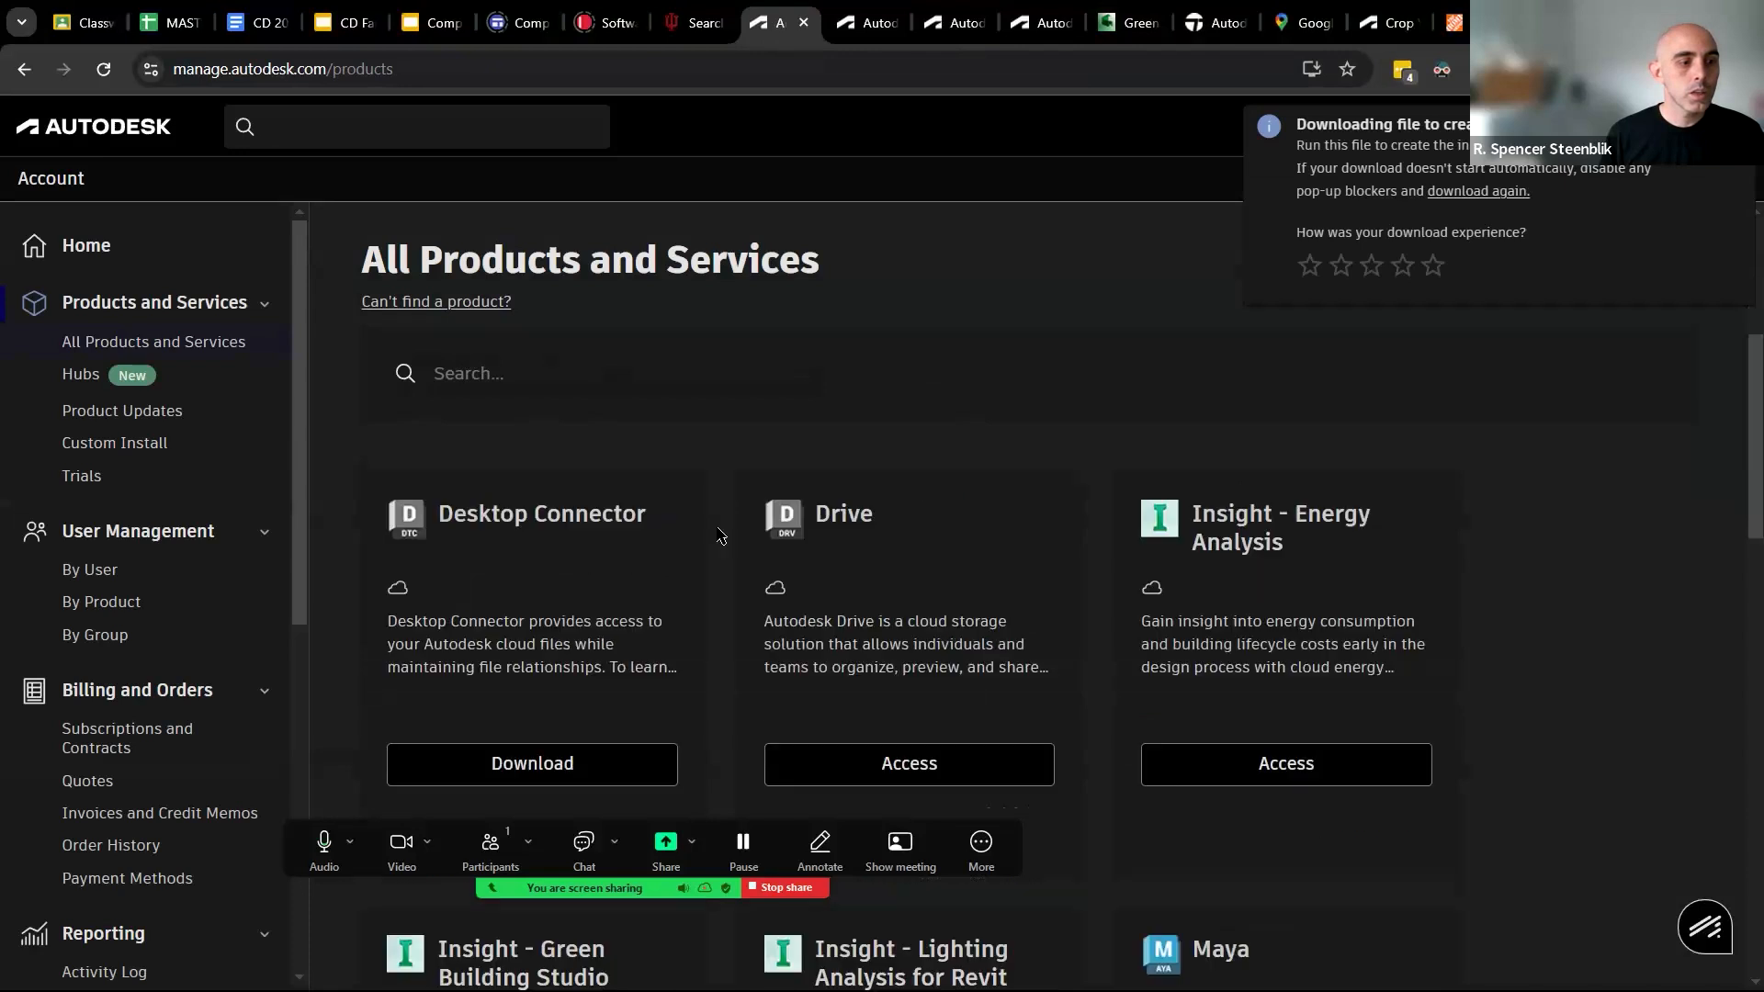
Look through the Autodesk products list for Revit and check which release years are offered.
{"action": "scroll", "coordinate": [1095, 497], "scroll_direction": "up", "scroll_amount": 6}
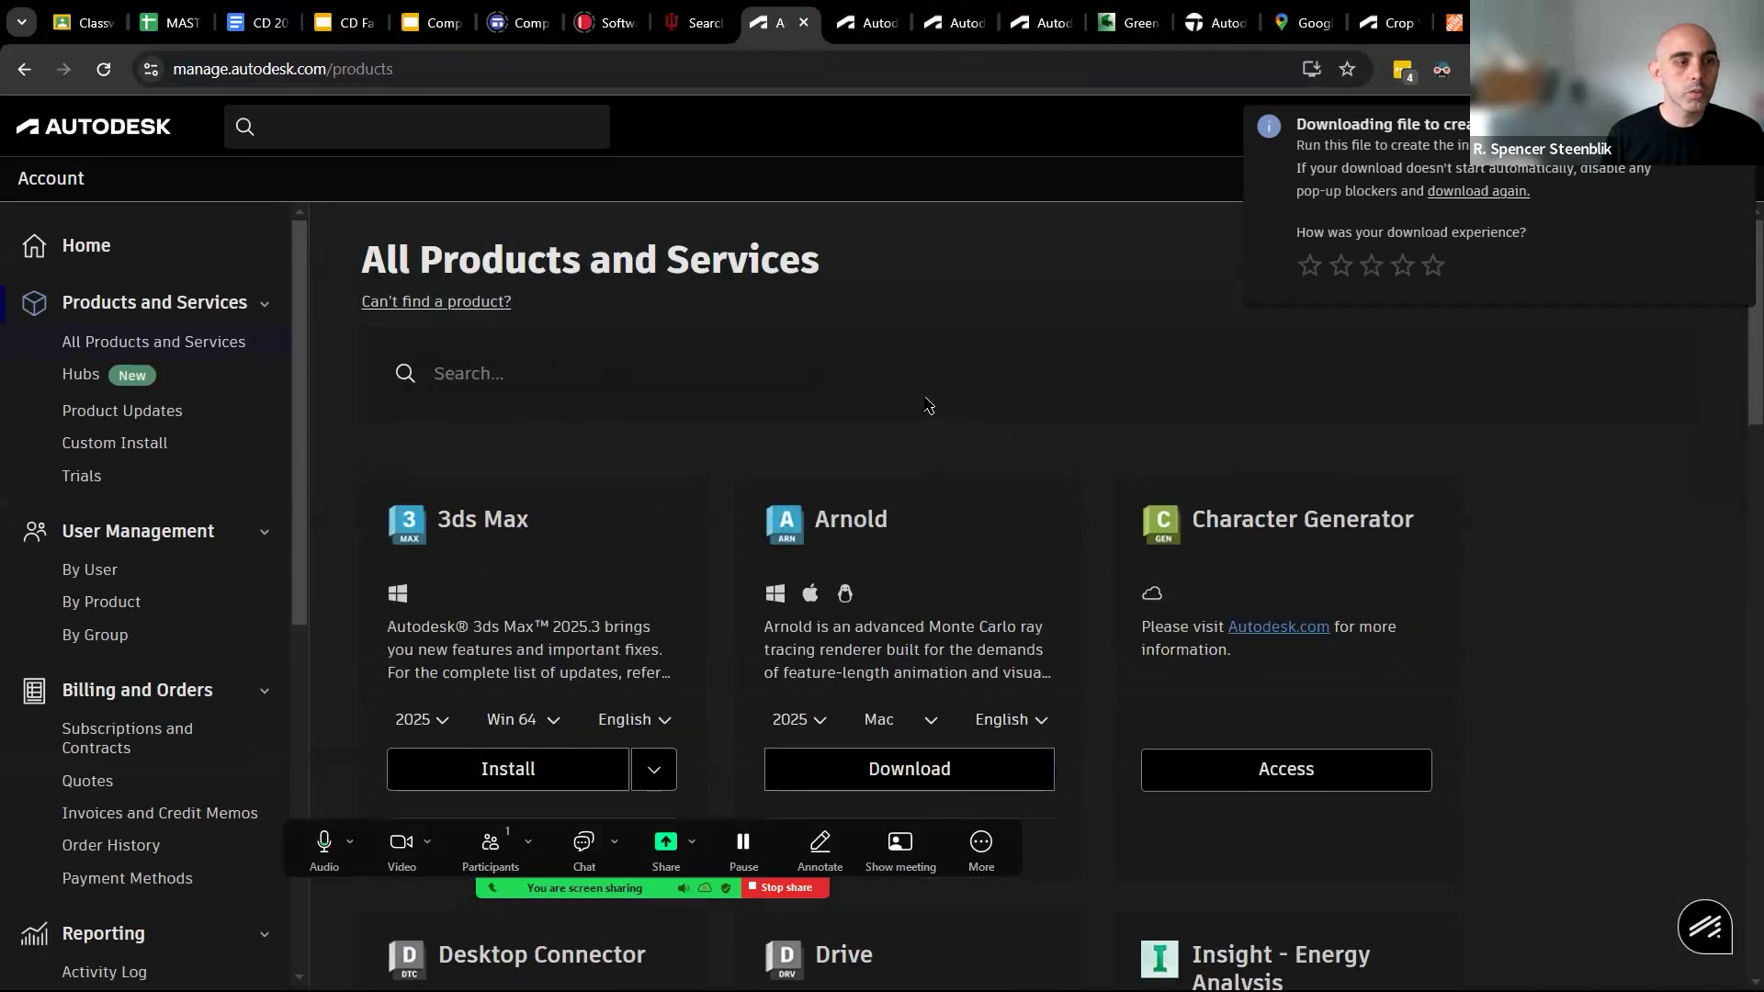
{"action": "scroll", "coordinate": [929, 405], "scroll_direction": "down", "scroll_amount": 2, "text": "ctrl"}
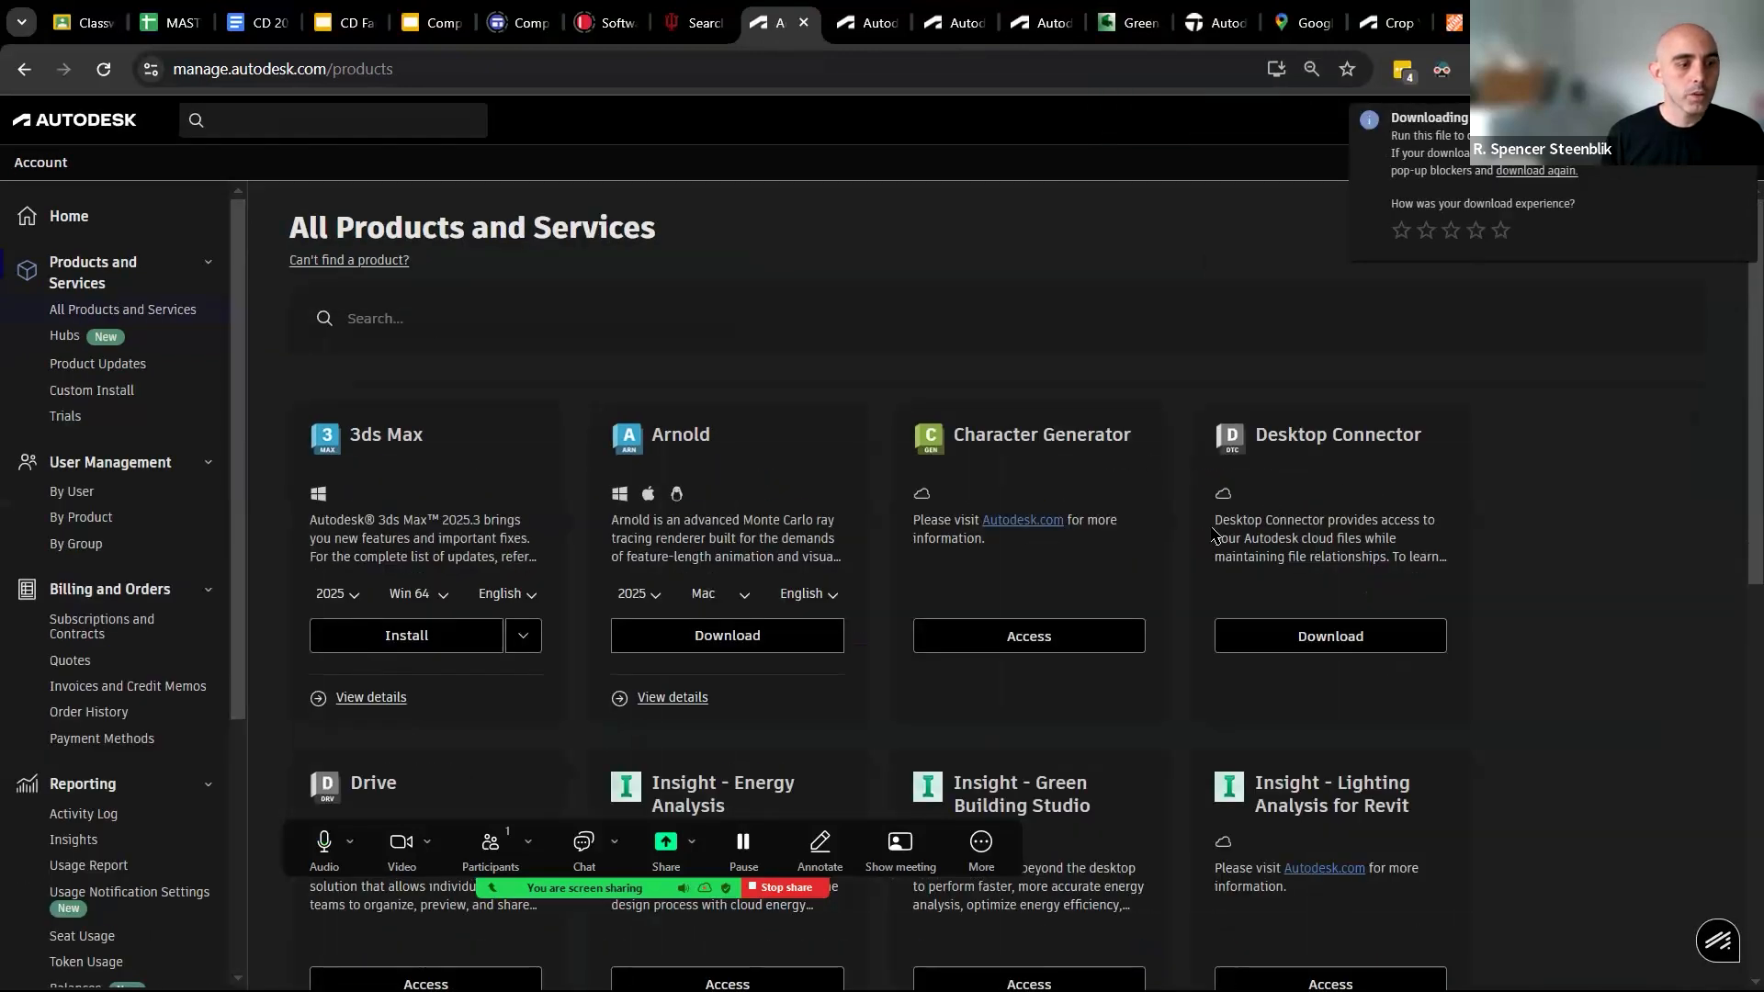
{"action": "scroll", "coordinate": [1134, 710], "scroll_direction": "down", "scroll_amount": 1}
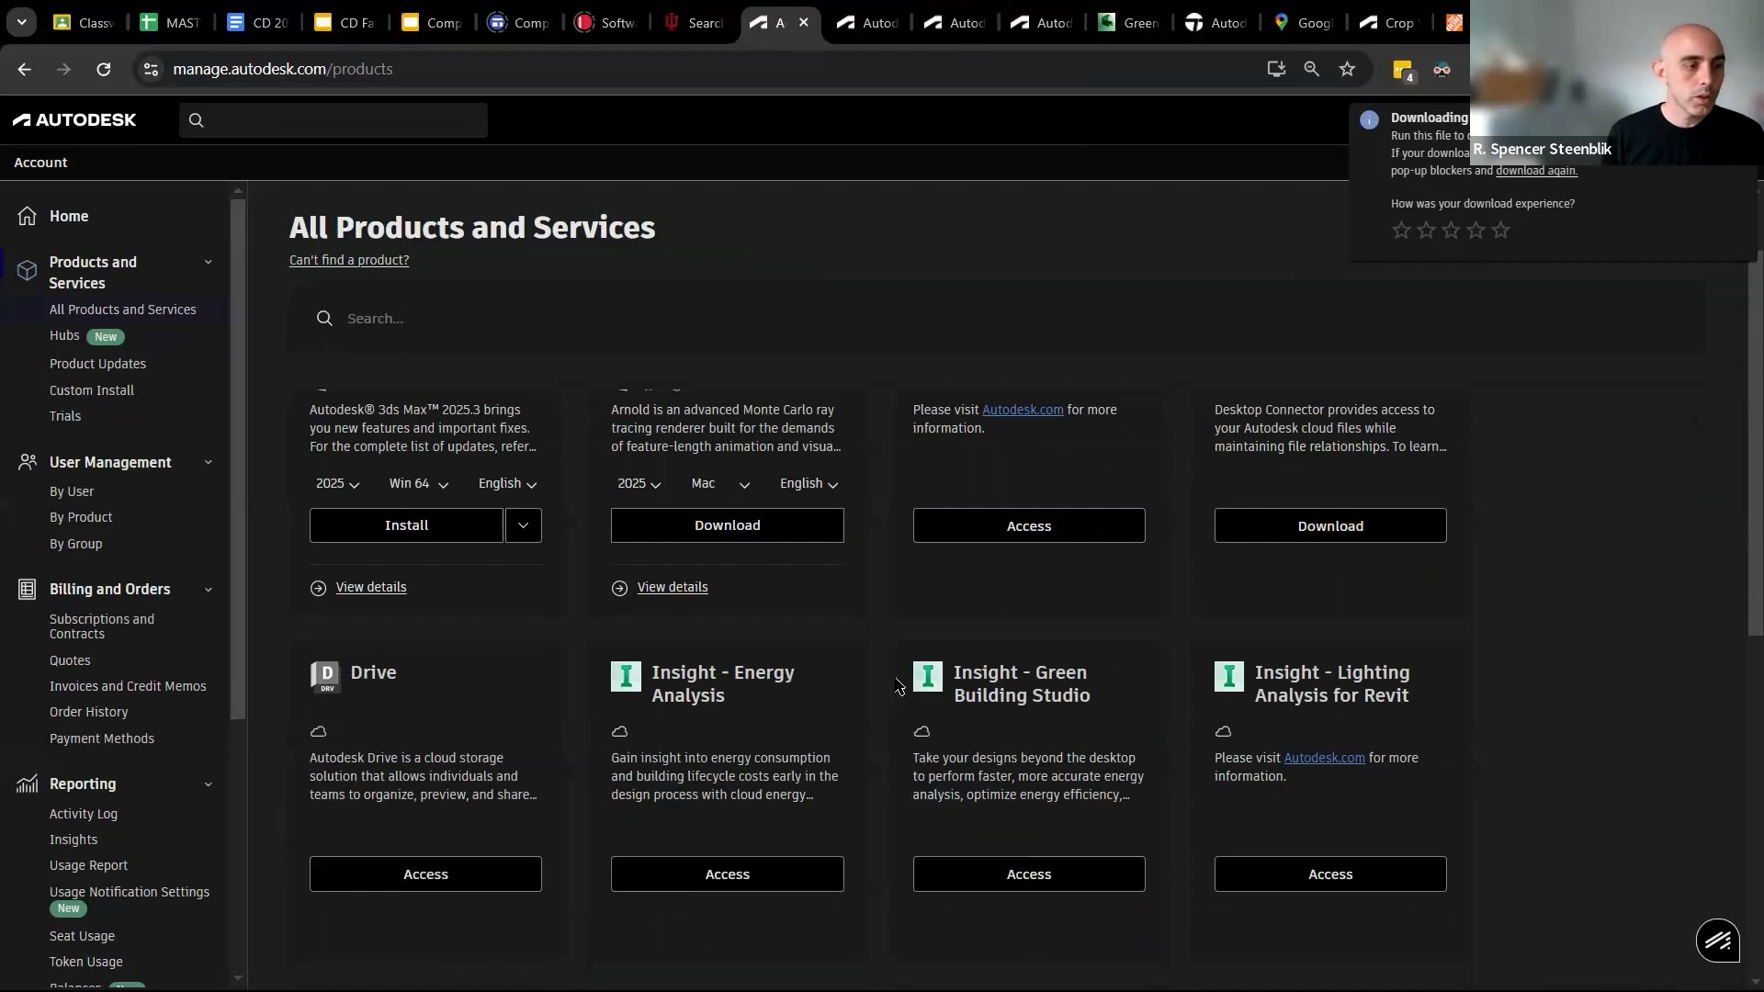
{"action": "scroll", "coordinate": [956, 616], "scroll_direction": "down", "scroll_amount": 3}
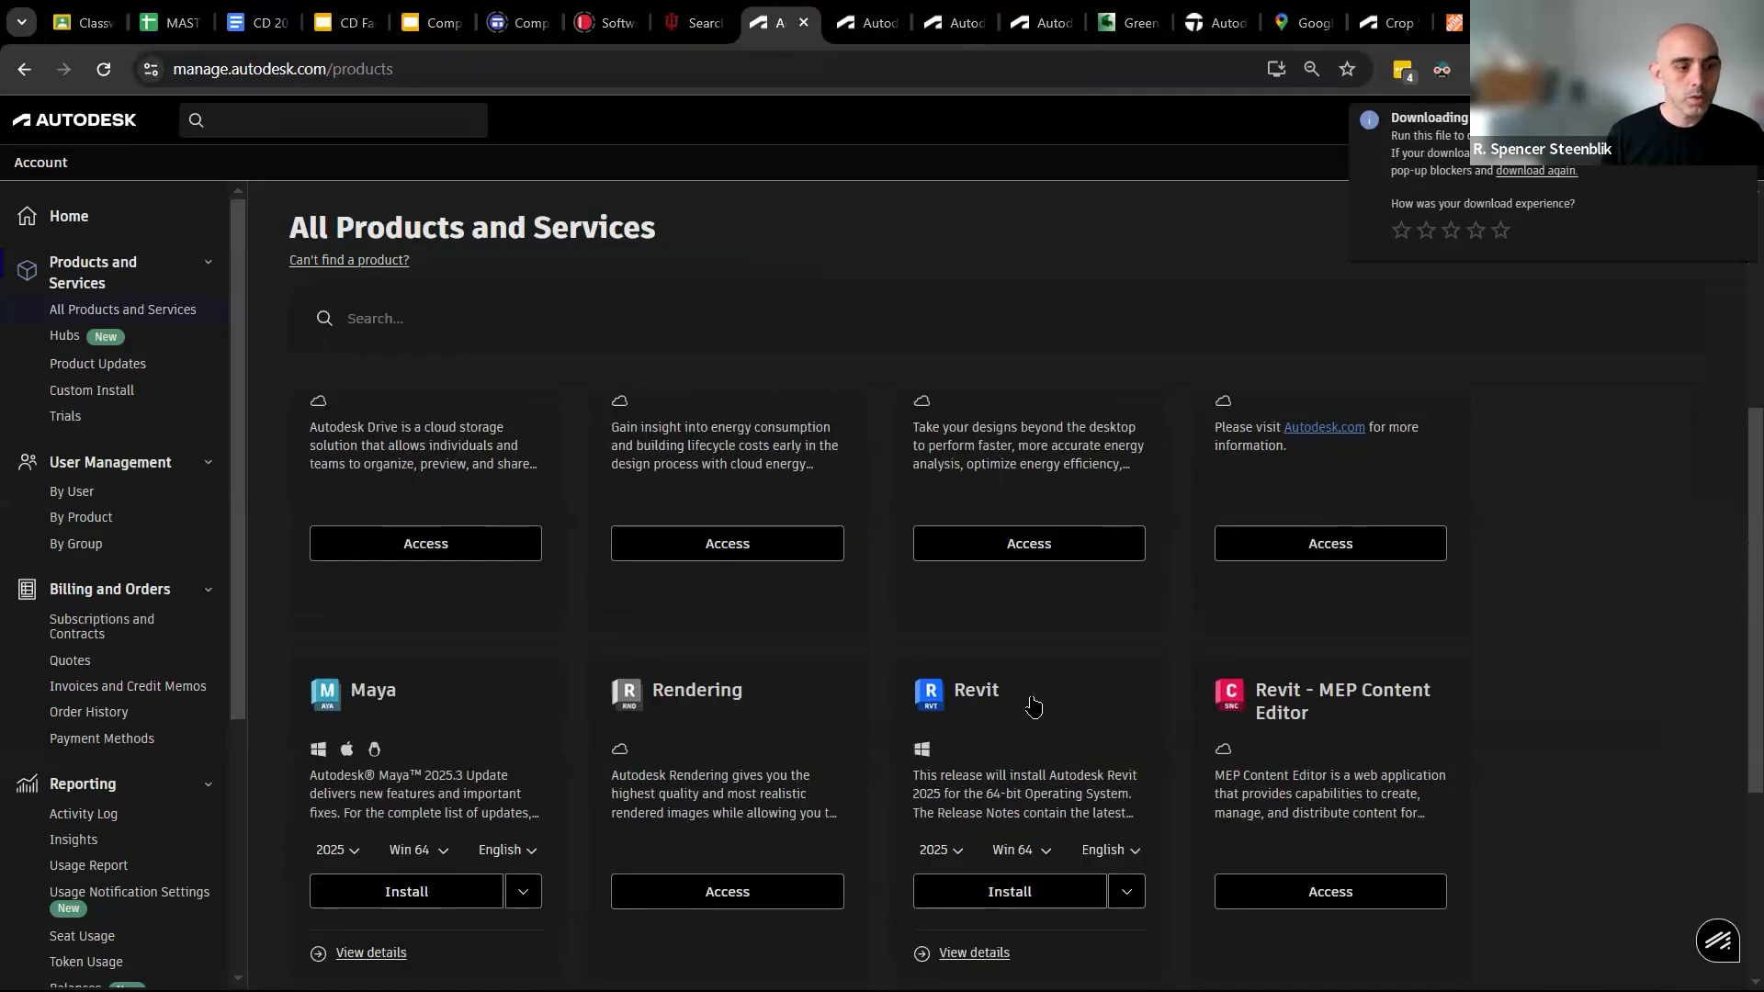
{"action": "scroll", "coordinate": [1004, 596], "scroll_direction": "down", "scroll_amount": 2}
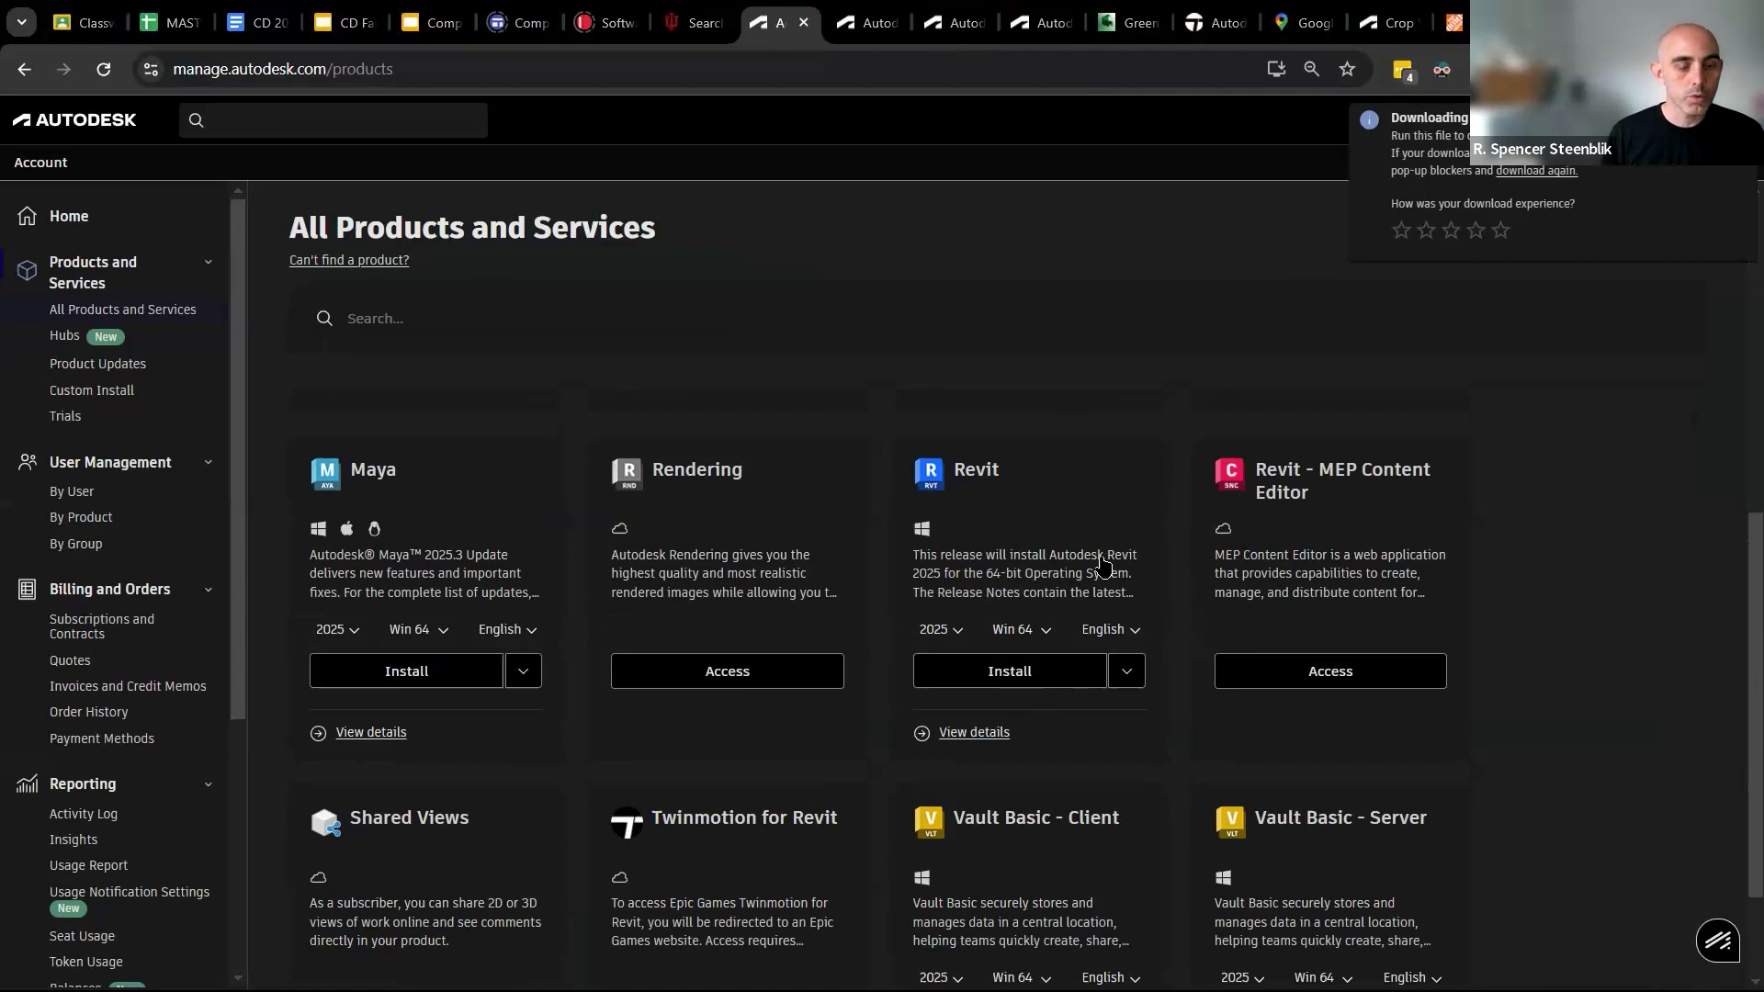
{"action": "left_click", "coordinate": [959, 632]}
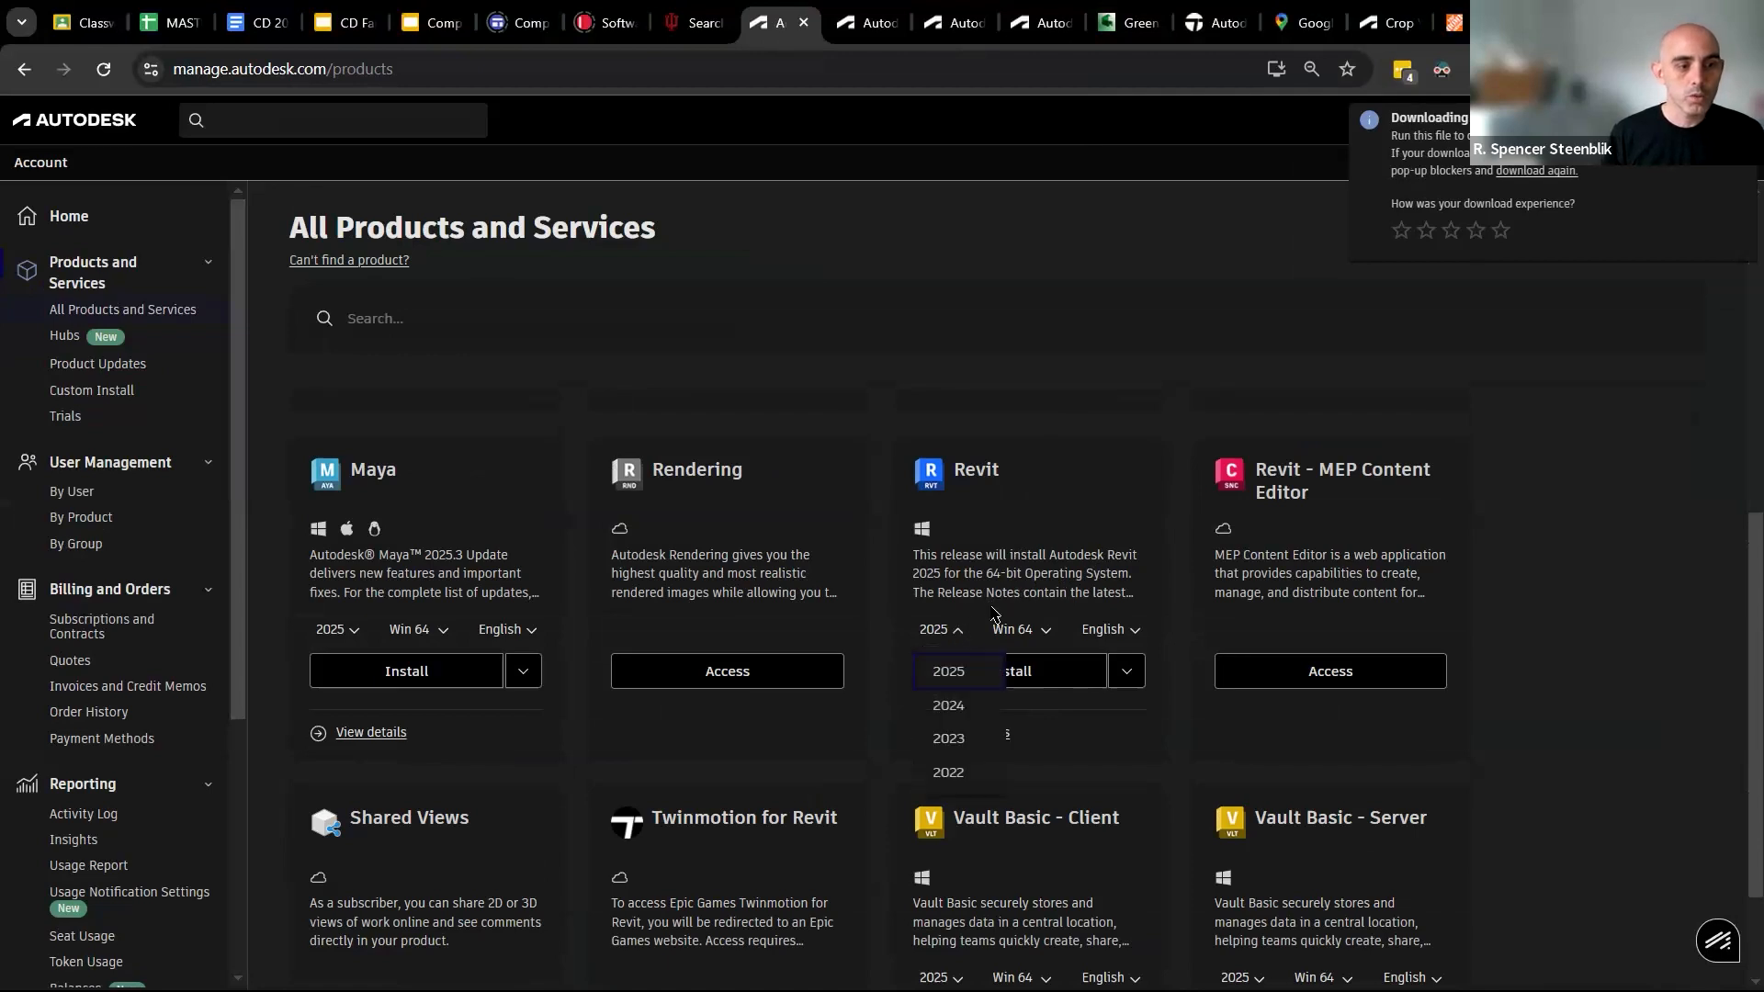
{"action": "left_click", "coordinate": [1528, 422]}
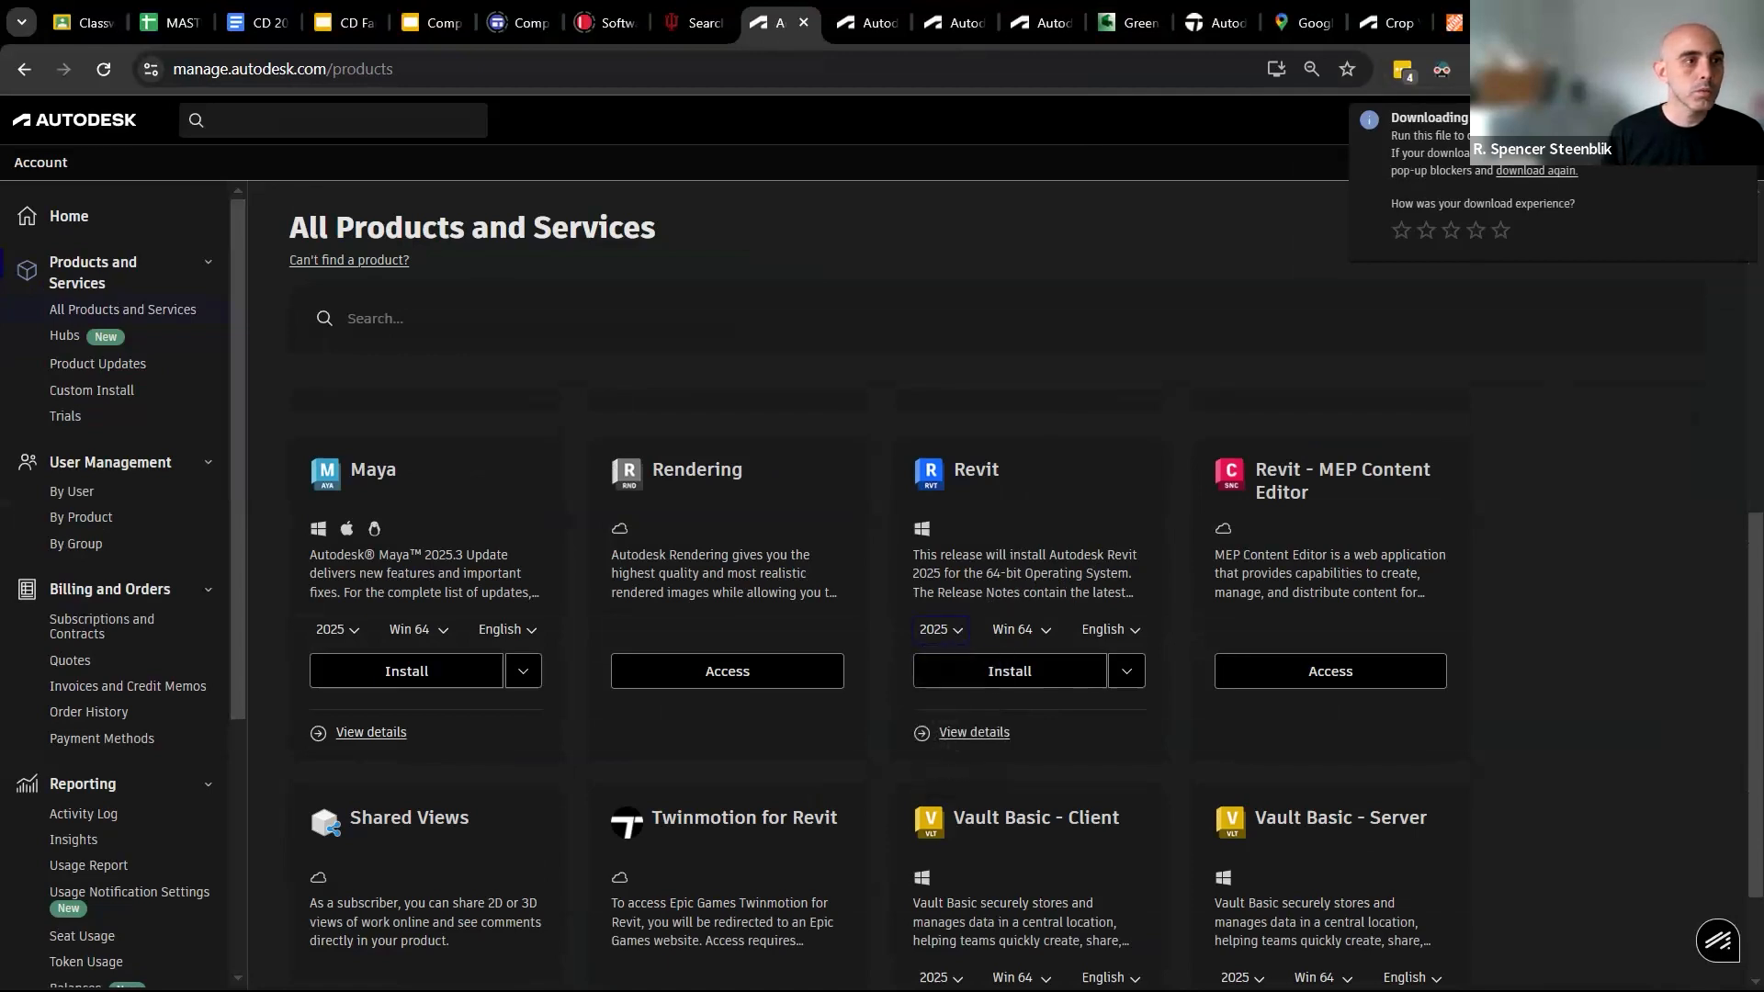
Switch to Revit 2025 and create a new project from the Imperial Multi-discipline template.
{"action": "key", "text": "alt+Tab"}
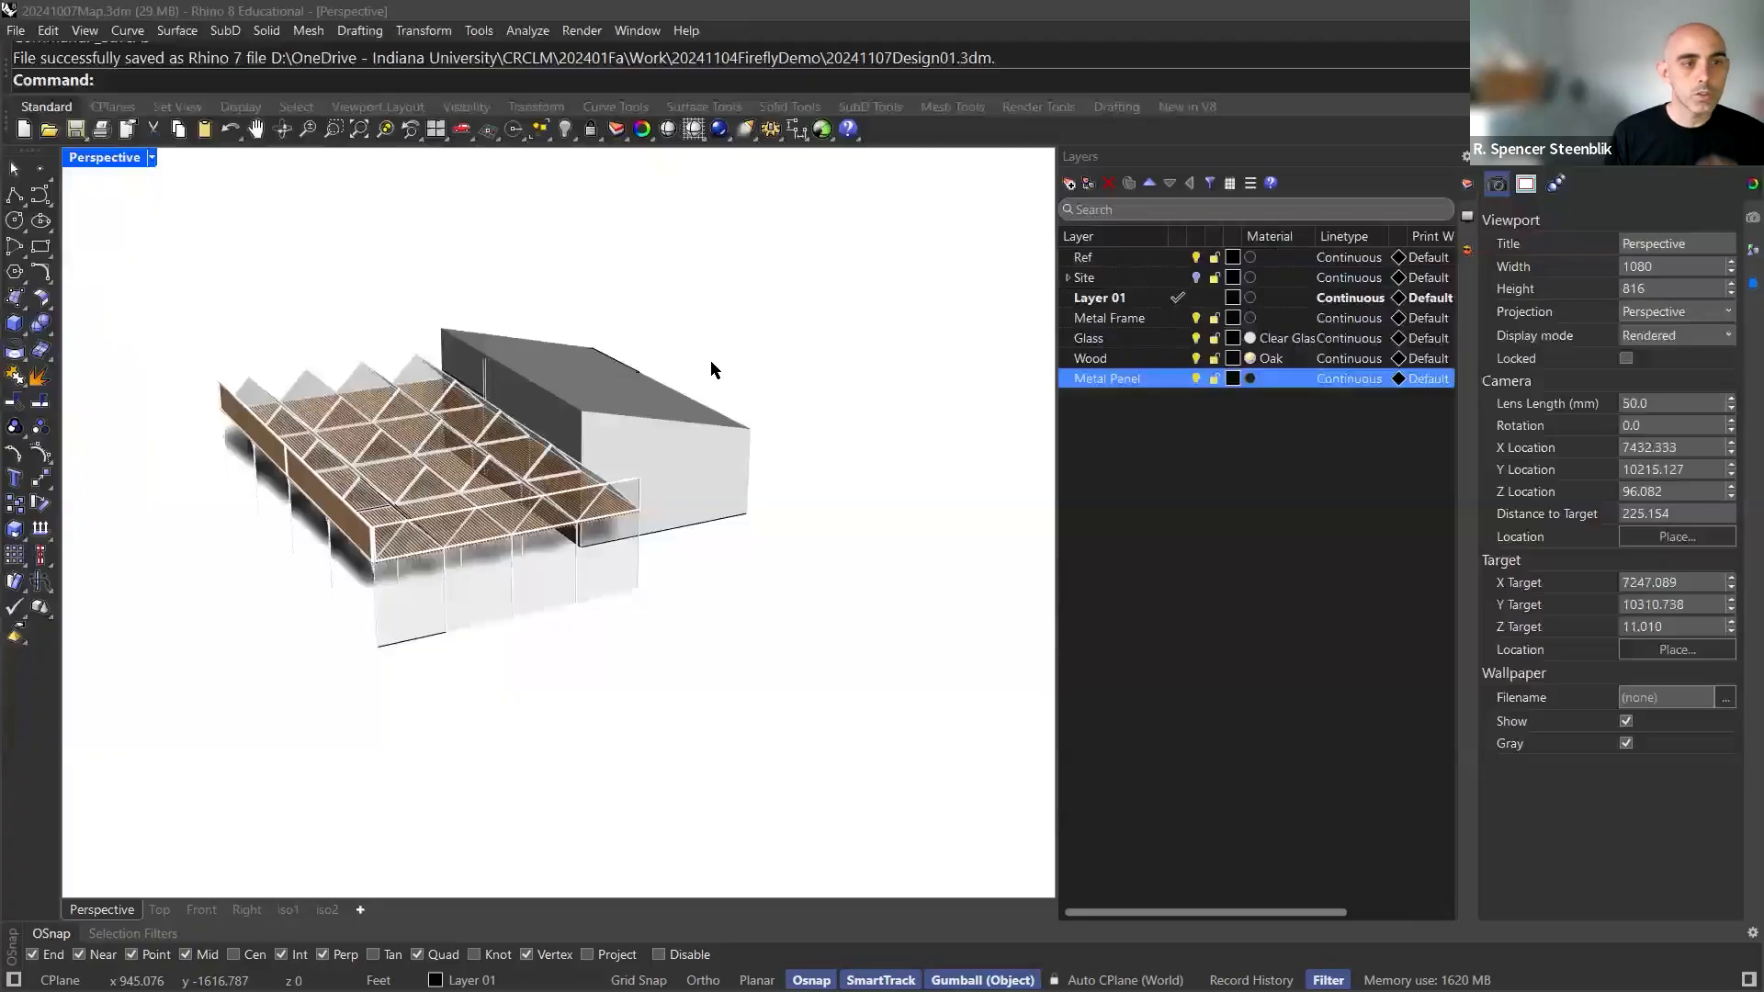
{"action": "key", "text": "super+Tab"}
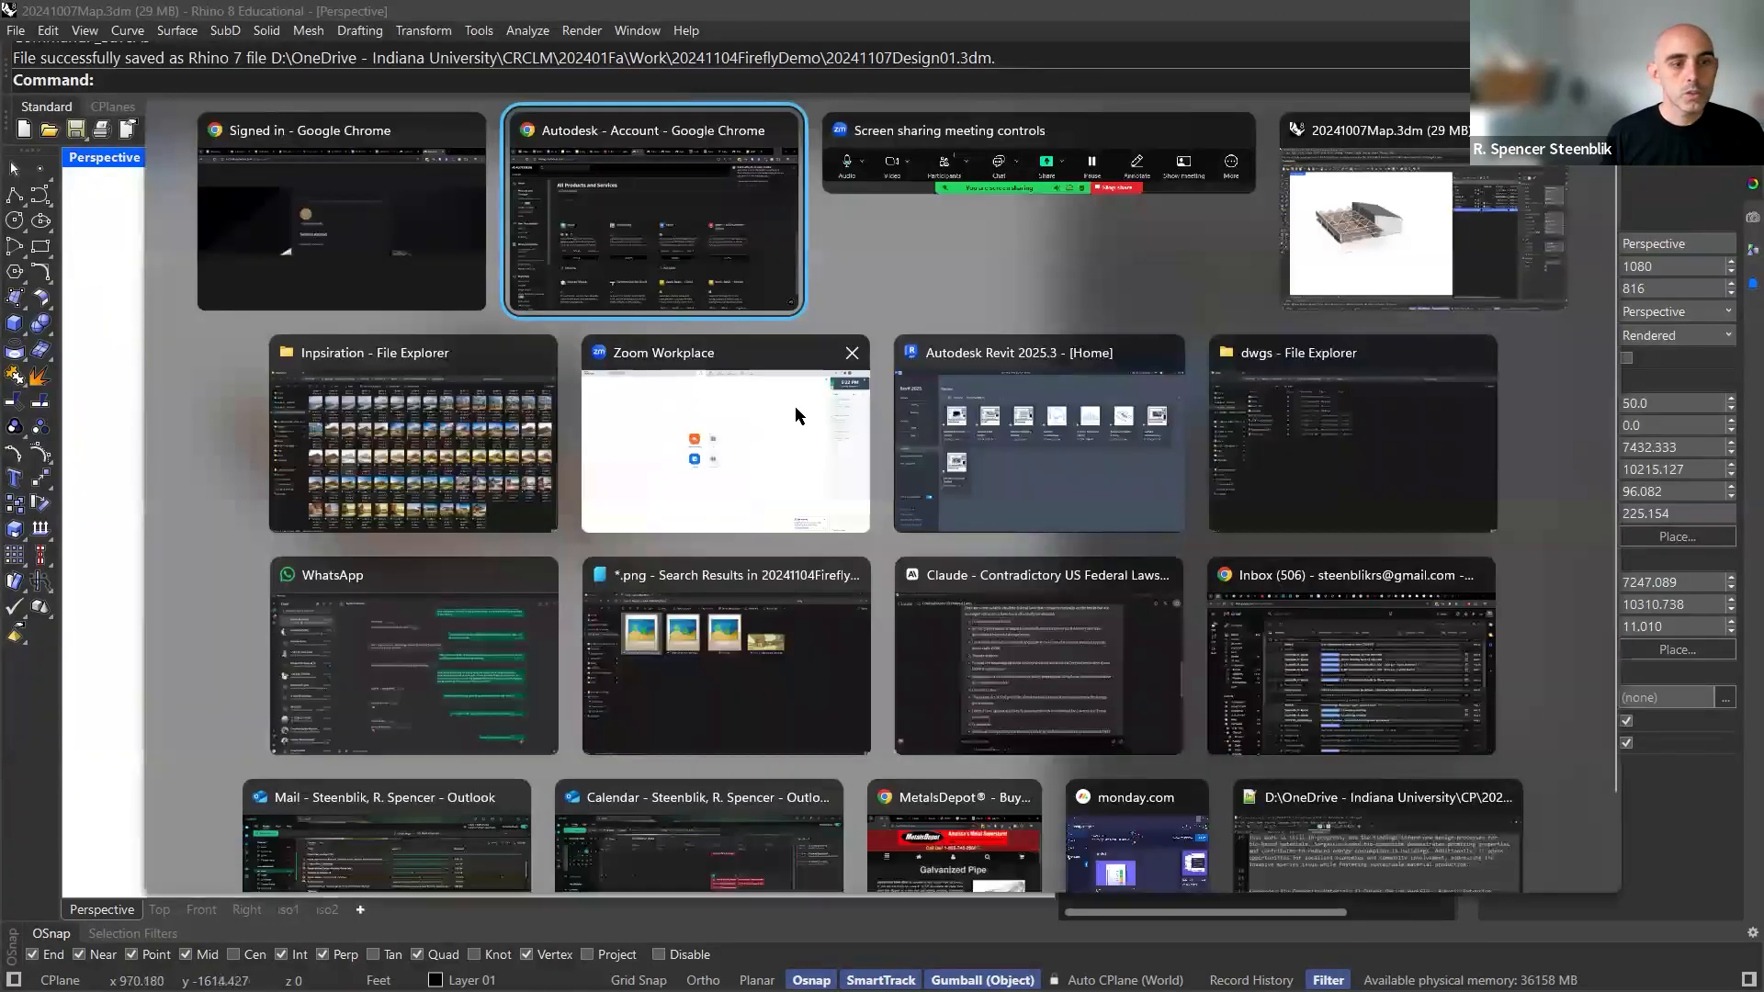
{"action": "left_click", "coordinate": [1073, 466]}
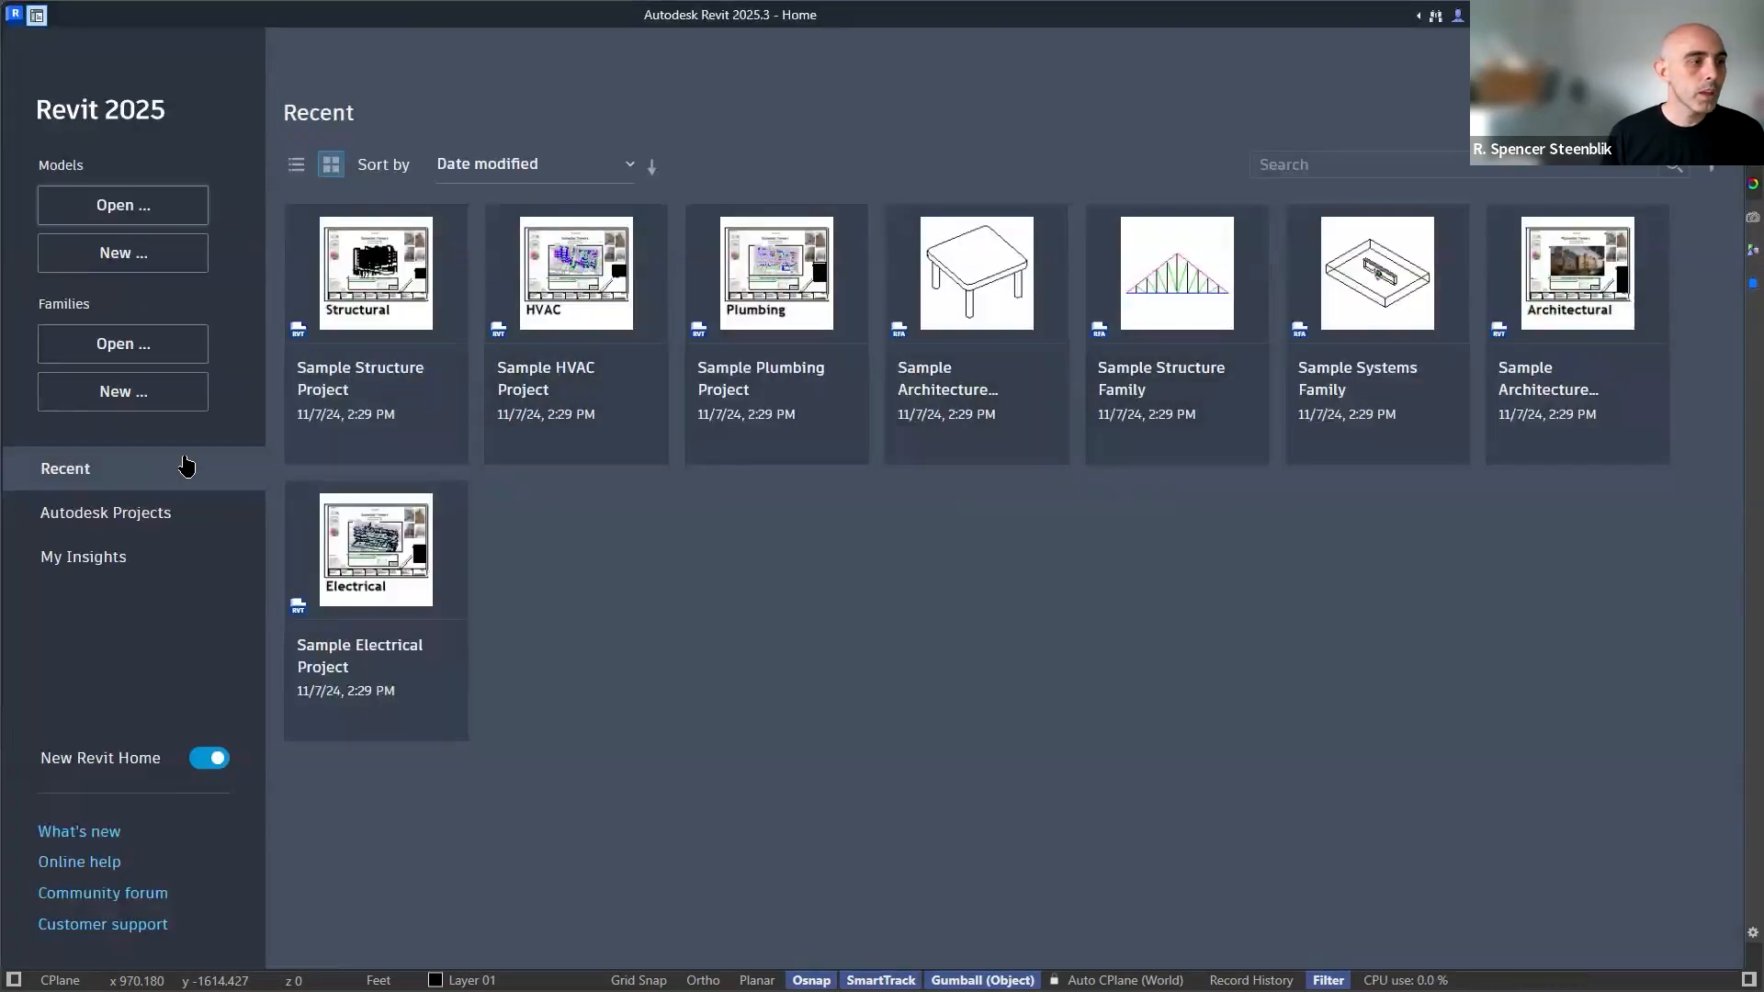
{"action": "left_click", "coordinate": [121, 262]}
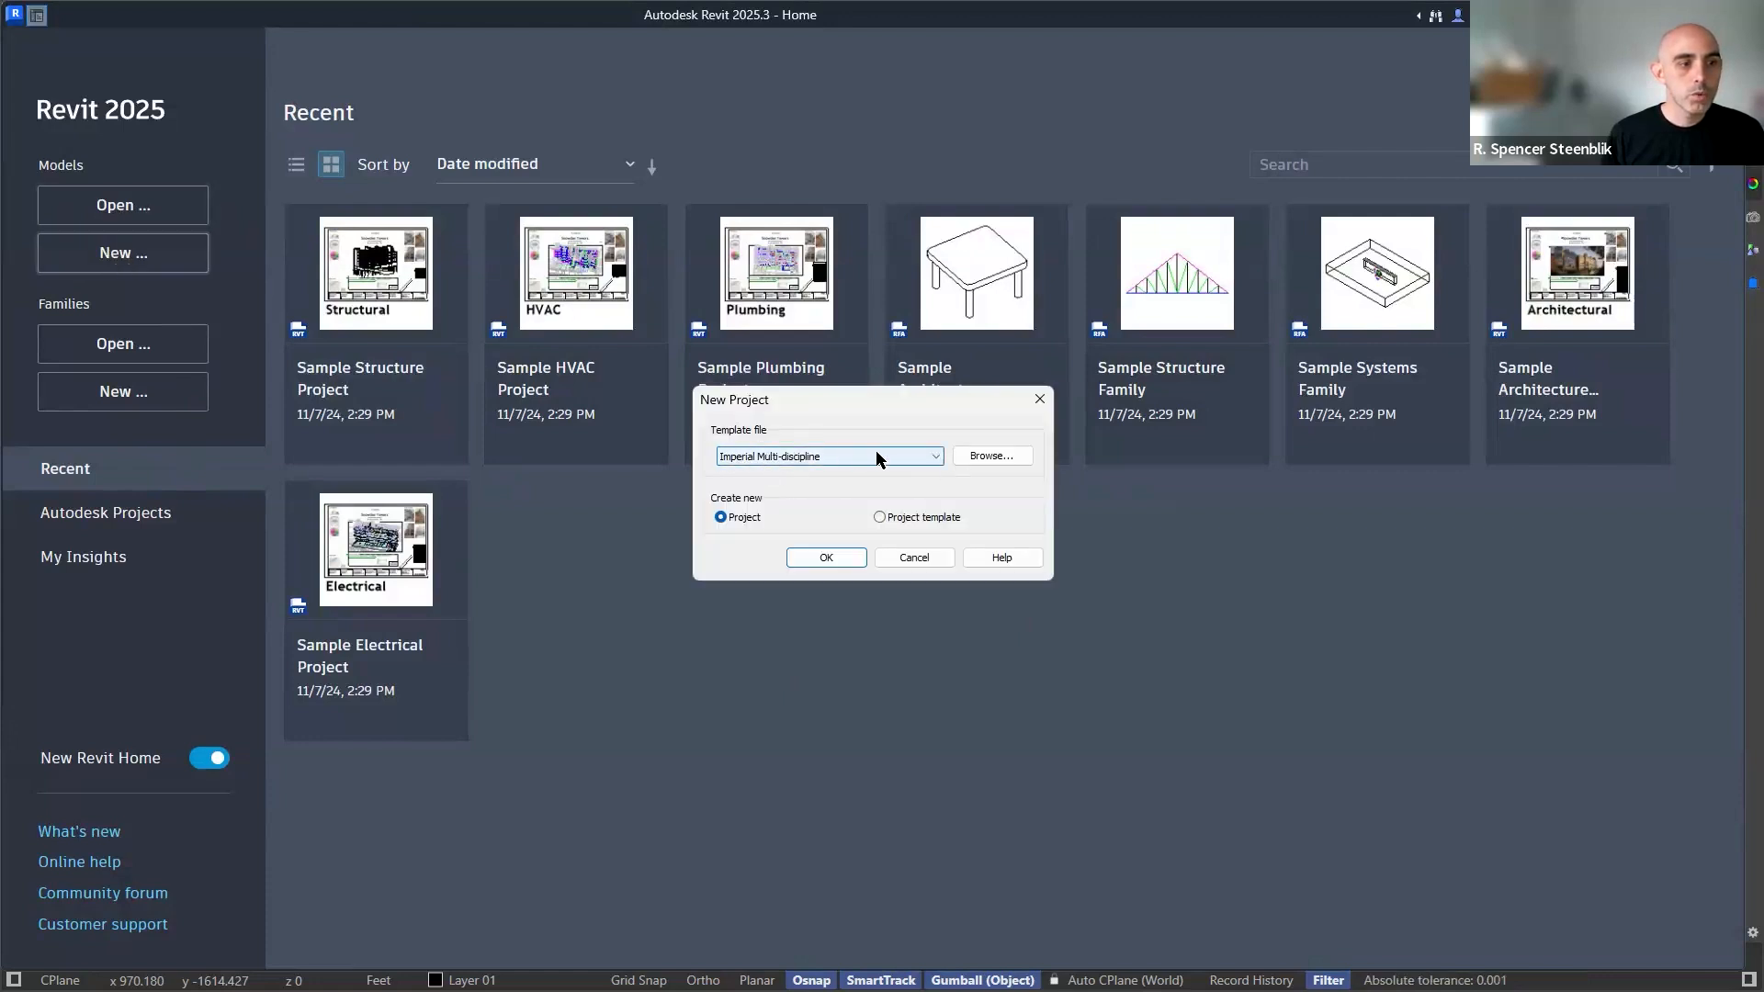
{"action": "left_click", "coordinate": [828, 557]}
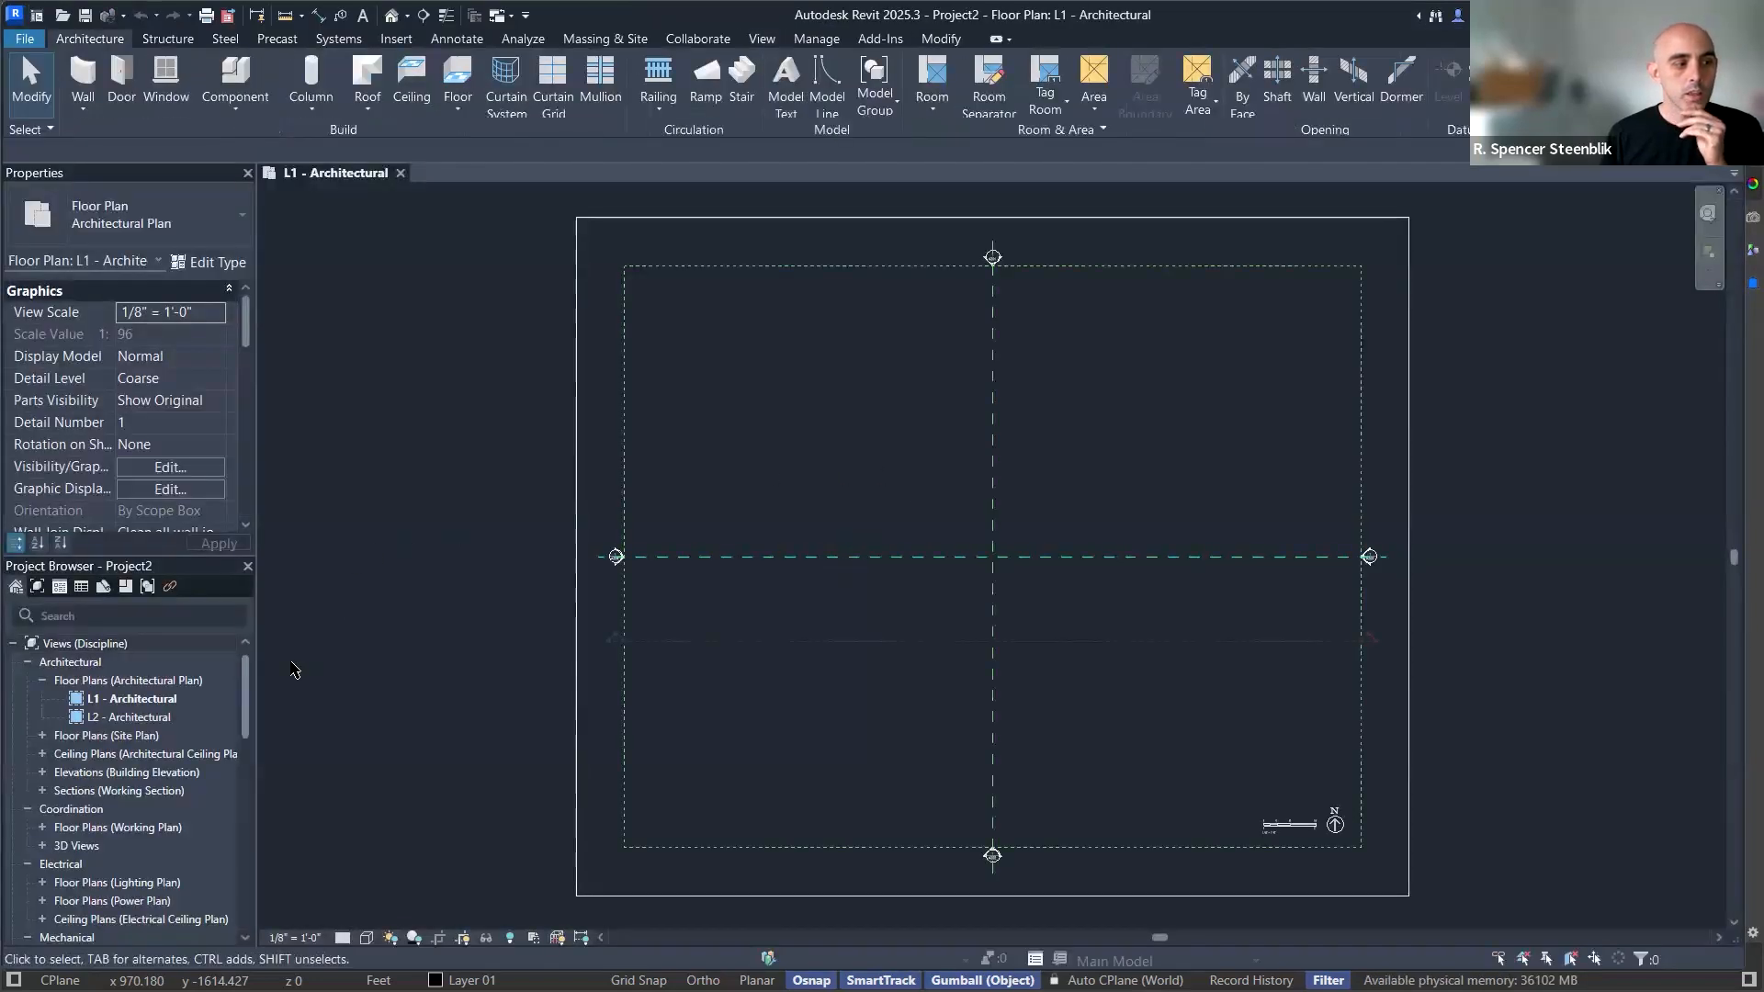
Examine the L1 - Architectural floor plan and the list of project views.
{"action": "scroll", "coordinate": [147, 751], "scroll_direction": "down", "scroll_amount": 2}
{"action": "scroll", "coordinate": [147, 751], "scroll_direction": "down", "scroll_amount": 1}
{"action": "scroll", "coordinate": [147, 751], "scroll_direction": "up", "scroll_amount": 2}
{"action": "scroll", "coordinate": [142, 740], "scroll_direction": "up", "scroll_amount": 1}
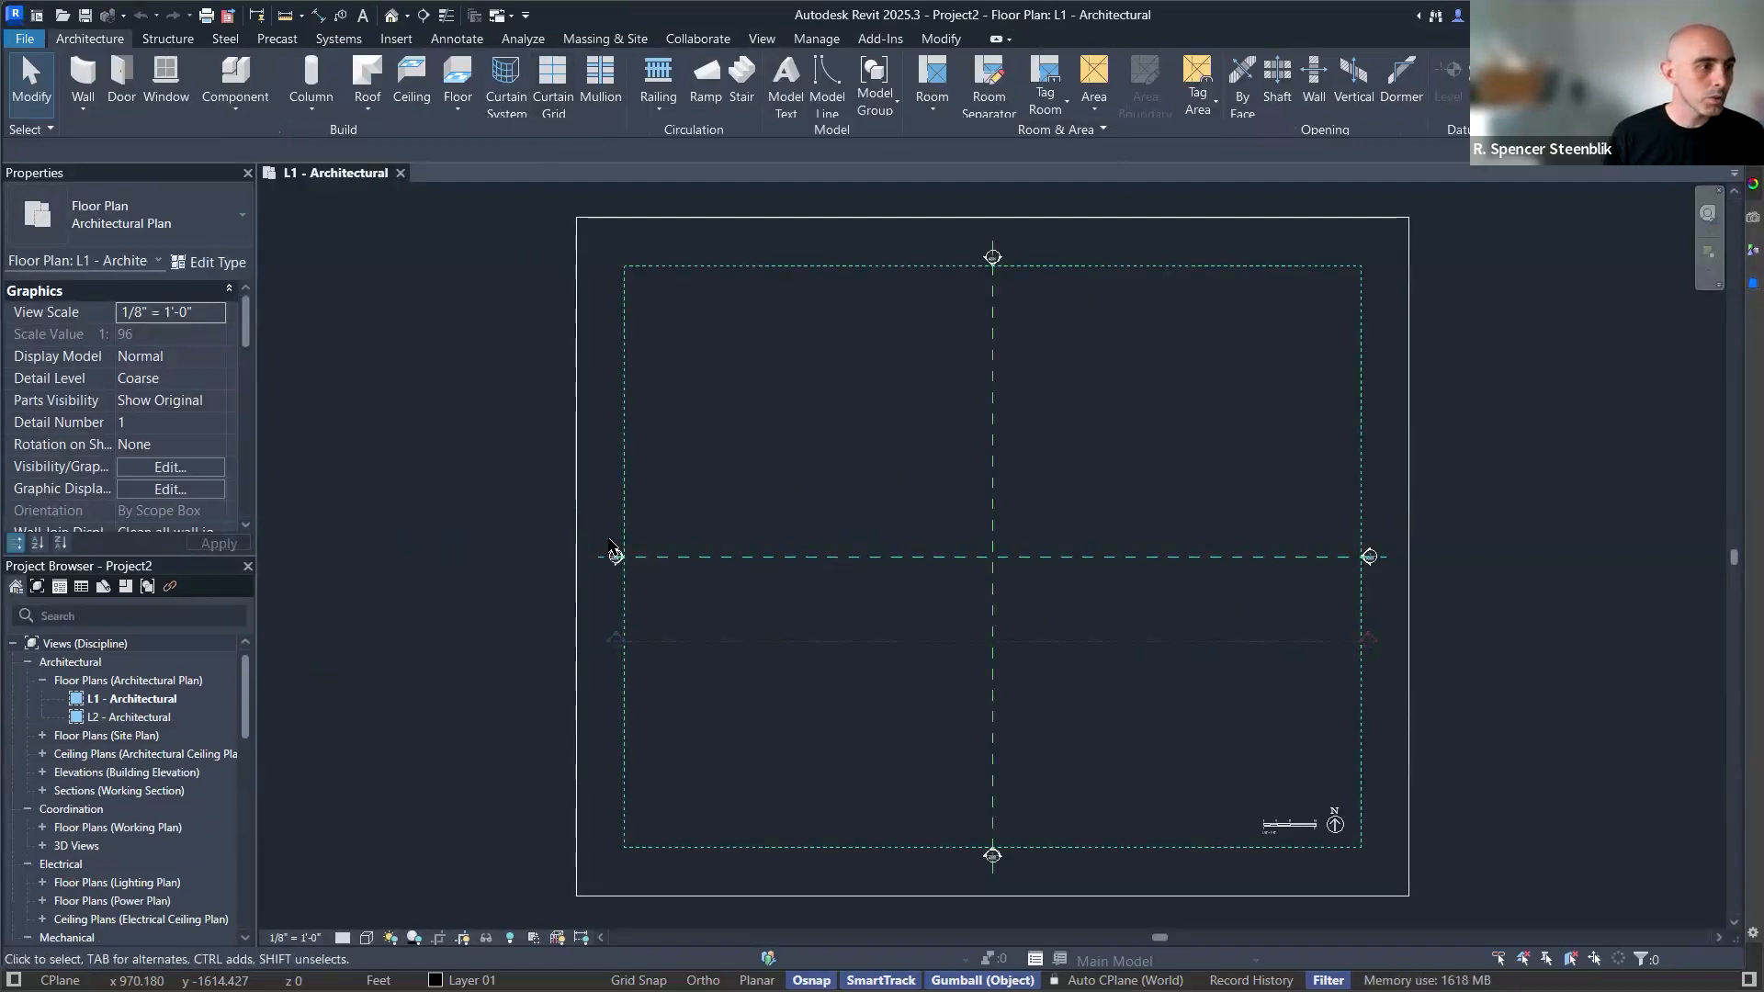
{"action": "scroll", "coordinate": [1057, 426], "scroll_direction": "down", "scroll_amount": 3}
{"action": "middle_click_drag", "start_coordinate": [1115, 434], "coordinate": [1217, 448]}
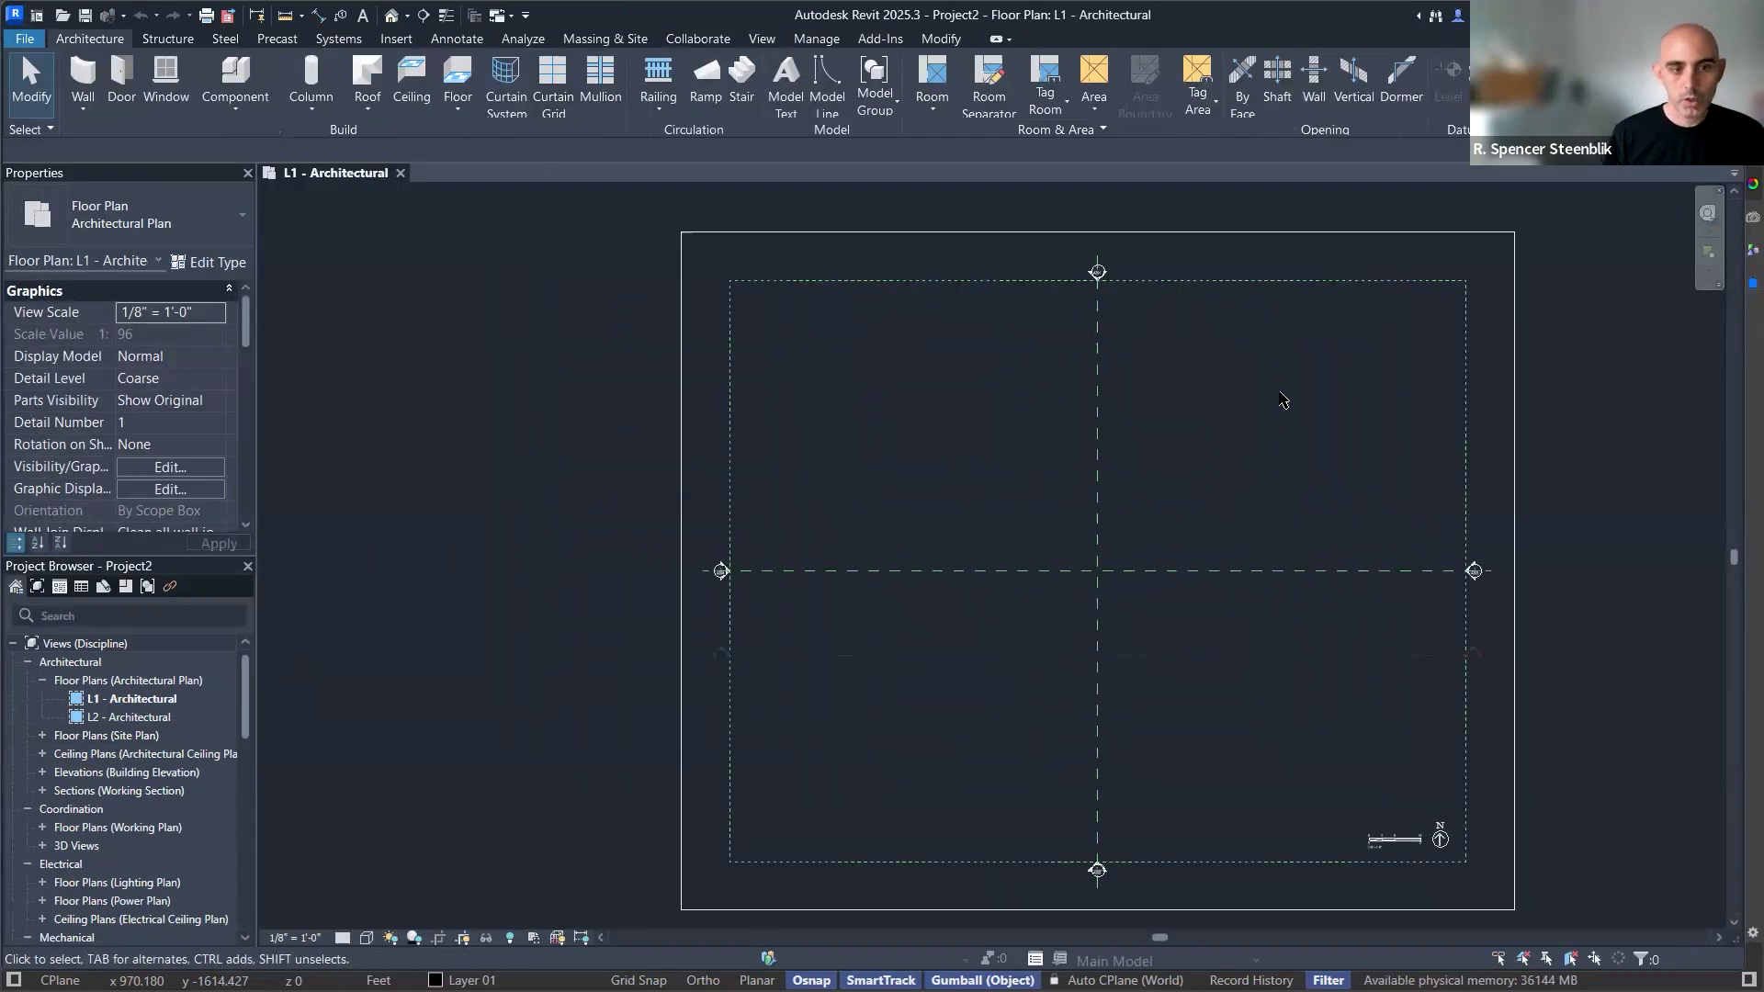
{"action": "scroll", "coordinate": [1055, 402], "scroll_direction": "up", "scroll_amount": 2}
{"action": "middle_click_drag", "start_coordinate": [1056, 401], "coordinate": [724, 187]}
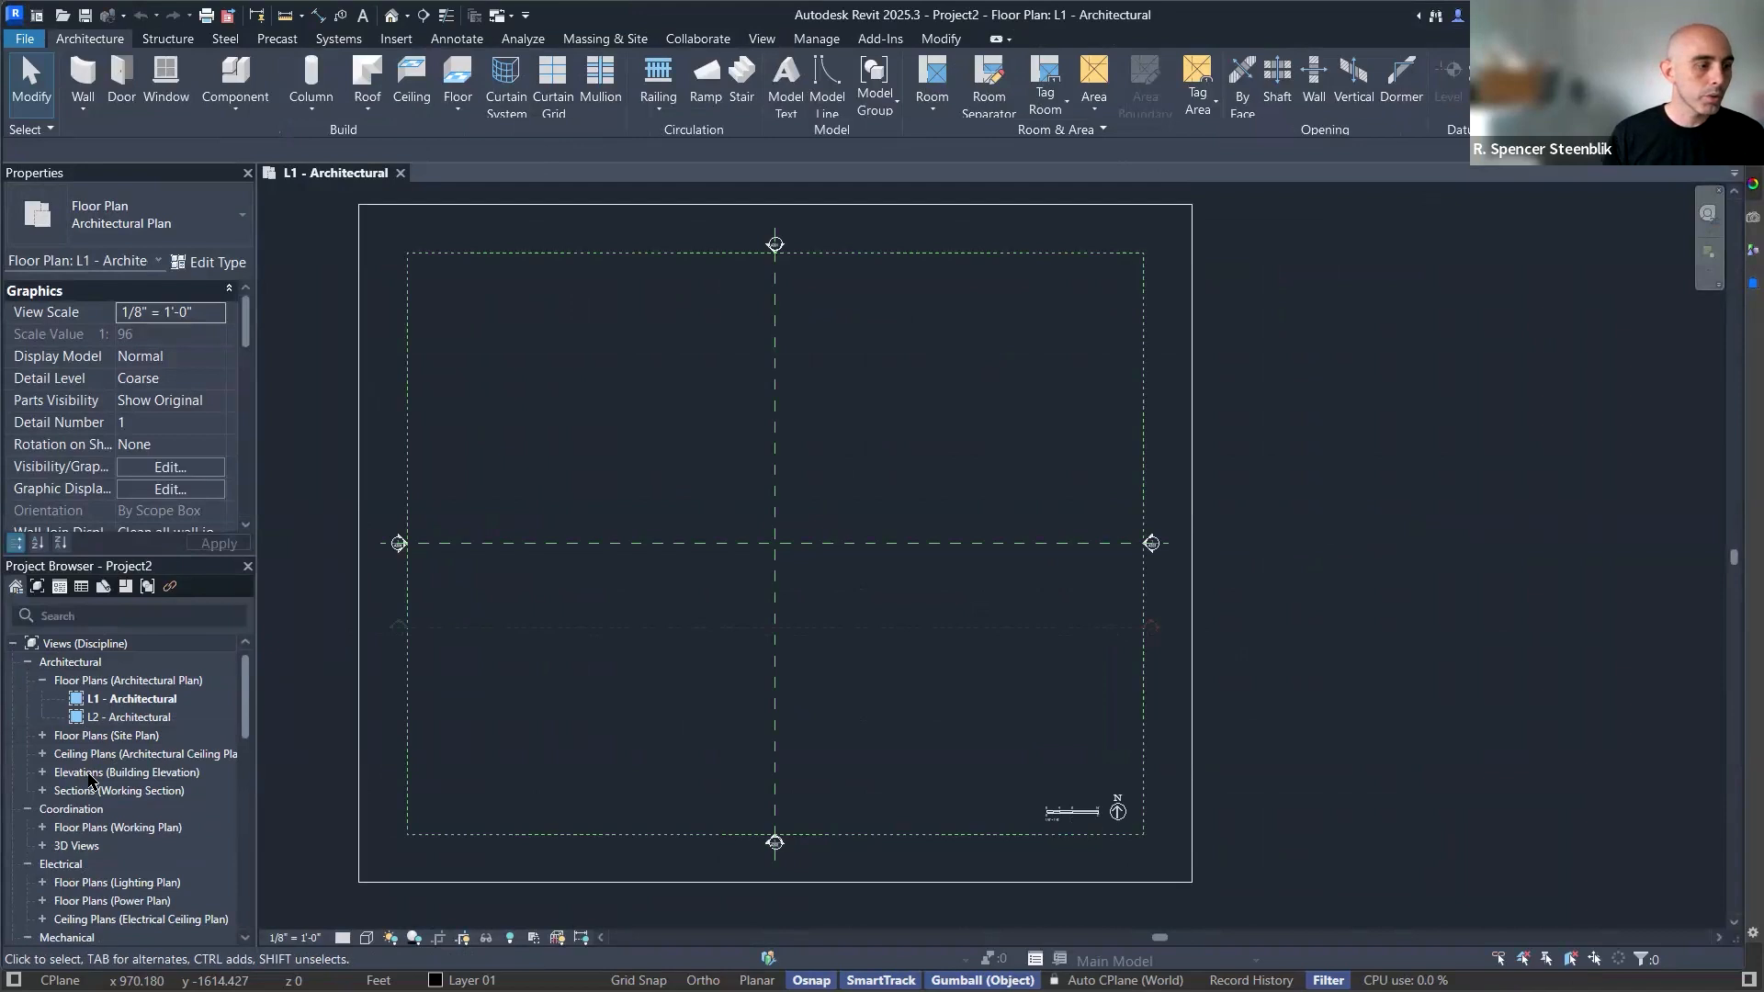
{"action": "scroll", "coordinate": [88, 790], "scroll_direction": "down", "scroll_amount": 1}
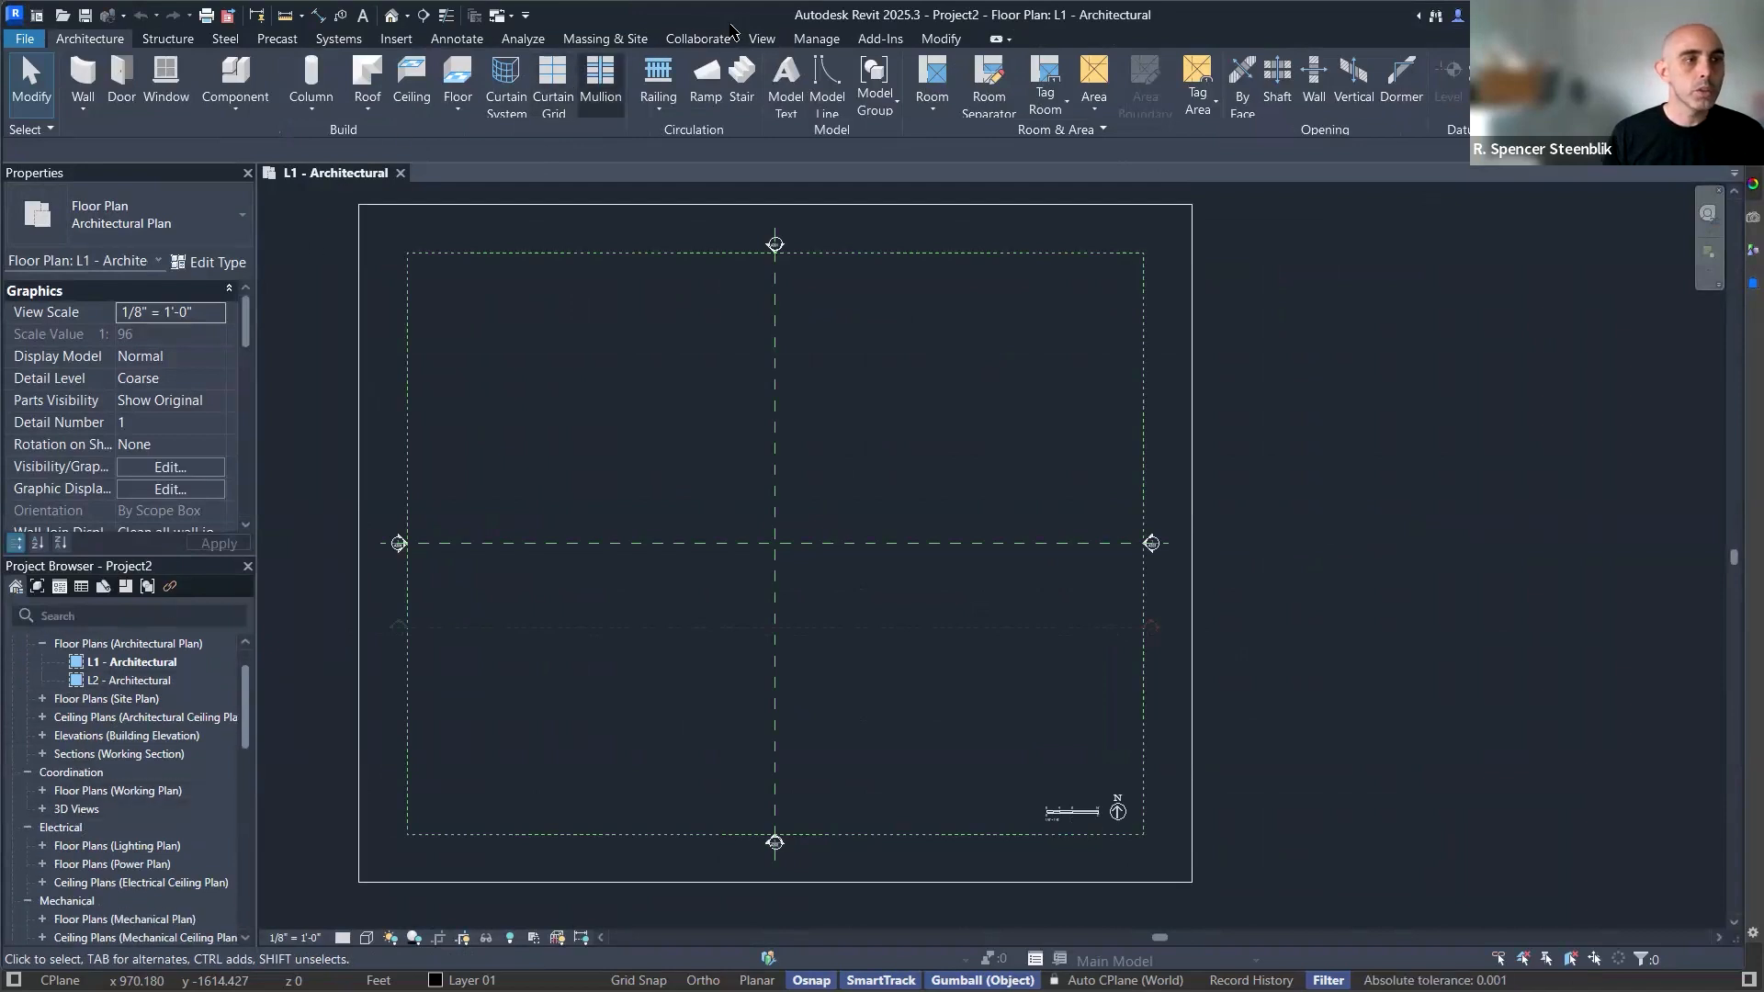
Open the default 3D view and inspect the scope boxes and levels from several angles.
{"action": "left_click", "coordinate": [762, 39]}
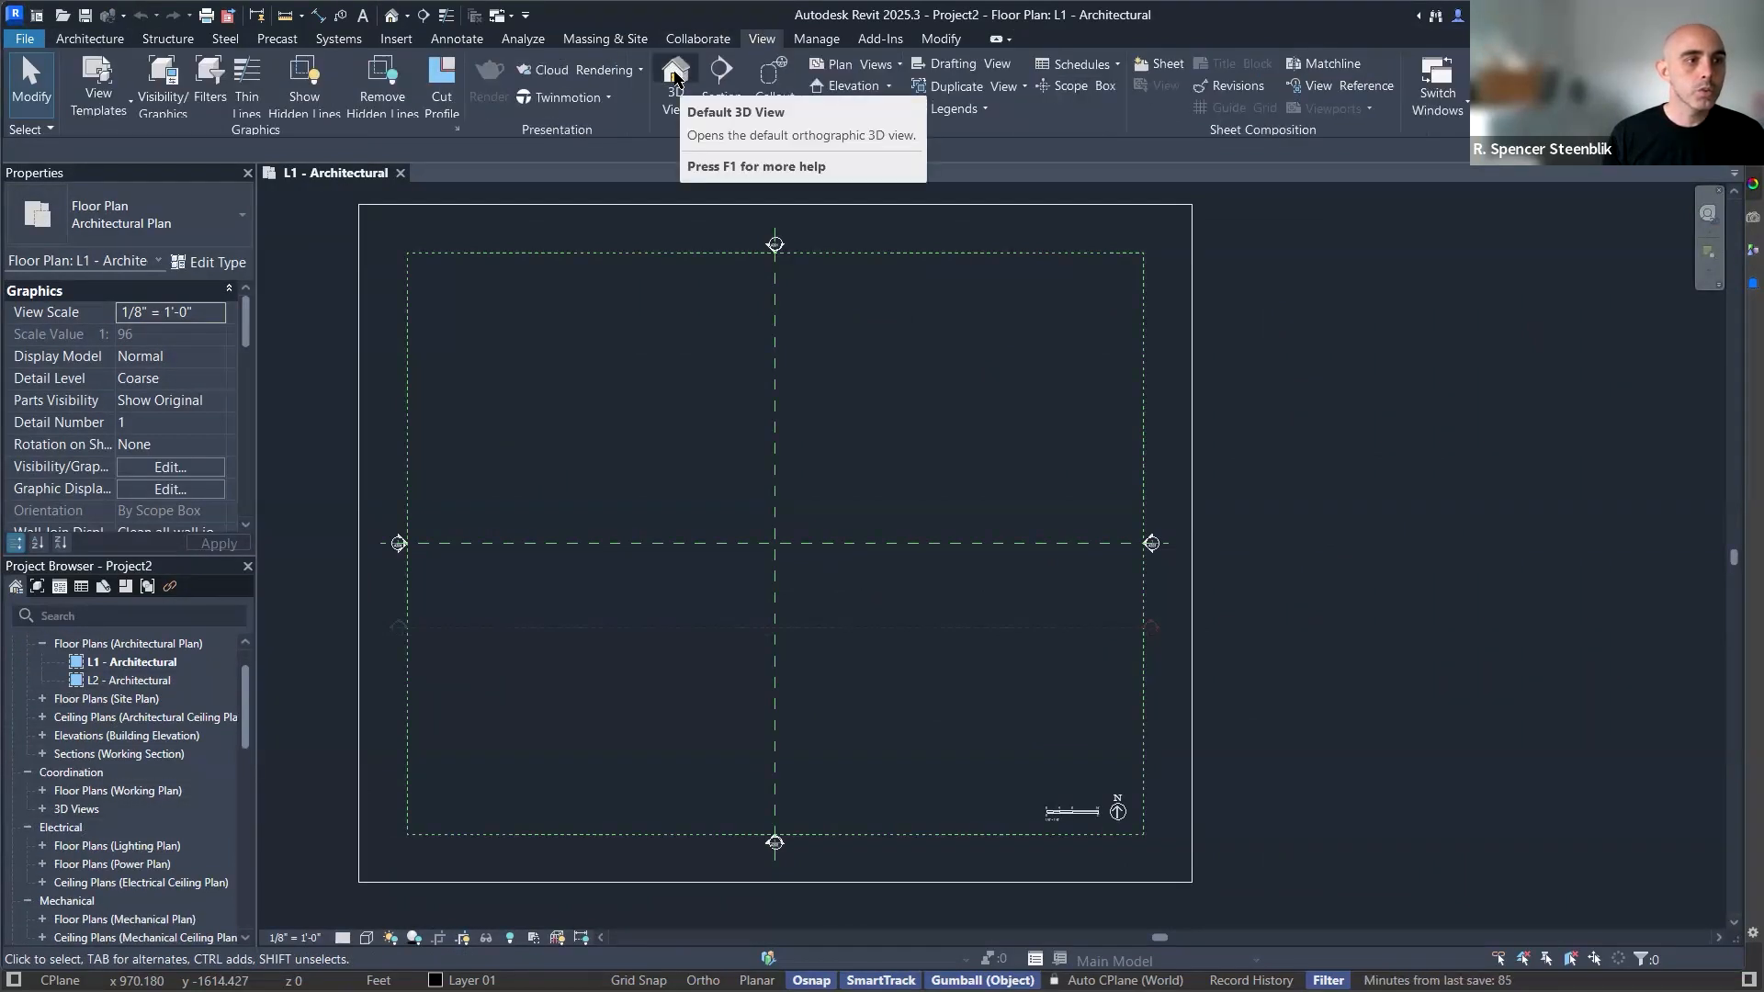
{"action": "left_click", "coordinate": [676, 73]}
{"action": "middle_click_drag", "start_coordinate": [1201, 579], "coordinate": [630, 437], "text": "shift"}
{"action": "middle_click_drag", "start_coordinate": [634, 560], "coordinate": [945, 521], "text": "shift"}
{"action": "middle_click_drag", "start_coordinate": [1406, 487], "coordinate": [929, 681], "text": "shift"}
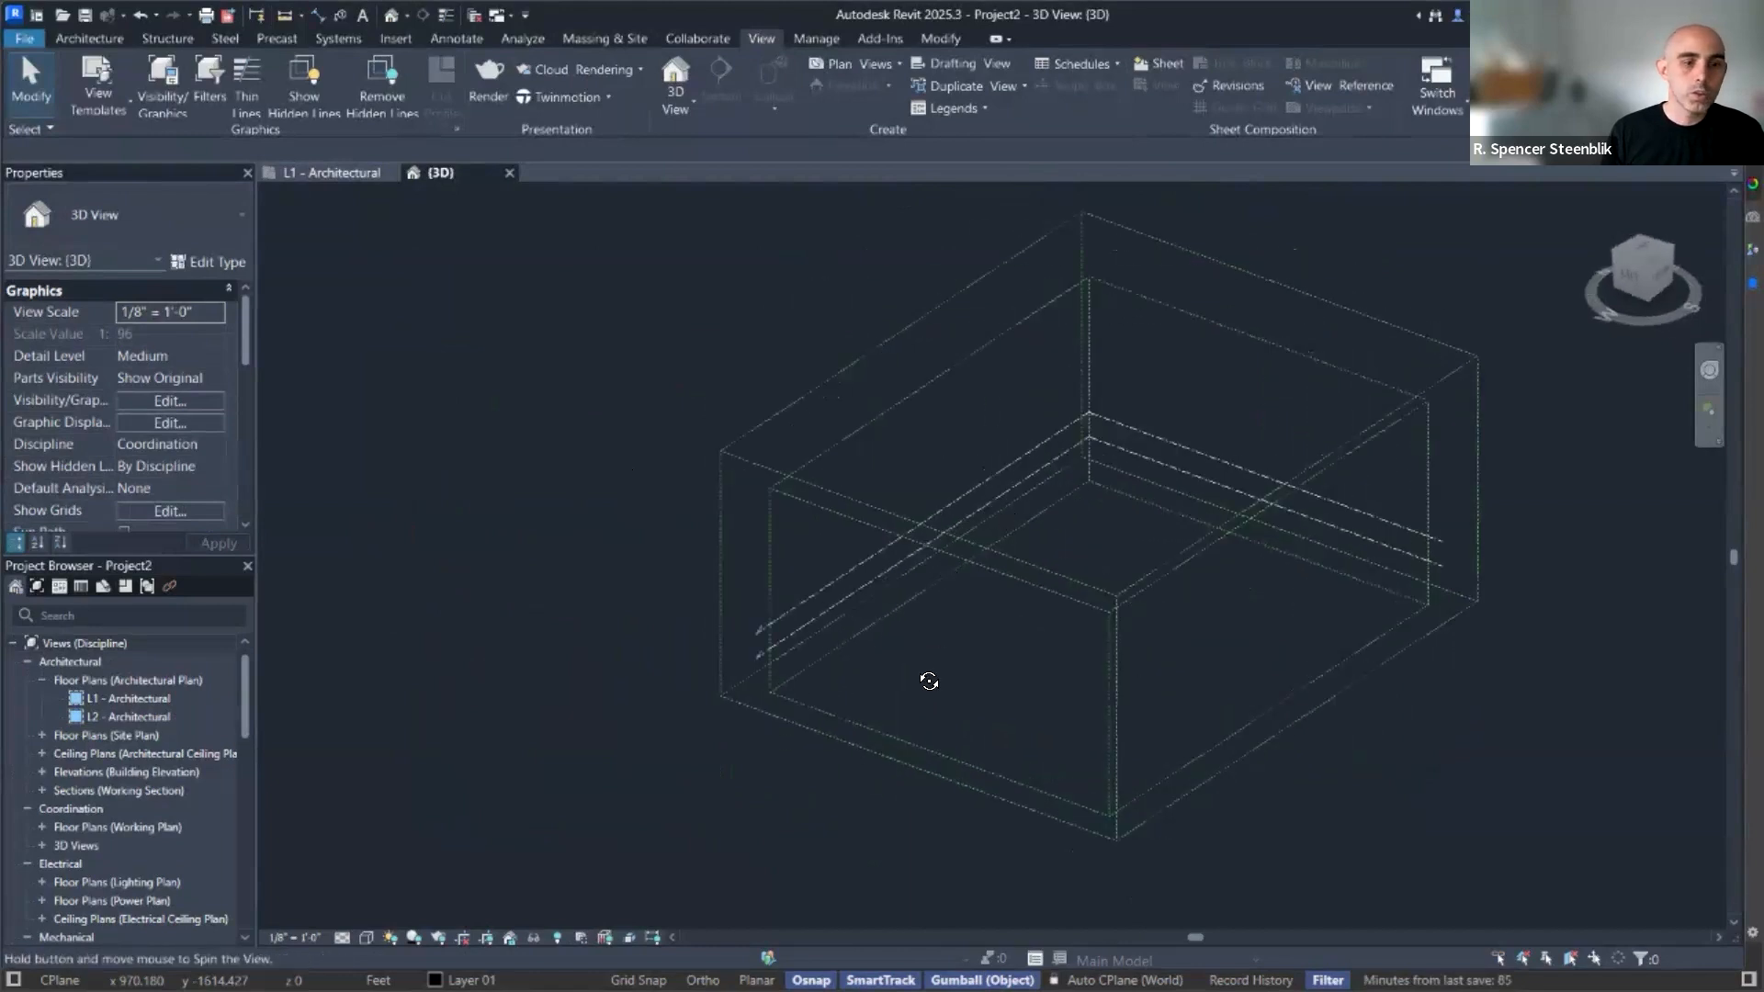
{"action": "middle_click_drag", "start_coordinate": [1431, 661], "coordinate": [1327, 494], "text": "shift"}
{"action": "scroll", "coordinate": [1139, 494], "scroll_direction": "down", "scroll_amount": 10}
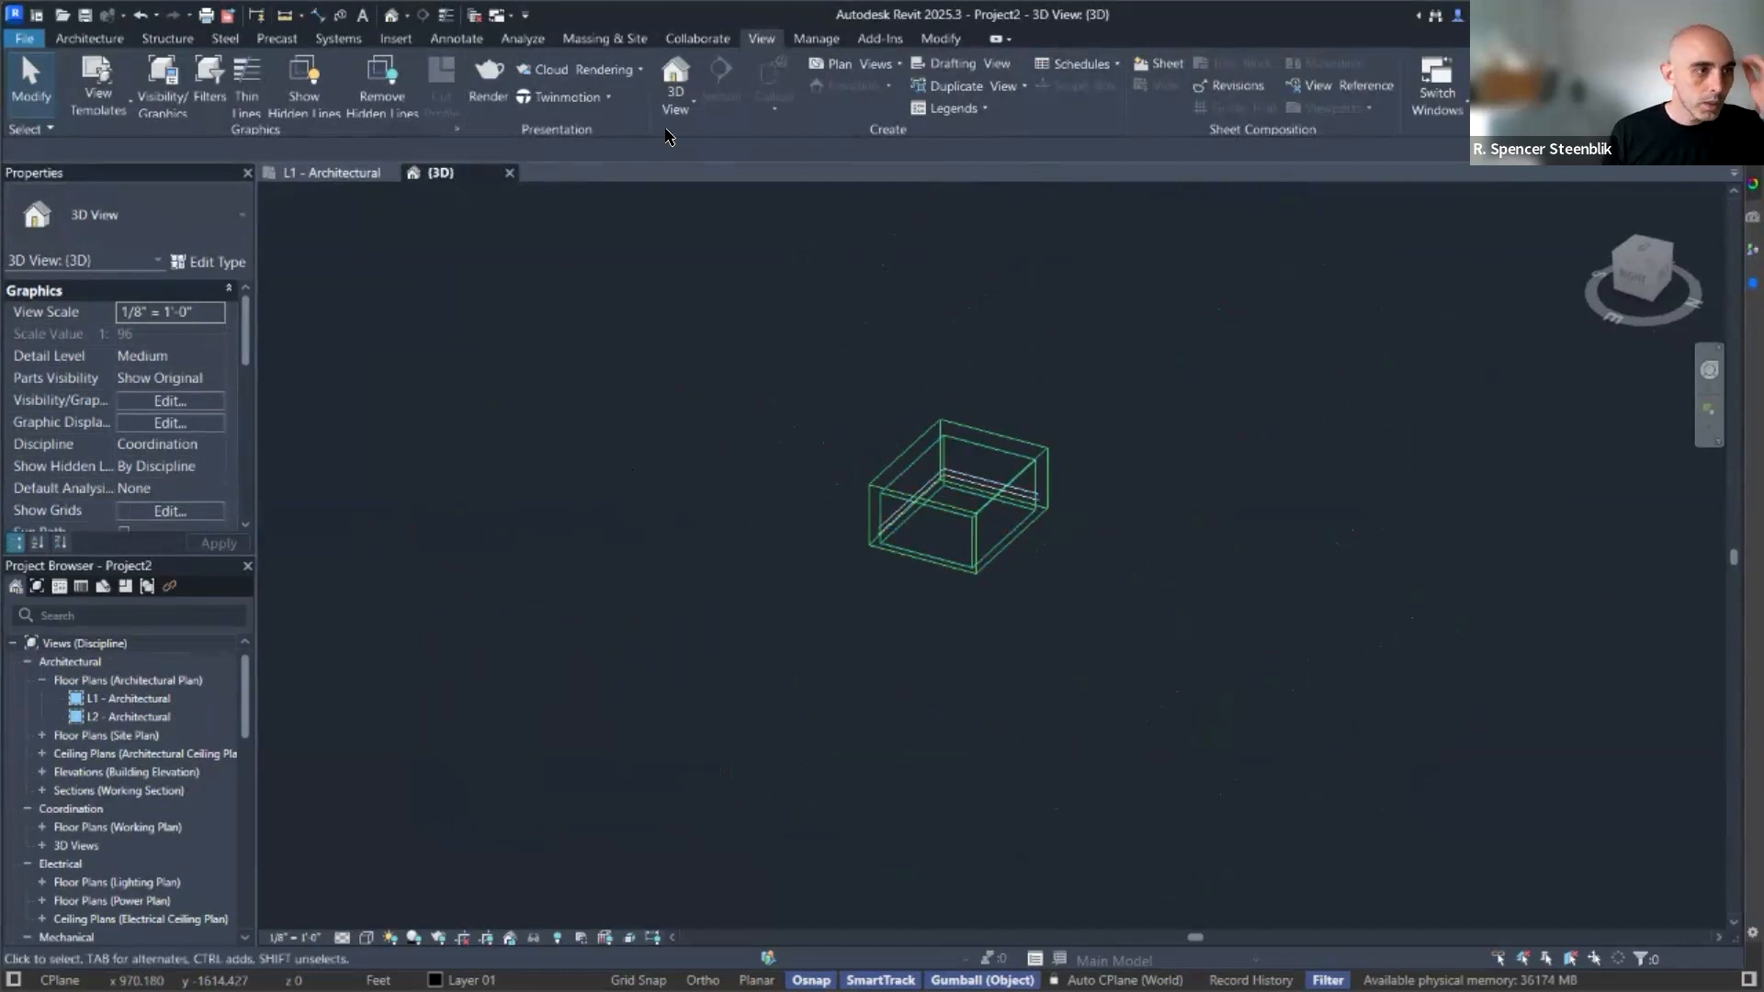
Link the Rhino file 20241107Design01.3dm, positioned Auto - Origin to Internal Origin on Level L1.
{"action": "left_click", "coordinate": [393, 38]}
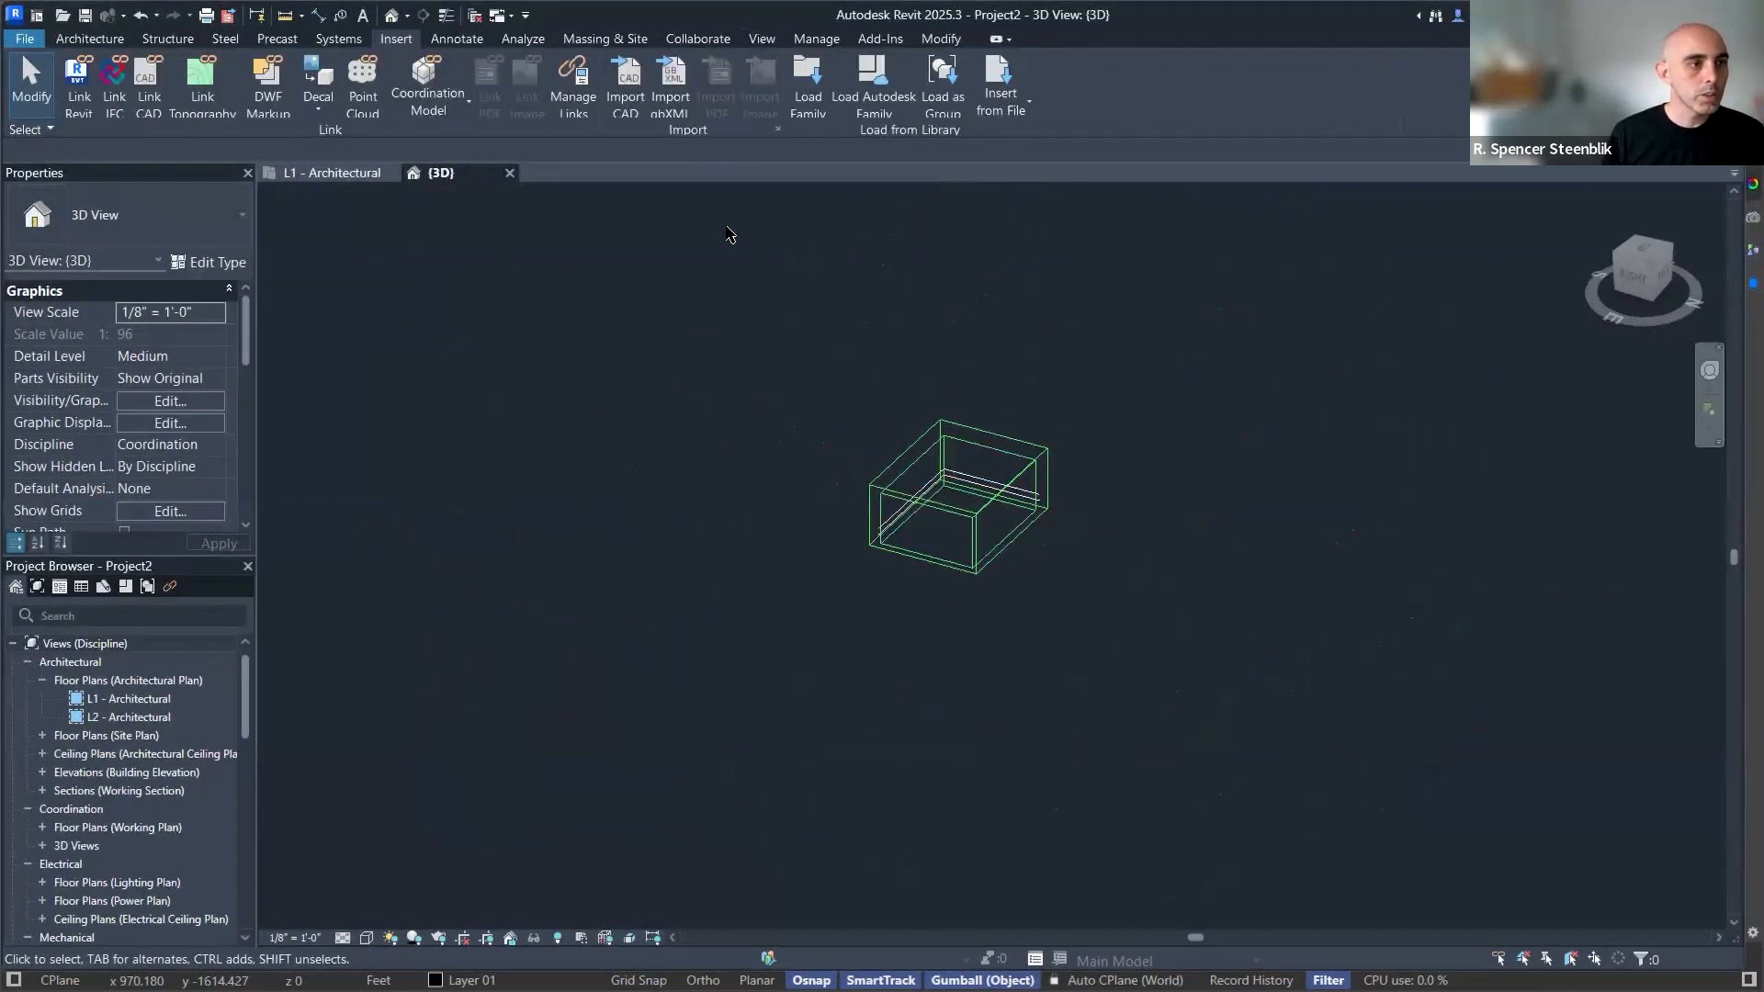
{"action": "left_click", "coordinate": [144, 81]}
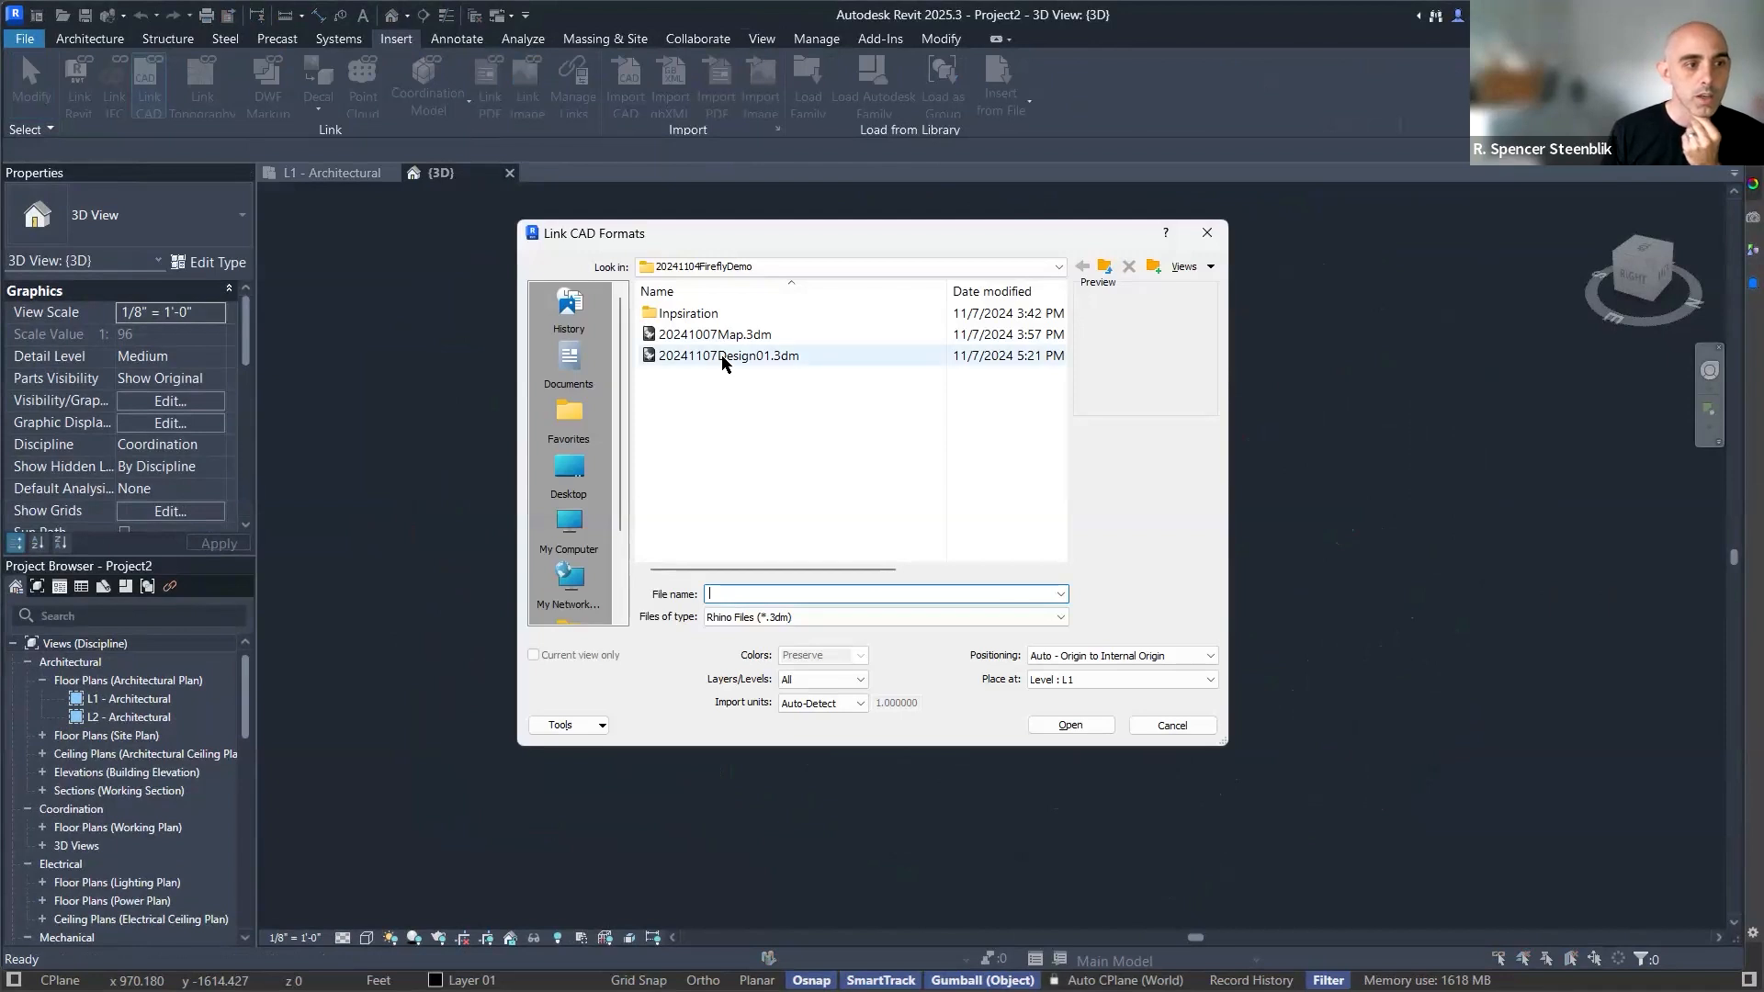
{"action": "left_click", "coordinate": [729, 356]}
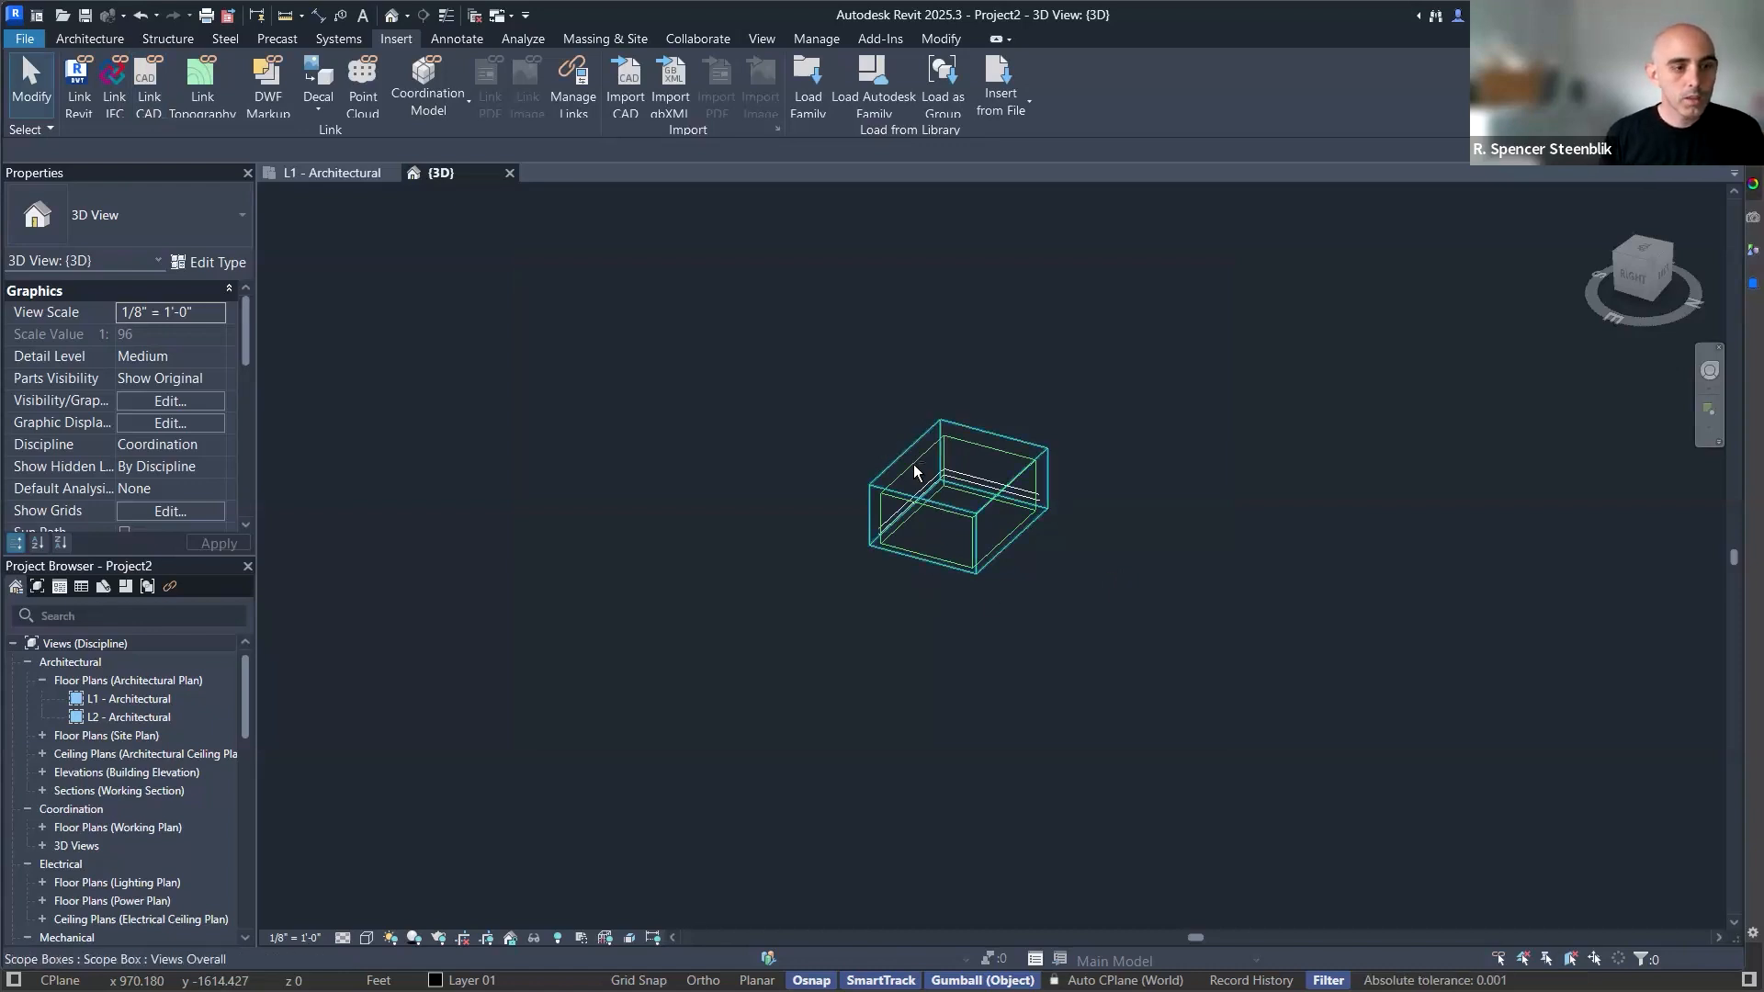
Select the linked Rhino model far from the scope boxes and orient the 3D view to the top.
{"action": "mouse_move", "coordinate": [946, 571]}
{"action": "middle_mouse_down", "text": "shift"}
{"action": "mouse_move", "coordinate": [962, 611]}
{"action": "mouse_move", "coordinate": [952, 593]}
{"action": "middle_mouse_up", "text": "shift"}
{"action": "scroll", "coordinate": [952, 593], "scroll_direction": "down", "scroll_amount": 5}
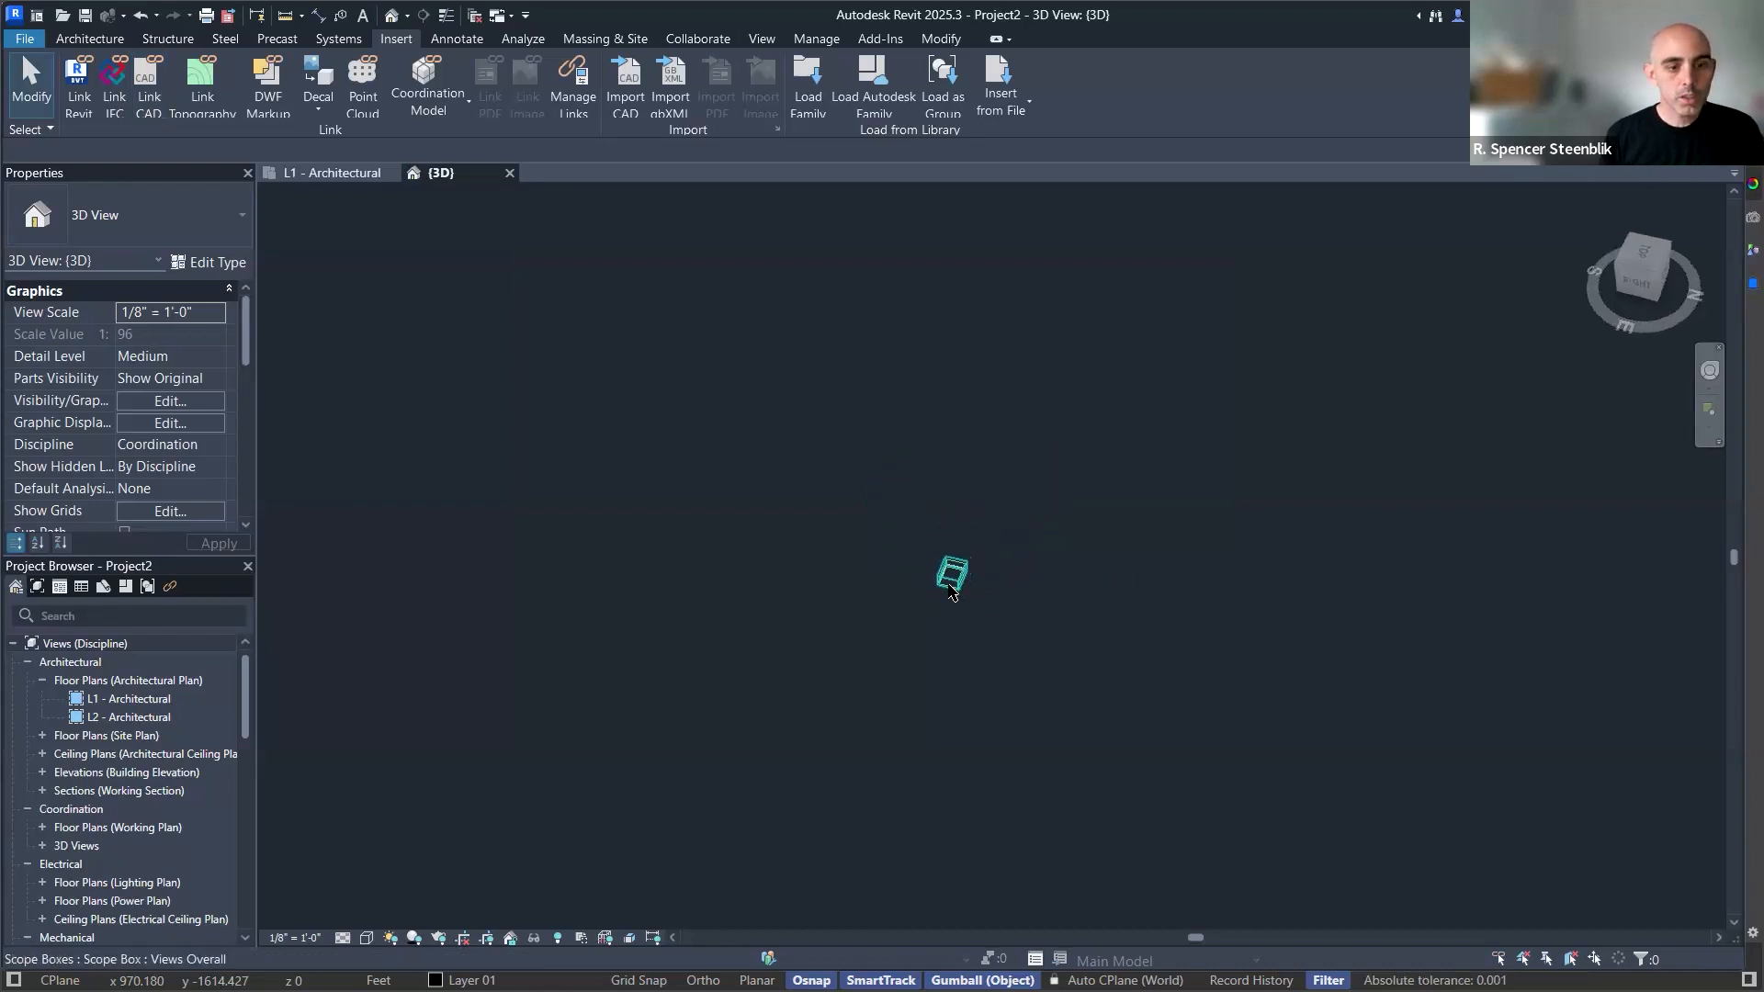
{"action": "left_click_drag", "start_coordinate": [1154, 924], "coordinate": [1296, 796]}
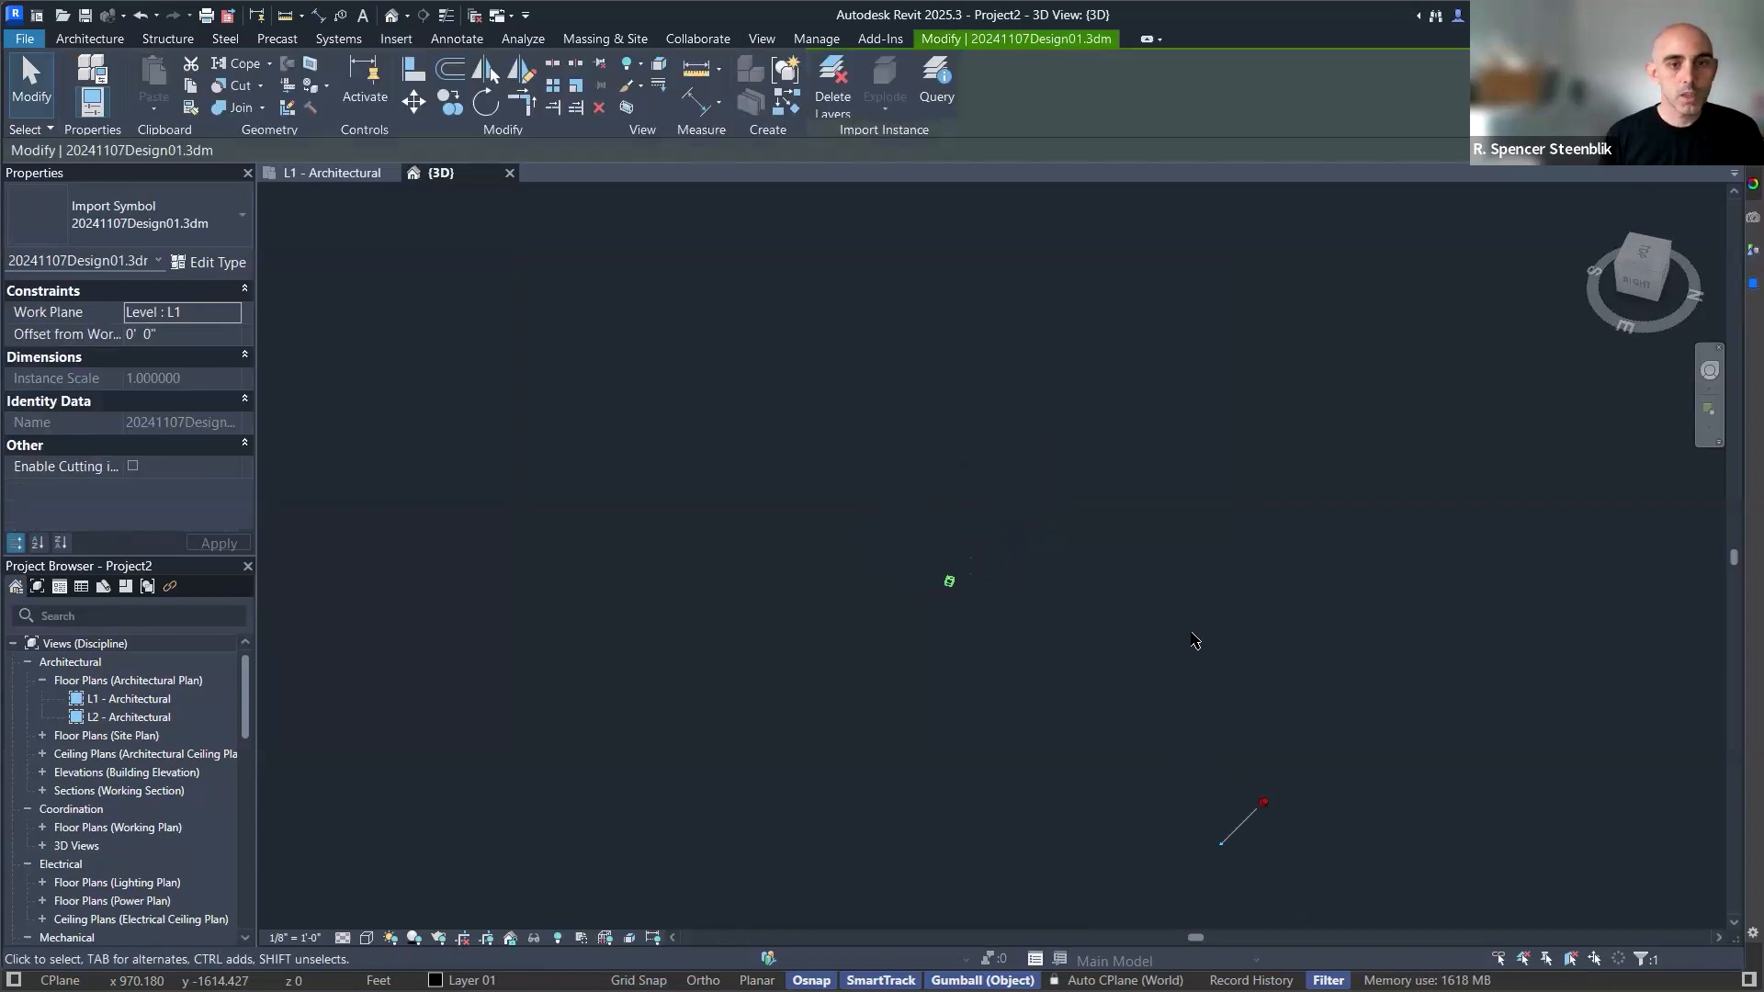
{"action": "left_click", "coordinate": [1645, 255]}
{"action": "middle_click_drag", "start_coordinate": [1359, 407], "coordinate": [1184, 448], "text": "shift"}
{"action": "scroll", "coordinate": [1184, 449], "scroll_direction": "down", "scroll_amount": 10}
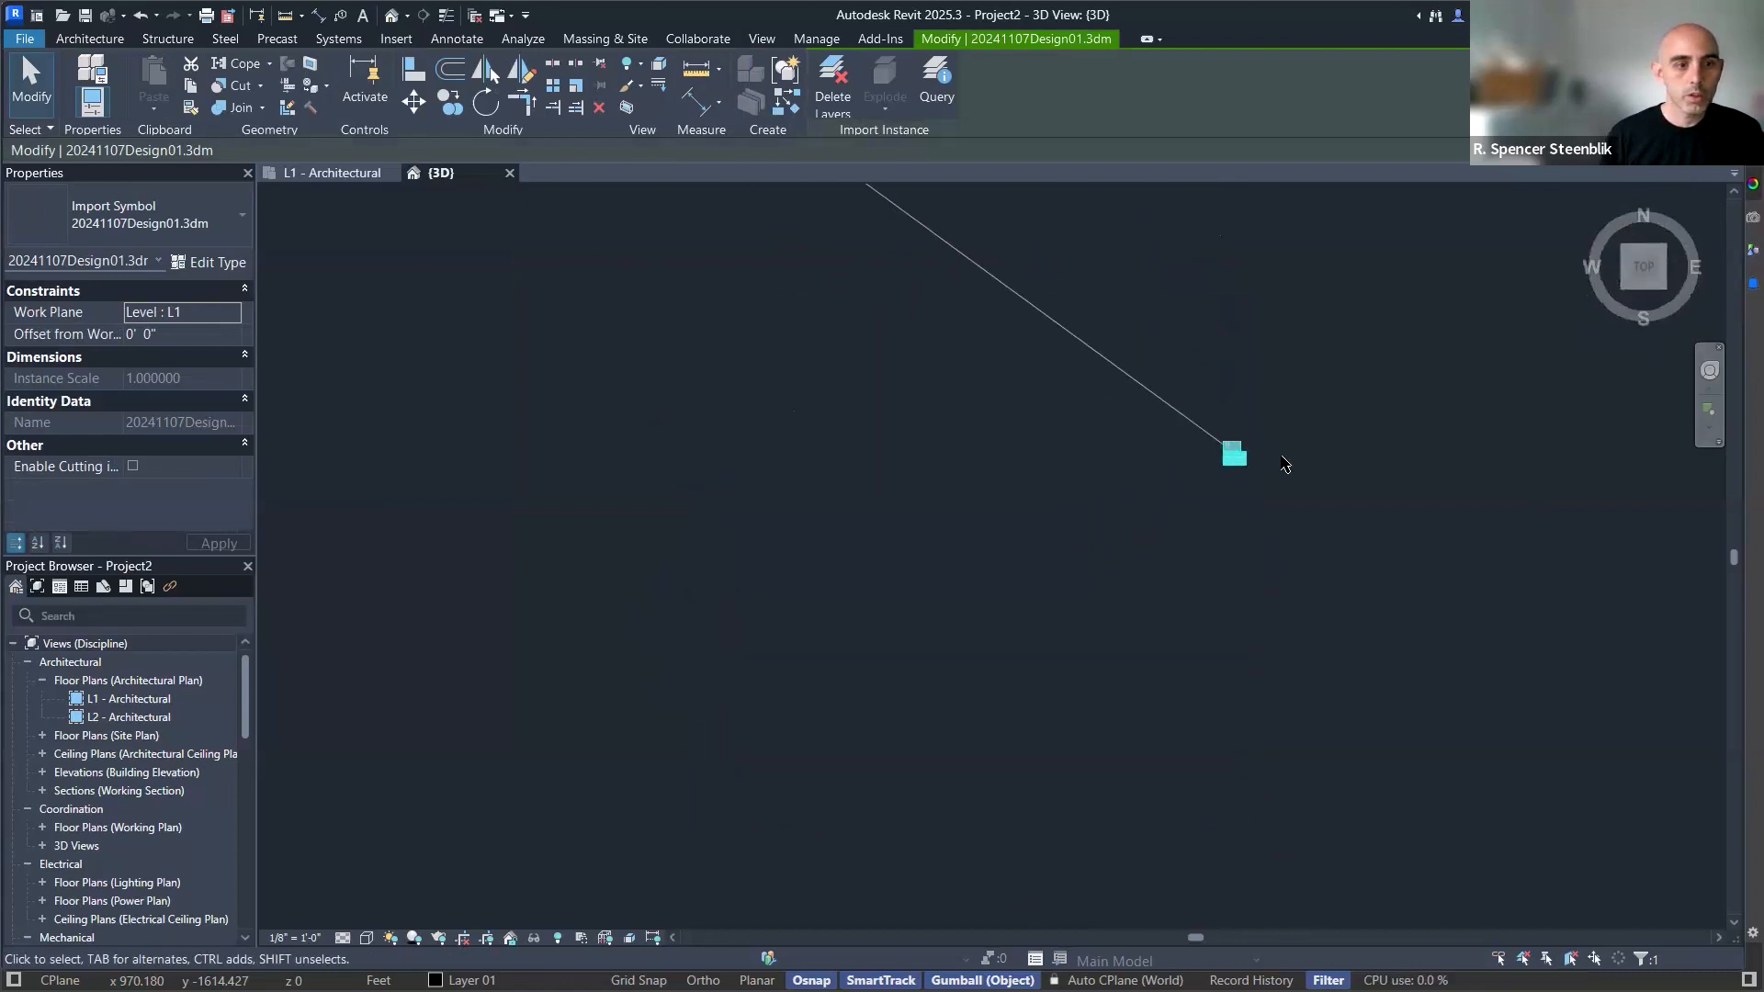
{"action": "scroll", "coordinate": [1285, 464], "scroll_direction": "down", "scroll_amount": 5}
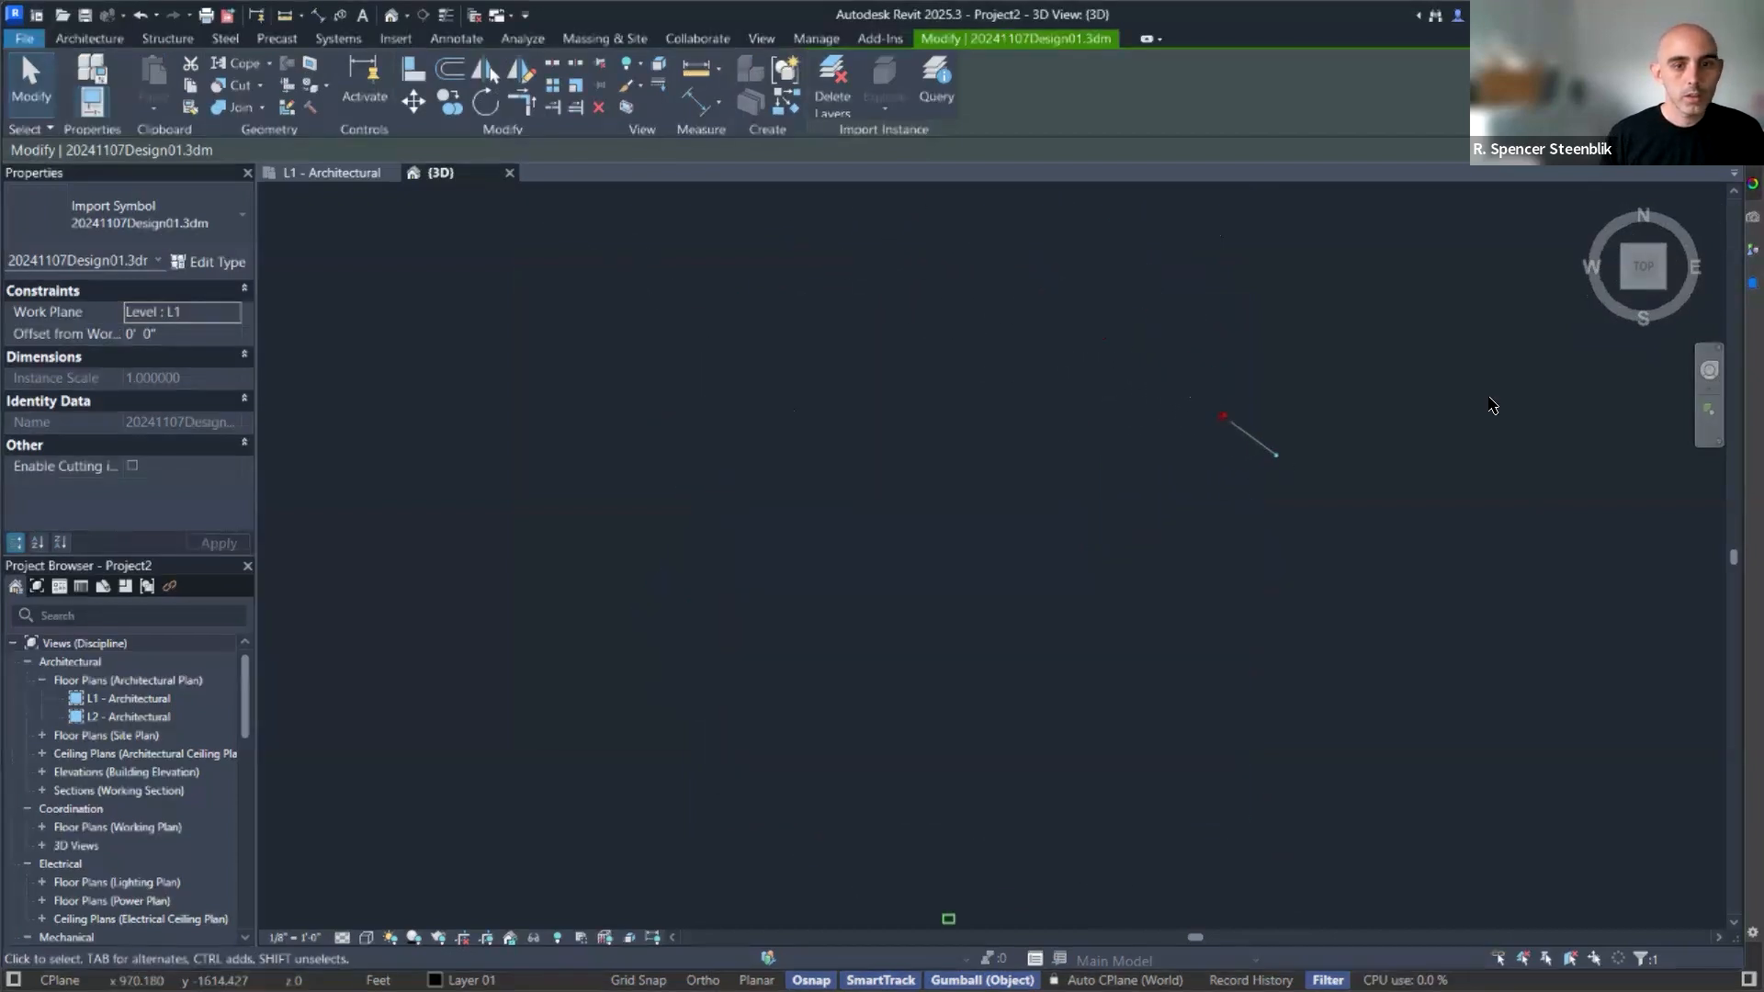
{"action": "scroll", "coordinate": [1354, 499], "scroll_direction": "down", "scroll_amount": 1}
{"action": "middle_click_drag", "start_coordinate": [1342, 456], "coordinate": [1280, 376]}
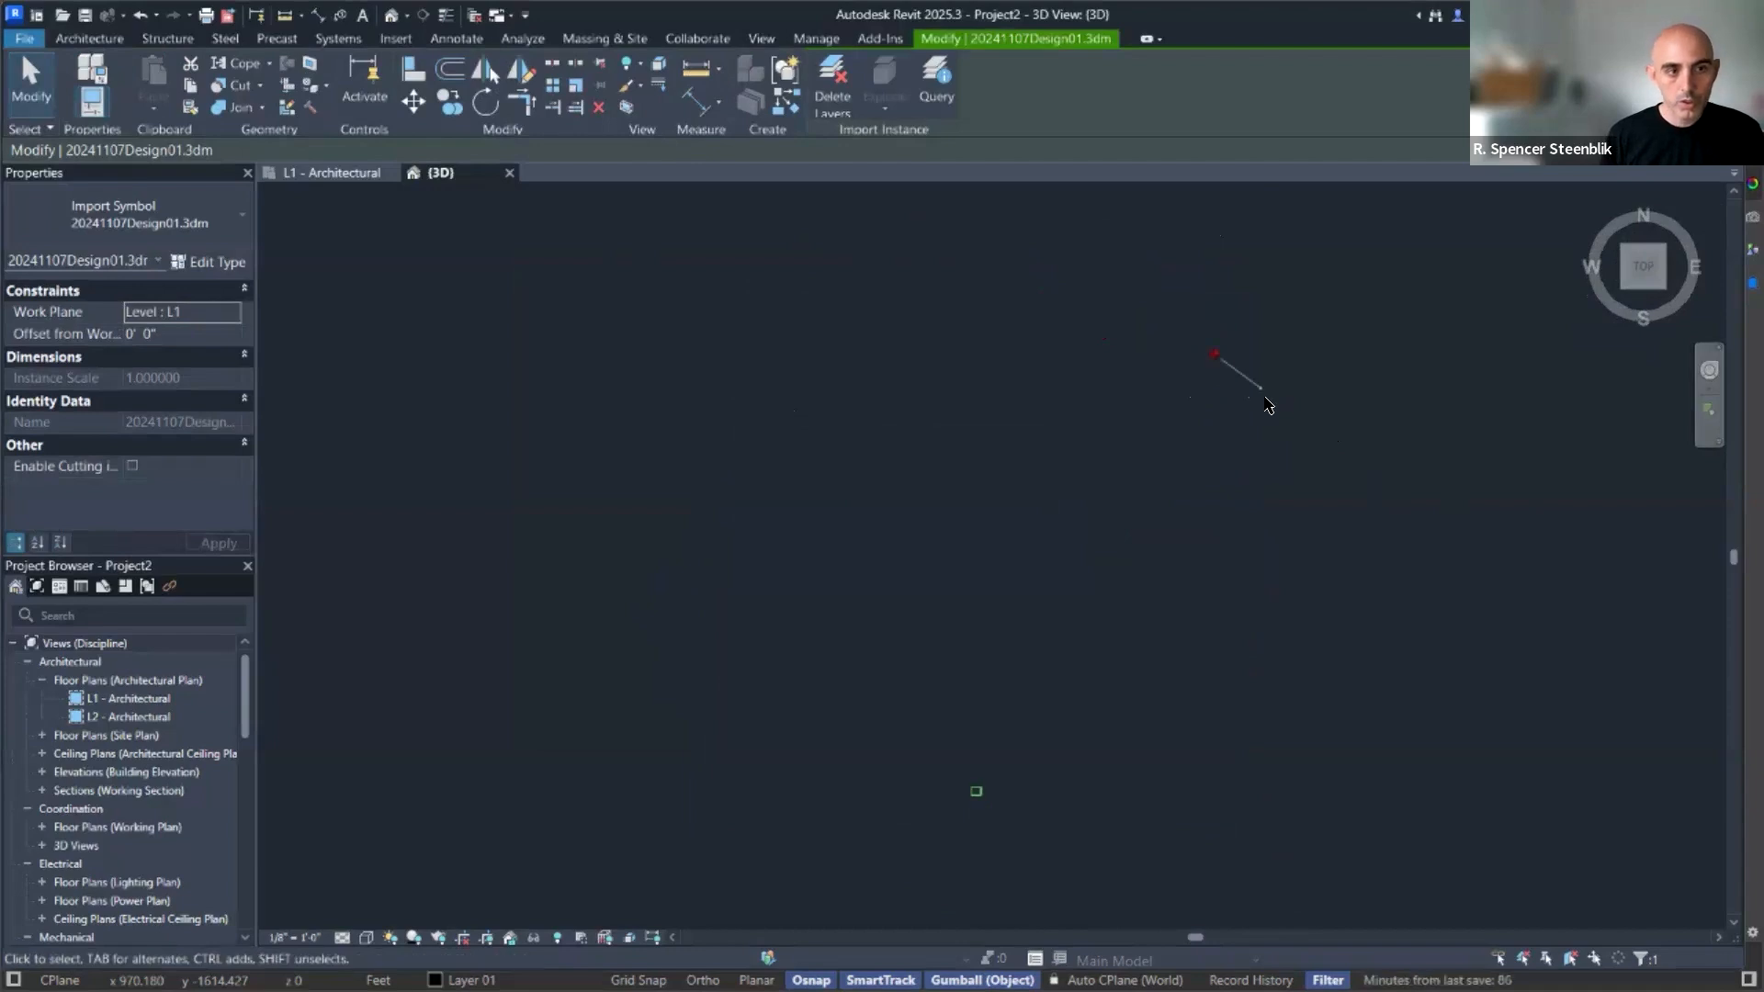
Try to move the linked Rhino model from its endpoint to inside the scope boxes.
{"action": "key", "text": "m"}
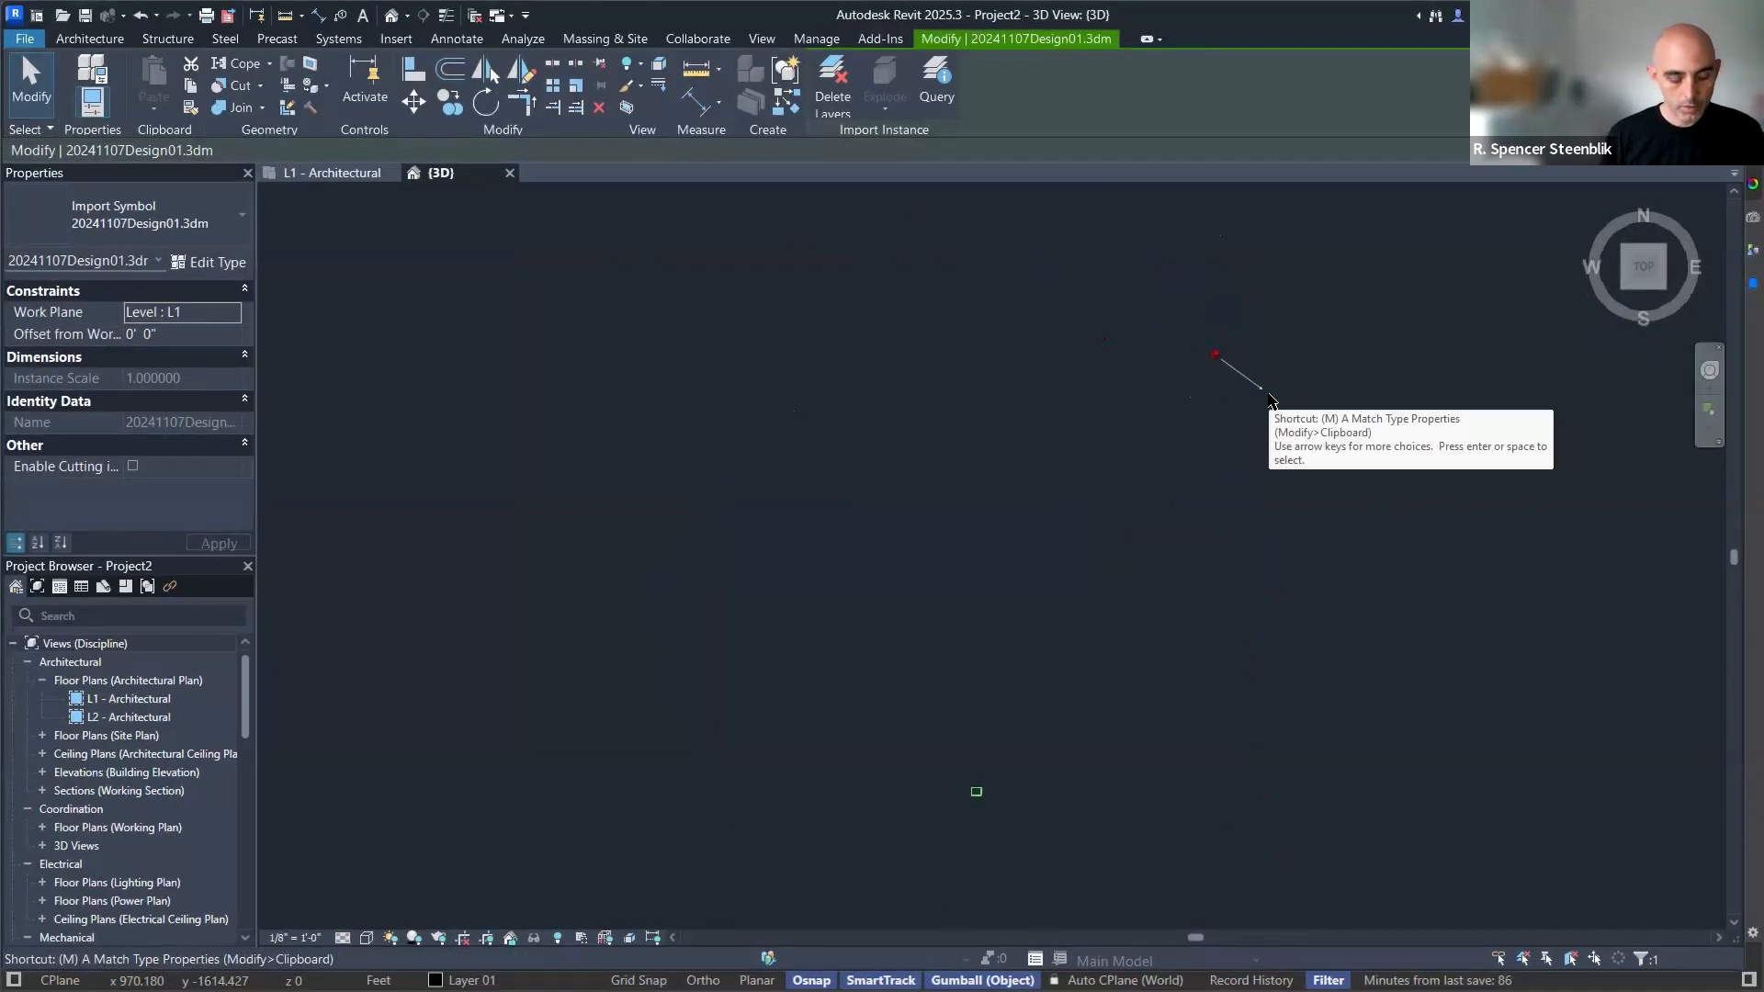
{"action": "key", "text": "v"}
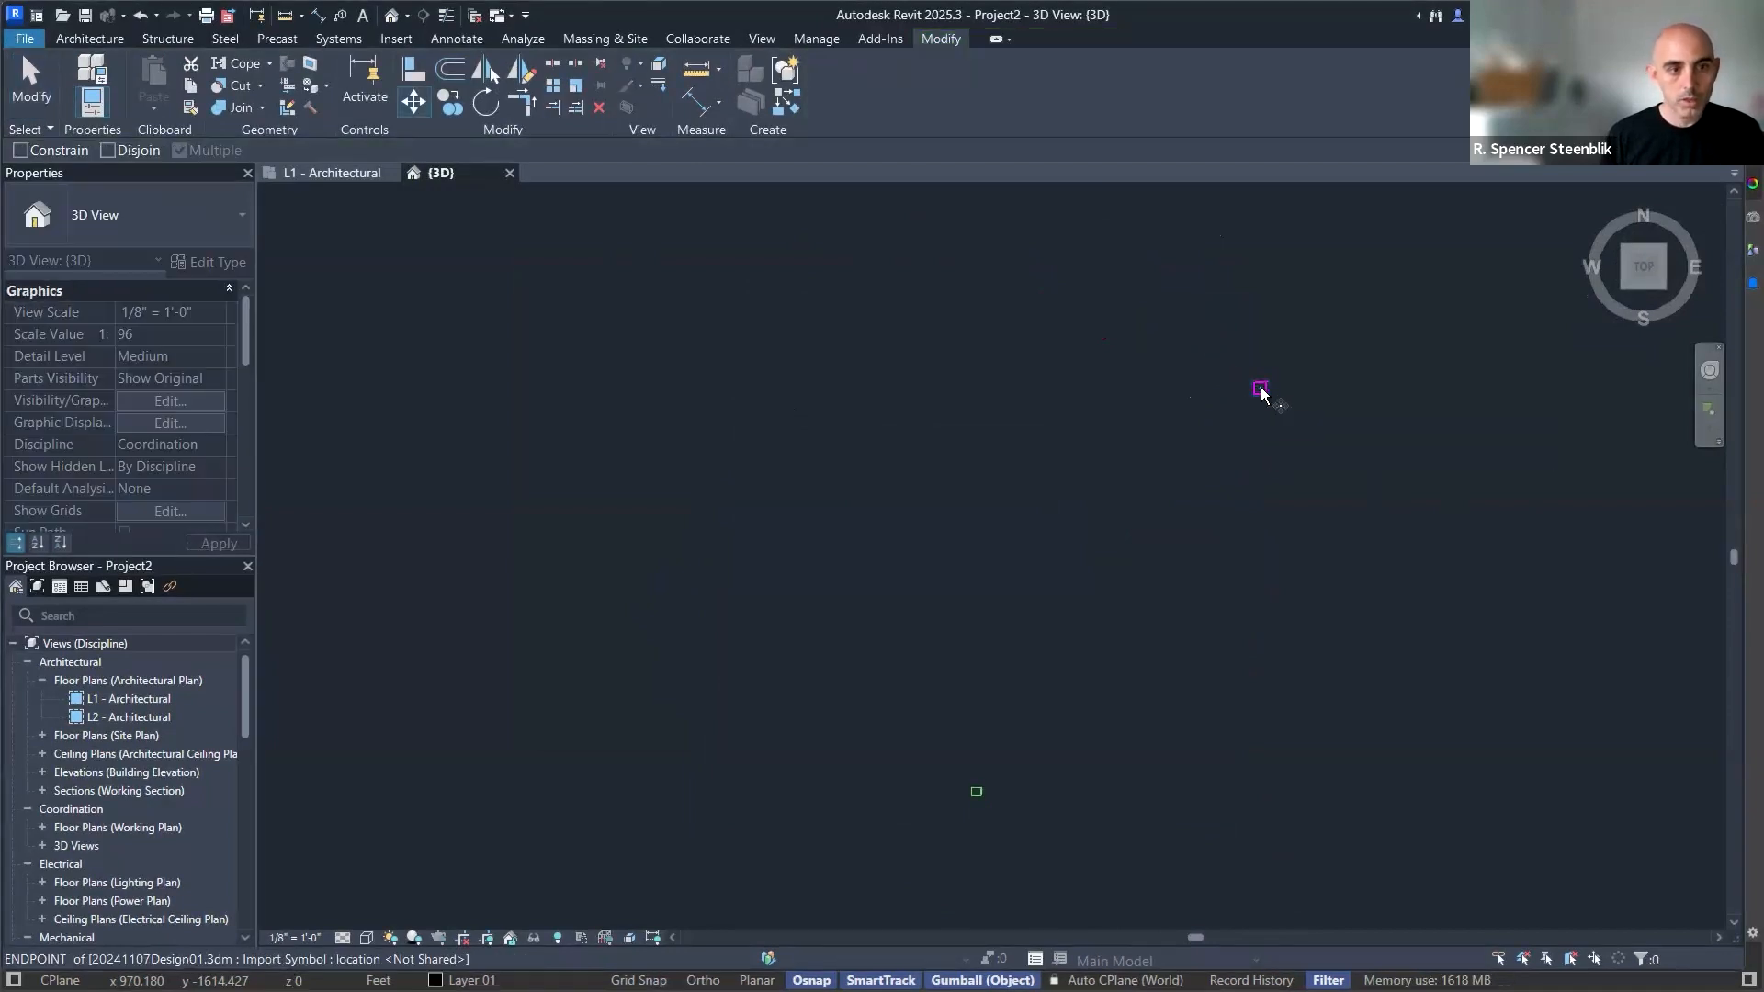
{"action": "left_click", "coordinate": [1261, 389]}
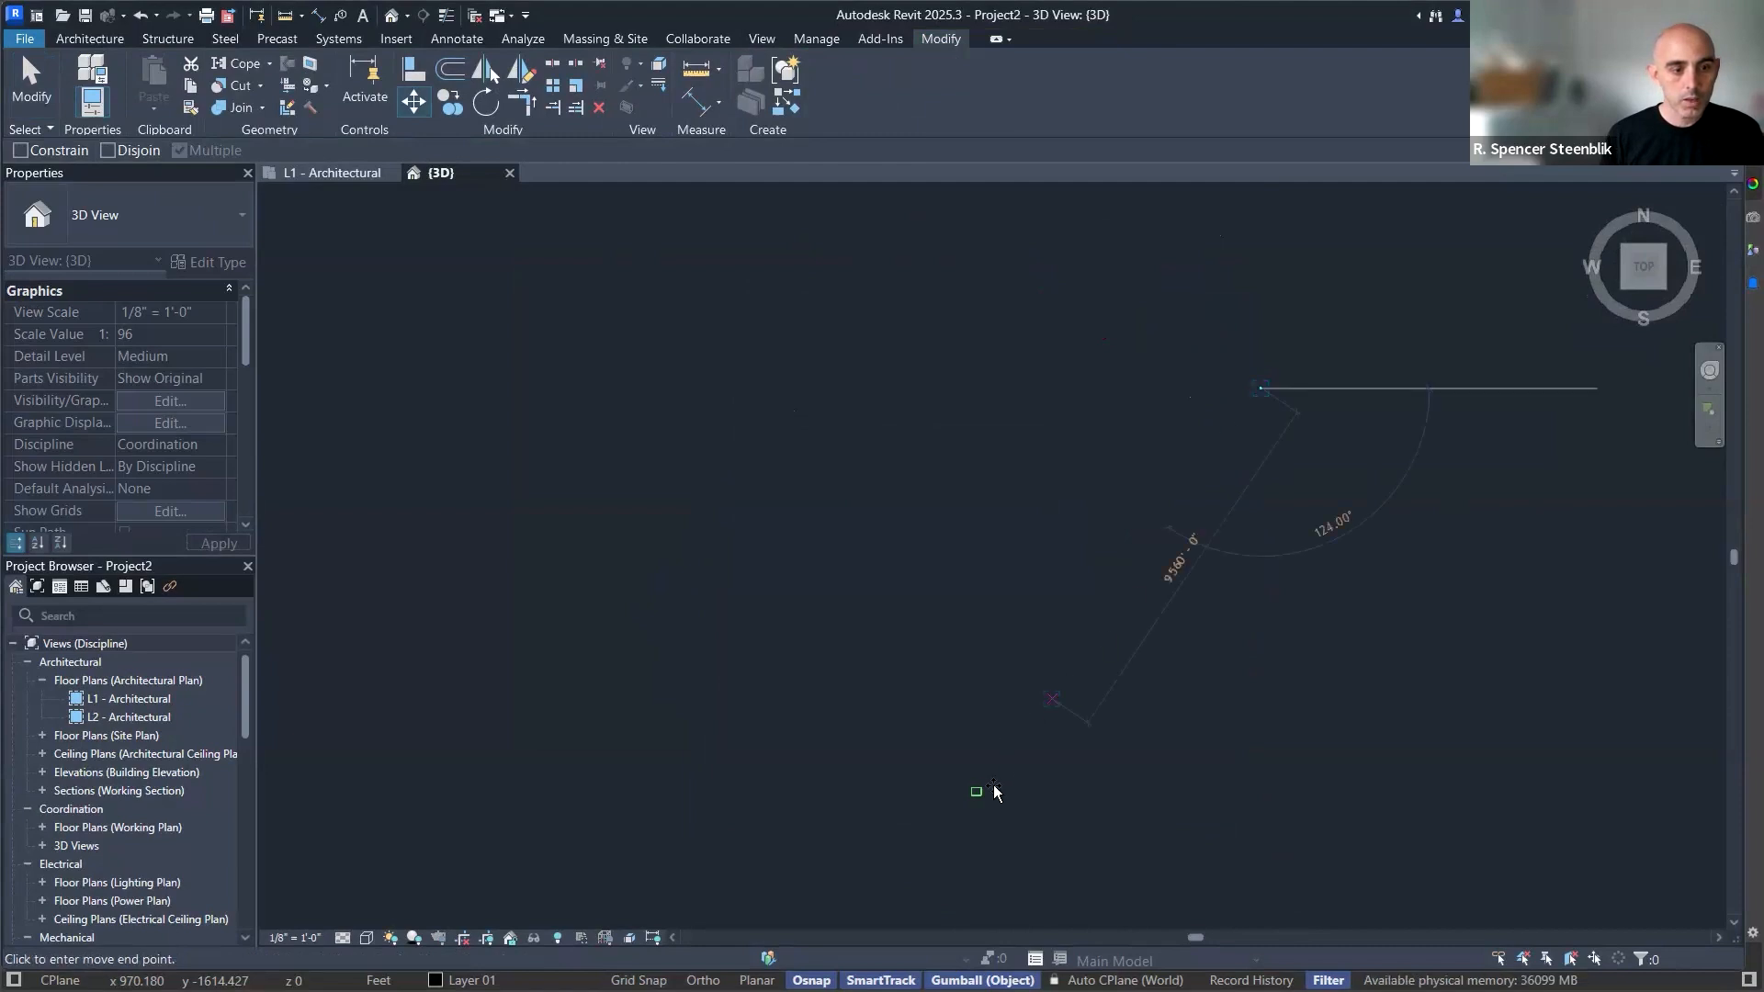
{"action": "scroll", "coordinate": [978, 790], "scroll_direction": "up", "scroll_amount": 8}
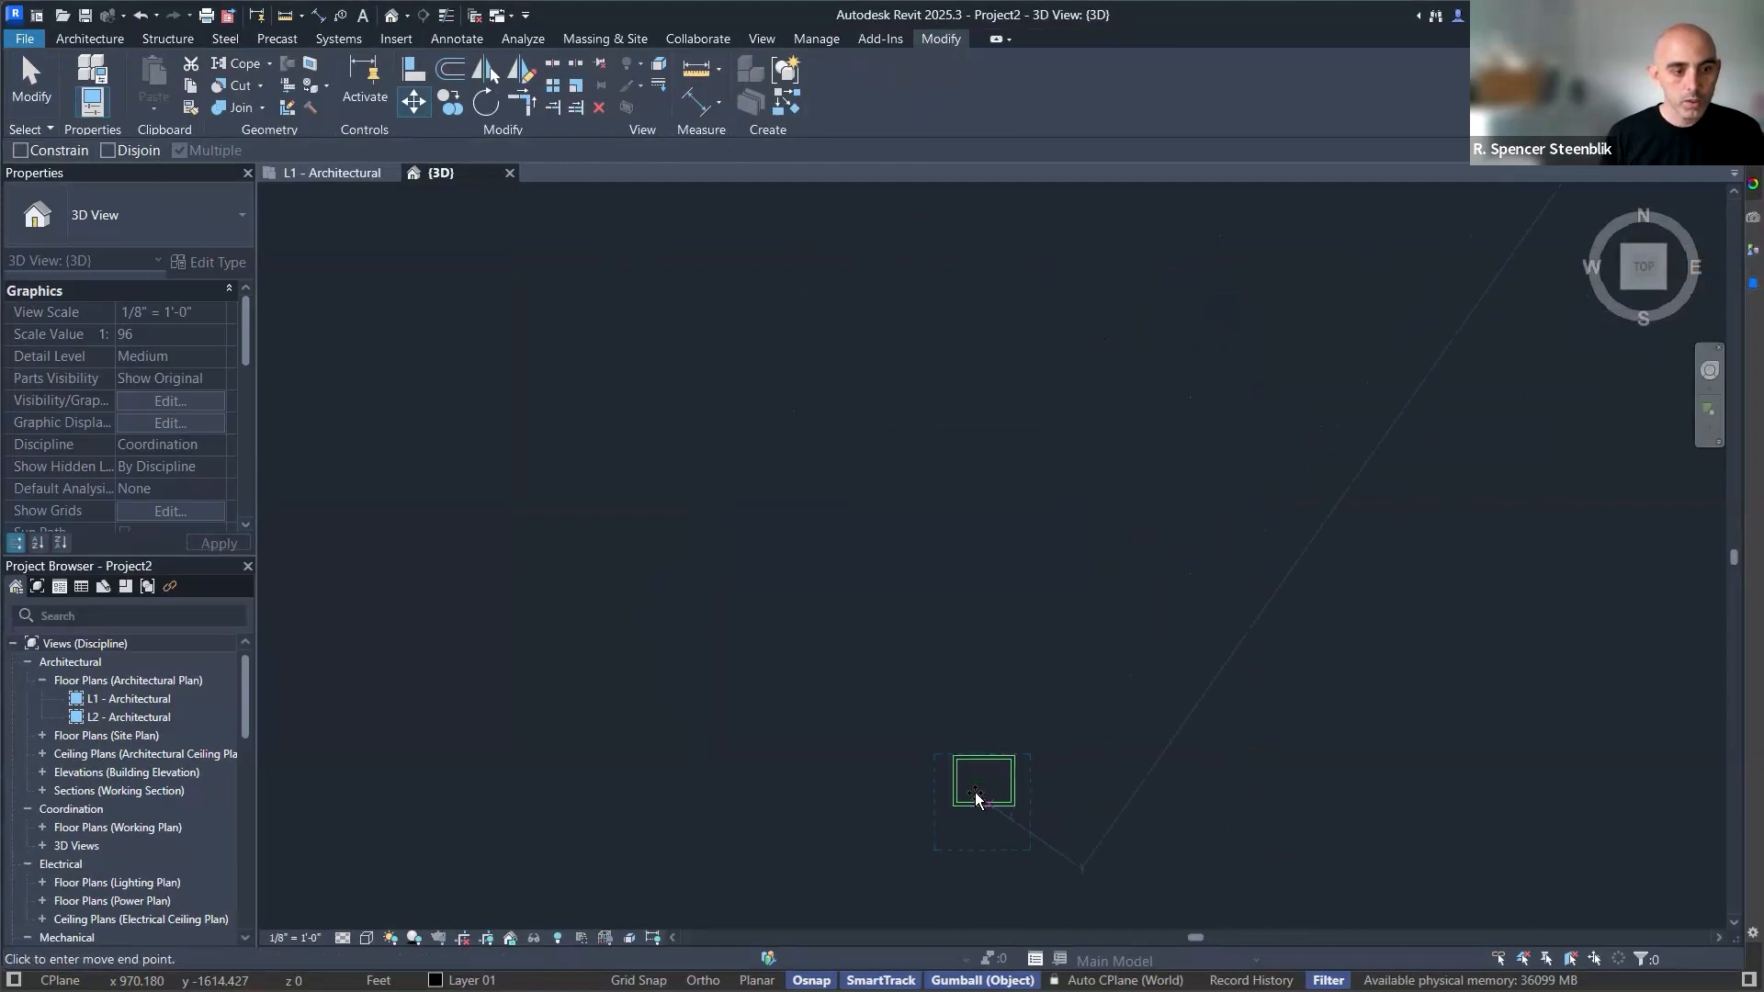
{"action": "left_click", "coordinate": [1036, 731]}
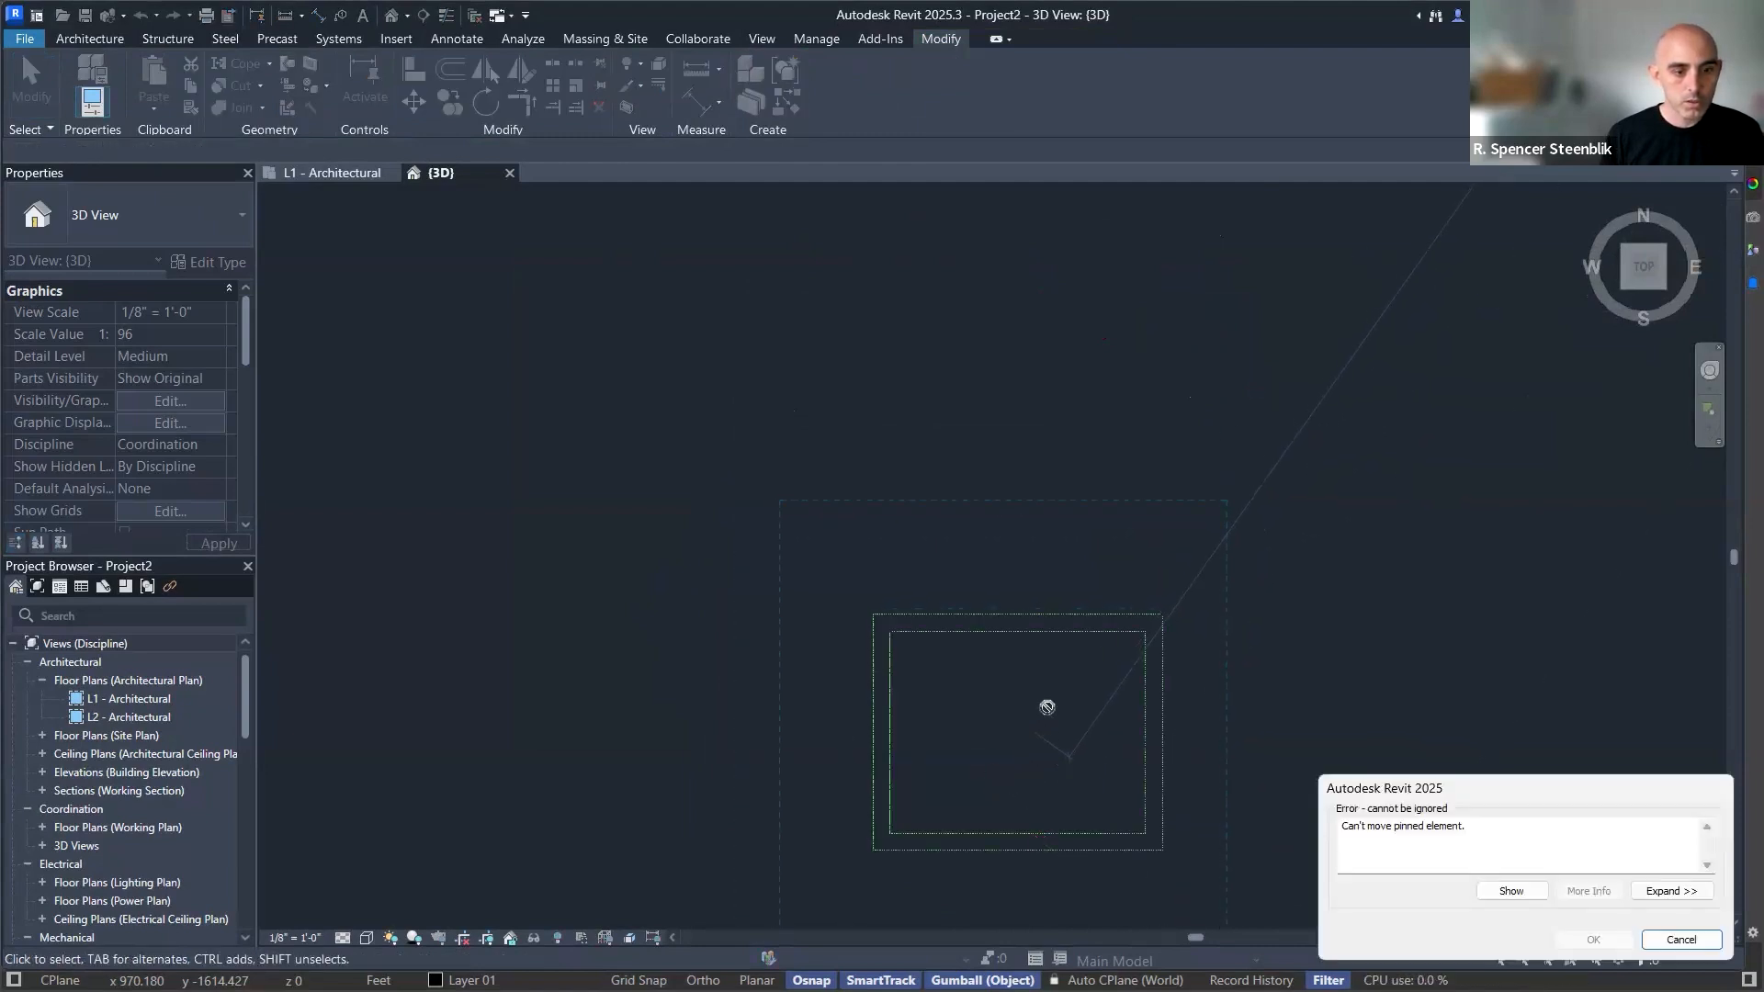
{"action": "left_click", "coordinate": [1681, 939]}
Unpin the linked Rhino model far from the scope boxes and keep it selected.
{"action": "scroll", "coordinate": [1057, 434], "scroll_direction": "down", "scroll_amount": 8}
{"action": "scroll", "coordinate": [1134, 447], "scroll_direction": "up", "scroll_amount": 3}
{"action": "left_click", "coordinate": [1187, 317]}
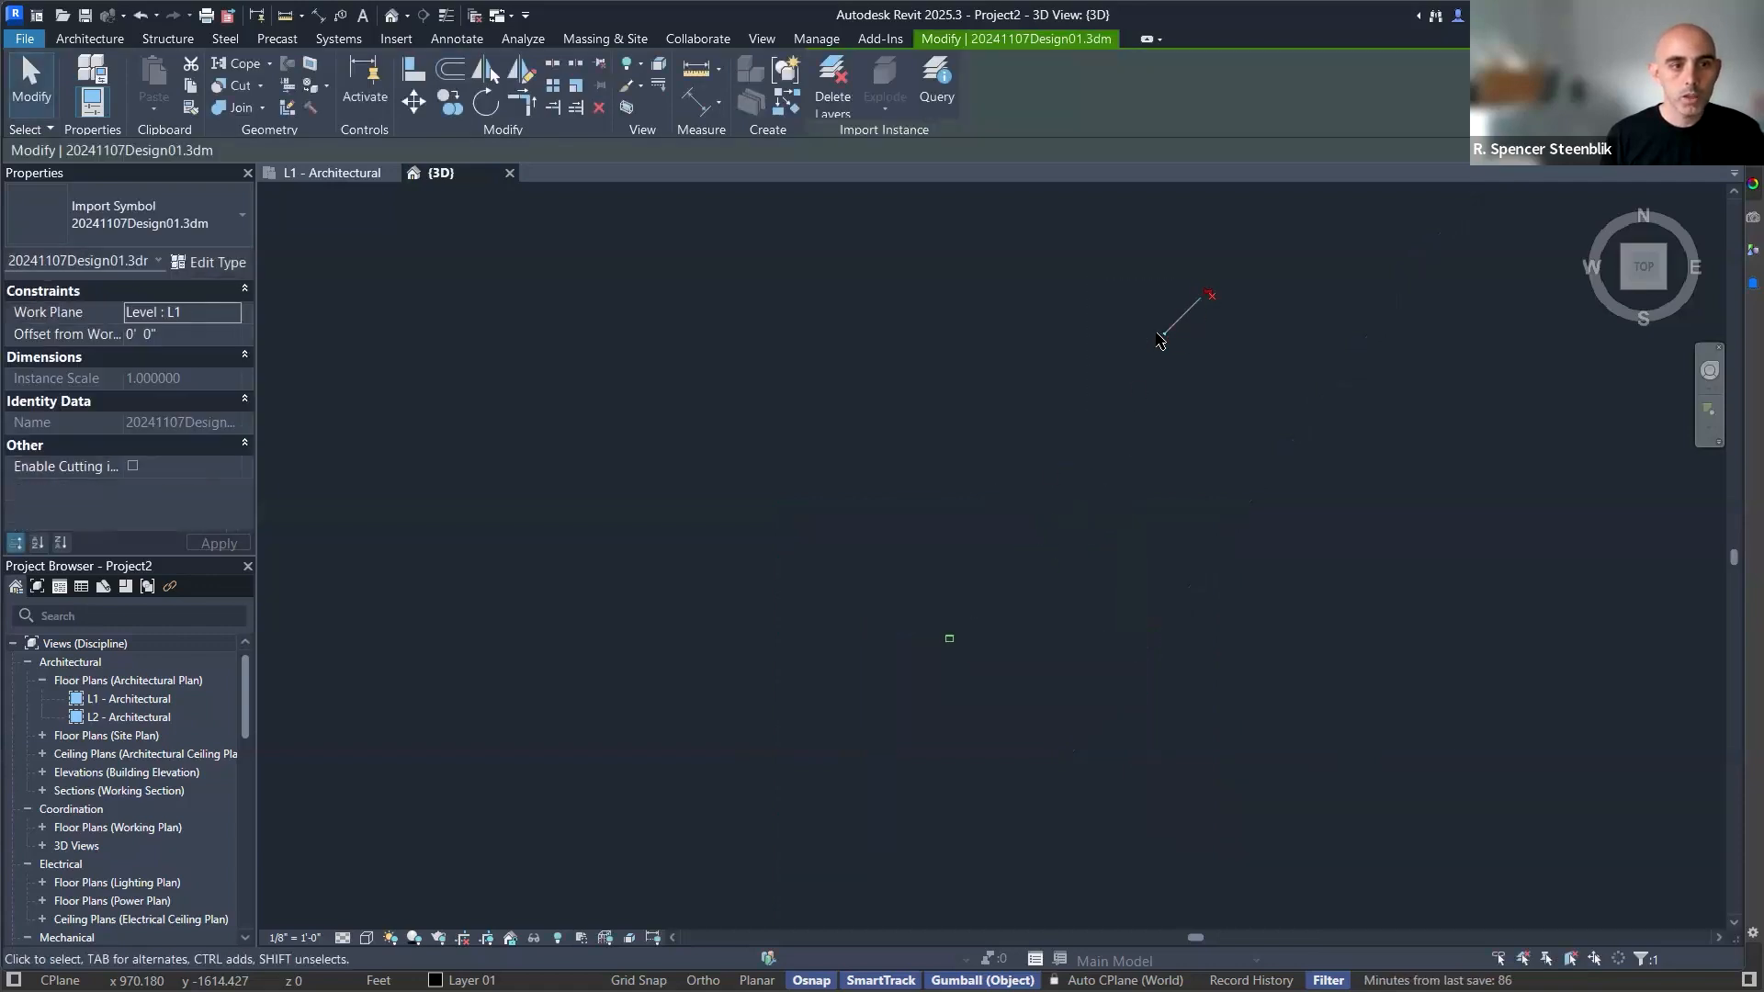
{"action": "key", "text": "Escape"}
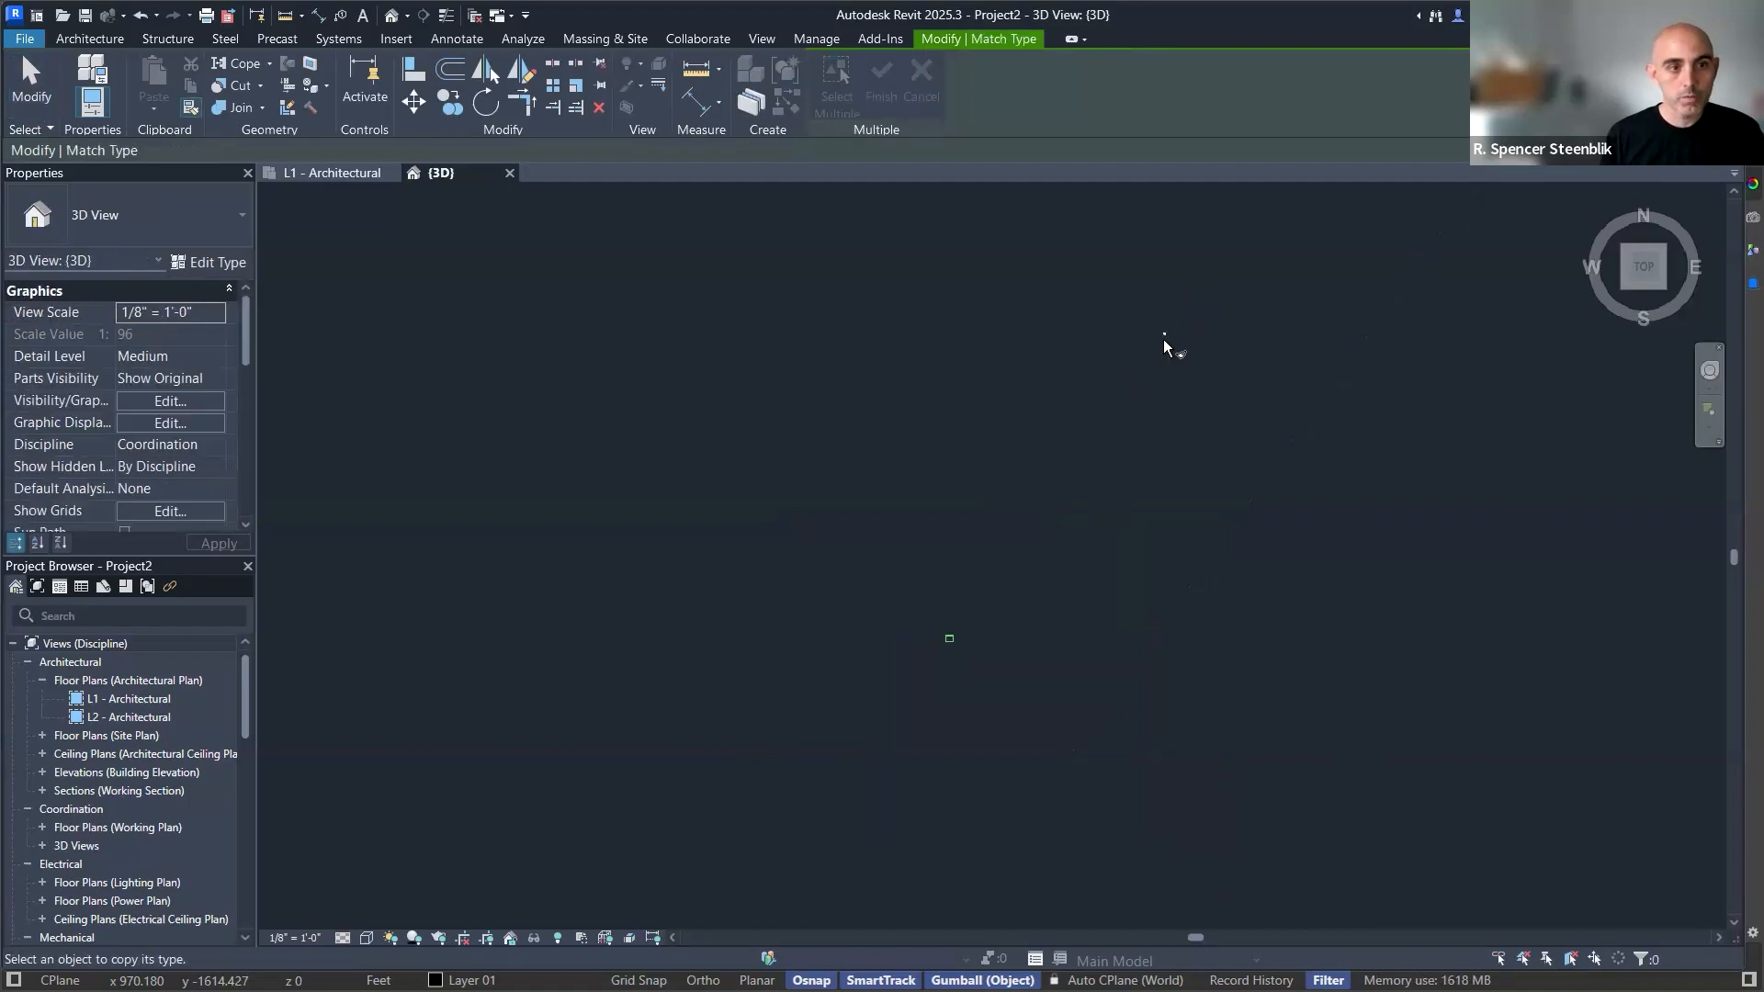
{"action": "left_click", "coordinate": [1109, 396]}
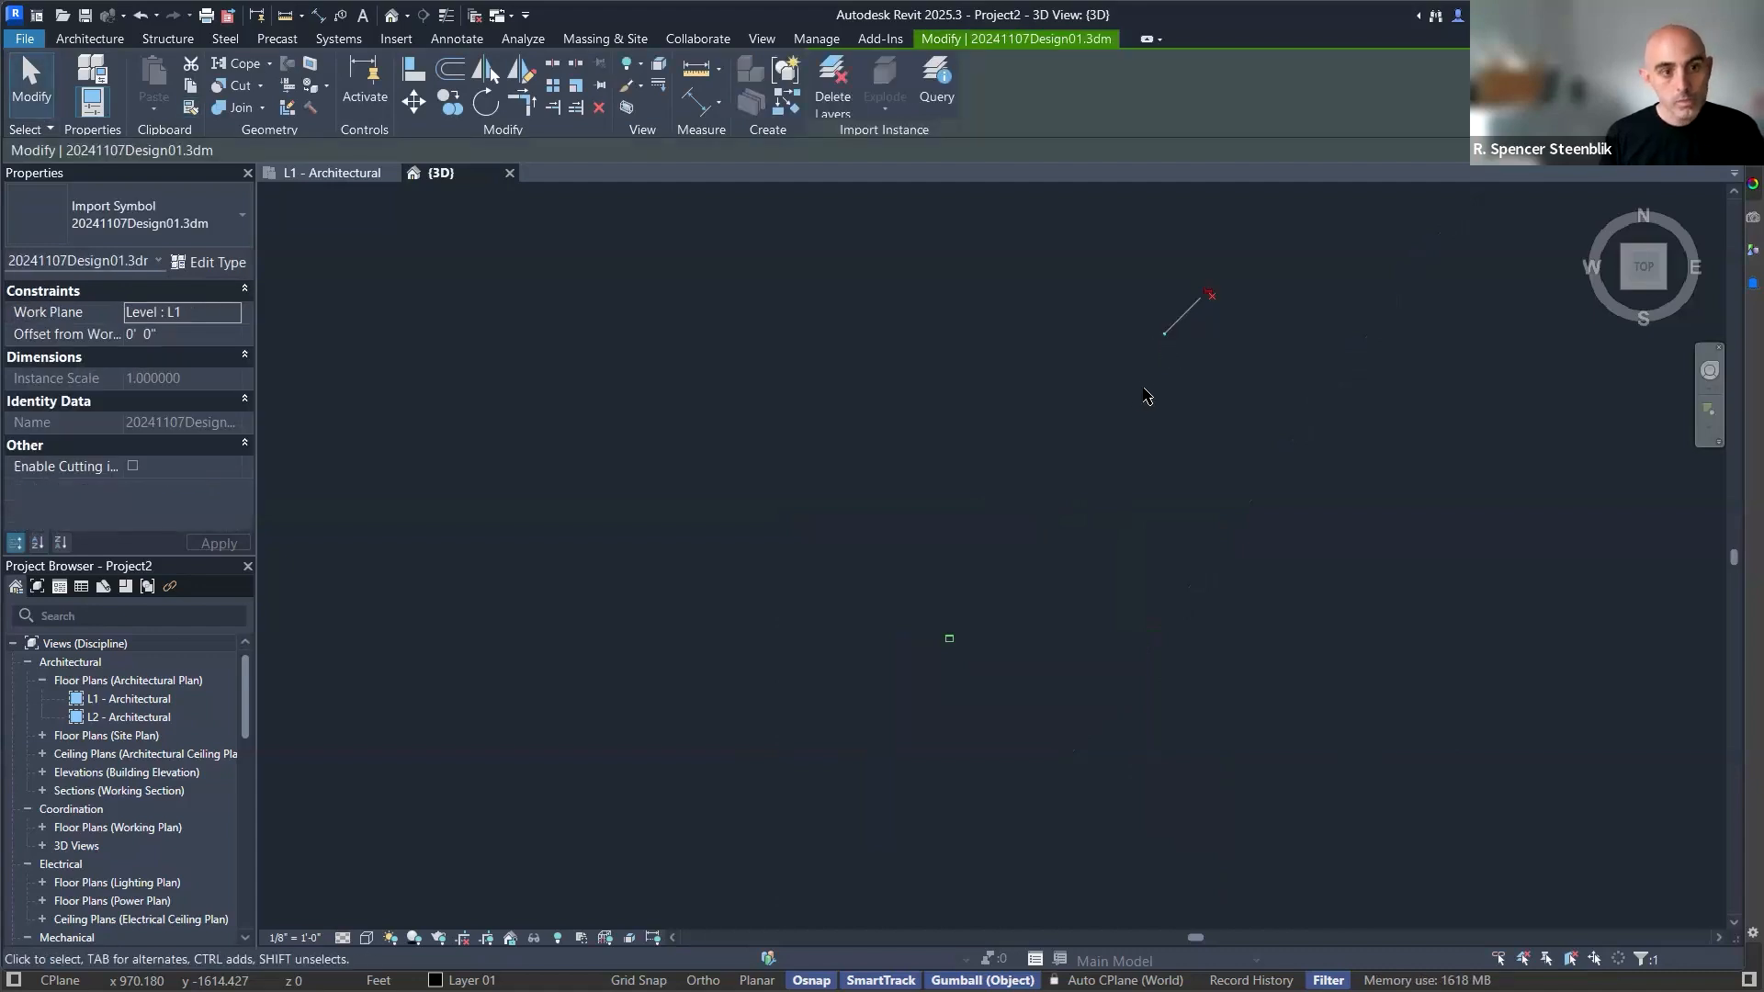
Move the linked Rhino model from its endpoint to inside the scope boxes.
{"action": "key", "text": "m"}
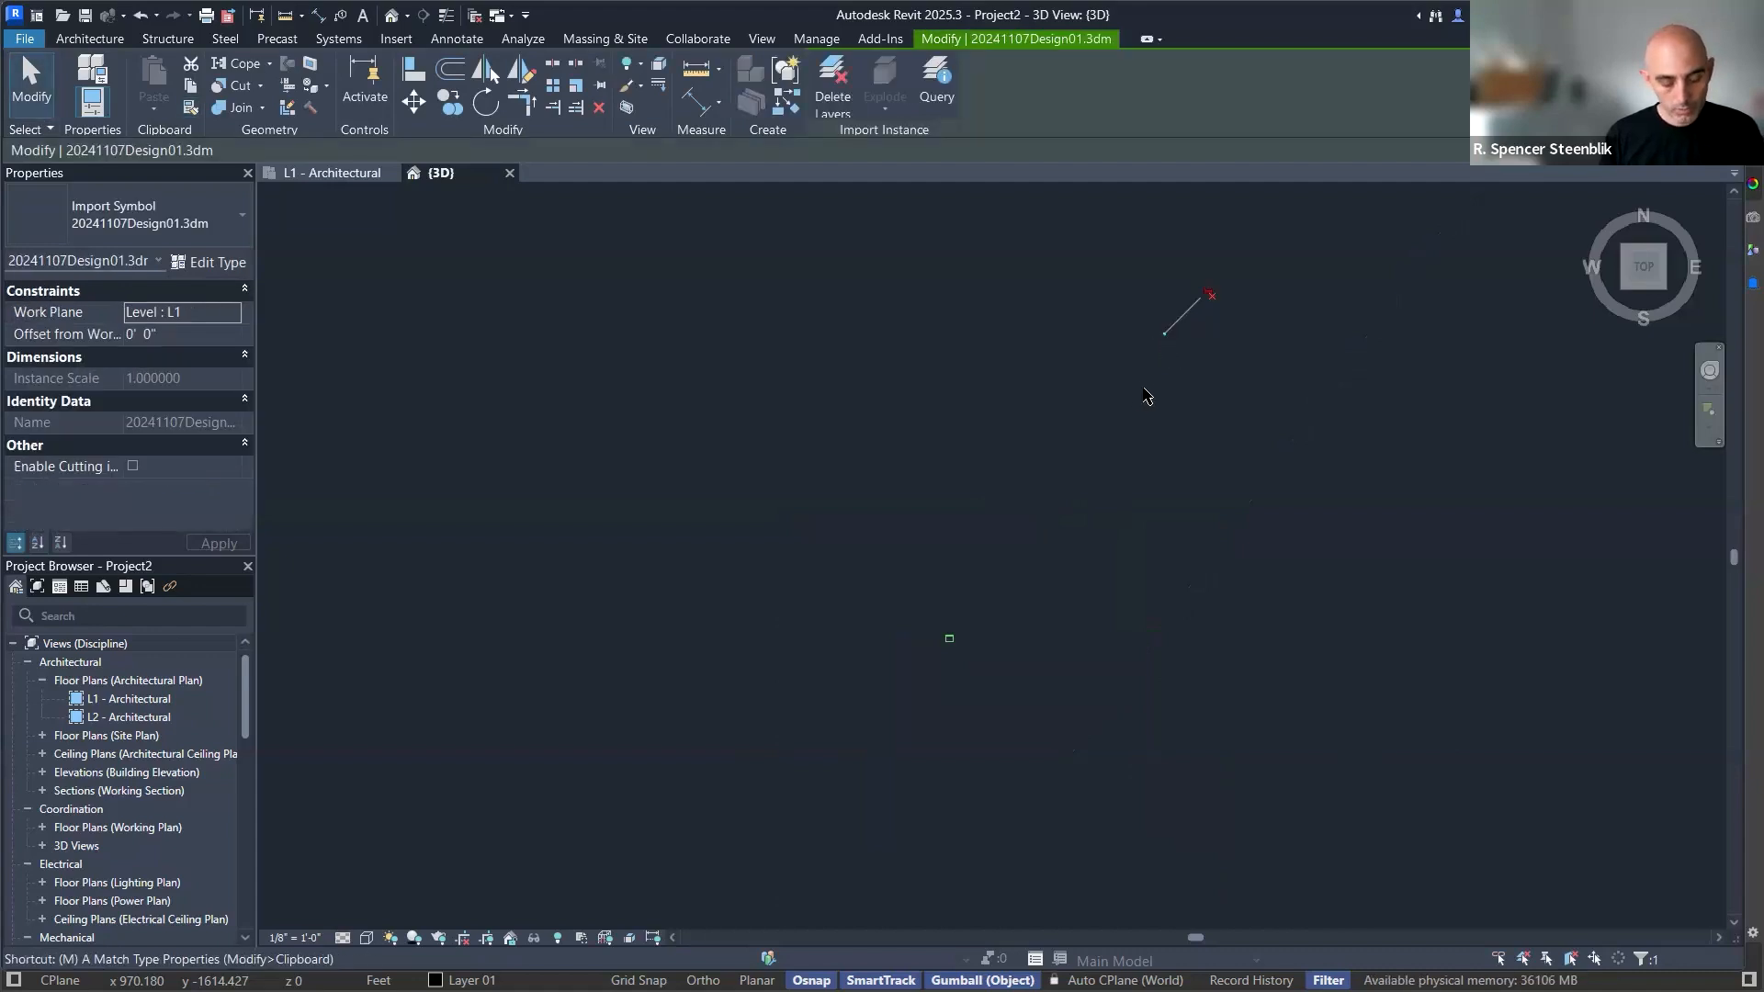
{"action": "key", "text": "v"}
{"action": "left_click", "coordinate": [1166, 335]}
{"action": "scroll", "coordinate": [1007, 413], "scroll_direction": "up", "scroll_amount": 5}
{"action": "left_click", "coordinate": [1013, 453]}
{"action": "scroll", "coordinate": [1001, 445], "scroll_direction": "up", "scroll_amount": 3}
{"action": "key", "text": "Escape"}
{"action": "scroll", "coordinate": [1039, 455], "scroll_direction": "up", "scroll_amount": 3}
{"action": "scroll", "coordinate": [1026, 459], "scroll_direction": "down", "scroll_amount": 3}
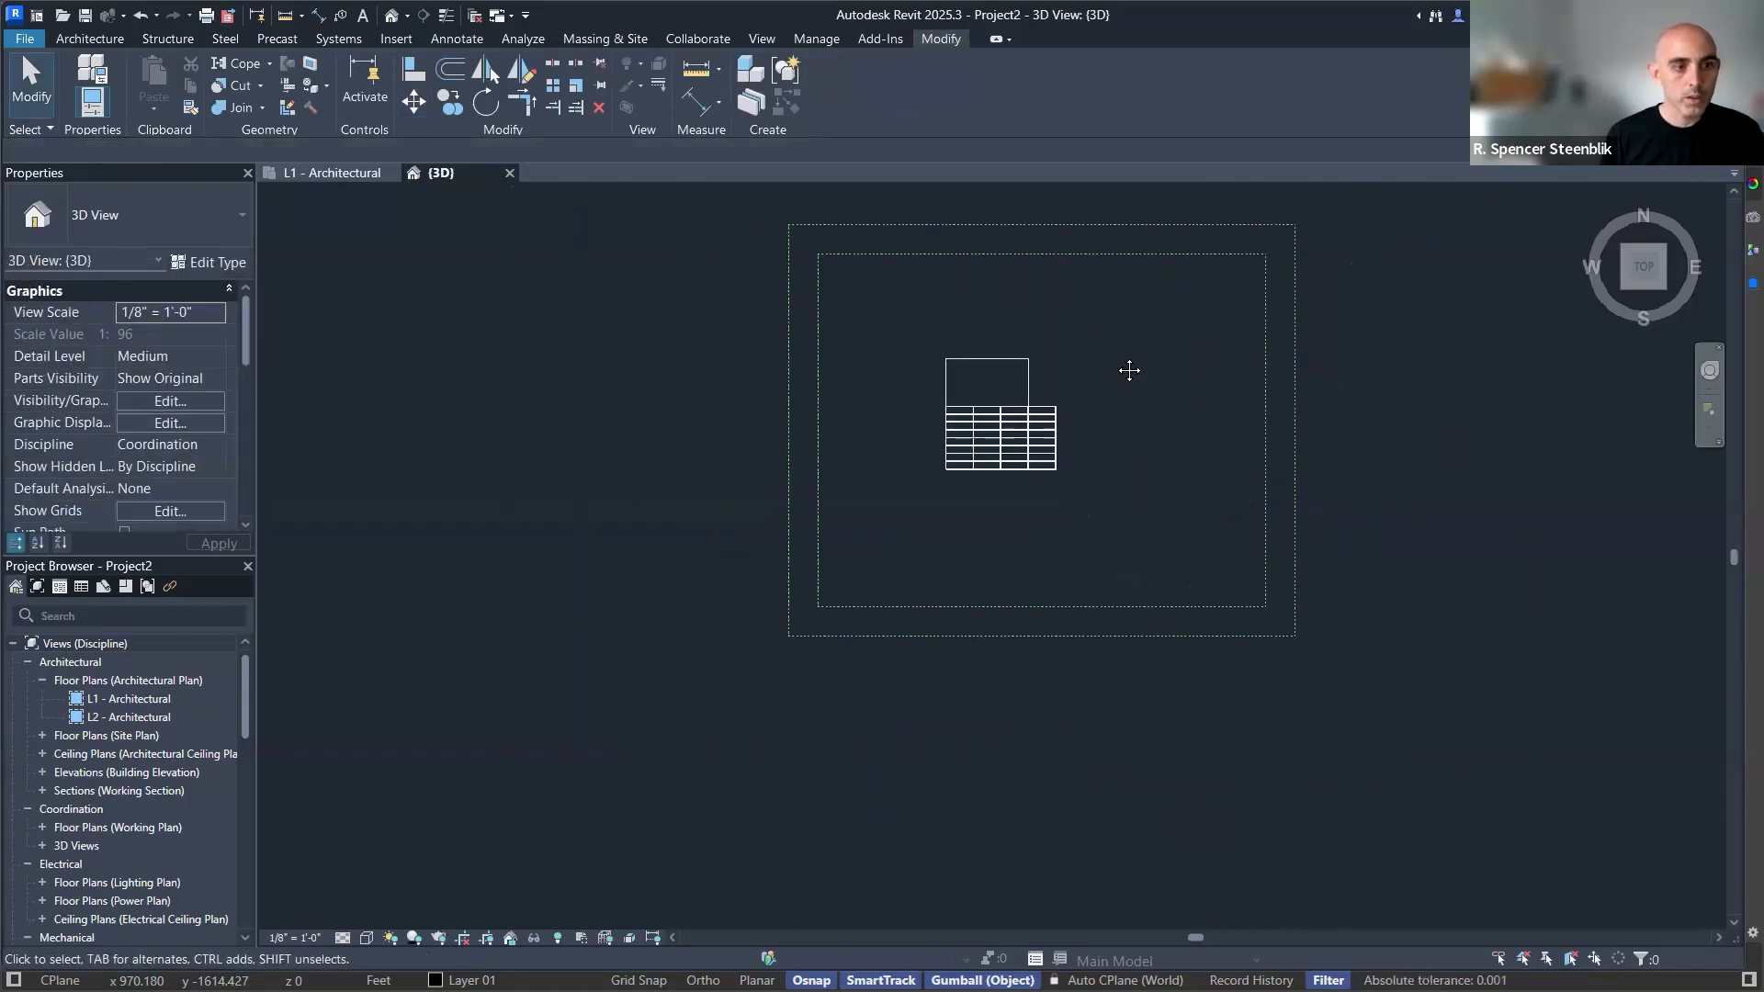
Shift the linked Rhino model slightly east, closer to the middle of the scope boxes, and deselect it.
{"action": "left_click", "coordinate": [1028, 481]}
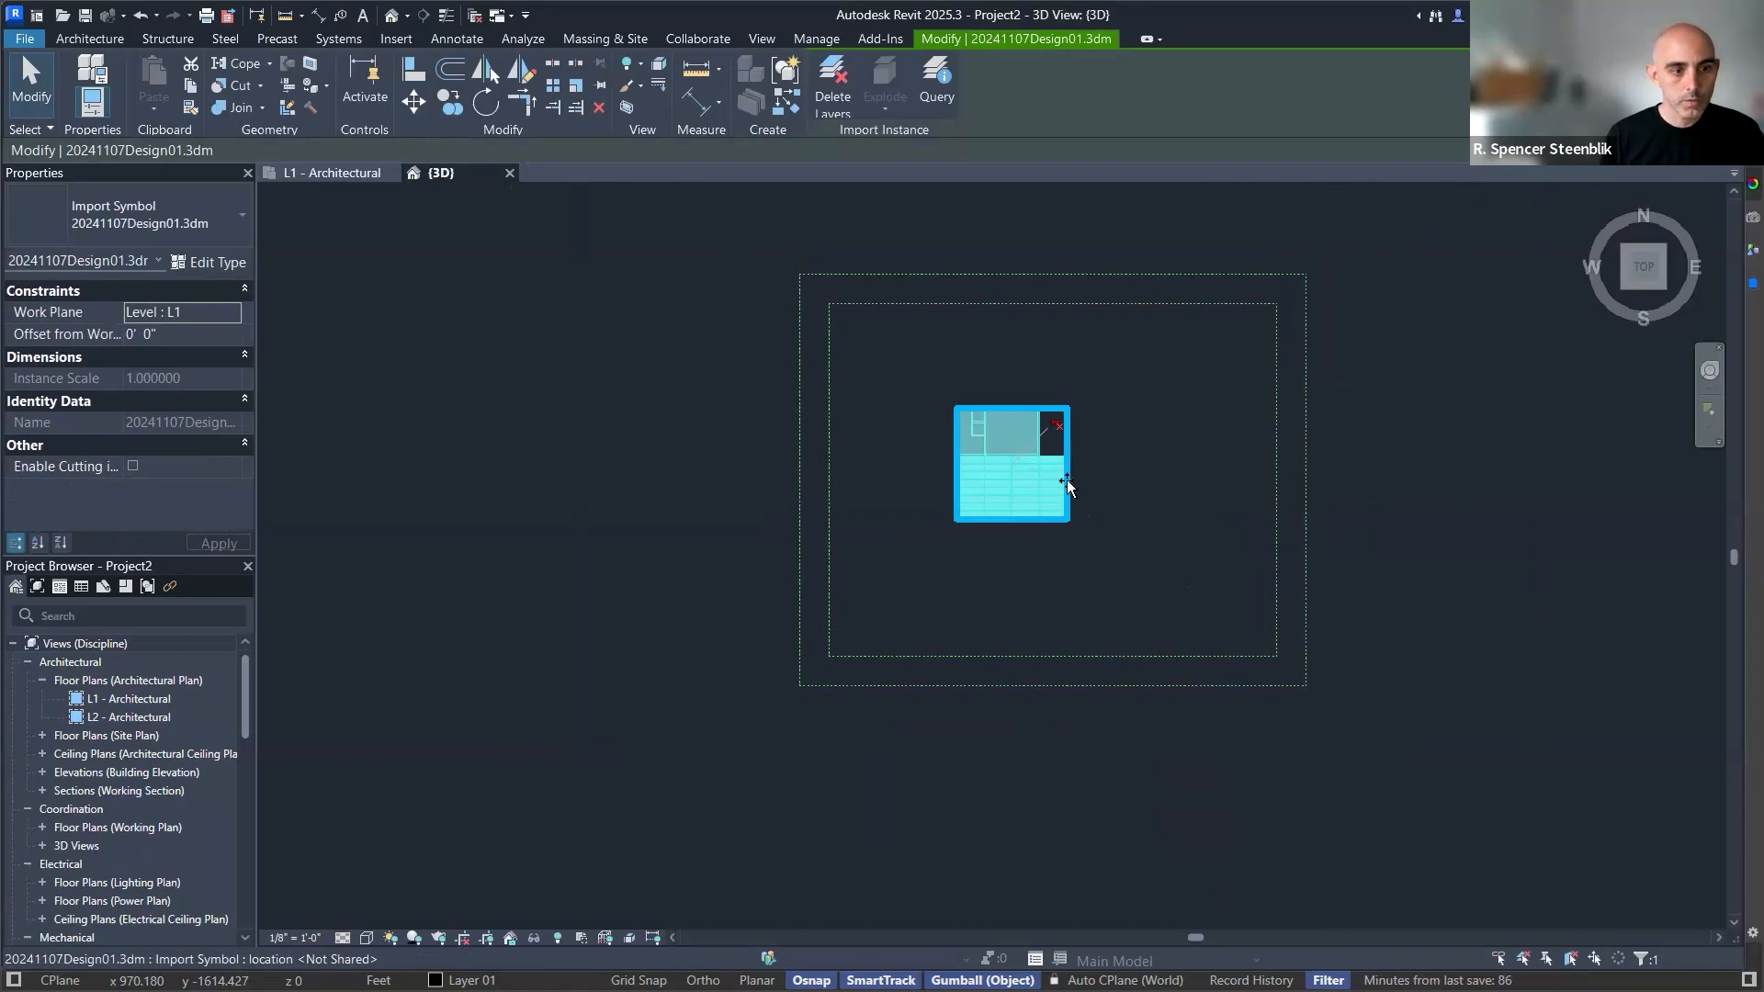
{"action": "left_click_drag", "start_coordinate": [1068, 487], "coordinate": [1122, 484]}
{"action": "left_click", "coordinate": [1206, 441]}
Examine the relocated Rhino model's sawtooth canopy and box volume from several angles in the 3D view.
{"action": "middle_click_drag", "start_coordinate": [1343, 530], "coordinate": [994, 429], "text": "shift"}
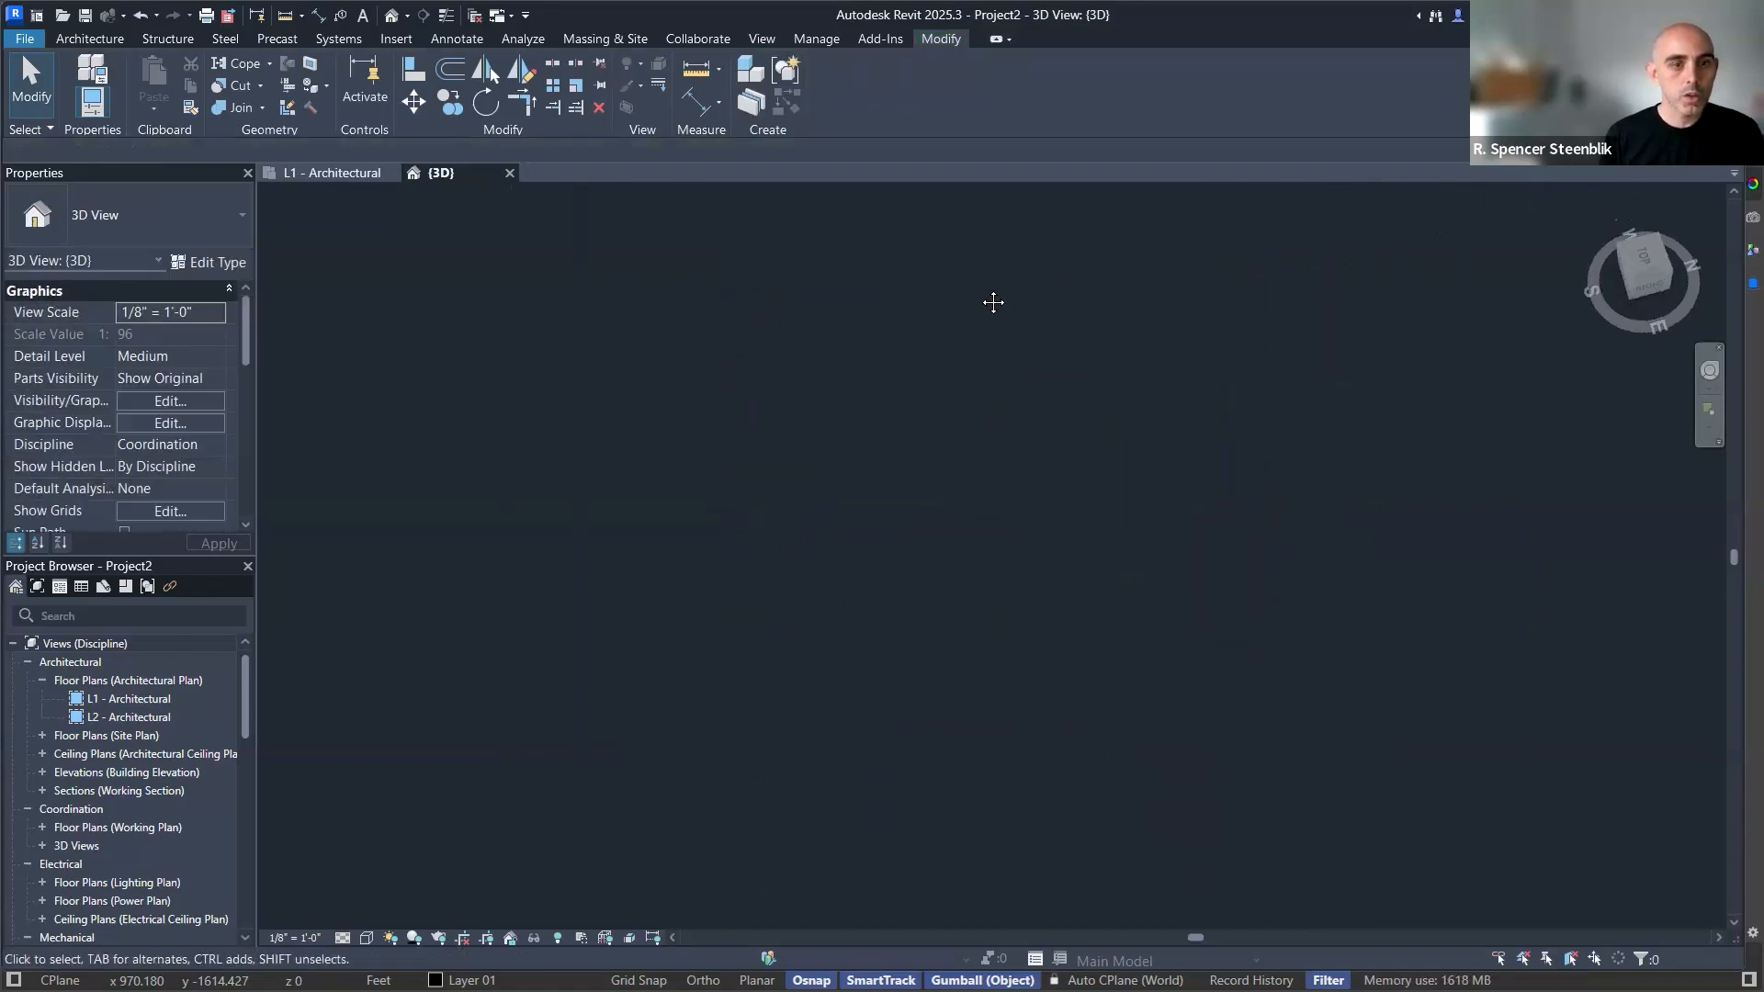
{"action": "middle_click_drag", "start_coordinate": [1088, 662], "coordinate": [1193, 531], "text": "shift"}
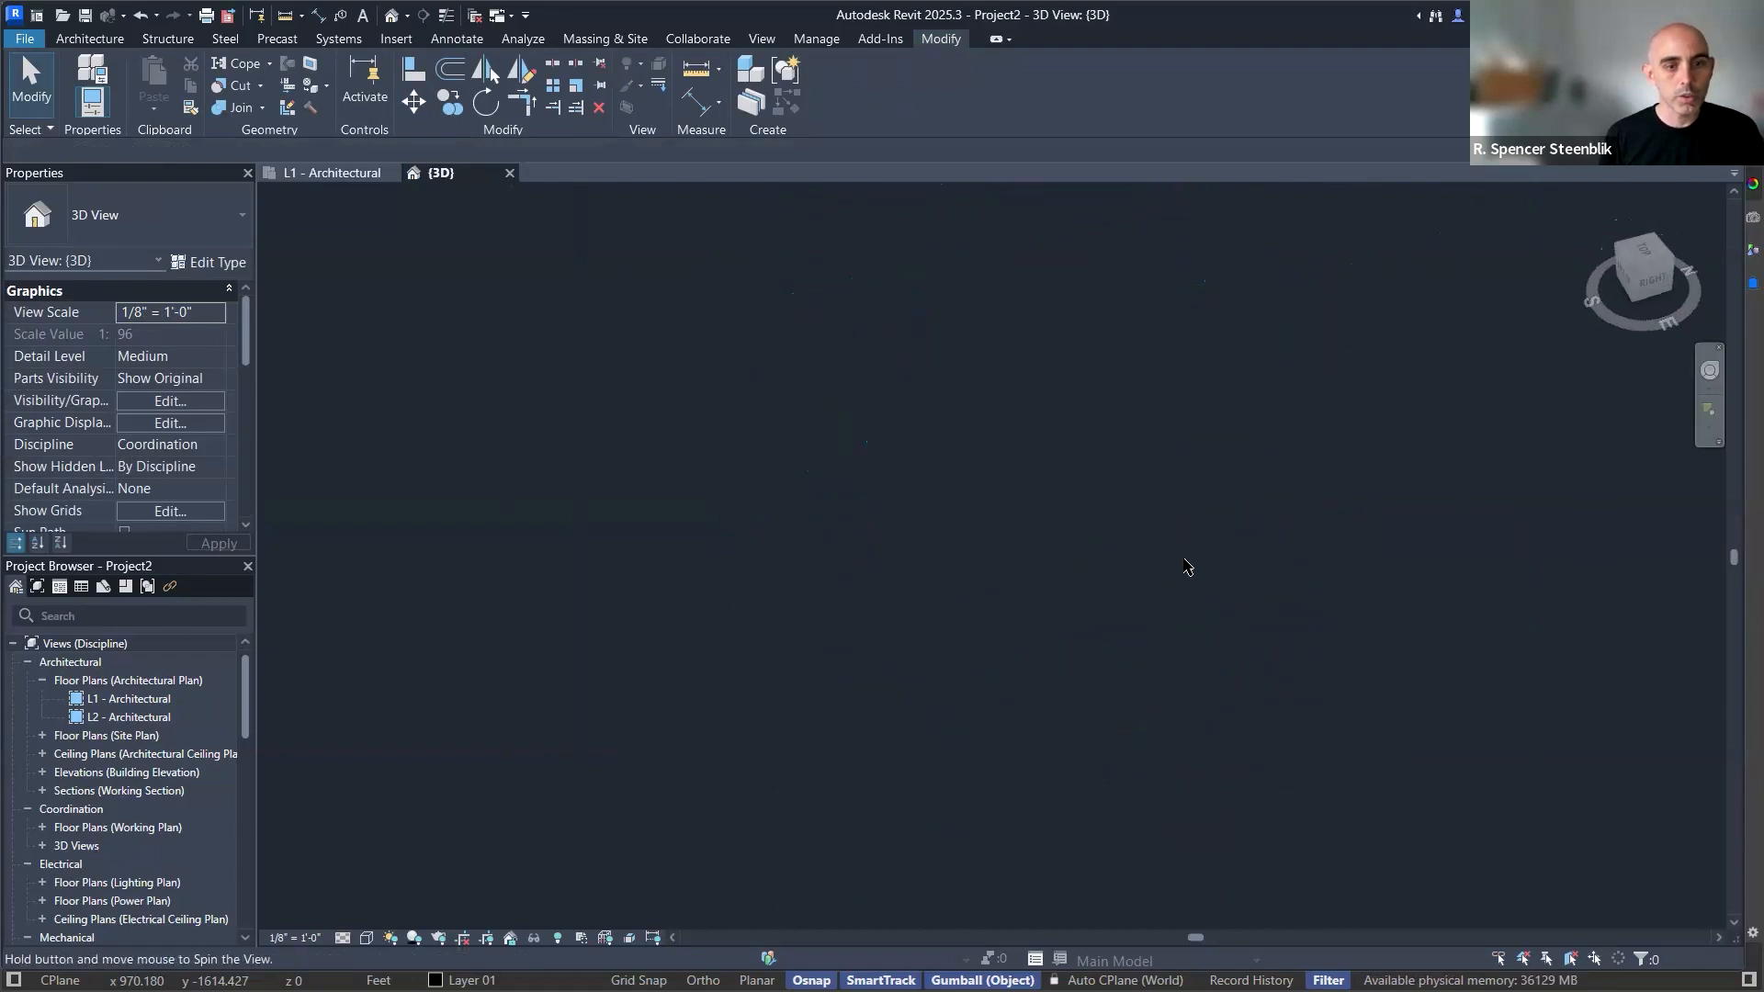
{"action": "left_click", "coordinate": [1066, 597]}
{"action": "middle_click_drag", "start_coordinate": [1090, 708], "coordinate": [1116, 634]}
{"action": "scroll", "coordinate": [1041, 516], "scroll_direction": "up", "scroll_amount": 4}
{"action": "scroll", "coordinate": [1041, 517], "scroll_direction": "up", "scroll_amount": 3}
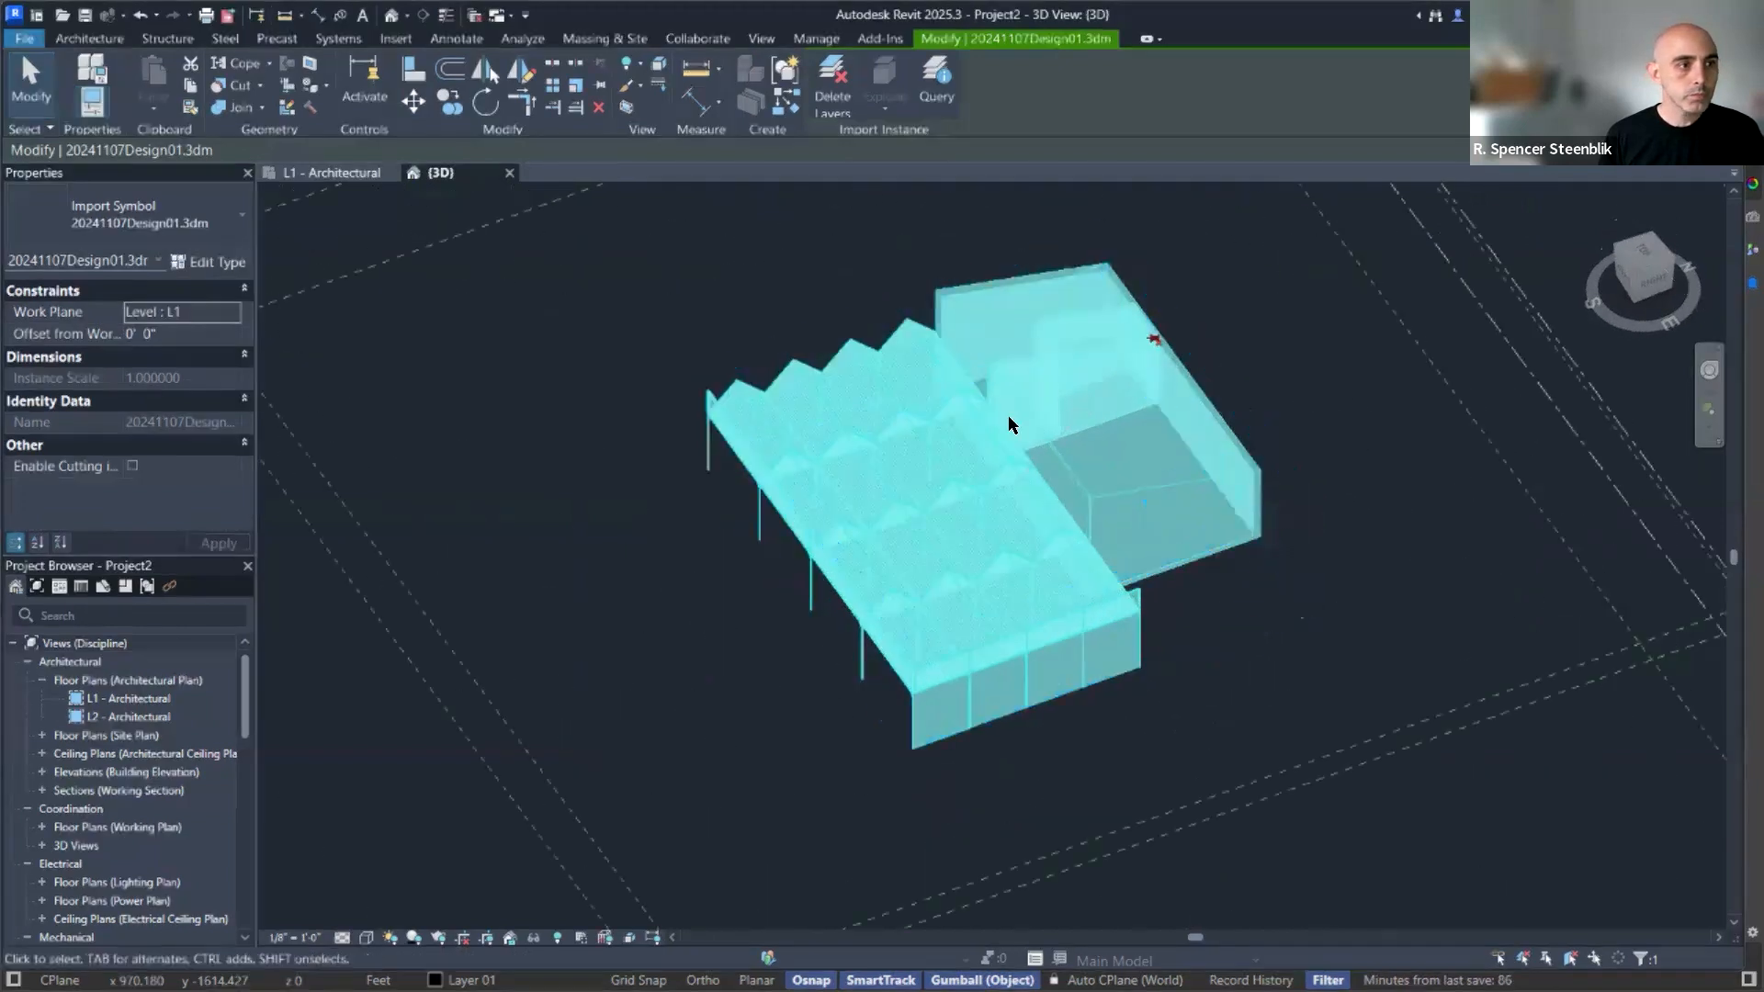
{"action": "key", "text": "Escape"}
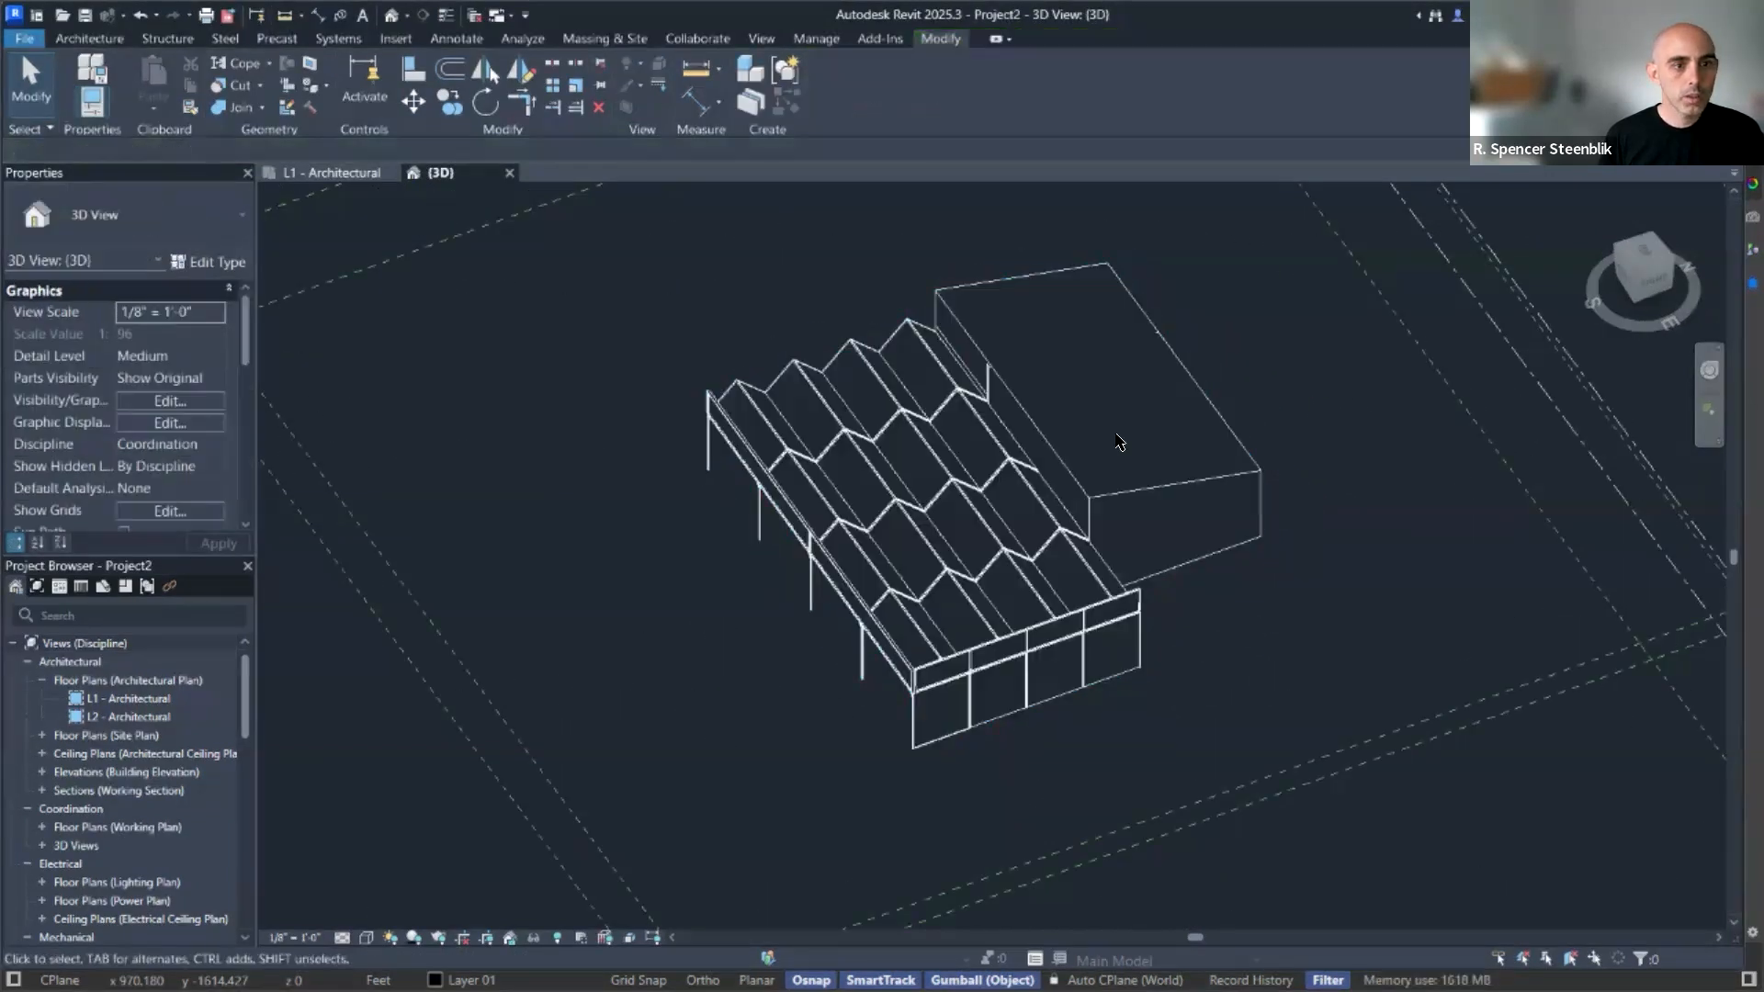
{"action": "left_click", "coordinate": [1055, 439]}
{"action": "middle_click_drag", "start_coordinate": [1047, 445], "coordinate": [1429, 607], "text": "shift"}
{"action": "left_click", "coordinate": [1370, 583]}
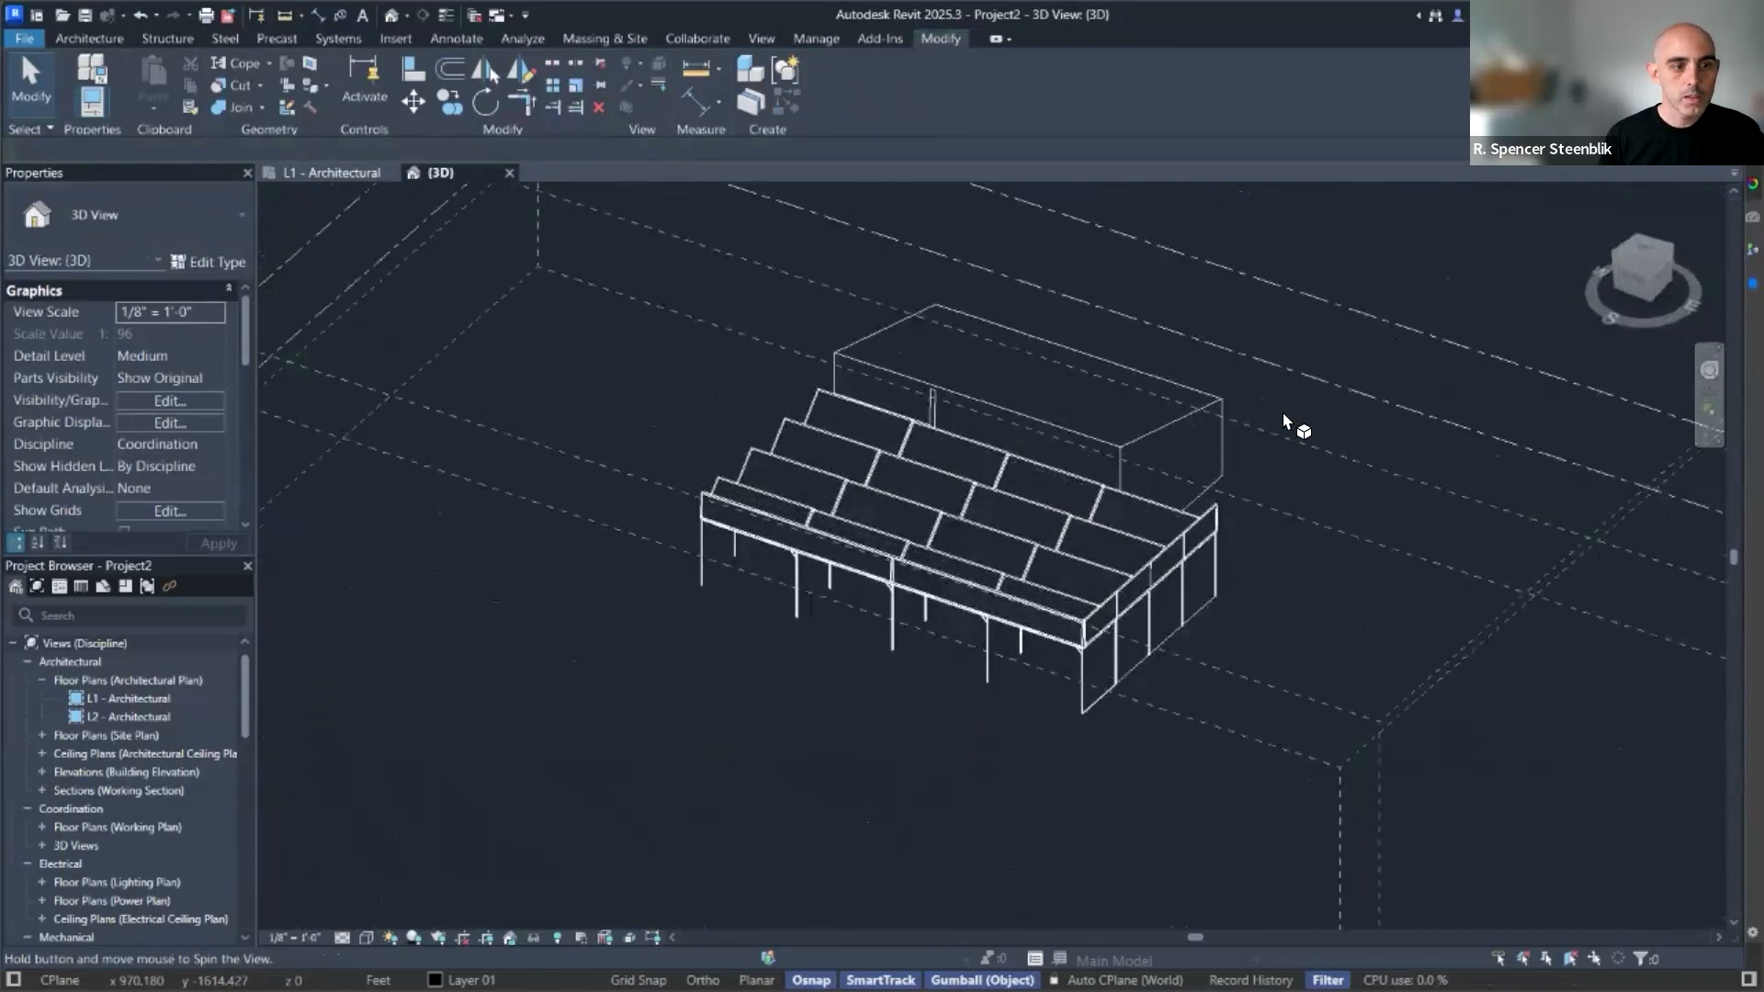
{"action": "middle_click_drag", "start_coordinate": [1252, 489], "coordinate": [1186, 549], "text": "shift"}
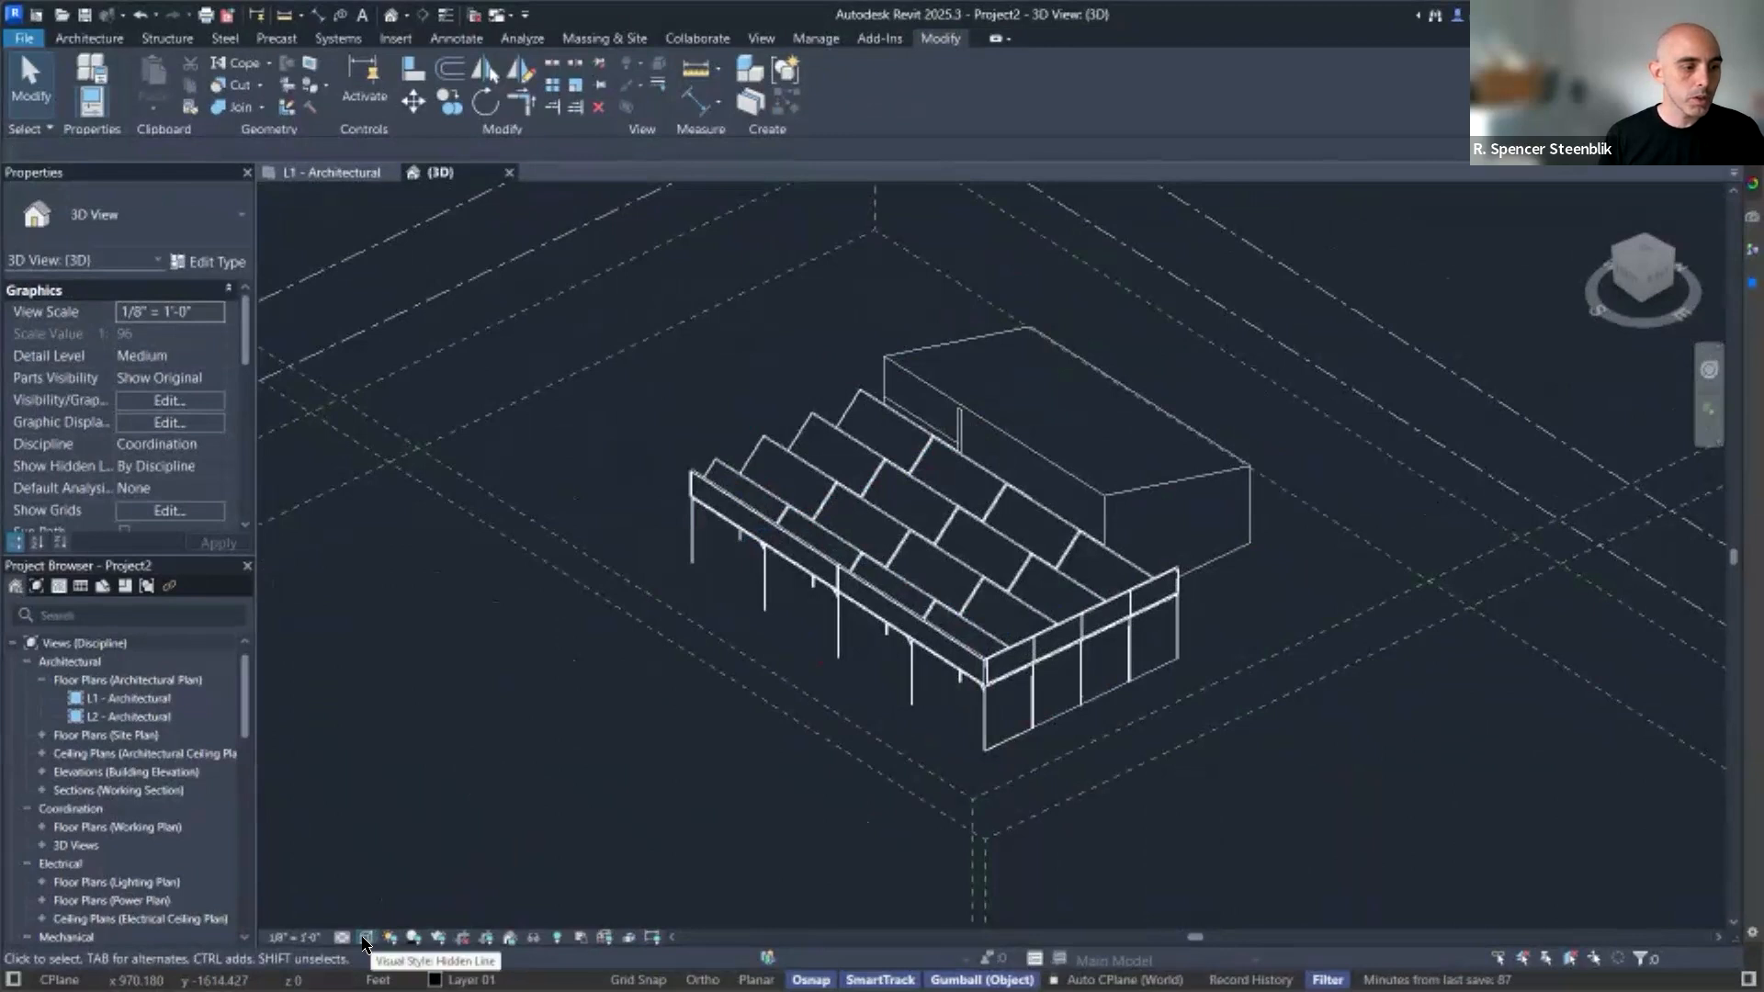
Change the 3D view's visual style to Textures and bring the linked model up close.
{"action": "left_click", "coordinate": [367, 937]}
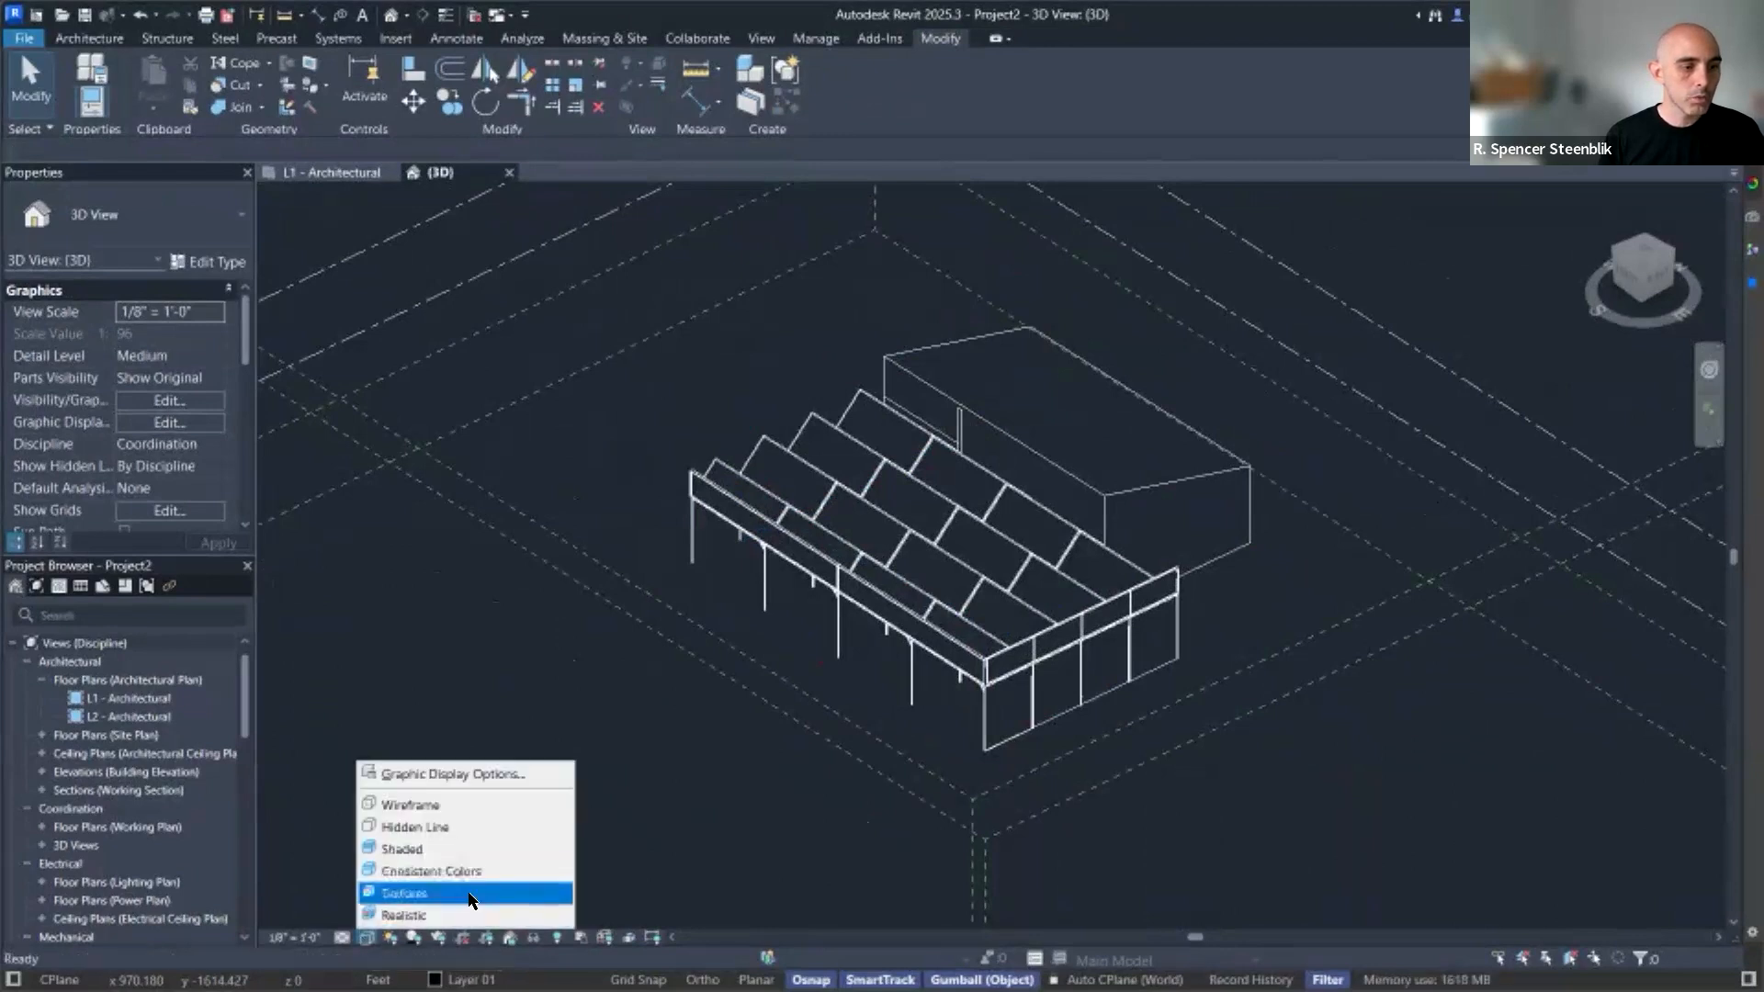
{"action": "left_click", "coordinate": [470, 893]}
{"action": "mouse_move", "coordinate": [1063, 637]}
{"action": "middle_mouse_down", "text": "shift"}
{"action": "mouse_move", "coordinate": [1091, 559]}
{"action": "mouse_move", "coordinate": [1241, 598]}
{"action": "mouse_move", "coordinate": [1249, 757]}
{"action": "middle_mouse_up", "text": "shift"}
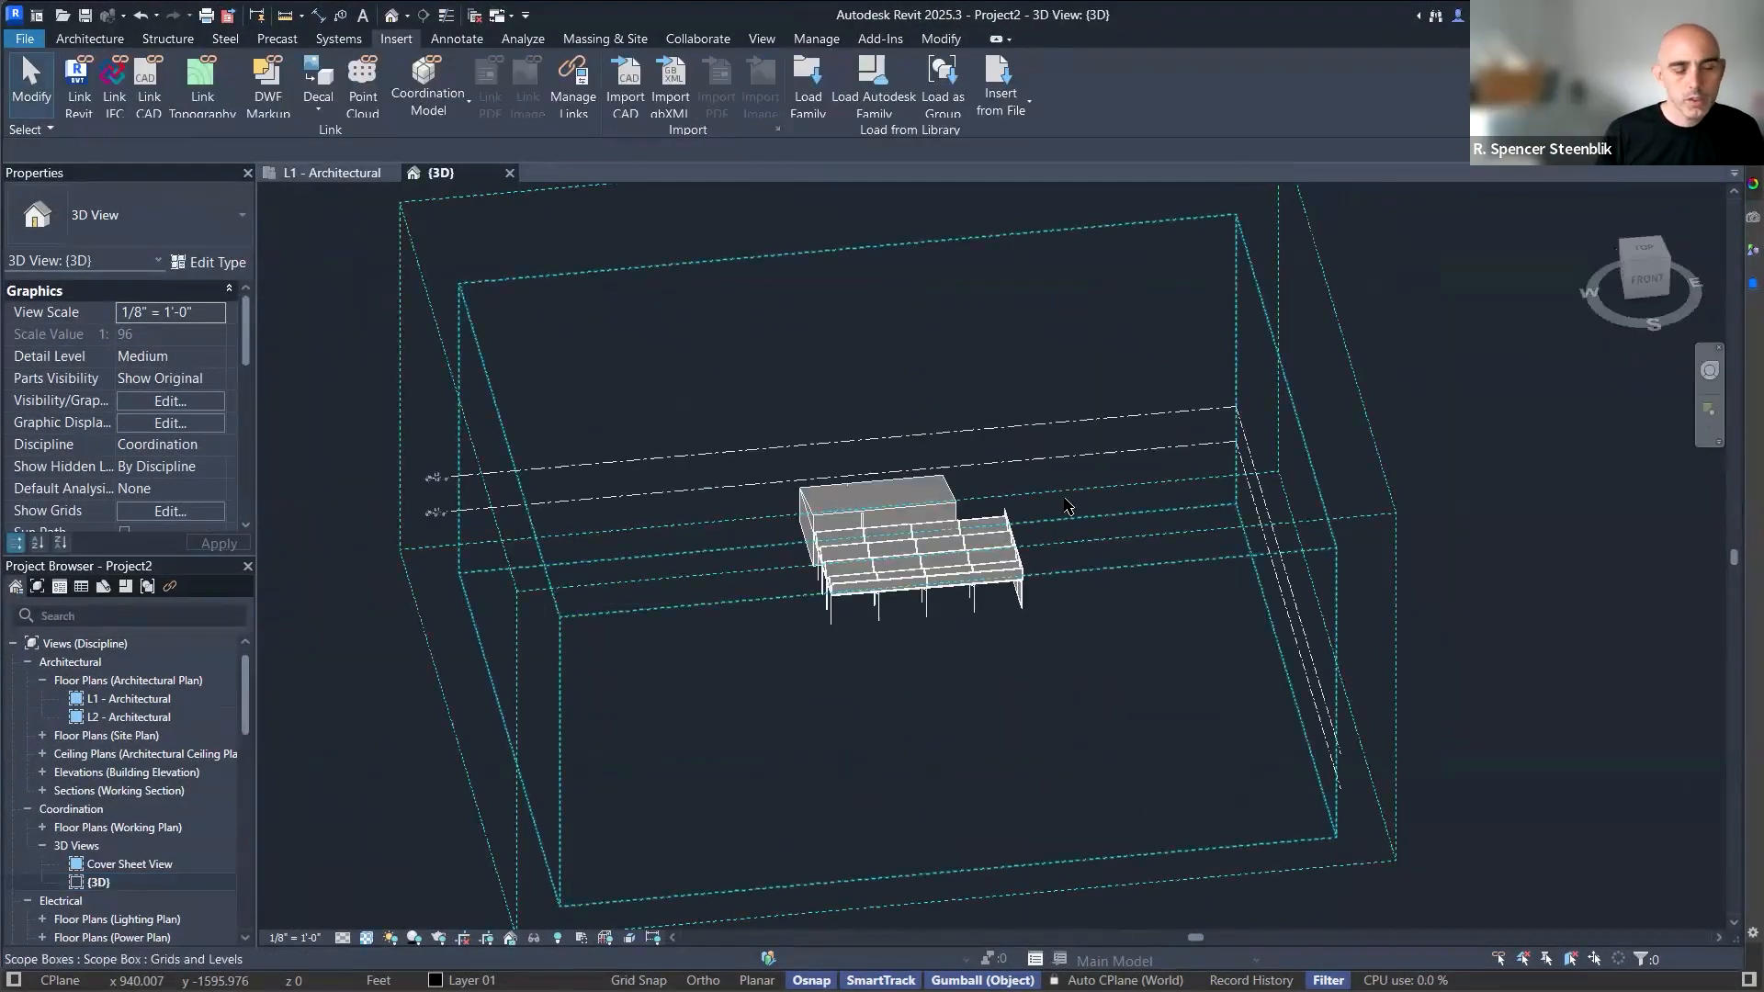
{"action": "middle_click_drag", "start_coordinate": [1071, 508], "coordinate": [921, 538], "text": "shift"}
{"action": "scroll", "coordinate": [1020, 616], "scroll_direction": "up", "scroll_amount": 5}
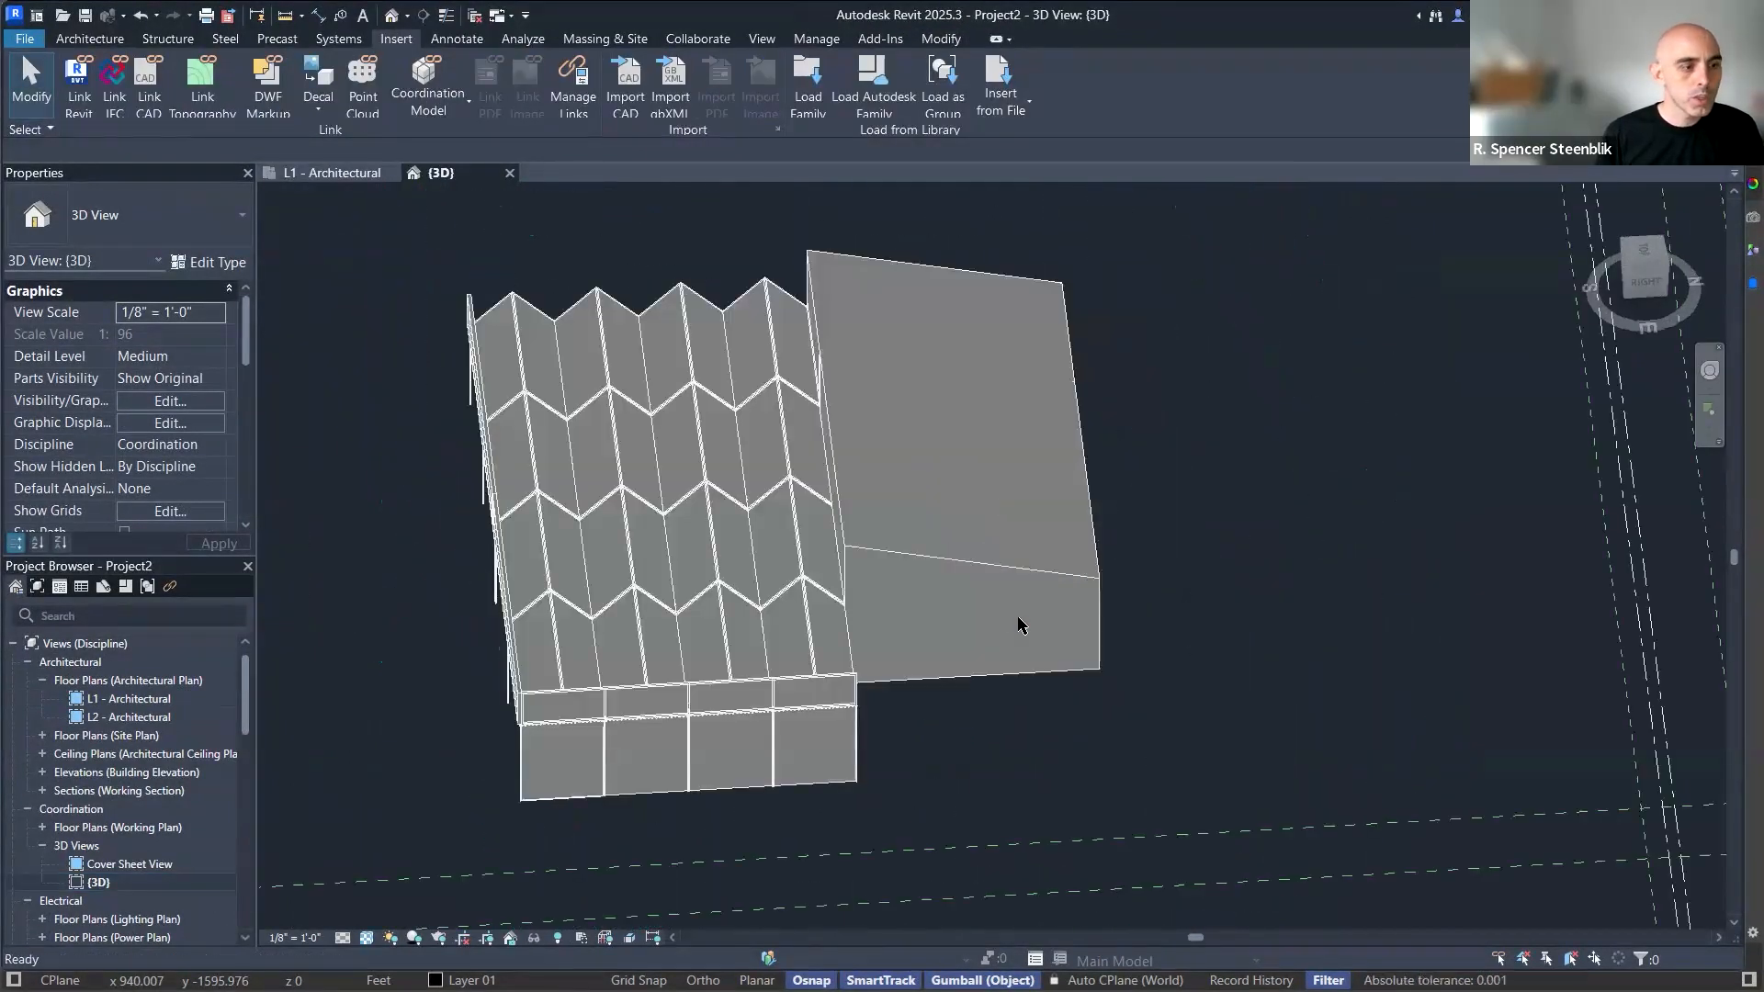
Sketch a circular Generic - 8" wall with a radius of about 26' 6" beside the linked model, and delete it.
{"action": "key", "text": "w"}
{"action": "key", "text": "a"}
{"action": "key", "text": "Escape"}
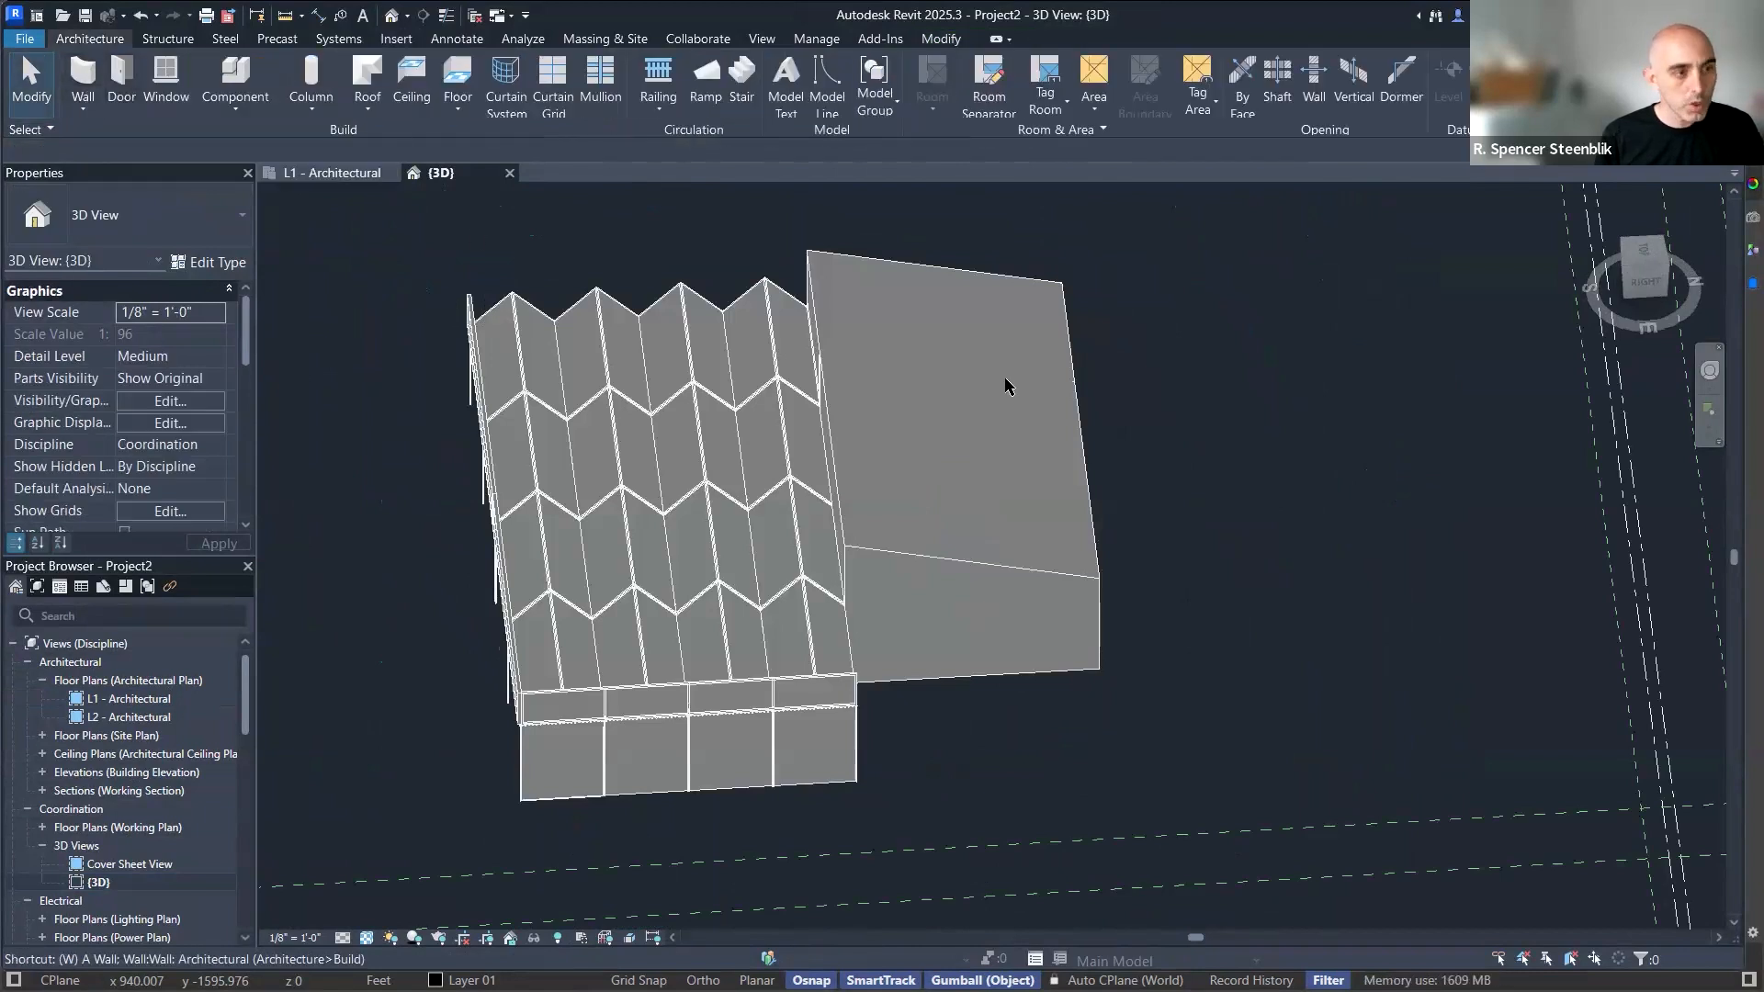
{"action": "key", "text": "w"}
{"action": "key", "text": "a"}
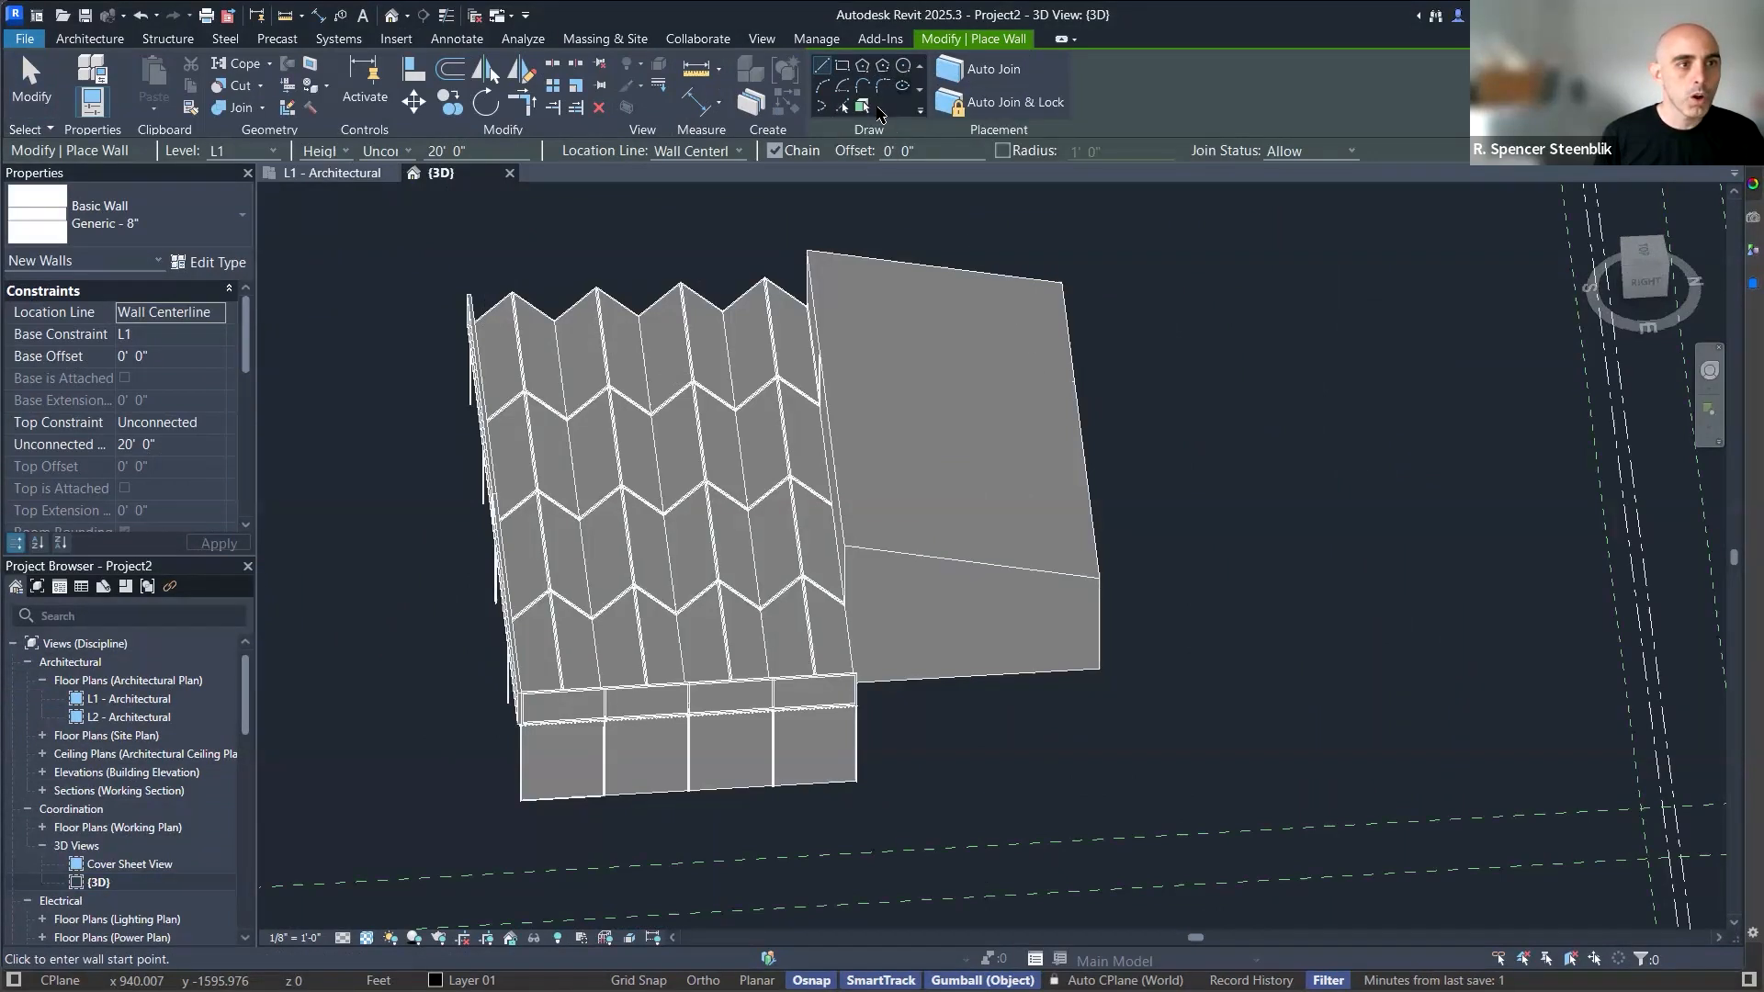
{"action": "left_click", "coordinate": [904, 66]}
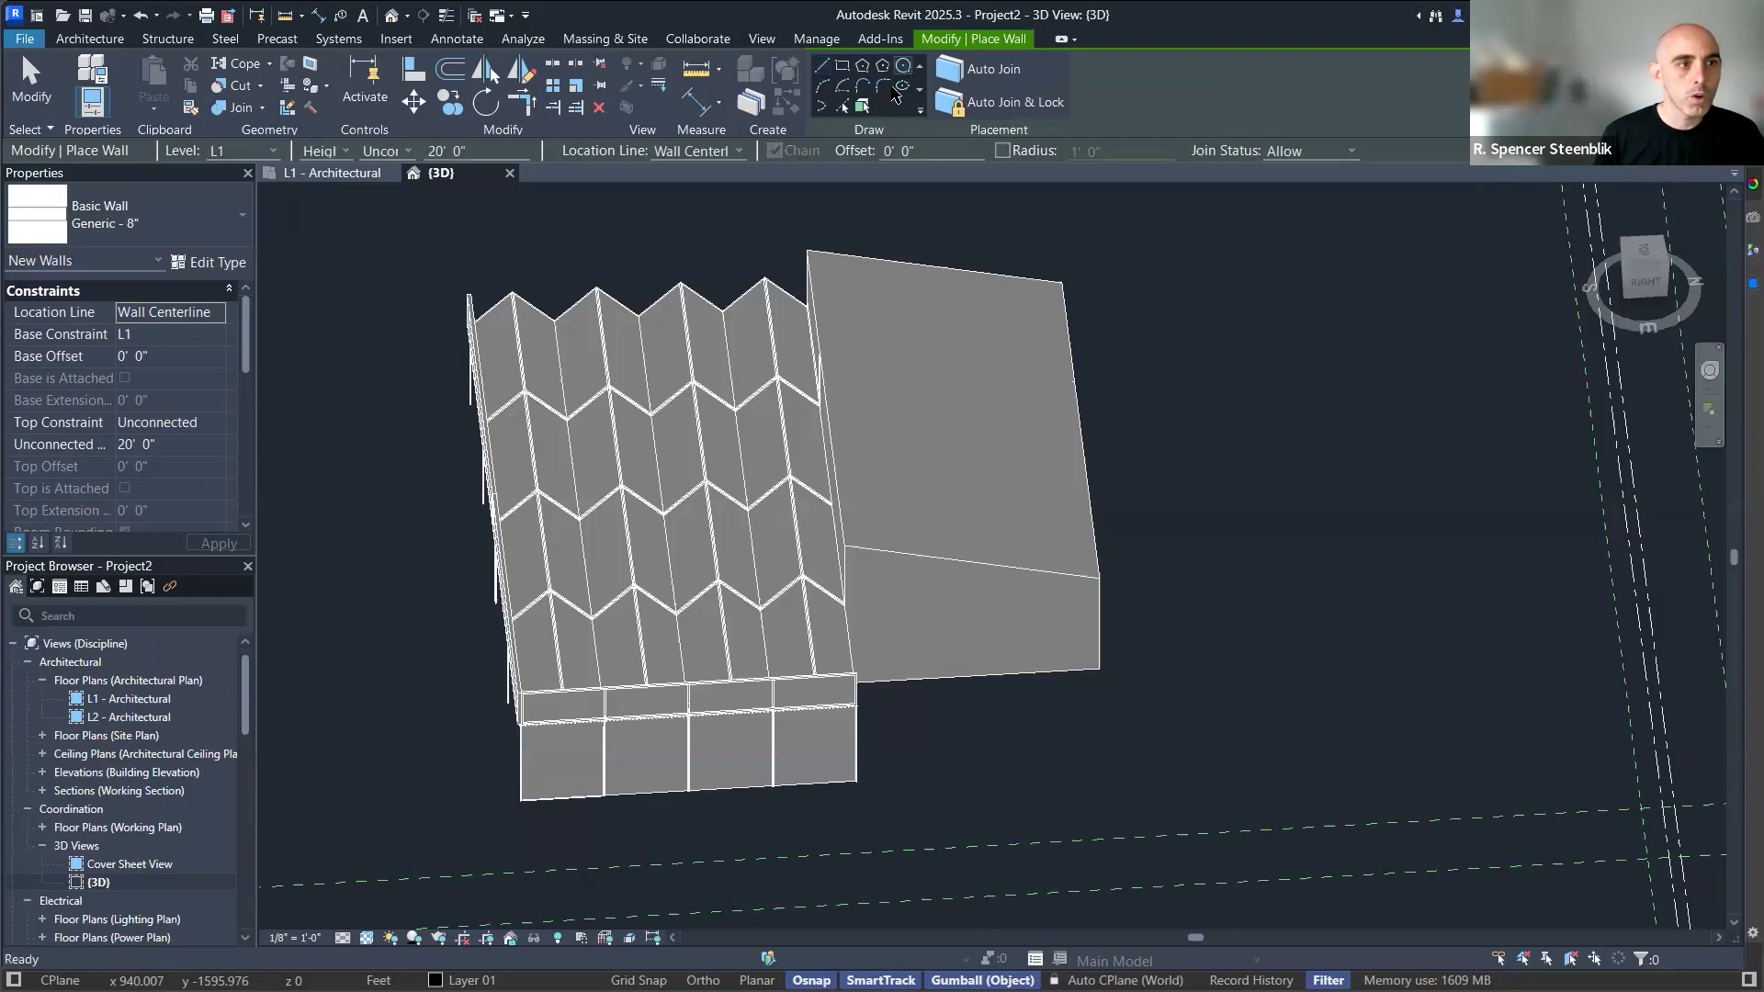
{"action": "left_click", "coordinate": [1273, 585]}
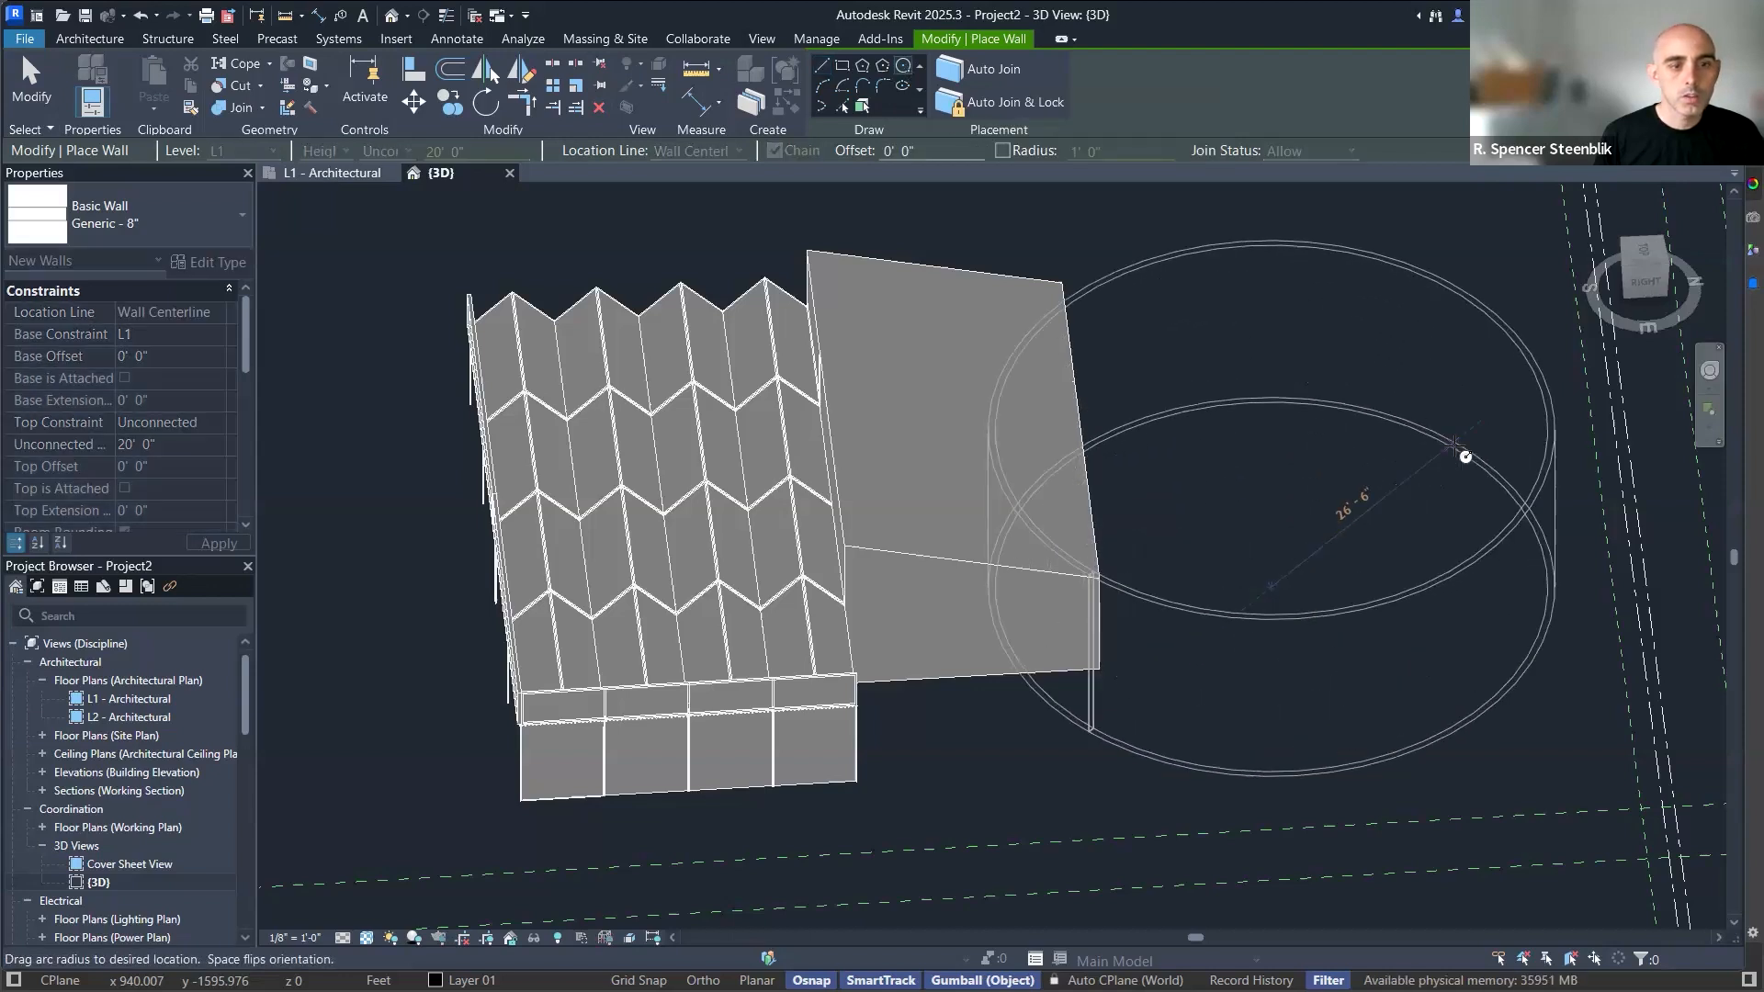
{"action": "left_click", "coordinate": [1465, 454]}
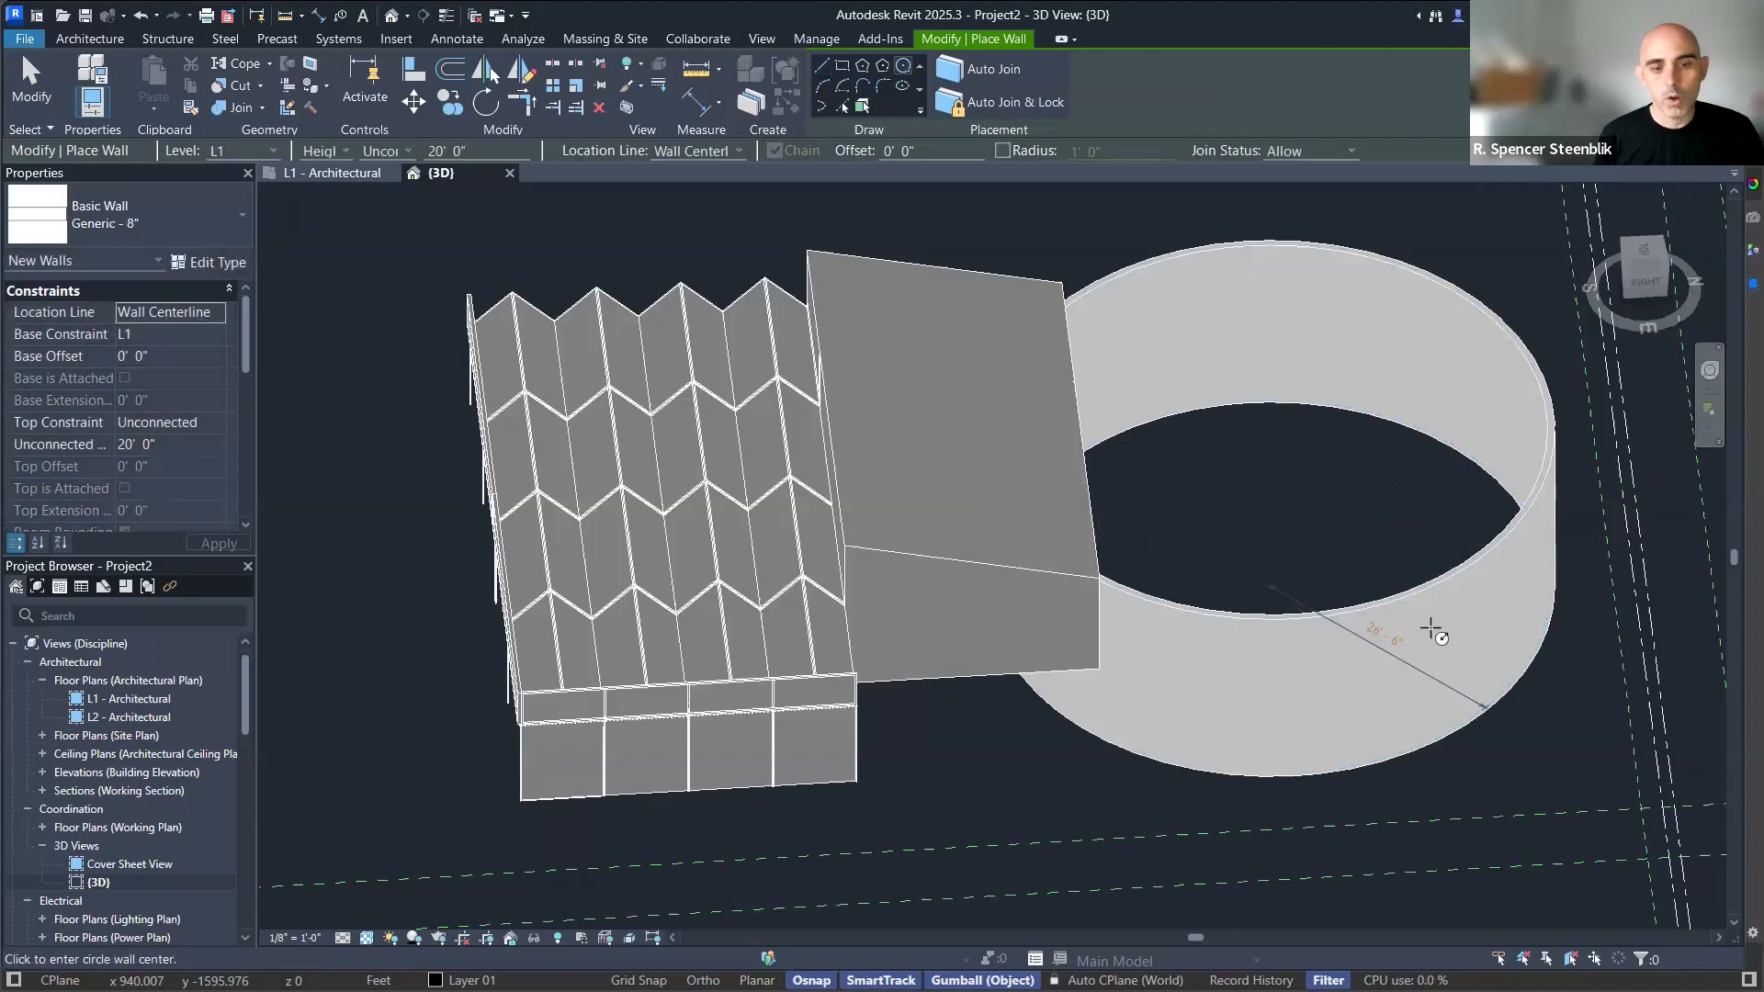
{"action": "key", "text": "Escape"}
{"action": "key", "text": "Escape"}
{"action": "left_click", "coordinate": [1415, 607]}
{"action": "key", "text": "Delete"}
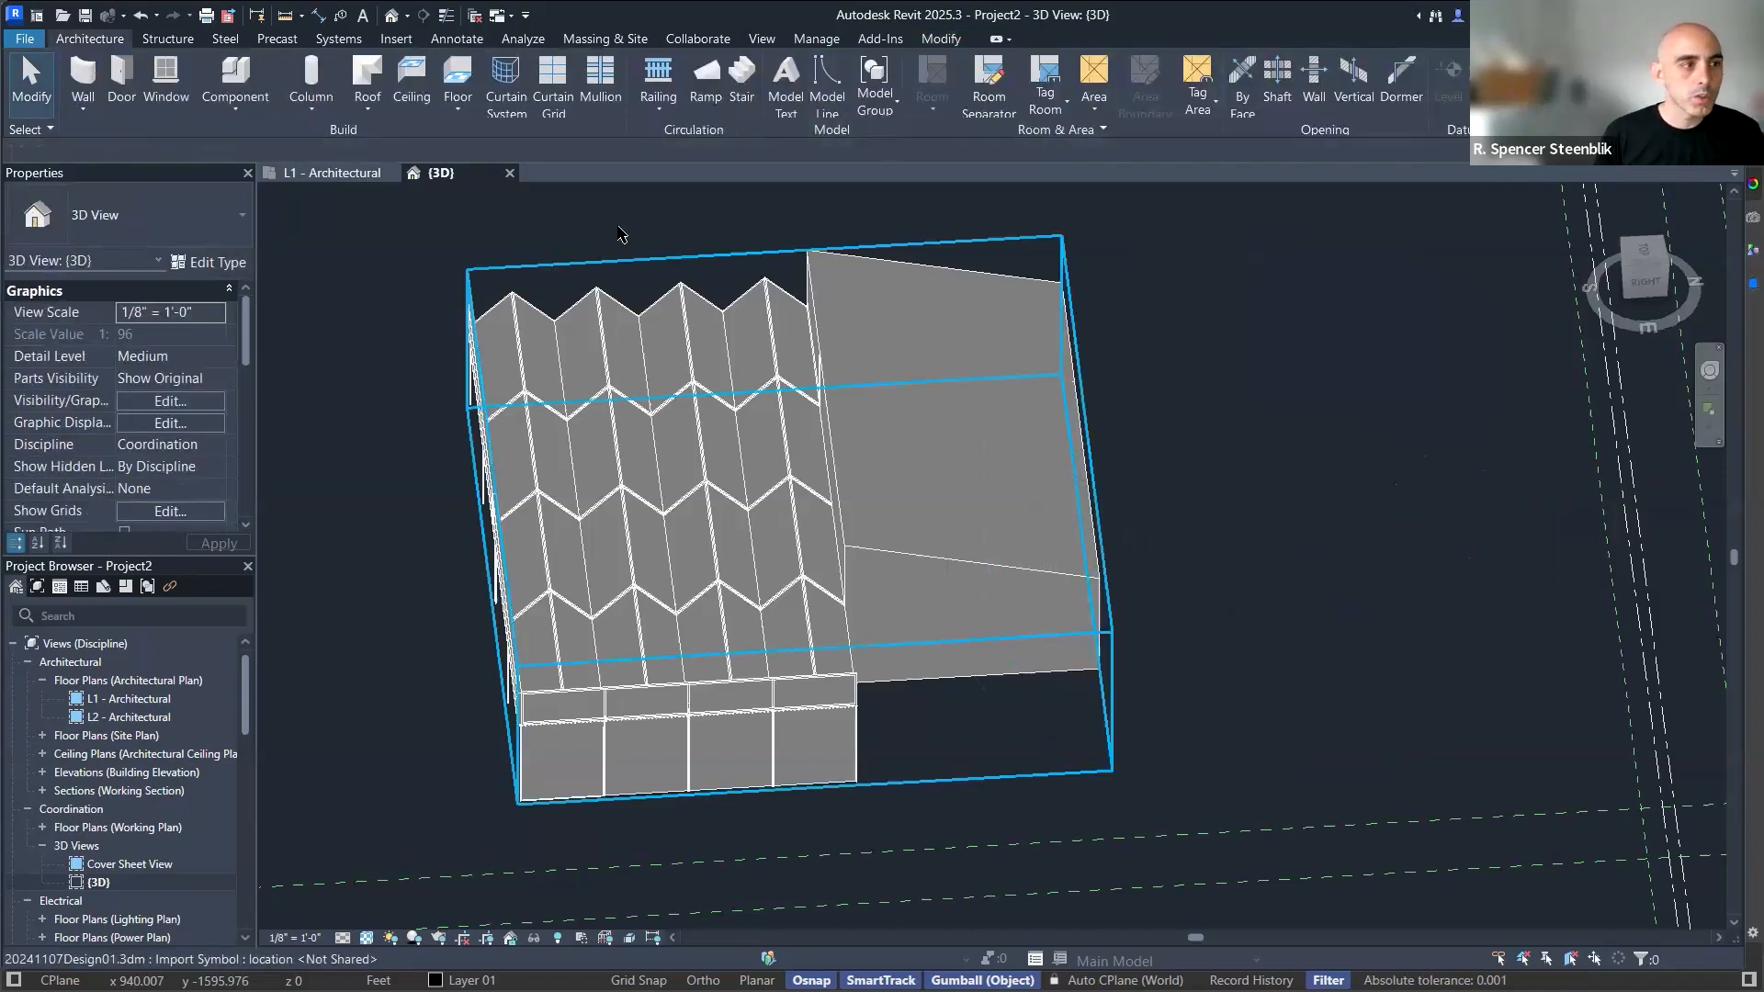
Try a Generic - 8" wall picked from the box volume's front bottom edge, and undo it.
{"action": "key", "text": "w"}
{"action": "key", "text": "a"}
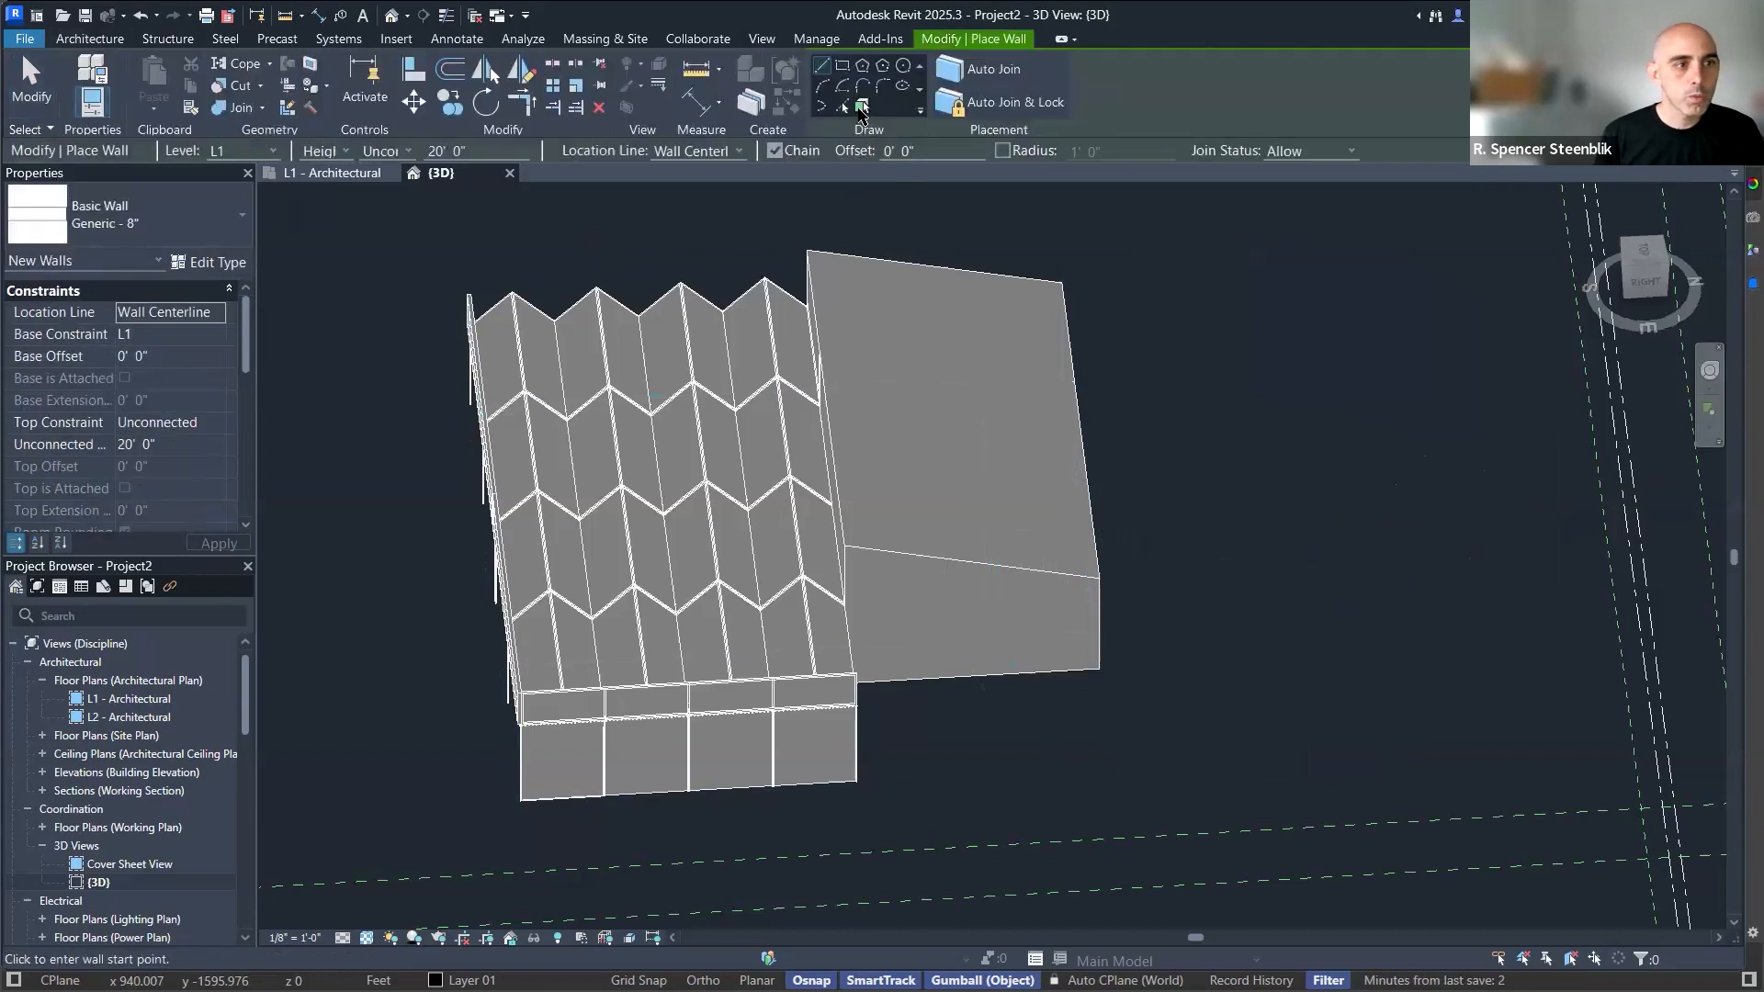
{"action": "left_click", "coordinate": [862, 107]}
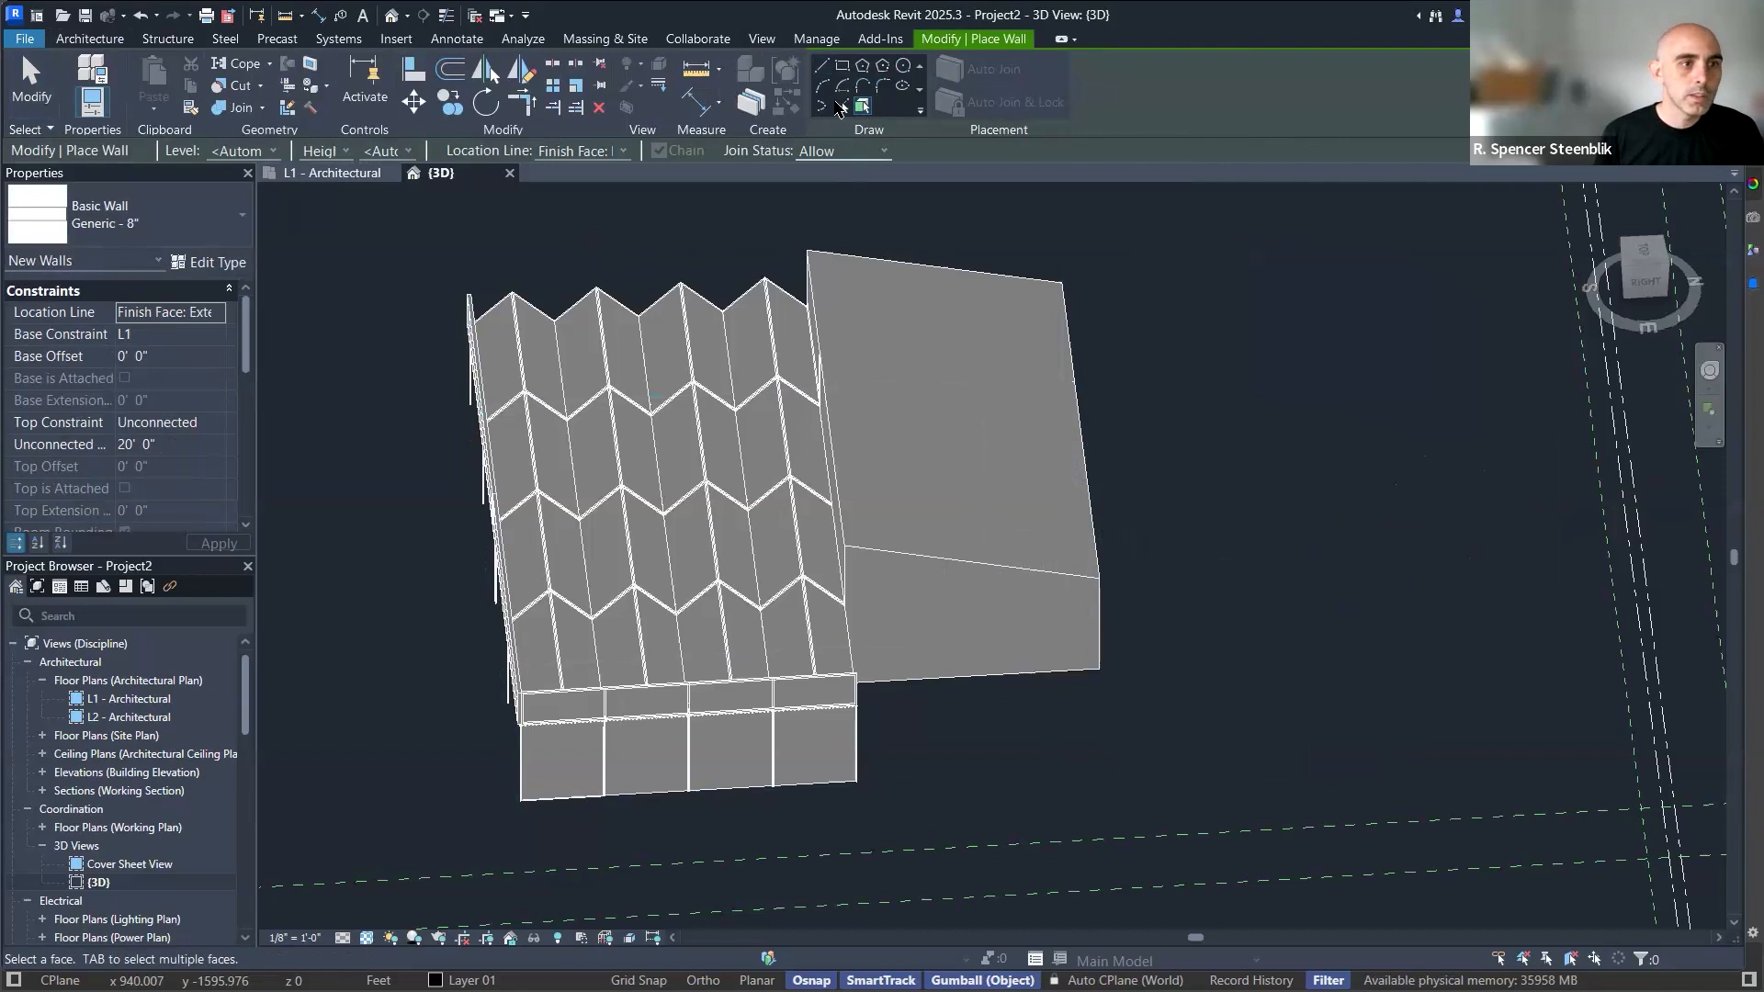
{"action": "left_click", "coordinate": [843, 107]}
{"action": "left_click", "coordinate": [941, 680]}
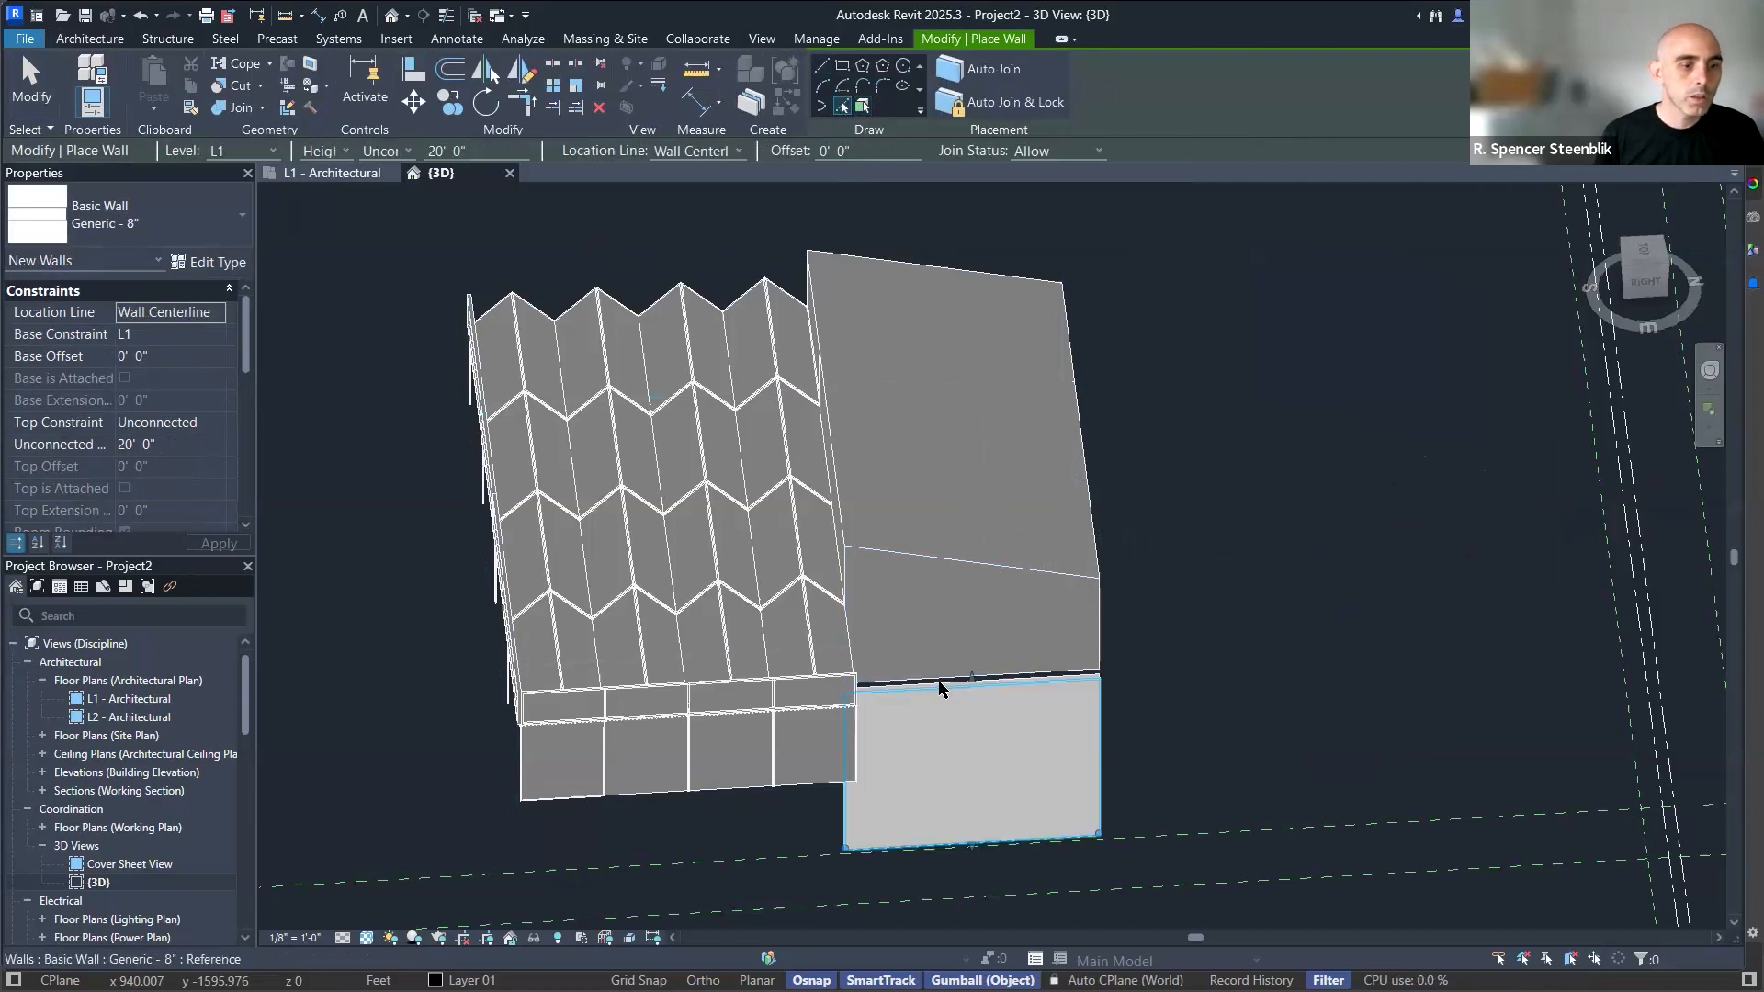
{"action": "key", "text": "ctrl+z"}
{"action": "key", "text": "Escape"}
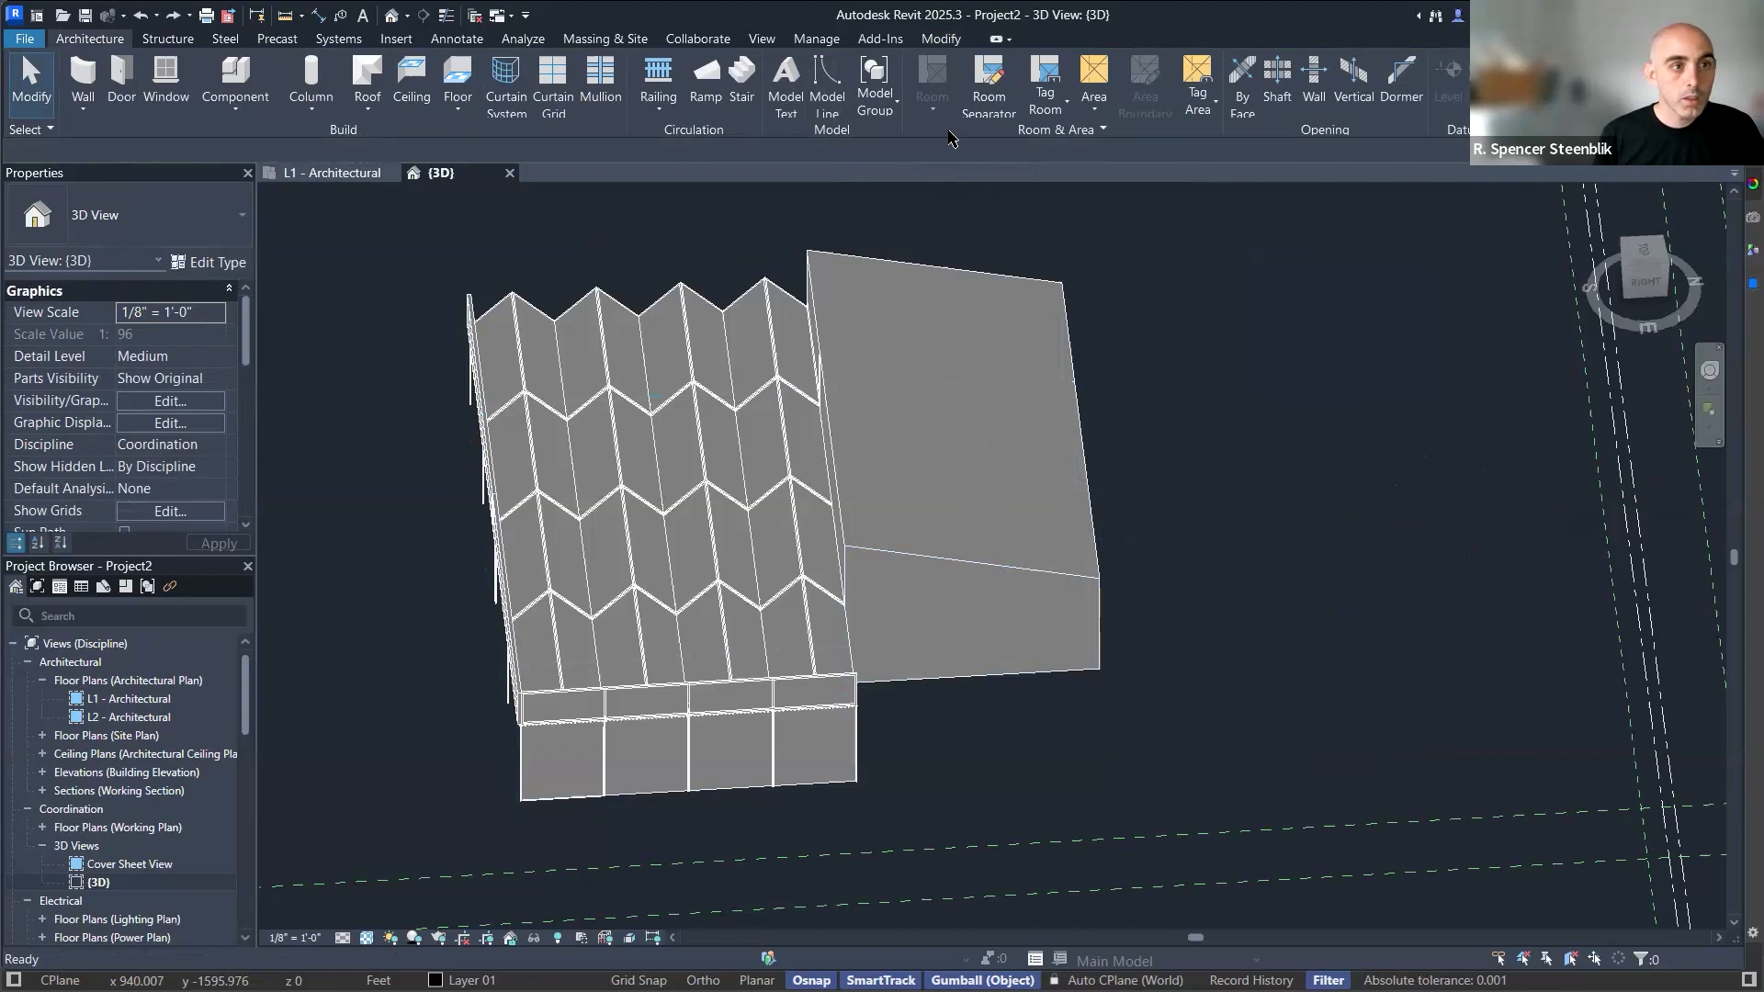
Place Generic - 8" walls with a 20' 0" unconnected height by picking the four bottom edges of the linked box volume.
{"action": "key", "text": "w"}
{"action": "key", "text": "a"}
{"action": "left_click", "coordinate": [864, 108]}
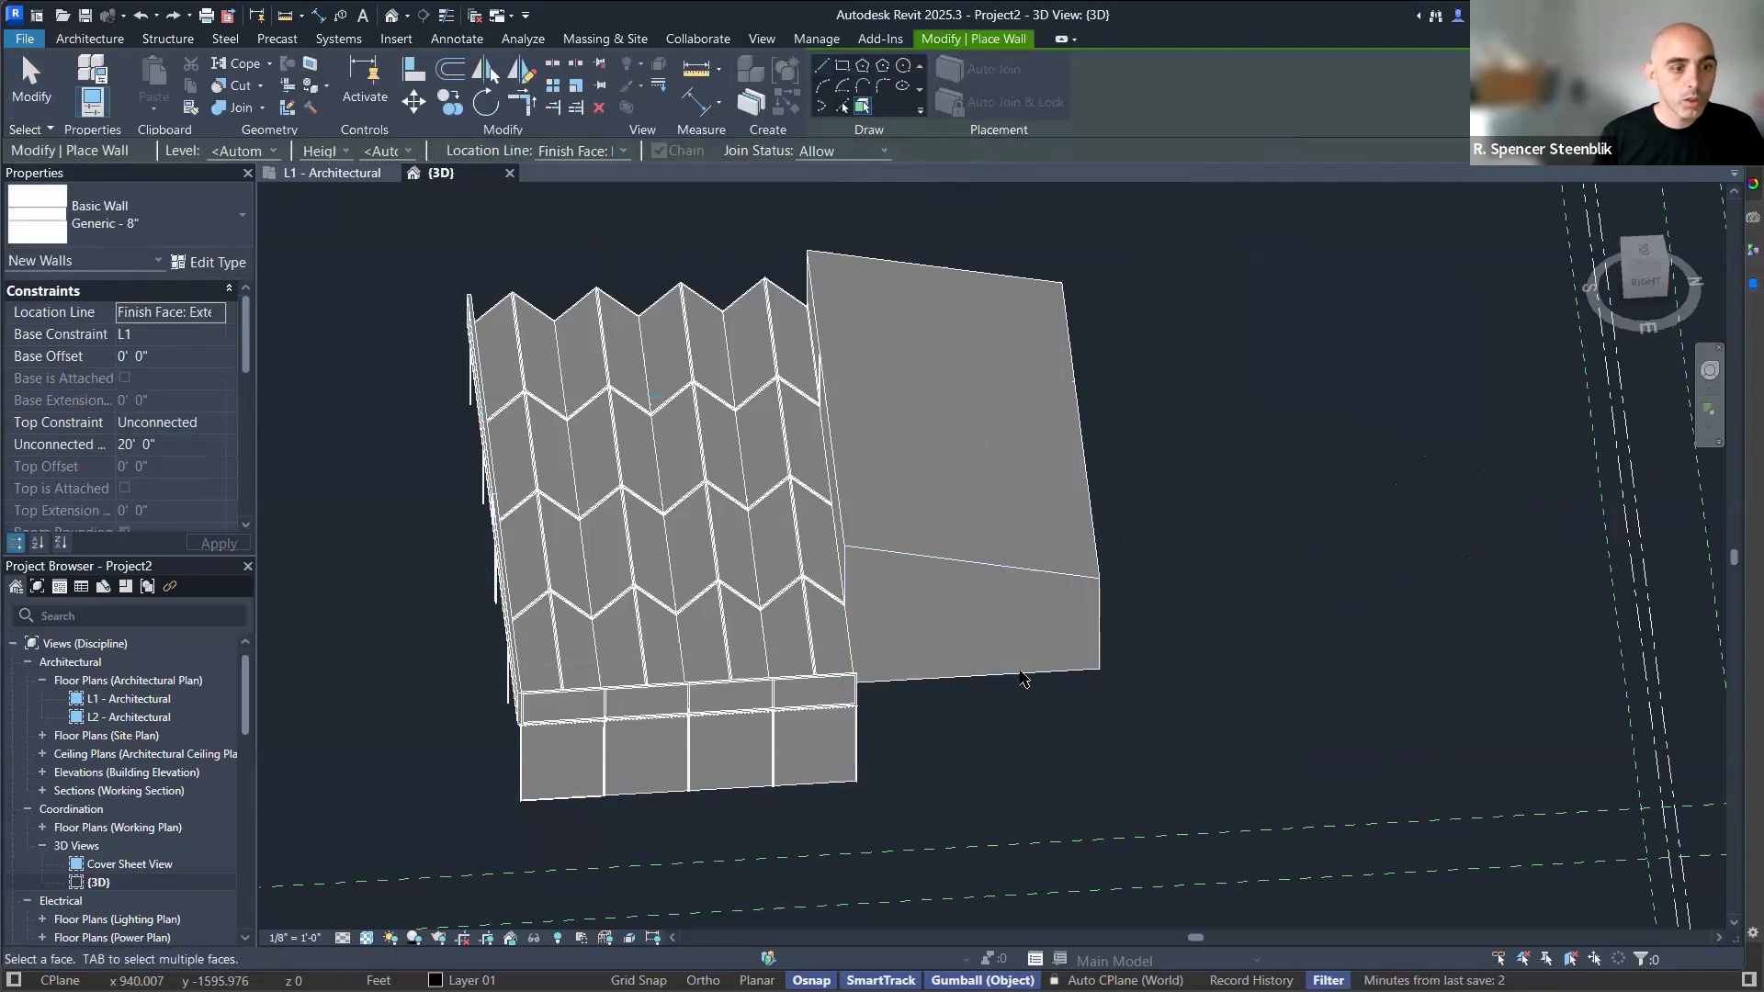
{"action": "left_click", "coordinate": [844, 107]}
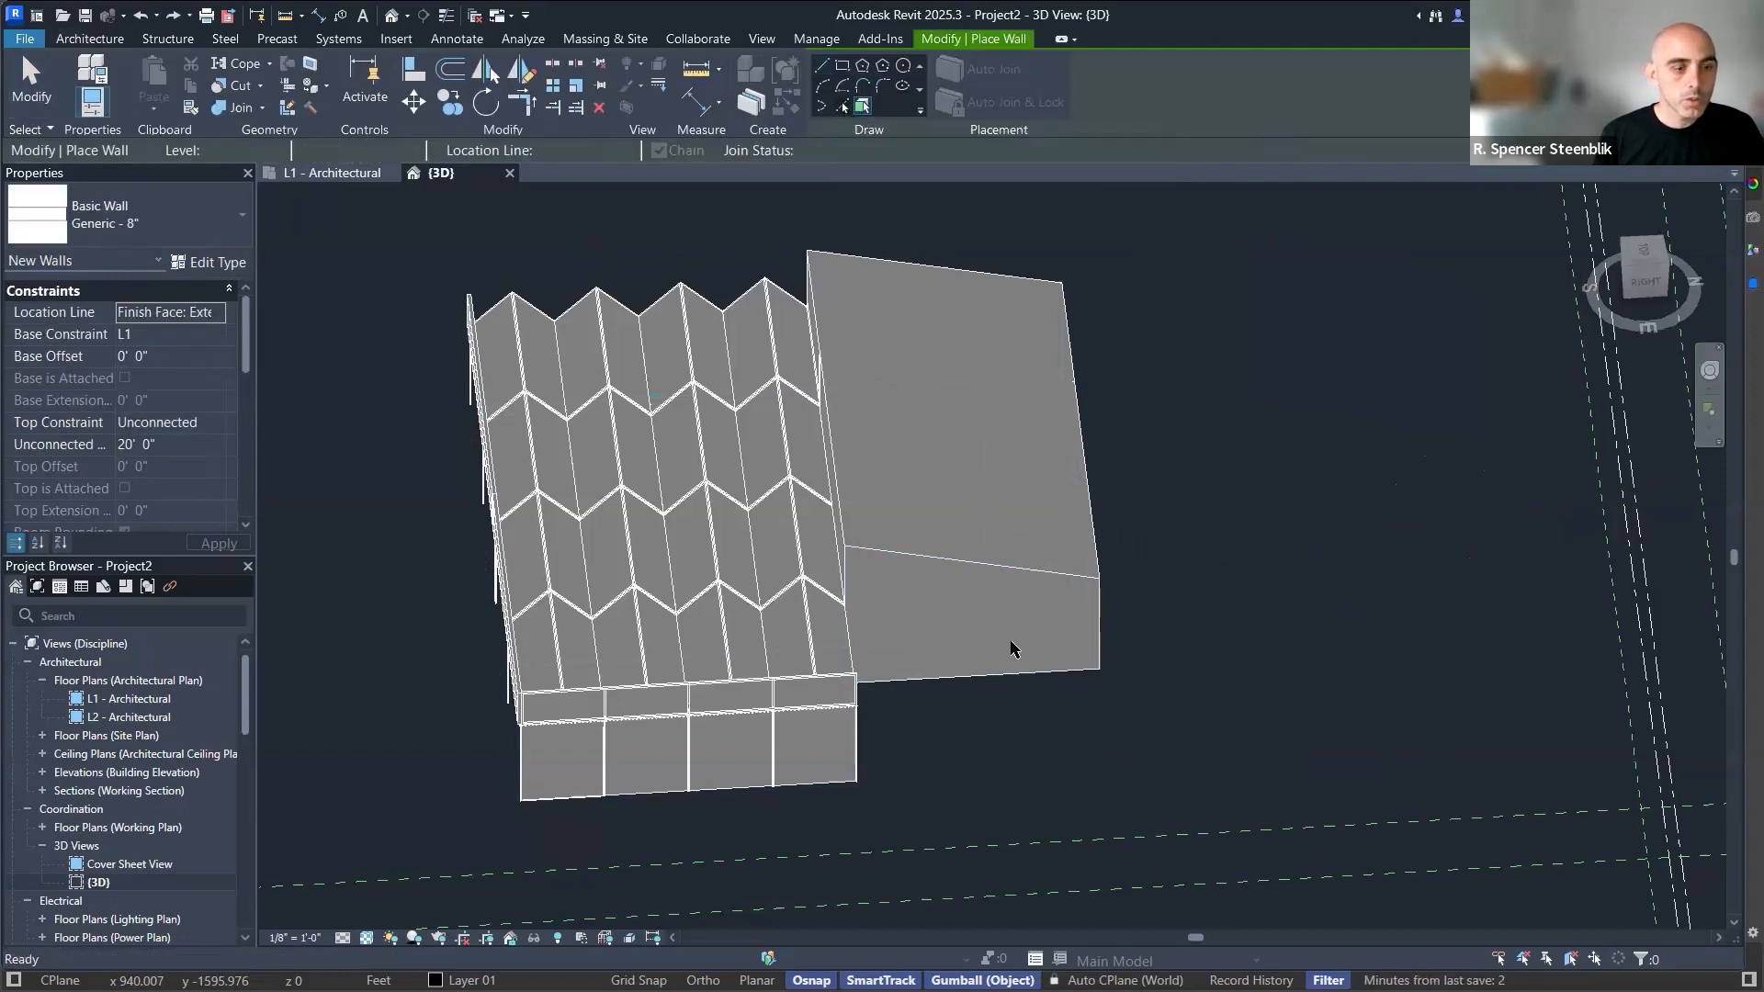
{"action": "left_click", "coordinate": [982, 678]}
{"action": "middle_click_drag", "start_coordinate": [1158, 658], "coordinate": [949, 551]}
{"action": "middle_click_drag", "start_coordinate": [808, 361], "coordinate": [923, 640], "text": "shift"}
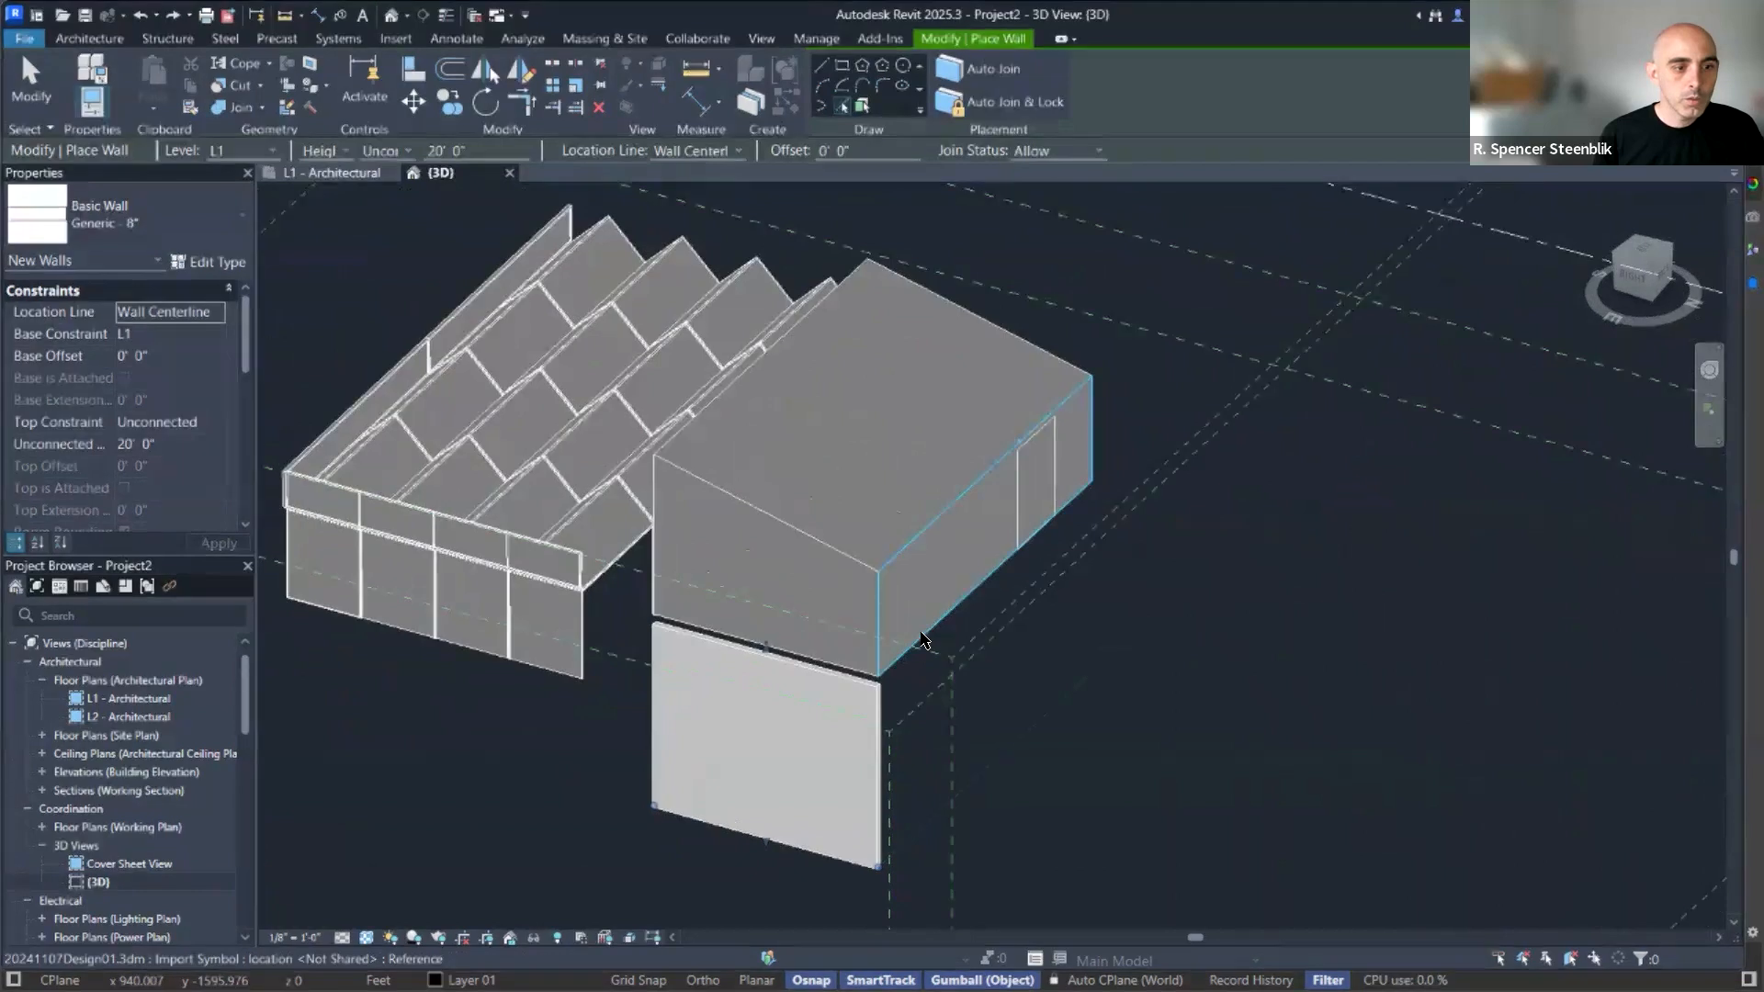
{"action": "middle_click_drag", "start_coordinate": [956, 508], "coordinate": [1048, 630], "text": "shift"}
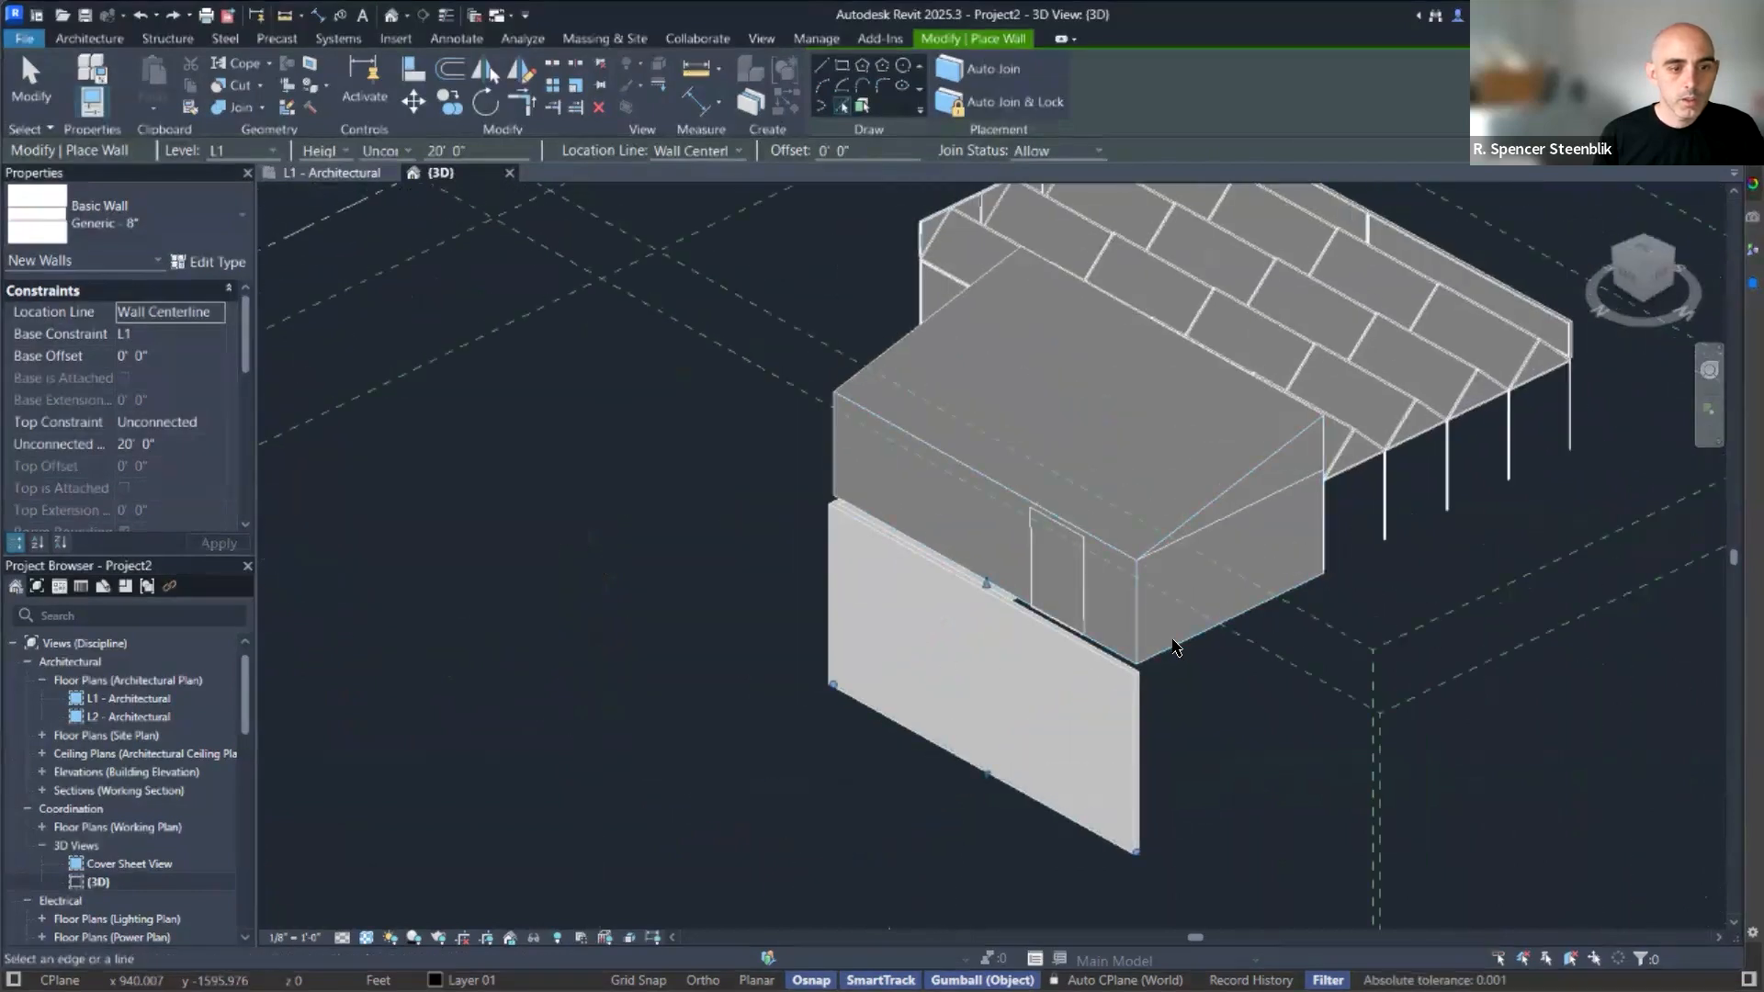
{"action": "mouse_move", "coordinate": [1176, 650]}
{"action": "middle_mouse_down", "text": "shift"}
{"action": "mouse_move", "coordinate": [1044, 622]}
{"action": "mouse_move", "coordinate": [1375, 640]}
{"action": "mouse_move", "coordinate": [1250, 554]}
{"action": "mouse_move", "coordinate": [909, 616]}
{"action": "mouse_move", "coordinate": [1590, 582]}
{"action": "mouse_move", "coordinate": [1063, 512]}
{"action": "mouse_move", "coordinate": [1320, 582]}
{"action": "mouse_move", "coordinate": [1292, 355]}
{"action": "mouse_move", "coordinate": [1287, 746]}
{"action": "middle_mouse_up", "text": "shift"}
{"action": "key", "text": "Escape"}
{"action": "key", "text": "Escape"}
Set the front wall's base constraint to L2, return it to L1, and deselect the wall.
{"action": "left_click", "coordinate": [1300, 643]}
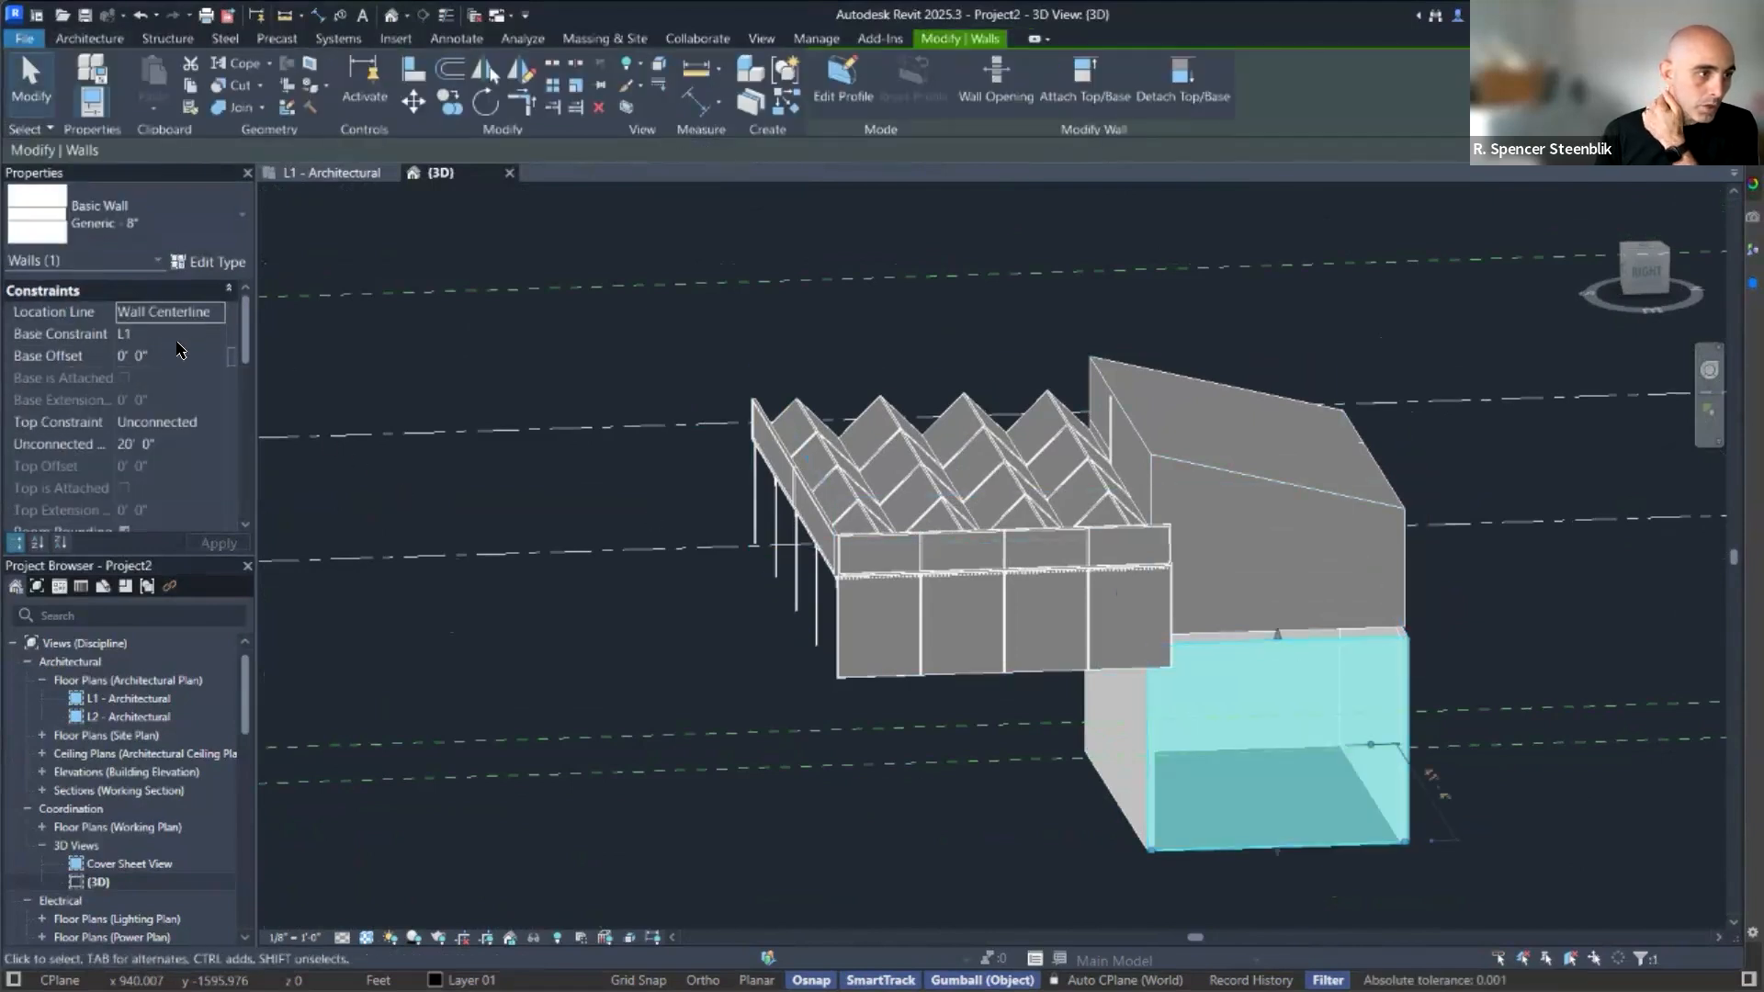
{"action": "left_click", "coordinate": [218, 335]}
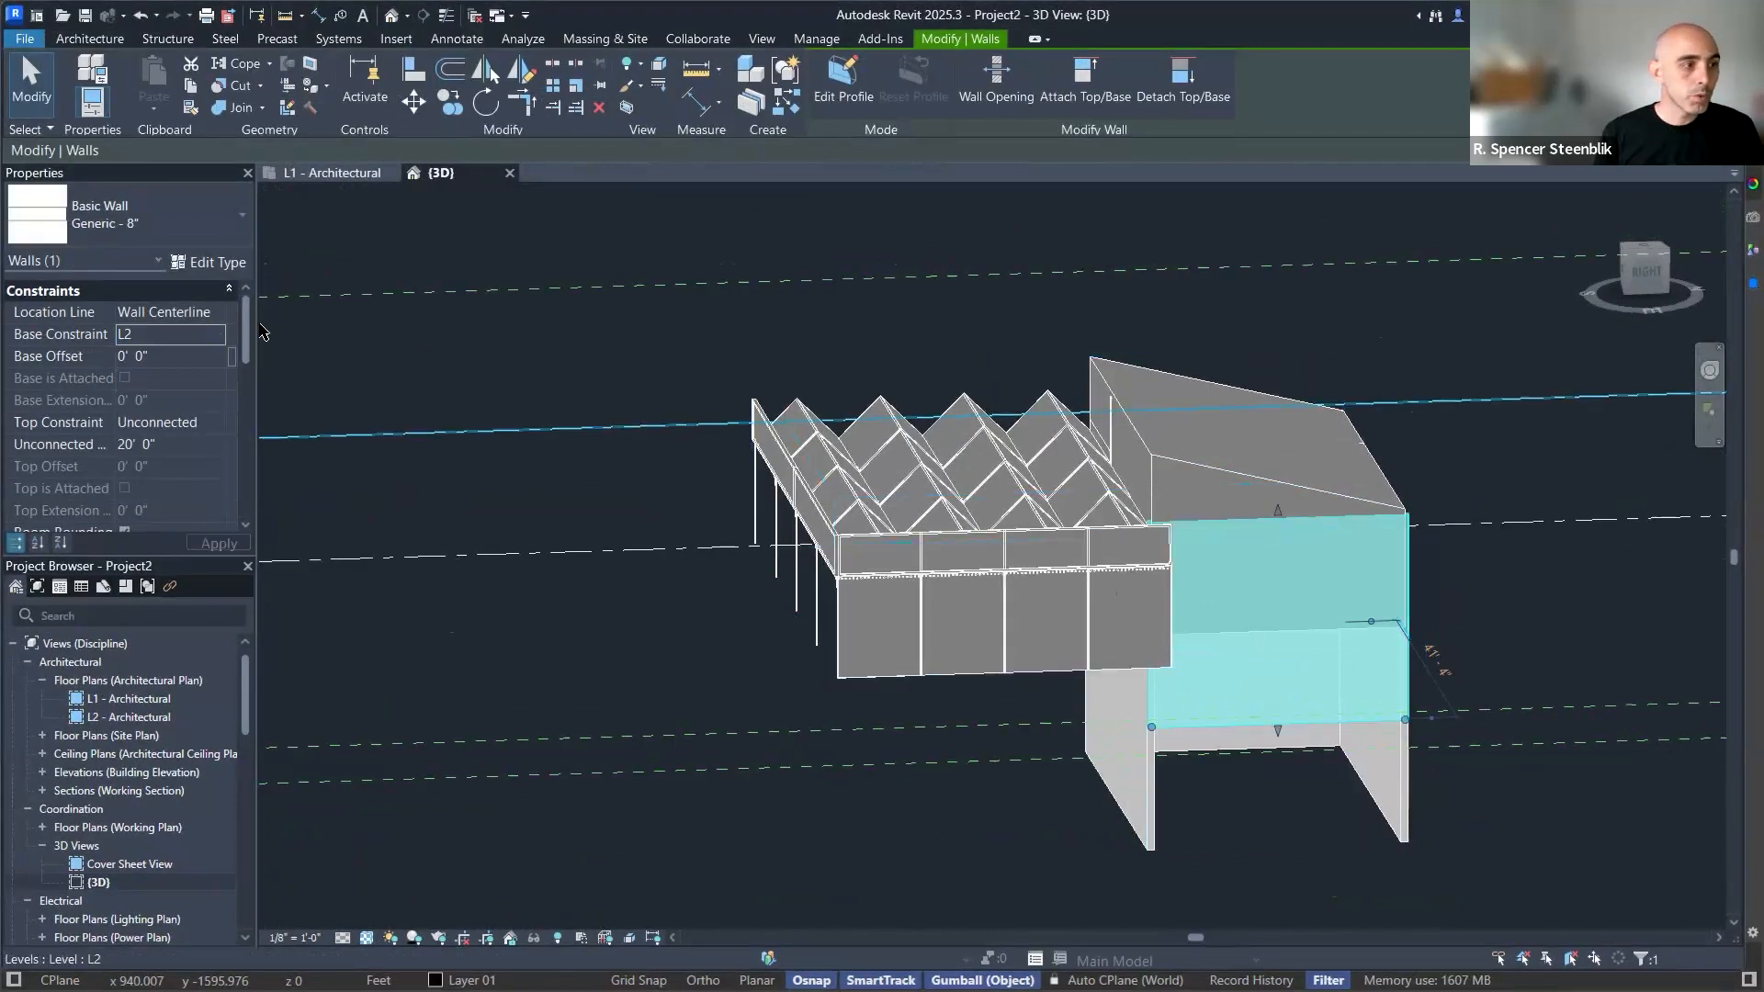
{"action": "left_click", "coordinate": [218, 336]}
{"action": "left_click", "coordinate": [158, 357]}
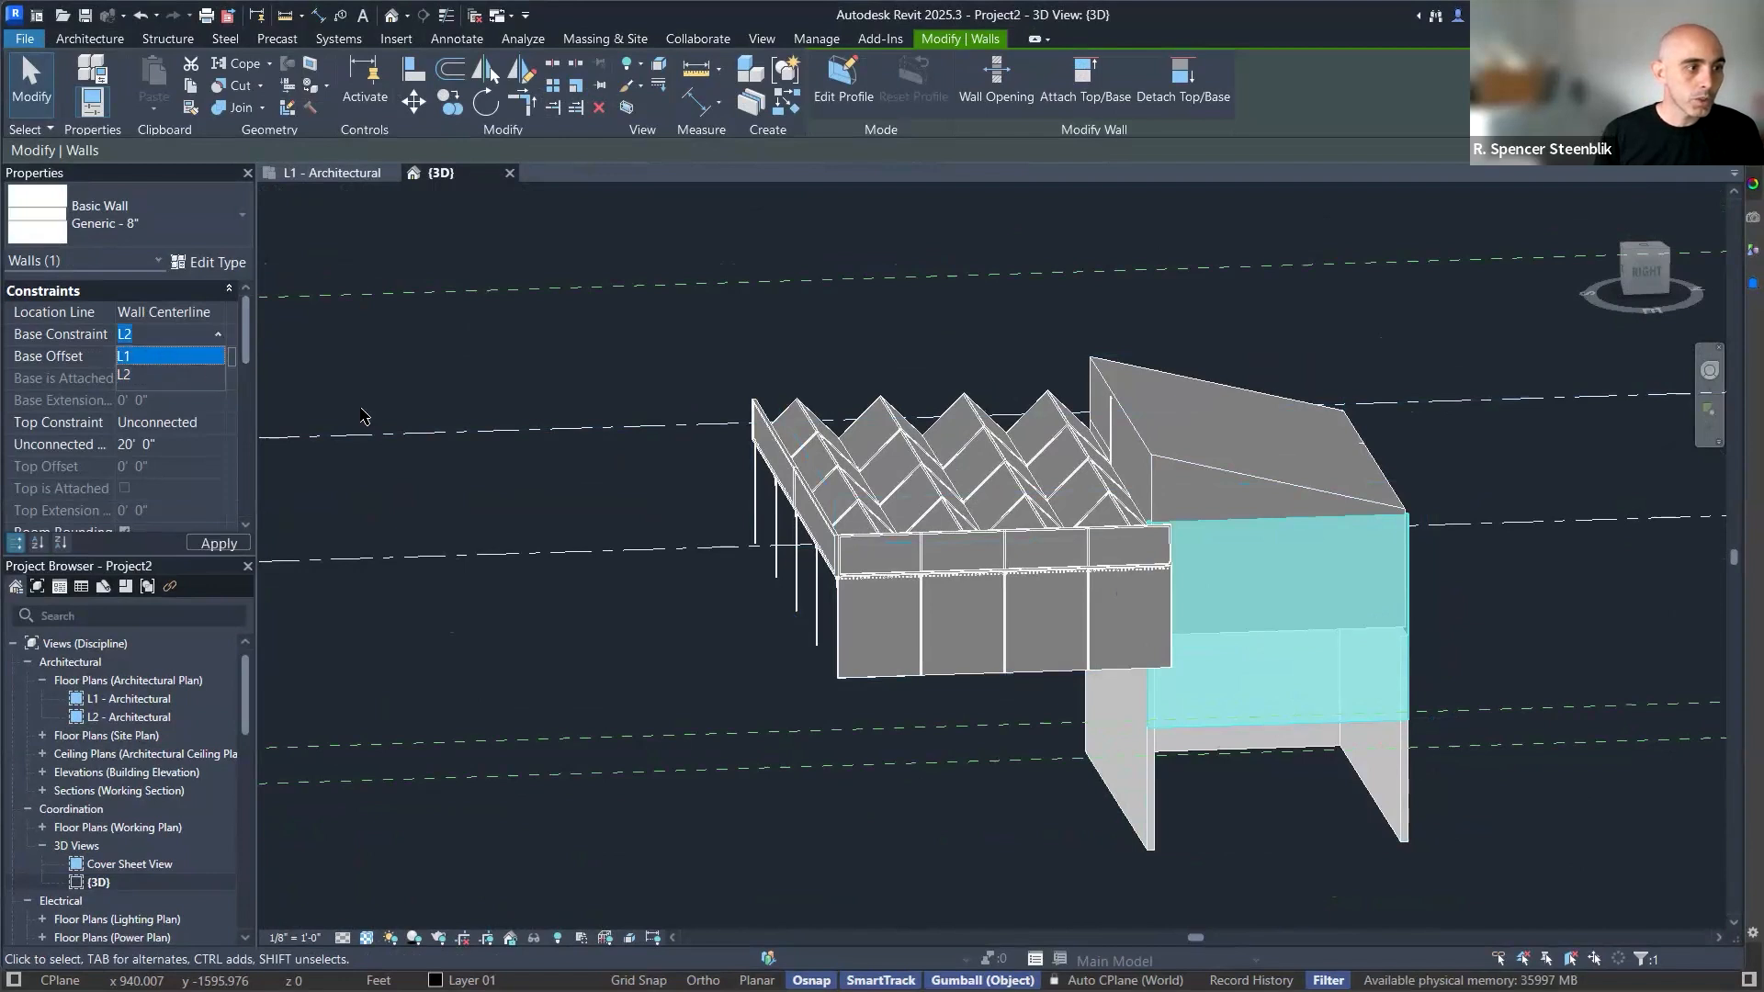
{"action": "key", "text": "Escape"}
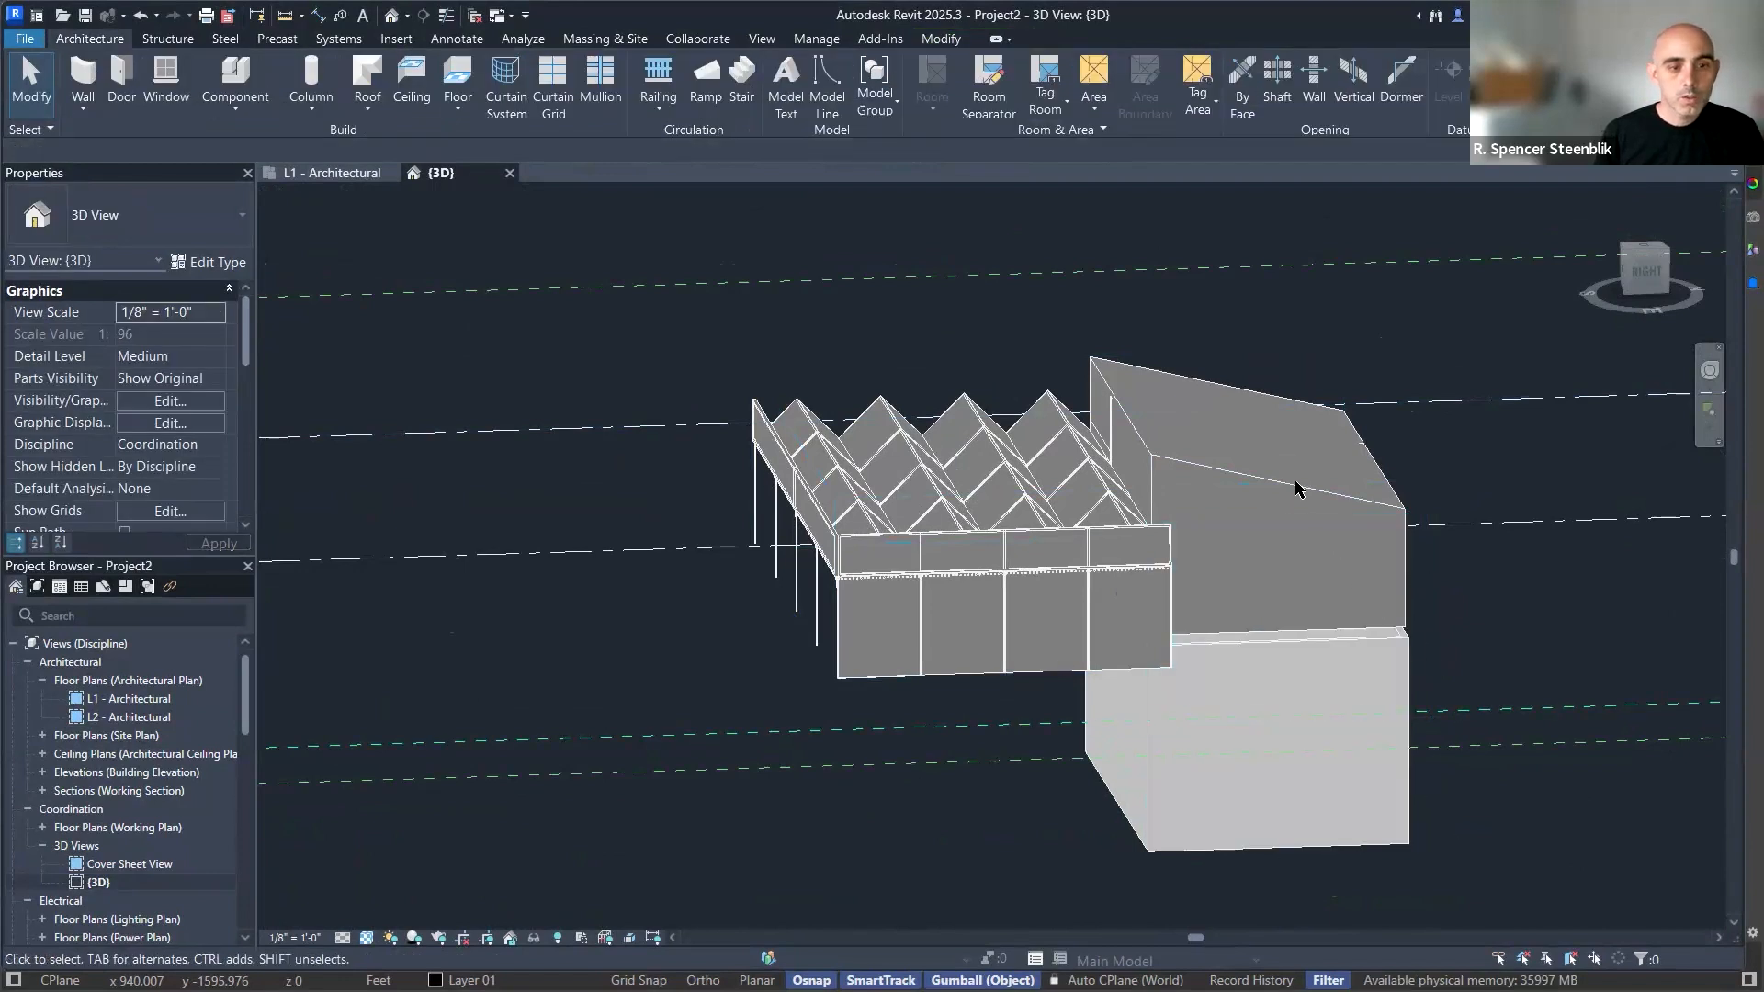
Try to lower the linked Rhino model toward the base of the new walls in the right-side view, and undo it.
{"action": "left_click", "coordinate": [1288, 503]}
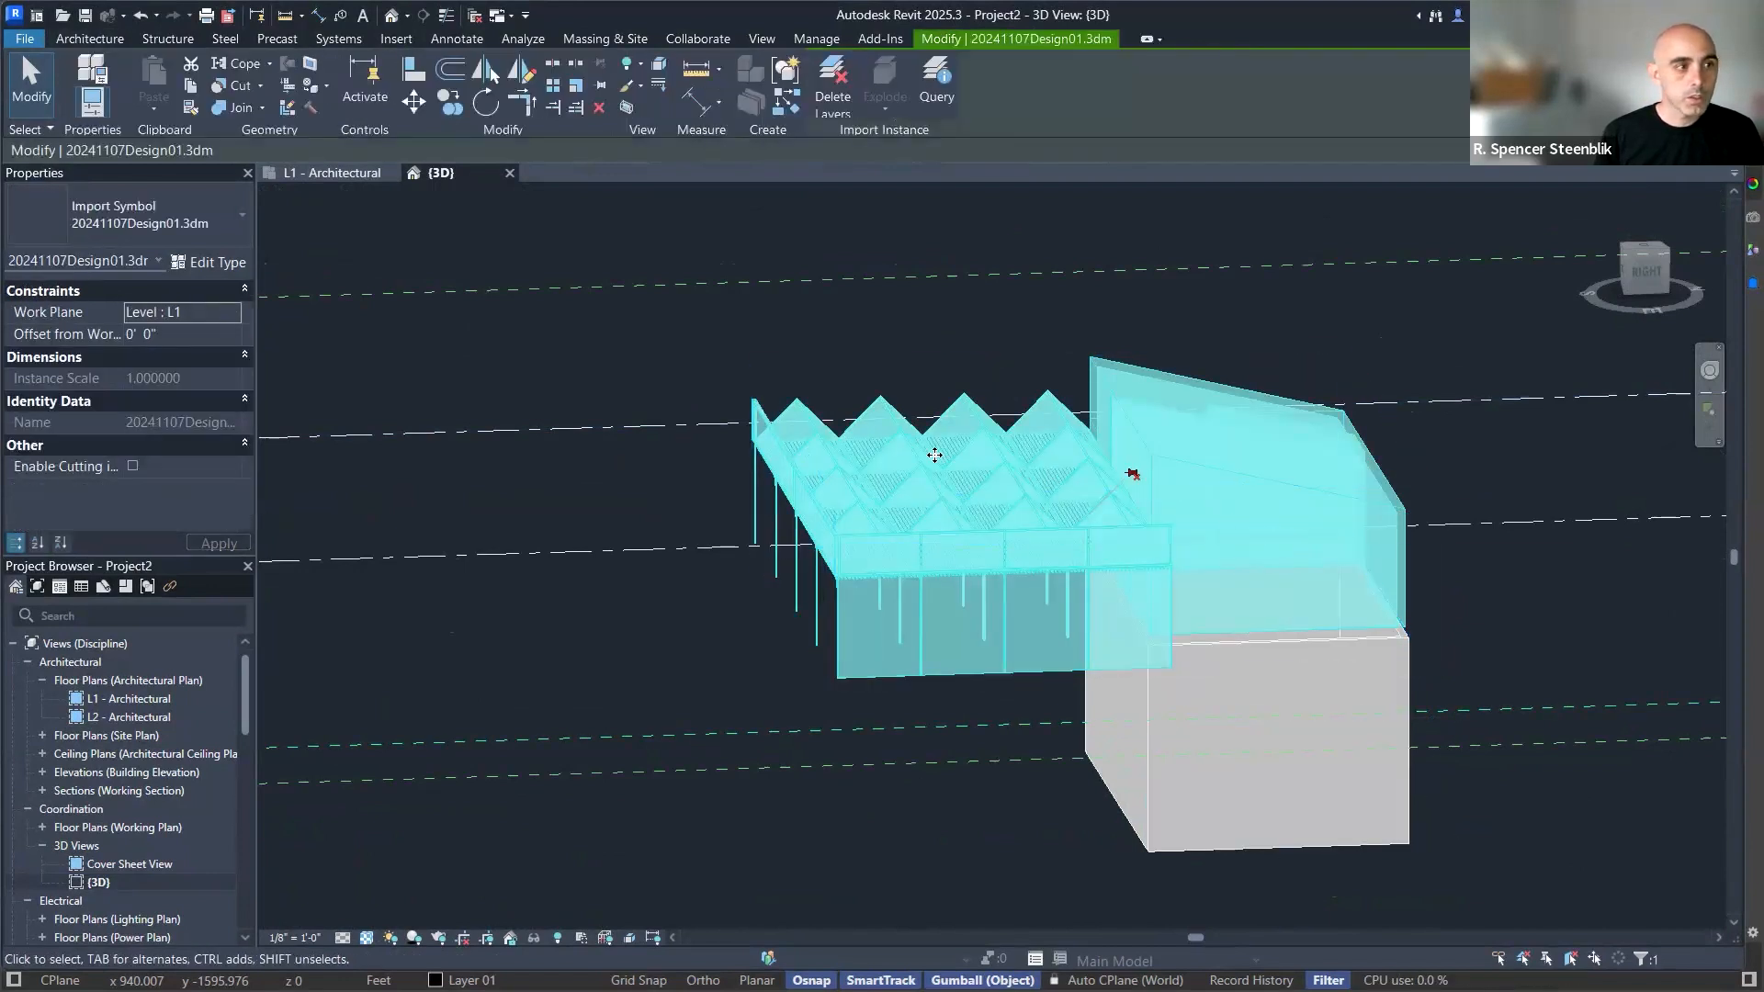
{"action": "middle_click_drag", "start_coordinate": [697, 431], "coordinate": [1244, 551], "text": "shift"}
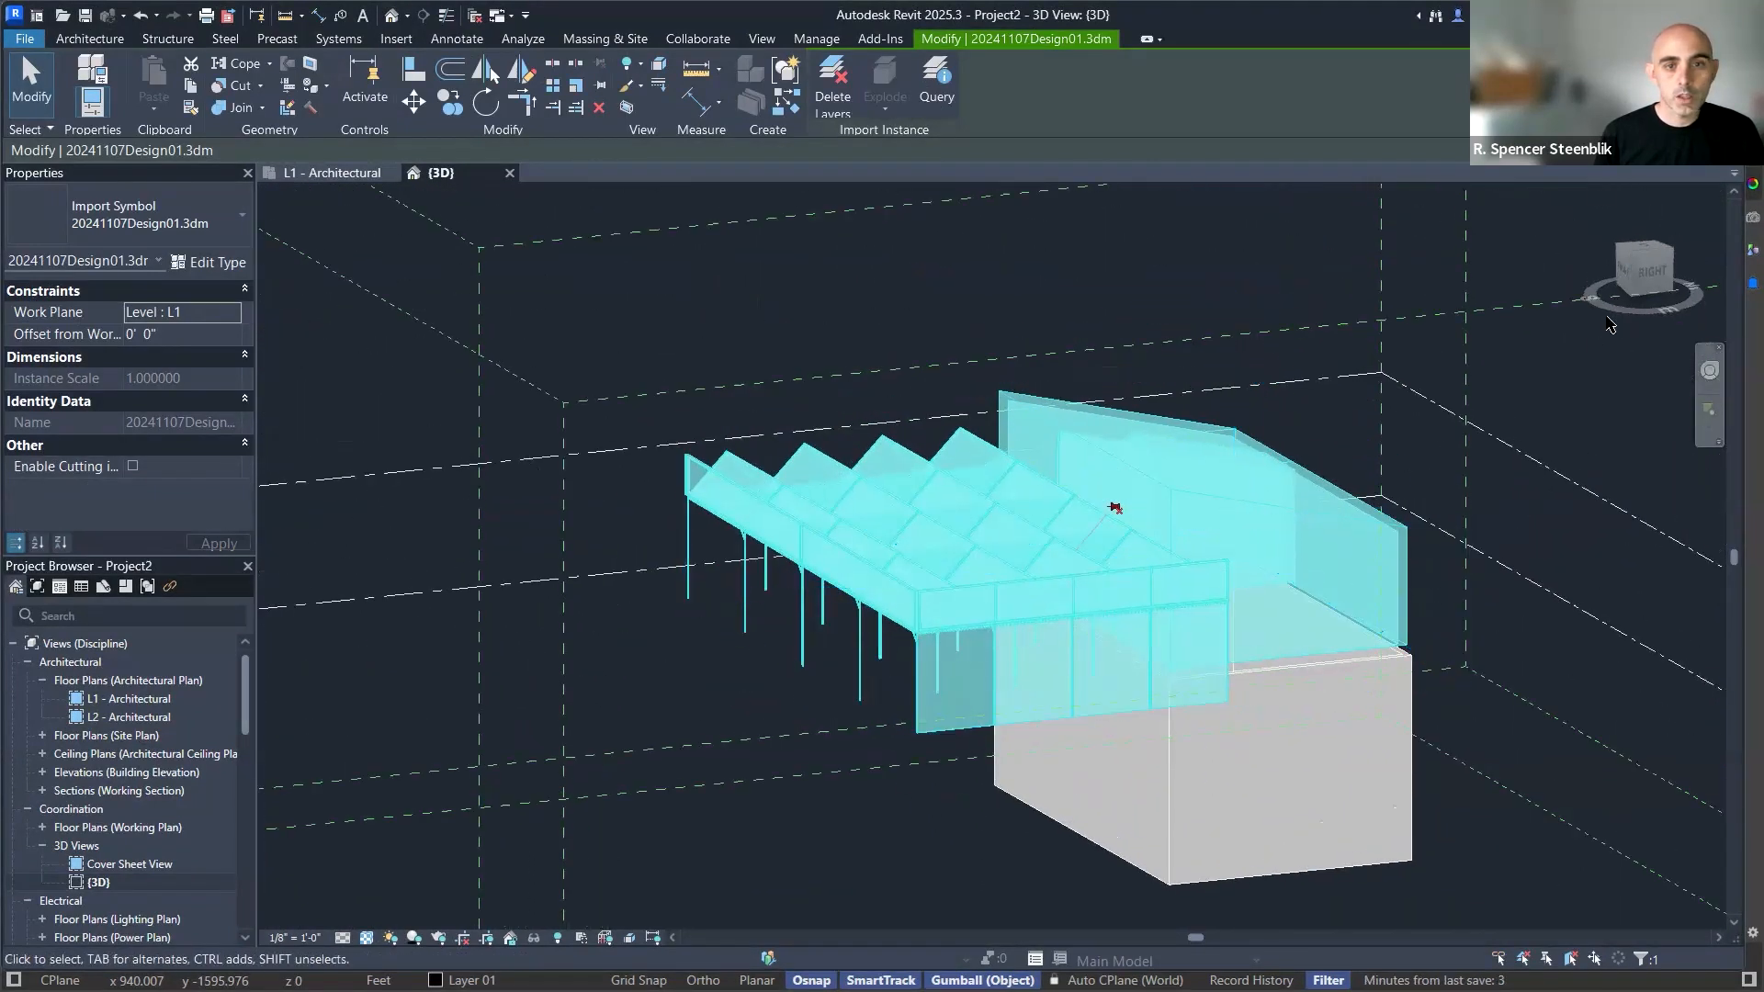
{"action": "left_click", "coordinate": [1647, 275]}
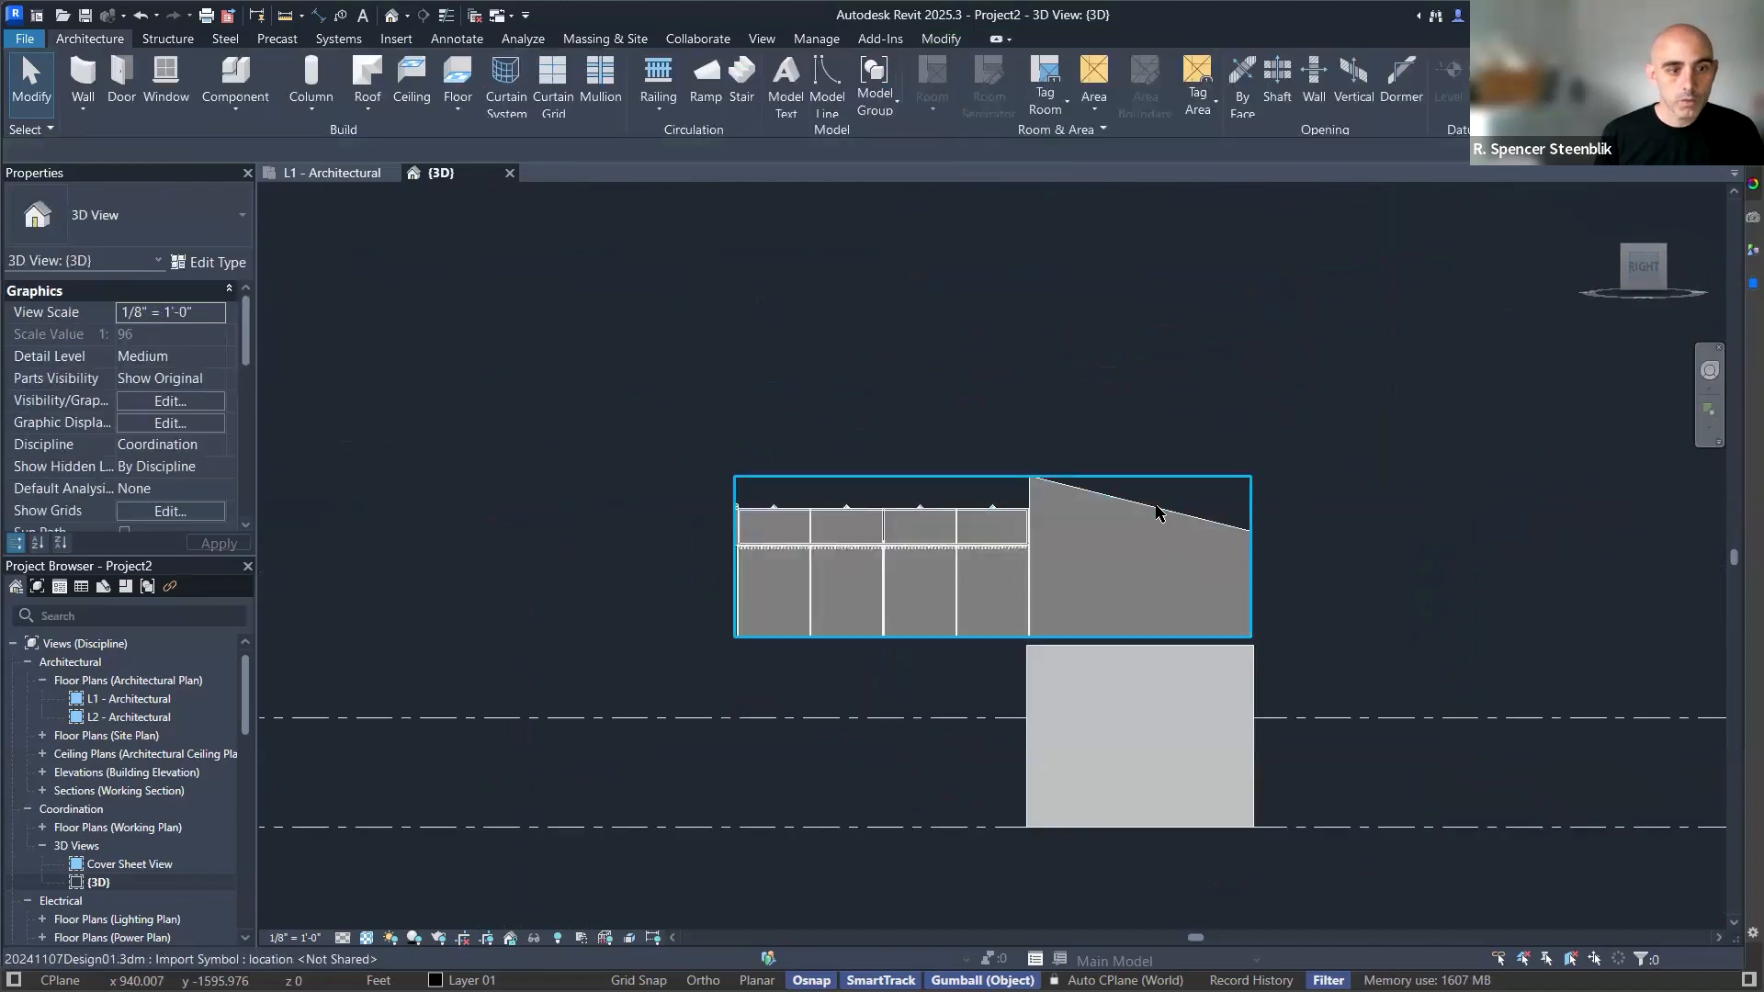
{"action": "left_click", "coordinate": [1059, 487]}
{"action": "left_click_drag", "start_coordinate": [1061, 485], "coordinate": [1077, 677]}
{"action": "left_click", "coordinate": [1119, 631]}
{"action": "middle_click_drag", "start_coordinate": [882, 570], "coordinate": [1231, 597], "text": "shift"}
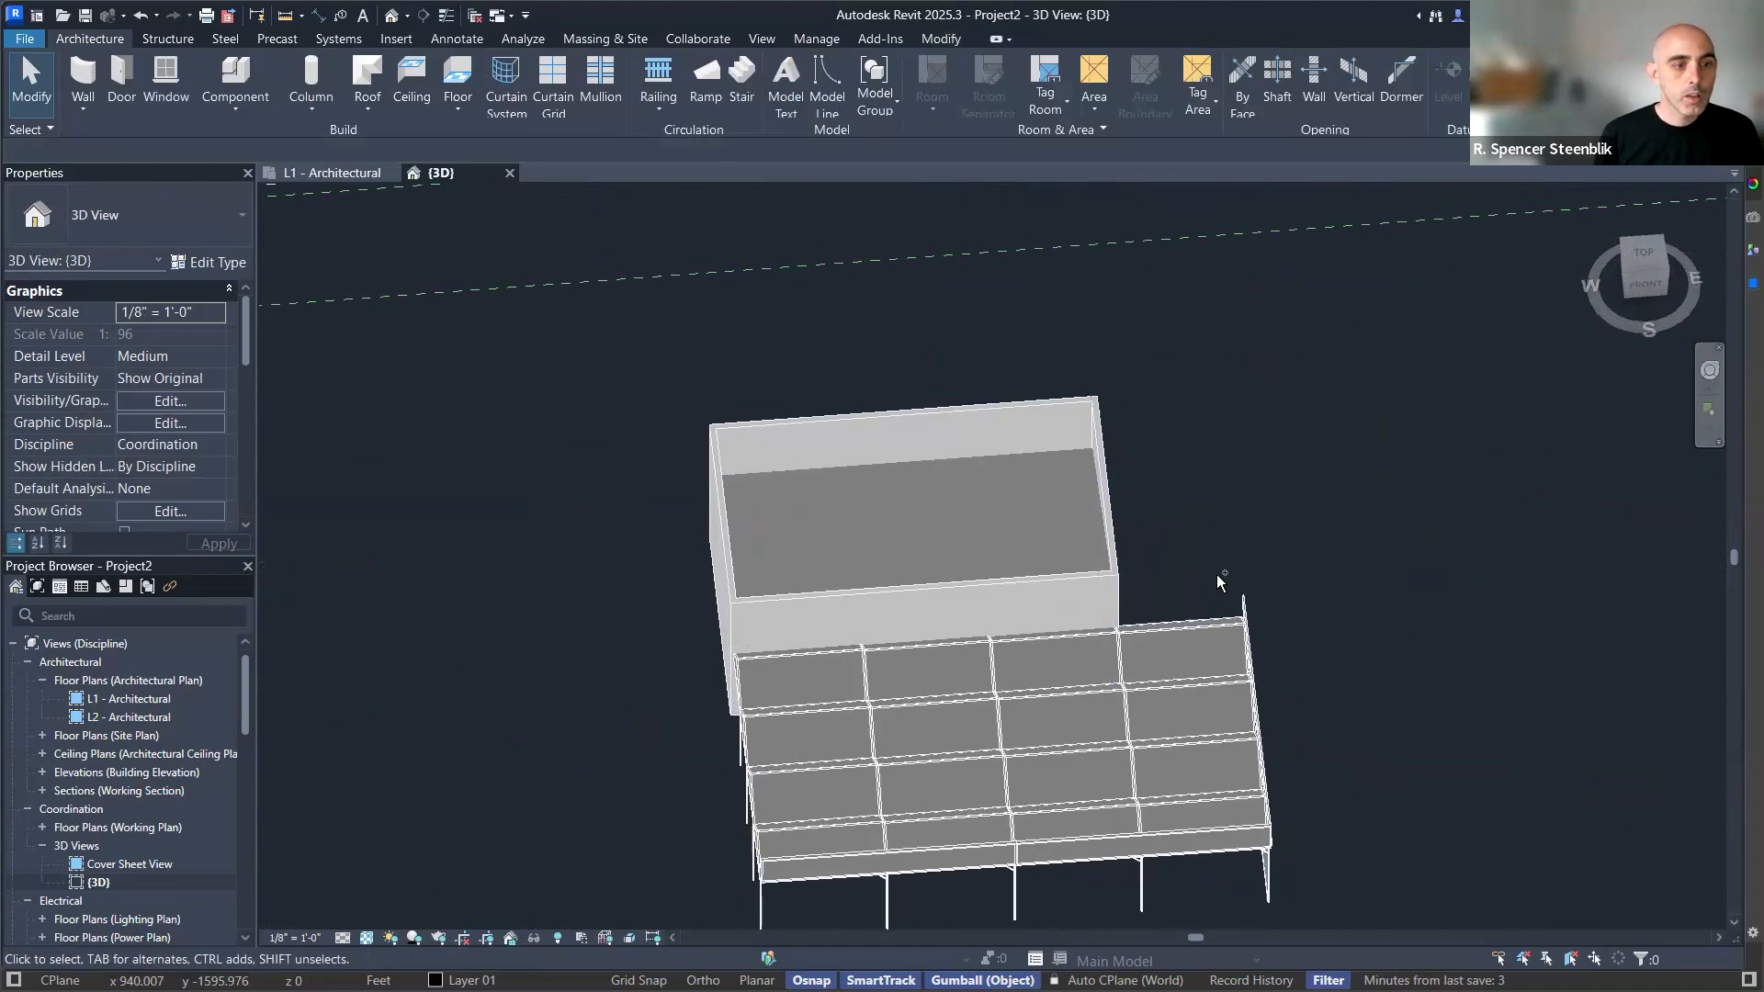
{"action": "left_click", "coordinate": [1645, 283]}
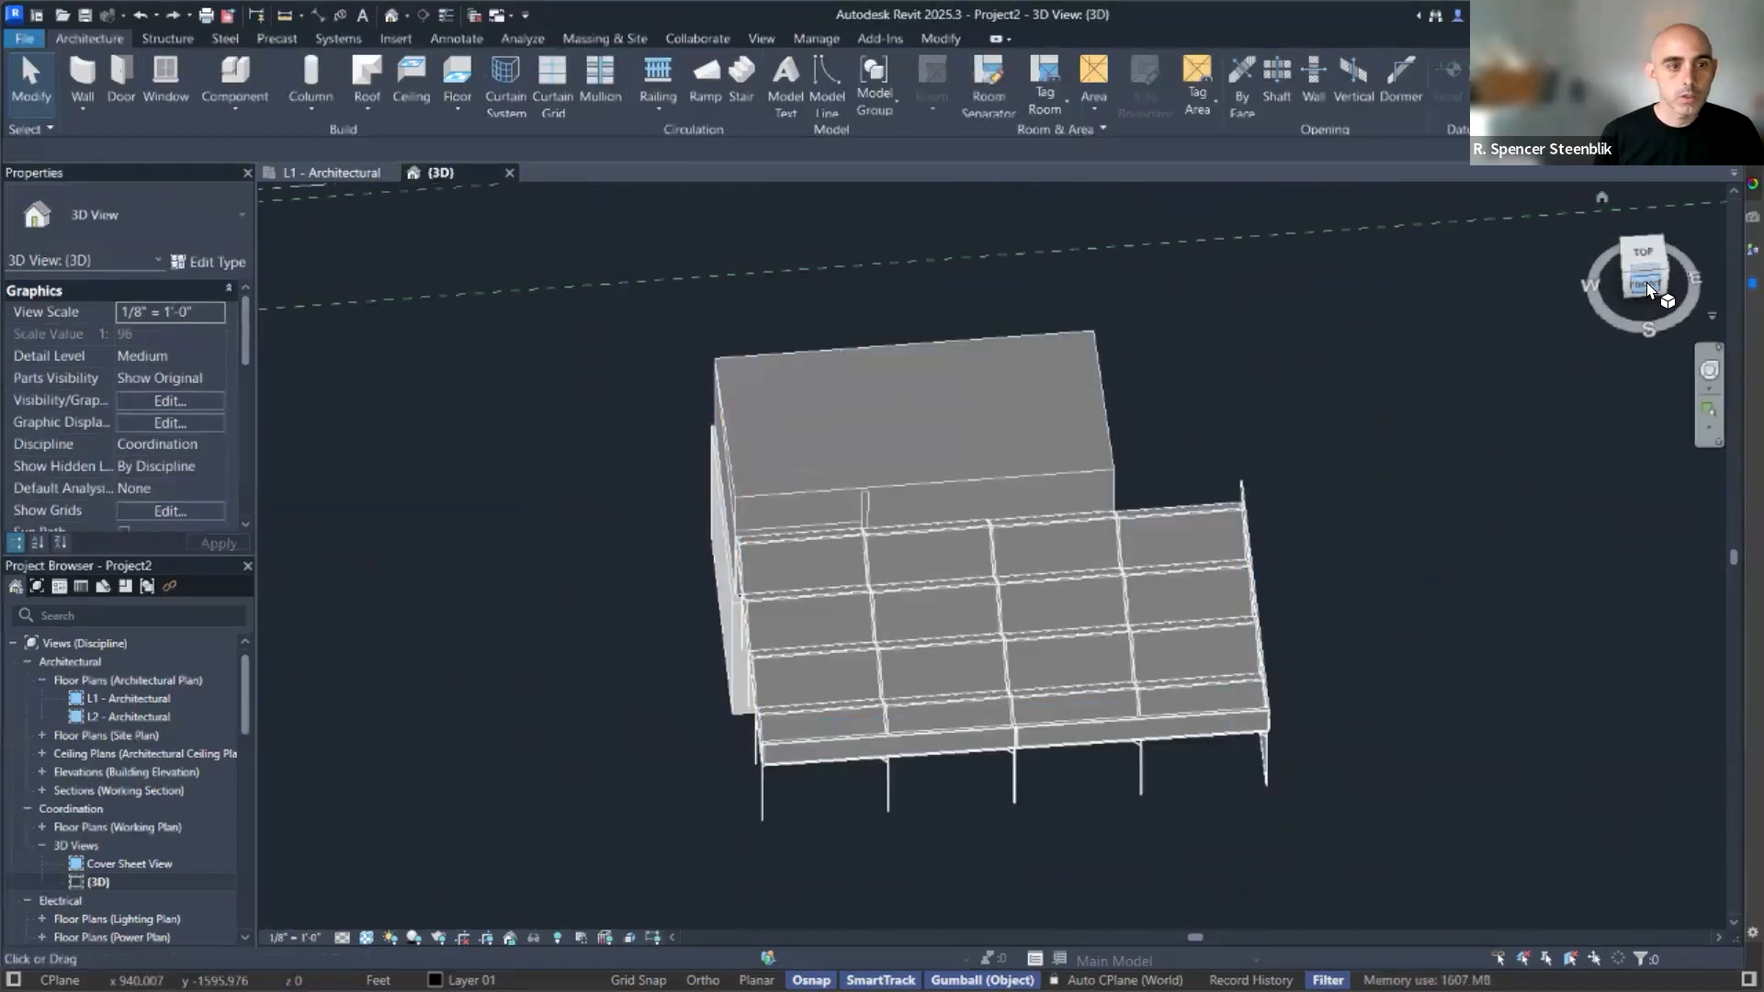
Try to move the linked model straight down about 20' 4 1/2" in the right-side view, and undo the move.
{"action": "middle_click_drag", "start_coordinate": [1244, 603], "coordinate": [1236, 480], "text": "shift"}
{"action": "scroll", "coordinate": [1016, 610], "scroll_direction": "up", "scroll_amount": 8}
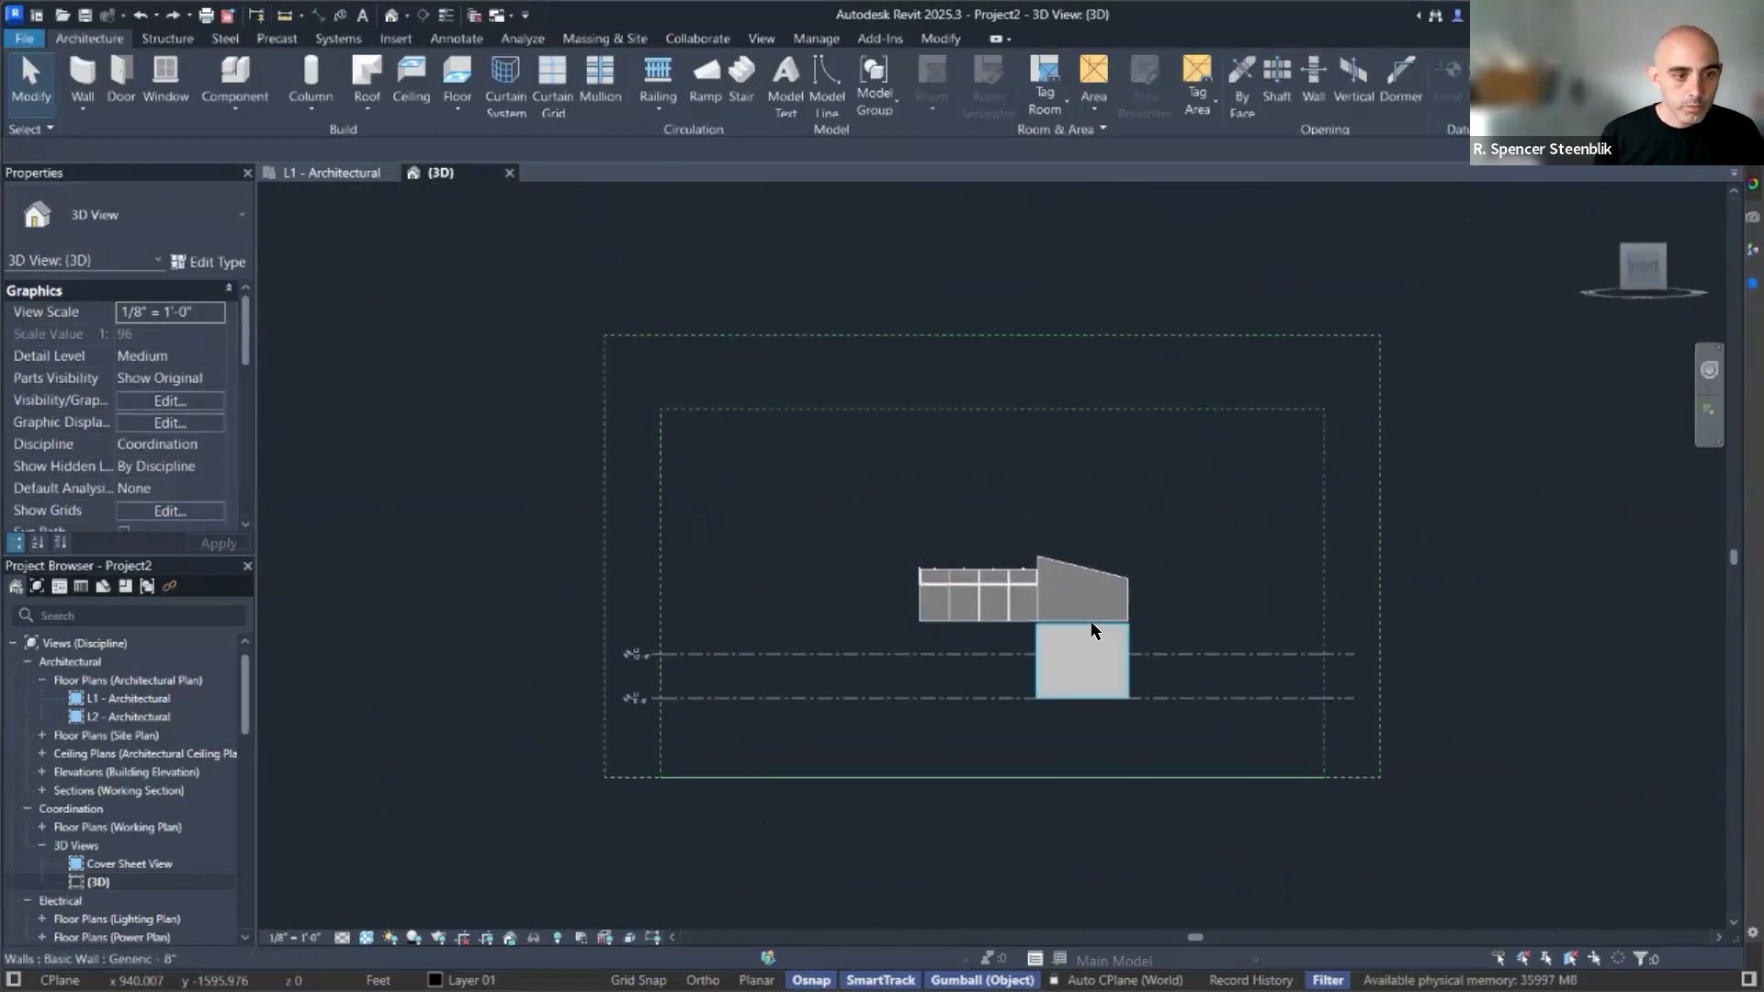
{"action": "left_click", "coordinate": [1115, 483]}
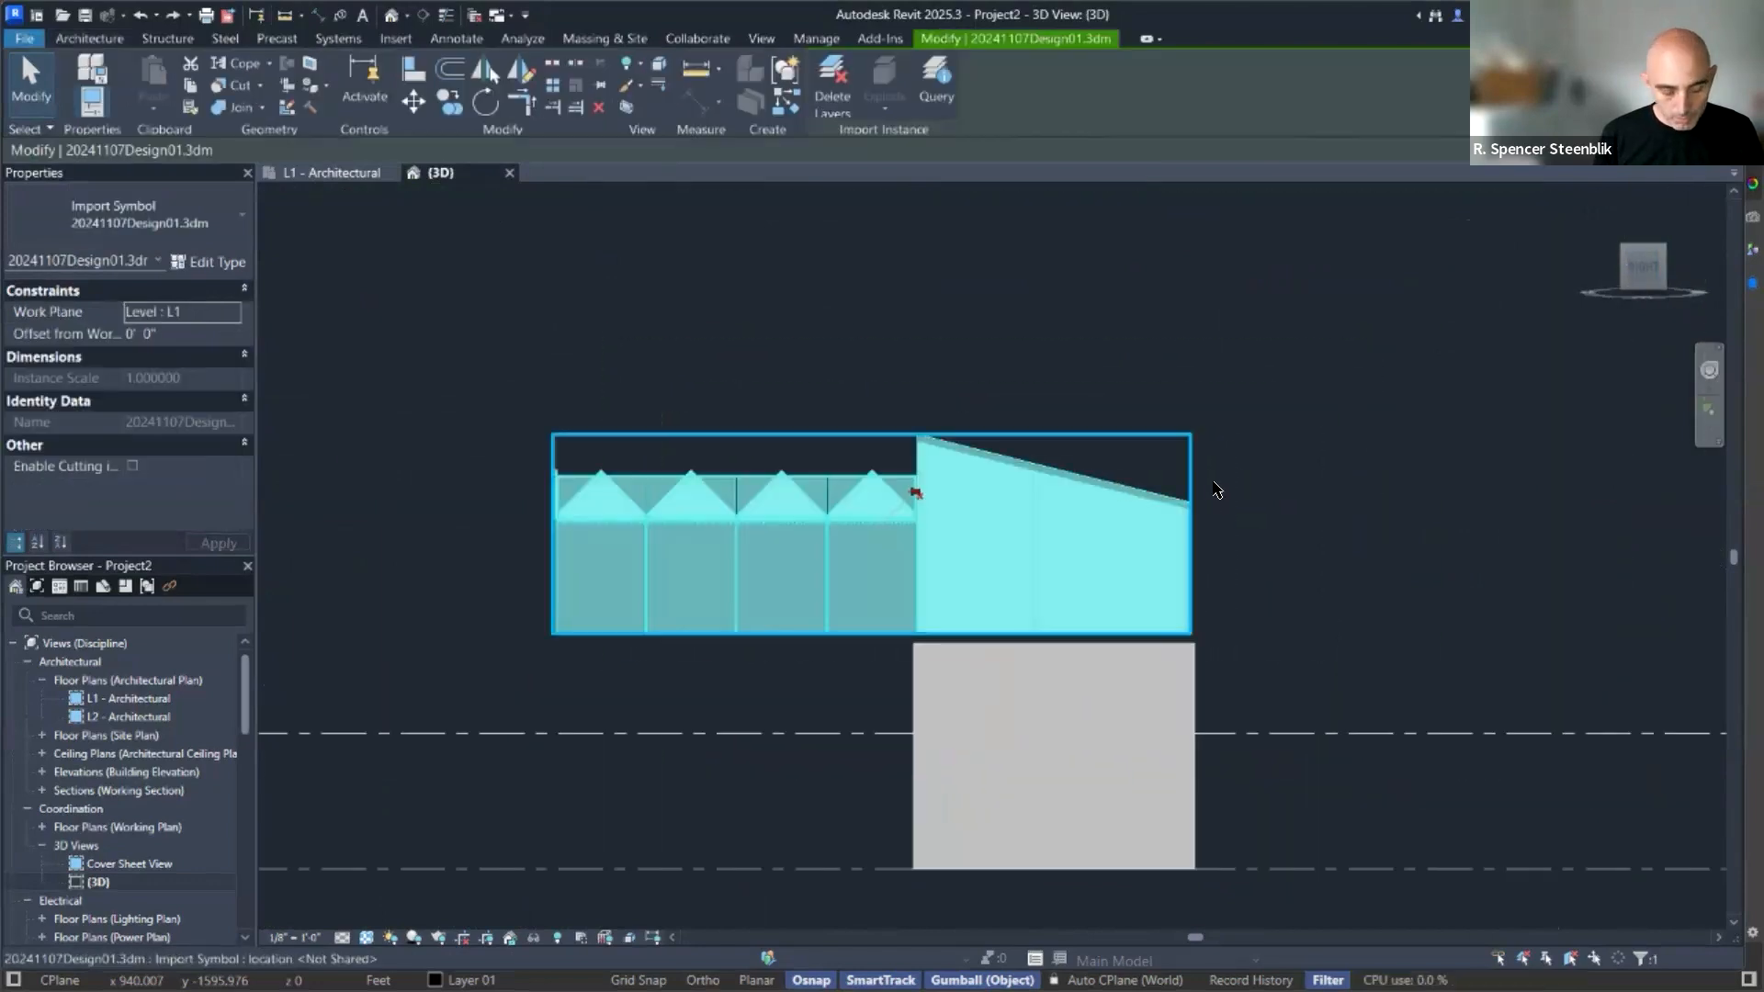
{"action": "key", "text": "m"}
{"action": "key", "text": "v"}
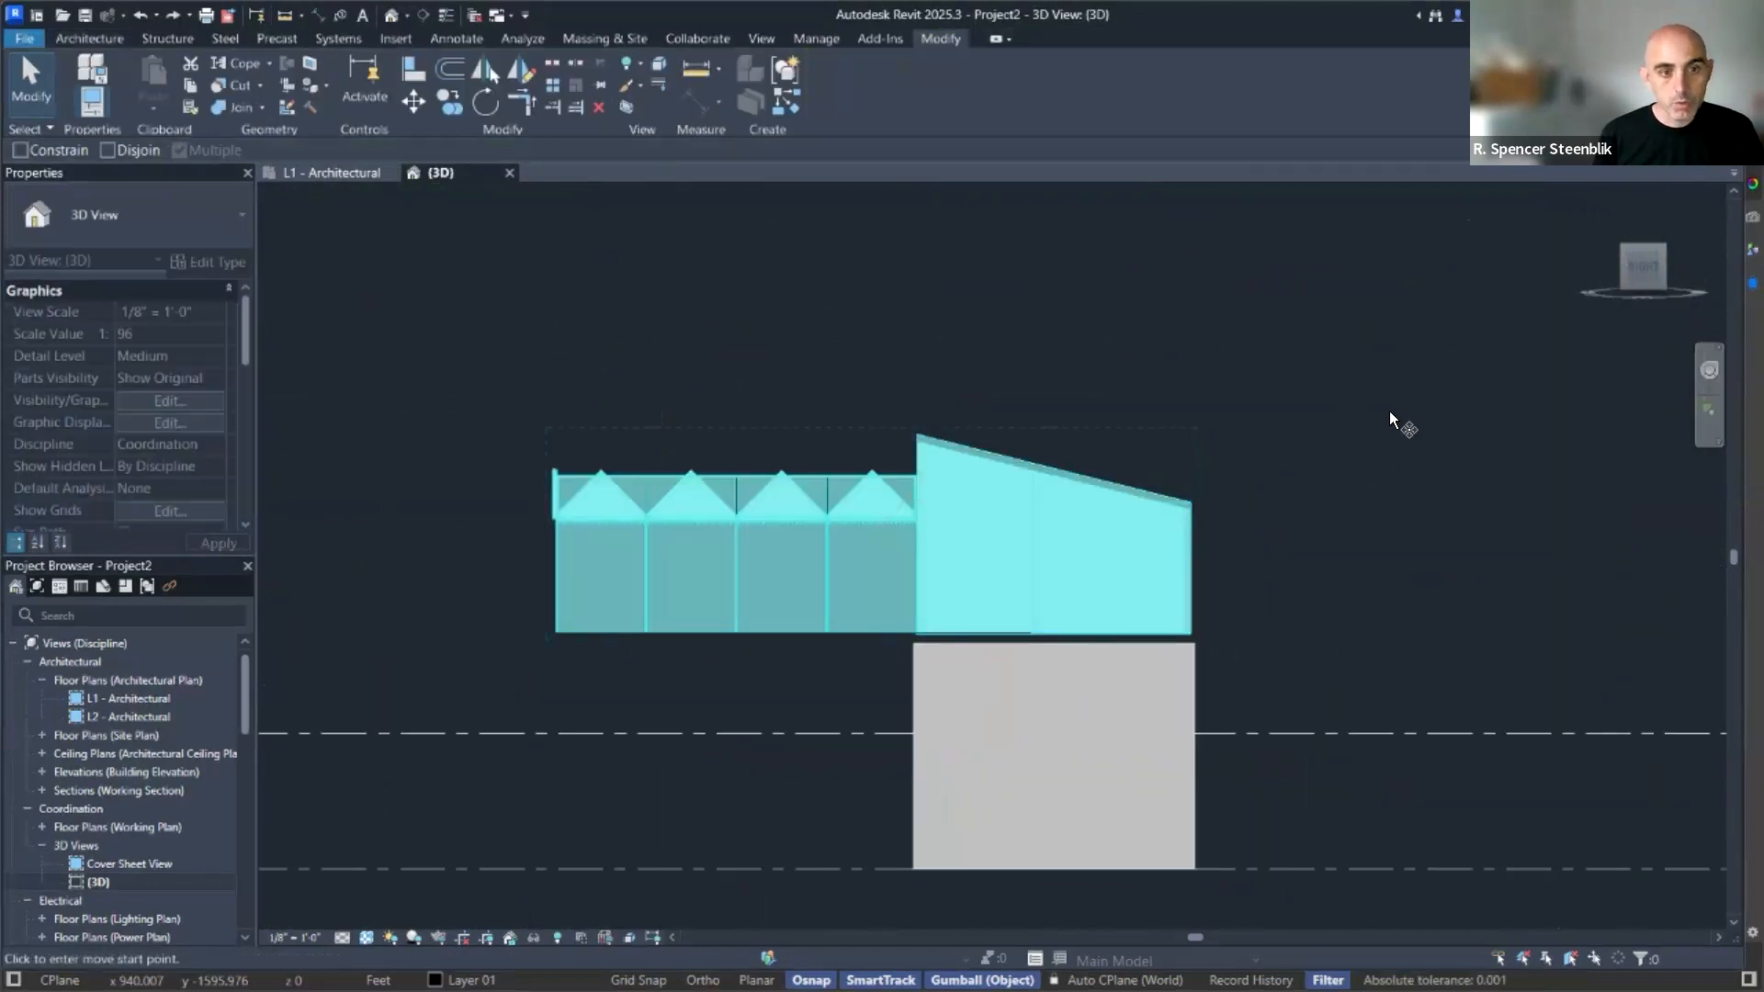
{"action": "left_click", "coordinate": [1392, 413]}
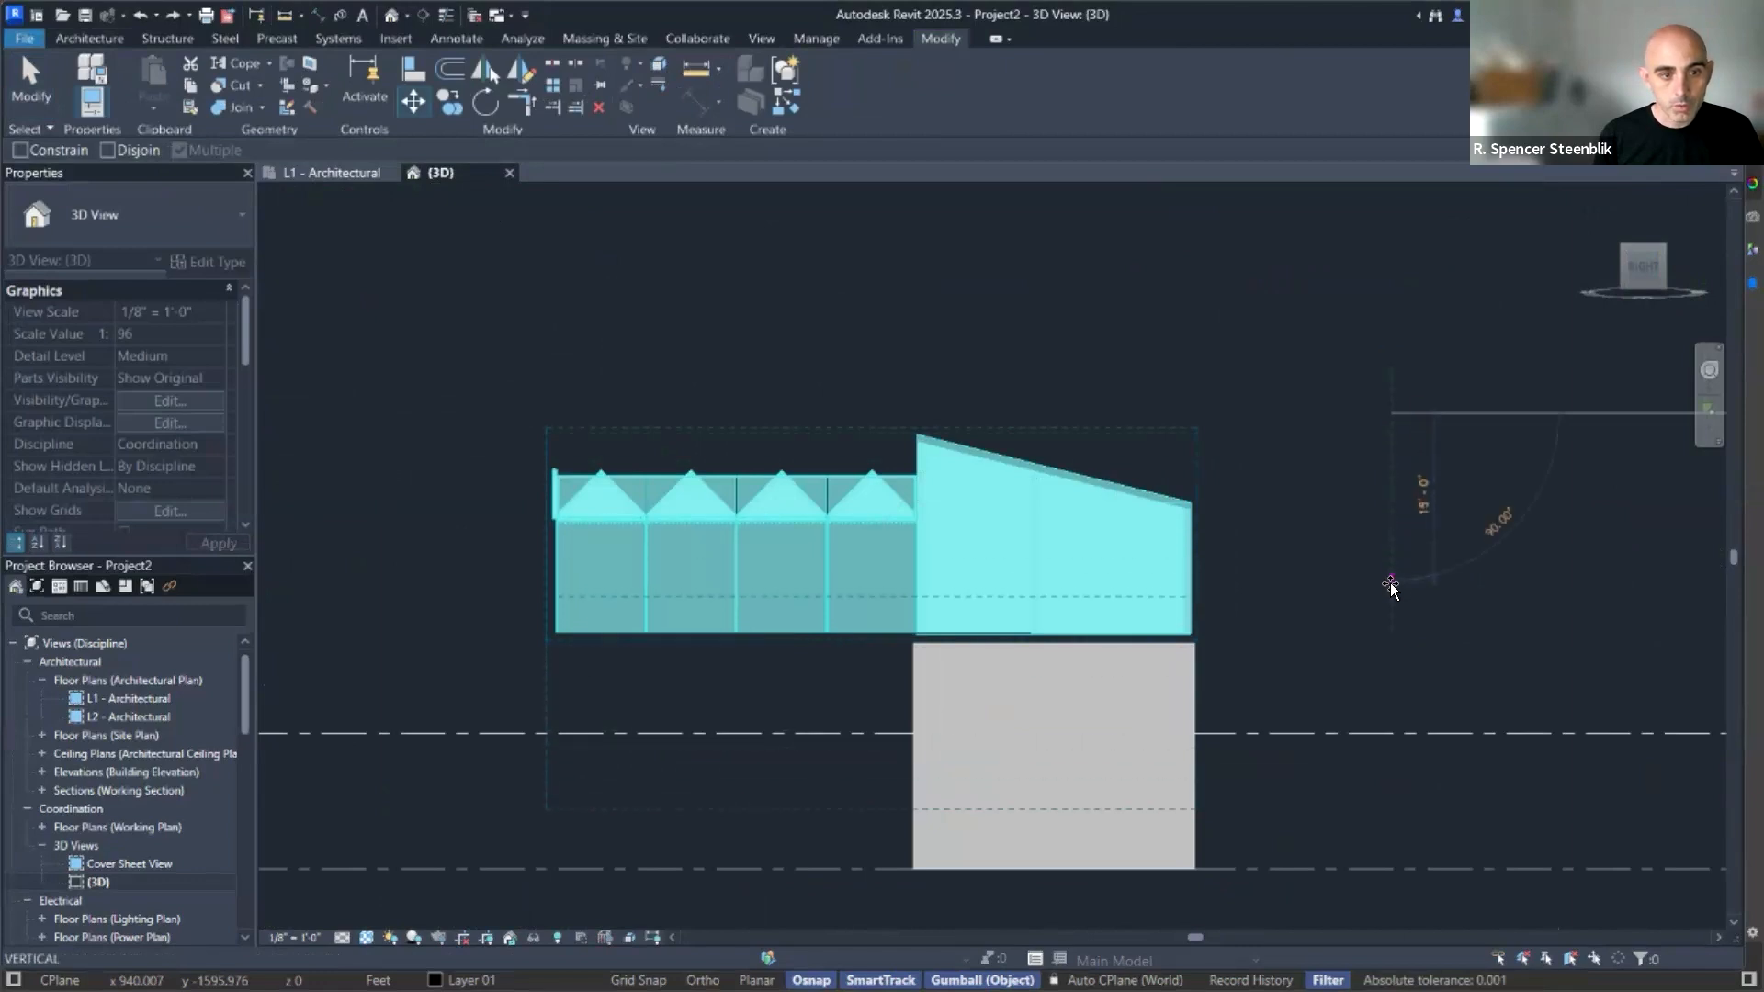
{"action": "left_click", "coordinate": [1391, 646]}
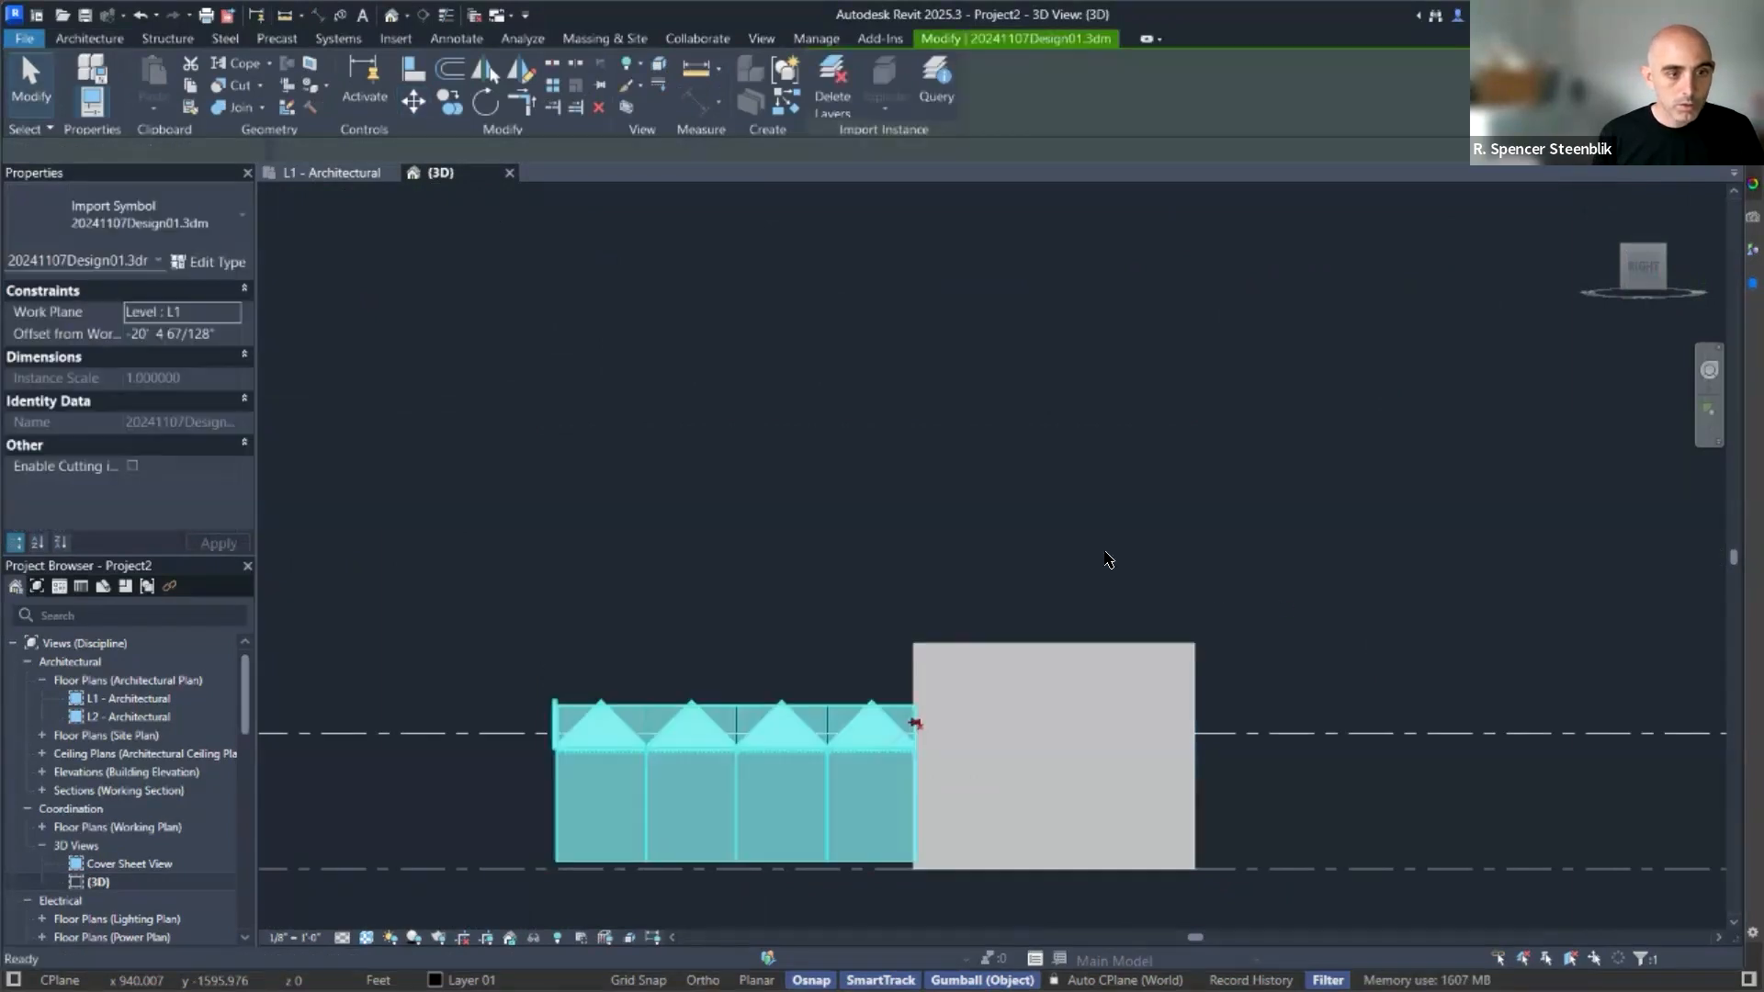
{"action": "key", "text": "ctrl+z"}
Move the linked Rhino model straight down by exactly 20'.
{"action": "left_click", "coordinate": [1089, 478]}
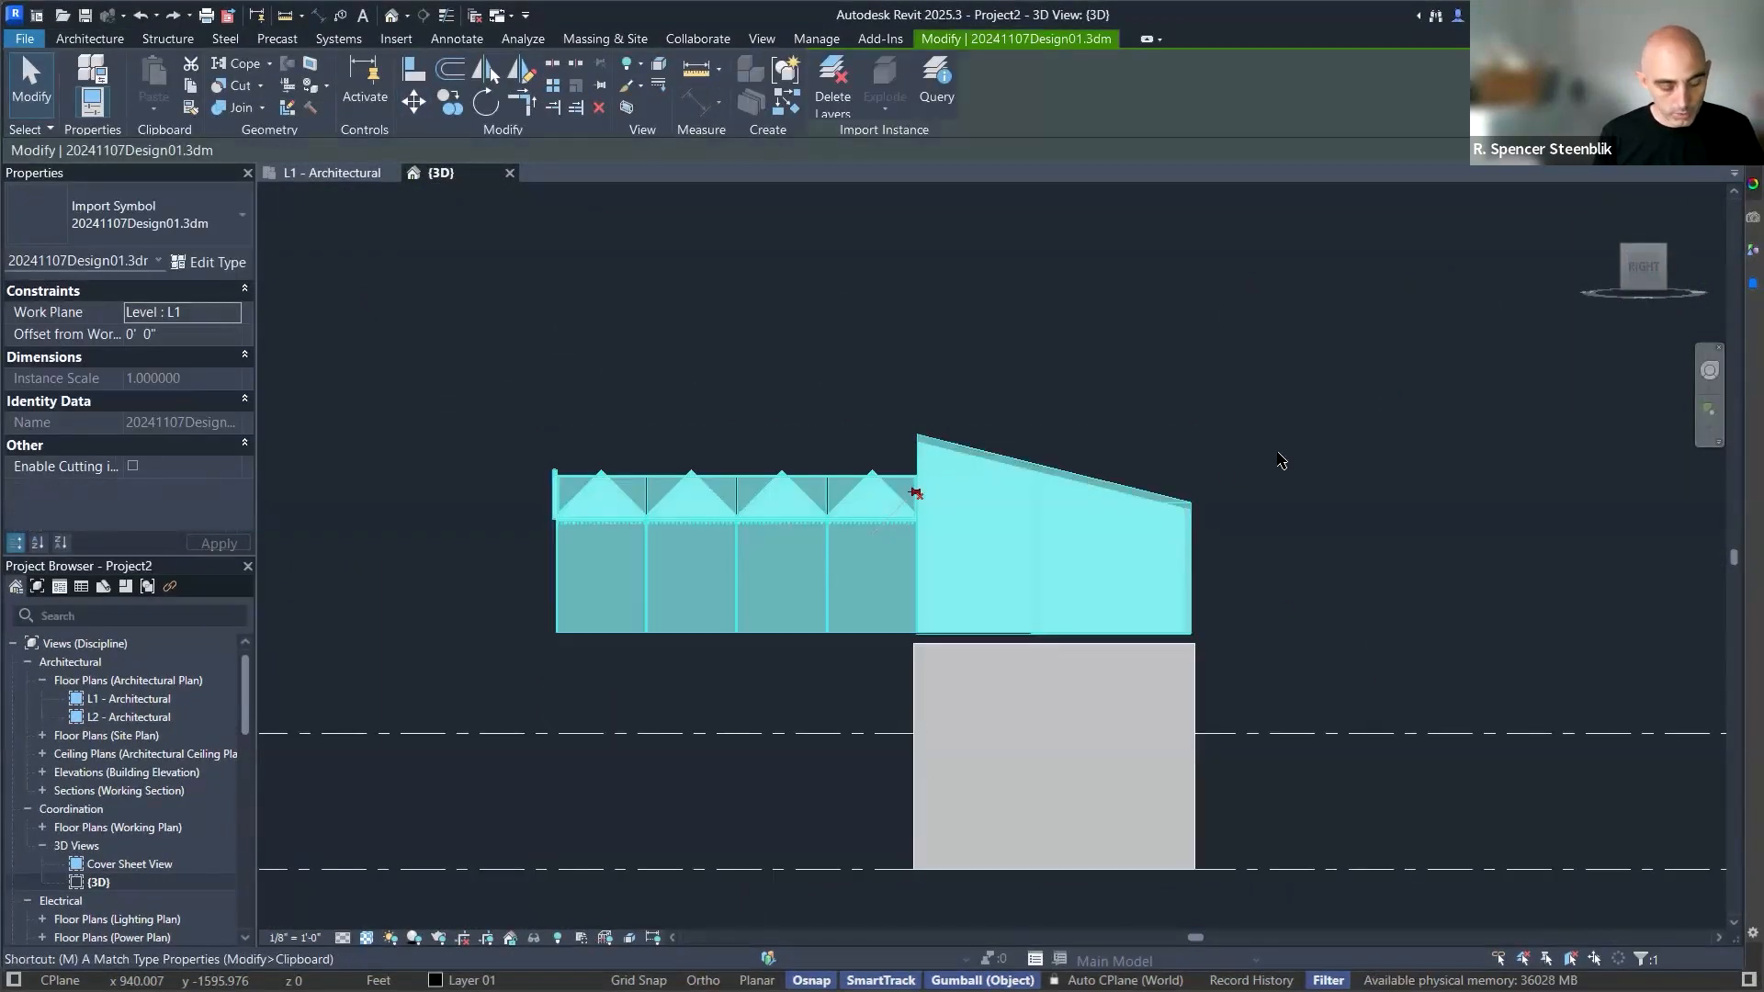
{"action": "key", "text": "m"}
{"action": "key", "text": "v"}
{"action": "left_click", "coordinate": [1388, 324]}
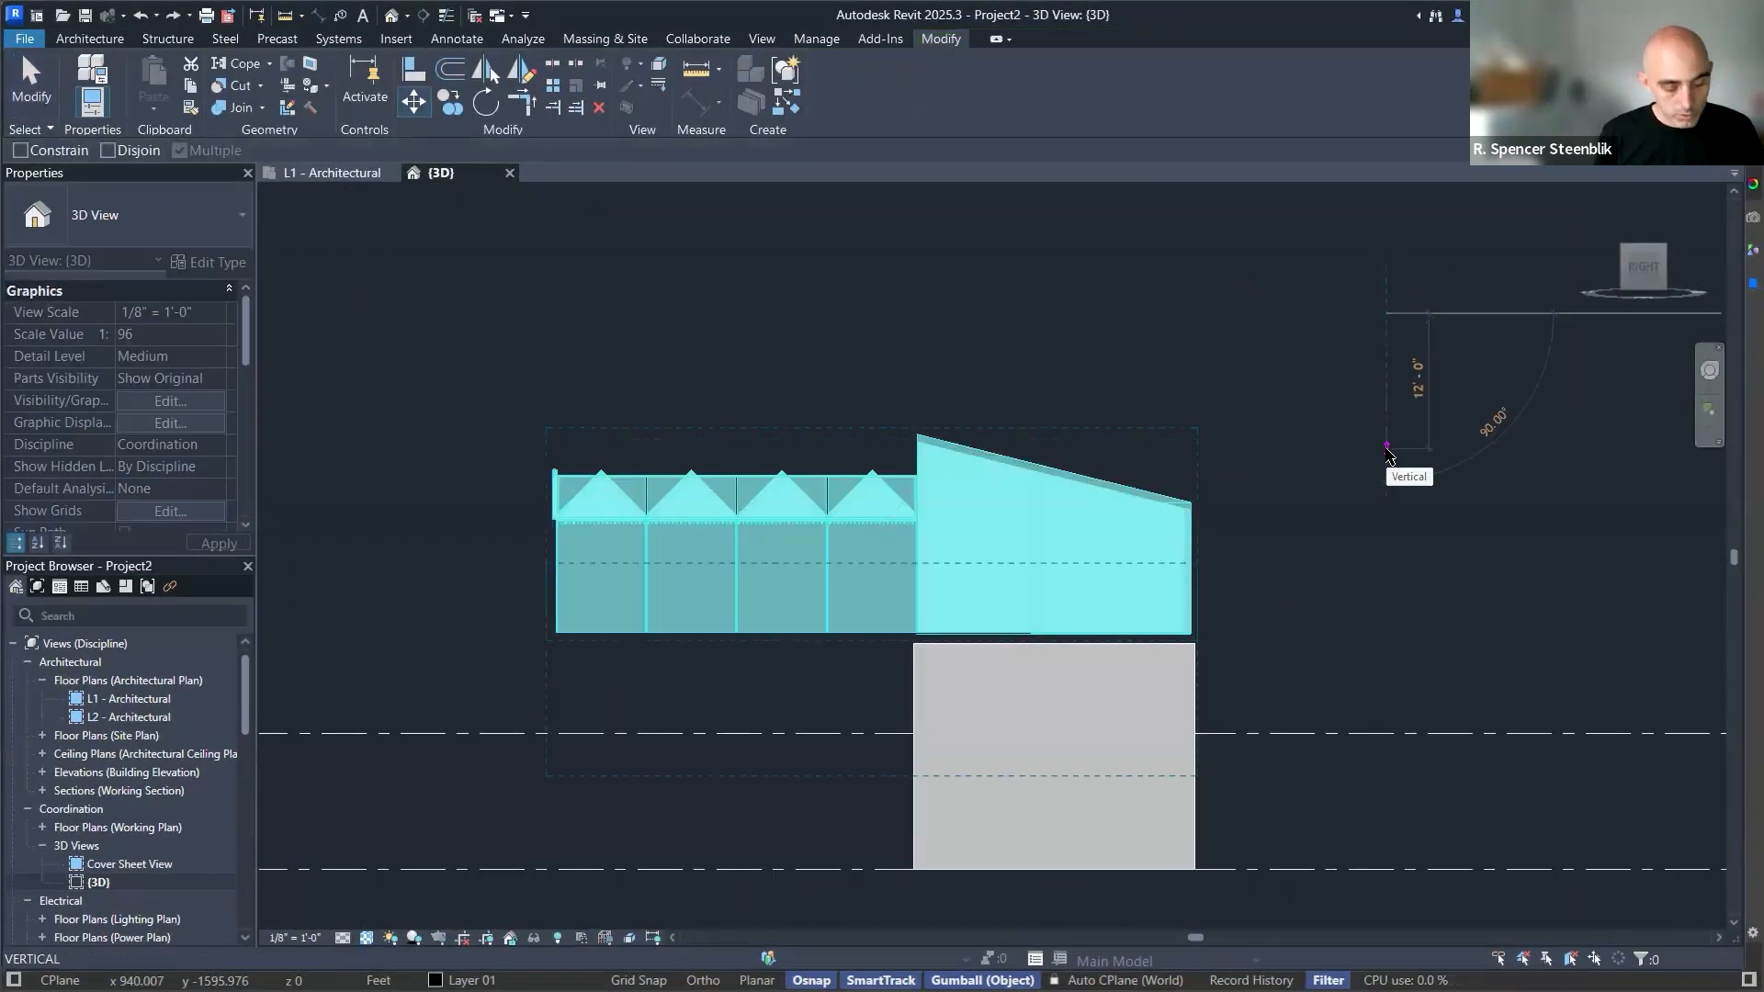
{"action": "type", "text": "20"}
{"action": "key", "text": "Return"}
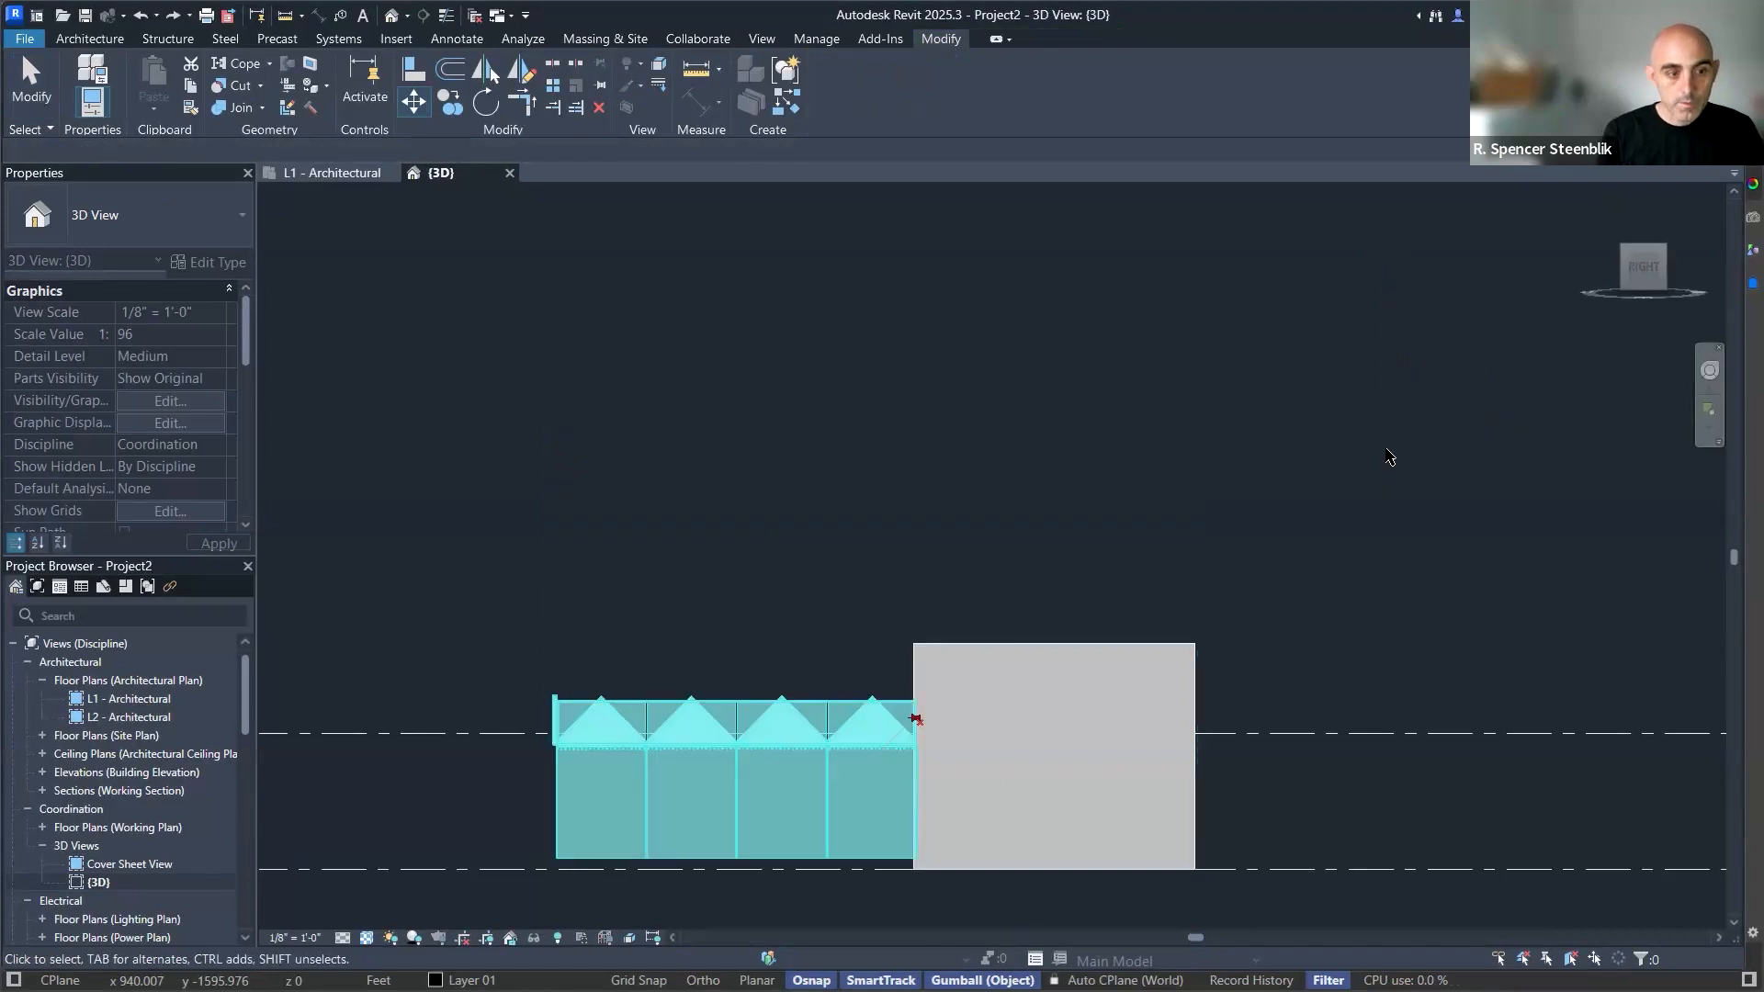
Move the linked model down another 1' so its base sits on level L1, and deselect it.
{"action": "scroll", "coordinate": [854, 827], "scroll_direction": "up", "scroll_amount": 5}
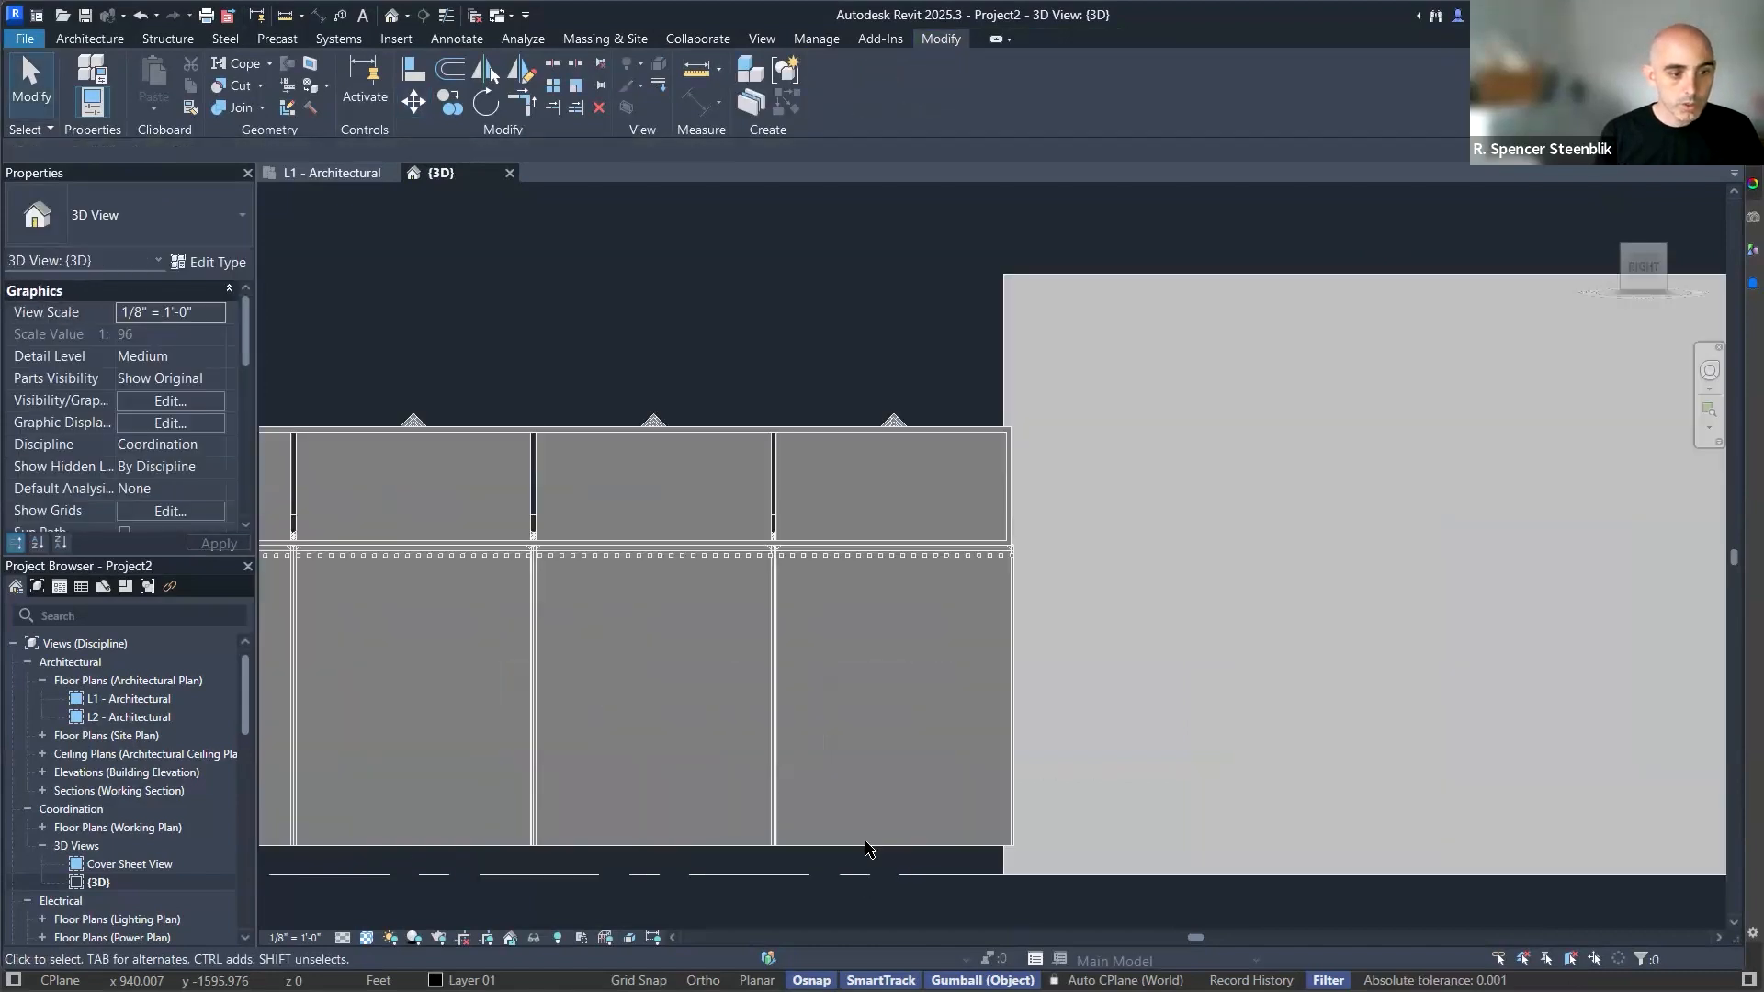
{"action": "left_click", "coordinate": [888, 804]}
{"action": "scroll", "coordinate": [886, 800], "scroll_direction": "down", "scroll_amount": 5}
{"action": "scroll", "coordinate": [622, 917], "scroll_direction": "up", "scroll_amount": 4}
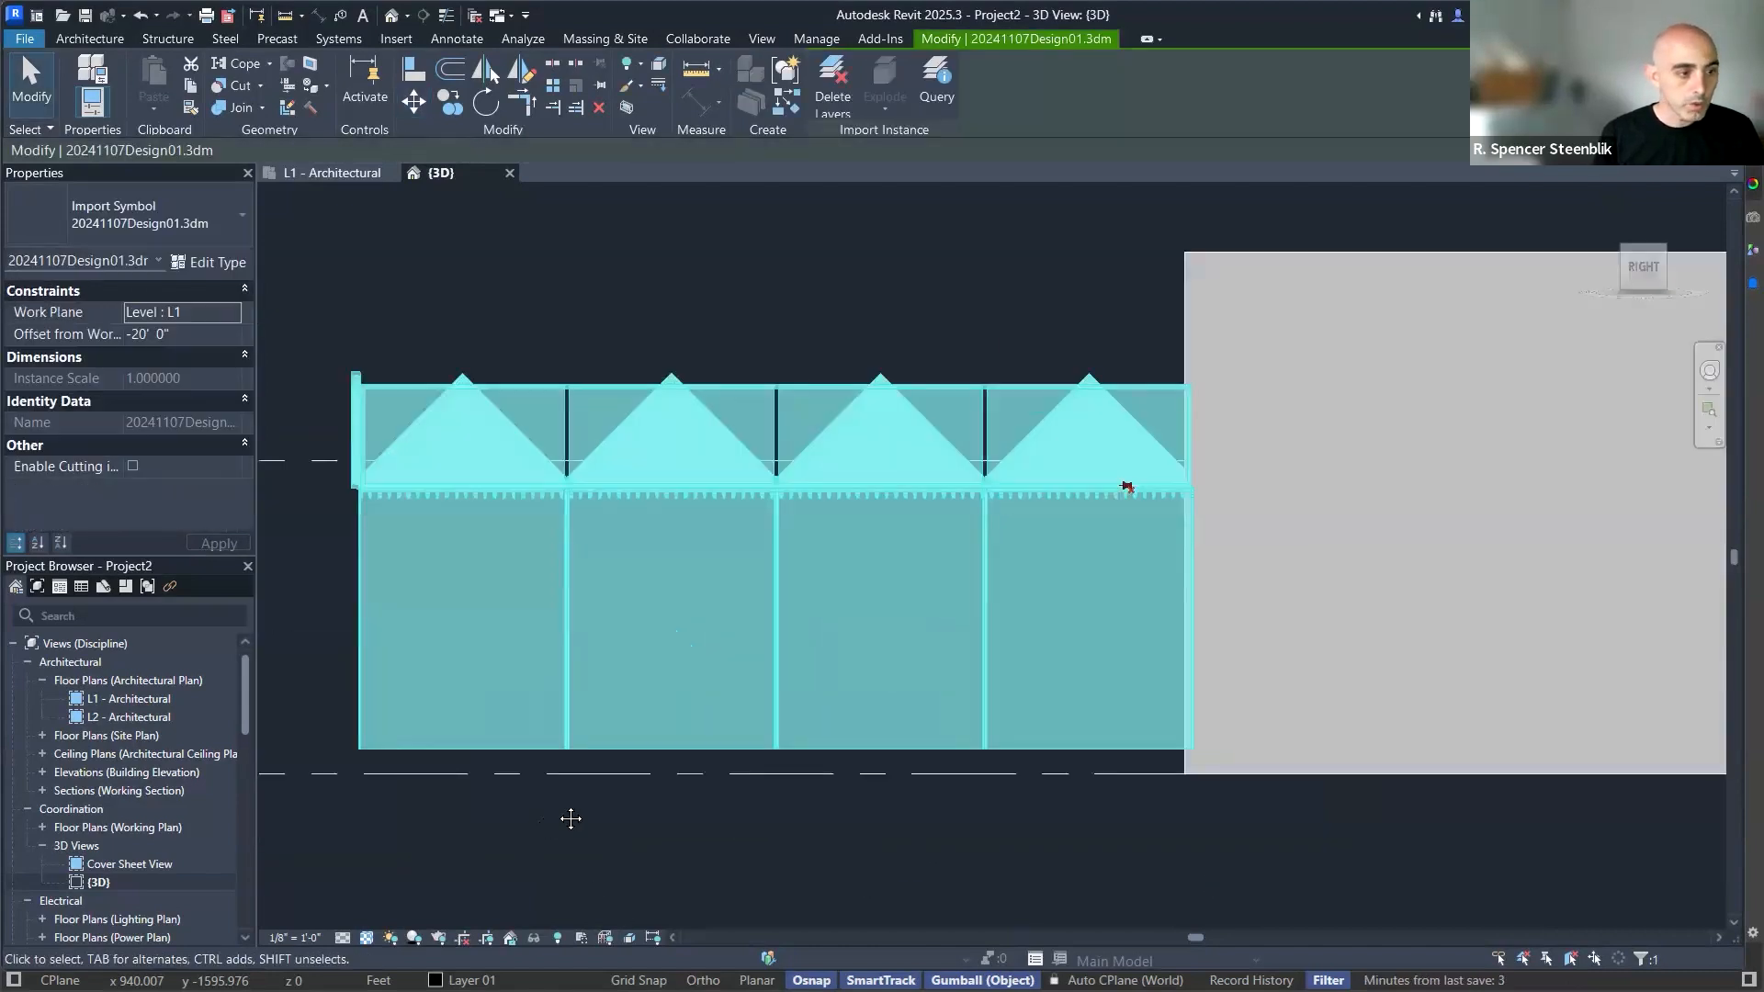
{"action": "middle_click_drag", "start_coordinate": [571, 819], "coordinate": [789, 789]}
{"action": "key", "text": "m"}
{"action": "key", "text": "v"}
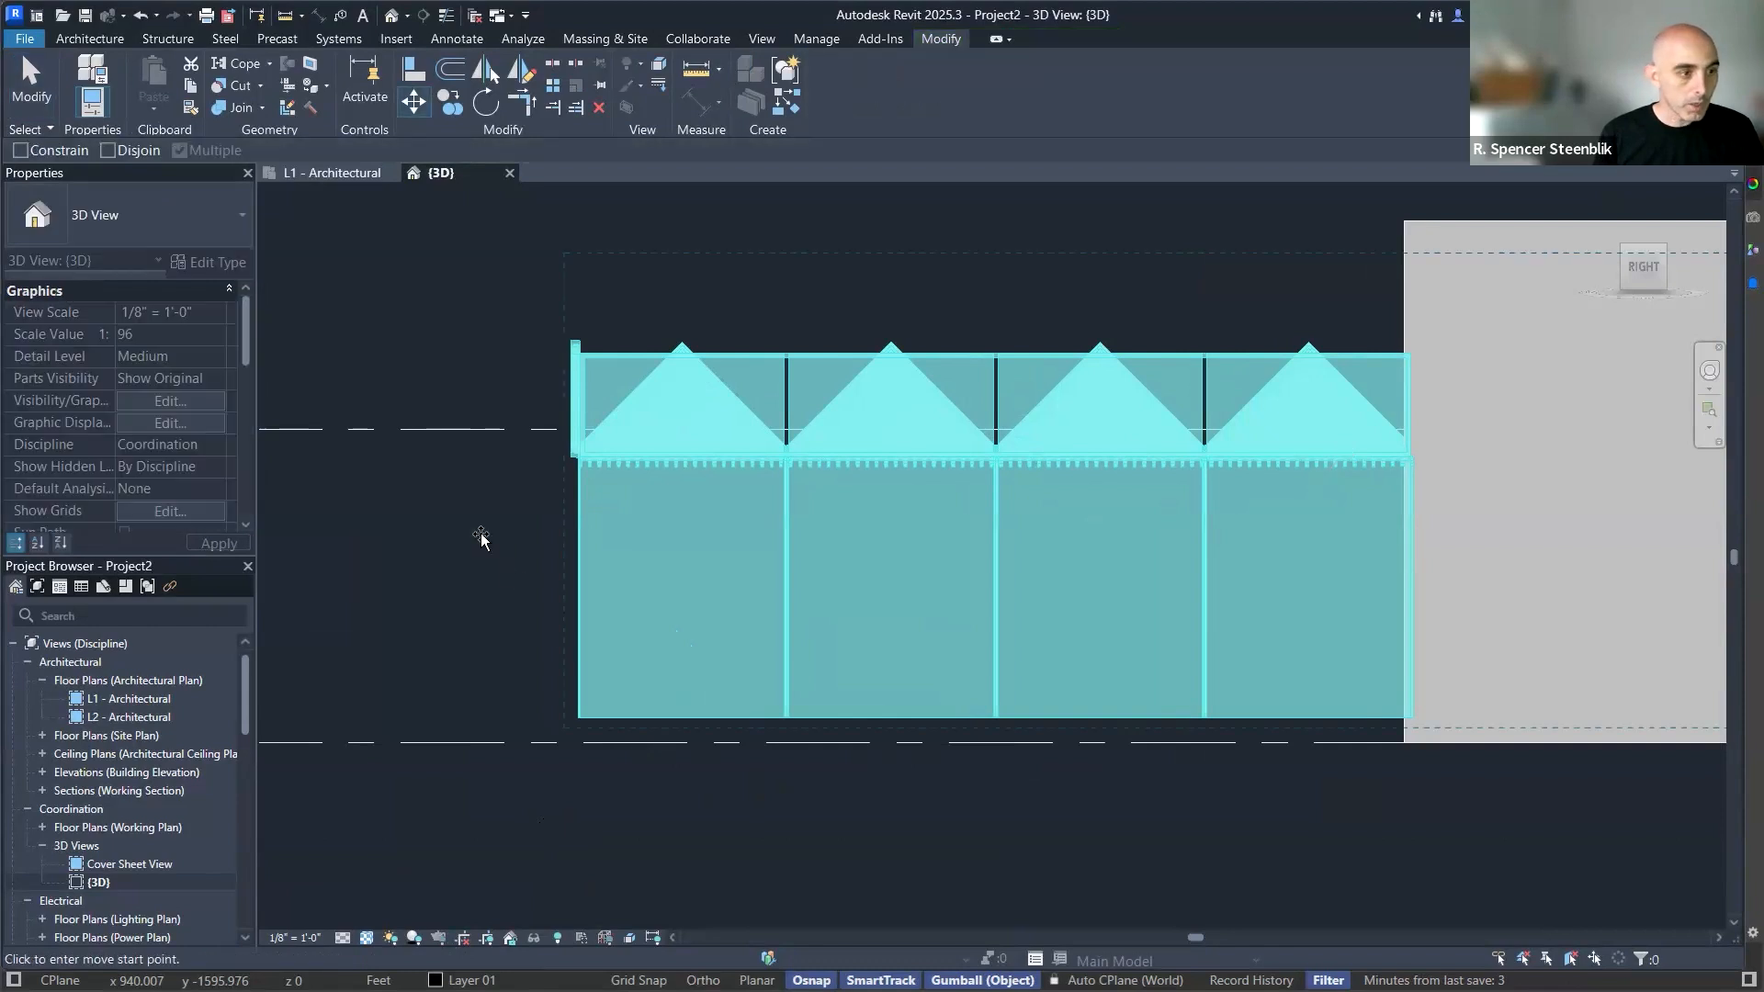
{"action": "left_click", "coordinate": [623, 604]}
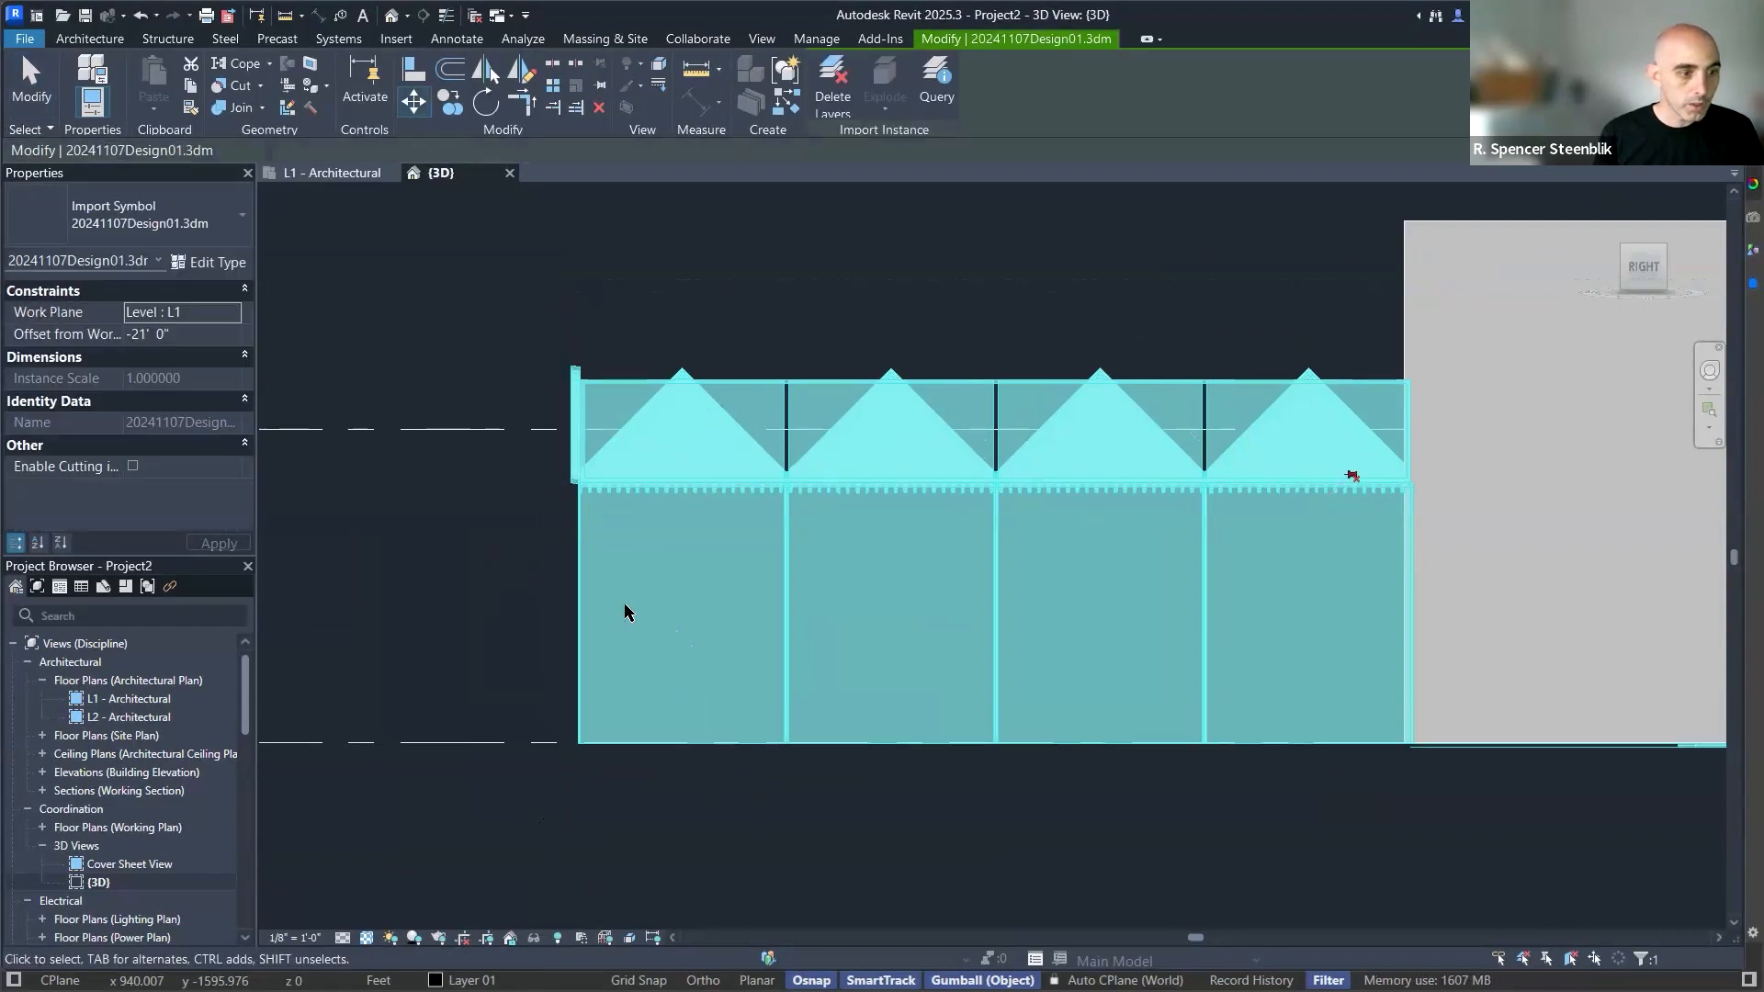
{"action": "key", "text": "Escape"}
Check the lowered model against the walls in the L1 - Architectural plan and from an angled 3D view.
{"action": "scroll", "coordinate": [615, 585], "scroll_direction": "down", "scroll_amount": 3}
{"action": "middle_click_drag", "start_coordinate": [645, 586], "coordinate": [724, 591]}
{"action": "key", "text": "ctrl+Tab"}
{"action": "key", "text": "ctrl+Tab"}
{"action": "key", "text": "ctrl+Tab"}
{"action": "scroll", "coordinate": [1081, 585], "scroll_direction": "up", "scroll_amount": 4}
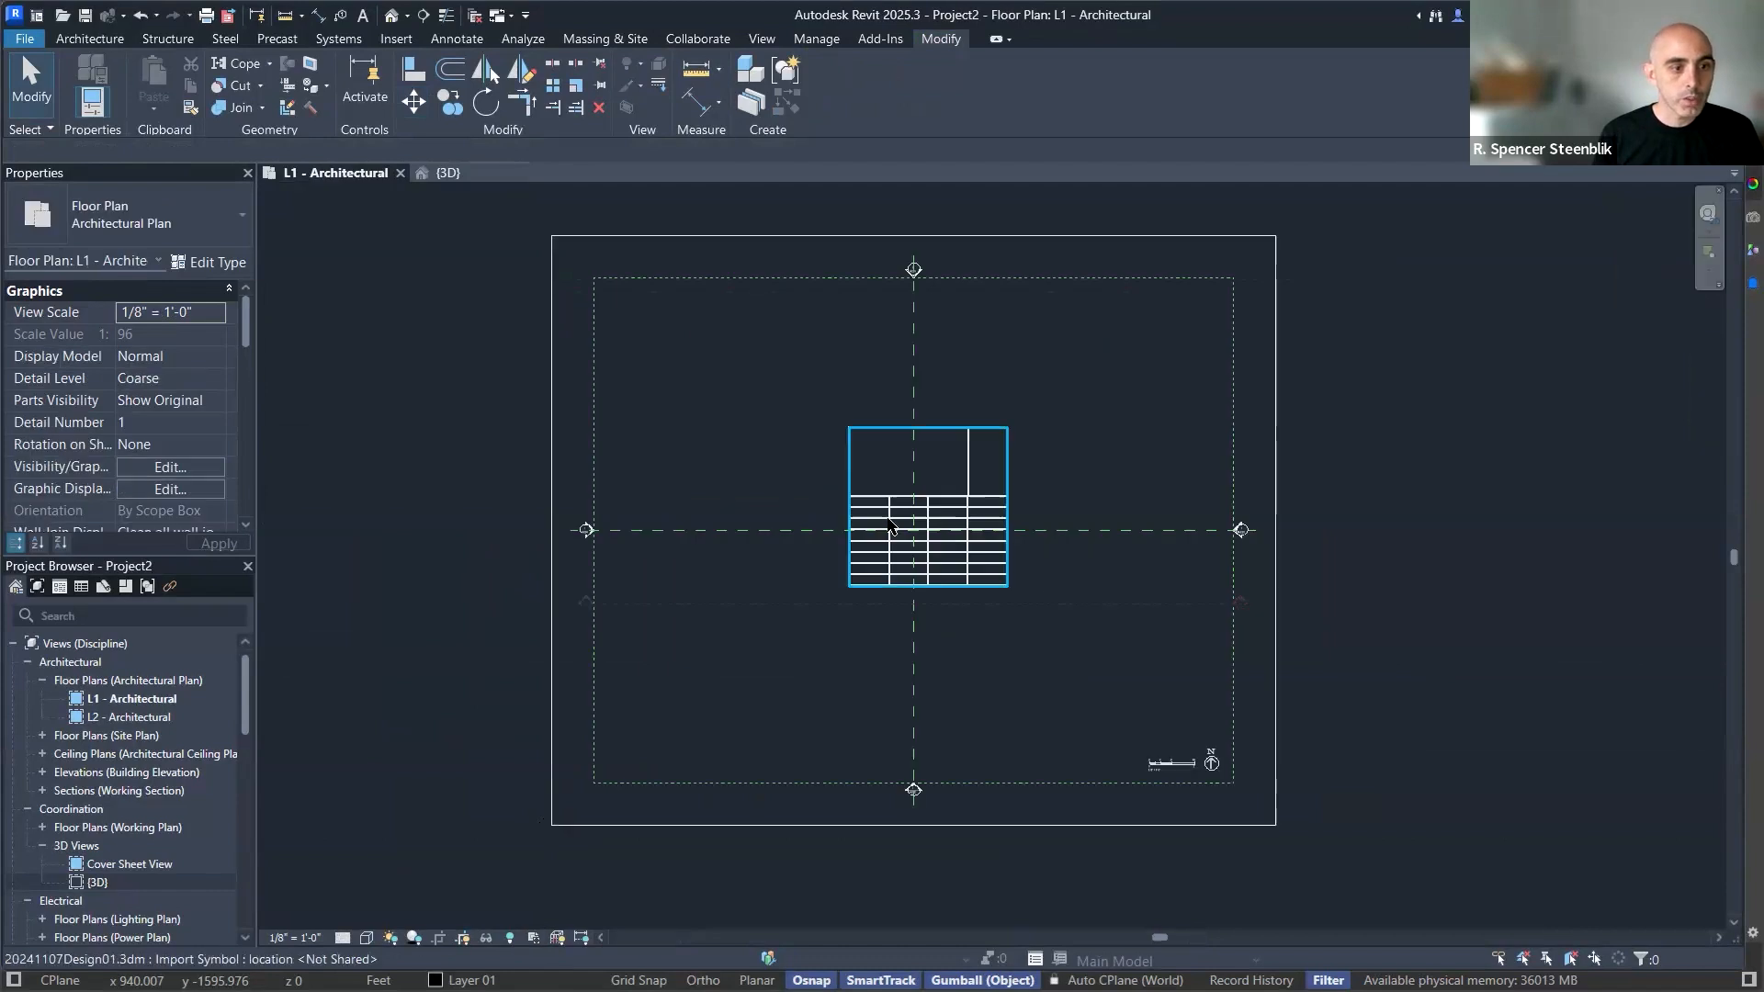
{"action": "key", "text": "ctrl+Tab"}
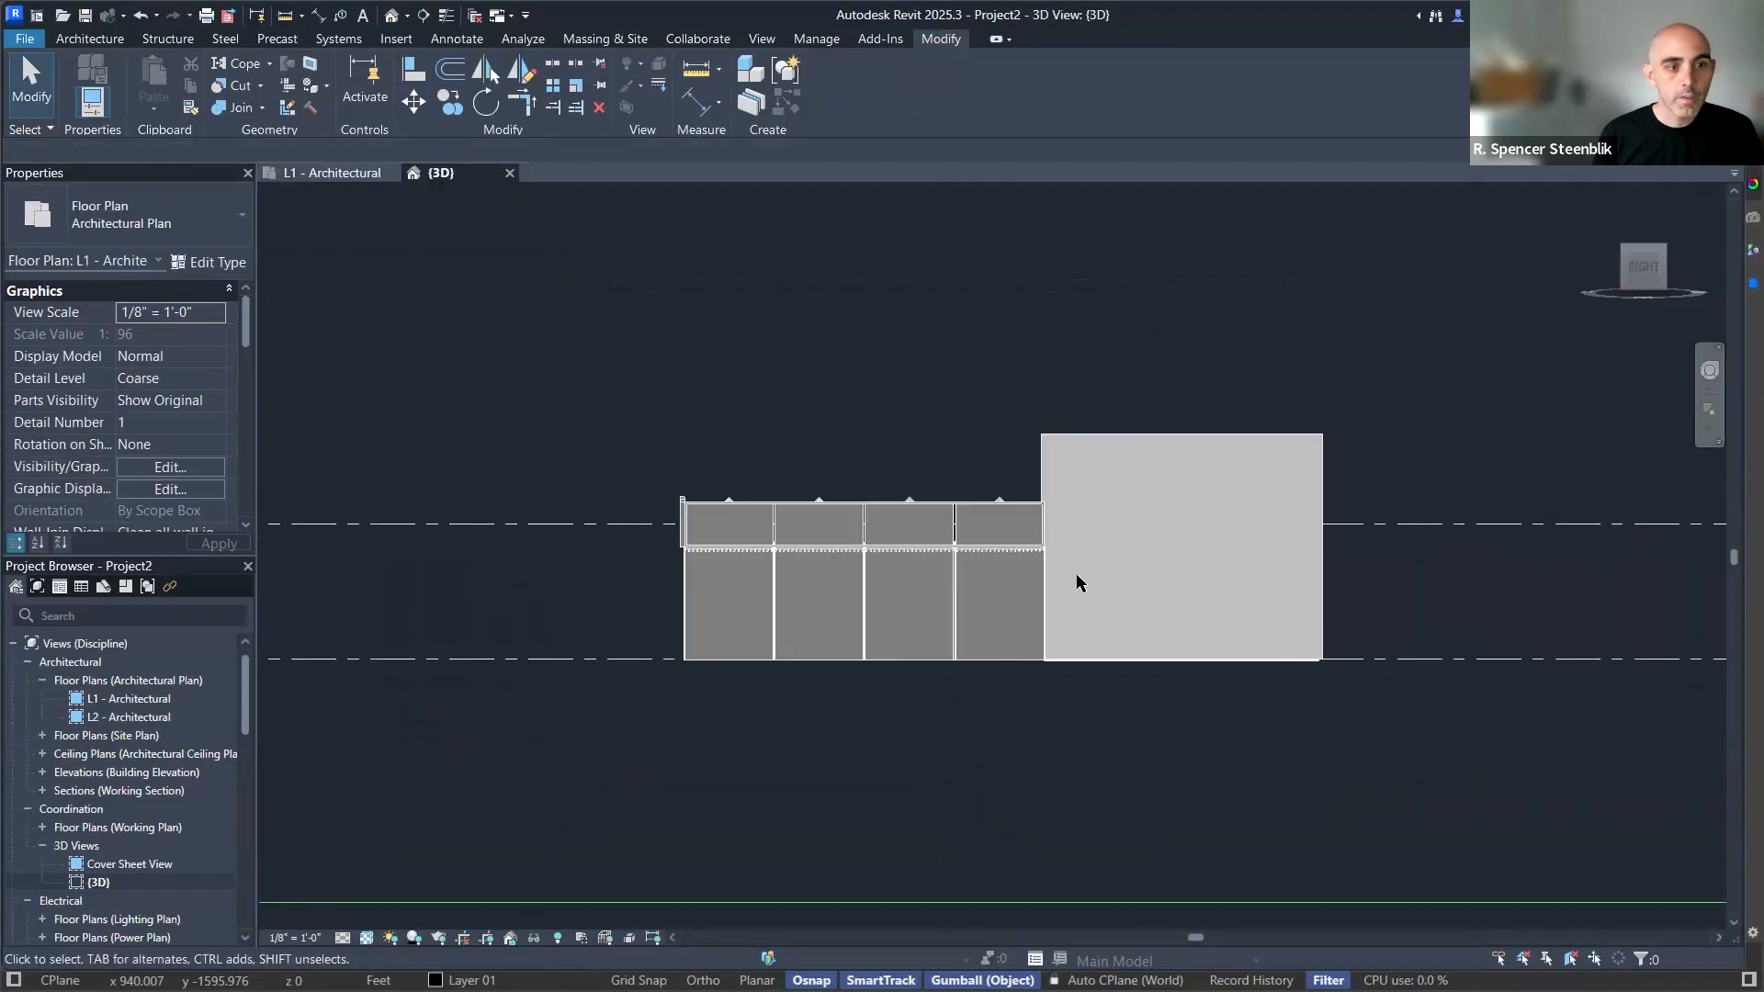
{"action": "scroll", "coordinate": [1080, 585], "scroll_direction": "down", "scroll_amount": 2}
{"action": "mouse_move", "coordinate": [1001, 557]}
{"action": "middle_mouse_down"}
{"action": "mouse_move", "coordinate": [795, 525]}
{"action": "mouse_move", "coordinate": [938, 634]}
{"action": "mouse_move", "coordinate": [1138, 598]}
{"action": "mouse_move", "coordinate": [1102, 598]}
{"action": "mouse_move", "coordinate": [1023, 404]}
{"action": "mouse_move", "coordinate": [1111, 497]}
{"action": "mouse_move", "coordinate": [823, 398]}
{"action": "mouse_move", "coordinate": [864, 487]}
{"action": "mouse_move", "coordinate": [998, 504]}
{"action": "mouse_move", "coordinate": [1016, 551]}
{"action": "mouse_move", "coordinate": [989, 551]}
{"action": "middle_mouse_up"}
{"action": "scroll", "coordinate": [1023, 404], "scroll_direction": "up", "scroll_amount": 3}
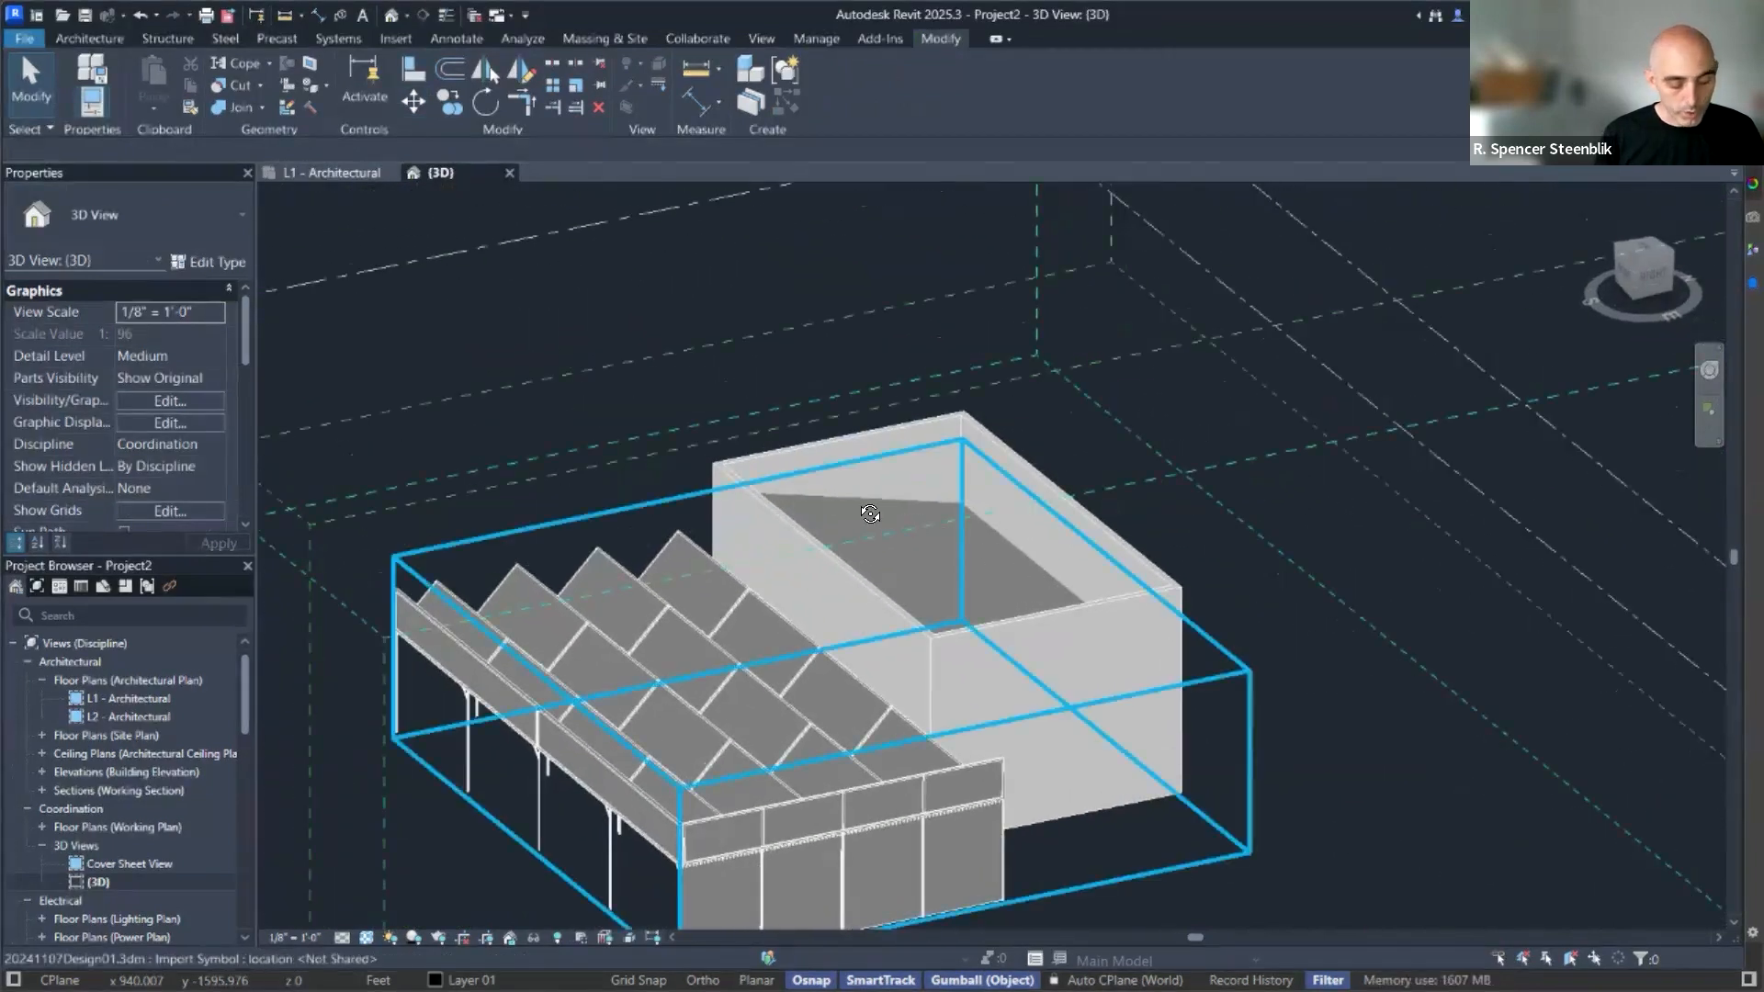
{"action": "key", "text": "r"}
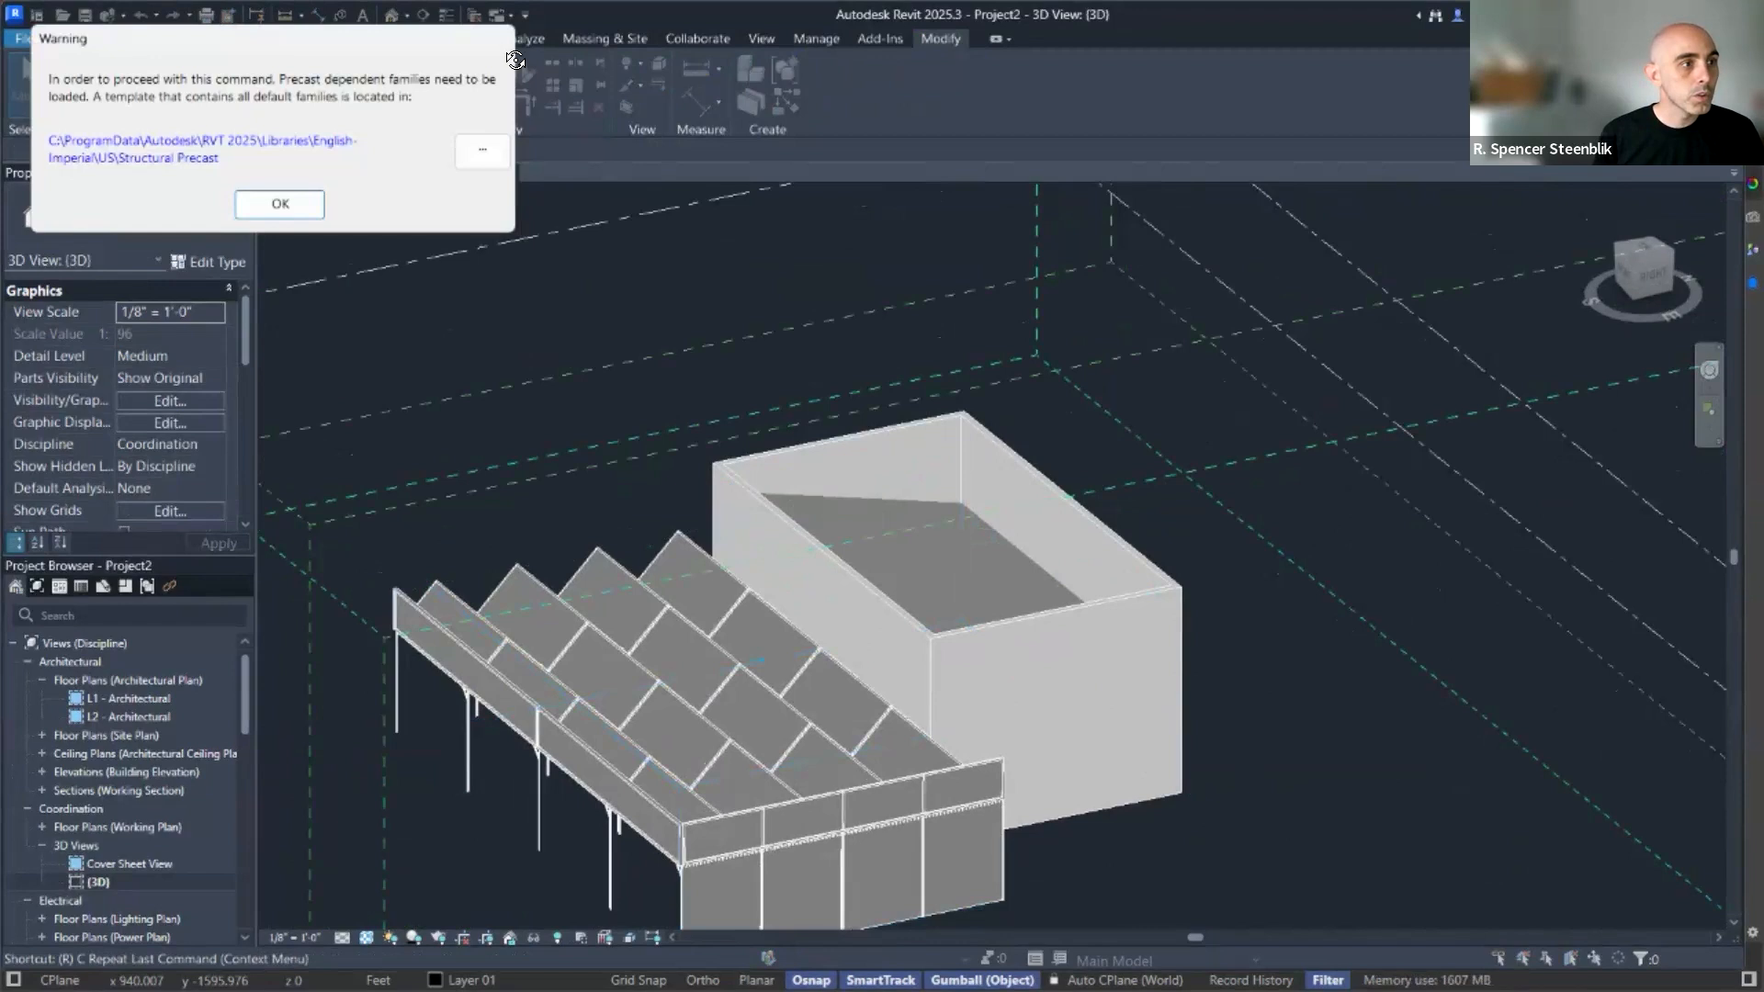
{"action": "key", "text": "Return"}
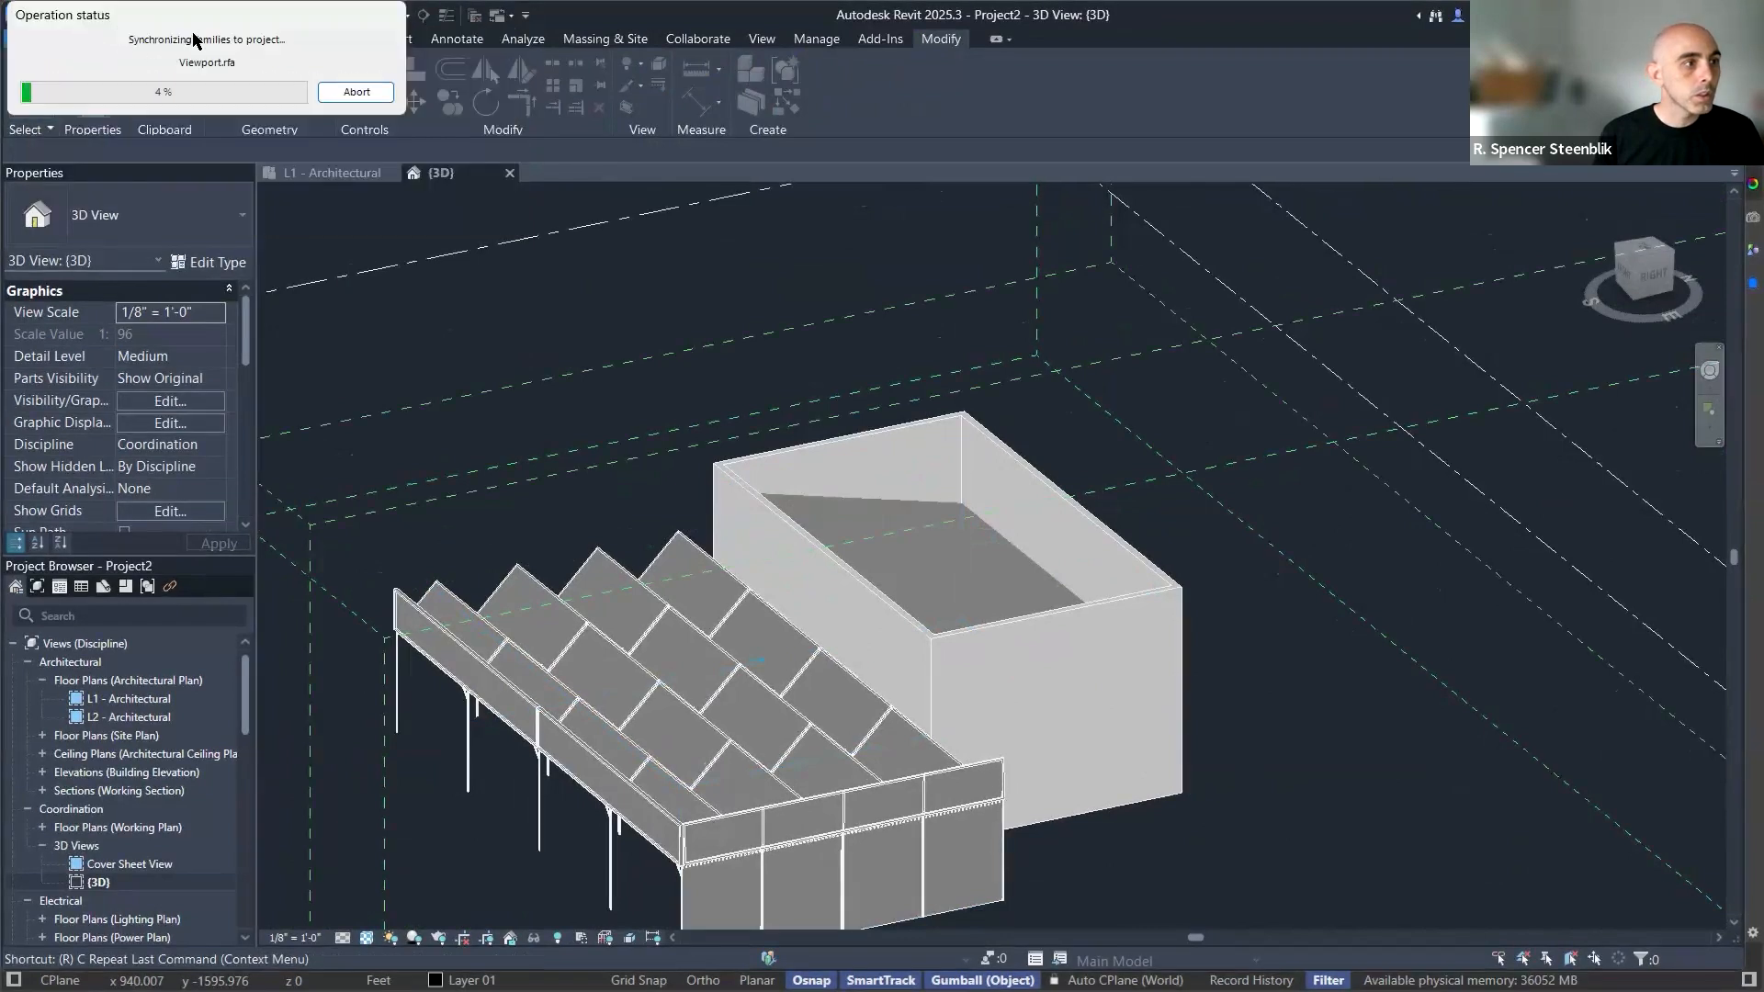
{"action": "left_click", "coordinate": [357, 92]}
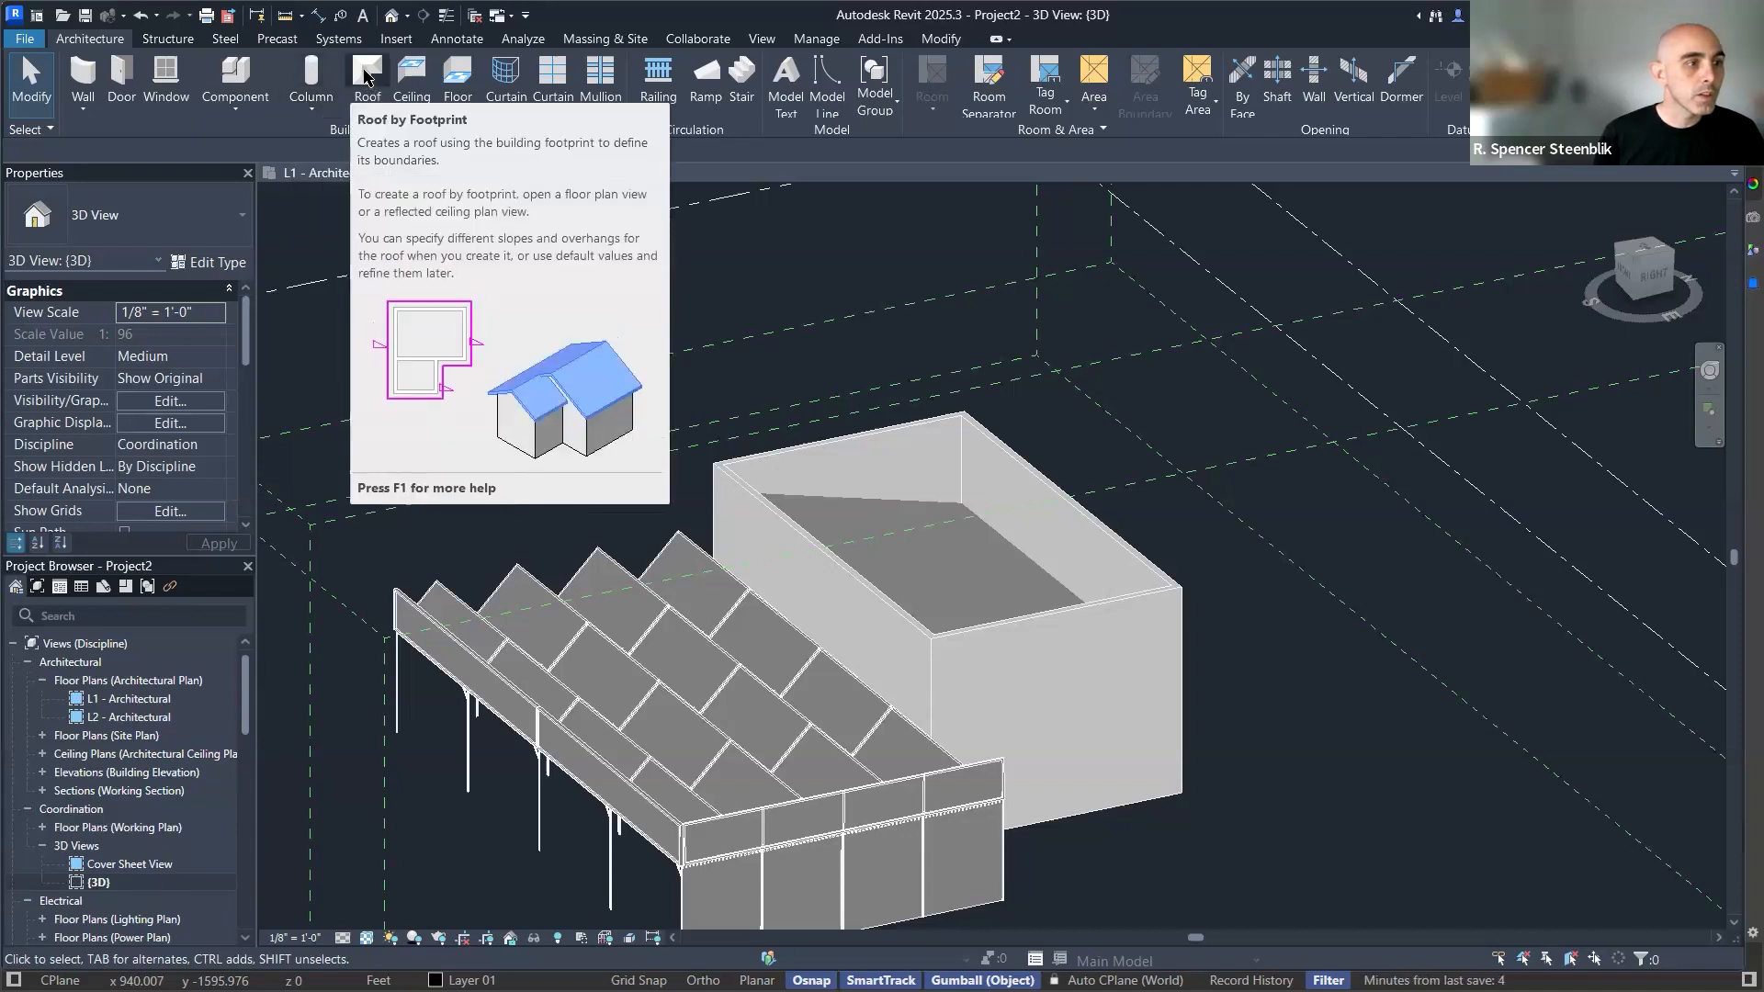
Start a Generic - 9" roof by footprint on level L2 and pick the four box walls as its sloped boundary.
{"action": "left_click", "coordinate": [365, 77]}
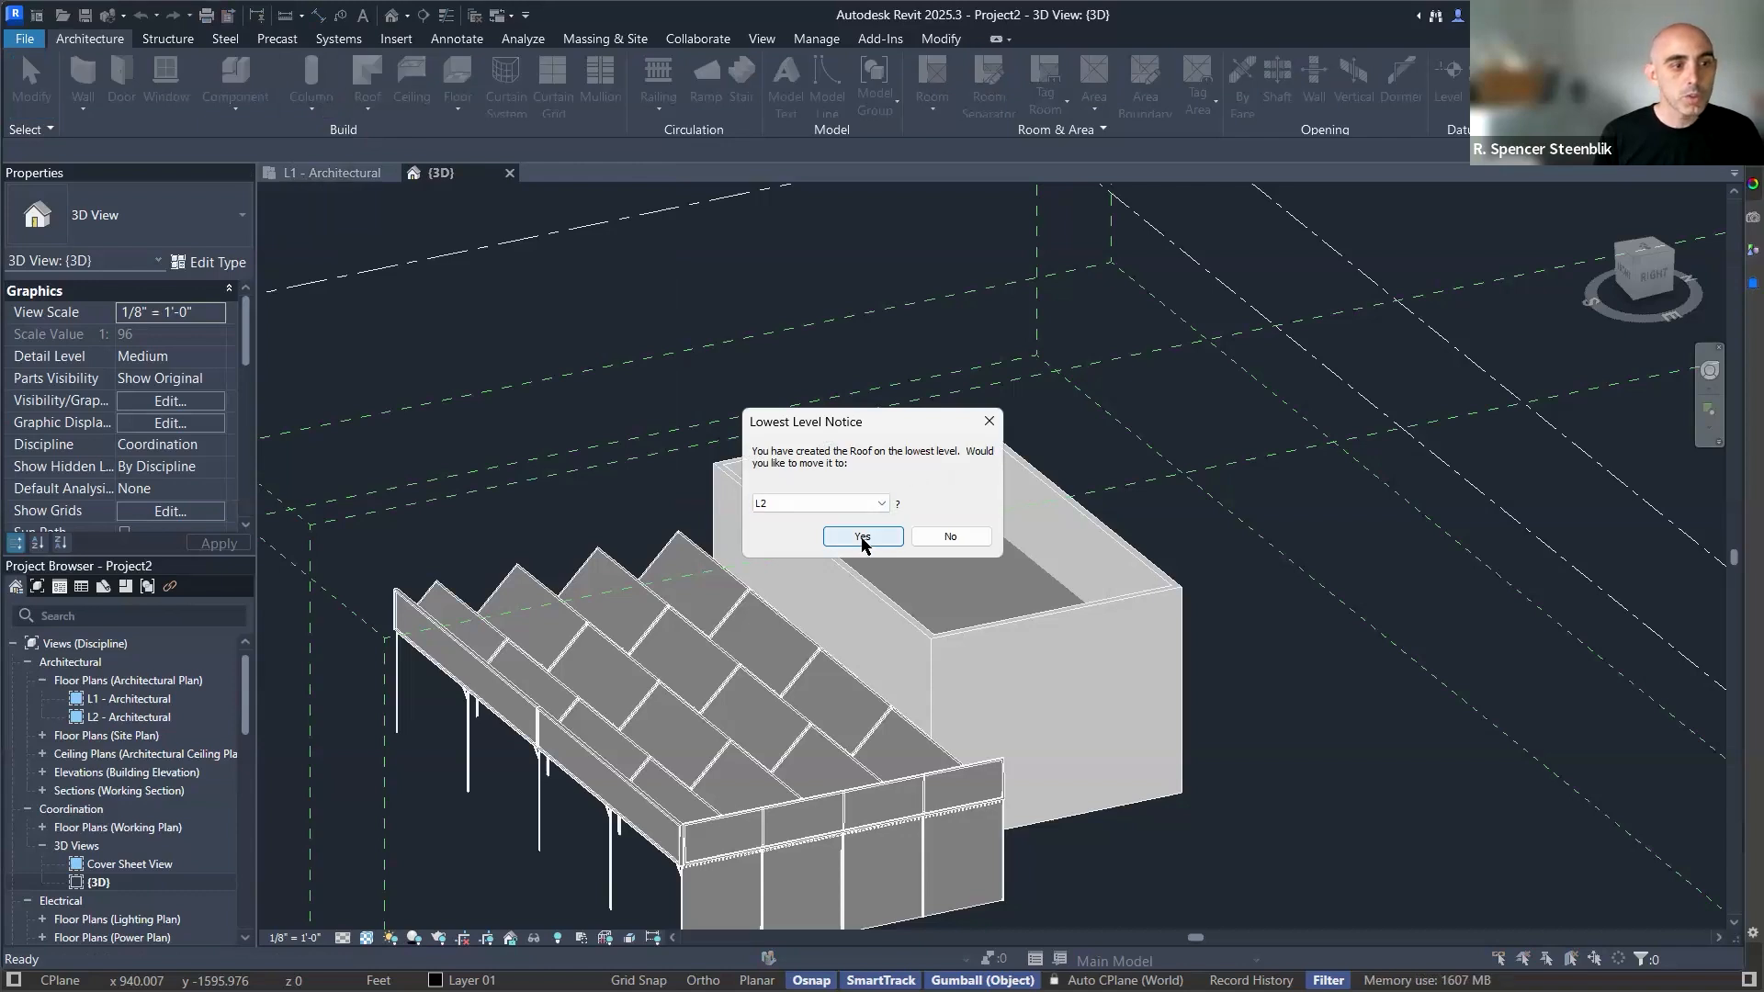
{"action": "left_click", "coordinate": [862, 538]}
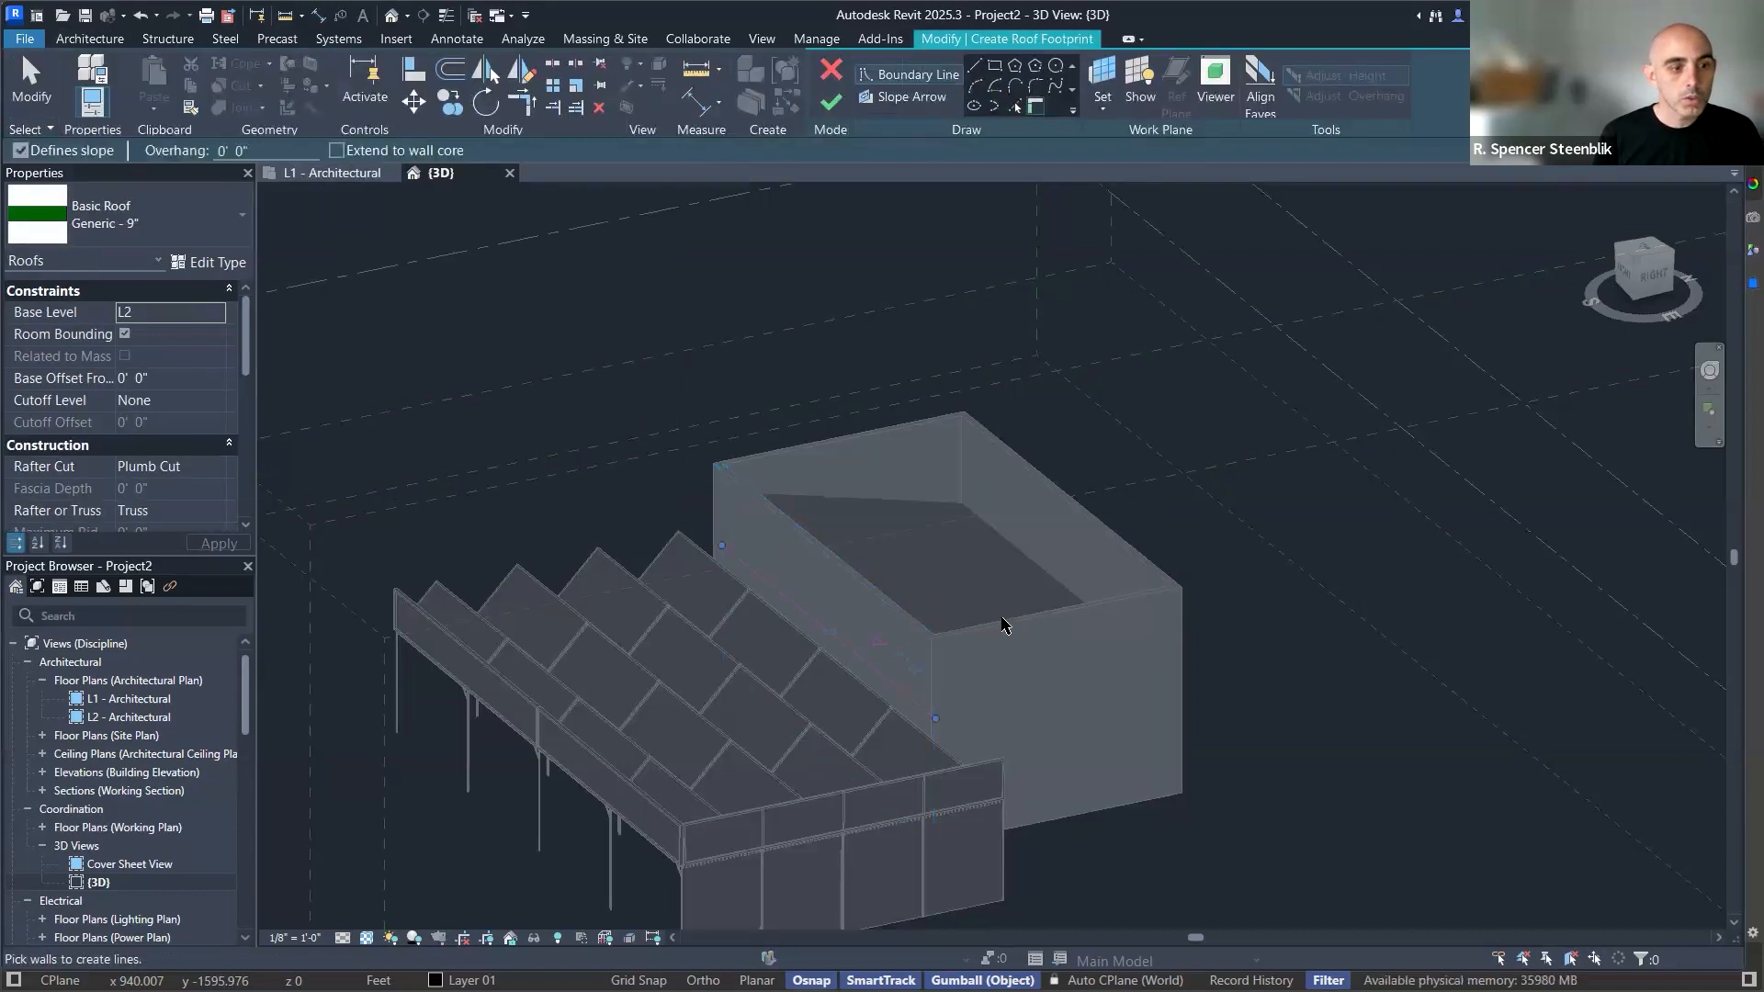
{"action": "left_click", "coordinate": [1016, 625]}
{"action": "left_click", "coordinate": [1112, 534]}
{"action": "left_click", "coordinate": [923, 430]}
{"action": "scroll", "coordinate": [1015, 615], "scroll_direction": "up", "scroll_amount": 1}
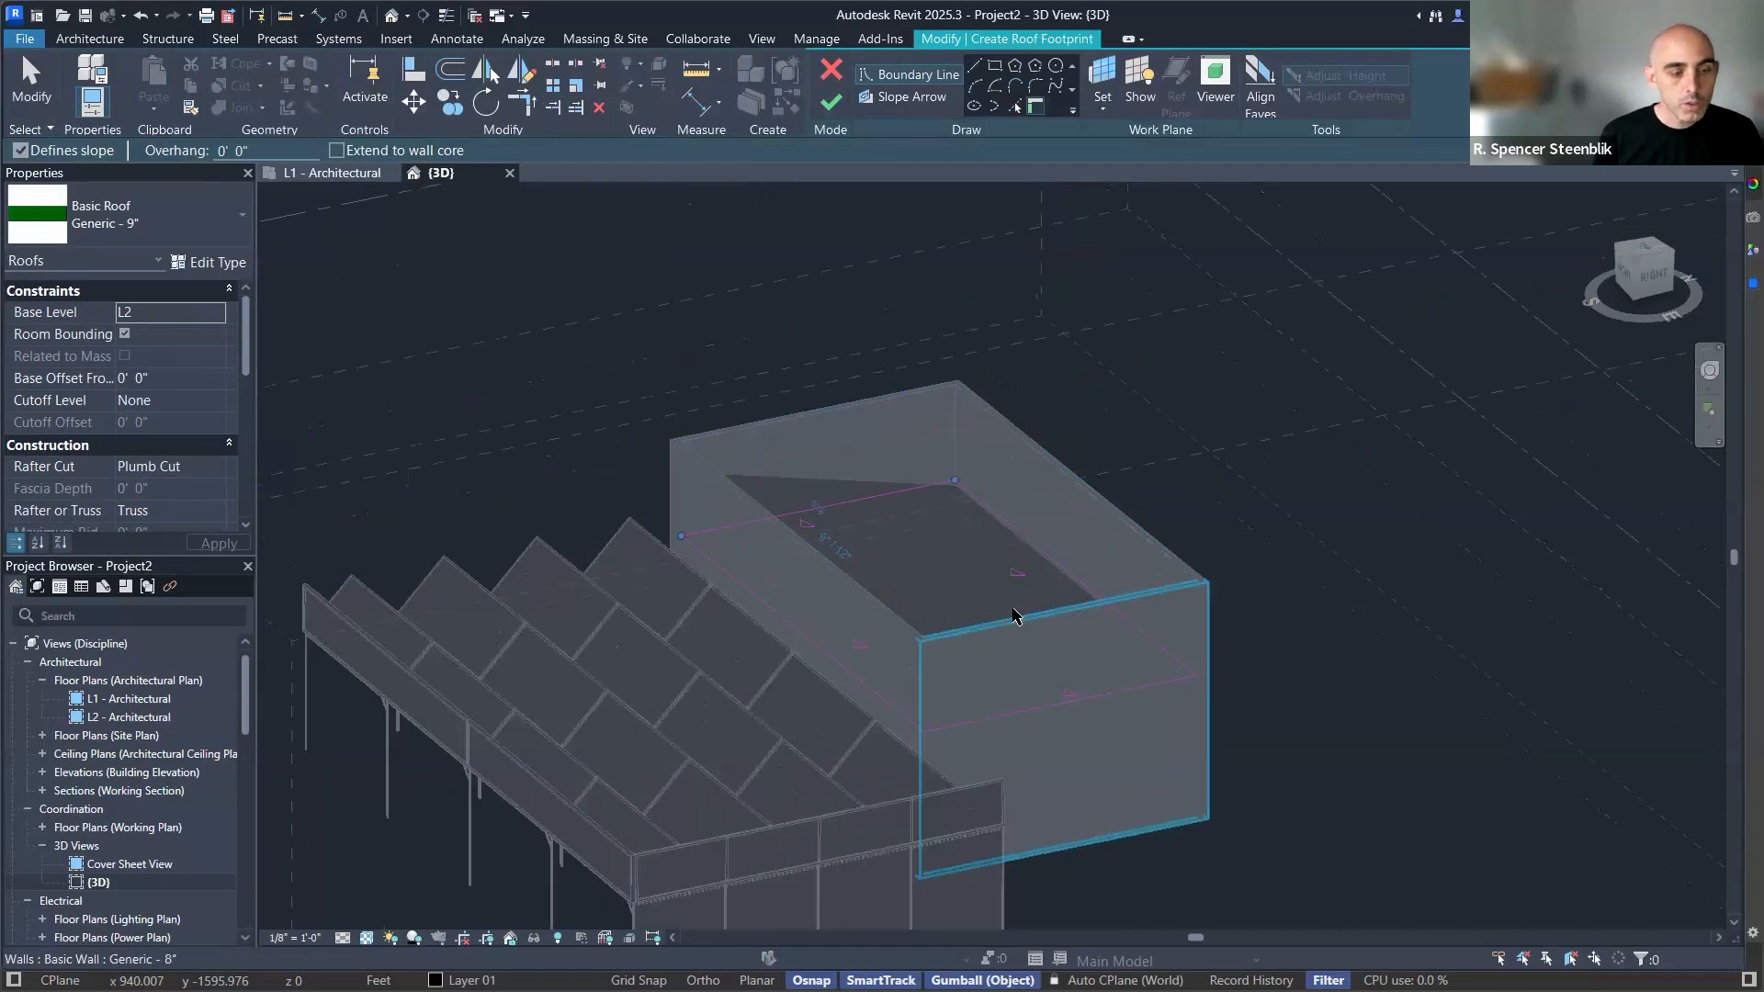
{"action": "scroll", "coordinate": [1025, 574], "scroll_direction": "up", "scroll_amount": 3}
Check the roof boundary in the L1 - Architectural plan and the 3D view, and finish the footprint to create the roof.
{"action": "key", "text": "ctrl+Tab"}
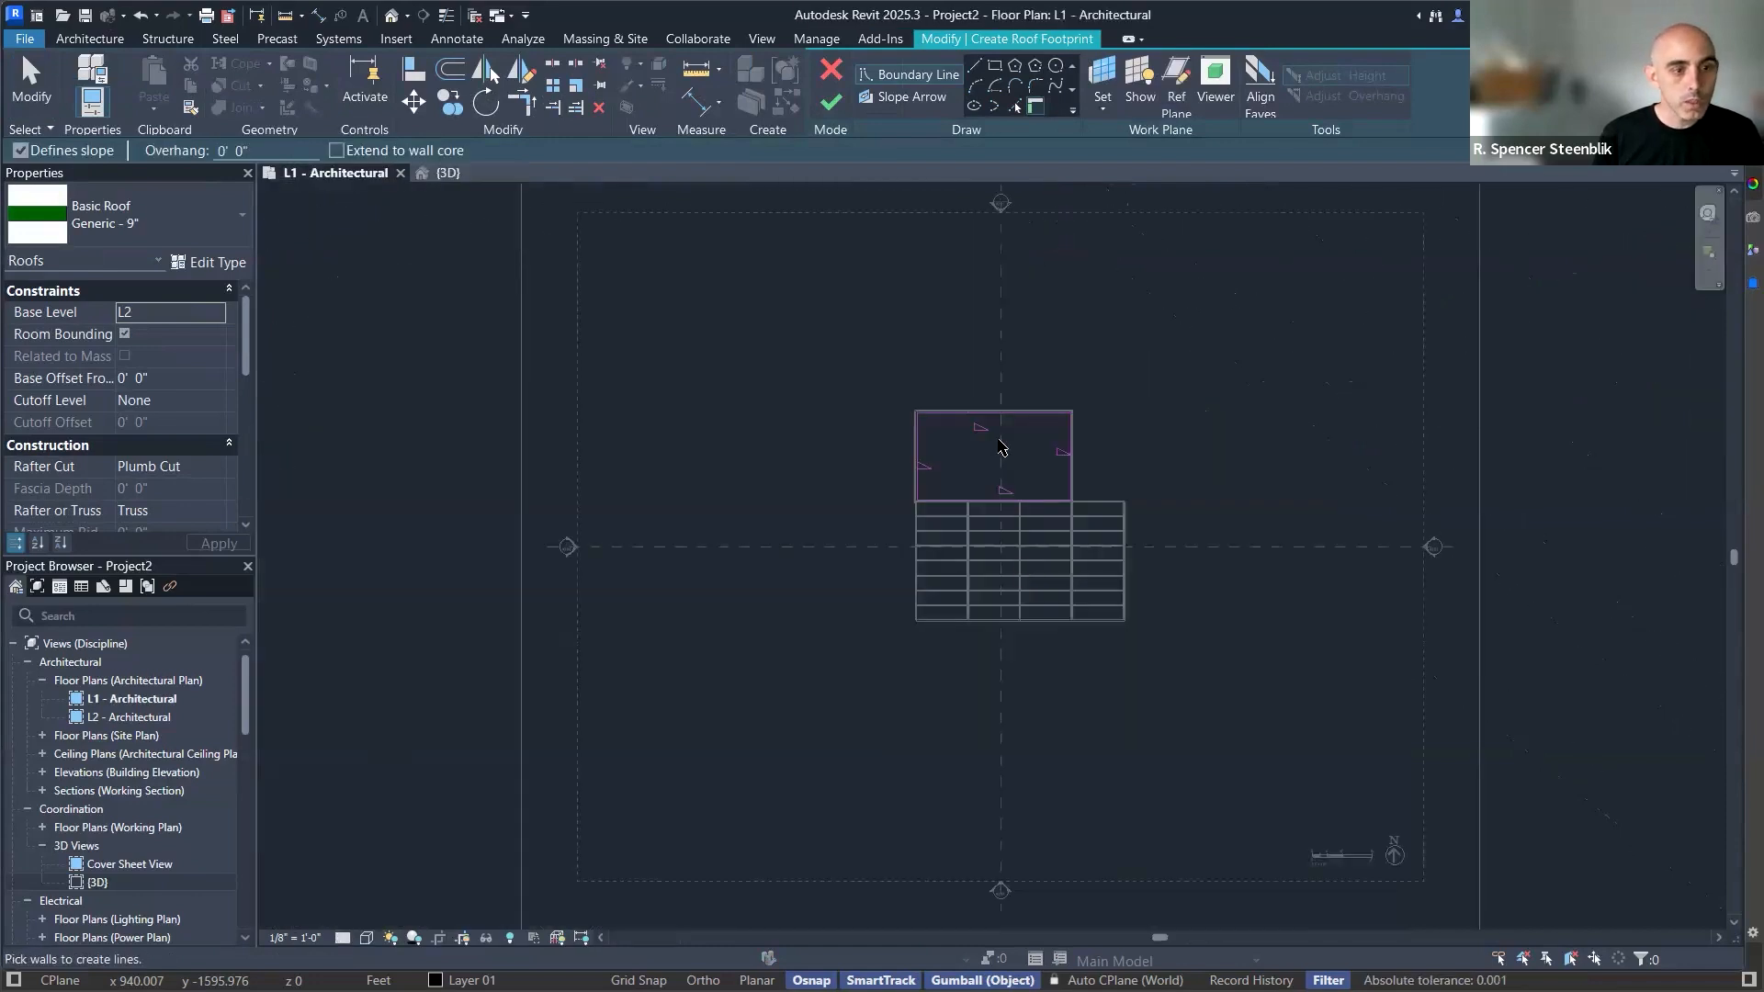
{"action": "scroll", "coordinate": [1002, 447], "scroll_direction": "up", "scroll_amount": 5}
{"action": "key", "text": "ctrl+Tab"}
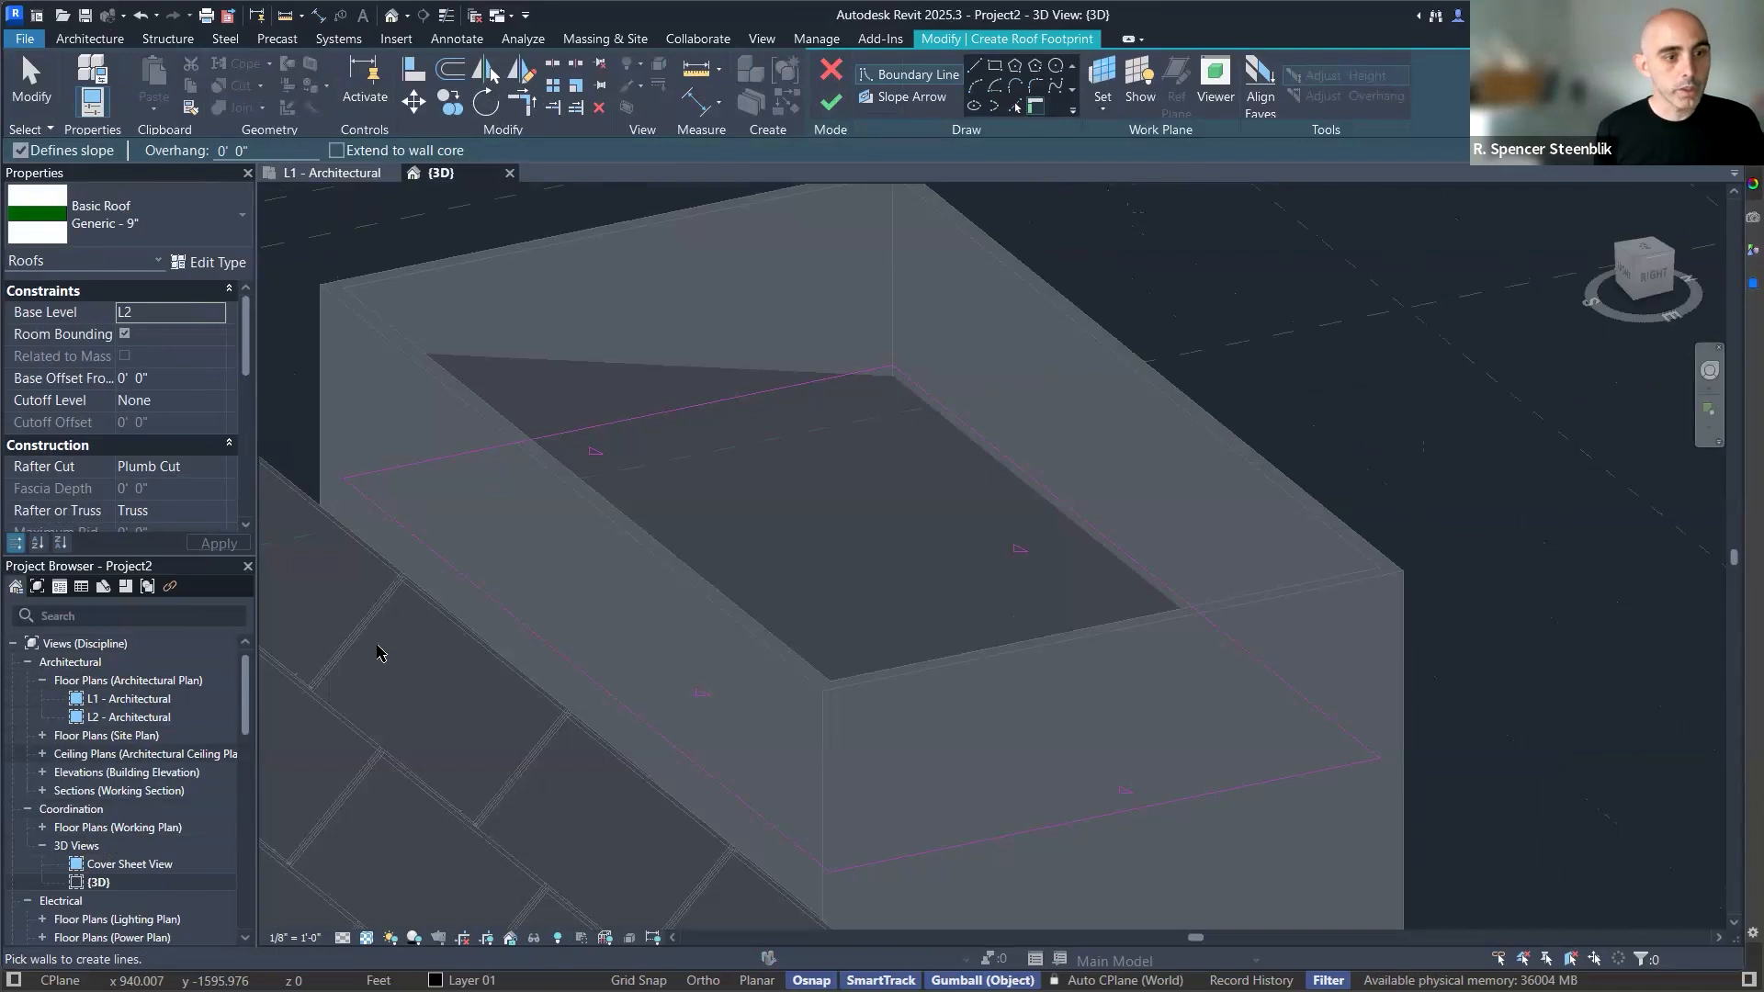
{"action": "key", "text": "ctrl+Tab"}
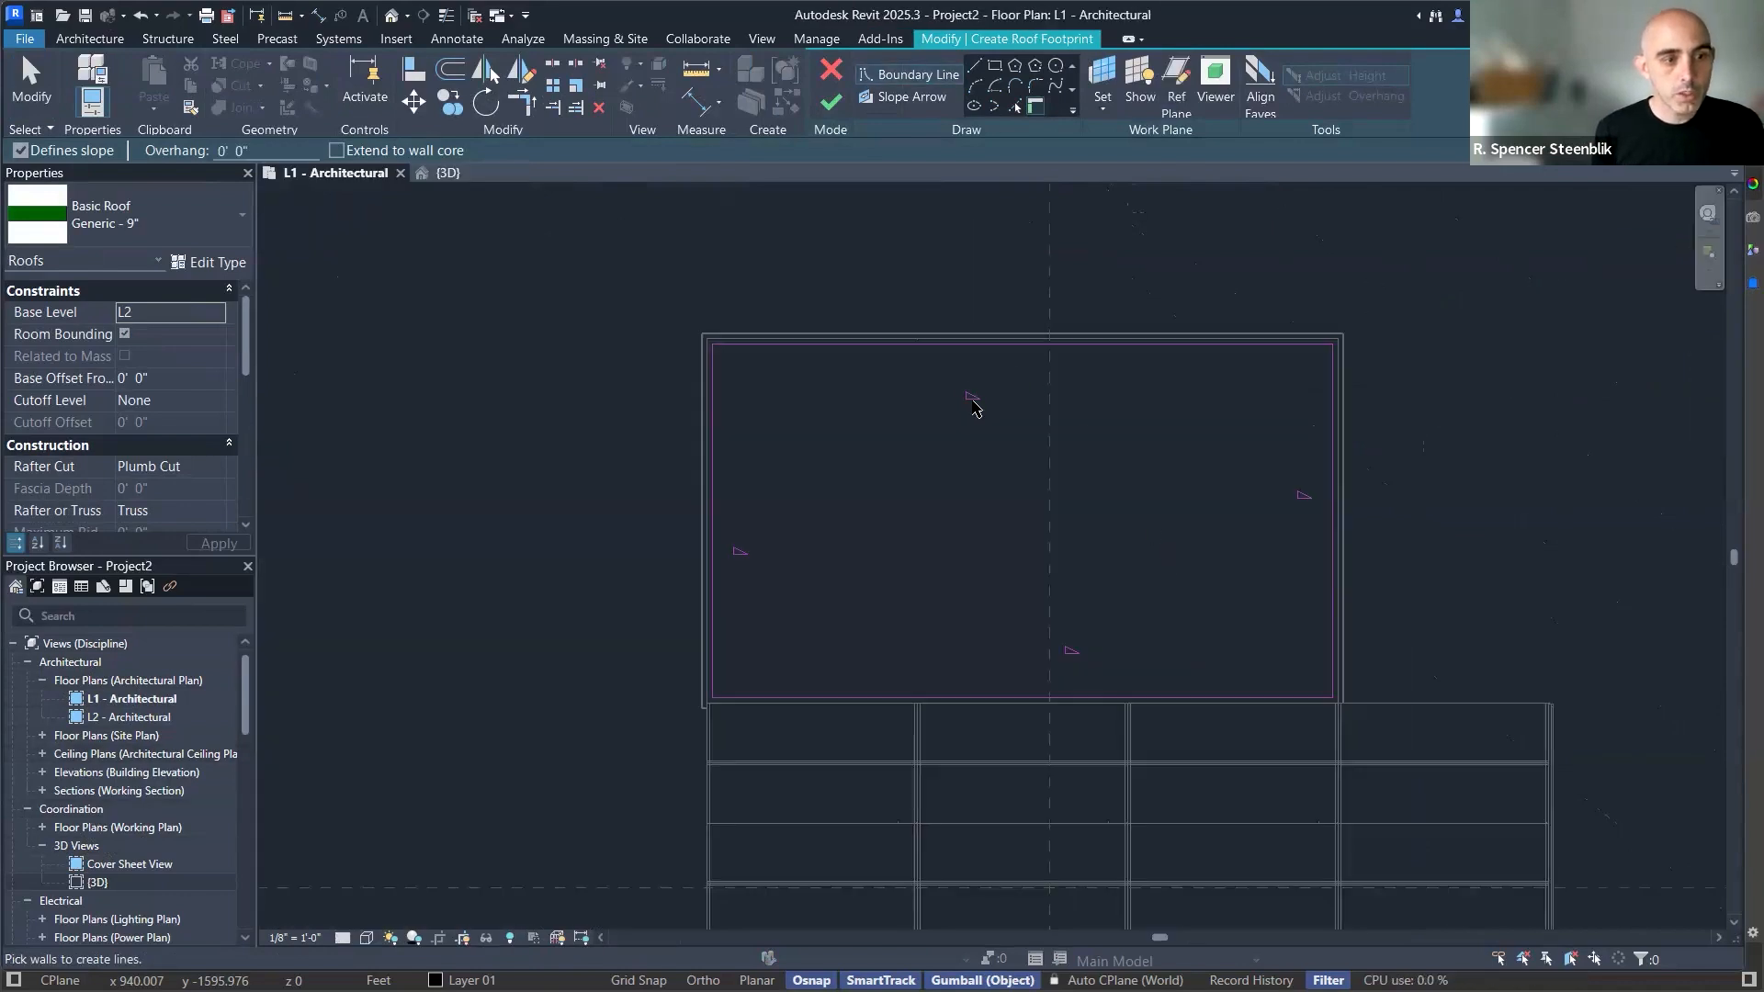
{"action": "scroll", "coordinate": [975, 398], "scroll_direction": "up", "scroll_amount": 2}
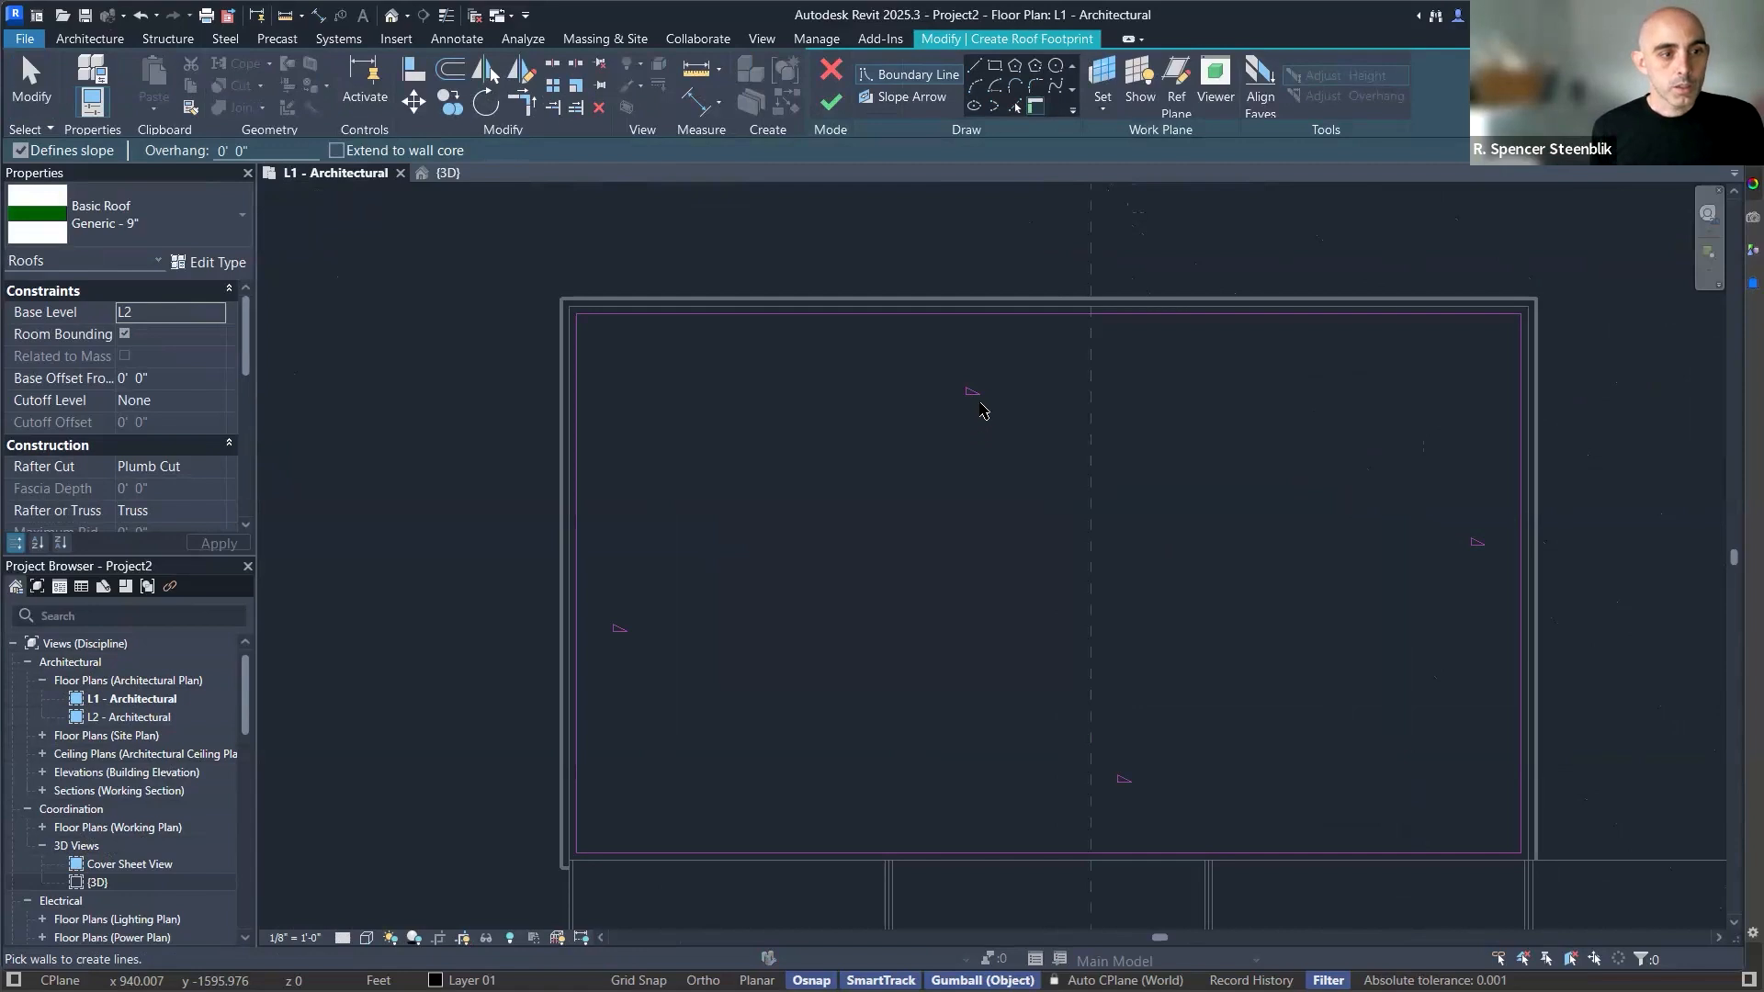
{"action": "key", "text": "ctrl+Tab"}
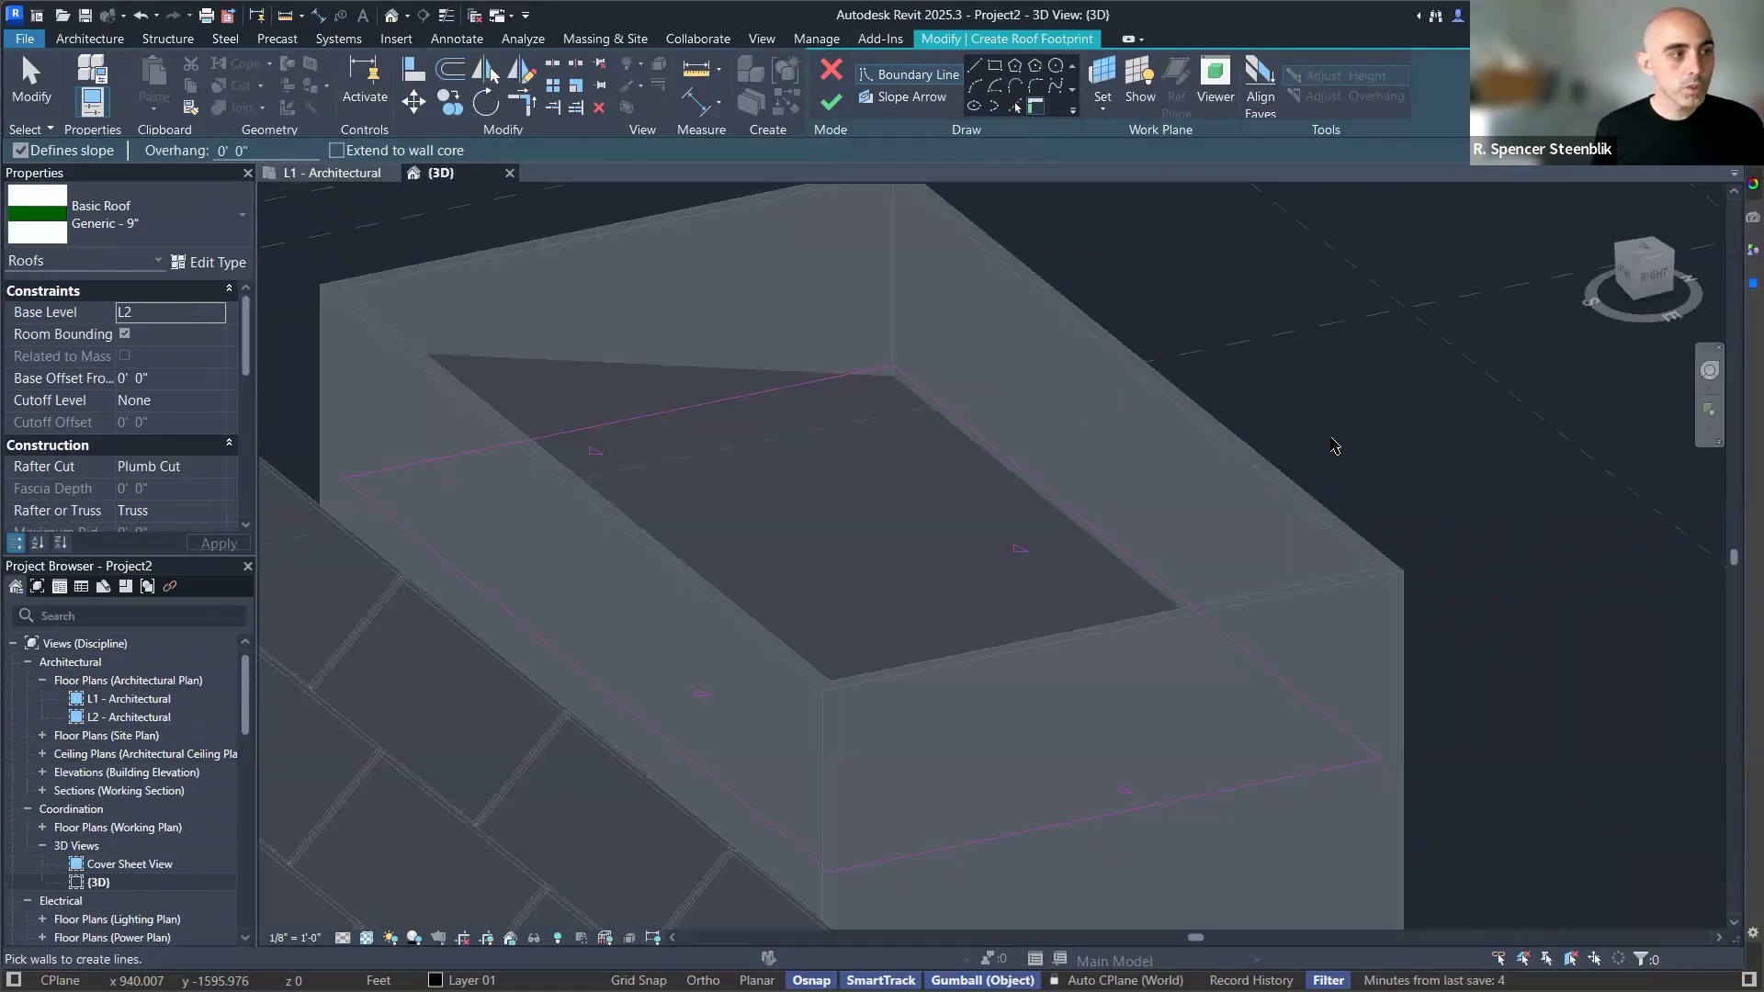
{"action": "left_click", "coordinate": [830, 102]}
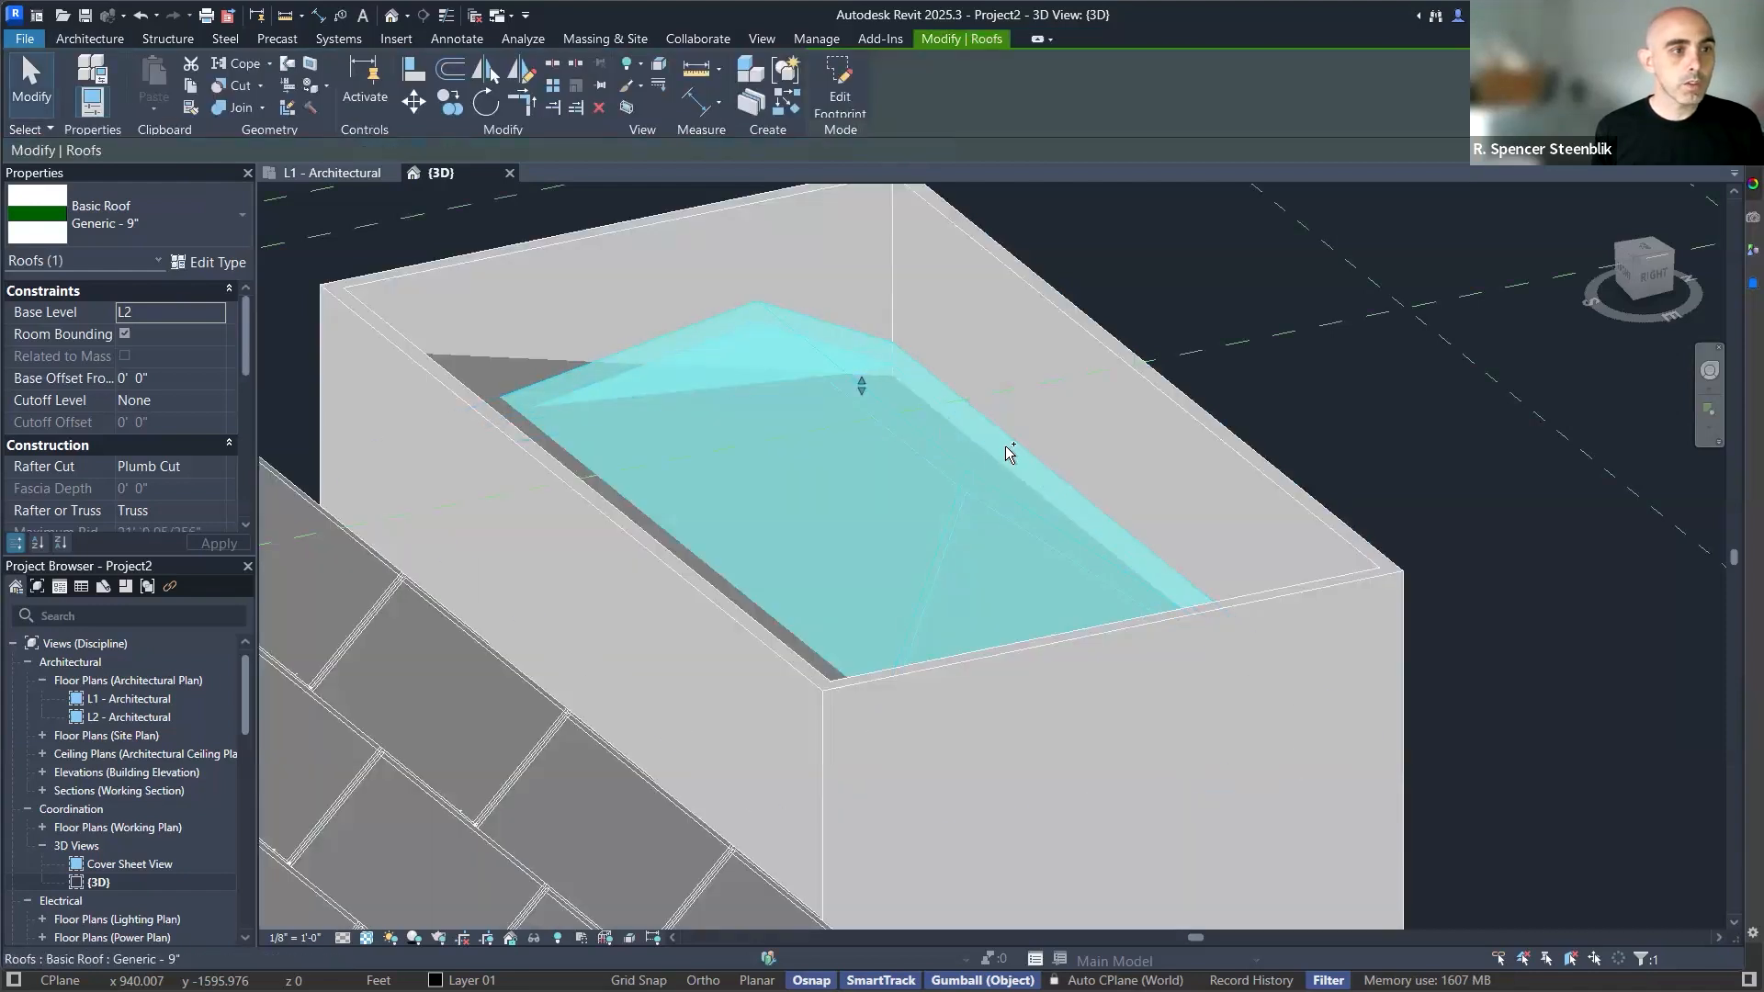
Try editing the roof footprint so only the long edge farthest from the sawtooth roof defines a slope, and finish the footprint.
{"action": "left_click", "coordinate": [840, 85]}
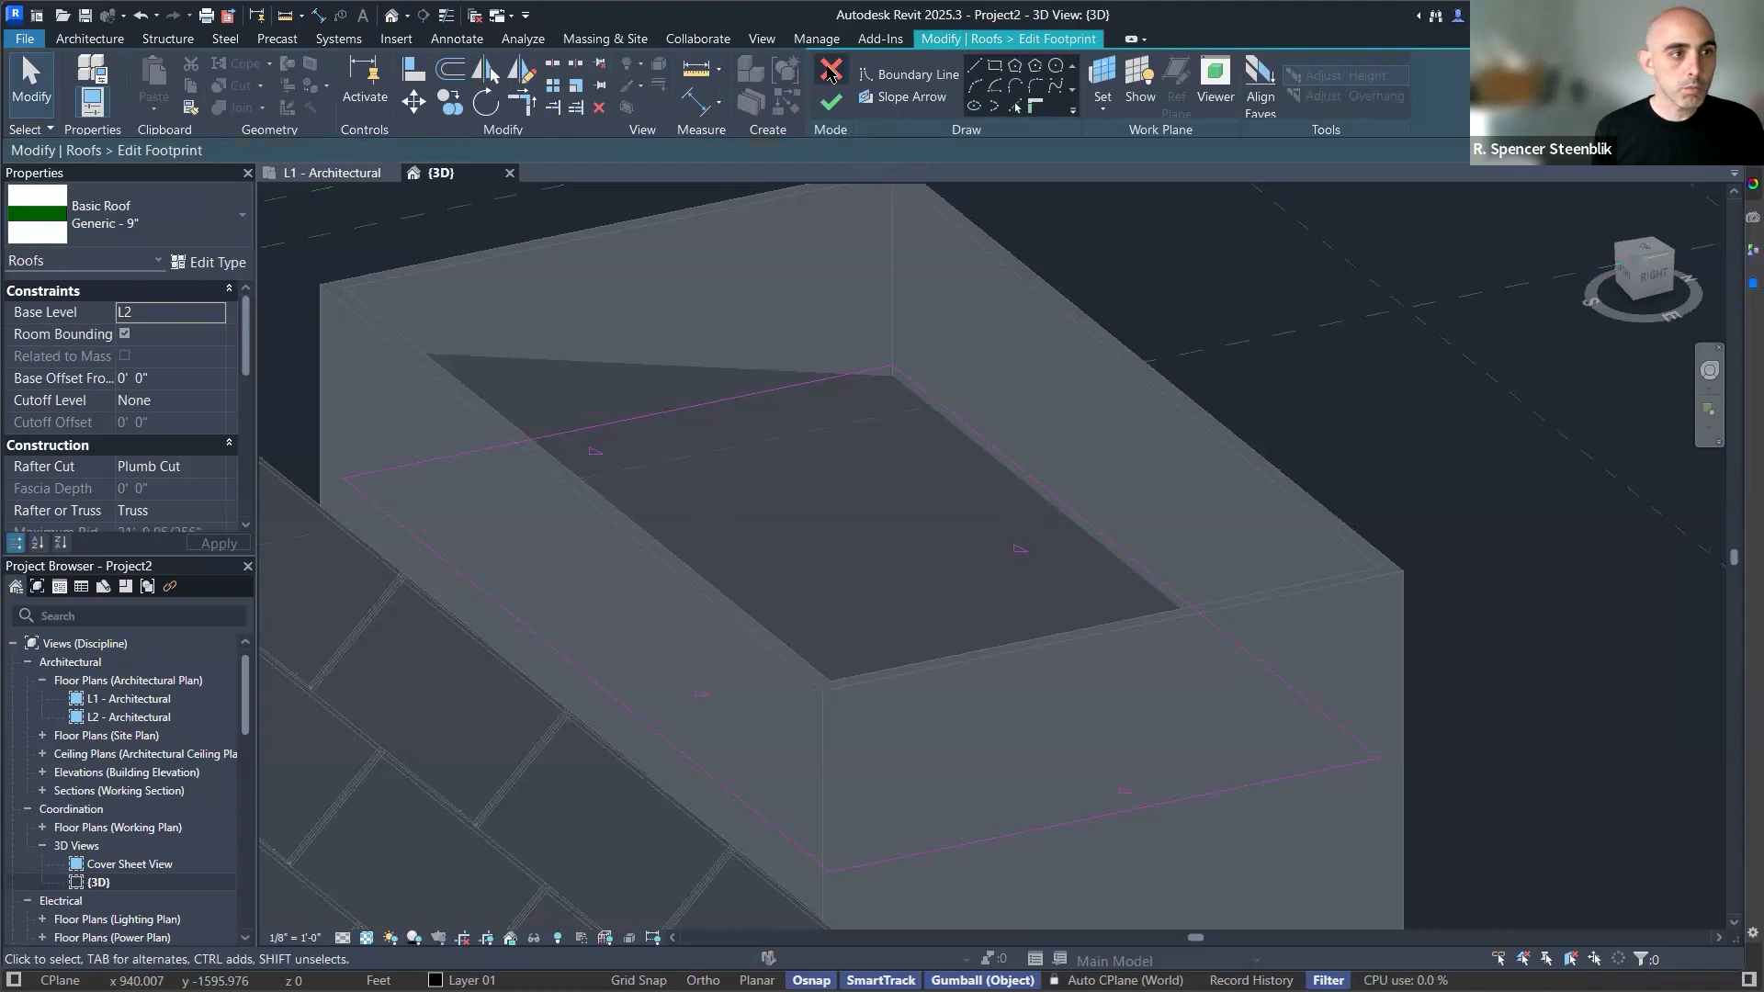
{"action": "left_click", "coordinate": [831, 101]}
{"action": "mouse_move", "coordinate": [1044, 401]}
{"action": "middle_mouse_down", "text": "shift"}
{"action": "mouse_move", "coordinate": [863, 430]}
{"action": "mouse_move", "coordinate": [1201, 433]}
{"action": "mouse_move", "coordinate": [1104, 494]}
{"action": "mouse_move", "coordinate": [1020, 441]}
{"action": "middle_mouse_up", "text": "shift"}
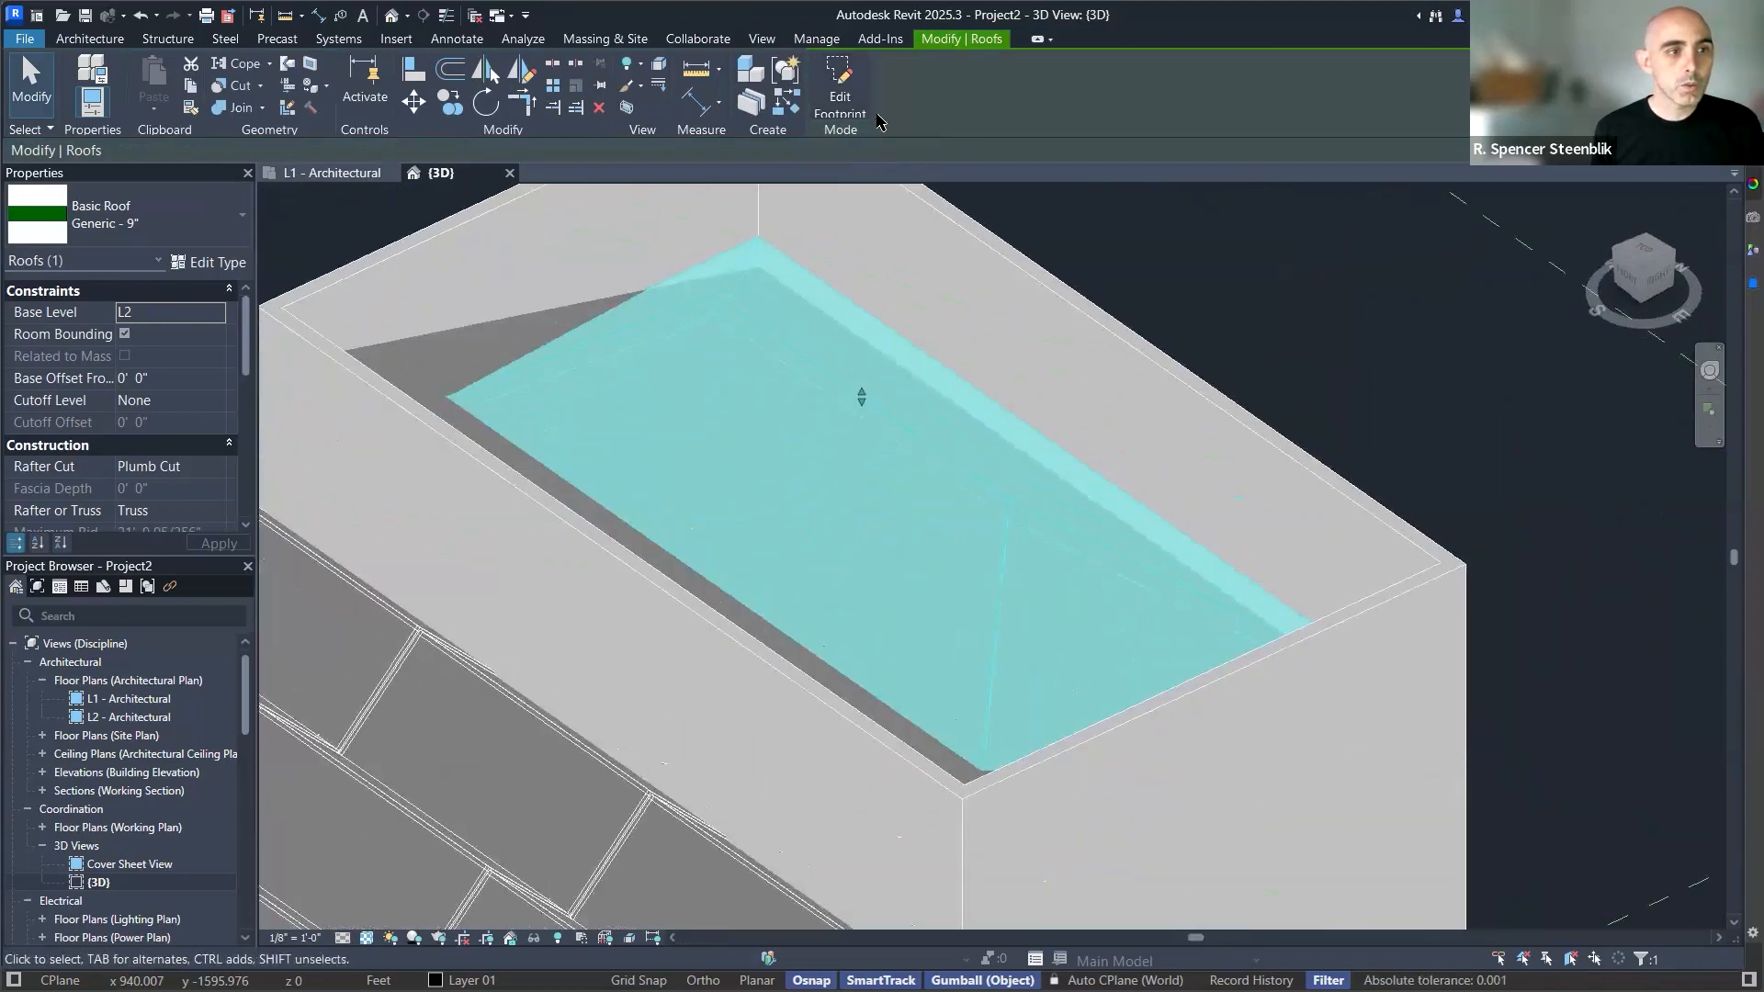
{"action": "double_click", "coordinate": [1020, 439]}
{"action": "left_click", "coordinate": [1025, 444]}
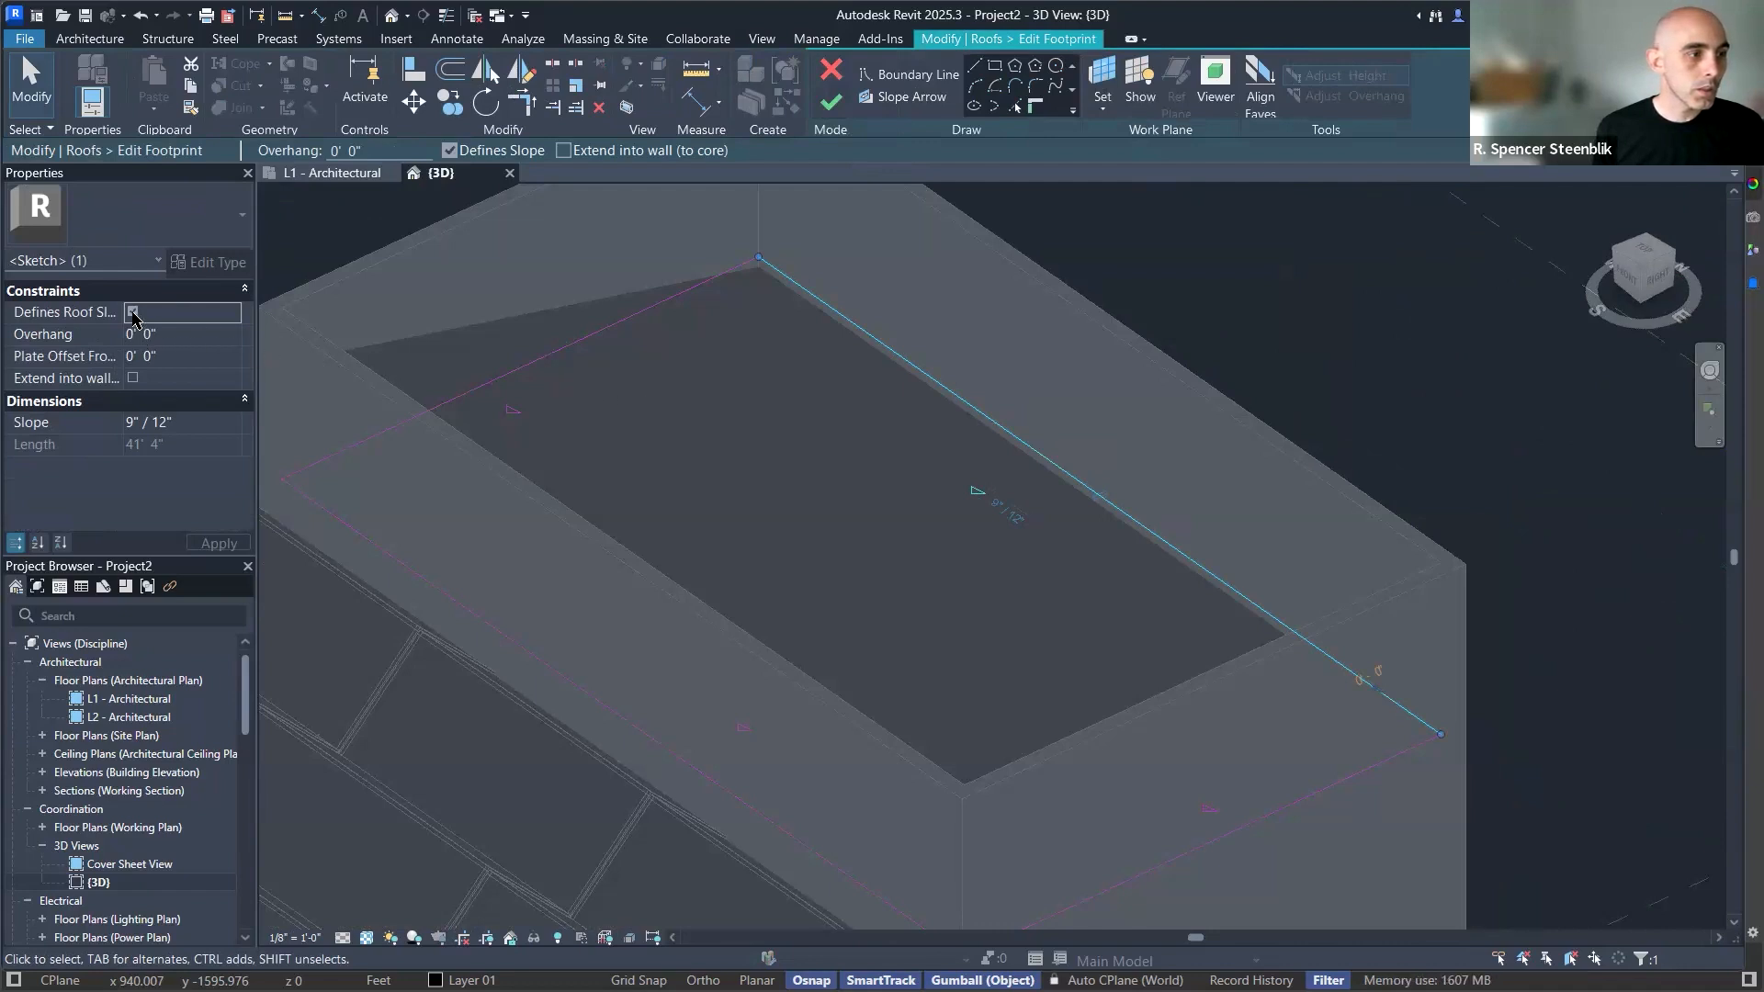
{"action": "left_click", "coordinate": [536, 658]}
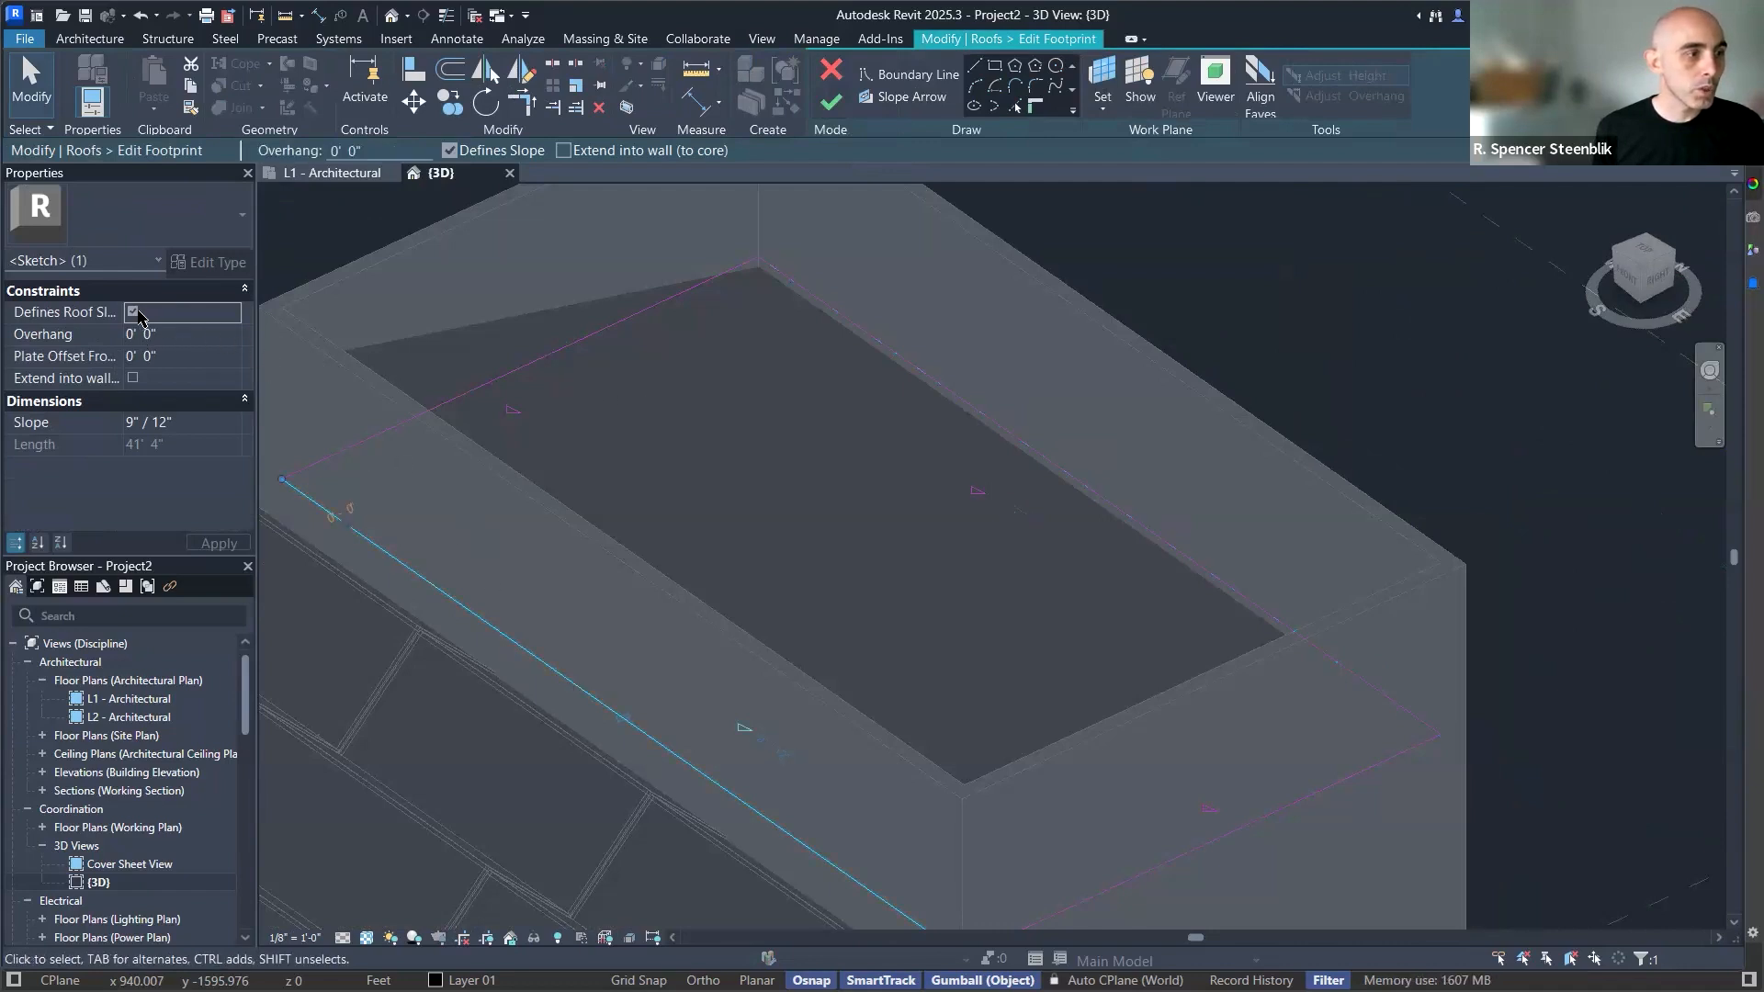
{"action": "left_click", "coordinate": [536, 363]}
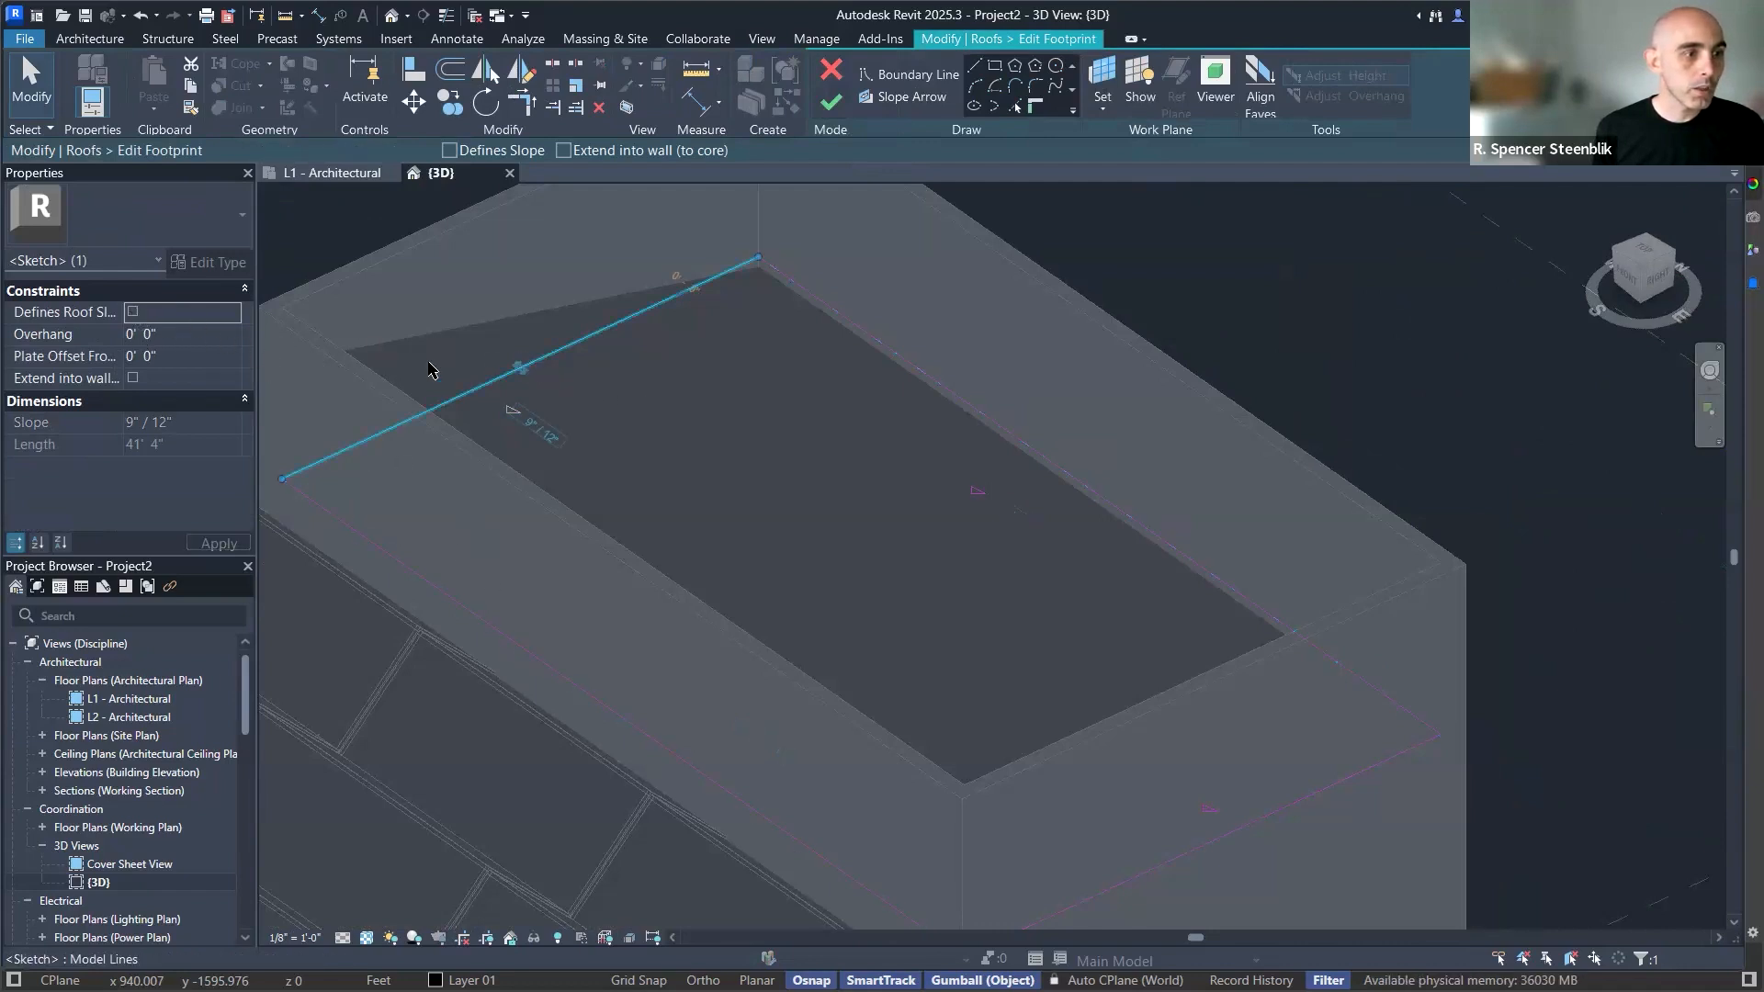
{"action": "left_click", "coordinate": [1319, 788]}
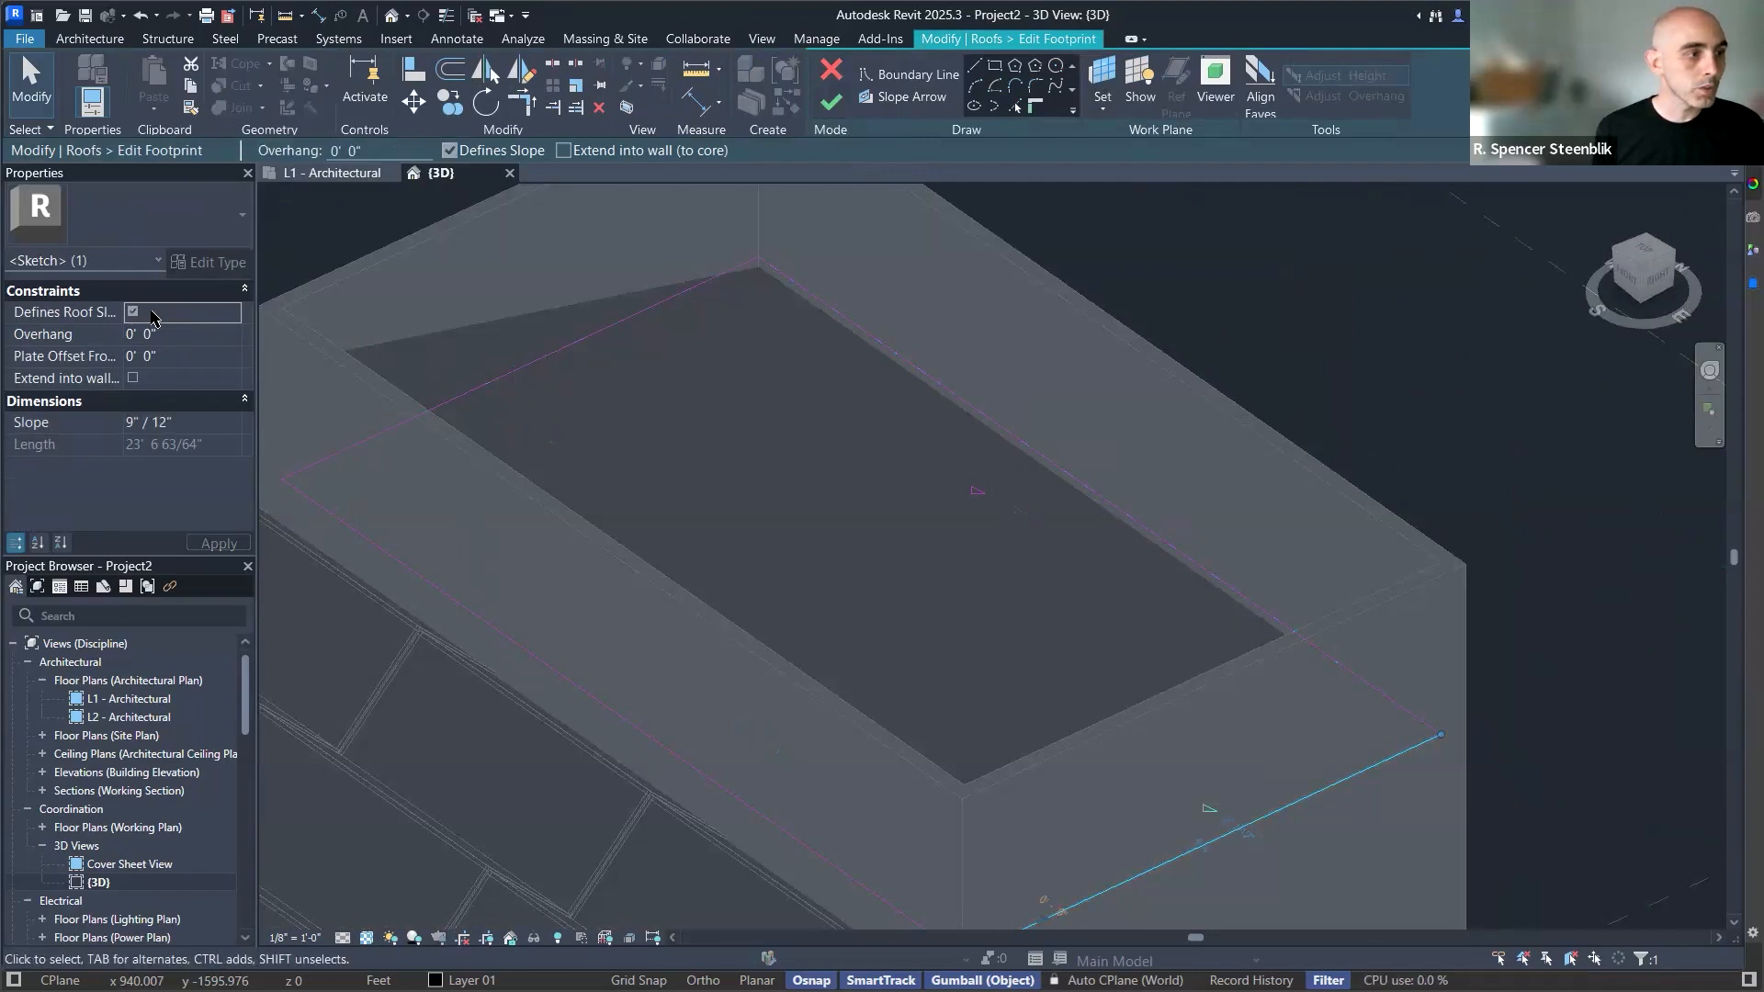
{"action": "left_click", "coordinate": [1305, 395]}
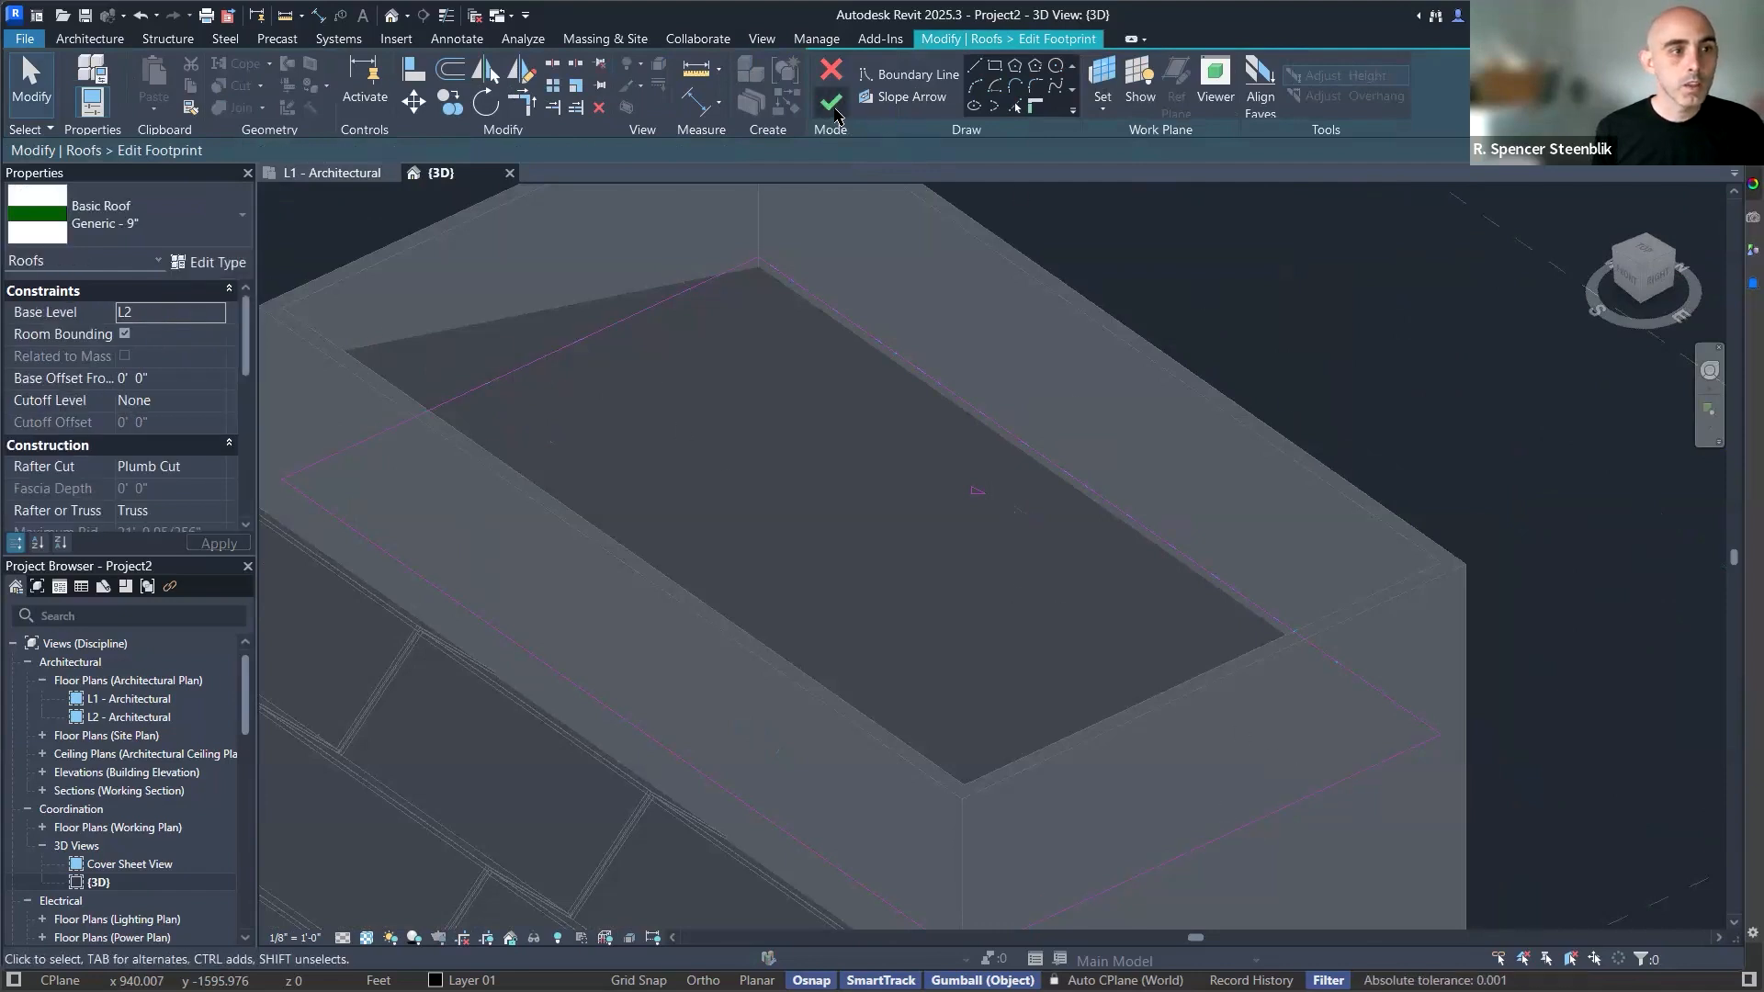
{"action": "left_click", "coordinate": [833, 106]}
Try a 4" / 12" slope on the single-slope roof and check it from another angle.
{"action": "middle_click_drag", "start_coordinate": [1059, 295], "coordinate": [965, 367], "text": "shift"}
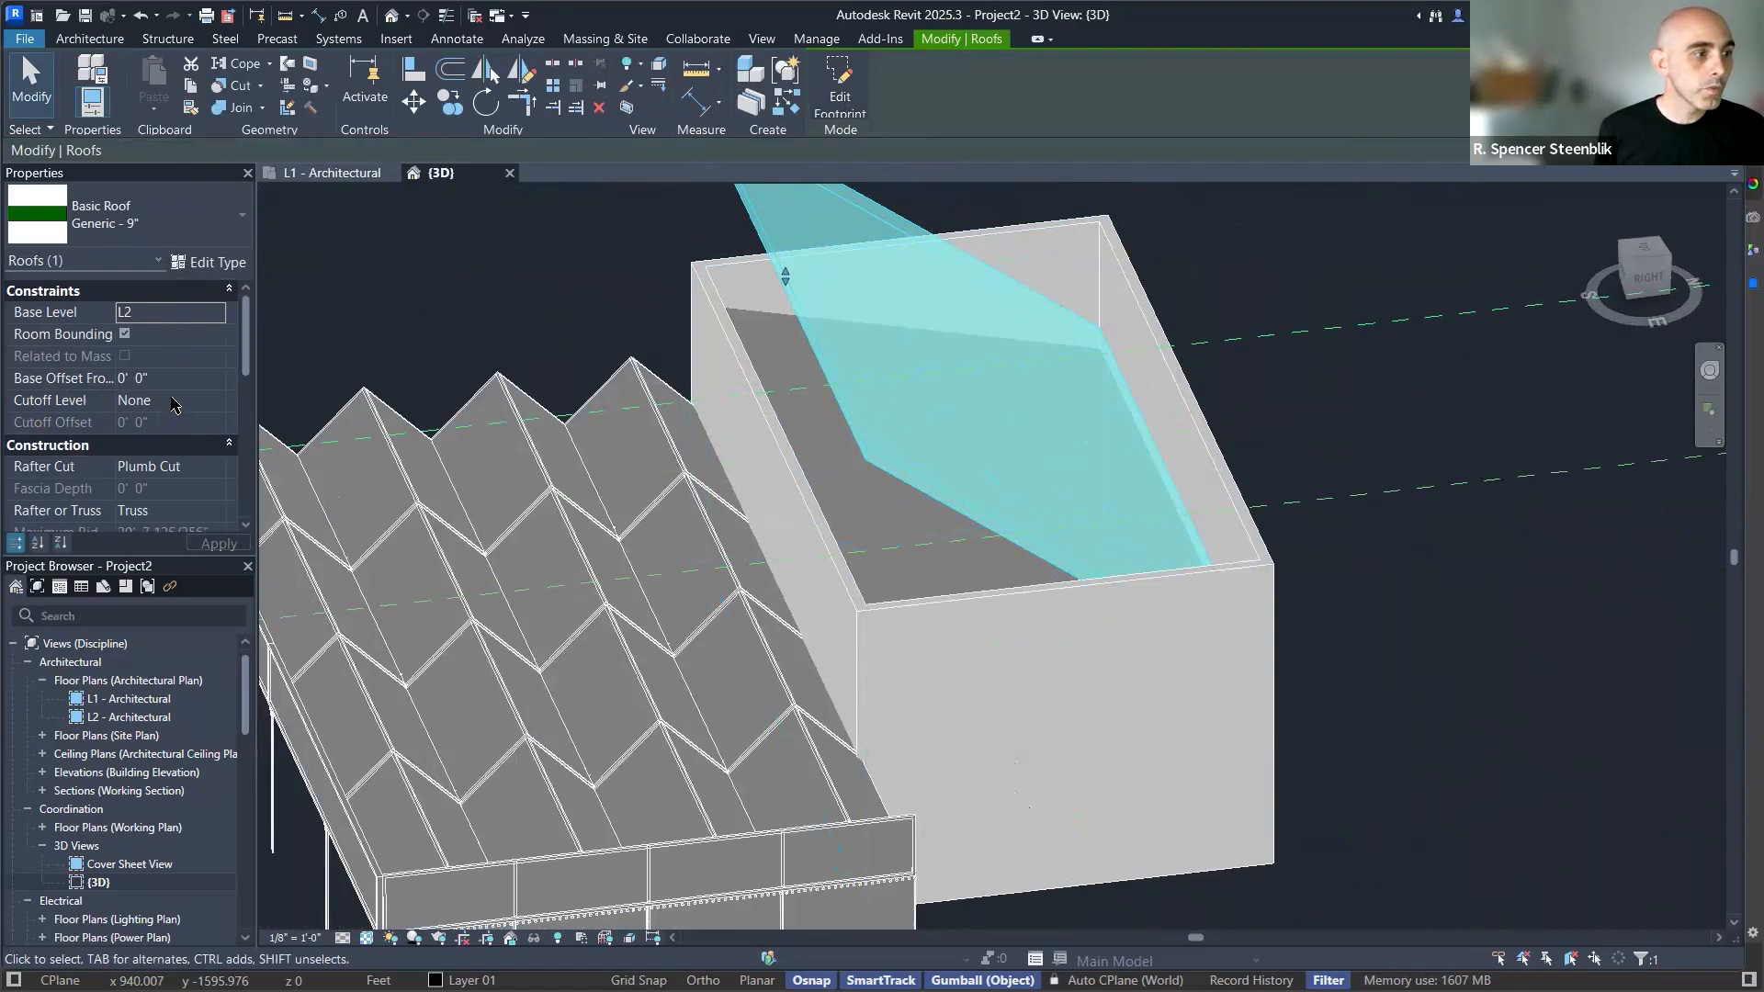
{"action": "scroll", "coordinate": [147, 409], "scroll_direction": "down", "scroll_amount": 3}
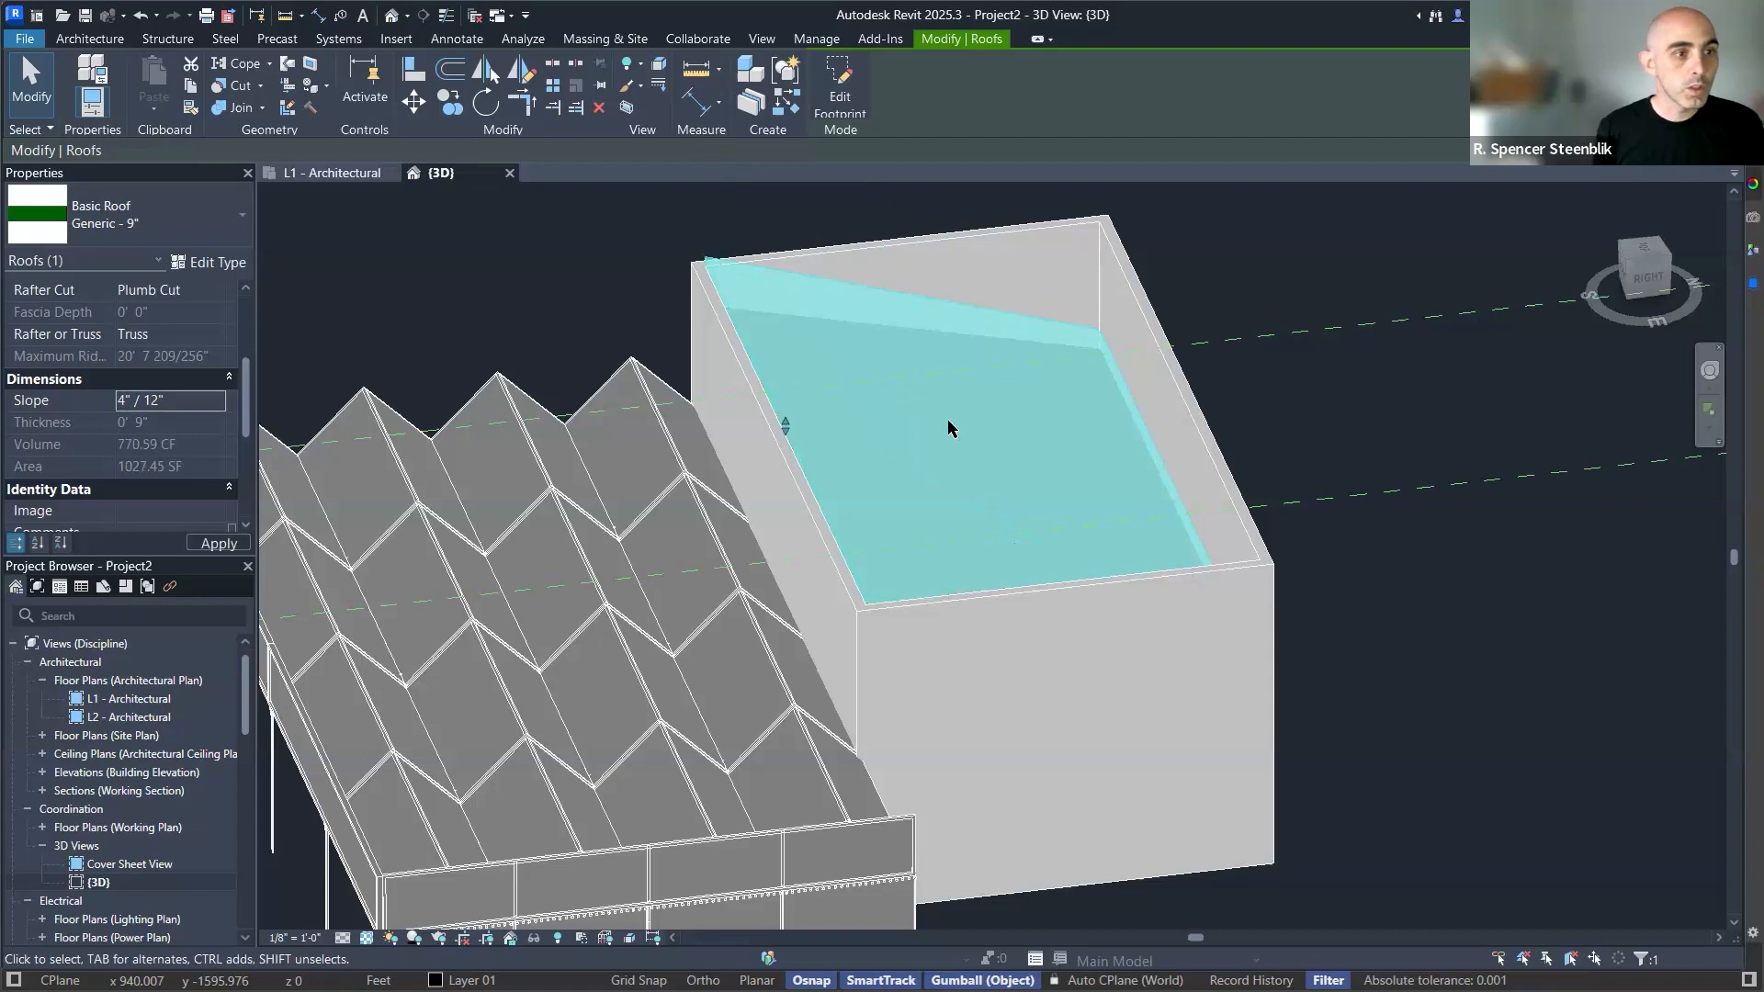
{"action": "middle_click_drag", "start_coordinate": [1194, 485], "coordinate": [1061, 464], "text": "shift"}
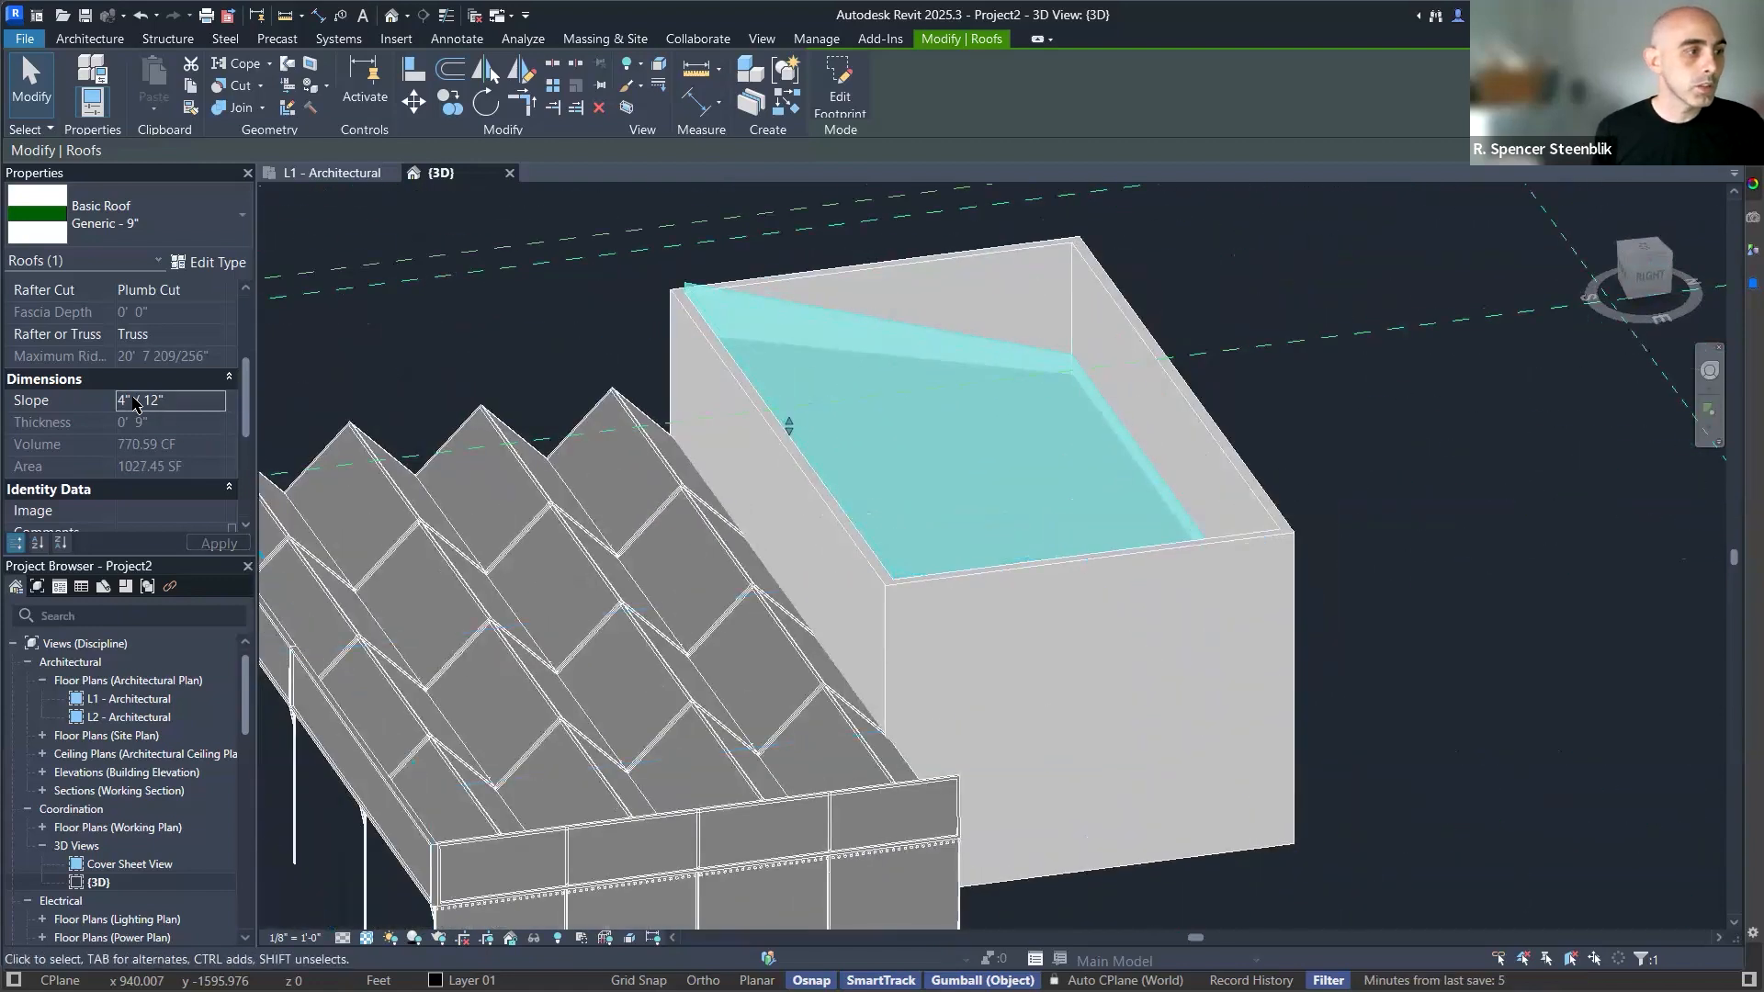
{"action": "double_click", "coordinate": [788, 423]}
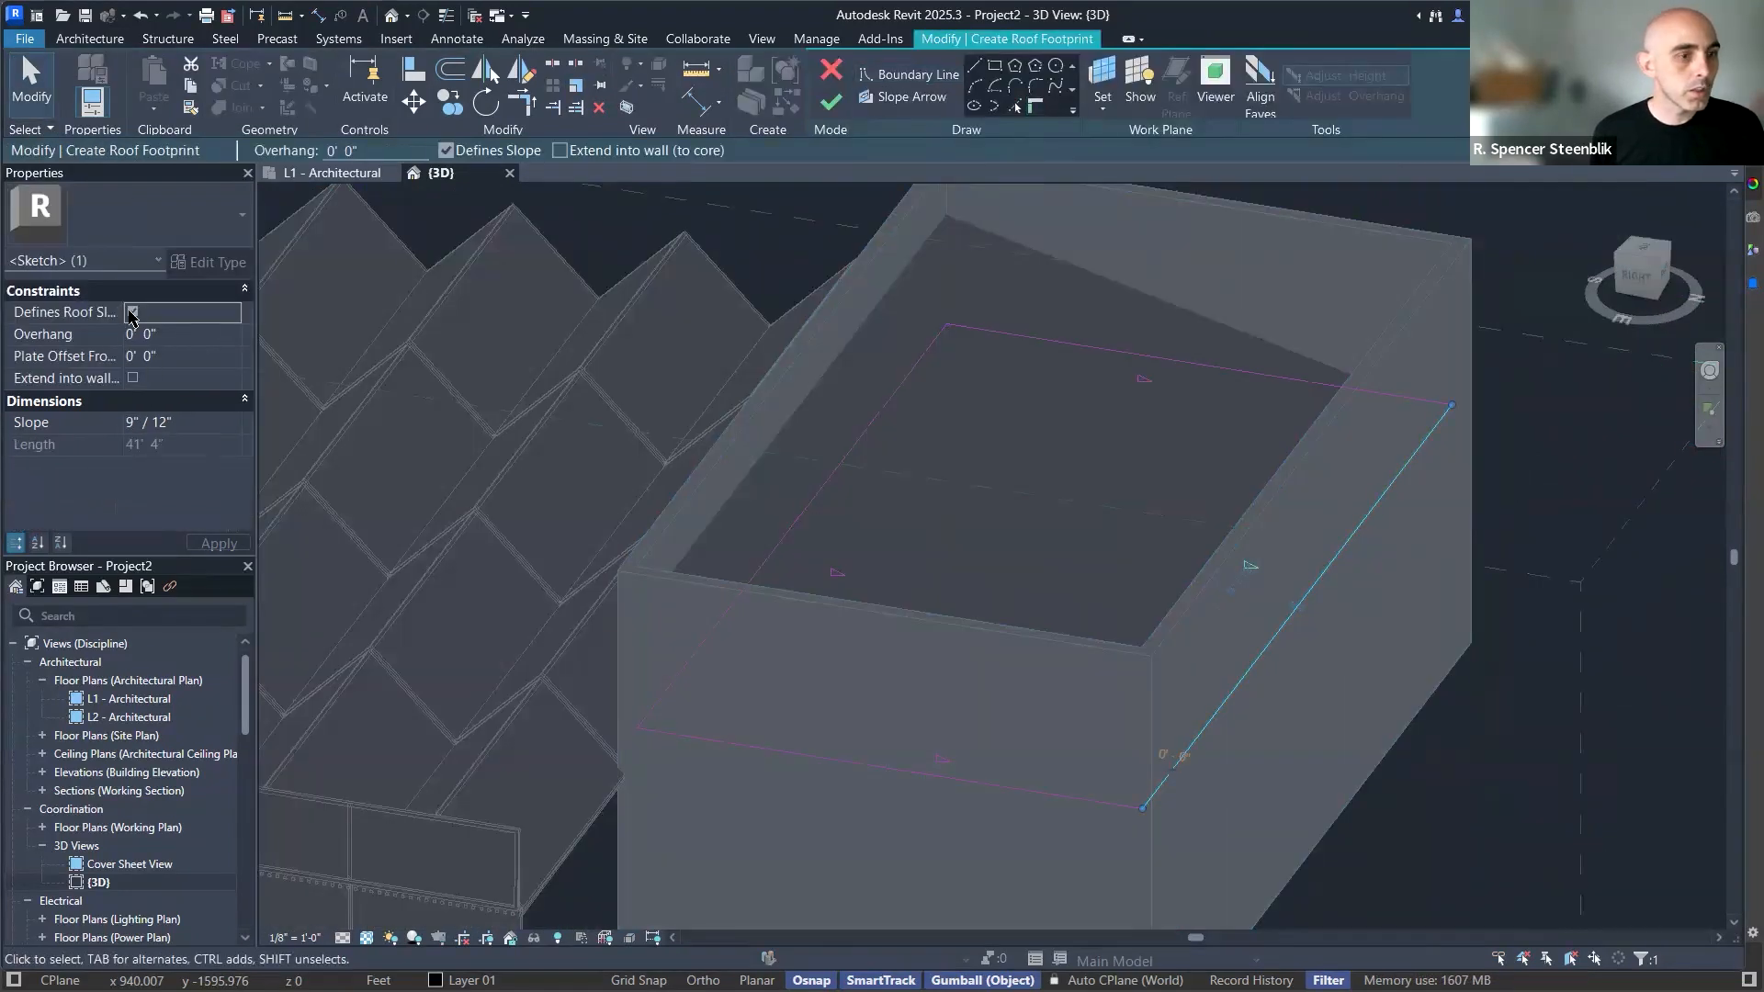
Remove the slope from three footprint edges, leaving only the long edge farthest from the sawtooth roof sloped, and finish the roof.
{"action": "left_click", "coordinate": [869, 474]}
{"action": "left_click", "coordinate": [850, 454]}
{"action": "left_click", "coordinate": [1085, 346], "text": "ctrl"}
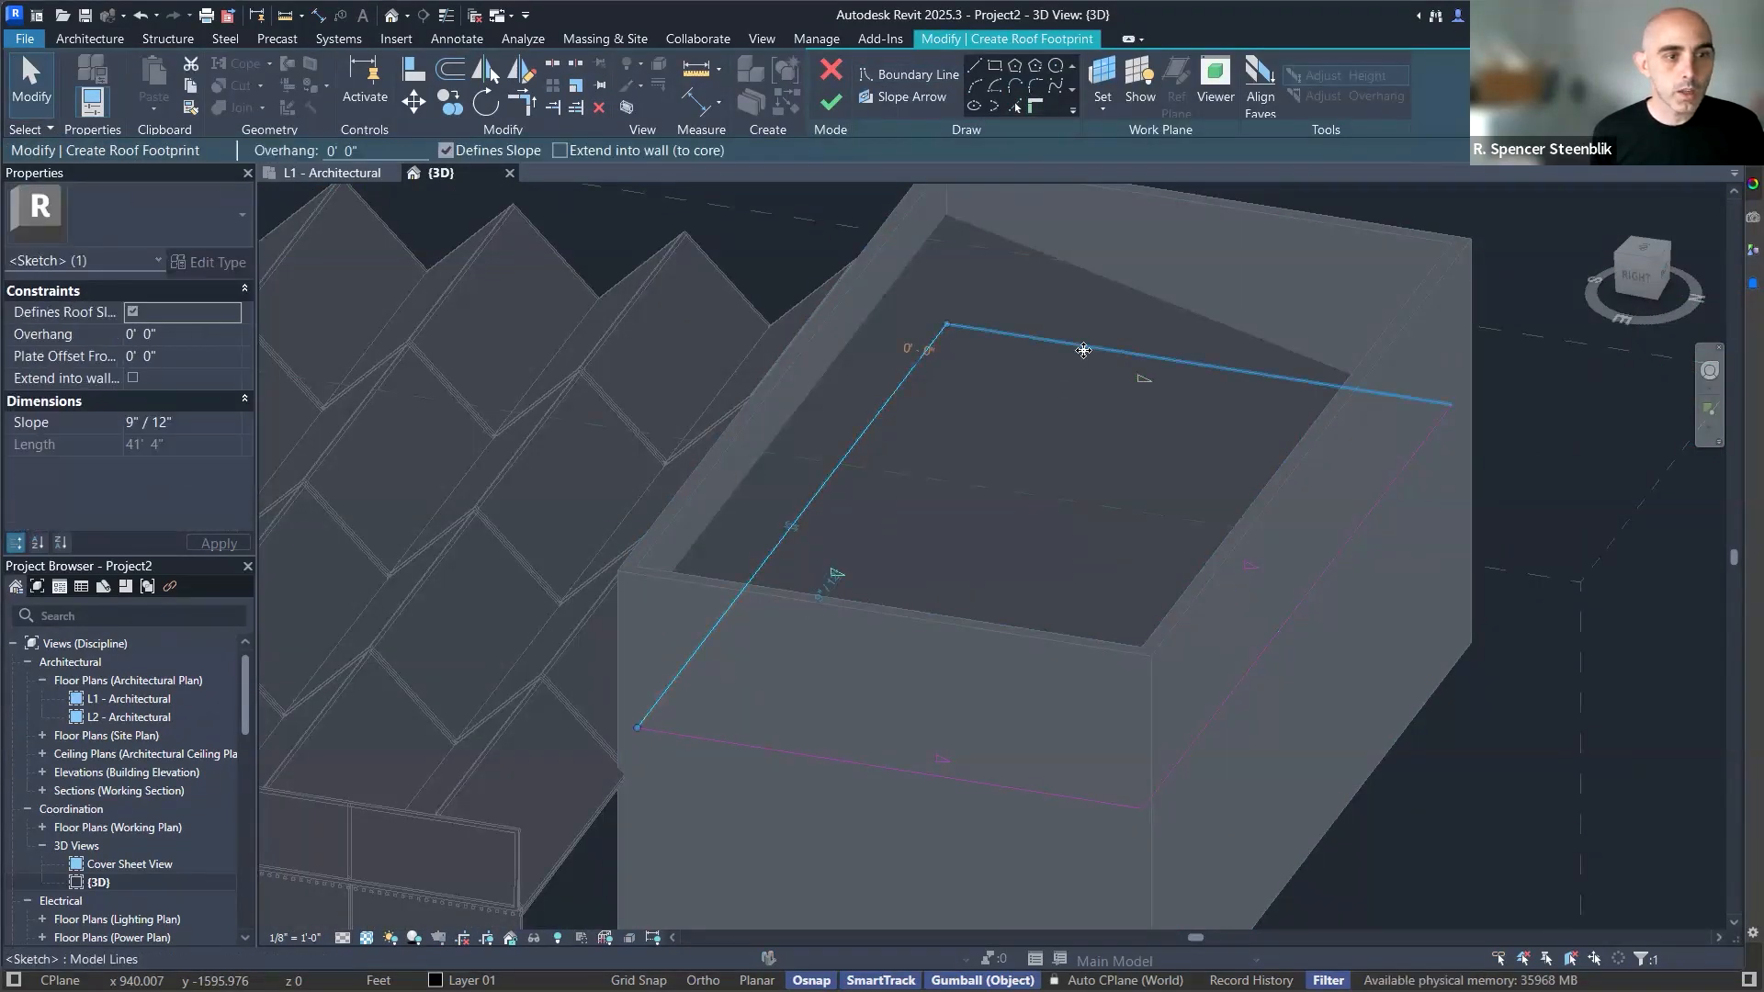
{"action": "left_click", "coordinate": [916, 763], "text": "ctrl"}
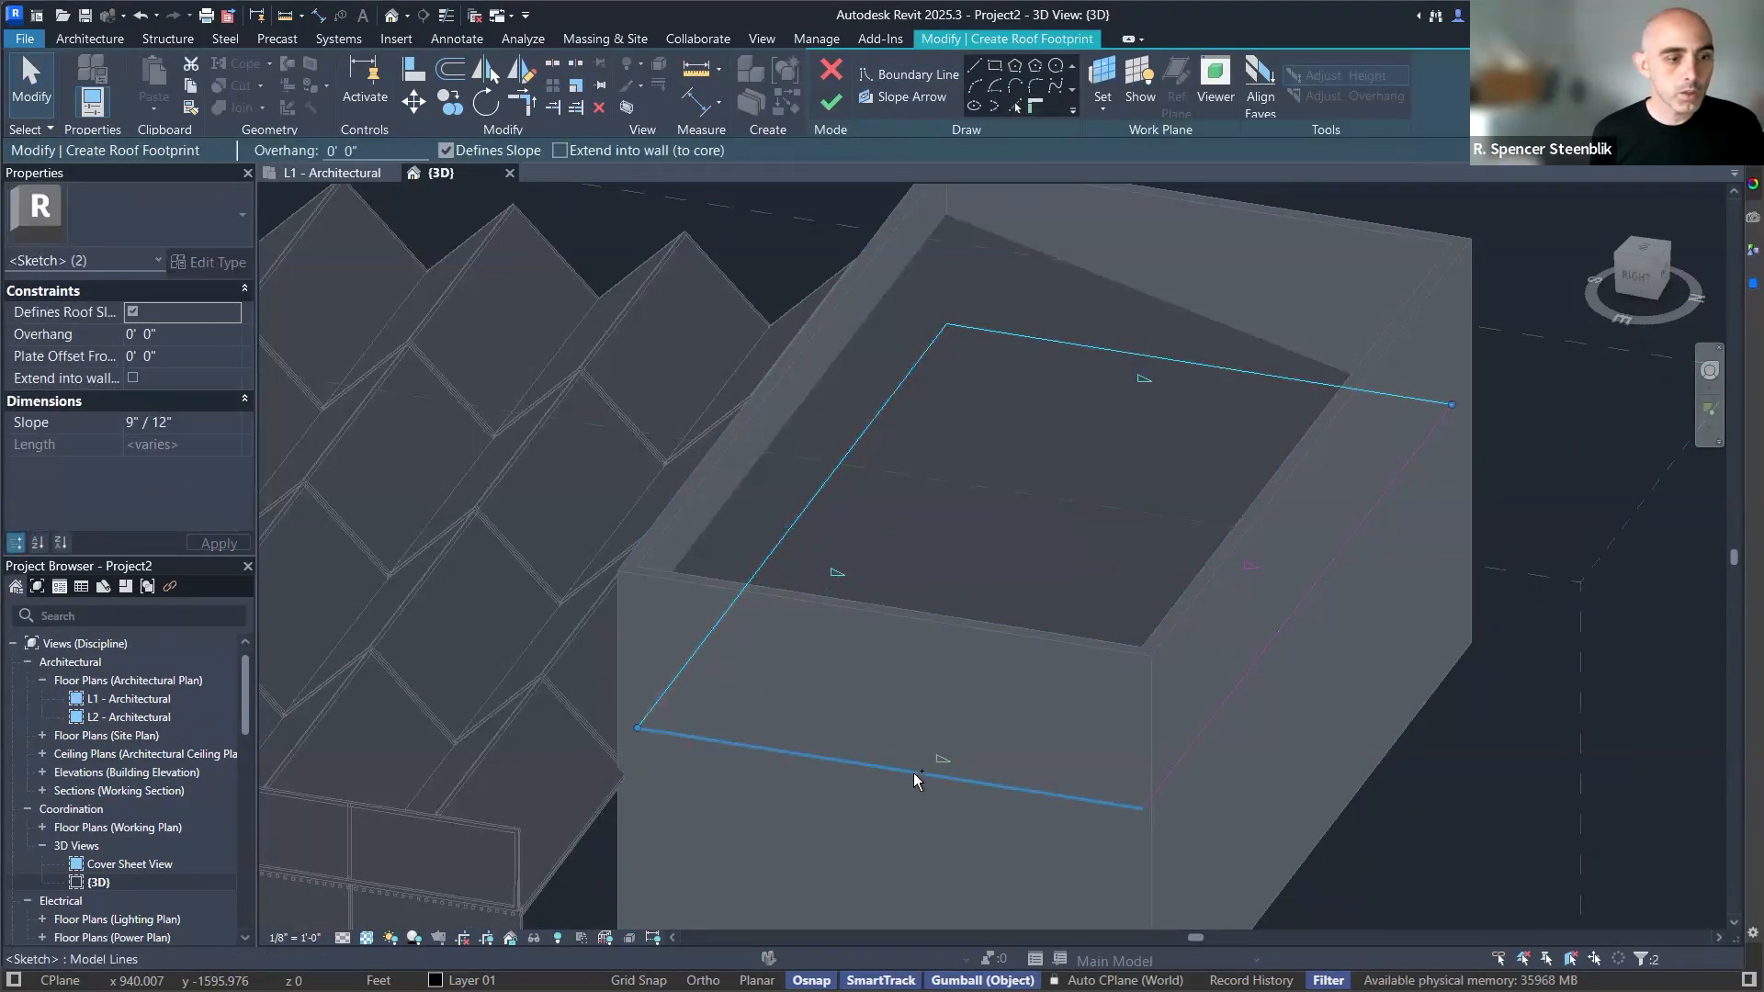
{"action": "left_click", "coordinate": [132, 312]}
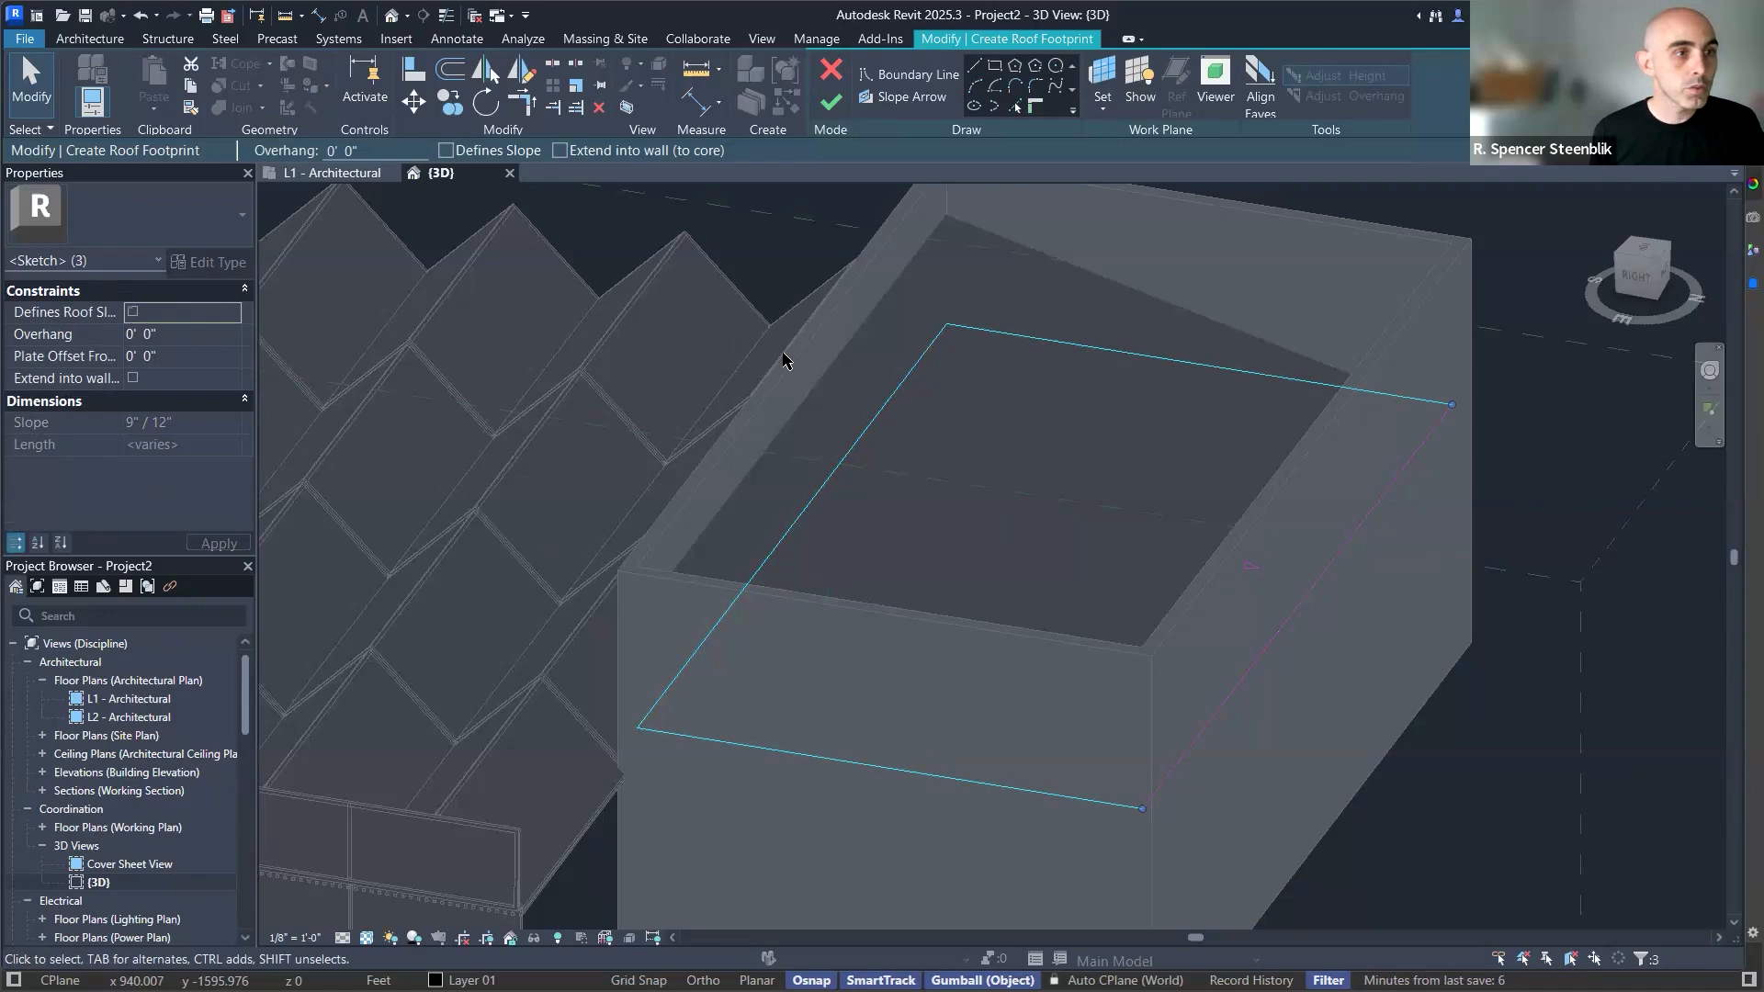
{"action": "left_click", "coordinate": [831, 104]}
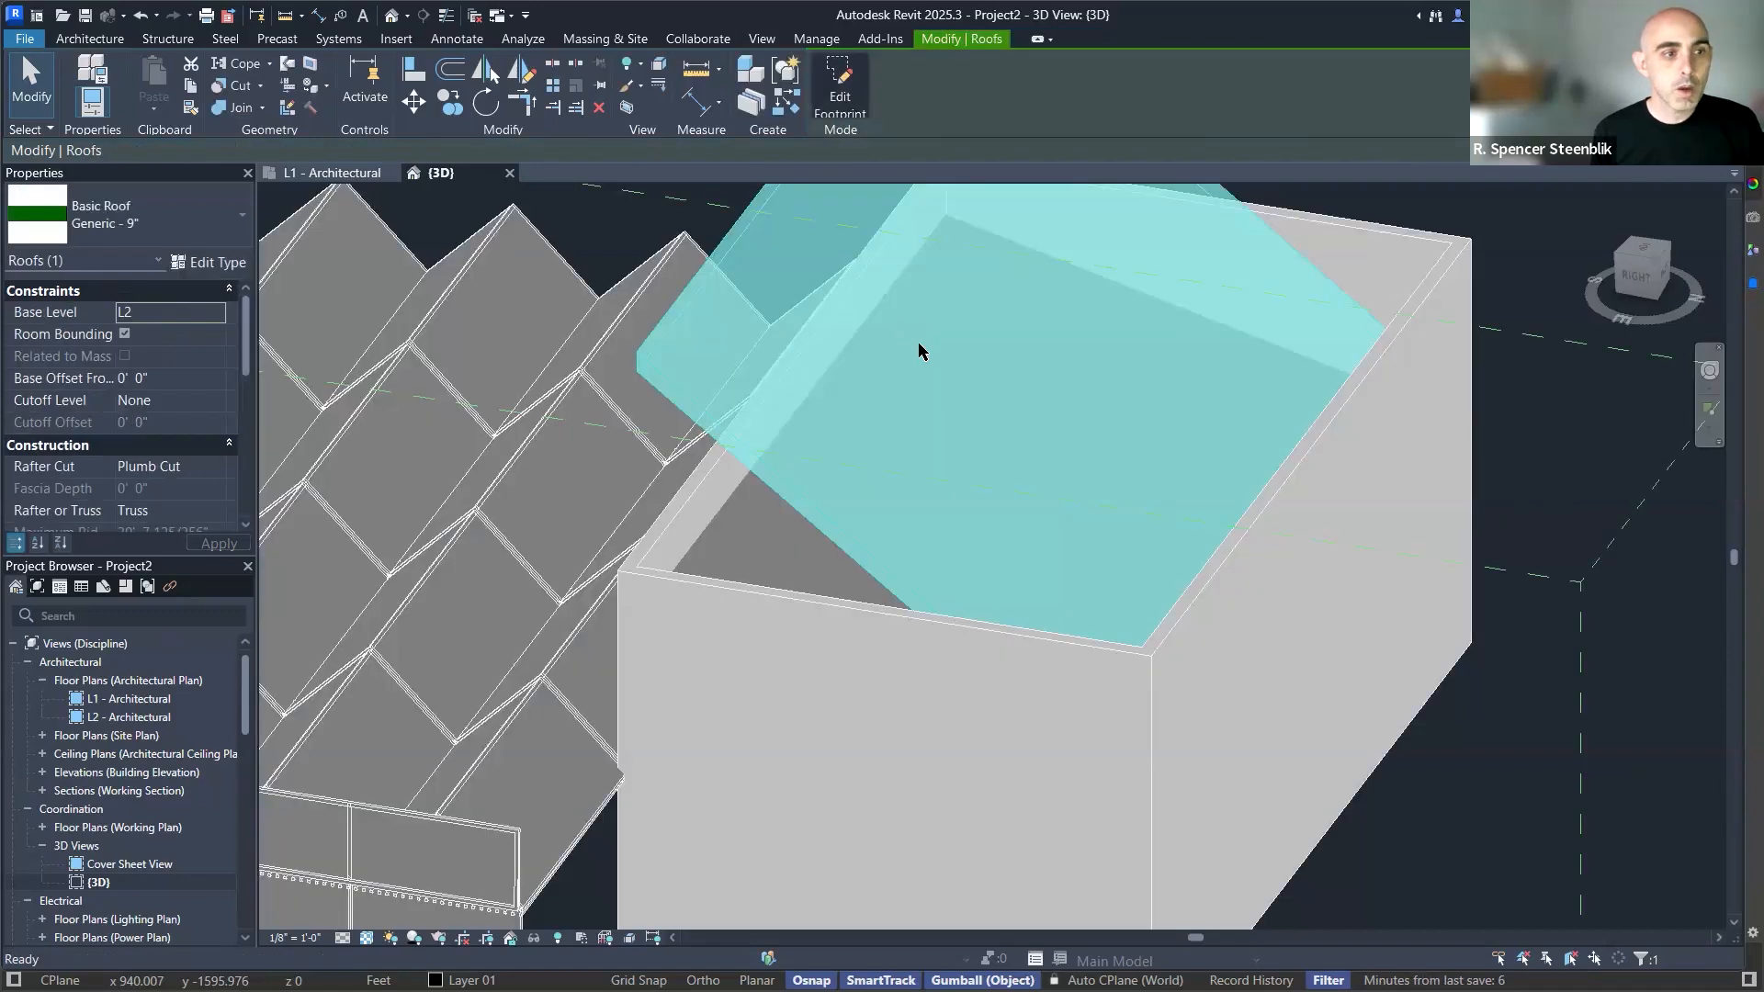
Set the roof's slope to 3" / 12" and deselect it.
{"action": "key", "text": "Escape"}
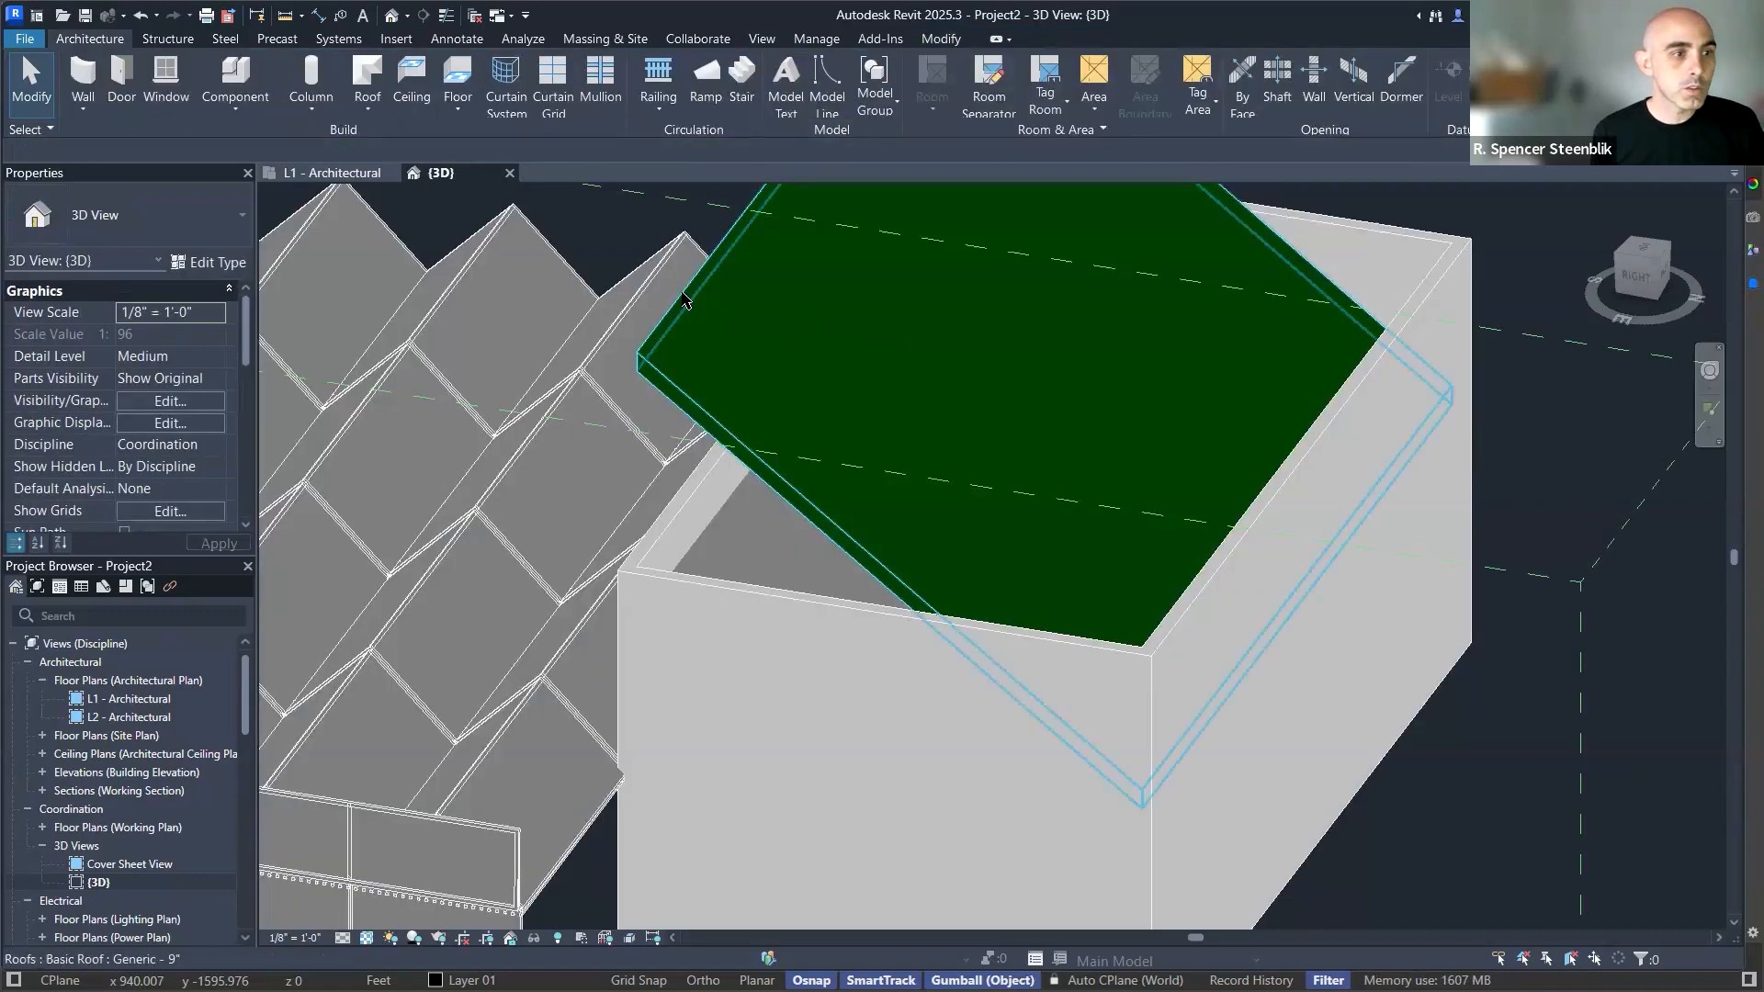
{"action": "left_click", "coordinate": [700, 299]}
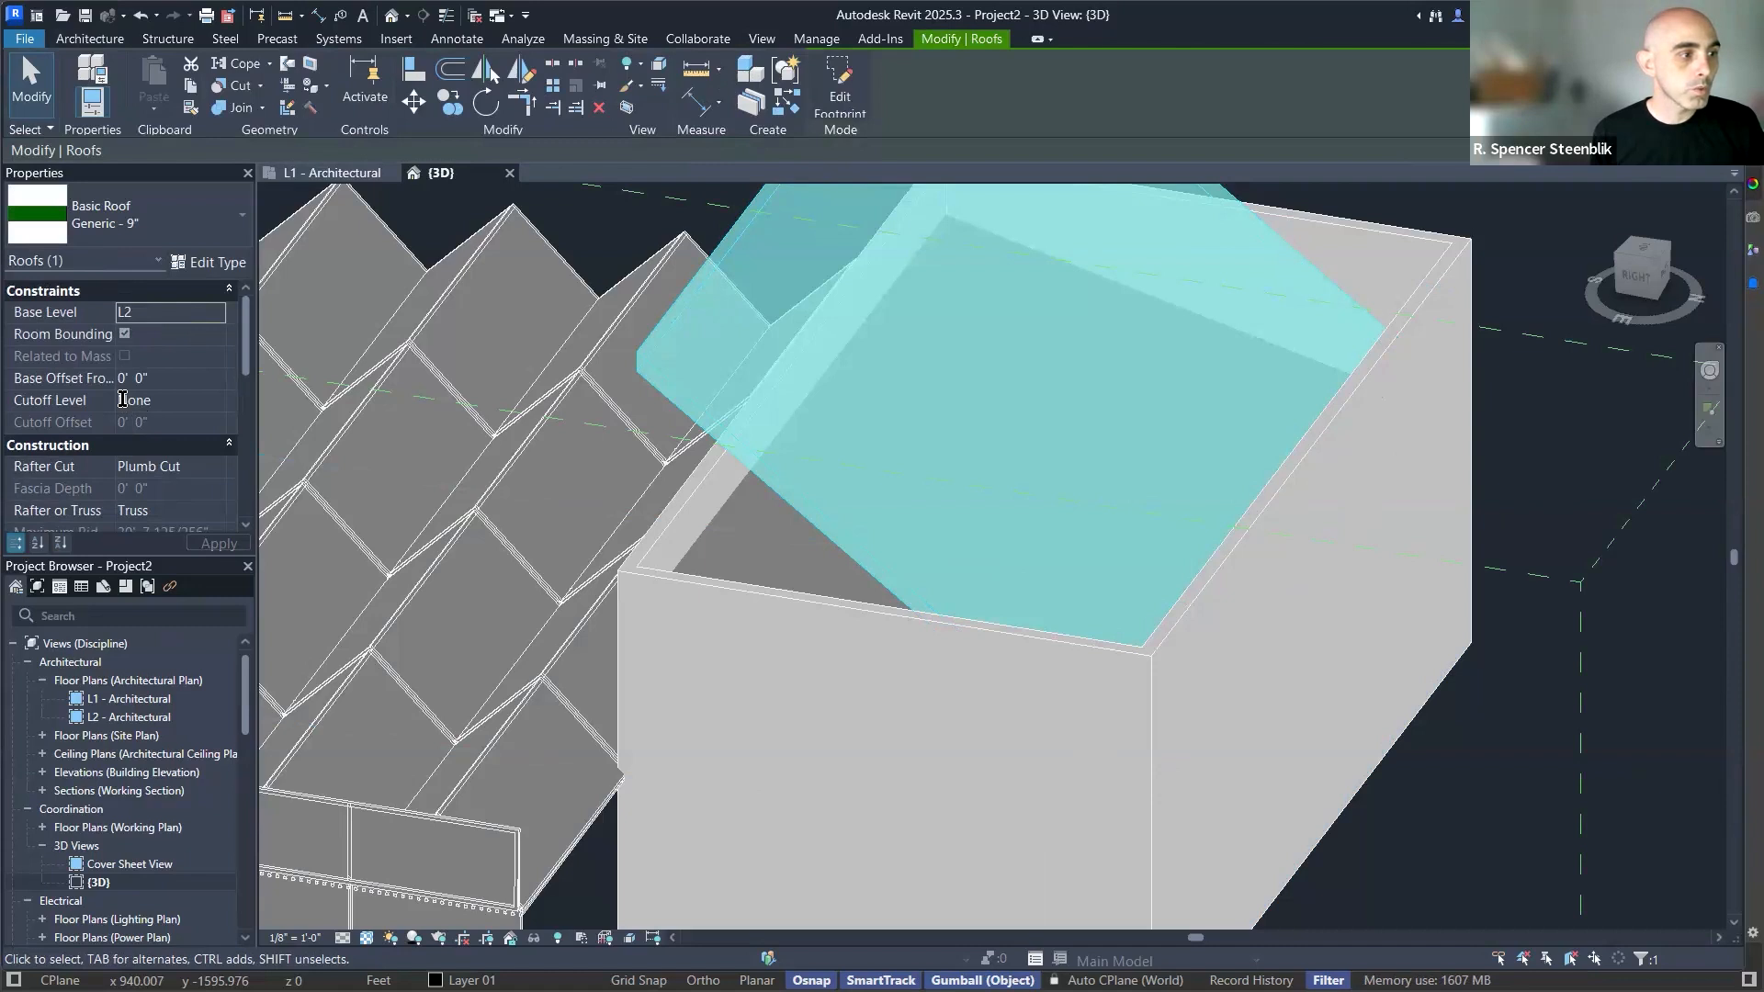
{"action": "scroll", "coordinate": [208, 406], "scroll_direction": "down", "scroll_amount": 4}
{"action": "type", "text": "3\" / 12"}
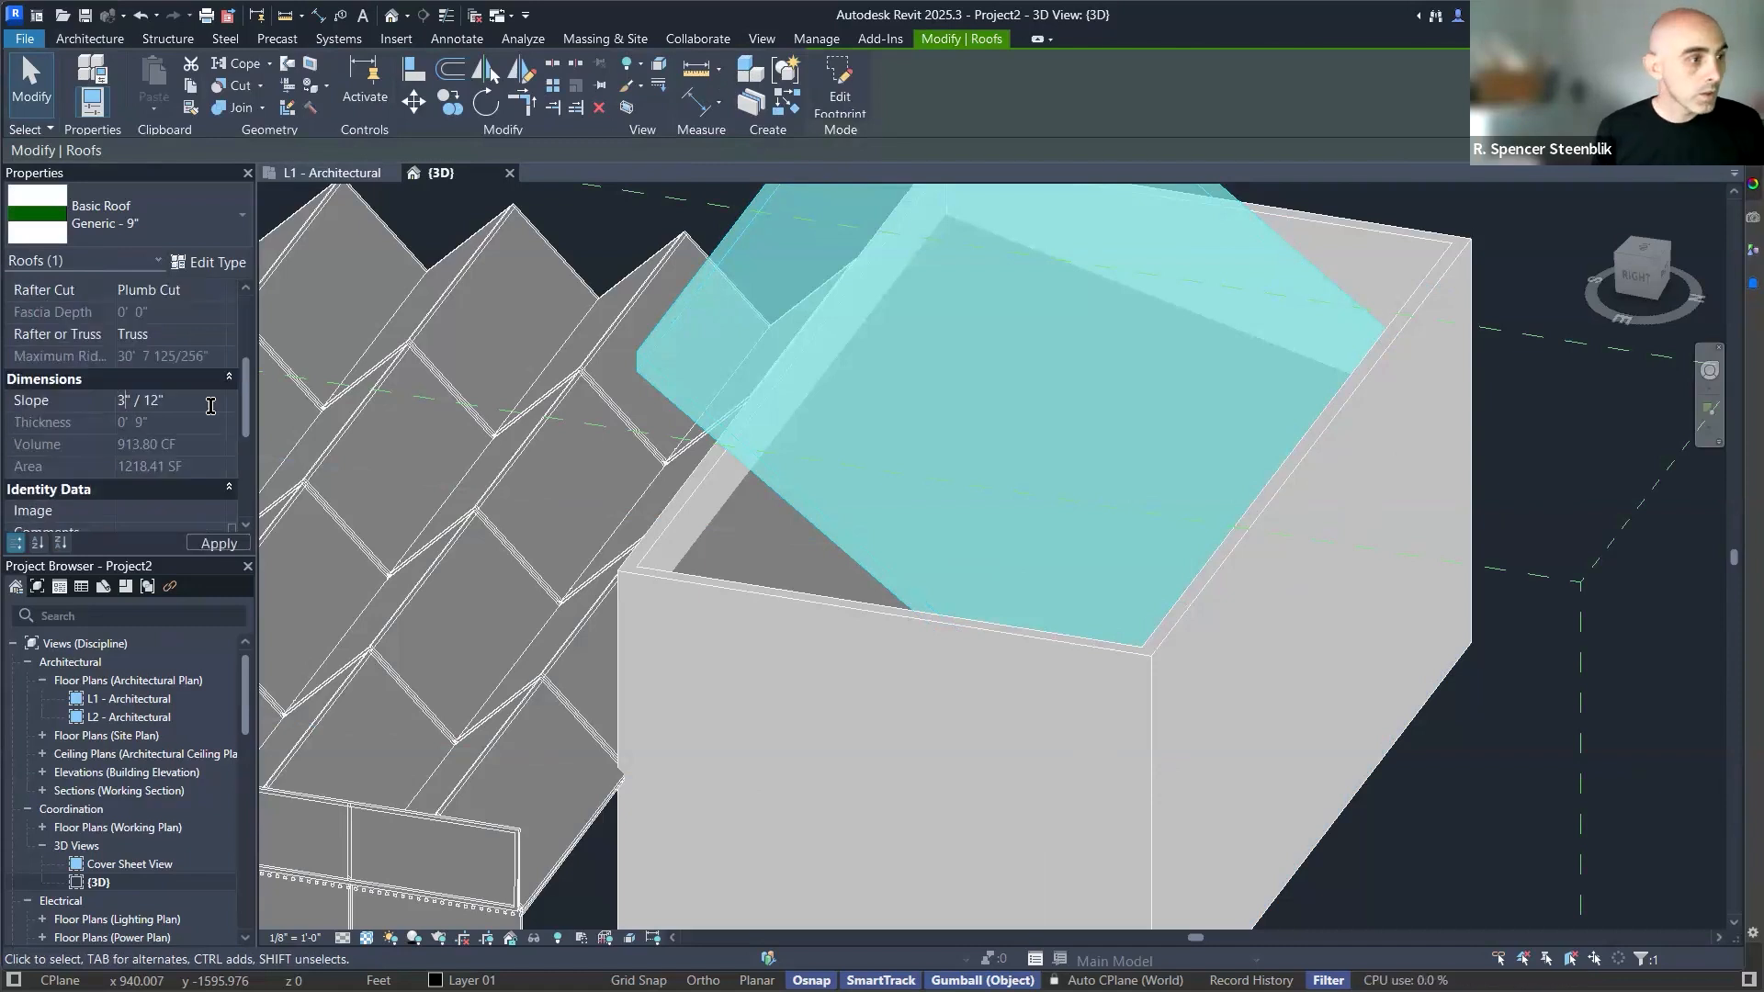
{"action": "key", "text": "Escape"}
Display the 3D view from the side in wireframe with an adjusted detail level, and select the roof.
{"action": "middle_click_drag", "start_coordinate": [1033, 479], "coordinate": [1122, 284], "text": "shift"}
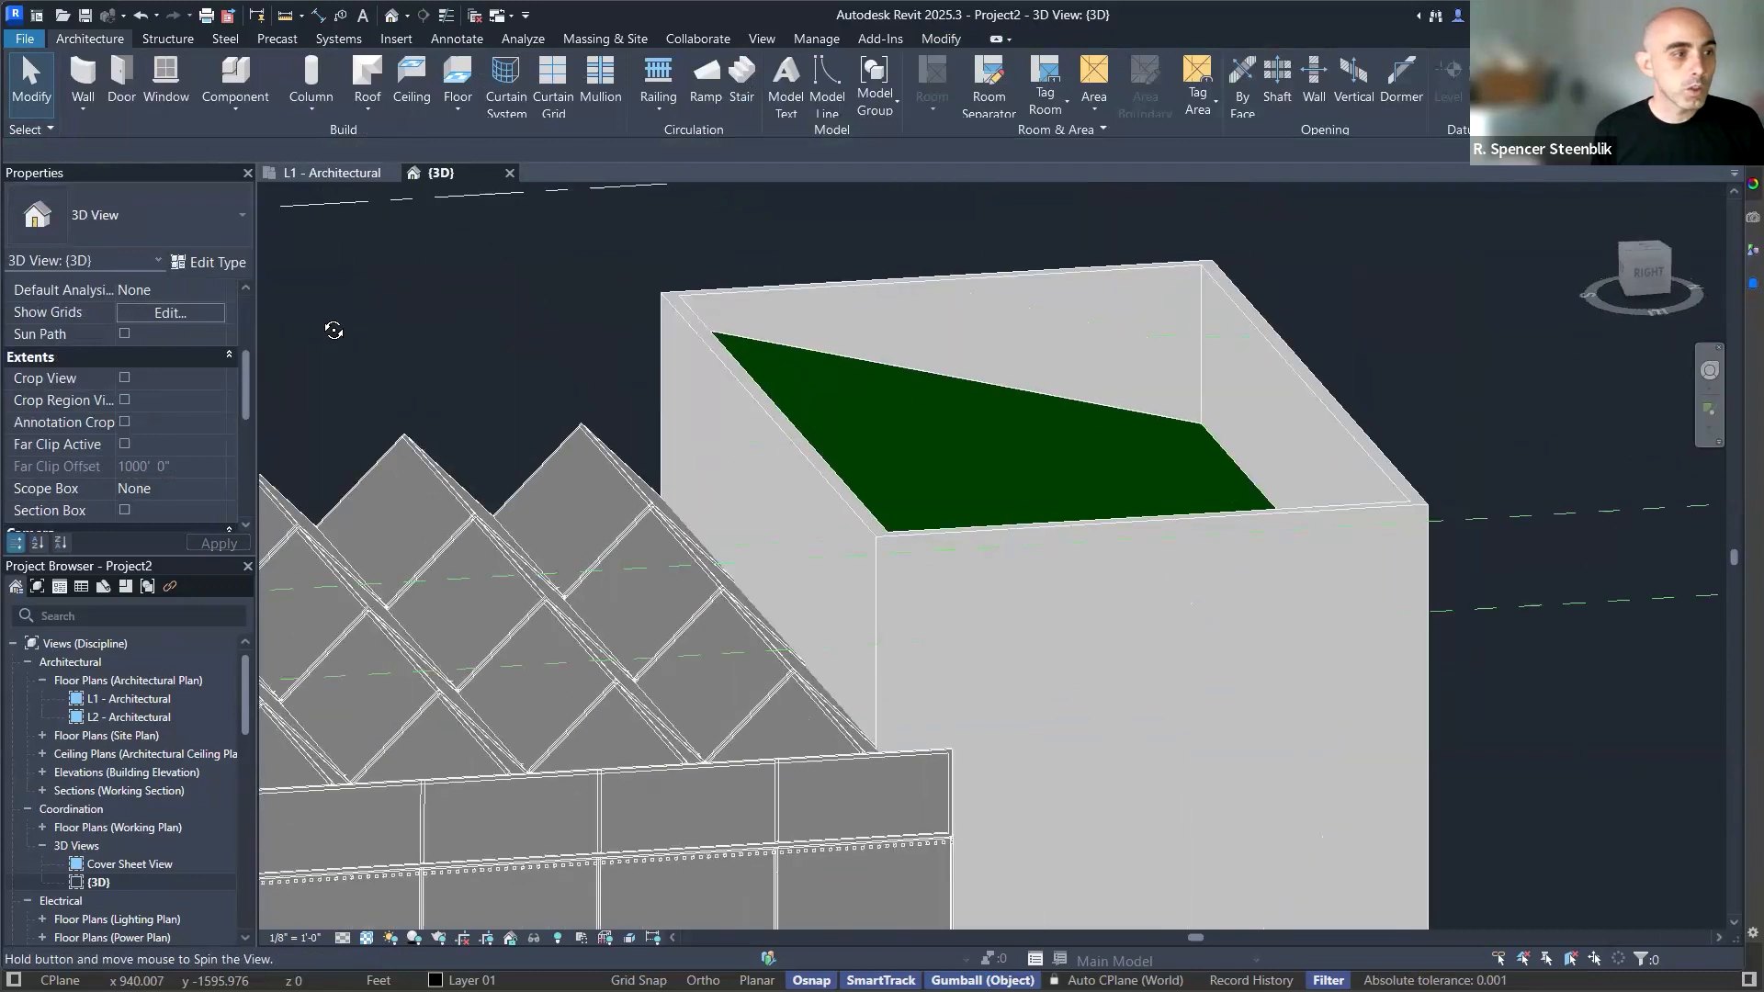
{"action": "middle_click_drag", "start_coordinate": [346, 291], "coordinate": [350, 846], "text": "shift"}
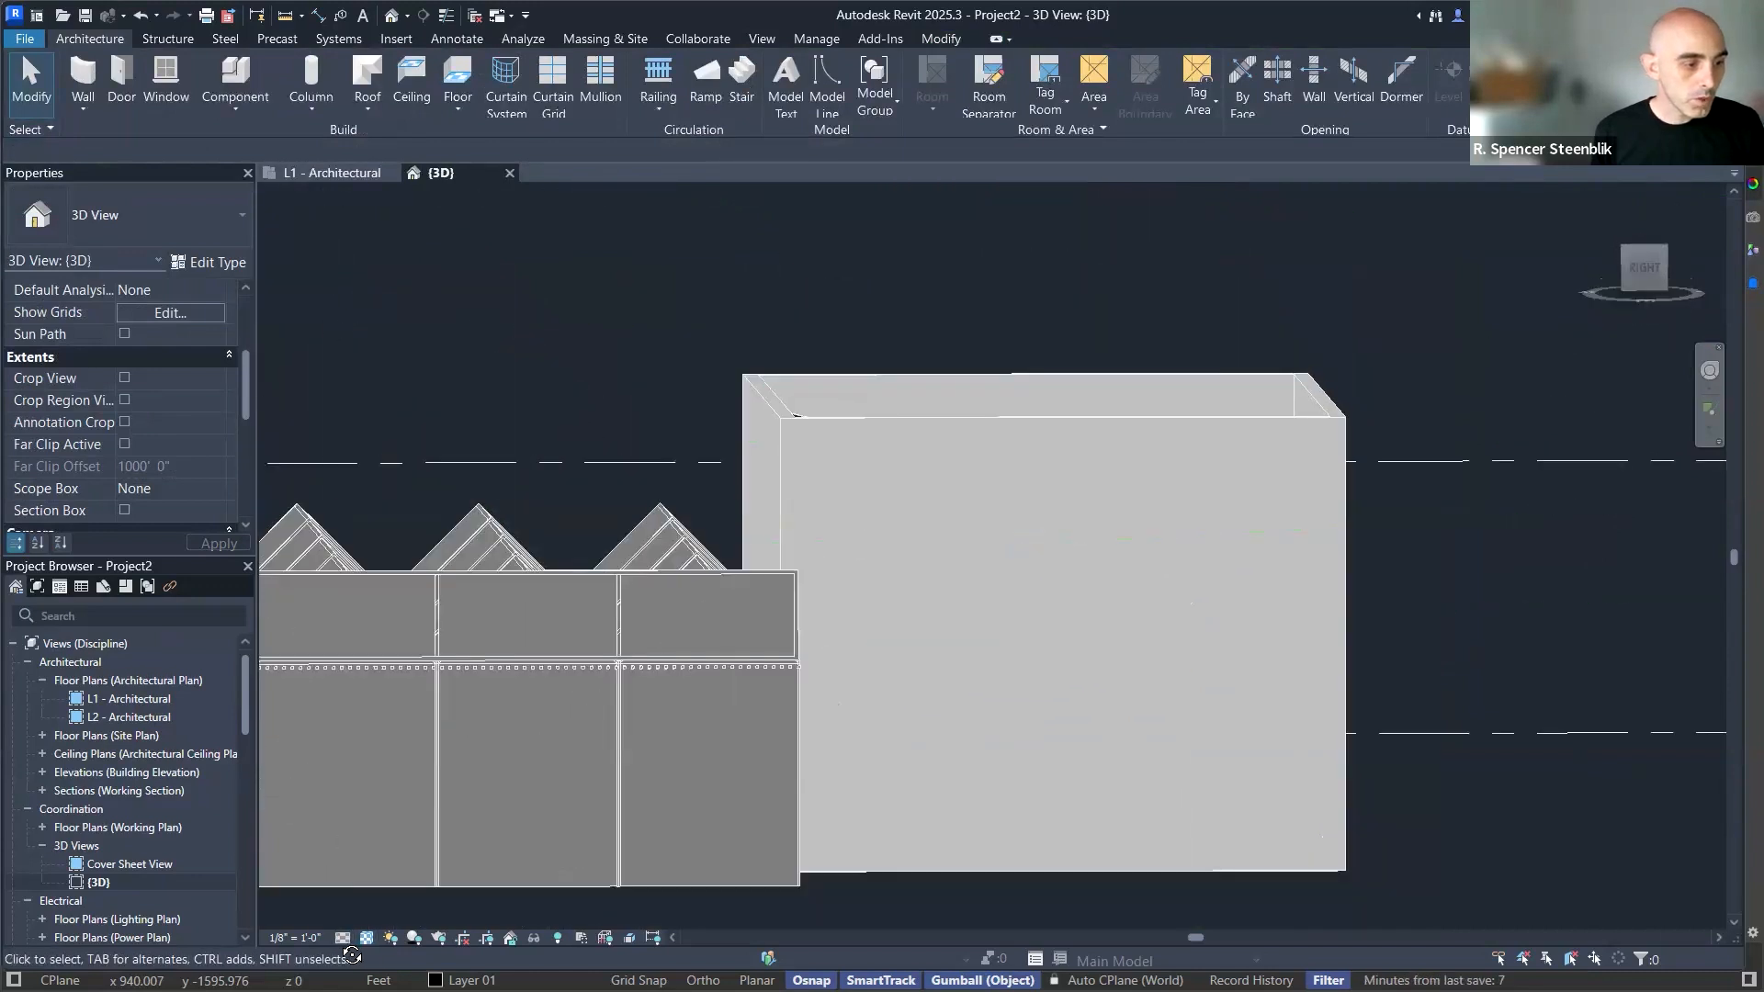
{"action": "left_click", "coordinate": [344, 939]}
{"action": "left_click", "coordinate": [372, 915]}
{"action": "left_click", "coordinate": [368, 938]}
{"action": "left_click", "coordinate": [414, 803]}
{"action": "middle_click_drag", "start_coordinate": [830, 744], "coordinate": [1011, 634], "text": "shift"}
{"action": "scroll", "coordinate": [924, 449], "scroll_direction": "up", "scroll_amount": 3}
{"action": "left_click", "coordinate": [924, 448]}
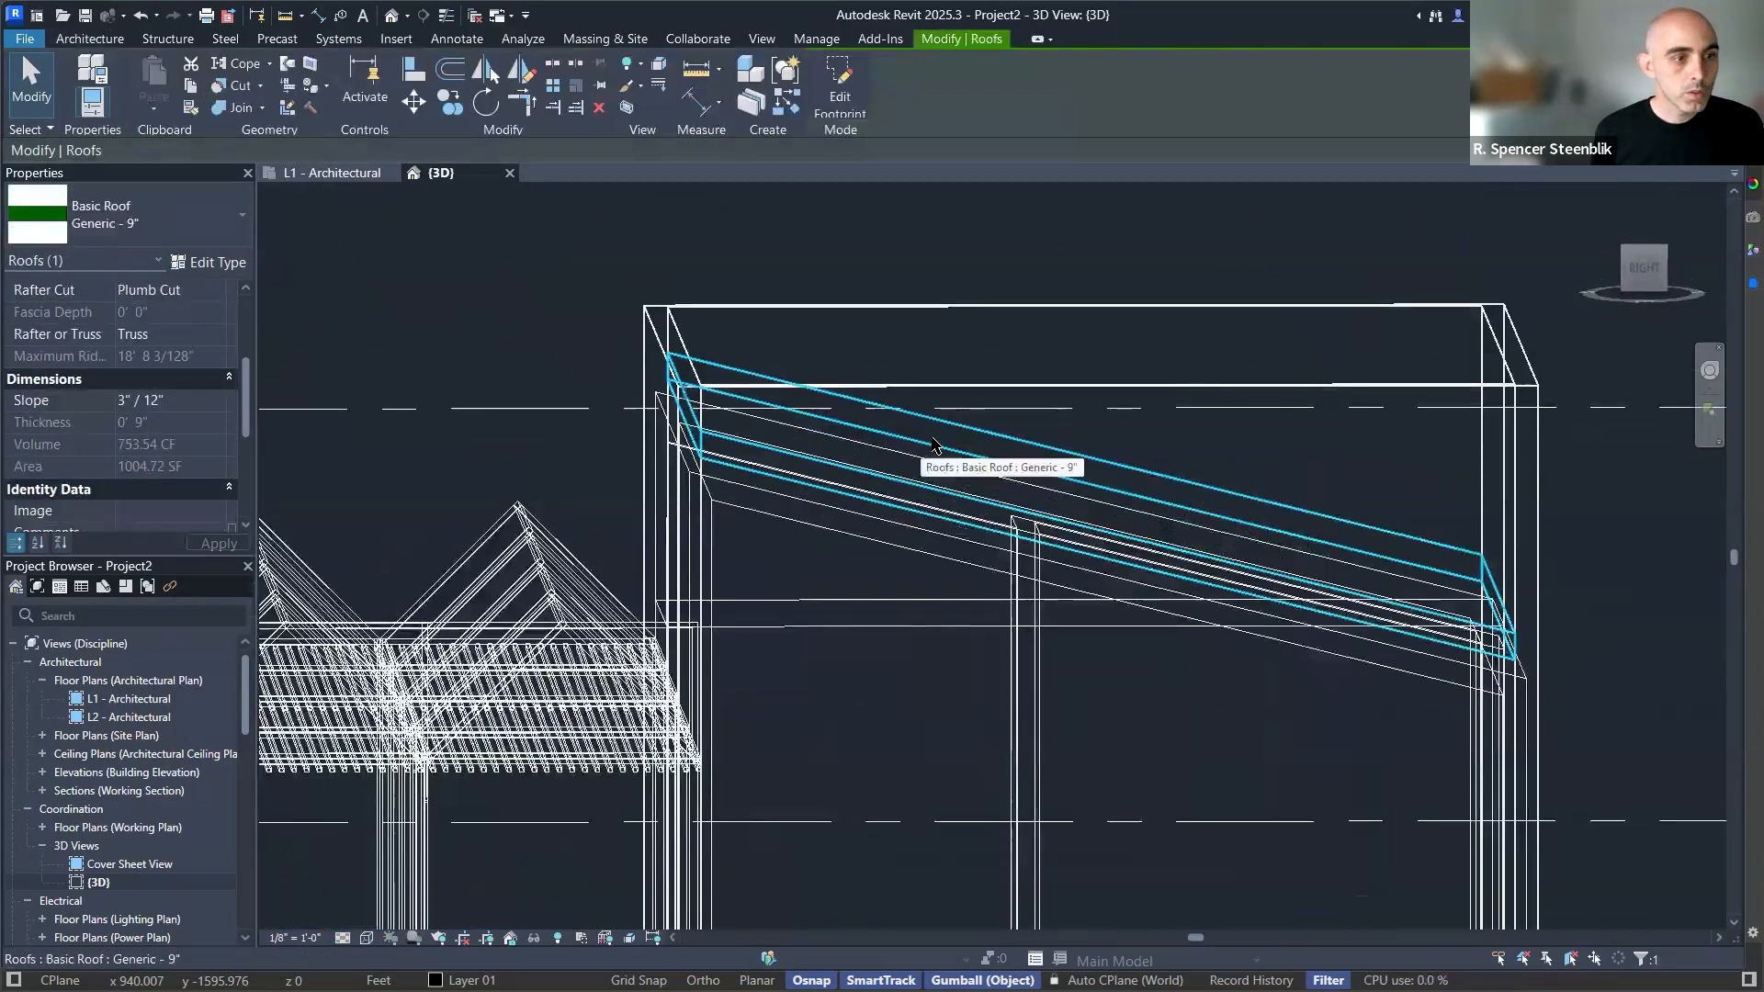
Check the building in the L1 - Architectural plan and the East - Architectural elevation.
{"action": "key", "text": "ctrl+Tab"}
{"action": "scroll", "coordinate": [974, 503], "scroll_direction": "down", "scroll_amount": 4}
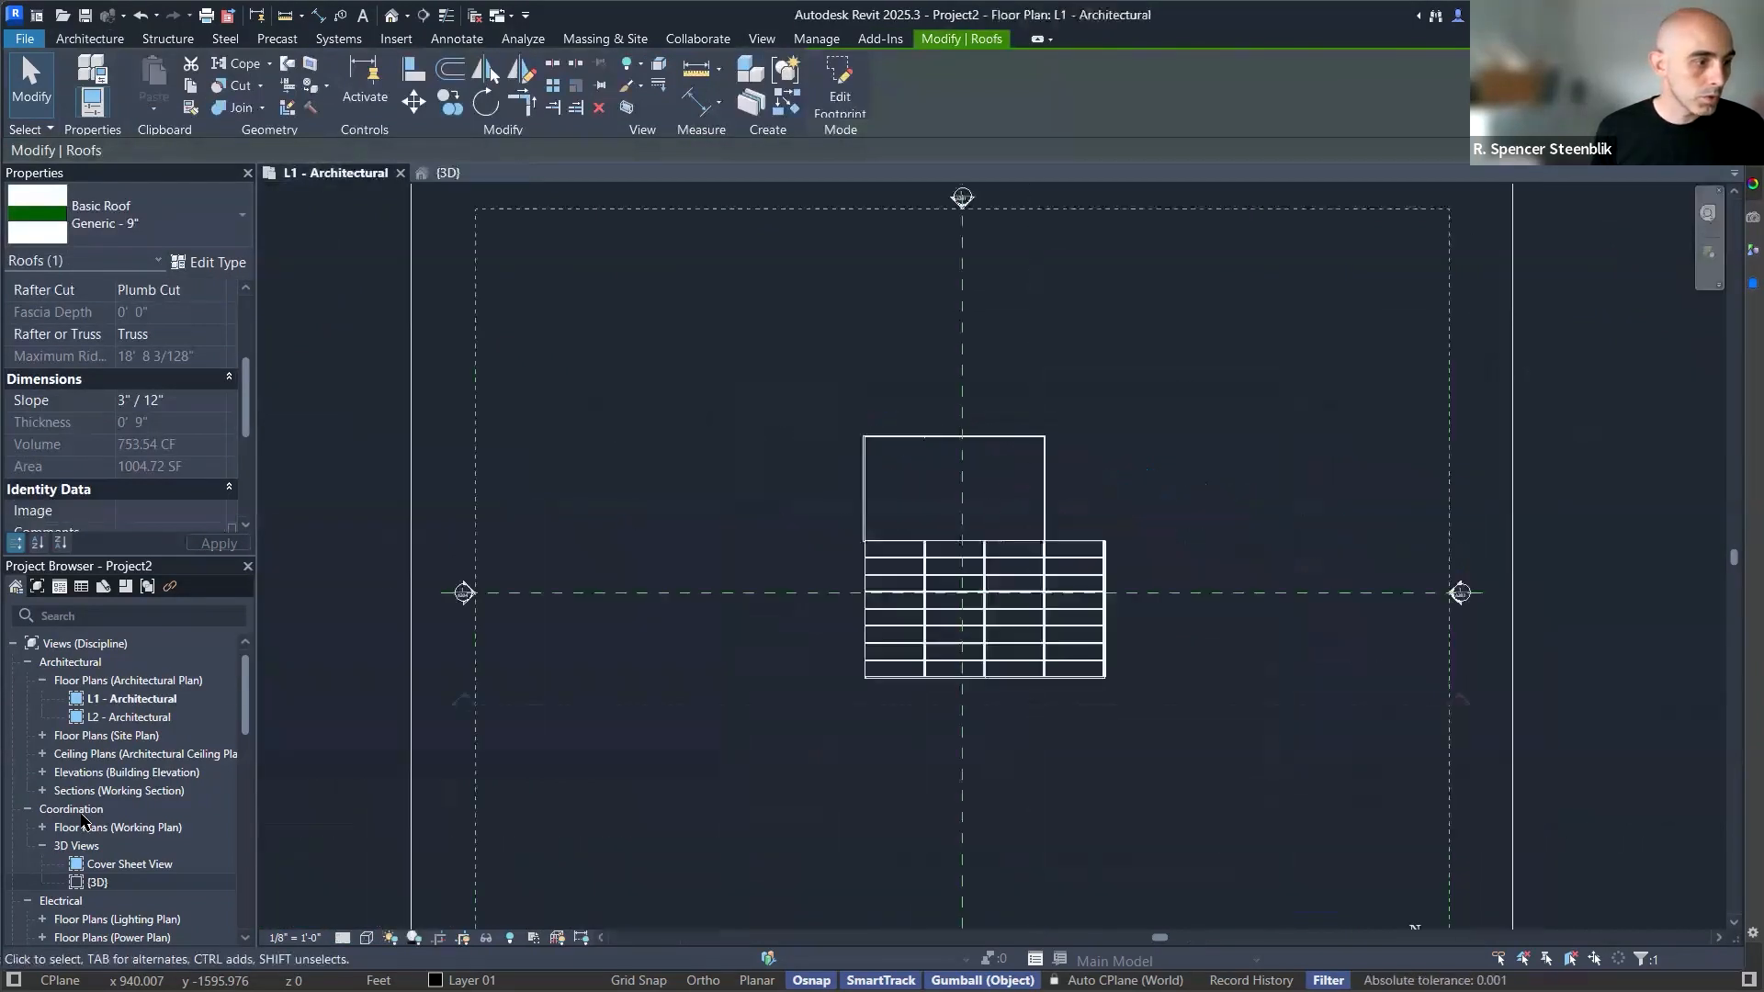
{"action": "left_click", "coordinate": [44, 773]}
{"action": "double_click", "coordinate": [136, 791]}
{"action": "left_click", "coordinate": [1066, 717]}
{"action": "scroll", "coordinate": [1066, 675], "scroll_direction": "up", "scroll_amount": 6}
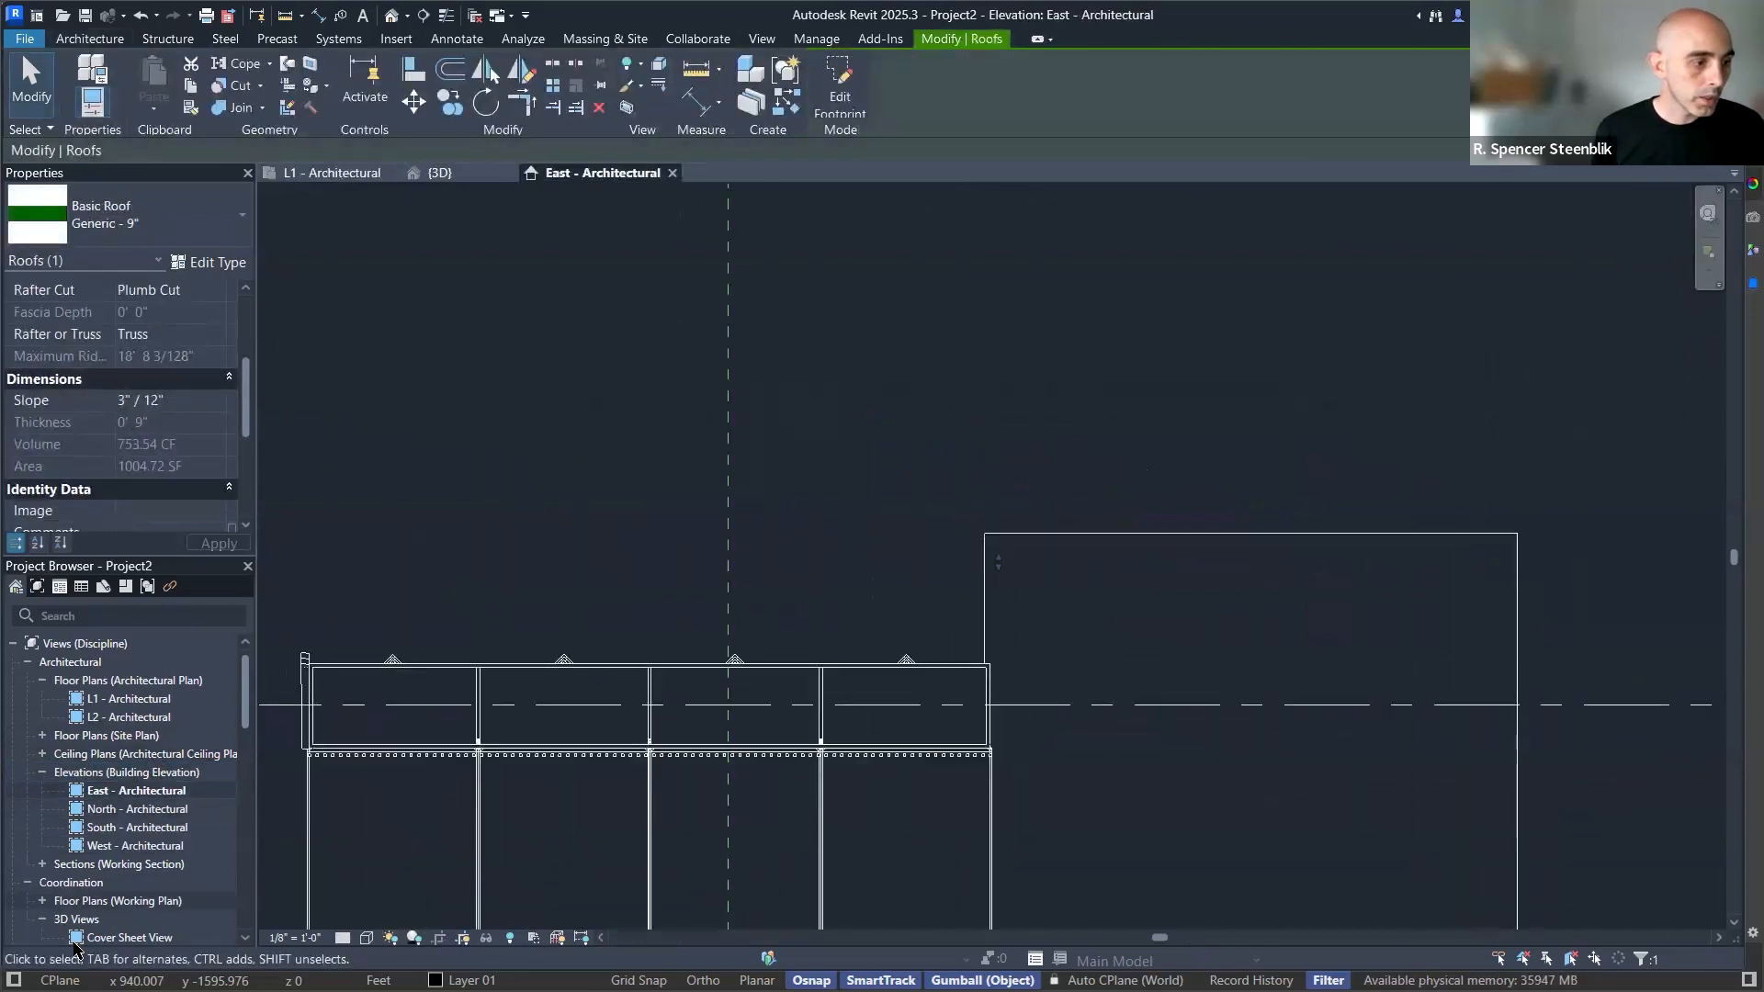
{"action": "scroll", "coordinate": [96, 923], "scroll_direction": "down", "scroll_amount": 1}
In the 3D view oriented to Right, nudge the roof down 1' 1" to line it up with the linked model's sloped roof.
{"action": "double_click", "coordinate": [96, 920]}
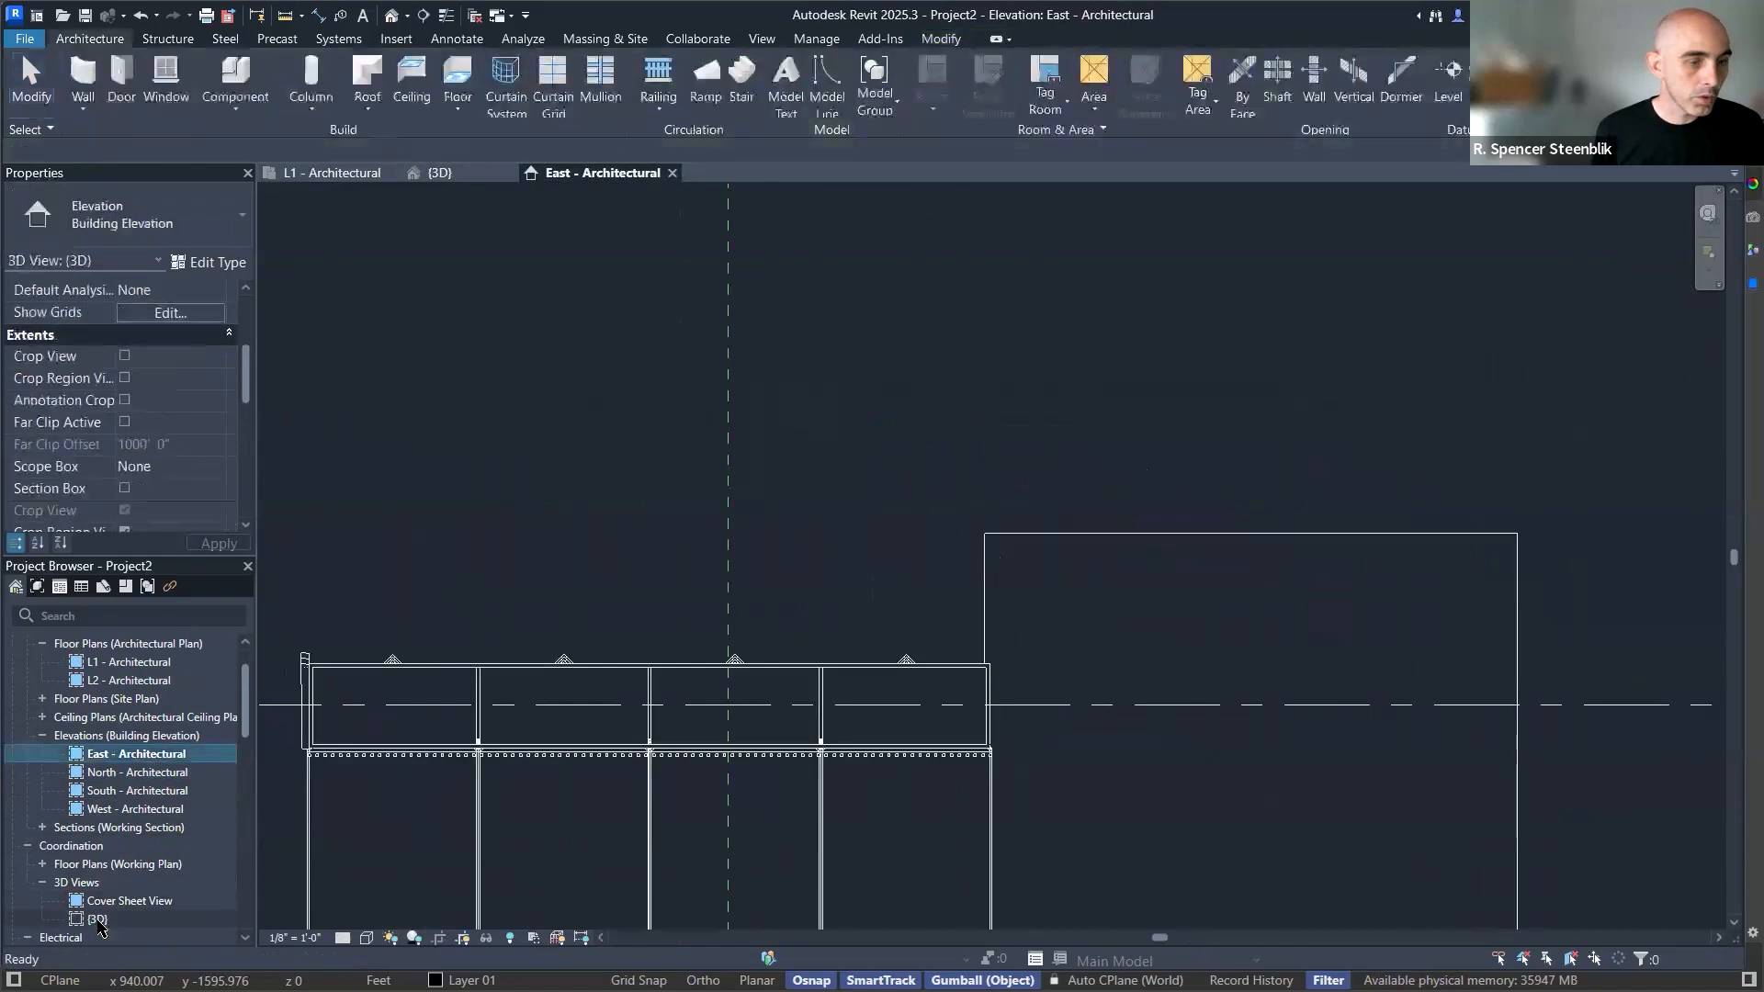
{"action": "left_click", "coordinate": [1647, 267]}
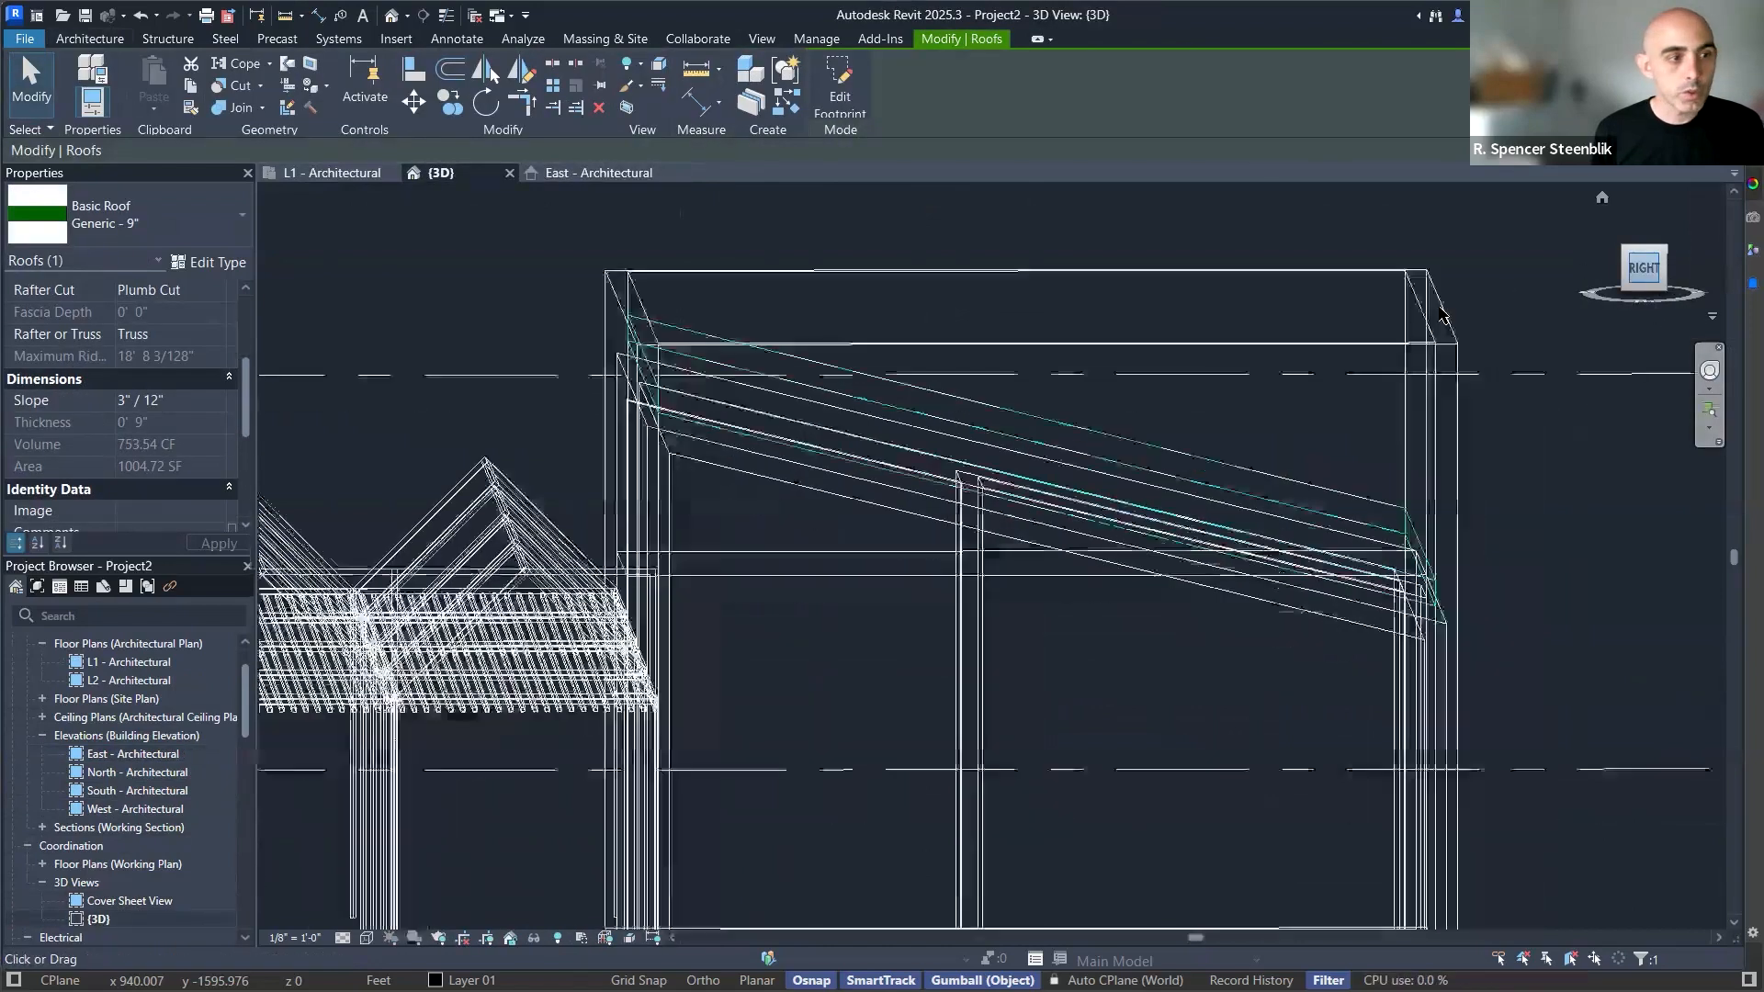
{"action": "key", "text": "Down"}
{"action": "key", "text": "Down"}
{"action": "key", "text": "Down"}
{"action": "key", "text": "Down"}
{"action": "key", "text": "Down"}
{"action": "key", "text": "Down"}
{"action": "key", "text": "Down"}
{"action": "key", "text": "Down"}
{"action": "key", "text": "Down"}
{"action": "key", "text": "Down"}
{"action": "key", "text": "Down"}
{"action": "key", "text": "Down"}
{"action": "key", "text": "Down"}
{"action": "key", "text": "Down"}
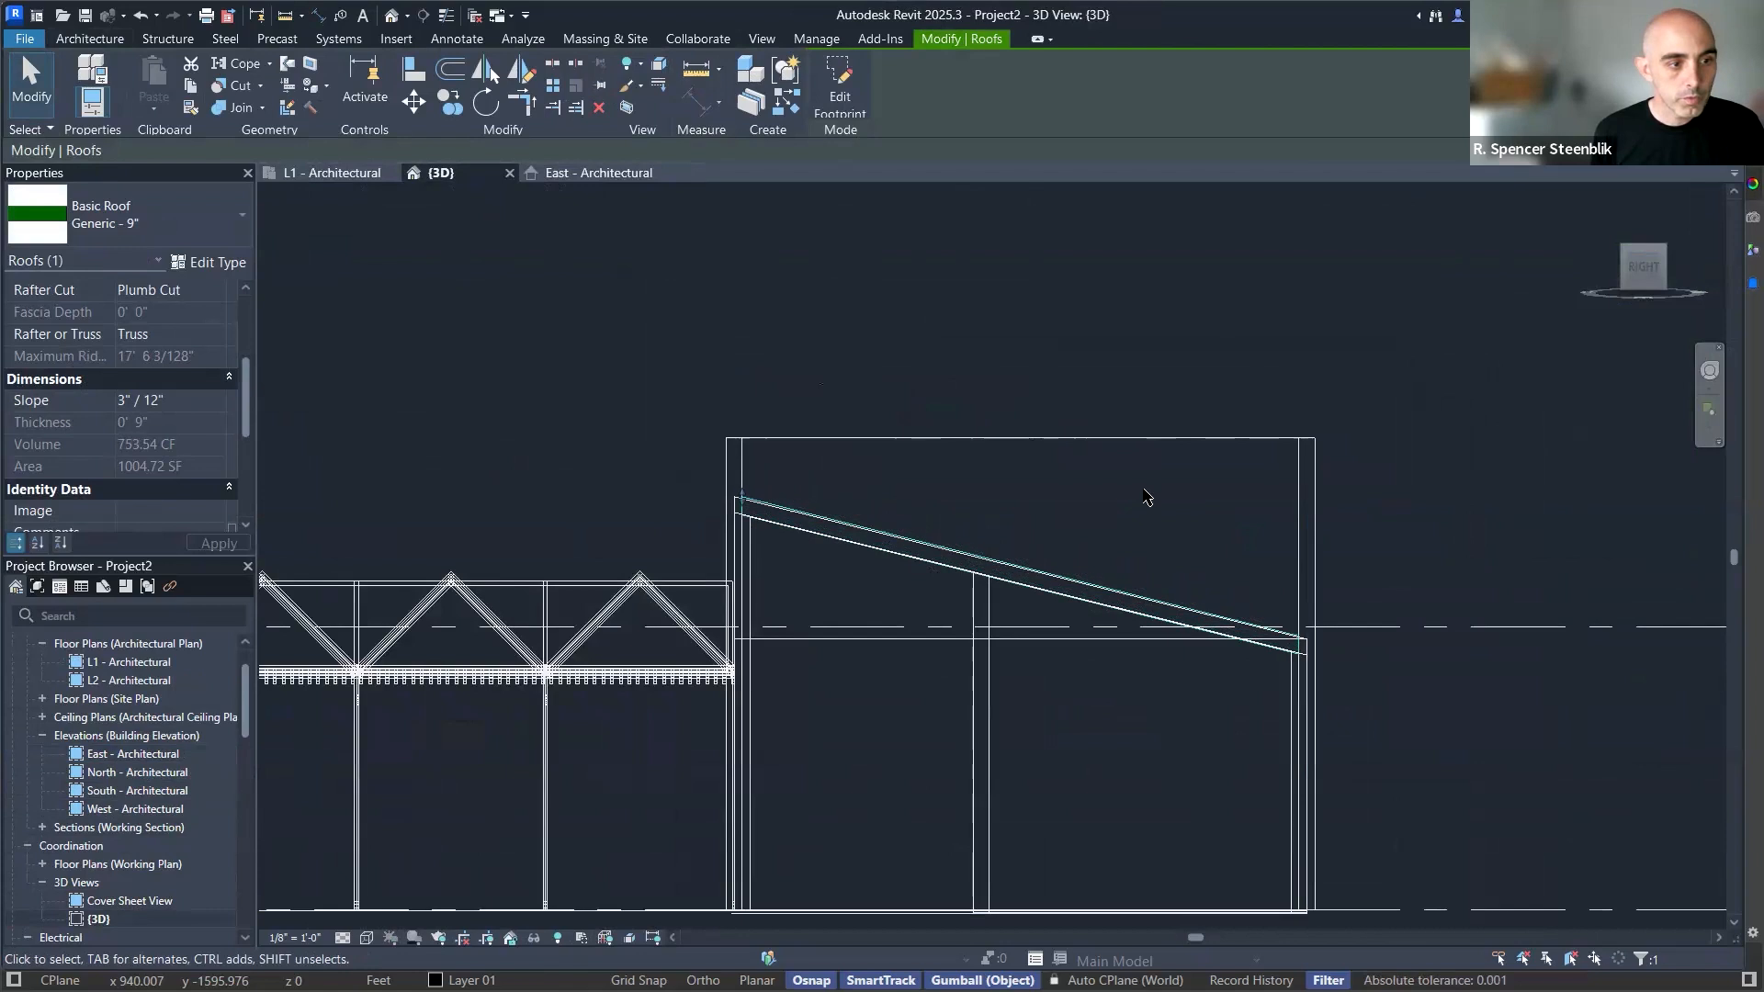
{"action": "key", "text": "Down"}
{"action": "scroll", "coordinate": [949, 482], "scroll_direction": "up", "scroll_amount": 4}
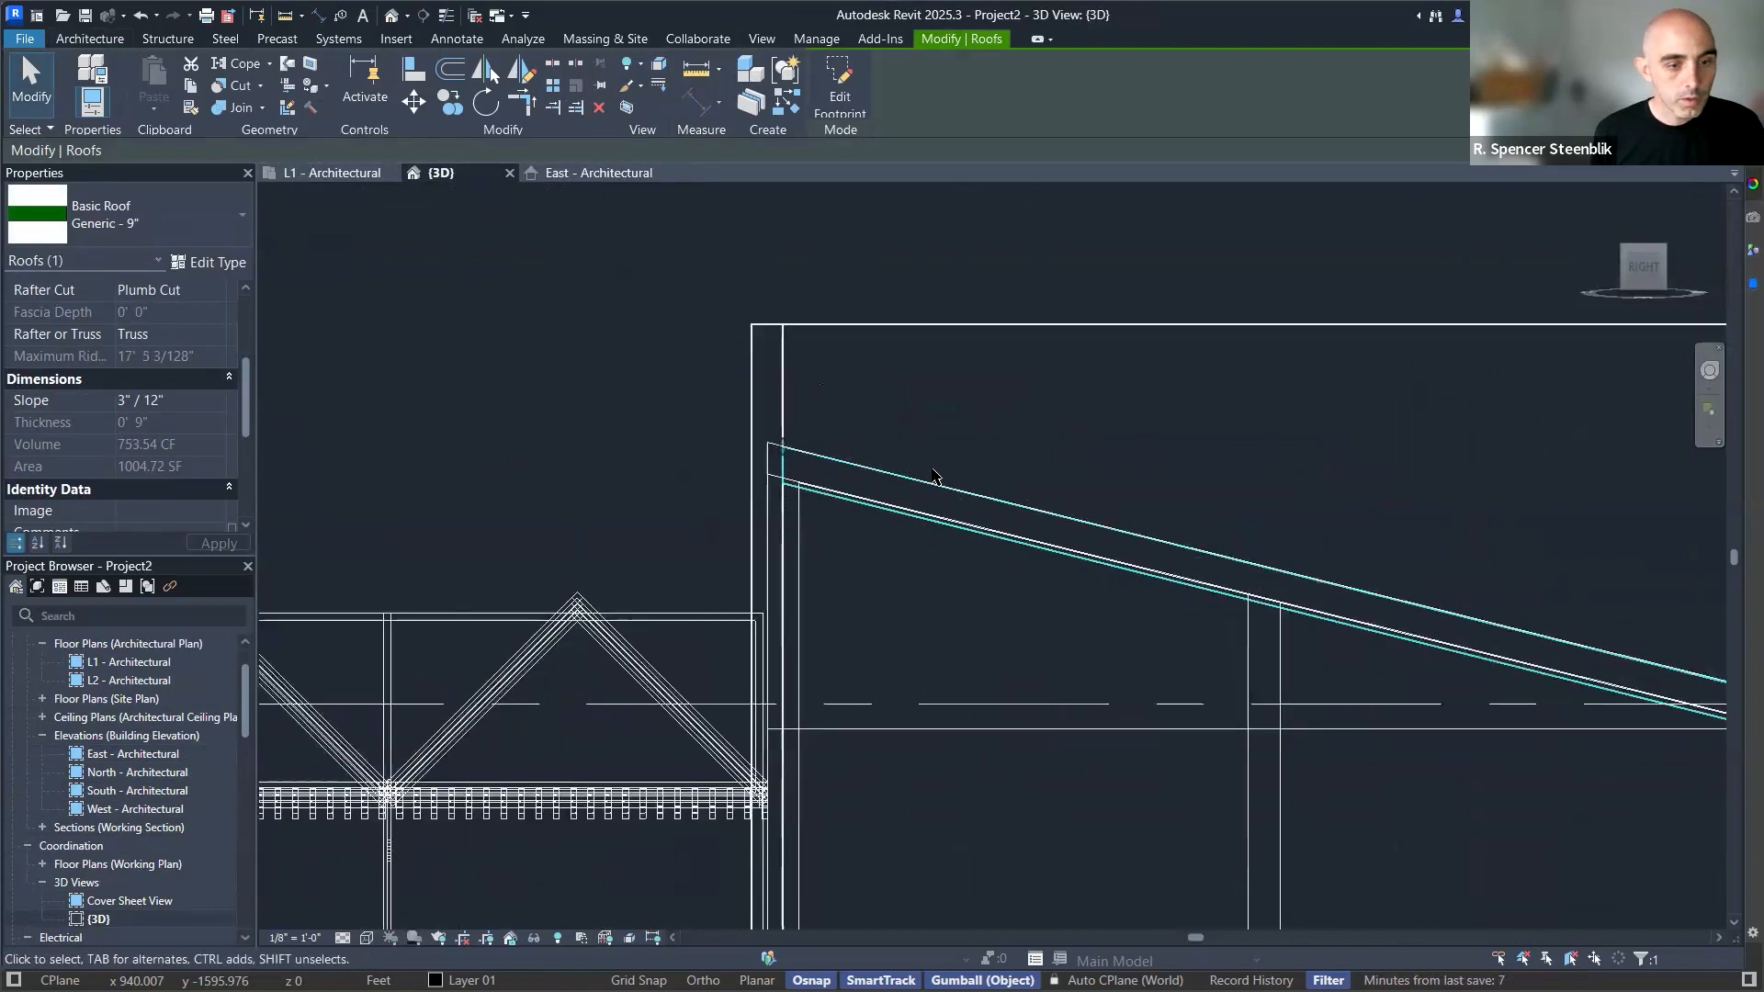
{"action": "scroll", "coordinate": [939, 479], "scroll_direction": "down", "scroll_amount": 4}
{"action": "key", "text": "Up"}
{"action": "key", "text": "Up"}
{"action": "scroll", "coordinate": [1166, 460], "scroll_direction": "down", "scroll_amount": 4}
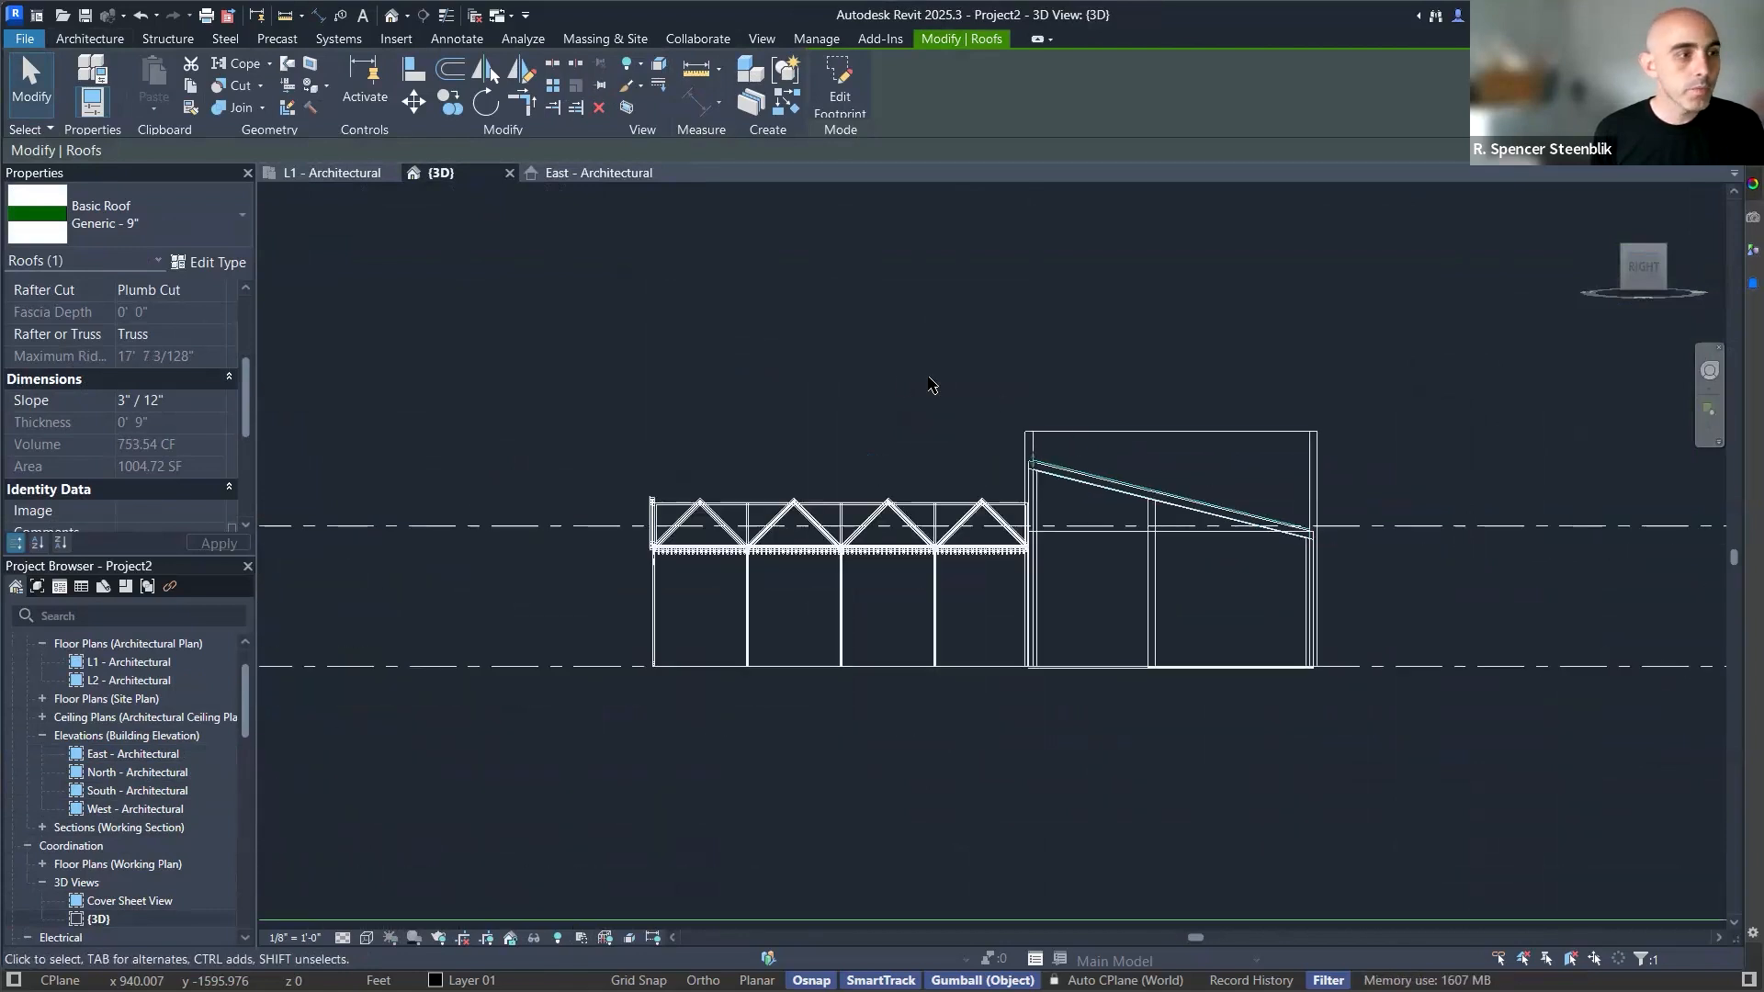
Display the 3D view in hidden line style from an angle above the box, and deselect the roof.
{"action": "middle_click_drag", "start_coordinate": [808, 295], "coordinate": [795, 552], "text": "shift"}
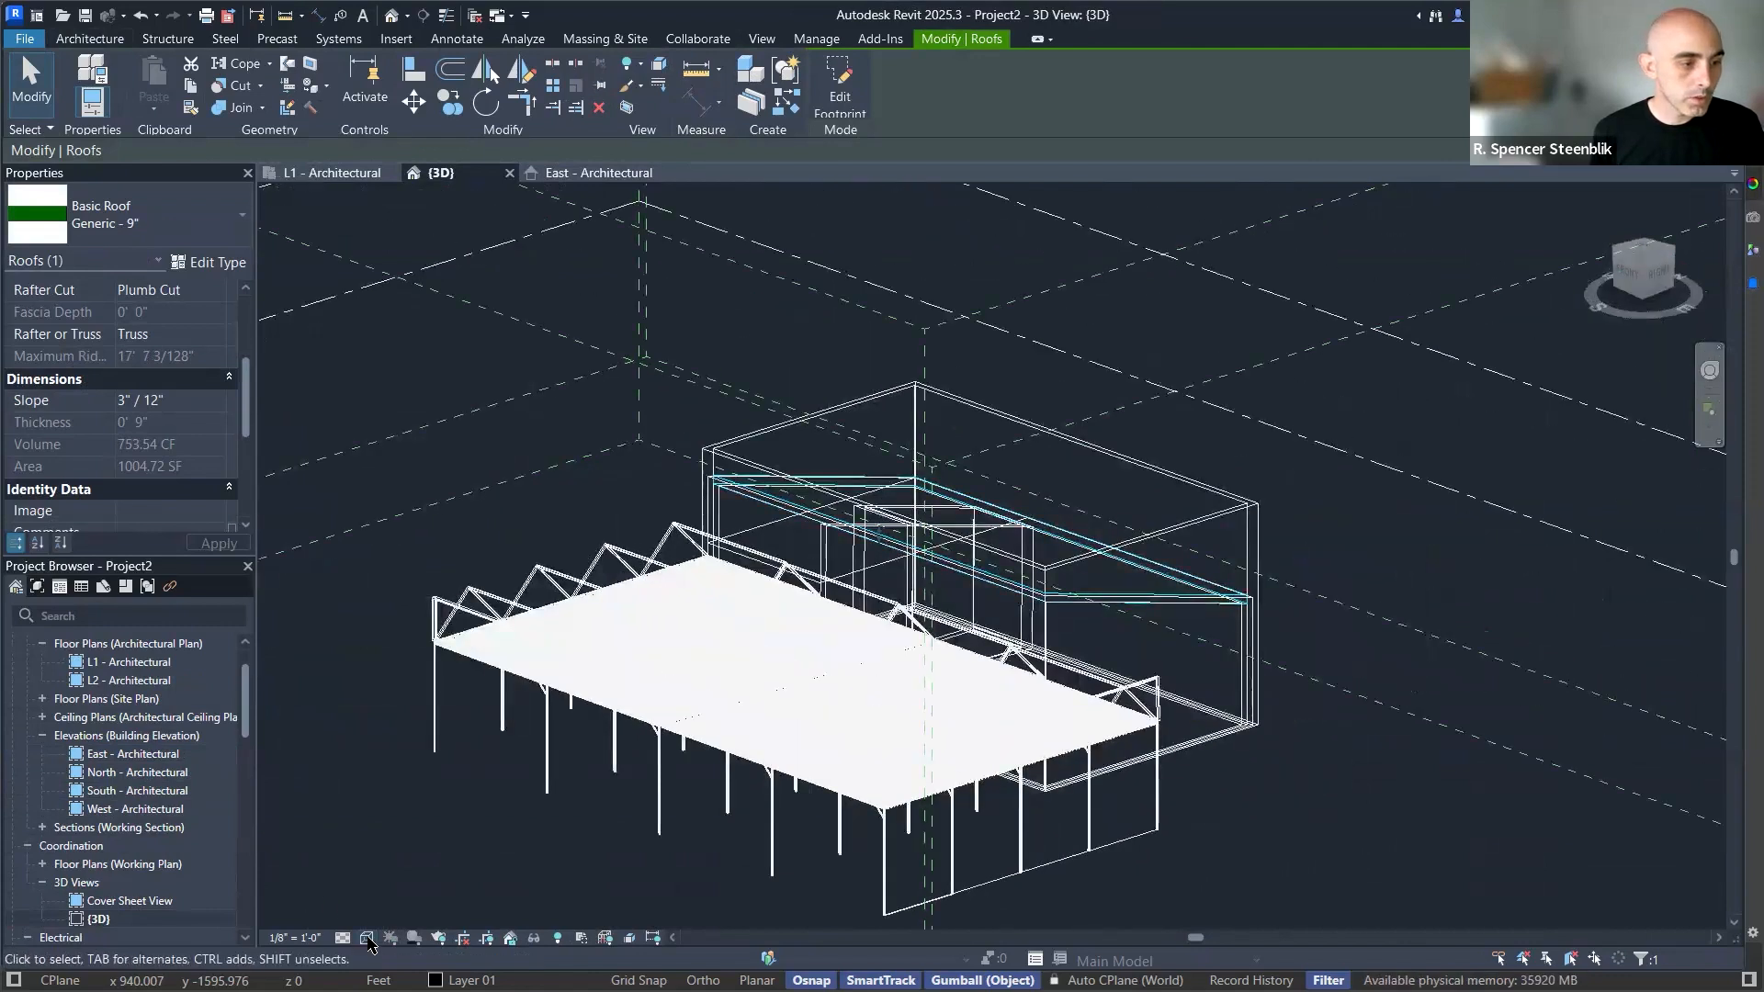
{"action": "left_click", "coordinate": [368, 938]}
{"action": "left_click", "coordinate": [411, 827]}
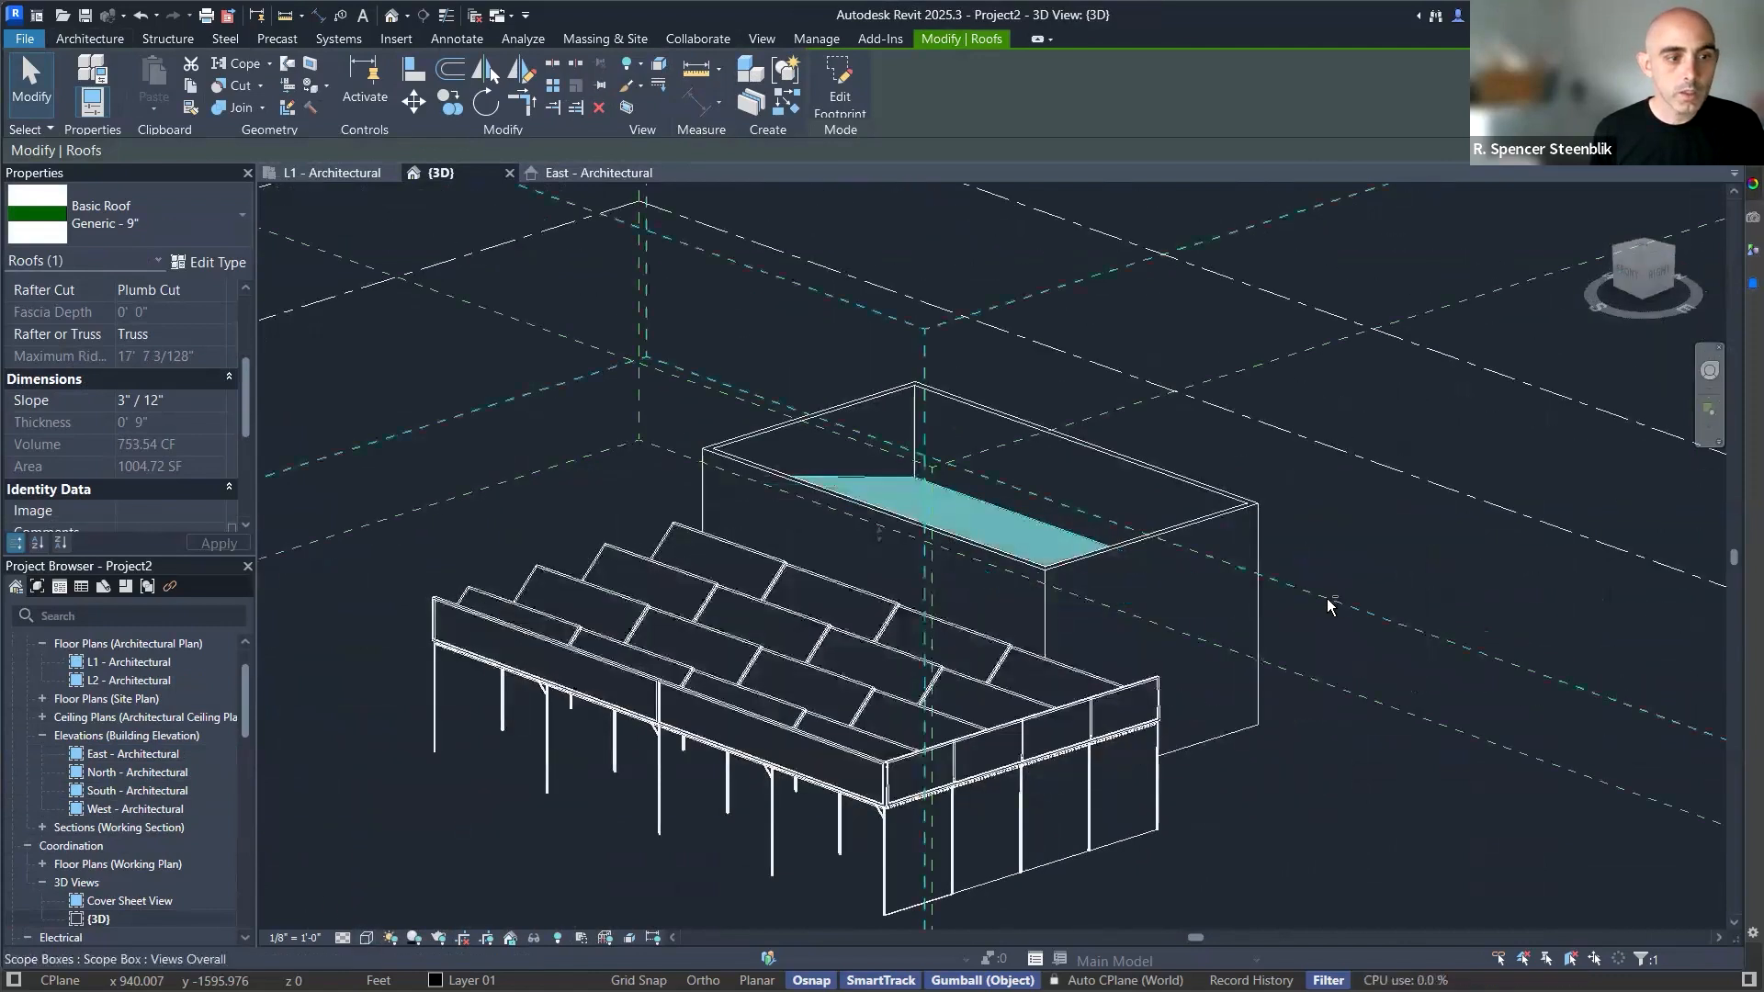
{"action": "middle_click_drag", "start_coordinate": [974, 606], "coordinate": [1003, 557], "text": "shift"}
{"action": "scroll", "coordinate": [1073, 509], "scroll_direction": "up", "scroll_amount": 3}
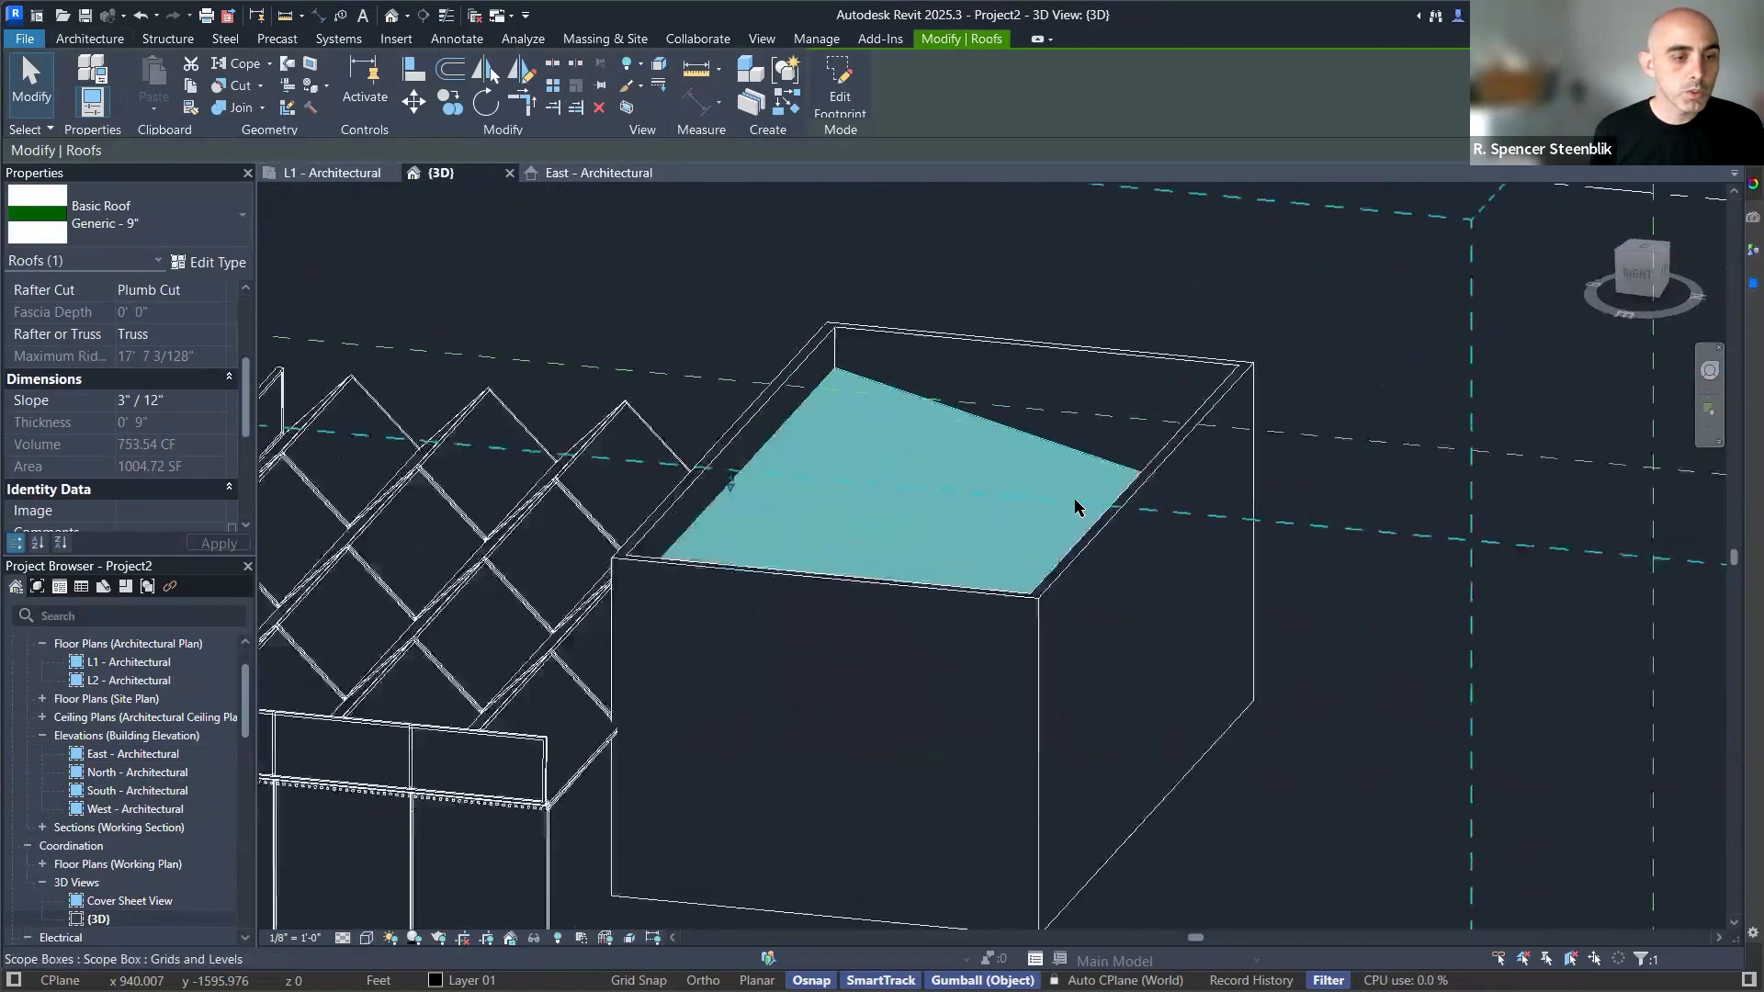
{"action": "key", "text": "Escape"}
{"action": "left_click", "coordinate": [1200, 410]}
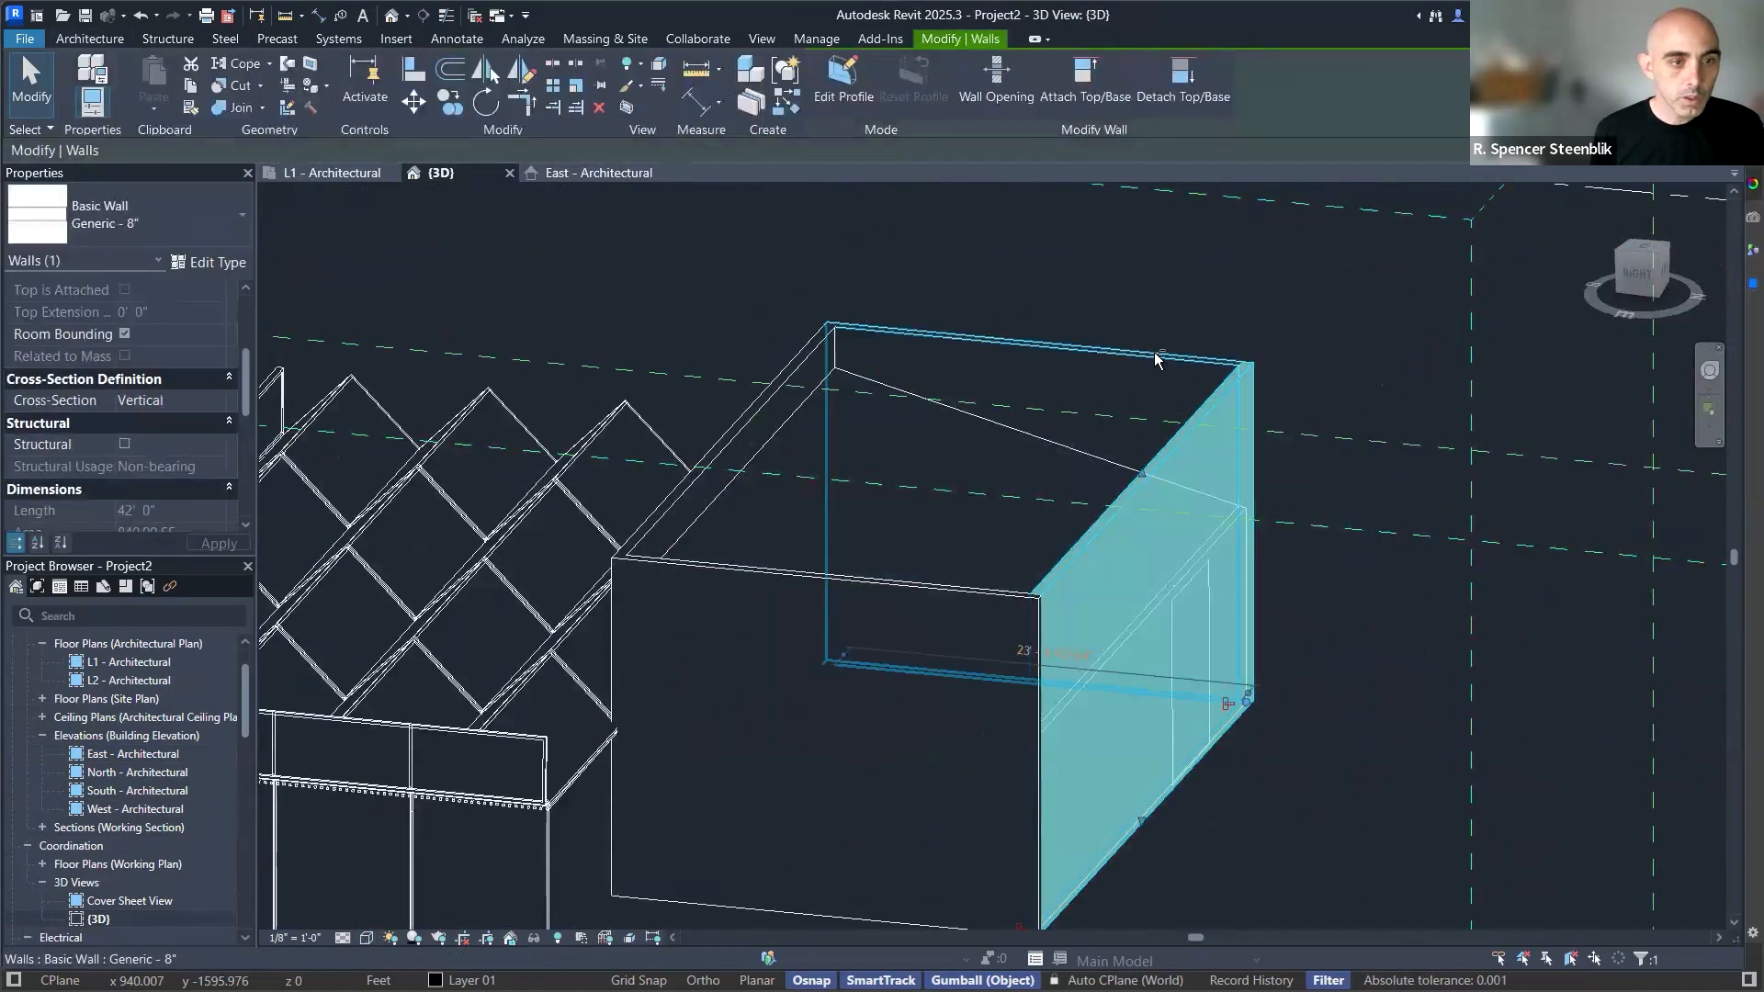
{"action": "left_click", "coordinate": [1156, 359], "text": "ctrl"}
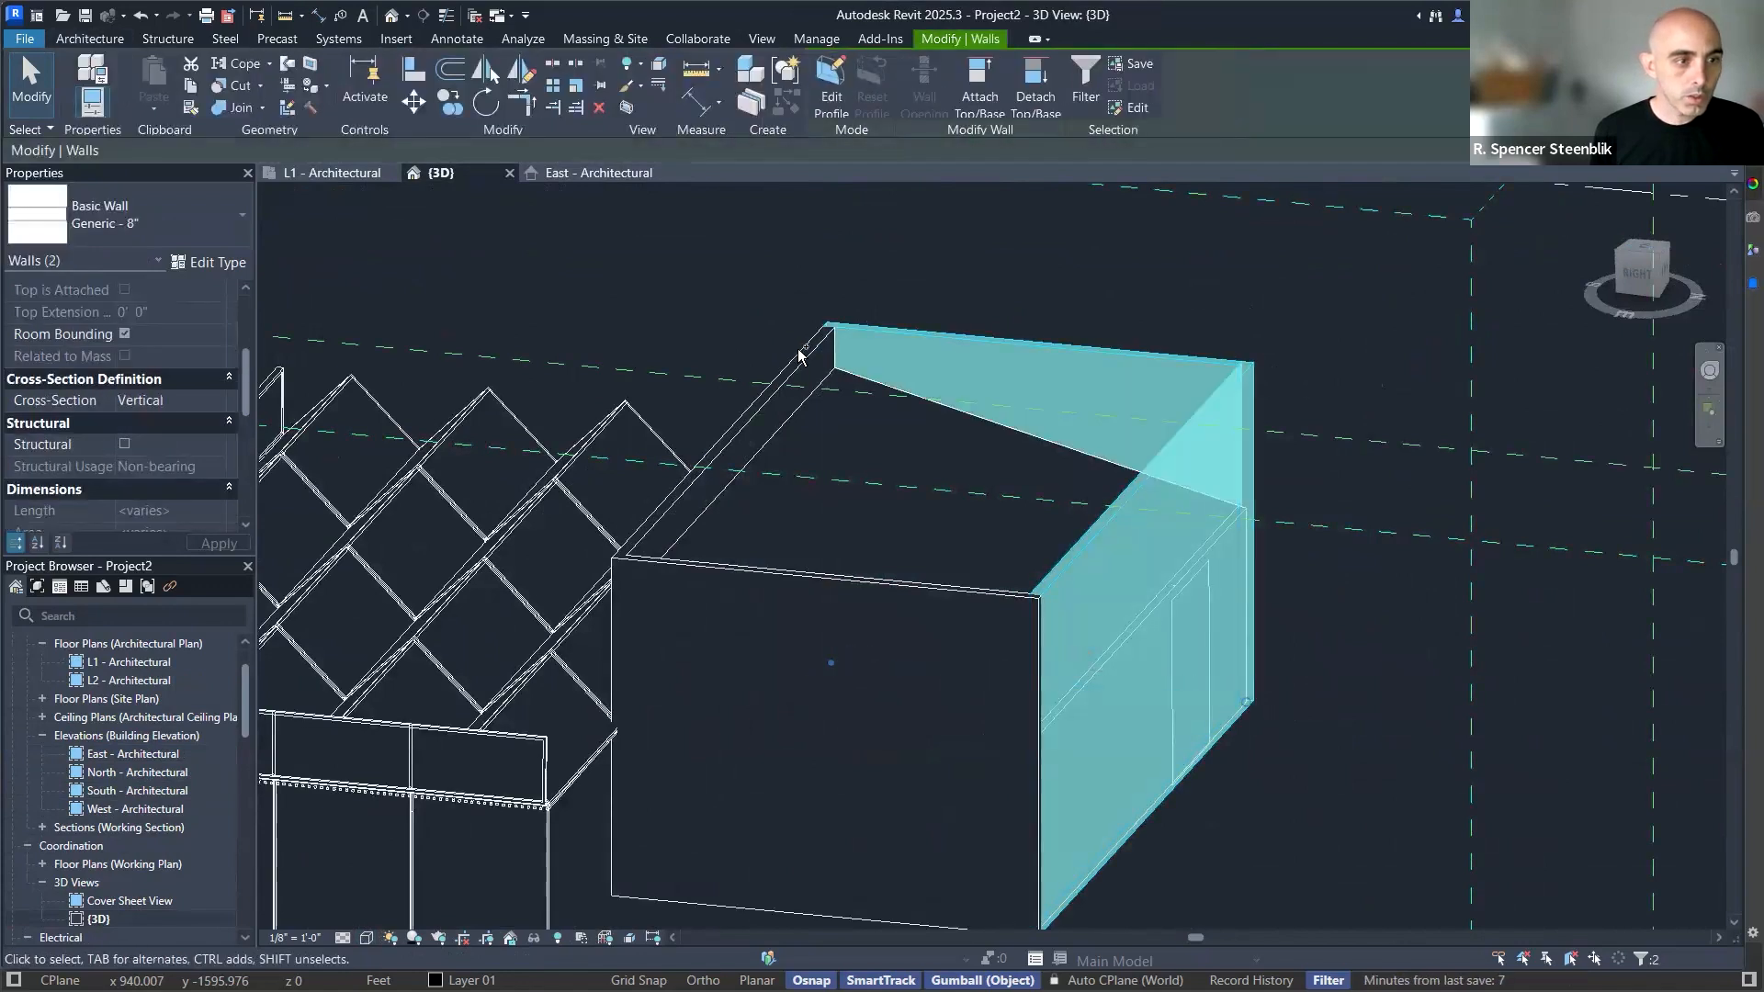
{"action": "left_click", "coordinate": [834, 370], "text": "ctrl"}
{"action": "left_click", "coordinate": [896, 588], "text": "ctrl"}
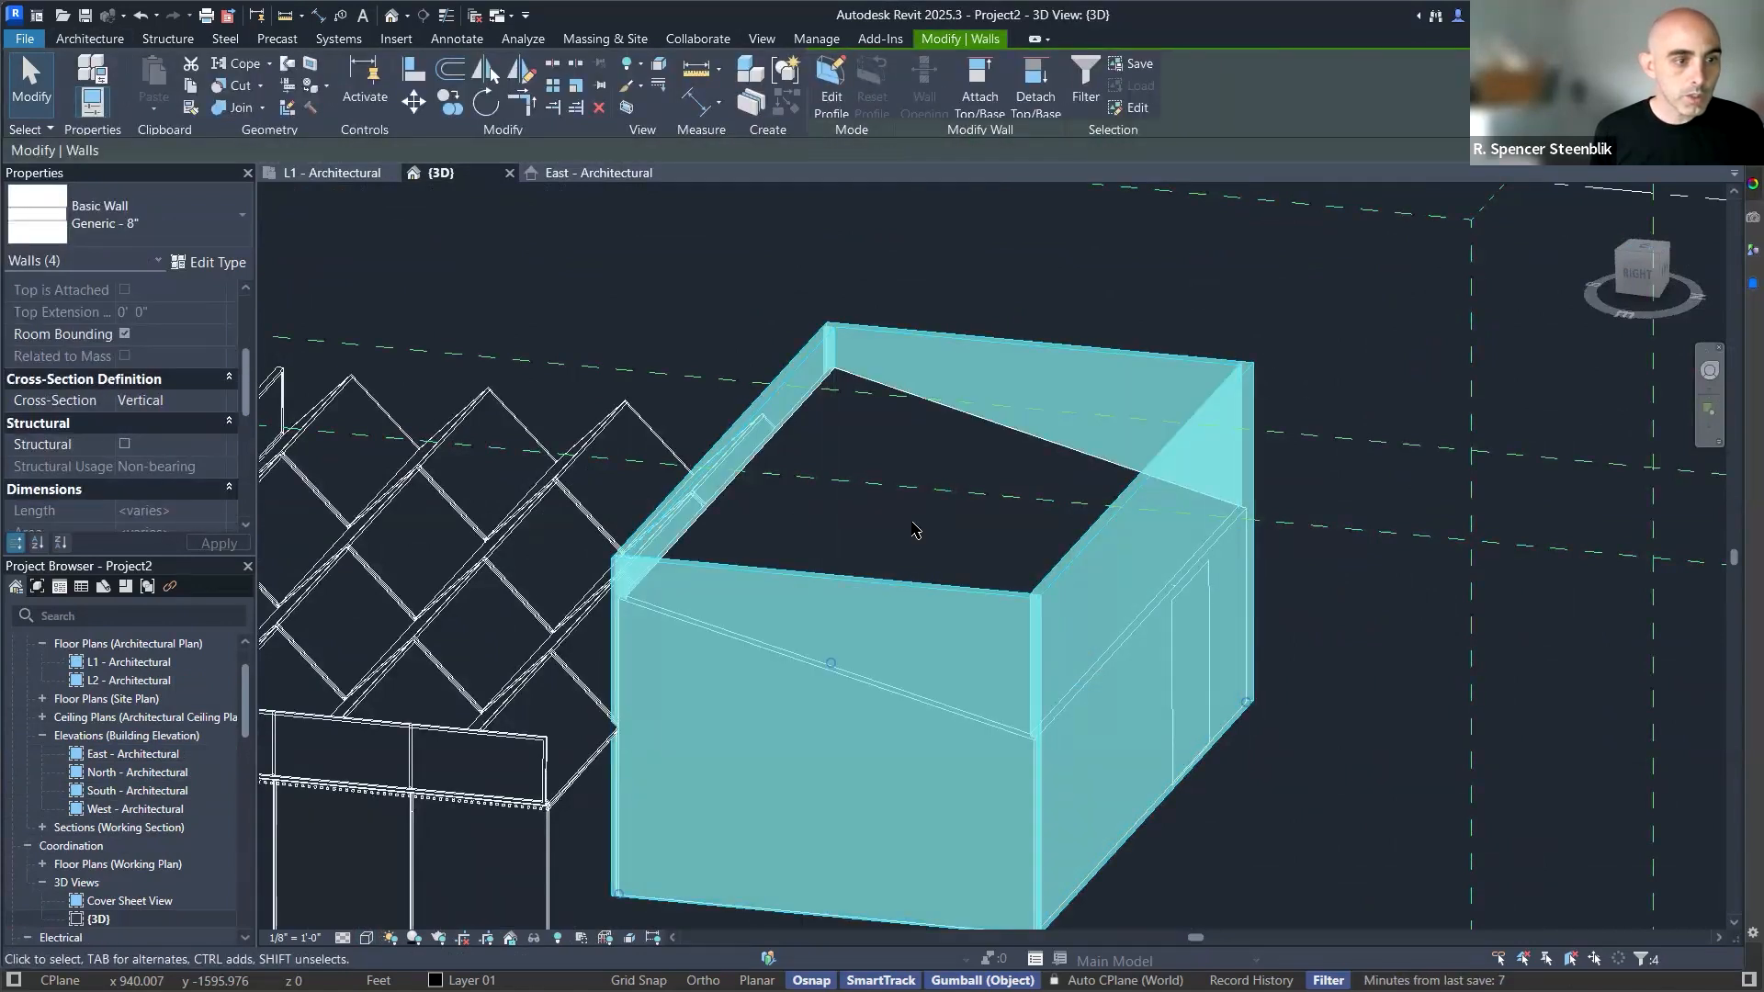
{"action": "key", "text": "Escape"}
Select the roof and review its base offset, slope, construction and identity properties.
{"action": "left_click", "coordinate": [908, 490]}
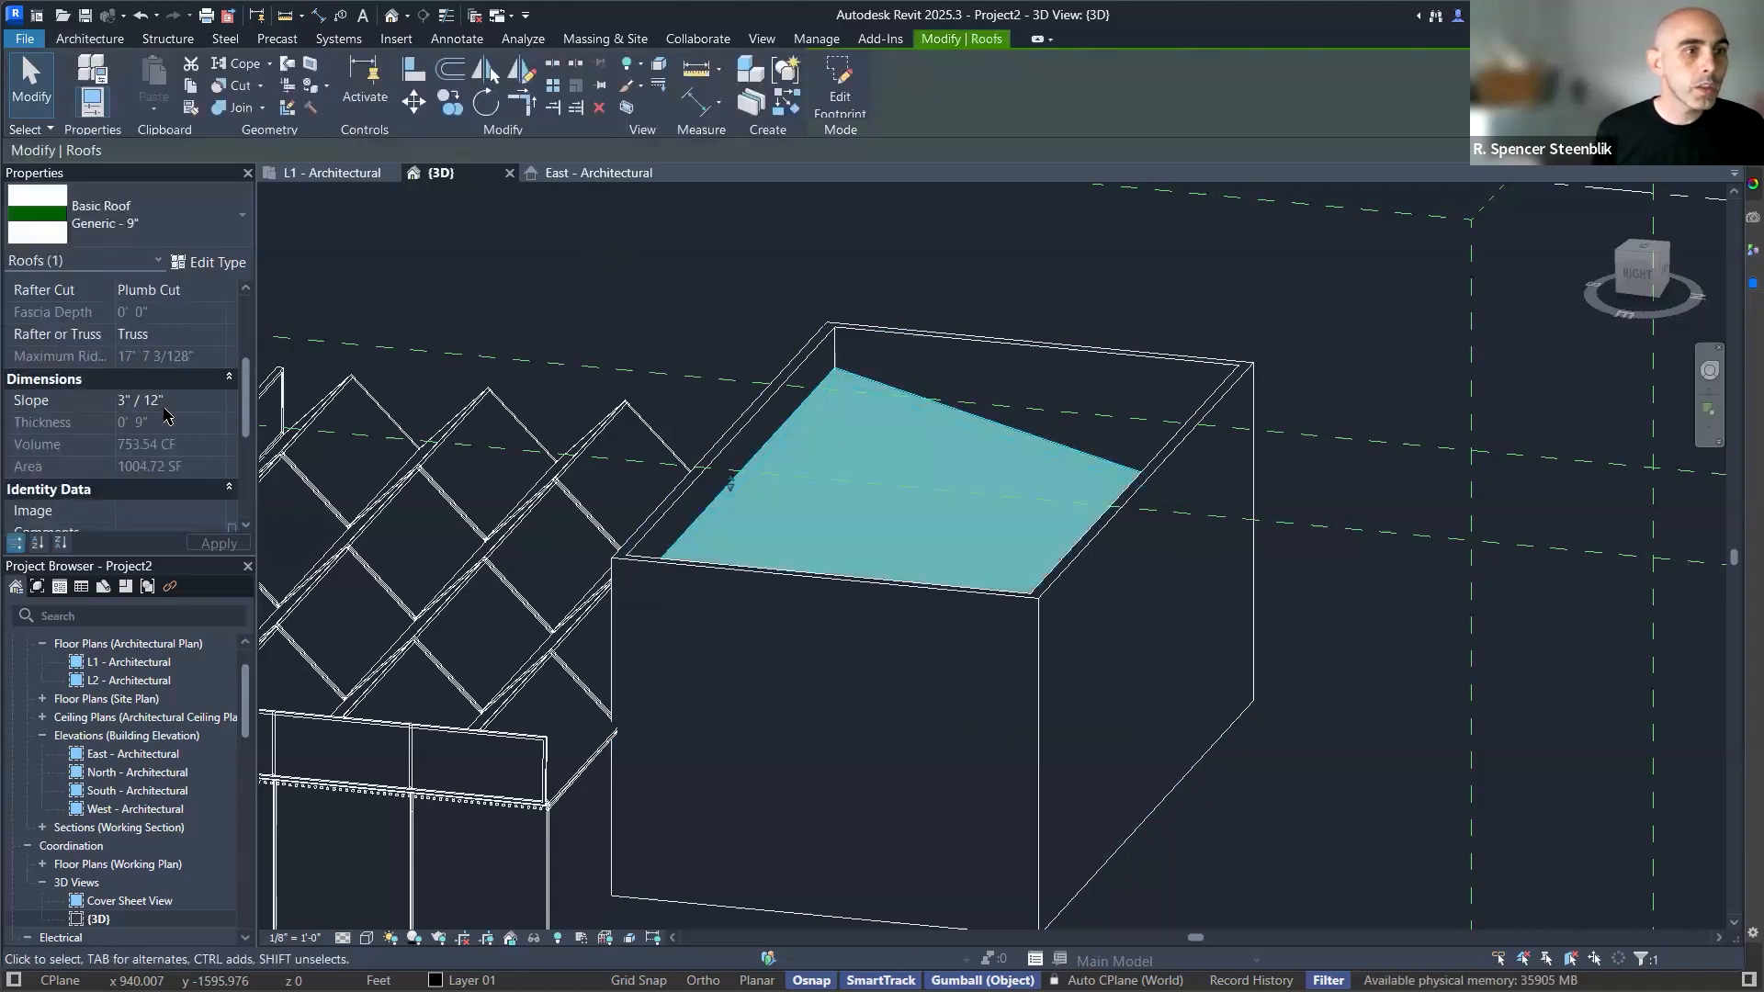
{"action": "scroll", "coordinate": [166, 416], "scroll_direction": "down", "scroll_amount": 5}
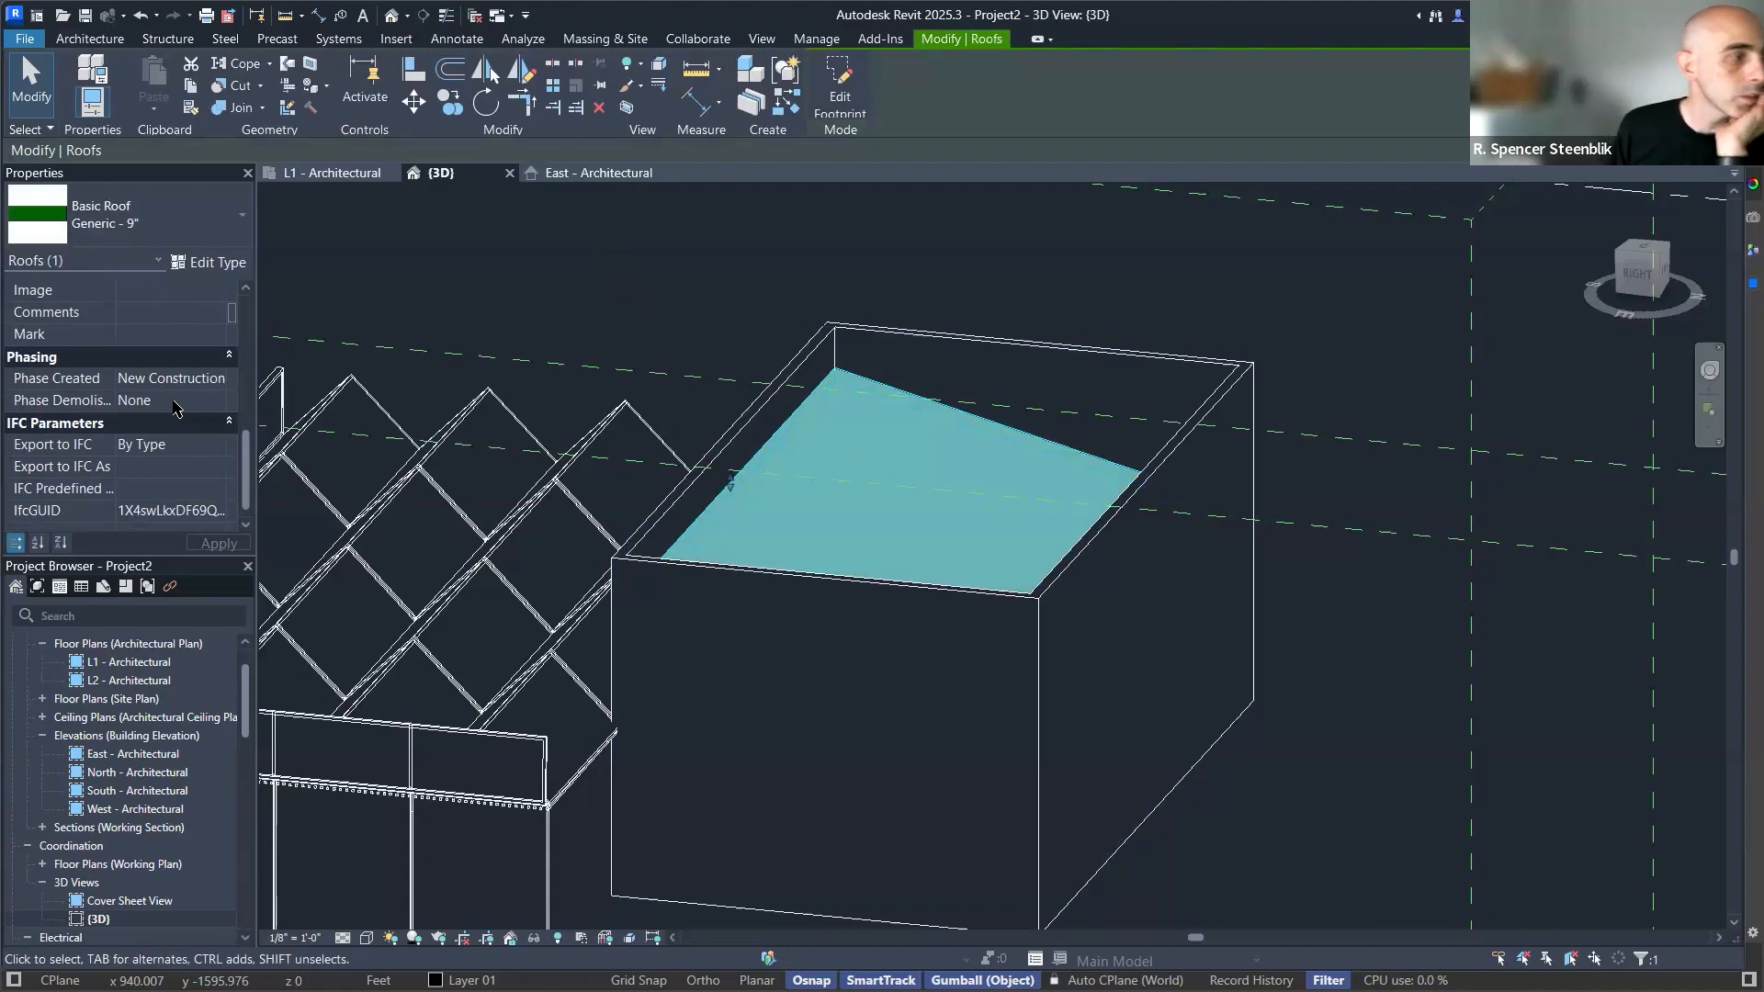
{"action": "scroll", "coordinate": [170, 407], "scroll_direction": "up", "scroll_amount": 6}
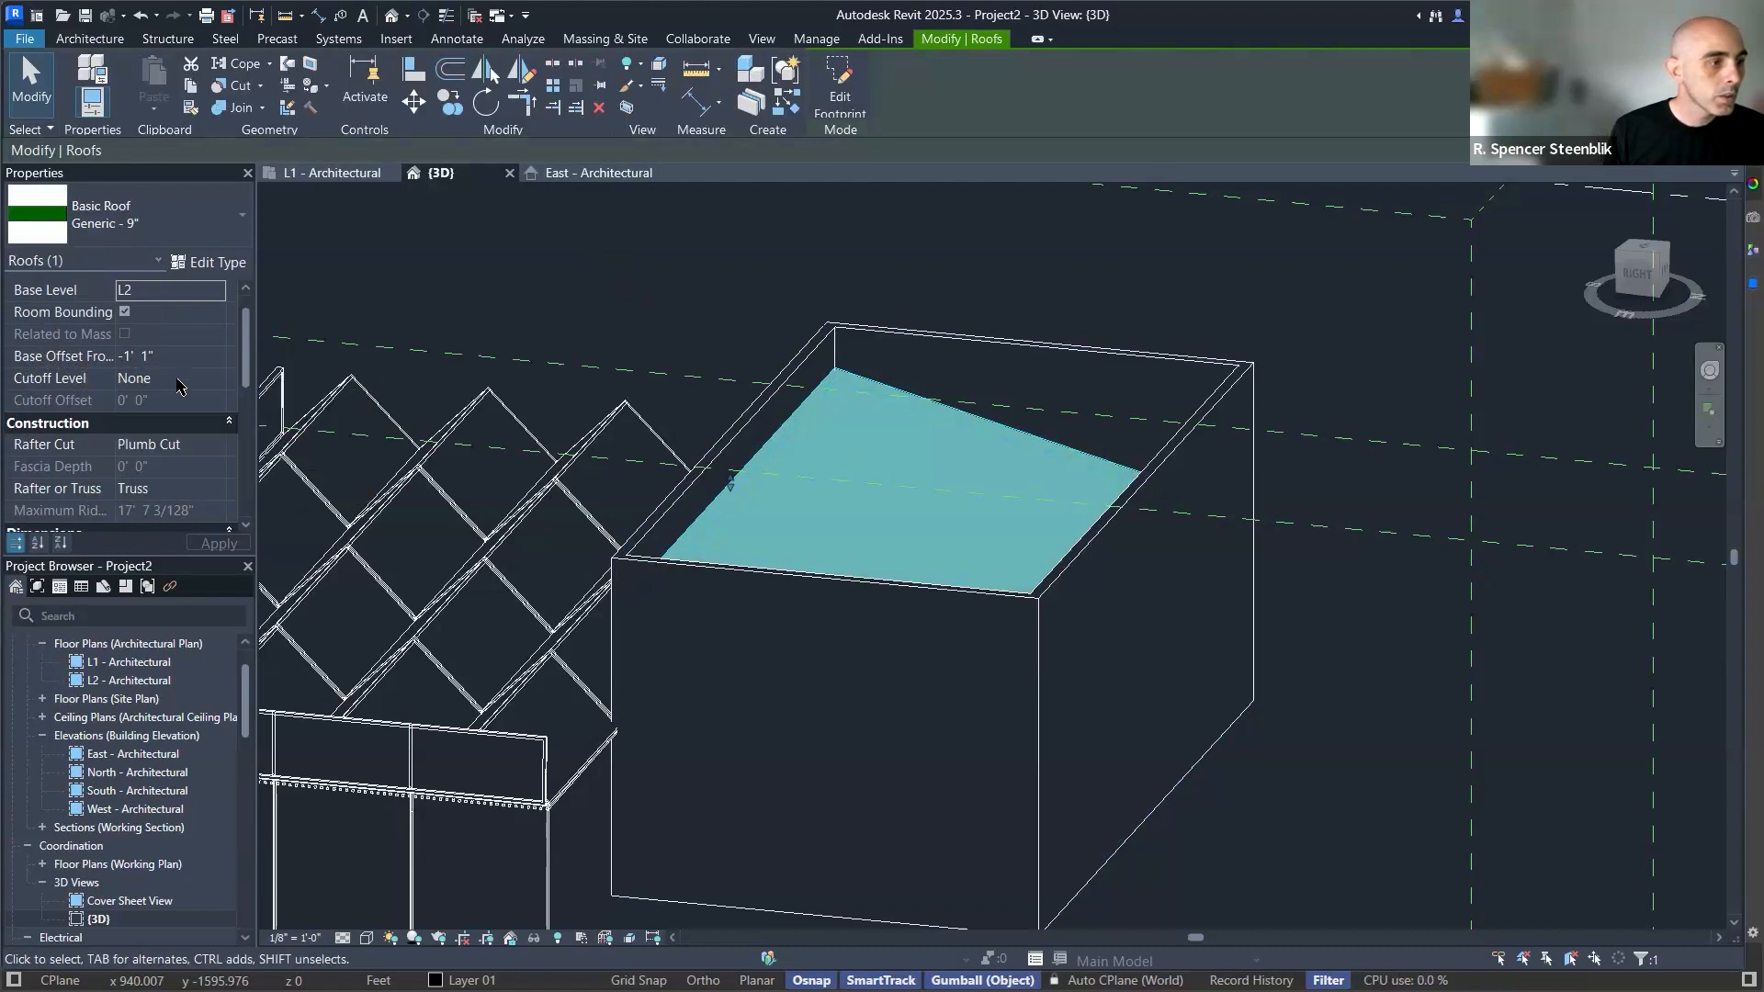
{"action": "scroll", "coordinate": [204, 391], "scroll_direction": "down", "scroll_amount": 1}
{"action": "scroll", "coordinate": [178, 421], "scroll_direction": "down", "scroll_amount": 1}
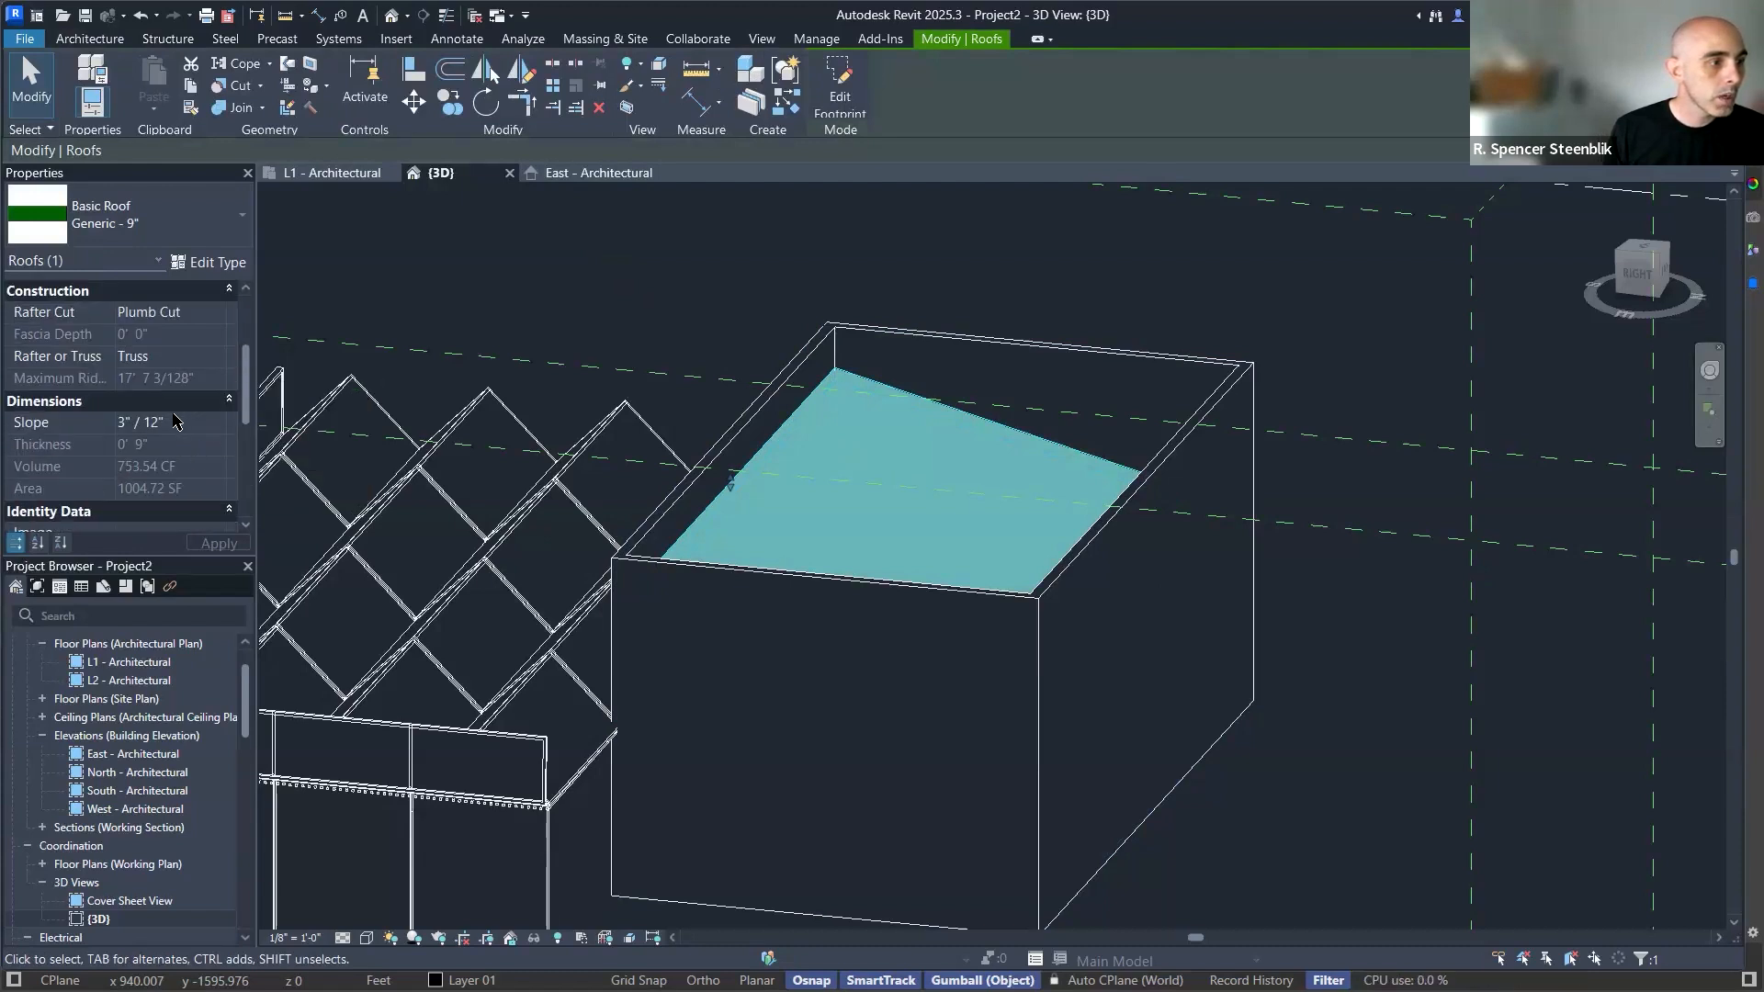
{"action": "scroll", "coordinate": [161, 423], "scroll_direction": "down", "scroll_amount": 1}
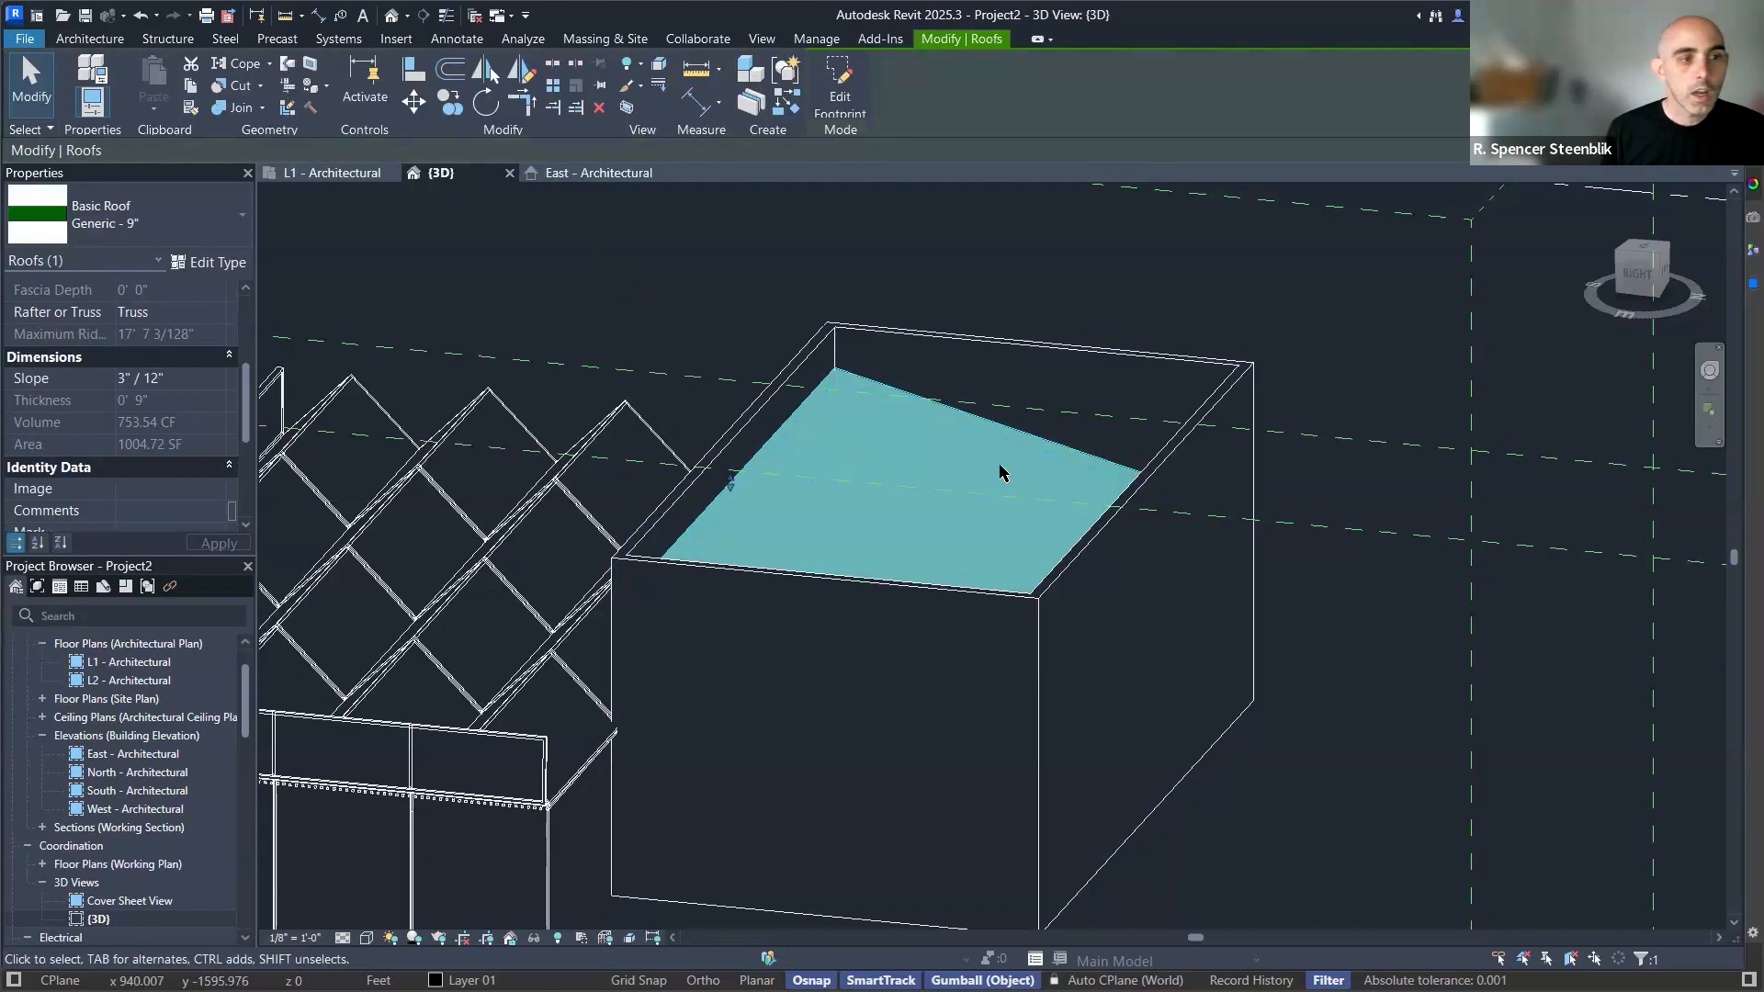
Edit the roof's footprint from the Top view and move its slope-defining north edge outward to an overhang of about 10 inches.
{"action": "double_click", "coordinate": [974, 394]}
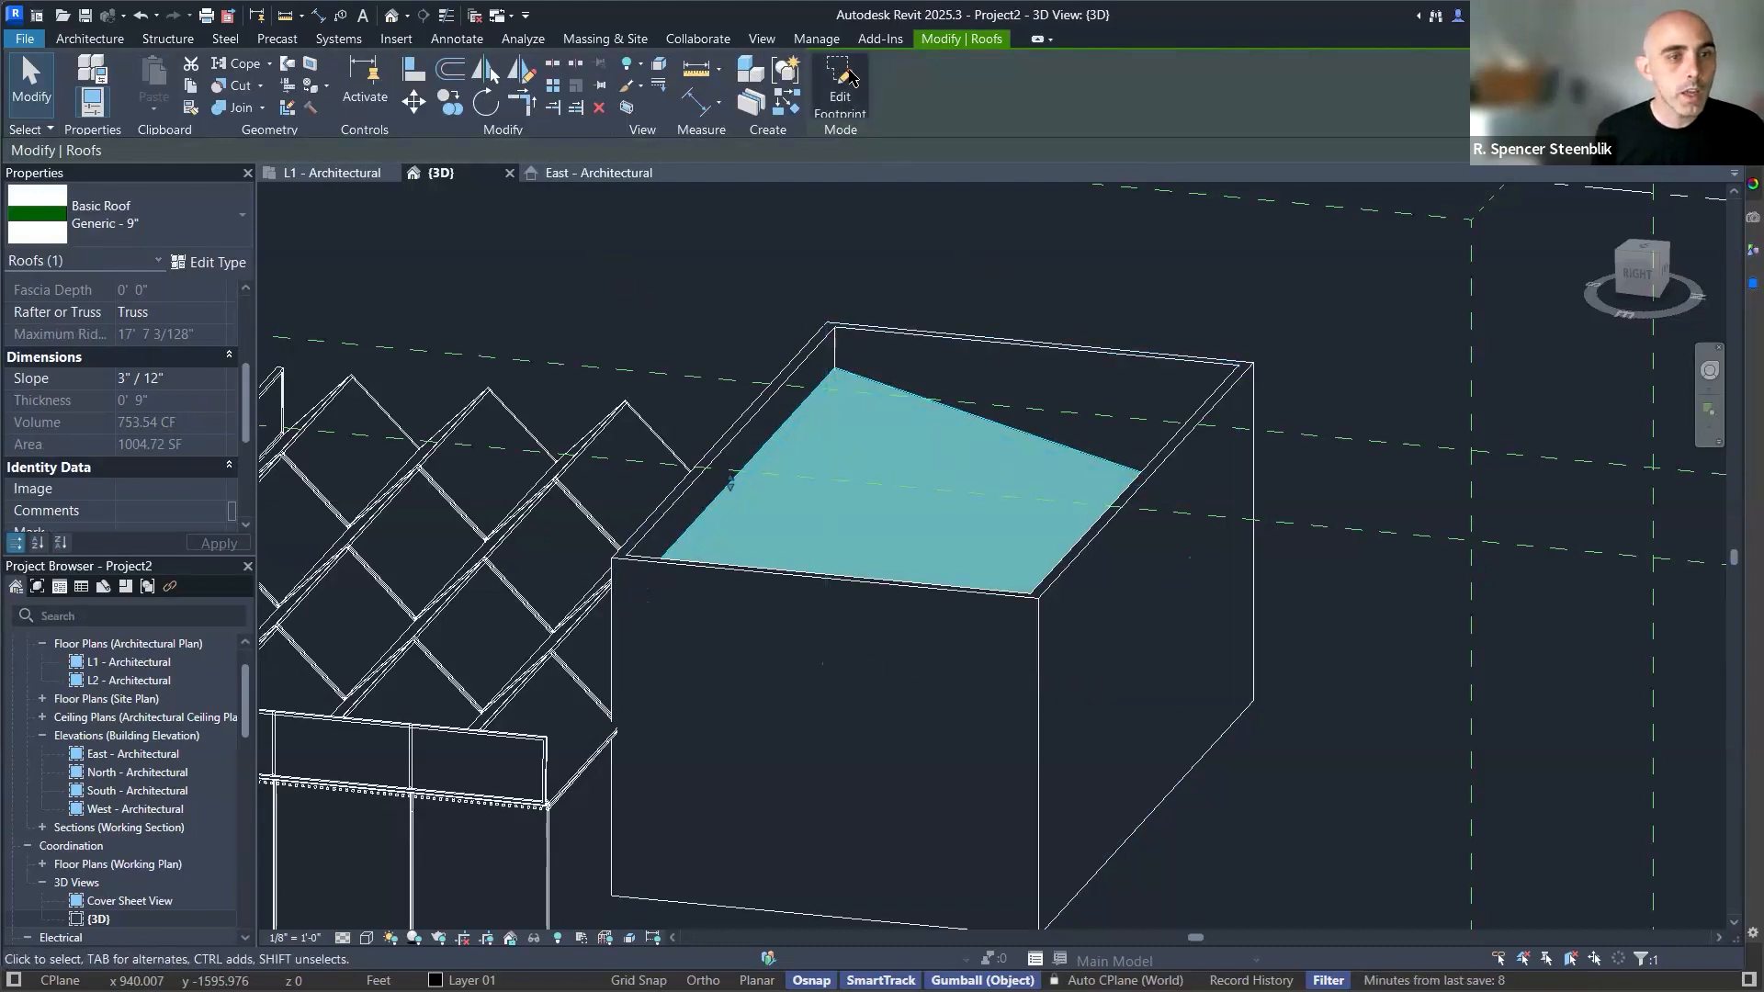
{"action": "left_click", "coordinate": [1645, 248]}
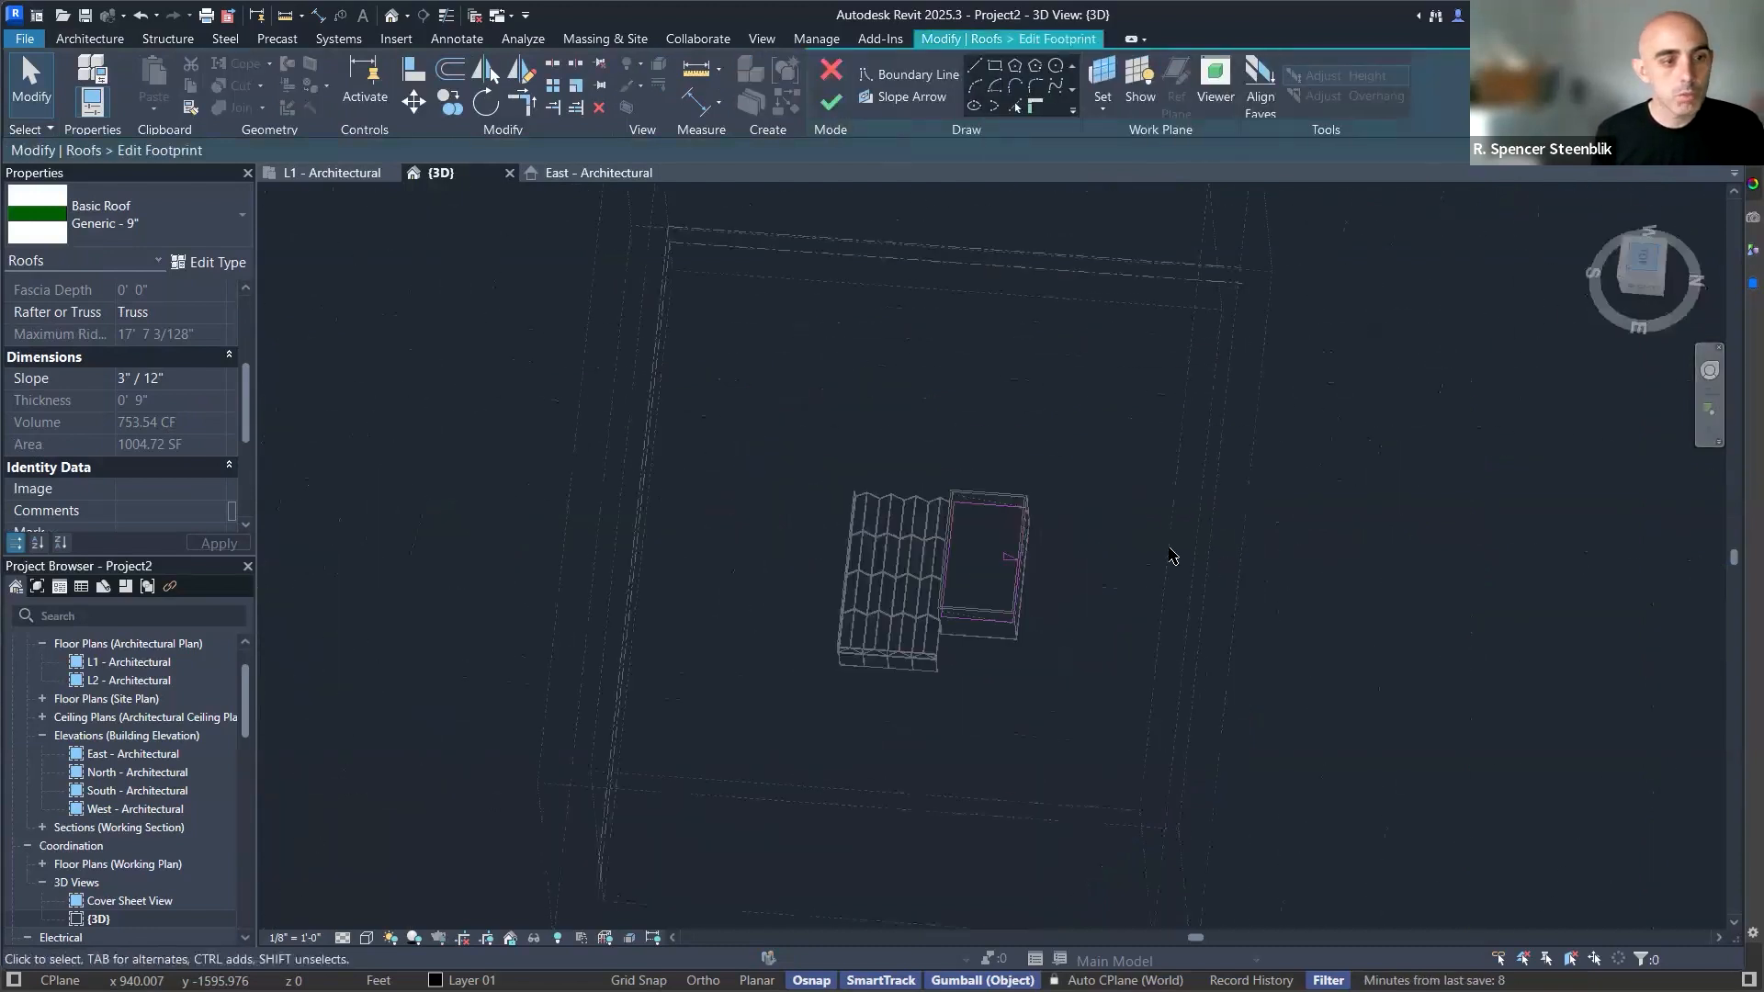
{"action": "scroll", "coordinate": [1037, 550], "scroll_direction": "up", "scroll_amount": 8}
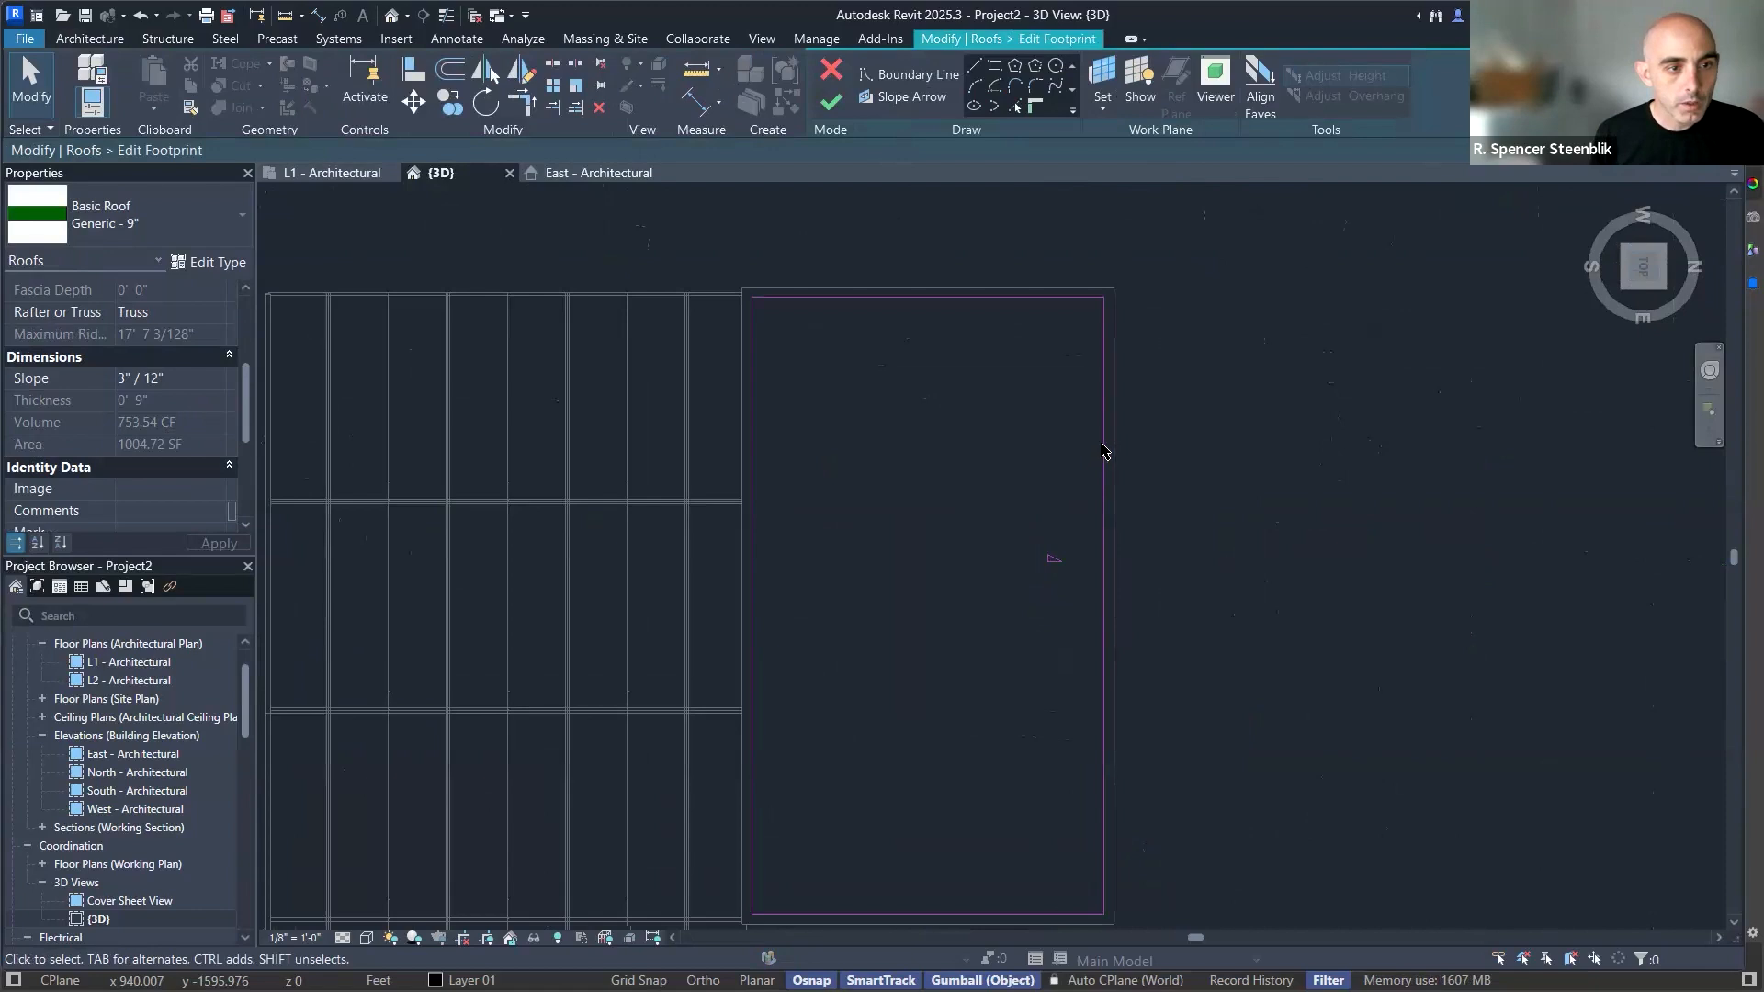
{"action": "left_click", "coordinate": [1106, 449]}
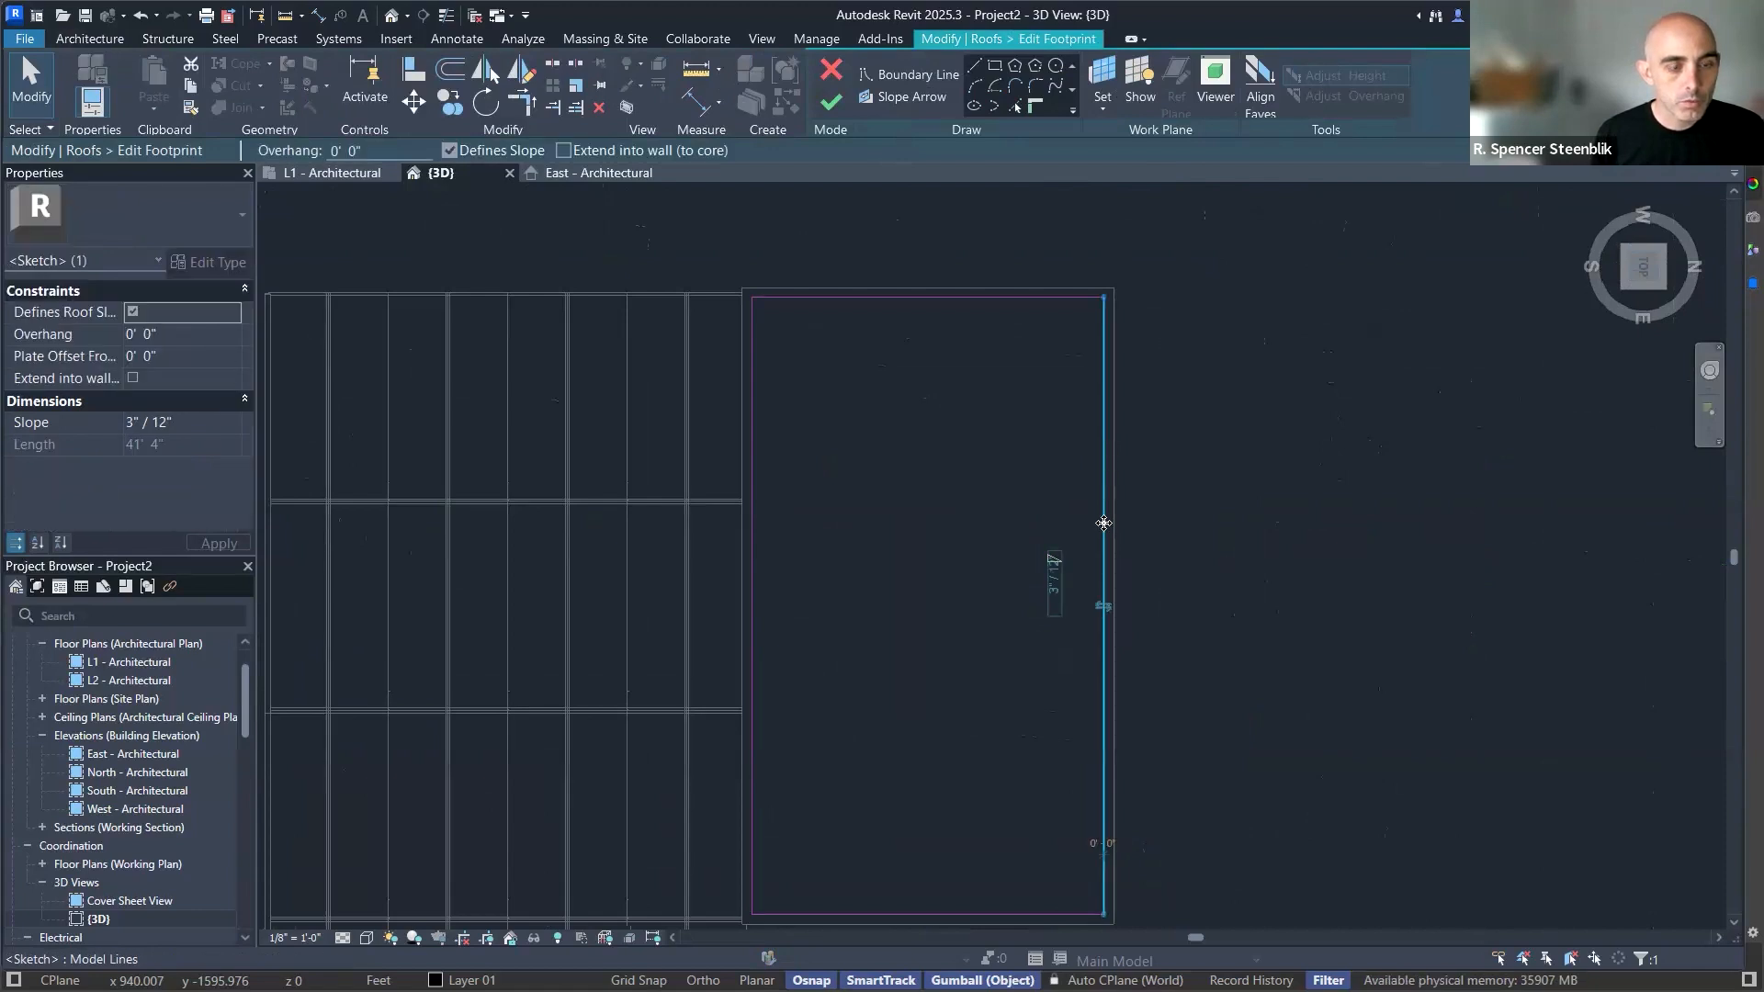
{"action": "left_click_drag", "start_coordinate": [1121, 524], "coordinate": [1133, 517]}
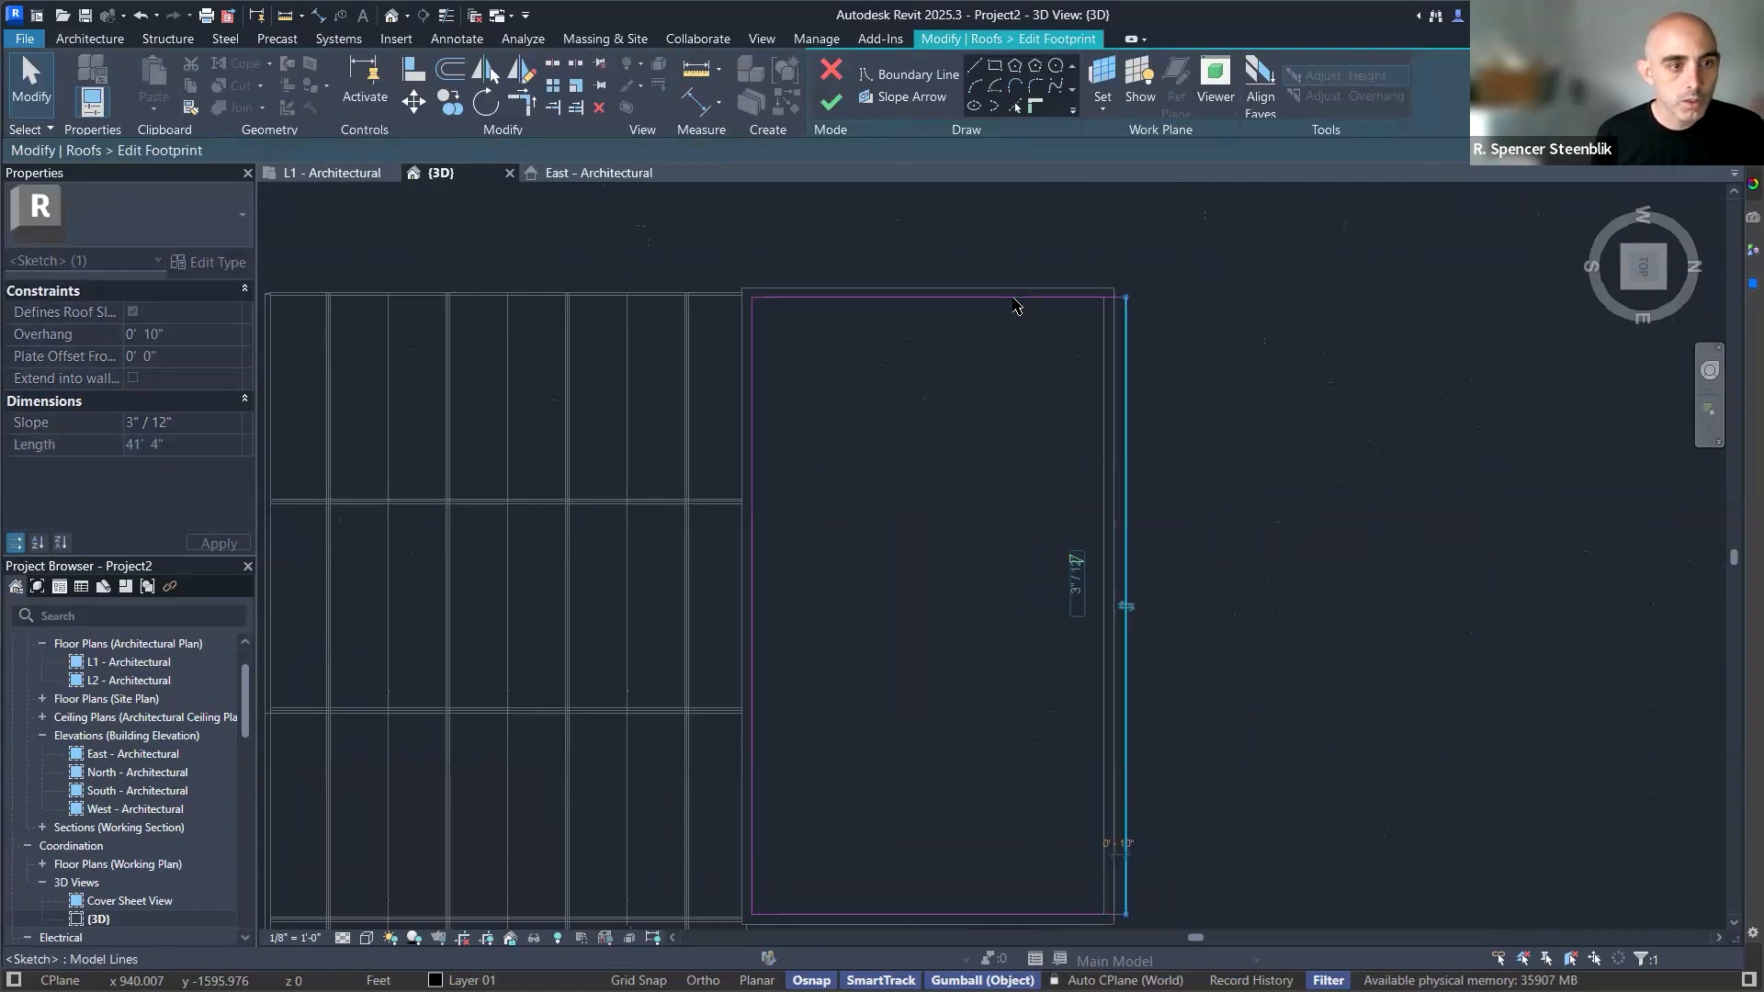
Move the west, south and east boundary lines of the roof footprint outward past the walls to form overhangs.
{"action": "left_click", "coordinate": [1016, 296]}
{"action": "left_click_drag", "start_coordinate": [1016, 295], "coordinate": [1012, 275]}
{"action": "left_click_drag", "start_coordinate": [754, 463], "coordinate": [727, 460]}
{"action": "scroll", "coordinate": [971, 477], "scroll_direction": "down", "scroll_amount": 4}
{"action": "scroll", "coordinate": [1001, 726], "scroll_direction": "up", "scroll_amount": 3}
{"action": "scroll", "coordinate": [1001, 730], "scroll_direction": "up", "scroll_amount": 2}
{"action": "mouse_move", "coordinate": [1002, 728]}
{"action": "left_mouse_down"}
{"action": "mouse_move", "coordinate": [999, 751]}
{"action": "mouse_move", "coordinate": [1026, 744]}
{"action": "left_mouse_up"}
{"action": "scroll", "coordinate": [969, 781], "scroll_direction": "up", "scroll_amount": 2}
{"action": "scroll", "coordinate": [1073, 721], "scroll_direction": "up", "scroll_amount": 1}
{"action": "left_click_drag", "start_coordinate": [1084, 729], "coordinate": [1083, 727]}
{"action": "scroll", "coordinate": [1243, 611], "scroll_direction": "down", "scroll_amount": 4}
{"action": "left_click", "coordinate": [1271, 402]}
{"action": "middle_click_drag", "start_coordinate": [1288, 330], "coordinate": [1272, 665]}
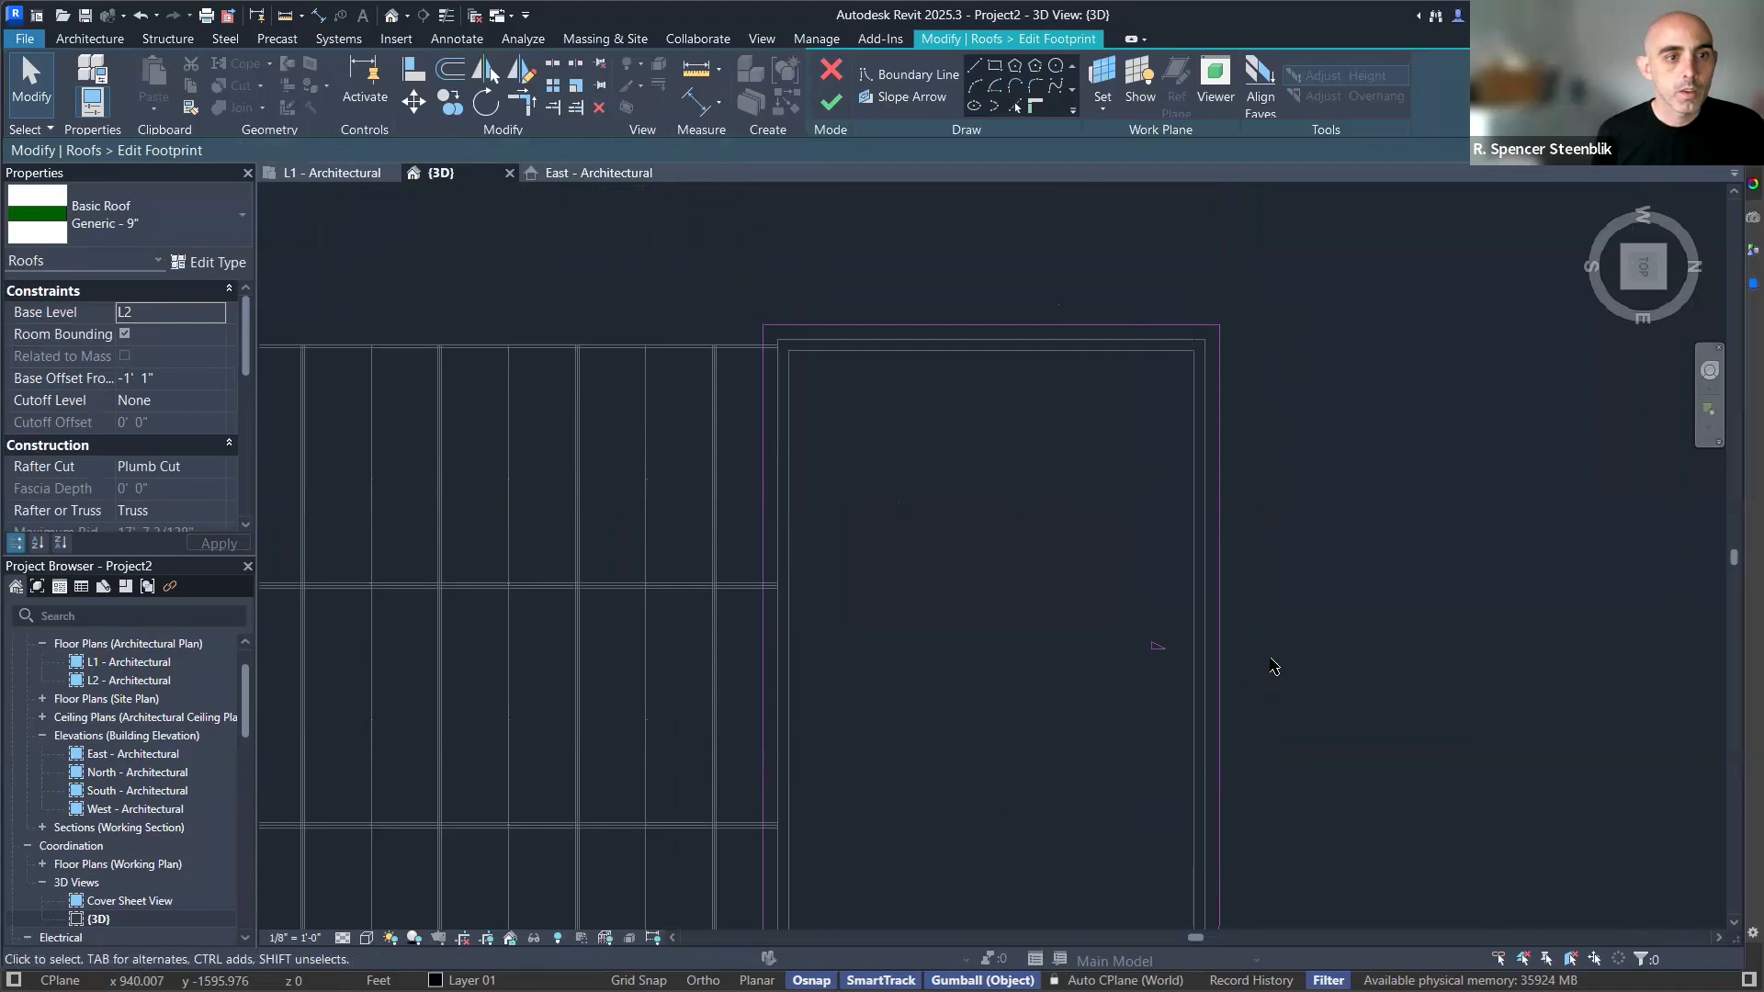
Adjust the west boundary line to a 1' 0" overhang, then finish the footprint and attach the highlighted walls to the roof.
{"action": "left_click", "coordinate": [1138, 323]}
{"action": "key", "text": "Escape"}
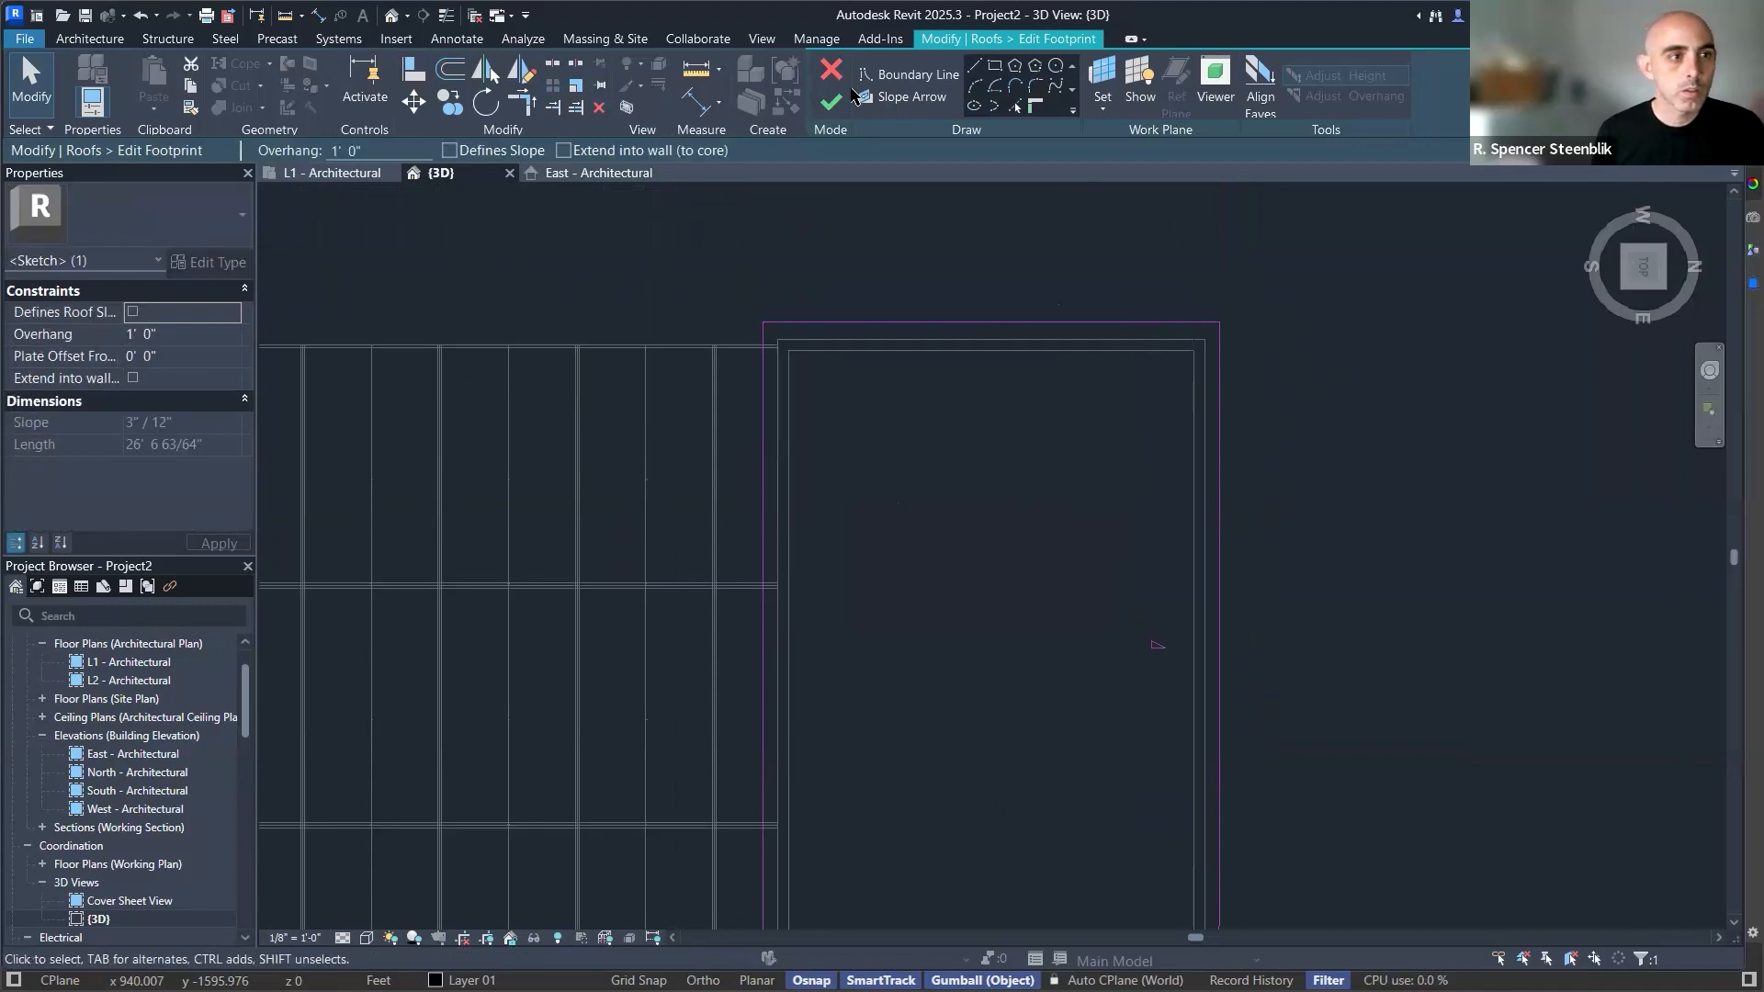
{"action": "left_click", "coordinate": [831, 102]}
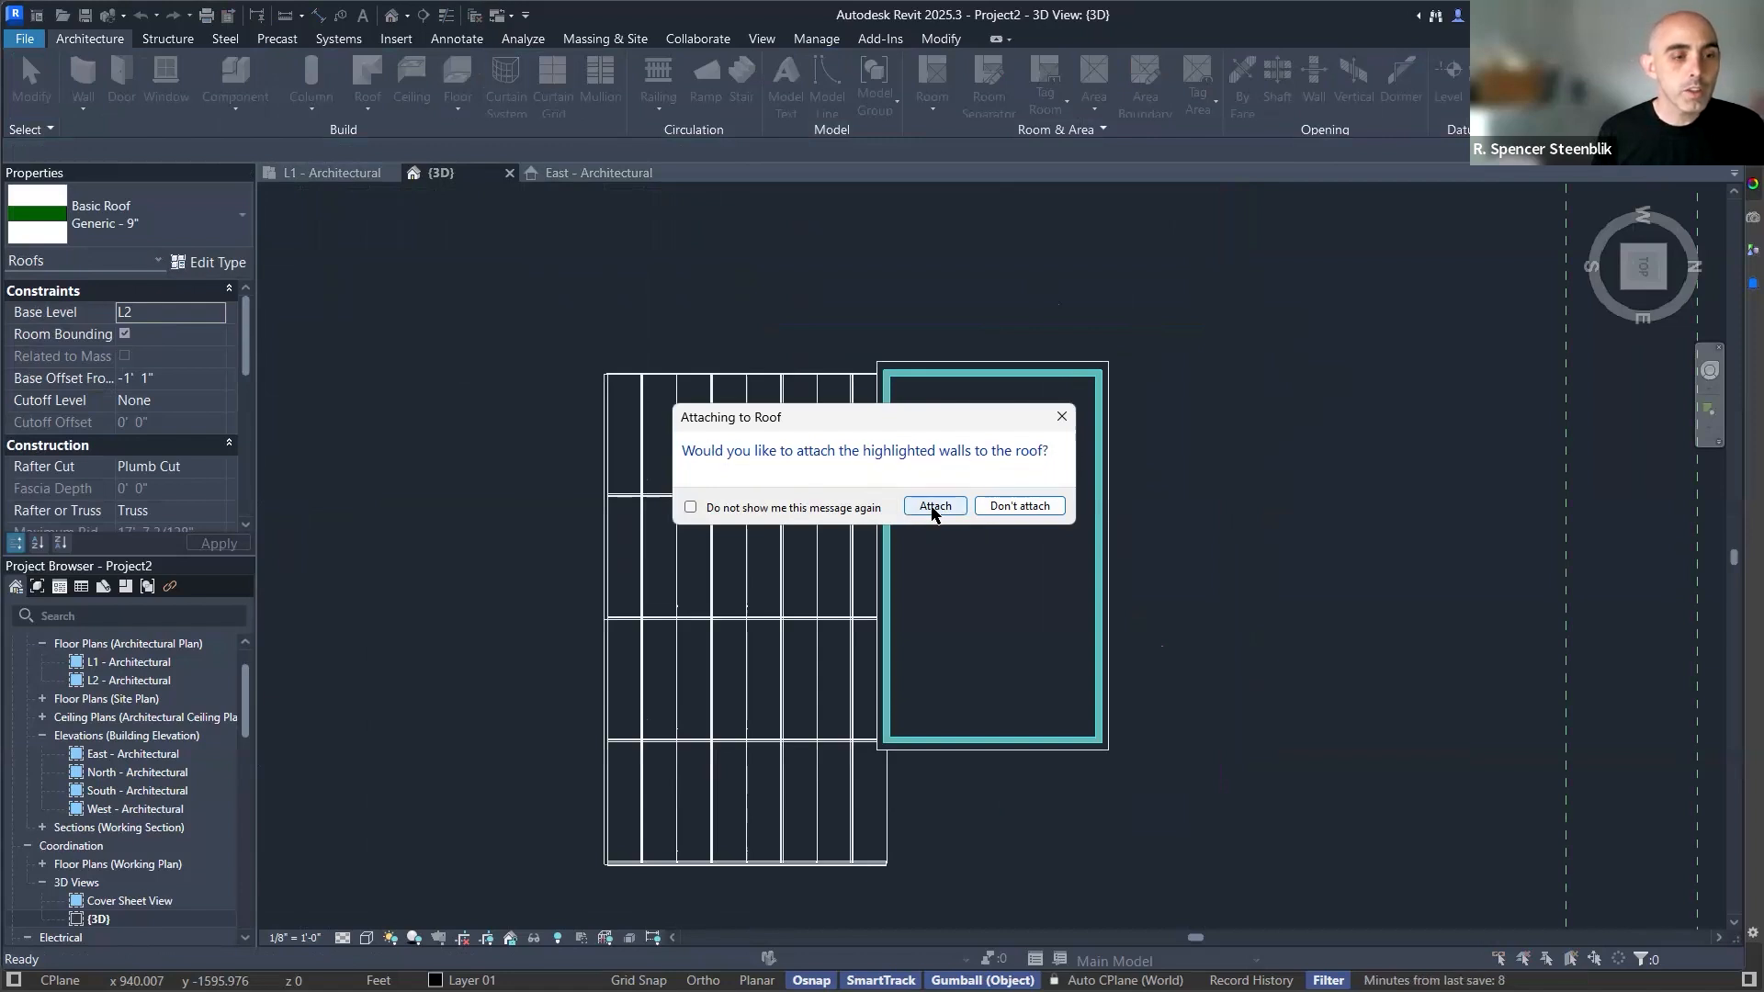
{"action": "left_click", "coordinate": [934, 506]}
Check the overhanging roof and attached walls in the East - Architectural elevation and from several sides in the 3D view.
{"action": "scroll", "coordinate": [976, 439], "scroll_direction": "up", "scroll_amount": 3}
{"action": "key", "text": "ctrl+Tab"}
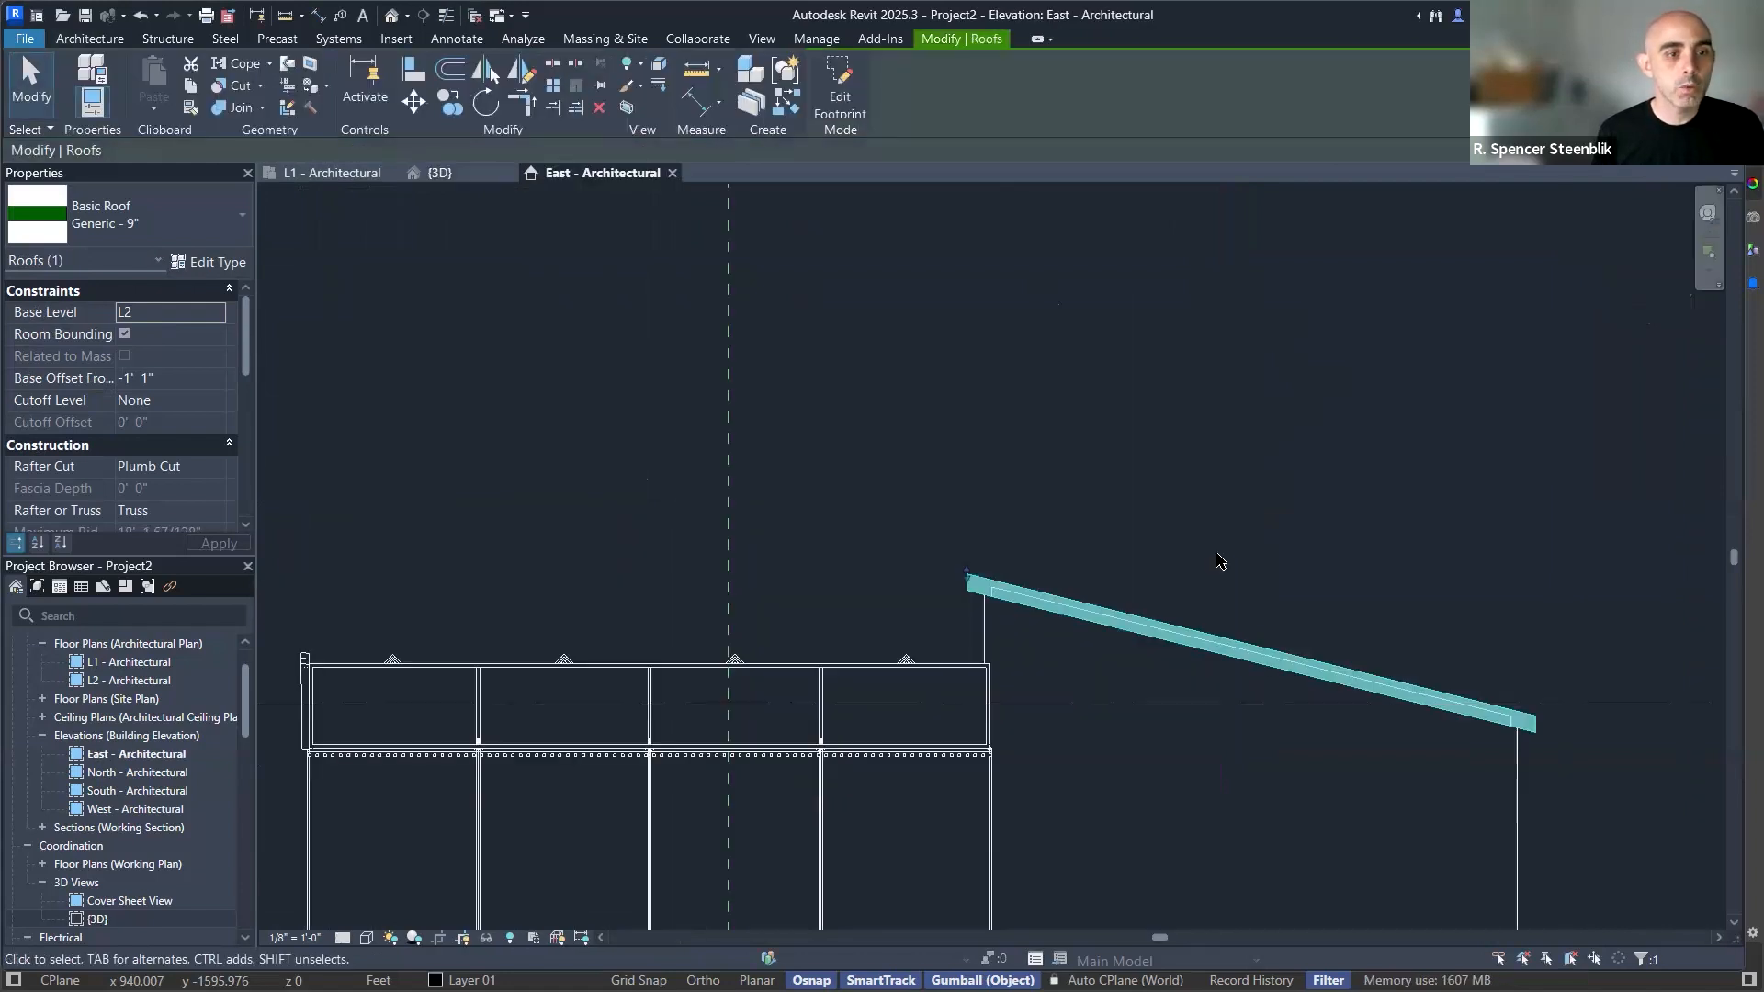
{"action": "middle_click_drag", "start_coordinate": [1409, 657], "coordinate": [1087, 484]}
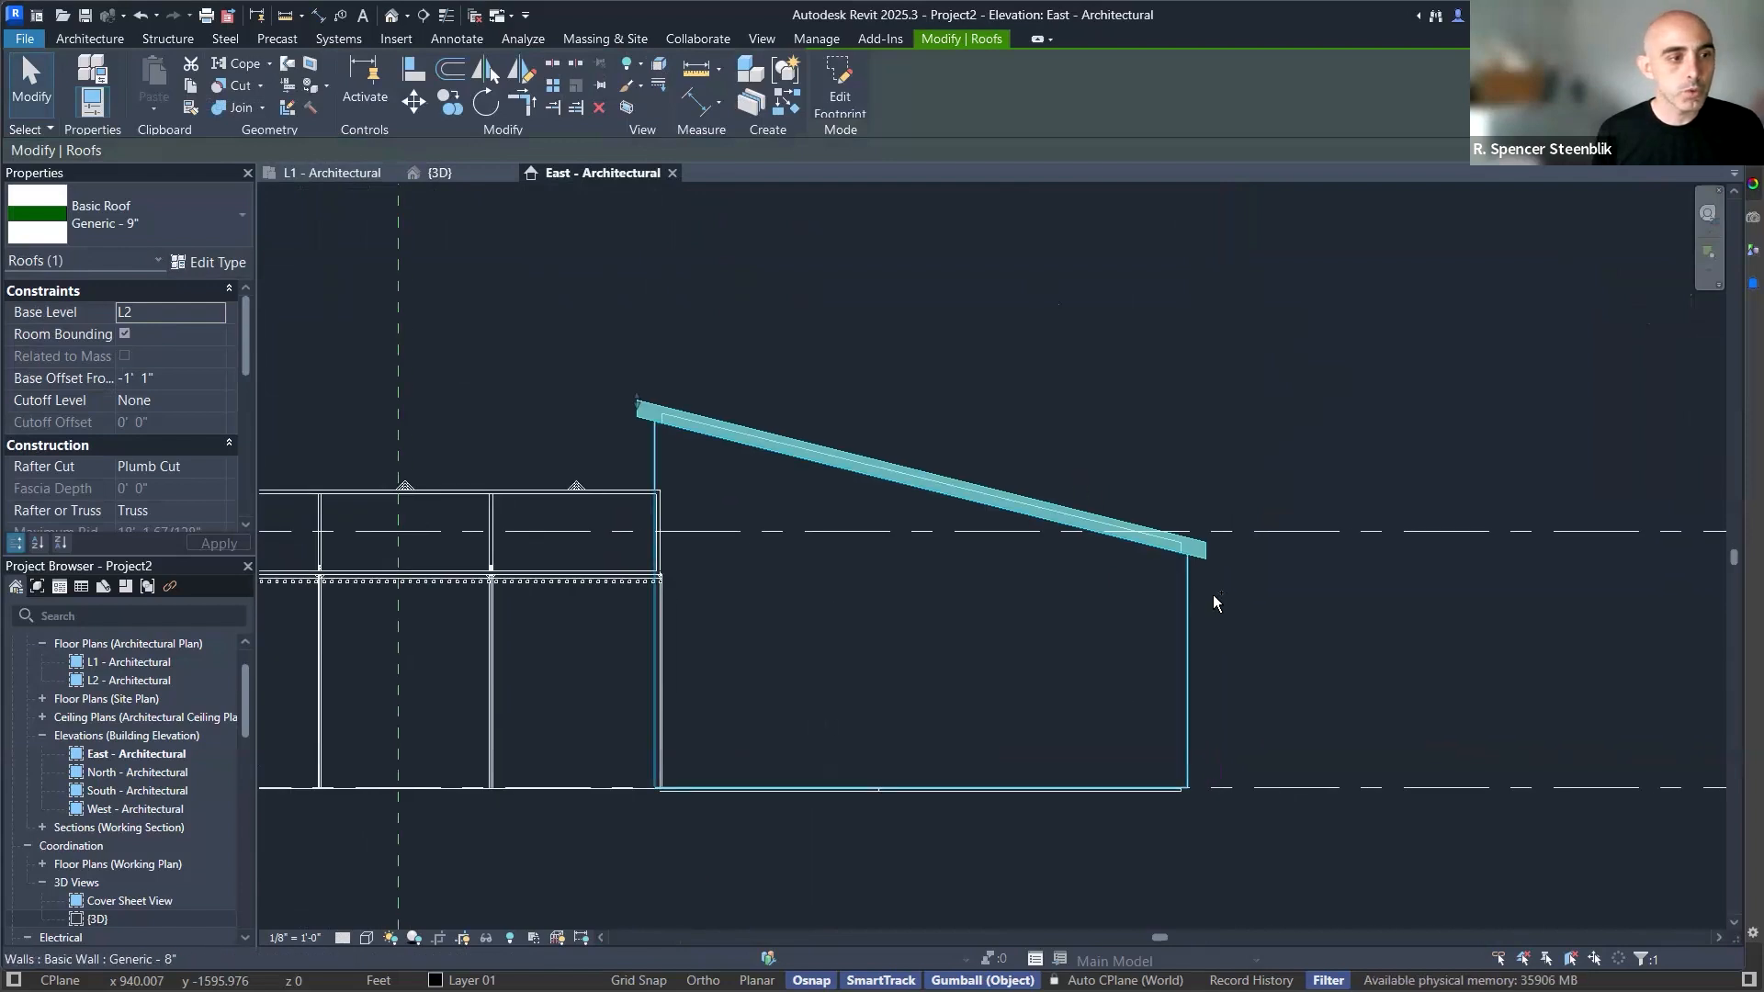
{"action": "key", "text": "ctrl+Tab"}
{"action": "key", "text": "ctrl+Tab"}
{"action": "middle_click_drag", "start_coordinate": [1276, 598], "coordinate": [786, 751], "text": "shift"}
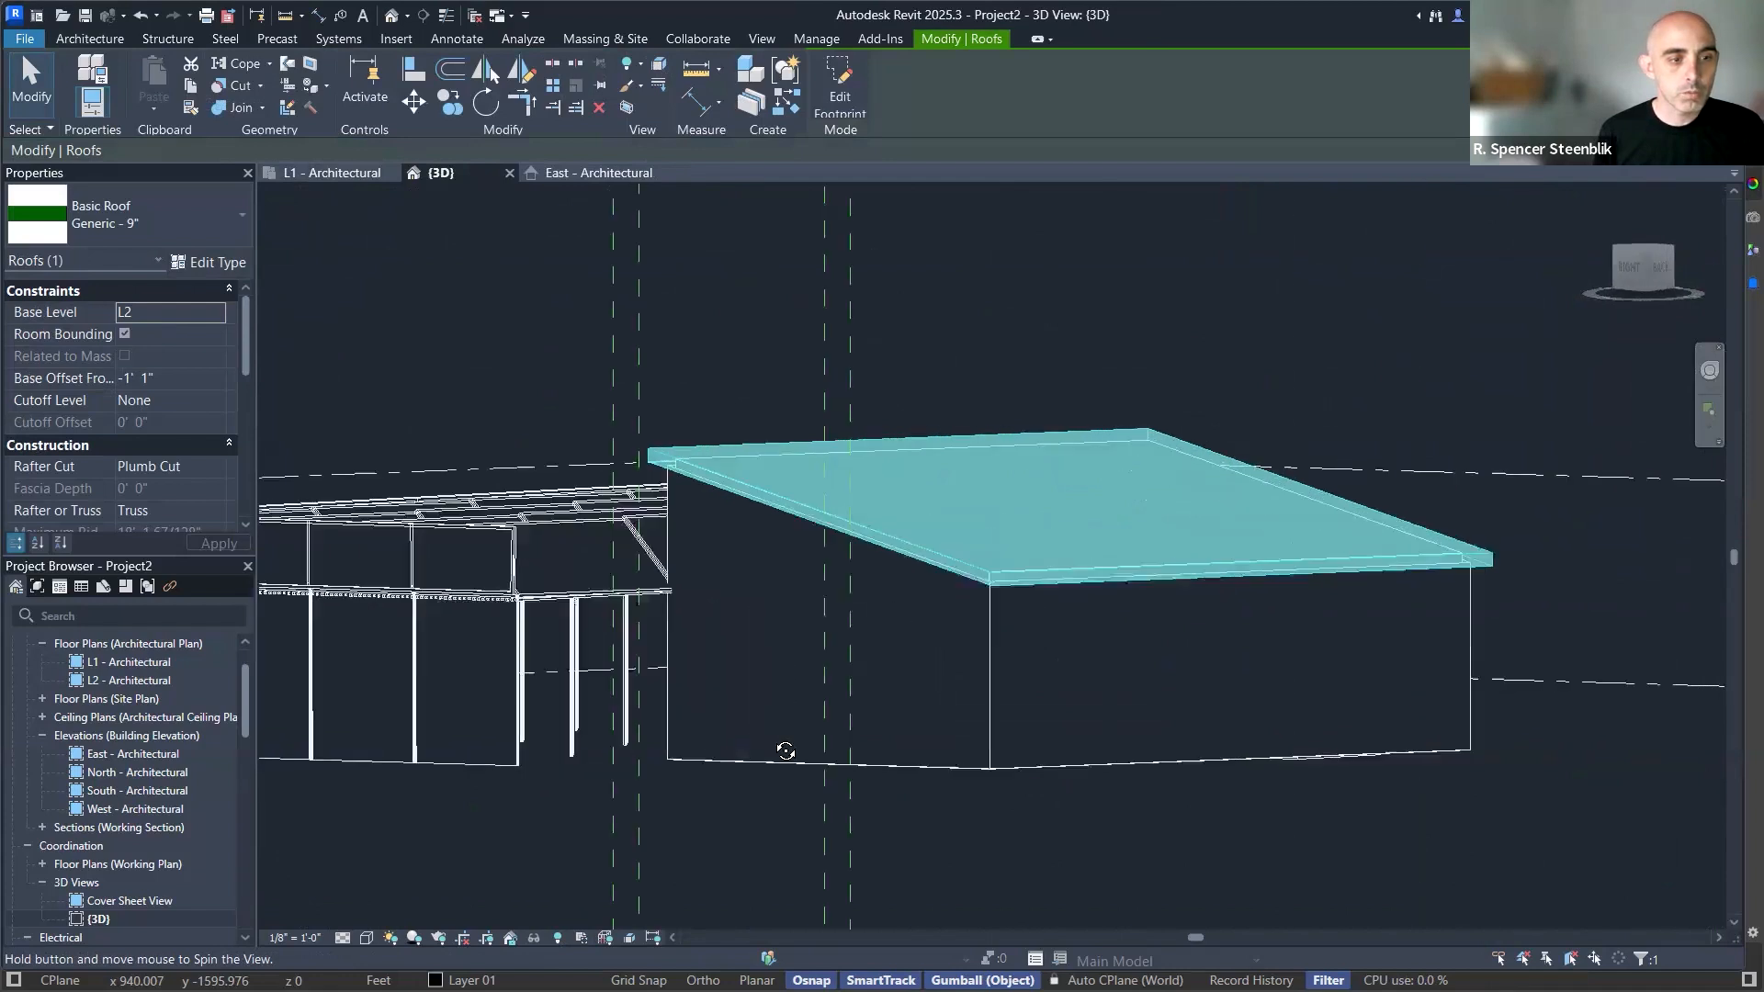
{"action": "middle_click_drag", "start_coordinate": [1210, 622], "coordinate": [292, 721], "text": "shift"}
In the L1 - Architectural plan, select the linked 20241107Design01.3dm model and hide it in the view.
{"action": "double_click", "coordinate": [143, 663]}
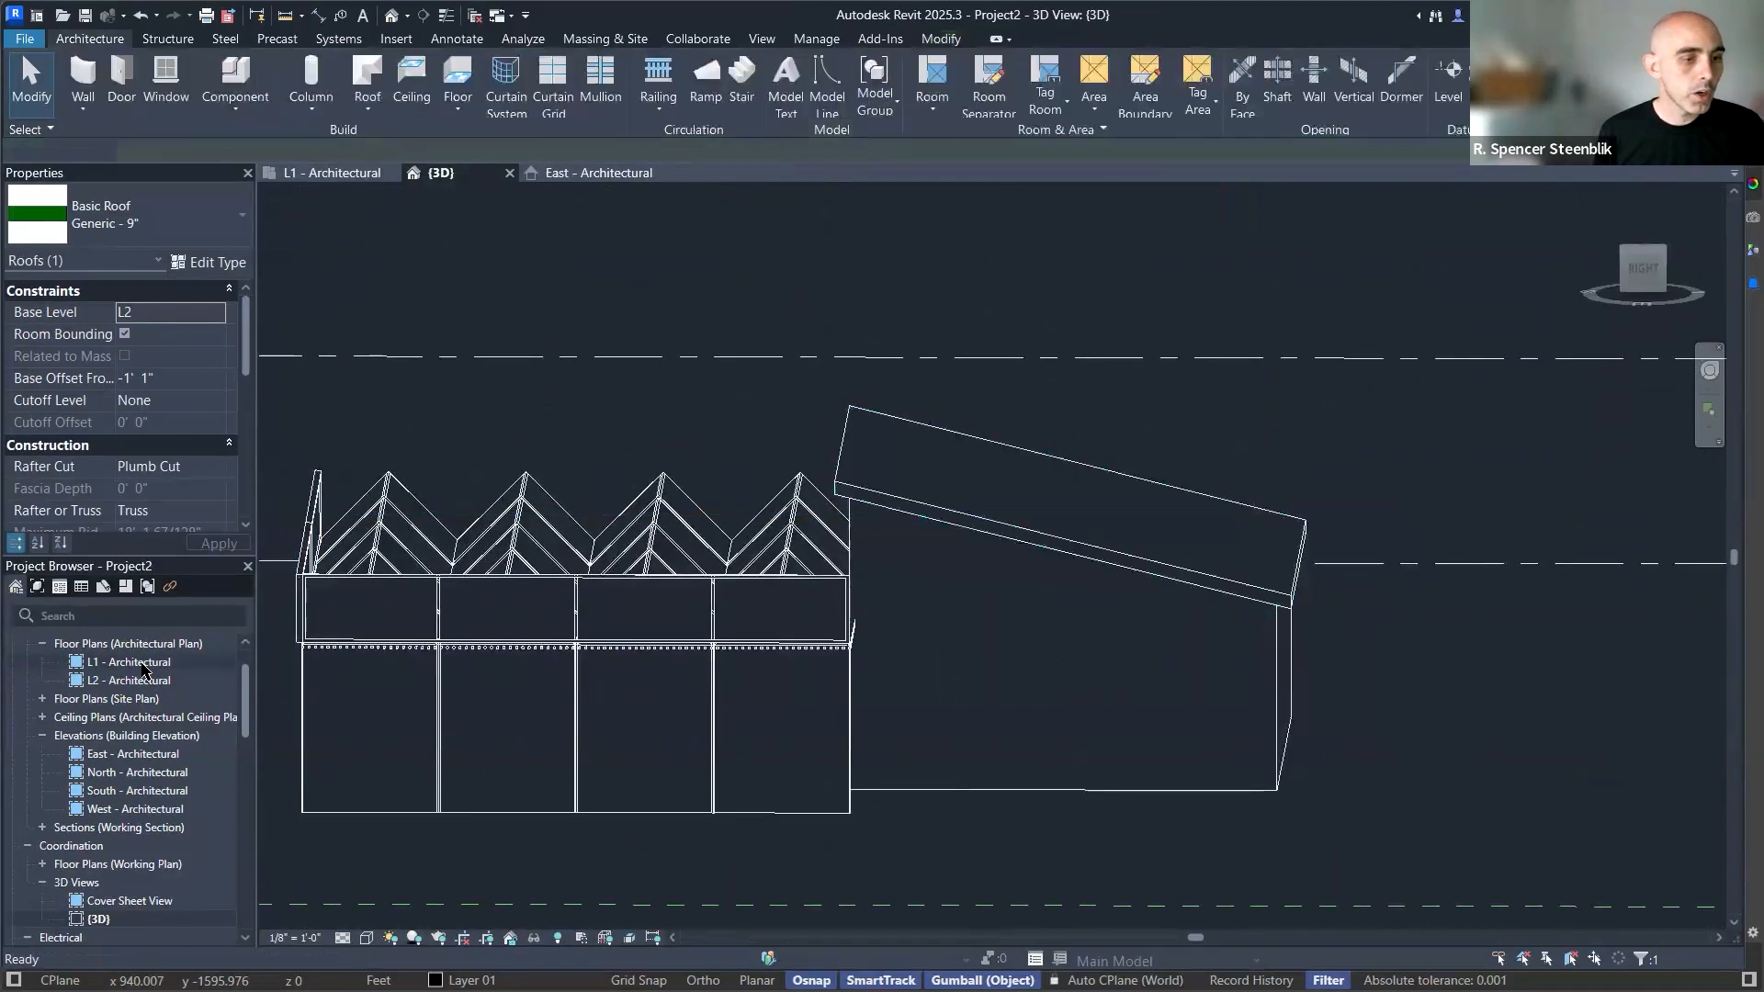
{"action": "scroll", "coordinate": [1090, 492], "scroll_direction": "up", "scroll_amount": 8}
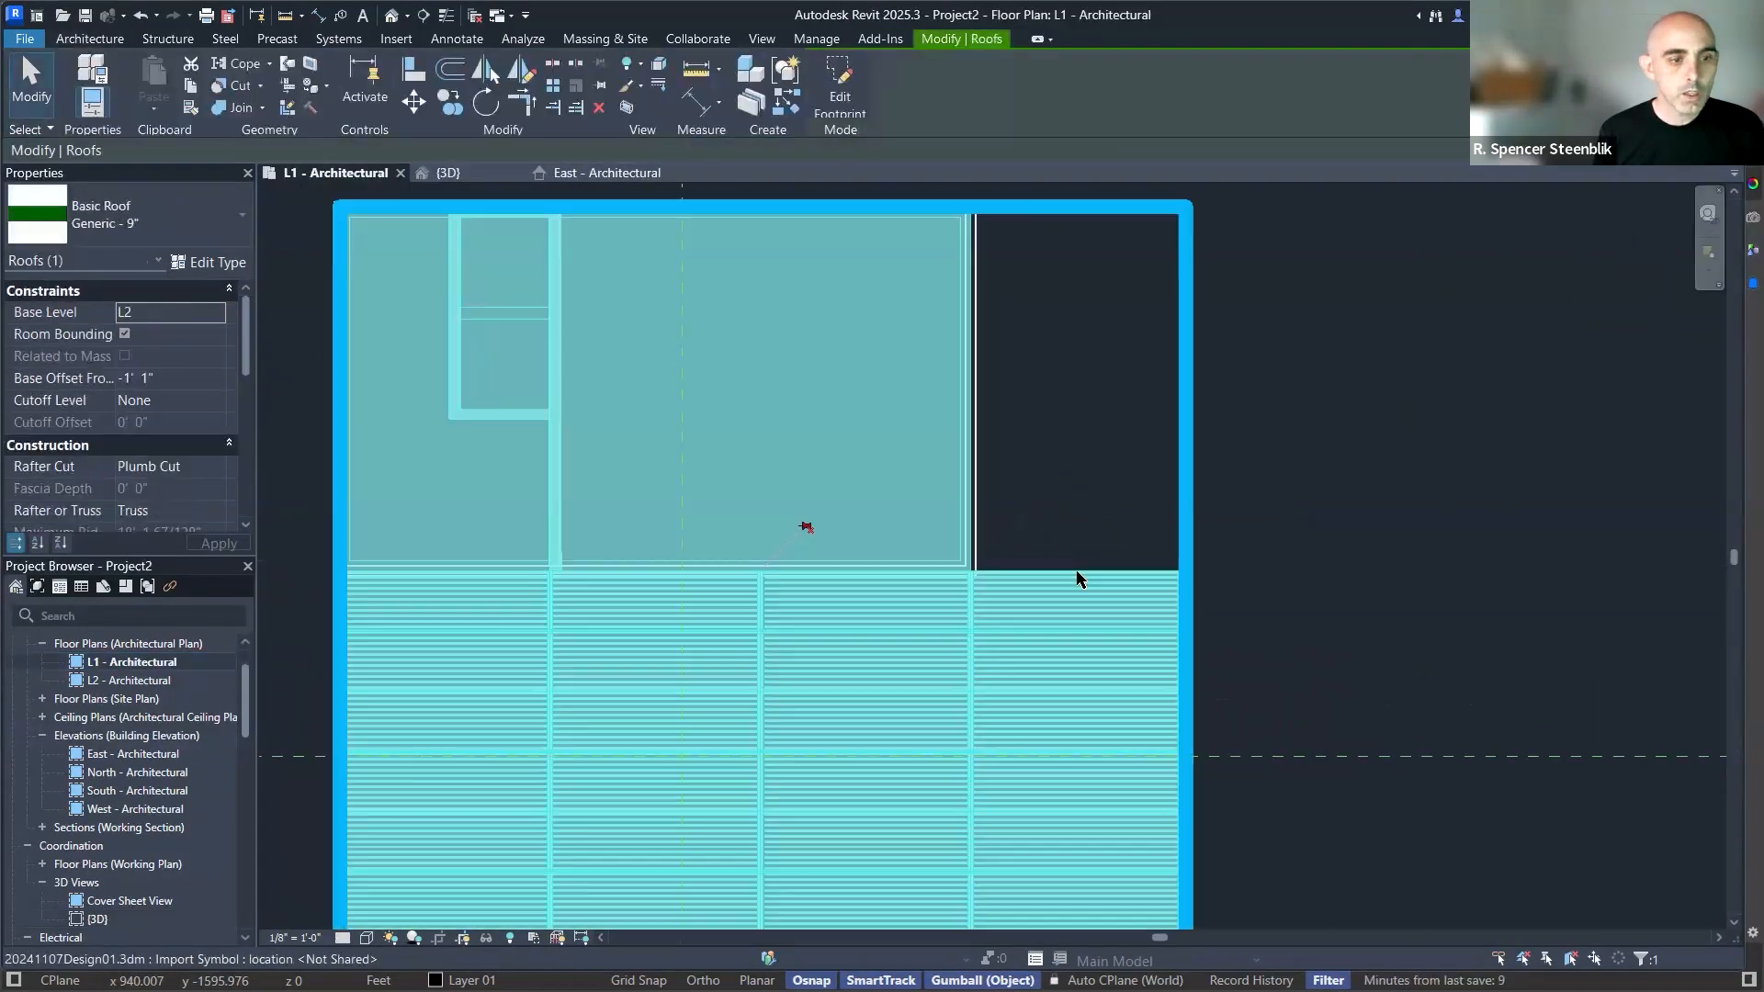
{"action": "left_click", "coordinate": [1079, 575]}
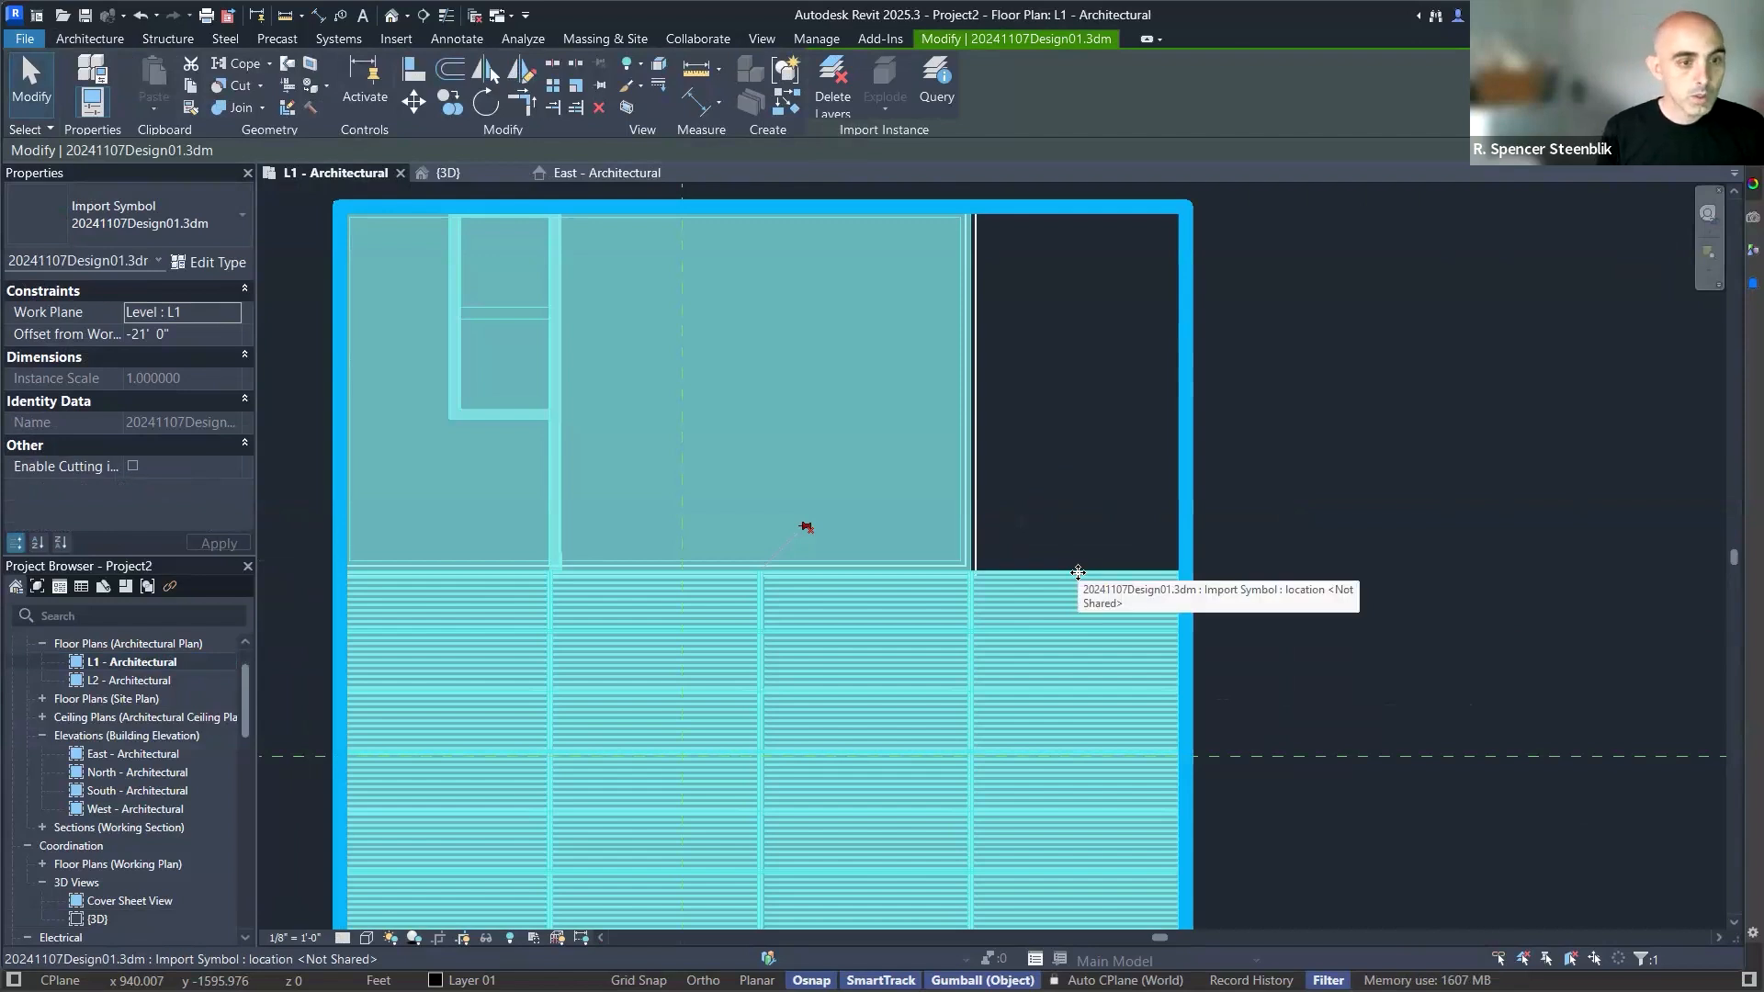
{"action": "right_click", "coordinate": [1079, 574]}
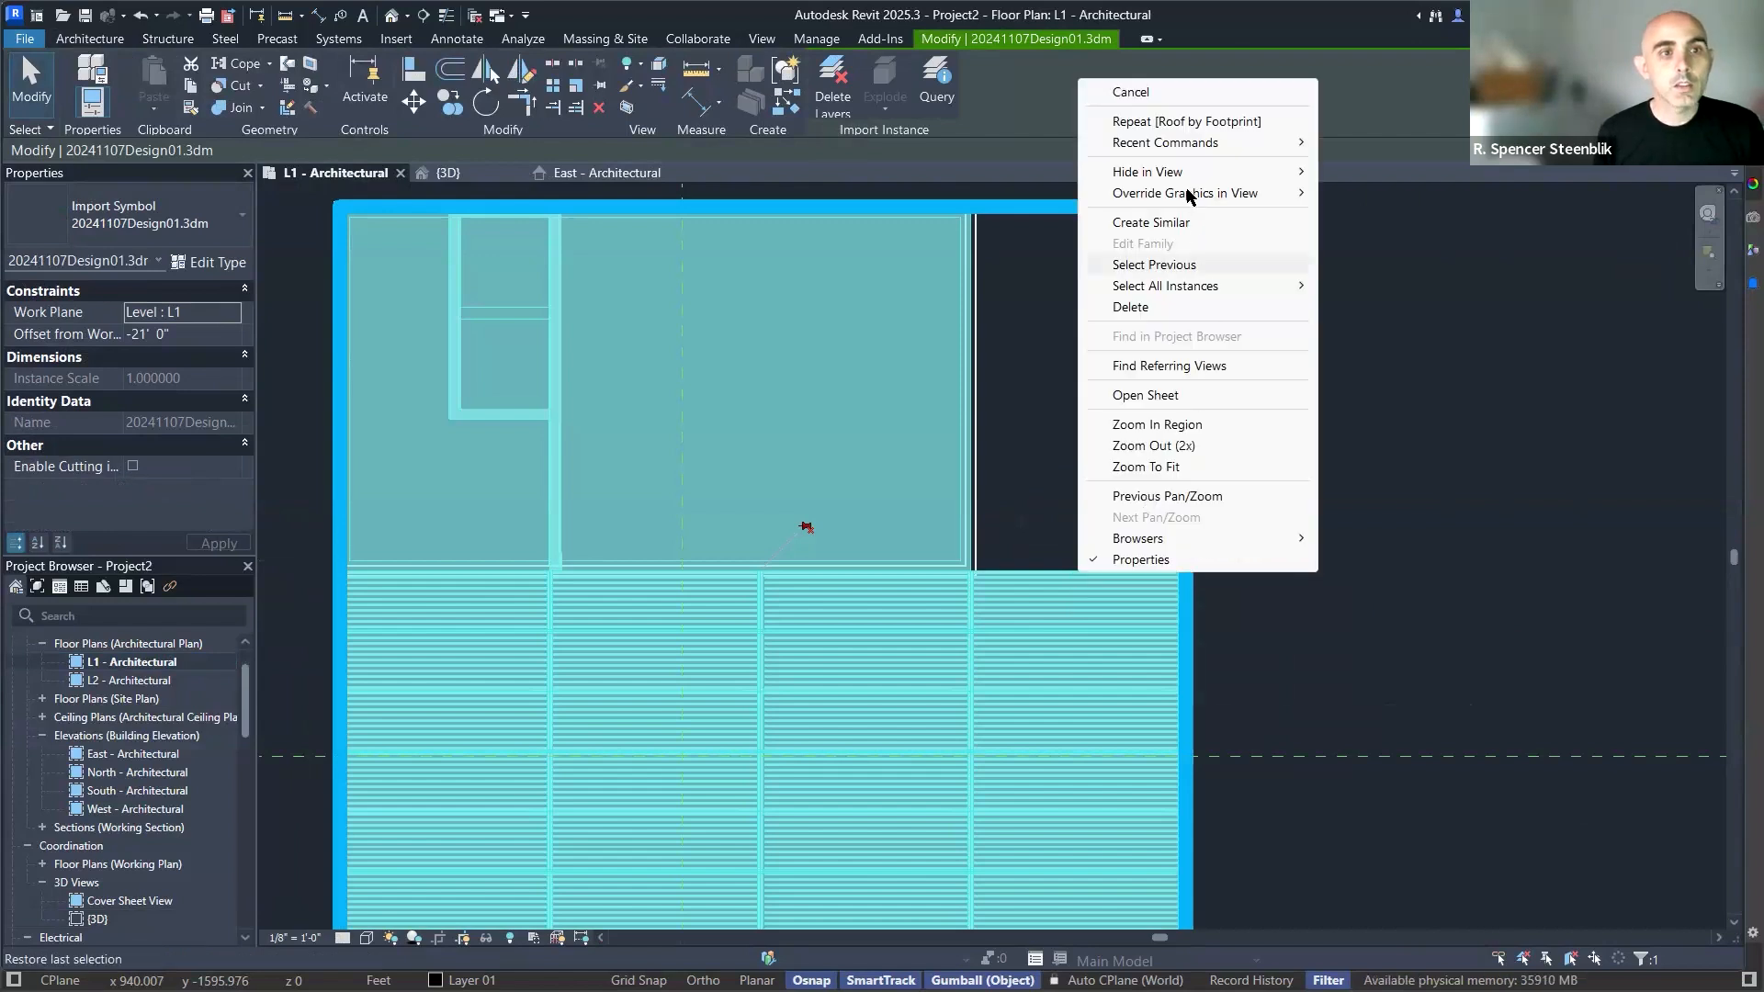
{"action": "mouse_move", "coordinate": [1188, 177]}
{"action": "left_click", "coordinate": [1369, 171]}
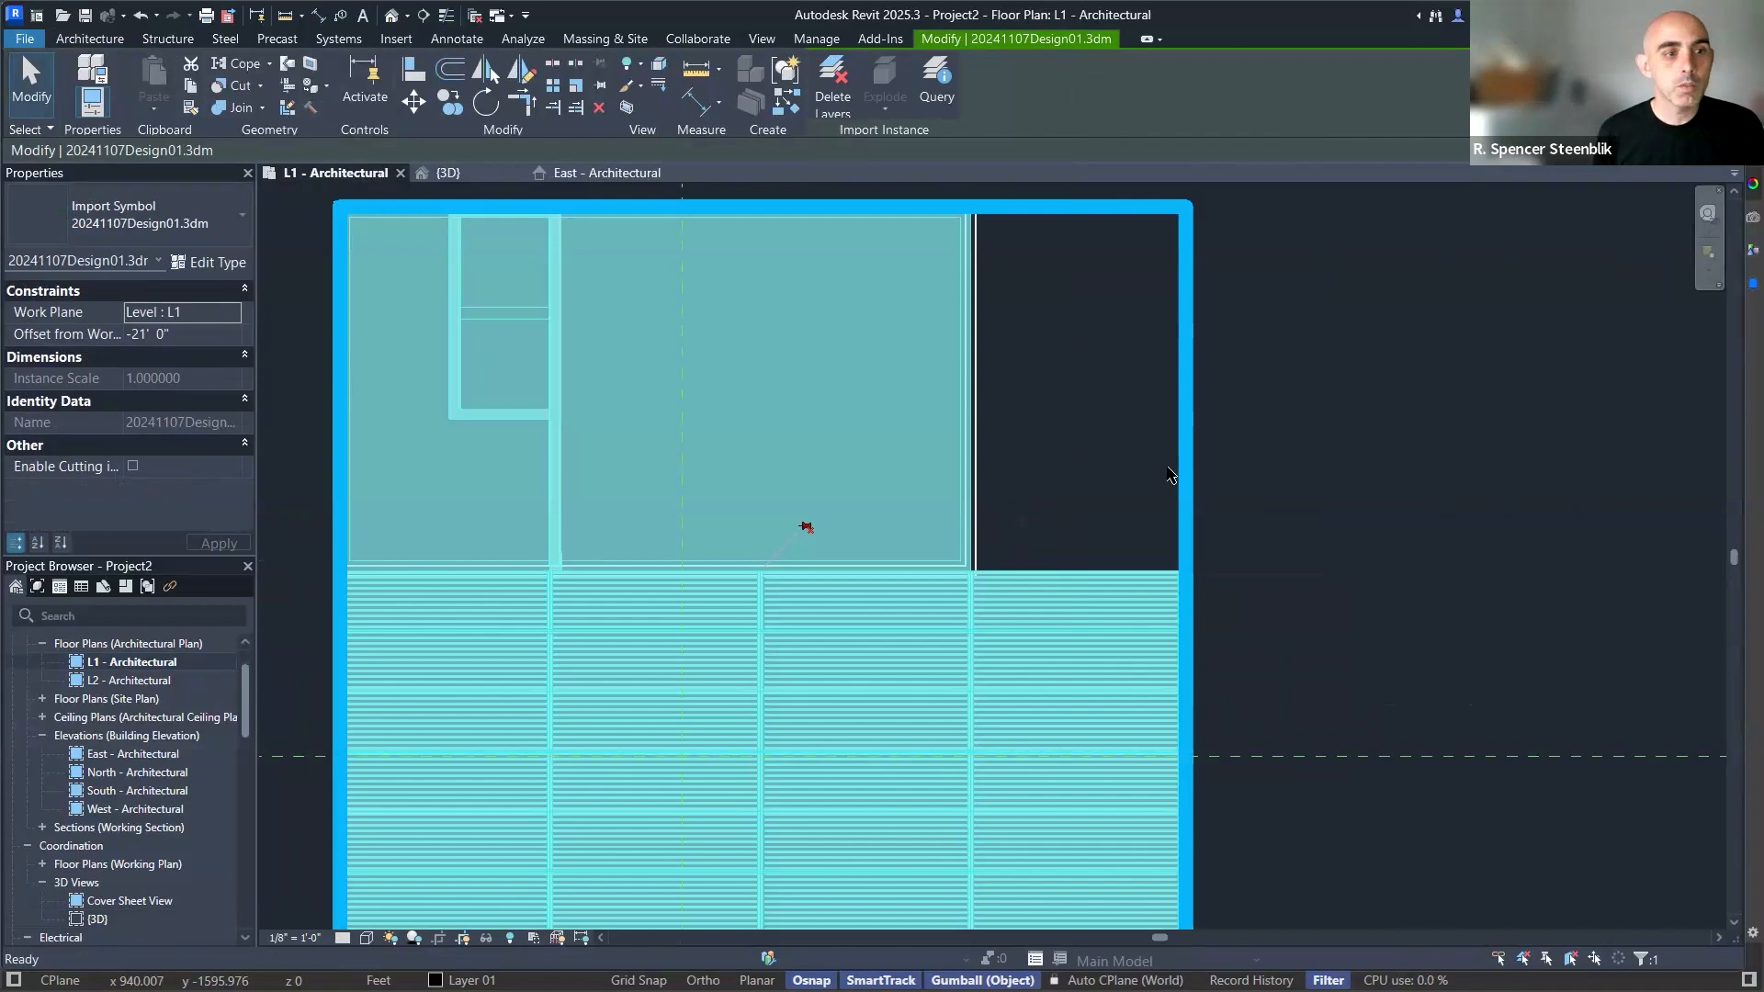
Inspect the individual native walls in the L1 plan without the linked model, then undo the hiding of the link.
{"action": "scroll", "coordinate": [1011, 441], "scroll_direction": "down", "scroll_amount": 2}
{"action": "scroll", "coordinate": [1048, 496], "scroll_direction": "up", "scroll_amount": 3}
{"action": "left_click", "coordinate": [1095, 432]}
{"action": "left_click", "coordinate": [1002, 358]}
{"action": "left_click", "coordinate": [1247, 505]}
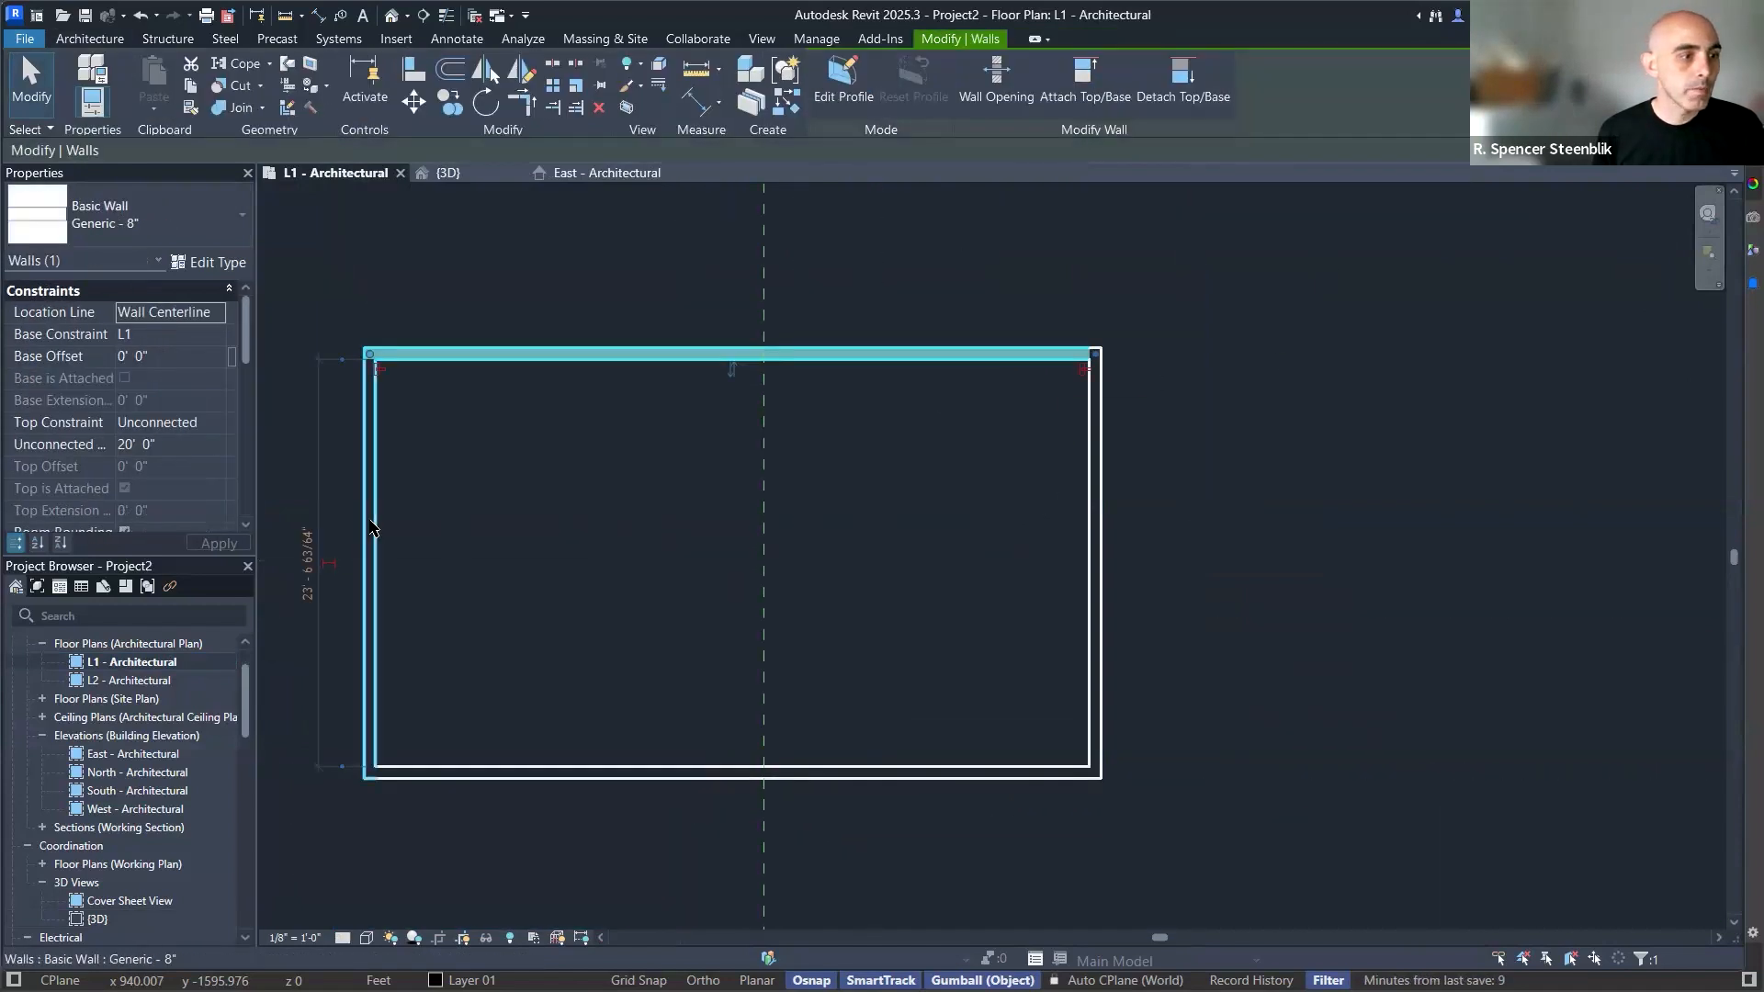
{"action": "left_click", "coordinate": [370, 526]}
{"action": "left_click", "coordinate": [1217, 516]}
{"action": "key", "text": "ctrl+z"}
Examine the native walls in the L1 plan and how they meet the linked model's adjoining structure.
{"action": "scroll", "coordinate": [1128, 510], "scroll_direction": "down", "scroll_amount": 2}
{"action": "scroll", "coordinate": [1033, 400], "scroll_direction": "up", "scroll_amount": 4}
{"action": "left_click", "coordinate": [1026, 409]}
{"action": "left_click", "coordinate": [980, 605]}
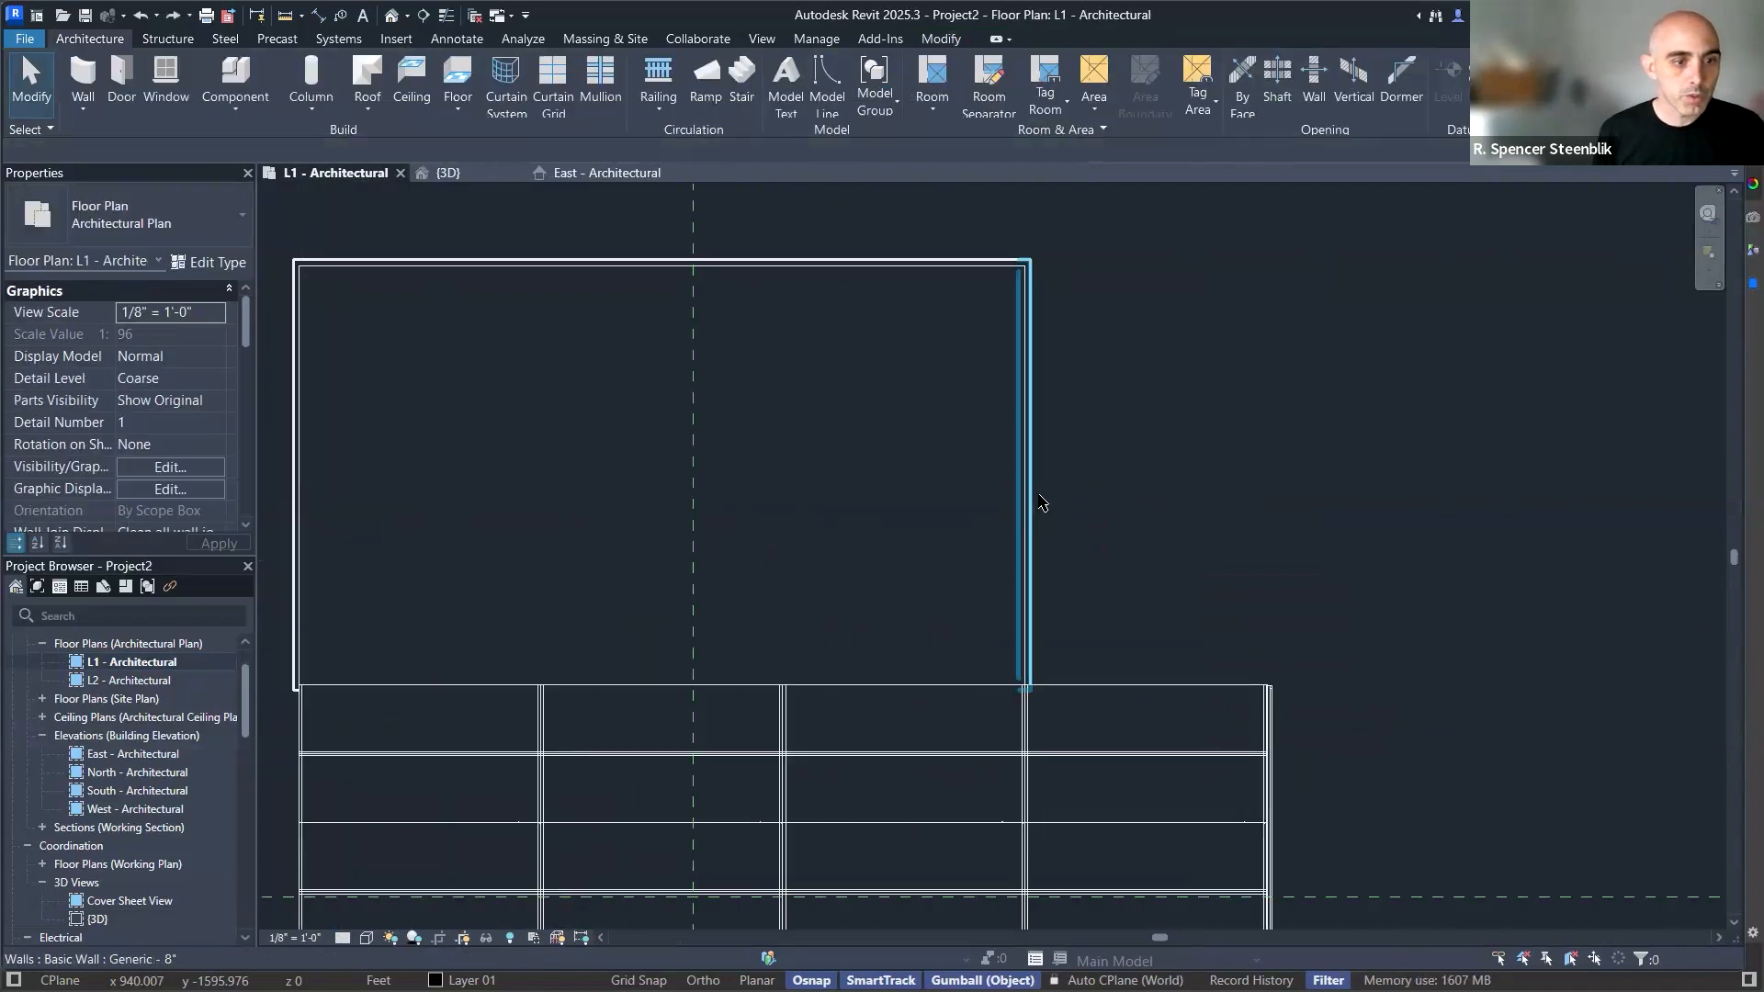
{"action": "scroll", "coordinate": [1011, 446], "scroll_direction": "up", "scroll_amount": 2}
{"action": "left_click", "coordinate": [1009, 436]}
{"action": "scroll", "coordinate": [1010, 437], "scroll_direction": "down", "scroll_amount": 3}
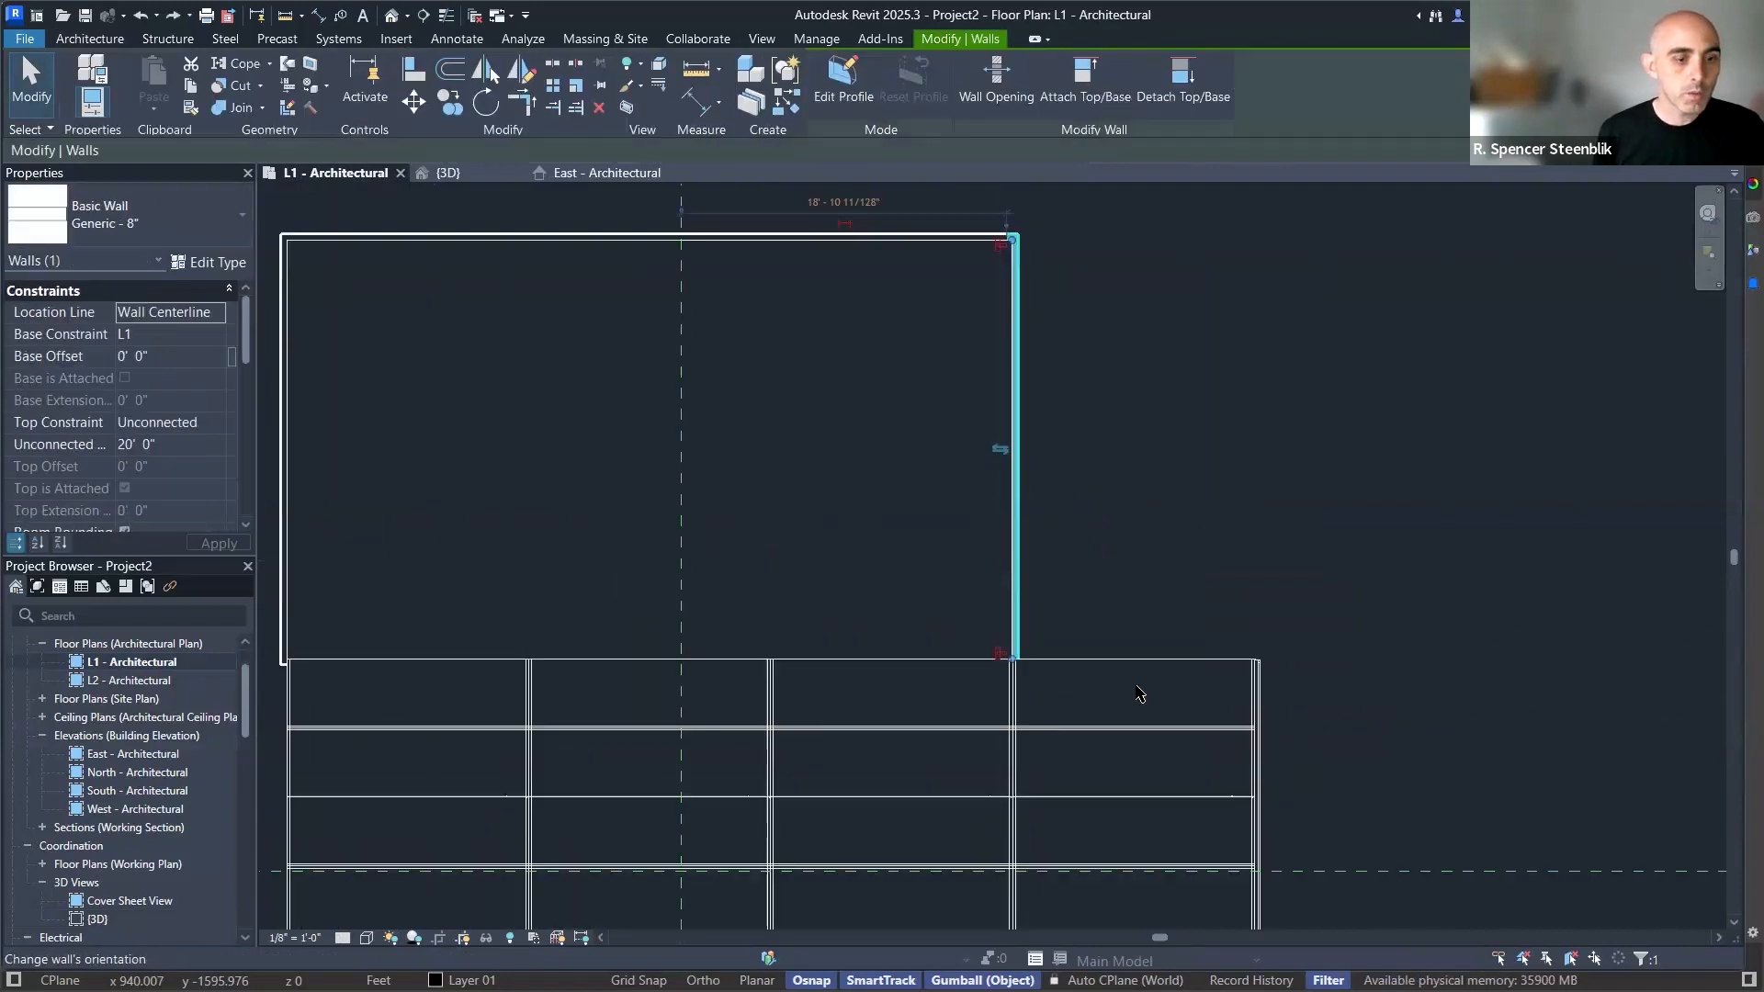
{"action": "left_click", "coordinate": [1146, 666]}
{"action": "left_click", "coordinate": [1037, 559]}
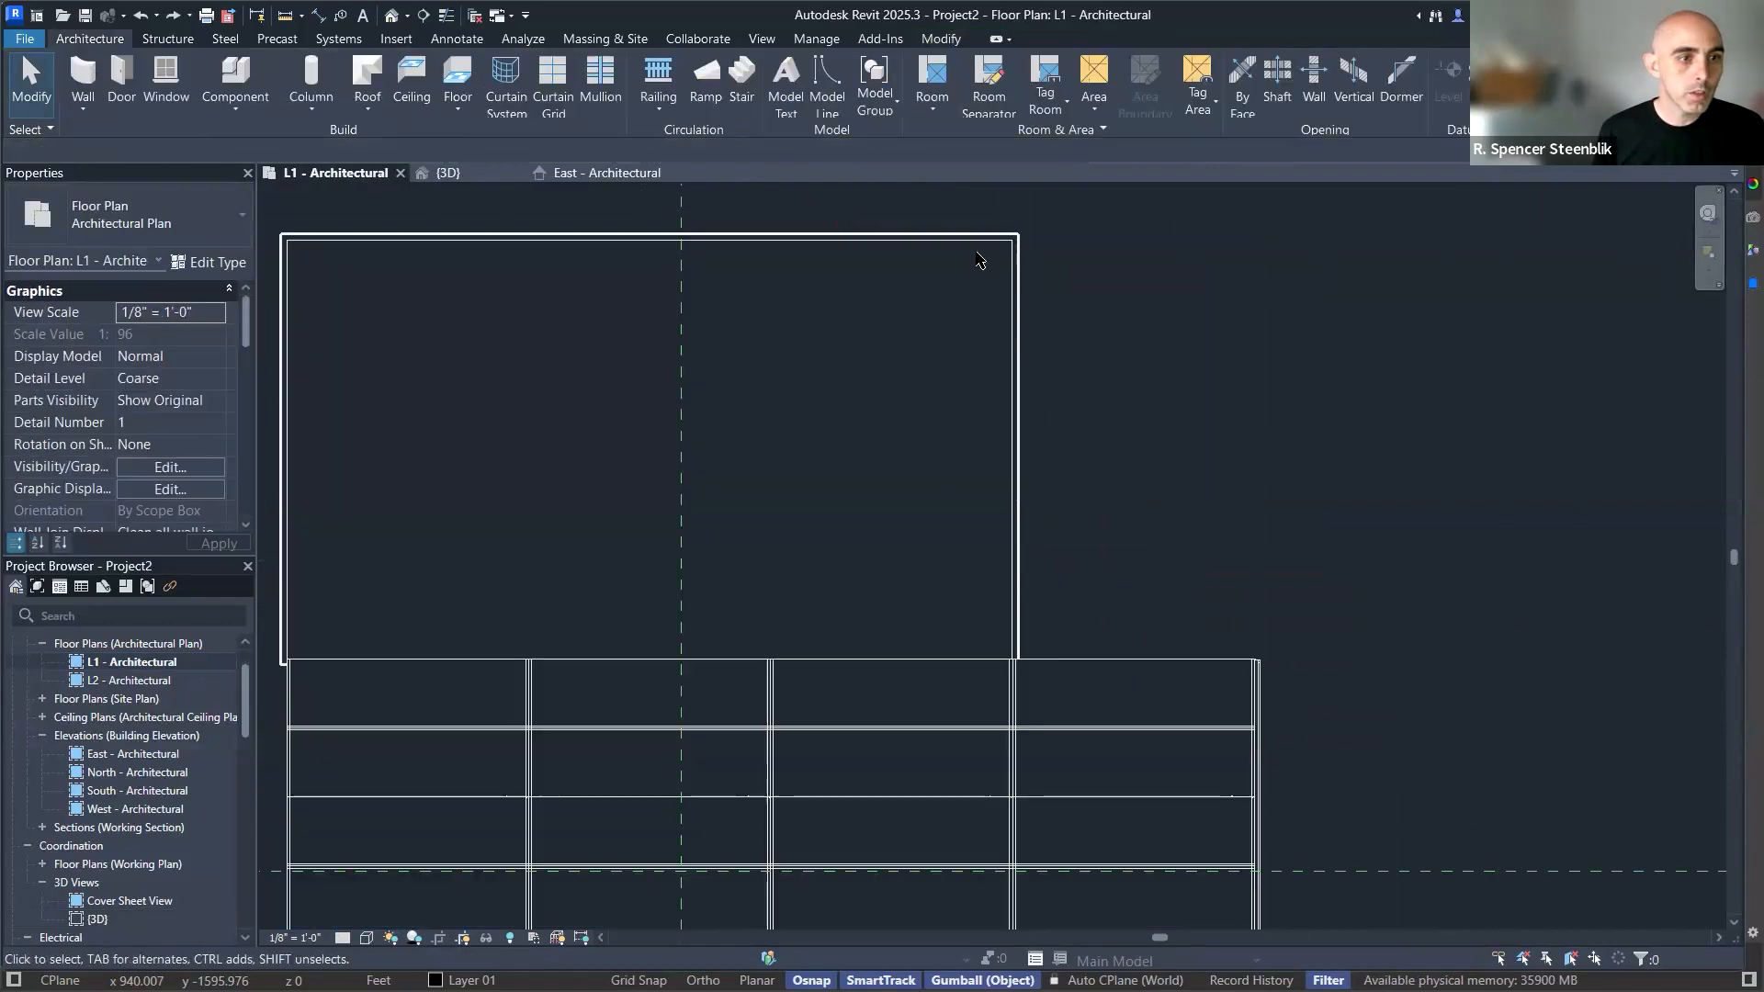
{"action": "left_click", "coordinate": [979, 244]}
{"action": "left_click", "coordinate": [1111, 574]}
{"action": "scroll", "coordinate": [1111, 568], "scroll_direction": "down", "scroll_amount": 2}
{"action": "scroll", "coordinate": [1127, 597], "scroll_direction": "down", "scroll_amount": 3}
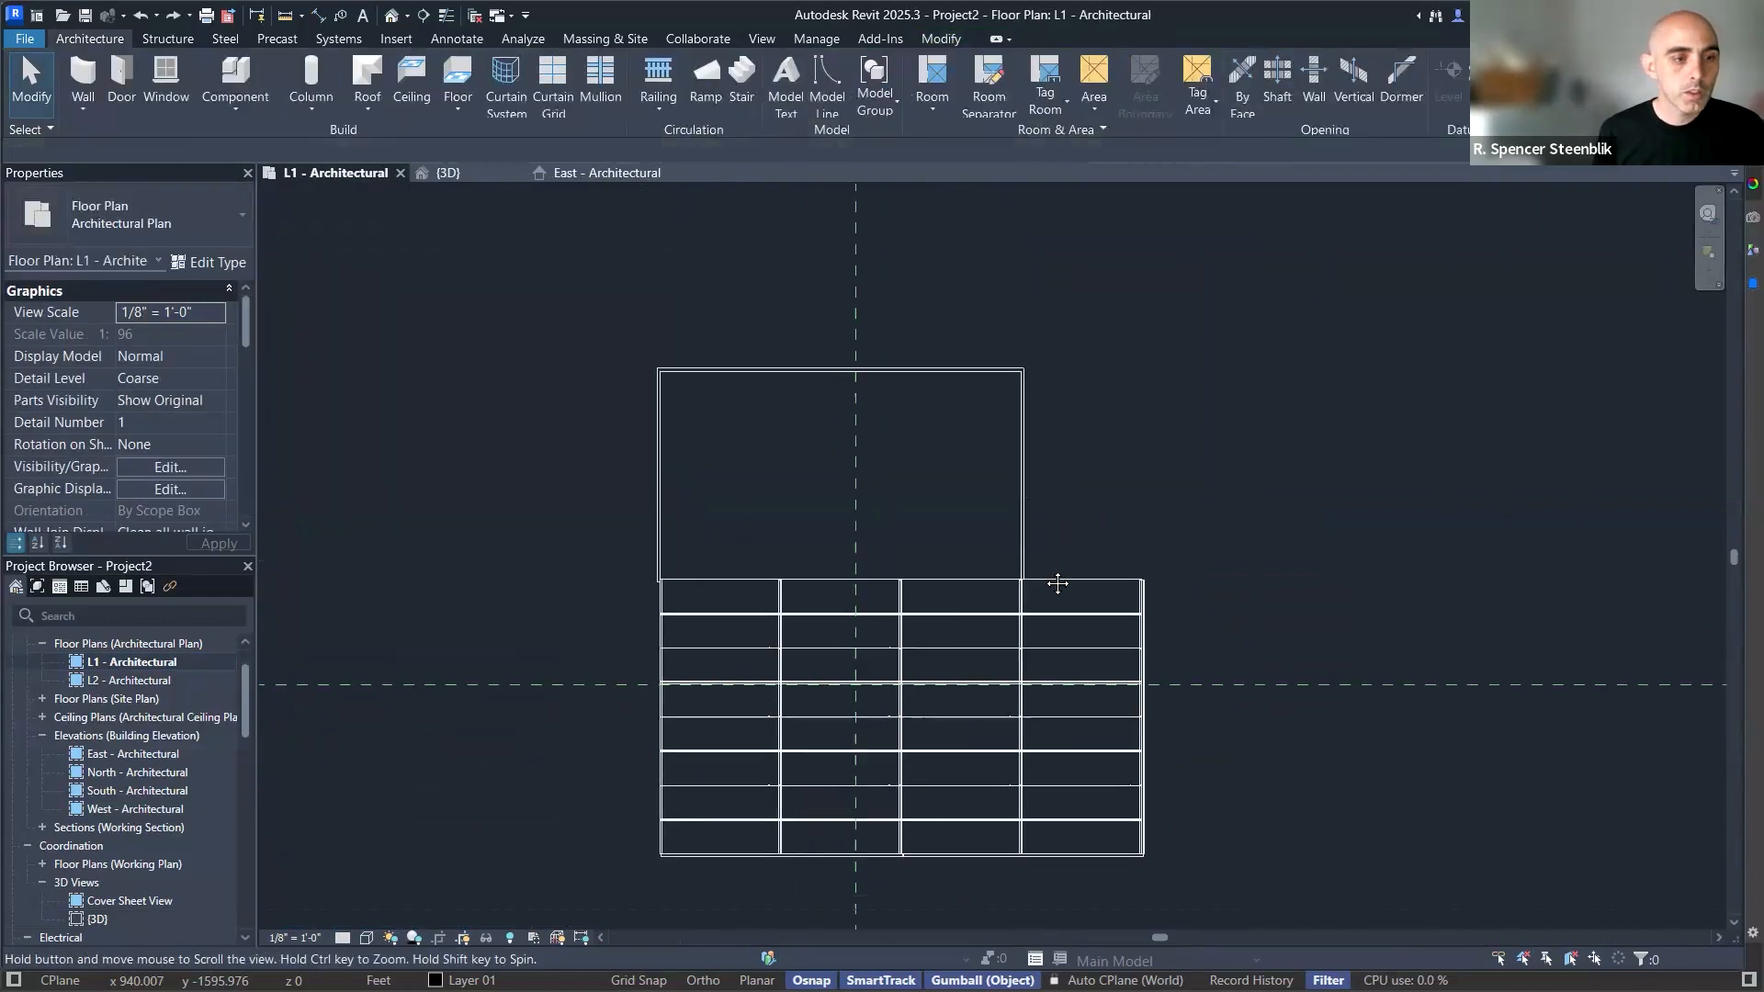
In the 3D view, place a 36" x 84" Door-Passage-Single-Flush door in the sloped-top east wall.
{"action": "key", "text": "ctrl+Tab"}
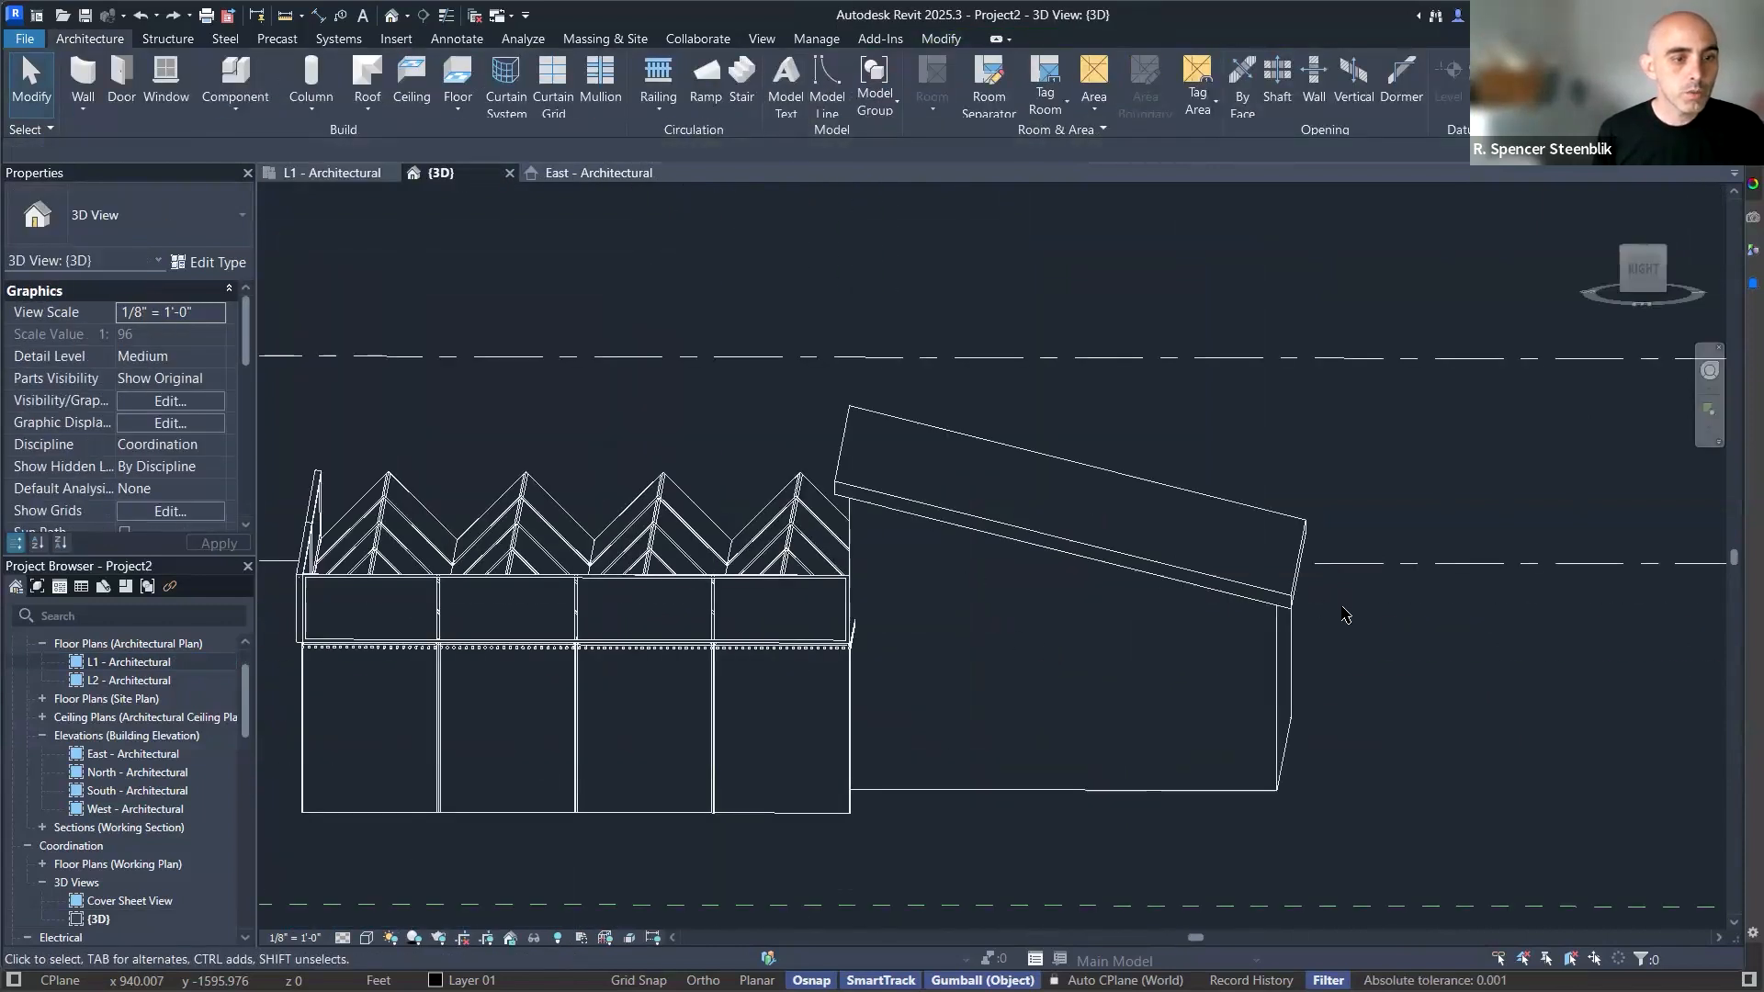
{"action": "middle_click_drag", "start_coordinate": [1011, 582], "coordinate": [1248, 680], "text": "shift"}
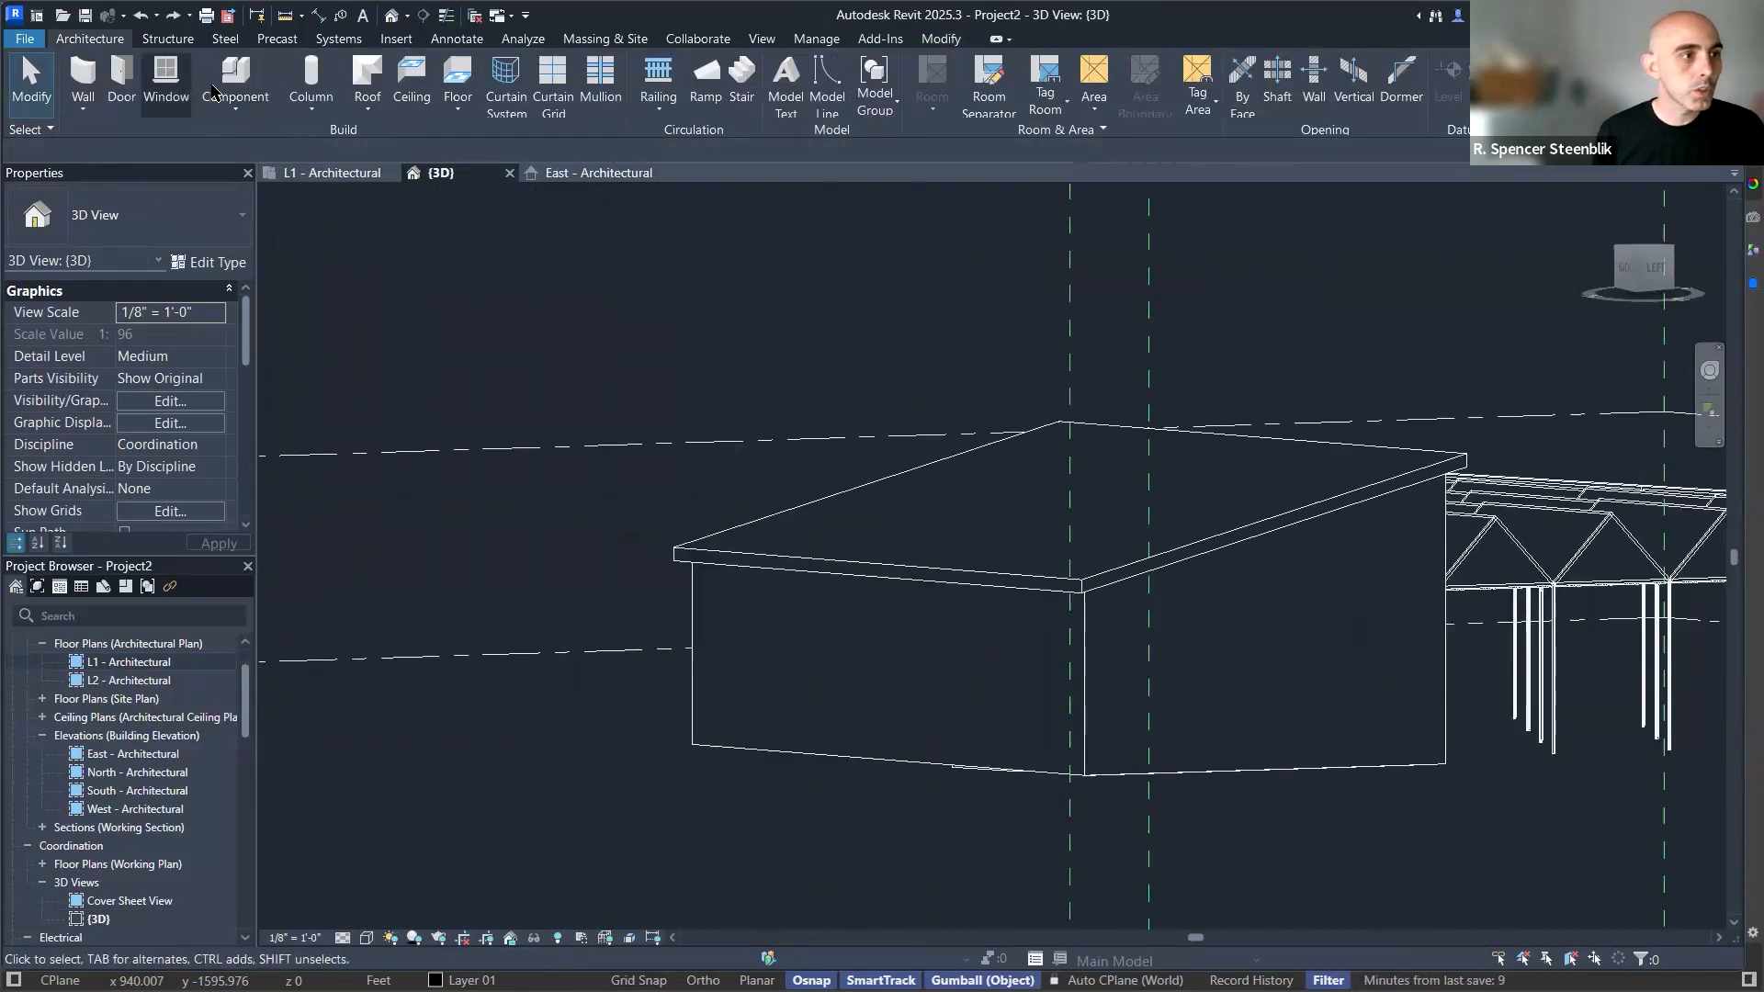
{"action": "left_click", "coordinate": [119, 89]}
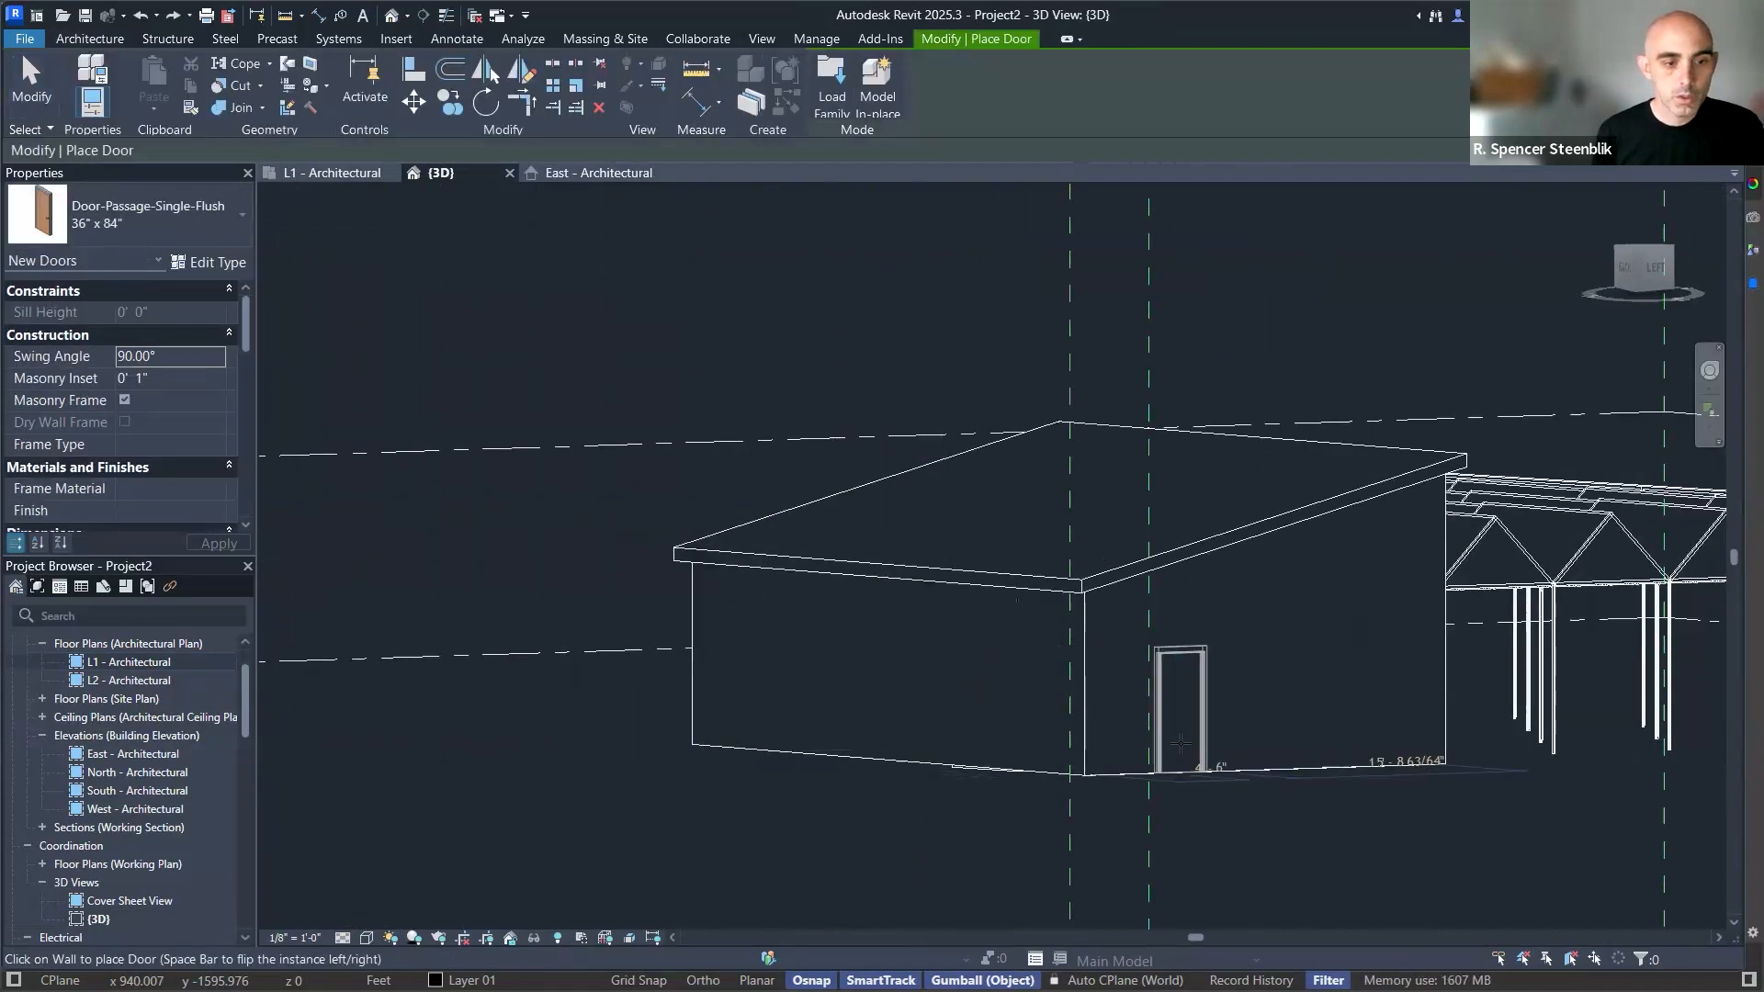
{"action": "mouse_move", "coordinate": [914, 642]}
{"action": "middle_mouse_down", "text": "shift"}
{"action": "mouse_move", "coordinate": [1394, 631]}
{"action": "mouse_move", "coordinate": [887, 709]}
{"action": "mouse_move", "coordinate": [1205, 736]}
{"action": "mouse_move", "coordinate": [1153, 741]}
{"action": "mouse_move", "coordinate": [1178, 725]}
{"action": "mouse_move", "coordinate": [709, 708]}
{"action": "mouse_move", "coordinate": [702, 736]}
{"action": "mouse_move", "coordinate": [596, 701]}
{"action": "mouse_move", "coordinate": [946, 634]}
{"action": "middle_mouse_up", "text": "shift"}
{"action": "key", "text": "Escape"}
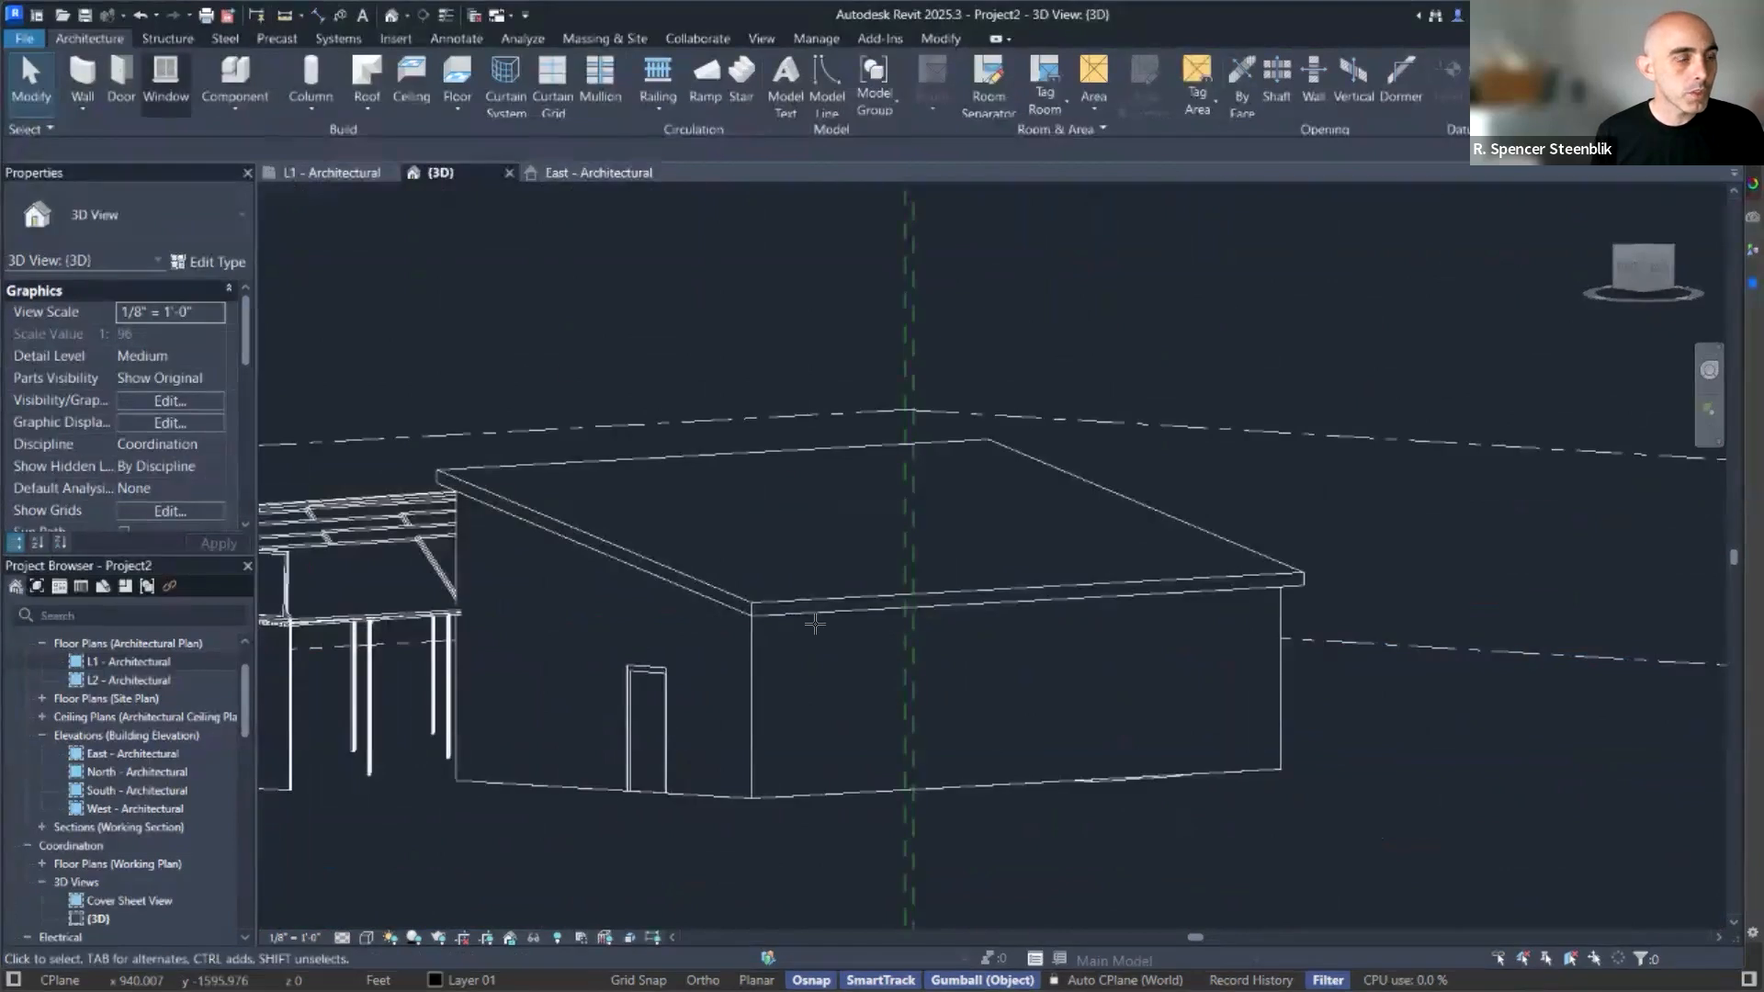
Place two 36" x 48" Window-Fixed windows side by side in the low north wall, near its corner with the door wall.
{"action": "key", "text": "w"}
{"action": "key", "text": "n"}
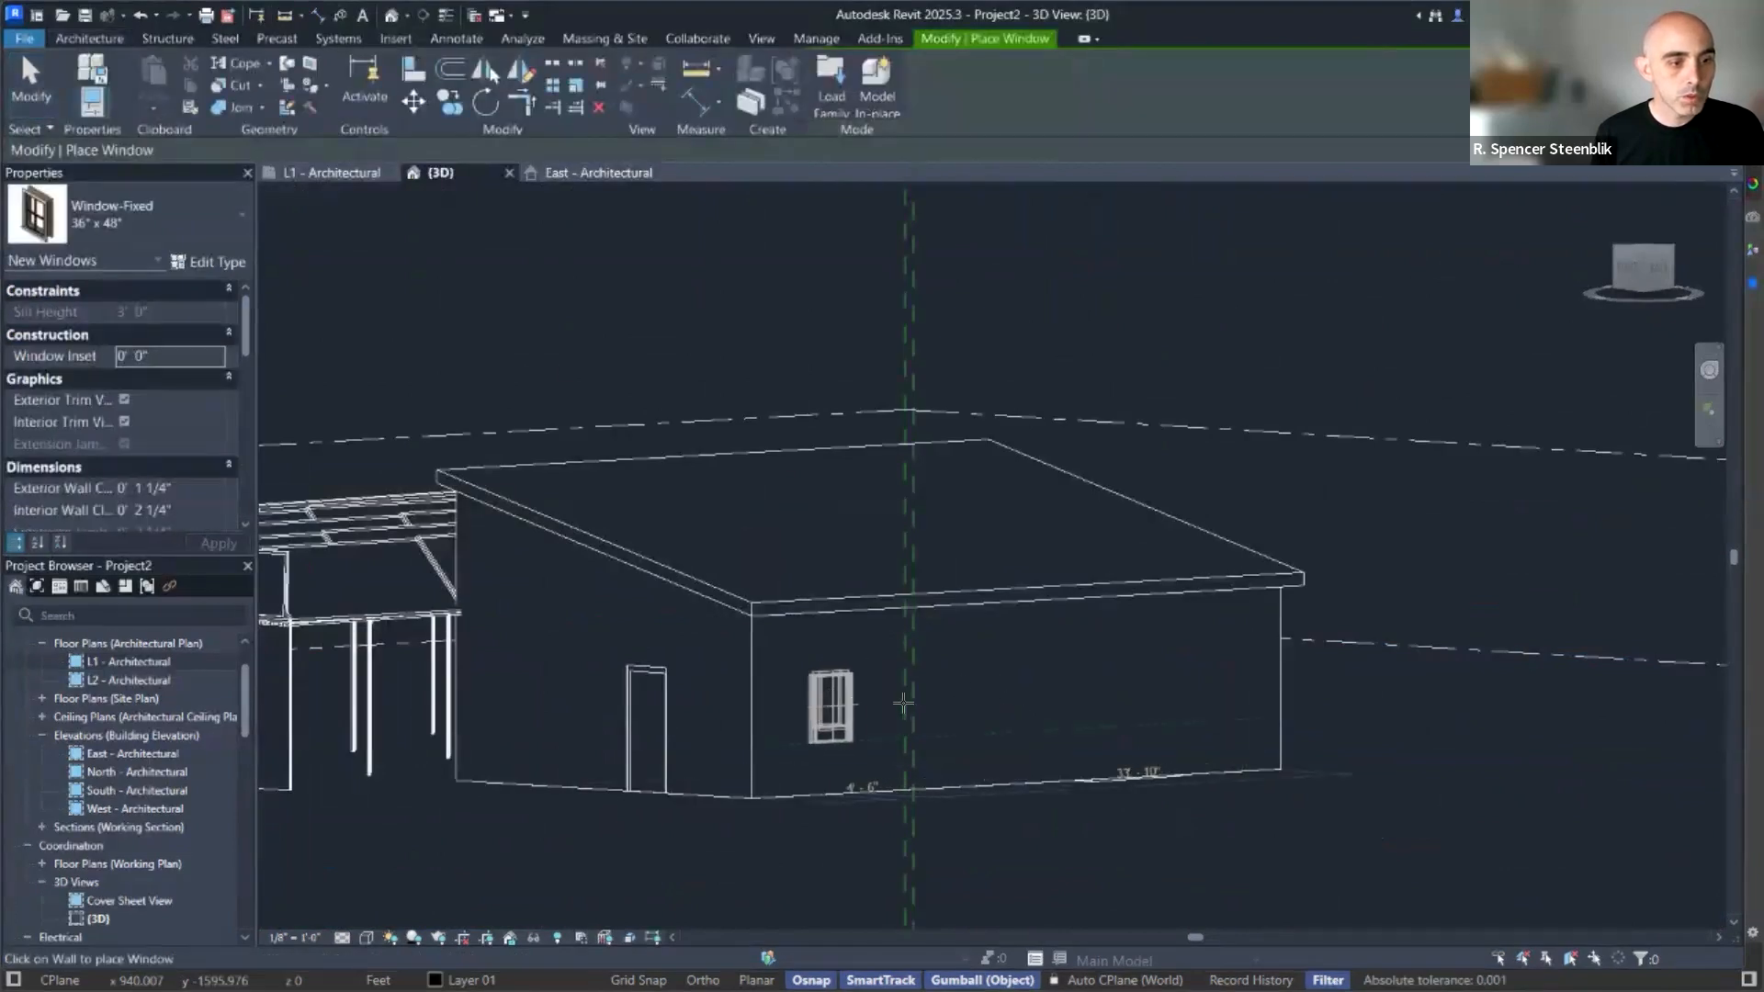
{"action": "left_click", "coordinate": [905, 703]}
{"action": "left_click", "coordinate": [1057, 706]}
{"action": "key", "text": "Escape"}
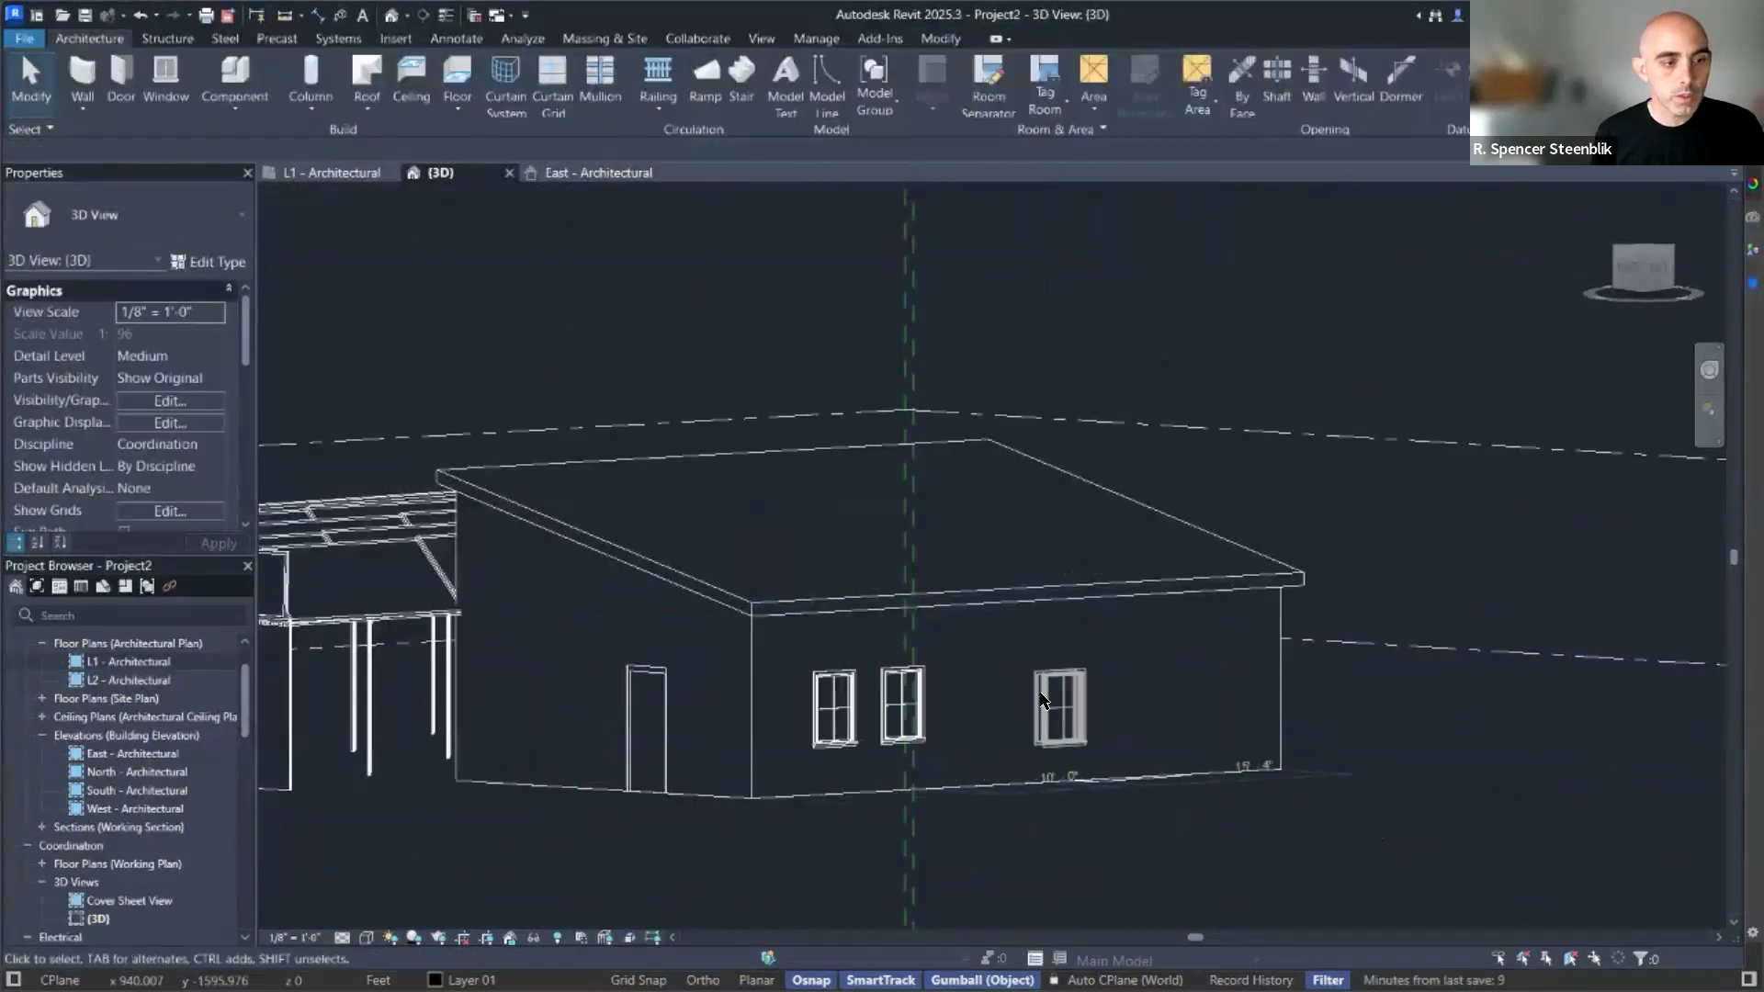
From the back view, copy the second 36" x 48" window three times along the north wall at equal spacing.
{"action": "scroll", "coordinate": [1050, 705], "scroll_direction": "up", "scroll_amount": 2}
{"action": "left_click", "coordinate": [1656, 274]}
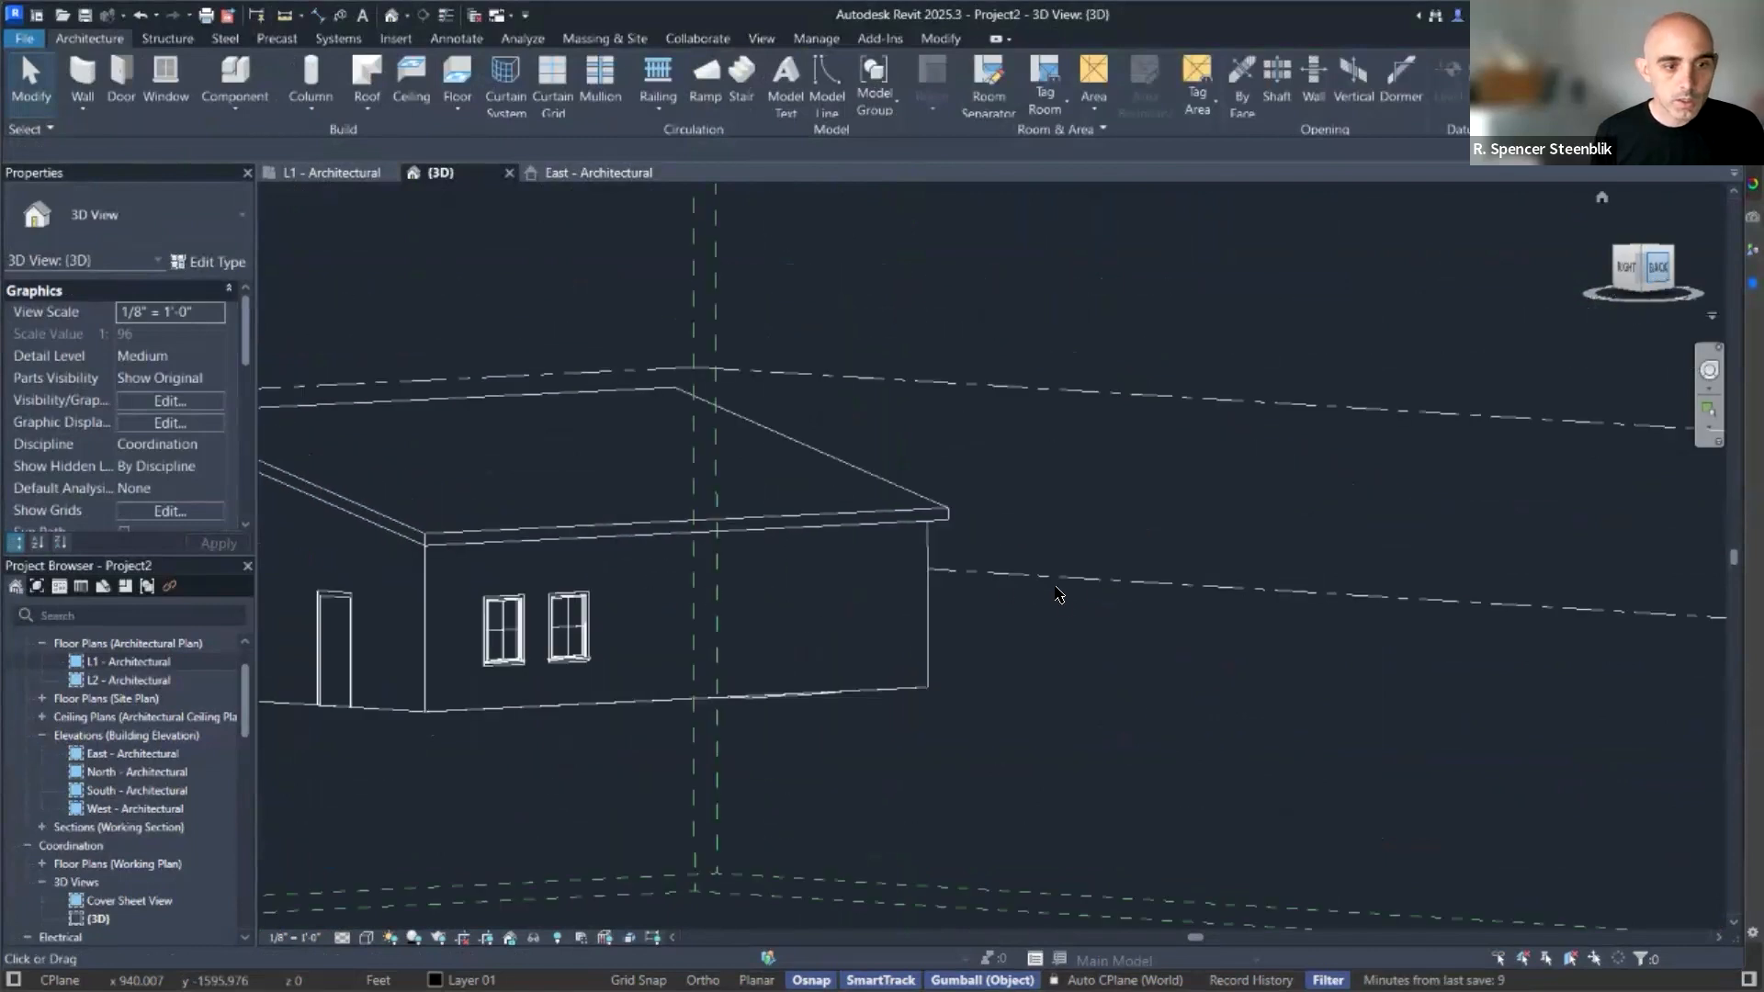
{"action": "left_click", "coordinate": [1142, 576]}
{"action": "scroll", "coordinate": [1142, 576], "scroll_direction": "up", "scroll_amount": 4}
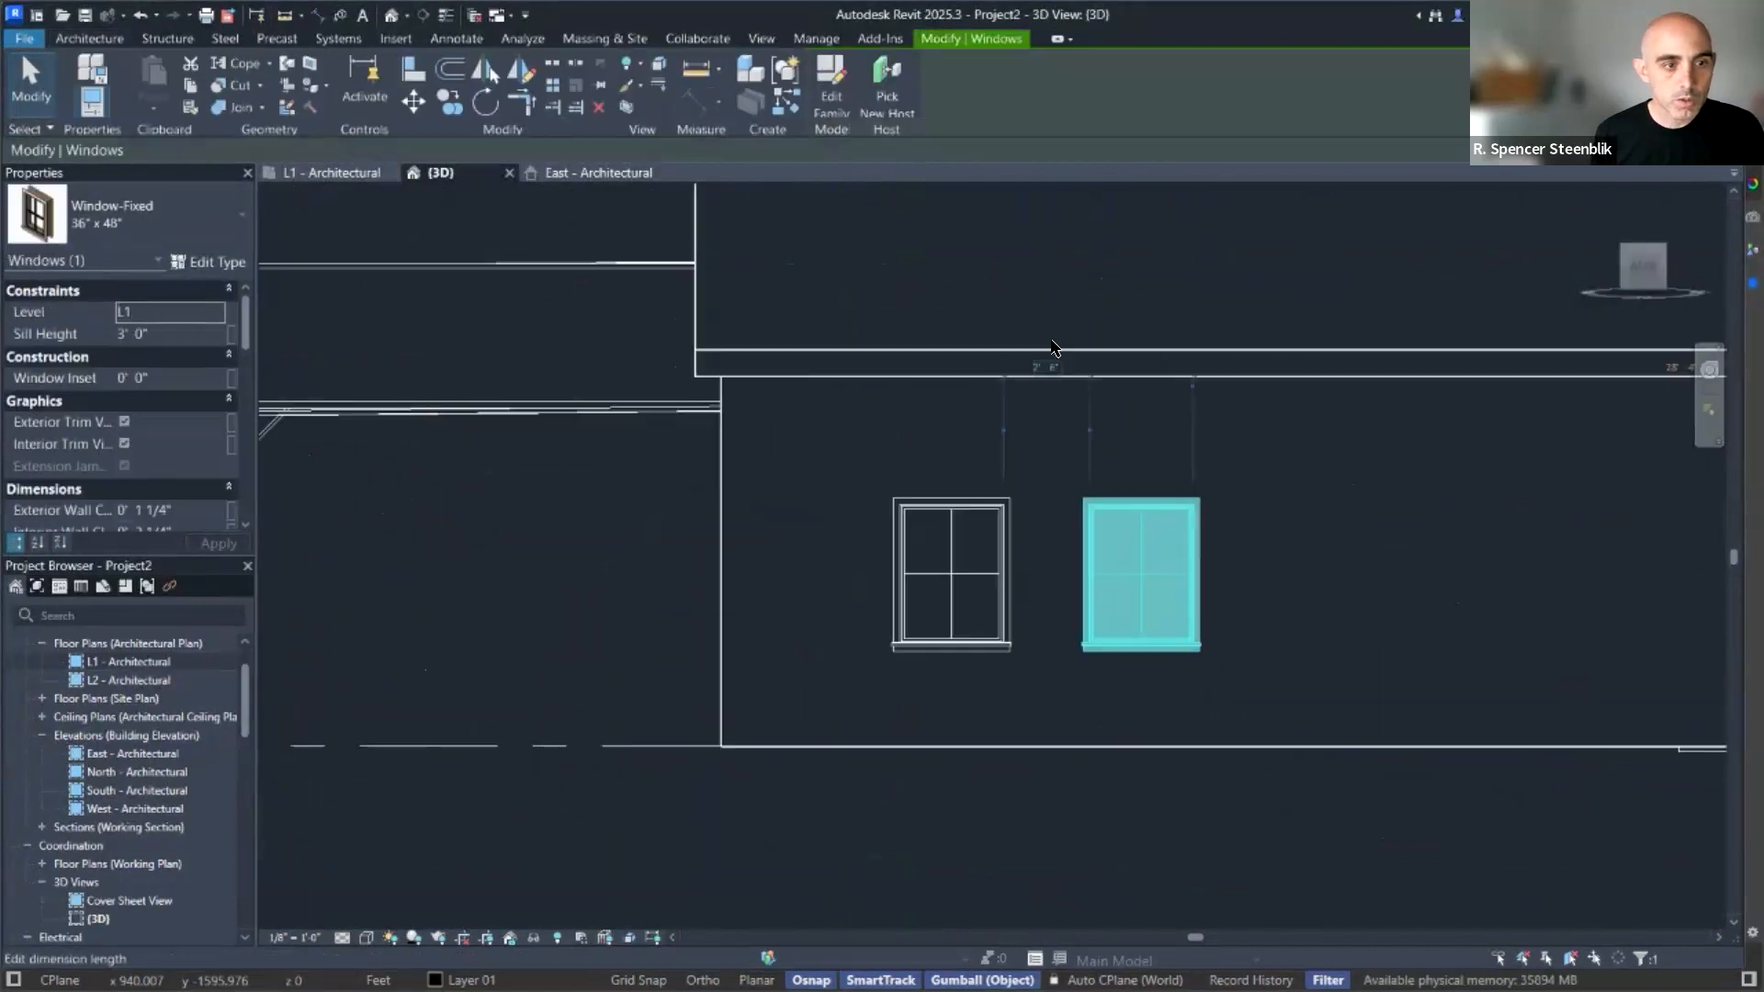
{"action": "scroll", "coordinate": [1059, 445], "scroll_direction": "down", "scroll_amount": 3}
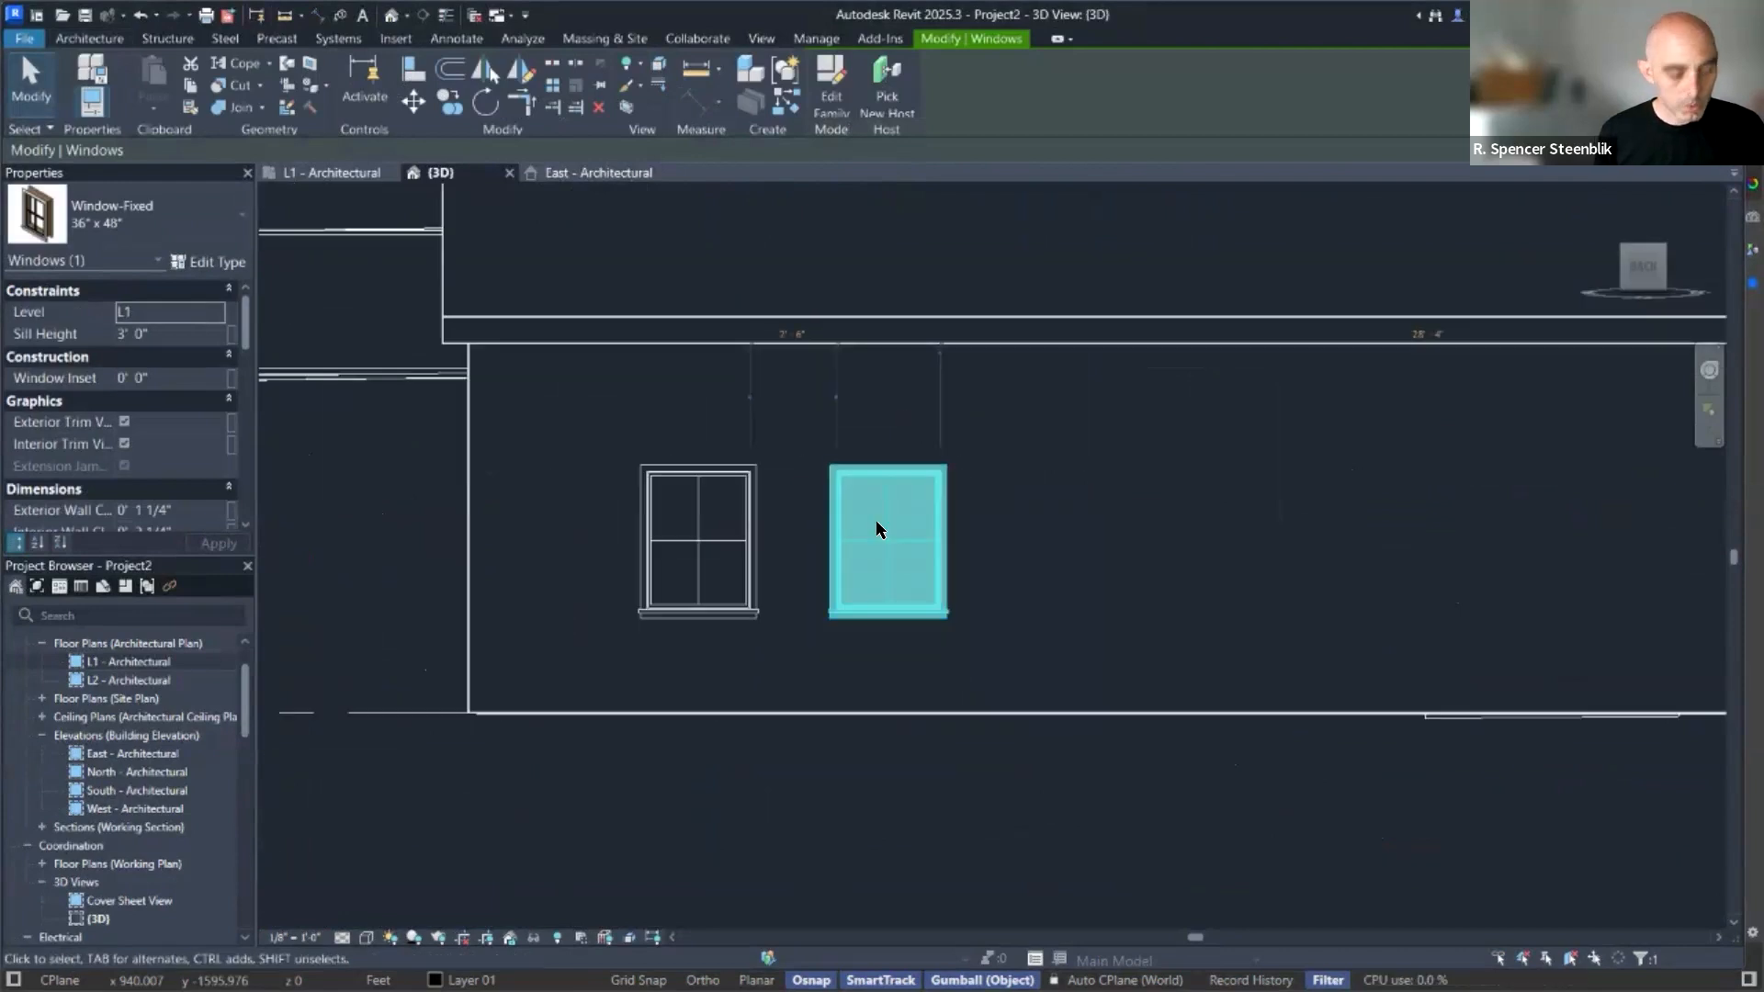
{"action": "key", "text": "c"}
{"action": "key", "text": "o"}
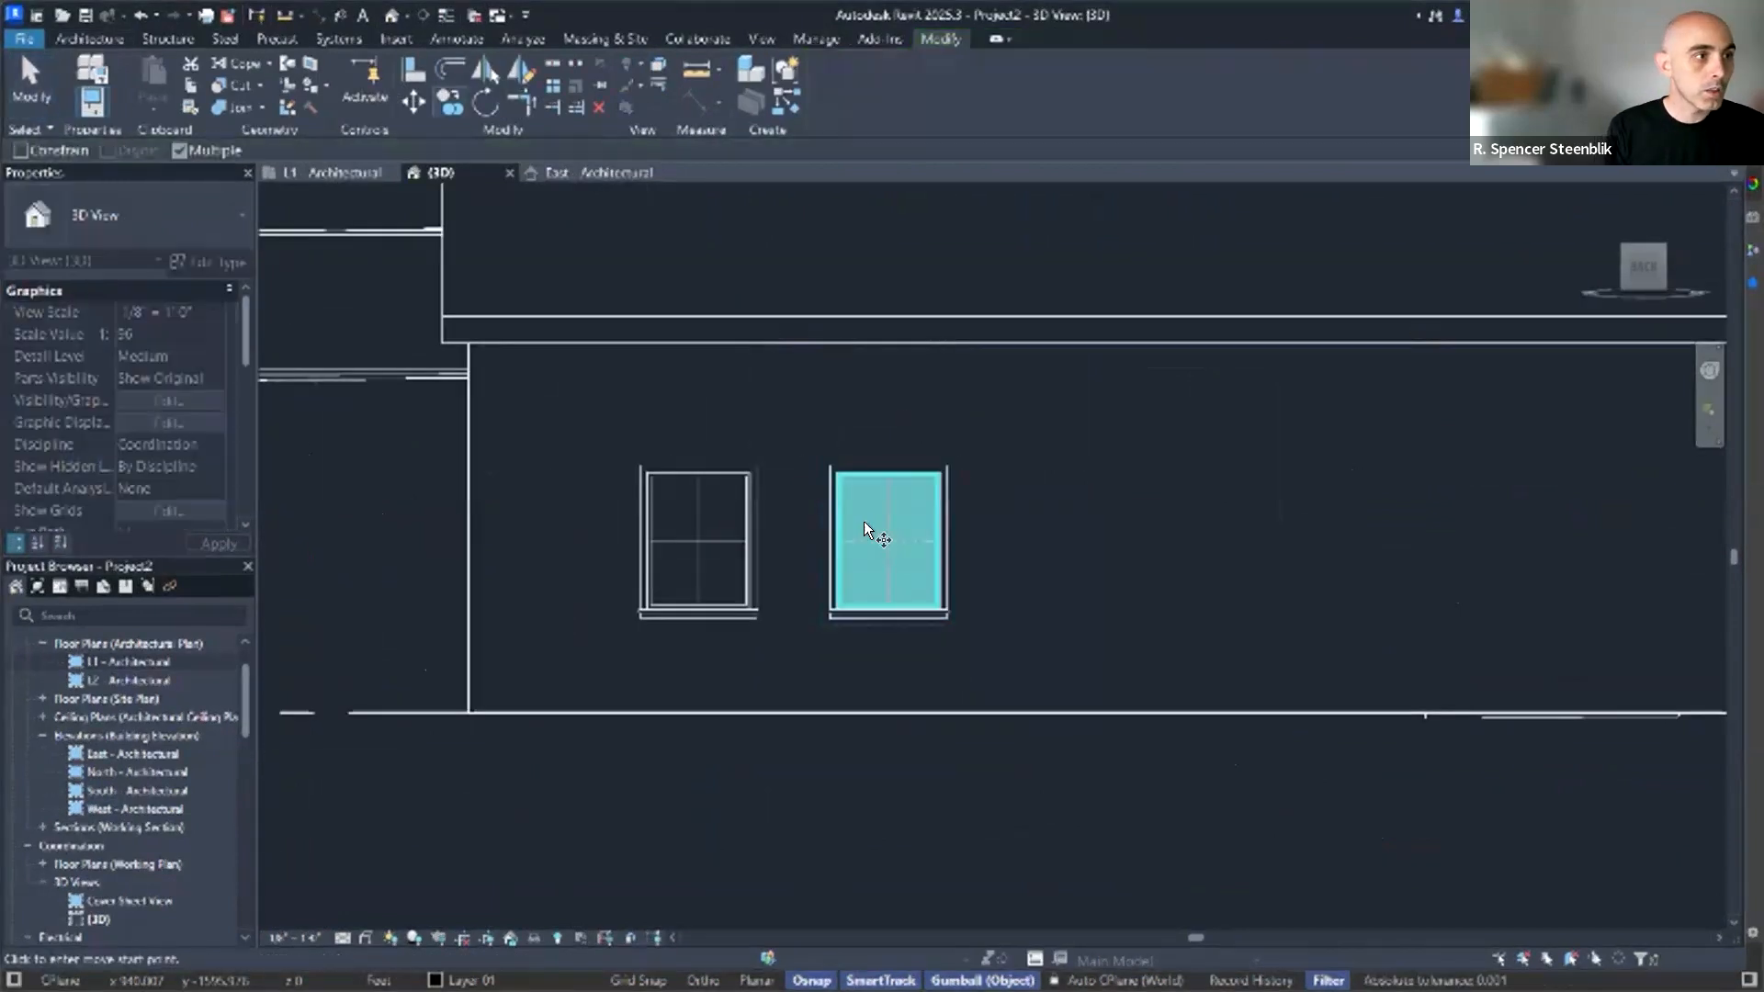
{"action": "left_click", "coordinate": [756, 469]}
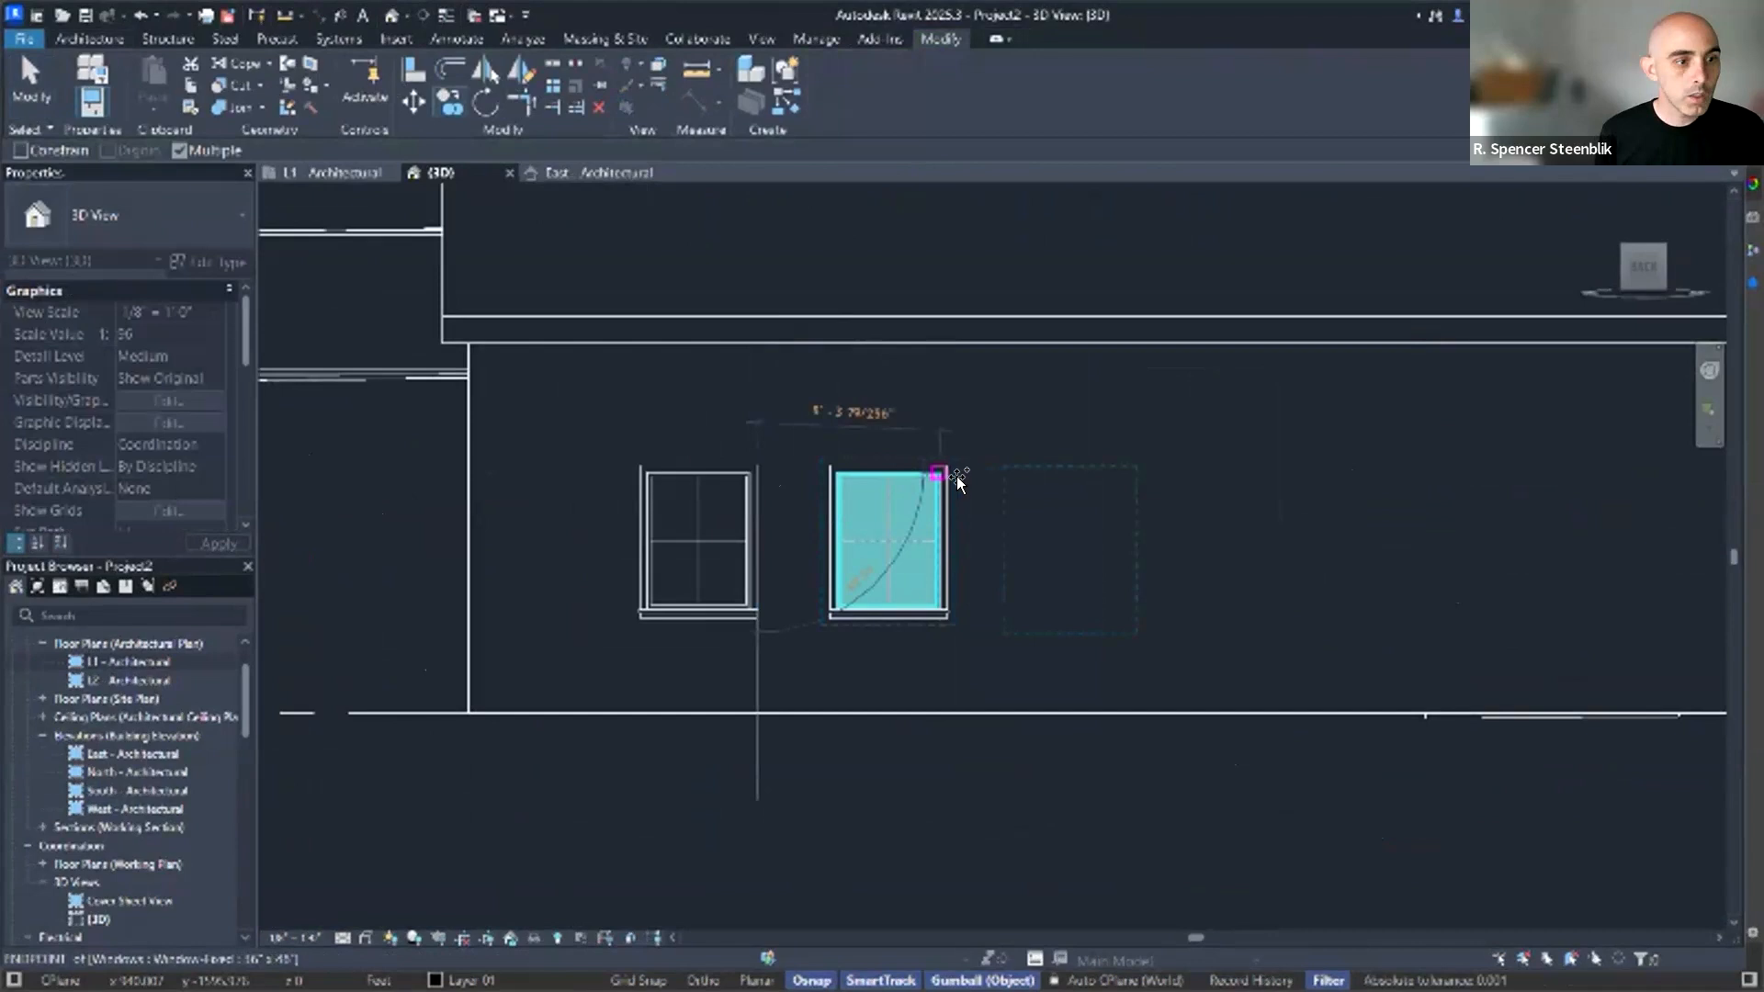
{"action": "left_click", "coordinate": [947, 465]}
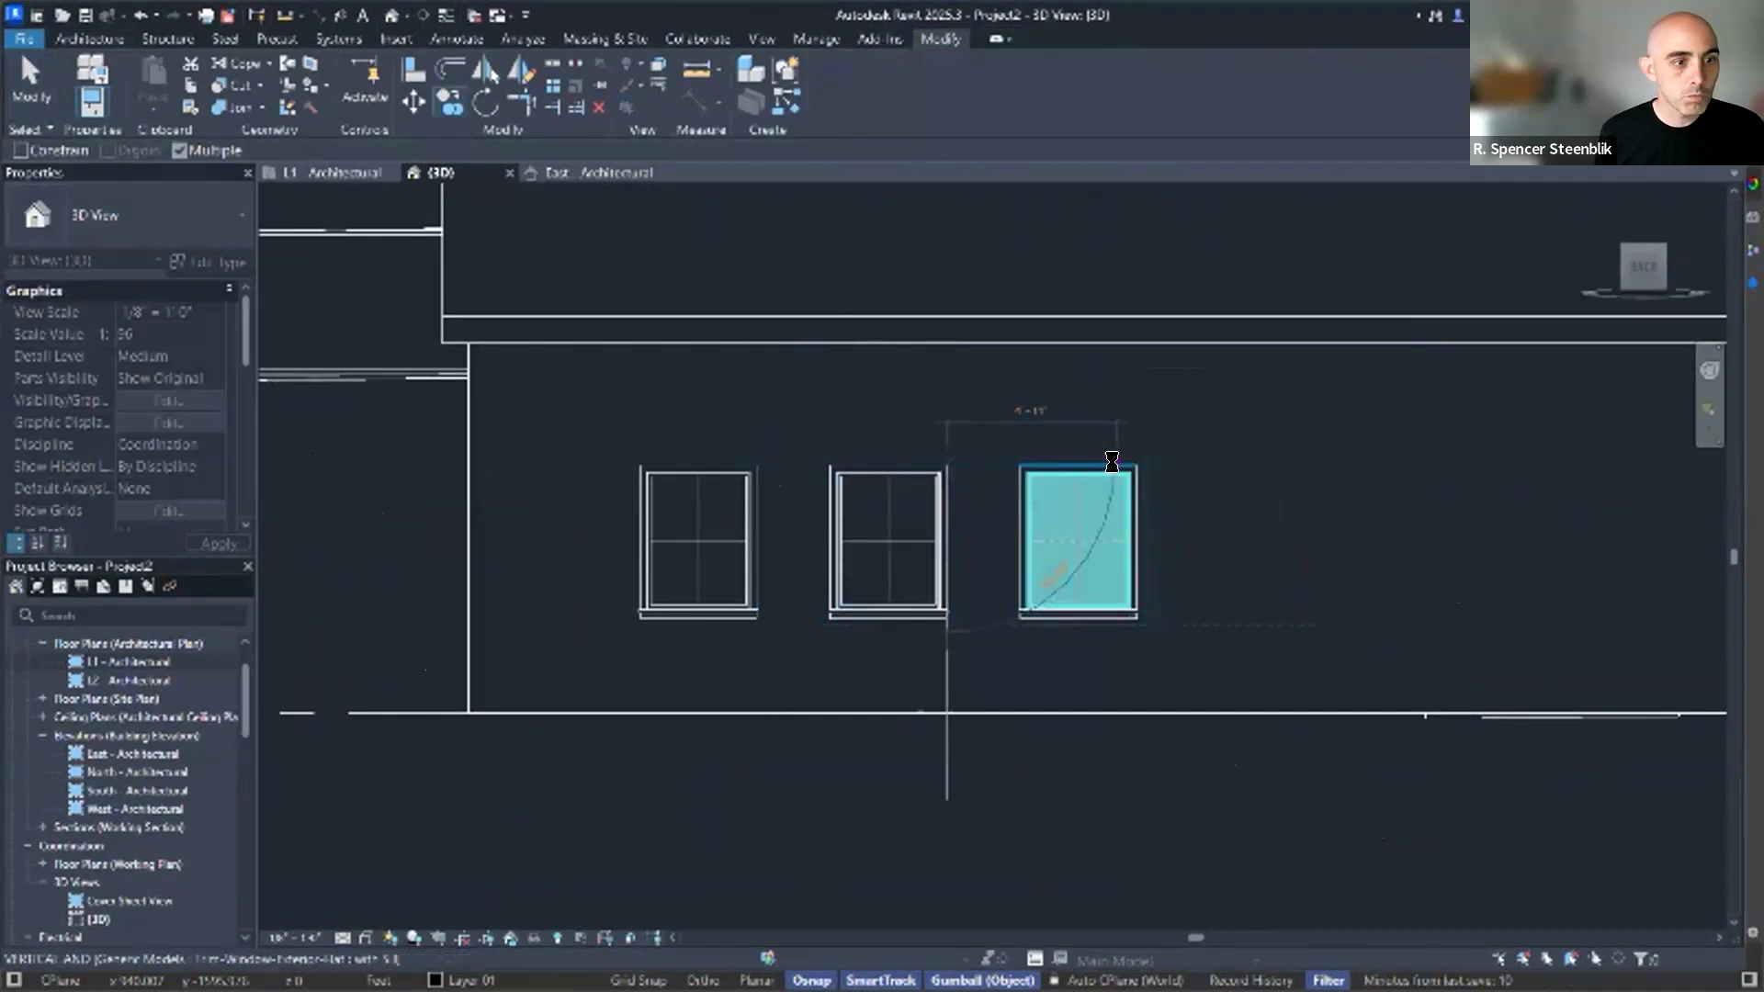
{"action": "left_click", "coordinate": [1138, 465]}
{"action": "left_click", "coordinate": [1327, 466]}
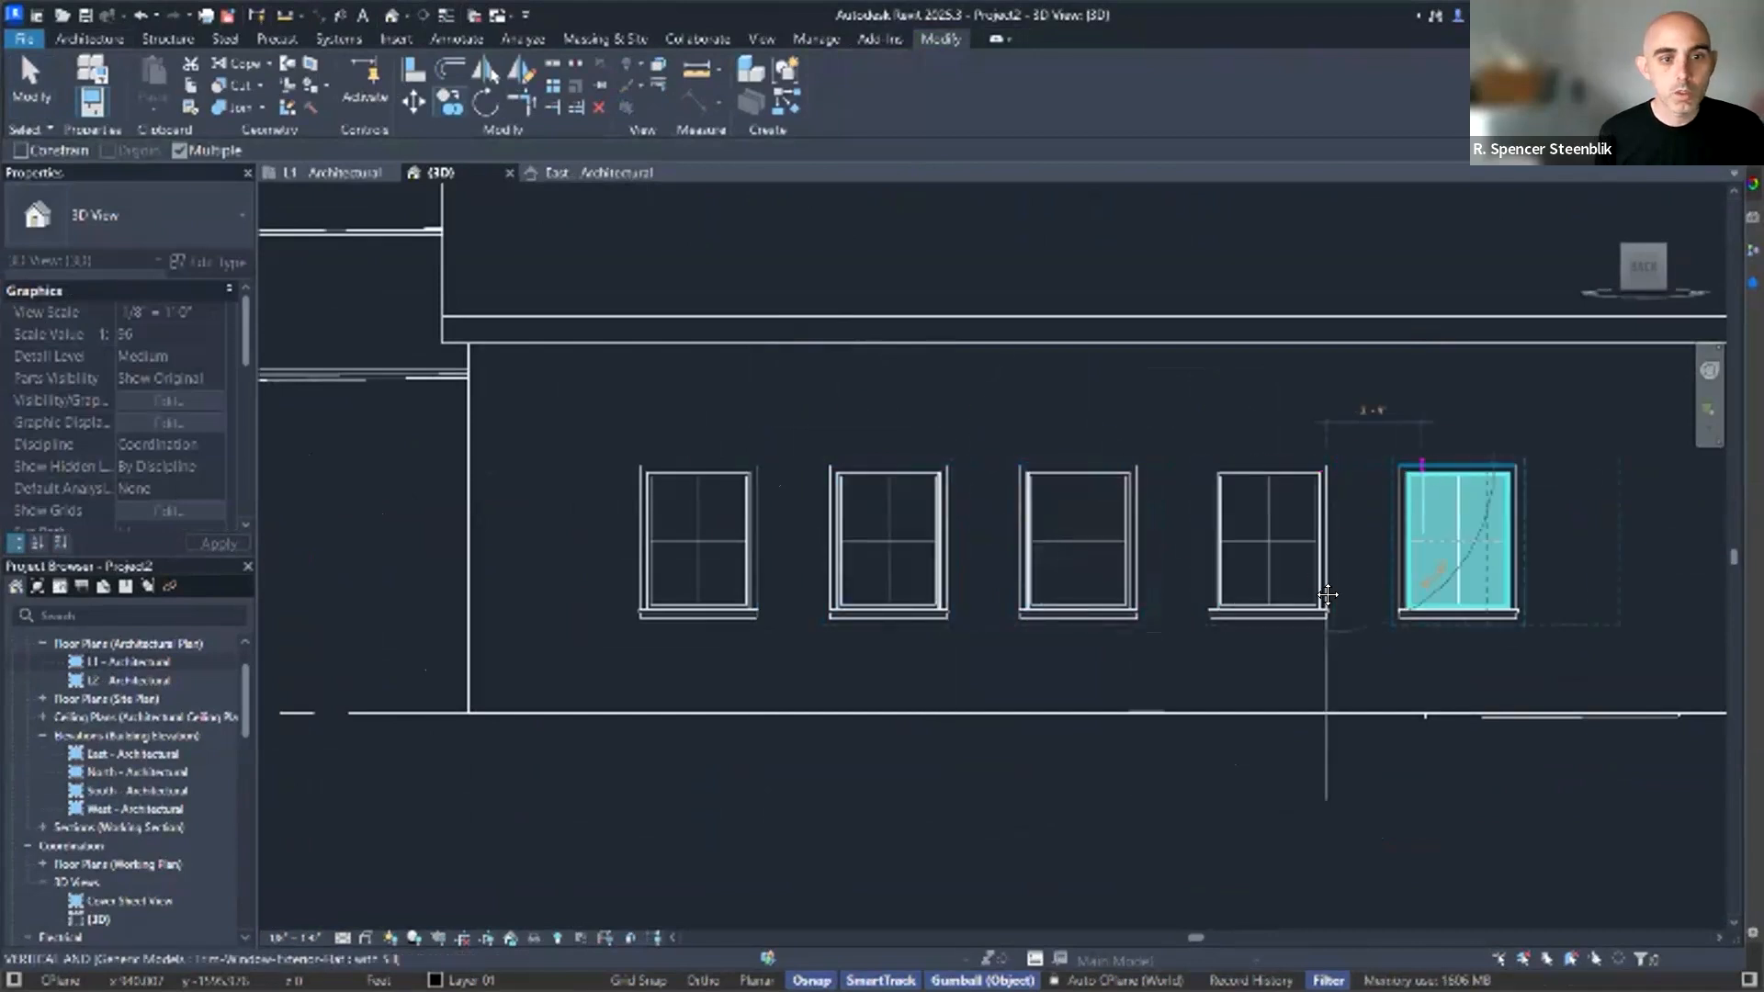
{"action": "key", "text": "Escape"}
{"action": "key", "text": "Escape"}
Start a door at the building's front side and look through the loaded door types and the family library folders.
{"action": "scroll", "coordinate": [1056, 509], "scroll_direction": "down", "scroll_amount": 5}
{"action": "middle_click_drag", "start_coordinate": [1056, 508], "coordinate": [1259, 520], "text": "shift"}
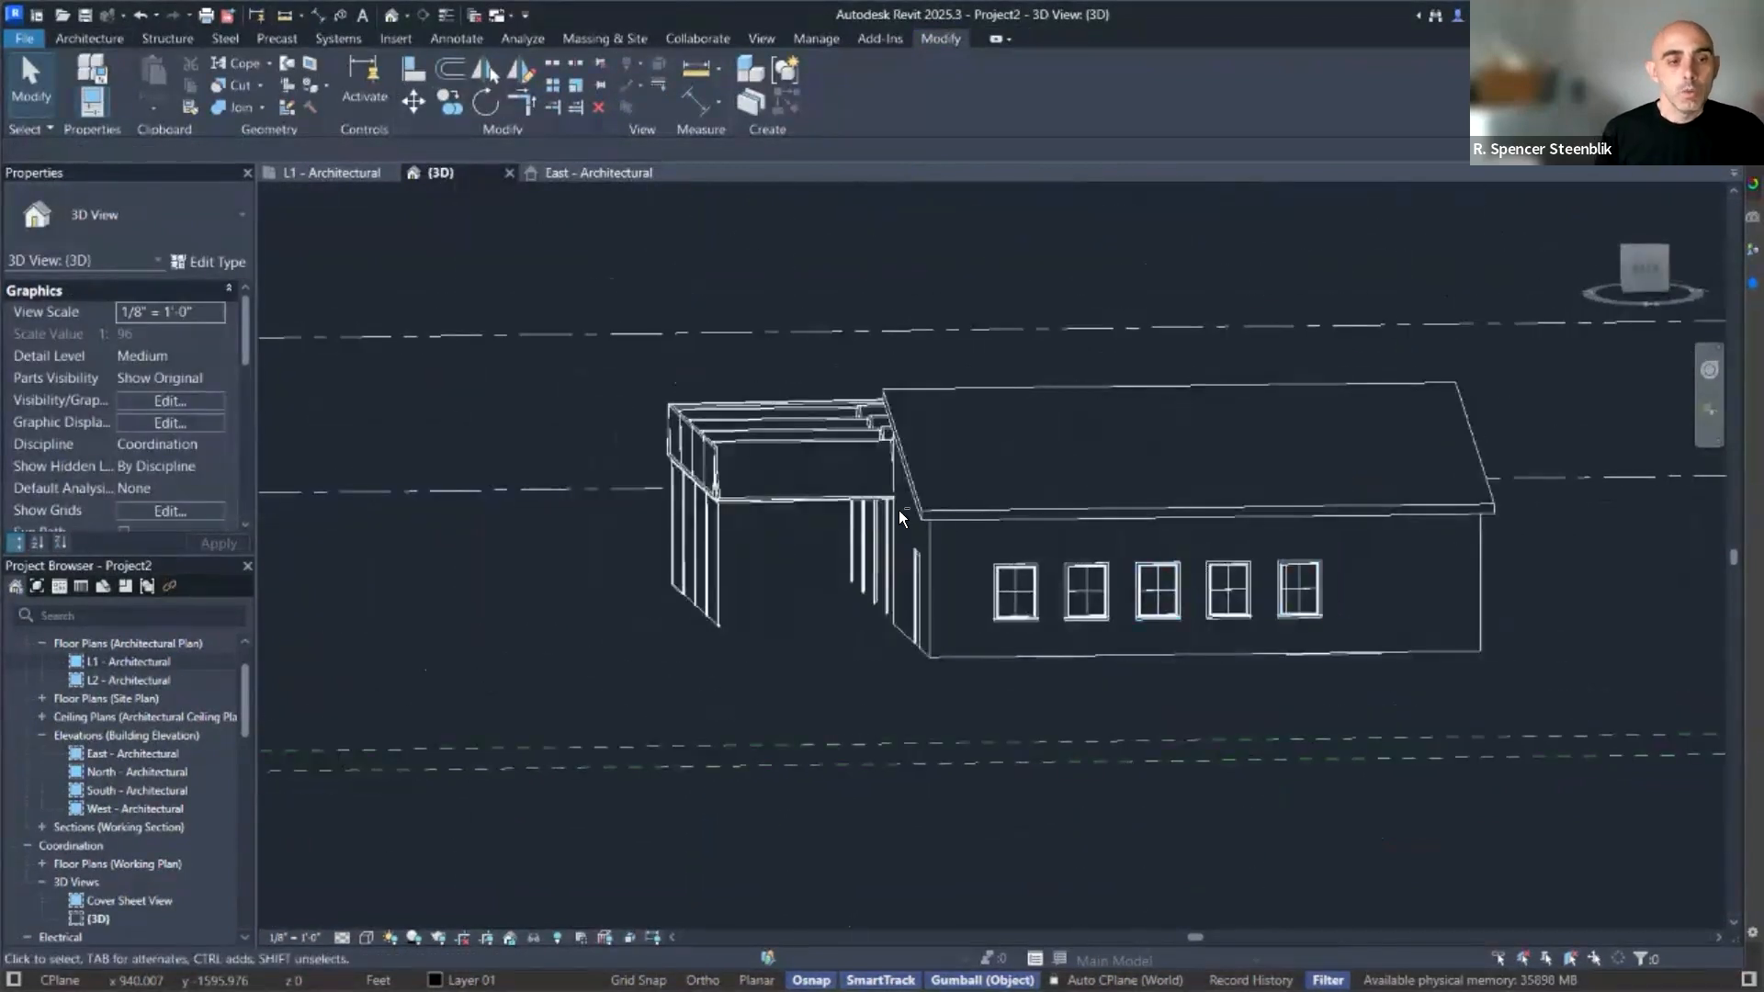
{"action": "scroll", "coordinate": [1022, 612], "scroll_direction": "up", "scroll_amount": 3}
{"action": "middle_click_drag", "start_coordinate": [1023, 612], "coordinate": [941, 552], "text": "shift"}
{"action": "key", "text": "d"}
{"action": "key", "text": "r"}
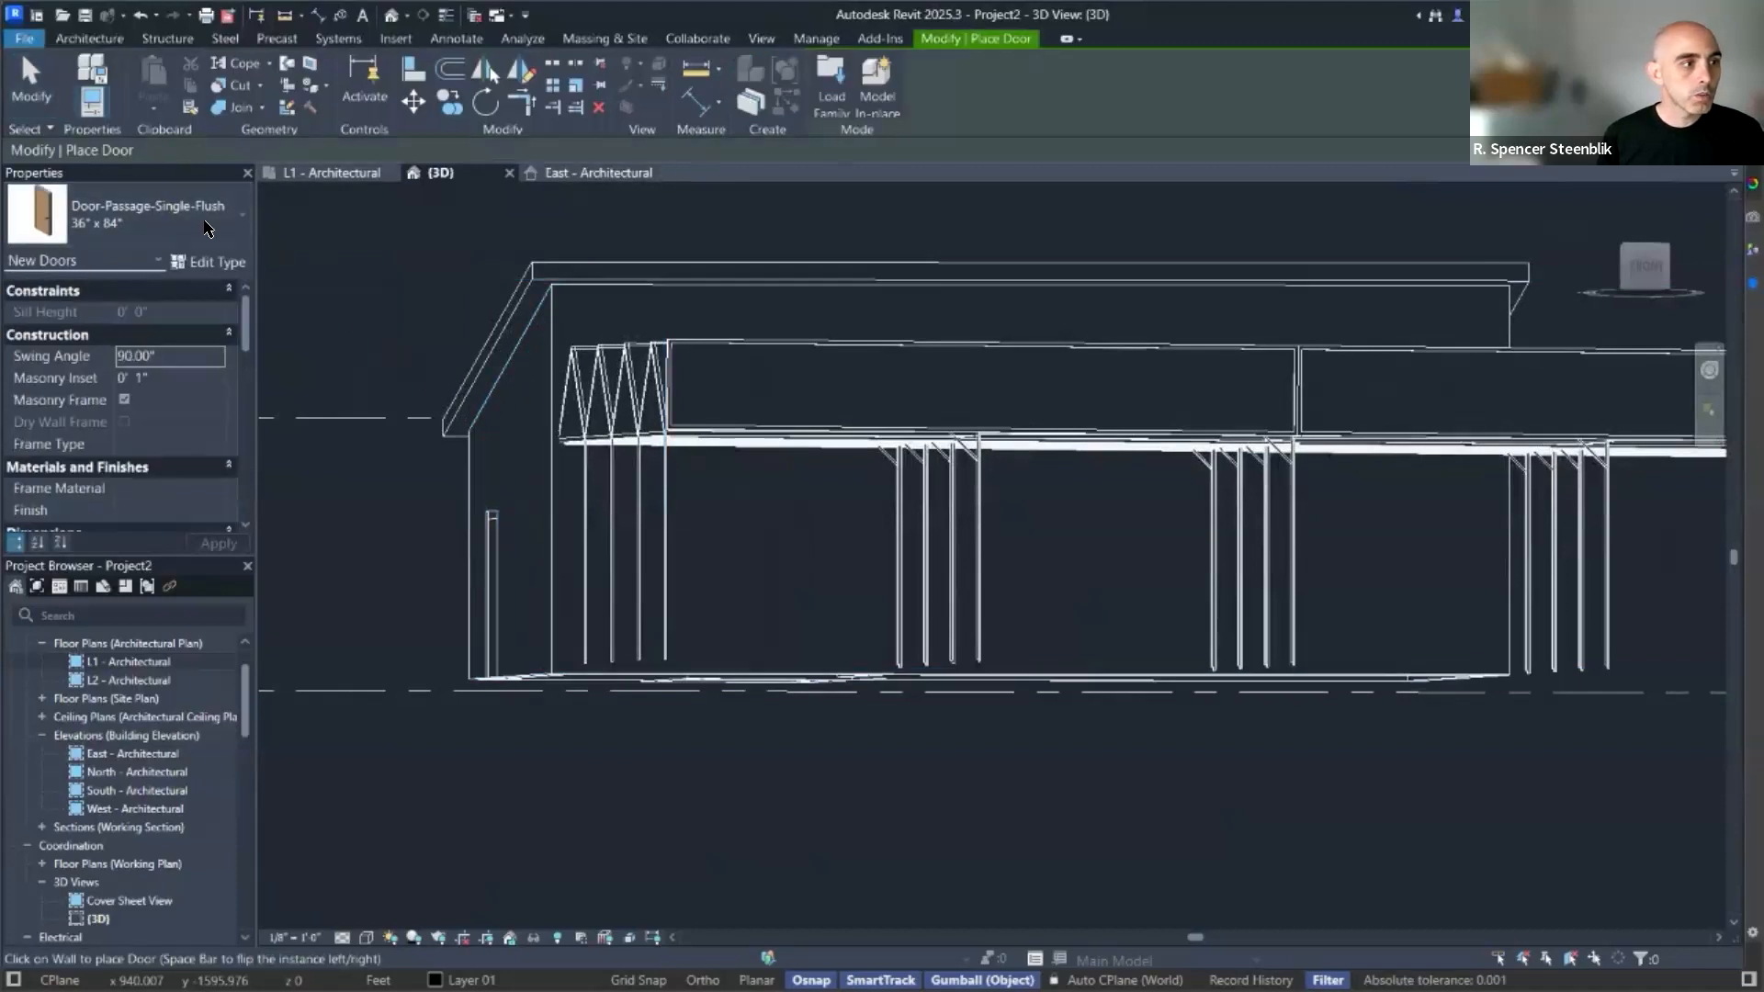
{"action": "left_click", "coordinate": [149, 221]}
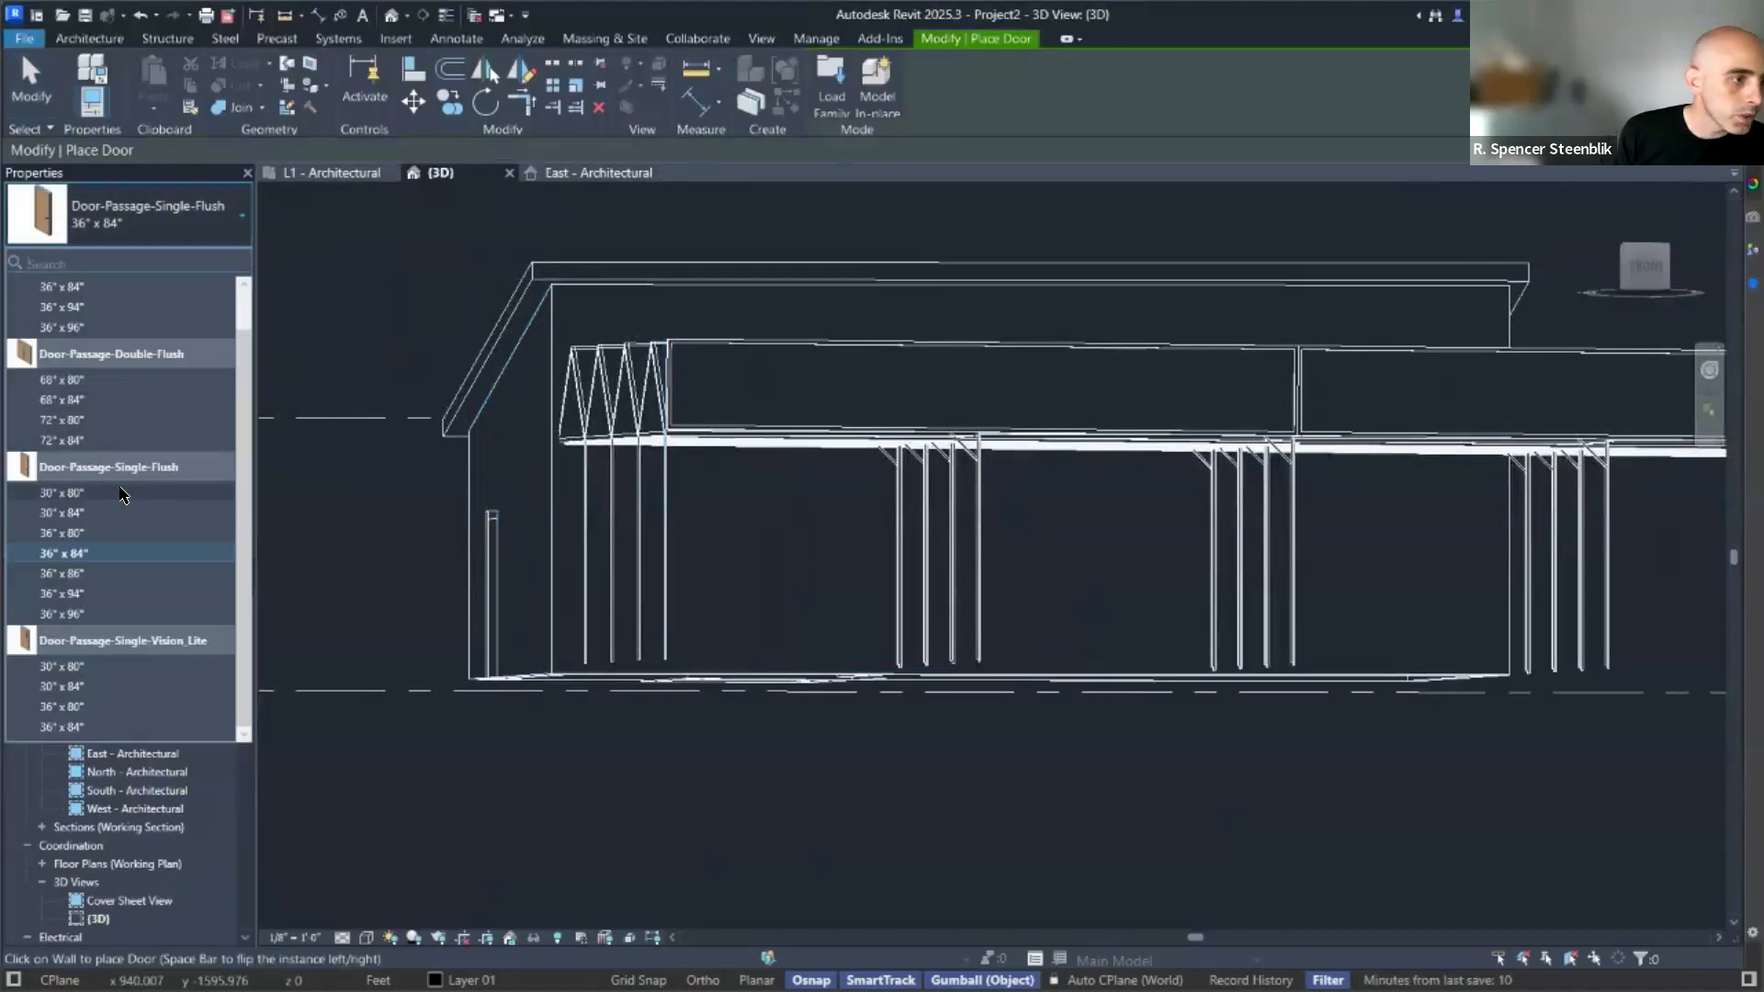
{"action": "scroll", "coordinate": [145, 366], "scroll_direction": "up", "scroll_amount": 1}
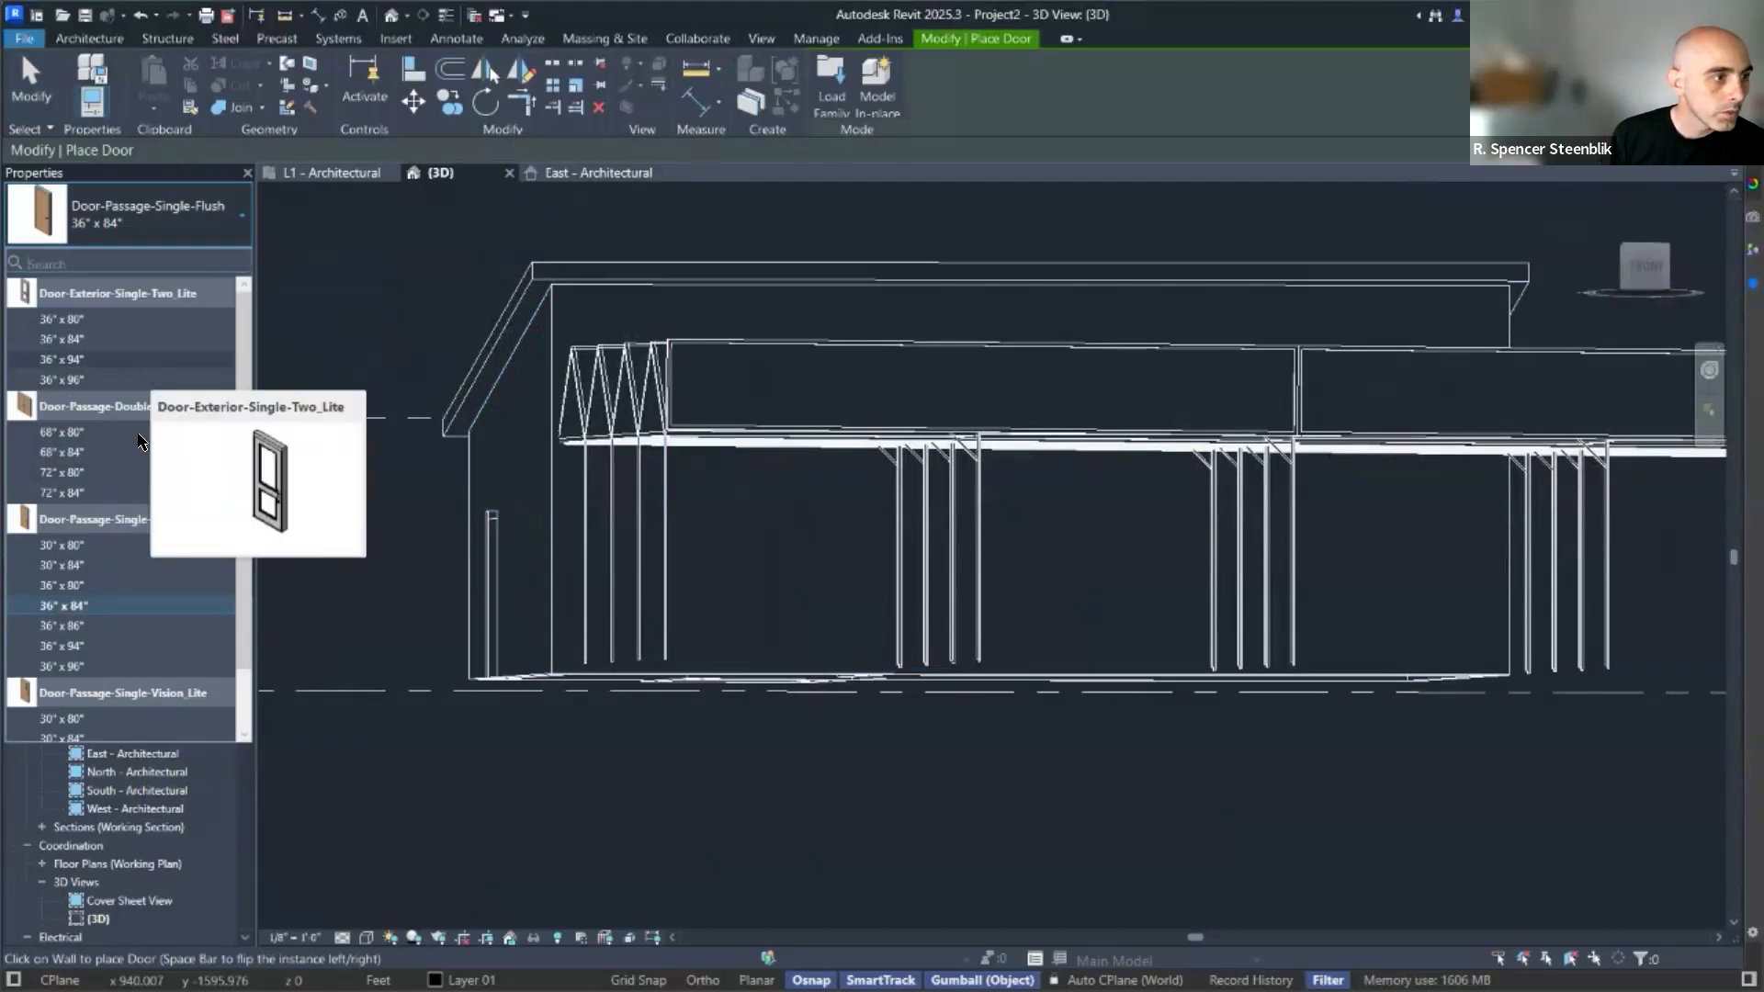
{"action": "scroll", "coordinate": [147, 373], "scroll_direction": "down", "scroll_amount": 2}
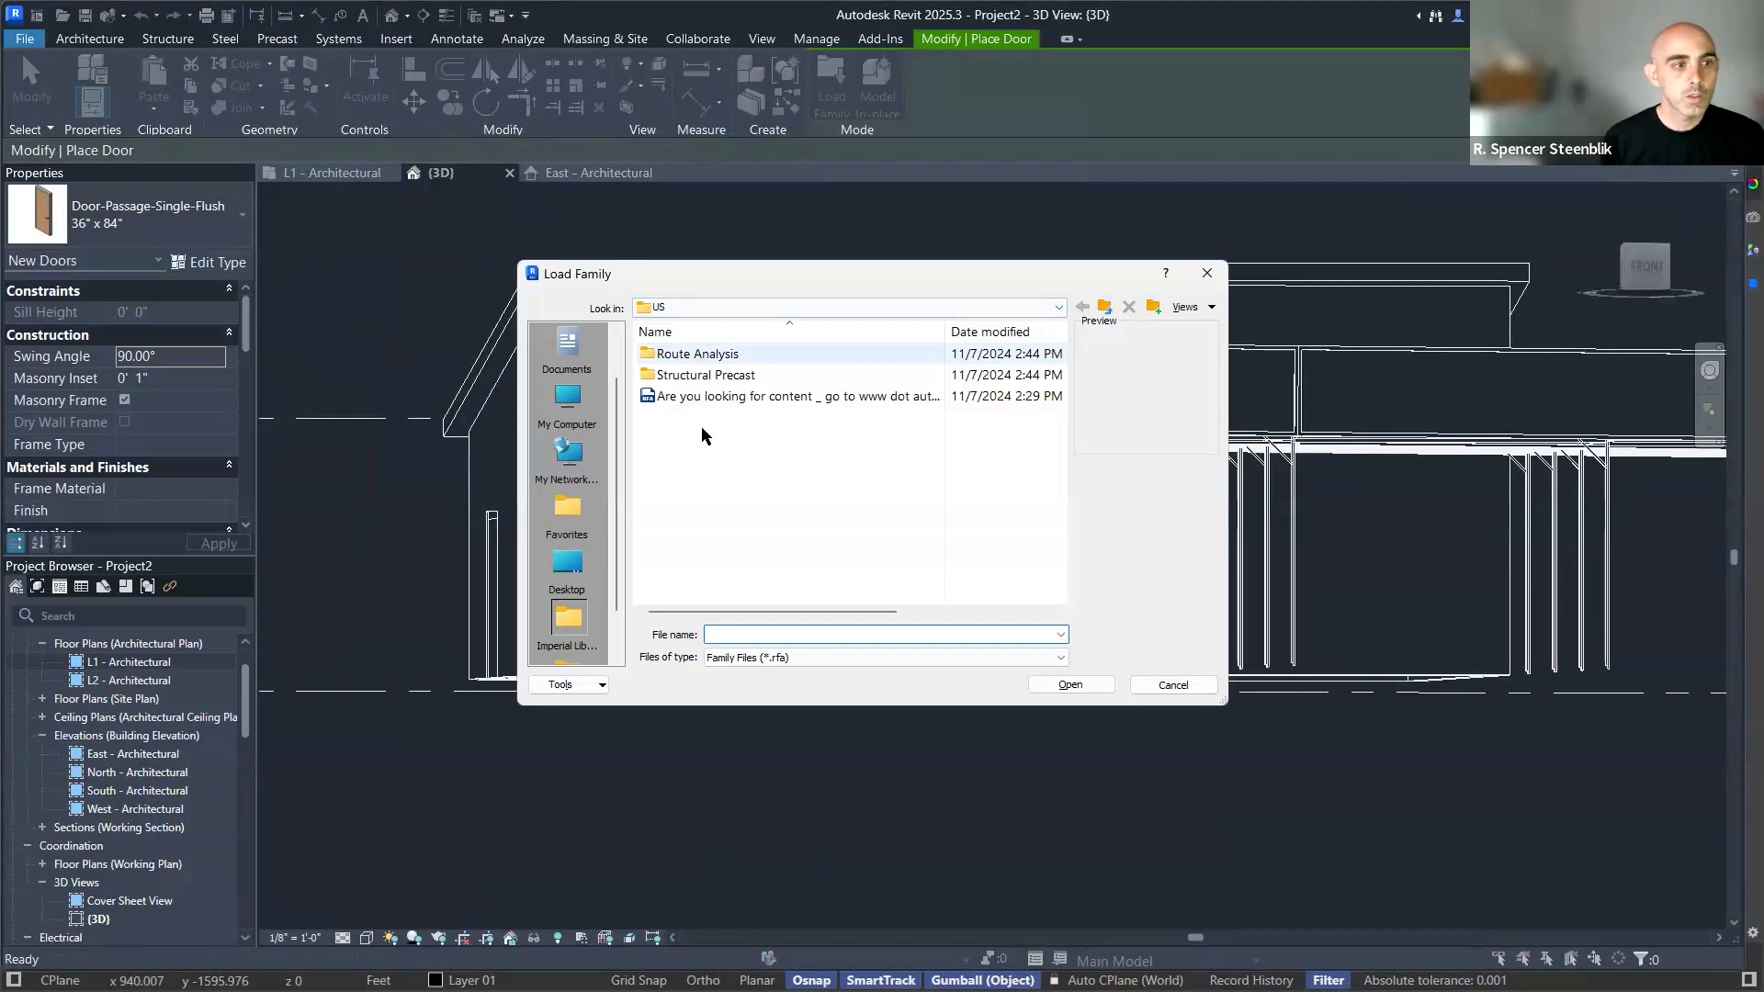
{"action": "key", "text": "BackSpace"}
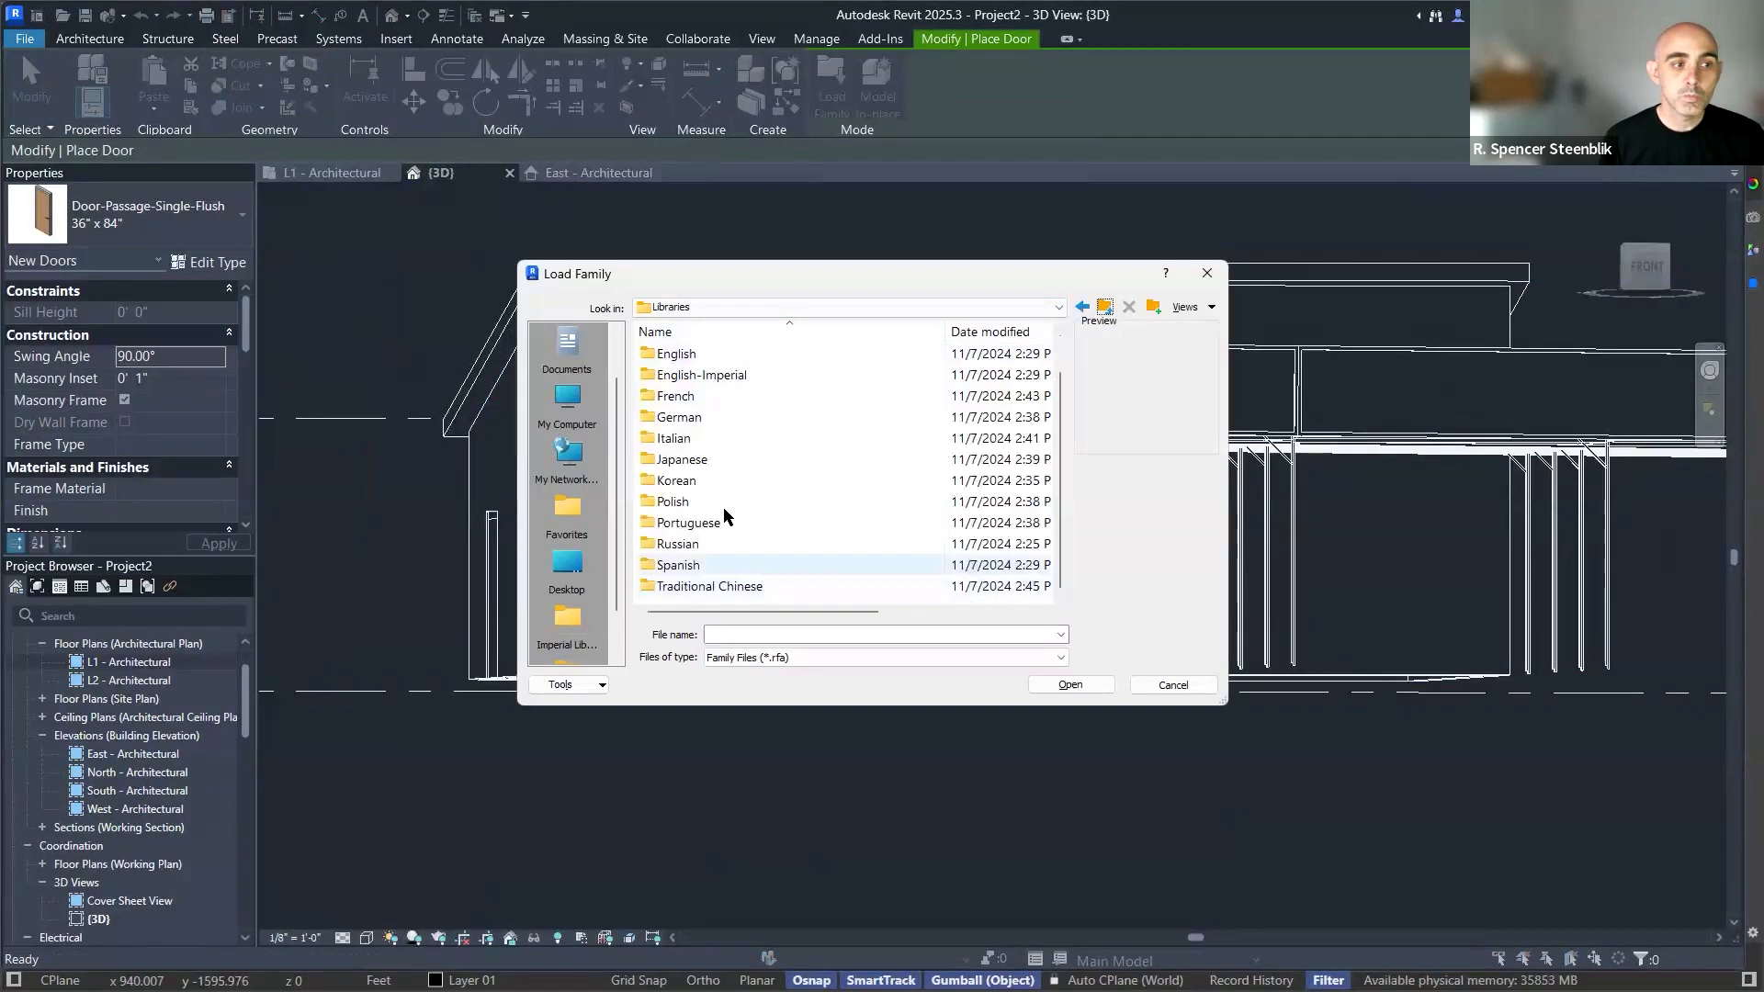
{"action": "scroll", "coordinate": [704, 490], "scroll_direction": "up", "scroll_amount": 1}
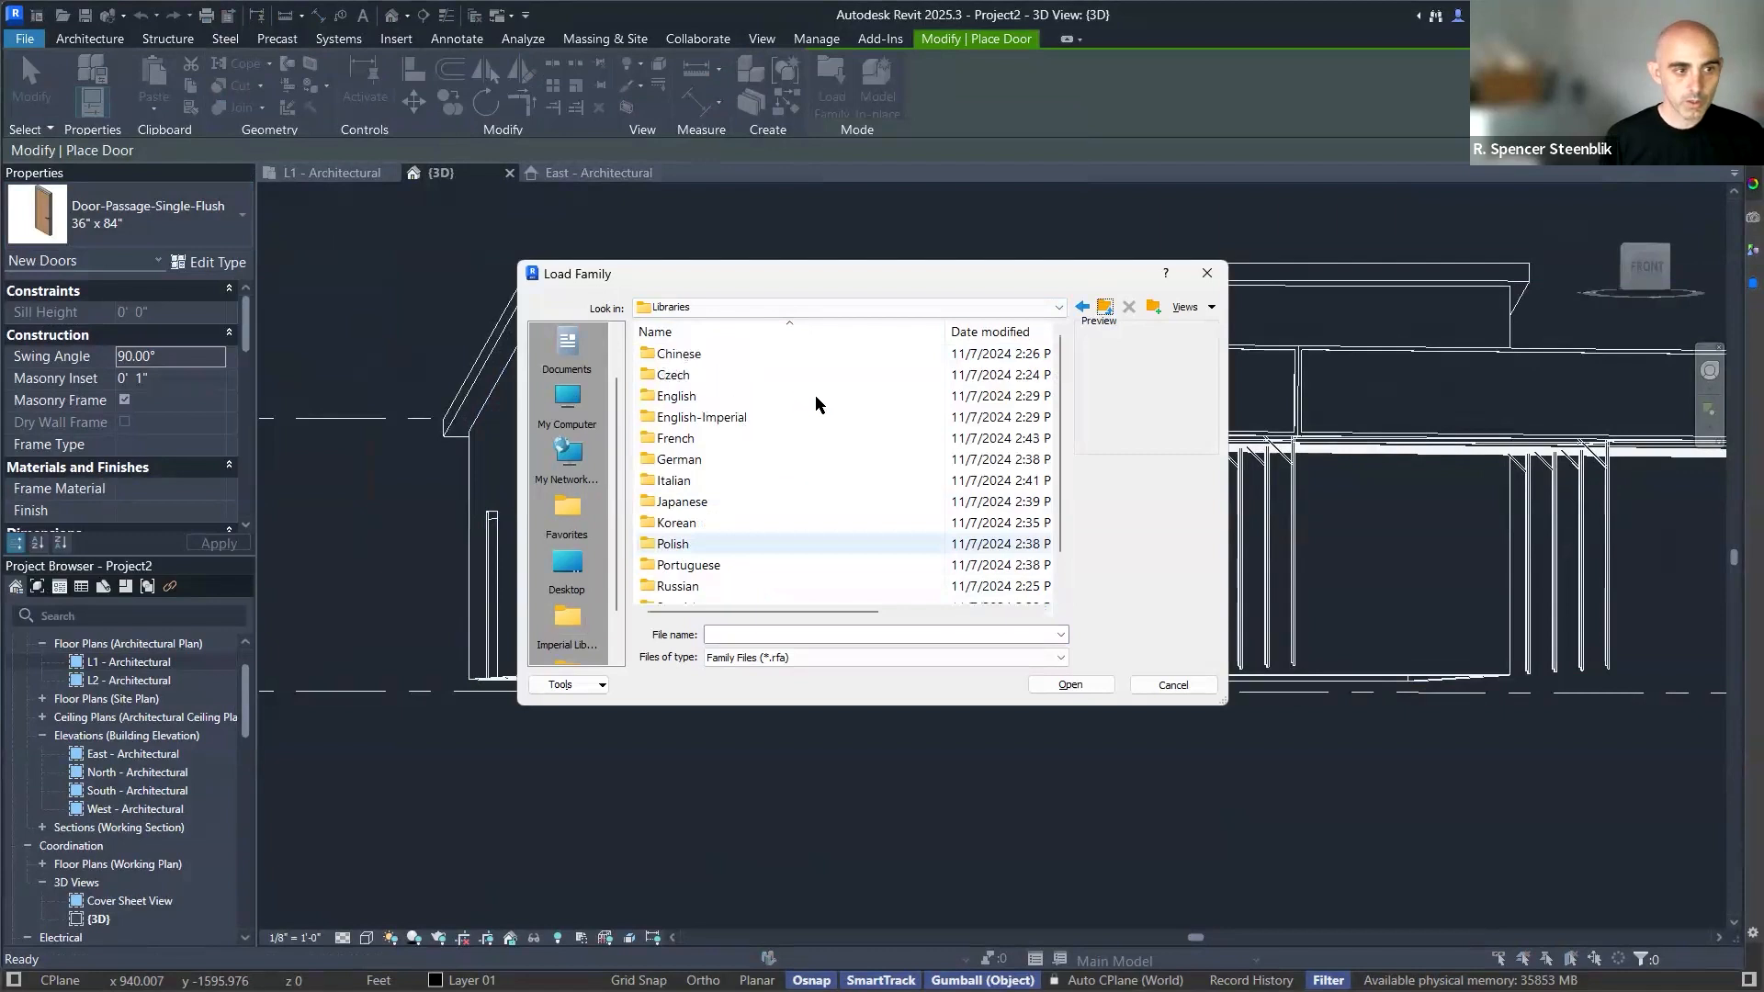
Switch to Chrome, review the Revit Content garage door family page from the image results down to its pricing, and close it.
{"action": "key", "text": "alt+Tab"}
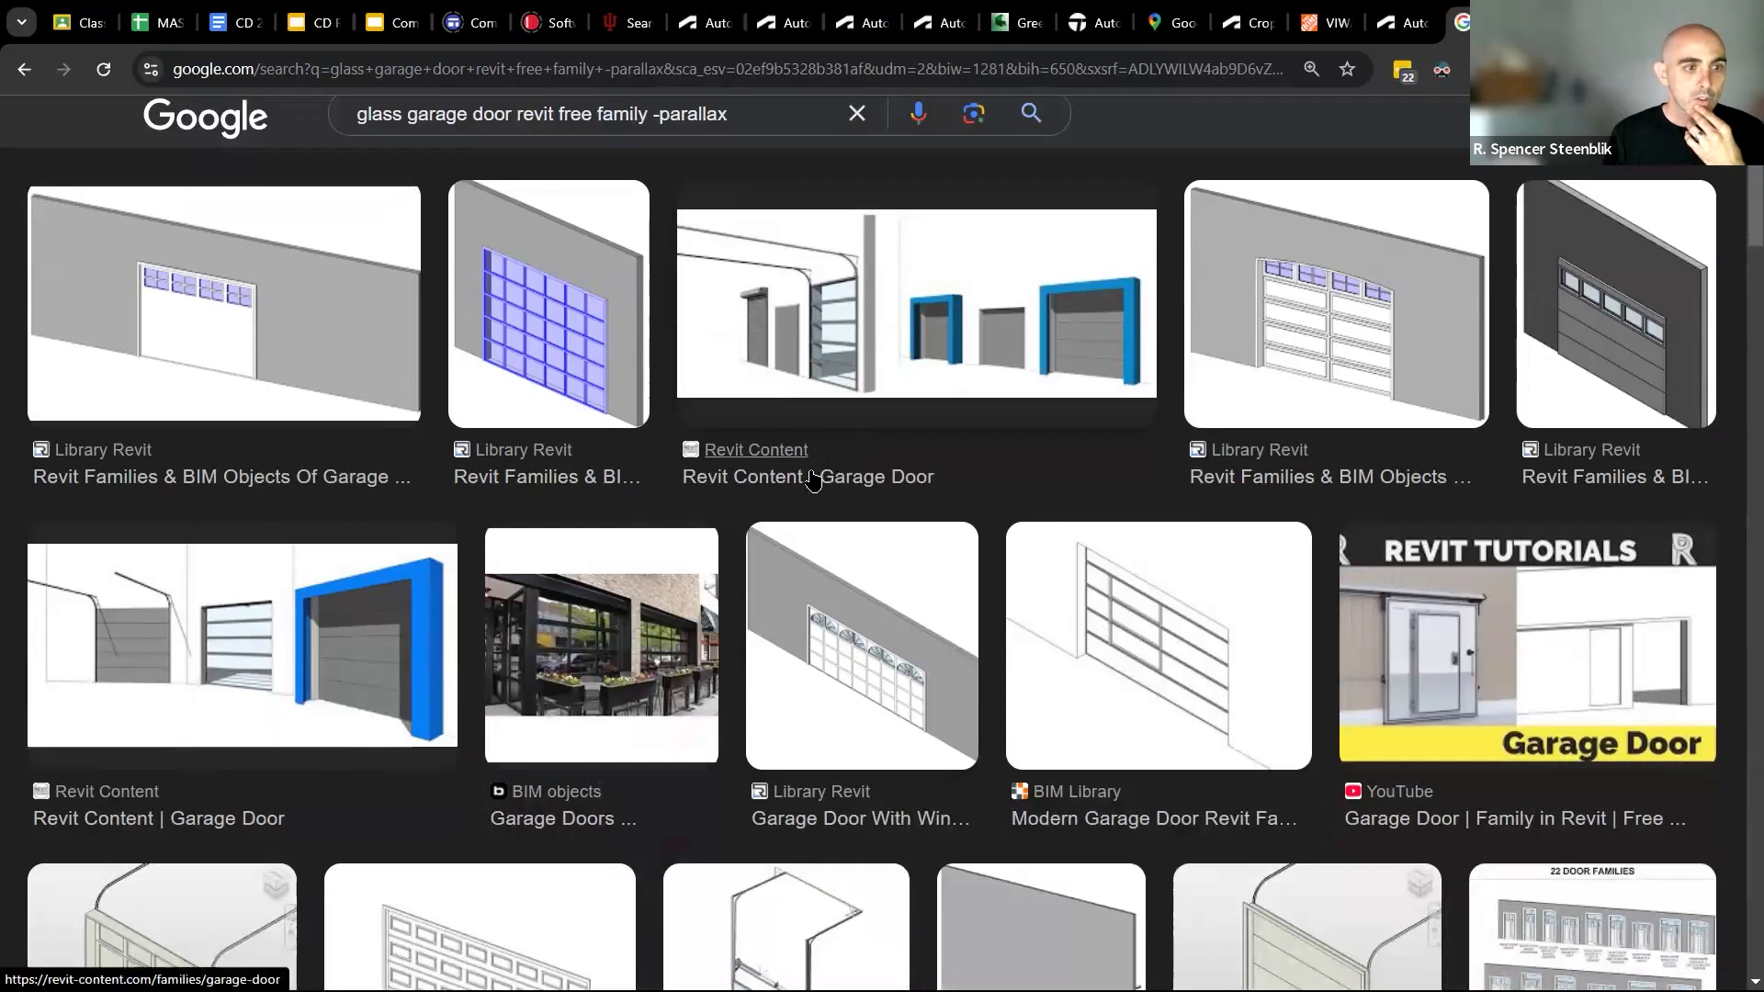
{"action": "left_click", "coordinate": [887, 348]}
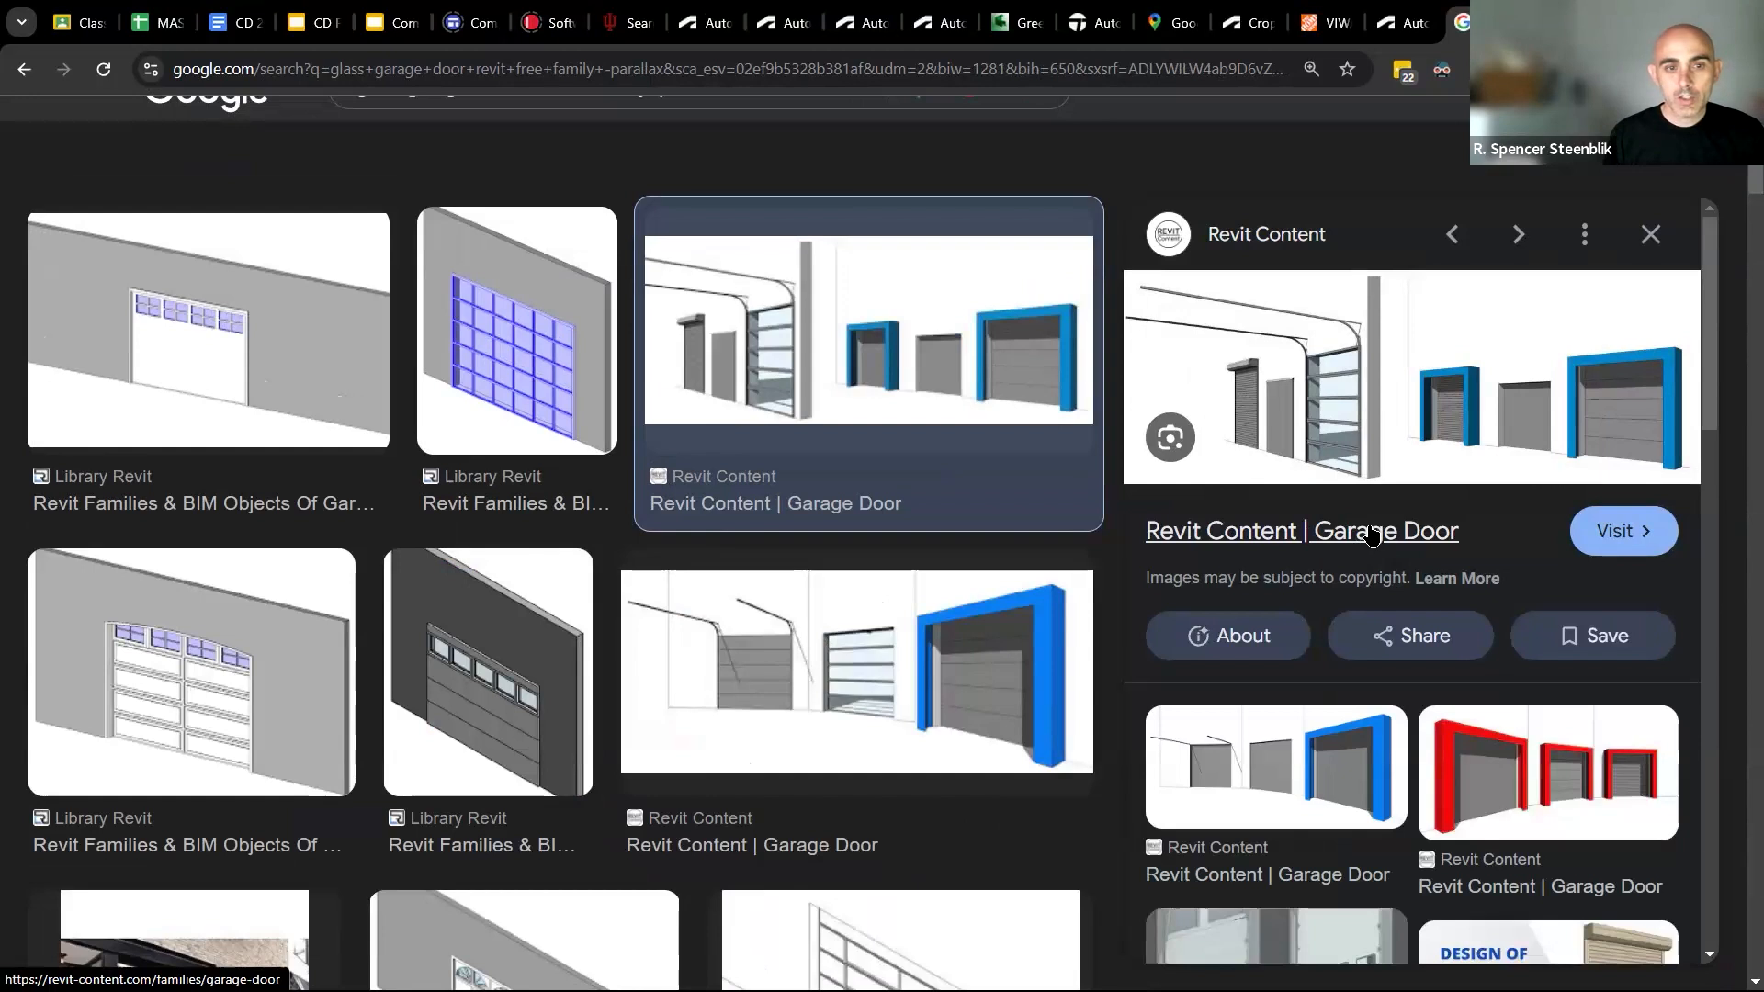
{"action": "middle_click", "coordinate": [1364, 530]}
{"action": "key", "text": "ctrl+Tab"}
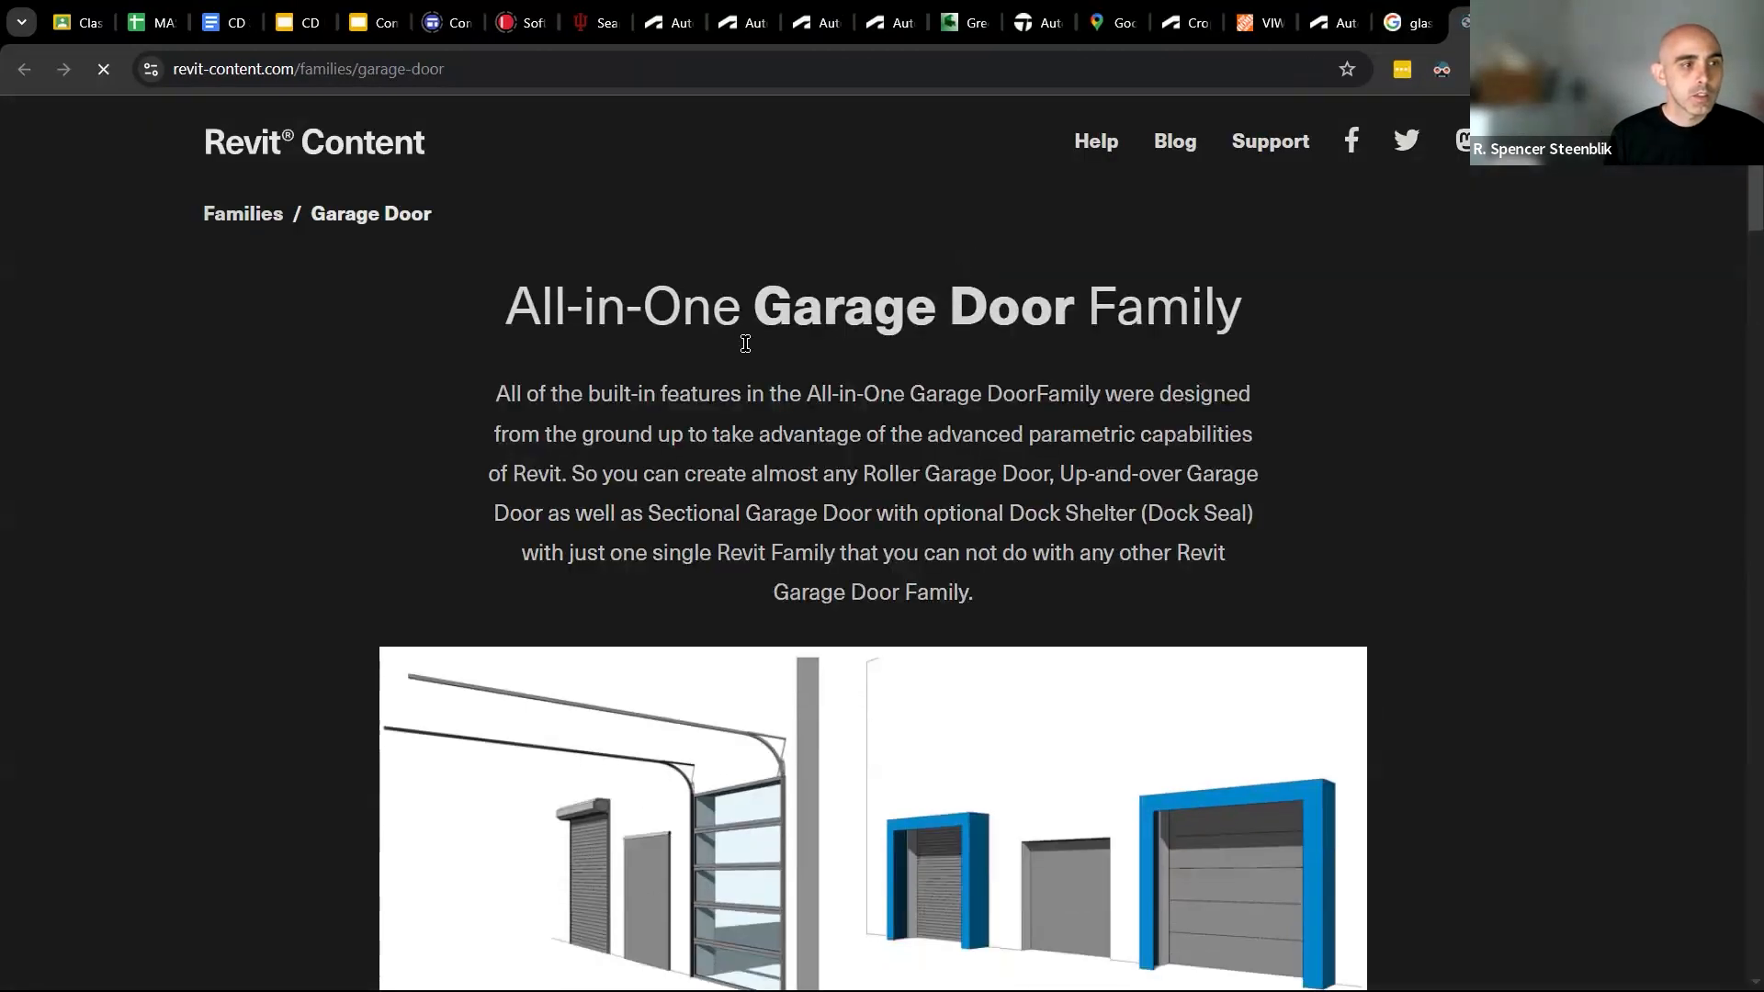
{"action": "scroll", "coordinate": [1310, 324], "scroll_direction": "down", "scroll_amount": 15}
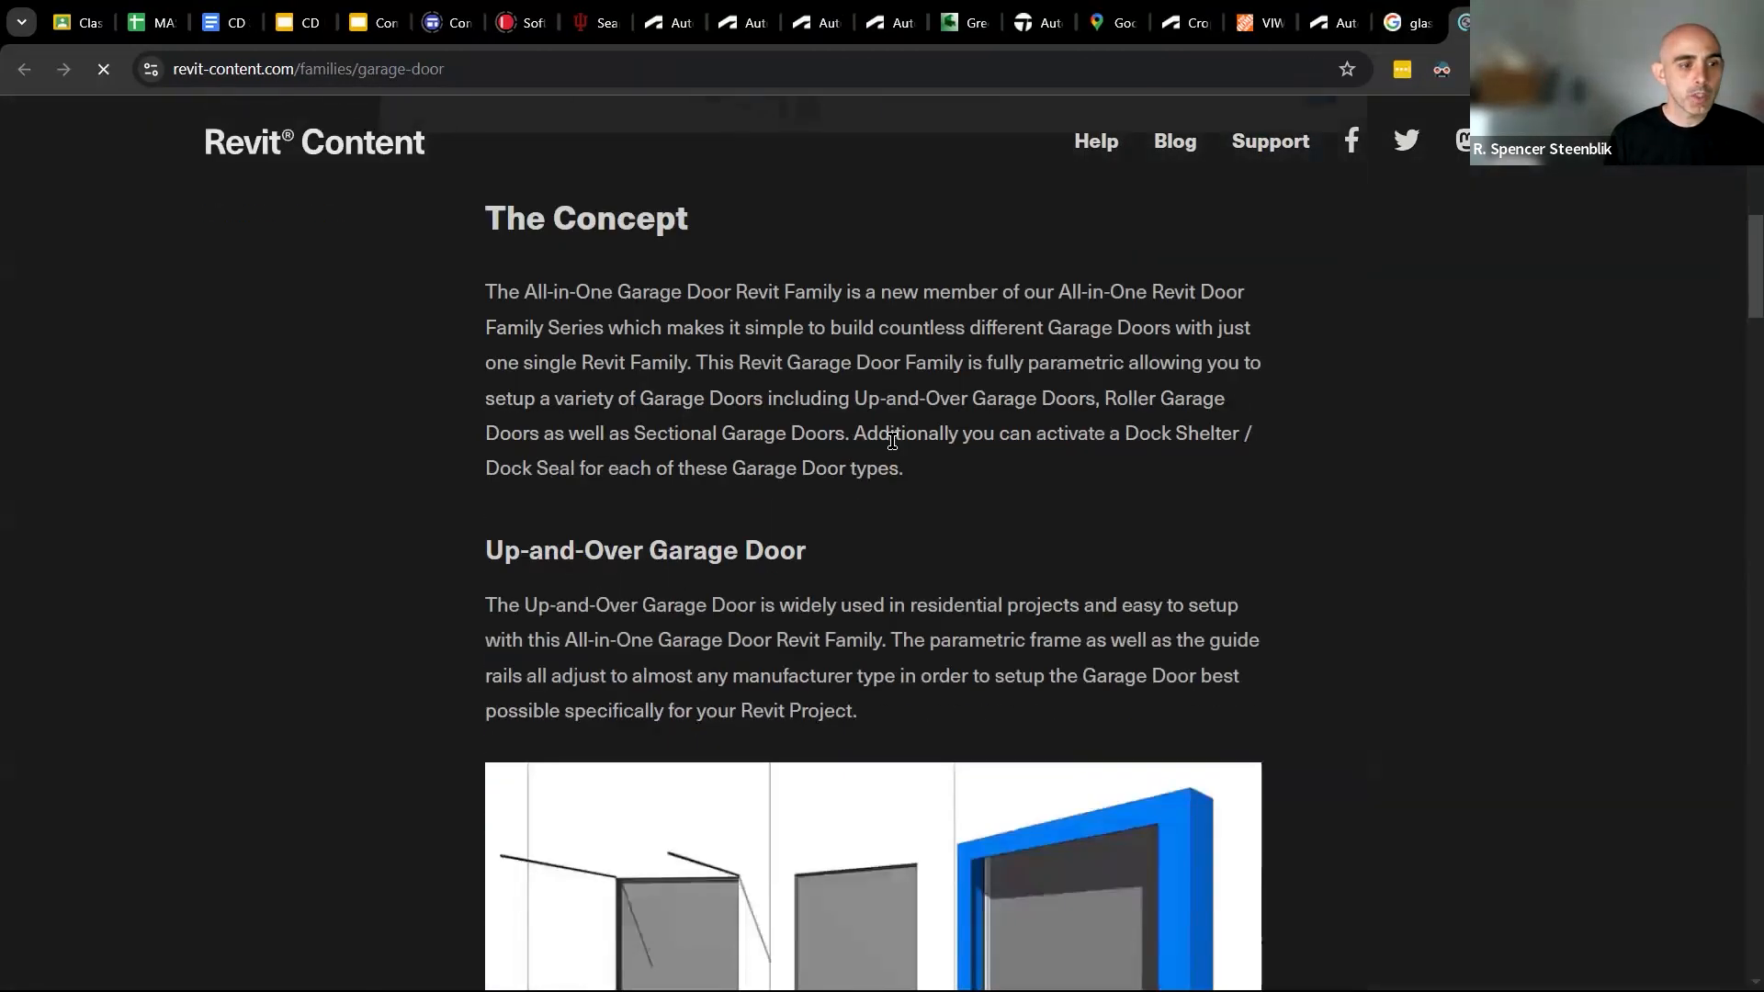
{"action": "scroll", "coordinate": [1023, 405], "scroll_direction": "down", "scroll_amount": 20}
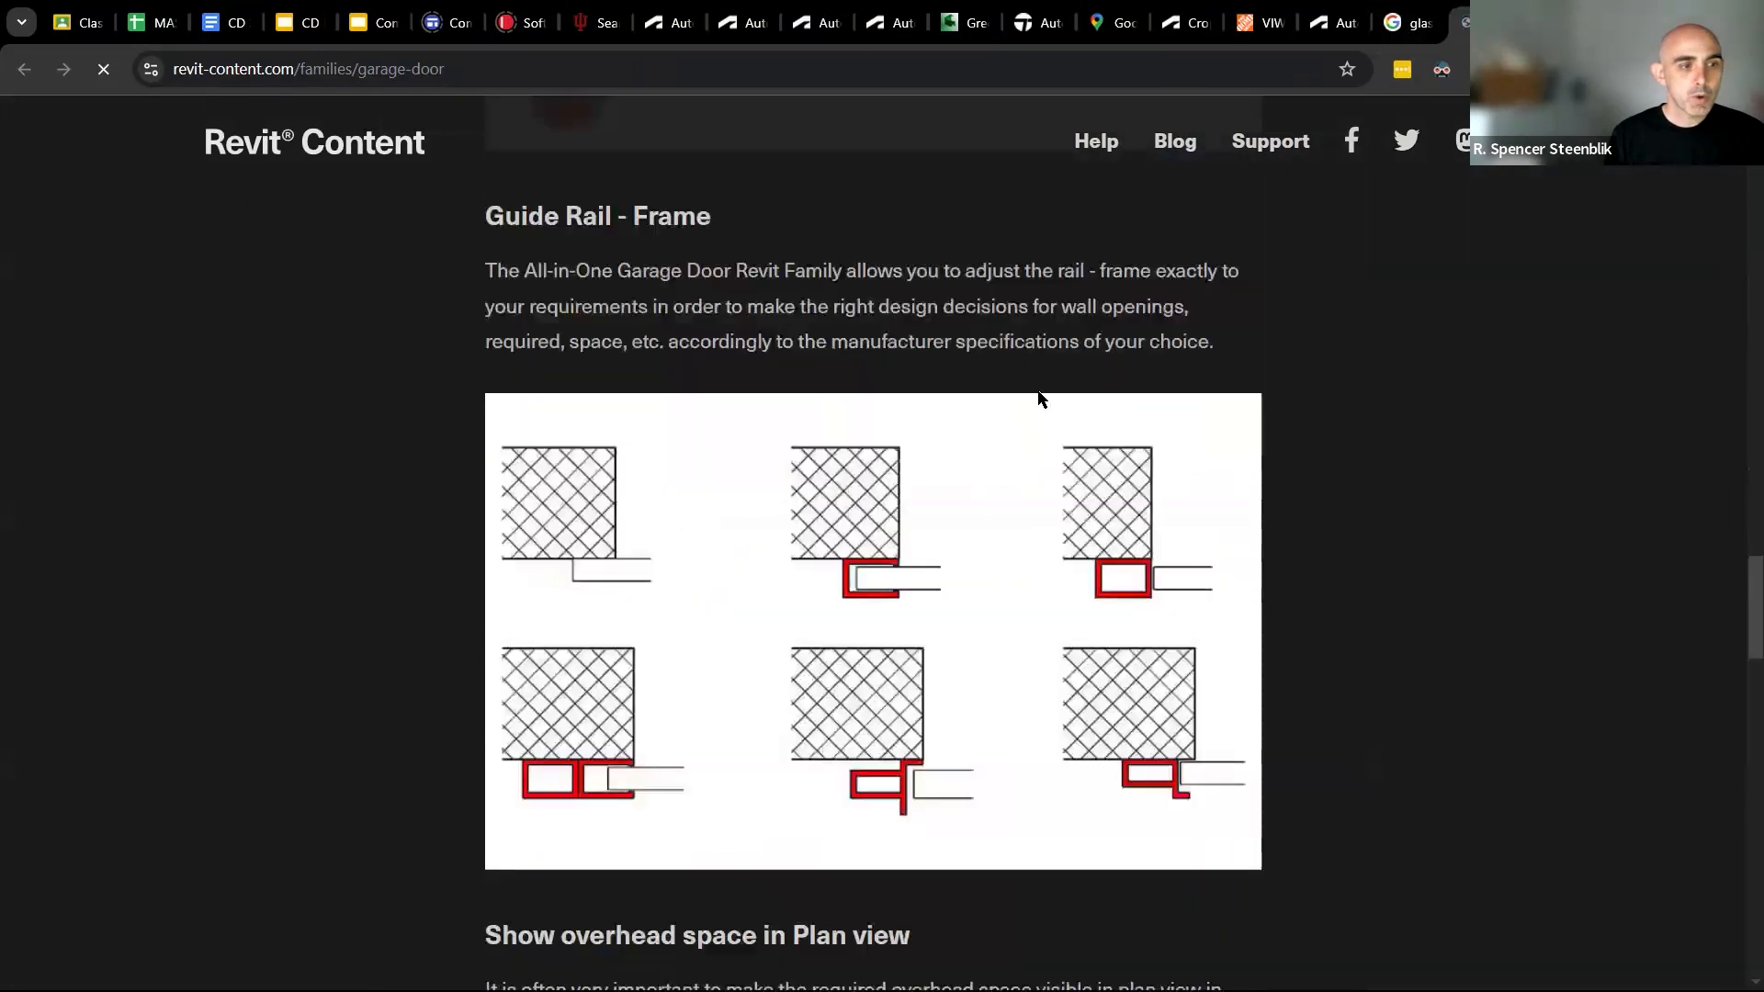
{"action": "scroll", "coordinate": [1042, 398], "scroll_direction": "down", "scroll_amount": 5}
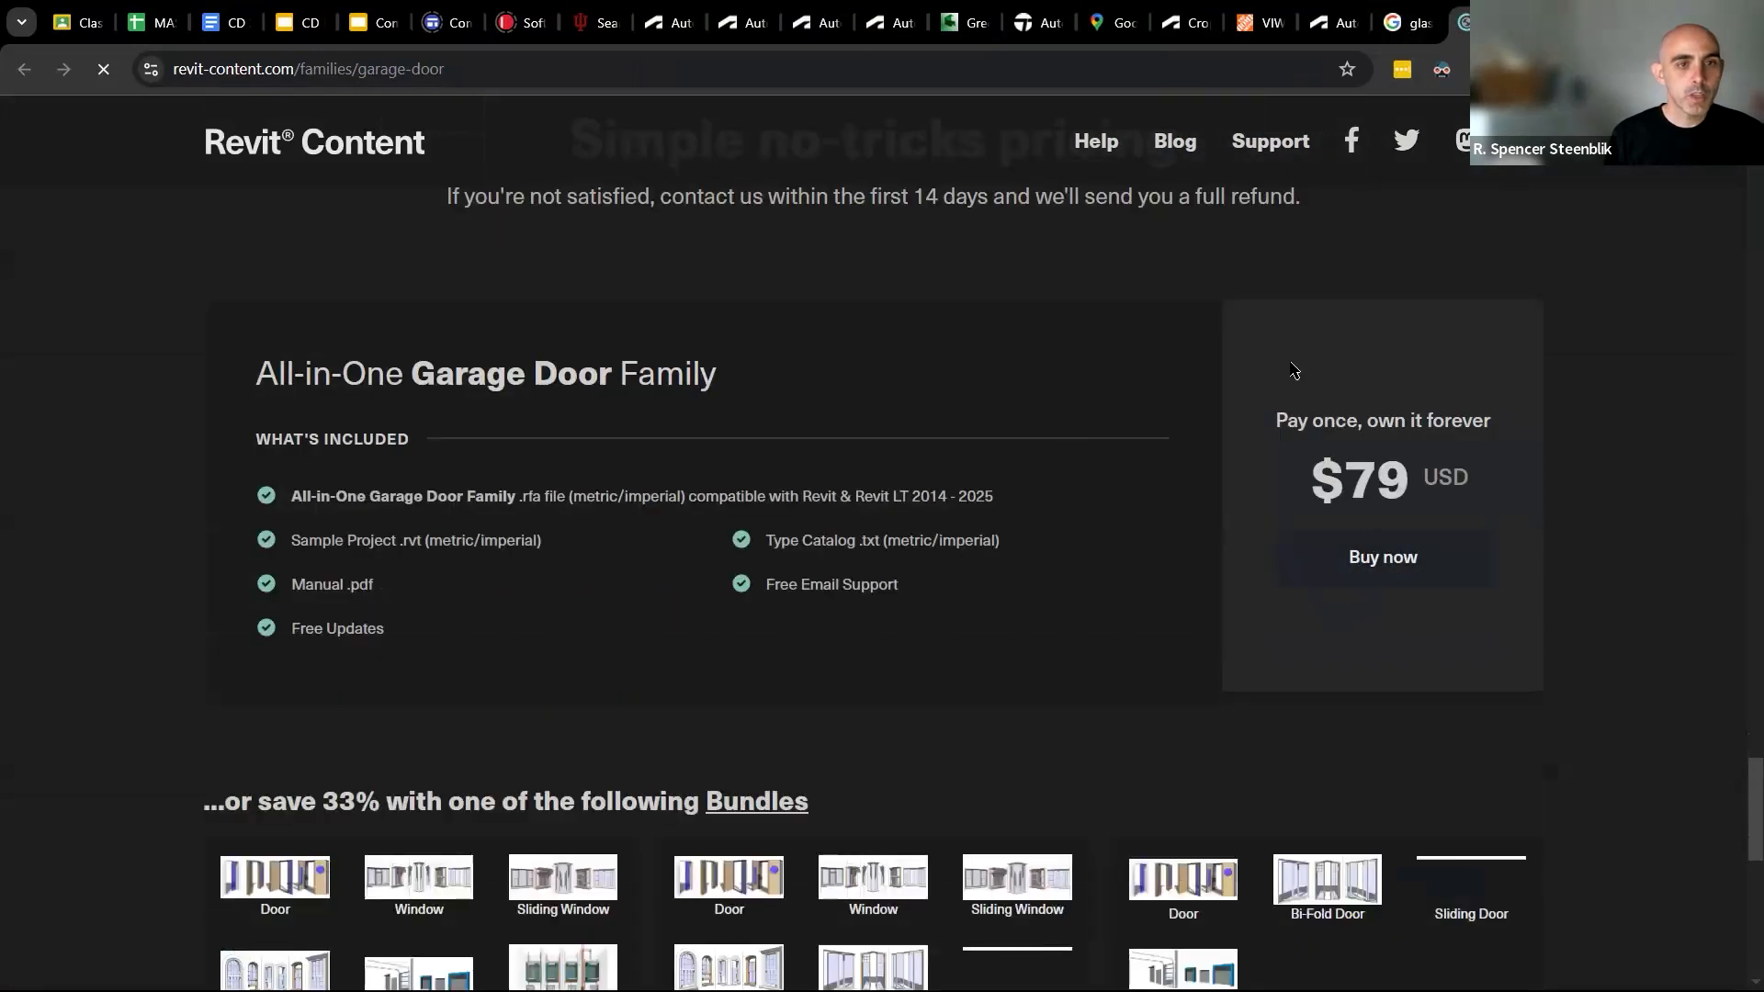
{"action": "key", "text": "ctrl+w"}
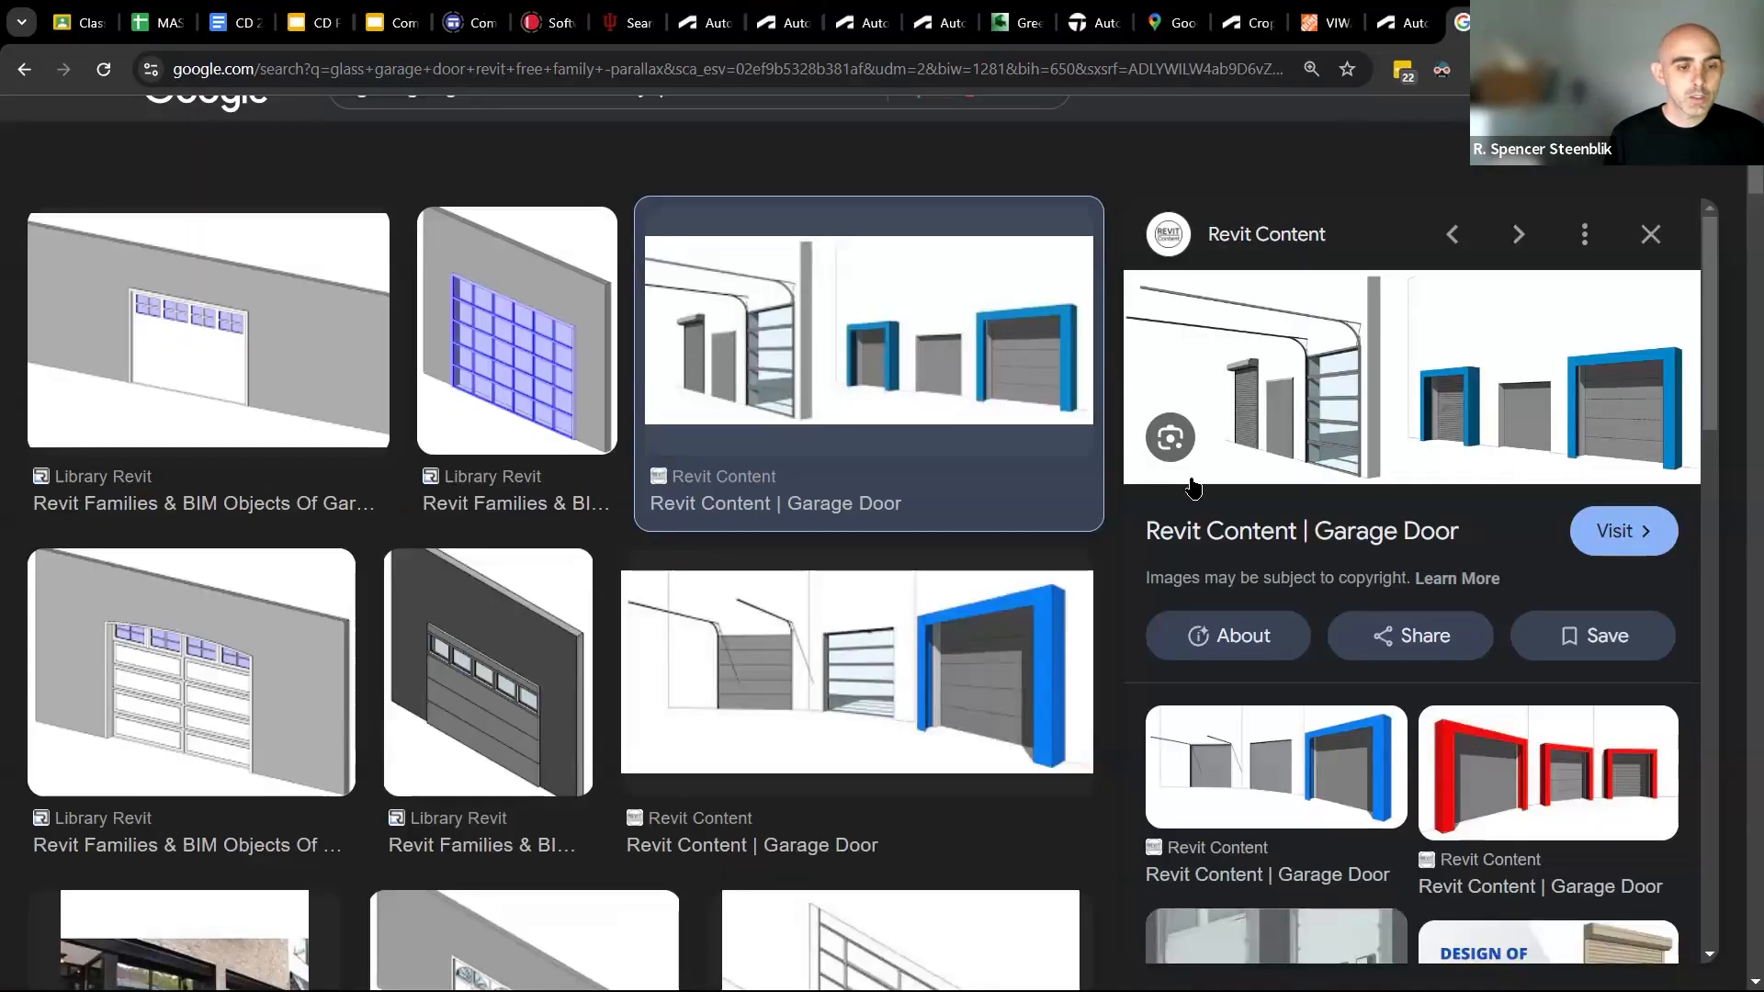
Find the glass sectional overhead door 601 in the image results and open its BIMobject product page, accepting cookies.
{"action": "scroll", "coordinate": [1187, 489], "scroll_direction": "down", "scroll_amount": 6}
{"action": "scroll", "coordinate": [960, 482], "scroll_direction": "down", "scroll_amount": 4}
{"action": "scroll", "coordinate": [955, 476], "scroll_direction": "down", "scroll_amount": 7}
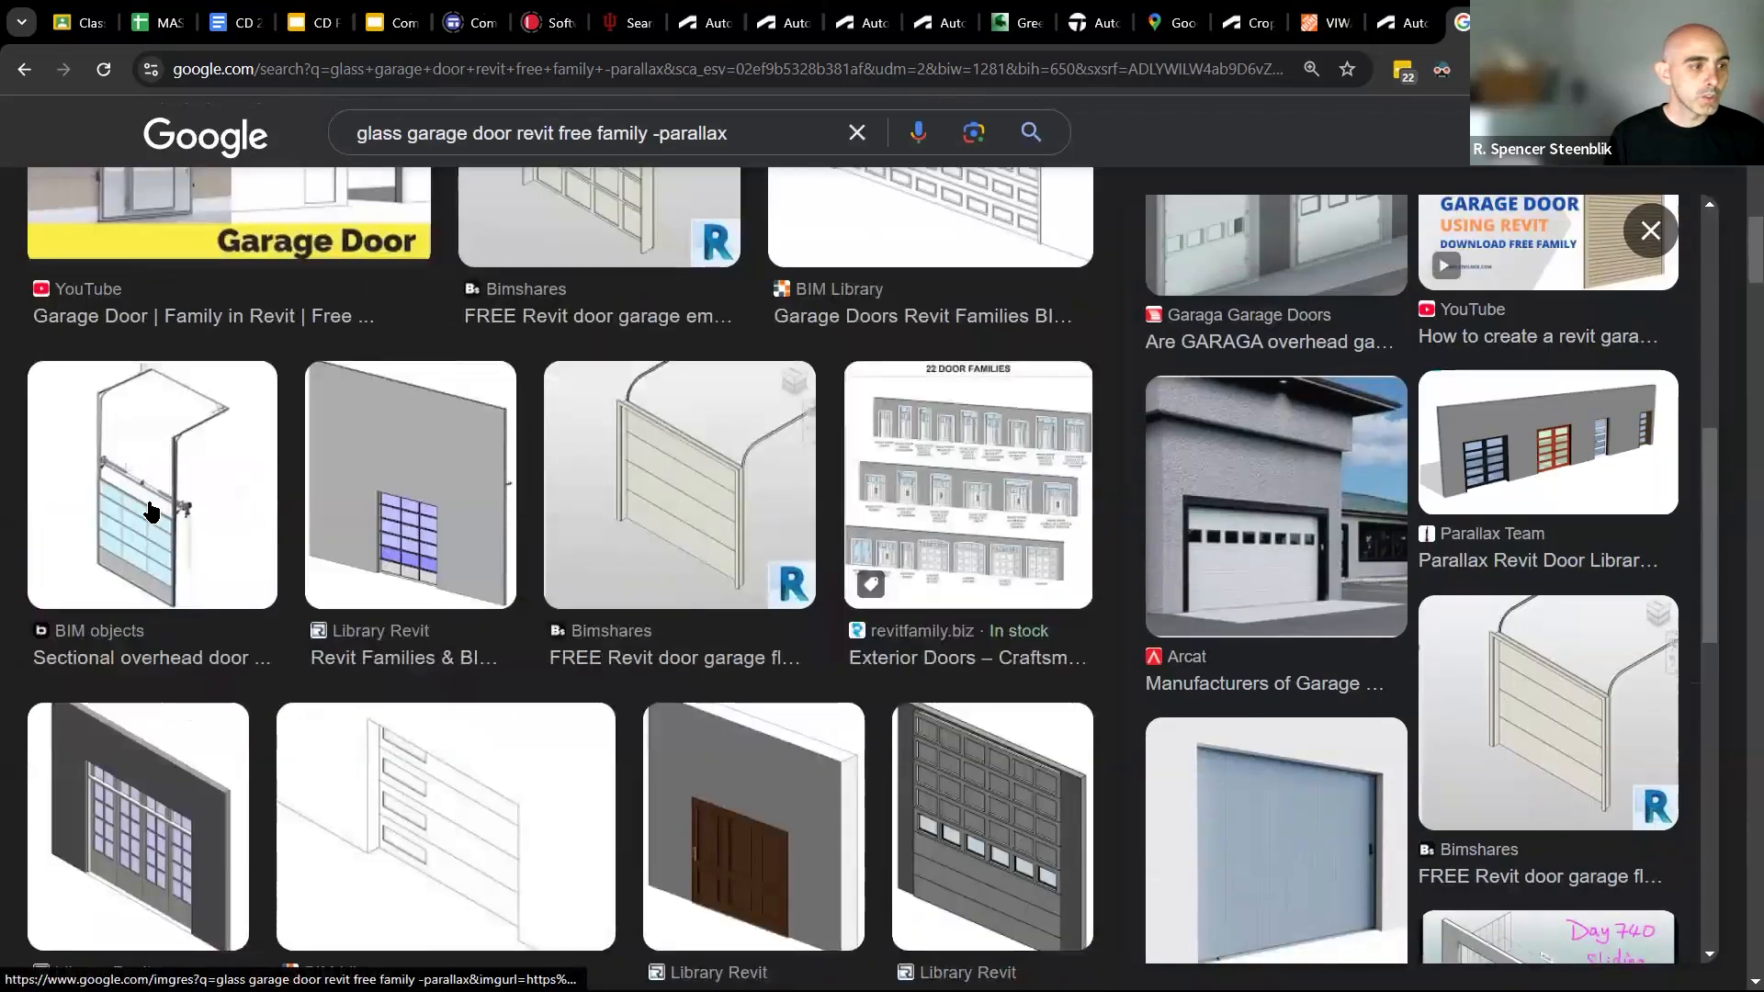
{"action": "left_click", "coordinate": [152, 512]}
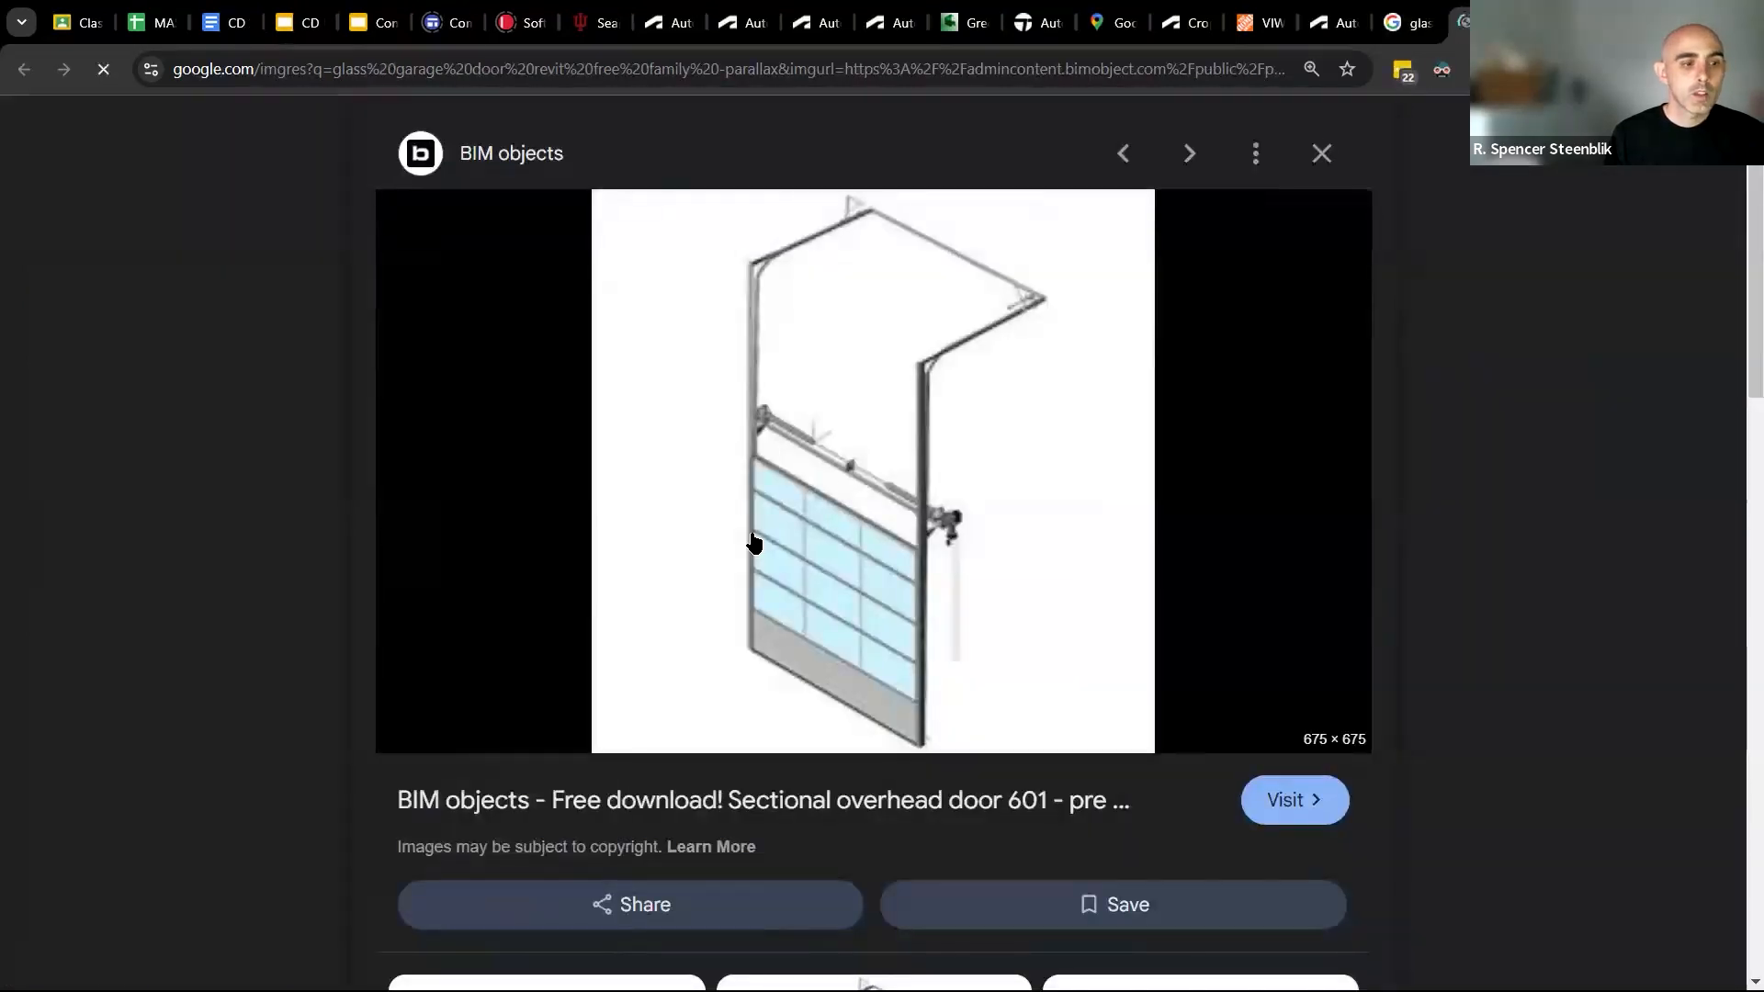
{"action": "scroll", "coordinate": [983, 583], "scroll_direction": "down", "scroll_amount": 5}
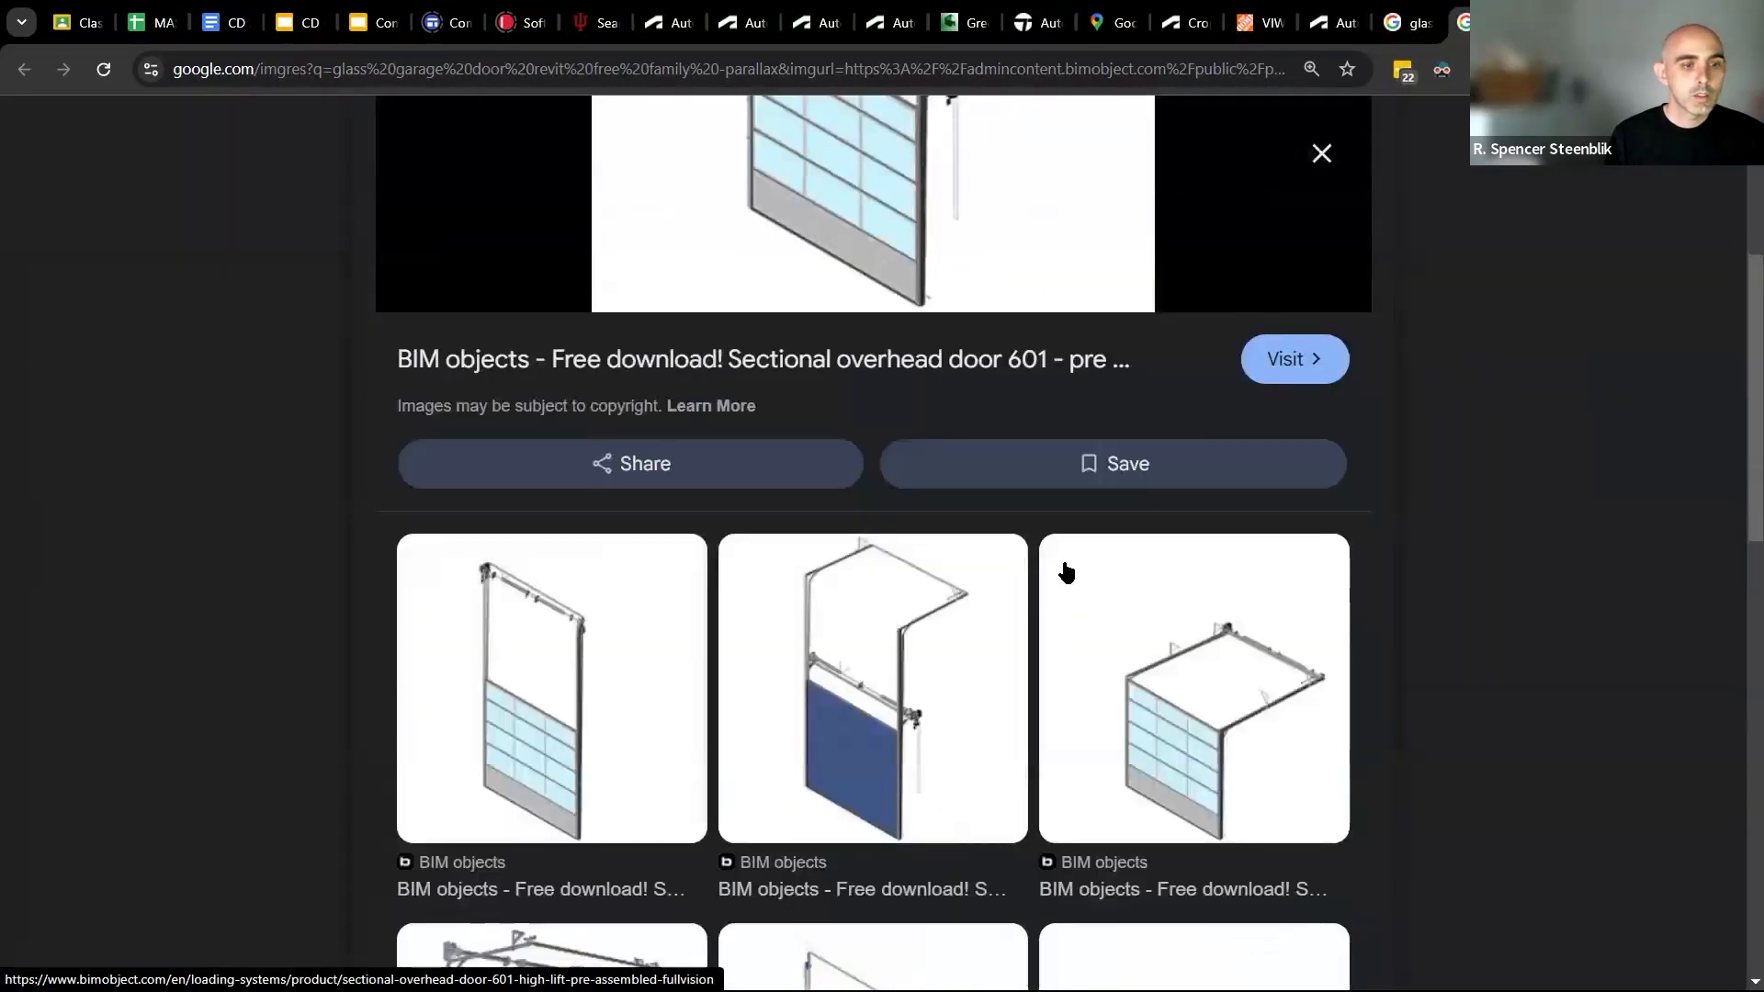
{"action": "left_click", "coordinate": [689, 366]}
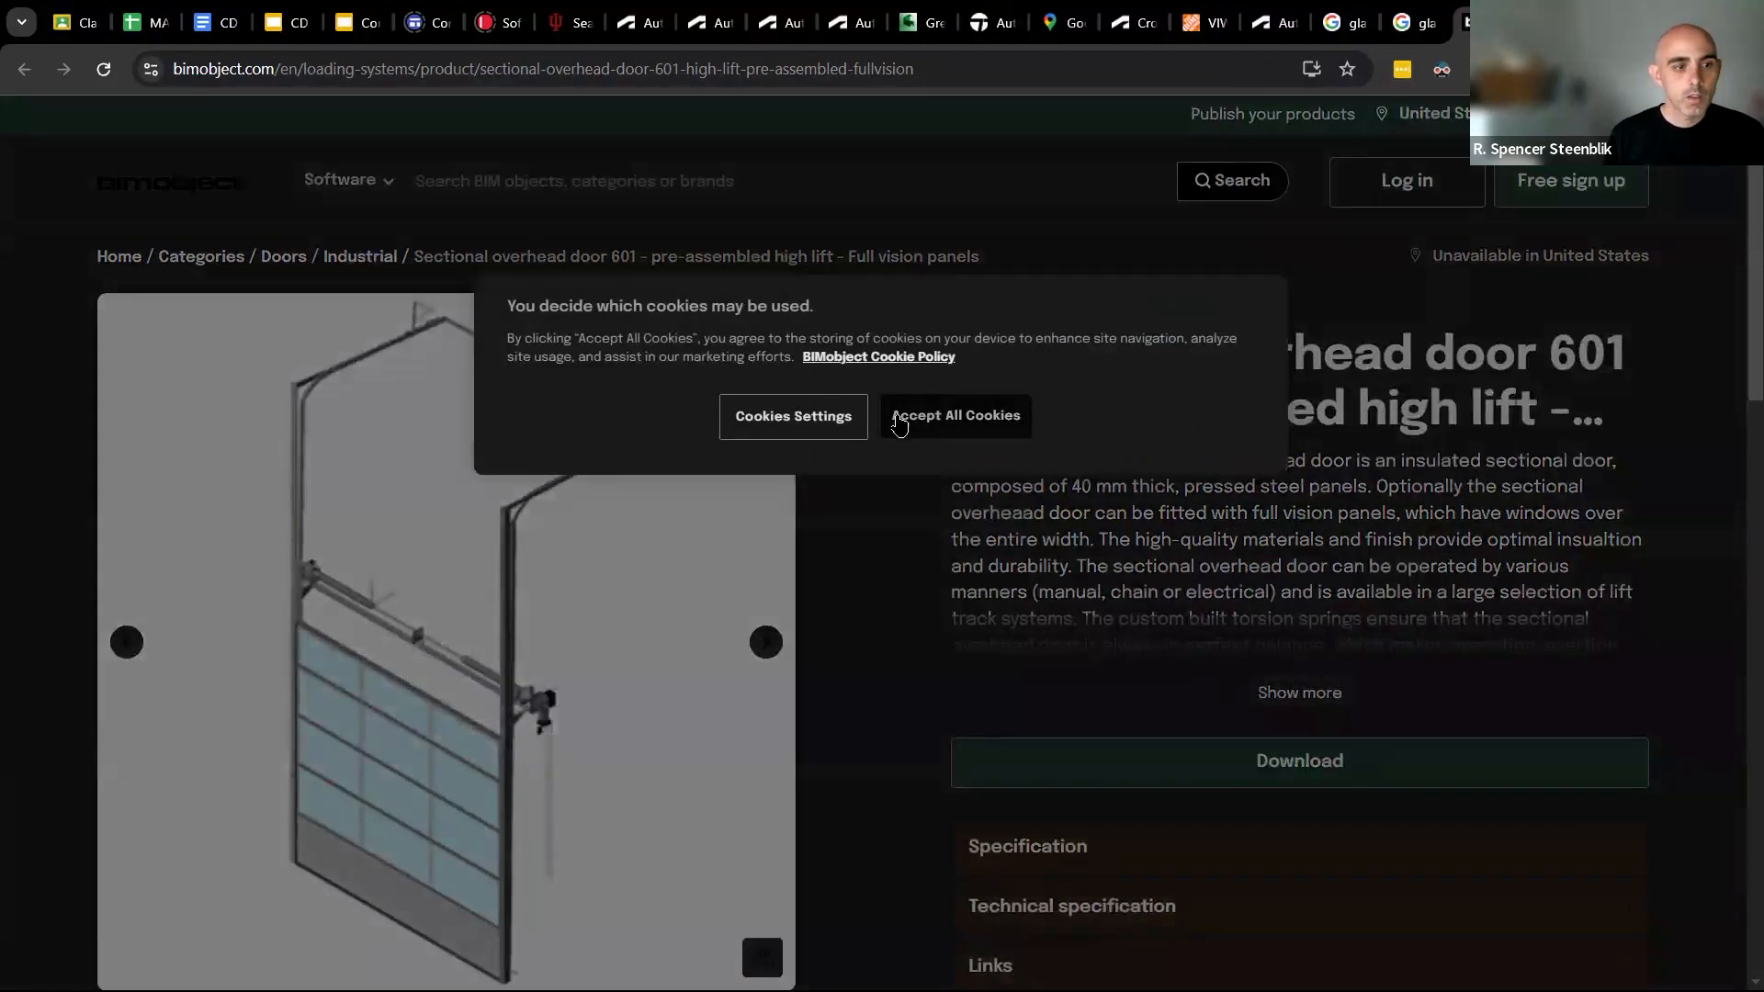
{"action": "left_click", "coordinate": [948, 442]}
Request the door's download, sign up to BIMobject with a Google account, and submit the profession and company profile.
{"action": "left_click", "coordinate": [1303, 759]}
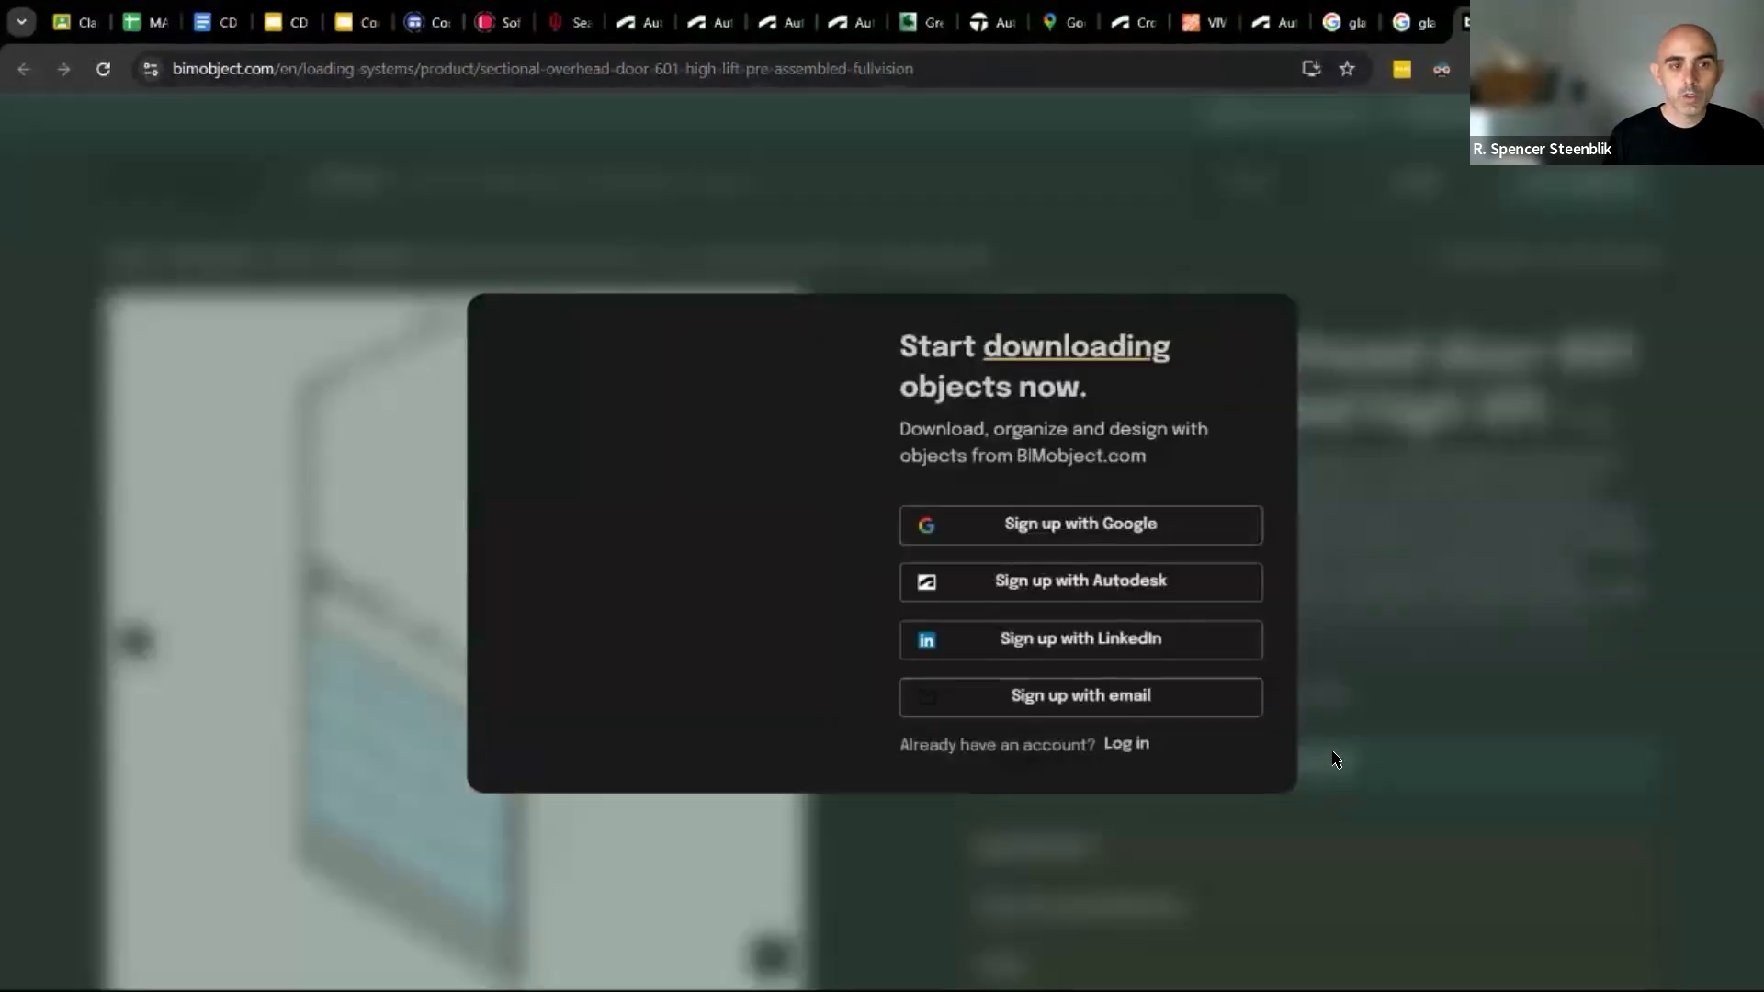
{"action": "left_click", "coordinate": [1088, 525]}
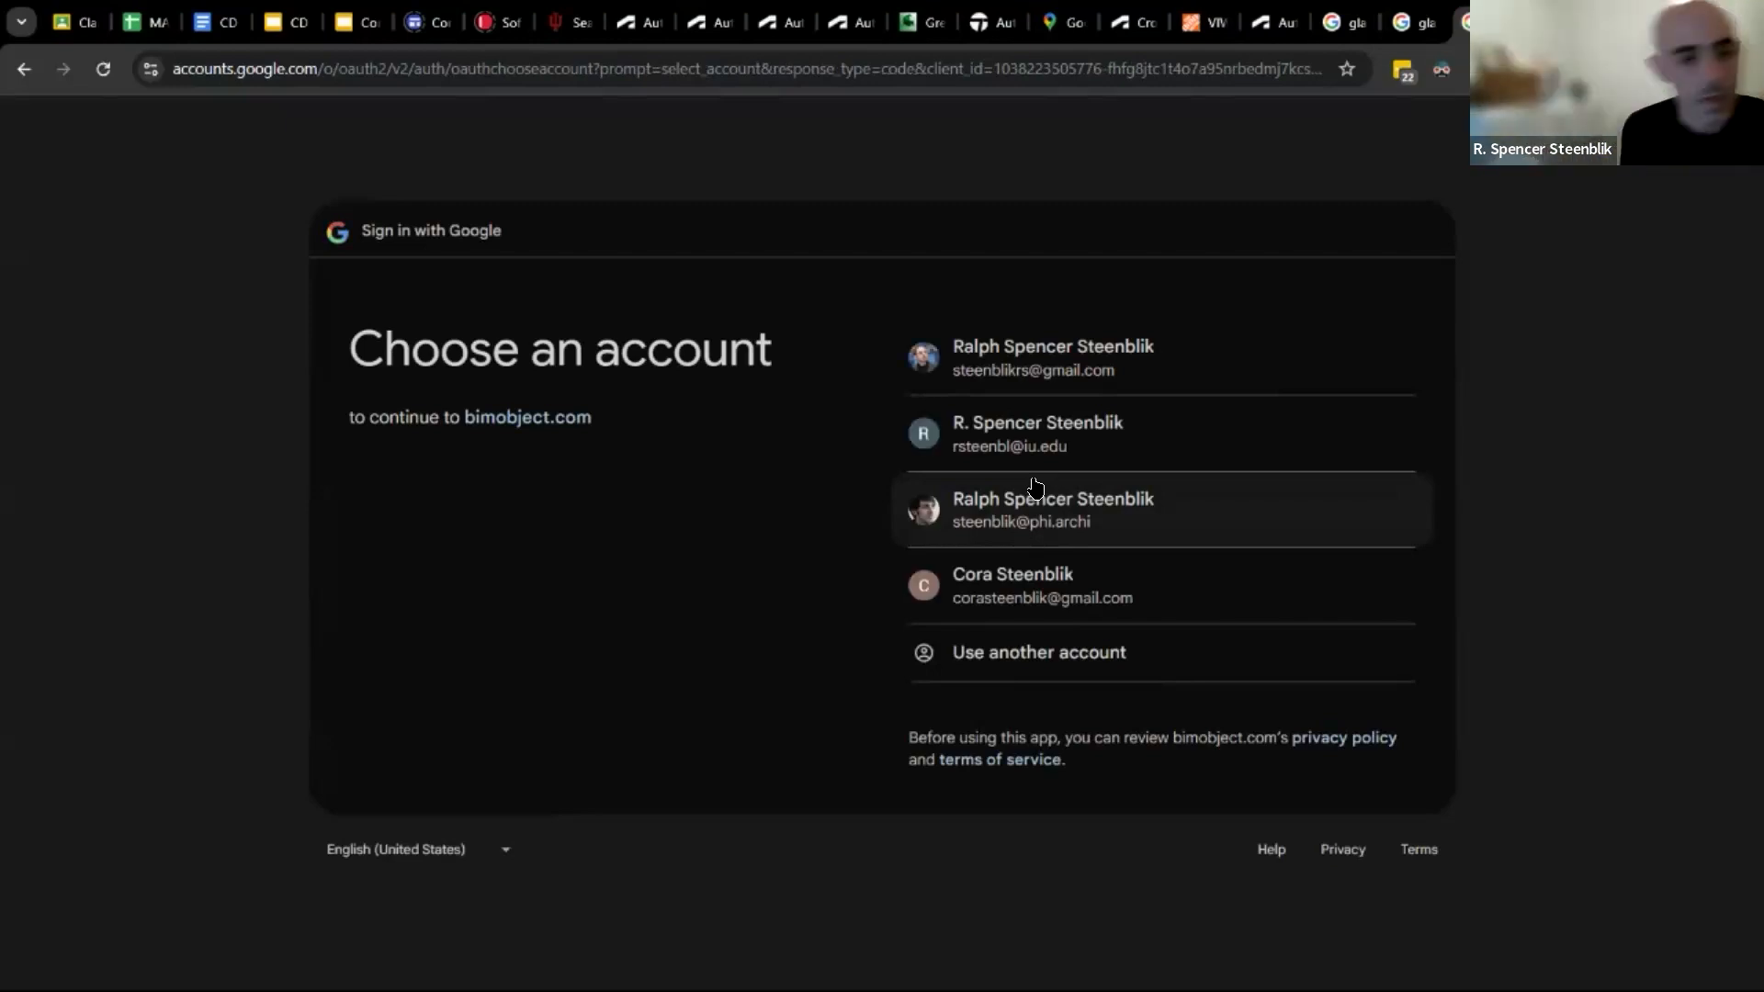
{"action": "left_click", "coordinate": [1061, 372]}
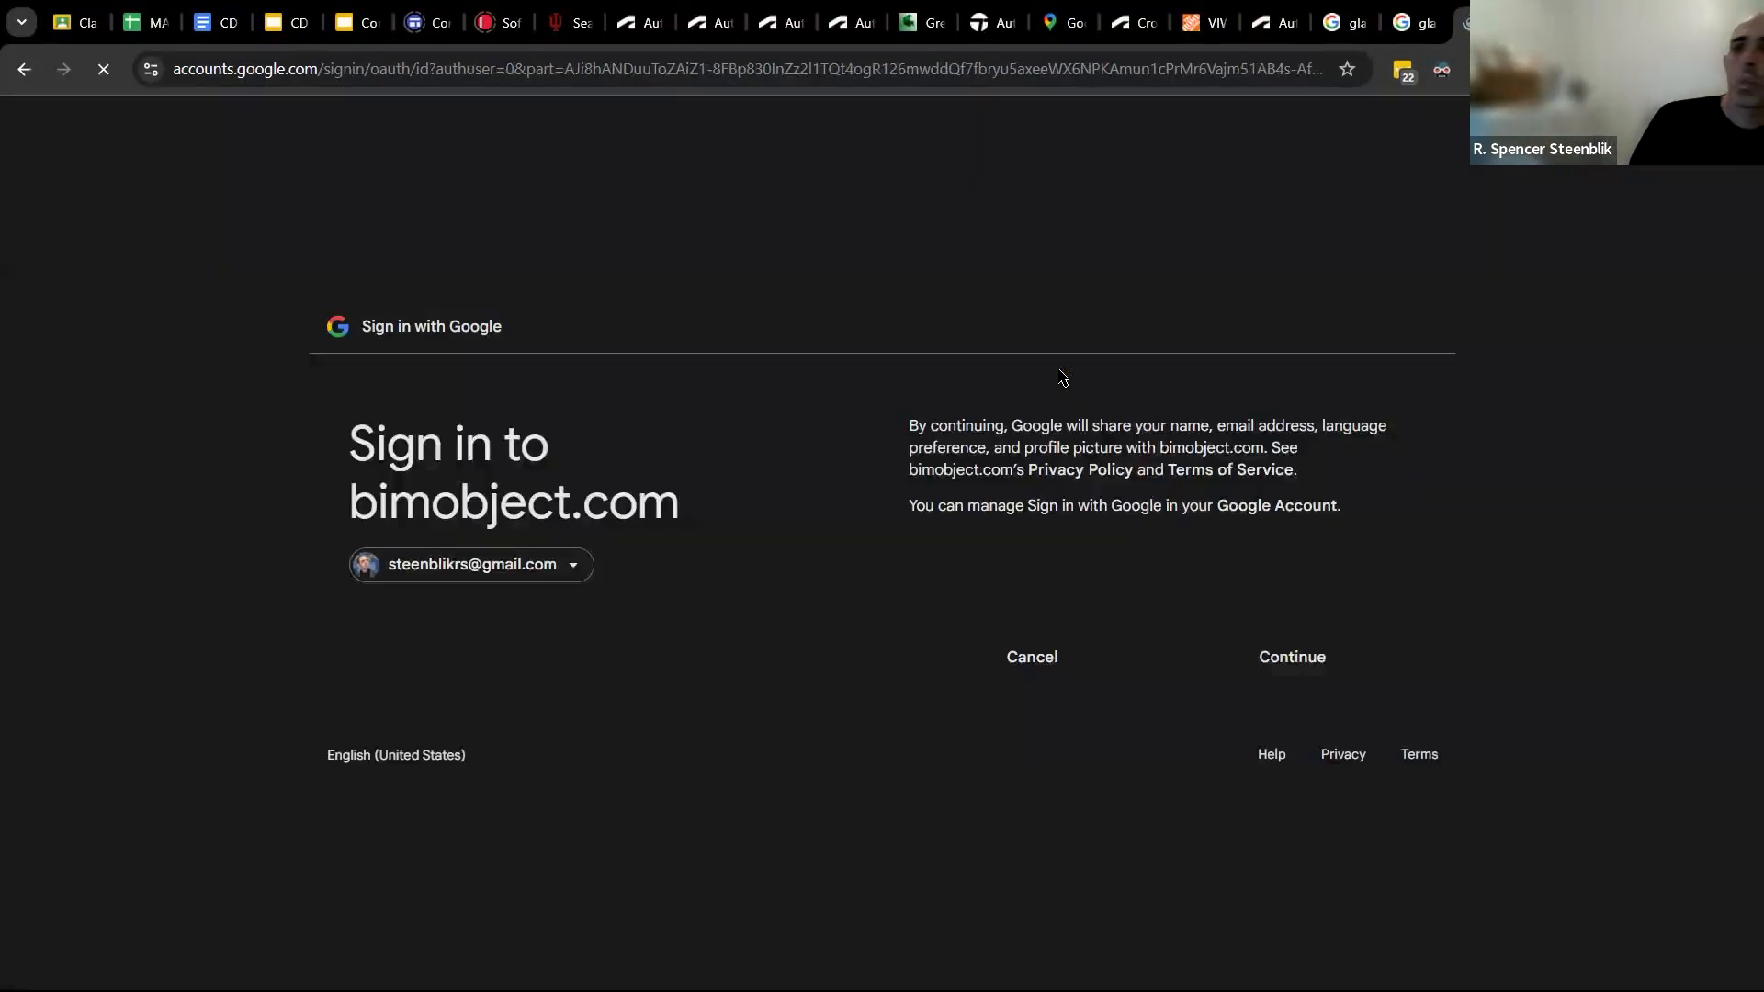
{"action": "left_click", "coordinate": [1321, 663]}
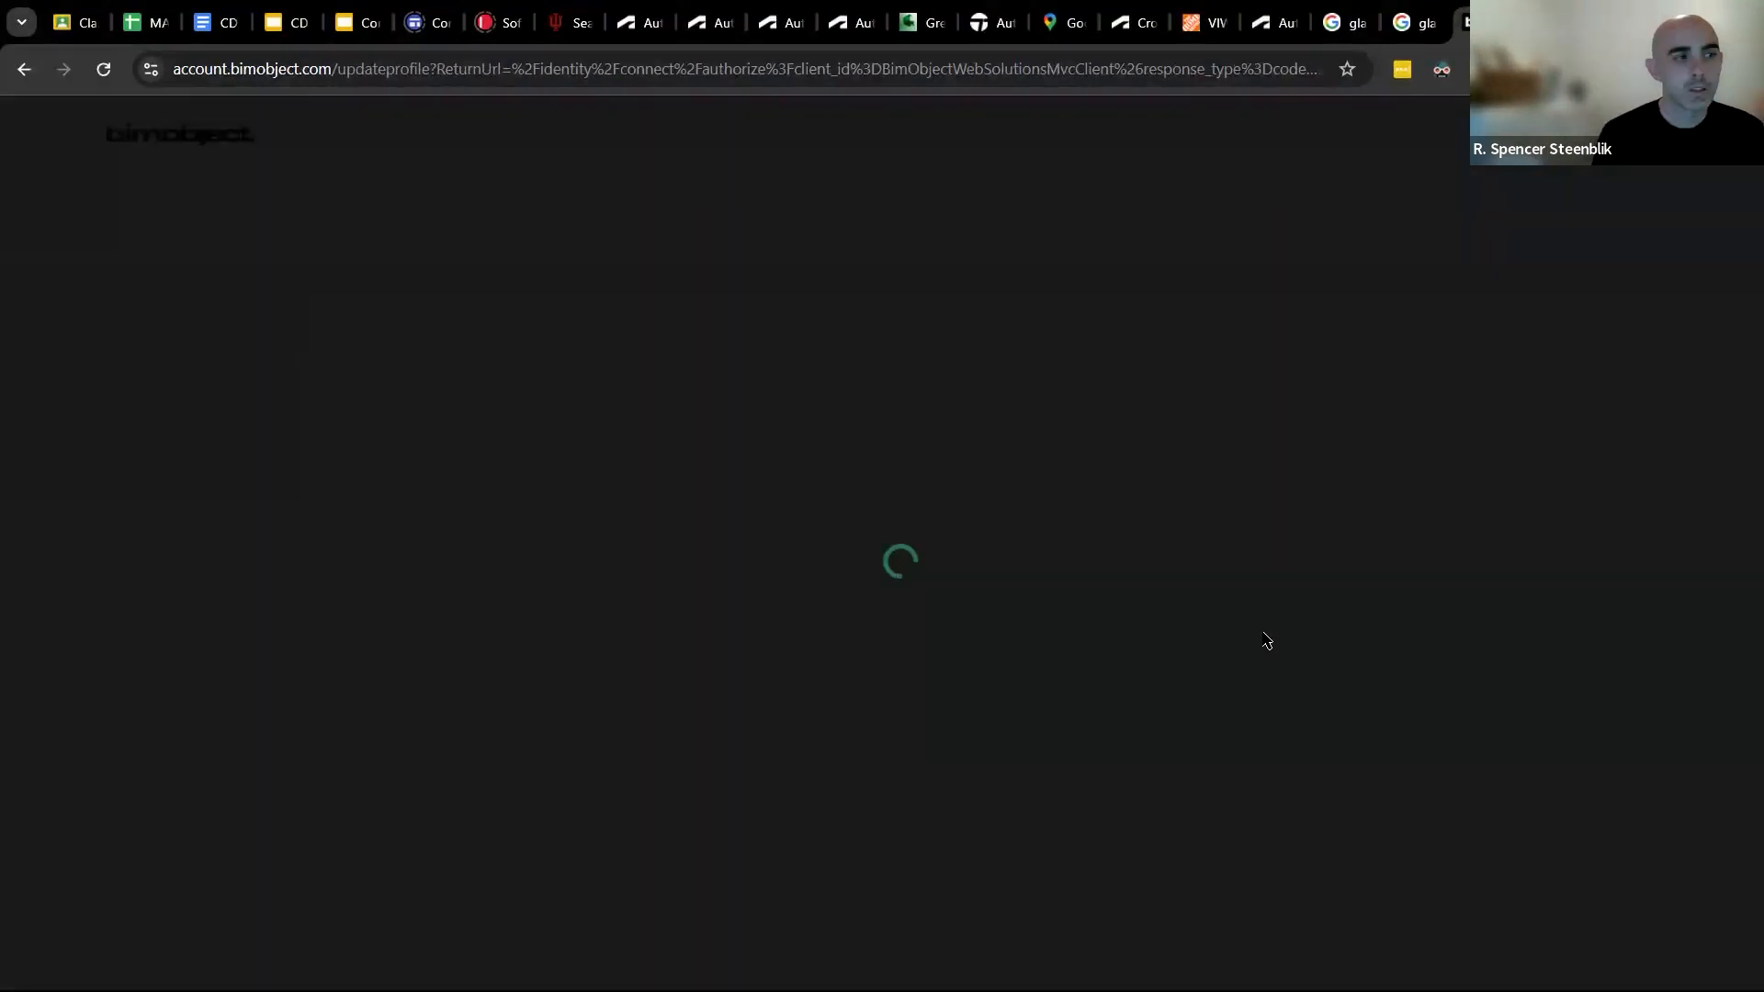
{"action": "scroll", "coordinate": [995, 554], "scroll_direction": "down", "scroll_amount": 2}
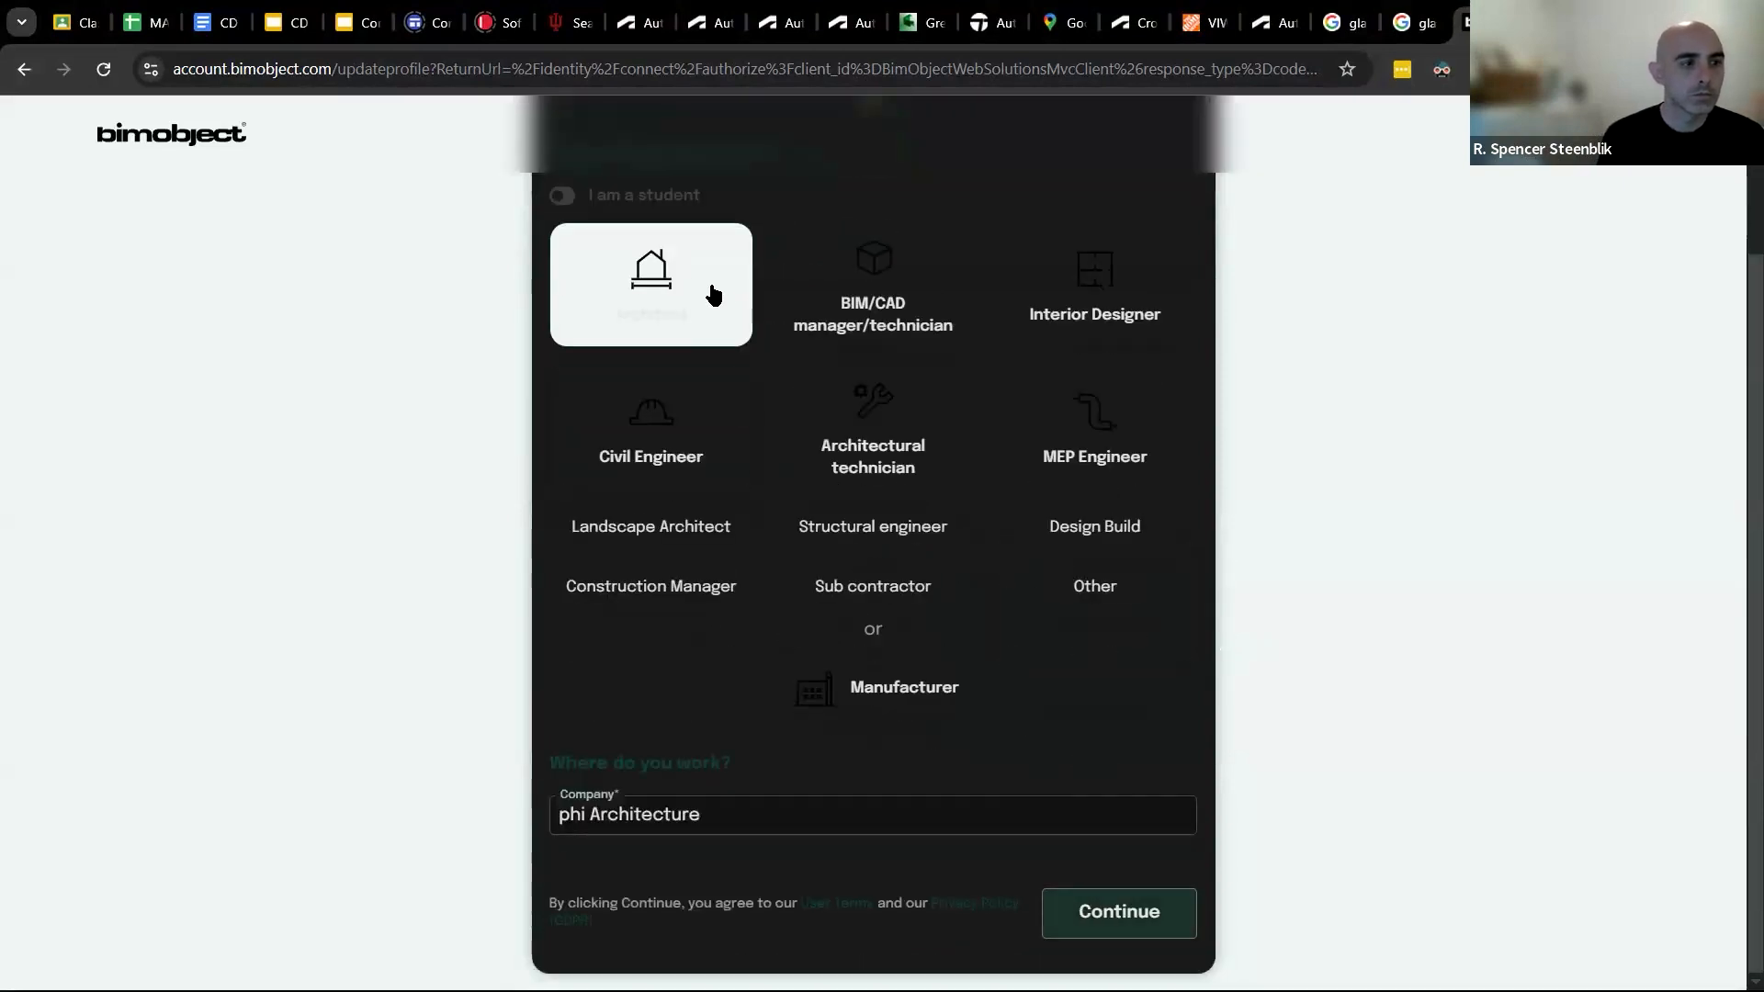
{"action": "left_click", "coordinate": [1116, 914]}
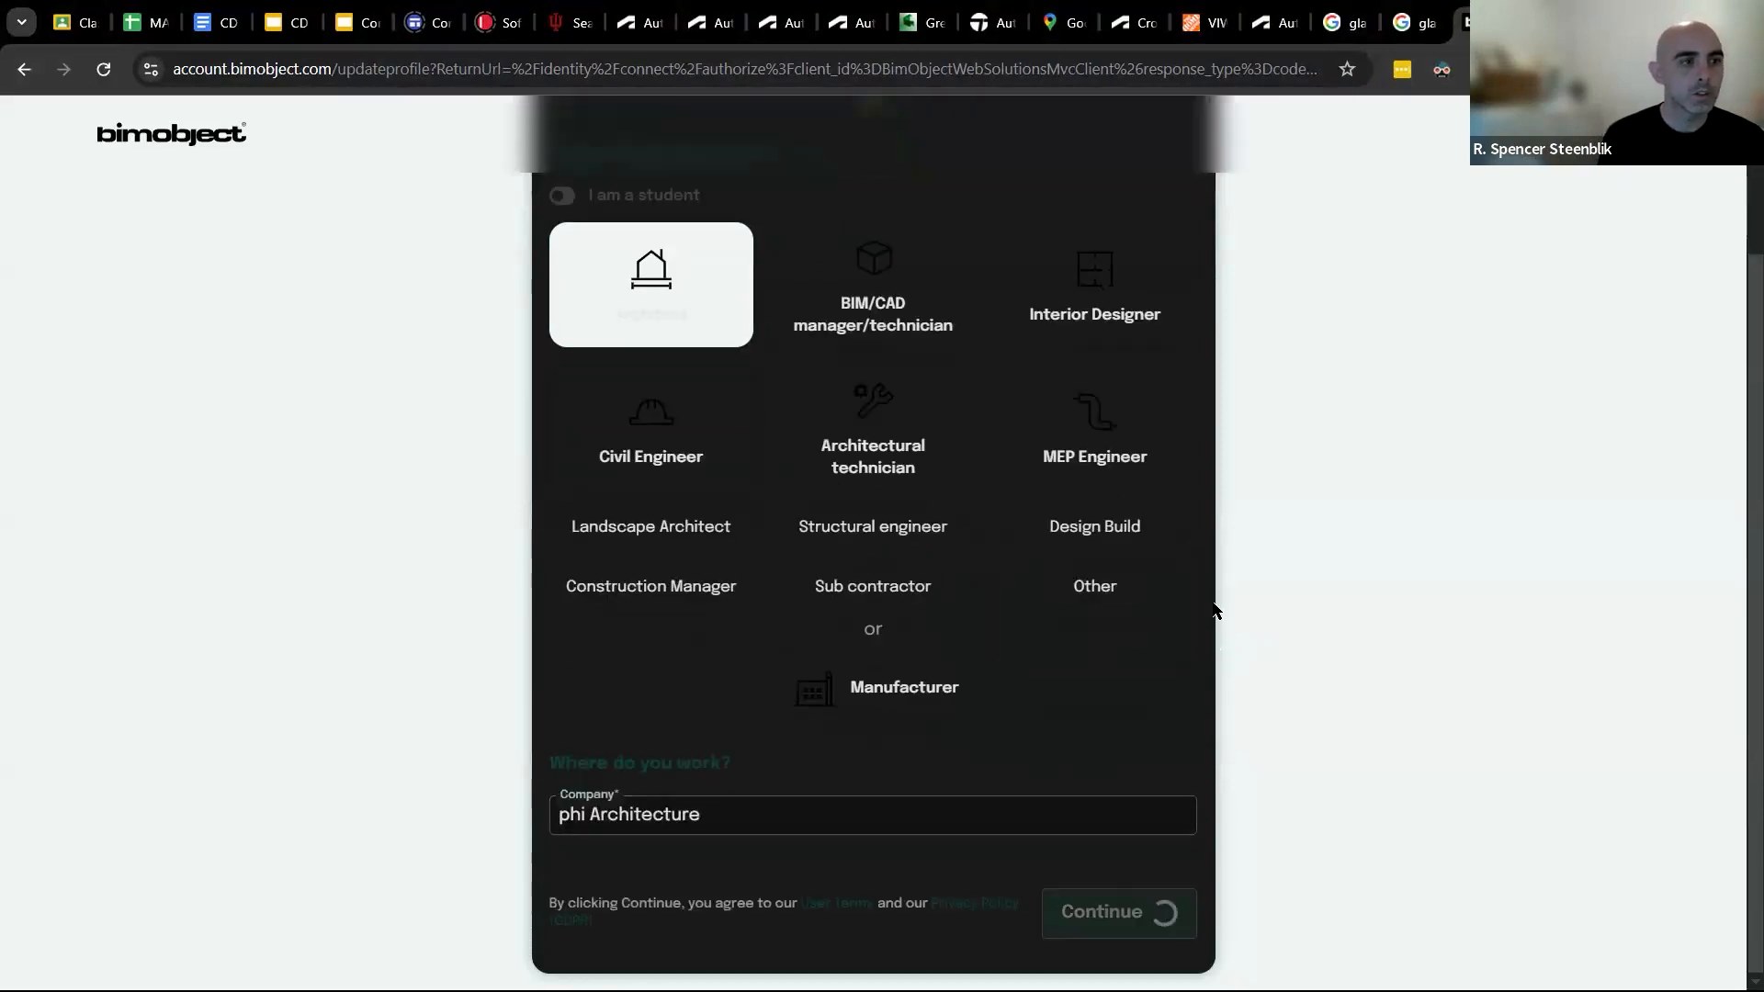
{"action": "left_click", "coordinate": [563, 195]}
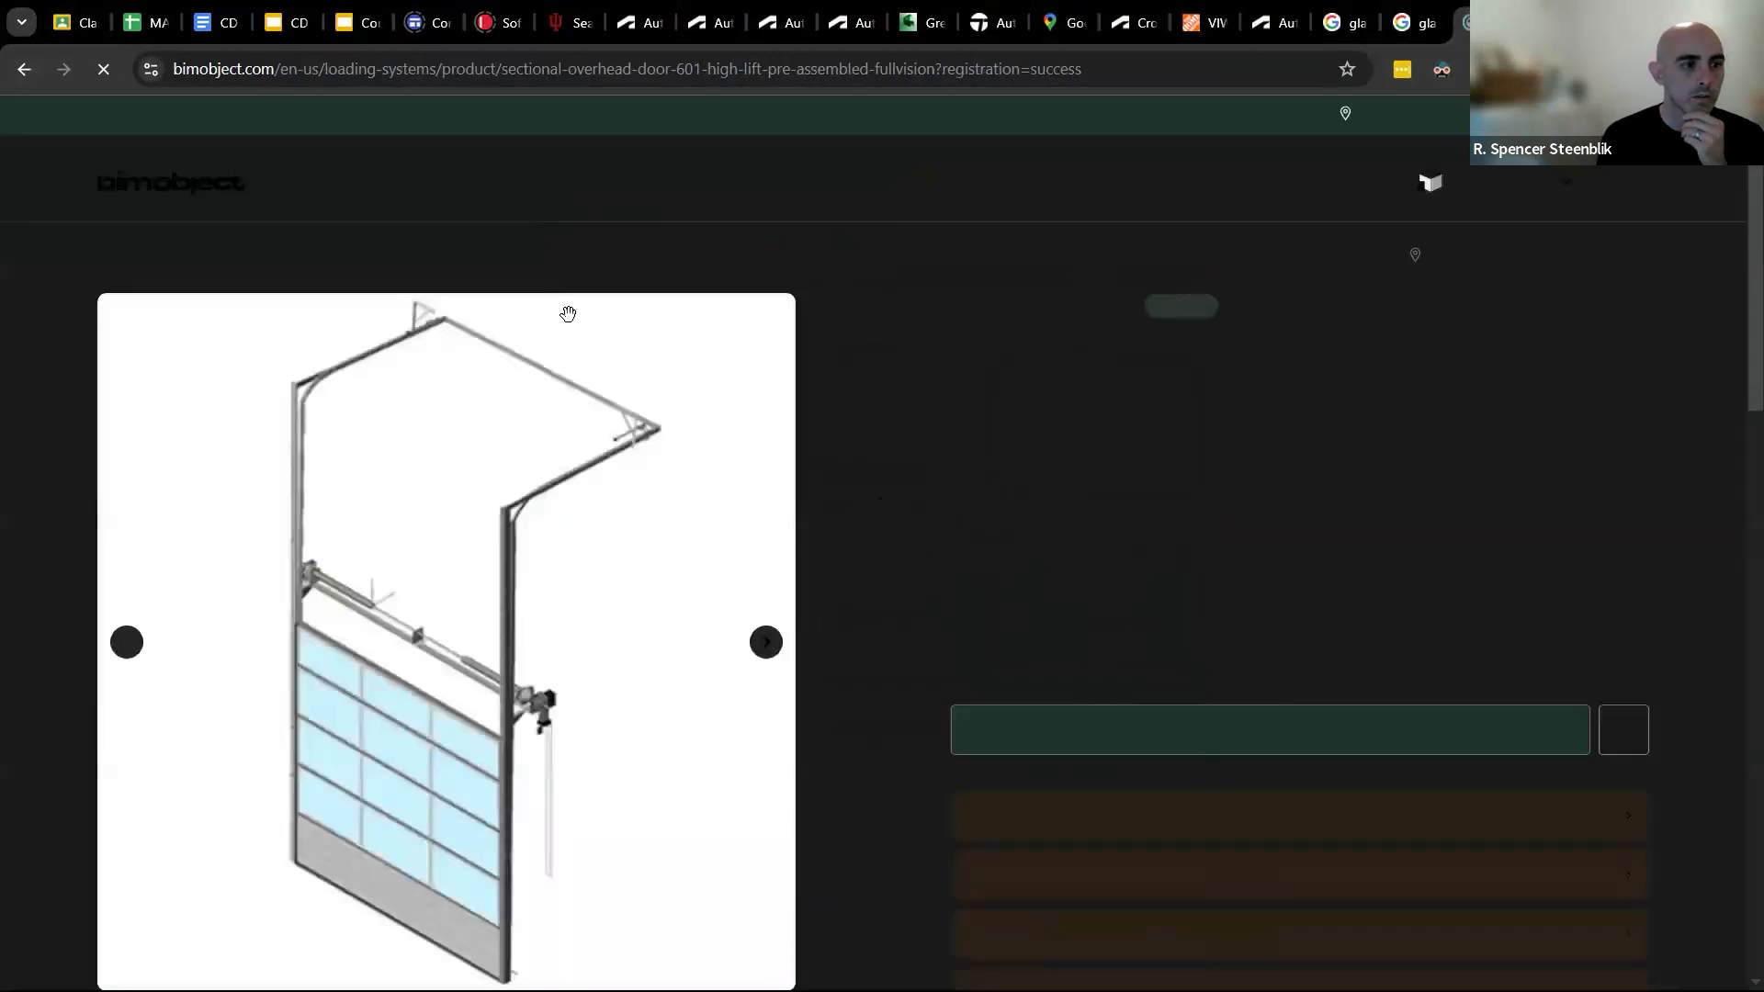
Download the sectional overhead door 601 files for Revit, leaving the AutoCAD .dwg file out of the selection.
{"action": "left_click", "coordinate": [1291, 781]}
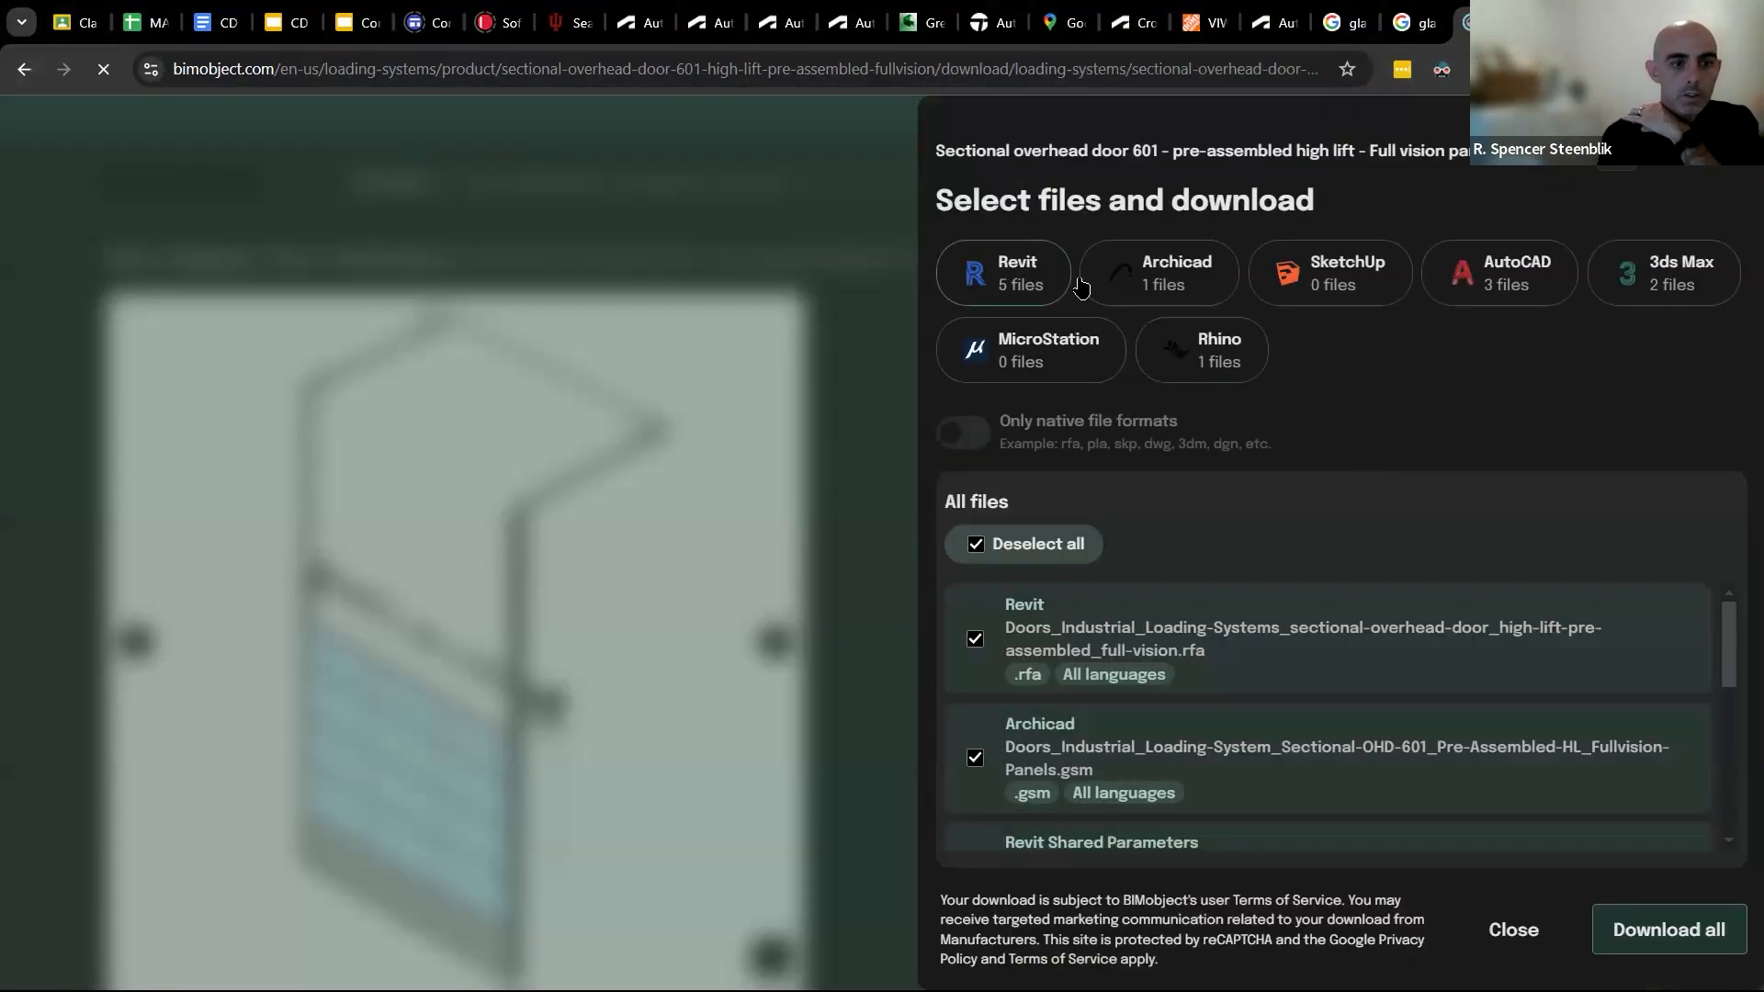
{"action": "left_click", "coordinate": [1068, 283]}
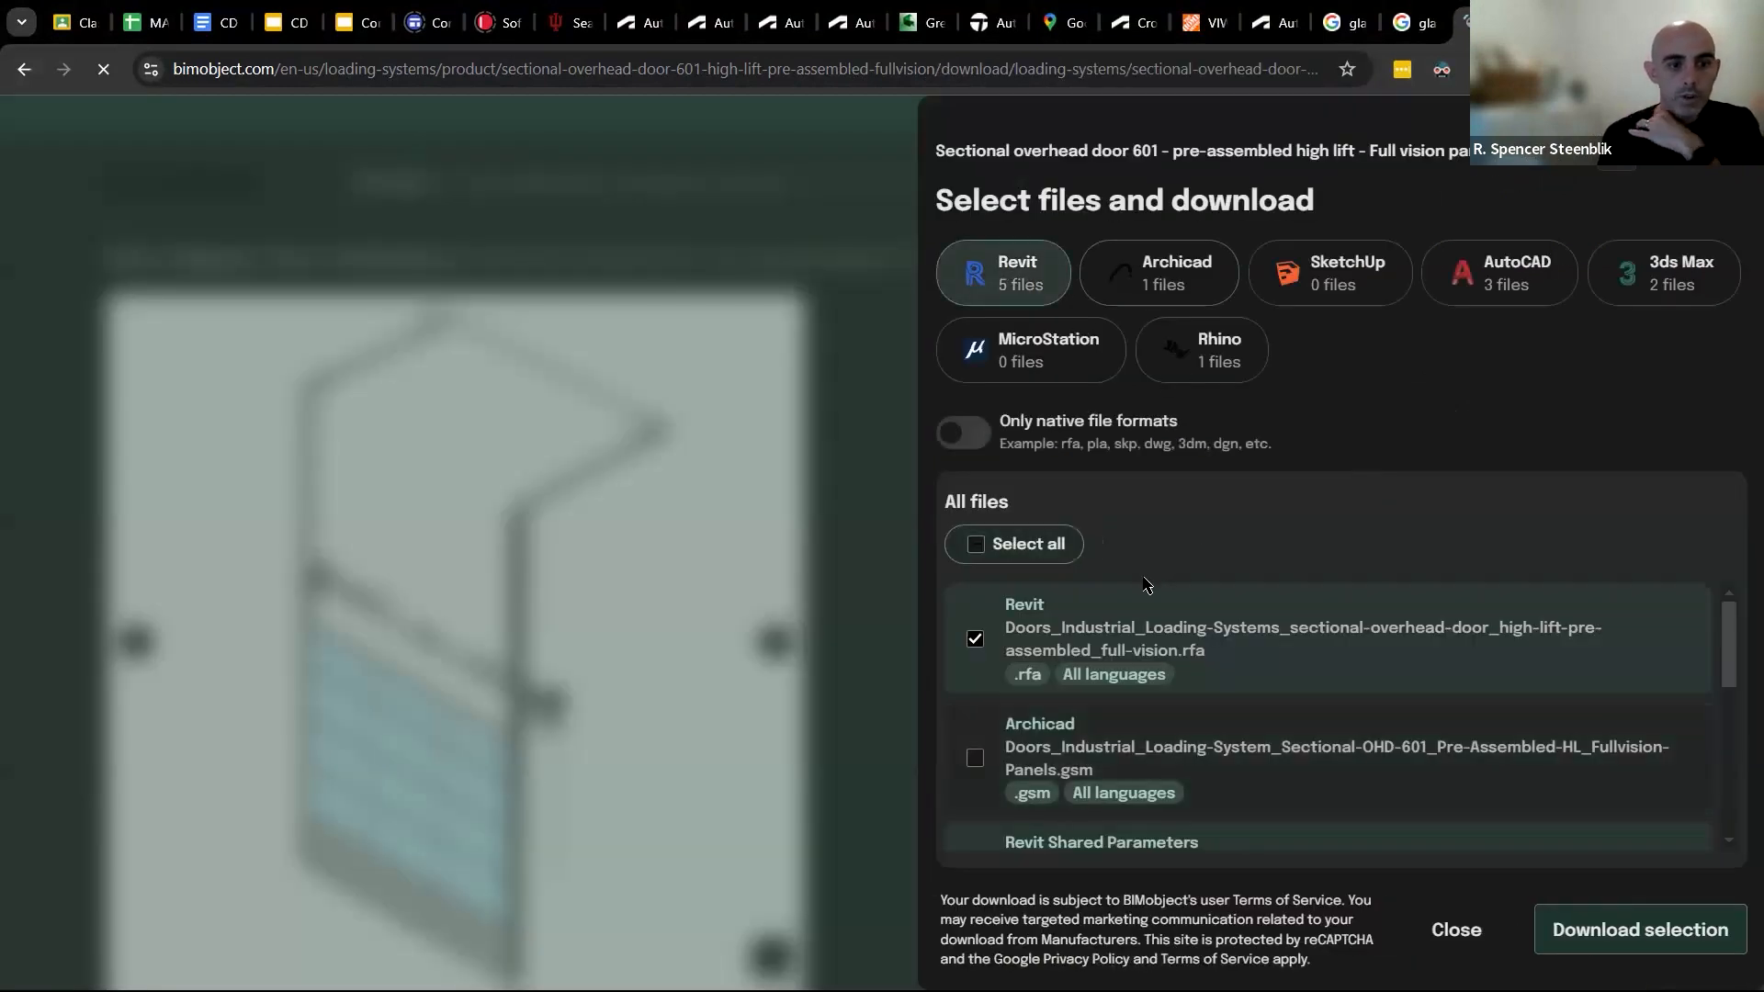
{"action": "scroll", "coordinate": [1298, 655], "scroll_direction": "down", "scroll_amount": 1}
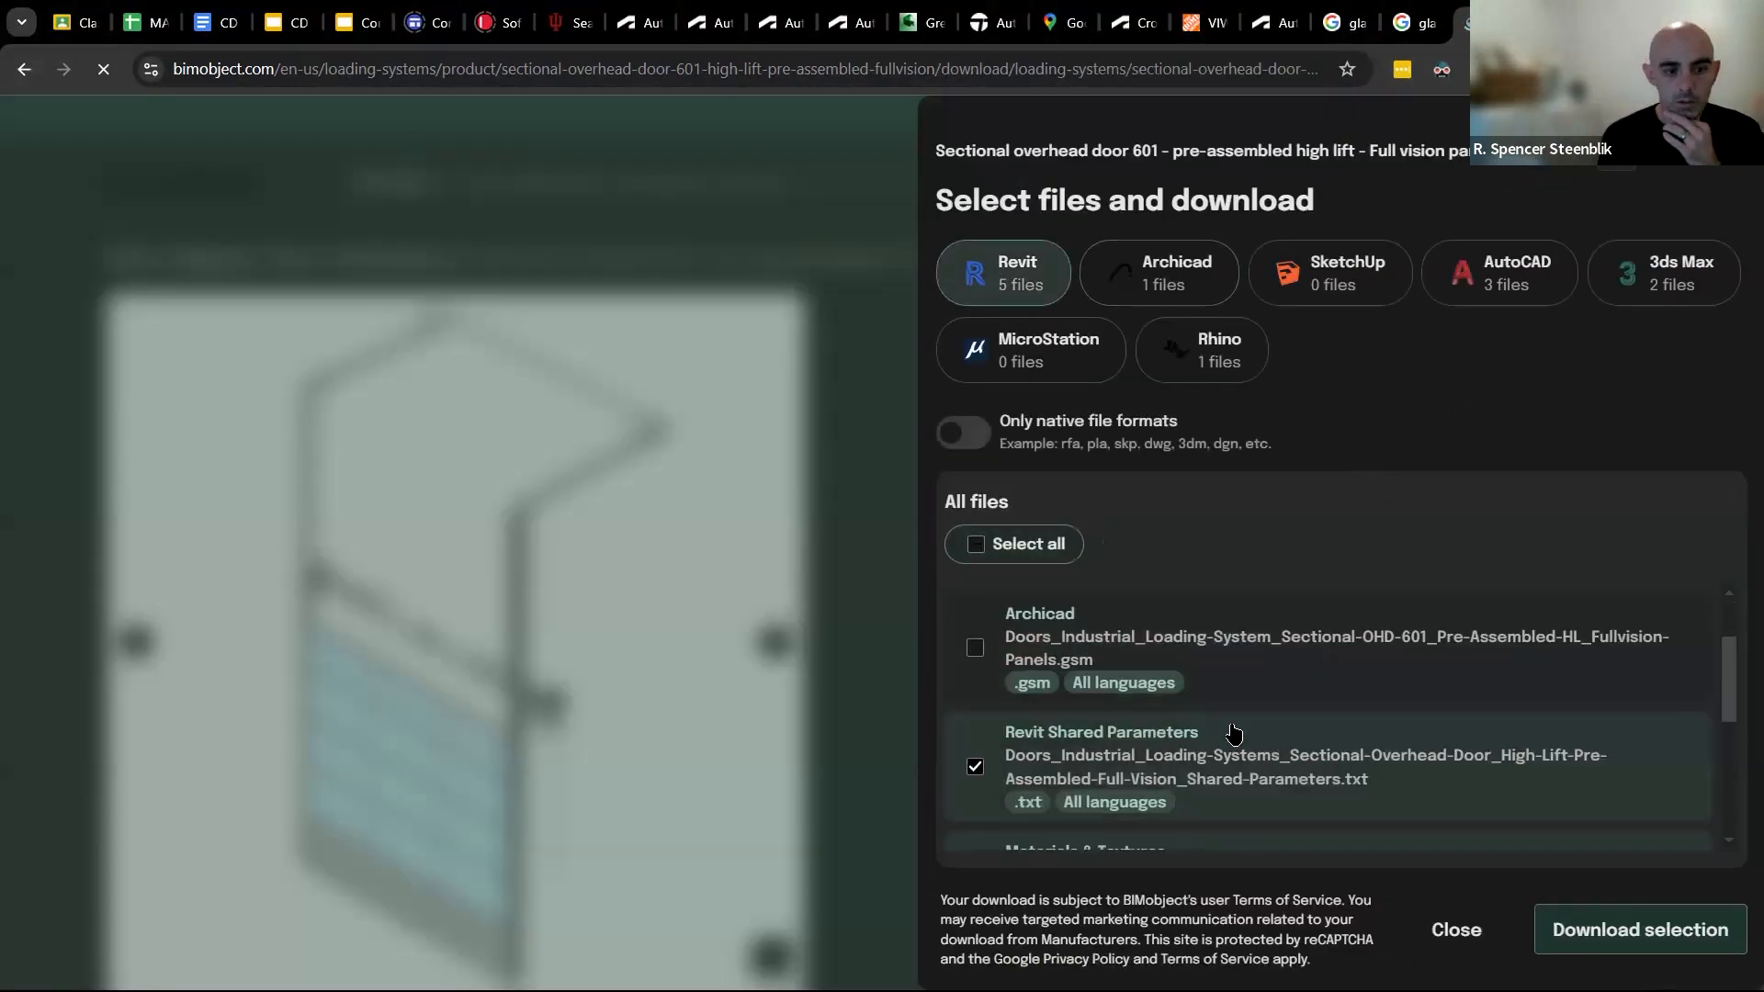
{"action": "scroll", "coordinate": [1286, 725], "scroll_direction": "down", "scroll_amount": 3}
{"action": "scroll", "coordinate": [1340, 722], "scroll_direction": "down", "scroll_amount": 1}
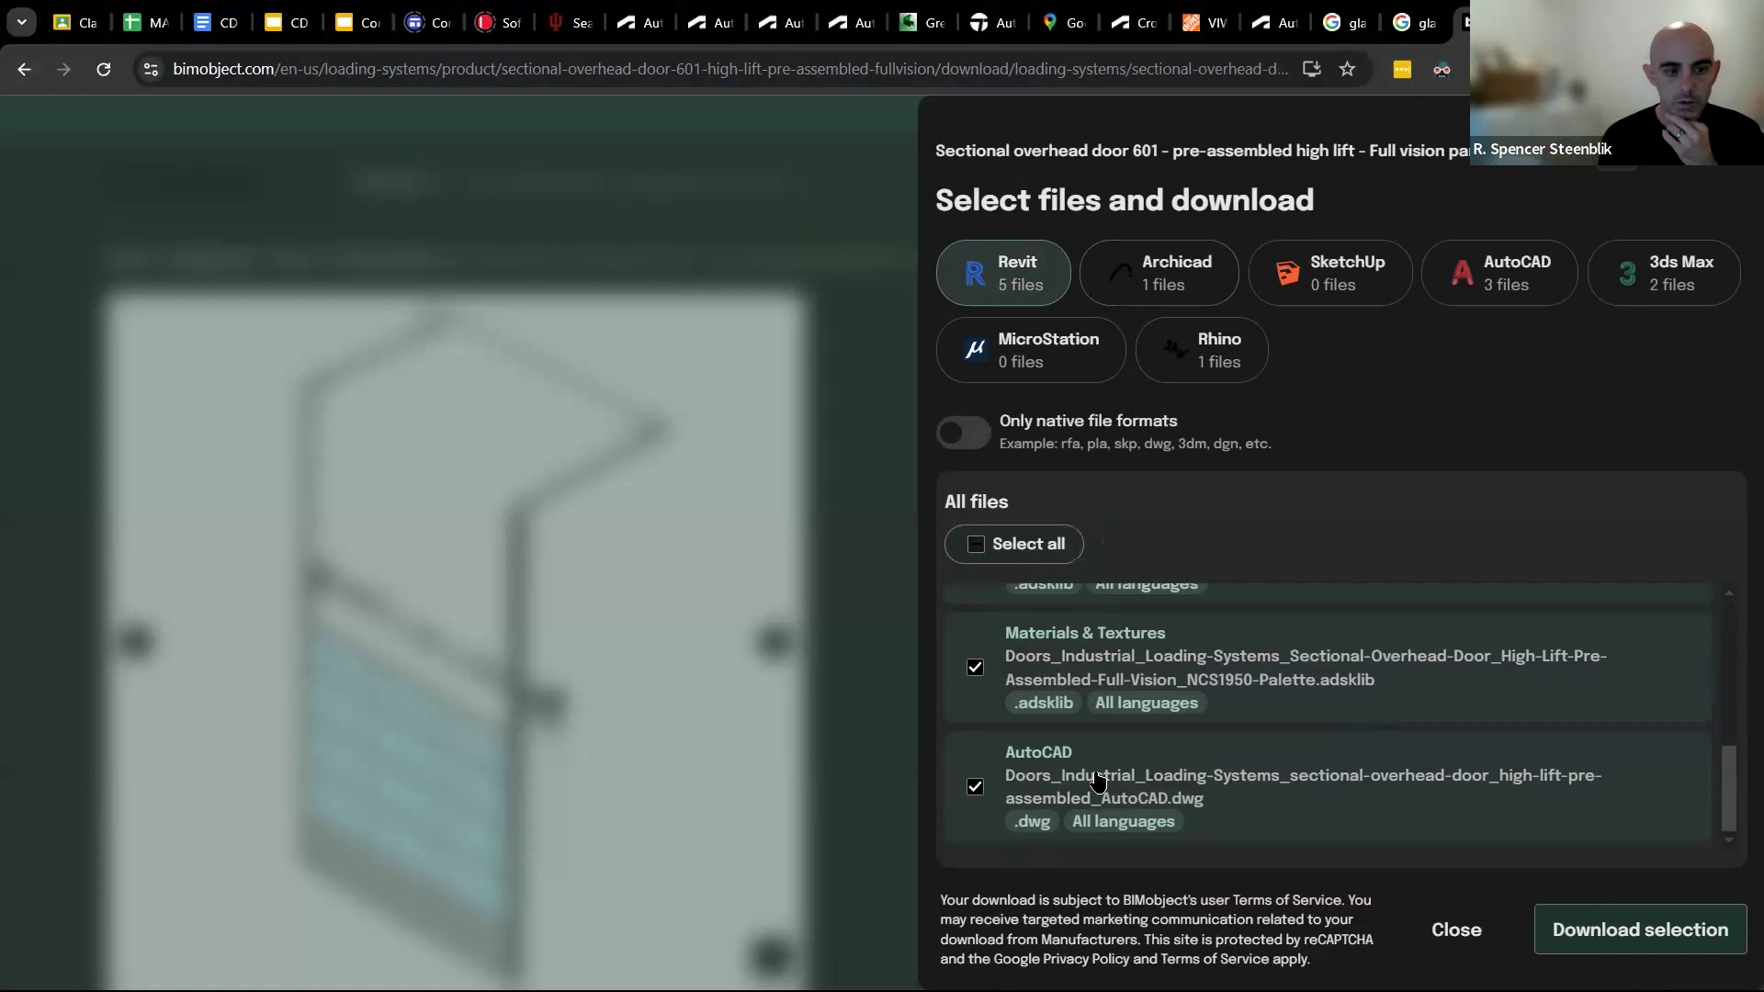
{"action": "left_click", "coordinate": [976, 789]}
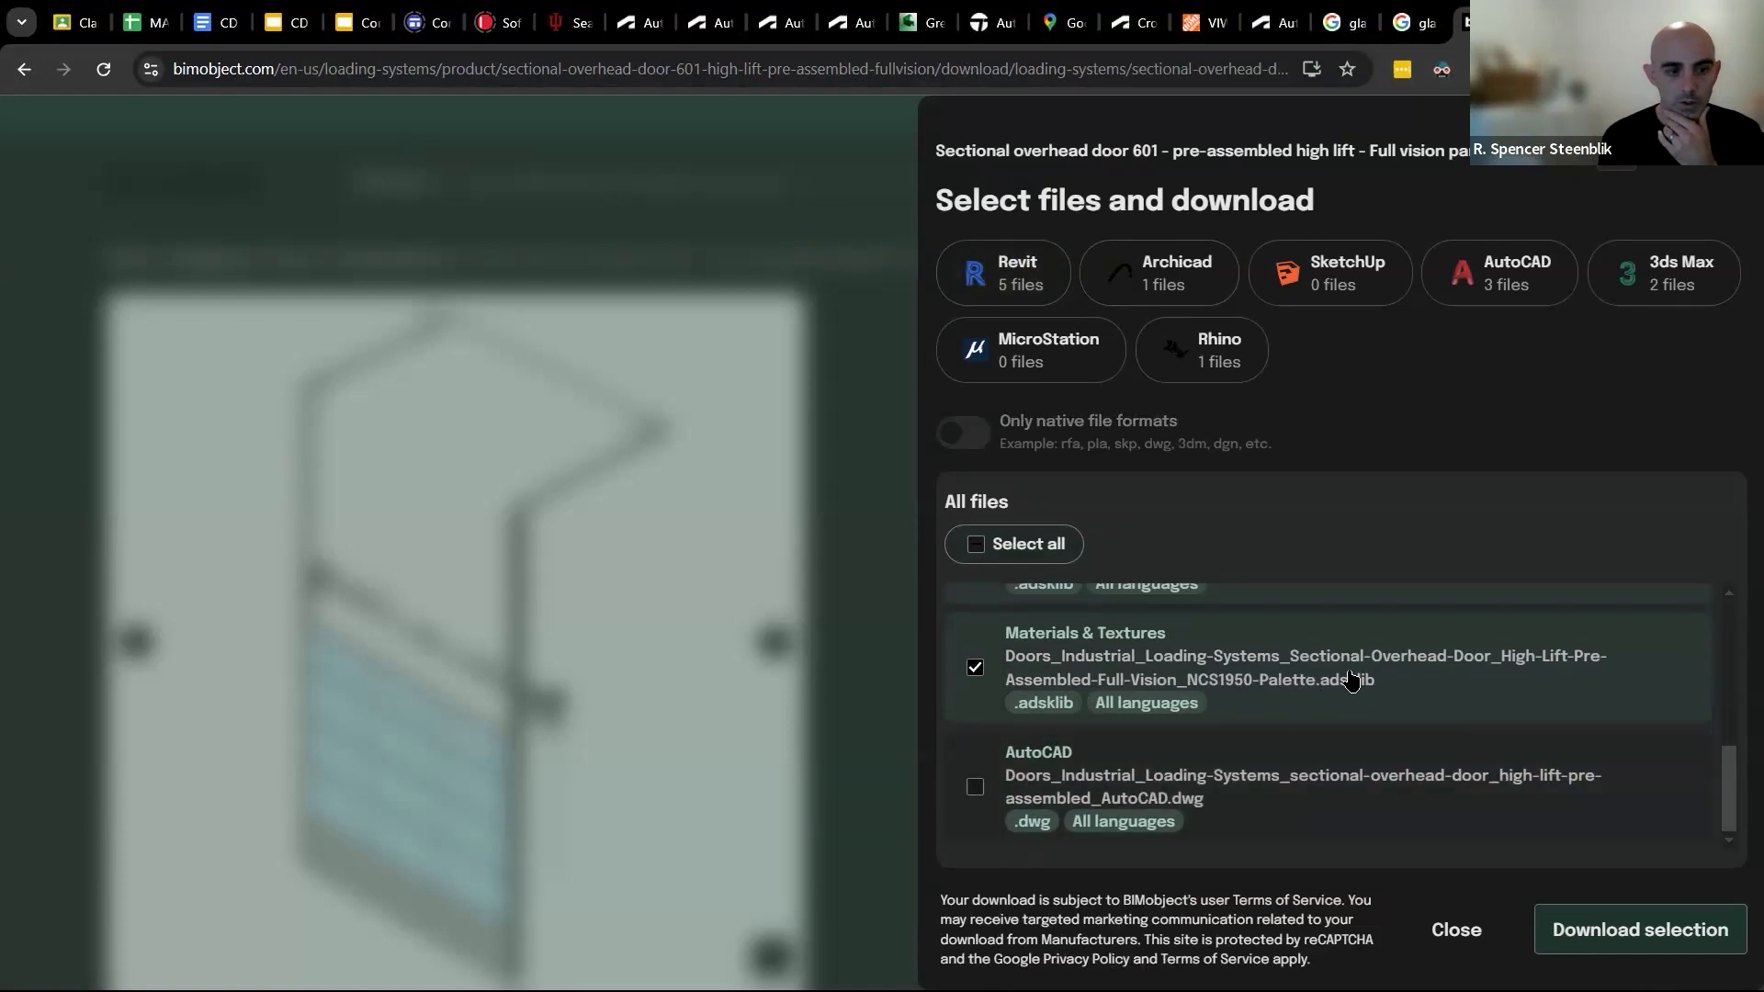
{"action": "scroll", "coordinate": [1351, 680], "scroll_direction": "up", "scroll_amount": 1}
{"action": "scroll", "coordinate": [1346, 693], "scroll_direction": "down", "scroll_amount": 1}
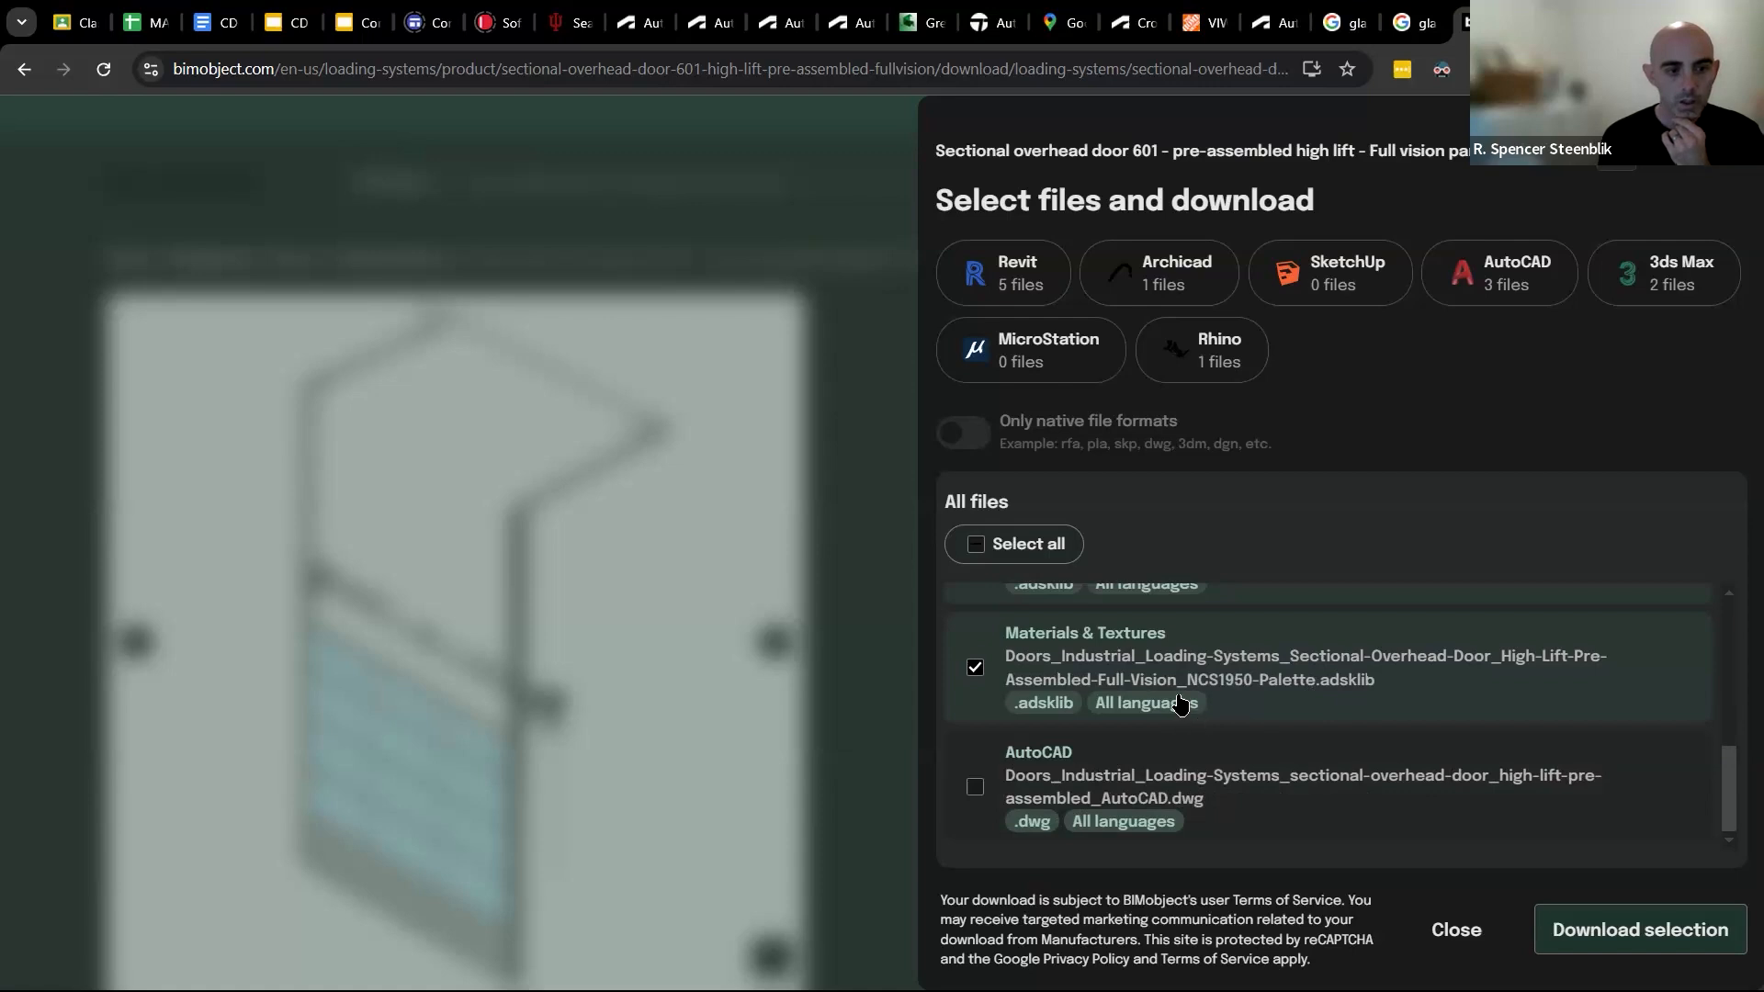
{"action": "scroll", "coordinate": [1182, 705], "scroll_direction": "up", "scroll_amount": 10}
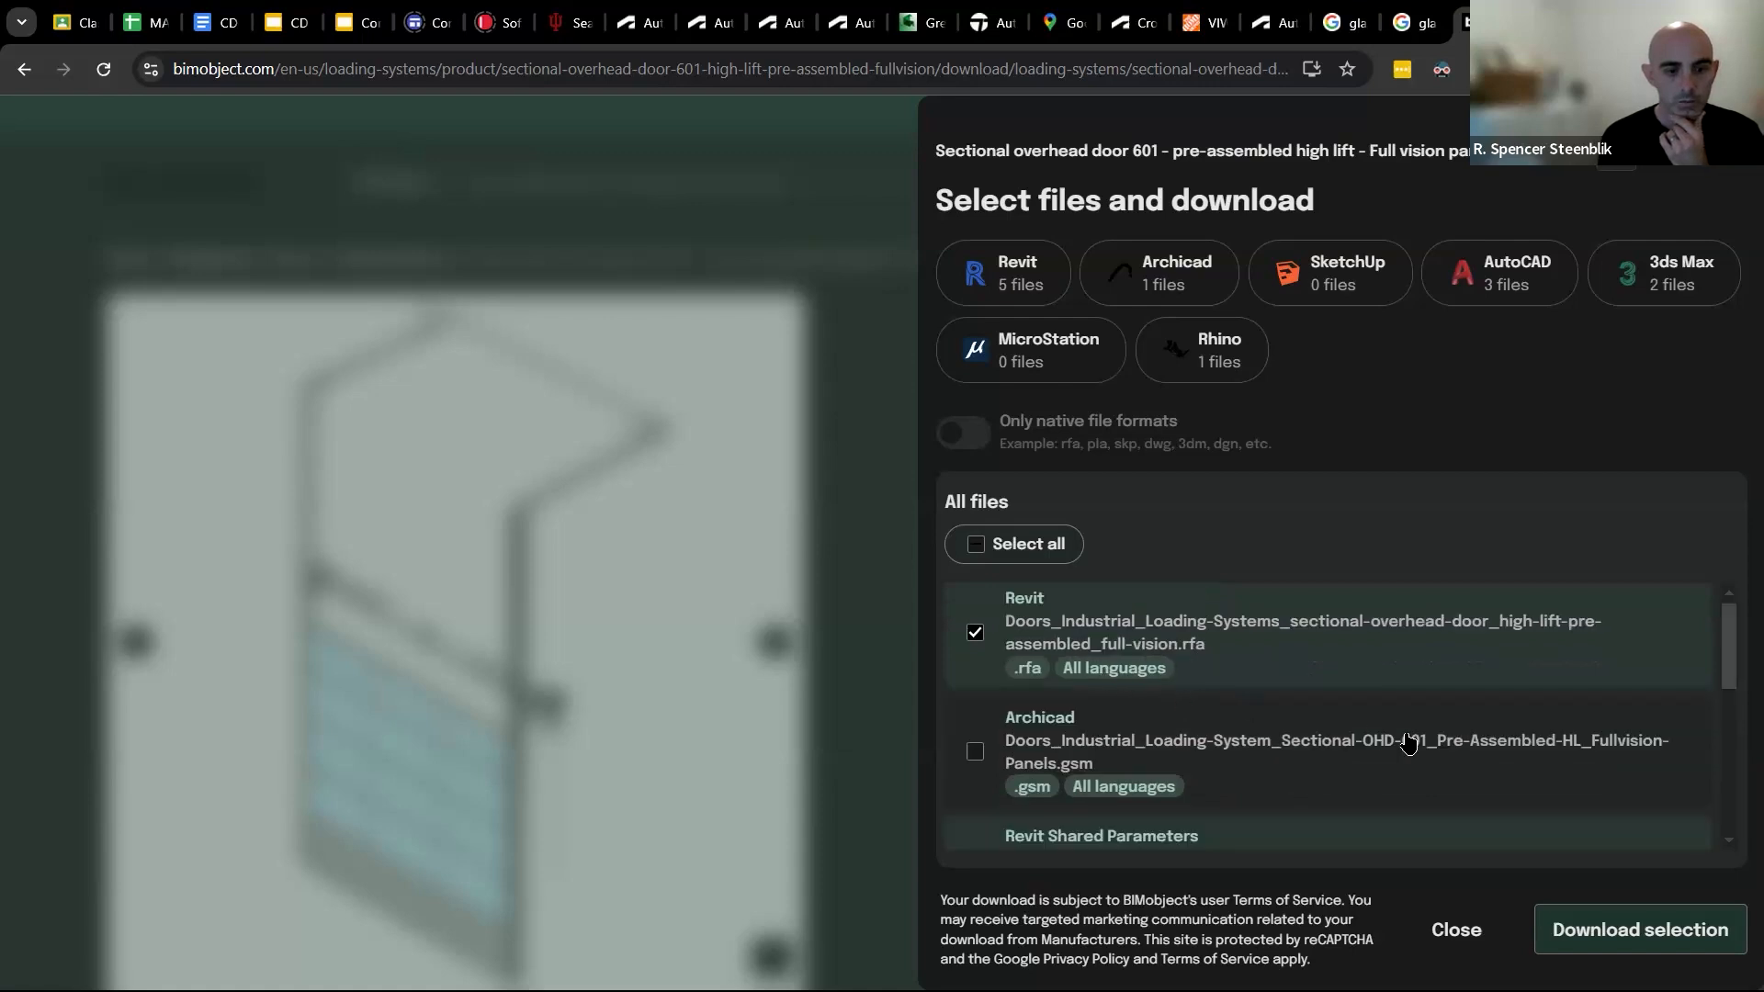
{"action": "left_click", "coordinate": [1628, 931]}
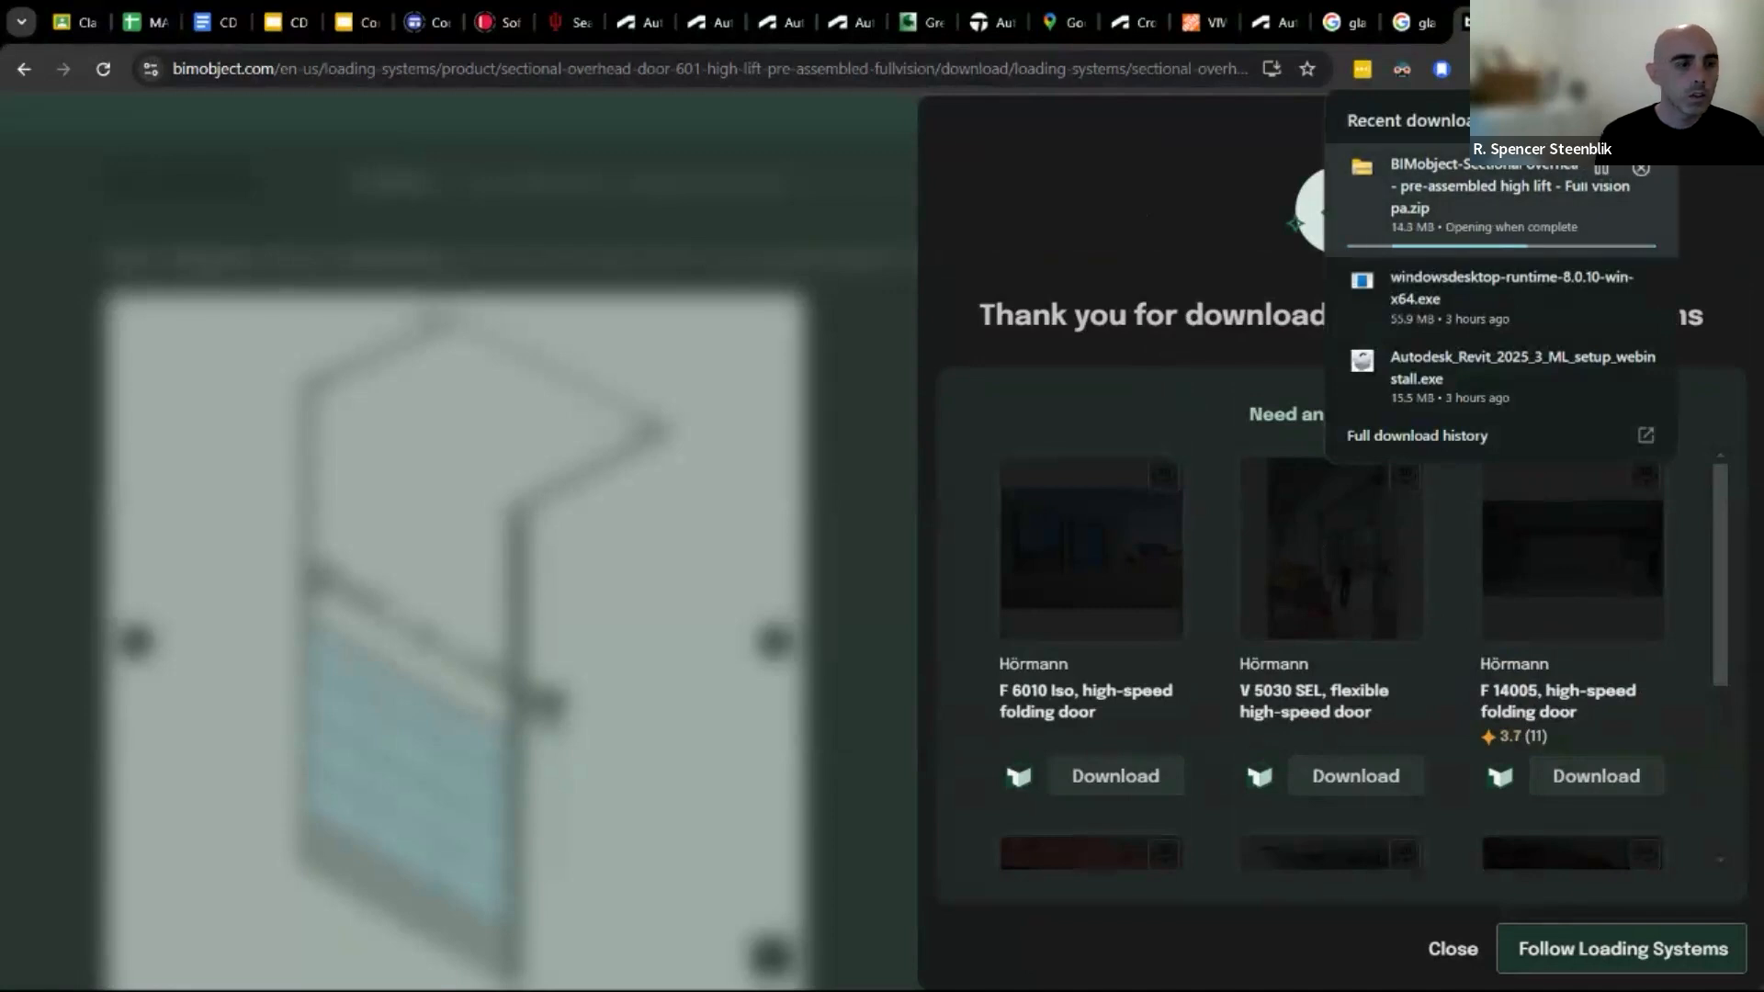
Switch to Revit, start loading a door family, and browse the Autodesk RVT 2025 folder down to Family Templates.
{"action": "key", "text": "alt+Tab"}
{"action": "key", "text": "alt+Tab"}
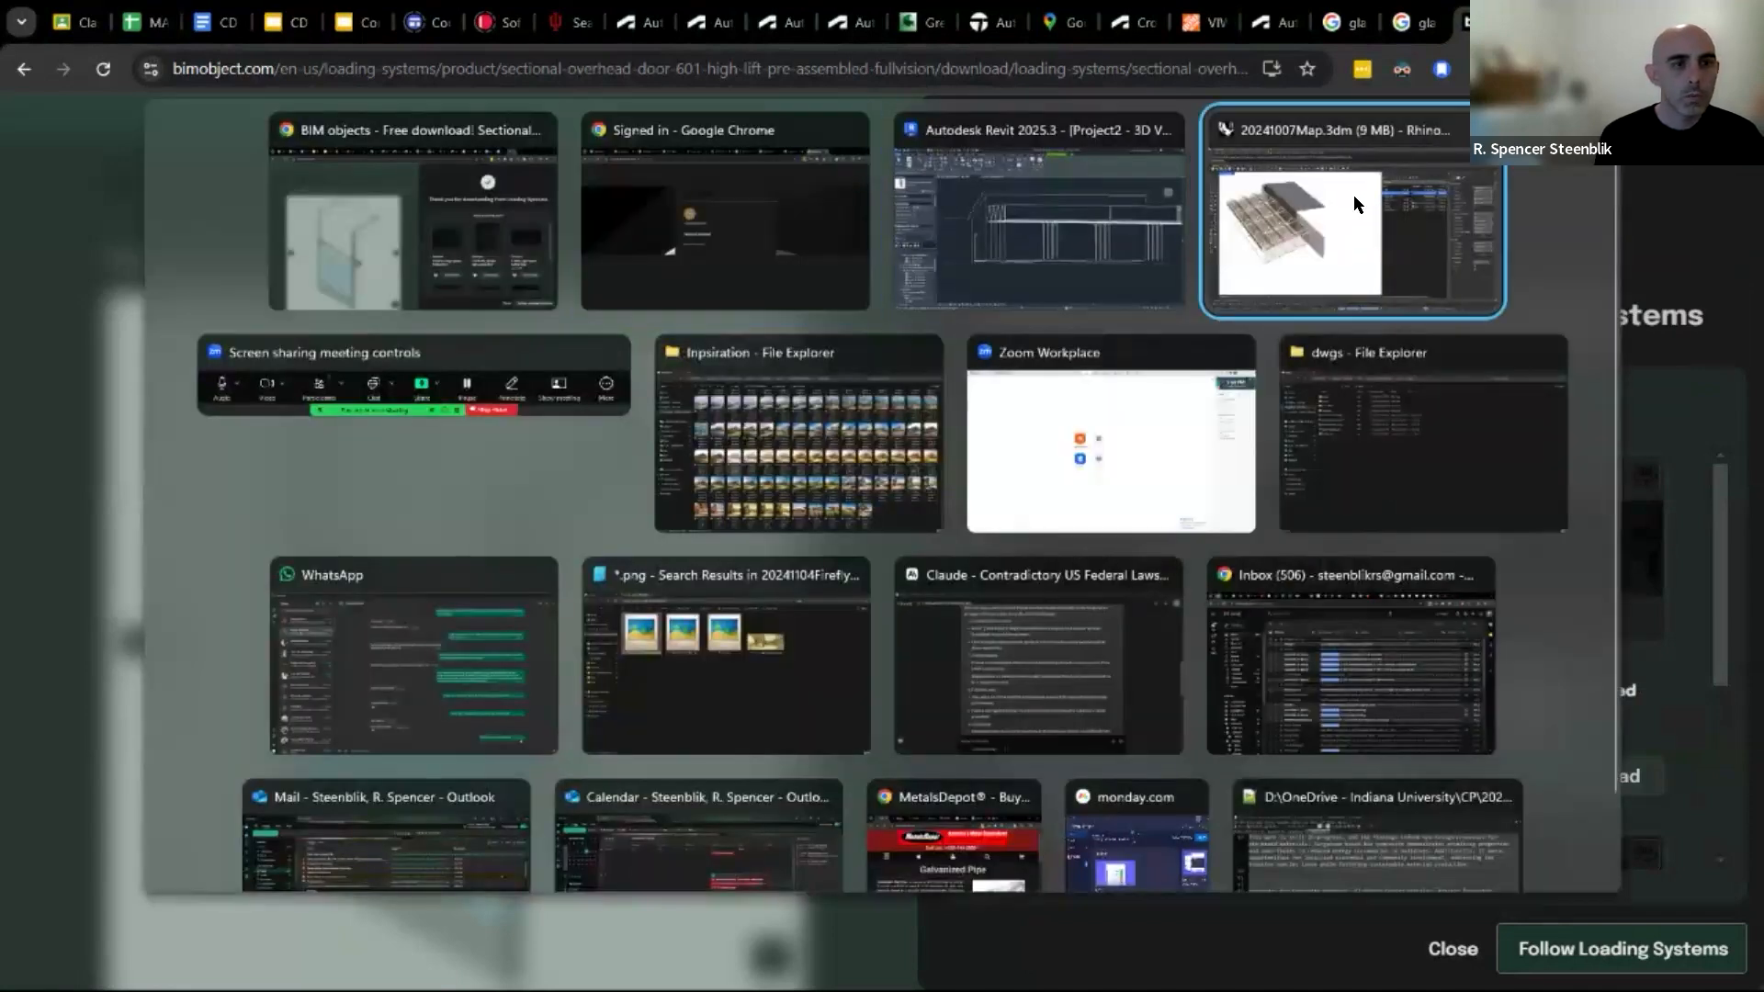
{"action": "left_click", "coordinate": [1171, 227]}
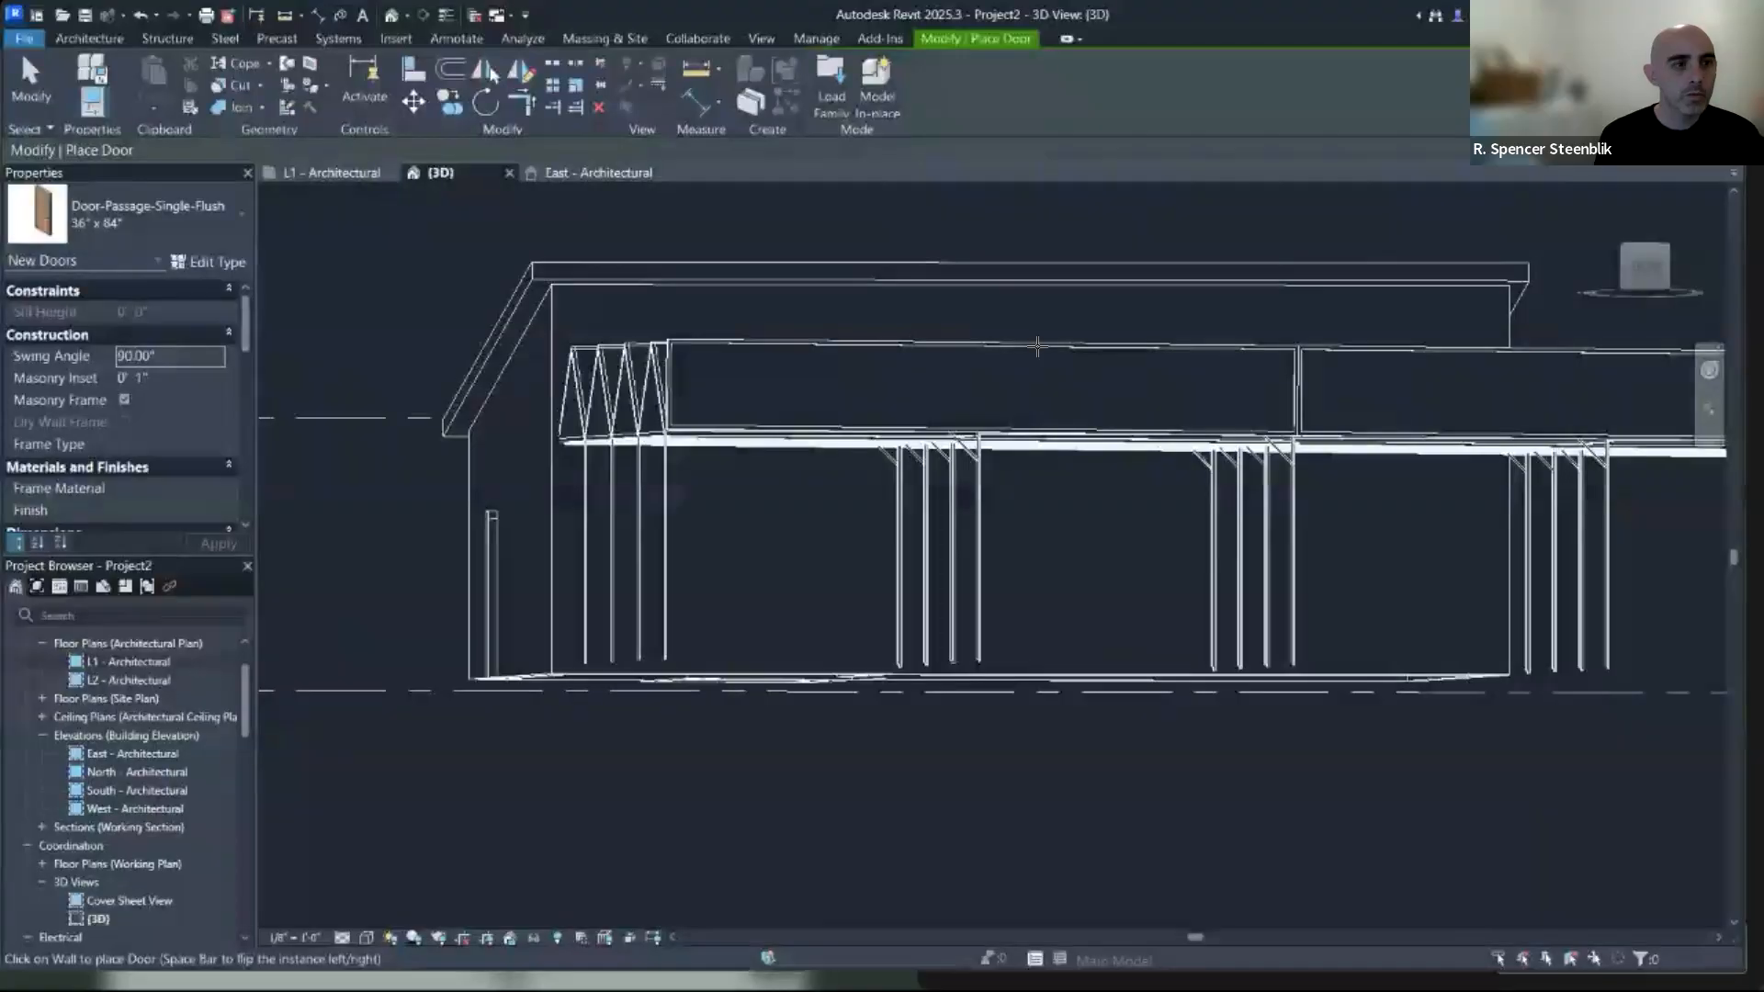
{"action": "left_click", "coordinate": [827, 77]}
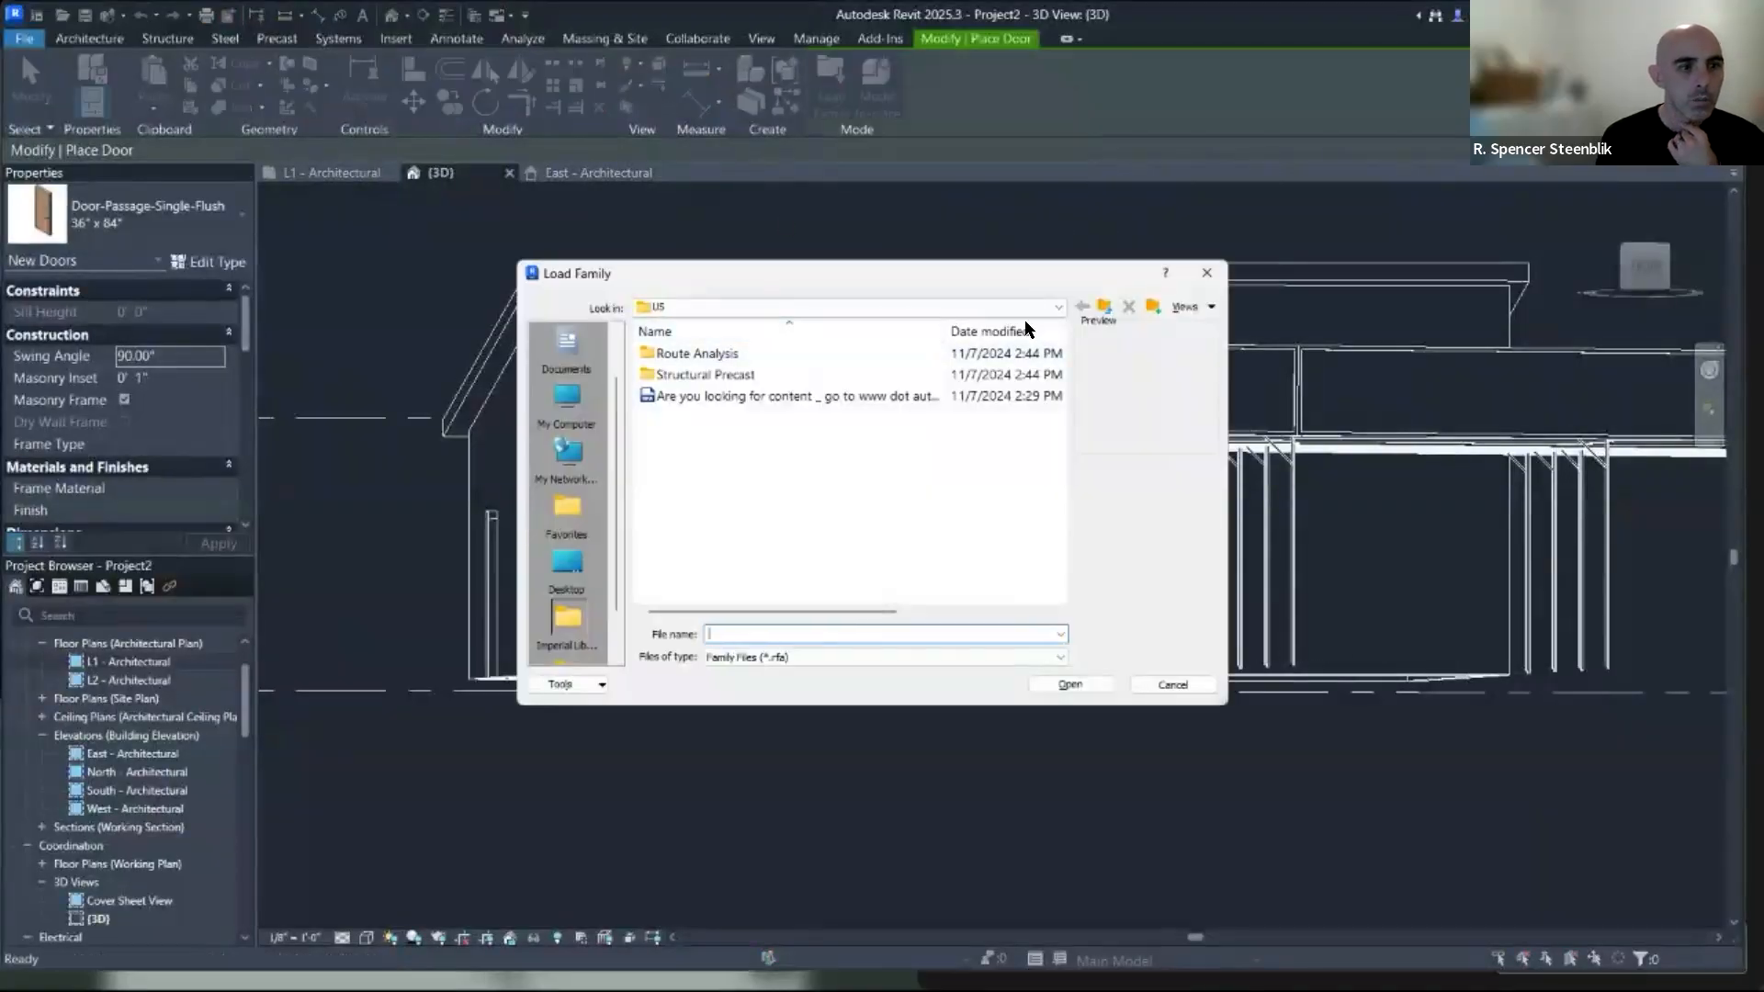
{"action": "left_click", "coordinate": [1057, 307]}
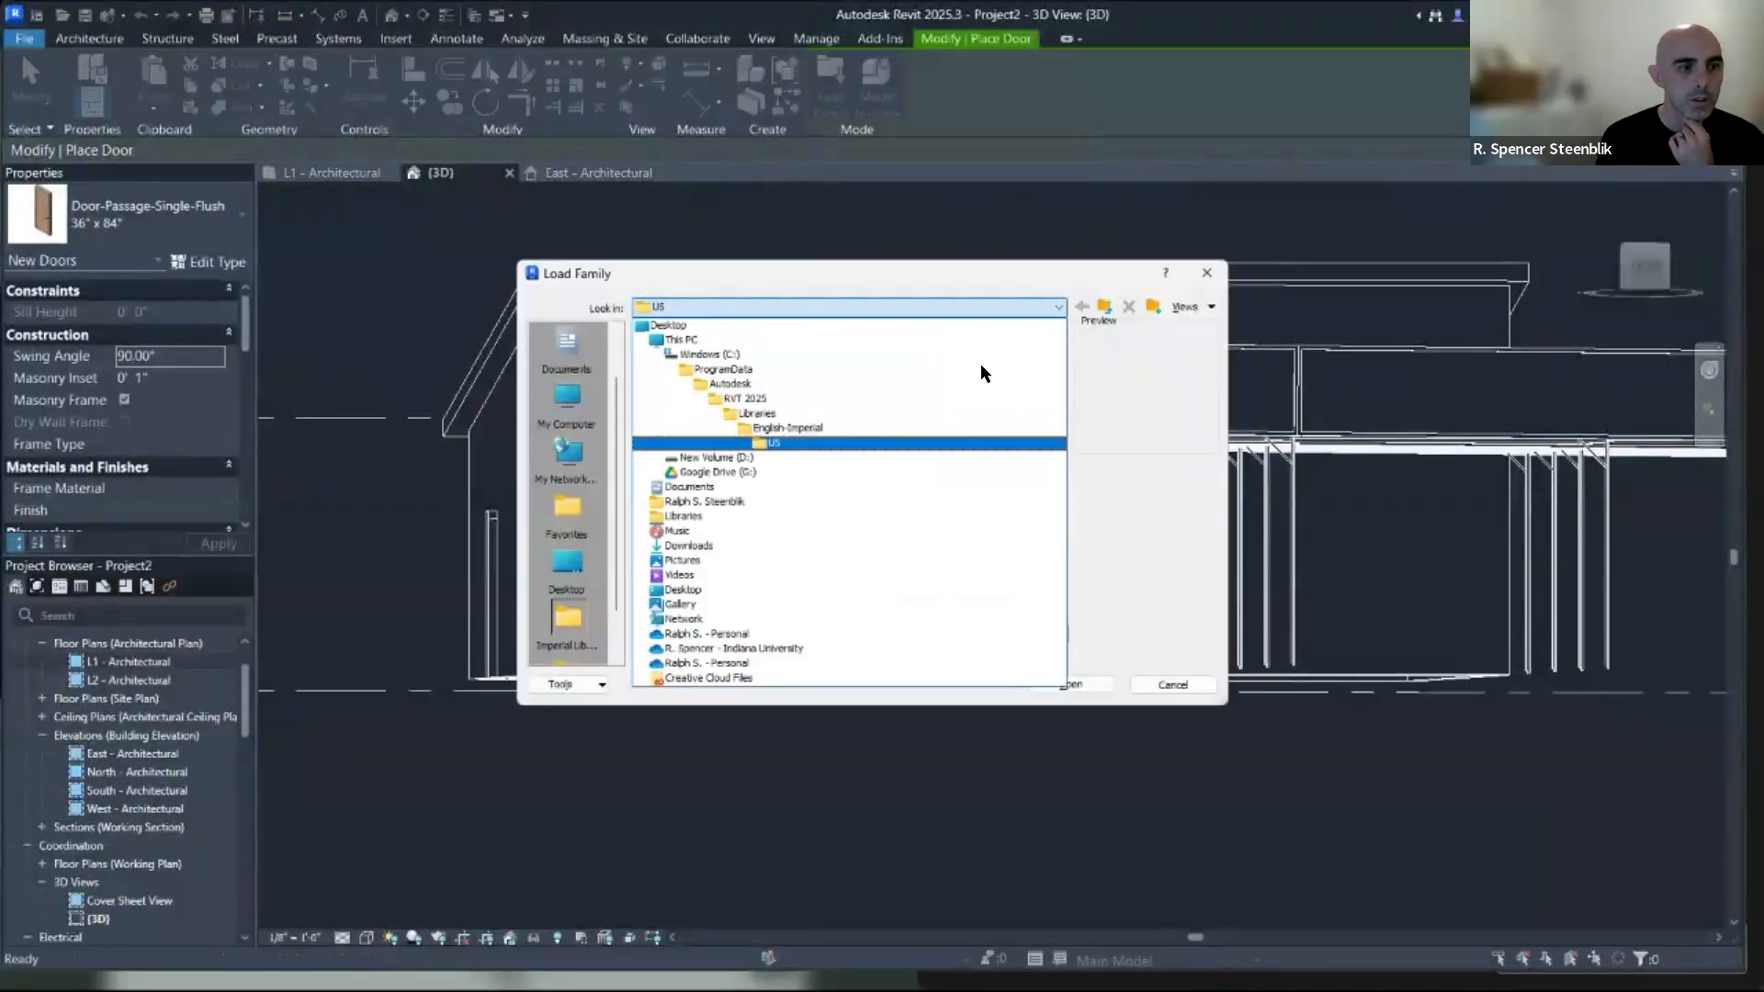
{"action": "left_click", "coordinate": [746, 384]}
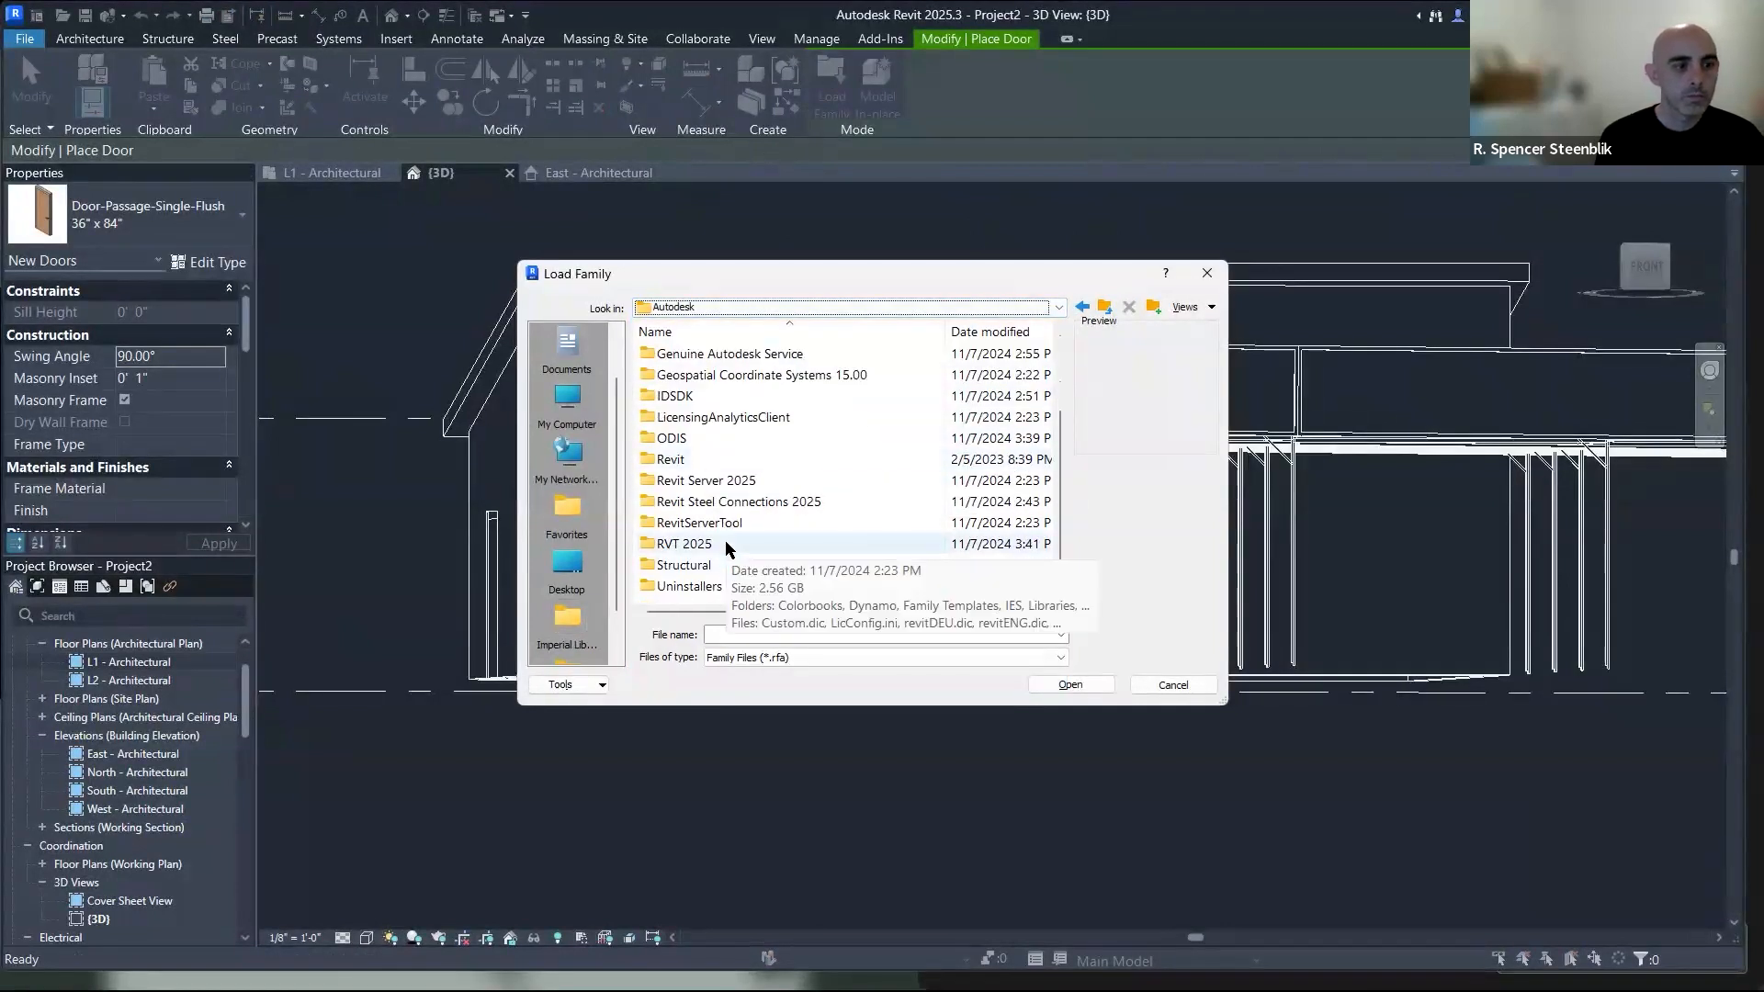
{"action": "double_click", "coordinate": [726, 546]}
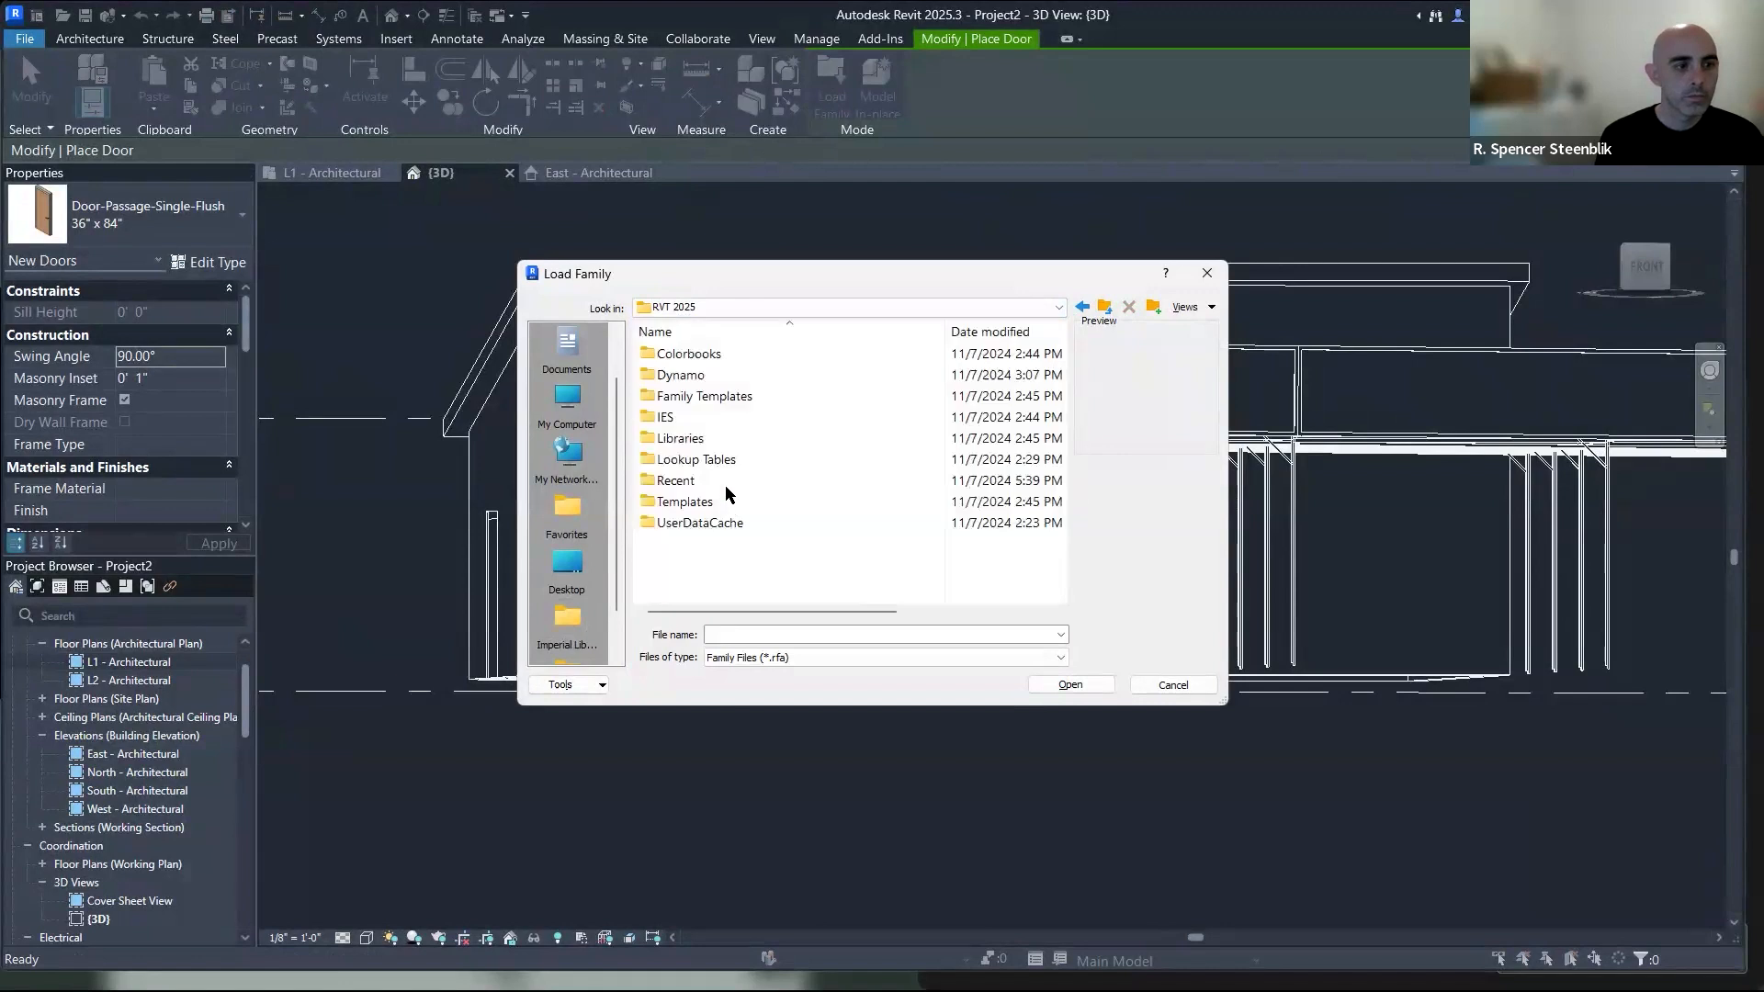
{"action": "double_click", "coordinate": [718, 396]}
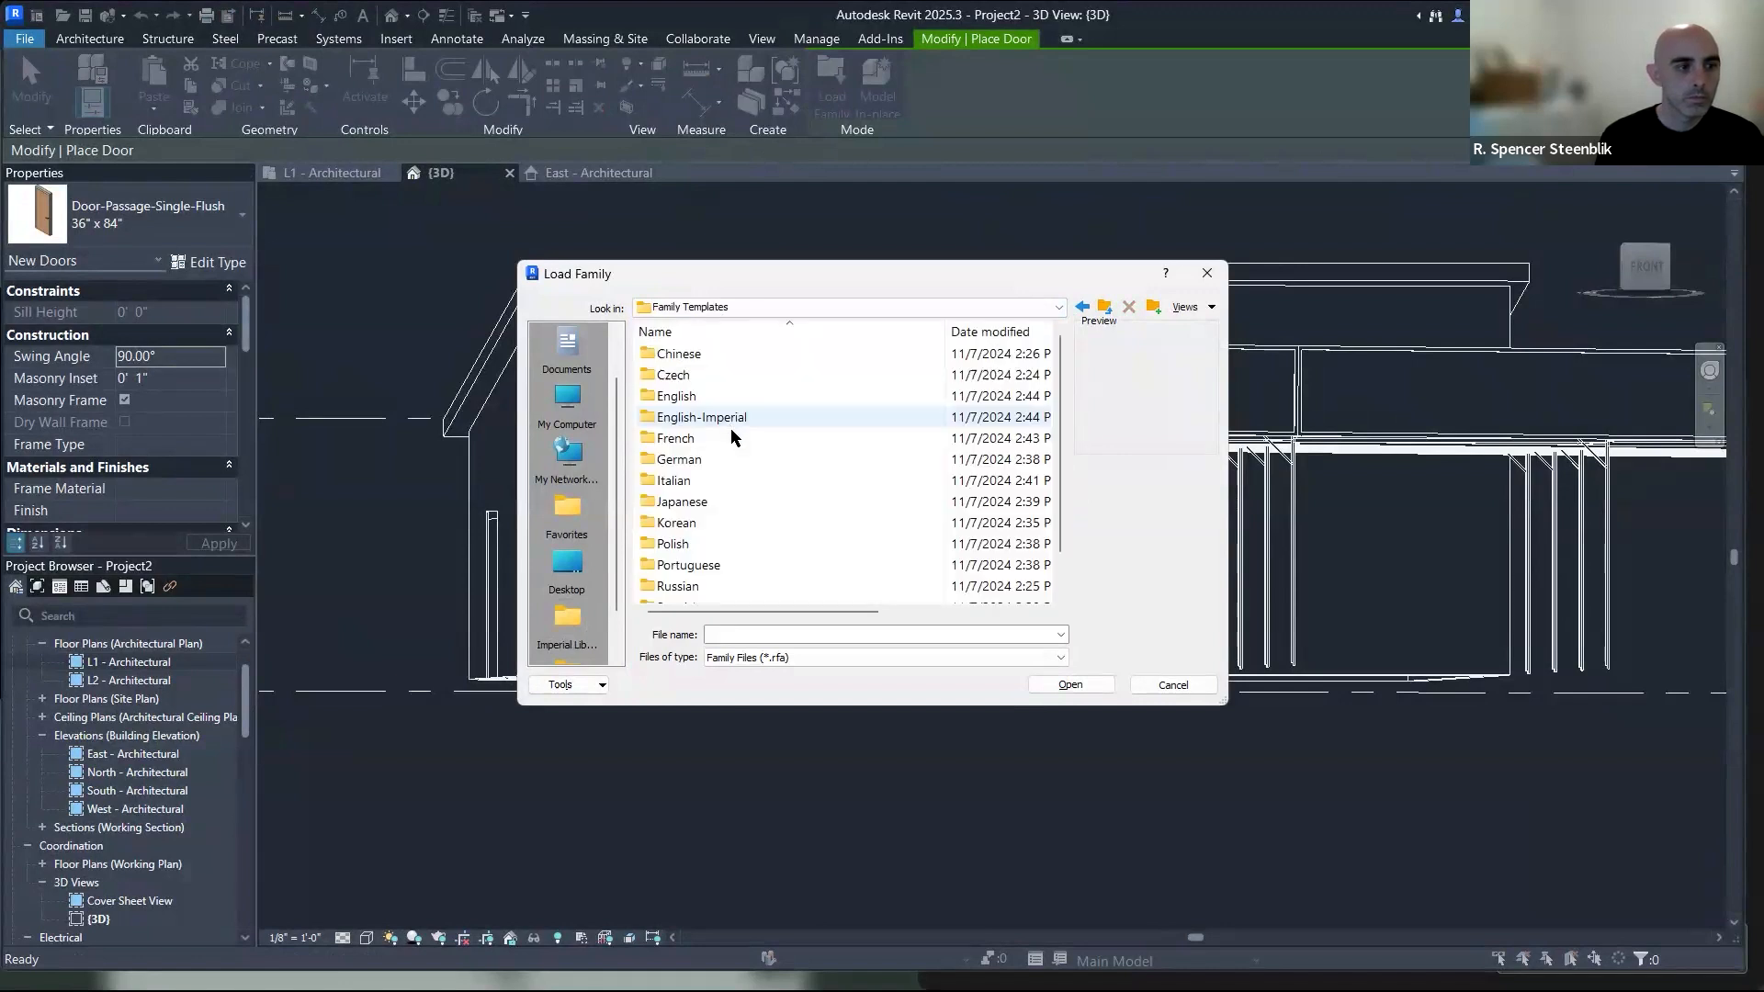
{"action": "scroll", "coordinate": [723, 554], "scroll_direction": "down", "scroll_amount": 1}
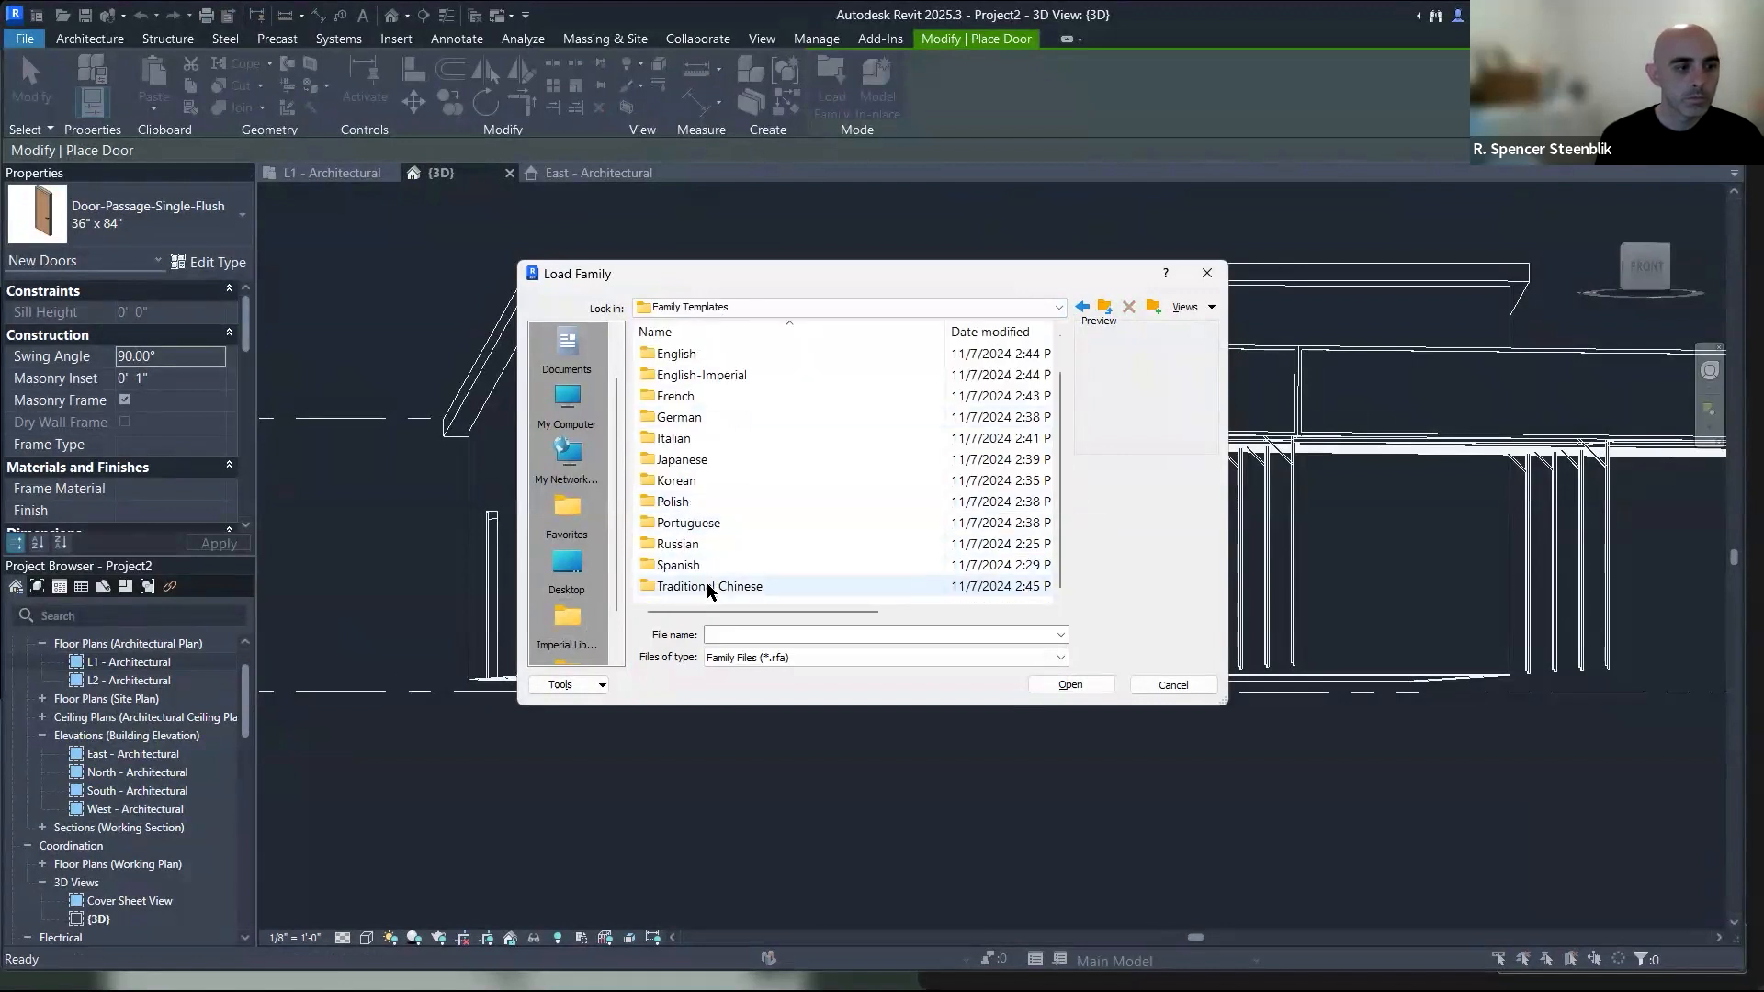
{"action": "scroll", "coordinate": [707, 432], "scroll_direction": "up", "scroll_amount": 1}
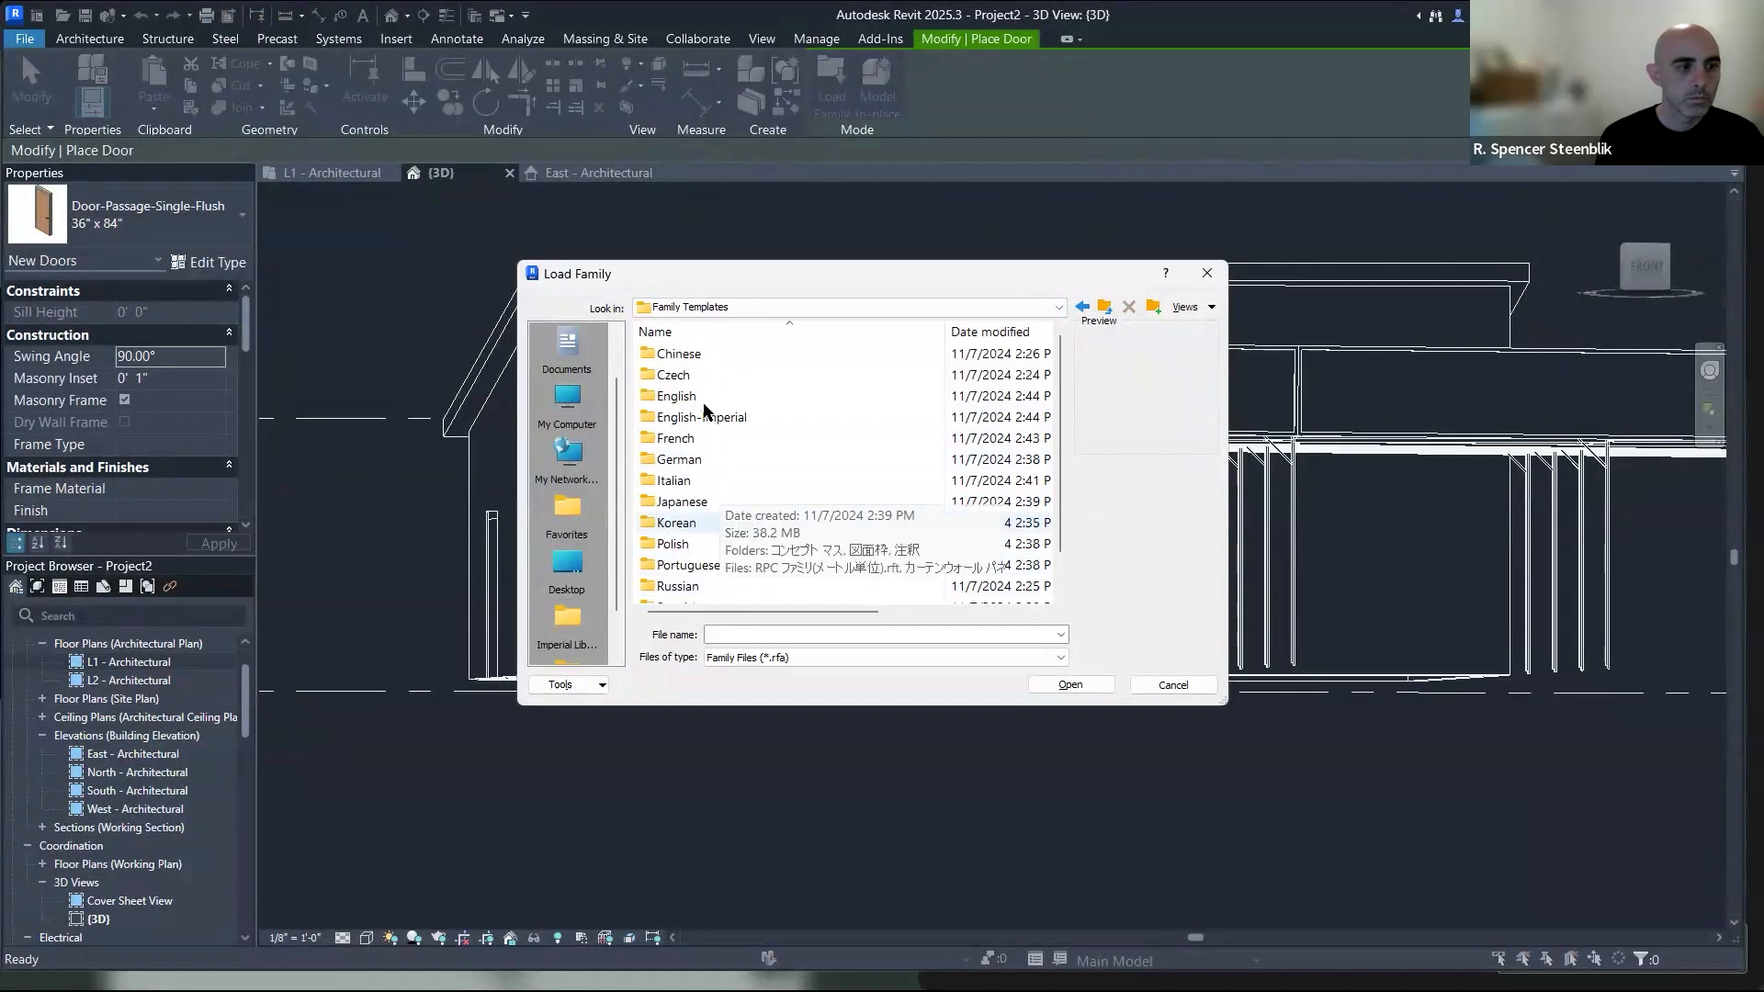
Check the English and English-Imperial template folders, including Conceptual Mass, for door families and cancel the family loading.
{"action": "double_click", "coordinate": [704, 397]}
{"action": "key", "text": "BackSpace"}
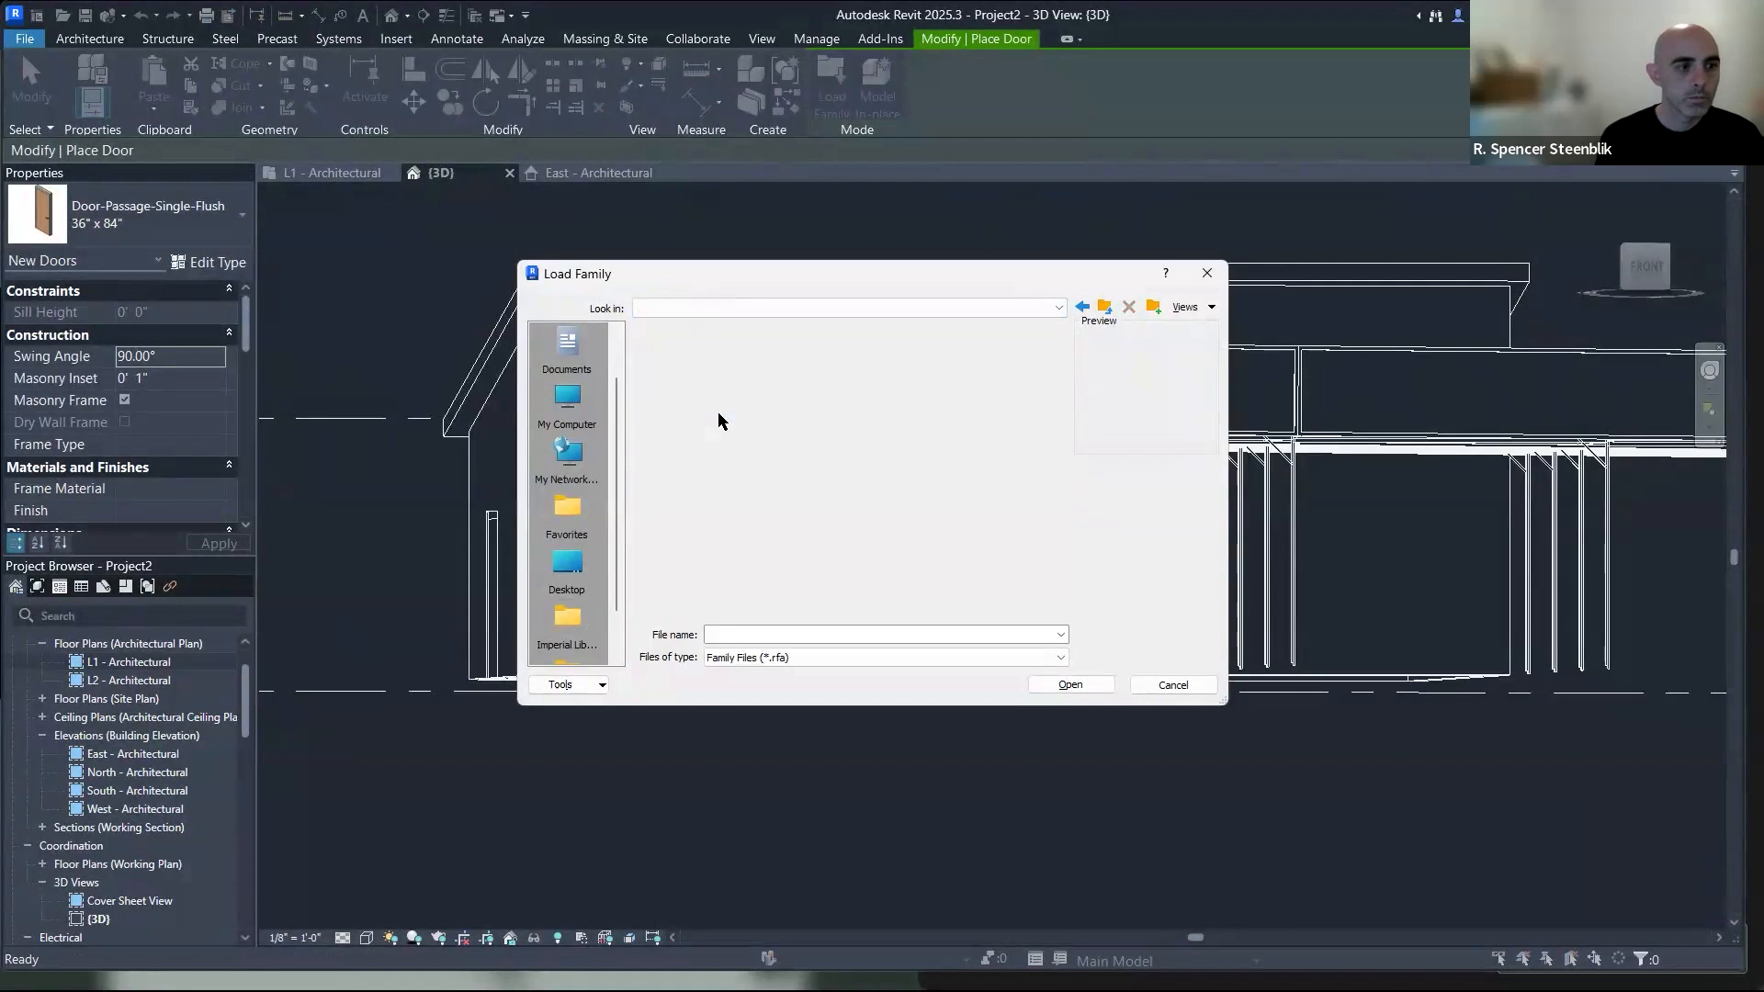
{"action": "double_click", "coordinate": [717, 419]}
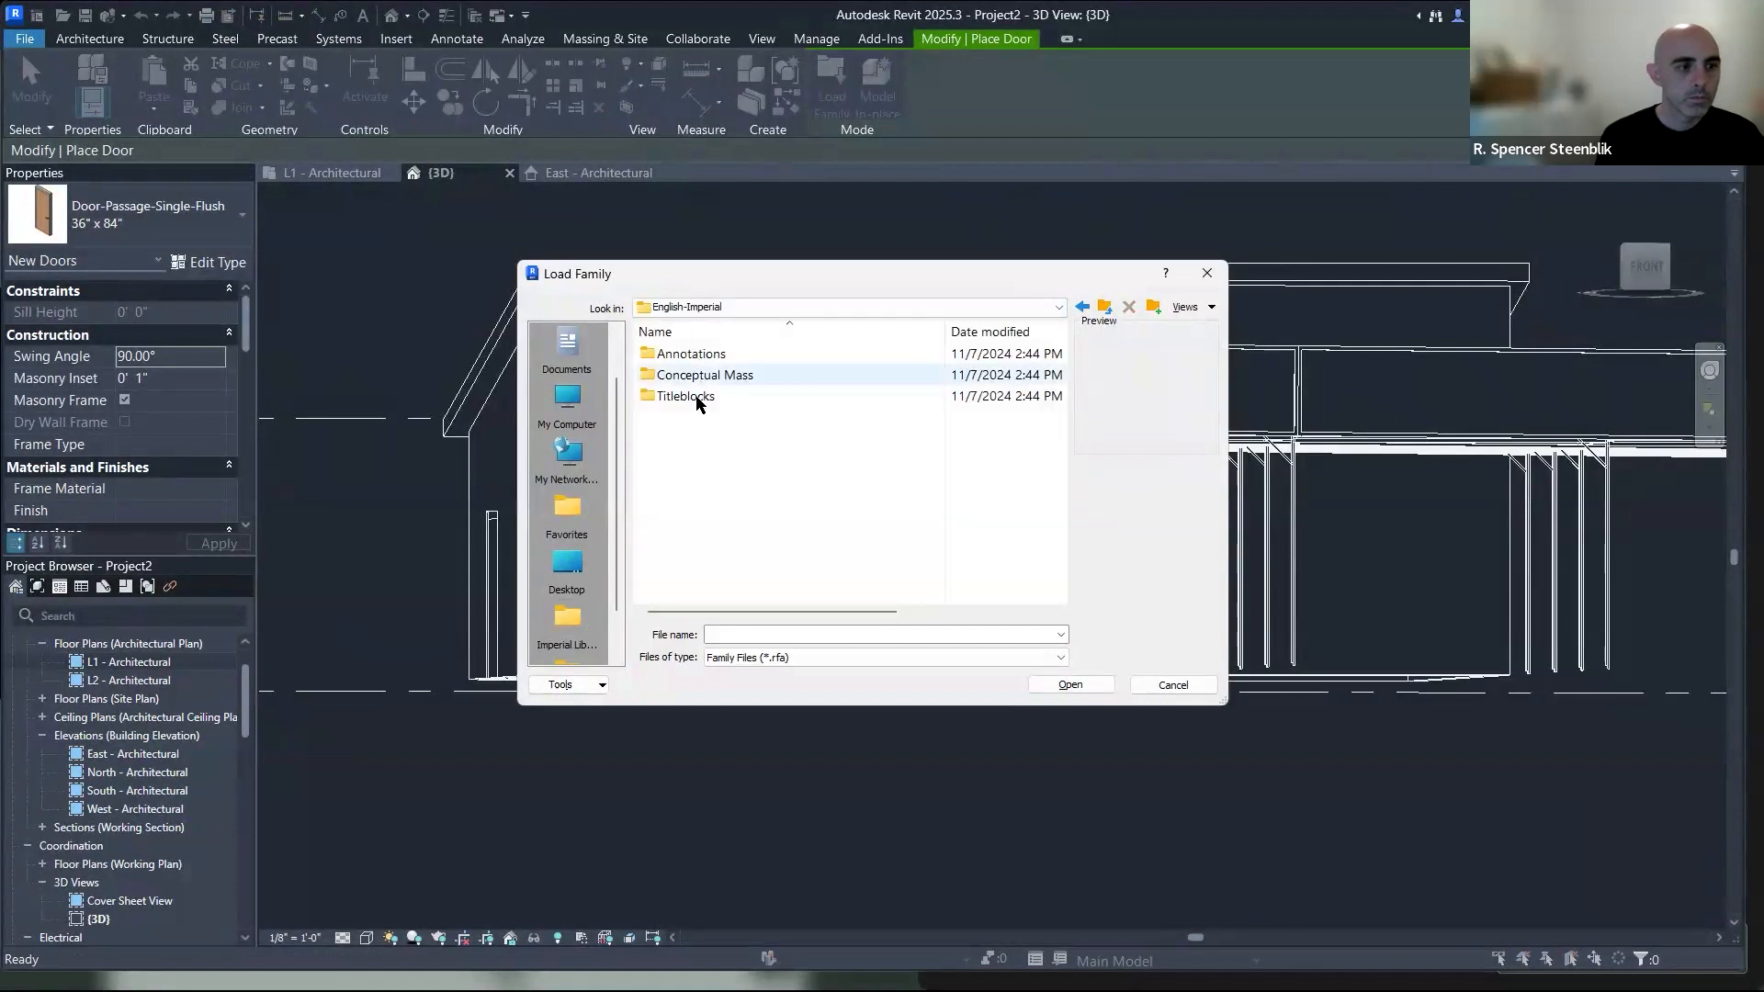
{"action": "left_click", "coordinate": [719, 385]}
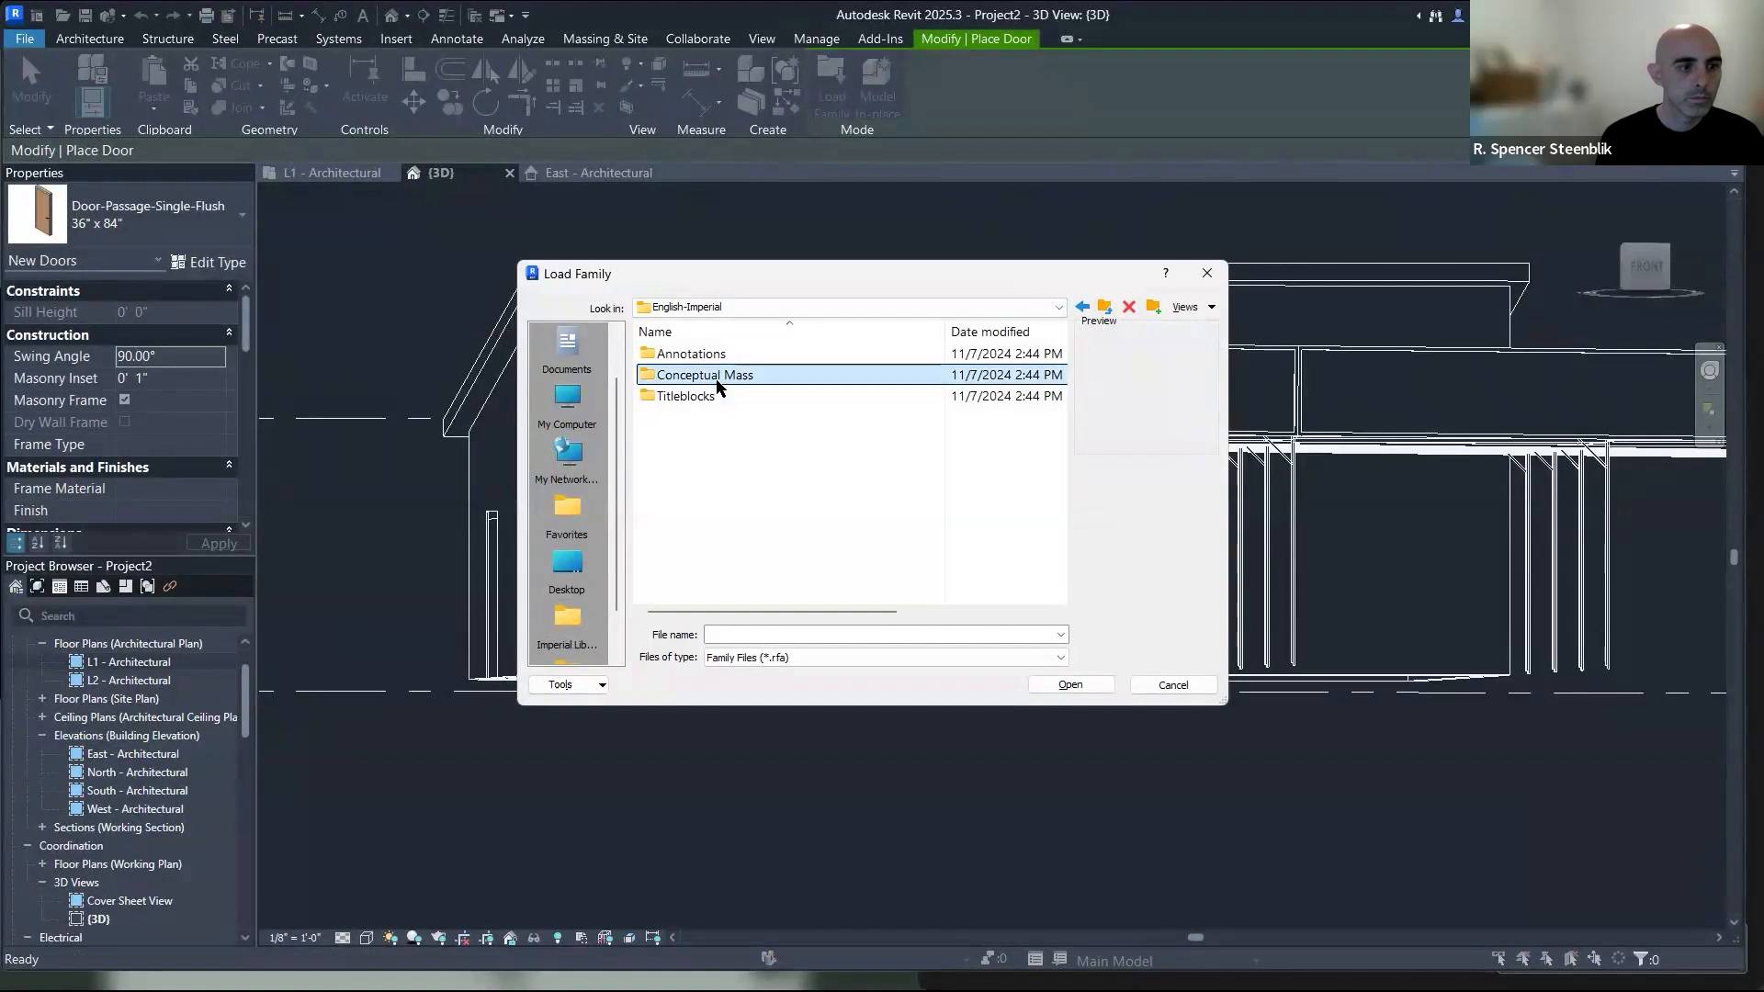
{"action": "double_click", "coordinate": [718, 376]}
{"action": "key", "text": "BackSpace"}
{"action": "key", "text": "BackSpace"}
{"action": "key", "text": "BackSpace"}
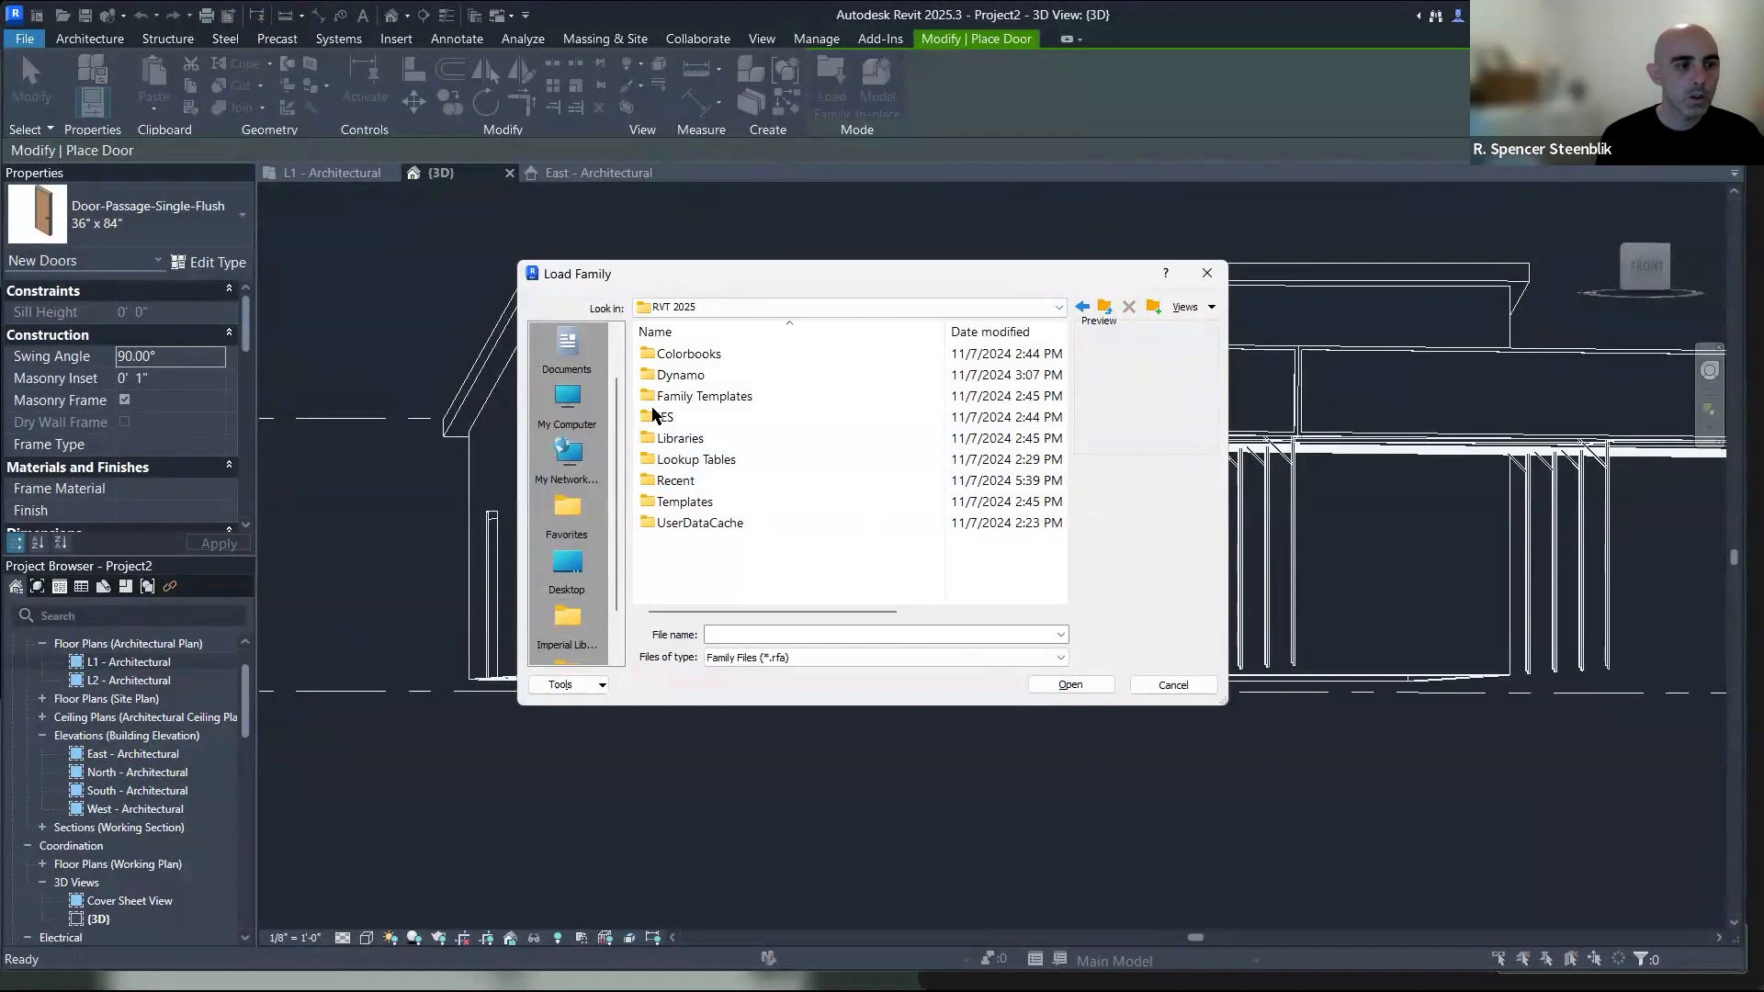
{"action": "left_click", "coordinate": [1174, 684]}
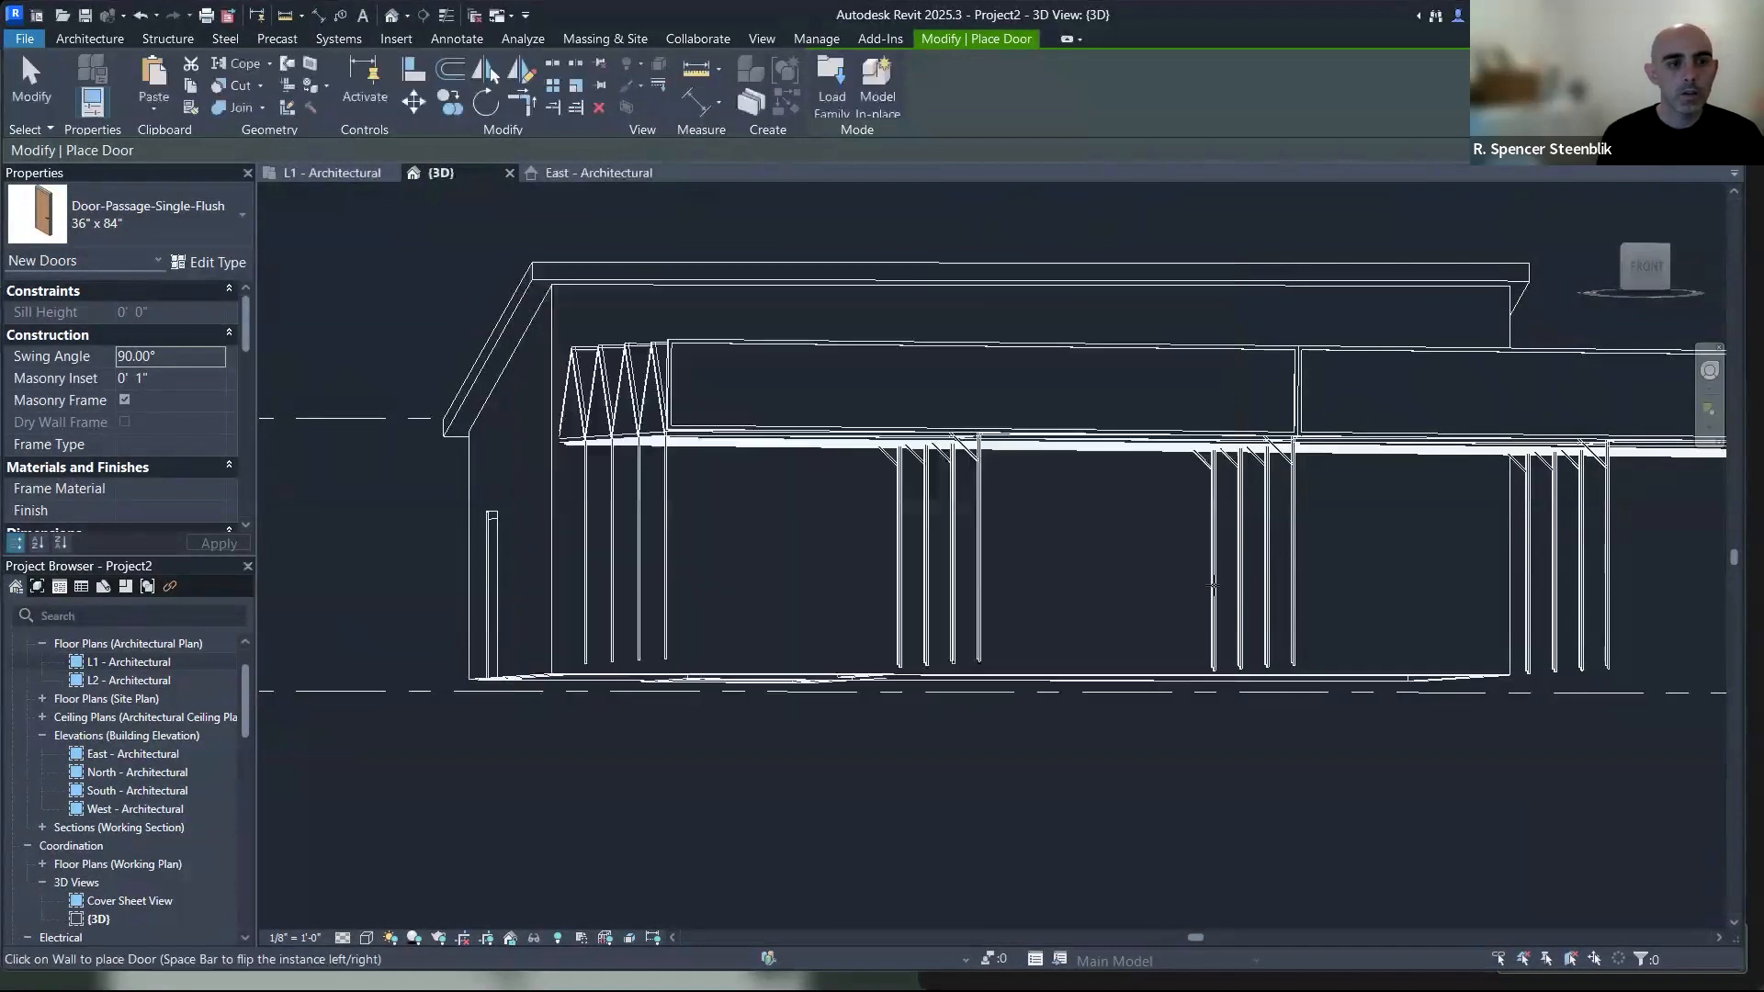
Place three Door-Passage-Single-Flush 36" x 84" doors in the long wall behind the frame, one per bay.
{"action": "middle_click_drag", "start_coordinate": [1002, 533], "coordinate": [826, 600], "text": "shift"}
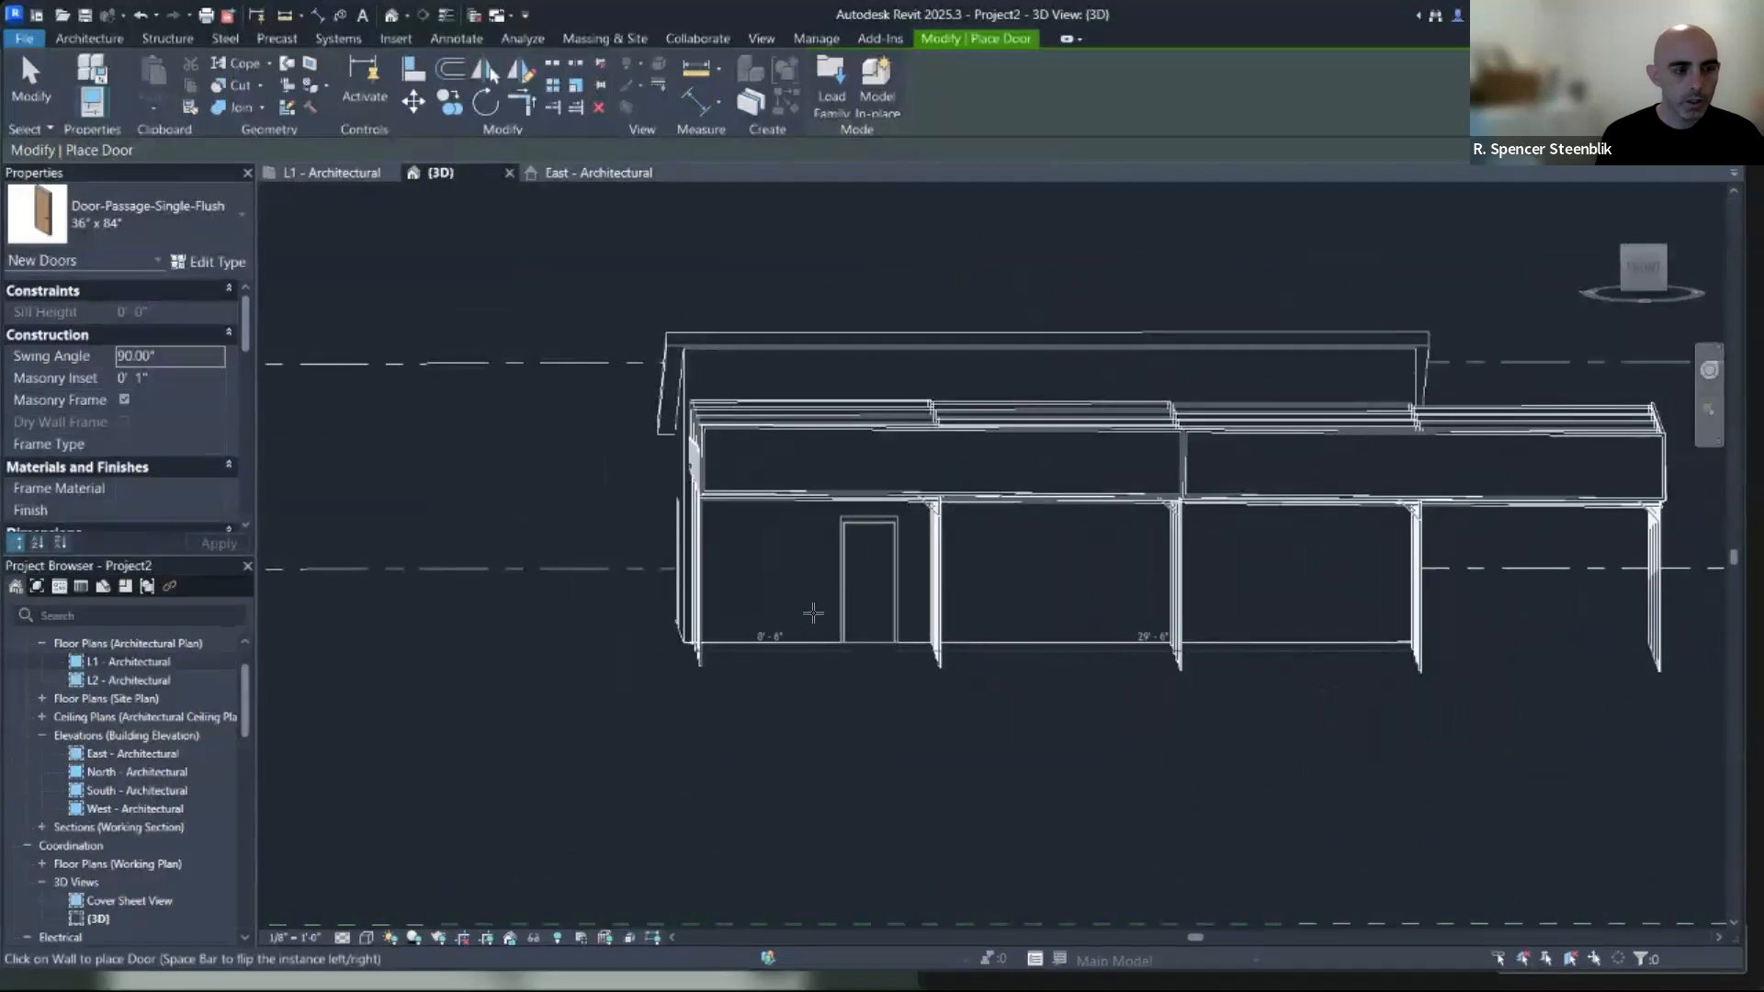
{"action": "left_click", "coordinate": [806, 615]}
{"action": "left_click", "coordinate": [1045, 614]}
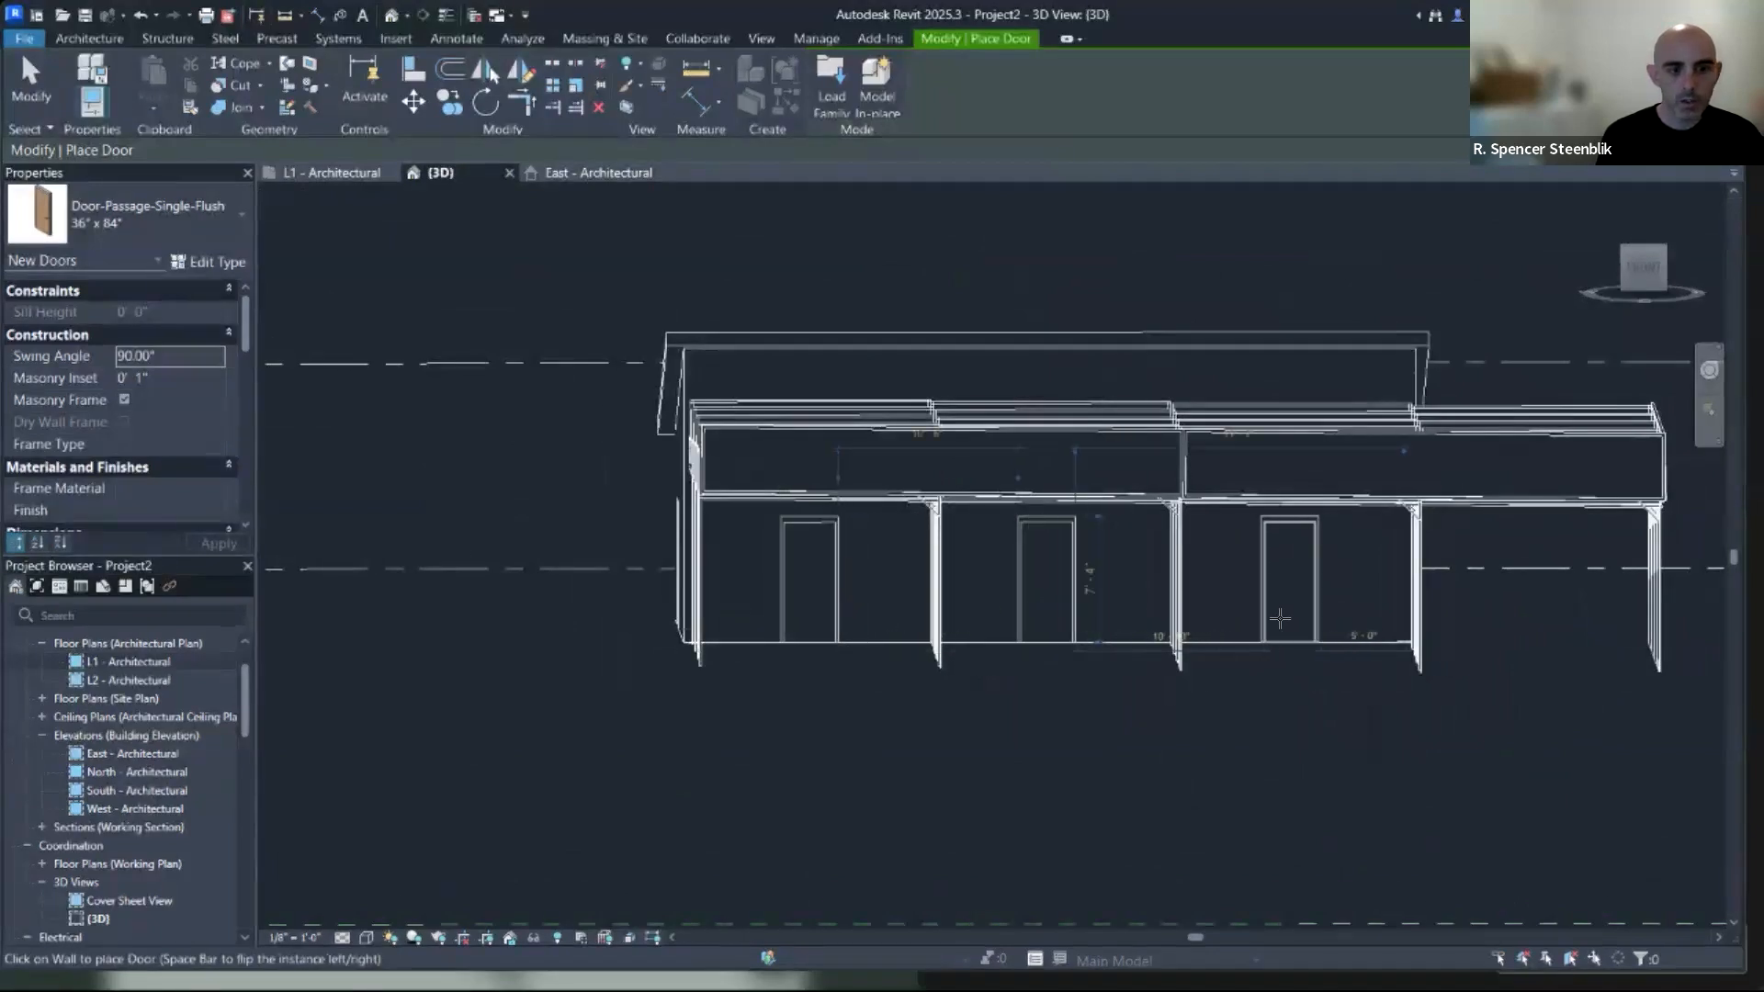
{"action": "key", "text": "Escape"}
{"action": "key", "text": "Escape"}
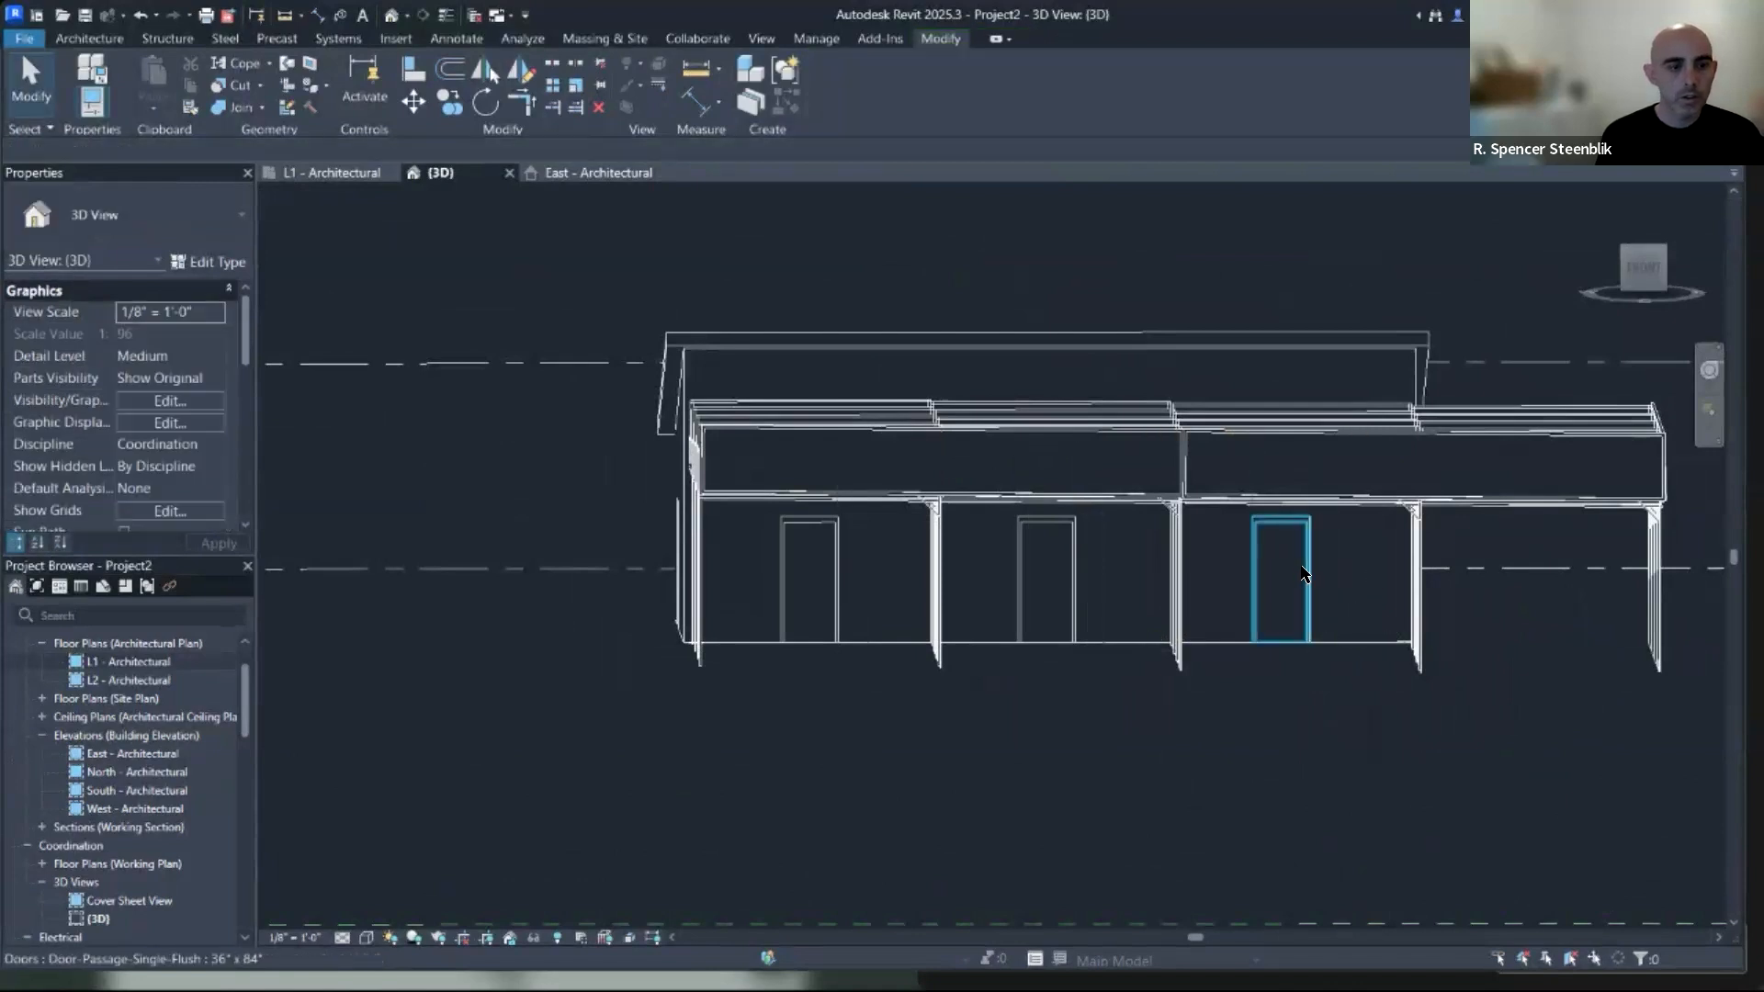
Look through the available door types for the last of the three doors placed in the long wall.
{"action": "left_click", "coordinate": [1281, 579]}
{"action": "left_click", "coordinate": [158, 221]}
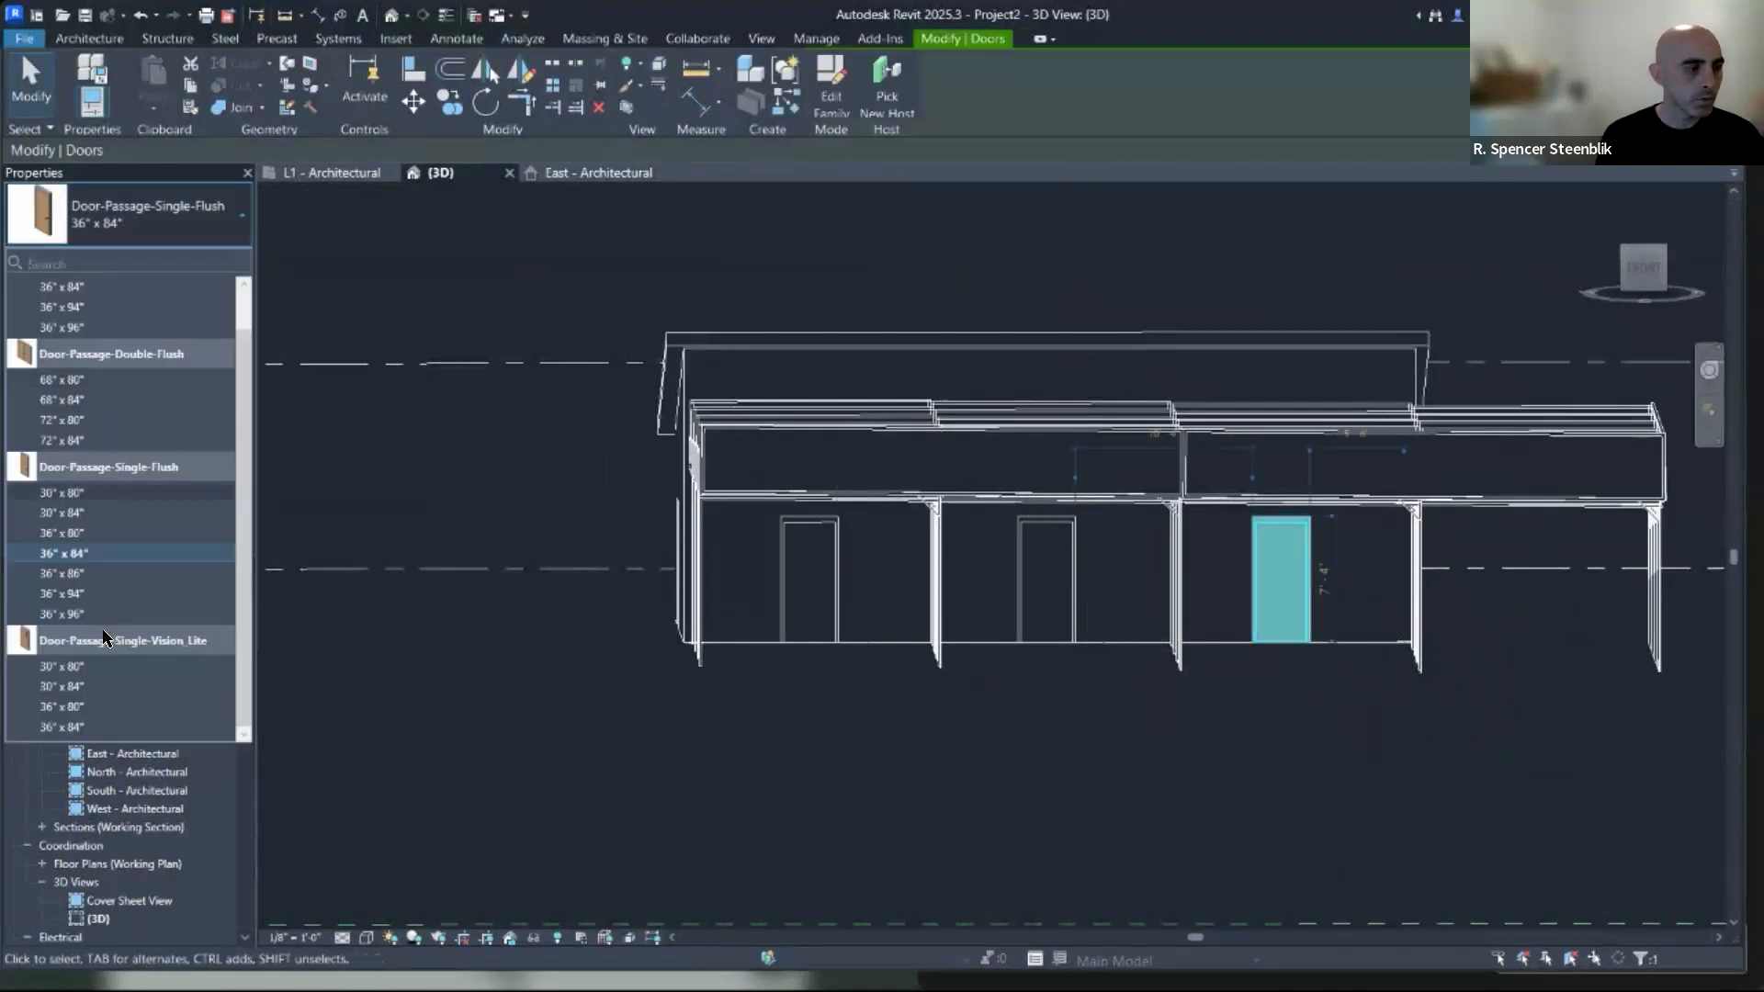
{"action": "scroll", "coordinate": [127, 515], "scroll_direction": "up", "scroll_amount": 1}
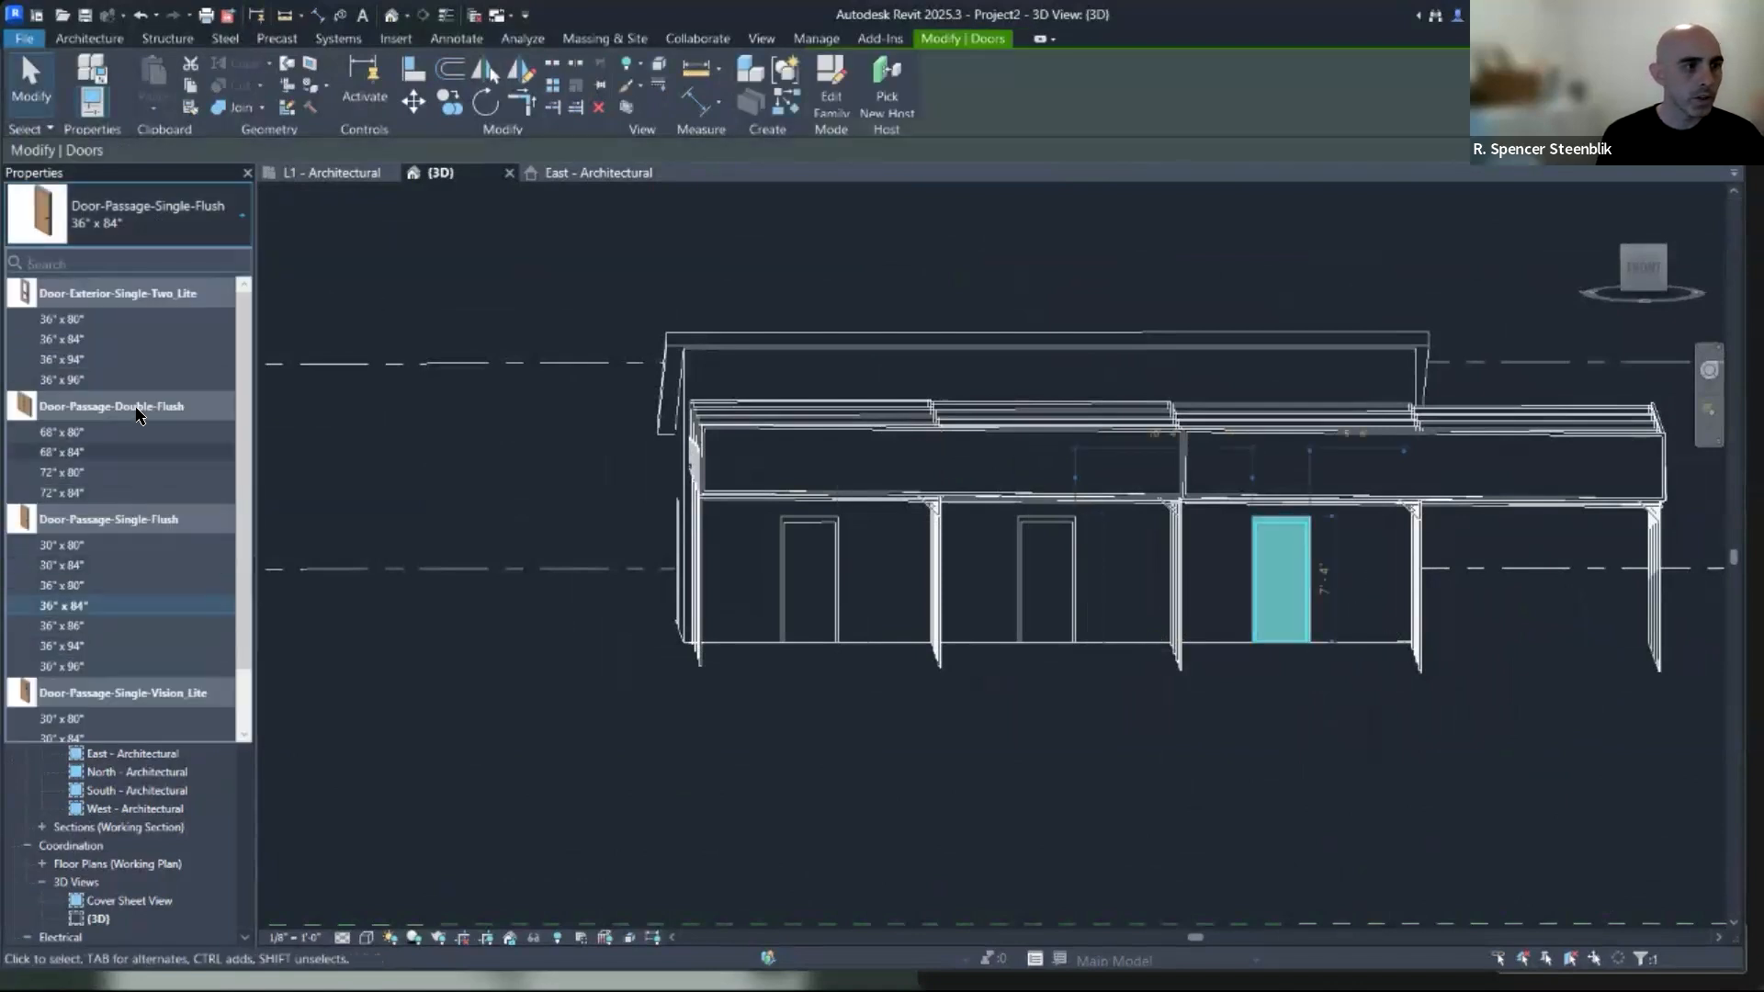
{"action": "left_click", "coordinate": [600, 504]}
Change the flush door in the building's gable-end wall to the Door-Exterior-Single-Two_Lite 36" x 96" type.
{"action": "middle_click_drag", "start_coordinate": [1287, 544], "coordinate": [1484, 634], "text": "shift"}
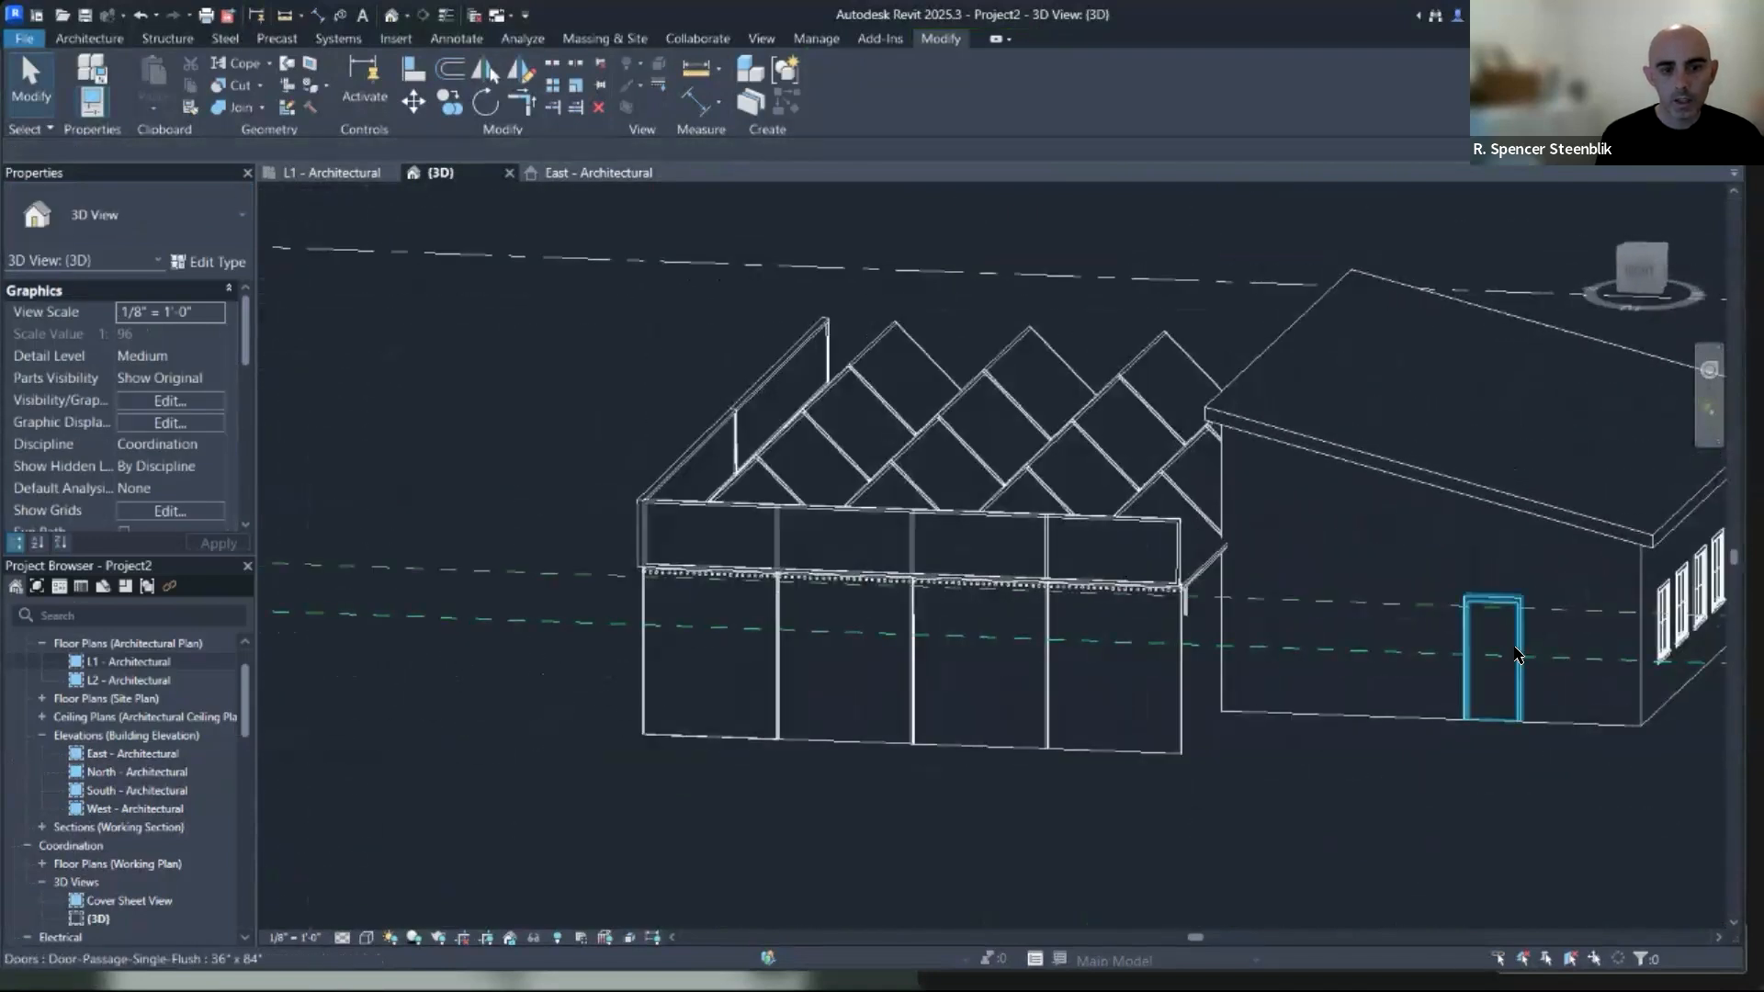
{"action": "left_click", "coordinate": [1490, 658]}
{"action": "left_click", "coordinate": [168, 222]}
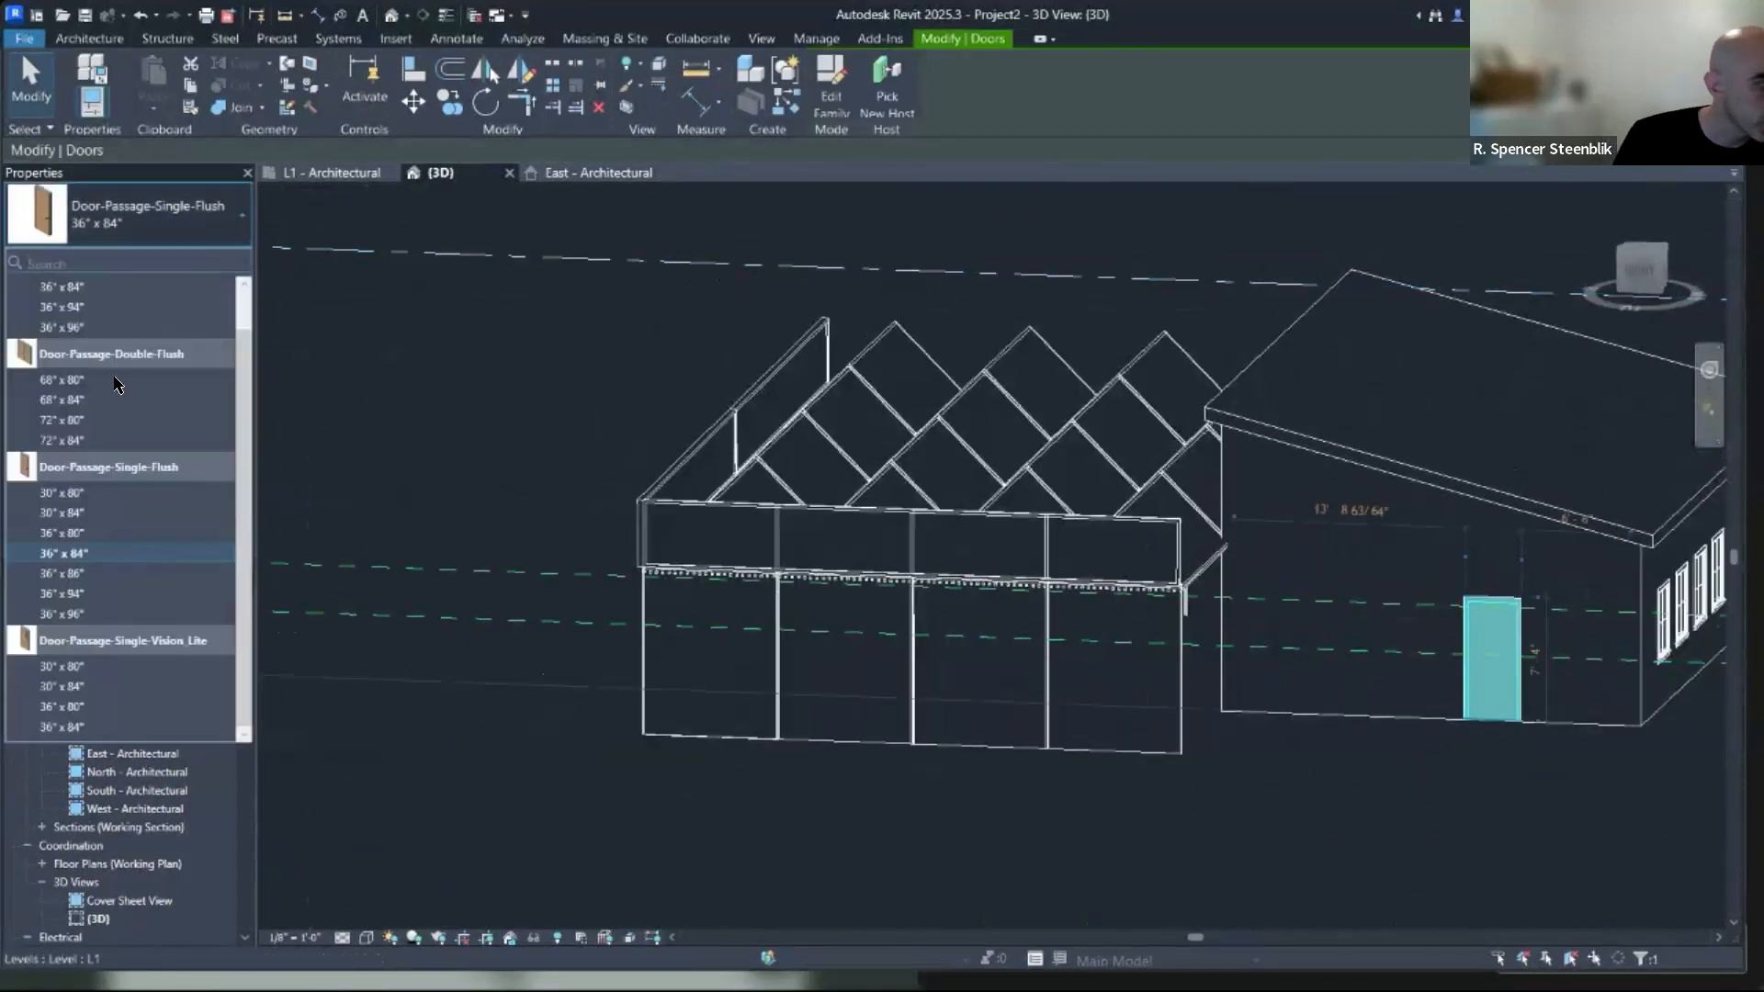
{"action": "scroll", "coordinate": [120, 478], "scroll_direction": "up", "scroll_amount": 1}
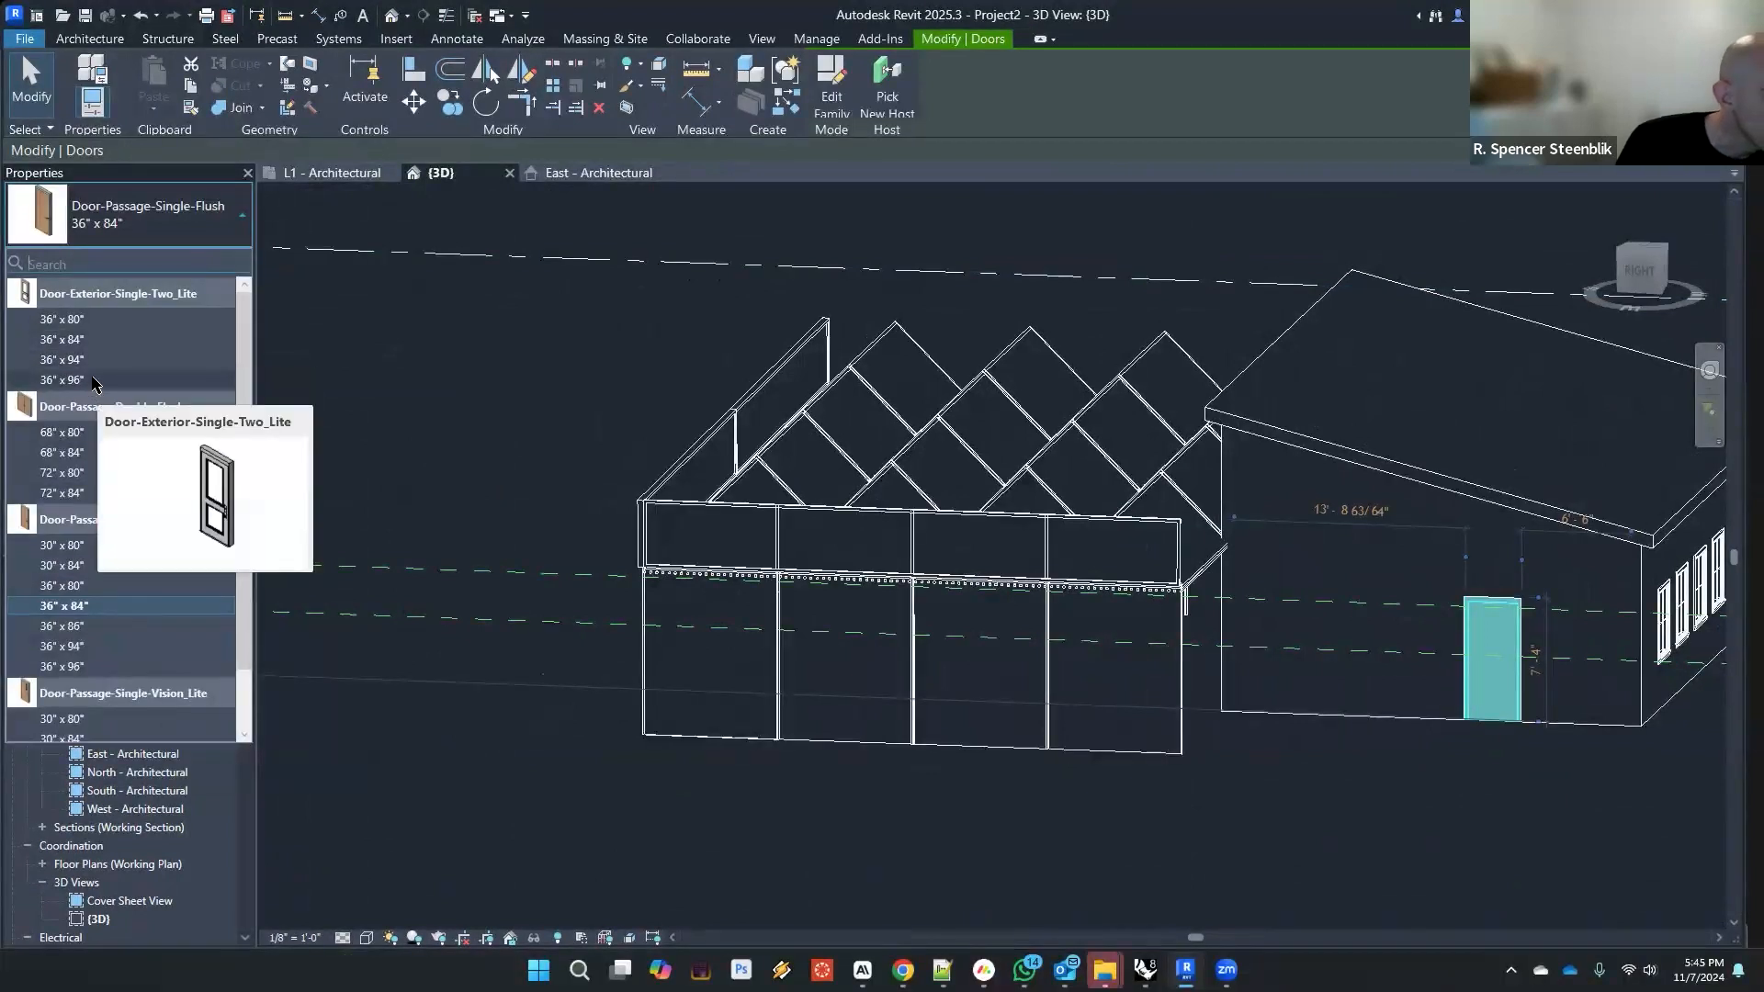
{"action": "left_click", "coordinate": [93, 380]}
{"action": "key", "text": "Escape"}
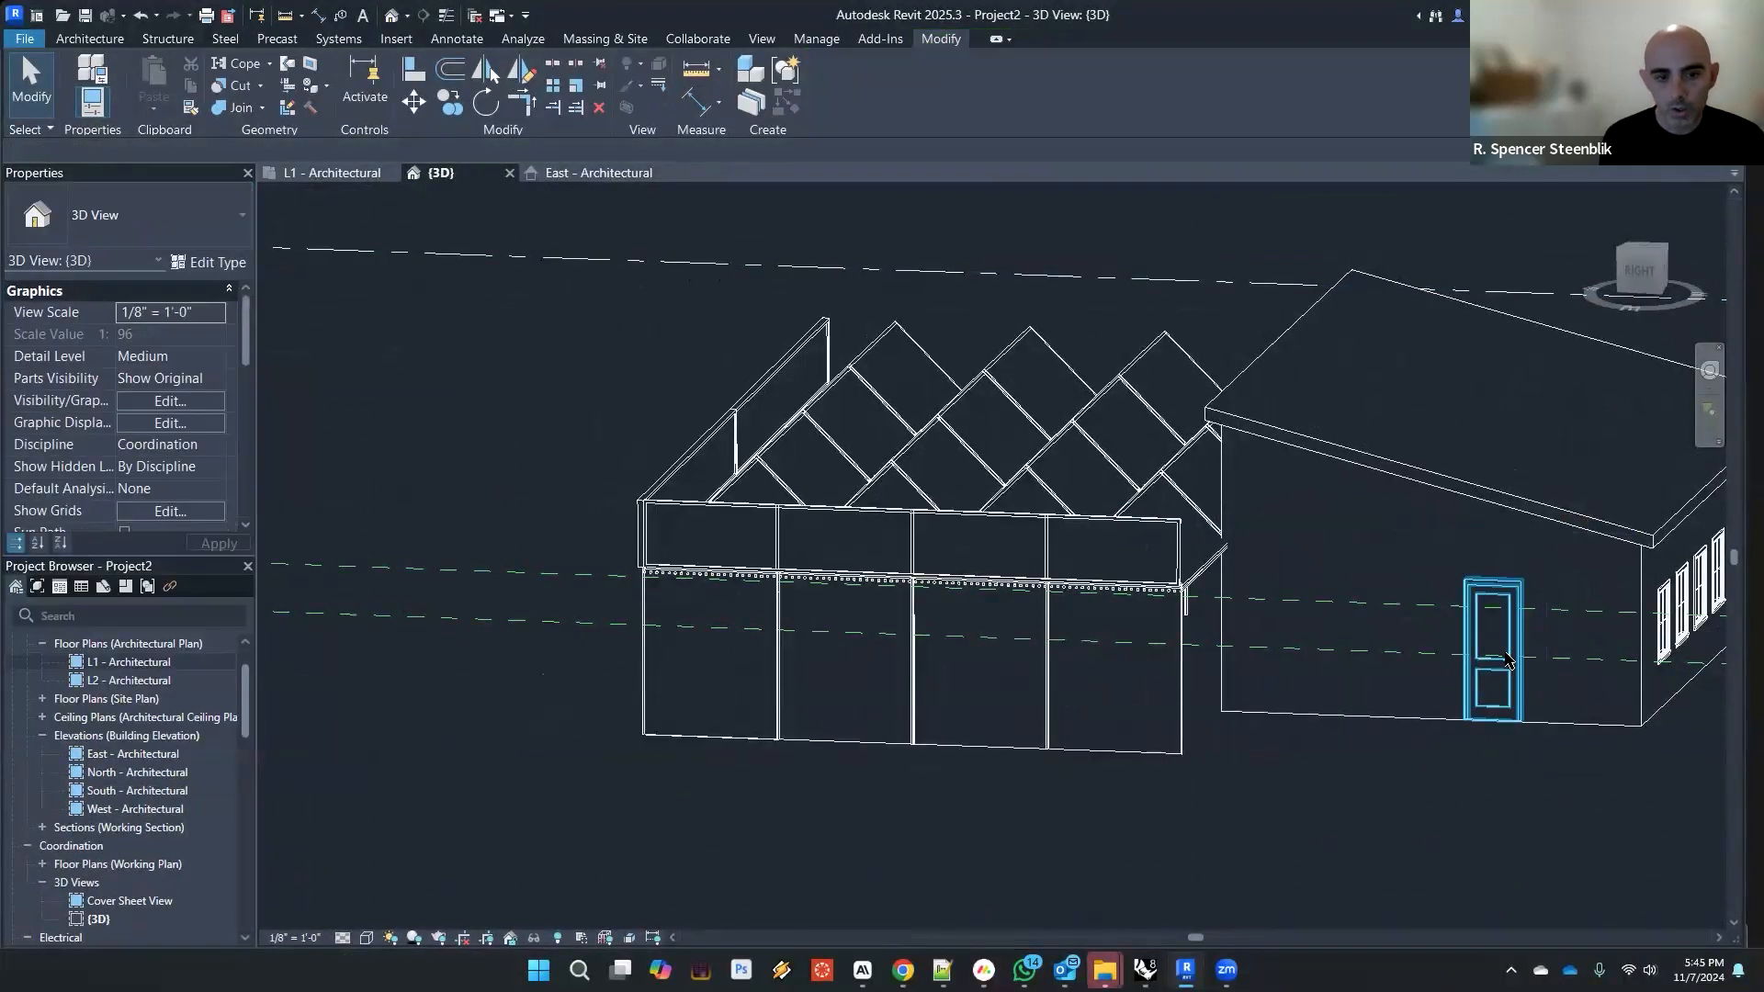
{"action": "scroll", "coordinate": [1498, 676], "scroll_direction": "up", "scroll_amount": 5}
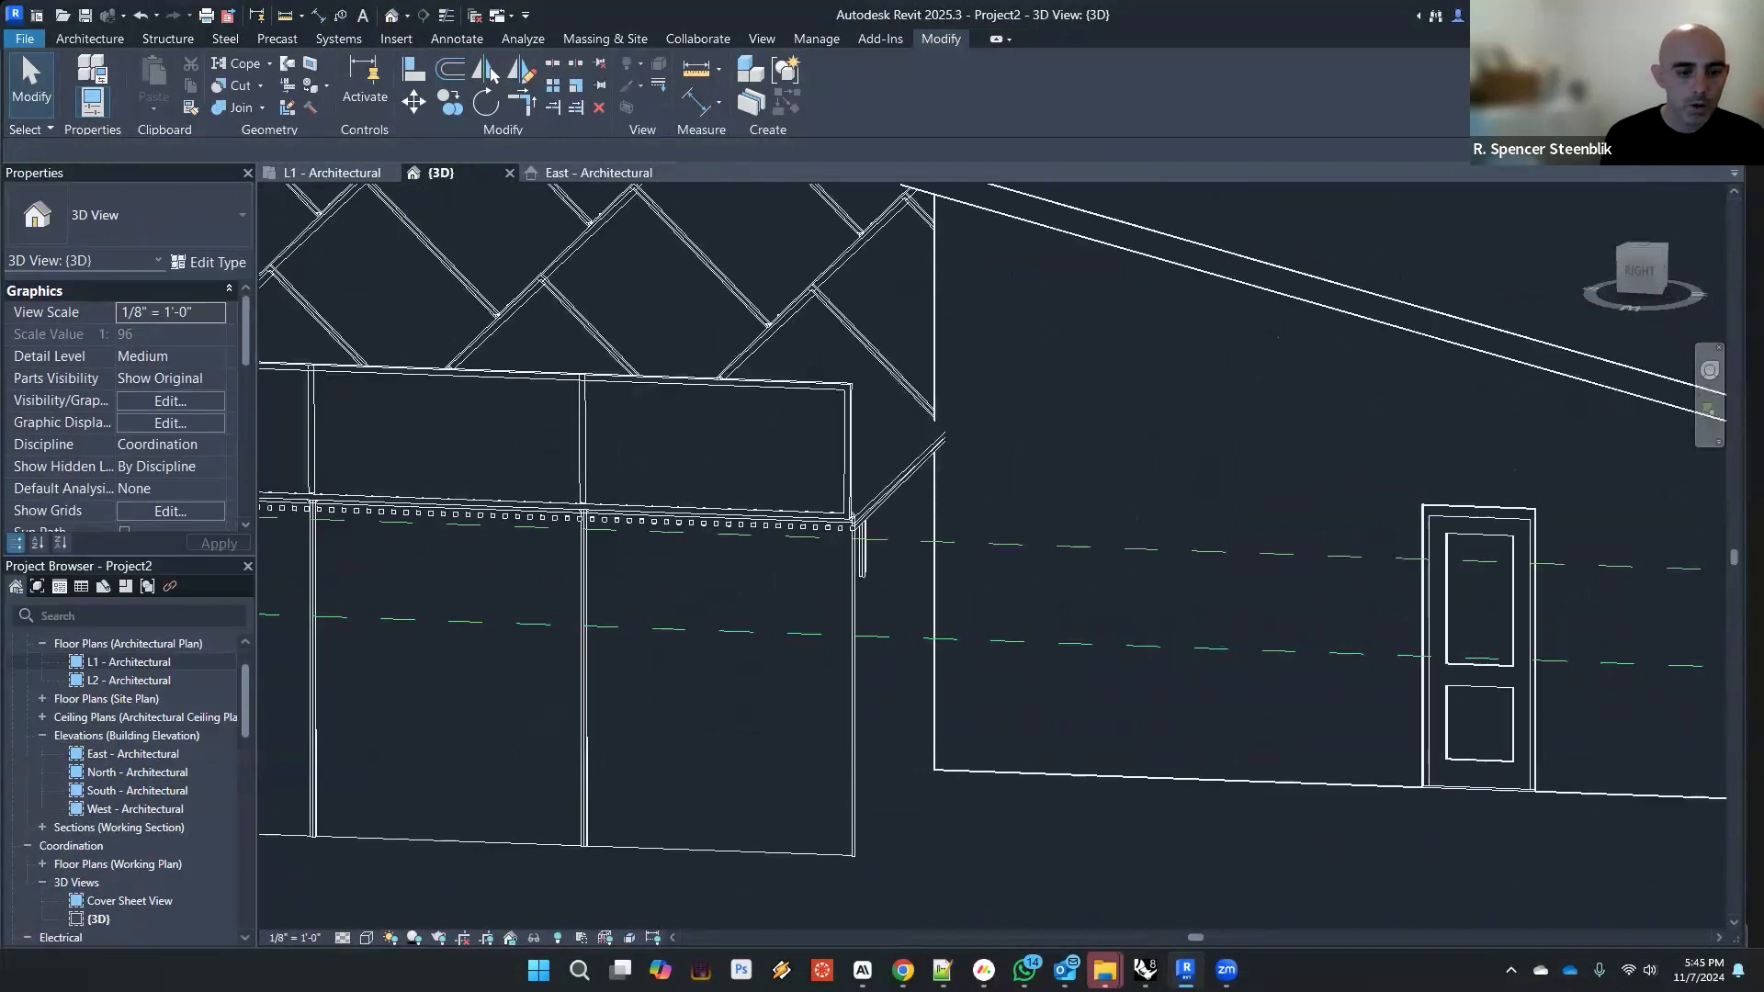
Switch to File Explorer and copy the "Sectional overhead door 601" folder out of the BIMobject zip into Downloads.
{"action": "mouse_move", "coordinate": [1104, 969]}
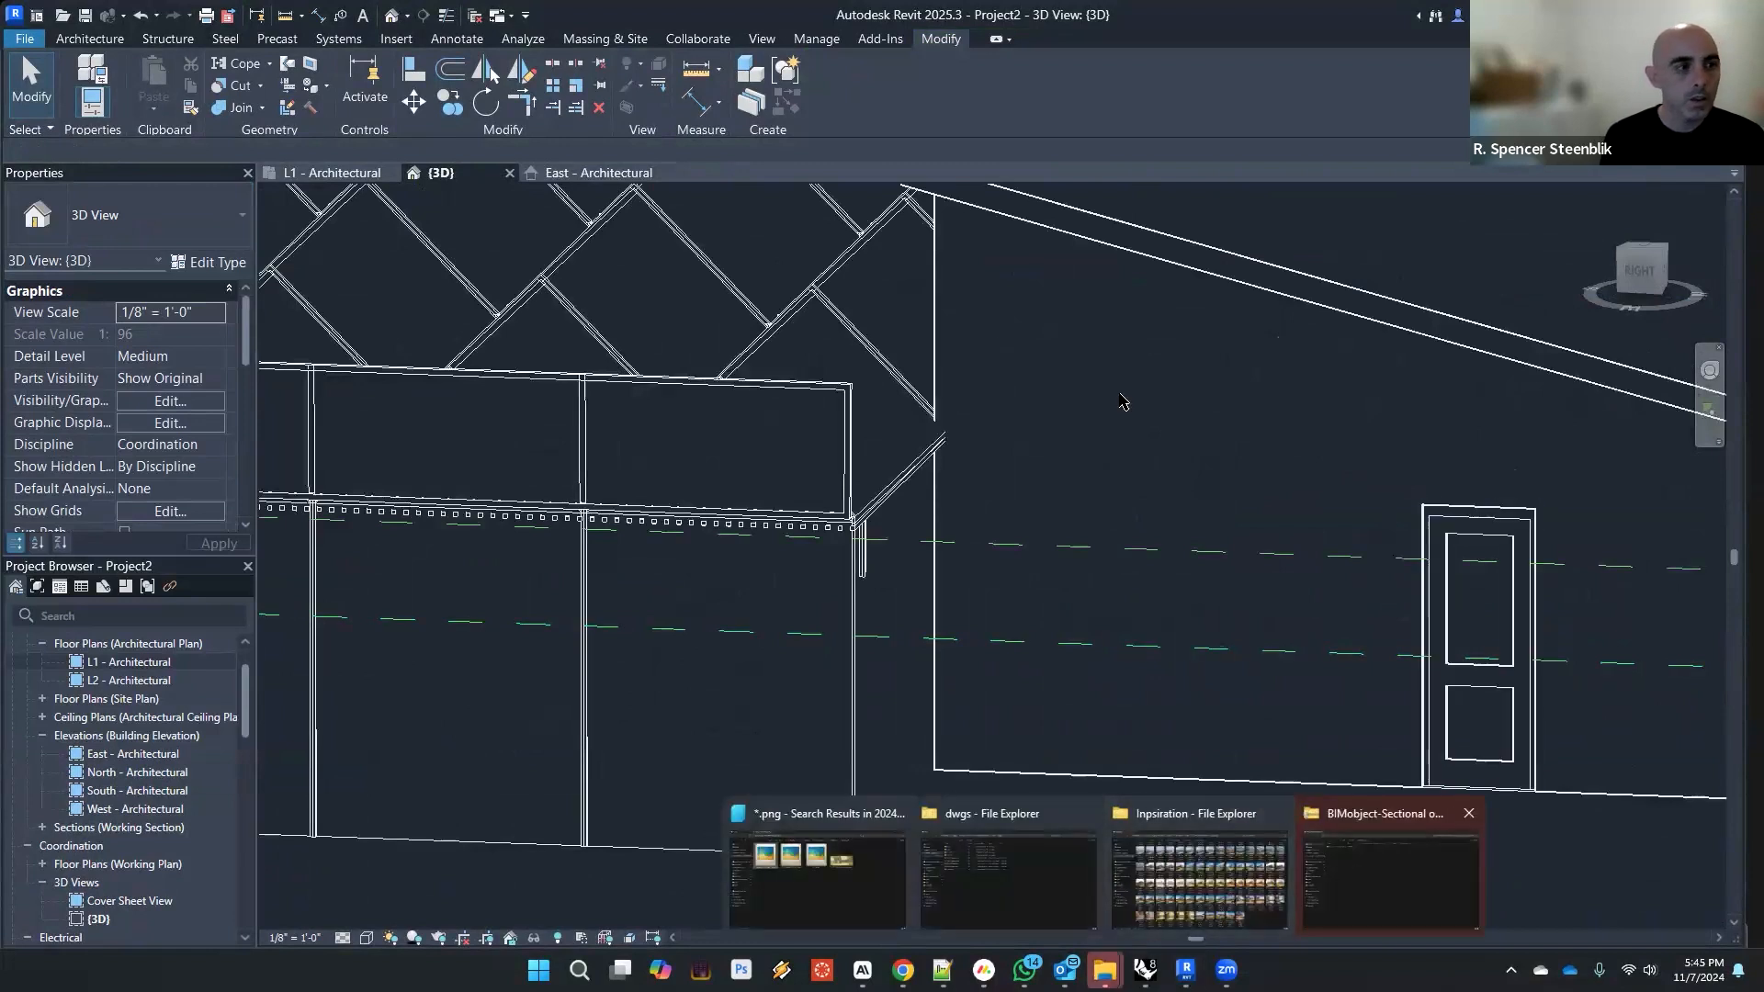
{"action": "left_click", "coordinate": [1389, 863]}
{"action": "double_click", "coordinate": [347, 165]}
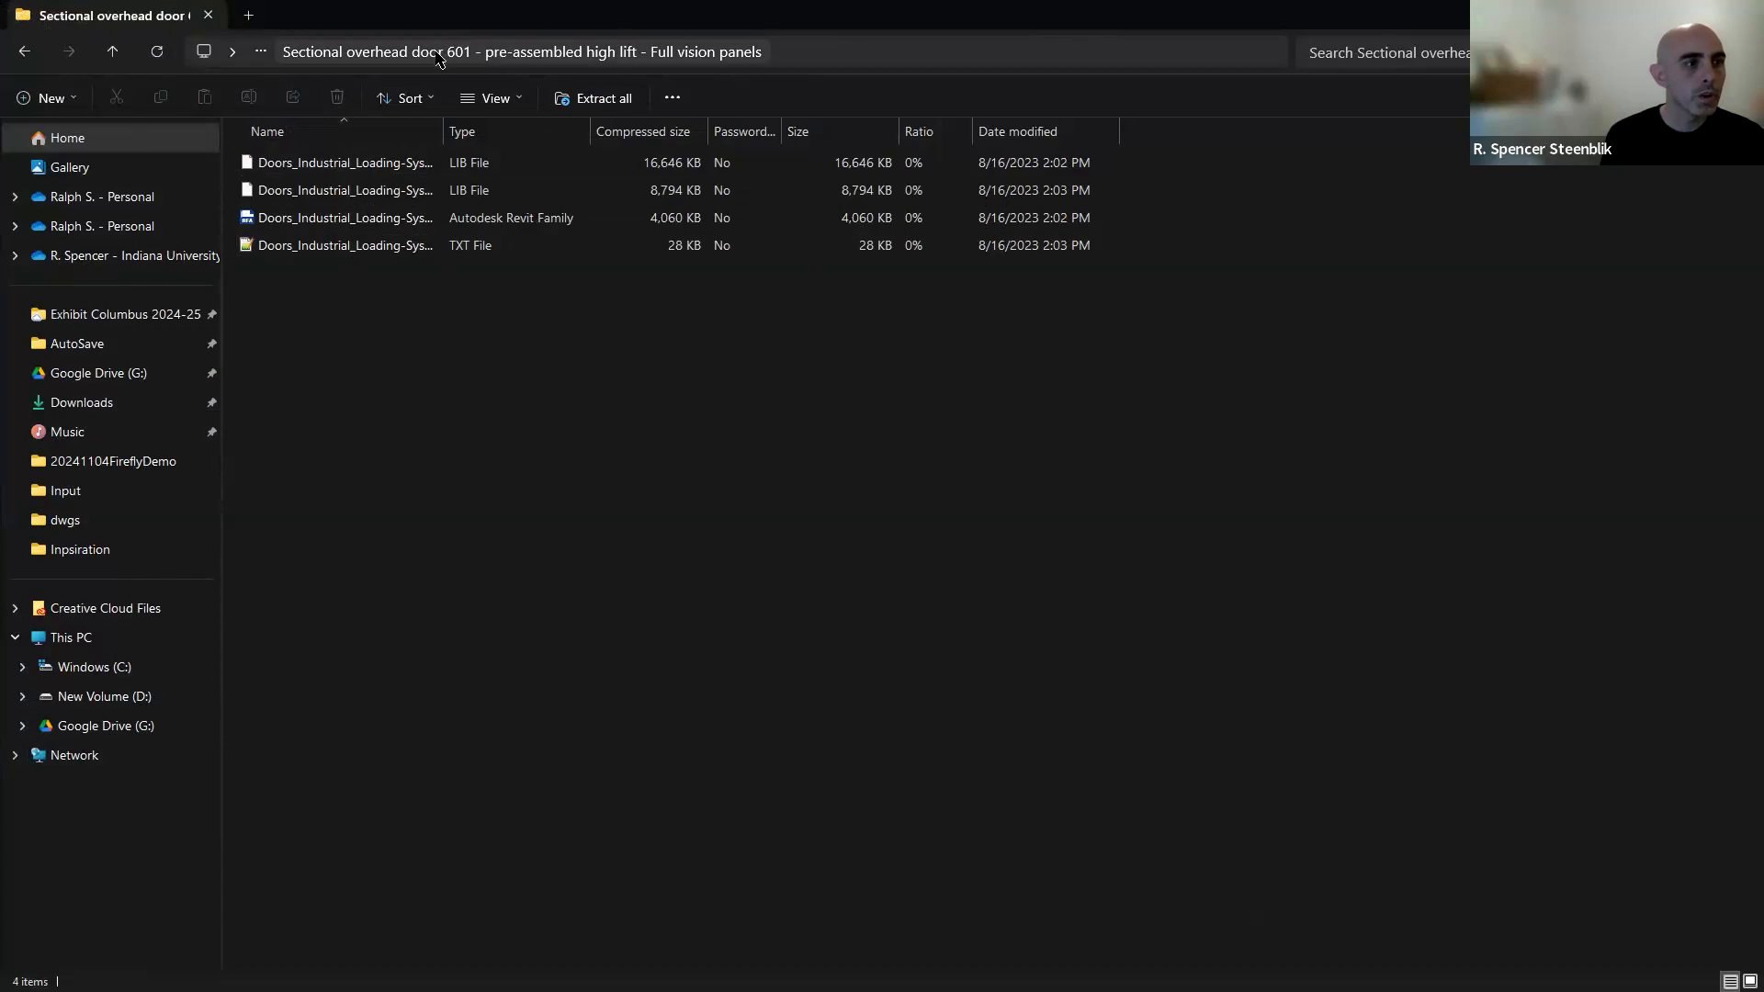
{"action": "left_click", "coordinate": [26, 52]}
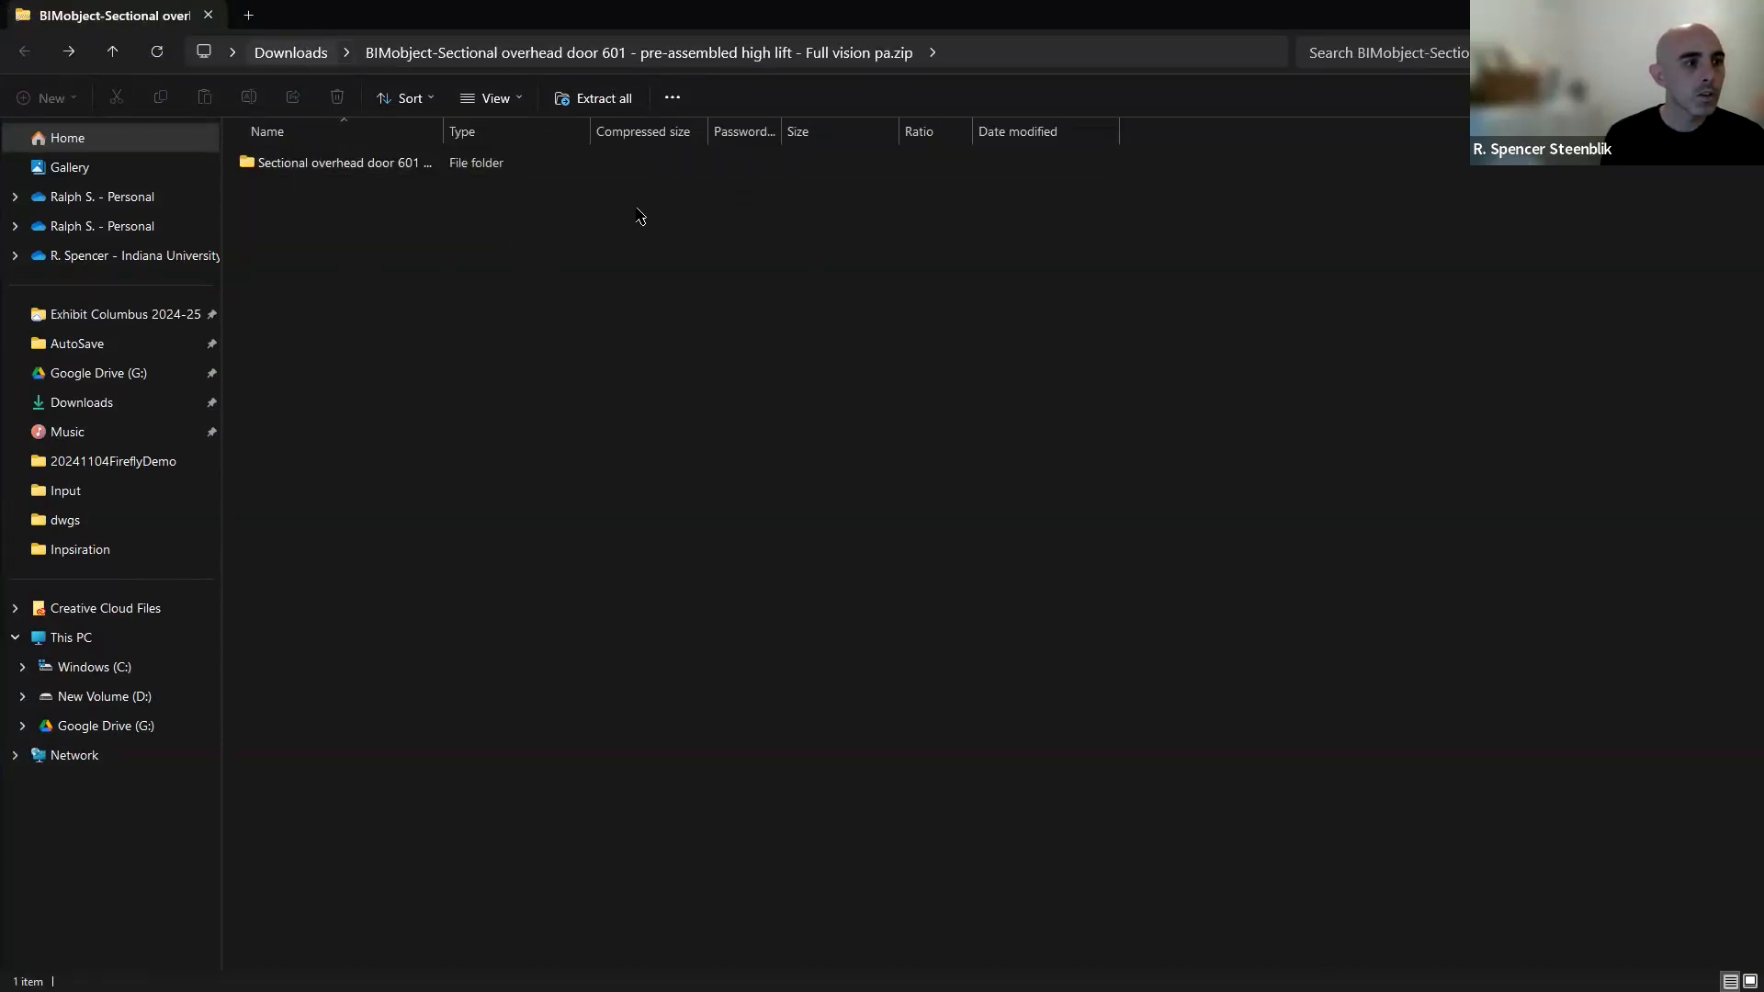
{"action": "key", "text": "alt+Up"}
{"action": "double_click", "coordinate": [384, 323]}
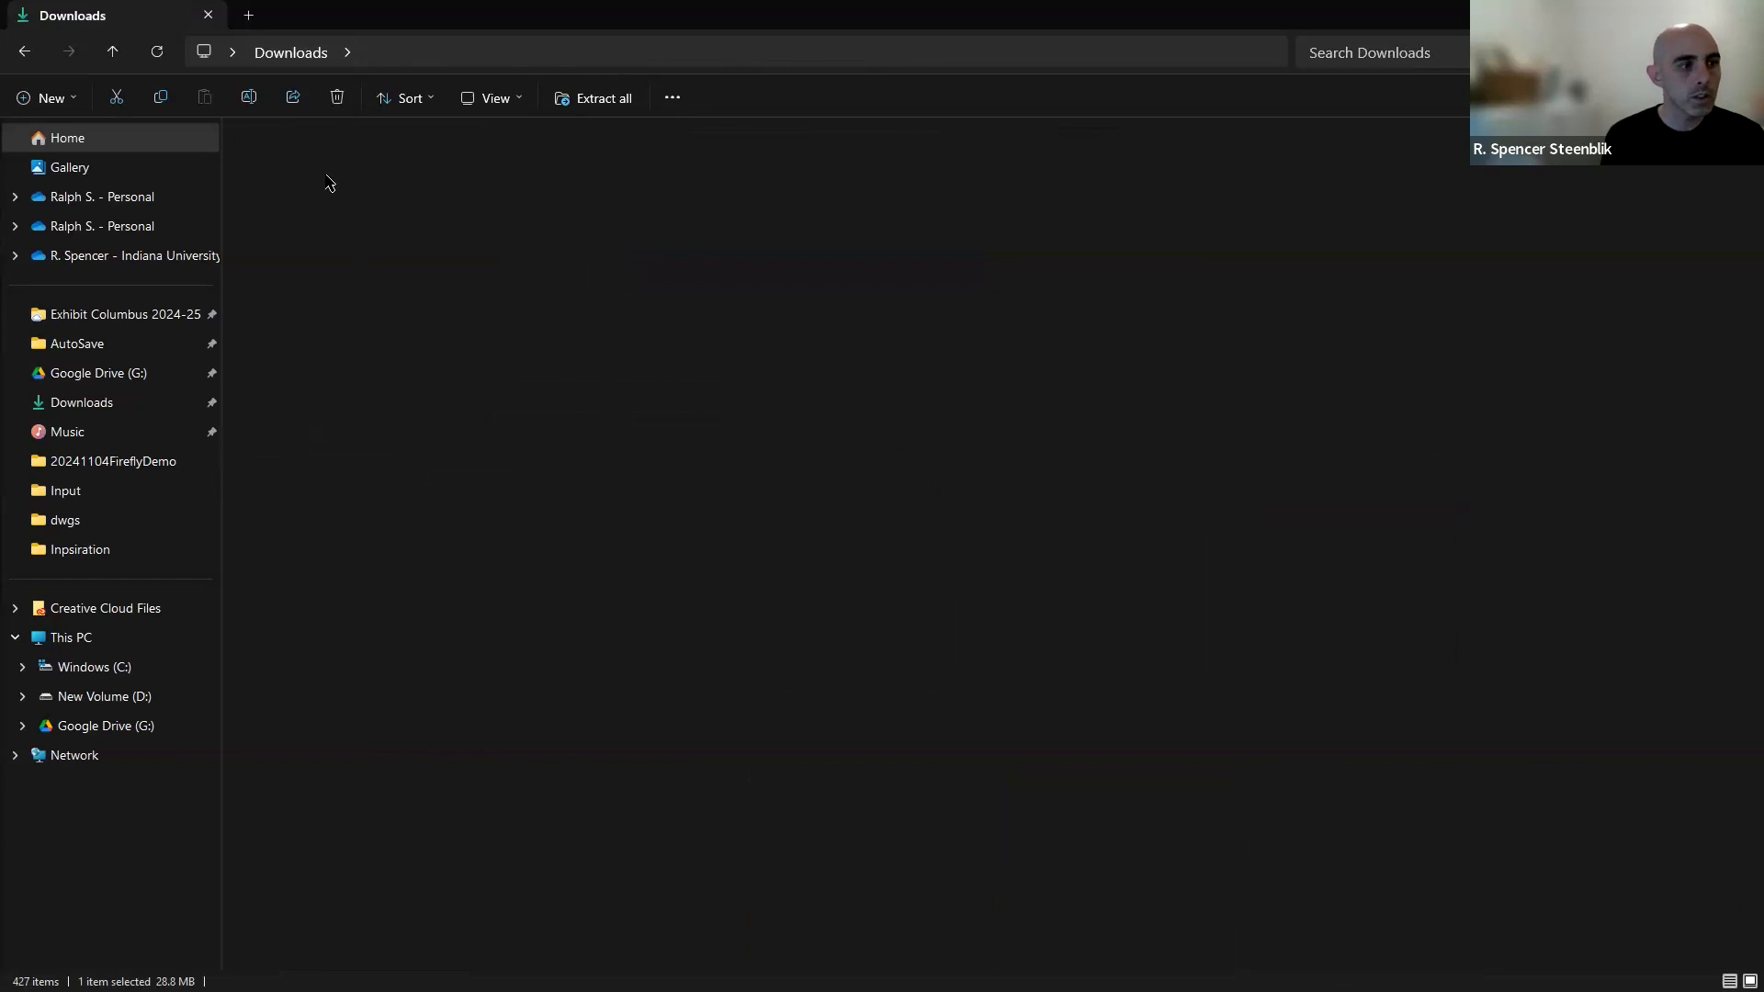
{"action": "left_click_drag", "start_coordinate": [323, 163], "coordinate": [275, 53]}
{"action": "key", "text": "alt+Up"}
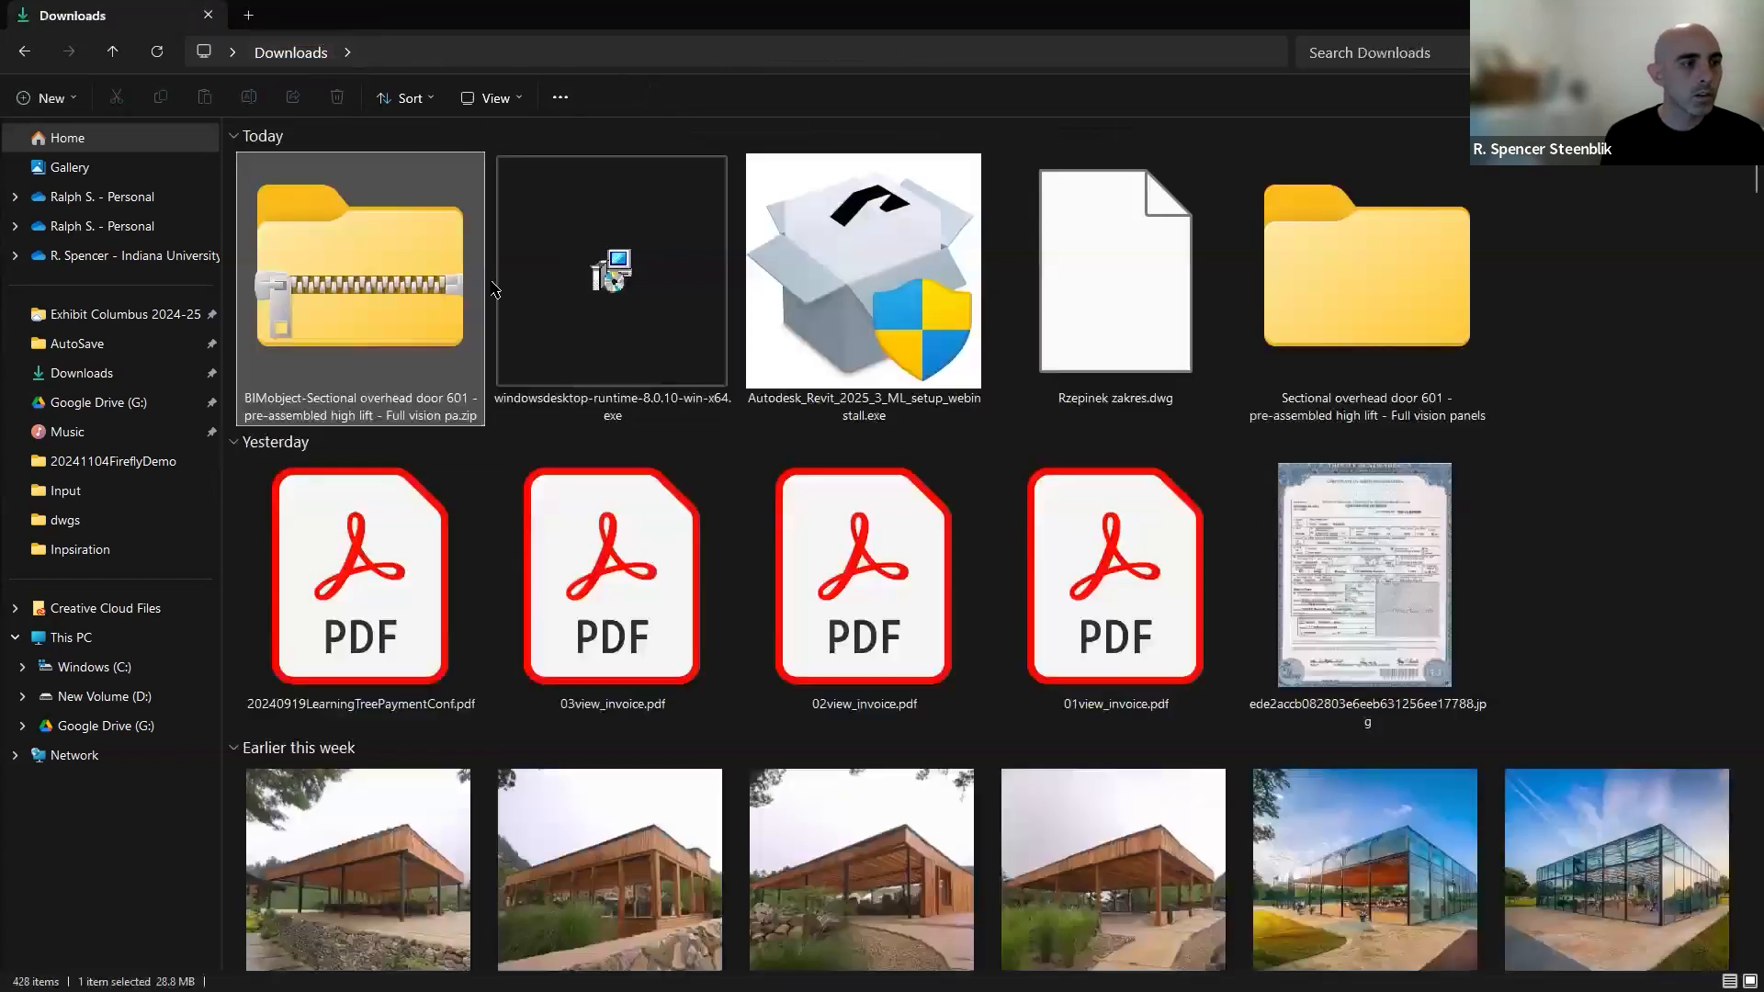
Open the unzipped Sectional overhead door 601 folder in Downloads, copy its path, and switch back to Revit.
{"action": "double_click", "coordinate": [1366, 266]}
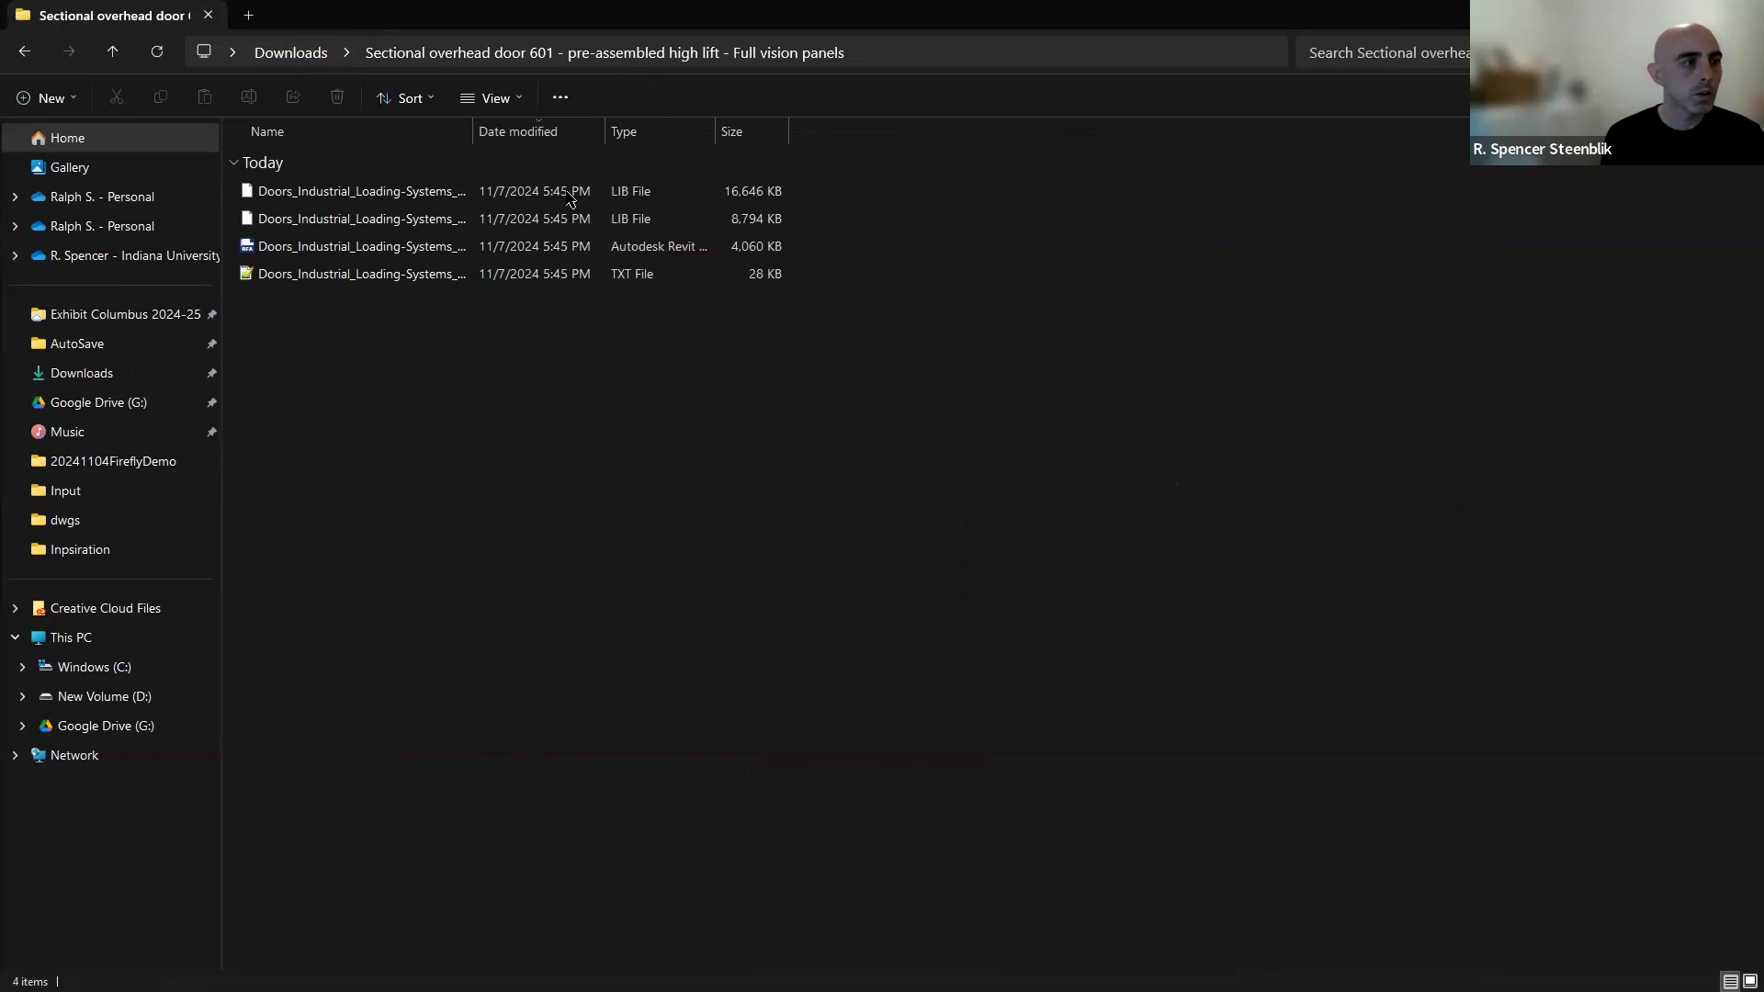
{"action": "left_click", "coordinate": [954, 51]}
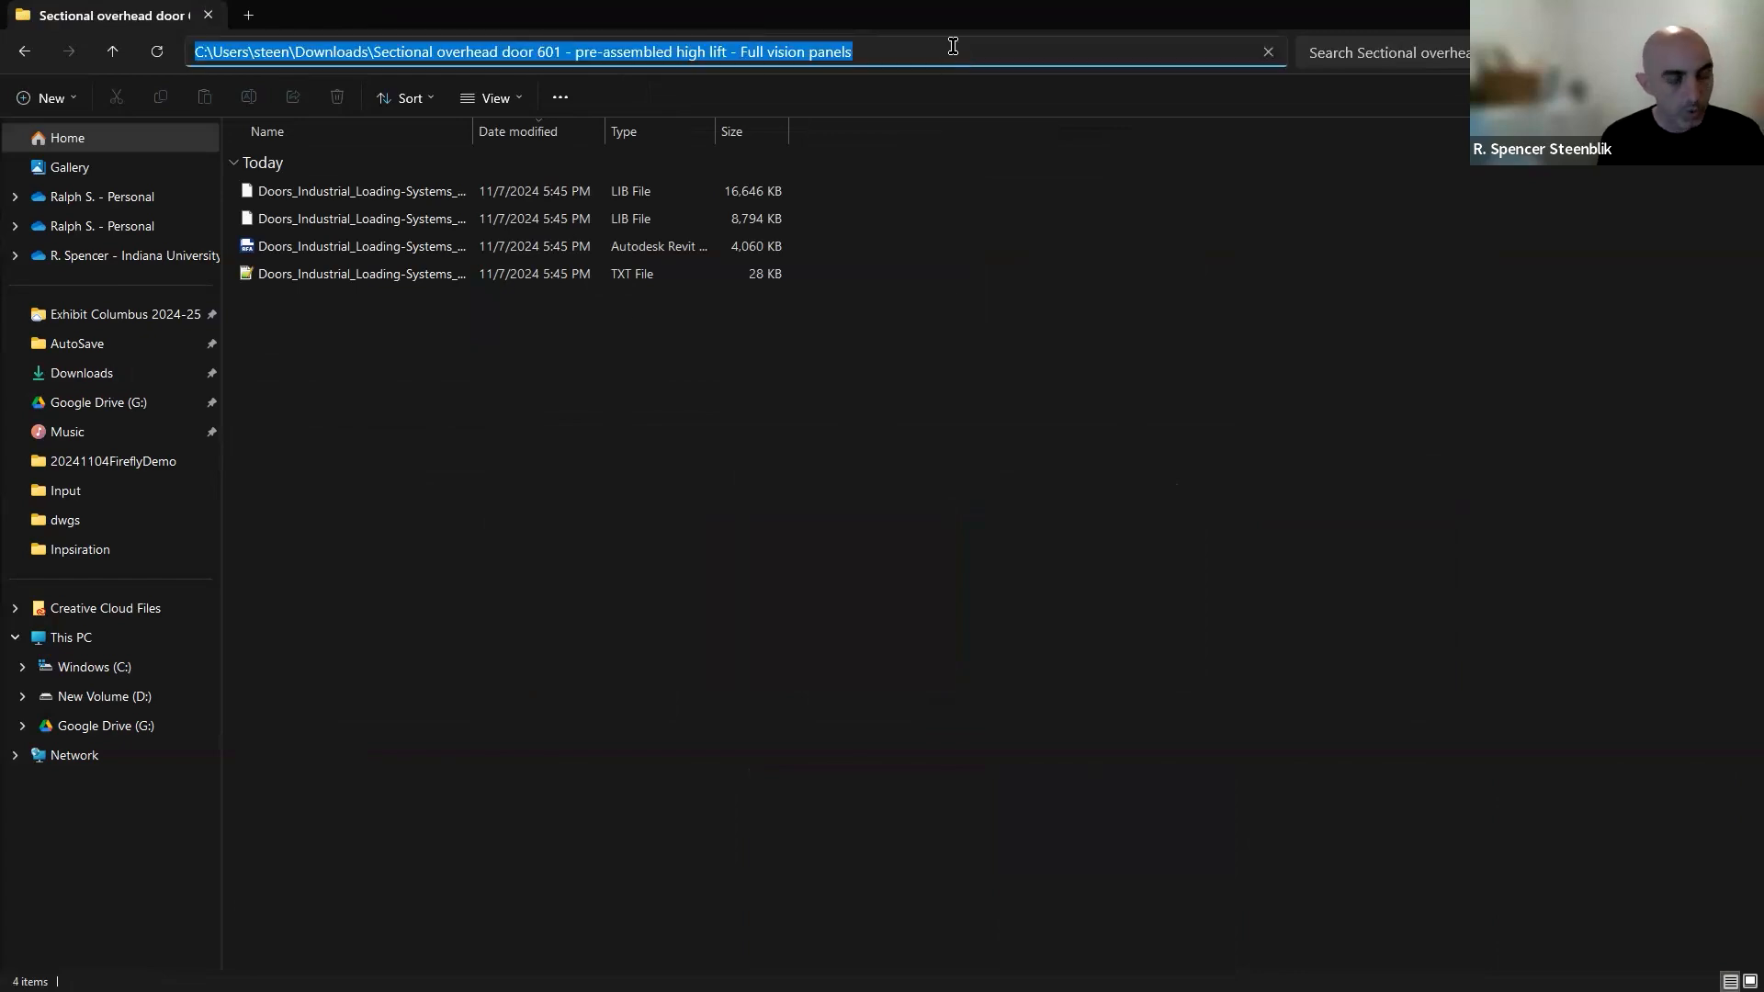
{"action": "key", "text": "alt+Tab"}
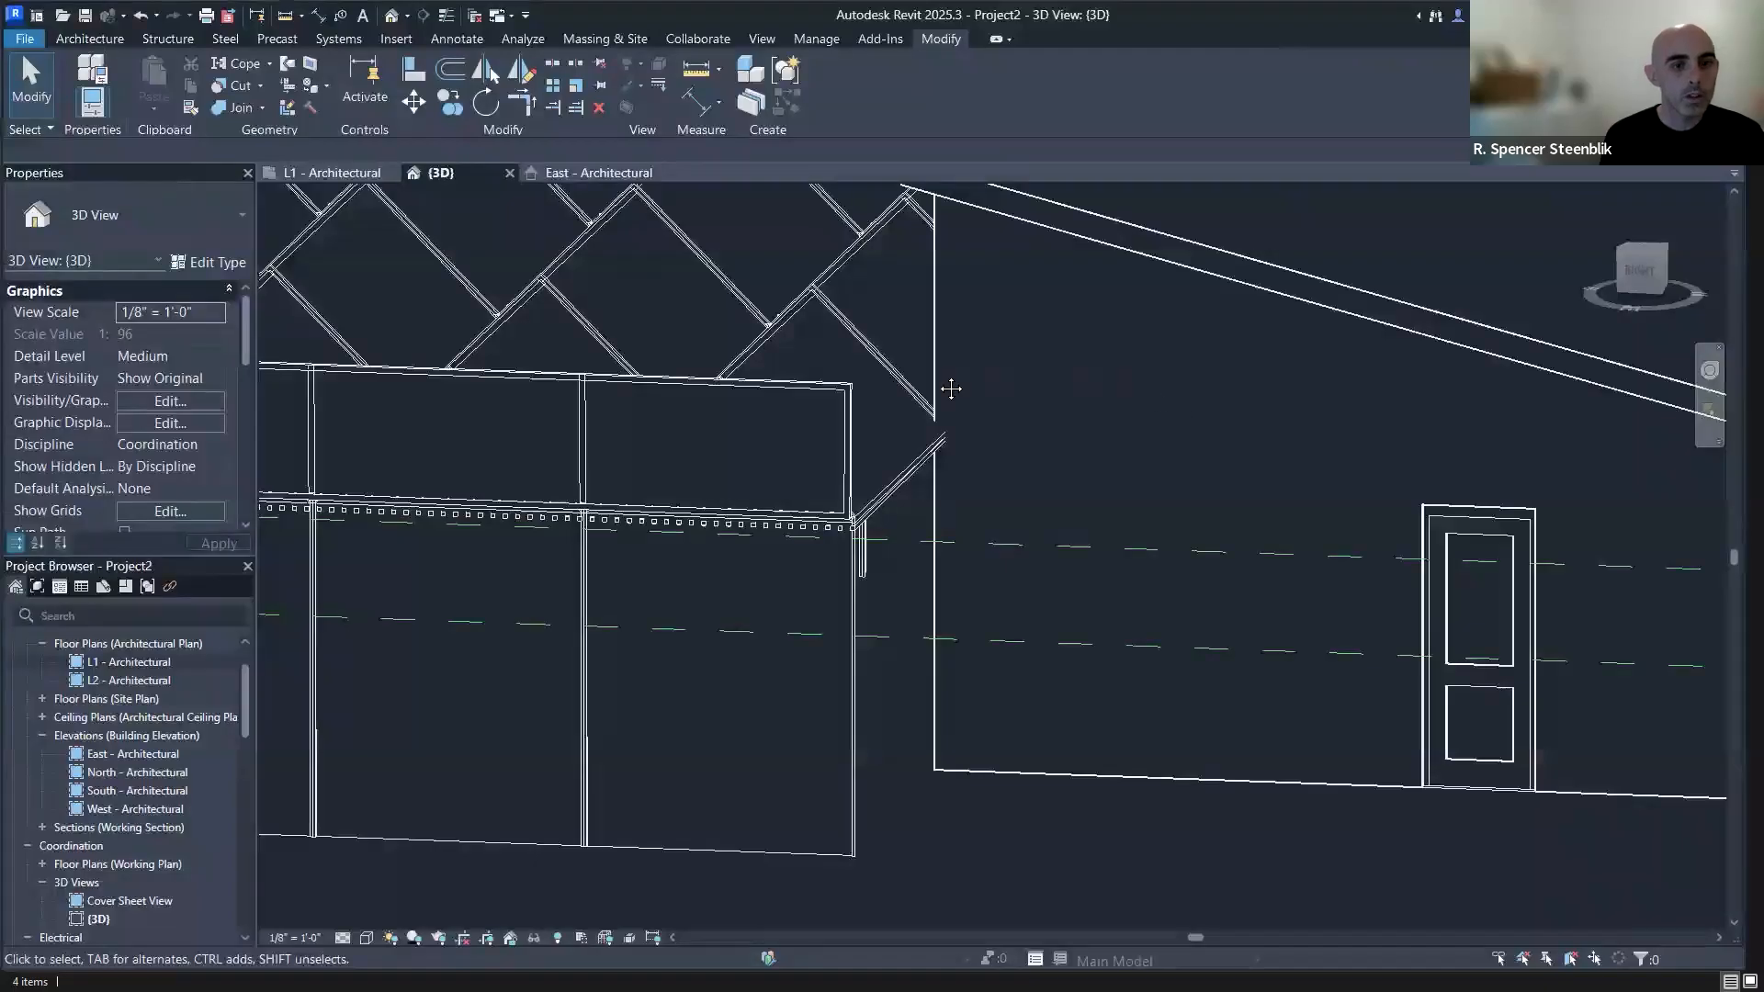
{"action": "middle_click_drag", "start_coordinate": [926, 373], "coordinate": [1087, 658], "text": "shift"}
{"action": "scroll", "coordinate": [1332, 386], "scroll_direction": "down", "scroll_amount": 4}
{"action": "middle_click_drag", "start_coordinate": [1419, 425], "coordinate": [937, 643]}
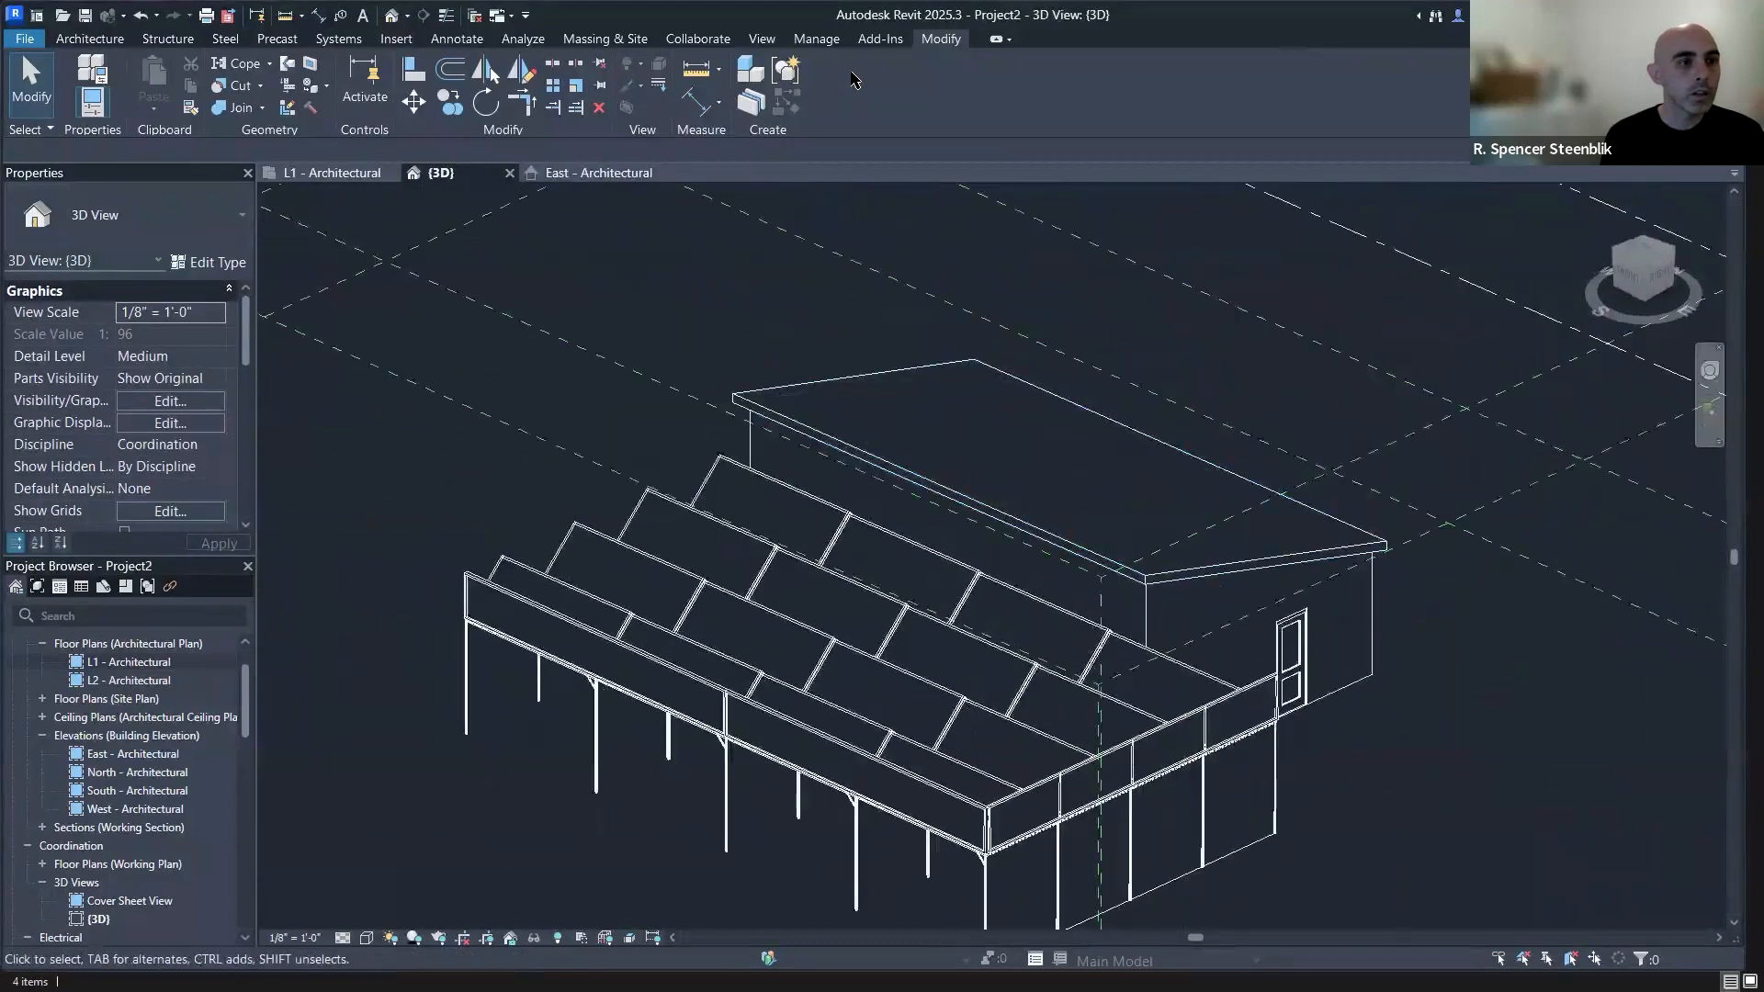
{"action": "left_click", "coordinate": [1299, 680]}
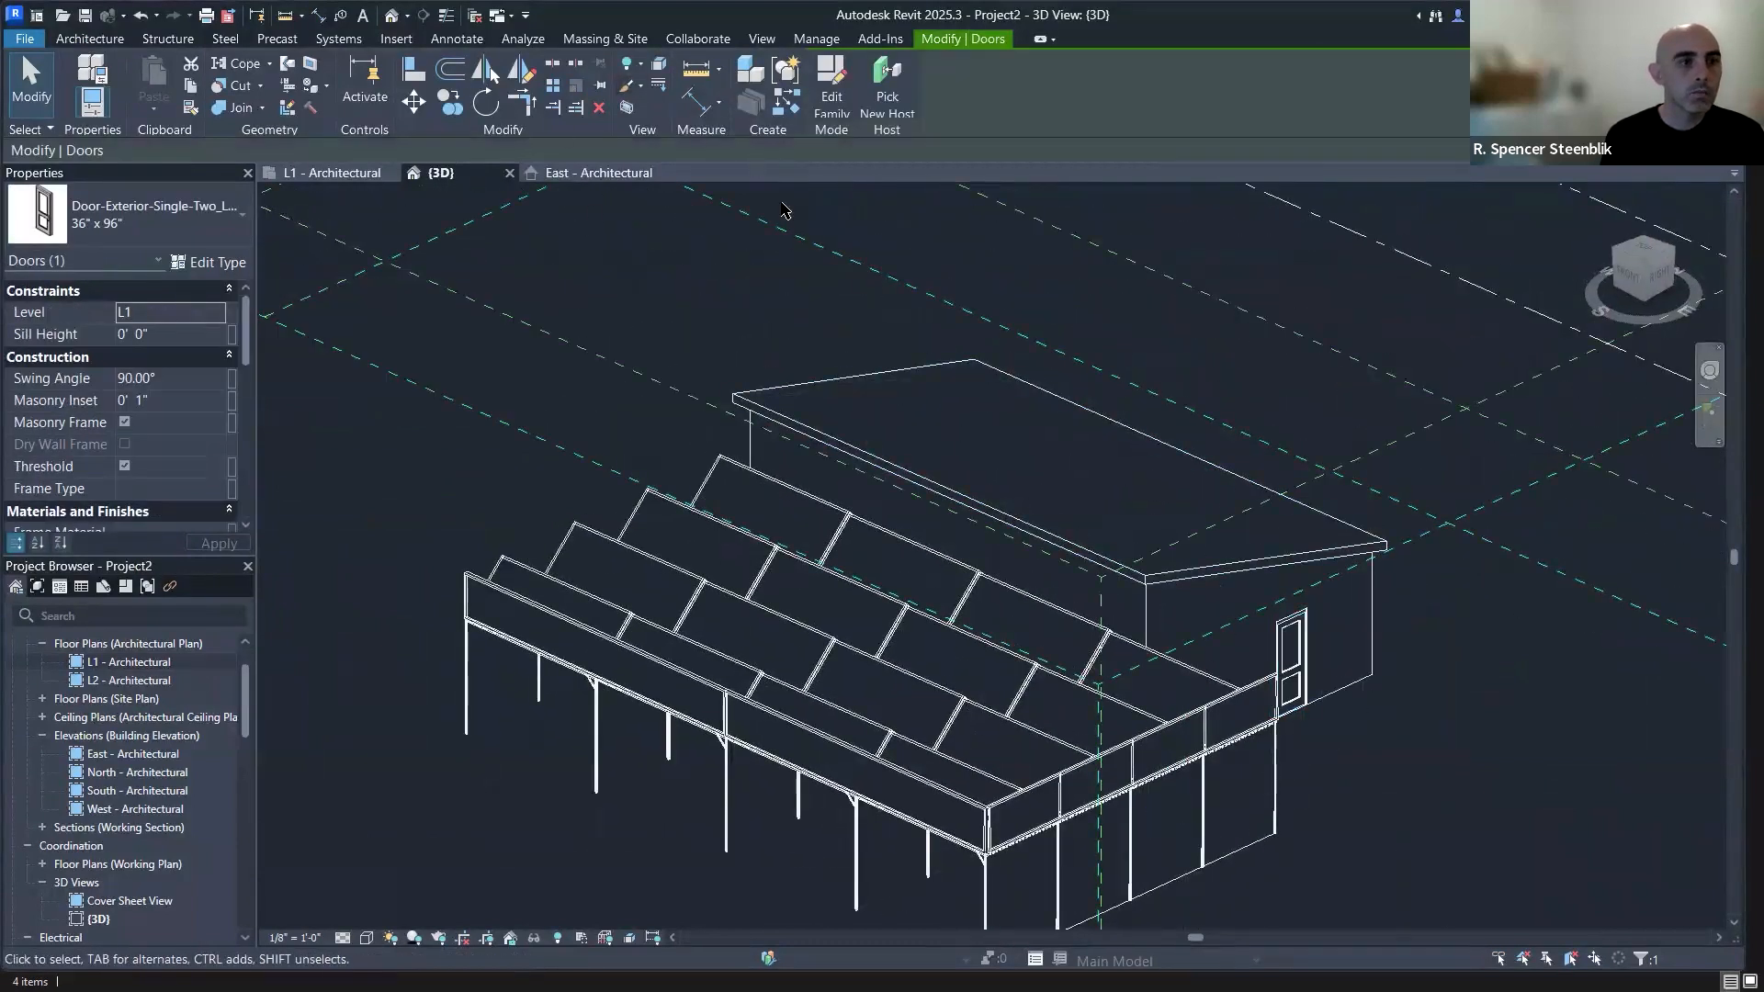
{"action": "left_click", "coordinate": [782, 231]}
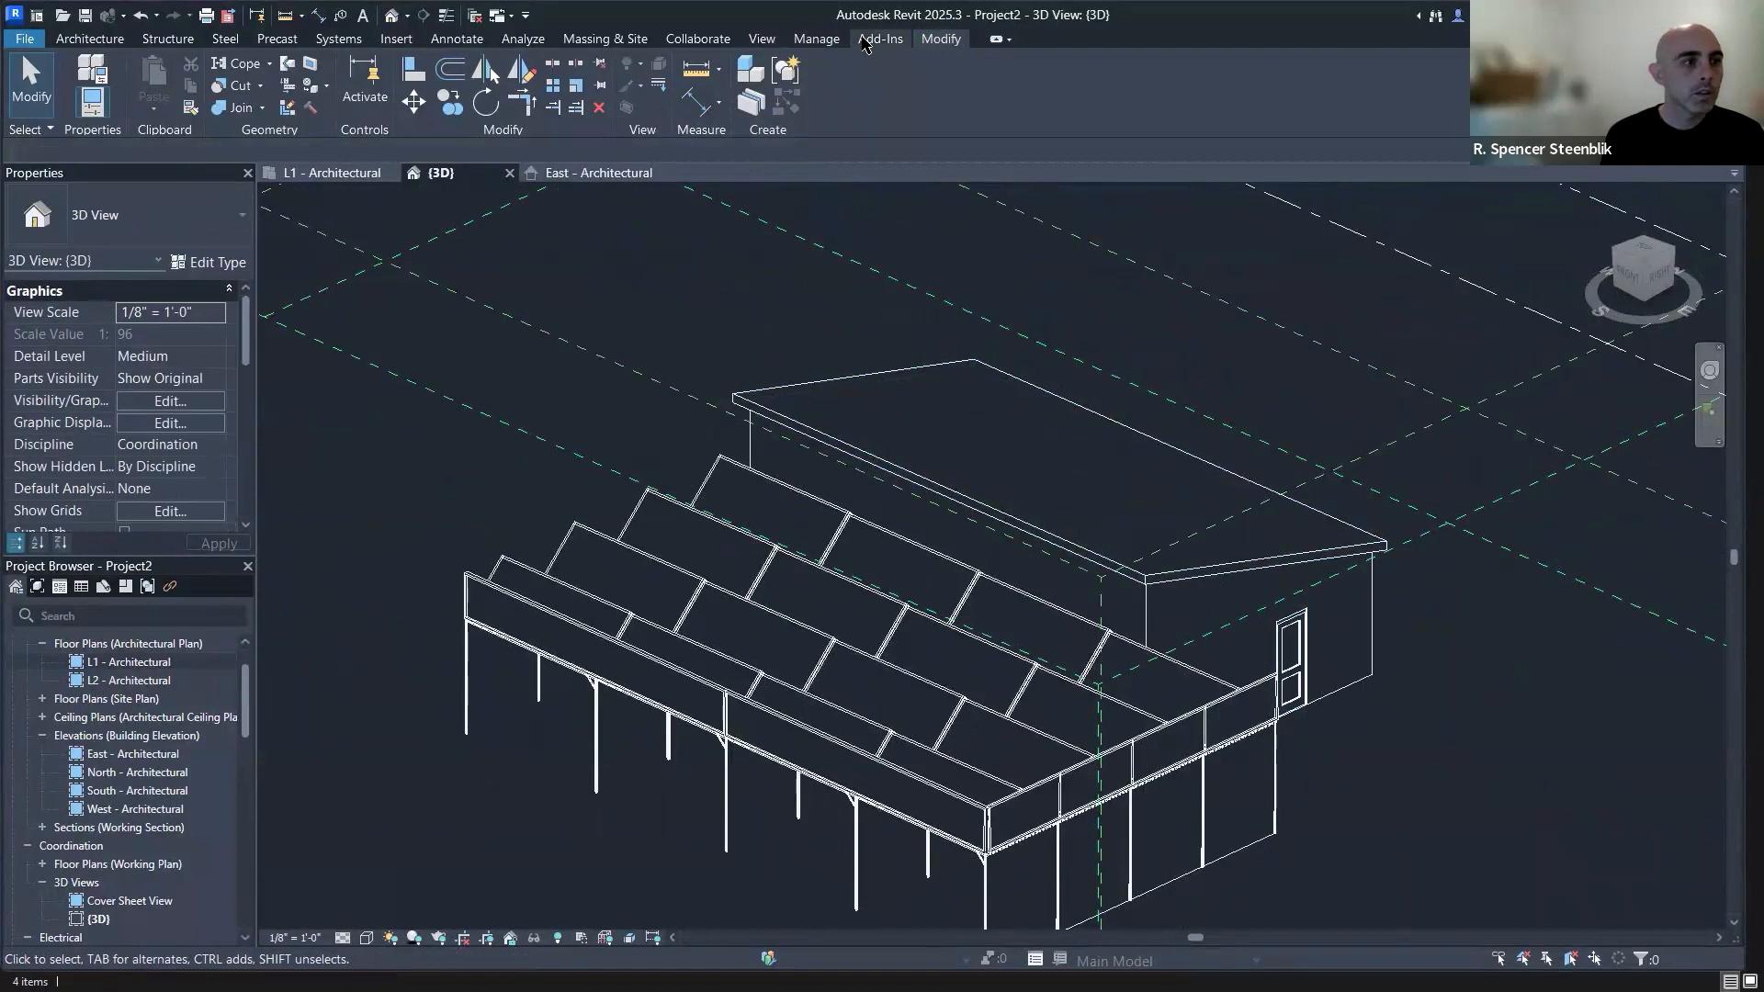
Load the Doors_Industrial_Loading-Systems sectional overhead door family from the folder at the copied path, dismissing the list separator message.
{"action": "left_click", "coordinate": [395, 39]}
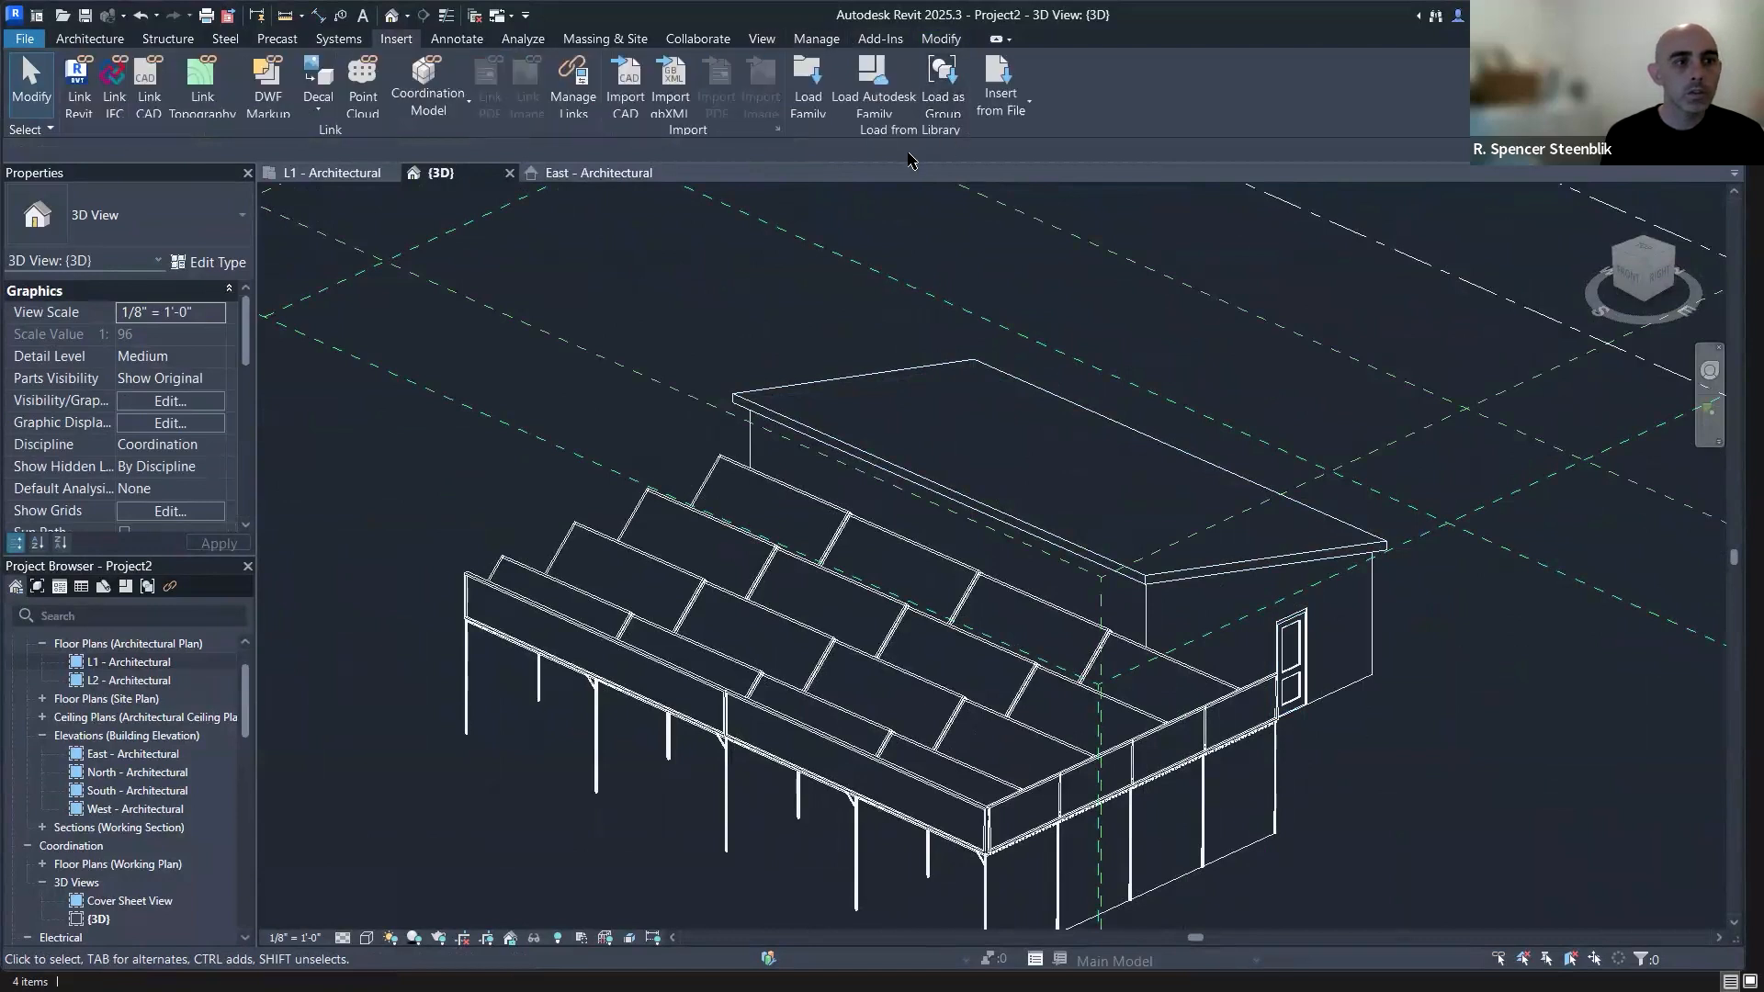
{"action": "left_click", "coordinate": [807, 81]}
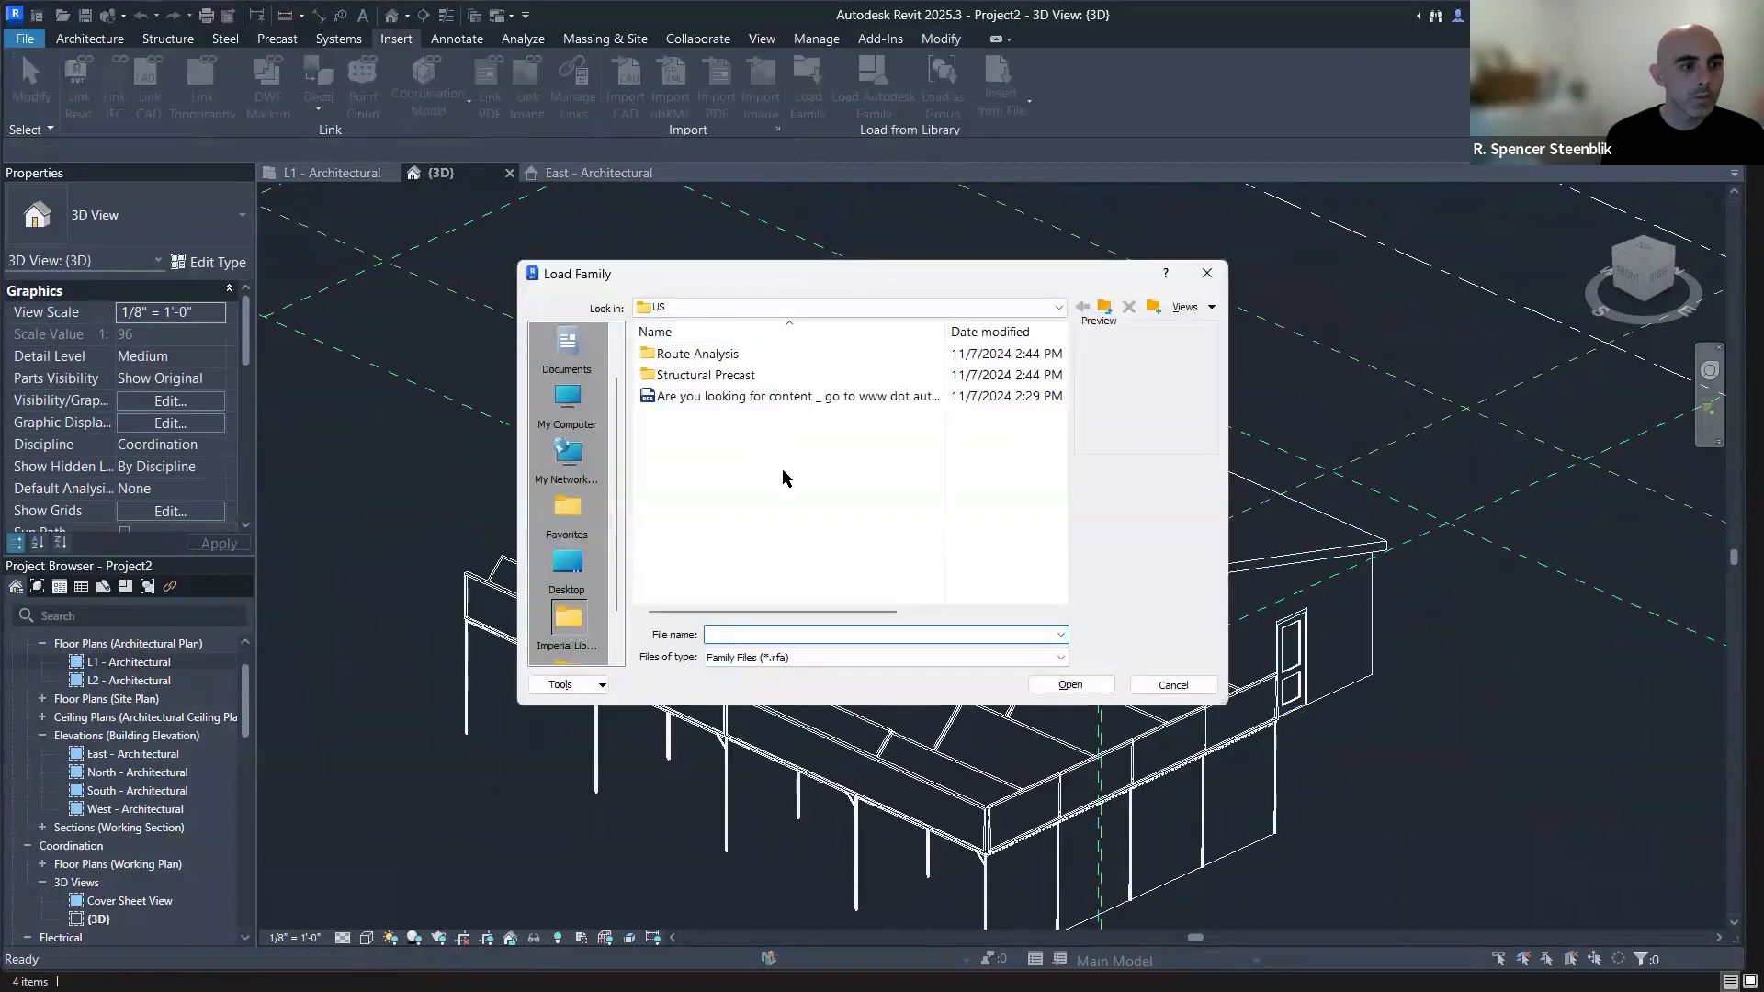
{"action": "key", "text": "Return"}
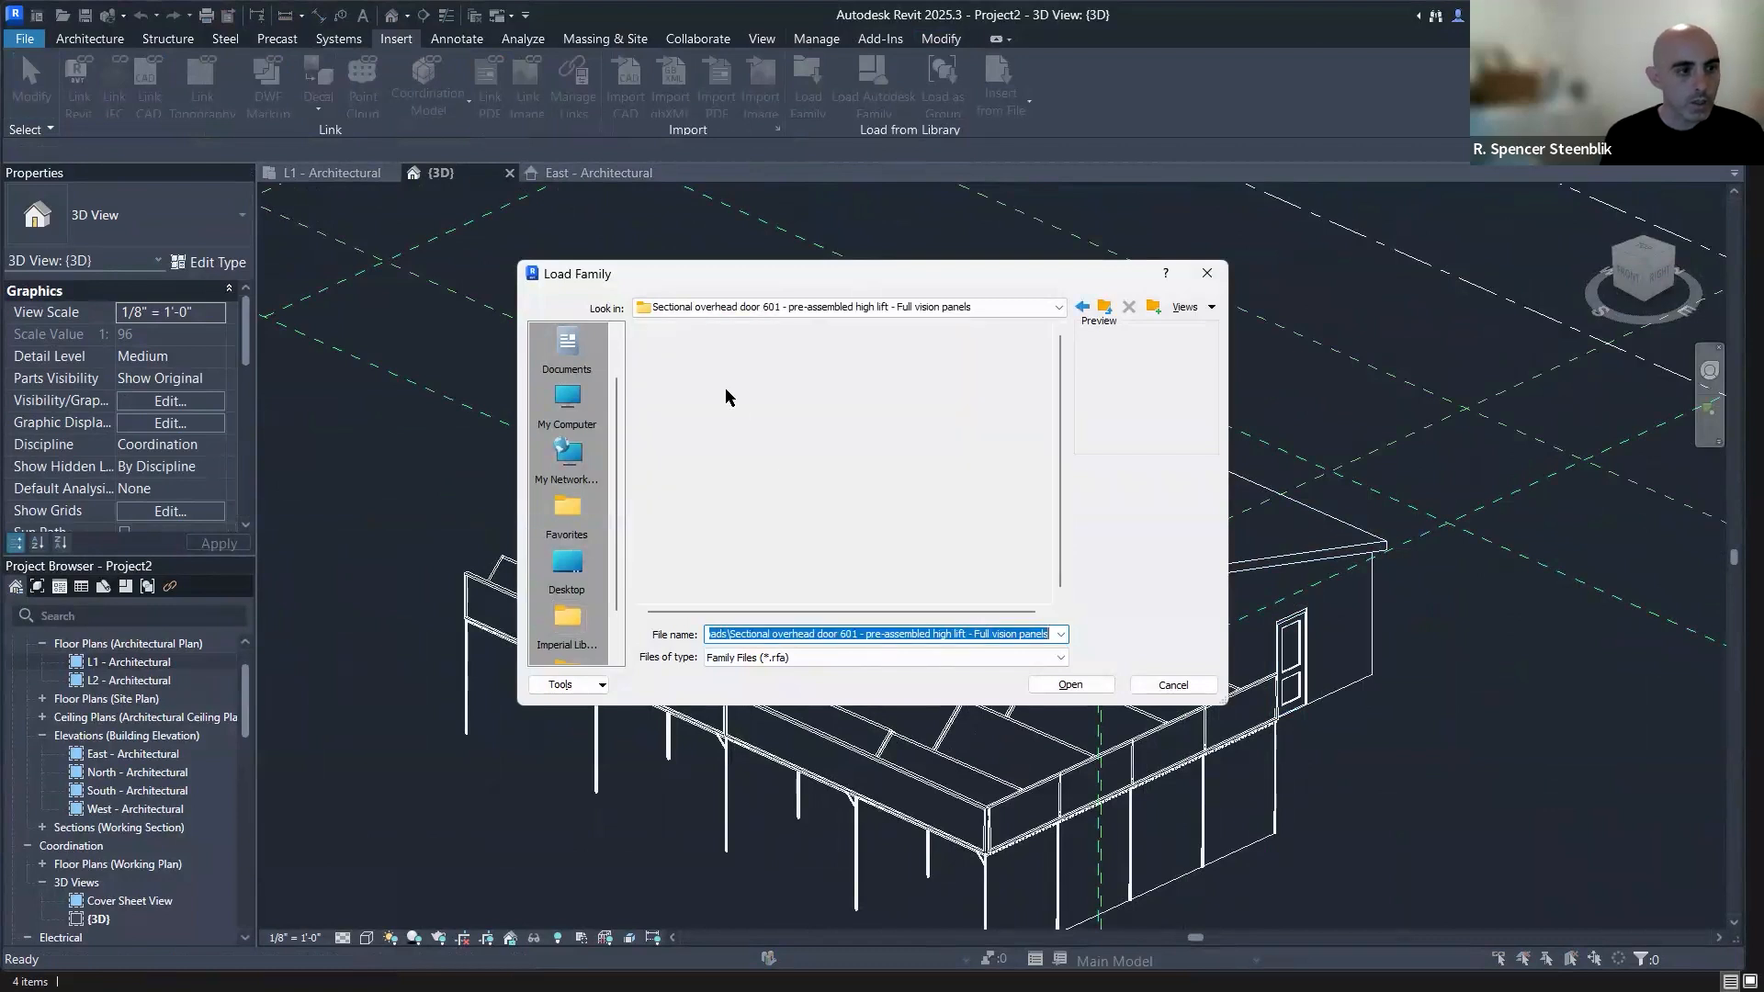
{"action": "left_click", "coordinate": [1069, 685]}
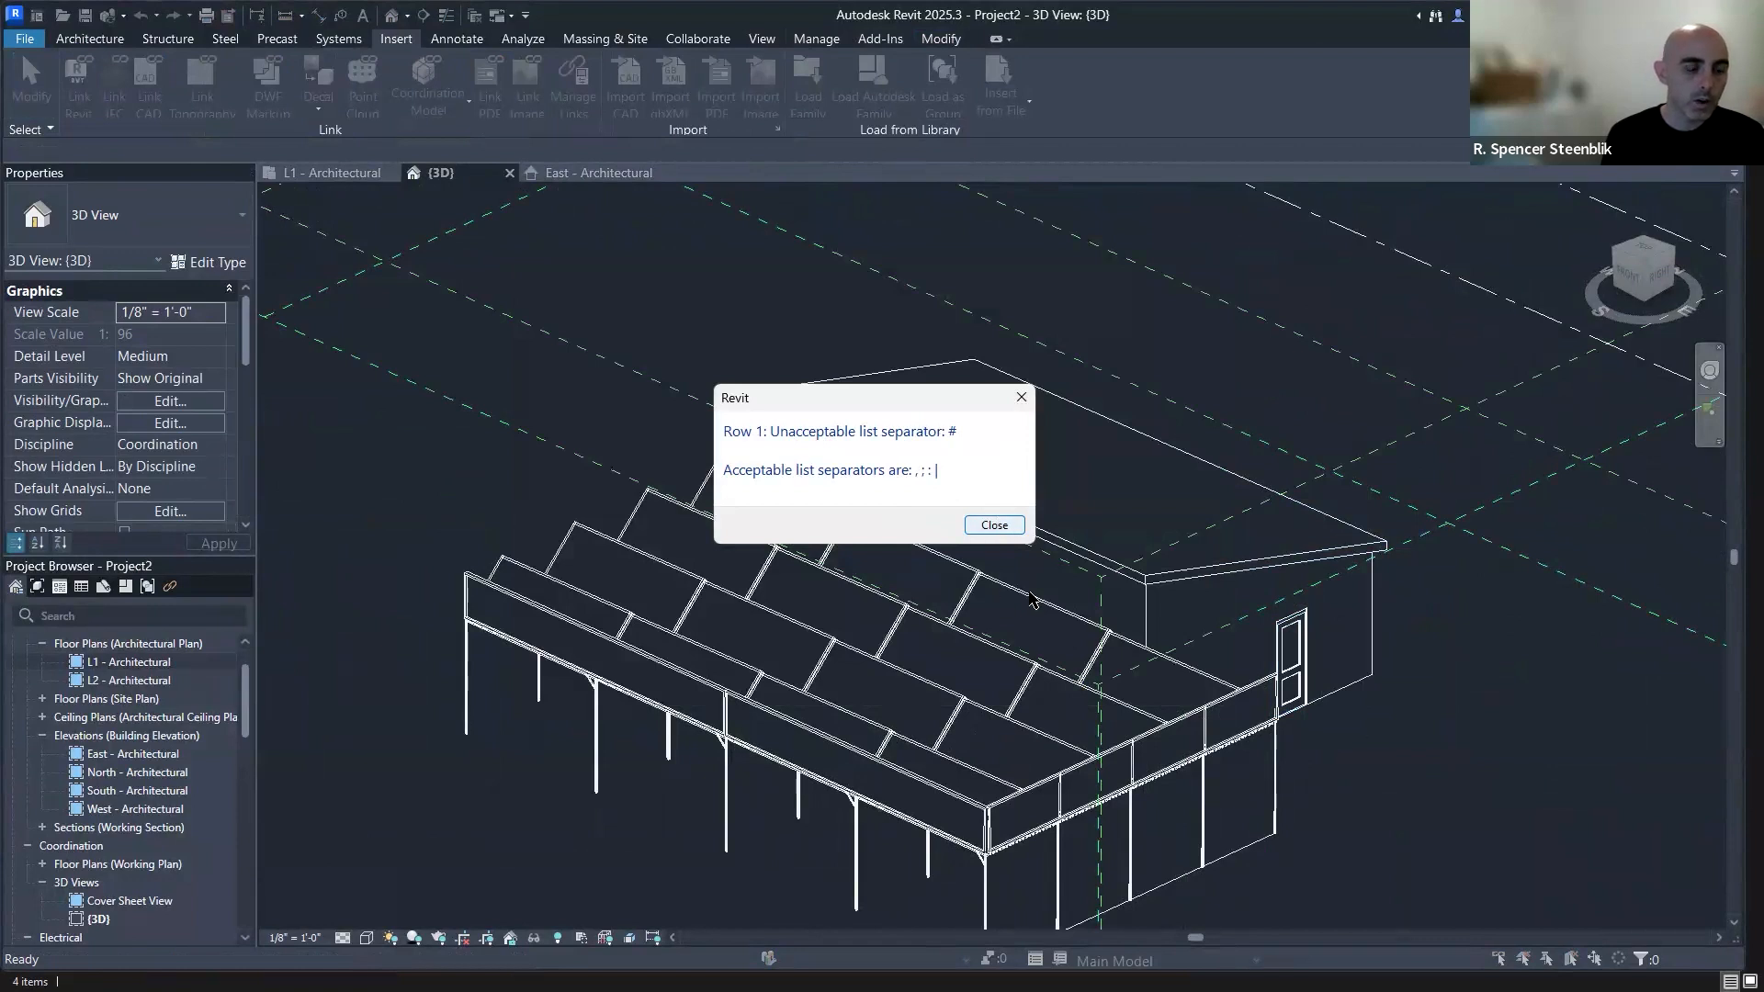
{"action": "key", "text": "Return"}
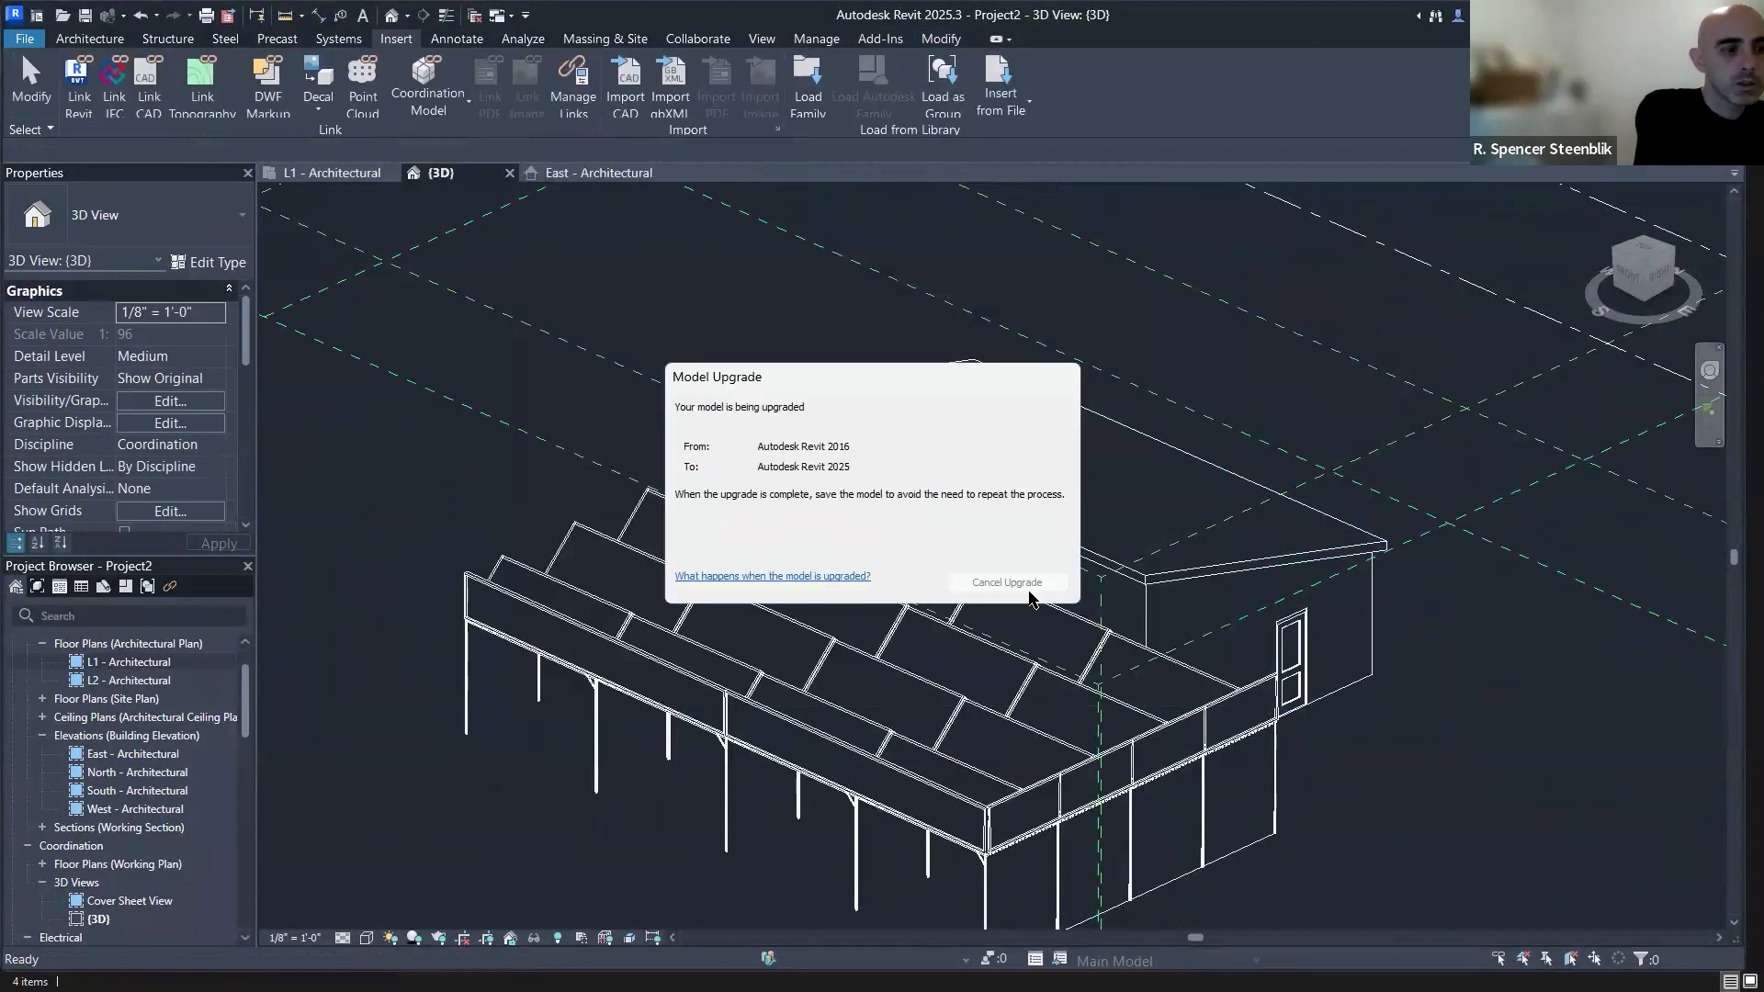
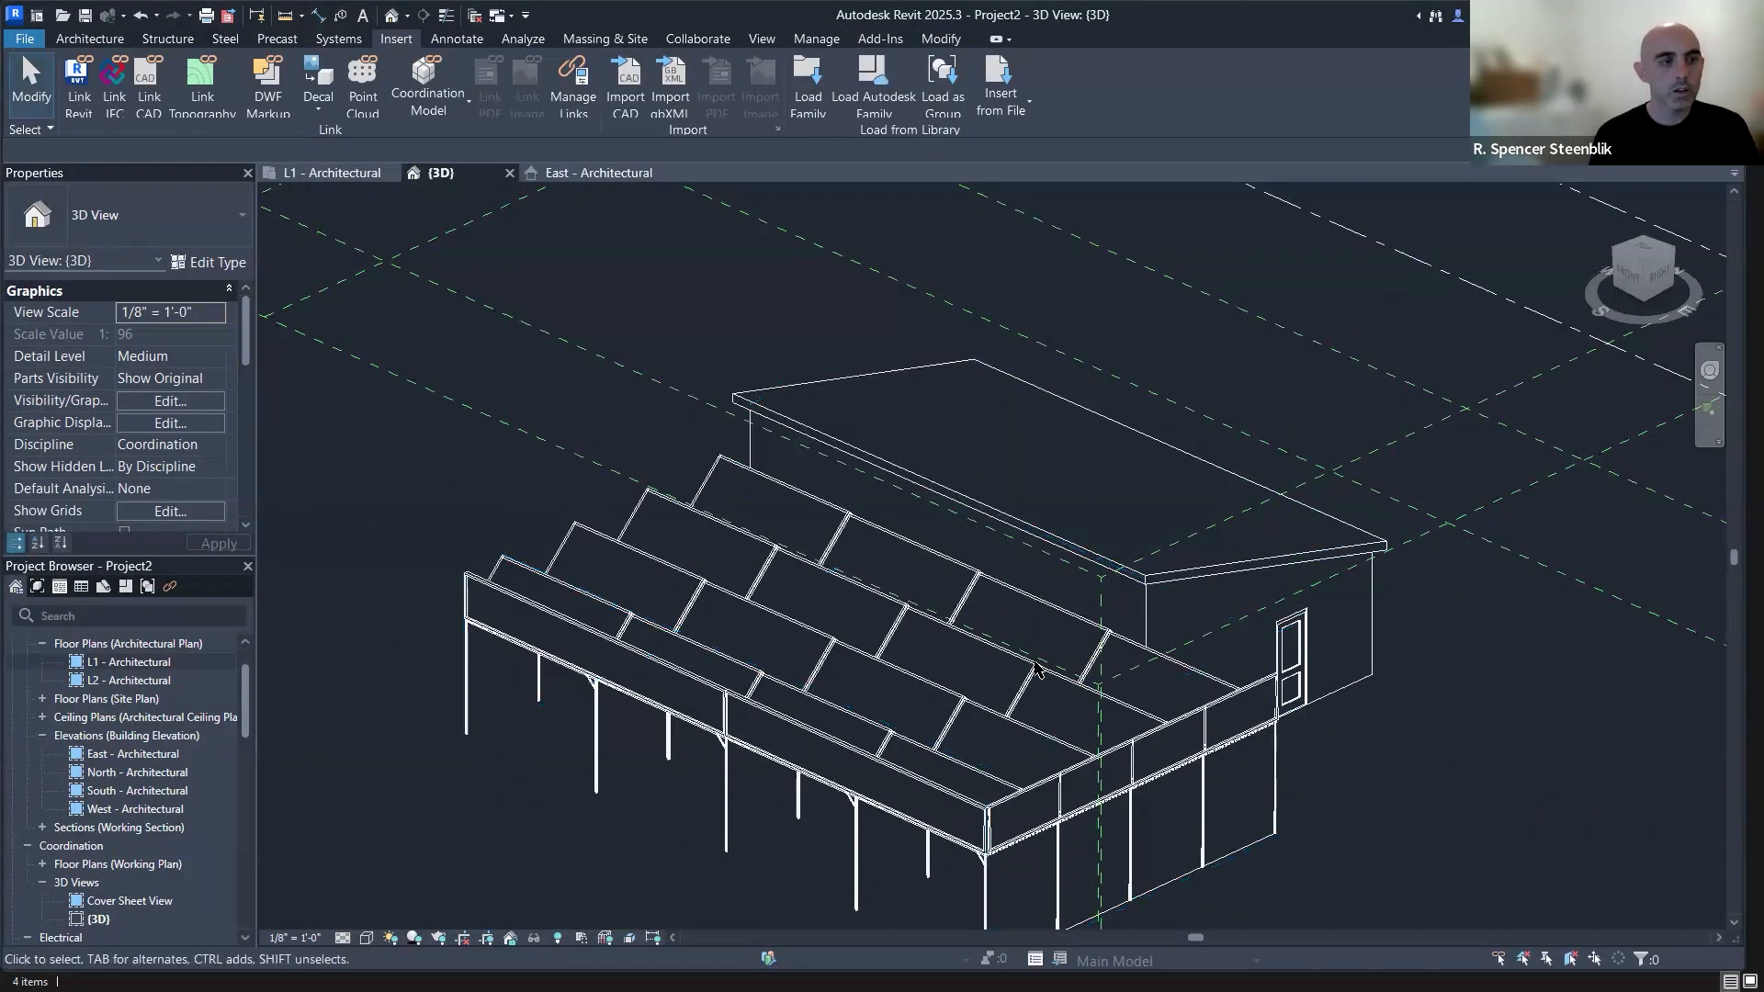
Change the first flush door in the long wall to the Doors_Industrial_Loading-Systems 3000 x 3000 mm type.
{"action": "middle_click_drag", "start_coordinate": [956, 634], "coordinate": [1093, 460], "text": "shift"}
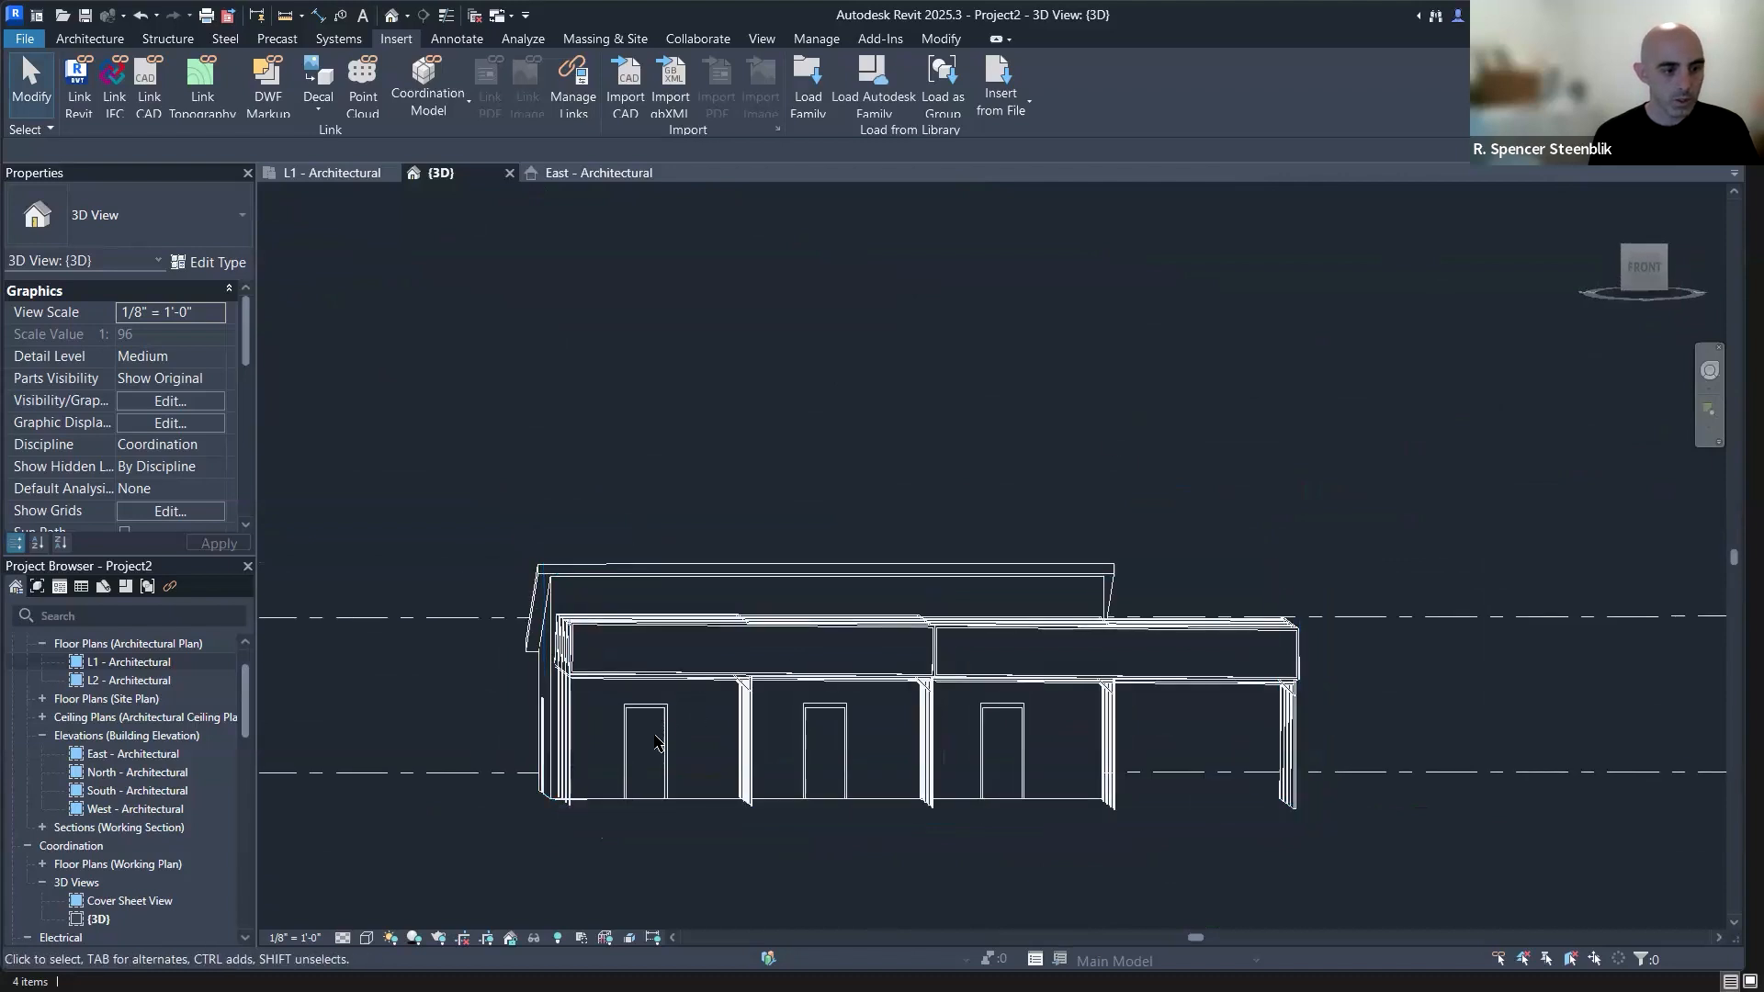
{"action": "scroll", "coordinate": [667, 772], "scroll_direction": "up", "scroll_amount": 3}
{"action": "left_click", "coordinate": [640, 760]}
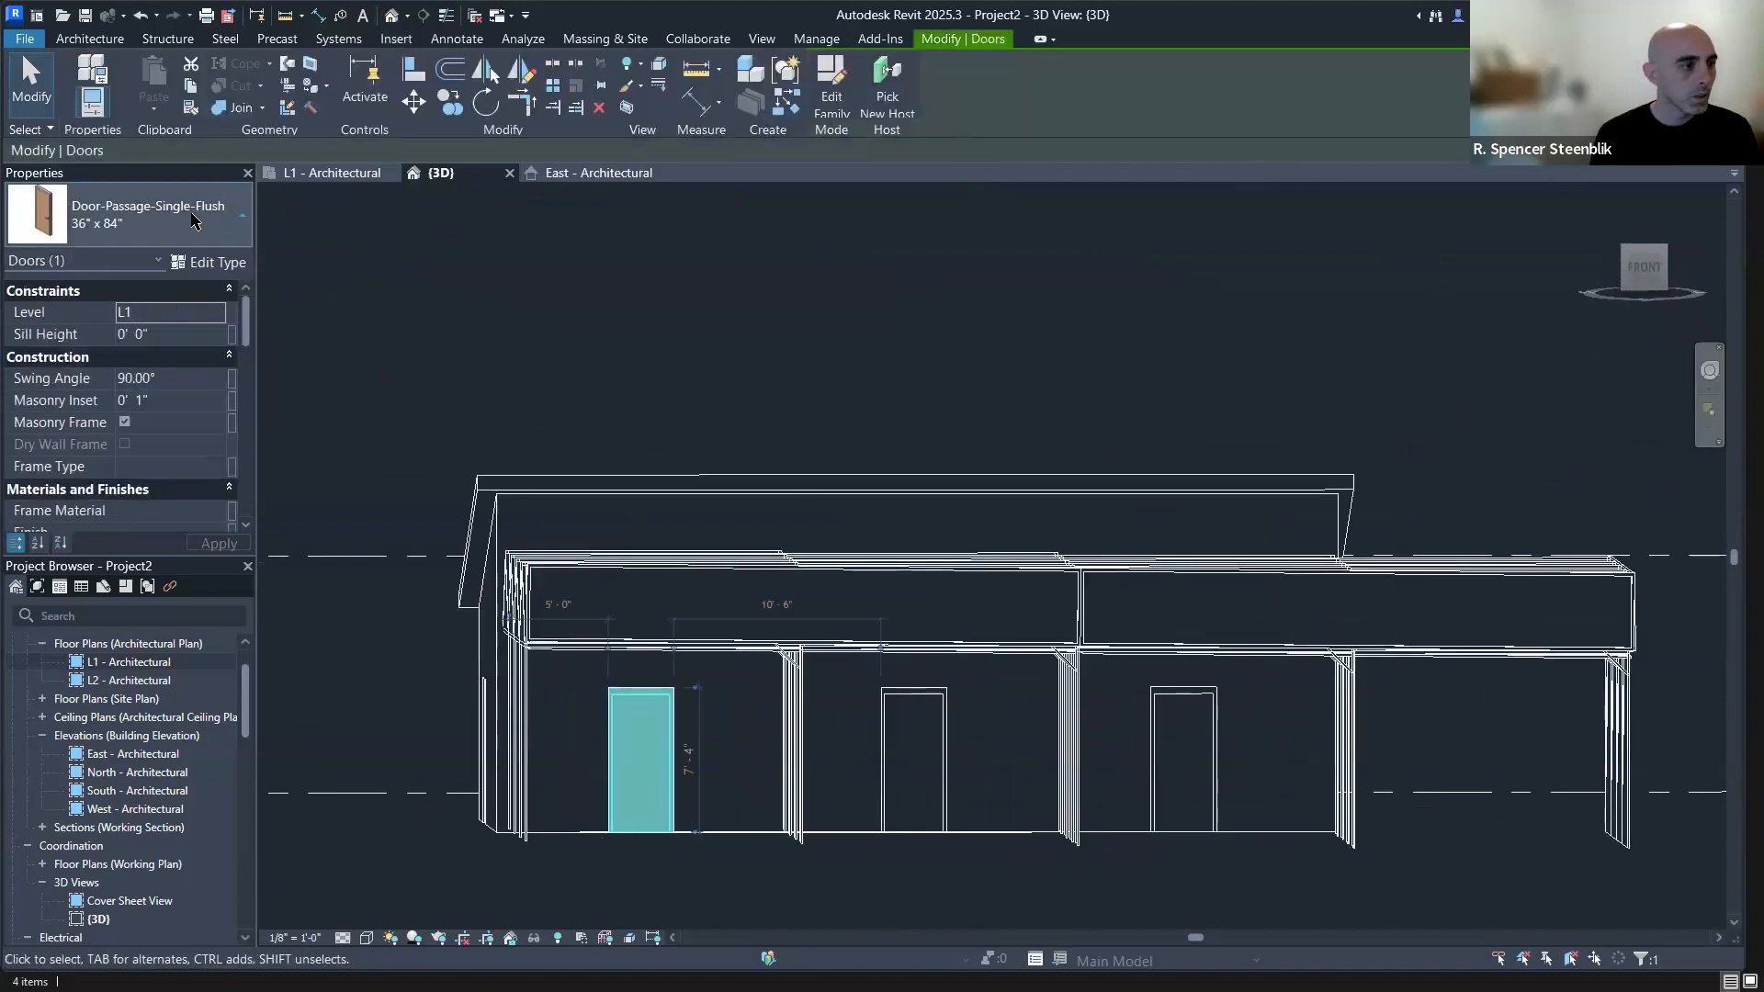
{"action": "left_click", "coordinate": [147, 214]}
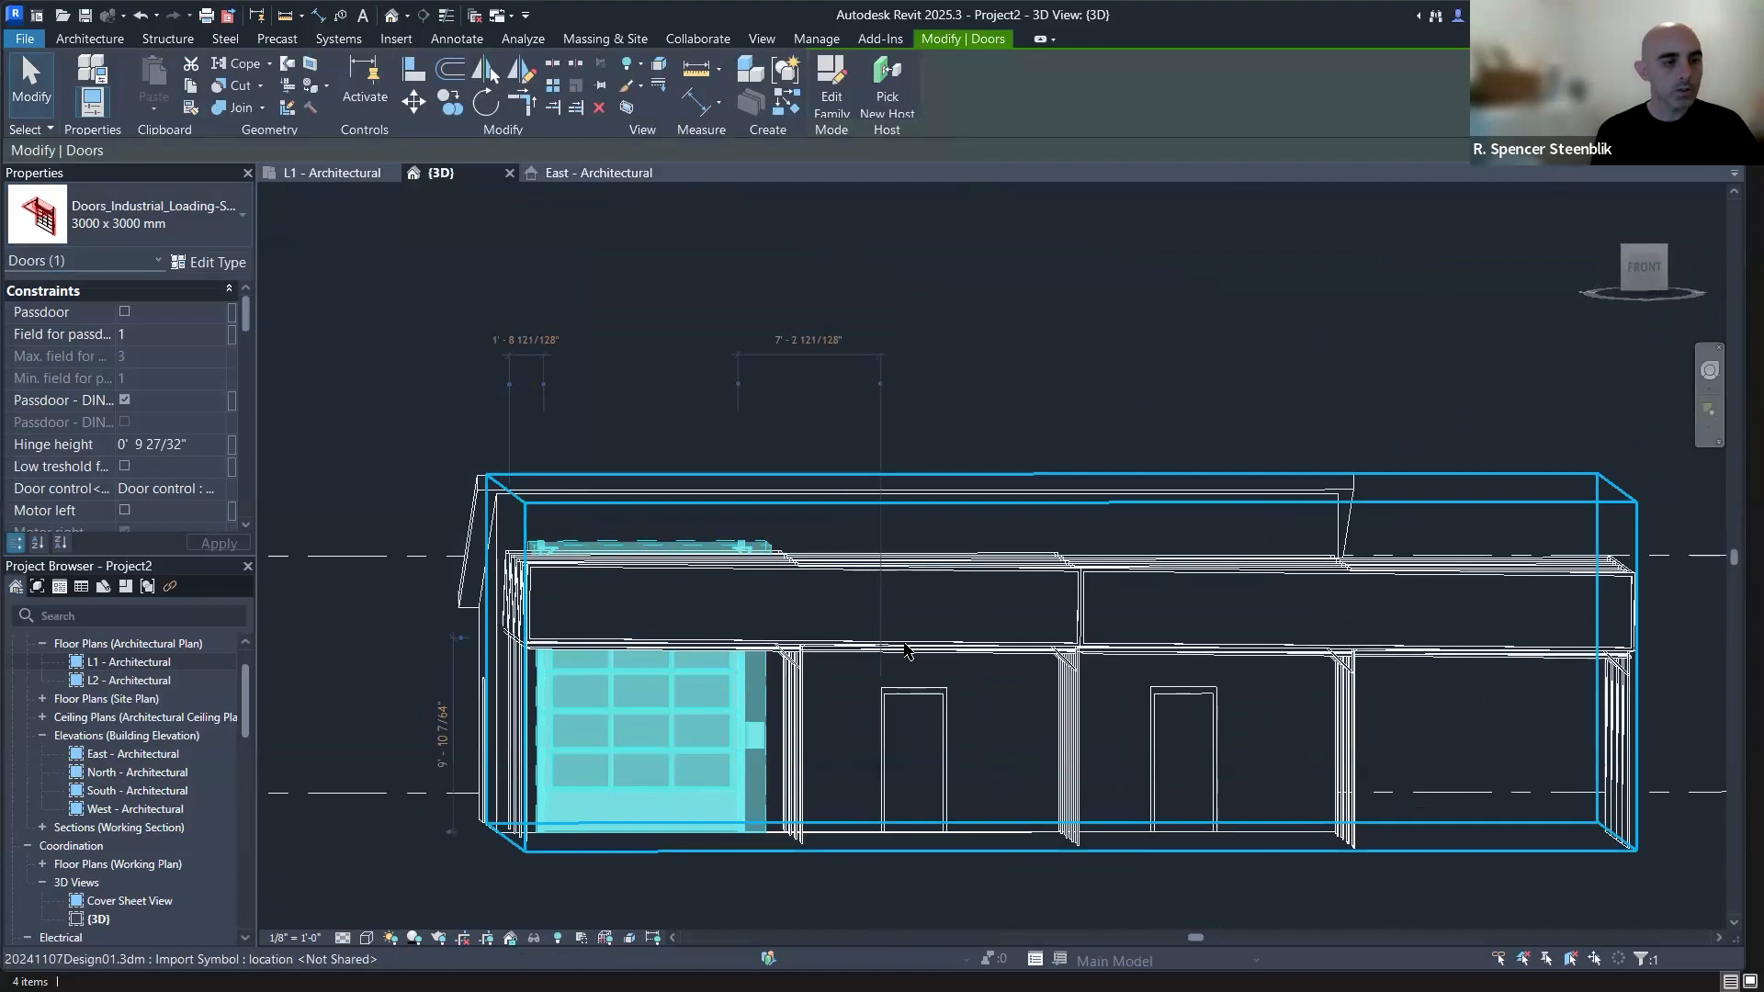
Flip the first overhead door in the long wall so its tracks run inside the building.
{"action": "middle_click_drag", "start_coordinate": [929, 662], "coordinate": [635, 465], "text": "shift"}
{"action": "scroll", "coordinate": [839, 701], "scroll_direction": "up", "scroll_amount": 3}
{"action": "key", "text": "Escape"}
{"action": "left_click", "coordinate": [635, 459]}
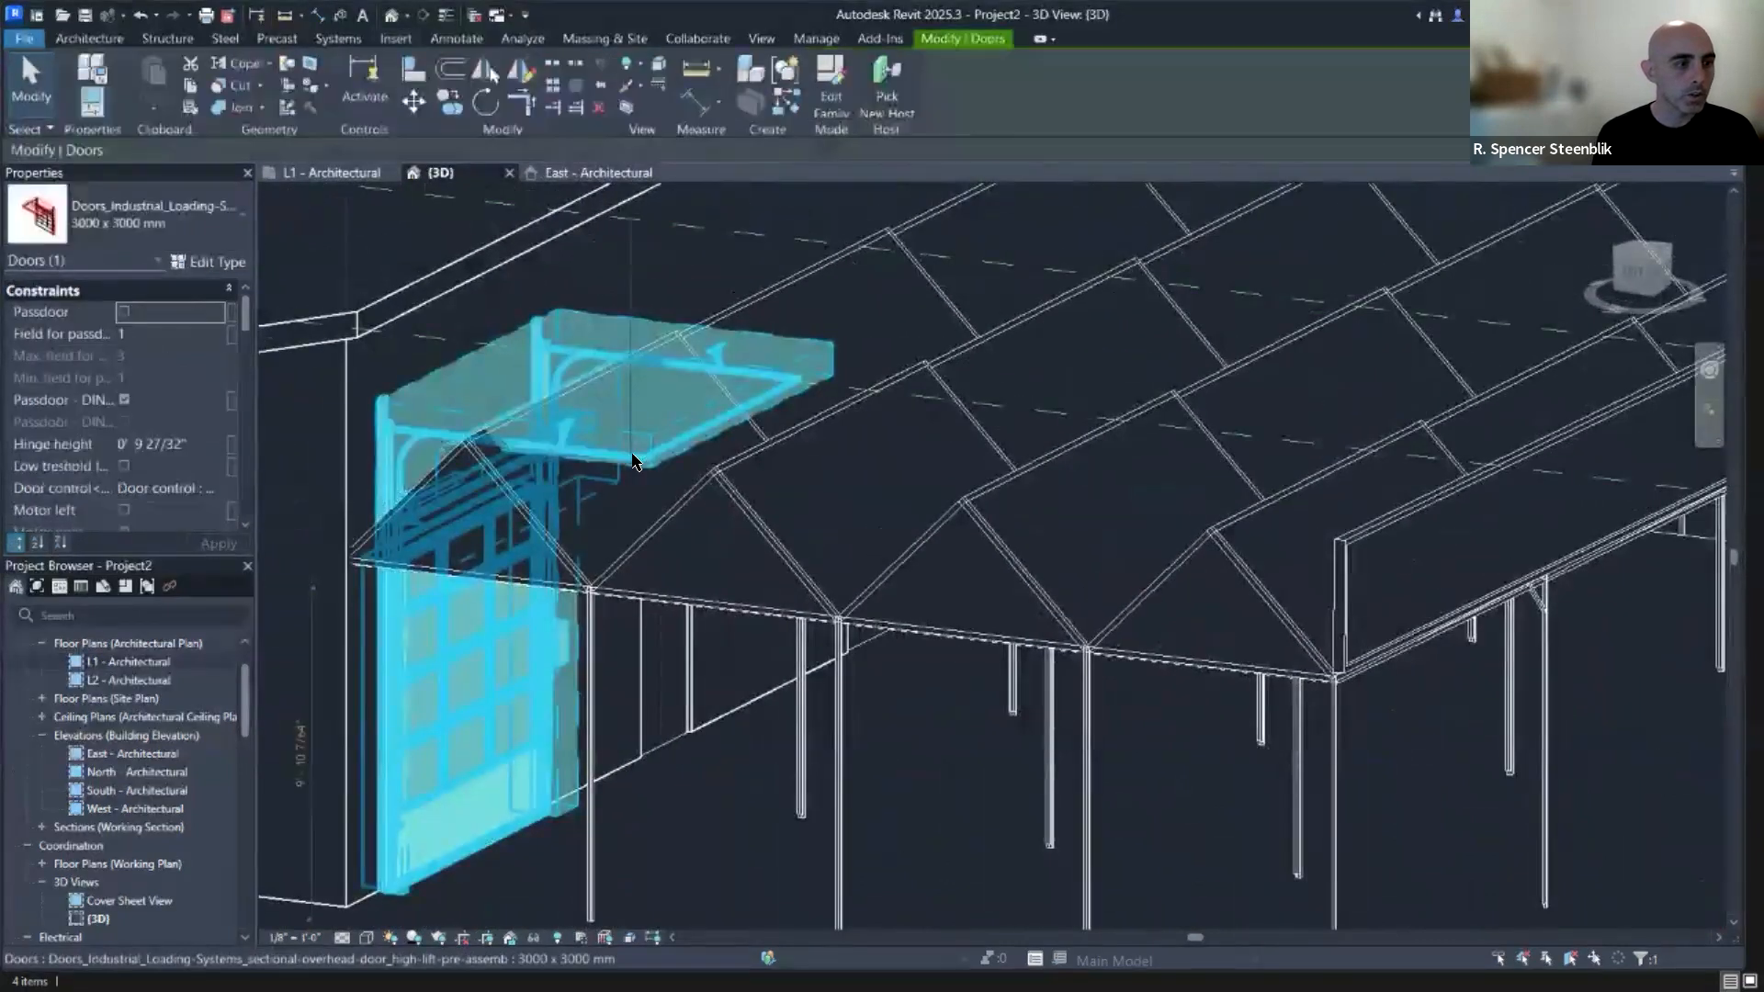
{"action": "key", "text": "Escape"}
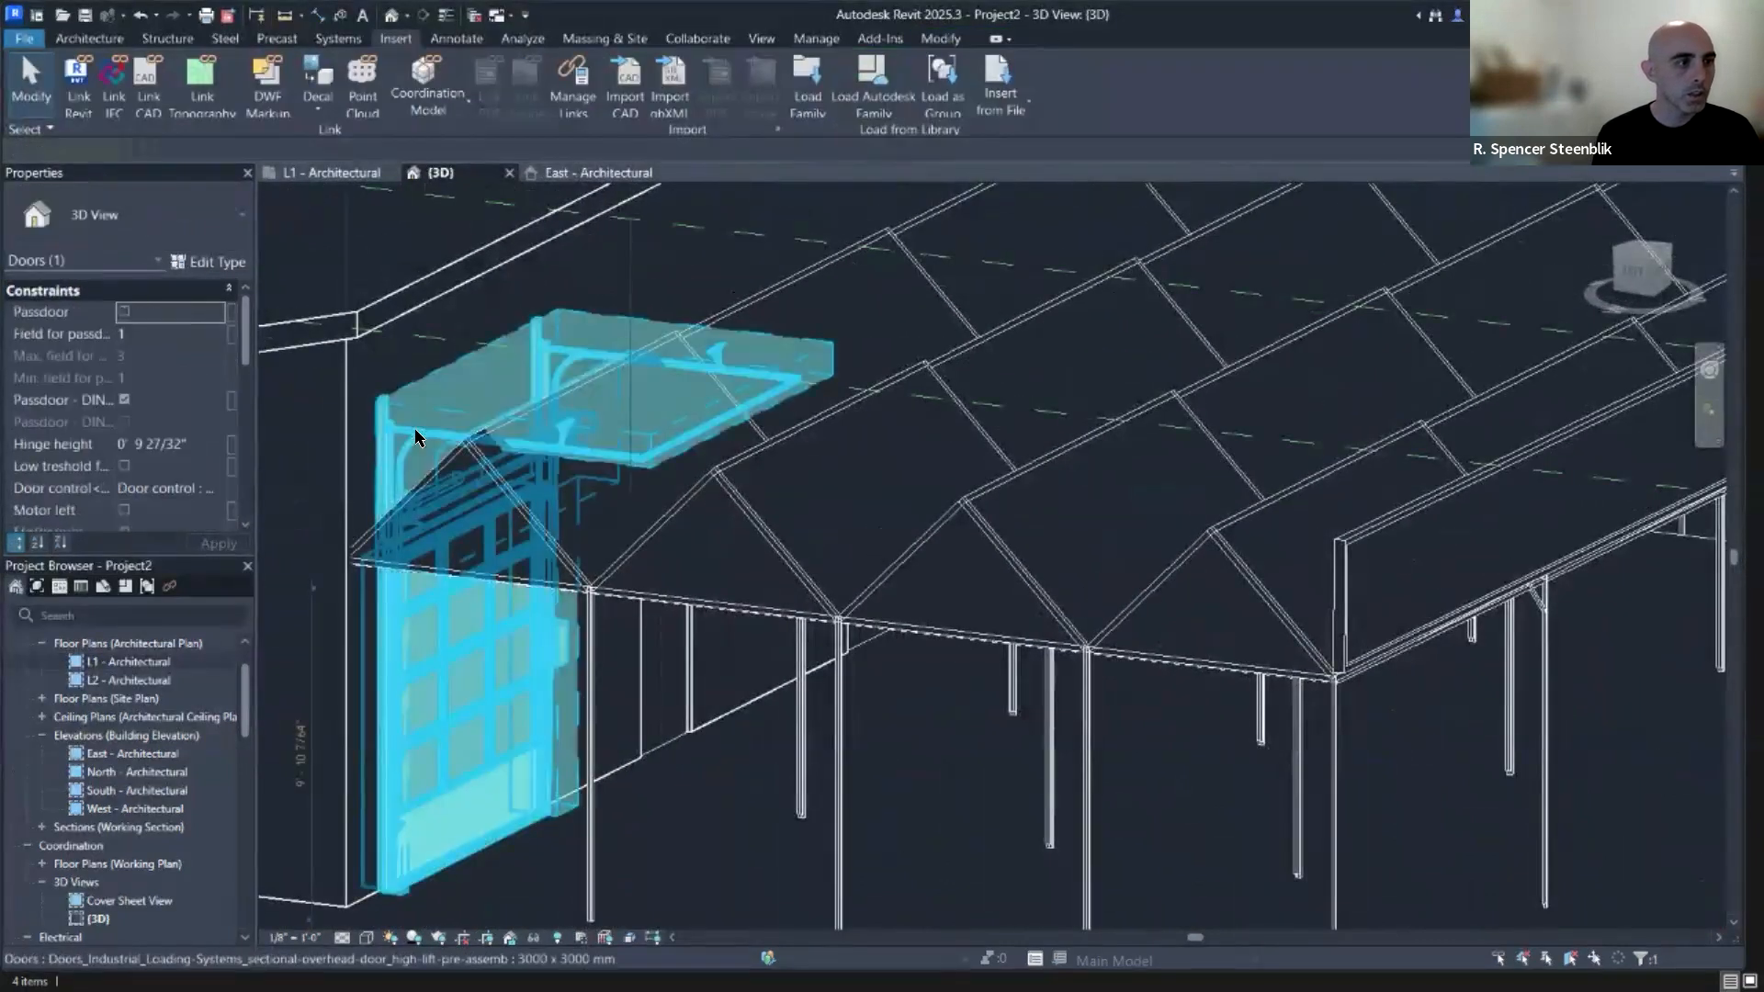
{"action": "left_click", "coordinate": [415, 438]}
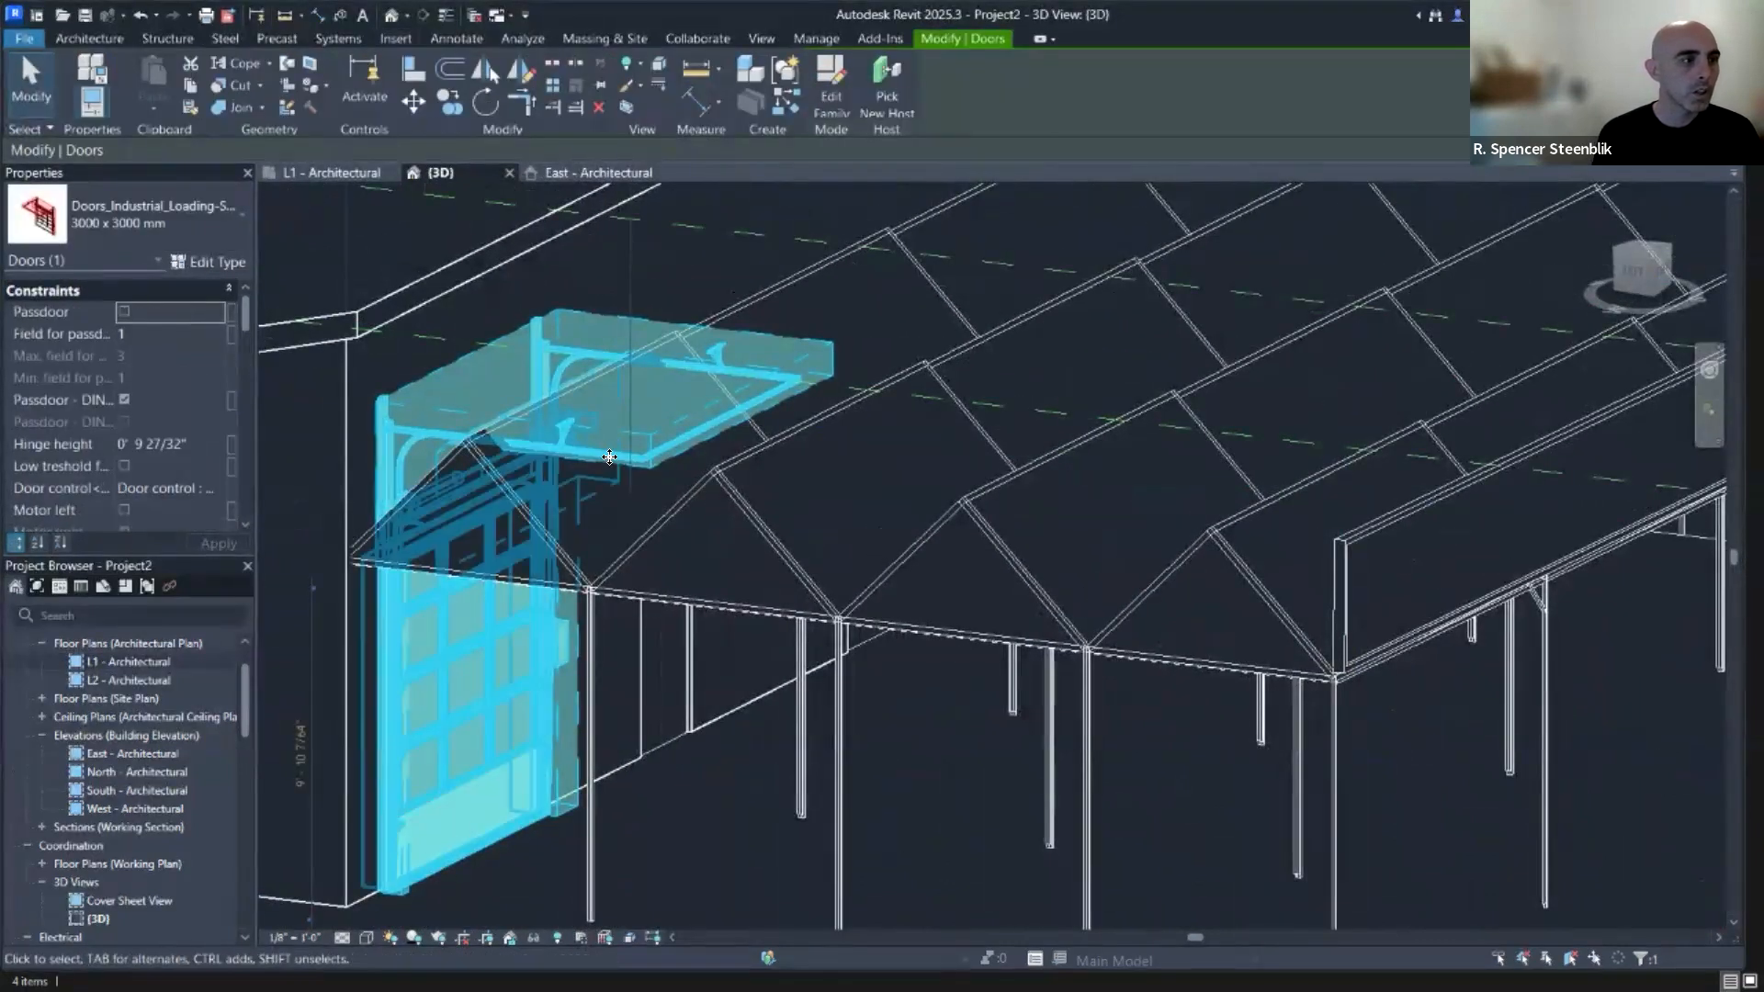
{"action": "key", "text": "space"}
{"action": "key", "text": "space"}
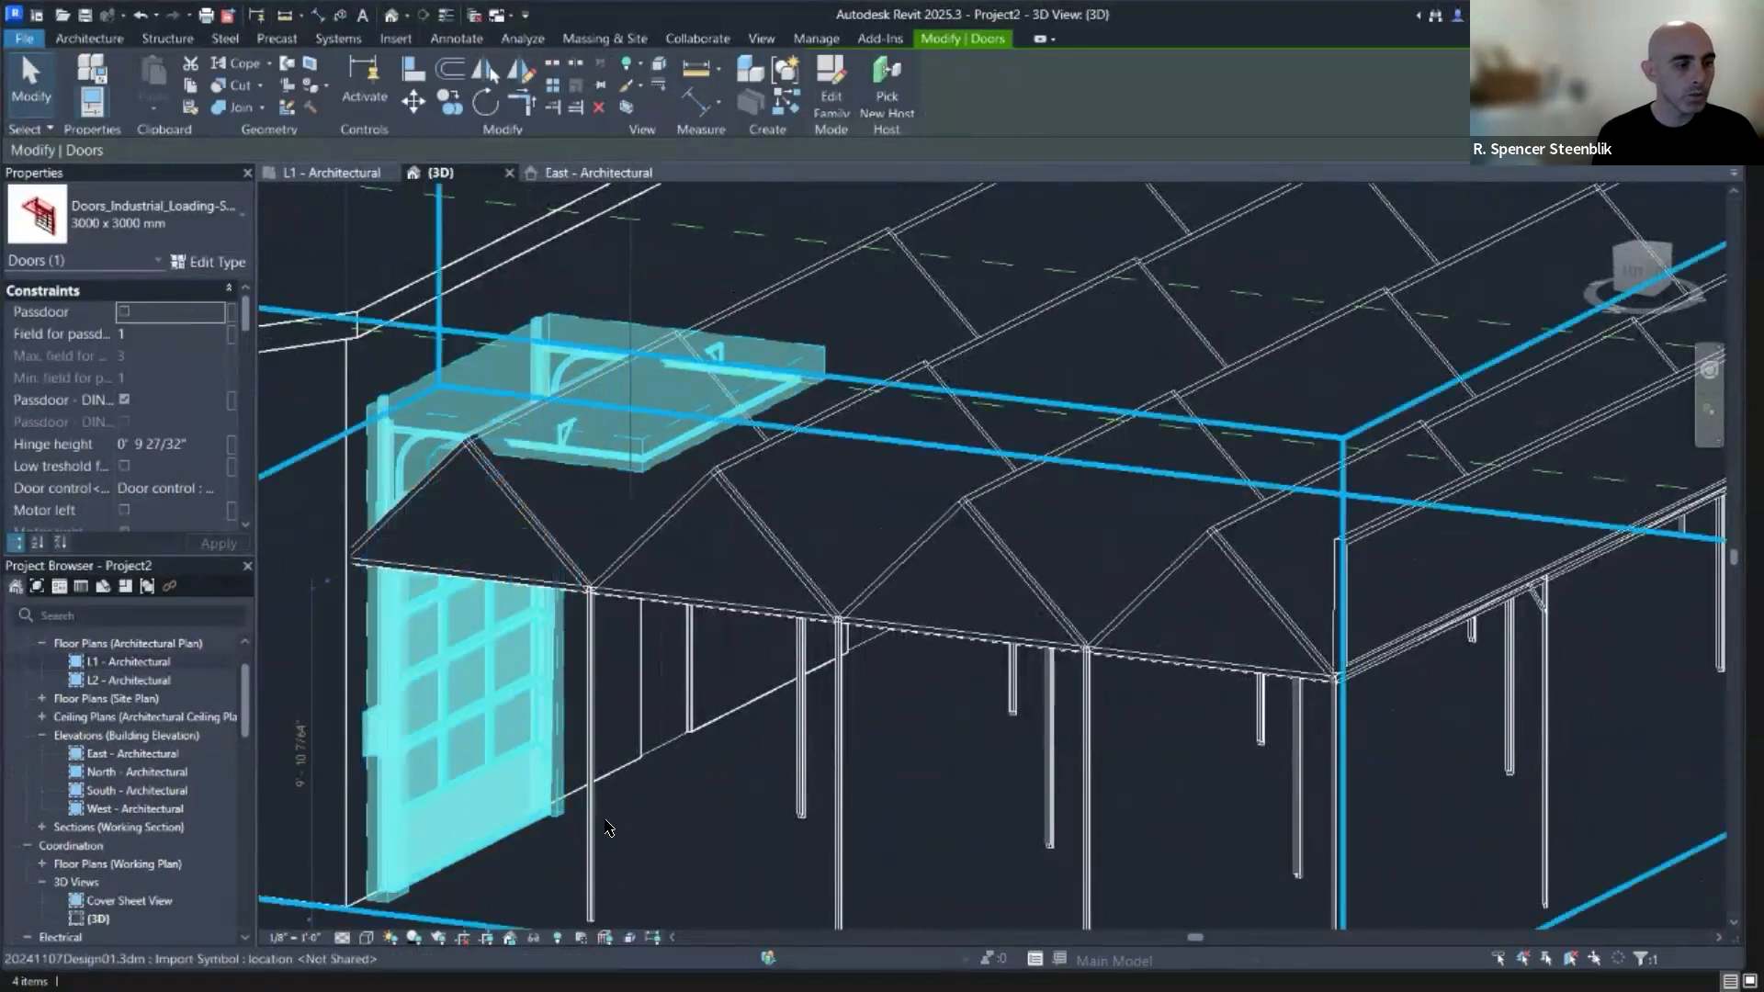
{"action": "key", "text": "Escape"}
{"action": "left_click", "coordinate": [476, 783]}
{"action": "middle_click_drag", "start_coordinate": [493, 784], "coordinate": [595, 535], "text": "shift"}
{"action": "scroll", "coordinate": [751, 656], "scroll_direction": "up", "scroll_amount": 3}
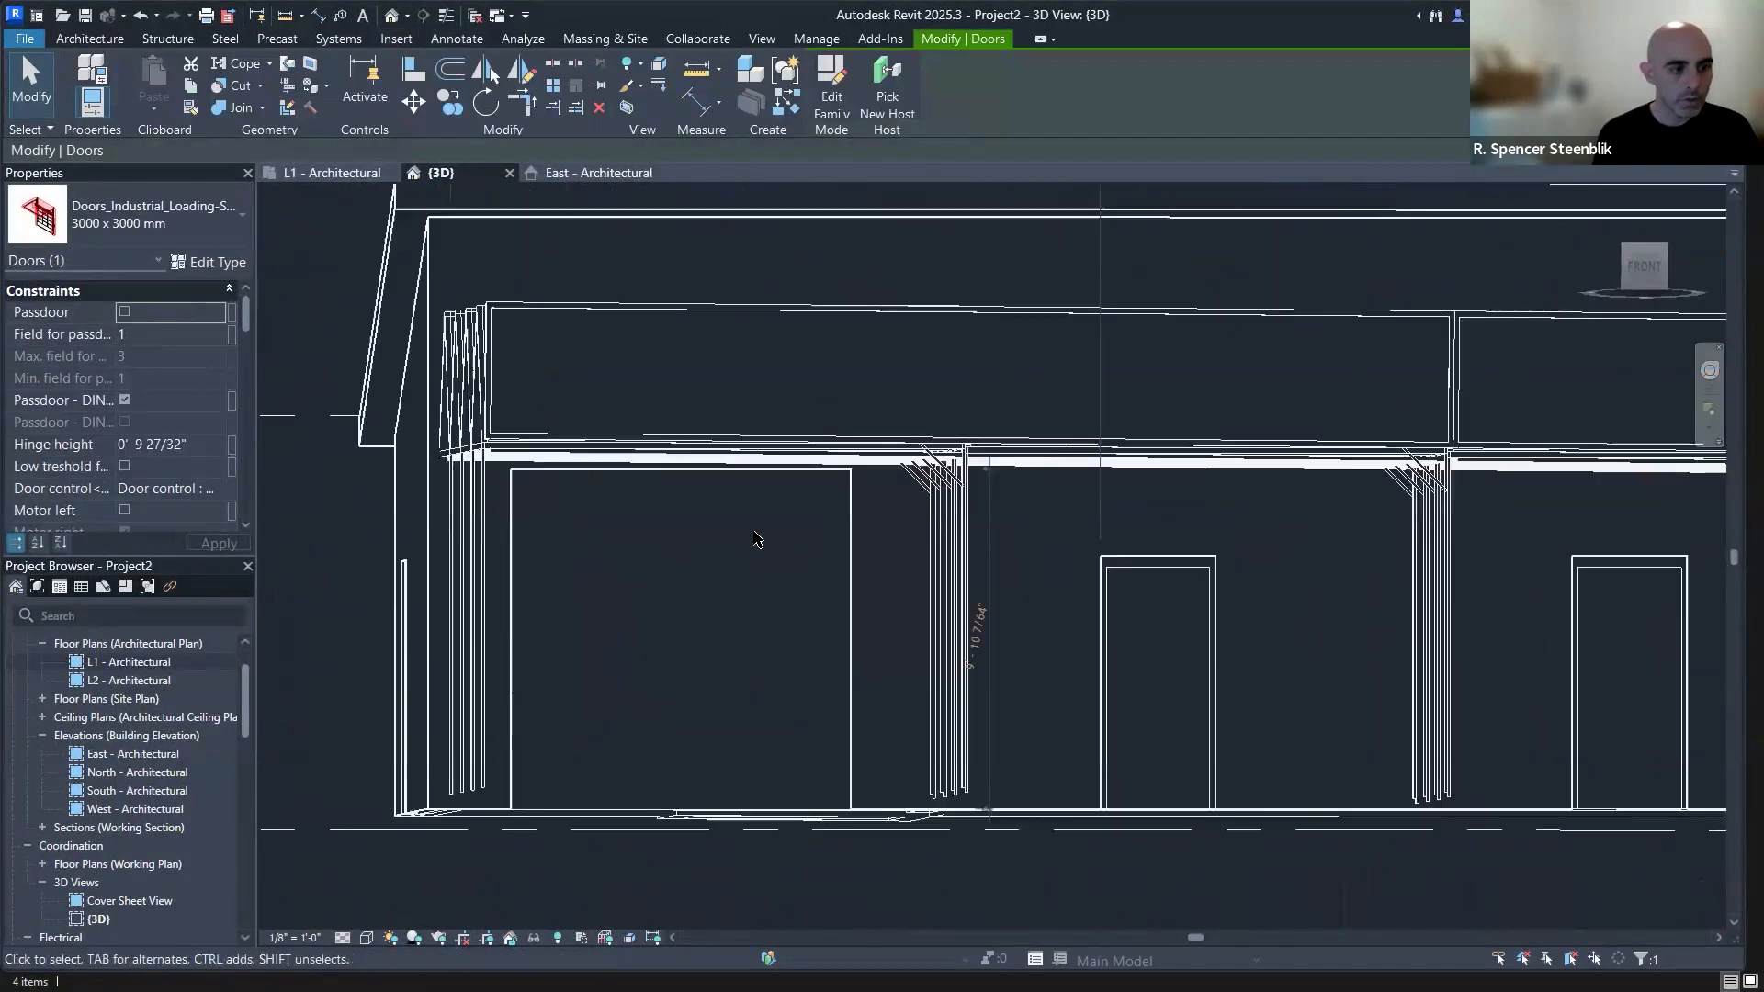
{"action": "left_click", "coordinate": [958, 711]}
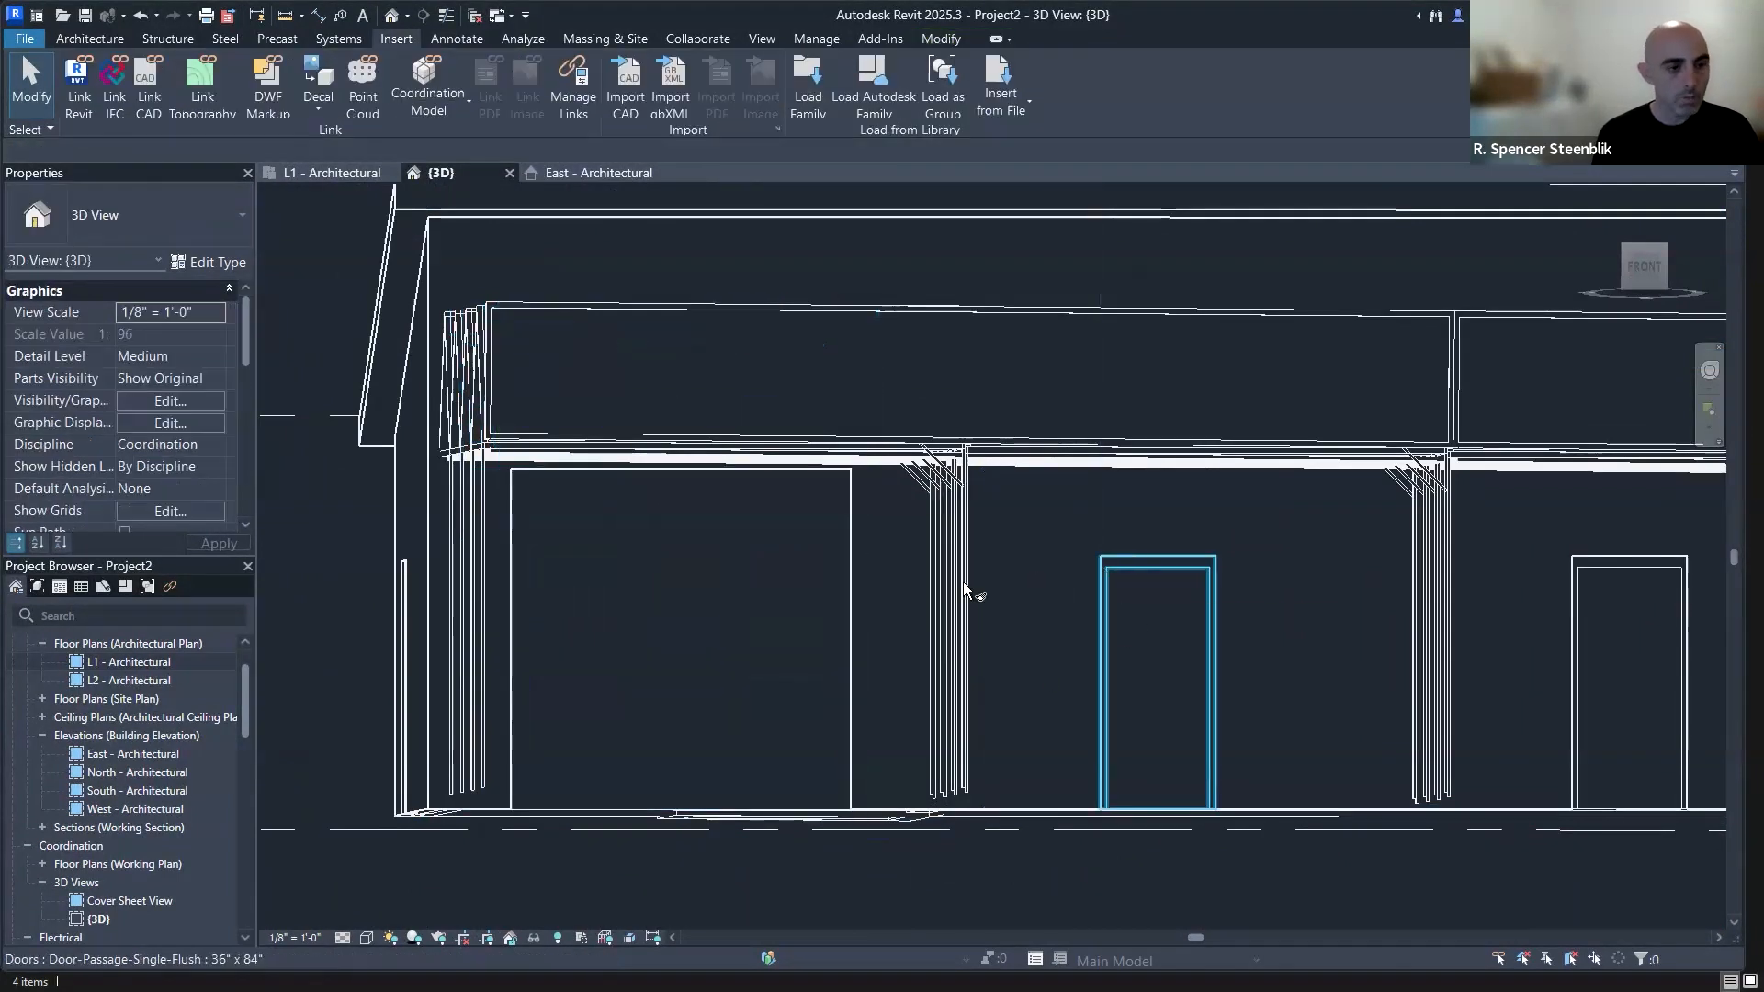
Match the other two flush doors in the long wall to the first overhead door's type with Match Type.
{"action": "key", "text": "m"}
{"action": "key", "text": "a"}
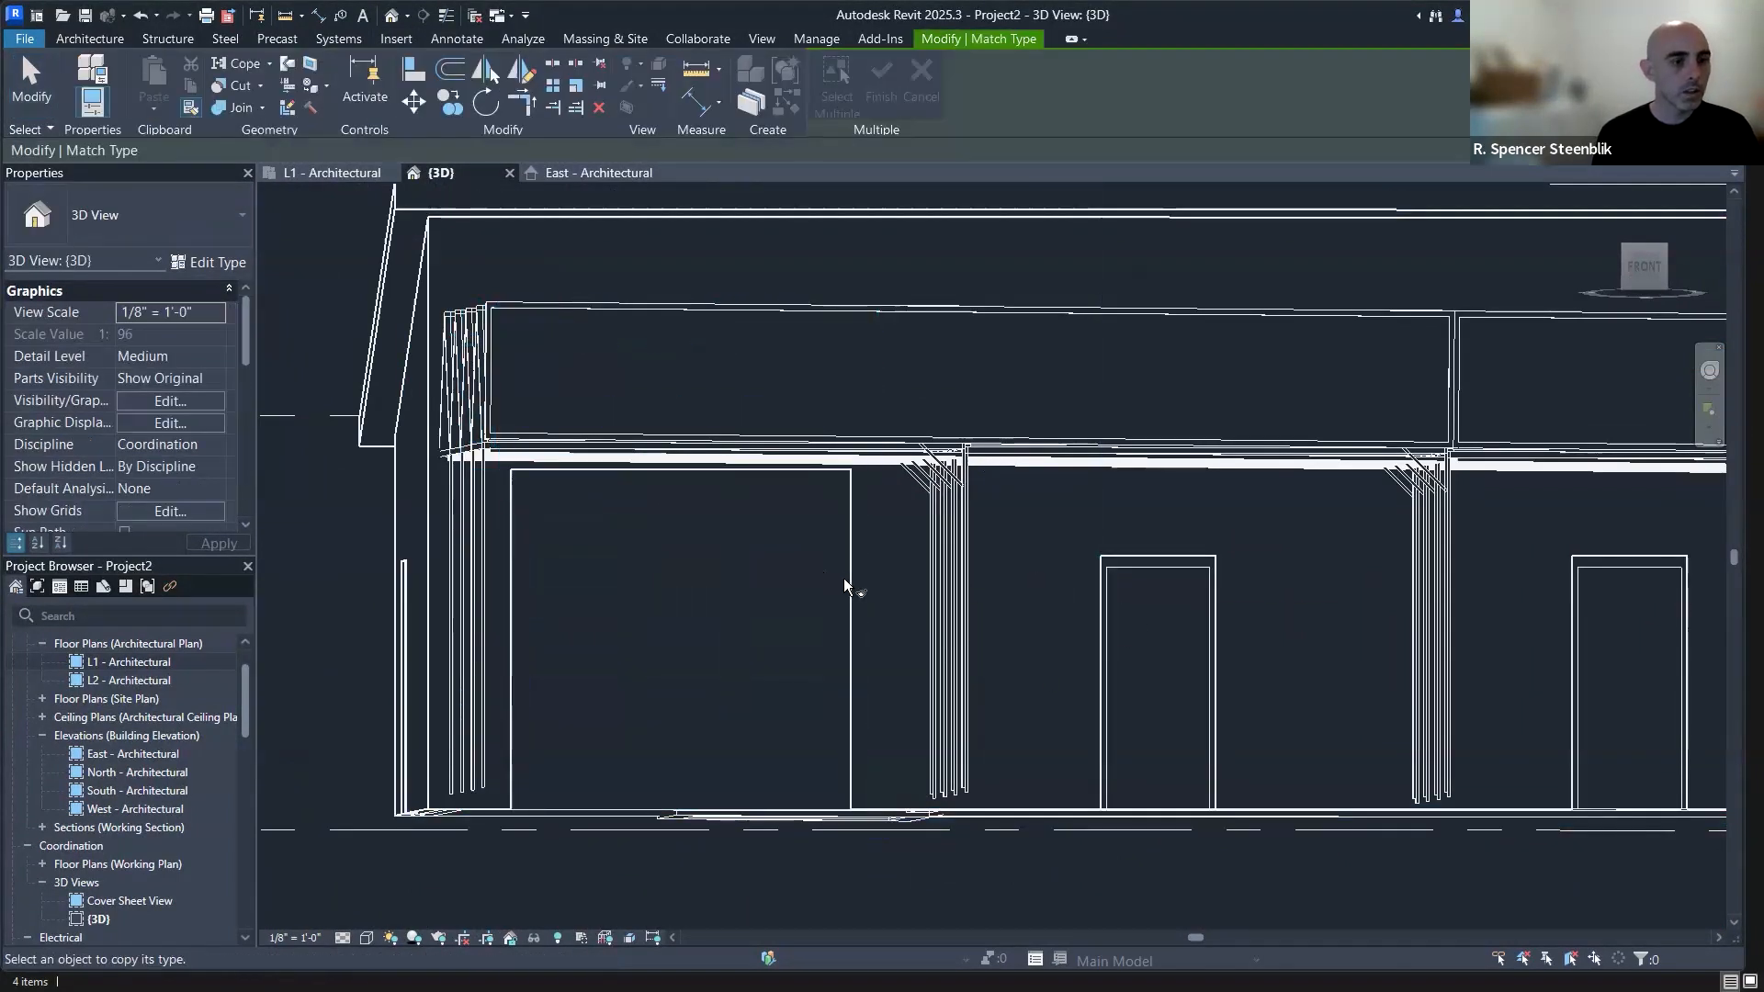
{"action": "left_click", "coordinate": [848, 559]}
{"action": "left_click", "coordinate": [1125, 558]}
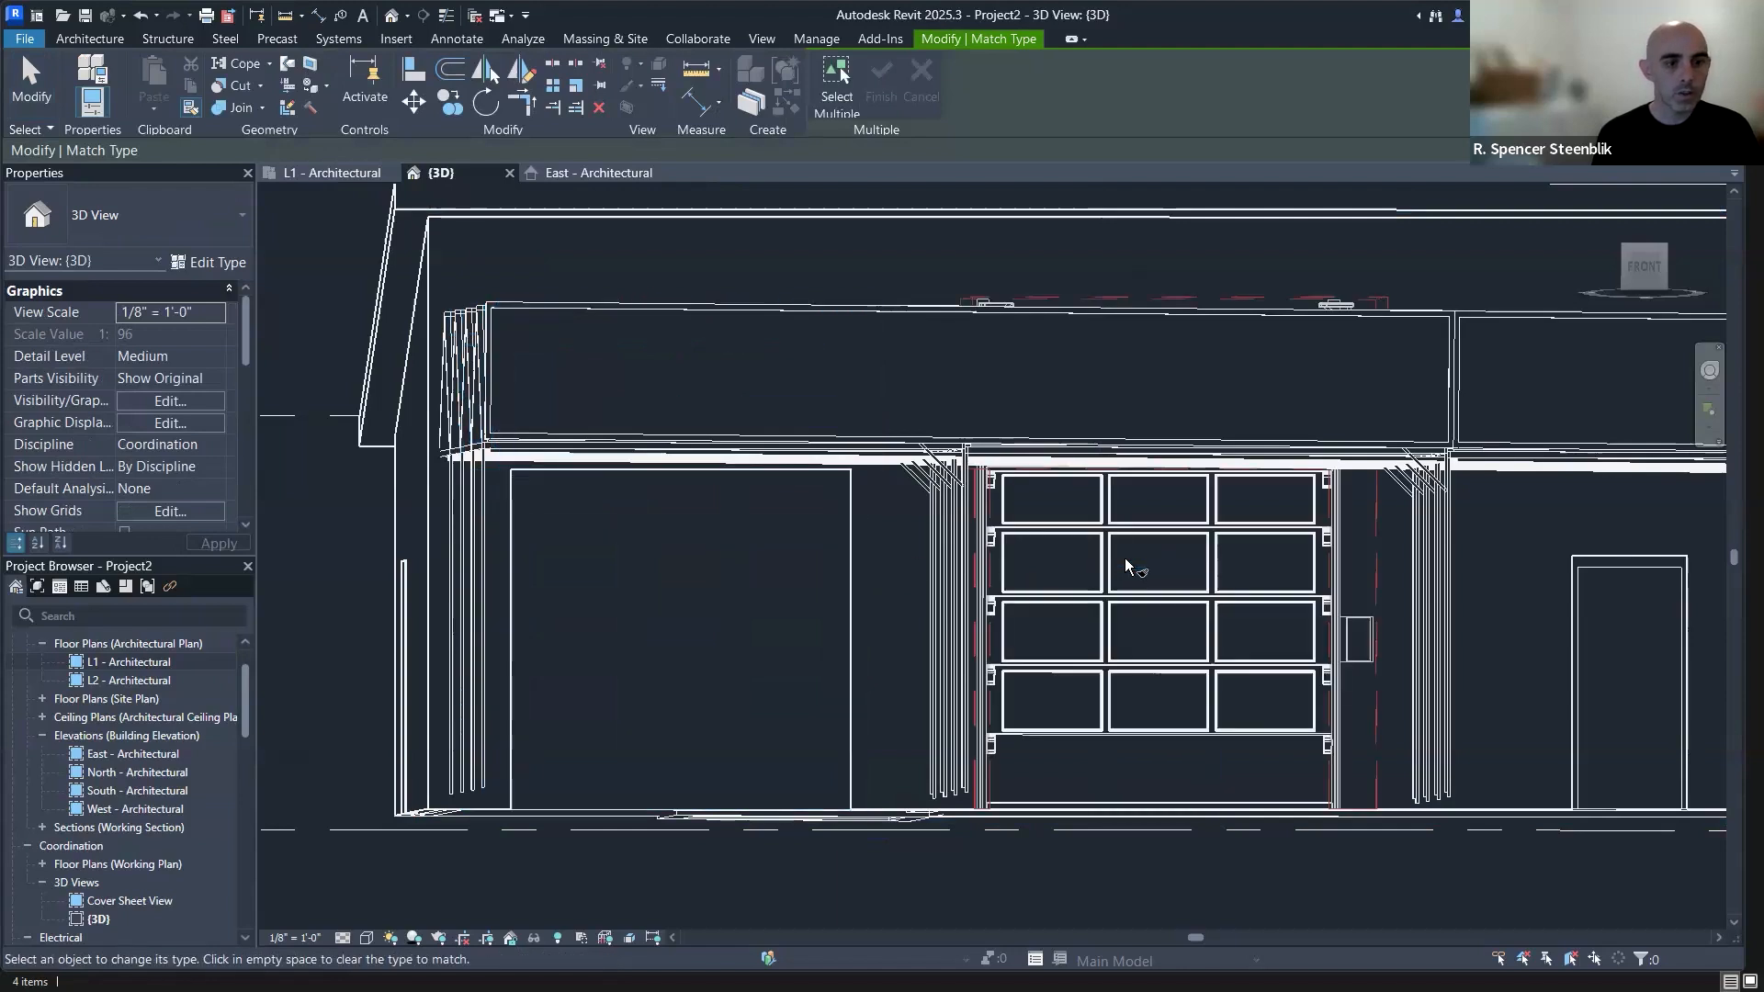
{"action": "left_click", "coordinate": [1603, 577]}
Flip the second and third overhead doors in the long wall so their tracks run inside the building.
{"action": "scroll", "coordinate": [1545, 549], "scroll_direction": "down", "scroll_amount": 3}
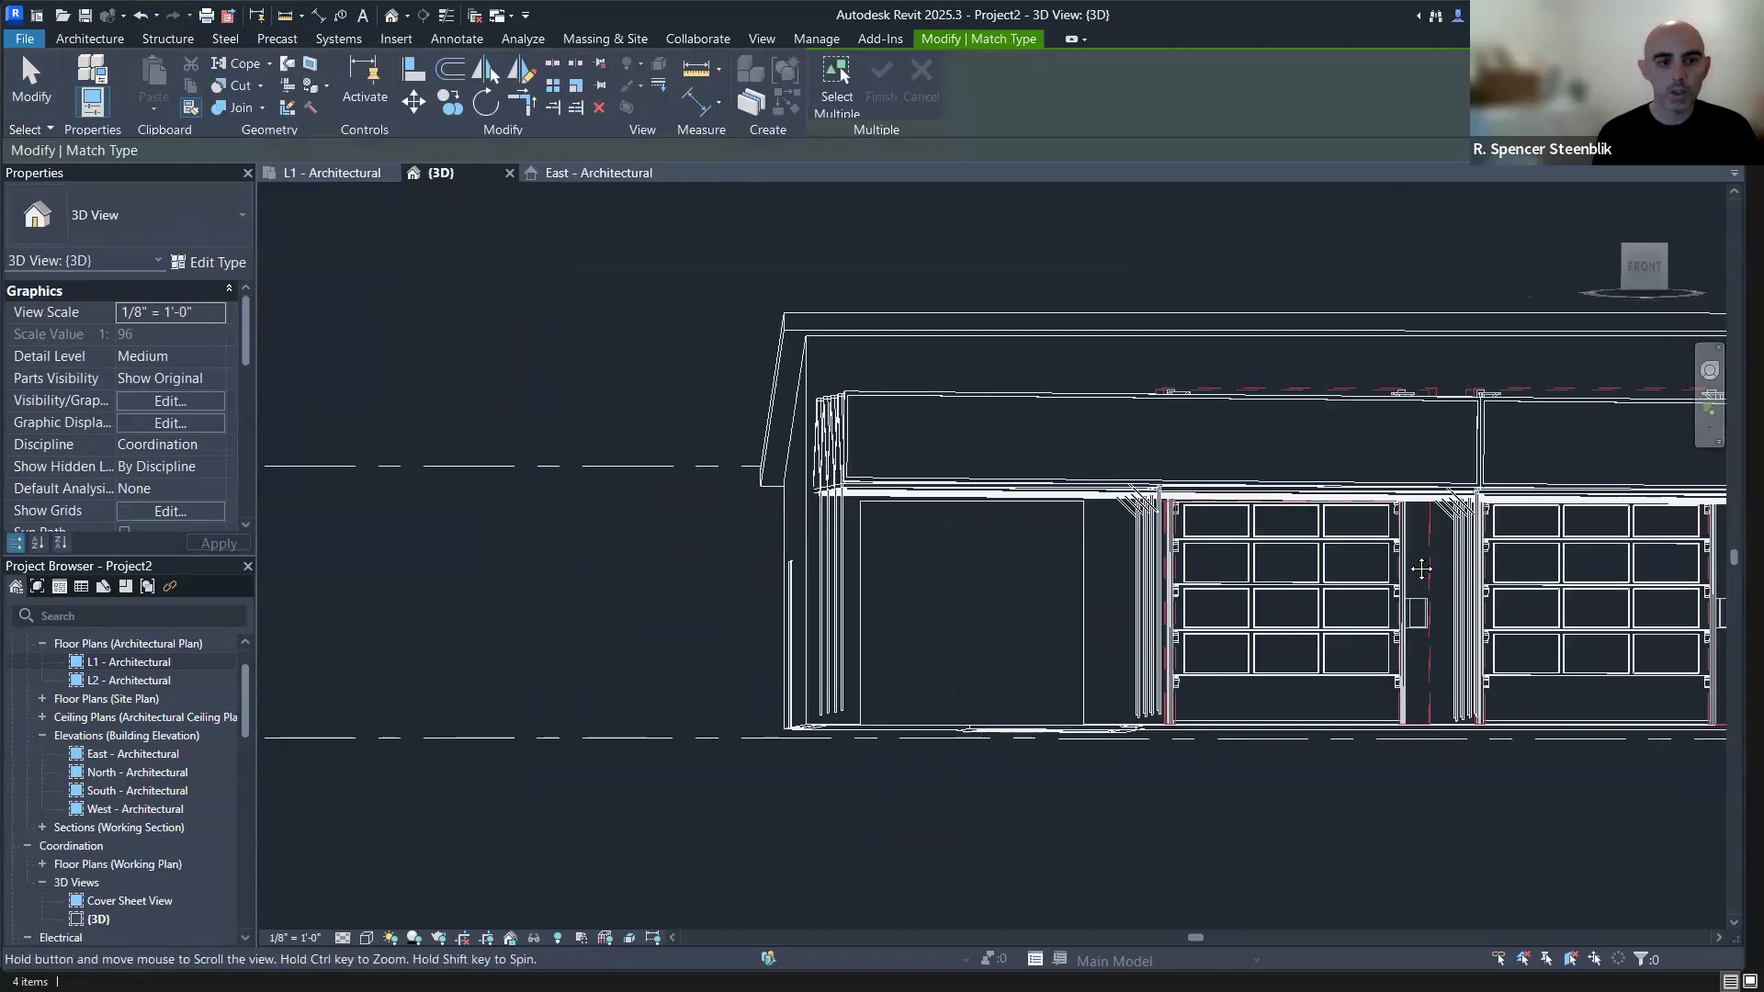
{"action": "middle_click_drag", "start_coordinate": [1347, 618], "coordinate": [1158, 700], "text": "shift"}
{"action": "key", "text": "Escape"}
{"action": "left_click", "coordinate": [1172, 691]}
{"action": "key", "text": "space"}
{"action": "key", "text": "space"}
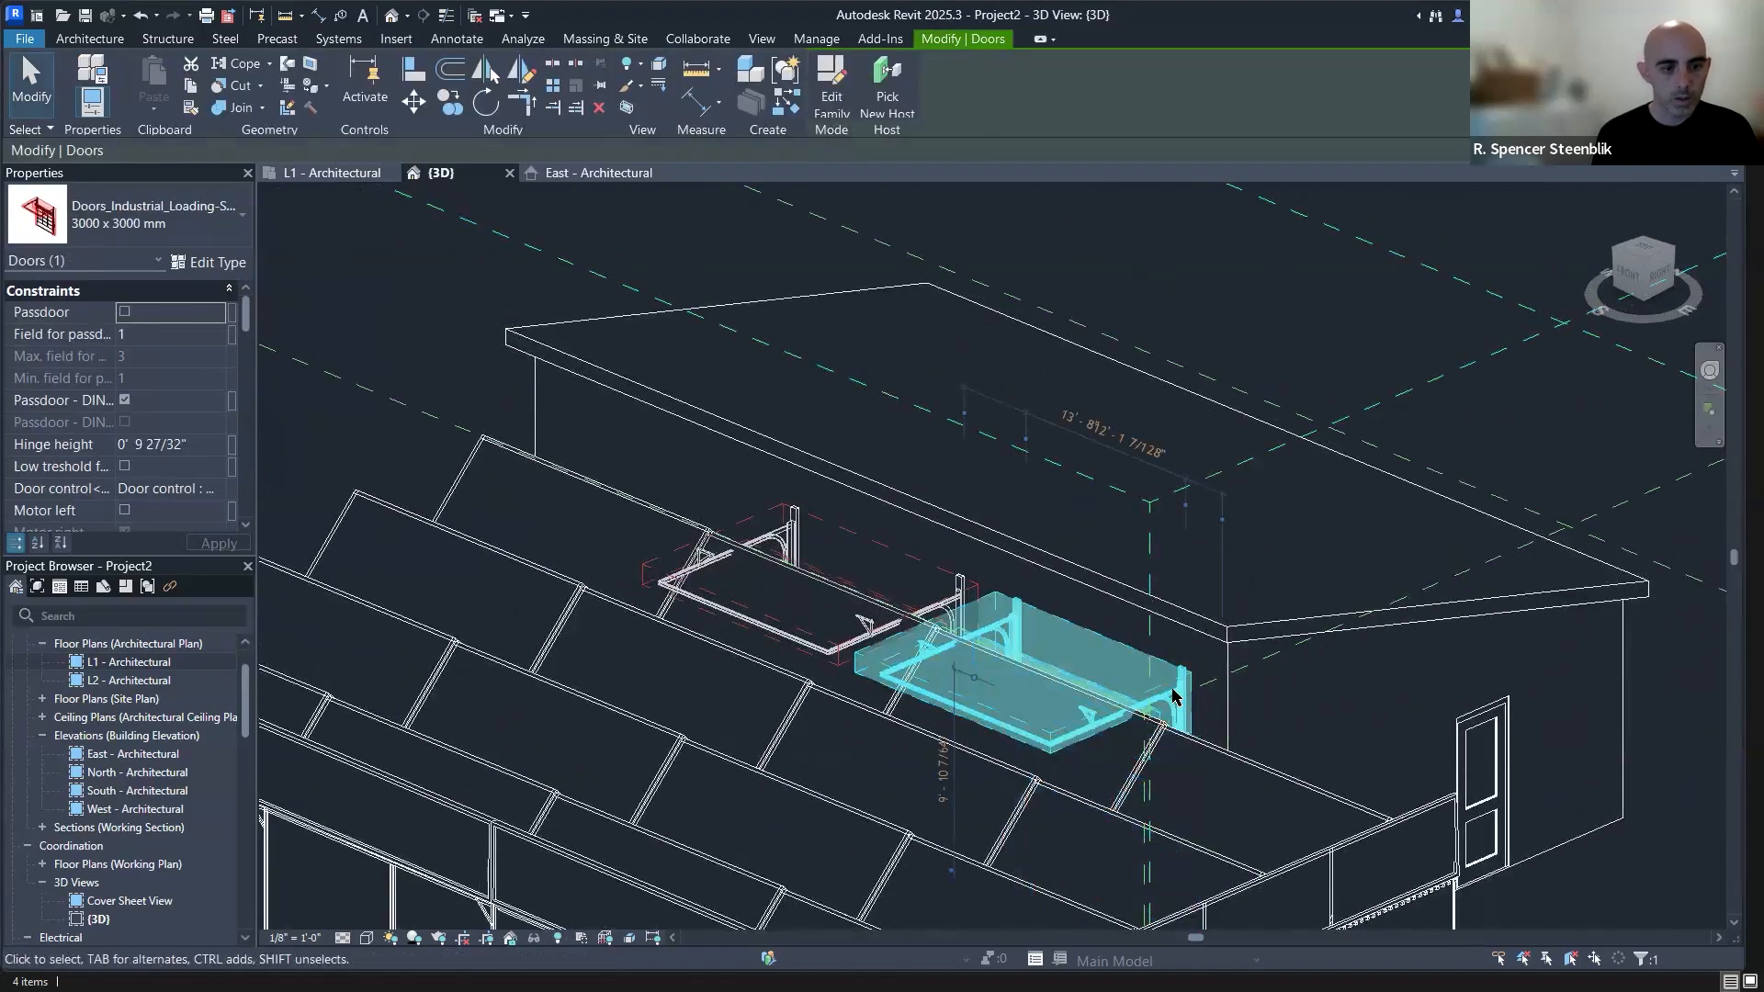
{"action": "key", "text": "space"}
{"action": "key", "text": "space"}
{"action": "key", "text": "space"}
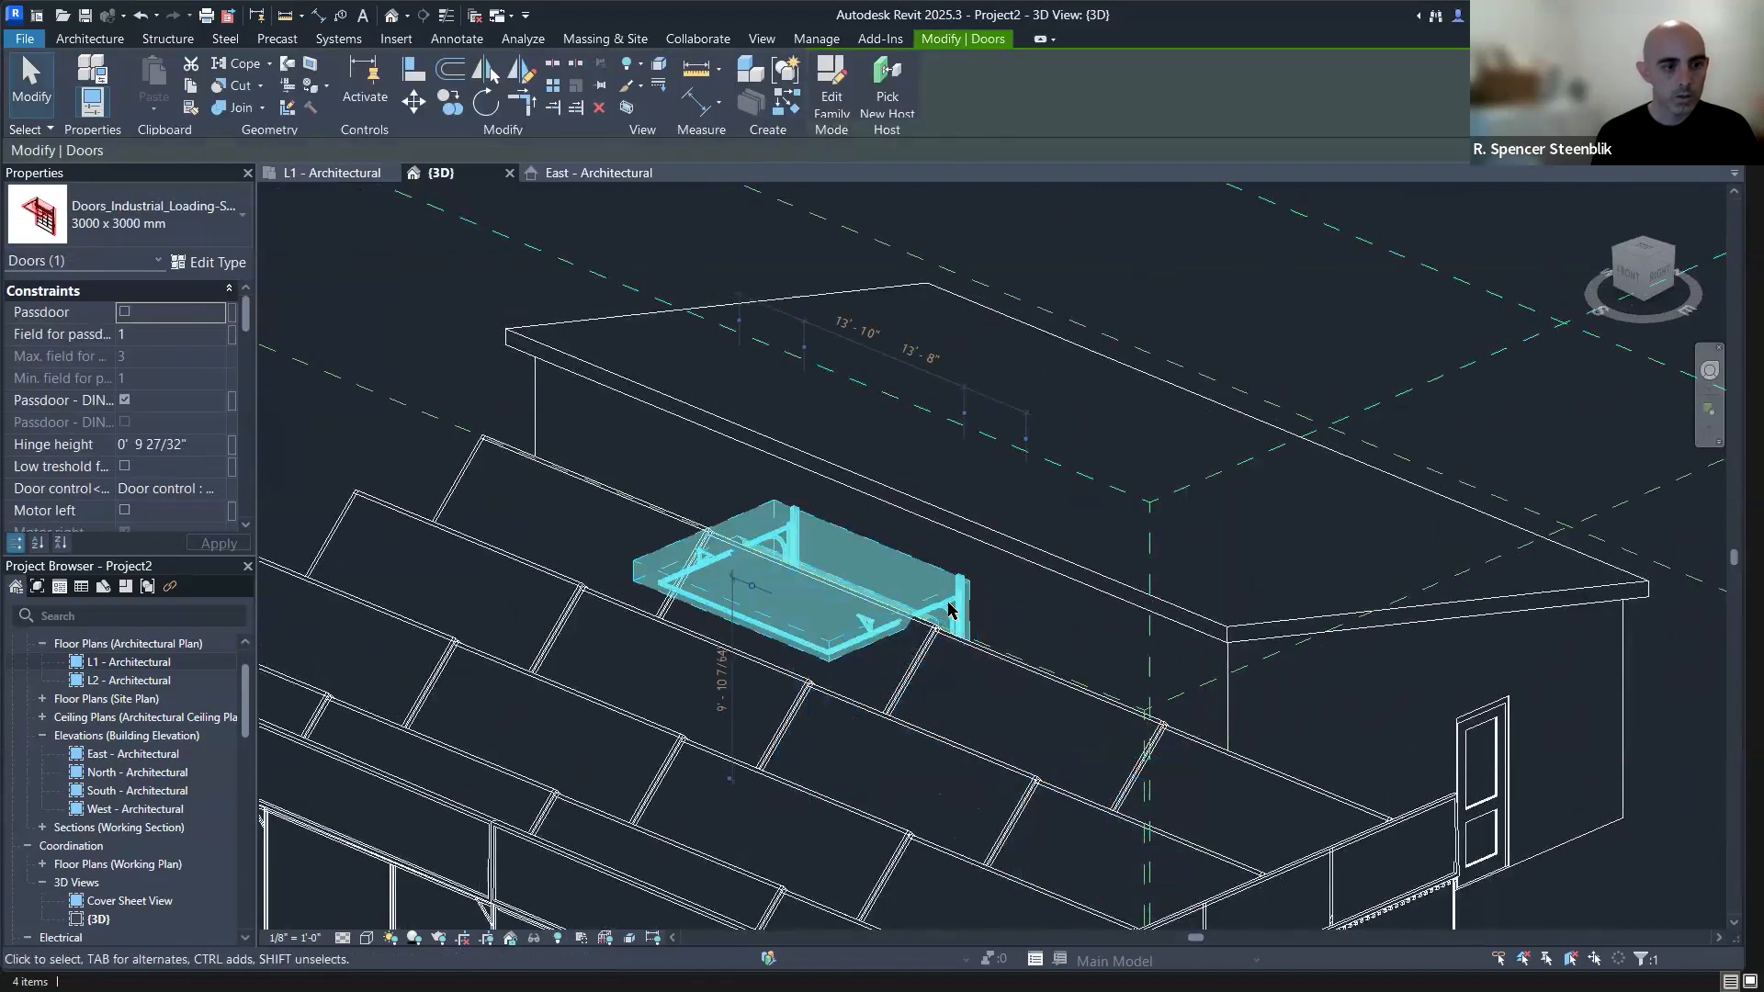
{"action": "middle_click_drag", "start_coordinate": [951, 618], "coordinate": [1176, 552], "text": "shift"}
{"action": "key", "text": "Escape"}
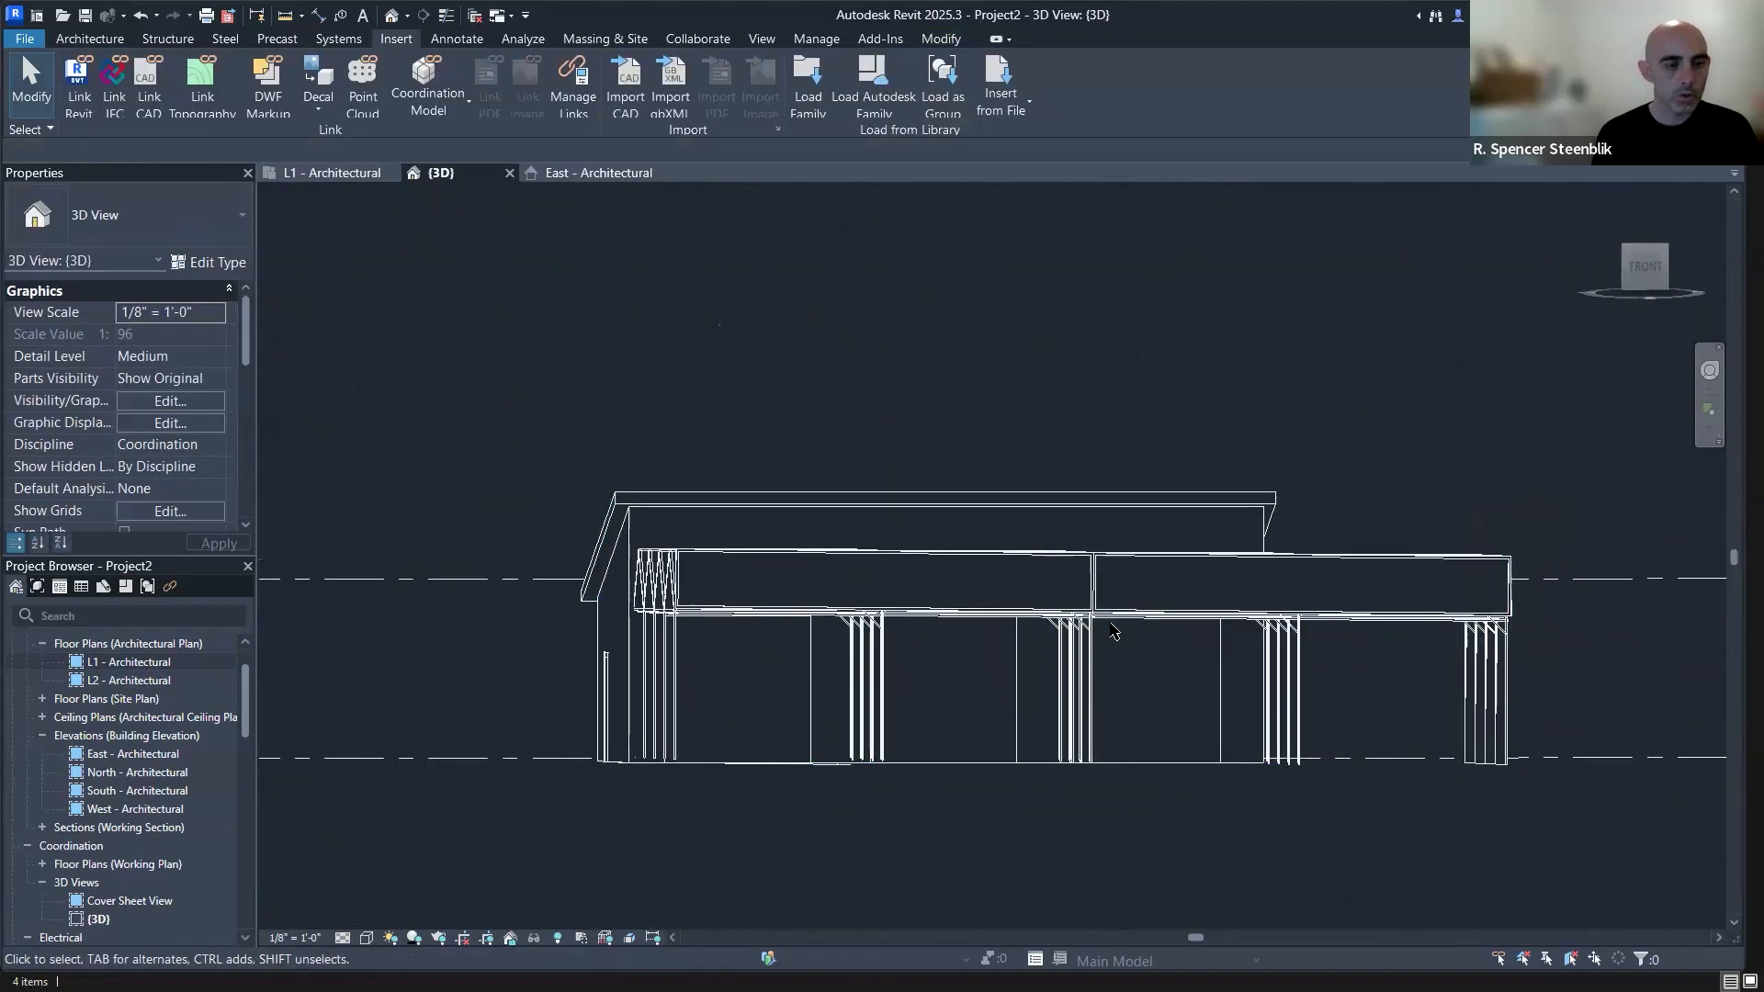
Set the 3D view's visual style to Textures.
{"action": "middle_click_drag", "start_coordinate": [1075, 634], "coordinate": [341, 939], "text": "shift"}
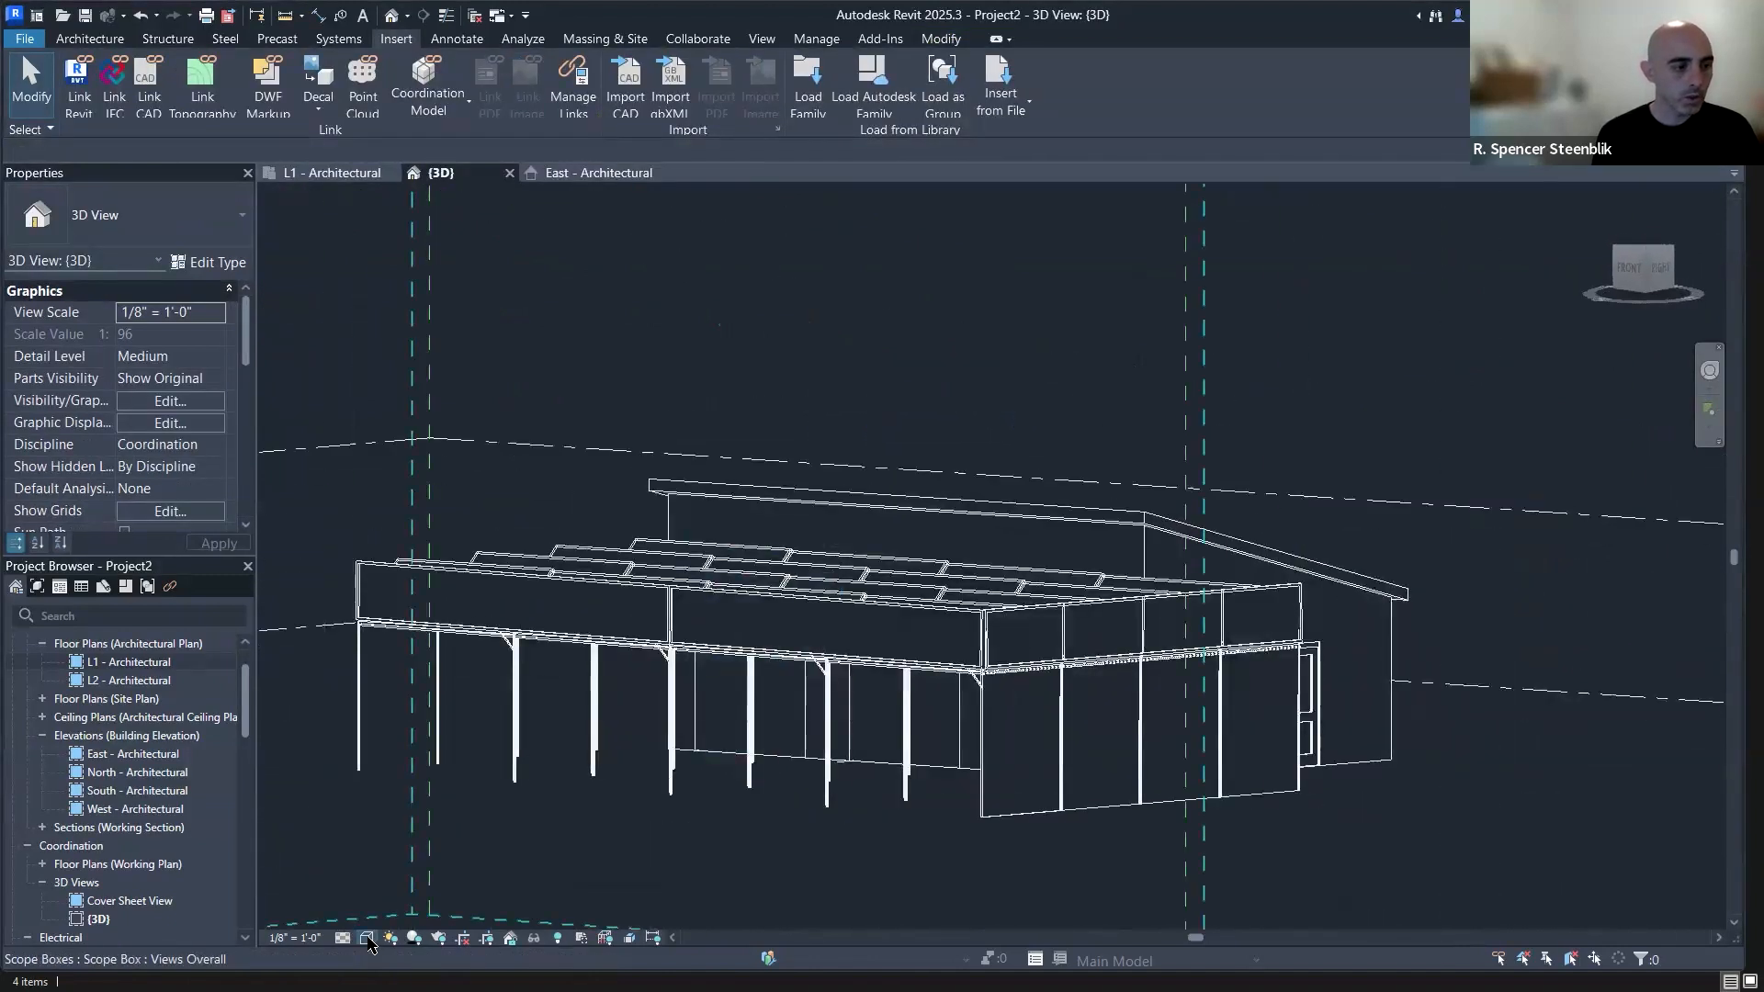
{"action": "left_click", "coordinate": [367, 938]}
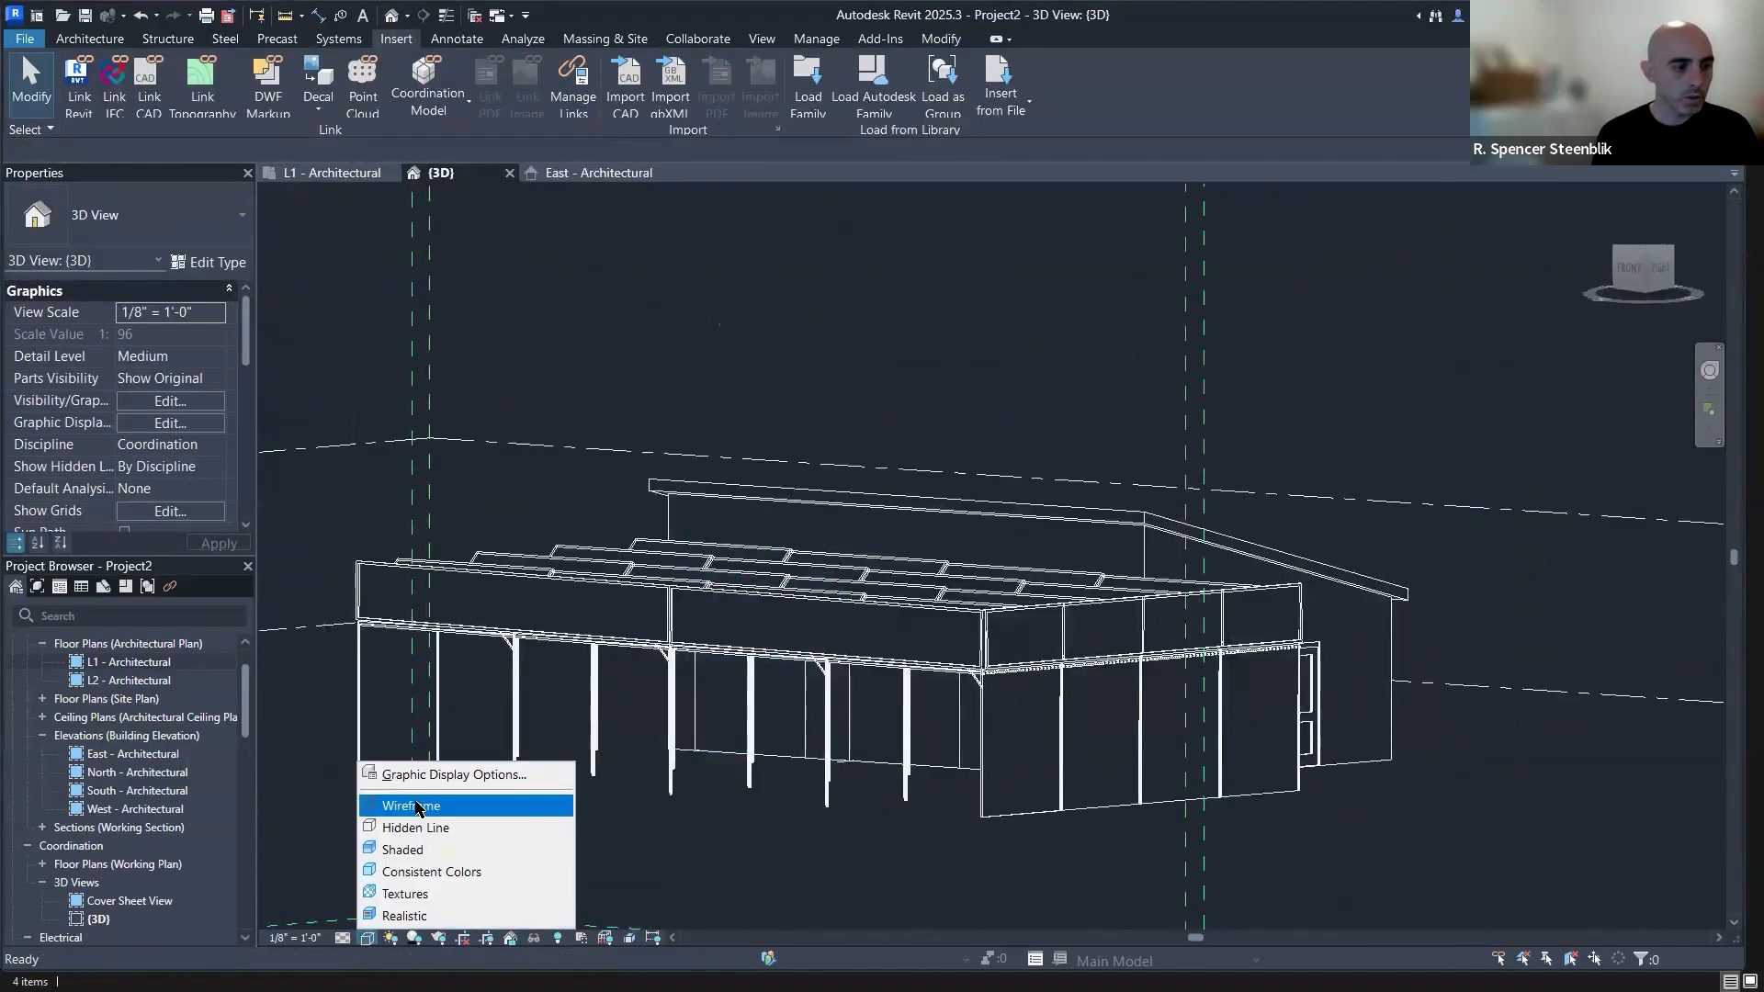
{"action": "left_click", "coordinate": [428, 900]}
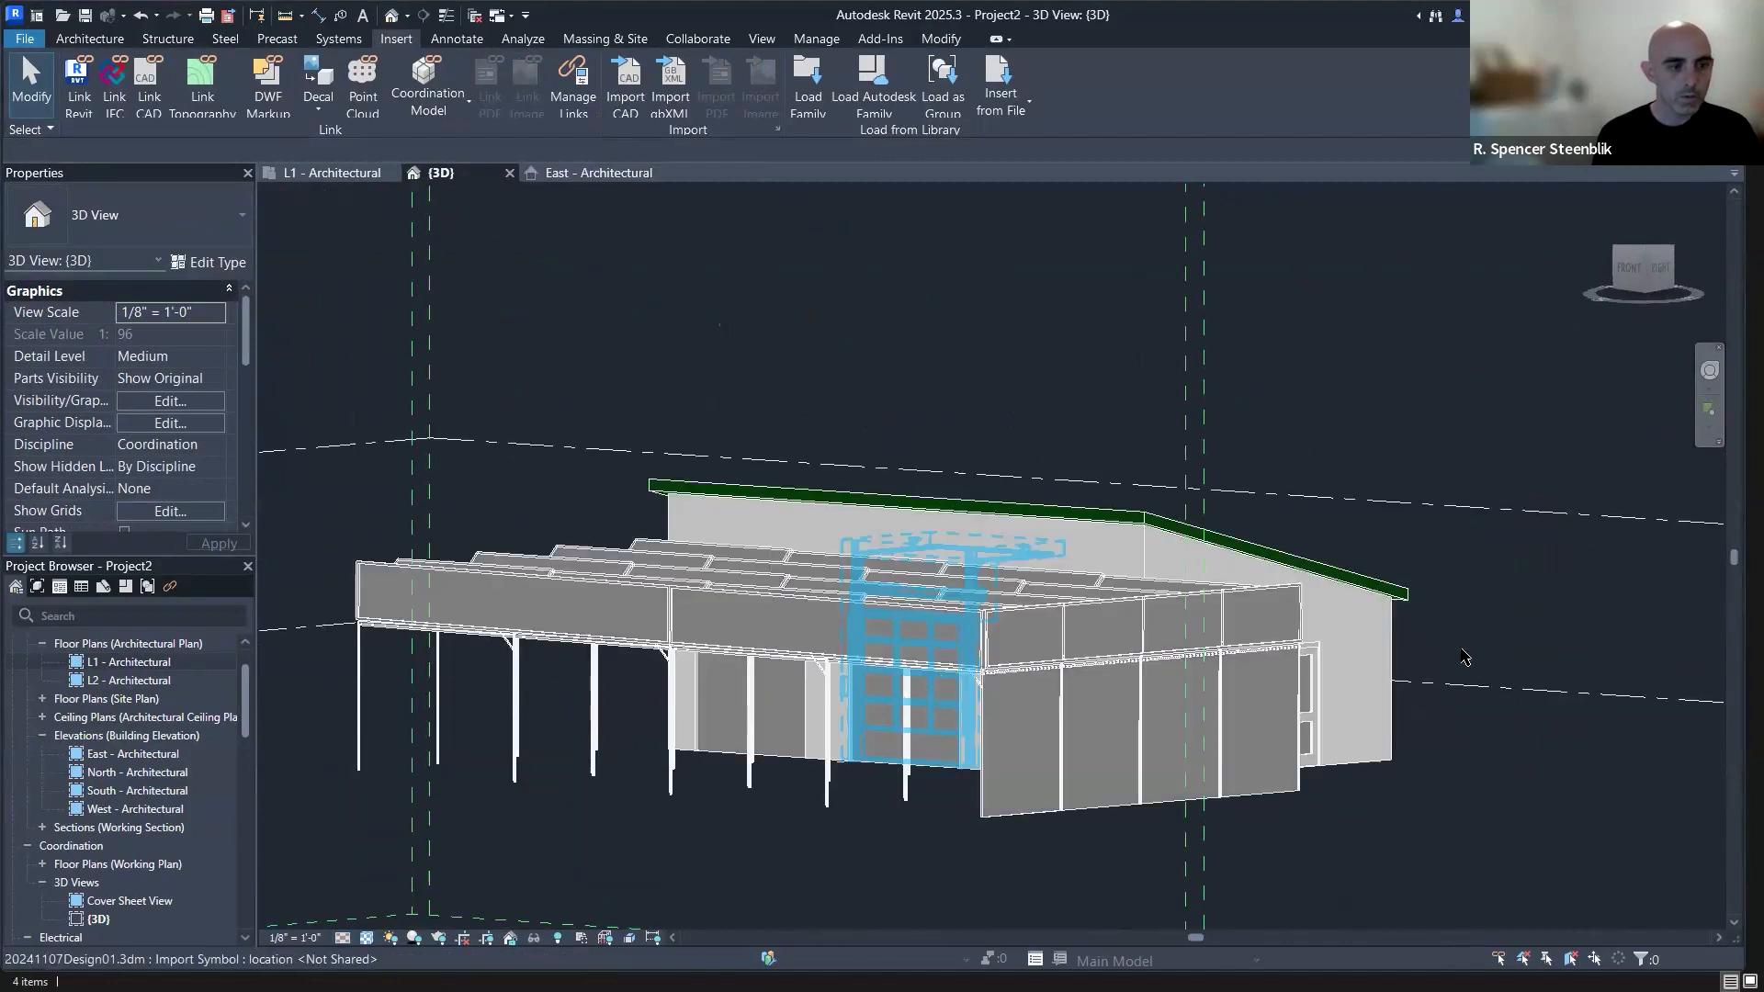
Inspect the overhead doors and the linked canopy from all sides of the building, including the opaque surfaces inside the openings.
{"action": "middle_click_drag", "start_coordinate": [1203, 606], "coordinate": [984, 609], "text": "shift"}
{"action": "middle_click_drag", "start_coordinate": [1225, 603], "coordinate": [1455, 682], "text": "shift"}
{"action": "scroll", "coordinate": [1272, 576], "scroll_direction": "down", "scroll_amount": 3}
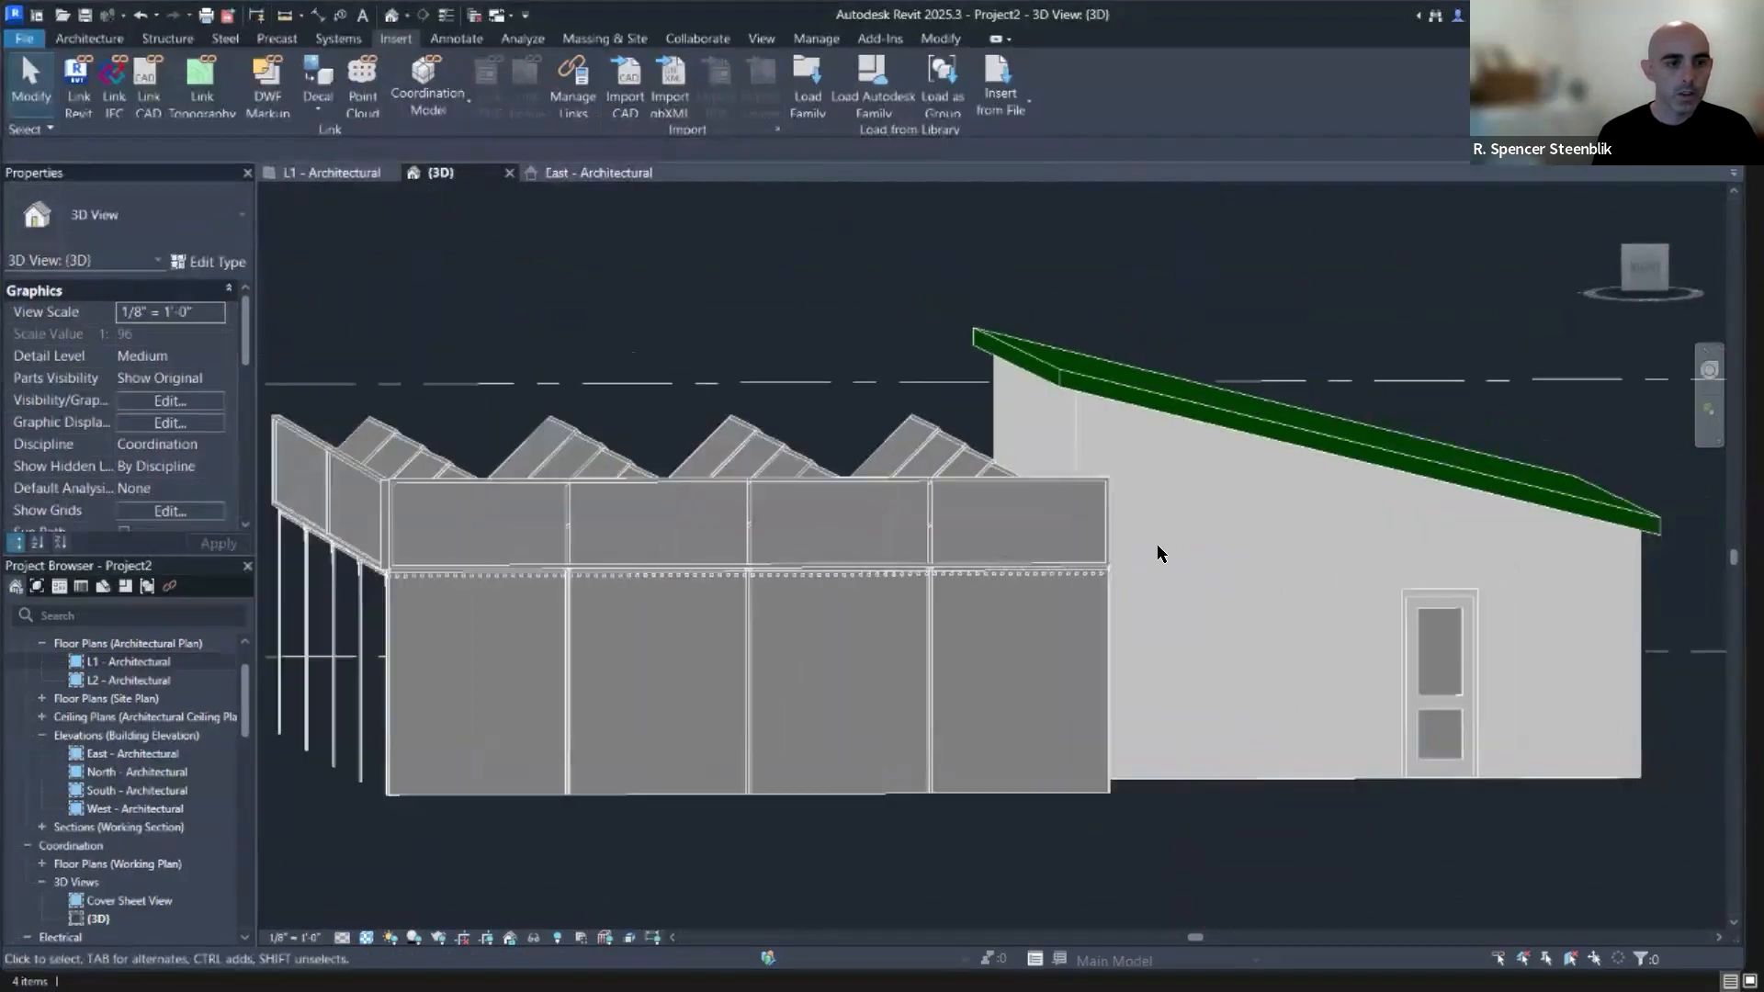
{"action": "middle_click_drag", "start_coordinate": [962, 529], "coordinate": [1350, 580], "text": "shift"}
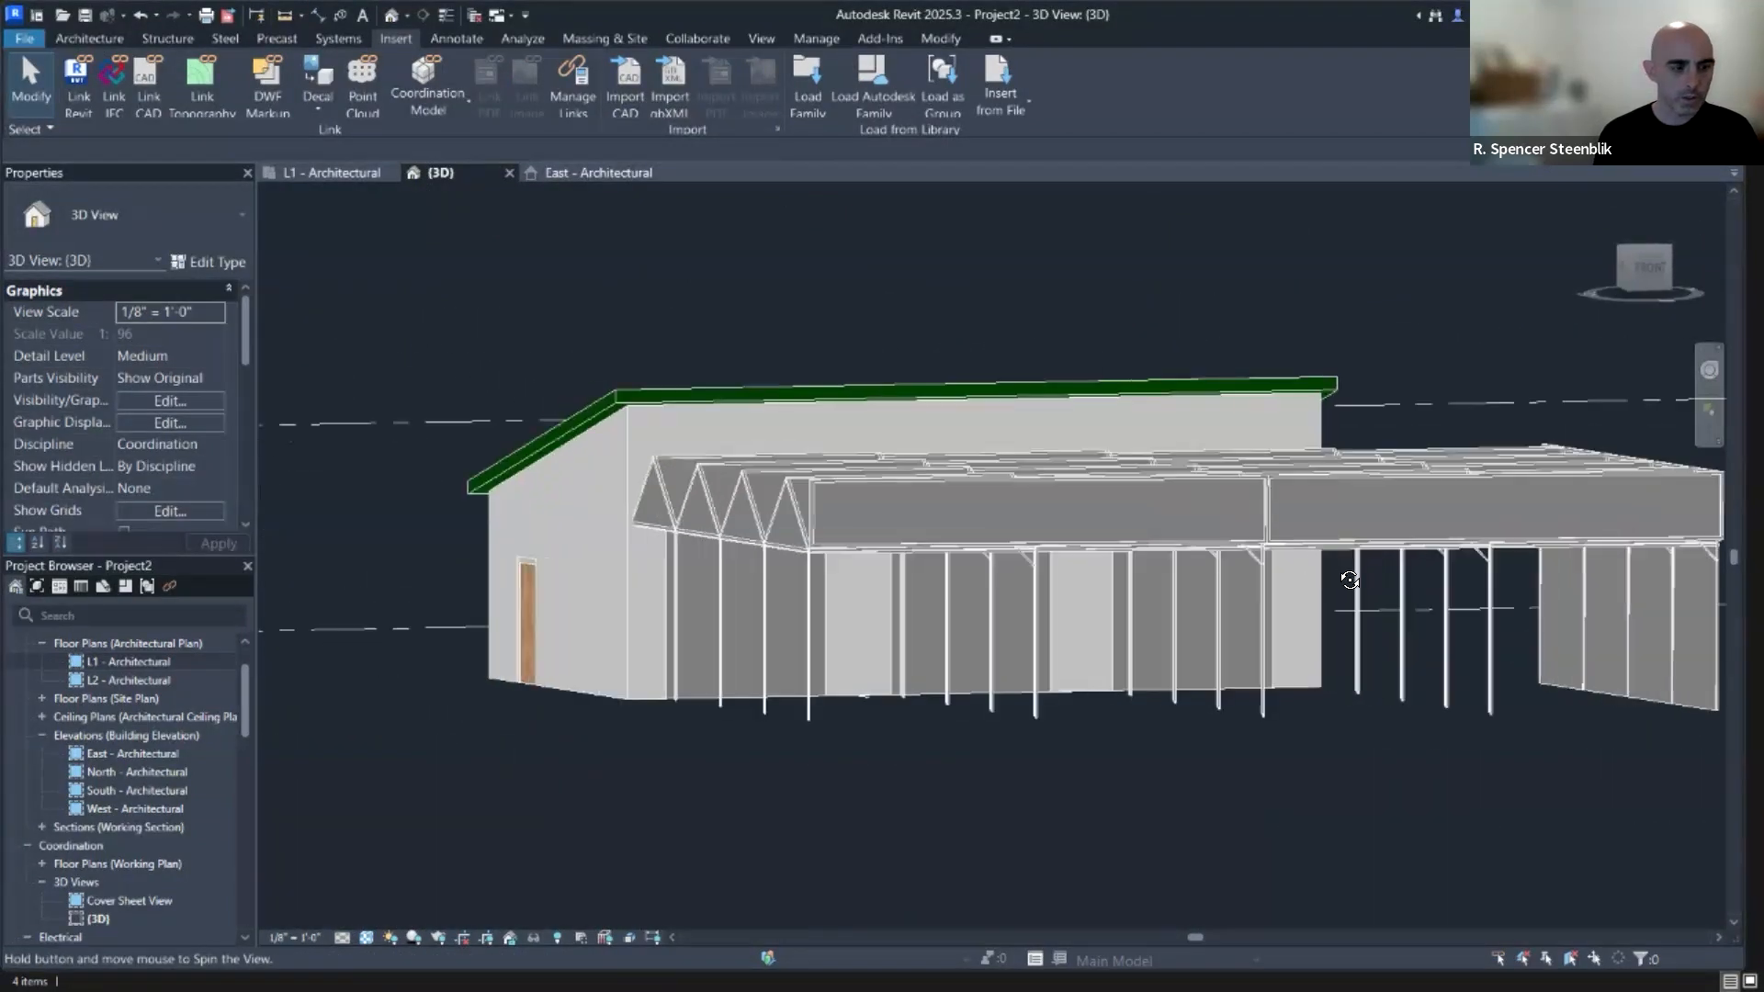
{"action": "middle_click_drag", "start_coordinate": [1106, 352], "coordinate": [460, 372], "text": "shift"}
{"action": "scroll", "coordinate": [906, 595], "scroll_direction": "up", "scroll_amount": 5}
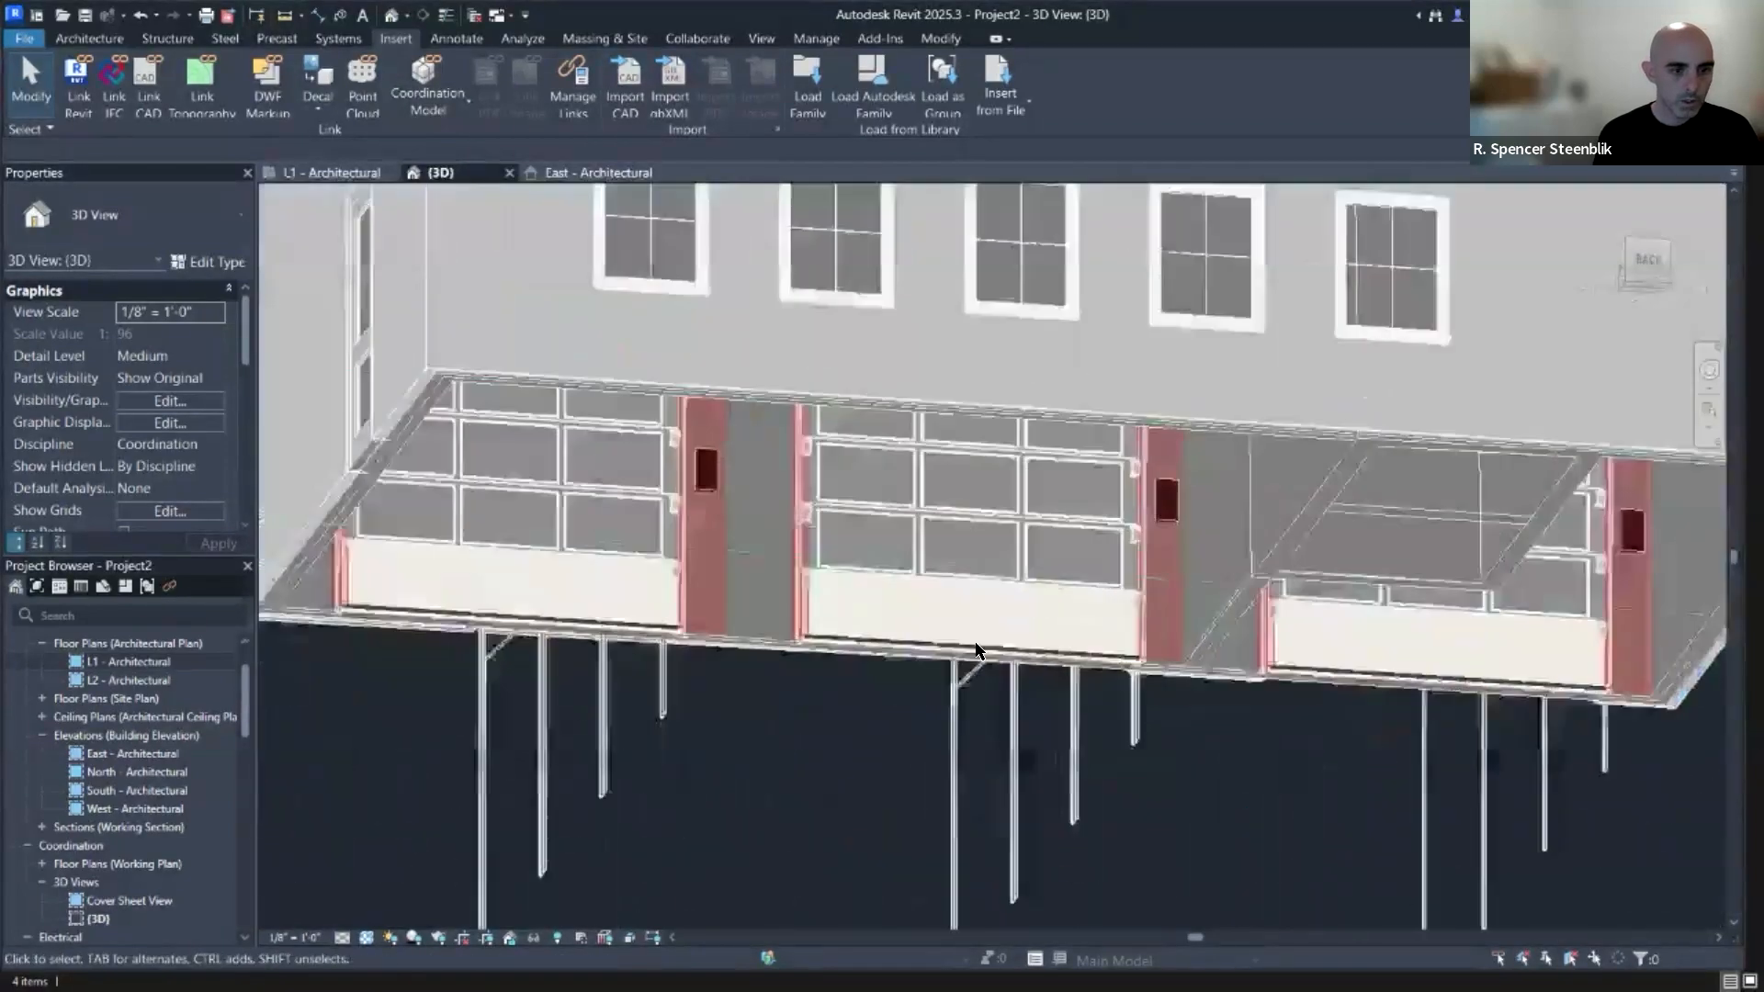
{"action": "middle_click_drag", "start_coordinate": [1000, 521], "coordinate": [1052, 609], "text": "shift"}
{"action": "middle_click_drag", "start_coordinate": [1058, 495], "coordinate": [929, 555], "text": "shift"}
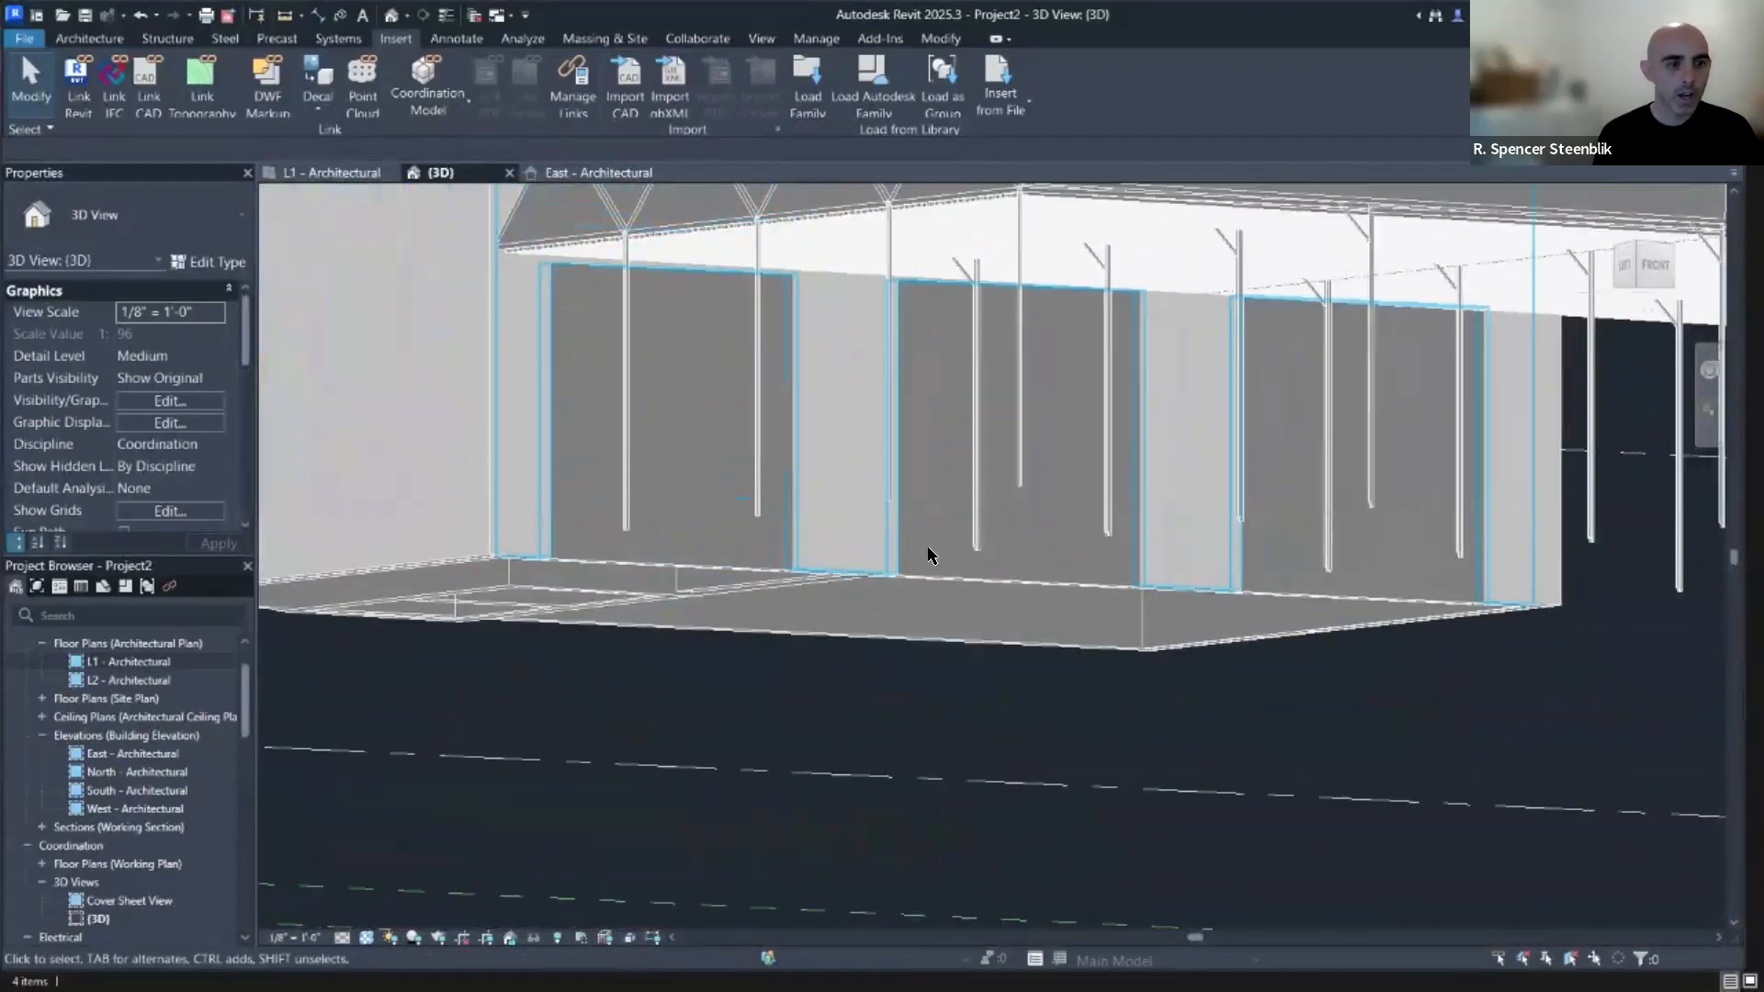
{"action": "left_click", "coordinate": [1041, 586]}
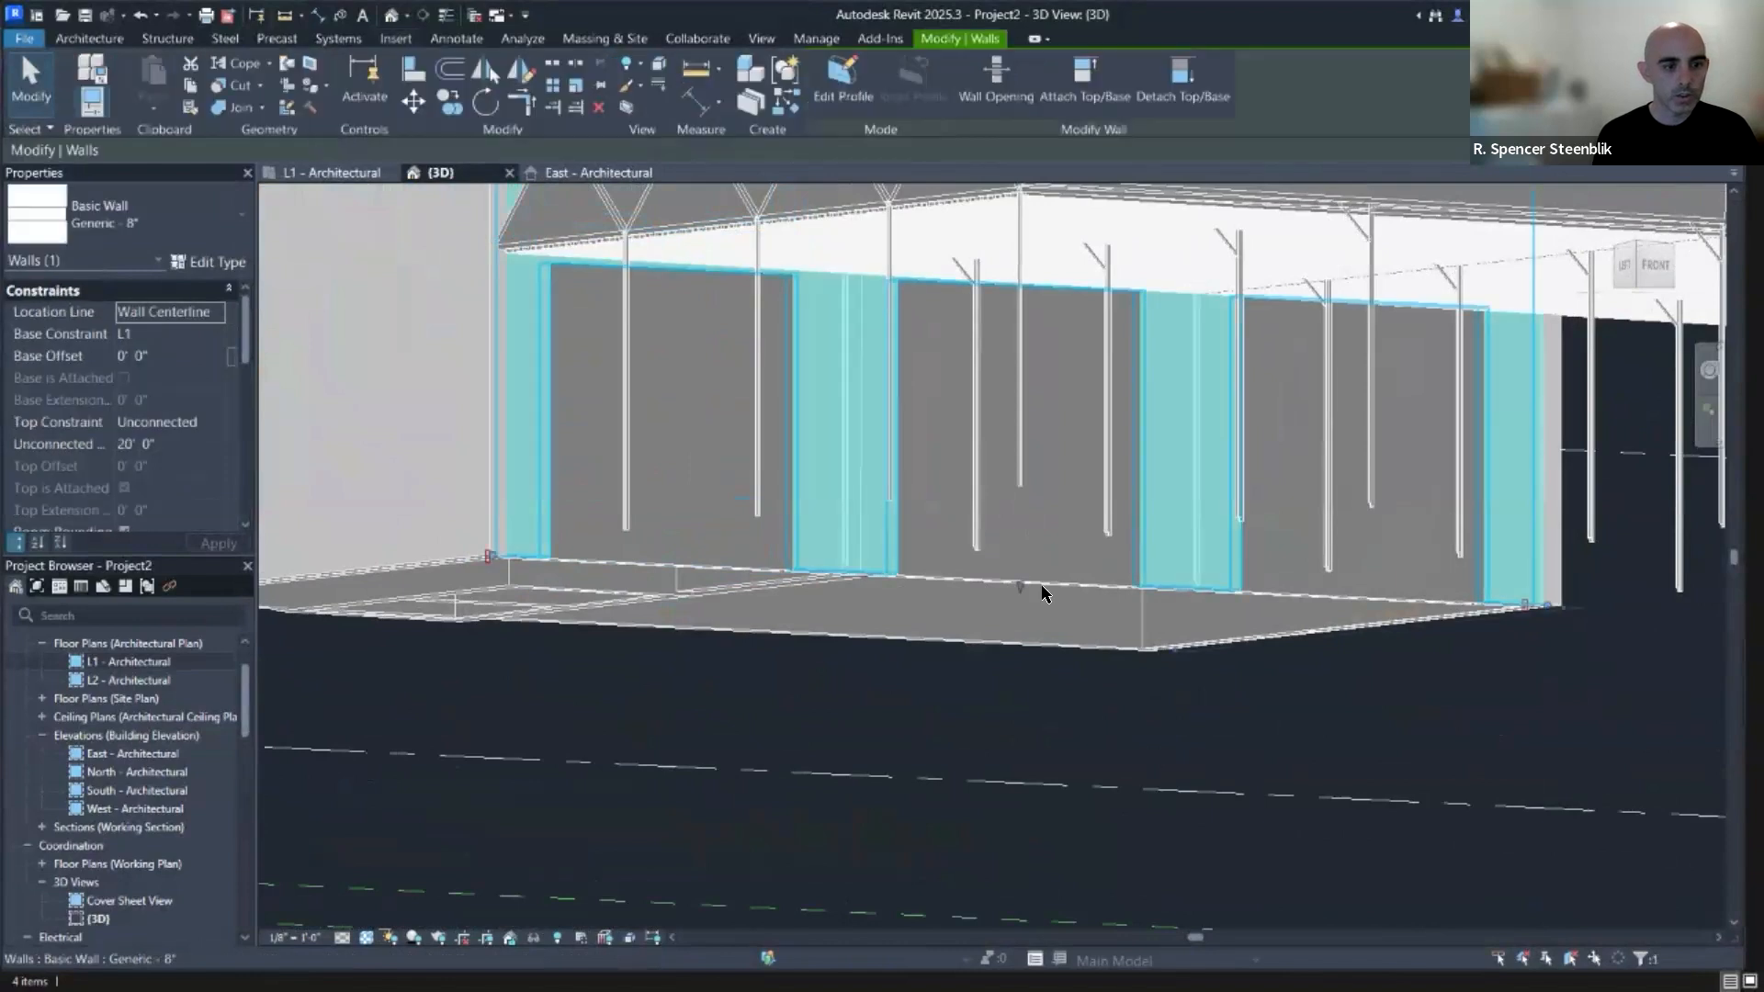
{"action": "key", "text": "Escape"}
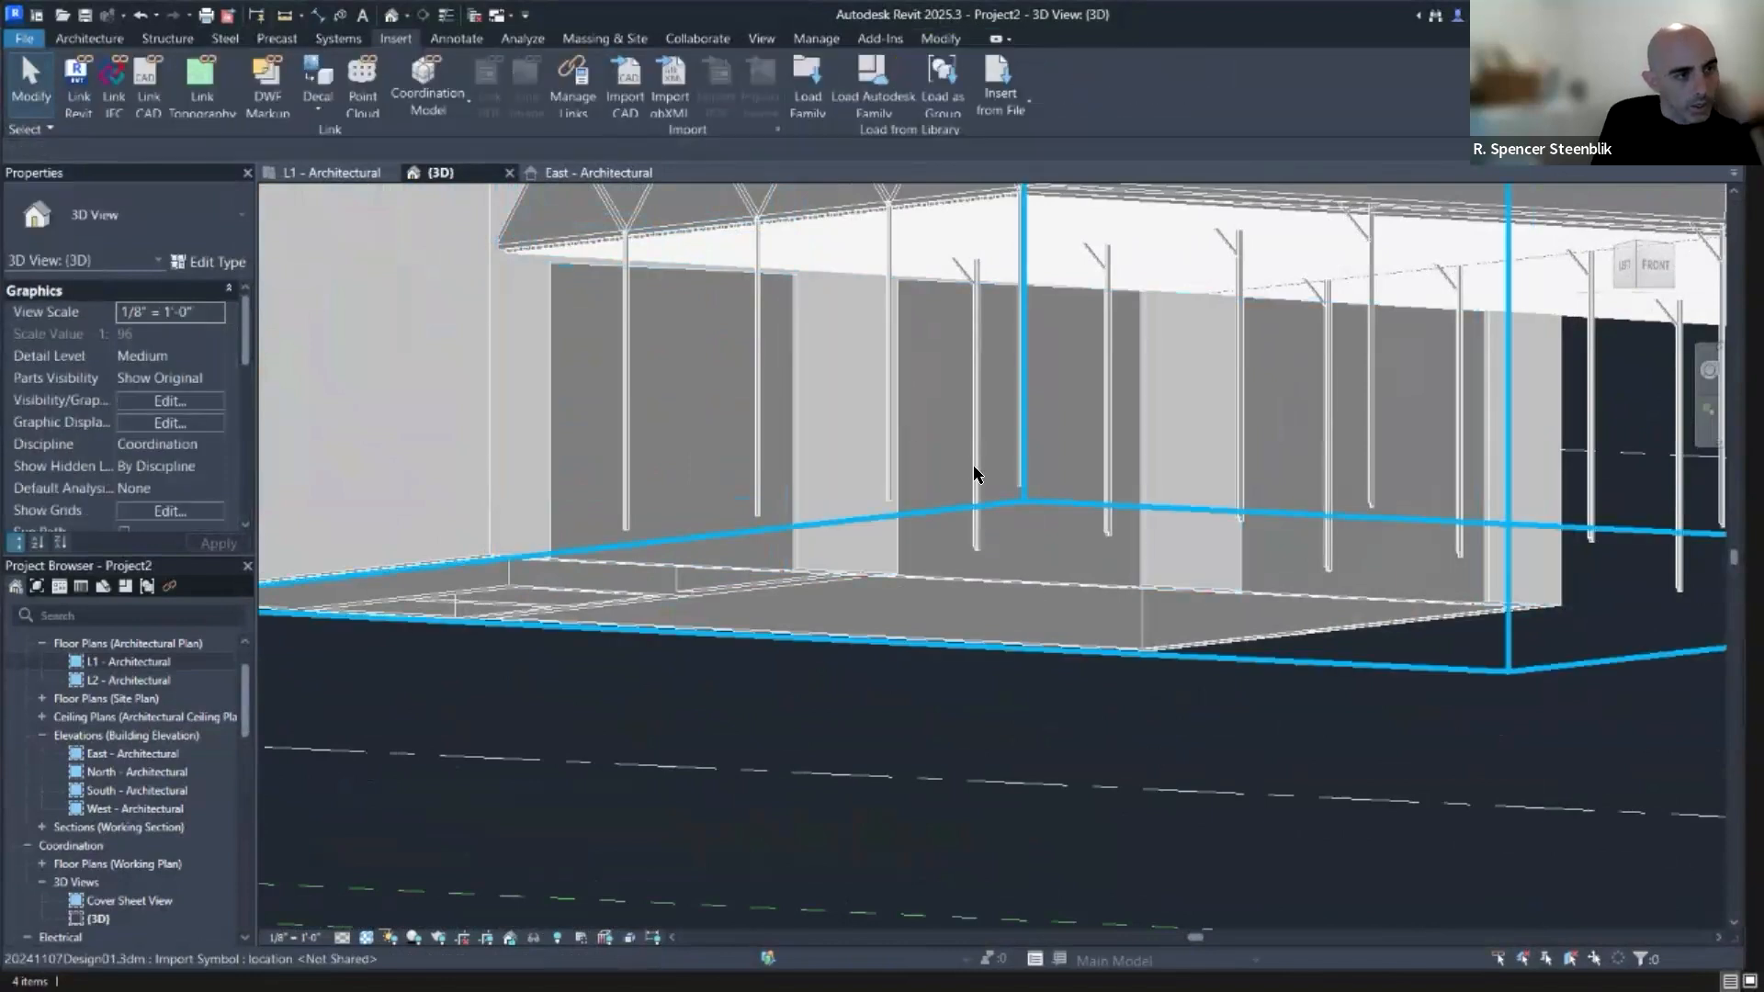
Unload the linked Rhino file 20241107Design01.3dm and view the native Revit building on its own.
{"action": "left_click", "coordinate": [574, 88]}
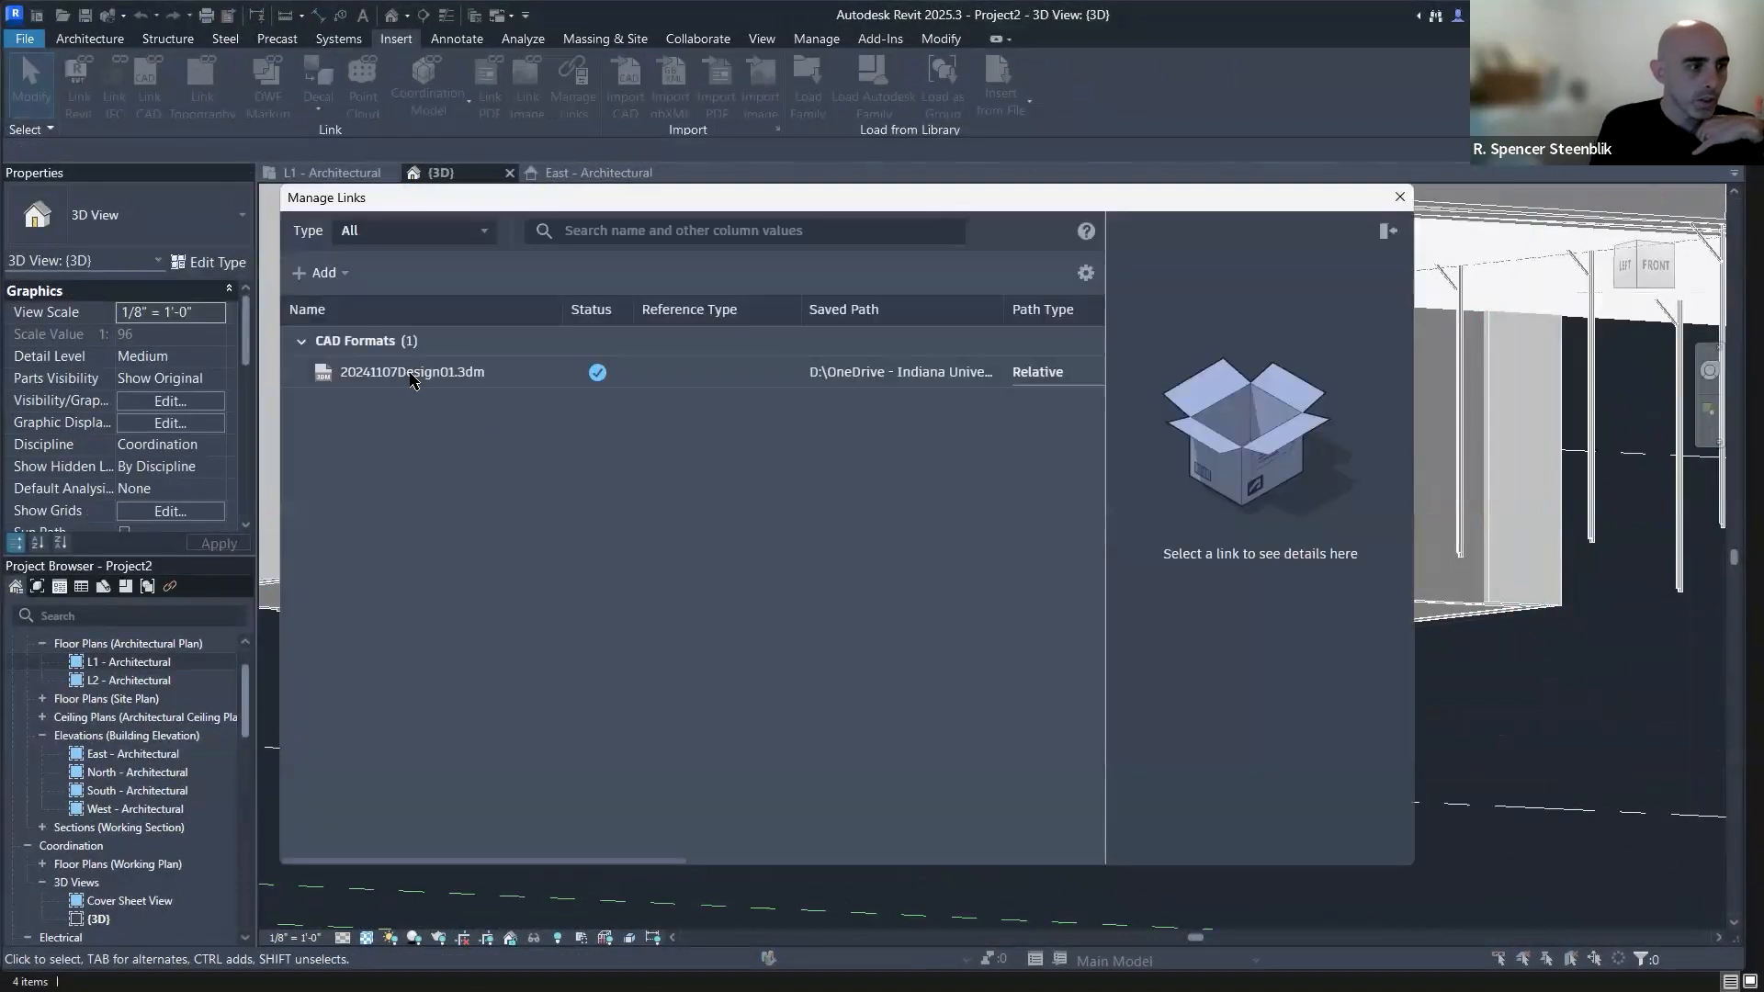
{"action": "left_click", "coordinate": [487, 372]}
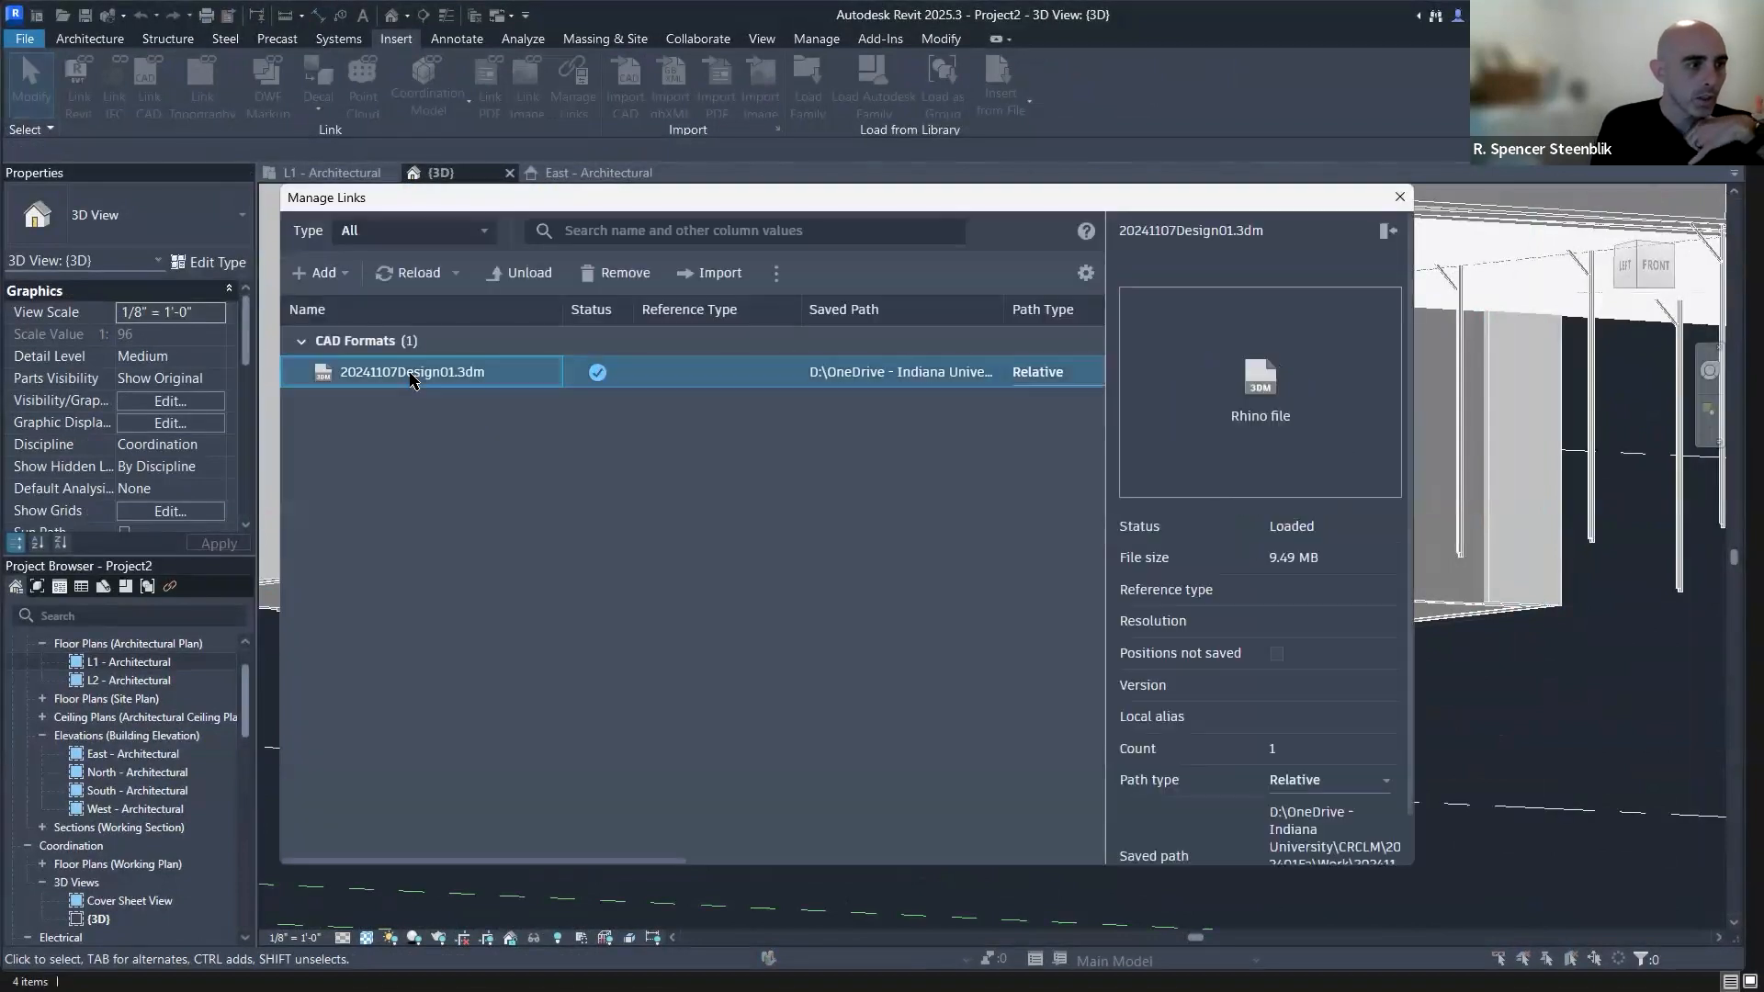
{"action": "left_click", "coordinate": [530, 274]}
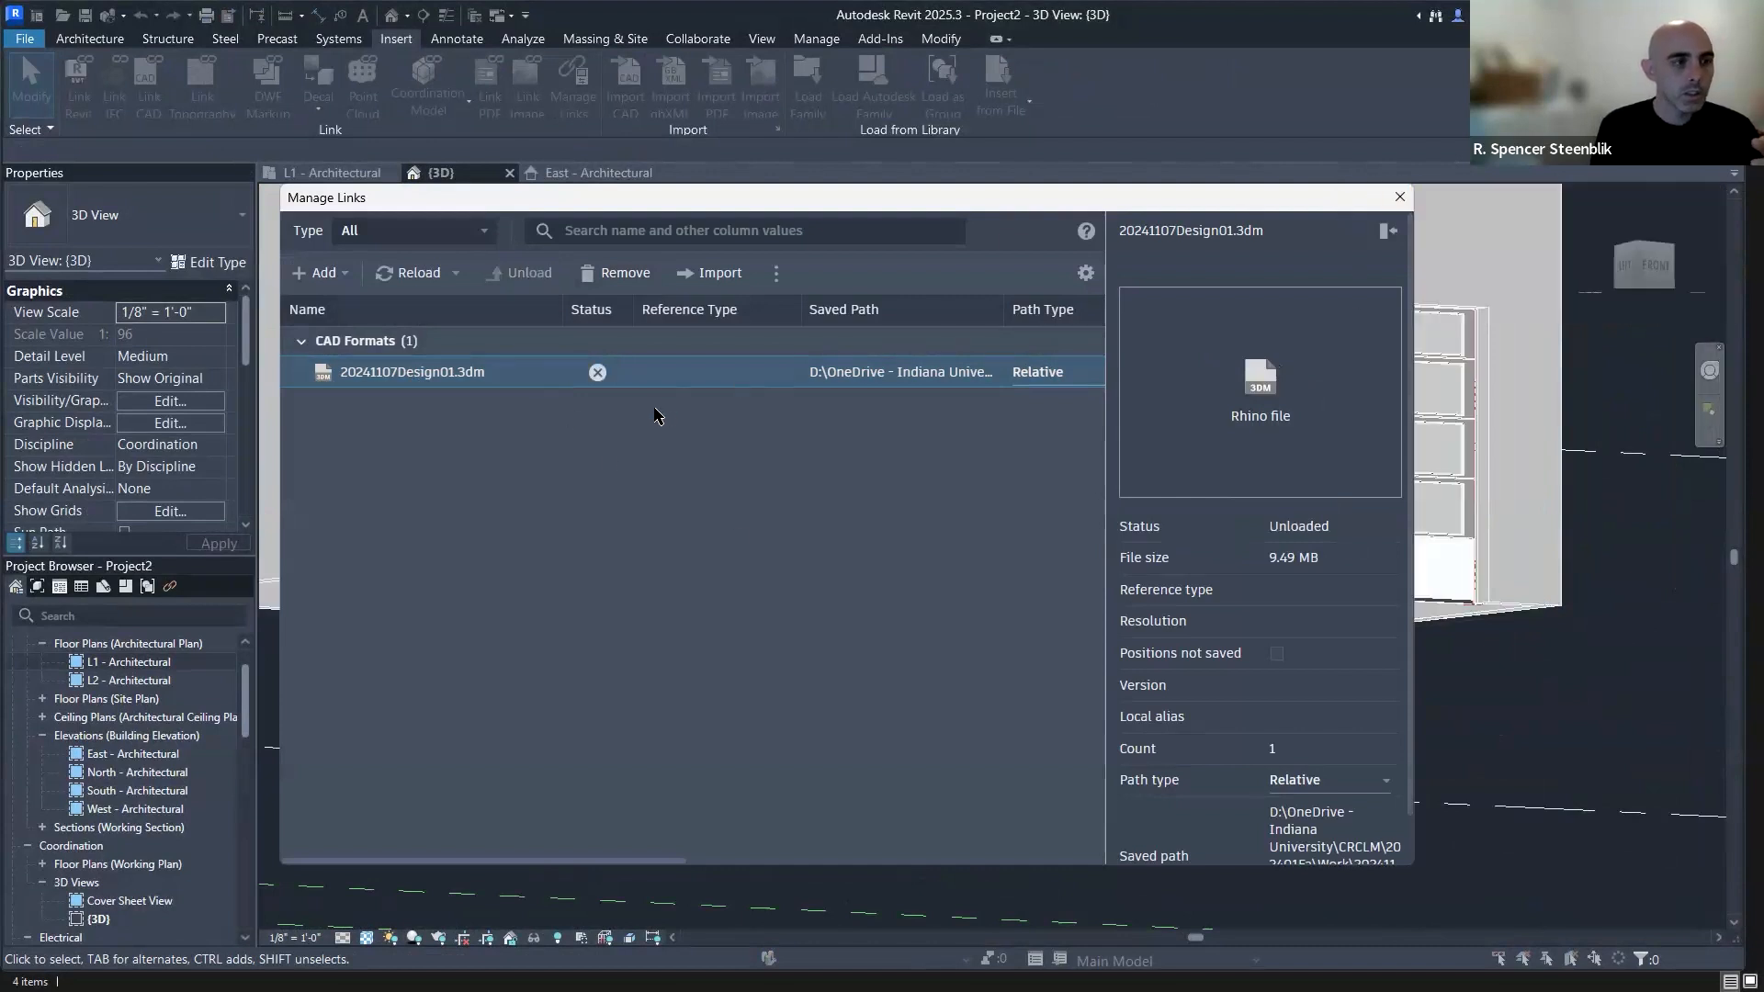
{"action": "left_click", "coordinate": [1399, 197]}
{"action": "scroll", "coordinate": [1167, 382], "scroll_direction": "down", "scroll_amount": 2}
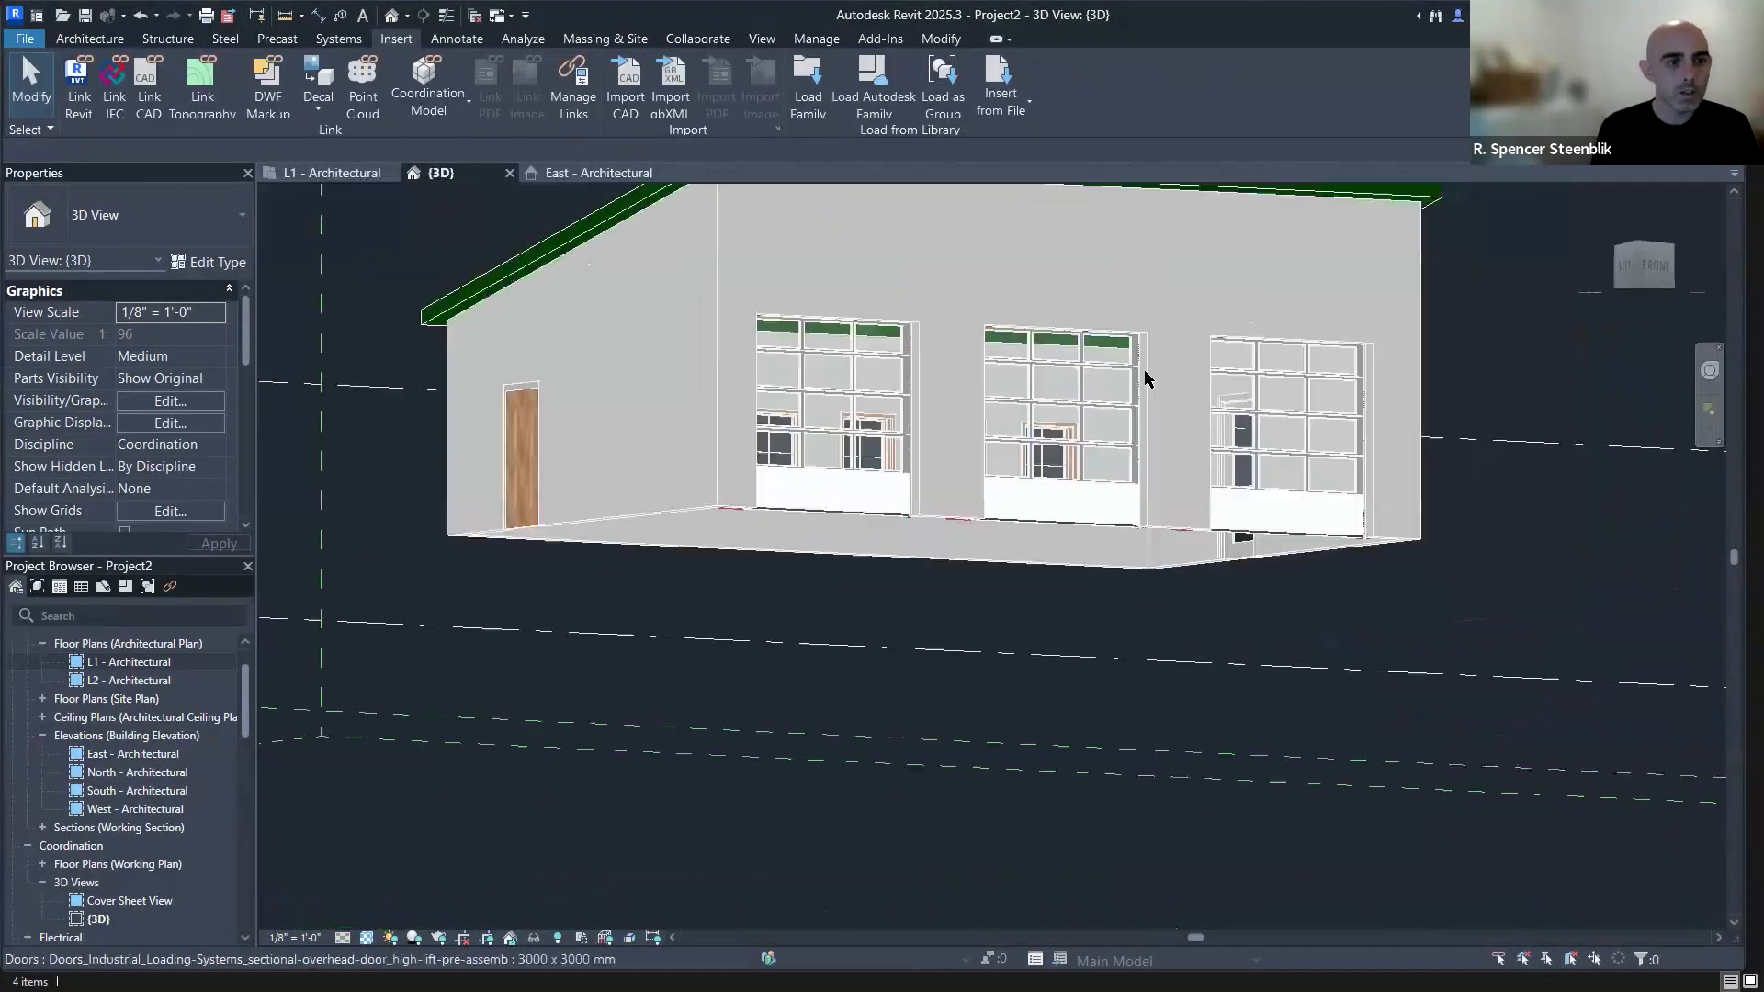
{"action": "middle_click_drag", "start_coordinate": [1255, 426], "coordinate": [1113, 544], "text": "shift"}
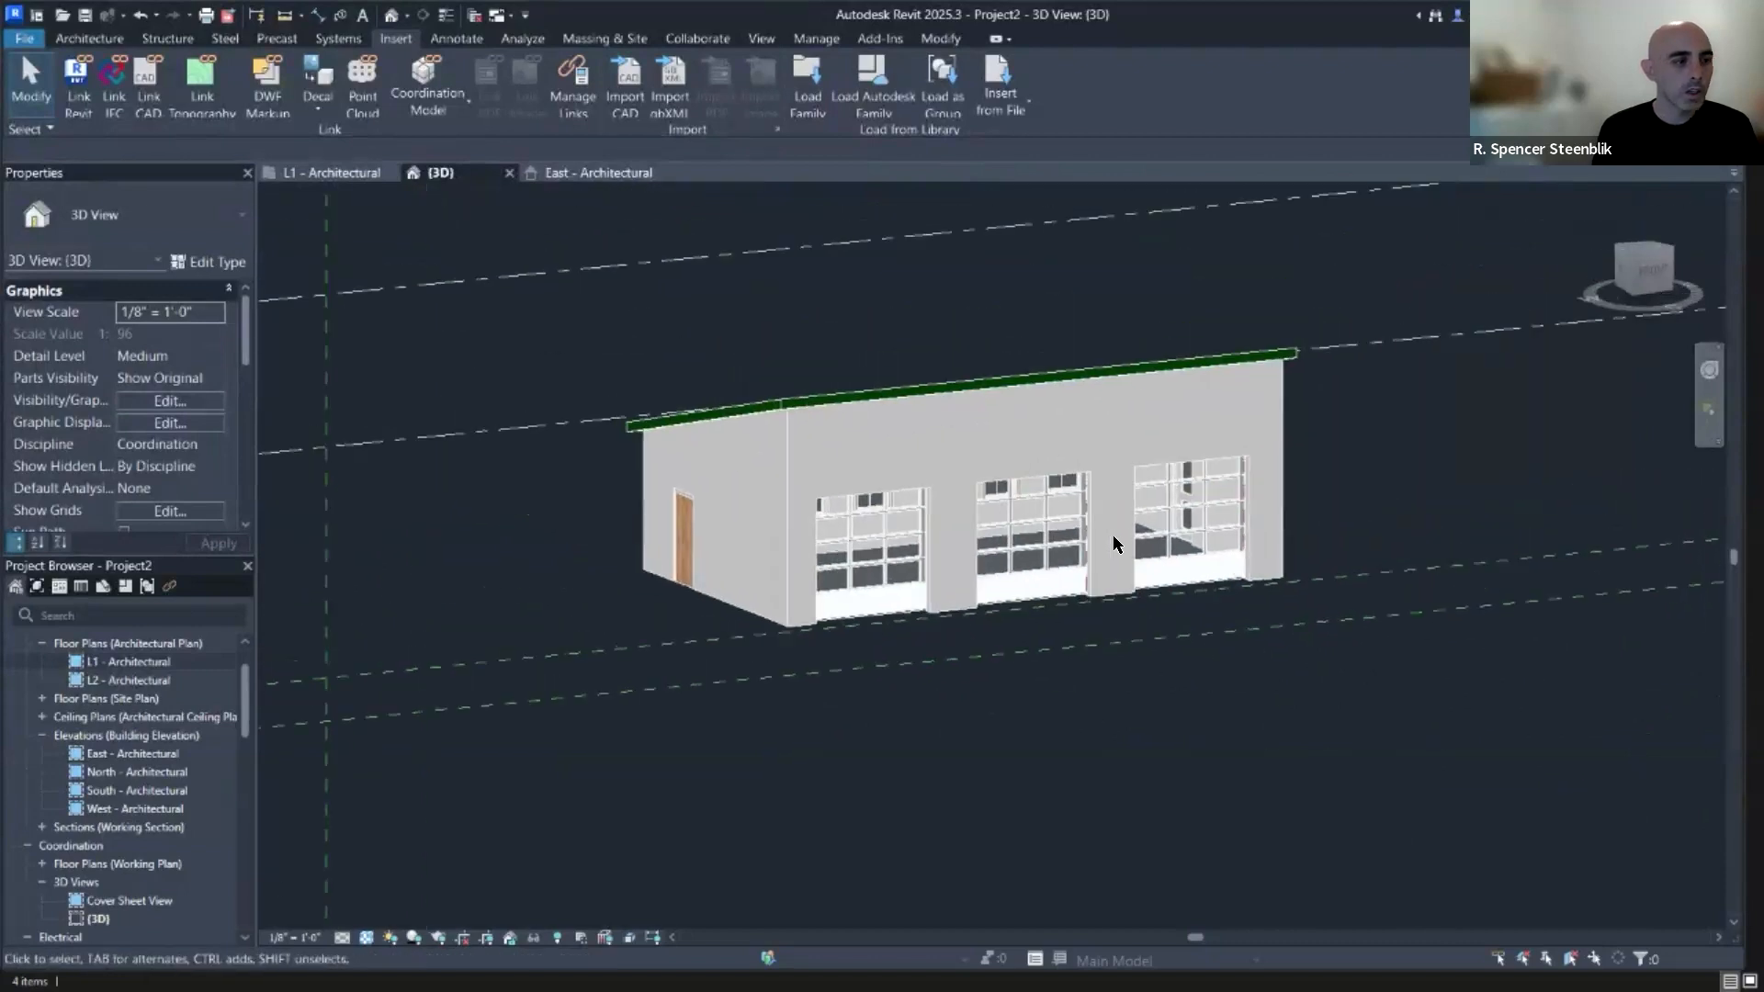
Open the L1 - Architectural floor plan and reload the 20241107Design01.3dm link.
{"action": "double_click", "coordinate": [136, 662]}
{"action": "scroll", "coordinate": [1013, 587], "scroll_direction": "up", "scroll_amount": 3}
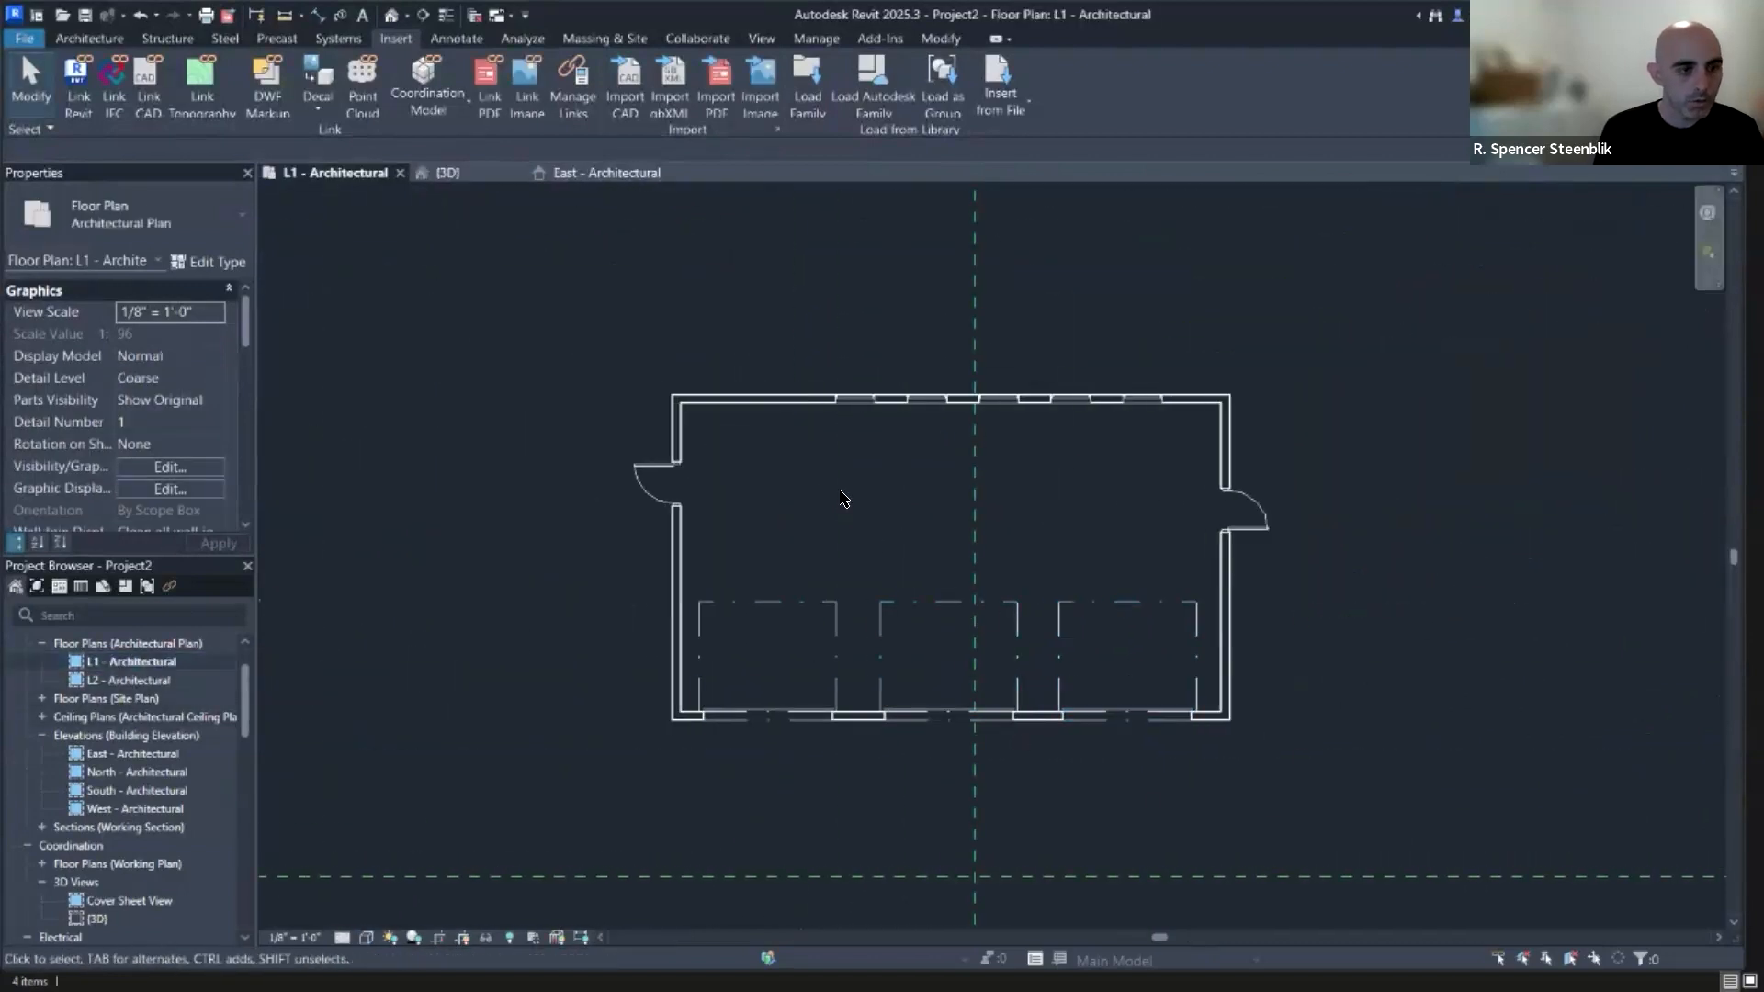
{"action": "scroll", "coordinate": [831, 513], "scroll_direction": "up", "scroll_amount": 2}
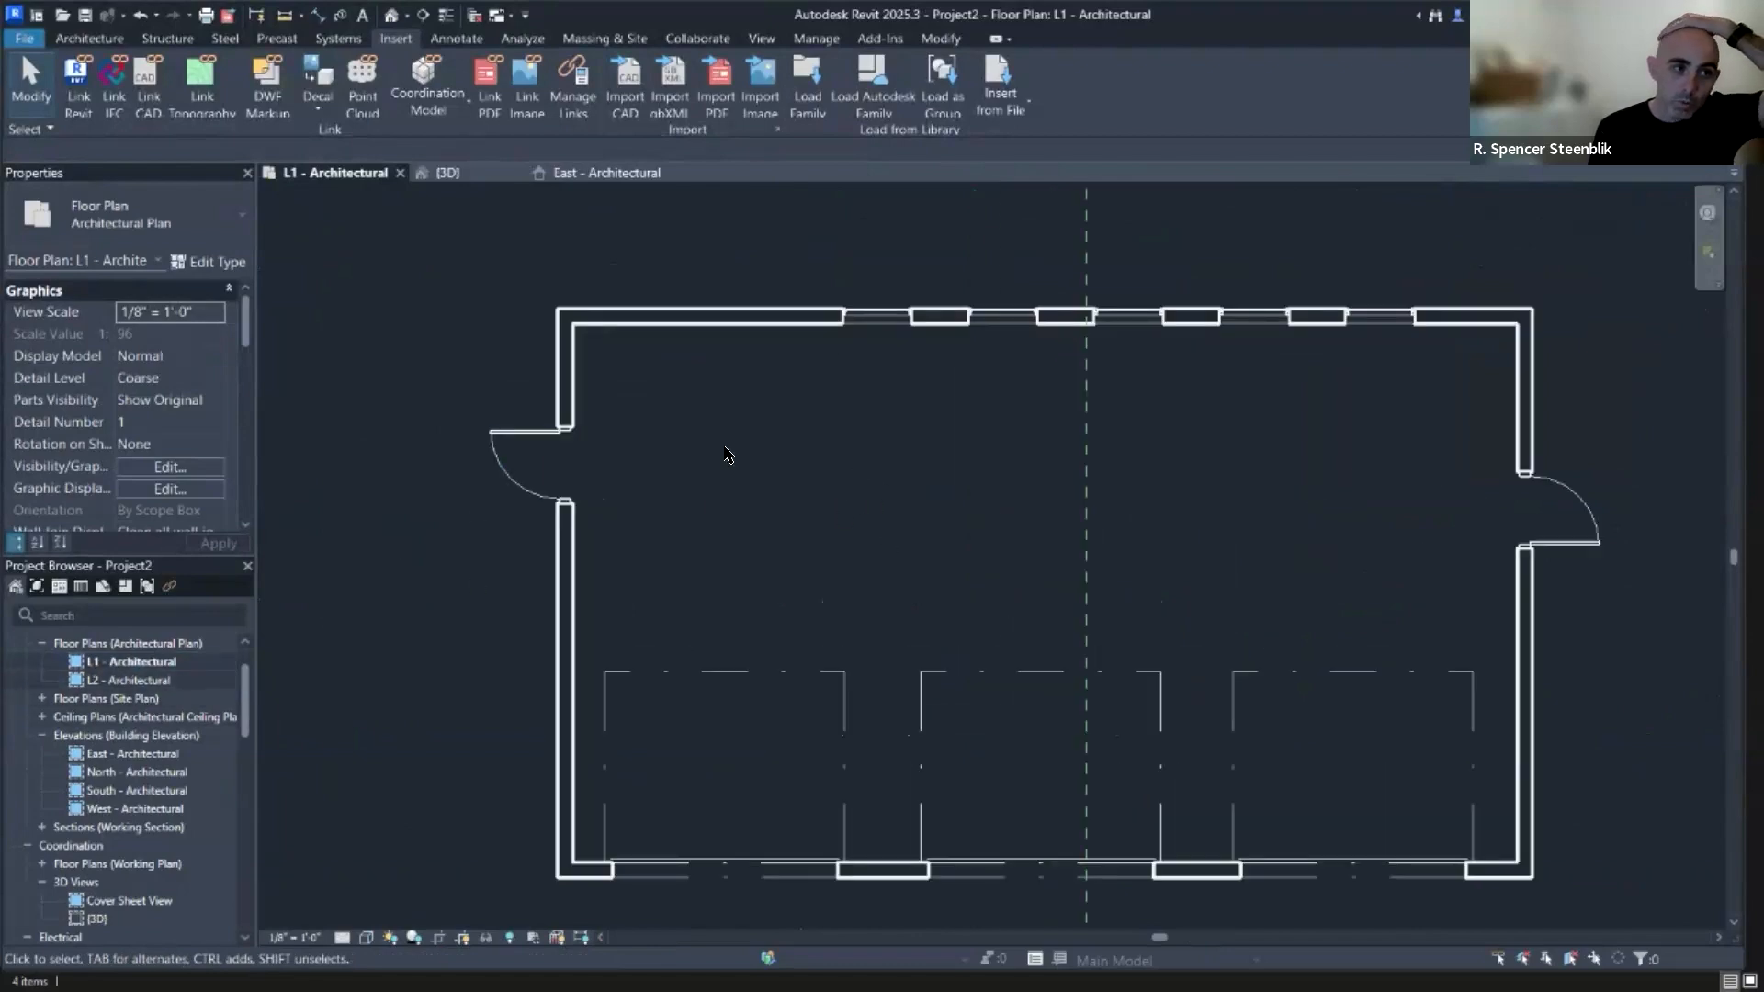
{"action": "left_click", "coordinate": [578, 78]}
{"action": "left_click", "coordinate": [414, 374]}
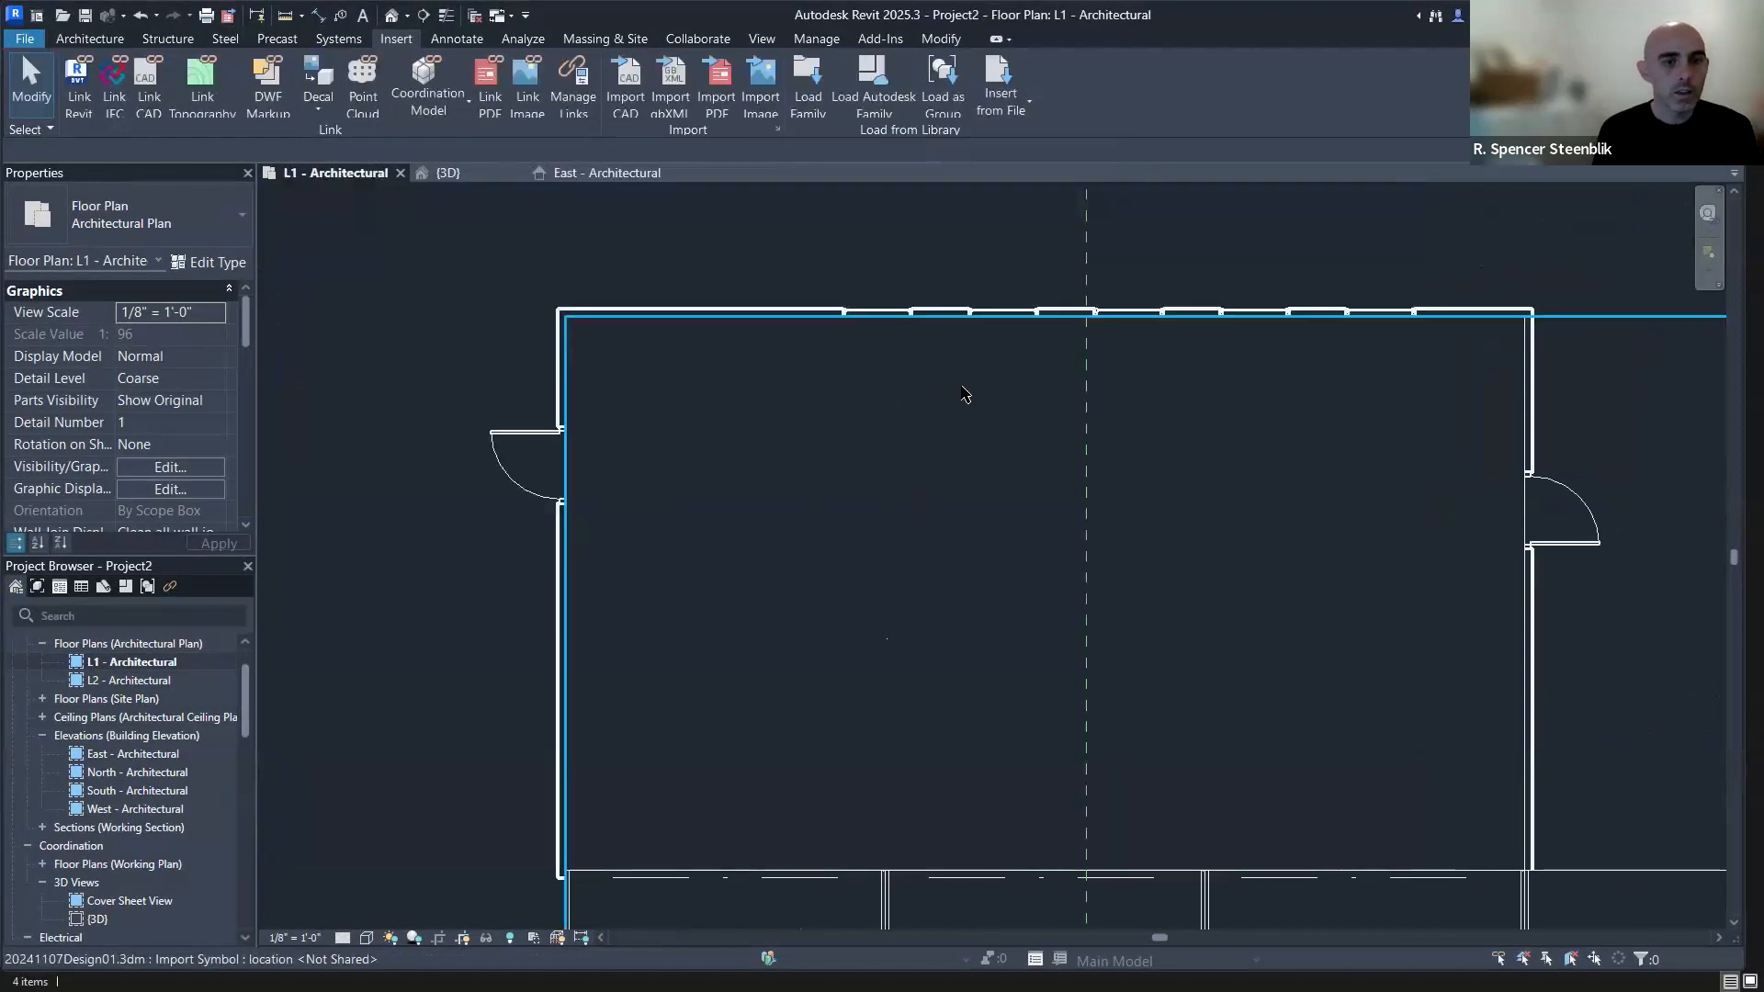
Examine the L1 floor plan for interior walls from the linked Rhino design.
{"action": "scroll", "coordinate": [951, 388], "scroll_direction": "down", "scroll_amount": 2}
{"action": "scroll", "coordinate": [829, 308], "scroll_direction": "up", "scroll_amount": 4}
{"action": "scroll", "coordinate": [829, 309], "scroll_direction": "down", "scroll_amount": 5}
{"action": "scroll", "coordinate": [832, 311], "scroll_direction": "up", "scroll_amount": 2}
{"action": "scroll", "coordinate": [942, 382], "scroll_direction": "down", "scroll_amount": 5}
{"action": "scroll", "coordinate": [1191, 487], "scroll_direction": "up", "scroll_amount": 5}
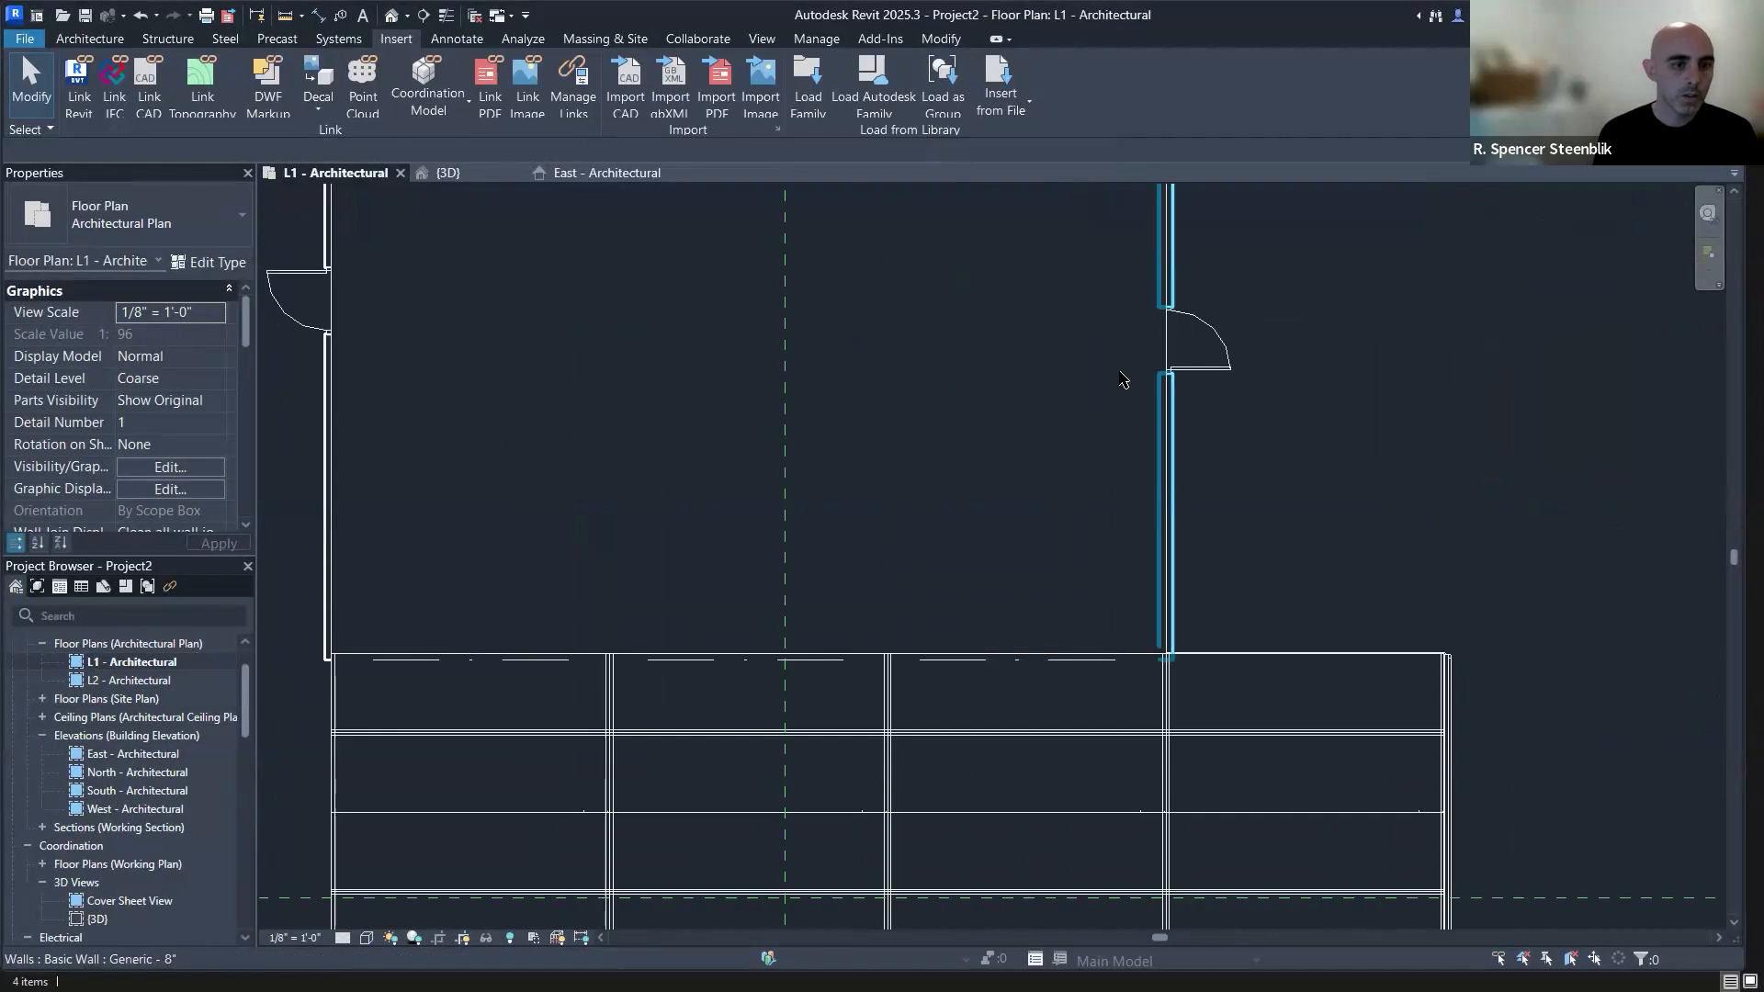
{"action": "middle_click_drag", "start_coordinate": [888, 328], "coordinate": [992, 460]}
{"action": "scroll", "coordinate": [914, 425], "scroll_direction": "down", "scroll_amount": 2}
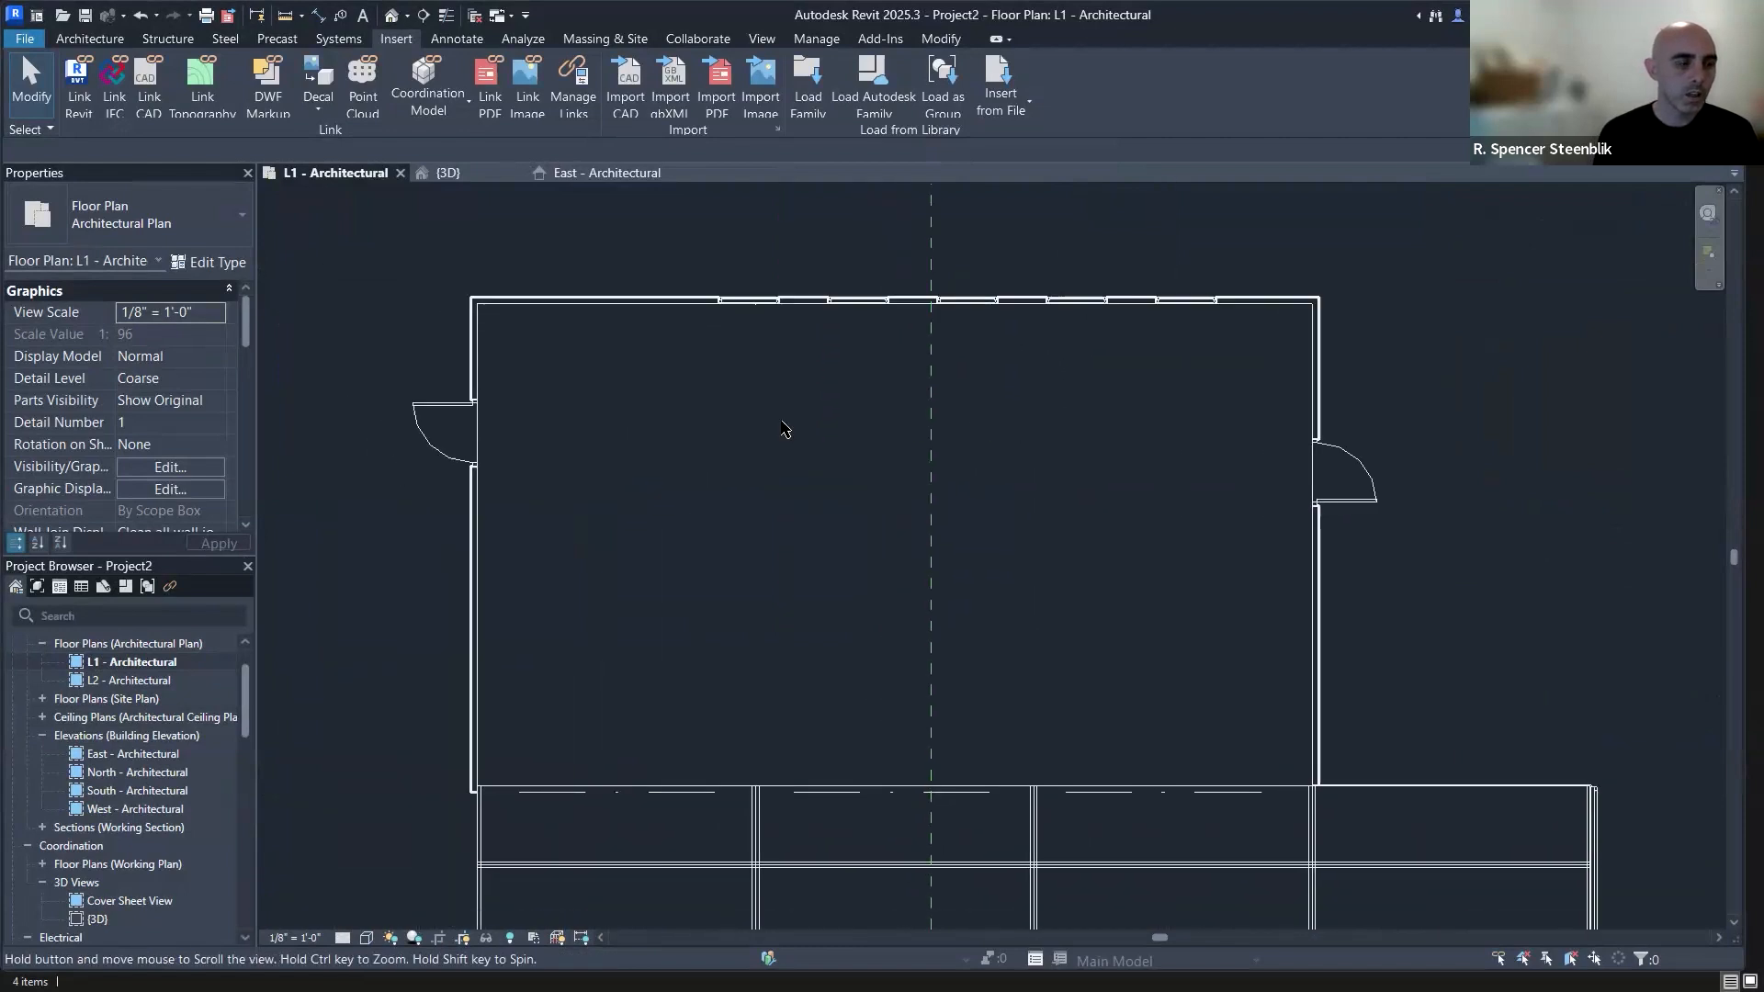
{"action": "scroll", "coordinate": [612, 434], "scroll_direction": "down", "scroll_amount": 1}
{"action": "scroll", "coordinate": [612, 434], "scroll_direction": "up", "scroll_amount": 2}
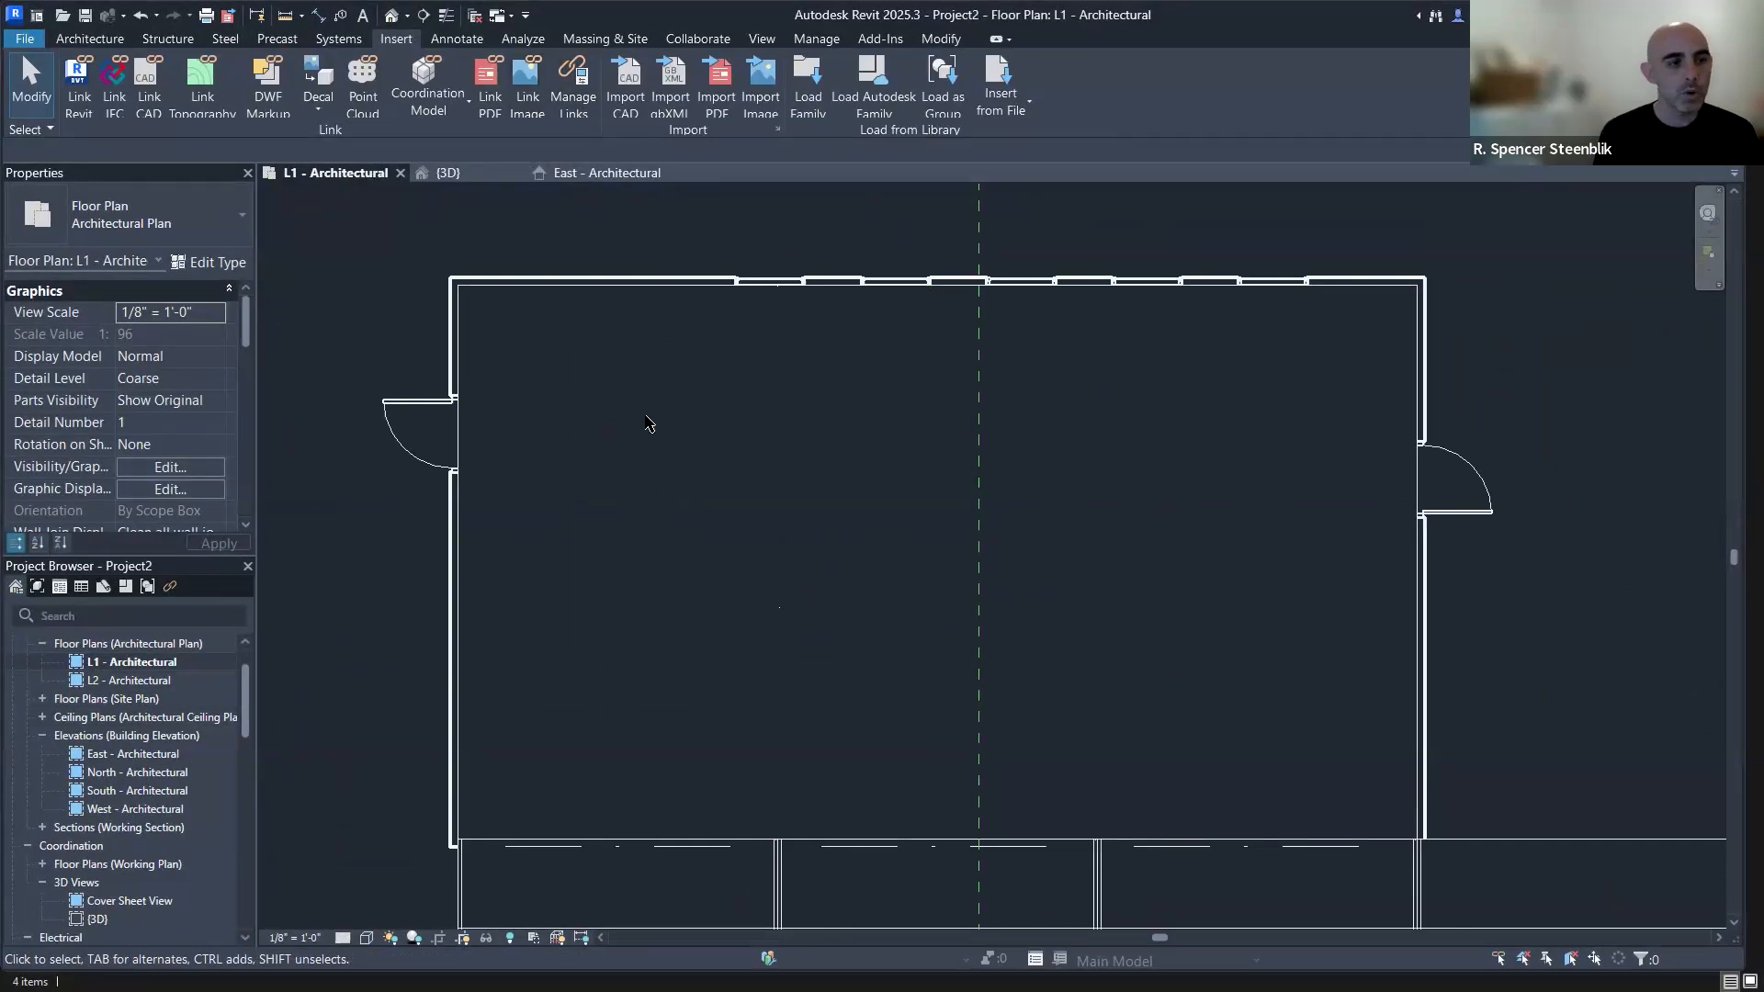
Switch to Rhino and examine the roof surface that covers the building's interior in the 20241007Map.3dm model.
{"action": "key", "text": "alt+Tab"}
{"action": "key", "text": "alt+Tab"}
{"action": "key", "text": "alt+Tab"}
{"action": "key", "text": "alt+Tab"}
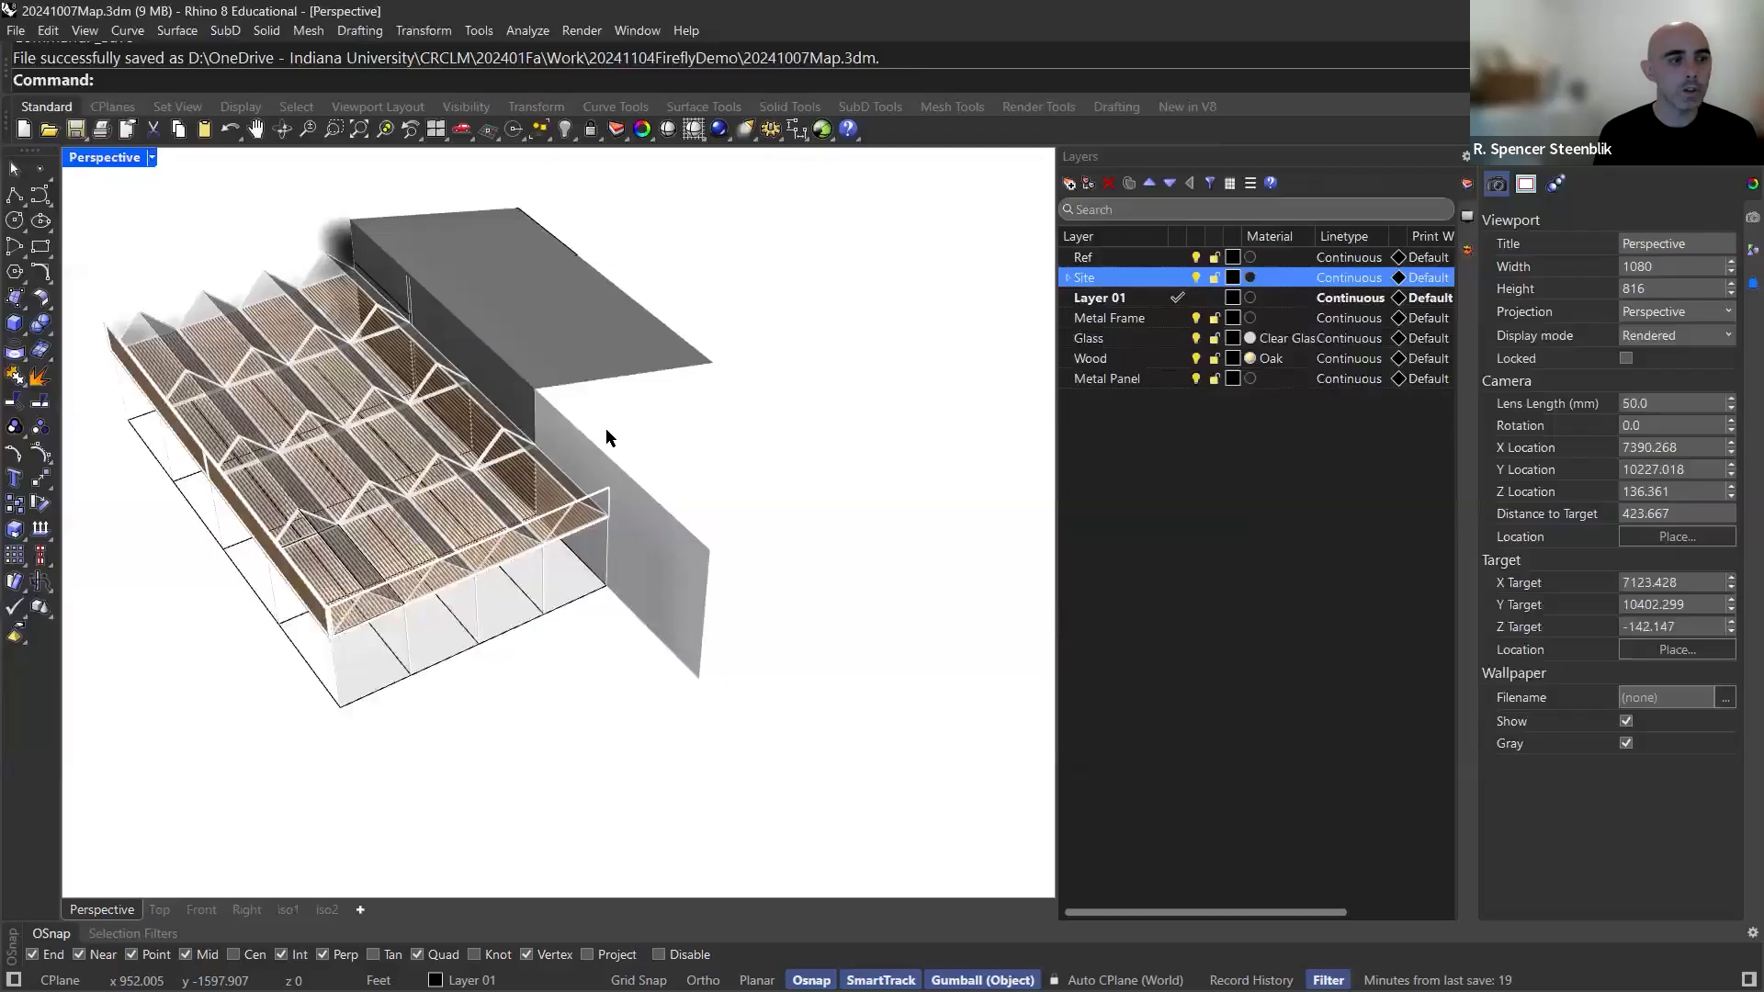
{"action": "middle_click", "coordinate": [660, 345]}
{"action": "right_click_drag", "start_coordinate": [688, 389], "coordinate": [882, 497]}
{"action": "scroll", "coordinate": [496, 419], "scroll_direction": "up", "scroll_amount": 5}
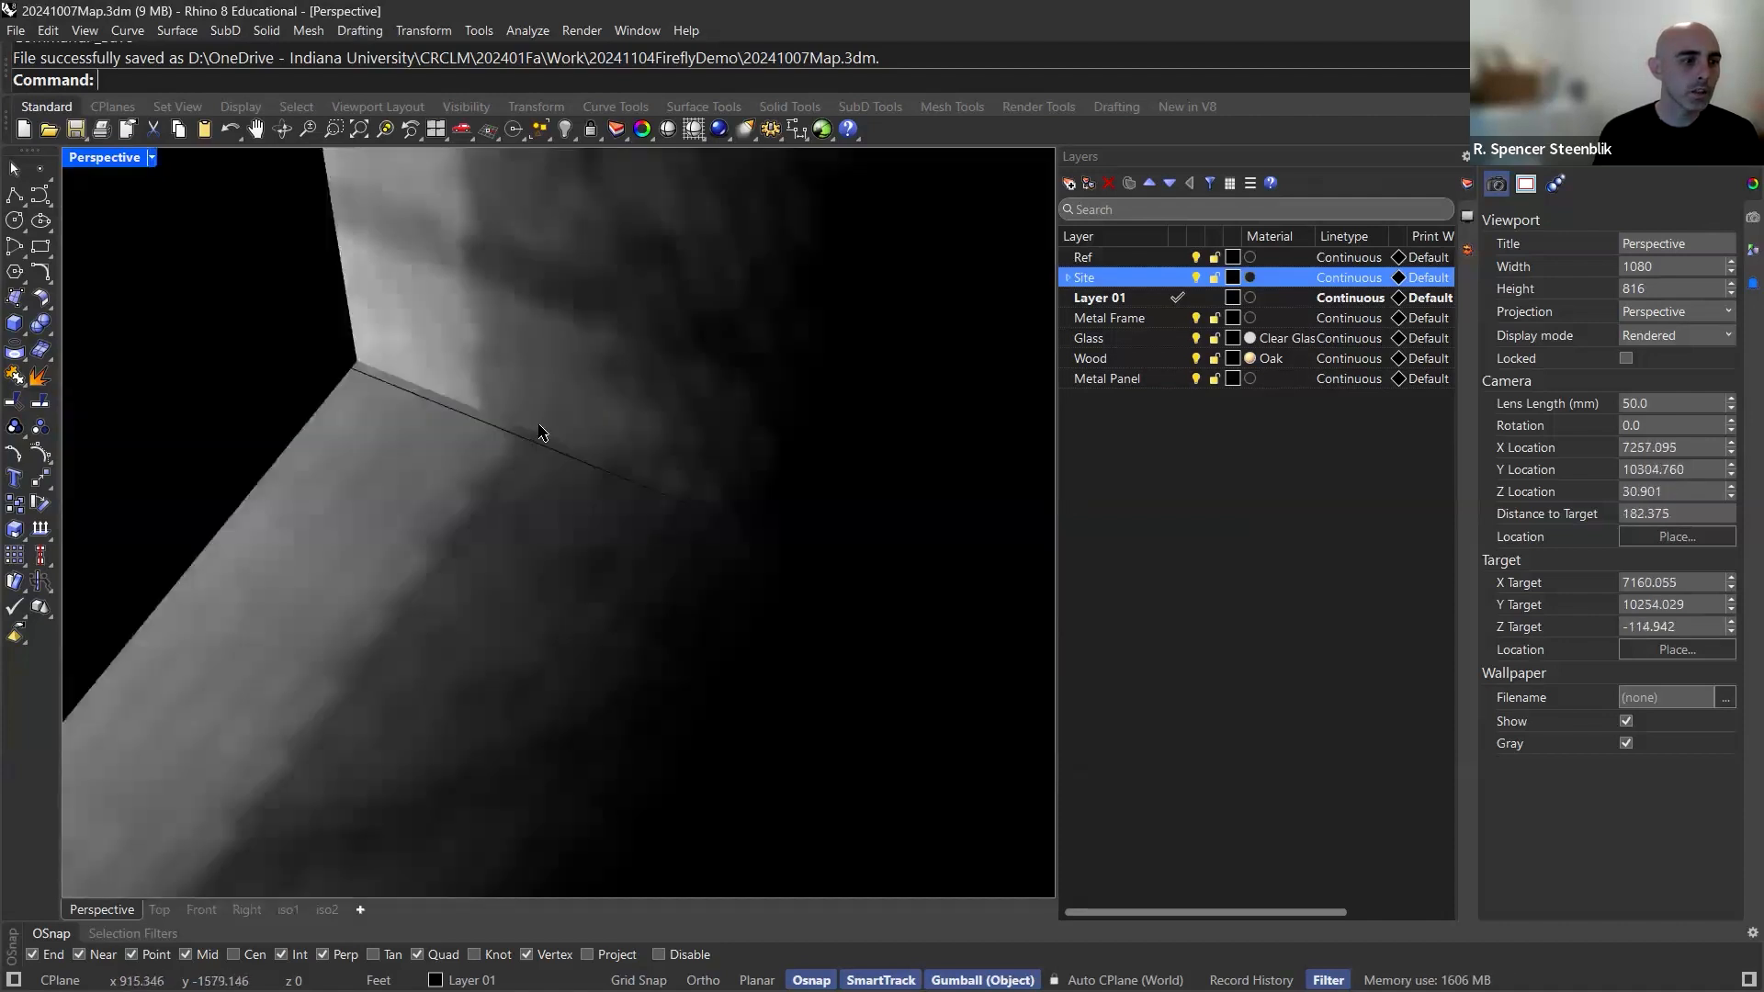
{"action": "scroll", "coordinate": [540, 425], "scroll_direction": "down", "scroll_amount": 4}
{"action": "left_click", "coordinate": [562, 422]}
{"action": "key", "text": "Escape"}
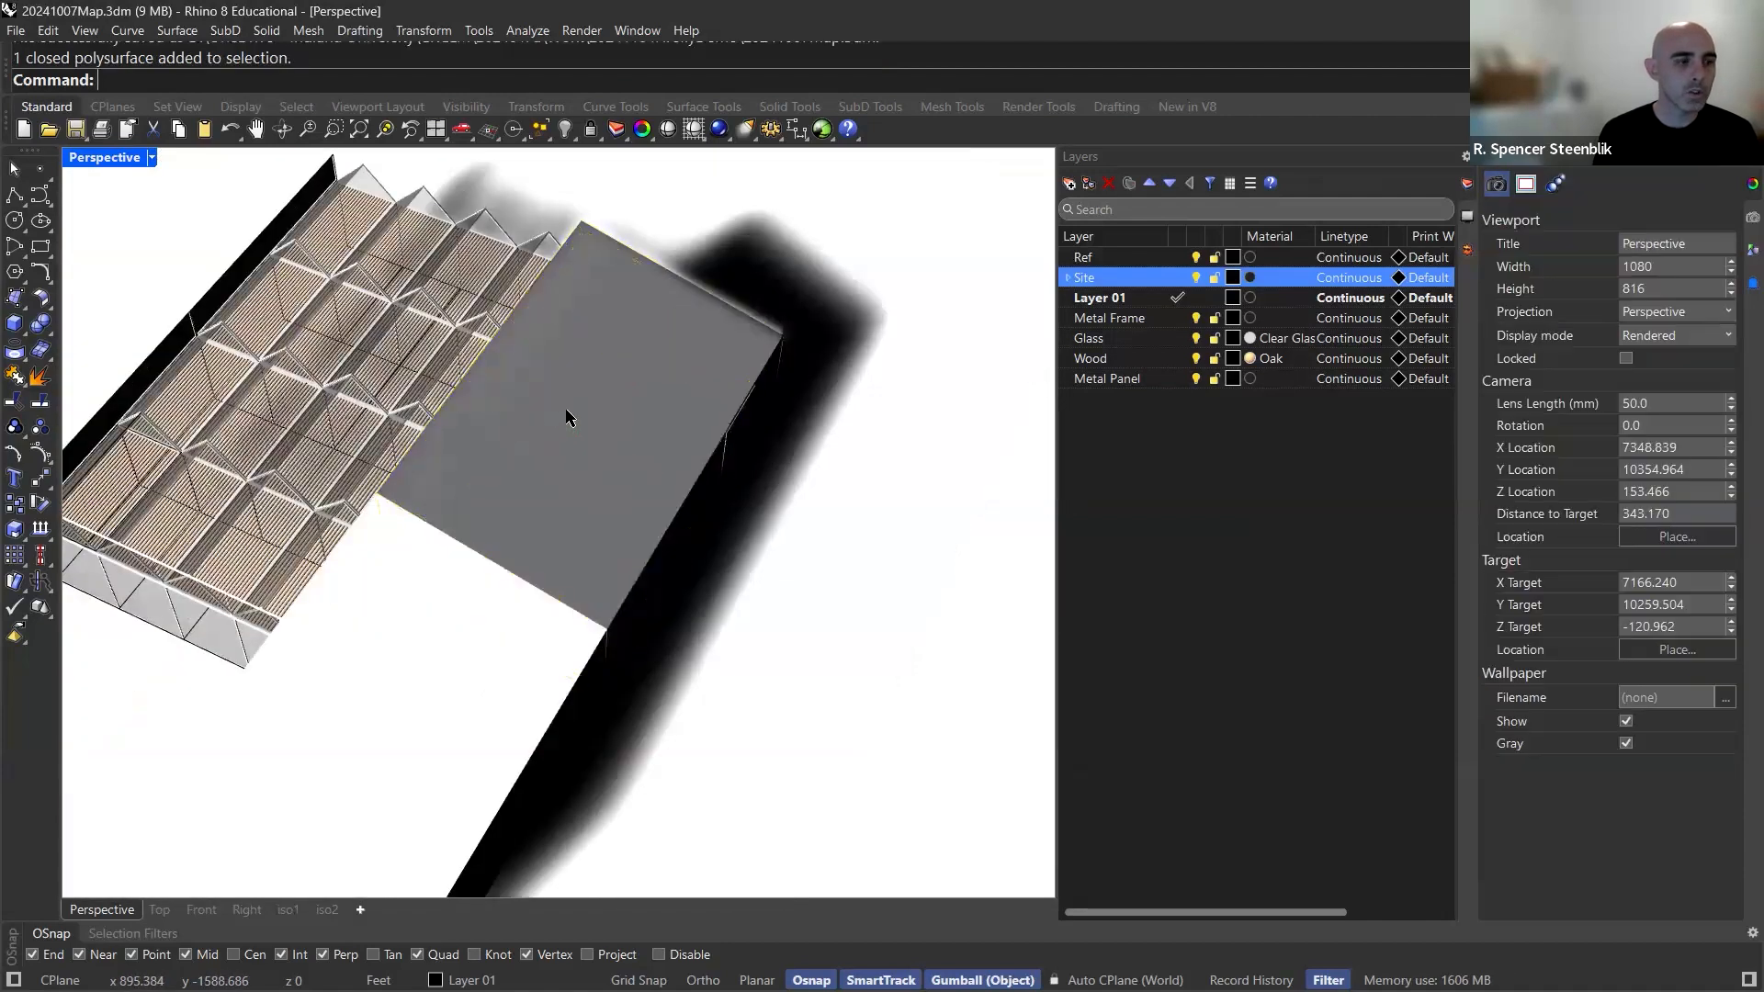
{"action": "left_click", "coordinate": [597, 407], "text": "ctrl+shift"}
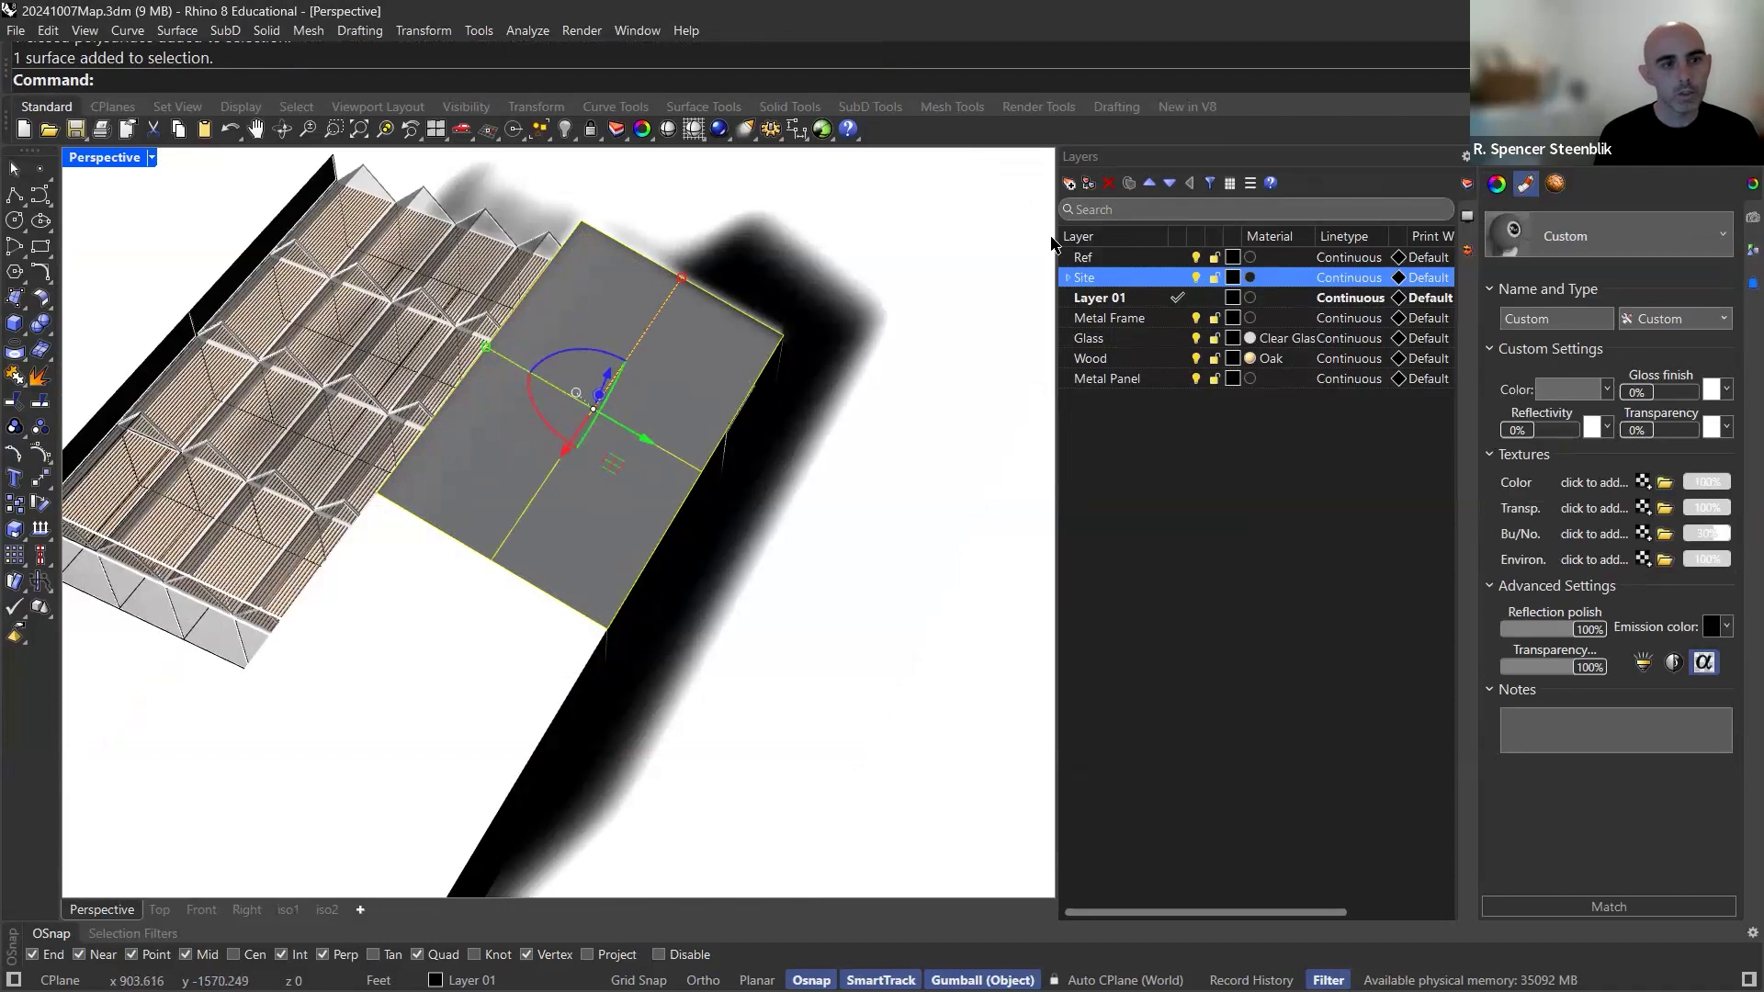
{"action": "key", "text": "Escape"}
Create a new layer named Roof.
{"action": "right_click", "coordinate": [1128, 432]}
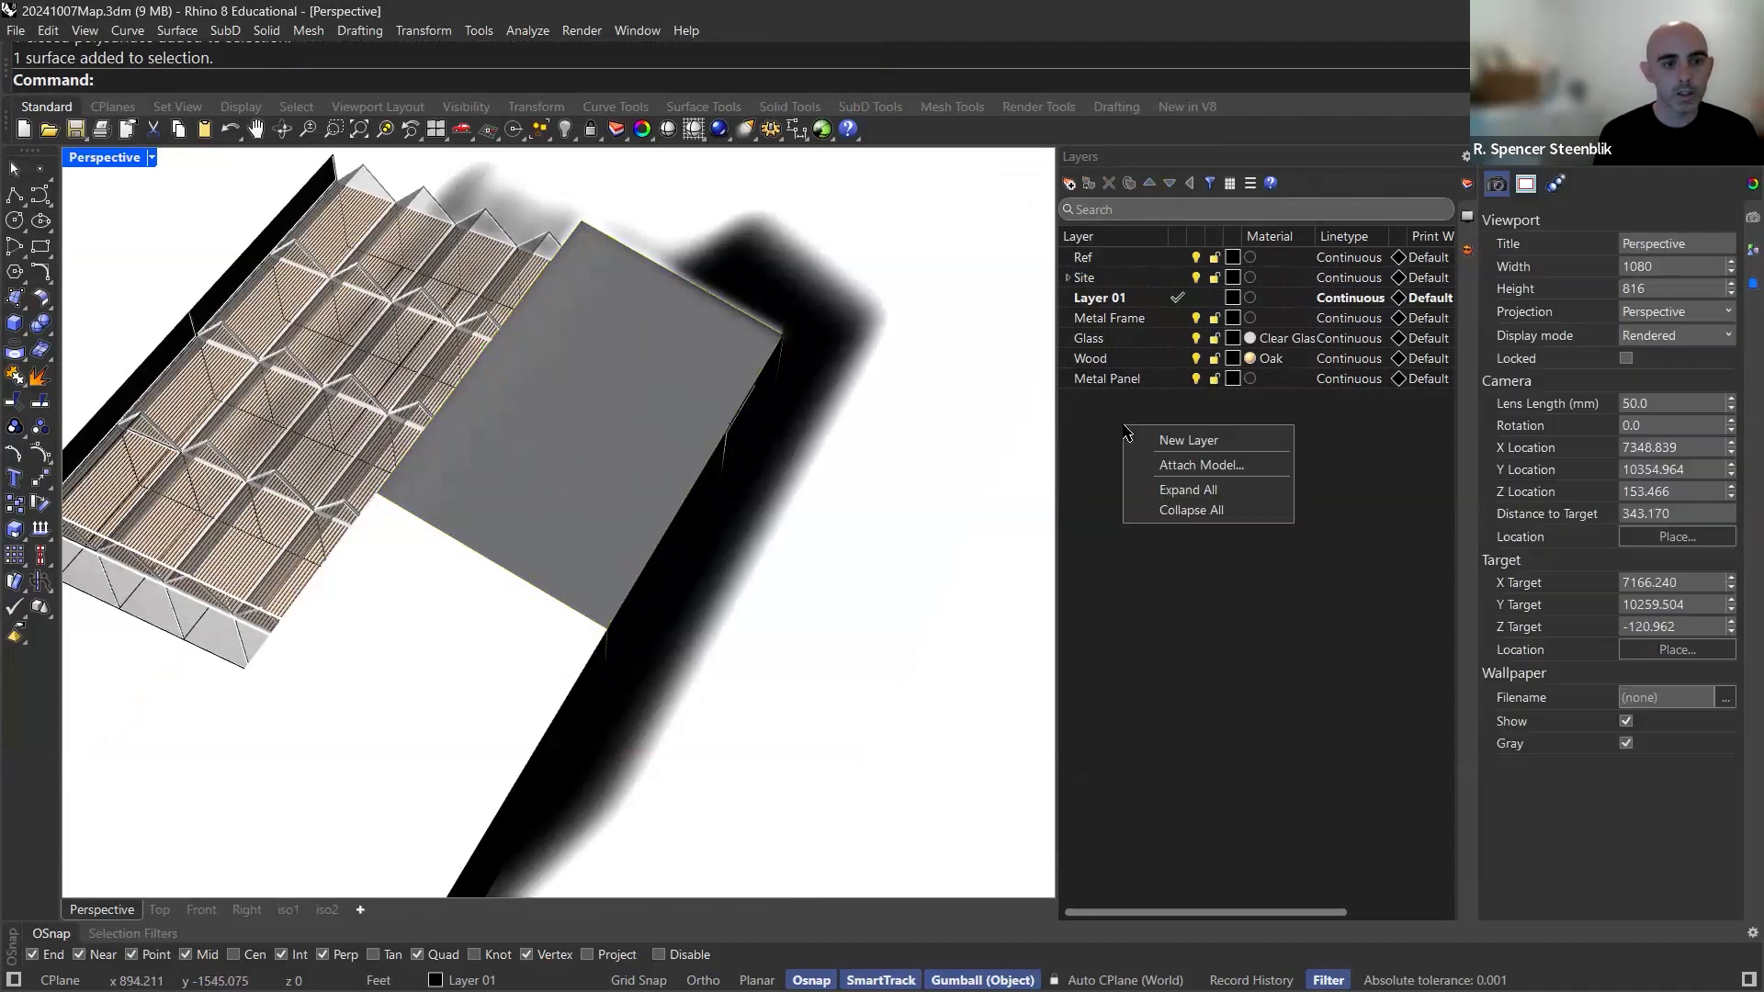
{"action": "key", "text": "Escape"}
{"action": "key", "text": "ctrl+n"}
{"action": "type", "text": "Roof"}
{"action": "key", "text": "Return"}
Extract the building's top roof surface from its polysurface with ExtractSrf.
{"action": "left_click", "coordinate": [632, 391], "text": "ctrl+shift"}
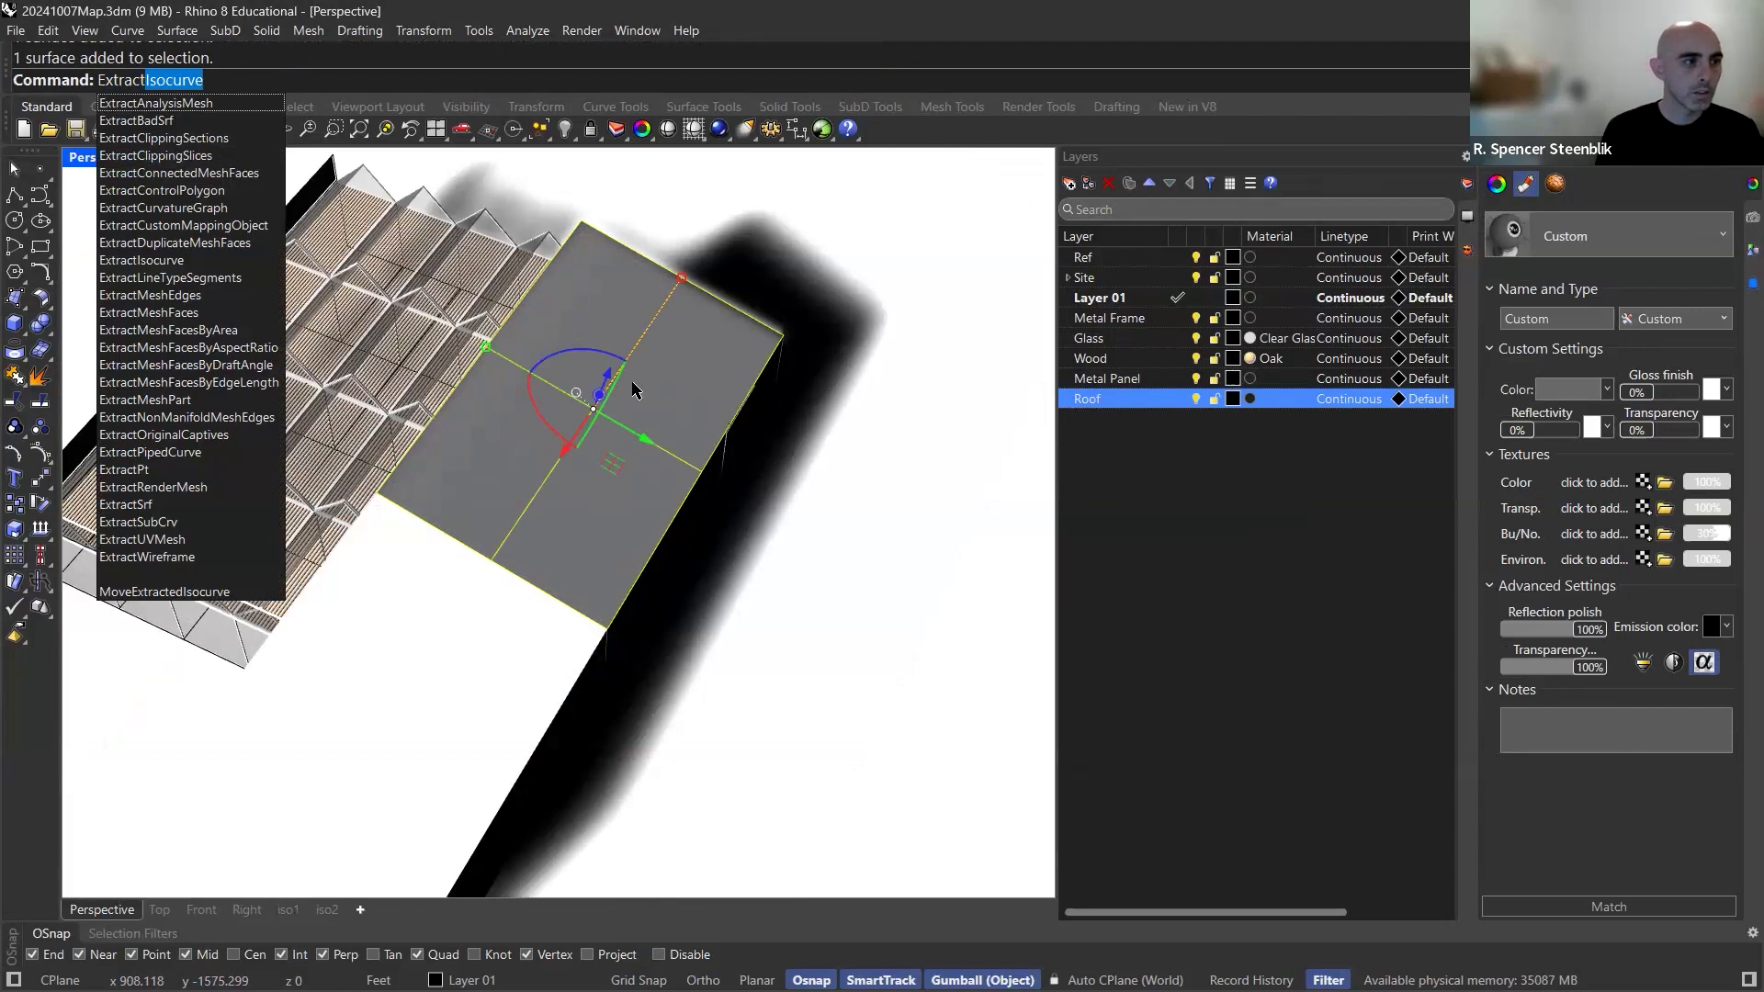
{"action": "type", "text": "Srf"}
{"action": "key", "text": "Return"}
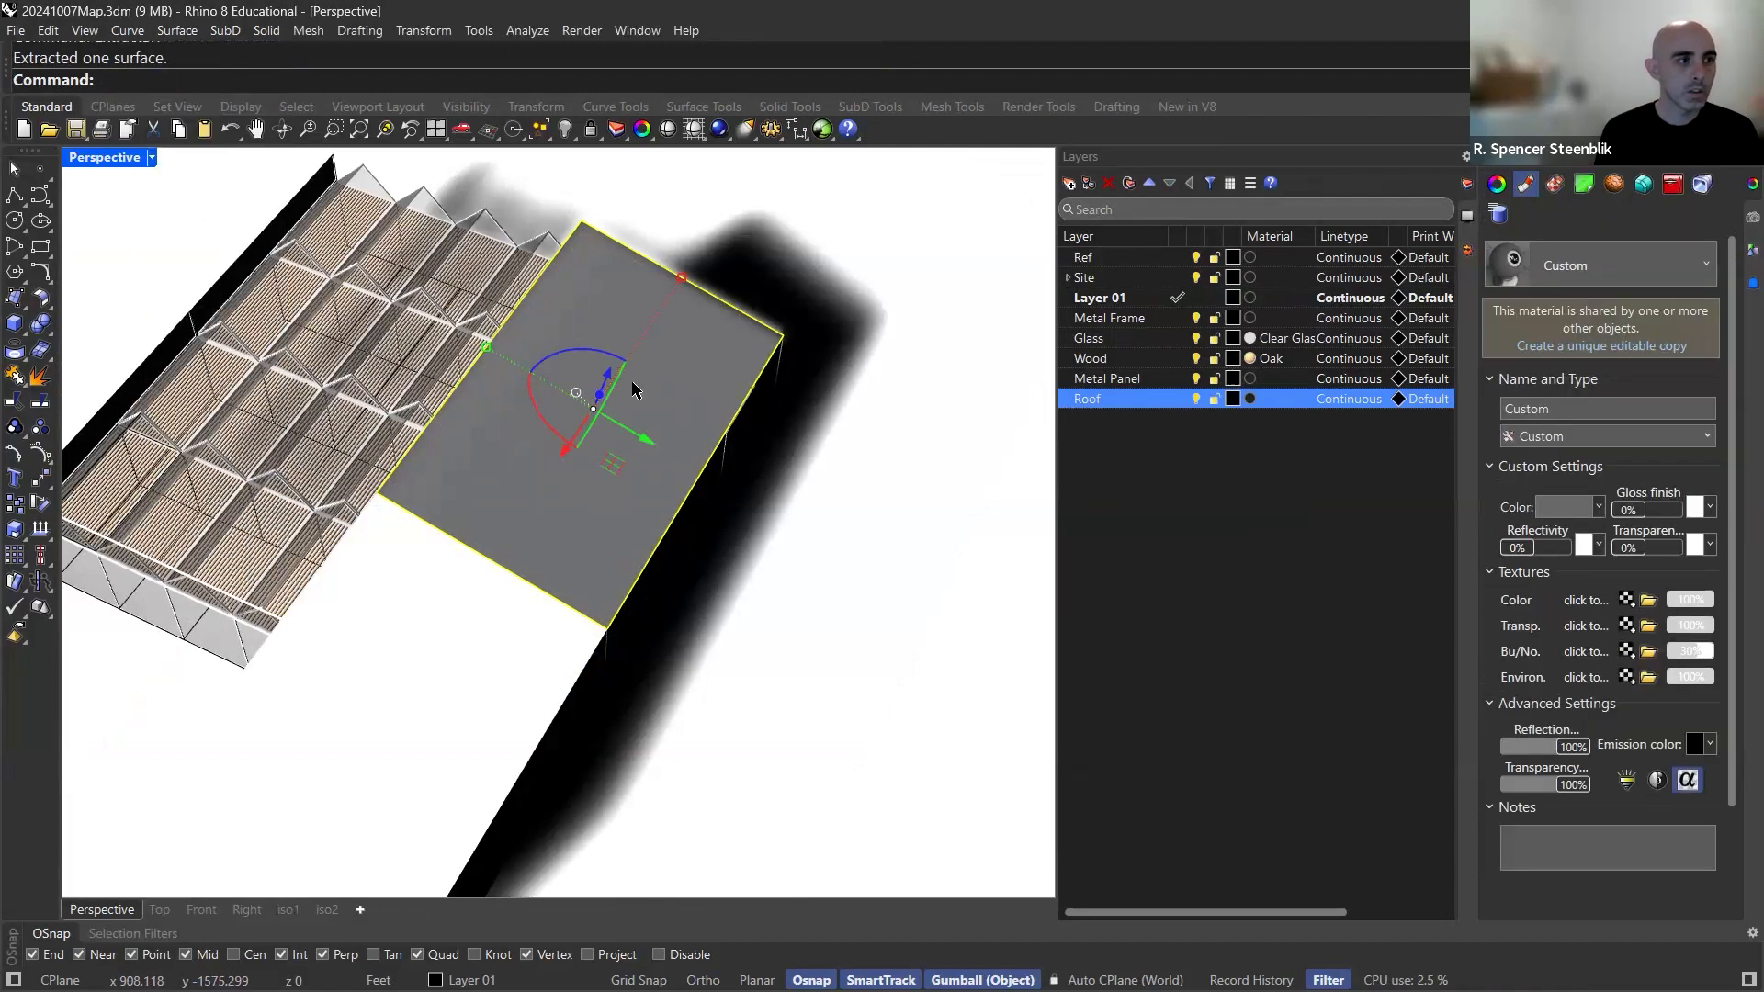
Move the extracted top roof surface to the Roof layer and turn that layer off.
{"action": "left_click", "coordinate": [674, 500]}
{"action": "right_click", "coordinate": [1092, 398]}
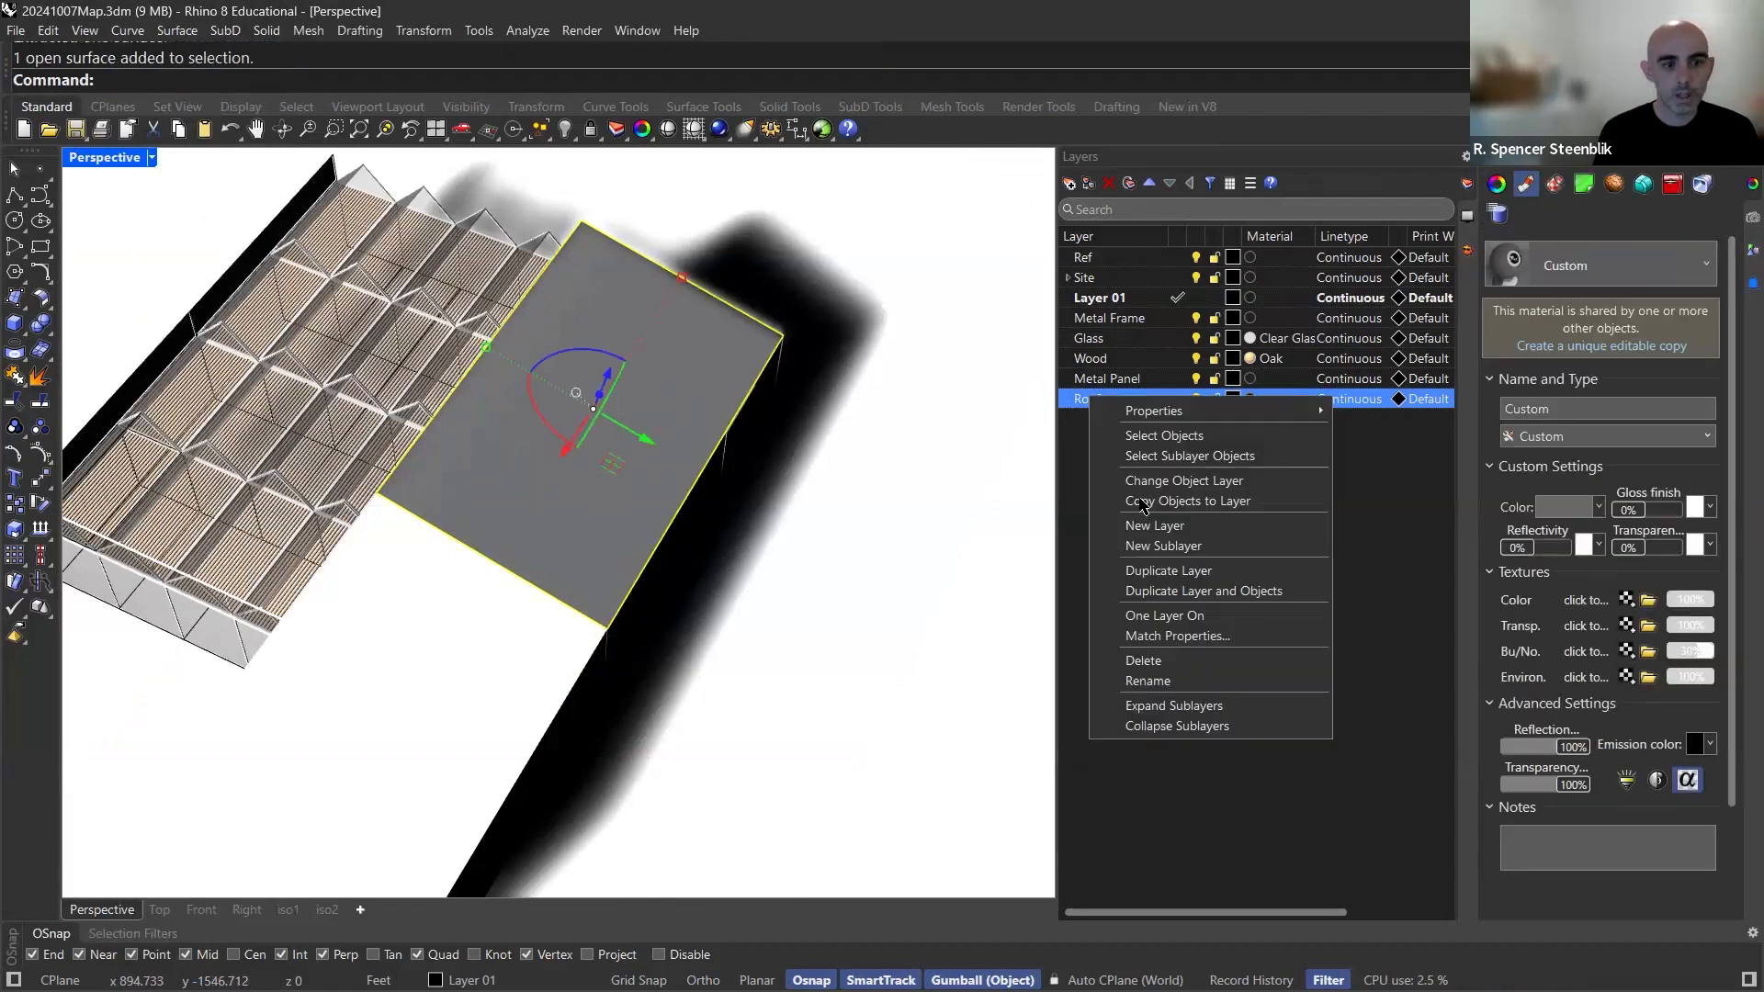
{"action": "left_click", "coordinate": [1193, 484]}
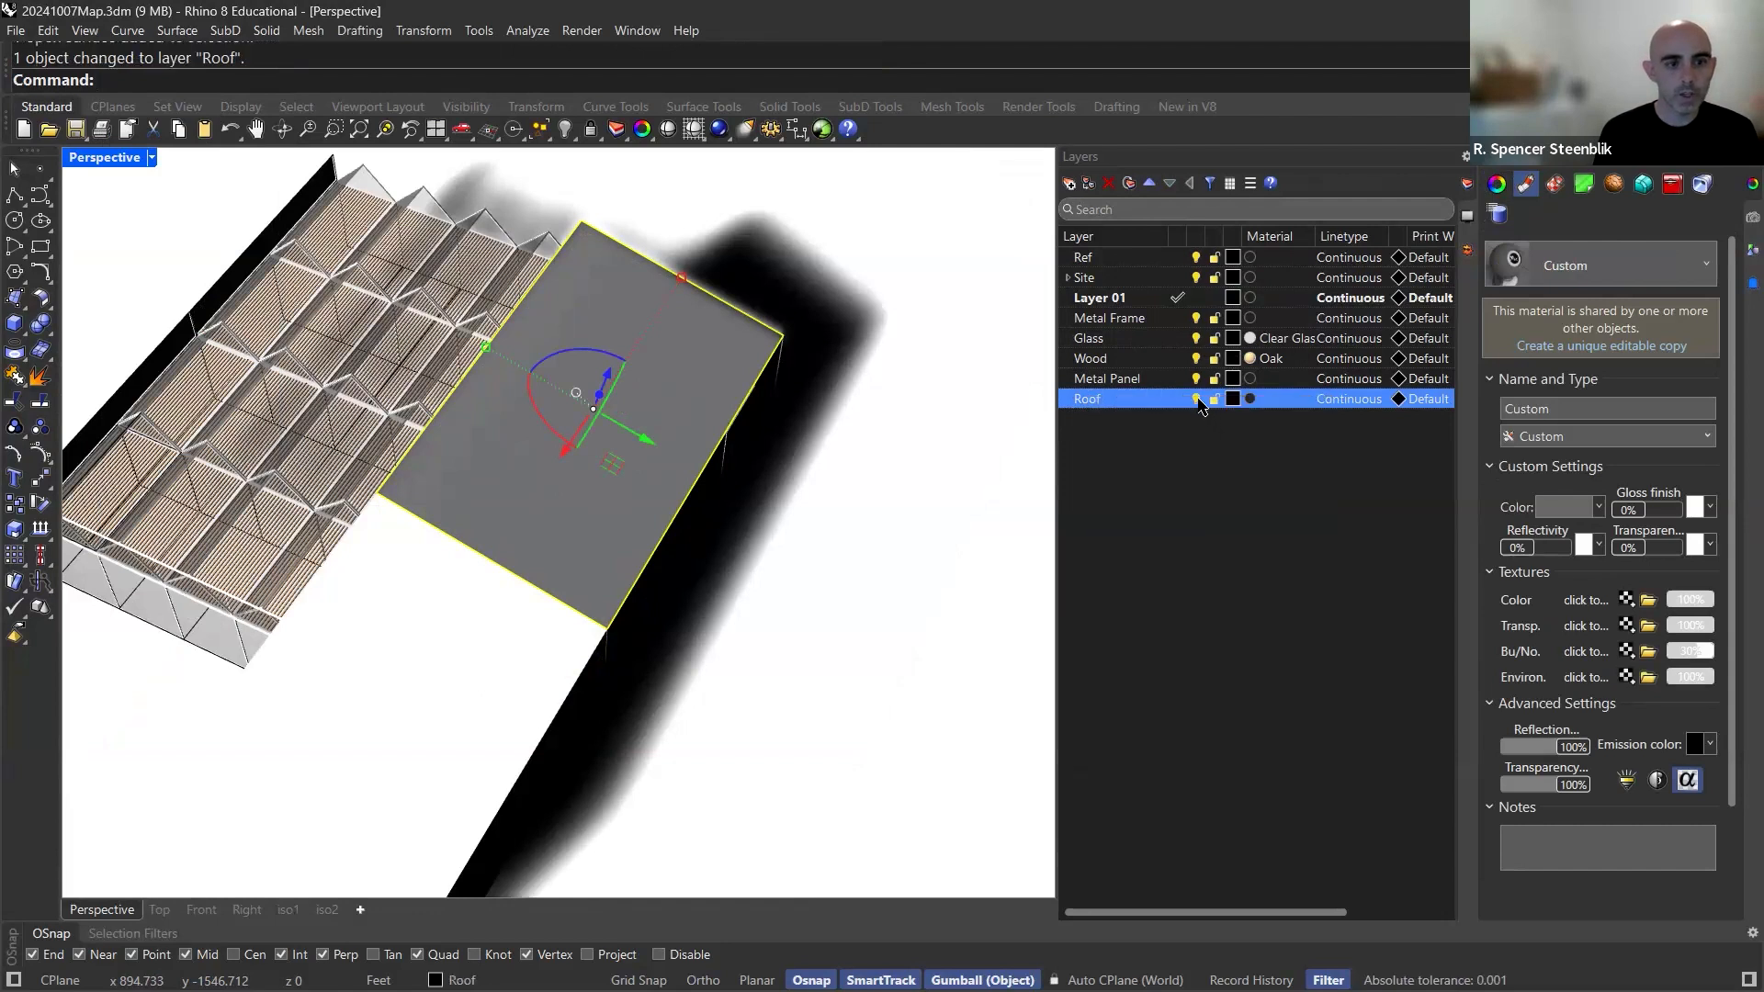
{"action": "left_click", "coordinate": [1196, 399]}
Extract the lower roof surface still covering the rooms with ExtractSrf and move it to the hidden Roof layer.
{"action": "left_click", "coordinate": [573, 476]}
{"action": "key", "text": "Escape"}
{"action": "left_click", "coordinate": [571, 475]}
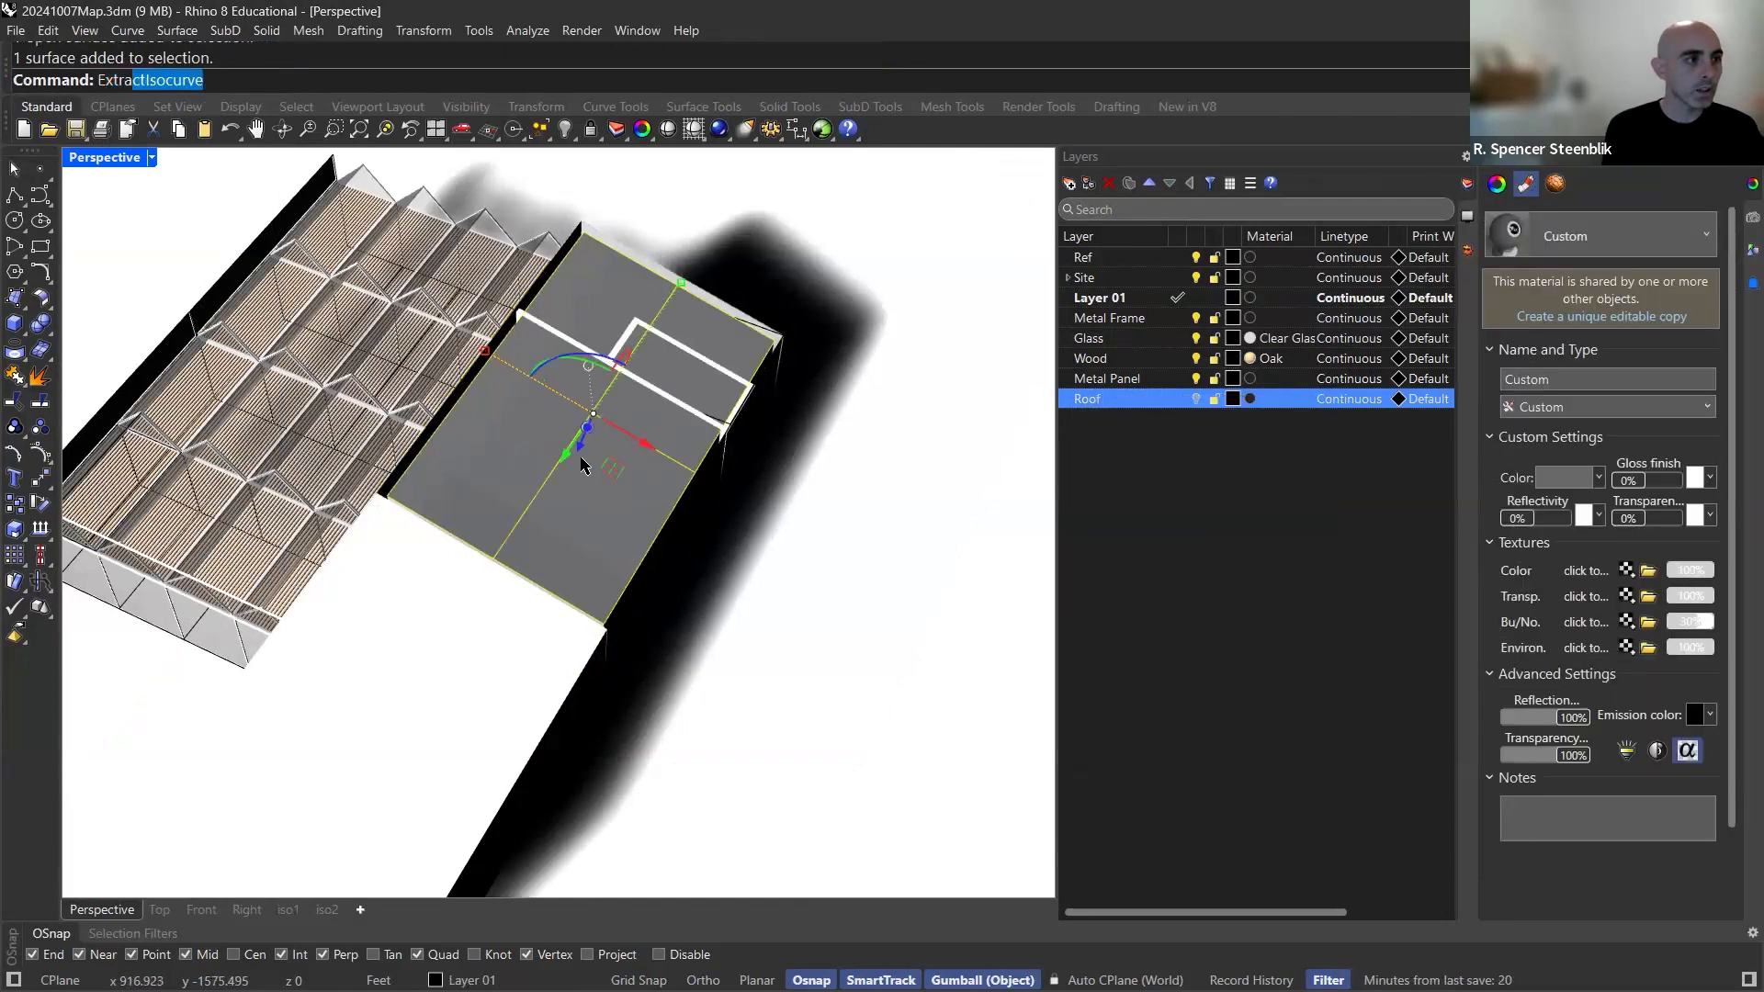
{"action": "type", "text": "t"}
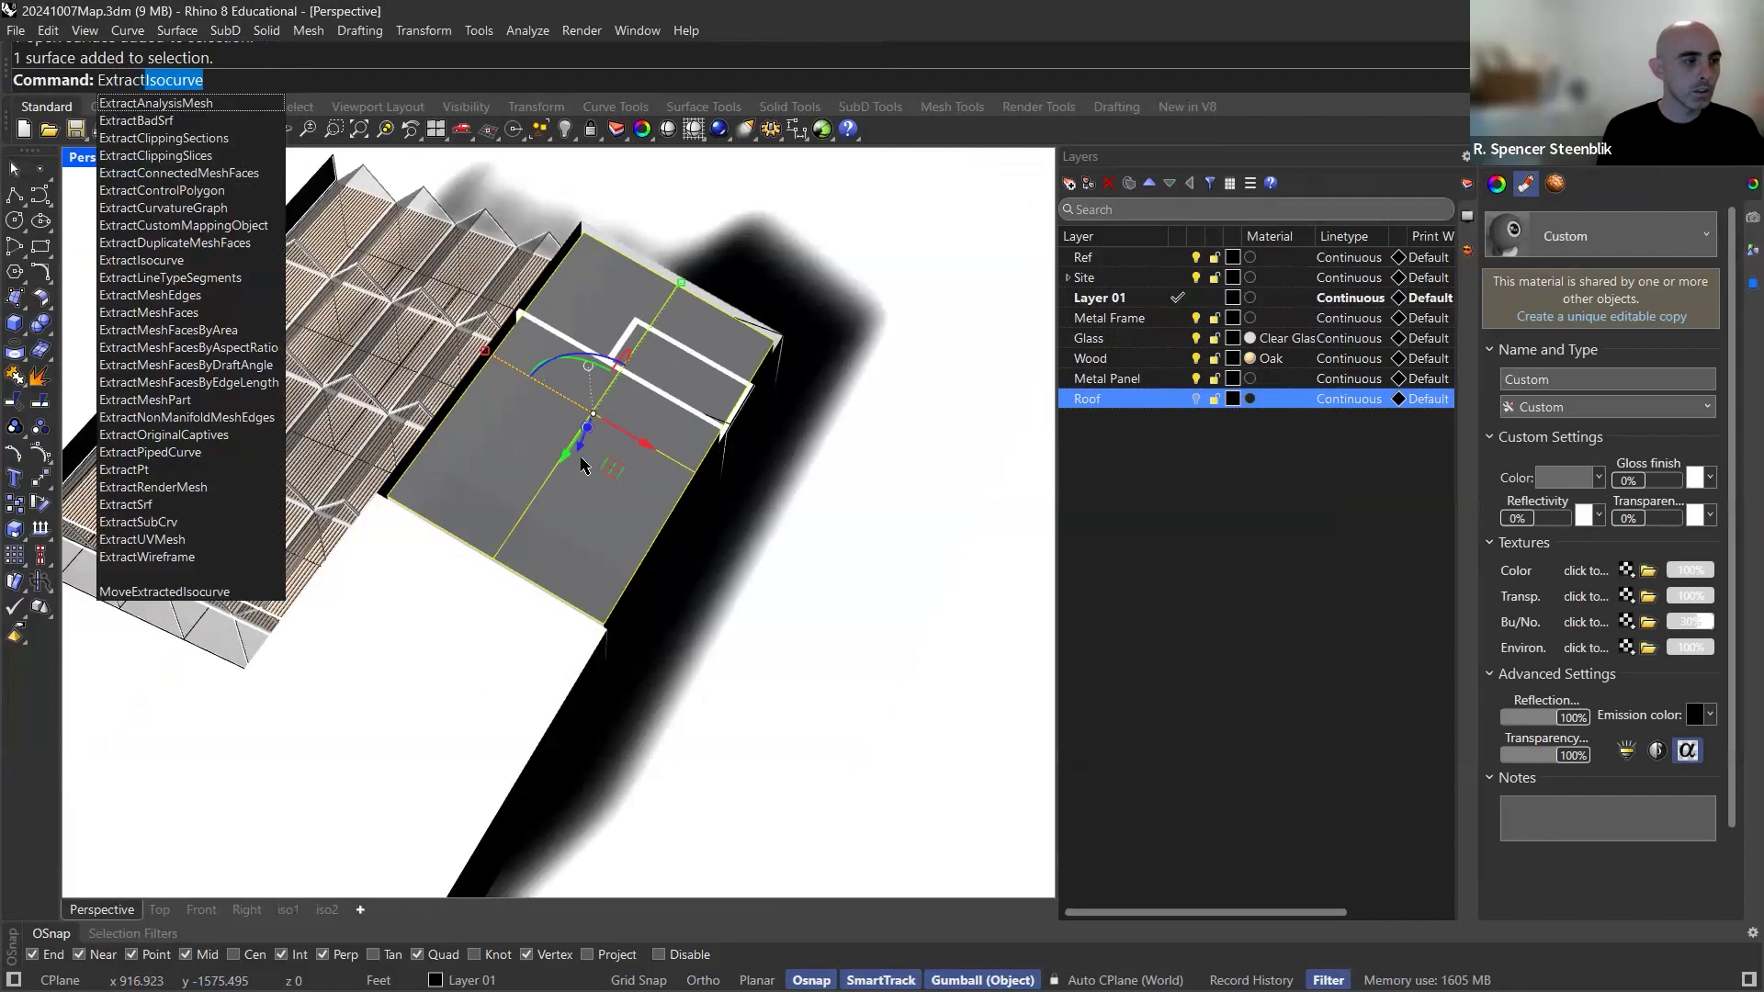
{"action": "type", "text": "S"}
{"action": "key", "text": "Return"}
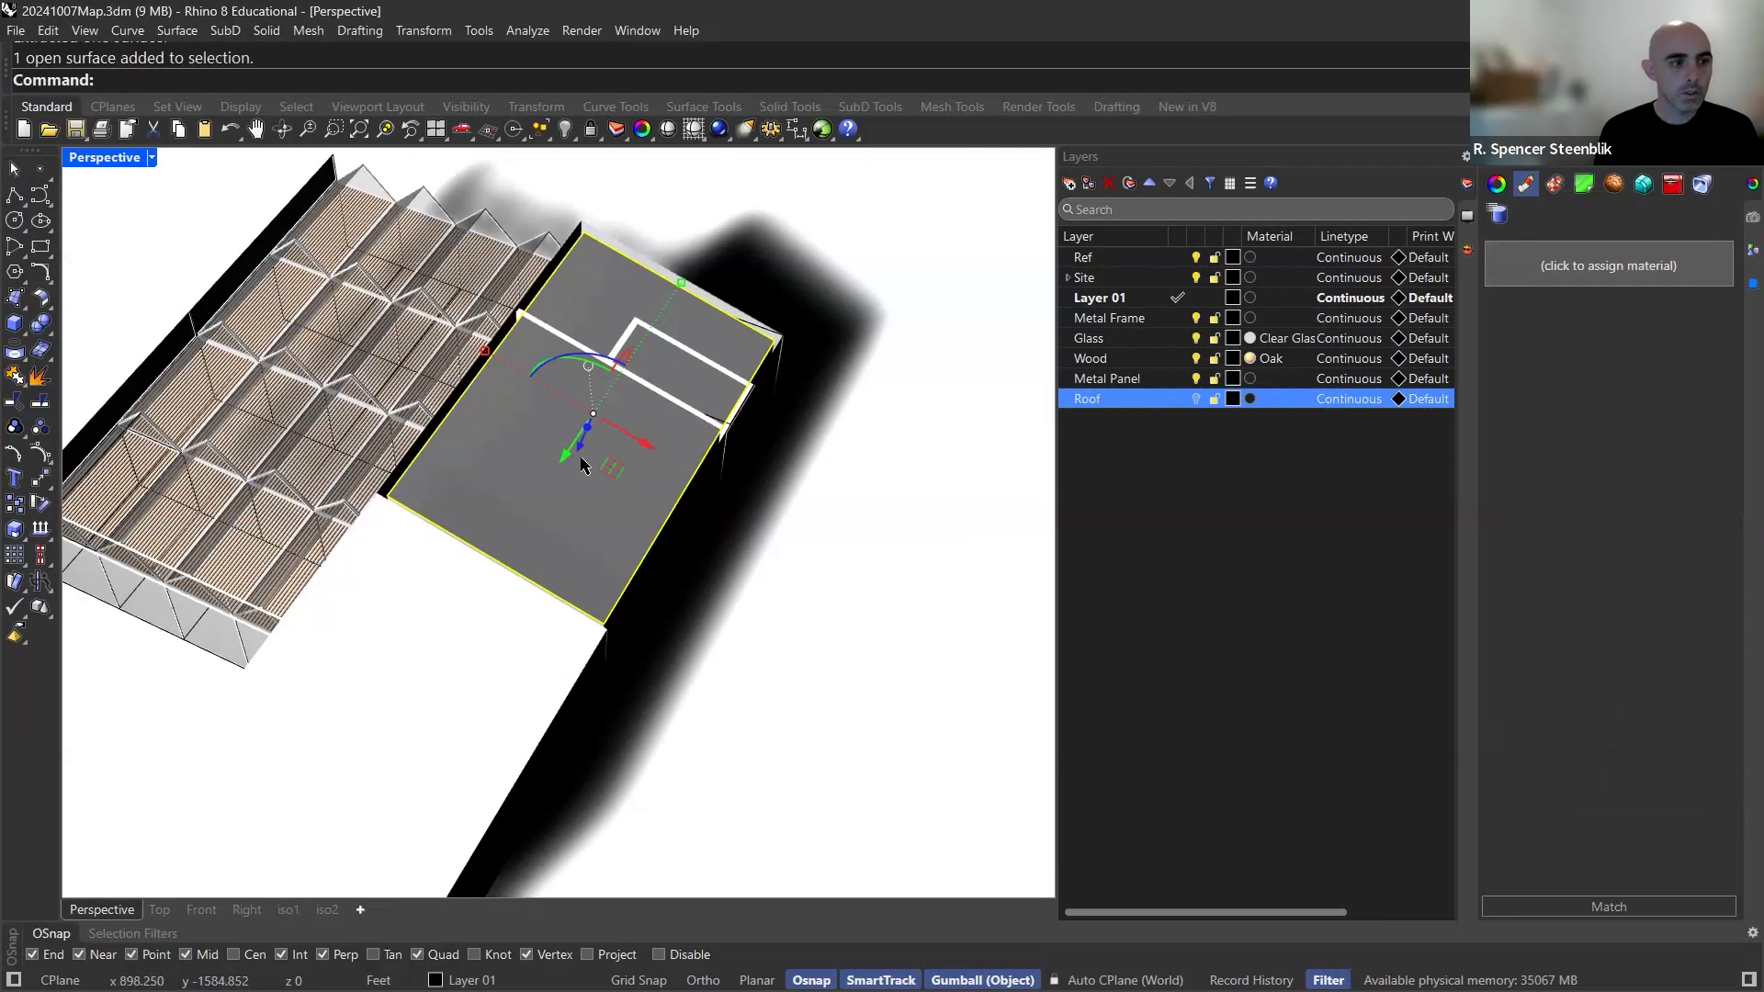
{"action": "right_click", "coordinate": [1097, 400]}
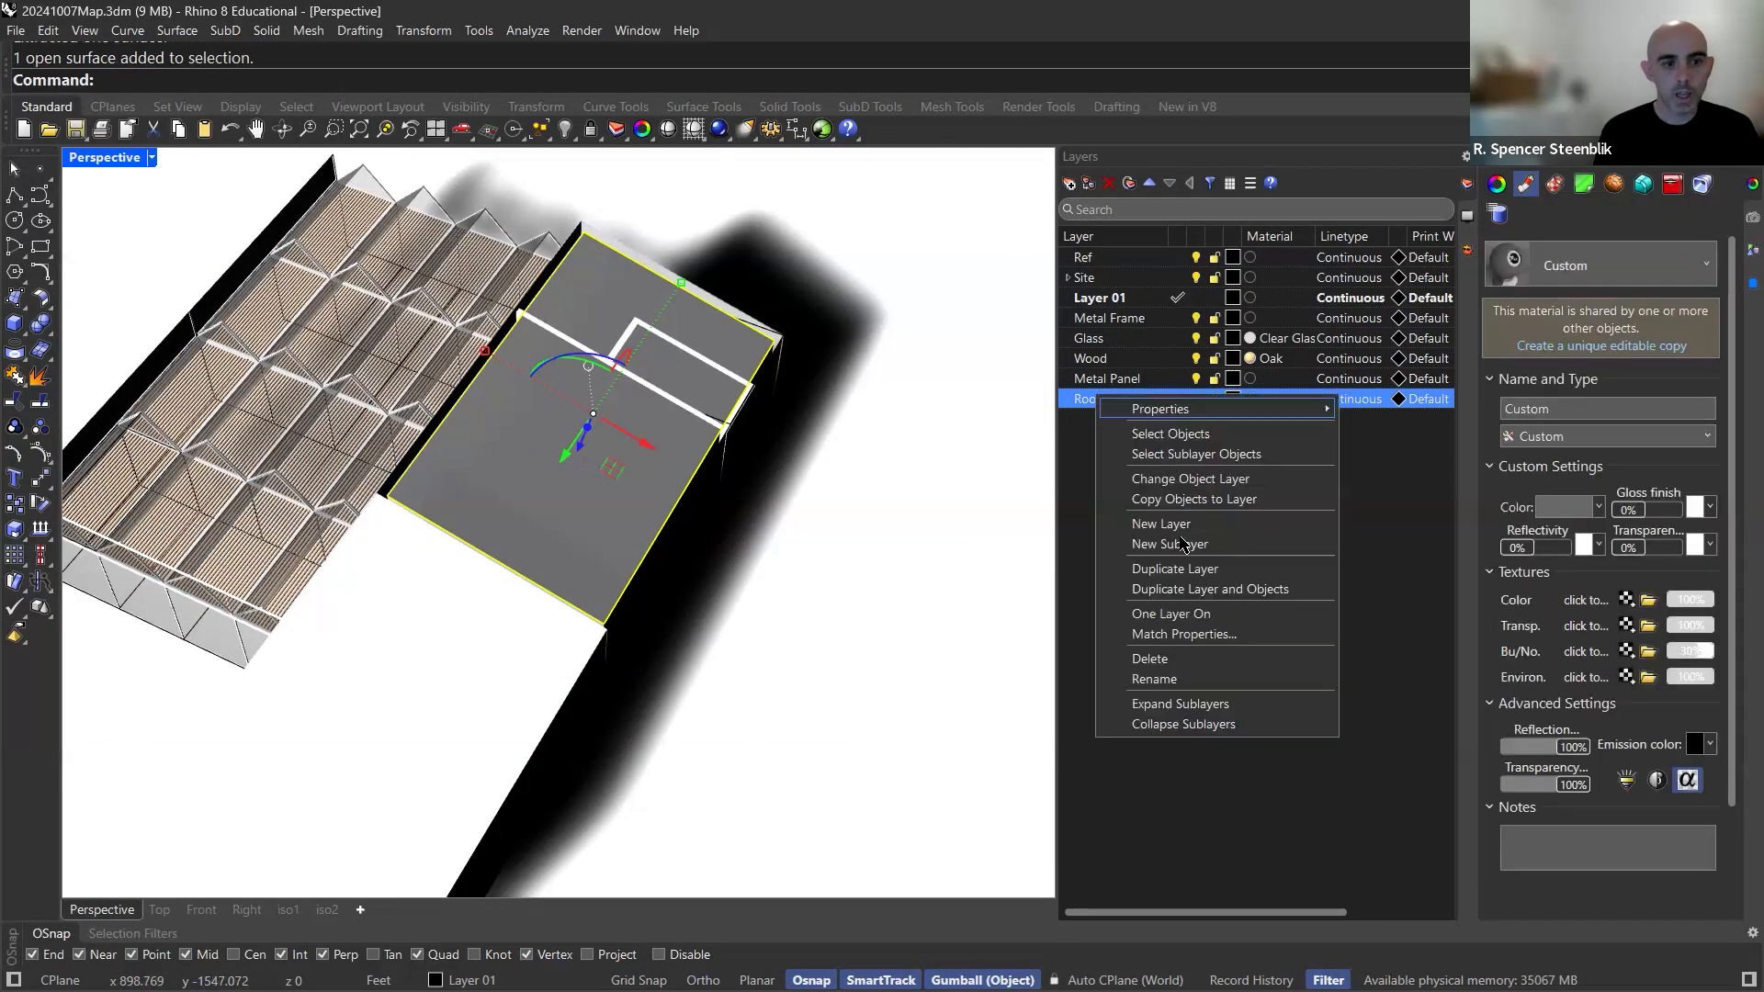
{"action": "left_click", "coordinate": [1140, 477]}
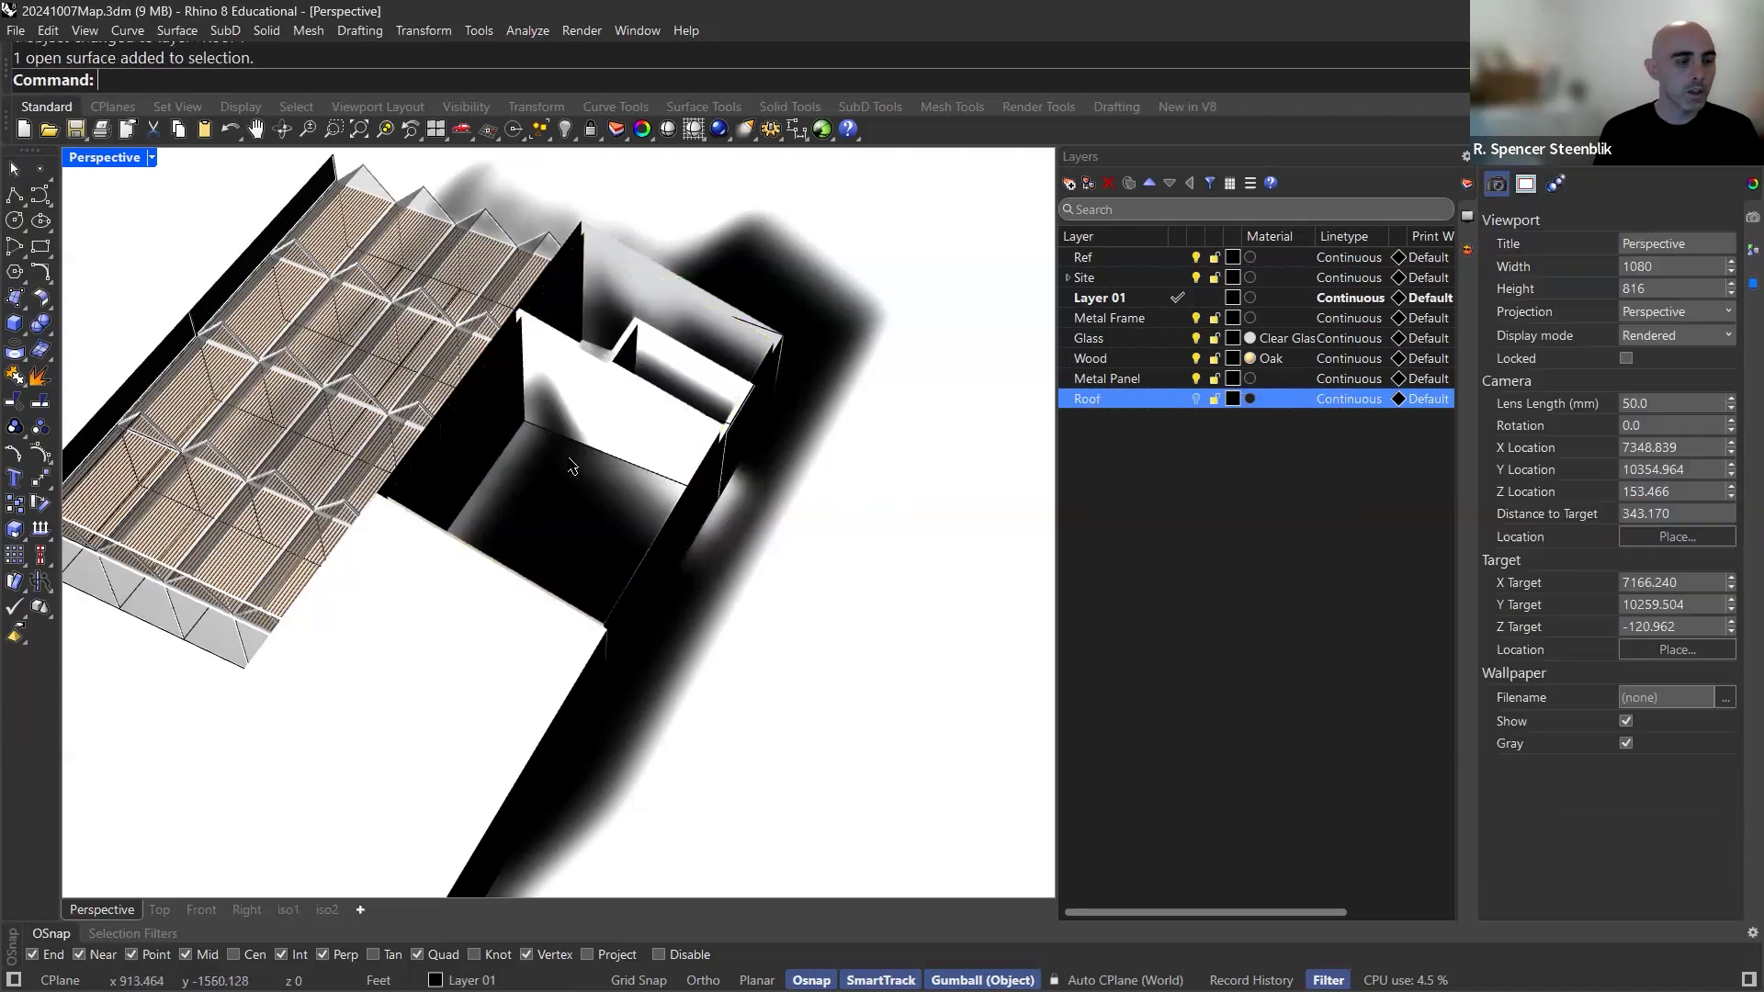
Examine the layout of the building's interior walls from above through the open roof.
{"action": "middle_click", "coordinate": [570, 466]}
{"action": "right_click_drag", "start_coordinate": [790, 488], "coordinate": [319, 383], "text": "shift"}
{"action": "right_click", "coordinate": [878, 493]}
{"action": "scroll", "coordinate": [892, 492], "scroll_direction": "down", "scroll_amount": 8}
{"action": "key", "text": "Escape"}
{"action": "scroll", "coordinate": [322, 383], "scroll_direction": "up", "scroll_amount": 13}
{"action": "right_click_drag", "start_coordinate": [749, 550], "coordinate": [602, 632]}
{"action": "right_click_drag", "start_coordinate": [620, 496], "coordinate": [775, 302], "text": "shift"}
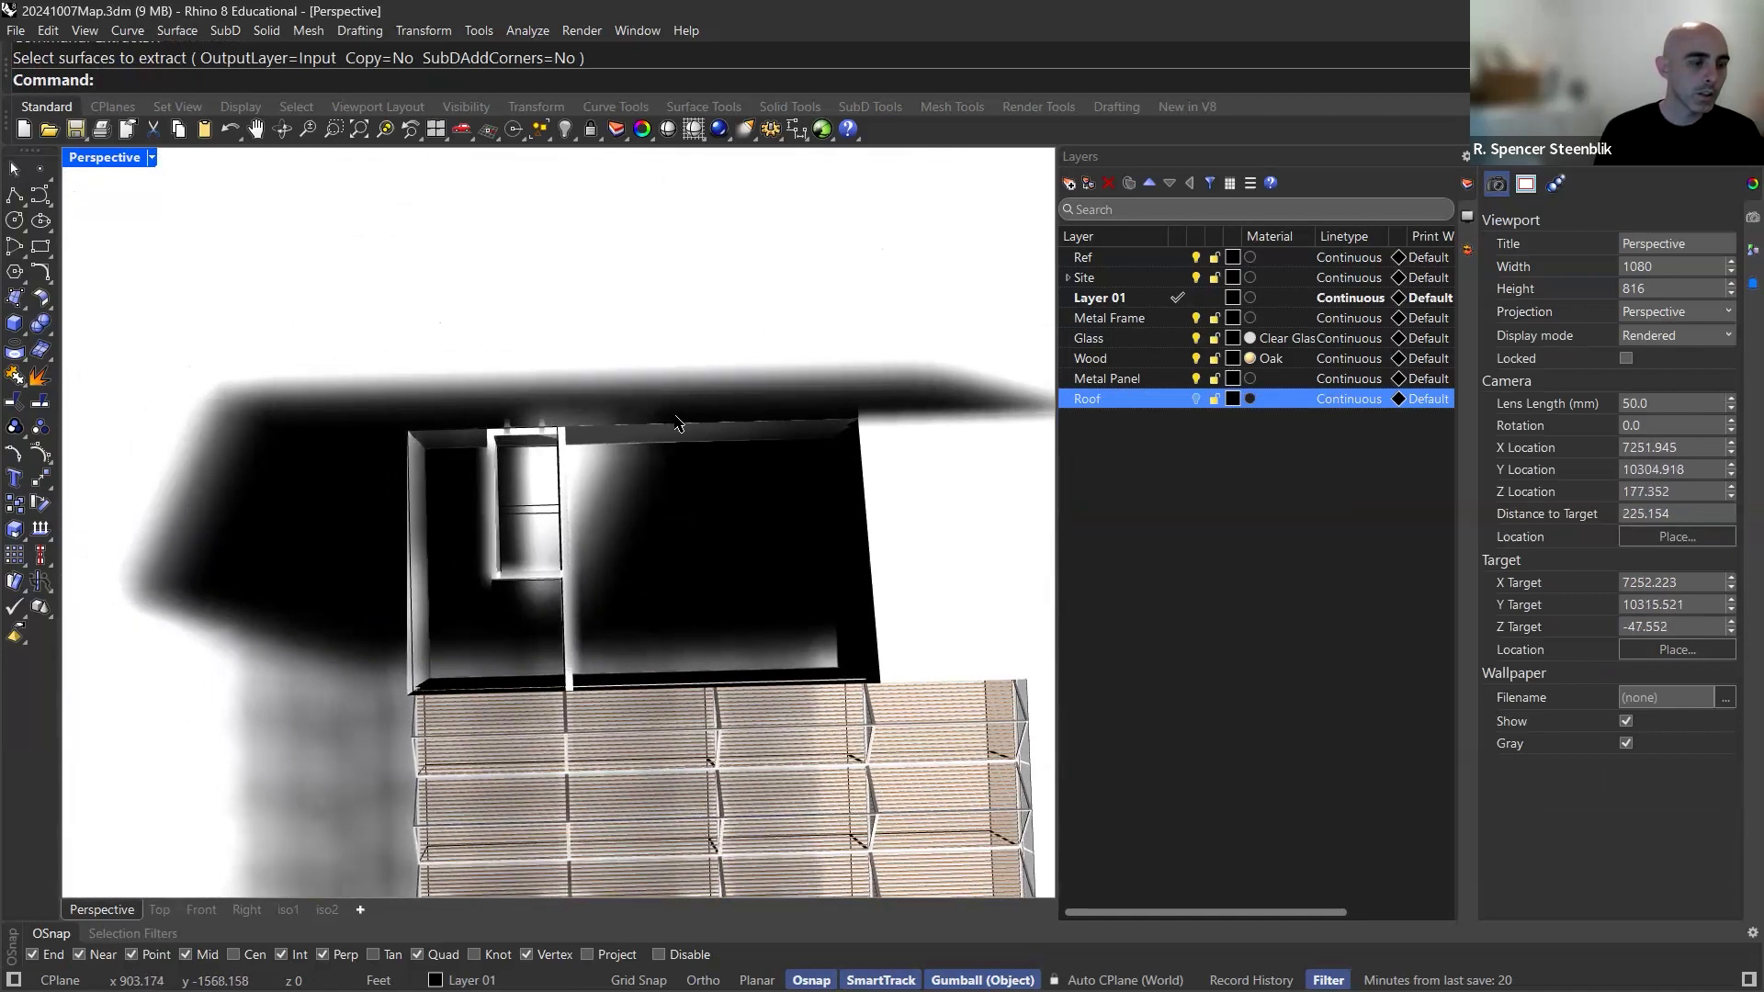
{"action": "scroll", "coordinate": [555, 492], "scroll_direction": "up", "scroll_amount": 4}
{"action": "scroll", "coordinate": [597, 502], "scroll_direction": "down", "scroll_amount": 4}
{"action": "right_click_drag", "start_coordinate": [677, 595], "coordinate": [666, 646], "text": "shift"}
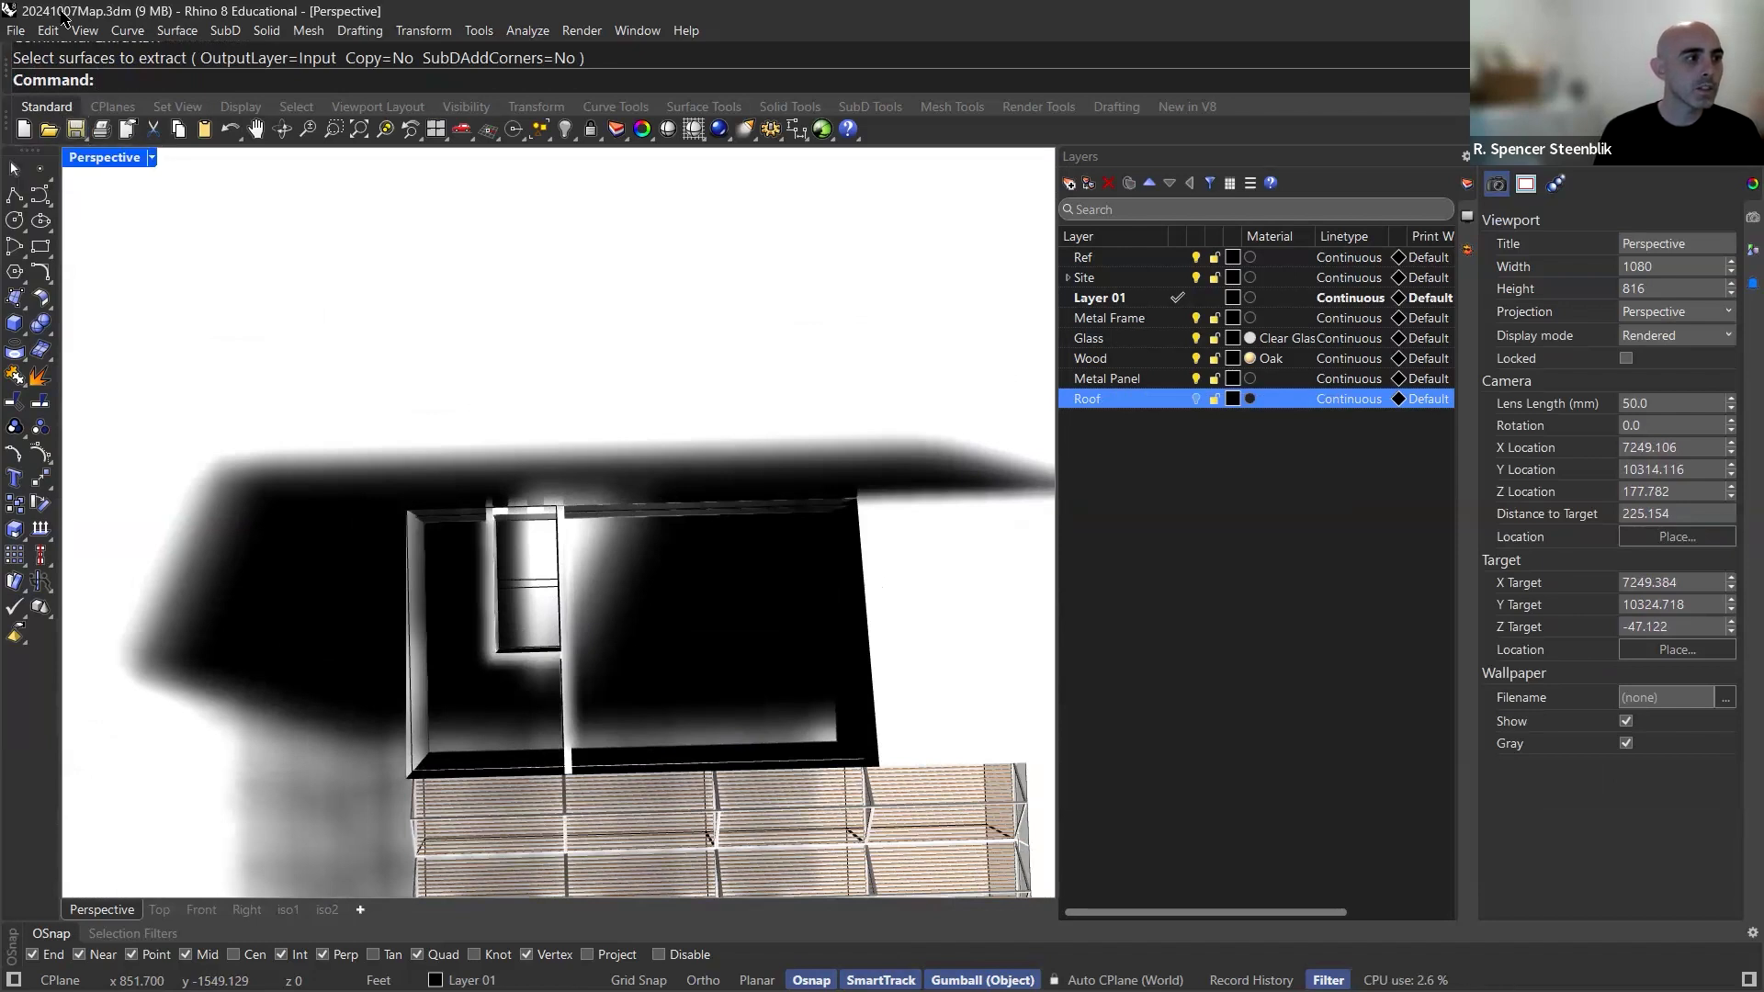
Save the Rhino model as 20241107Design01.3dm in Rhino 7 format, replacing the existing file.
{"action": "left_click", "coordinate": [16, 33]}
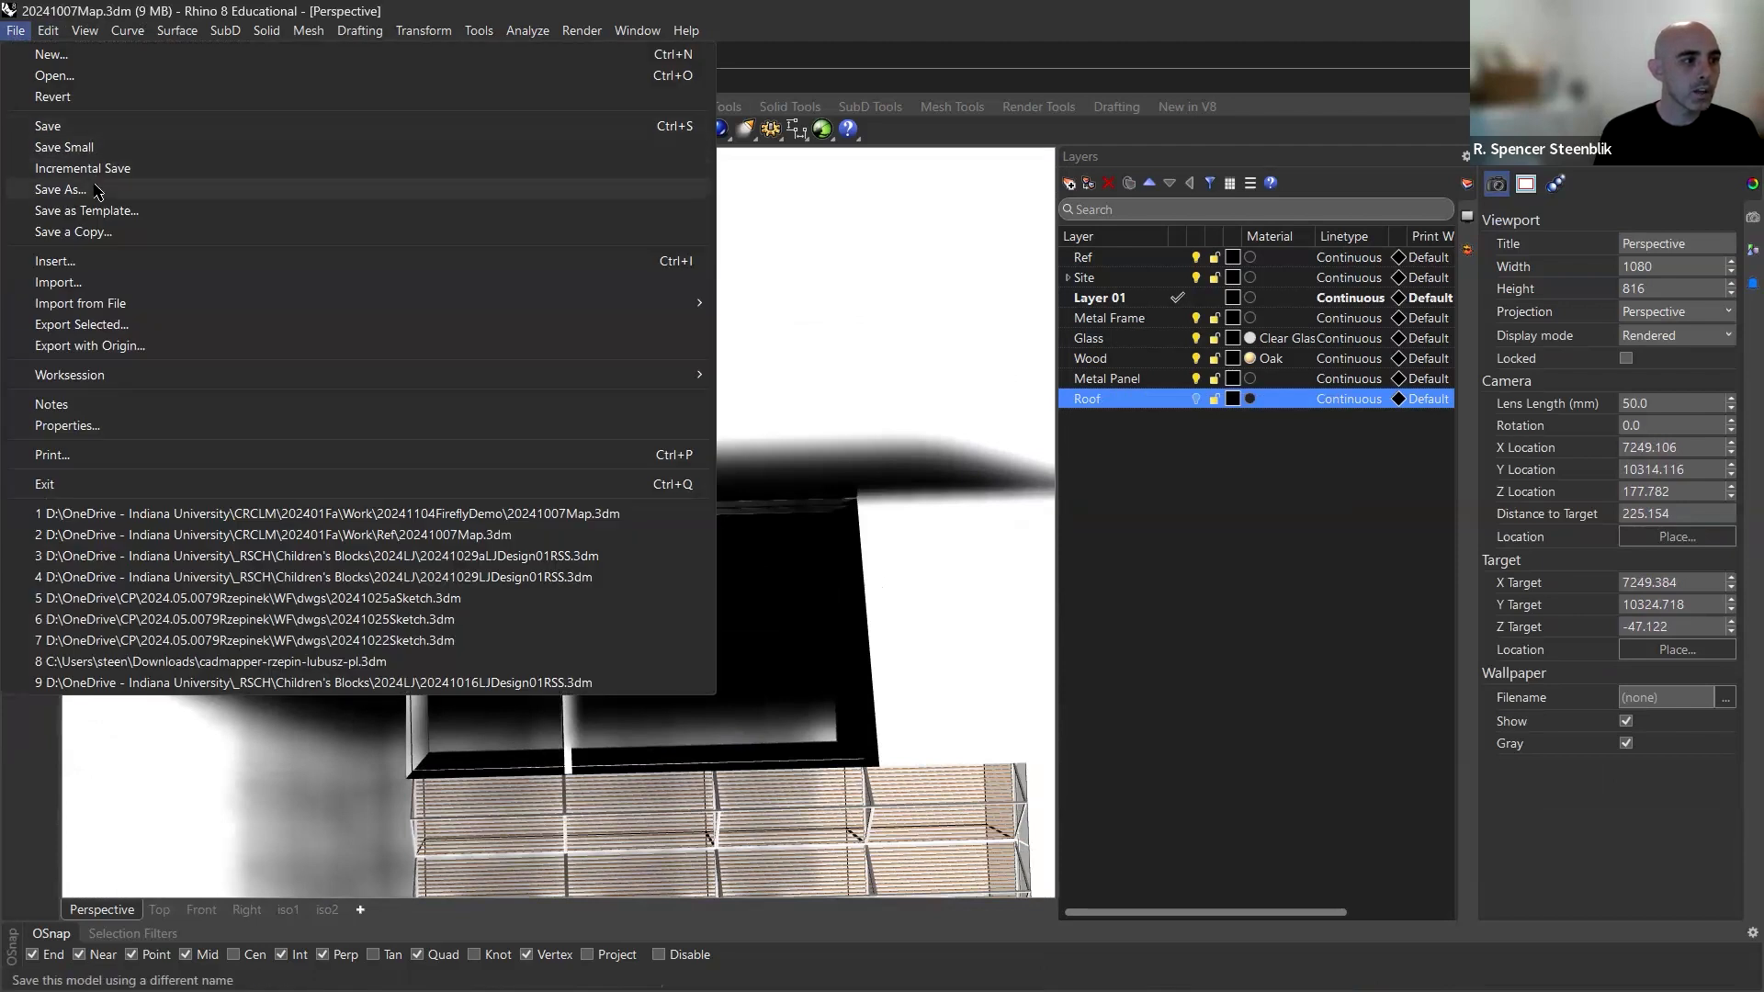
{"action": "left_click", "coordinate": [169, 190]}
{"action": "left_click", "coordinate": [818, 361]}
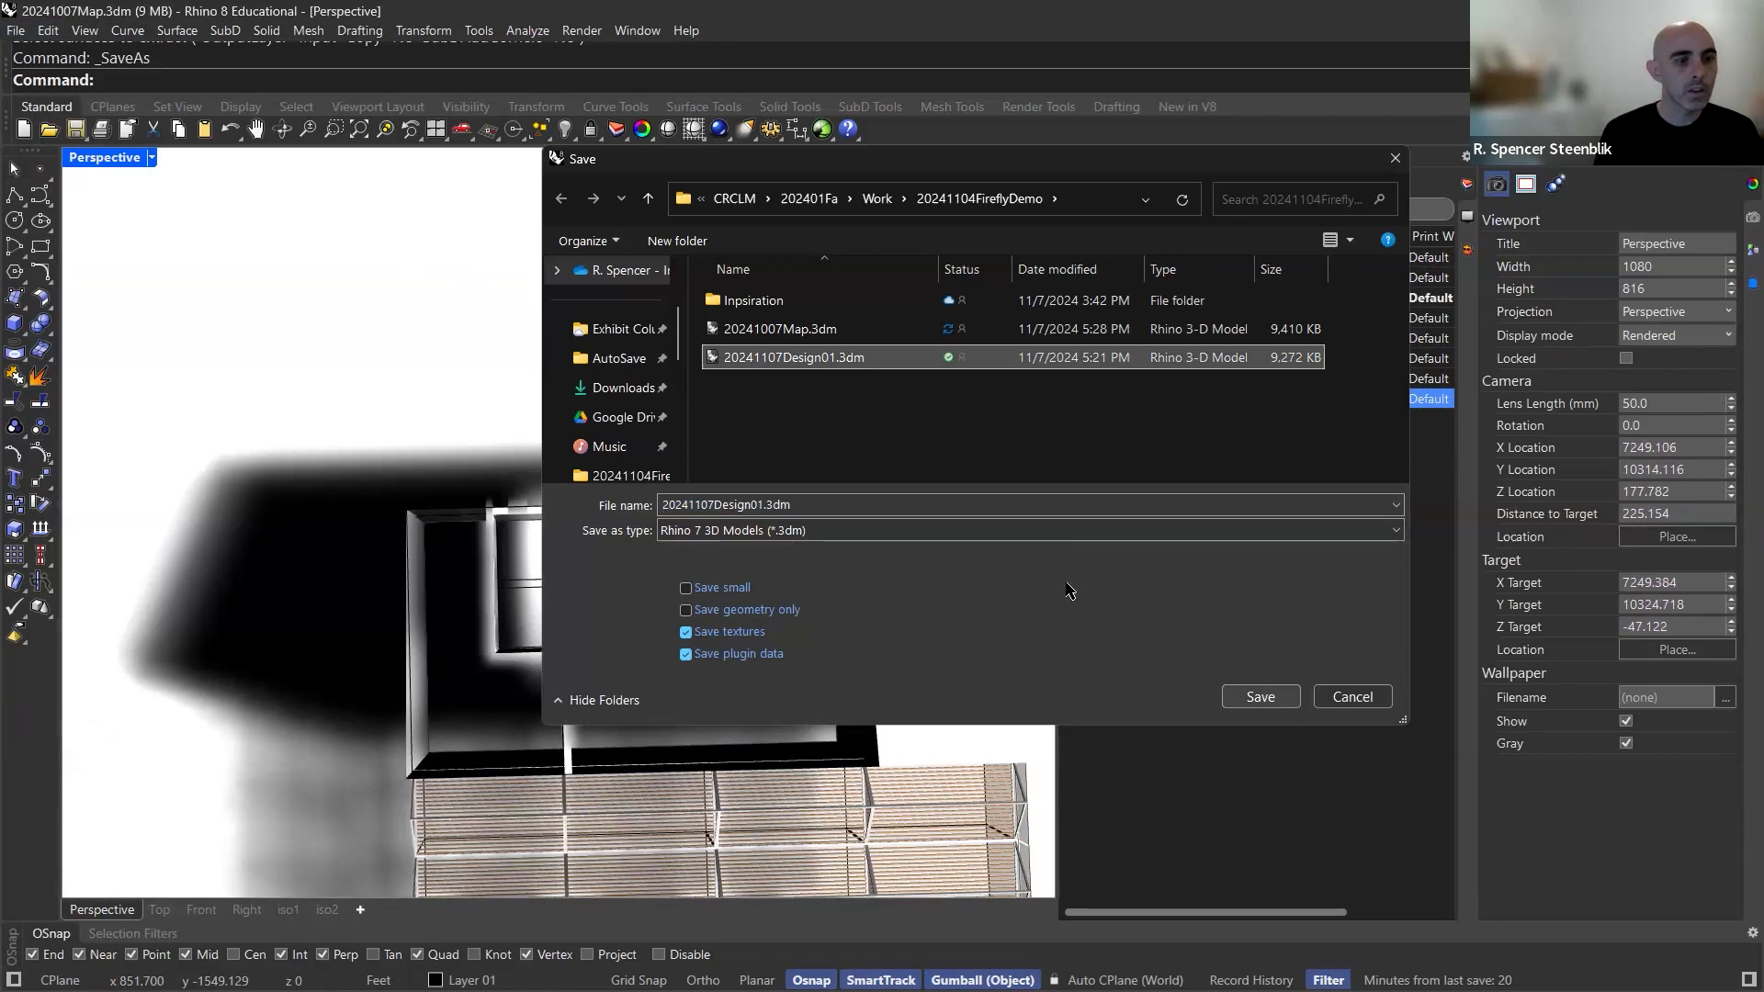
{"action": "key", "text": "Return"}
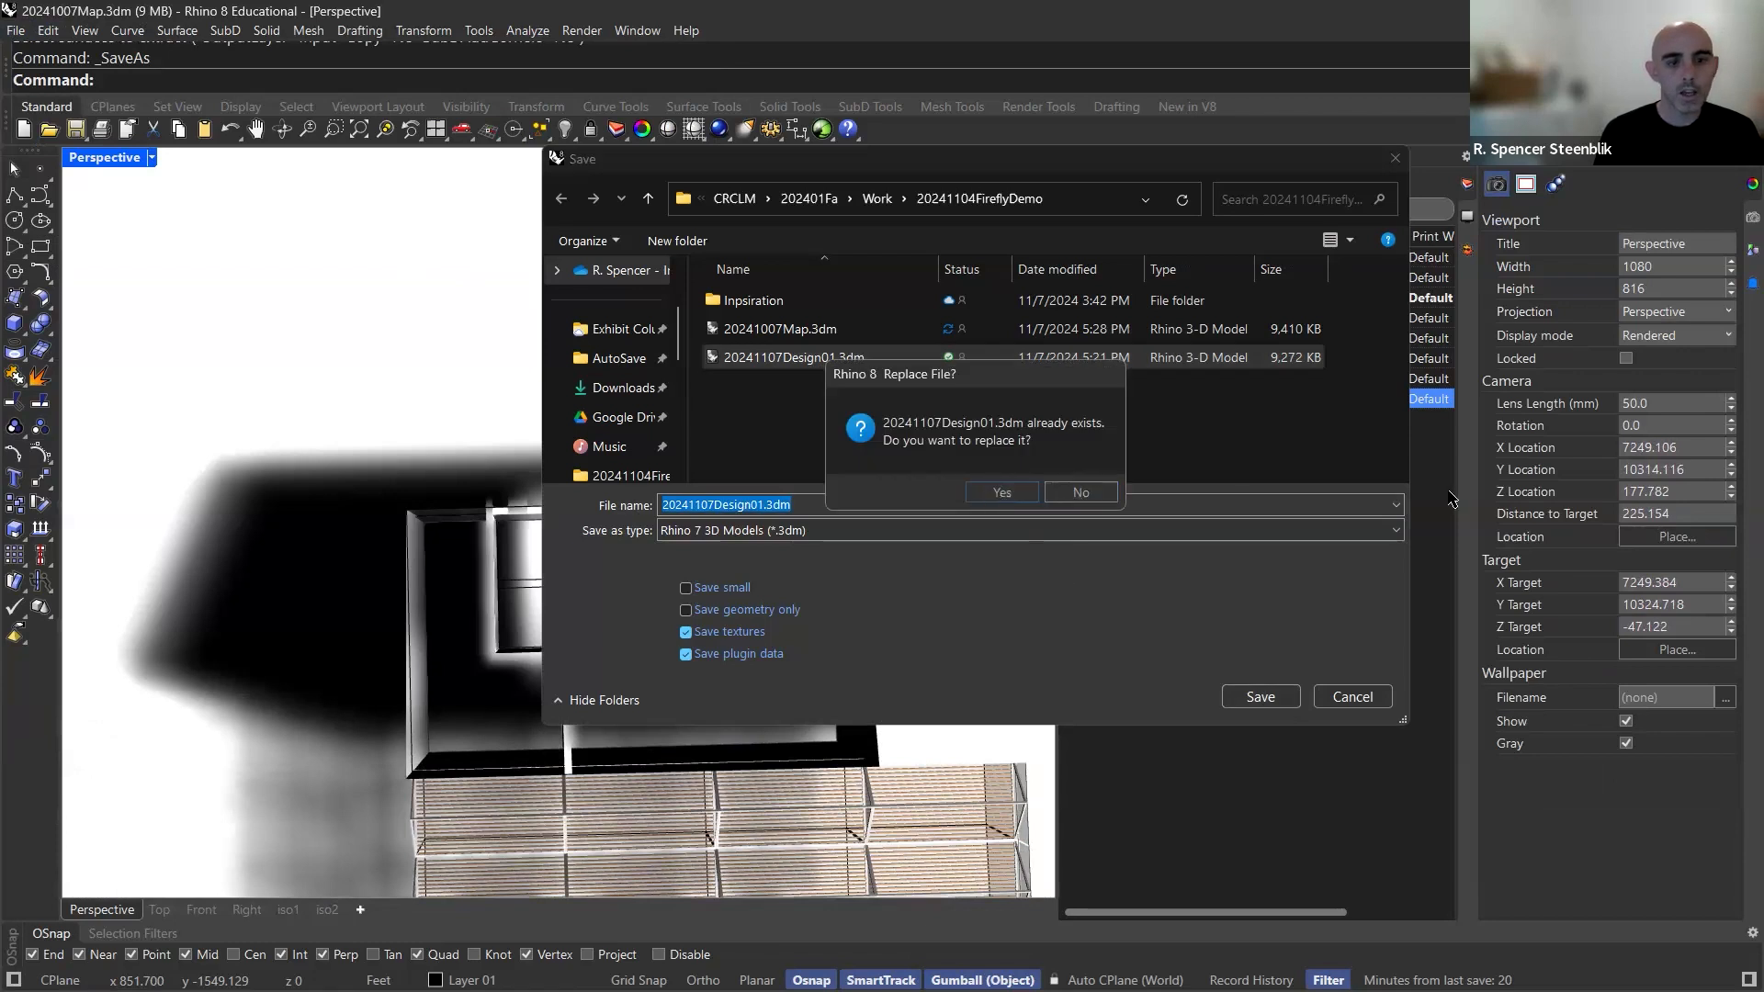
{"action": "key", "text": "Return"}
{"action": "left_click", "coordinate": [1362, 472]}
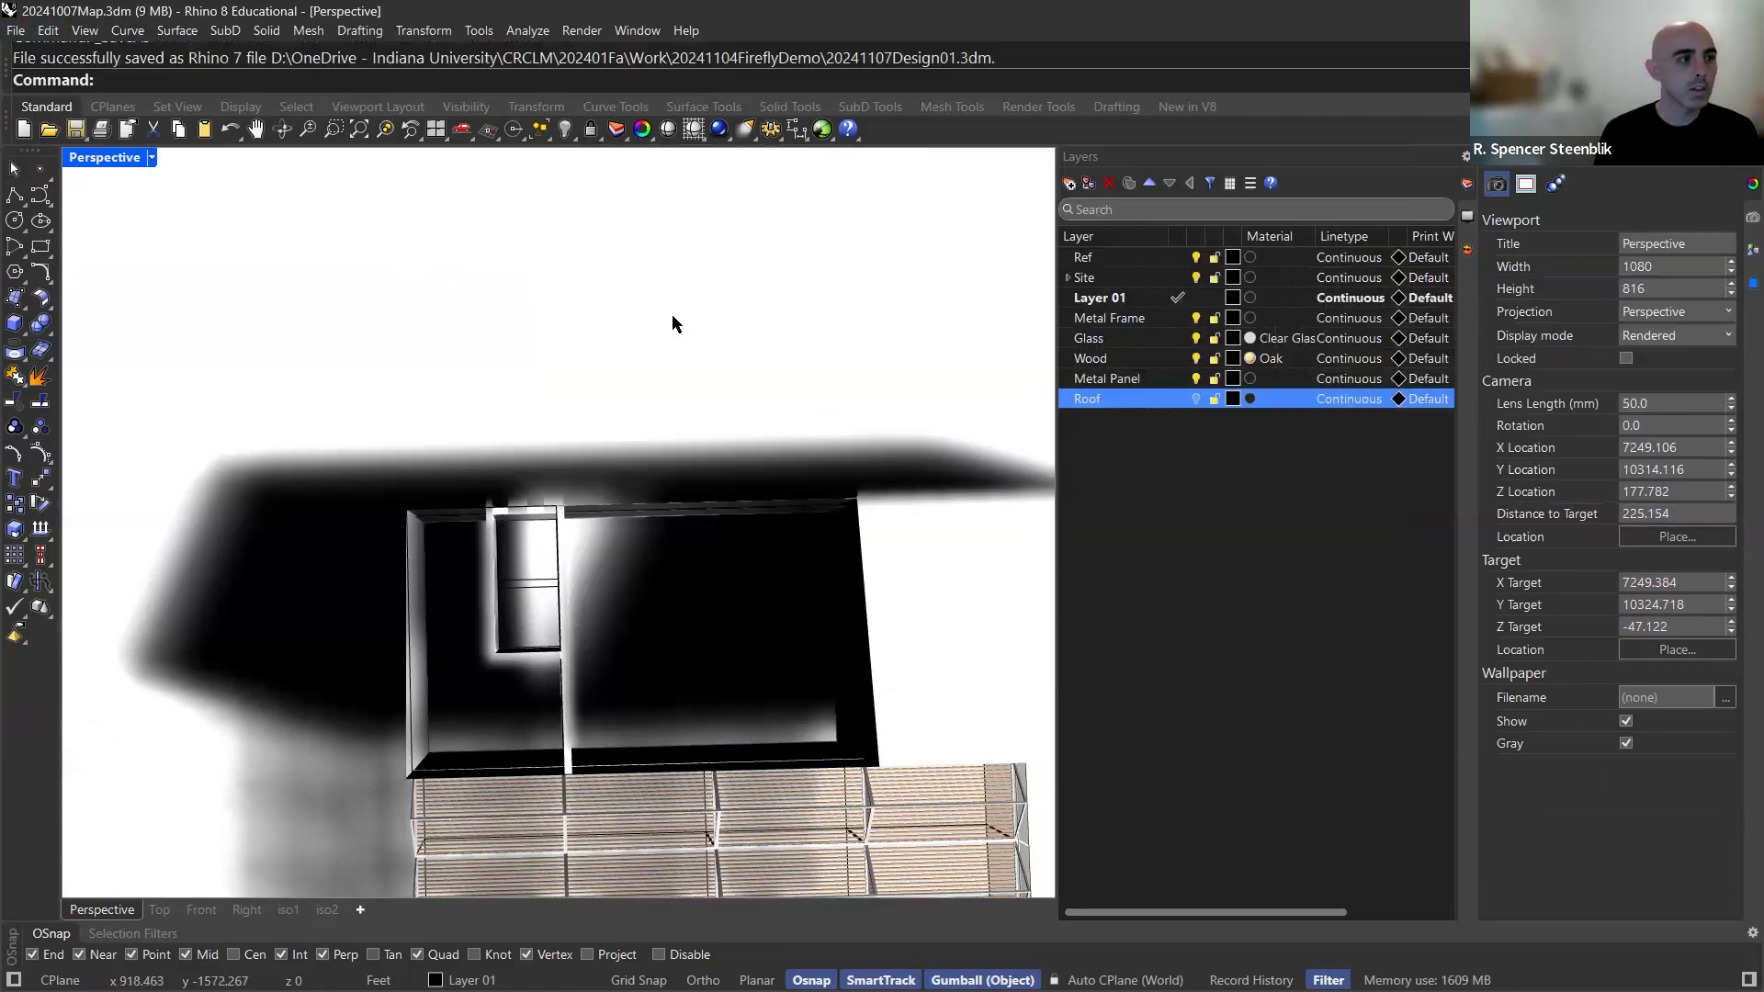
Switch to Revit and reload the linked 20241107Design01.3dm file through Manage Links.
{"action": "key", "text": "alt+Tab"}
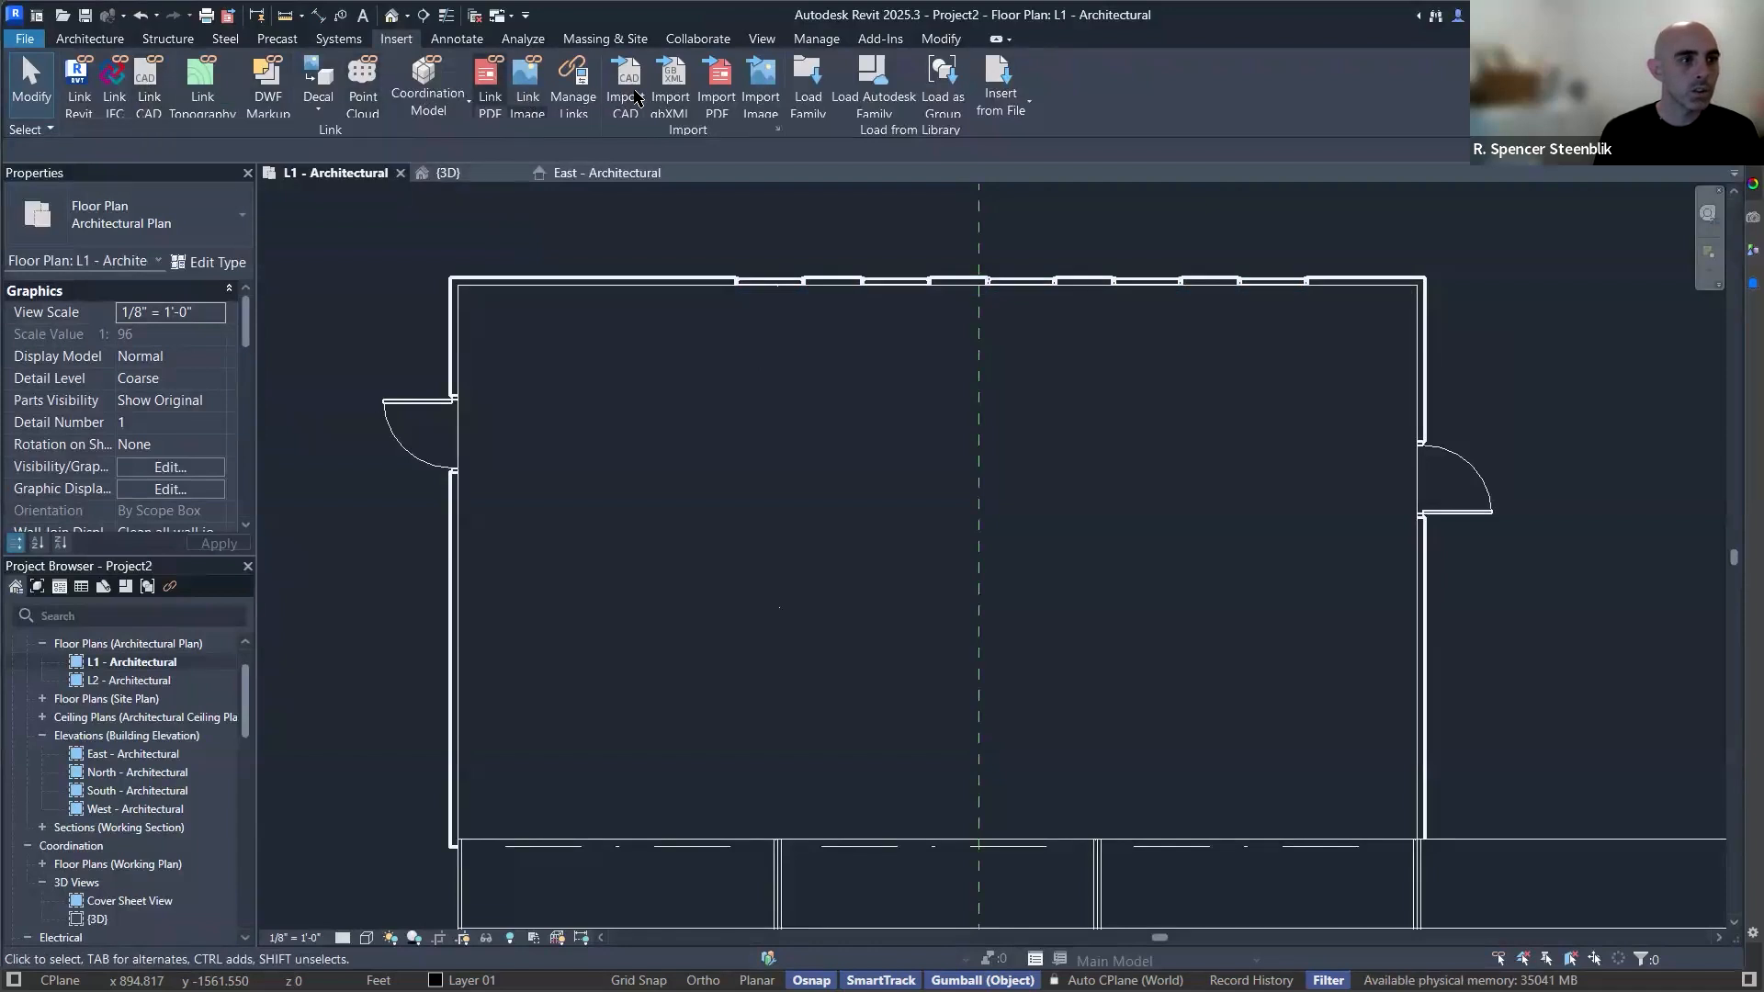
{"action": "left_click", "coordinate": [570, 94]}
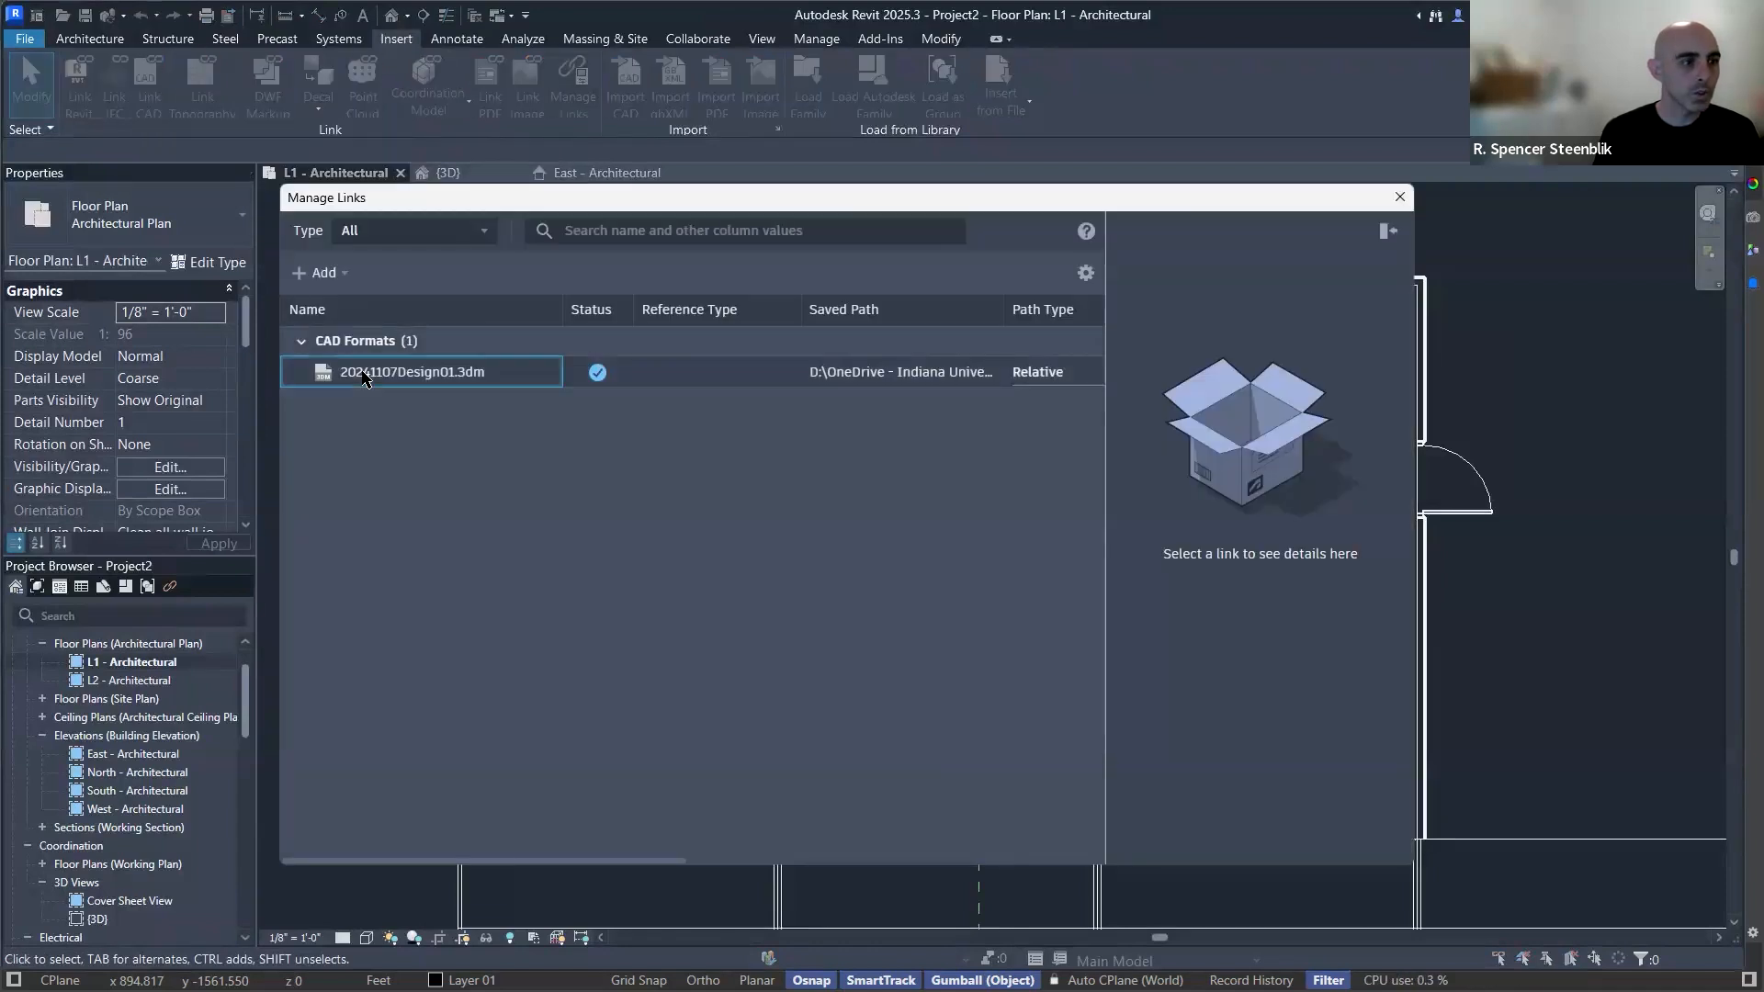
{"action": "left_click", "coordinate": [366, 374]}
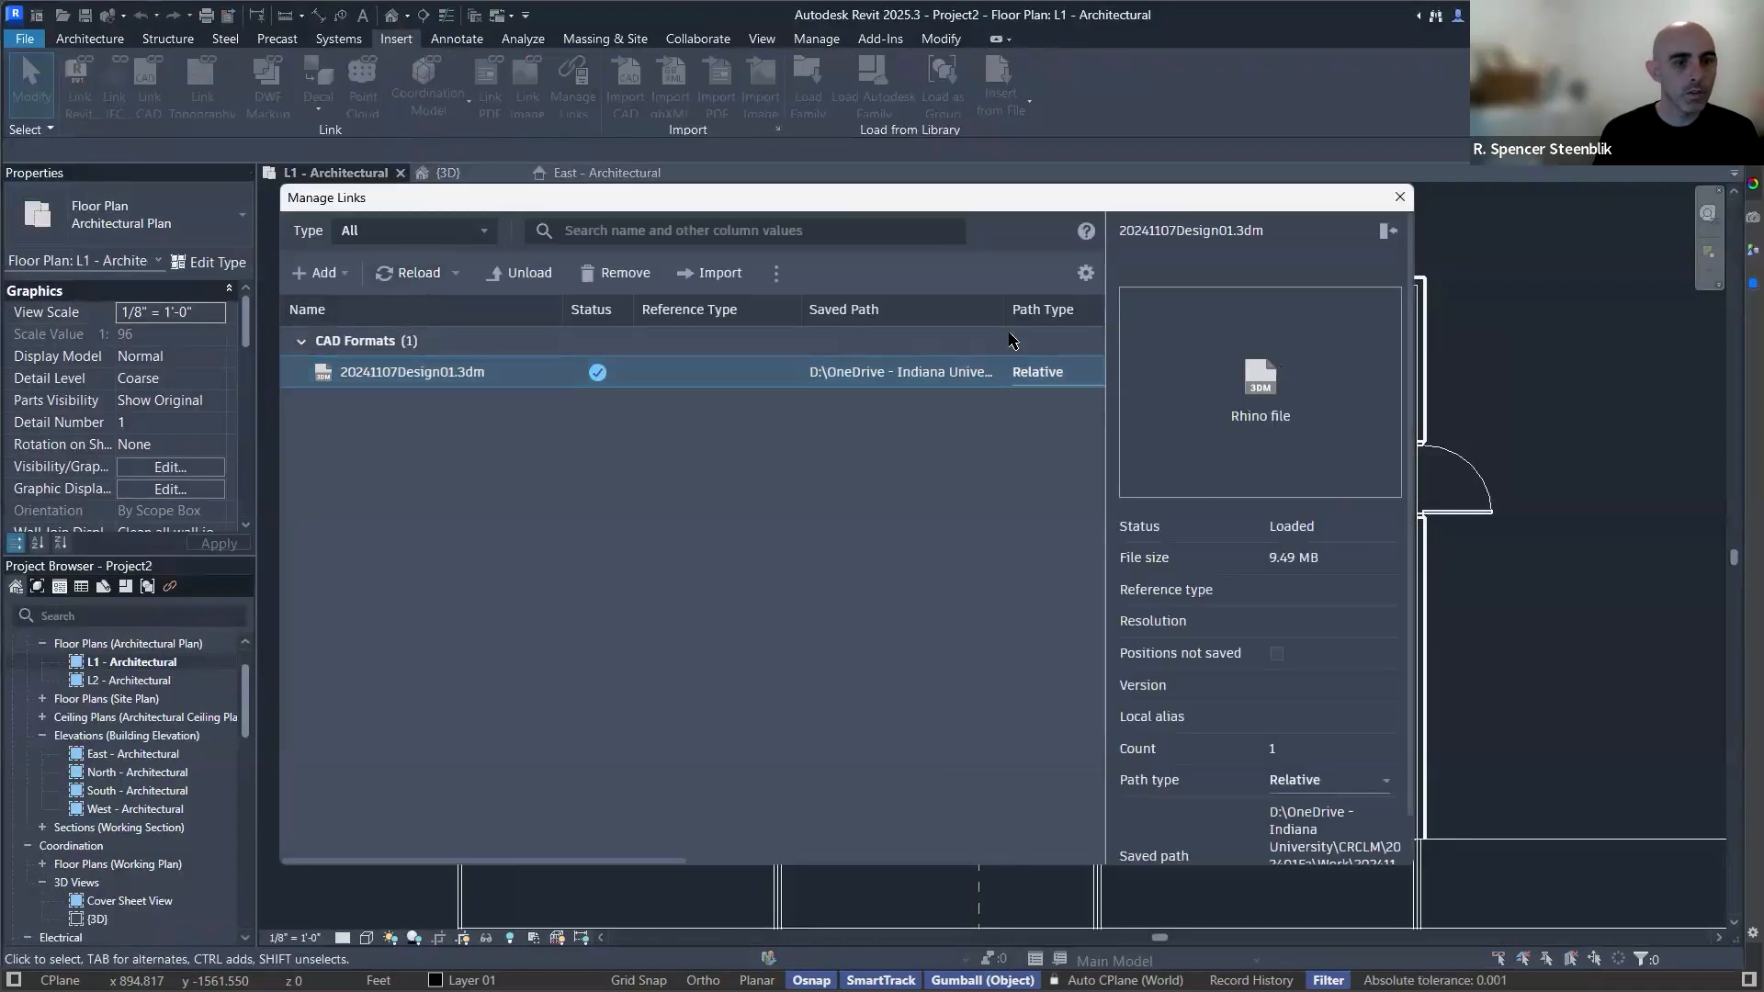
{"action": "left_click_drag", "start_coordinate": [1091, 199], "coordinate": [540, 266]}
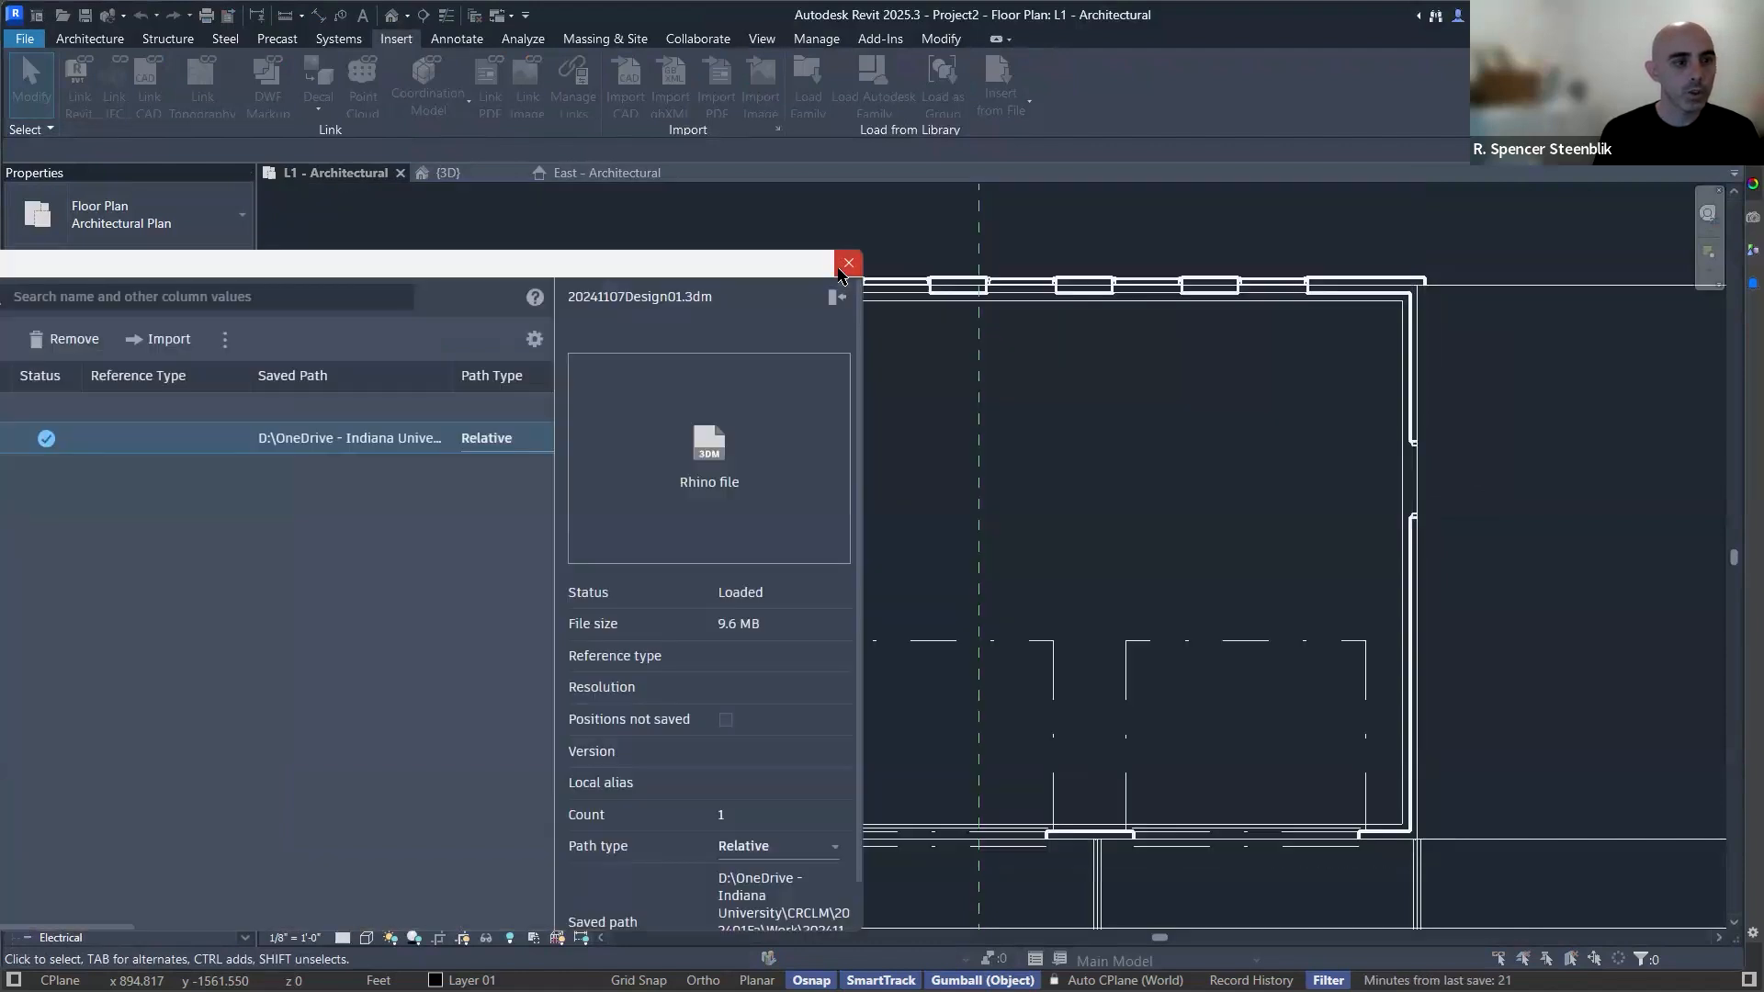
{"action": "left_click", "coordinate": [847, 264]}
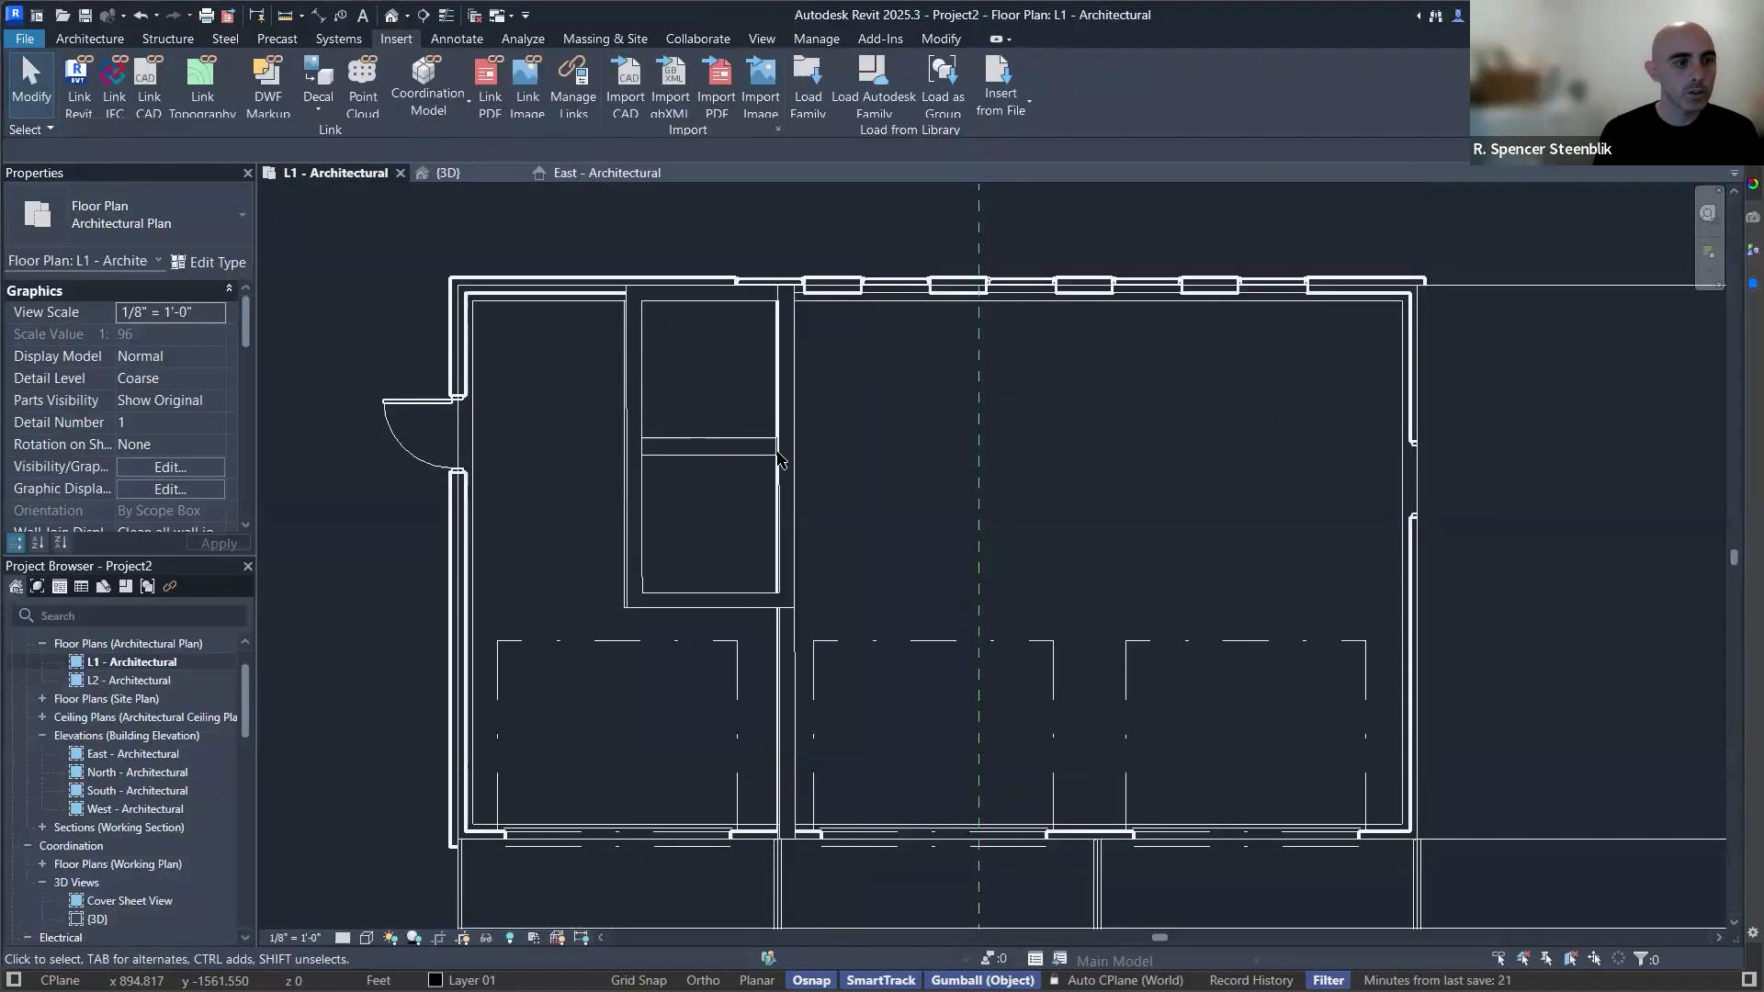
Examine the updated building in the L1 plan, the 3D view and the East elevation, including the linked volume beside the roof.
{"action": "scroll", "coordinate": [925, 511], "scroll_direction": "down", "scroll_amount": 3}
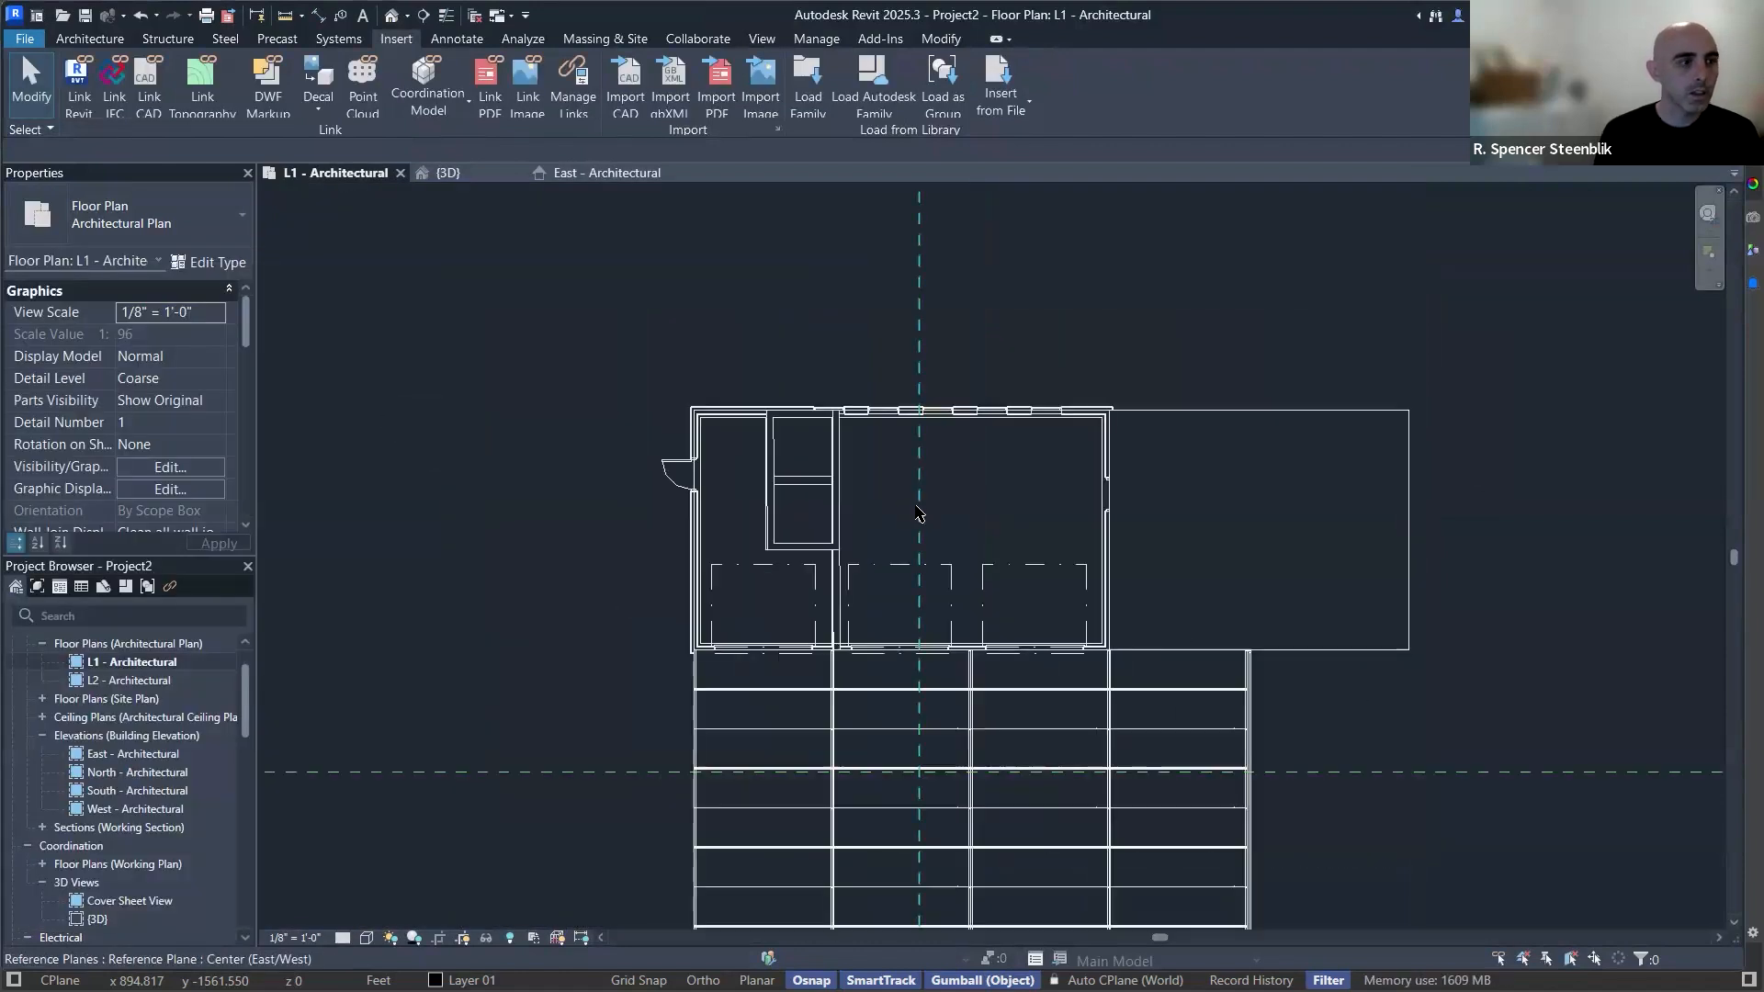
{"action": "left_click", "coordinate": [450, 173]}
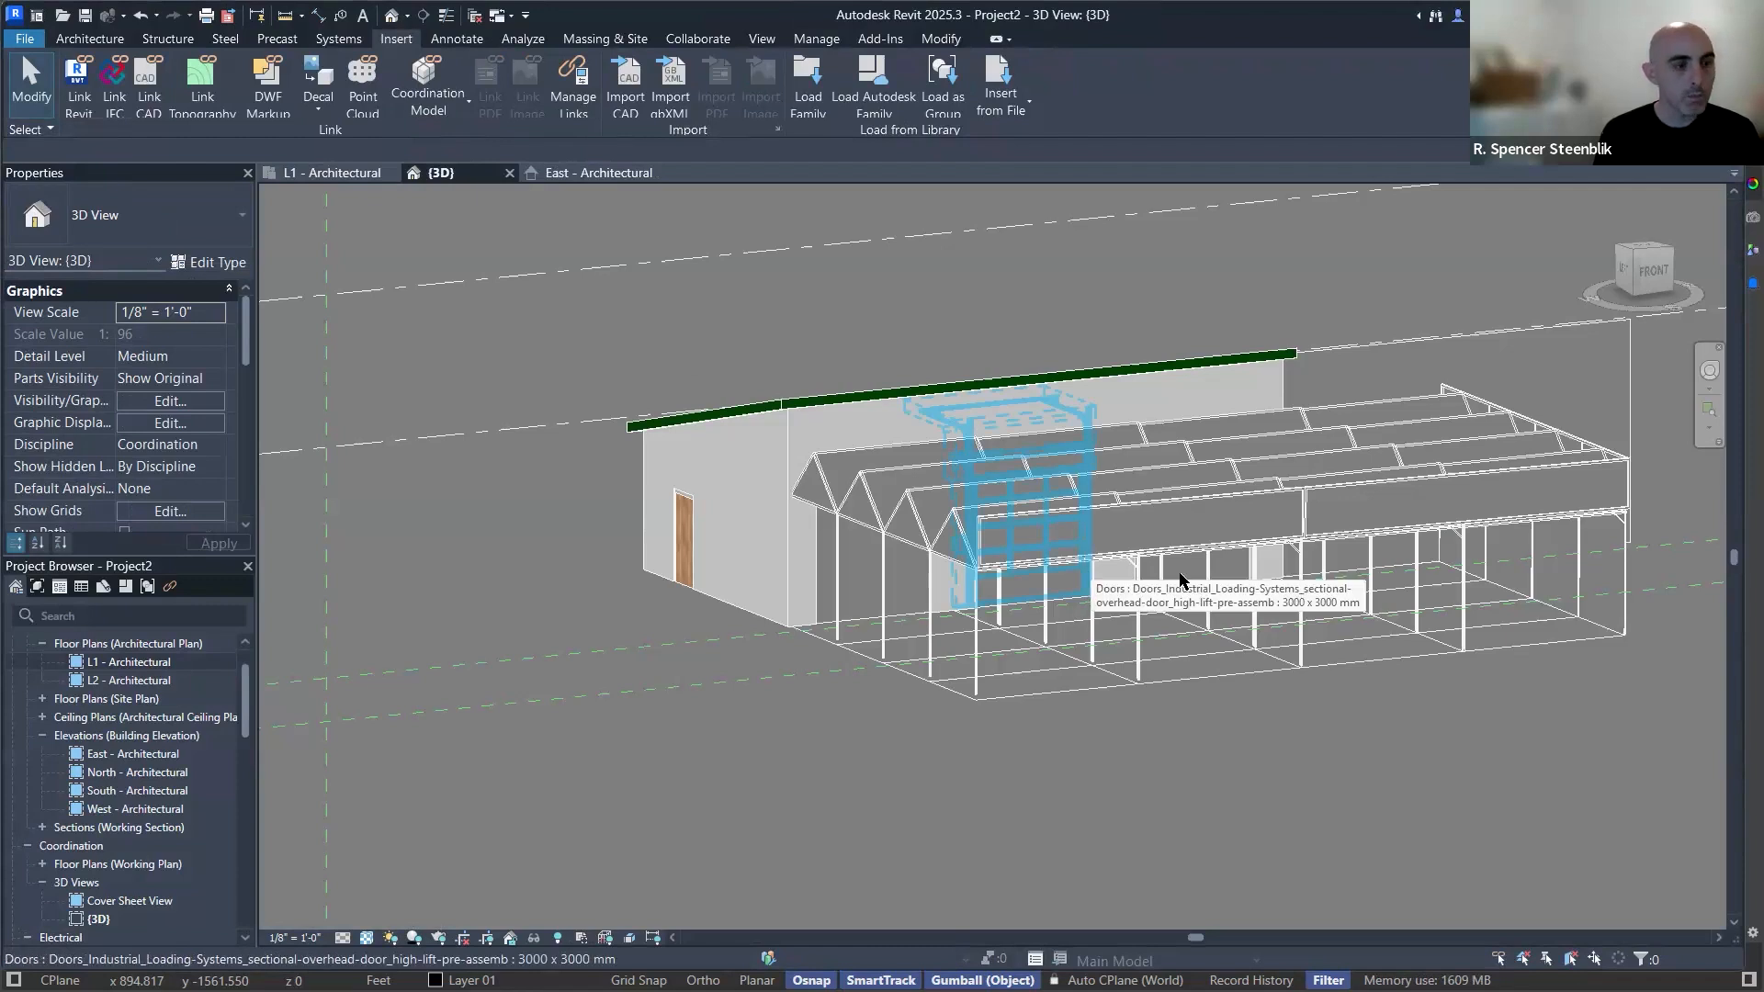
{"action": "key", "text": "ctrl+Tab"}
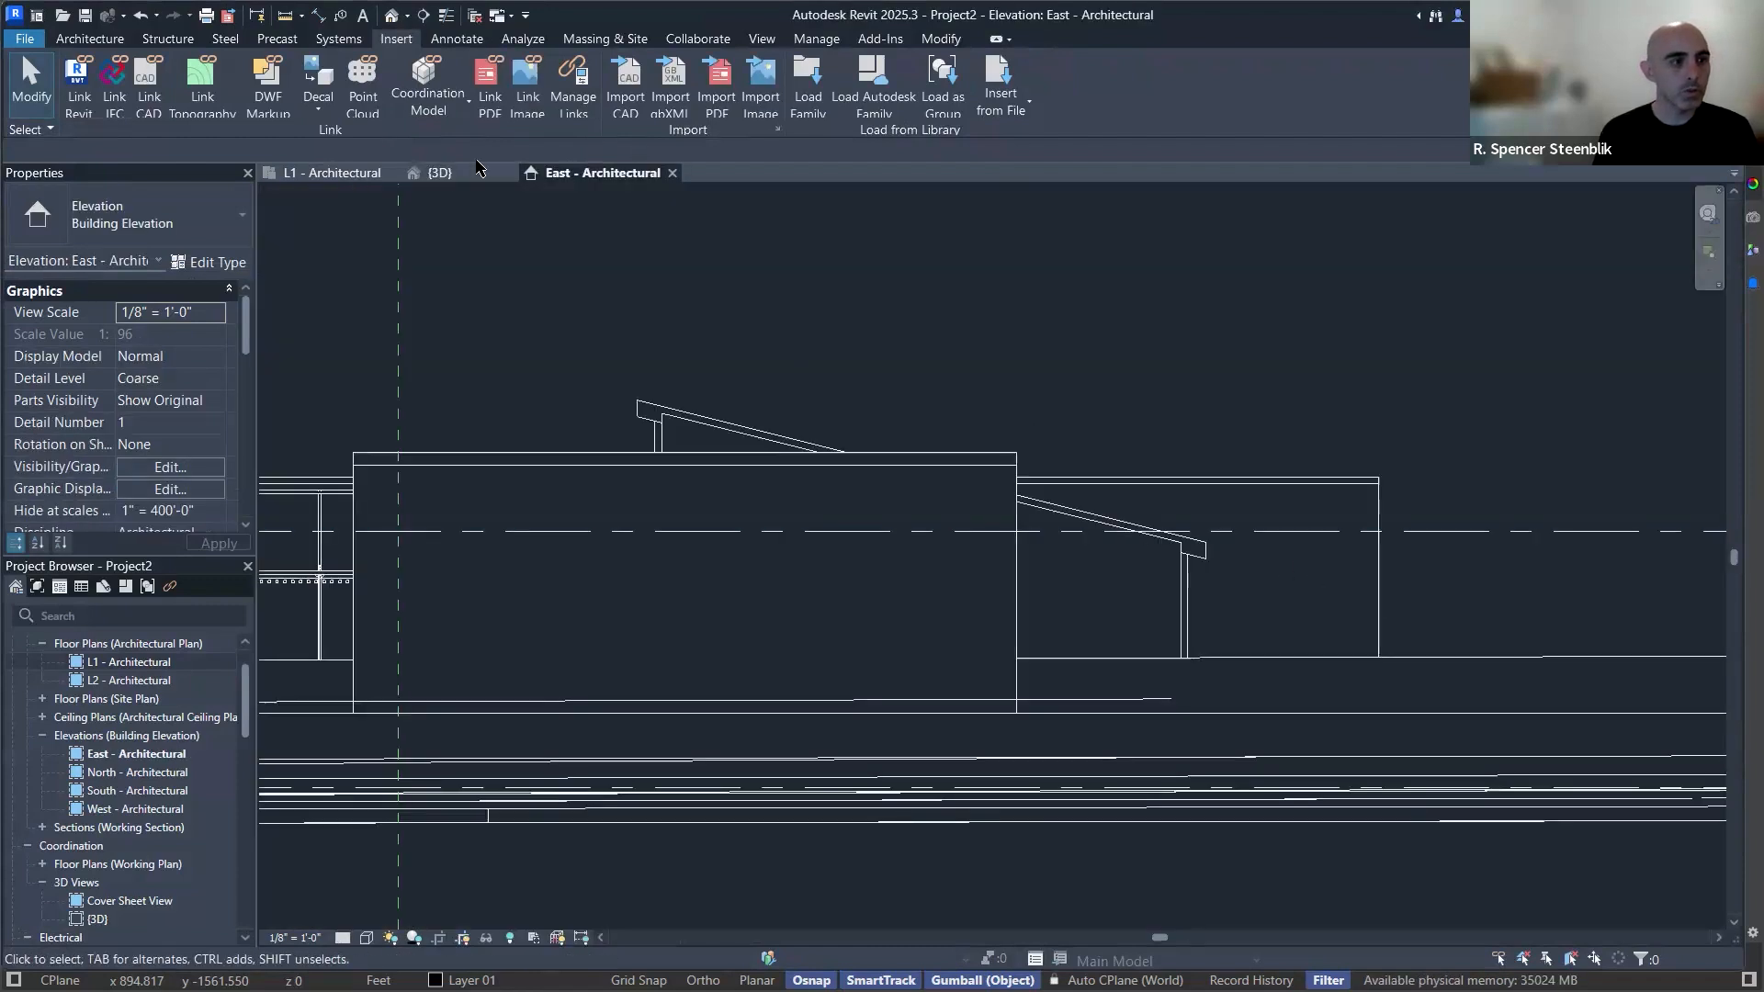
{"action": "key", "text": "ctrl+Tab"}
{"action": "key", "text": "ctrl+Tab"}
{"action": "middle_click_drag", "start_coordinate": [1181, 493], "coordinate": [606, 643], "text": "shift"}
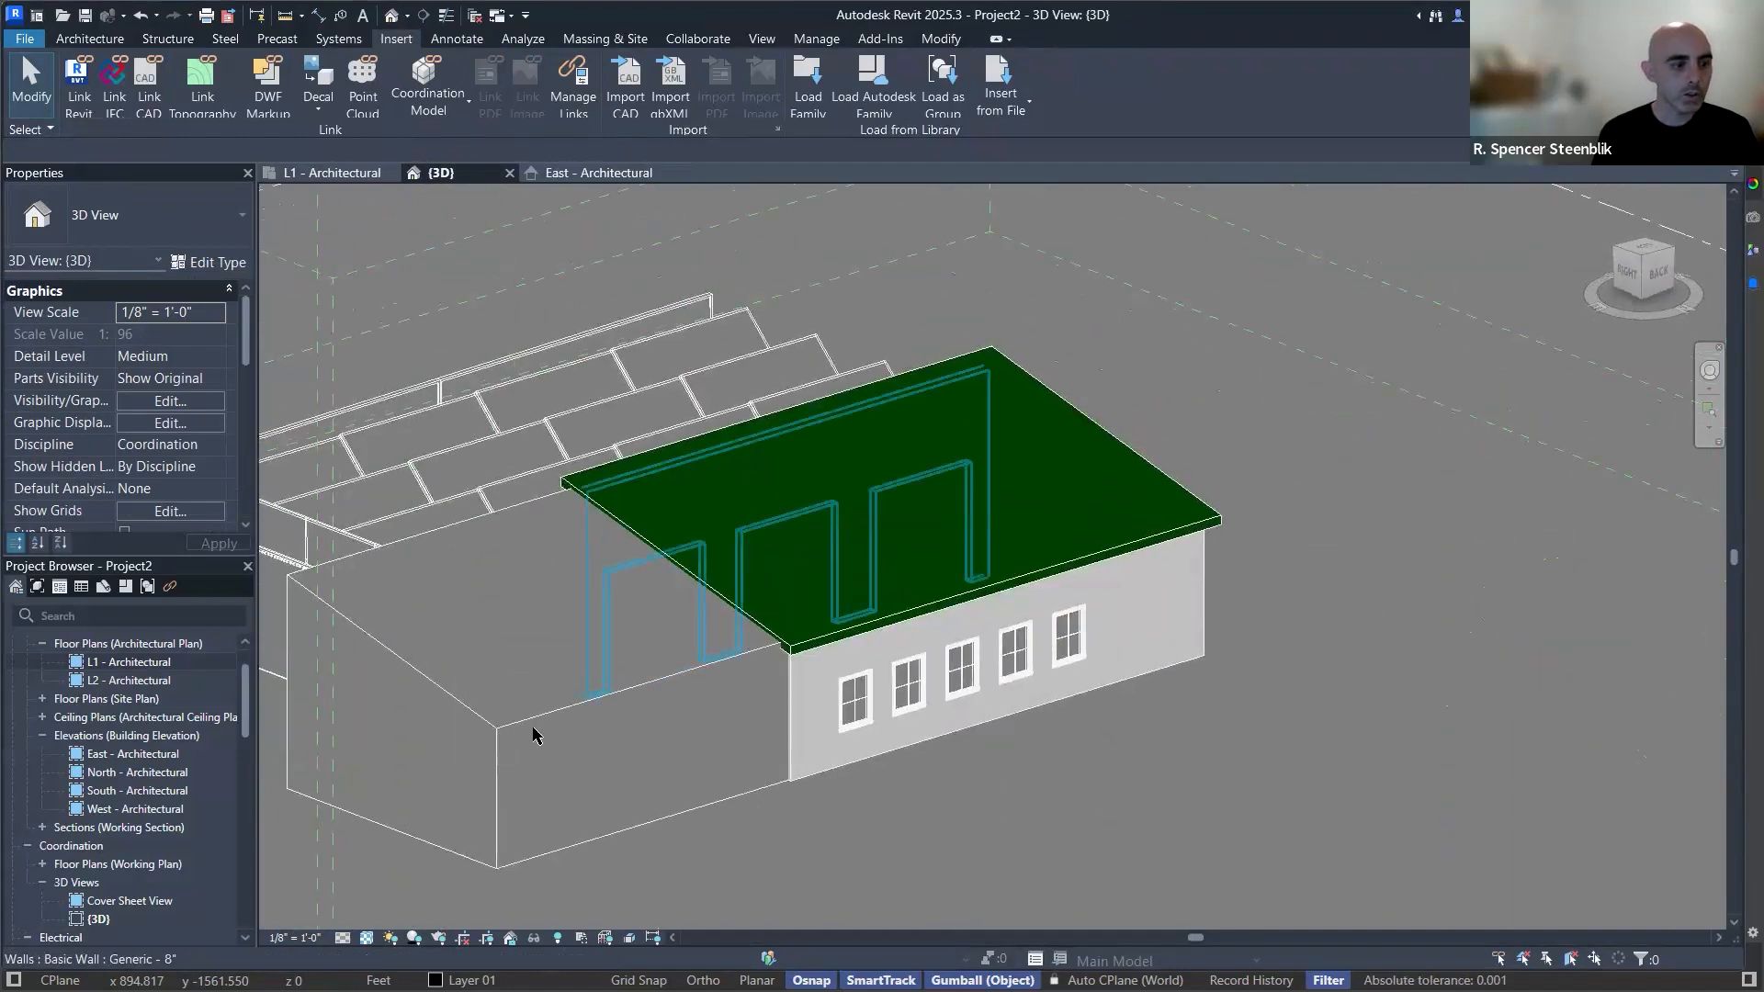
{"action": "left_click", "coordinate": [496, 746]}
{"action": "key", "text": "Escape"}
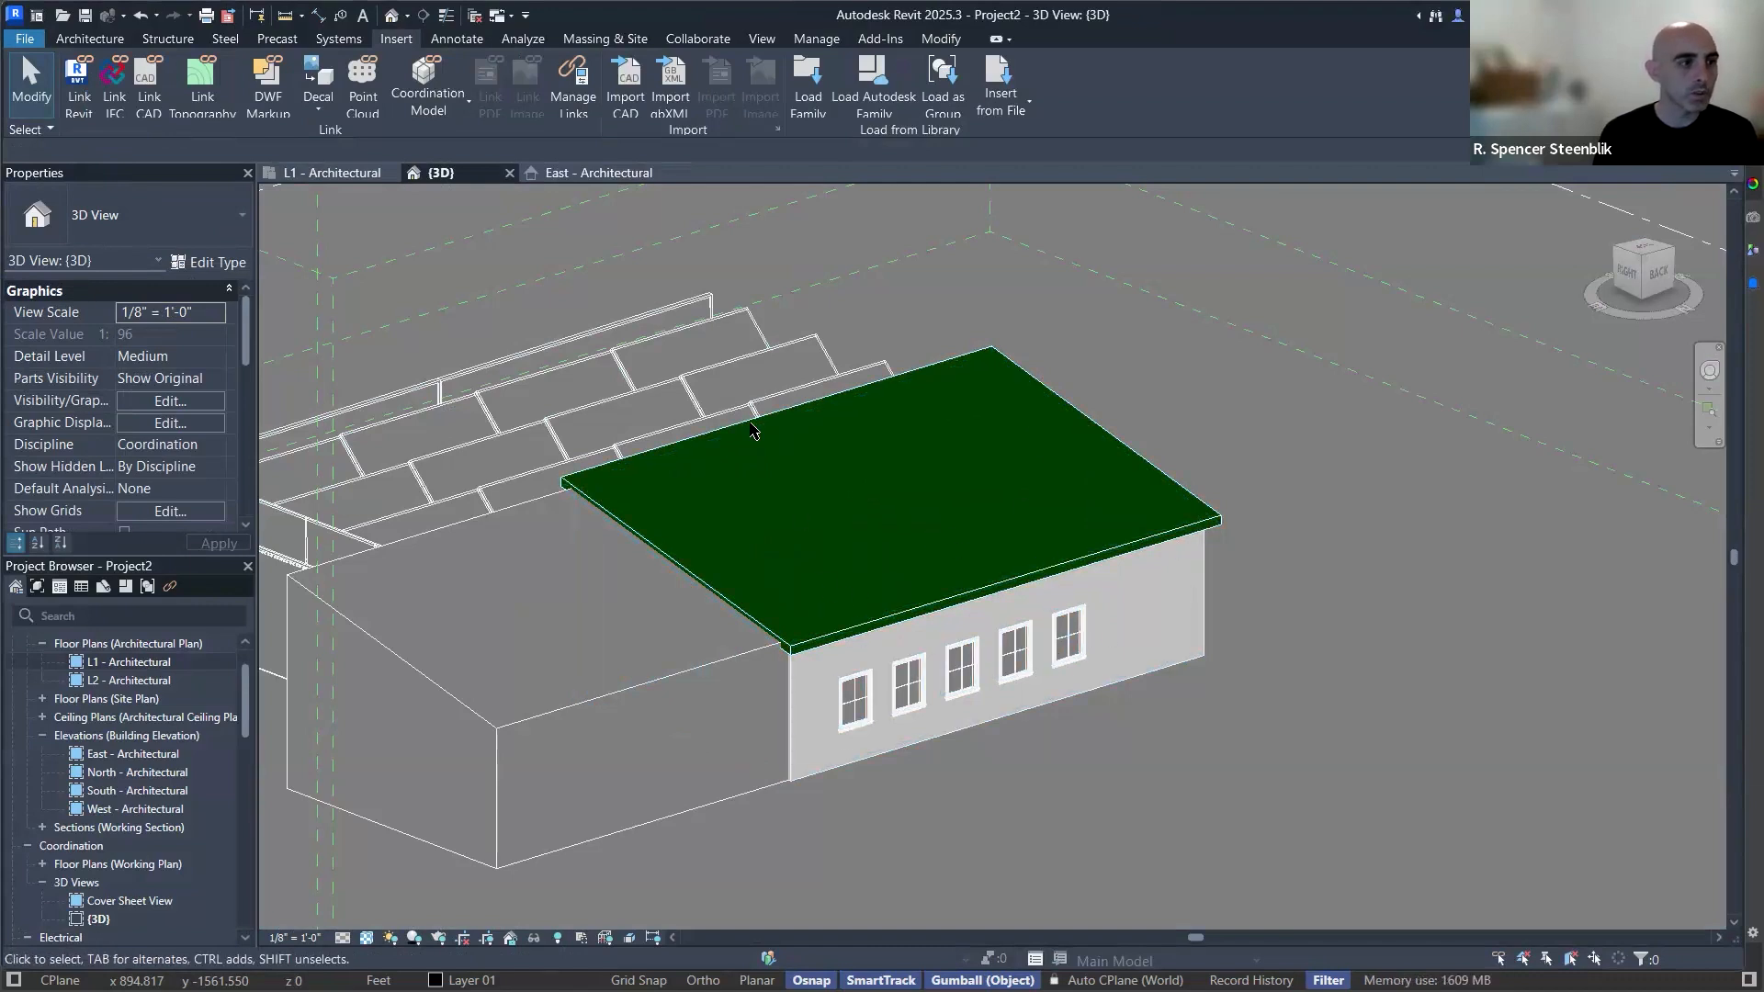
Examine the linked interior wall layout around the small rooms in the L1 floor plan.
{"action": "left_click", "coordinate": [379, 174]}
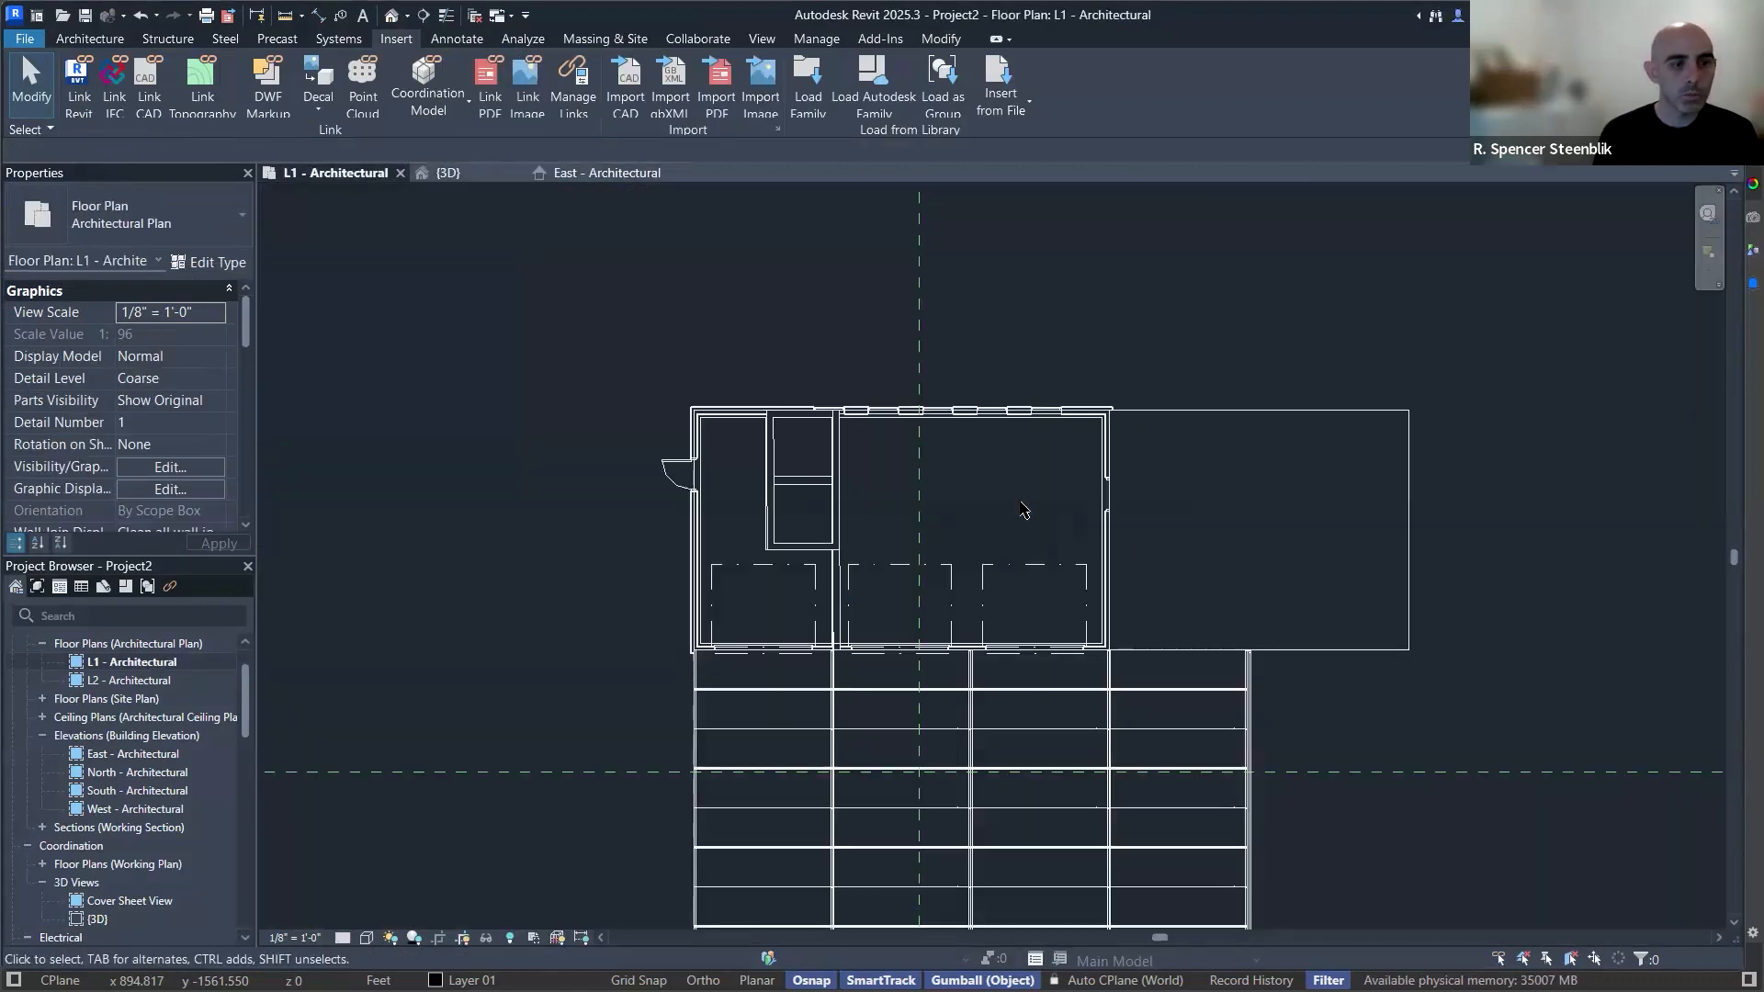
{"action": "scroll", "coordinate": [880, 513], "scroll_direction": "up", "scroll_amount": 3}
{"action": "scroll", "coordinate": [868, 487], "scroll_direction": "down", "scroll_amount": 4}
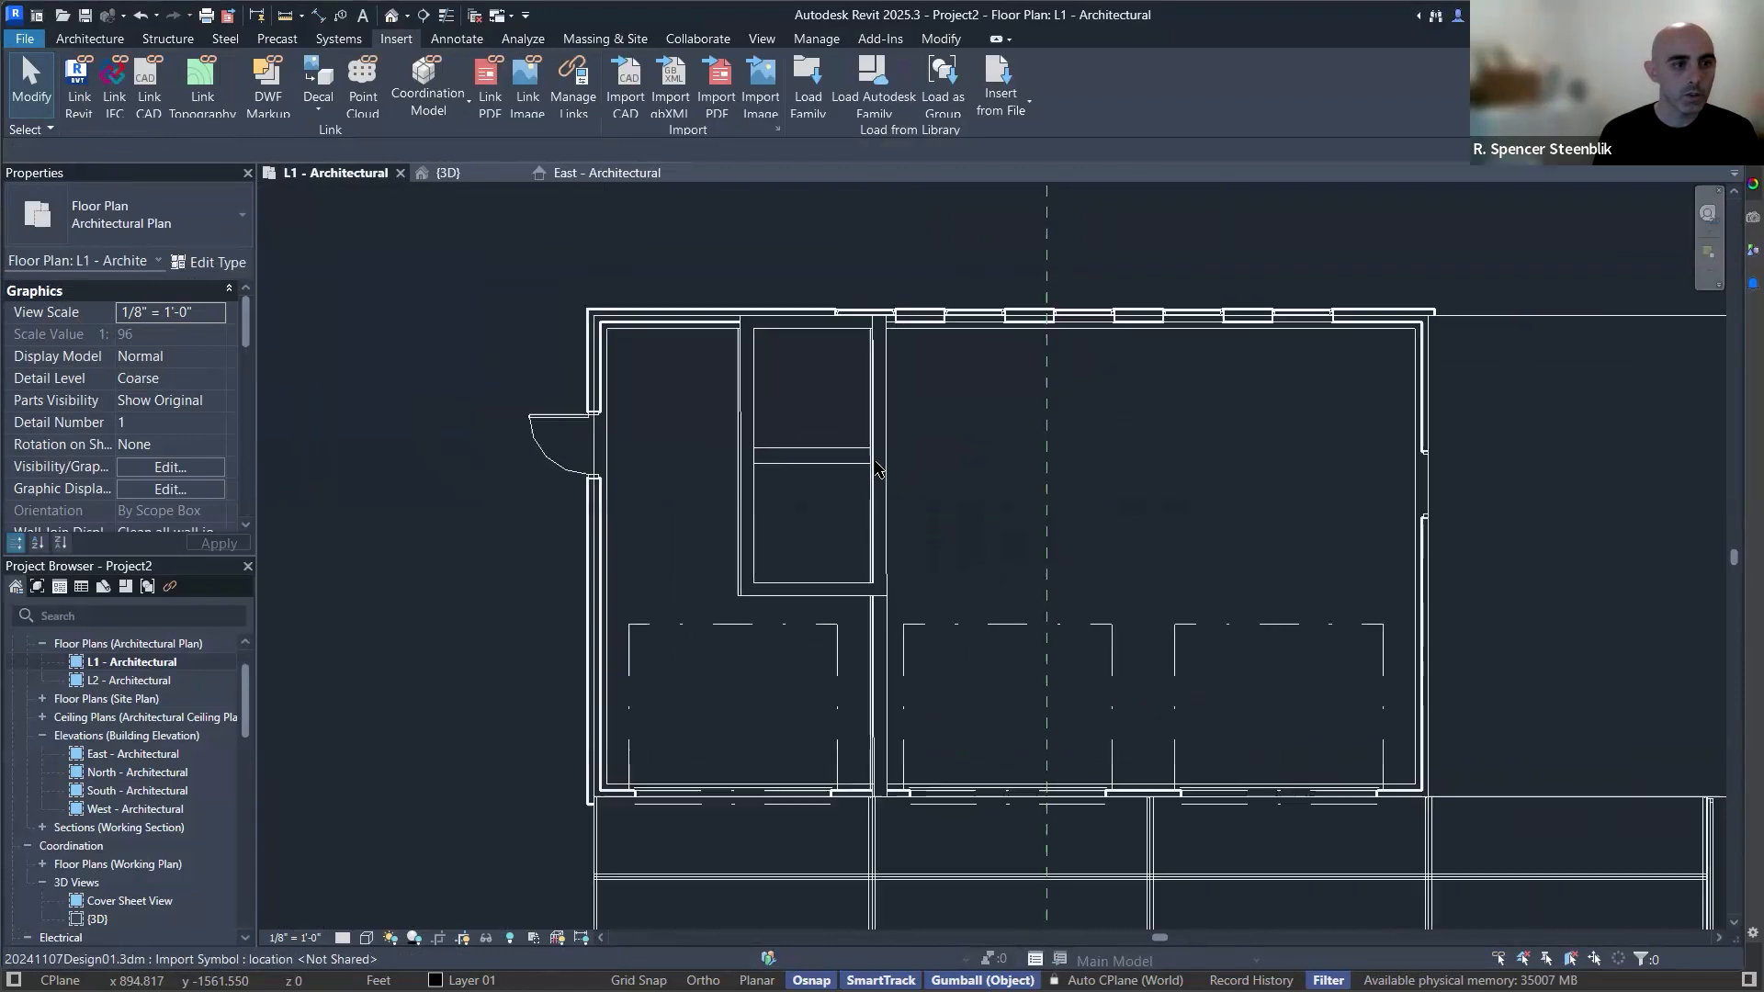
{"action": "scroll", "coordinate": [830, 473], "scroll_direction": "up", "scroll_amount": 1}
{"action": "scroll", "coordinate": [829, 473], "scroll_direction": "up", "scroll_amount": 1}
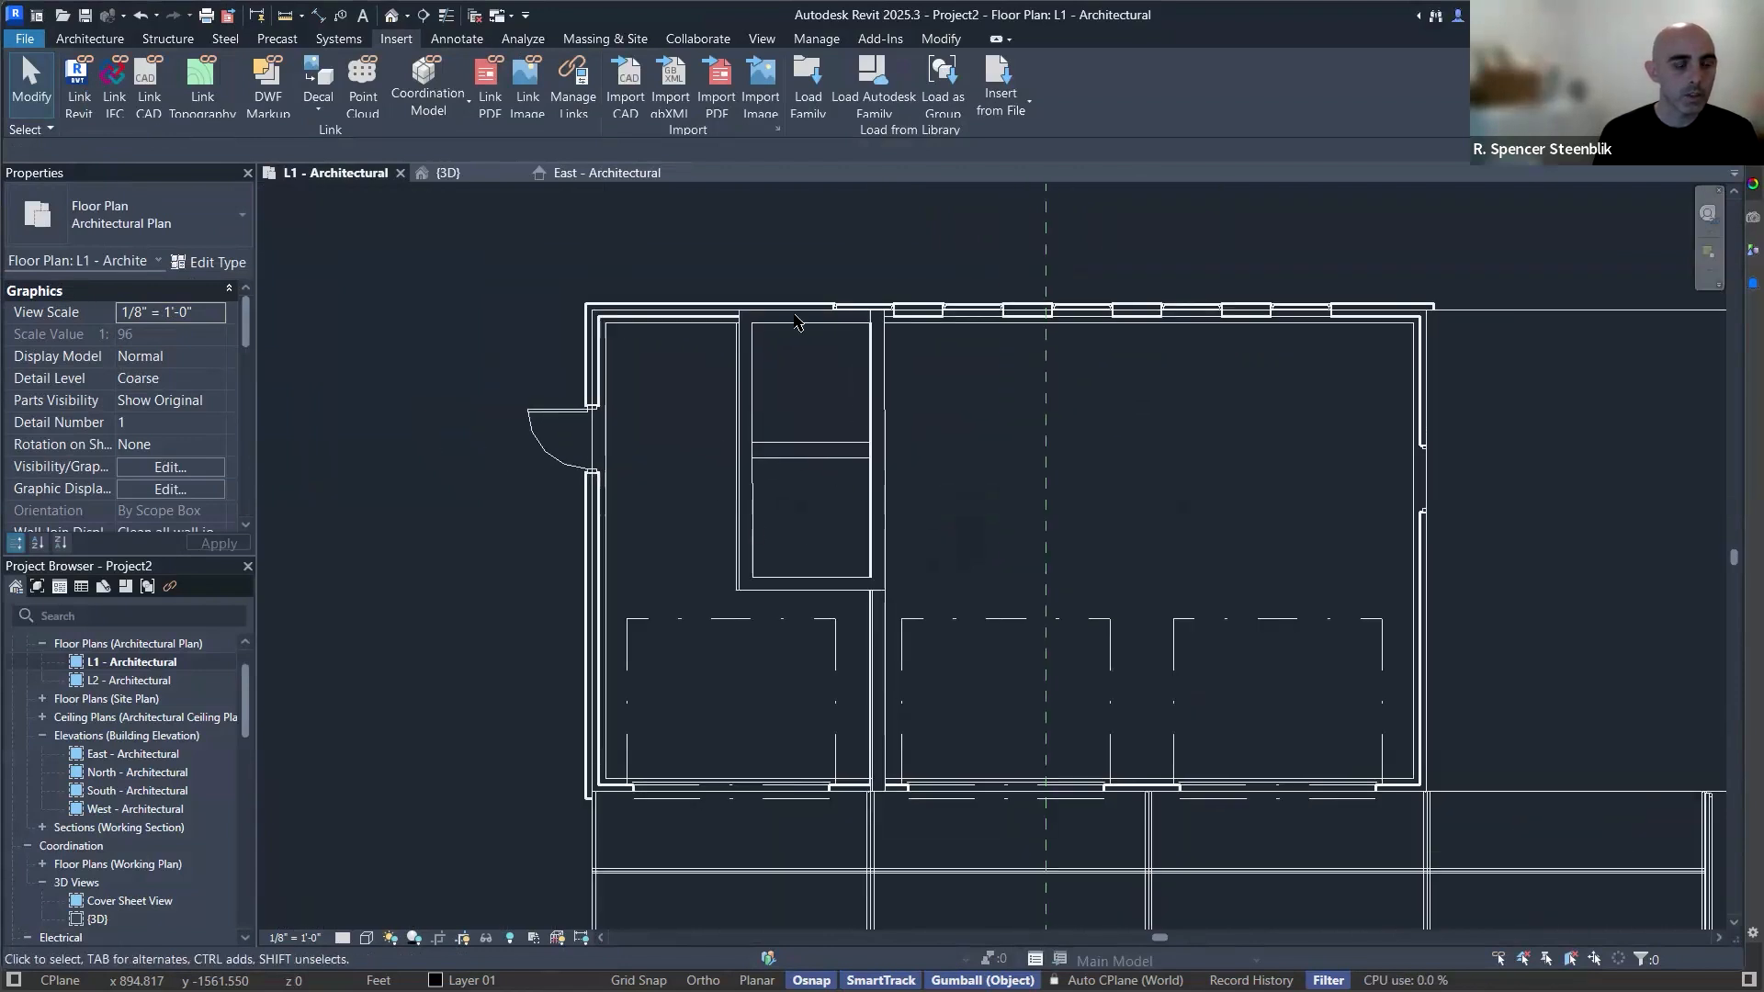
{"action": "scroll", "coordinate": [973, 517], "scroll_direction": "down", "scroll_amount": 1}
{"action": "middle_click_drag", "start_coordinate": [1032, 482], "coordinate": [1093, 481]}
{"action": "scroll", "coordinate": [977, 453], "scroll_direction": "up", "scroll_amount": 5}
{"action": "scroll", "coordinate": [923, 610], "scroll_direction": "down", "scroll_amount": 2}
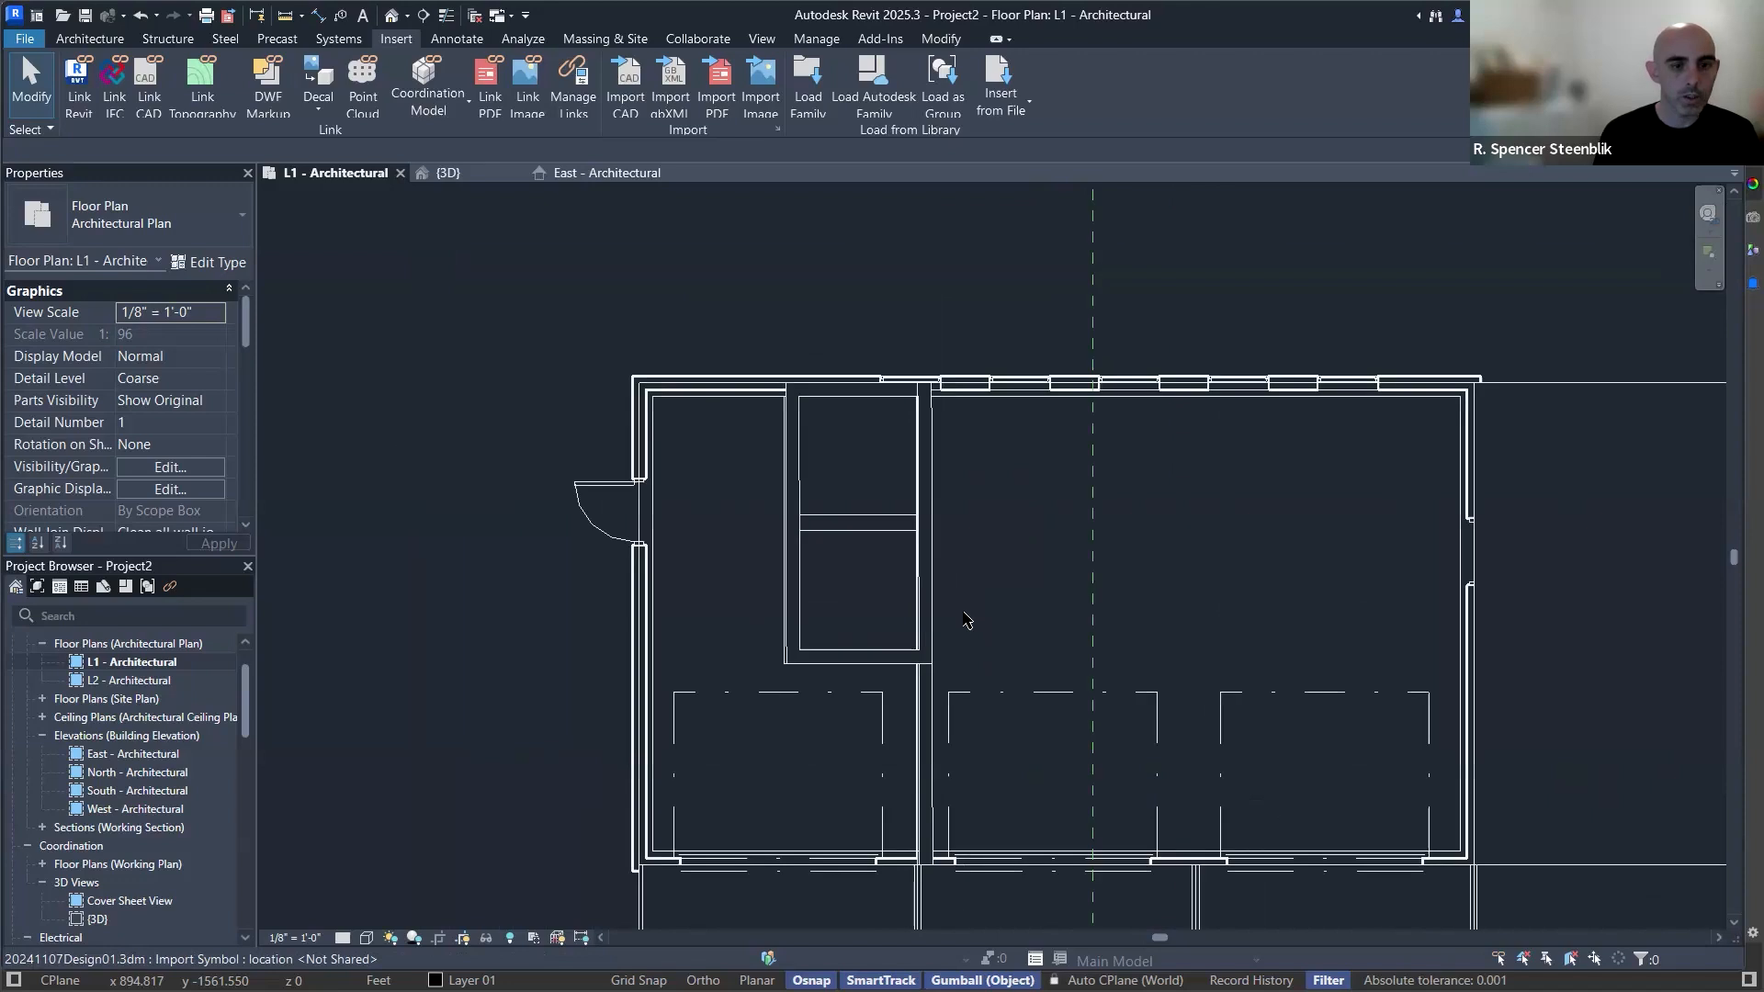
{"action": "scroll", "coordinate": [1469, 414], "scroll_direction": "up", "scroll_amount": 5}
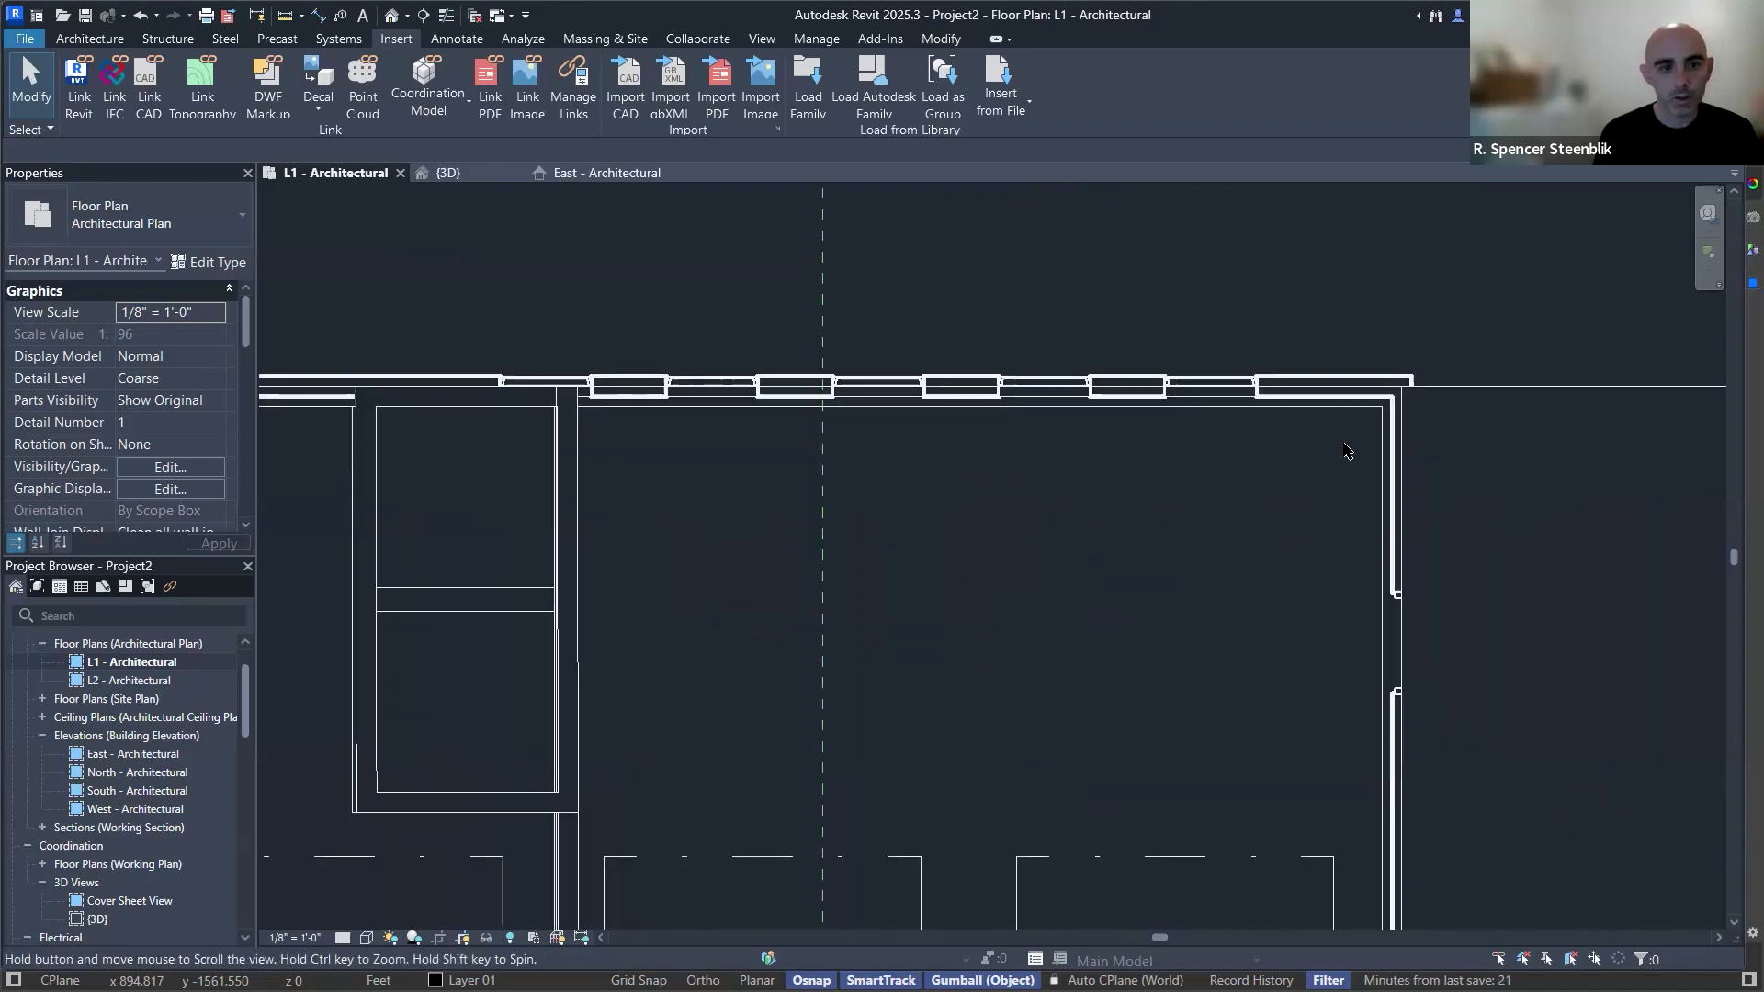
{"action": "scroll", "coordinate": [1337, 402], "scroll_direction": "down", "scroll_amount": 6}
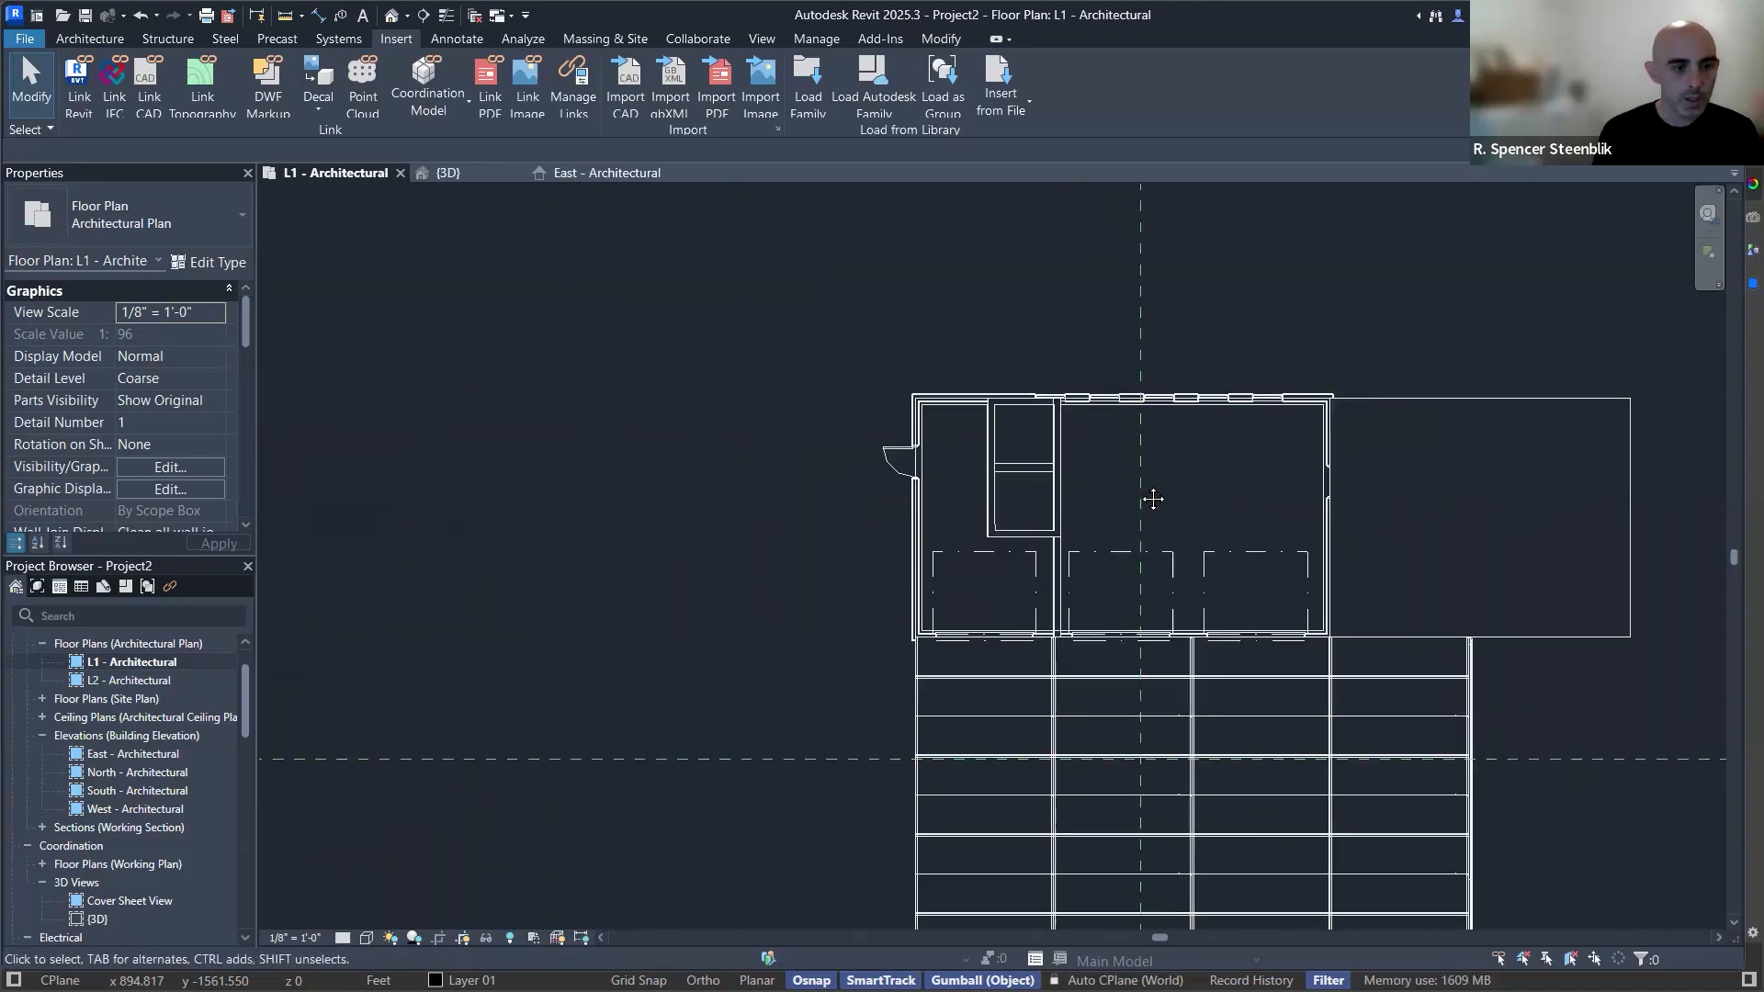
Examine the building within its site context and from behind in the 3D view.
{"action": "key", "text": "ctrl+Tab"}
{"action": "scroll", "coordinate": [992, 474], "scroll_direction": "down", "scroll_amount": 5}
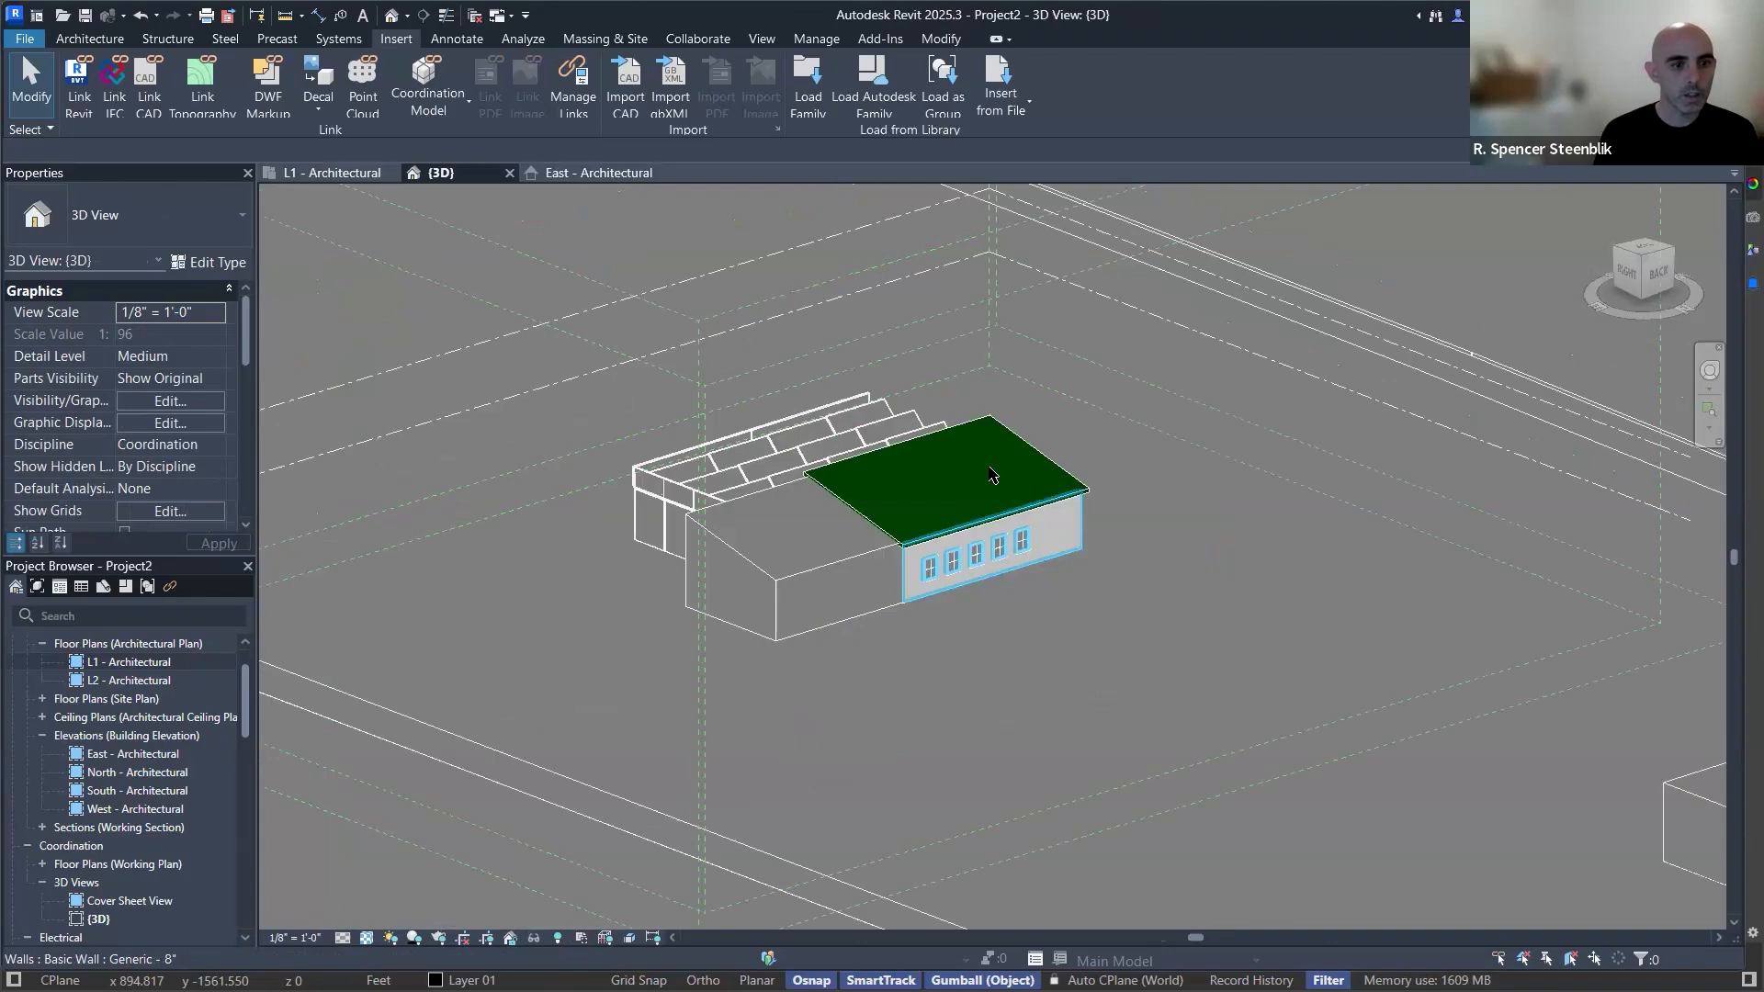
{"action": "scroll", "coordinate": [989, 476], "scroll_direction": "down", "scroll_amount": 4}
{"action": "scroll", "coordinate": [983, 478], "scroll_direction": "up", "scroll_amount": 2}
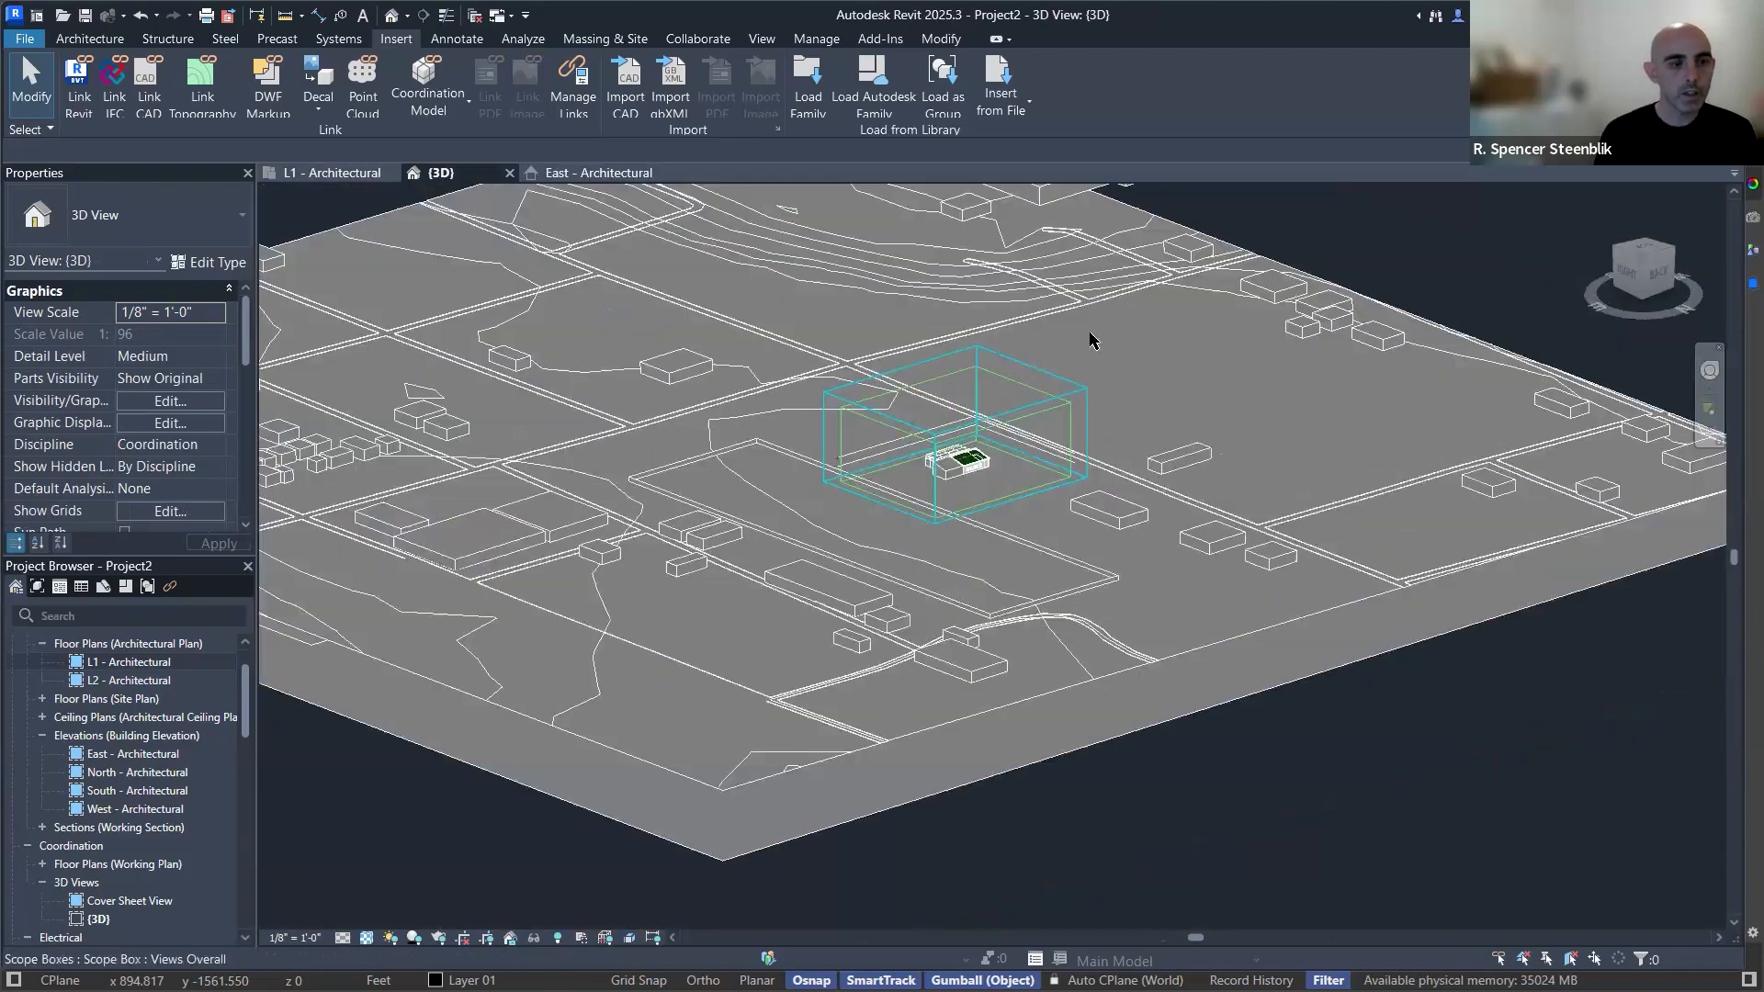
{"action": "middle_click_drag", "start_coordinate": [1199, 489], "coordinate": [1056, 551], "text": "shift"}
{"action": "scroll", "coordinate": [1034, 503], "scroll_direction": "up", "scroll_amount": 15}
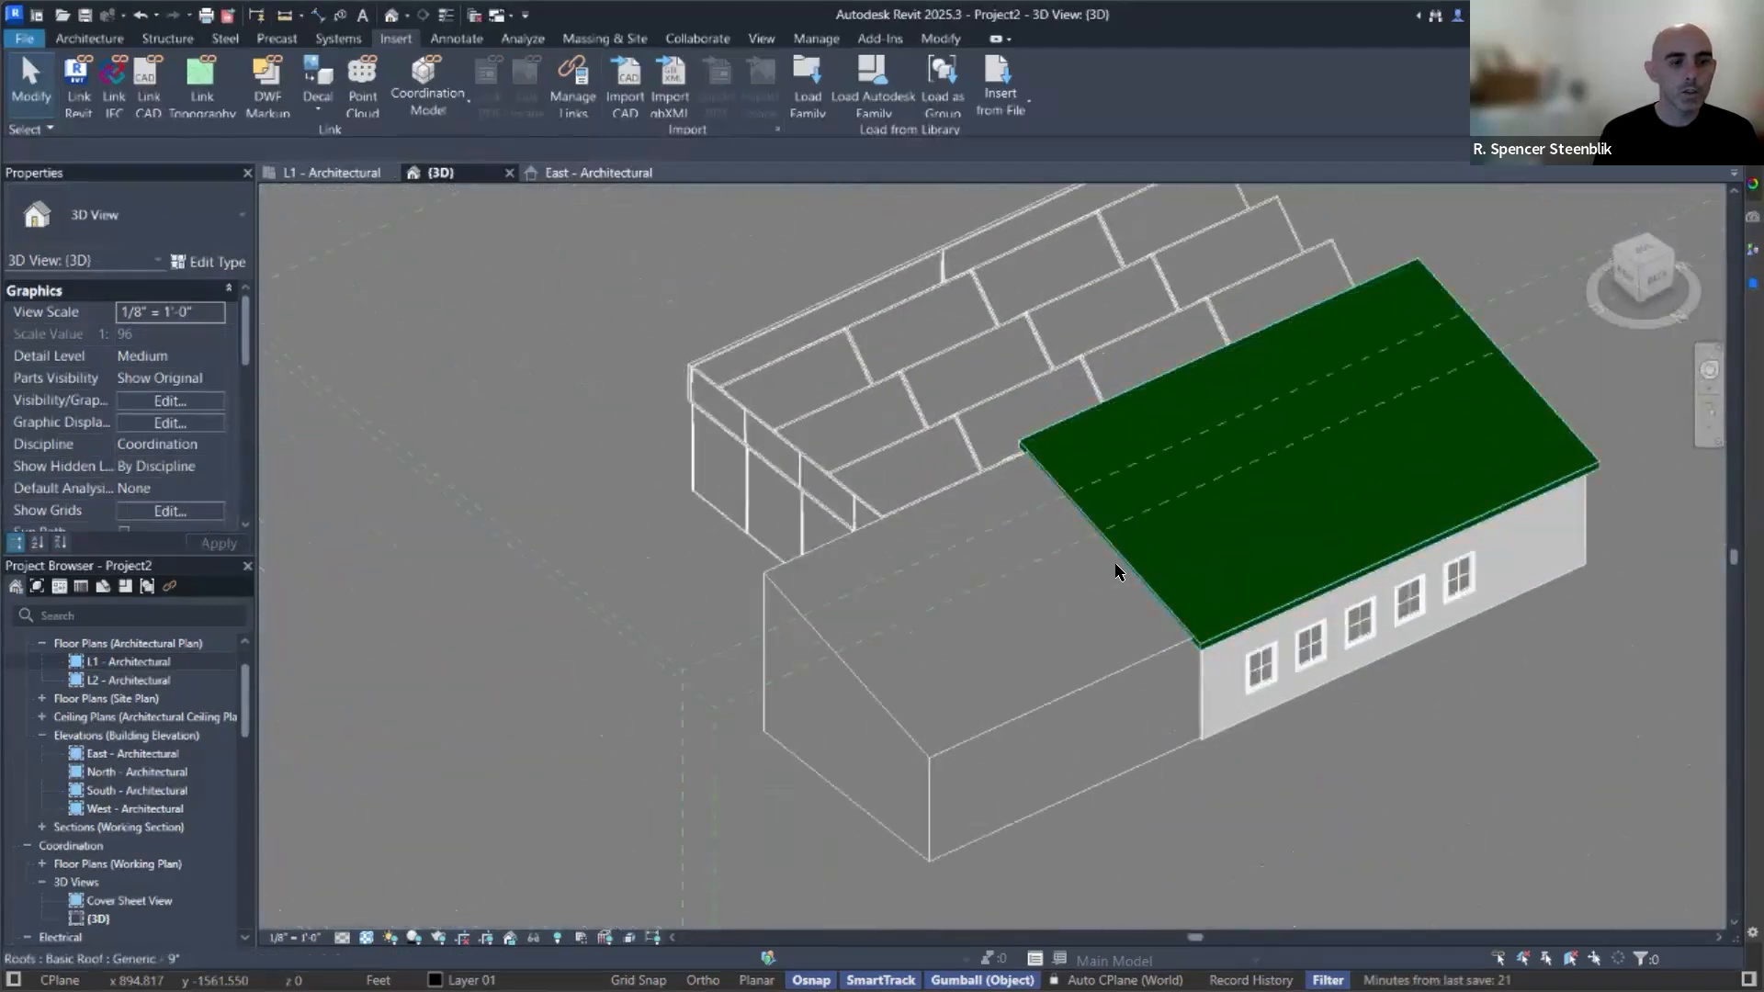
{"action": "middle_click_drag", "start_coordinate": [1201, 469], "coordinate": [1114, 515], "text": "shift"}
In the L1 plan, draw a Generic - 8" wall about 24 ft long along the main interior partition between the north and south exterior walls.
{"action": "key", "text": "ctrl+Tab"}
{"action": "key", "text": "ctrl+Tab"}
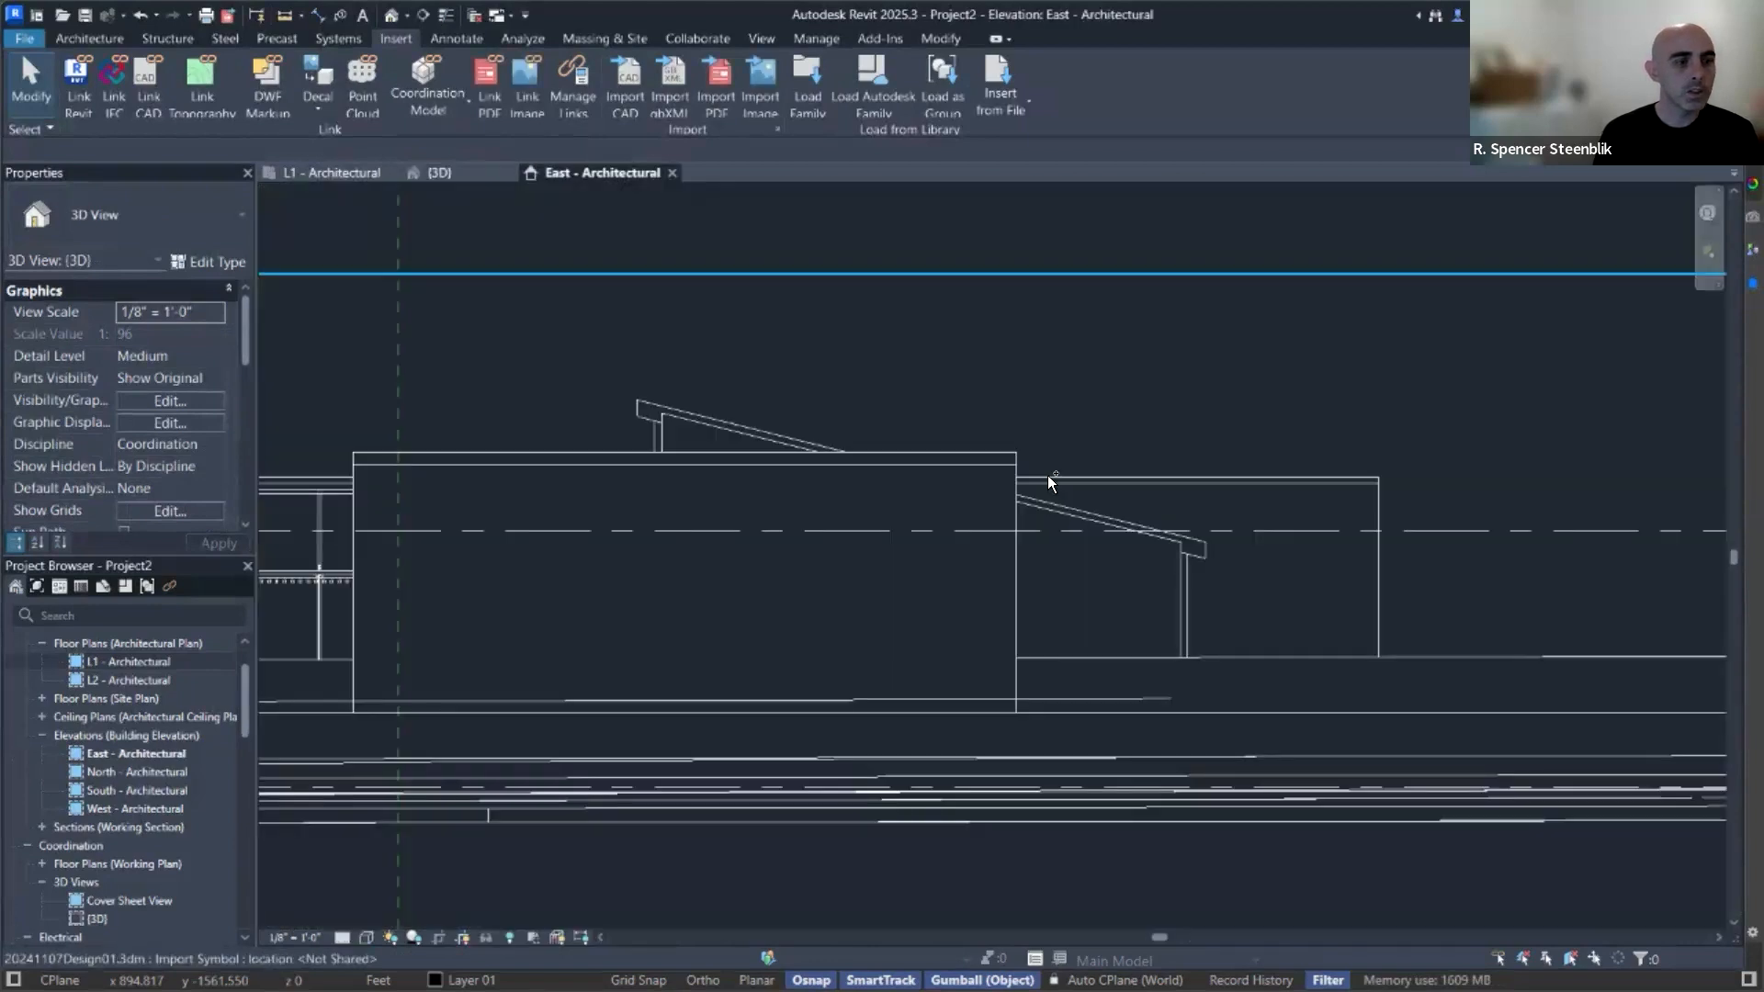
{"action": "scroll", "coordinate": [936, 467], "scroll_direction": "up", "scroll_amount": 3}
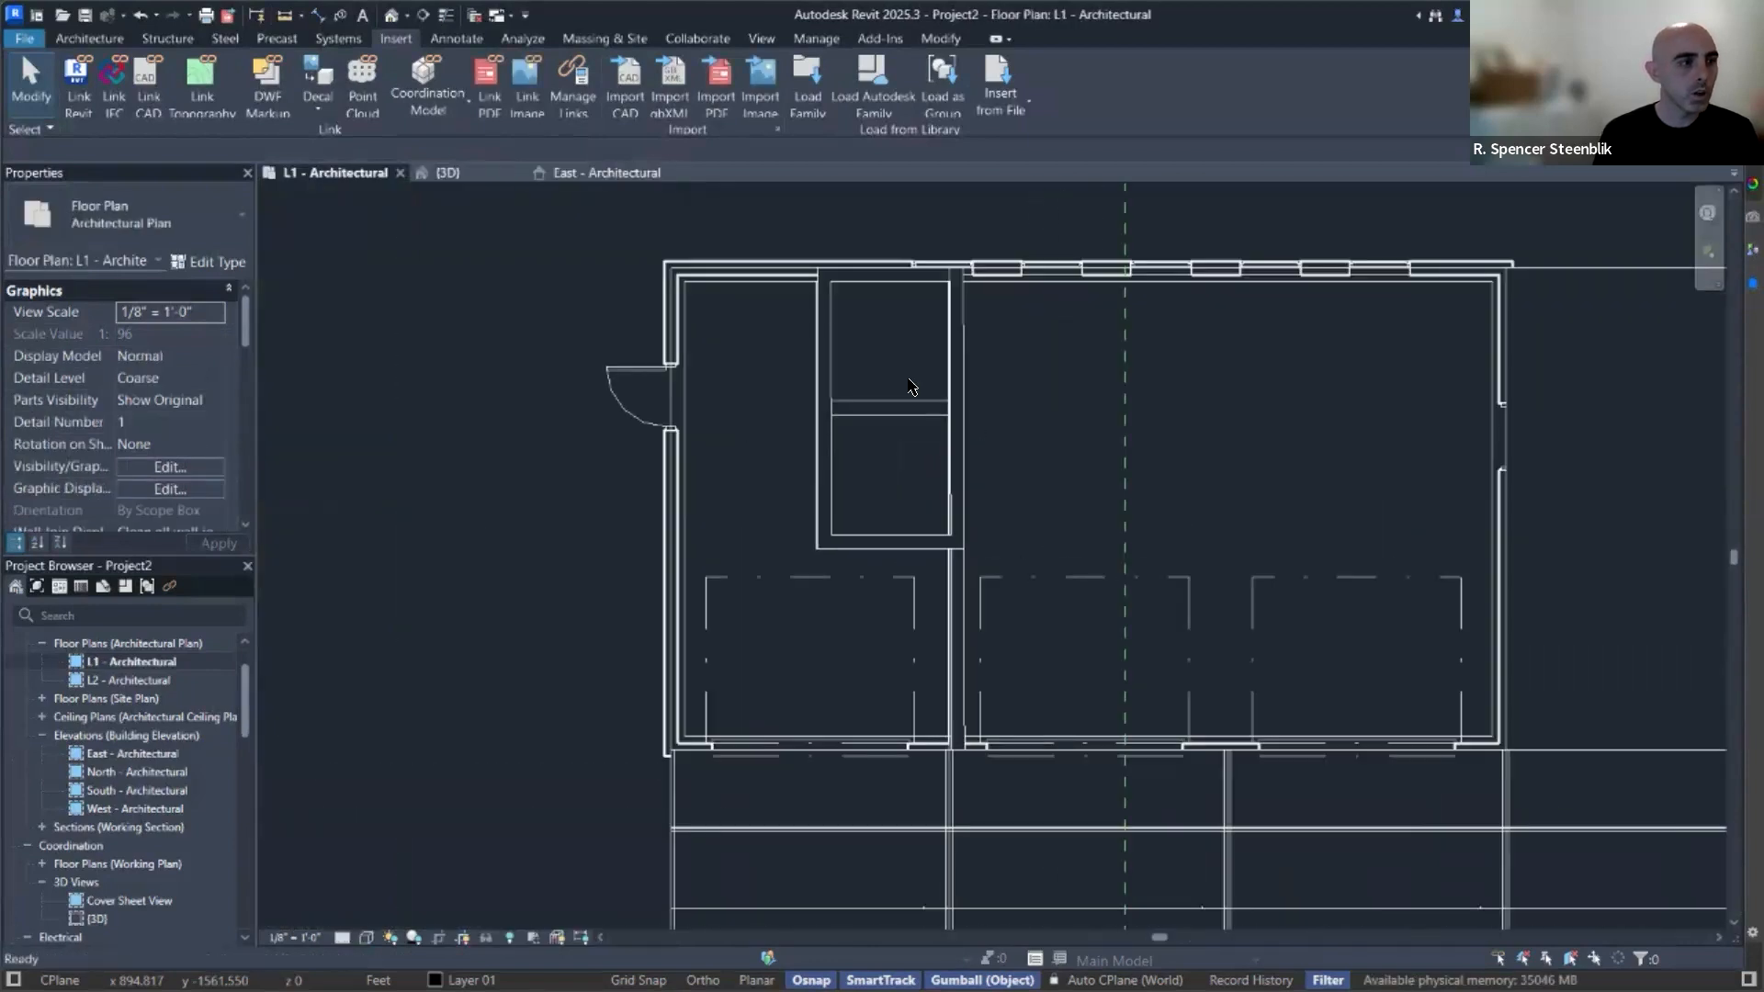
{"action": "key", "text": "w"}
{"action": "key", "text": "a"}
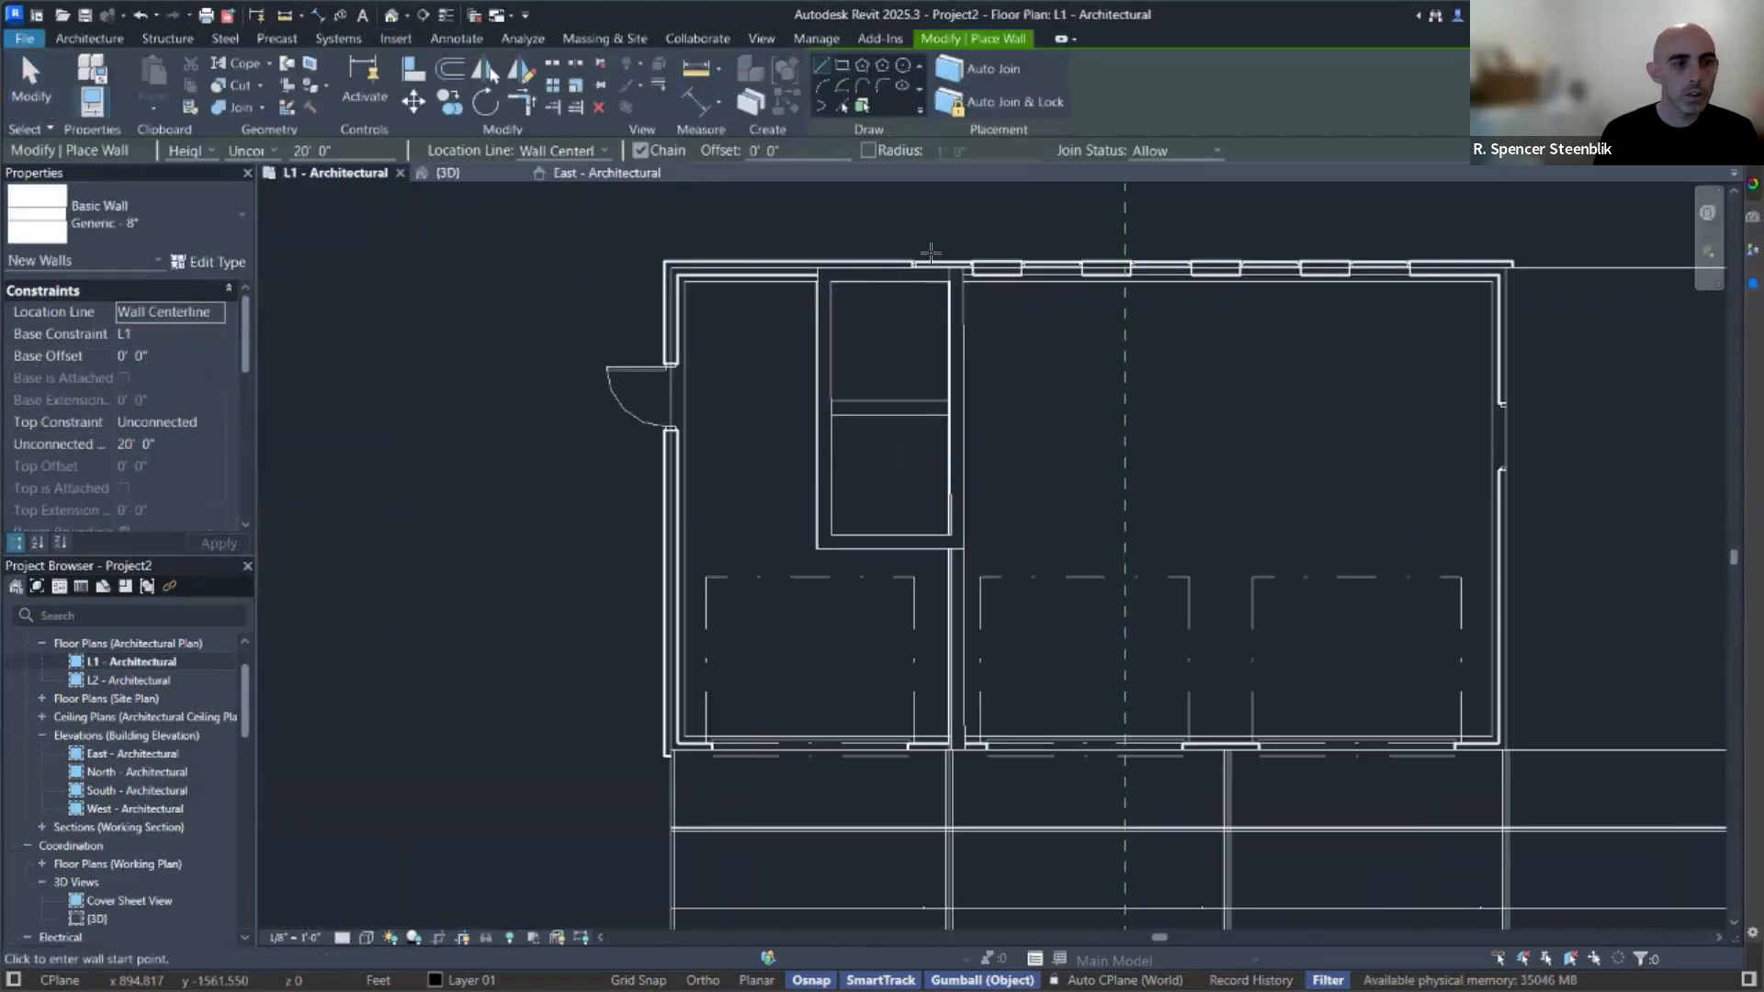
{"action": "scroll", "coordinate": [933, 275], "scroll_direction": "up", "scroll_amount": 3}
{"action": "left_click", "coordinate": [979, 273]}
{"action": "middle_click_drag", "start_coordinate": [978, 809], "coordinate": [948, 469]}
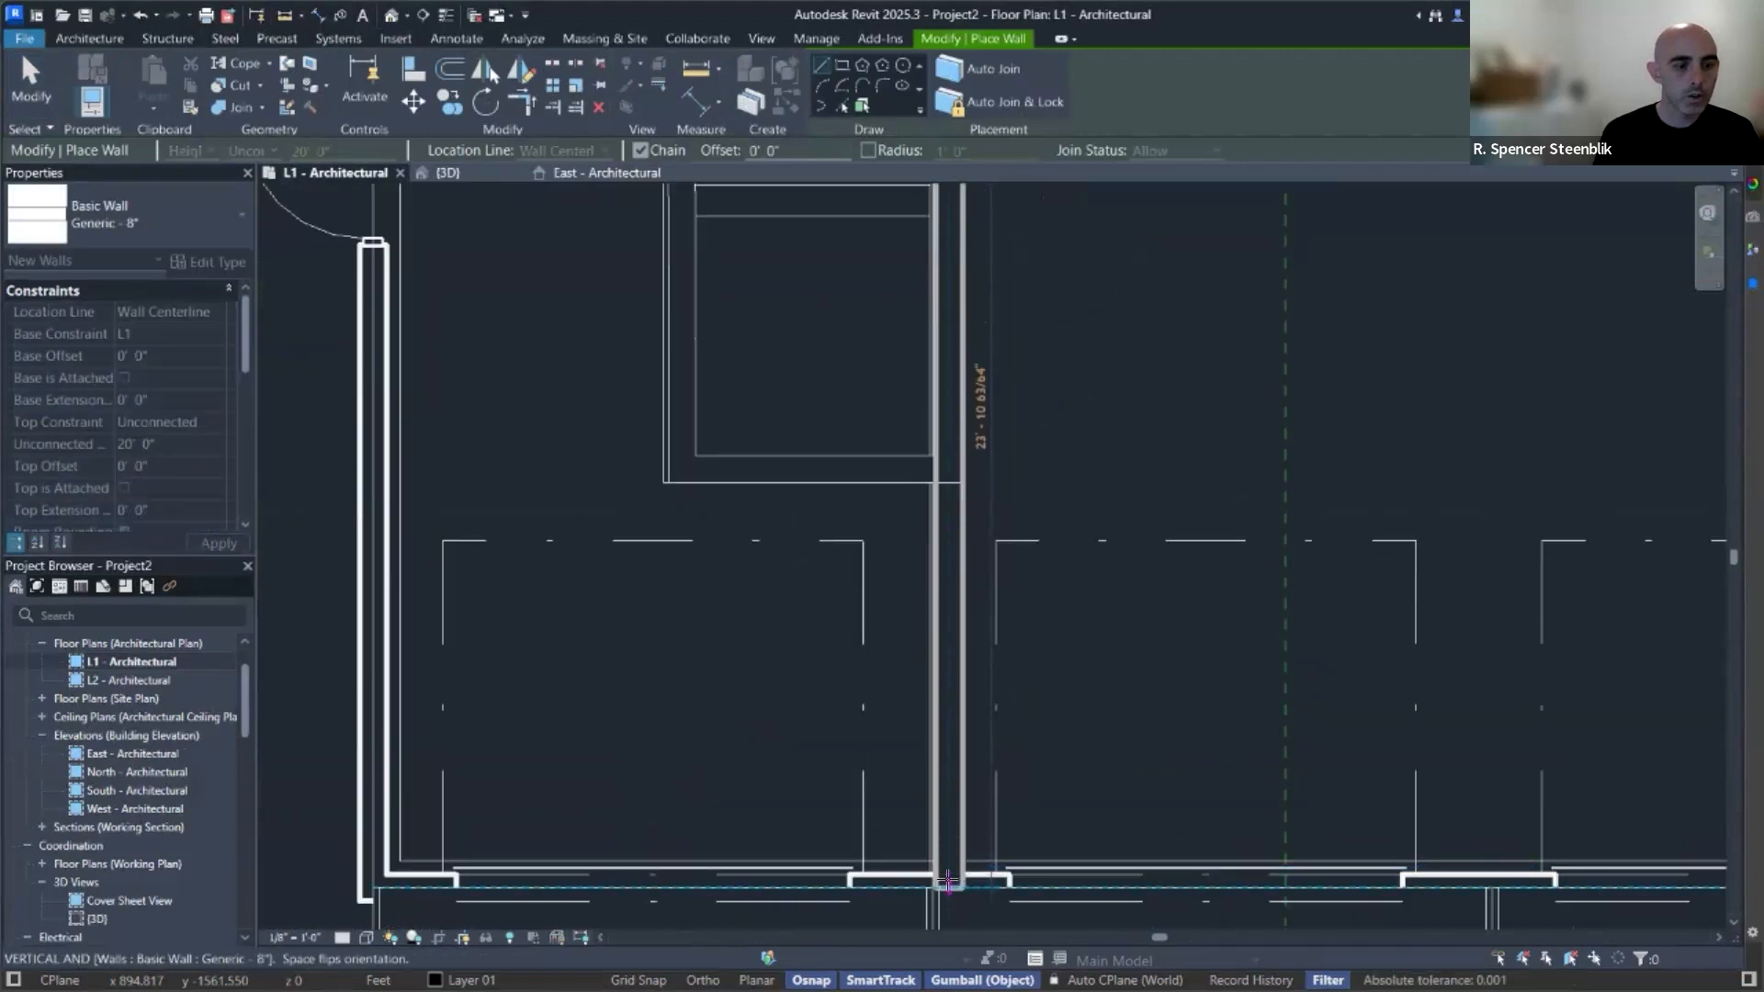
{"action": "left_click", "coordinate": [947, 880]}
{"action": "key", "text": "Escape"}
{"action": "key", "text": "Escape"}
Draw the west and south Generic - 8" walls of the small-room block, running about 13 ft down and across to the main partition.
{"action": "middle_click_drag", "start_coordinate": [900, 289], "coordinate": [961, 697]}
{"action": "key", "text": "w"}
{"action": "key", "text": "a"}
{"action": "left_click", "coordinate": [734, 339]}
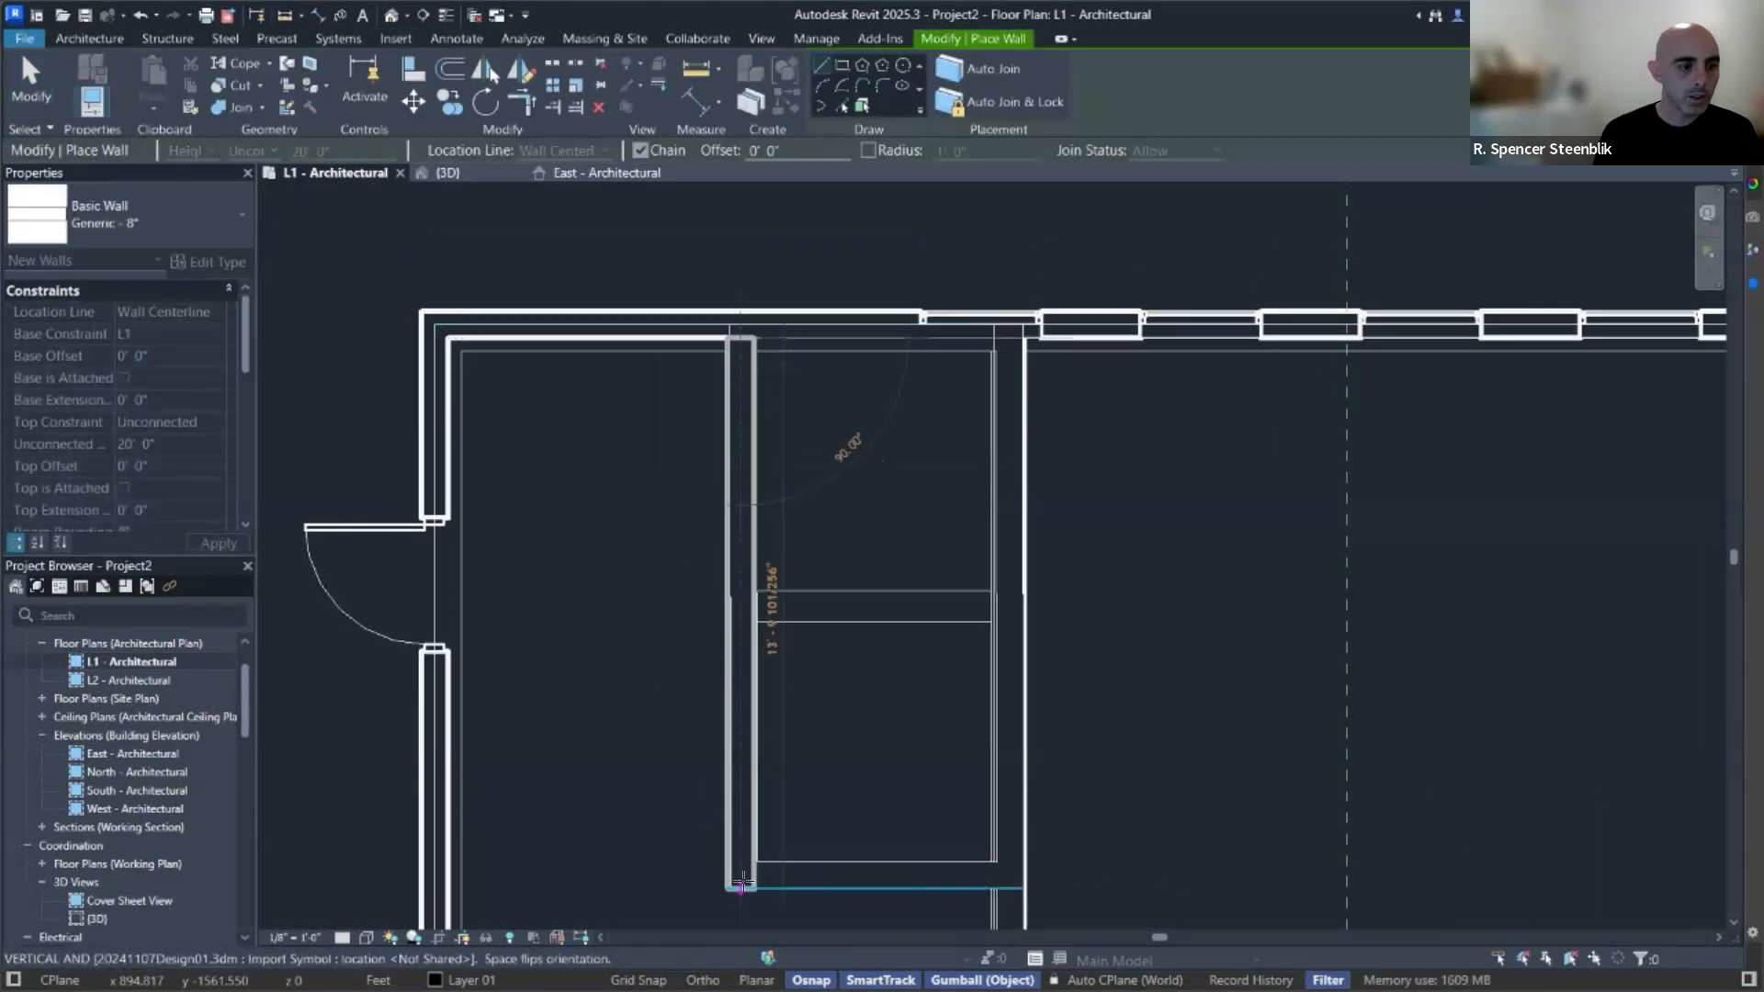
{"action": "left_click", "coordinate": [741, 875]}
{"action": "left_click", "coordinate": [1004, 876]}
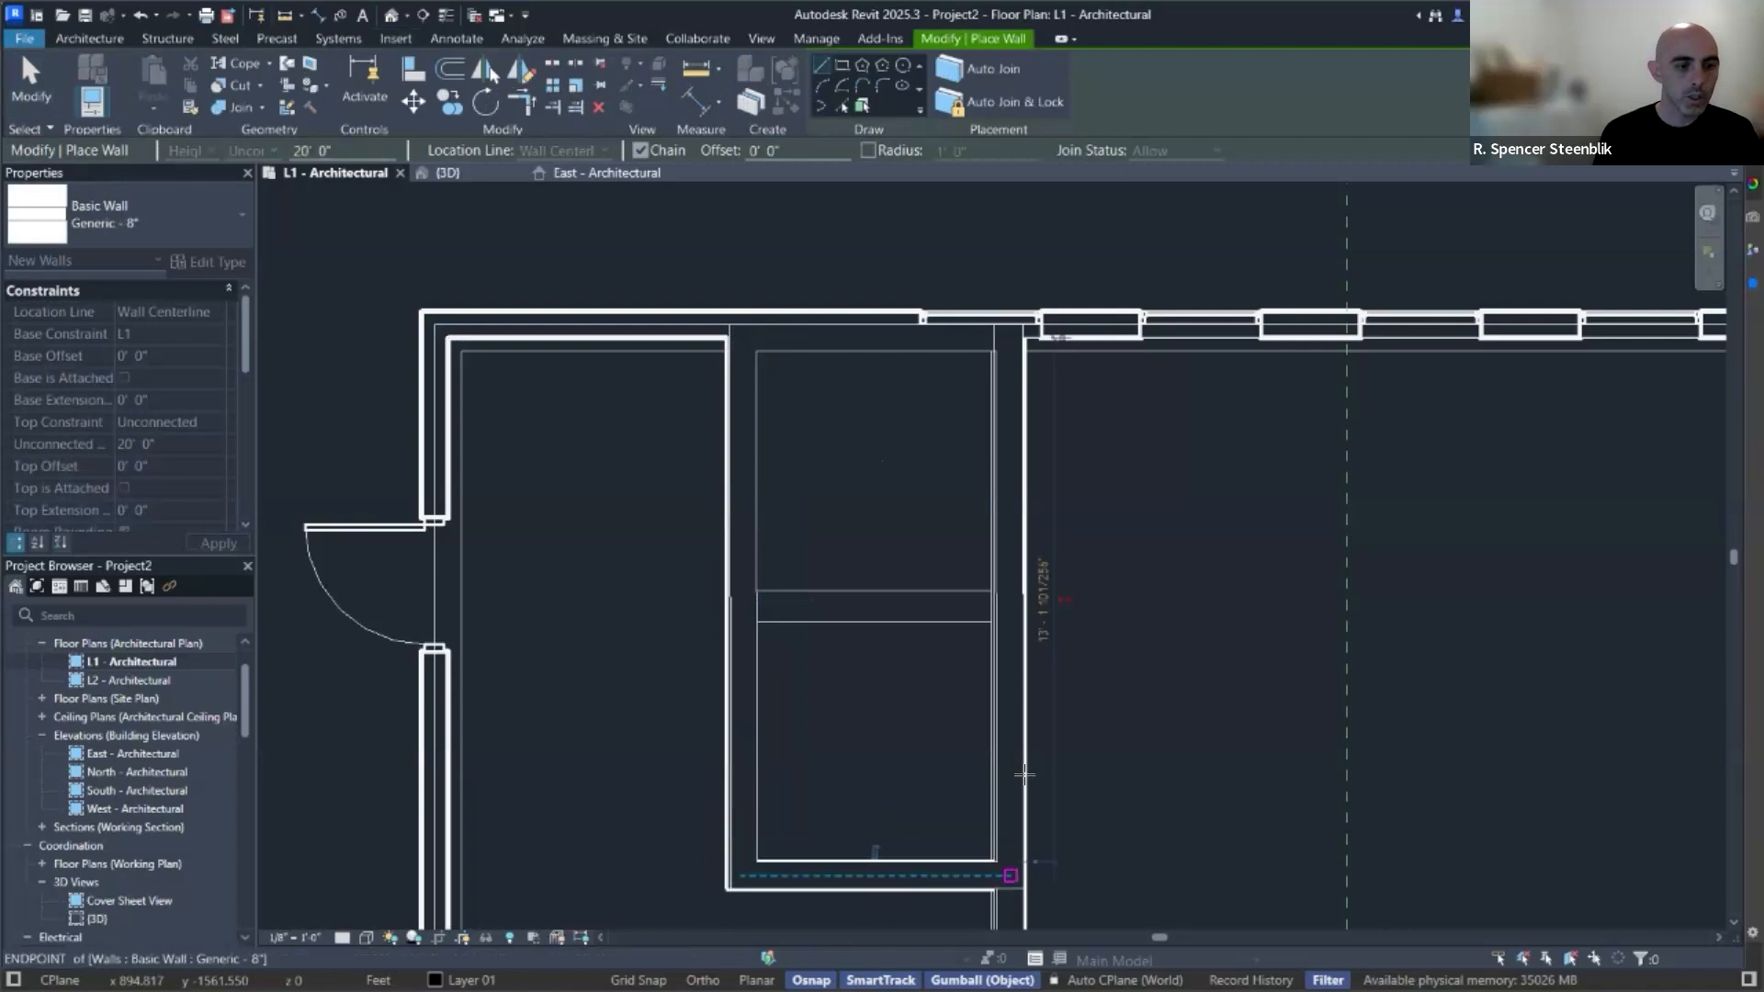
{"action": "key", "text": "Escape"}
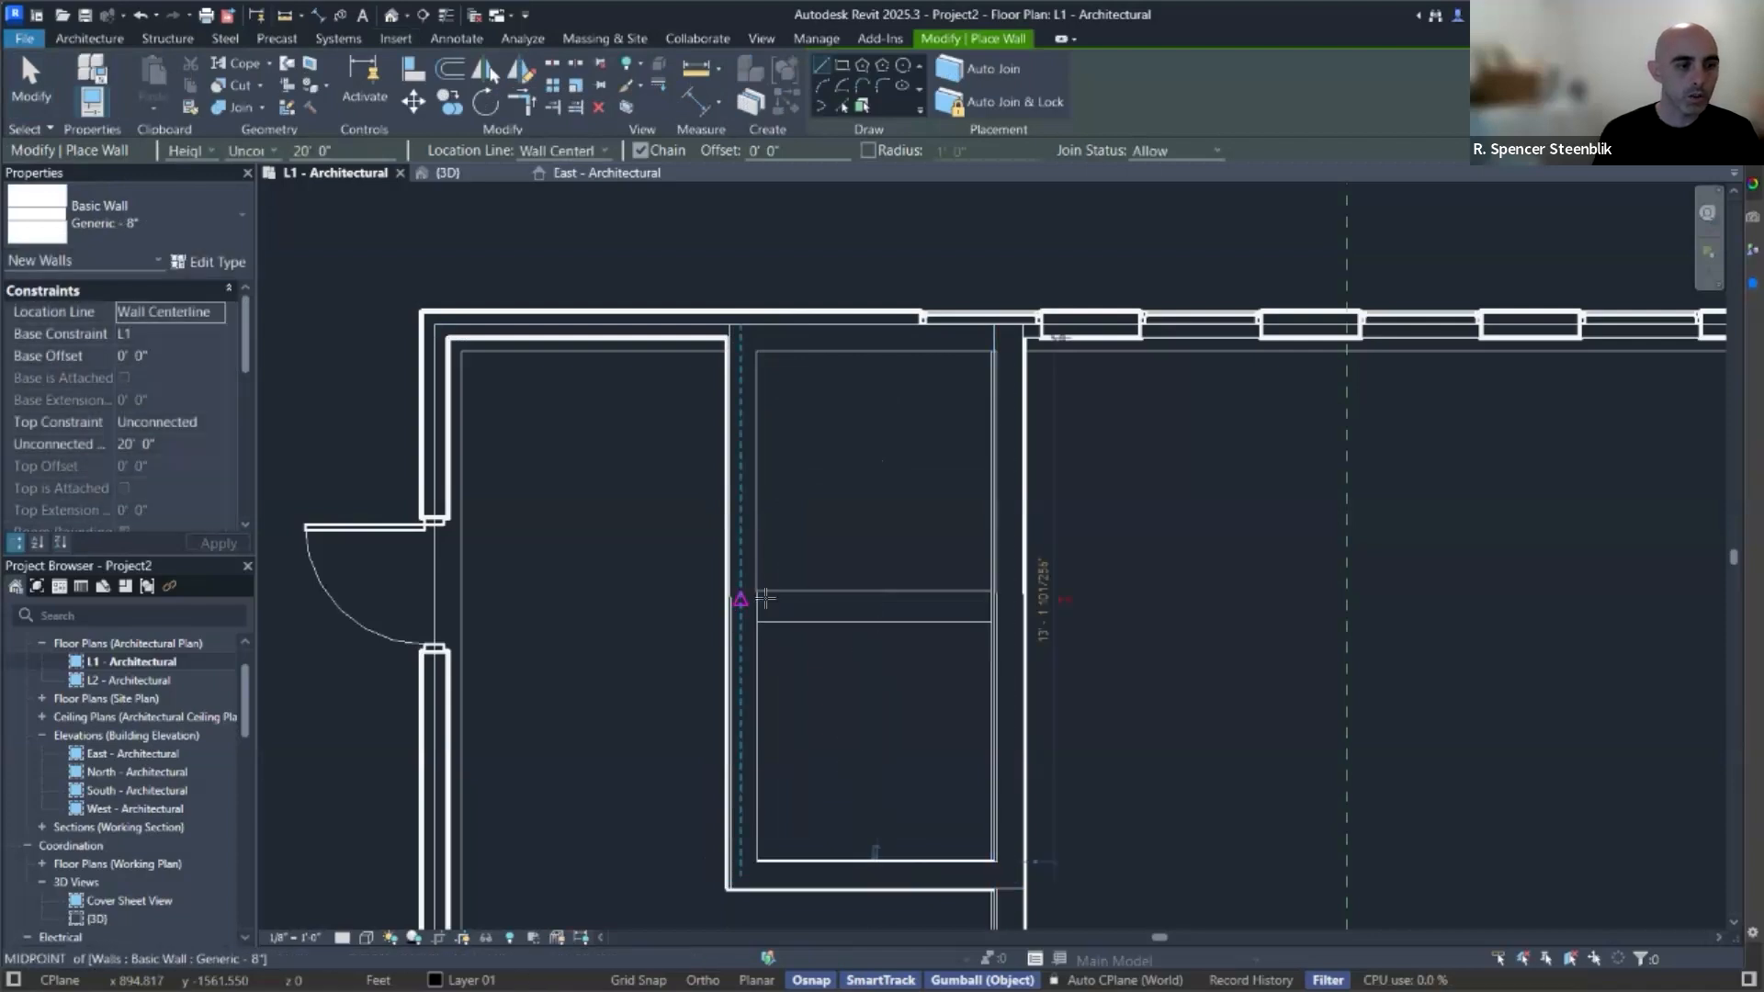
Draw a dividing Generic - 8" wall across the small-room block from the west wall's midpoint to the main partition.
{"action": "left_click", "coordinate": [737, 604]}
{"action": "left_click", "coordinate": [1022, 602]}
{"action": "key", "text": "Escape"}
{"action": "key", "text": "Escape"}
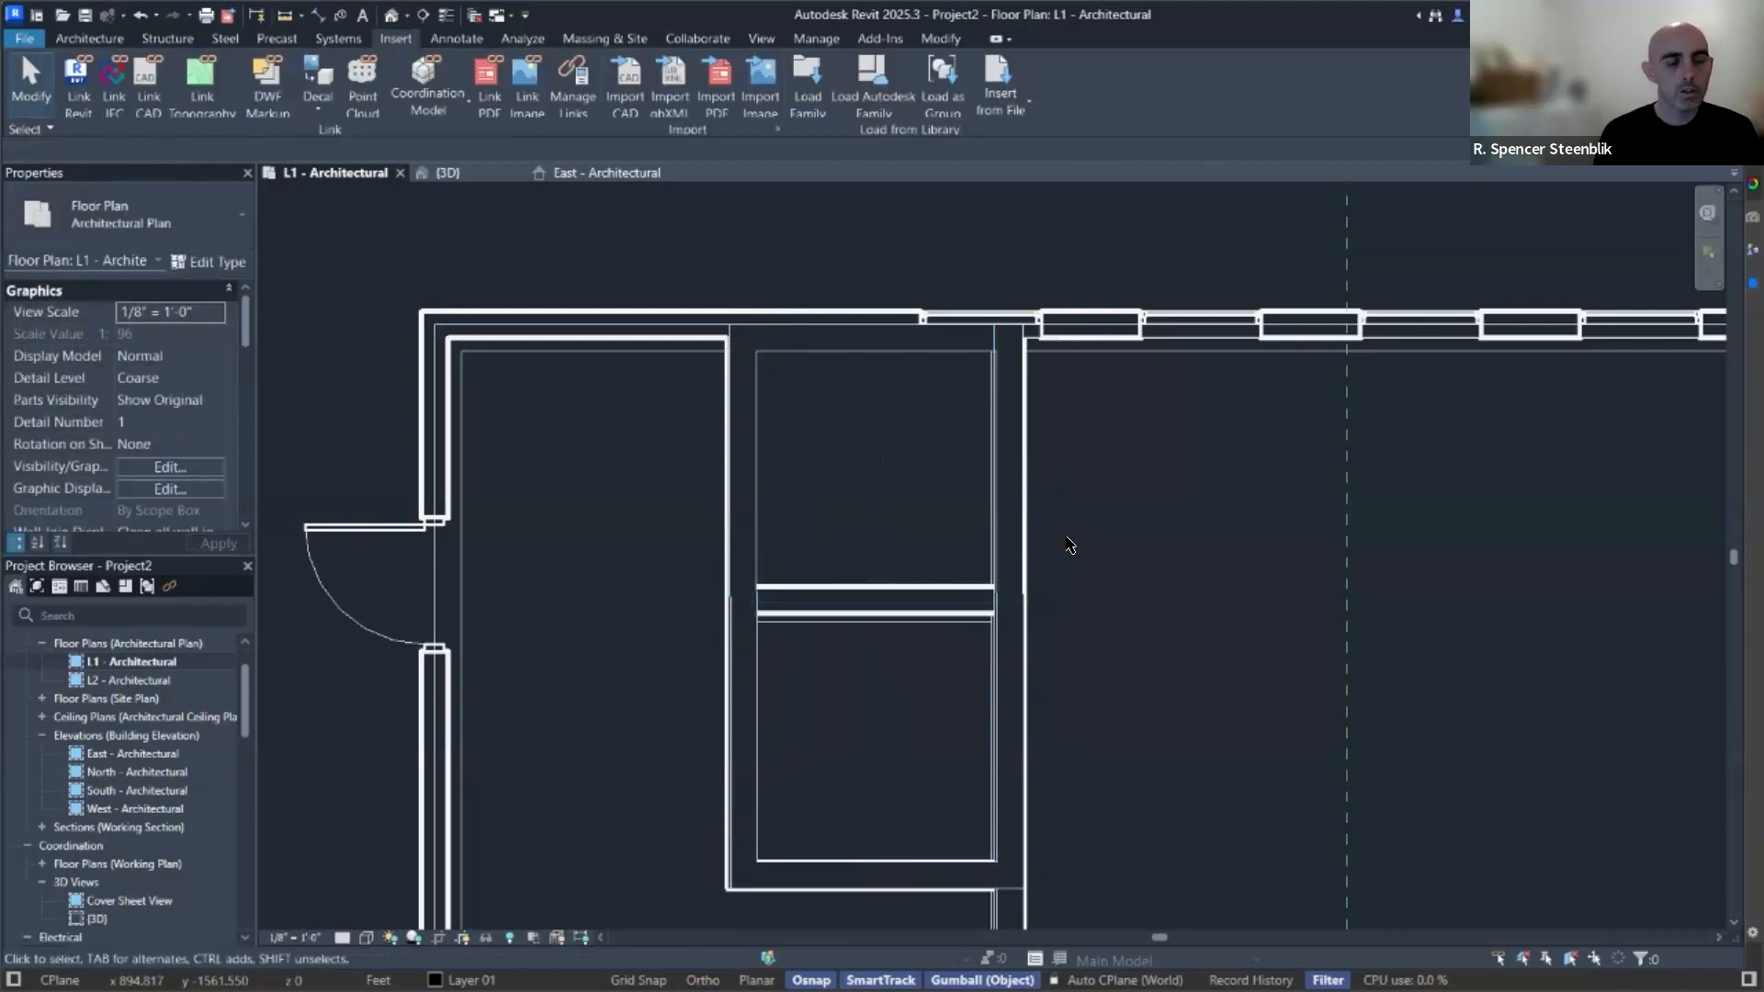
Start placing a door and browse the loaded door types for a single passage door.
{"action": "scroll", "coordinate": [1103, 588], "scroll_direction": "down", "scroll_amount": 4}
{"action": "key", "text": "r"}
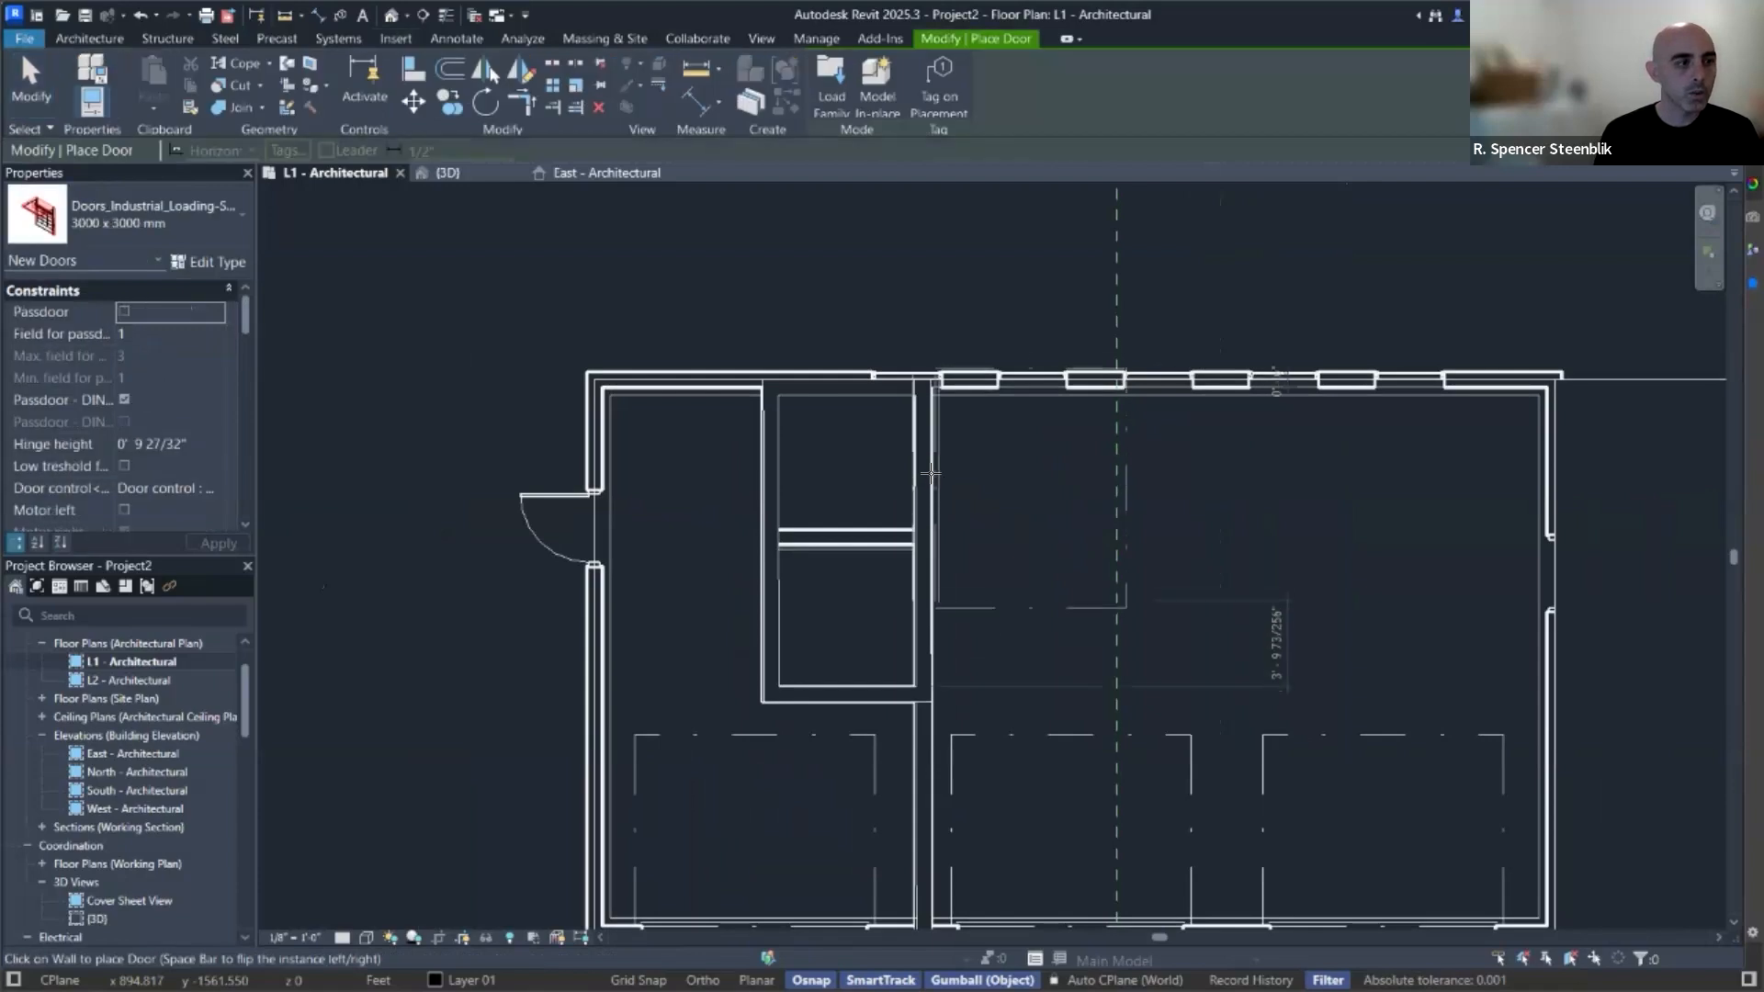
{"action": "left_click", "coordinate": [138, 211]}
{"action": "scroll", "coordinate": [138, 405], "scroll_direction": "up", "scroll_amount": 3}
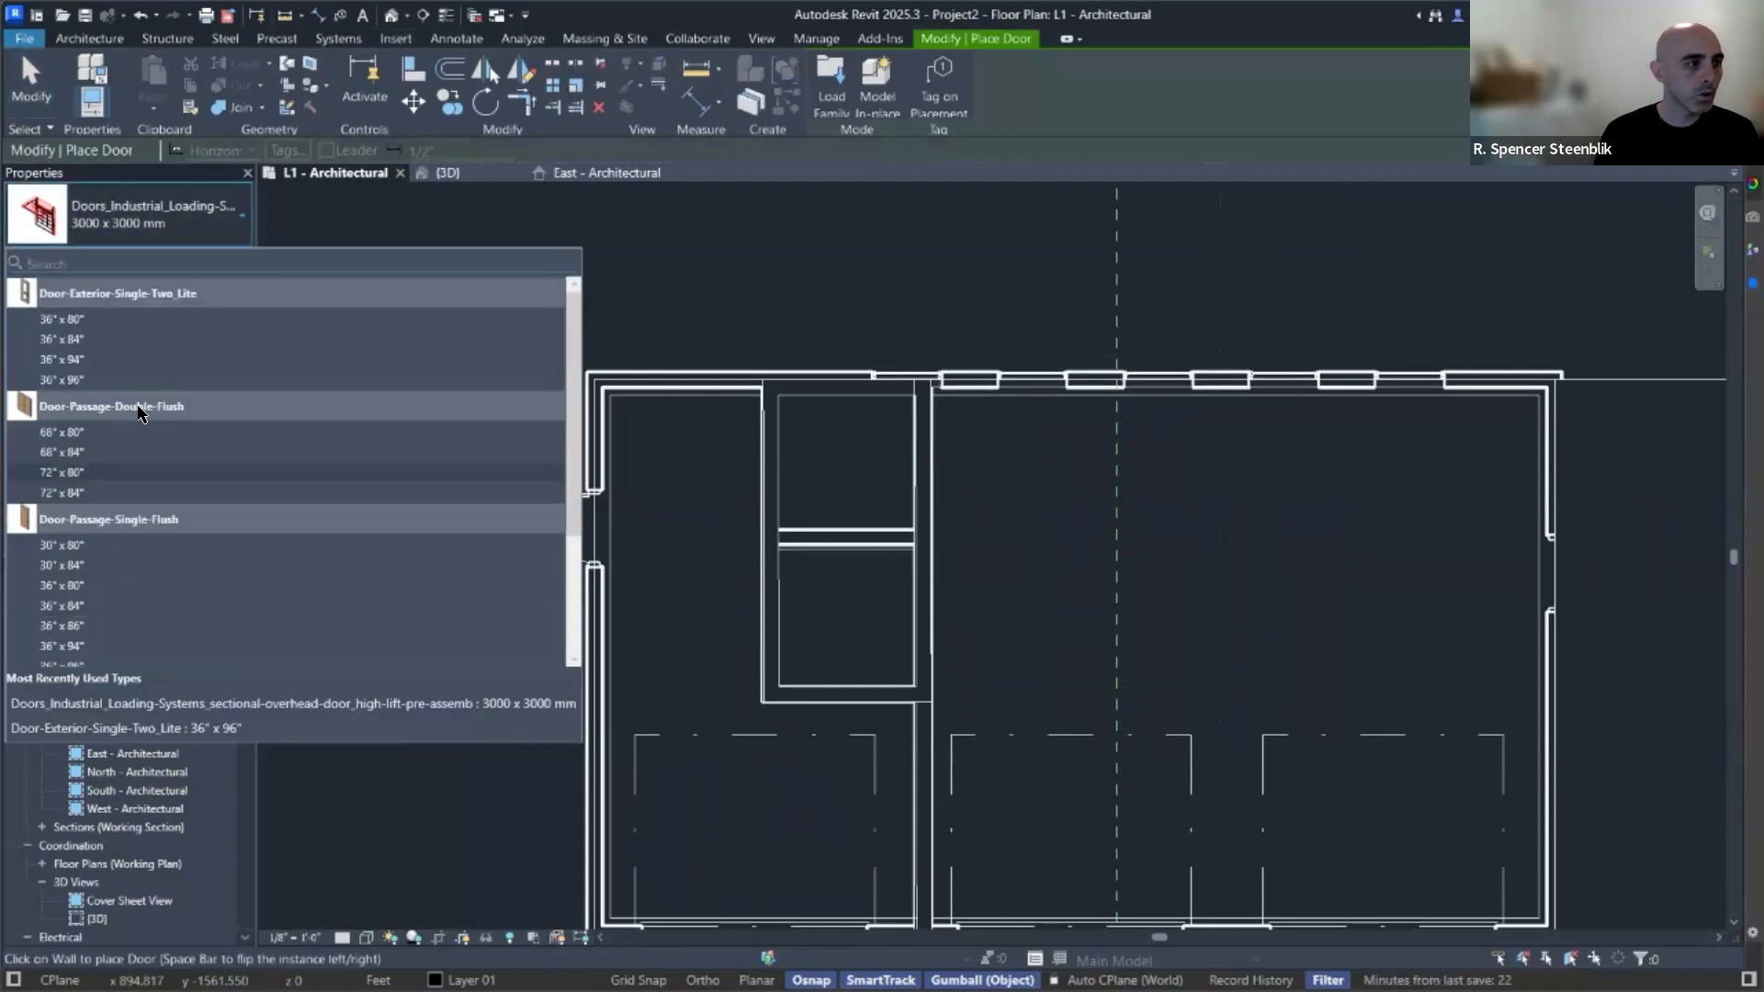
{"action": "scroll", "coordinate": [106, 517], "scroll_direction": "down", "scroll_amount": 2}
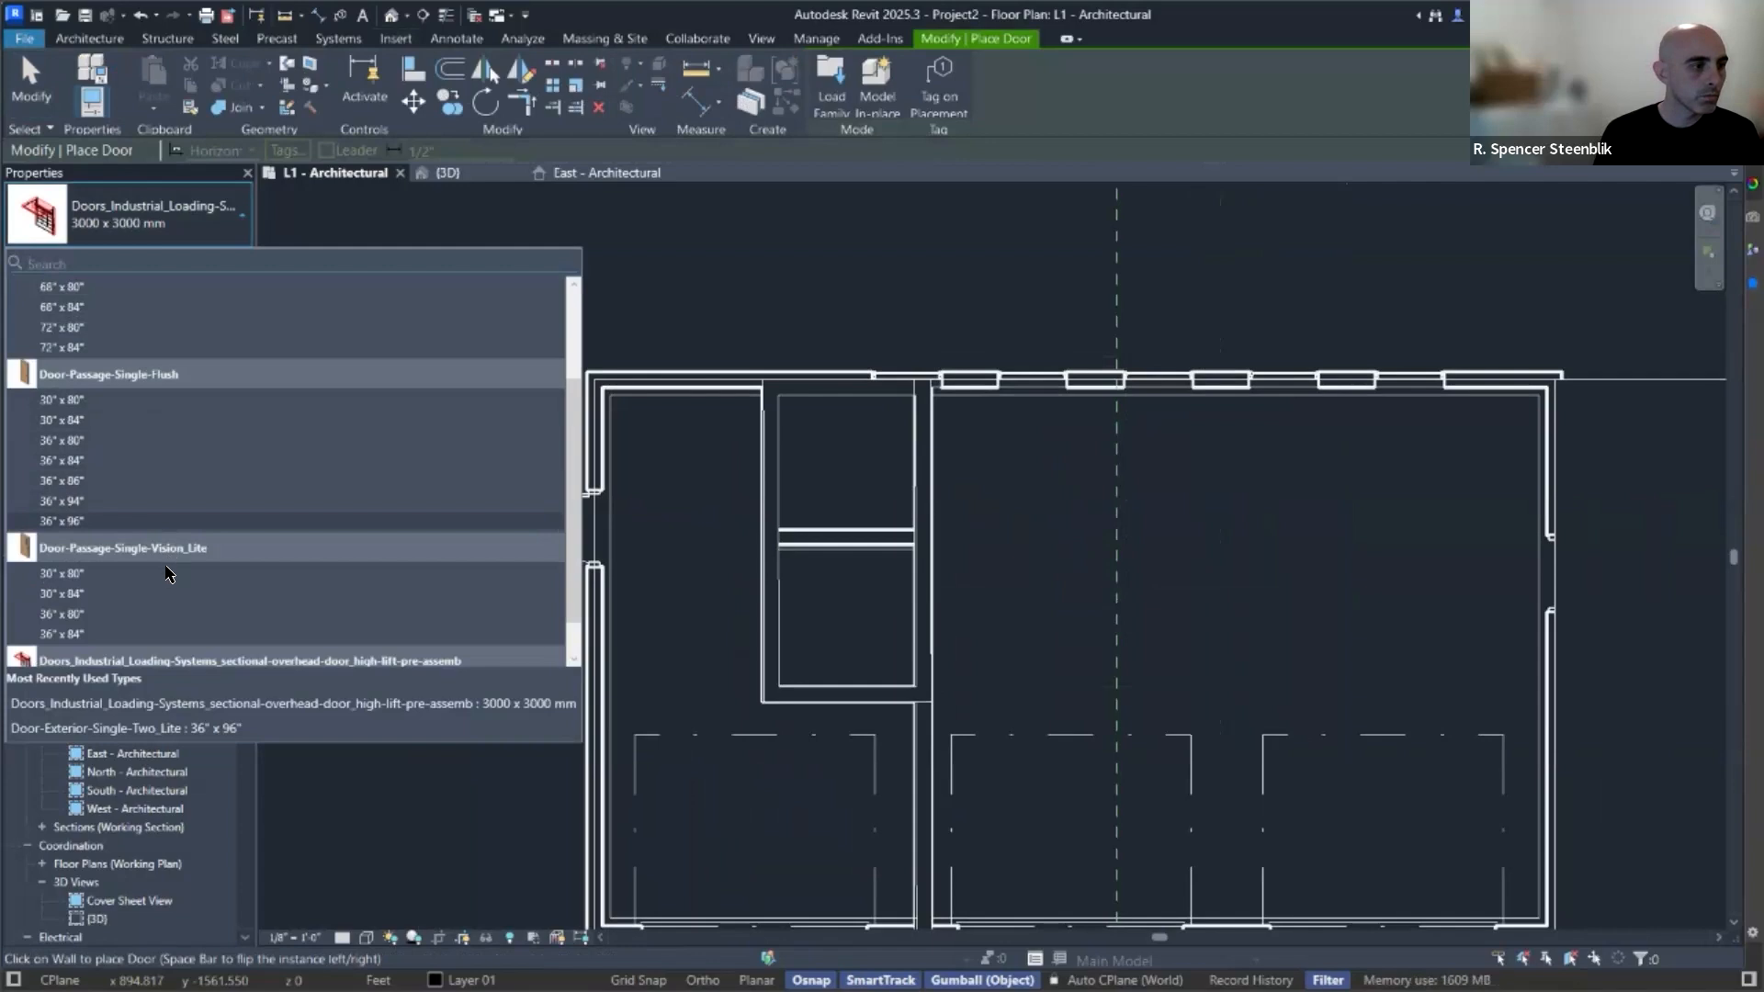
{"action": "mouse_move", "coordinate": [103, 574]}
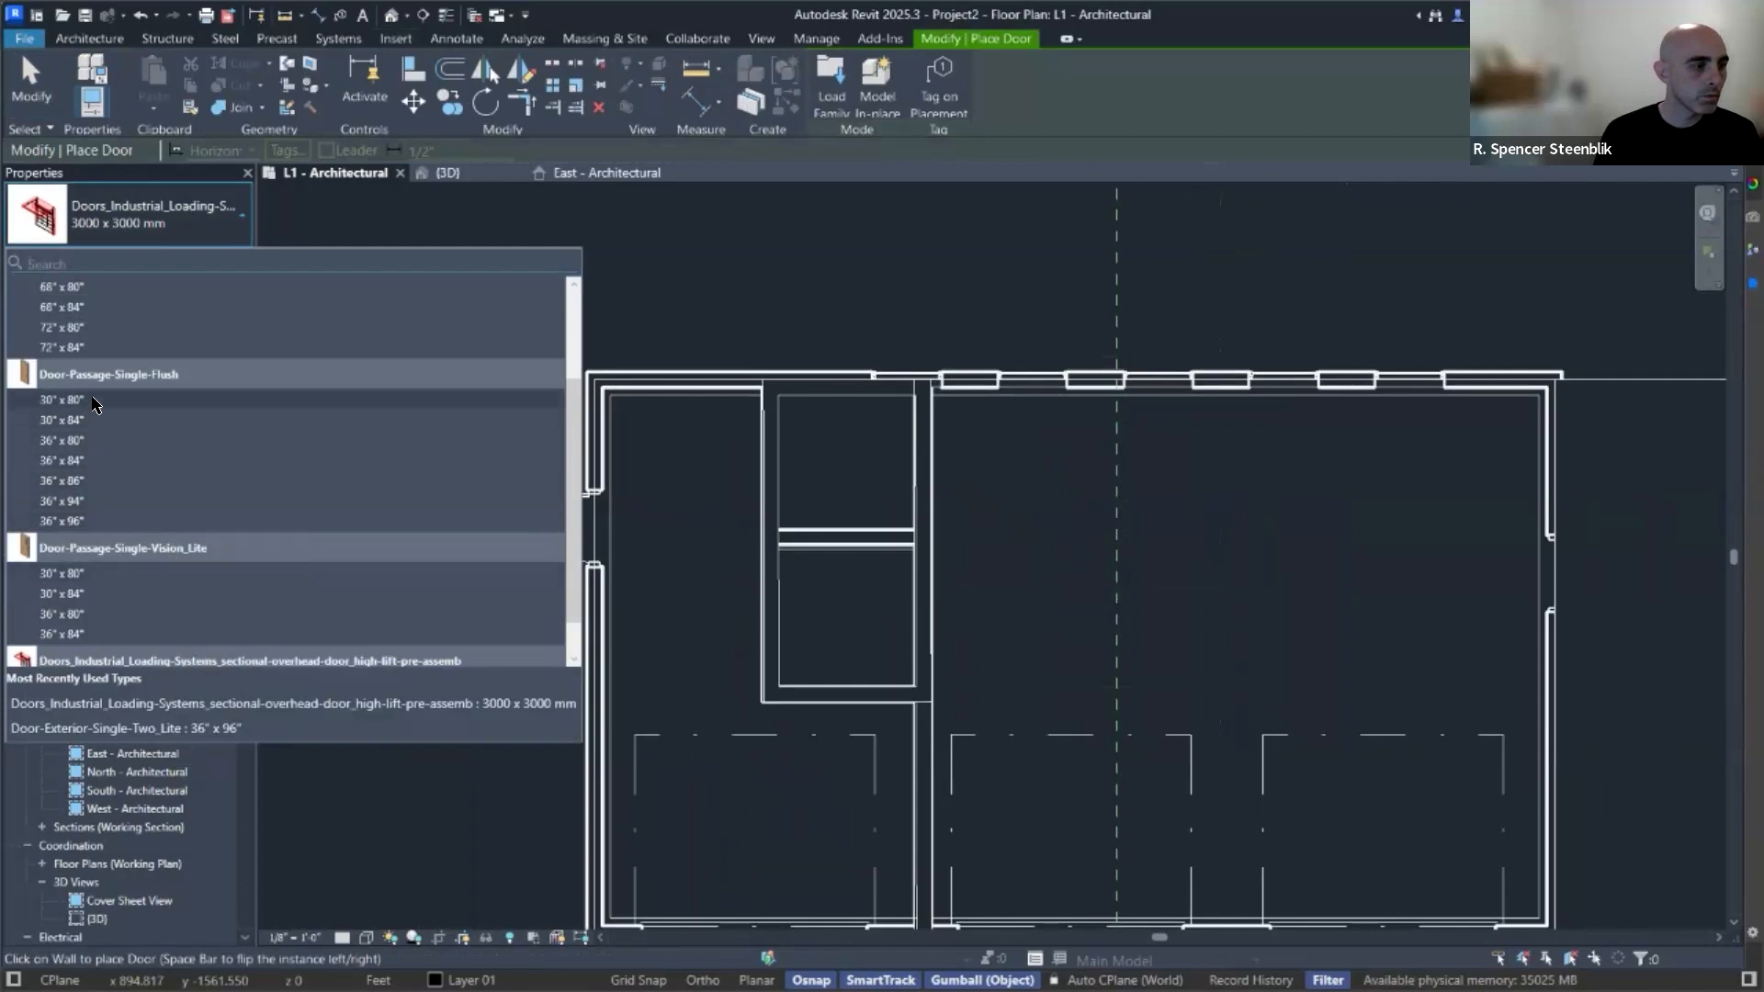
Place a 36" x 86" Door-Passage-Single-Flush door in the east wall of each small room, reversing the swing of the southern one.
{"action": "mouse_move", "coordinate": [95, 405]}
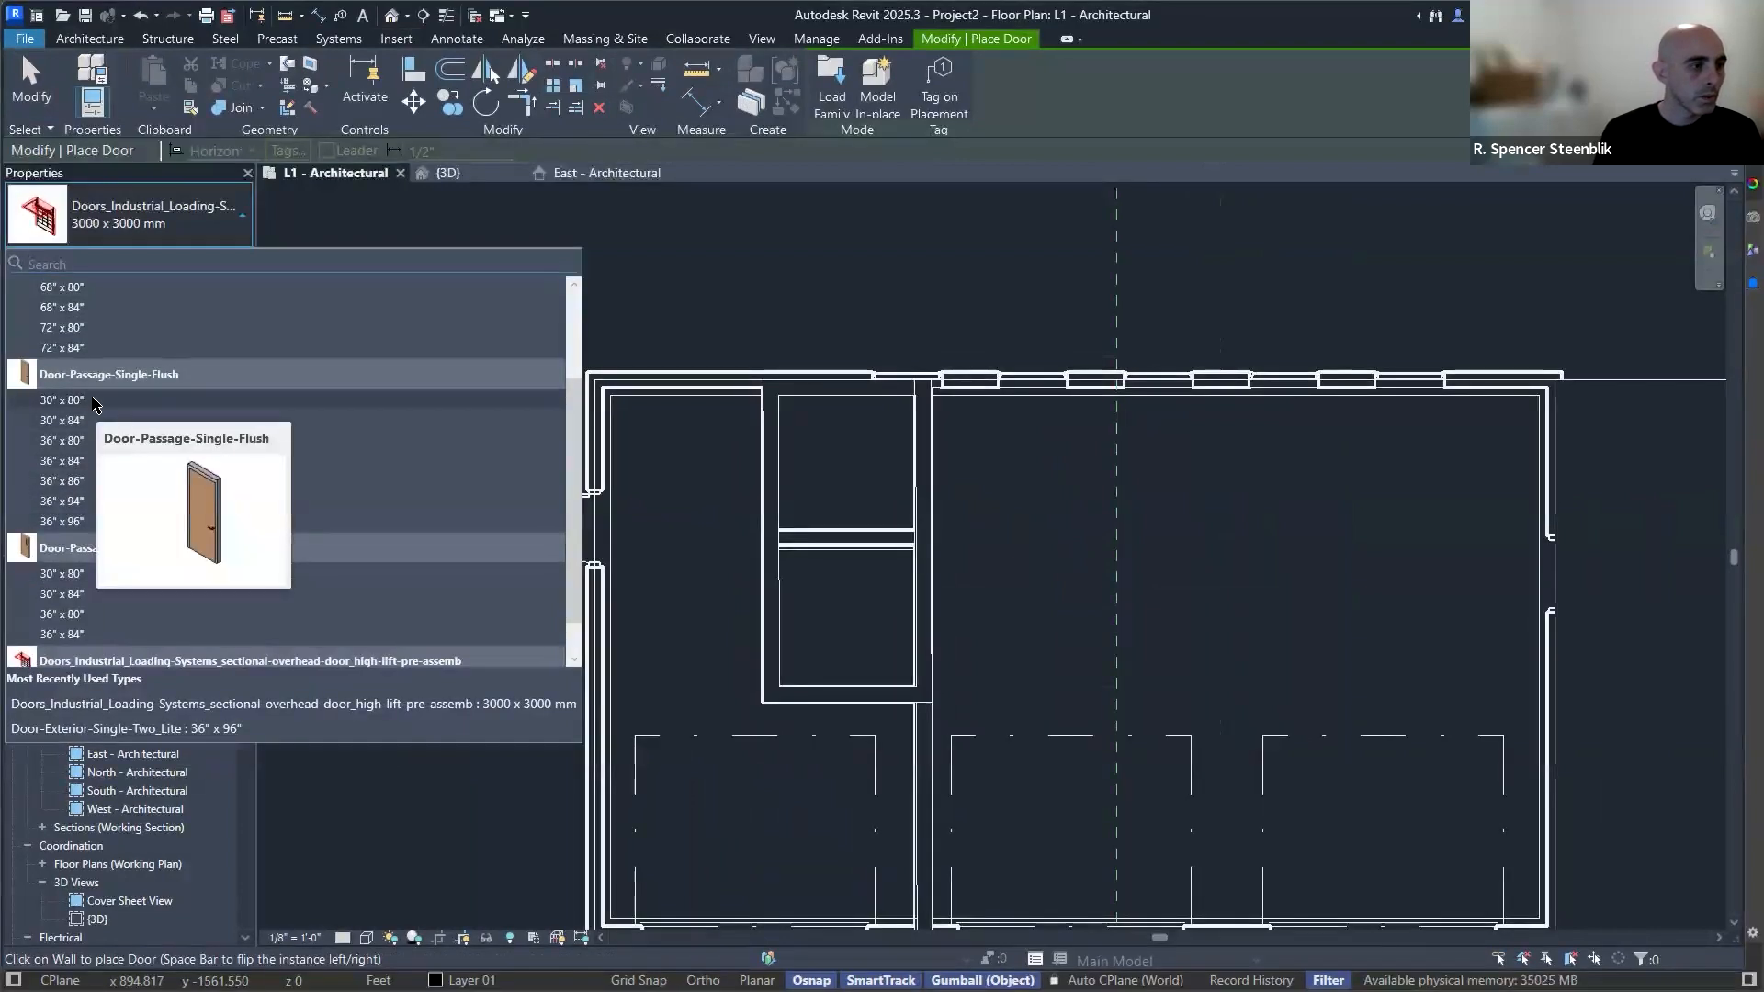
{"action": "left_click", "coordinate": [95, 482]}
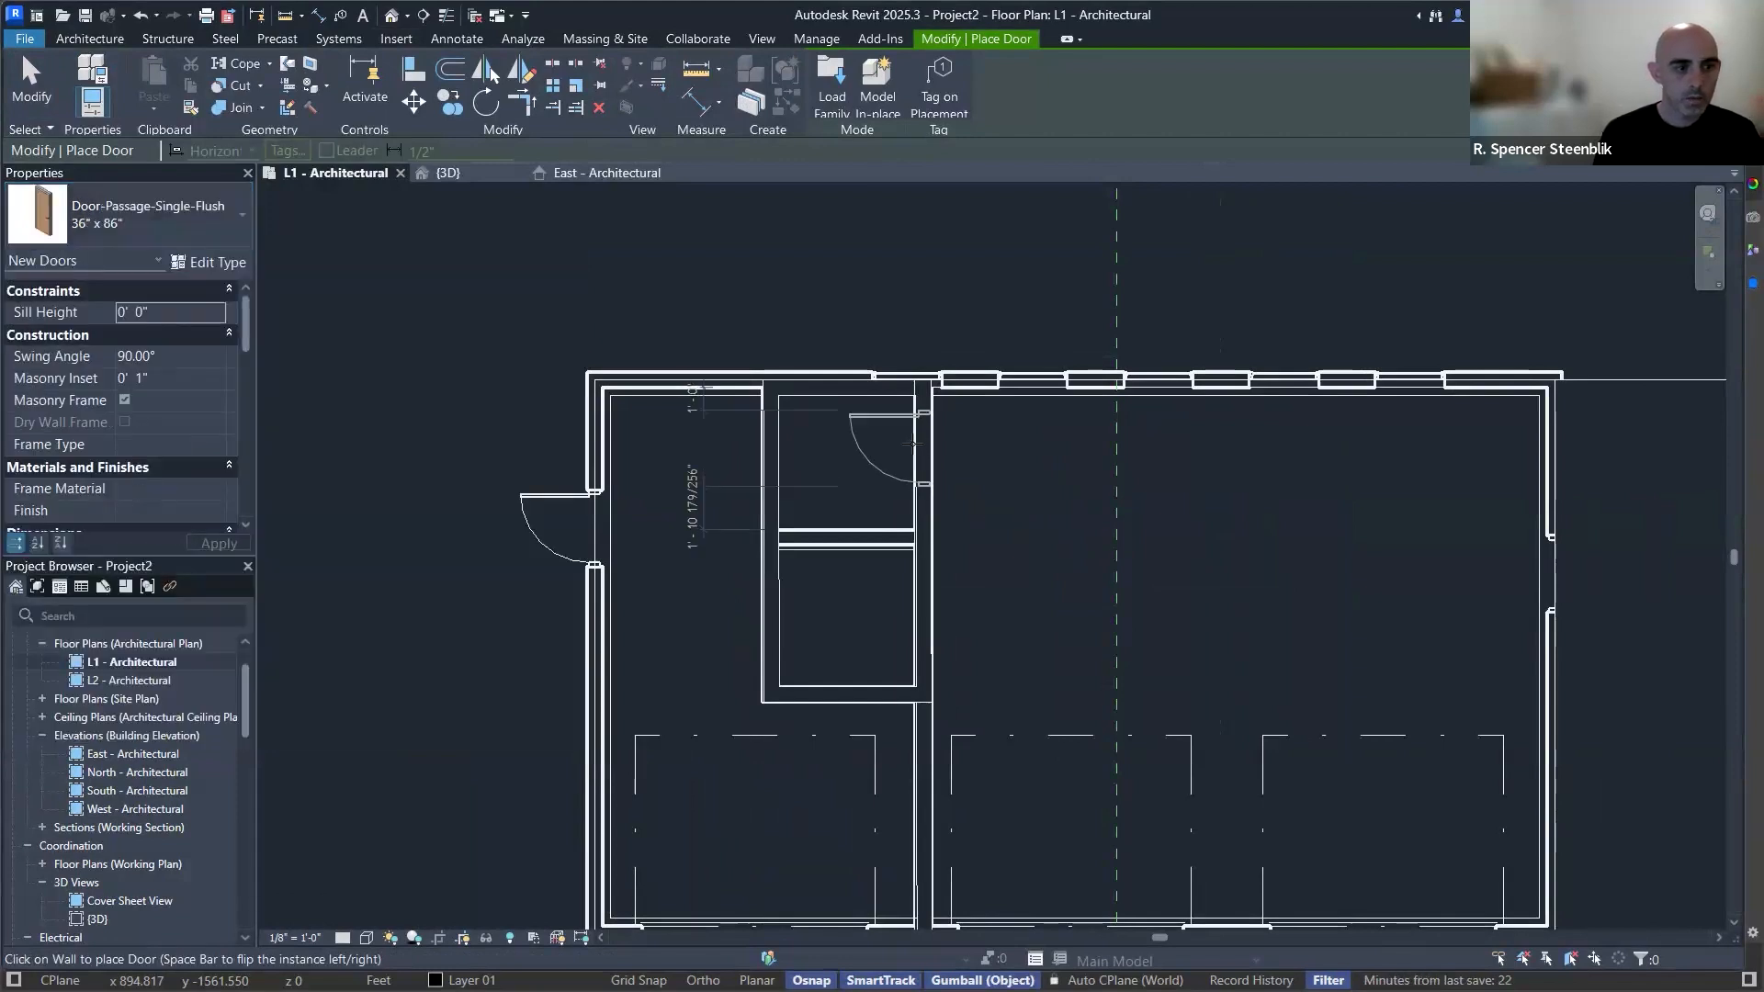
{"action": "left_click", "coordinate": [899, 519]}
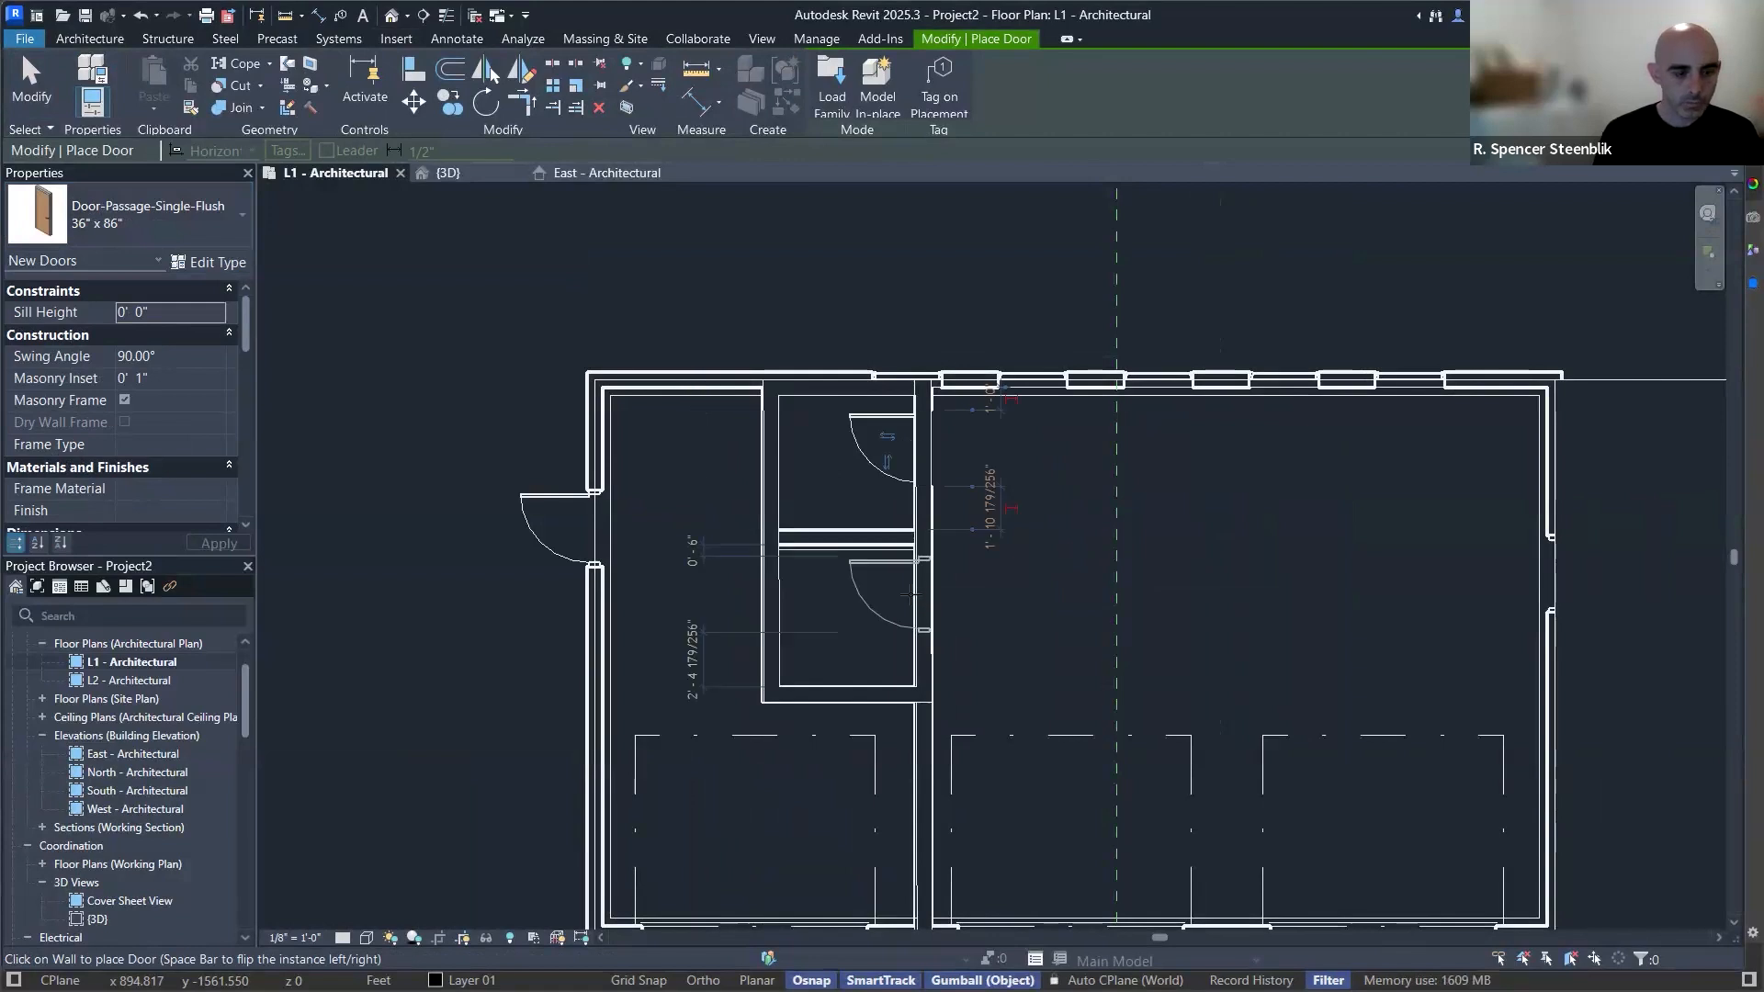
{"action": "key", "text": "space"}
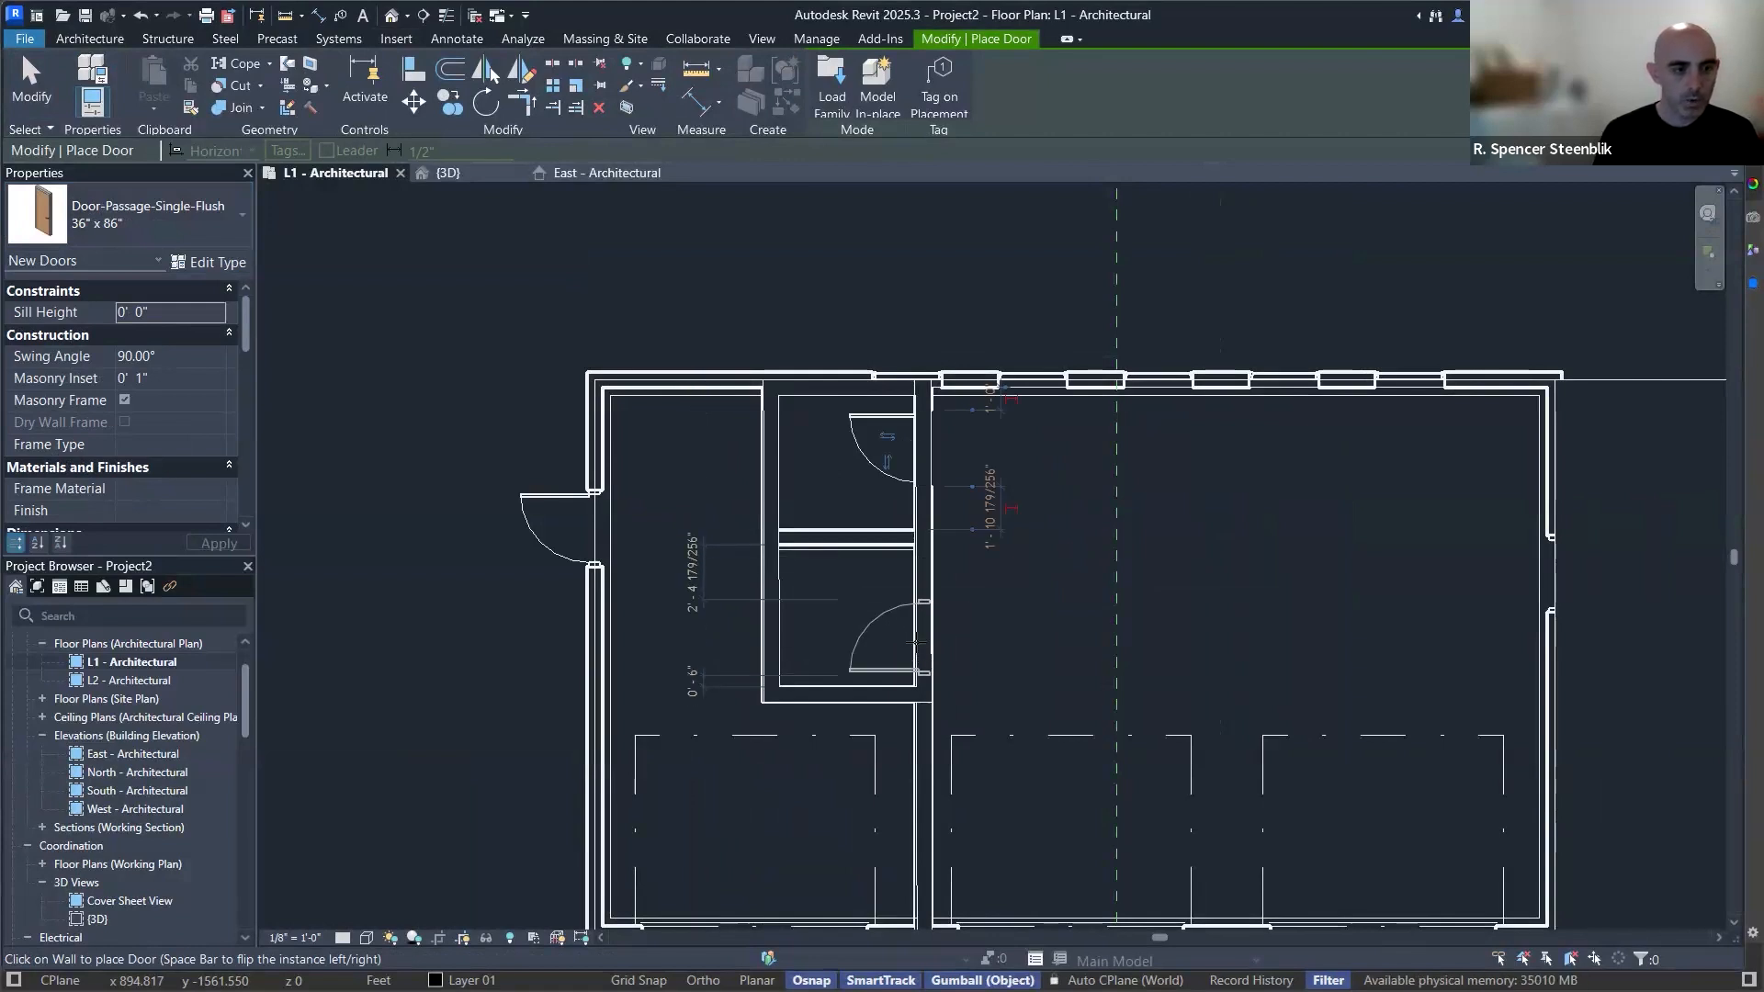
{"action": "key", "text": "space"}
{"action": "left_click", "coordinate": [914, 643]}
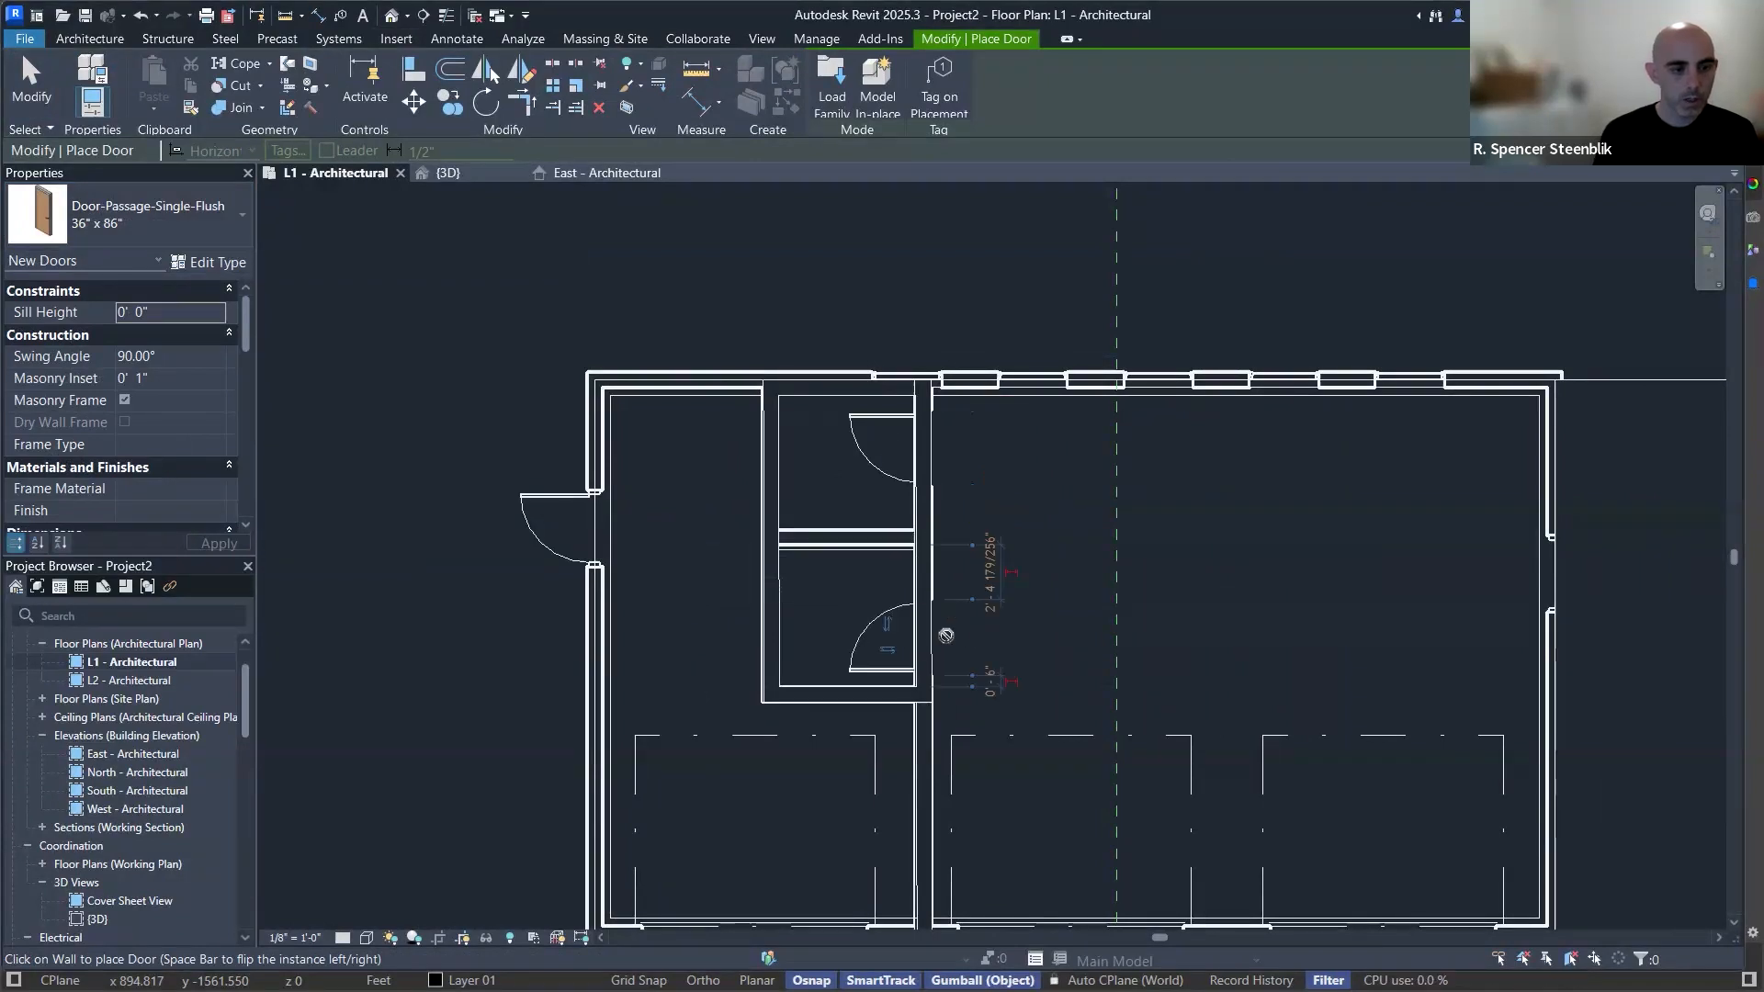
{"action": "key", "text": "Escape"}
{"action": "key", "text": "Escape"}
Try flipping the facing and hand of the southern small room's door, returning it to its original orientation.
{"action": "left_click", "coordinate": [854, 636]}
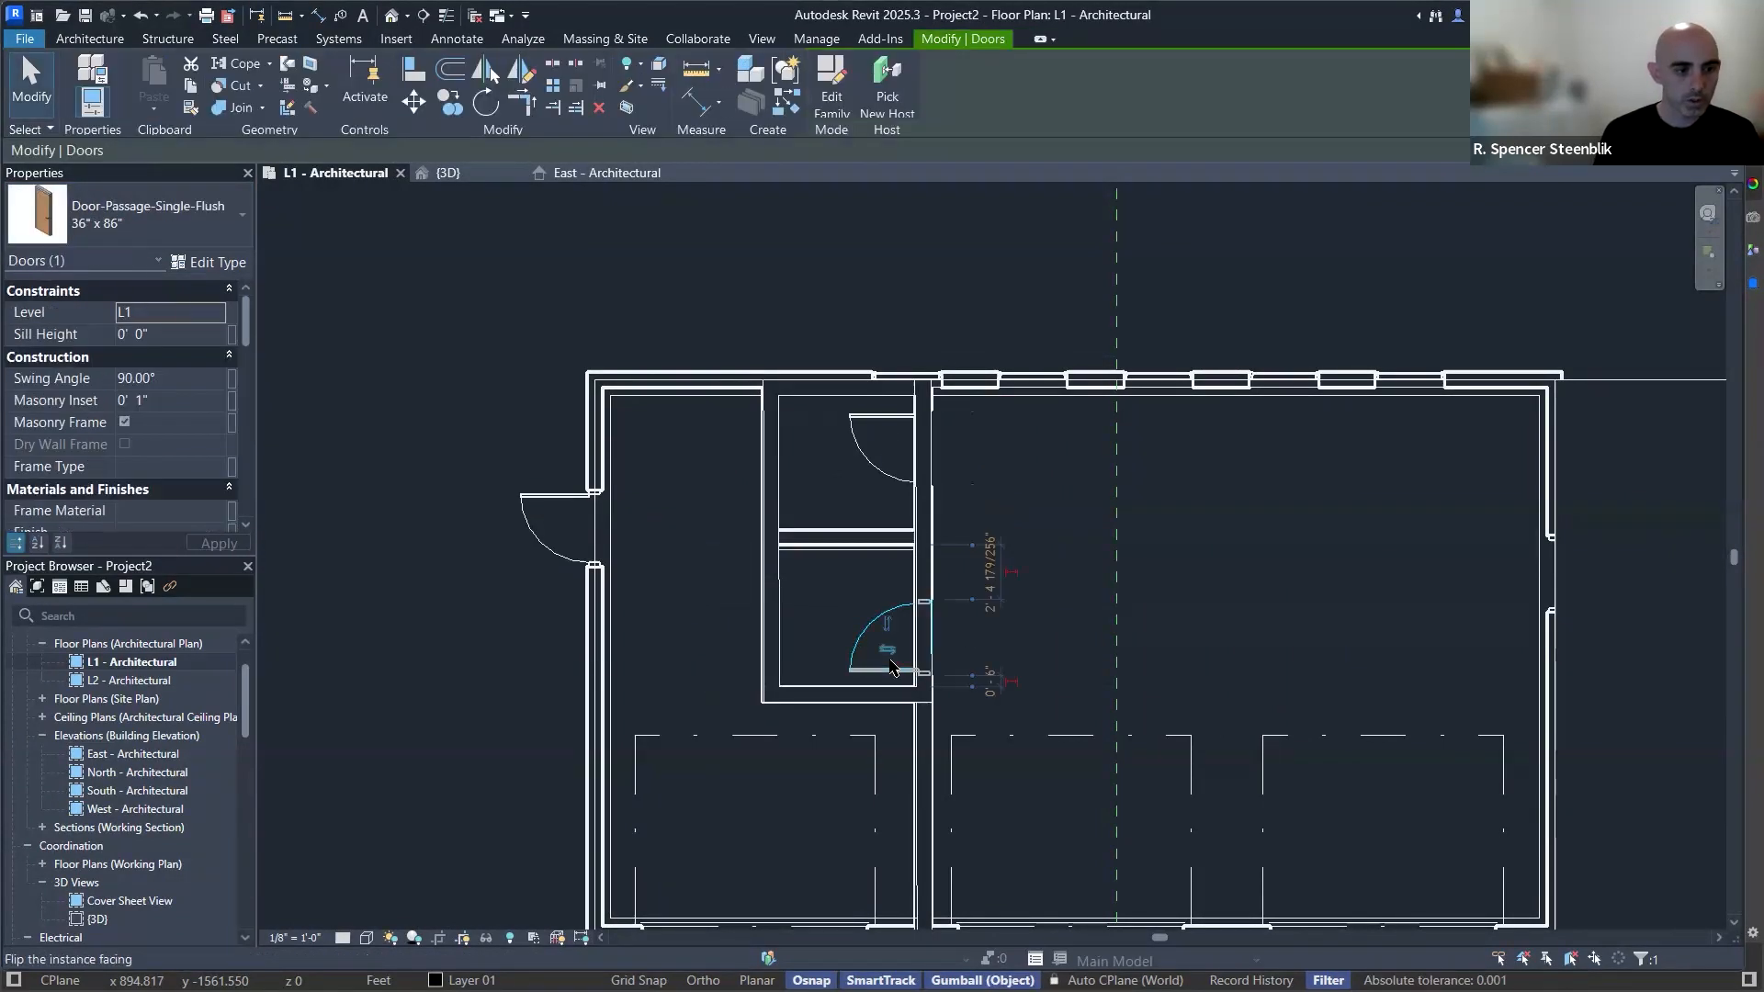
{"action": "scroll", "coordinate": [889, 643], "scroll_direction": "up", "scroll_amount": 3}
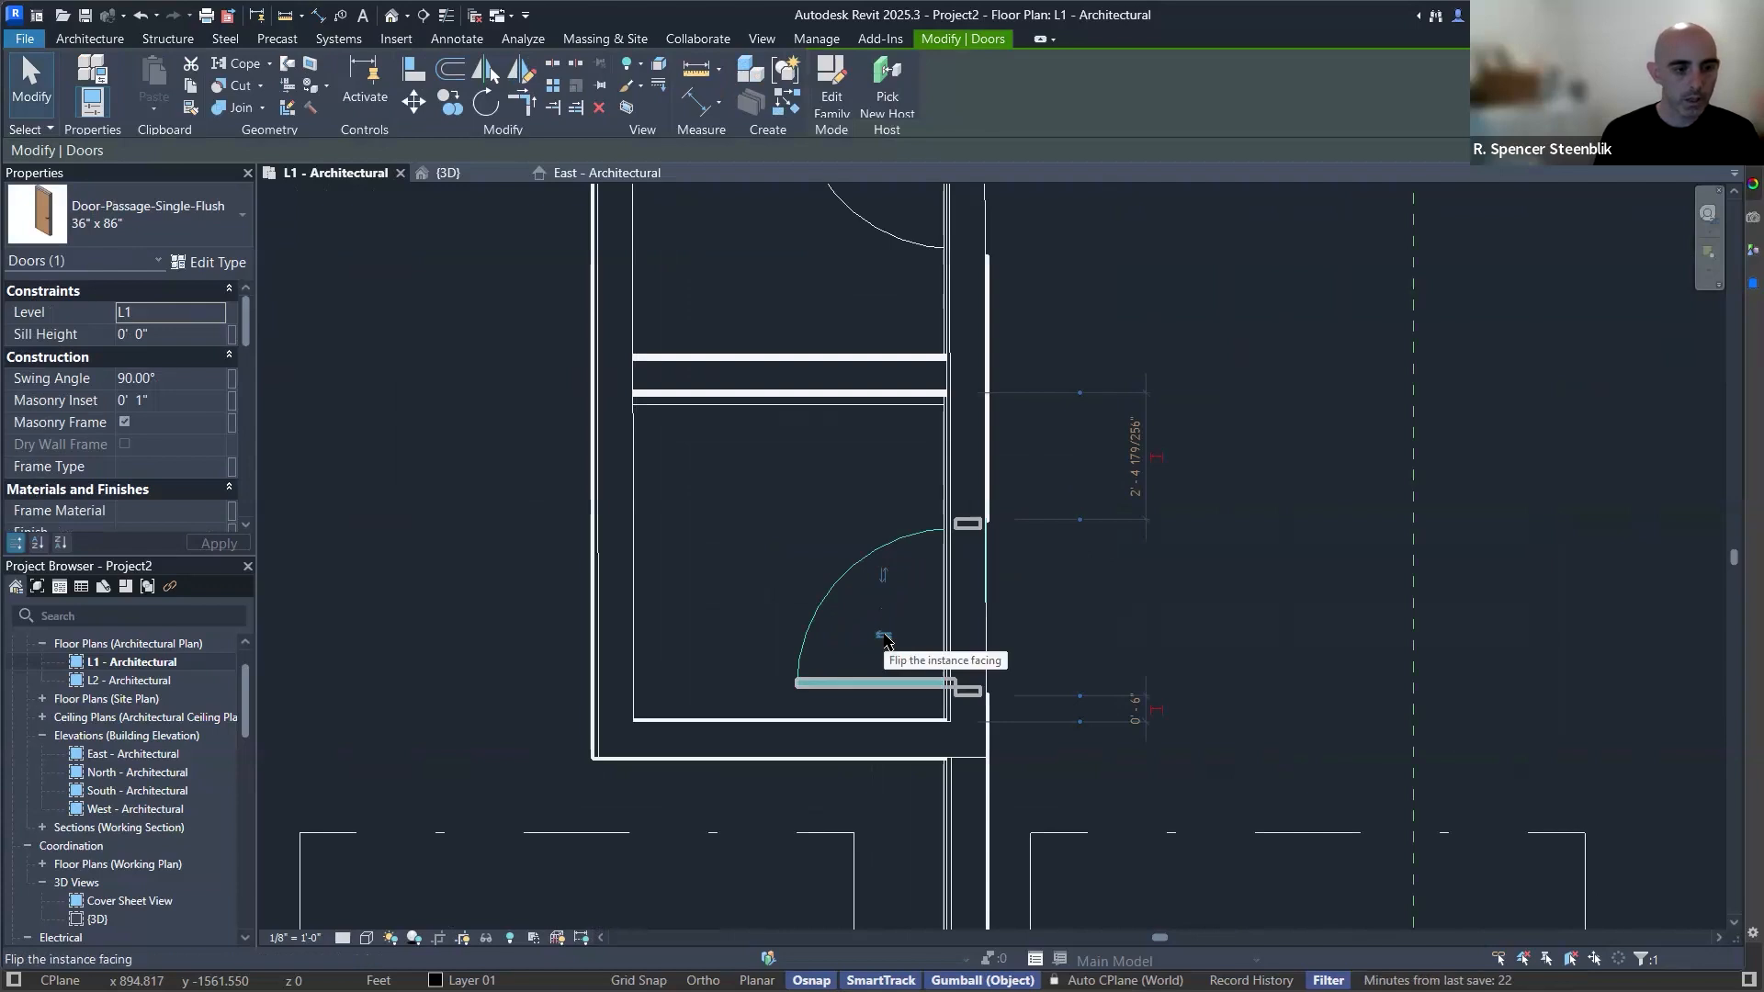
{"action": "left_click", "coordinate": [884, 636]}
{"action": "left_click", "coordinate": [1053, 635]}
{"action": "left_click", "coordinate": [884, 575]}
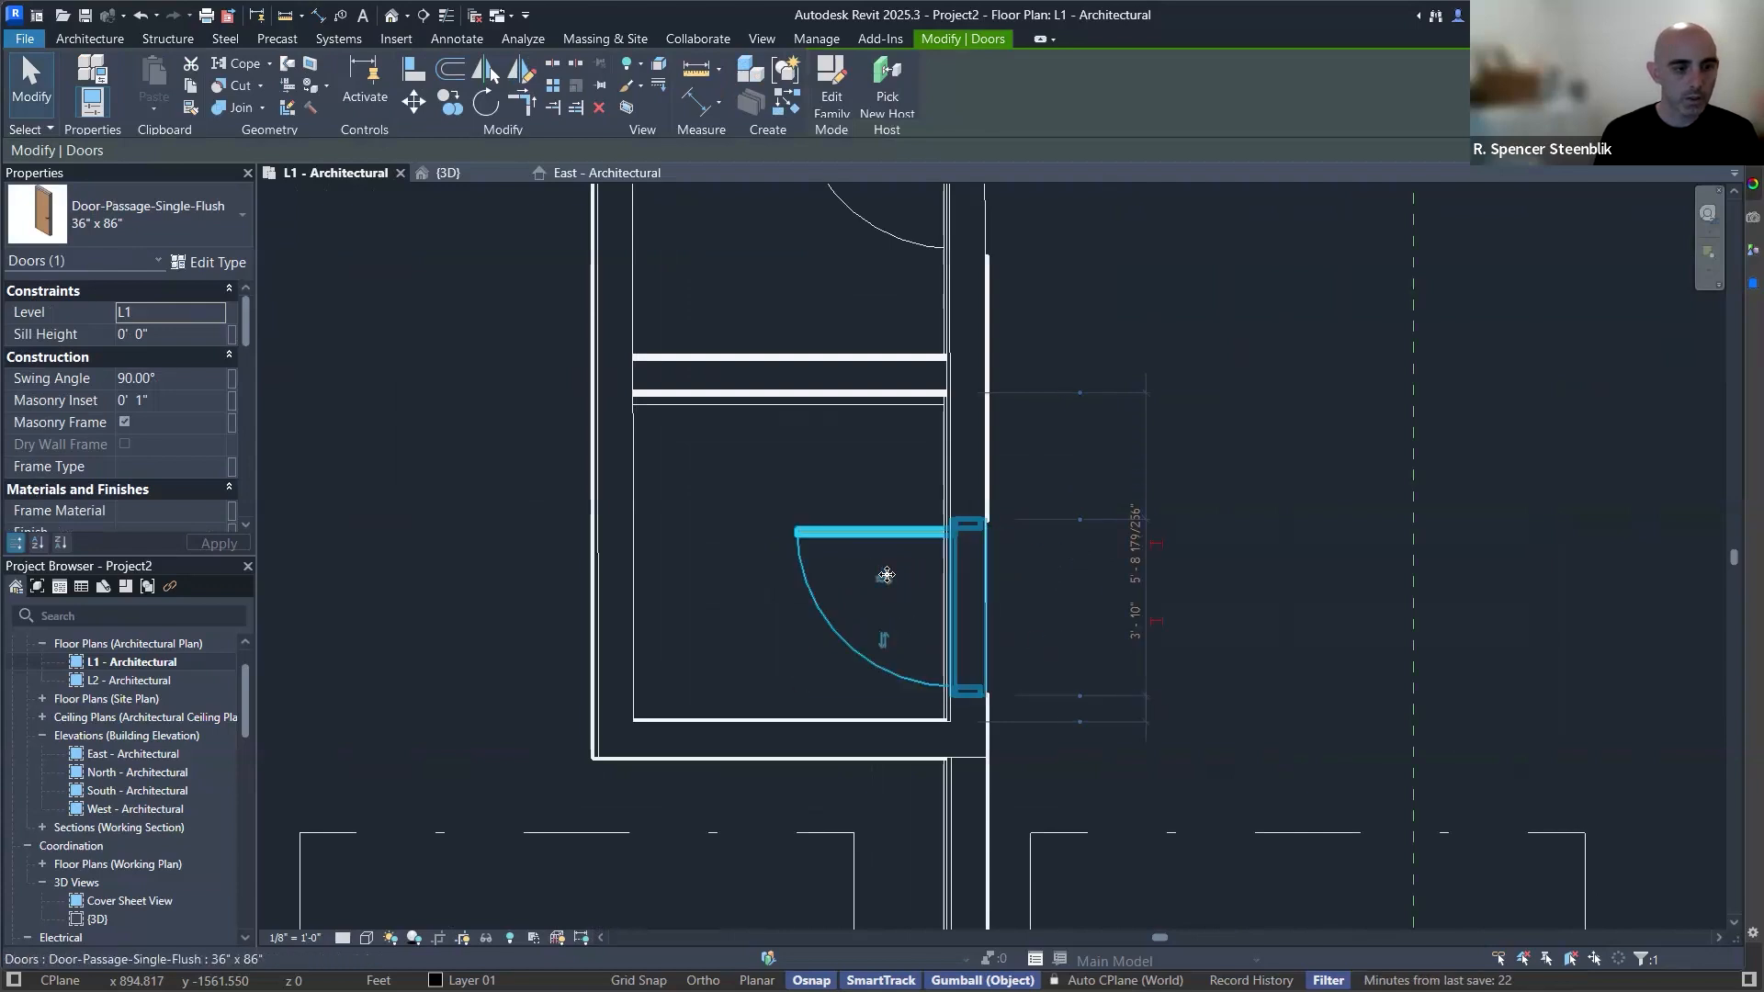
{"action": "left_click", "coordinate": [884, 640]}
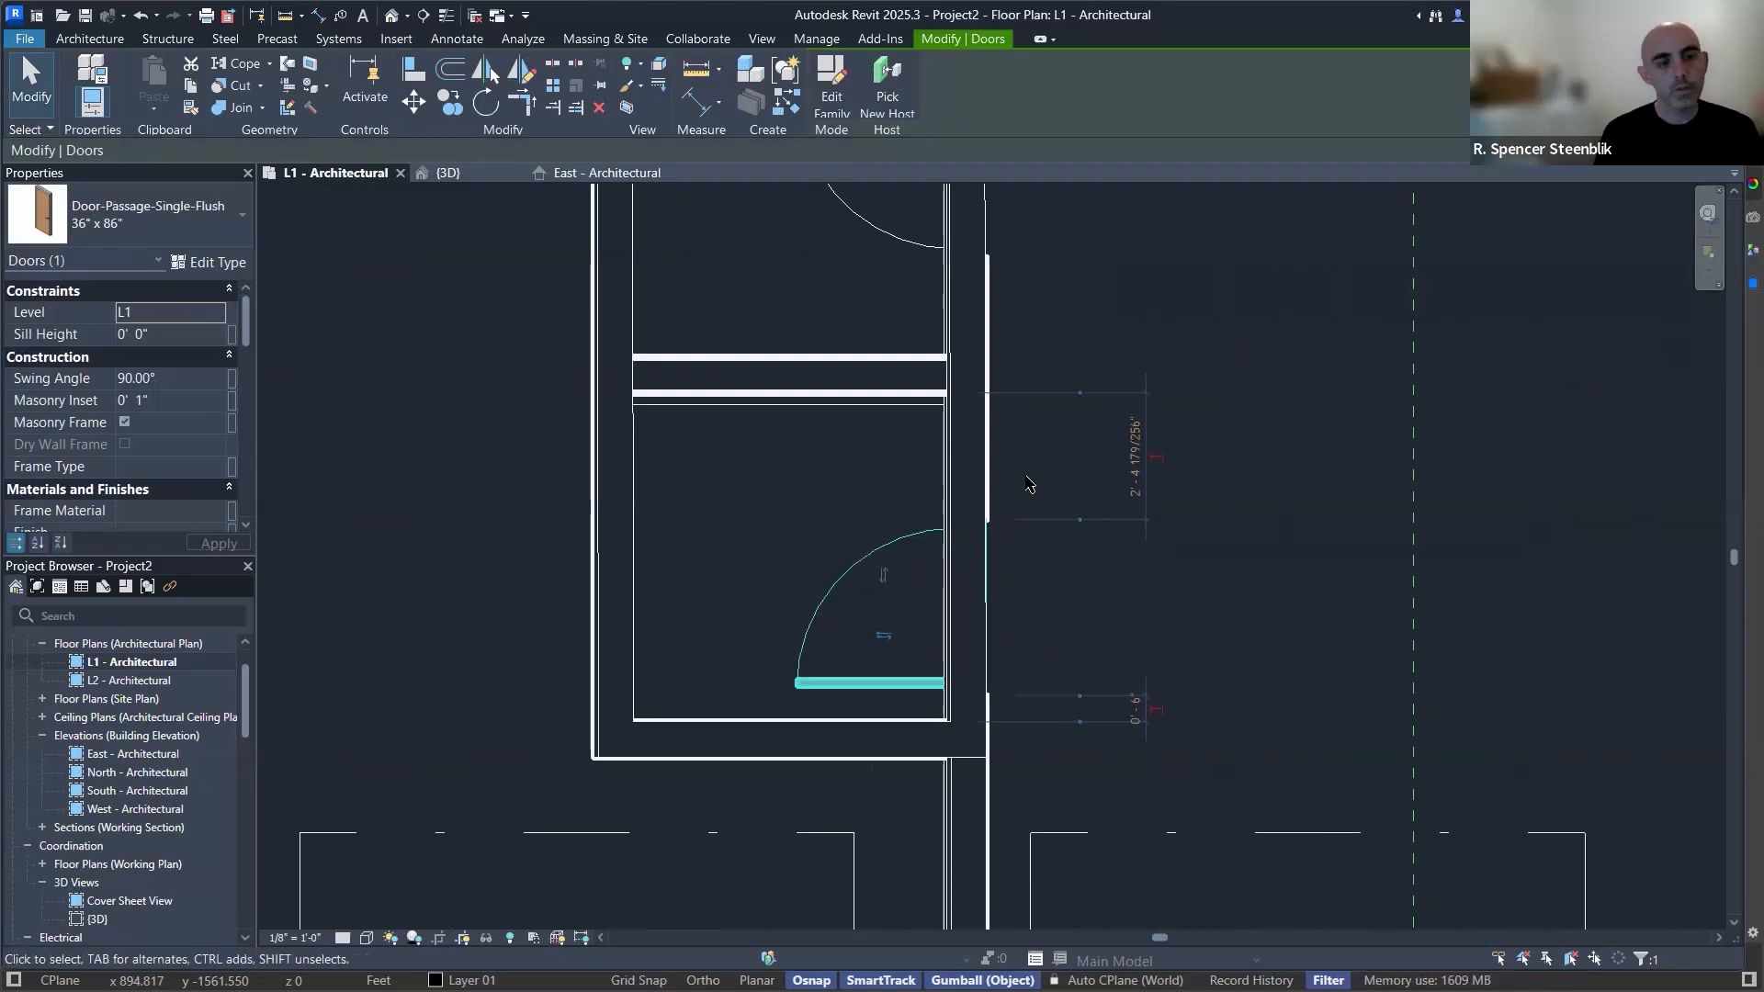
{"action": "key", "text": "Escape"}
Examine the imported canopy frame and its folded roof beside the building in the 3D view from several sides.
{"action": "scroll", "coordinate": [1122, 431], "scroll_direction": "down", "scroll_amount": 4}
{"action": "scroll", "coordinate": [1122, 431], "scroll_direction": "down", "scroll_amount": 1}
{"action": "middle_click_drag", "start_coordinate": [1121, 431], "coordinate": [1010, 429]}
{"action": "scroll", "coordinate": [1003, 427], "scroll_direction": "down", "scroll_amount": 2}
{"action": "middle_click_drag", "start_coordinate": [1233, 619], "coordinate": [1084, 508]}
{"action": "key", "text": "ctrl+Tab"}
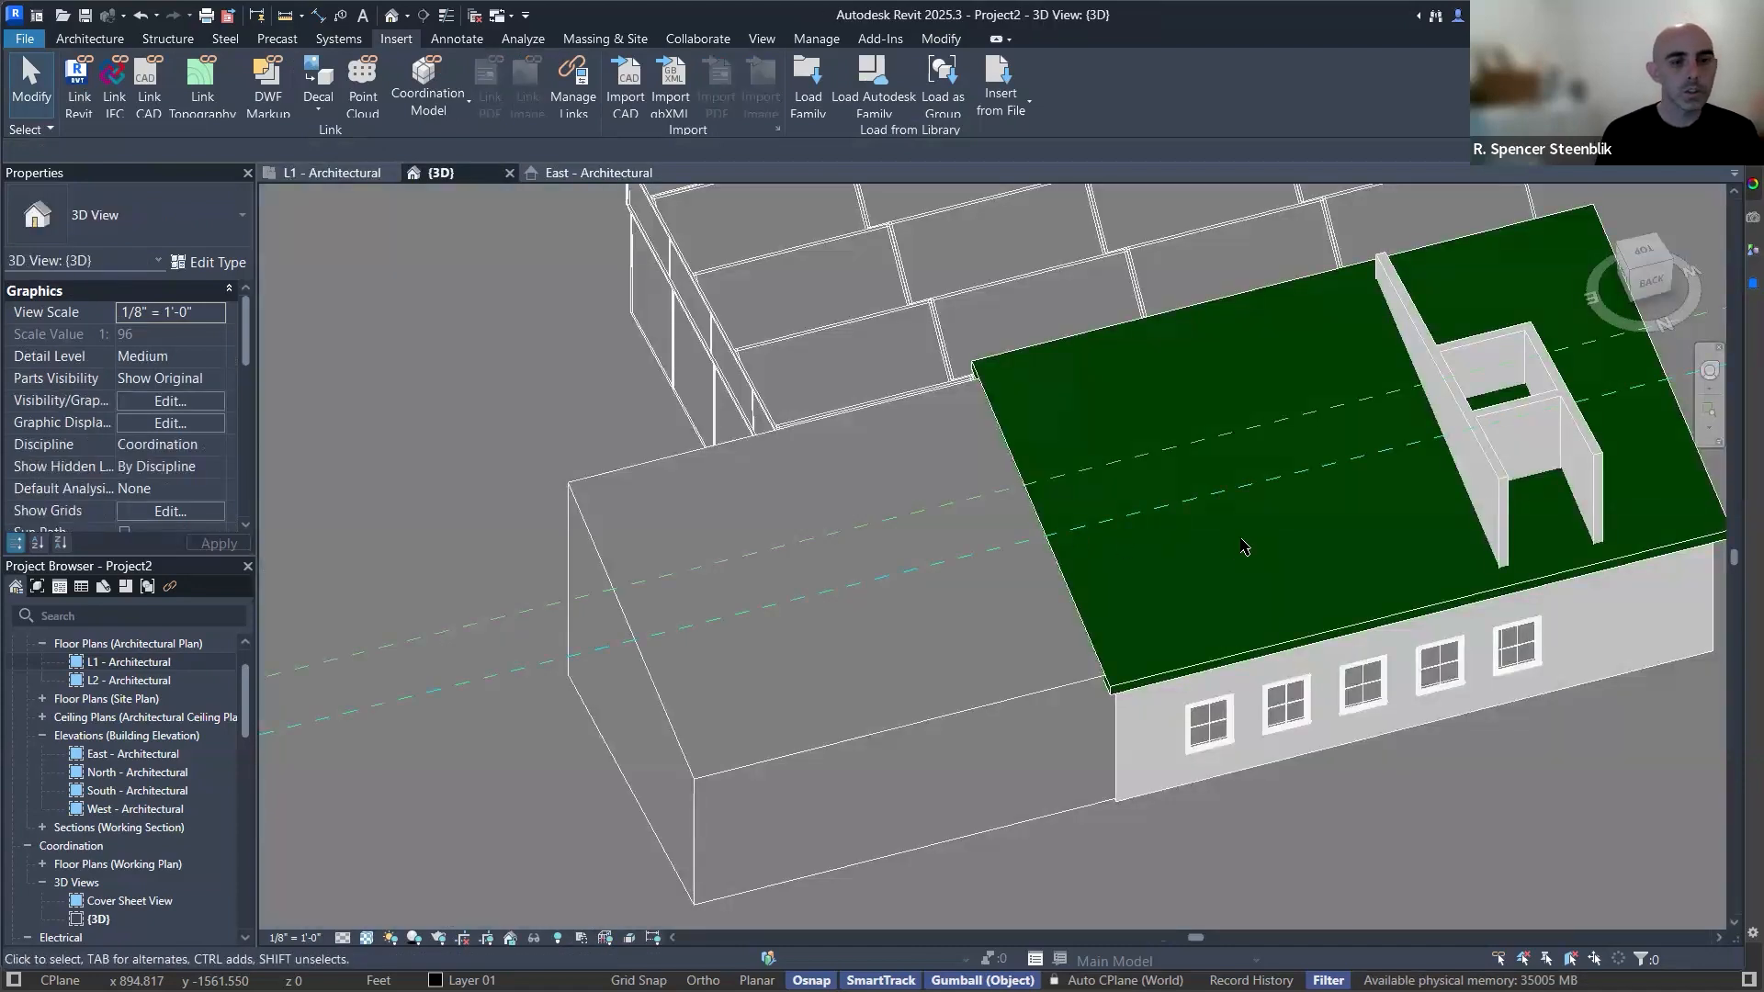
{"action": "scroll", "coordinate": [1029, 499], "scroll_direction": "down", "scroll_amount": 3}
{"action": "middle_click_drag", "start_coordinate": [1026, 497], "coordinate": [1280, 552], "text": "shift"}
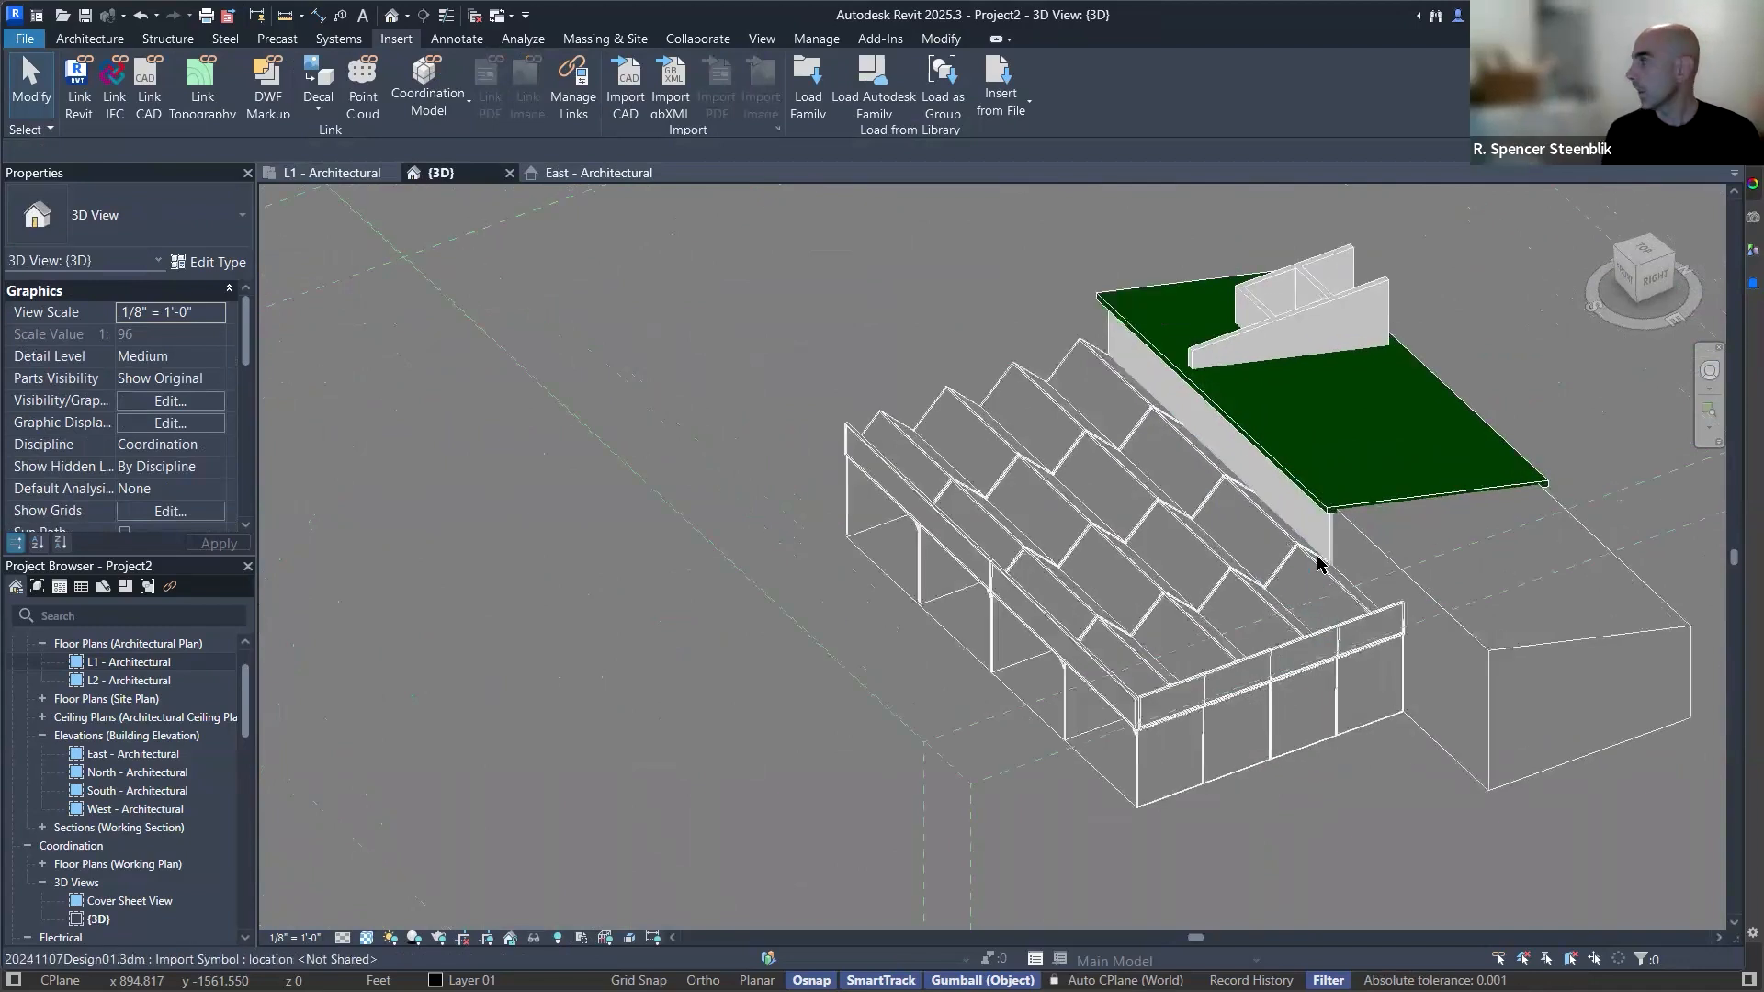
{"action": "scroll", "coordinate": [934, 421], "scroll_direction": "up", "scroll_amount": 2}
{"action": "scroll", "coordinate": [1029, 570], "scroll_direction": "up", "scroll_amount": 3}
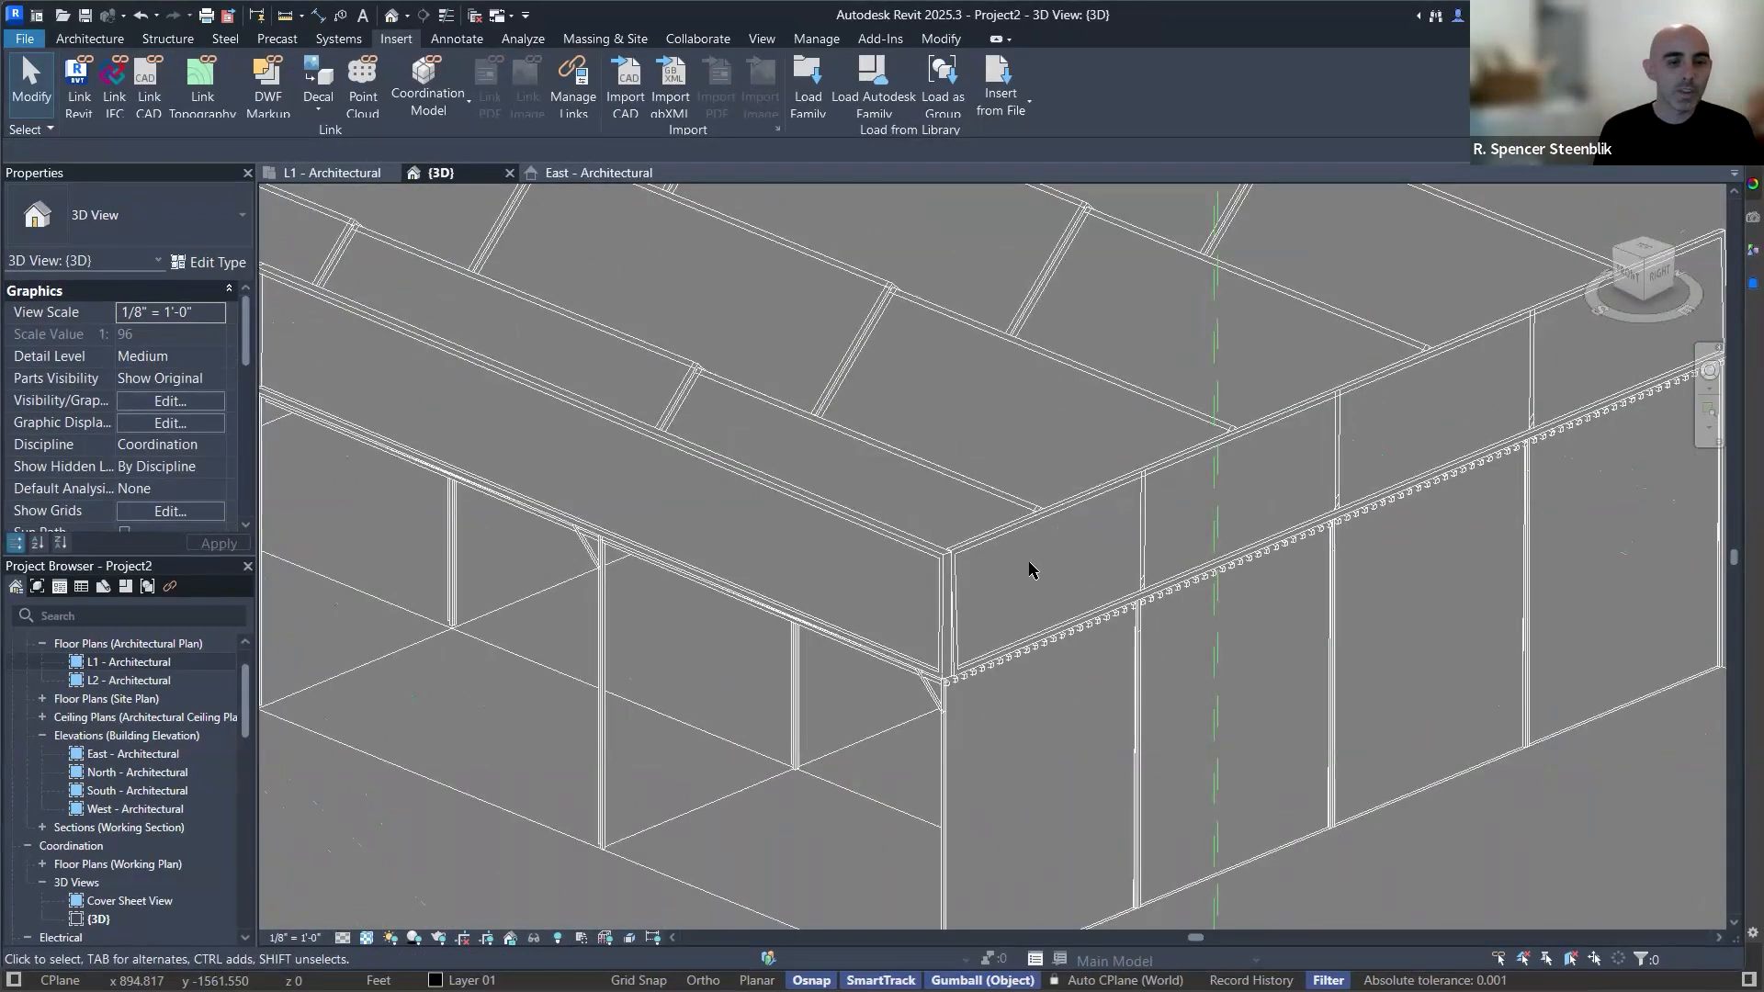
{"action": "scroll", "coordinate": [1106, 579], "scroll_direction": "down", "scroll_amount": 2}
{"action": "middle_click_drag", "start_coordinate": [879, 435], "coordinate": [1078, 563], "text": "shift"}
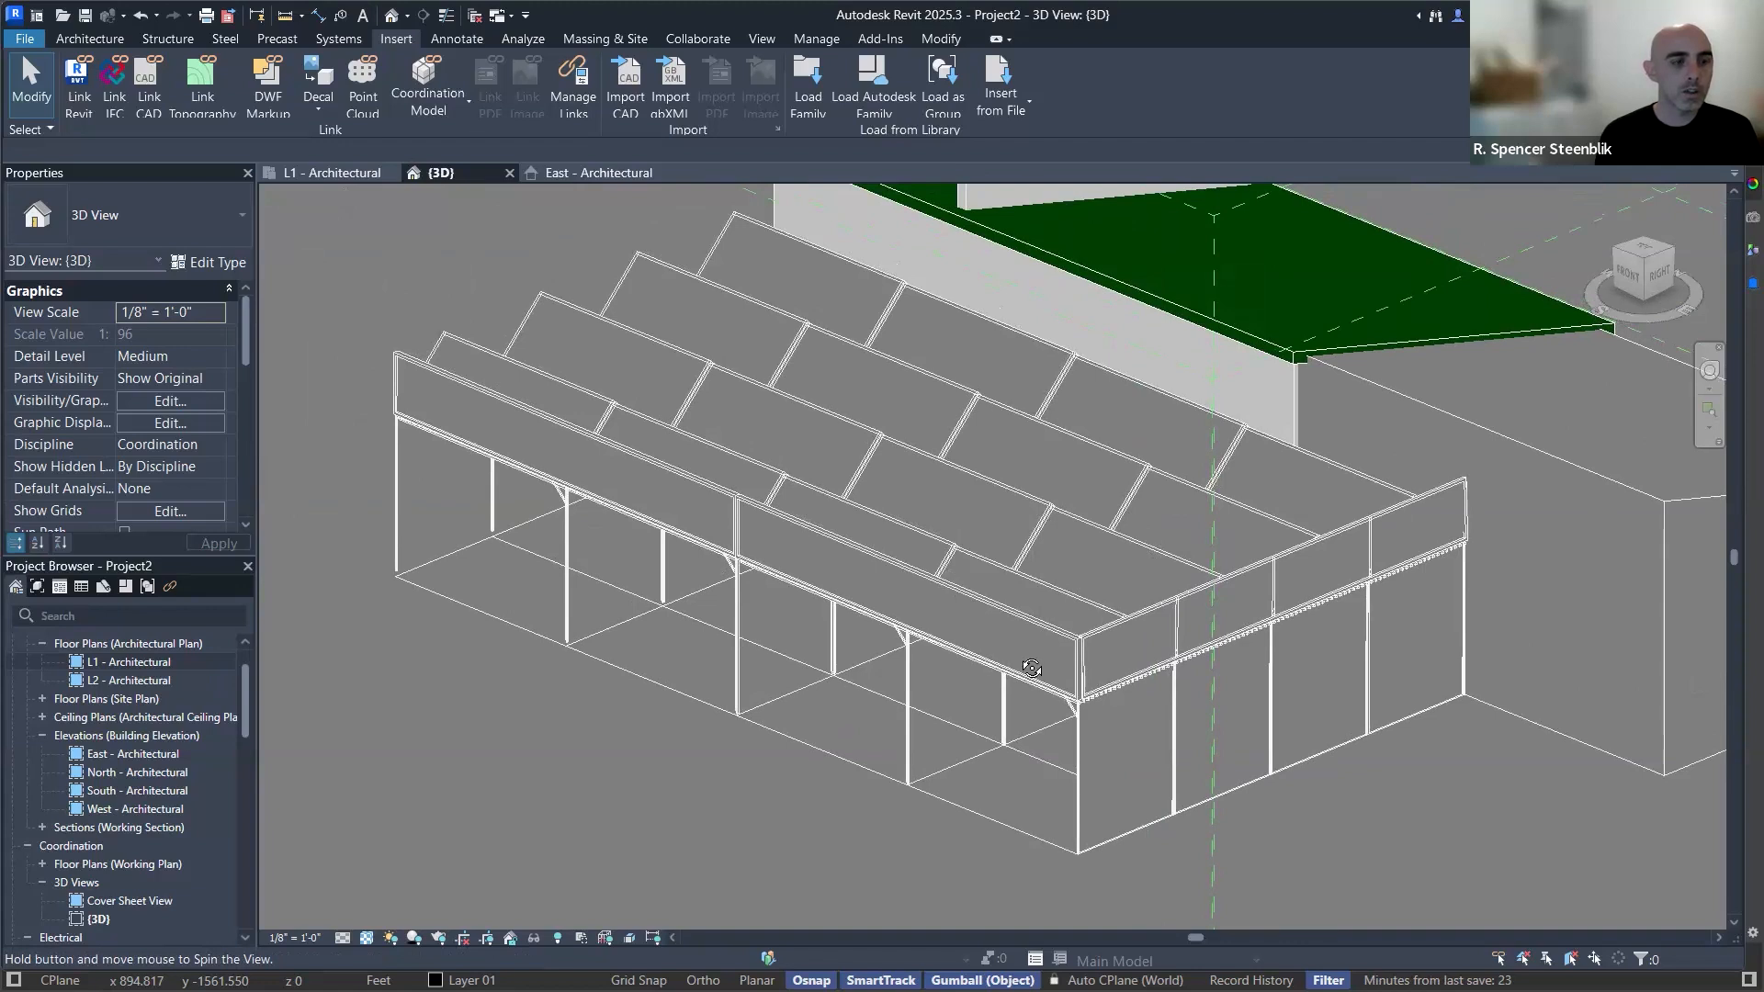
{"action": "middle_click_drag", "start_coordinate": [1214, 623], "coordinate": [634, 307], "text": "shift"}
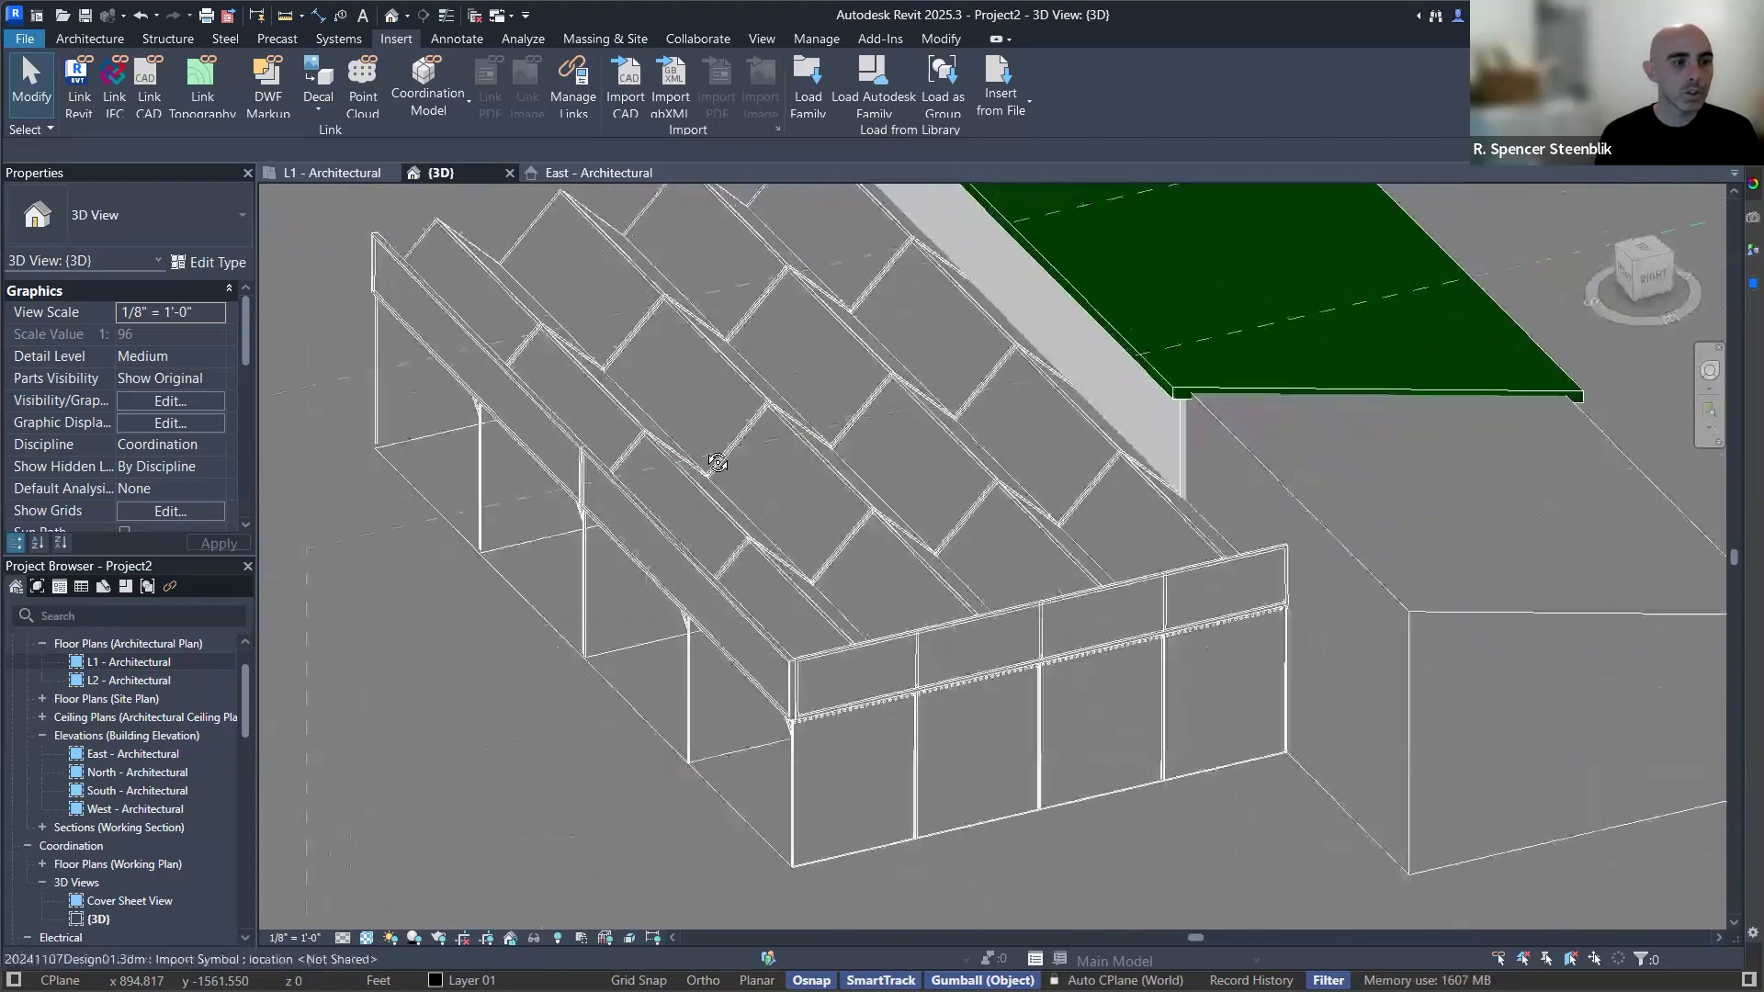
{"action": "middle_click_drag", "start_coordinate": [700, 576], "coordinate": [1291, 402], "text": "shift"}
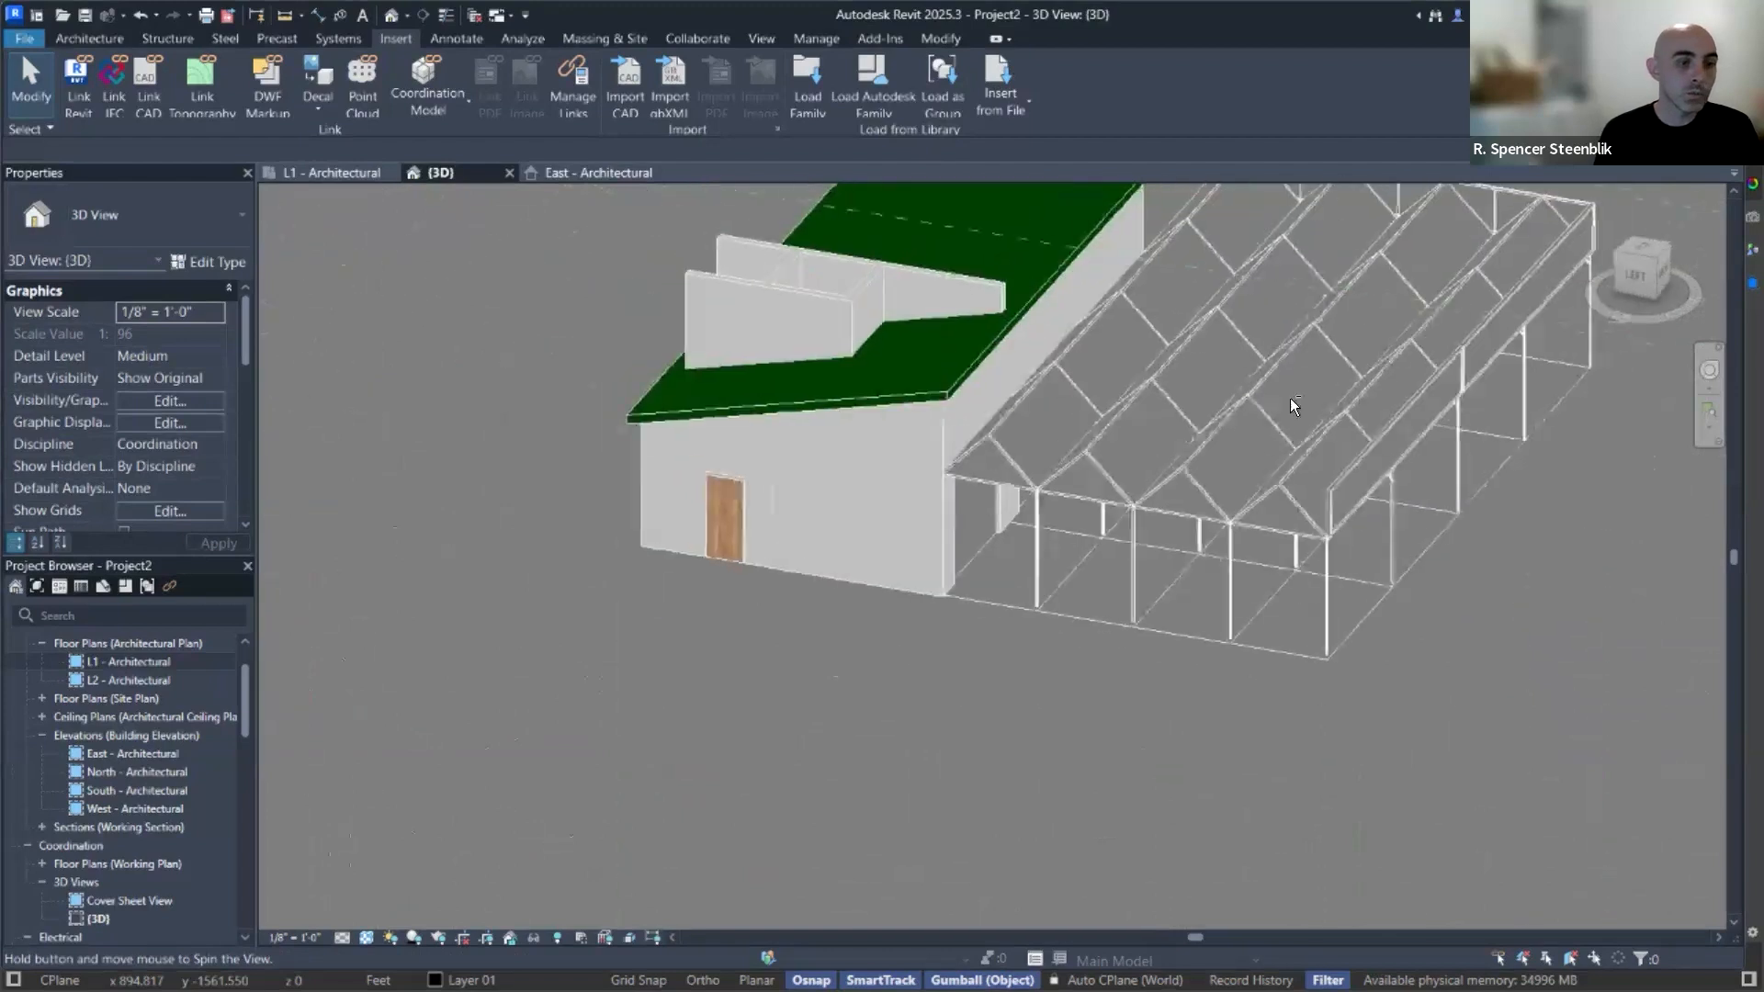
{"action": "left_click", "coordinate": [908, 402]}
{"action": "key", "text": "Escape"}
{"action": "middle_click_drag", "start_coordinate": [1153, 469], "coordinate": [1067, 498]}
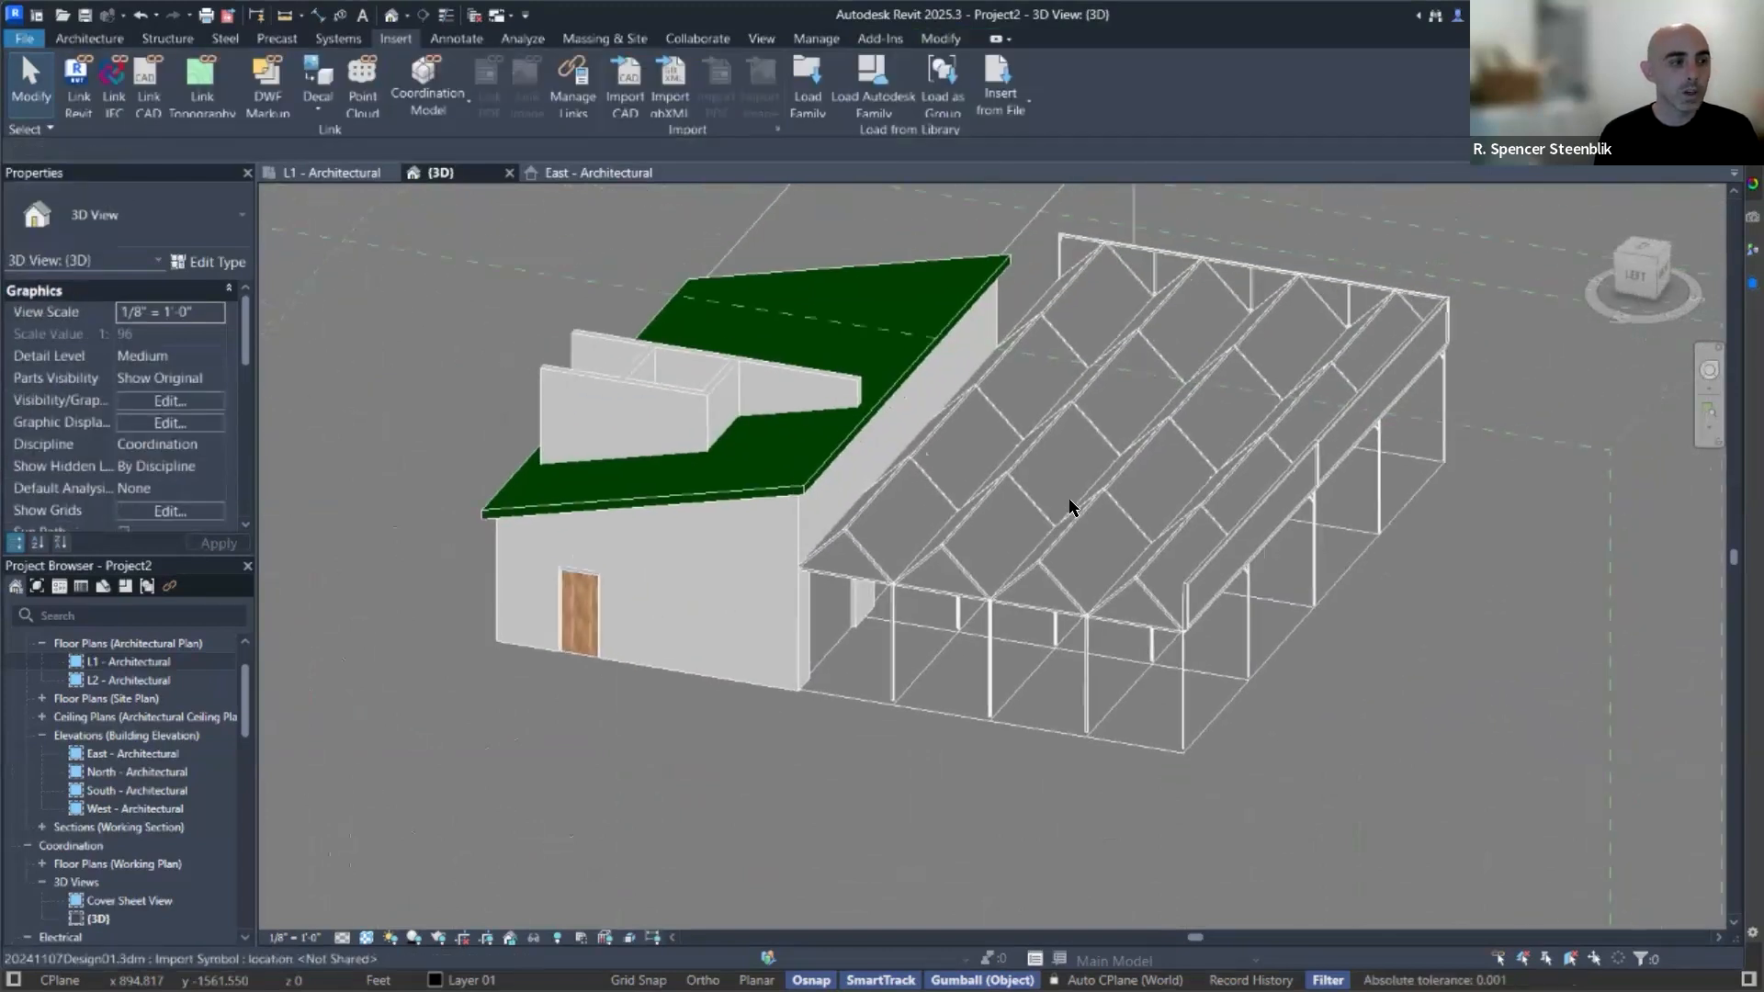
{"action": "scroll", "coordinate": [1204, 643], "scroll_direction": "up", "scroll_amount": 2}
{"action": "scroll", "coordinate": [1186, 616], "scroll_direction": "up", "scroll_amount": 1}
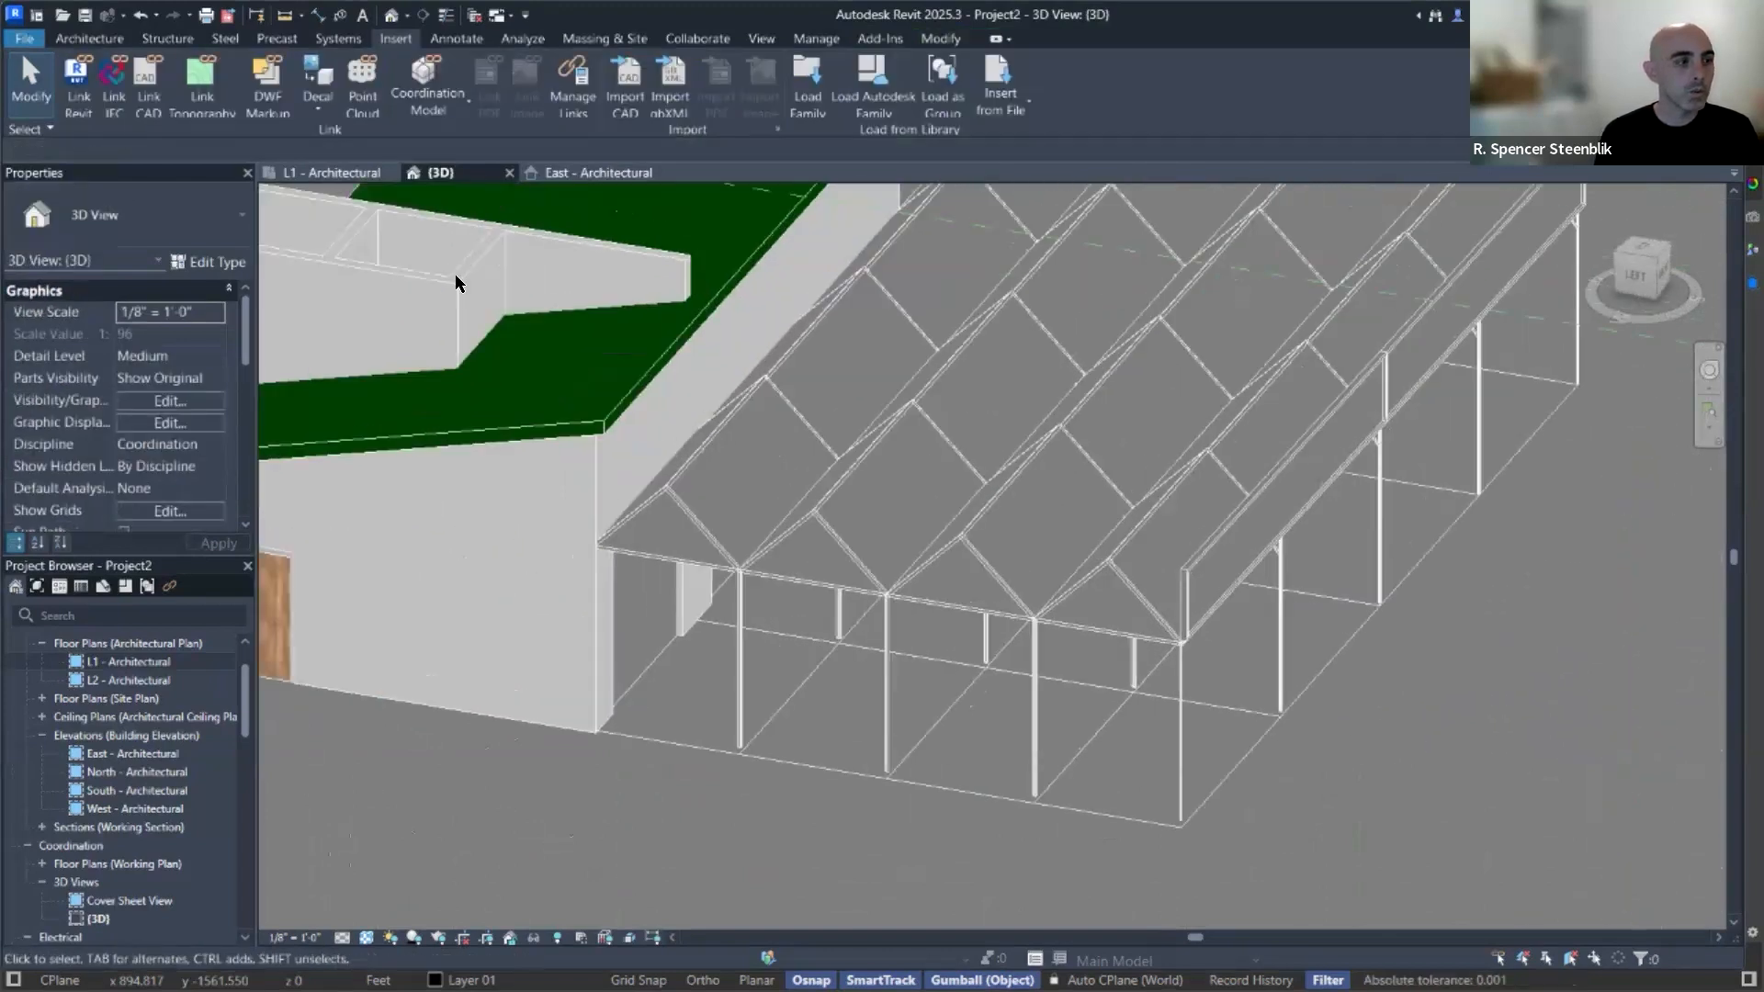
Start a footprint roof with L2 as its base level.
{"action": "left_click", "coordinate": [87, 38]}
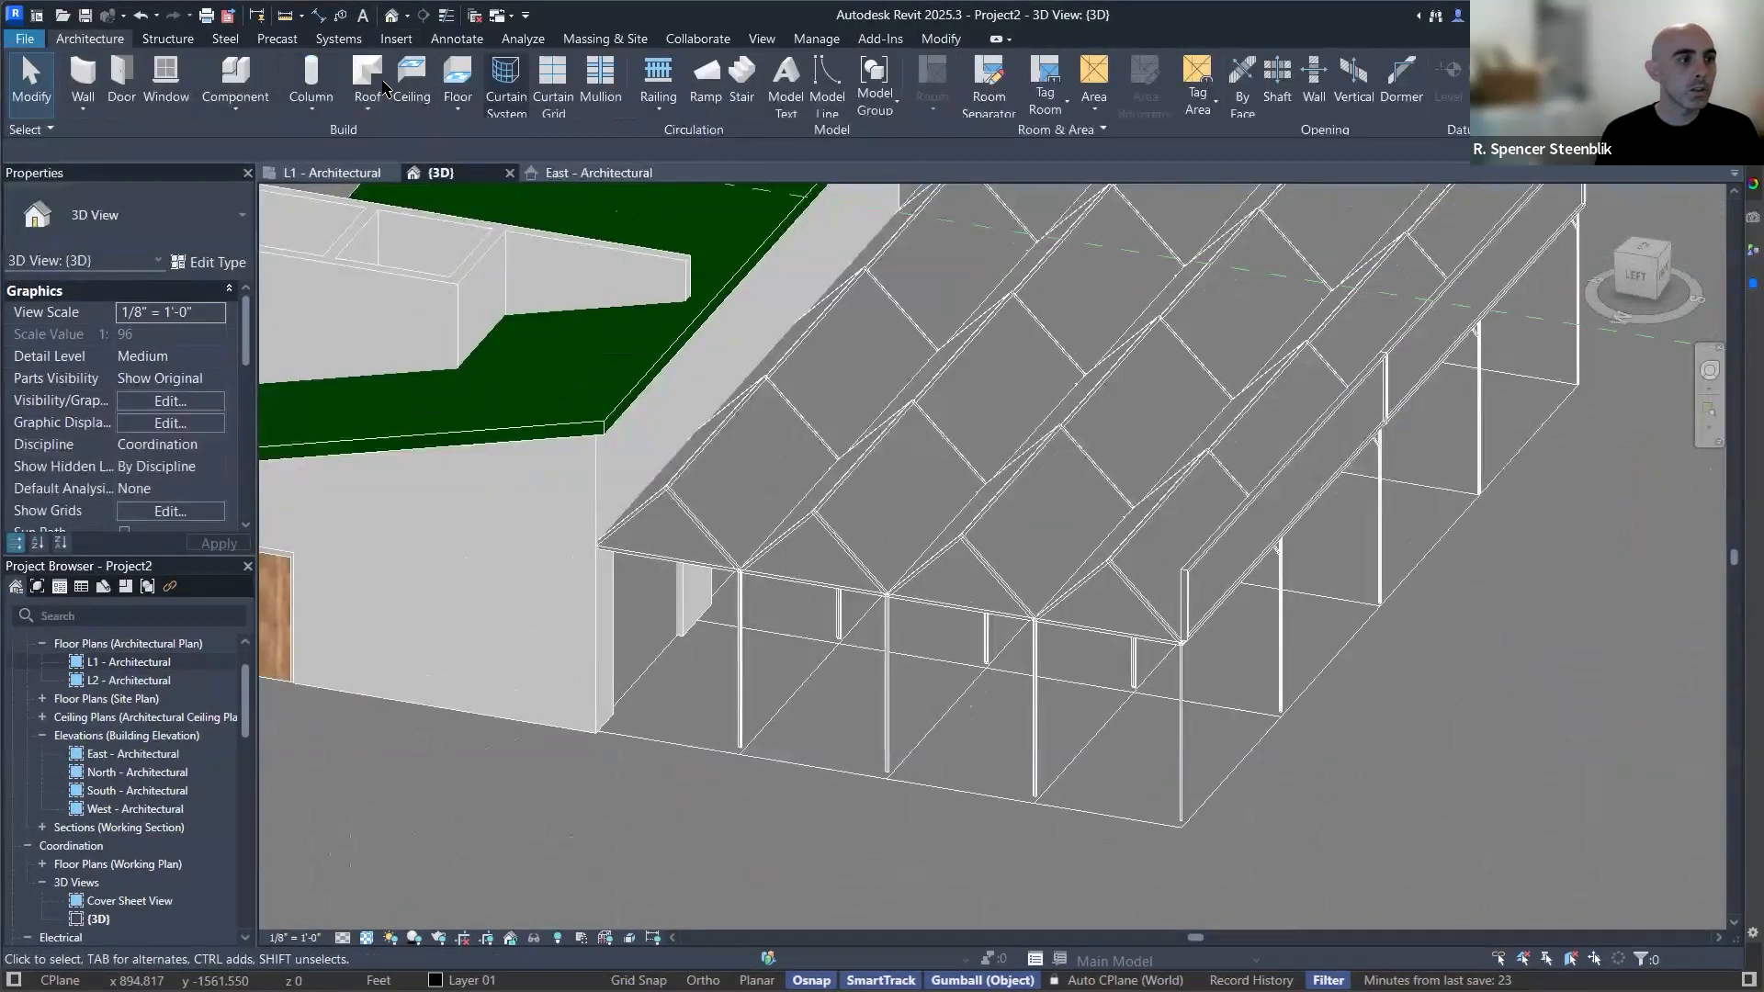
{"action": "left_click", "coordinate": [313, 82]}
{"action": "left_click", "coordinate": [89, 38]}
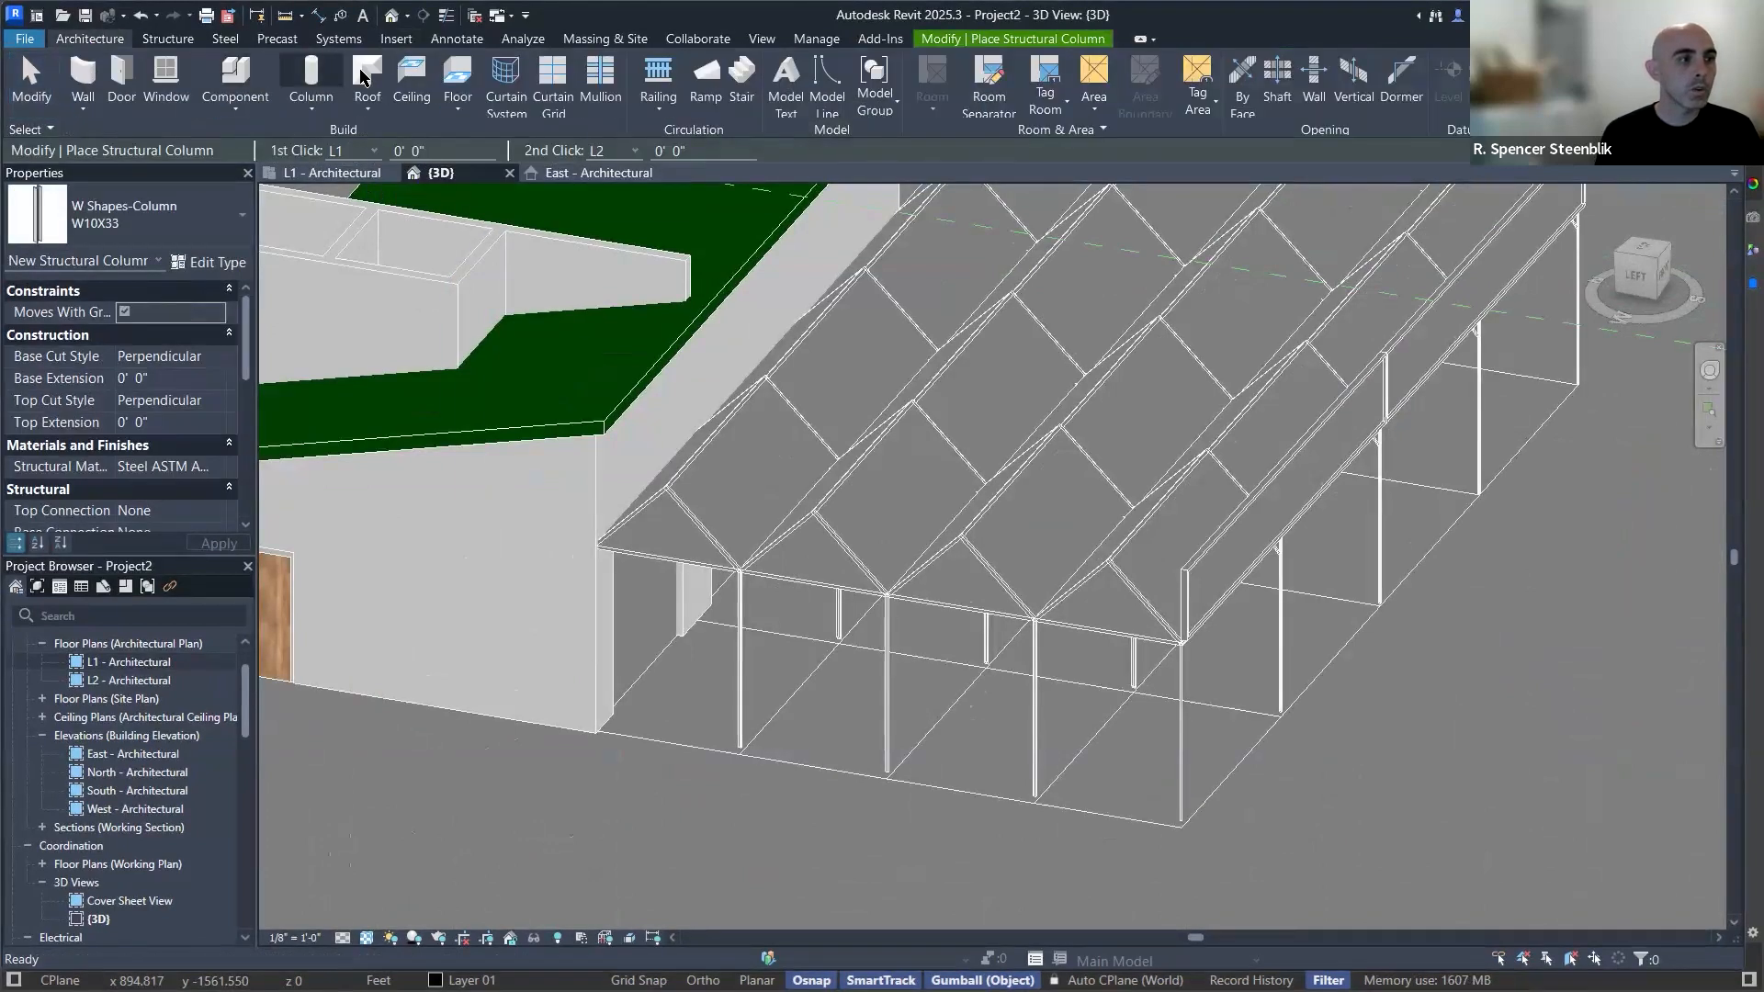
{"action": "left_click", "coordinate": [369, 75]}
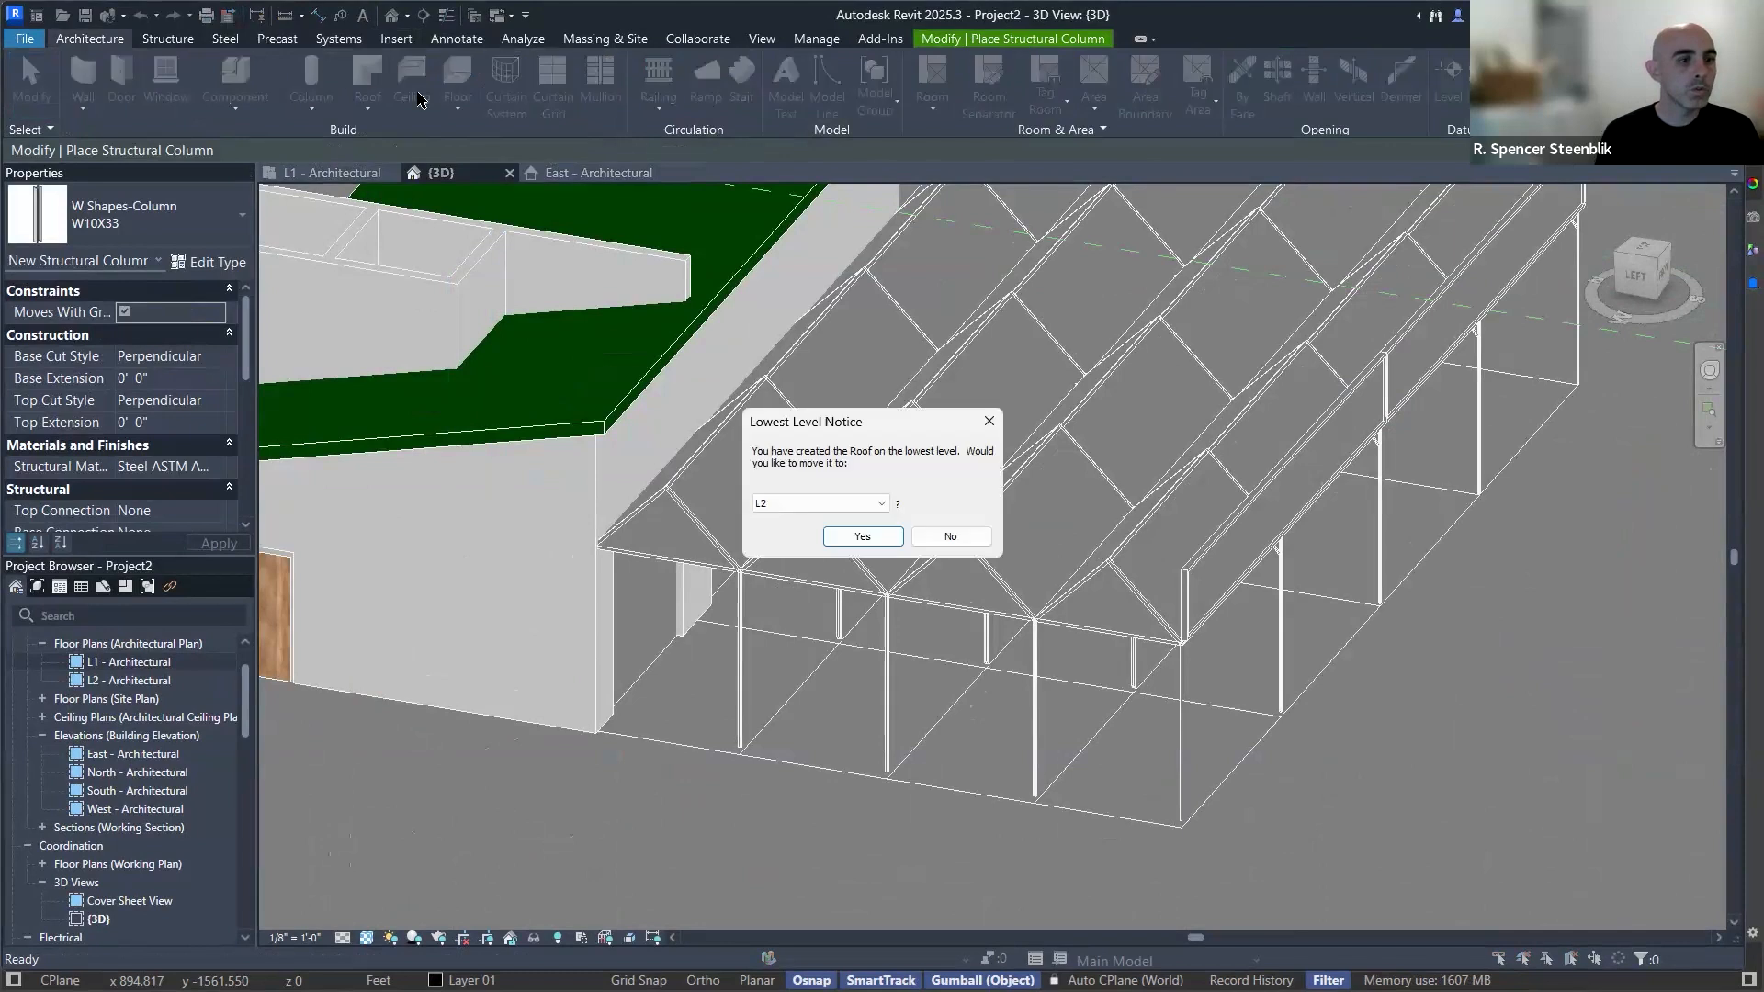
{"action": "left_click", "coordinate": [863, 537]}
{"action": "scroll", "coordinate": [1236, 575], "scroll_direction": "down", "scroll_amount": 3}
{"action": "scroll", "coordinate": [1250, 574], "scroll_direction": "up", "scroll_amount": 3}
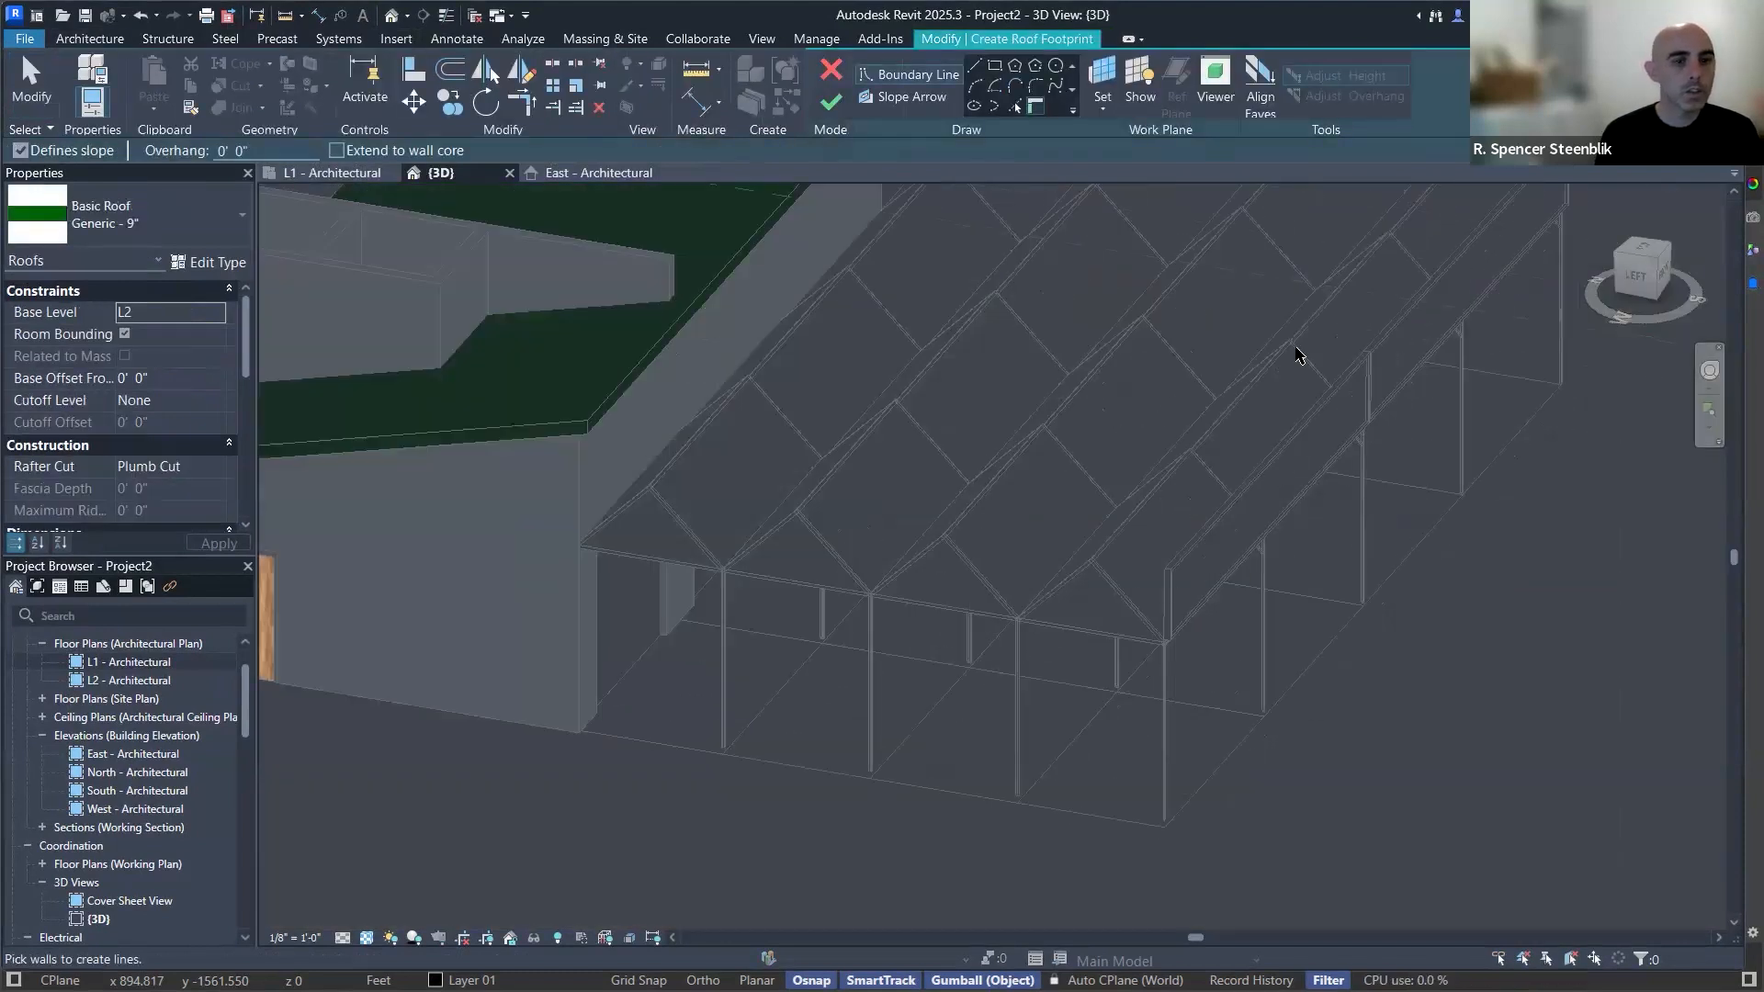
Sketch a rectangular roof boundary about 55'-10" by 7'-11" over the canopy's southernmost fold, from its west ridge point to the southeast frame corner.
{"action": "left_click", "coordinate": [1643, 256]}
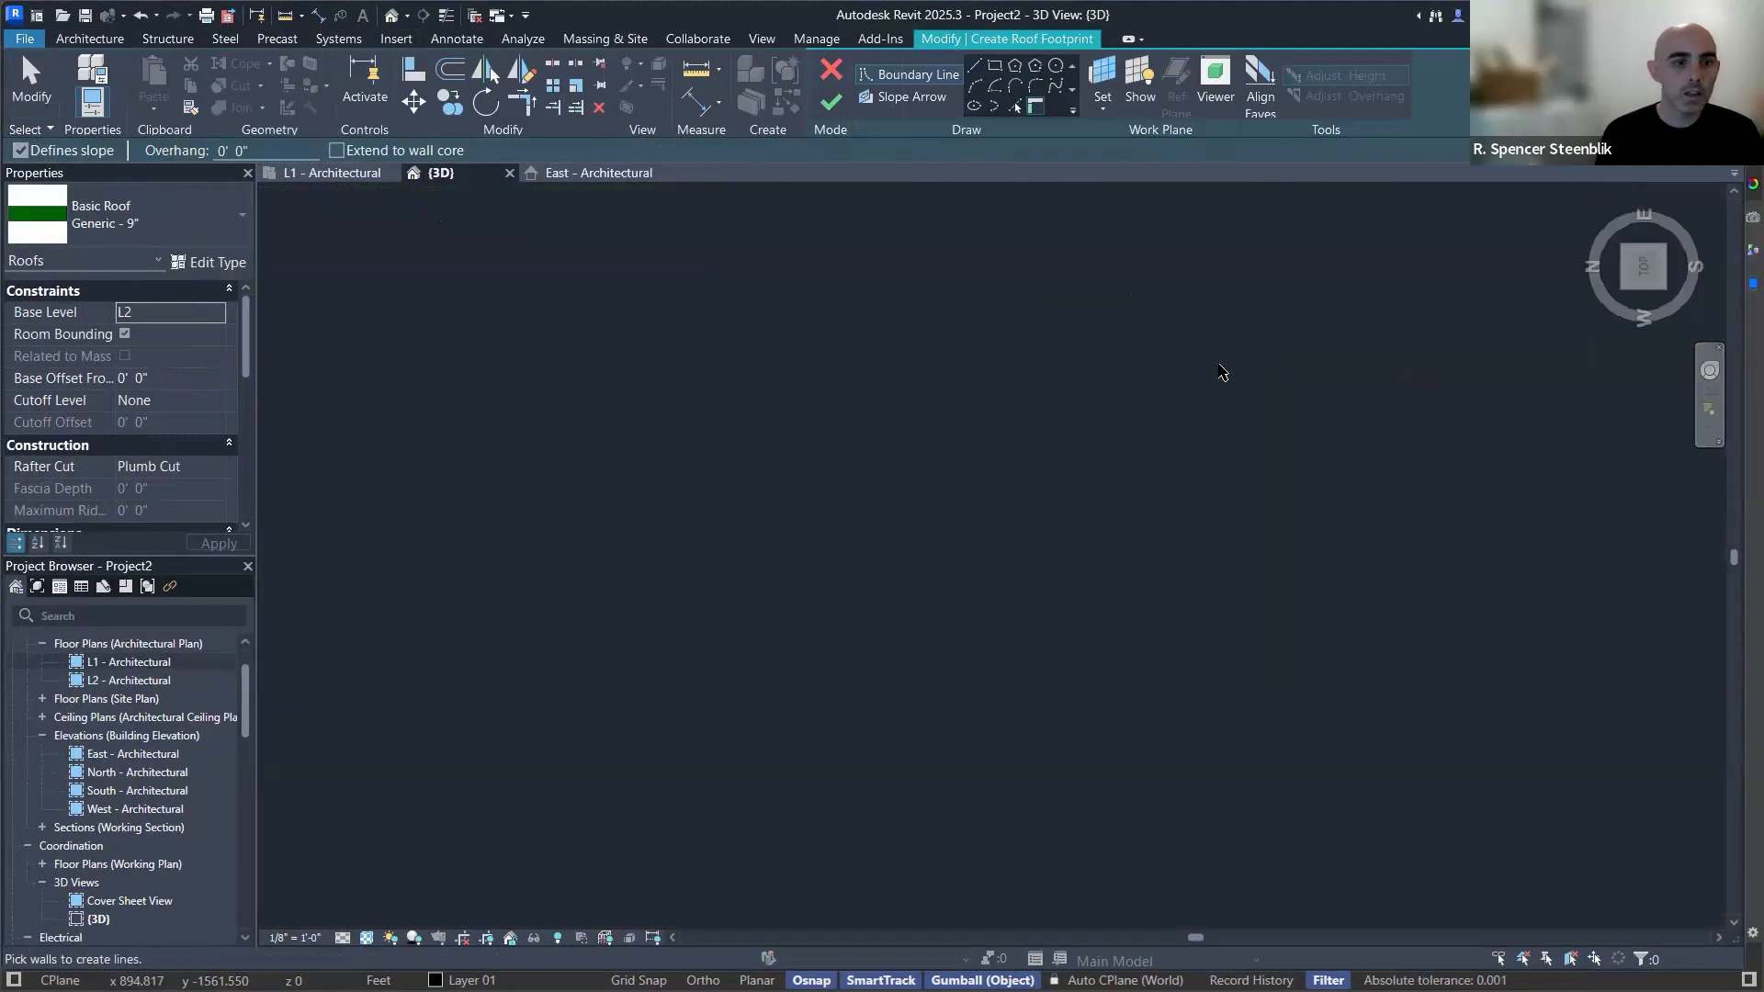
{"action": "scroll", "coordinate": [923, 599], "scroll_direction": "up", "scroll_amount": 6}
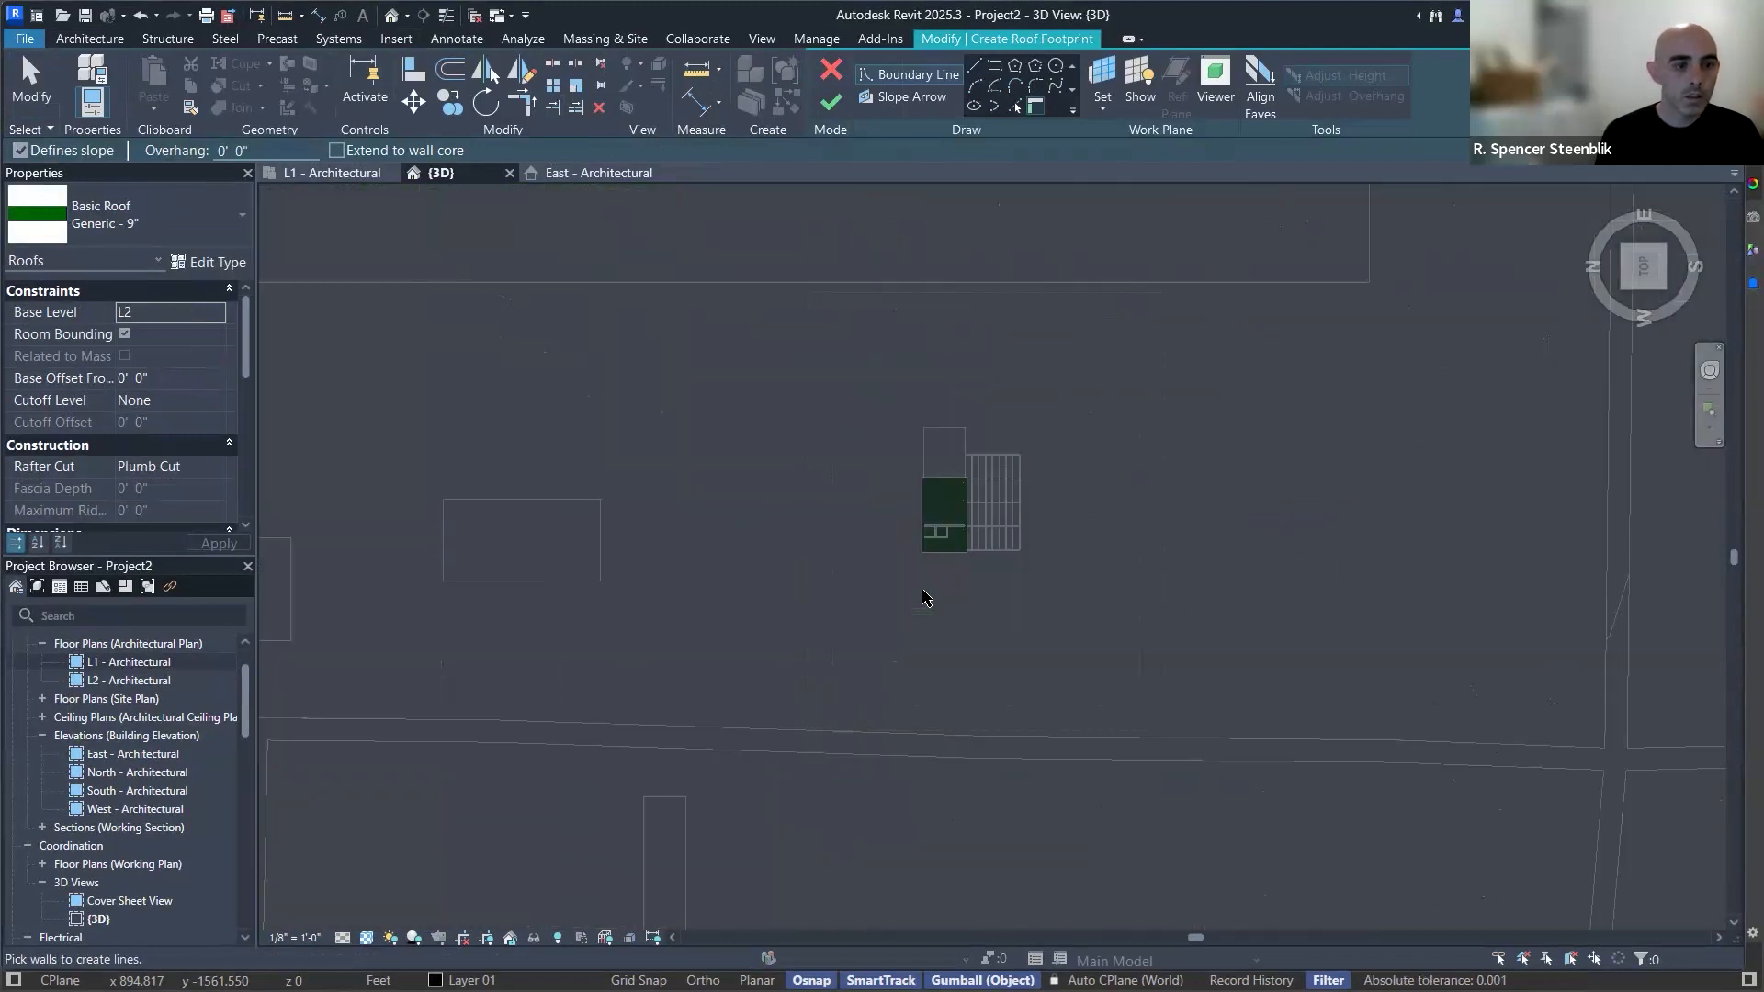
{"action": "left_click", "coordinate": [1718, 214]}
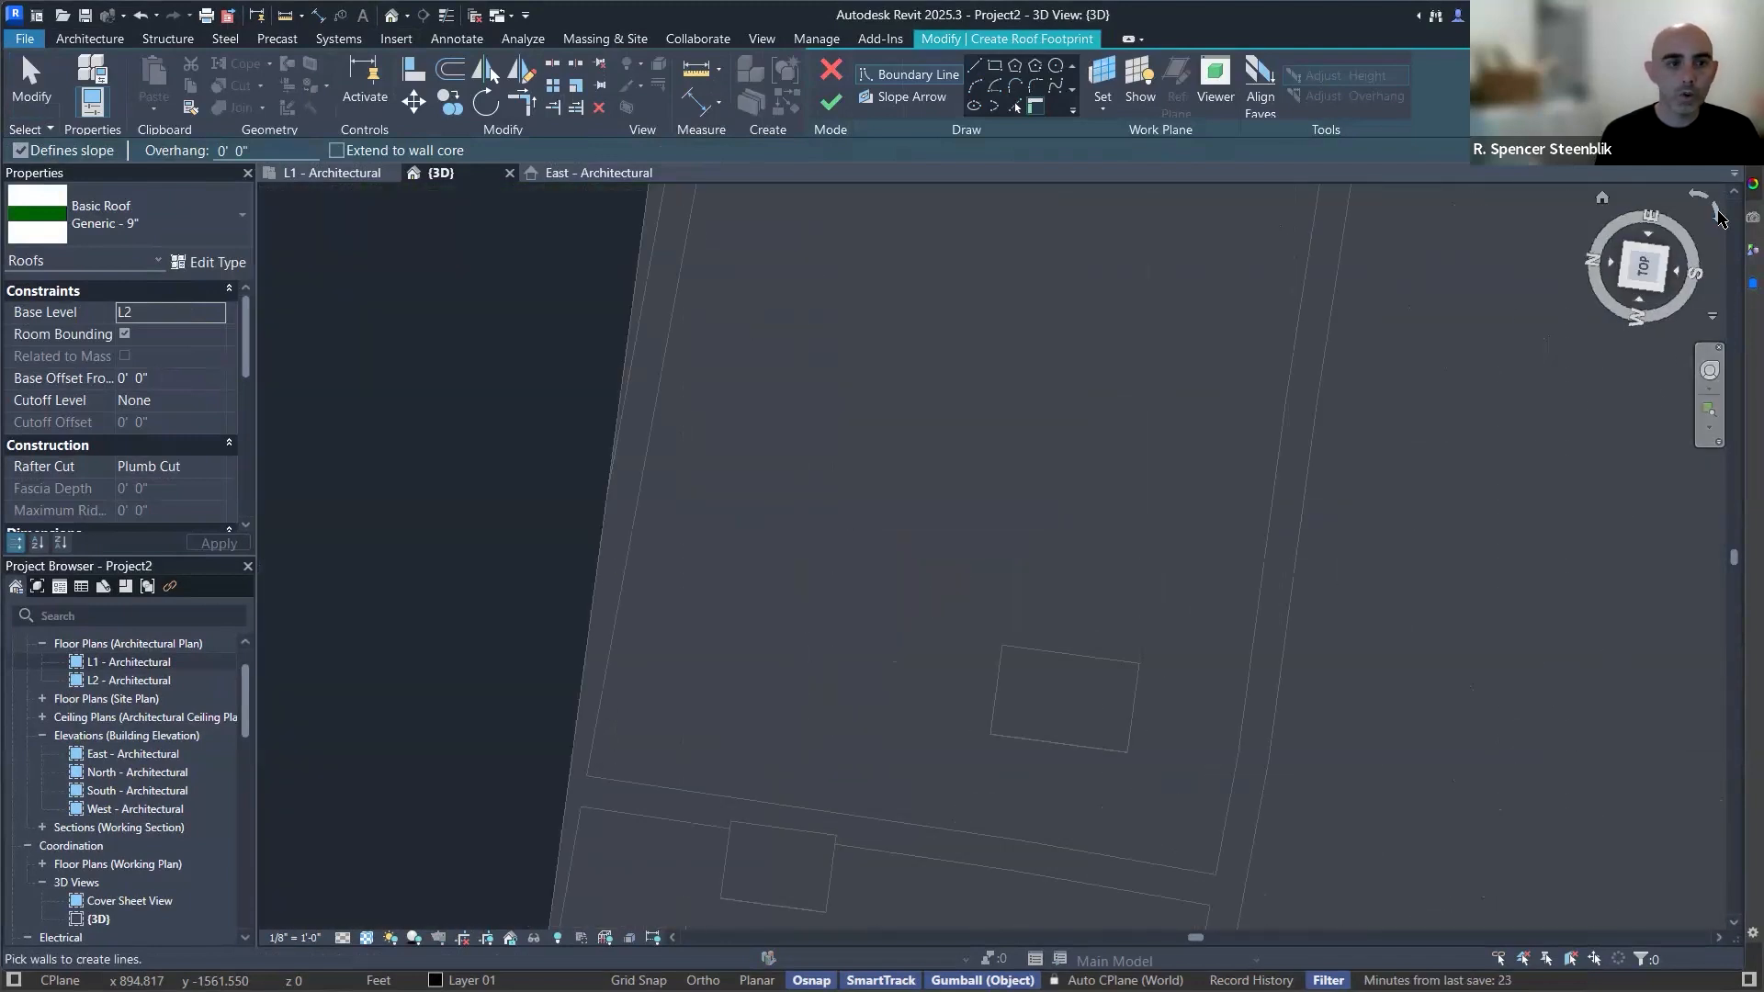
{"action": "scroll", "coordinate": [947, 527], "scroll_direction": "up", "scroll_amount": 6}
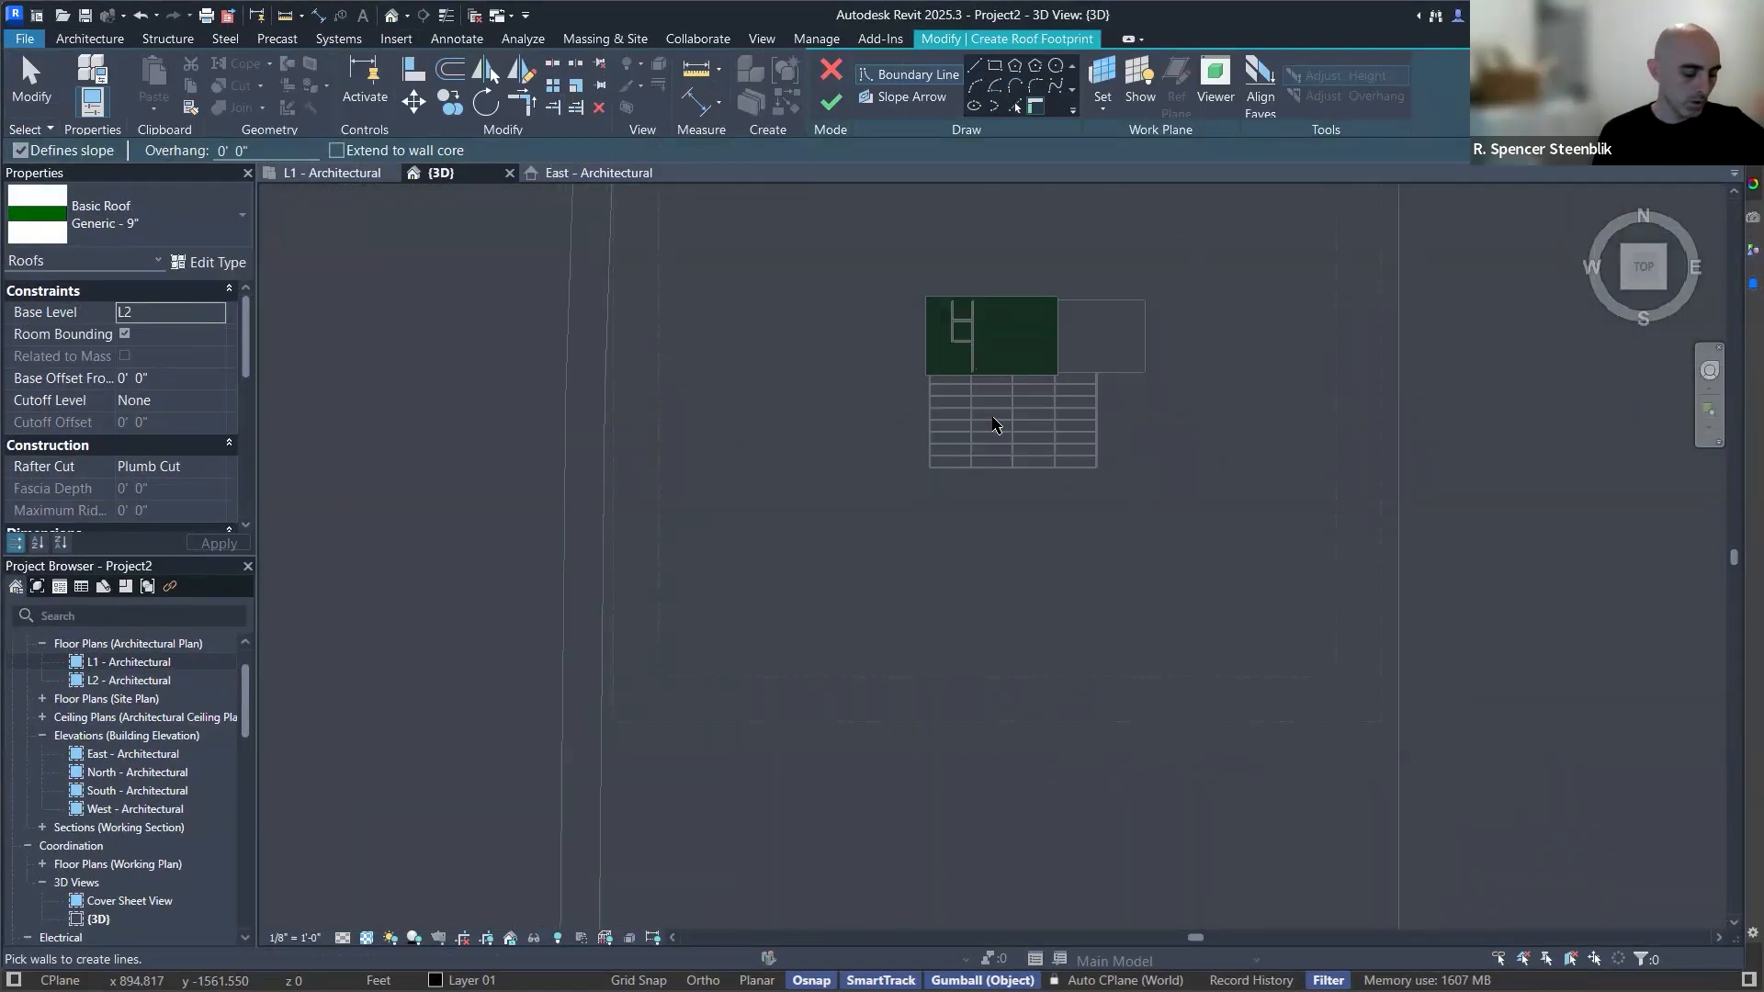
{"action": "scroll", "coordinate": [1020, 457], "scroll_direction": "up", "scroll_amount": 5}
{"action": "middle_click_drag", "start_coordinate": [1020, 456], "coordinate": [1051, 543]}
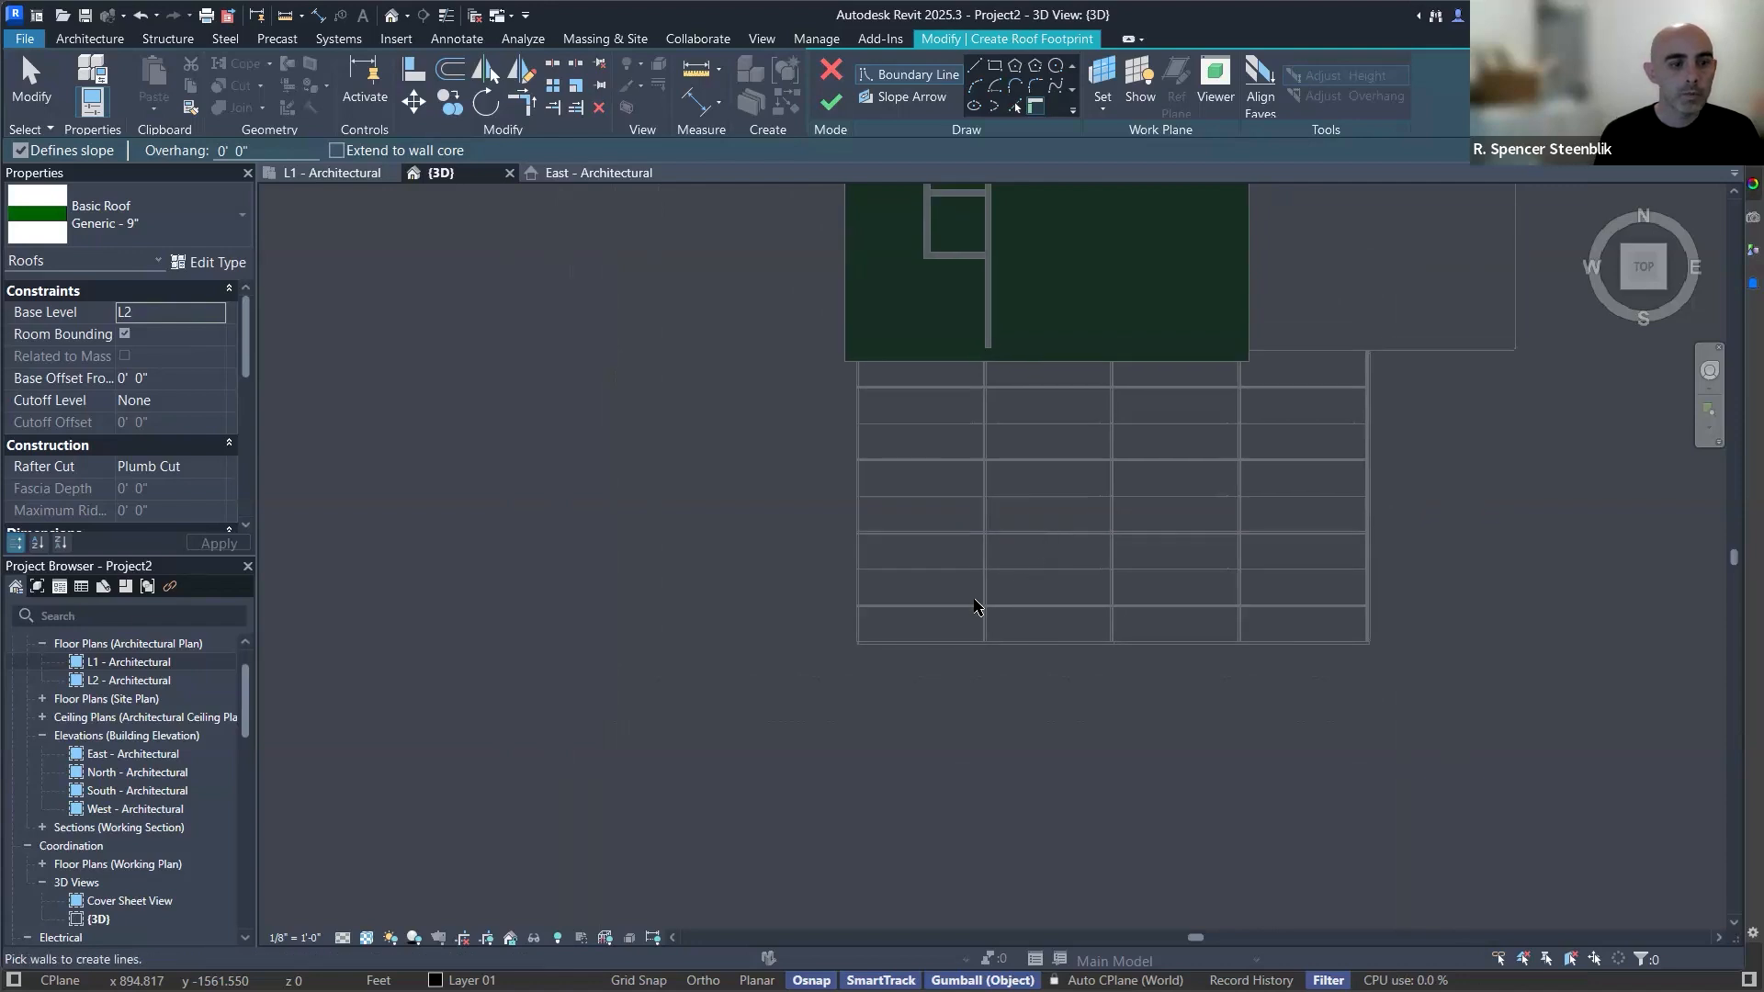
{"action": "scroll", "coordinate": [975, 588], "scroll_direction": "up", "scroll_amount": 2}
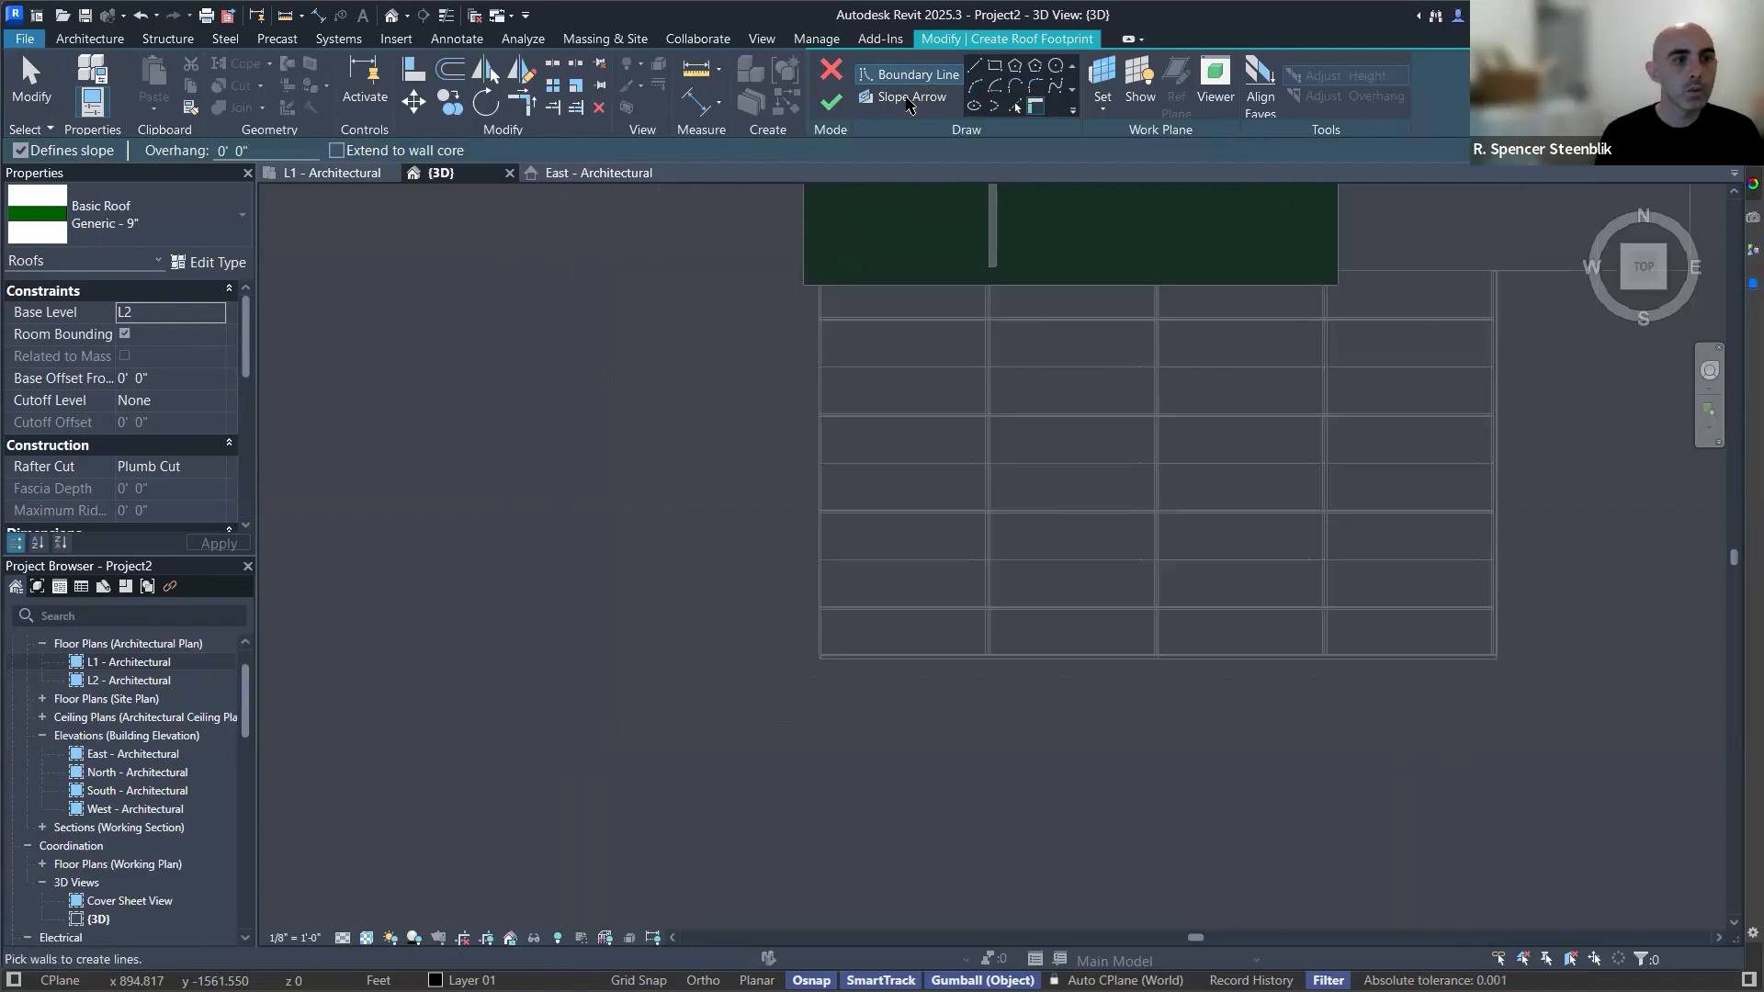
{"action": "left_click", "coordinate": [996, 67]}
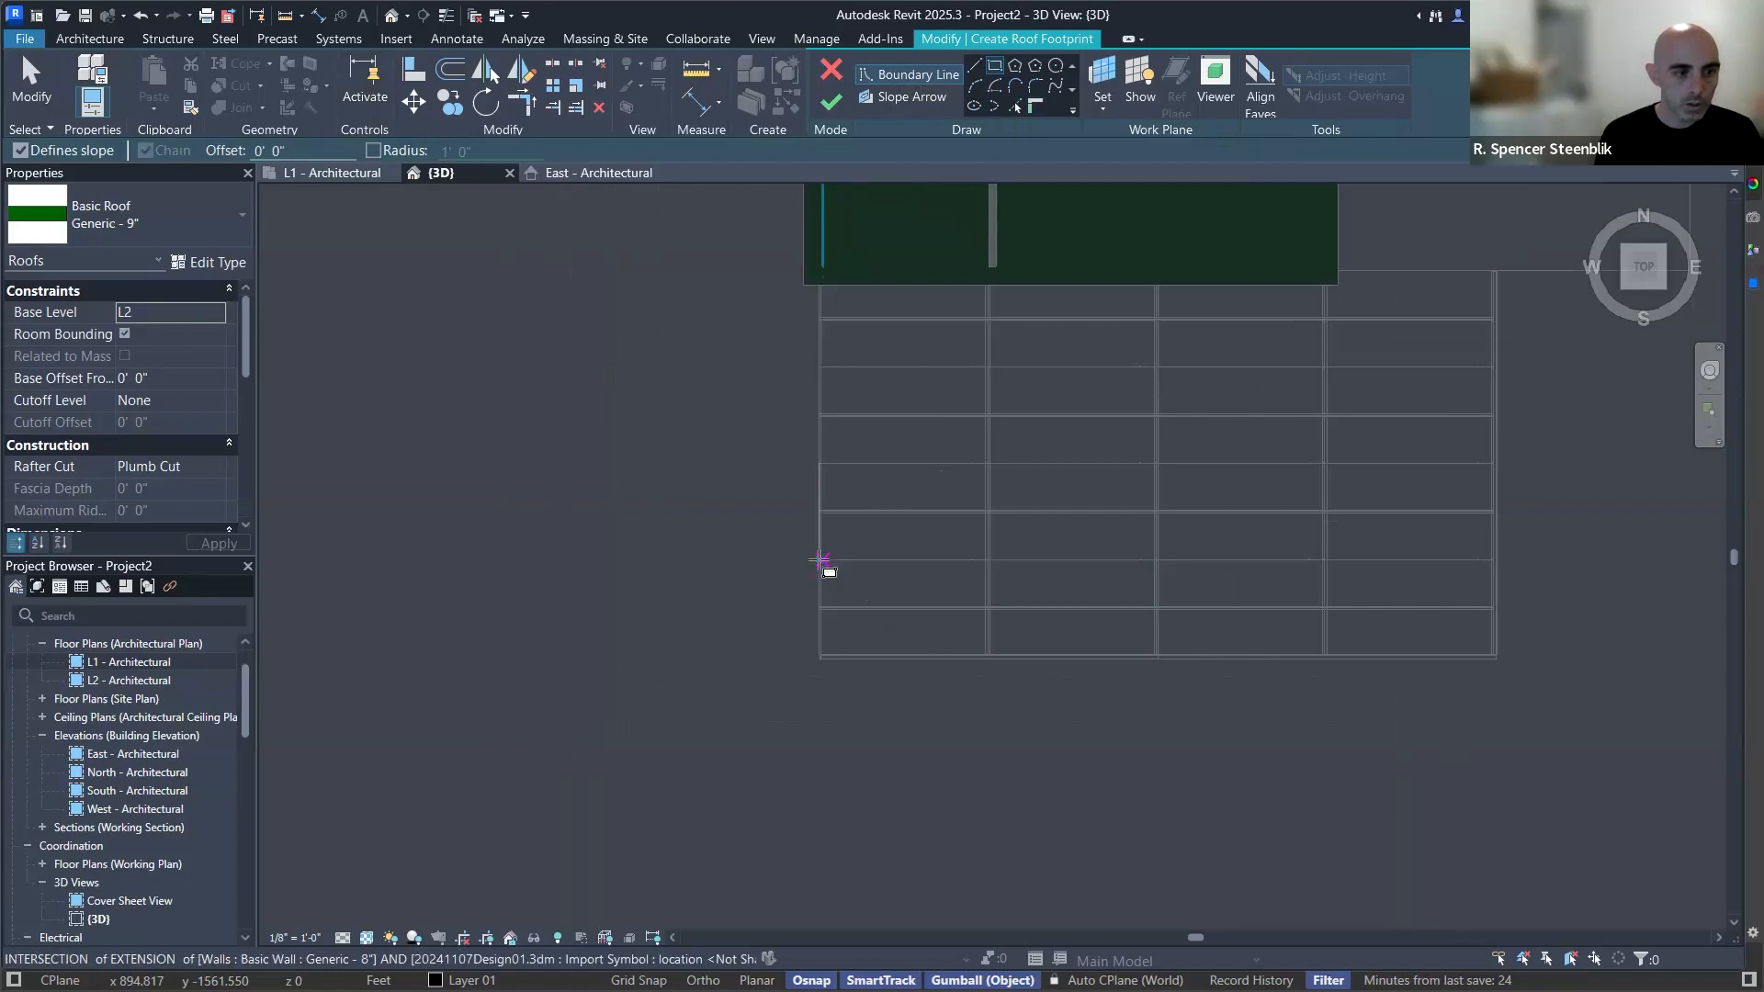
{"action": "scroll", "coordinate": [814, 560], "scroll_direction": "up", "scroll_amount": 3}
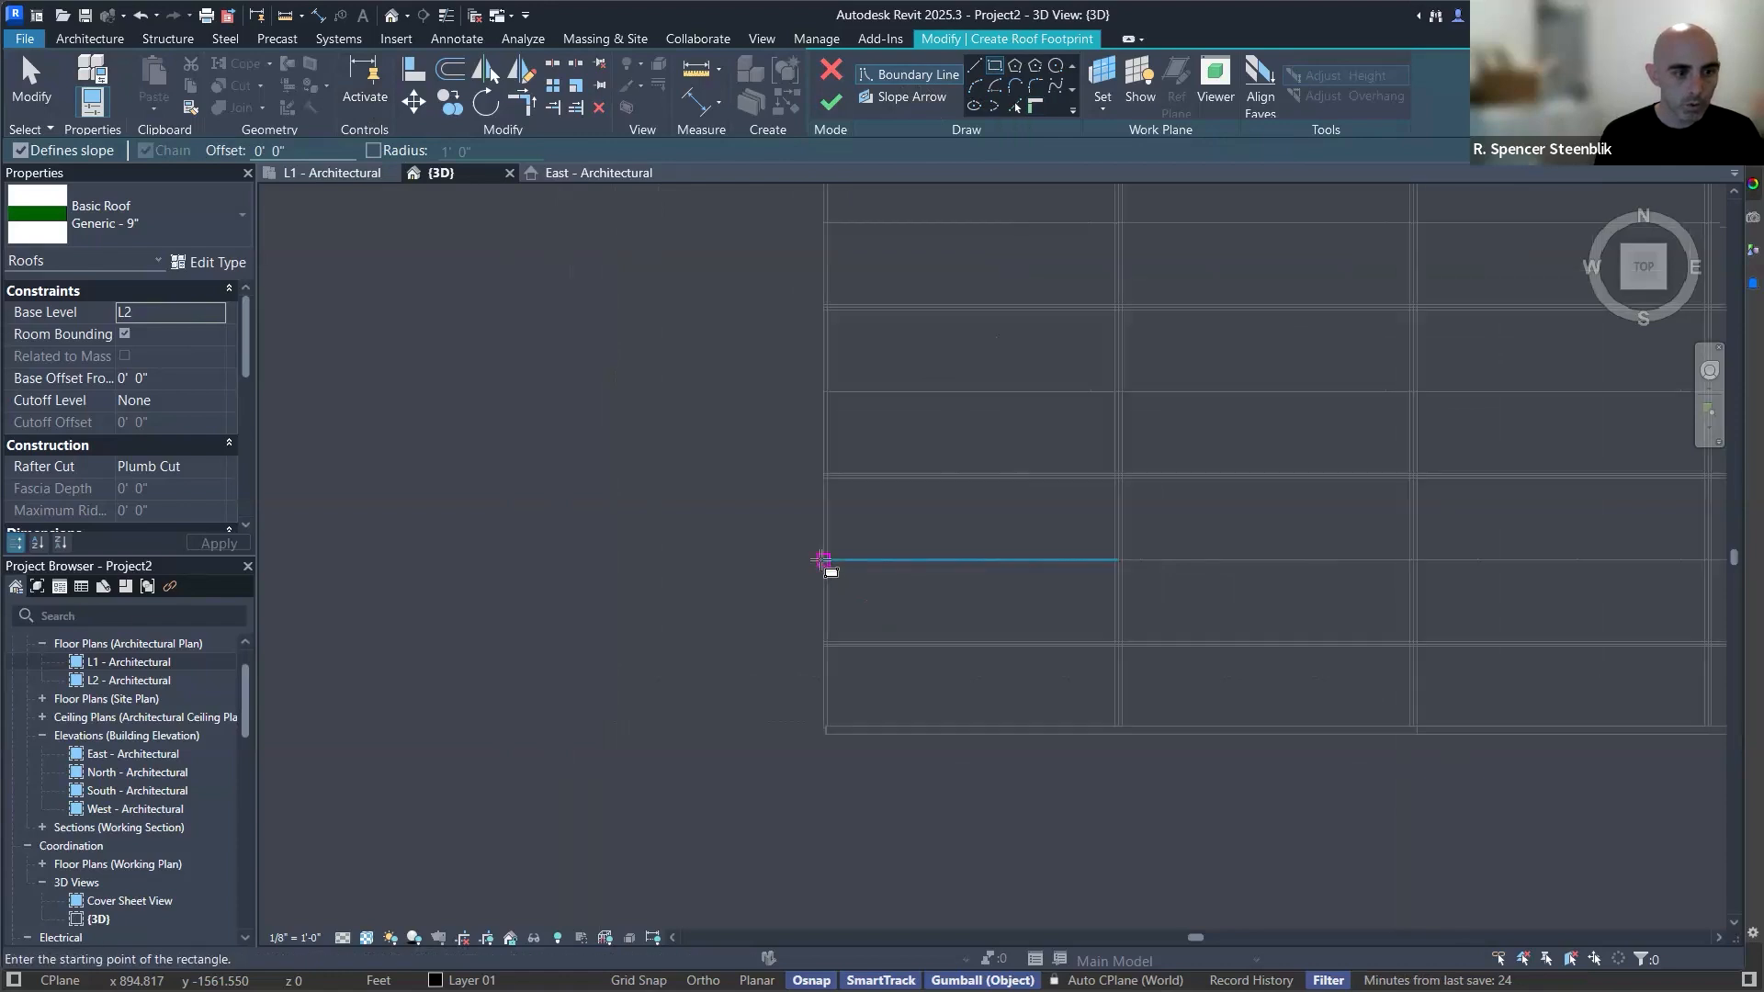
{"action": "left_click", "coordinate": [822, 561]}
{"action": "scroll", "coordinate": [965, 599], "scroll_direction": "down", "scroll_amount": 2}
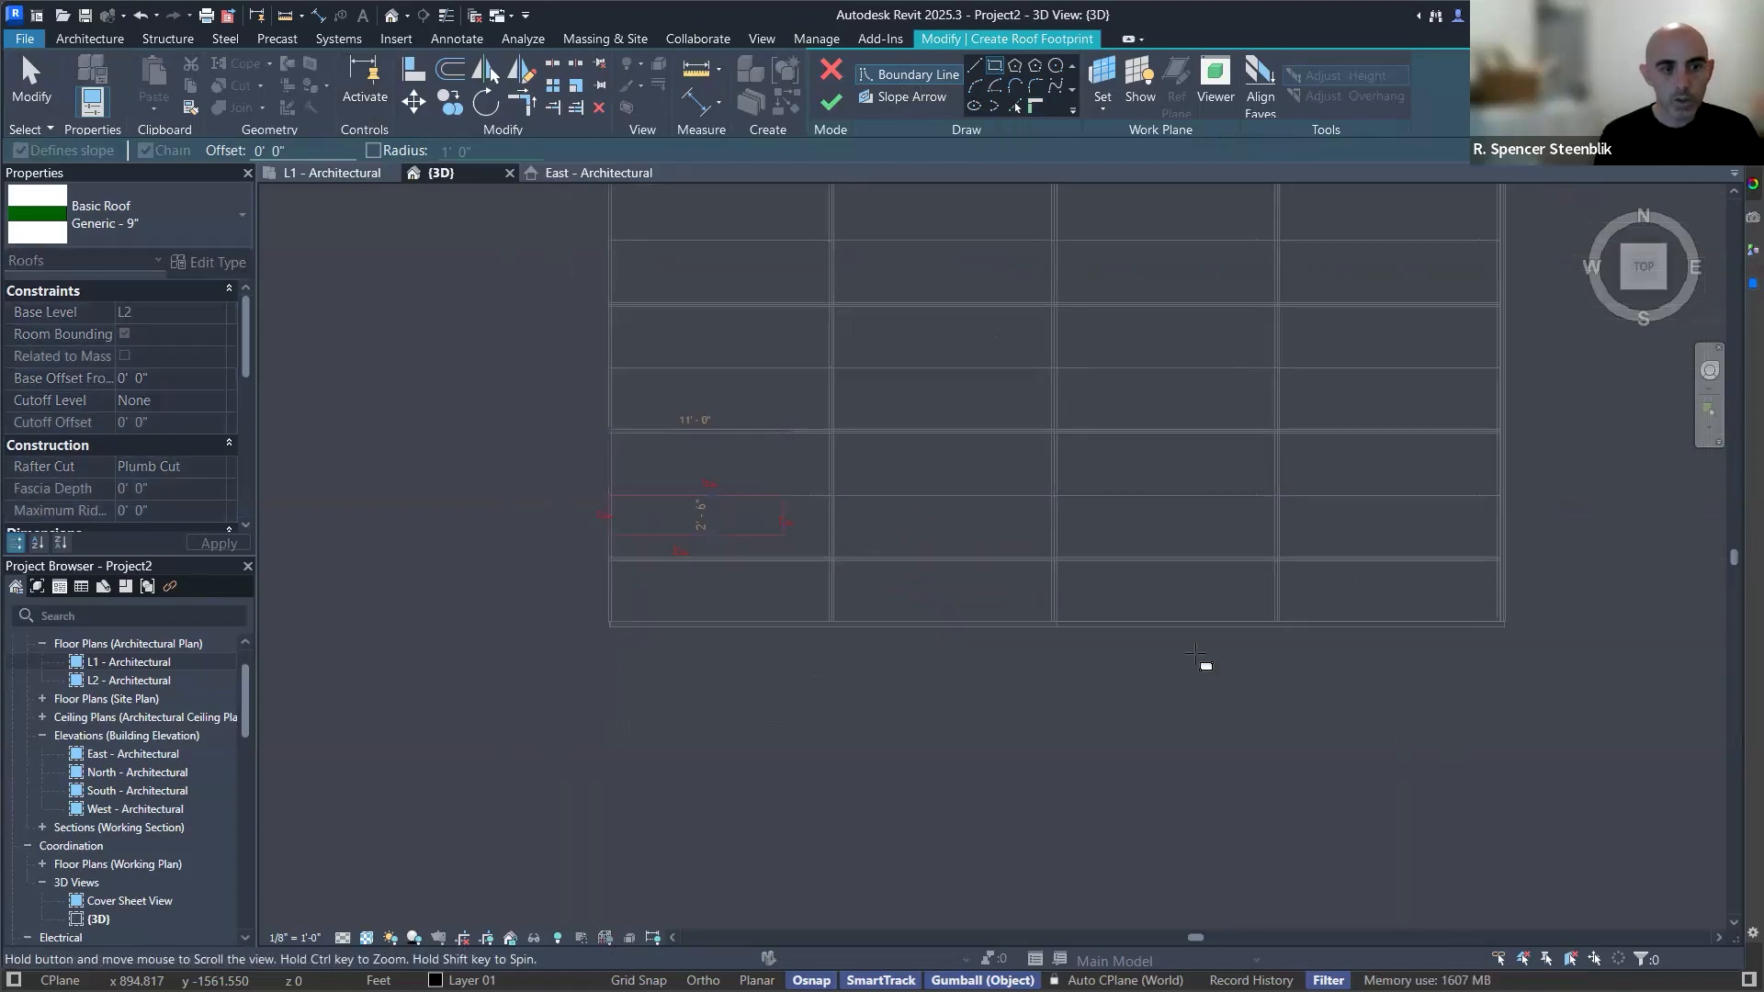
{"action": "scroll", "coordinate": [1493, 625], "scroll_direction": "up", "scroll_amount": 3}
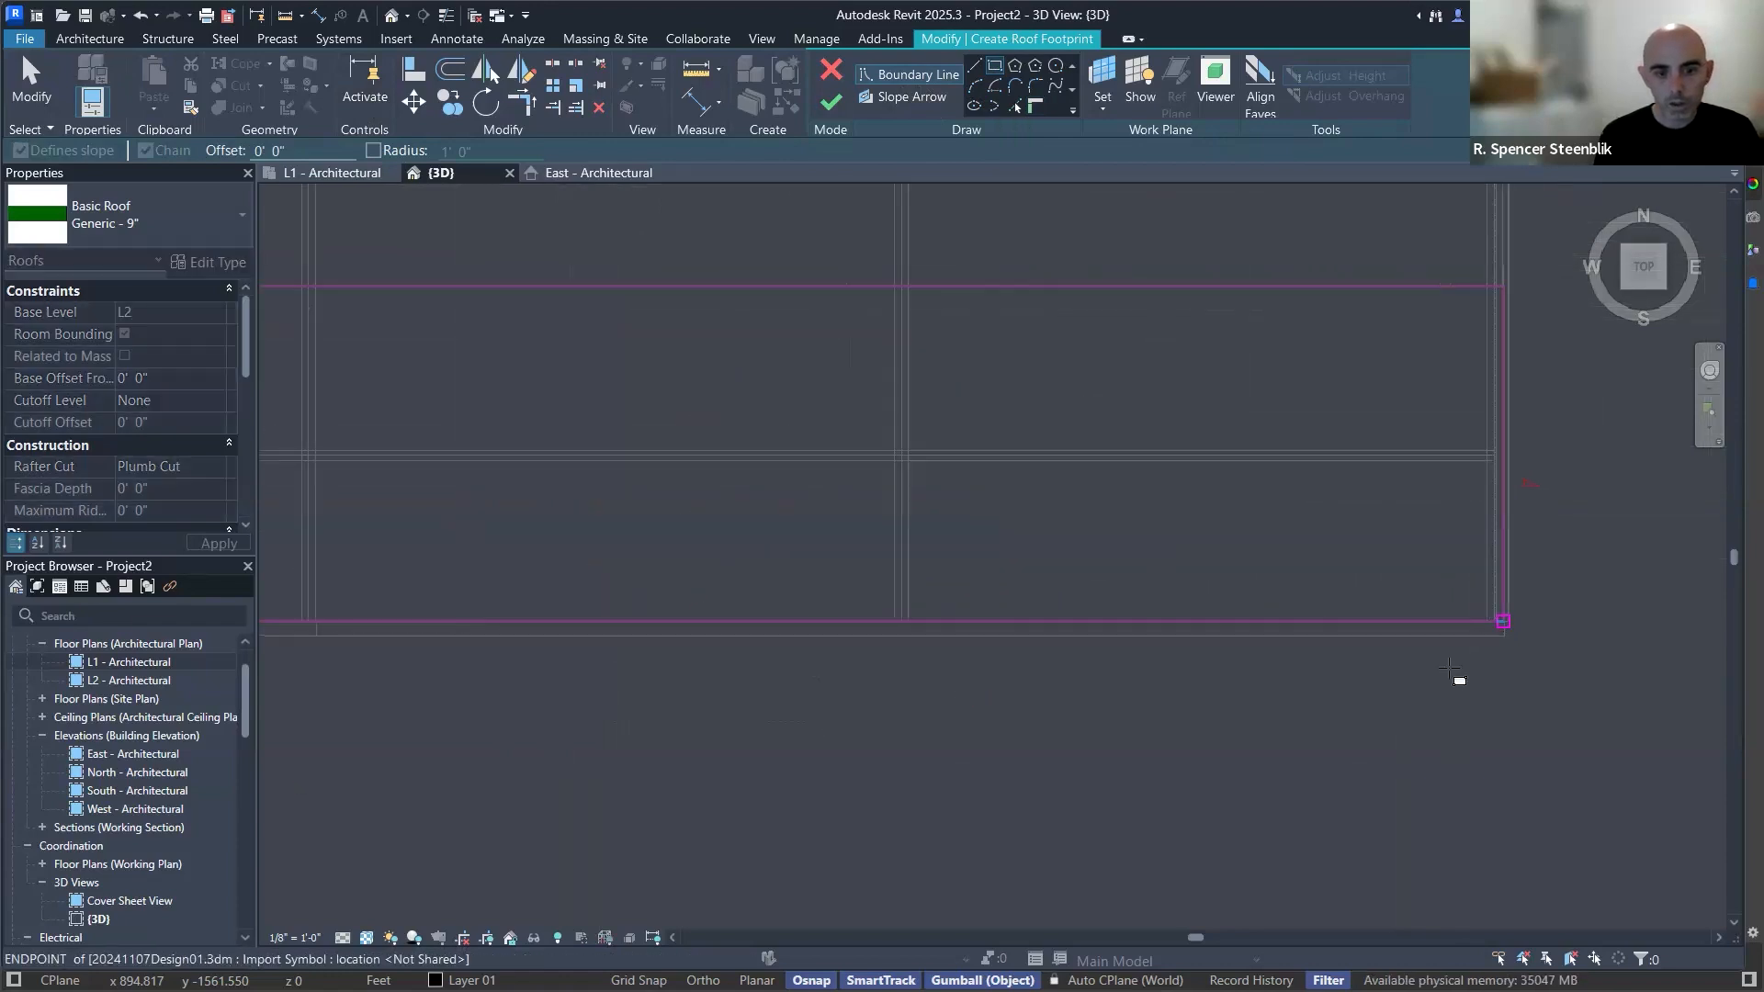
{"action": "left_click", "coordinate": [1487, 618]}
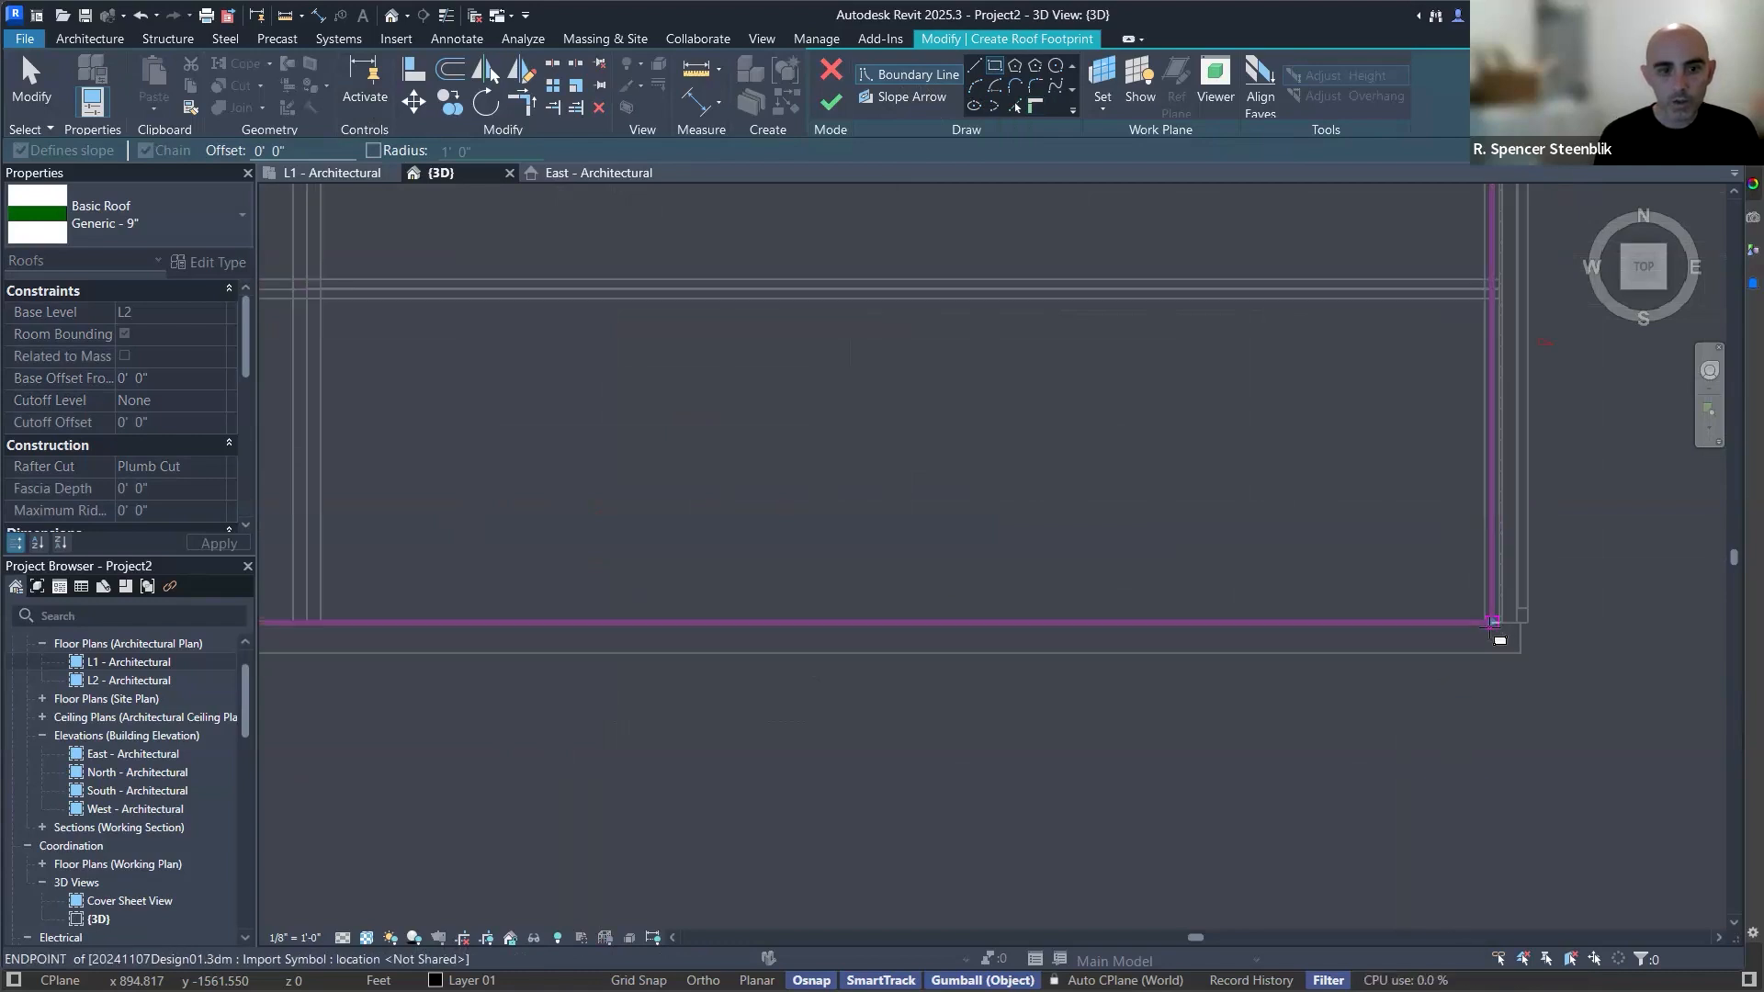
{"action": "scroll", "coordinate": [1286, 496], "scroll_direction": "down", "scroll_amount": 5}
{"action": "middle_click_drag", "start_coordinate": [1360, 525], "coordinate": [1451, 570]}
{"action": "key", "text": "Escape"}
{"action": "key", "text": "Escape"}
Turn off the roof slope definition for the east edge of the rectangular boundary.
{"action": "scroll", "coordinate": [1342, 498], "scroll_direction": "up", "scroll_amount": 2}
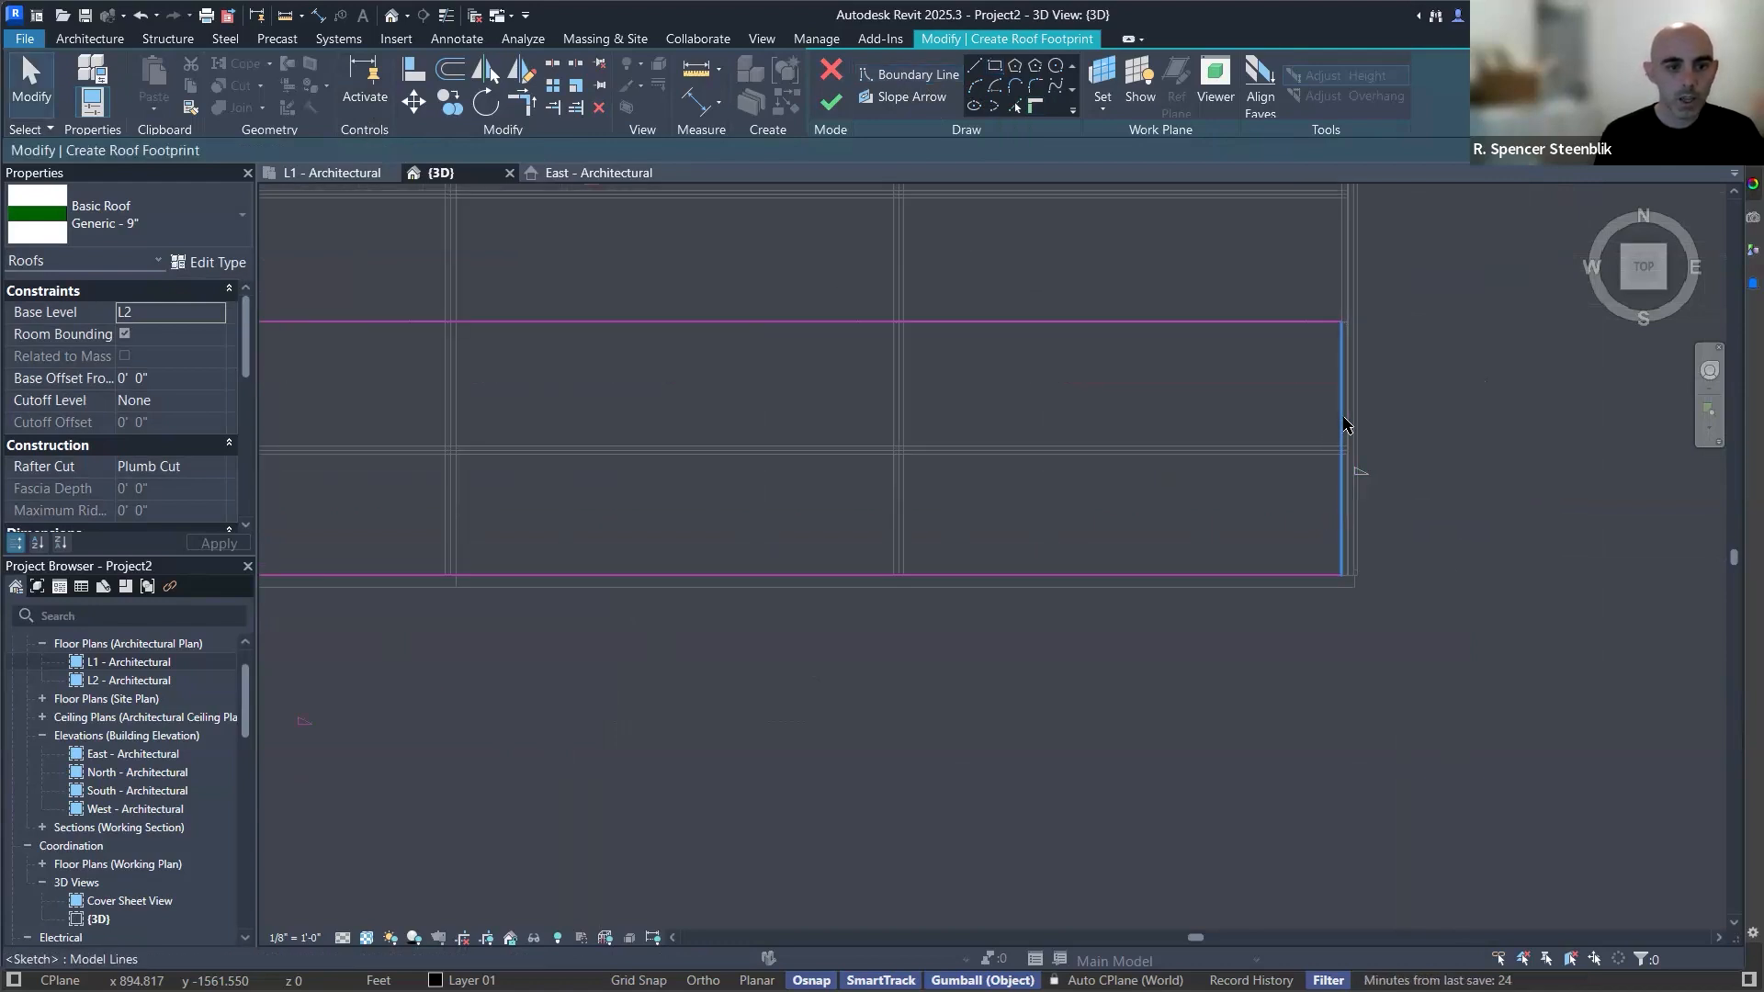
{"action": "left_click", "coordinate": [1343, 425]}
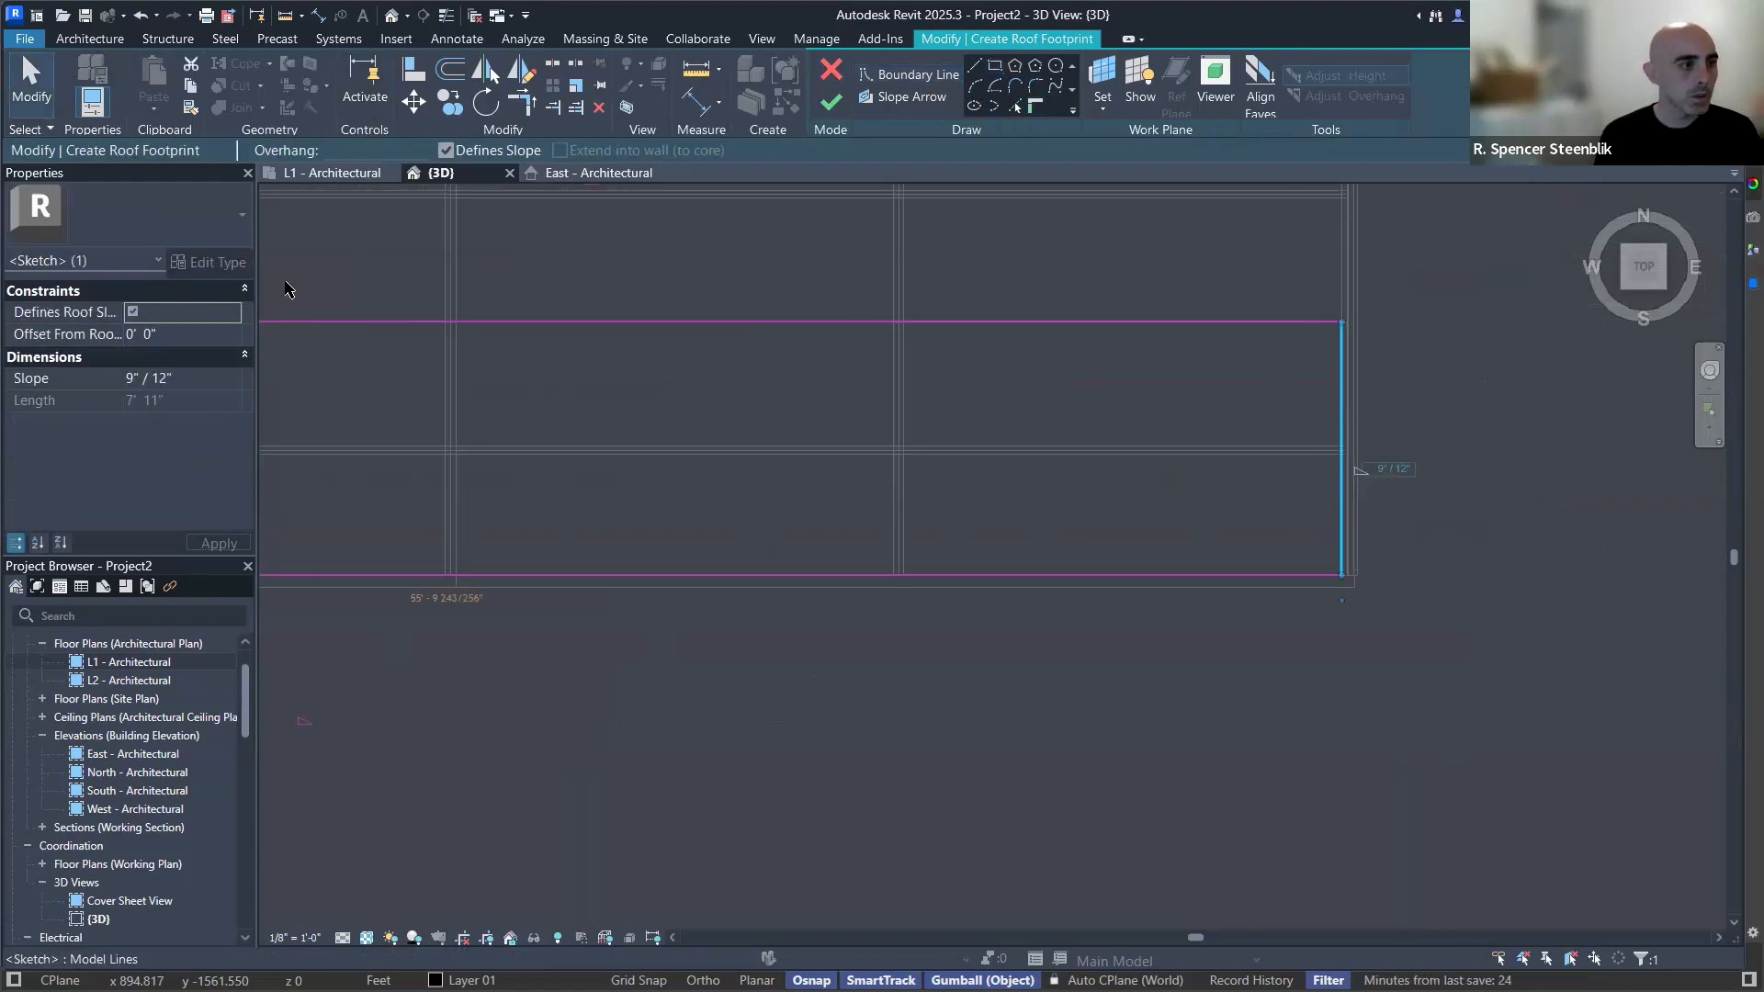
{"action": "left_click", "coordinate": [131, 314]}
Turn off the roof slope definition for the west edge of the rectangular boundary.
{"action": "scroll", "coordinate": [701, 432], "scroll_direction": "down", "scroll_amount": 3}
{"action": "middle_click_drag", "start_coordinate": [741, 410], "coordinate": [813, 442]}
{"action": "scroll", "coordinate": [813, 440], "scroll_direction": "up", "scroll_amount": 2}
{"action": "left_click", "coordinate": [868, 390]}
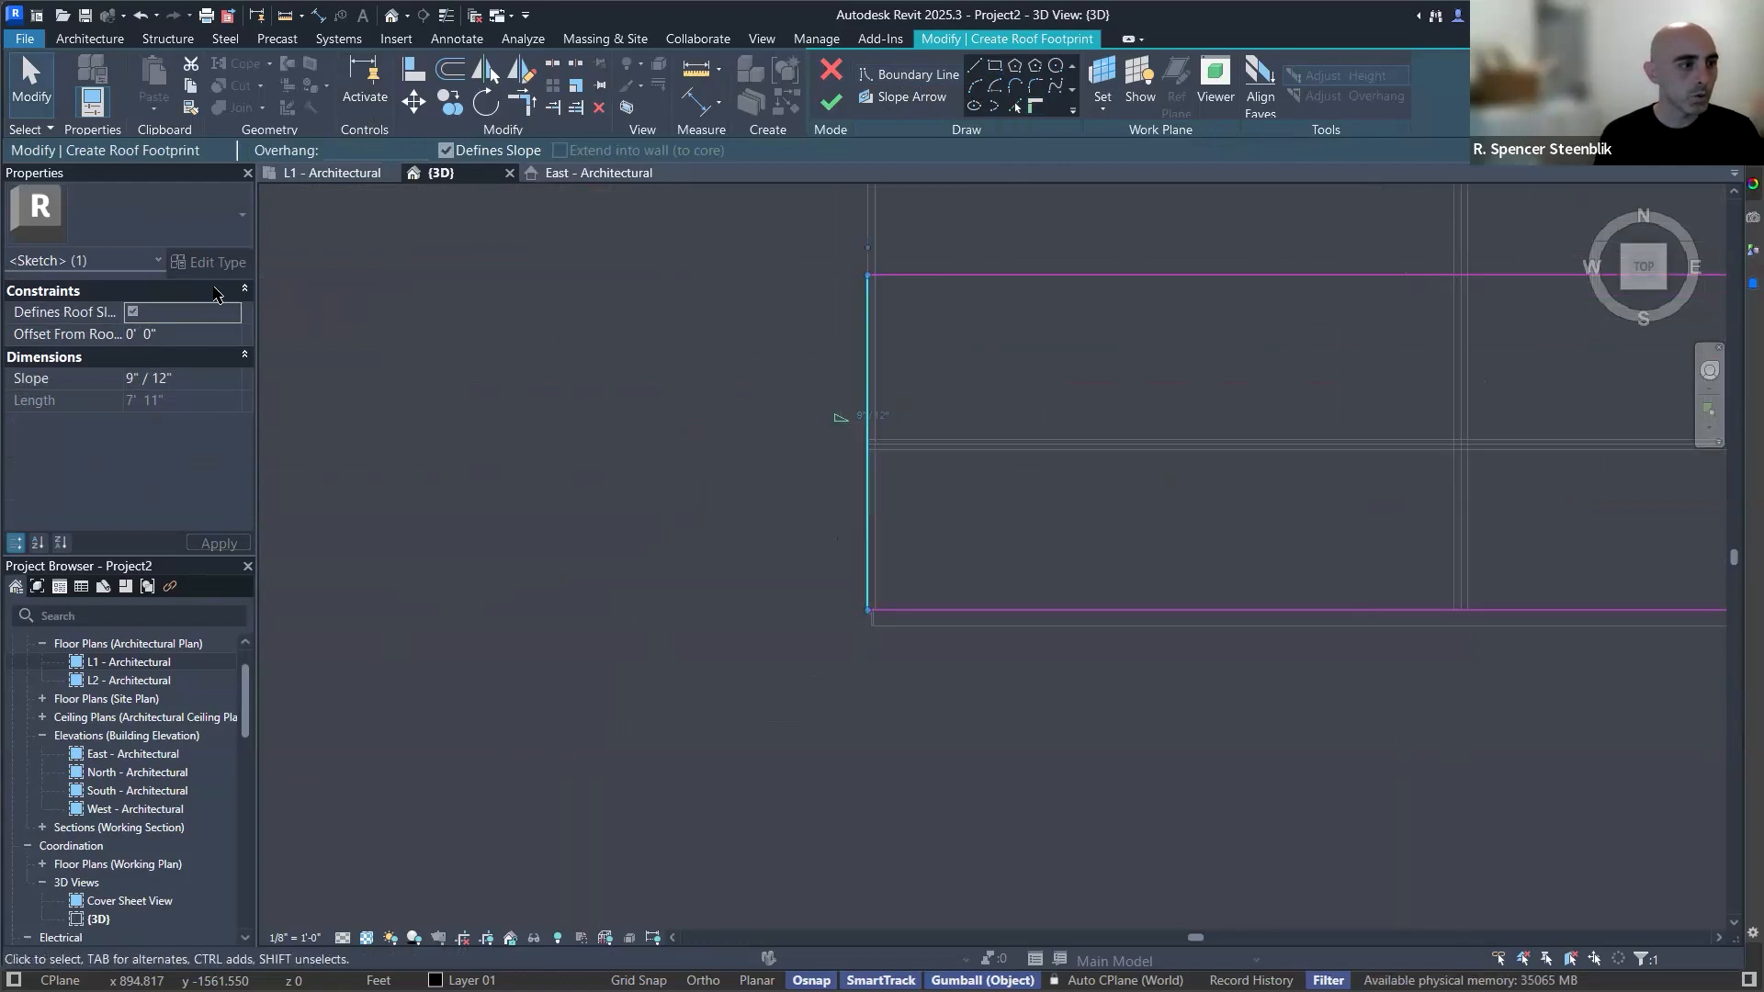
{"action": "left_click", "coordinate": [131, 314]}
{"action": "scroll", "coordinate": [1127, 410], "scroll_direction": "down", "scroll_amount": 3}
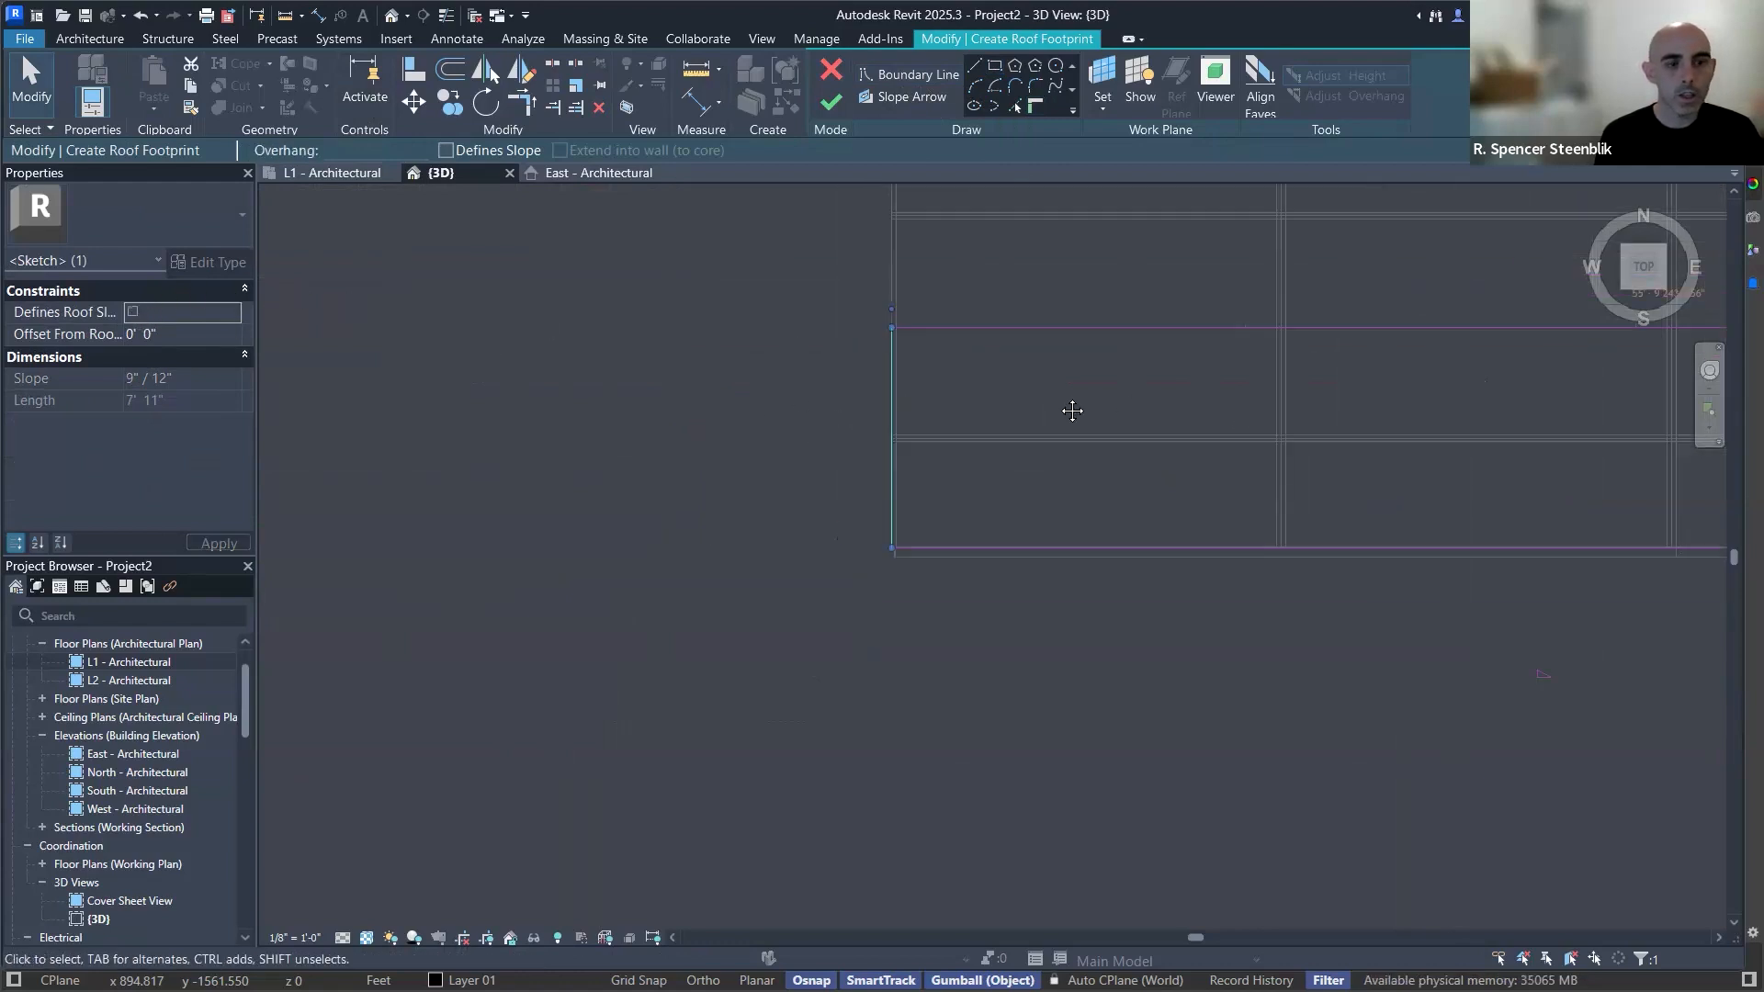
{"action": "key", "text": "Escape"}
Set the roof slope of the boundary's long north and south edges to 6" / 12".
{"action": "middle_click_drag", "start_coordinate": [1047, 343], "coordinate": [736, 335]}
{"action": "left_click", "coordinate": [1061, 320]}
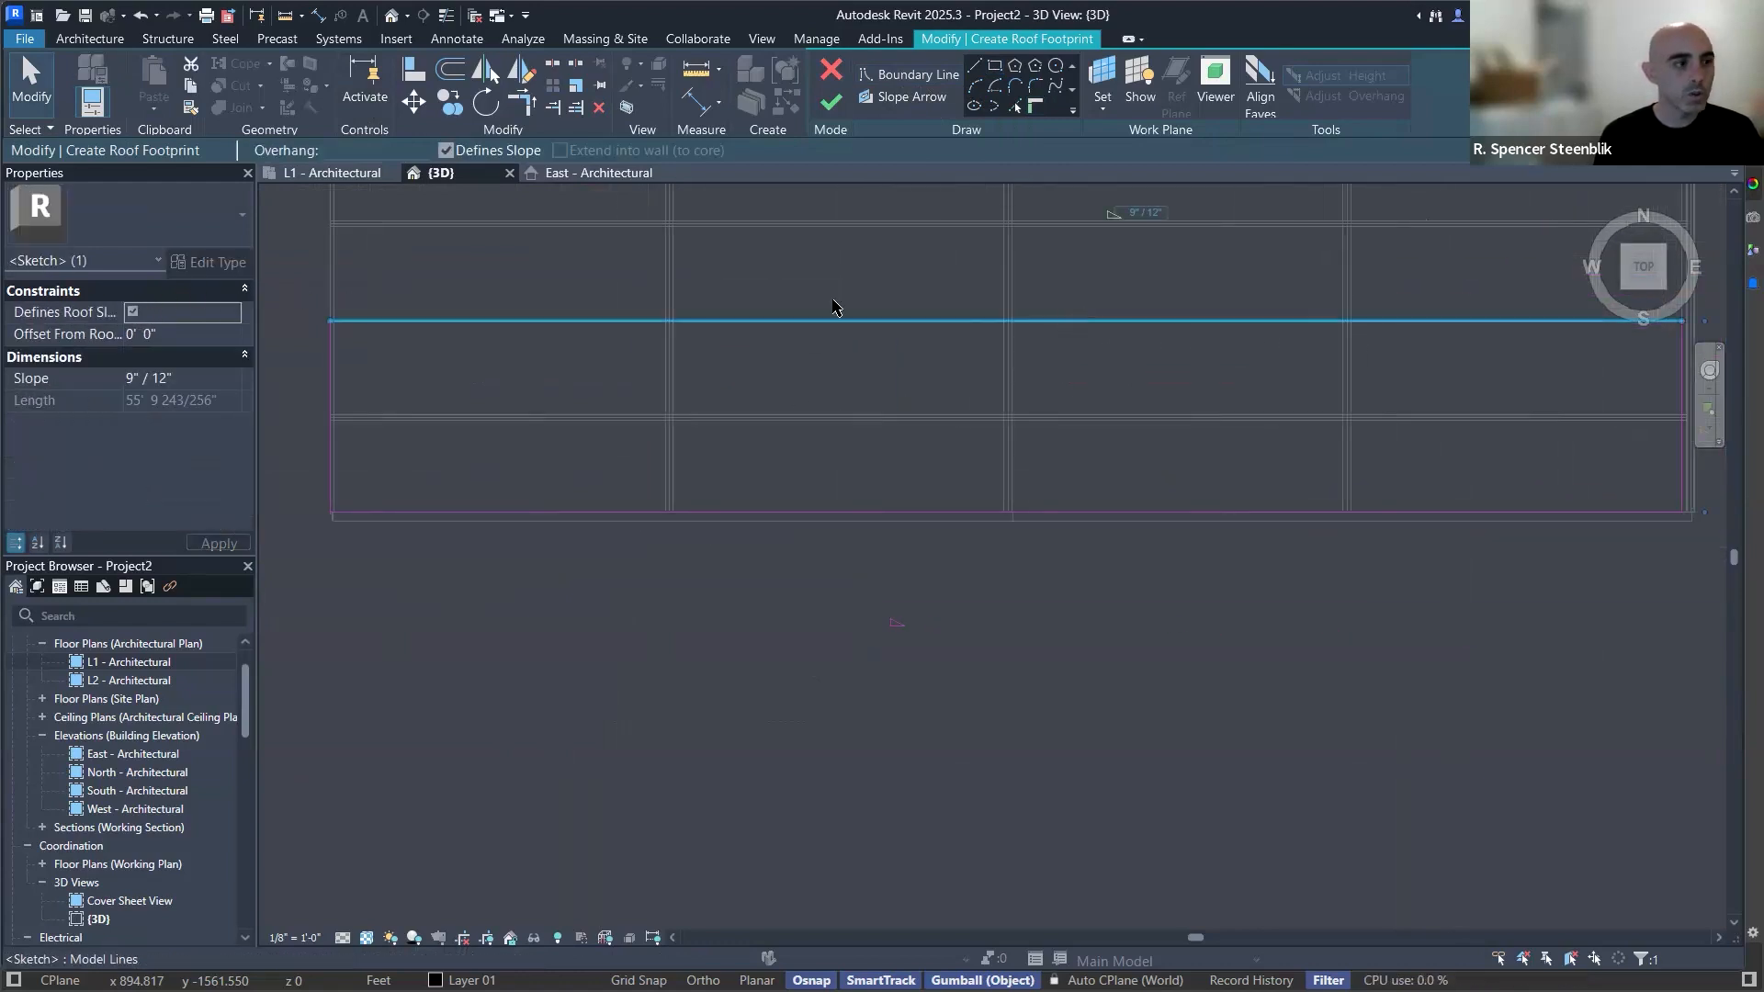
{"action": "left_click", "coordinate": [128, 376]}
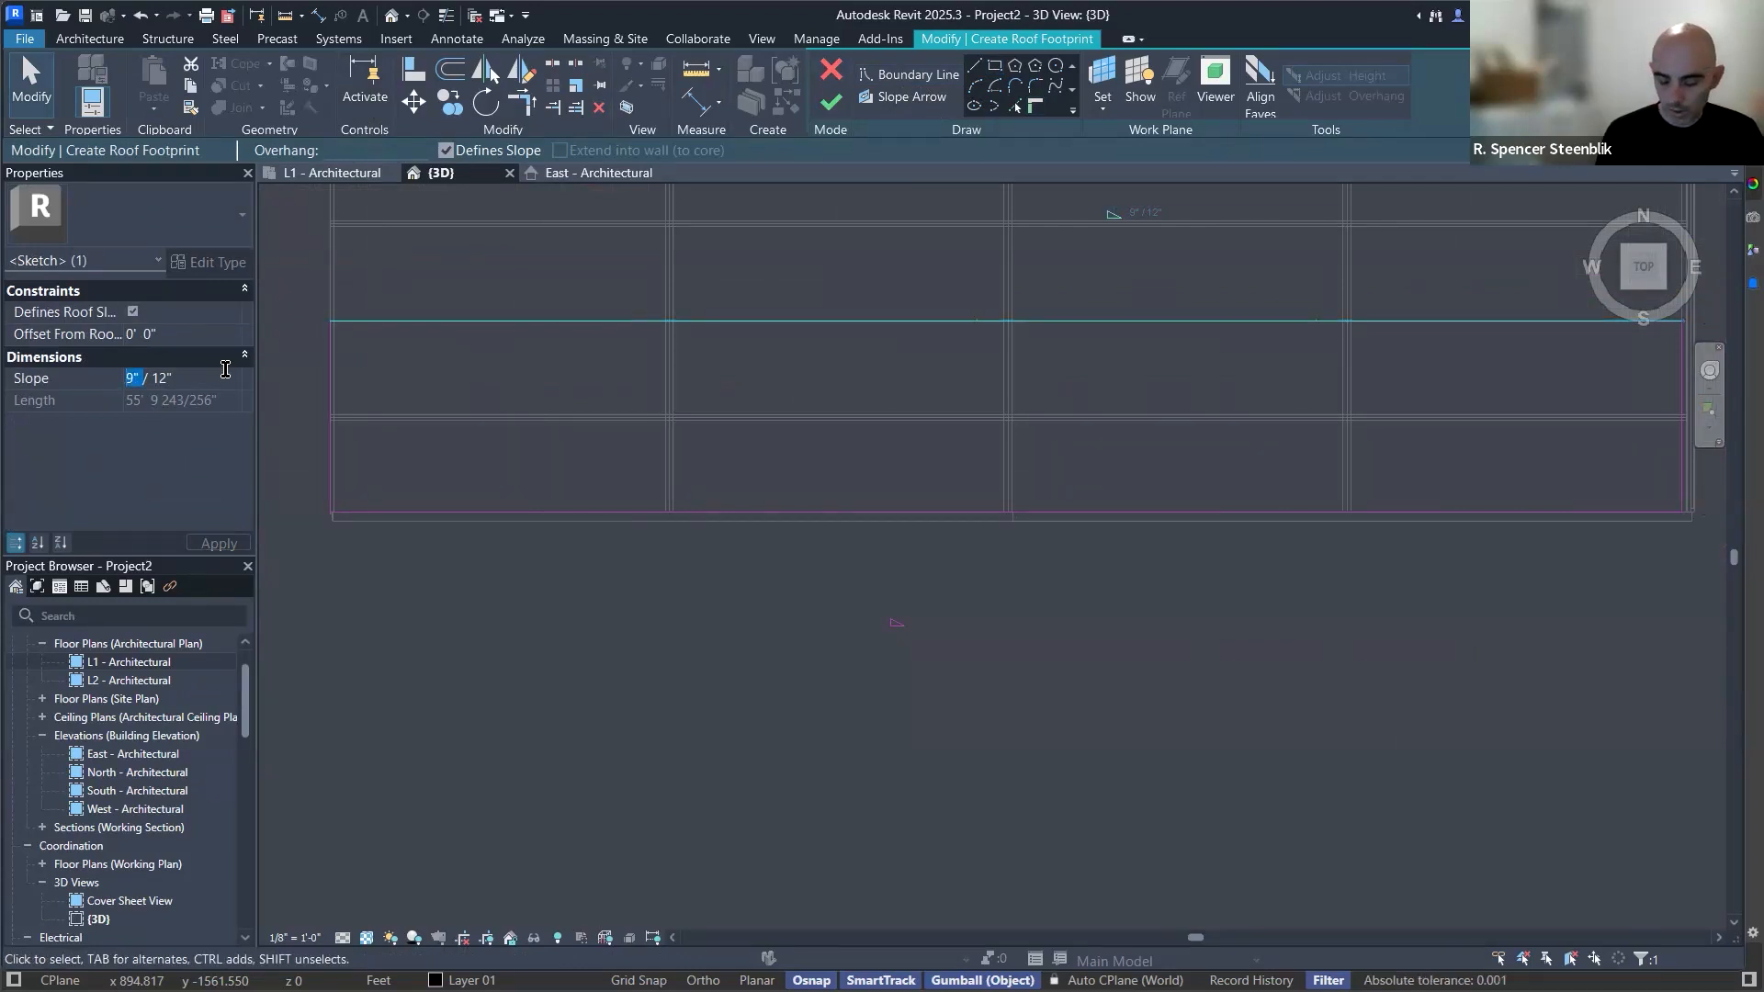
{"action": "type", "text": "6"}
{"action": "left_click", "coordinate": [905, 512]}
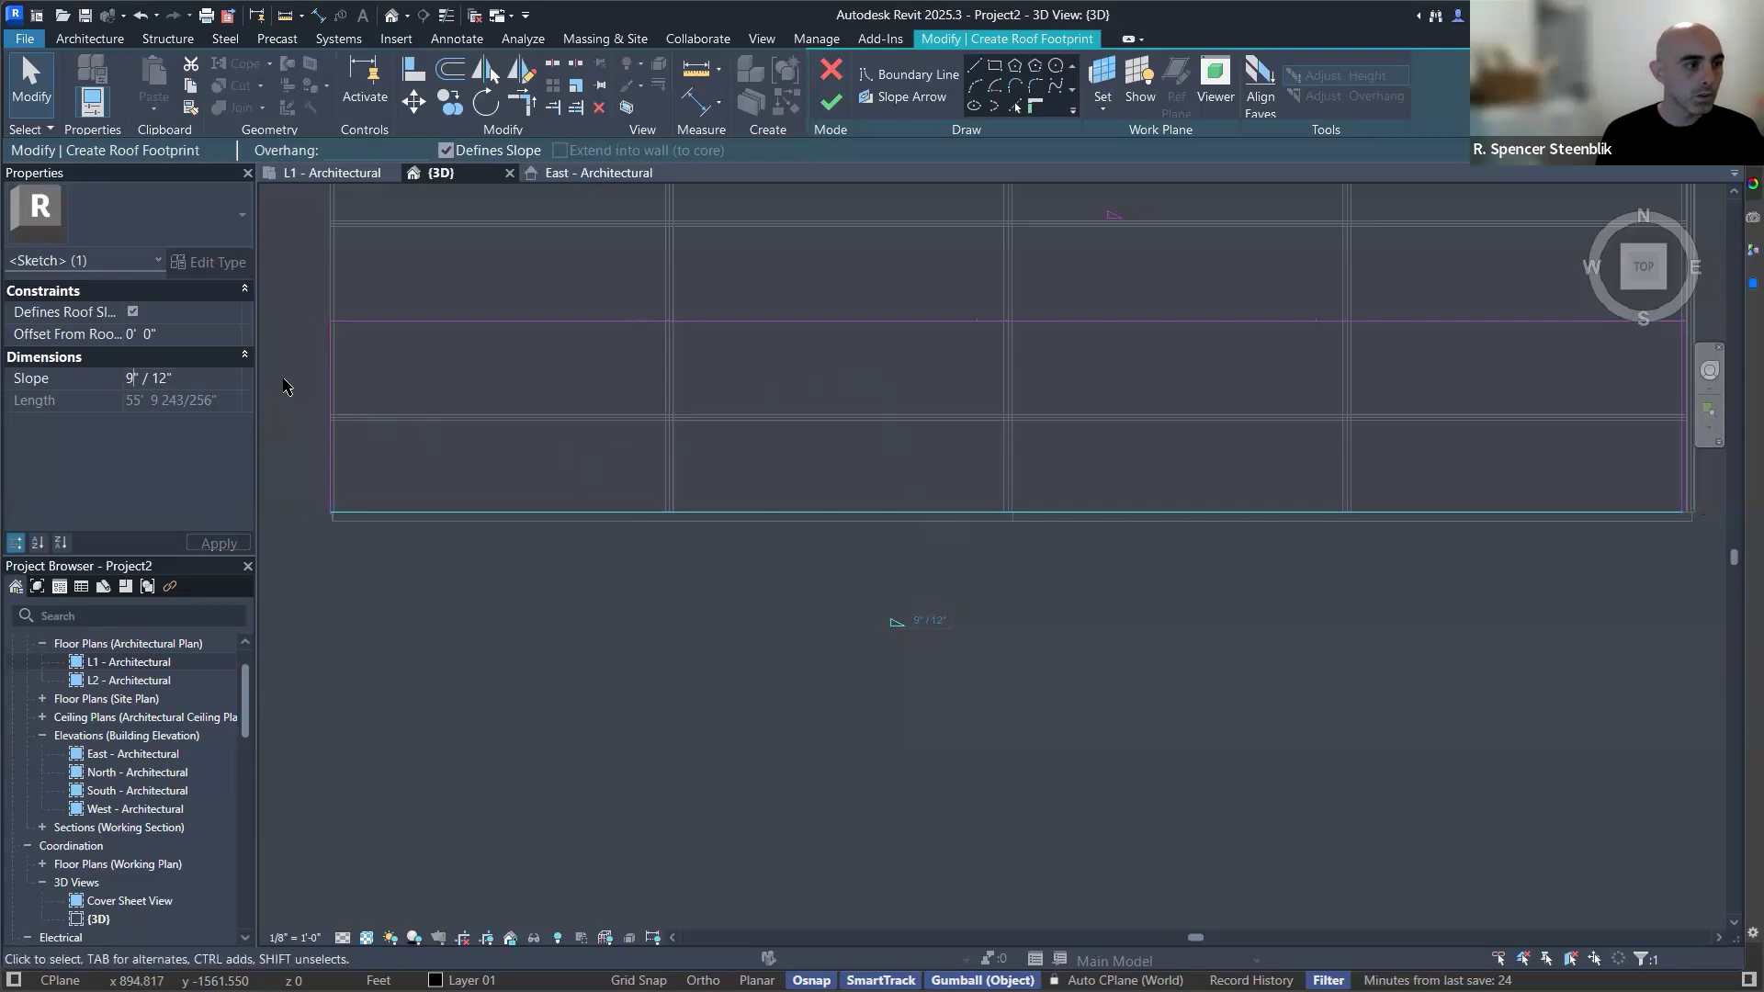
{"action": "left_click", "coordinate": [135, 379]}
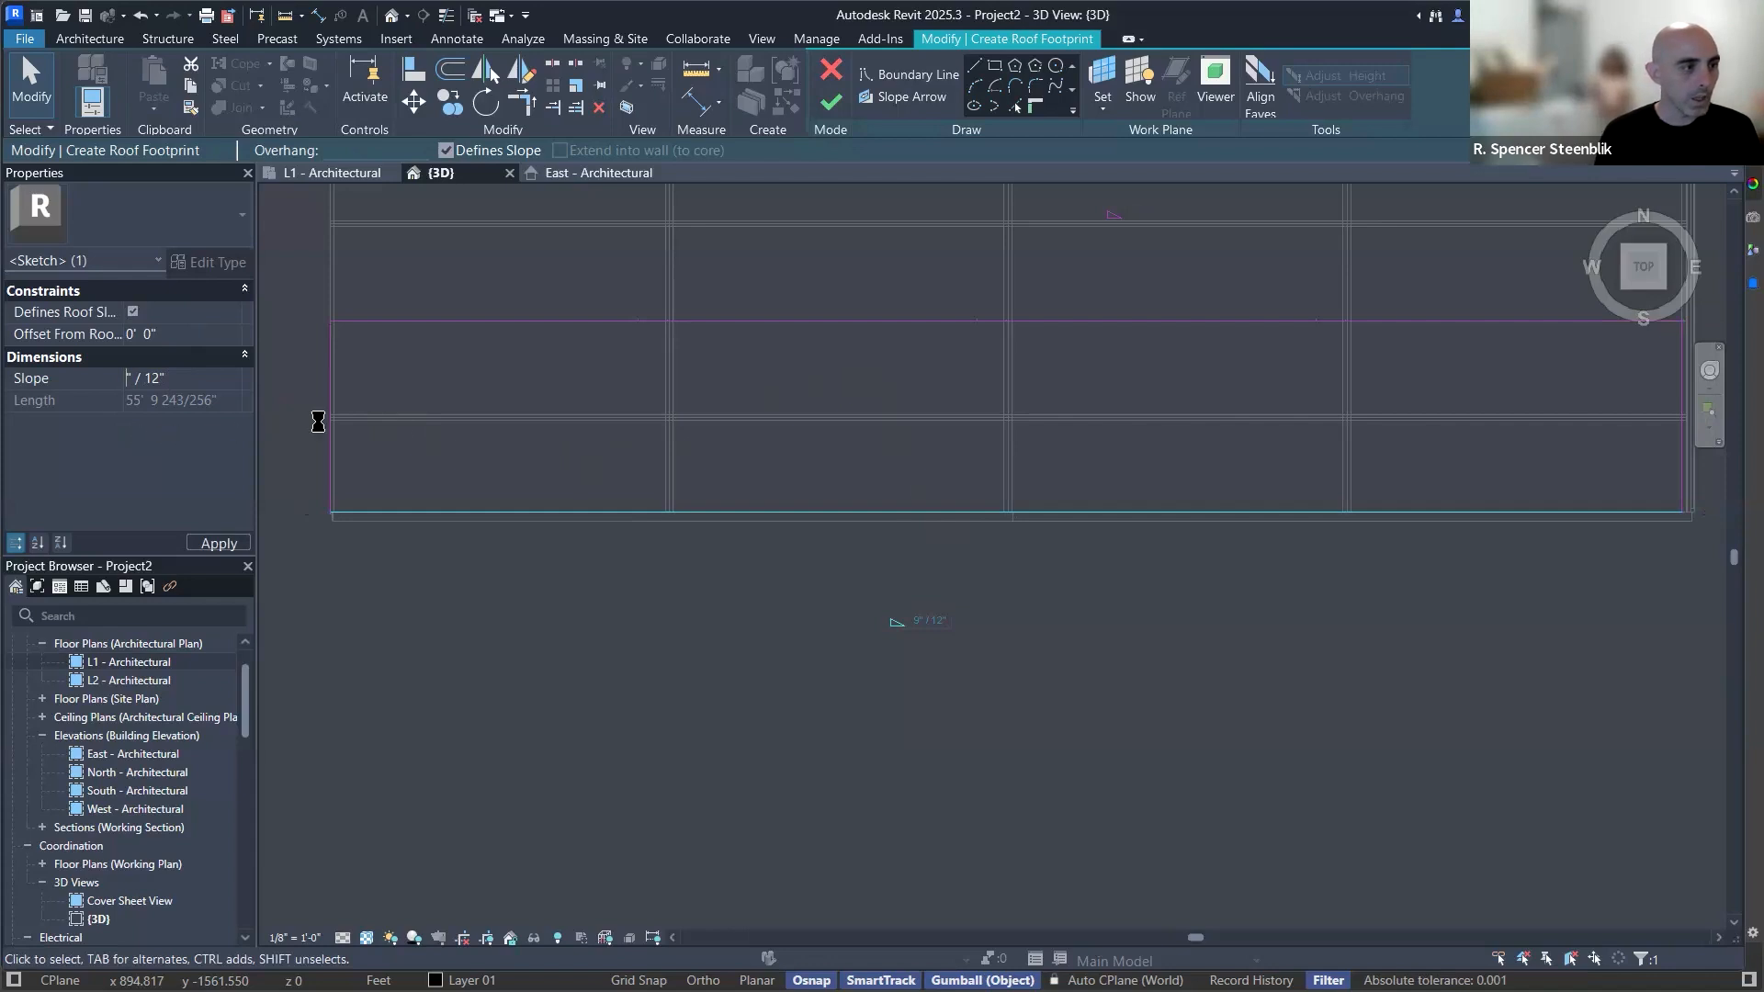
{"action": "left_click", "coordinate": [953, 494]}
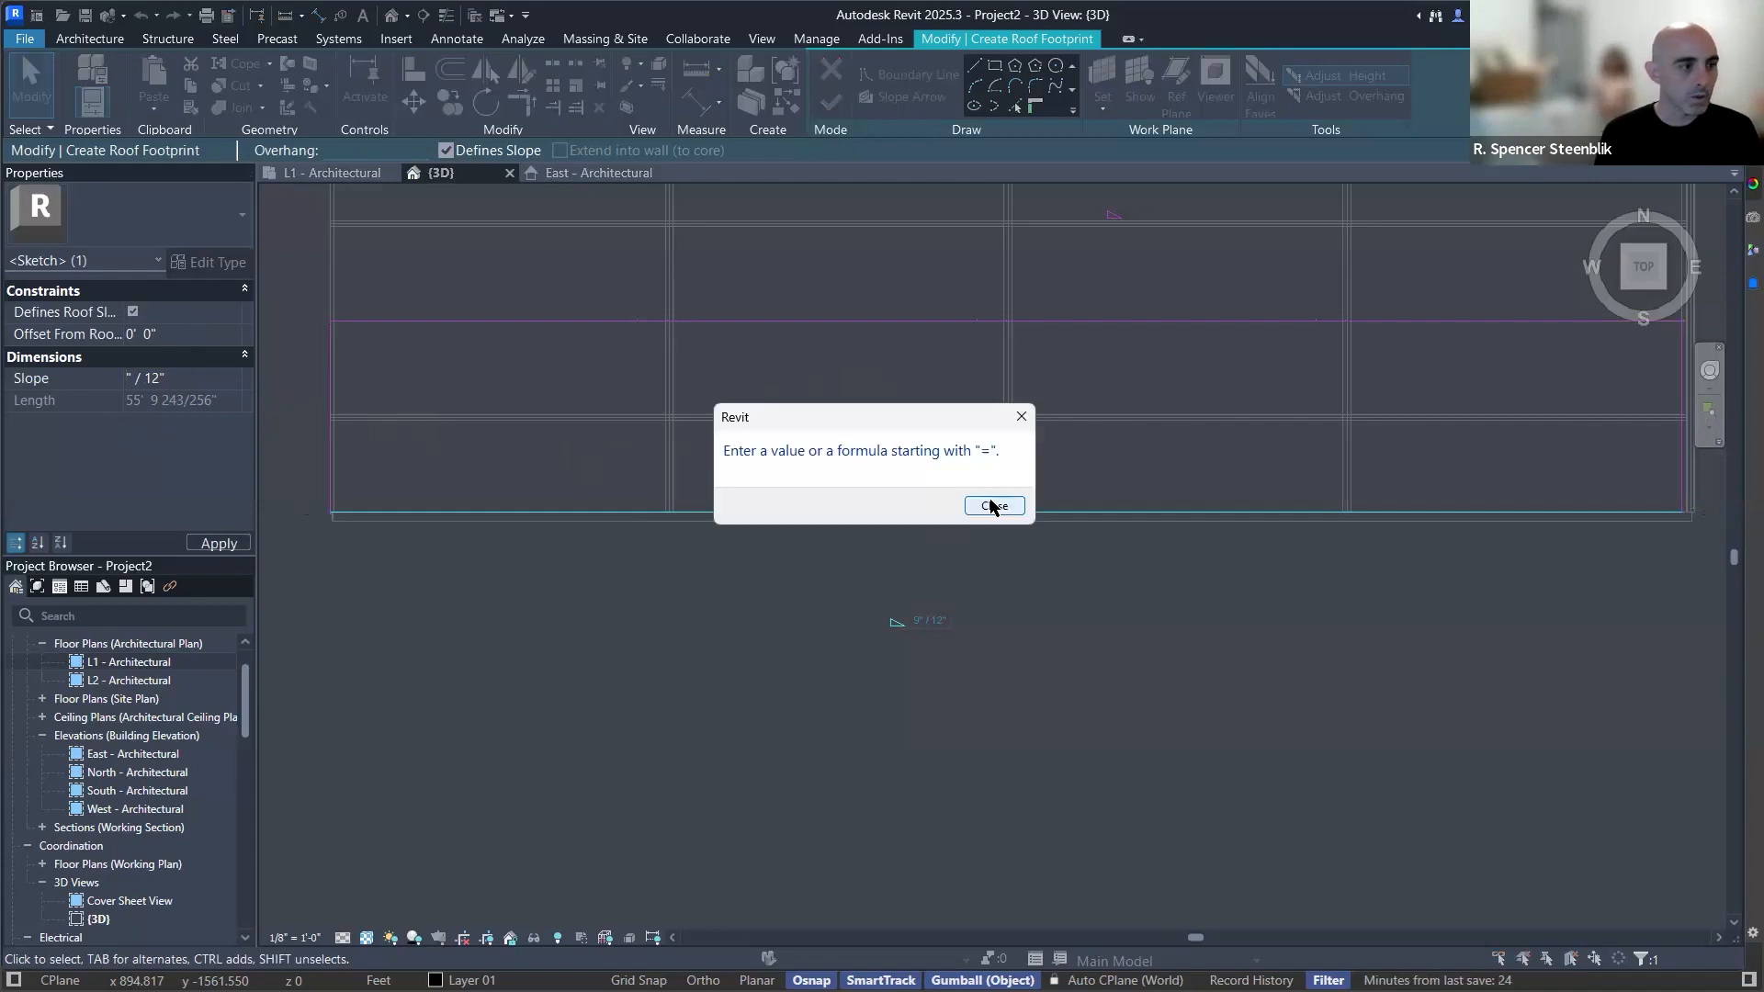
{"action": "left_click", "coordinate": [993, 506]}
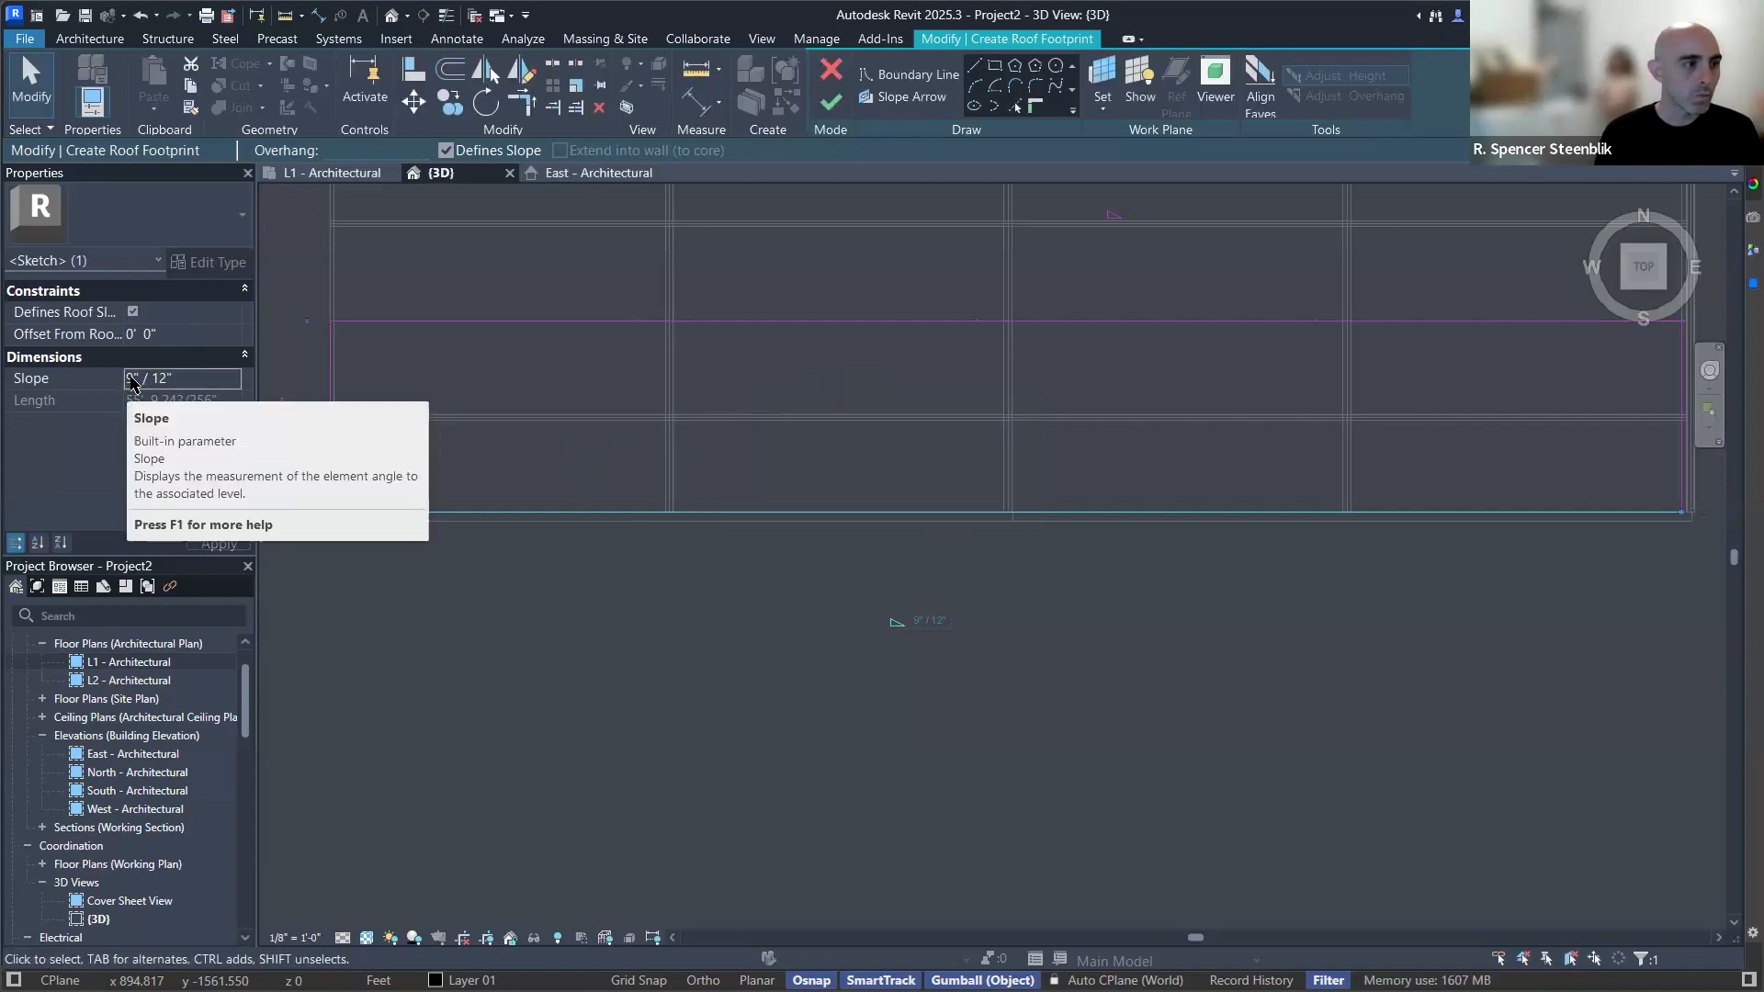
{"action": "key", "text": "BackSpace"}
{"action": "type", "text": "6"}
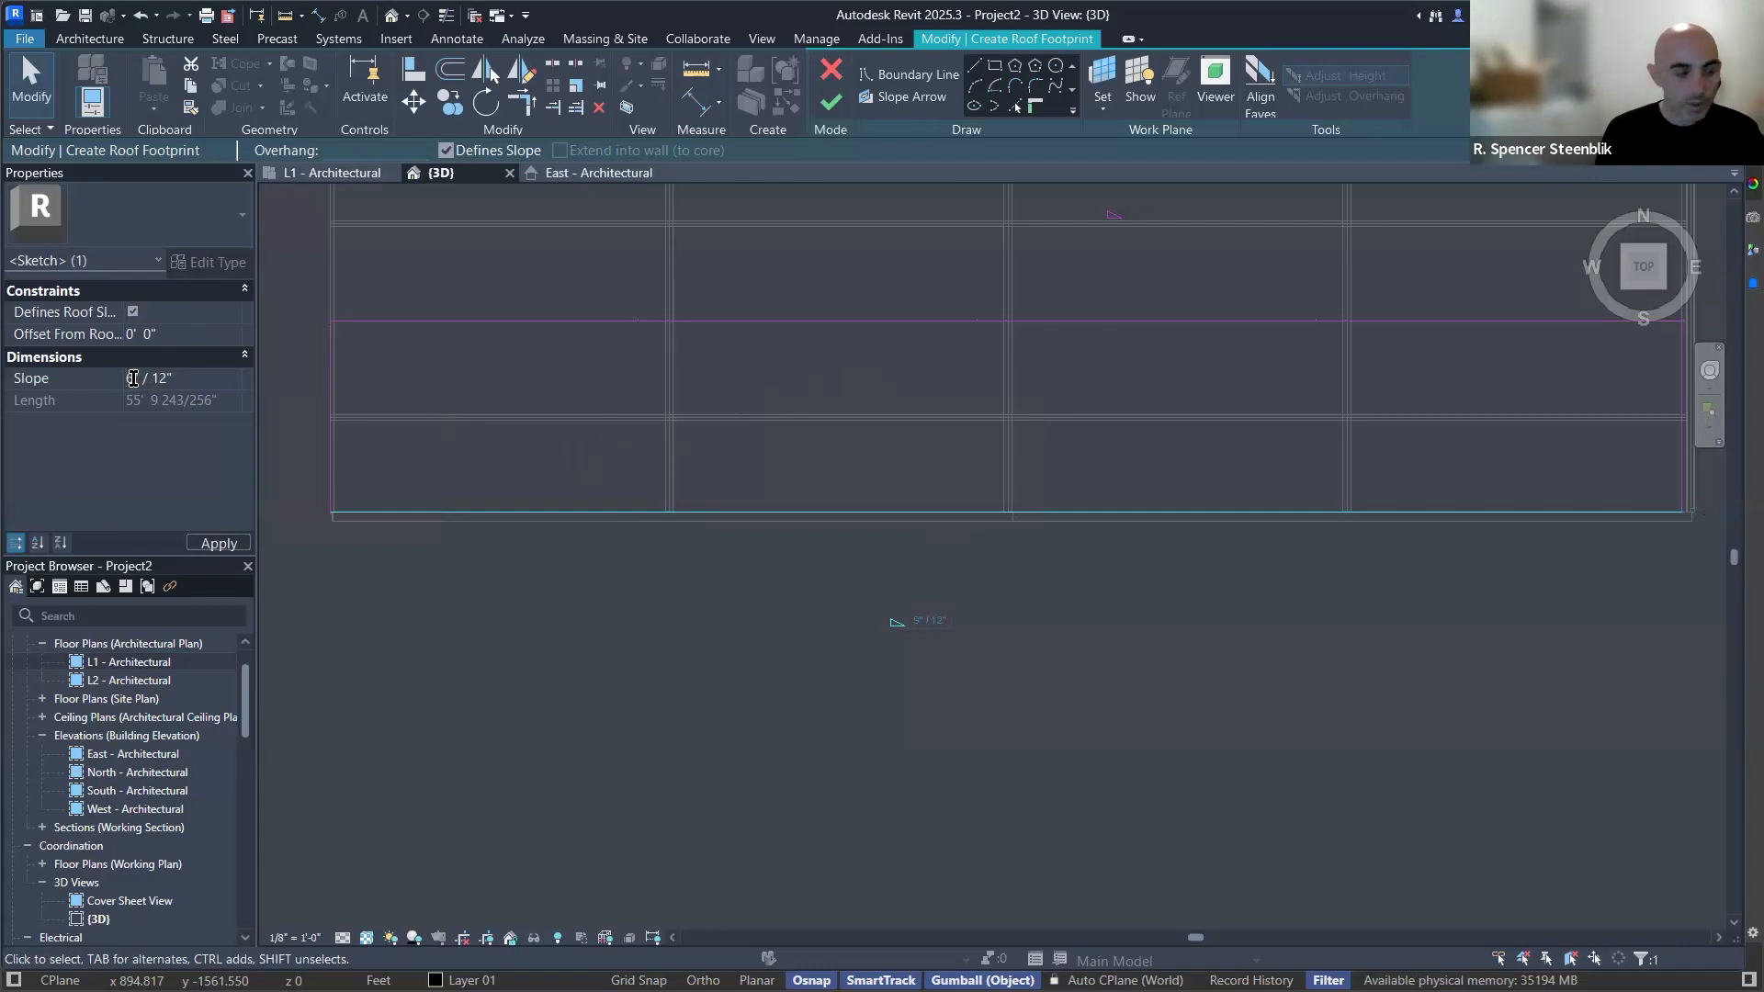
Finish the roof footprint sketch and dismiss the save reminder without saving.
{"action": "middle_click_drag", "start_coordinate": [951, 411], "coordinate": [836, 506]}
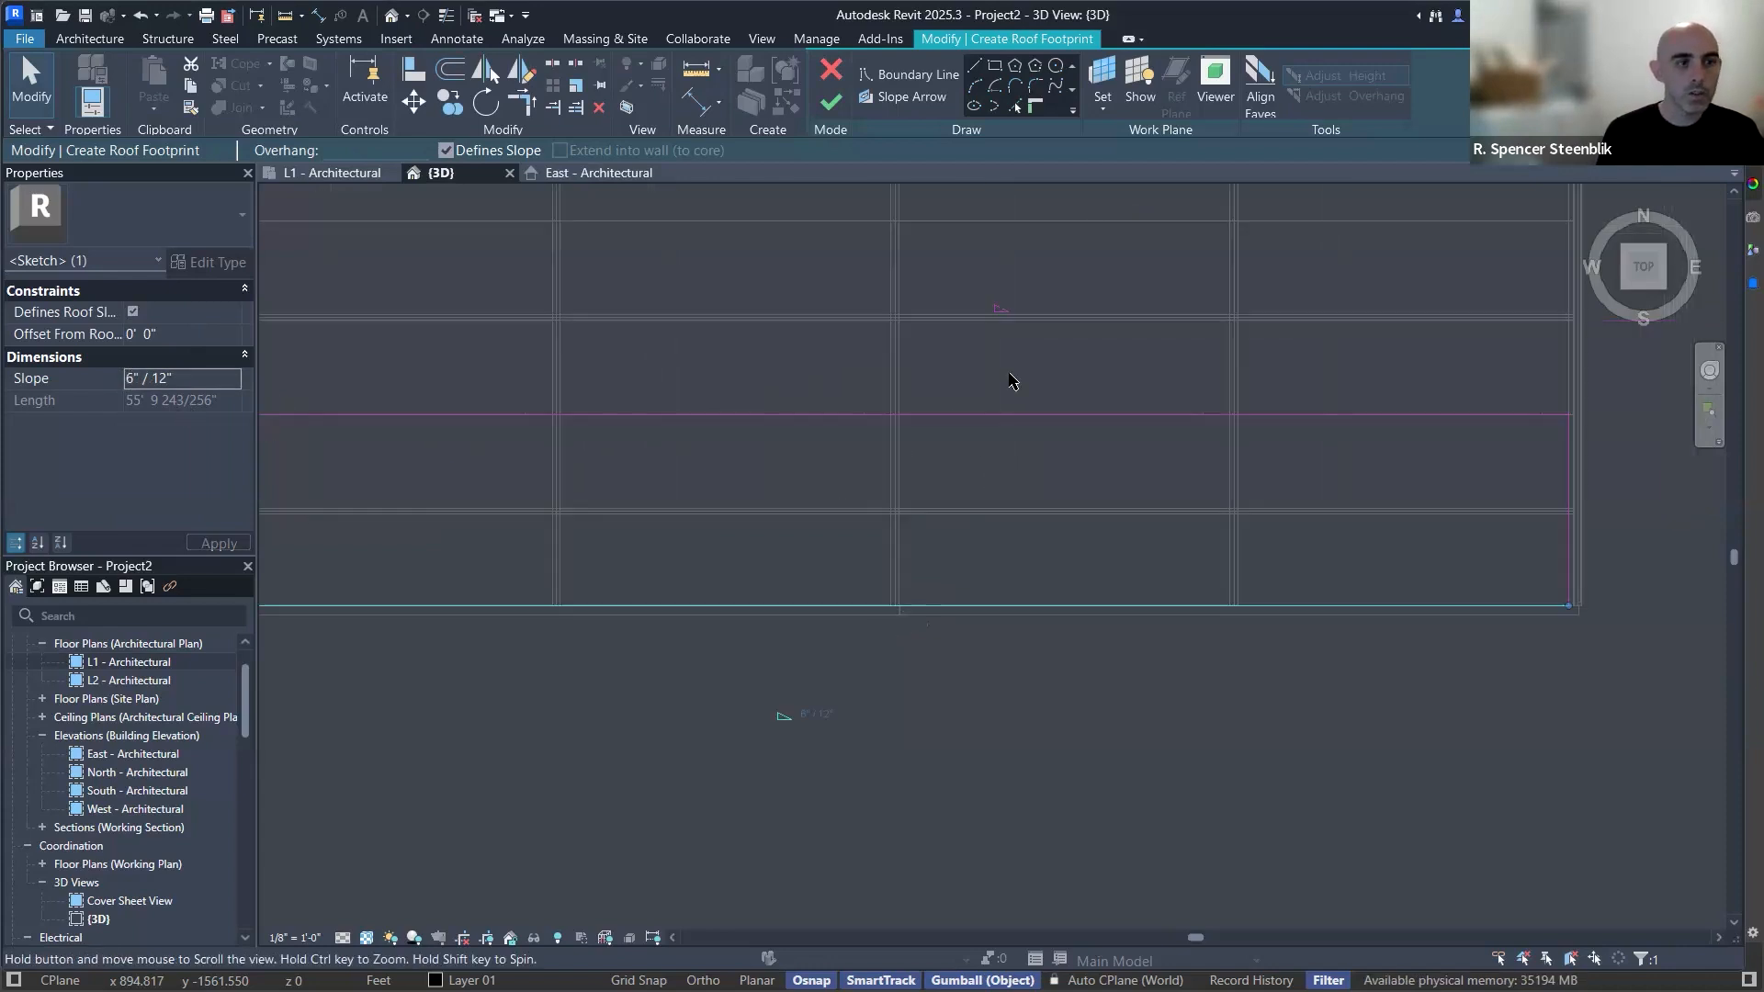
{"action": "left_click", "coordinate": [832, 118]}
{"action": "left_click", "coordinate": [1003, 579]}
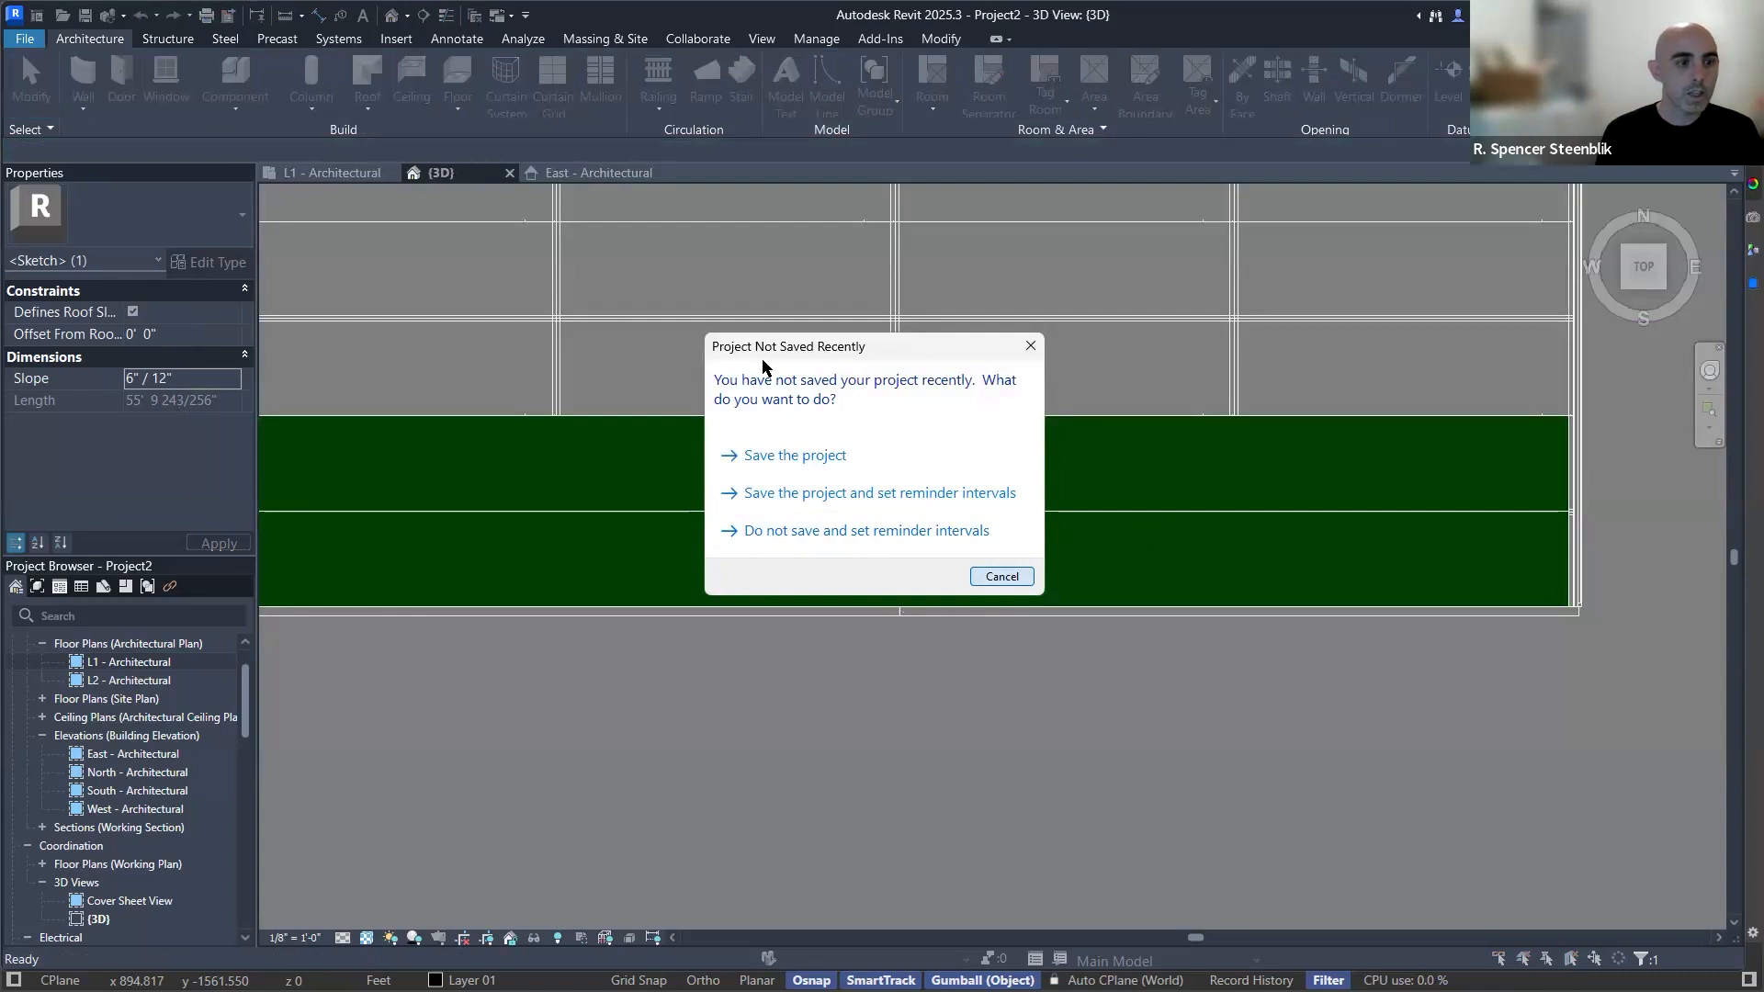
Compare the new roof with the canopy fold, edit its footprint and set the slope of both long edges to 9" / 12".
{"action": "scroll", "coordinate": [845, 549], "scroll_direction": "down", "scroll_amount": 3}
{"action": "middle_click_drag", "start_coordinate": [847, 550], "coordinate": [1057, 515]}
{"action": "key", "text": "ctrl+Tab"}
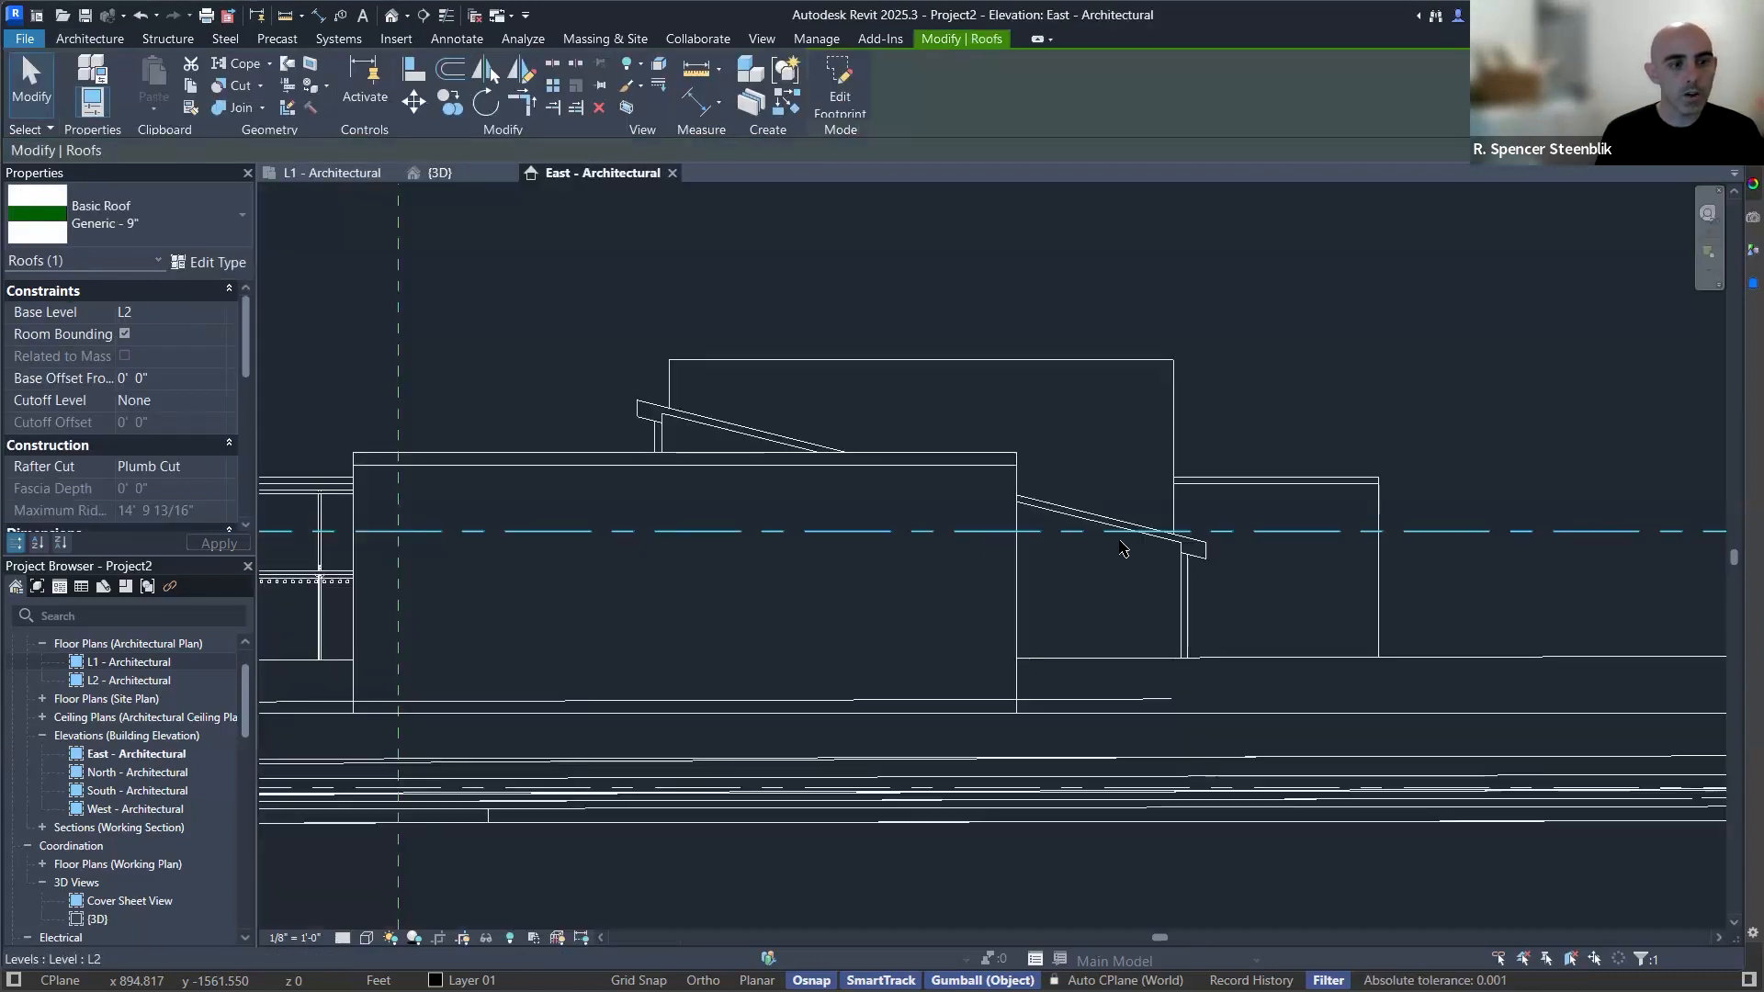
{"action": "key", "text": "ctrl+Tab"}
{"action": "key", "text": "ctrl+Tab"}
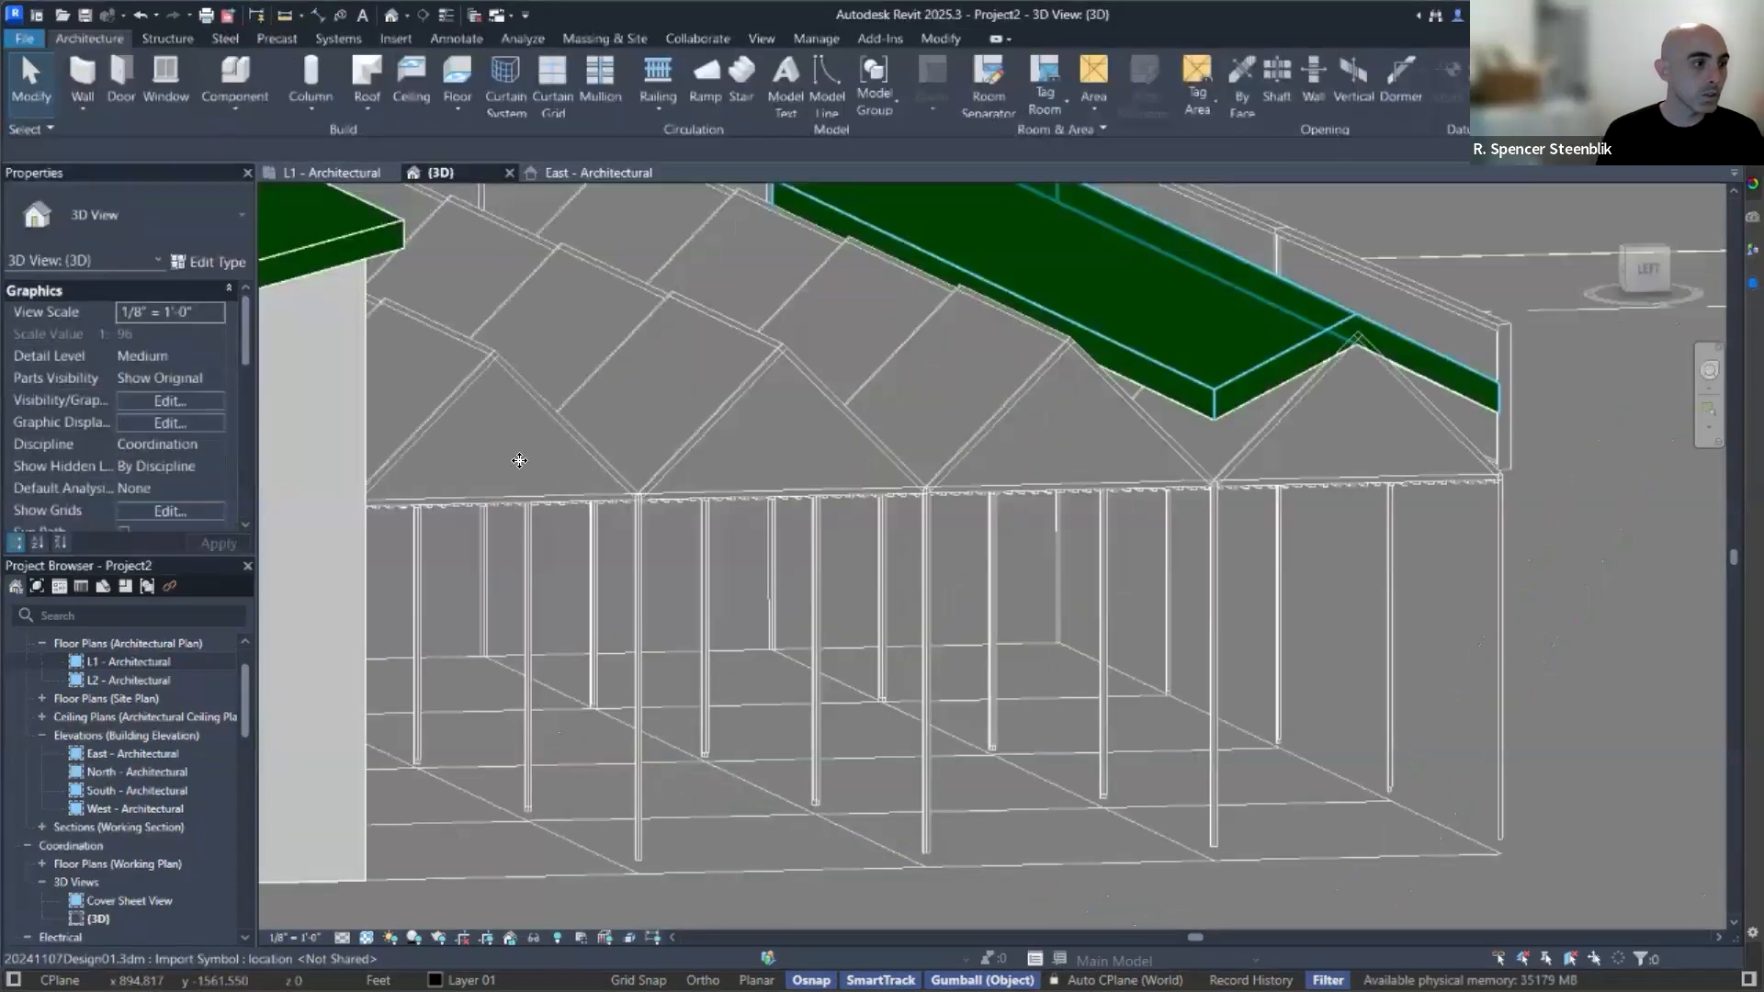
{"action": "double_click", "coordinate": [1094, 358]}
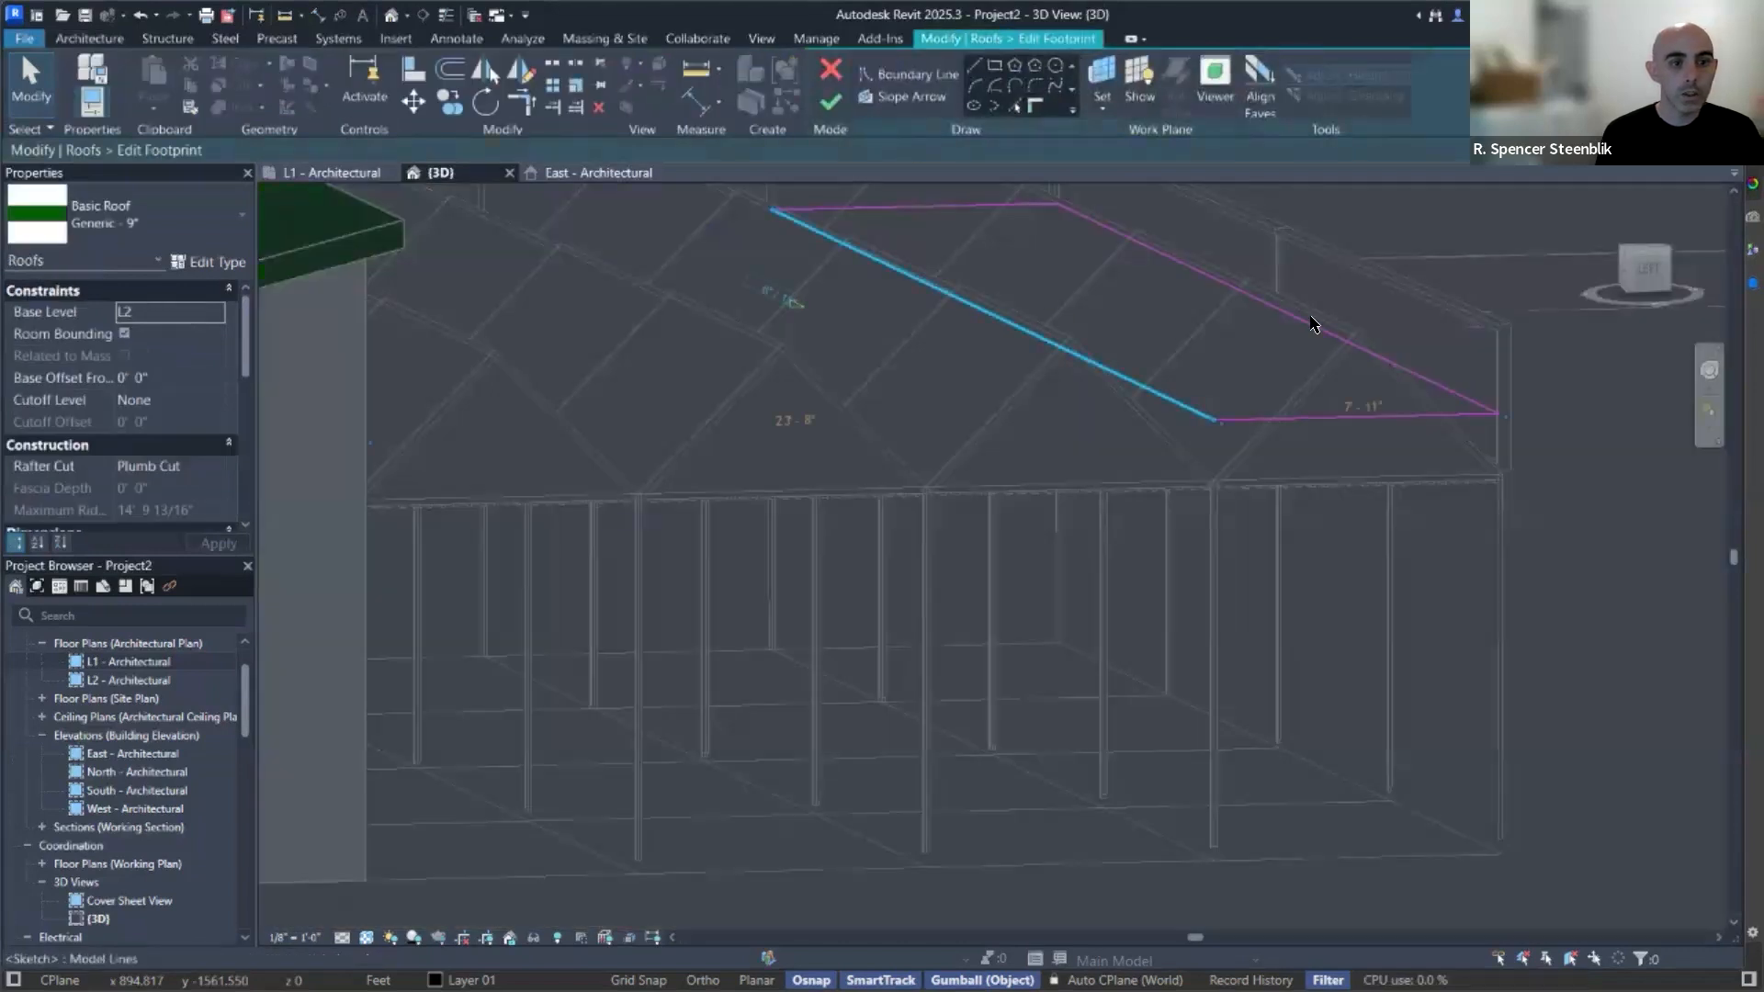
{"action": "left_click", "coordinate": [1339, 335]}
{"action": "left_click", "coordinate": [1339, 340], "text": "ctrl"}
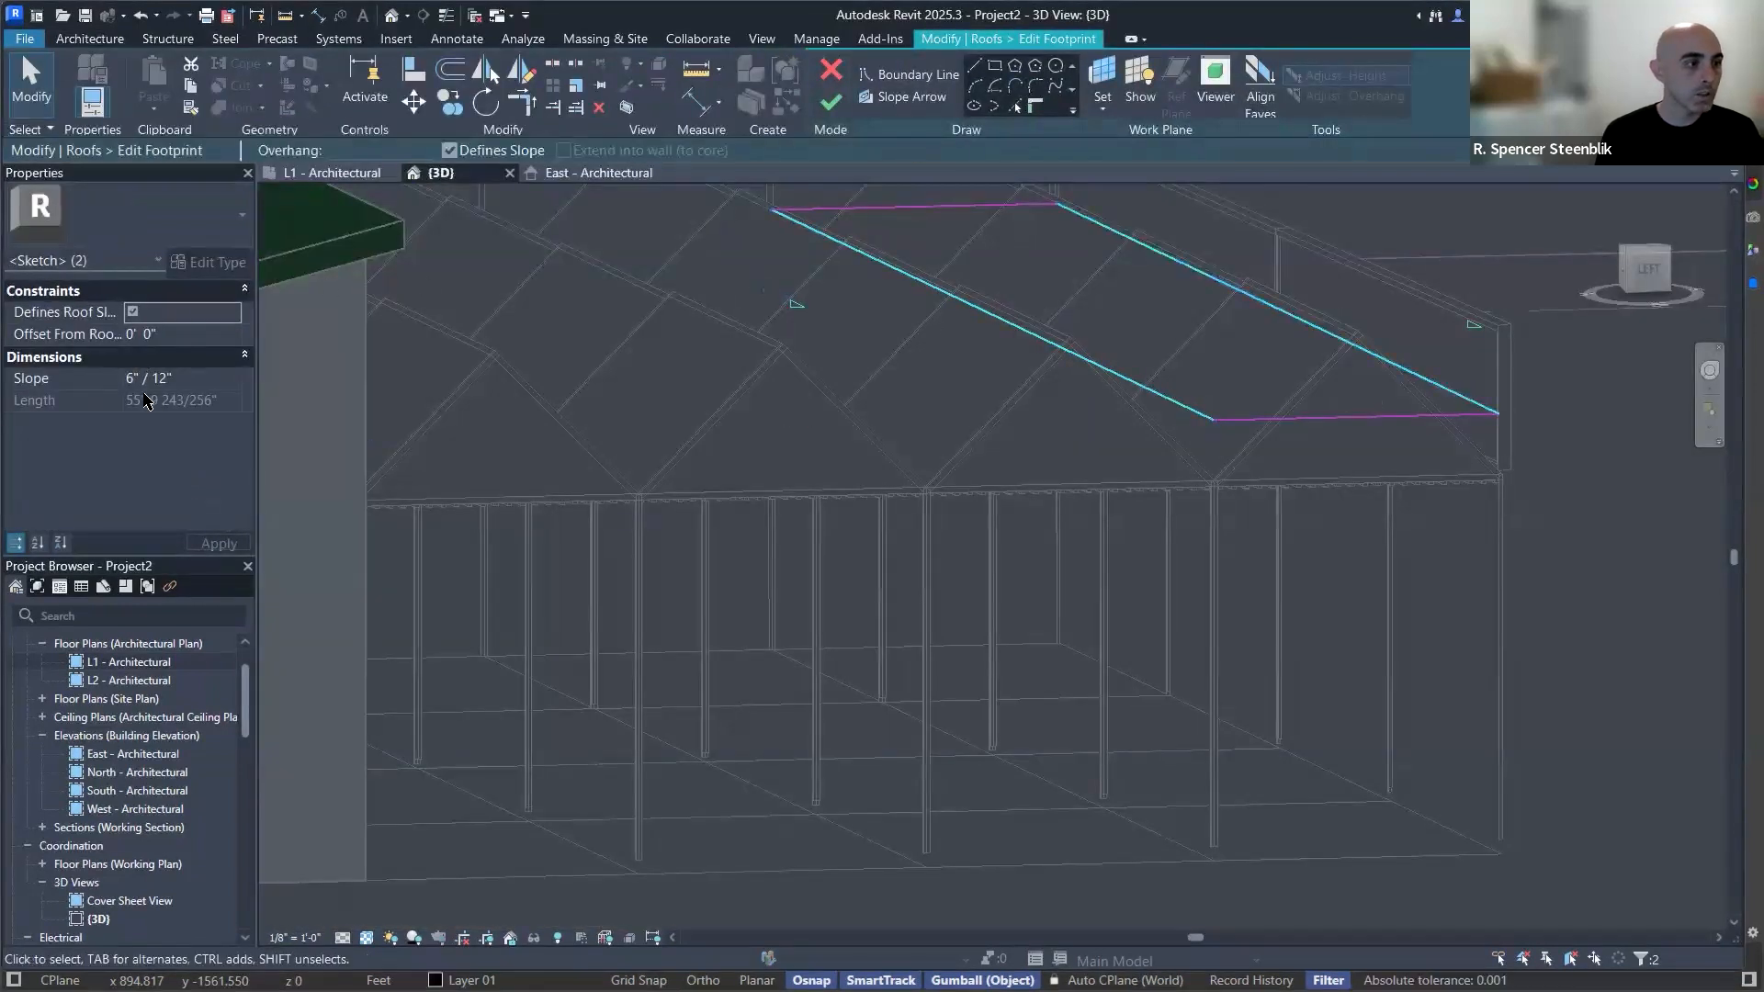
{"action": "left_click", "coordinate": [128, 379]}
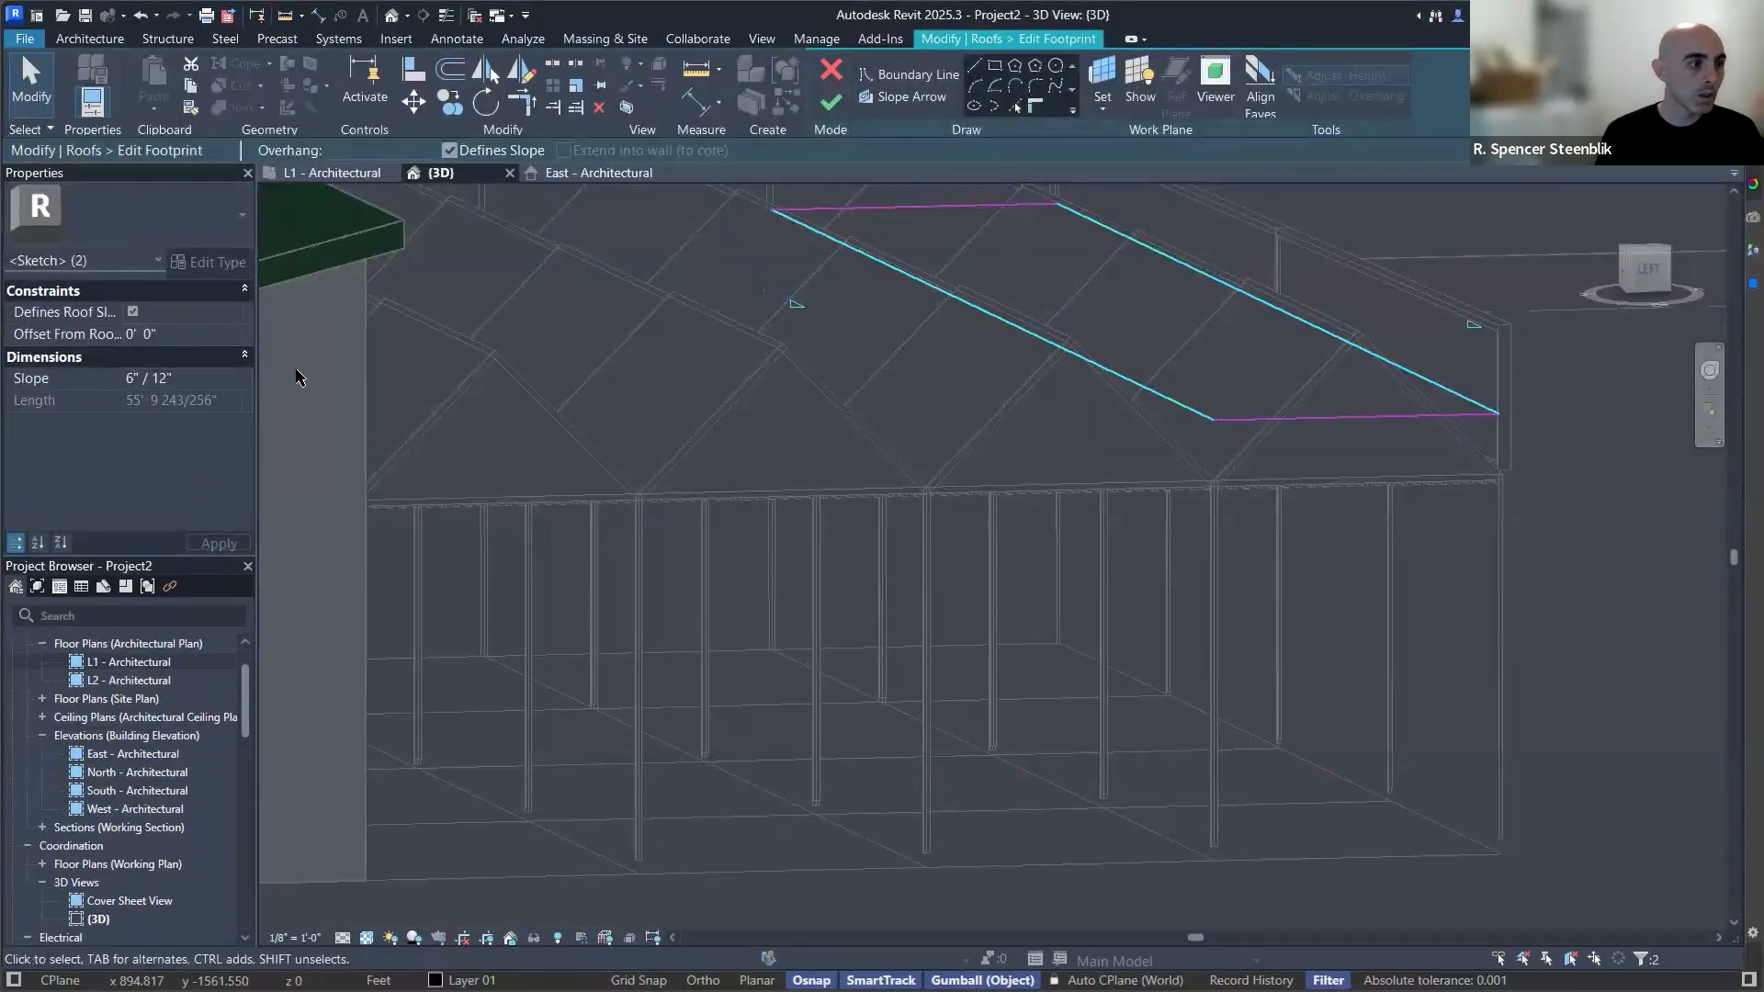
{"action": "left_click", "coordinate": [156, 379]}
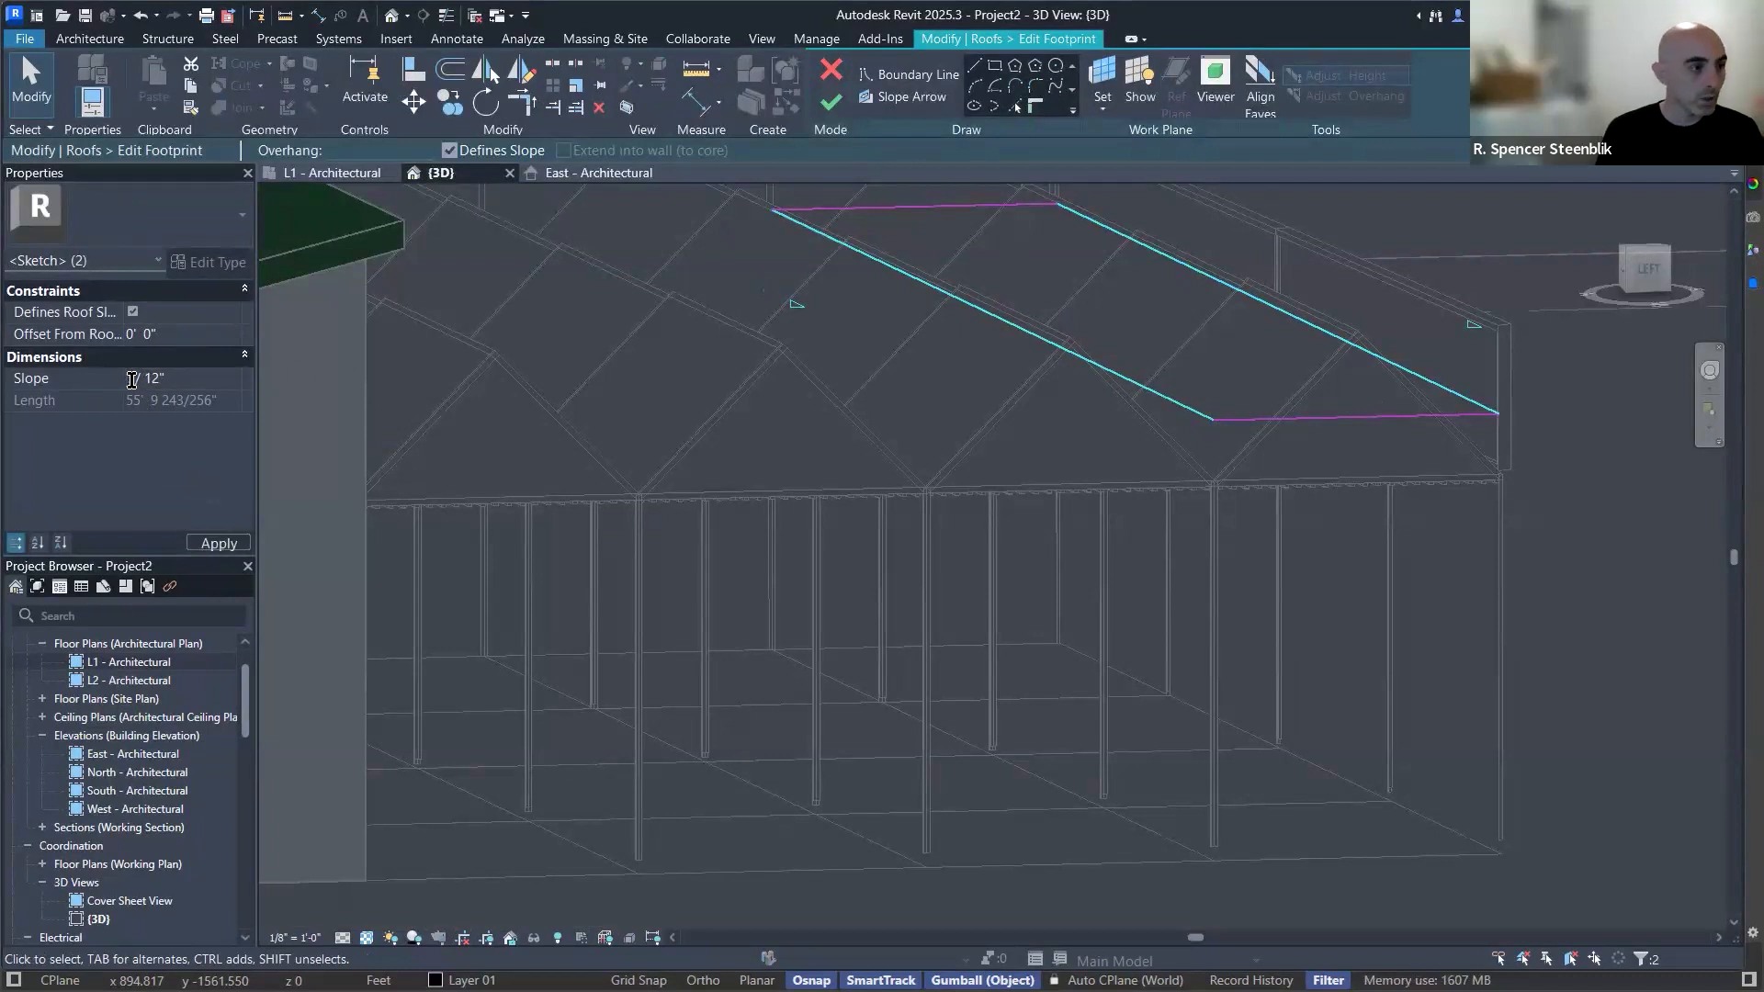
{"action": "left_click", "coordinate": [831, 101]}
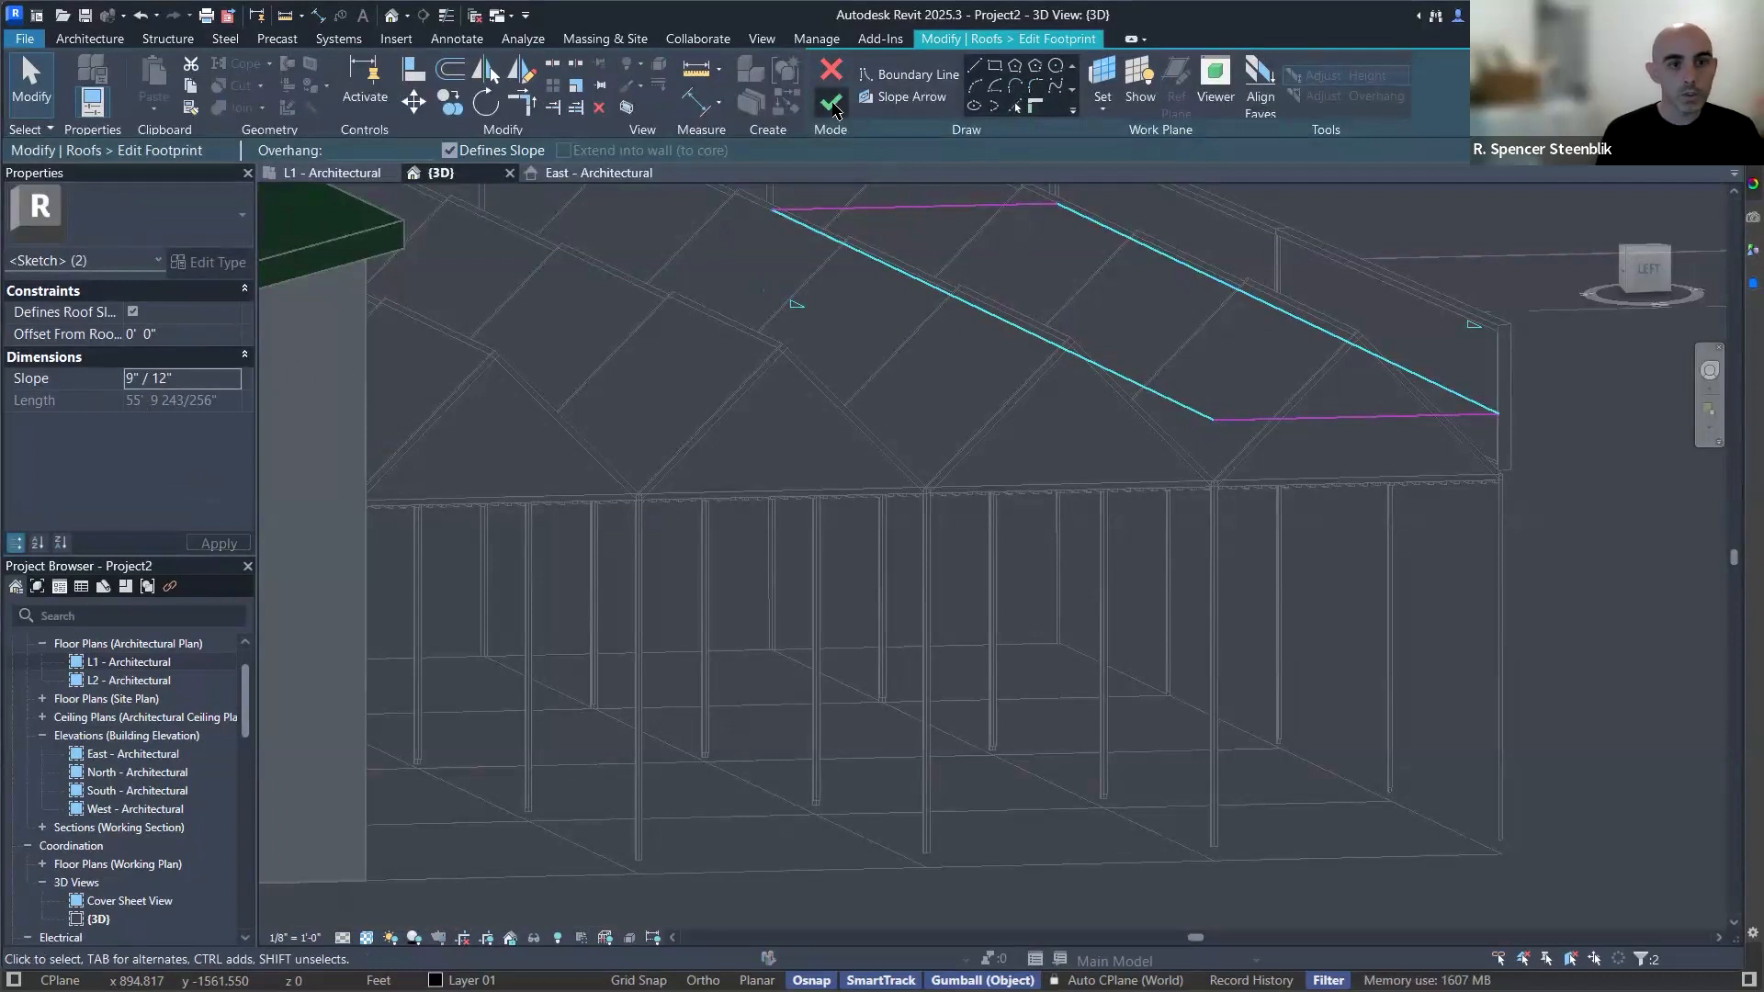
Edit the roof footprint again and set the slope of both long edges to 12" / 12".
{"action": "middle_click_drag", "start_coordinate": [1367, 457], "coordinate": [651, 419], "text": "shift"}
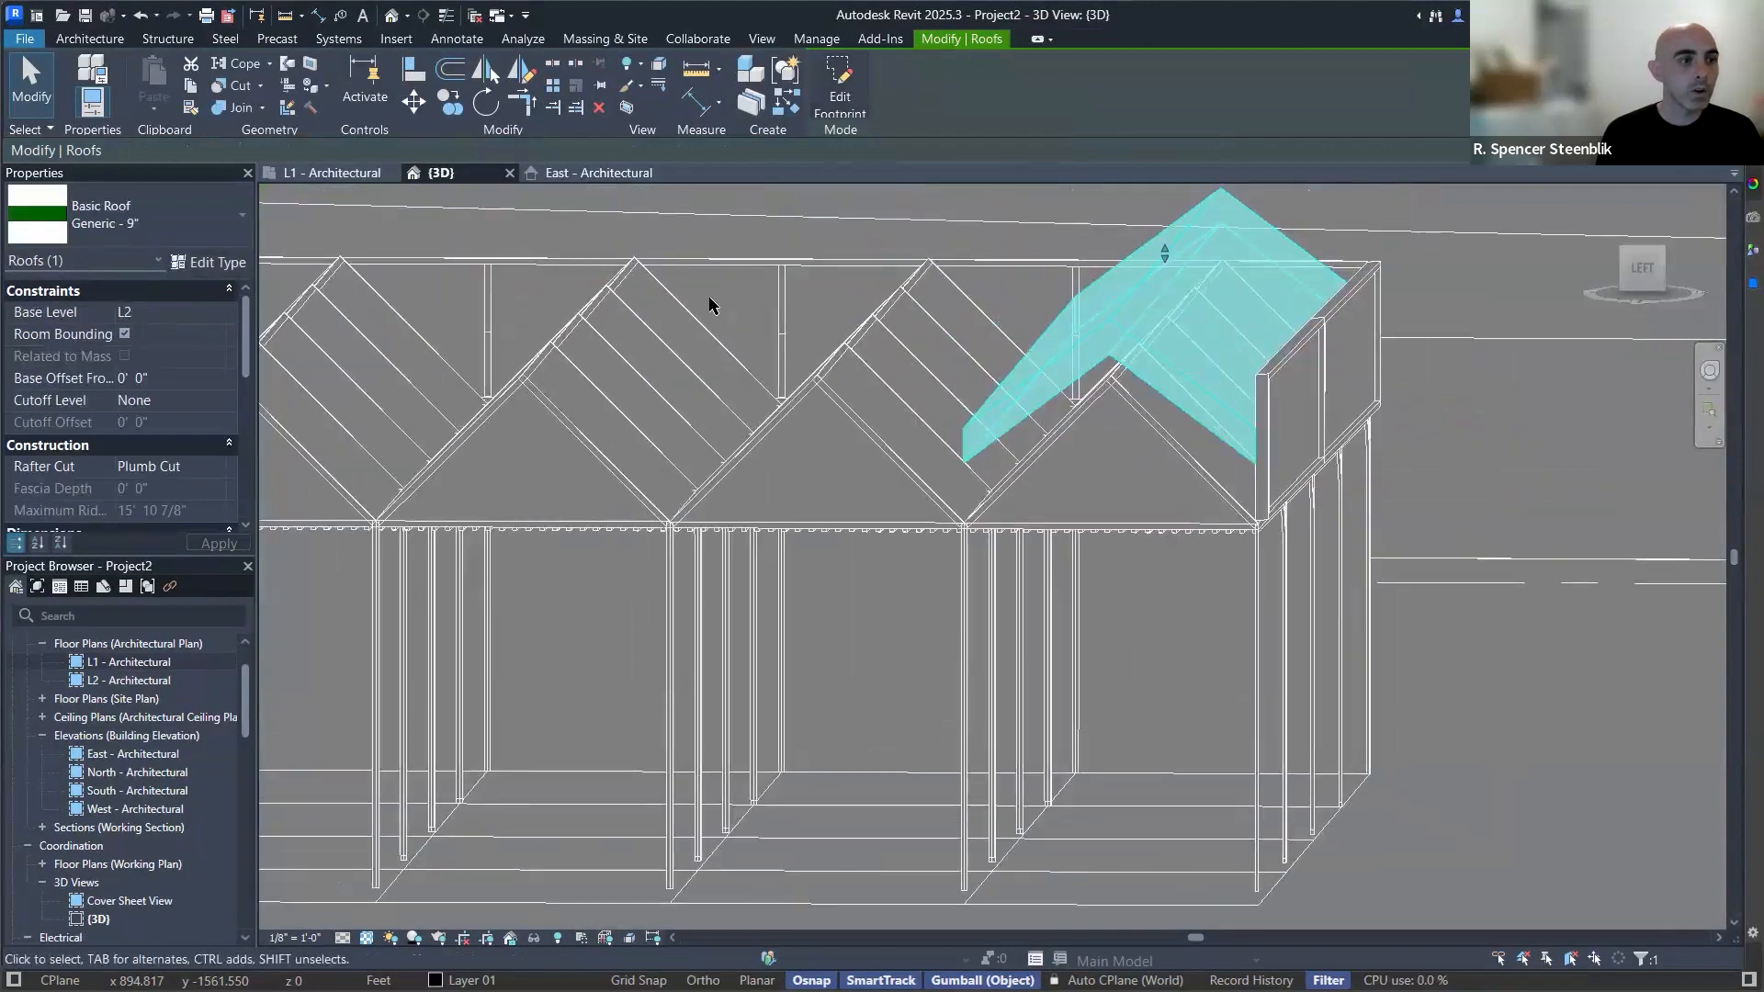
{"action": "left_click", "coordinate": [838, 92]}
{"action": "left_click", "coordinate": [1310, 400], "text": "ctrl"}
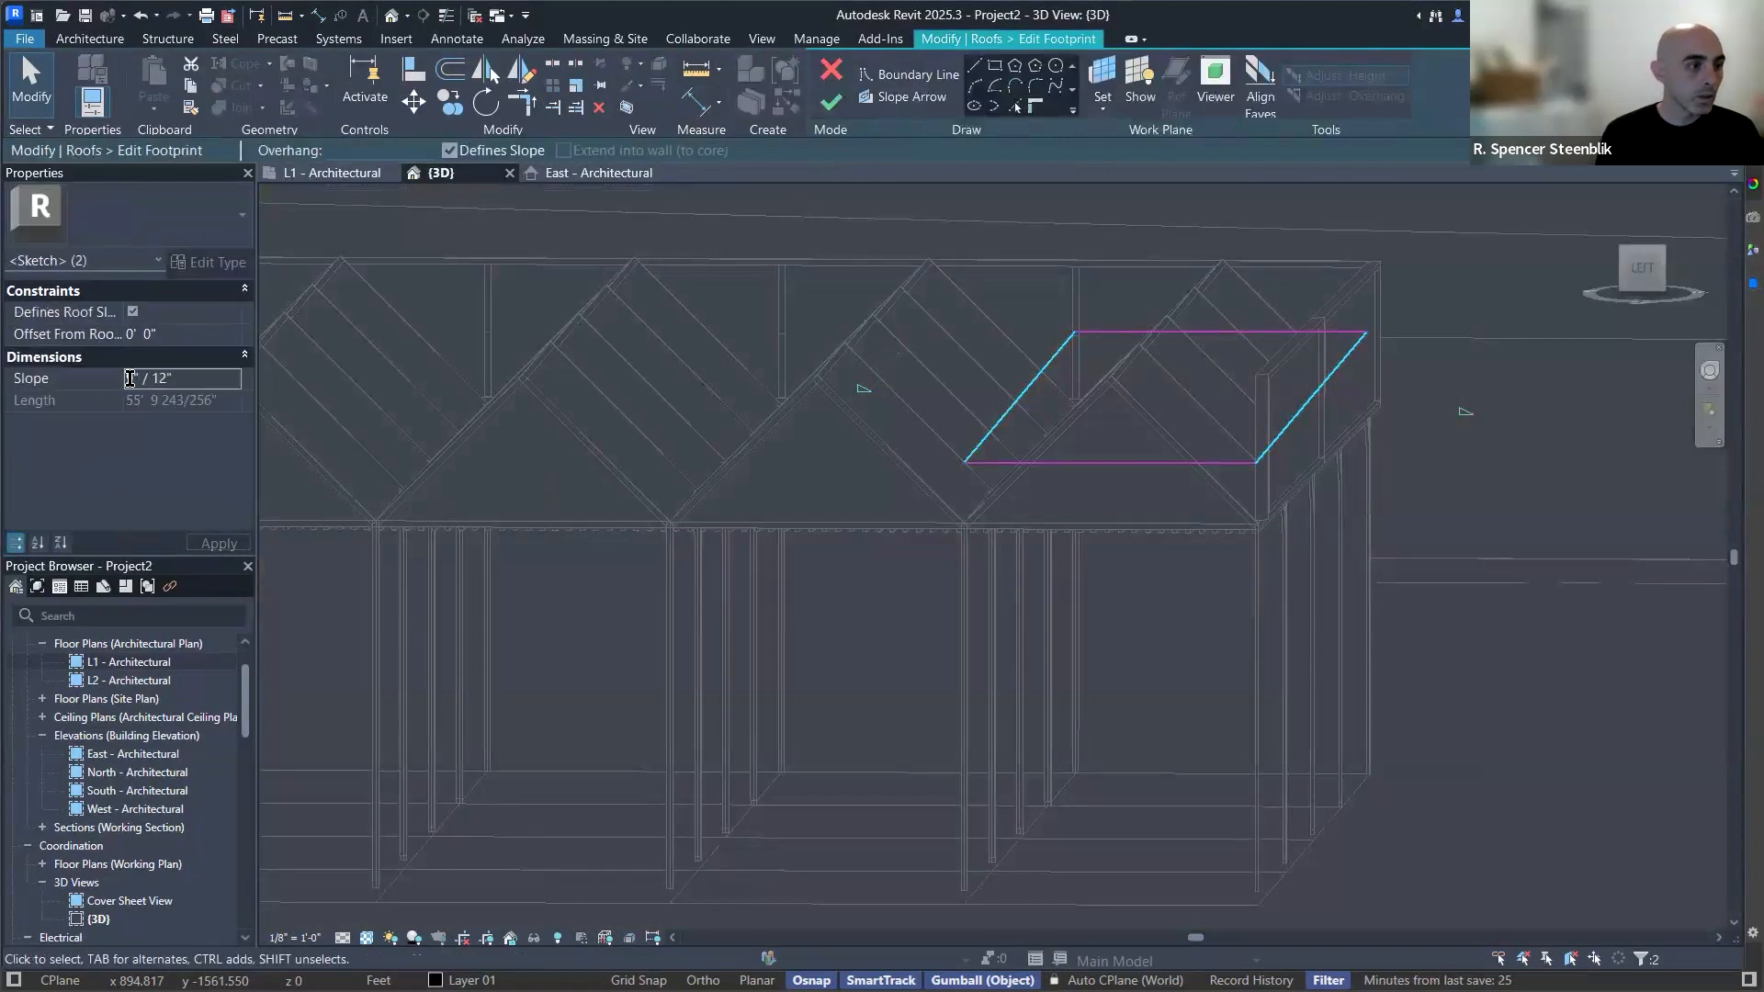
{"action": "type", "text": "12"}
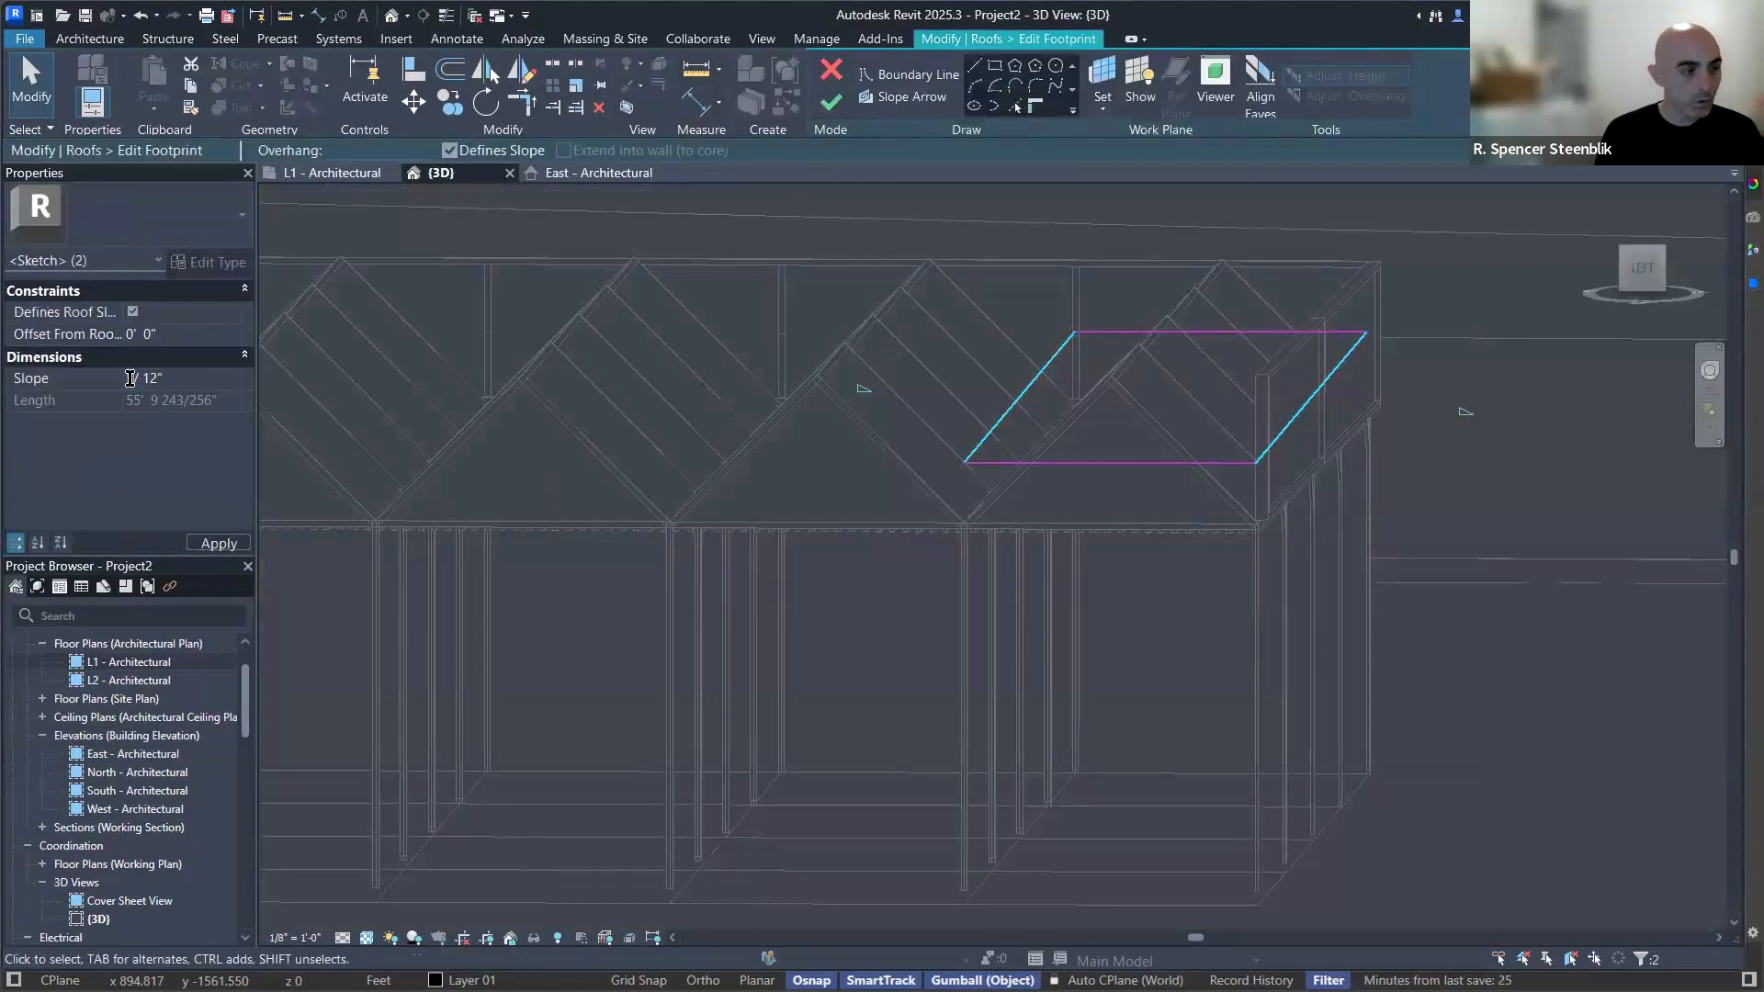
{"action": "left_click", "coordinate": [831, 101]}
{"action": "middle_click_drag", "start_coordinate": [1096, 409], "coordinate": [1202, 394], "text": "shift"}
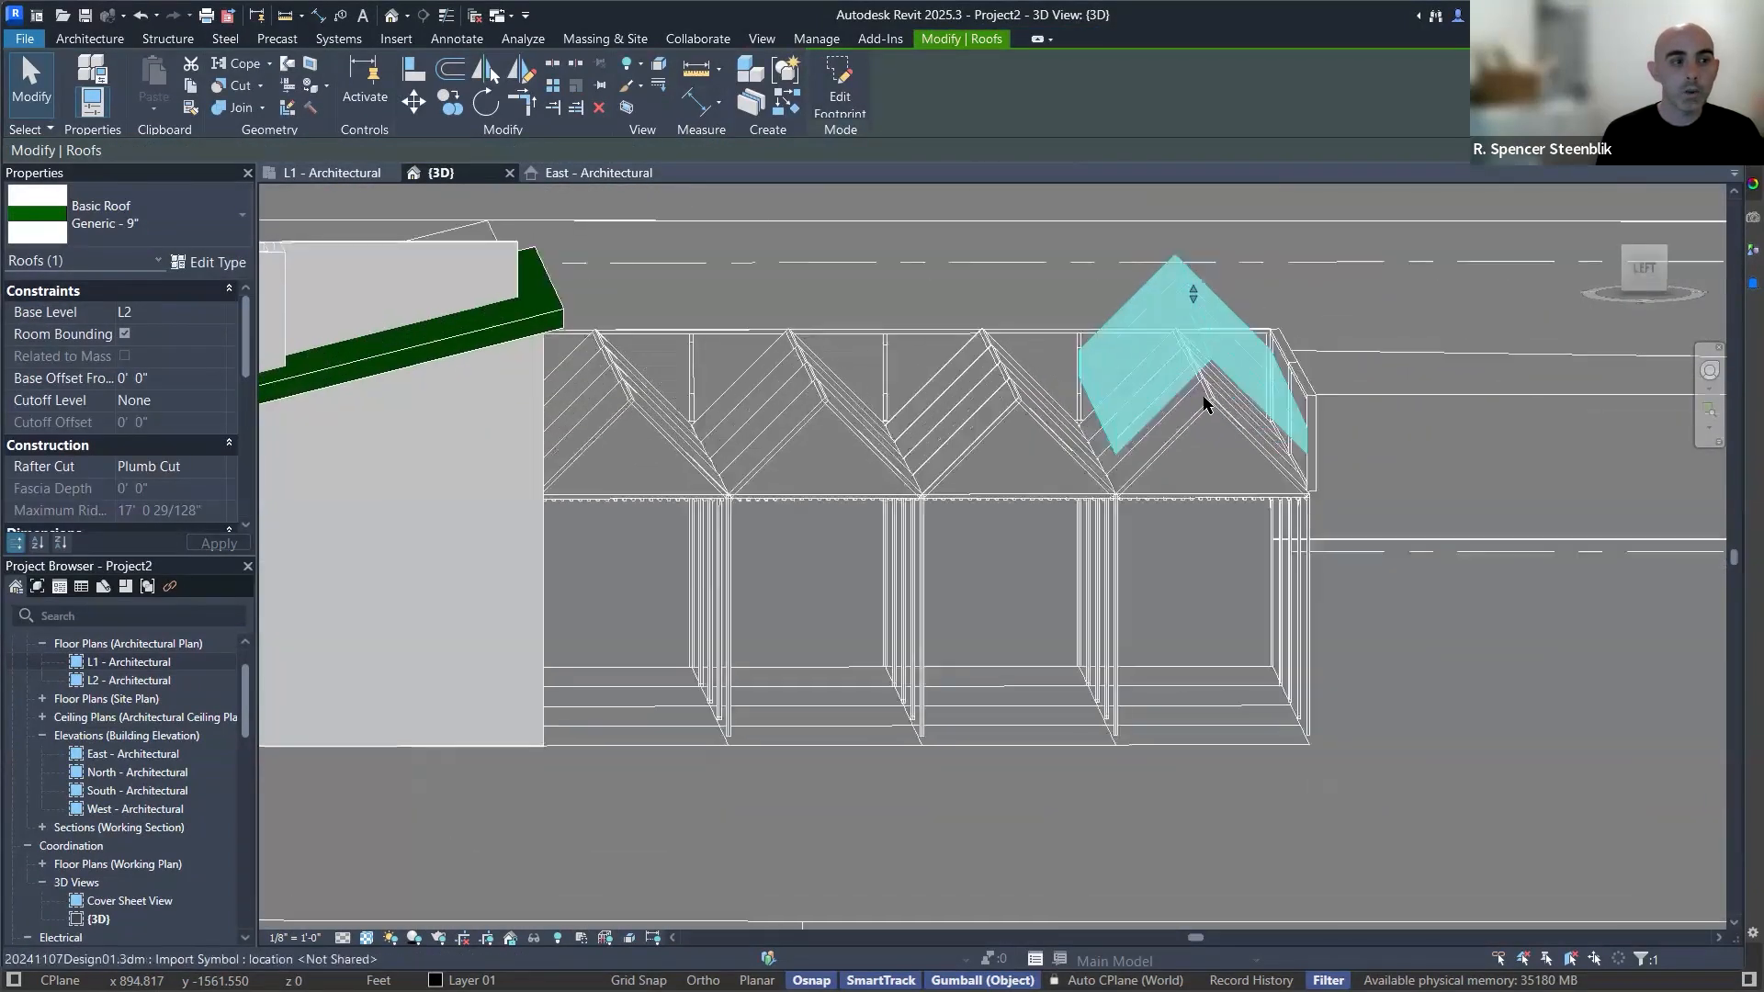
Viewed straight from the left, nudge the roof down onto the canopy fold to a base offset of -2' 2 1/4".
{"action": "scroll", "coordinate": [1204, 377], "scroll_direction": "up", "scroll_amount": 3}
{"action": "key", "text": "Escape"}
{"action": "left_click", "coordinate": [1207, 321]}
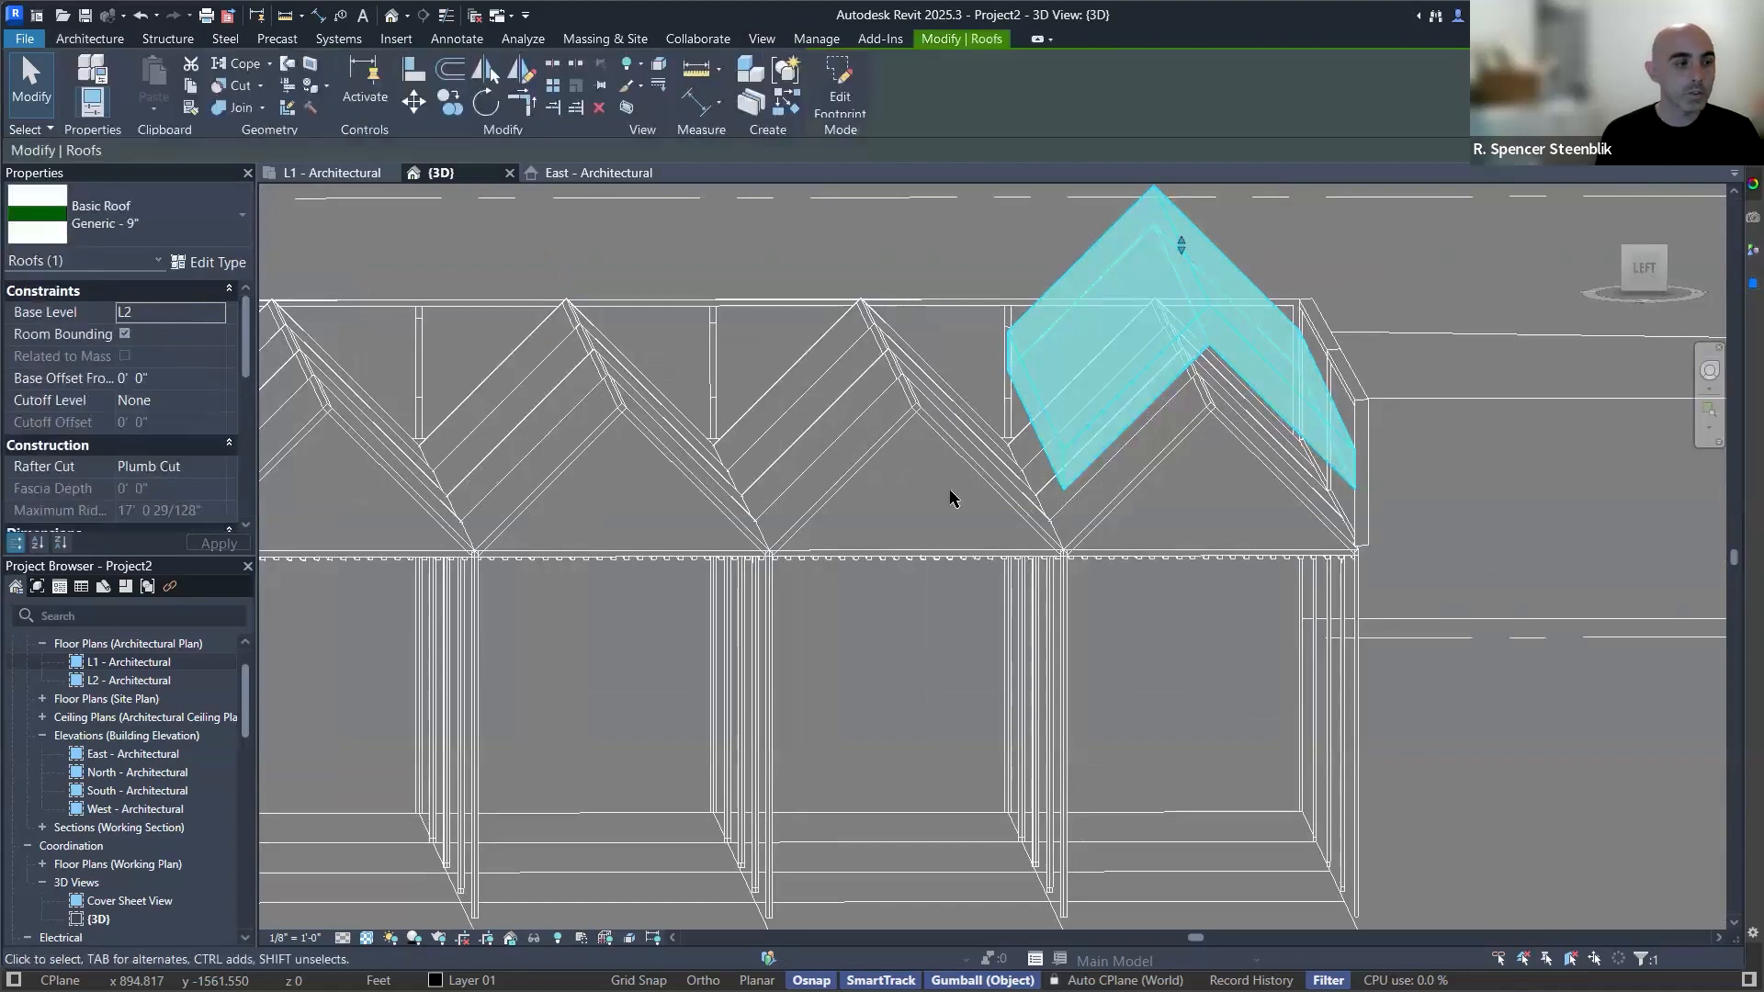
{"action": "left_click", "coordinate": [1645, 267]}
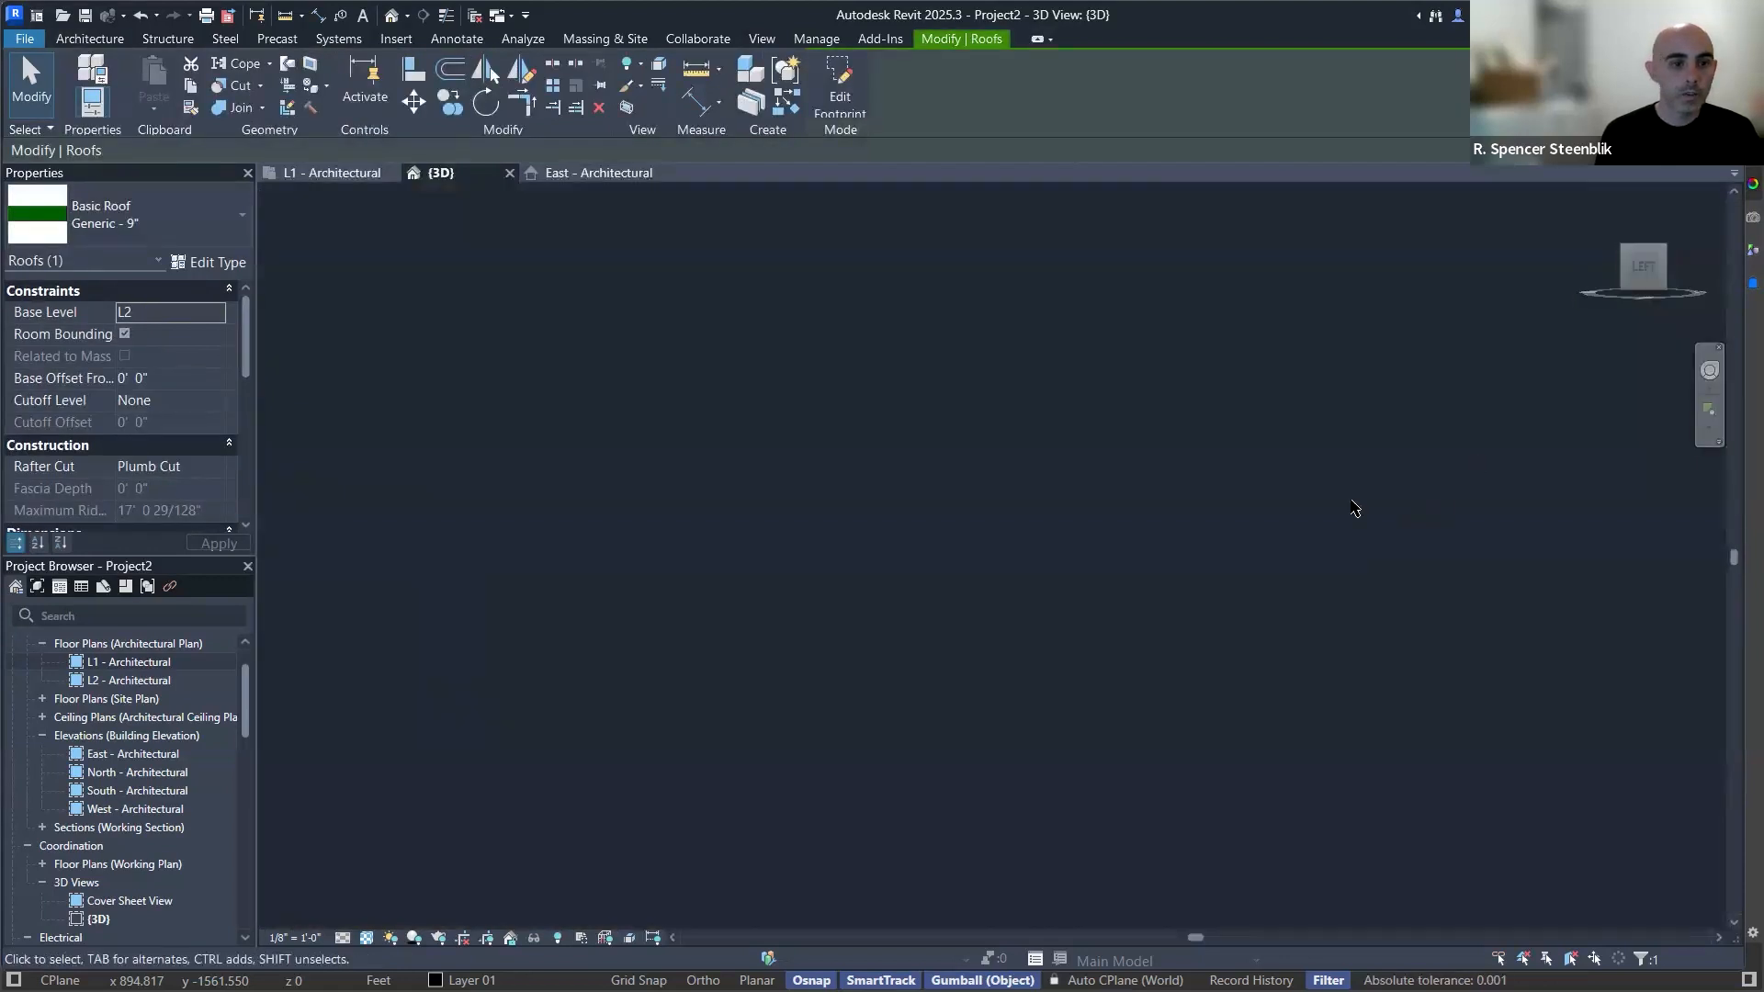
{"action": "scroll", "coordinate": [1066, 519], "scroll_direction": "up", "scroll_amount": 3}
{"action": "scroll", "coordinate": [1065, 522], "scroll_direction": "up", "scroll_amount": 1}
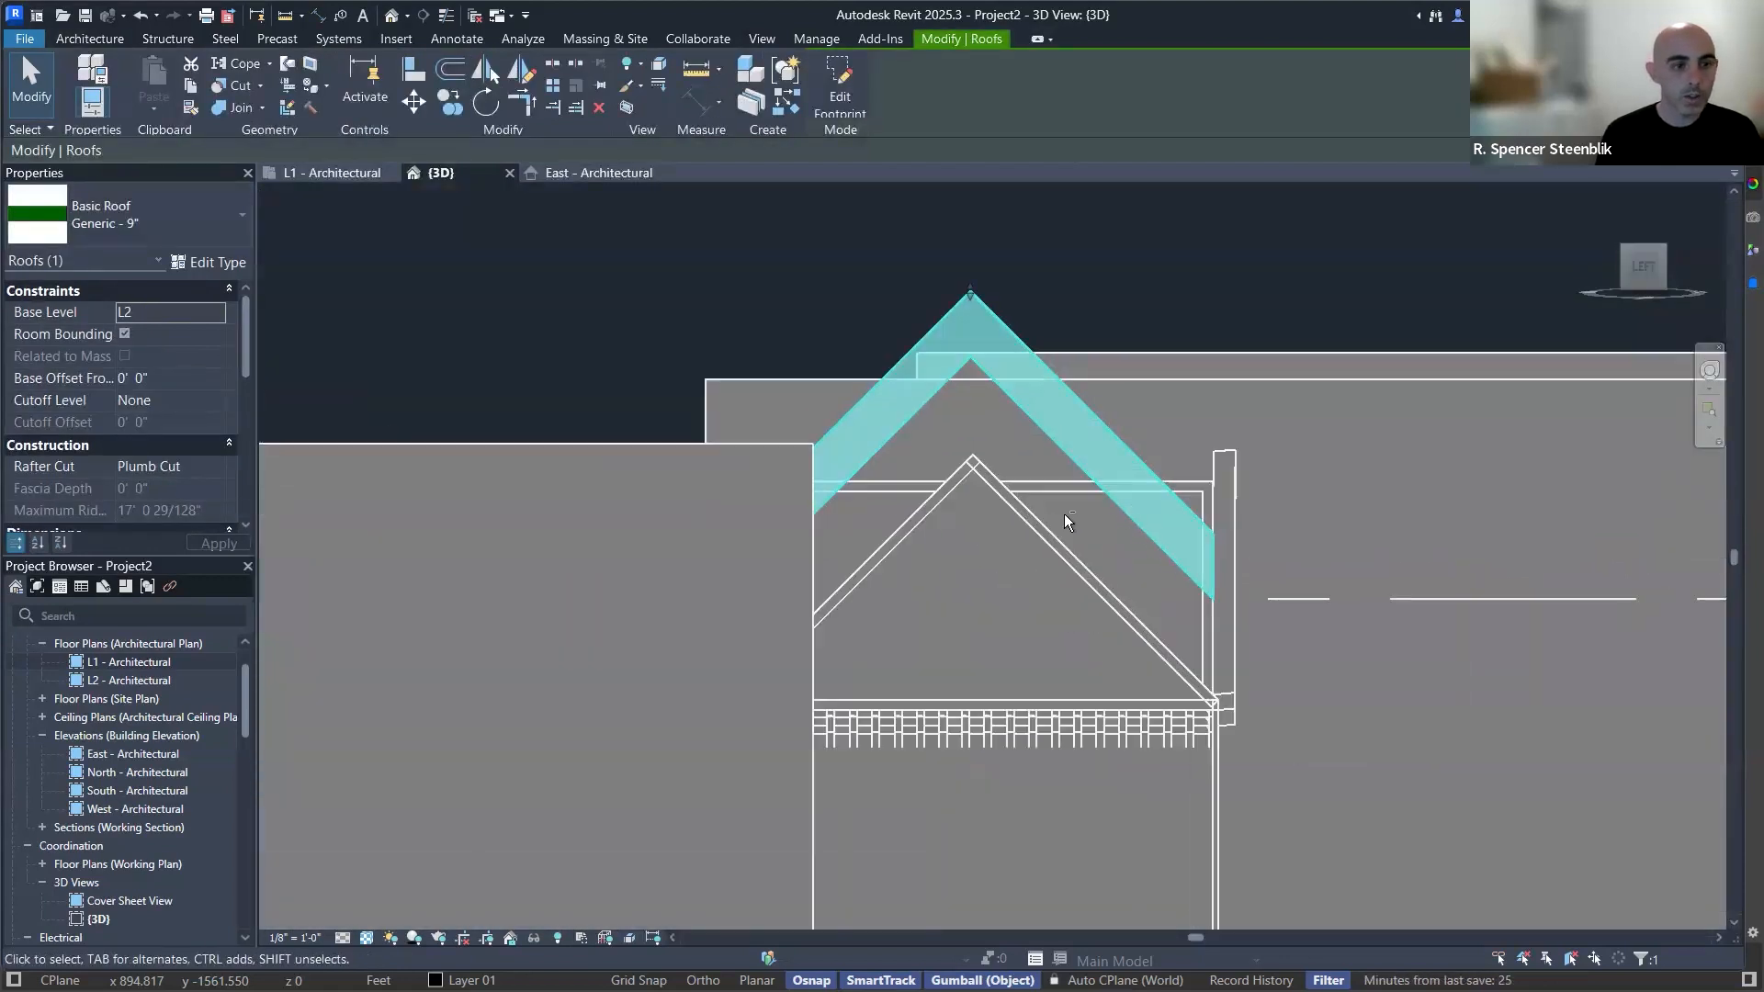
{"action": "key", "text": "Down"}
{"action": "key", "text": "Down"}
{"action": "key", "text": "Down"}
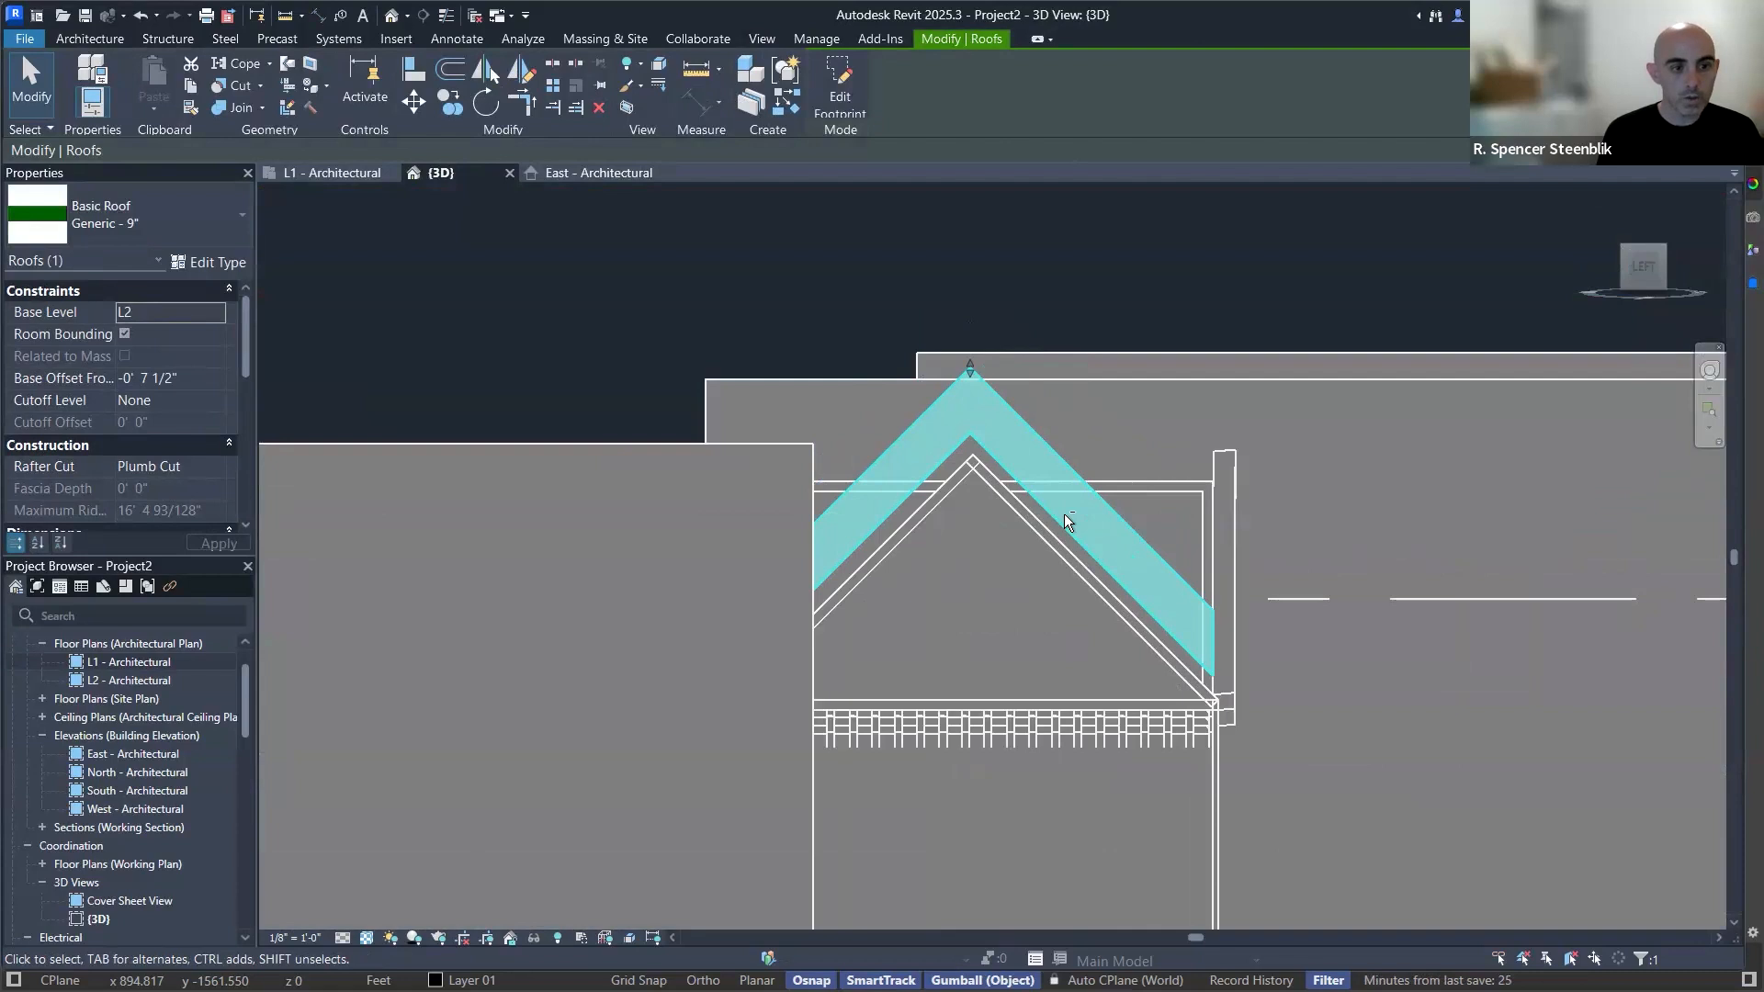
{"action": "key", "text": "Down"}
{"action": "key", "text": "Down"}
{"action": "key", "text": "Down"}
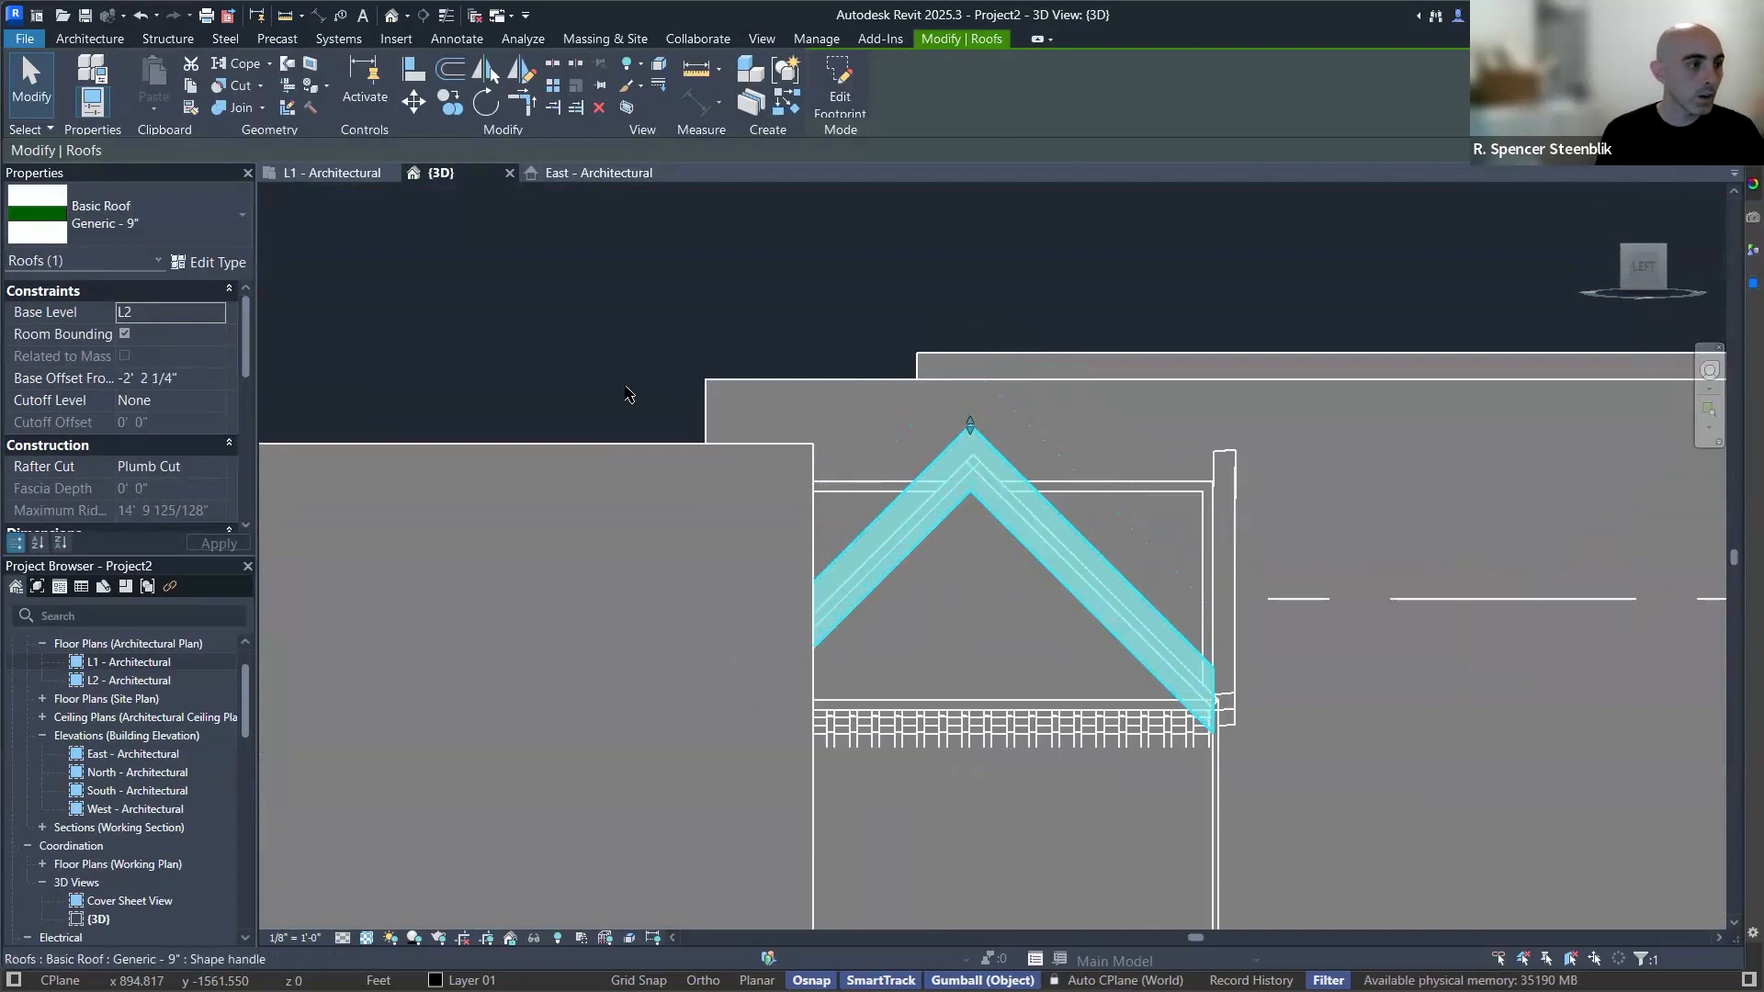
Change the roof type to Sloped Glazing and nudge it up to a base offset of -1' 6 3/4".
{"action": "left_click", "coordinate": [127, 217]}
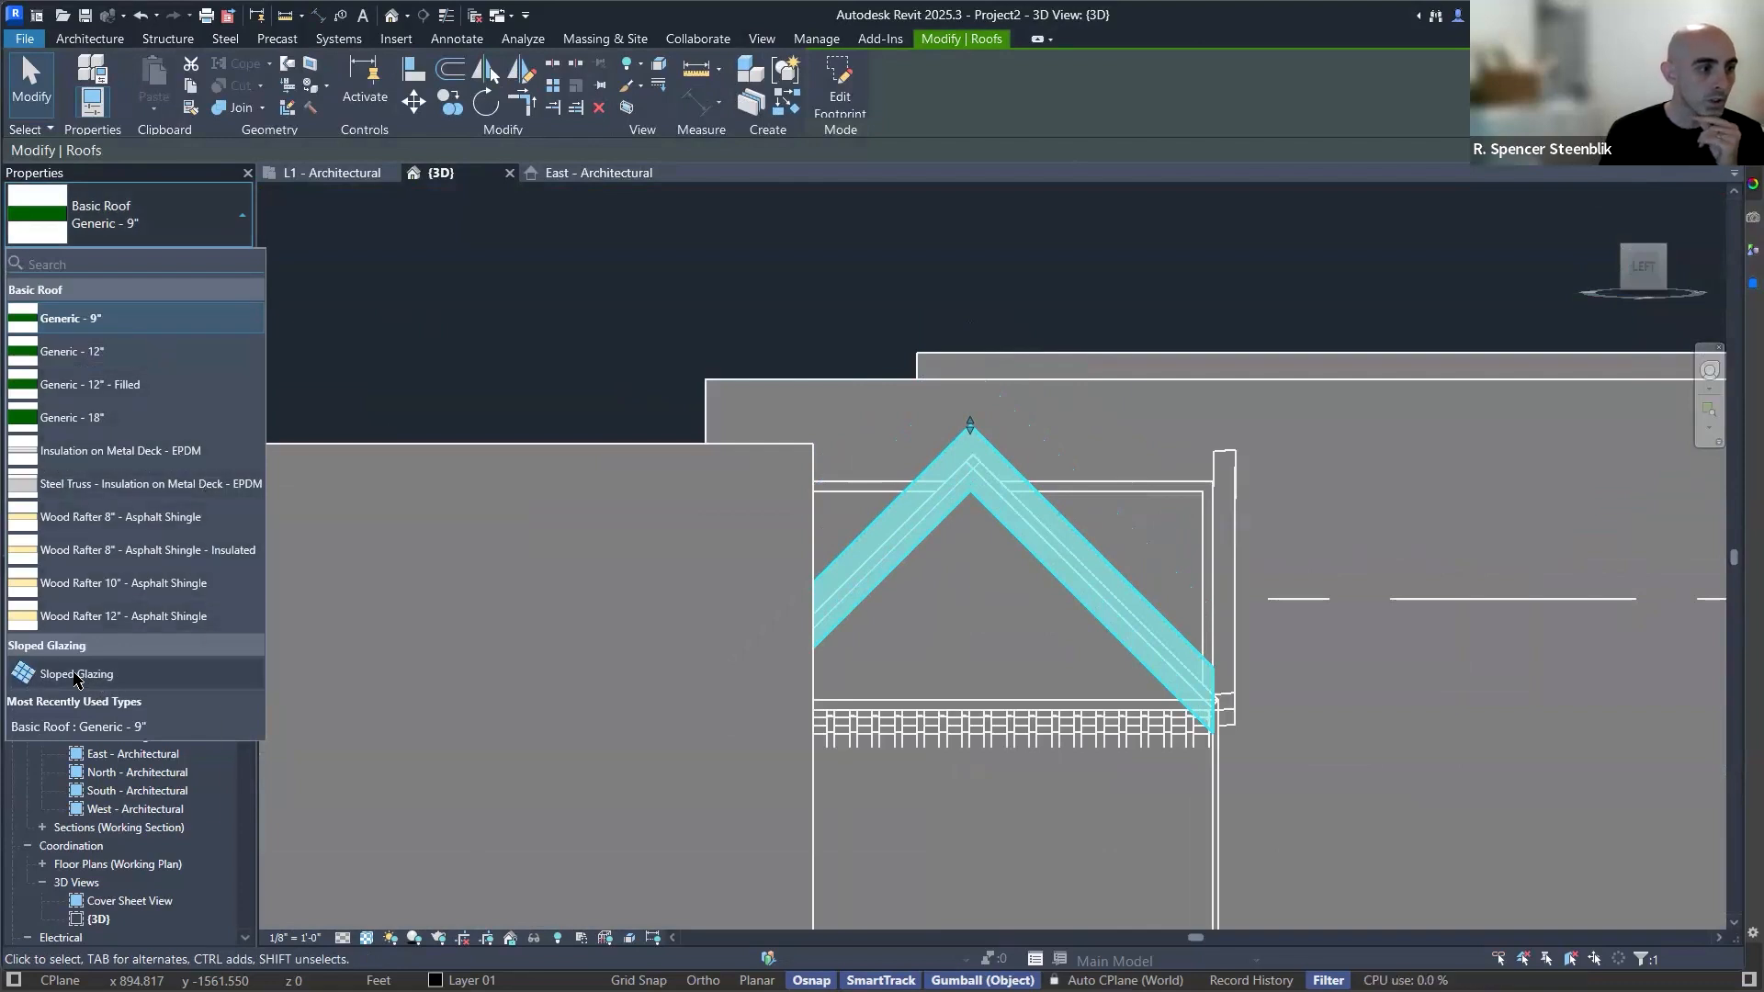
{"action": "left_click", "coordinate": [106, 676]}
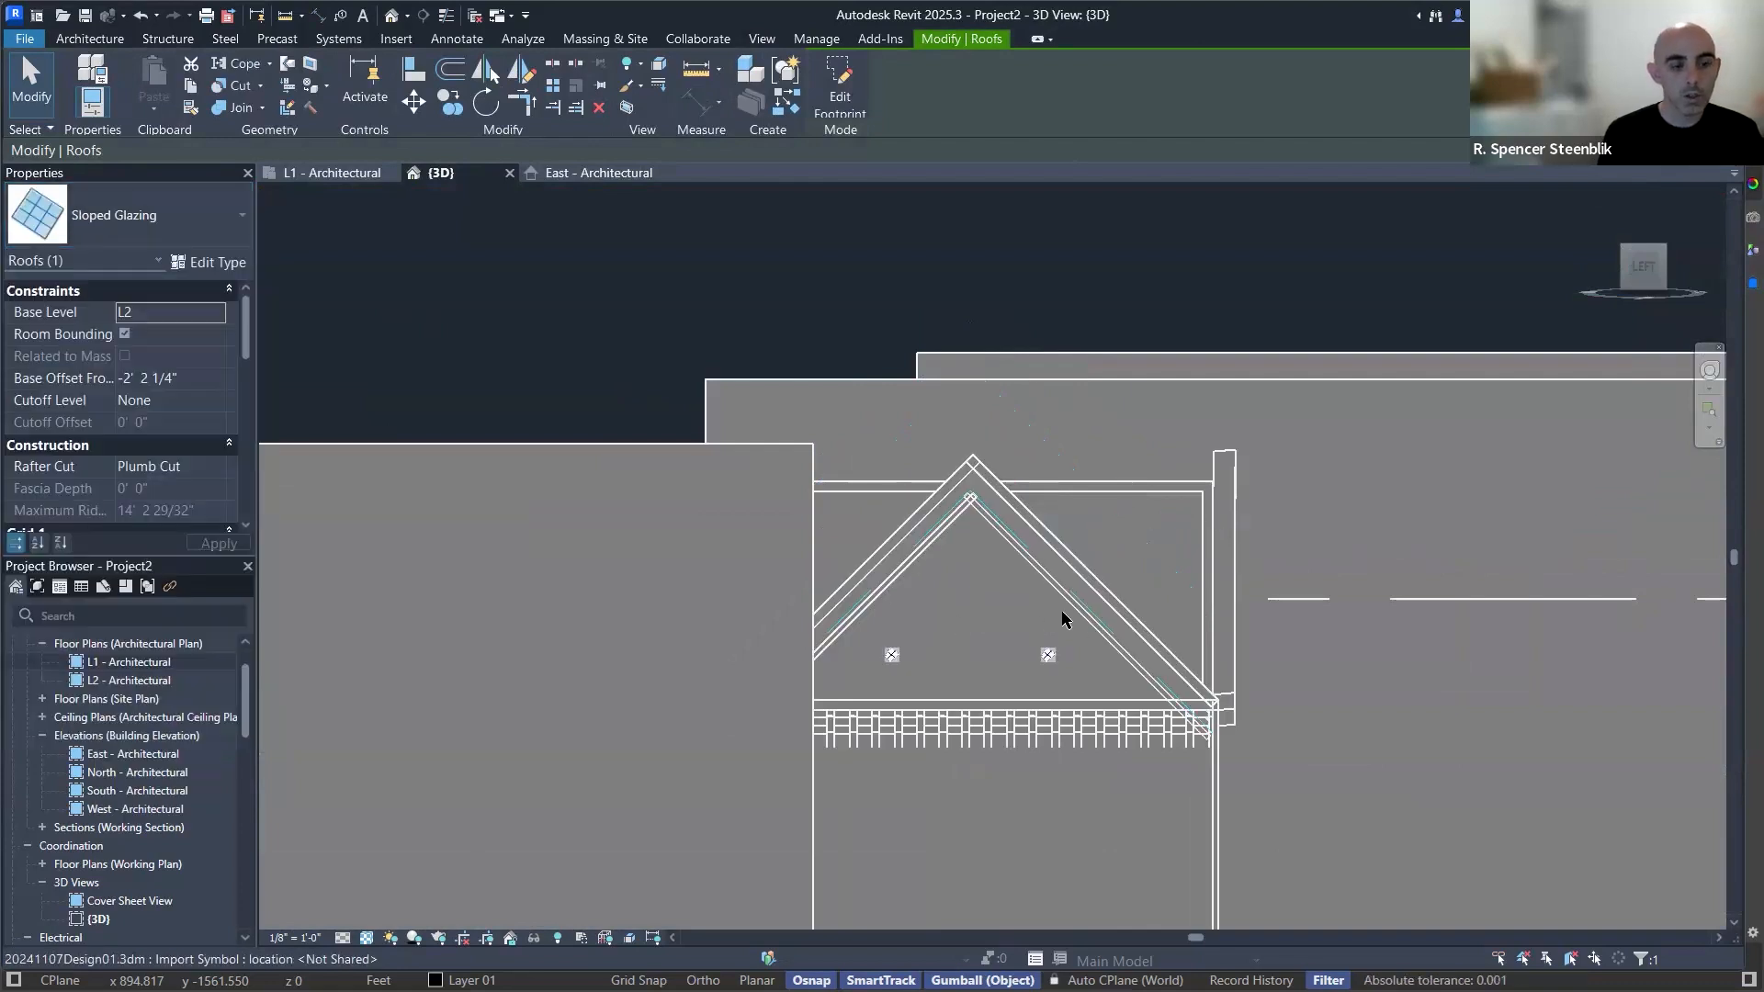
{"action": "key", "text": "Up"}
{"action": "key", "text": "Up"}
{"action": "key", "text": "Up"}
{"action": "key", "text": "Up"}
{"action": "key", "text": "Up"}
{"action": "key", "text": "Up"}
{"action": "key", "text": "Up"}
{"action": "key", "text": "Up"}
{"action": "key", "text": "Up"}
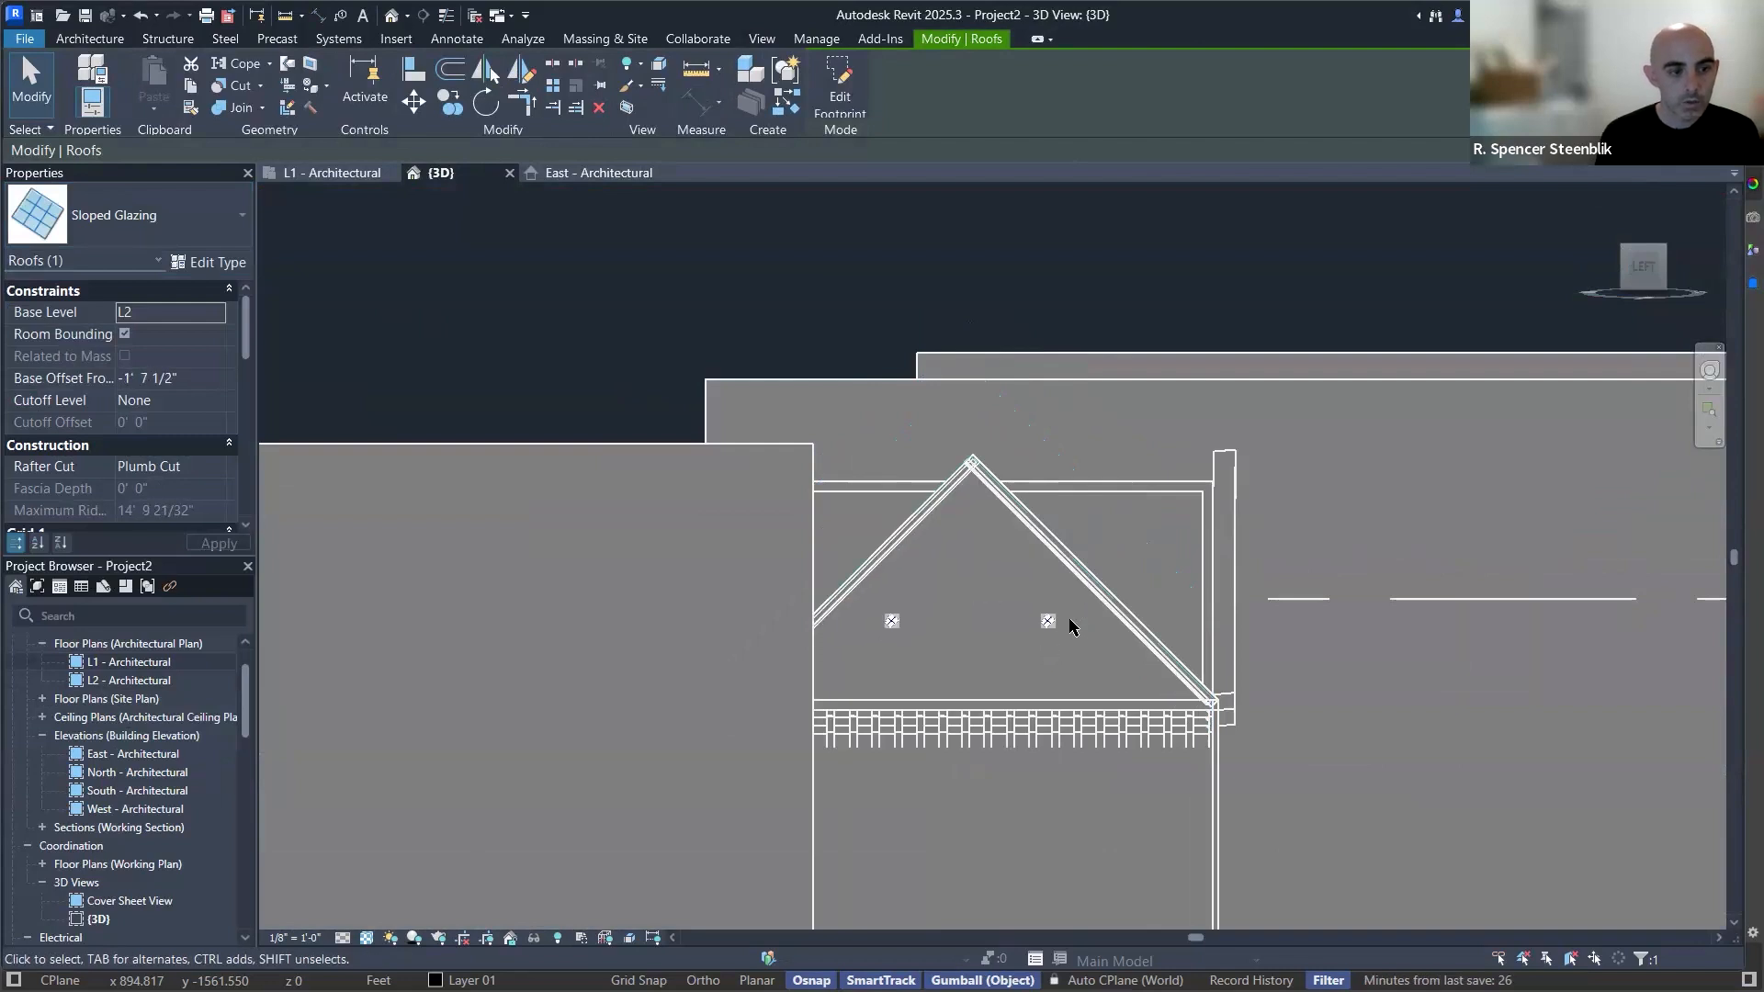
{"action": "key", "text": "Up"}
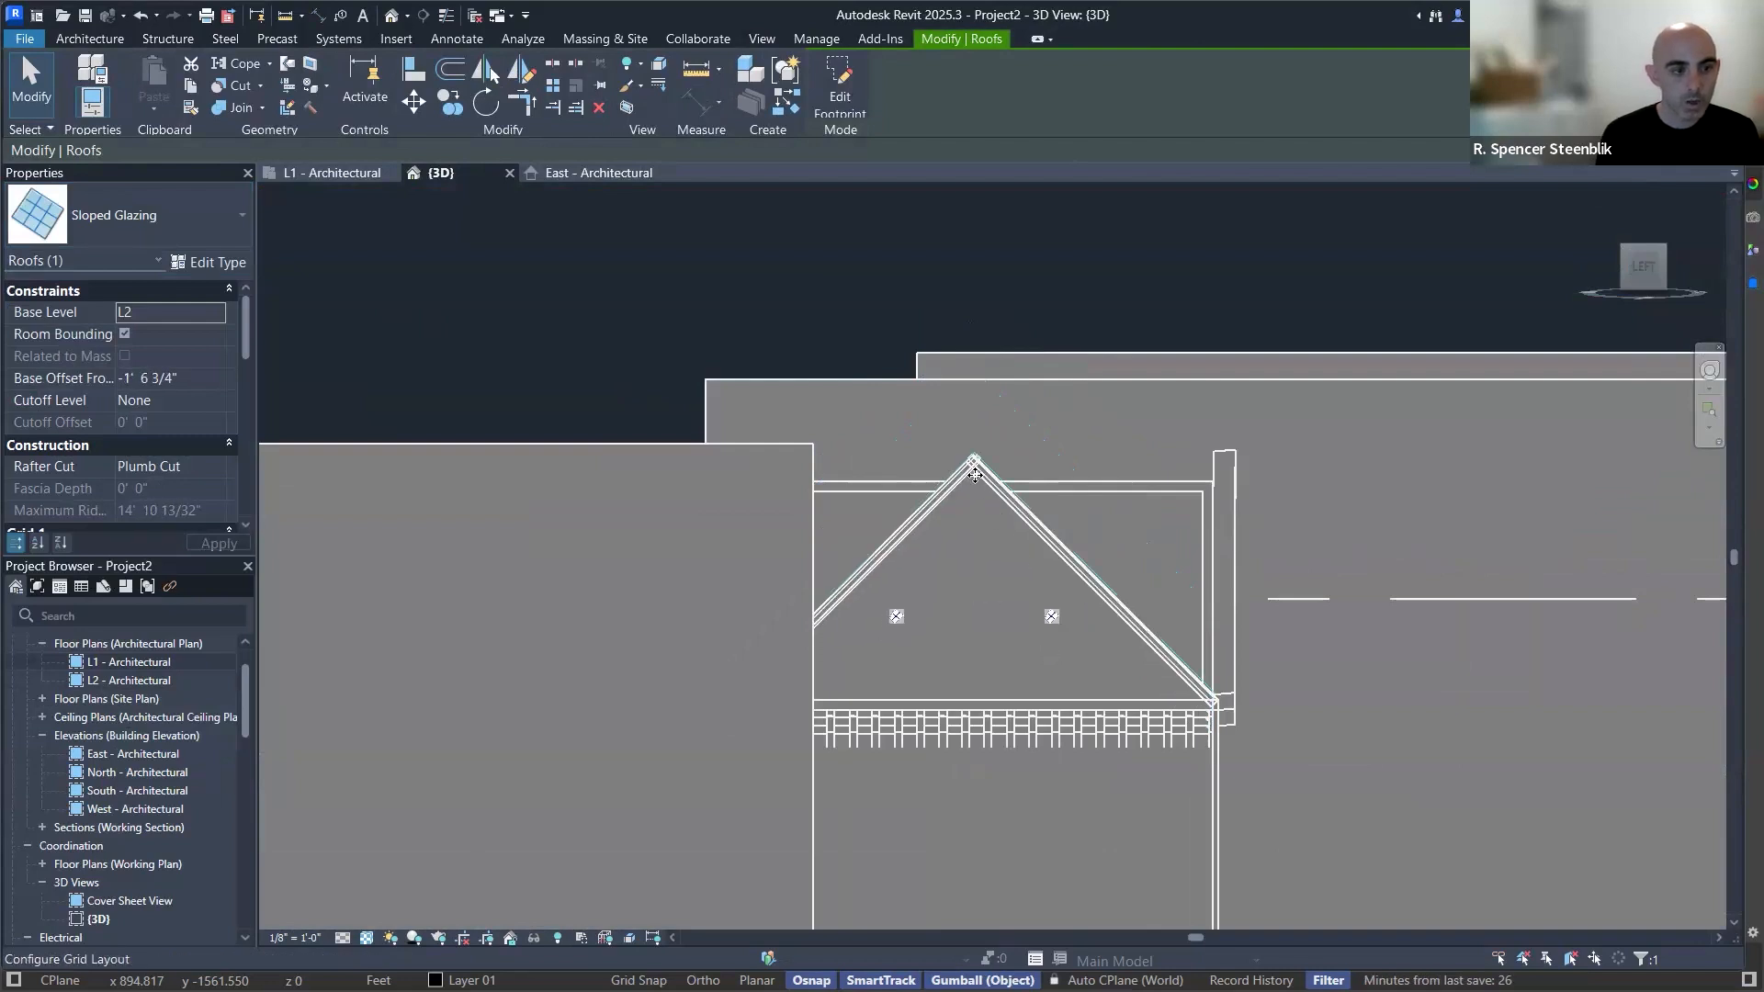
Nudge the sloped glazing slightly south and down to a base offset of -1' 6 7/8" so it aligns with the frame's ridge.
{"action": "scroll", "coordinate": [972, 462], "scroll_direction": "up", "scroll_amount": 3}
{"action": "scroll", "coordinate": [979, 506], "scroll_direction": "up", "scroll_amount": 3}
{"action": "key", "text": "Right"}
{"action": "key", "text": "Right"}
{"action": "key", "text": "Right"}
{"action": "key", "text": "Right"}
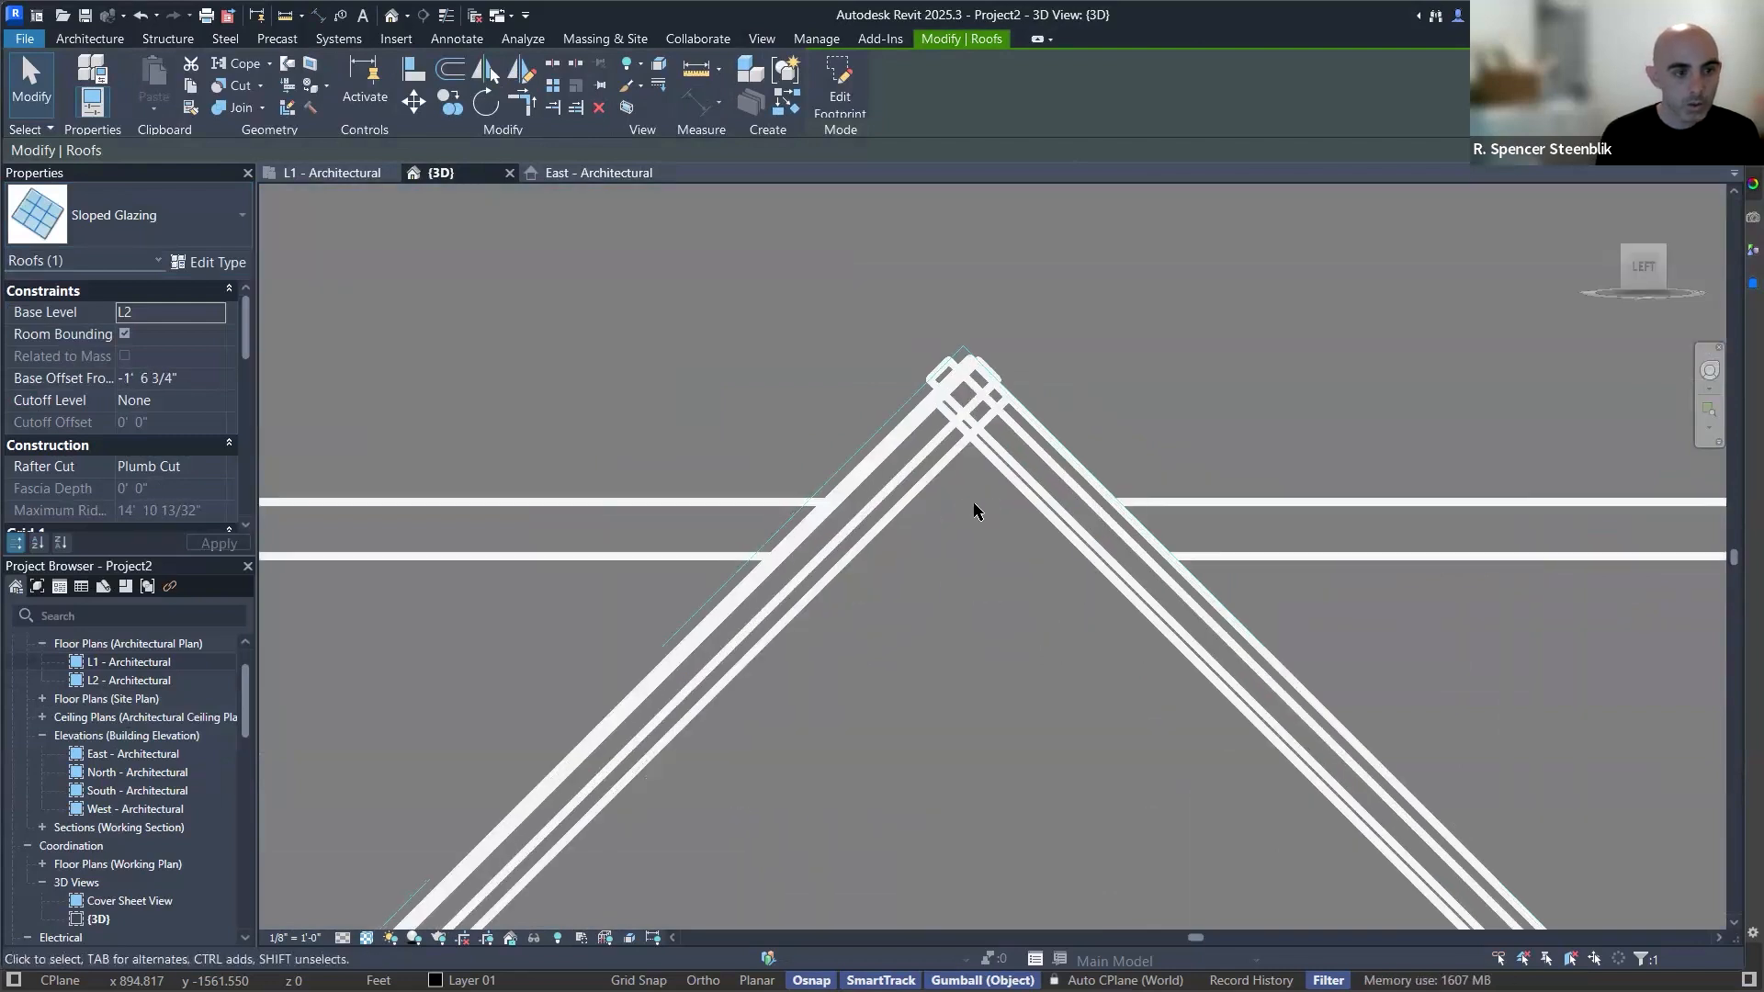
{"action": "key", "text": "Down"}
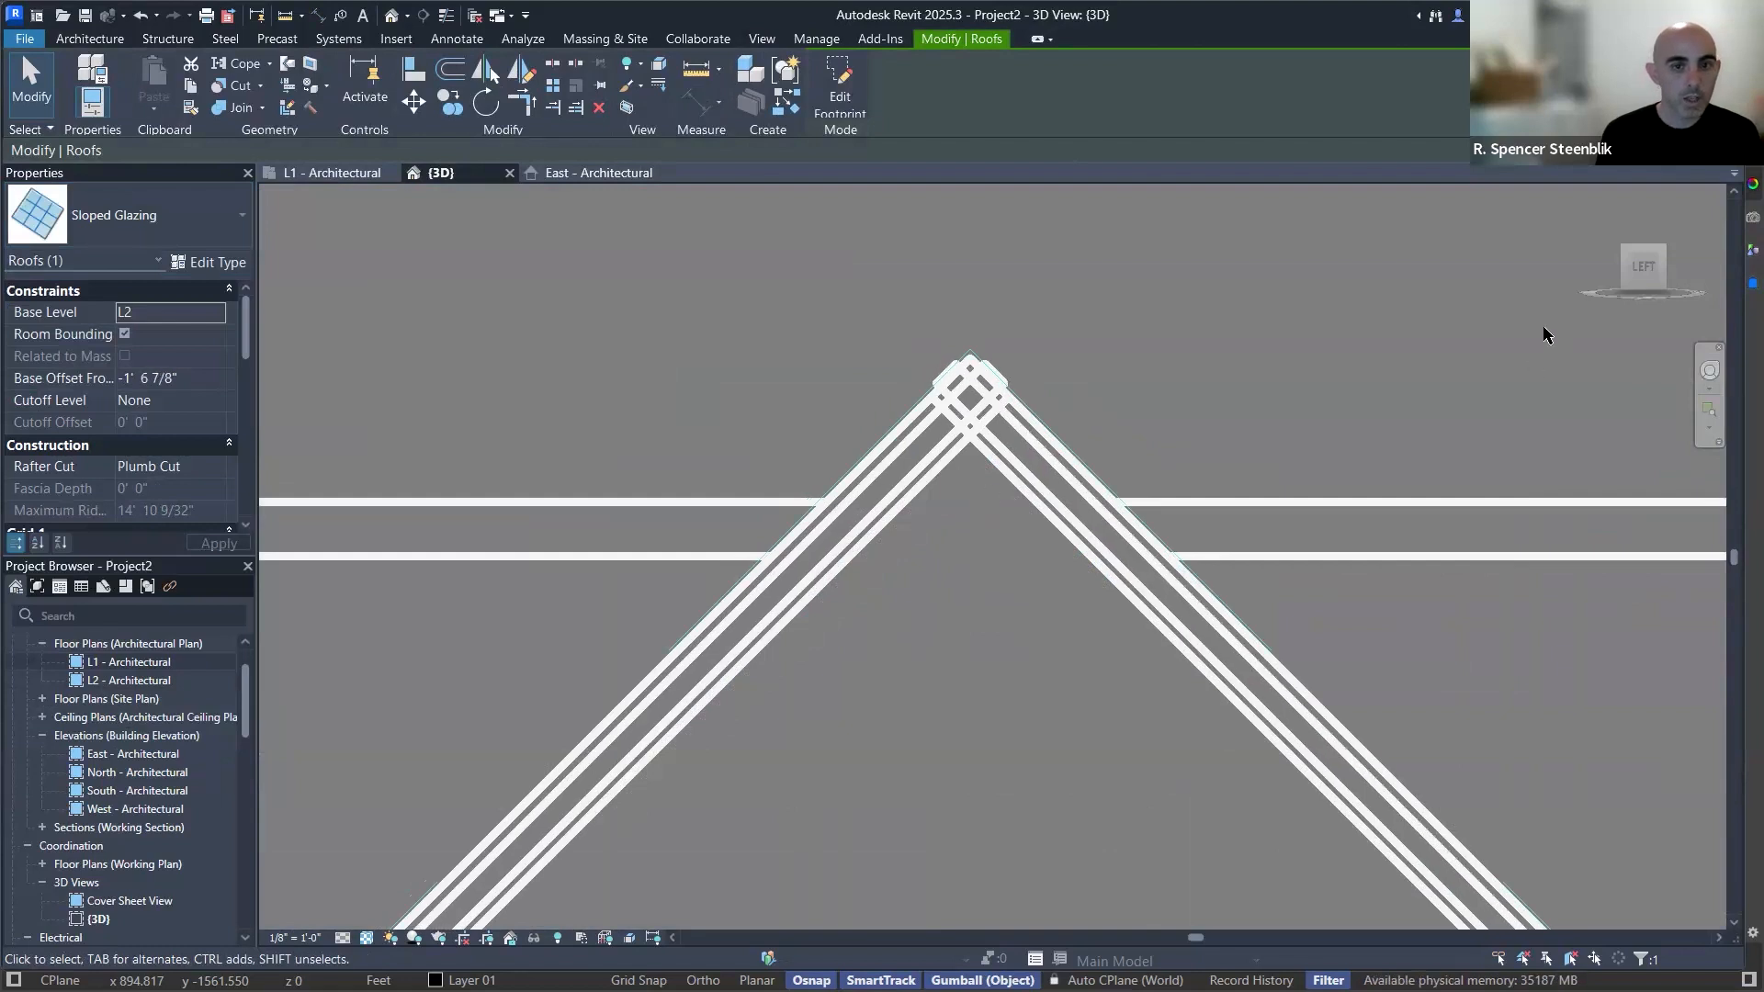
Examine the fit of the sloped glazing on the canopy's southernmost fold from an angled 3D view.
{"action": "key", "text": "ctrl+Tab"}
{"action": "key", "text": "ctrl+Tab"}
{"action": "key", "text": "ctrl+Tab"}
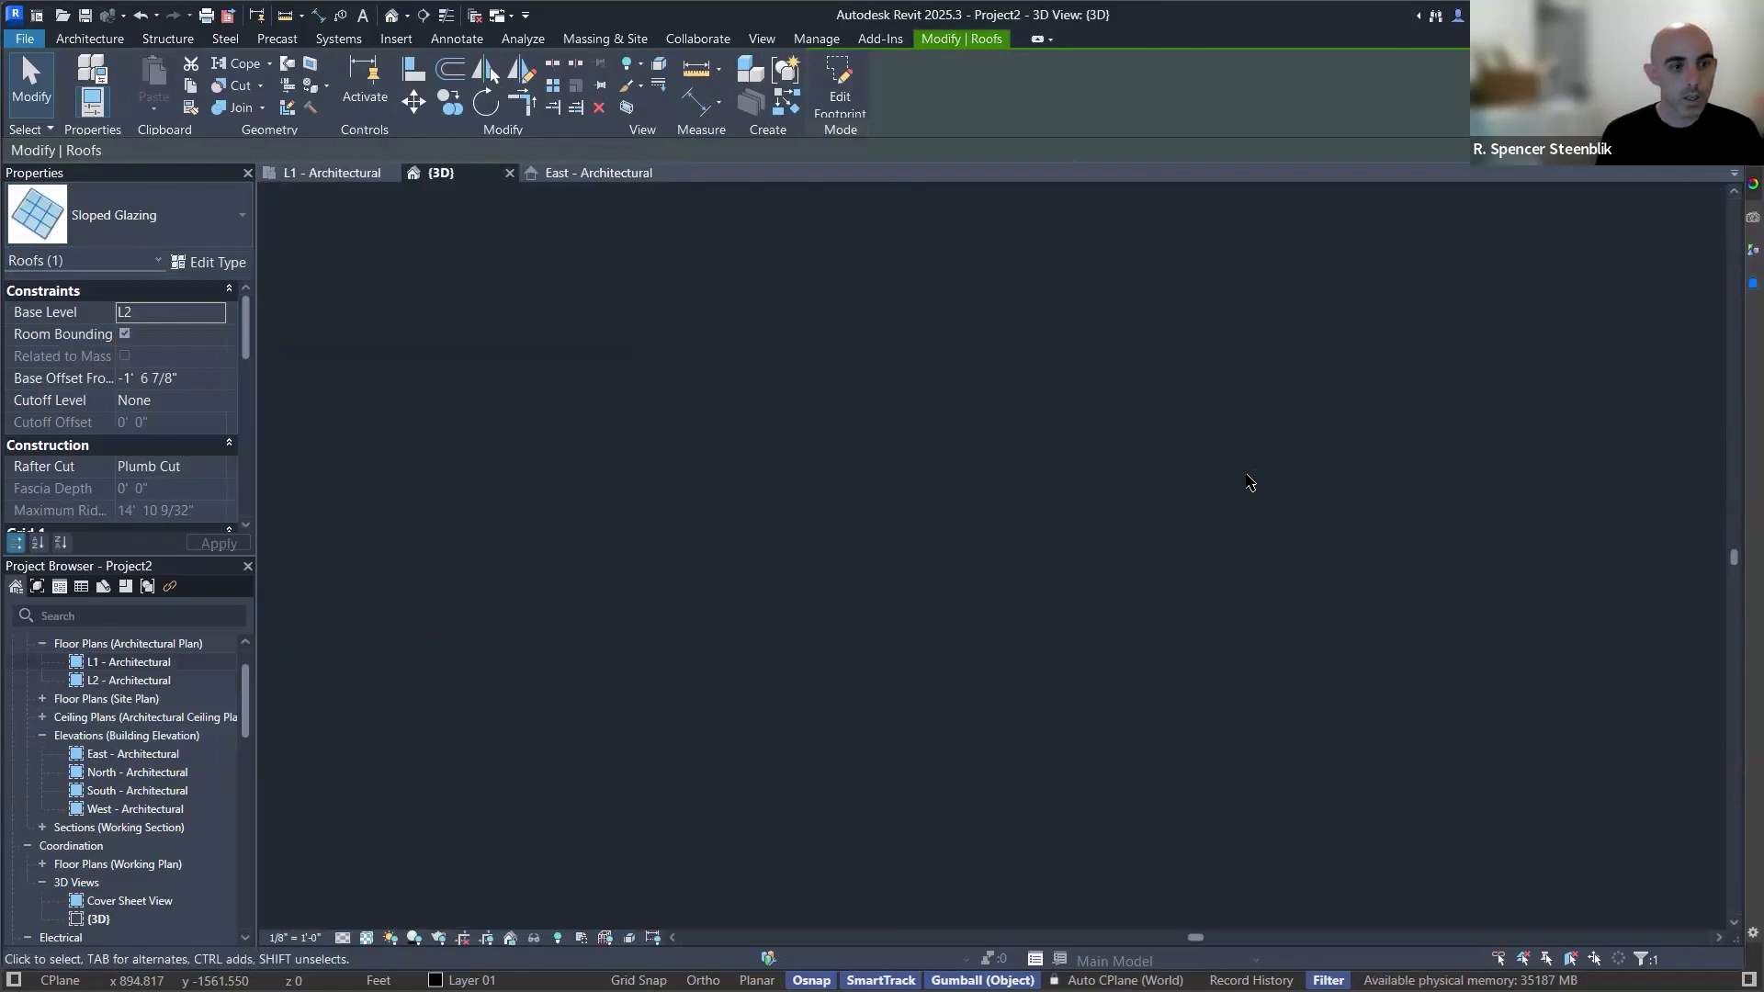
{"action": "middle_click_drag", "start_coordinate": [1250, 480], "coordinate": [930, 467], "text": "shift"}
{"action": "scroll", "coordinate": [919, 467], "scroll_direction": "down", "scroll_amount": 6}
{"action": "middle_click_drag", "start_coordinate": [533, 506], "coordinate": [689, 571], "text": "shift"}
{"action": "scroll", "coordinate": [735, 524], "scroll_direction": "up", "scroll_amount": 5}
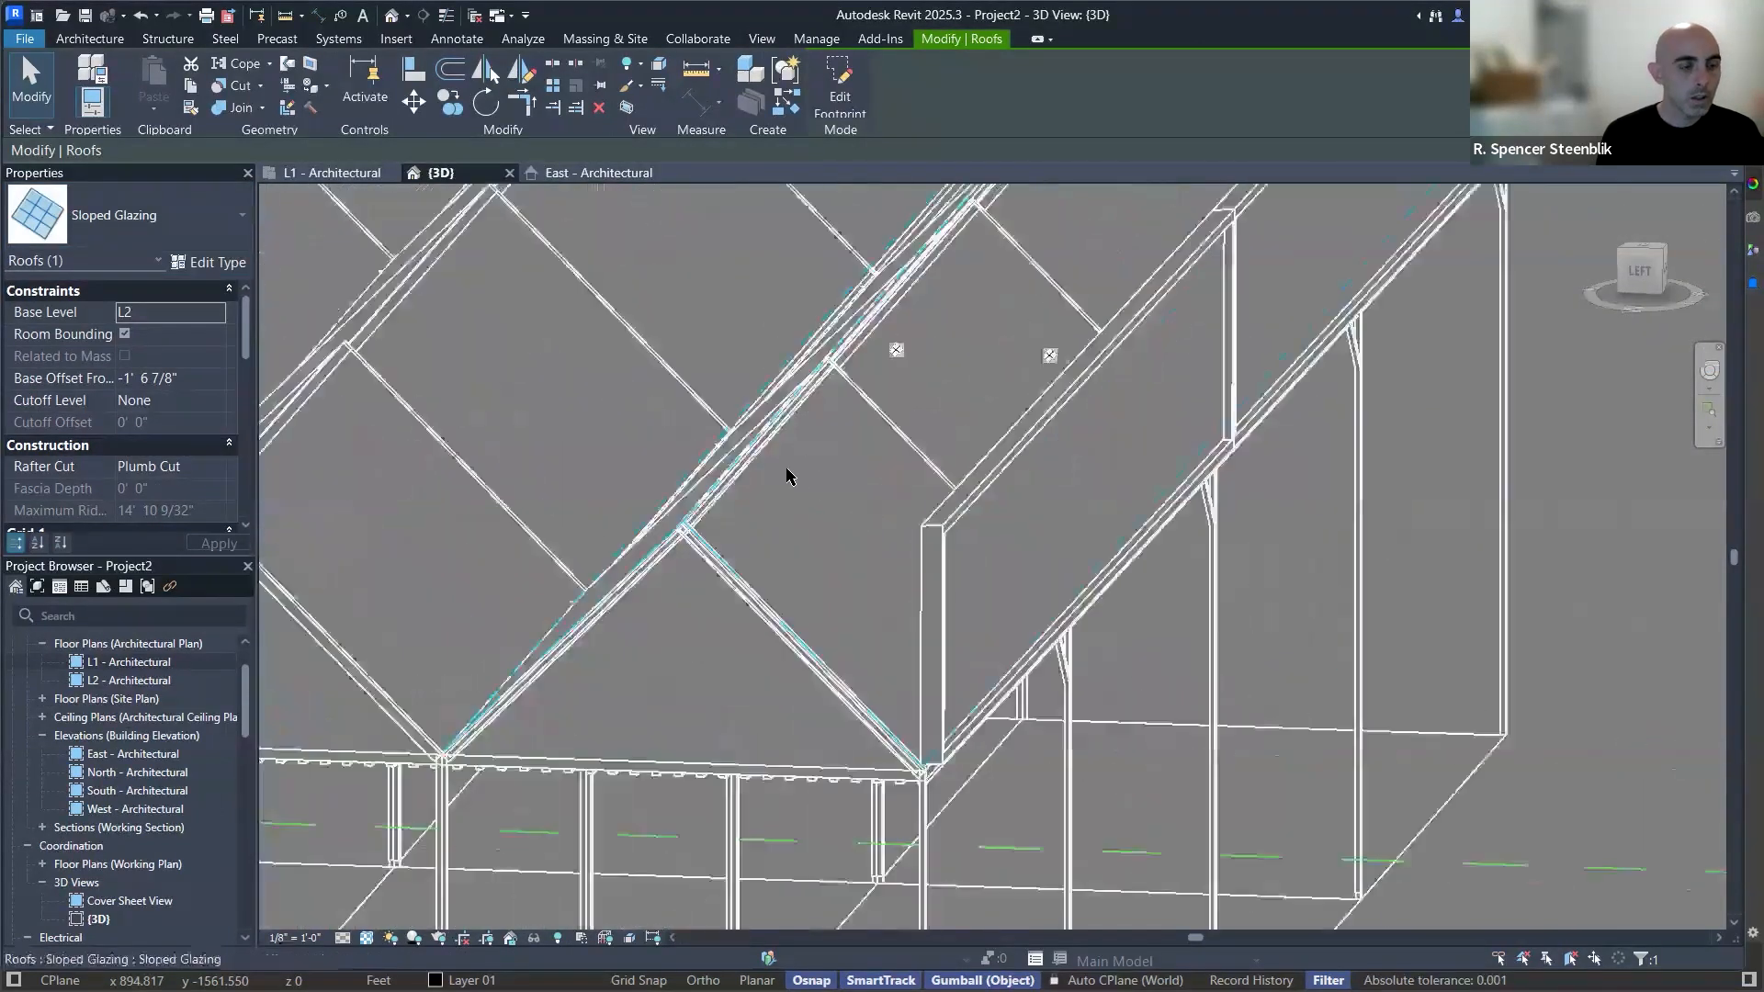
Unload the linked Rhino file 20241107Design01.3dm from the project.
{"action": "key", "text": "Escape"}
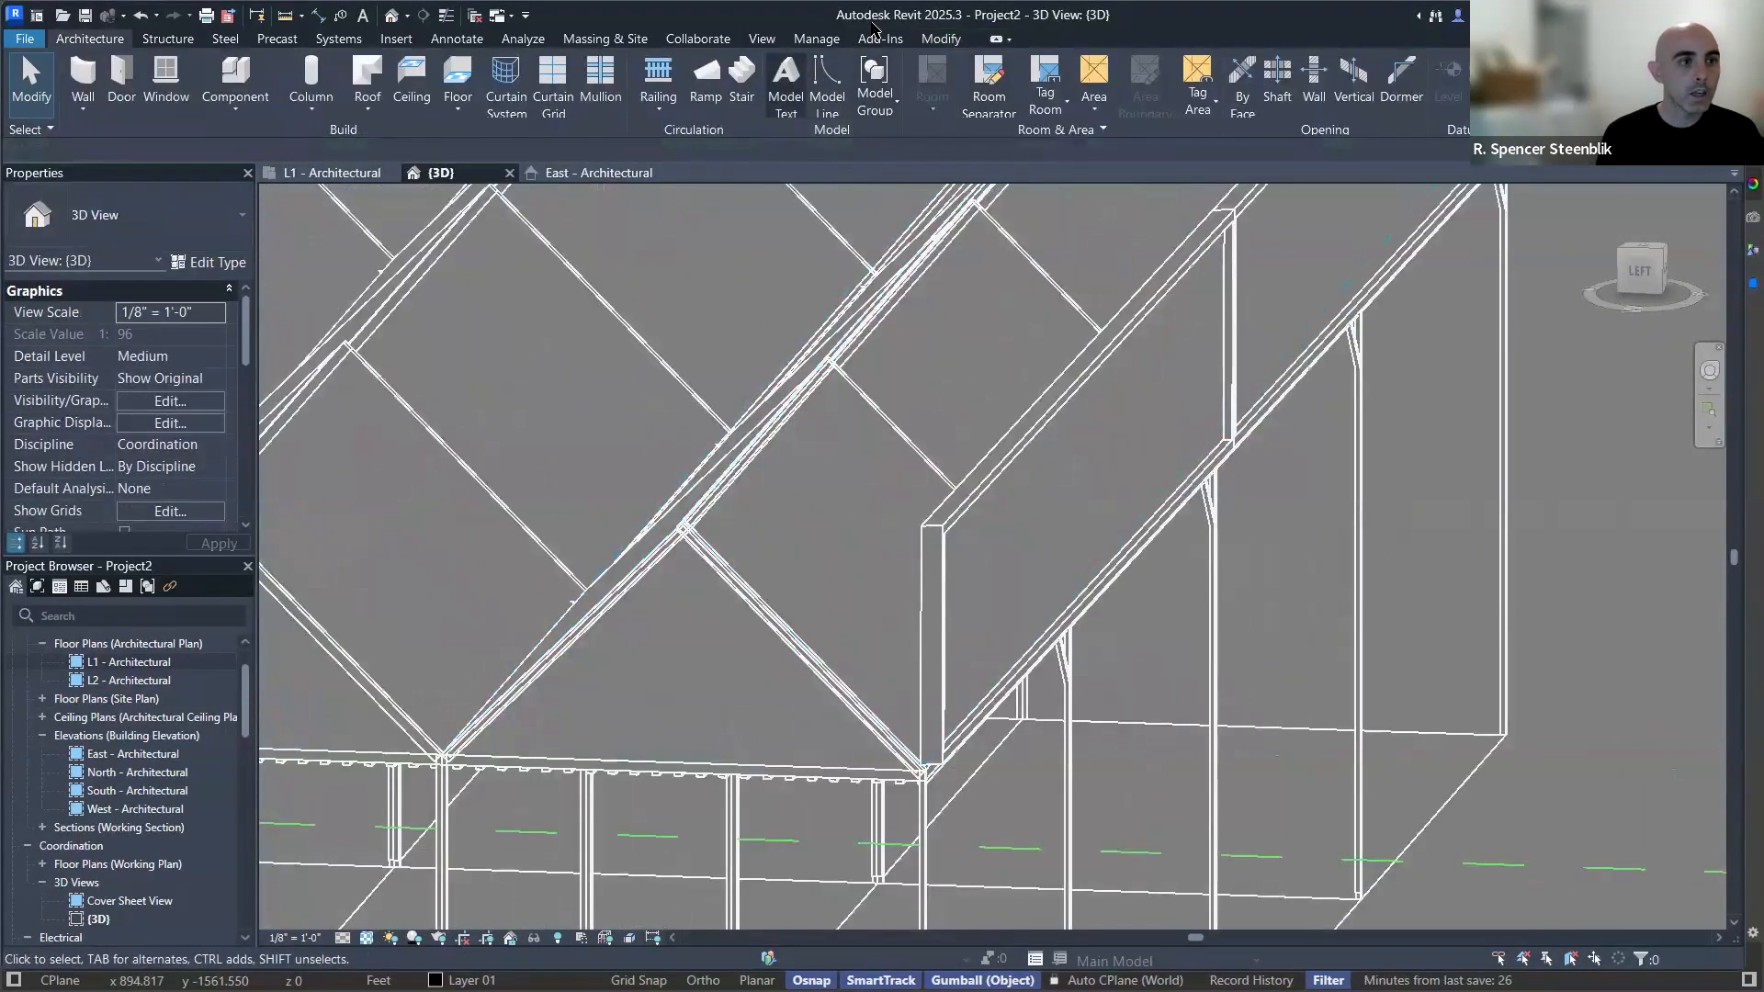
{"action": "left_click", "coordinate": [814, 38]}
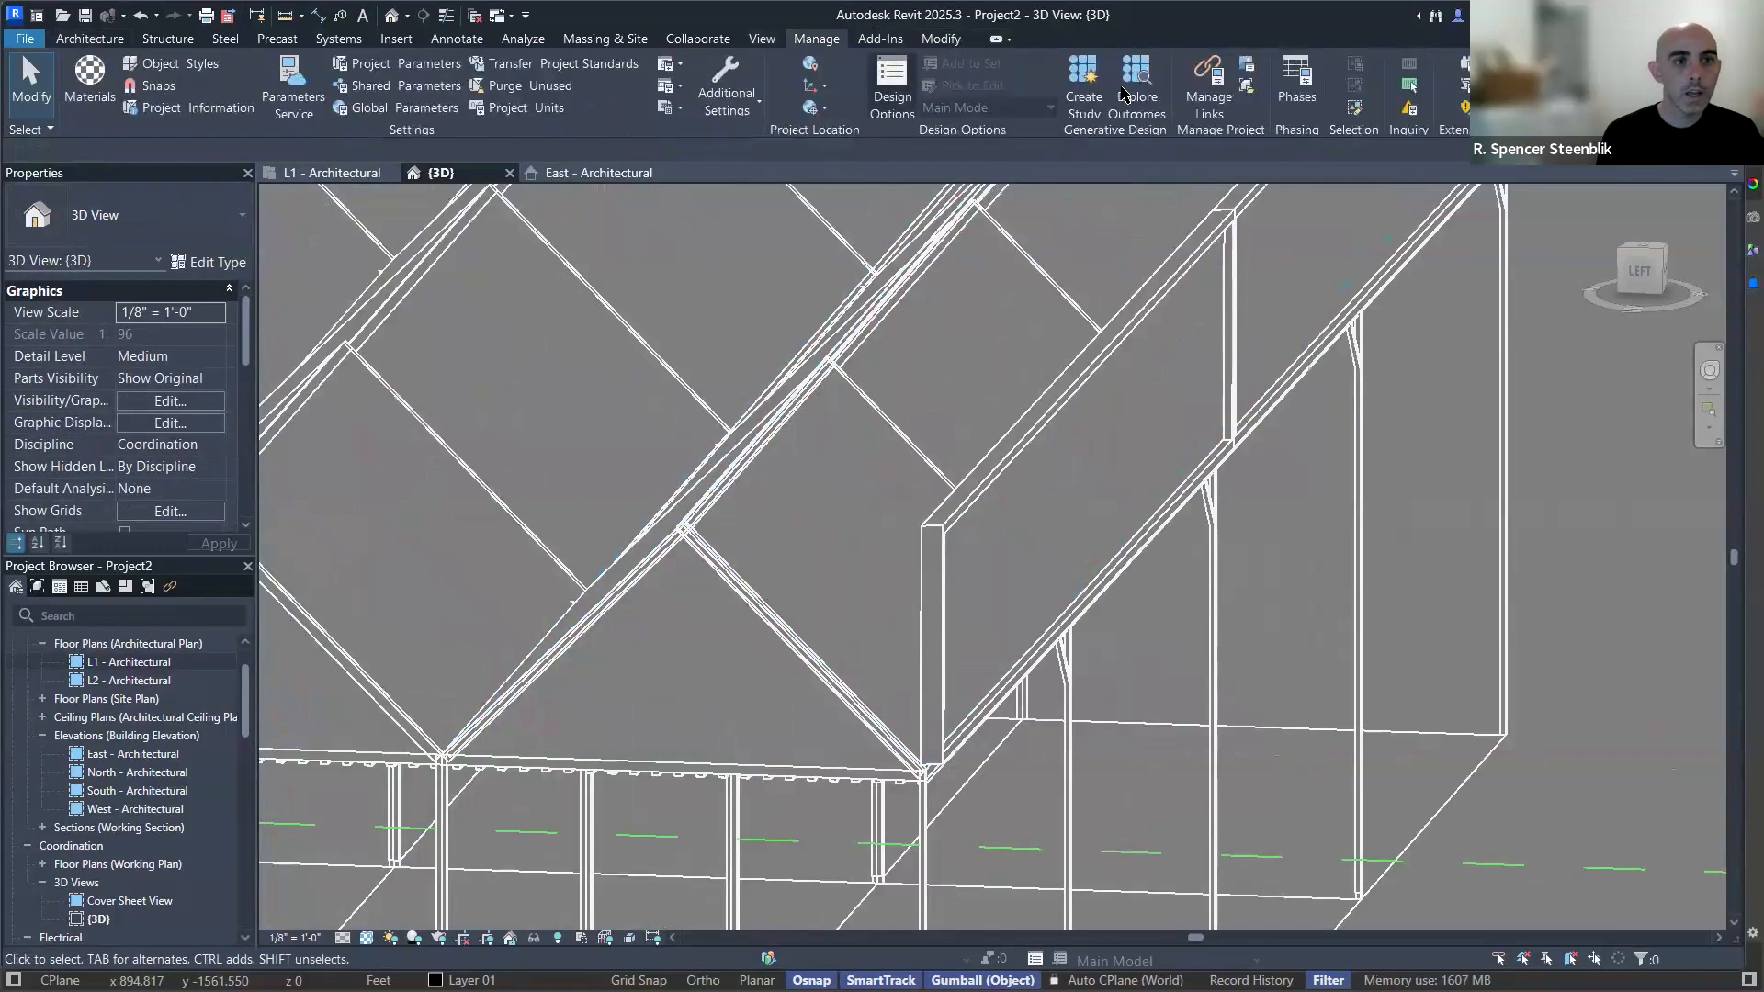
{"action": "left_click", "coordinate": [1208, 83]}
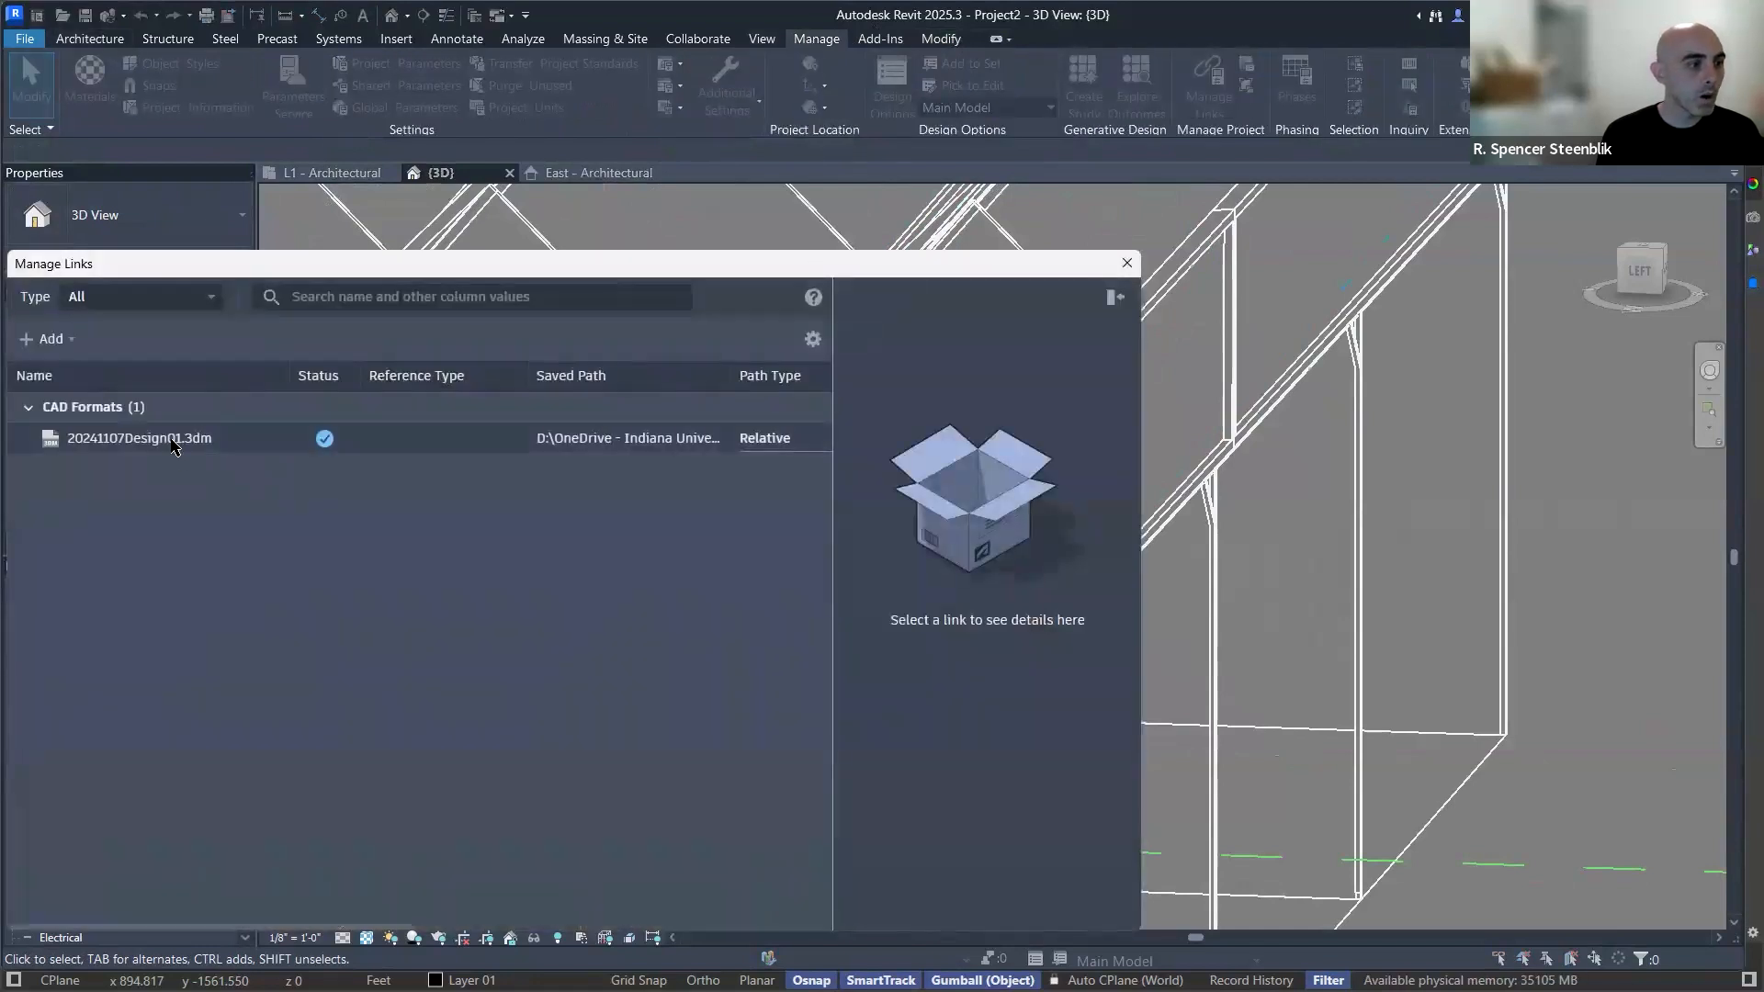
{"action": "left_click", "coordinate": [169, 438]}
{"action": "right_click", "coordinate": [168, 439]}
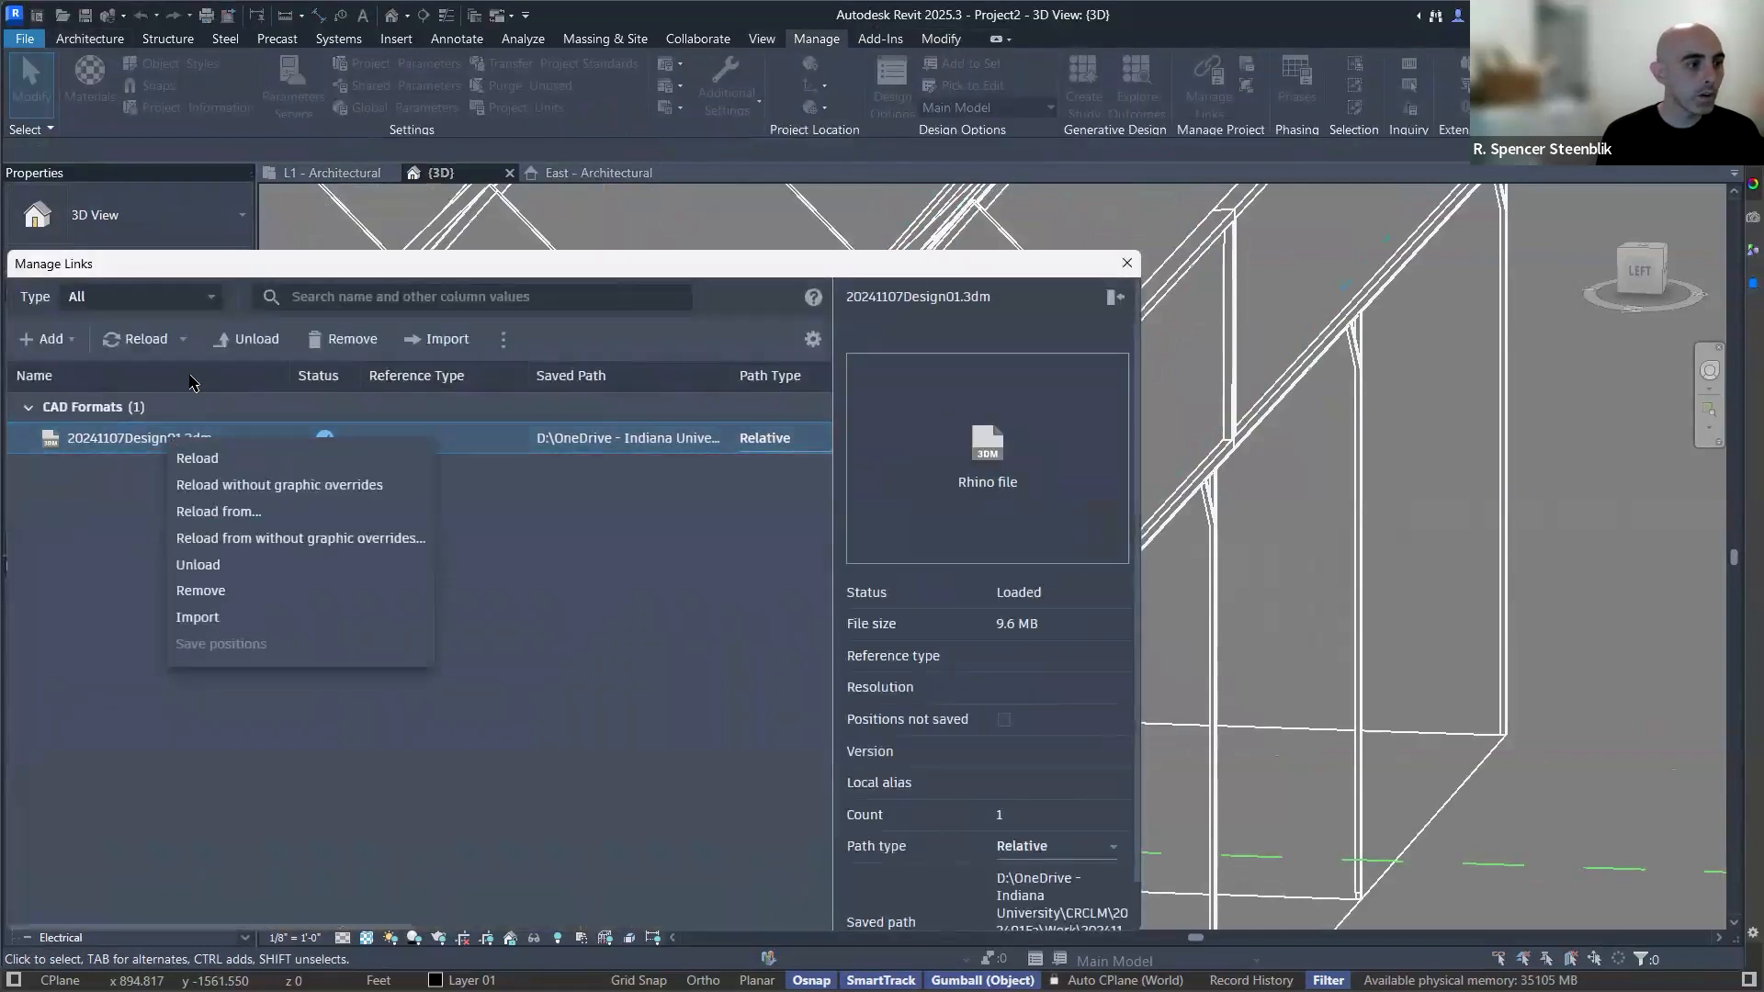
{"action": "left_click", "coordinate": [242, 345]}
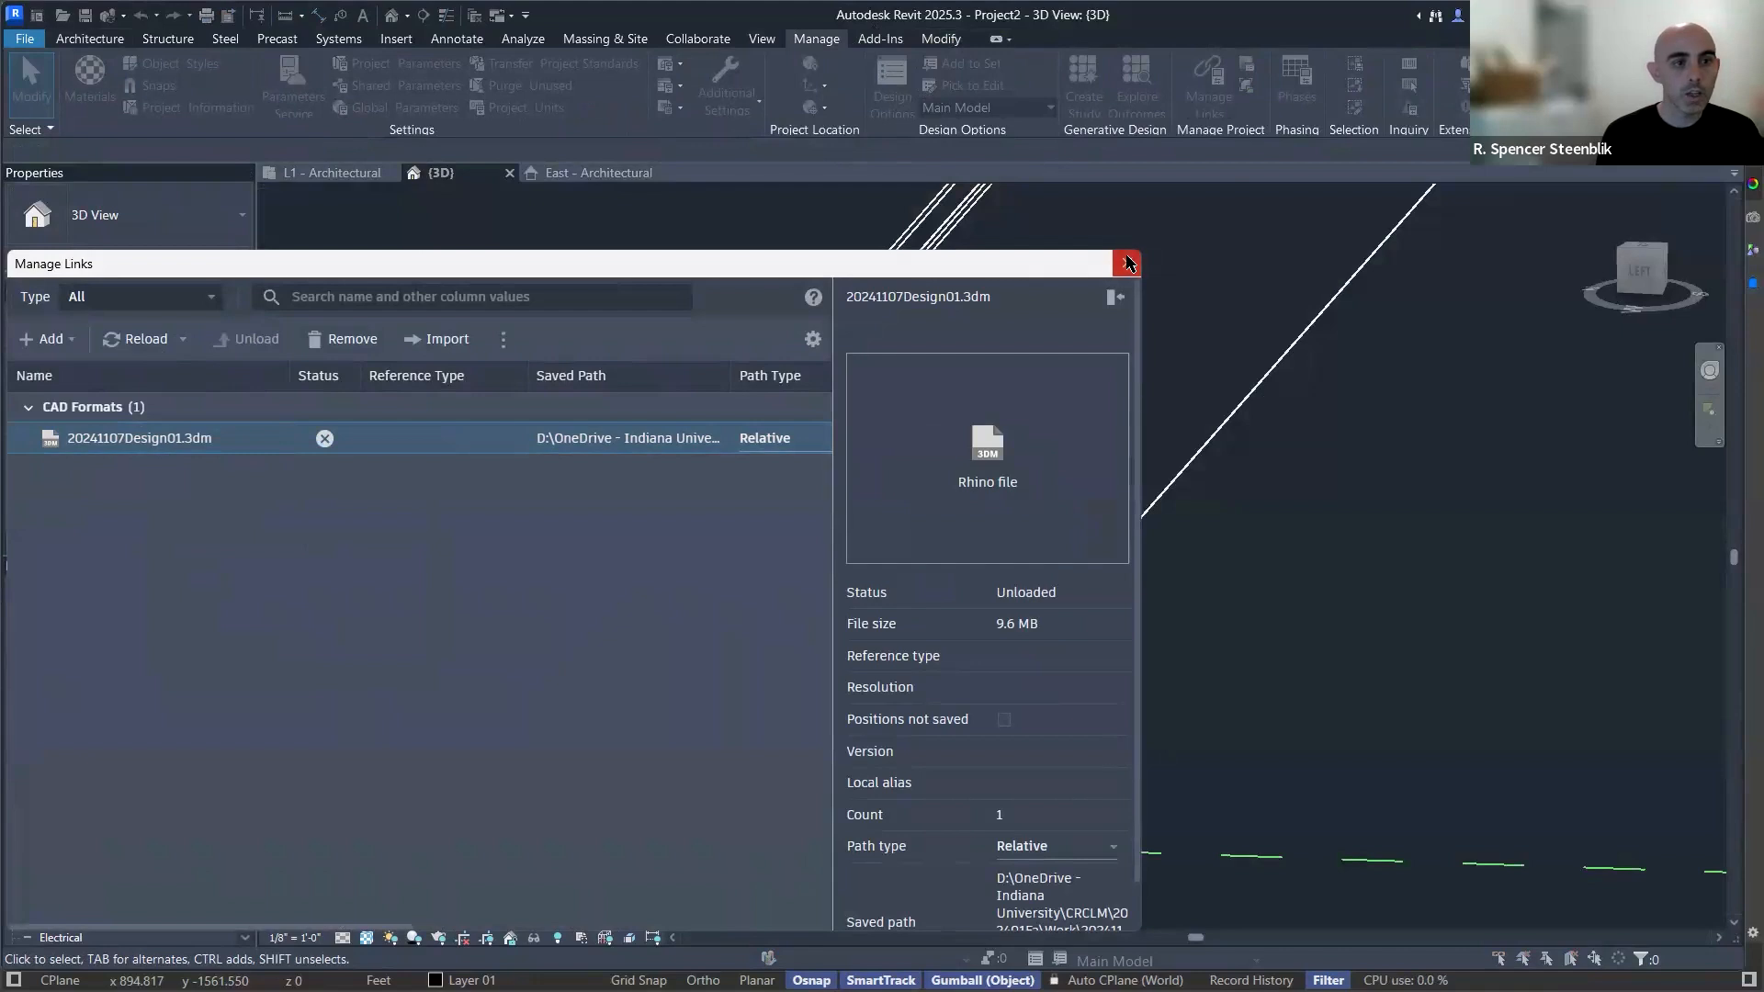
{"action": "left_click", "coordinate": [1129, 264]}
Examine the sloped glazing's instance properties, including its Grid 1, Grid 2 and slope settings.
{"action": "middle_click_drag", "start_coordinate": [992, 398], "coordinate": [1094, 497], "text": "shift"}
{"action": "left_click", "coordinate": [1052, 533]}
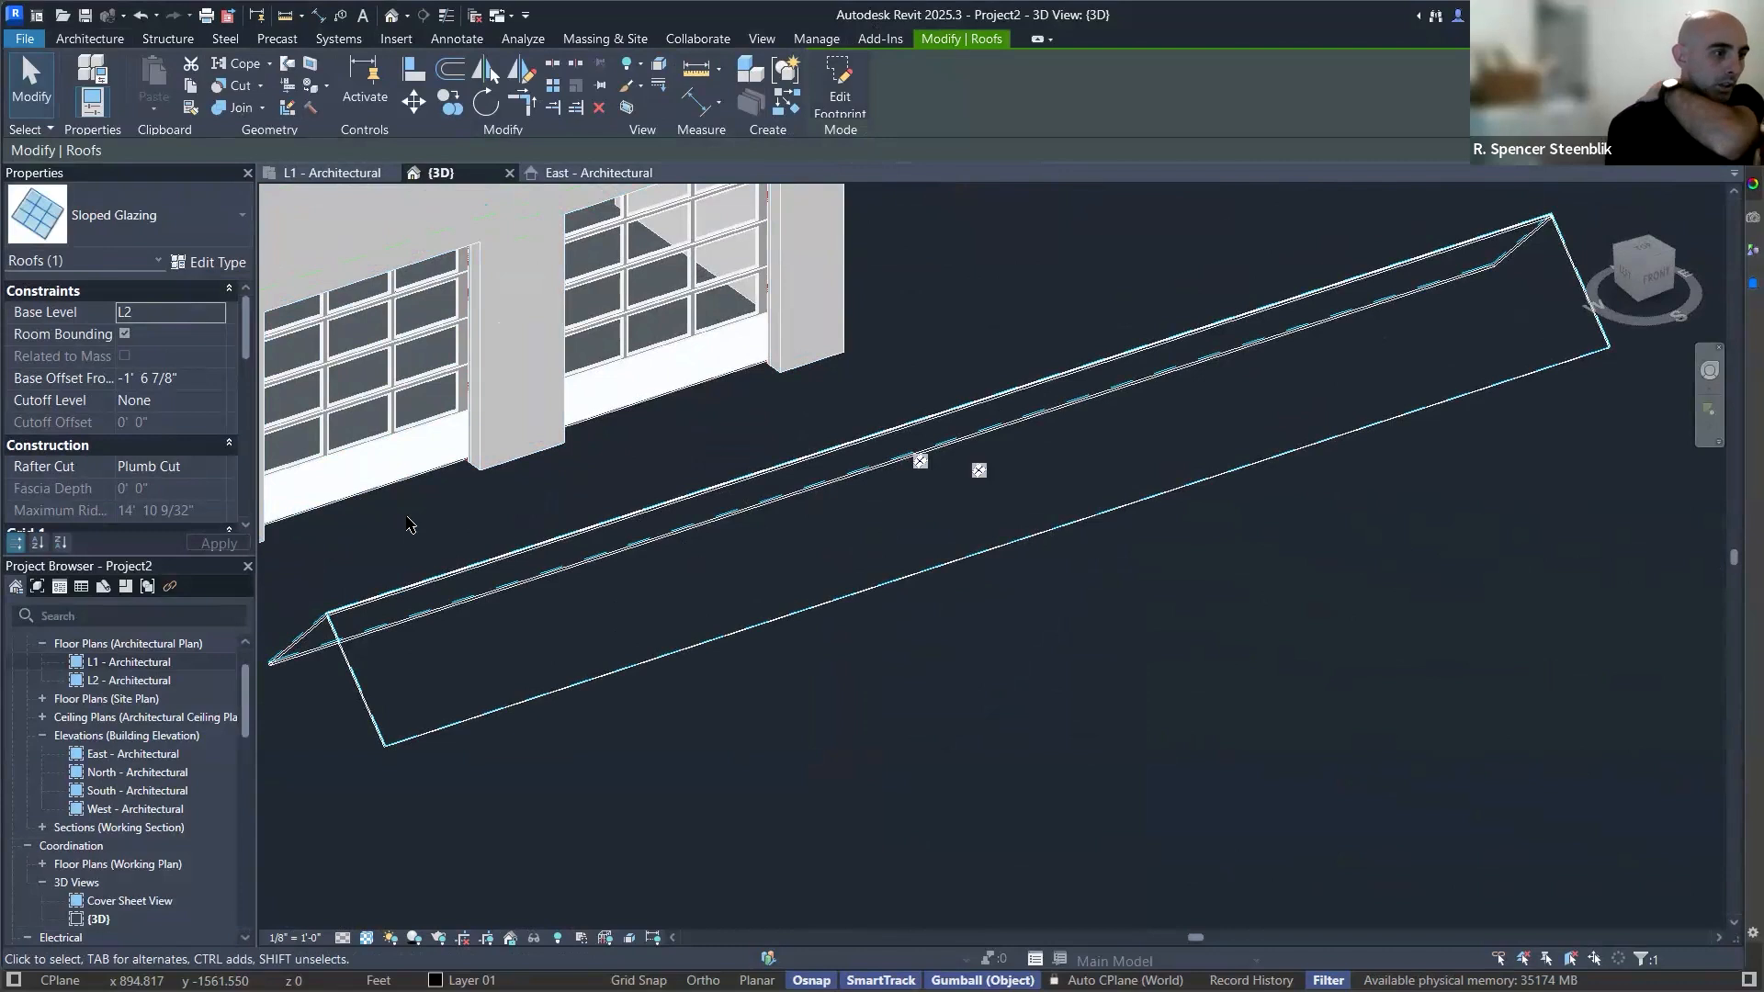
{"action": "scroll", "coordinate": [161, 426], "scroll_direction": "down", "scroll_amount": 3}
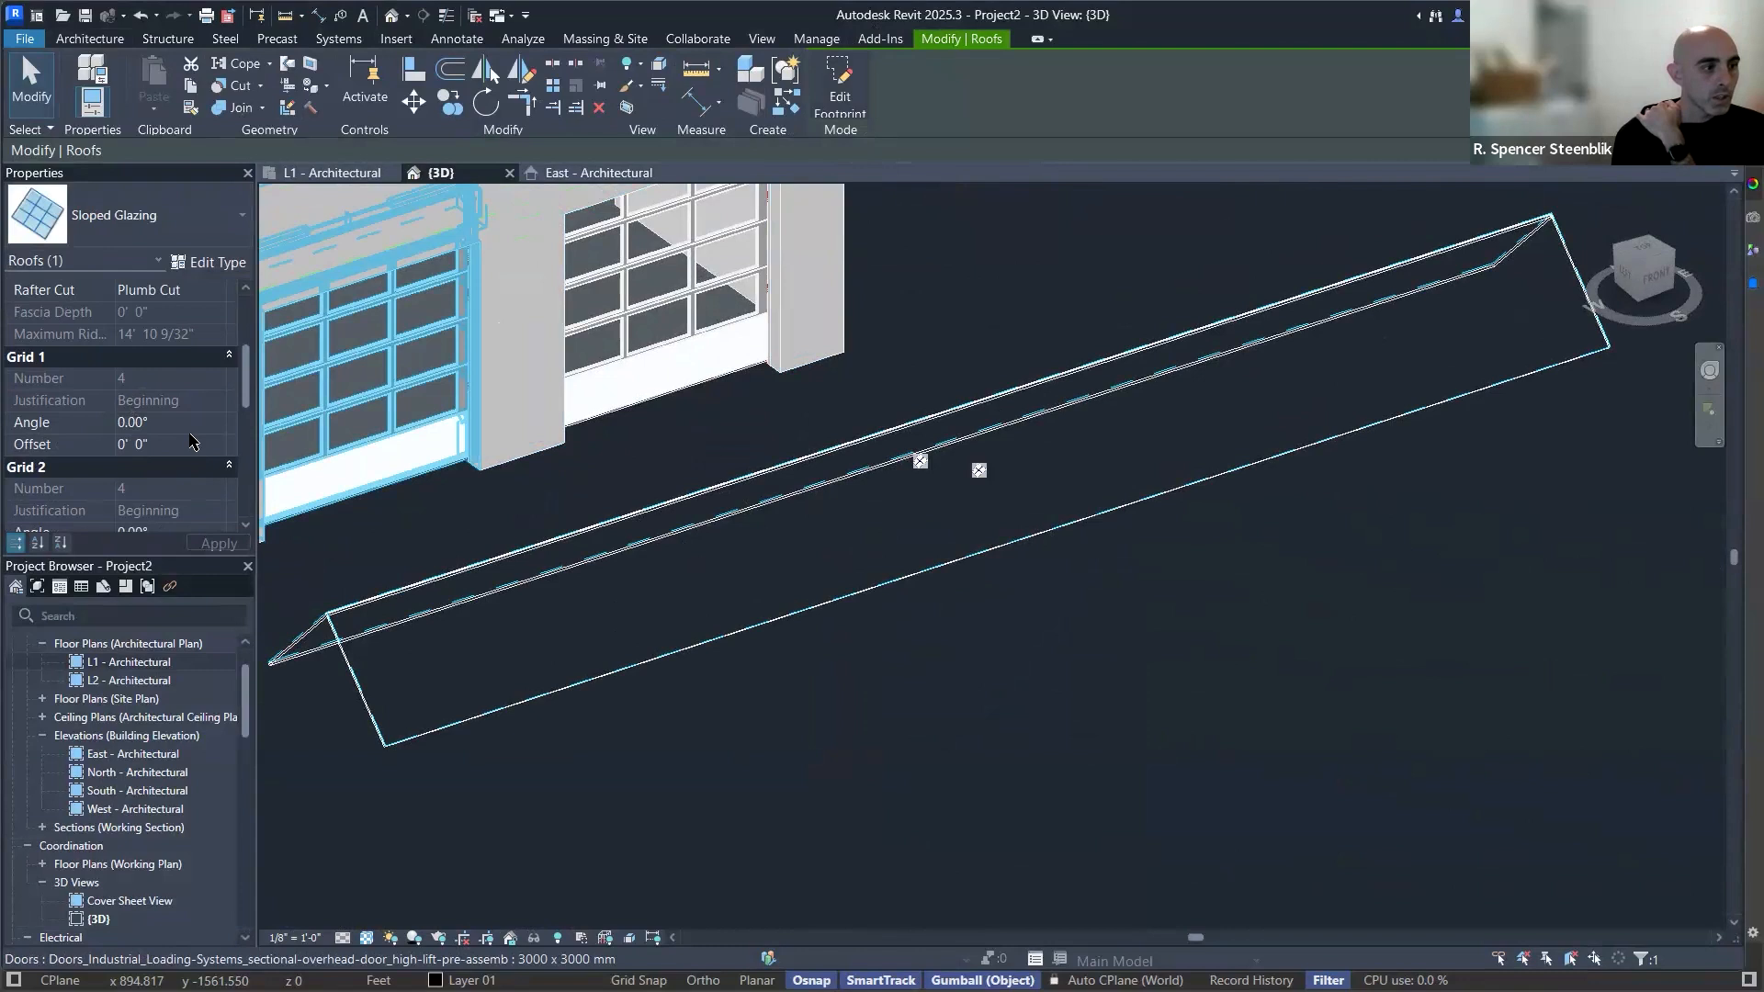
{"action": "scroll", "coordinate": [189, 446], "scroll_direction": "down", "scroll_amount": 3}
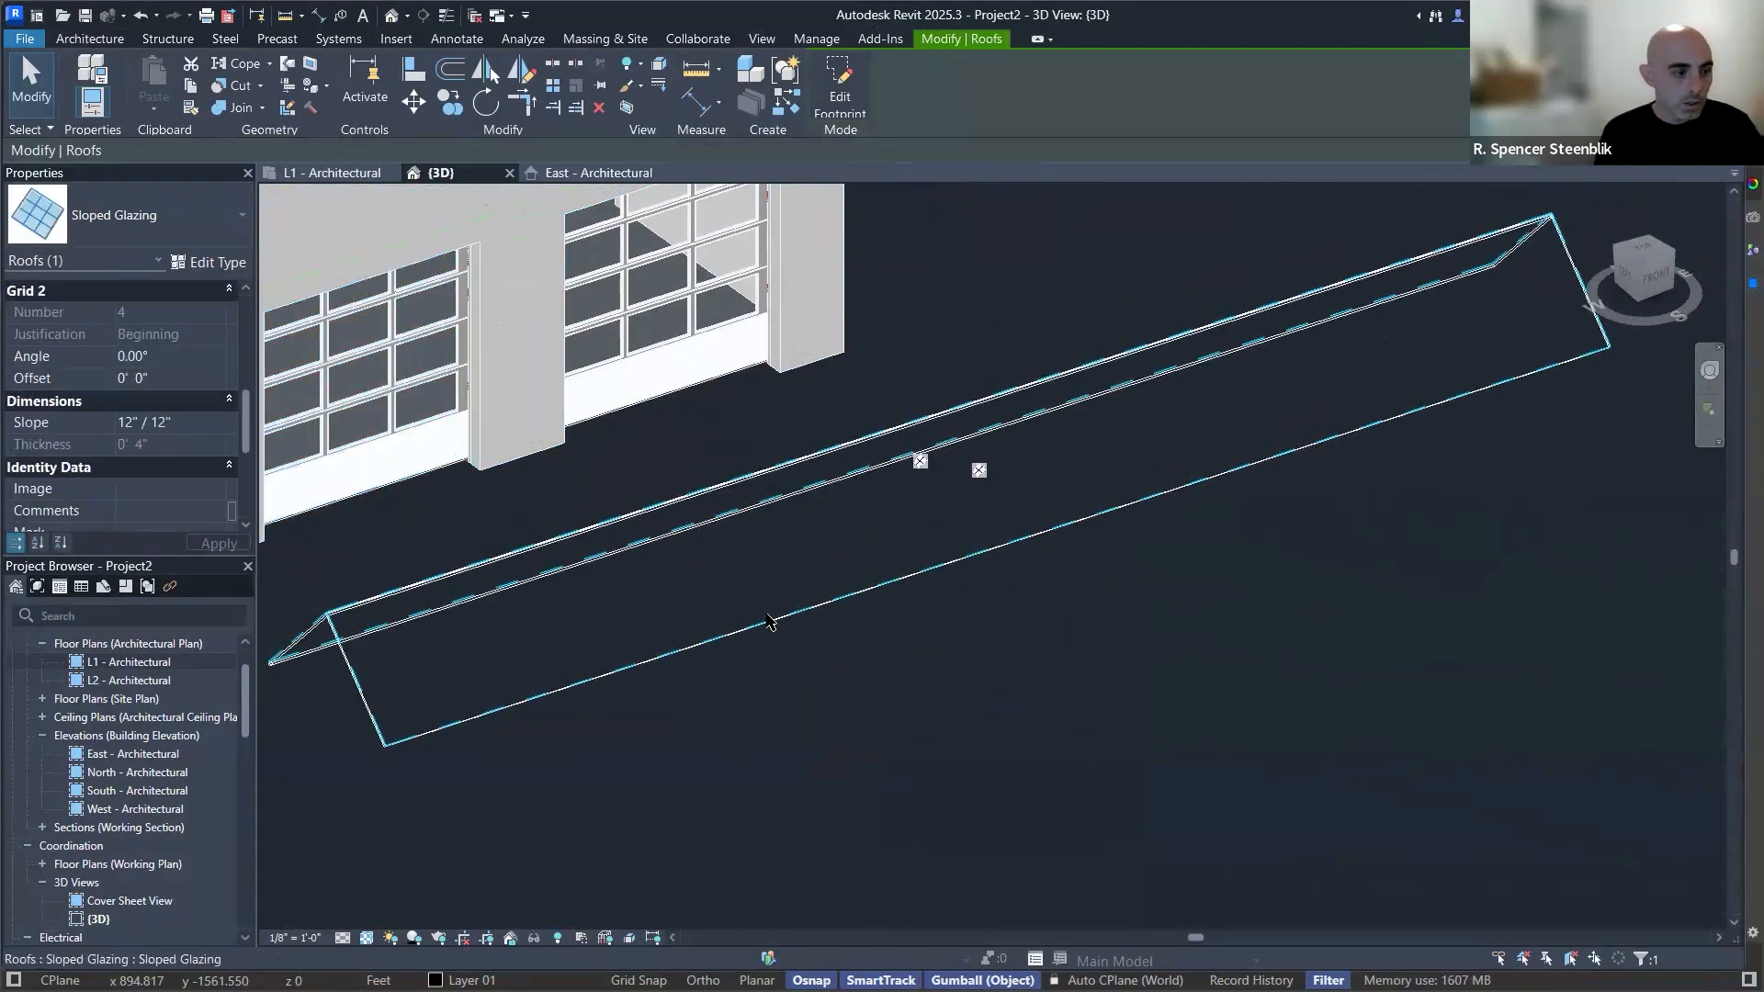
{"action": "key", "text": "Escape"}
{"action": "left_click", "coordinate": [361, 688]}
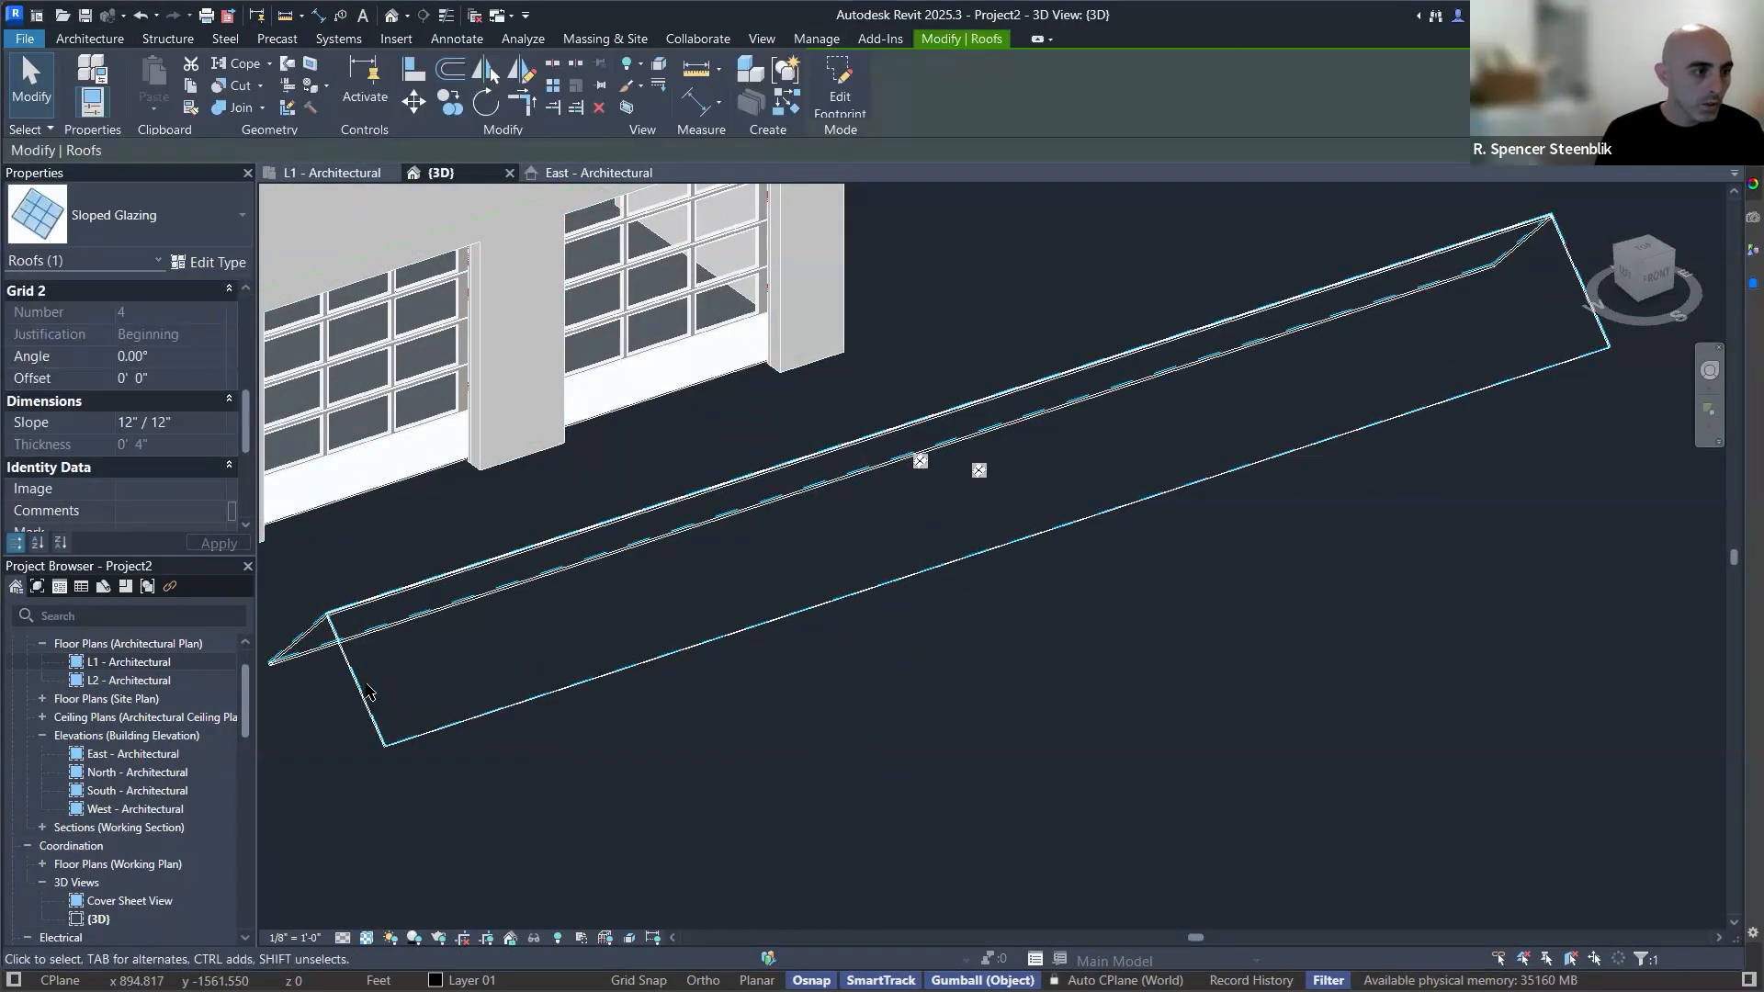
{"action": "key", "text": "Escape"}
{"action": "scroll", "coordinate": [410, 618], "scroll_direction": "up", "scroll_amount": 4}
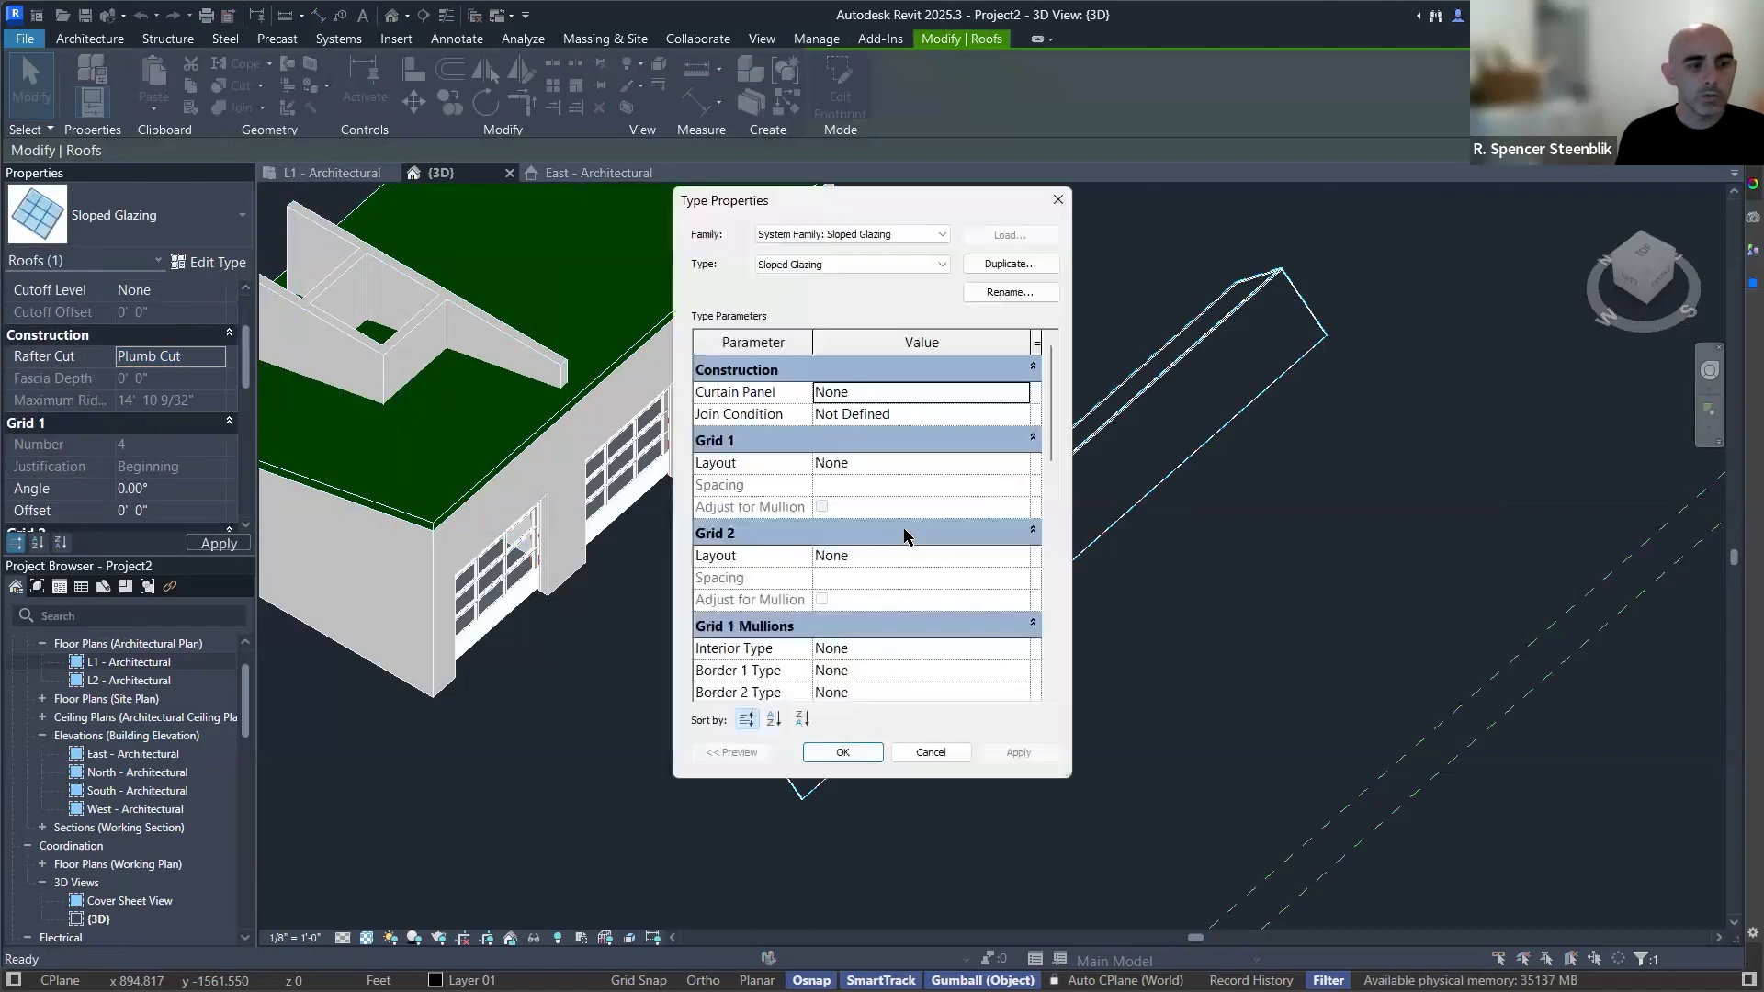
{"action": "left_click", "coordinate": [1026, 463]}
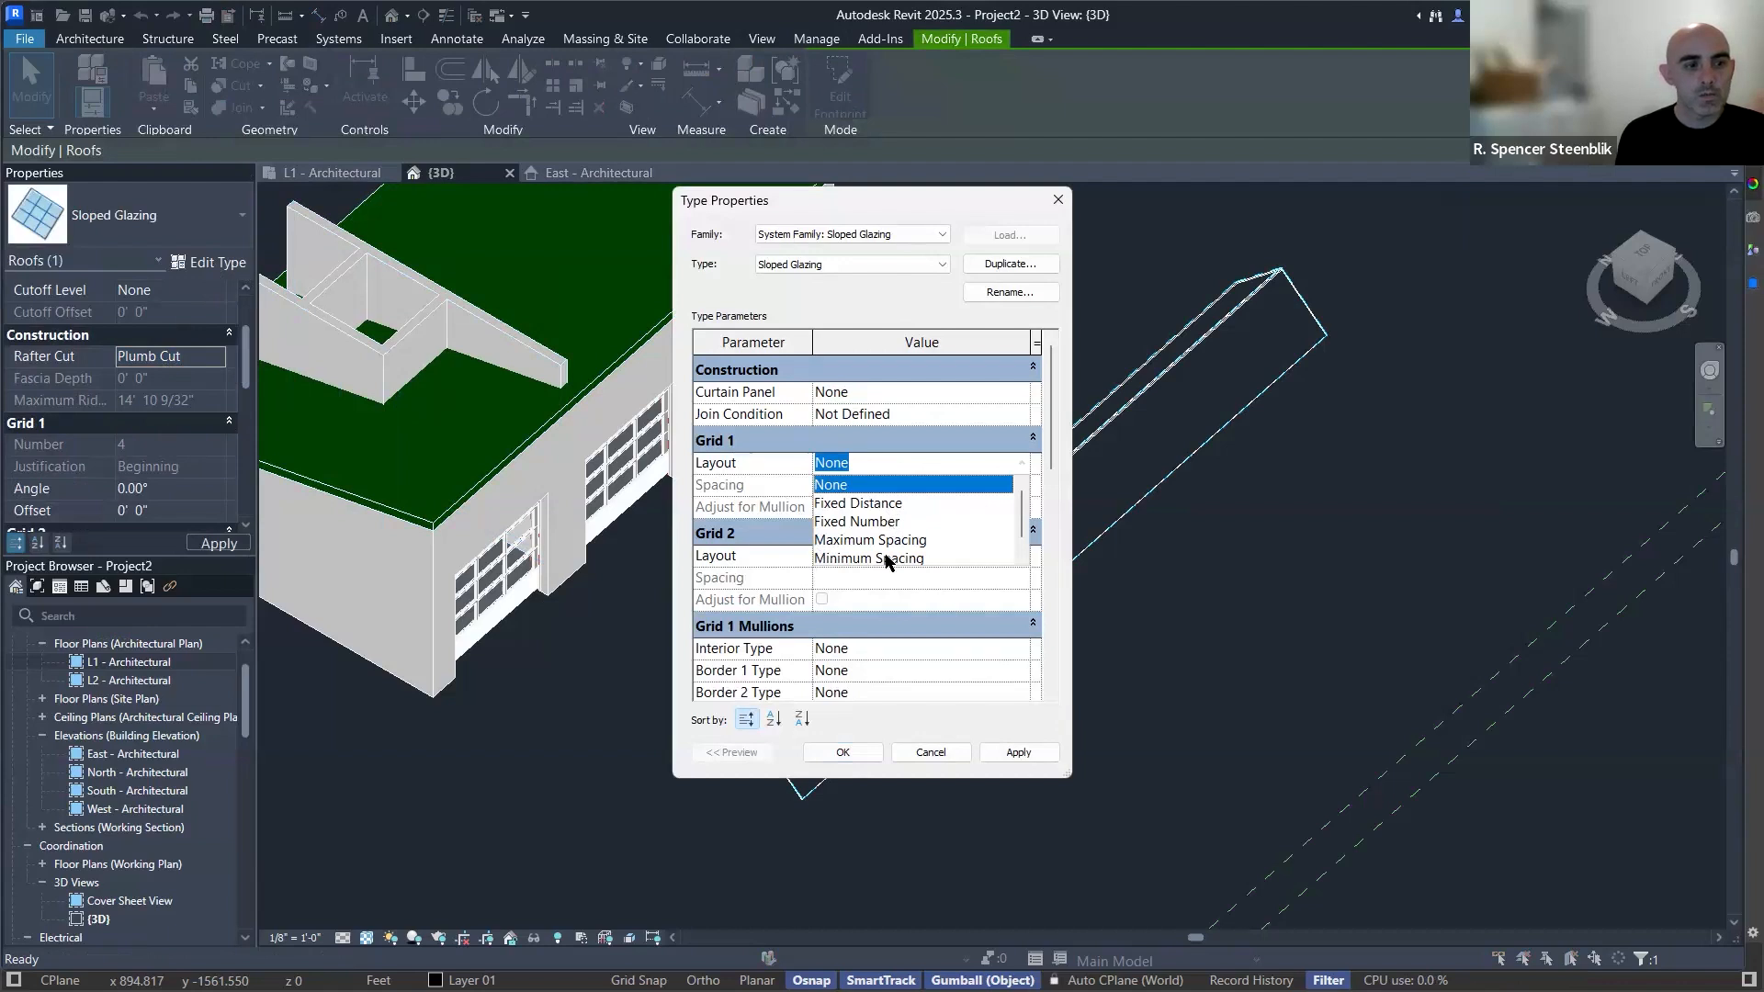
{"action": "left_click", "coordinate": [858, 418]}
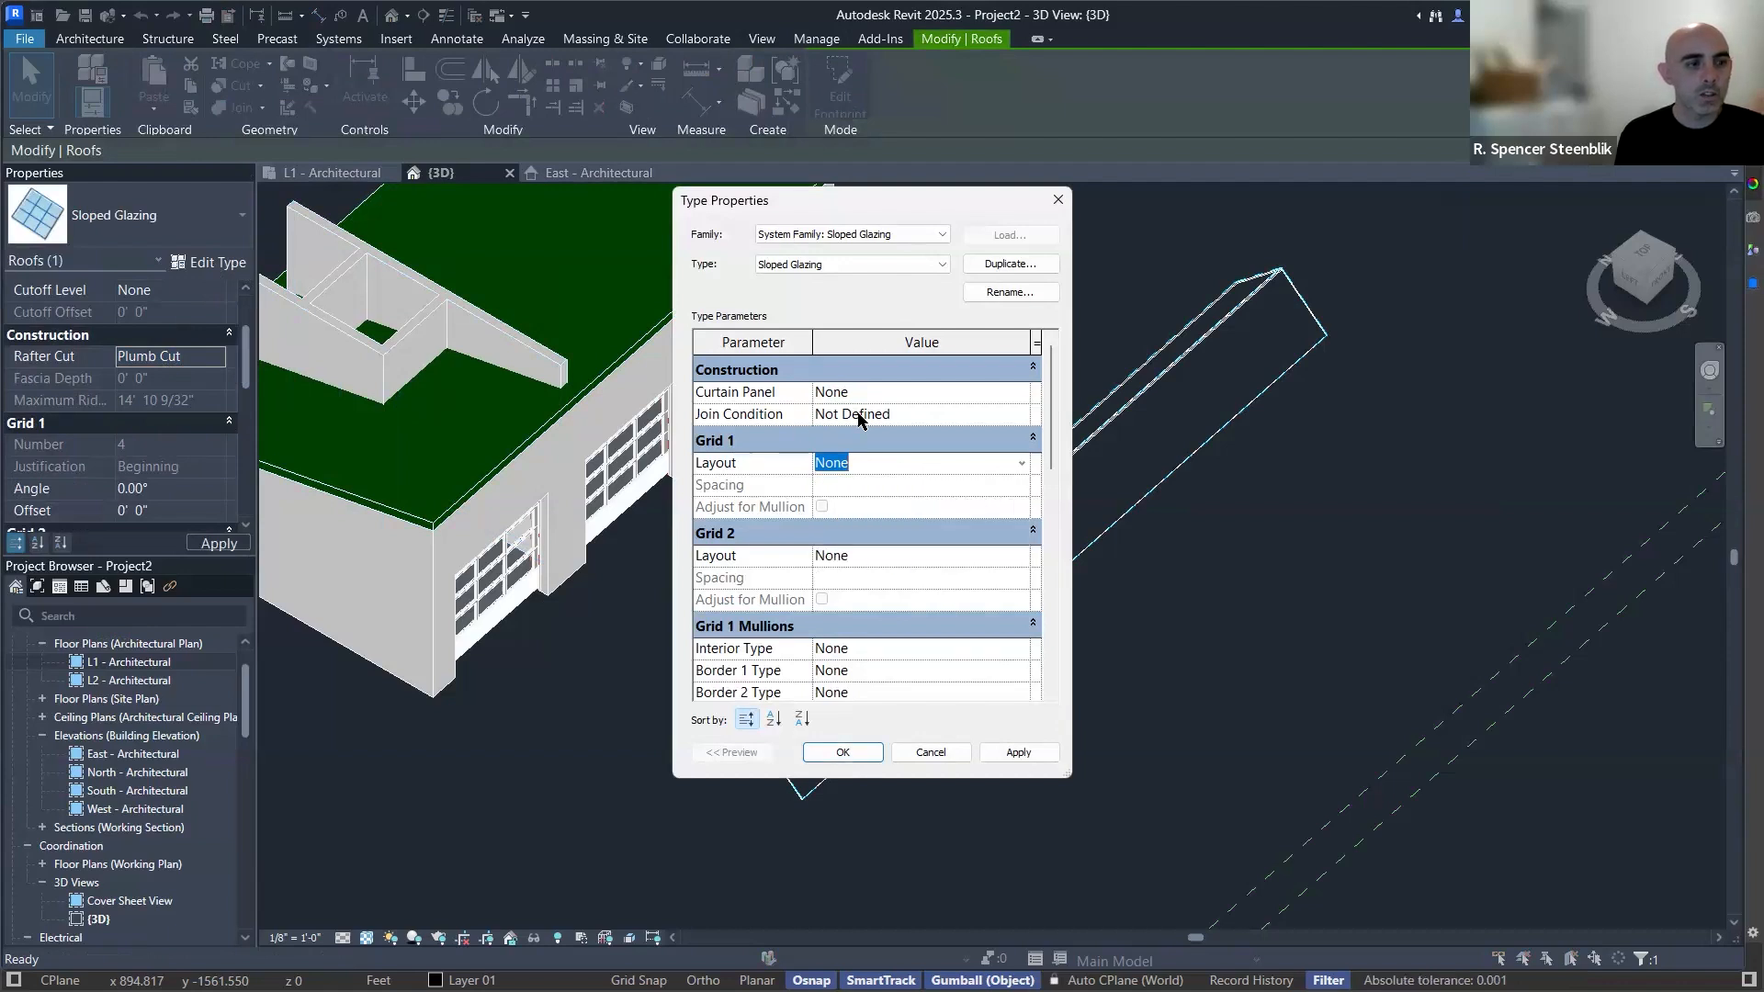
{"action": "left_click", "coordinate": [1057, 201]}
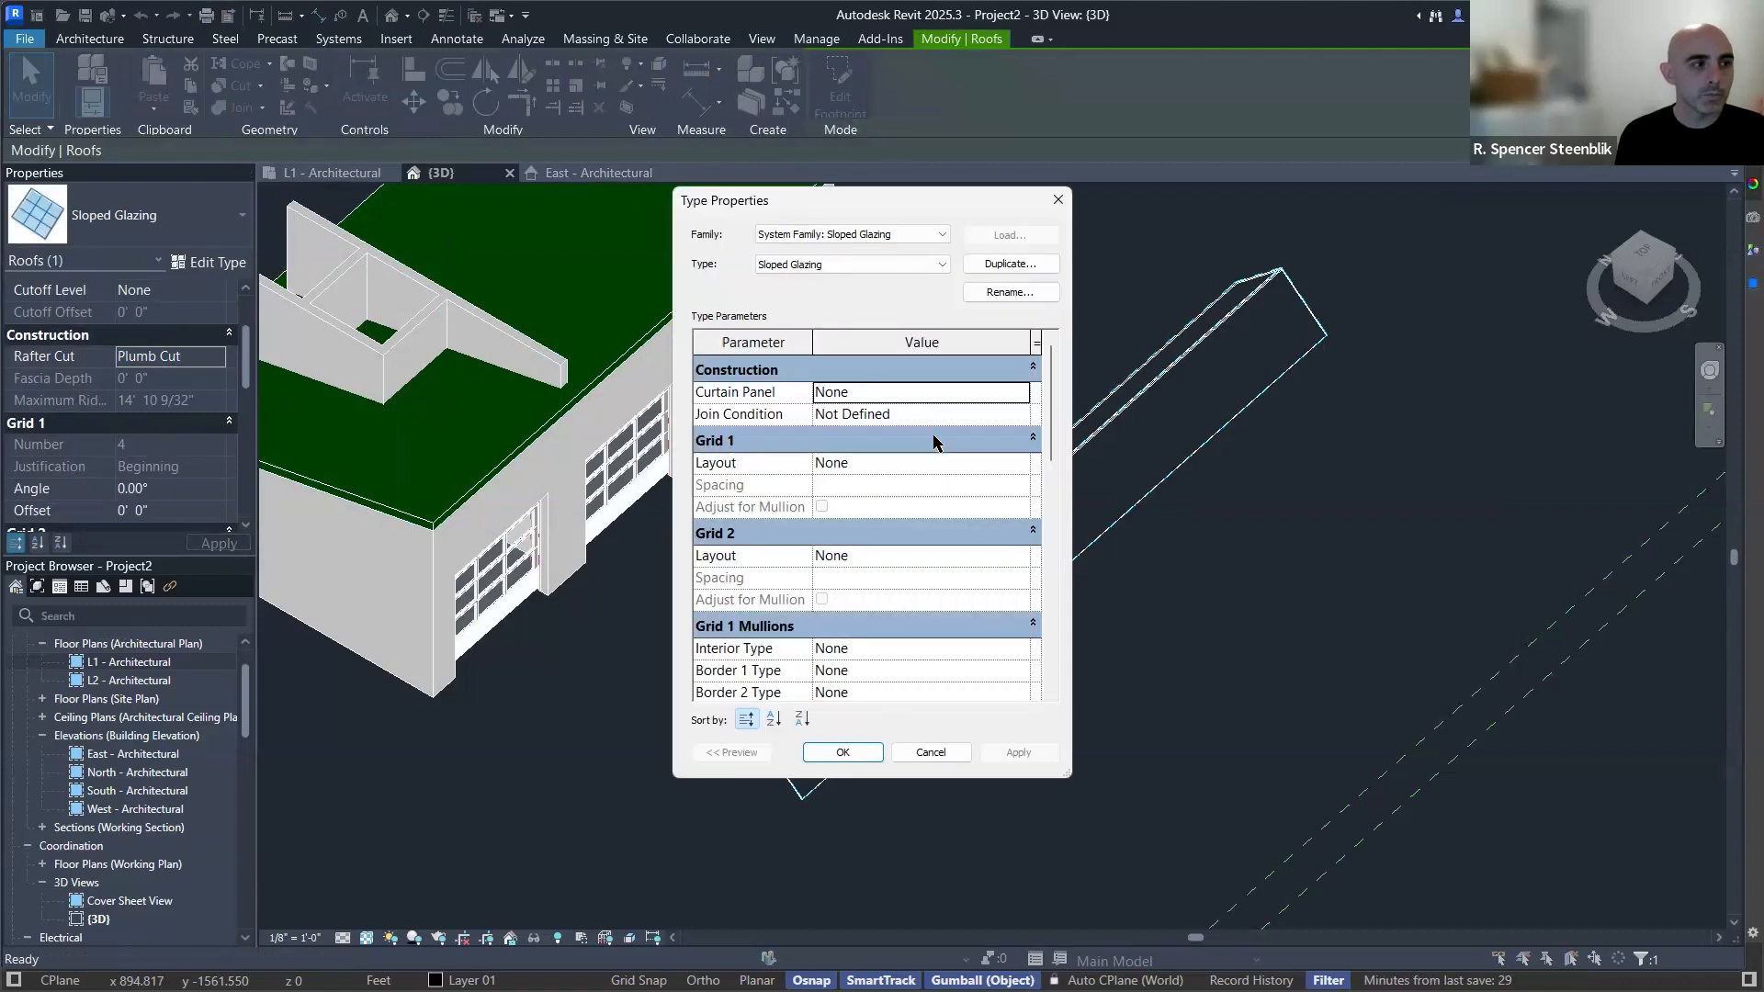
Duplicate the roof's Sloped Glazing type under the name Framed Sloped Glazing.
{"action": "left_click", "coordinate": [235, 225]}
{"action": "left_click", "coordinate": [234, 218]}
{"action": "left_click", "coordinate": [223, 262]}
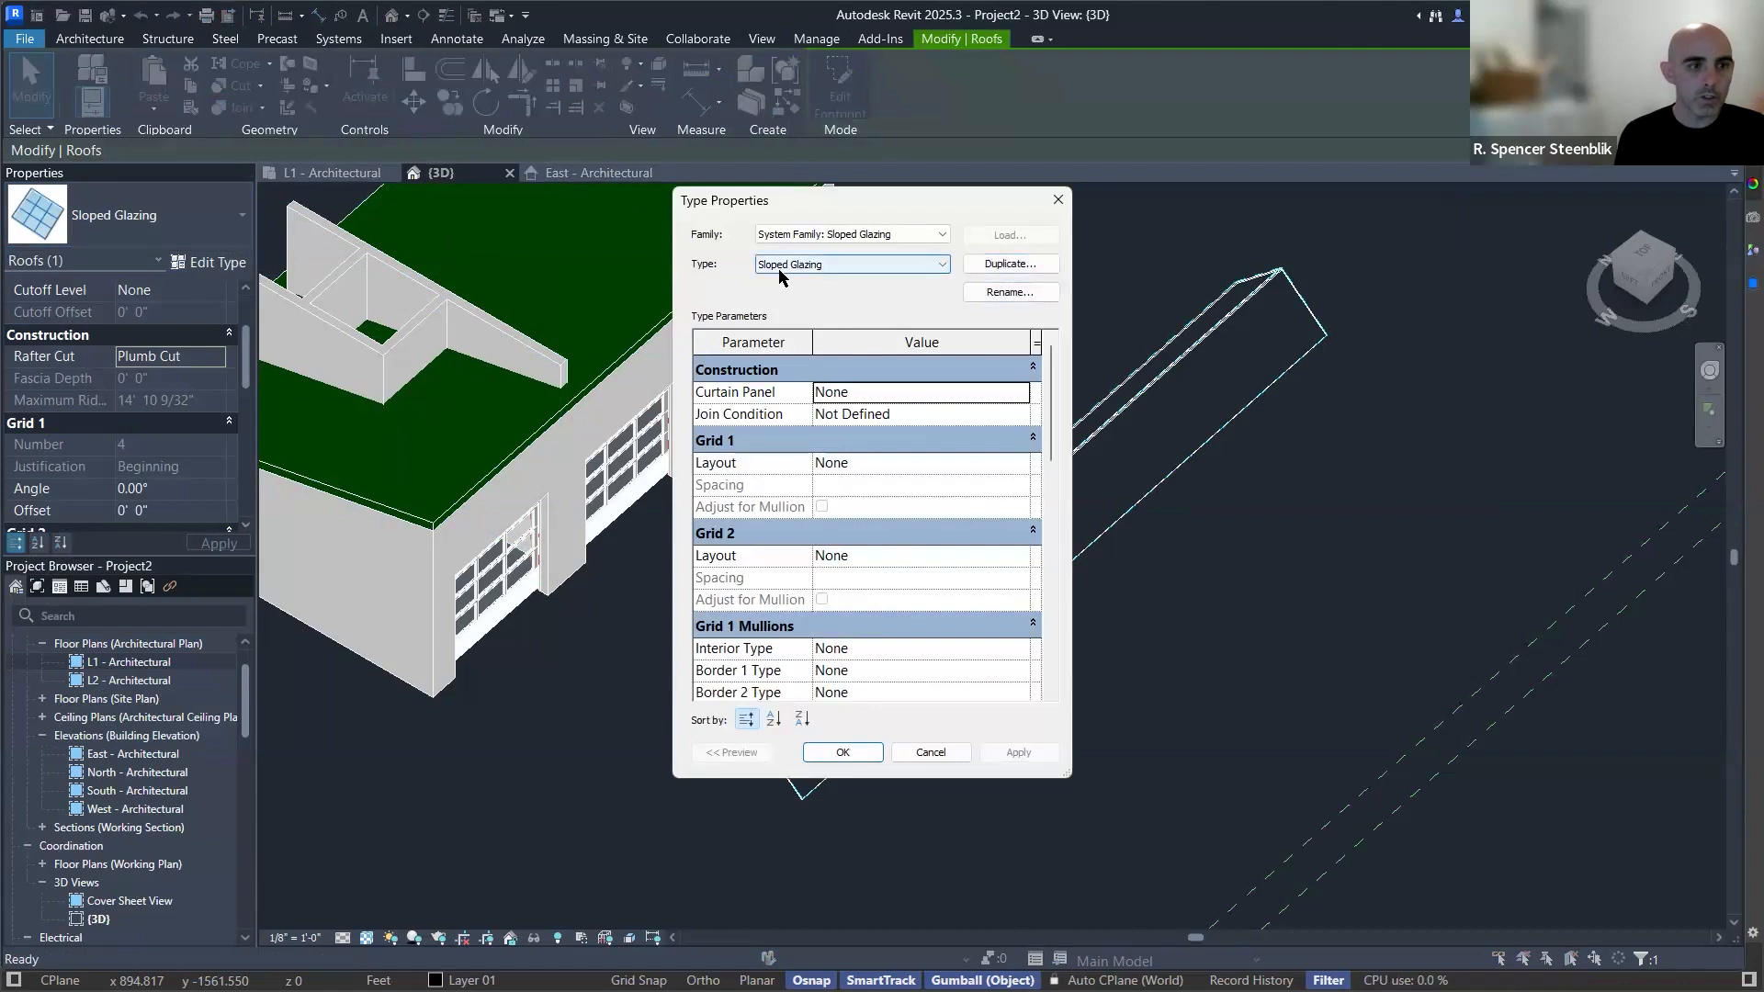
{"action": "left_click", "coordinate": [1010, 264]}
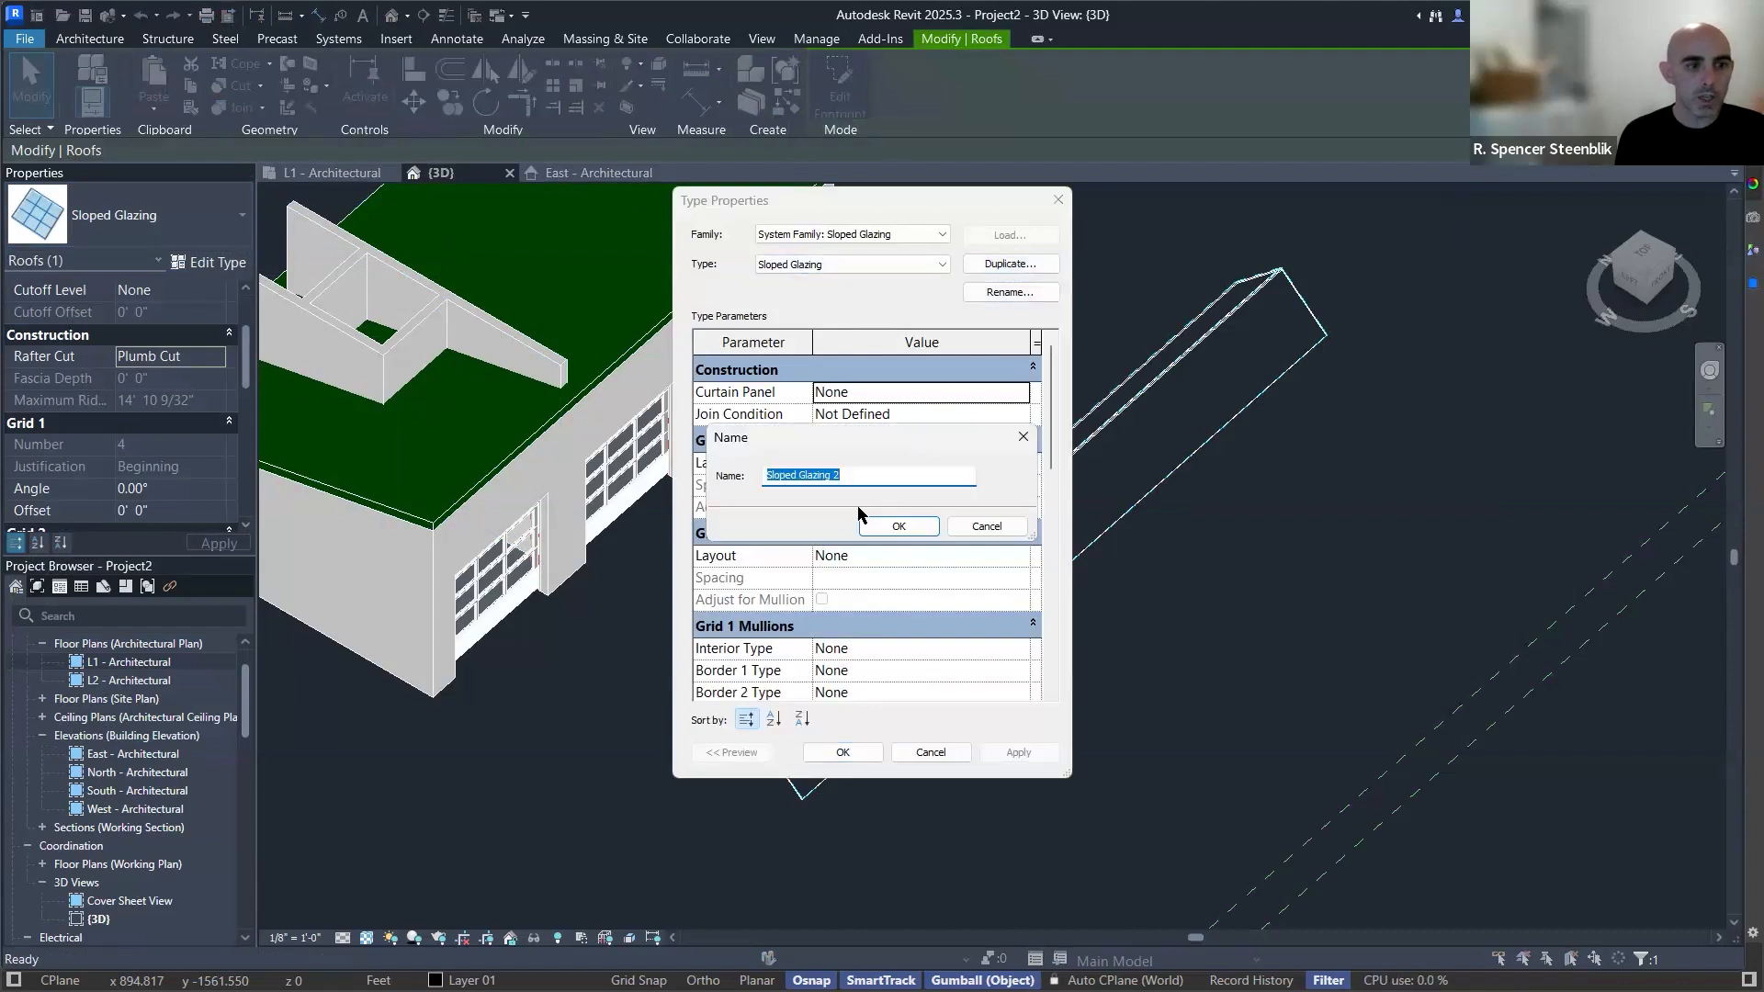
{"action": "left_click", "coordinate": [876, 475]}
{"action": "key", "text": "ctrl+shift+Left"}
{"action": "key", "text": "ctrl+shift+Left"}
{"action": "key", "text": "Left"}
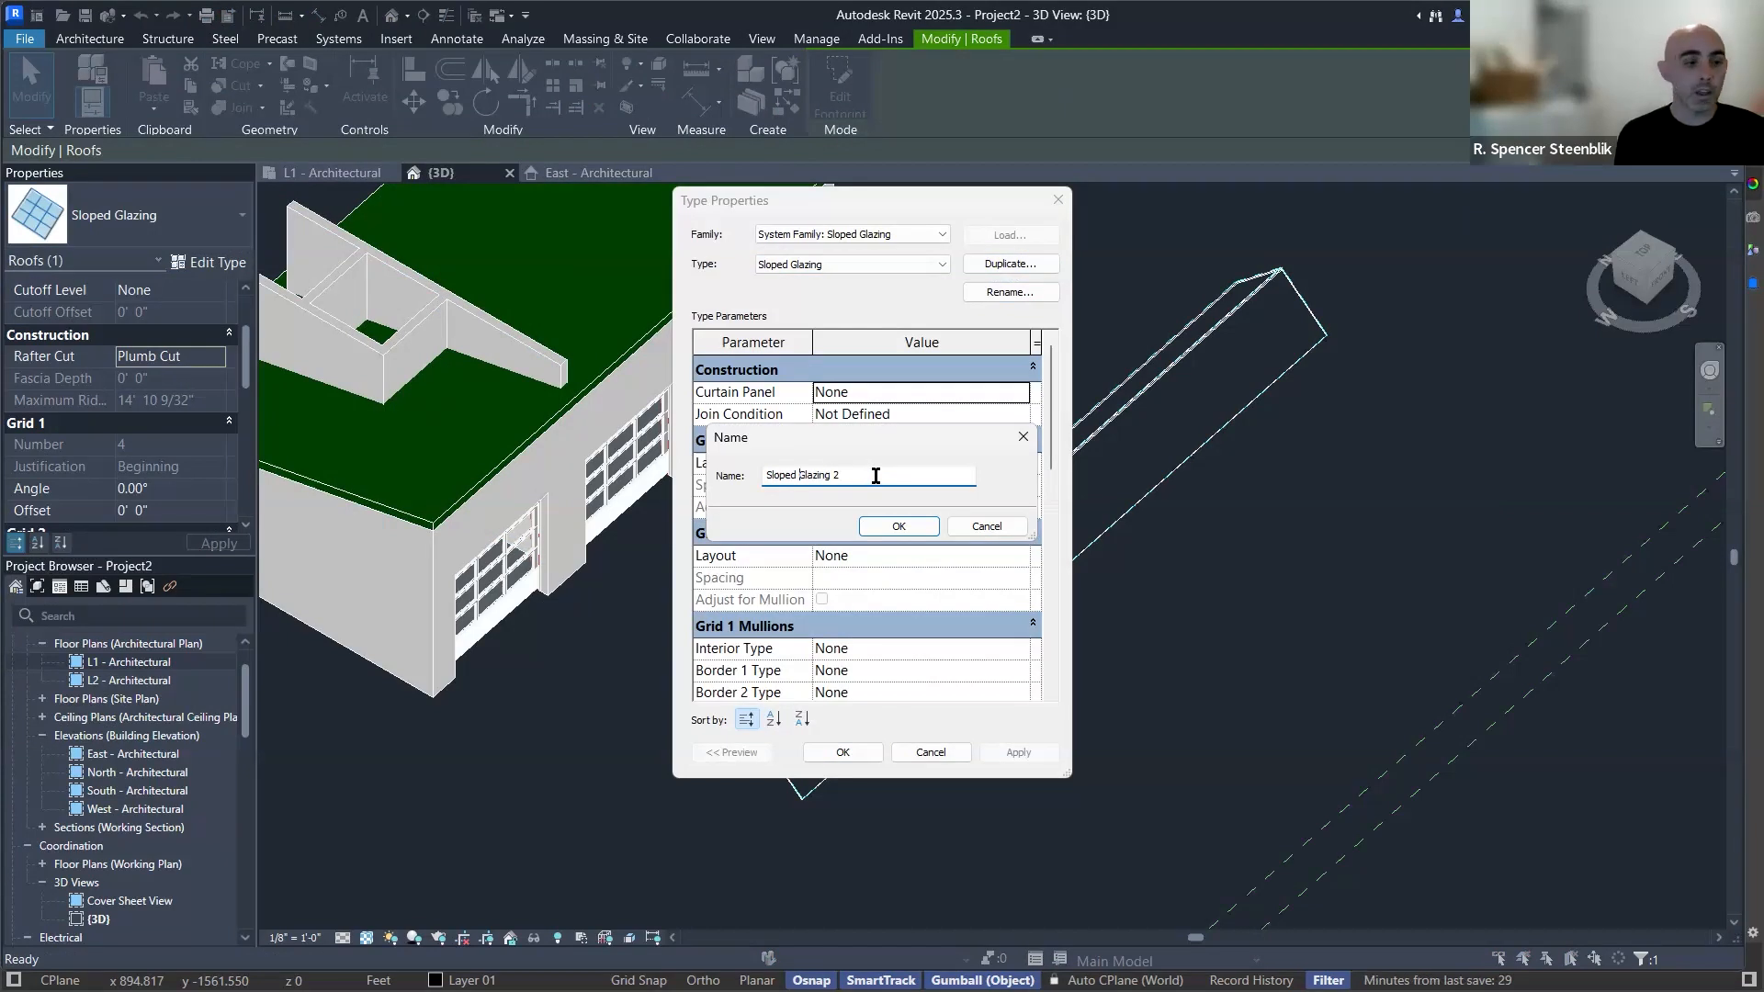
{"action": "key", "text": "ctrl+shift+Left"}
{"action": "key", "text": "Left"}
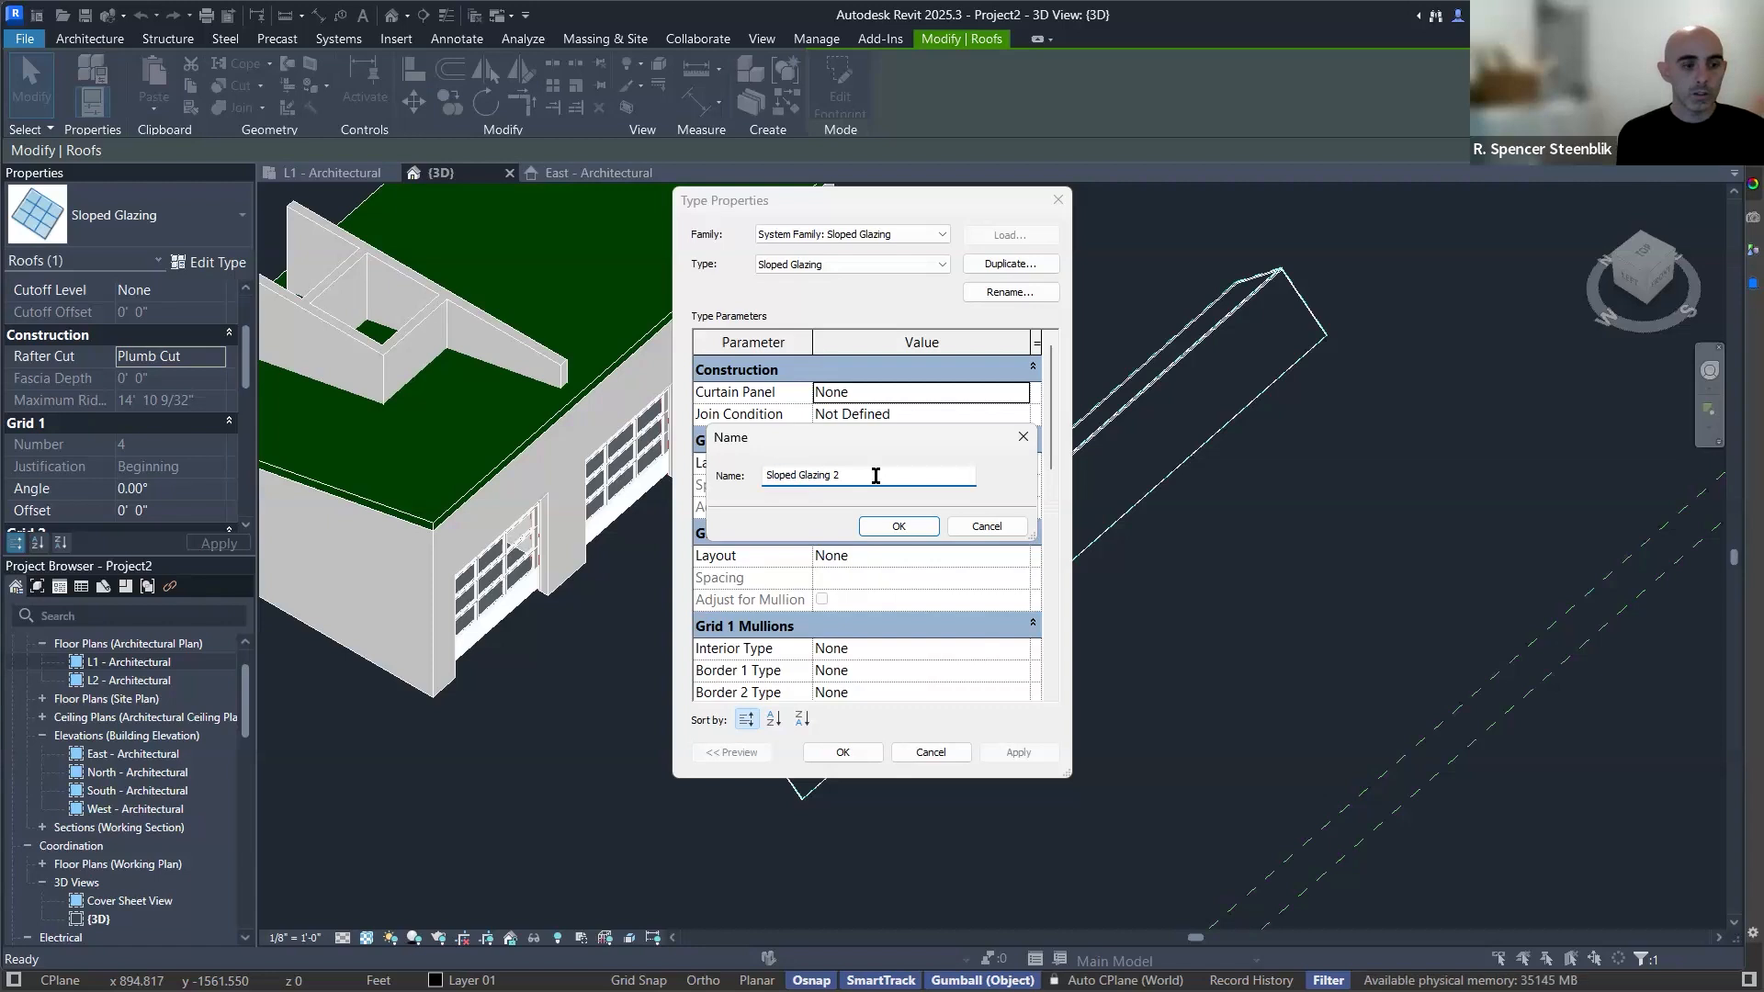
{"action": "type", "text": "Framed"}
{"action": "key", "text": "End"}
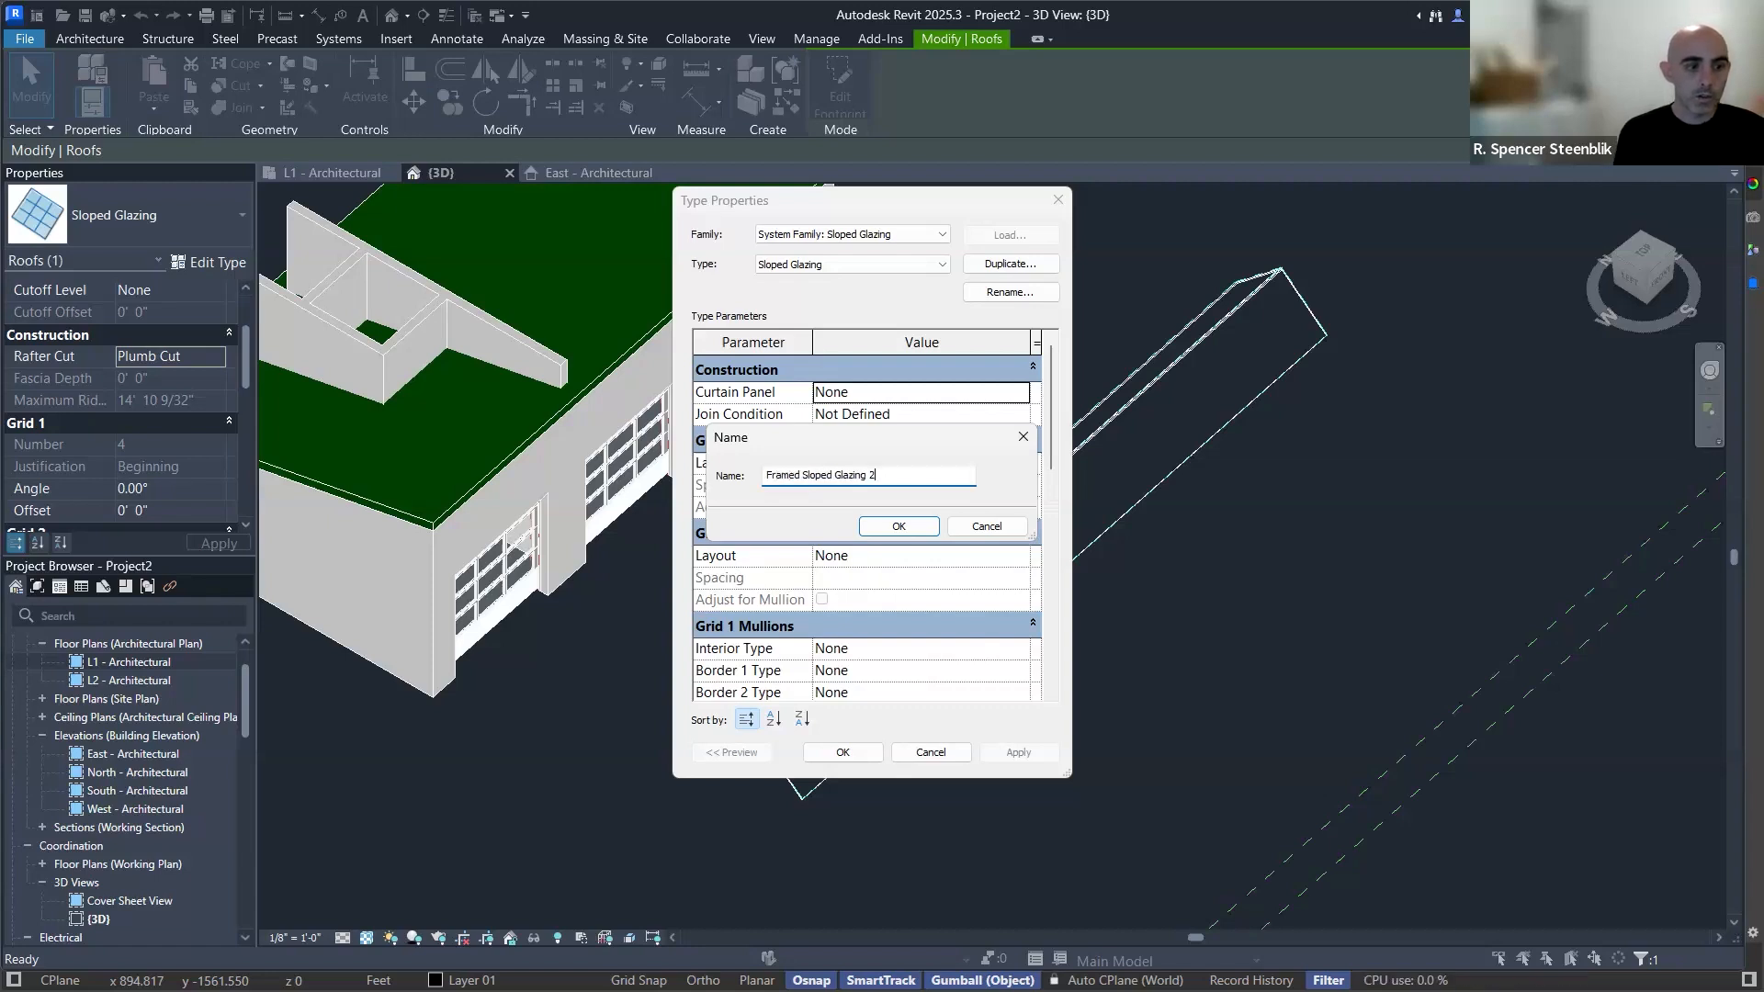
{"action": "left_click", "coordinate": [900, 526]}
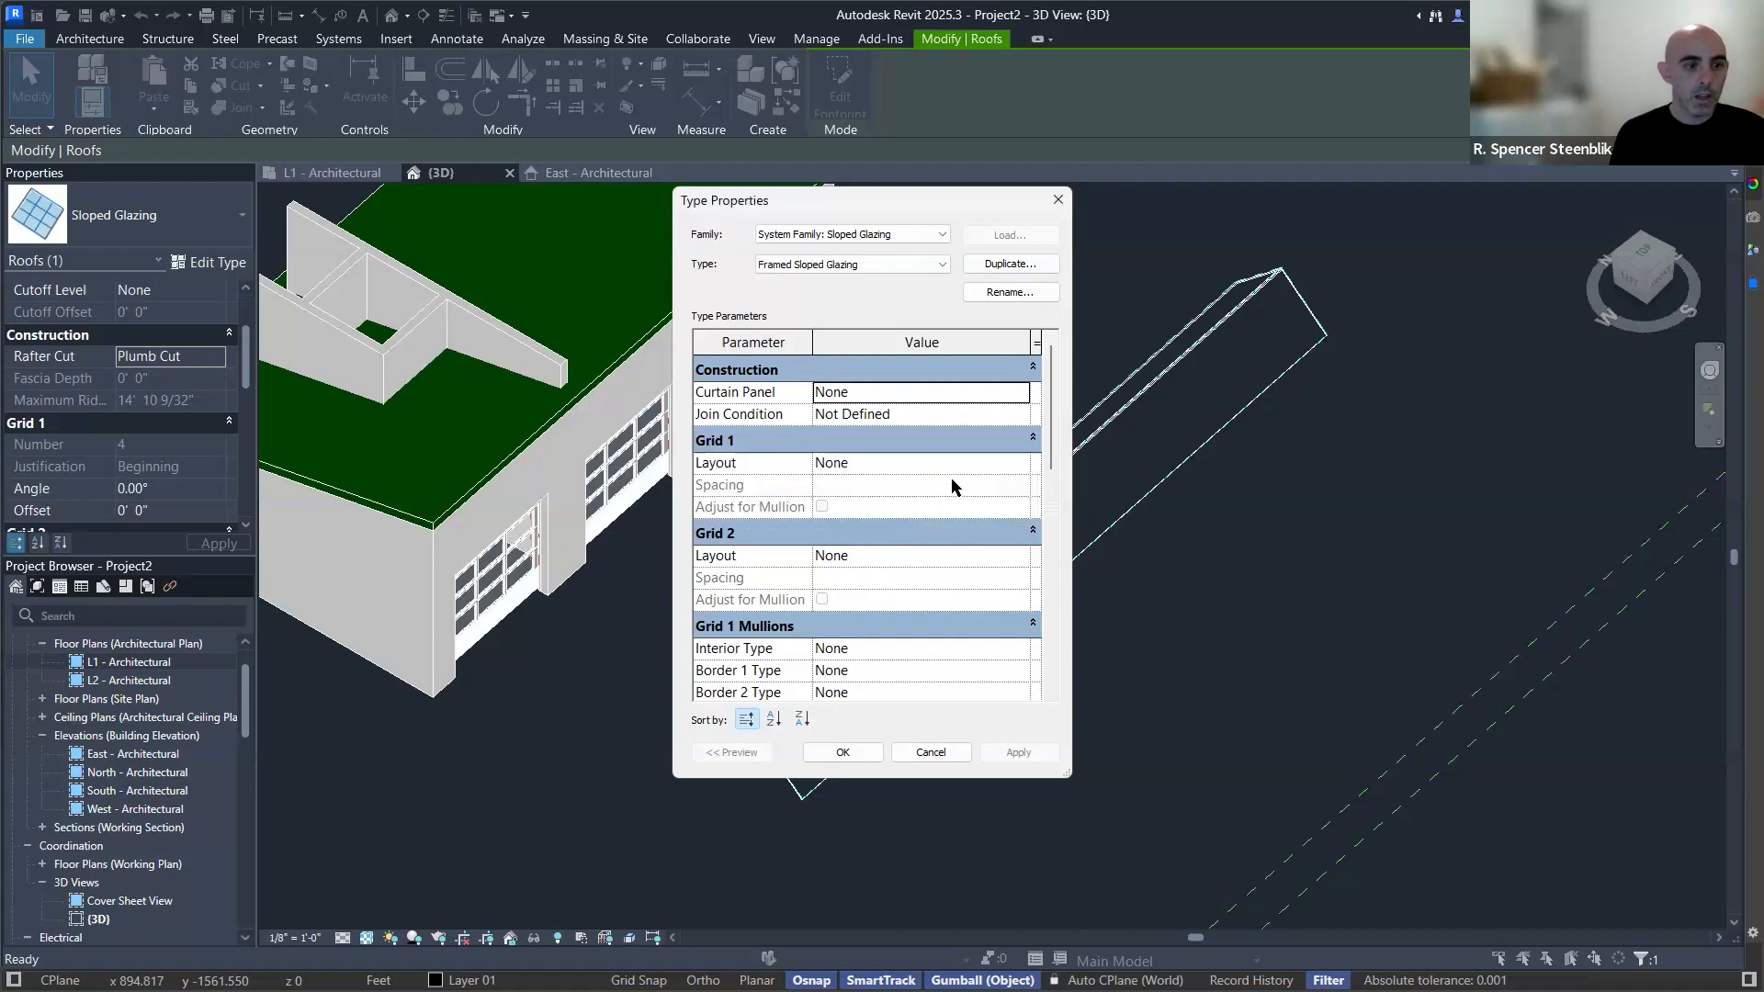
Give Framed Sloped Glazing a Fixed Distance Grid 1 layout at 5' 0" spacing and a Grid 1 Border 1 of Rectangular Mullion : 1" Square.
{"action": "left_click", "coordinate": [1020, 464]}
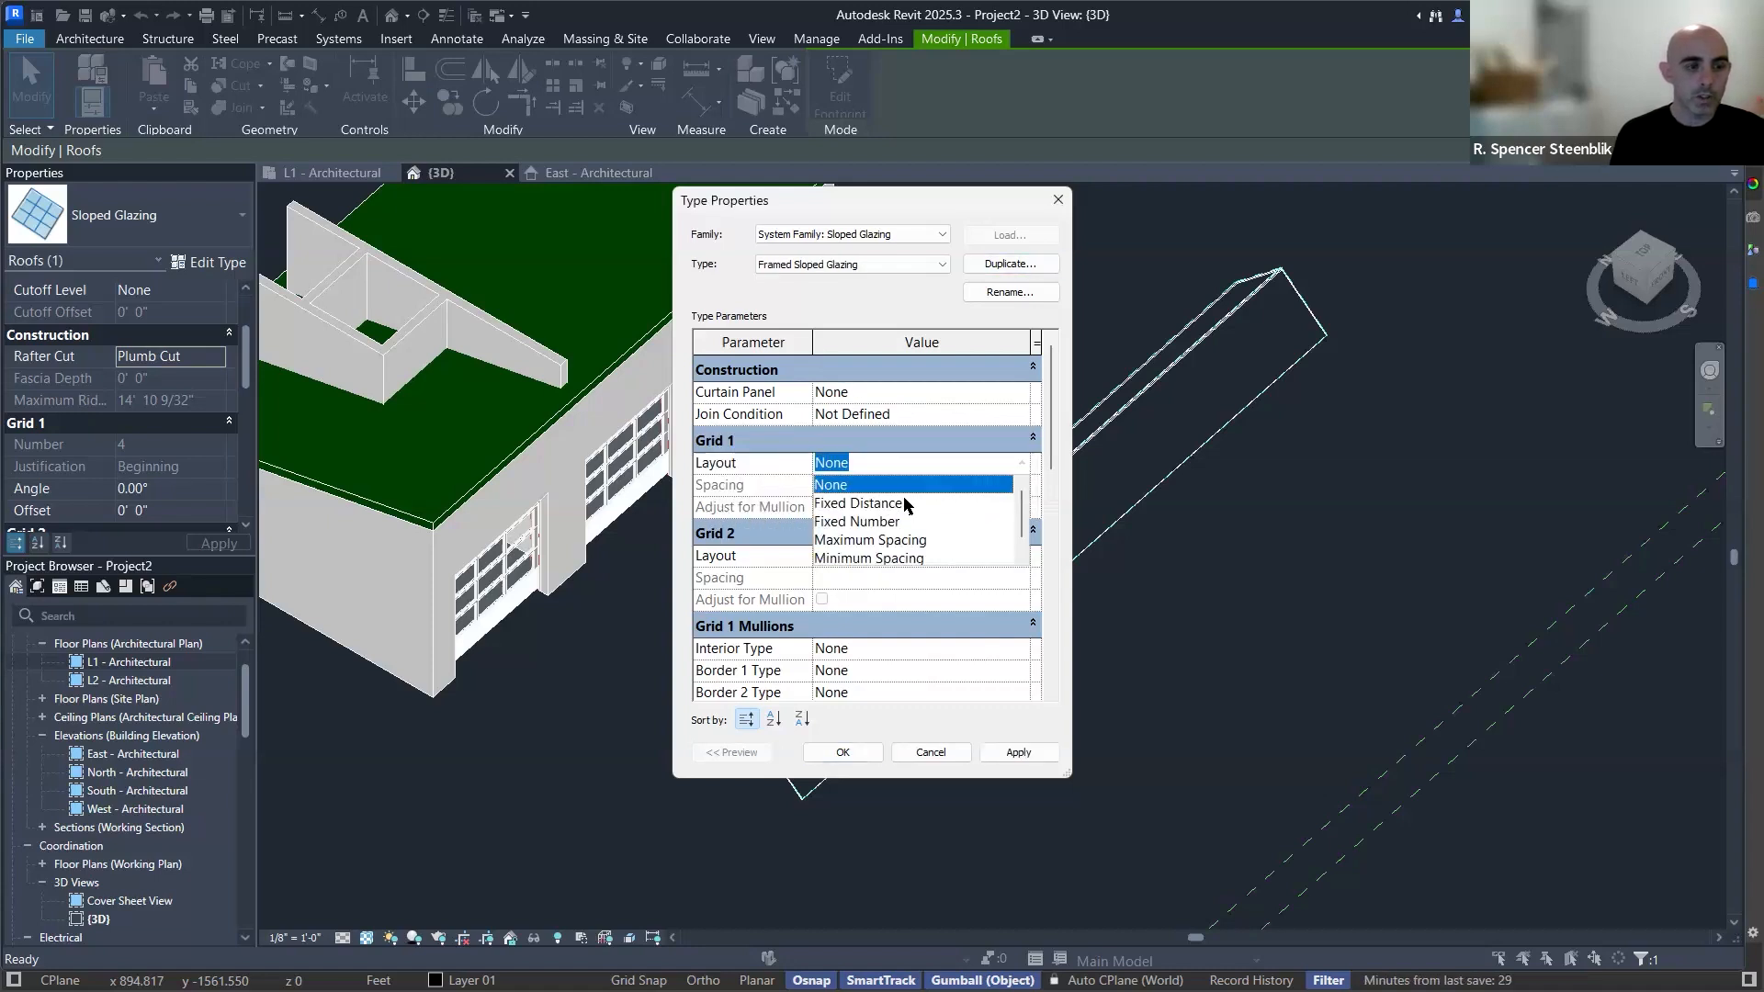
{"action": "left_click", "coordinate": [827, 502]}
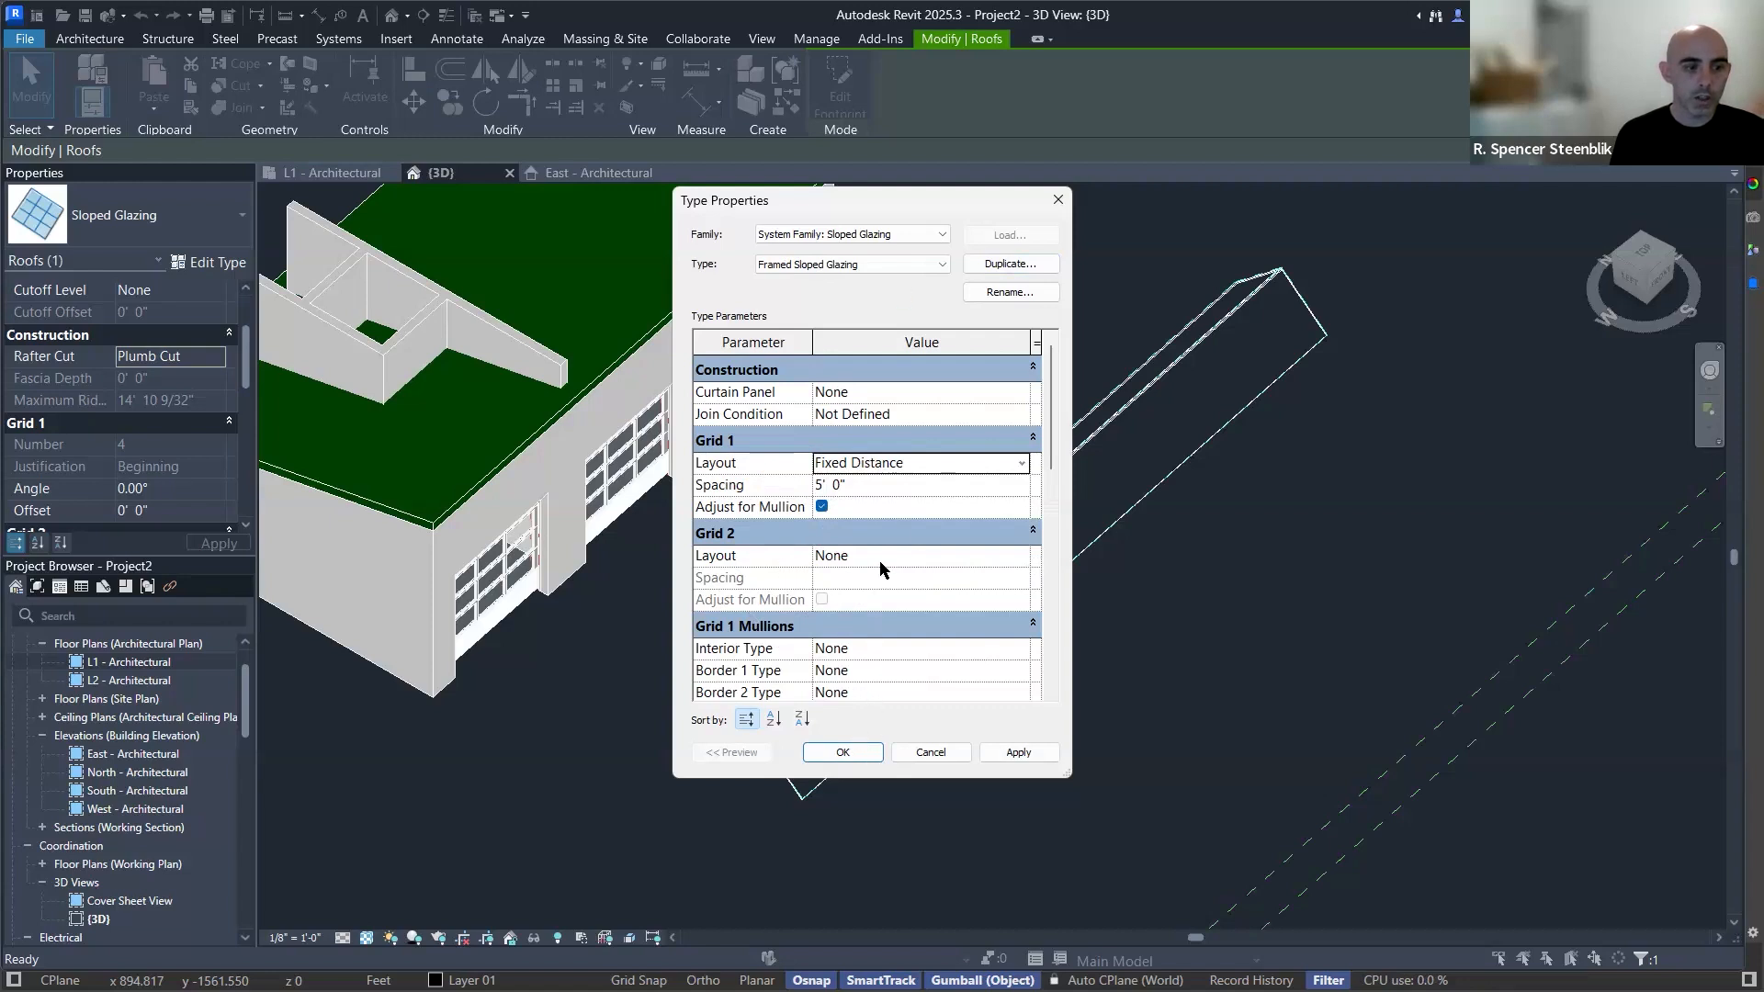
{"action": "left_click", "coordinate": [1021, 672]}
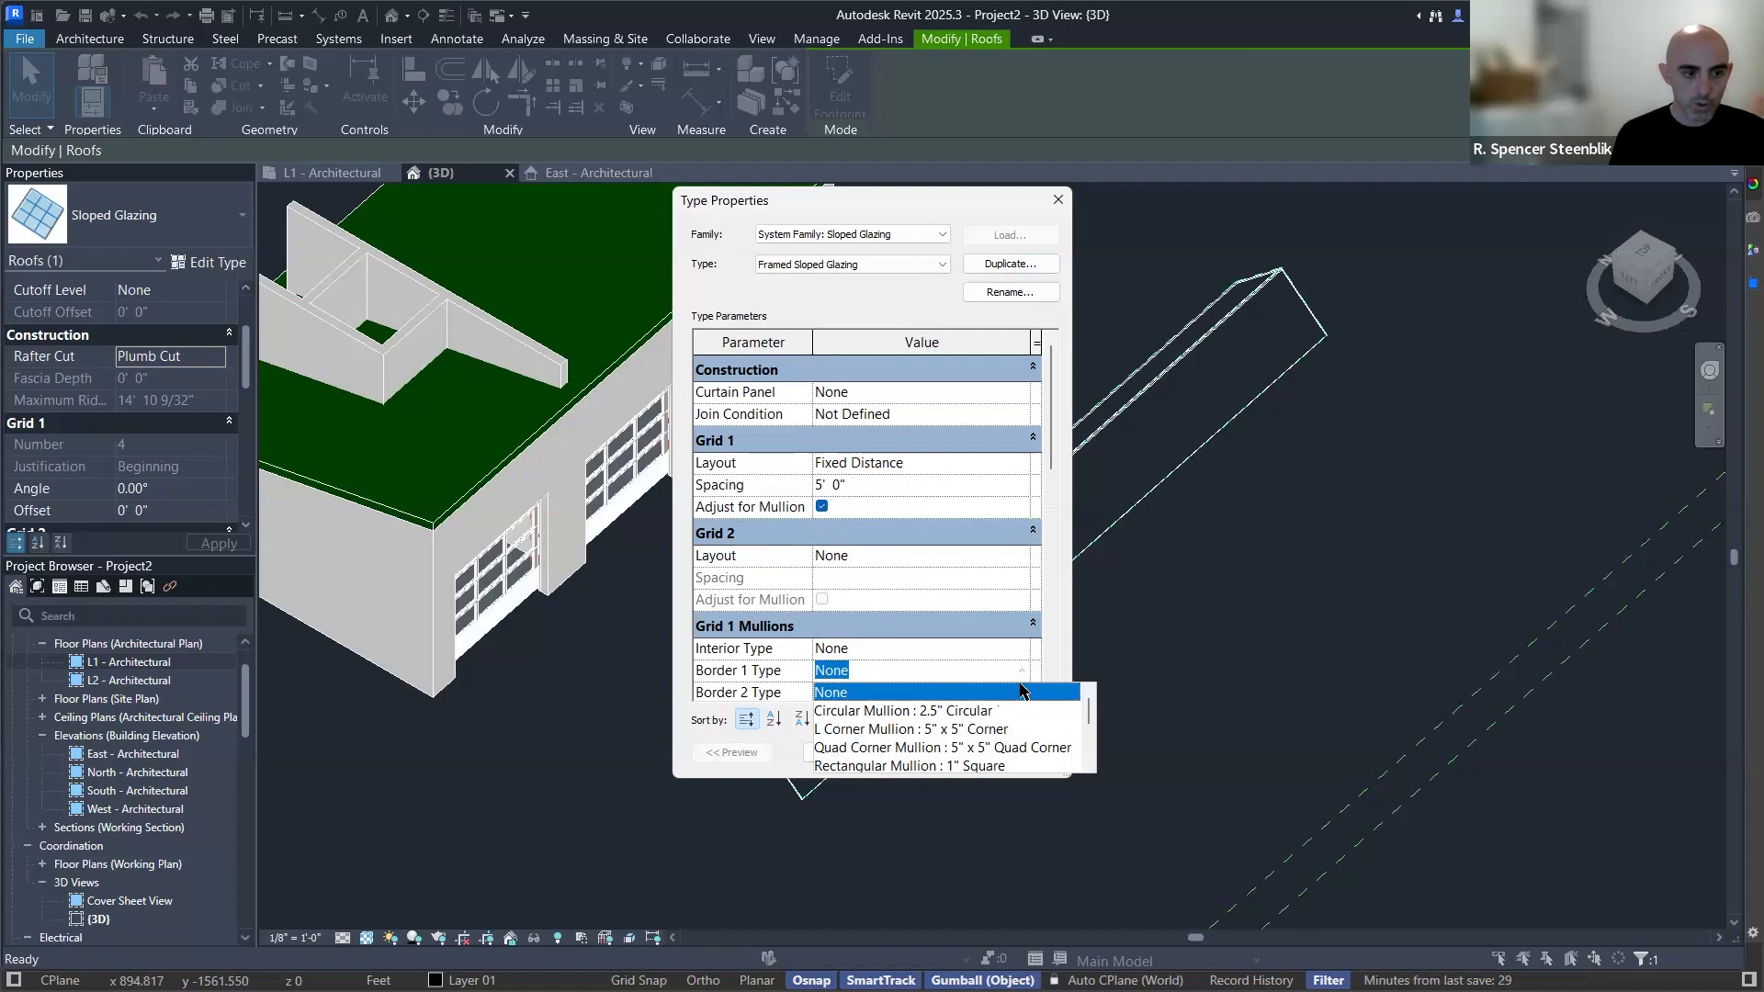
{"action": "left_click", "coordinate": [910, 767]}
{"action": "scroll", "coordinate": [1009, 646], "scroll_direction": "down", "scroll_amount": 1}
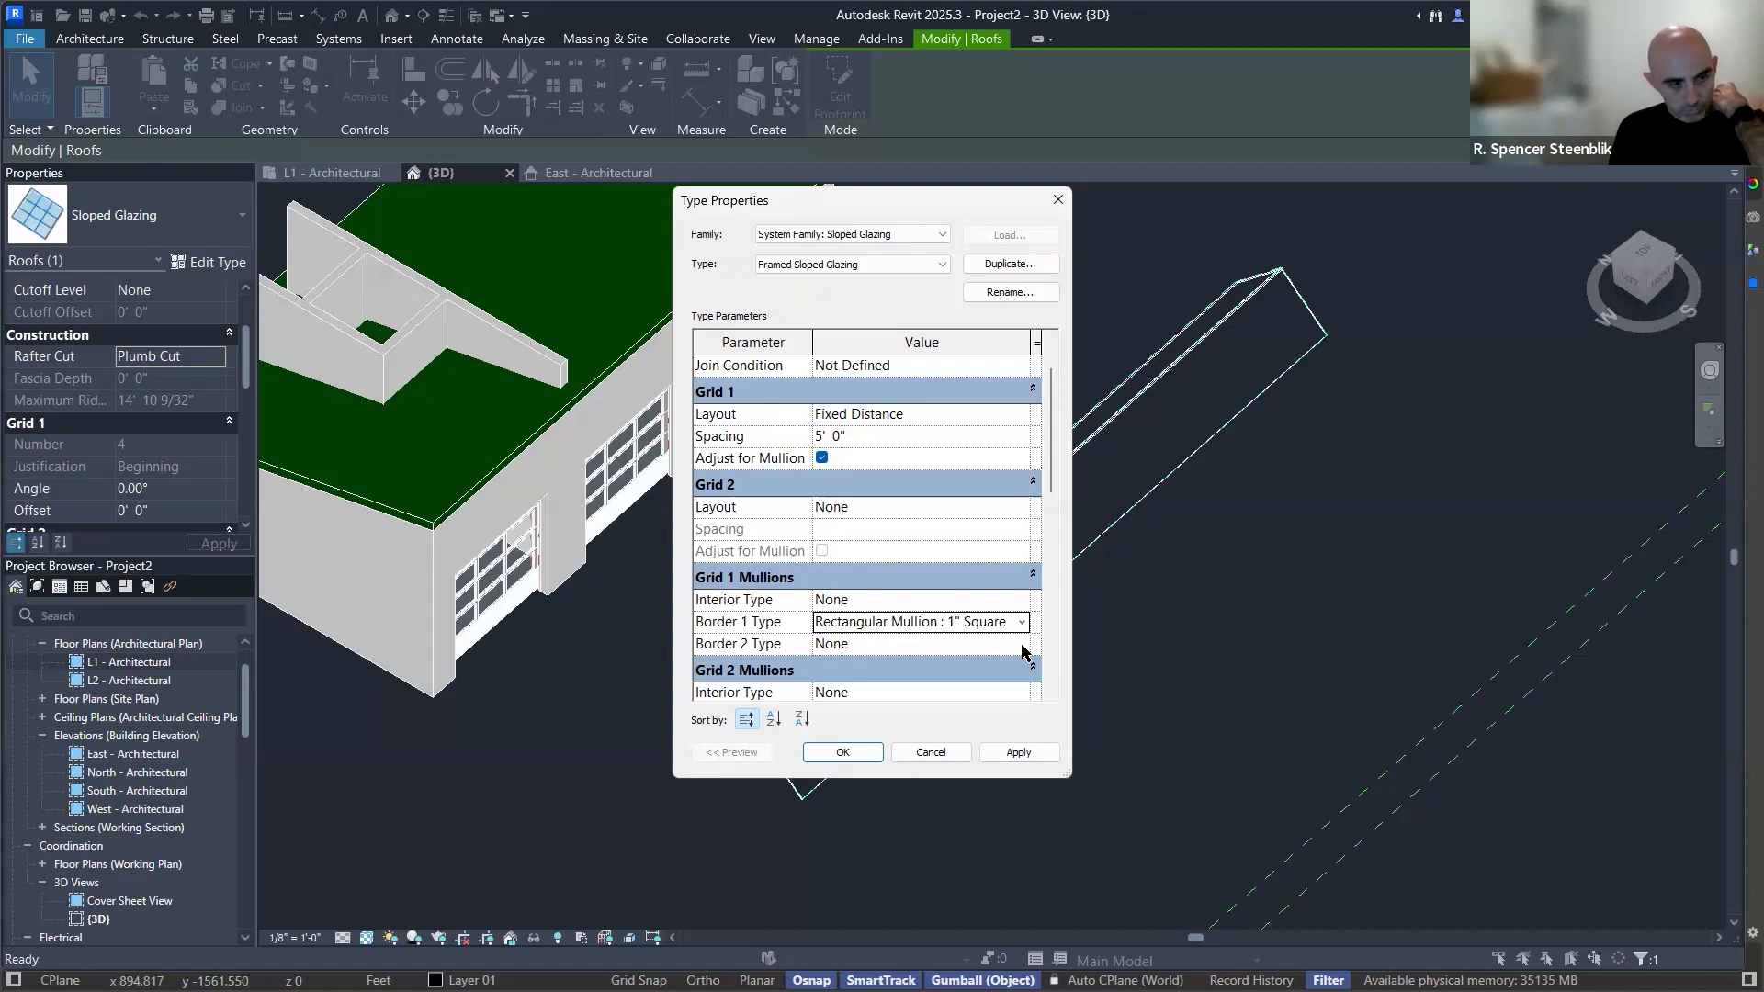
{"action": "left_click", "coordinate": [1018, 752]}
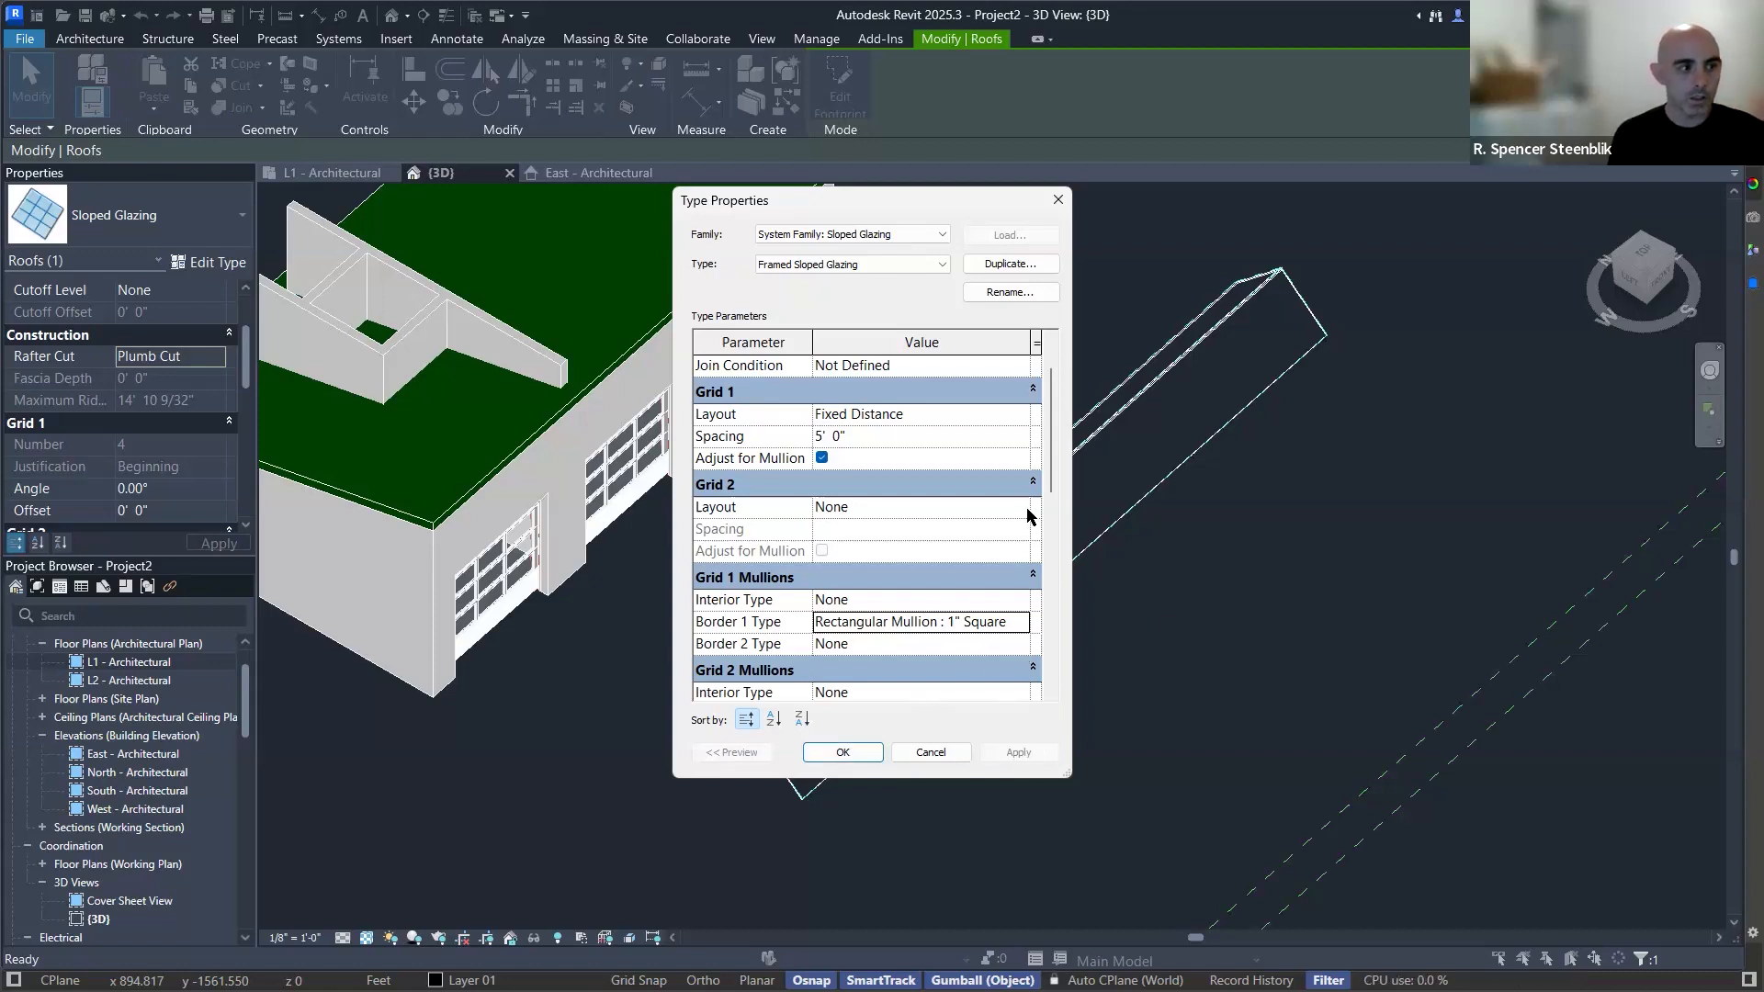
{"action": "left_click", "coordinate": [846, 752]}
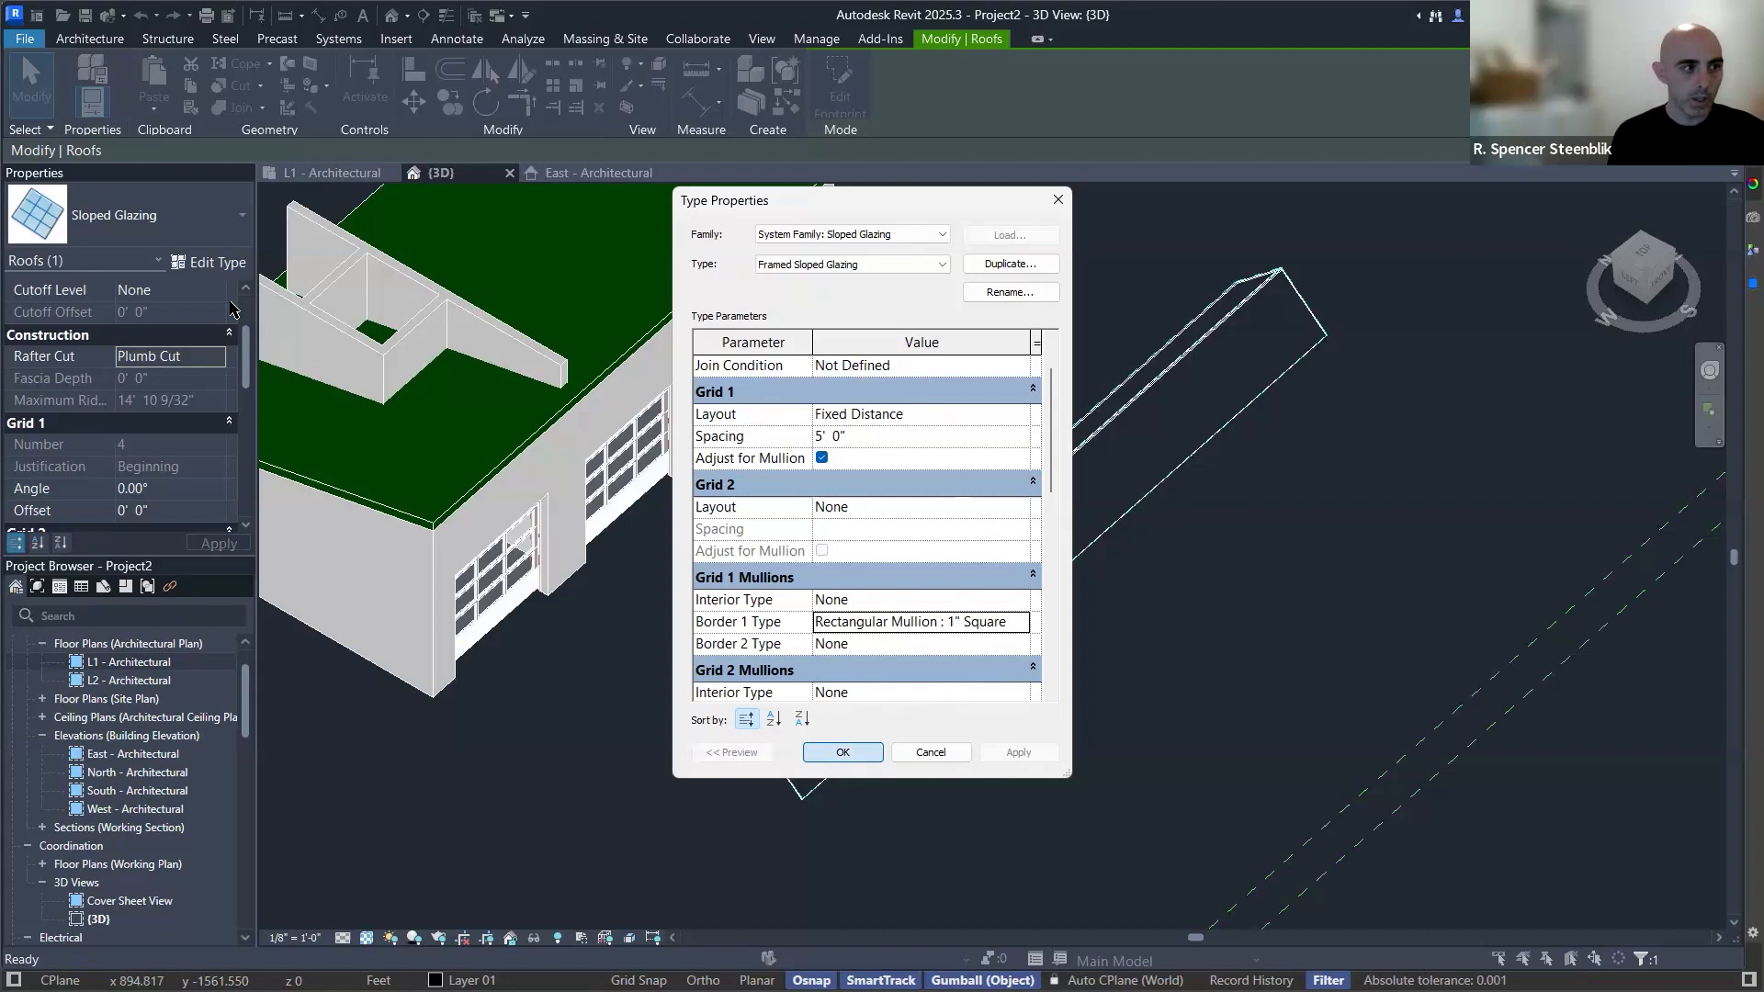
{"action": "left_click", "coordinate": [946, 562]}
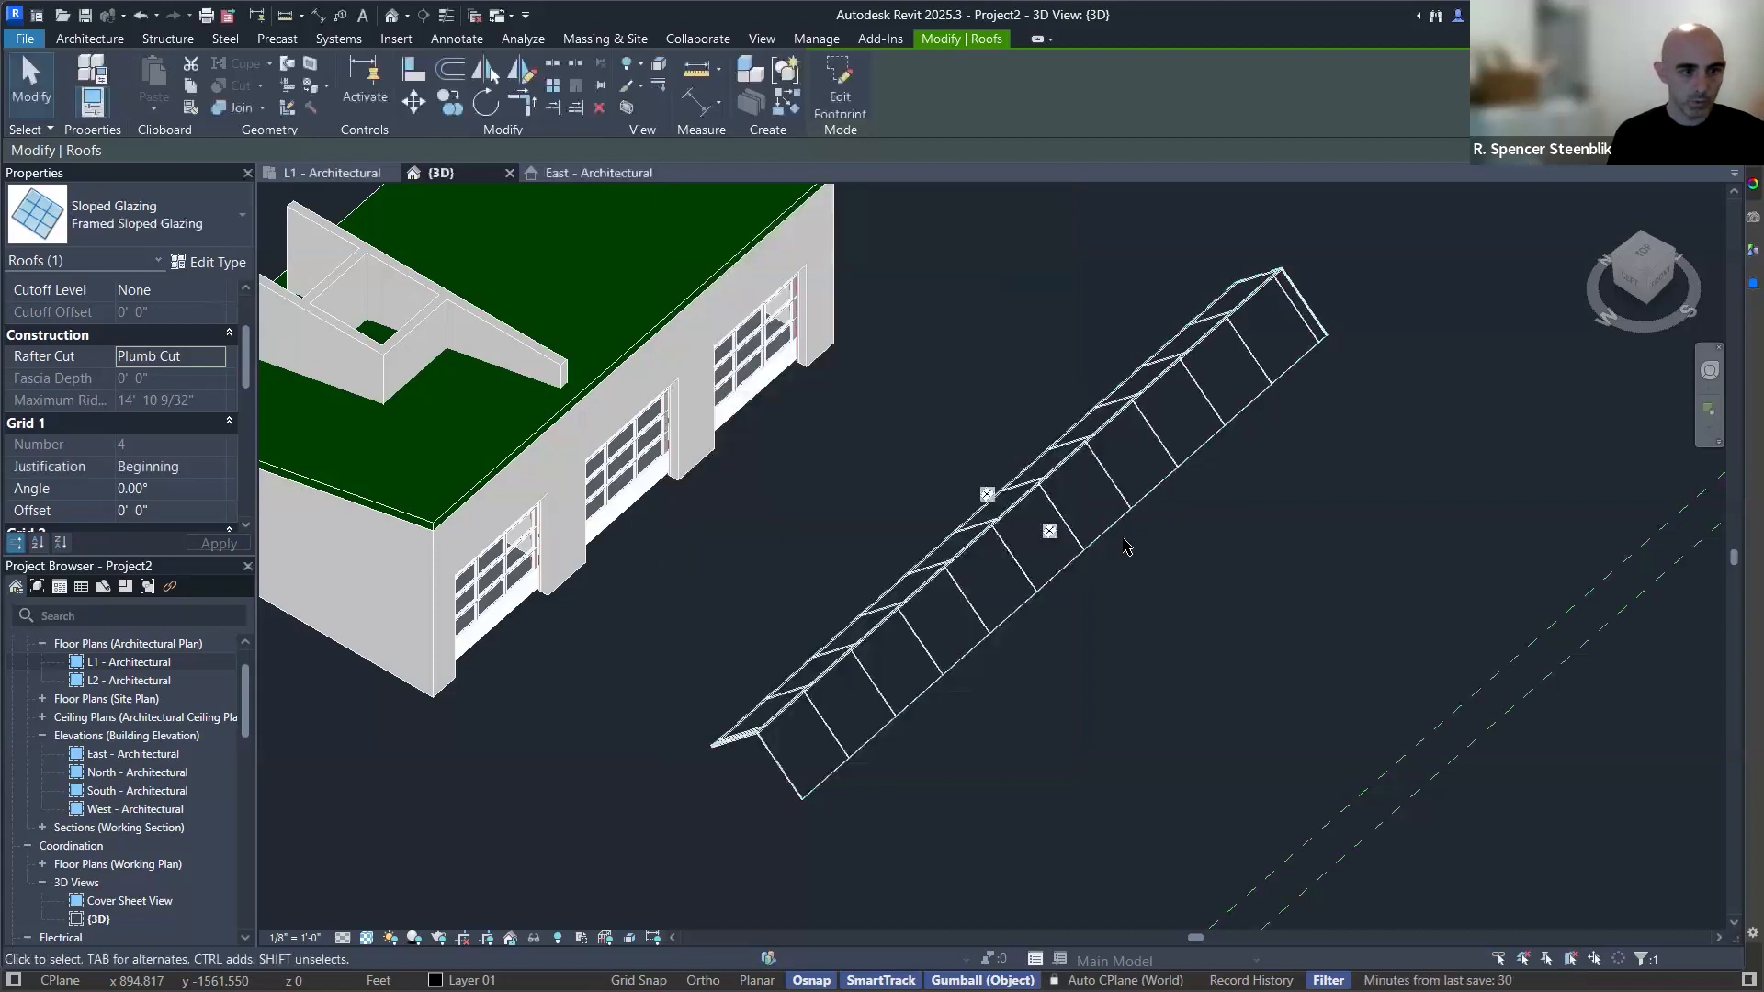
Inspect the framed glazing's grid divisions and border mullions from several angles and in different visual styles.
{"action": "middle_click_drag", "start_coordinate": [1224, 514], "coordinate": [1115, 760], "text": "shift"}
{"action": "scroll", "coordinate": [1413, 632], "scroll_direction": "up", "scroll_amount": 2}
{"action": "scroll", "coordinate": [1412, 627], "scroll_direction": "up", "scroll_amount": 5}
{"action": "left_click", "coordinate": [366, 939]}
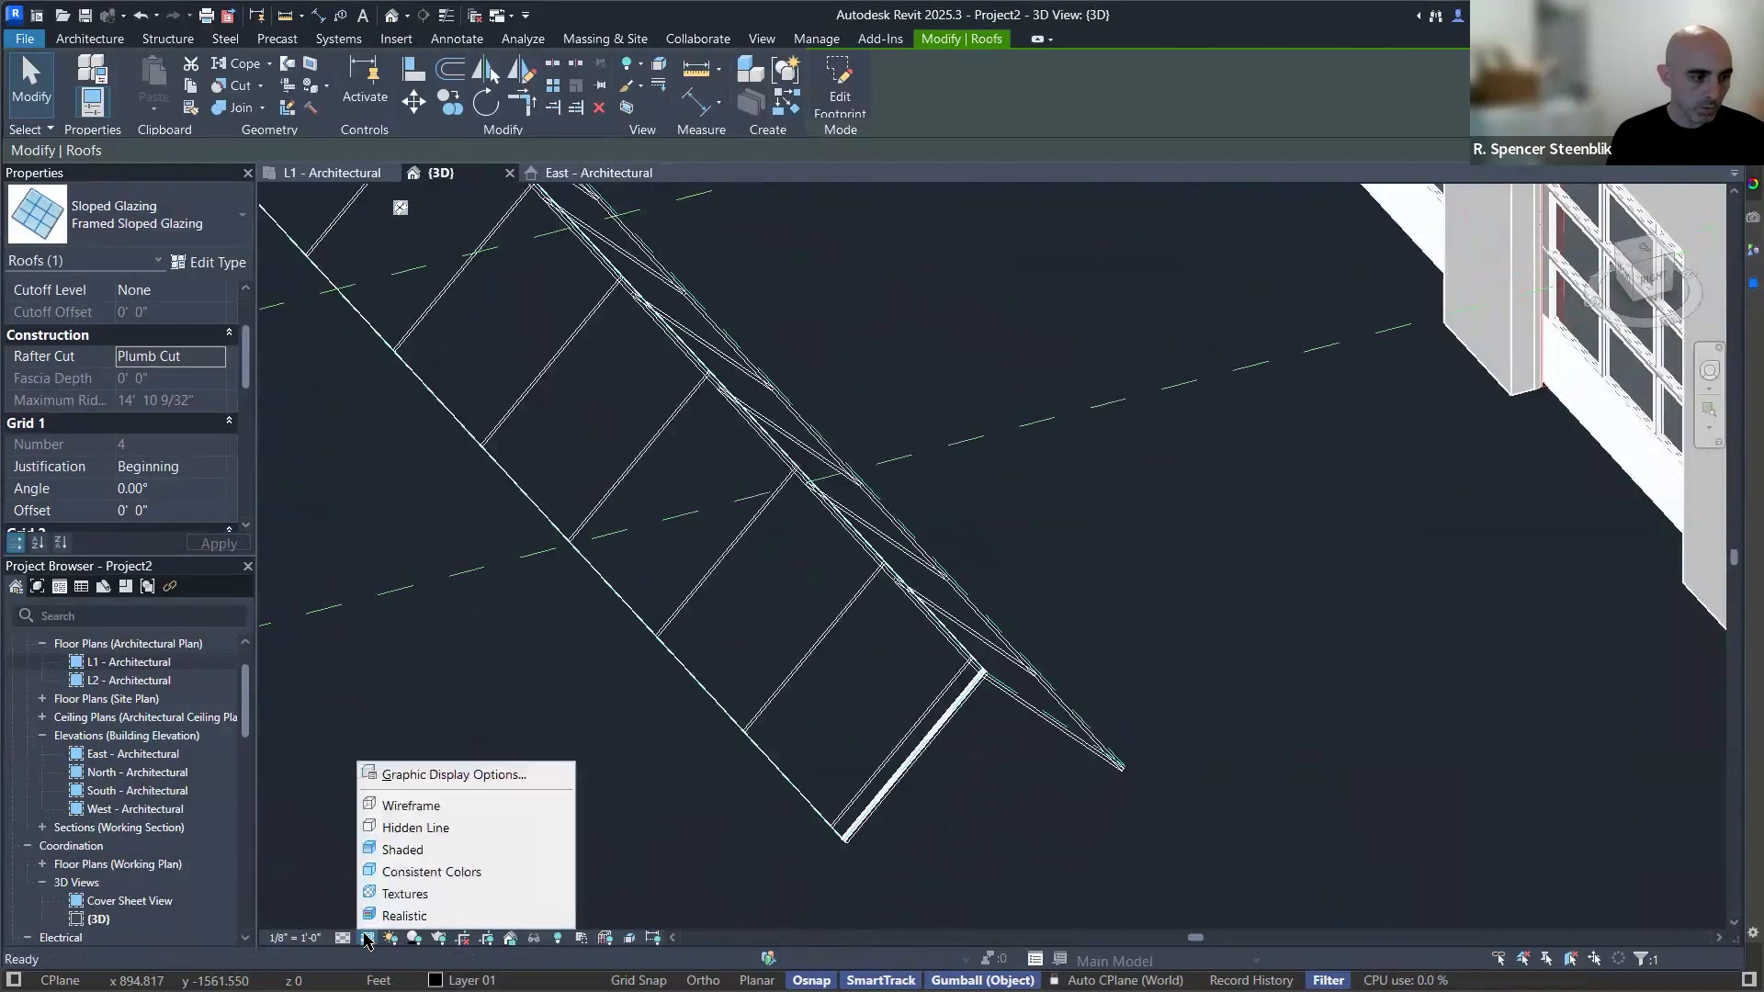
{"action": "left_click", "coordinate": [390, 923]}
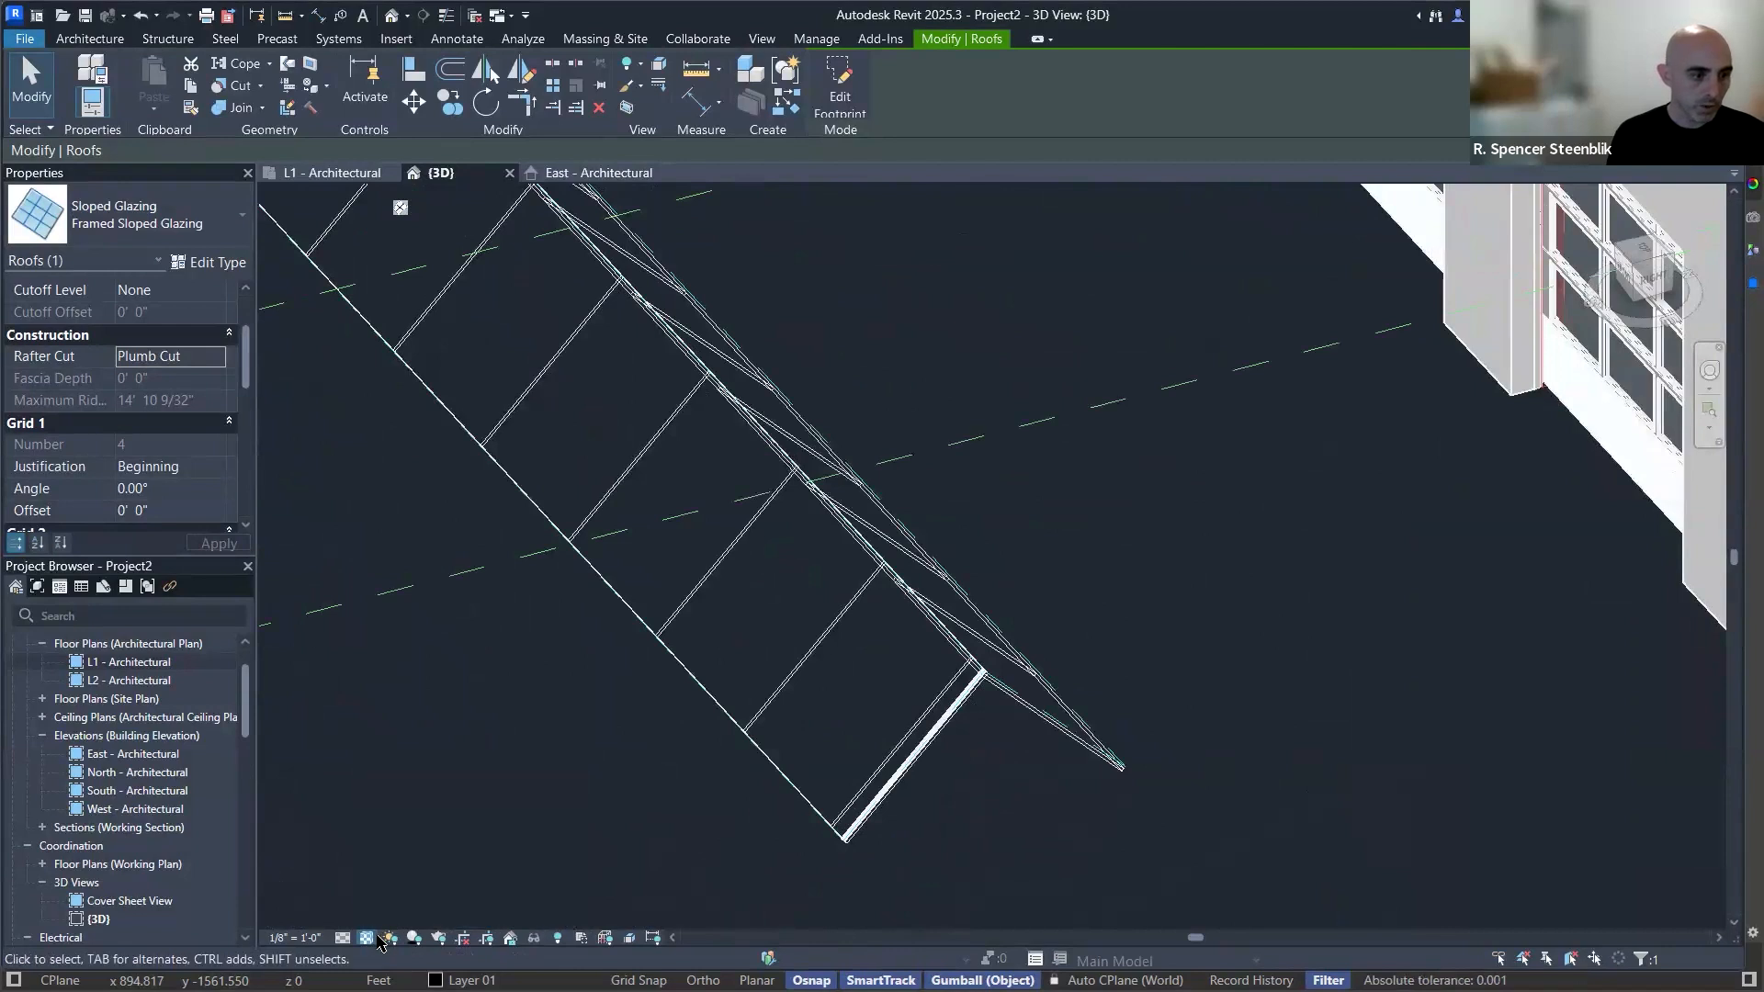
{"action": "left_click", "coordinate": [367, 939]}
{"action": "left_click", "coordinate": [555, 913]}
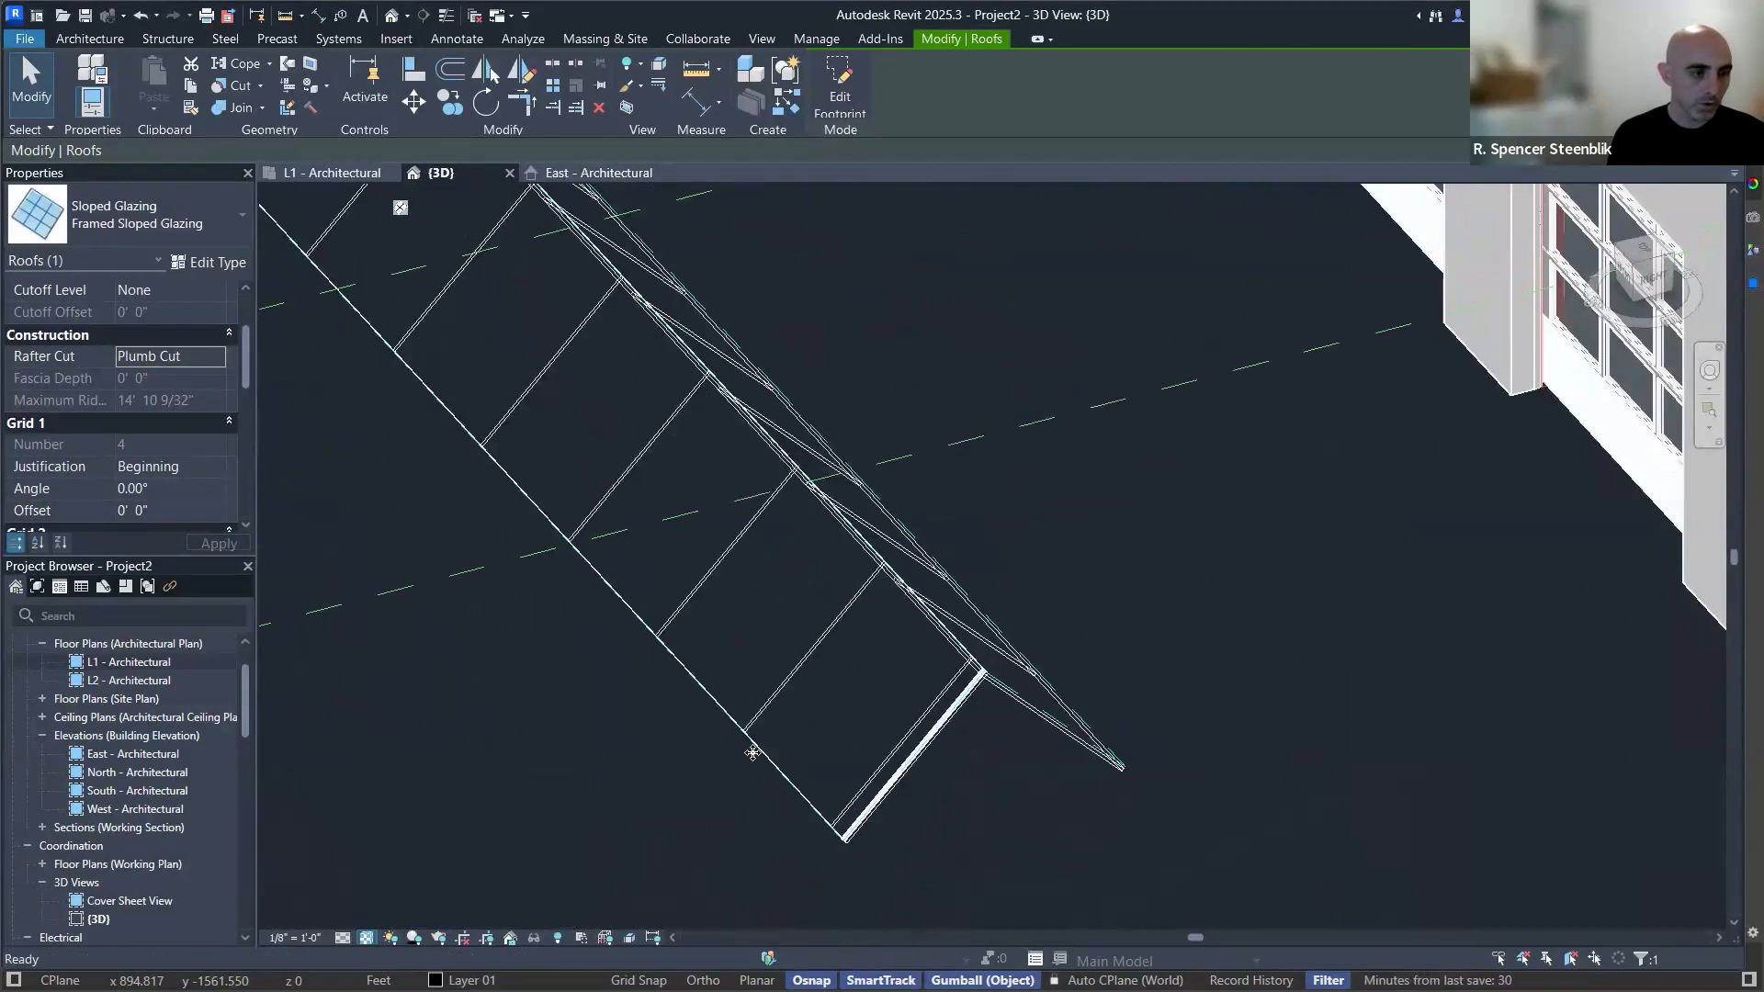
{"action": "middle_click_drag", "start_coordinate": [977, 720], "coordinate": [579, 438], "text": "shift"}
{"action": "scroll", "coordinate": [579, 438], "scroll_direction": "up", "scroll_amount": 10}
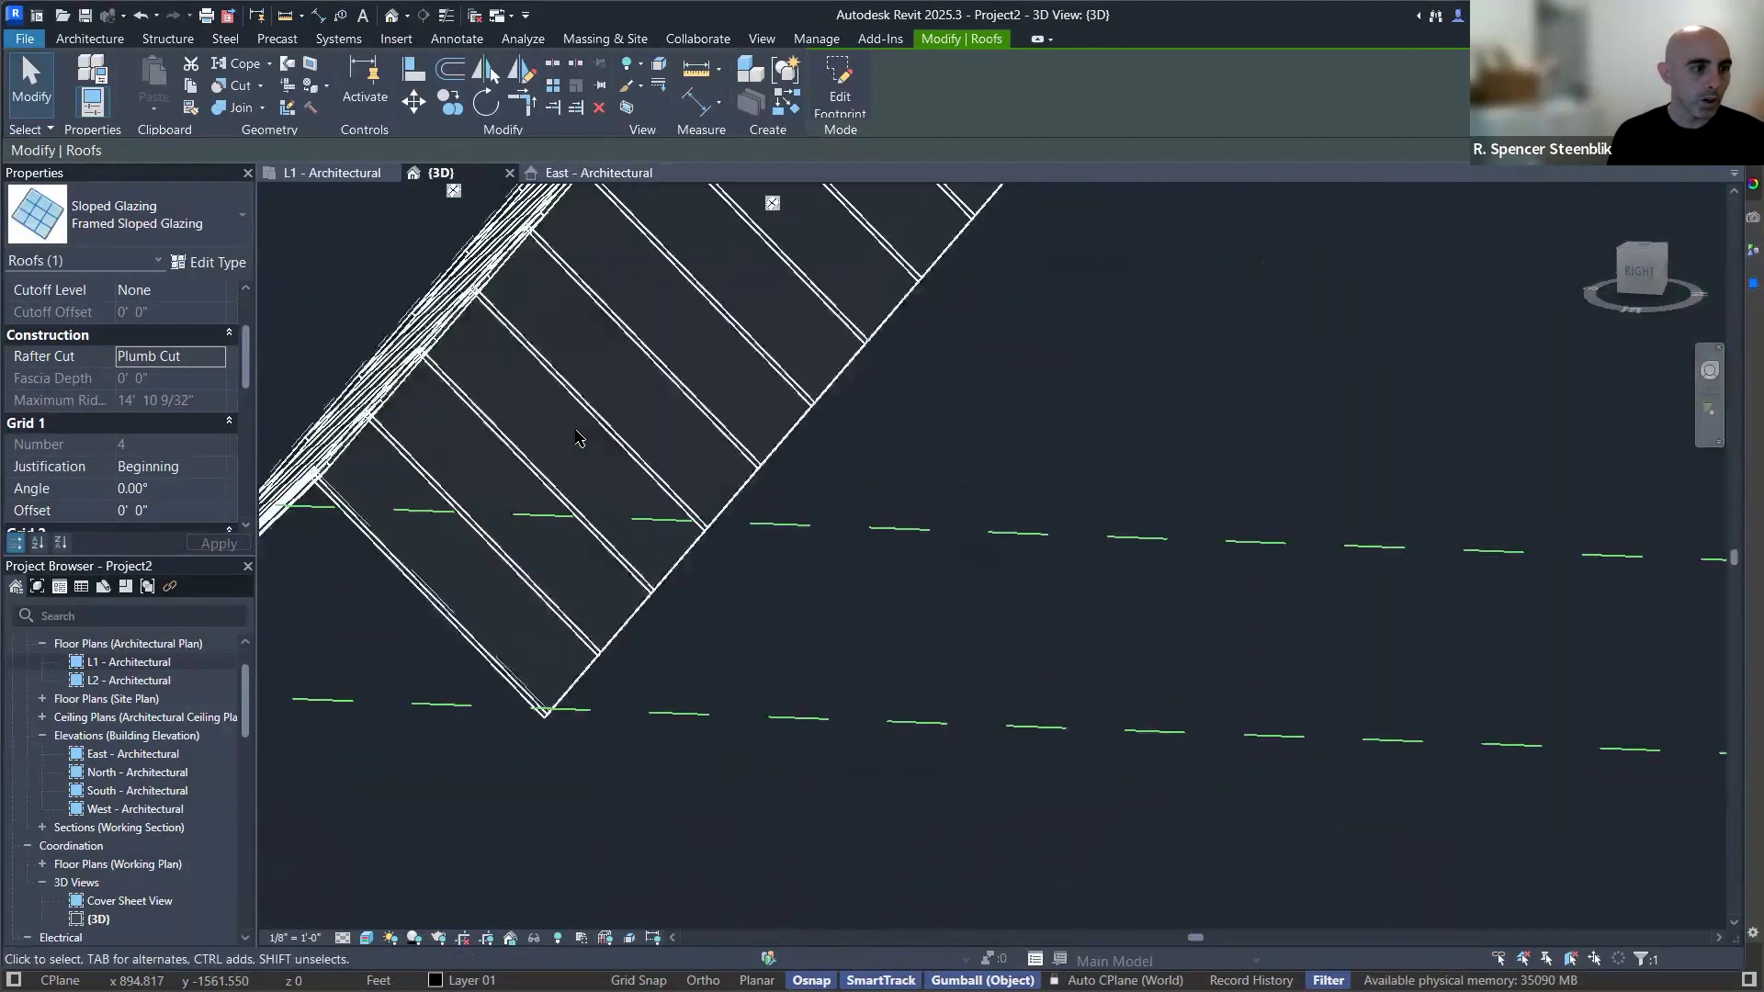
{"action": "middle_click_drag", "start_coordinate": [589, 404], "coordinate": [386, 882], "text": "shift"}
{"action": "left_click", "coordinate": [368, 939]}
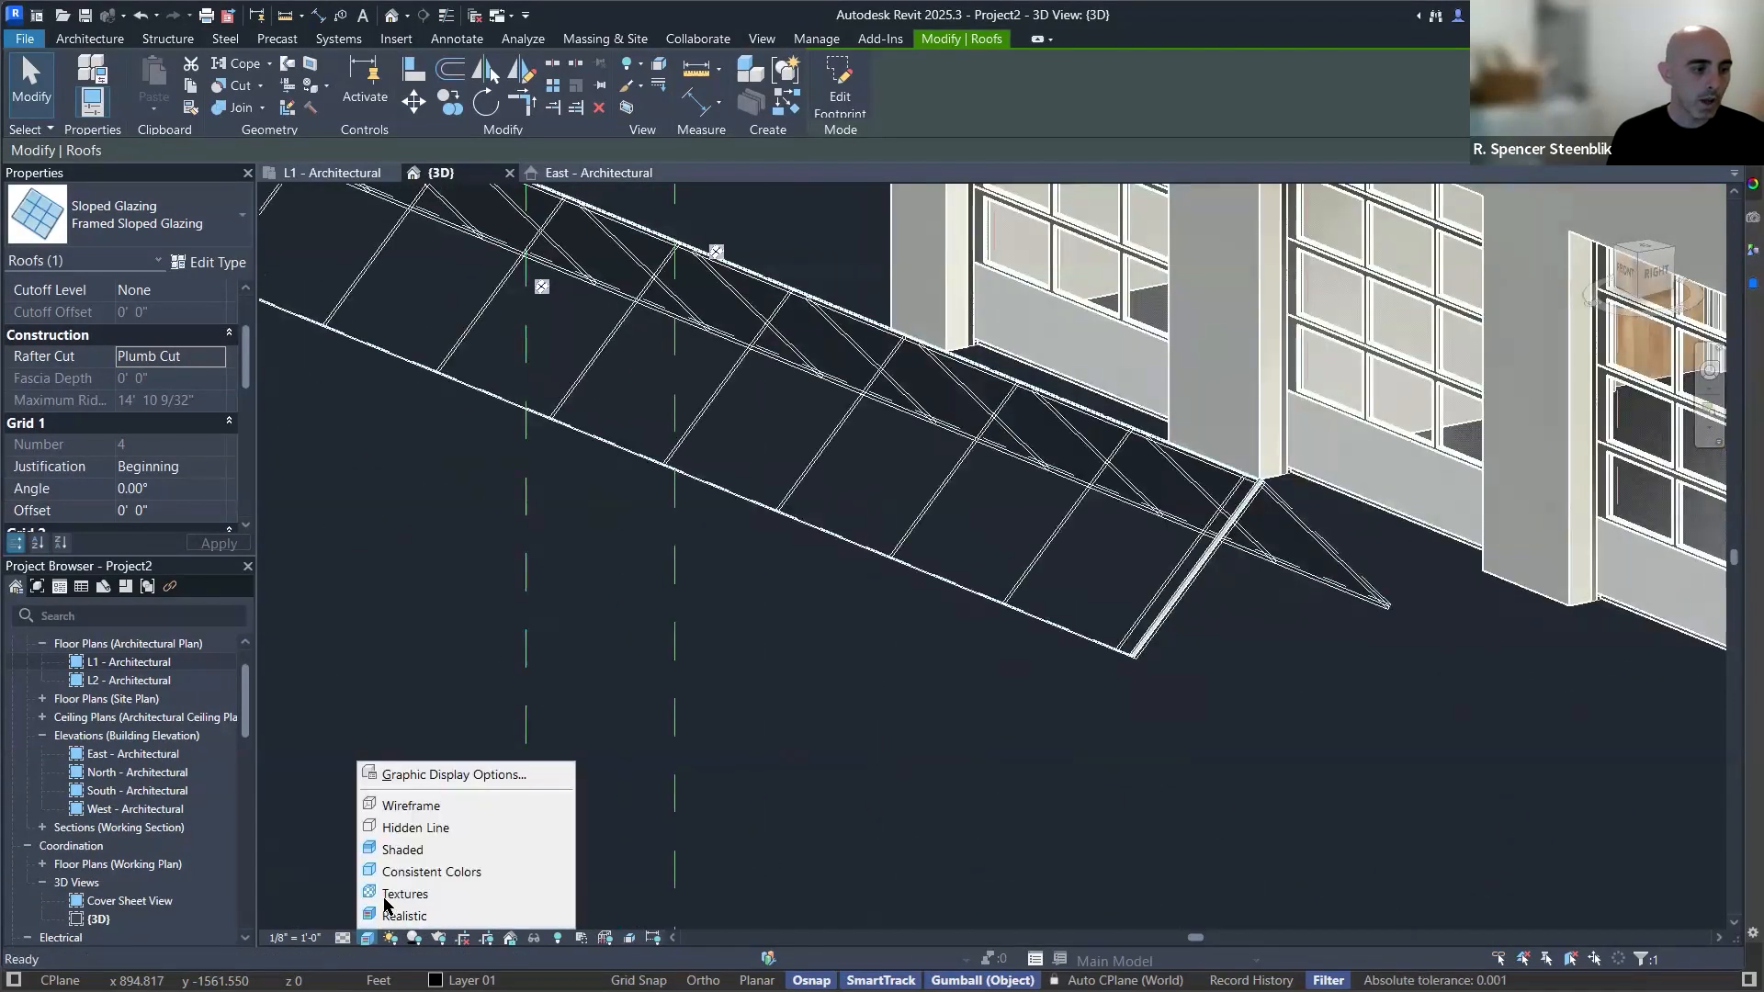
{"action": "left_click", "coordinate": [386, 913]}
{"action": "scroll", "coordinate": [1024, 658], "scroll_direction": "down", "scroll_amount": 4}
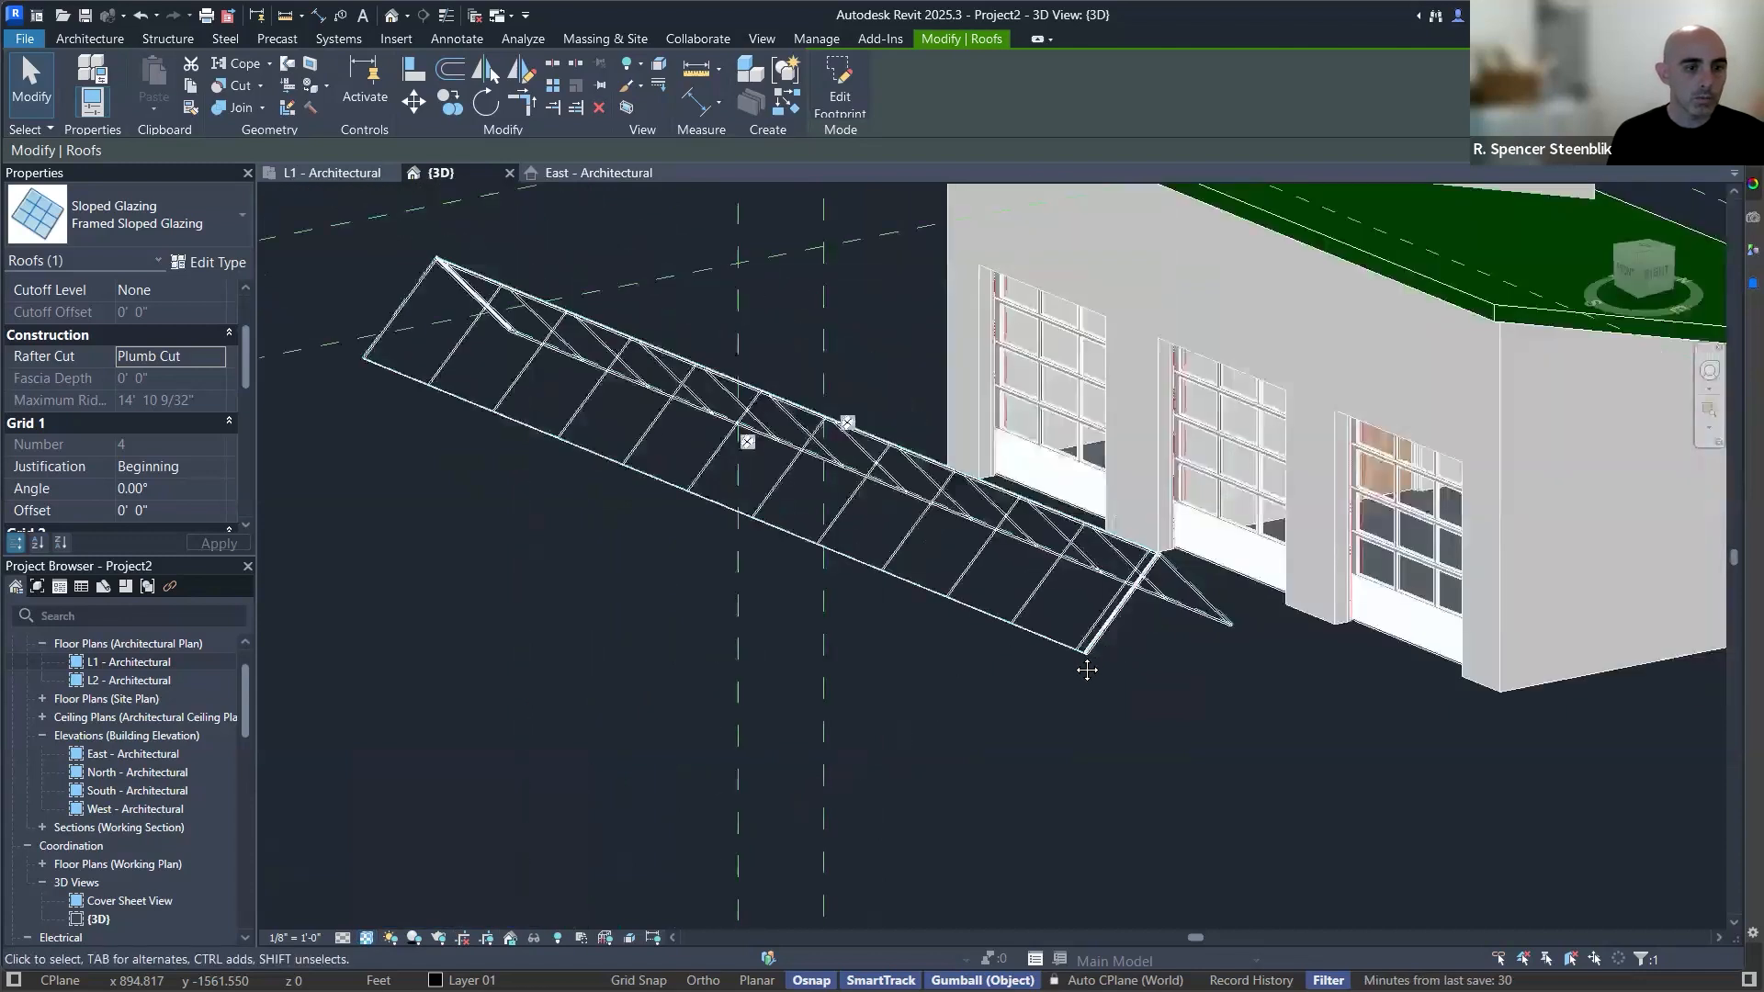
Change Framed Sloped Glazing's Grid 1 layout to Fixed Number and set the roof's Grid 1 number to 7.
{"action": "middle_click_drag", "start_coordinate": [1032, 721], "coordinate": [427, 329], "text": "shift"}
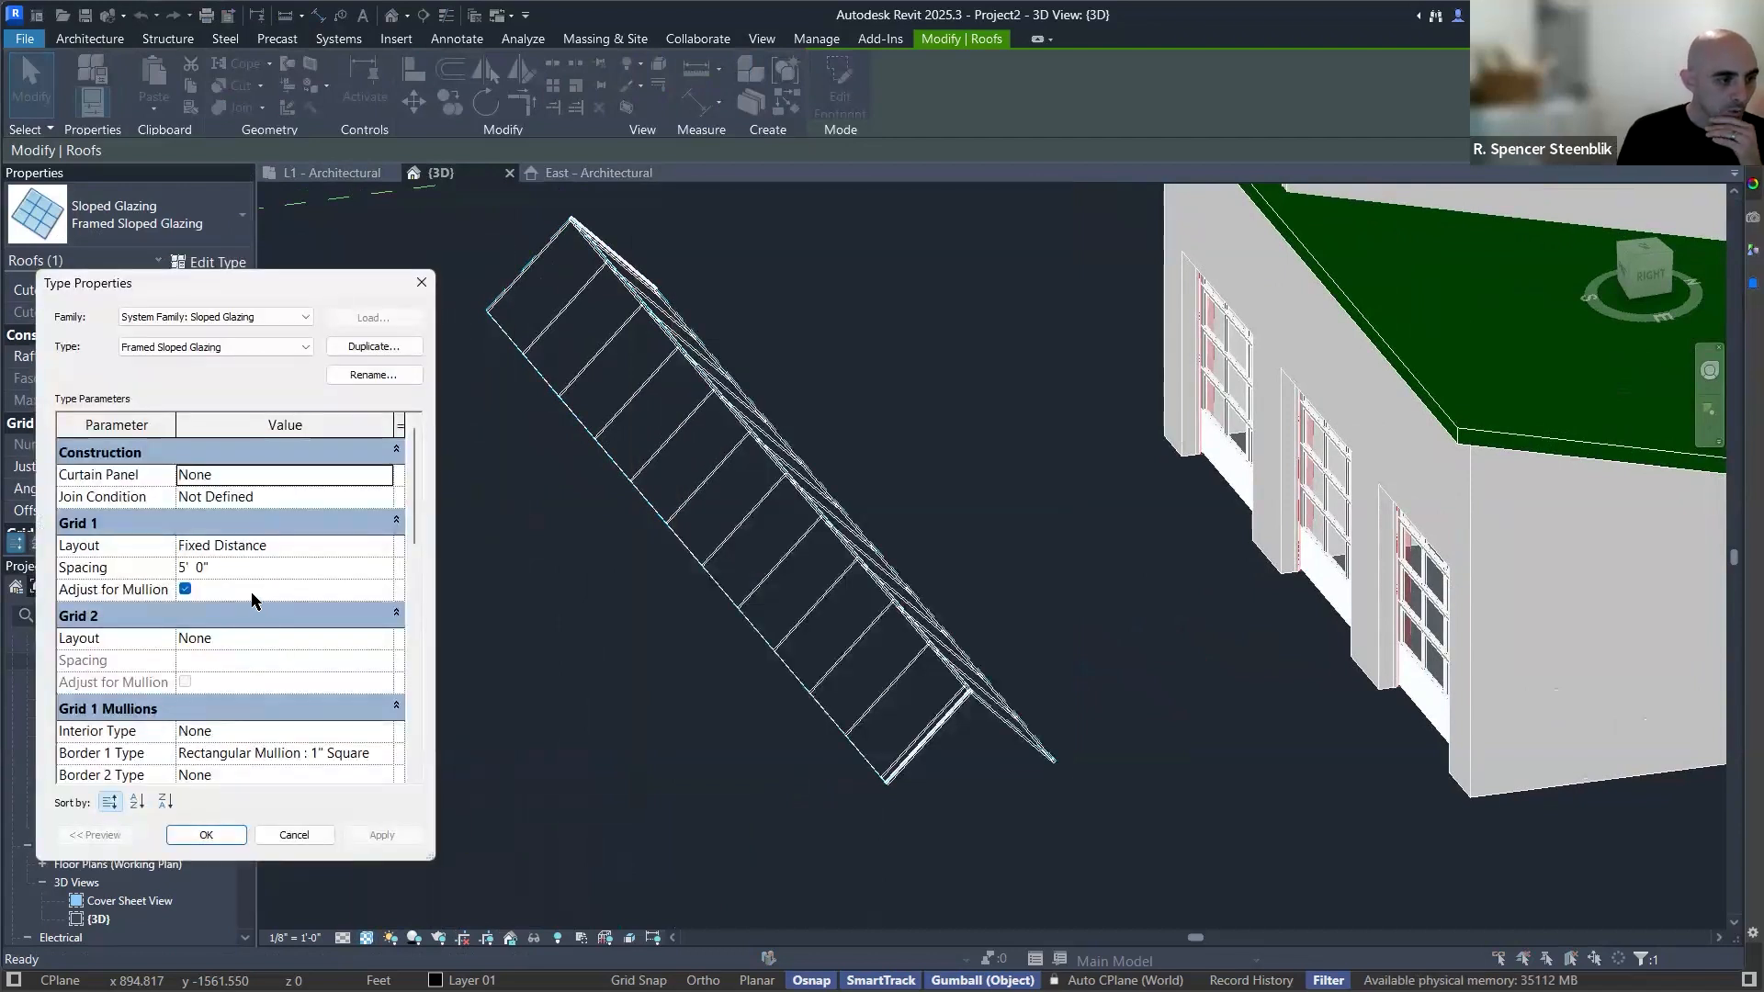
{"action": "left_click", "coordinate": [386, 554]}
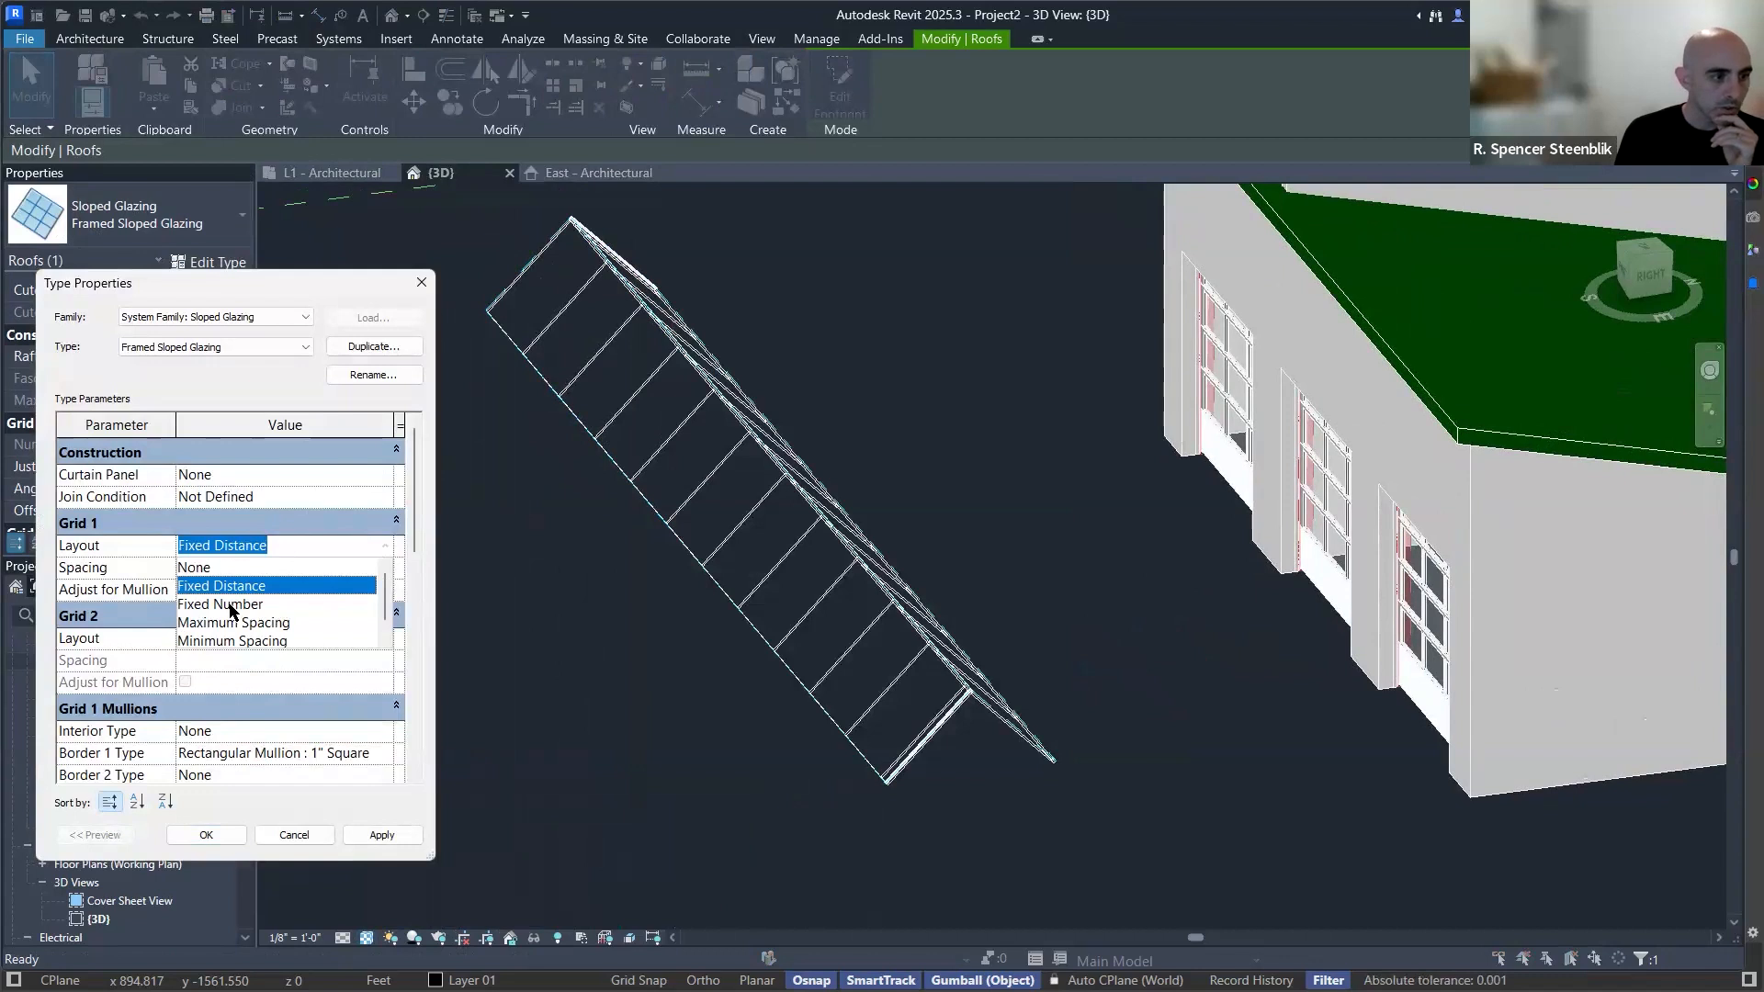
{"action": "left_click", "coordinate": [327, 605]}
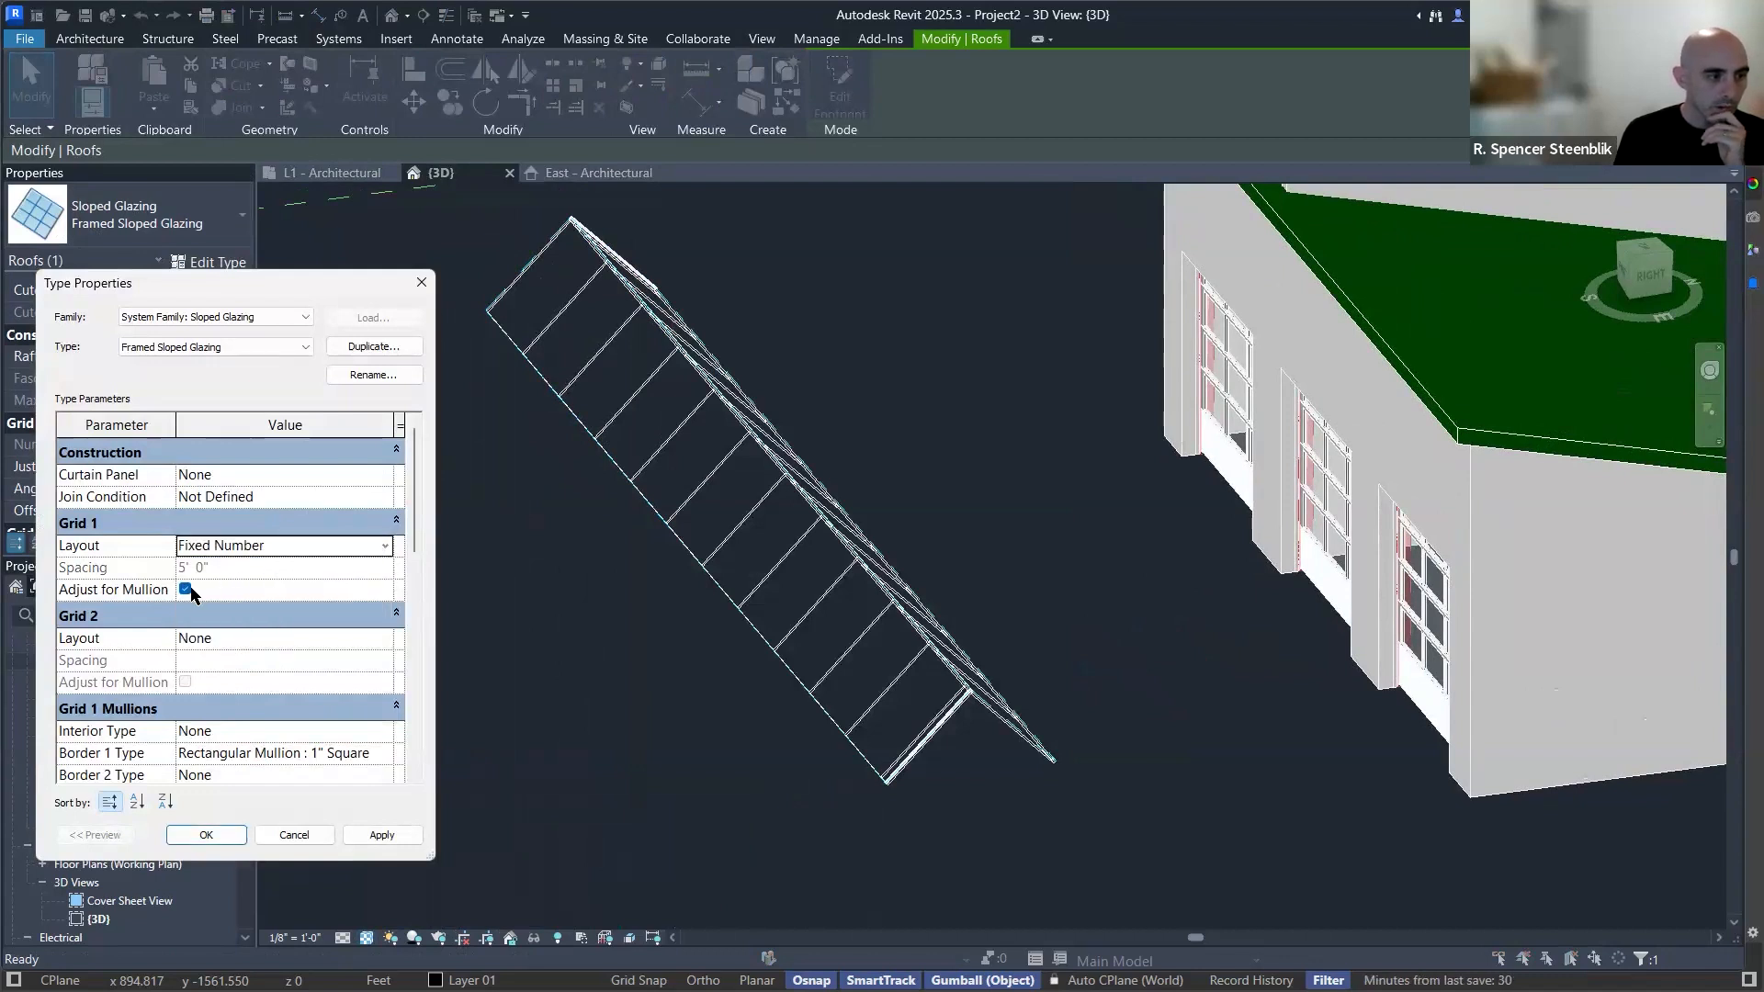
{"action": "left_click", "coordinate": [382, 843]}
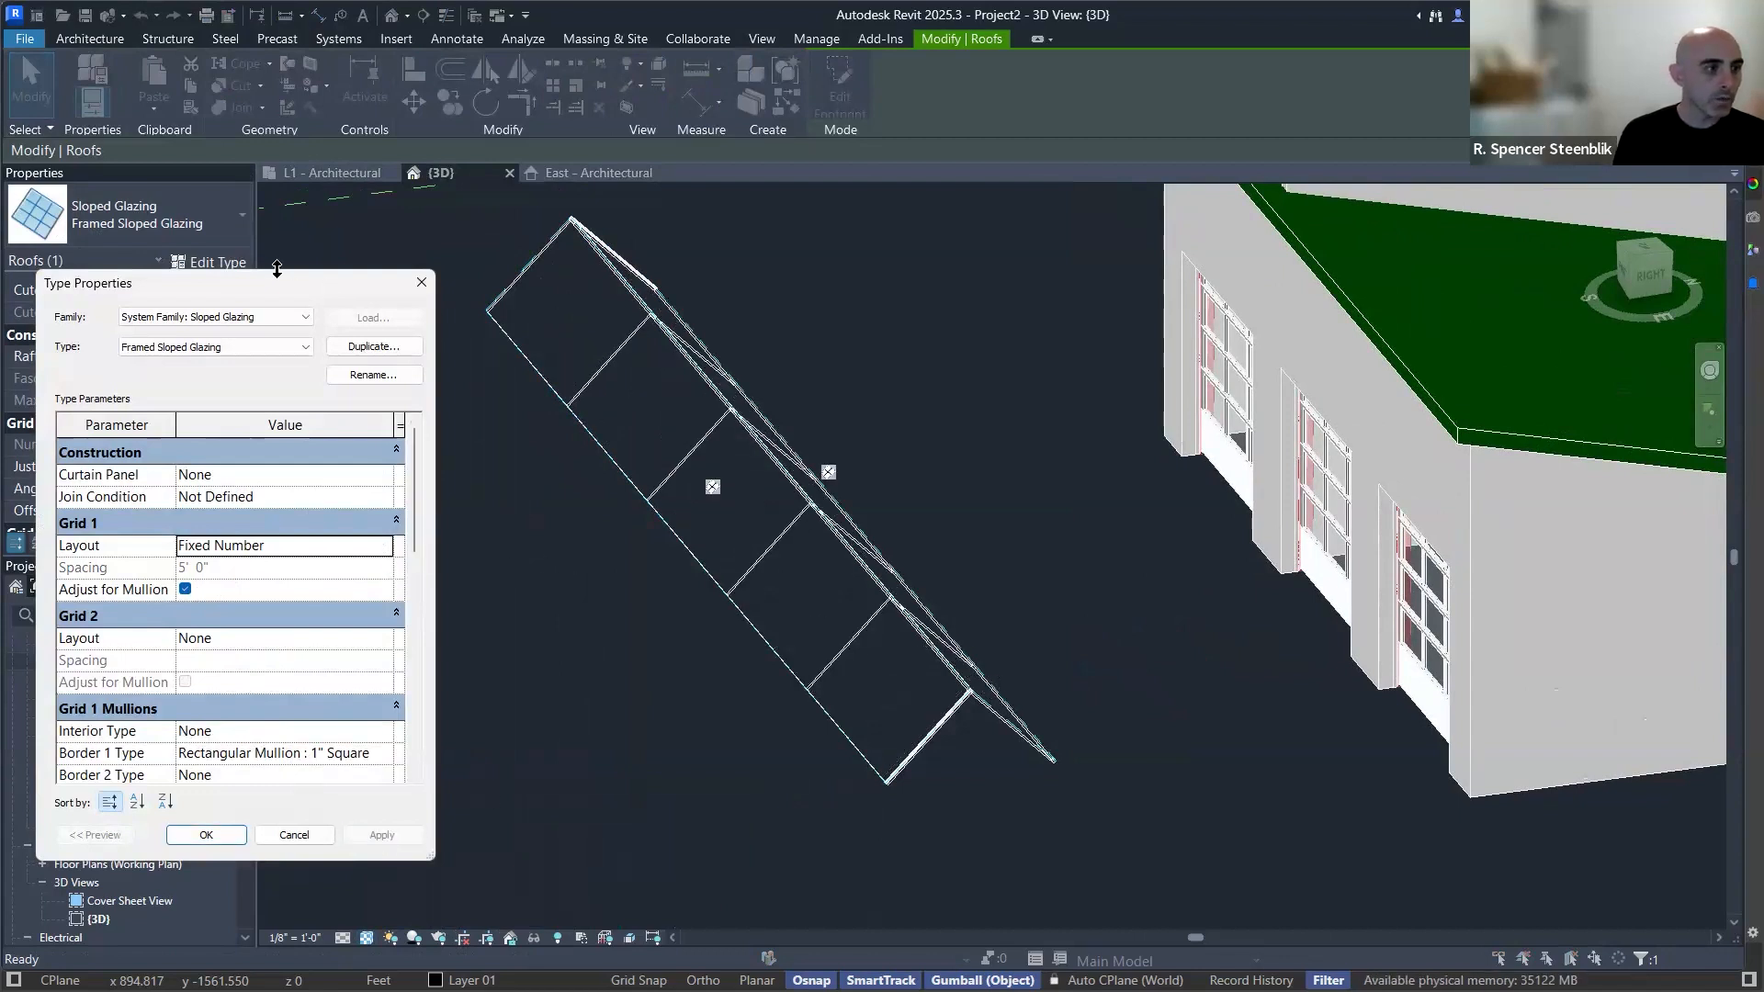
{"action": "left_click_drag", "start_coordinate": [178, 282], "coordinate": [526, 259]}
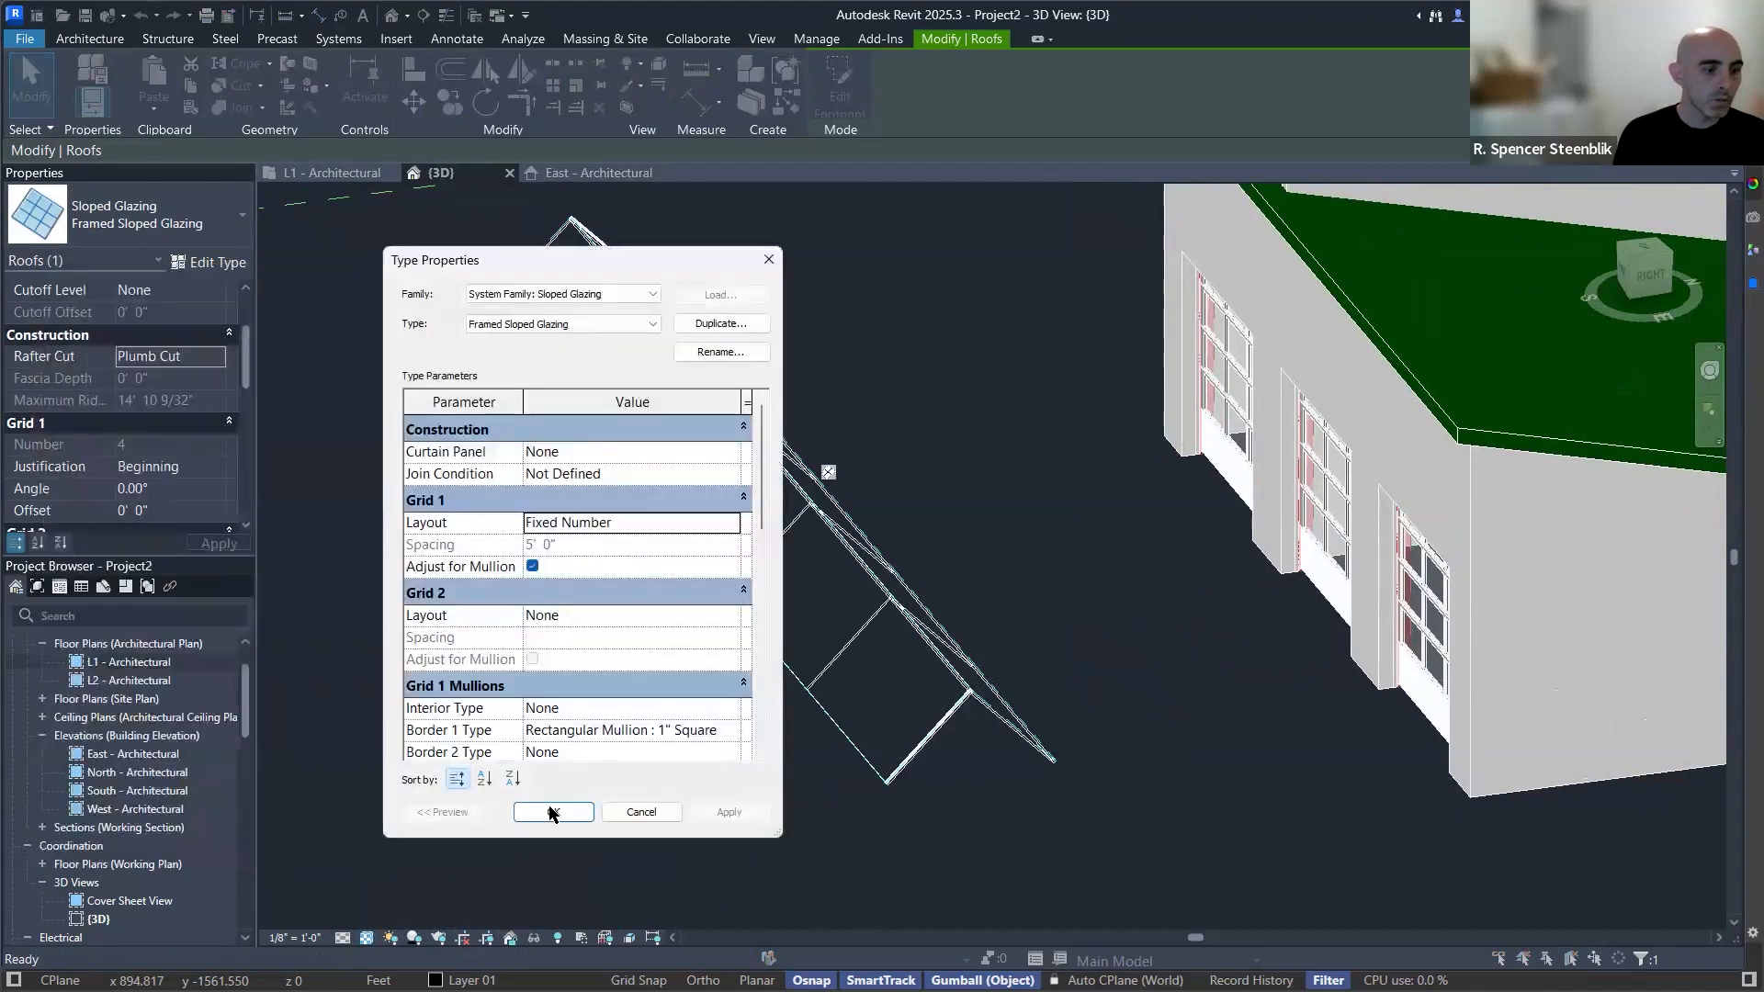
{"action": "left_click", "coordinate": [553, 813]}
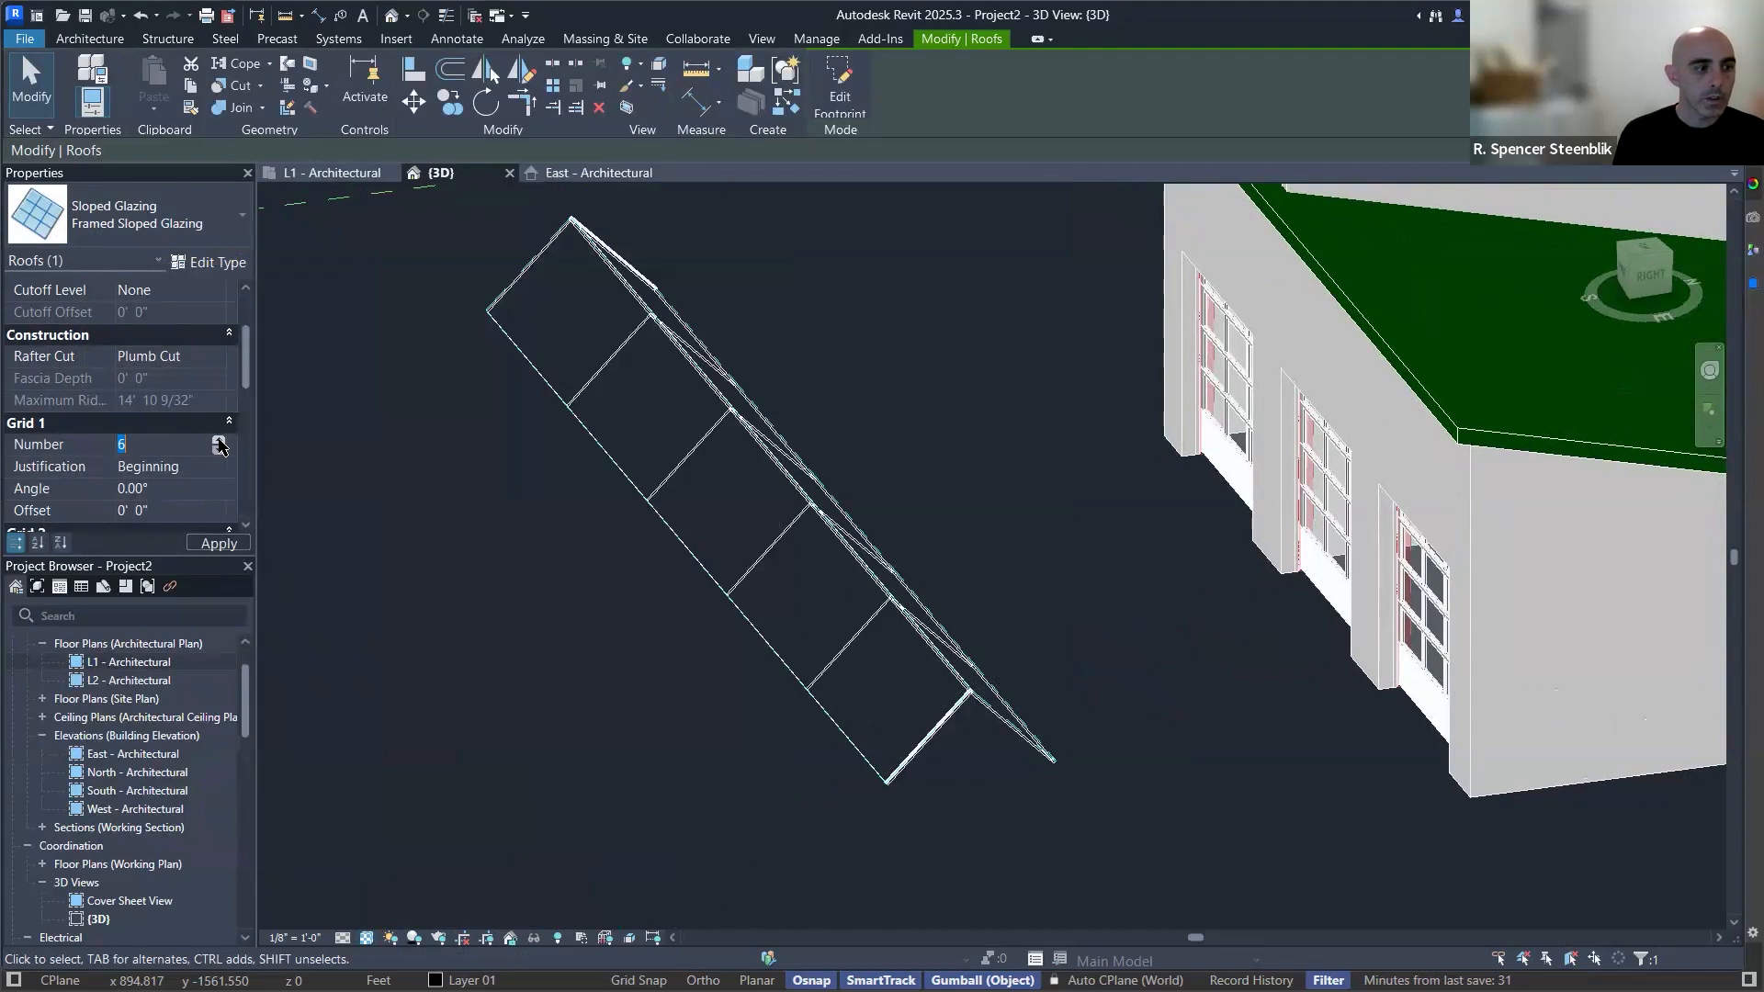
{"action": "middle_click_drag", "start_coordinate": [591, 618], "coordinate": [513, 526], "text": "shift"}
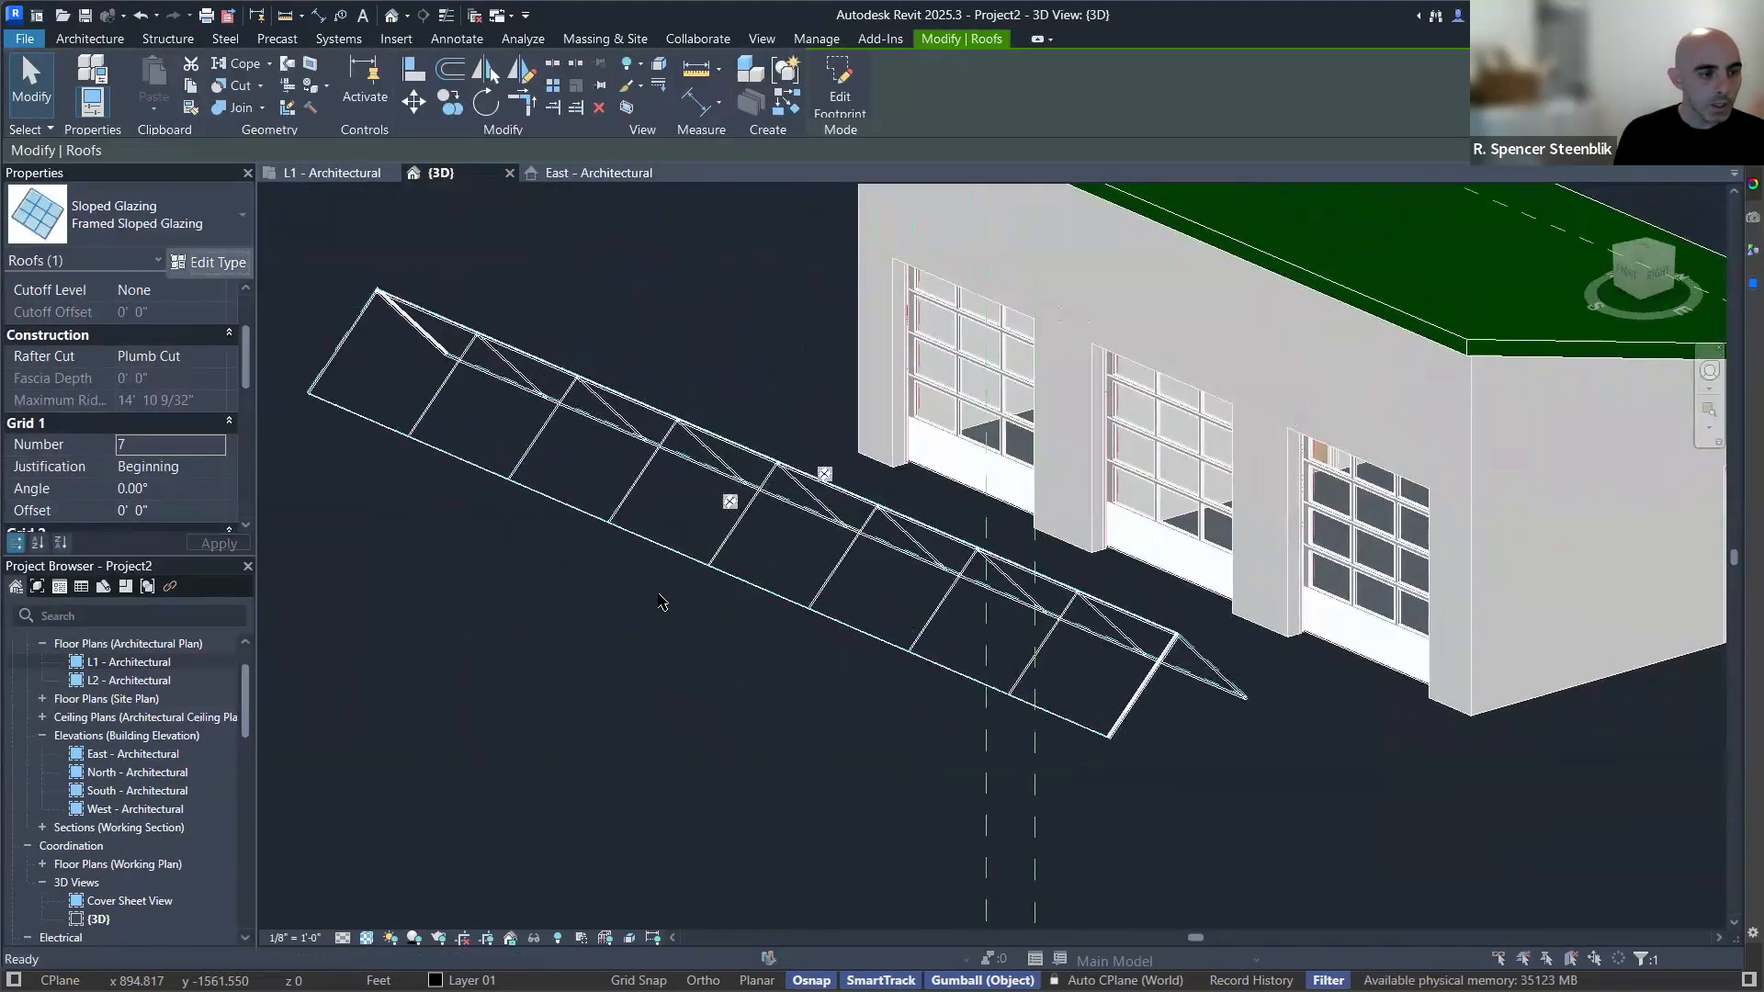
Set the Grid 1 interior mullion type of Framed Sloped Glazing to Rectangular Mullion : 1" Square.
{"action": "scroll", "coordinate": [599, 610], "scroll_direction": "down", "scroll_amount": 2}
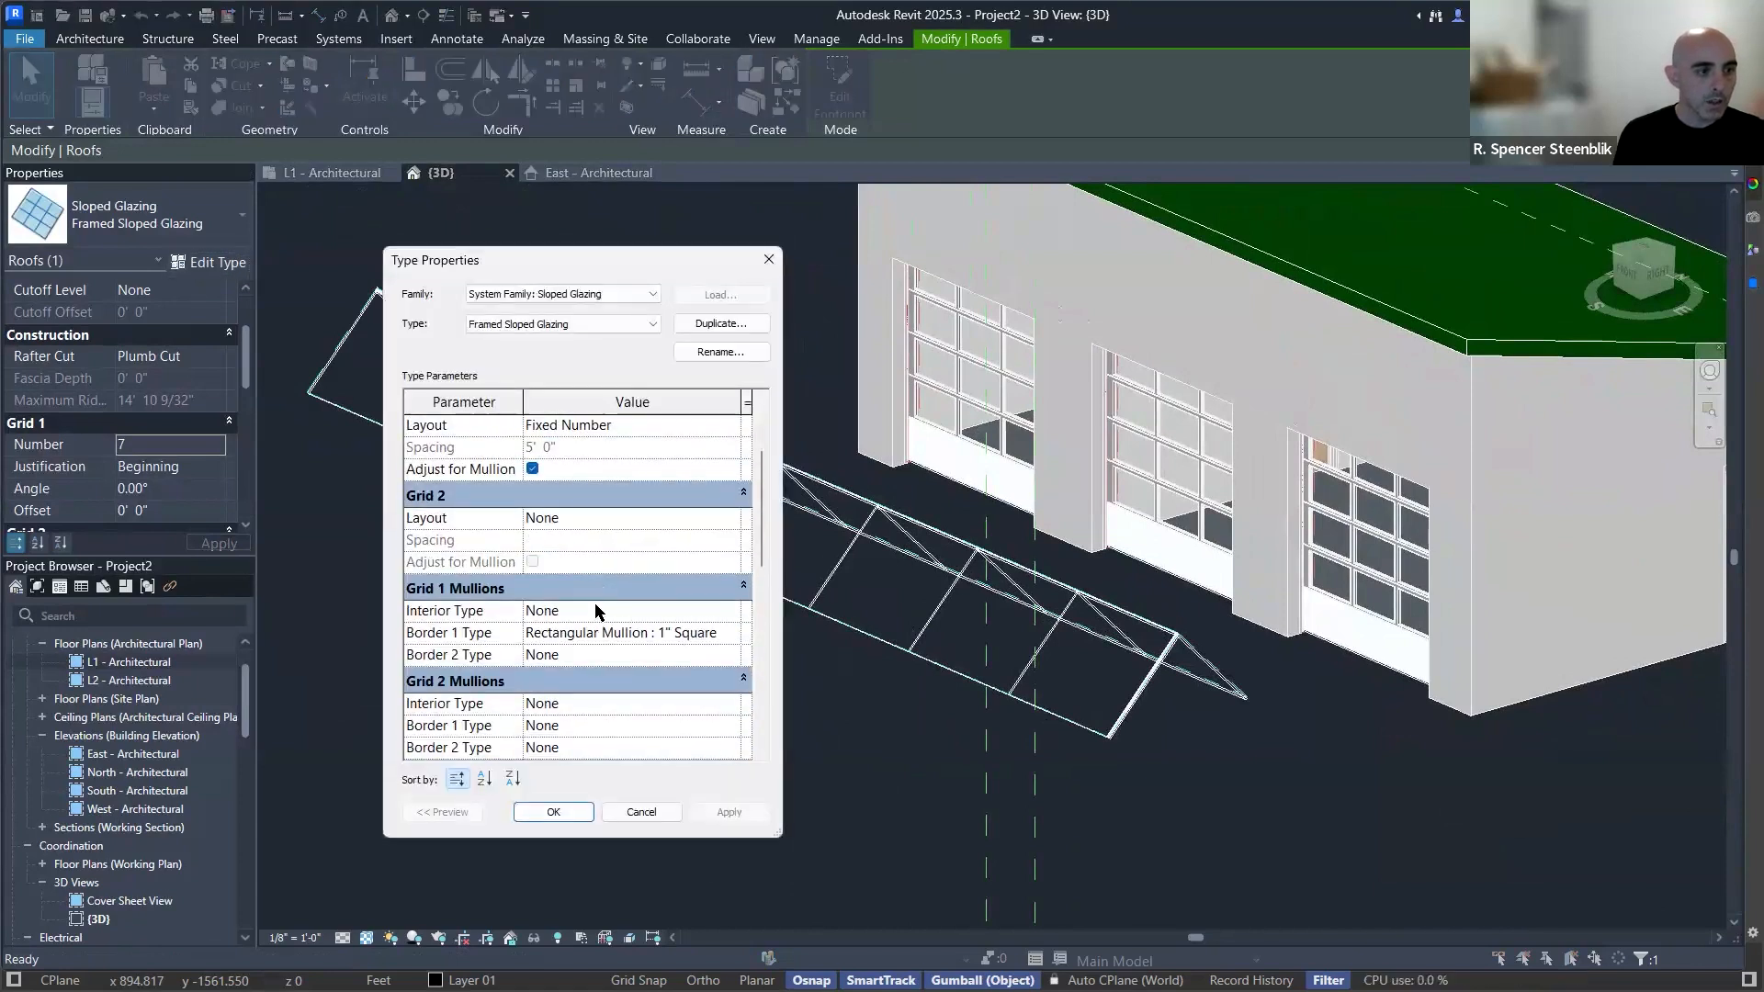
{"action": "scroll", "coordinate": [597, 557], "scroll_direction": "down", "scroll_amount": 1}
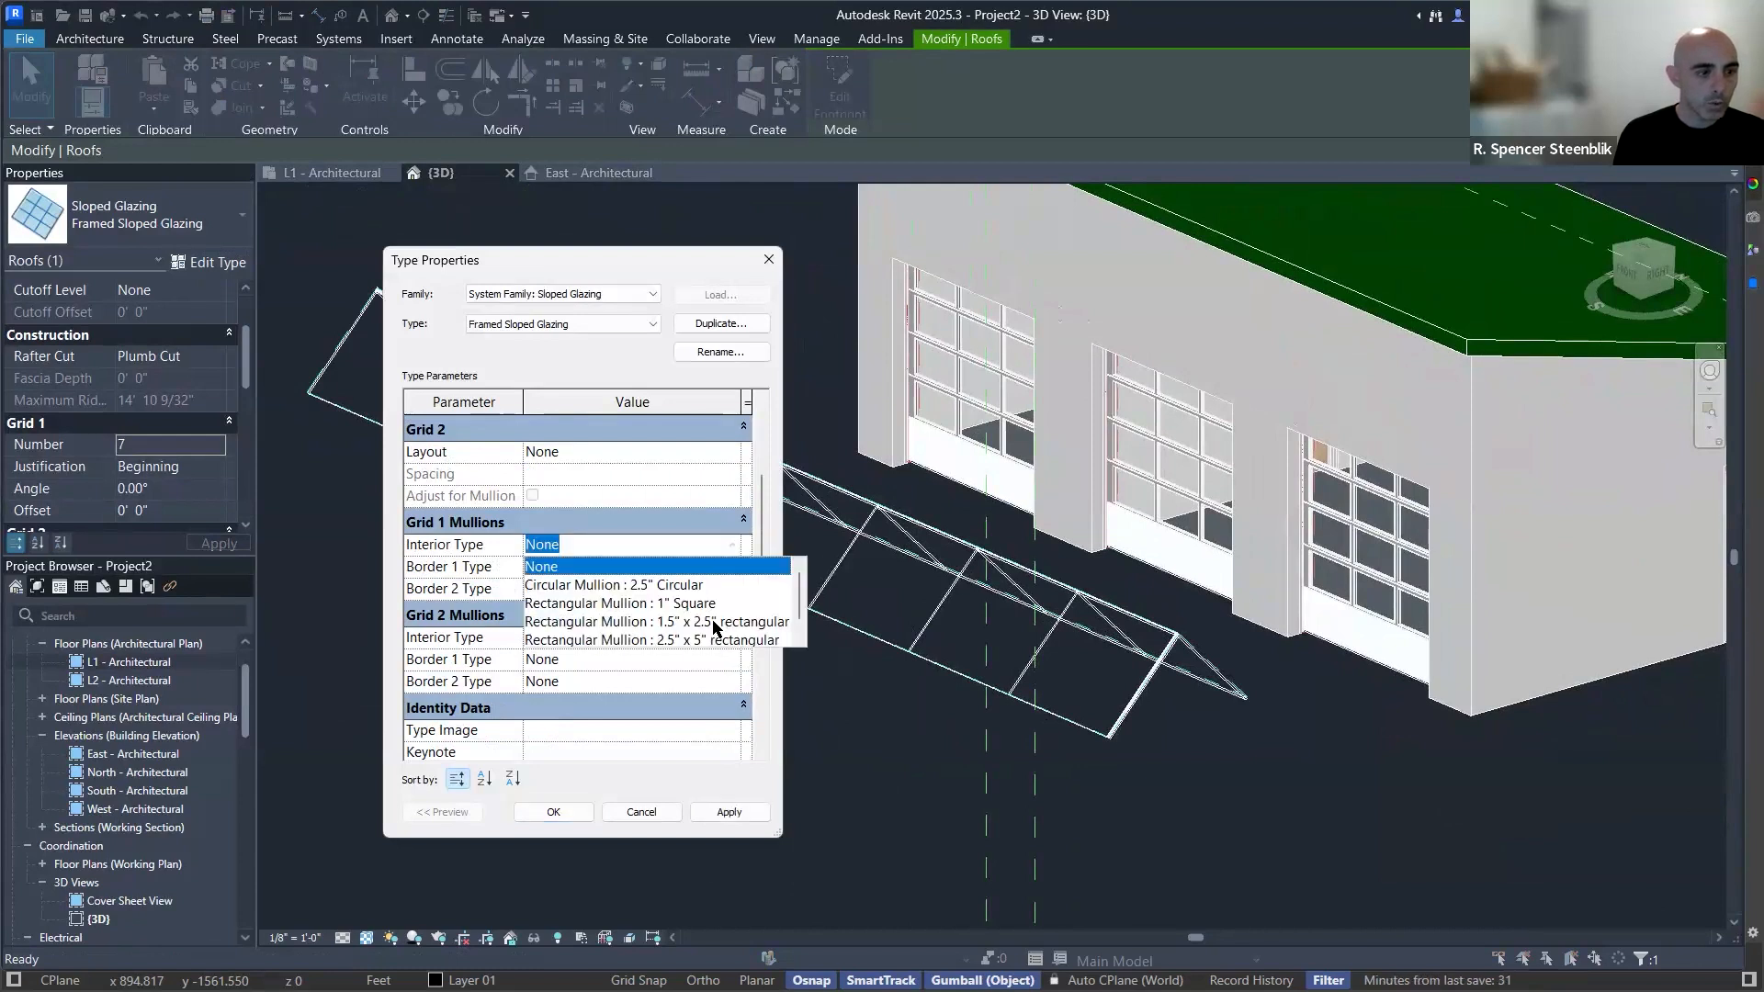
{"action": "left_click", "coordinate": [726, 812]}
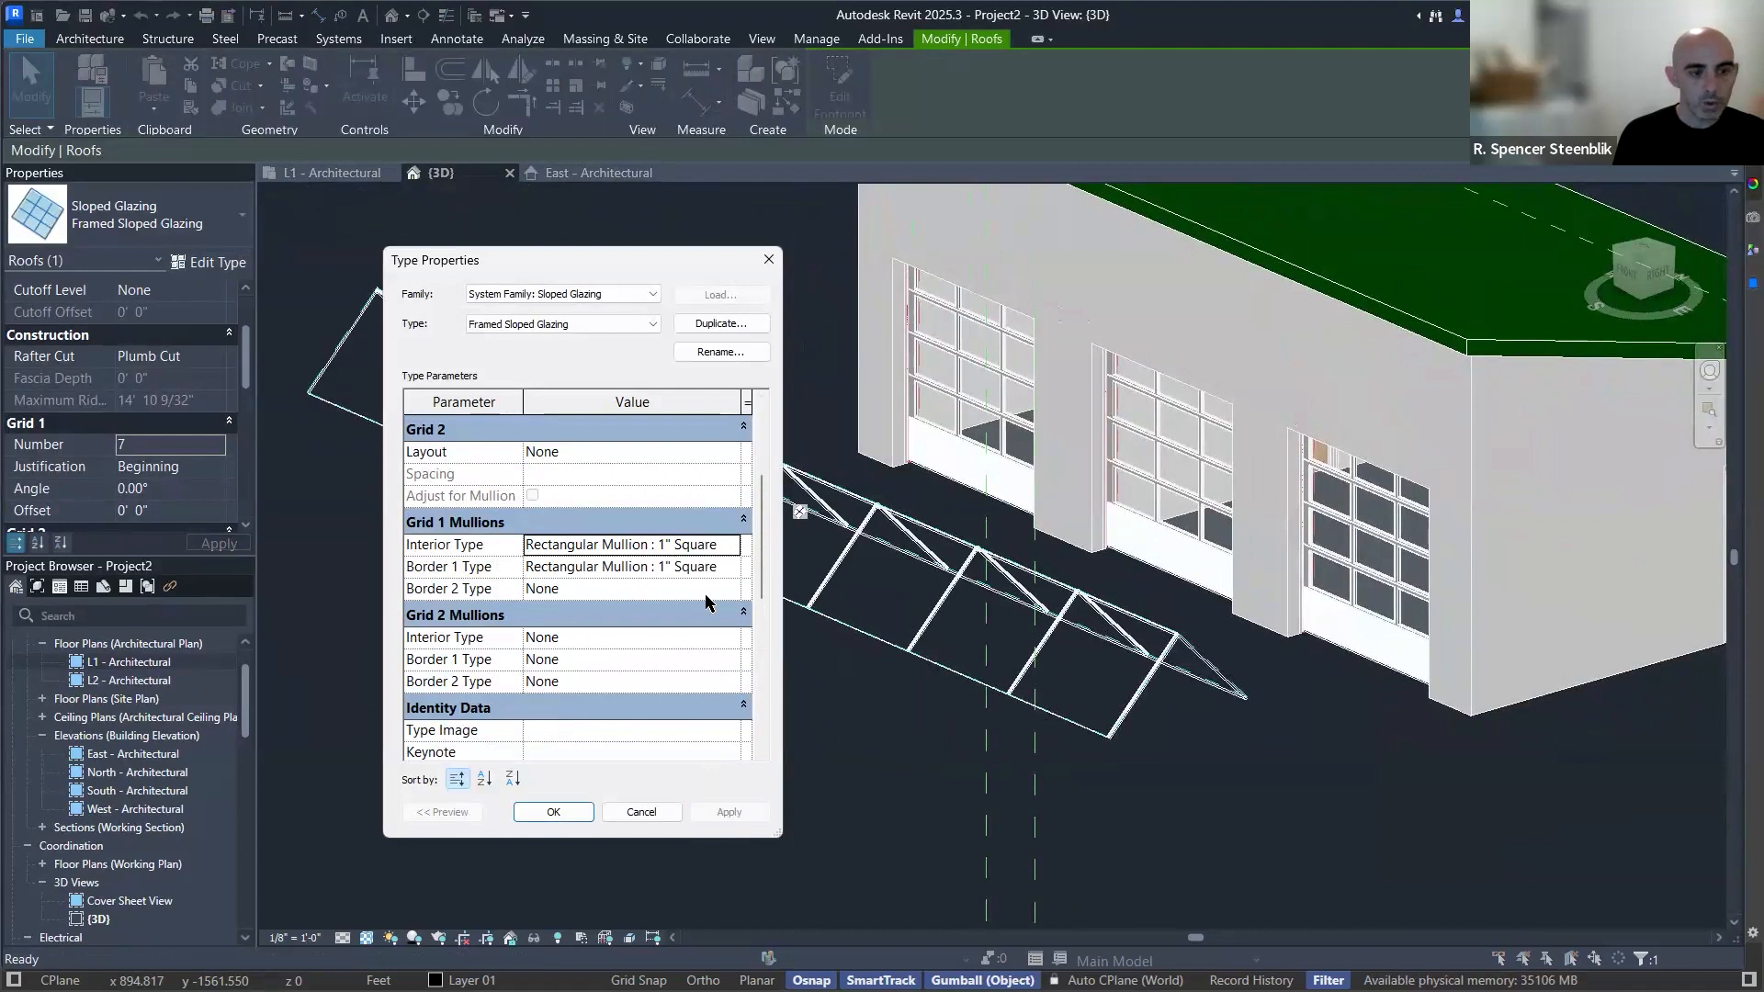
Set both Grid 1 border mullions, Border 1 and Border 2, to Rectangular Mullion : 1.5" x 2.5" rectangular.
{"action": "left_click", "coordinate": [735, 591]}
{"action": "left_click", "coordinate": [733, 589]}
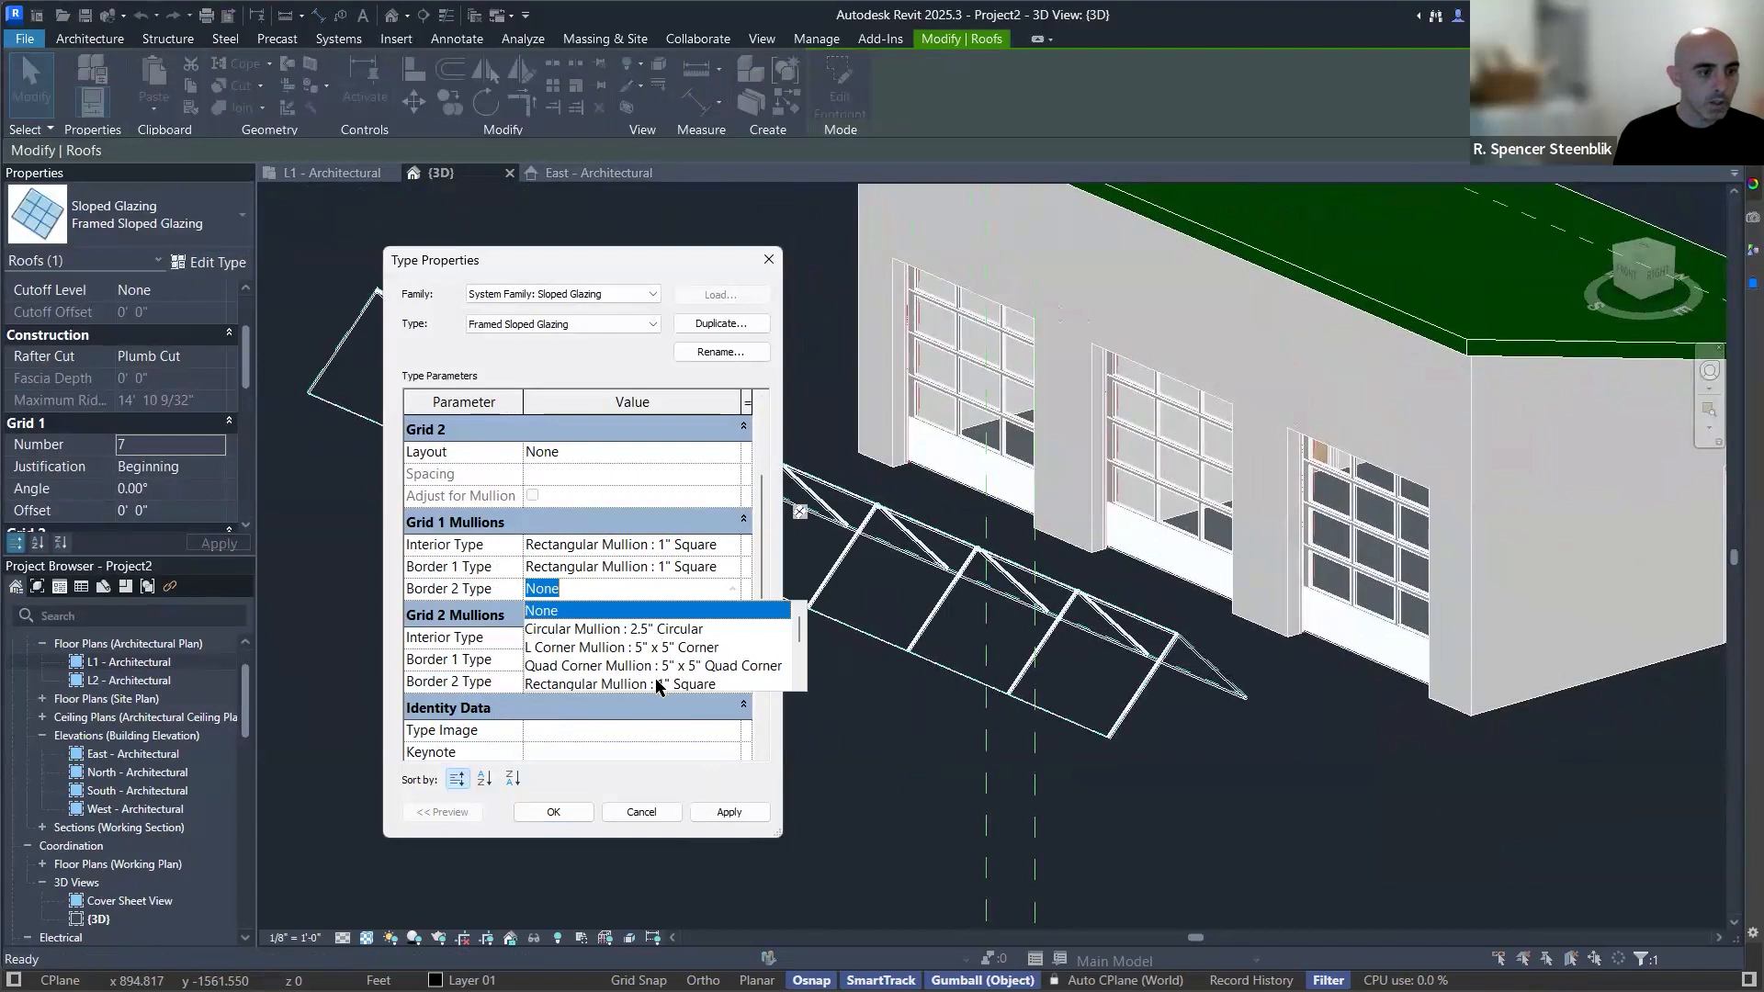
{"action": "scroll", "coordinate": [658, 678], "scroll_direction": "down", "scroll_amount": 2}
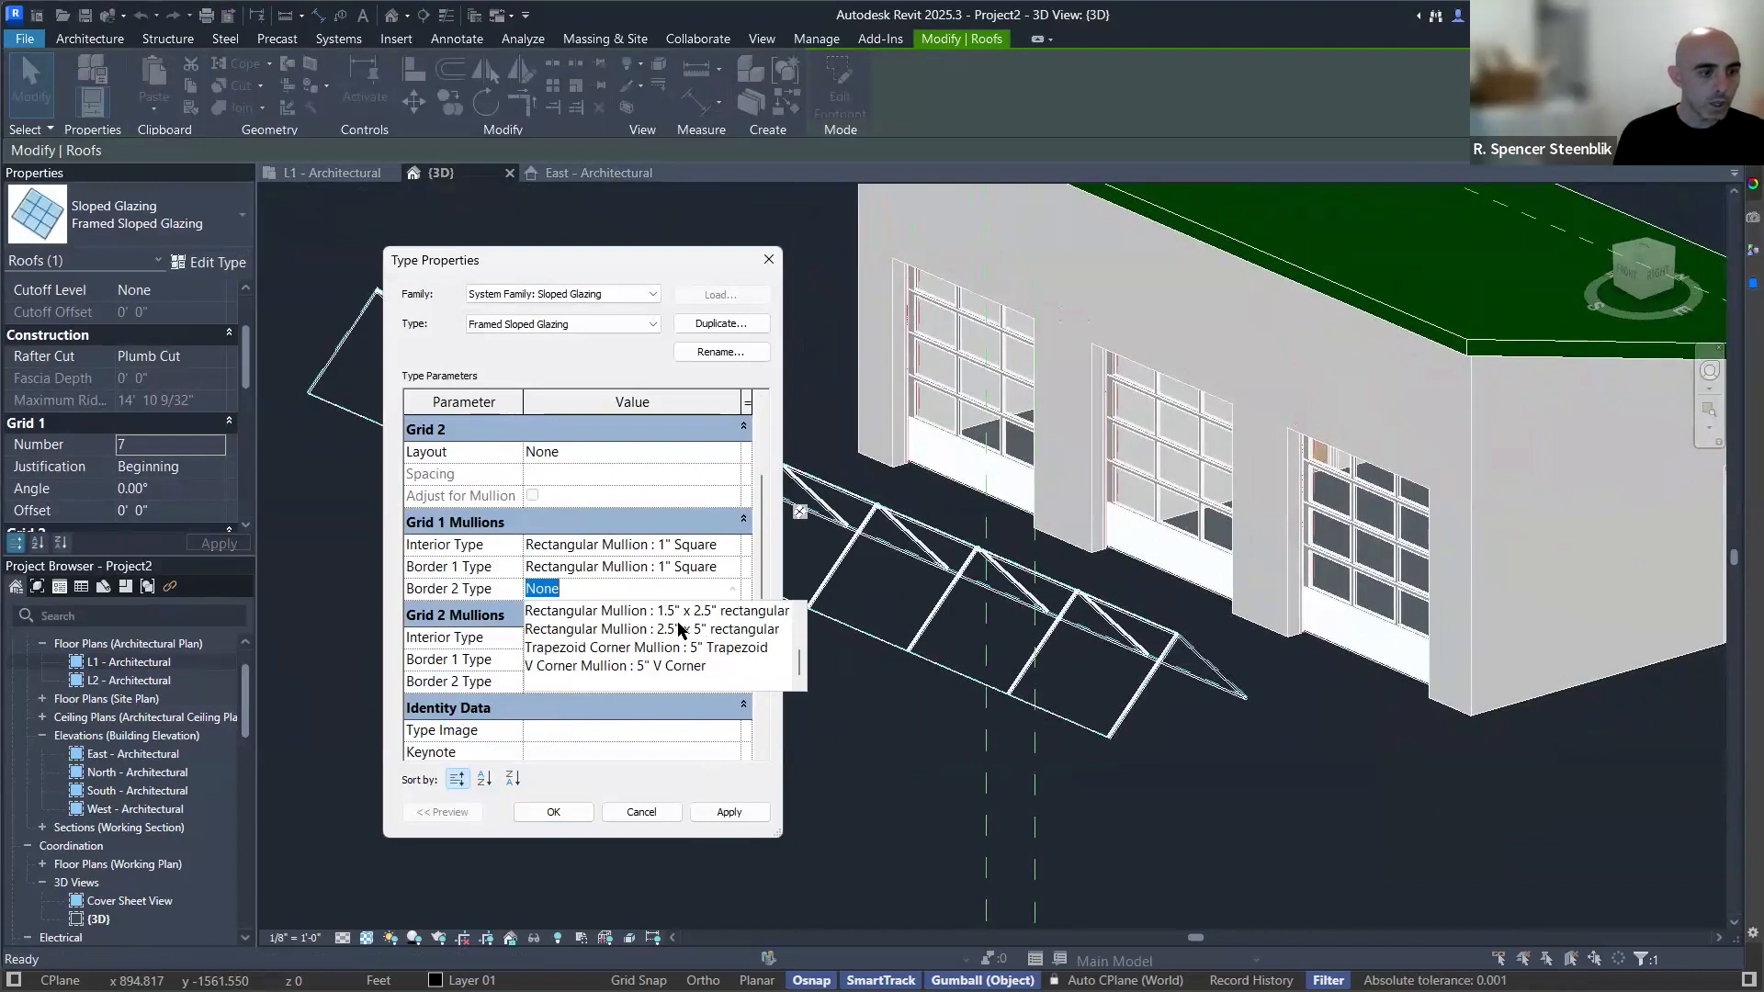
{"action": "left_click", "coordinate": [734, 570]}
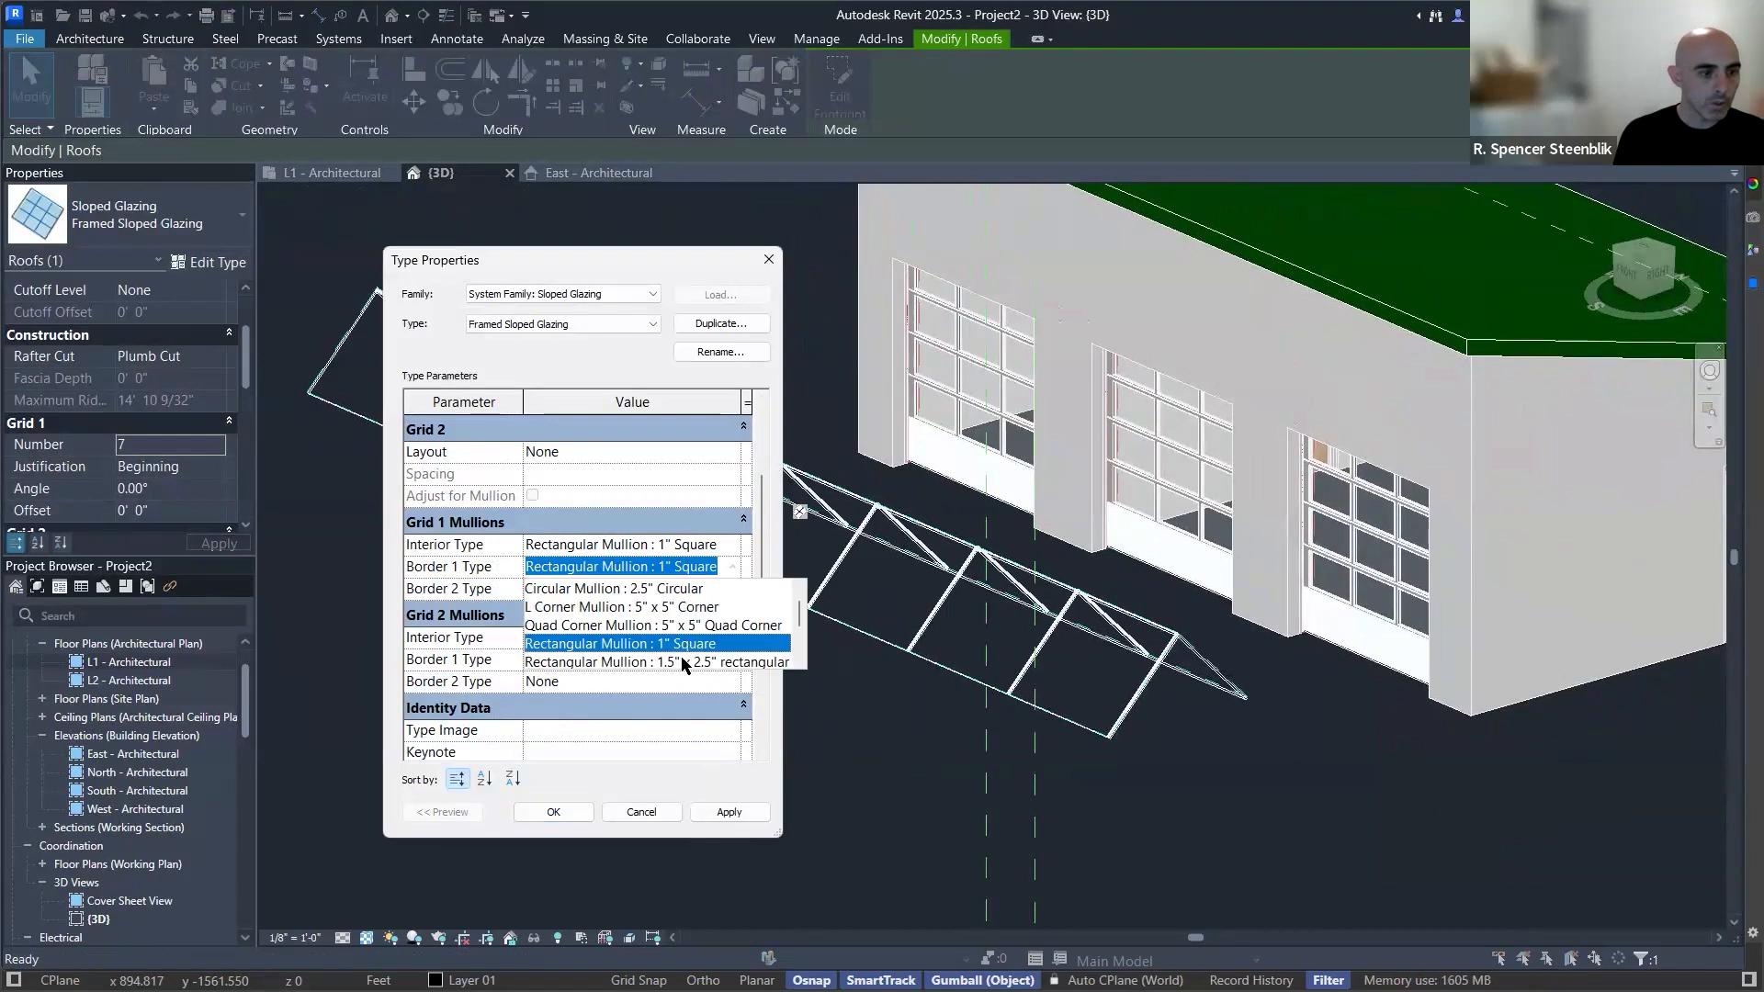
{"action": "scroll", "coordinate": [689, 657], "scroll_direction": "down", "scroll_amount": 1}
{"action": "left_click", "coordinate": [730, 812]}
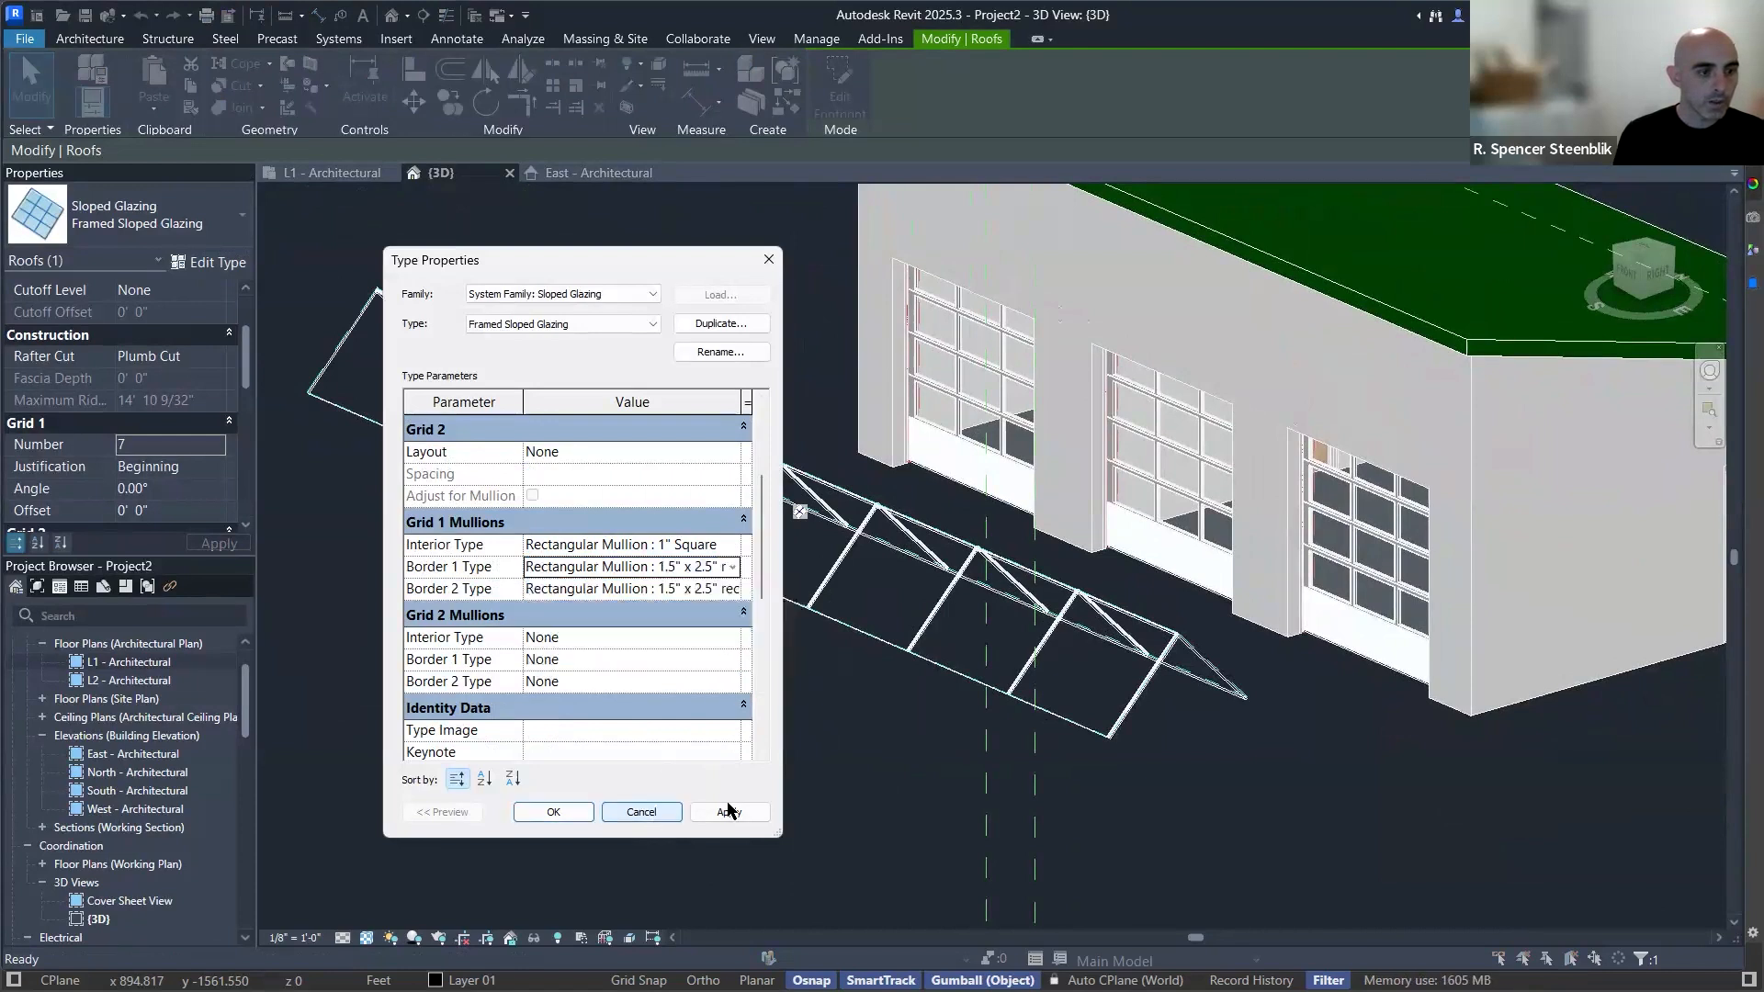
{"action": "left_click", "coordinate": [726, 813]}
{"action": "left_click", "coordinate": [551, 818]}
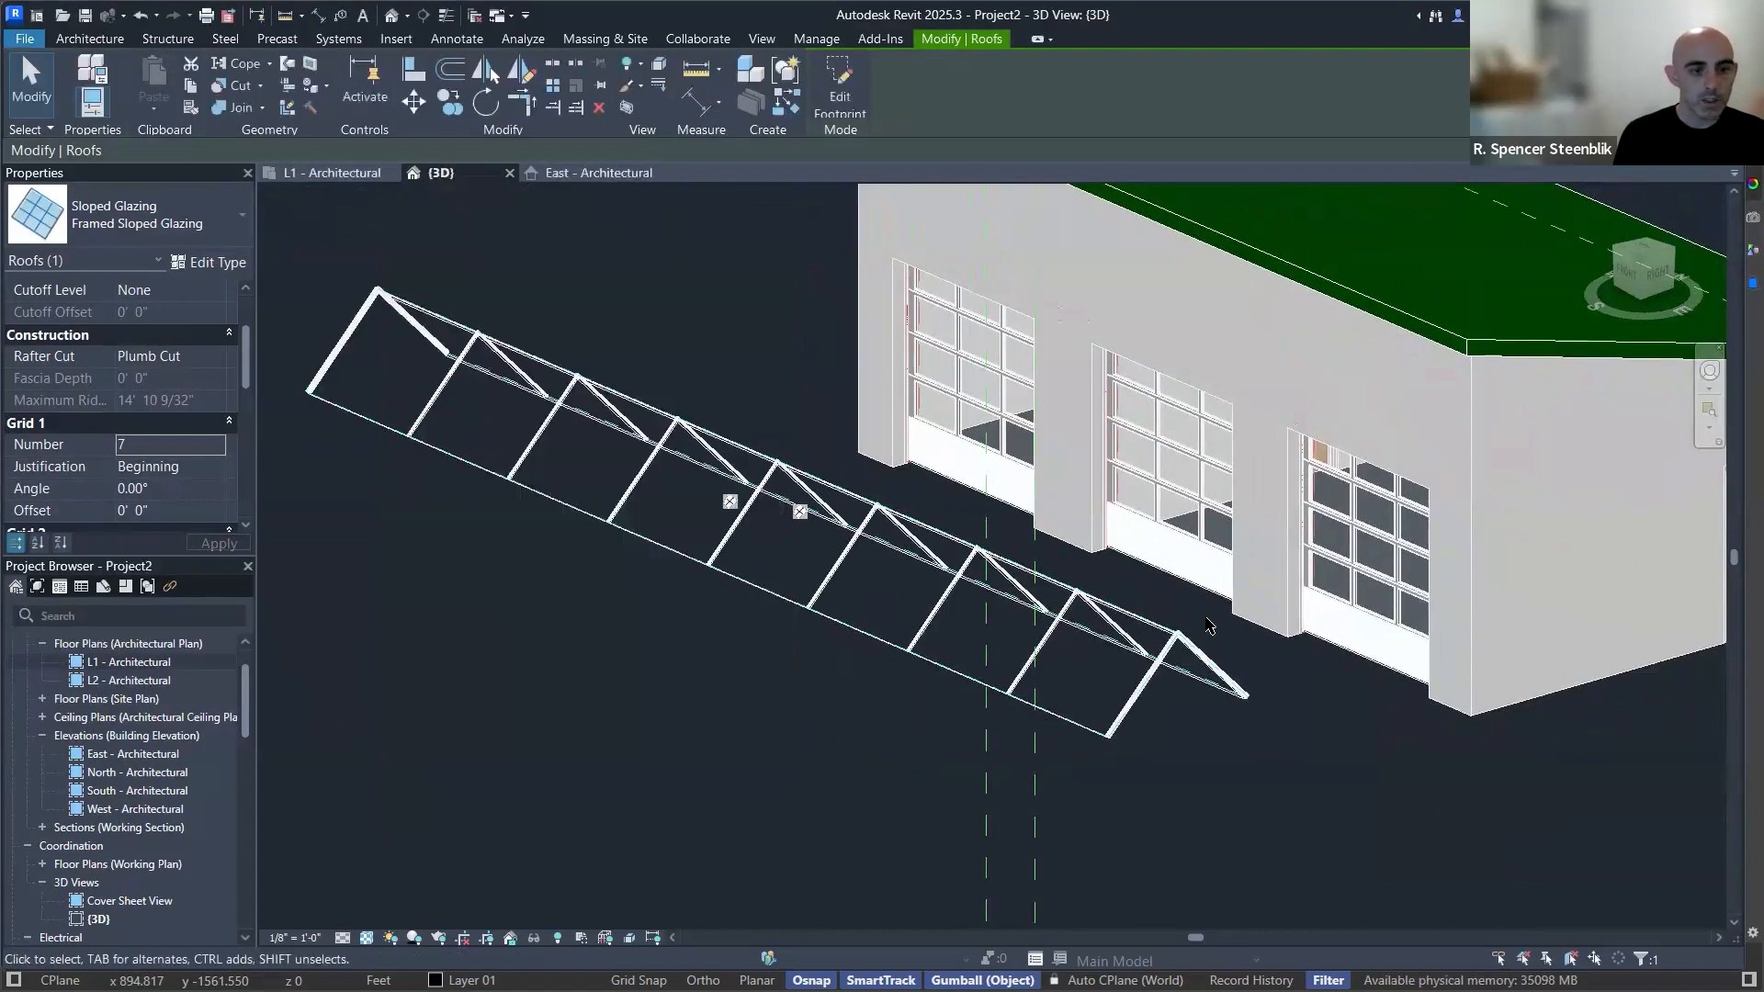
In the top view, copy the framed glazing roof three times toward the building, placing each copy edge to edge with the previous one.
{"action": "middle_click_drag", "start_coordinate": [1204, 689], "coordinate": [859, 690], "text": "shift"}
{"action": "scroll", "coordinate": [858, 689], "scroll_direction": "up", "scroll_amount": 2}
{"action": "scroll", "coordinate": [856, 683], "scroll_direction": "up", "scroll_amount": 6}
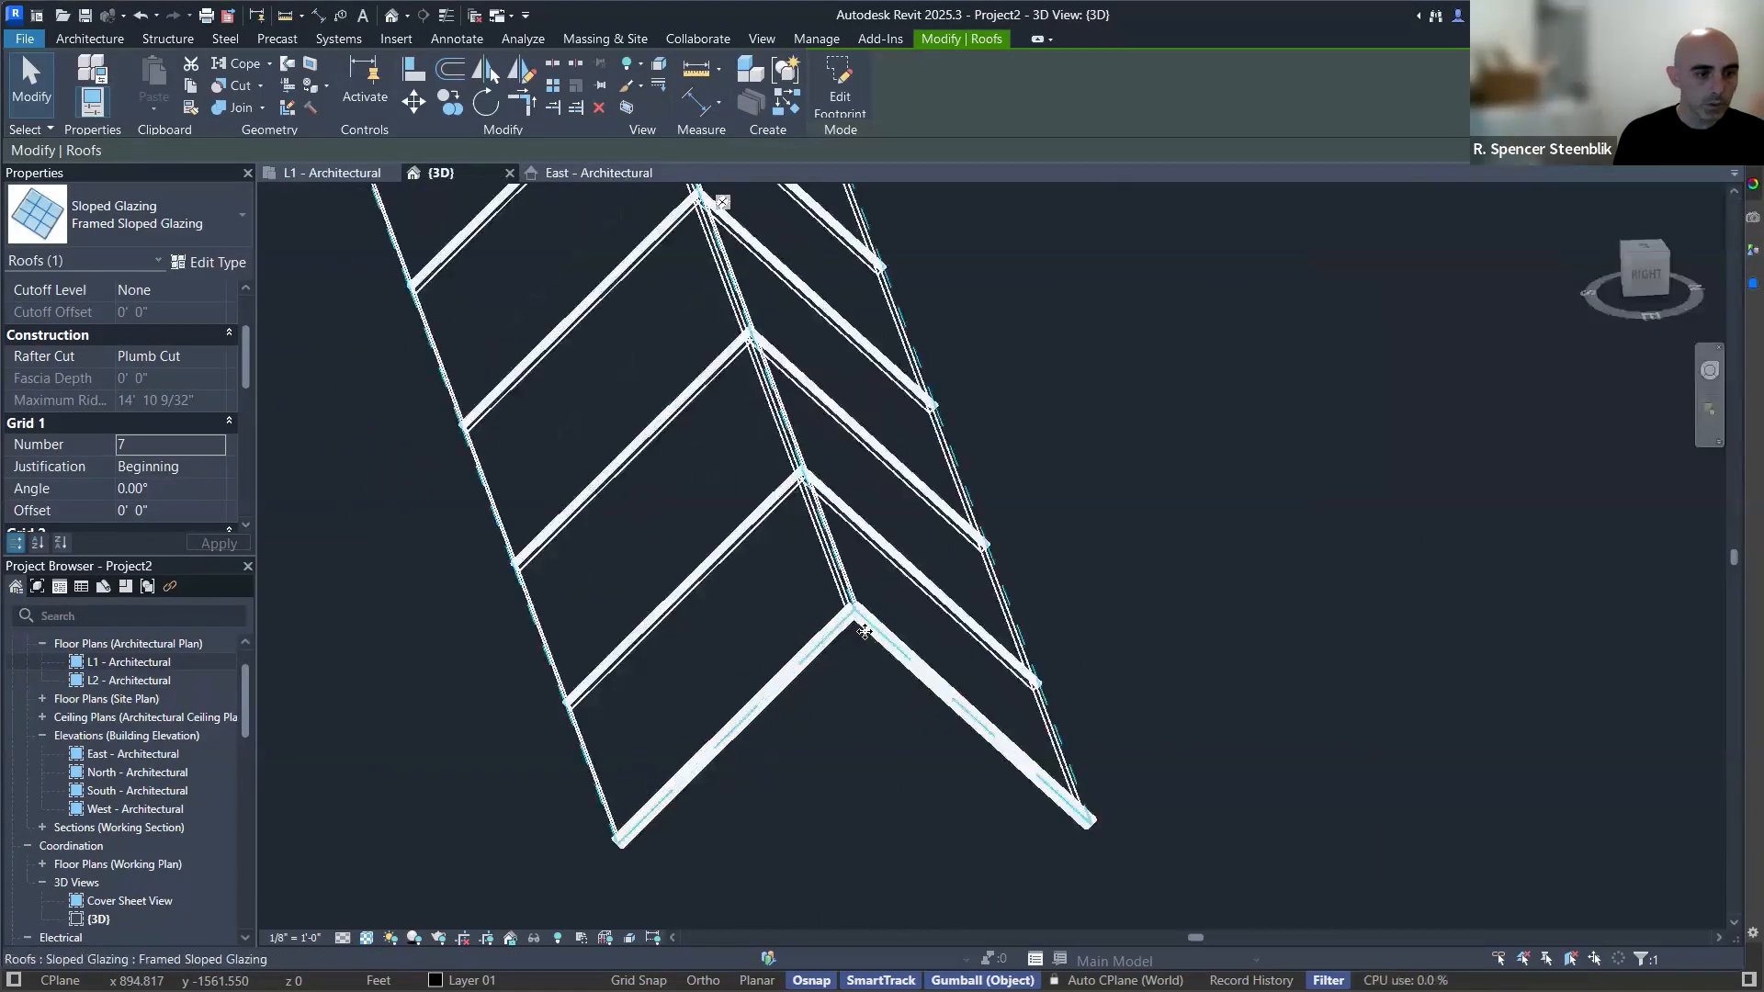
{"action": "scroll", "coordinate": [863, 632], "scroll_direction": "down", "scroll_amount": 5}
{"action": "middle_click_drag", "start_coordinate": [814, 634], "coordinate": [1061, 464], "text": "shift"}
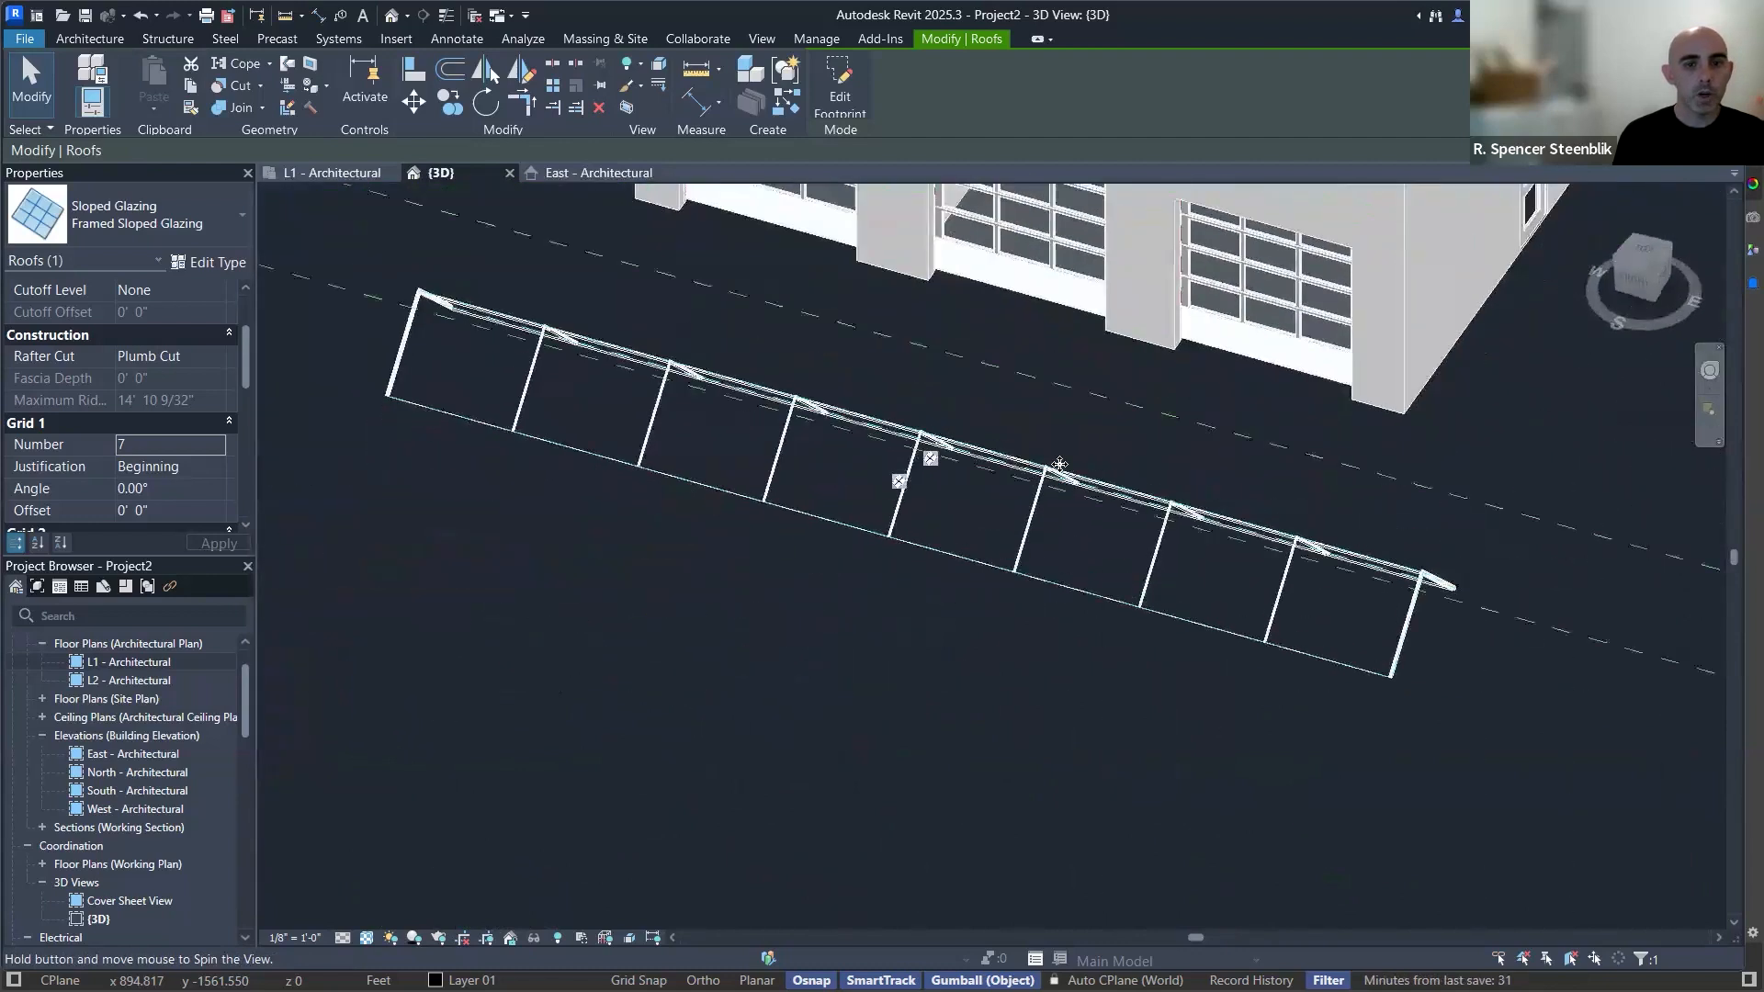
{"action": "left_click", "coordinate": [1645, 241]}
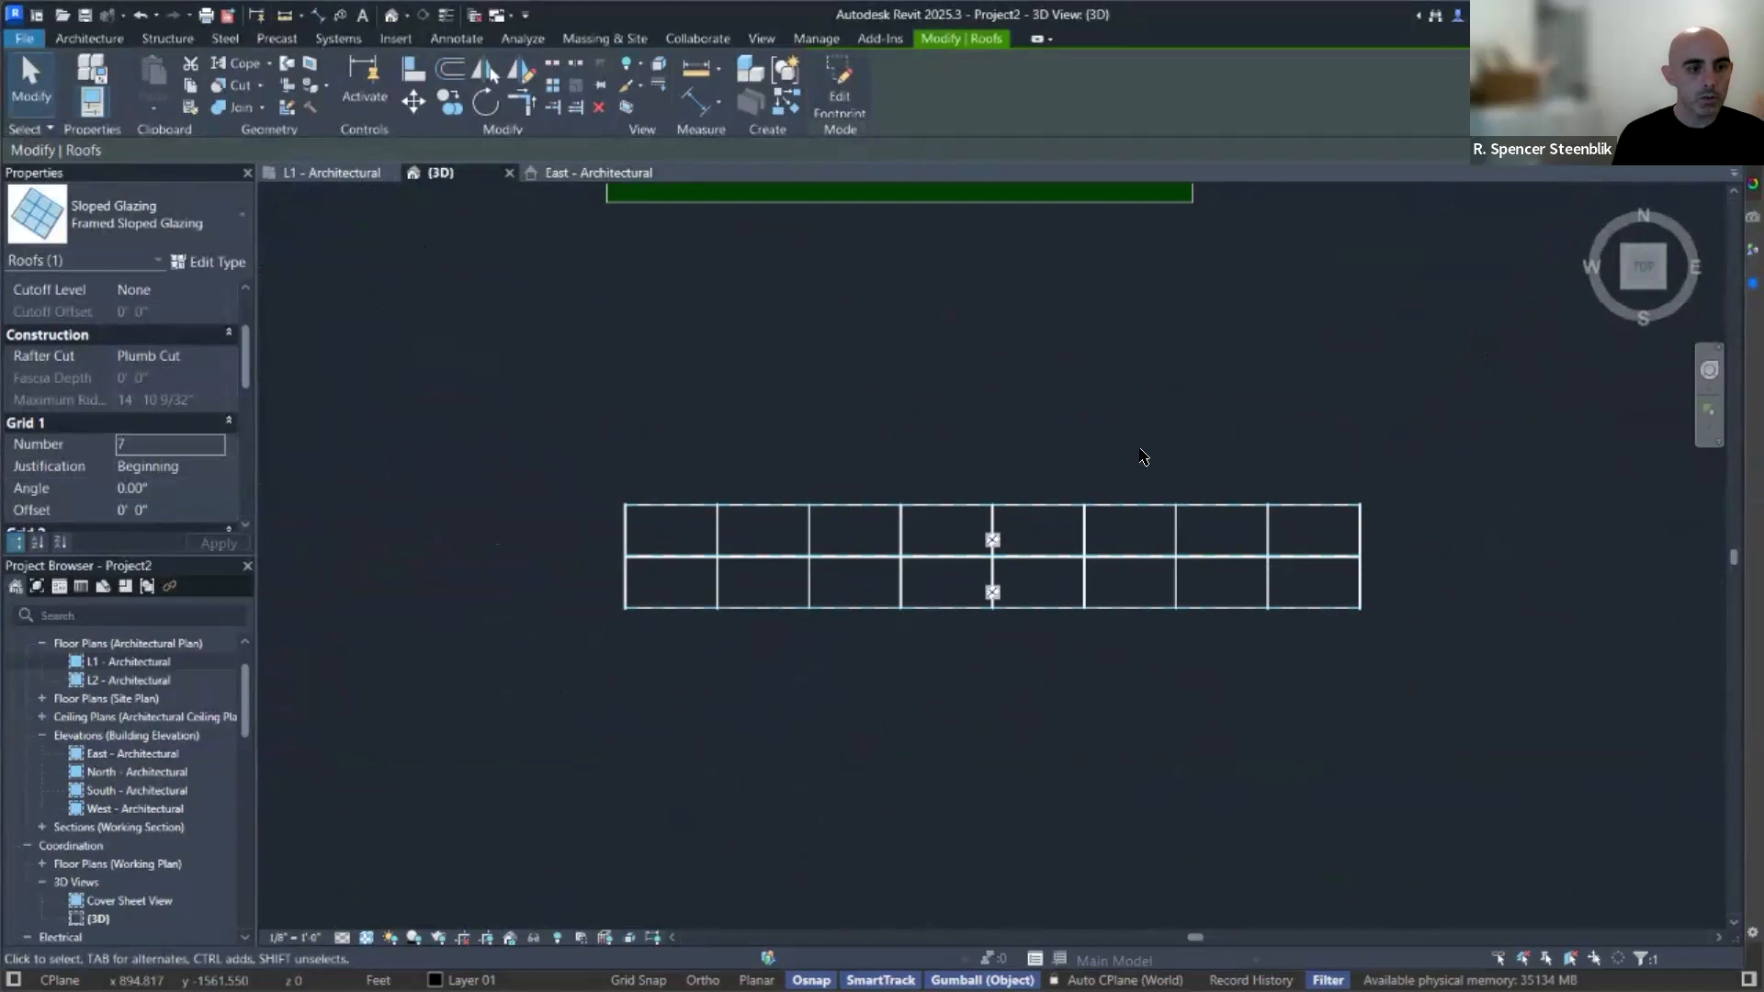
{"action": "key", "text": "Escape"}
{"action": "left_click", "coordinate": [1156, 560]}
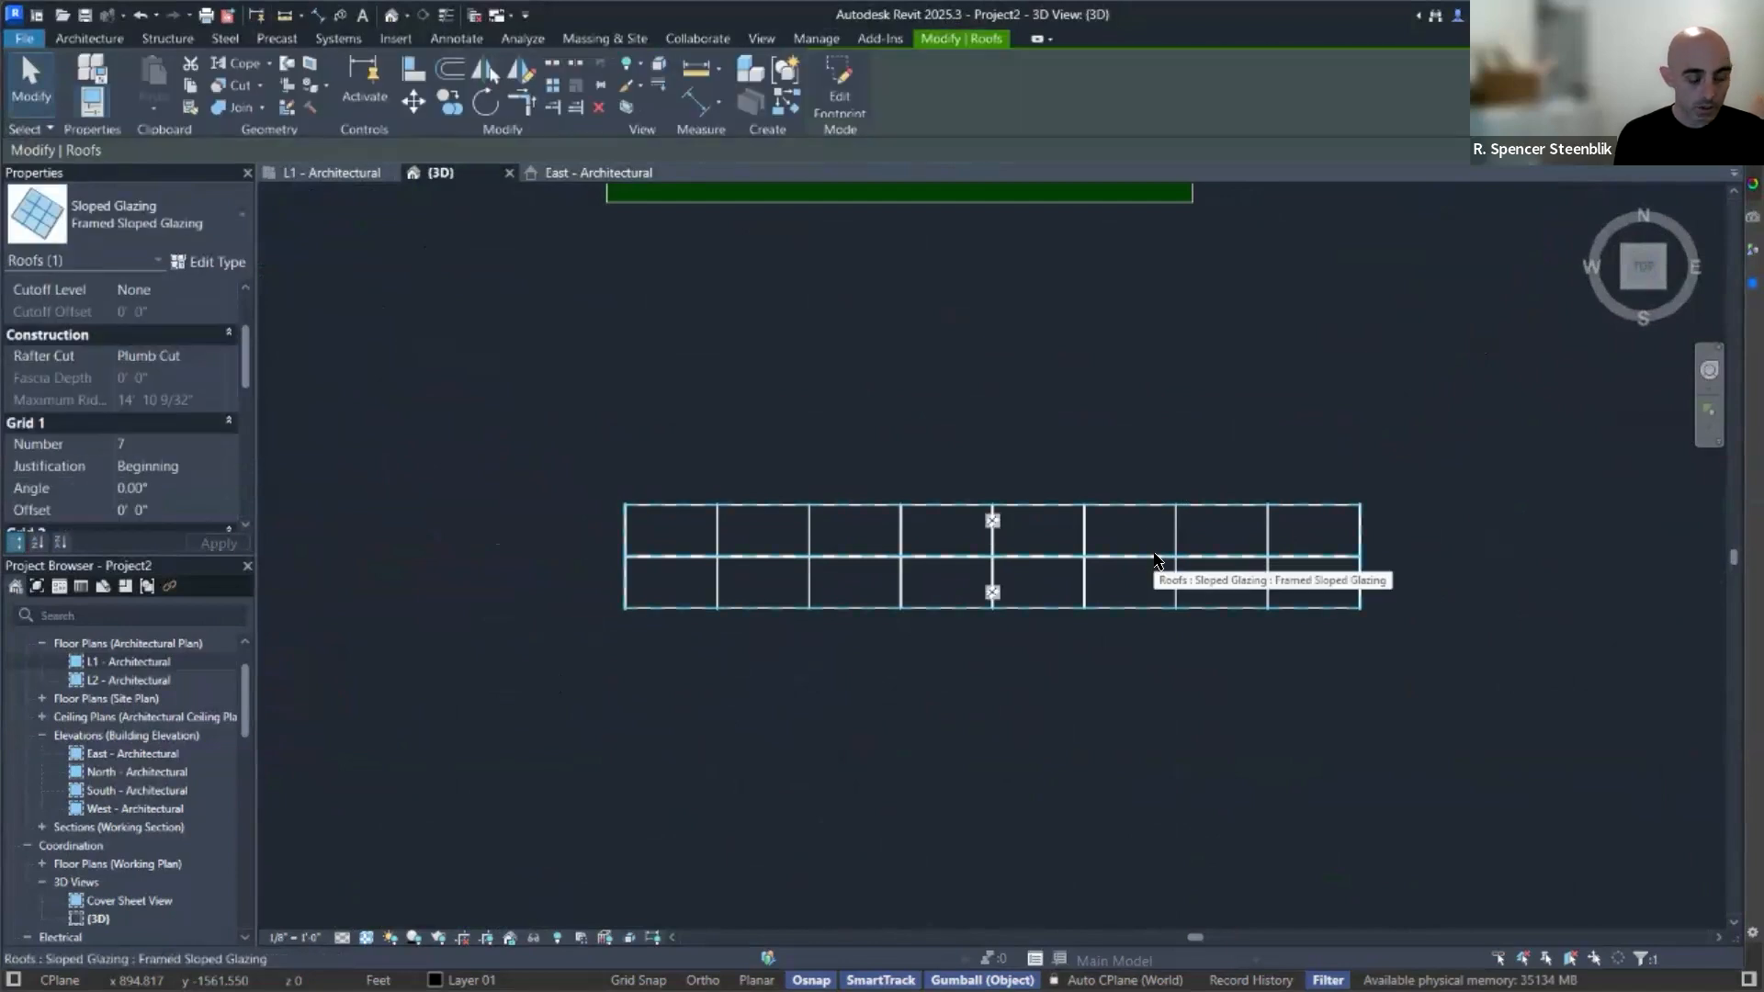
{"action": "key", "text": "m"}
{"action": "key", "text": "v"}
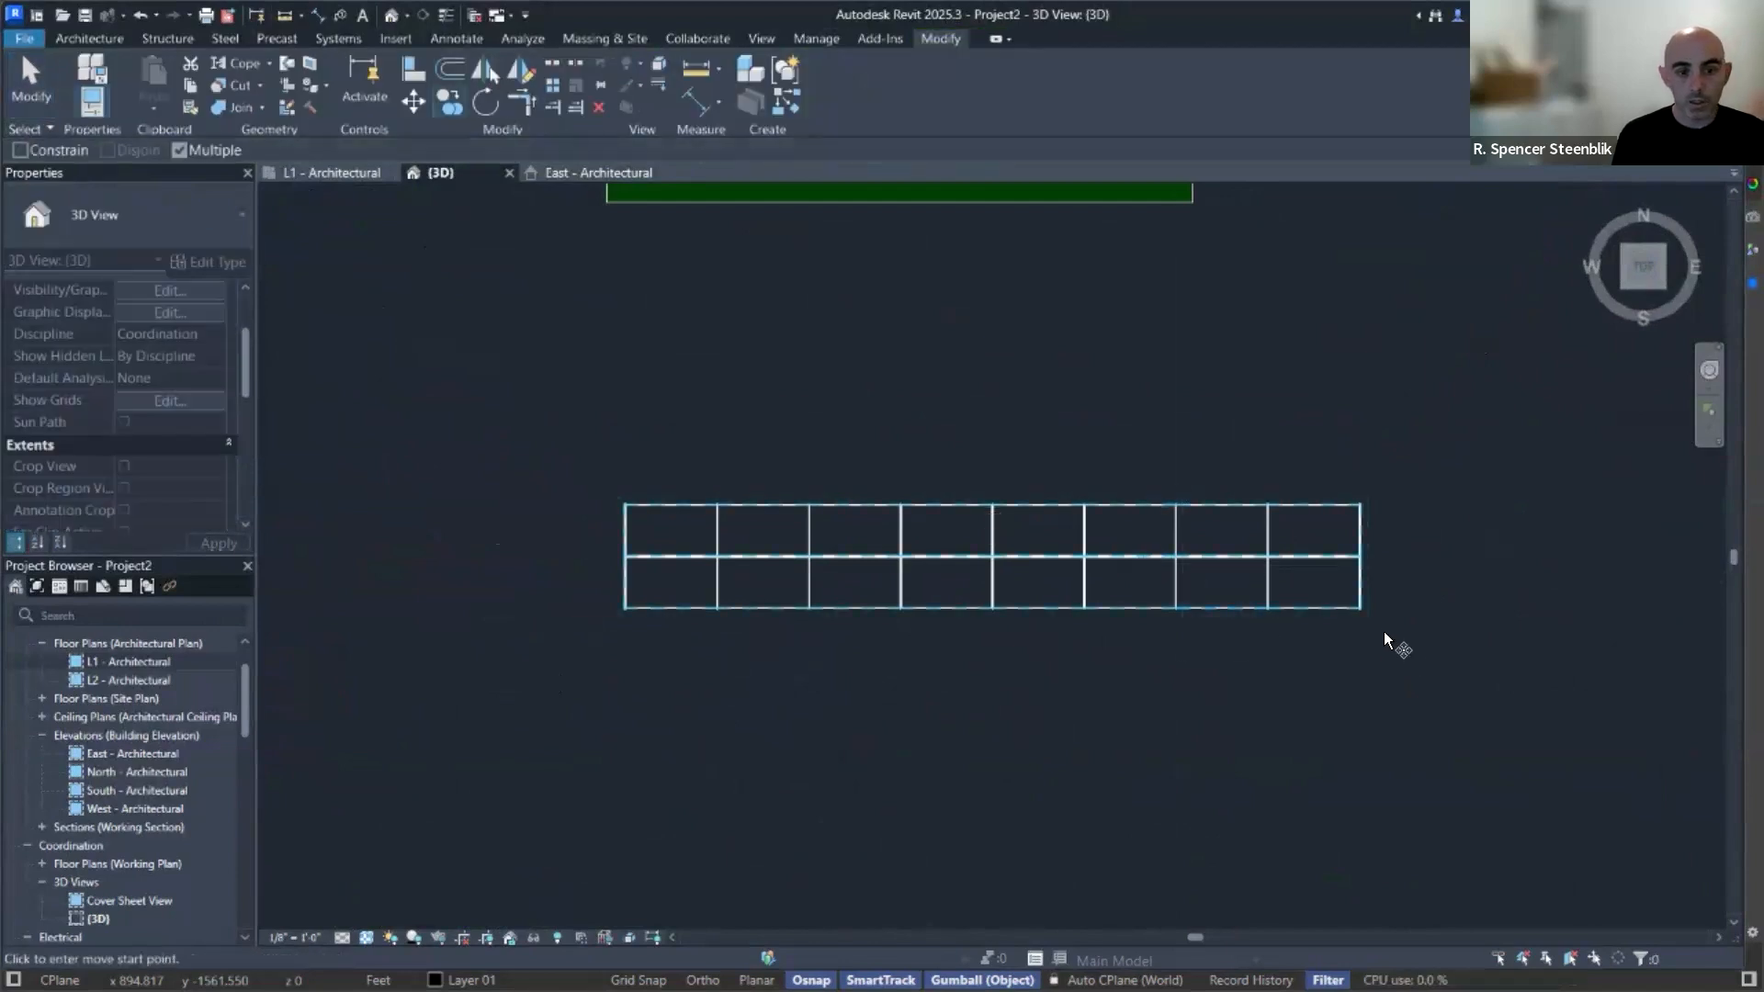
{"action": "left_click", "coordinate": [1361, 610]}
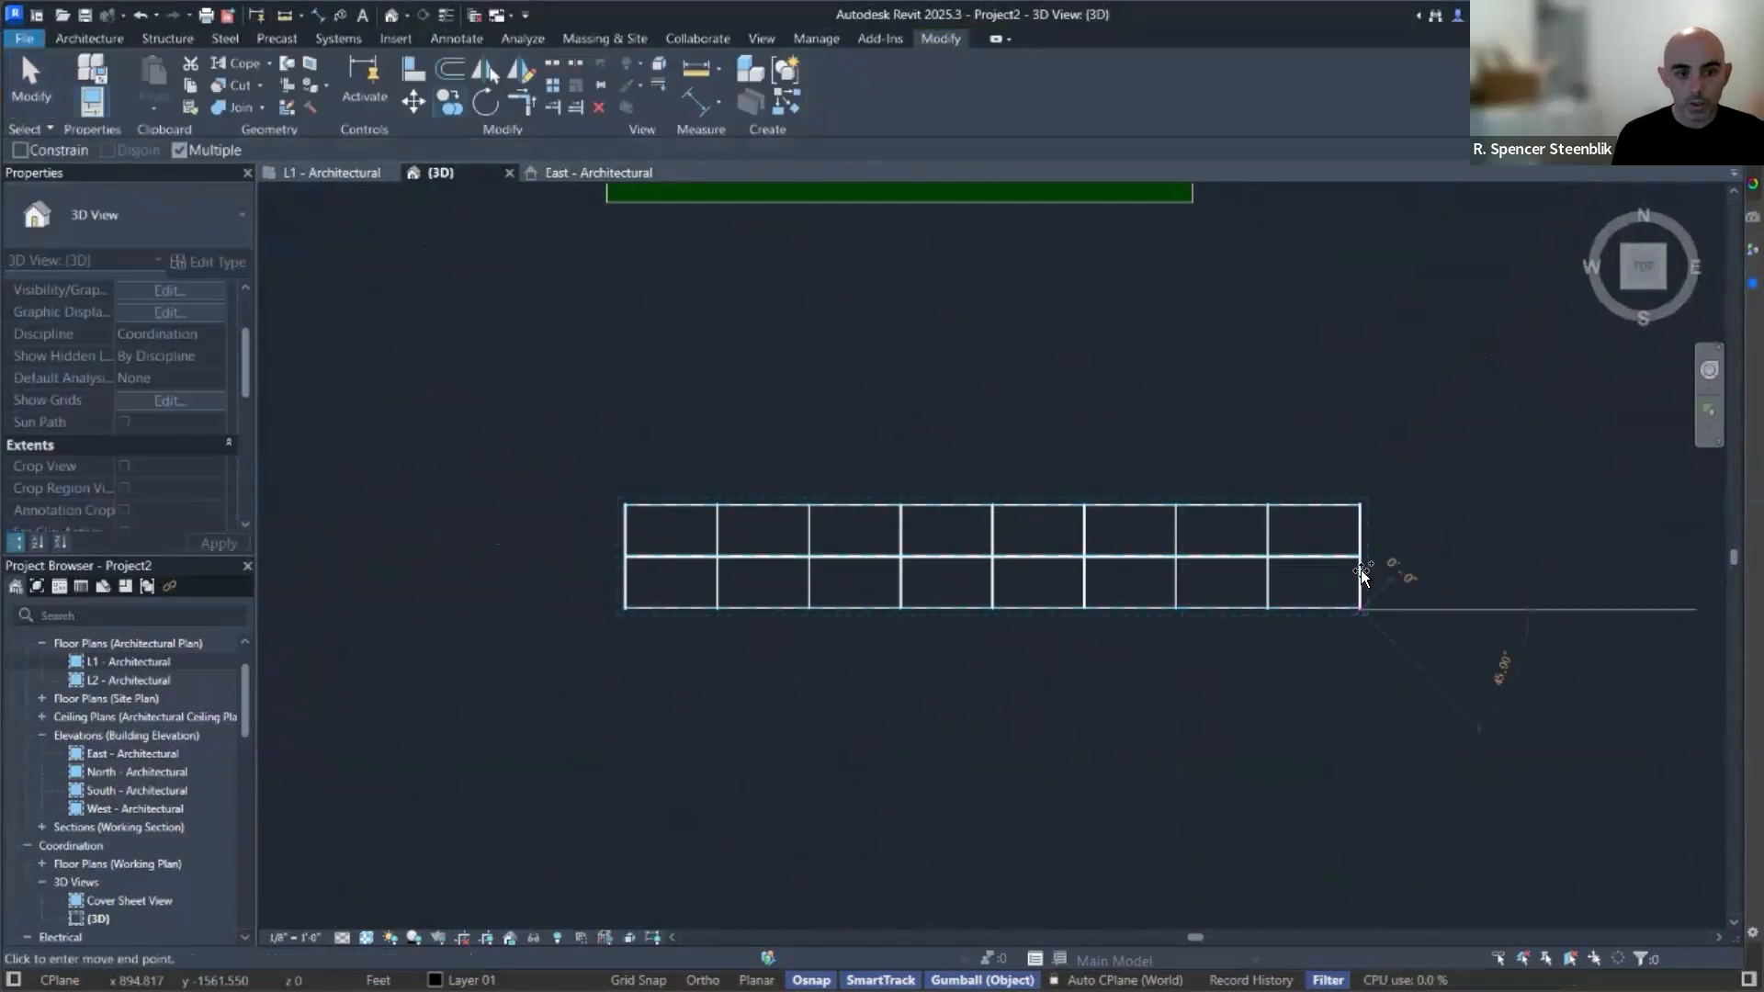
{"action": "left_click", "coordinate": [1363, 499]}
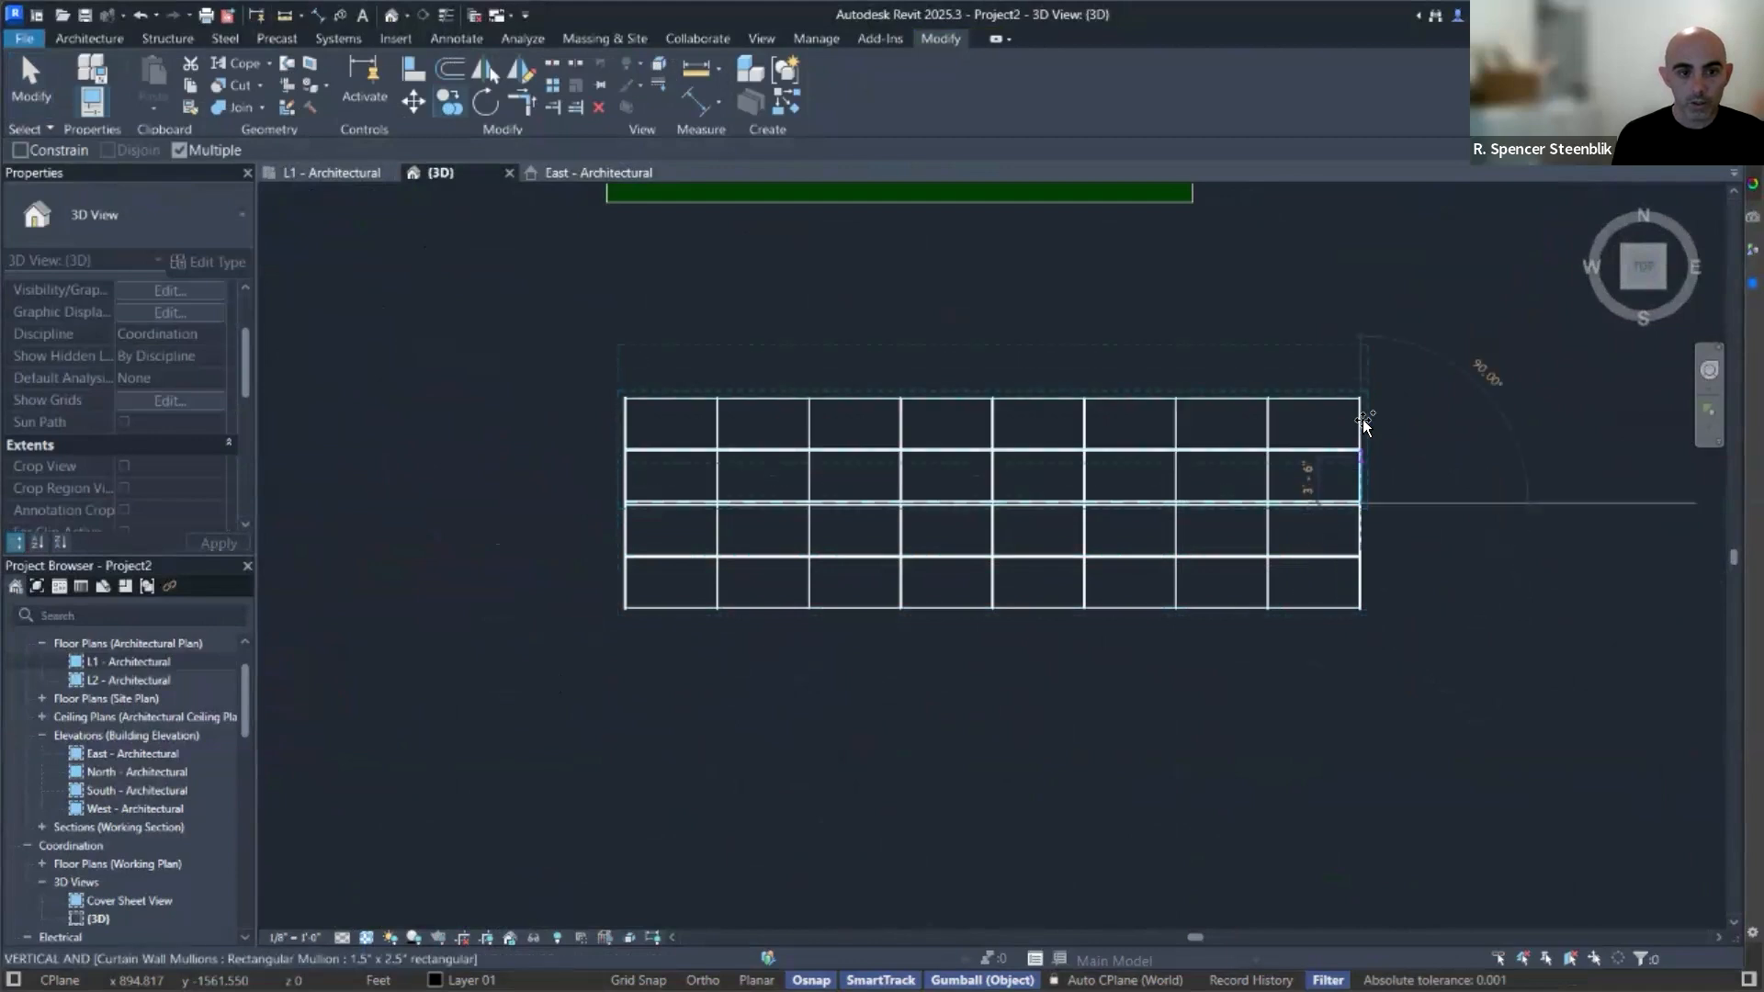
{"action": "left_click", "coordinate": [1364, 397]}
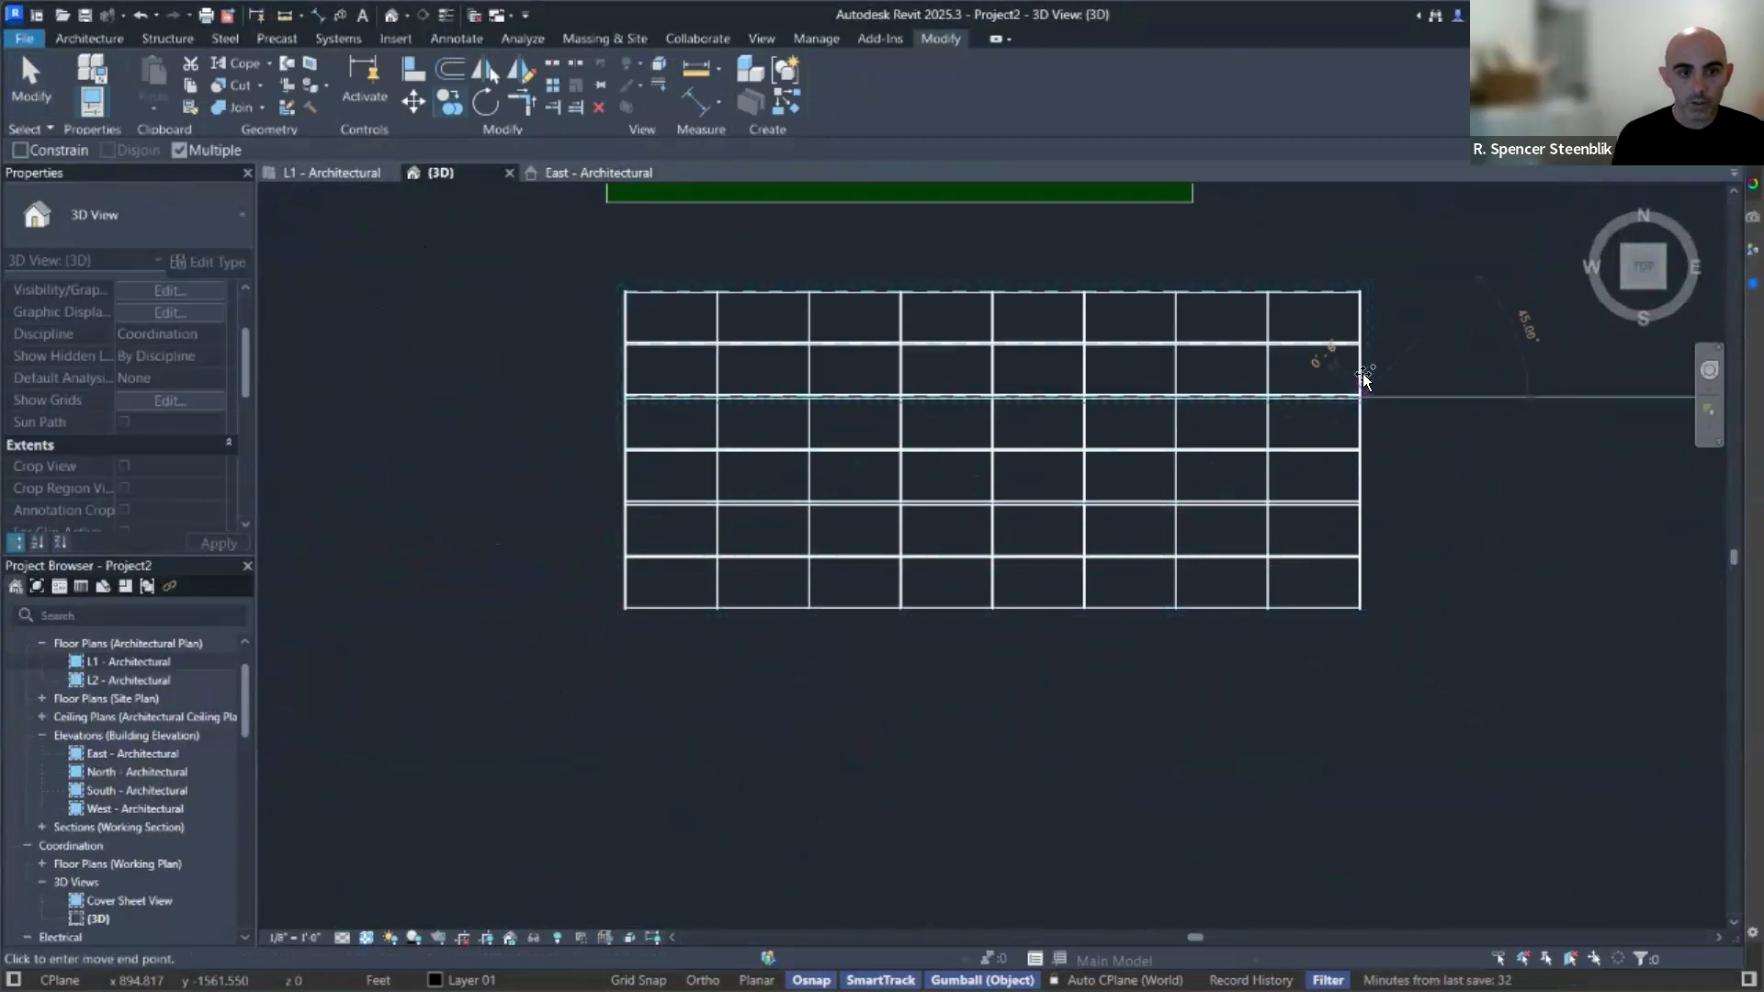
{"action": "left_click", "coordinate": [1359, 292]}
{"action": "key", "text": "Escape"}
{"action": "key", "text": "Escape"}
Select the four glazing roofs and show the model from the top in a wireframe display.
{"action": "middle_click_drag", "start_coordinate": [1409, 454], "coordinate": [1323, 413], "text": "shift"}
{"action": "scroll", "coordinate": [1365, 735], "scroll_direction": "up", "scroll_amount": 5}
{"action": "scroll", "coordinate": [1303, 614], "scroll_direction": "down", "scroll_amount": 5}
{"action": "left_click", "coordinate": [1156, 612]}
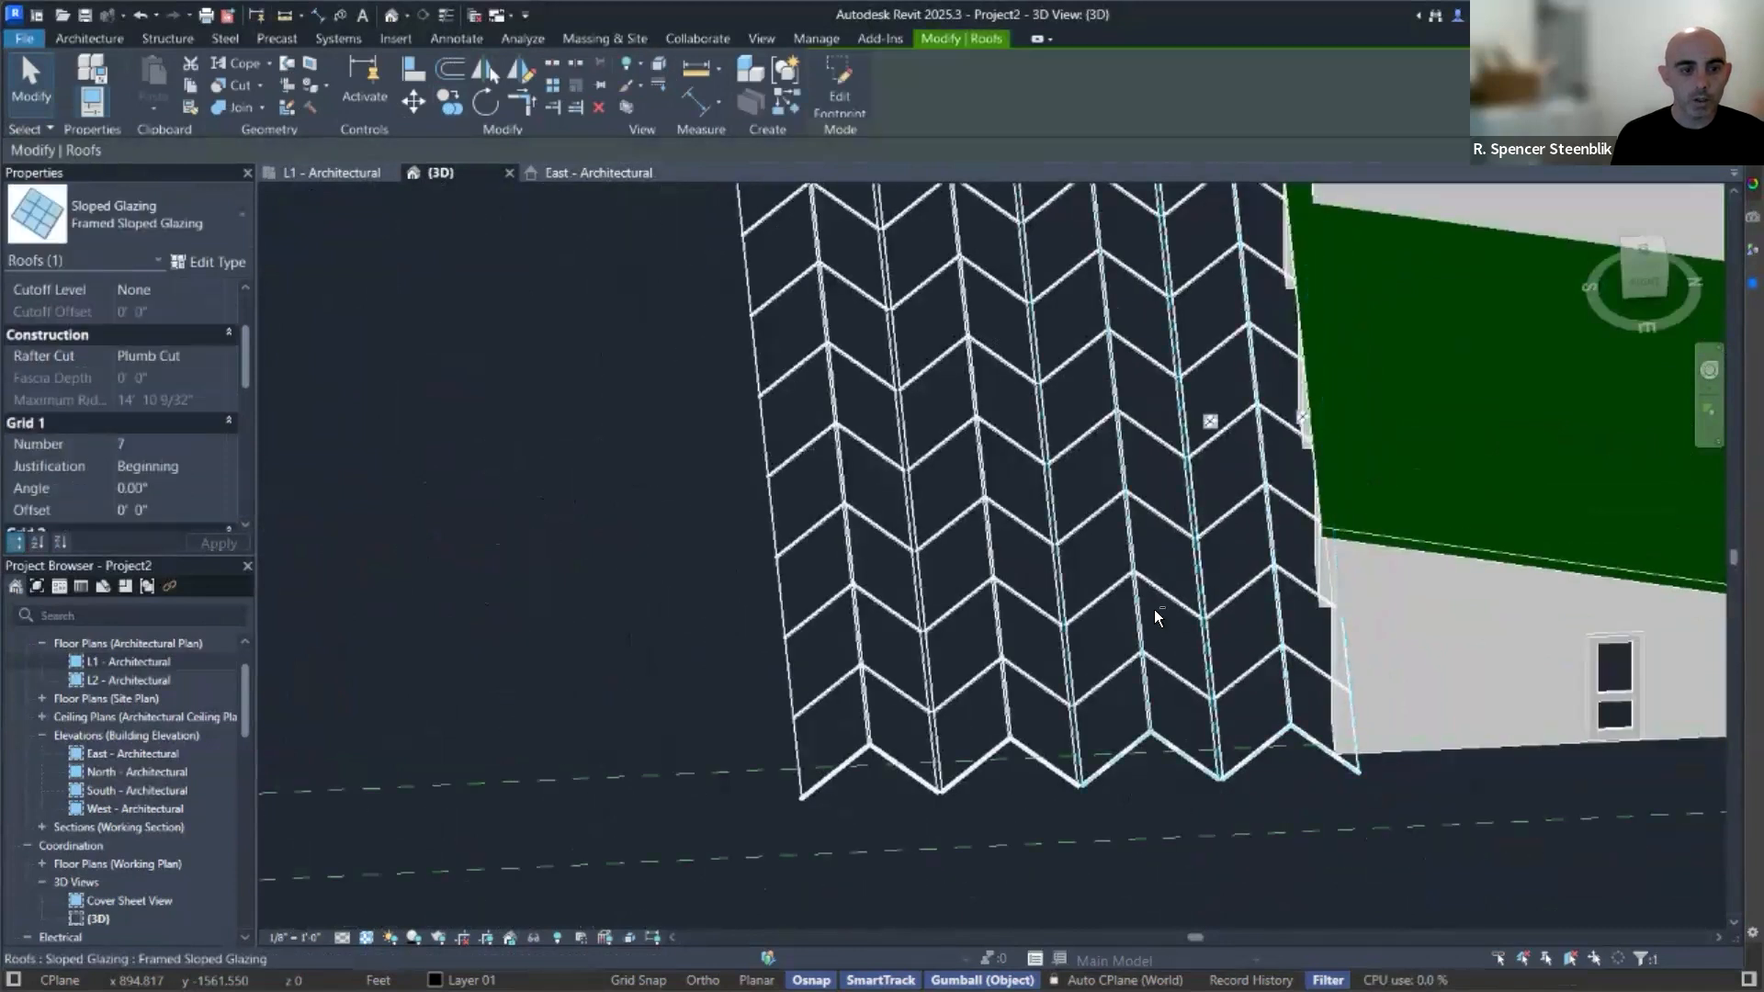
{"action": "left_click", "coordinate": [1011, 629], "text": "ctrl"}
{"action": "left_click", "coordinate": [854, 652], "text": "ctrl"}
{"action": "left_click", "coordinate": [1226, 558], "text": "ctrl"}
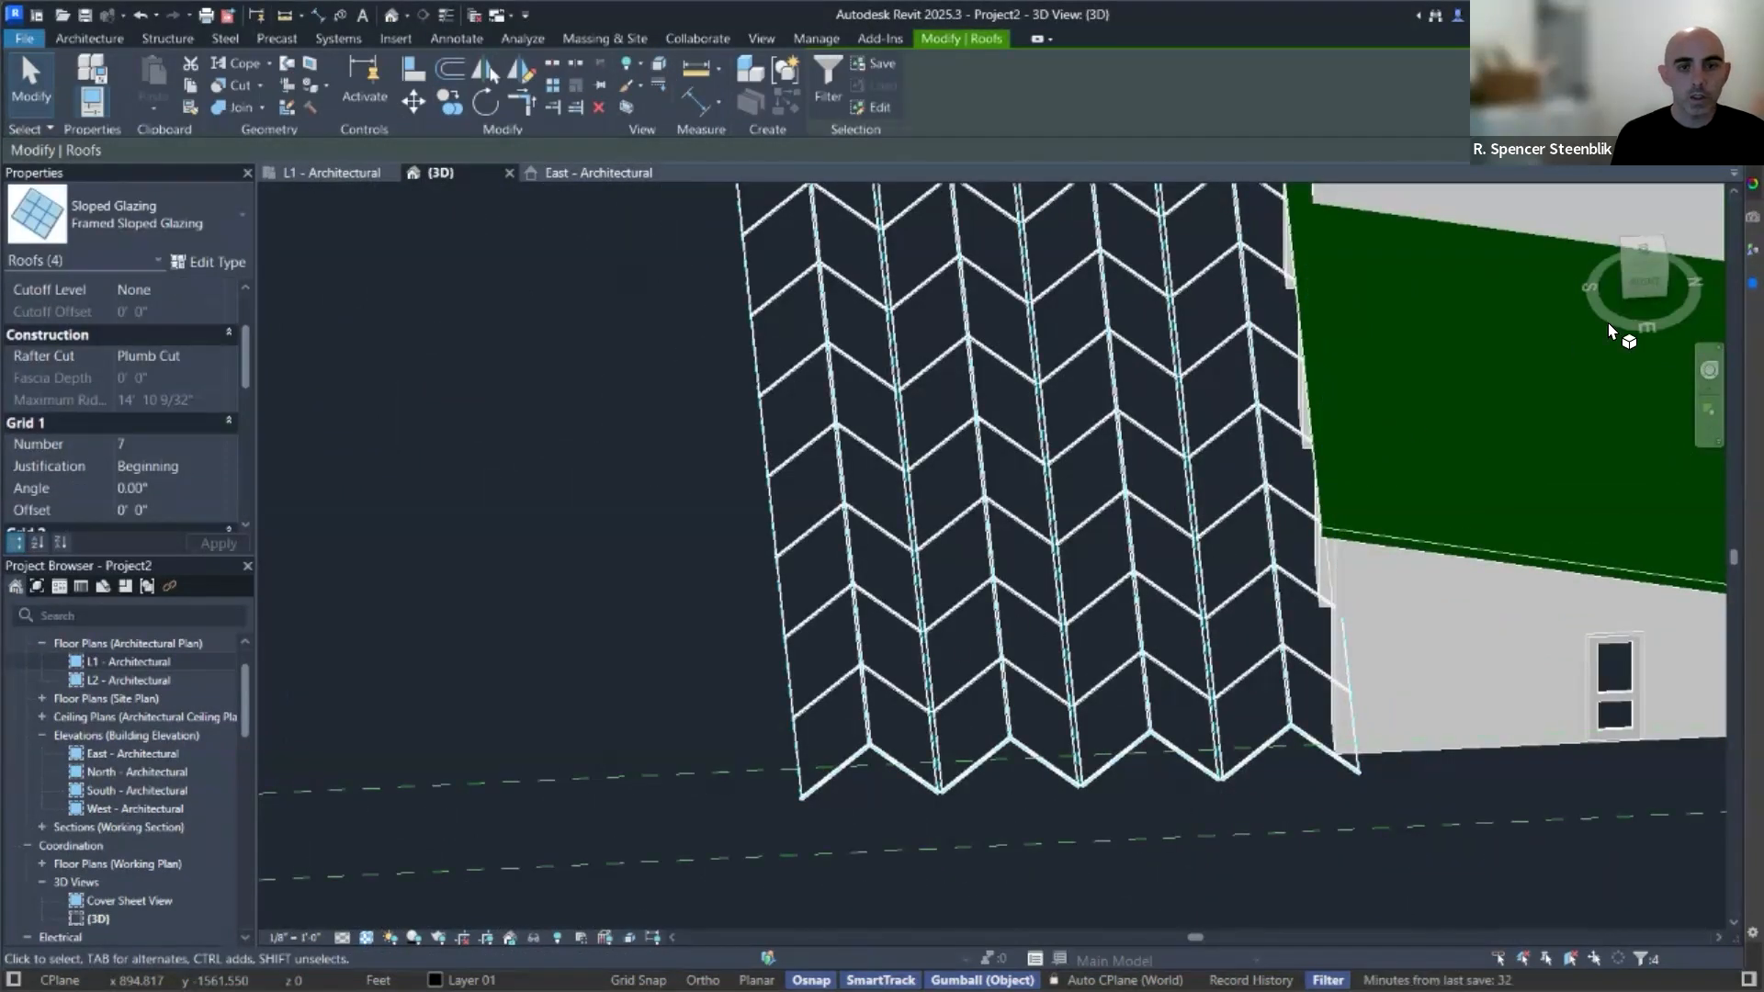
{"action": "left_click", "coordinate": [1638, 252]}
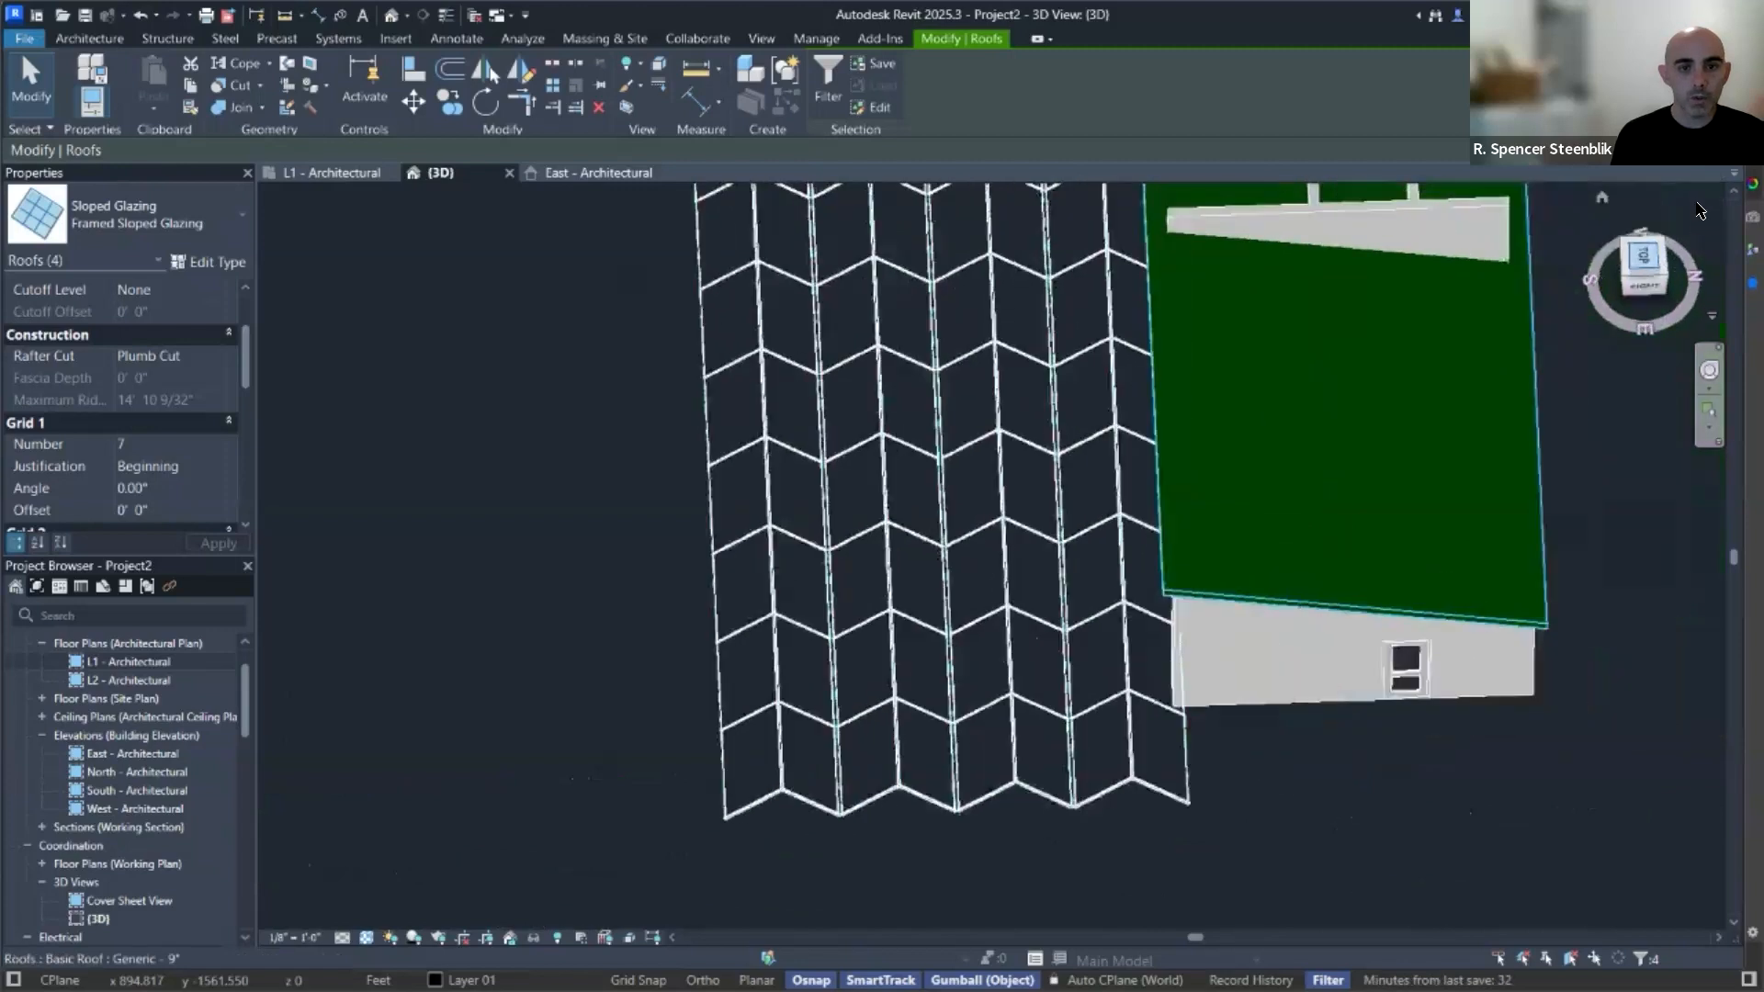
{"action": "left_click", "coordinate": [366, 938]}
{"action": "left_click", "coordinate": [415, 805]}
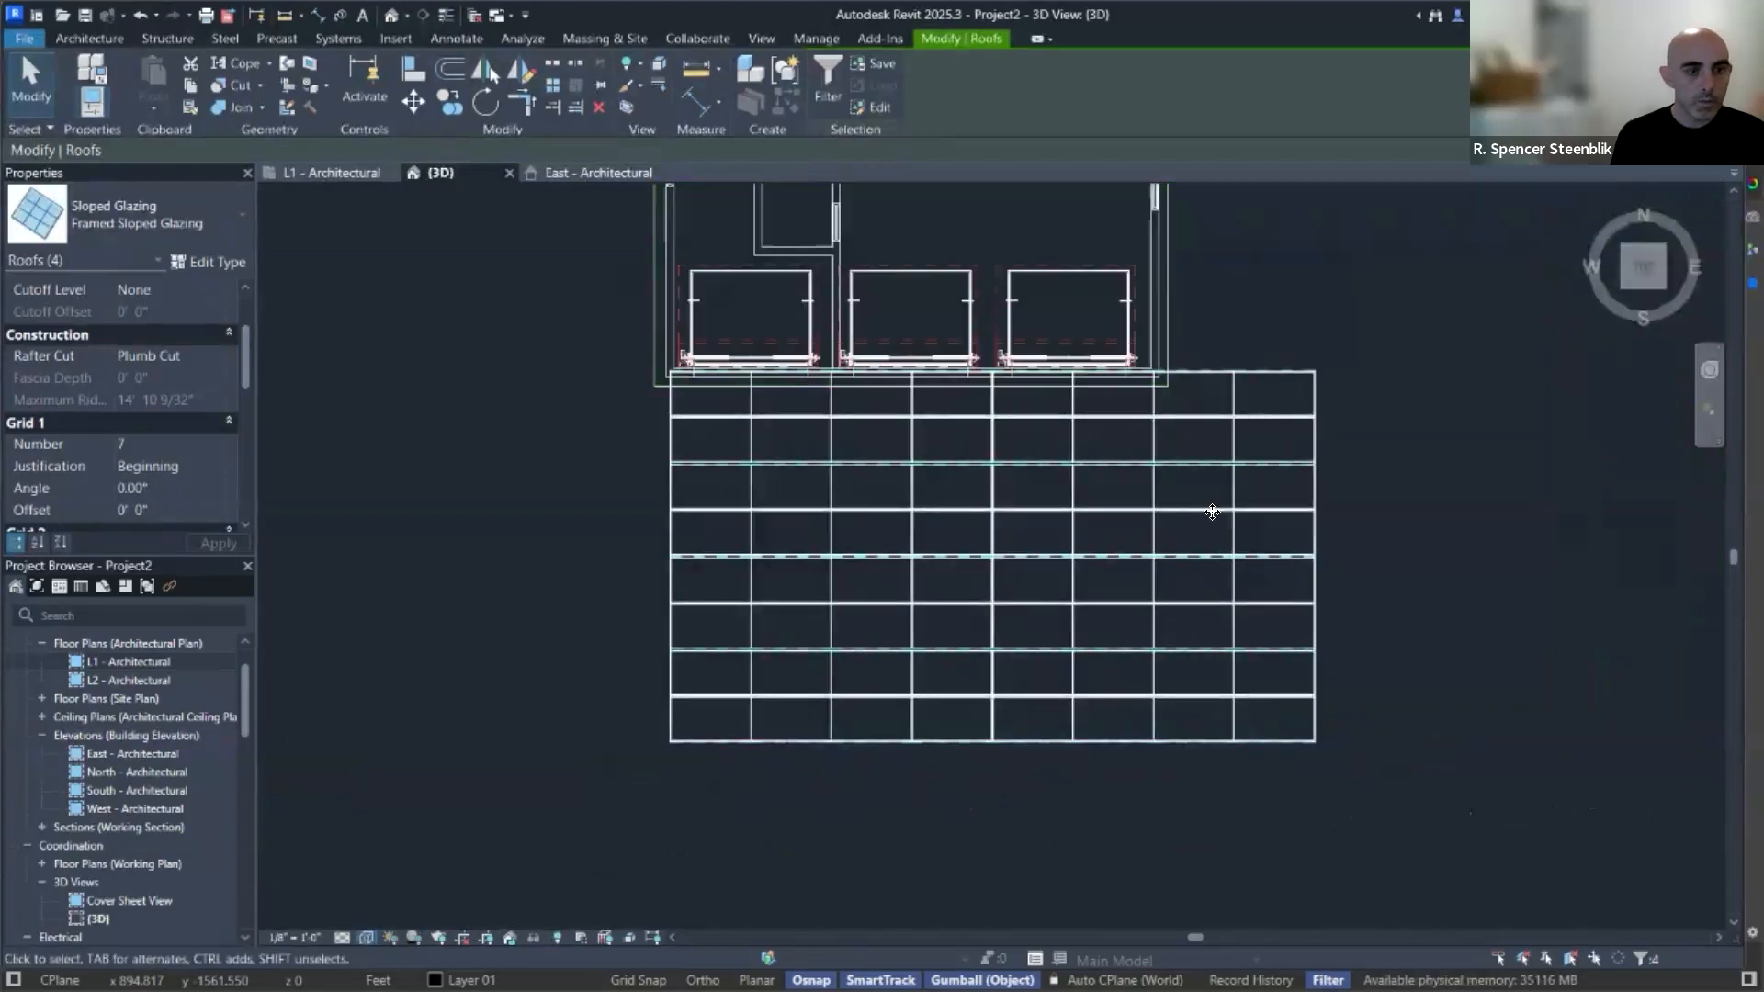
Select all four glazing roofs with their mullions and move them away from the building to the outer face of the overhead-door wall.
{"action": "left_click_drag", "start_coordinate": [1366, 406], "coordinate": [591, 856]}
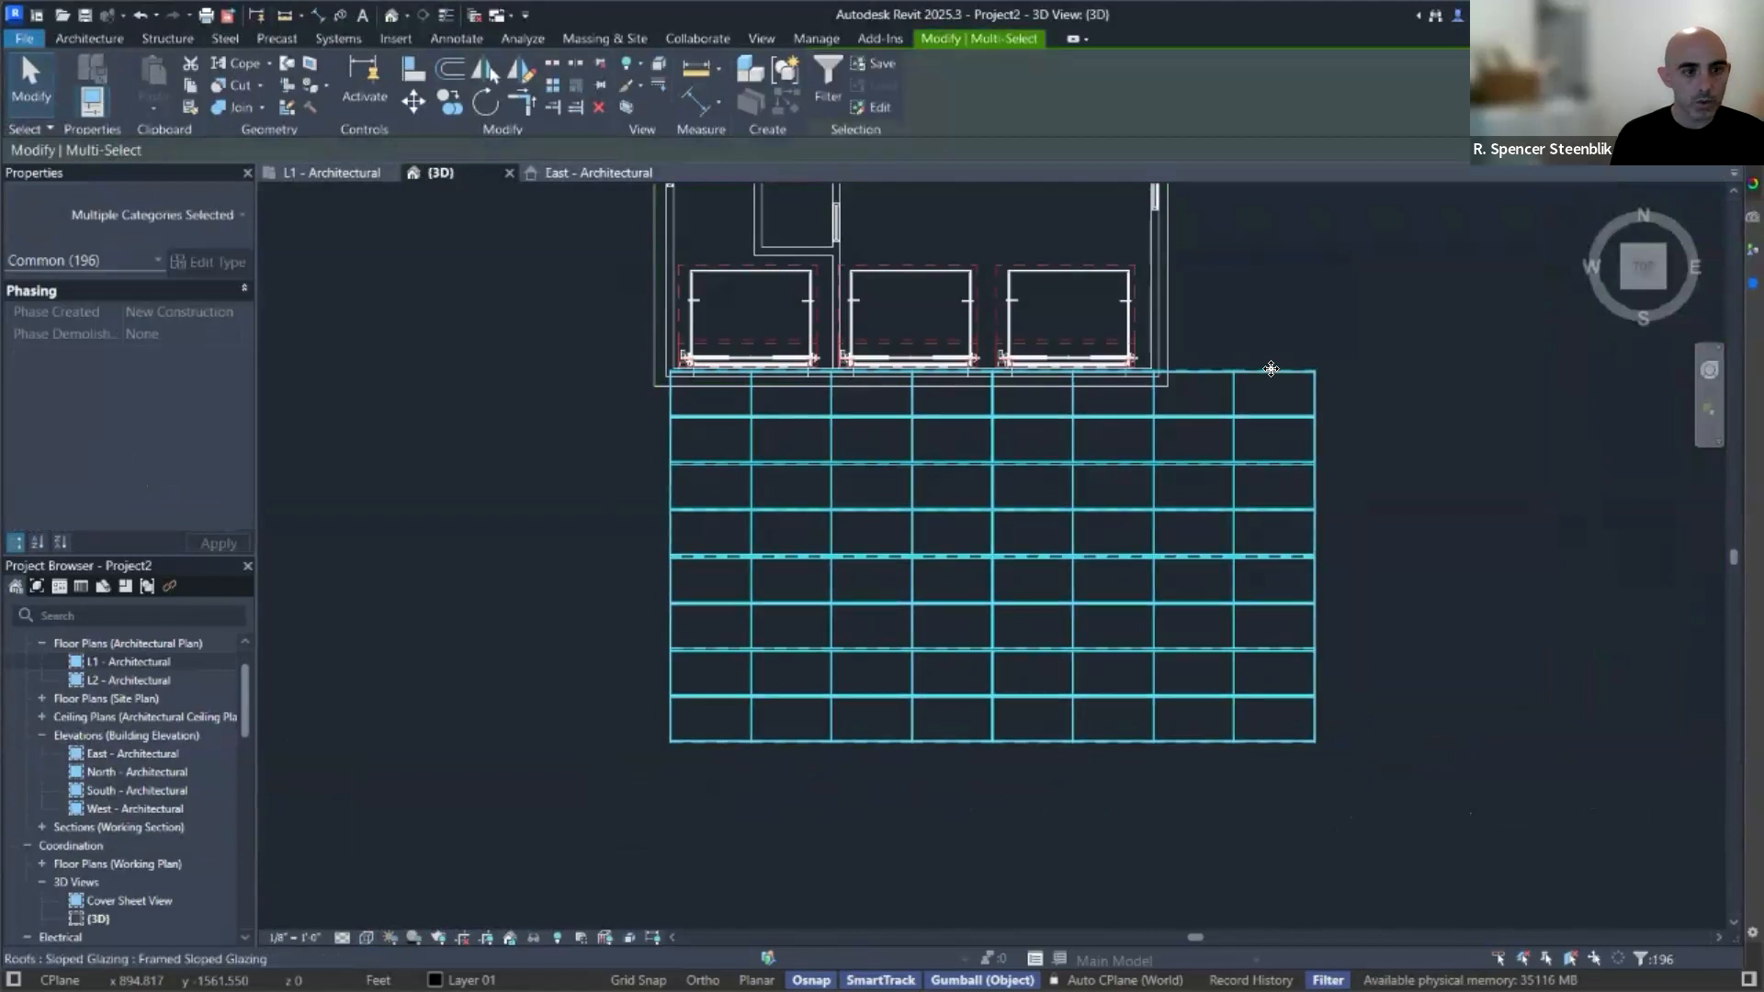
{"action": "scroll", "coordinate": [1259, 395], "scroll_direction": "up", "scroll_amount": 4}
{"action": "scroll", "coordinate": [1181, 303], "scroll_direction": "down", "scroll_amount": 3}
{"action": "middle_click_drag", "start_coordinate": [1186, 291], "coordinate": [1166, 443]}
{"action": "scroll", "coordinate": [1073, 533], "scroll_direction": "up", "scroll_amount": 3}
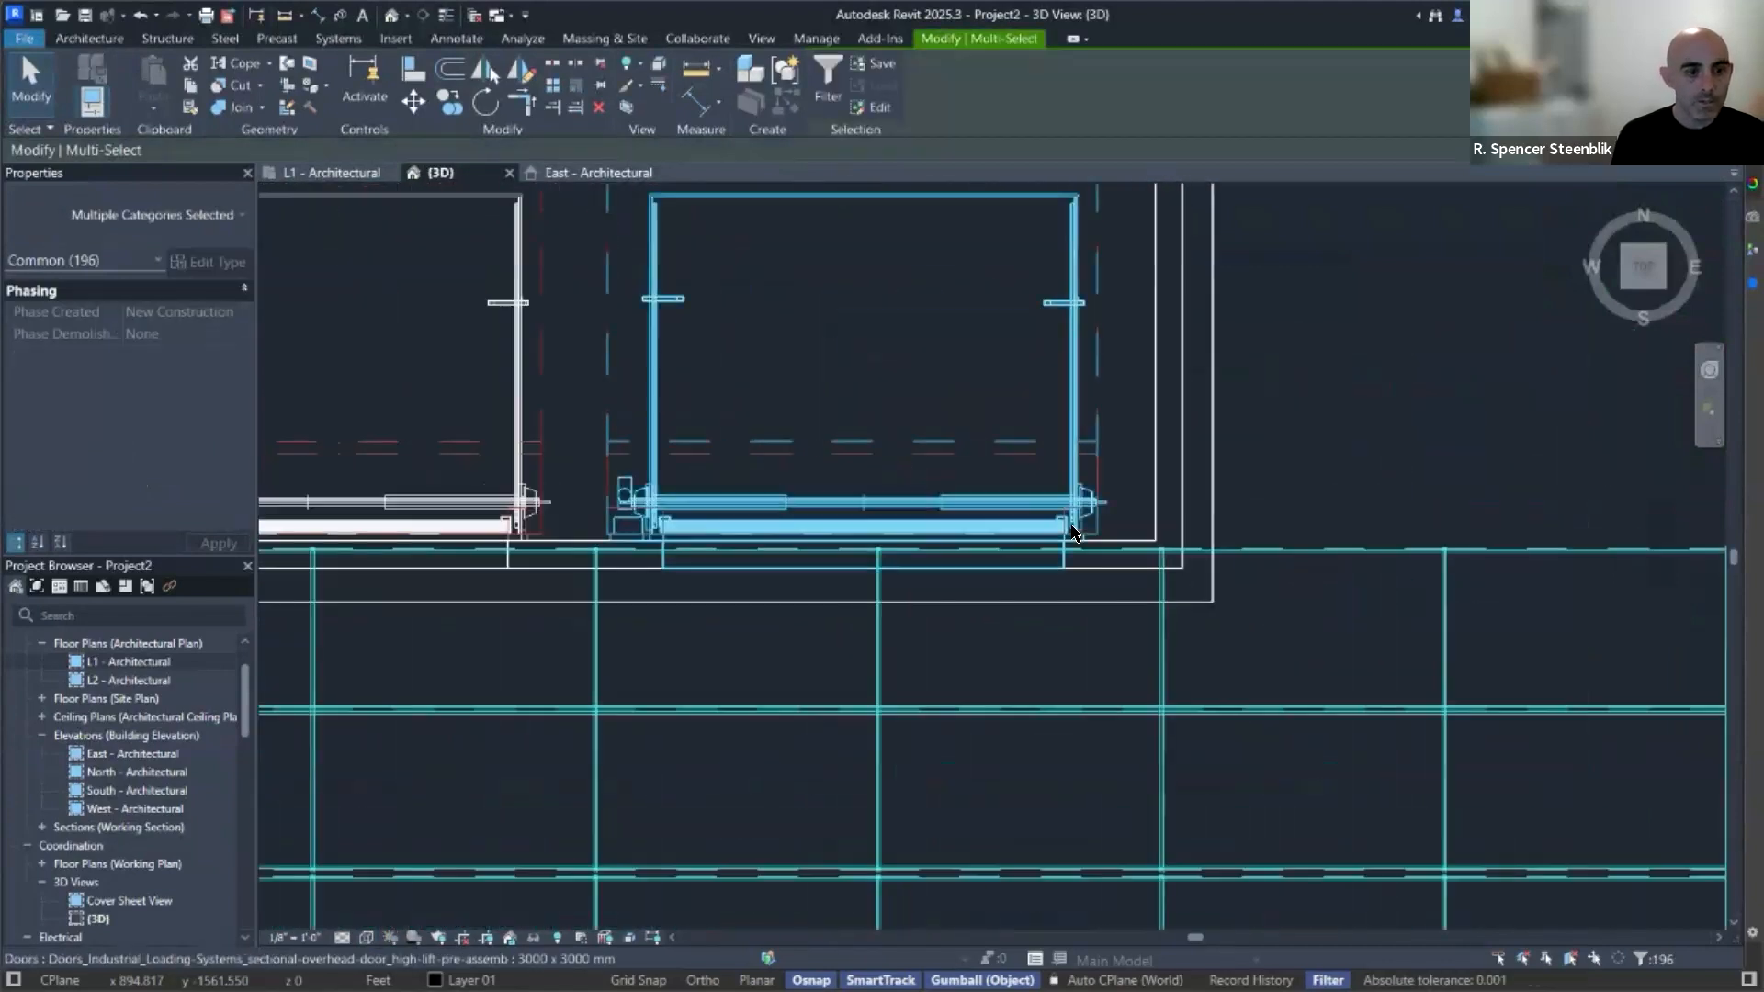
{"action": "scroll", "coordinate": [1072, 533], "scroll_direction": "up", "scroll_amount": 5}
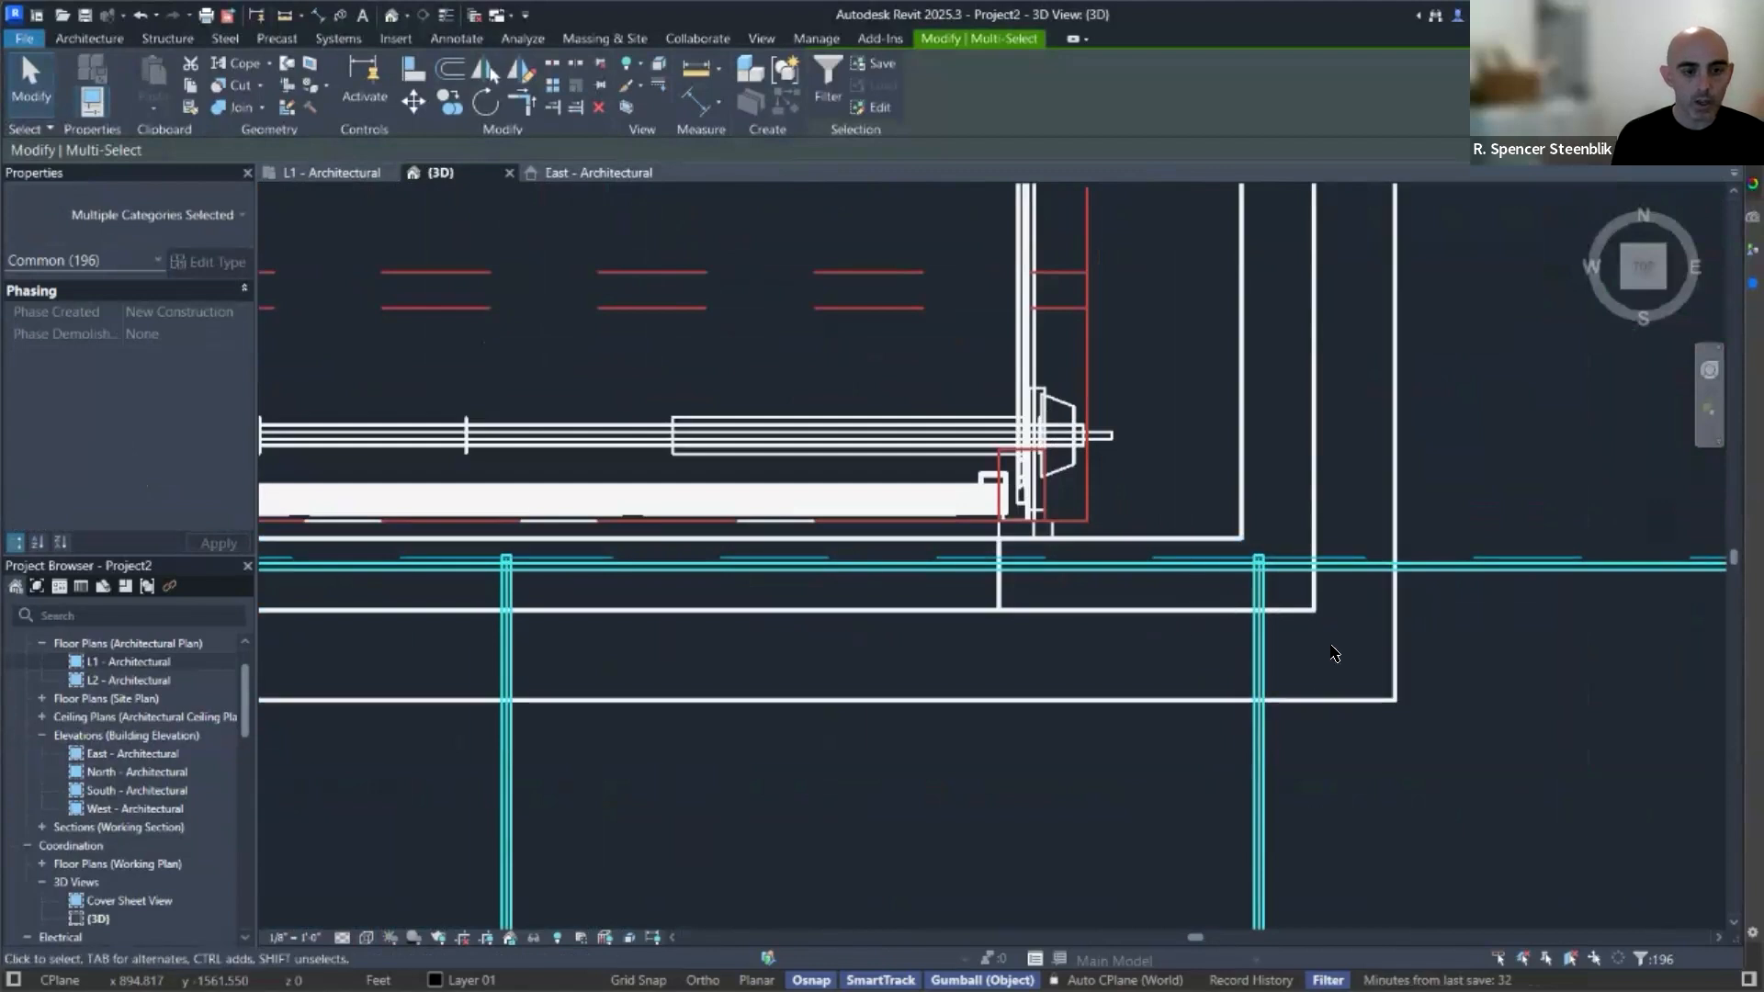
{"action": "scroll", "coordinate": [1252, 555], "scroll_direction": "down", "scroll_amount": 5}
{"action": "key", "text": "m"}
{"action": "key", "text": "v"}
{"action": "left_click", "coordinate": [1317, 292]}
{"action": "left_click", "coordinate": [1317, 336]}
Check the canopy's alignment with the building in the top view and in the East - Architectural elevation.
{"action": "scroll", "coordinate": [1213, 435], "scroll_direction": "down", "scroll_amount": 2}
{"action": "scroll", "coordinate": [853, 505], "scroll_direction": "down", "scroll_amount": 2}
{"action": "middle_click_drag", "start_coordinate": [854, 506], "coordinate": [1111, 405]}
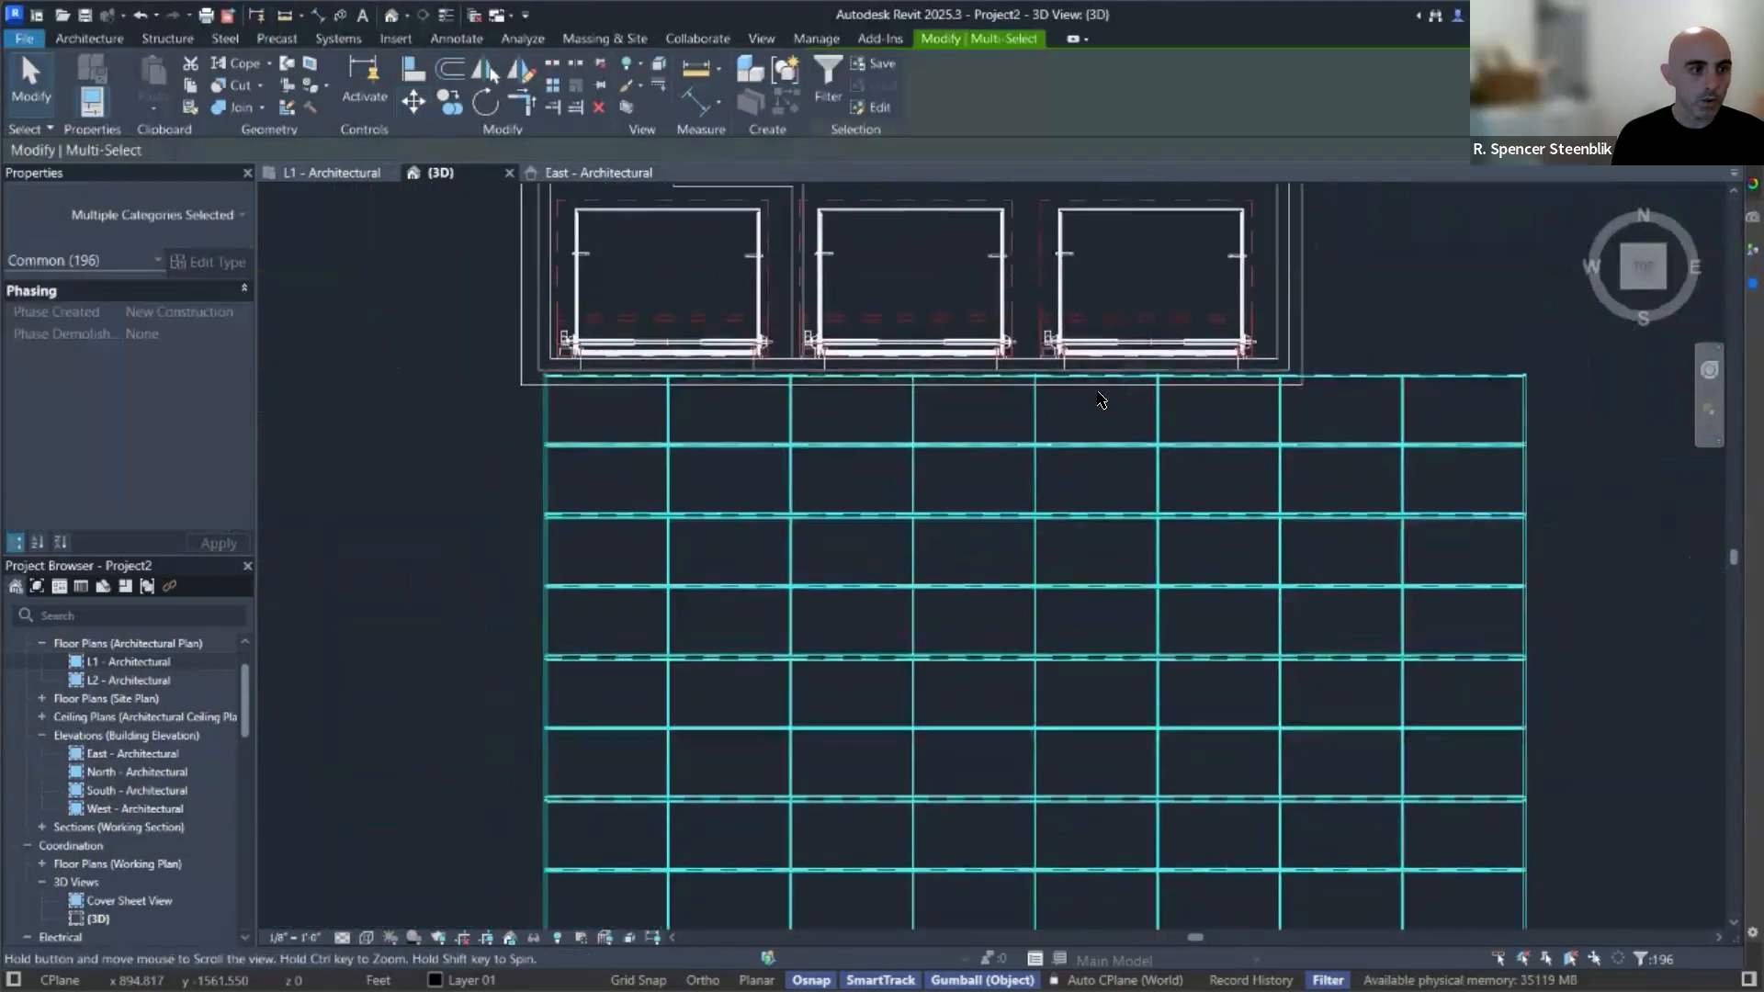
{"action": "scroll", "coordinate": [542, 386], "scroll_direction": "up", "scroll_amount": 4}
{"action": "scroll", "coordinate": [625, 391], "scroll_direction": "down", "scroll_amount": 6}
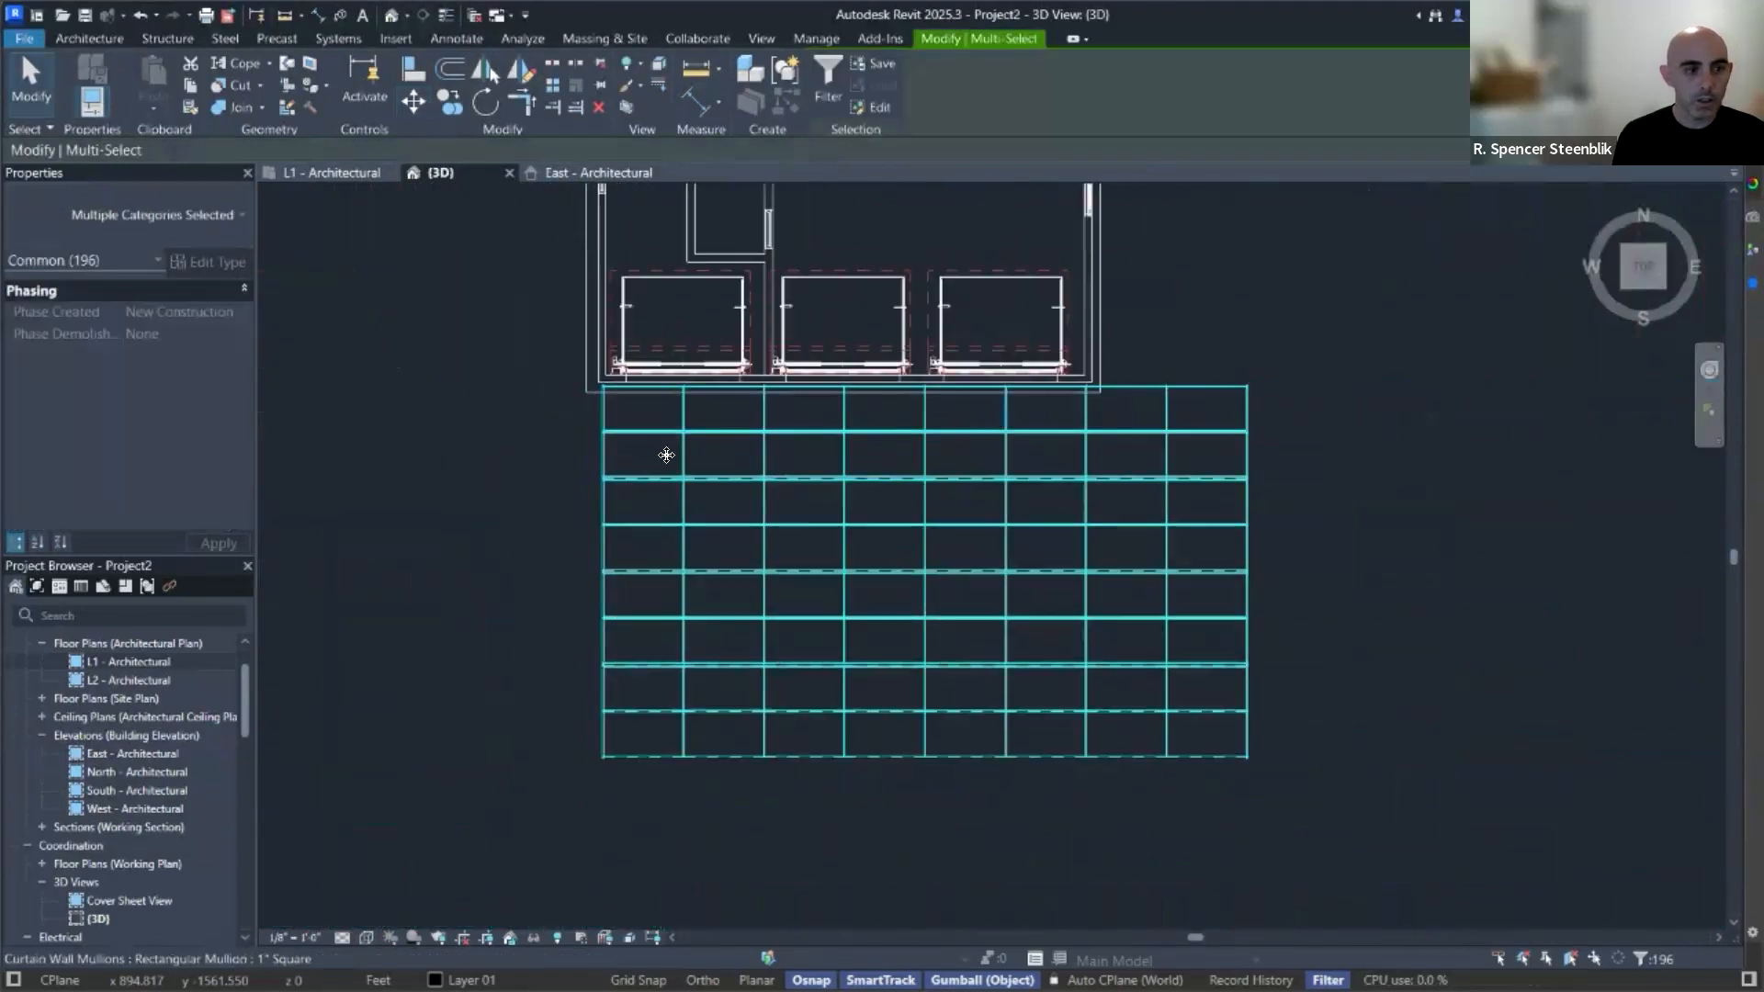
{"action": "scroll", "coordinate": [602, 397], "scroll_direction": "up", "scroll_amount": 4}
{"action": "scroll", "coordinate": [604, 386], "scroll_direction": "down", "scroll_amount": 3}
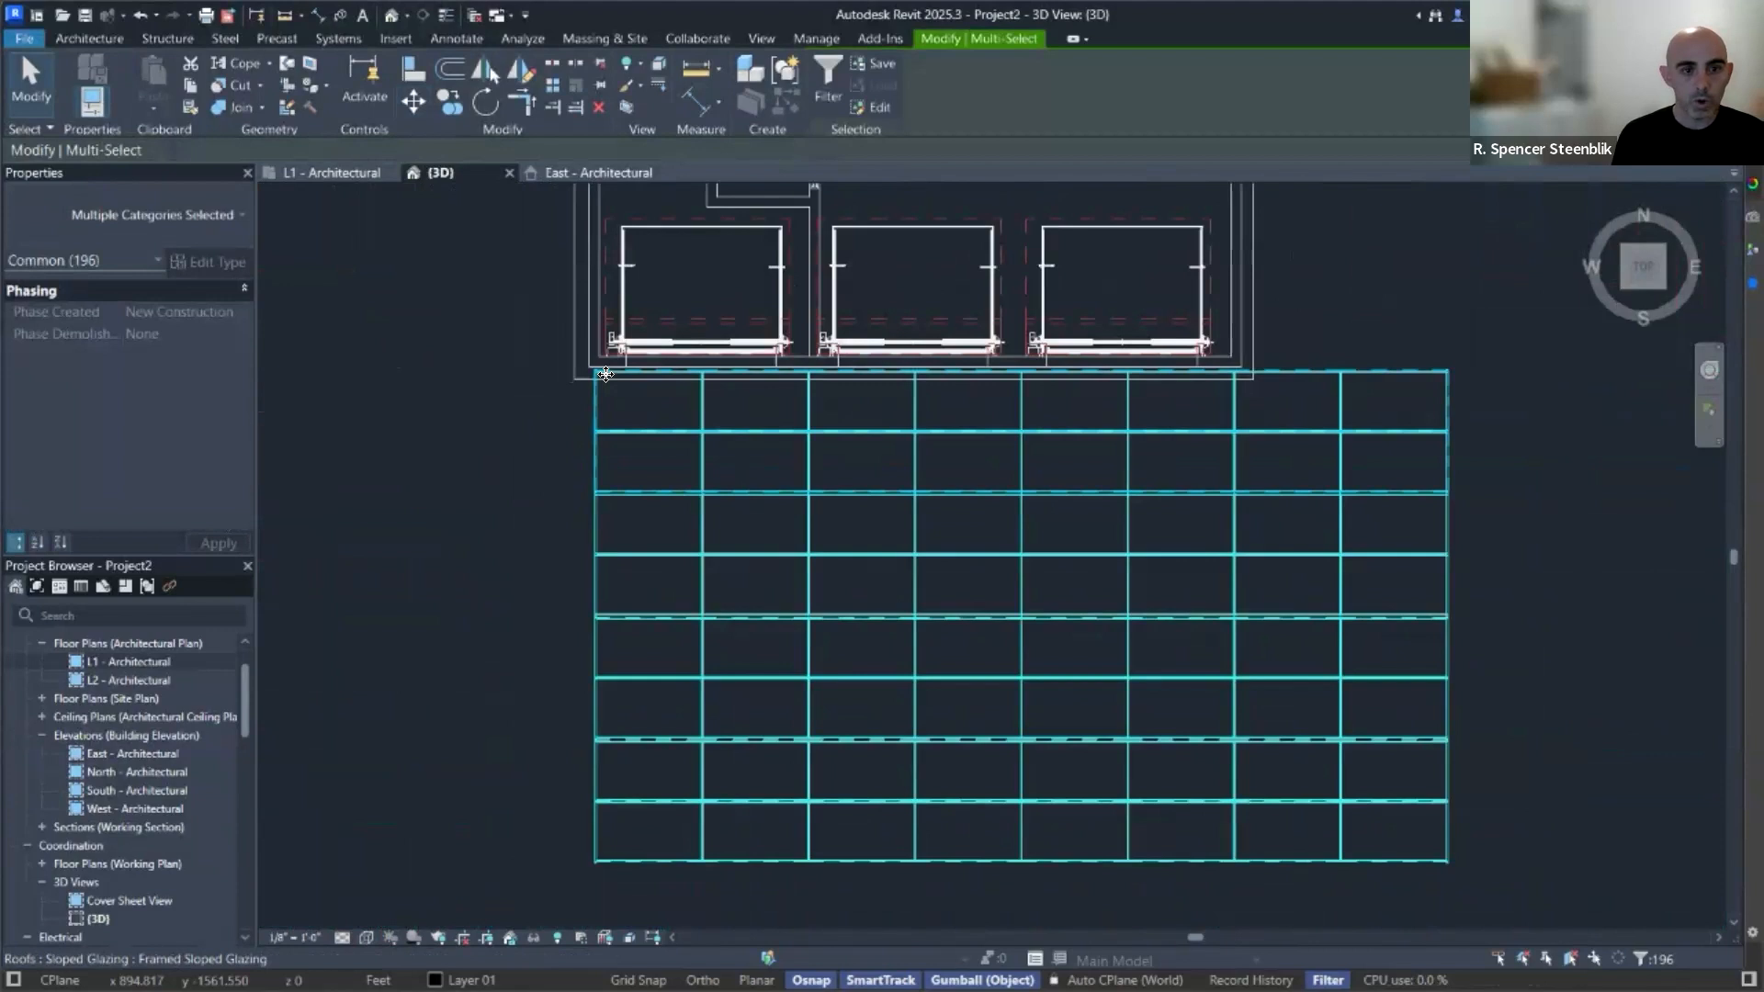
{"action": "scroll", "coordinate": [593, 395], "scroll_direction": "up", "scroll_amount": 2}
{"action": "scroll", "coordinate": [614, 405], "scroll_direction": "down", "scroll_amount": 2}
{"action": "scroll", "coordinate": [1299, 329], "scroll_direction": "down", "scroll_amount": 1}
{"action": "middle_click_drag", "start_coordinate": [1298, 329], "coordinate": [1261, 390]}
{"action": "key", "text": "ctrl+Tab"}
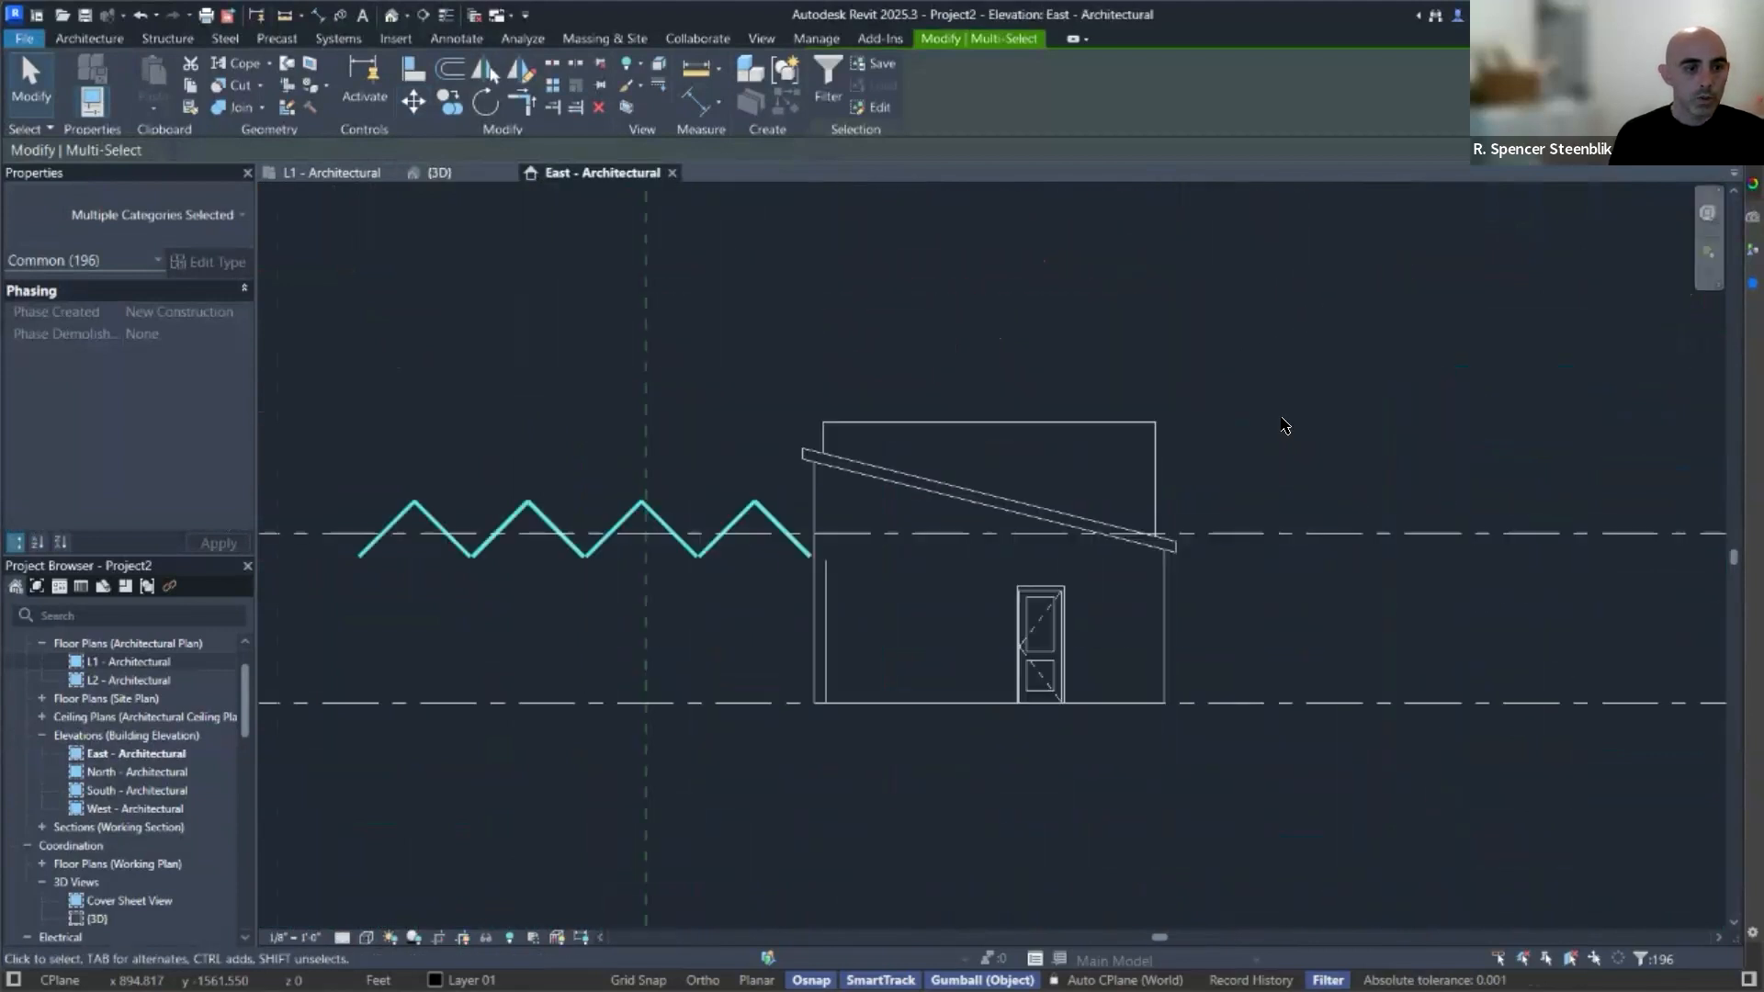
{"action": "scroll", "coordinate": [602, 531], "scroll_direction": "up", "scroll_amount": 3}
{"action": "scroll", "coordinate": [515, 491], "scroll_direction": "down", "scroll_amount": 3}
{"action": "middle_click_drag", "start_coordinate": [525, 491], "coordinate": [749, 470]}
{"action": "key", "text": "ctrl+Tab"}
{"action": "key", "text": "ctrl+Tab"}
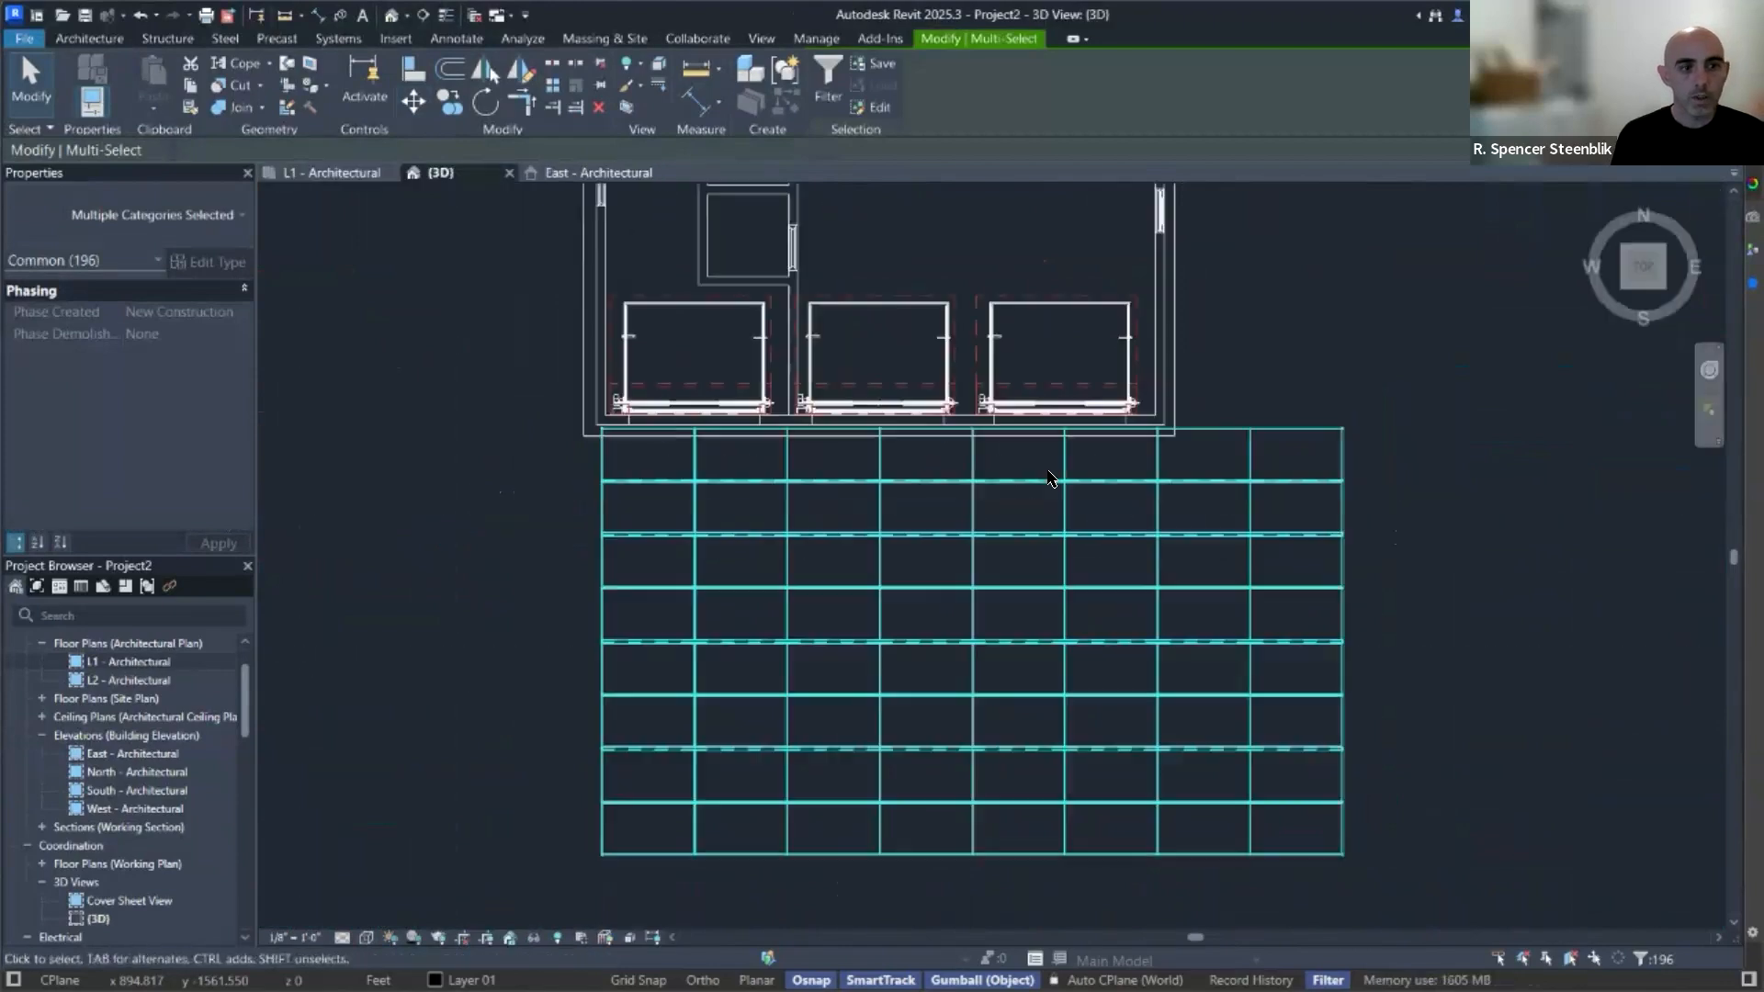
Deselect the glazing roofs and check the canopy against the building in the East - Architectural elevation and the 3D view.
{"action": "left_click", "coordinate": [1433, 376]}
{"action": "middle_click_drag", "start_coordinate": [1385, 622], "coordinate": [1257, 561], "text": "shift"}
{"action": "key", "text": "ctrl+Tab"}
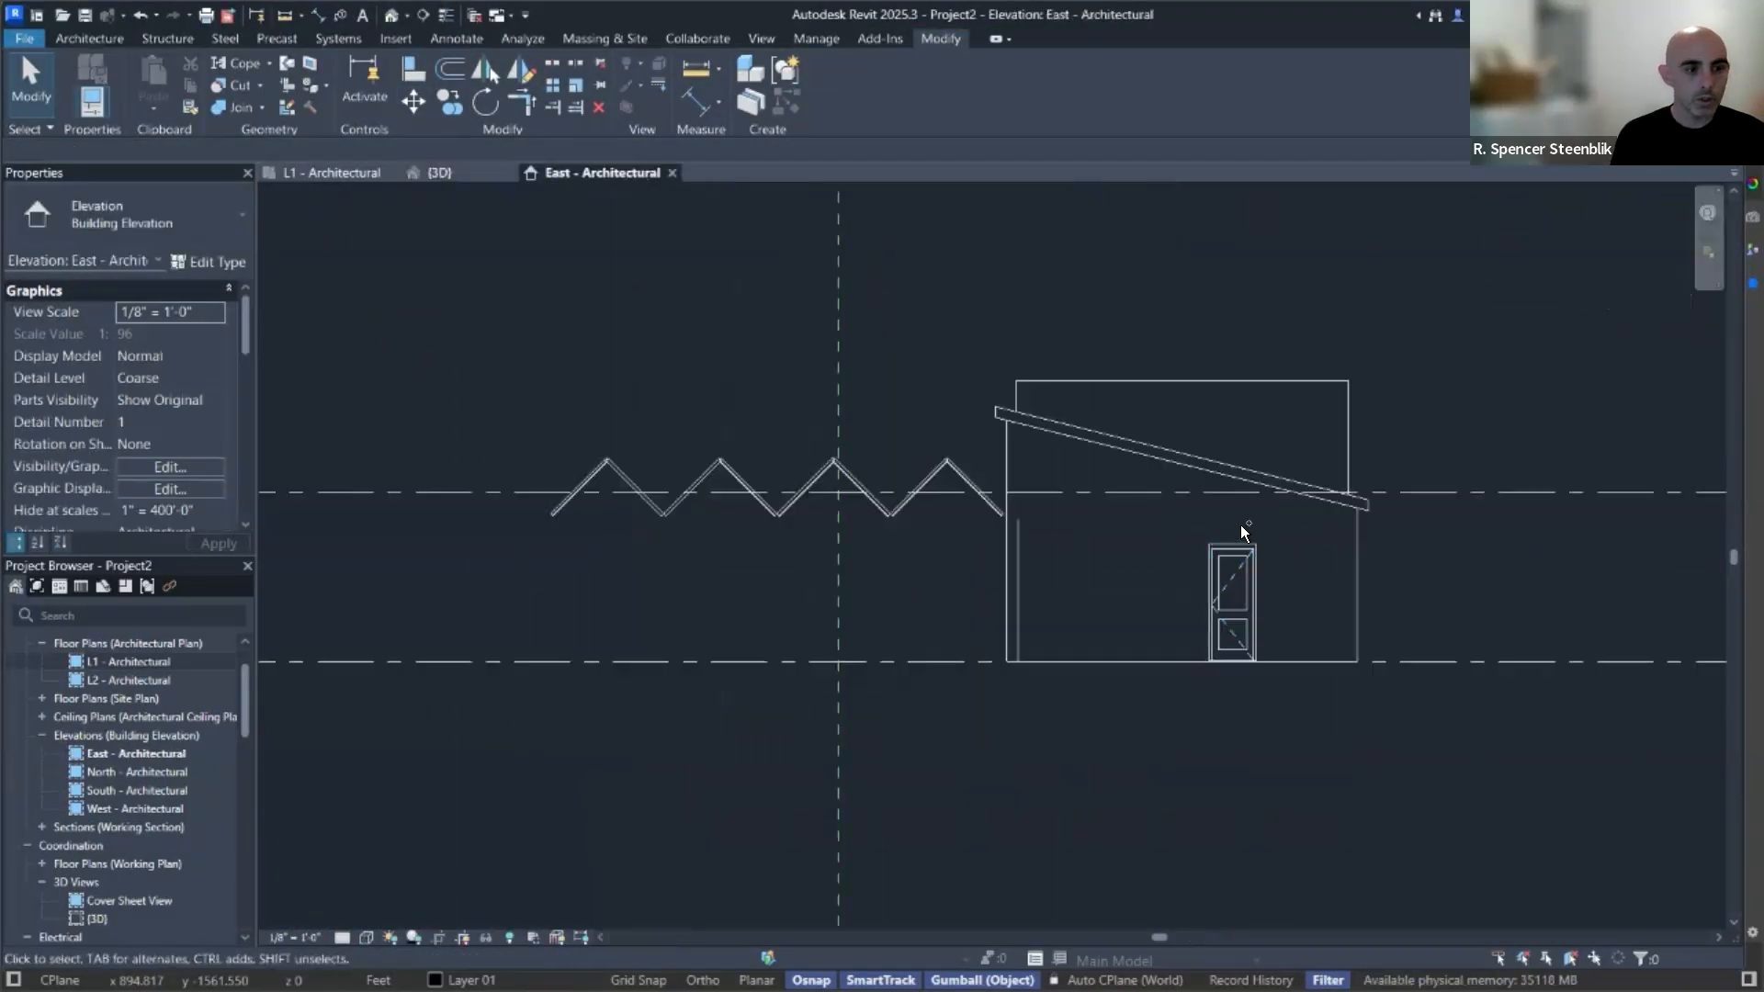
{"action": "key", "text": "ctrl+shift+Tab"}
{"action": "middle_click_drag", "start_coordinate": [1469, 551], "coordinate": [1192, 496], "text": "shift"}
{"action": "scroll", "coordinate": [1258, 644], "scroll_direction": "down", "scroll_amount": 1}
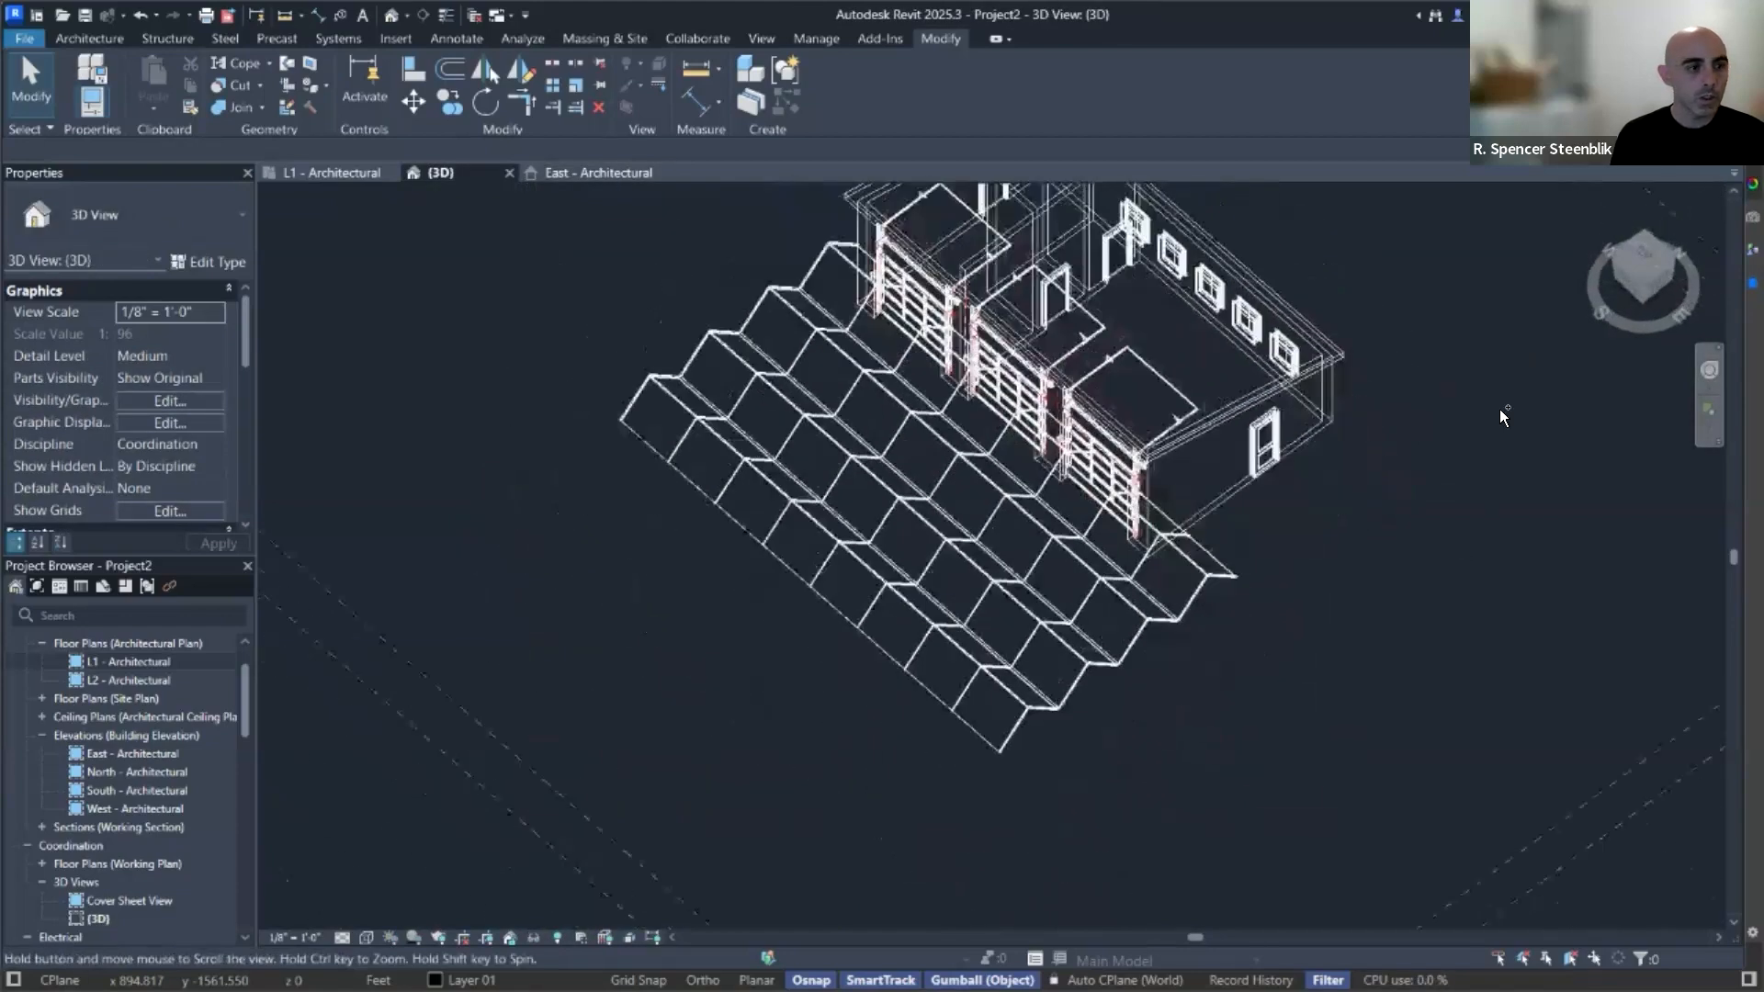
In a north-up top view, draw a Generic - 8" wall 32' long along the canopy's east edge, from the building-side corner to the outer corner.
{"action": "left_click", "coordinate": [1642, 255]}
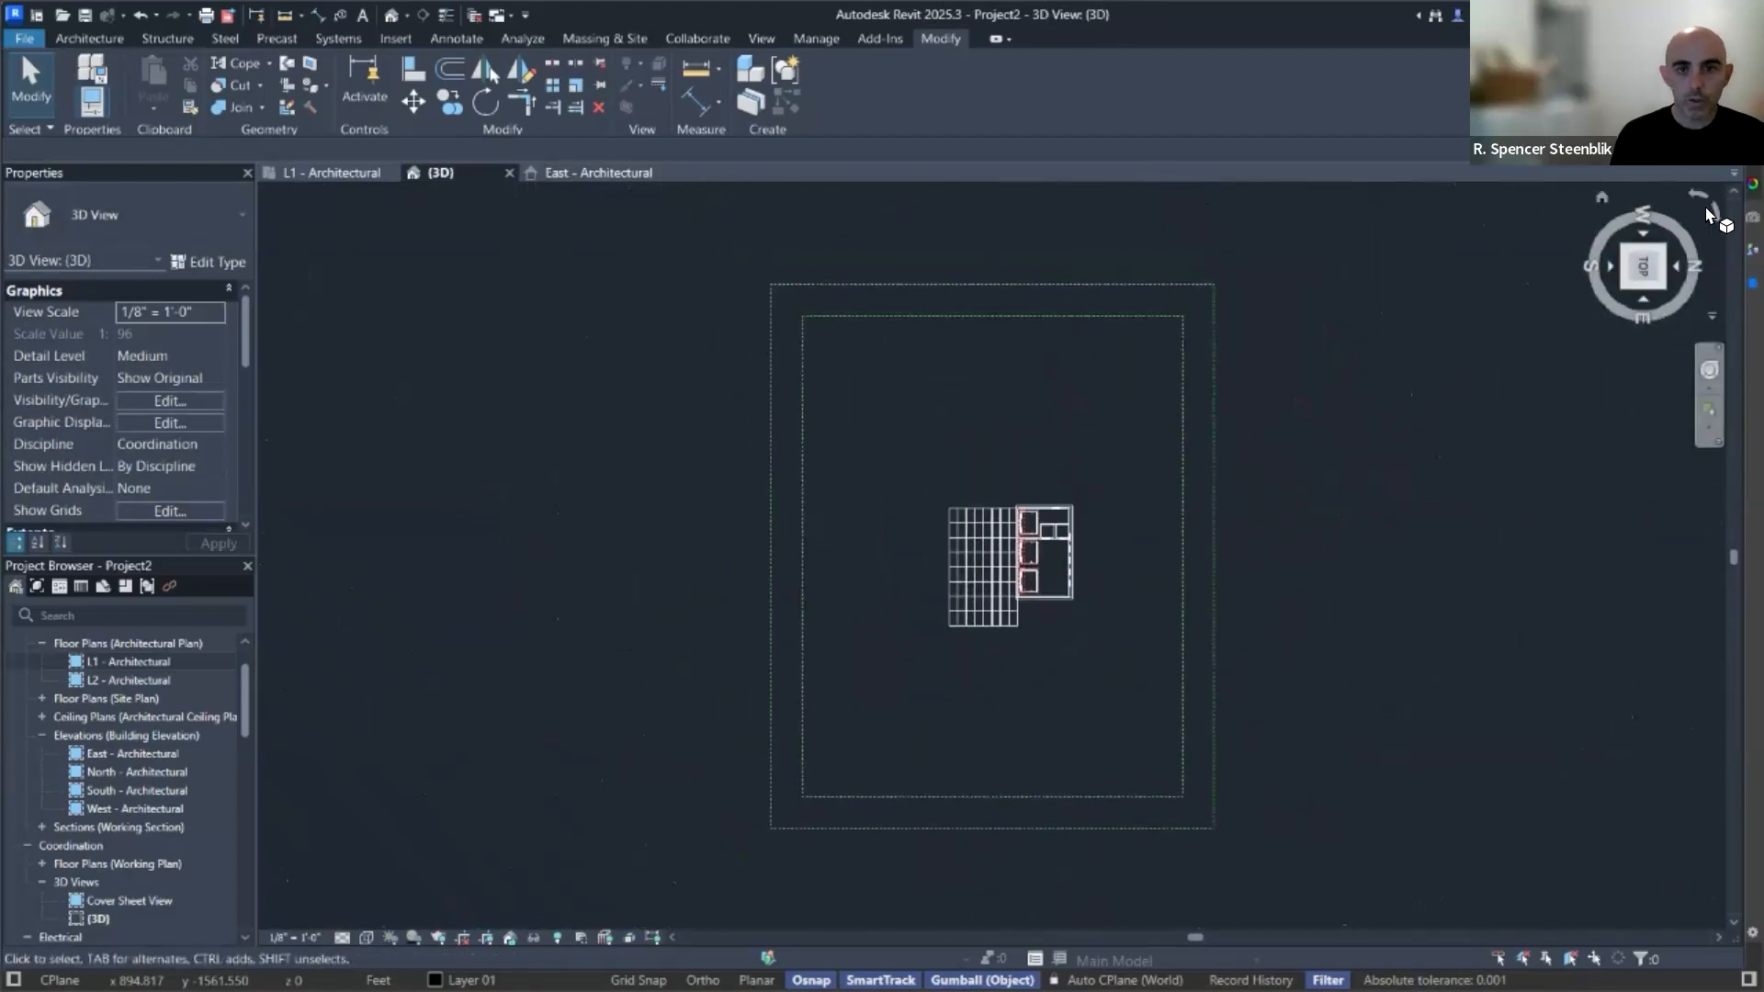
{"action": "left_click", "coordinate": [1711, 212]}
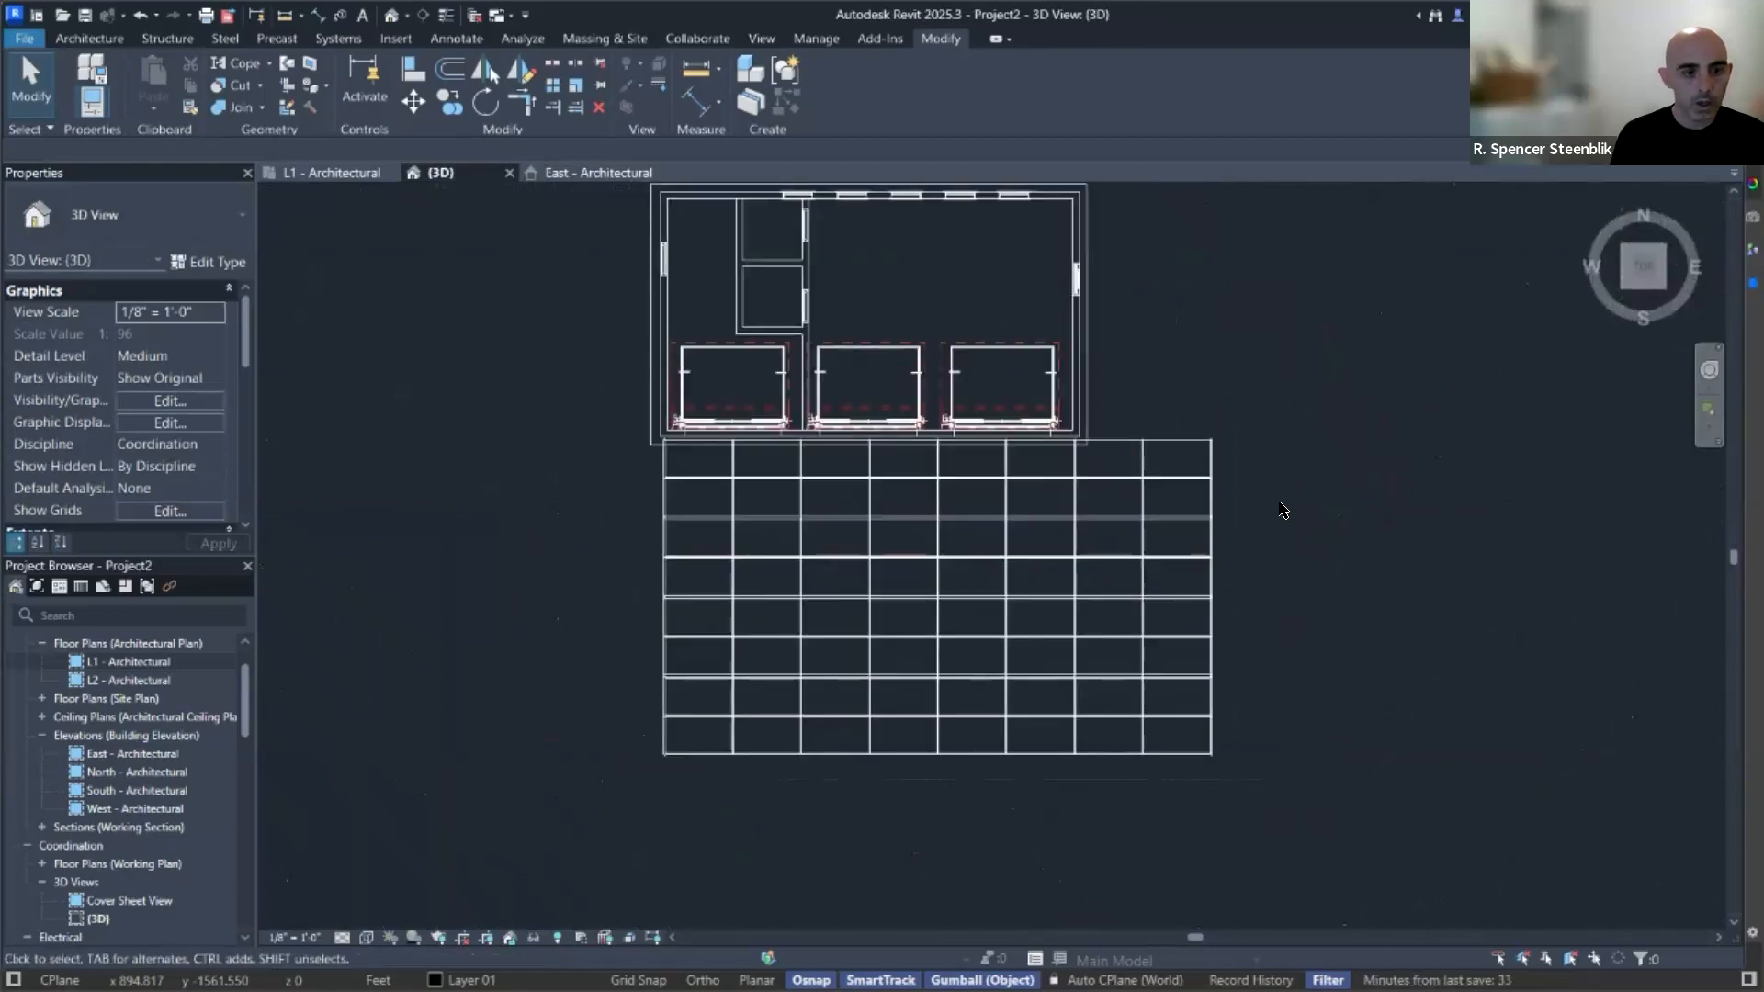
{"action": "key", "text": "w"}
{"action": "key", "text": "a"}
{"action": "scroll", "coordinate": [1267, 461], "scroll_direction": "up", "scroll_amount": 5}
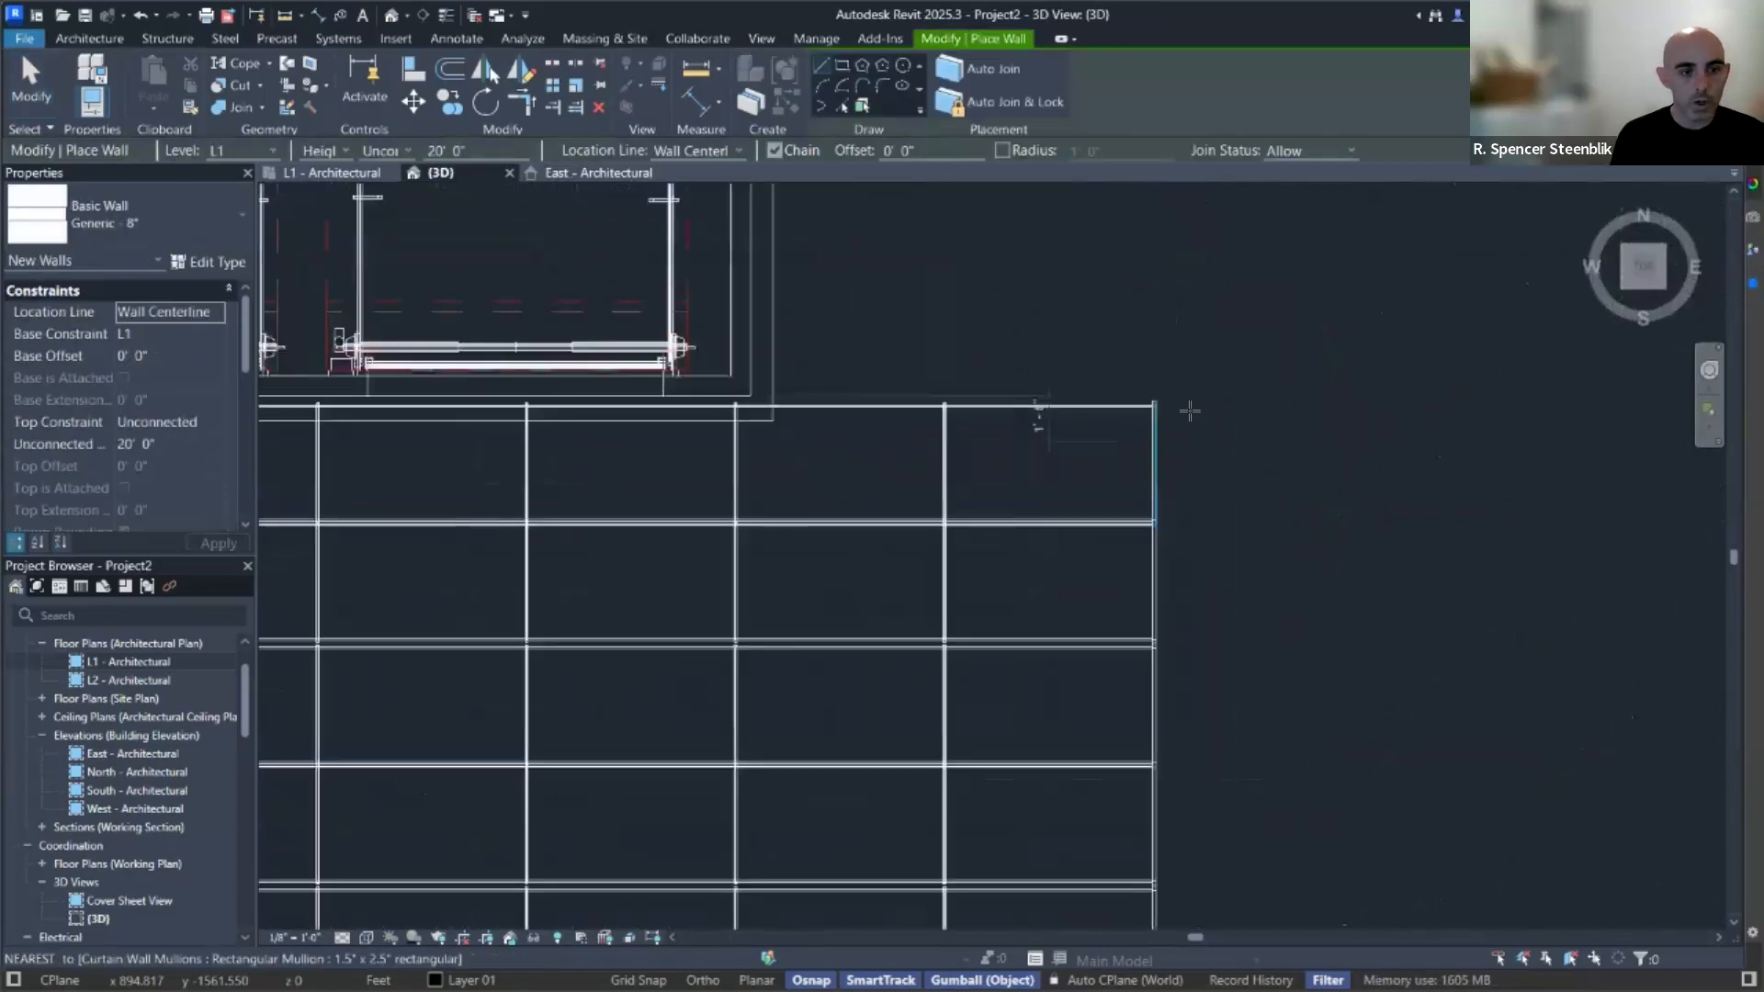
{"action": "scroll", "coordinate": [1162, 397], "scroll_direction": "up", "scroll_amount": 4}
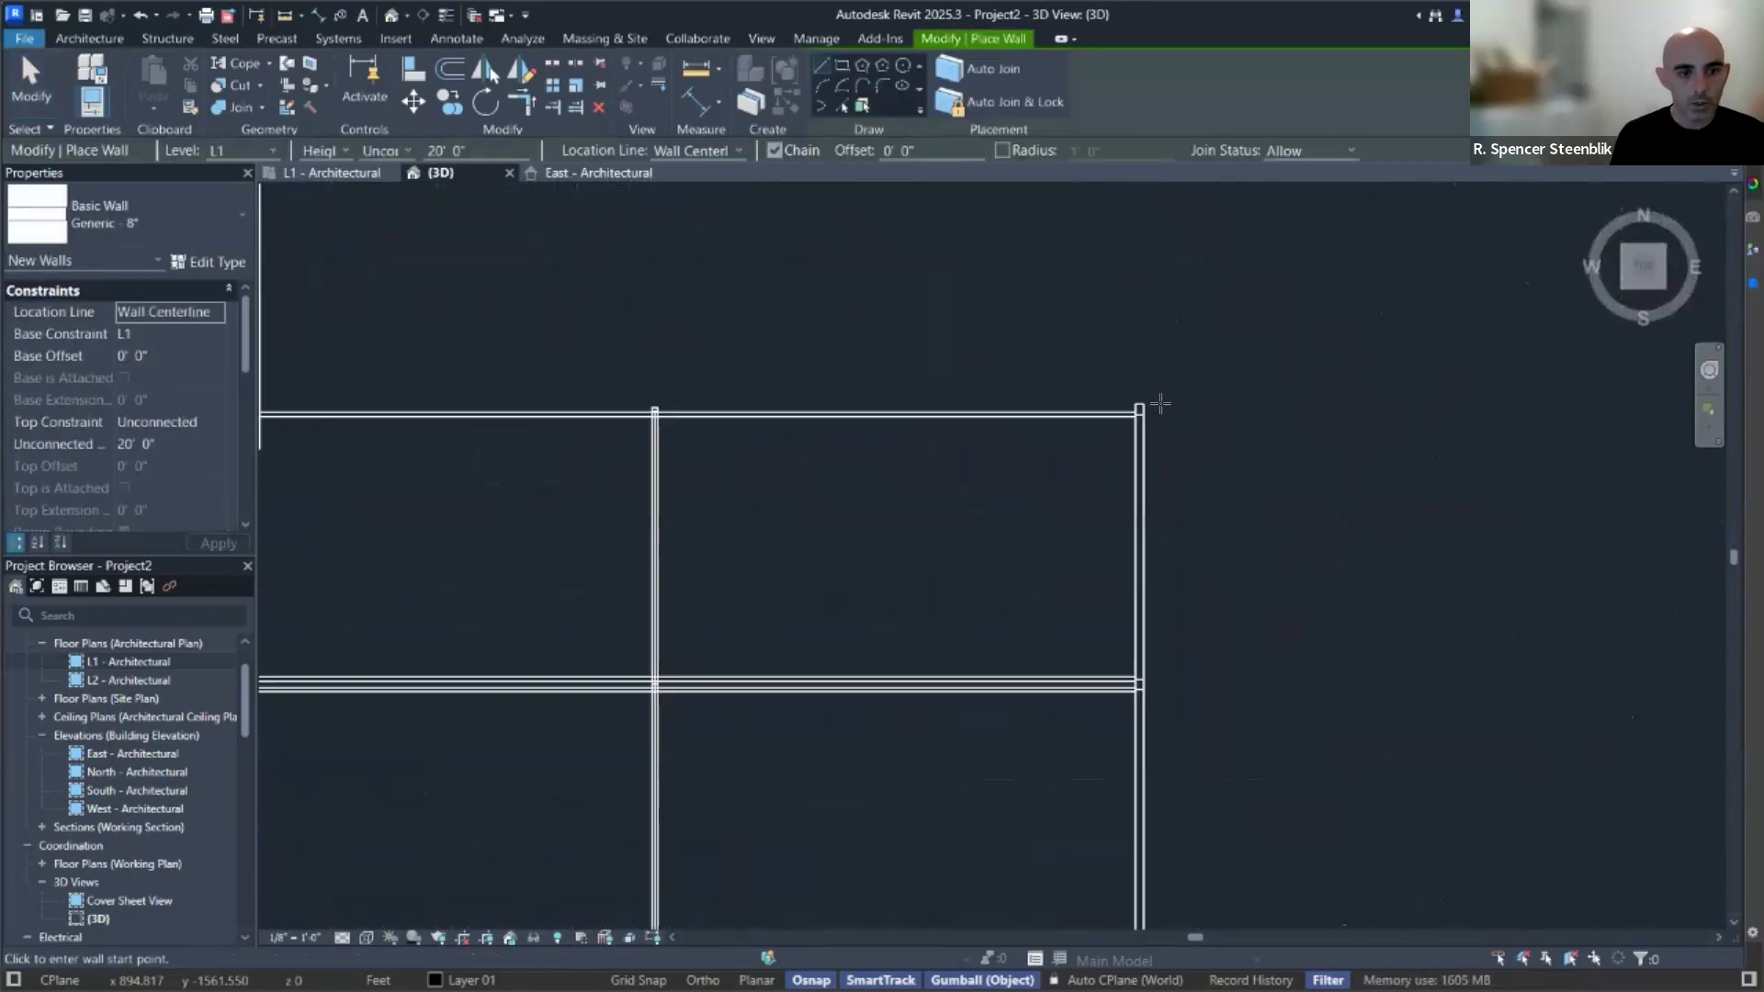
{"action": "left_click", "coordinate": [1161, 606]}
{"action": "scroll", "coordinate": [1155, 386], "scroll_direction": "down", "scroll_amount": 5}
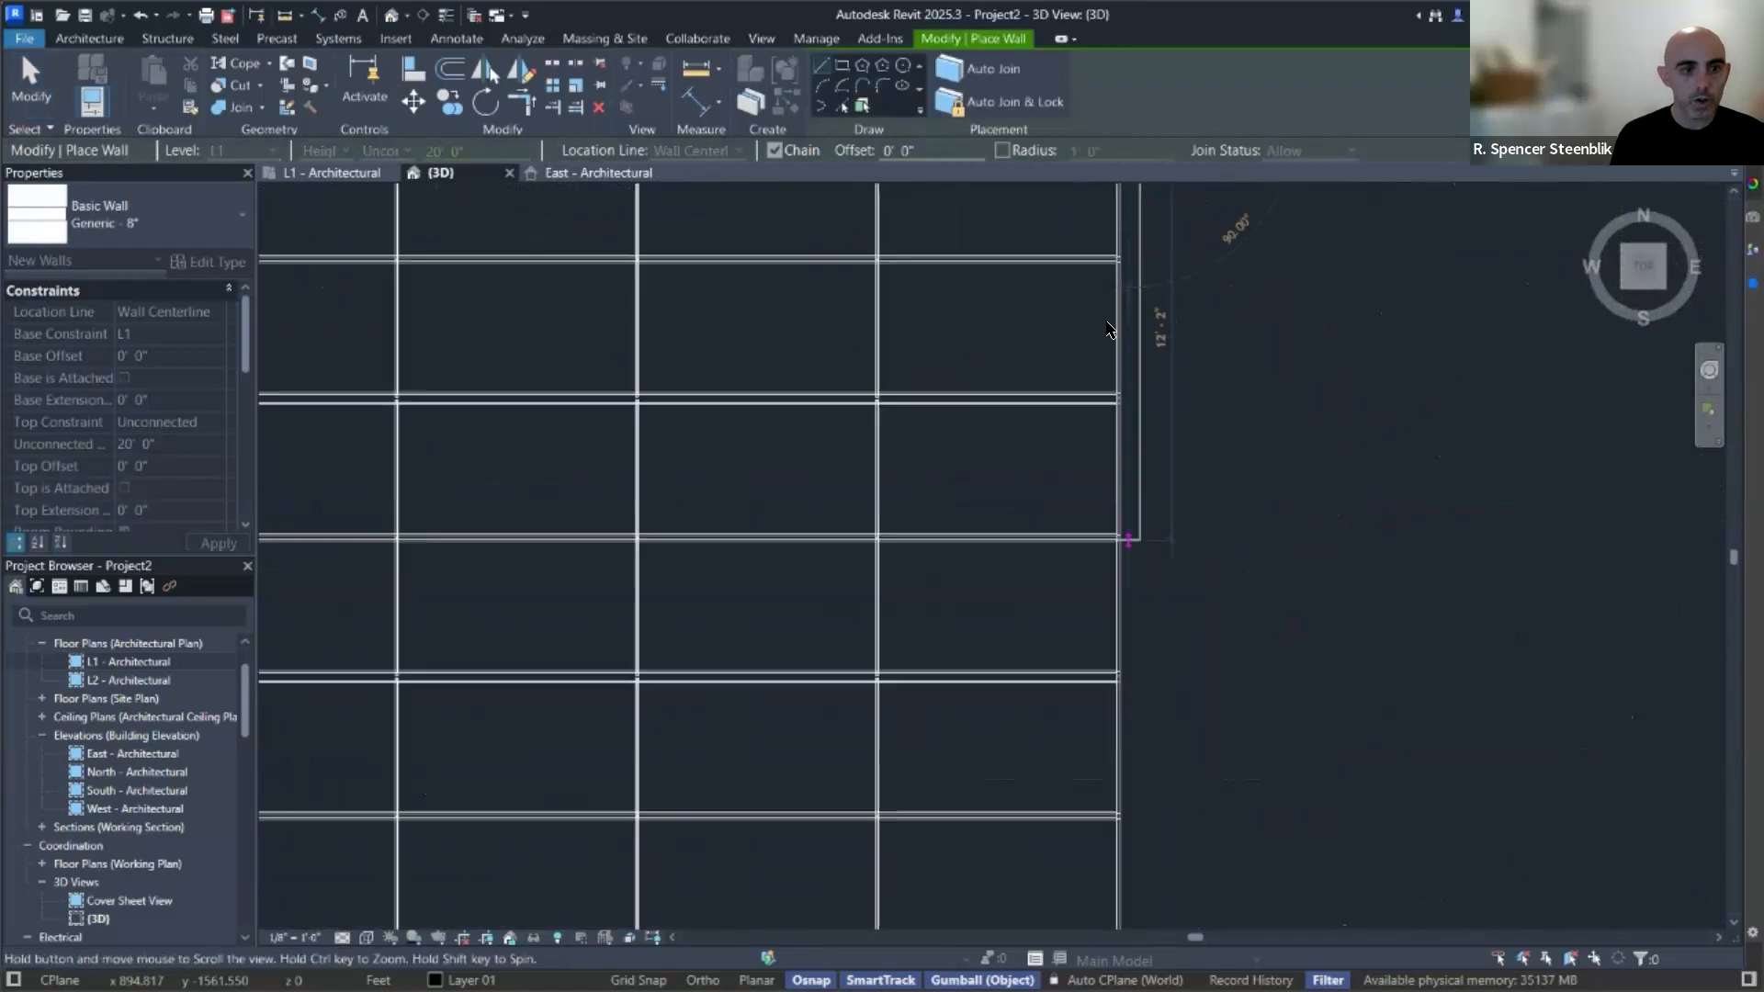
{"action": "middle_click_drag", "start_coordinate": [1109, 438], "coordinate": [1101, 272]}
{"action": "left_click", "coordinate": [1099, 602]}
{"action": "key", "text": "Escape"}
{"action": "key", "text": "Escape"}
Change the new wall along the canopy's east edge to the Storefront curtain wall type.
{"action": "left_click", "coordinate": [1102, 409]}
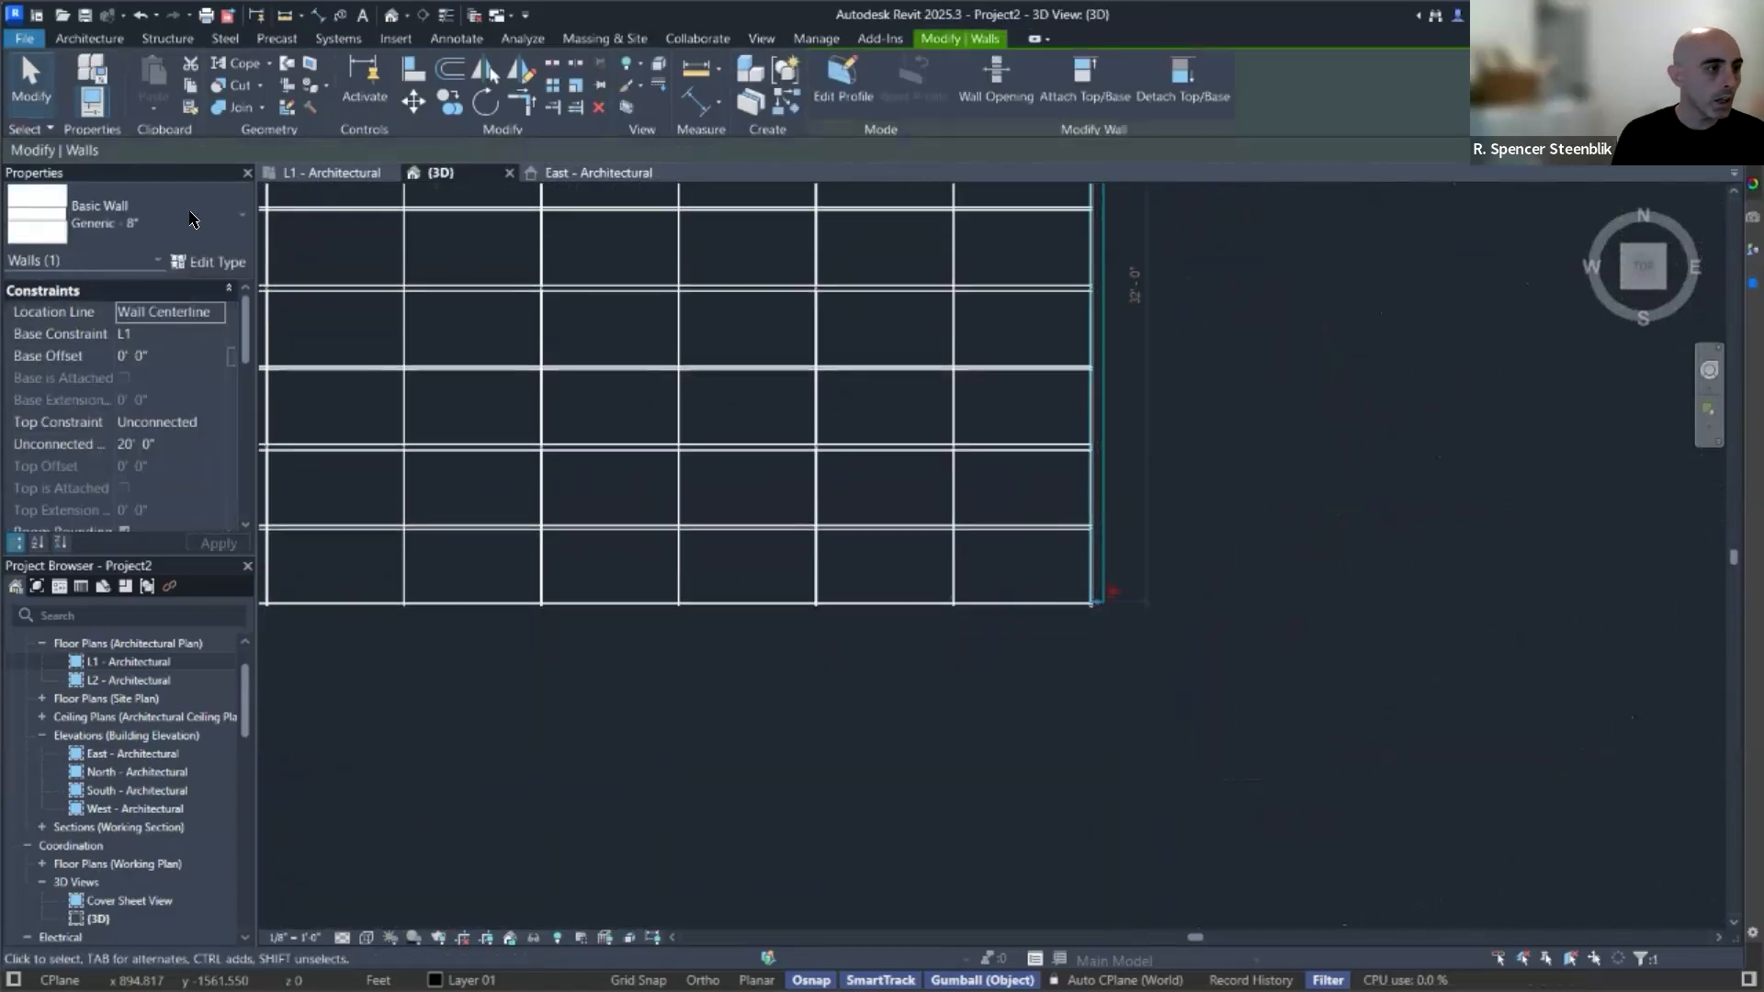
{"action": "left_click", "coordinate": [188, 228]}
{"action": "scroll", "coordinate": [165, 574], "scroll_direction": "down", "scroll_amount": 5}
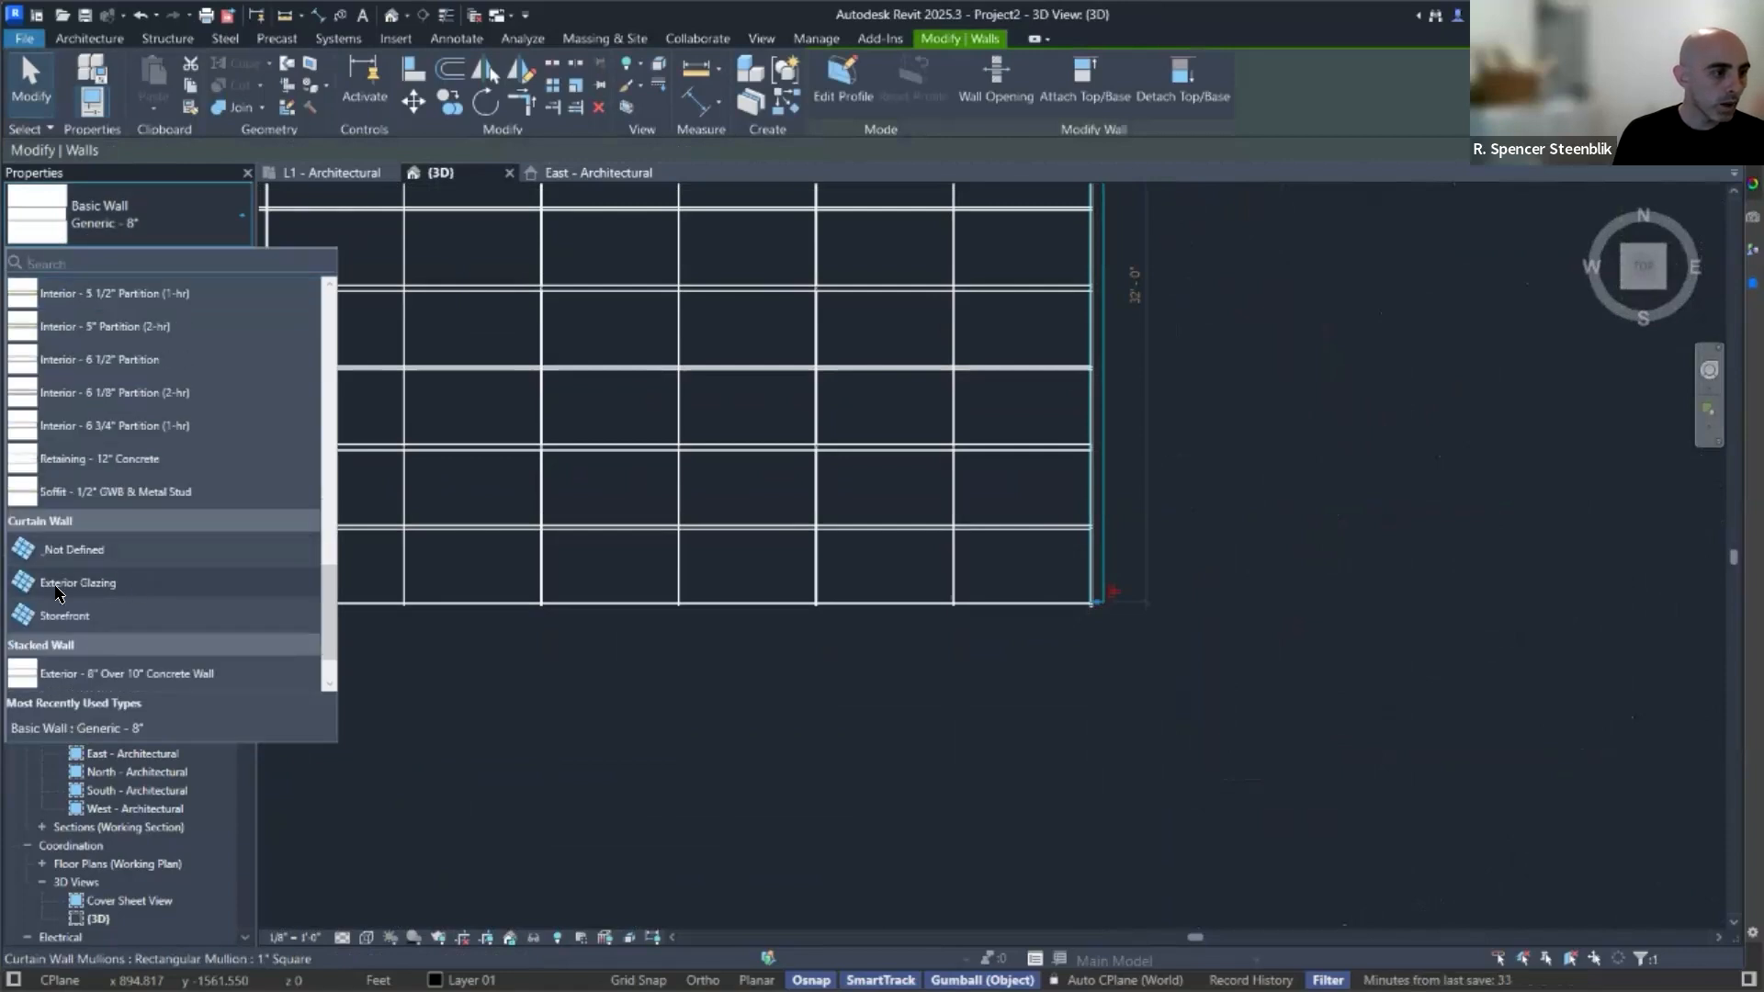
{"action": "left_click", "coordinate": [90, 622]}
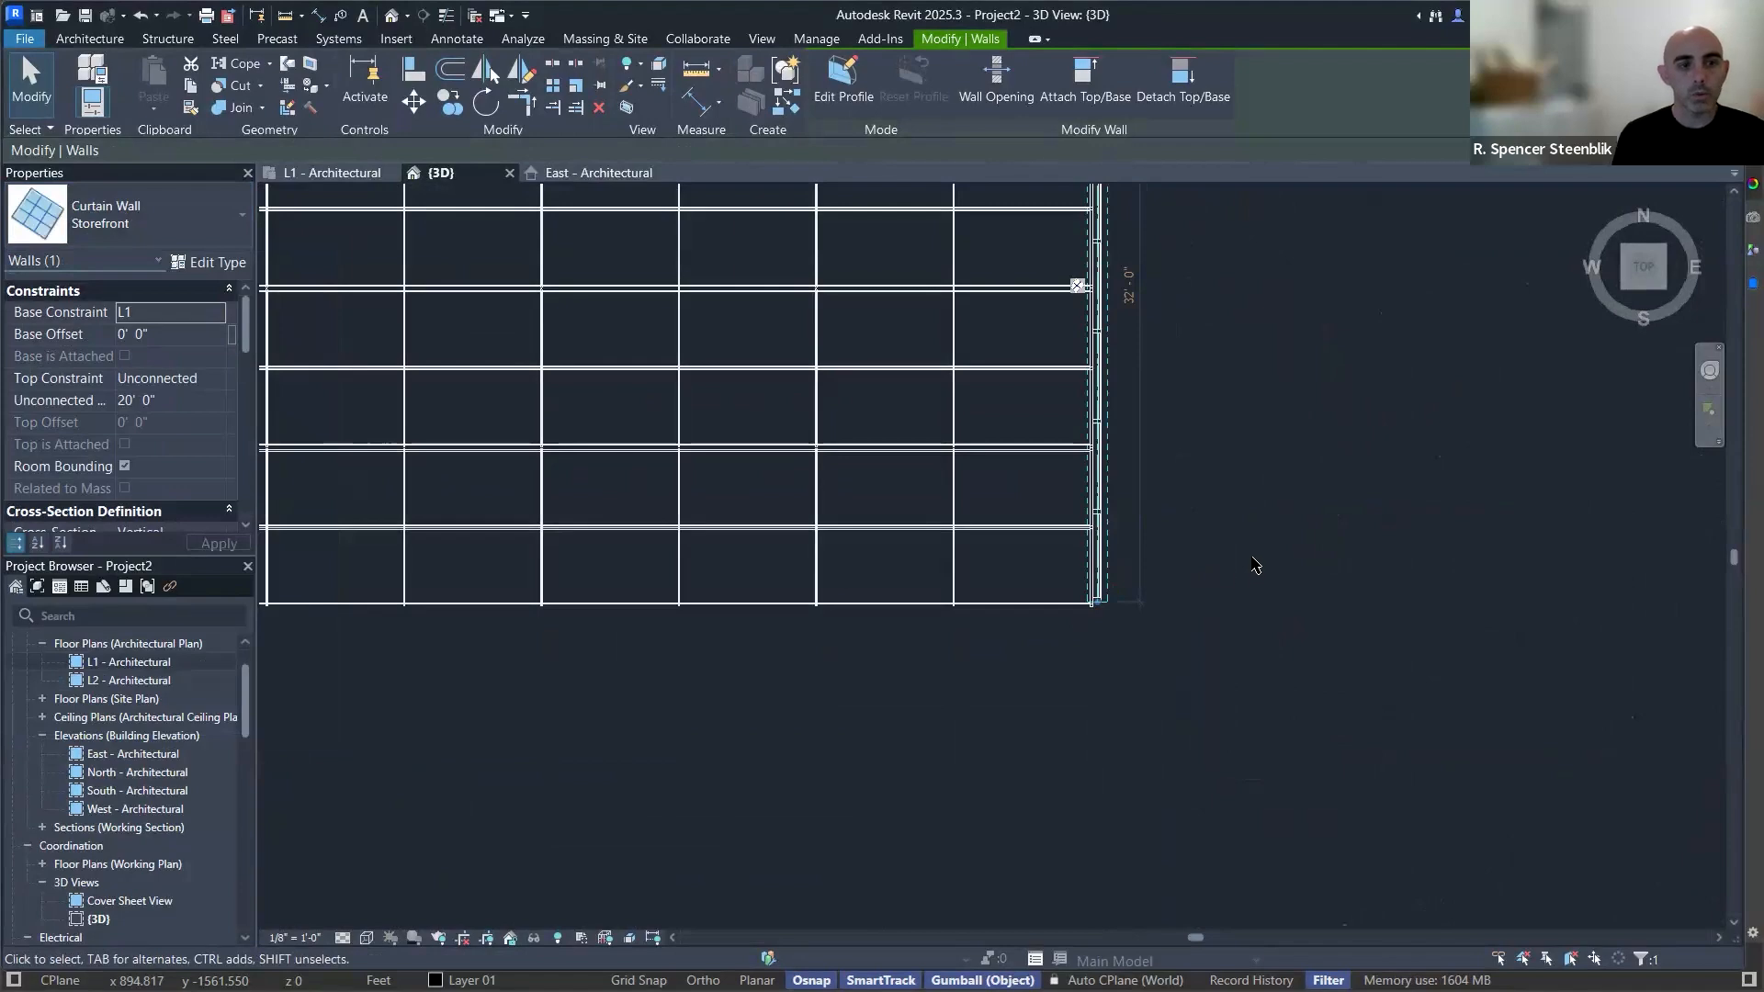
Constrain the storefront wall's top to level L2 and show the model straight from its right side.
{"action": "left_click", "coordinate": [1240, 461]}
{"action": "key", "text": "ctrl+Tab"}
{"action": "key", "text": "ctrl+Tab"}
{"action": "middle_click_drag", "start_coordinate": [1189, 477], "coordinate": [1002, 241], "text": "shift"}
{"action": "scroll", "coordinate": [959, 428], "scroll_direction": "down", "scroll_amount": 4}
{"action": "middle_click_drag", "start_coordinate": [930, 501], "coordinate": [1071, 579]}
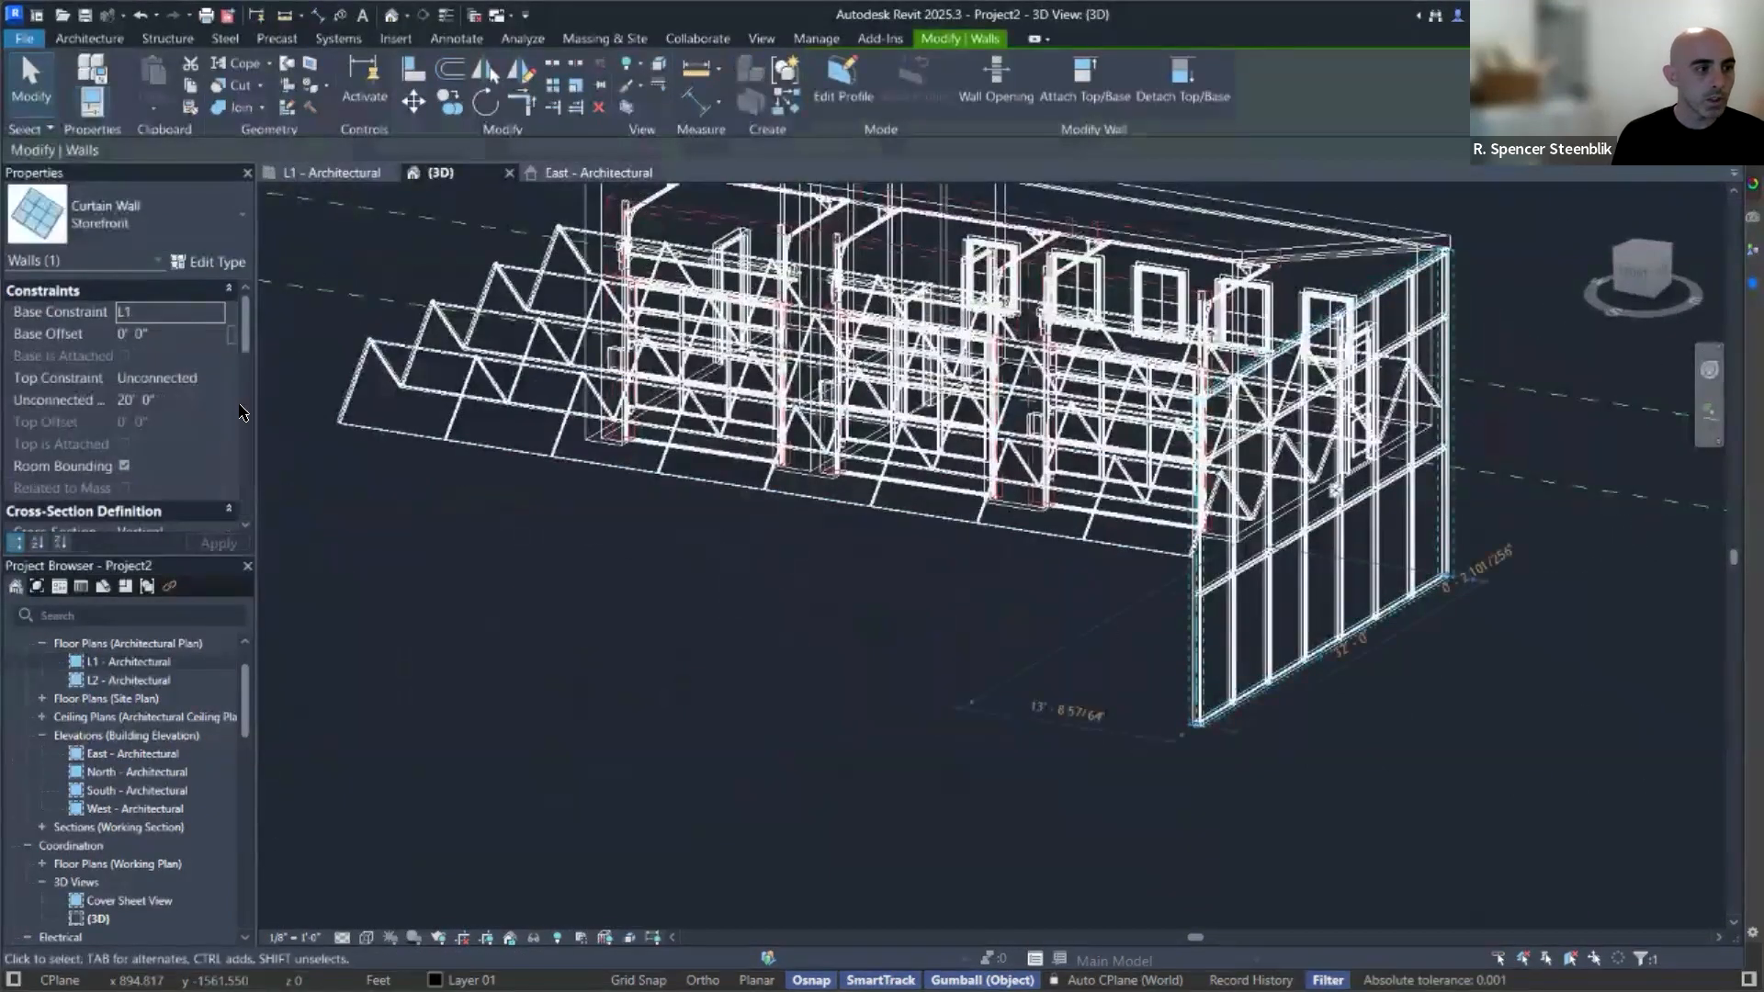
{"action": "left_click", "coordinate": [216, 380]}
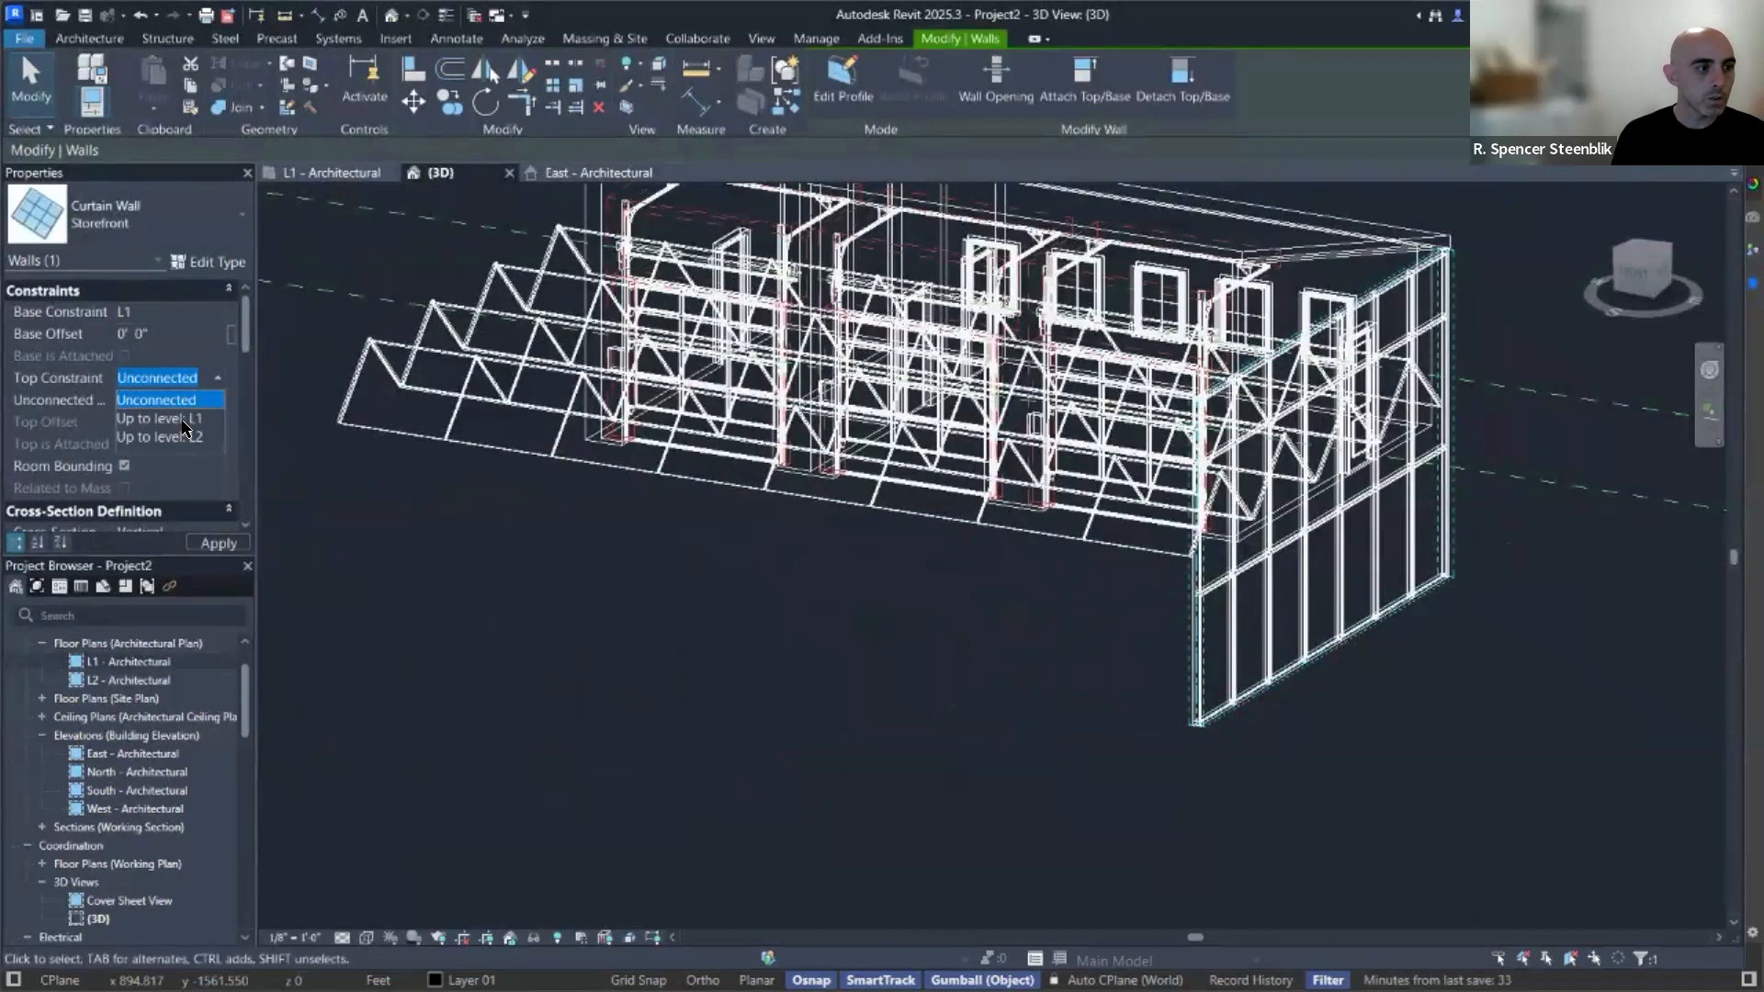
{"action": "middle_click_drag", "start_coordinate": [1377, 535], "coordinate": [1413, 589], "text": "shift"}
{"action": "left_click", "coordinate": [1656, 273]}
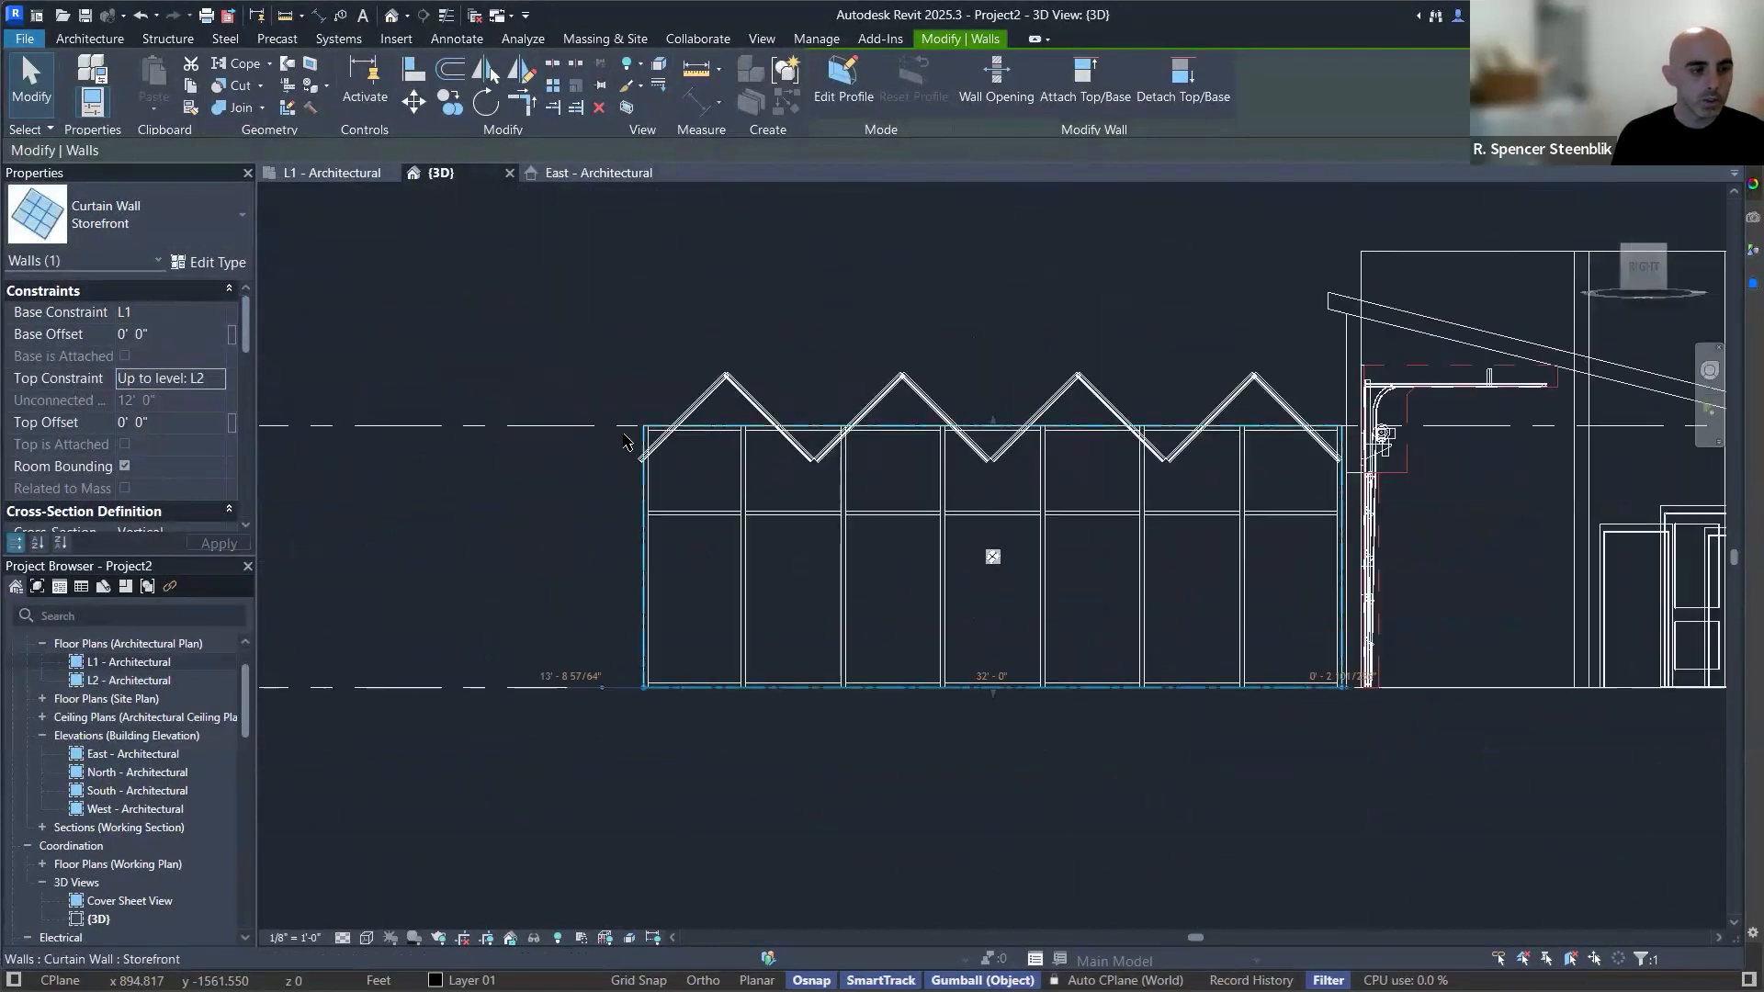
Try setting level L2's elevation to 14' 0" and undo the change.
{"action": "scroll", "coordinate": [604, 424], "scroll_direction": "down", "scroll_amount": 2}
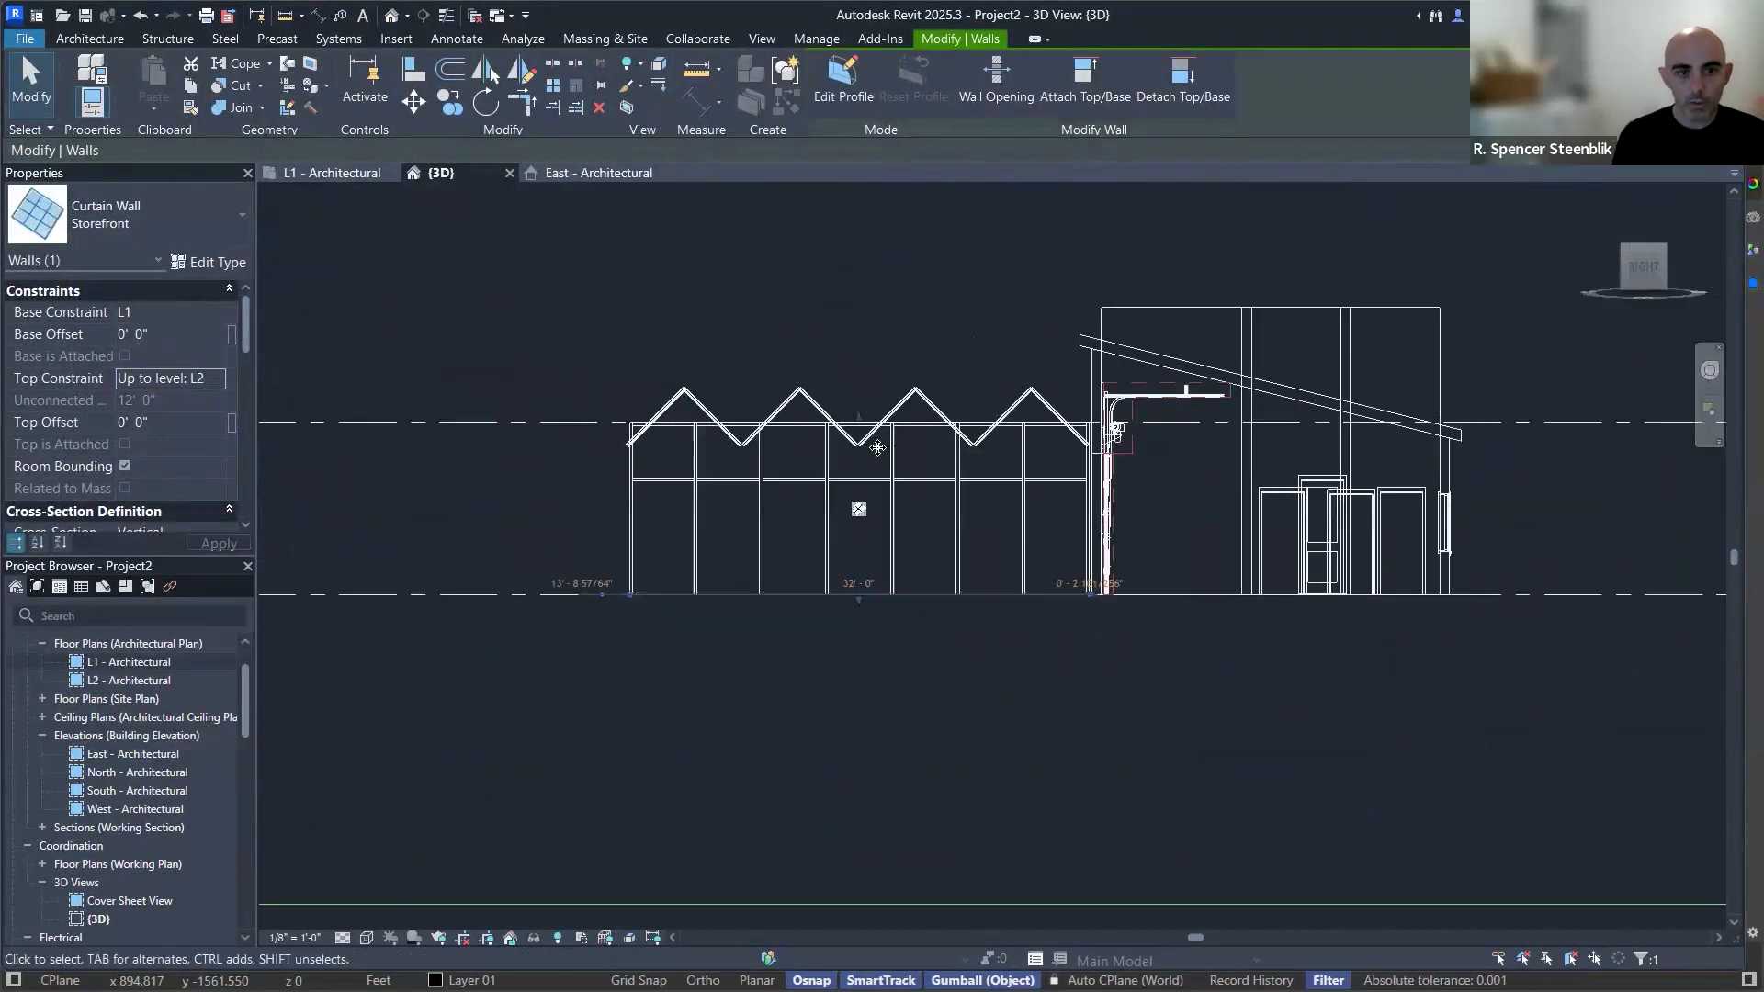
{"action": "left_click", "coordinate": [868, 425]}
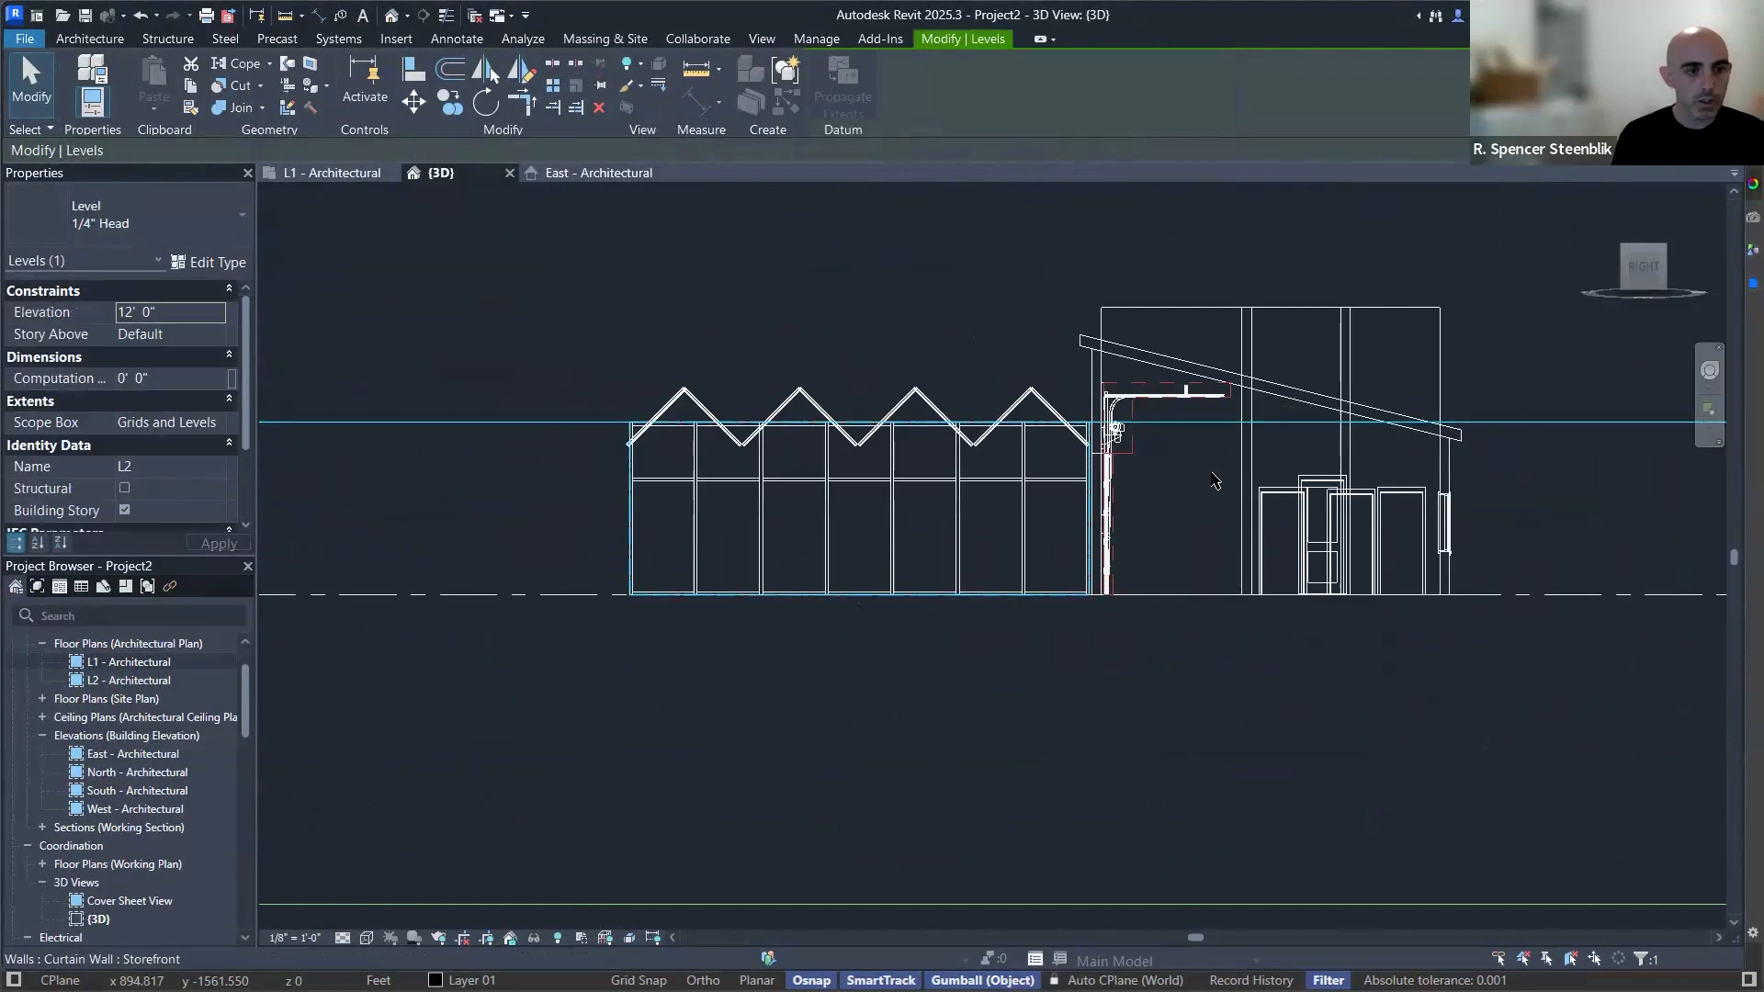
{"action": "scroll", "coordinate": [869, 425], "scroll_direction": "down", "scroll_amount": 3}
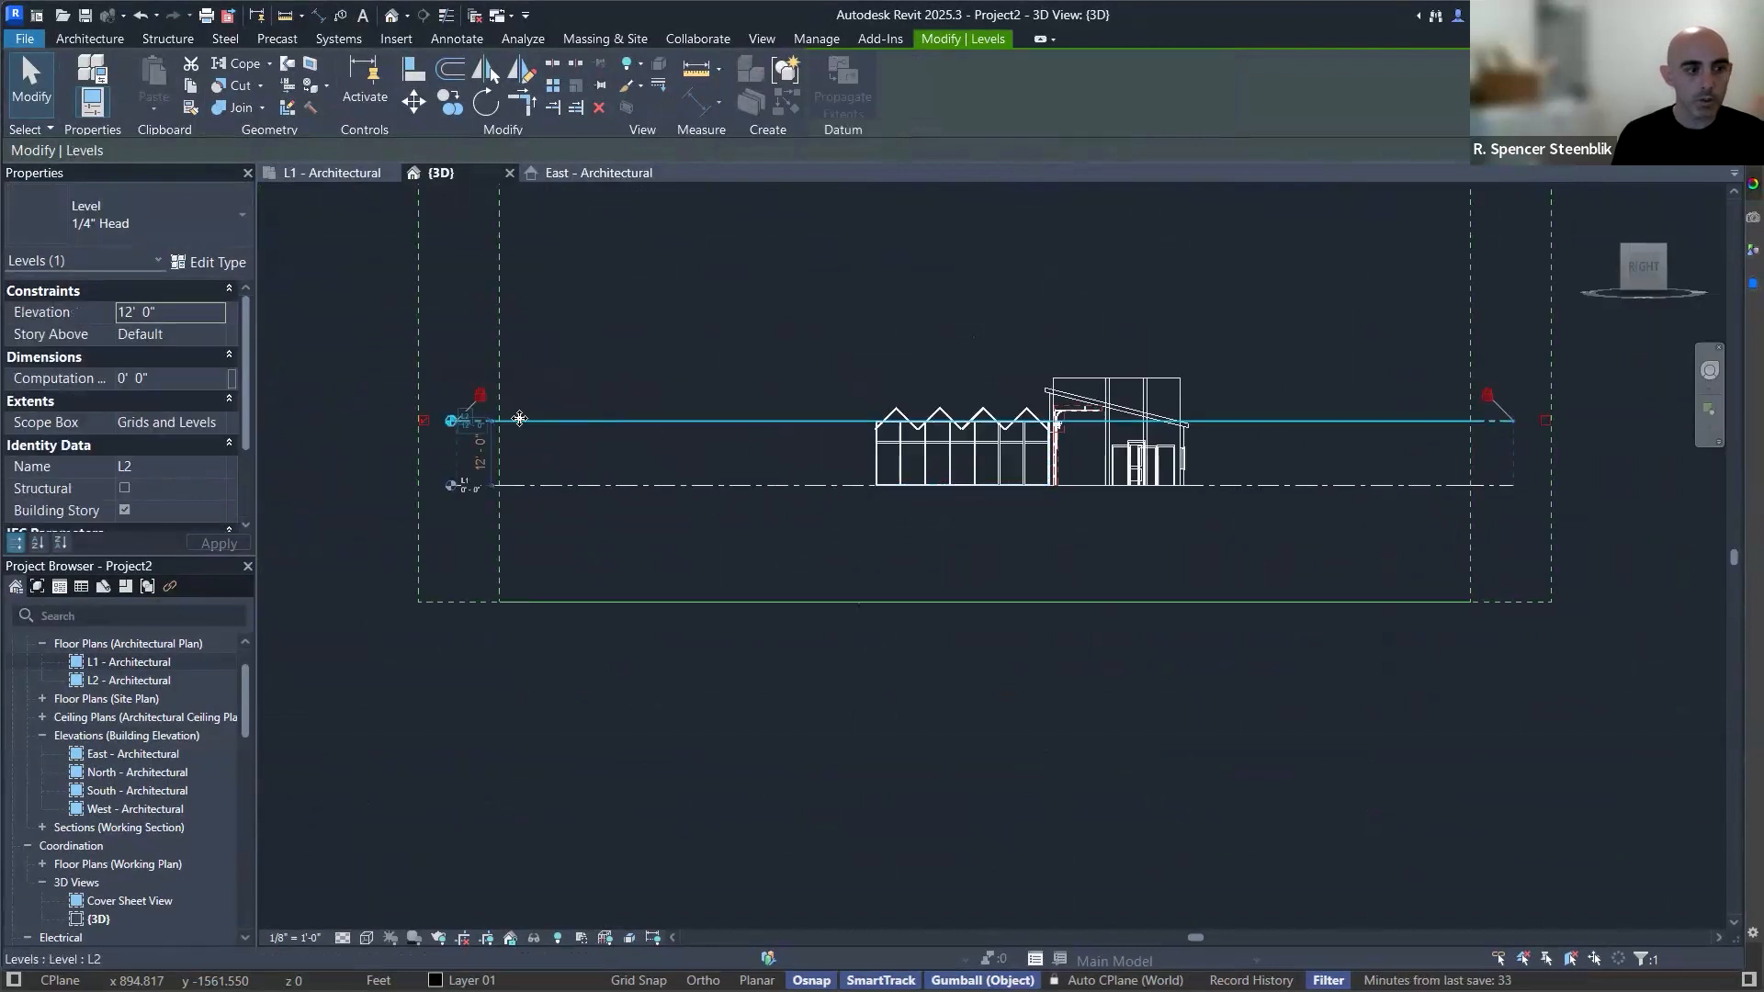
{"action": "scroll", "coordinate": [432, 438], "scroll_direction": "up", "scroll_amount": 3}
{"action": "left_click", "coordinate": [521, 464]}
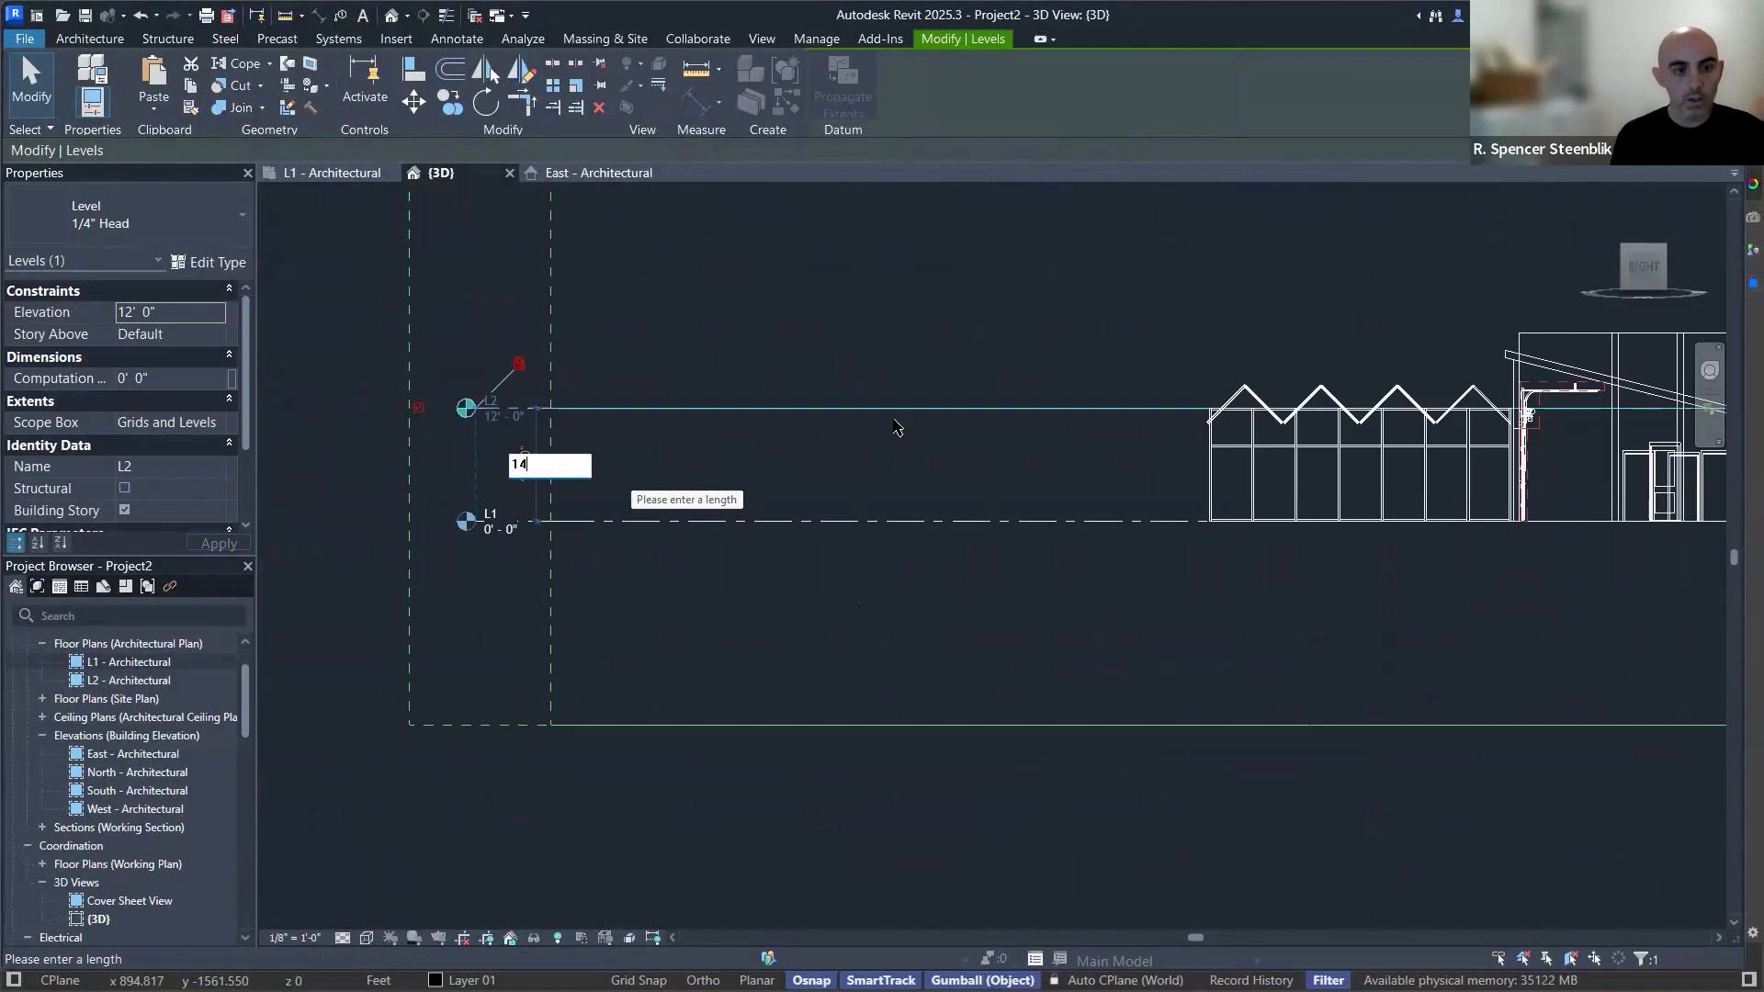
{"action": "type", "text": "14"}
{"action": "key", "text": "Return"}
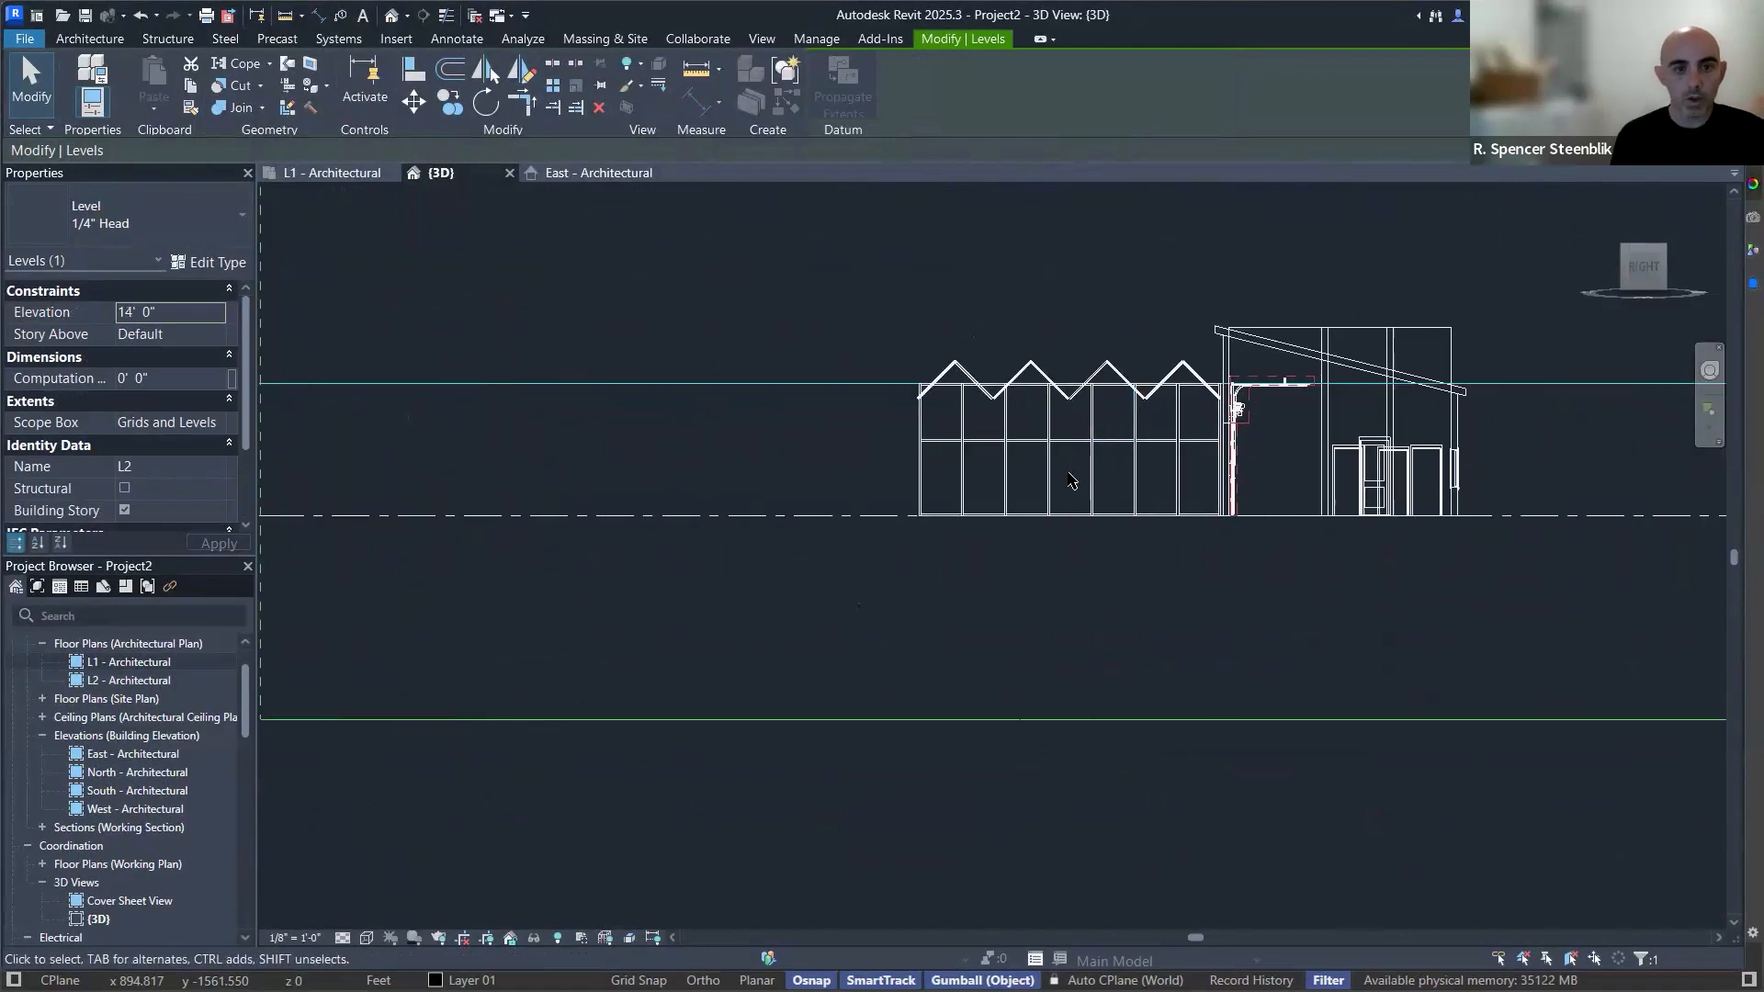
{"action": "key", "text": "ctrl+z"}
{"action": "middle_click_drag", "start_coordinate": [1175, 439], "coordinate": [914, 427]}
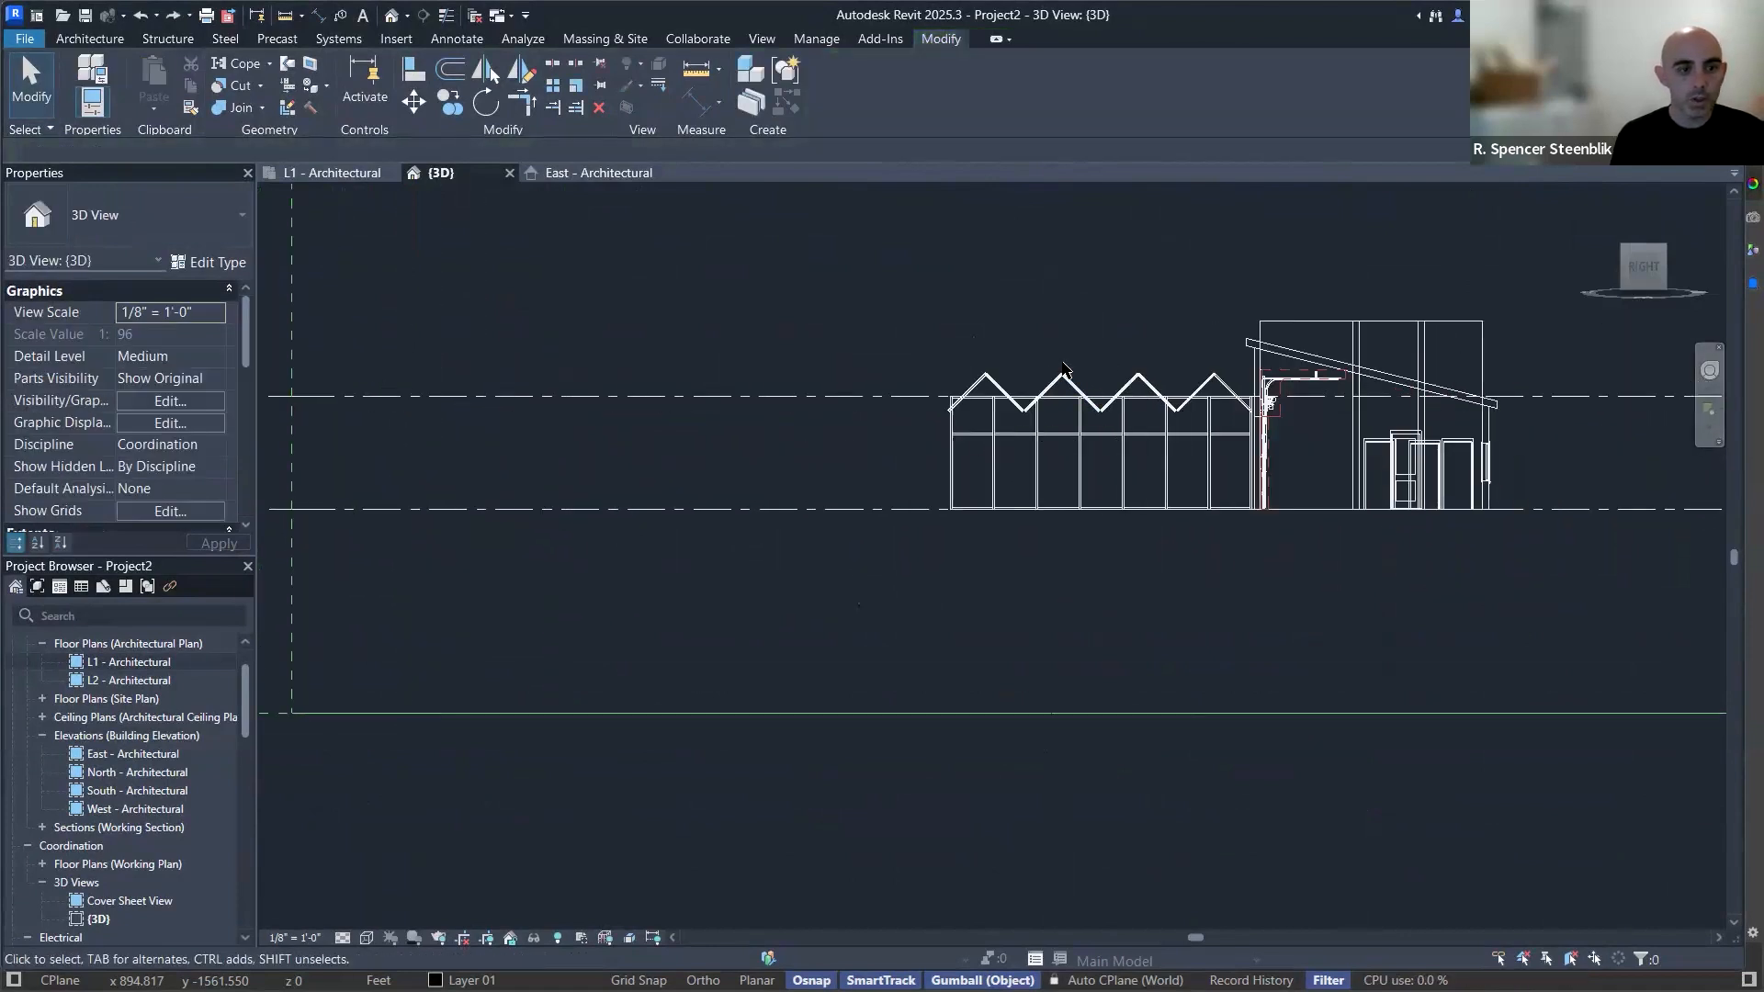
Copy level L2 upward 2' 6" to create a level at 14' 6" near the canopy's ridges.
{"action": "scroll", "coordinate": [1072, 375], "scroll_direction": "up", "scroll_amount": 4}
{"action": "scroll", "coordinate": [1001, 419], "scroll_direction": "down", "scroll_amount": 1}
{"action": "scroll", "coordinate": [755, 429], "scroll_direction": "down", "scroll_amount": 3}
{"action": "left_click", "coordinate": [720, 423]}
{"action": "scroll", "coordinate": [928, 401], "scroll_direction": "down", "scroll_amount": 1}
{"action": "middle_click_drag", "start_coordinate": [927, 402], "coordinate": [1098, 411]}
{"action": "scroll", "coordinate": [643, 418], "scroll_direction": "up", "scroll_amount": 5}
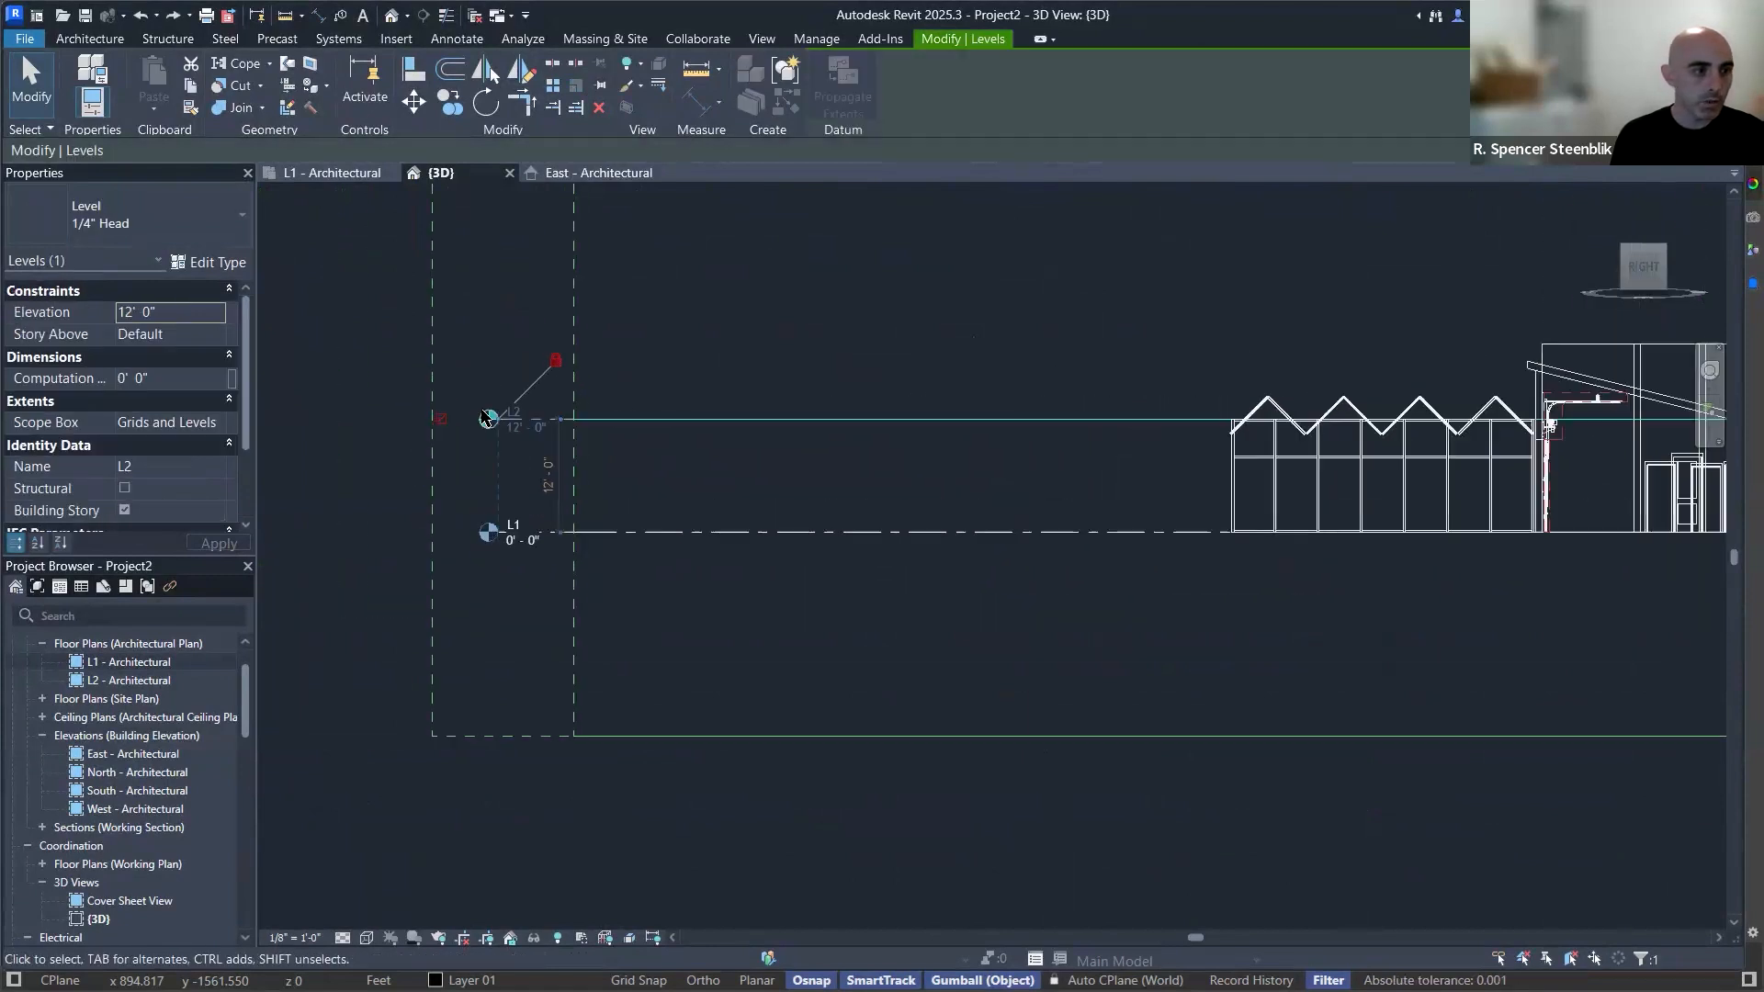
{"action": "key", "text": "c"}
{"action": "key", "text": "o"}
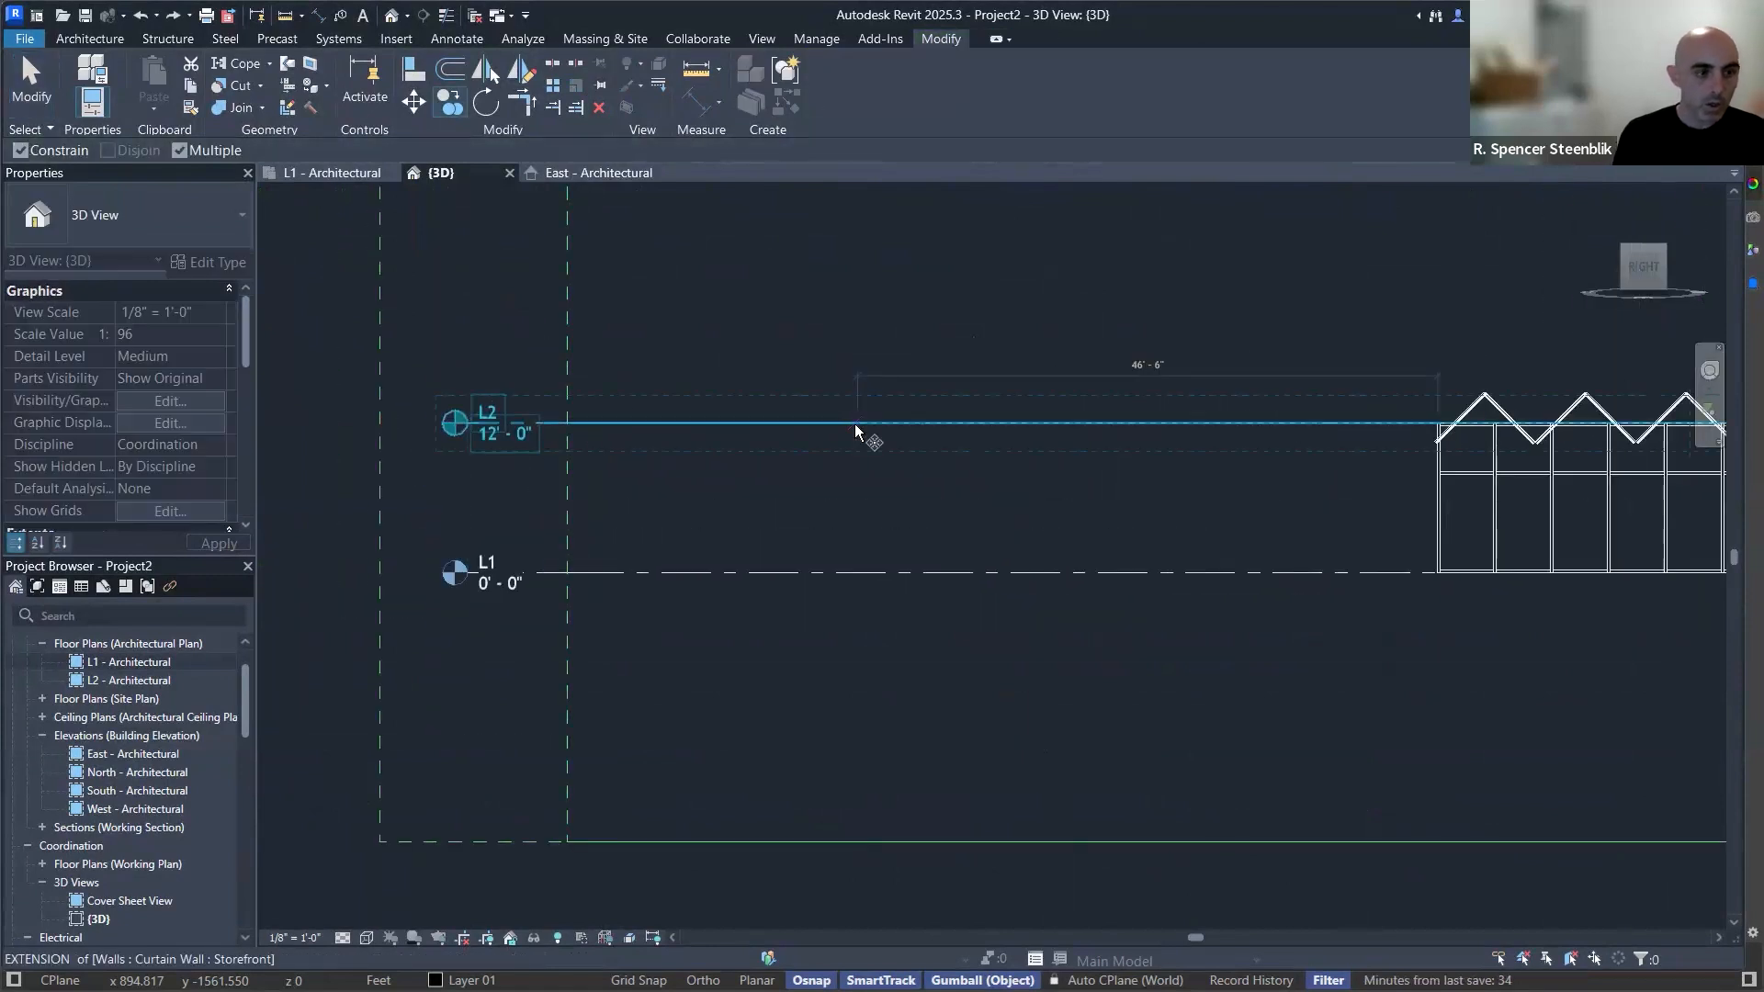
{"action": "left_click", "coordinate": [860, 412]}
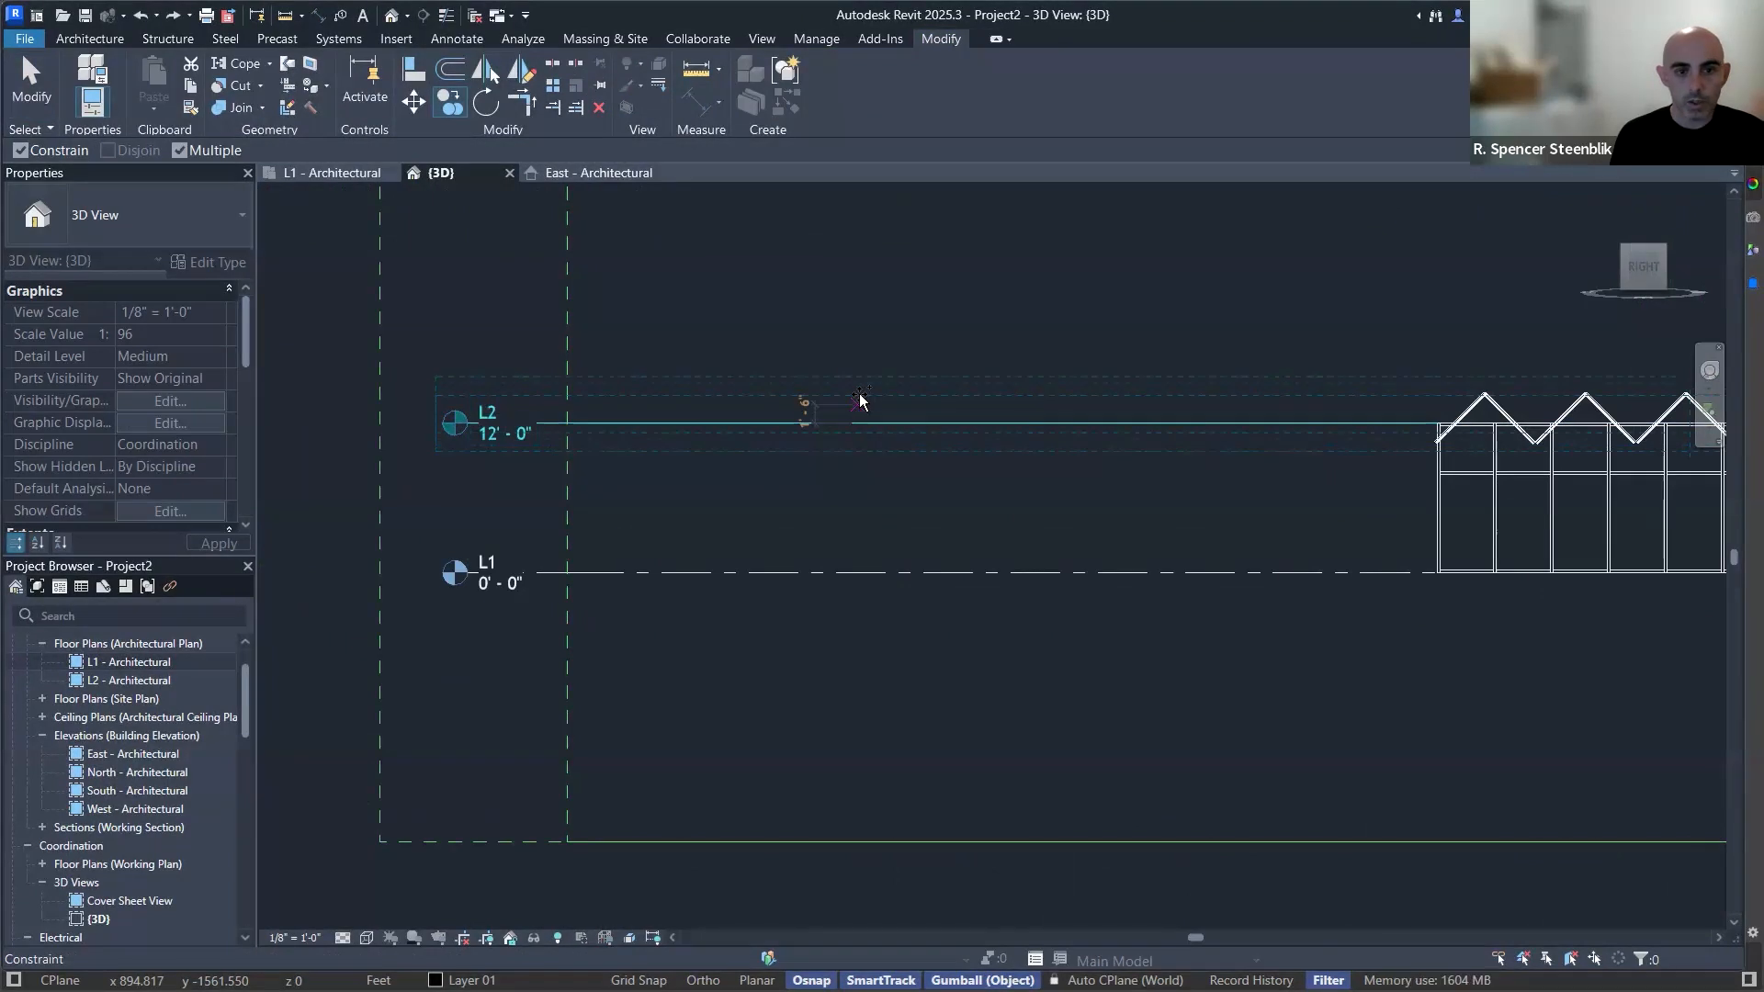
{"action": "left_click", "coordinate": [866, 397]}
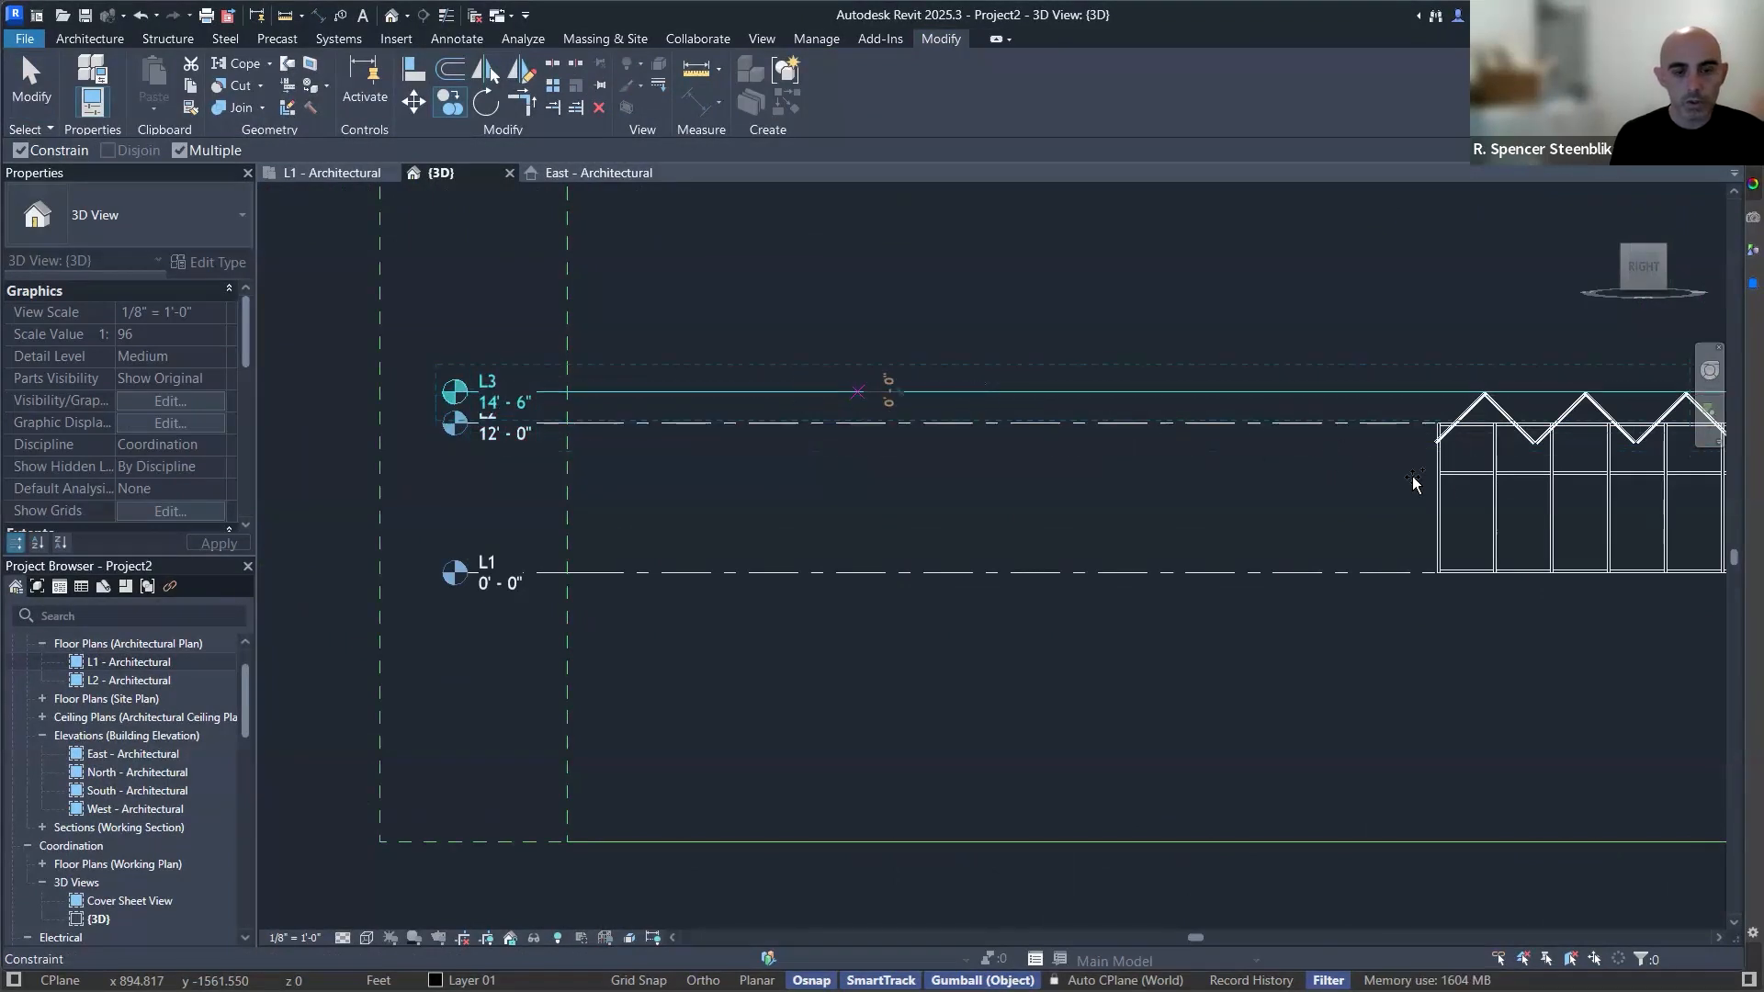
{"action": "key", "text": "Escape"}
{"action": "key", "text": "Escape"}
Constrain the storefront curtain wall's top to level L3.
{"action": "scroll", "coordinate": [1259, 445], "scroll_direction": "down", "scroll_amount": 2}
{"action": "middle_click_drag", "start_coordinate": [1138, 453], "coordinate": [796, 446]}
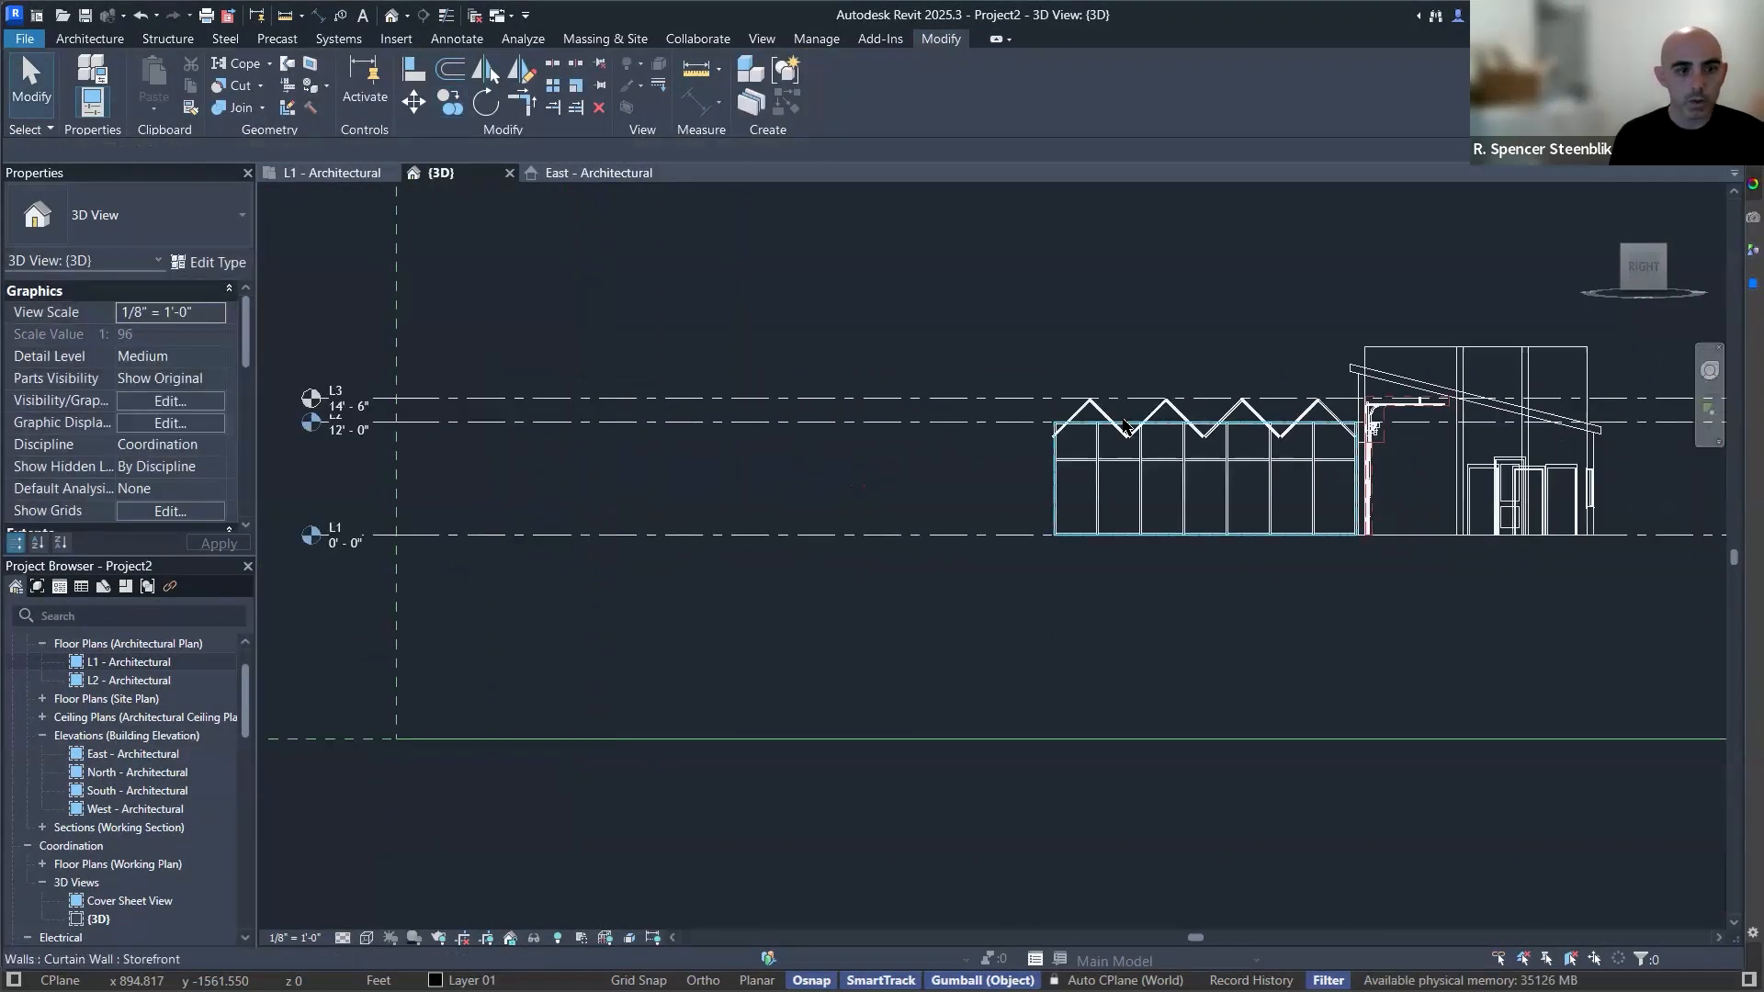
{"action": "scroll", "coordinate": [1113, 414], "scroll_direction": "up", "scroll_amount": 3}
{"action": "left_click", "coordinate": [1181, 442]}
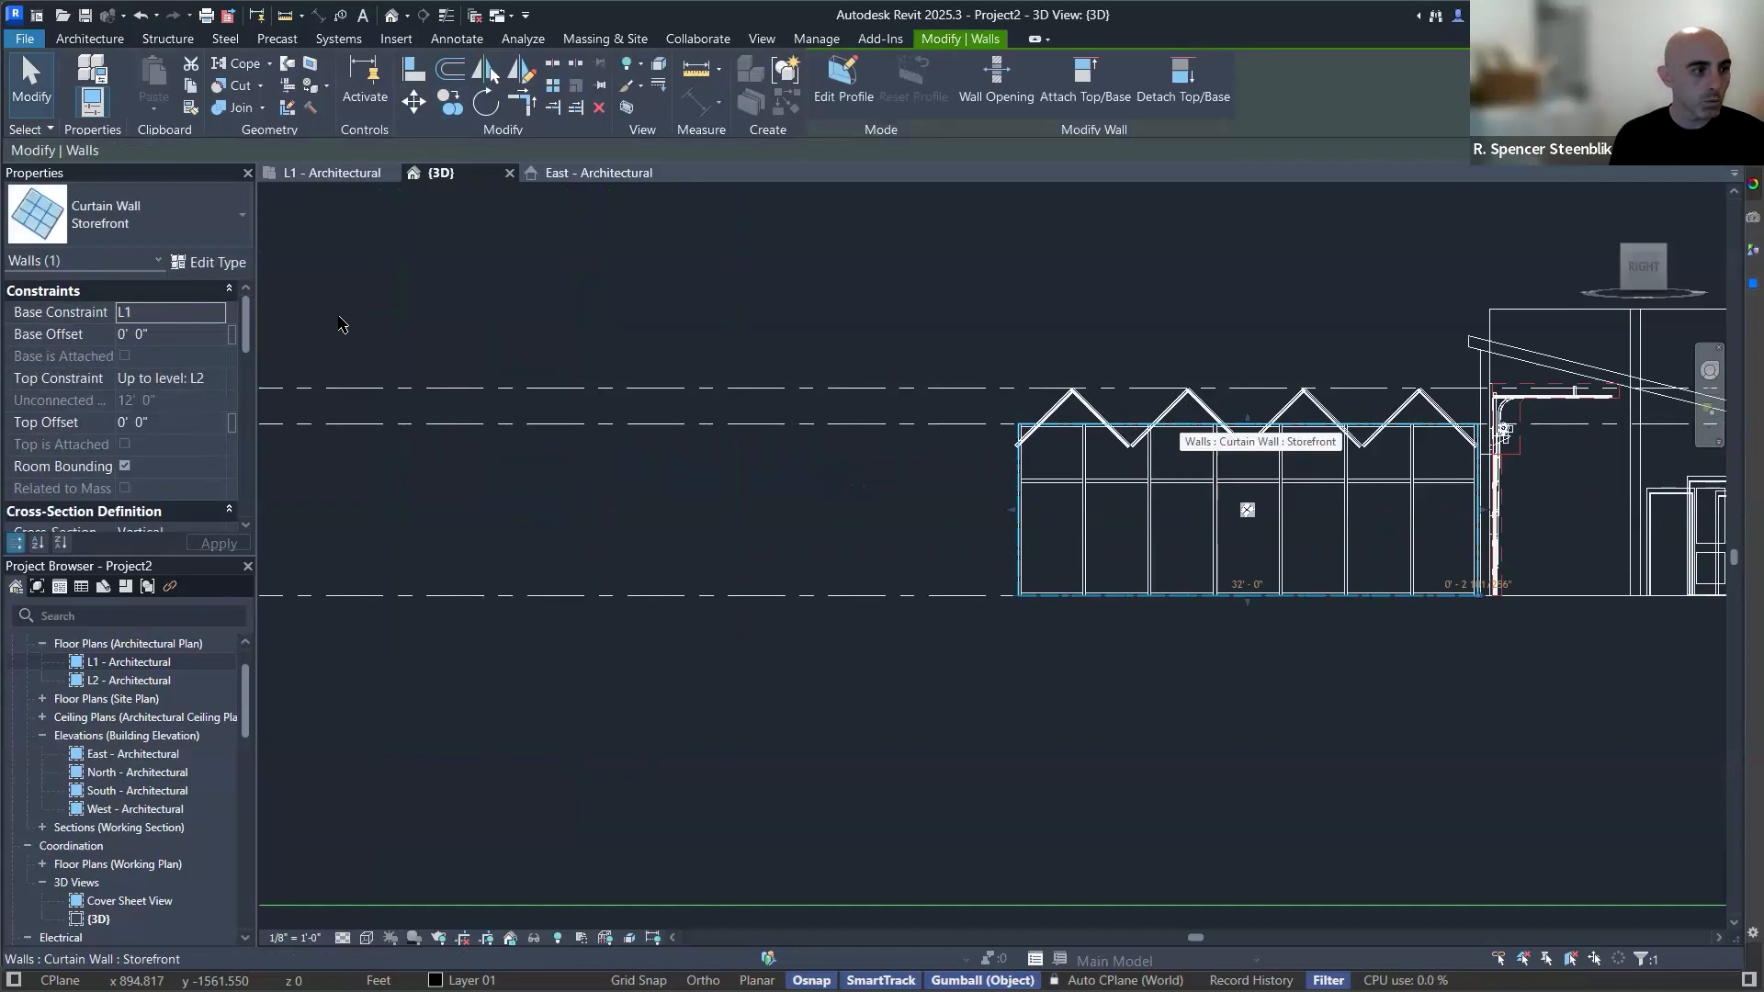
{"action": "left_click", "coordinate": [184, 379]}
{"action": "left_click", "coordinate": [218, 378]}
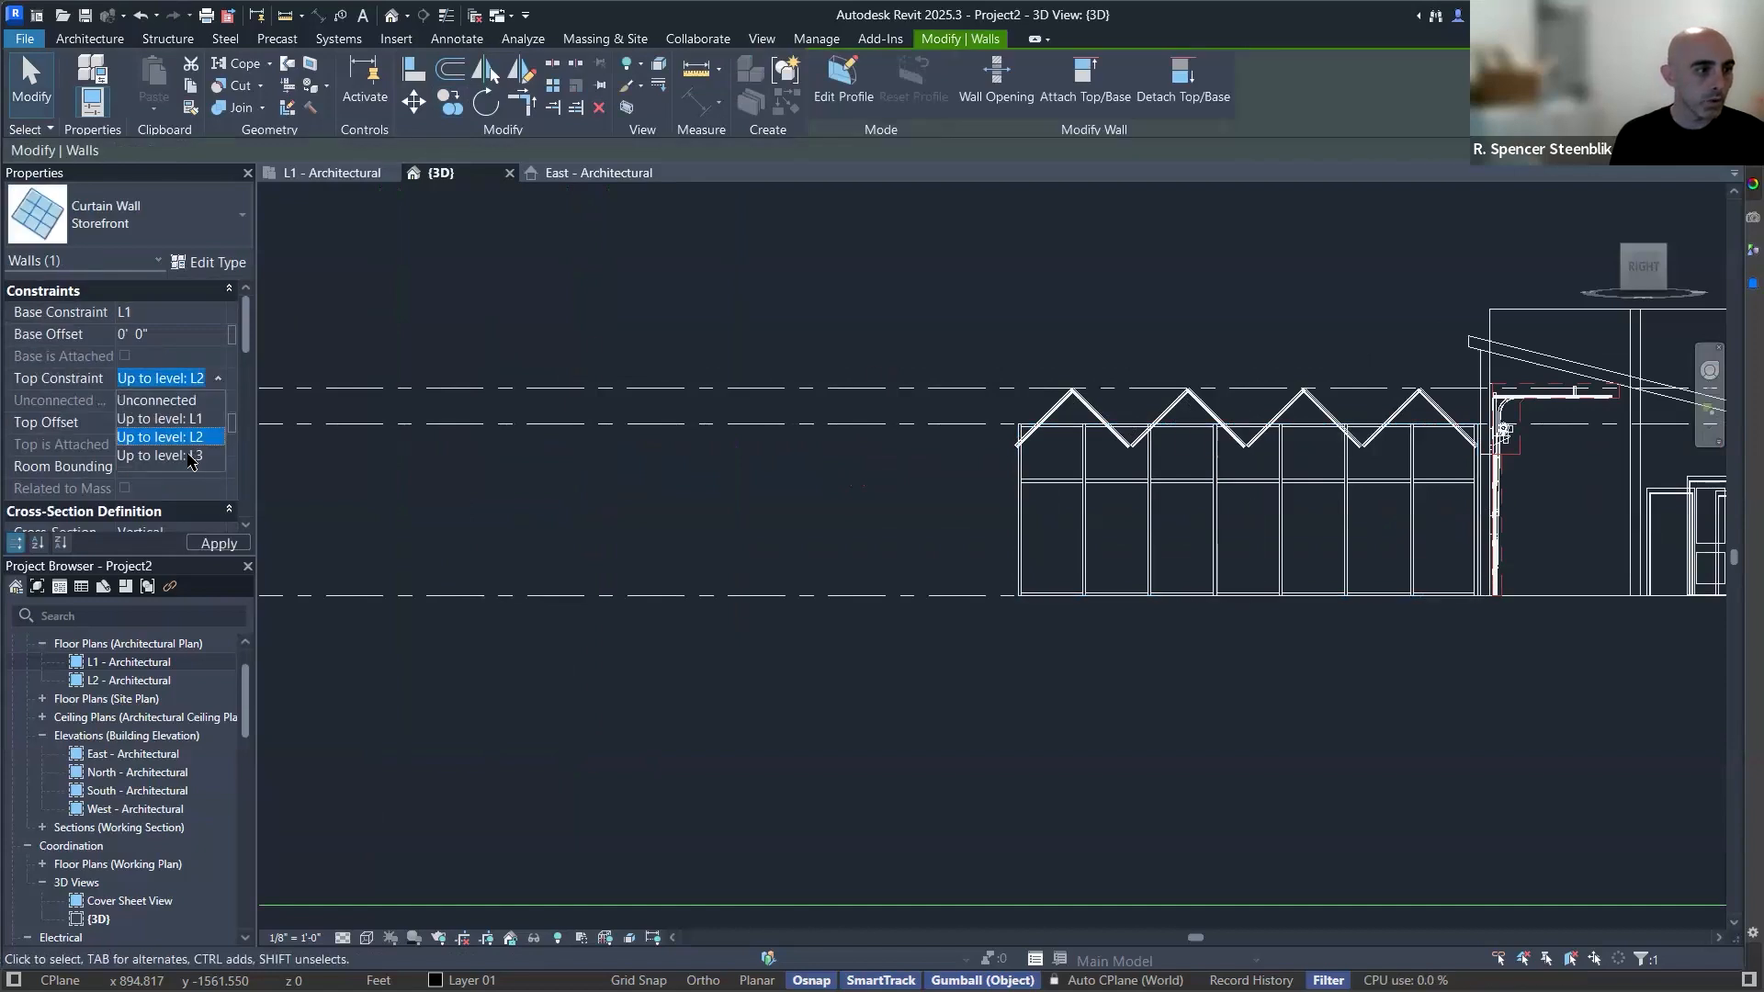
{"action": "left_click", "coordinate": [156, 466]}
{"action": "scroll", "coordinate": [1231, 472], "scroll_direction": "up", "scroll_amount": 2}
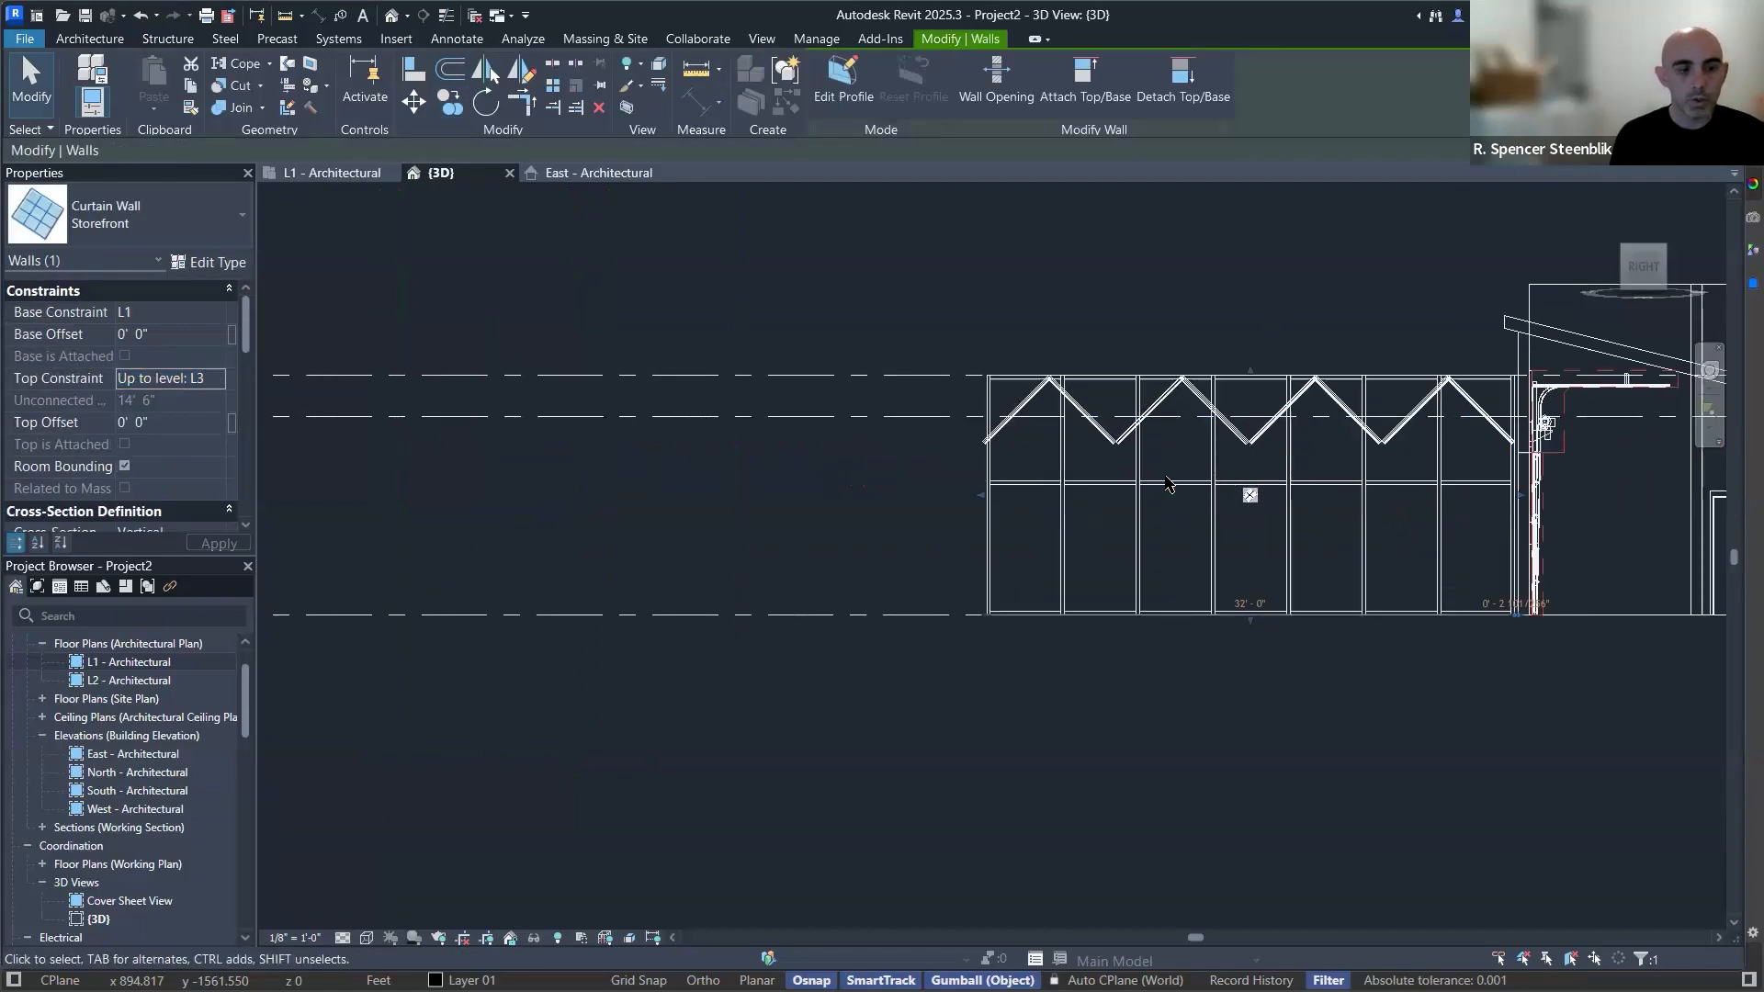
{"action": "key", "text": "Escape"}
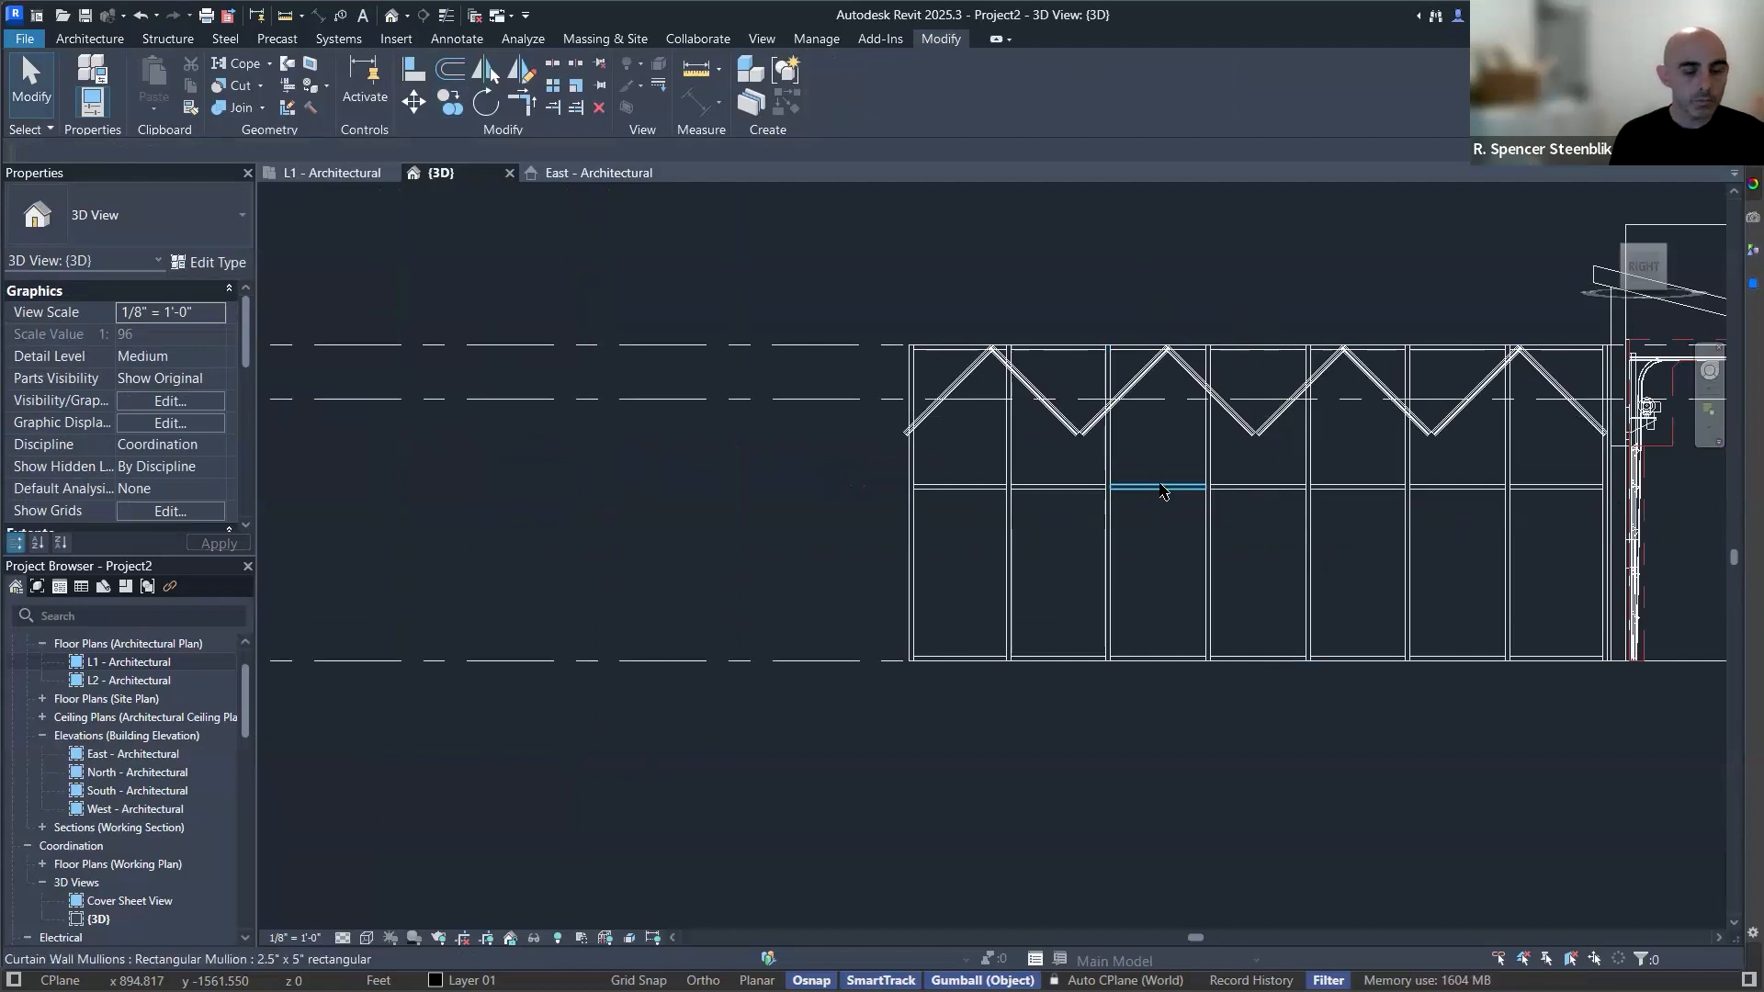
Try to move the storefront curtain wall's row of horizontal mullions upward toward the folded roof's valleys.
{"action": "left_click_drag", "start_coordinate": [878, 467], "coordinate": [1622, 522]}
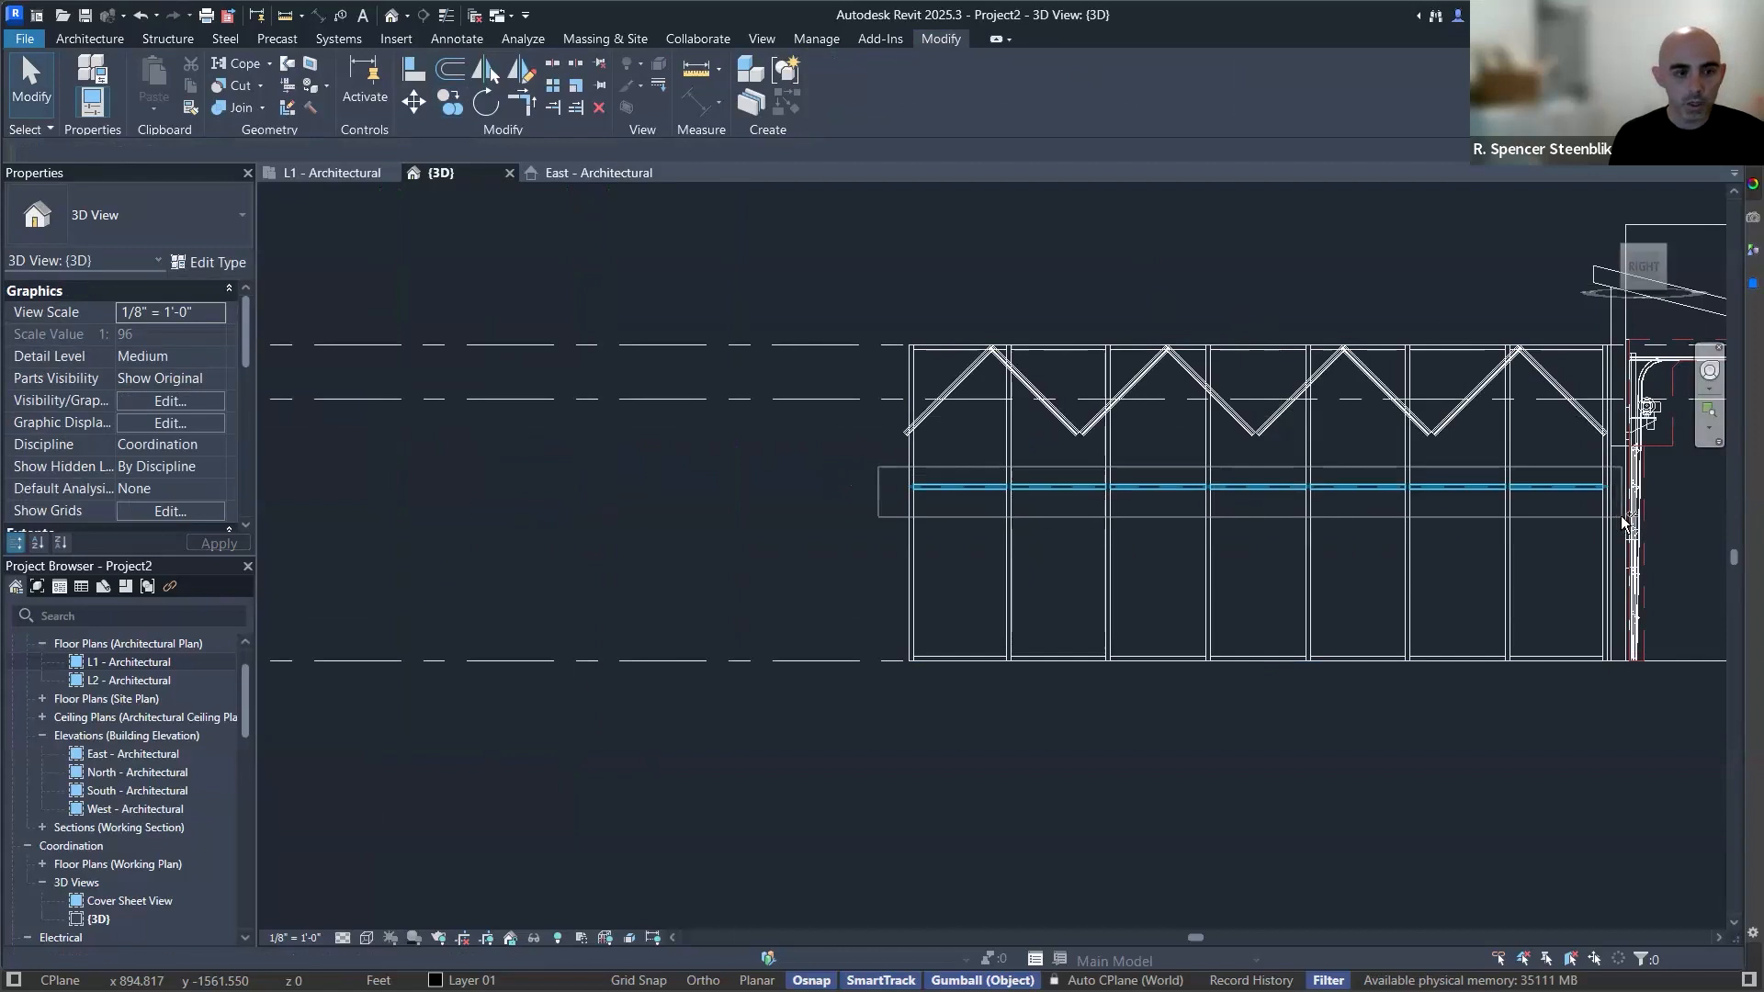
{"action": "left_click_drag", "start_coordinate": [1622, 522], "coordinate": [1622, 522]}
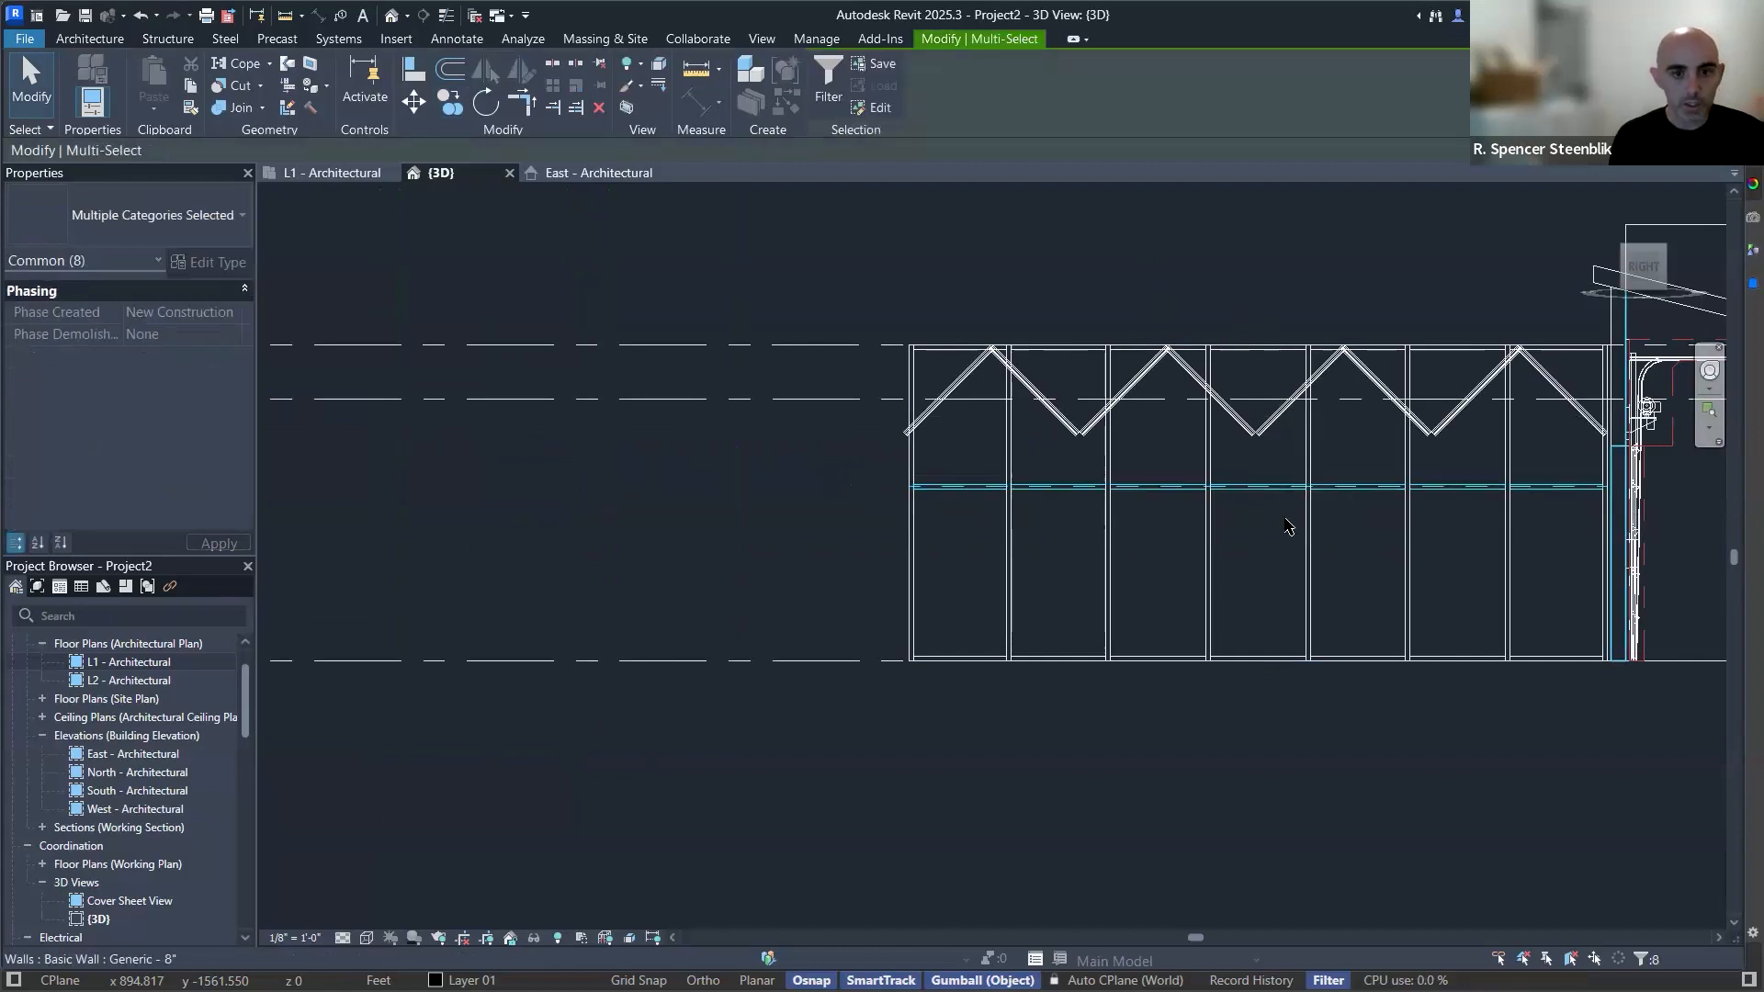
{"action": "scroll", "coordinate": [1079, 496], "scroll_direction": "up", "scroll_amount": 5}
{"action": "scroll", "coordinate": [1105, 488], "scroll_direction": "down", "scroll_amount": 1}
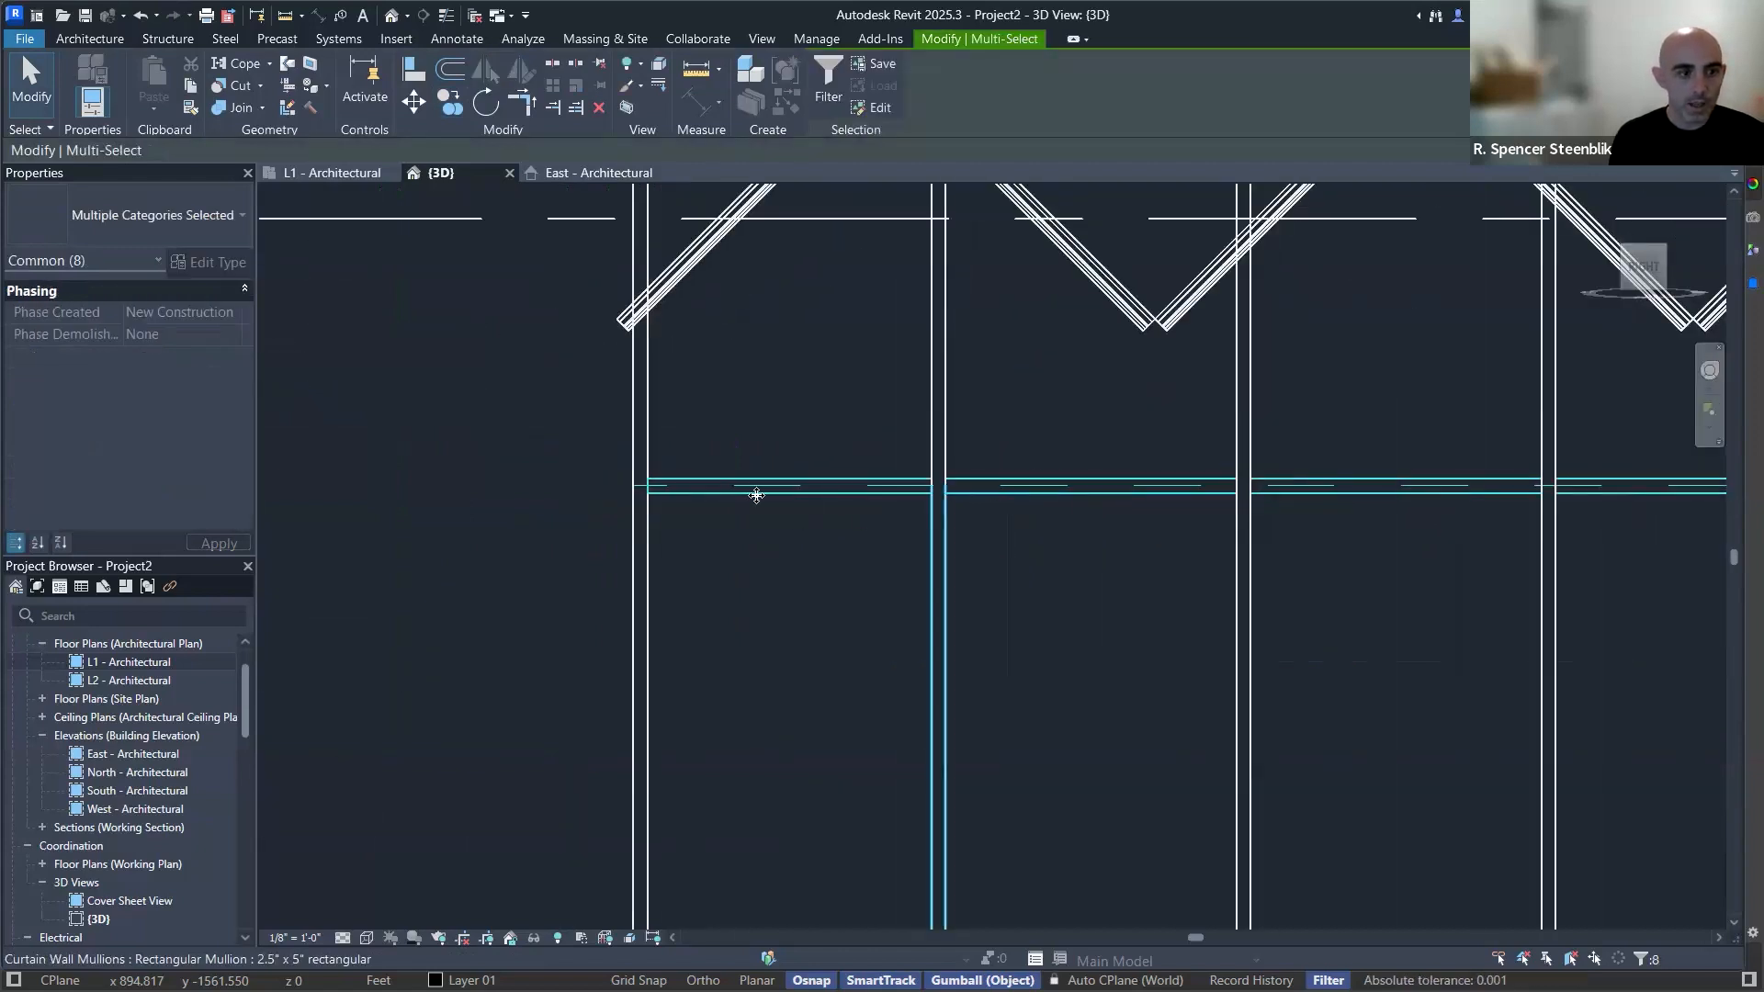
{"action": "scroll", "coordinate": [1352, 484], "scroll_direction": "down", "scroll_amount": 3}
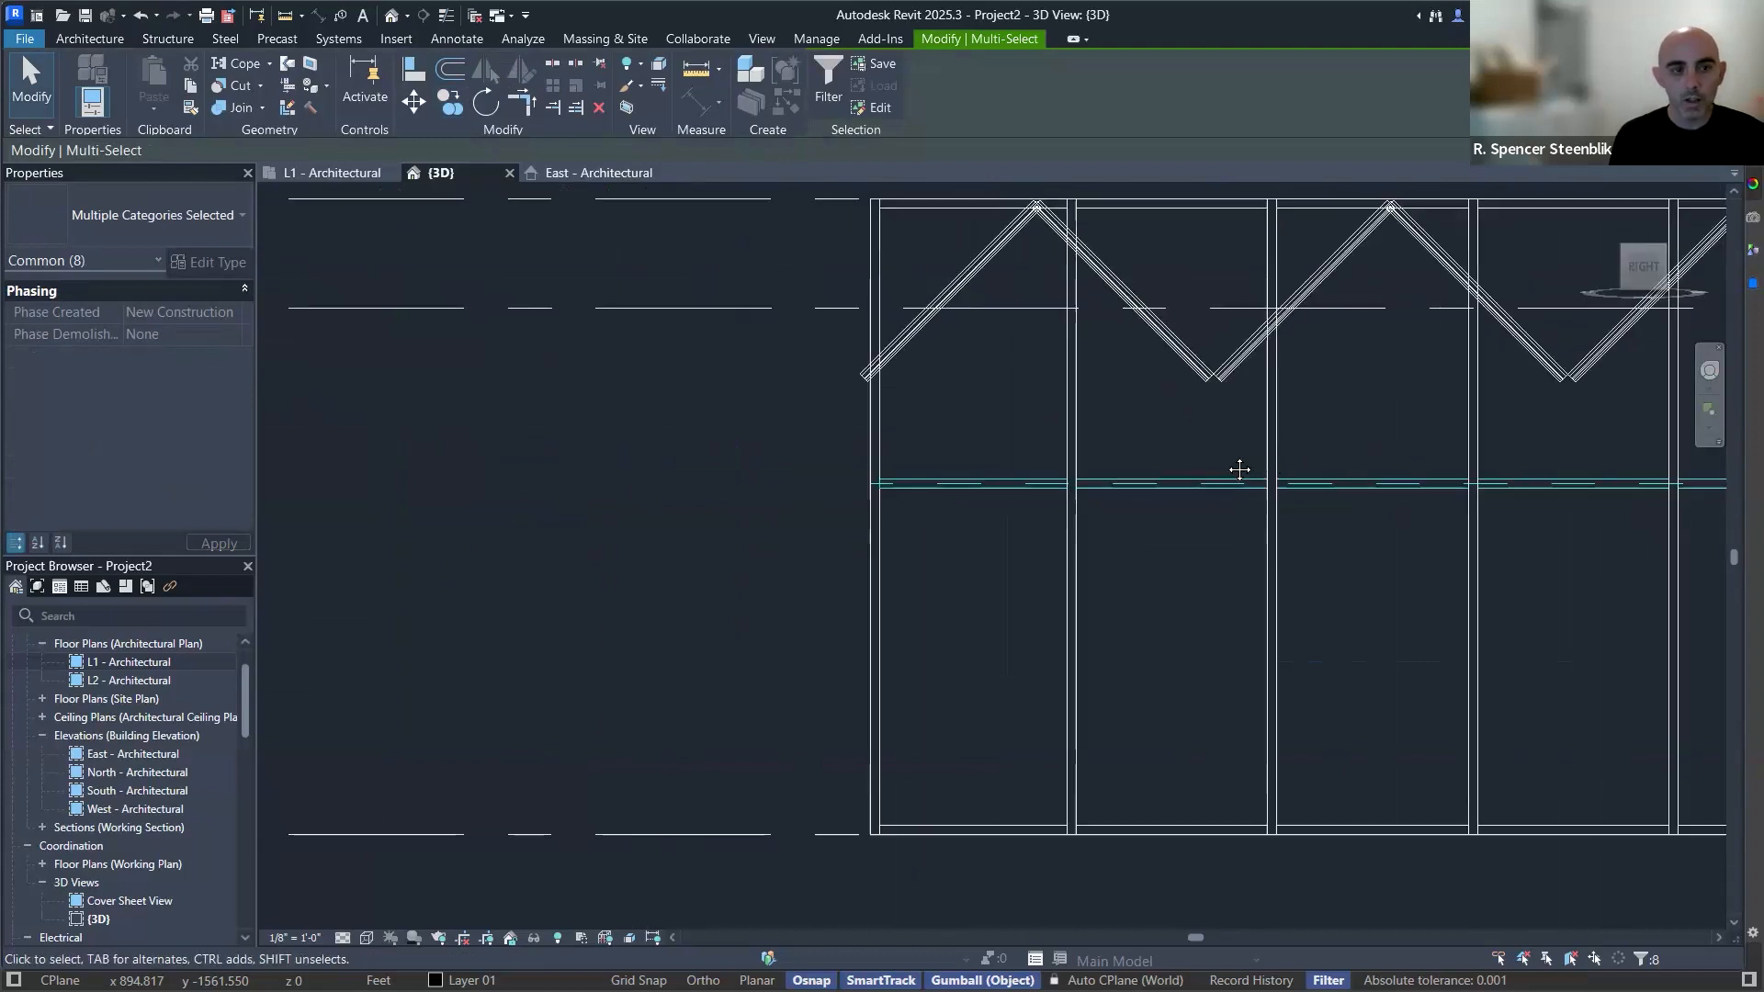
{"action": "middle_click_drag", "start_coordinate": [1238, 468], "coordinate": [1100, 505]}
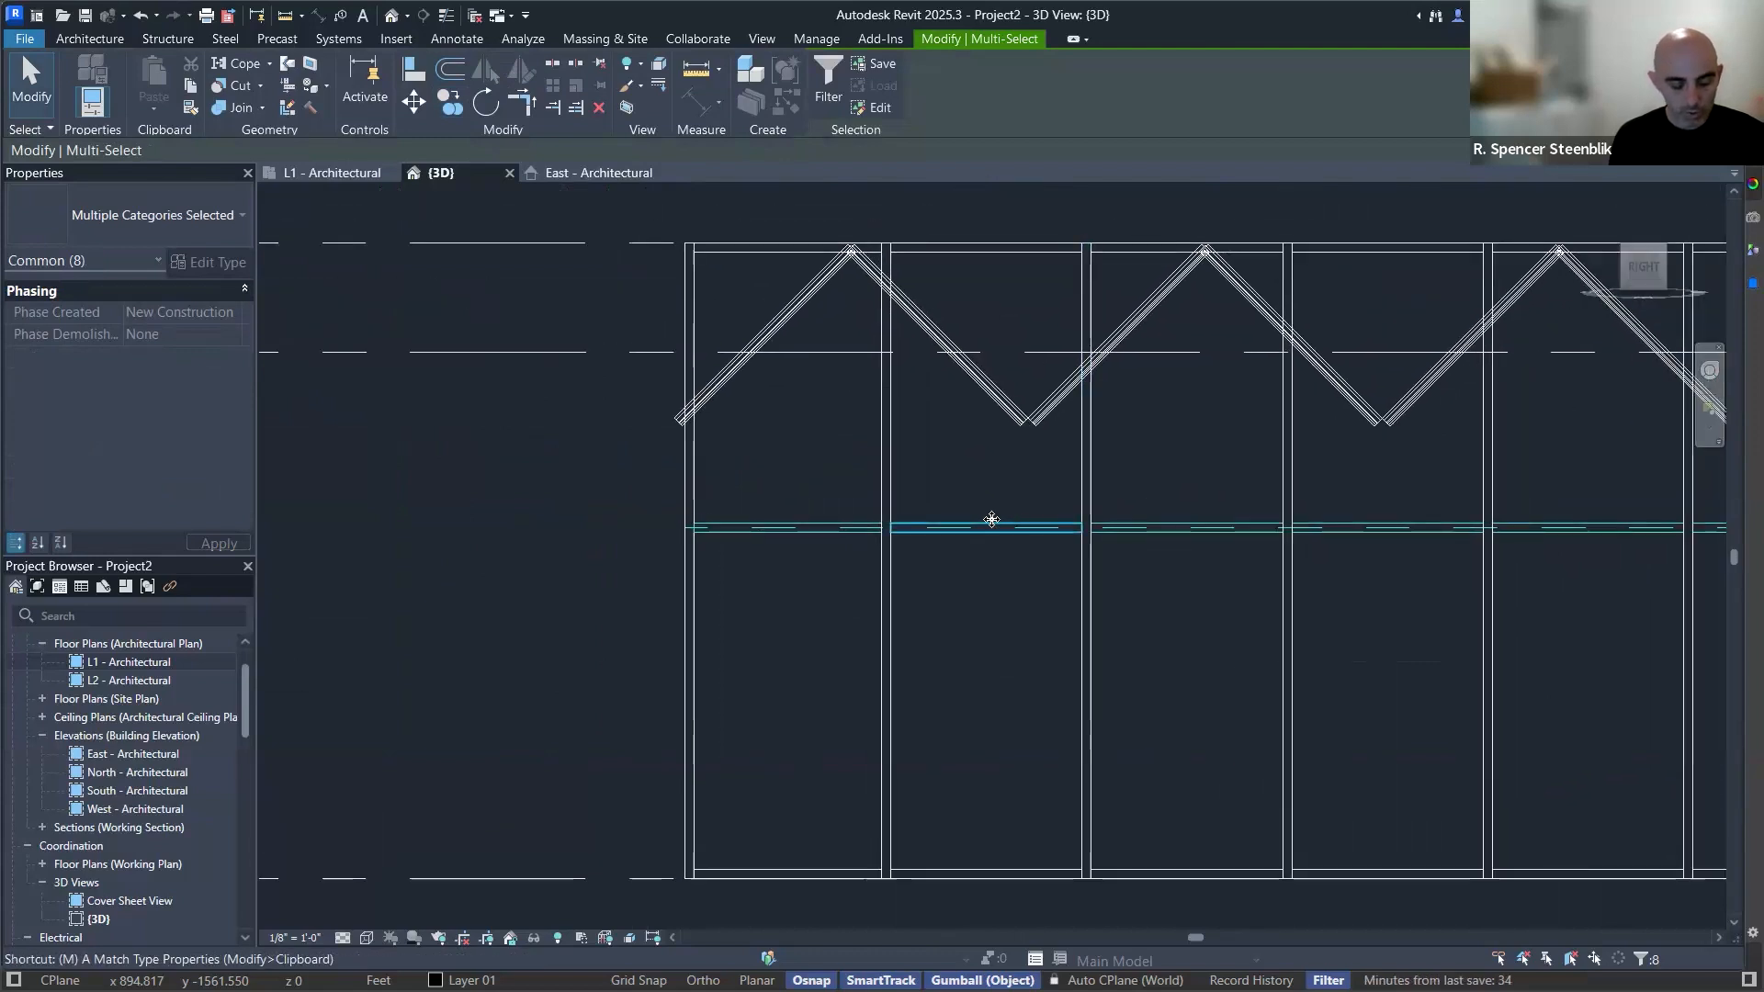
{"action": "key", "text": "m"}
{"action": "key", "text": "v"}
{"action": "left_click", "coordinate": [530, 563]}
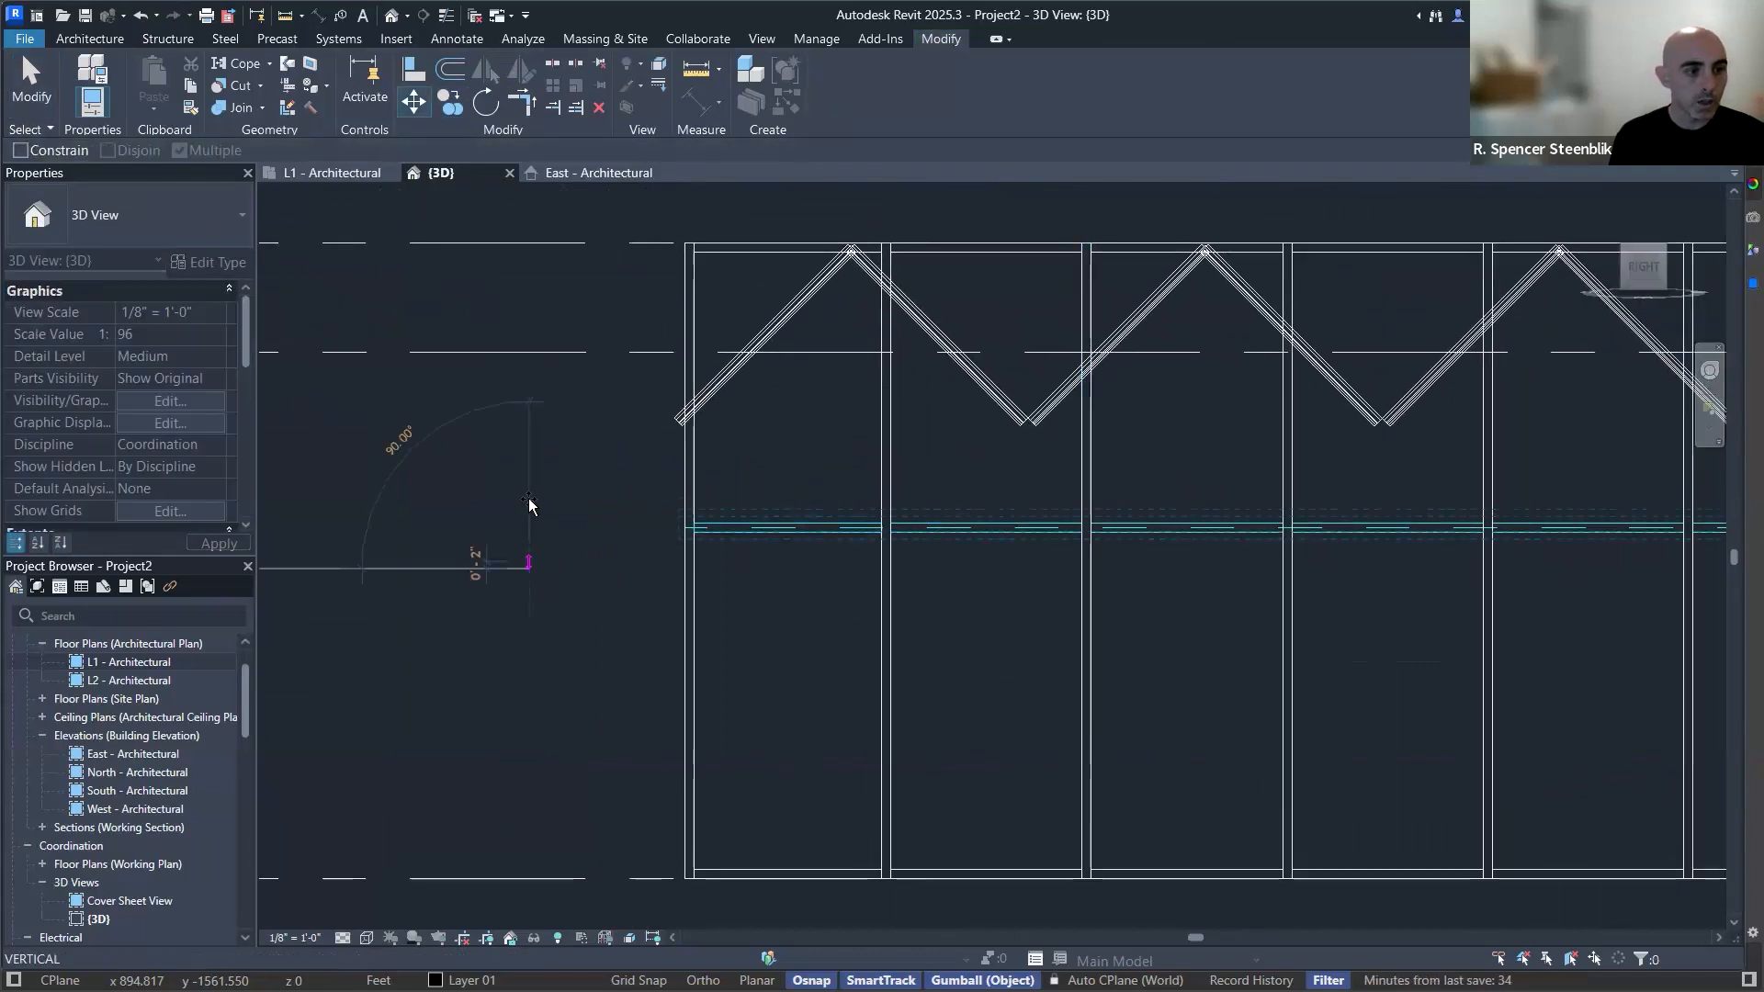
{"action": "left_click", "coordinate": [522, 458]}
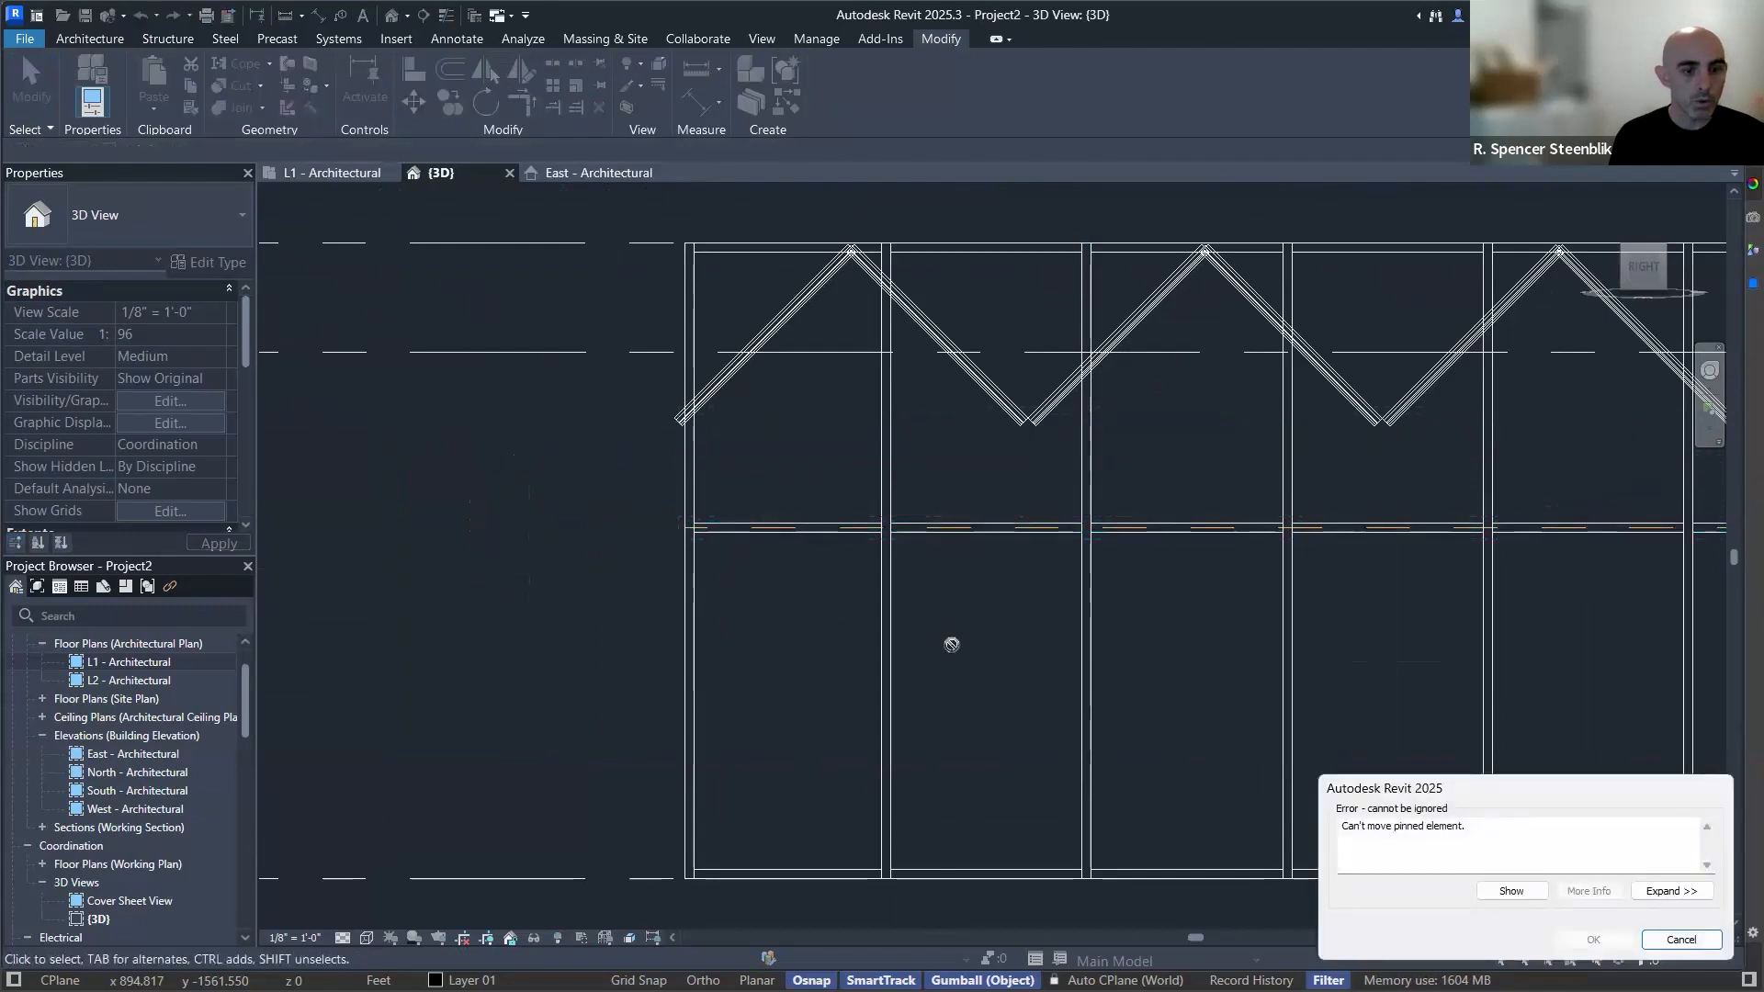
{"action": "left_click", "coordinate": [1684, 939]}
{"action": "scroll", "coordinate": [1286, 550], "scroll_direction": "down", "scroll_amount": 2}
{"action": "middle_click_drag", "start_coordinate": [1248, 549], "coordinate": [920, 538]}
{"action": "left_click_drag", "start_coordinate": [515, 503], "coordinate": [1481, 570]}
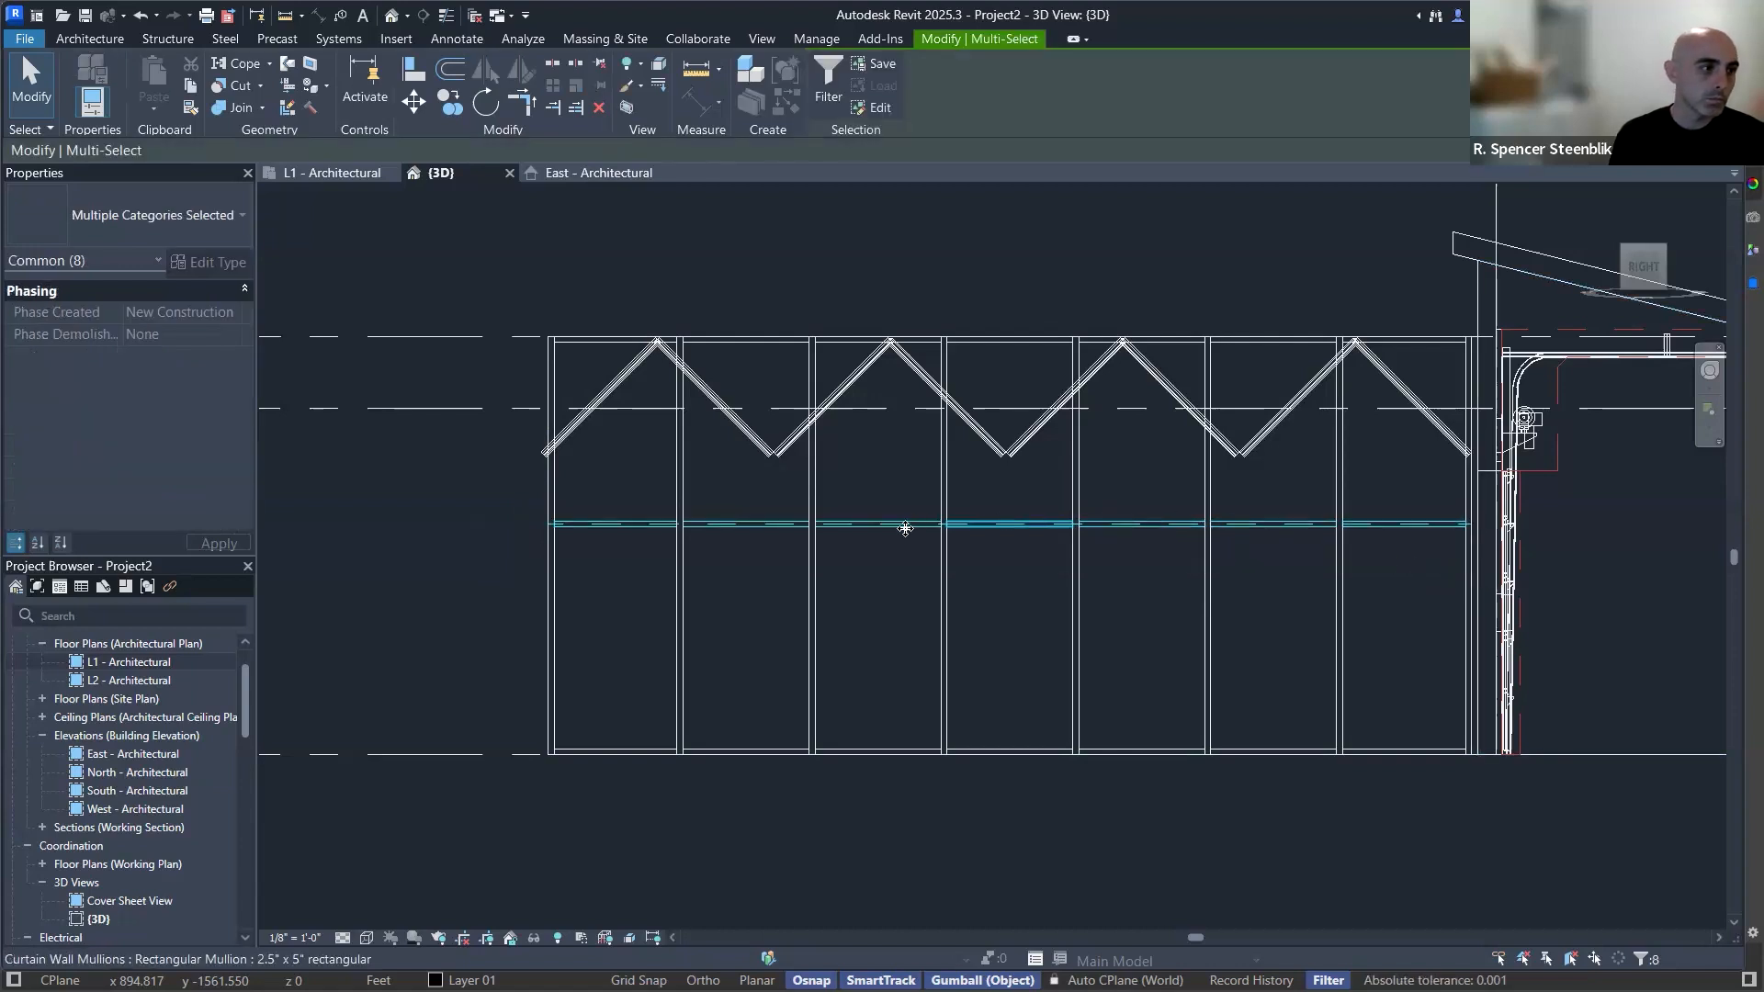
{"action": "scroll", "coordinate": [751, 547], "scroll_direction": "up", "scroll_amount": 4}
{"action": "key", "text": "Escape"}
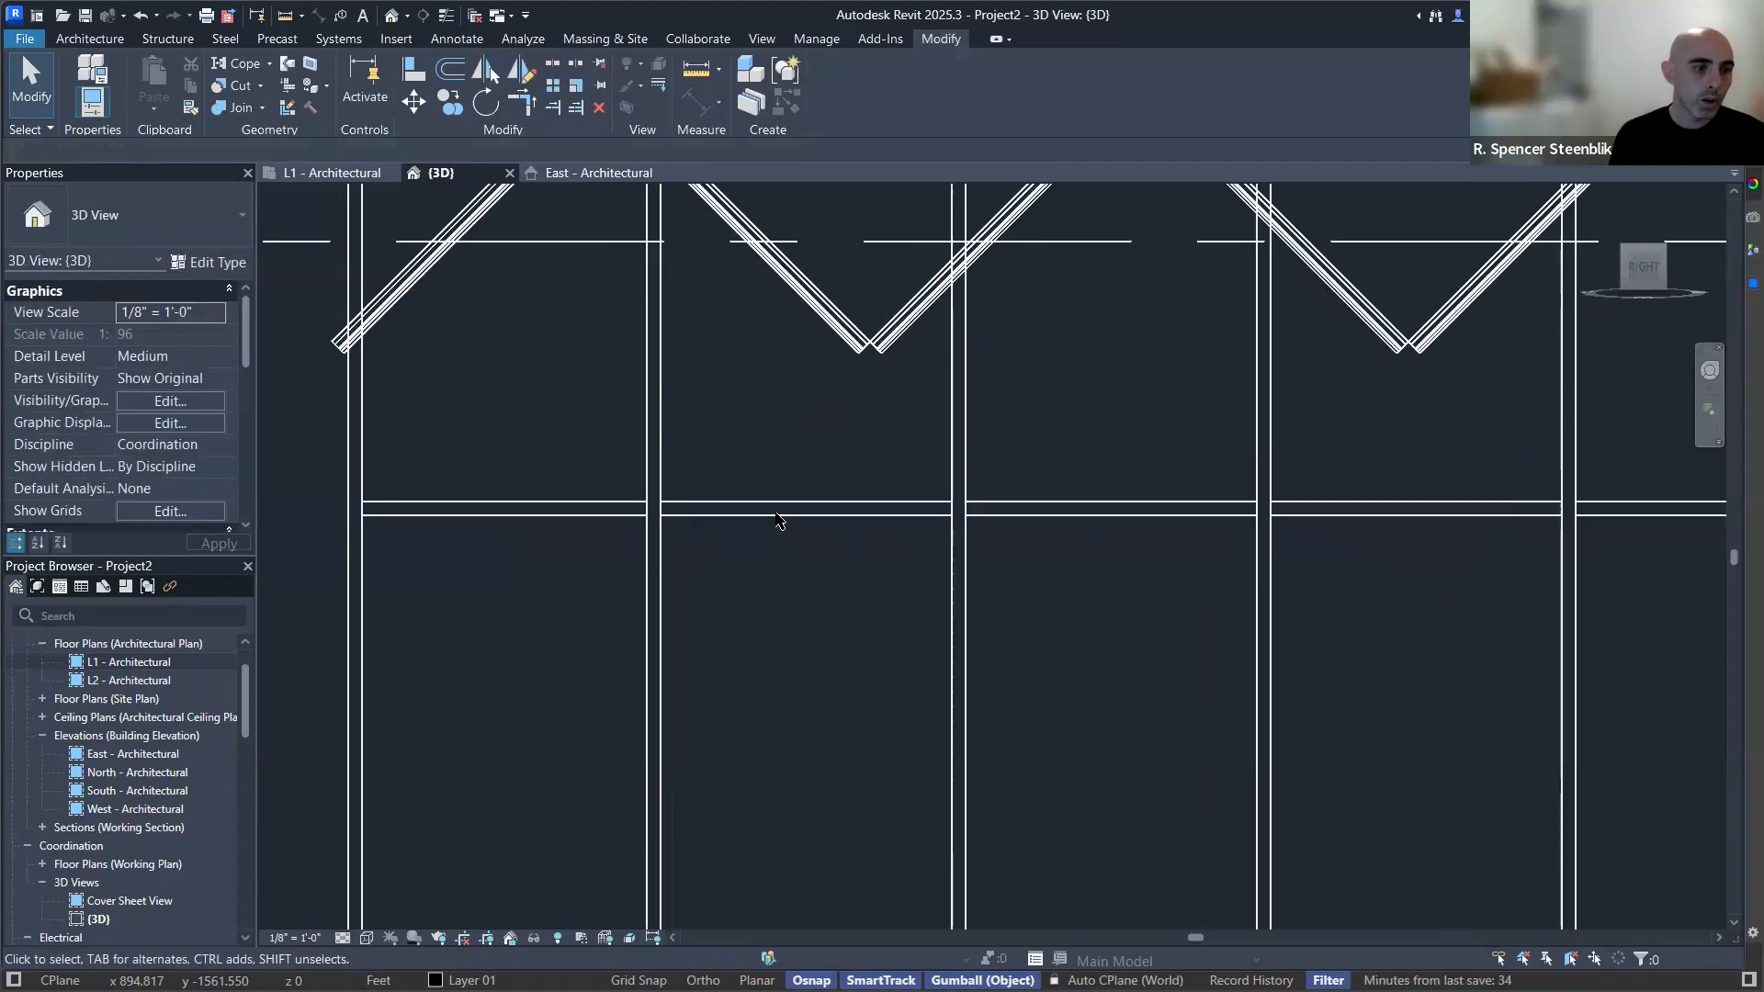
Move the storefront curtain wall's horizontal grid line up about 2' 6" to line up with the folded roof's valleys.
{"action": "key", "text": "Tab"}
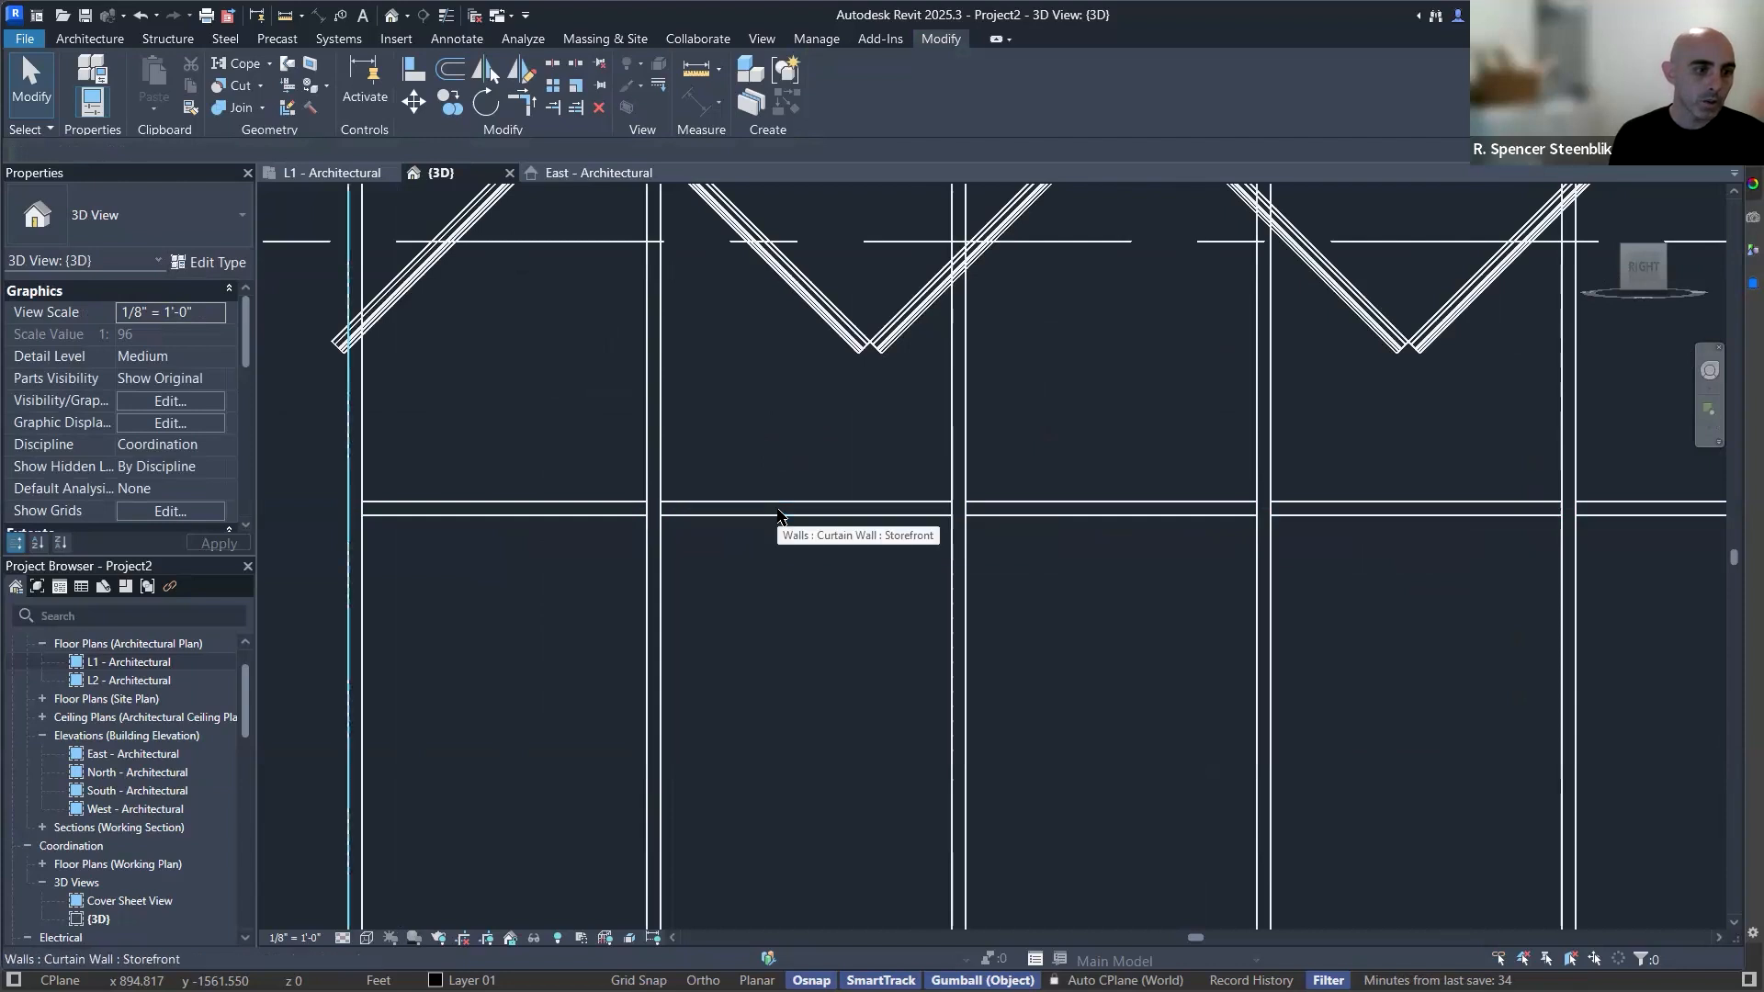
{"action": "key", "text": "Tab"}
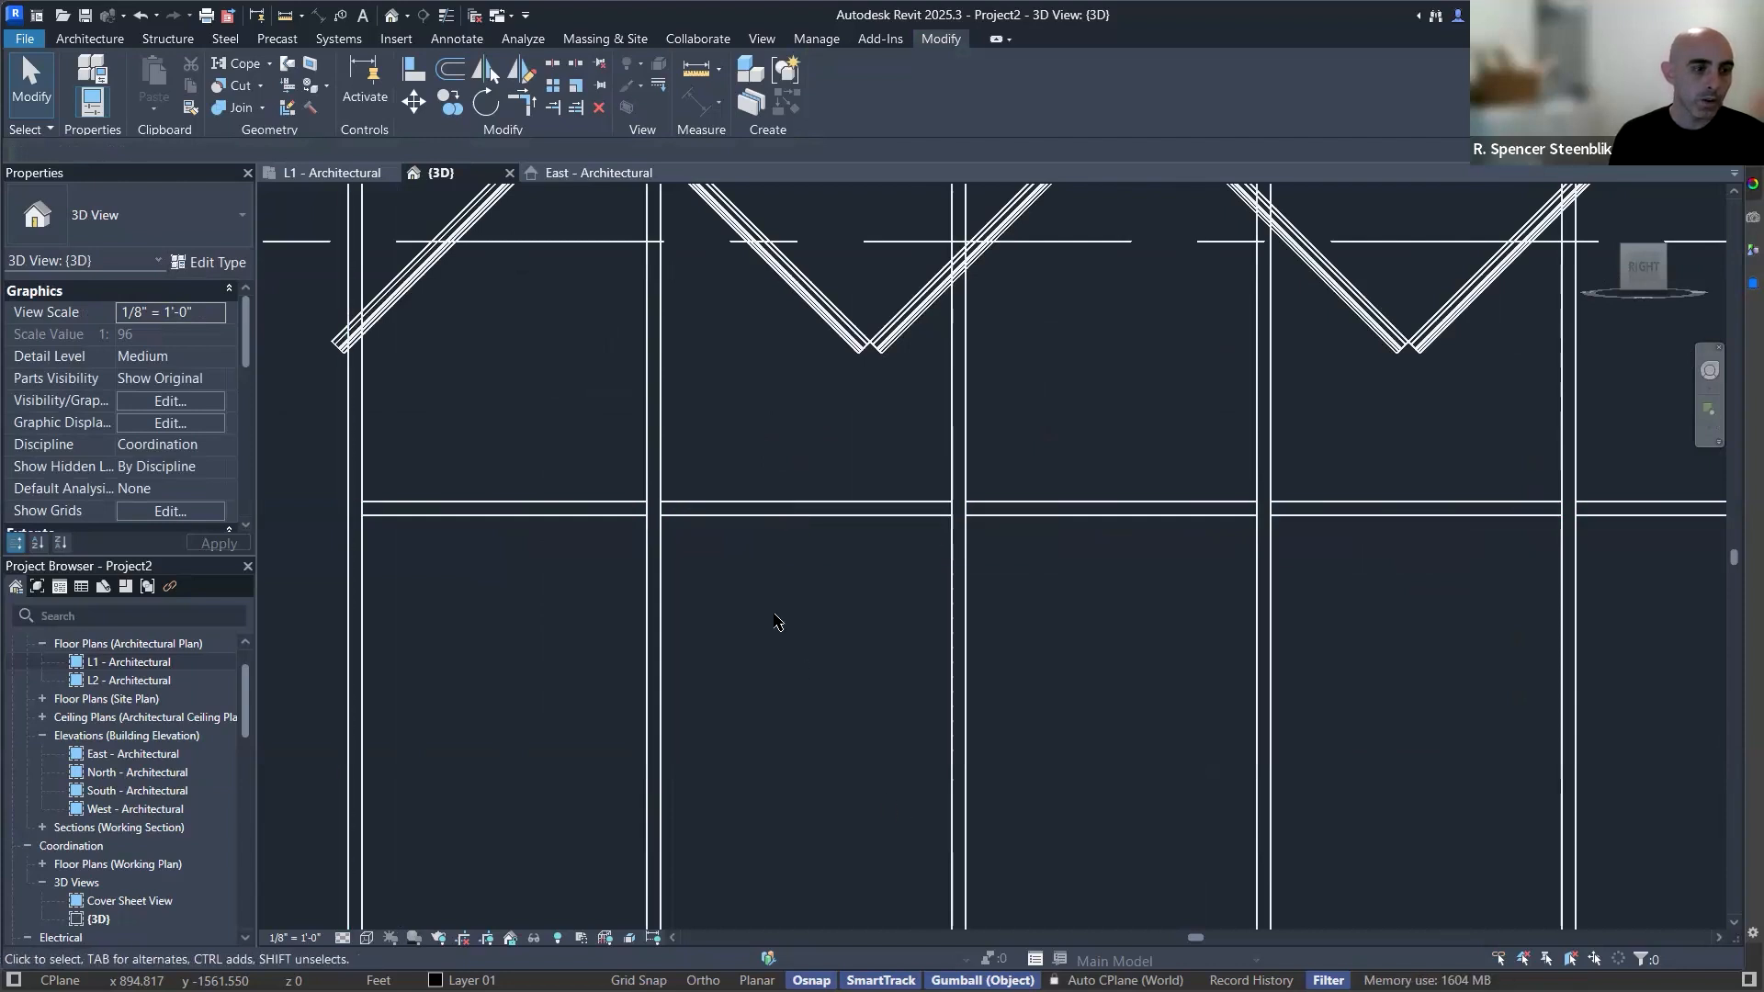
{"action": "key", "text": "Tab"}
{"action": "left_click", "coordinate": [759, 511]}
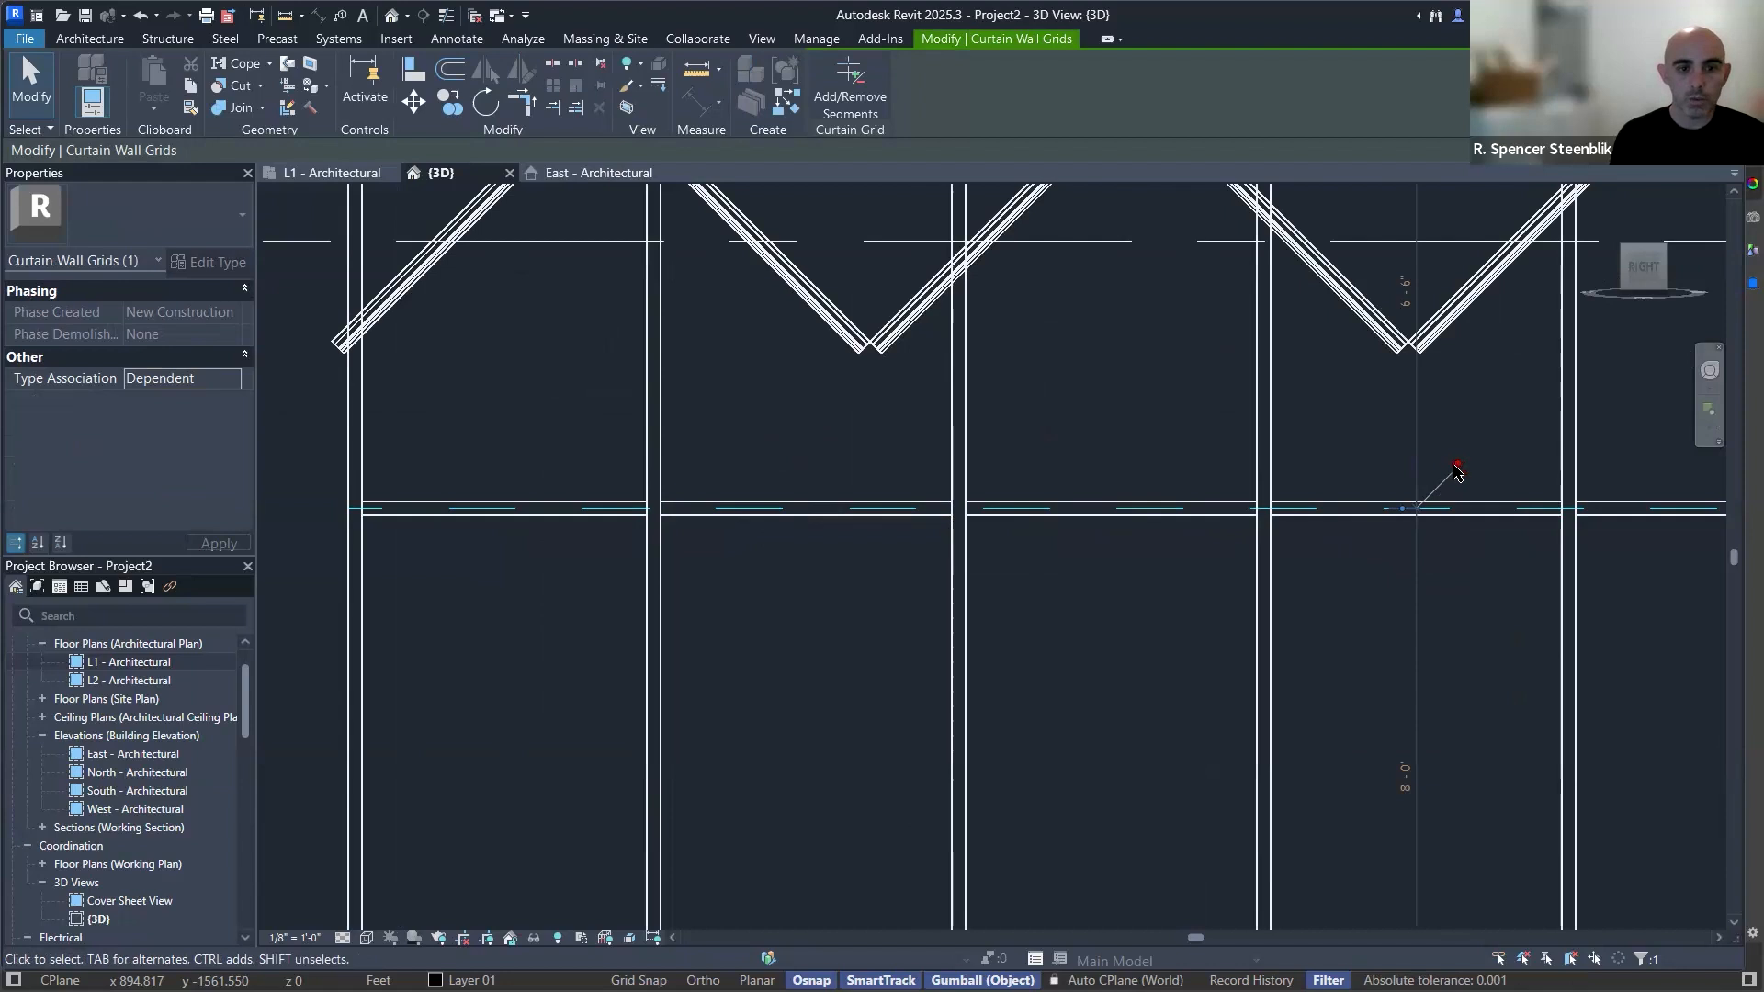
{"action": "scroll", "coordinate": [1029, 464], "scroll_direction": "down", "scroll_amount": 3}
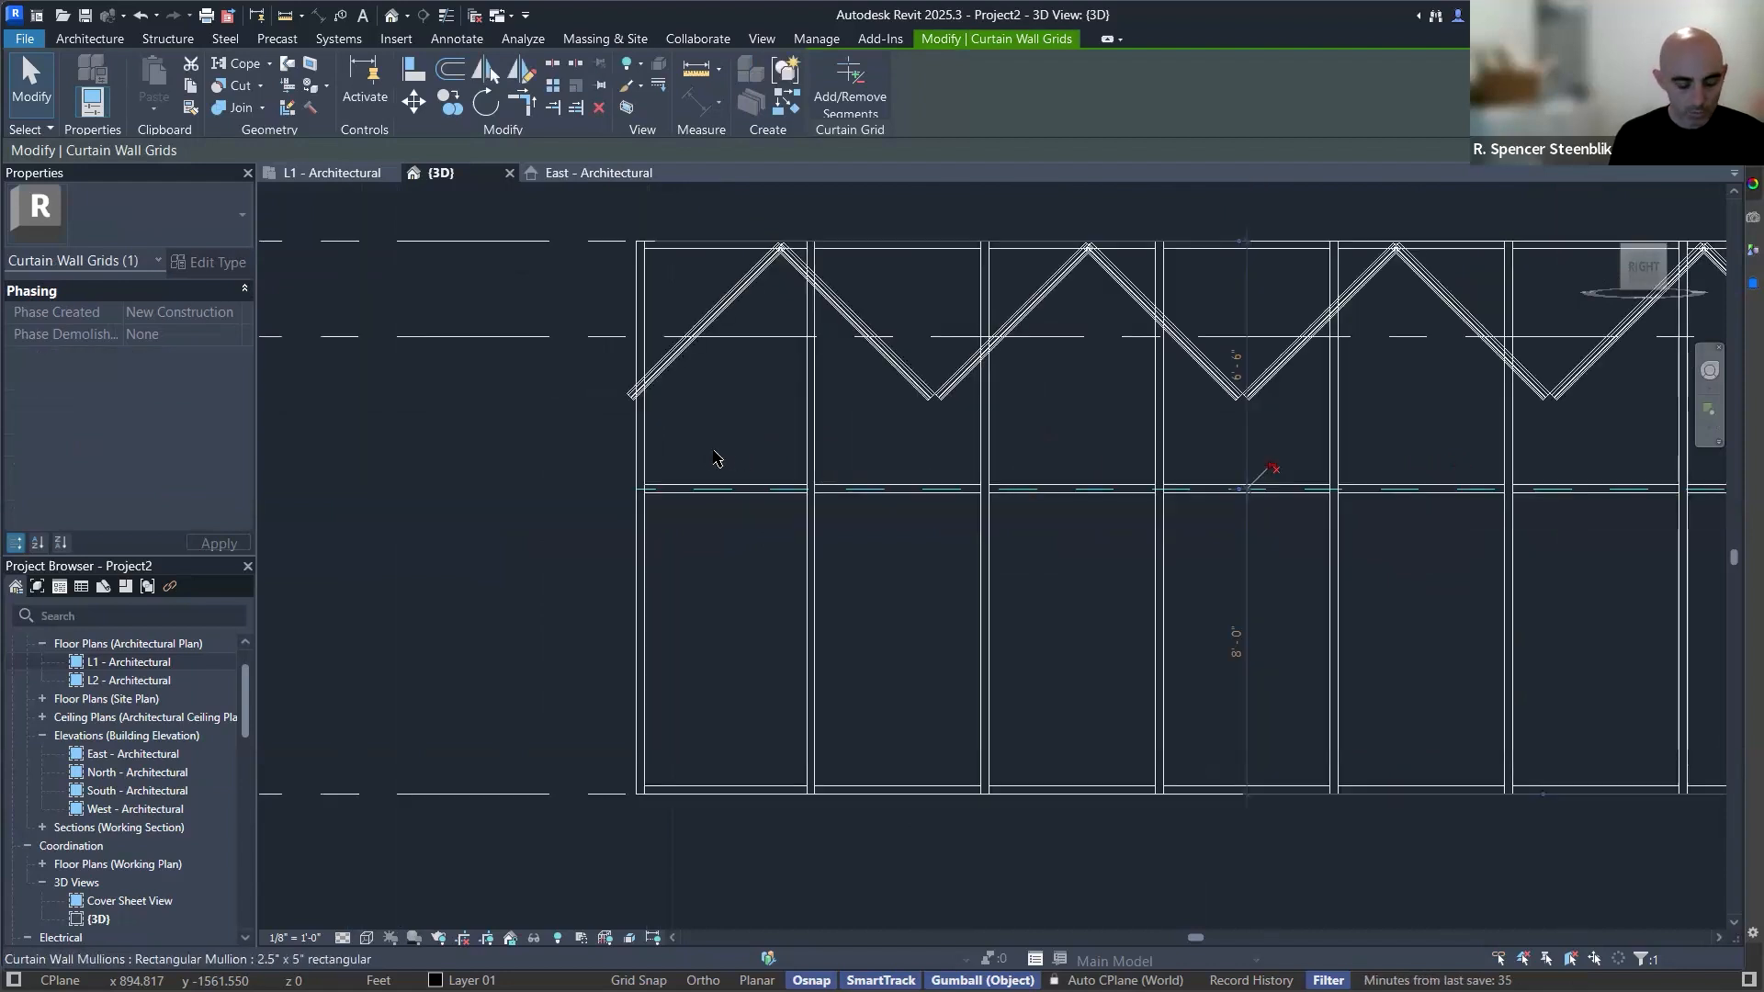
{"action": "key", "text": "m"}
{"action": "key", "text": "v"}
{"action": "left_click", "coordinate": [508, 508]}
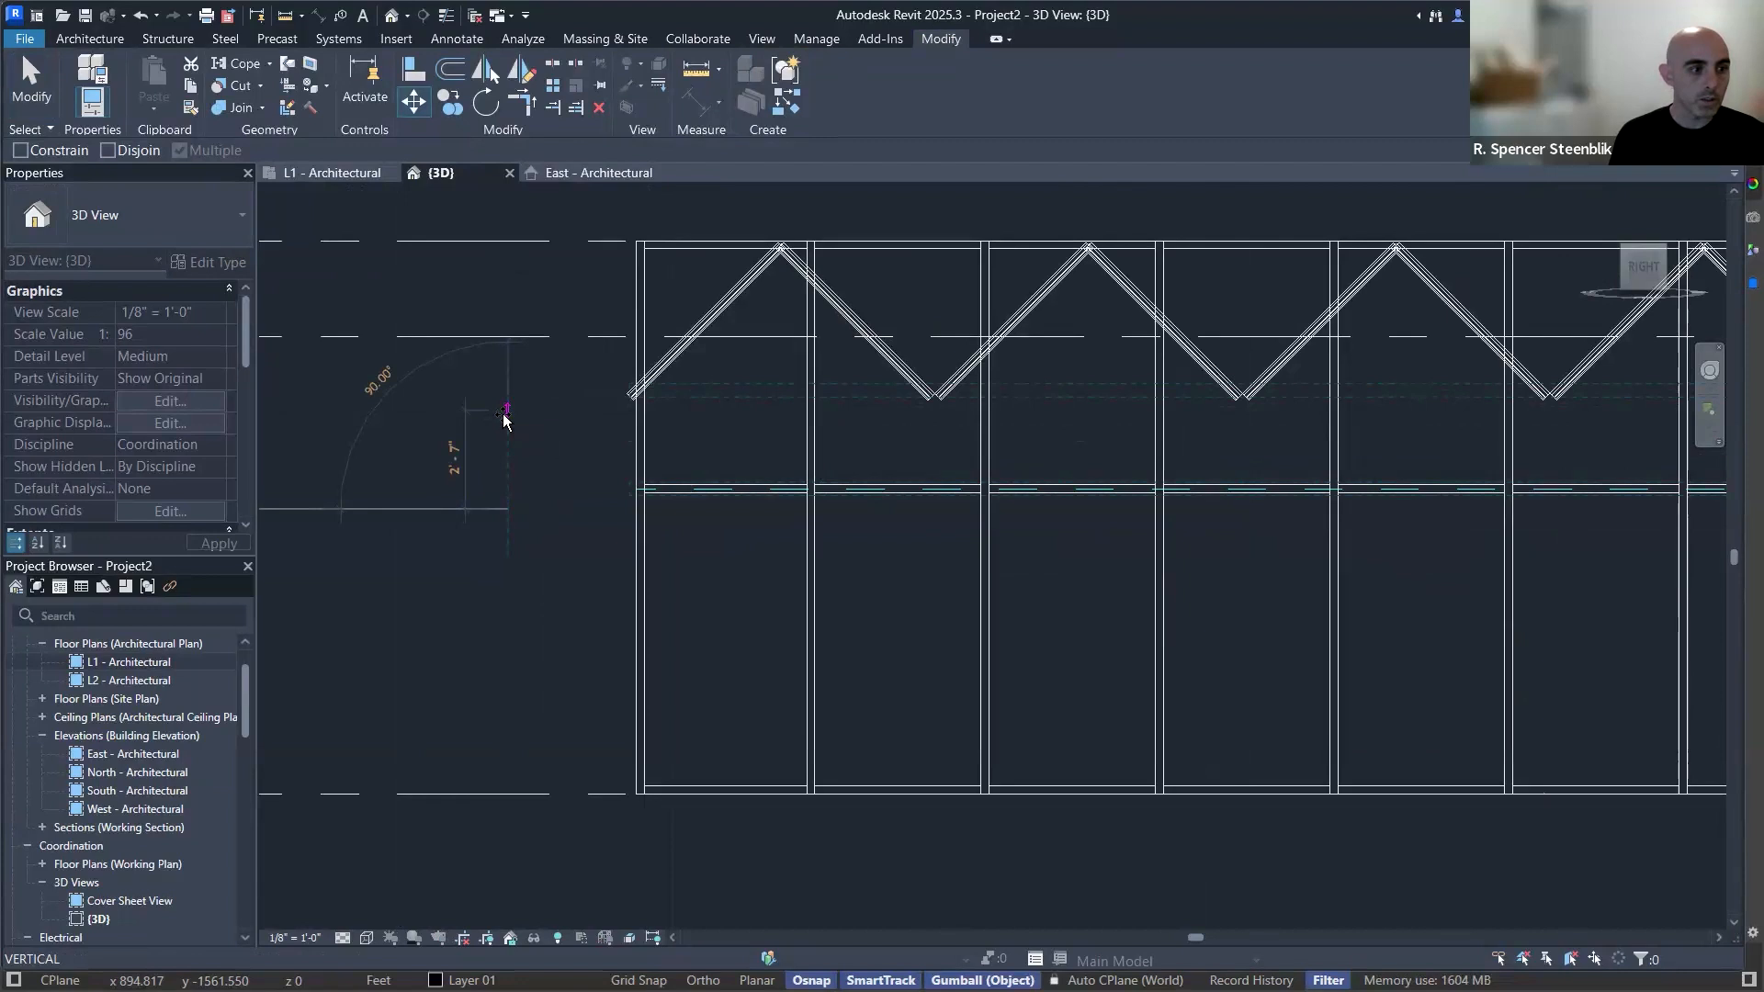
{"action": "left_click", "coordinate": [504, 415]}
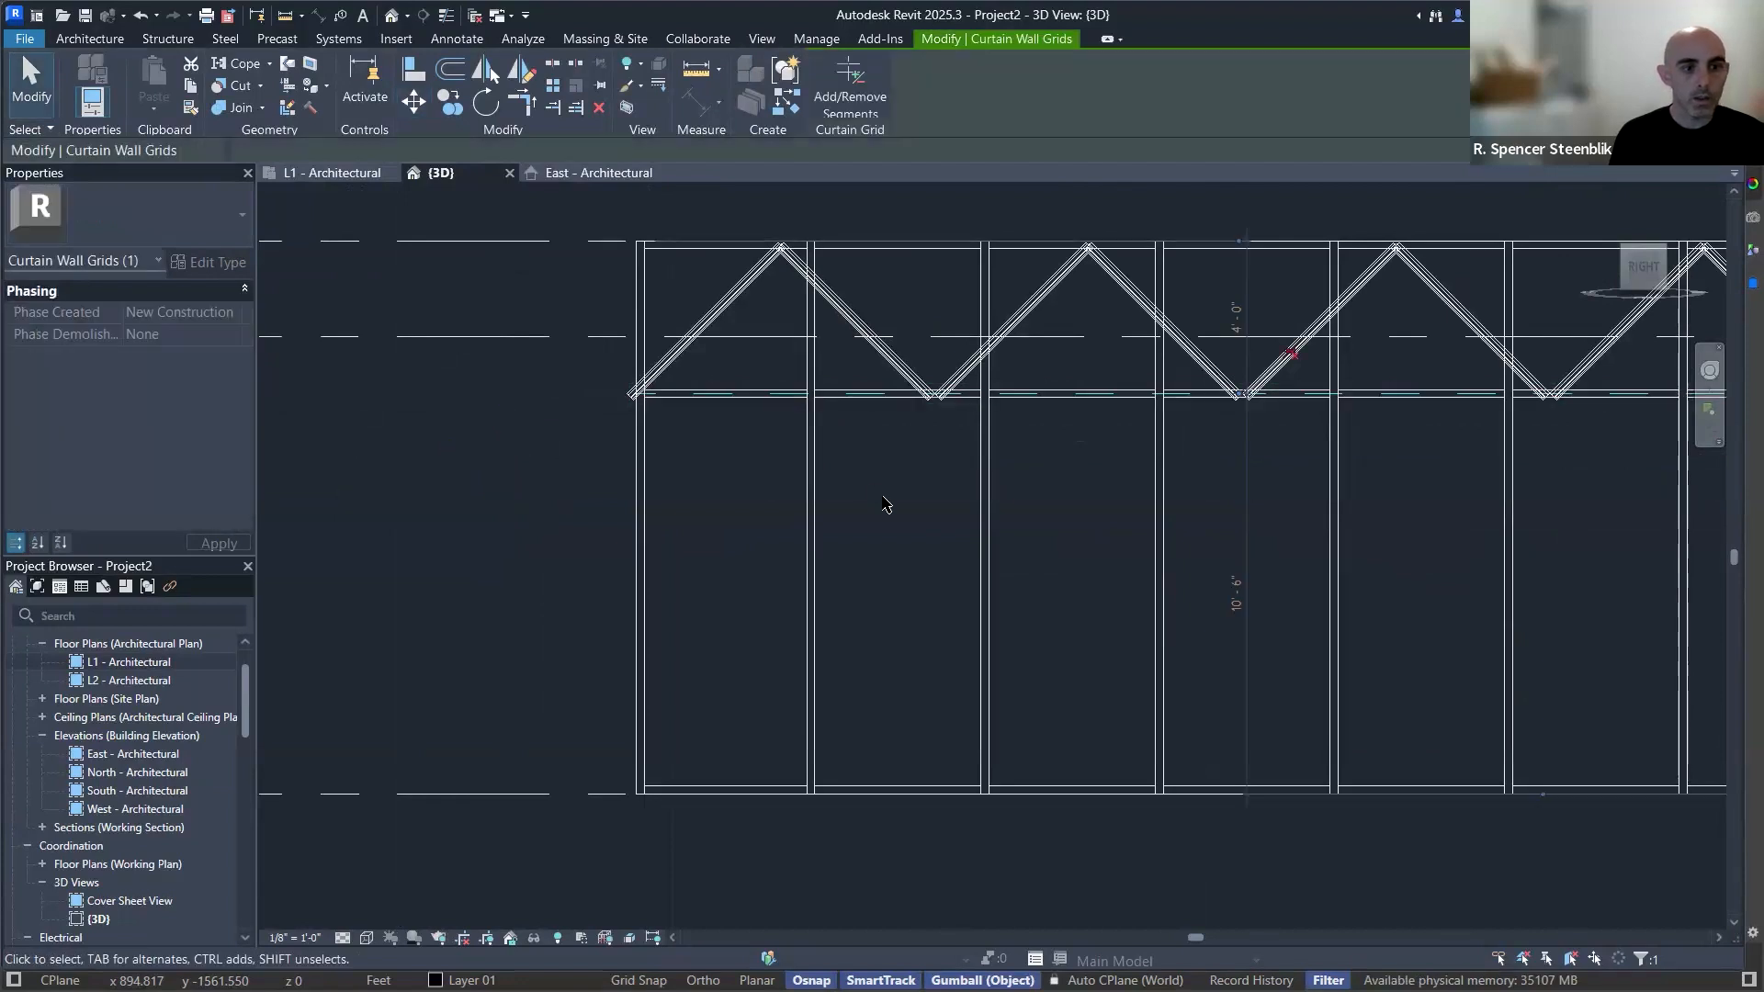
{"action": "scroll", "coordinate": [888, 510], "scroll_direction": "down", "scroll_amount": 3}
{"action": "key", "text": "Escape"}
Examine how the storefront curtain wall meets the folded roofs in the 3D view and the East elevation.
{"action": "key", "text": "ctrl+Tab"}
{"action": "key", "text": "ctrl+Tab"}
{"action": "key", "text": "ctrl+Tab"}
{"action": "middle_click_drag", "start_coordinate": [950, 504], "coordinate": [1053, 756], "text": "shift"}
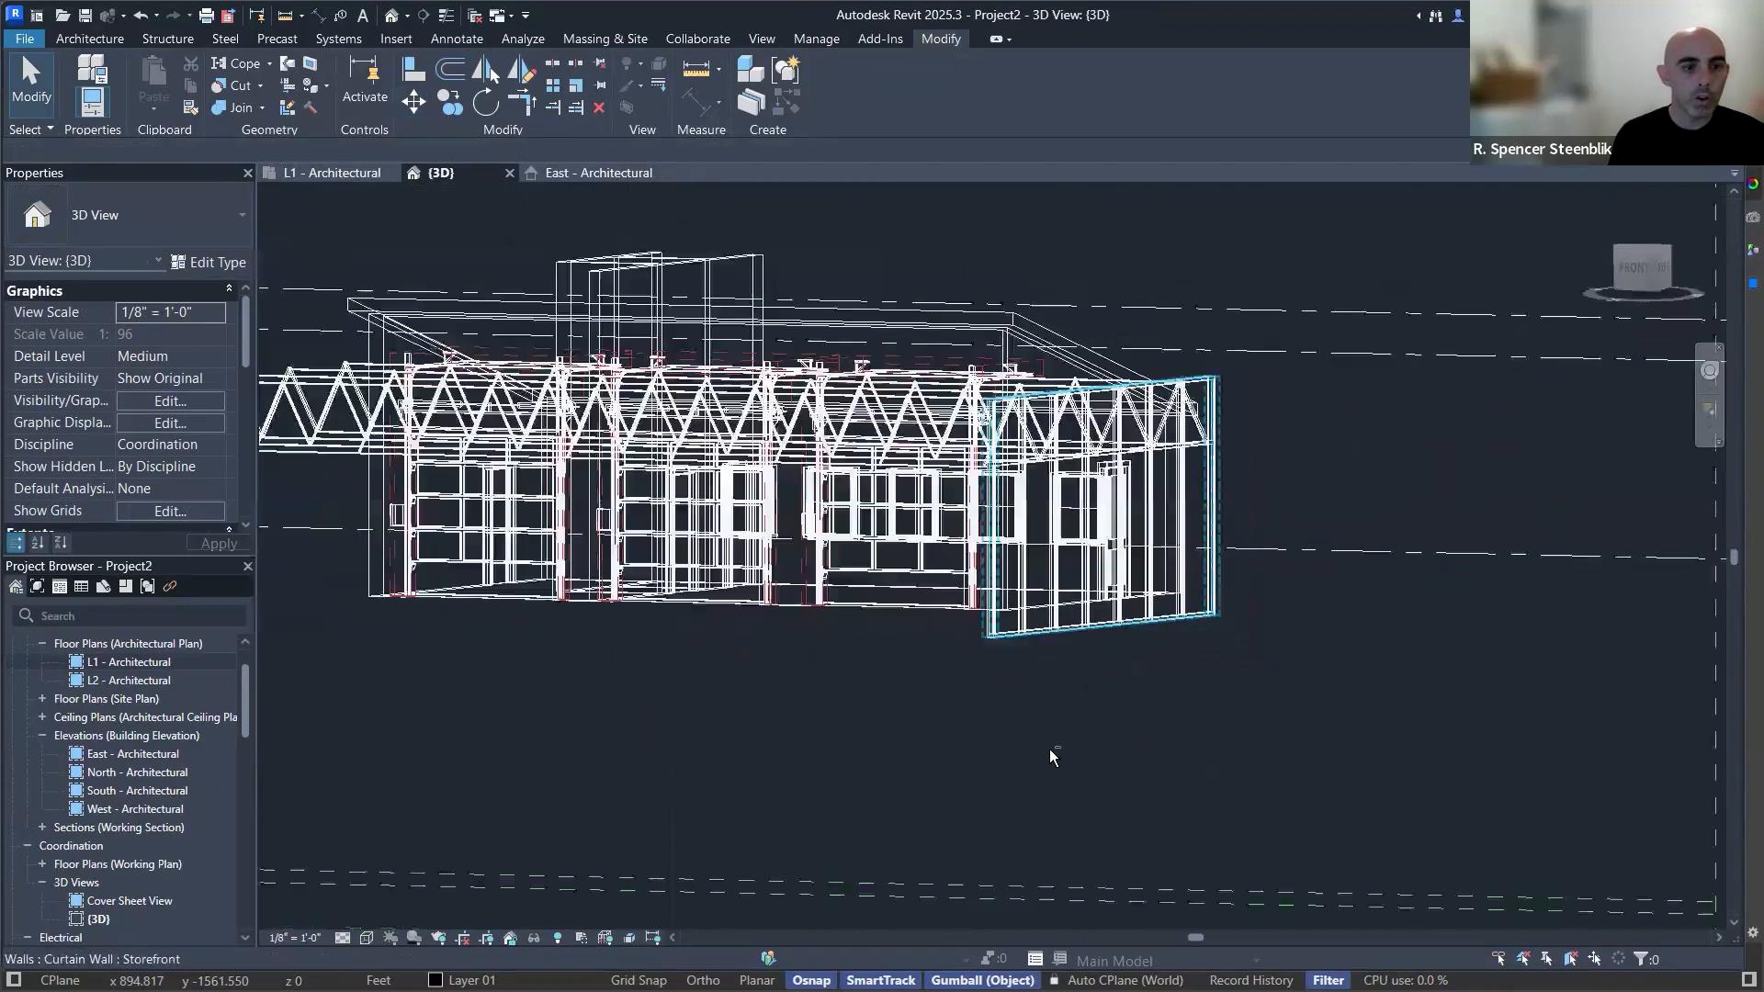
{"action": "middle_click_drag", "start_coordinate": [1284, 564], "coordinate": [970, 510], "text": "shift"}
{"action": "scroll", "coordinate": [1002, 514], "scroll_direction": "up", "scroll_amount": 4}
{"action": "scroll", "coordinate": [1065, 611], "scroll_direction": "down", "scroll_amount": 3}
{"action": "middle_click_drag", "start_coordinate": [1132, 641], "coordinate": [1221, 754]}
{"action": "left_click", "coordinate": [598, 173]}
{"action": "scroll", "coordinate": [969, 582], "scroll_direction": "down", "scroll_amount": 2}
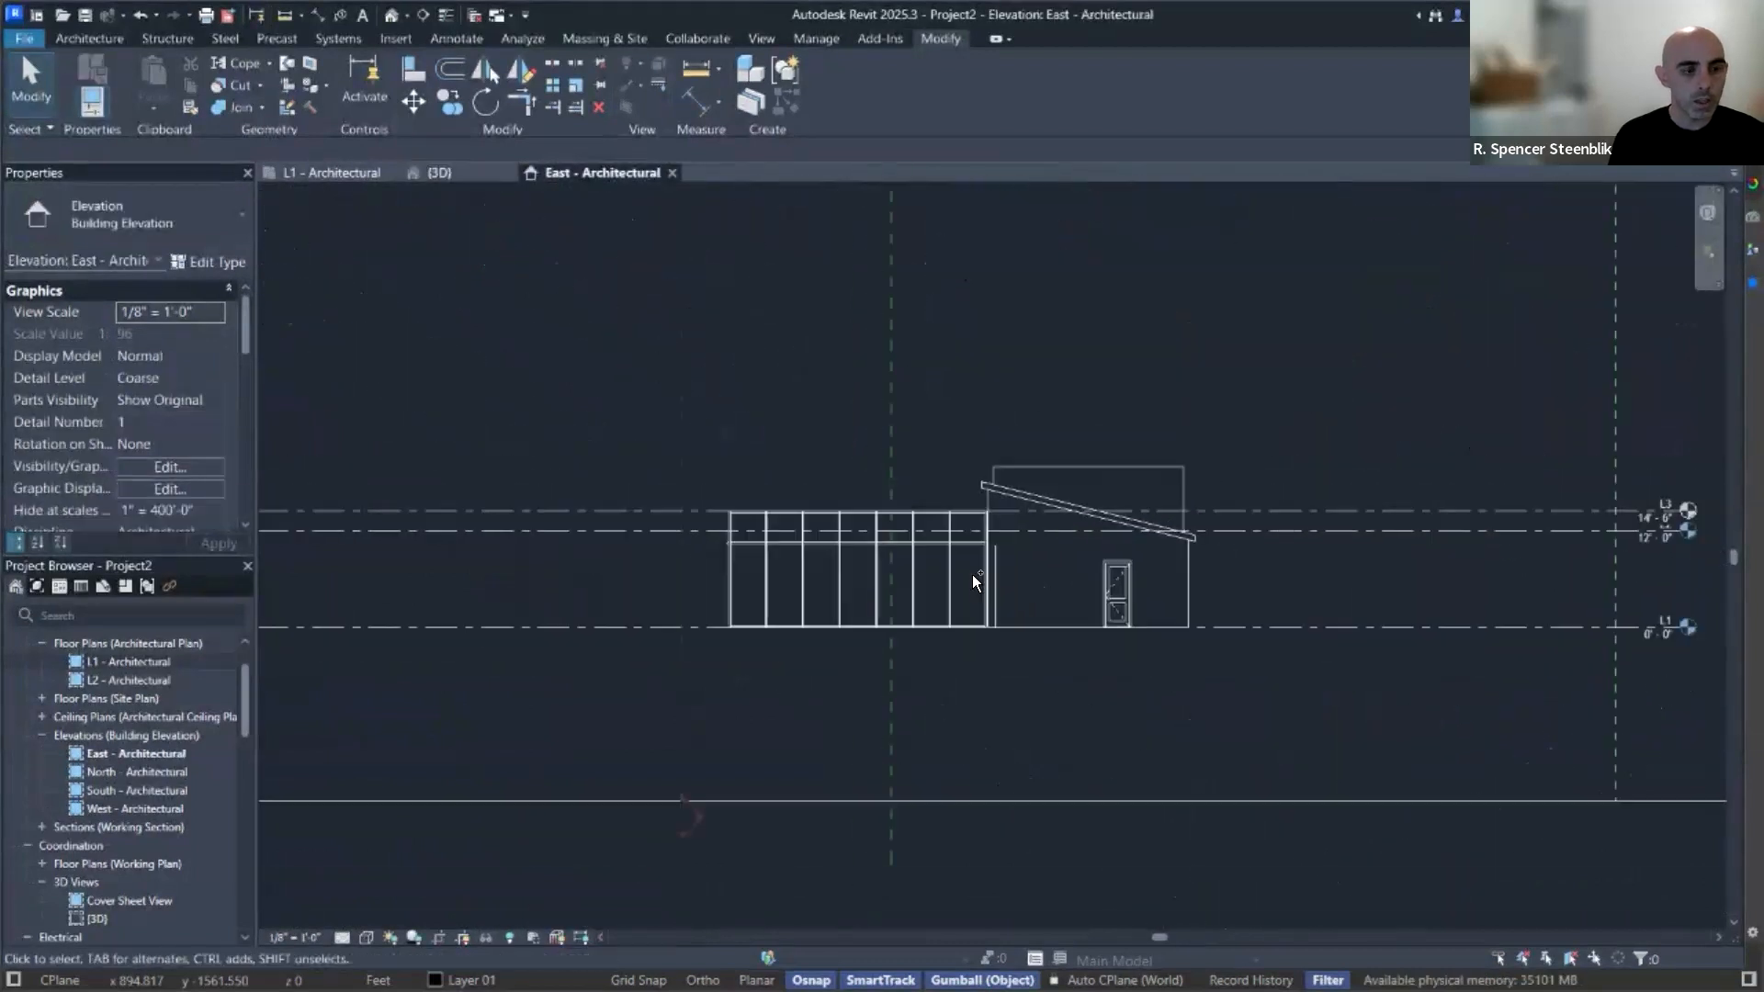
{"action": "key", "text": "ctrl+Tab"}
{"action": "scroll", "coordinate": [1007, 565], "scroll_direction": "down", "scroll_amount": 1}
{"action": "key", "text": "ctrl+Tab"}
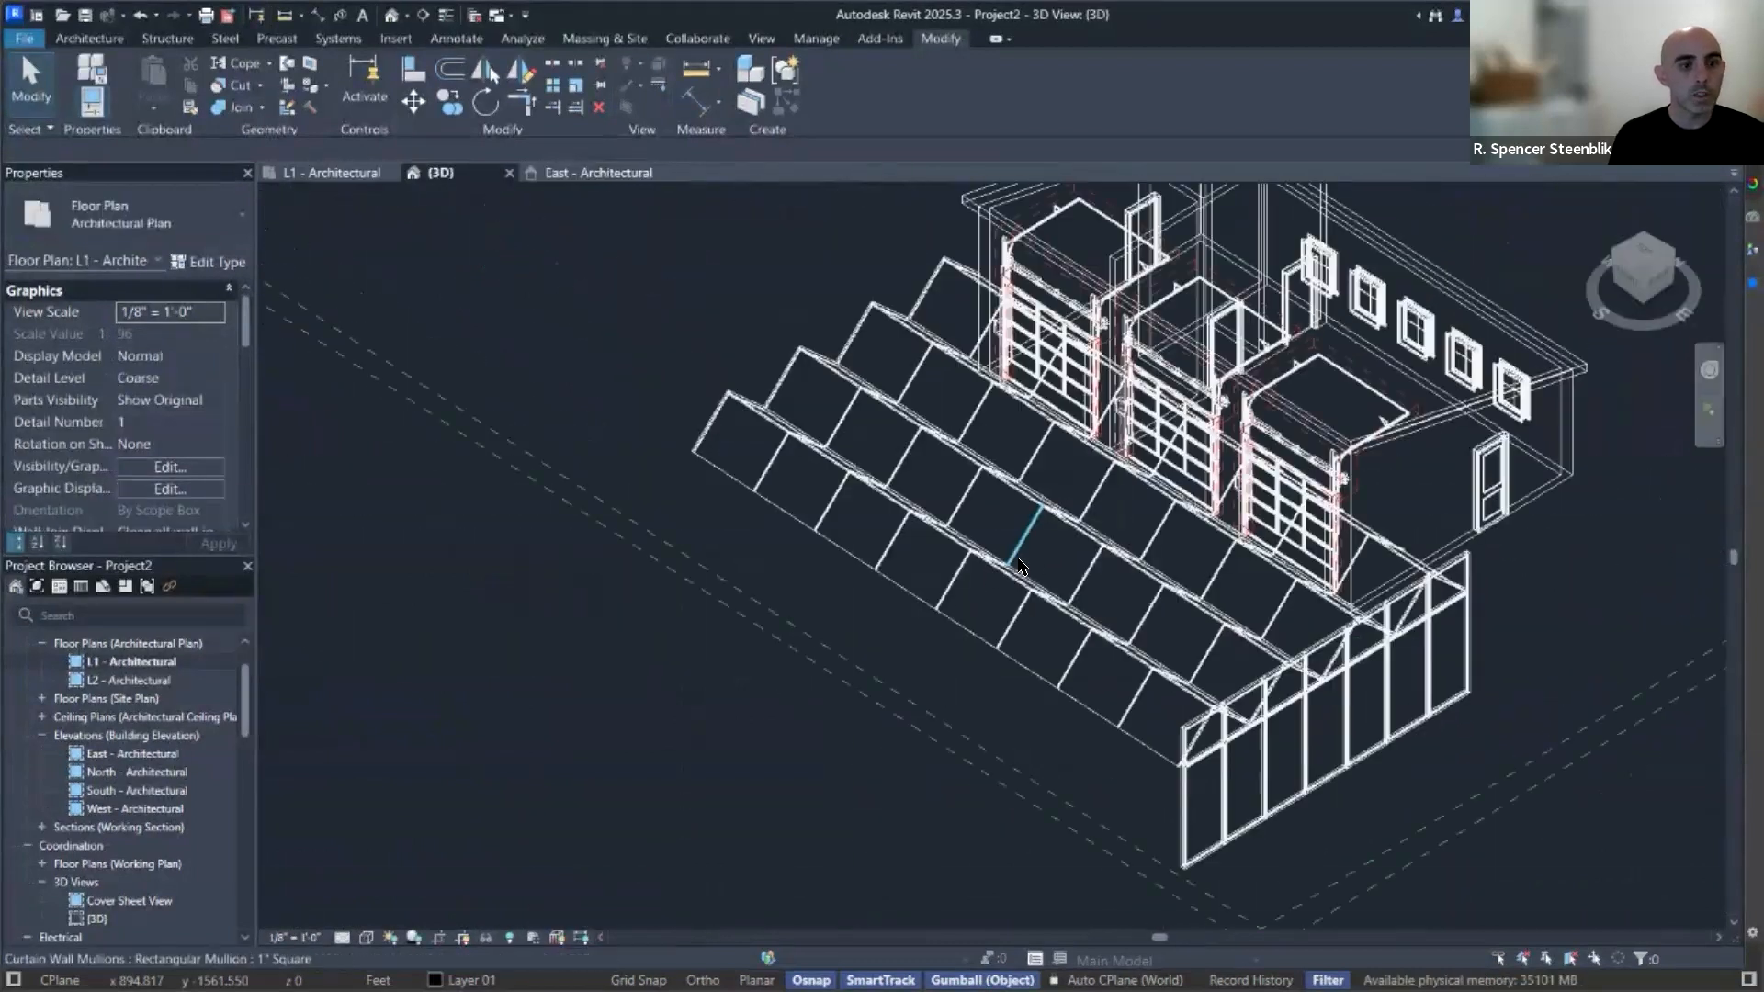
In the top view with north up, draw an Interior - 3 1/8" Partition (1-hr) wall about 56' long along the canopy's south edge.
{"action": "left_click", "coordinate": [1645, 250]}
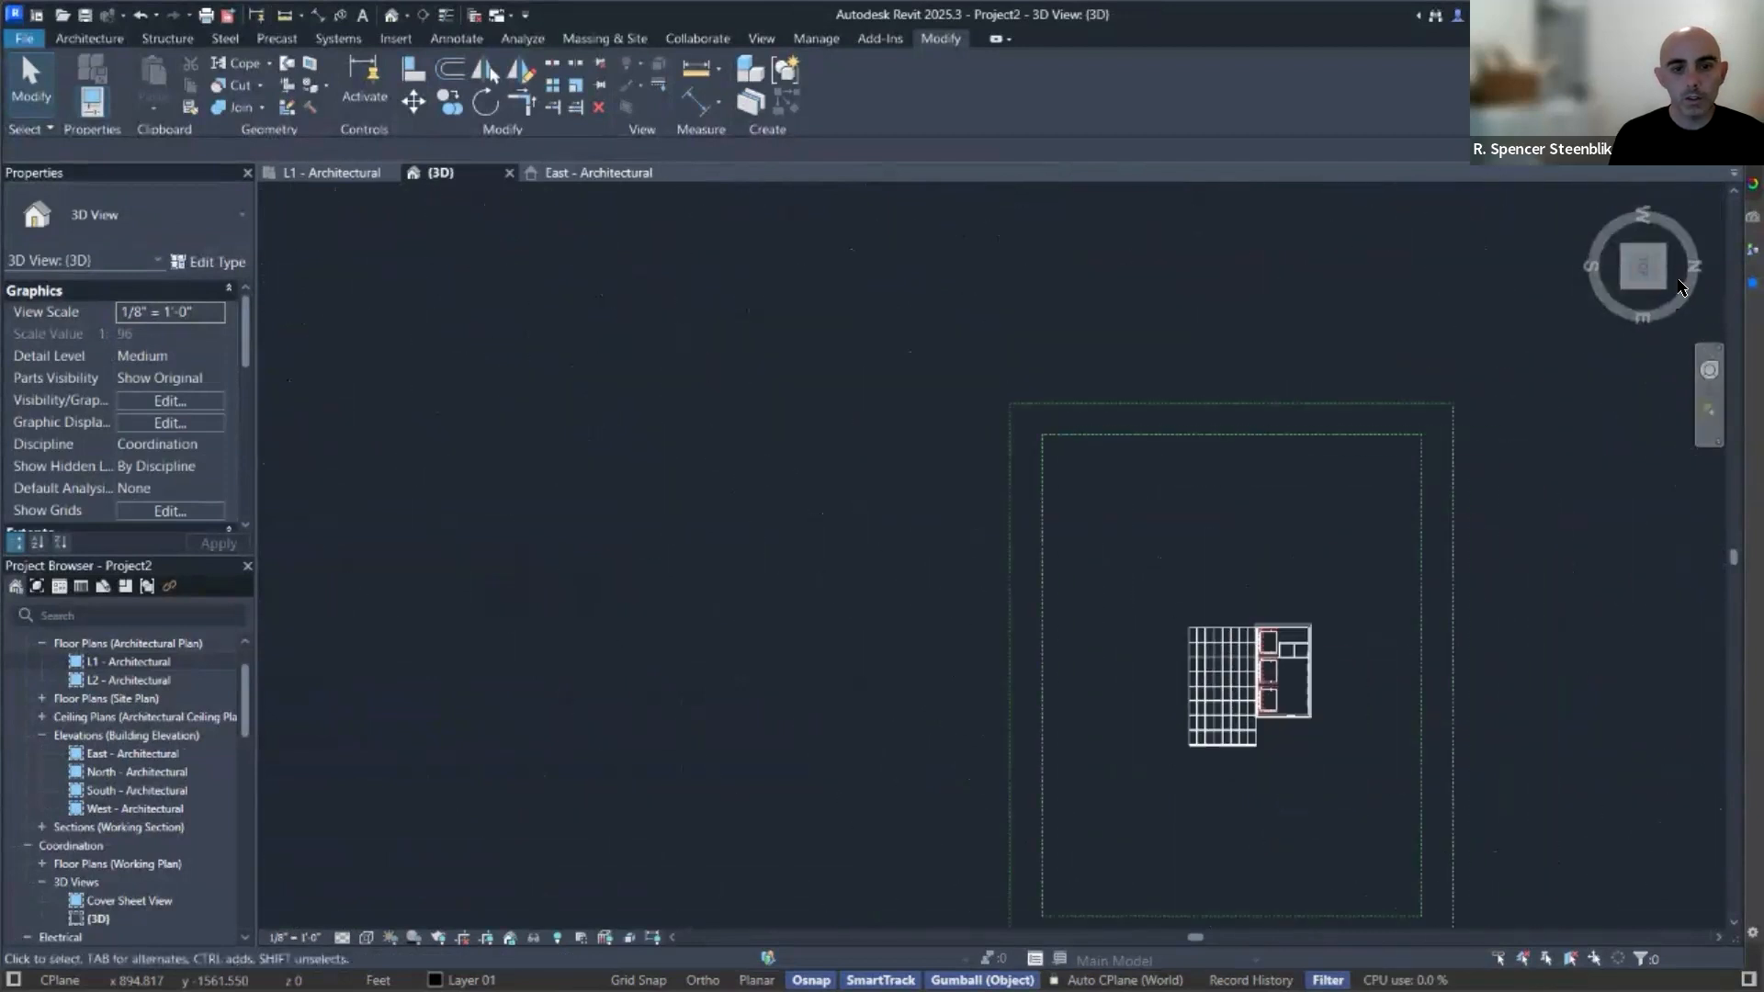
{"action": "left_click", "coordinate": [1706, 201]}
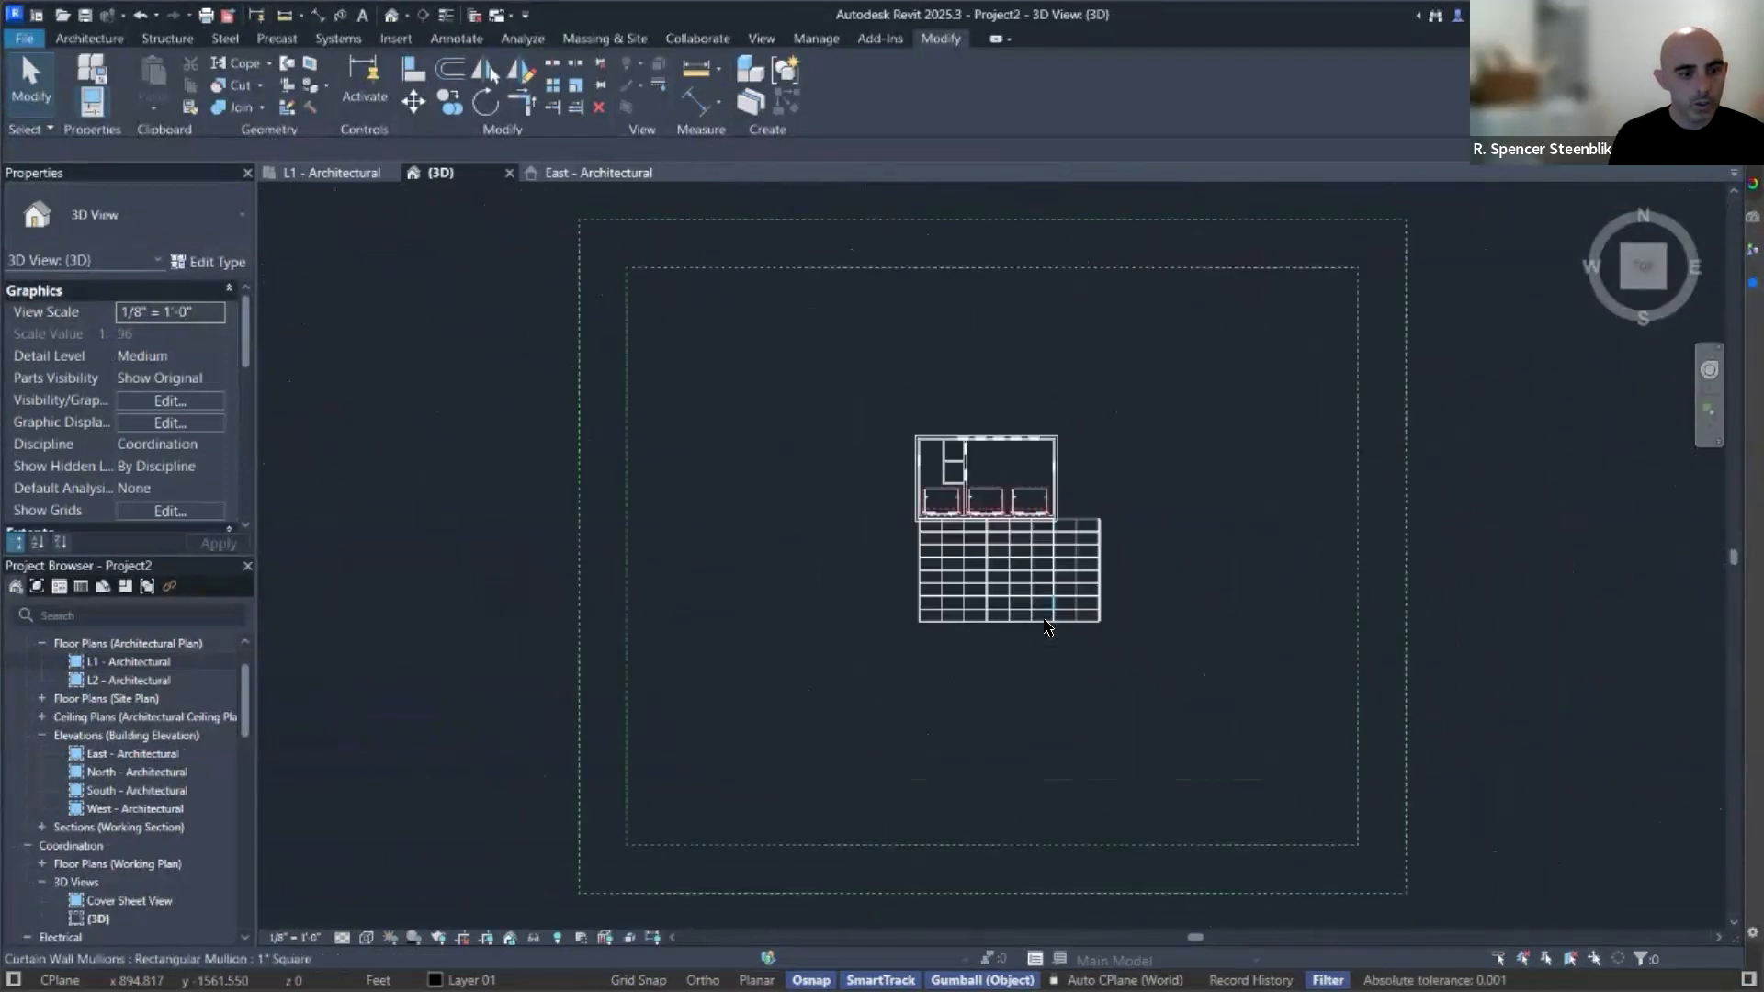
{"action": "scroll", "coordinate": [1048, 616], "scroll_direction": "up", "scroll_amount": 4}
{"action": "key", "text": "w"}
{"action": "key", "text": "a"}
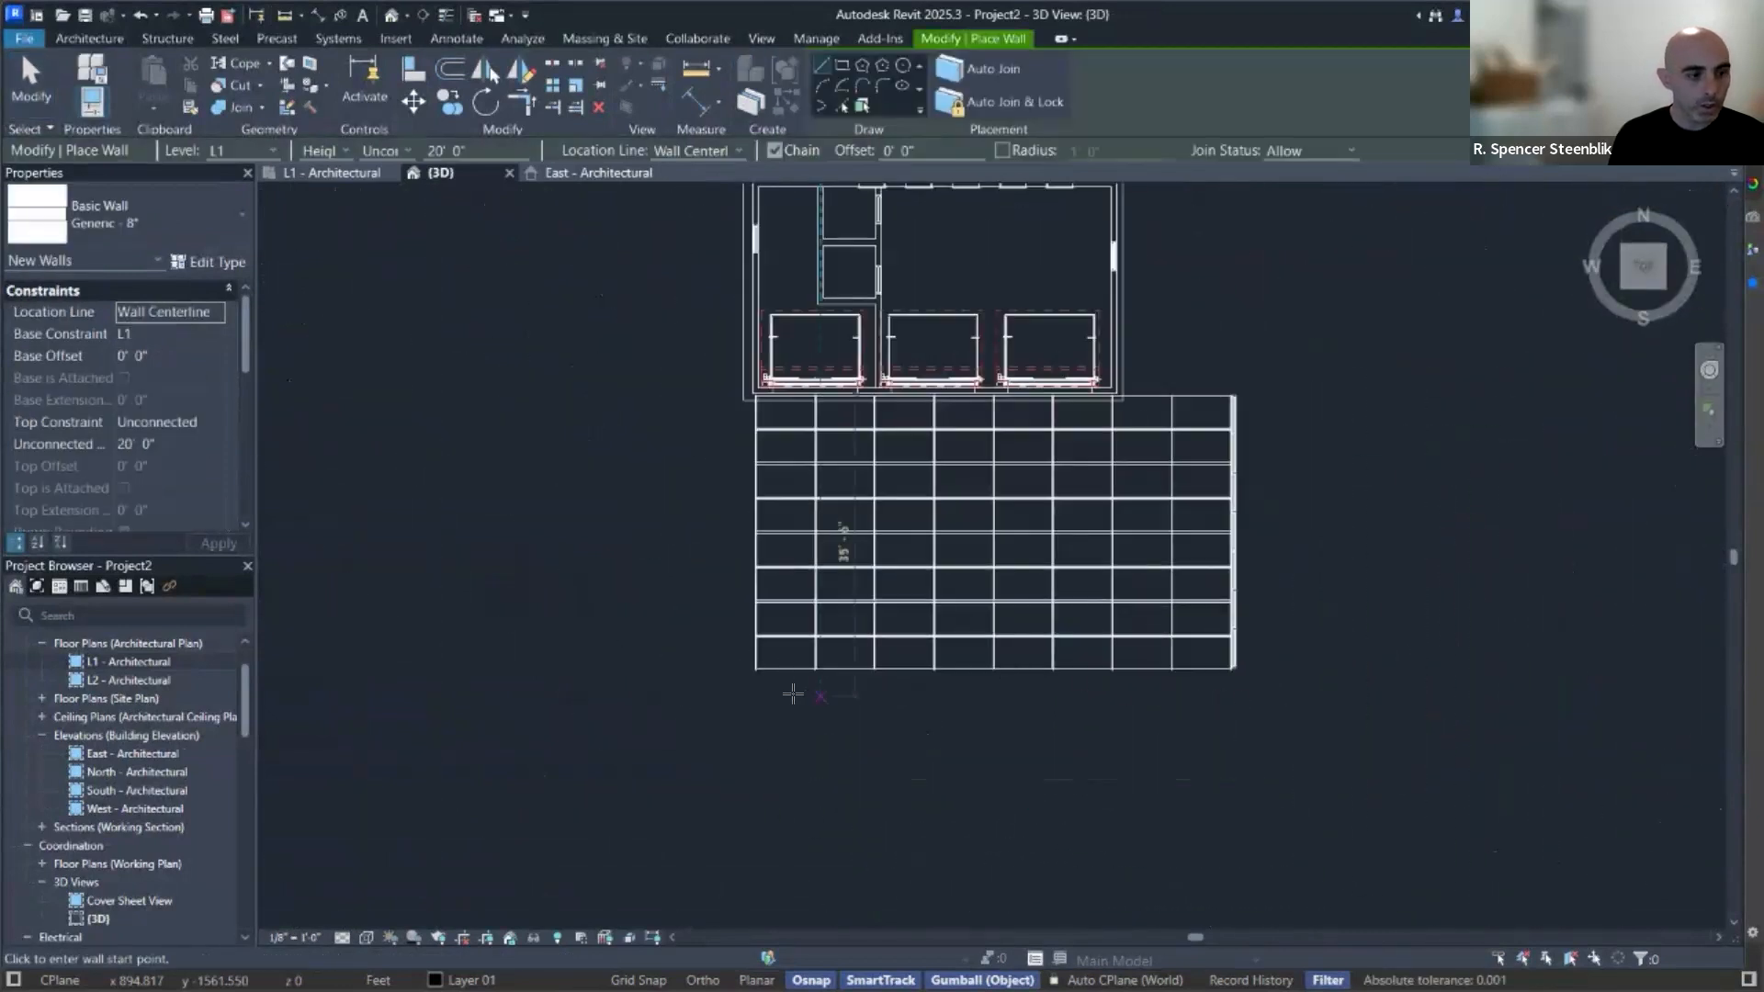
{"action": "scroll", "coordinate": [795, 694], "scroll_direction": "up", "scroll_amount": 4}
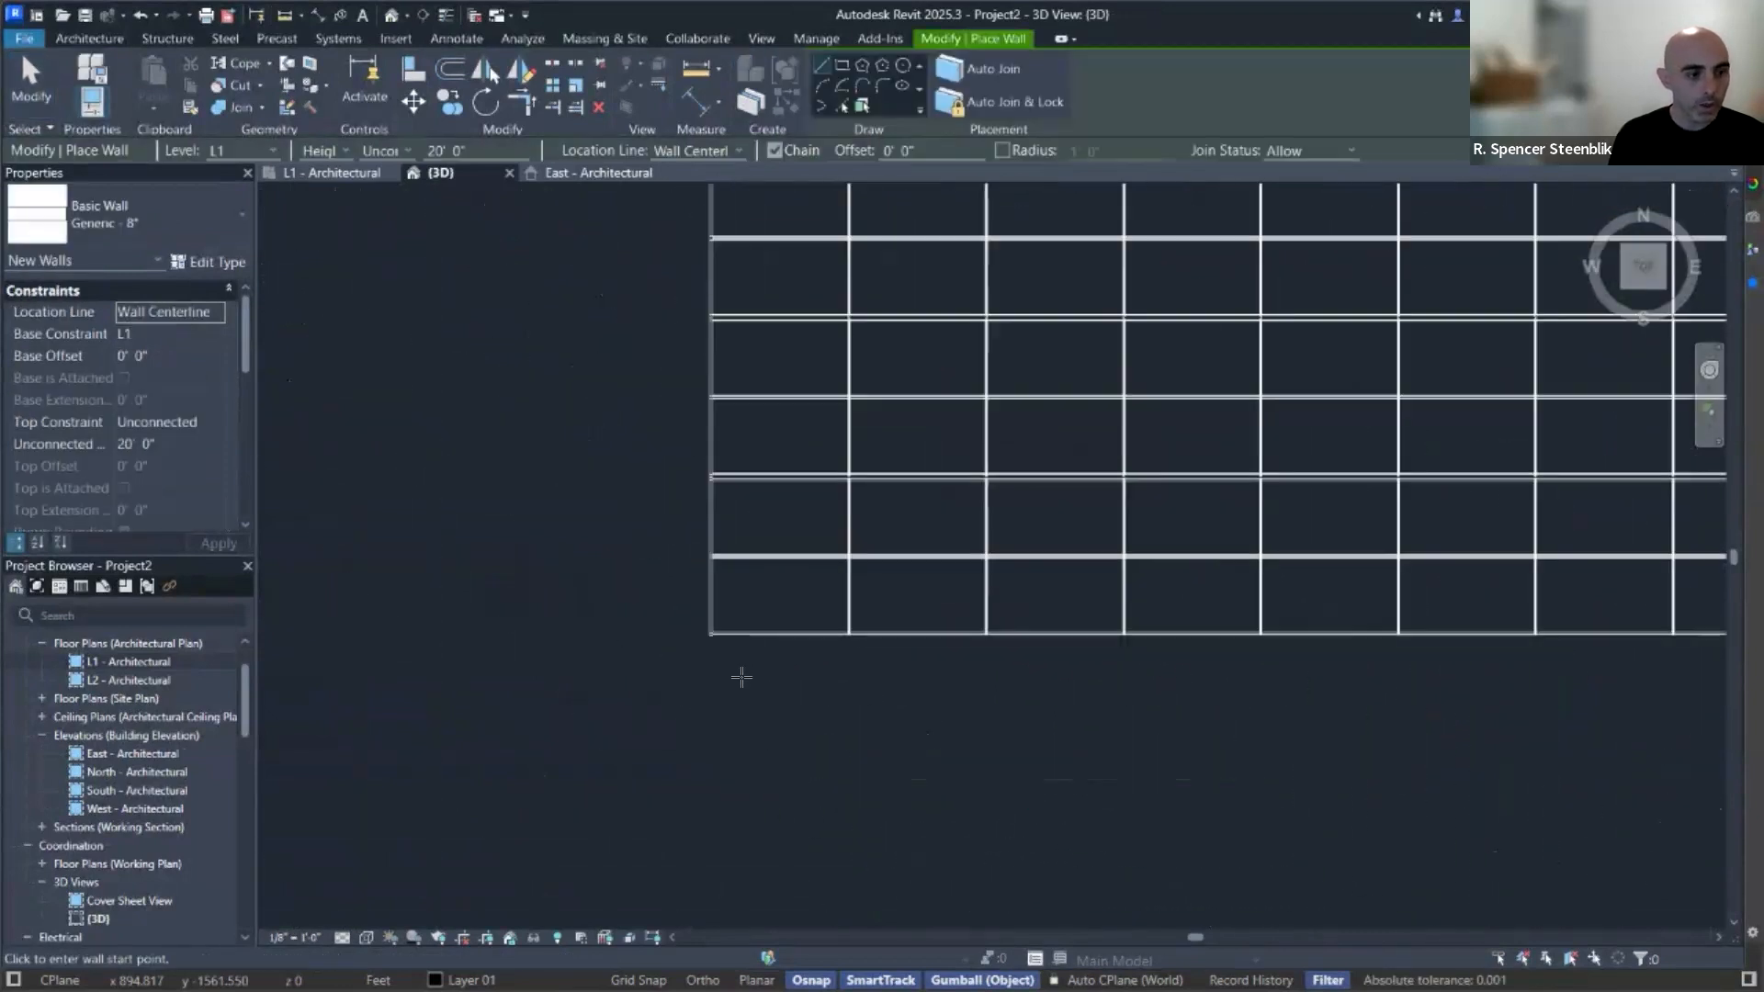
{"action": "left_click", "coordinate": [188, 219]}
{"action": "scroll", "coordinate": [197, 347], "scroll_direction": "down", "scroll_amount": 3}
{"action": "scroll", "coordinate": [174, 418], "scroll_direction": "down", "scroll_amount": 3}
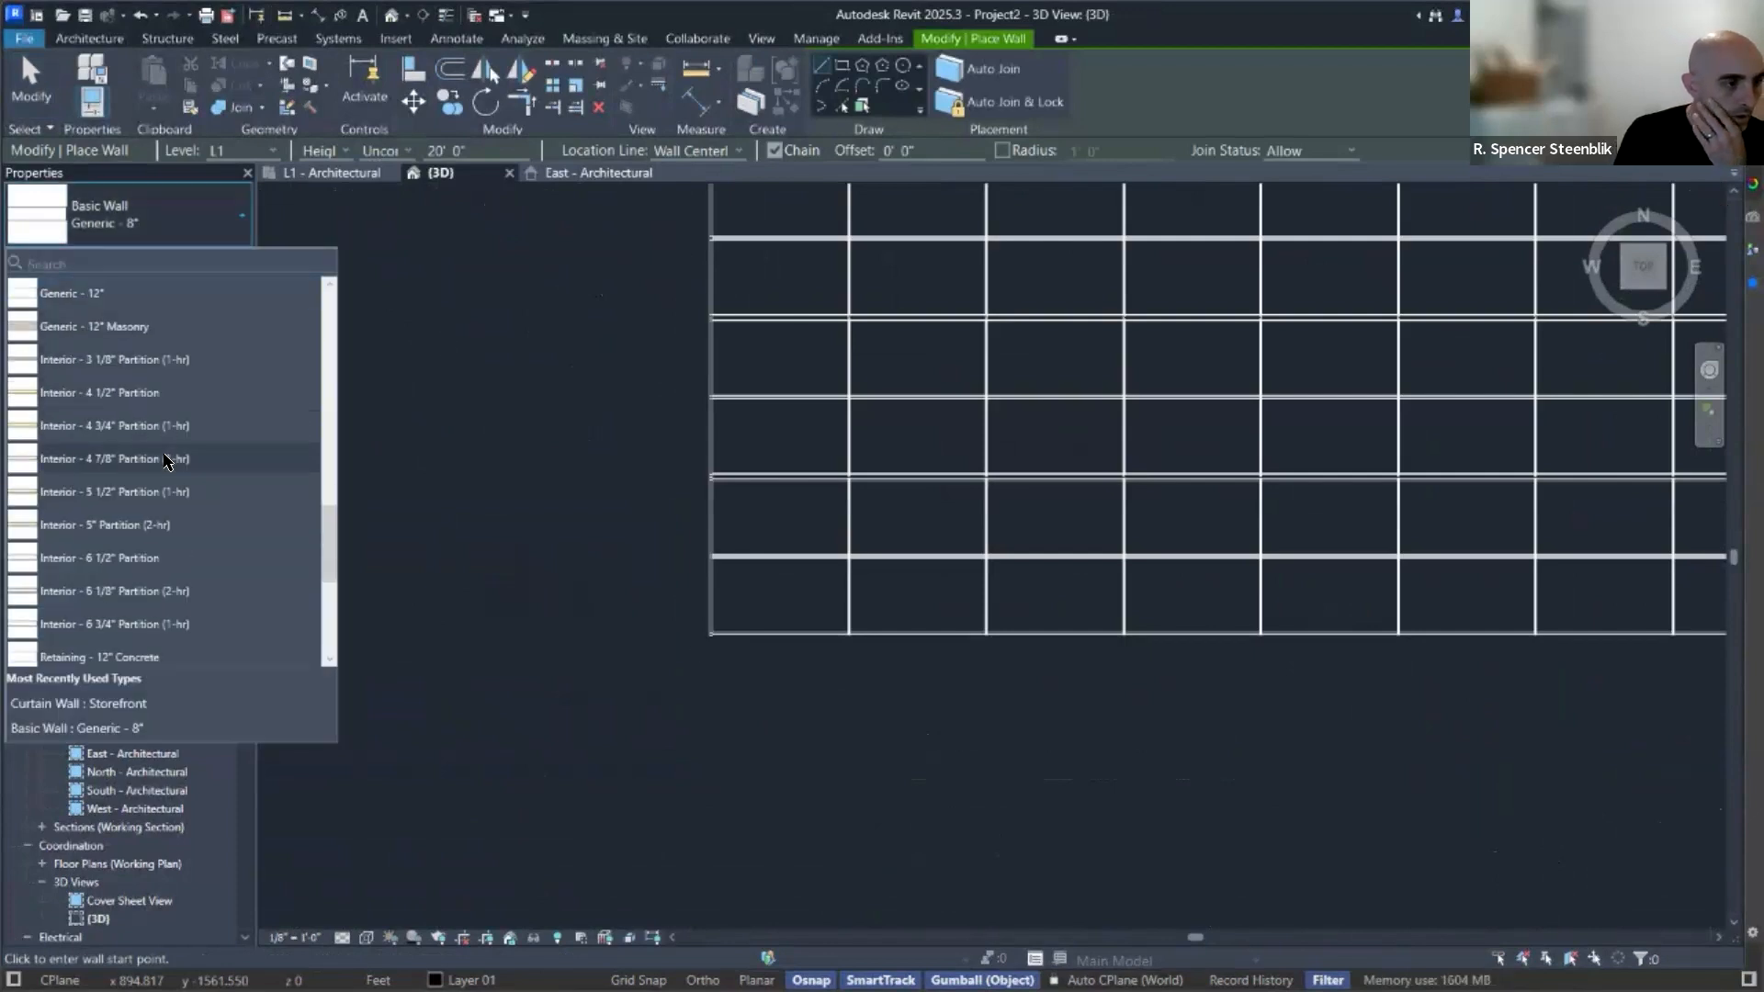
{"action": "scroll", "coordinate": [242, 438], "scroll_direction": "up", "scroll_amount": 3}
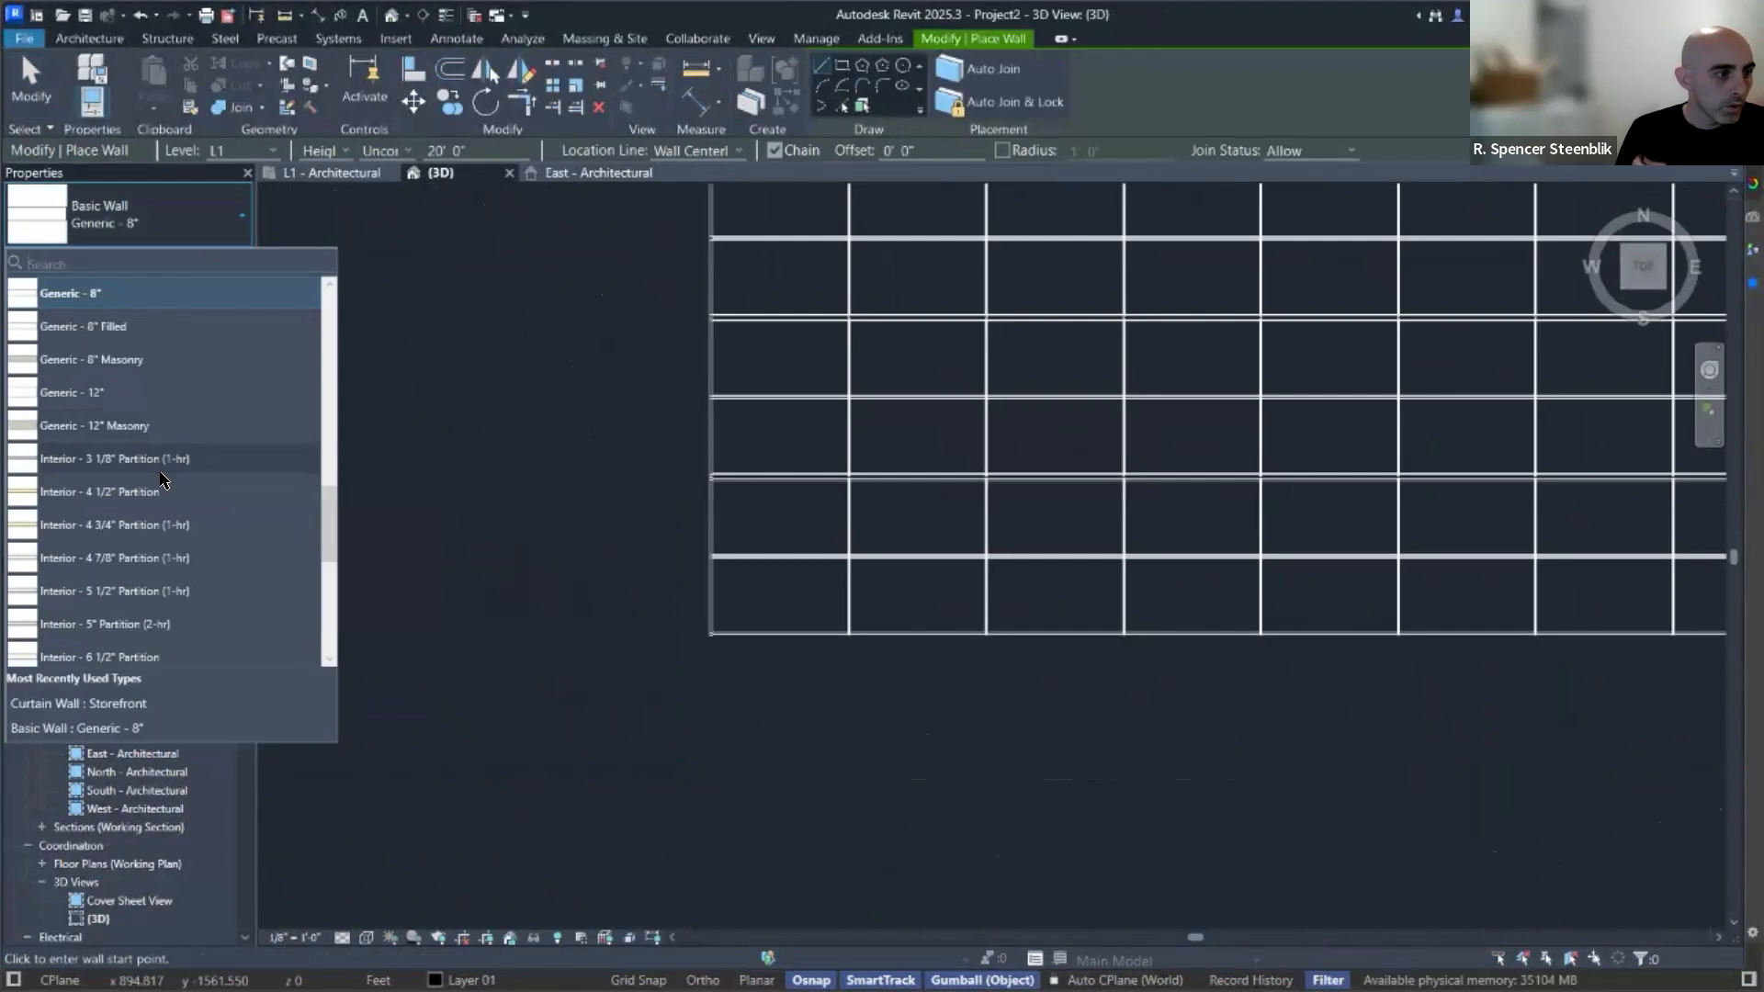
{"action": "mouse_move", "coordinate": [128, 497]}
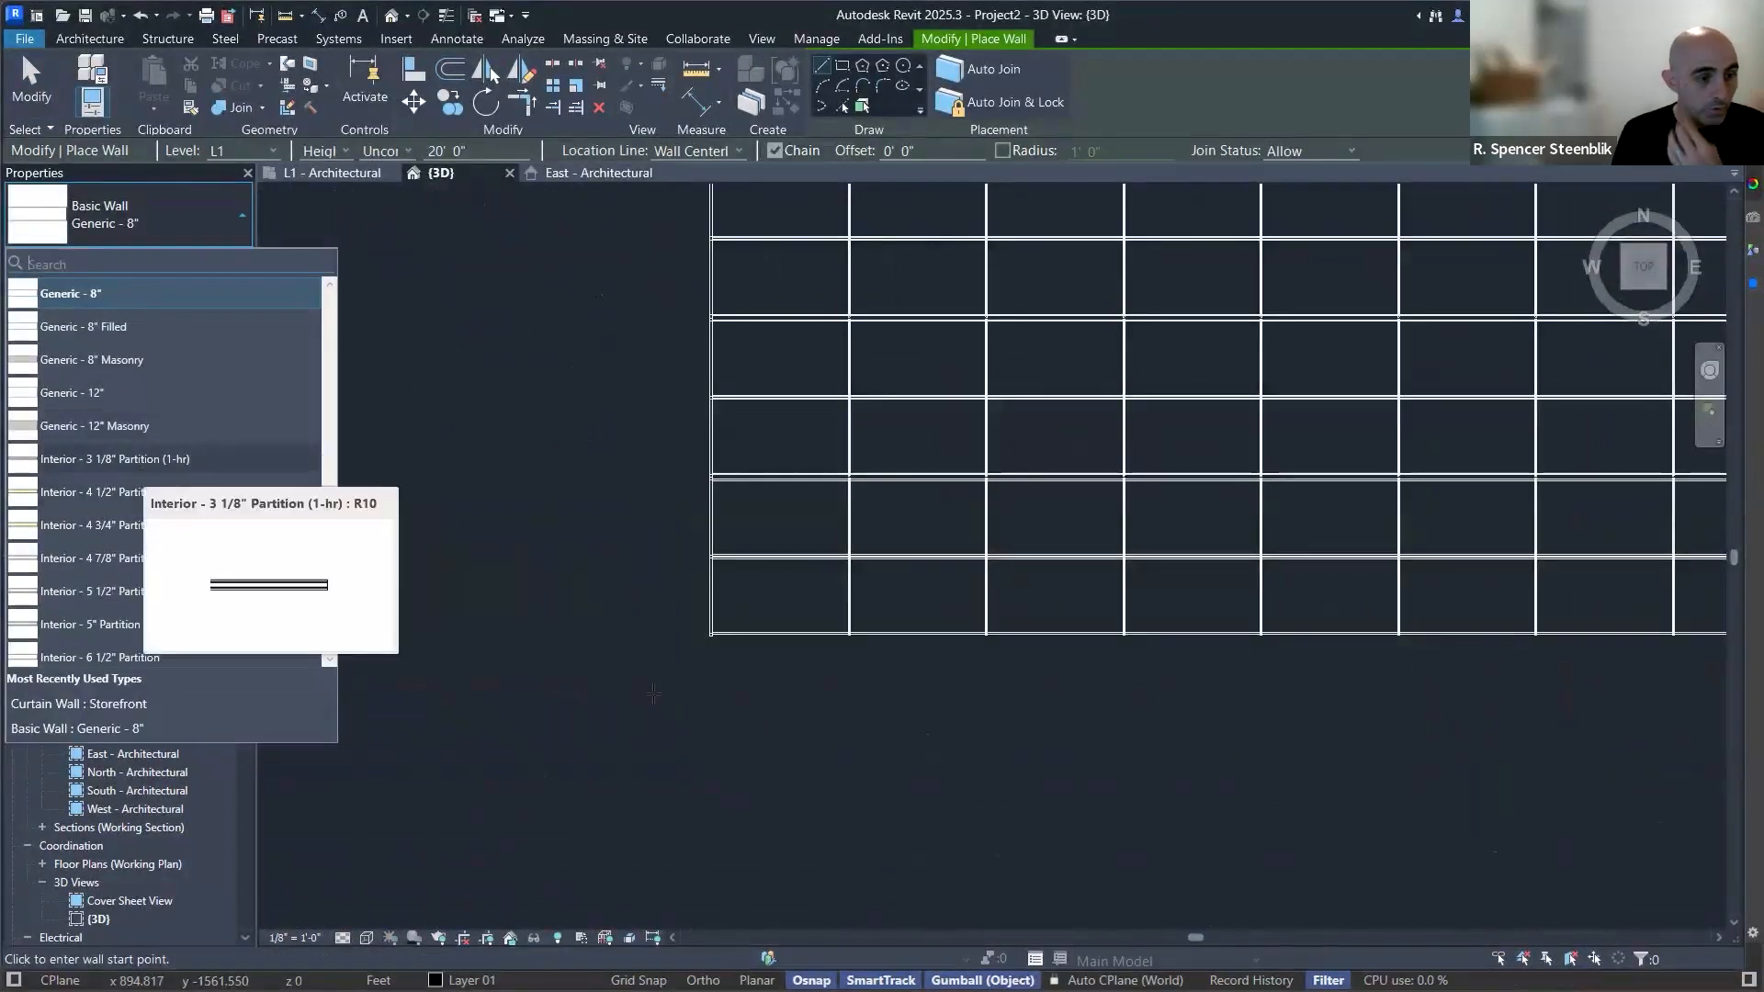
{"action": "left_click", "coordinate": [141, 466]}
{"action": "scroll", "coordinate": [593, 618], "scroll_direction": "down", "scroll_amount": 4}
{"action": "scroll", "coordinate": [652, 637], "scroll_direction": "up", "scroll_amount": 3}
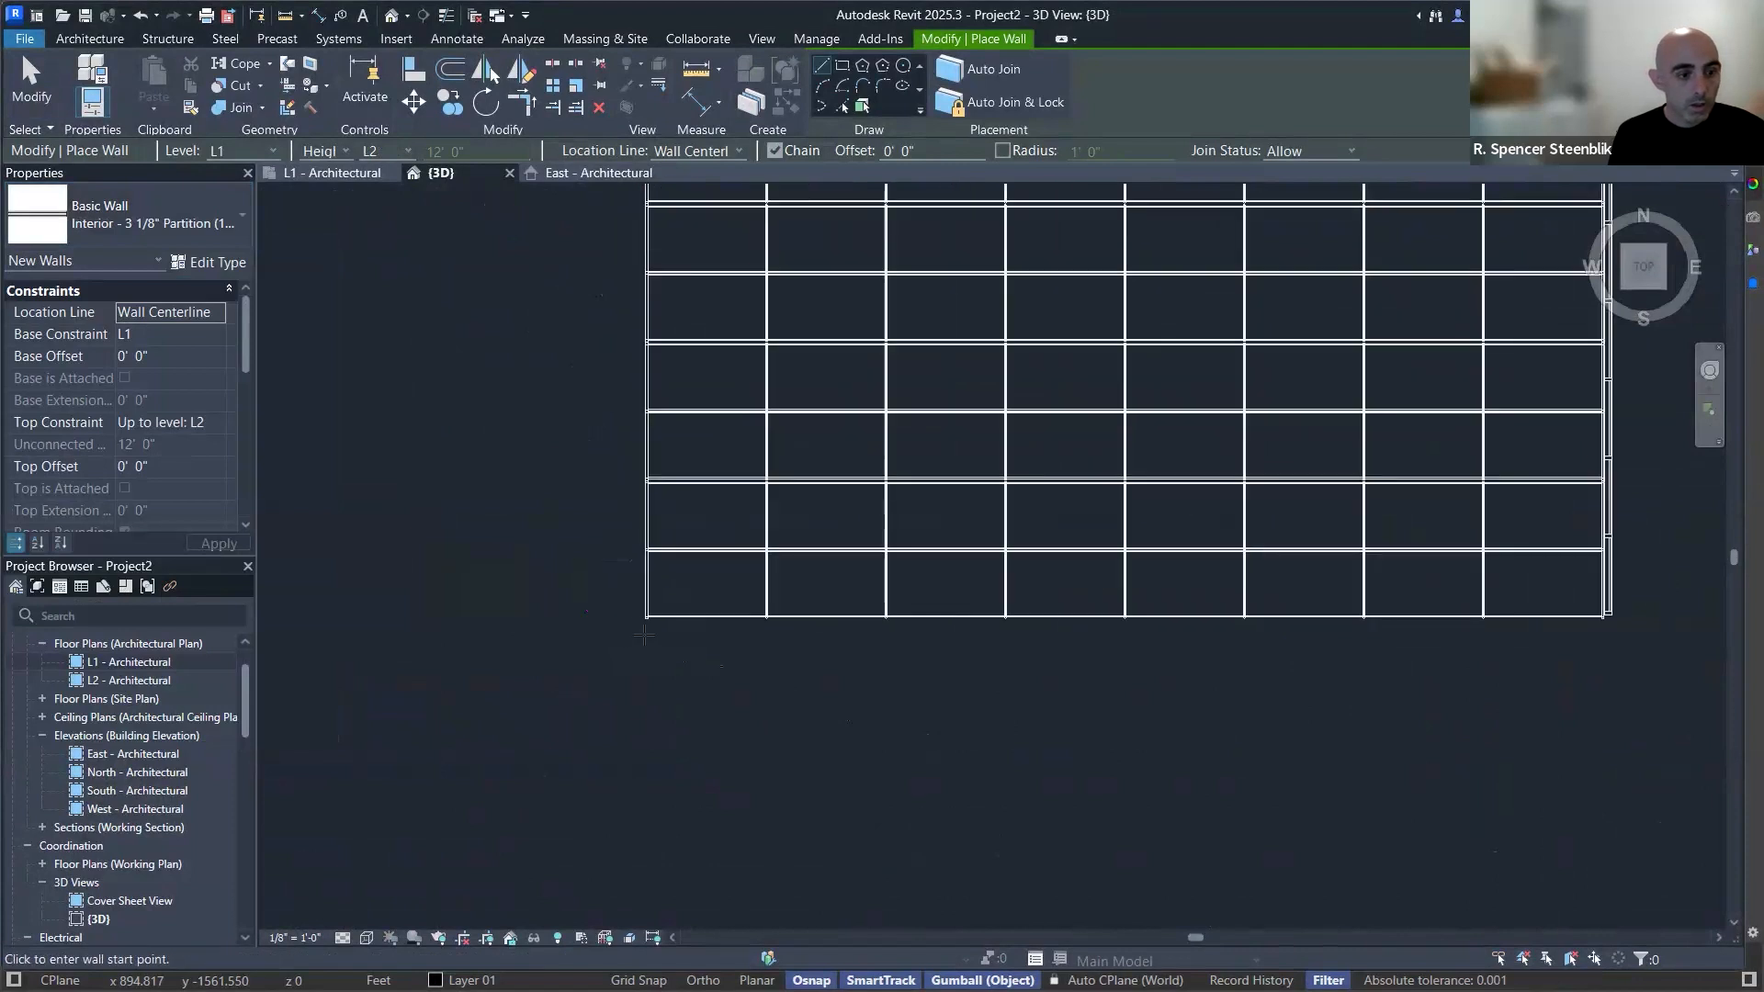
{"action": "left_click", "coordinate": [646, 621]}
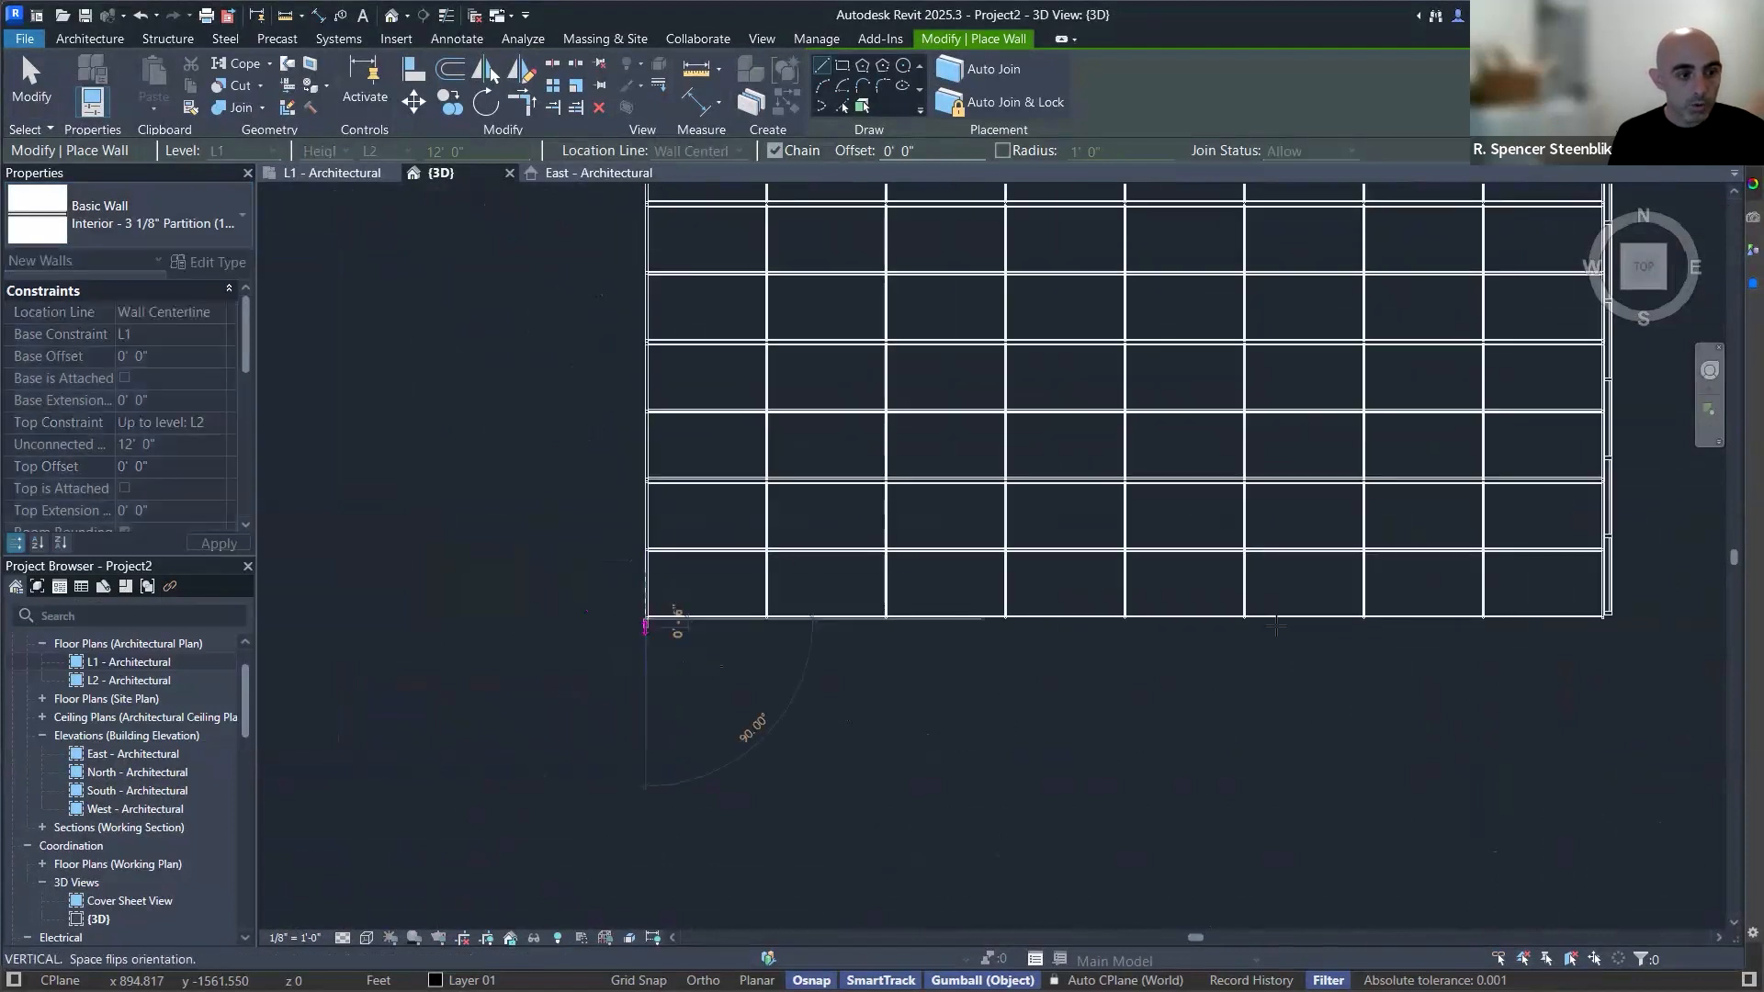
{"action": "left_click", "coordinate": [1608, 618]}
{"action": "key", "text": "Escape"}
{"action": "key", "text": "Escape"}
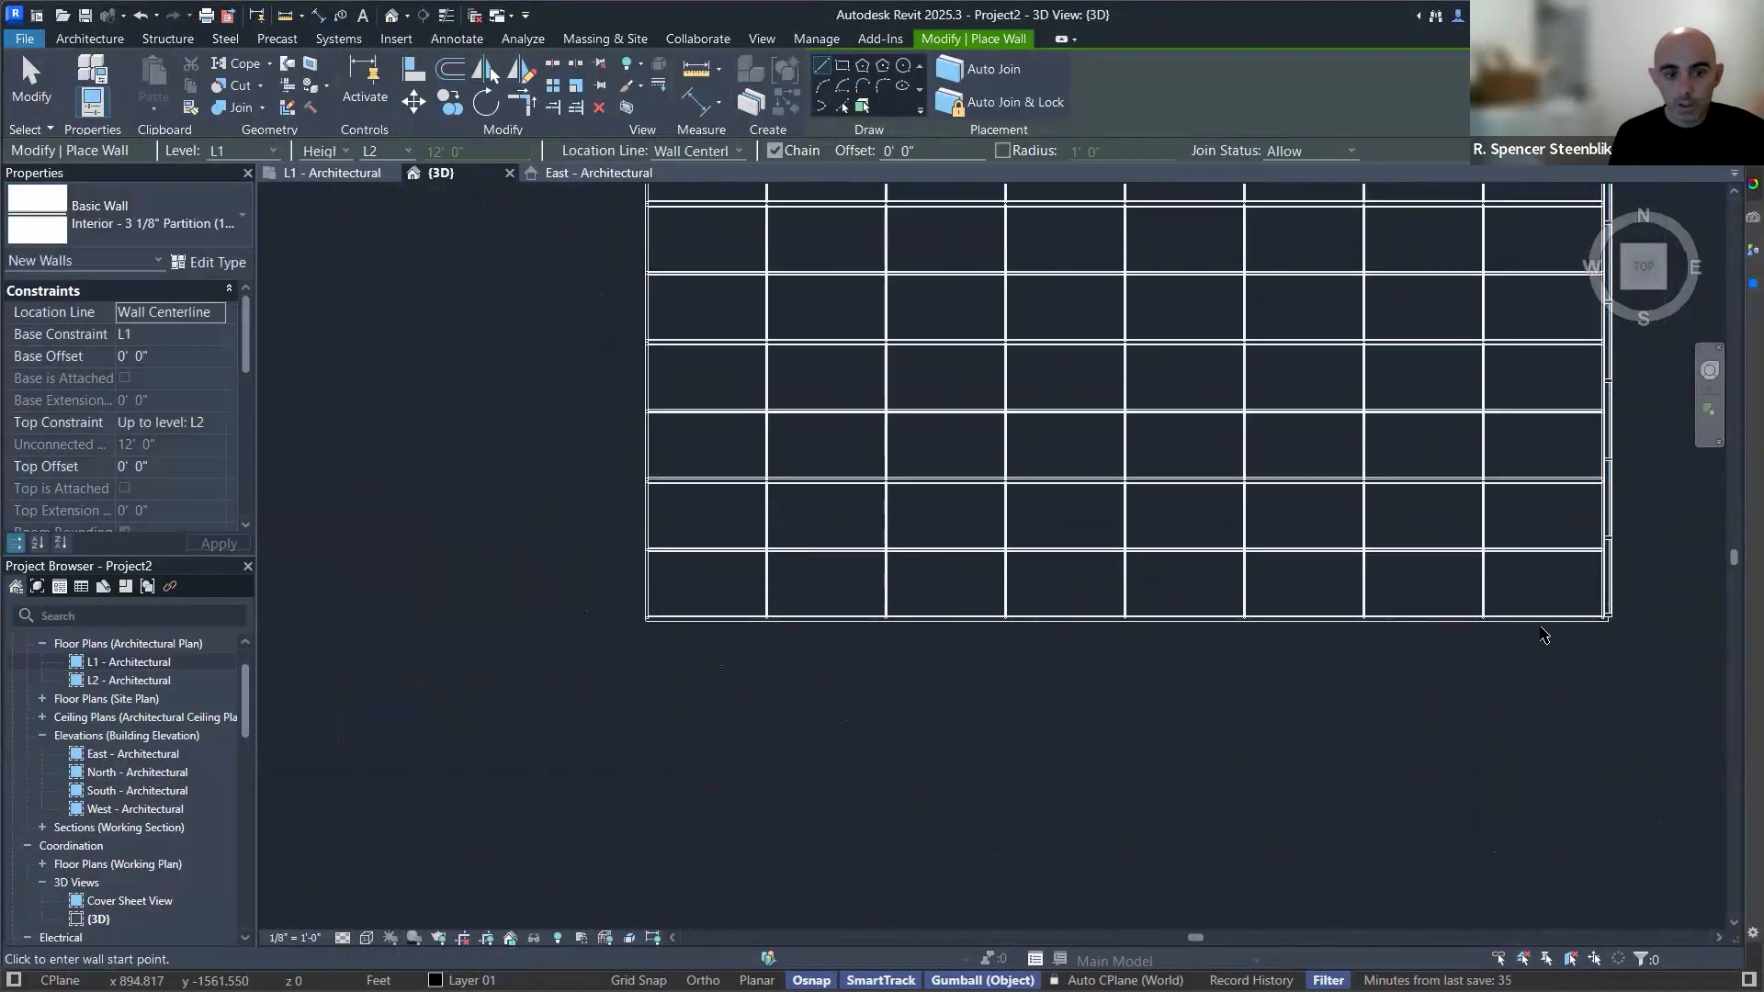
Select the partition wall on the canopy's south edge and orbit the model to show it in perspective beside the storefront.
{"action": "left_click", "coordinate": [1533, 618]}
{"action": "middle_click_drag", "start_coordinate": [1363, 598], "coordinate": [907, 408], "text": "shift"}
{"action": "scroll", "coordinate": [1130, 464], "scroll_direction": "down", "scroll_amount": 4}
{"action": "middle_click_drag", "start_coordinate": [1048, 569], "coordinate": [1060, 480], "text": "shift"}
{"action": "scroll", "coordinate": [1059, 480], "scroll_direction": "up", "scroll_amount": 4}
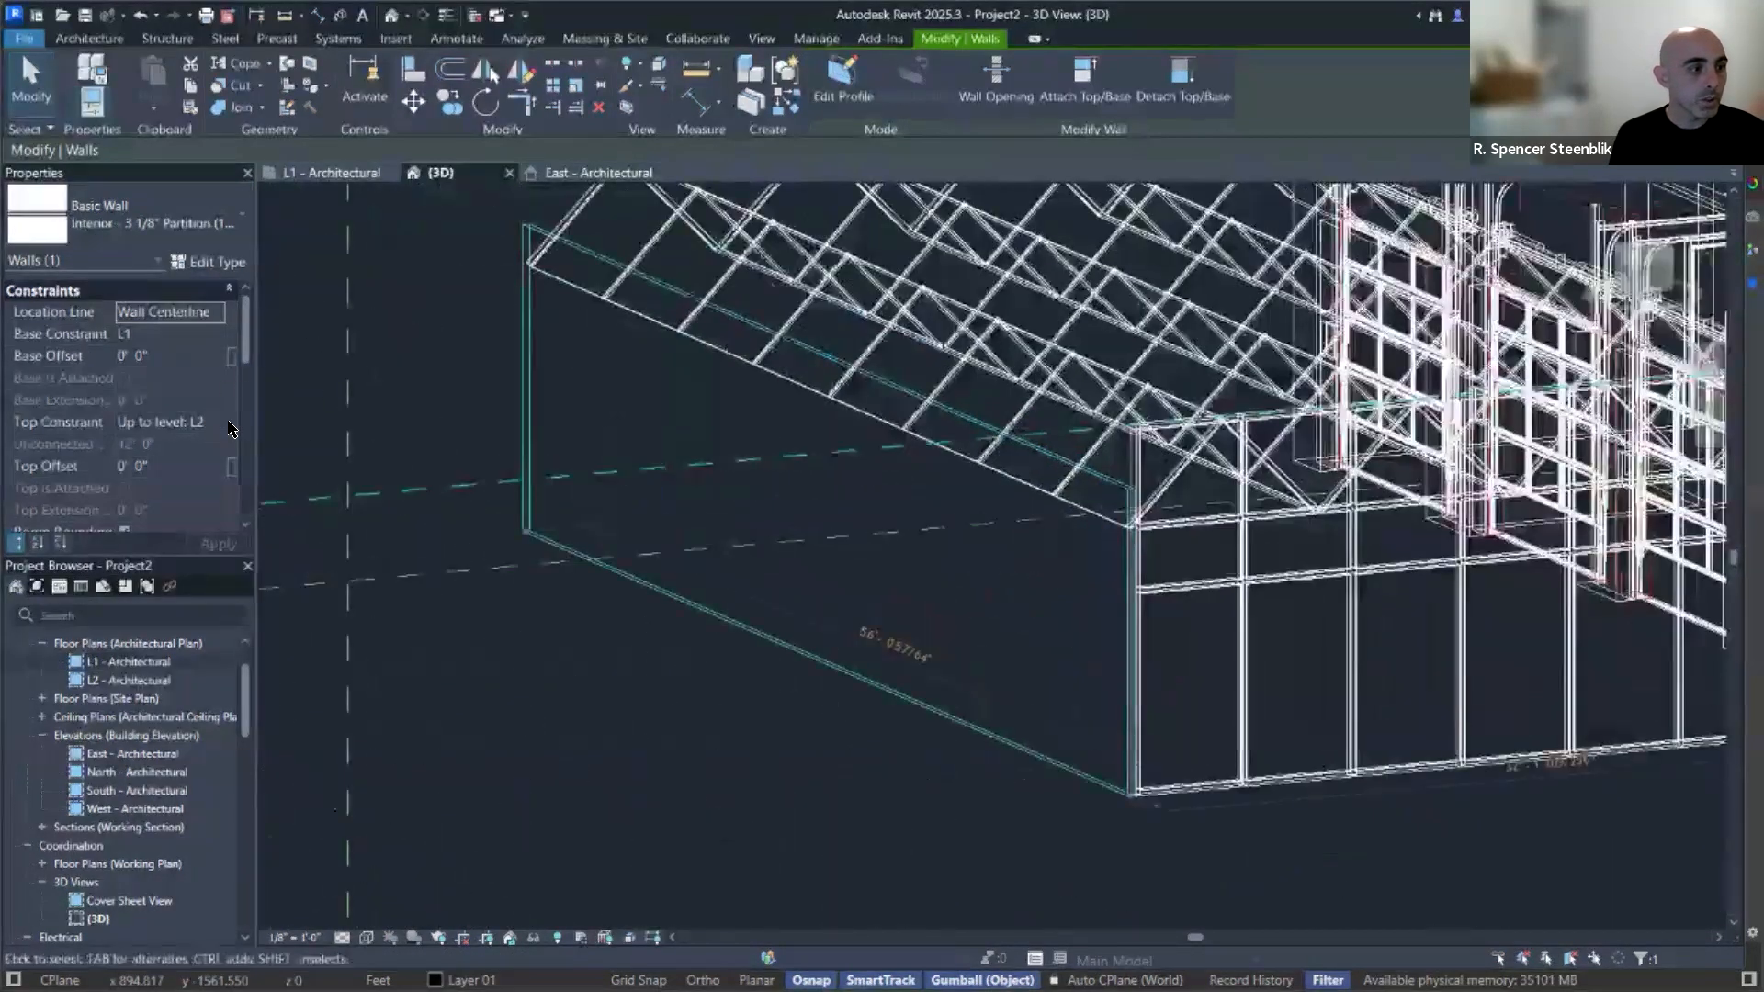
Try to set the partition wall's base constraint to level L2.
{"action": "left_click", "coordinate": [221, 429]}
{"action": "left_click", "coordinate": [220, 428]}
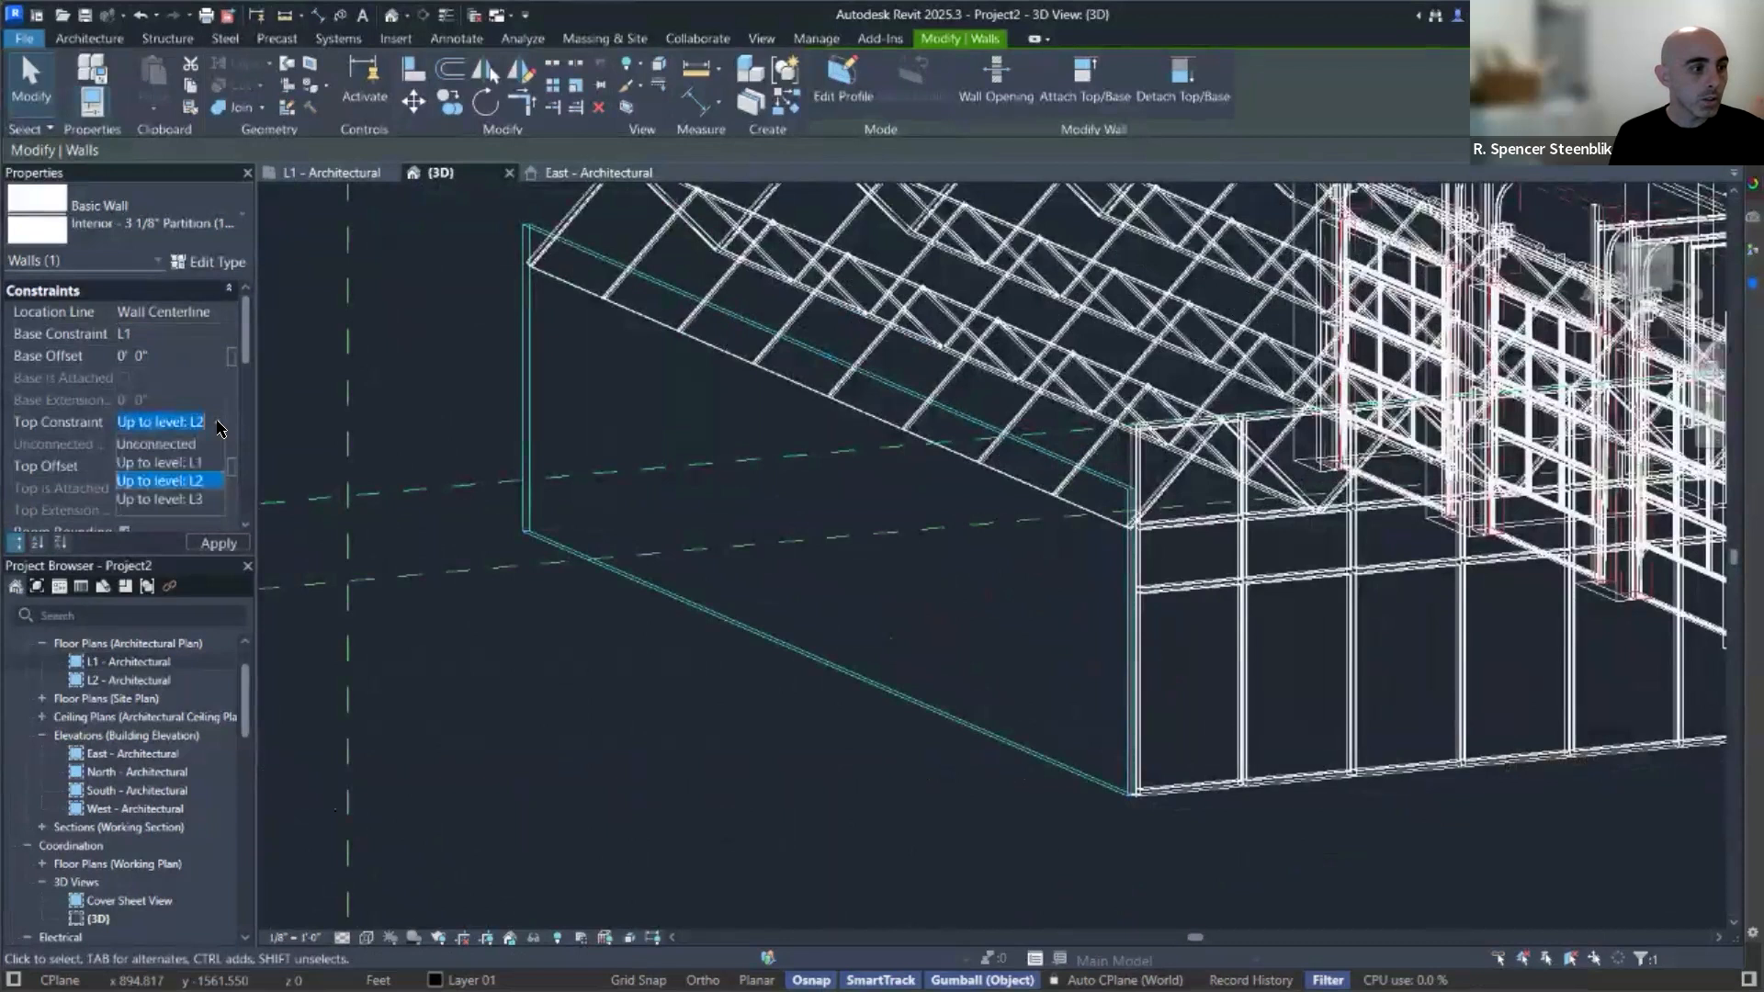
{"action": "left_click", "coordinate": [218, 423]}
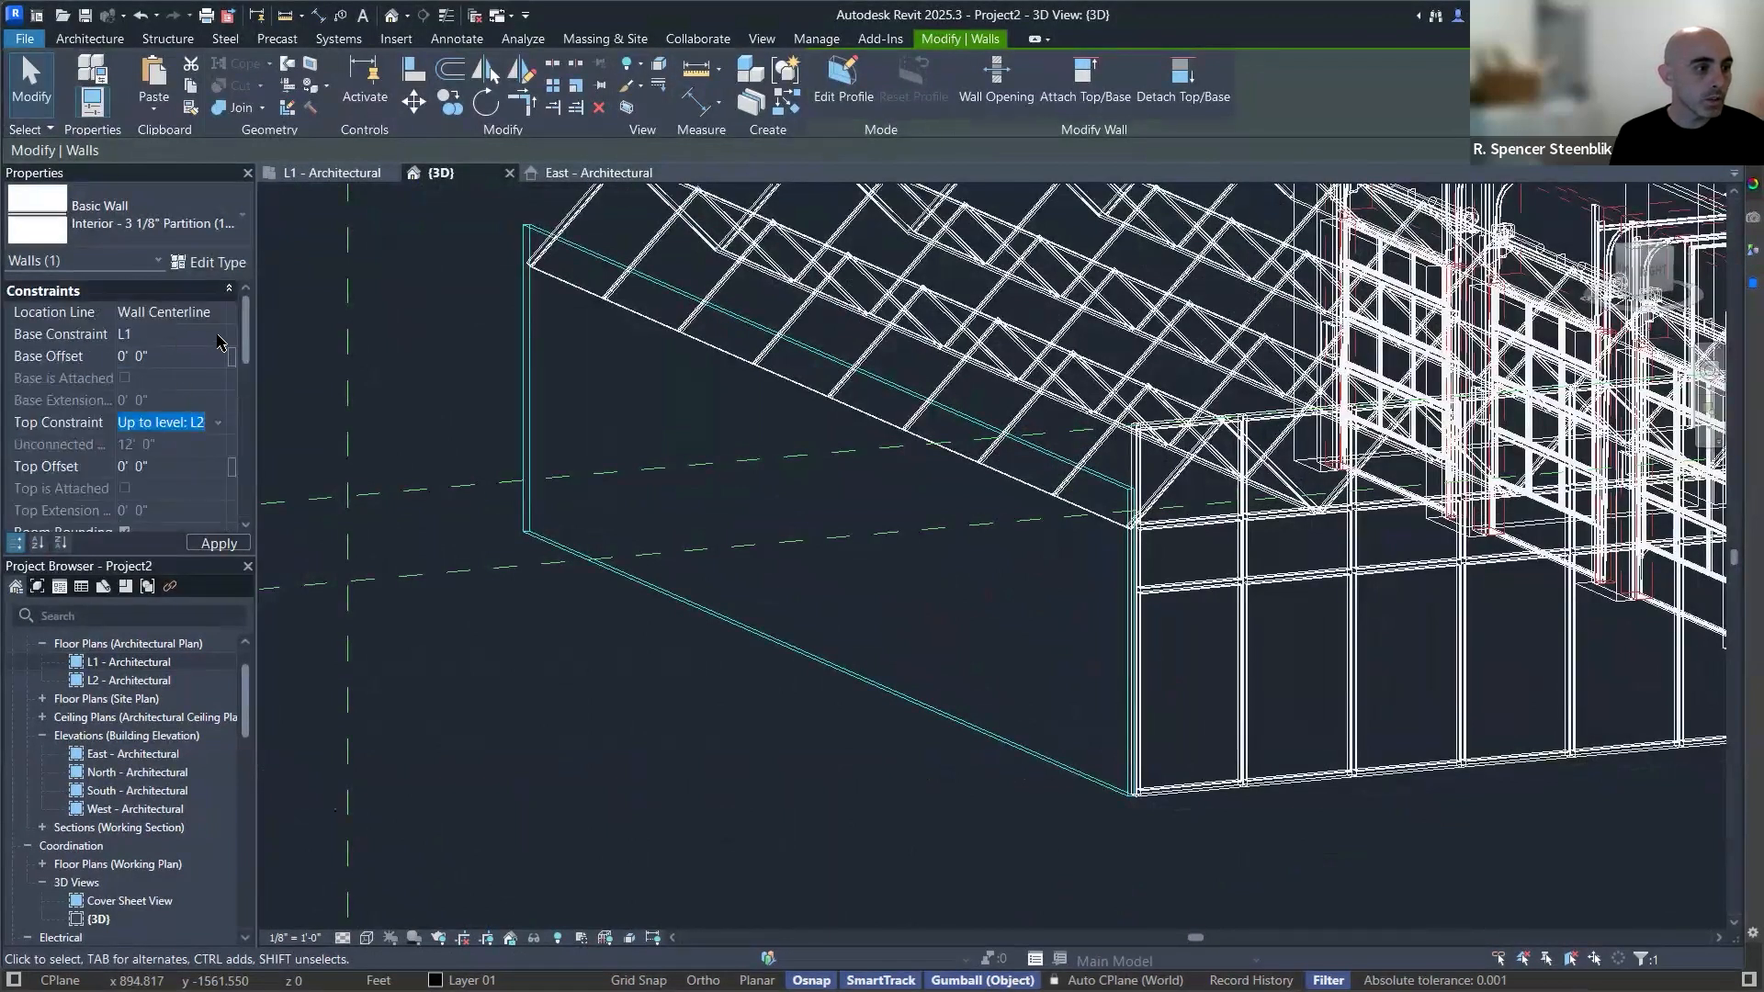
{"action": "left_click", "coordinate": [218, 335]}
{"action": "left_click", "coordinate": [169, 373]}
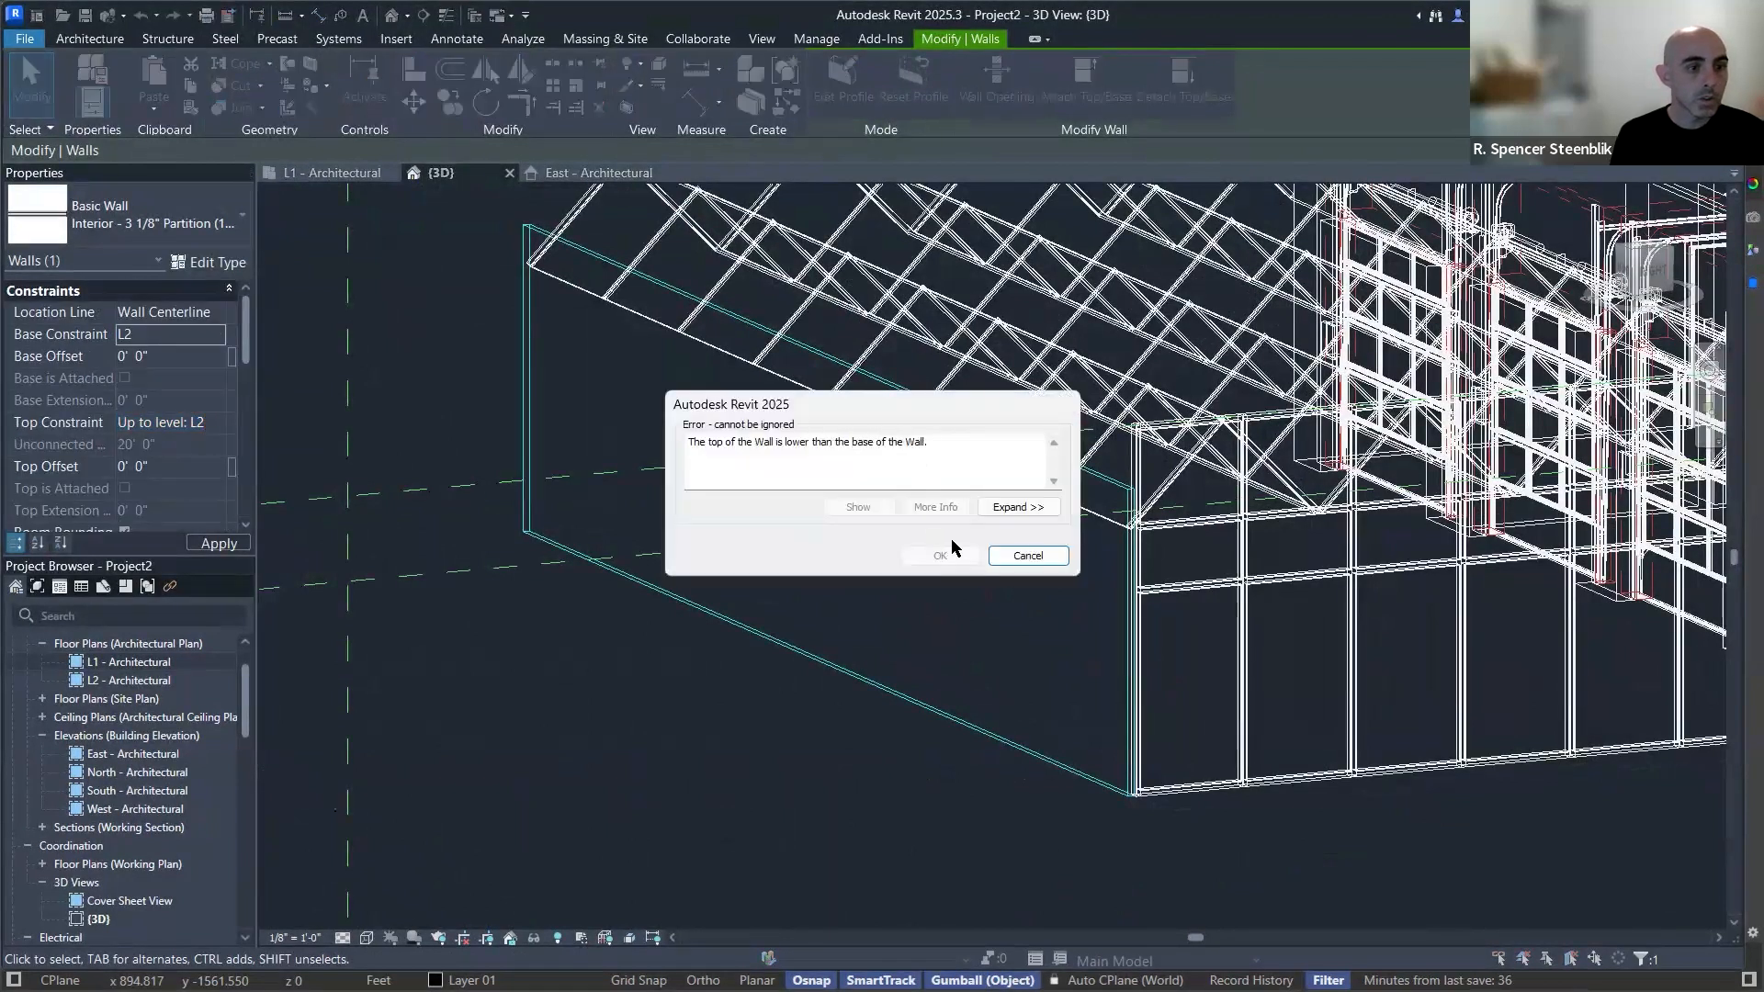
{"action": "left_click", "coordinate": [1036, 556]}
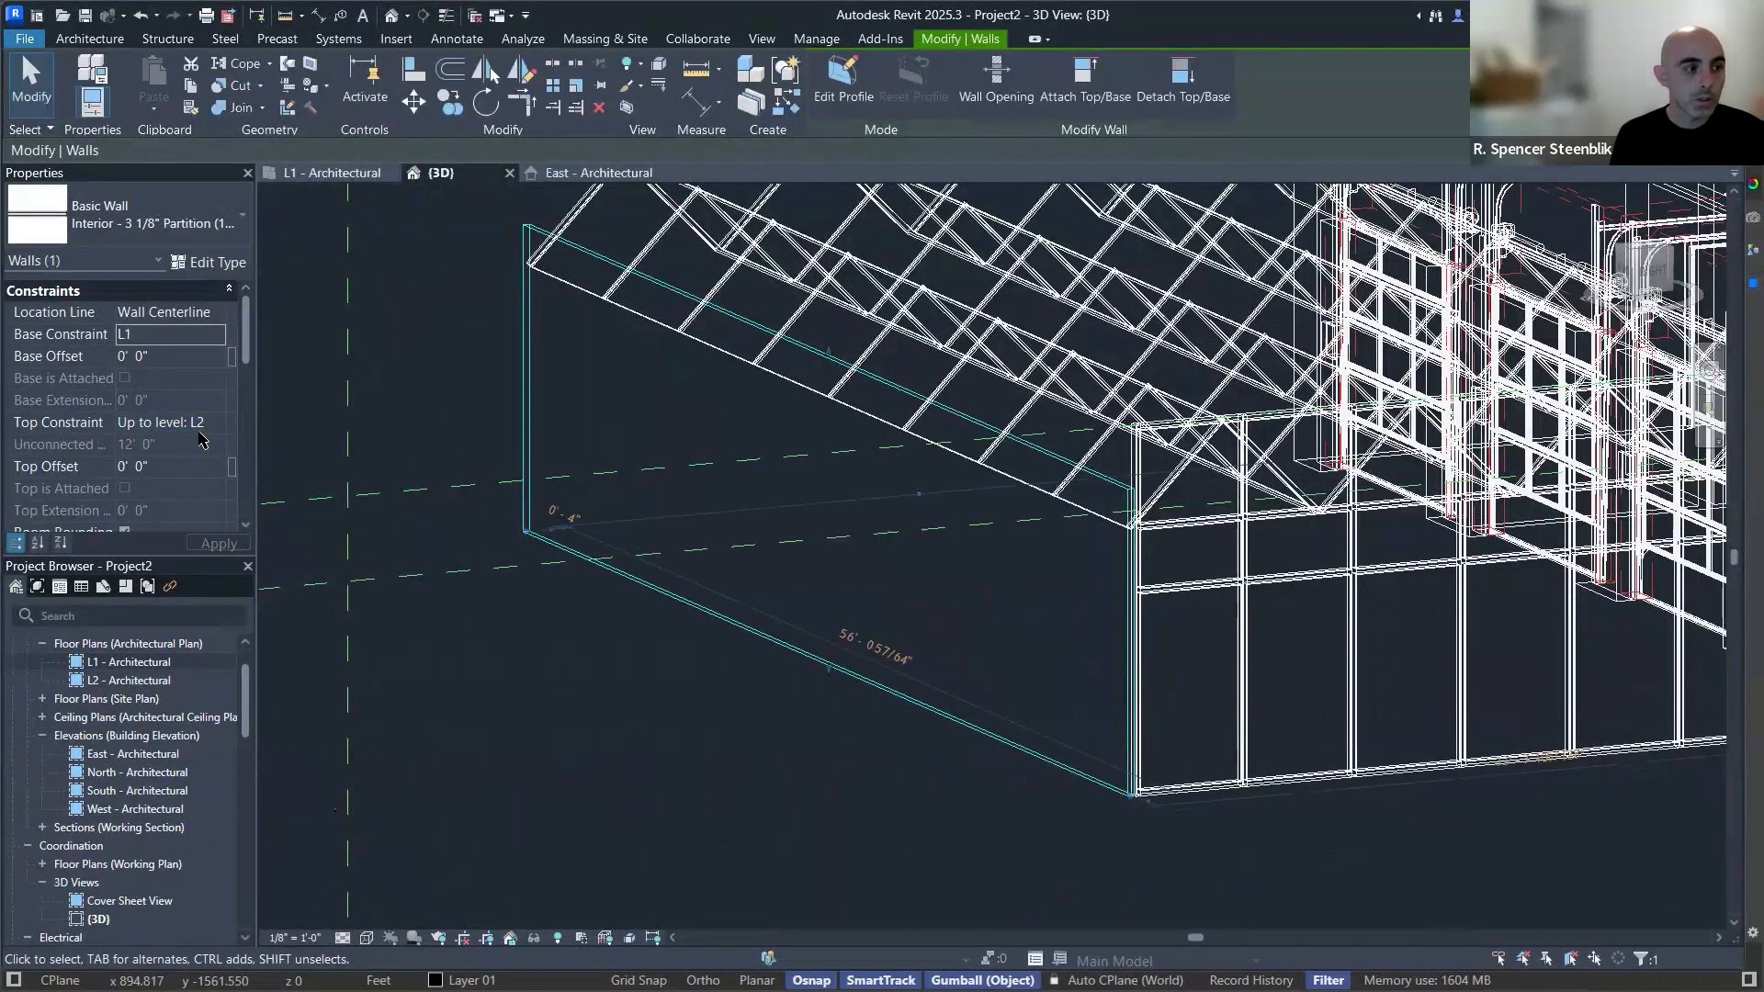
Constrain the partition wall's top to level L3.
{"action": "left_click", "coordinate": [217, 424]}
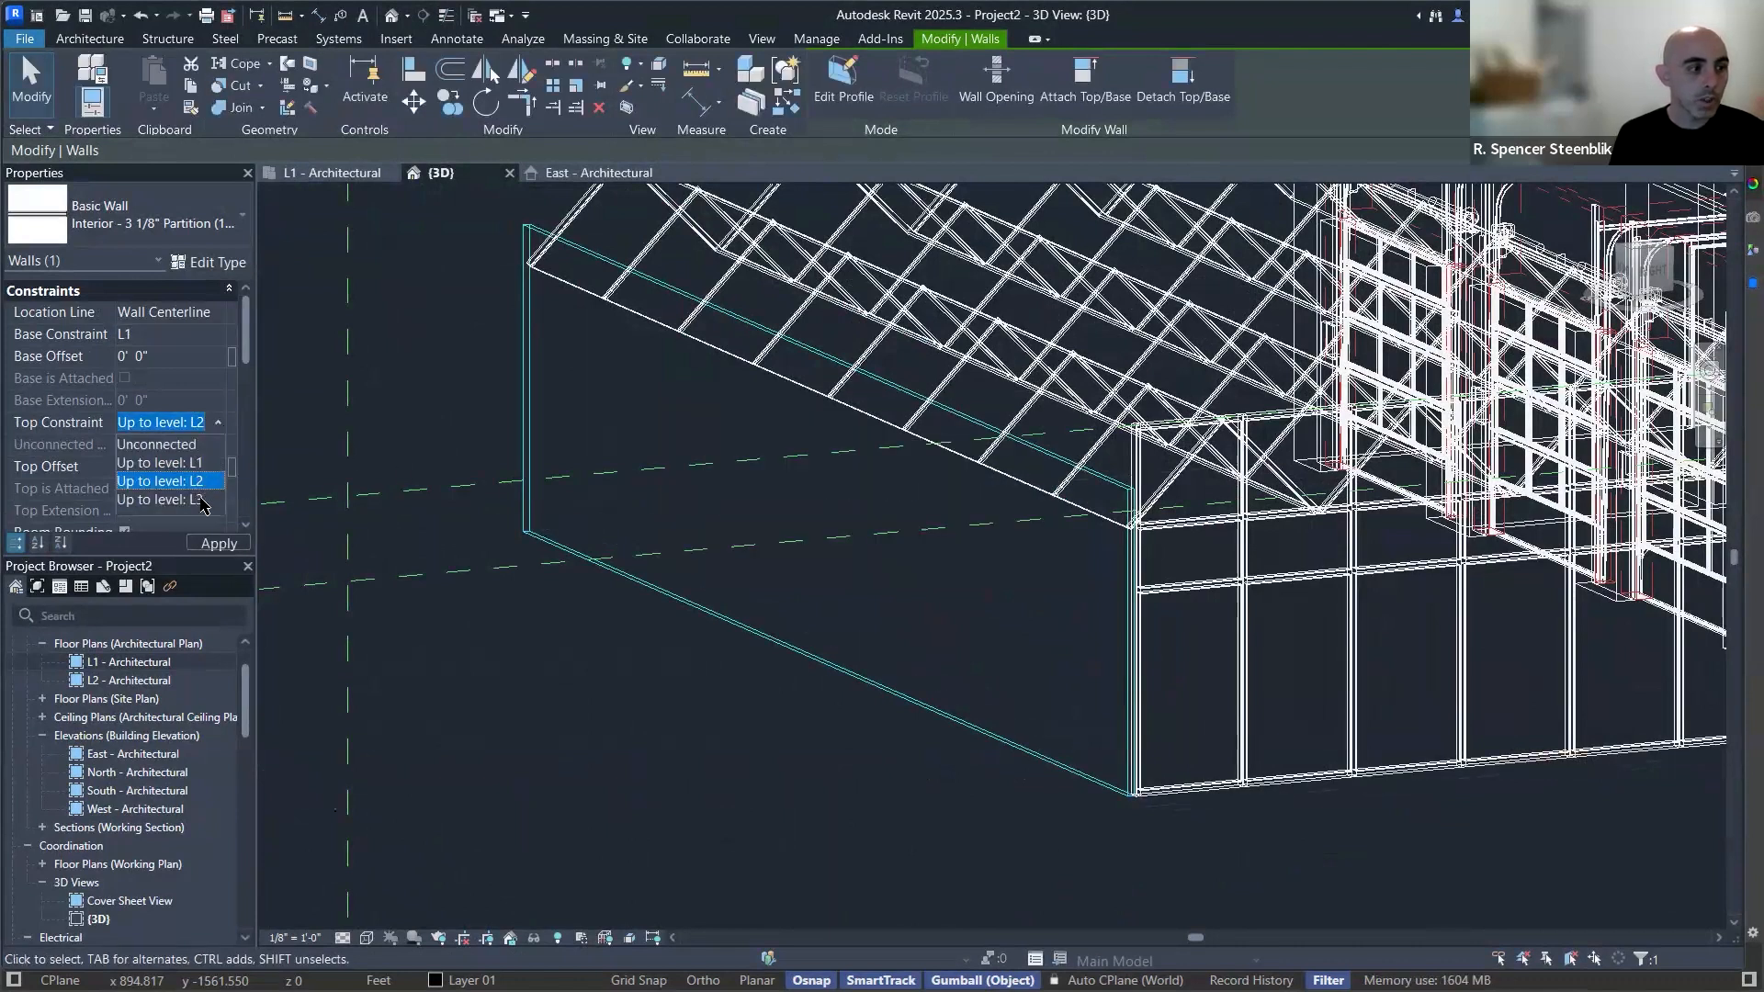
{"action": "left_click", "coordinate": [169, 499]}
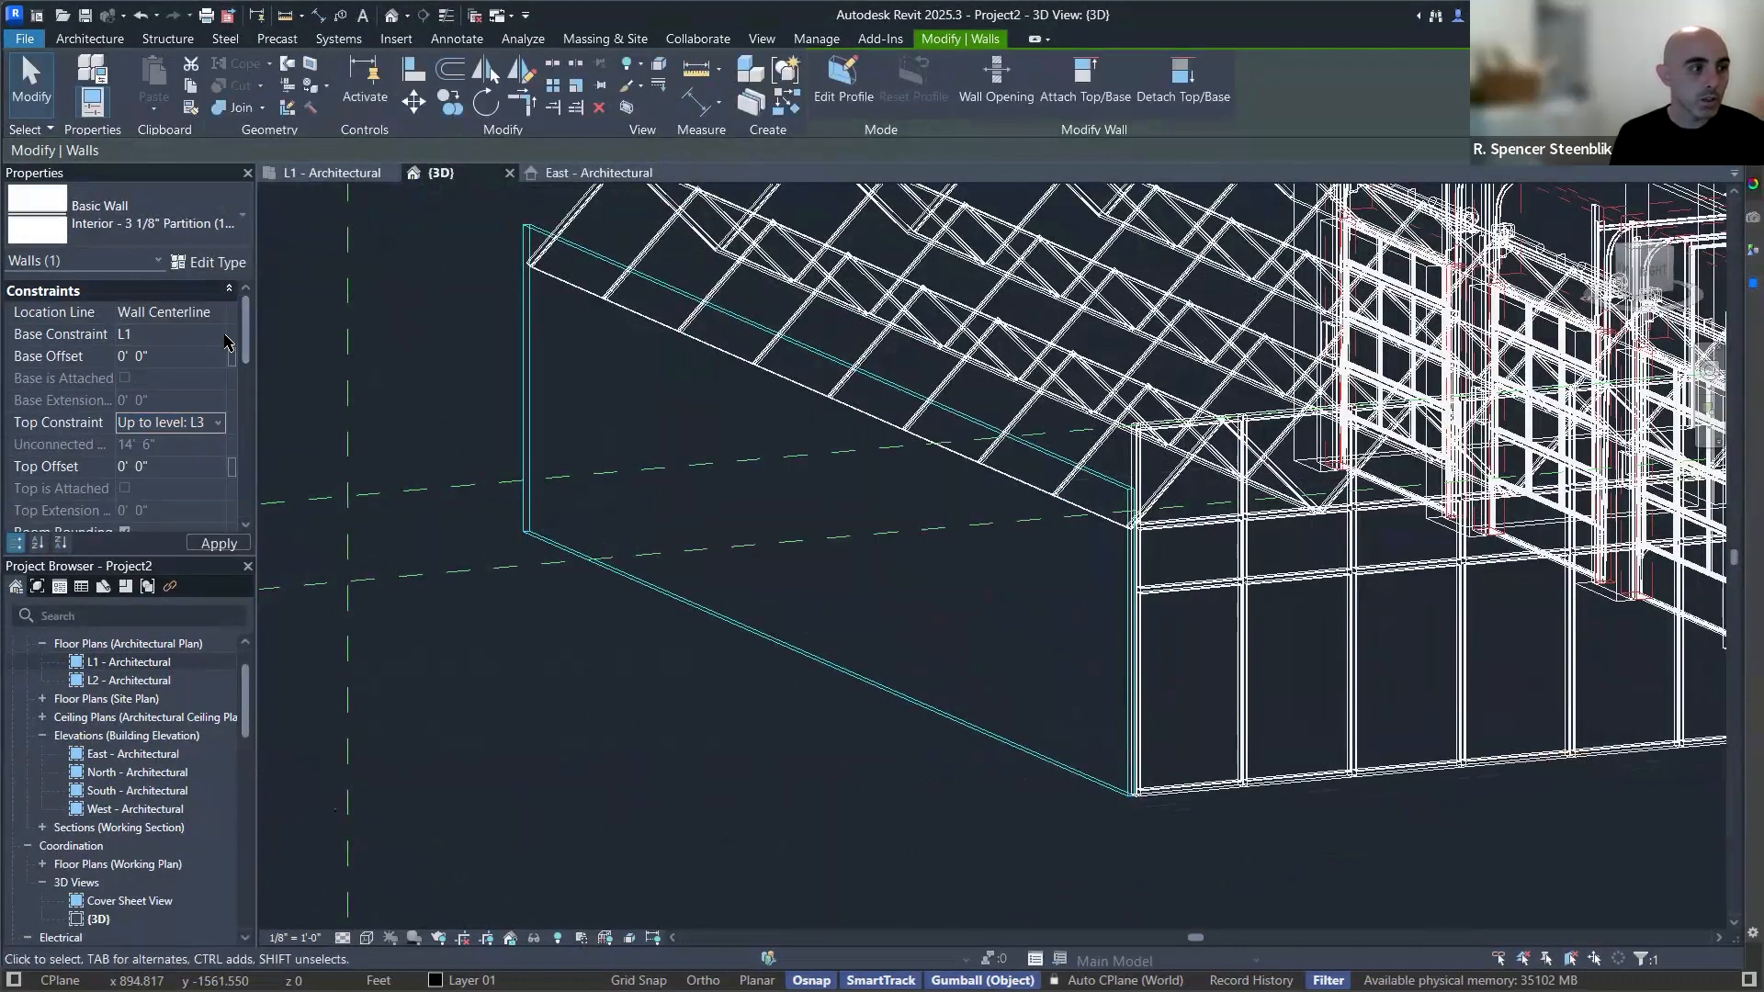
Set the partition wall's base constraint to level L2 with a base offset of -2'.
{"action": "left_click", "coordinate": [217, 334]}
{"action": "left_click", "coordinate": [201, 374]}
{"action": "scroll", "coordinate": [990, 542], "scroll_direction": "down", "scroll_amount": 1}
{"action": "left_click", "coordinate": [1056, 532]}
{"action": "middle_click_drag", "start_coordinate": [1055, 532], "coordinate": [753, 322], "text": "shift"}
{"action": "left_click", "coordinate": [747, 314]}
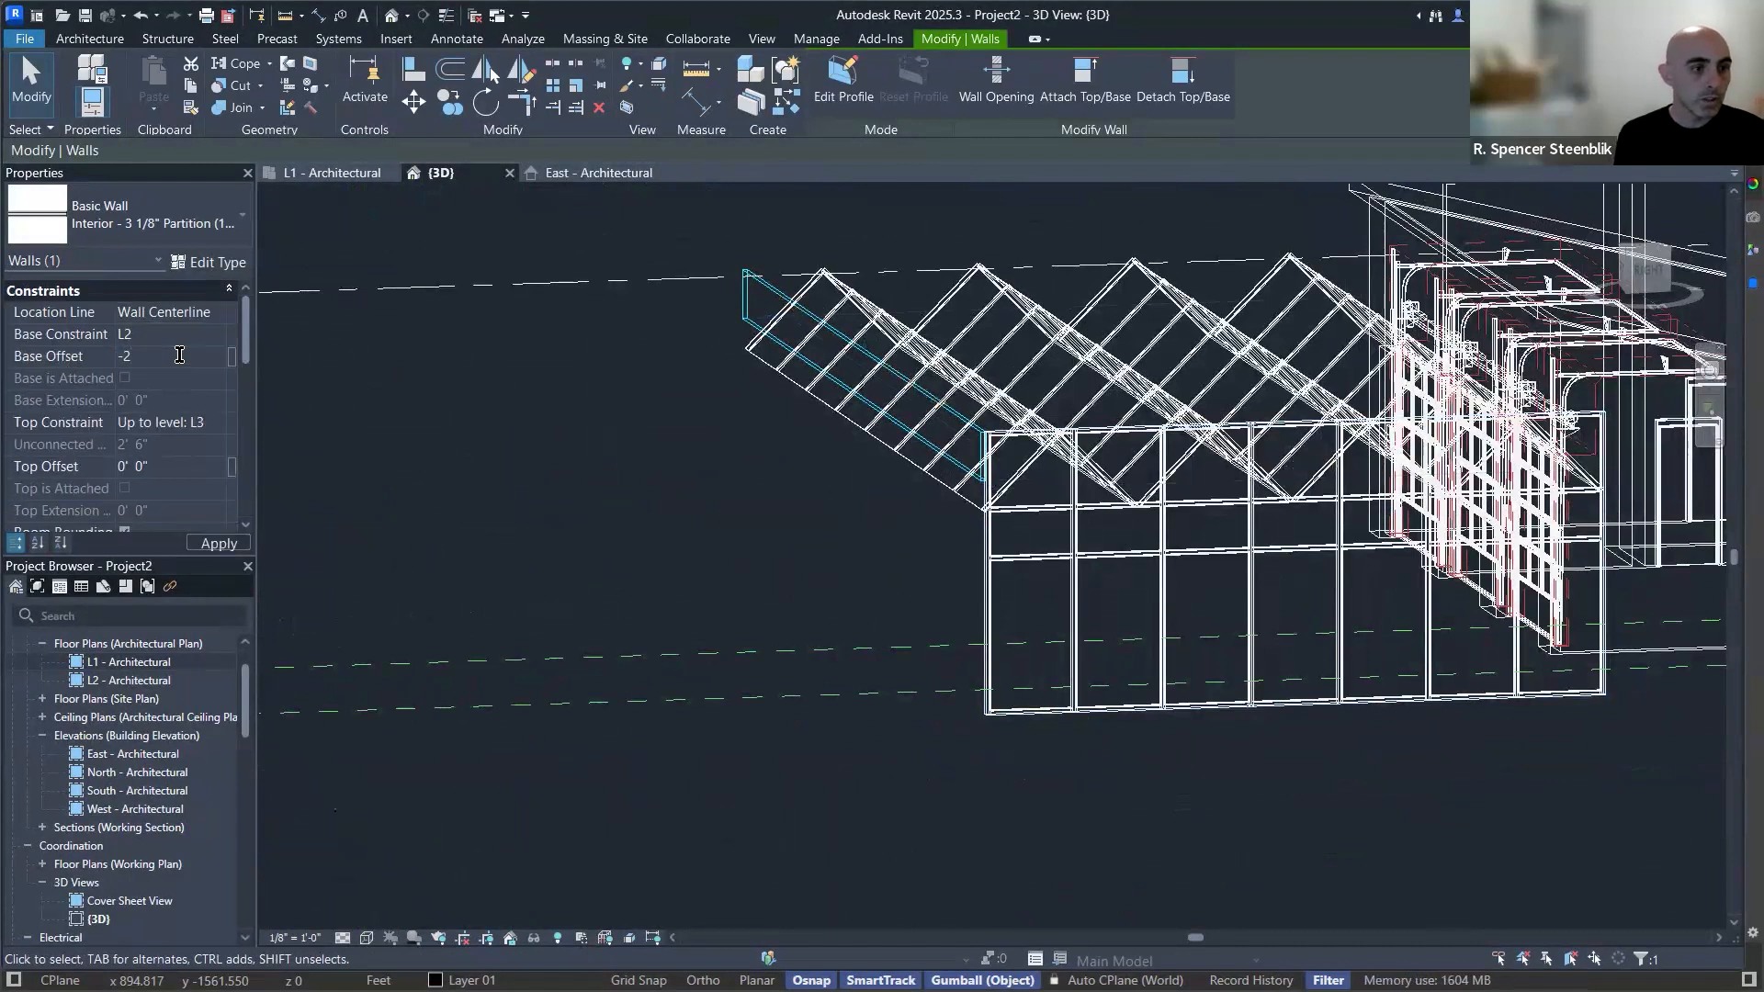
{"action": "middle_click_drag", "start_coordinate": [822, 469], "coordinate": [864, 708], "text": "shift"}
{"action": "left_click", "coordinate": [935, 622]}
Switch the 3D view of the canopy and building to the Hidden Line visual style.
{"action": "middle_click_drag", "start_coordinate": [1622, 377], "coordinate": [1167, 473]}
{"action": "scroll", "coordinate": [1286, 516], "scroll_direction": "up", "scroll_amount": 2}
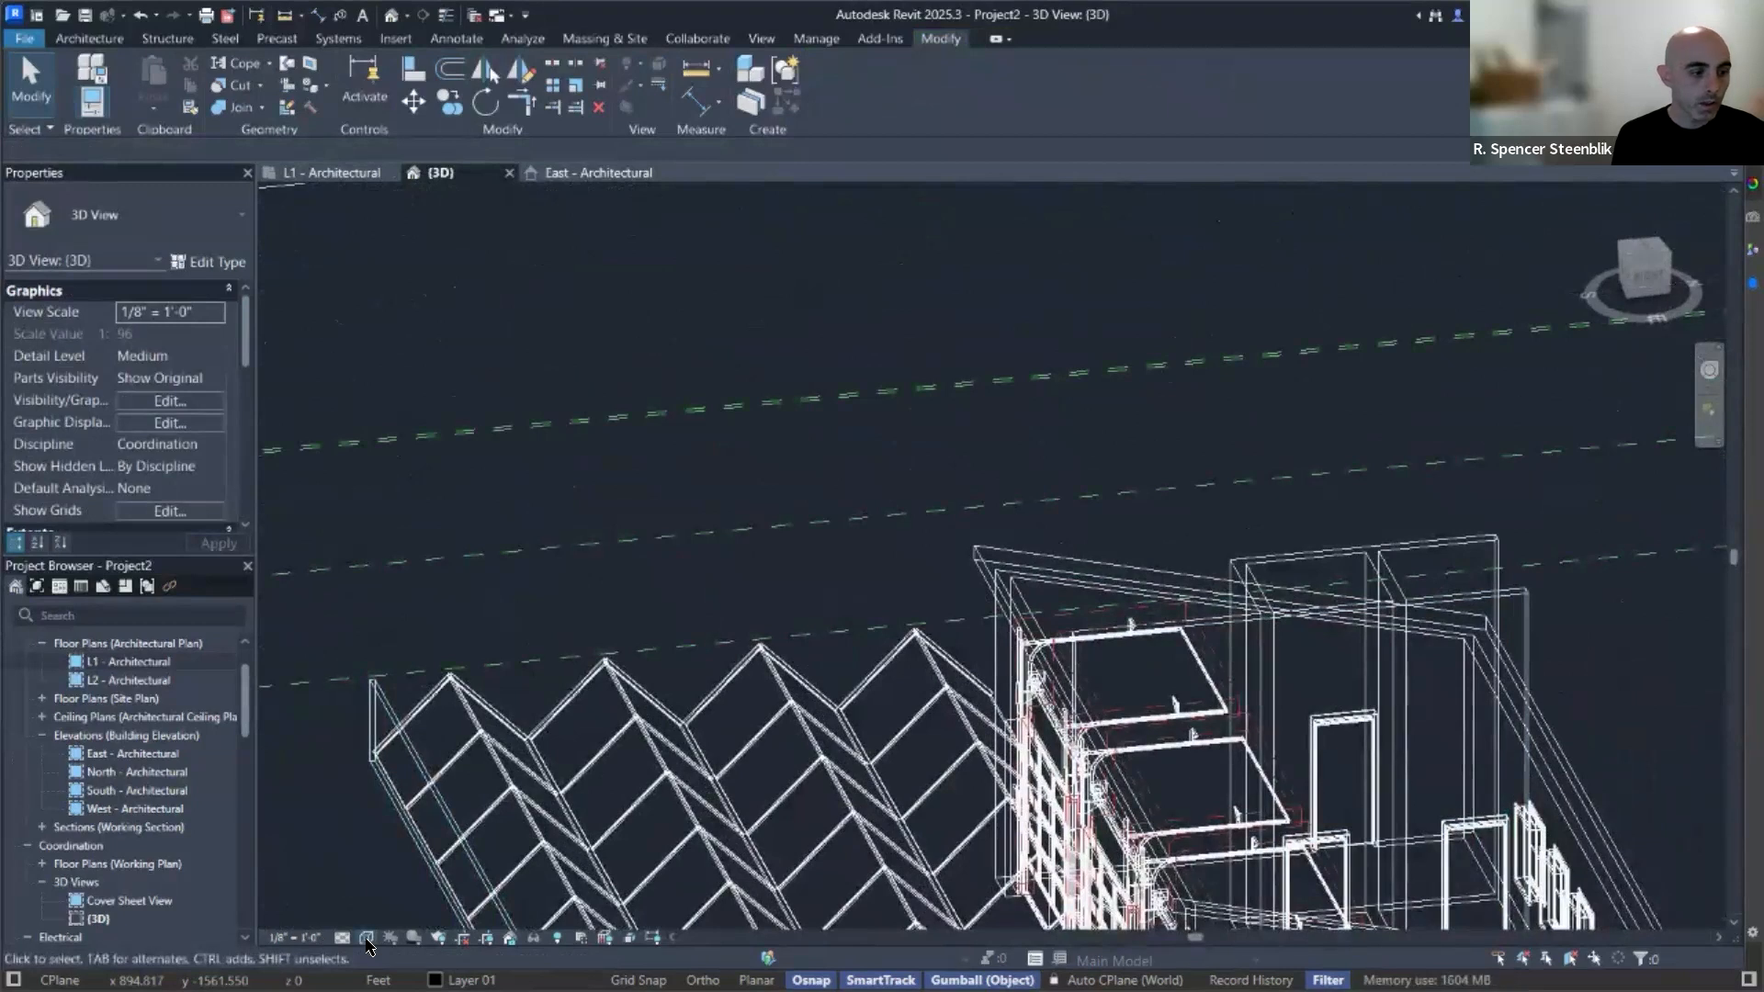
{"action": "left_click", "coordinate": [366, 939]}
{"action": "left_click", "coordinate": [419, 831]}
Attach the tops of the four Generic - 8" walls protruding through the main building's roof to that roof.
{"action": "scroll", "coordinate": [1163, 729], "scroll_direction": "down", "scroll_amount": 1}
{"action": "middle_click_drag", "start_coordinate": [1163, 729], "coordinate": [977, 558], "text": "shift"}
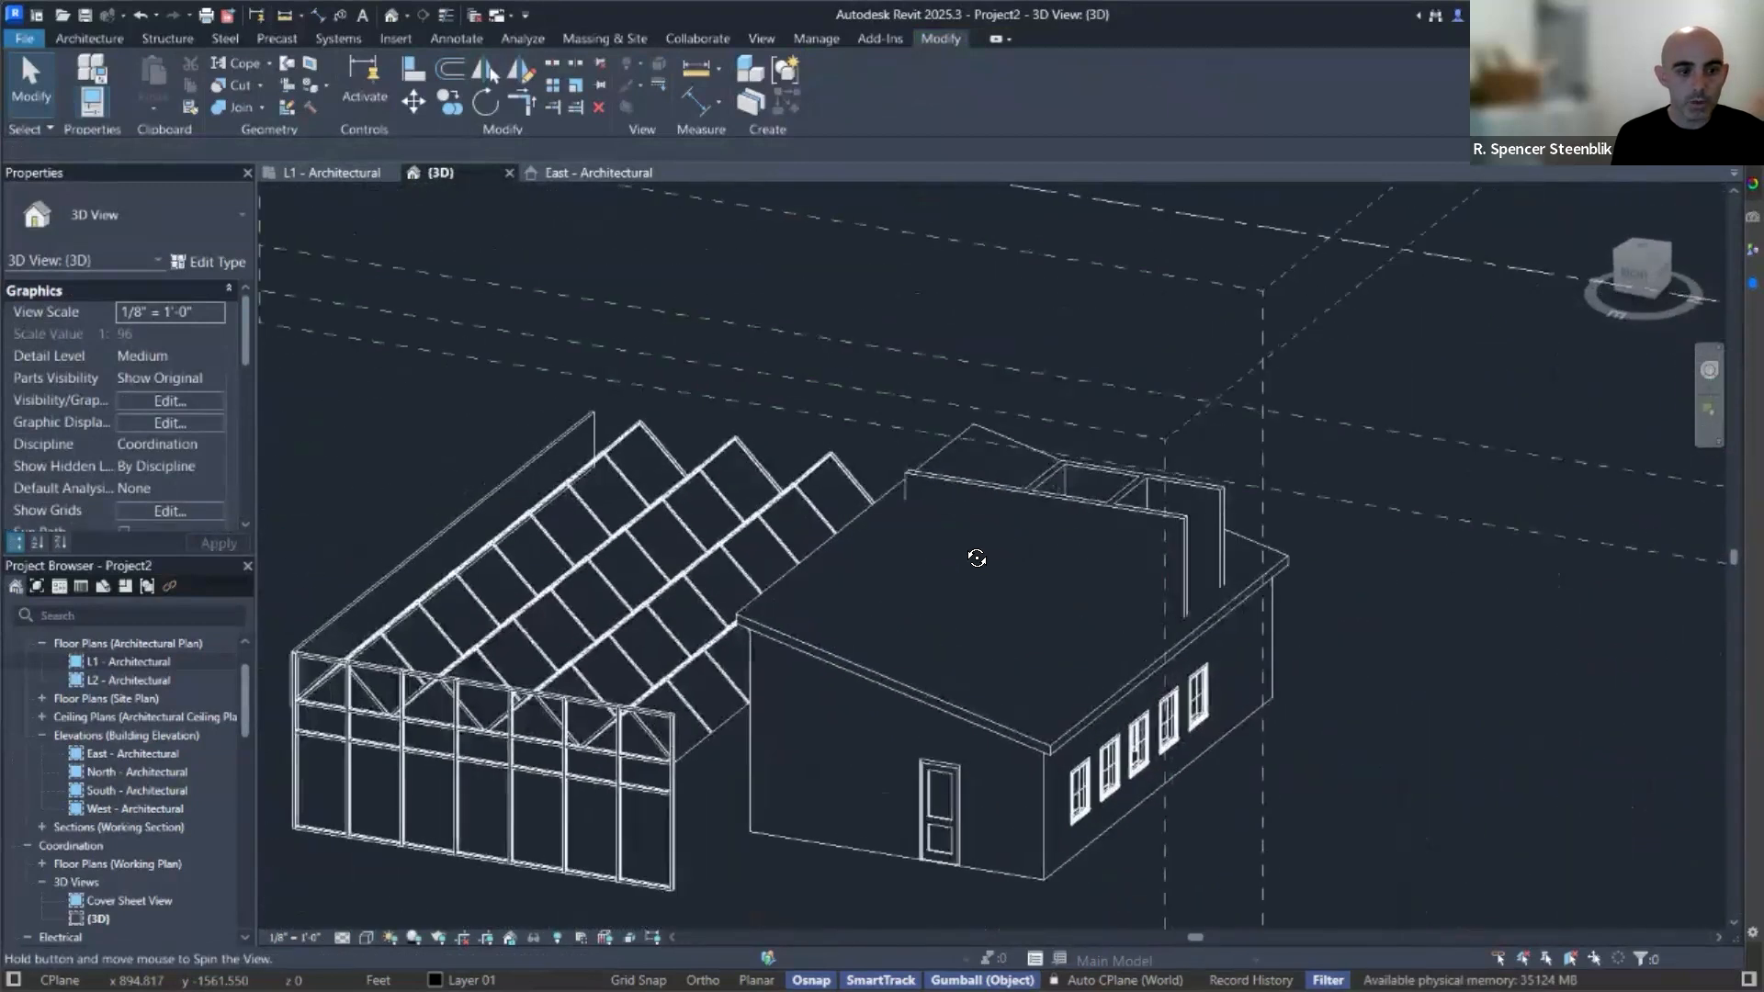
{"action": "middle_click_drag", "start_coordinate": [1096, 602], "coordinate": [1102, 588], "text": "shift"}
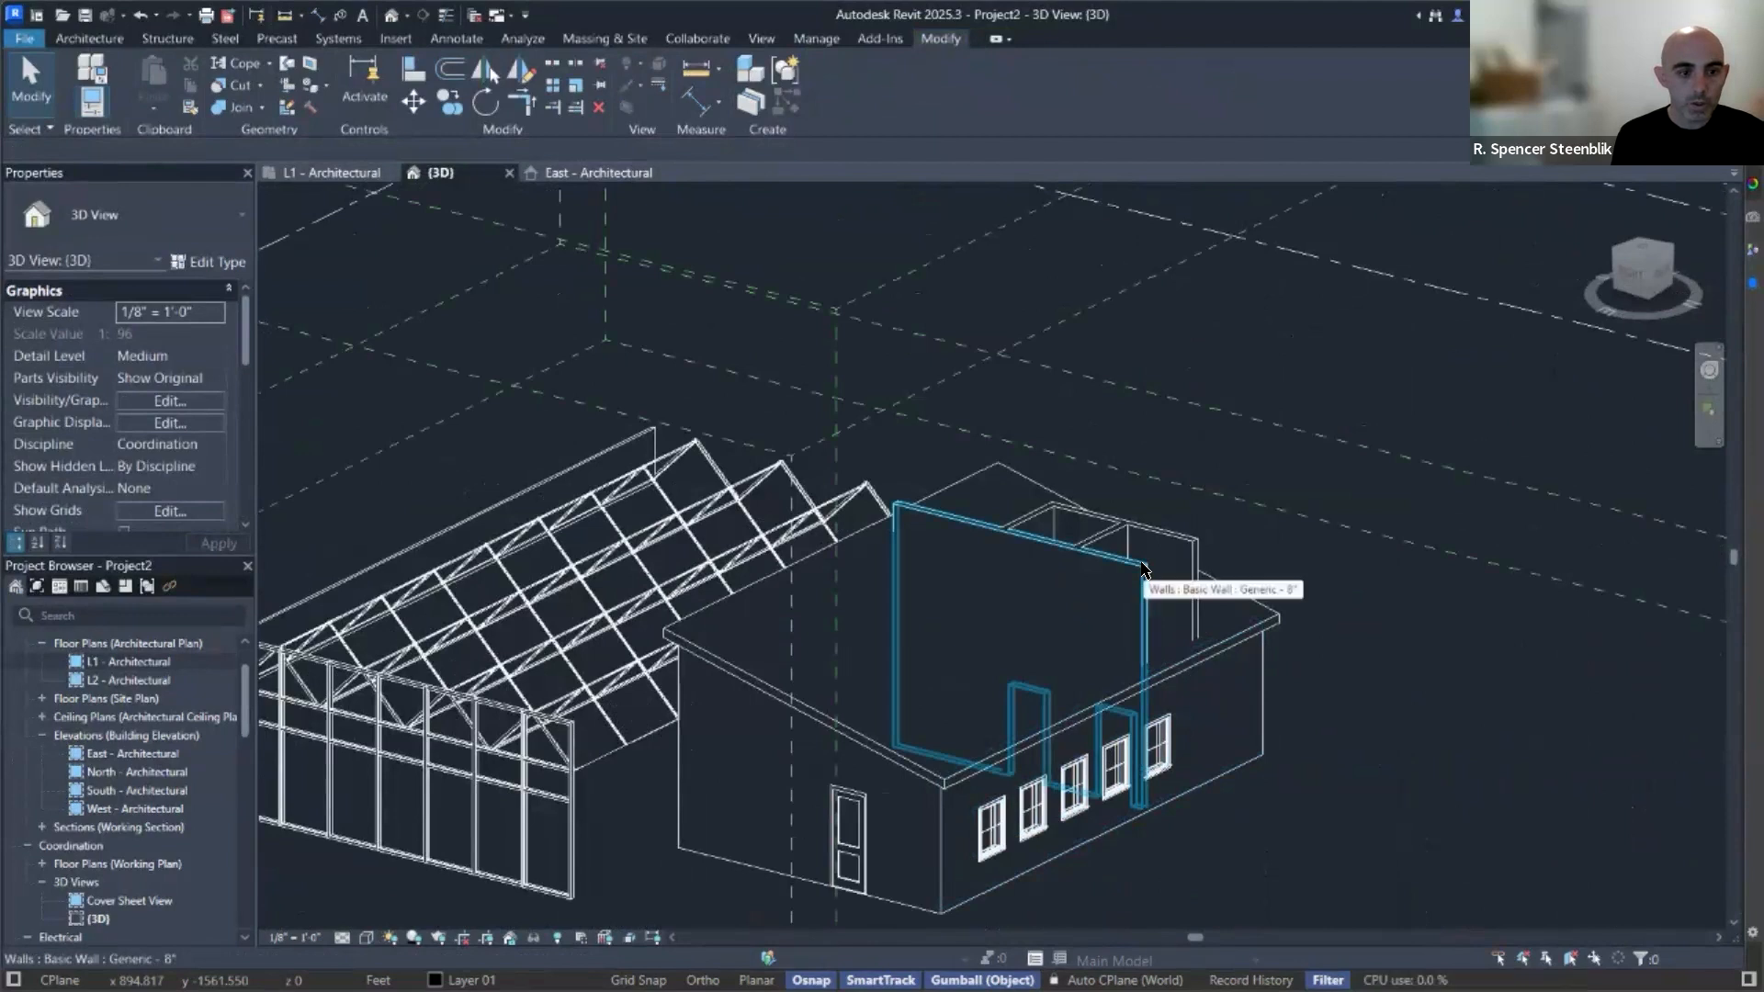
{"action": "left_click", "coordinate": [1103, 533]}
{"action": "left_click", "coordinate": [1103, 531], "text": "ctrl"}
{"action": "left_click", "coordinate": [1163, 528], "text": "ctrl"}
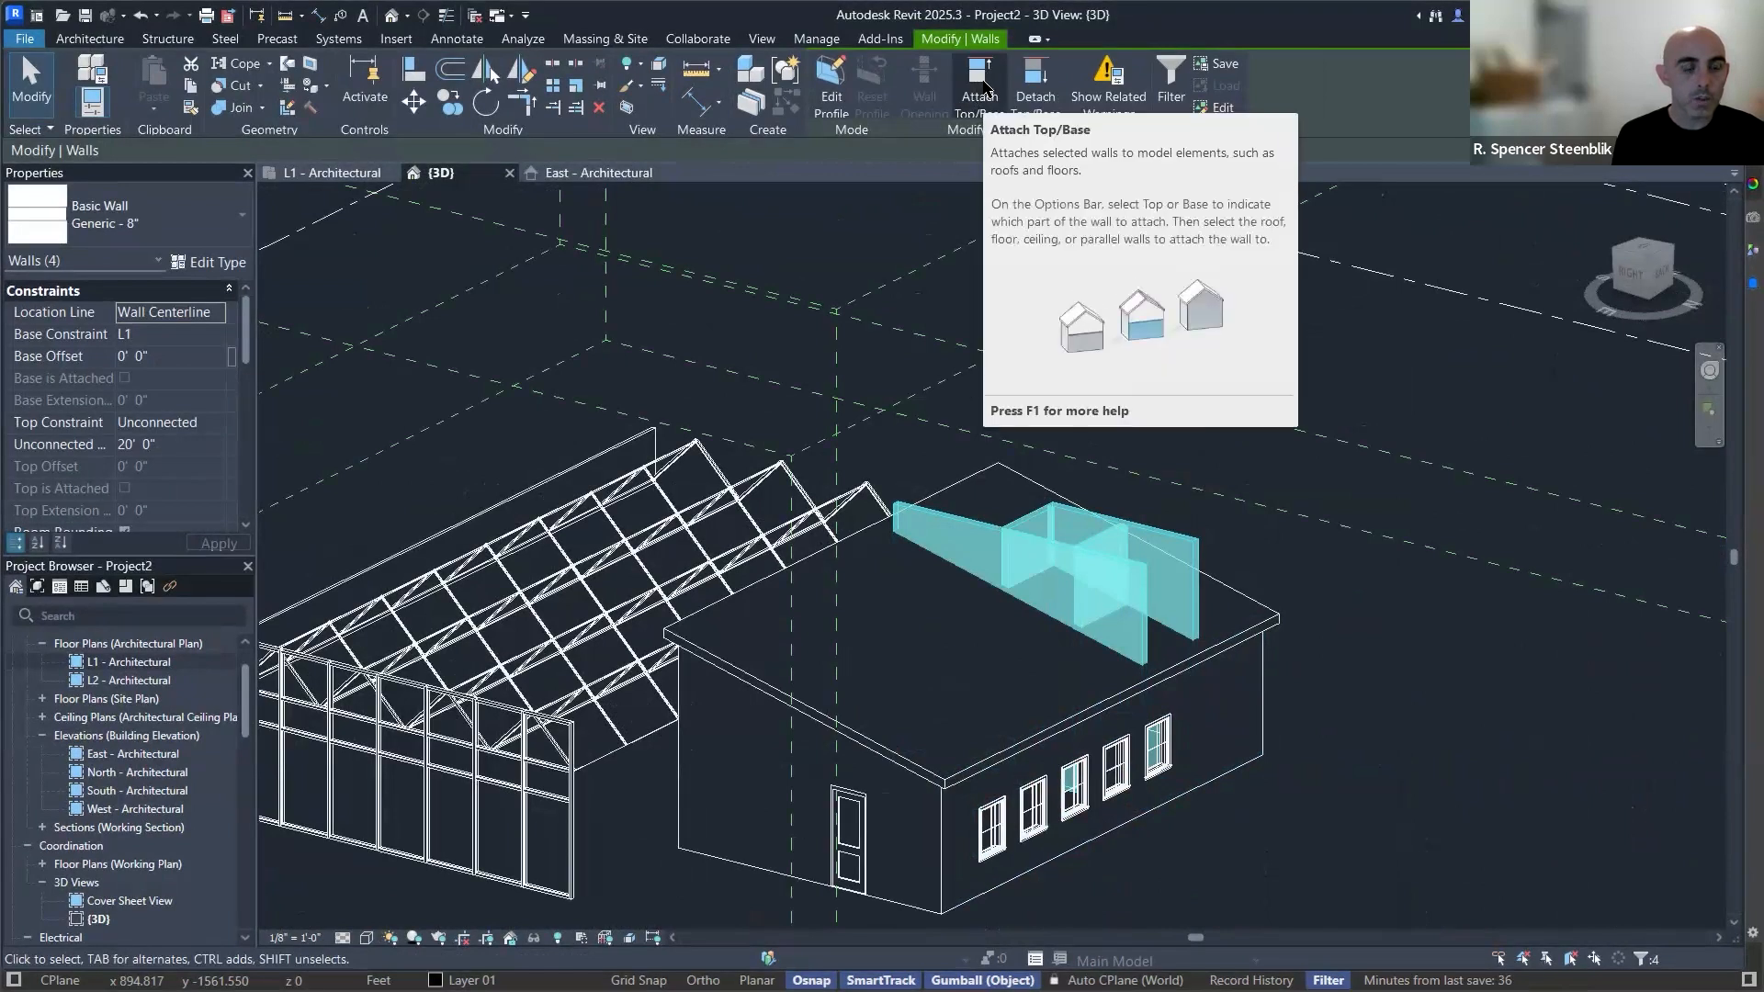
{"action": "left_click", "coordinate": [981, 81]}
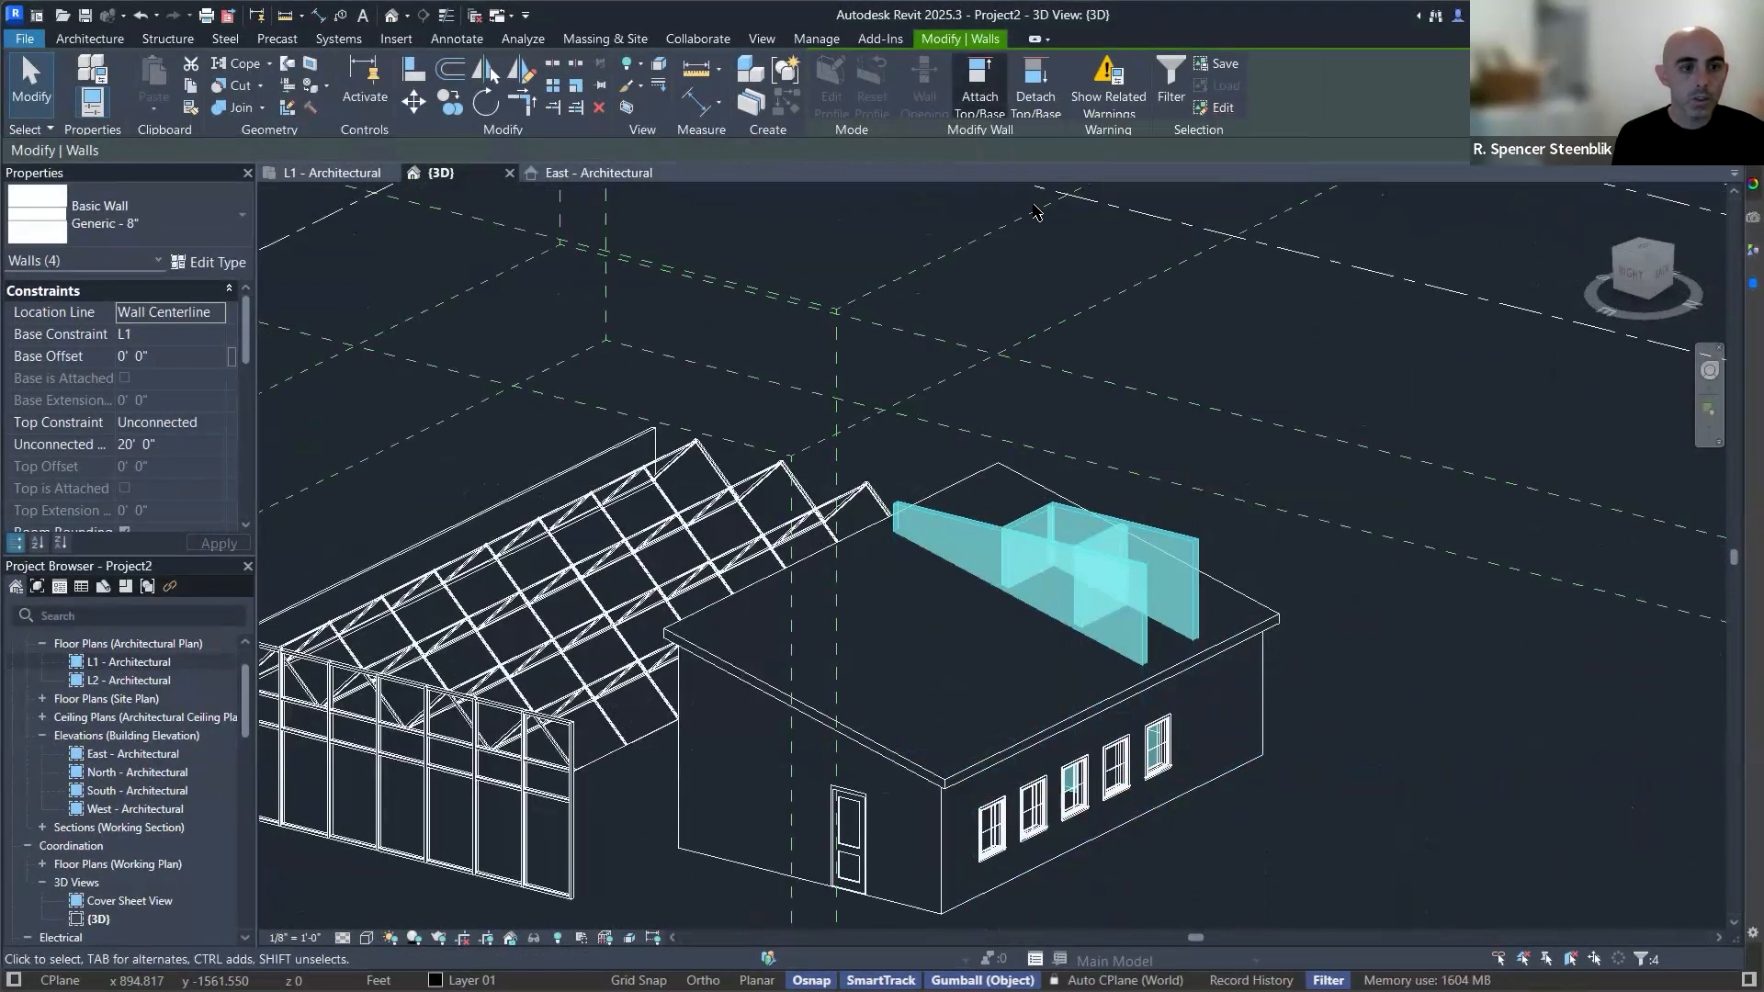
{"action": "left_click", "coordinate": [1229, 589]}
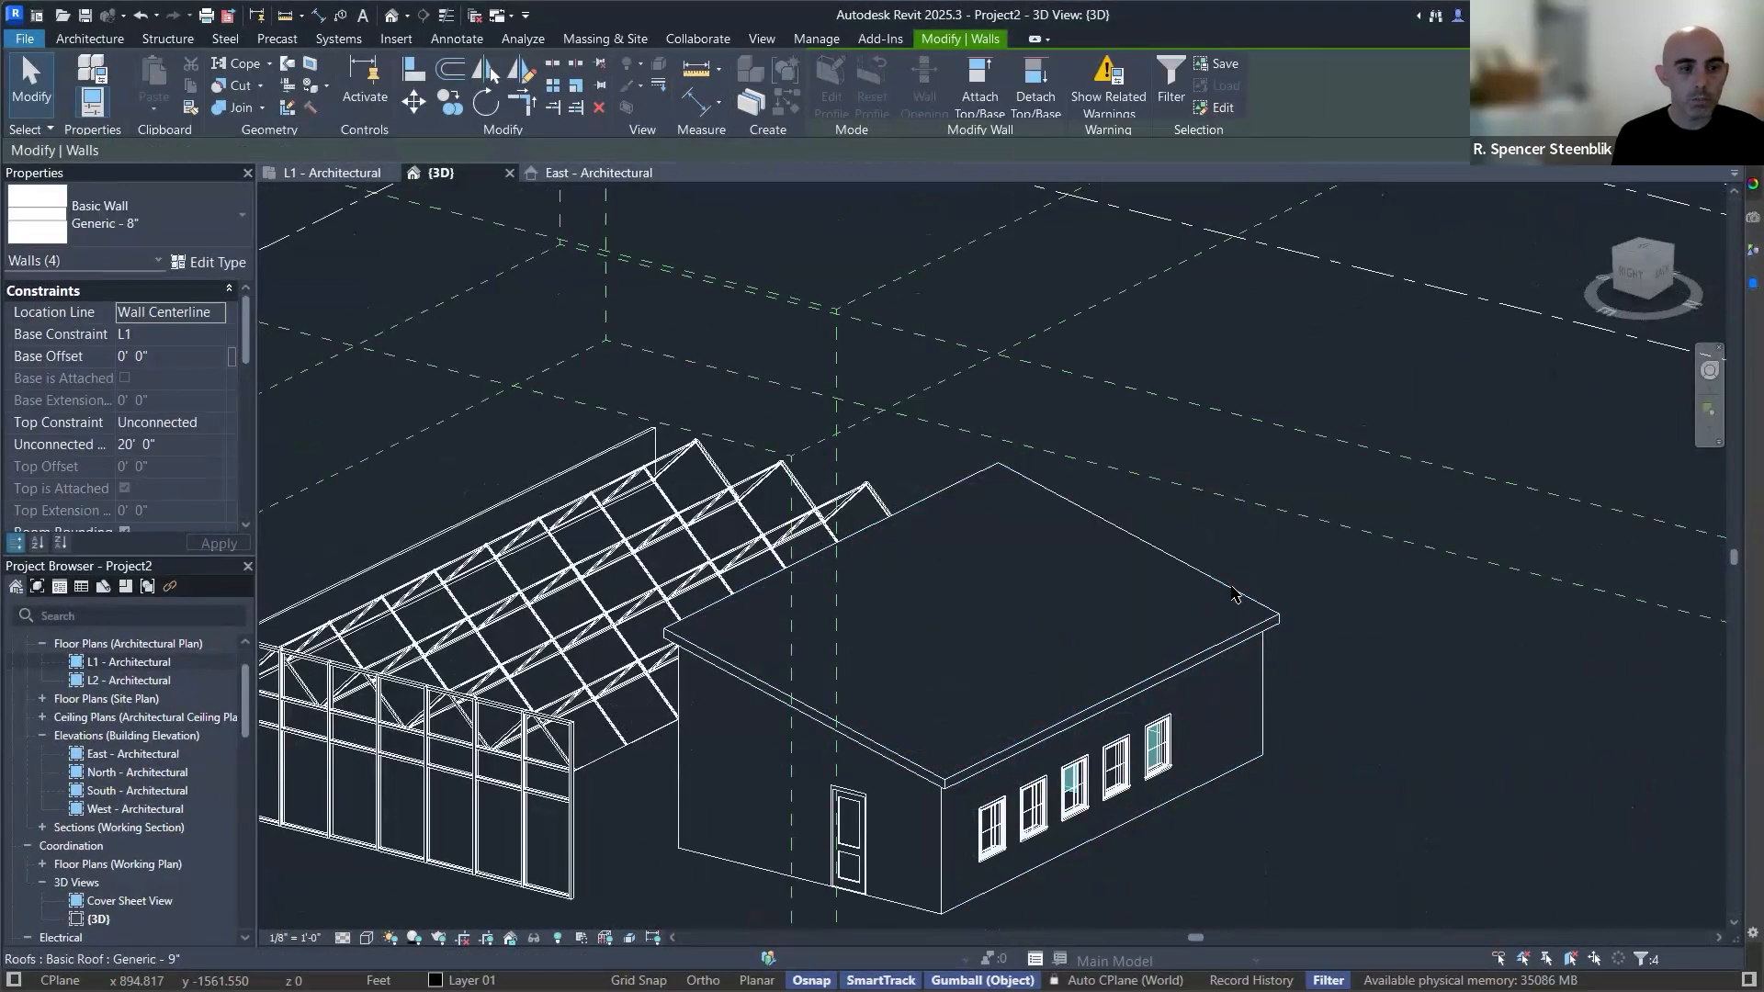
Select all four sloped glazing roofs of the canopy and set their Grid 1 number to 8.
{"action": "middle_click_drag", "start_coordinate": [1389, 575], "coordinate": [935, 521], "text": "shift"}
{"action": "middle_click_drag", "start_coordinate": [1036, 571], "coordinate": [836, 610], "text": "shift"}
{"action": "middle_click_drag", "start_coordinate": [904, 551], "coordinate": [1134, 592], "text": "shift"}
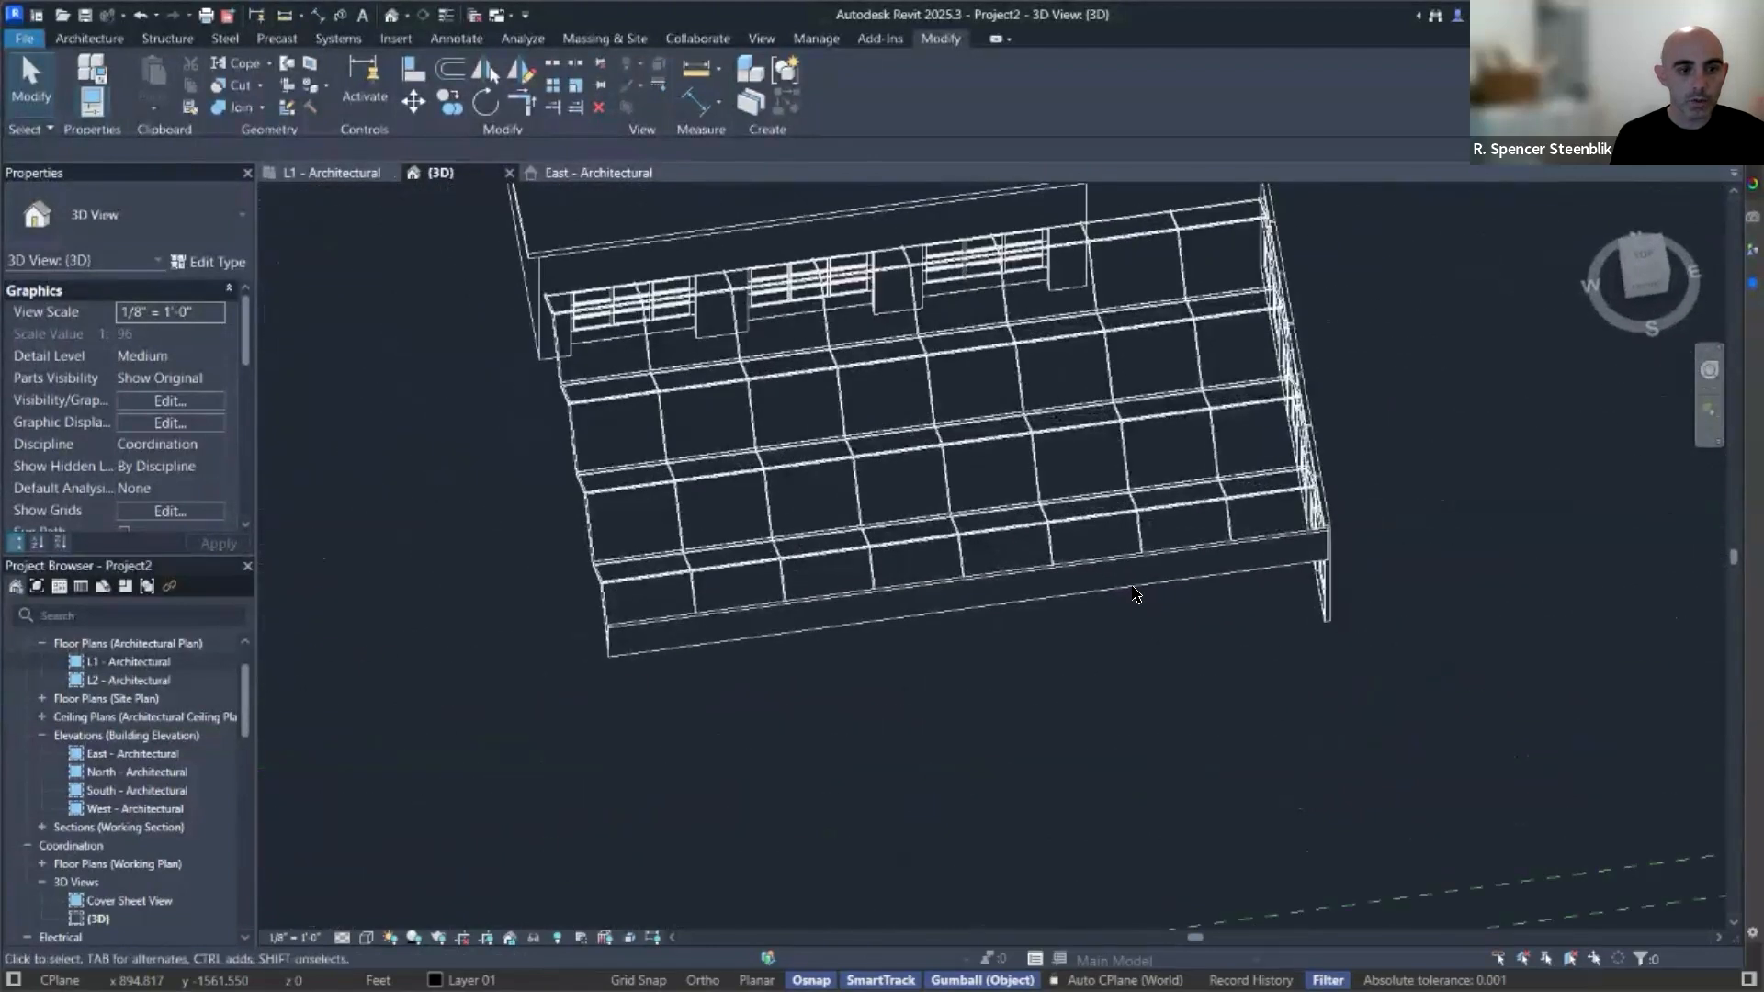
{"action": "scroll", "coordinate": [1132, 593], "scroll_direction": "up", "scroll_amount": 2}
{"action": "scroll", "coordinate": [1132, 592], "scroll_direction": "down", "scroll_amount": 2}
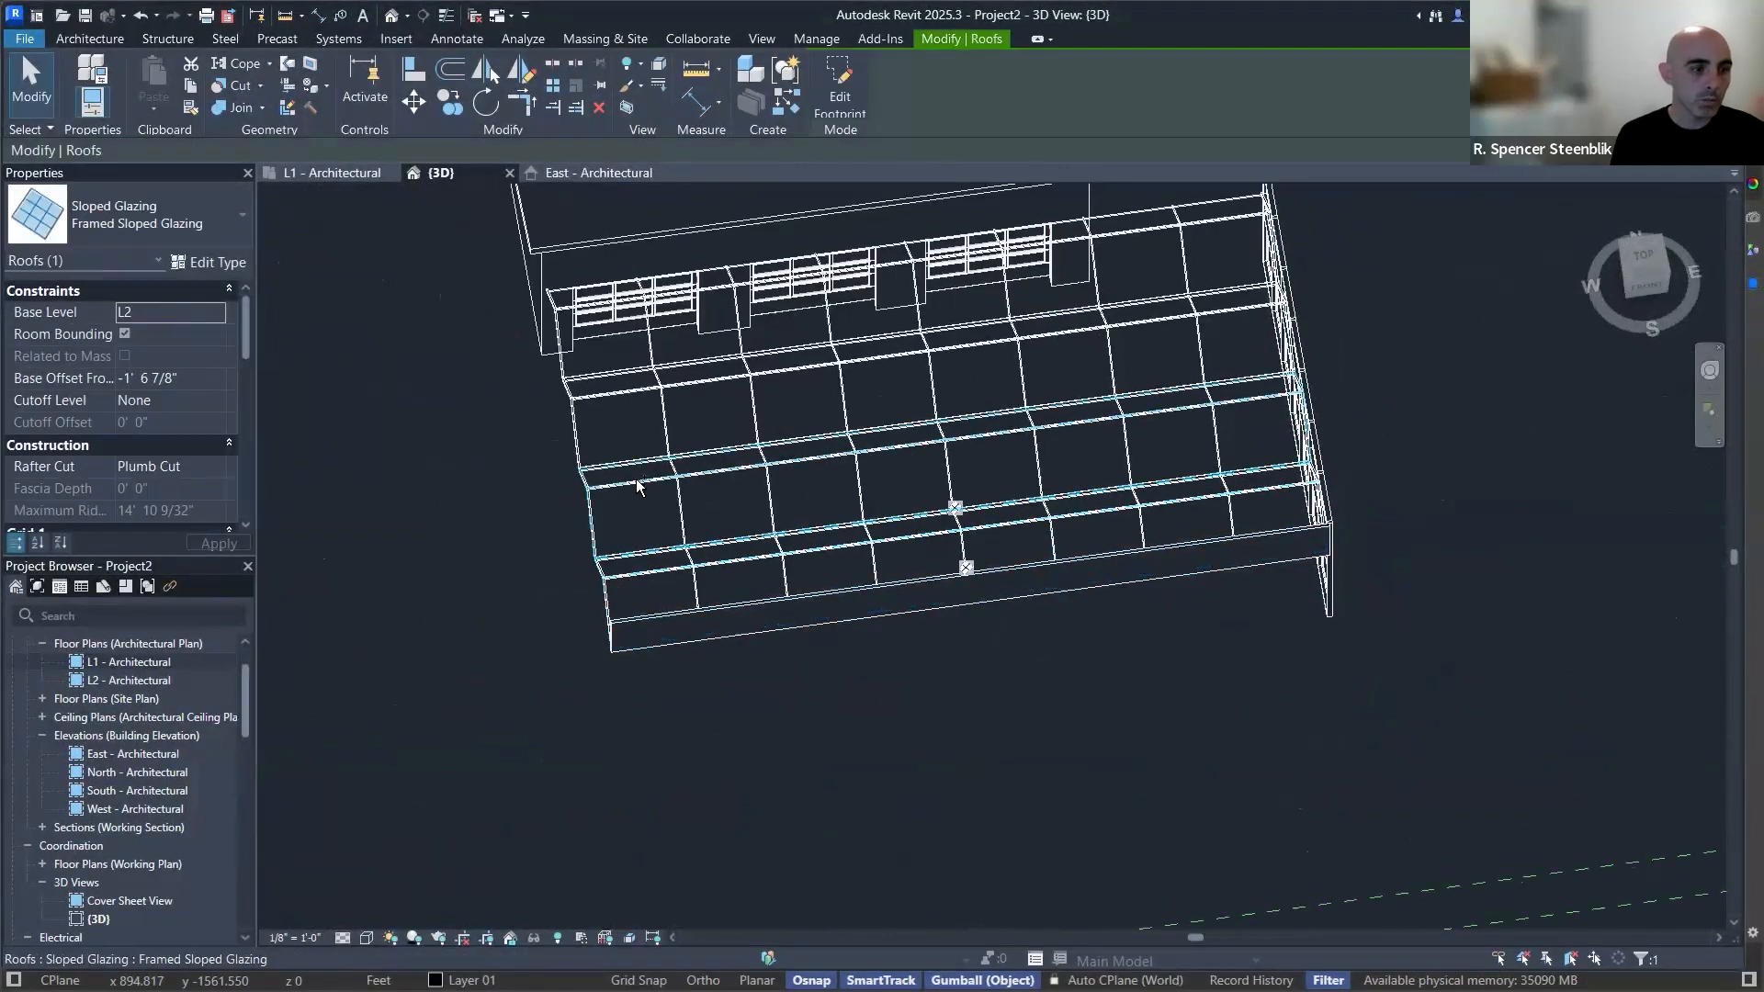
{"action": "left_click", "coordinate": [634, 401], "text": "ctrl"}
{"action": "left_click", "coordinate": [1120, 281], "text": "ctrl"}
{"action": "left_click", "coordinate": [1220, 215], "text": "ctrl"}
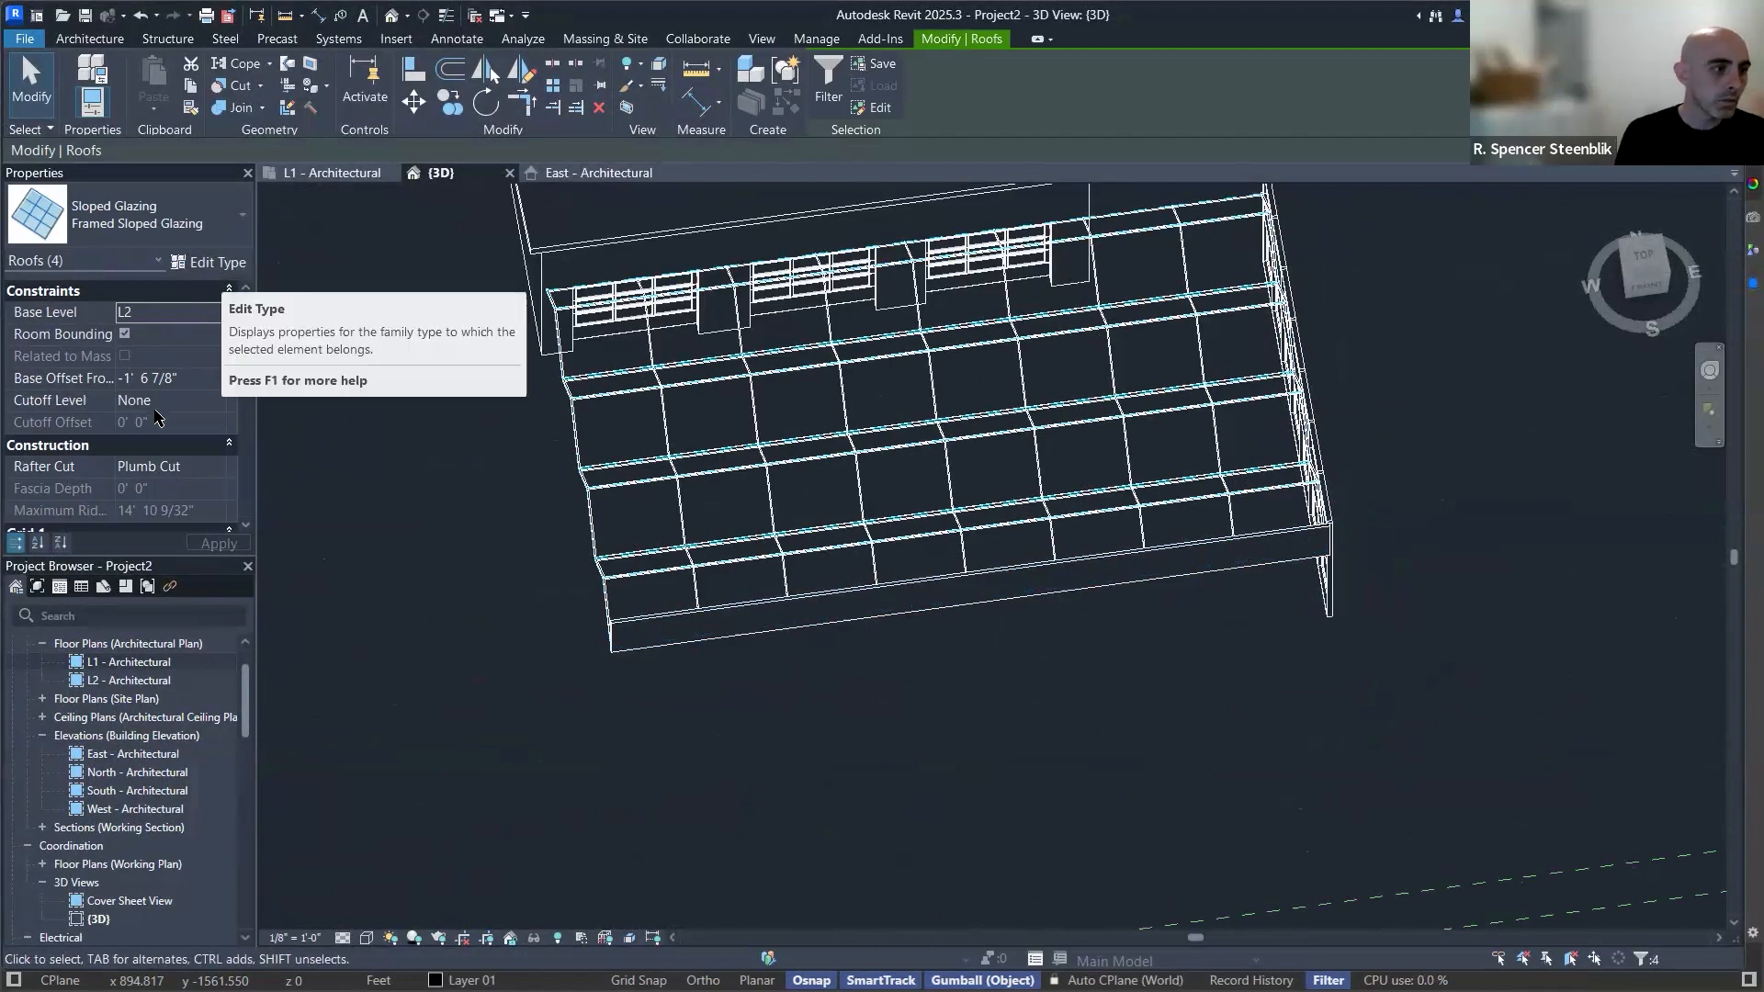
{"action": "scroll", "coordinate": [156, 415], "scroll_direction": "down", "scroll_amount": 1}
{"action": "scroll", "coordinate": [215, 377], "scroll_direction": "down", "scroll_amount": 3}
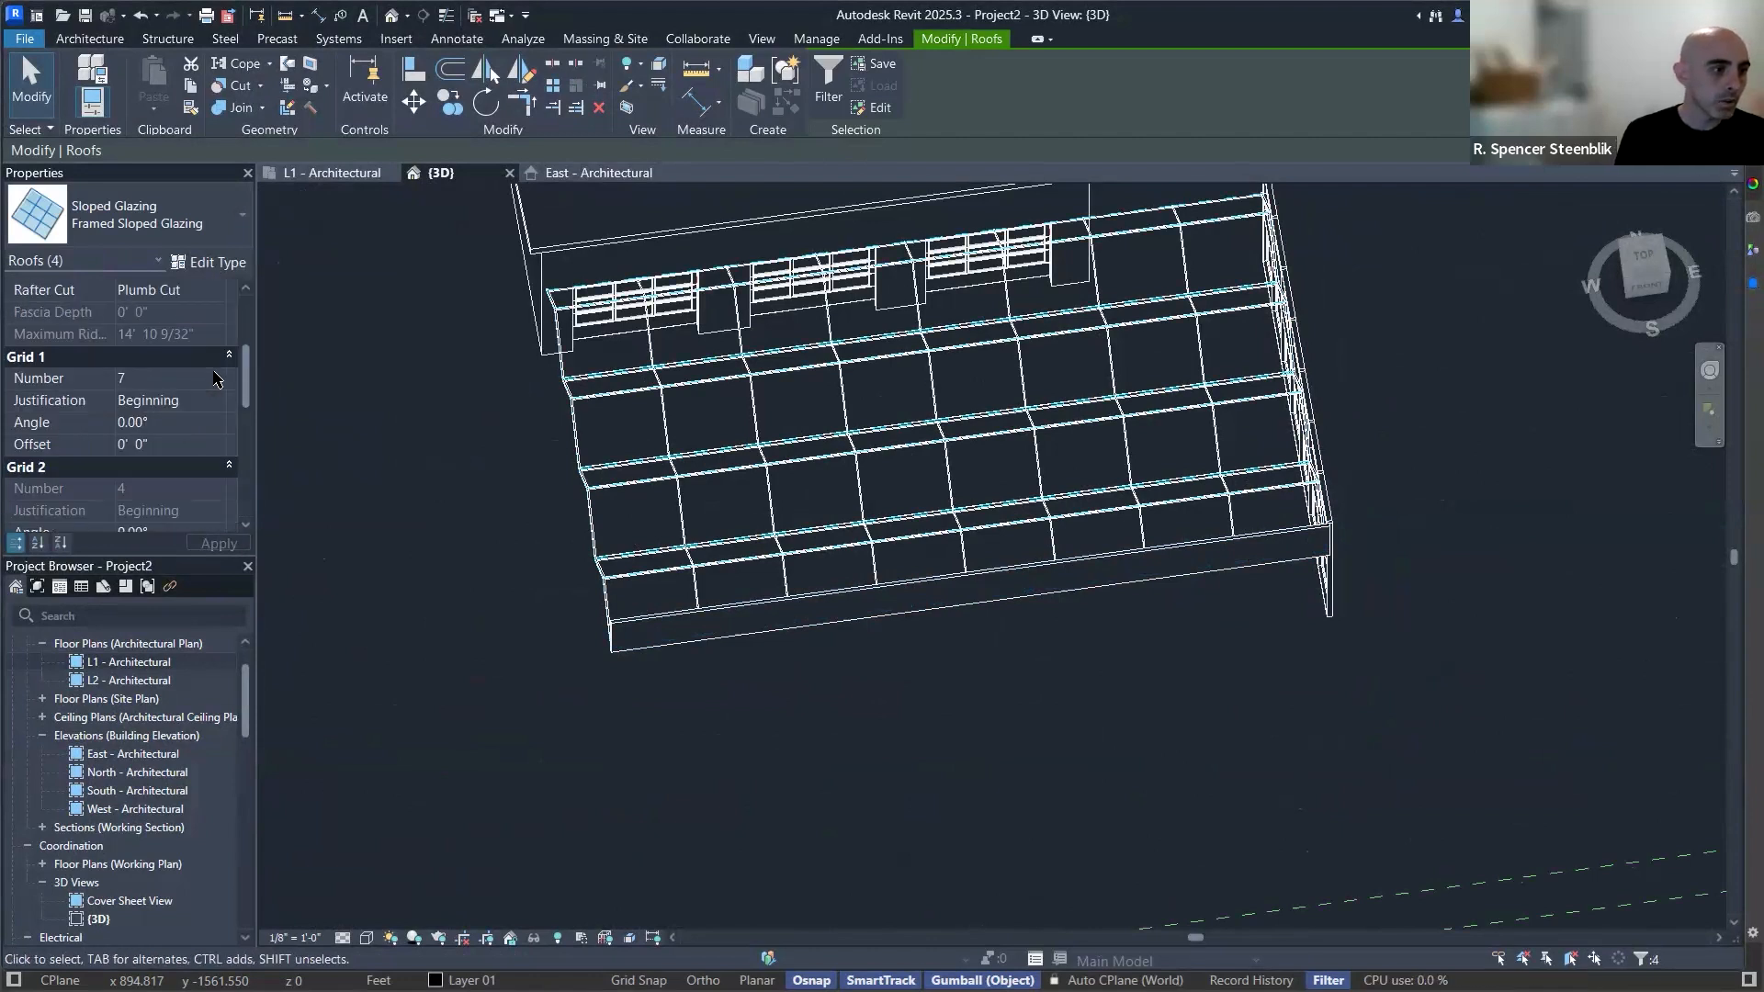
{"action": "left_click", "coordinate": [218, 380]}
{"action": "type", "text": "8"}
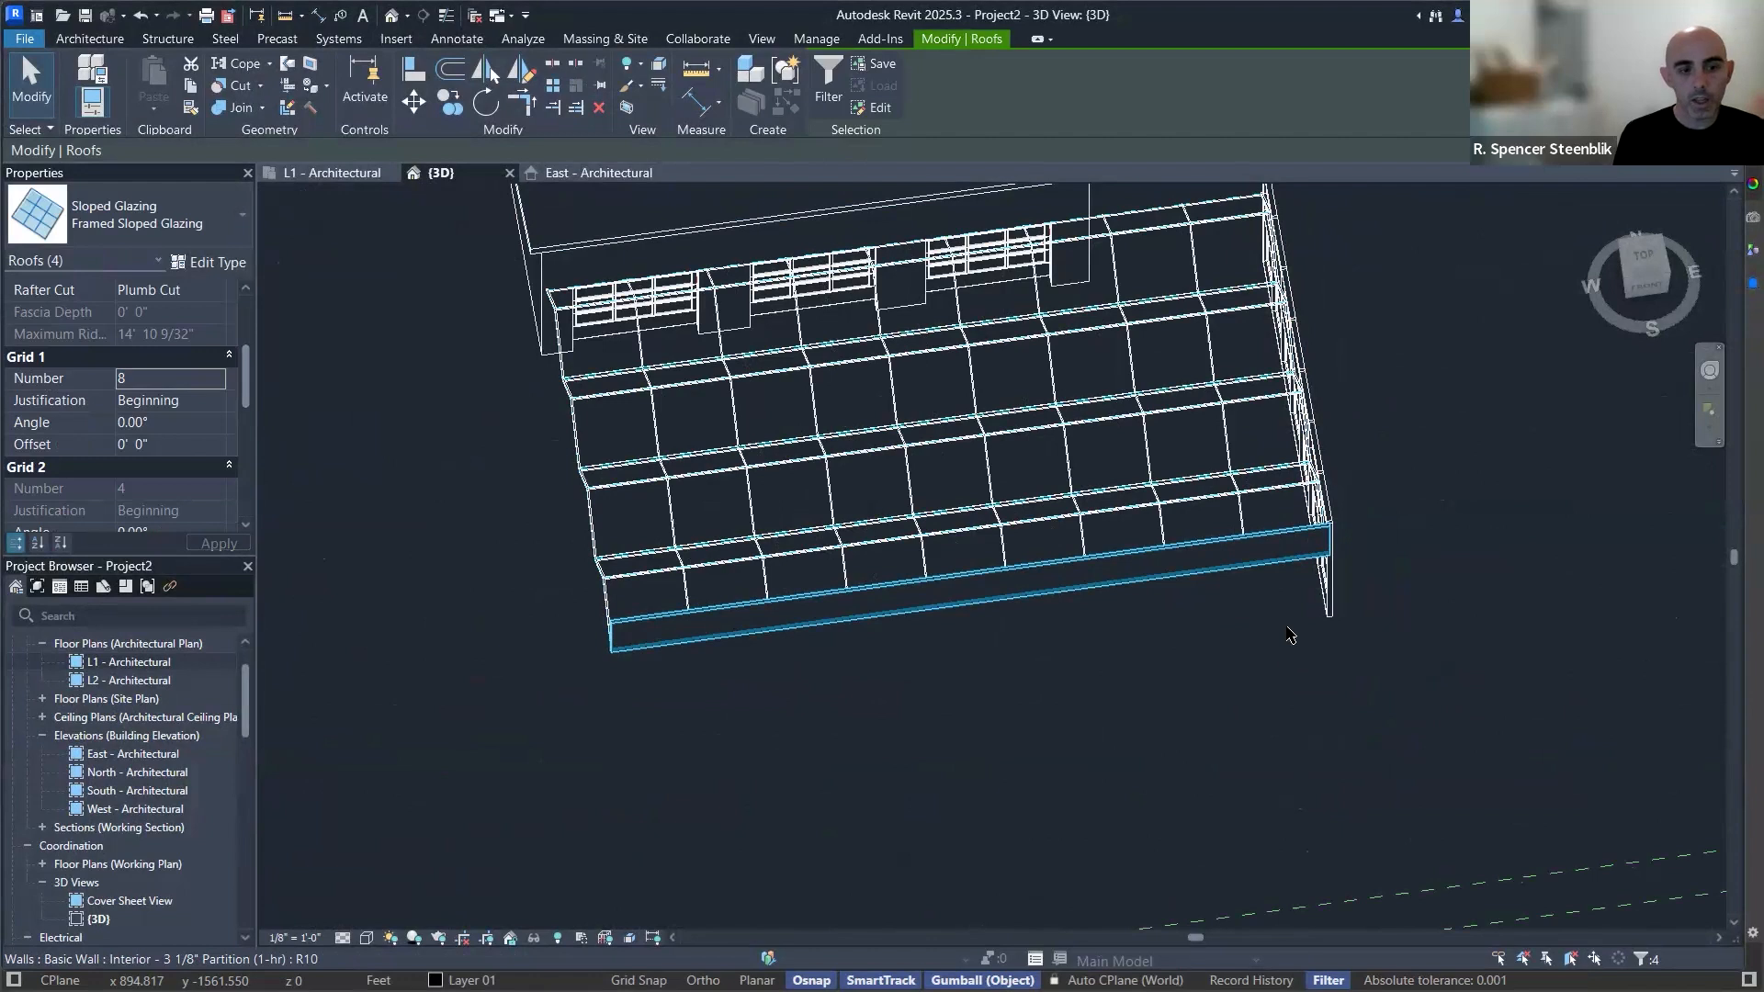
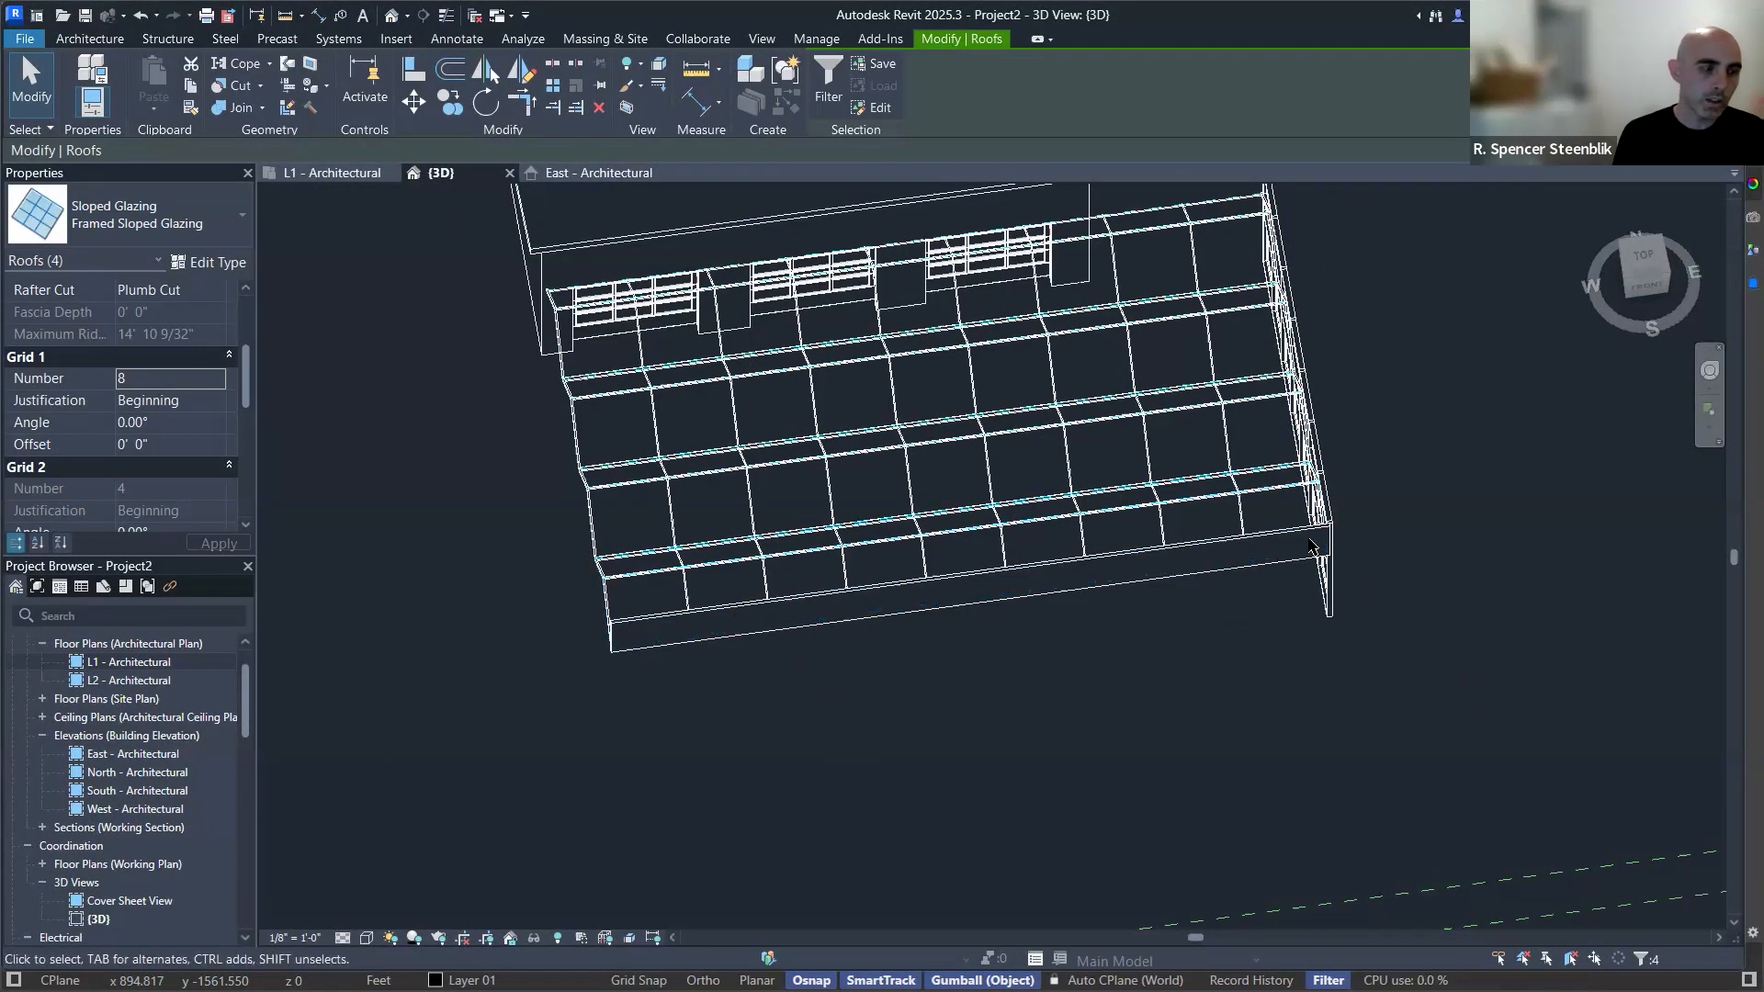
Return the Grid 1 number of the four sloped glazing roofs to 7 and orbit around the canopy.
{"action": "key", "text": "BackSpace"}
{"action": "type", "text": "7"}
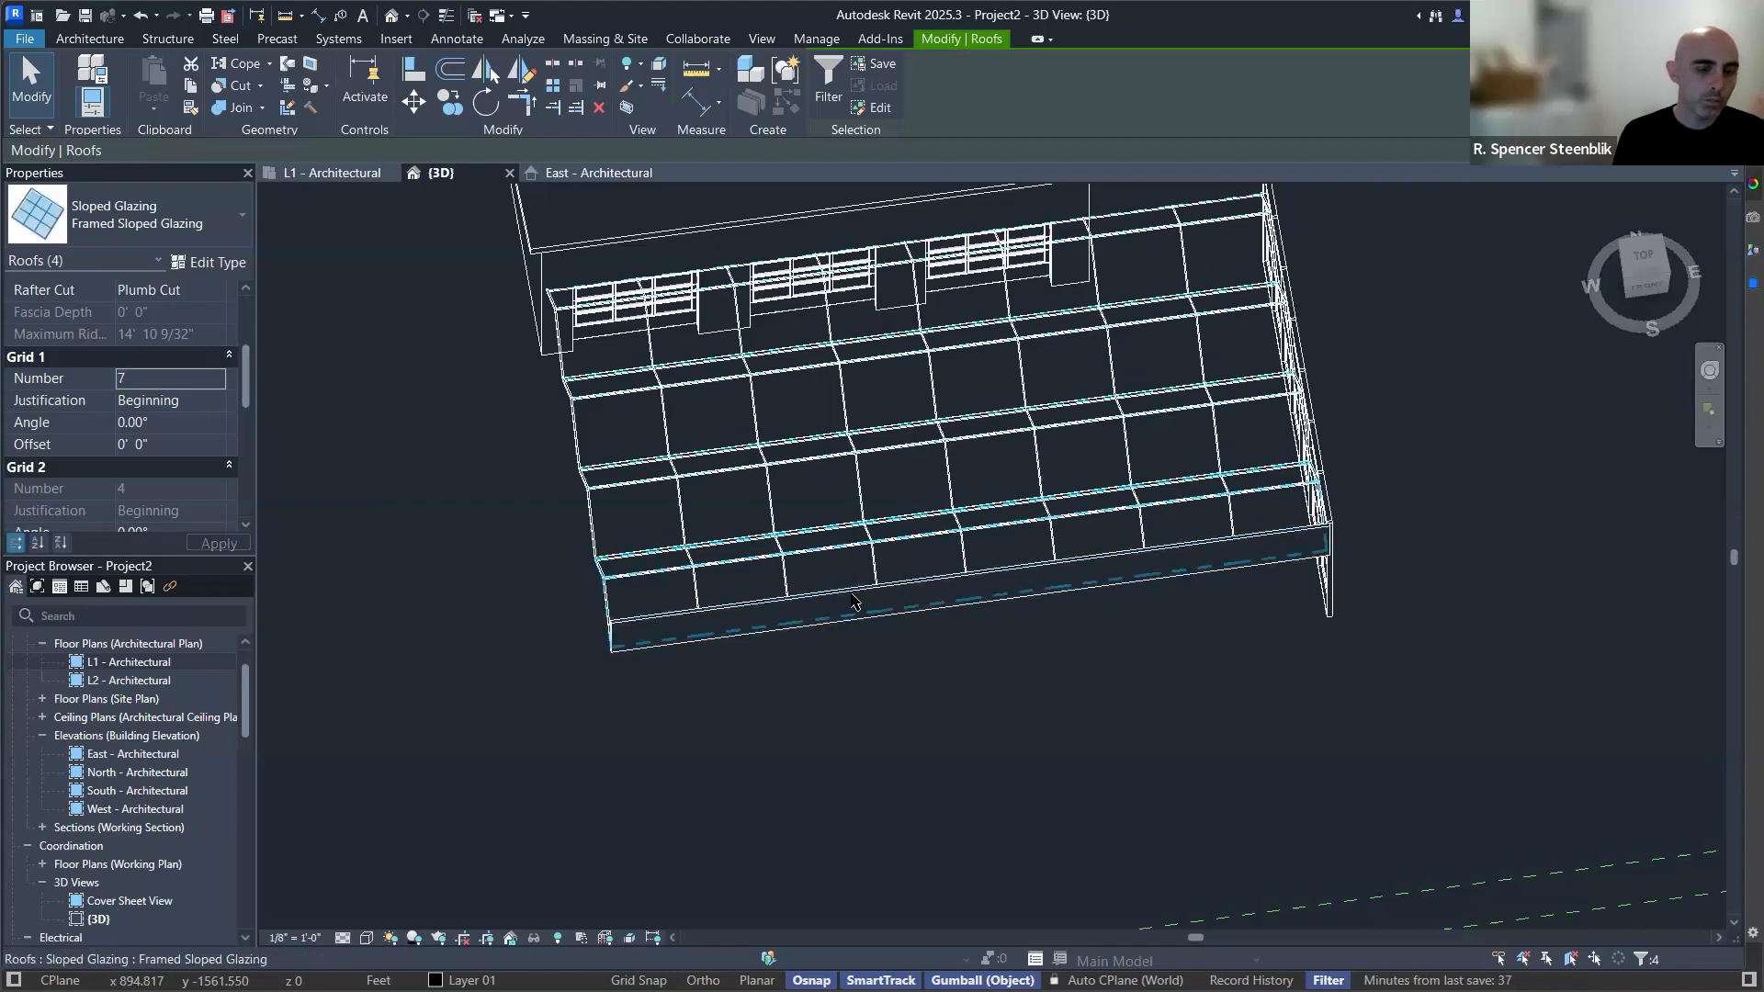
{"action": "middle_click_drag", "start_coordinate": [1162, 516], "coordinate": [1083, 713], "text": "shift"}
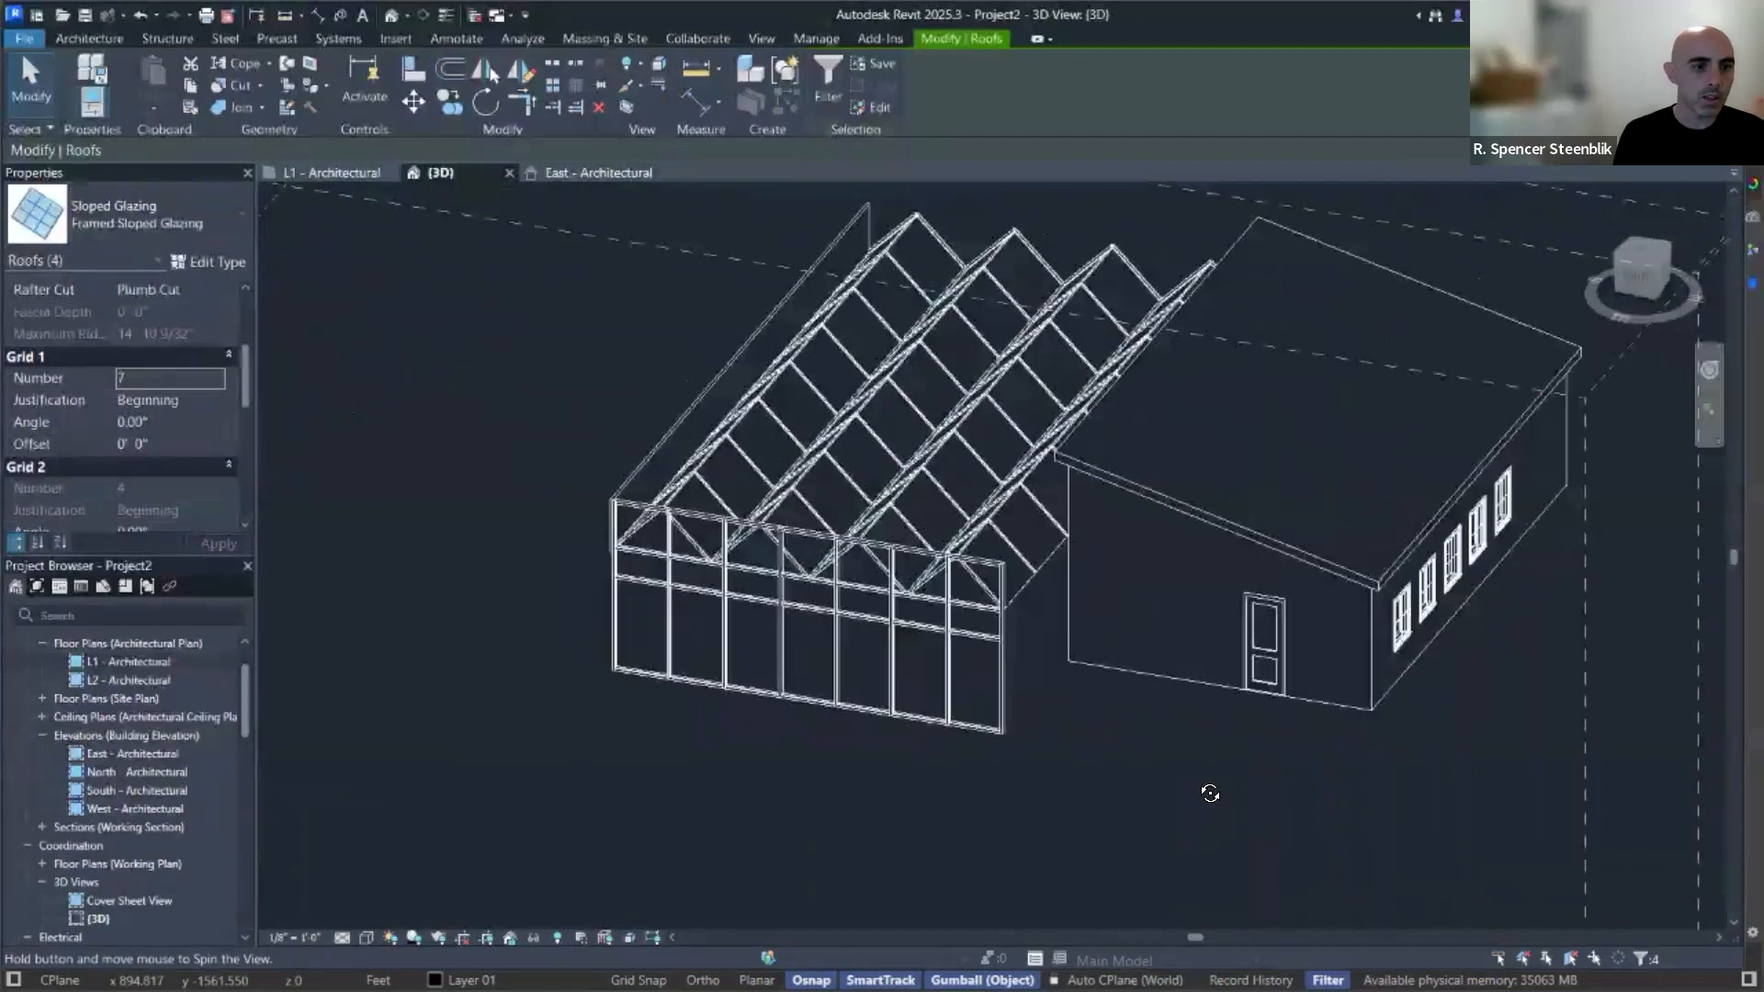
{"action": "middle_click_drag", "start_coordinate": [1162, 809], "coordinate": [1046, 654], "text": "shift"}
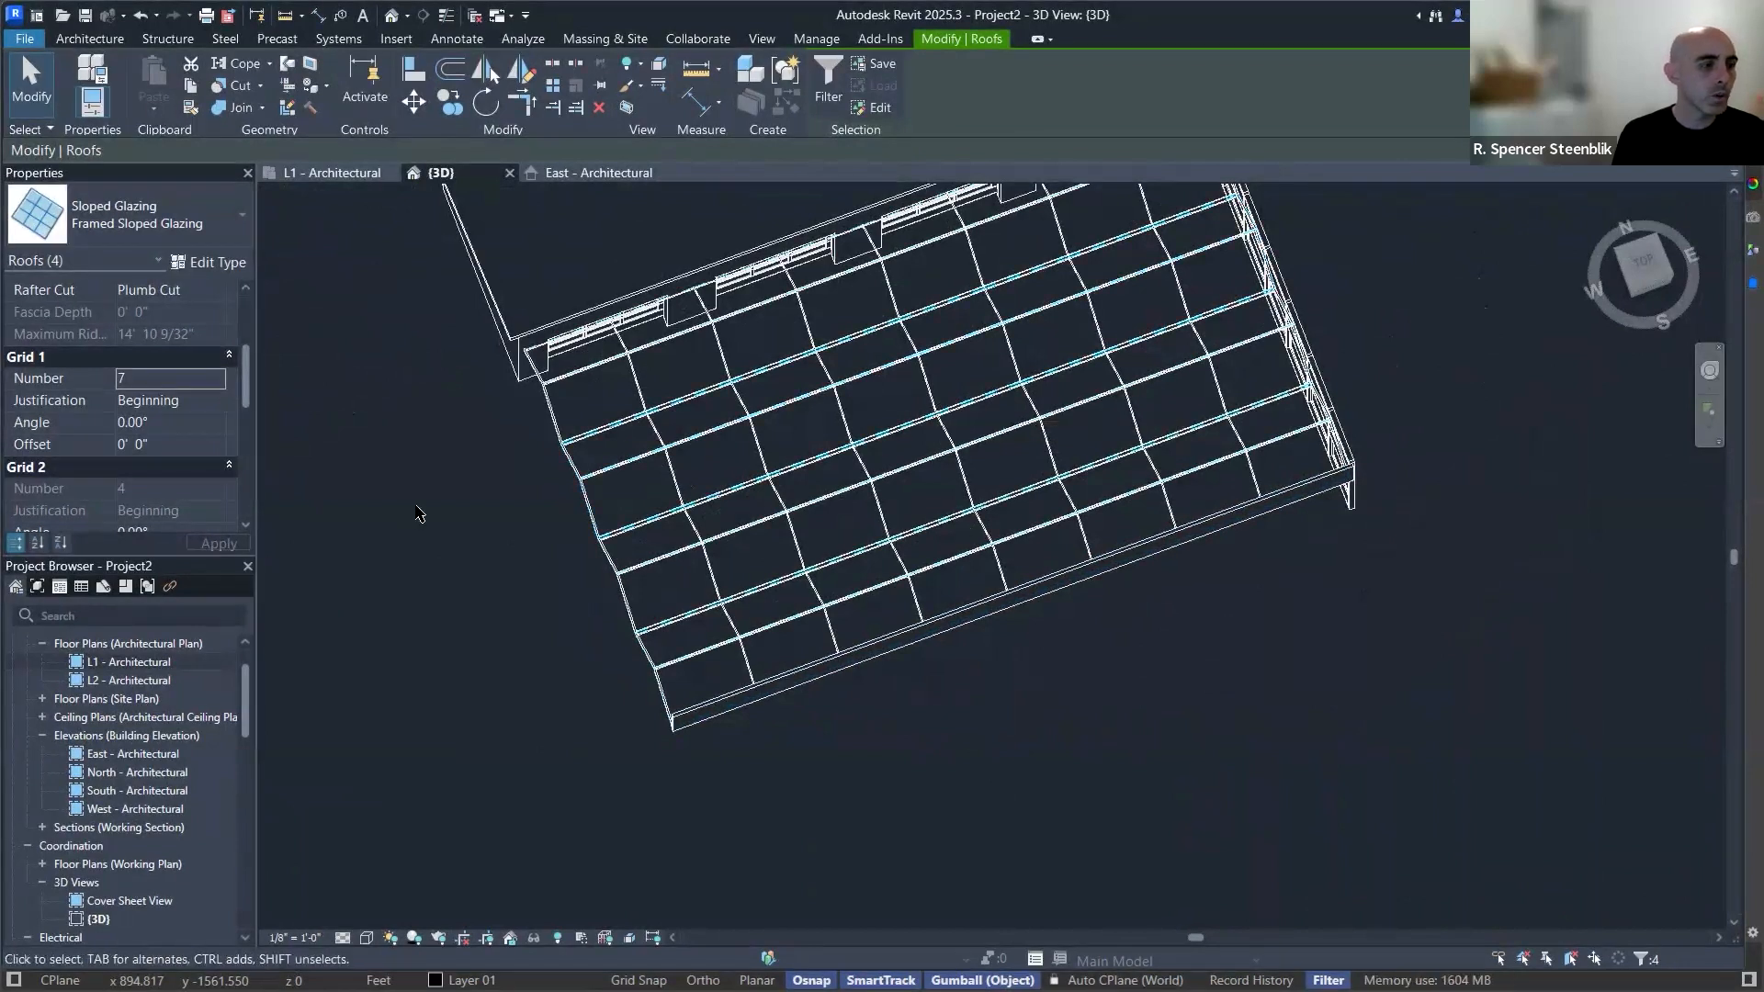
Start a structural column of type HSS6X6X5/8 and look over its type properties without changing them.
{"action": "left_click", "coordinate": [90, 41]}
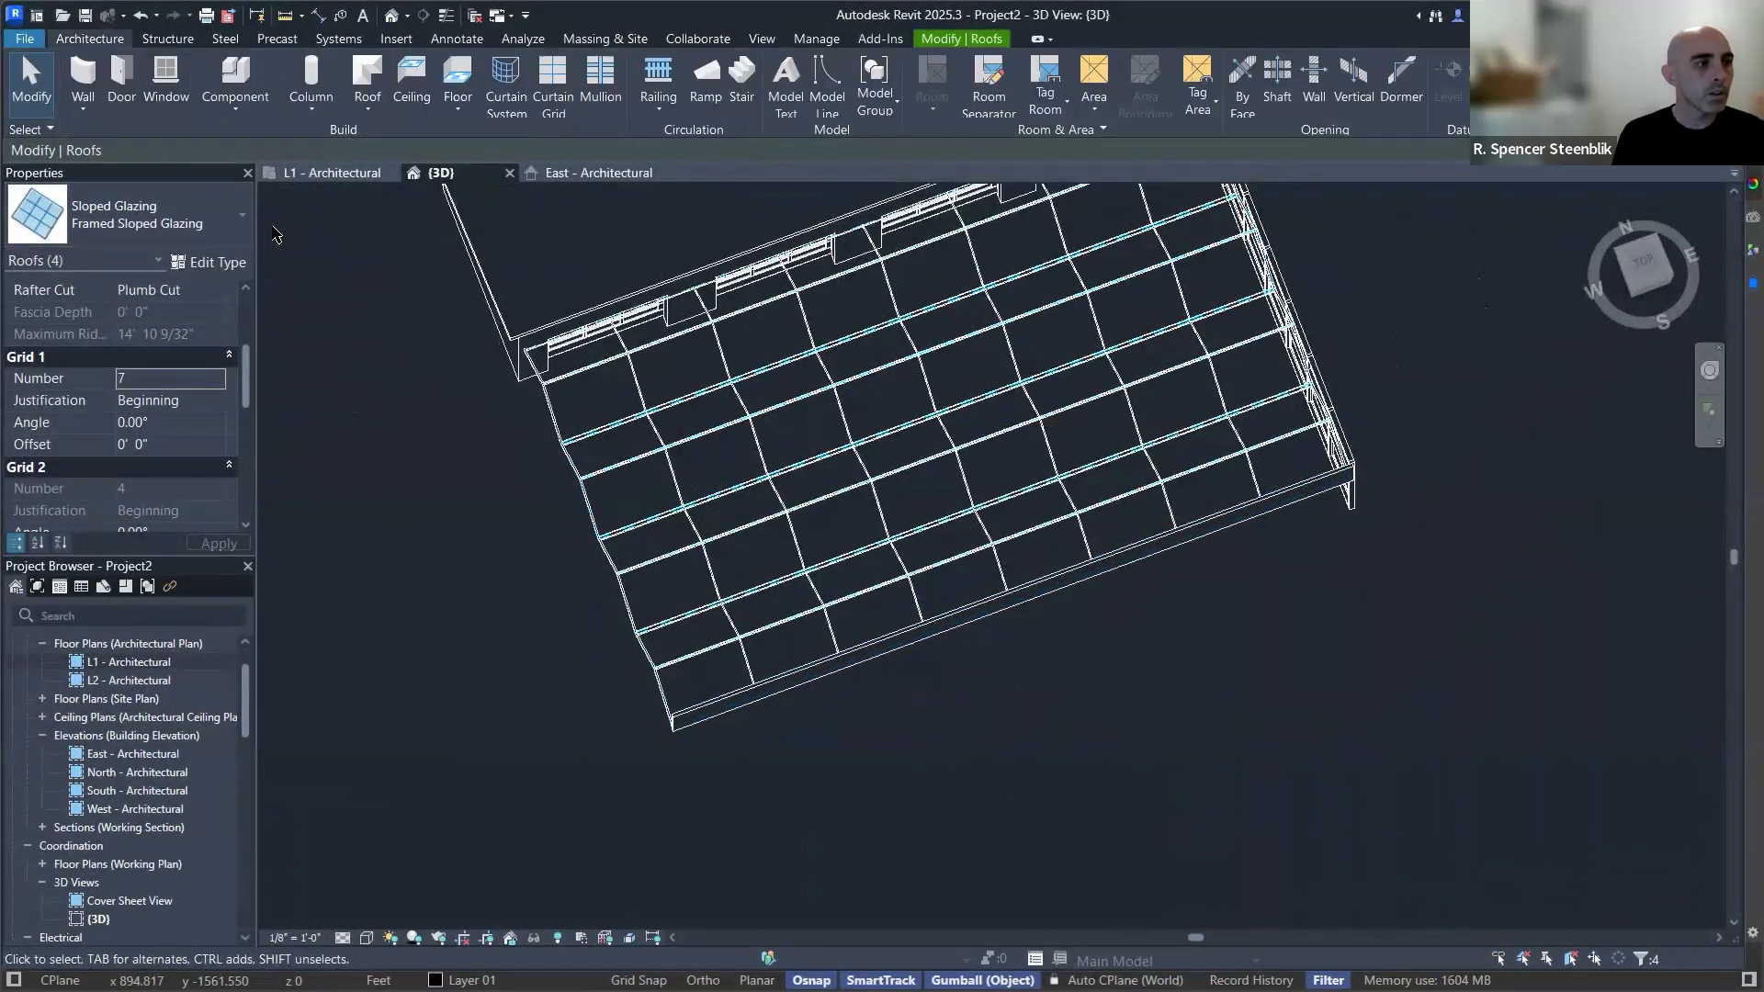
{"action": "left_click", "coordinate": [157, 42]}
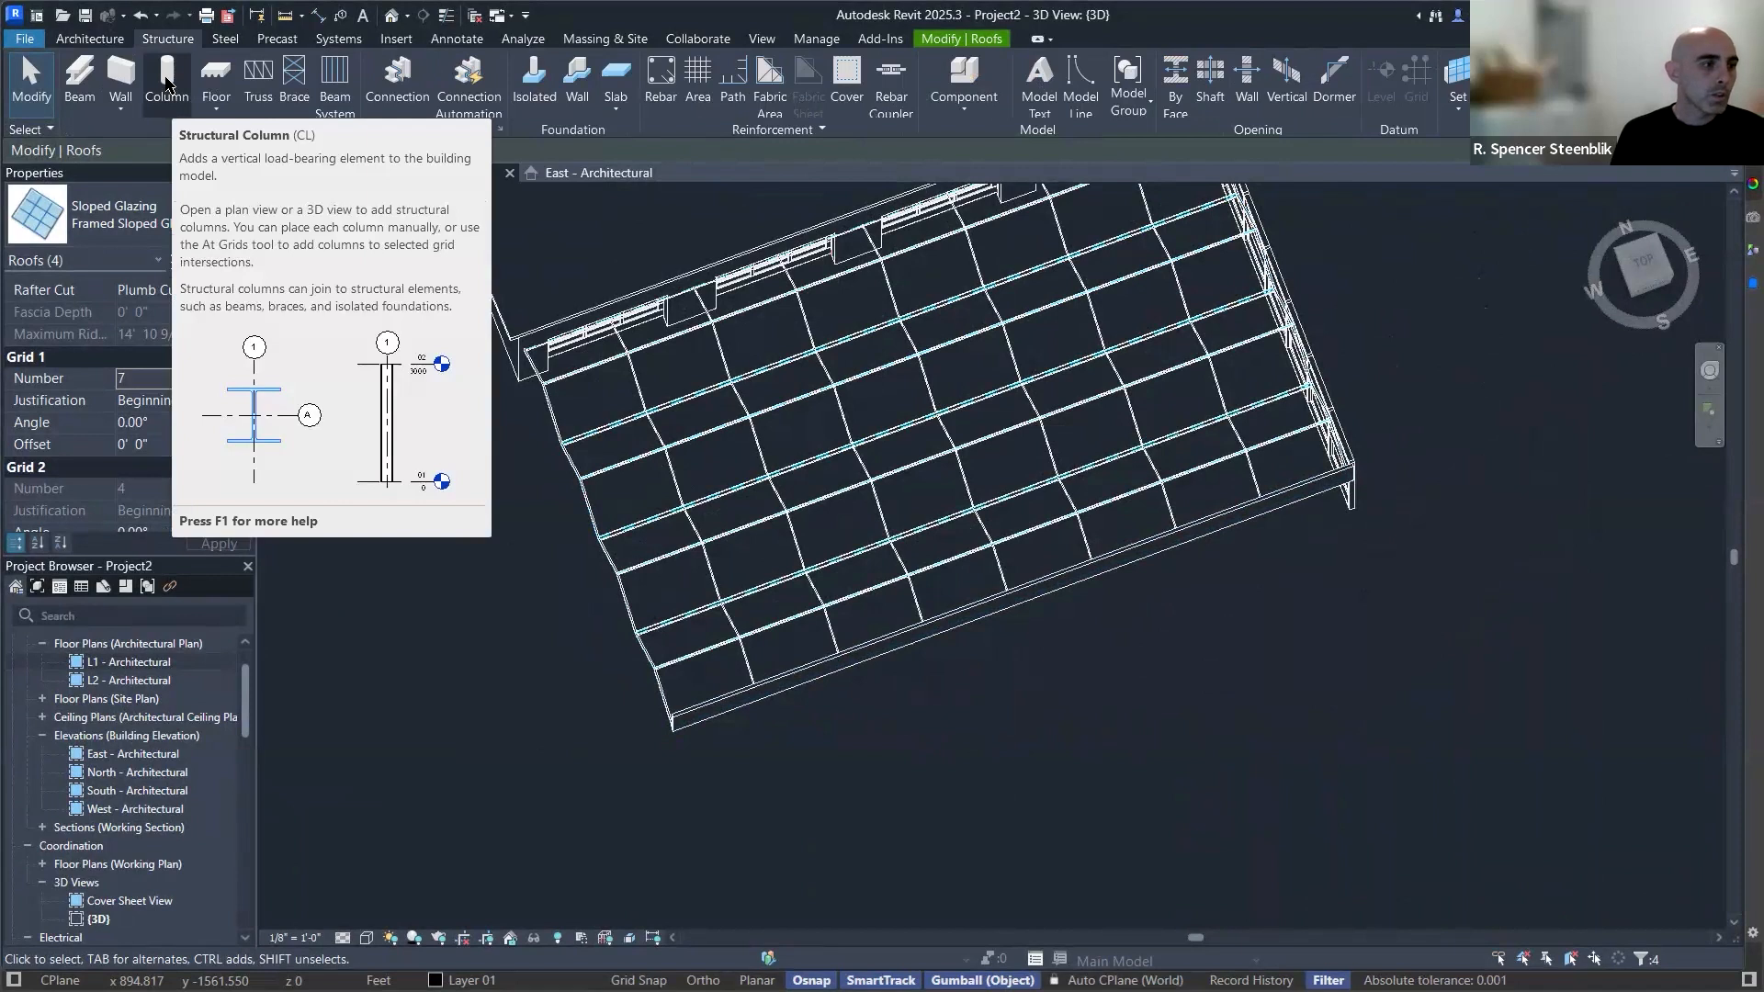
{"action": "left_click", "coordinate": [168, 85]}
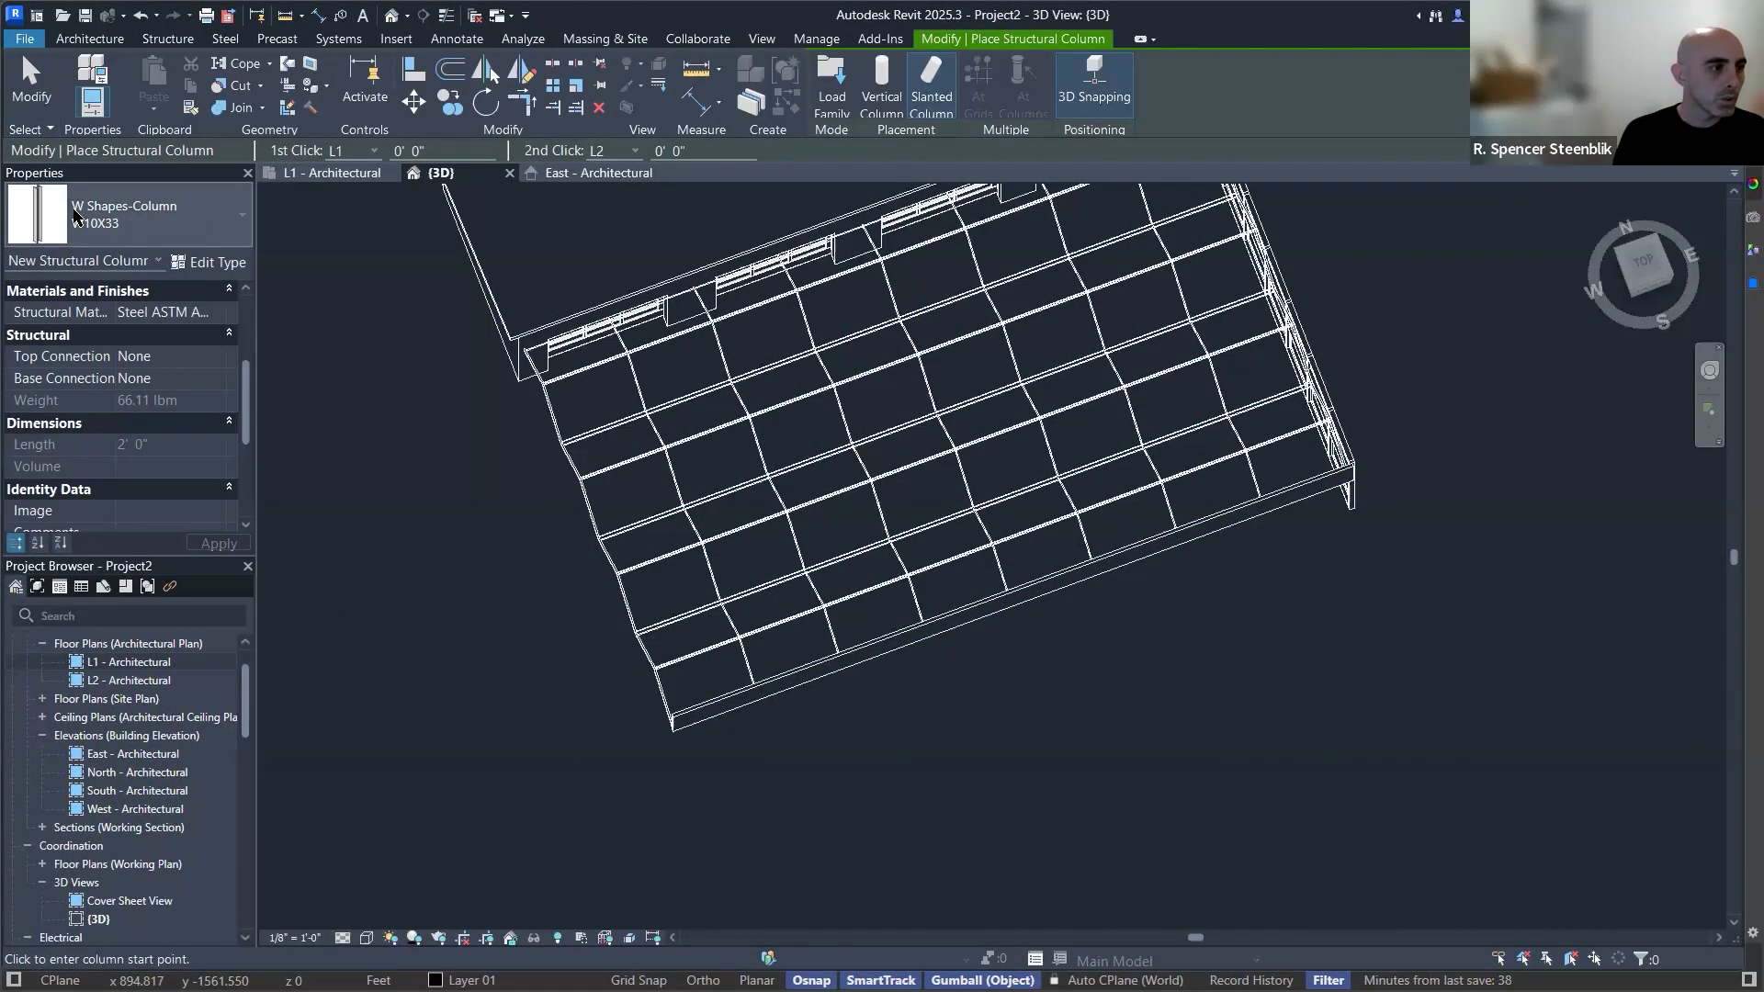
{"action": "left_click", "coordinate": [158, 210]}
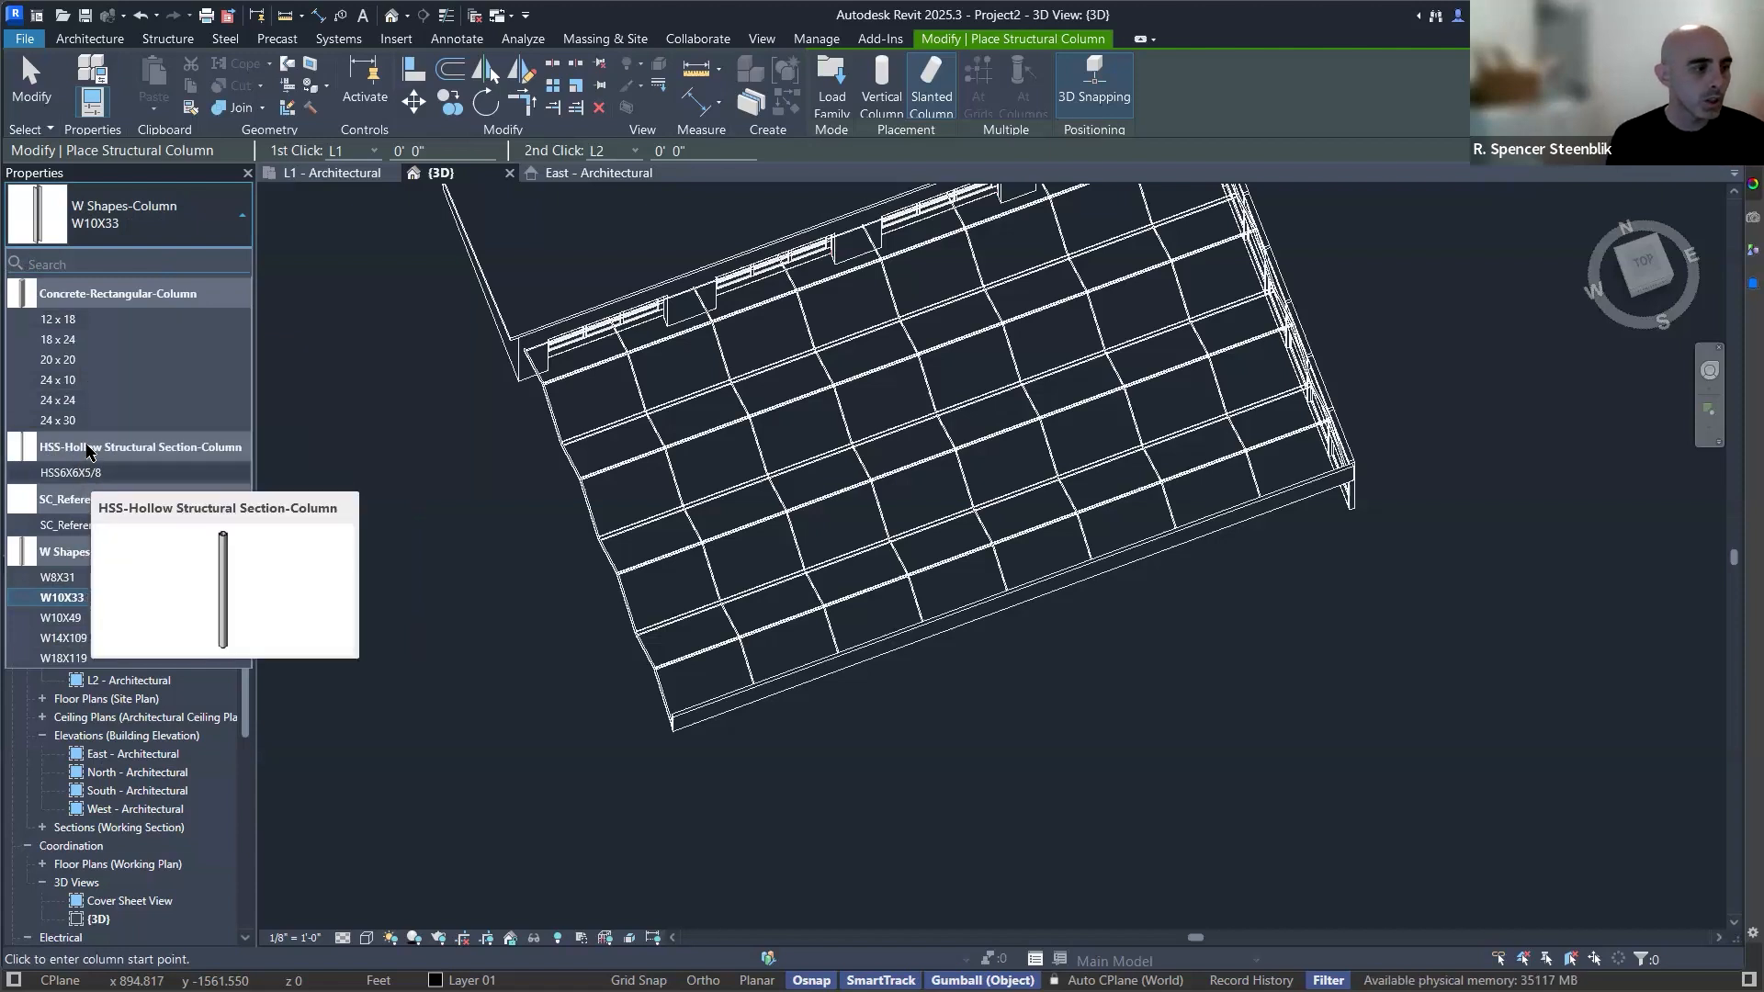
{"action": "left_click", "coordinate": [85, 472]}
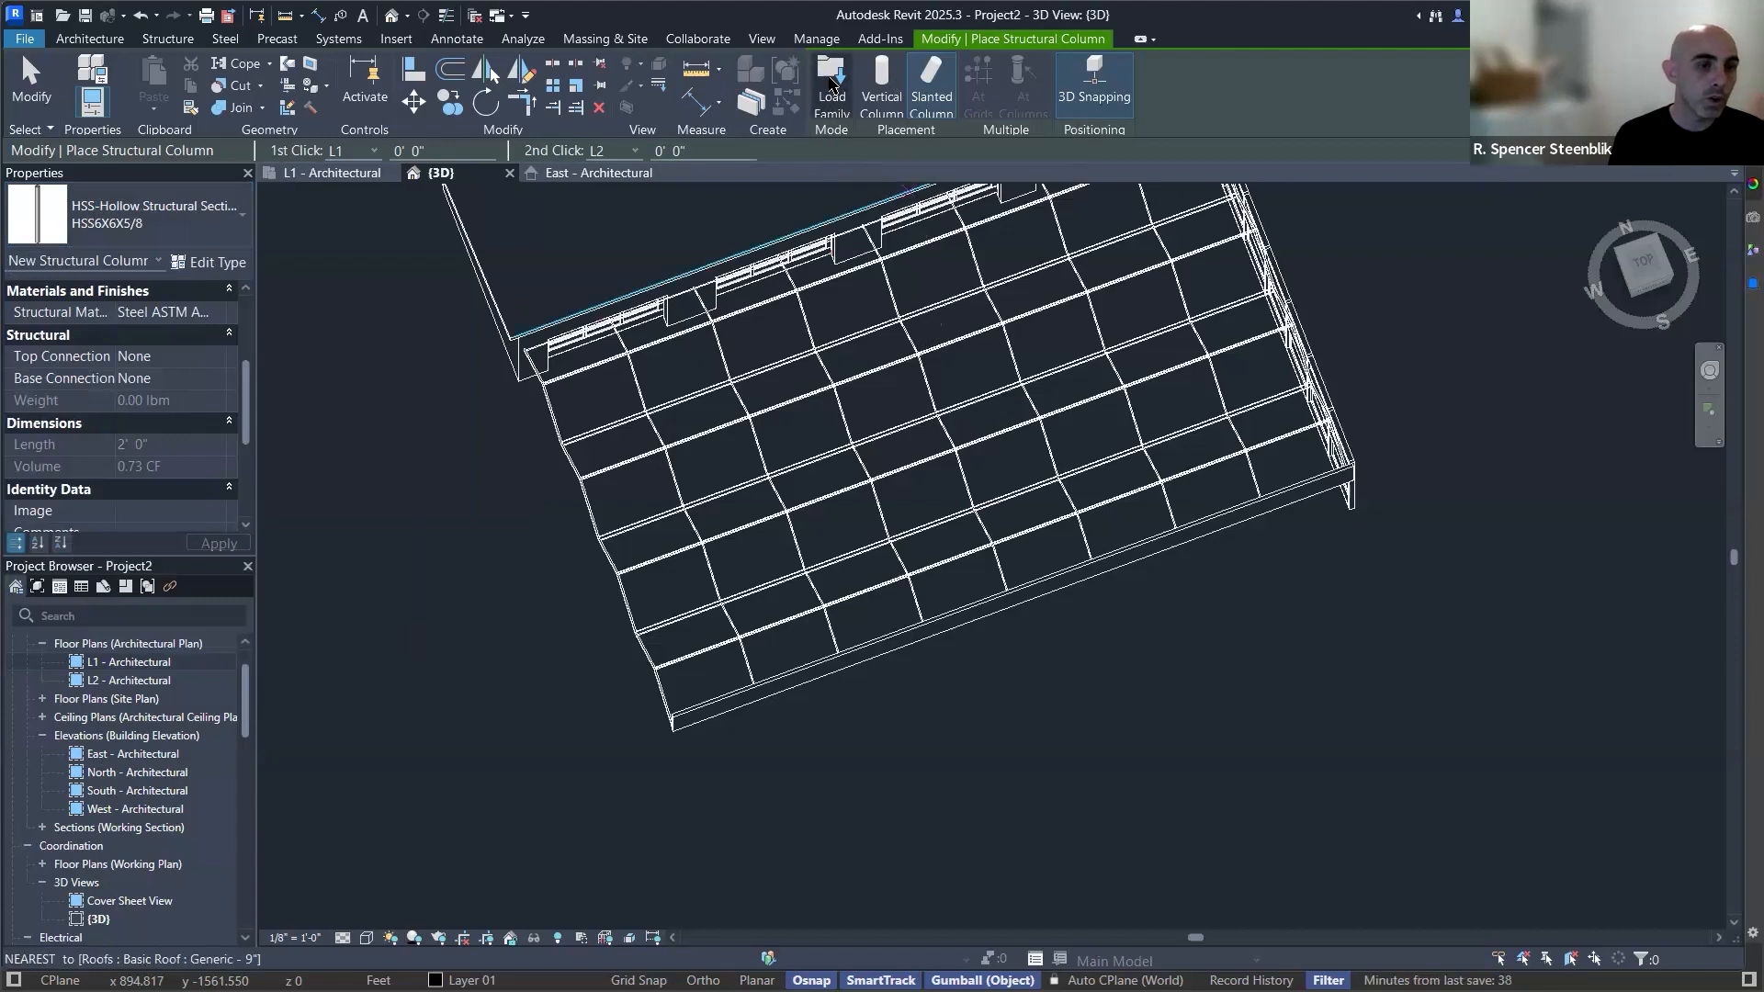
{"action": "left_click", "coordinate": [199, 264]}
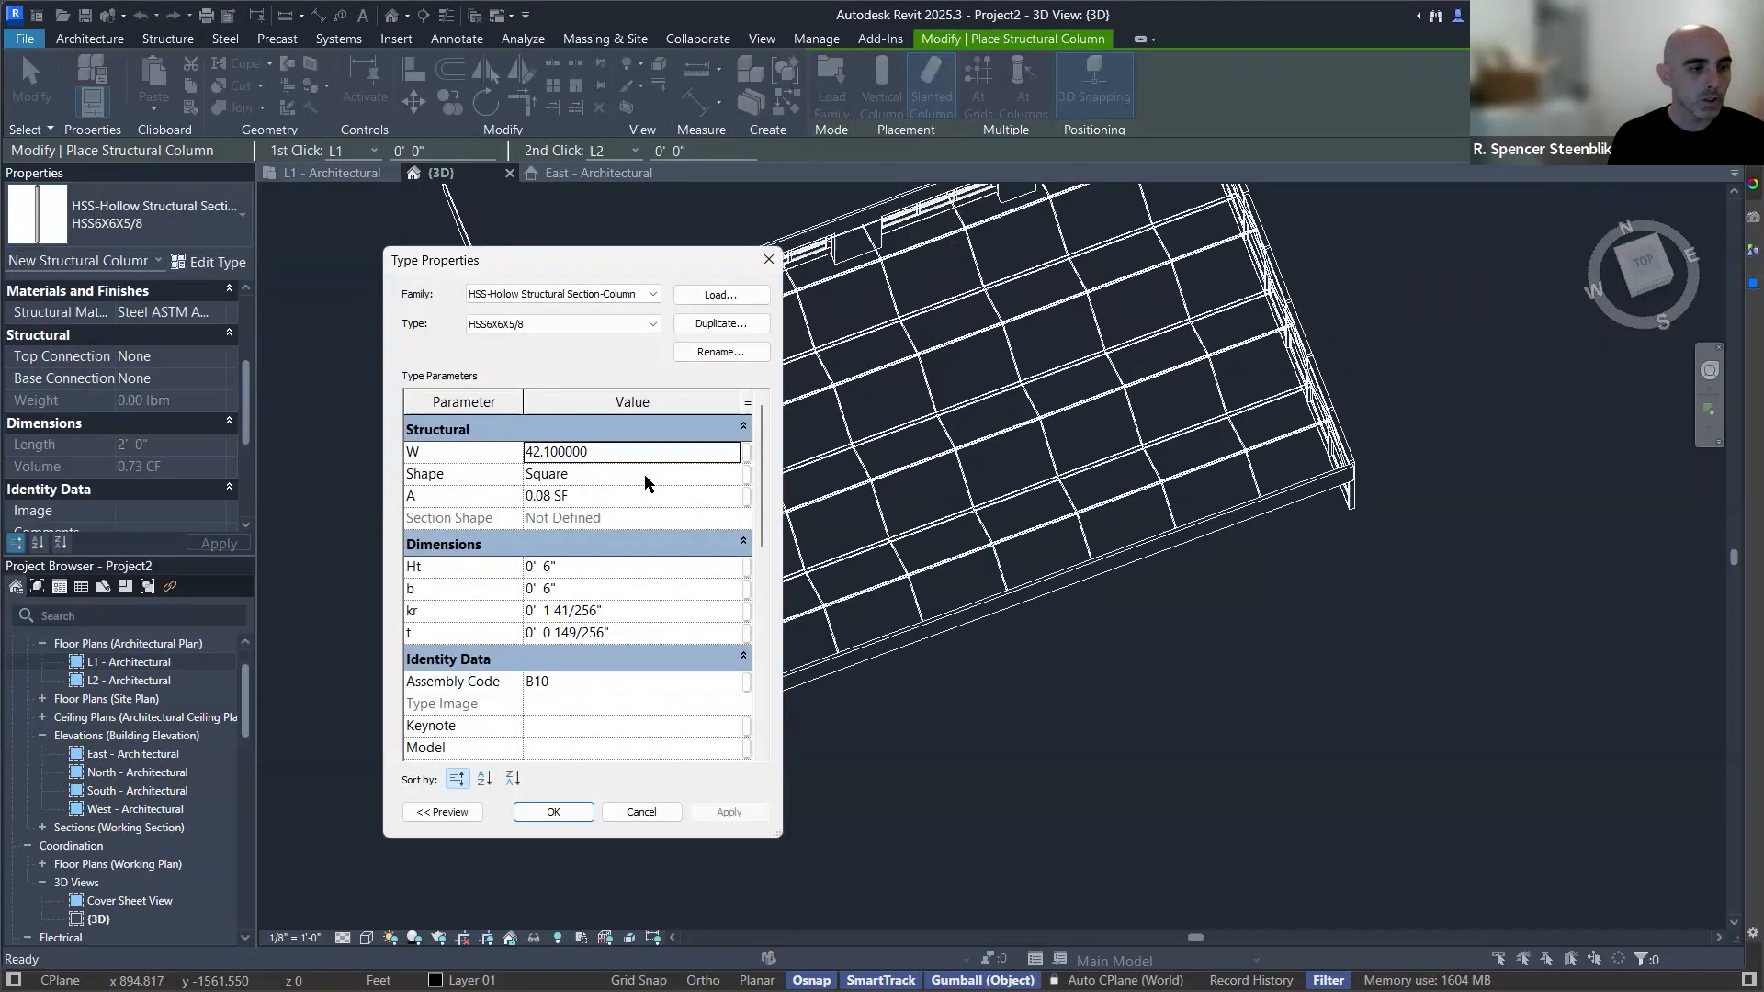
{"action": "key", "text": "Escape"}
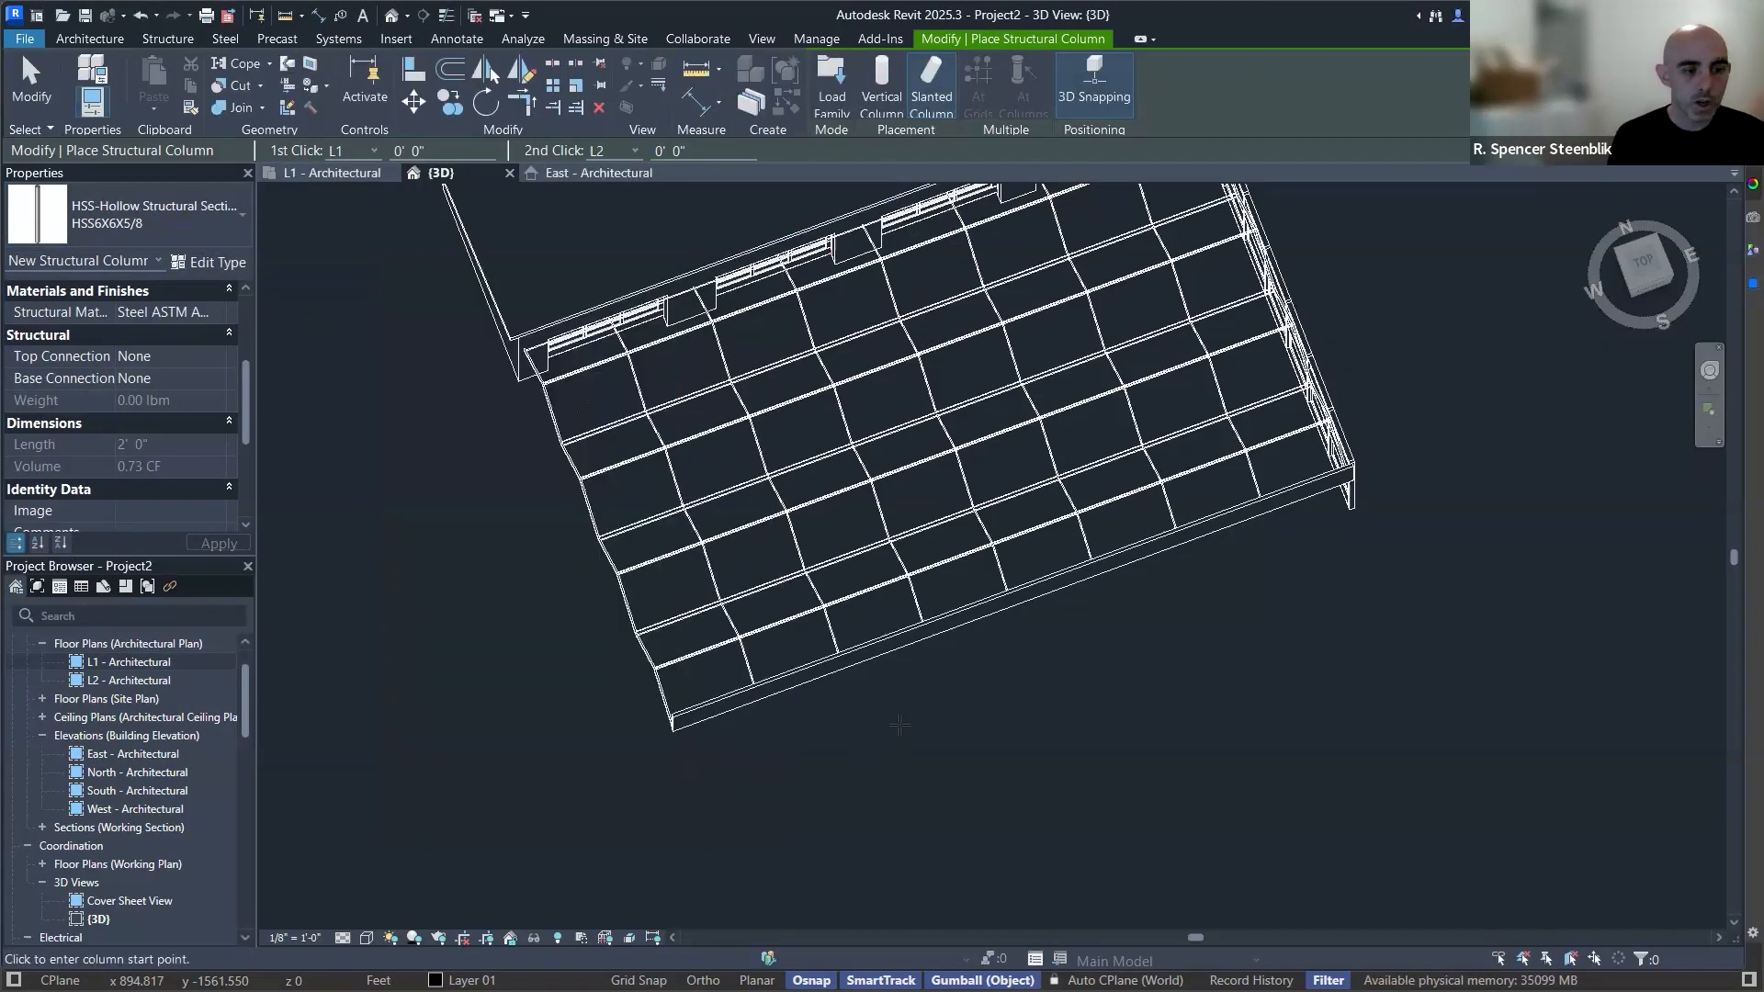
{"action": "left_click", "coordinate": [1646, 260]}
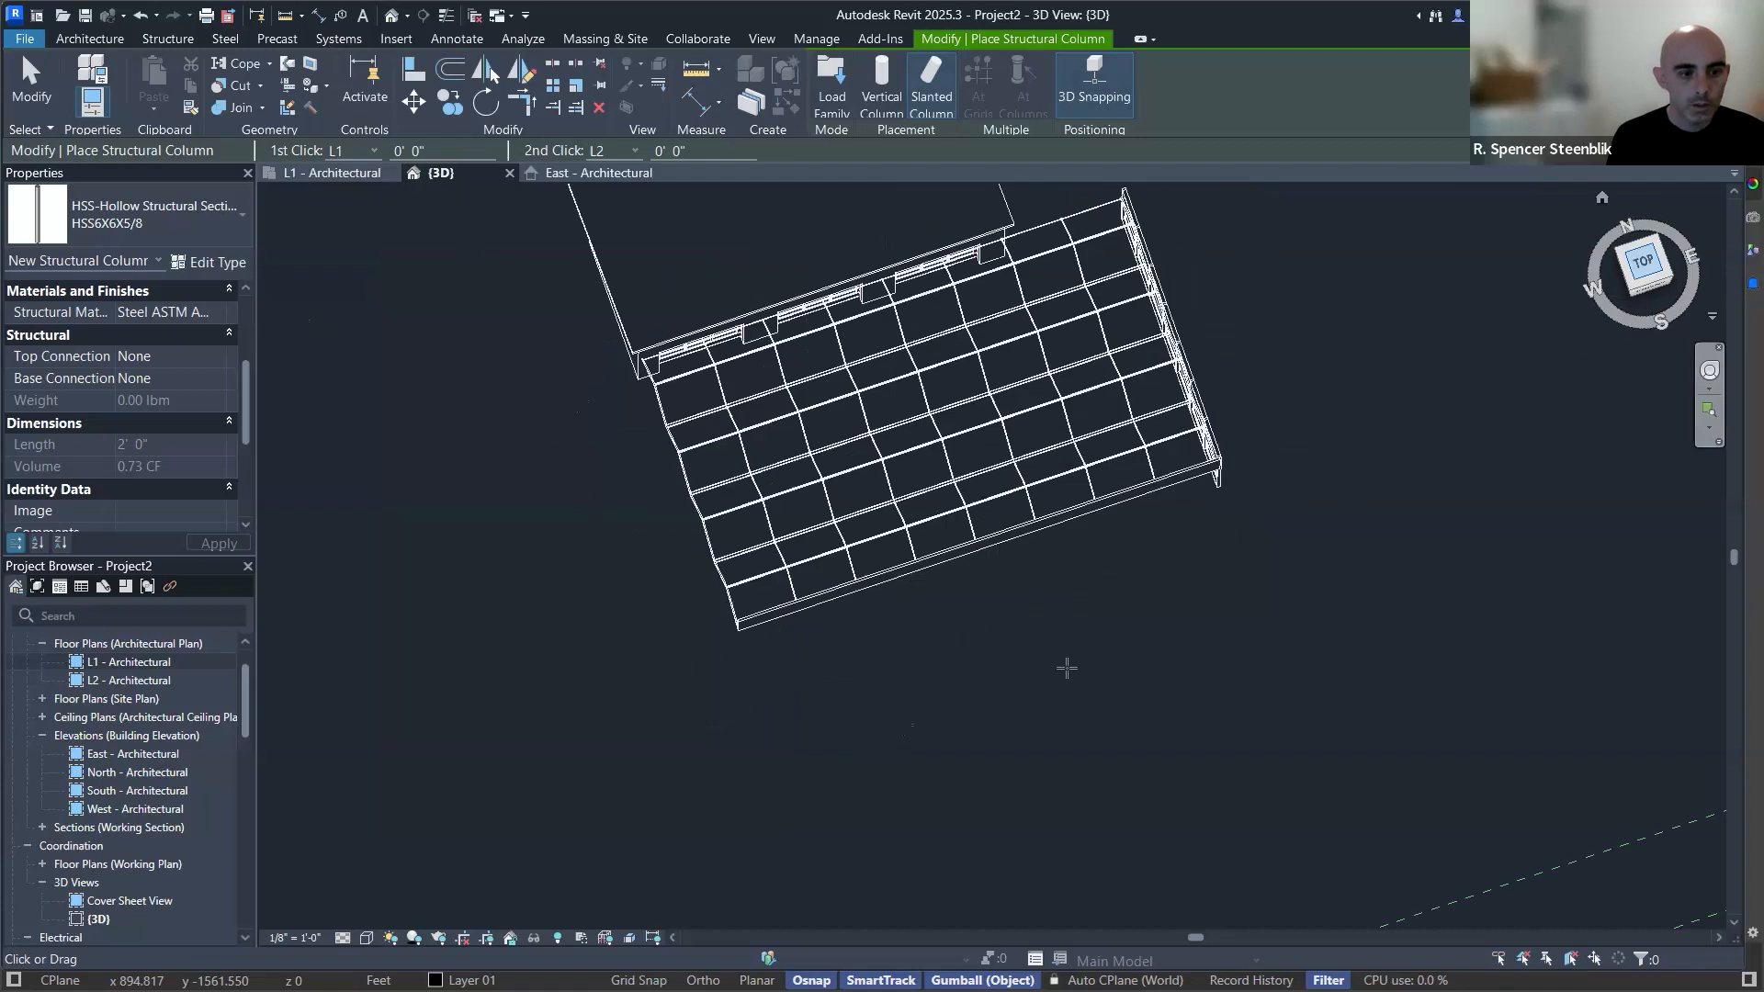
{"action": "scroll", "coordinate": [1066, 667], "scroll_direction": "up", "scroll_amount": 6}
{"action": "left_click", "coordinate": [989, 679]}
{"action": "scroll", "coordinate": [1120, 604], "scroll_direction": "down", "scroll_amount": 3}
{"action": "key", "text": "Escape"}
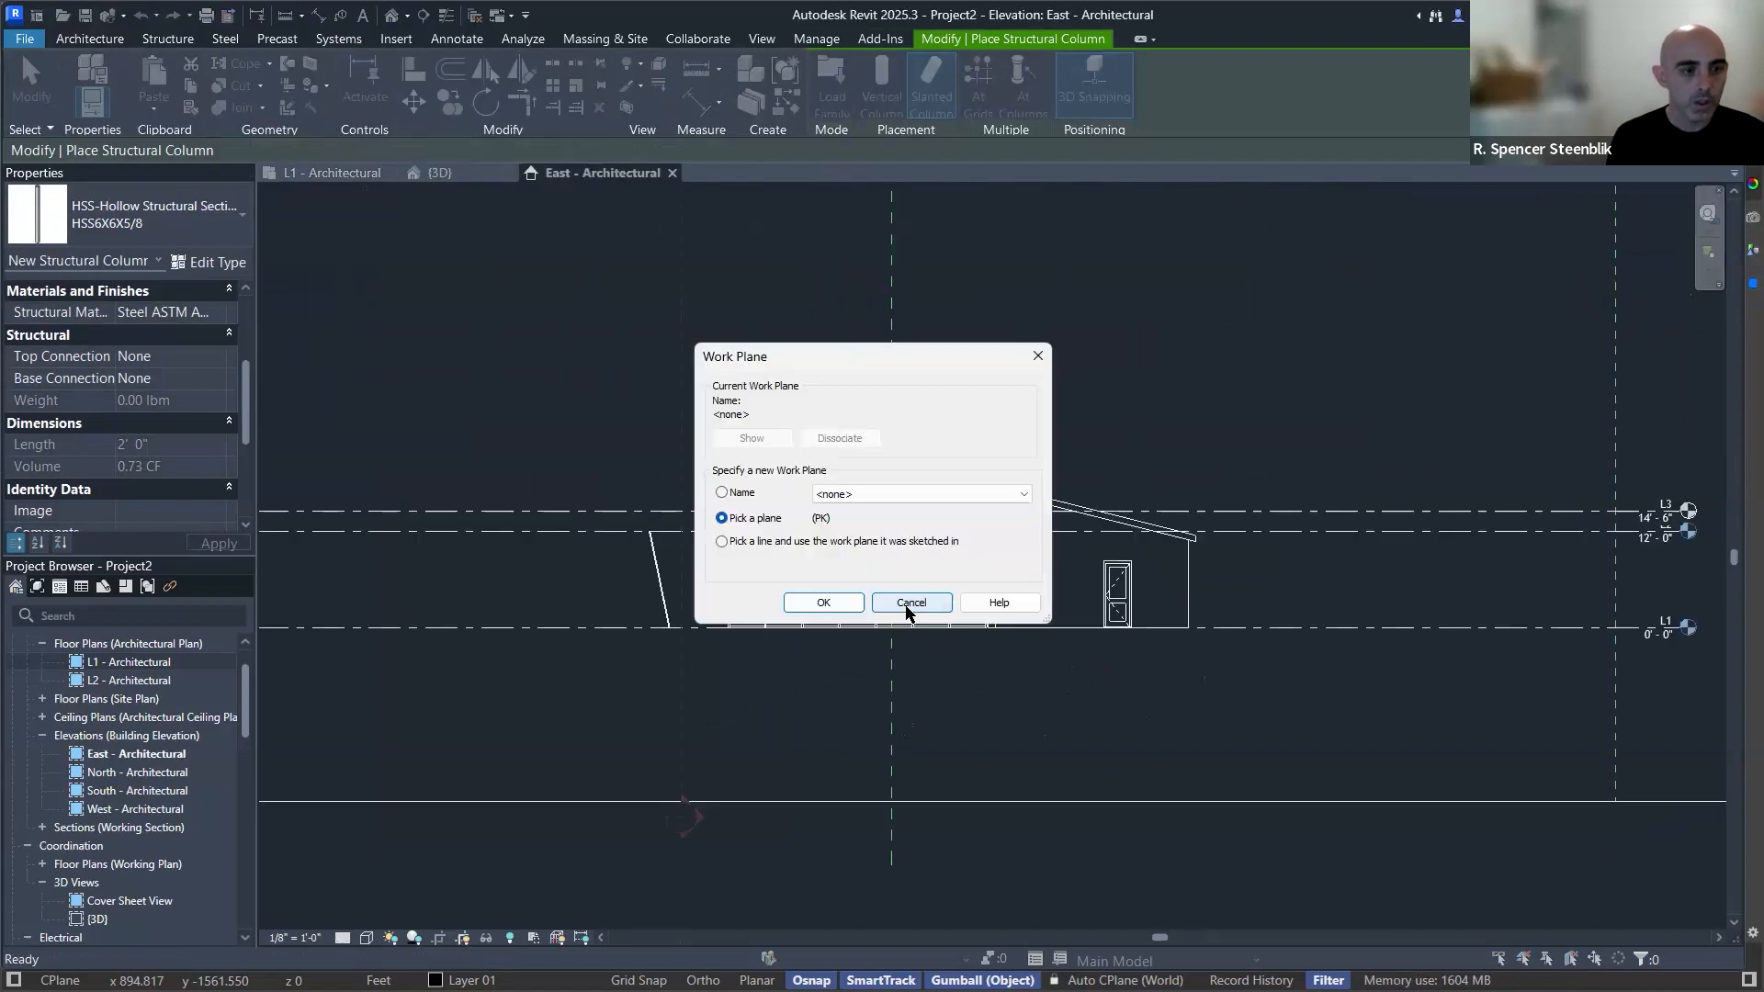
{"action": "left_click", "coordinate": [904, 607]}
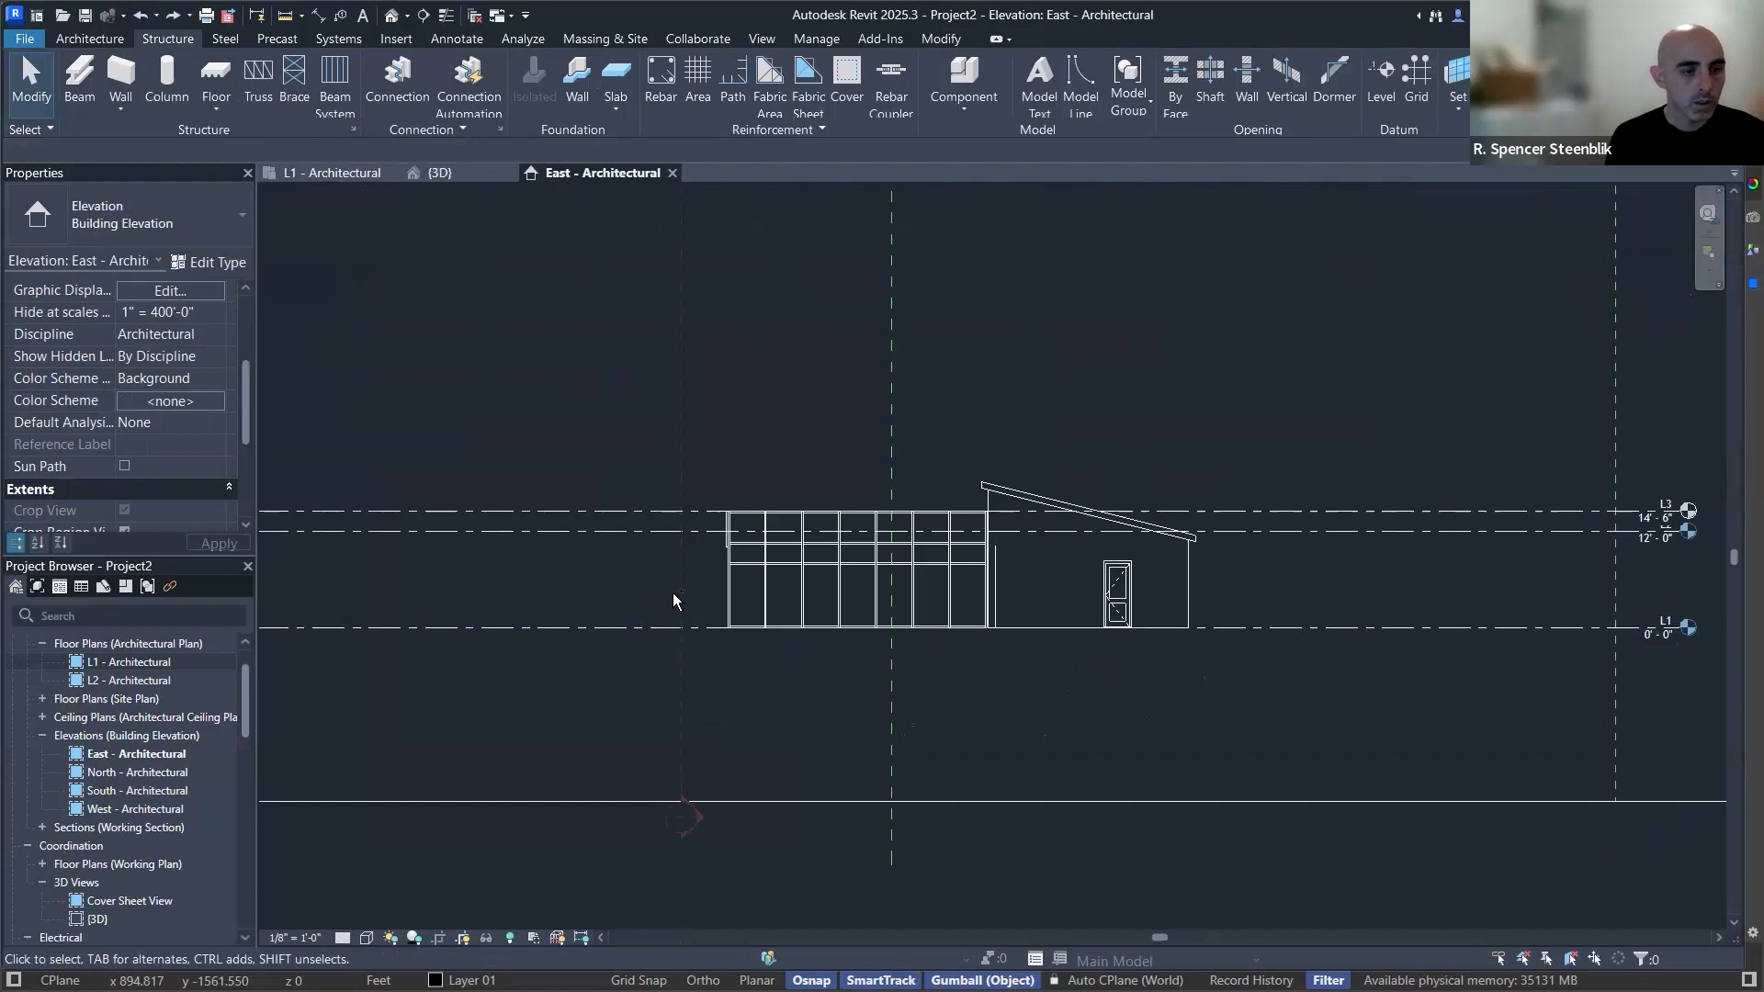
{"action": "key", "text": "ctrl+Tab"}
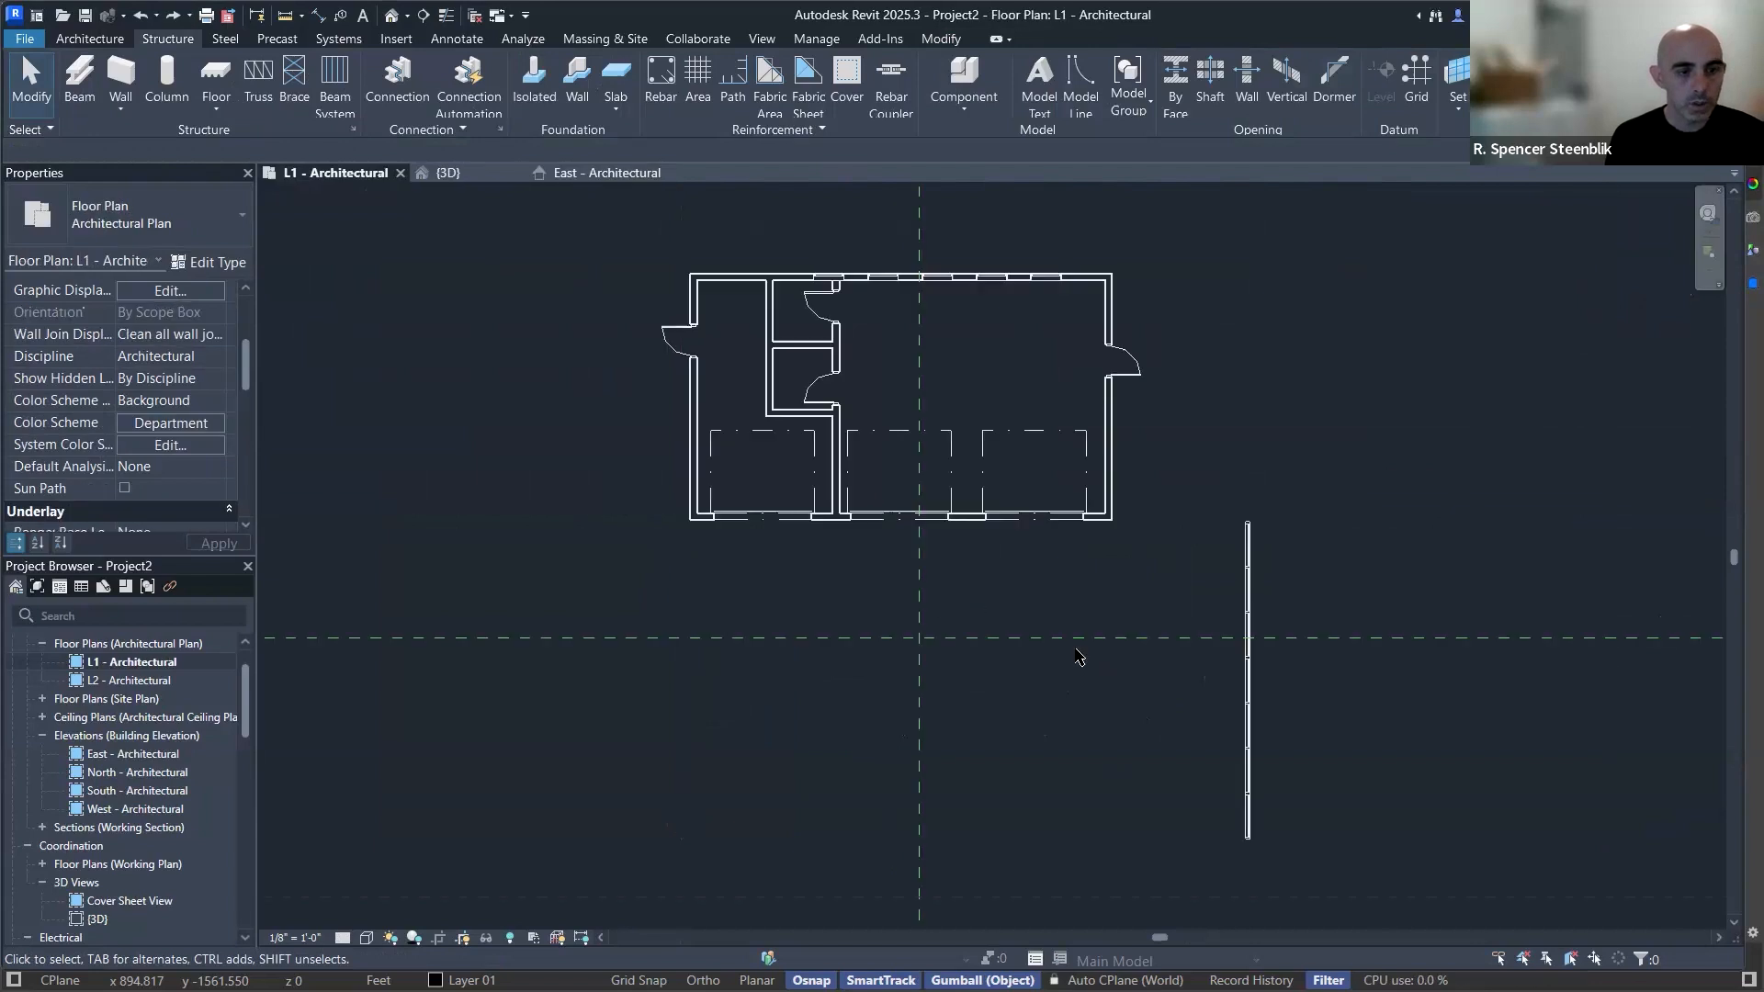
{"action": "left_click", "coordinate": [181, 96]}
{"action": "left_click", "coordinate": [993, 578]}
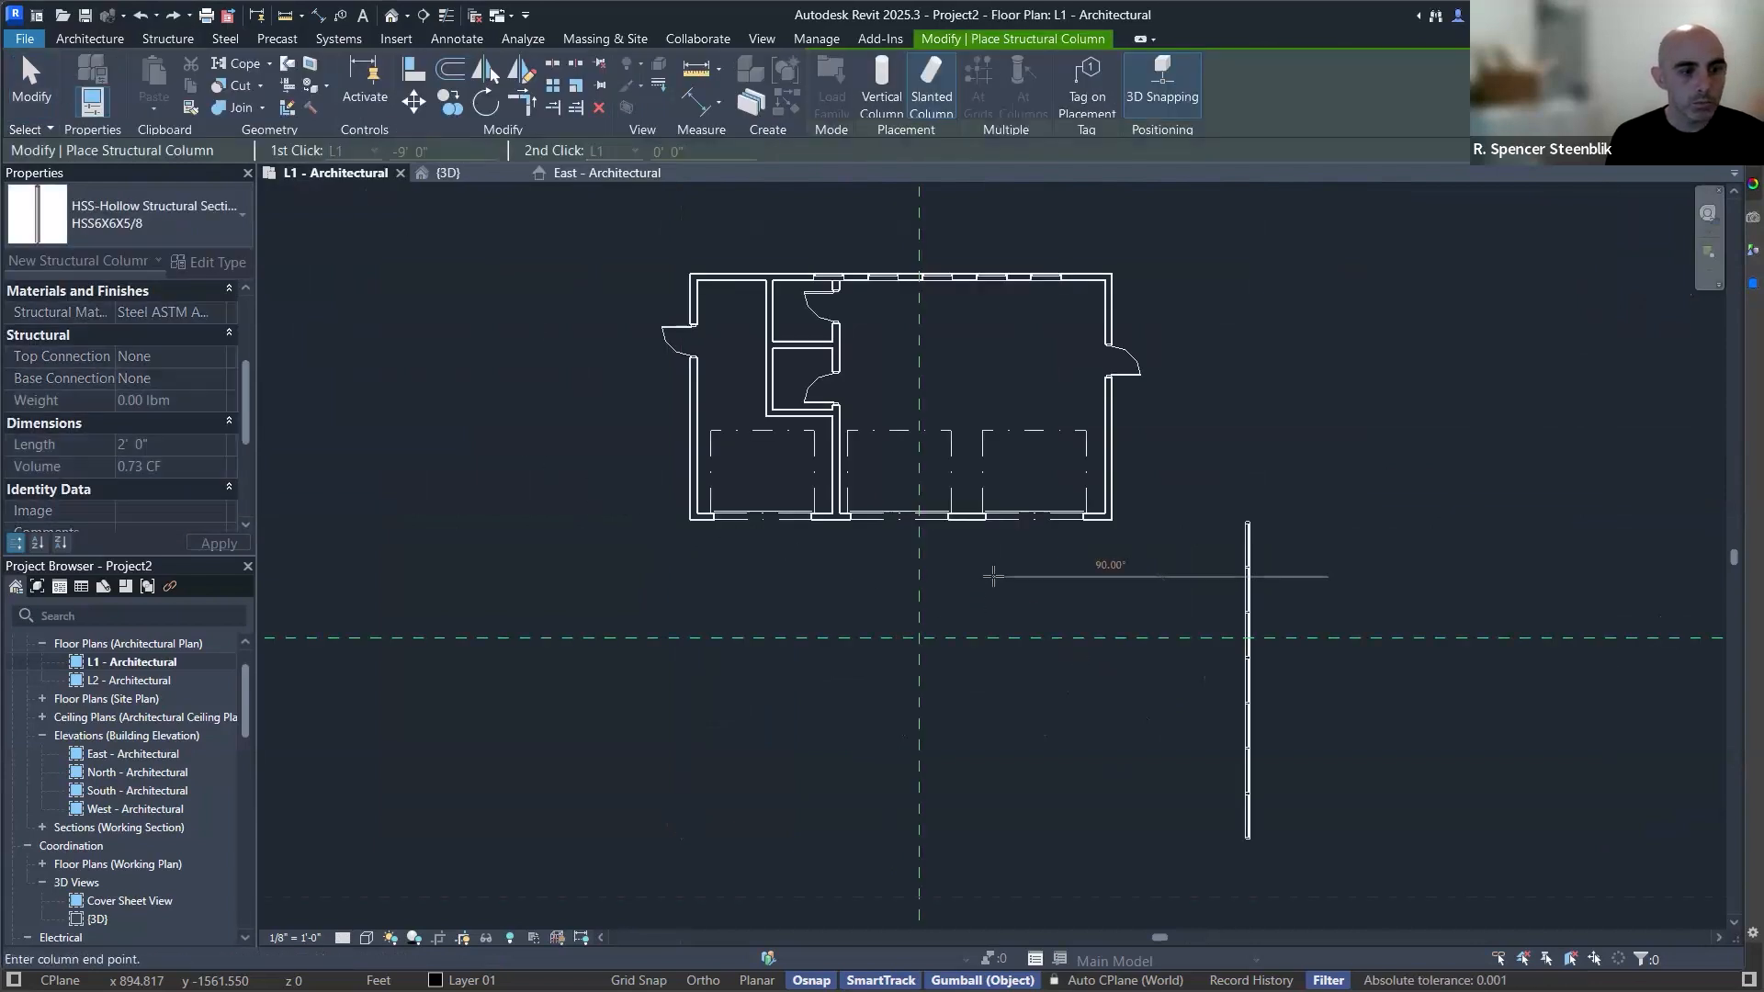
{"action": "key", "text": "Escape"}
{"action": "key", "text": "w"}
{"action": "key", "text": "a"}
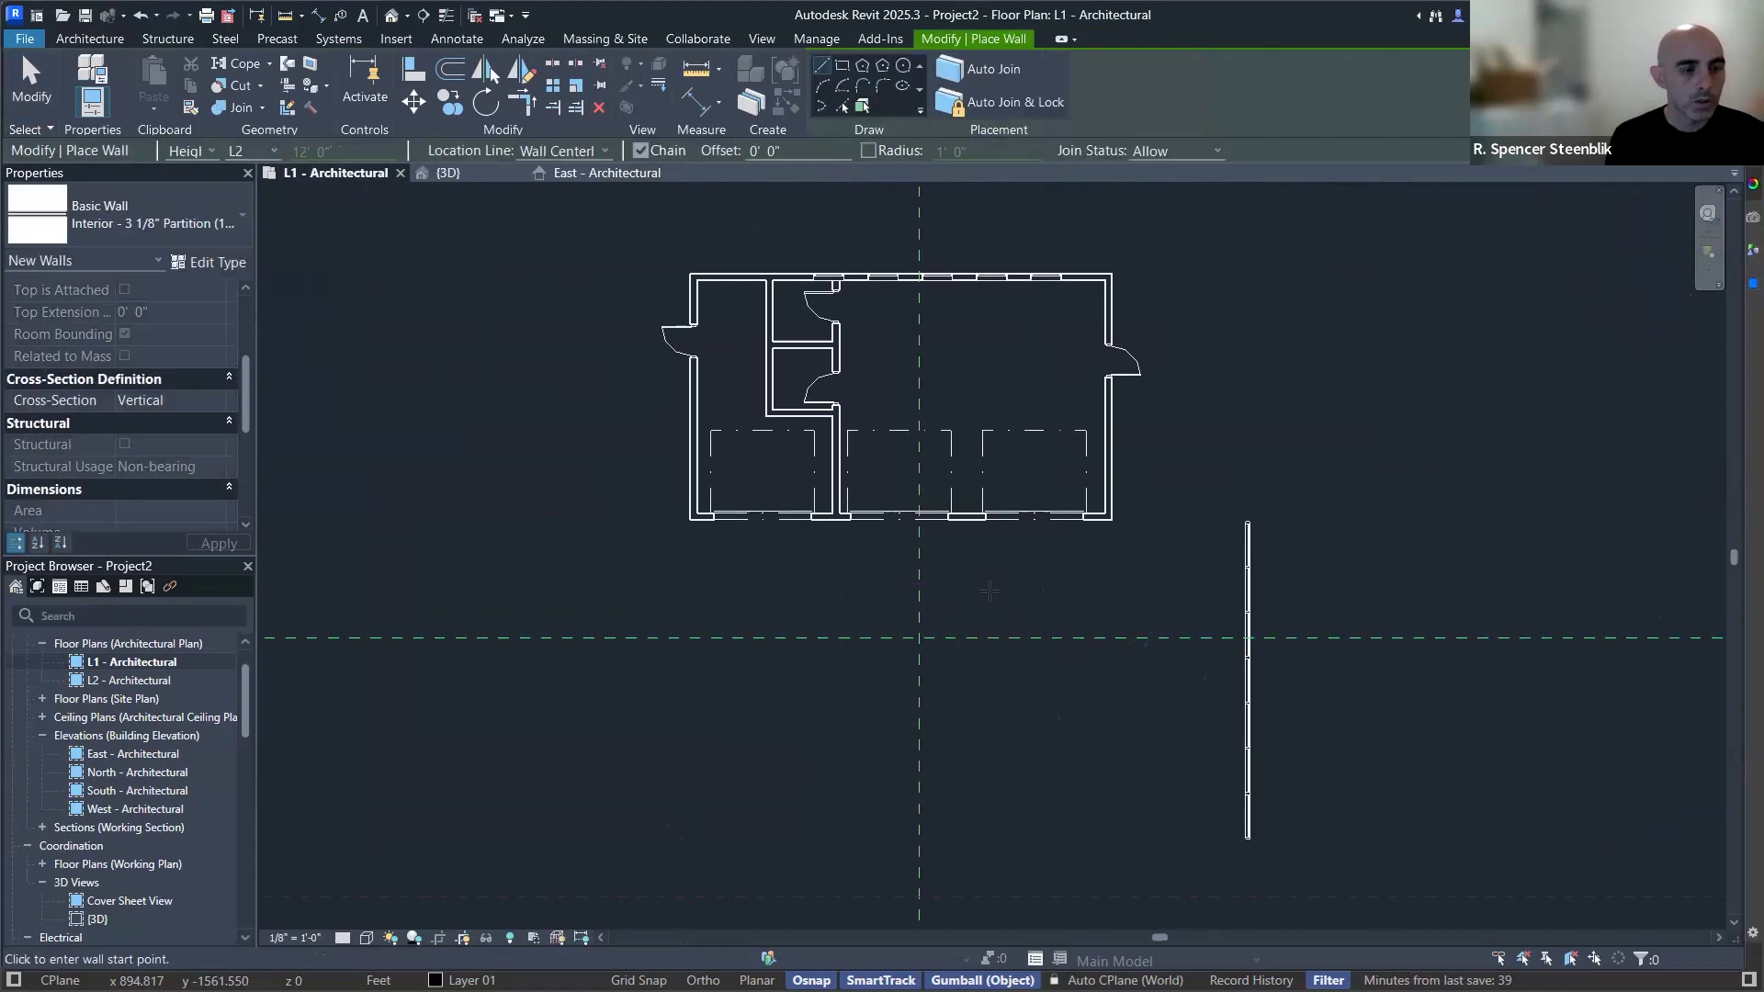
{"action": "key", "text": "ctrl+Tab"}
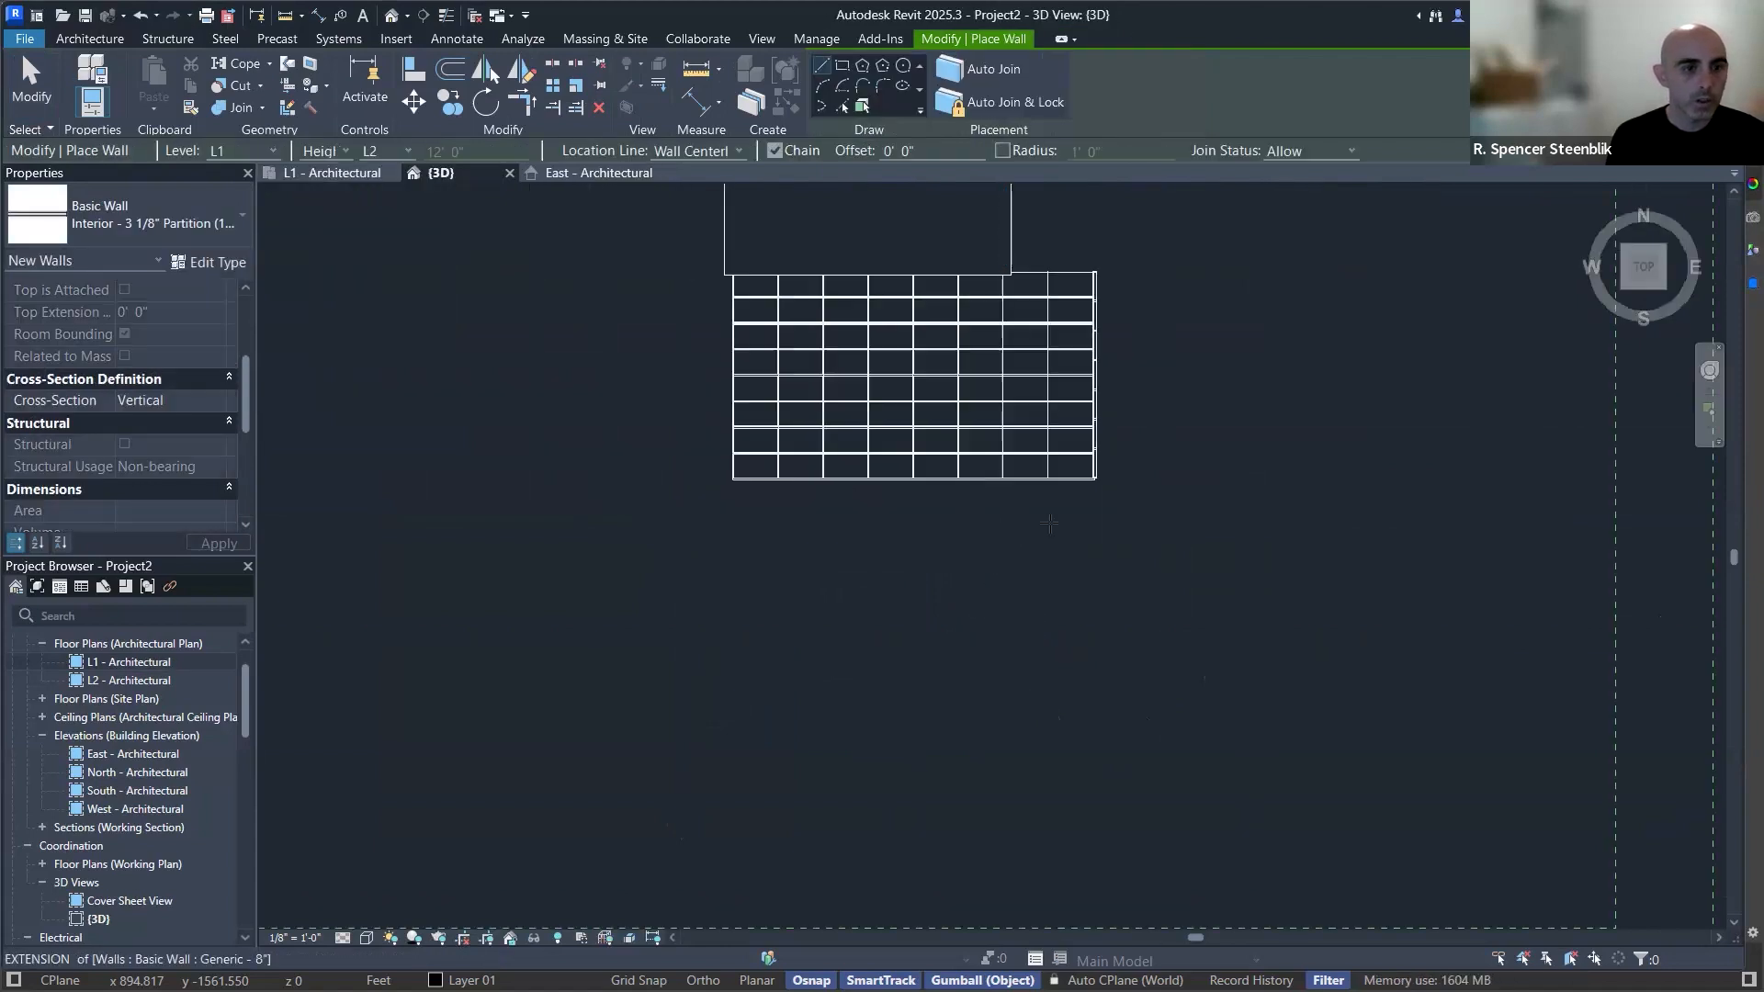
In the L1 floor plan, place an HSS6X6X5/8 column with its second point at L2, about 32' south of the building and 30' west of the storefront.
{"action": "key", "text": "ctrl+Tab"}
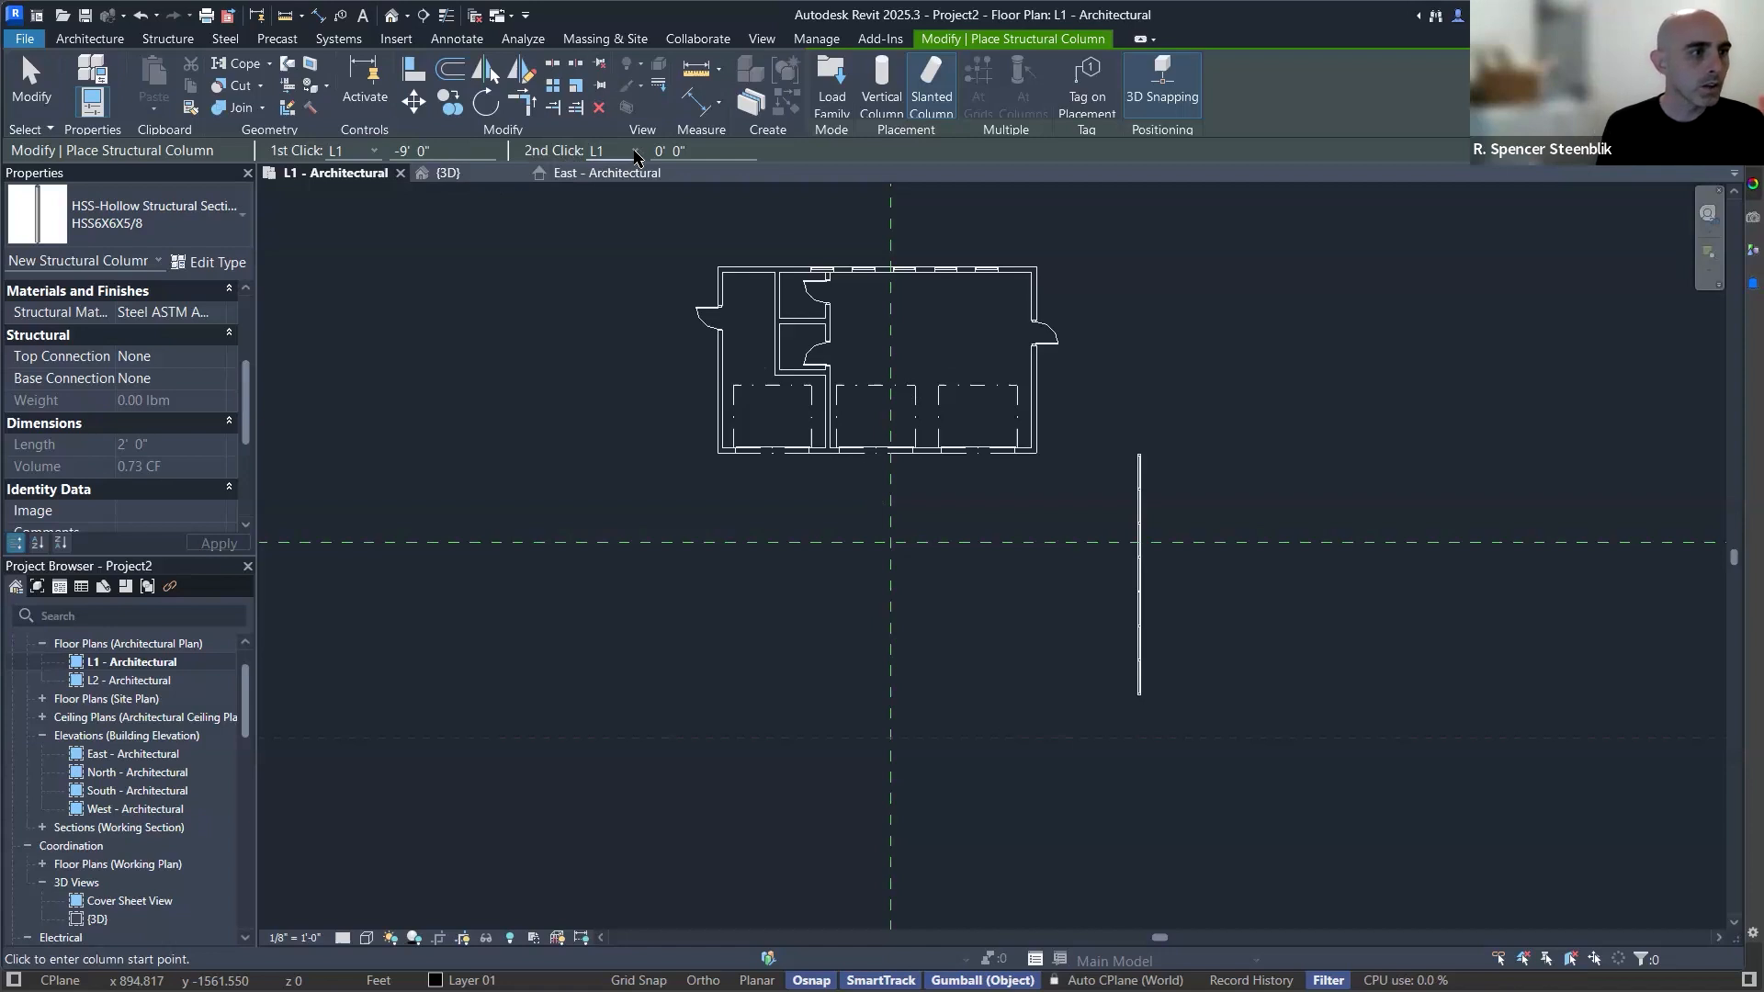
{"action": "left_click", "coordinate": [442, 150]}
{"action": "key", "text": "ctrl+a"}
{"action": "type", "text": "0"}
{"action": "left_click", "coordinate": [614, 151]}
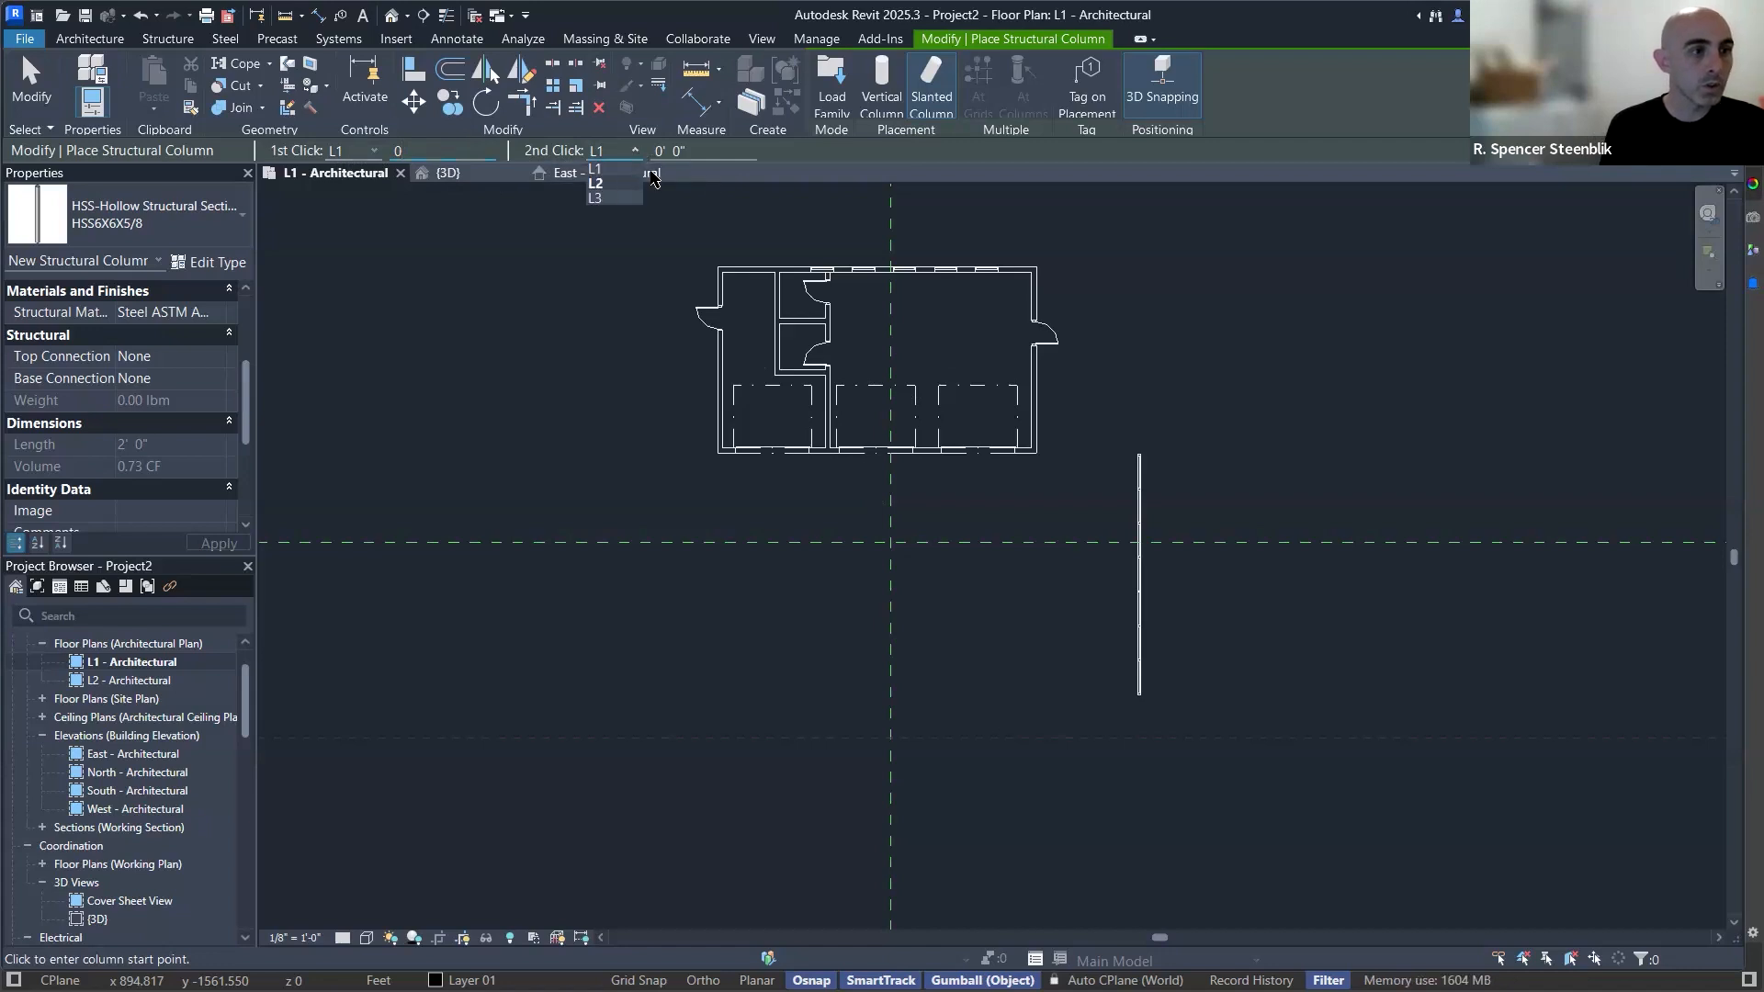
{"action": "left_click", "coordinate": [942, 464]}
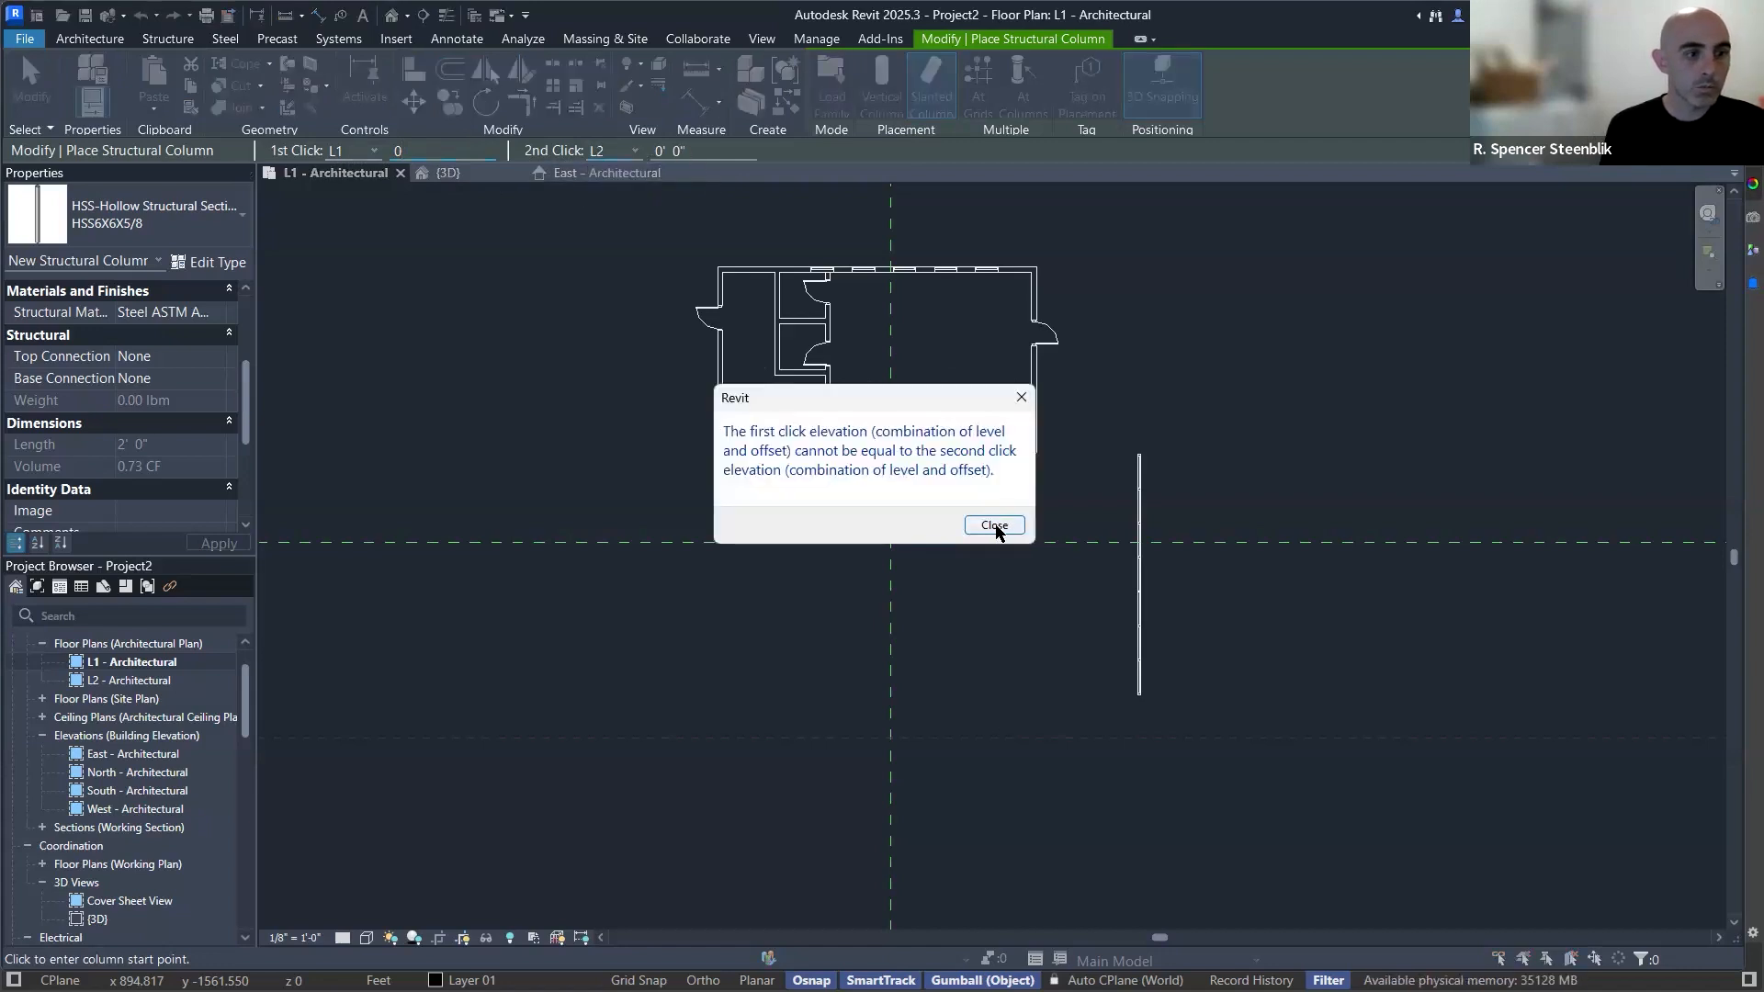
{"action": "left_click", "coordinate": [994, 525]}
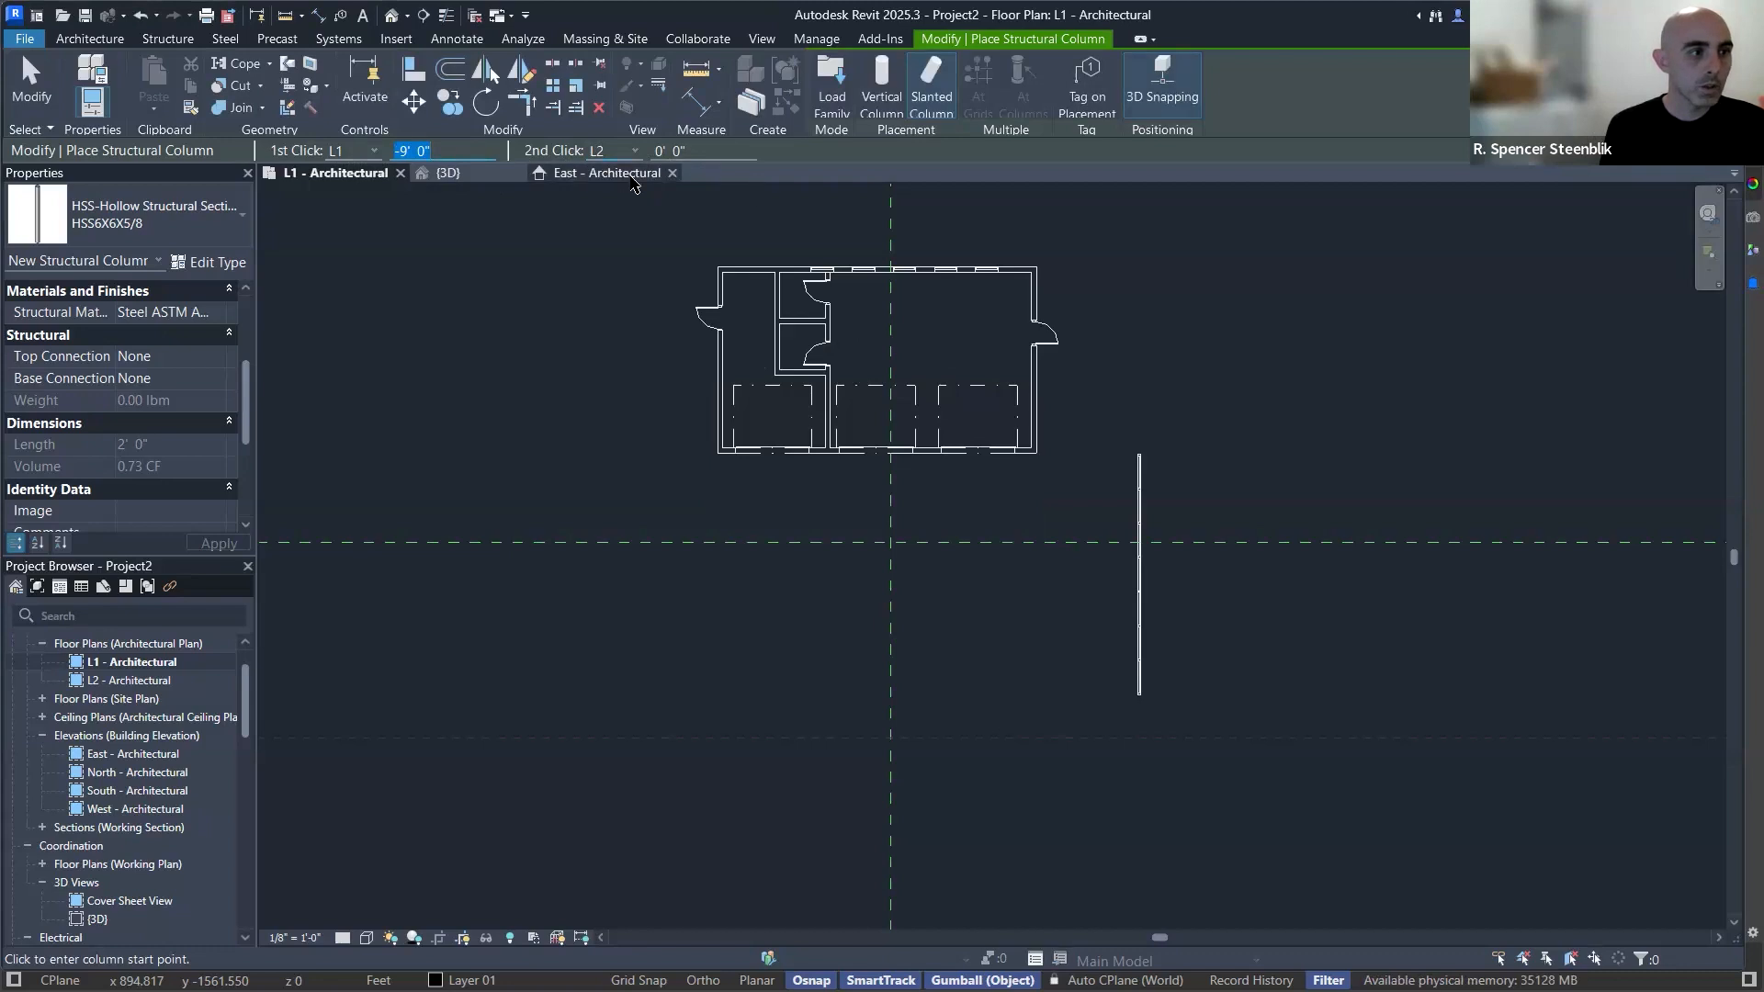
{"action": "left_click", "coordinate": [918, 692]}
{"action": "left_click", "coordinate": [917, 694]}
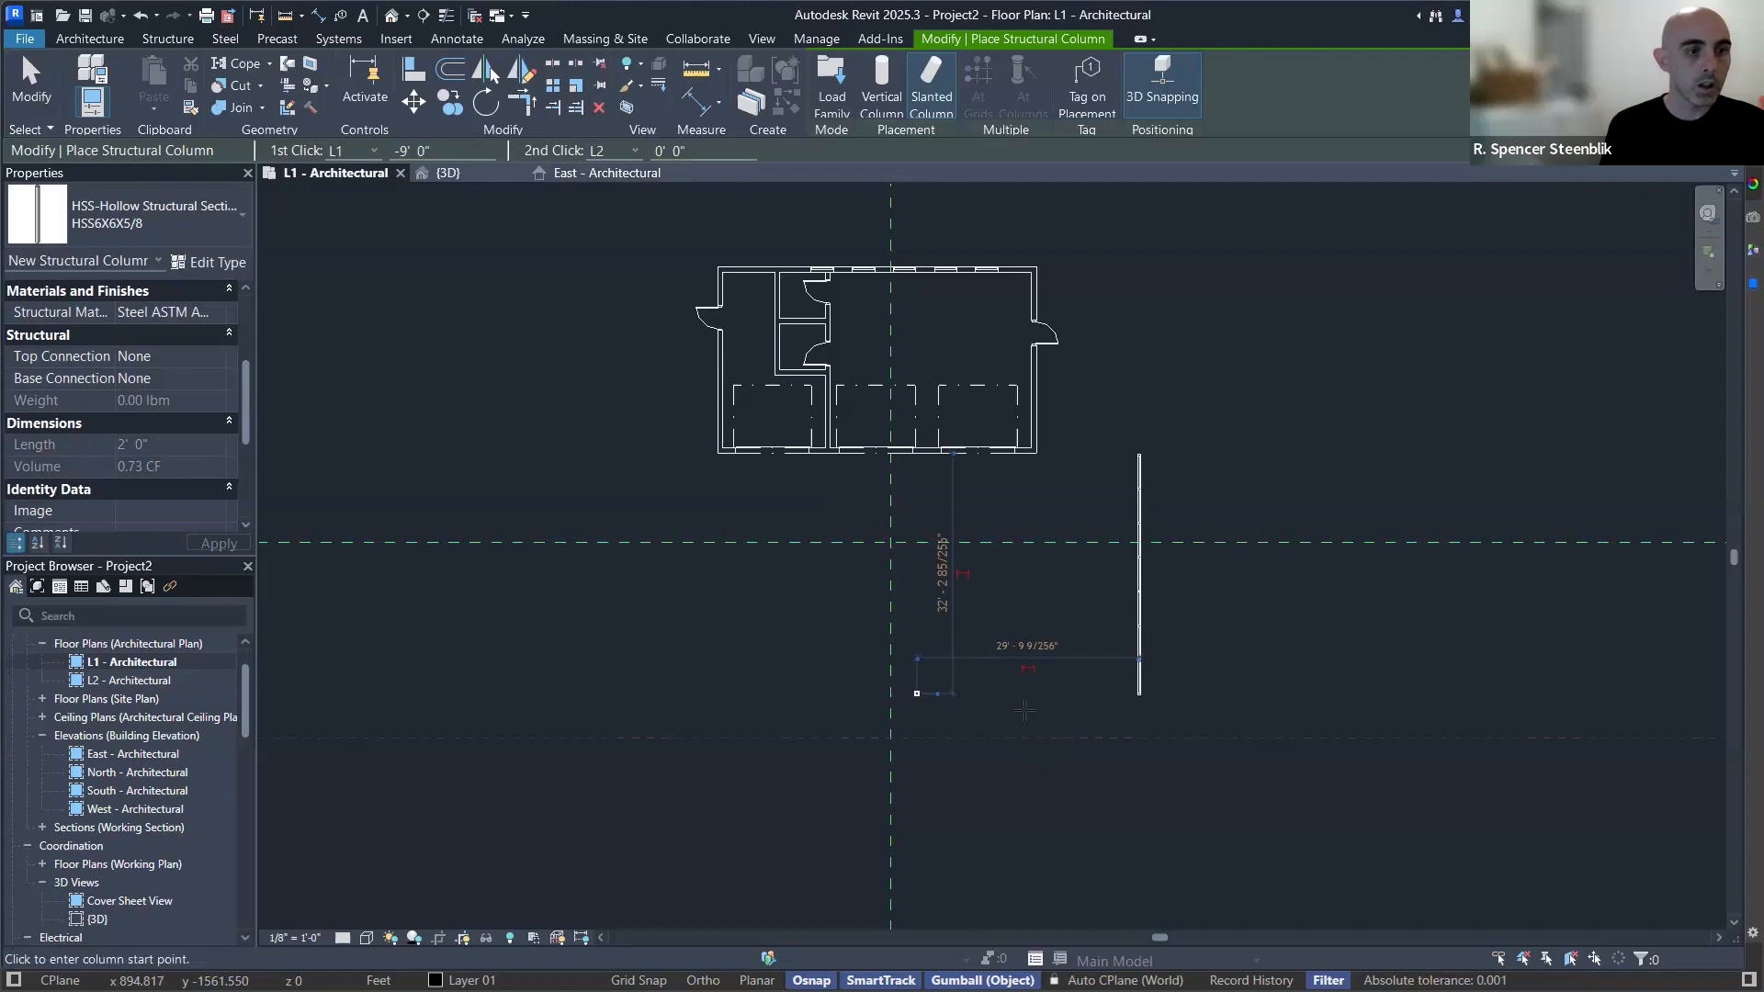
In the East elevation, raise the base of the HSS6X6X5/8 column from below grade up to level L1.
{"action": "key", "text": "ctrl+Tab"}
{"action": "key", "text": "ctrl+Tab"}
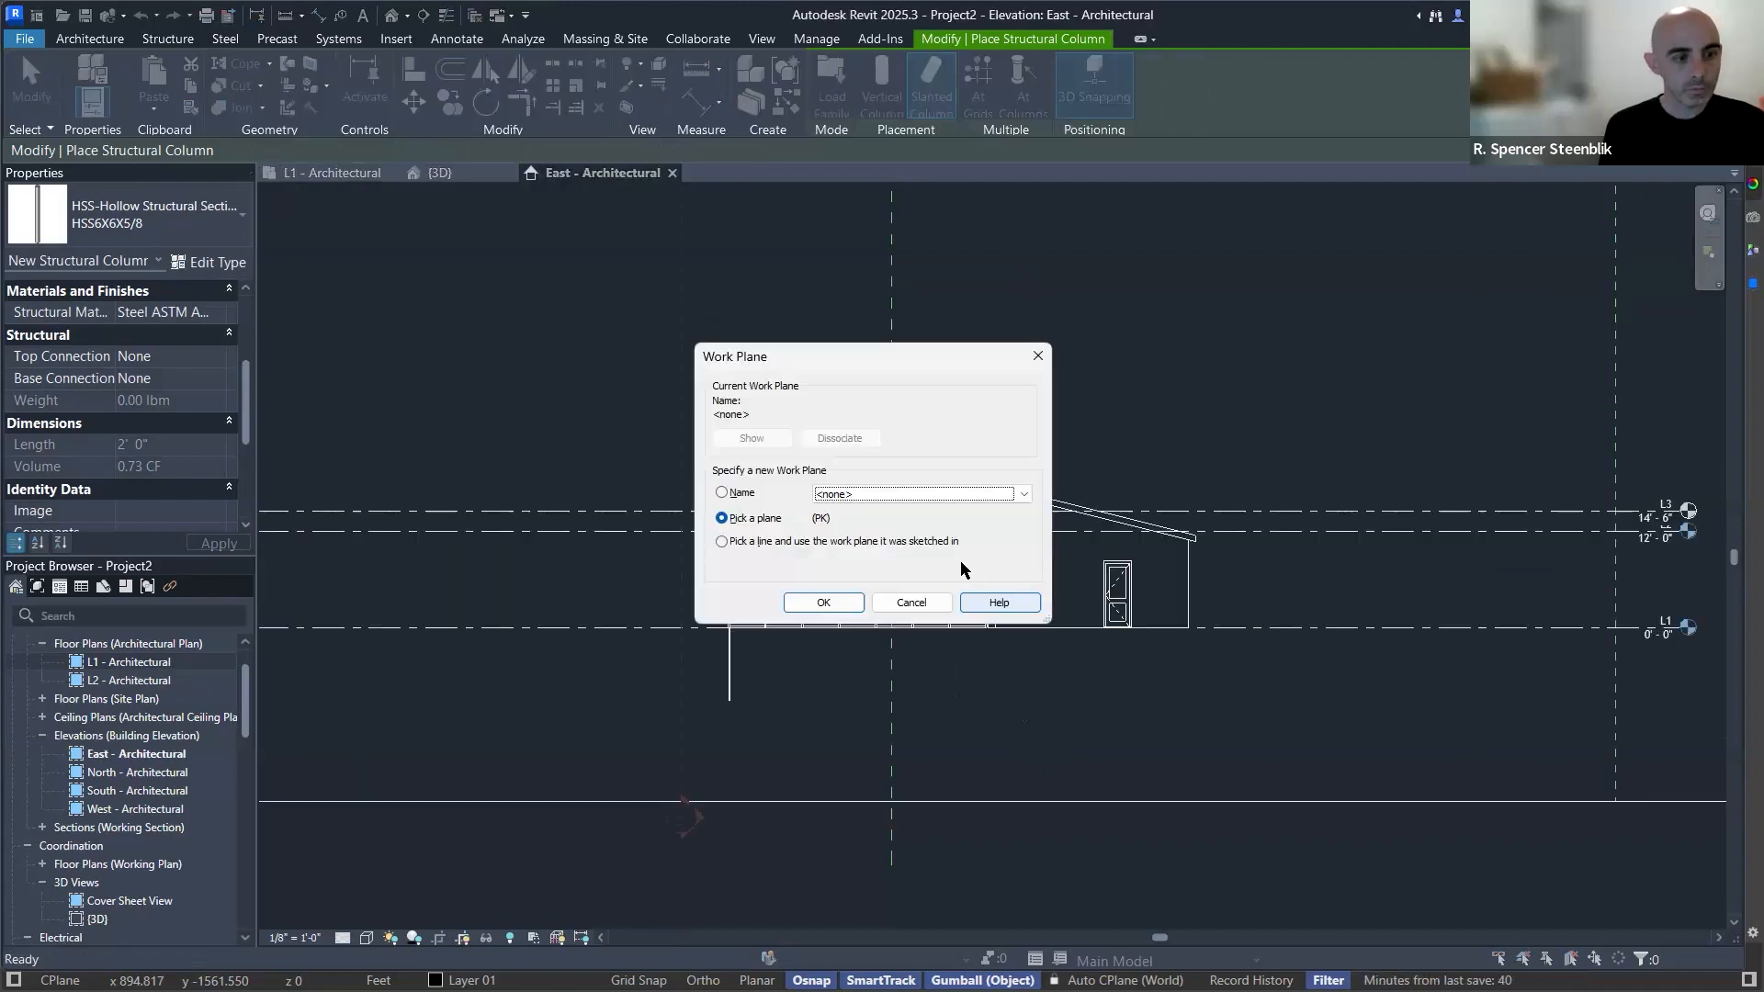
{"action": "left_click", "coordinate": [910, 599]}
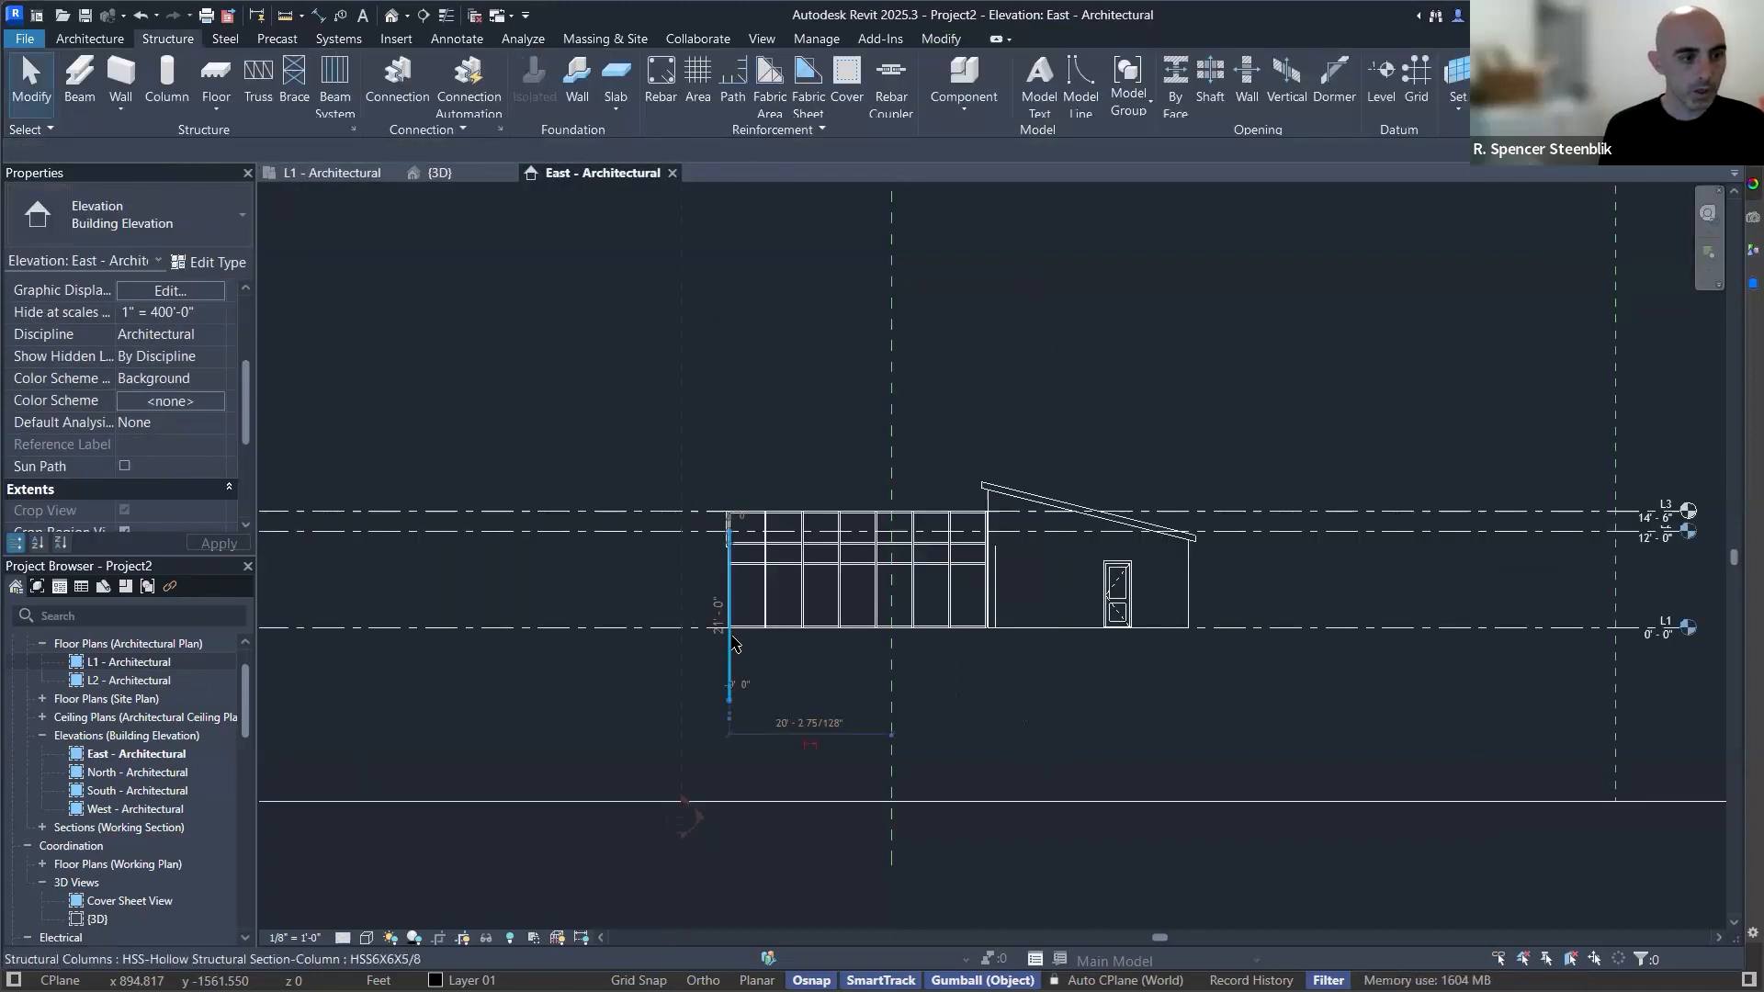
{"action": "left_click", "coordinate": [729, 684]}
{"action": "scroll", "coordinate": [740, 643], "scroll_direction": "up", "scroll_amount": 4}
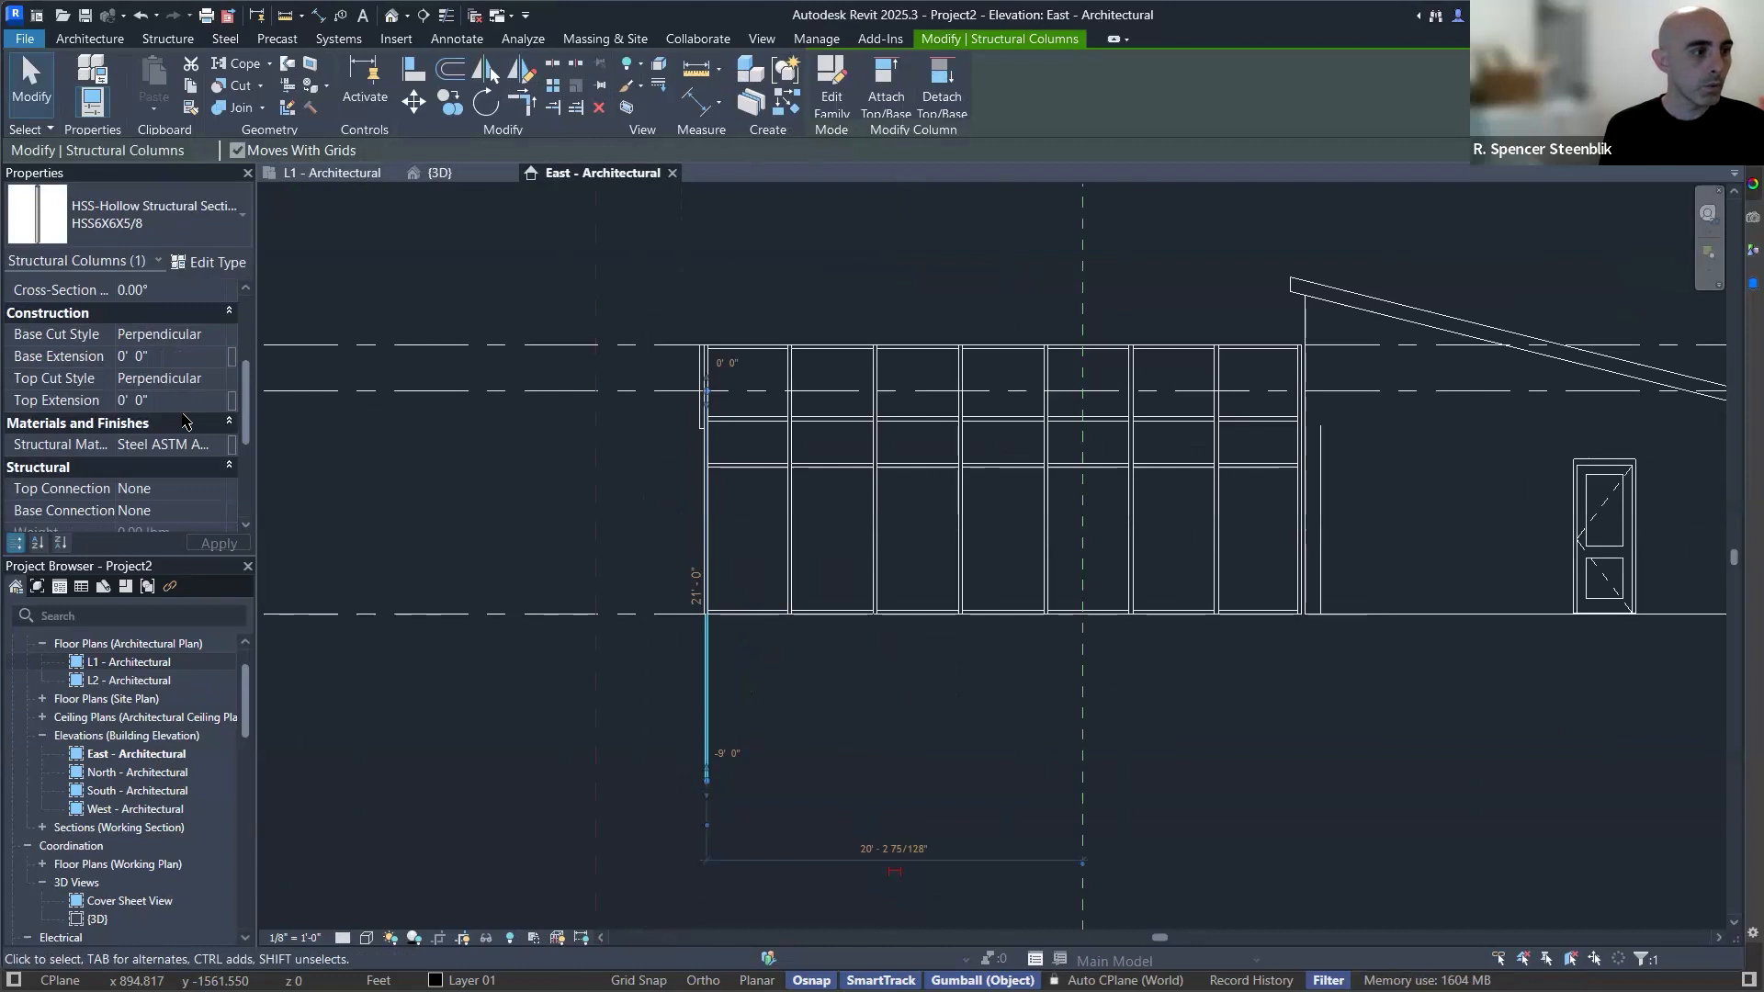
{"action": "scroll", "coordinate": [160, 381], "scroll_direction": "down", "scroll_amount": 3}
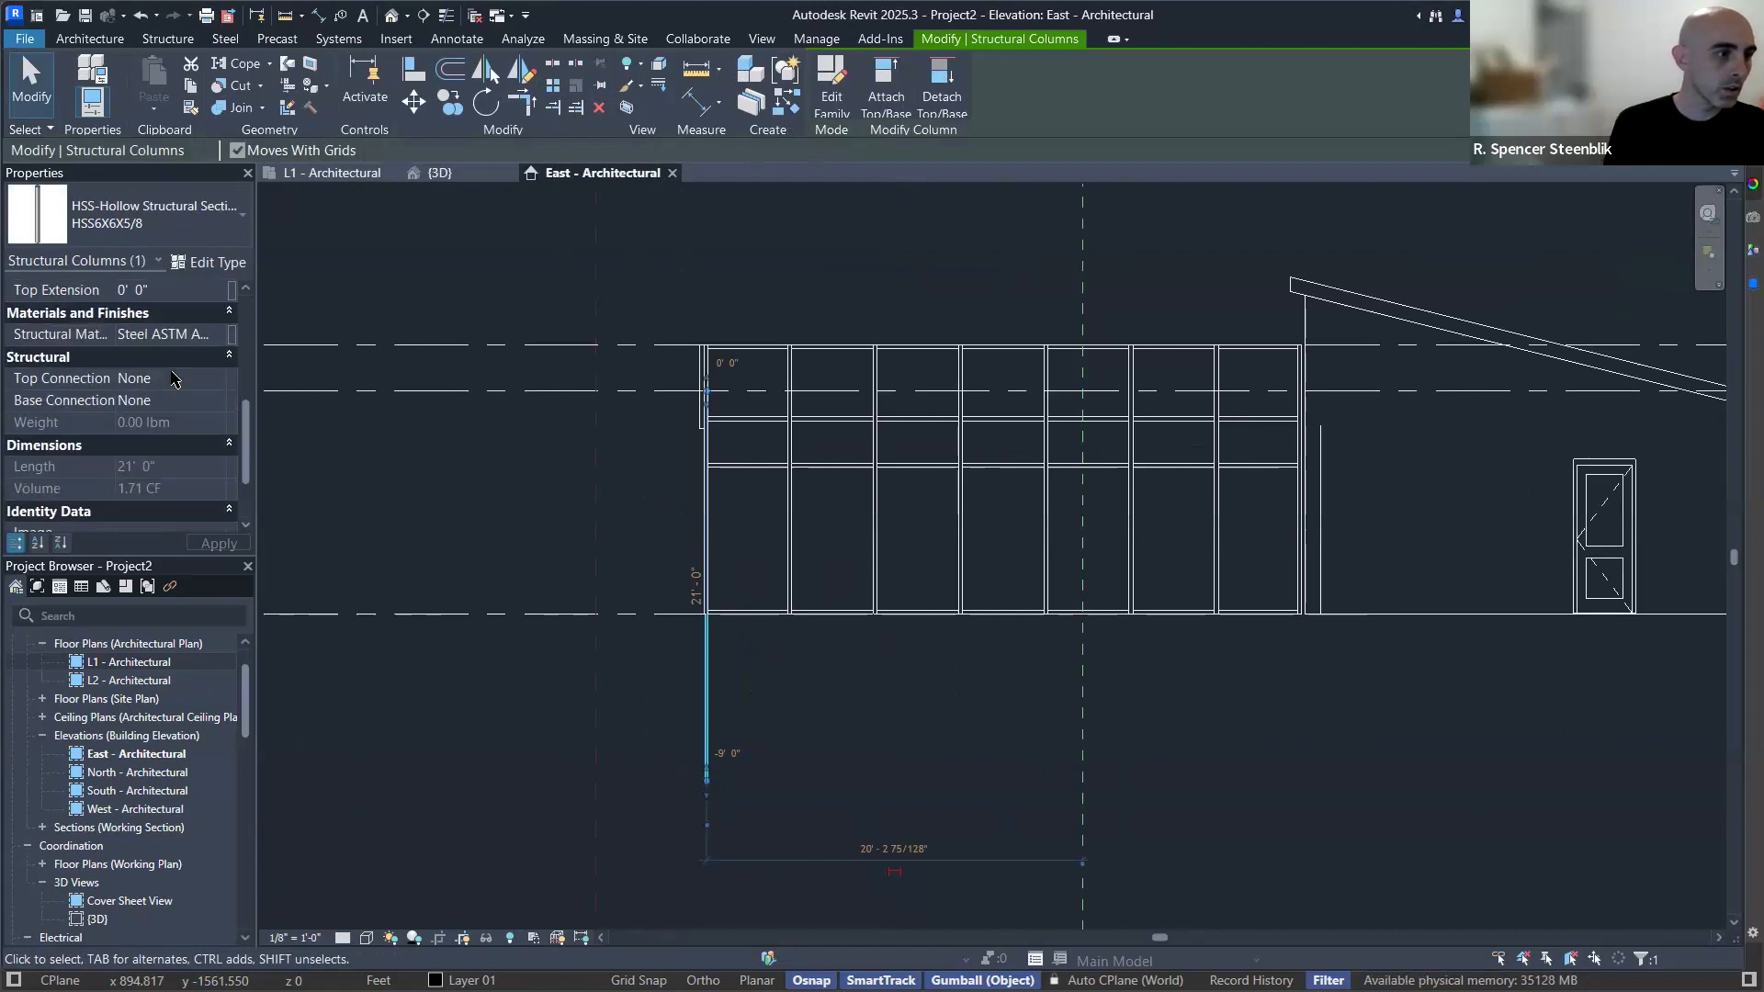
{"action": "scroll", "coordinate": [175, 382], "scroll_direction": "up", "scroll_amount": 3}
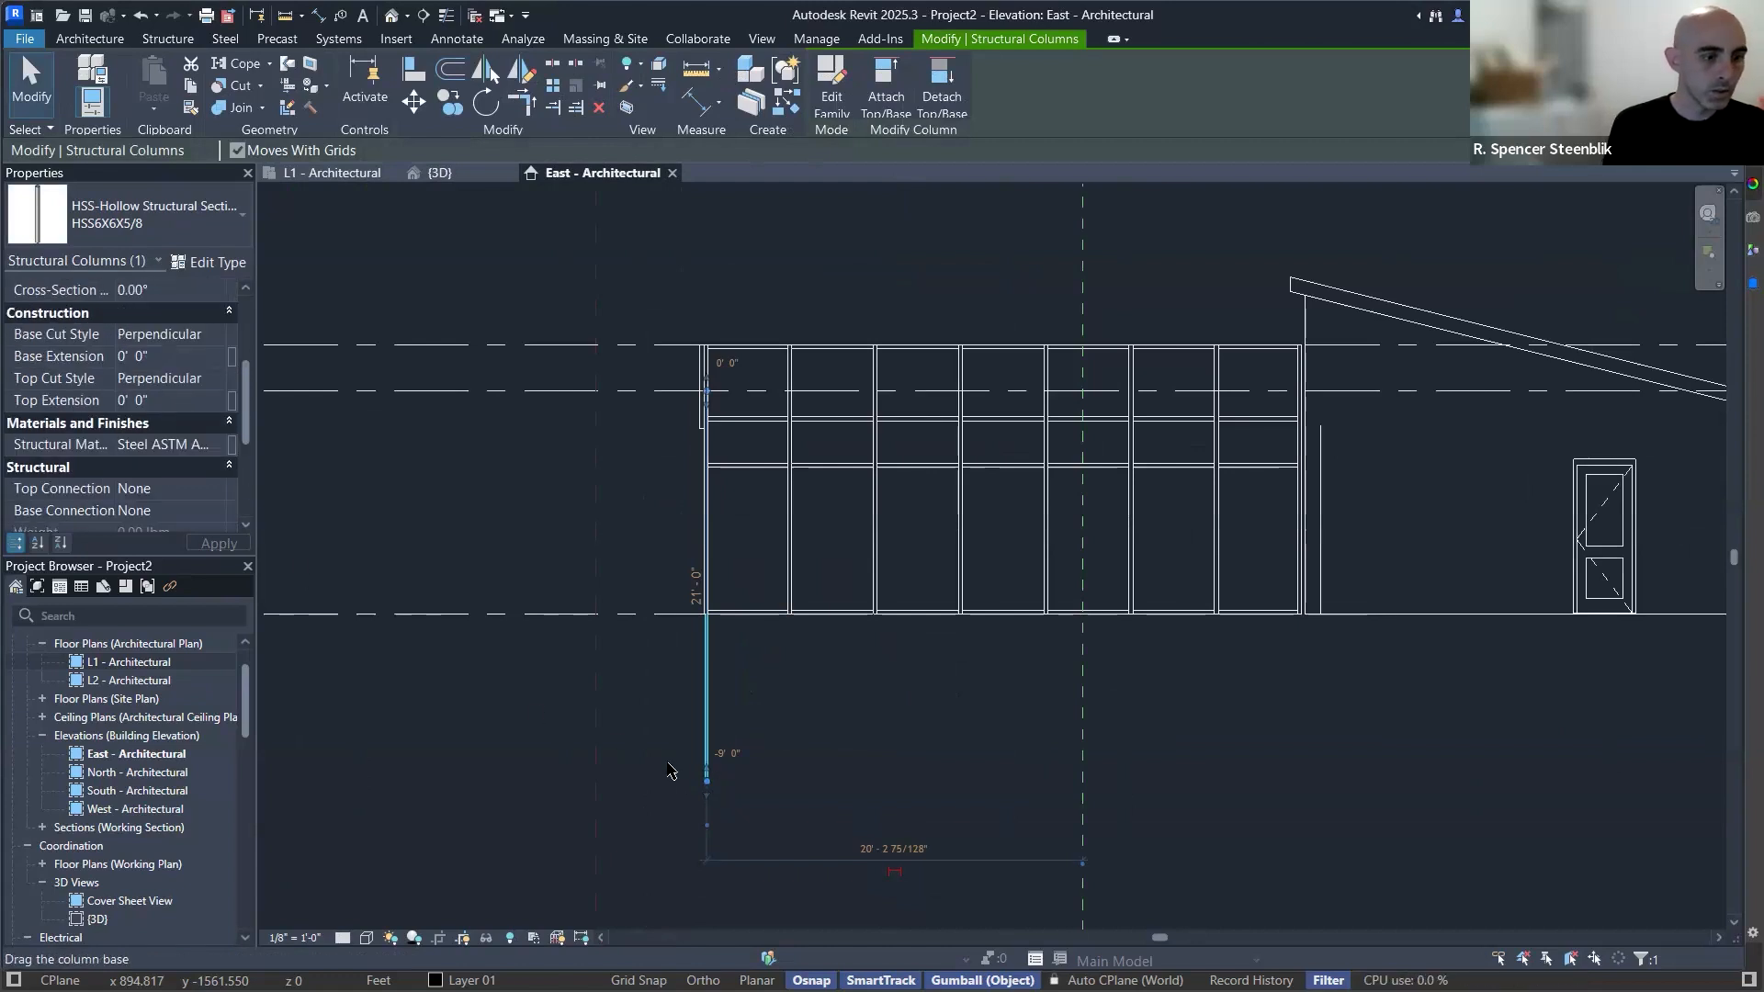
{"action": "left_click", "coordinate": [673, 770]}
{"action": "left_click", "coordinate": [706, 741]}
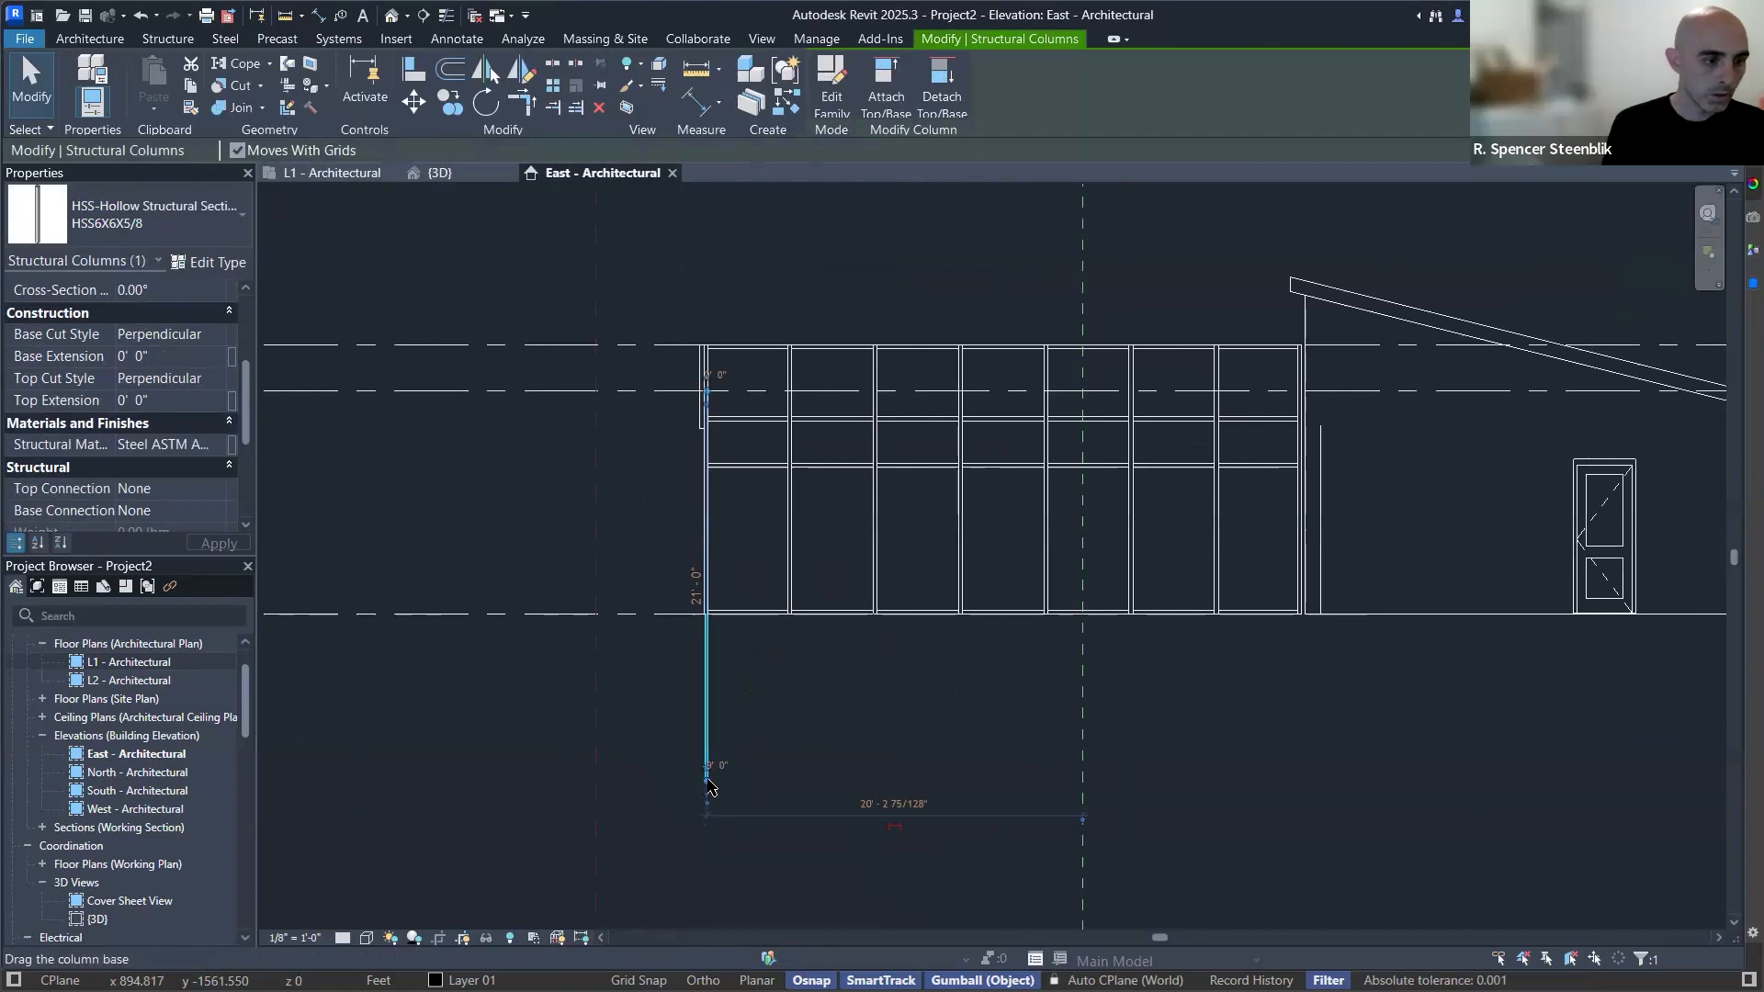
{"action": "left_click_drag", "start_coordinate": [706, 740], "coordinate": [706, 614]}
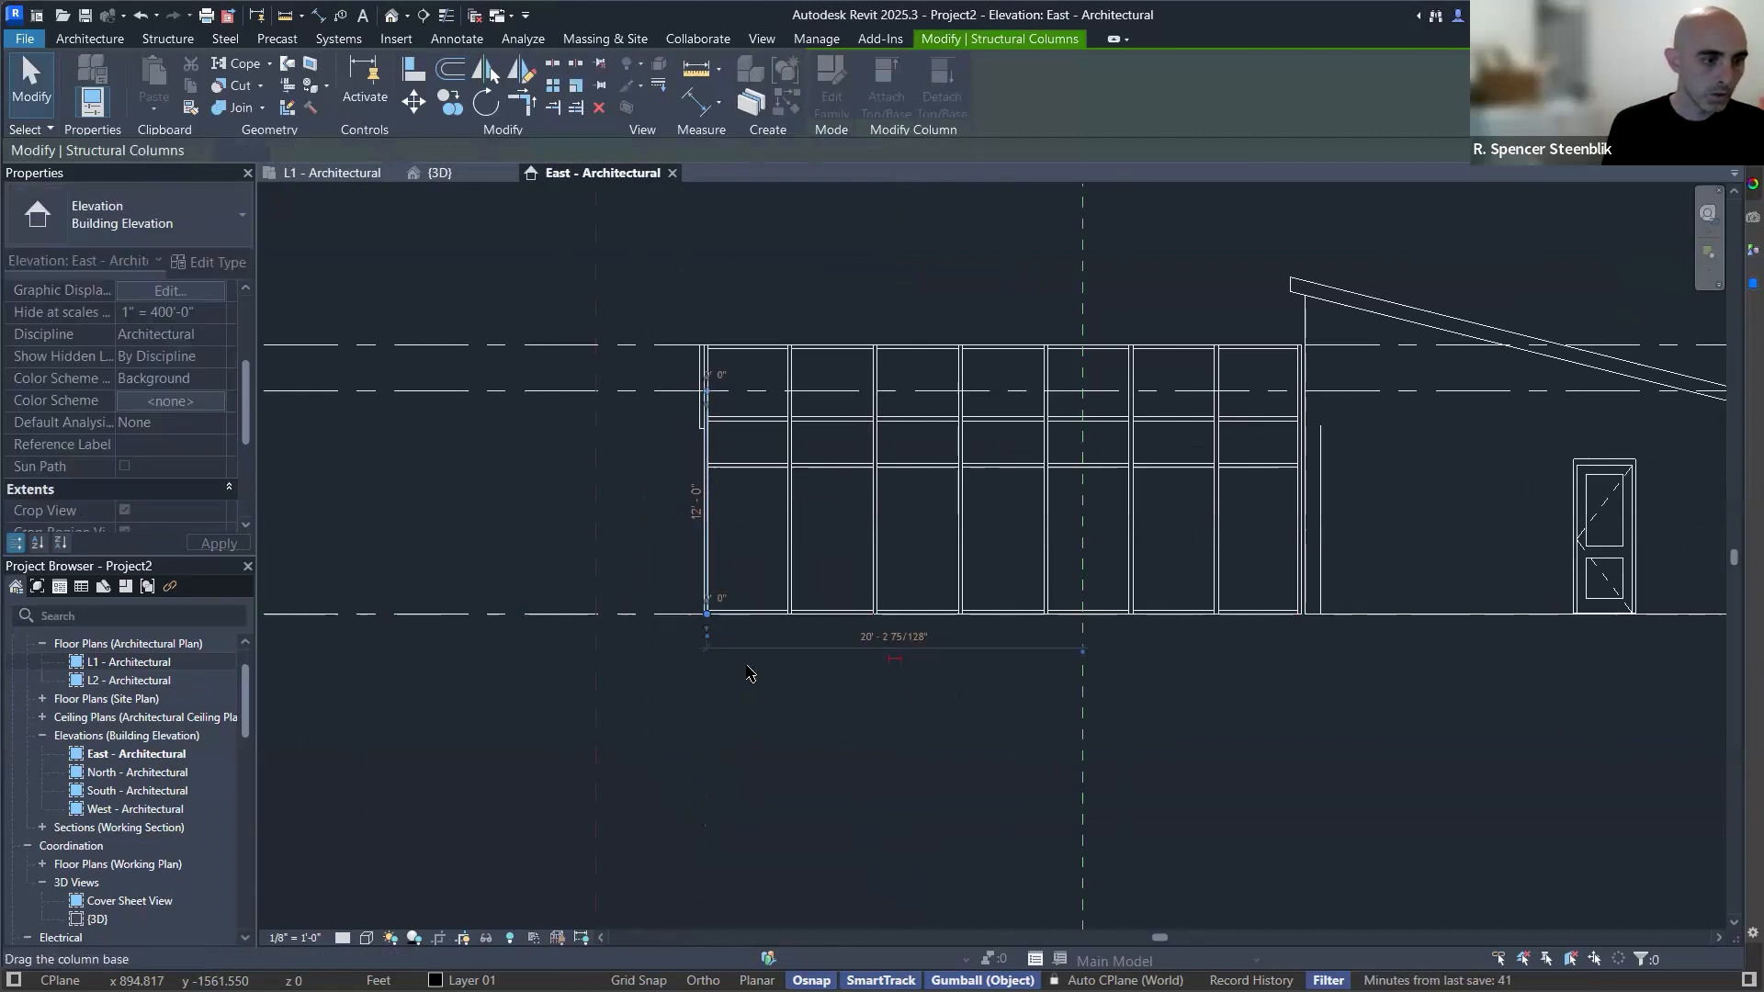
Examine the column in the 3D view from several angles to check how it meets the canopy and the south wall.
{"action": "key", "text": "ctrl+Tab"}
{"action": "key", "text": "ctrl+Tab"}
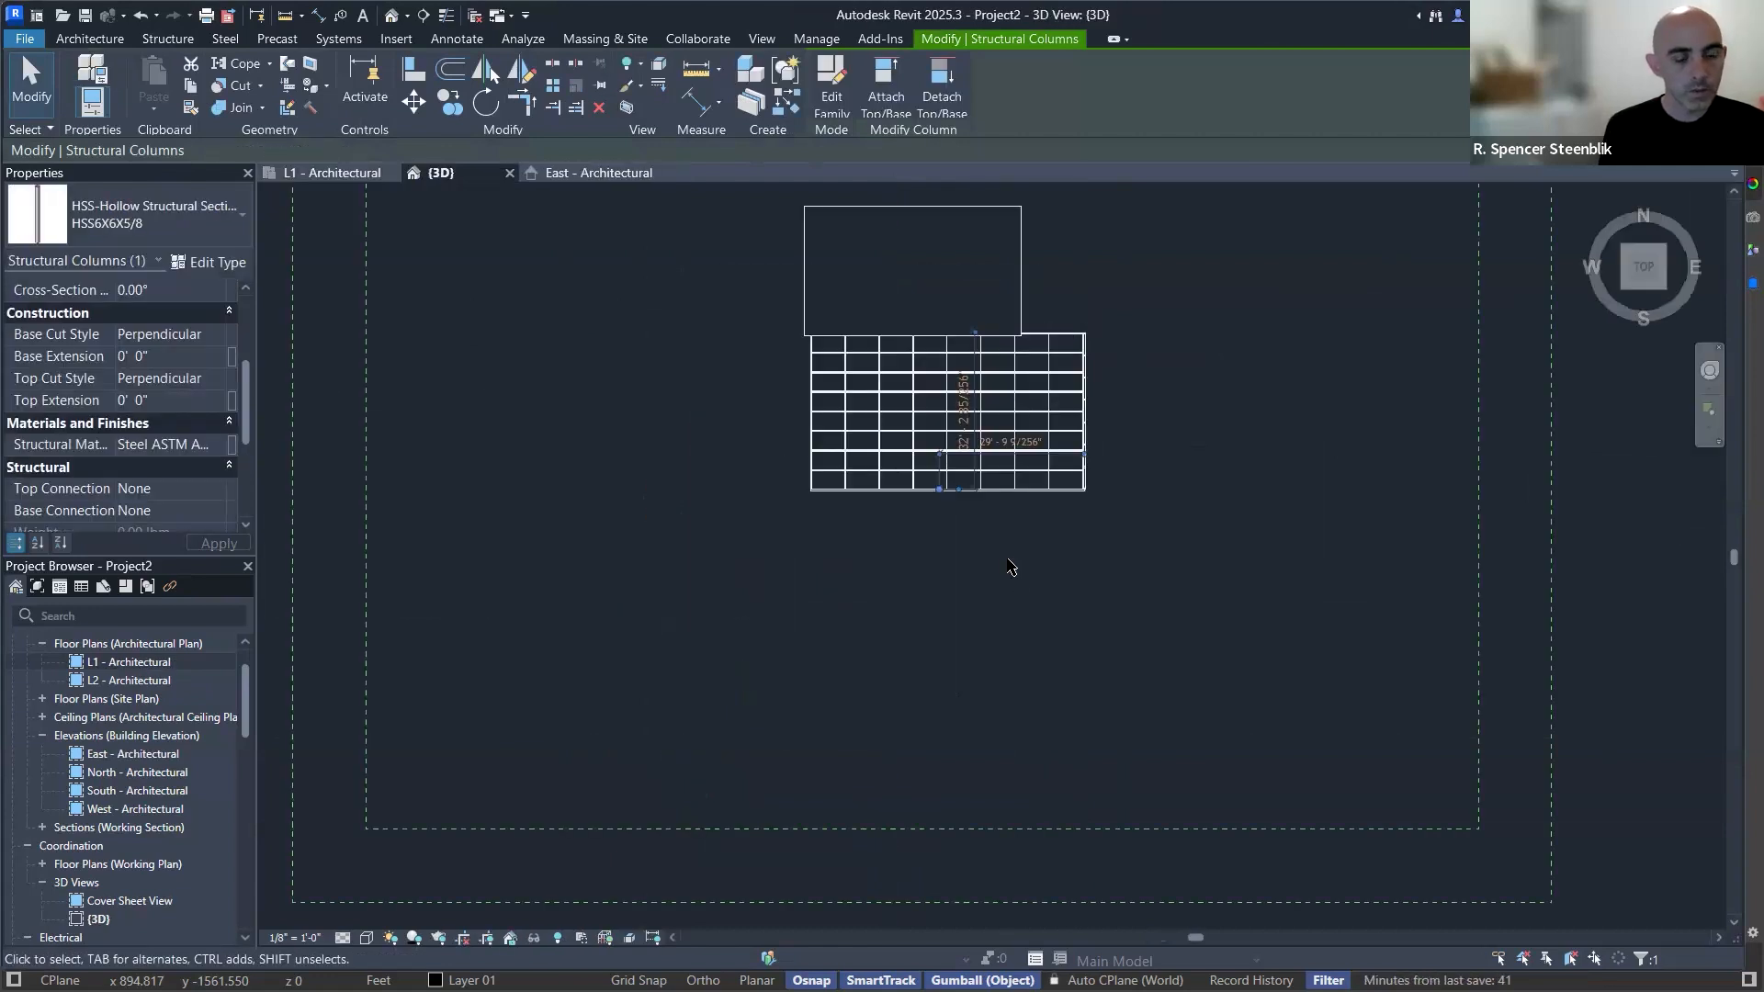
{"action": "key", "text": "ctrl+Tab"}
{"action": "middle_click_drag", "start_coordinate": [953, 551], "coordinate": [1064, 604]}
{"action": "key", "text": "ctrl+Tab"}
{"action": "scroll", "coordinate": [1064, 604], "scroll_direction": "up", "scroll_amount": 3}
{"action": "middle_click_drag", "start_coordinate": [876, 379], "coordinate": [588, 294], "text": "shift"}
{"action": "scroll", "coordinate": [762, 289], "scroll_direction": "up", "scroll_amount": 3}
{"action": "middle_click_drag", "start_coordinate": [914, 580], "coordinate": [1445, 289], "text": "shift"}
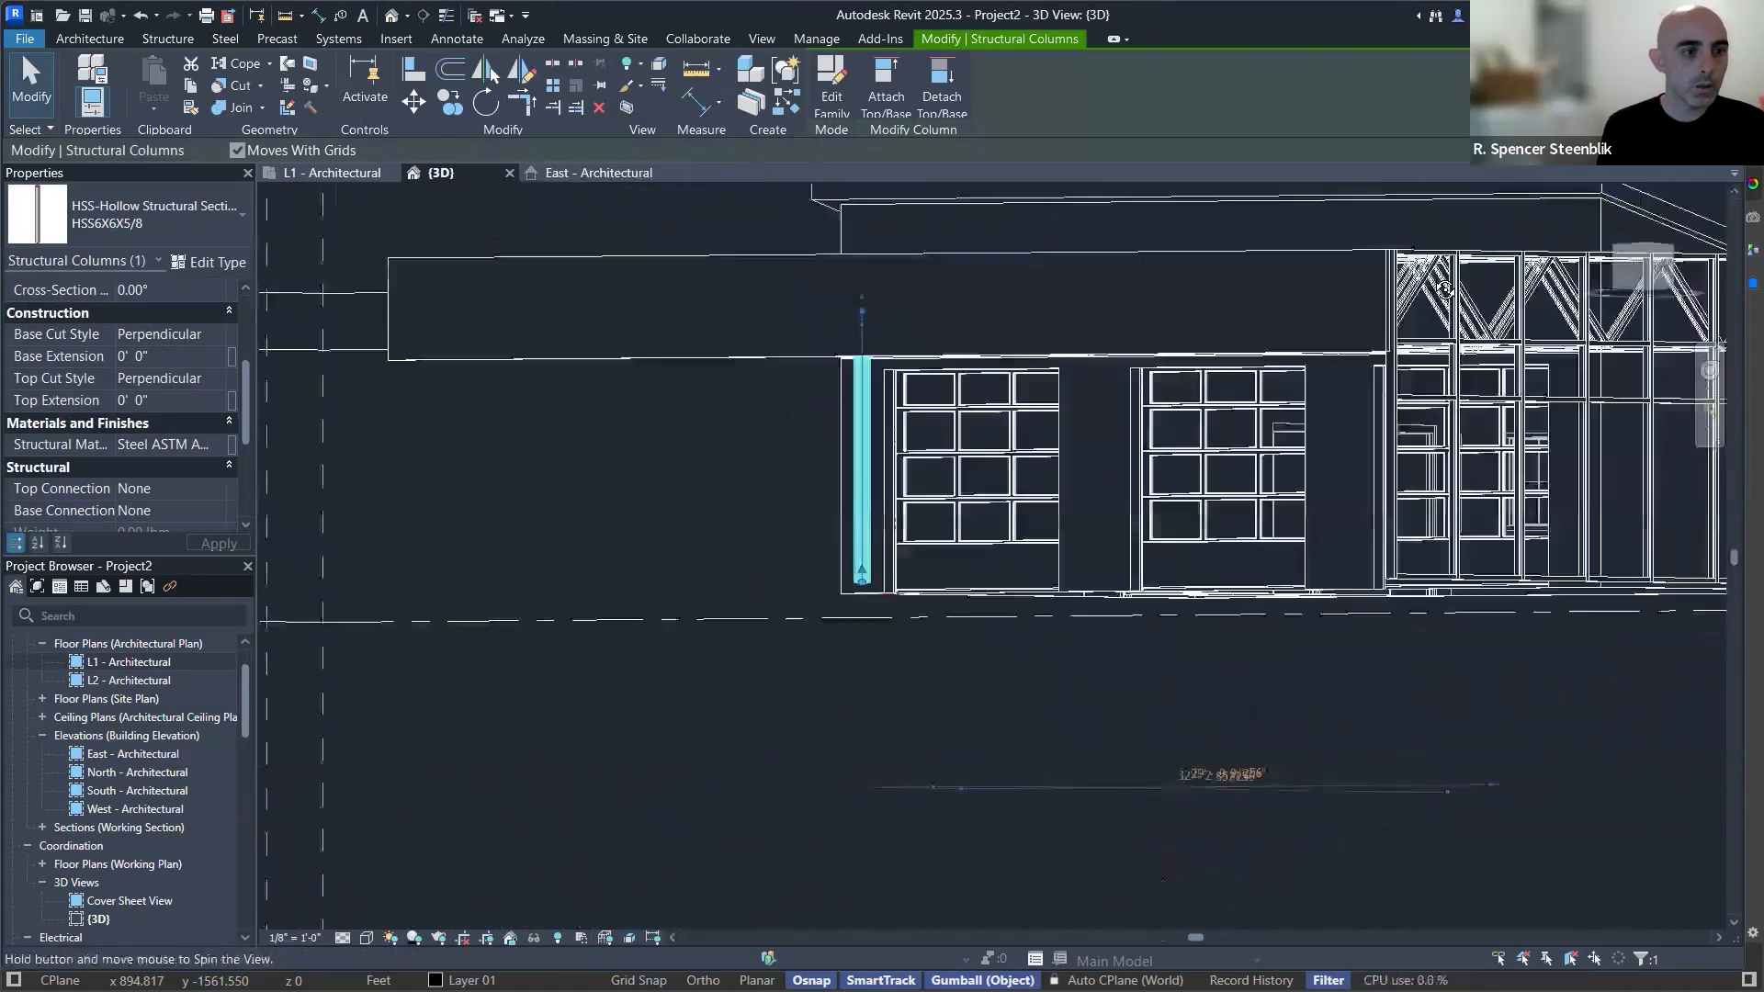
{"action": "middle_click_drag", "start_coordinate": [1122, 741], "coordinate": [411, 210], "text": "shift"}
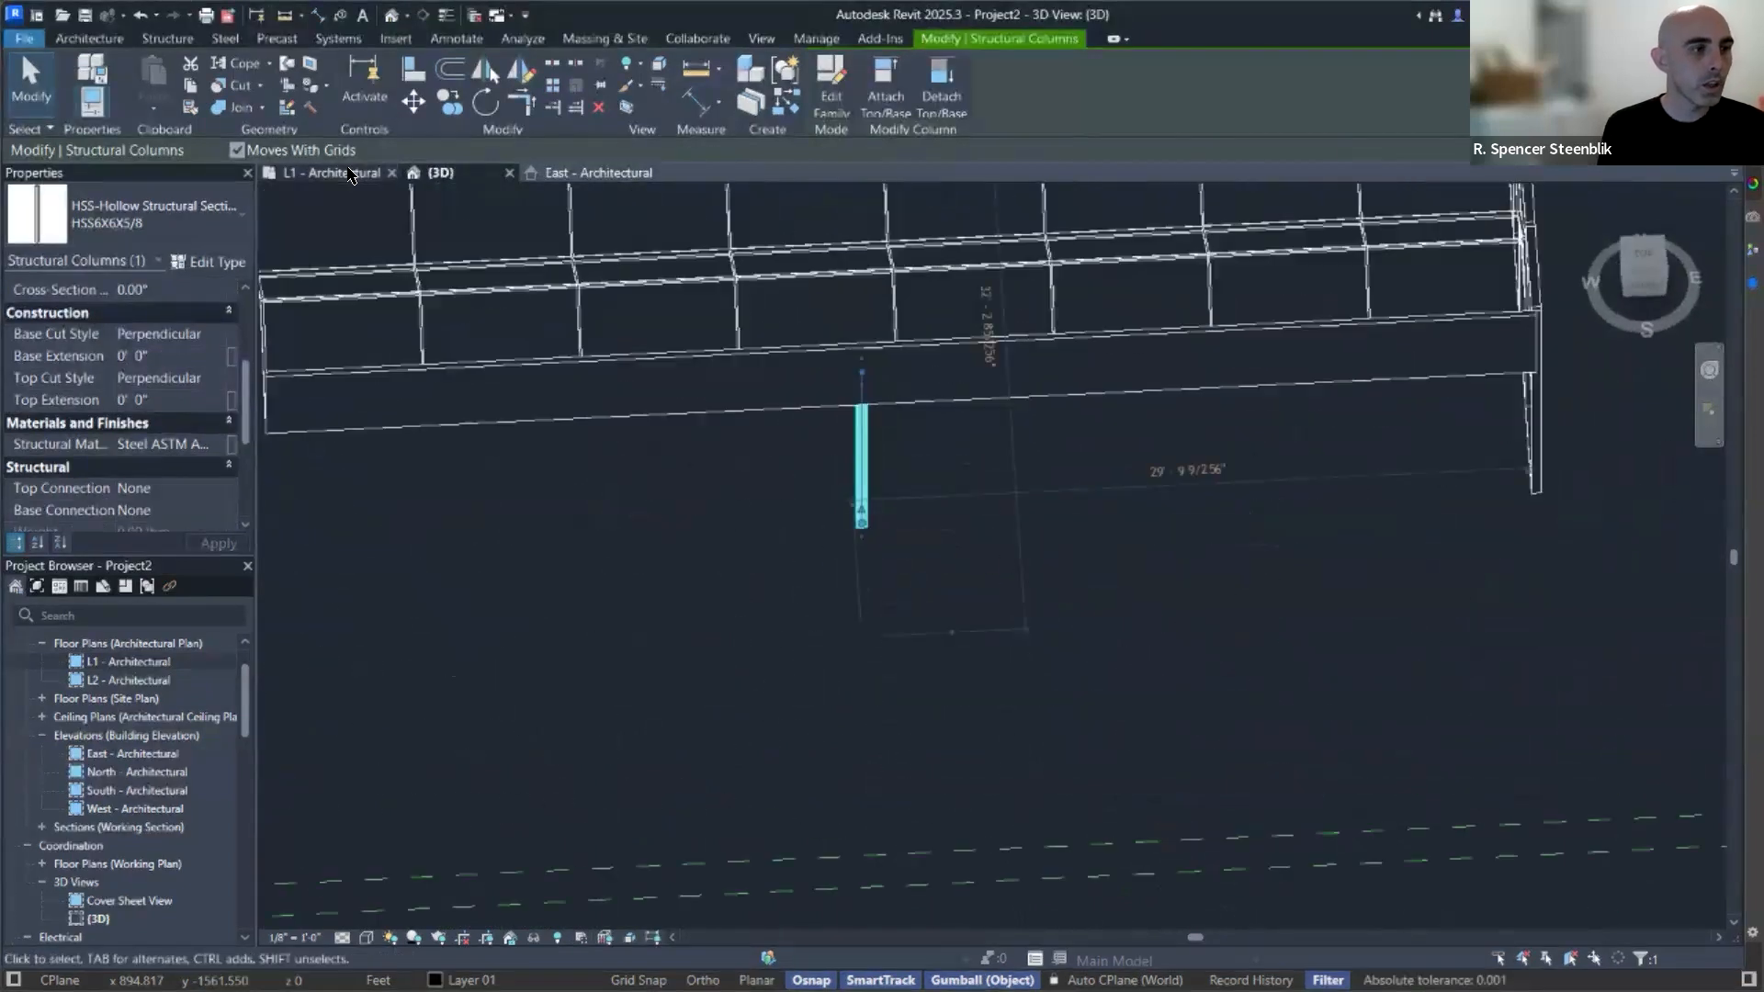
Set the underlay base level of the L1 floor plan to L2 as a reference for the canopy glazing grid.
{"action": "left_click", "coordinate": [331, 173]}
{"action": "scroll", "coordinate": [933, 638], "scroll_direction": "up", "scroll_amount": 6}
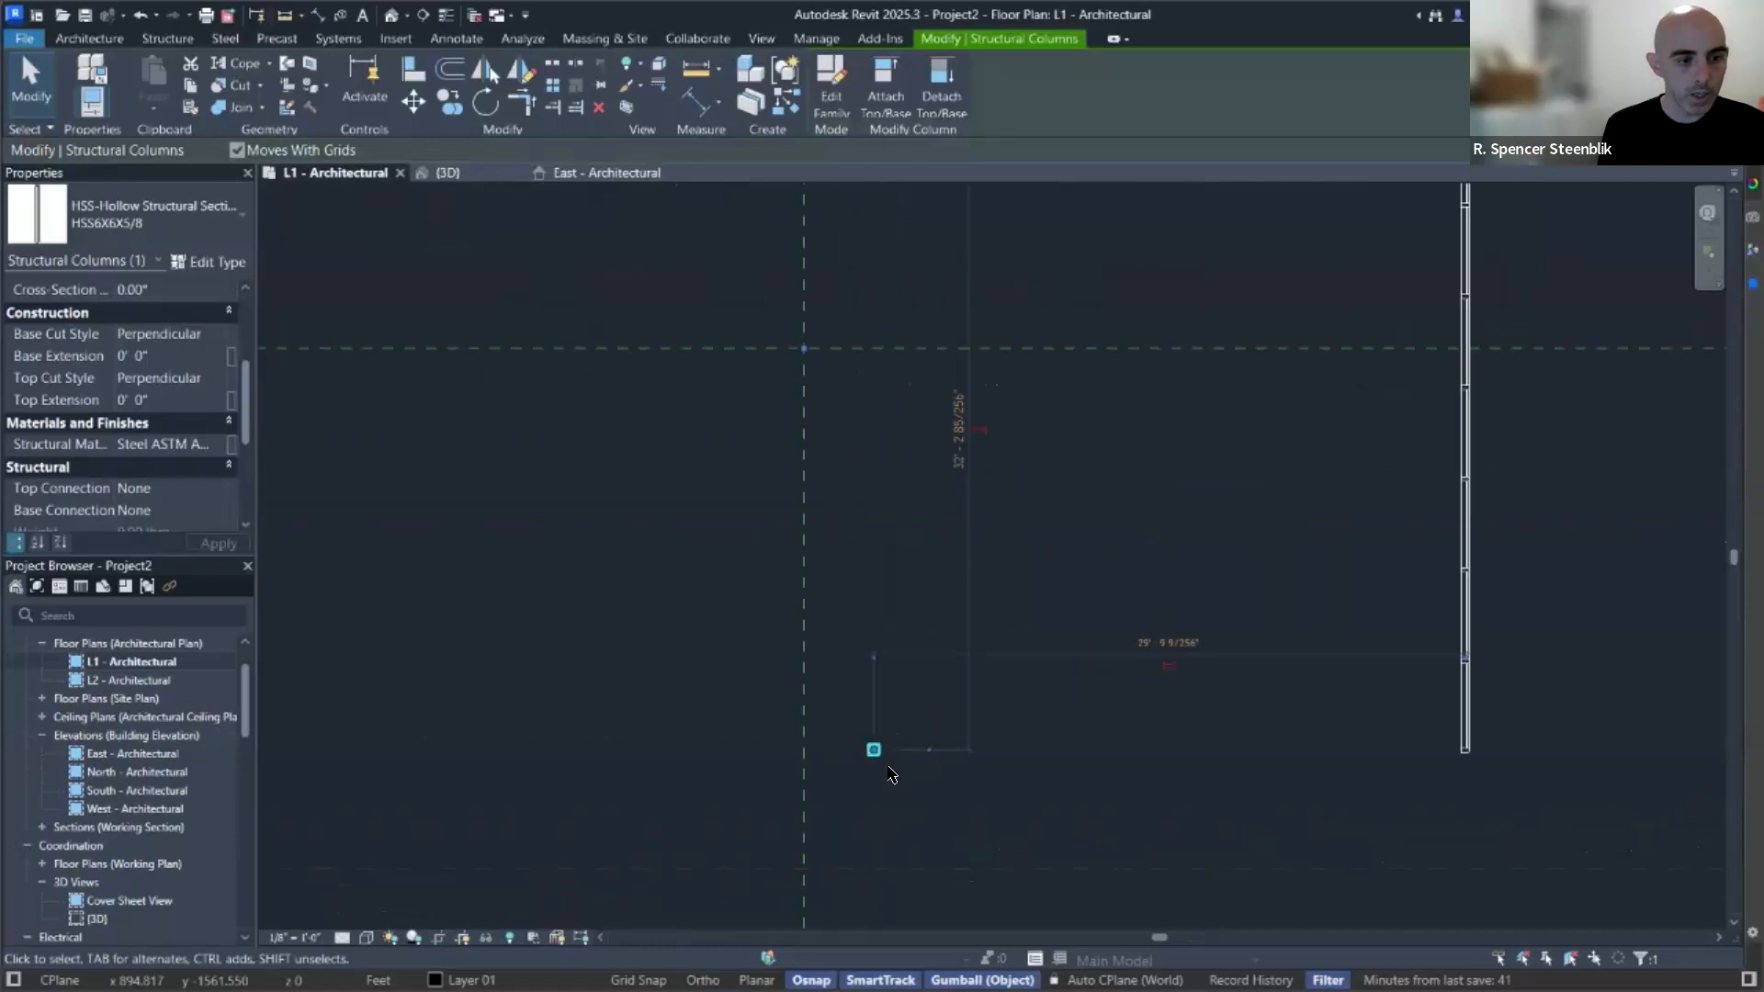
{"action": "key", "text": "Escape"}
{"action": "left_click", "coordinate": [874, 751]}
{"action": "key", "text": "Escape"}
{"action": "scroll", "coordinate": [946, 502], "scroll_direction": "down", "scroll_amount": 2}
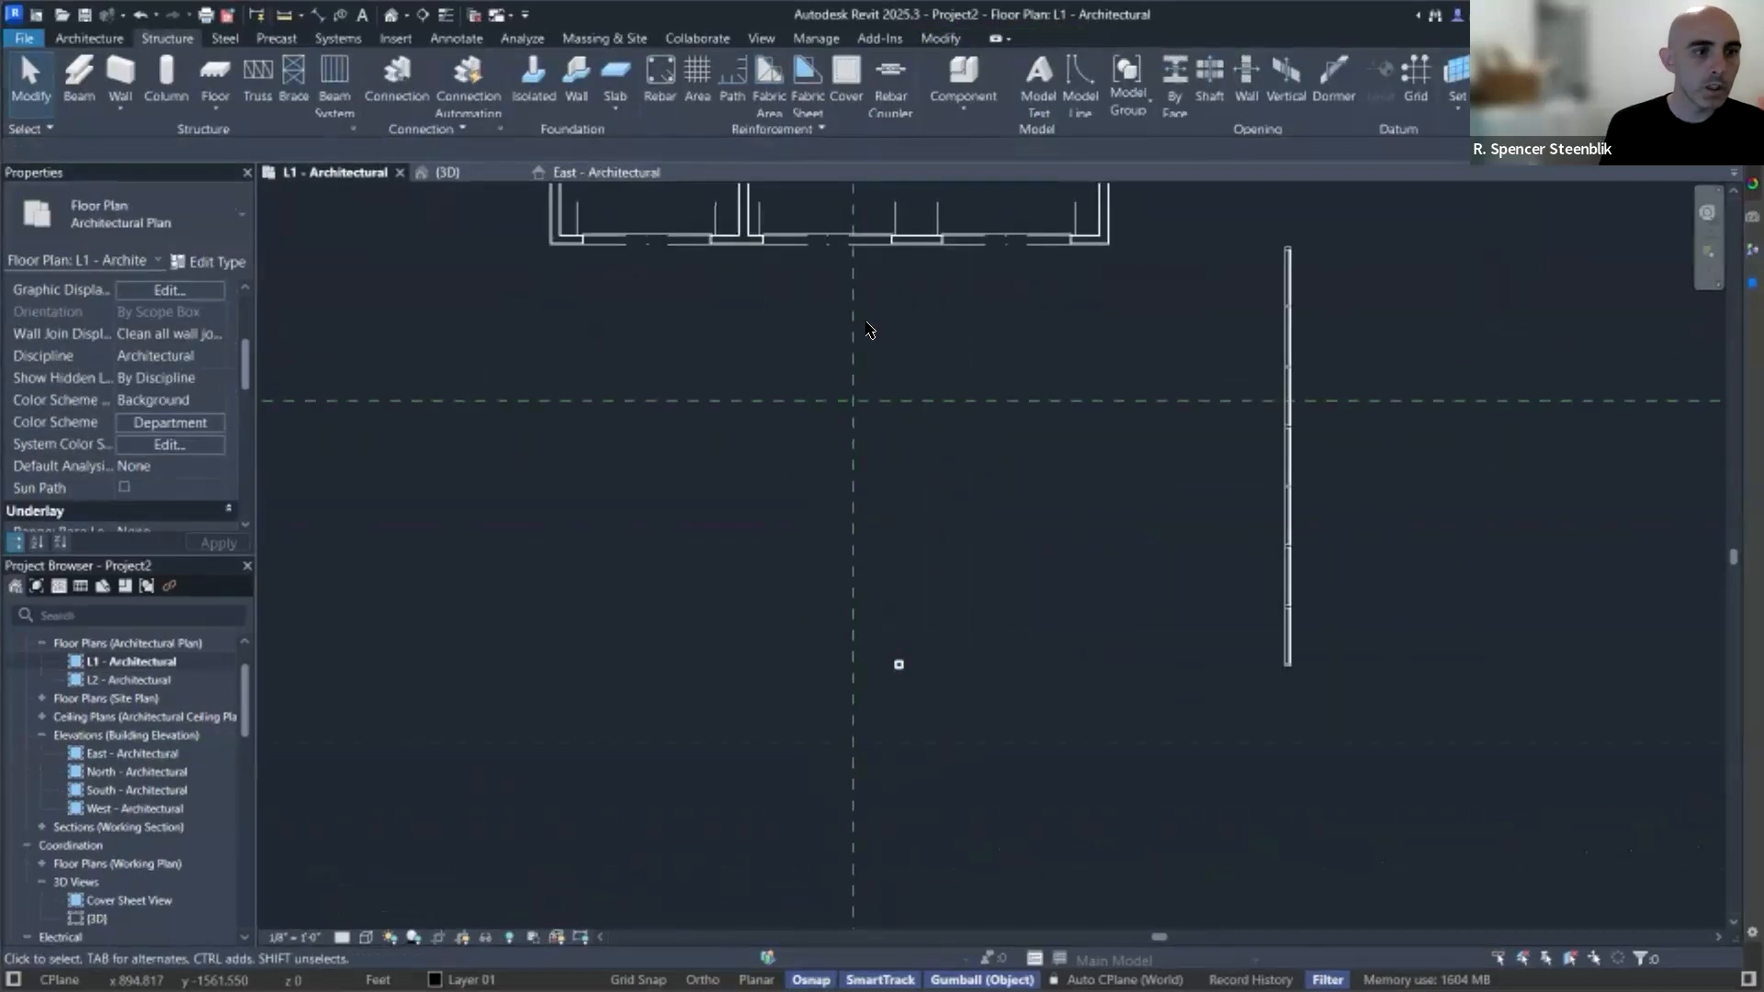
{"action": "scroll", "coordinate": [919, 496], "scroll_direction": "down", "scroll_amount": 4}
{"action": "middle_click_drag", "start_coordinate": [931, 453], "coordinate": [914, 309]}
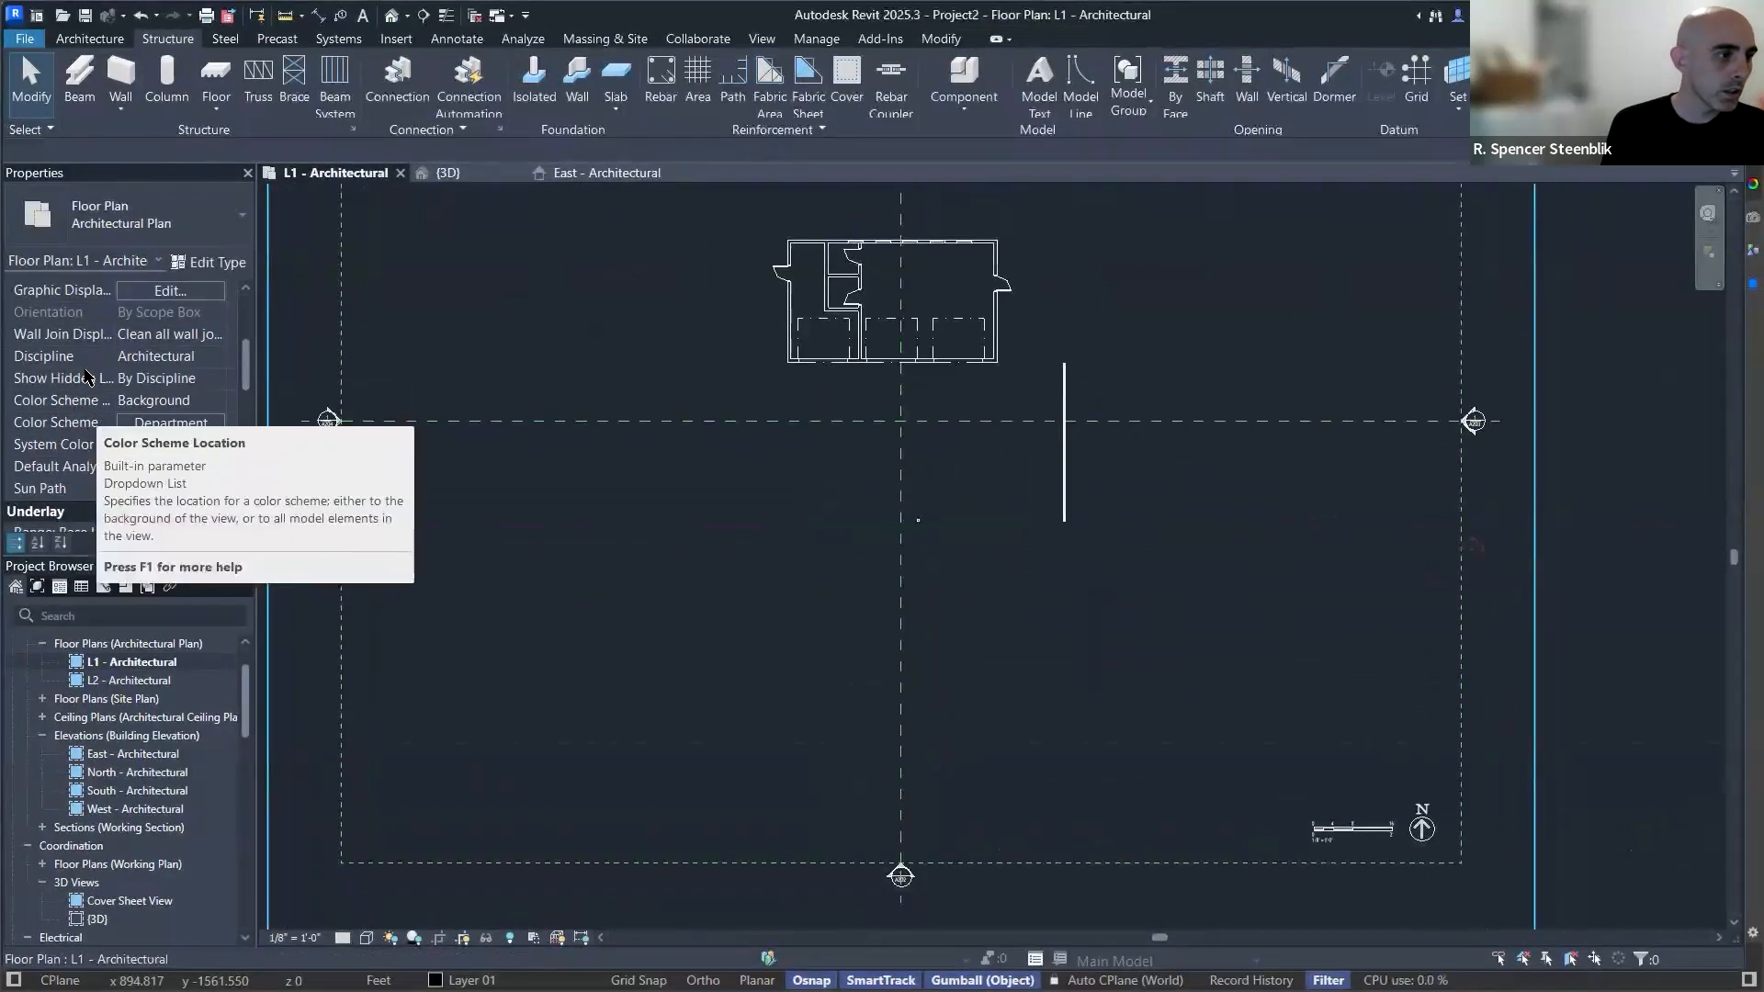
{"action": "scroll", "coordinate": [119, 386], "scroll_direction": "down", "scroll_amount": 3}
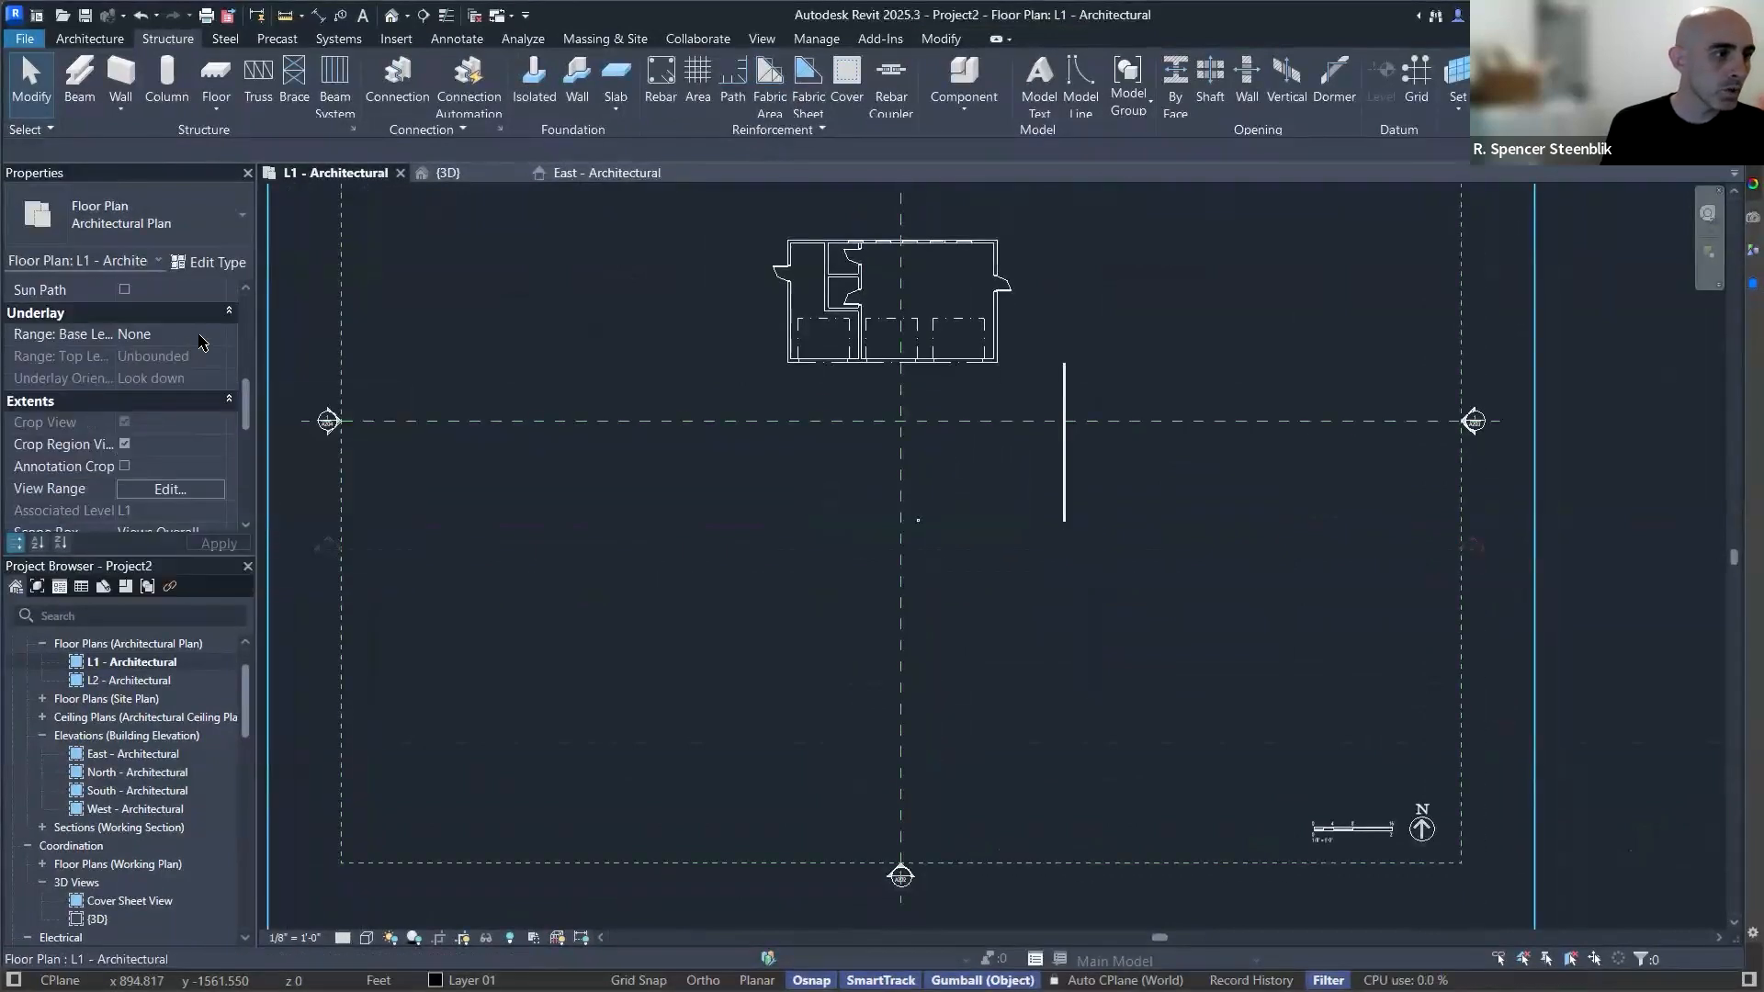
{"action": "left_click", "coordinate": [218, 336]}
{"action": "left_click", "coordinate": [218, 334]}
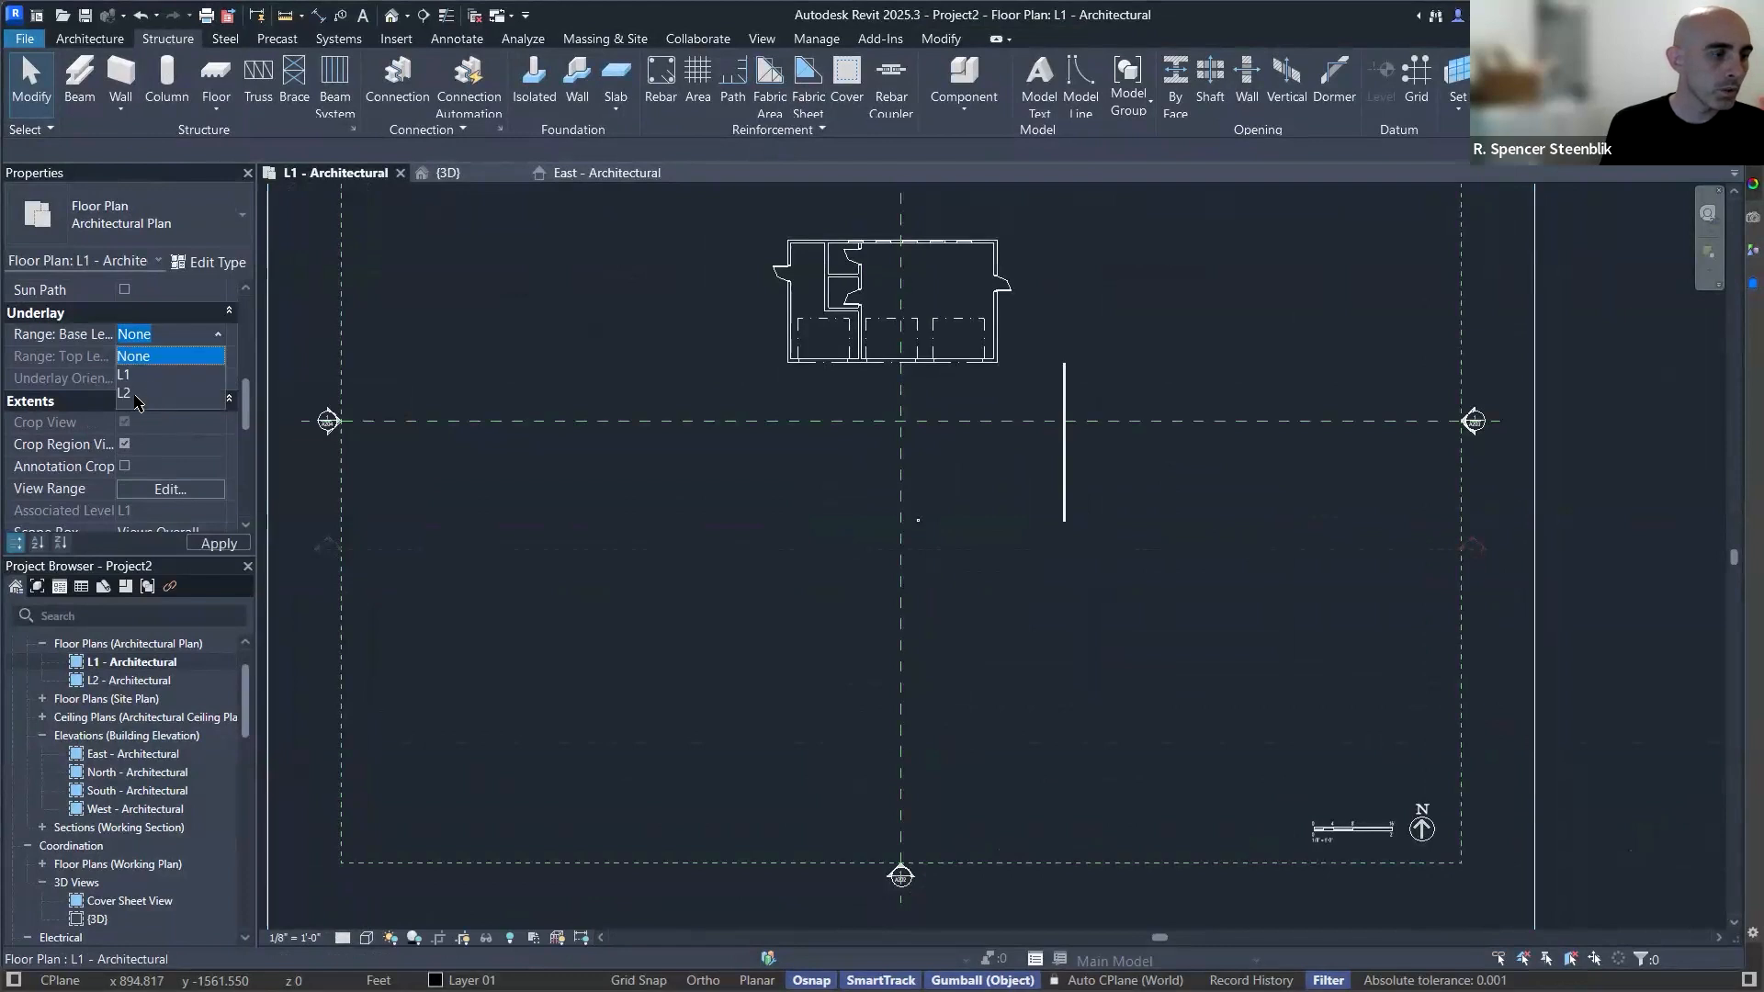
{"action": "left_click", "coordinate": [133, 393]}
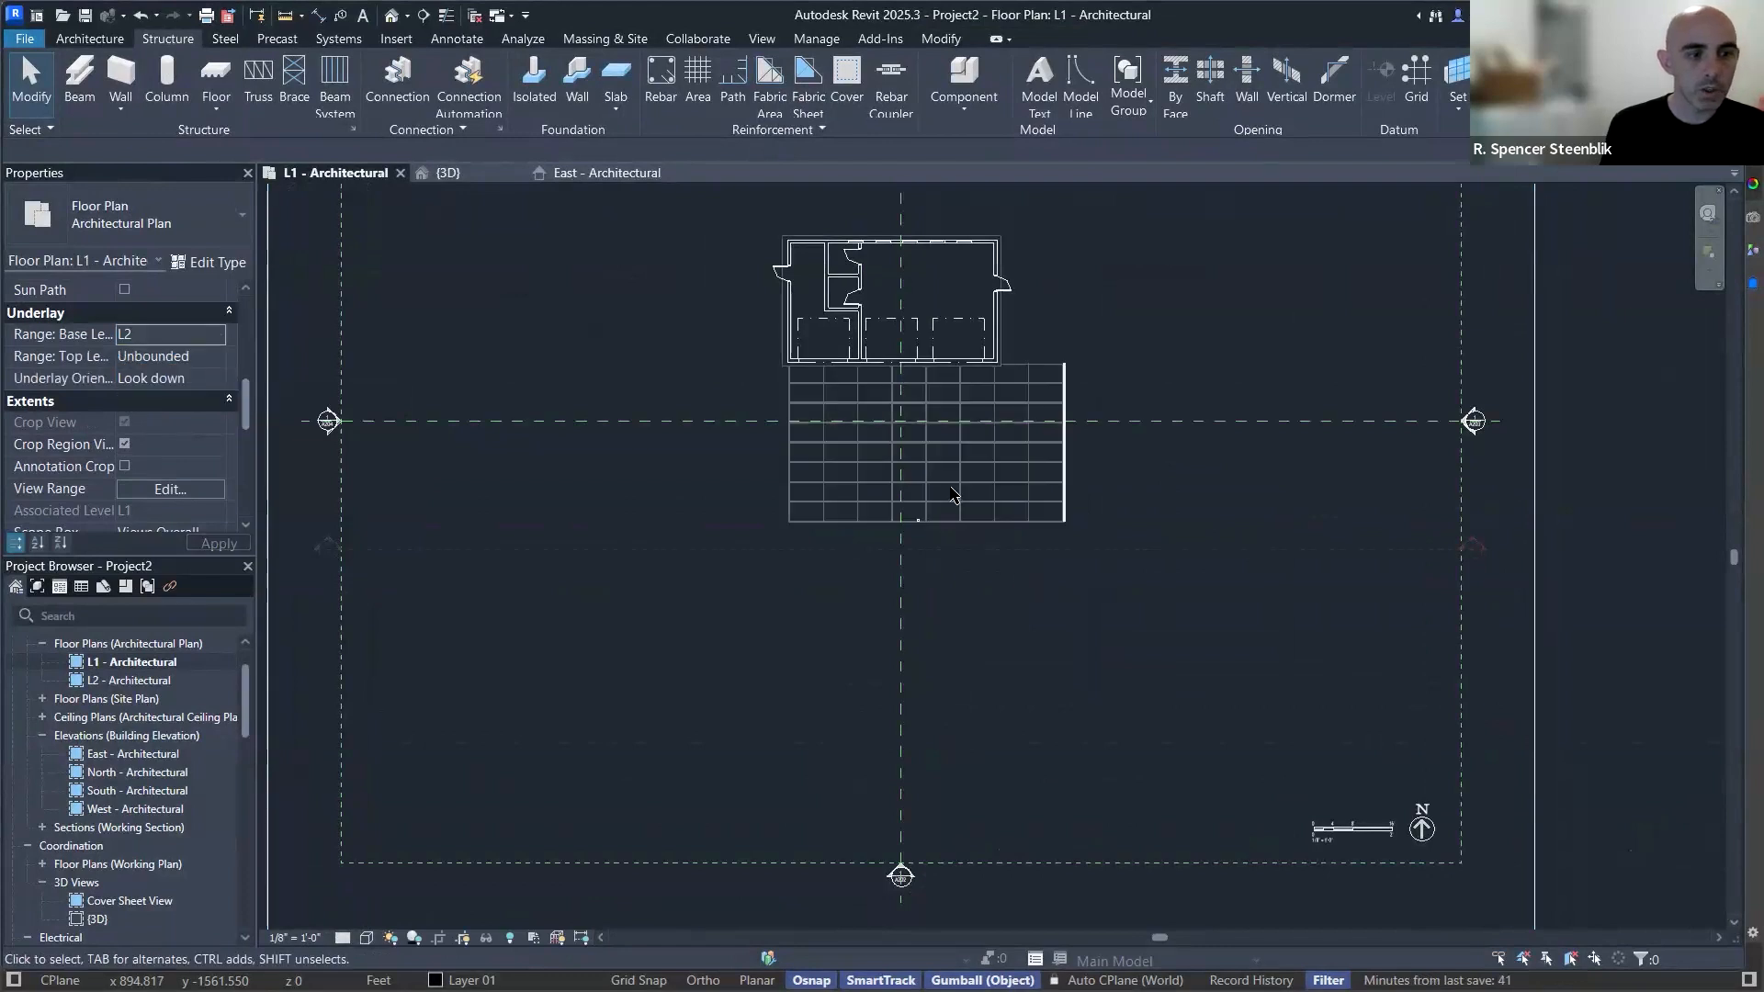
Move the column east along the canopy's south wall onto the nearest north-south mullion line, centred on the wall's thickness.
{"action": "scroll", "coordinate": [951, 494], "scroll_direction": "up", "scroll_amount": 5}
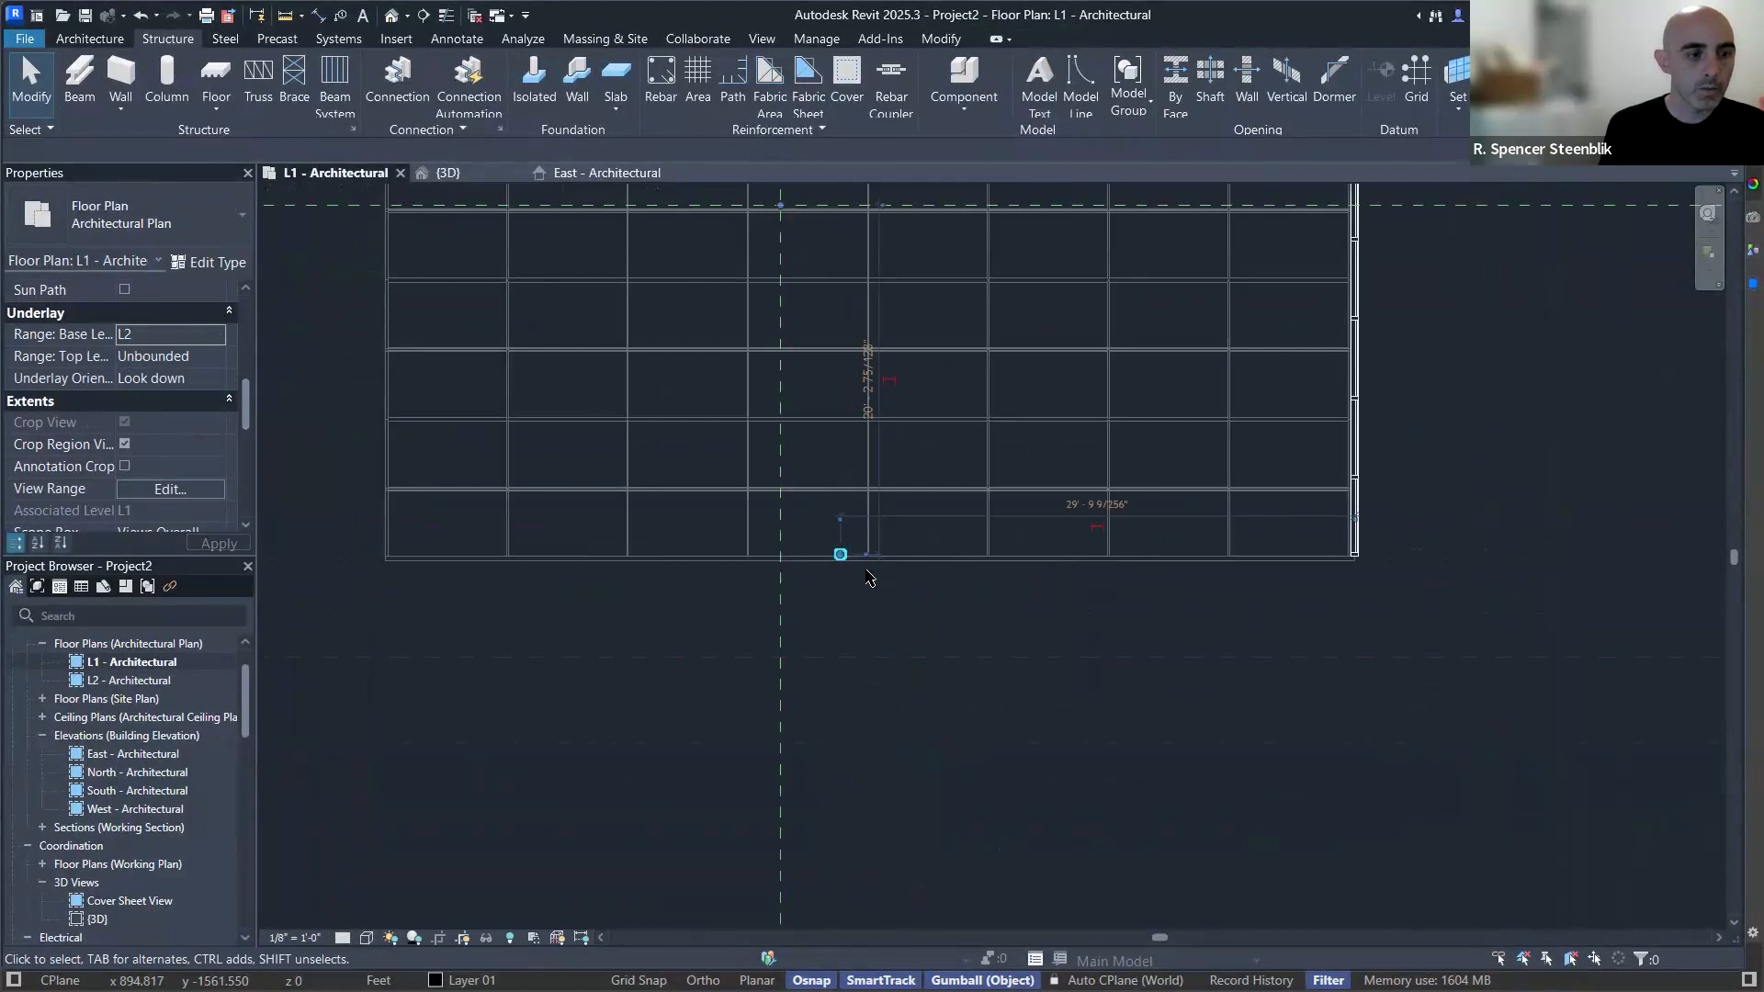
{"action": "left_click", "coordinate": [840, 553]}
{"action": "scroll", "coordinate": [864, 562], "scroll_direction": "up", "scroll_amount": 5}
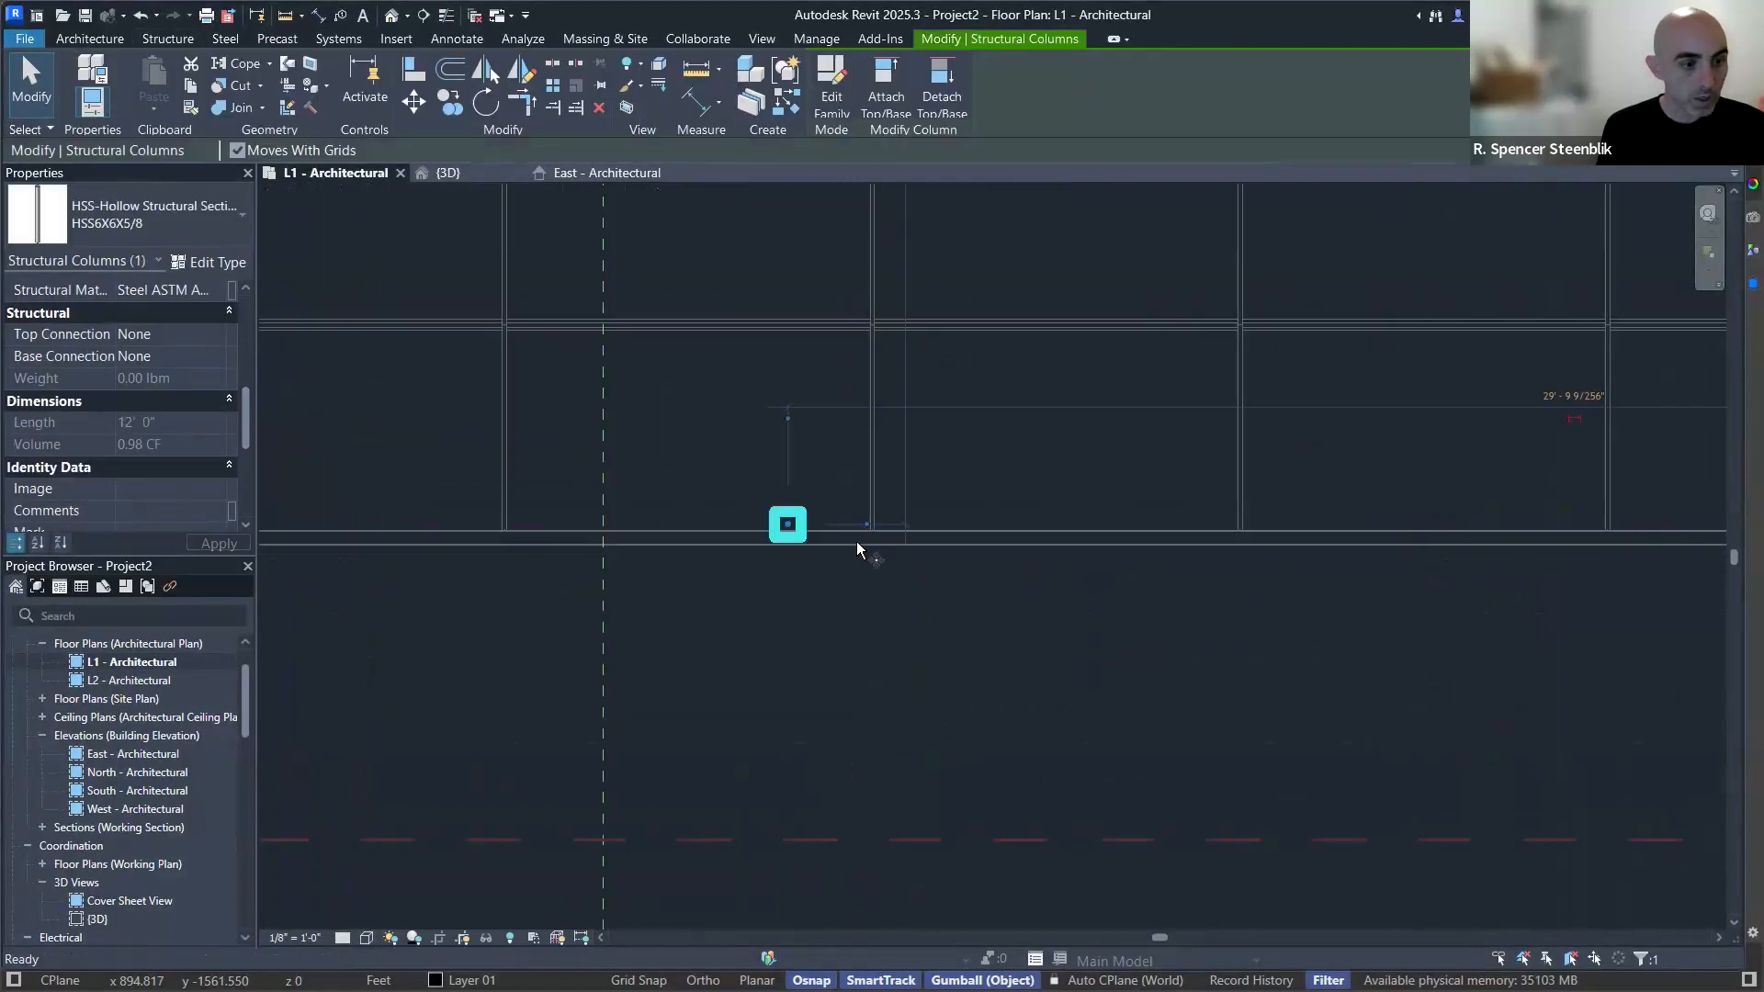
{"action": "key", "text": "m"}
{"action": "key", "text": "v"}
{"action": "left_click", "coordinate": [792, 526]}
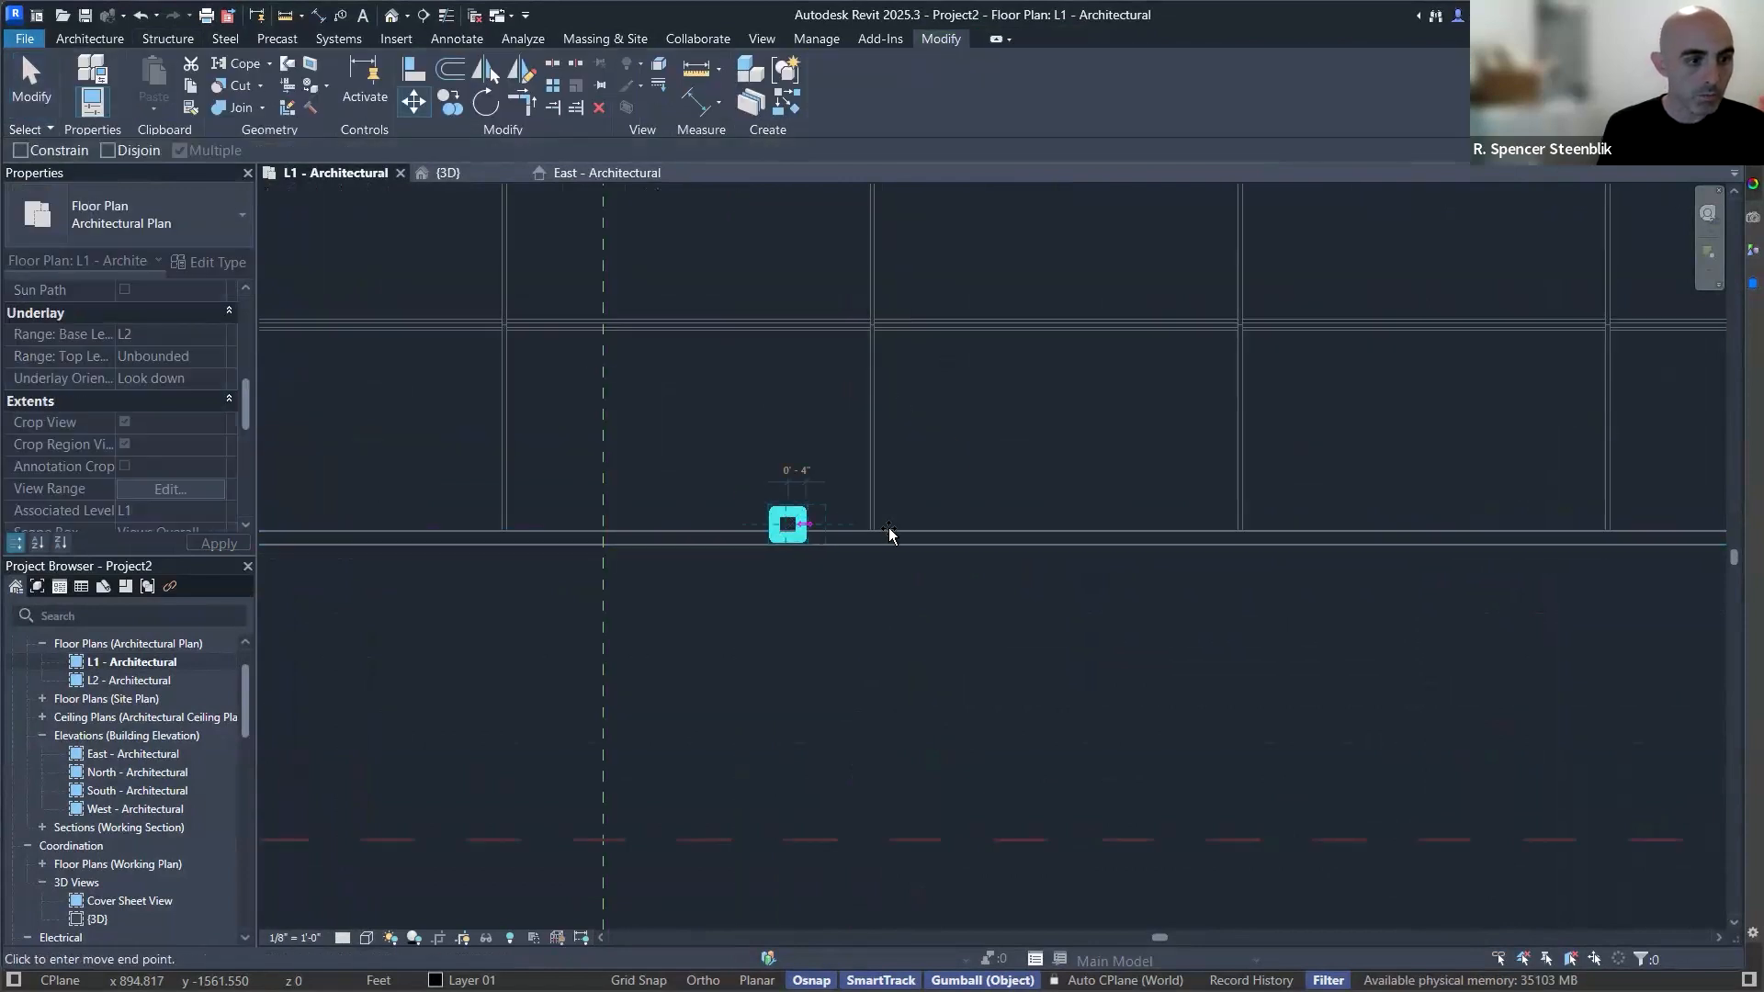
{"action": "left_click", "coordinate": [878, 536]}
{"action": "scroll", "coordinate": [947, 598], "scroll_direction": "down", "scroll_amount": 5}
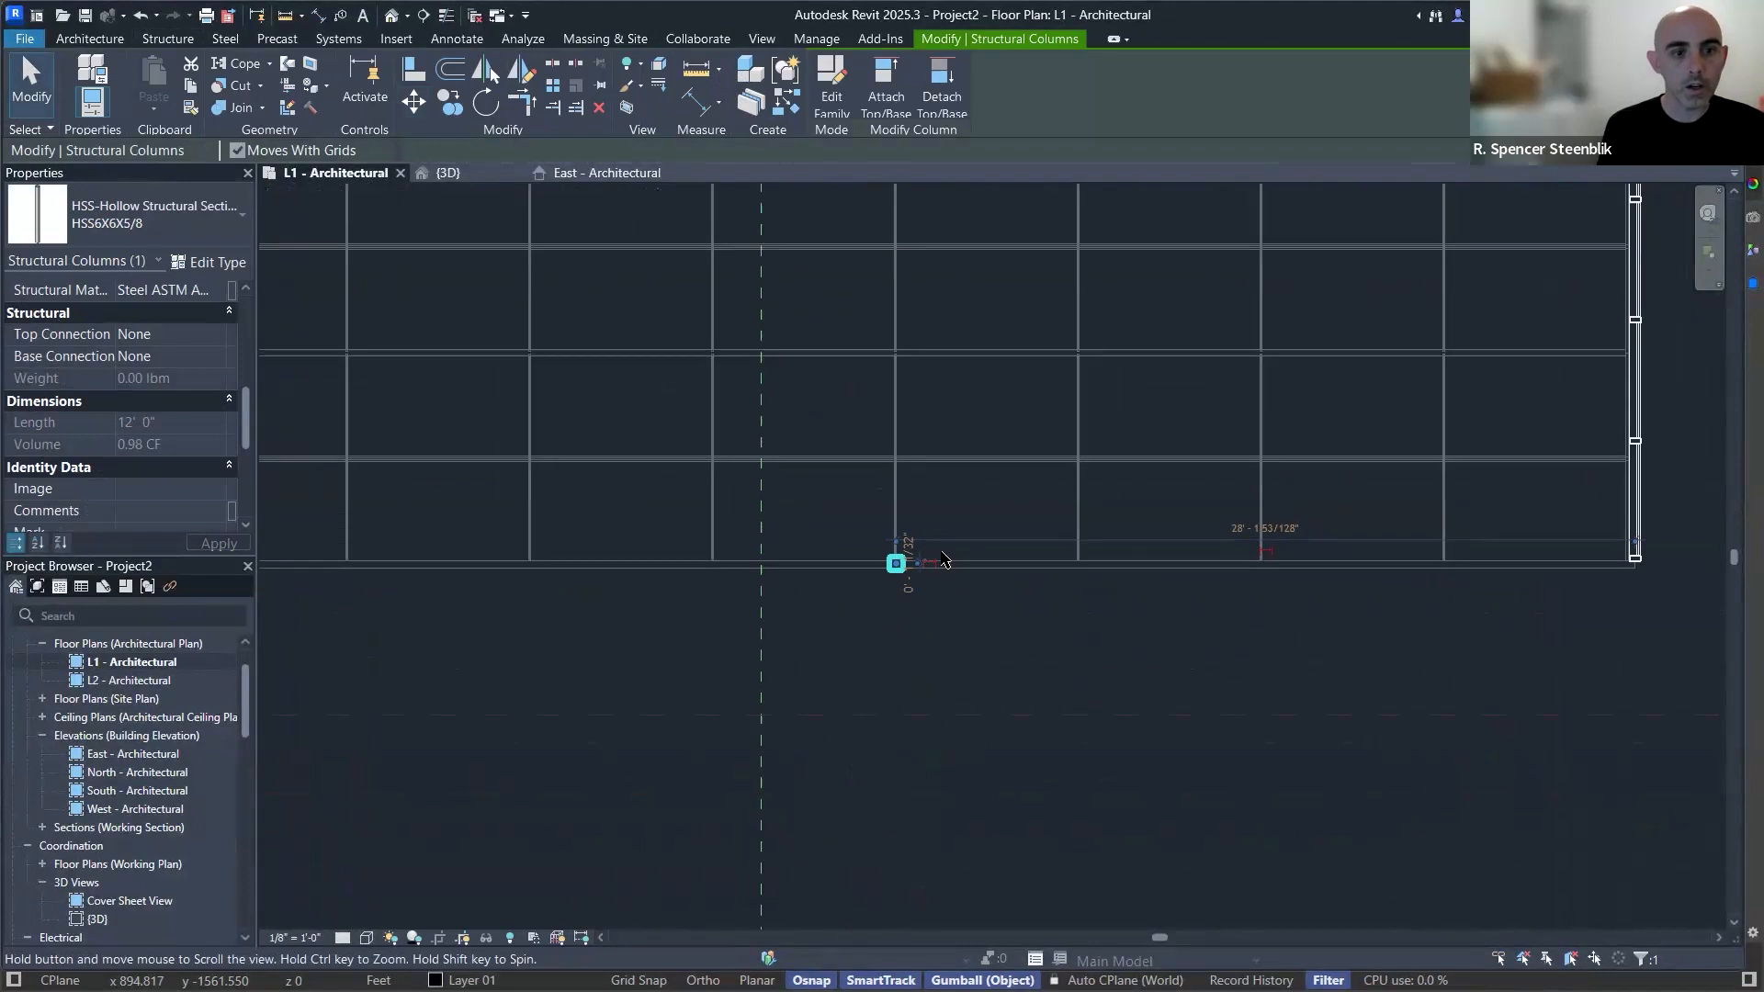
Copy the south column north along its mullion line to the mullion crossing four bays in, at the middle of the canopy.
{"action": "scroll", "coordinate": [946, 599], "scroll_direction": "up", "scroll_amount": 3}
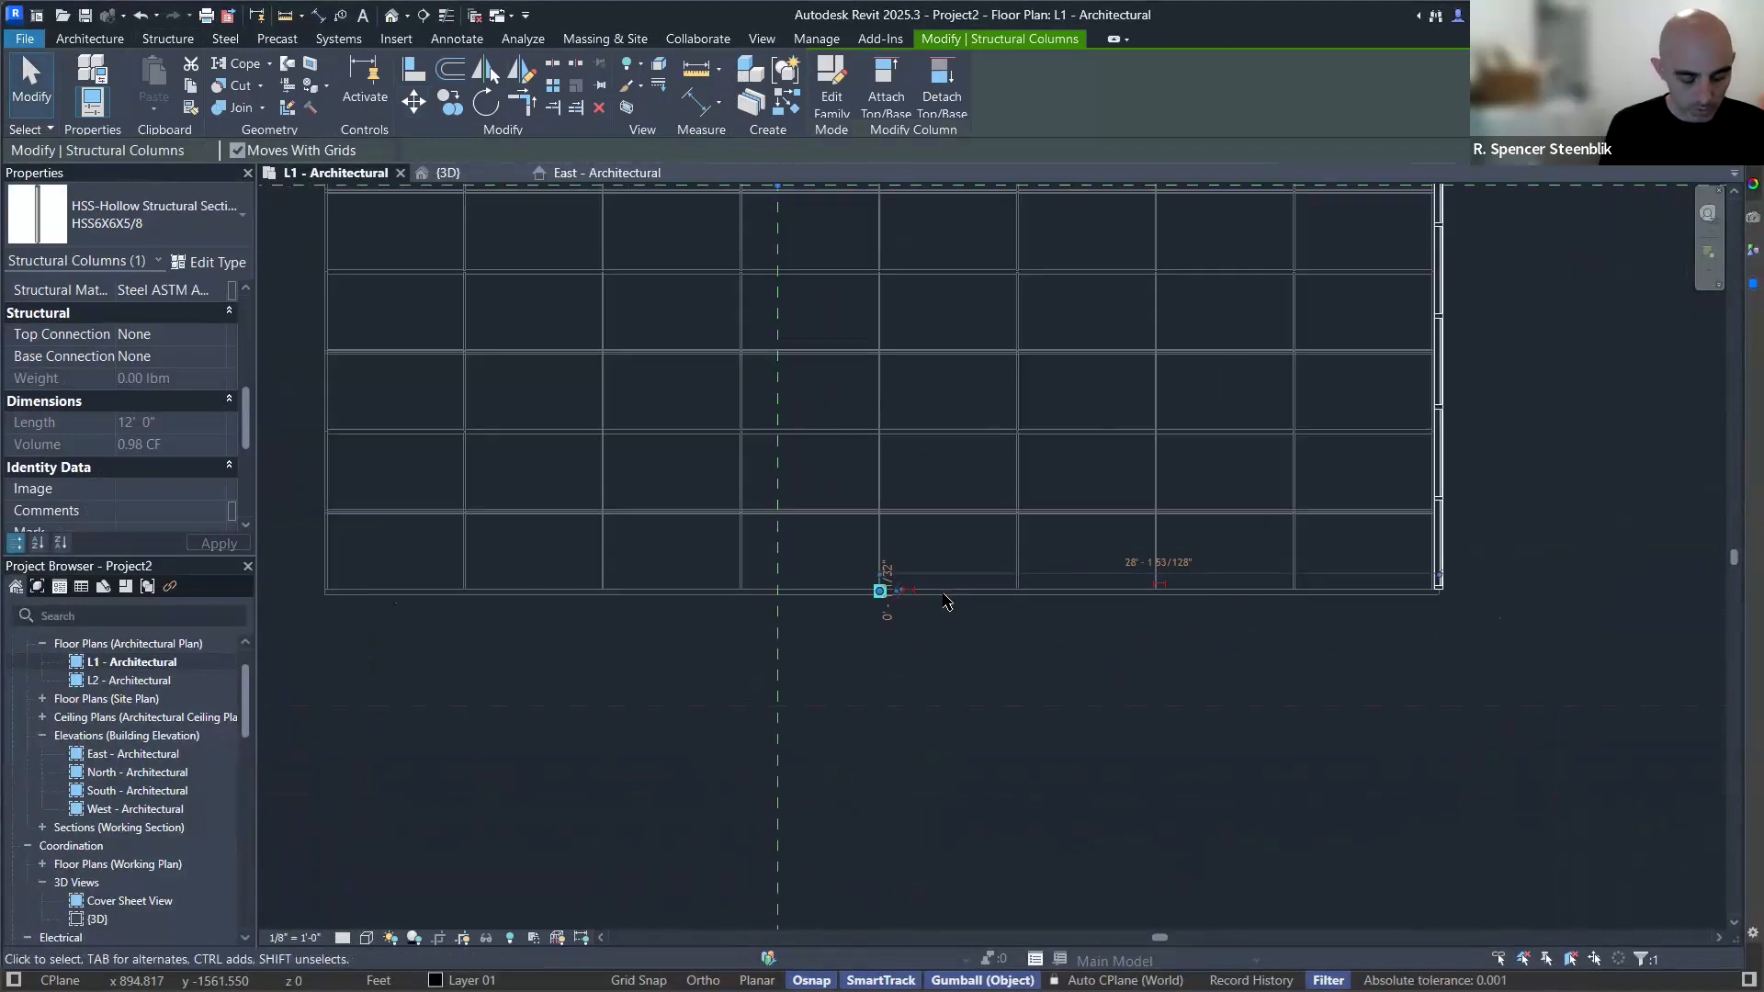
{"action": "key", "text": "c"}
{"action": "key", "text": "o"}
{"action": "scroll", "coordinate": [930, 602], "scroll_direction": "up", "scroll_amount": 8}
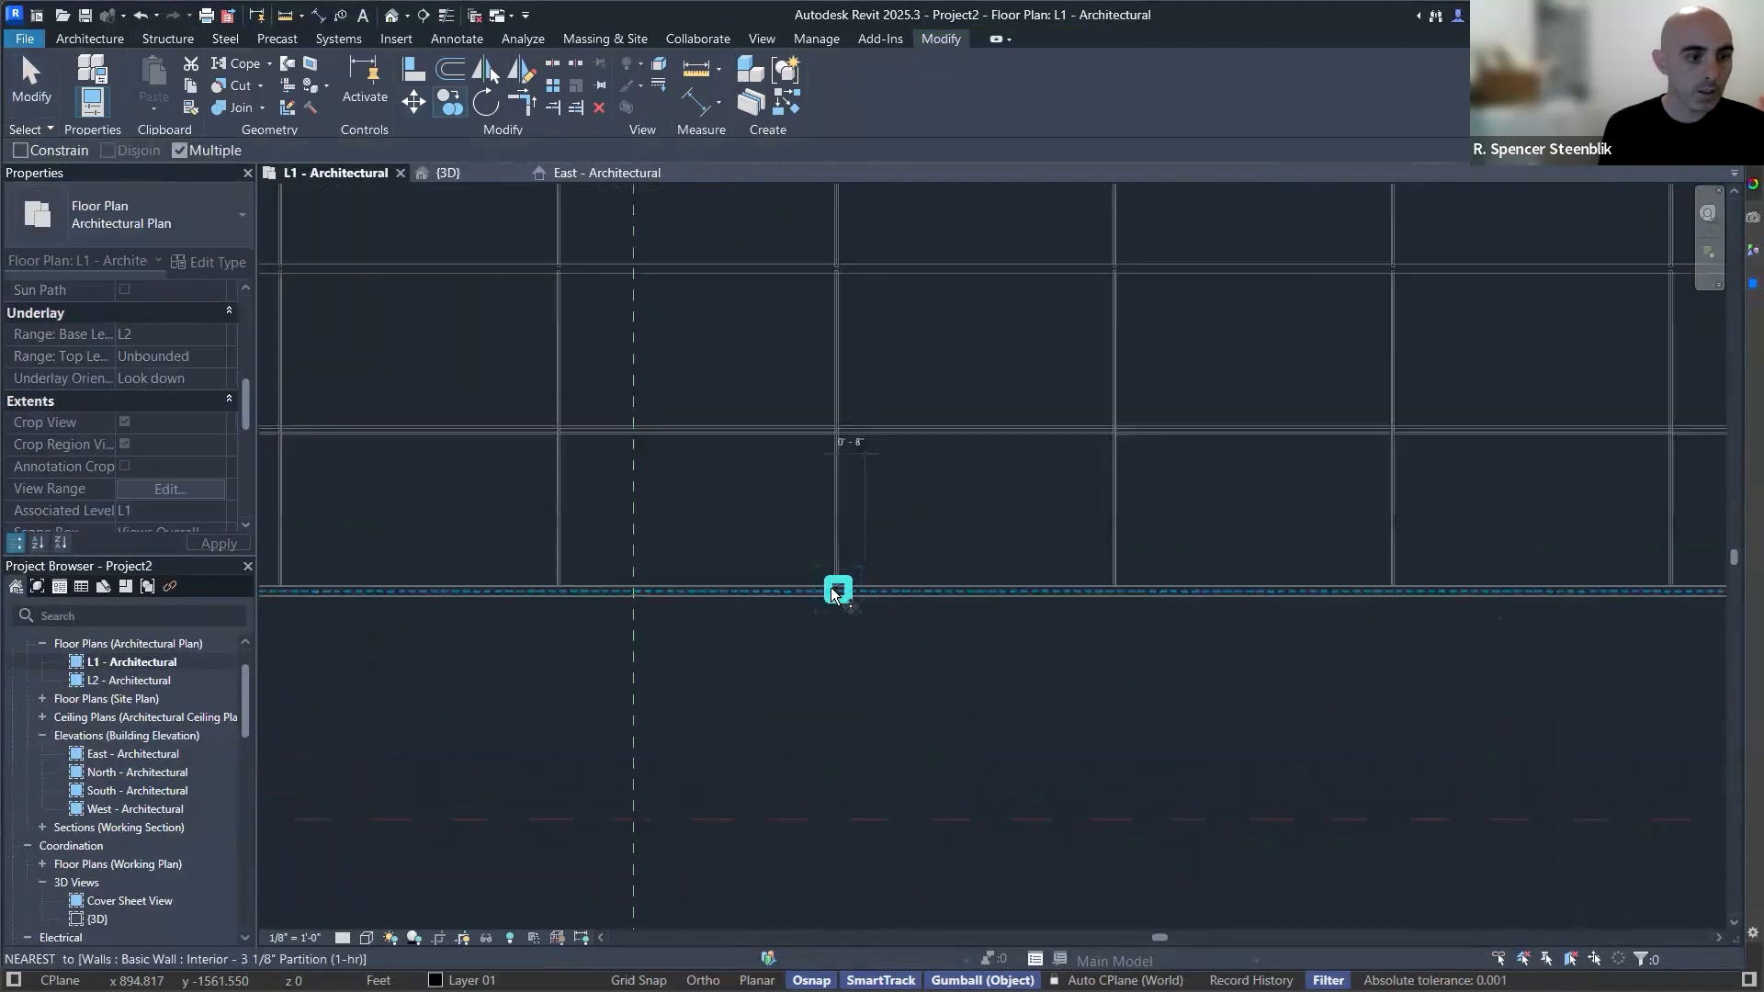
{"action": "left_click", "coordinate": [825, 590]}
{"action": "scroll", "coordinate": [949, 701], "scroll_direction": "down", "scroll_amount": 8}
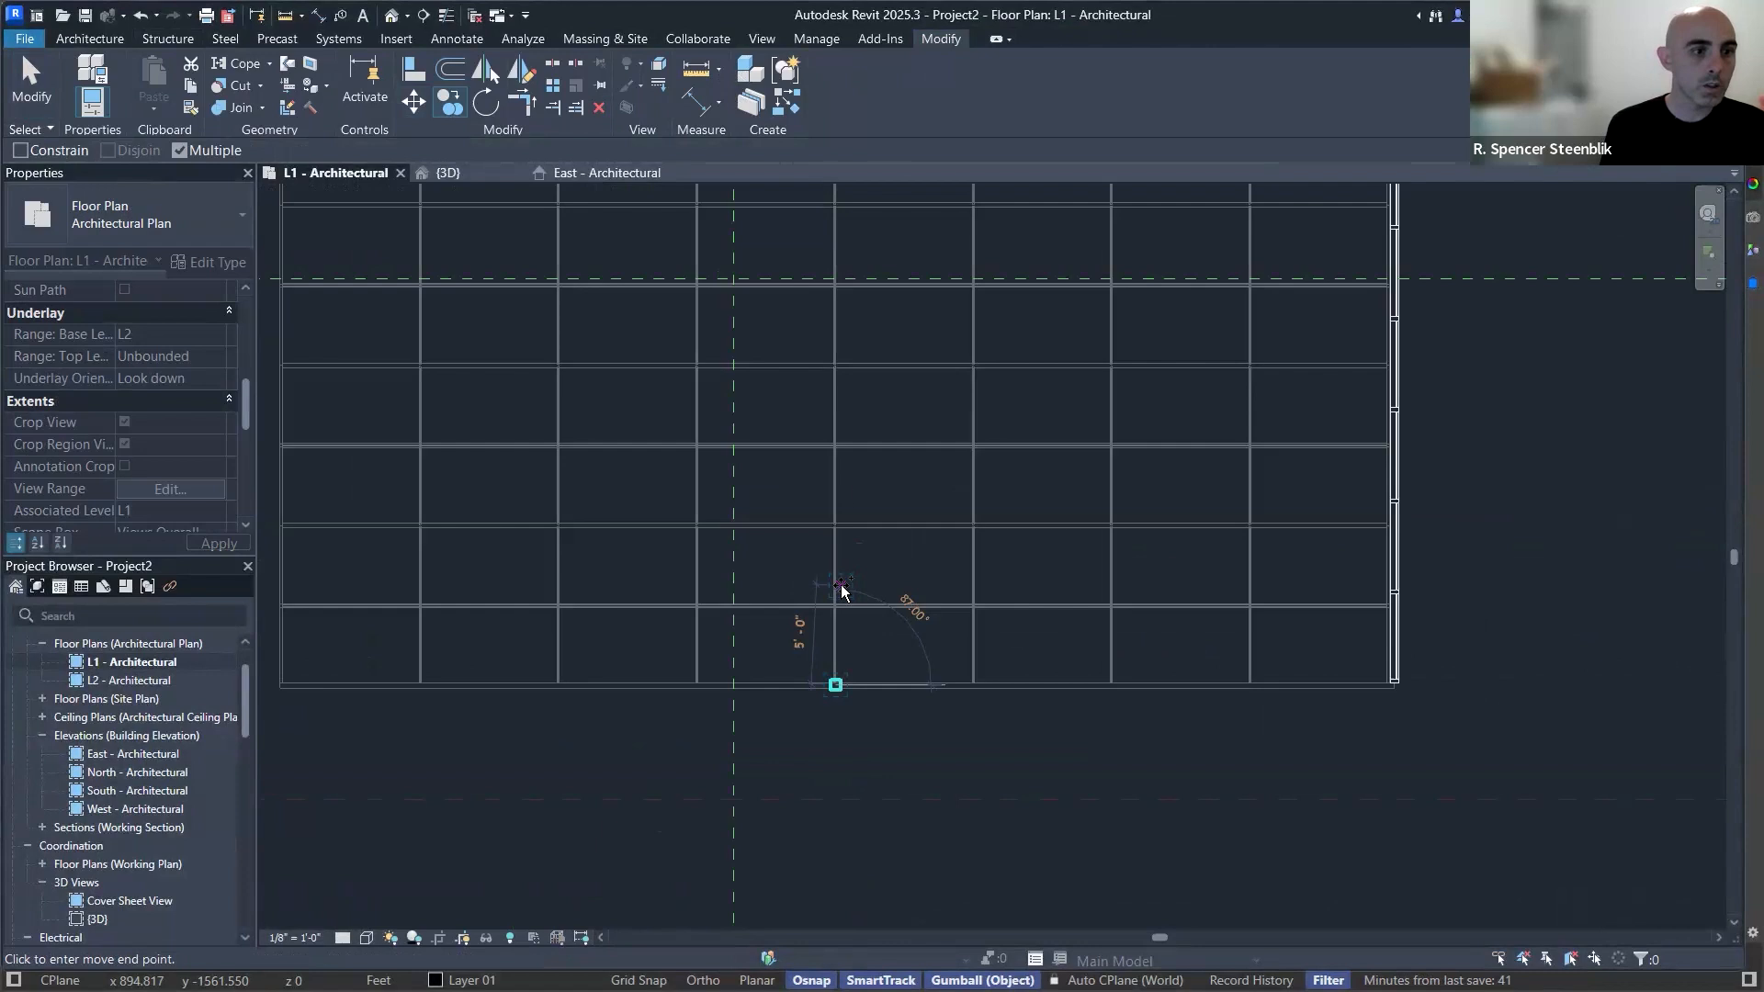
{"action": "middle_click_drag", "start_coordinate": [844, 453], "coordinate": [856, 584]}
{"action": "scroll", "coordinate": [852, 527], "scroll_direction": "up", "scroll_amount": 5}
{"action": "scroll", "coordinate": [870, 512], "scroll_direction": "up", "scroll_amount": 6}
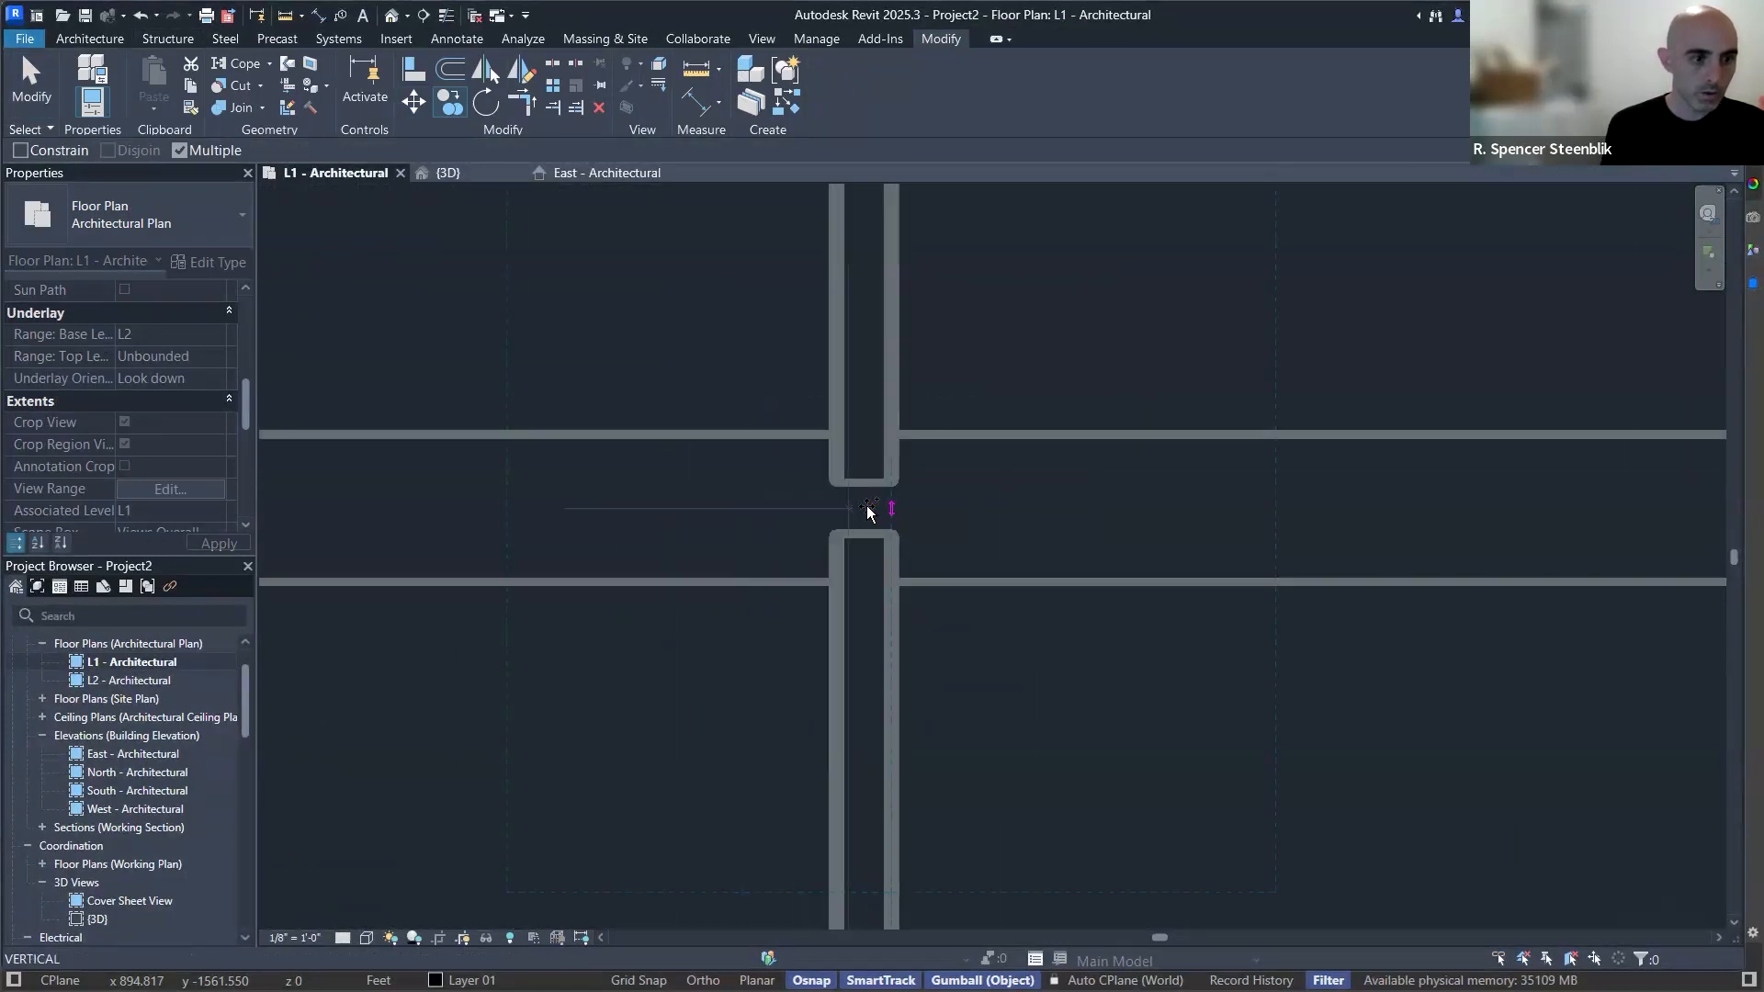
{"action": "left_click", "coordinate": [870, 511]}
{"action": "scroll", "coordinate": [865, 505], "scroll_direction": "down", "scroll_amount": 10}
{"action": "key", "text": "Escape"}
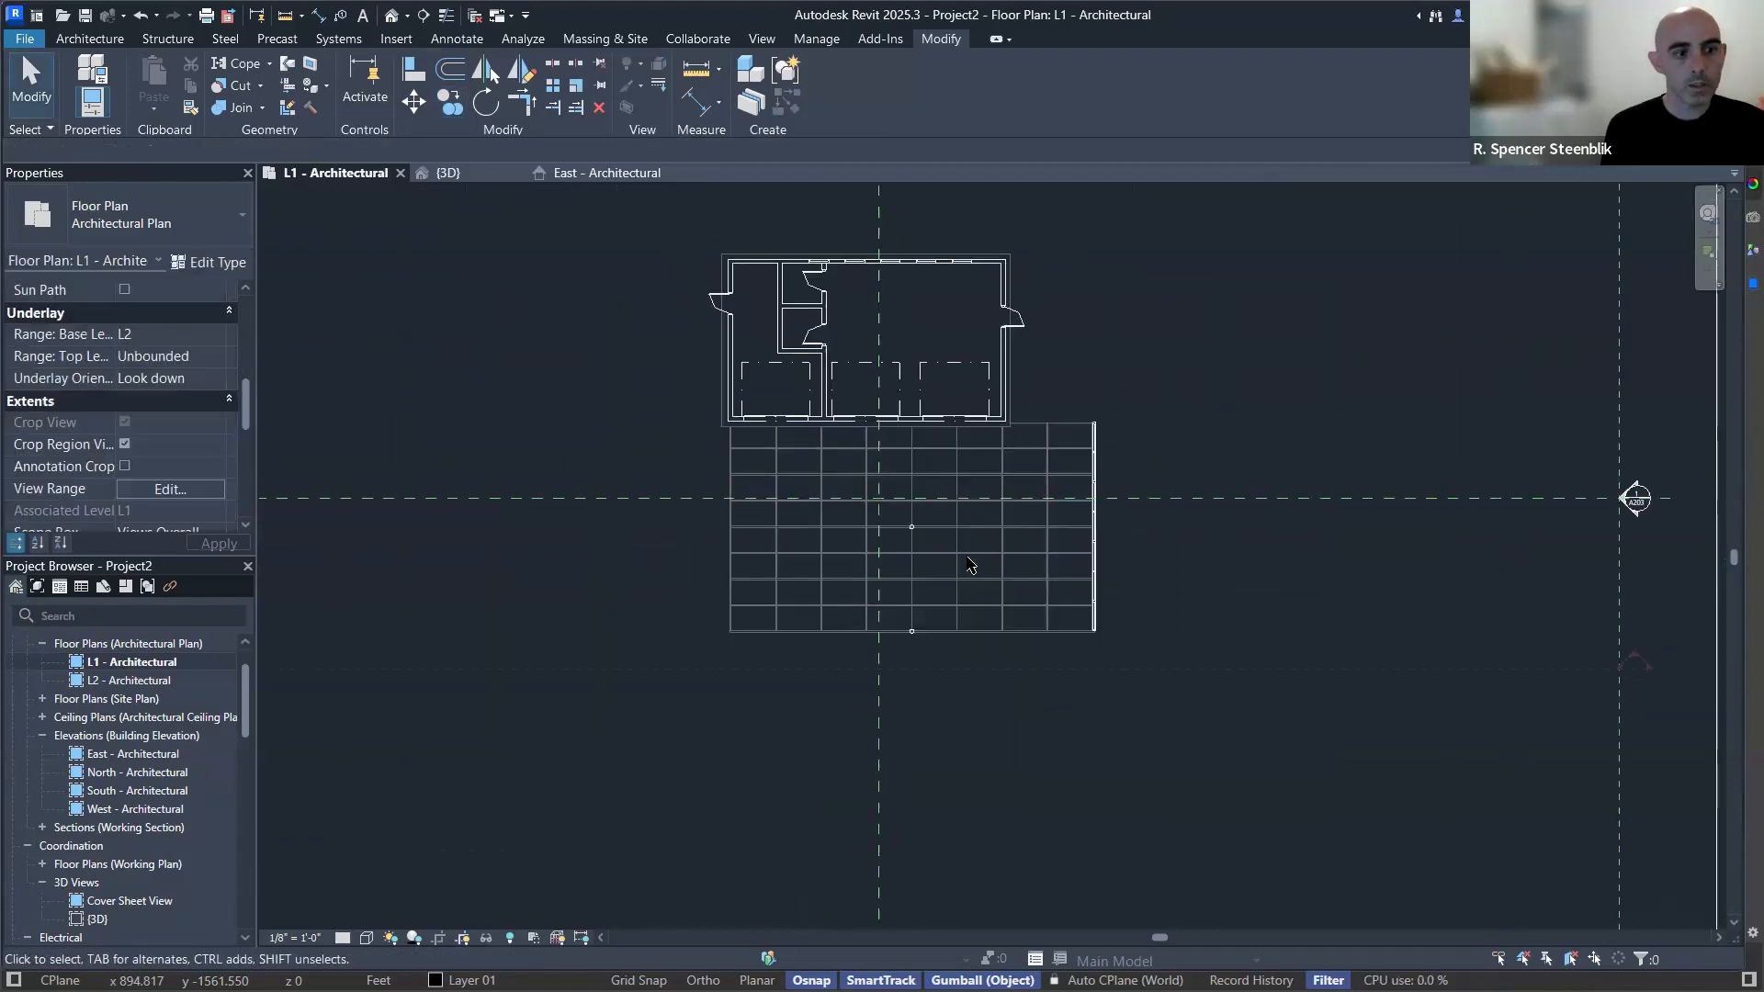
{"action": "scroll", "coordinate": [969, 564], "scroll_direction": "up", "scroll_amount": 2}
{"action": "left_click_drag", "start_coordinate": [859, 499], "coordinate": [989, 683]}
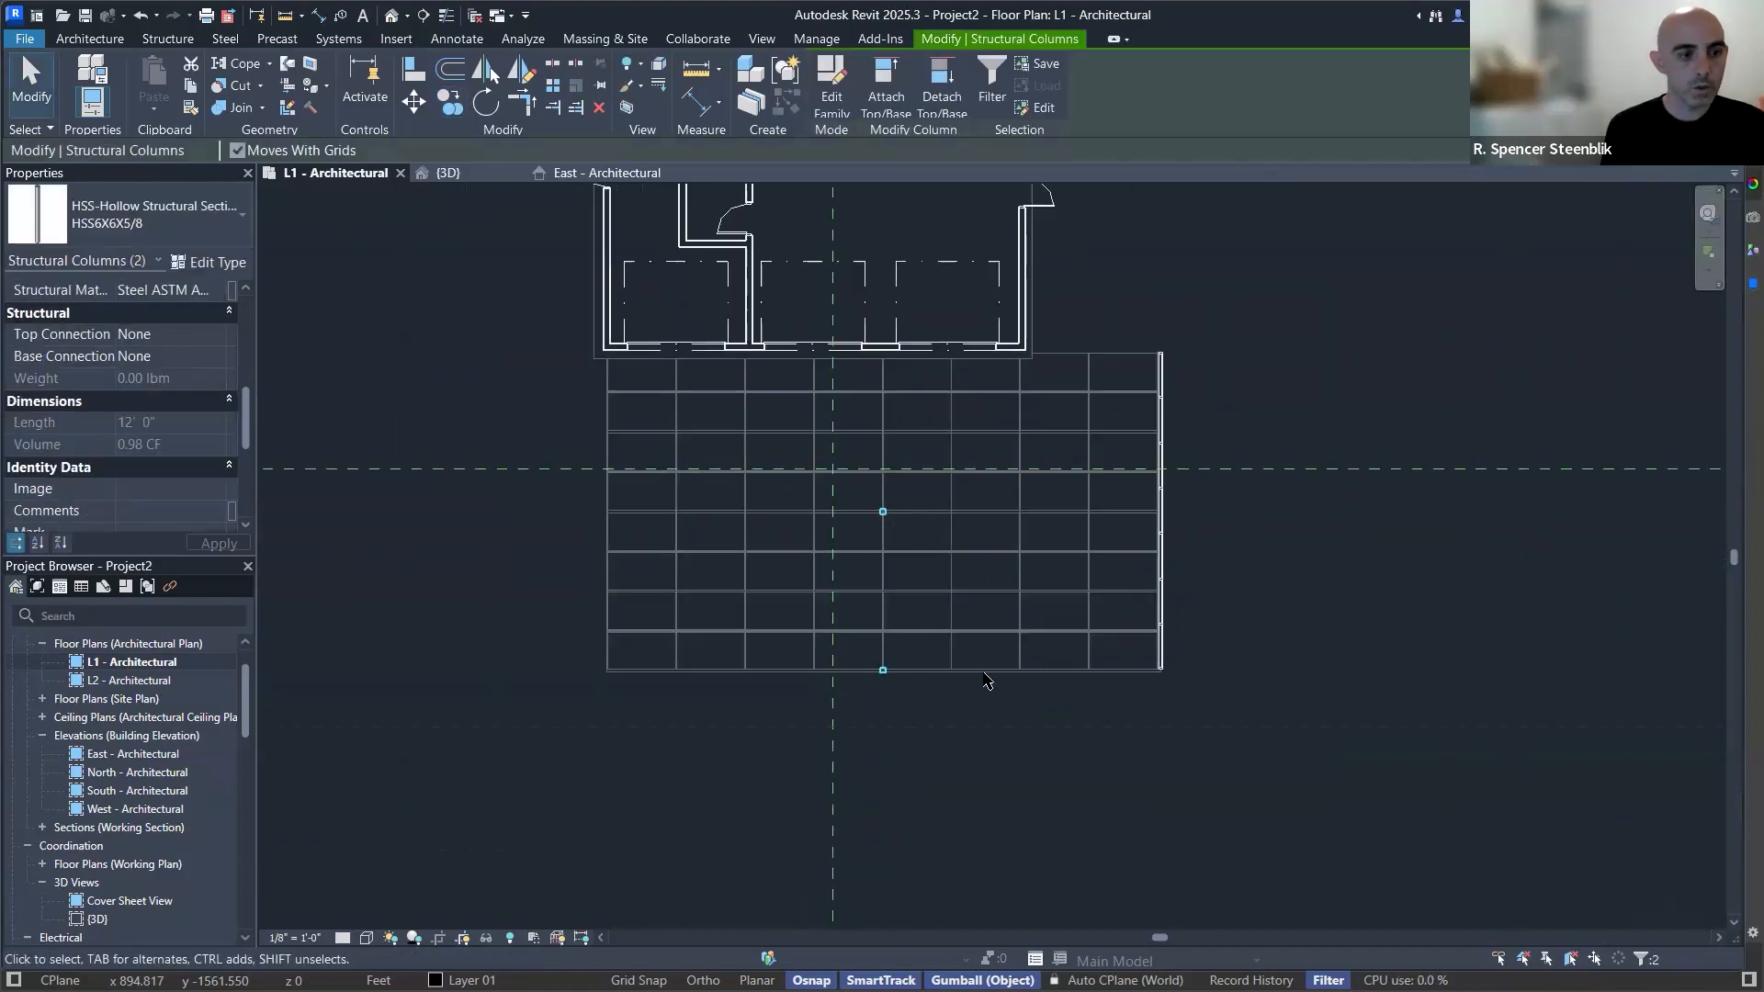
{"action": "key", "text": "Escape"}
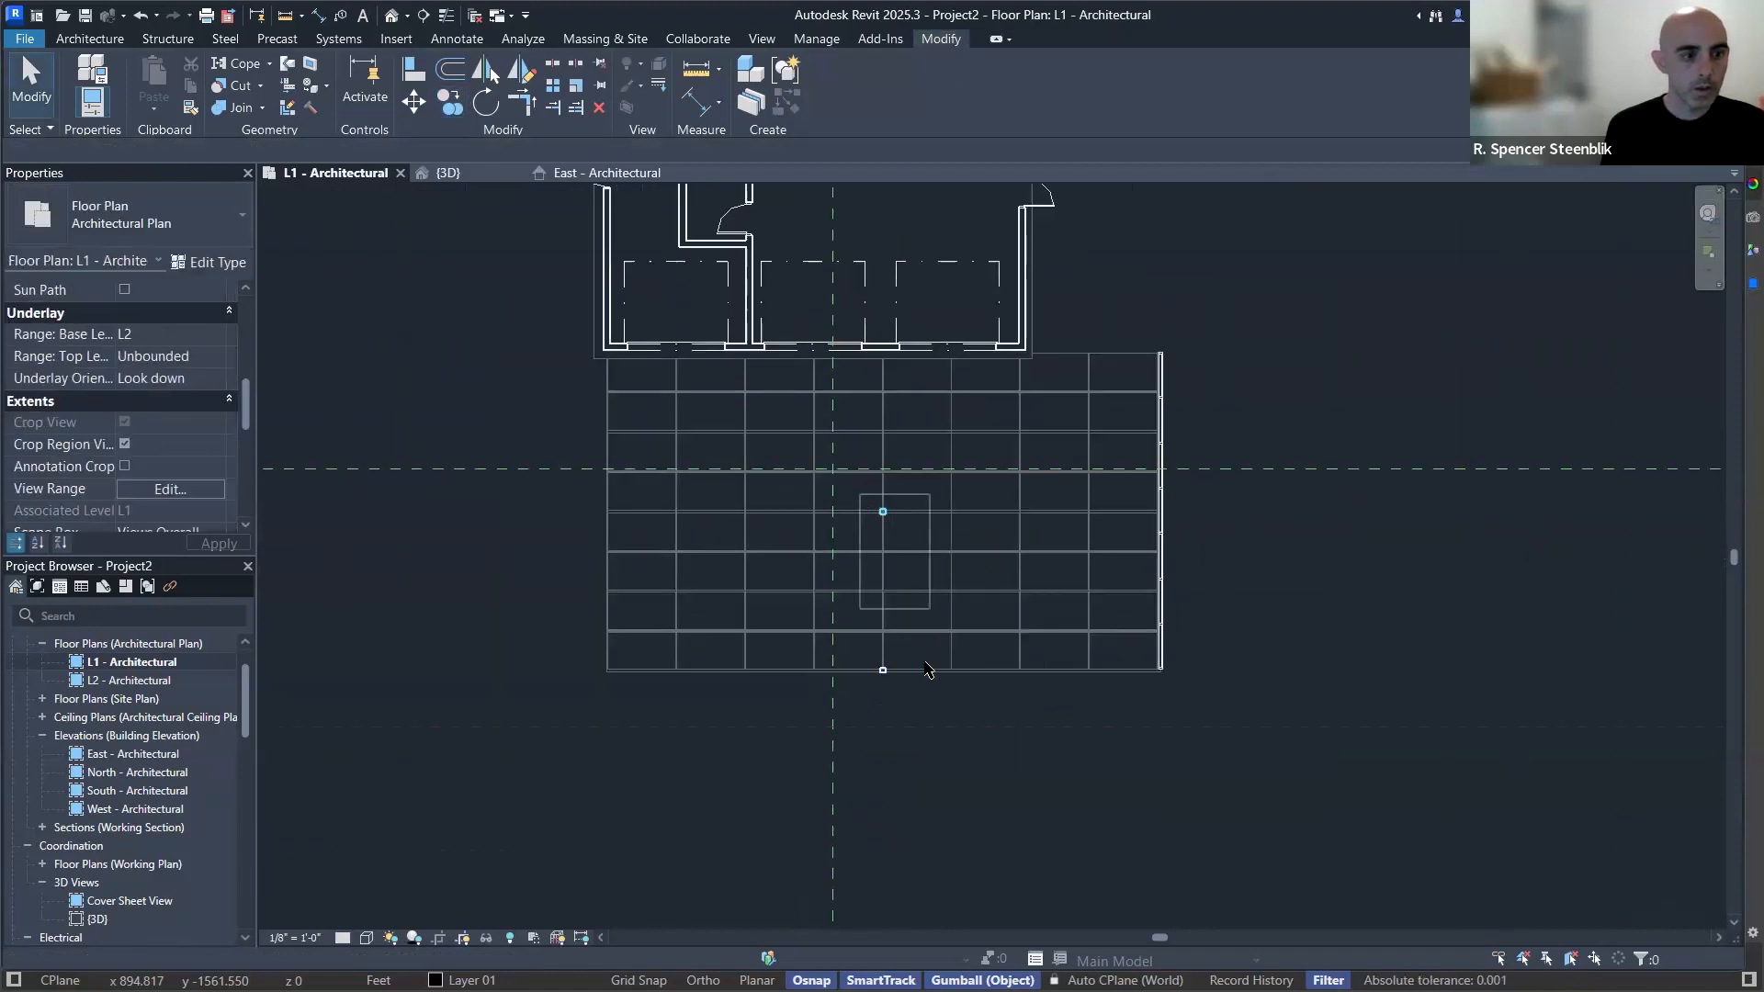
{"action": "left_click_drag", "start_coordinate": [930, 714], "coordinate": [933, 703]}
{"action": "key", "text": "Escape"}
Copy the middle column north along the same mullion line to the canopy's north edge beside the building wall.
{"action": "left_click_drag", "start_coordinate": [871, 490], "coordinate": [929, 574]}
{"action": "key", "text": "c"}
{"action": "key", "text": "o"}
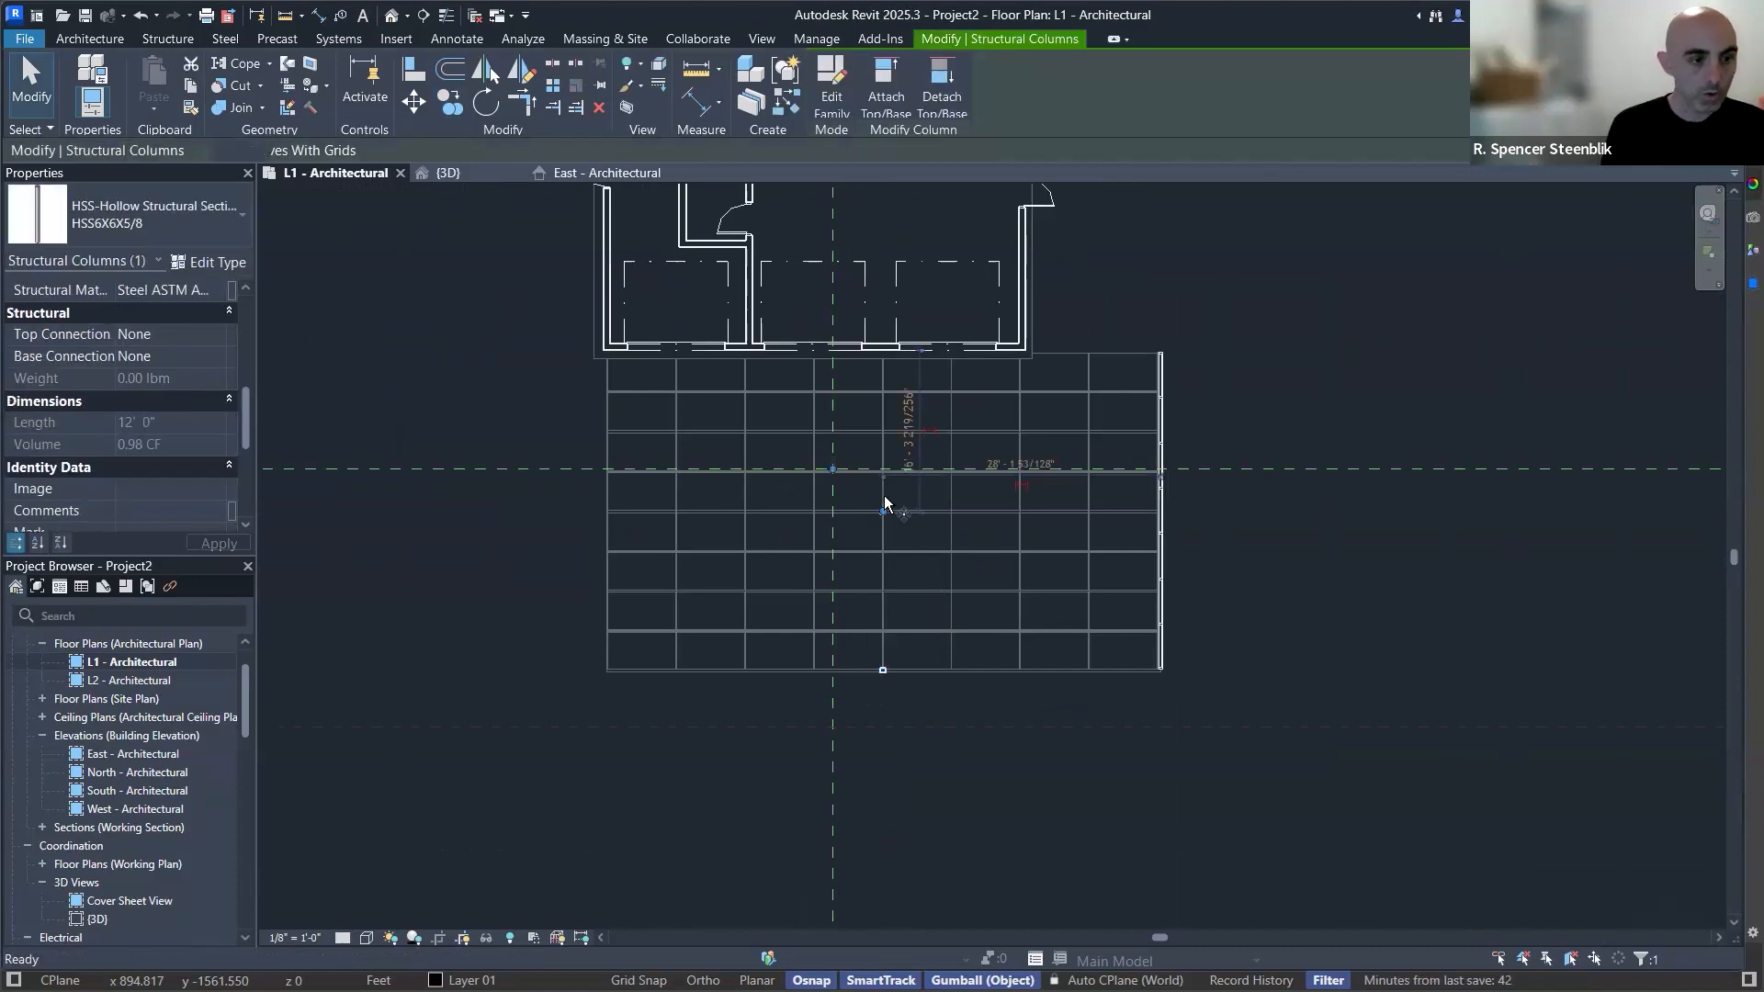
{"action": "scroll", "coordinate": [884, 504], "scroll_direction": "up", "scroll_amount": 8}
{"action": "scroll", "coordinate": [917, 506], "scroll_direction": "up", "scroll_amount": 2}
{"action": "left_click", "coordinate": [919, 506]}
{"action": "scroll", "coordinate": [919, 508], "scroll_direction": "down", "scroll_amount": 9}
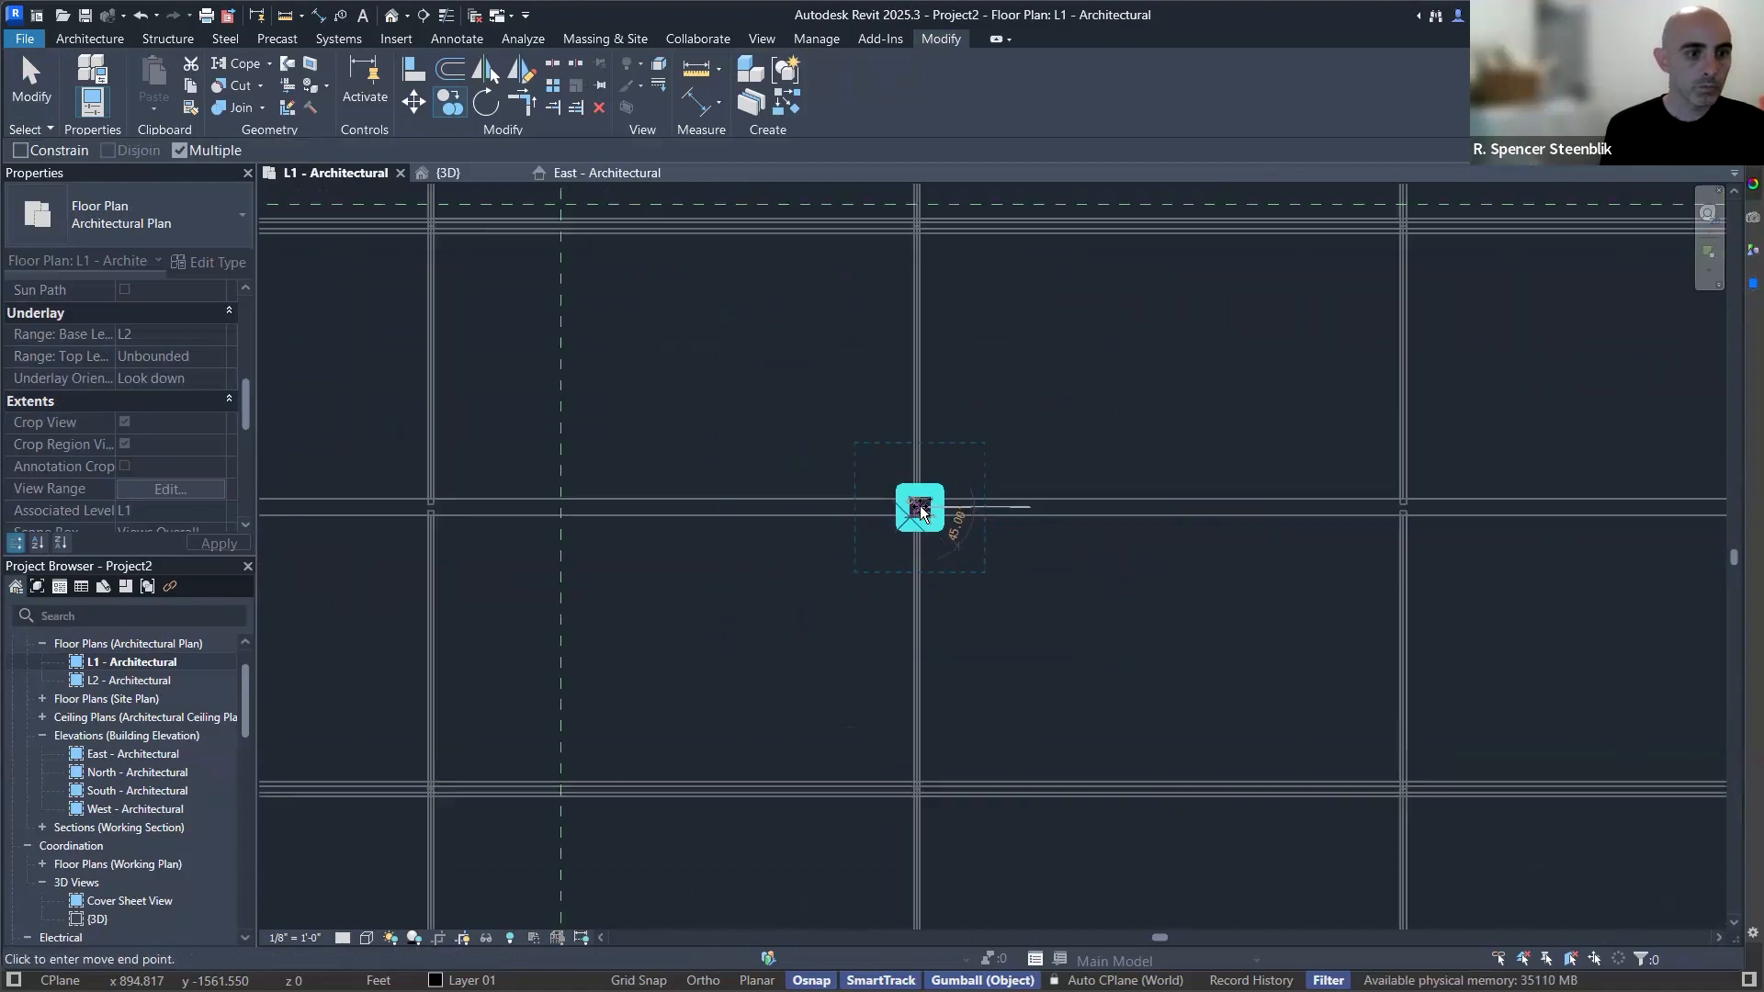
{"action": "middle_click_drag", "start_coordinate": [925, 258], "coordinate": [927, 478]}
{"action": "scroll", "coordinate": [927, 477], "scroll_direction": "up", "scroll_amount": 2}
{"action": "scroll", "coordinate": [927, 477], "scroll_direction": "up", "scroll_amount": 3}
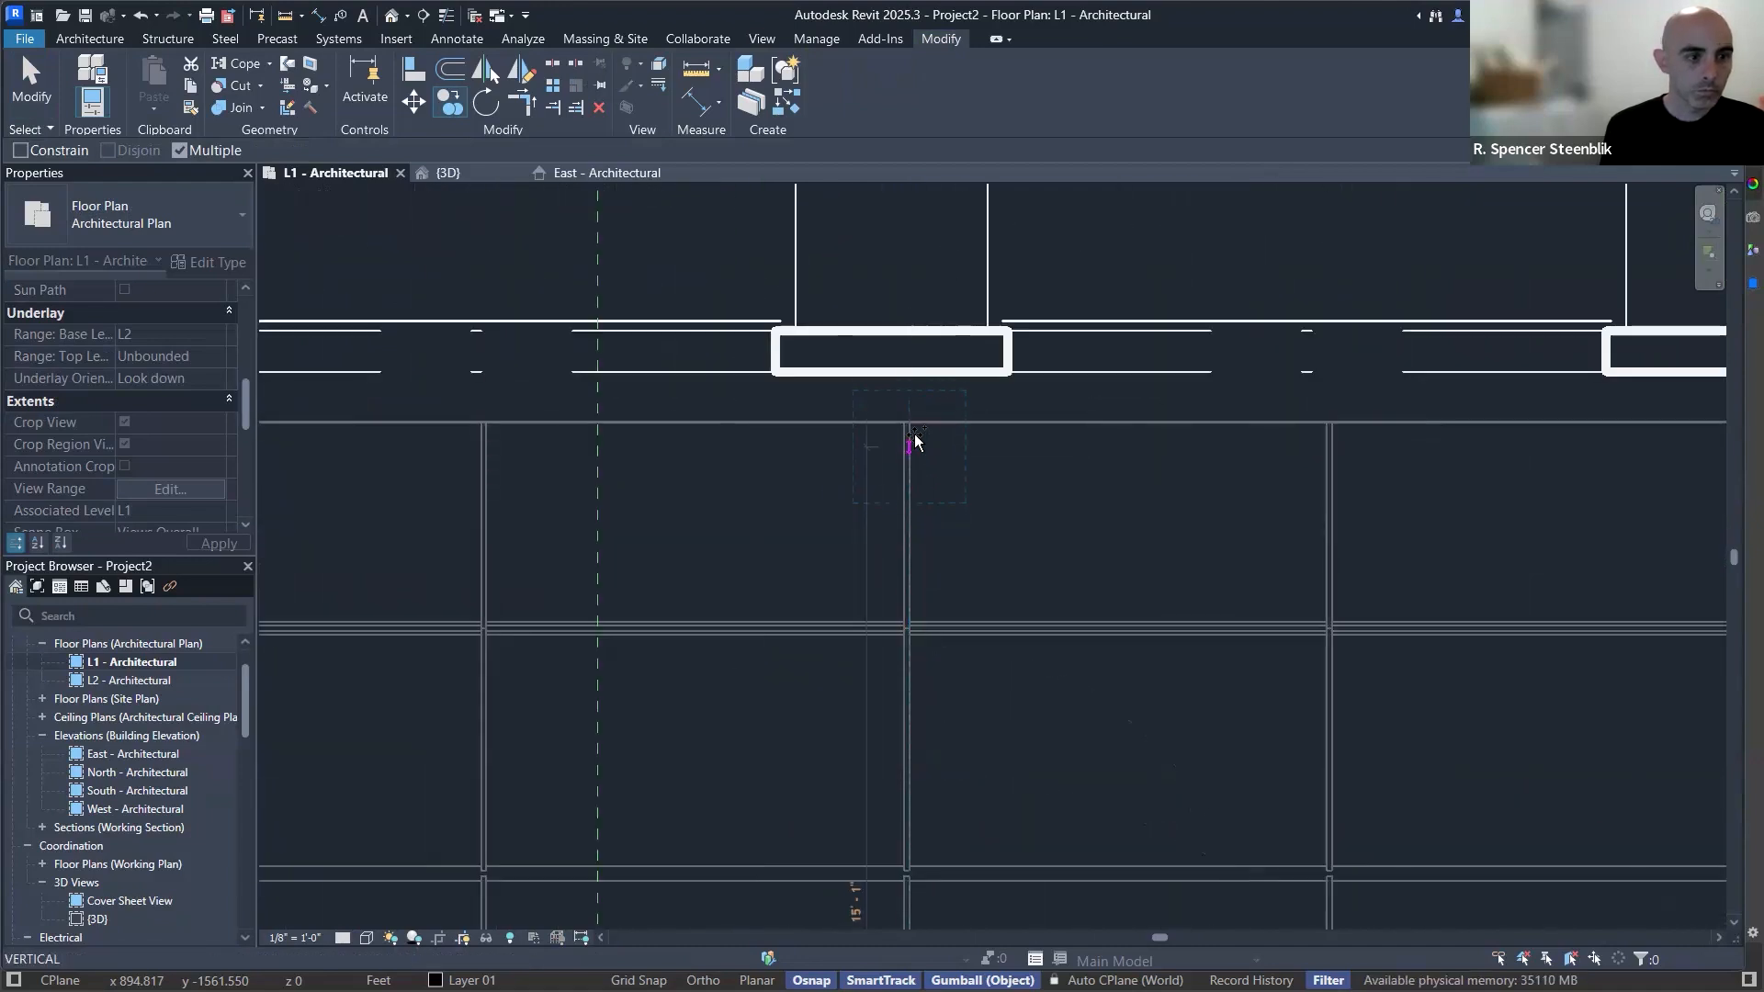
{"action": "scroll", "coordinate": [913, 425], "scroll_direction": "down", "scroll_amount": 3}
{"action": "left_click", "coordinate": [912, 426]}
{"action": "scroll", "coordinate": [905, 409], "scroll_direction": "down", "scroll_amount": 4}
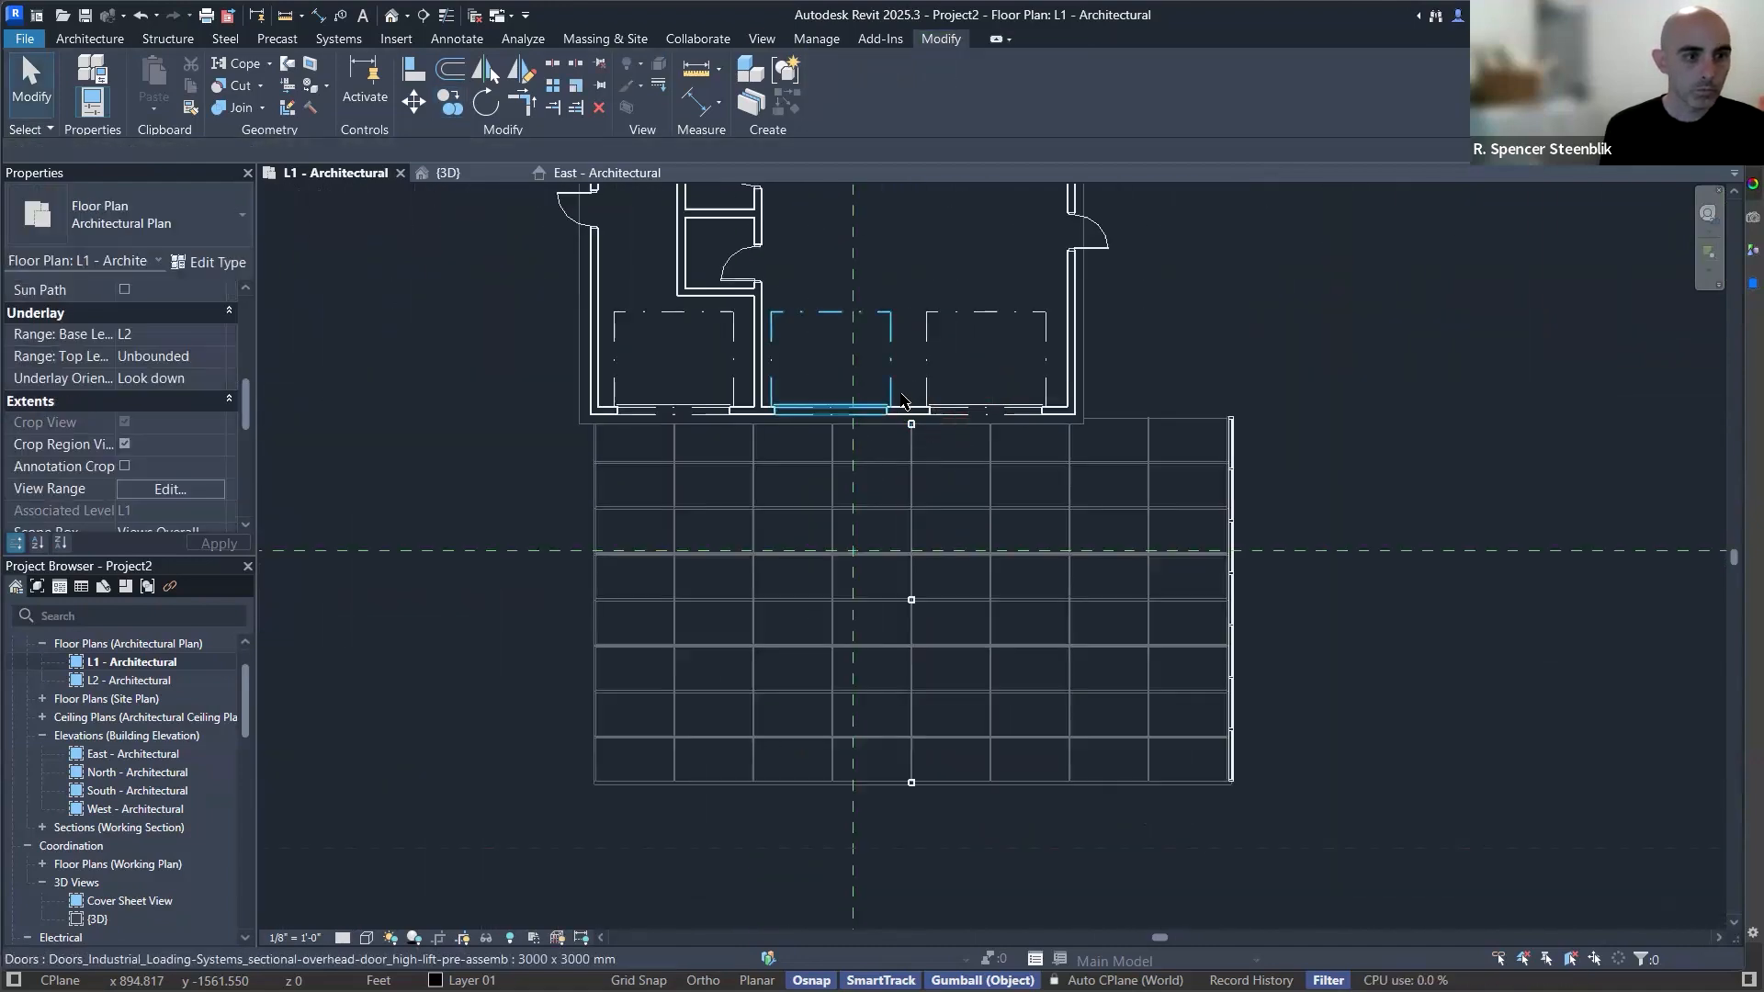
Copy the row of three columns horizontally west to the canopy's west edge.
{"action": "left_click_drag", "start_coordinate": [896, 275], "coordinate": [938, 827]}
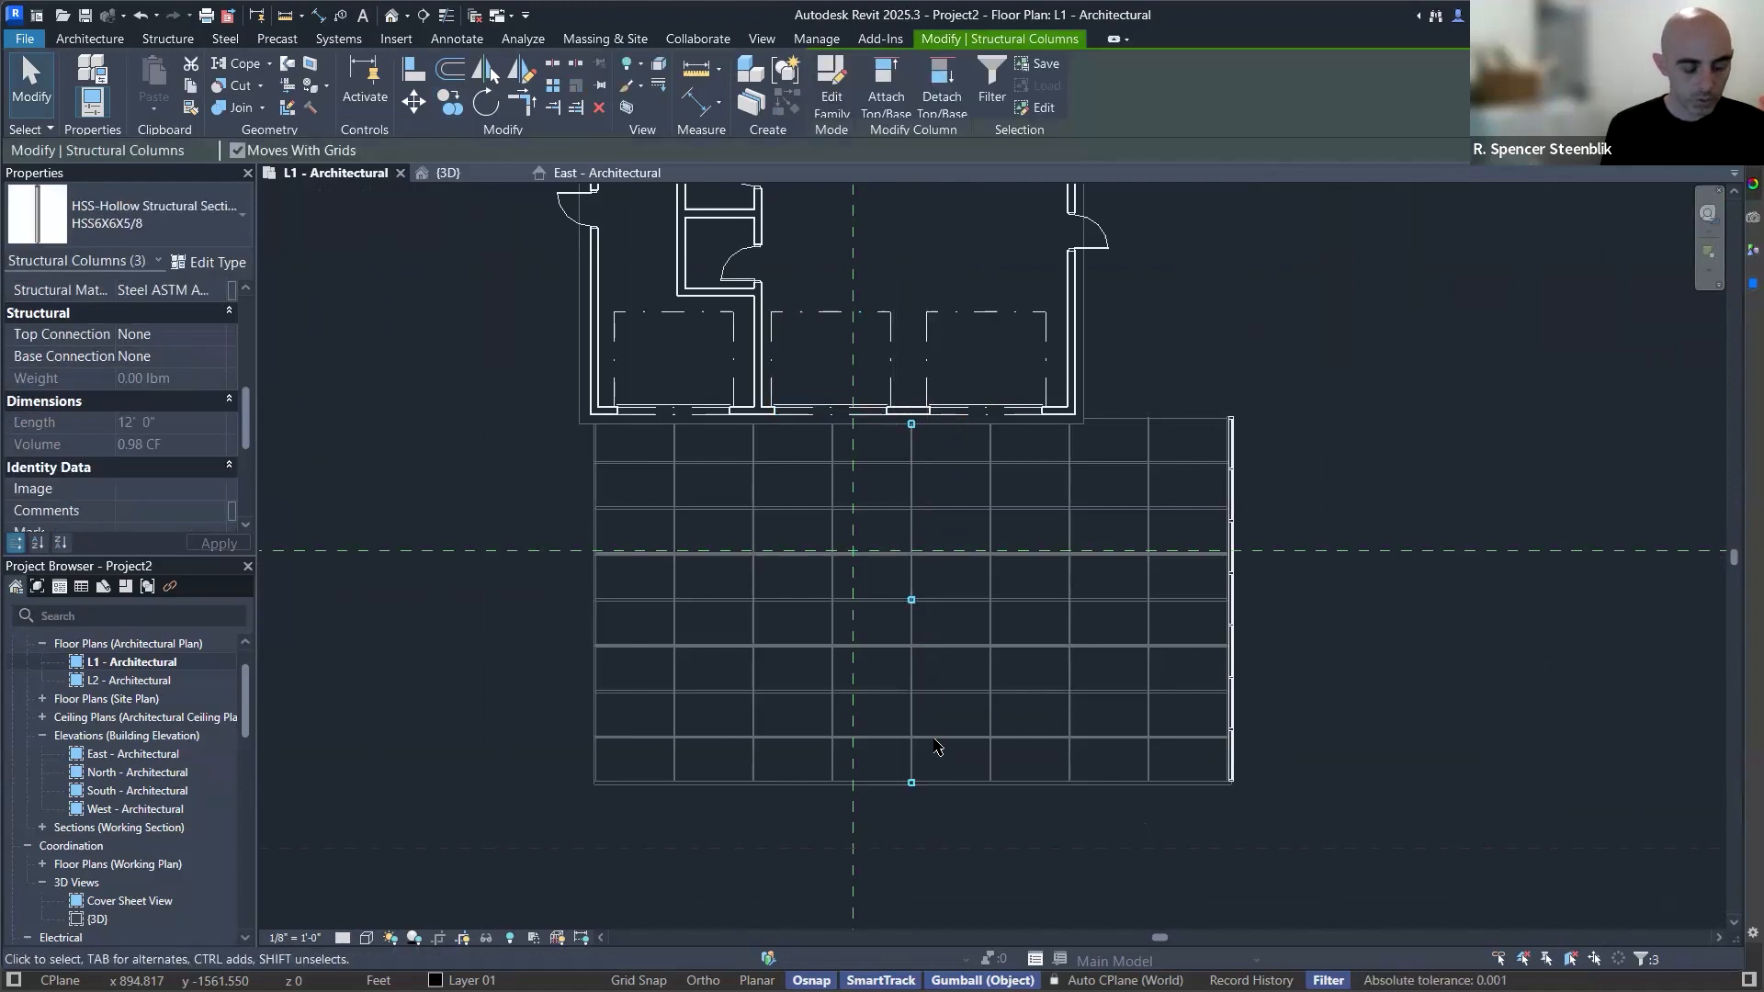
{"action": "key", "text": "c"}
{"action": "key", "text": "o"}
{"action": "scroll", "coordinate": [906, 855], "scroll_direction": "up", "scroll_amount": 3}
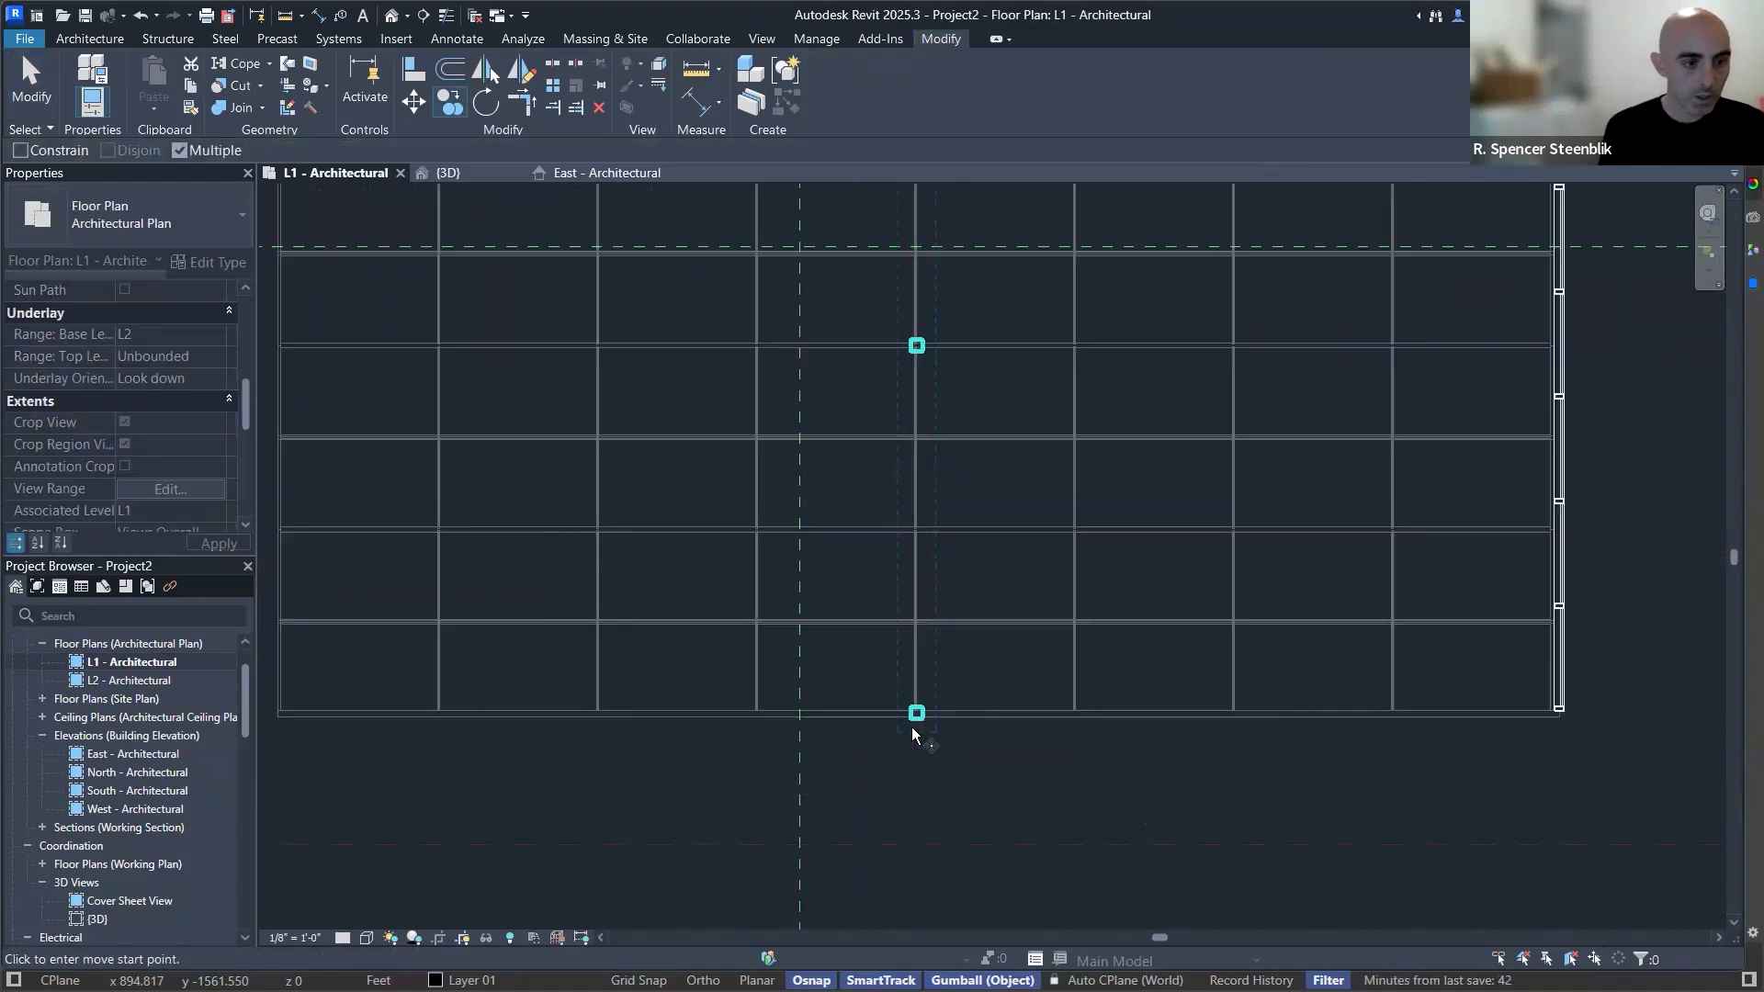
{"action": "middle_click_drag", "start_coordinate": [988, 744], "coordinate": [1373, 735]}
{"action": "scroll", "coordinate": [1018, 733], "scroll_direction": "up", "scroll_amount": 3}
{"action": "left_click", "coordinate": [1332, 714]}
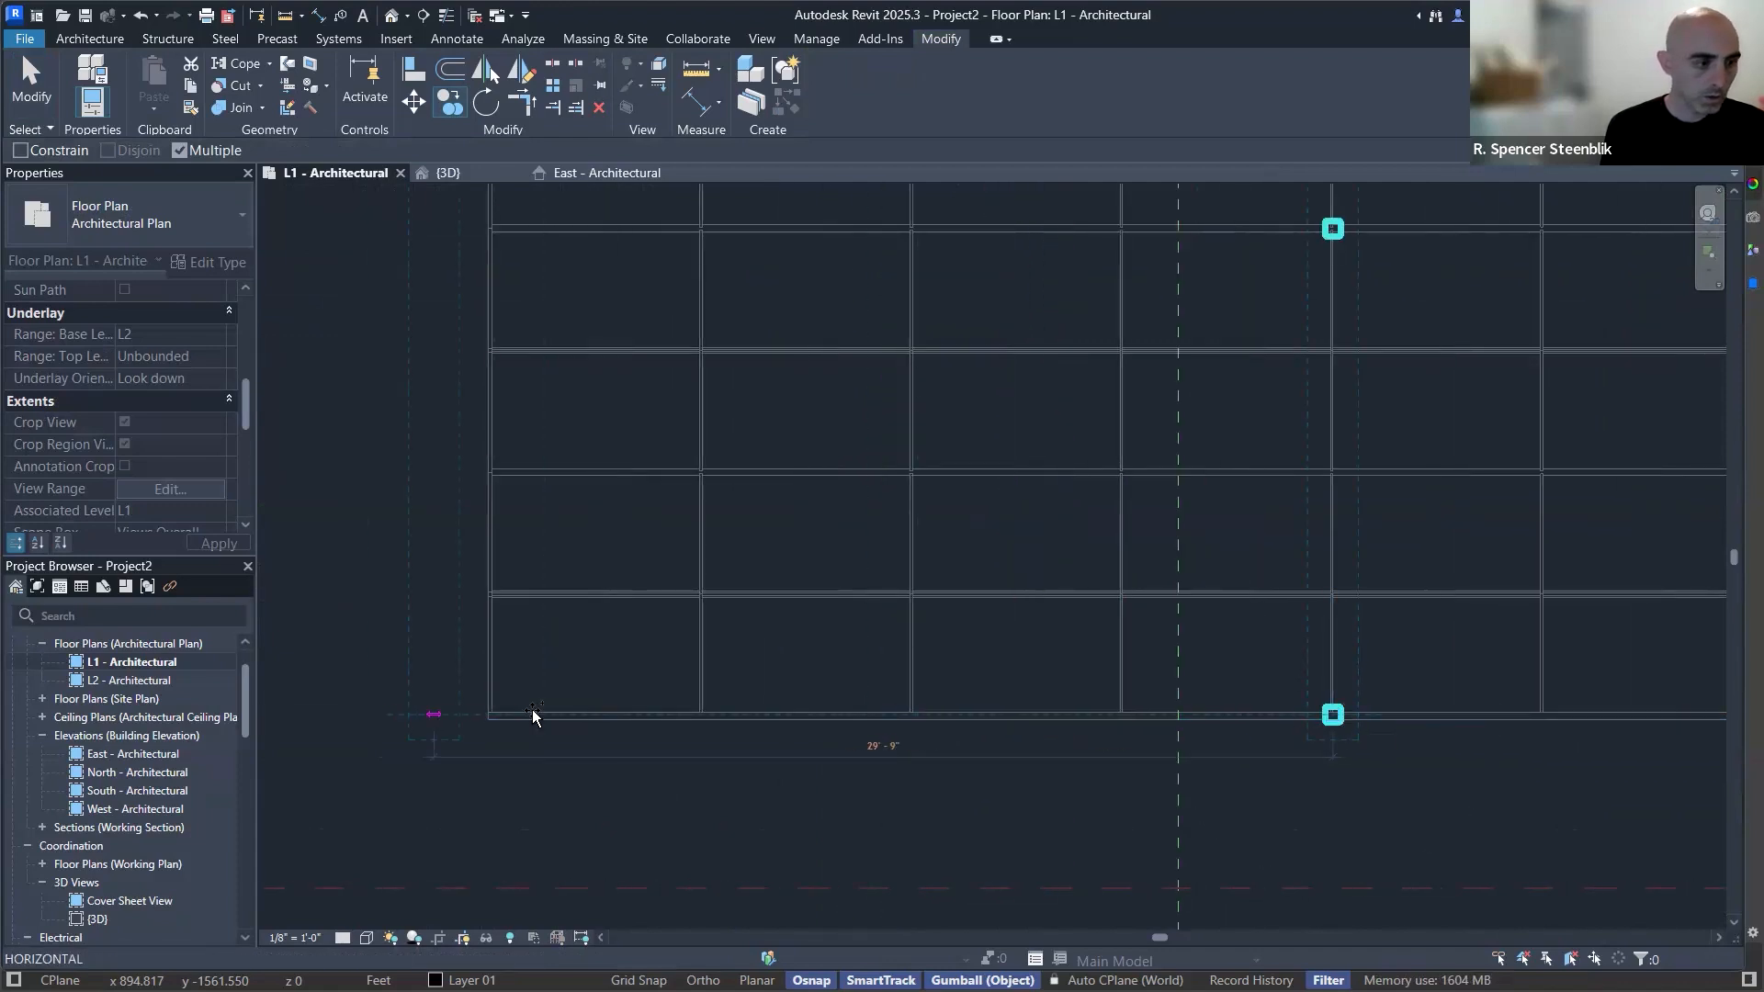
{"action": "left_click", "coordinate": [490, 715]}
{"action": "key", "text": "Escape"}
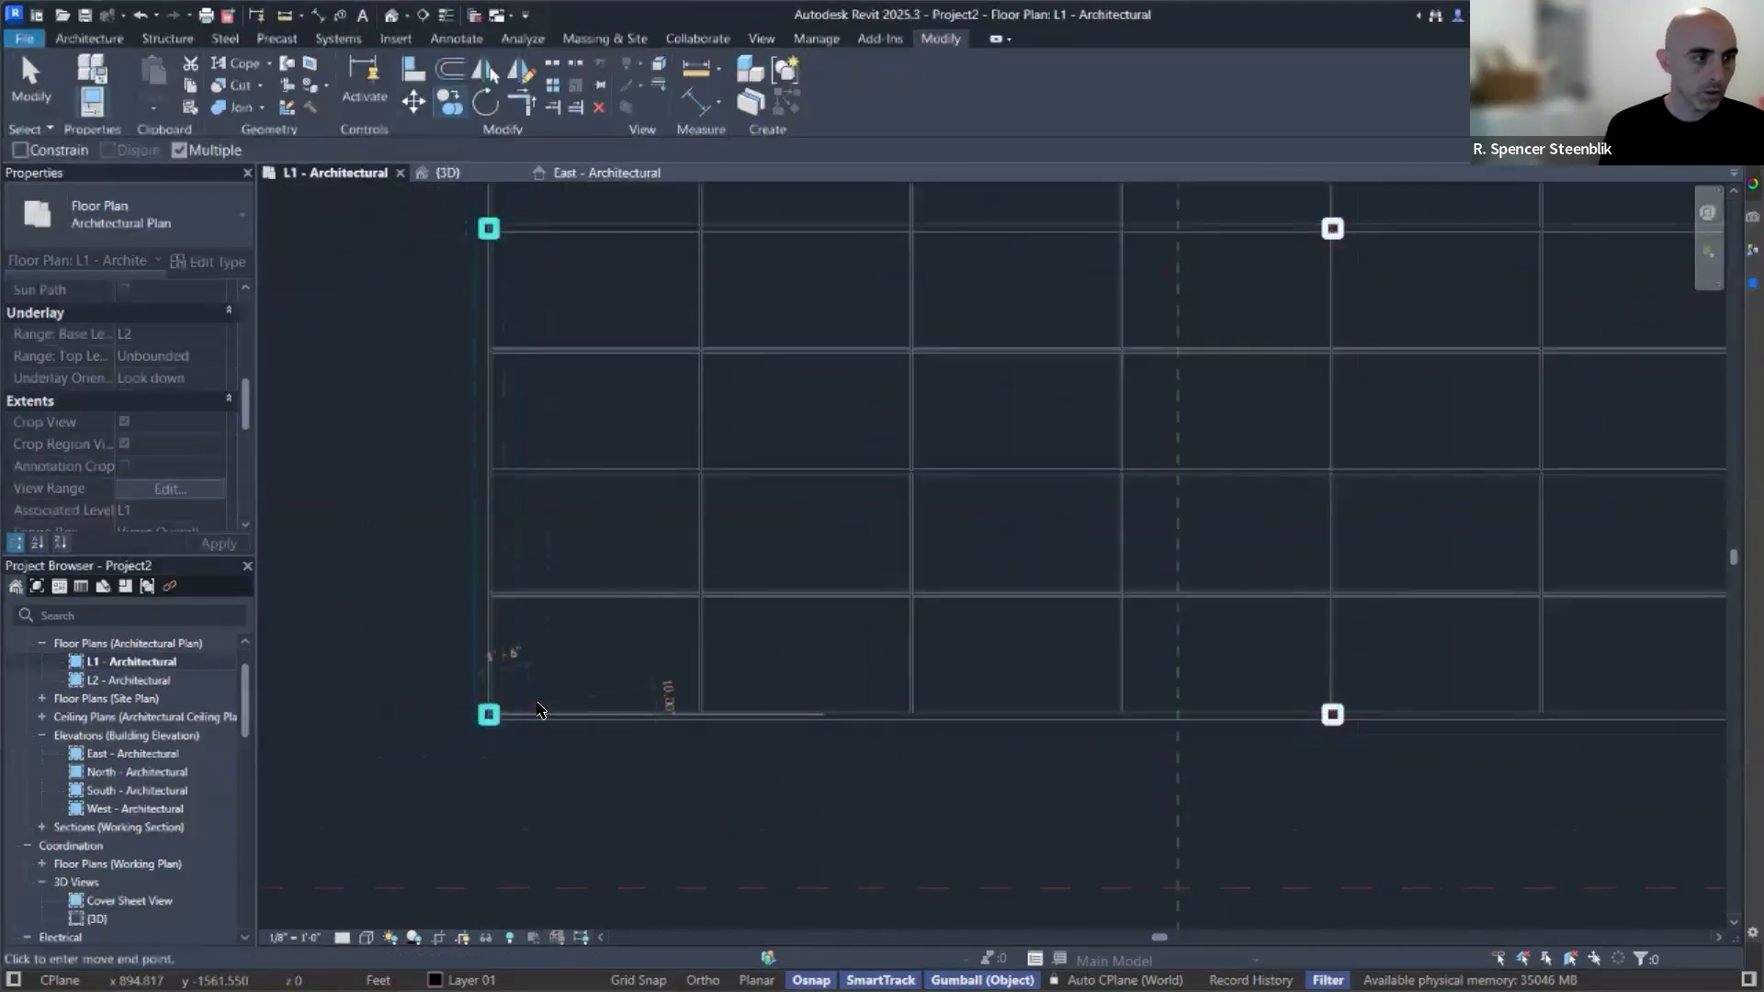
Examine the copied column grid against the building and canopy in the L1 plan and the 3D view.
{"action": "scroll", "coordinate": [658, 603], "scroll_direction": "down", "scroll_amount": 6}
{"action": "middle_click_drag", "start_coordinate": [677, 507], "coordinate": [699, 584]}
{"action": "scroll", "coordinate": [603, 494], "scroll_direction": "up", "scroll_amount": 6}
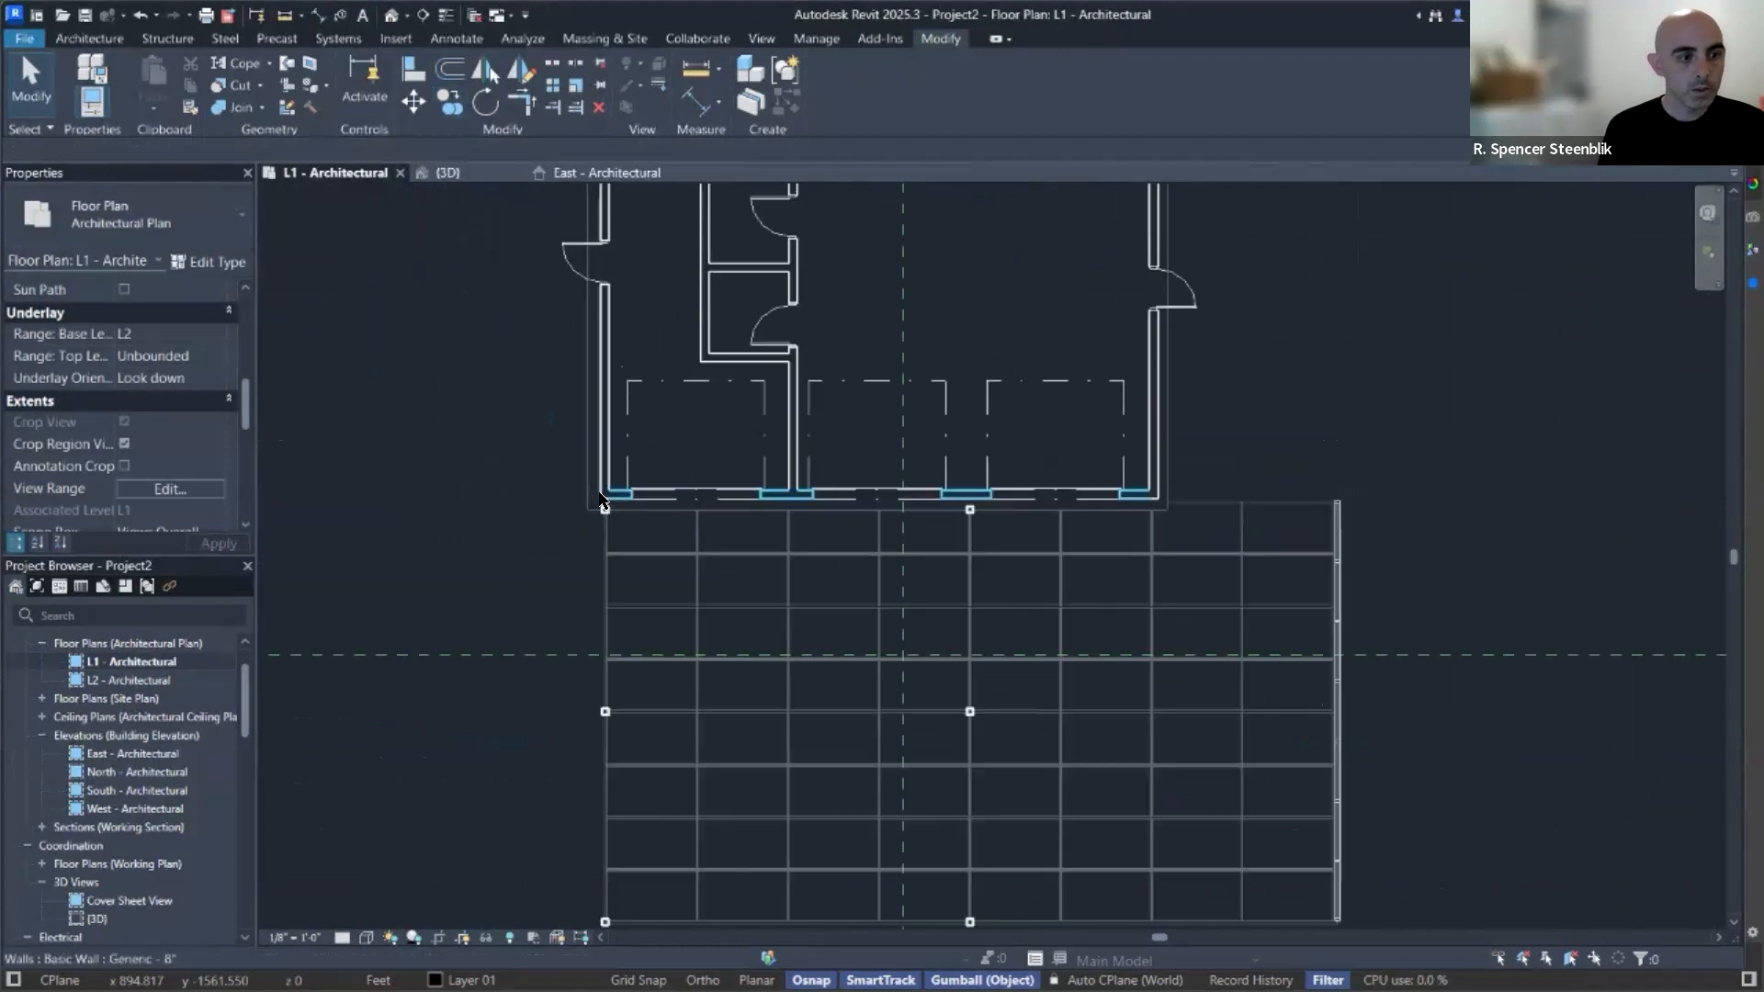
{"action": "scroll", "coordinate": [813, 559], "scroll_direction": "down", "scroll_amount": 5}
{"action": "middle_click_drag", "start_coordinate": [916, 603], "coordinate": [859, 559]}
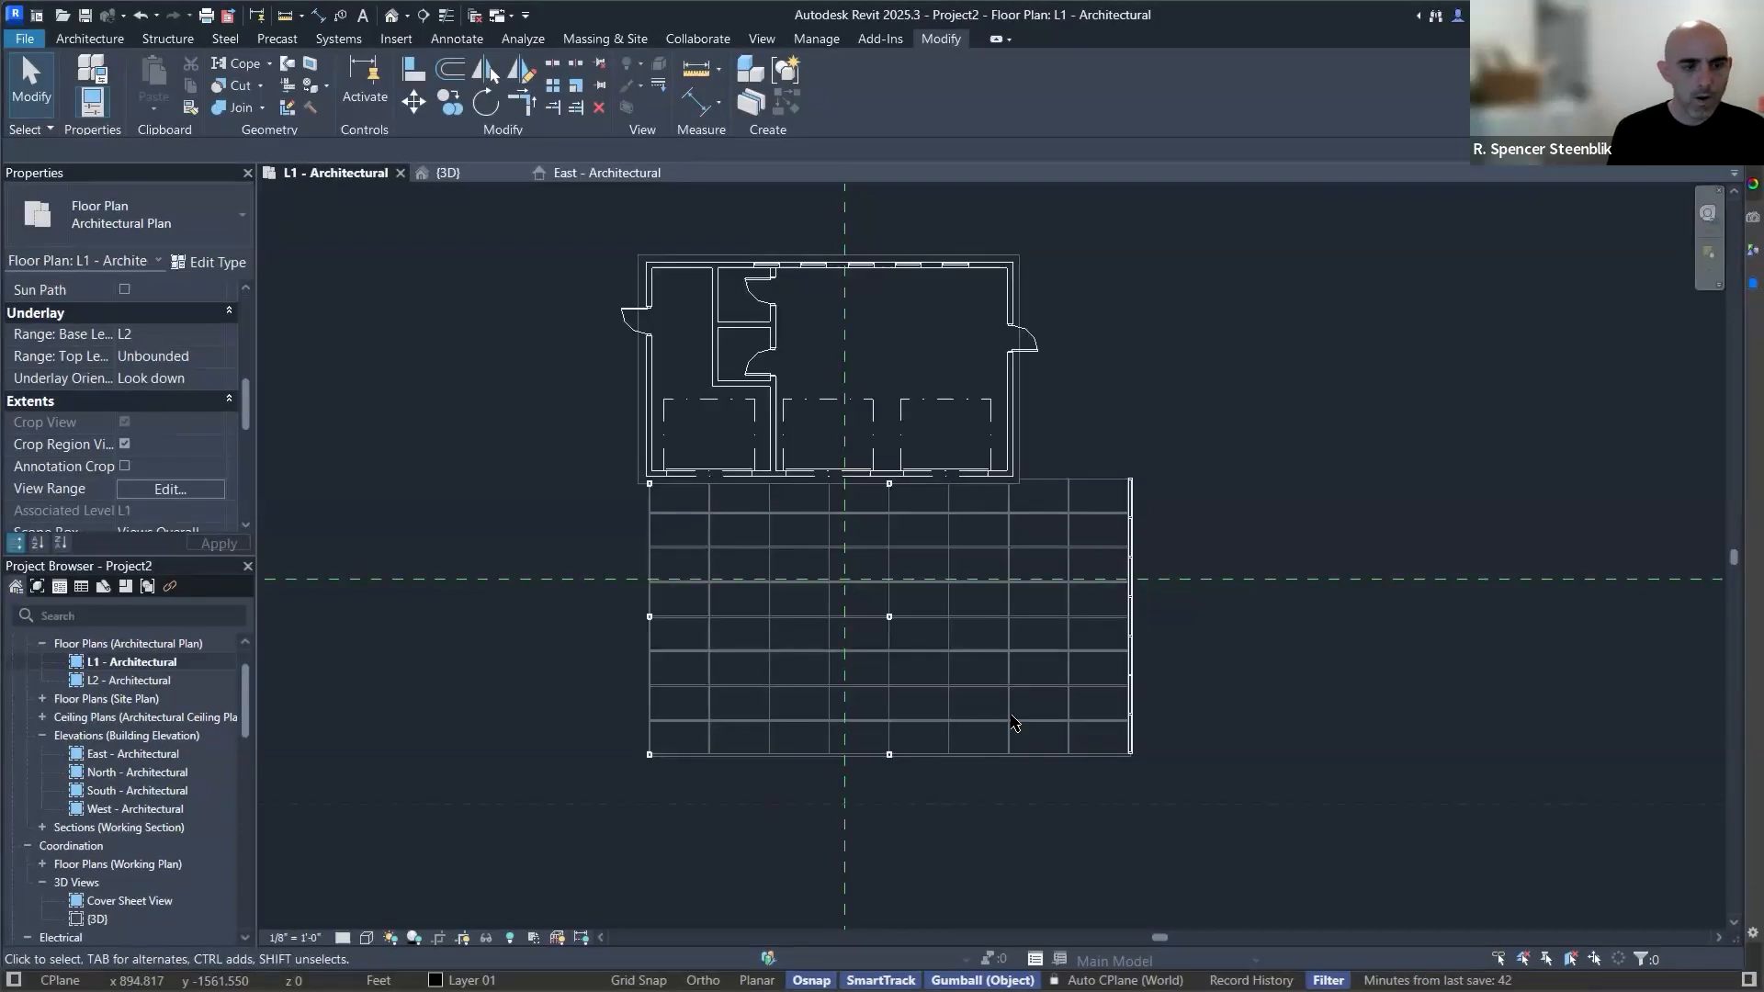
{"action": "key", "text": "ctrl+Tab"}
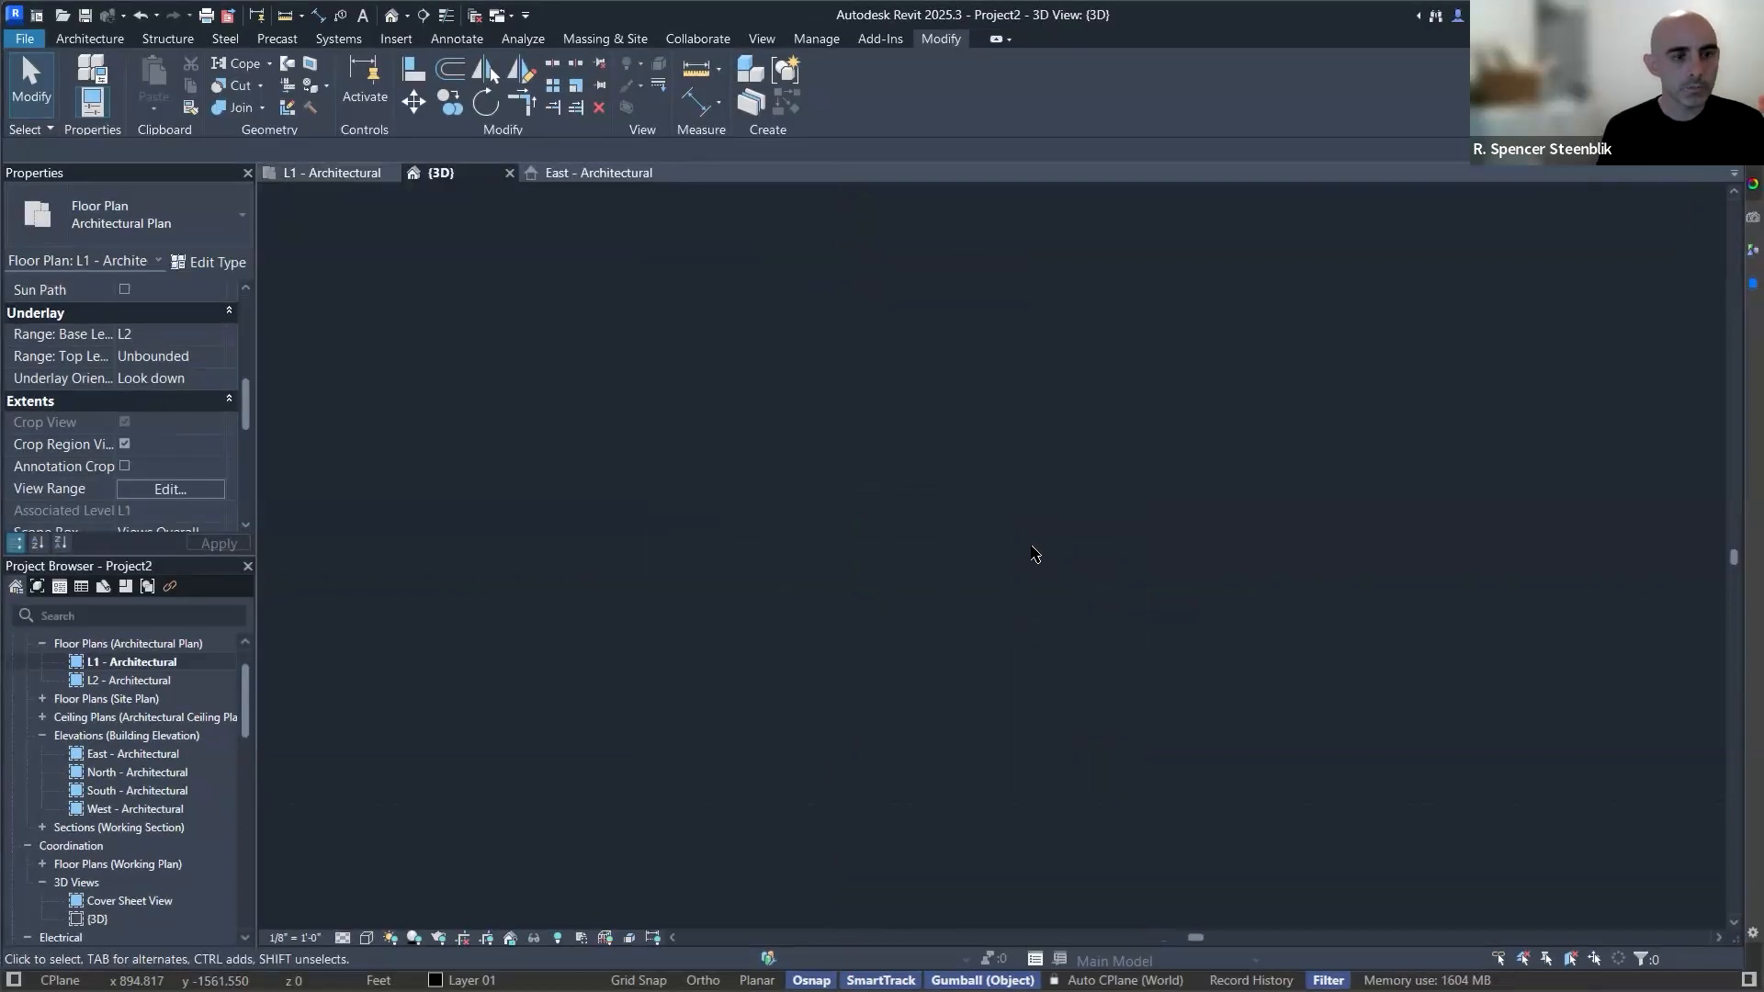
{"action": "middle_click_drag", "start_coordinate": [1043, 551], "coordinate": [950, 554], "text": "shift"}
{"action": "key", "text": "ctrl+shift+Tab"}
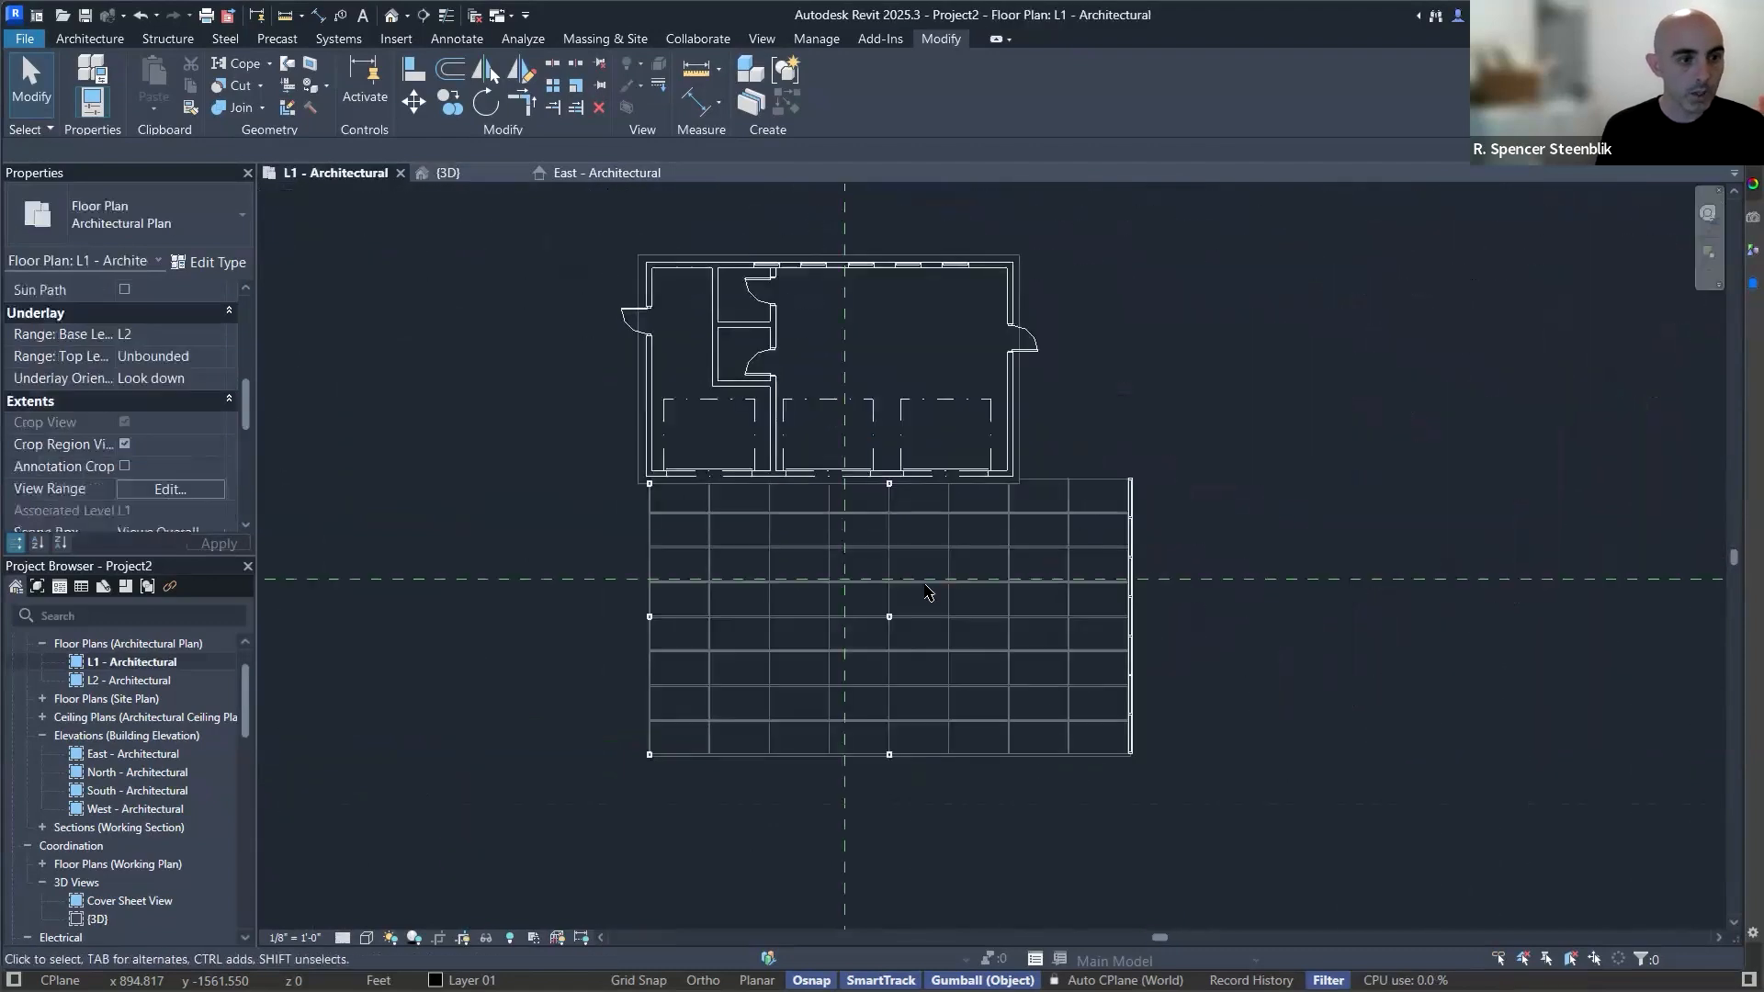
Set the top extension of all six canopy columns to -2' 0".
{"action": "left_click_drag", "start_coordinate": [617, 810], "coordinate": [686, 549]}
{"action": "key", "text": "Escape"}
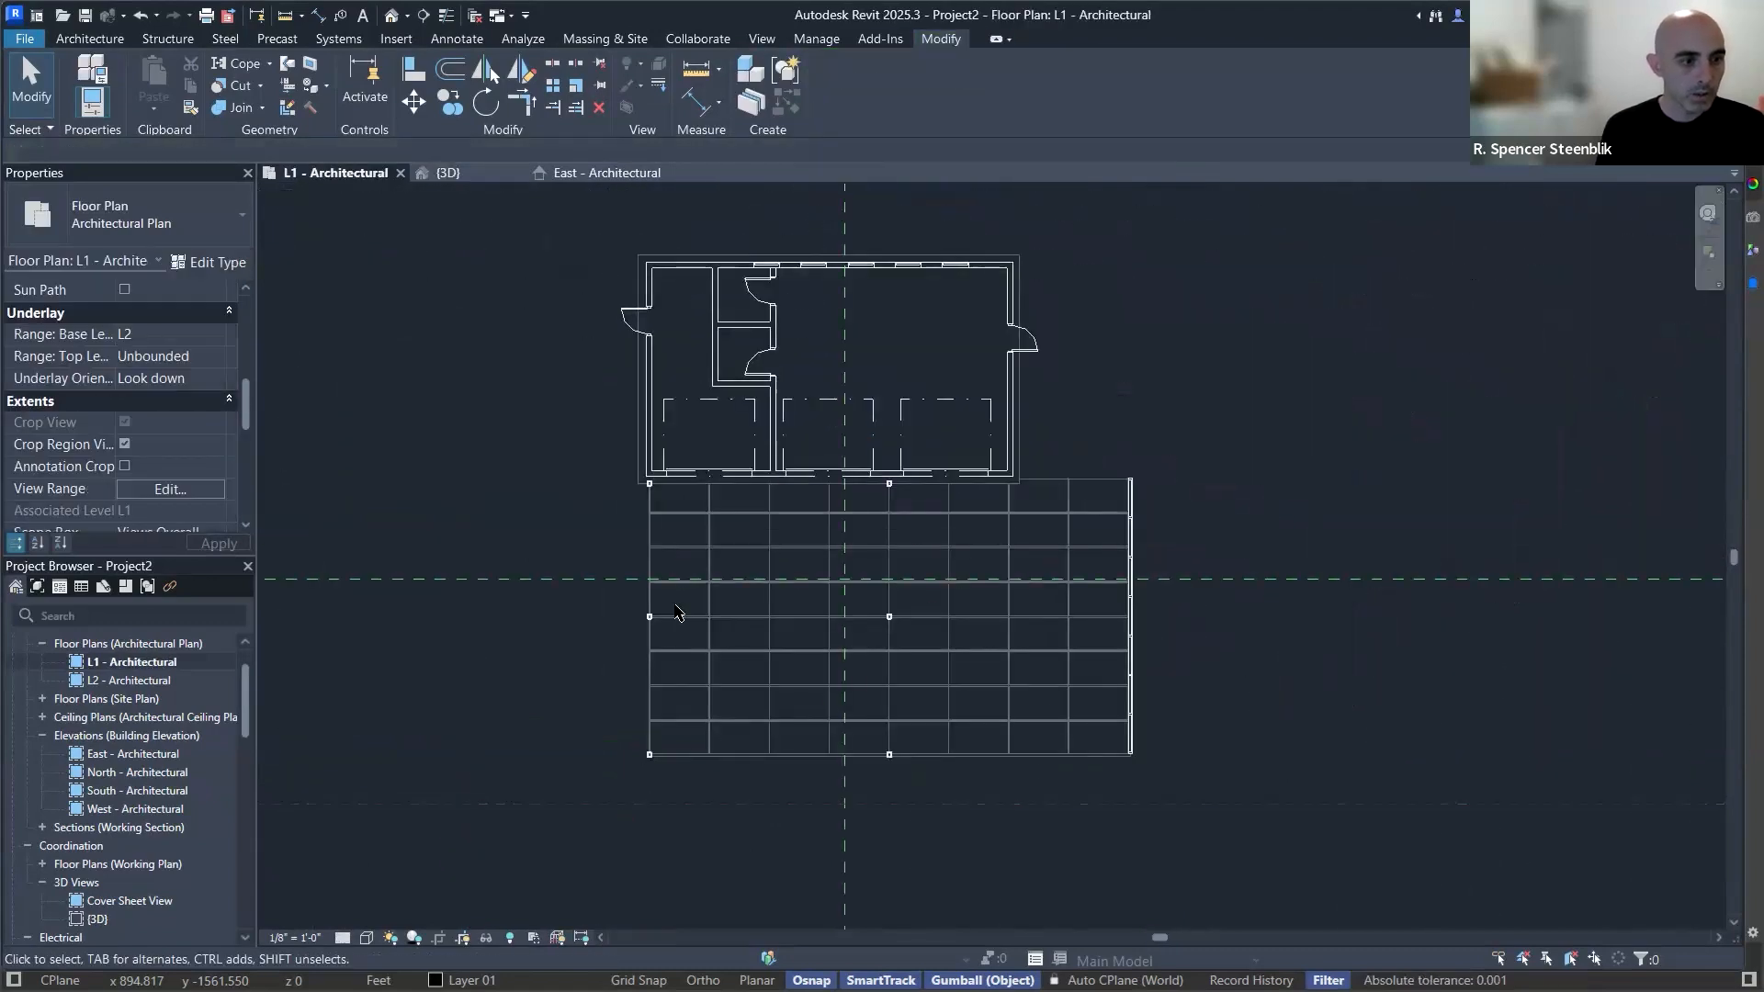
{"action": "left_click_drag", "start_coordinate": [634, 768], "coordinate": [679, 464]}
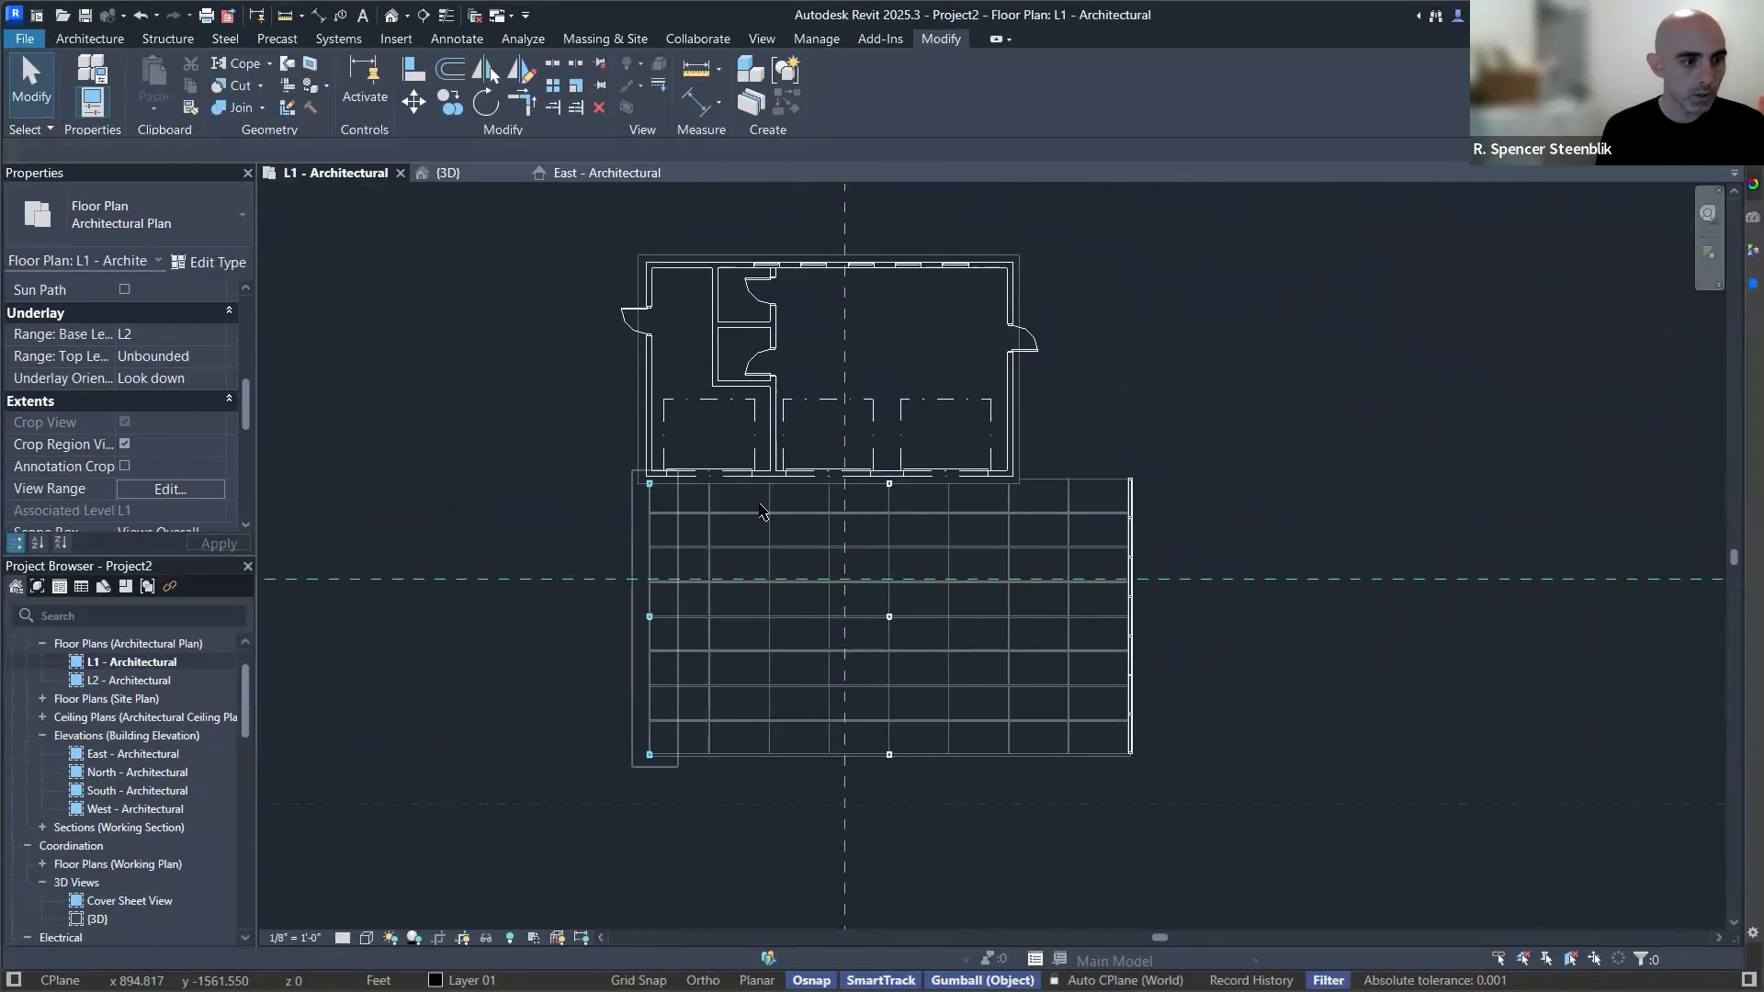
{"action": "left_click_drag", "start_coordinate": [873, 787], "coordinate": [905, 464], "text": "ctrl"}
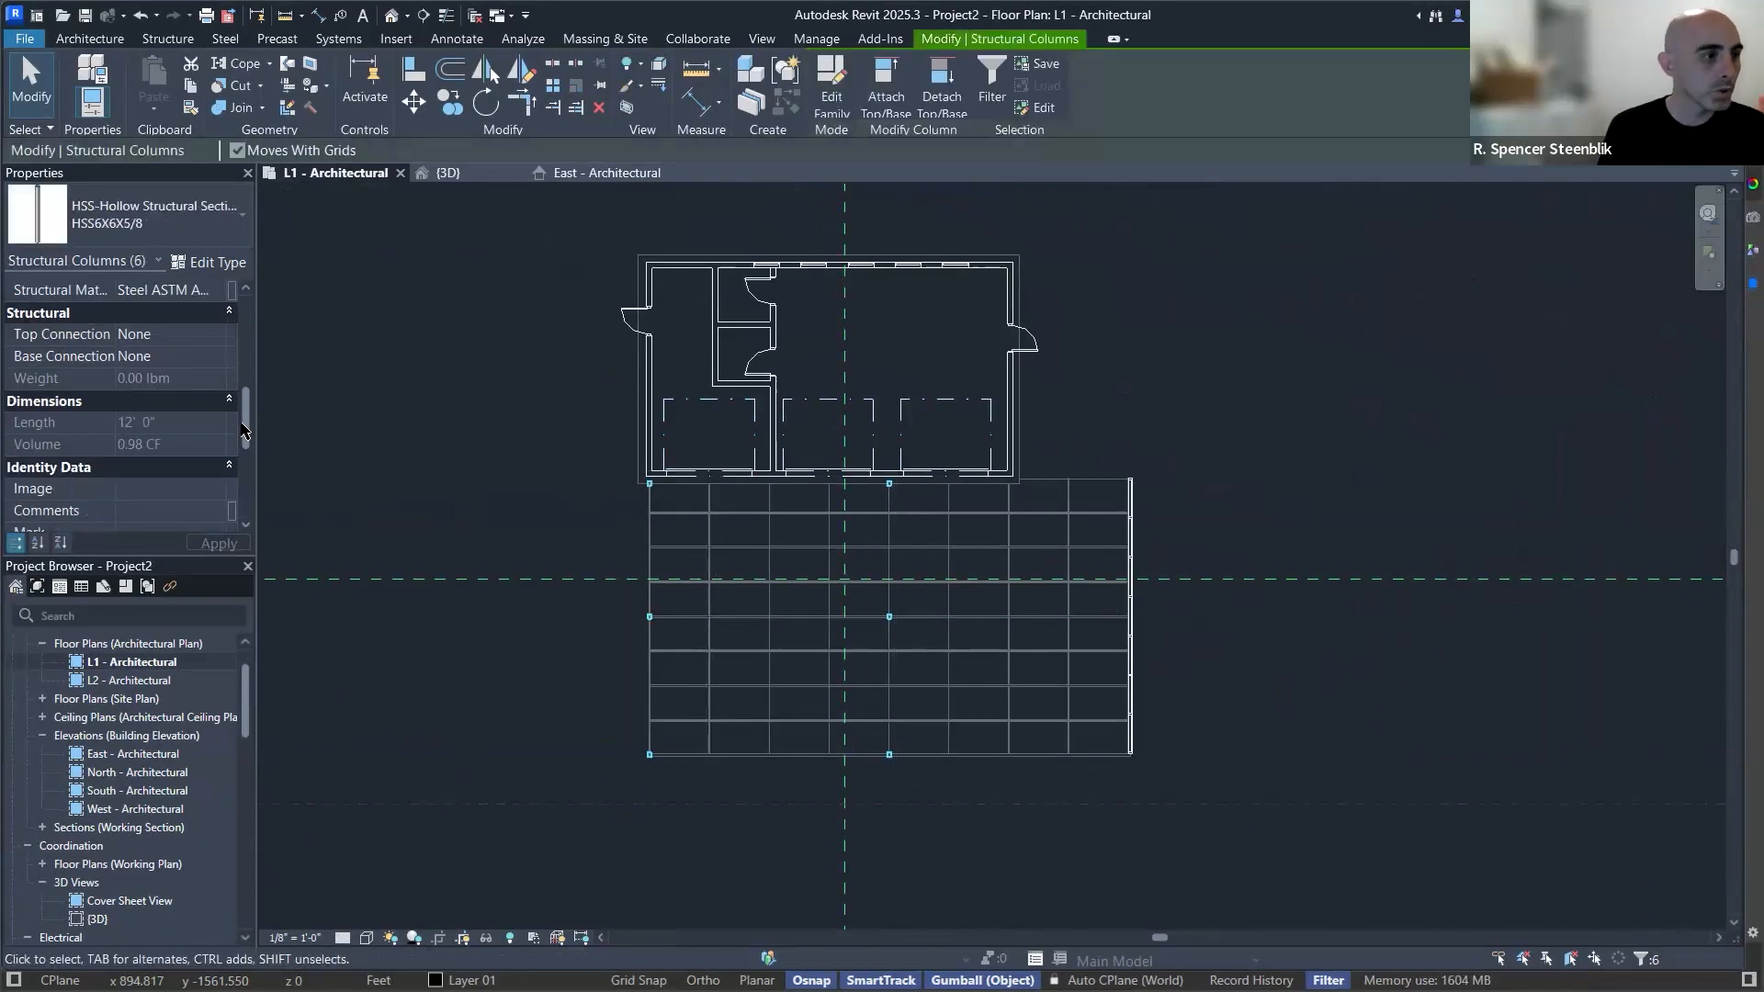
{"action": "key", "text": "ctrl+Tab"}
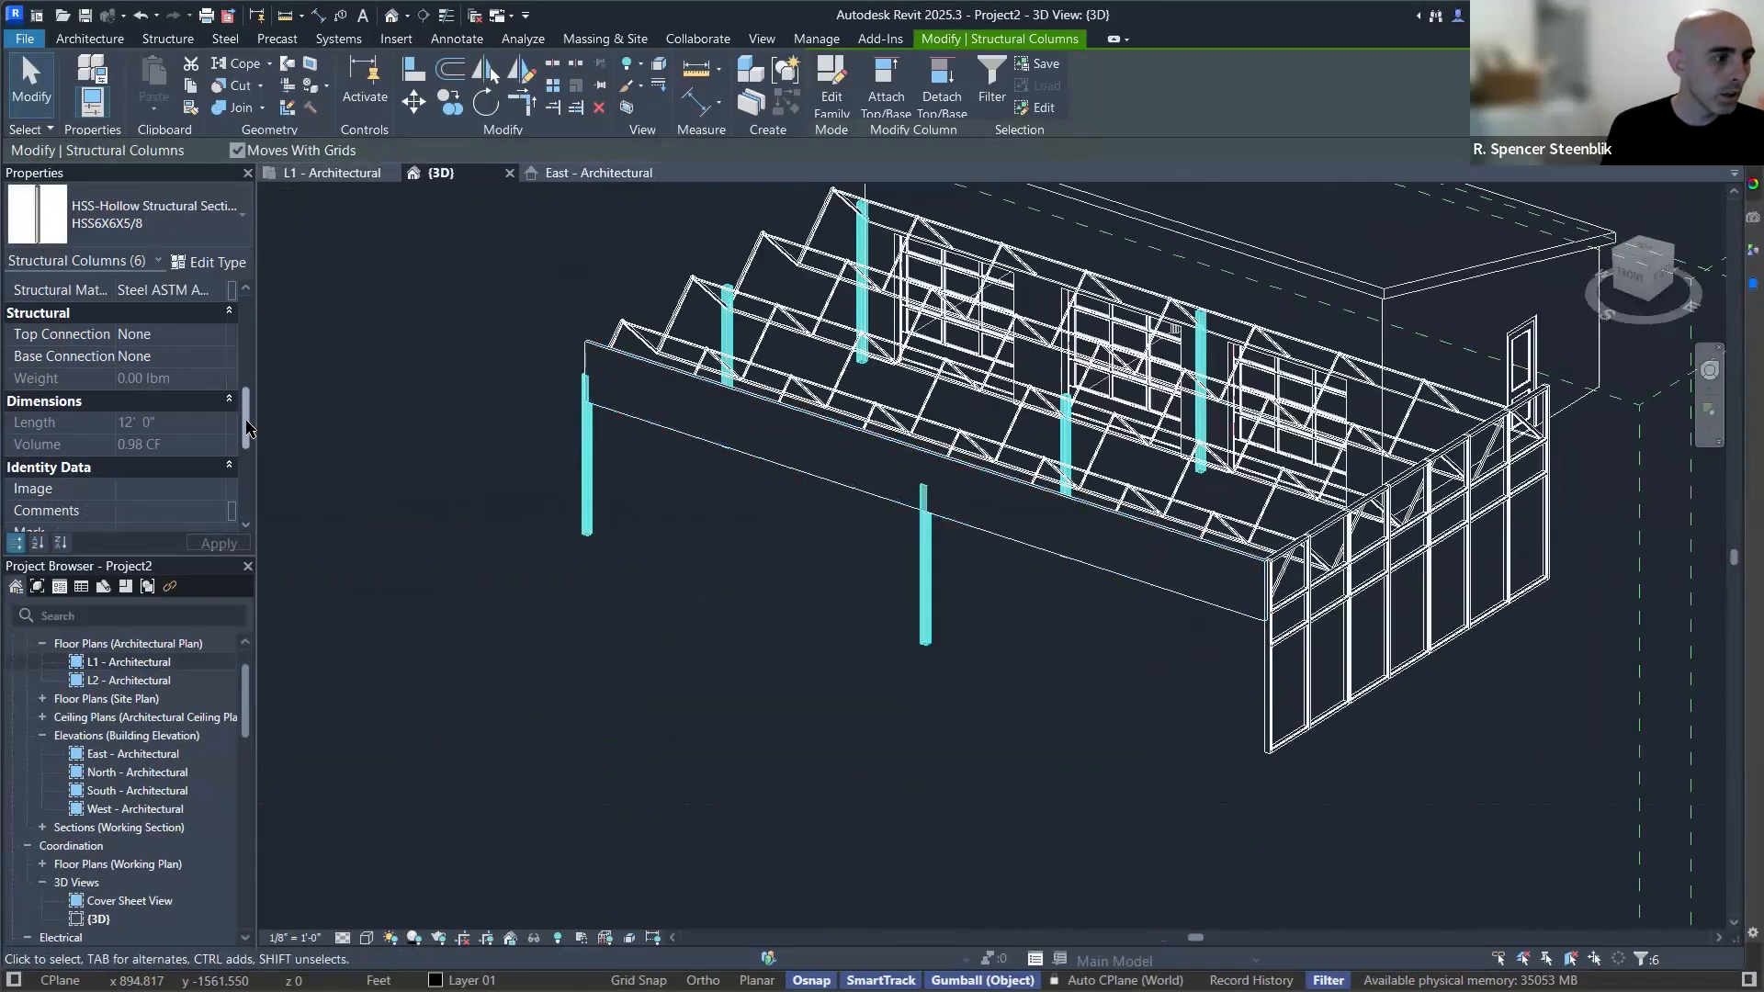
{"action": "scroll", "coordinate": [247, 396], "scroll_direction": "up", "scroll_amount": 4}
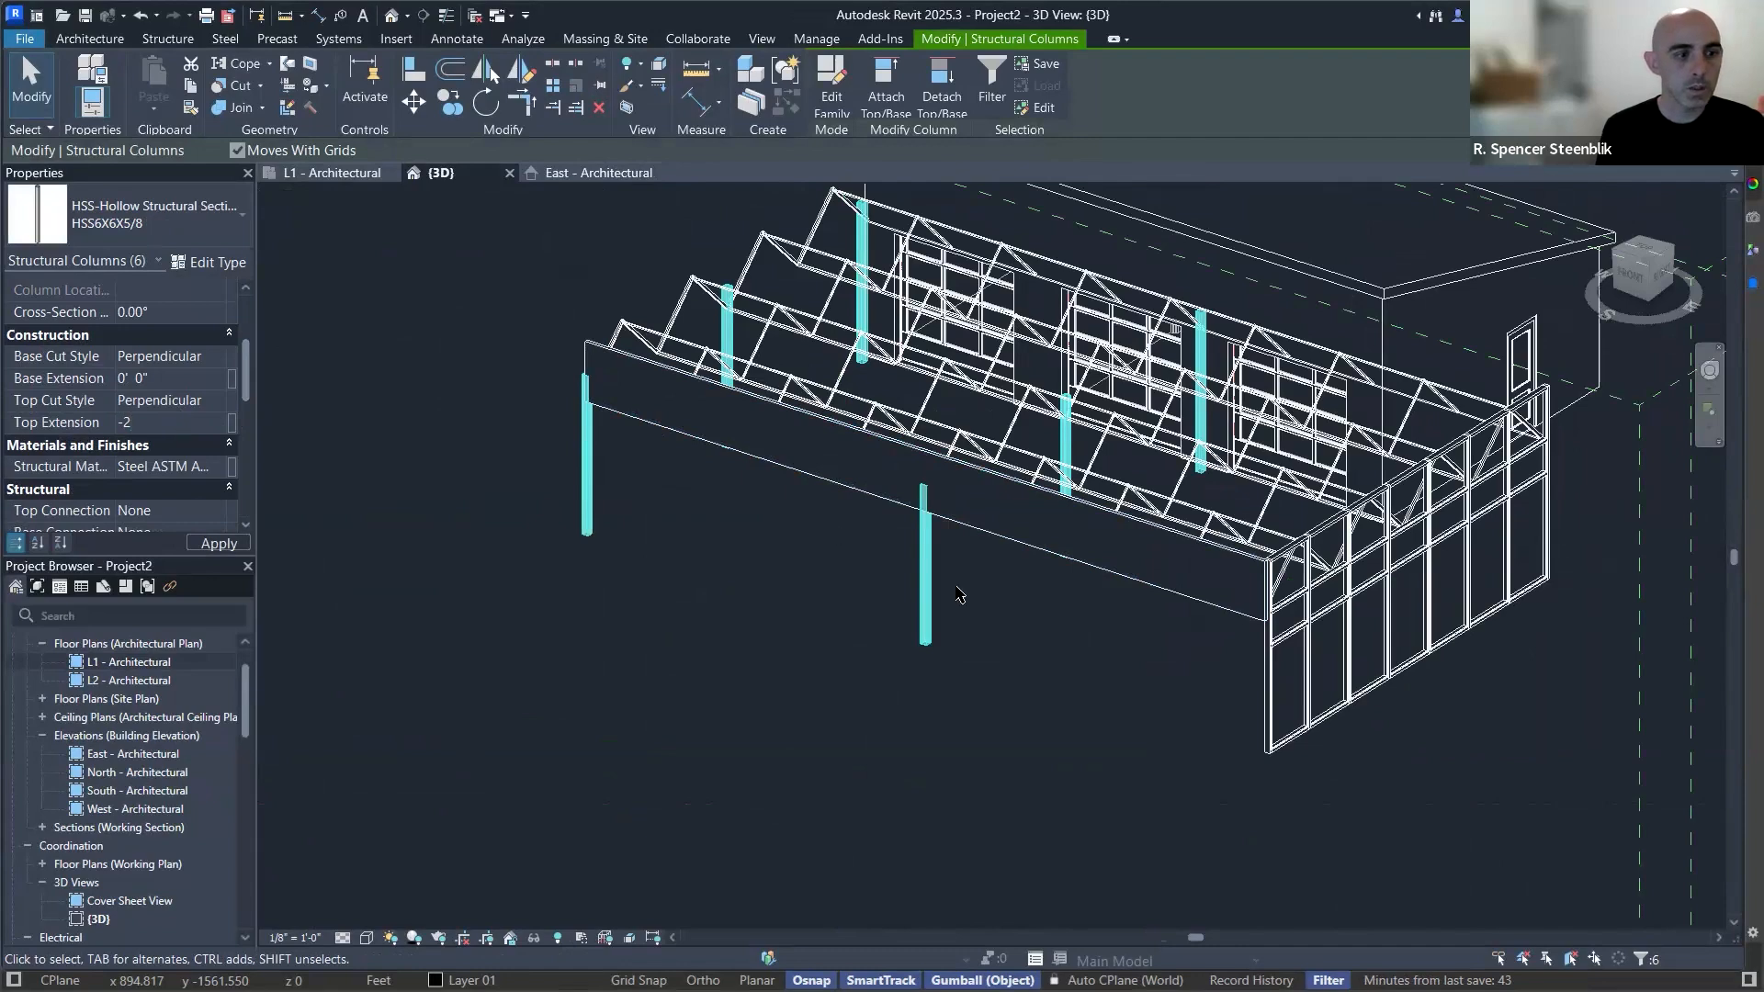
{"action": "middle_click_drag", "start_coordinate": [1075, 615], "coordinate": [172, 75], "text": "shift"}
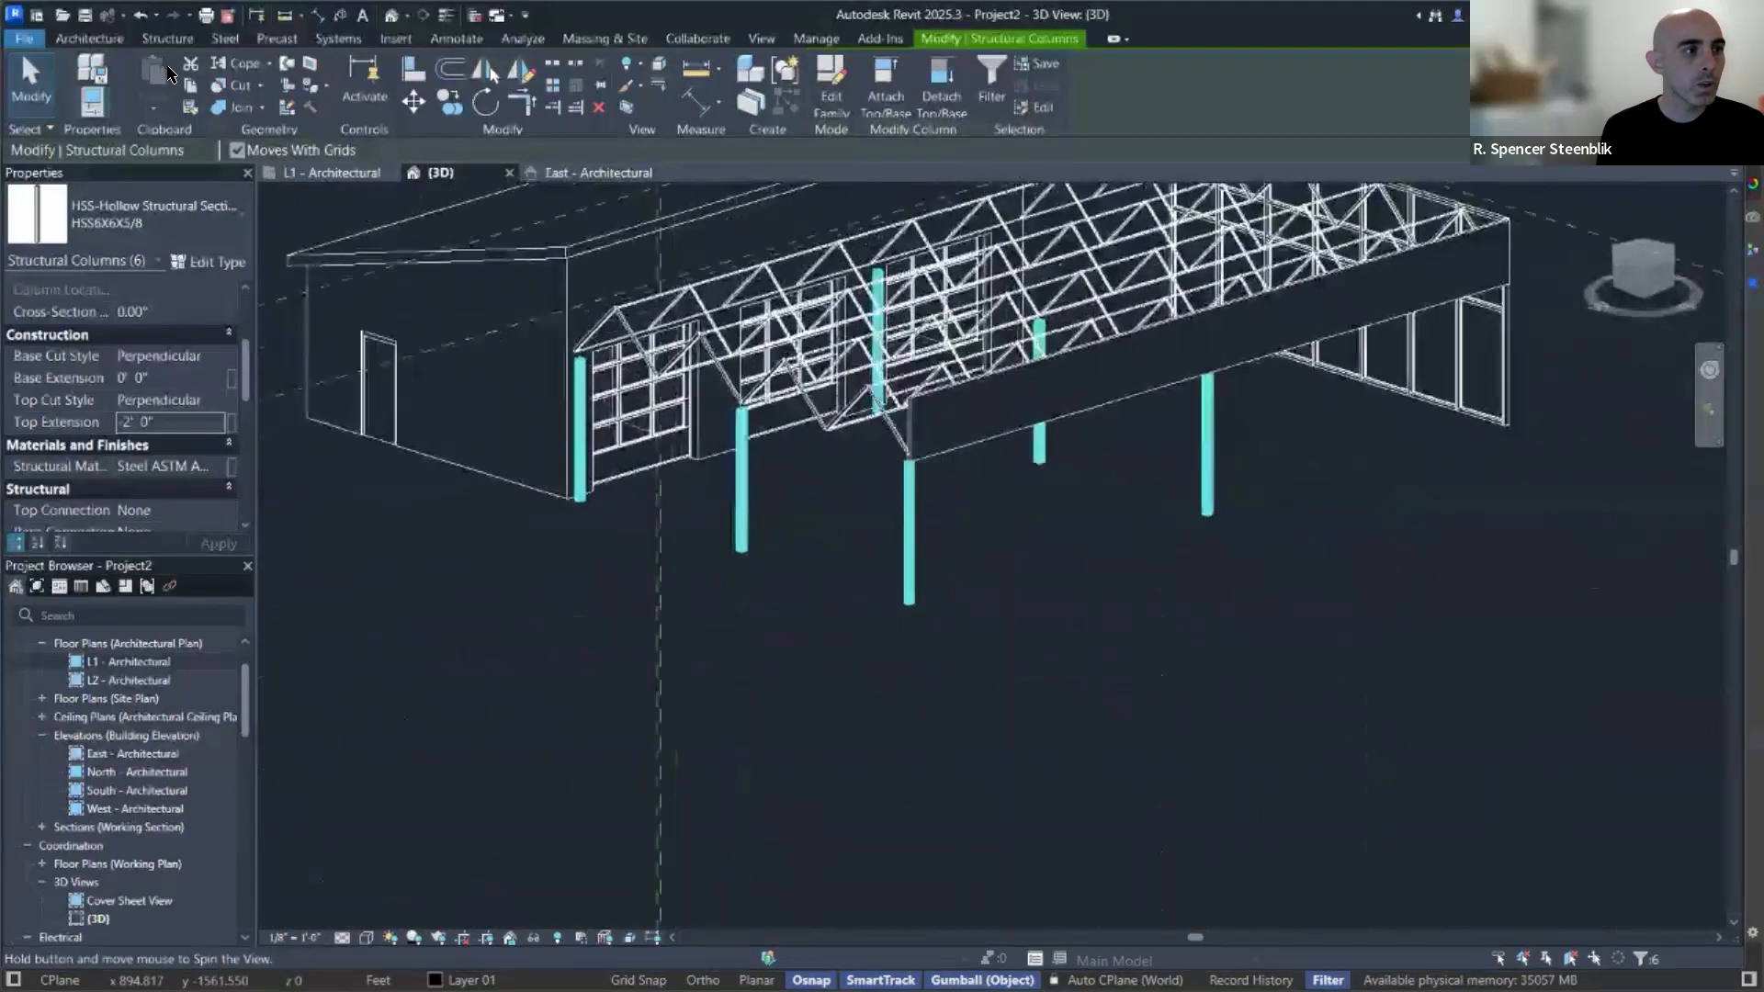
Start a structural beam using the C Shapes C8X11.5 type.
{"action": "left_click", "coordinate": [168, 37]}
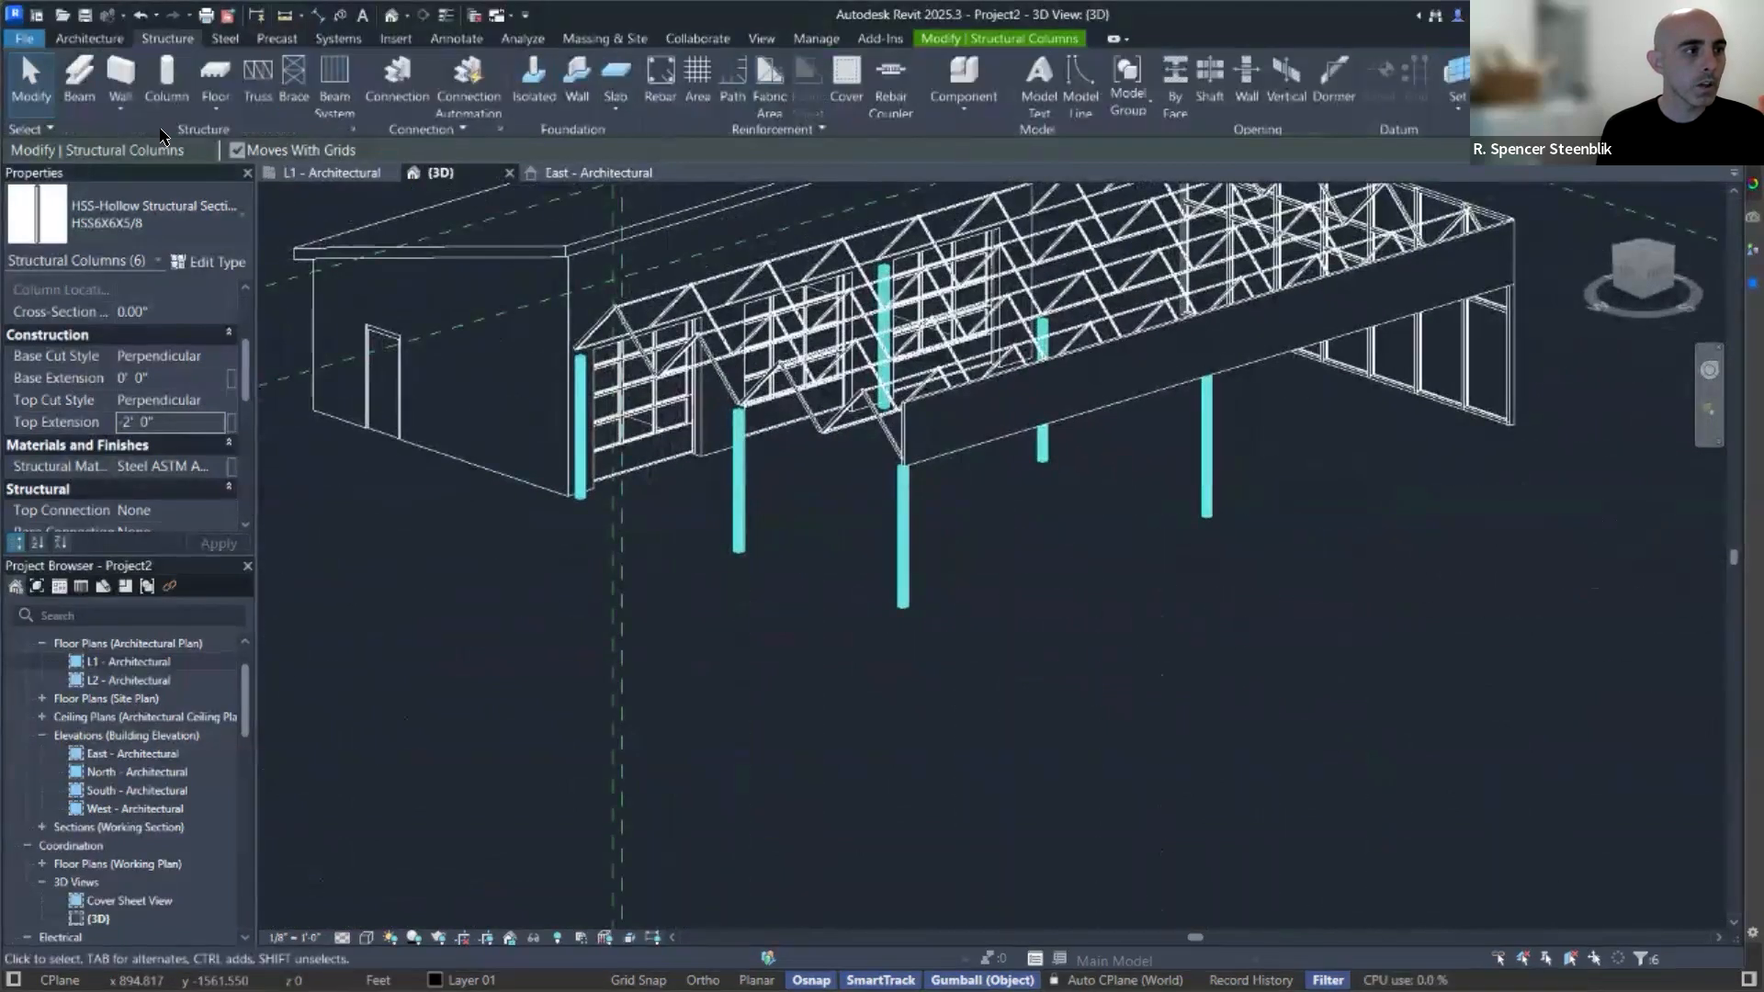
{"action": "left_click", "coordinate": [80, 81]}
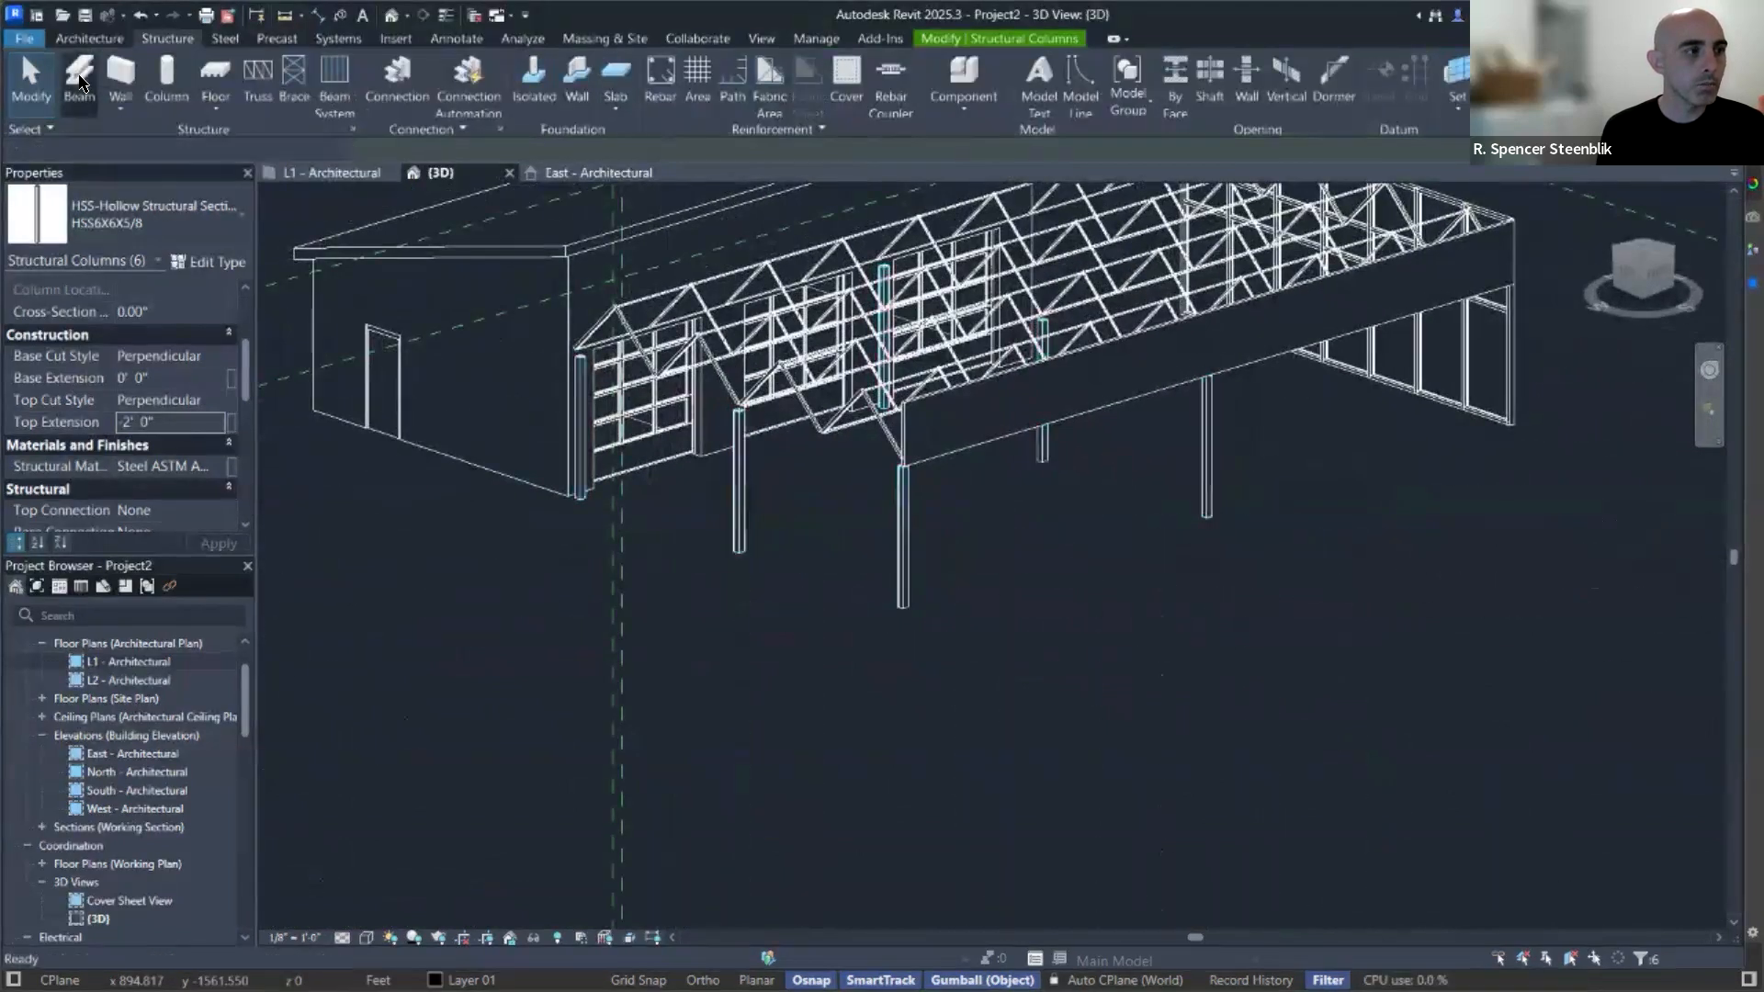
{"action": "left_click", "coordinate": [245, 224]}
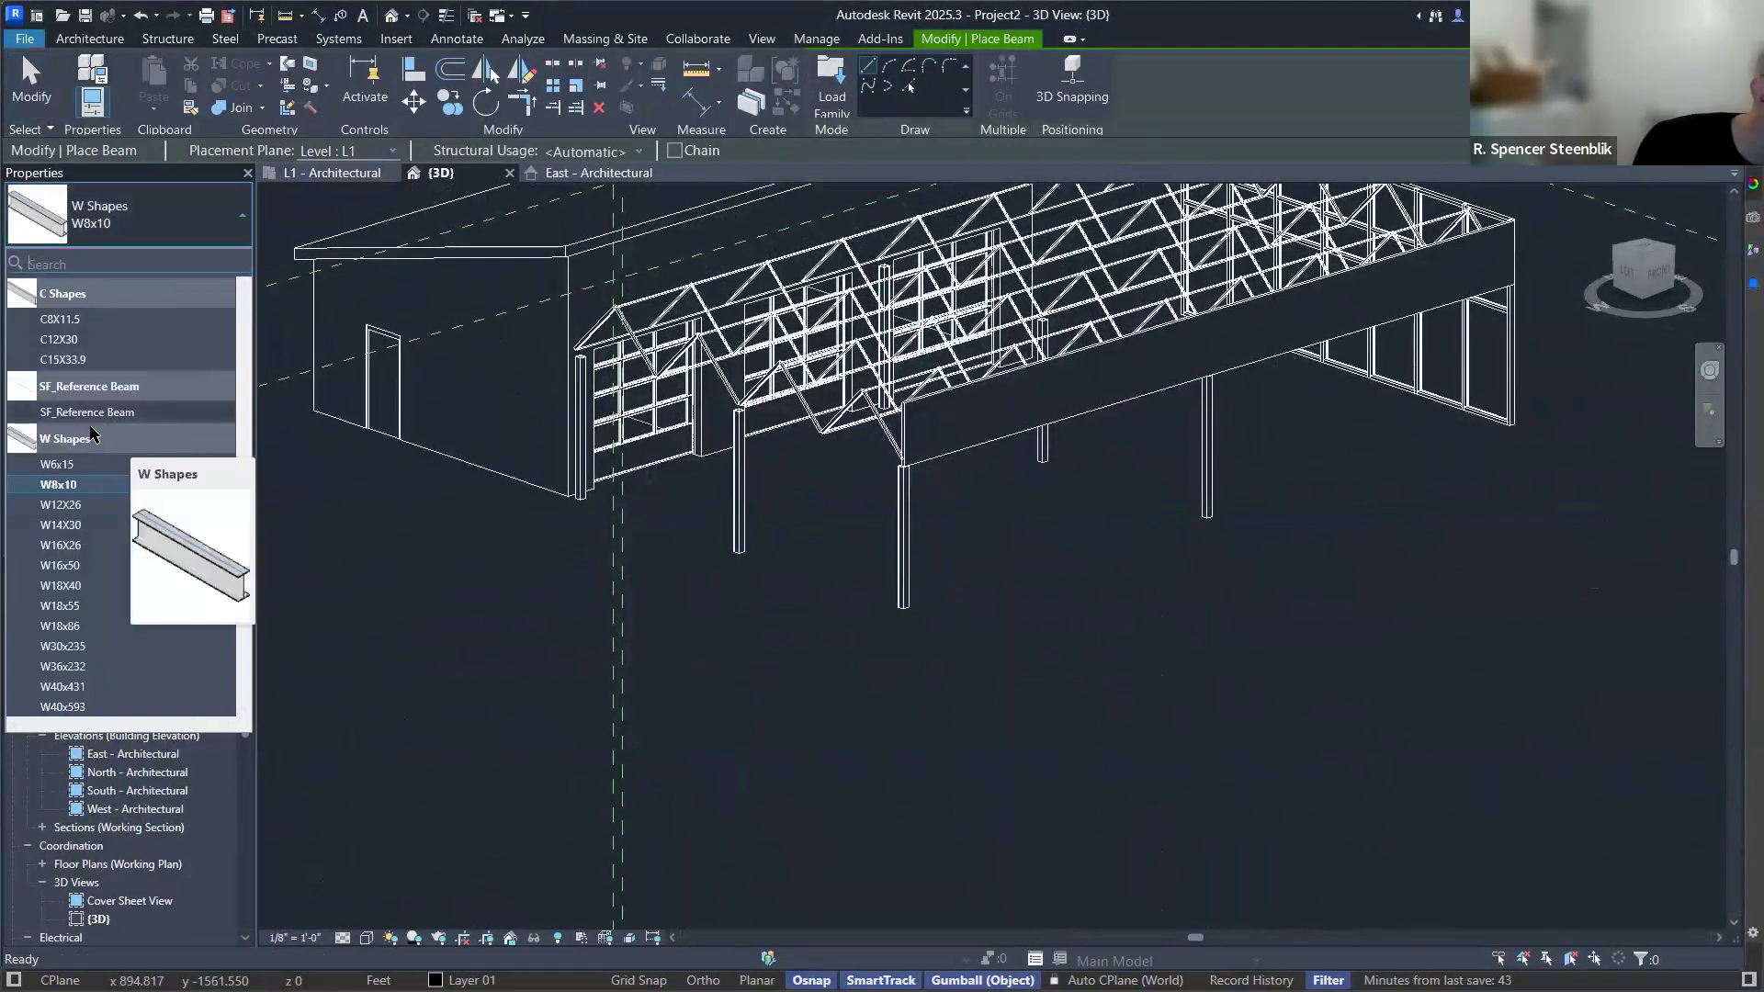
{"action": "left_click", "coordinate": [84, 321]}
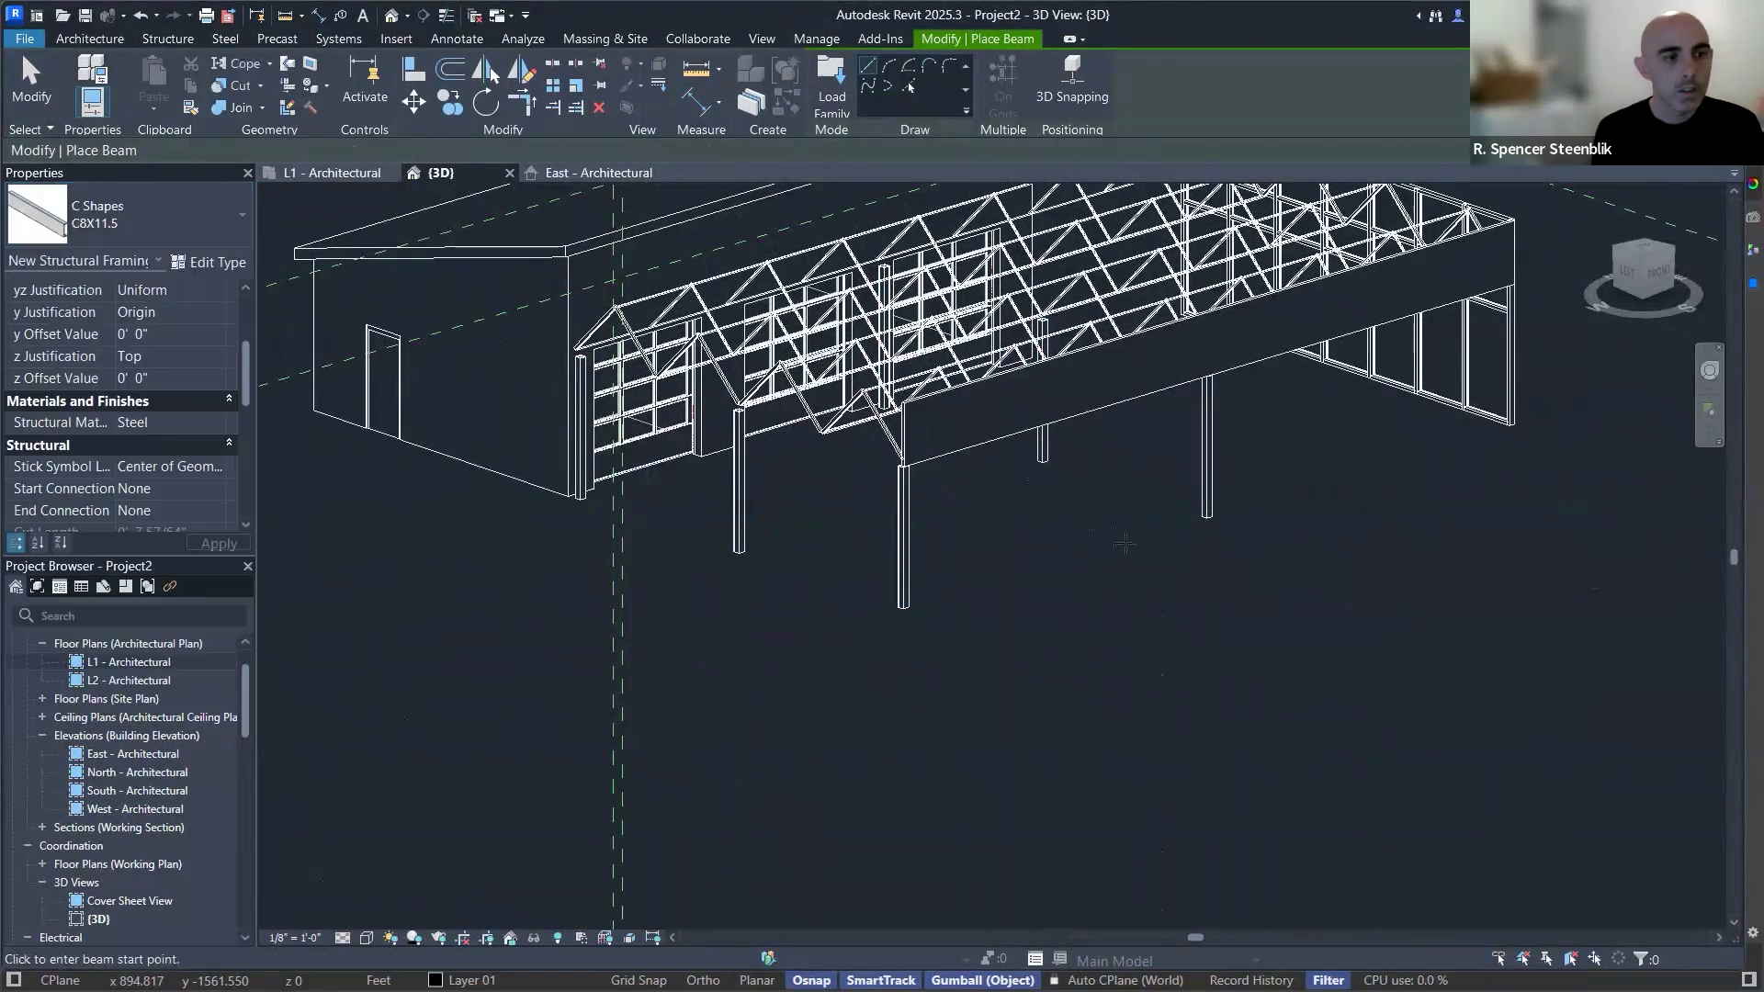
Try to draw the beam on level L1 from the south column to the north column of the eastern column row.
{"action": "left_click", "coordinate": [1205, 517]}
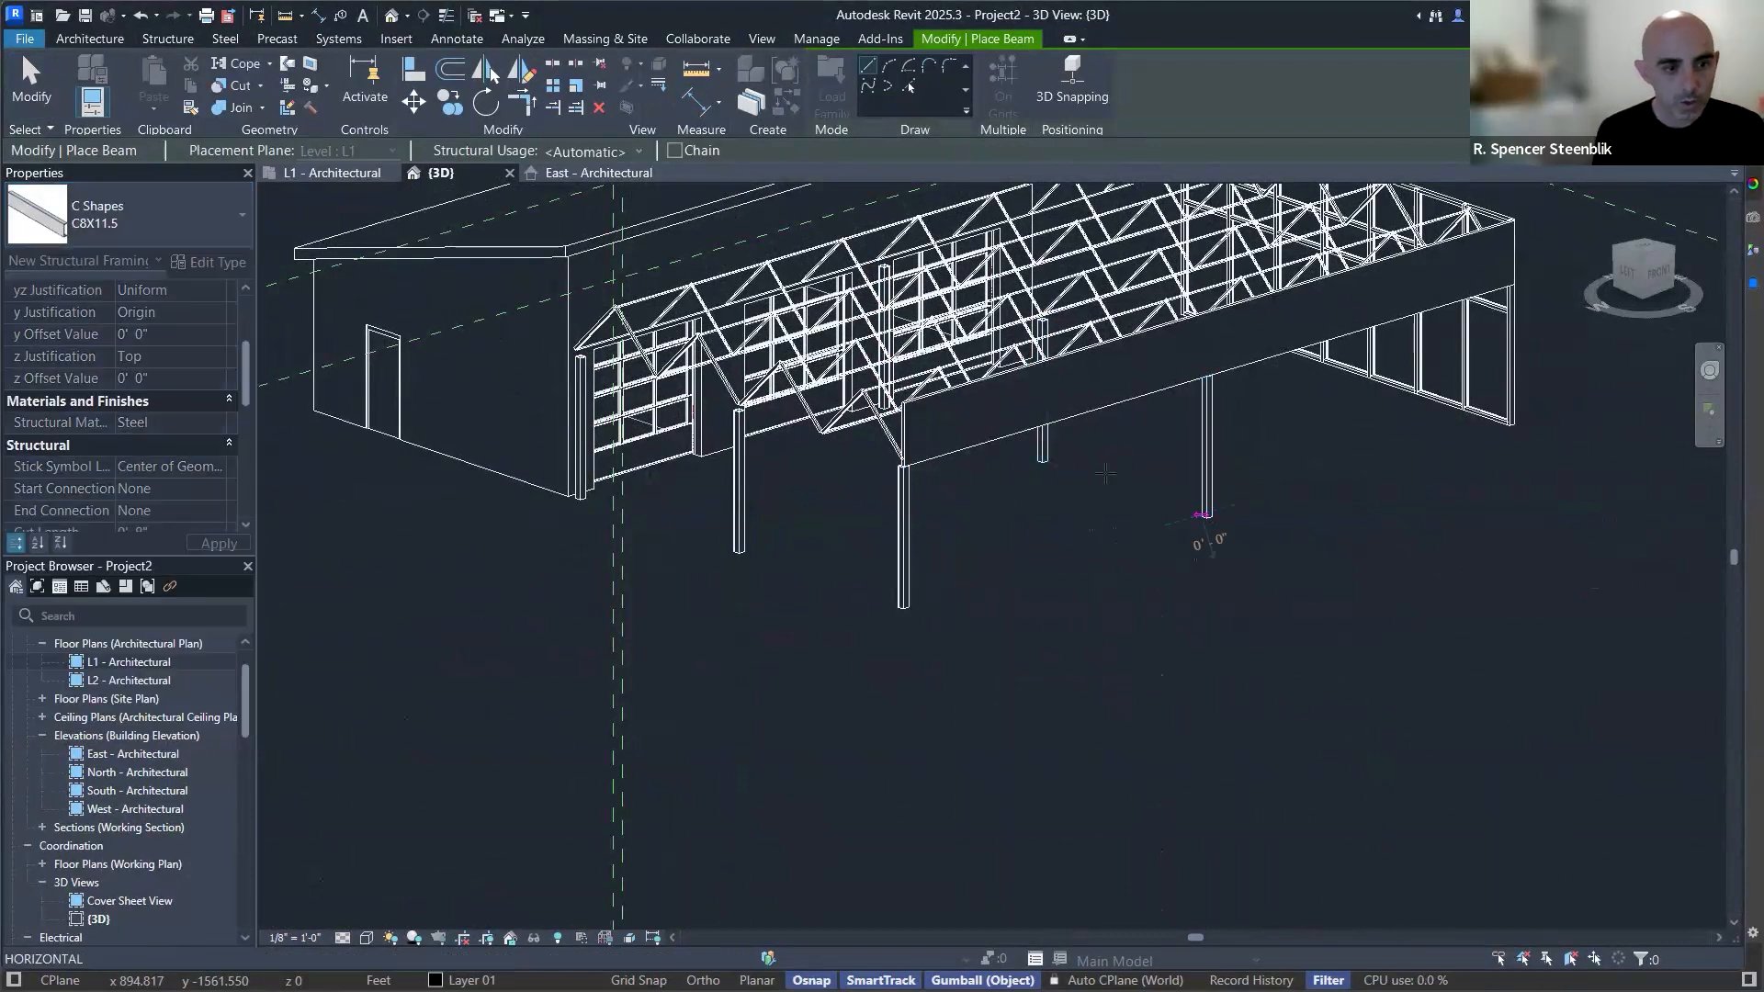
{"action": "middle_click_drag", "start_coordinate": [1010, 444], "coordinate": [972, 451], "text": "shift"}
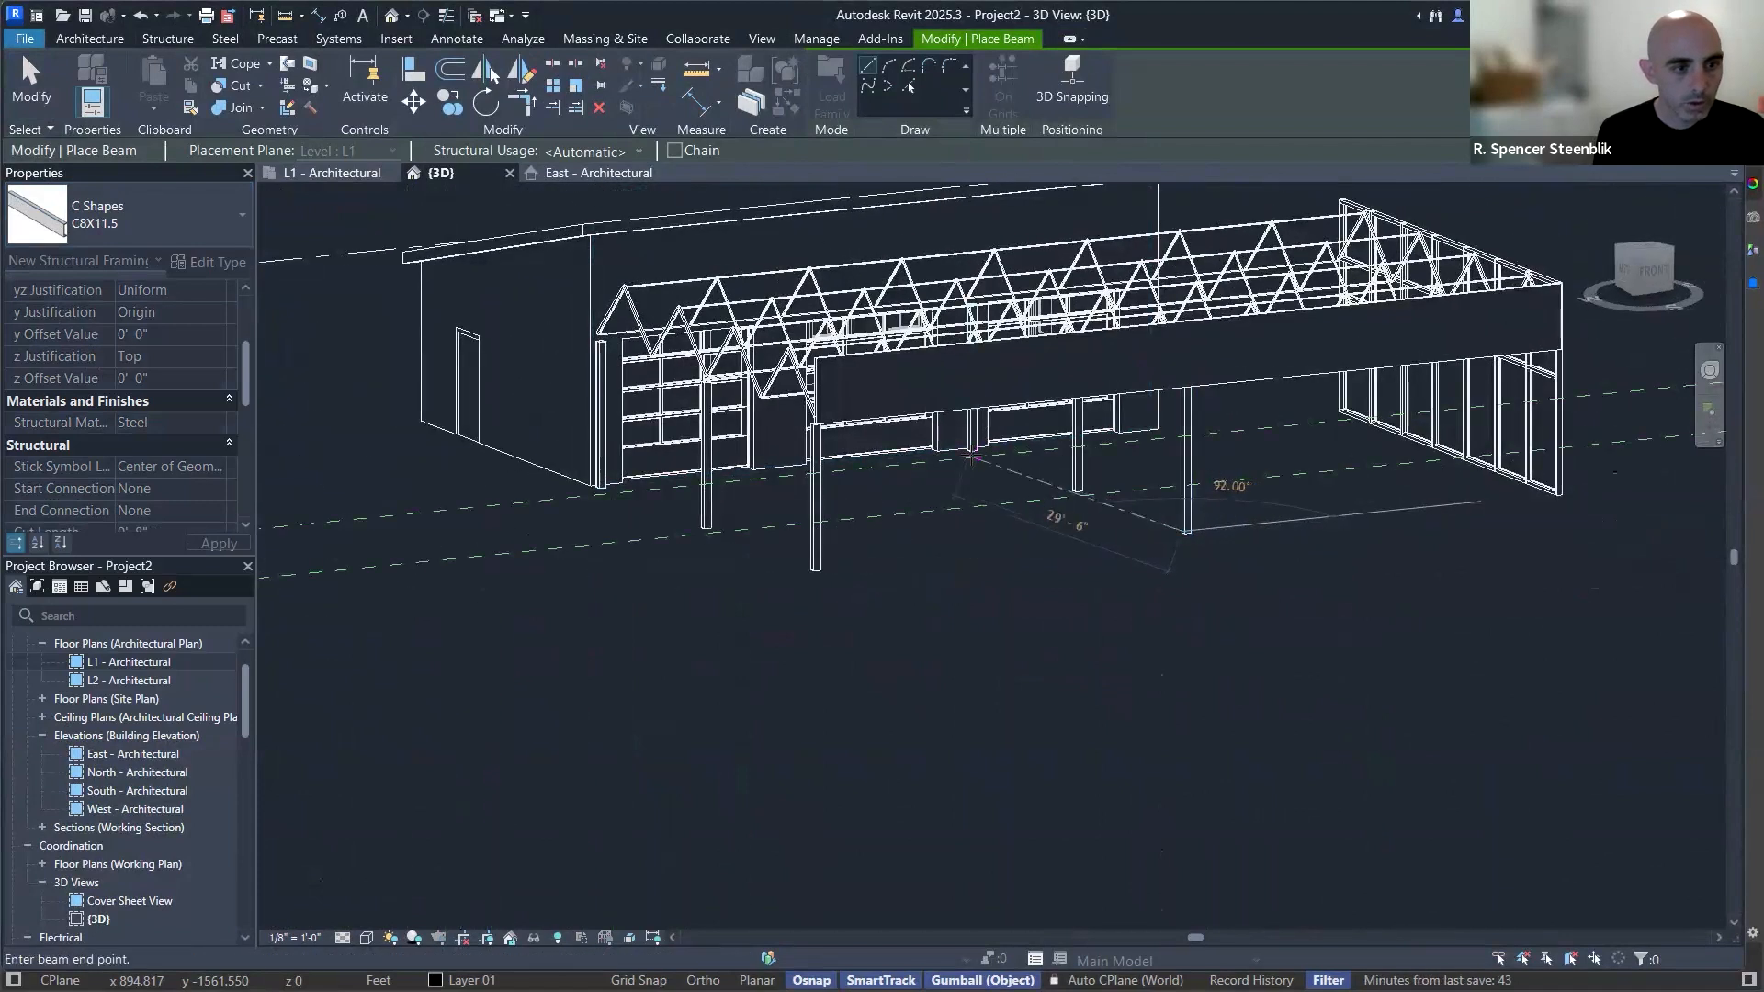
{"action": "left_click", "coordinate": [972, 451]}
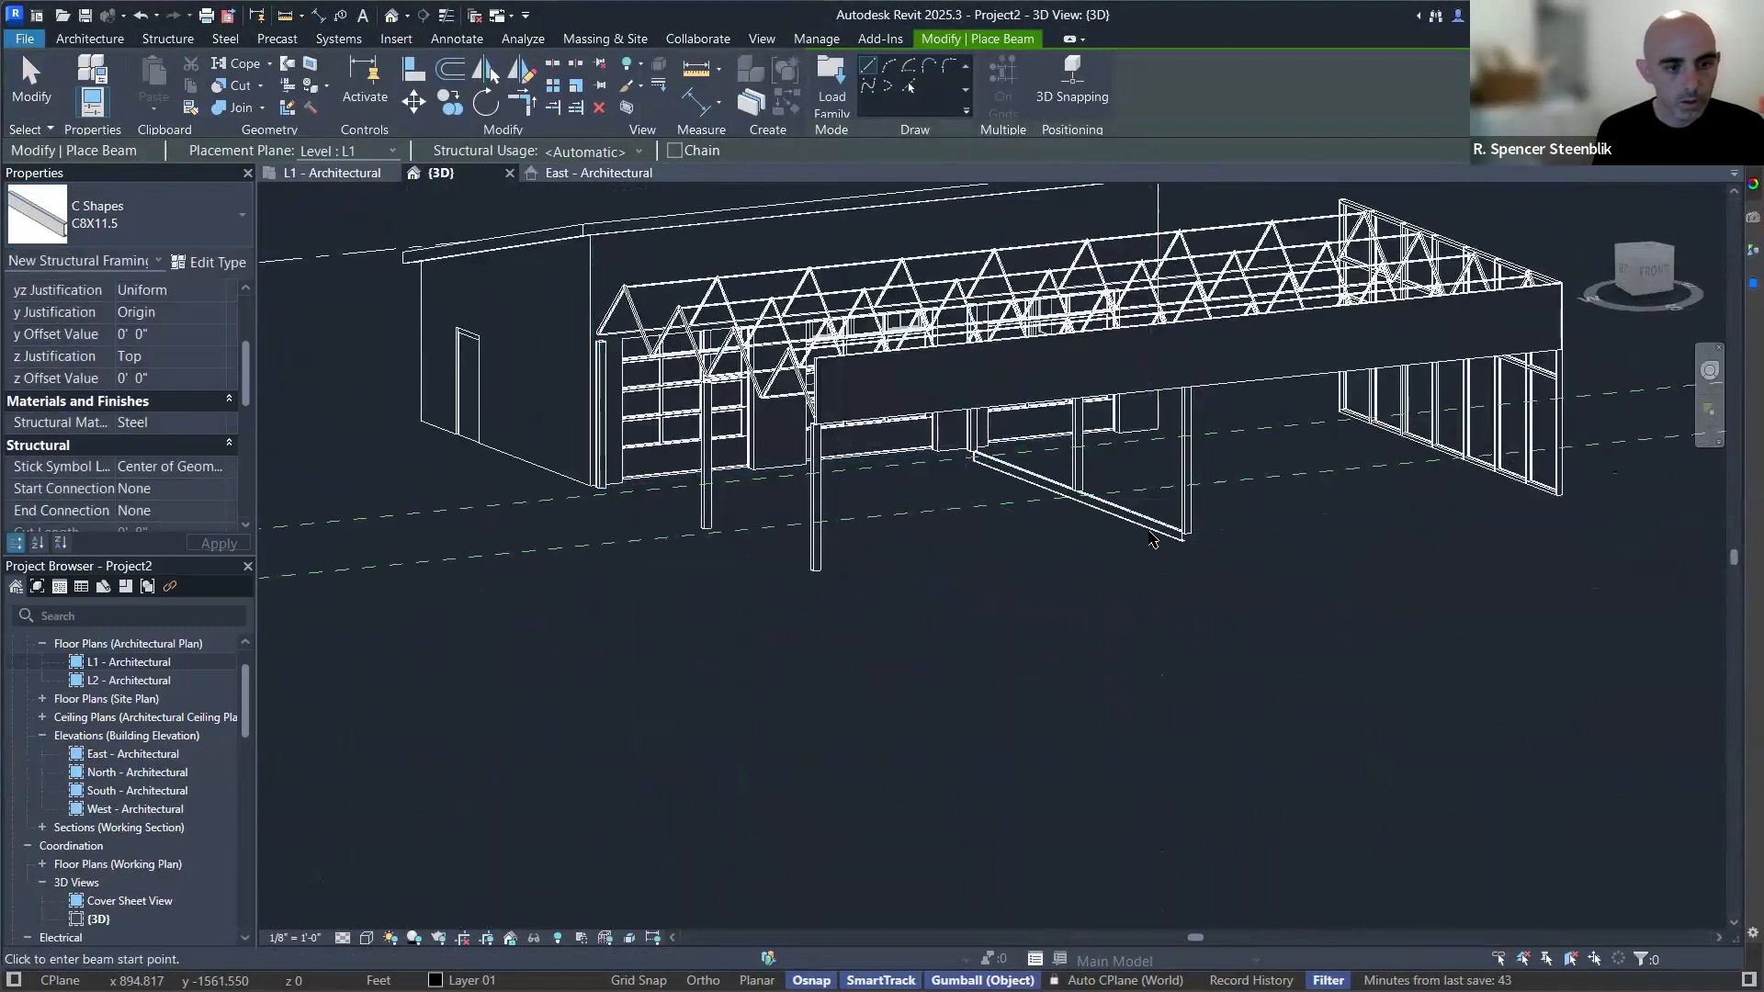
Check the level offset and geometric position properties of the beam at the column bases, and remove the beam.
{"action": "key", "text": "Escape"}
{"action": "scroll", "coordinate": [1173, 525], "scroll_direction": "up", "scroll_amount": 5}
{"action": "left_click", "coordinate": [1176, 503]}
{"action": "middle_click_drag", "start_coordinate": [1176, 504], "coordinate": [975, 586], "text": "shift"}
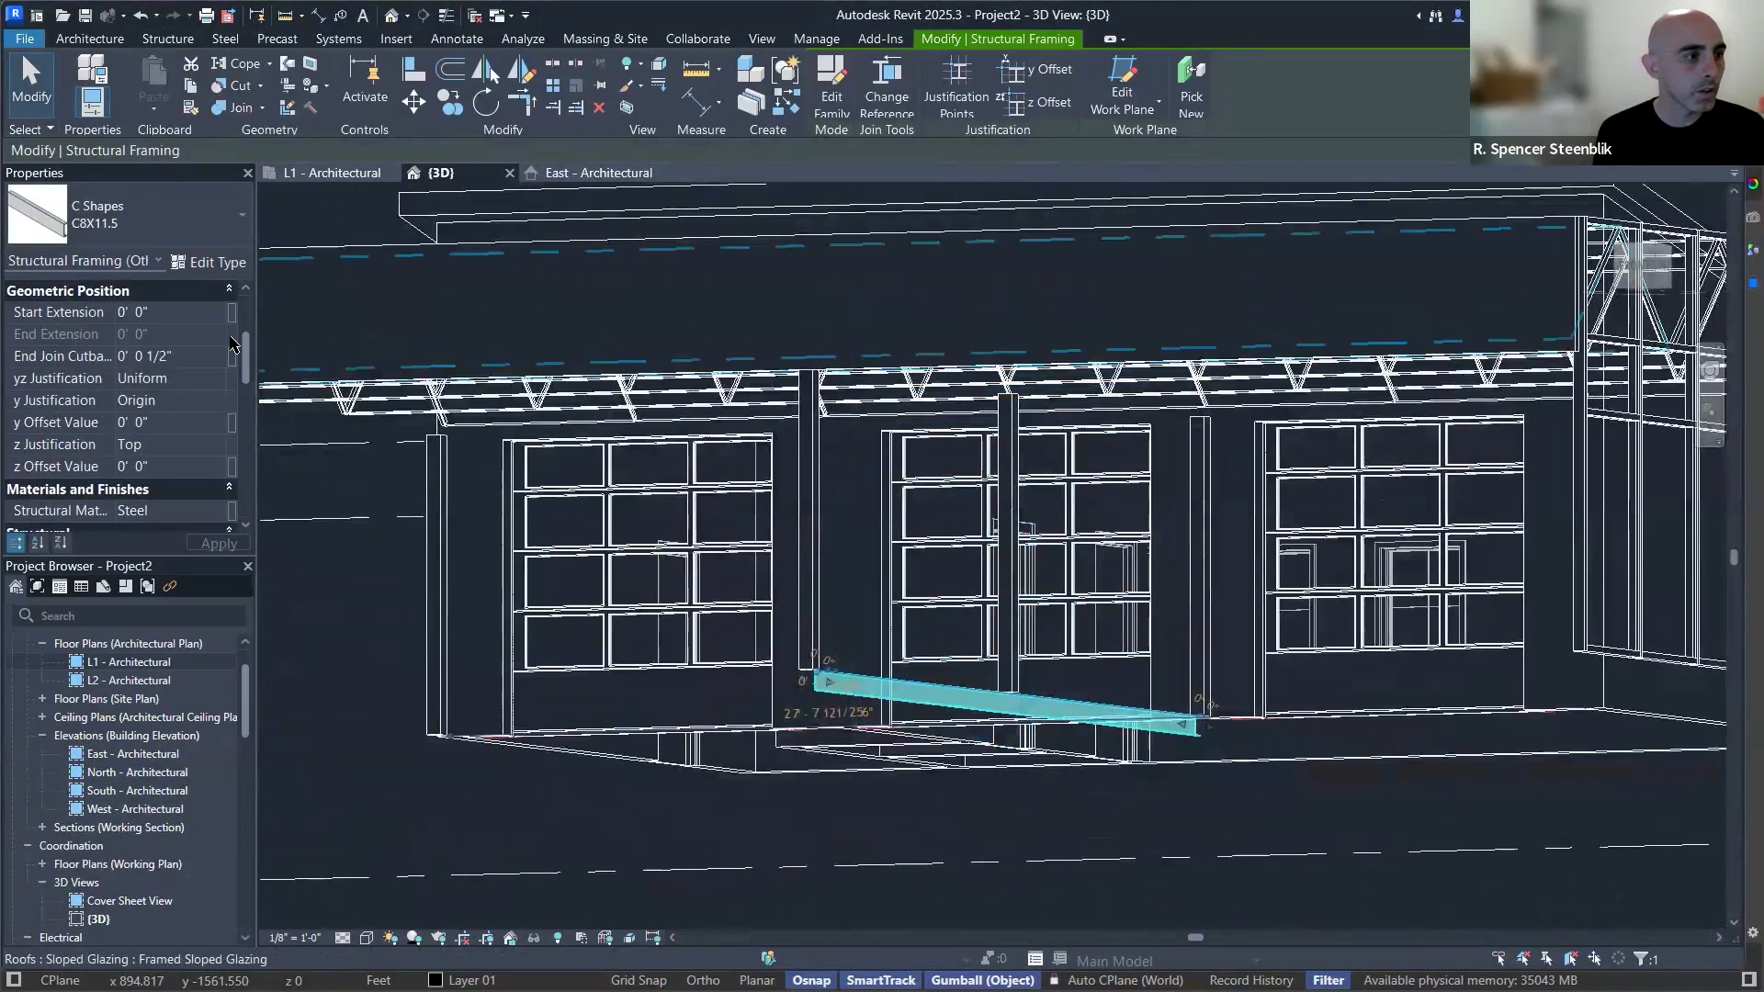
{"action": "scroll", "coordinate": [162, 355], "scroll_direction": "up", "scroll_amount": 3}
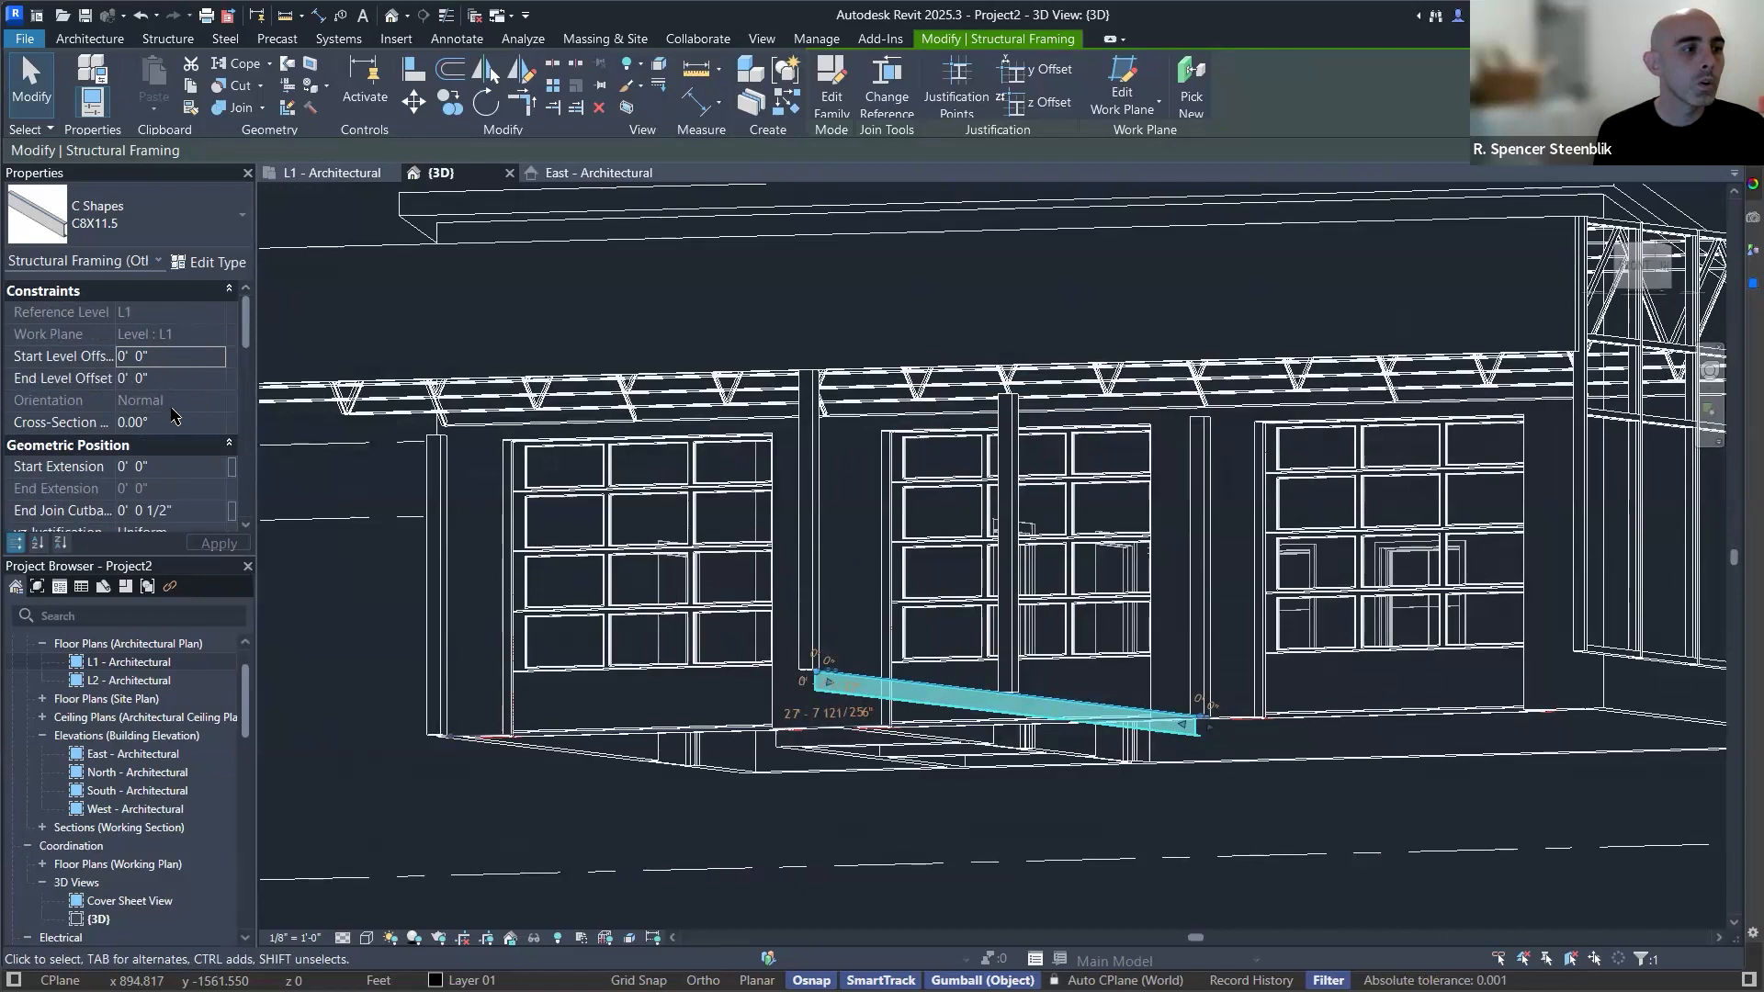
{"action": "scroll", "coordinate": [186, 420], "scroll_direction": "down", "scroll_amount": 3}
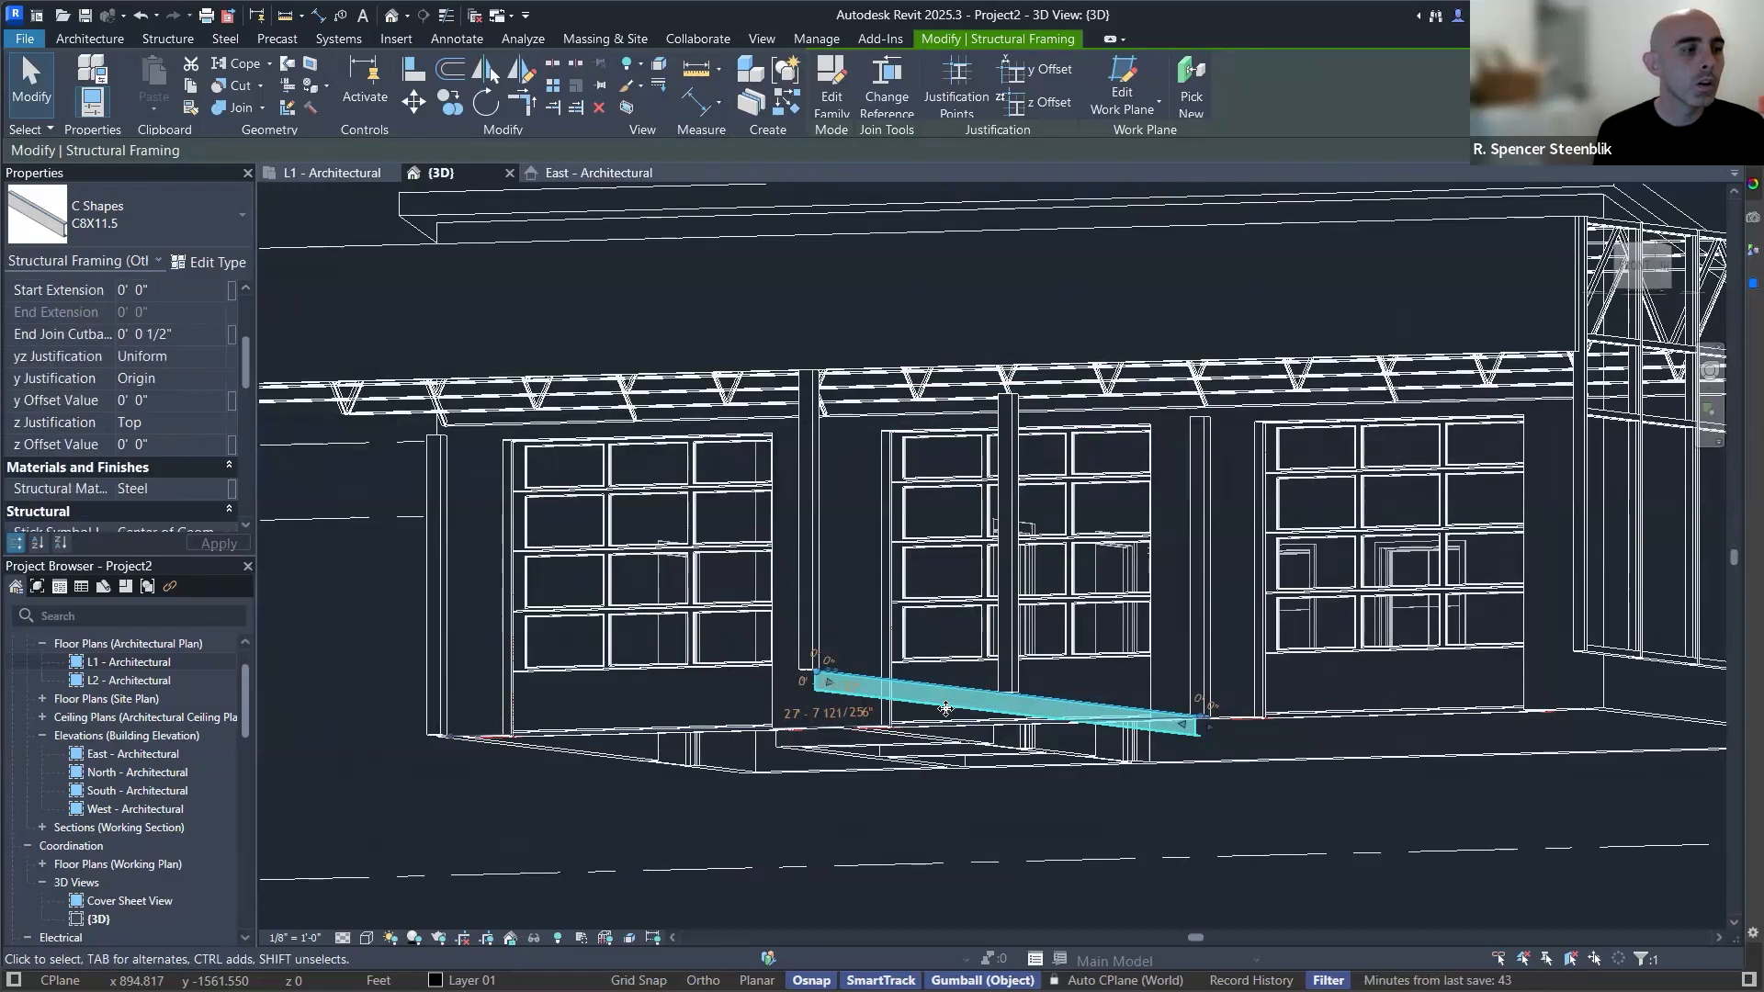
{"action": "left_click", "coordinate": [921, 681]}
{"action": "key", "text": "Delete"}
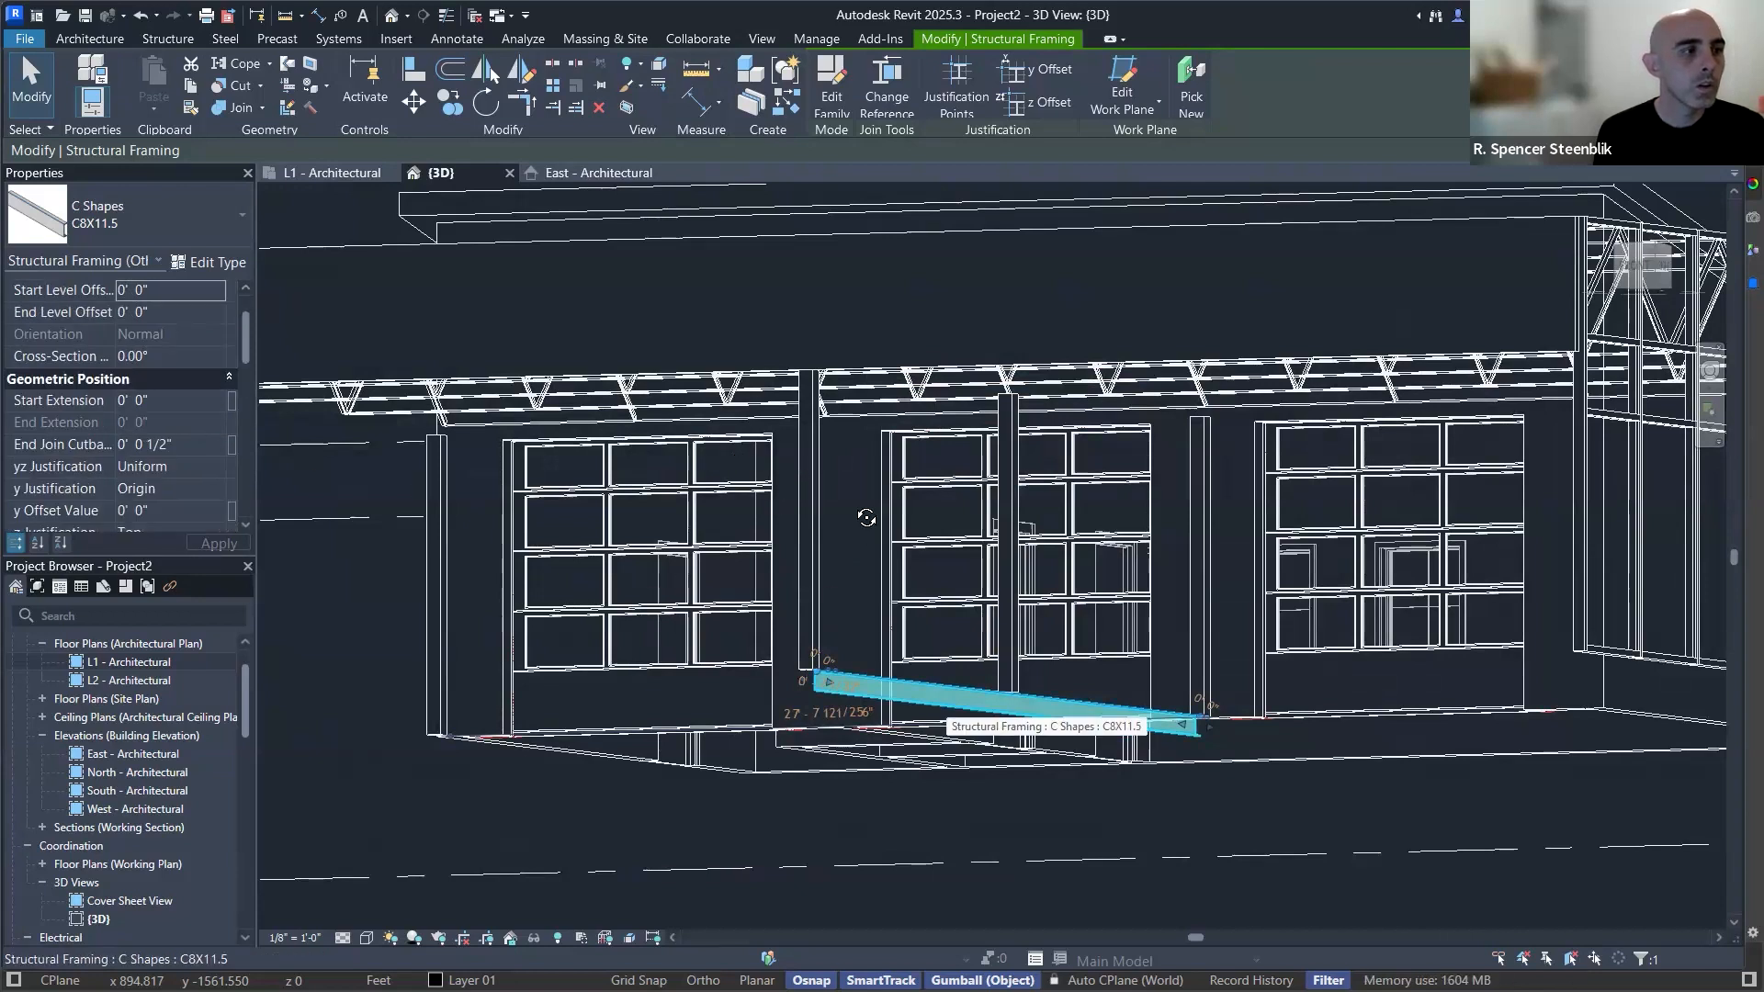
{"action": "scroll", "coordinate": [867, 516], "scroll_direction": "down", "scroll_amount": 3}
{"action": "middle_click_drag", "start_coordinate": [854, 460], "coordinate": [919, 450], "text": "shift"}
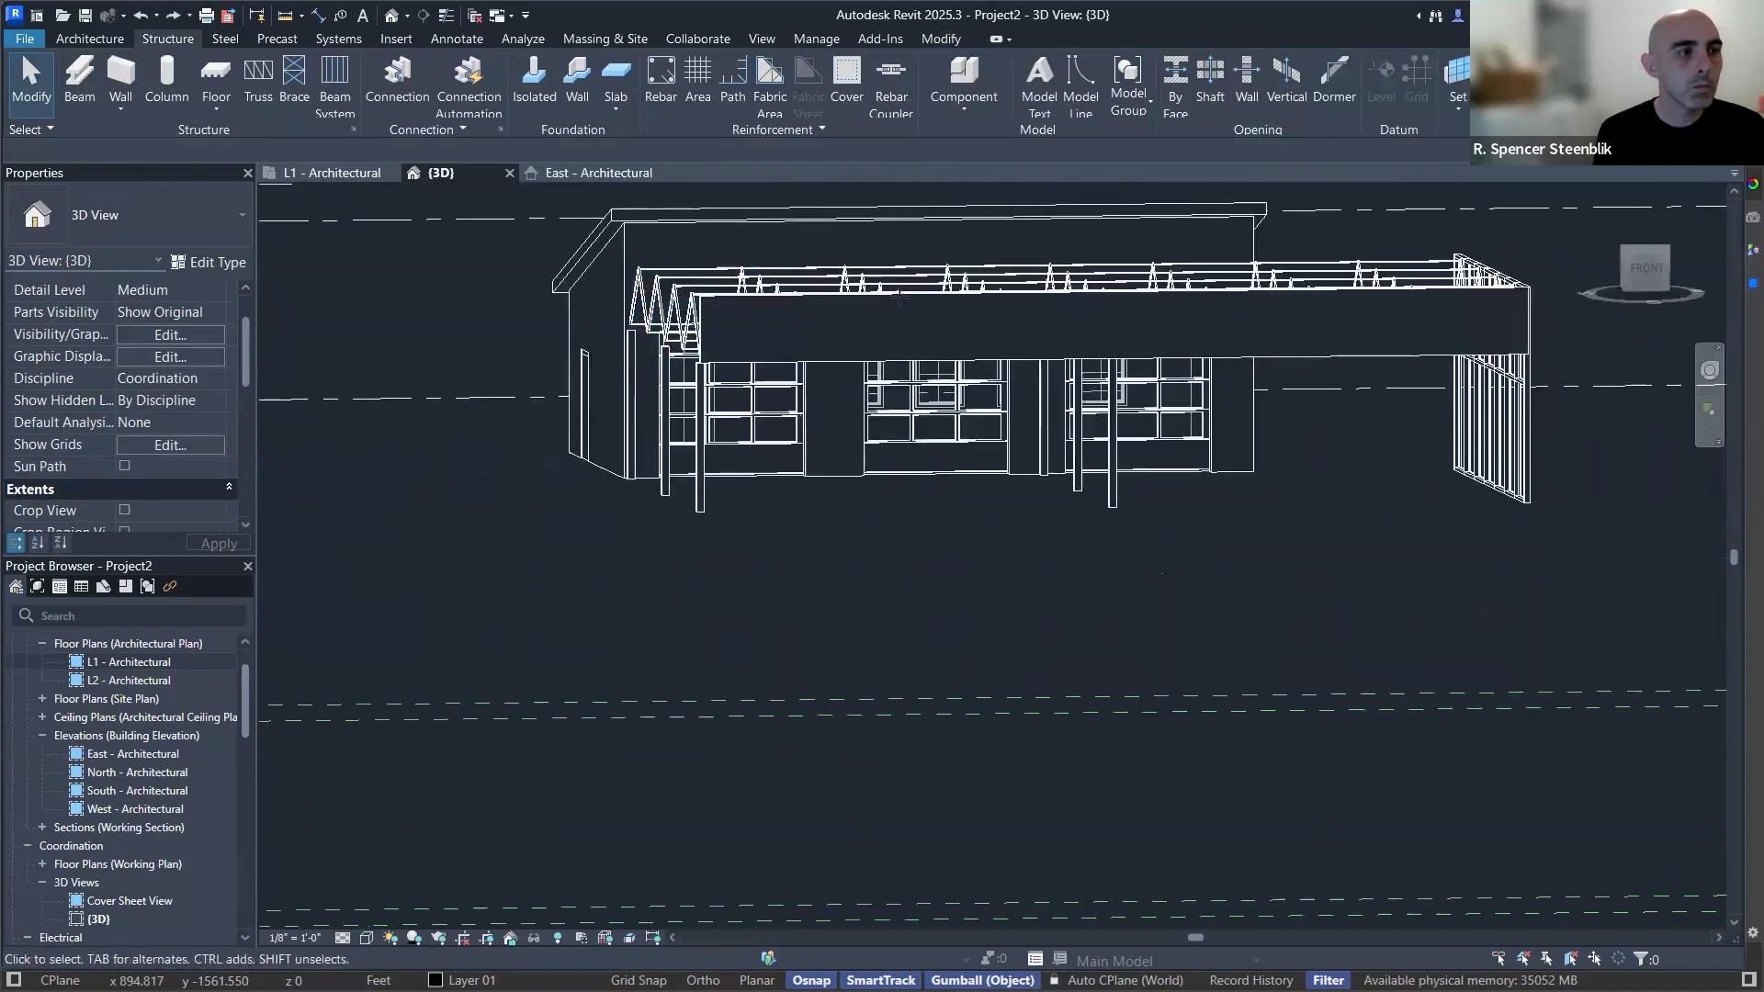
Try placing a C8X11.5 beam in 3D on placement plane L2, northward from the eastern row's south column, and delete the result.
{"action": "left_click", "coordinate": [80, 78]}
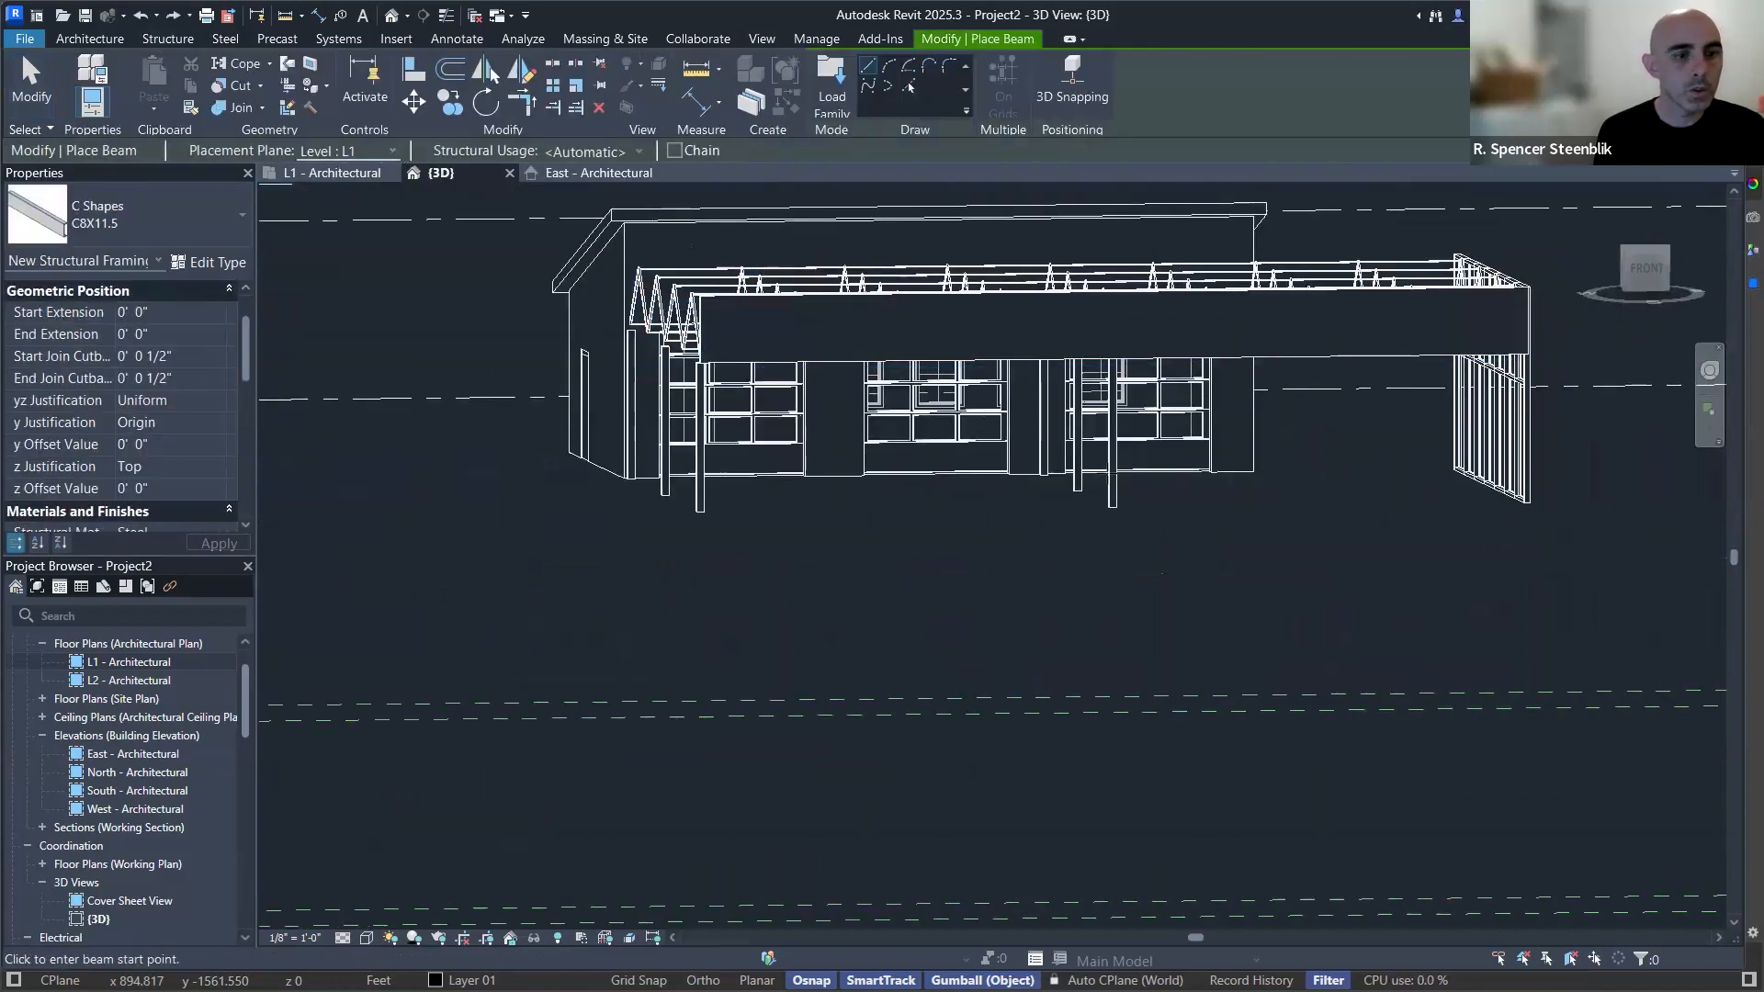
{"action": "left_click", "coordinate": [366, 152]}
{"action": "left_click", "coordinate": [340, 193]}
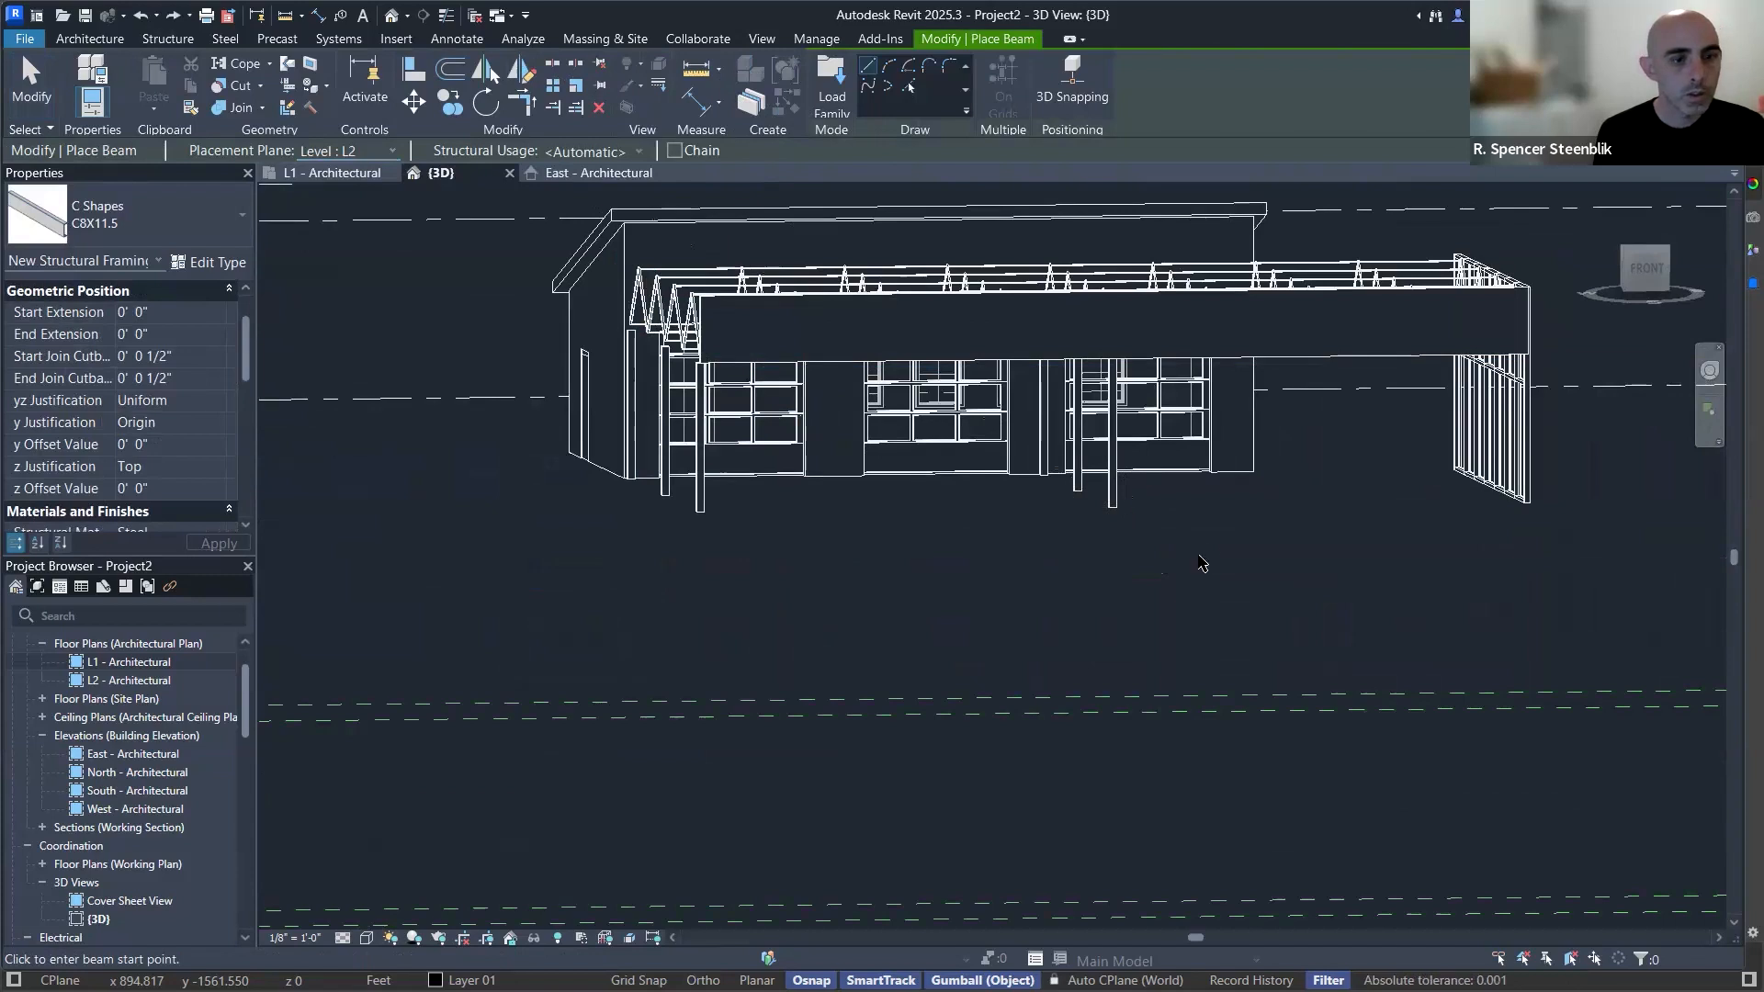
{"action": "middle_click_drag", "start_coordinate": [1230, 538], "coordinate": [1144, 506], "text": "shift"}
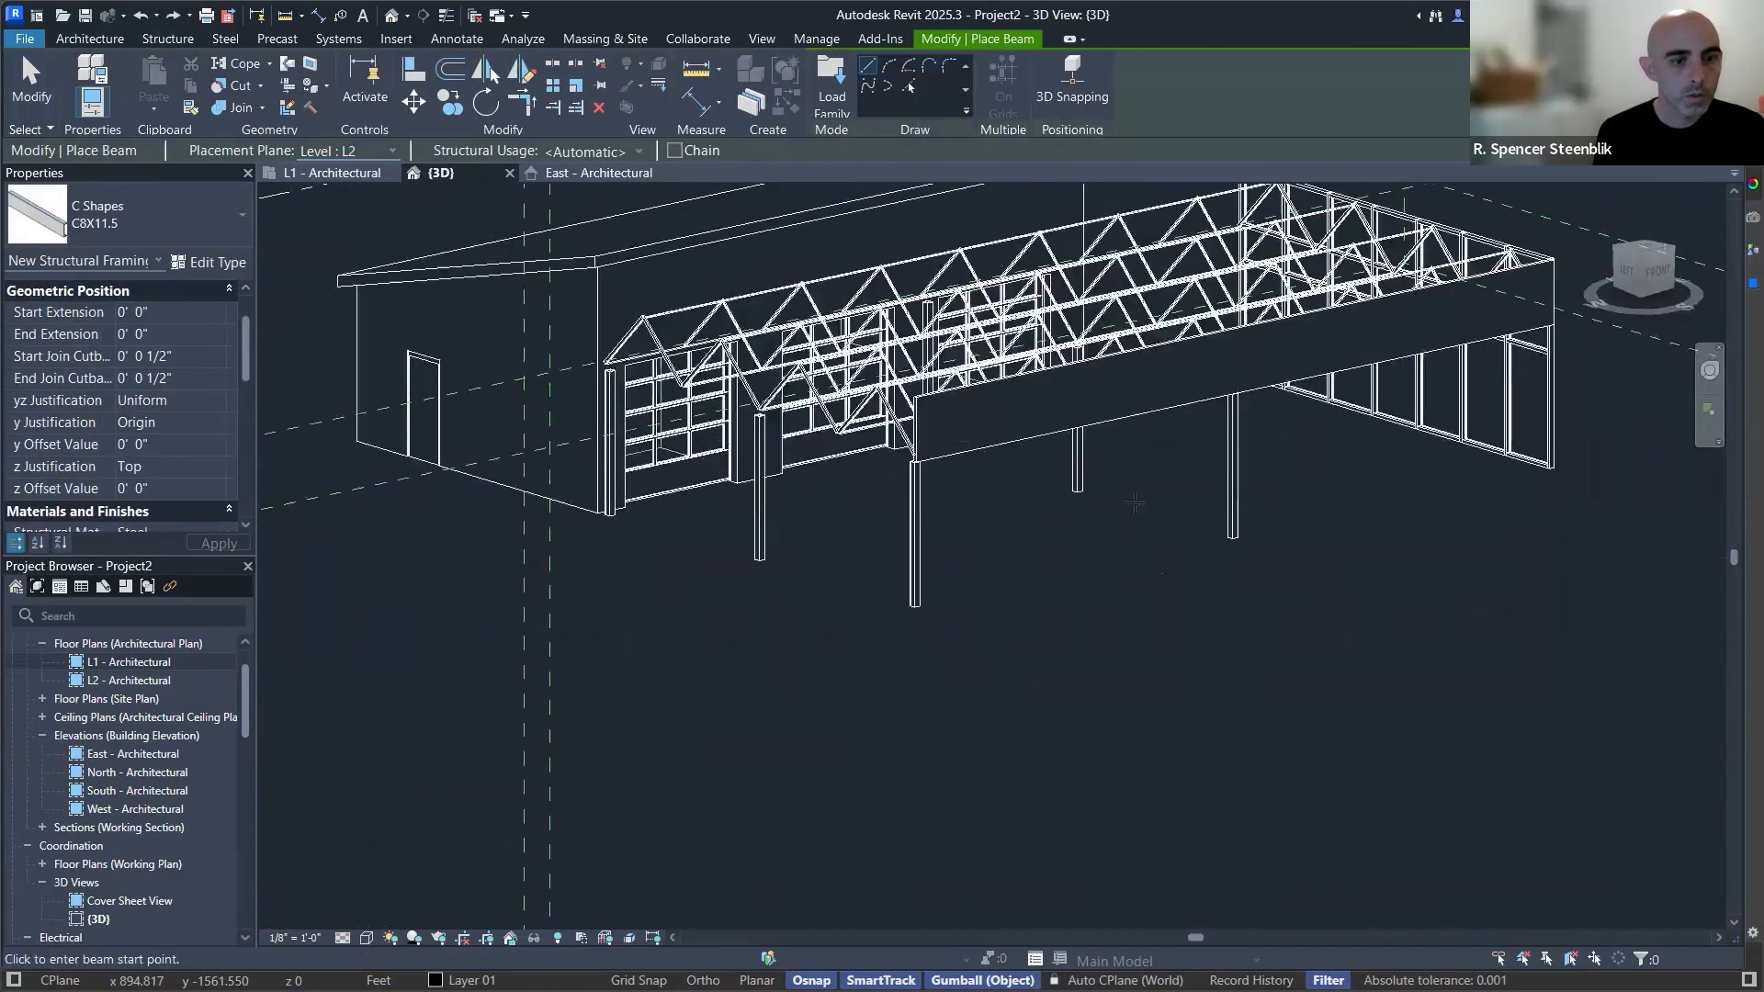
{"action": "left_click", "coordinate": [1232, 538]}
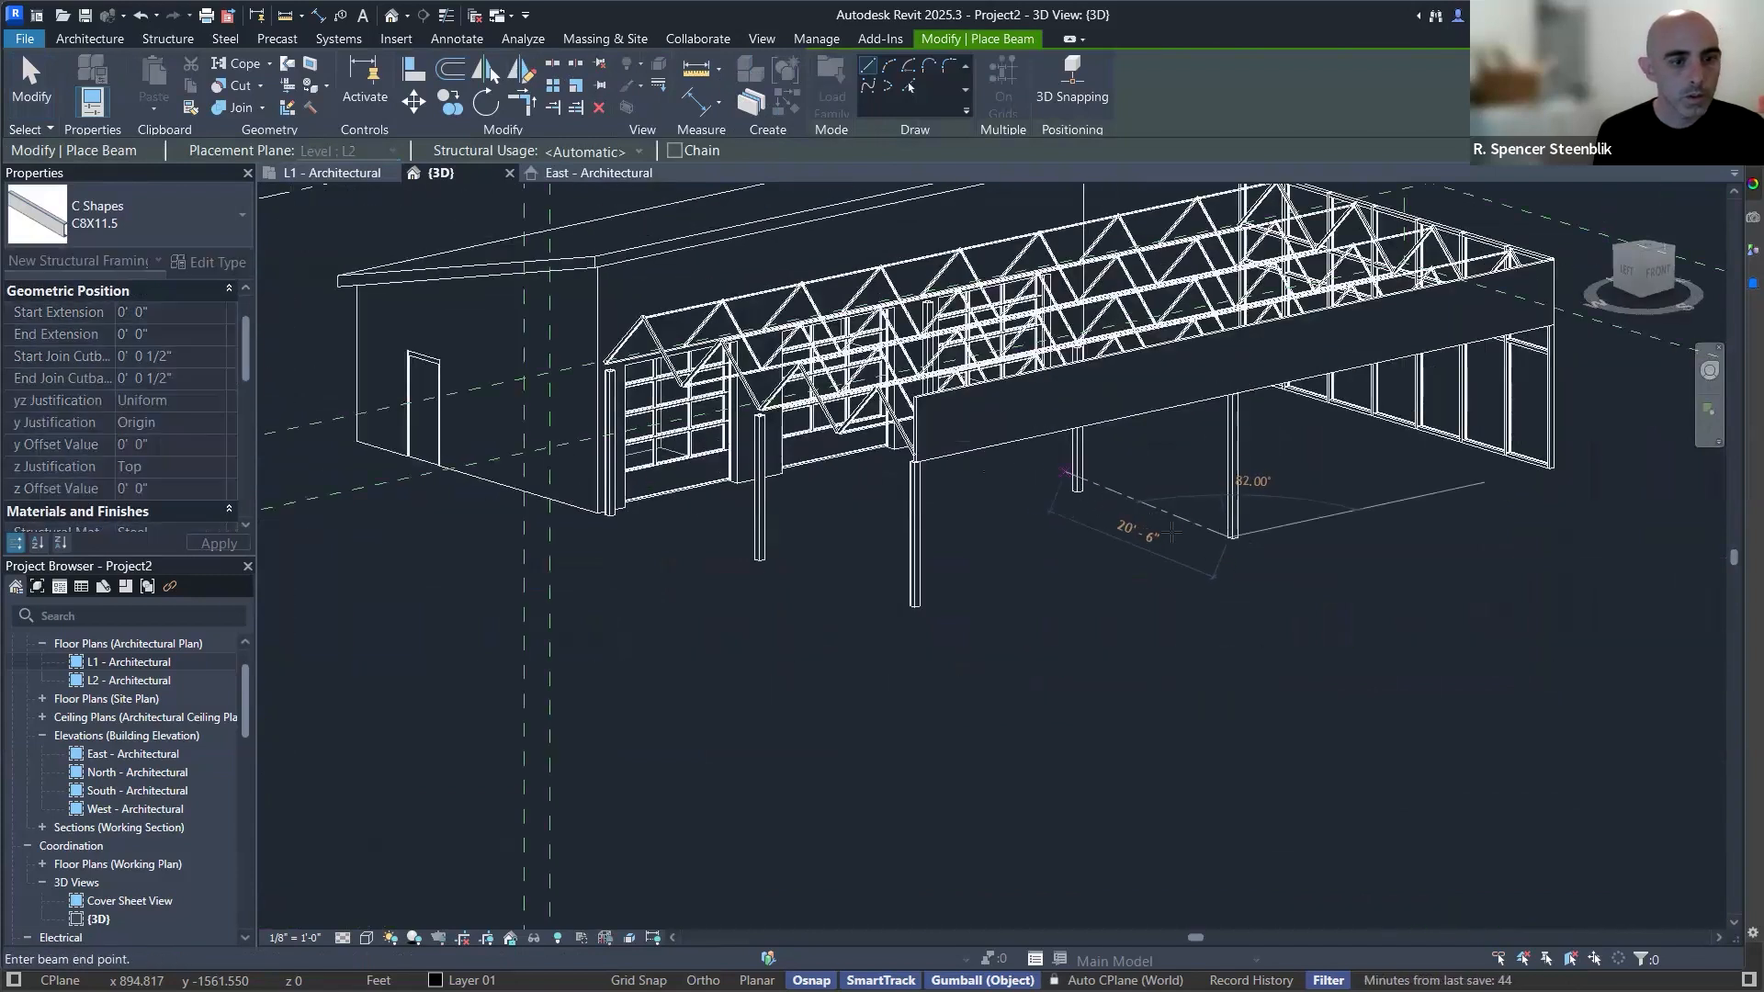
{"action": "left_click", "coordinate": [1178, 536]}
{"action": "key", "text": "Escape"}
{"action": "key", "text": "Escape"}
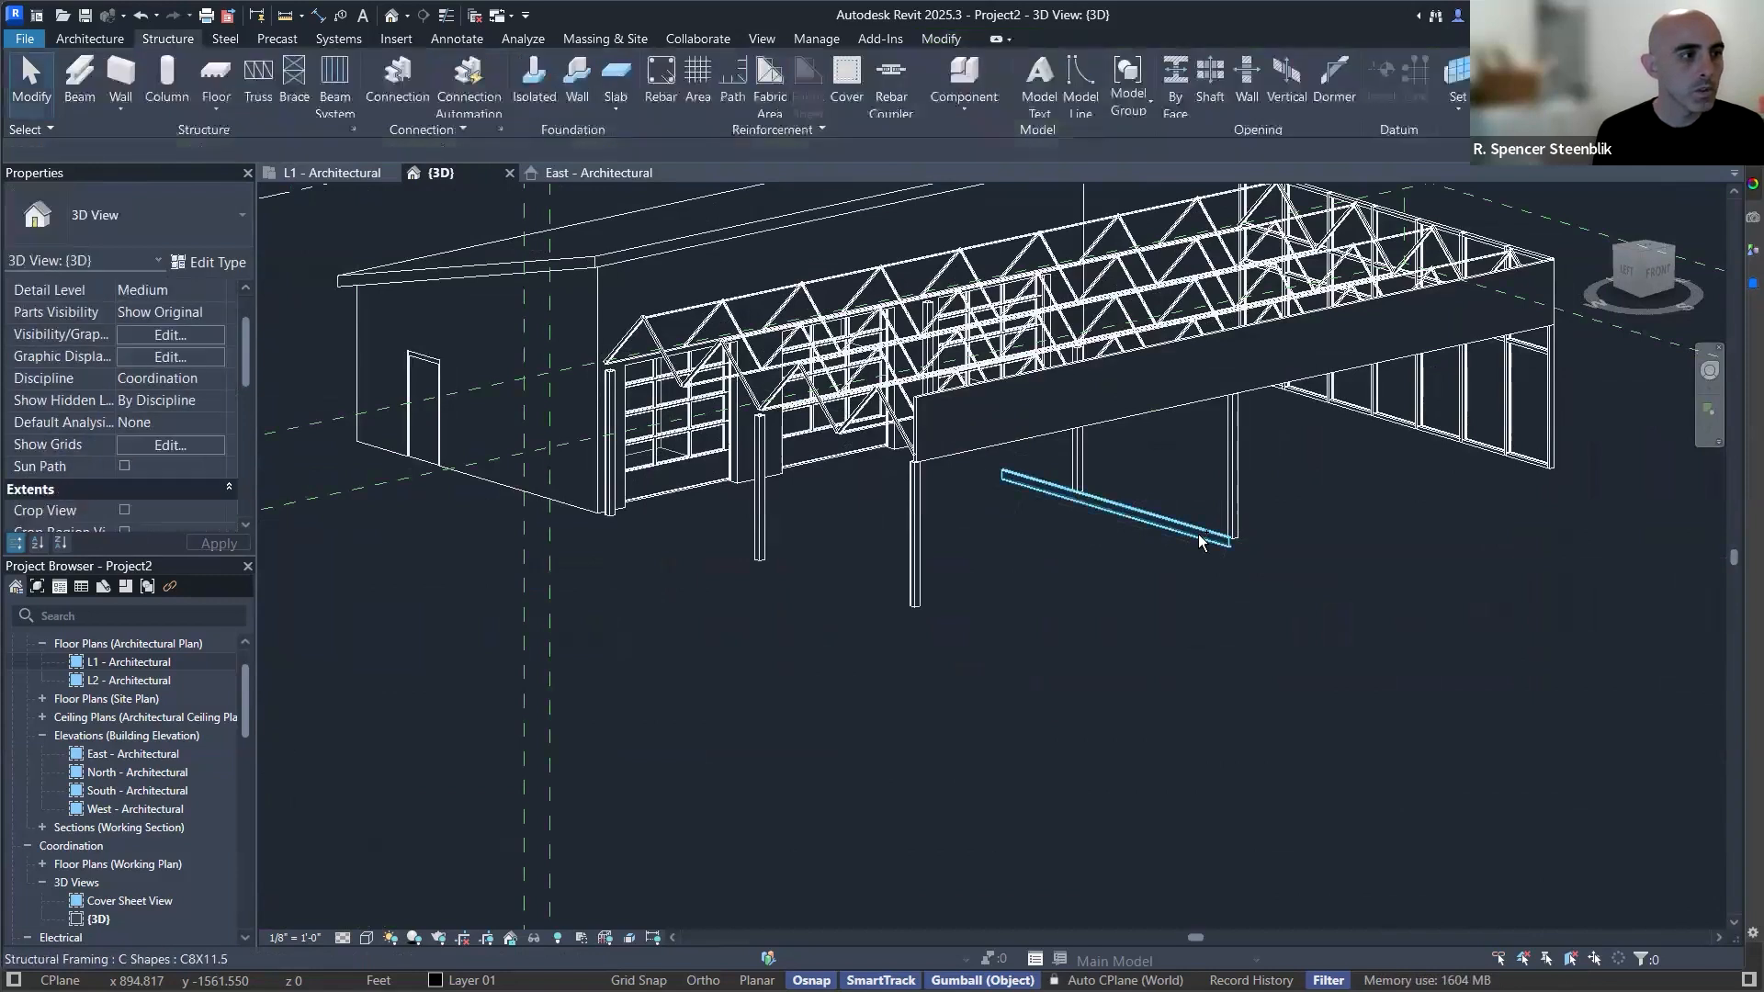
{"action": "left_click", "coordinate": [1195, 542]}
{"action": "key", "text": "Delete"}
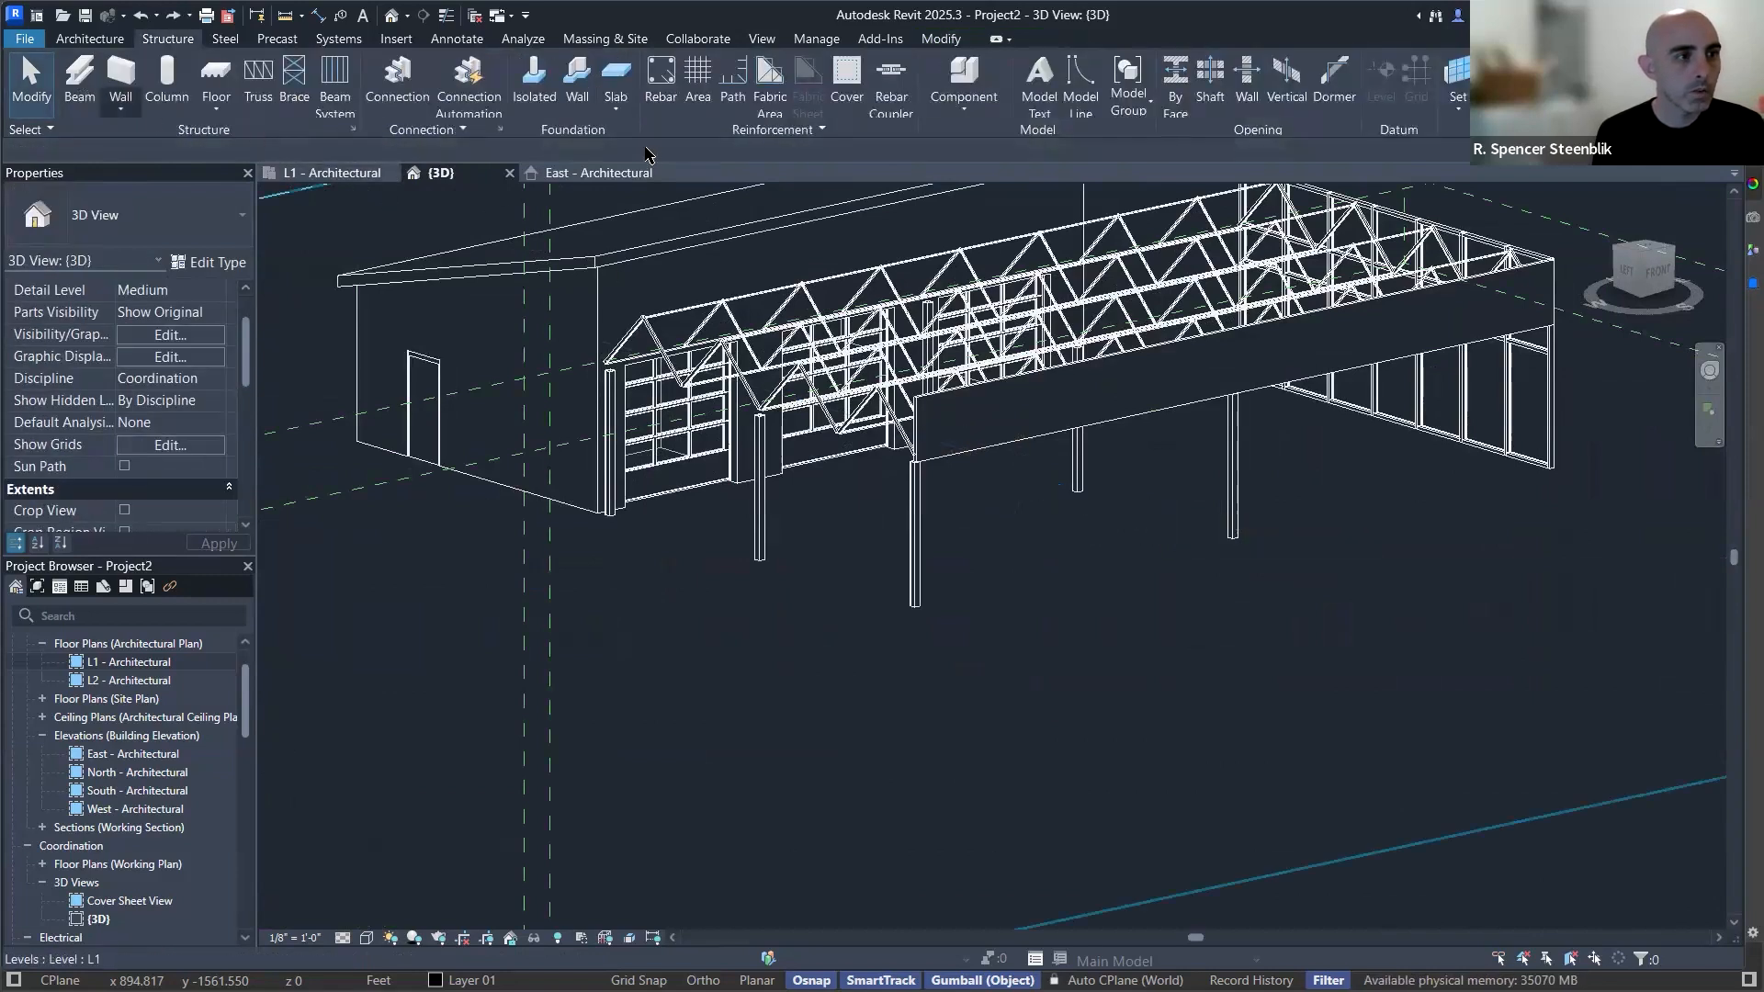
{"action": "key", "text": "b"}
{"action": "key", "text": "m"}
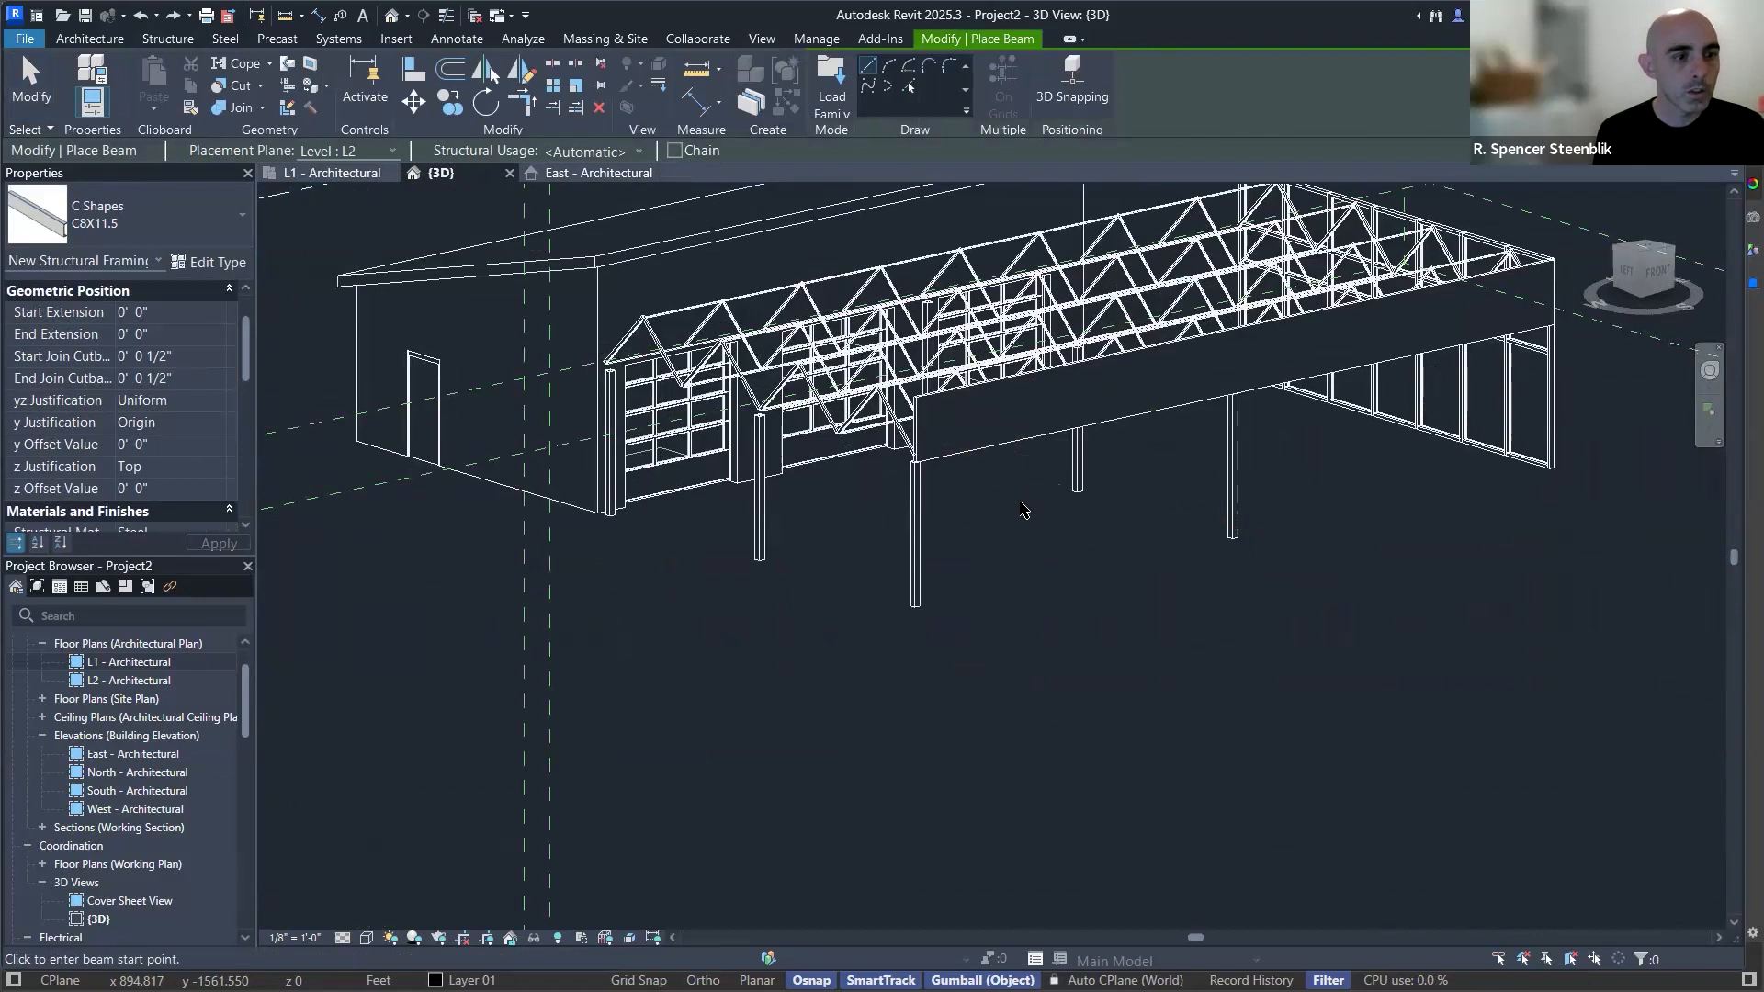
{"action": "key", "text": "ctrl+Tab"}
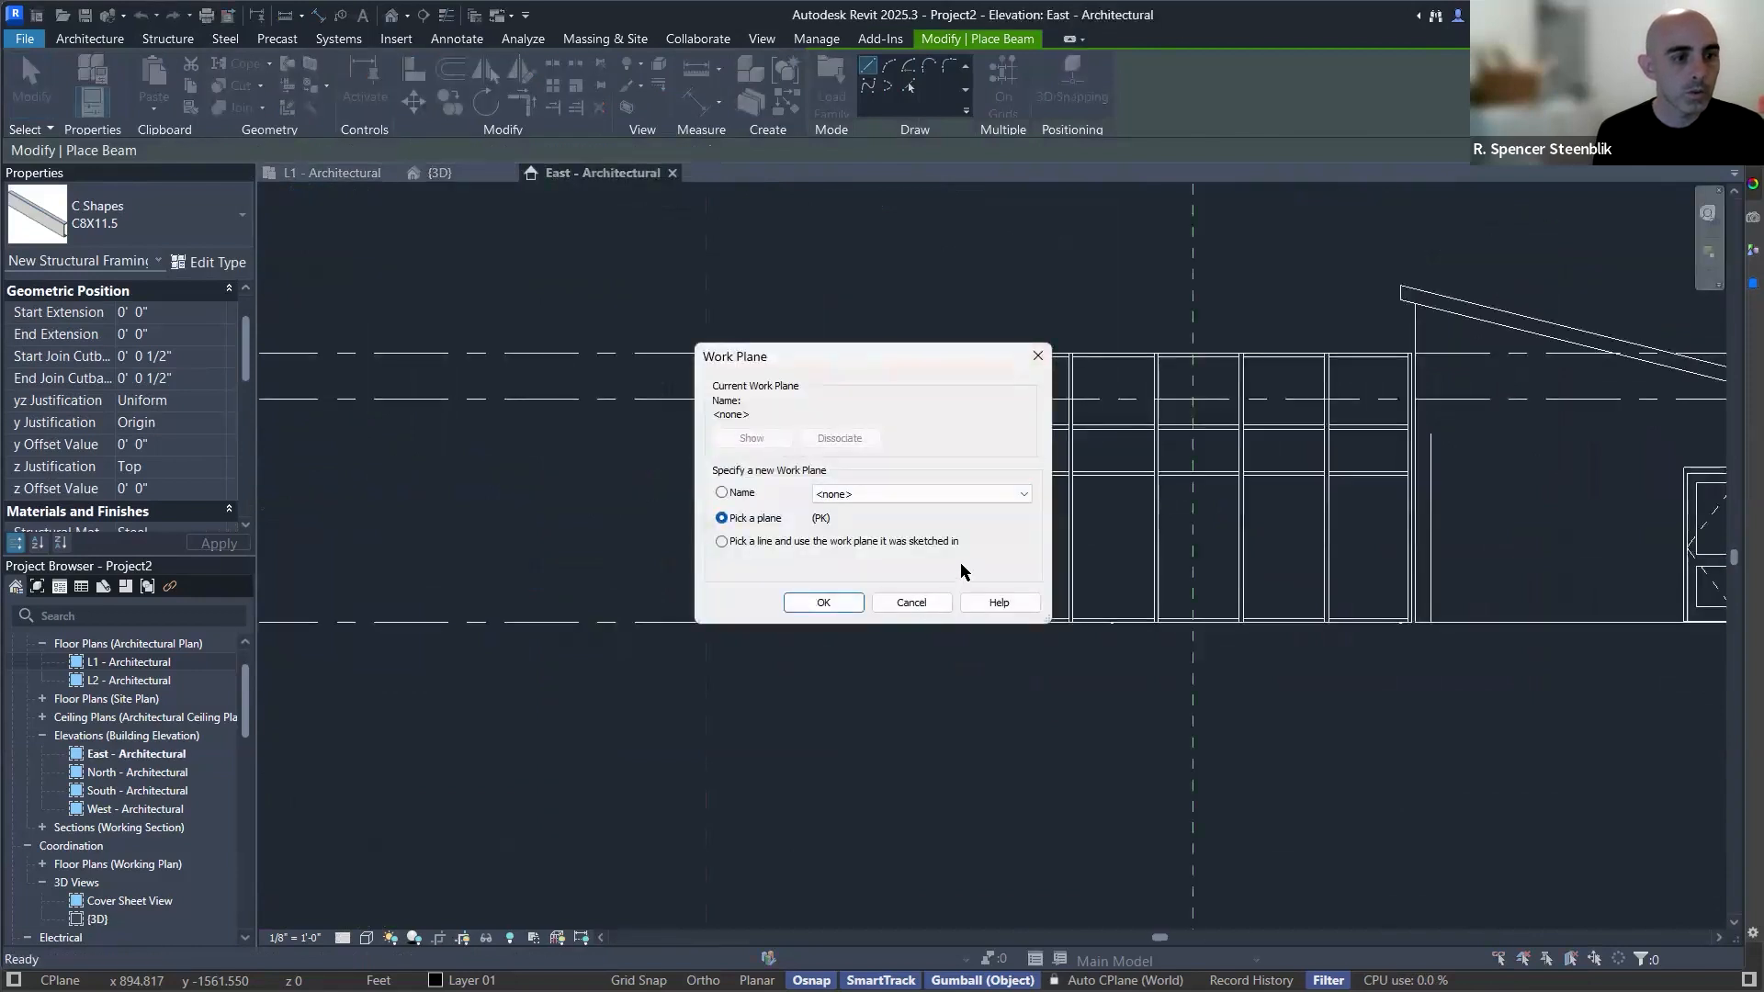
{"action": "left_click", "coordinate": [910, 602]}
In the L1 - Architectural plan, place a C8X11.5 beam on level L2 from the north column to the south column of the eastern row.
{"action": "left_click", "coordinate": [335, 172]}
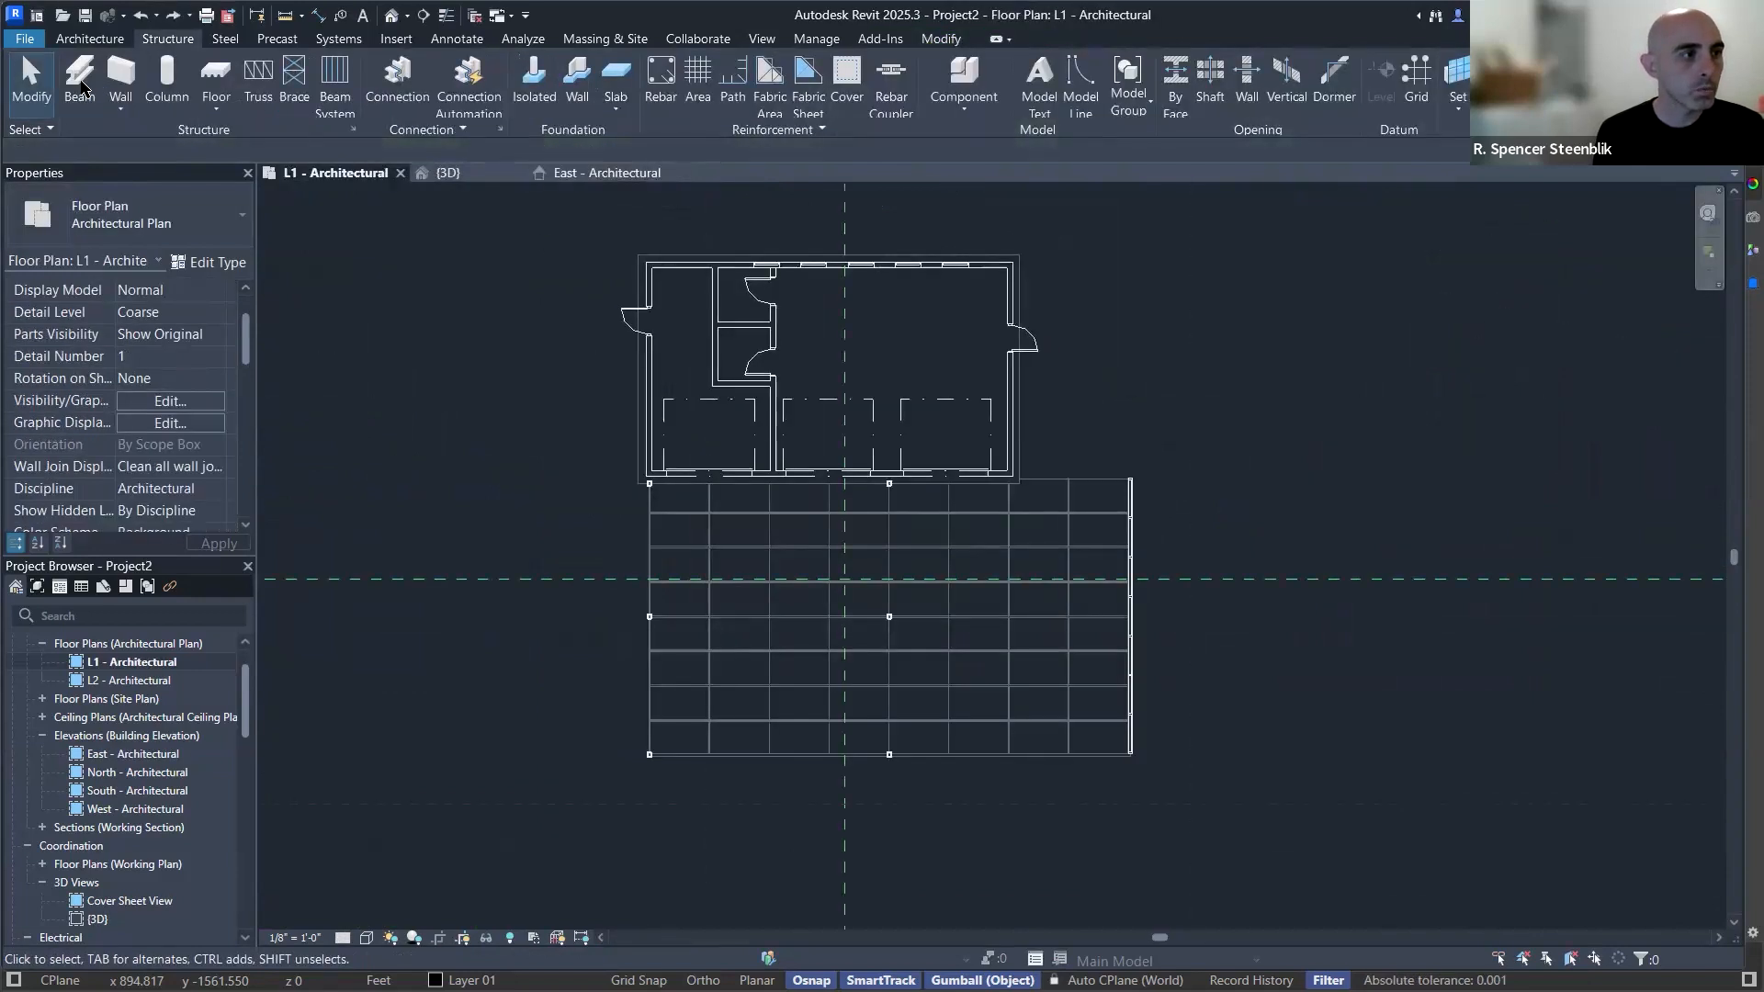
{"action": "left_click", "coordinate": [80, 79]}
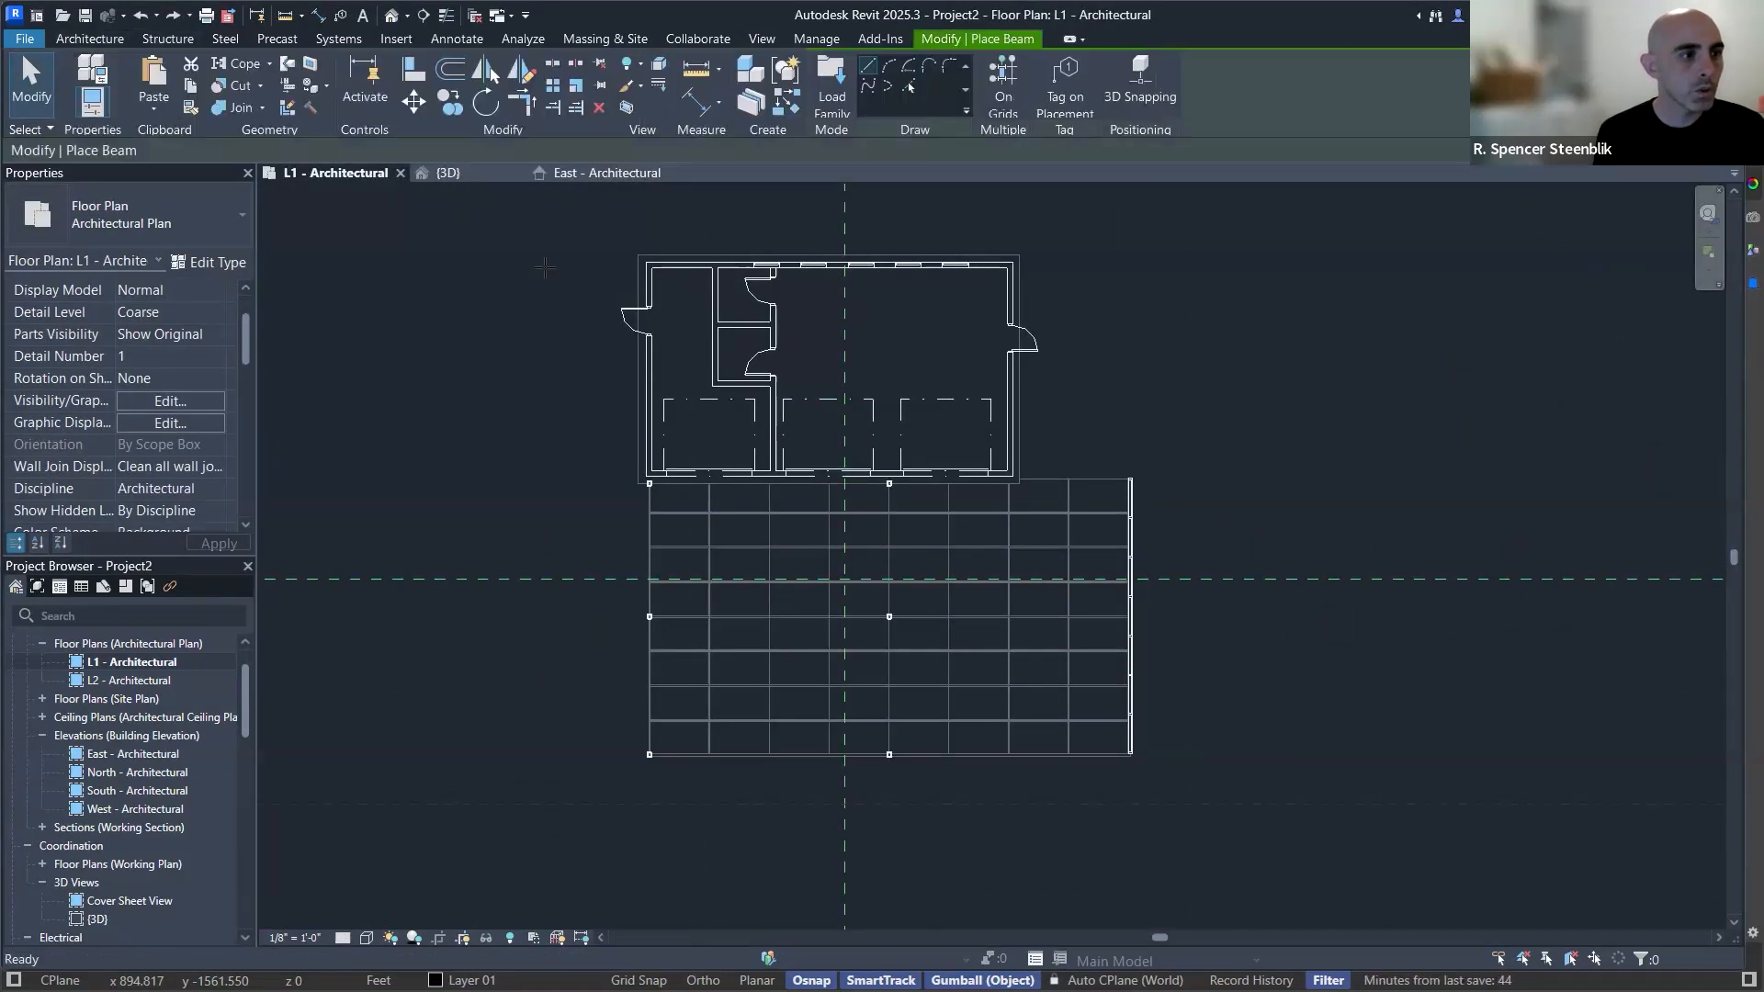
{"action": "left_click", "coordinate": [354, 152]}
{"action": "left_click", "coordinate": [336, 184]}
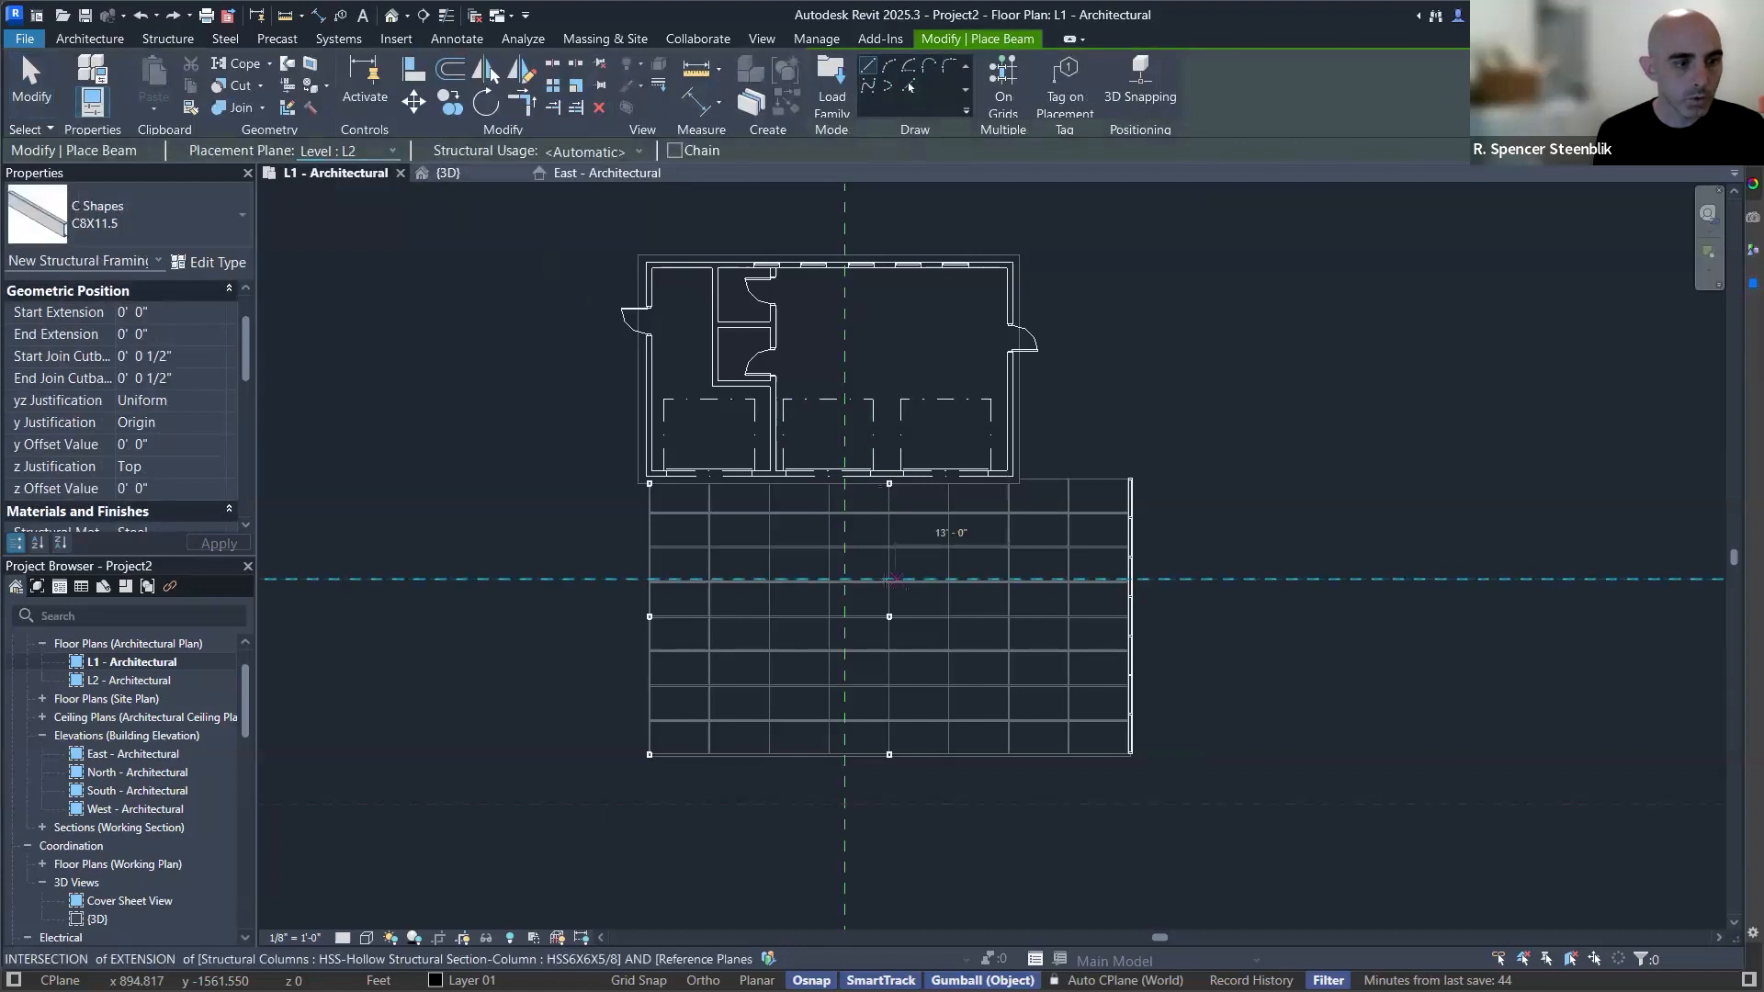
{"action": "left_click", "coordinate": [888, 483]}
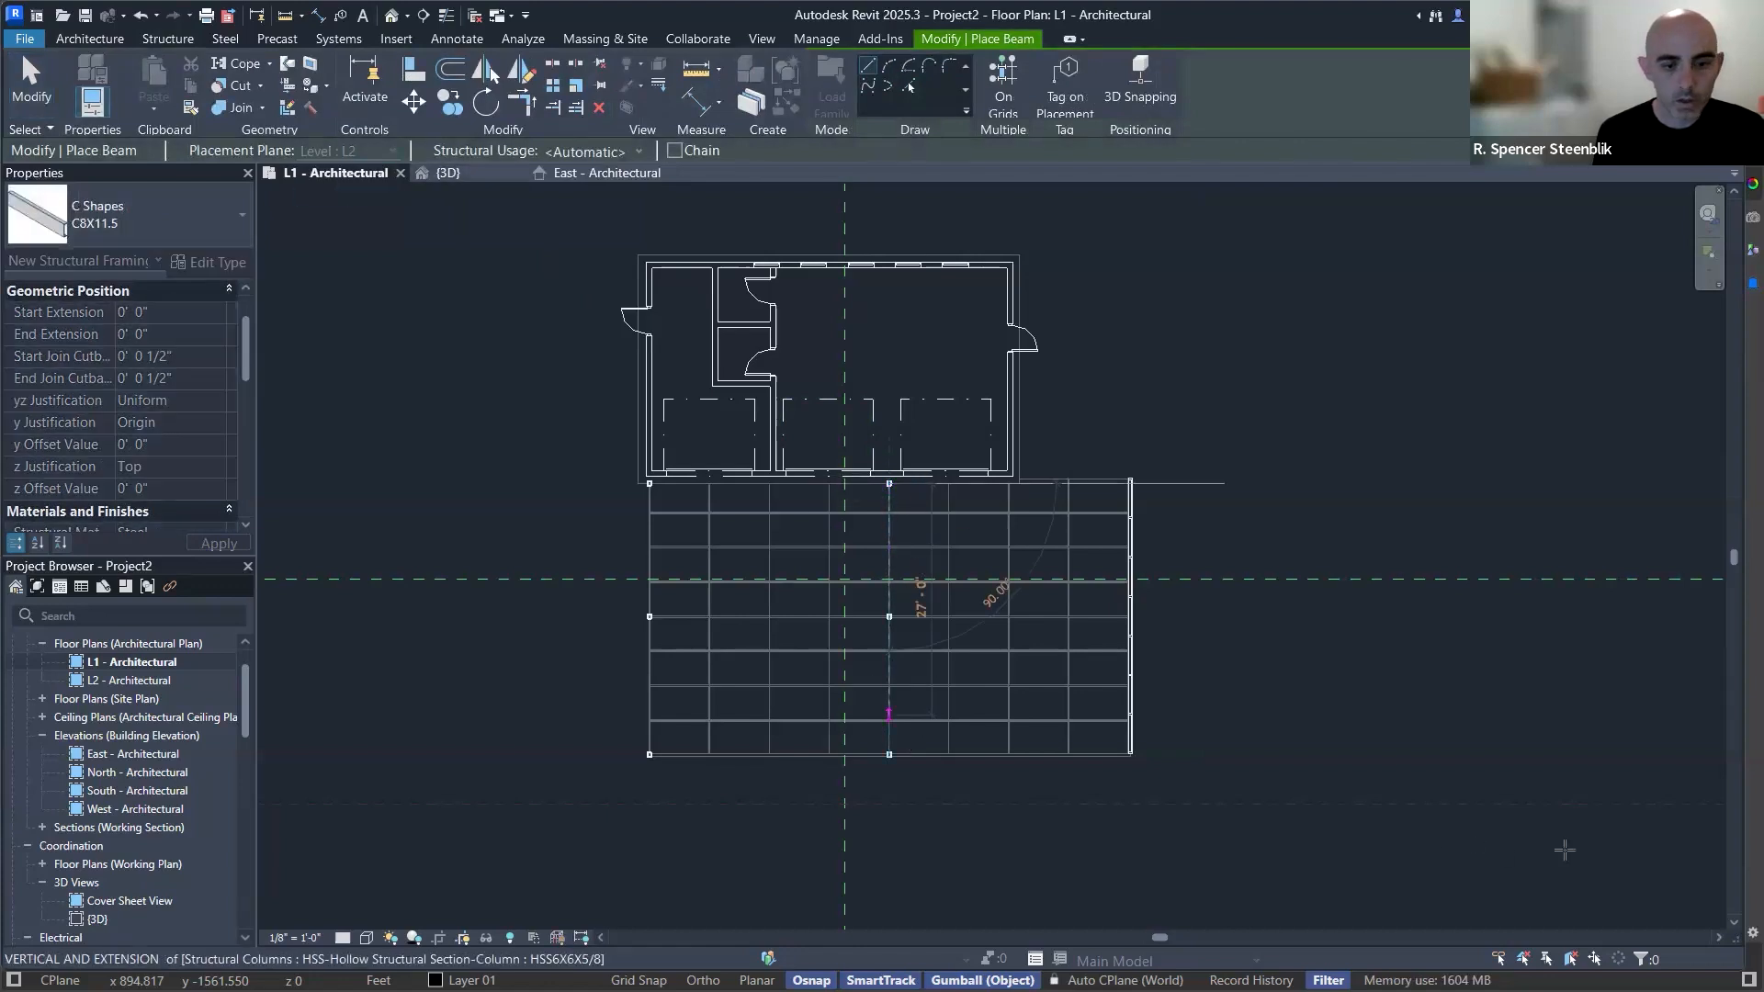
{"action": "left_click", "coordinate": [888, 755]}
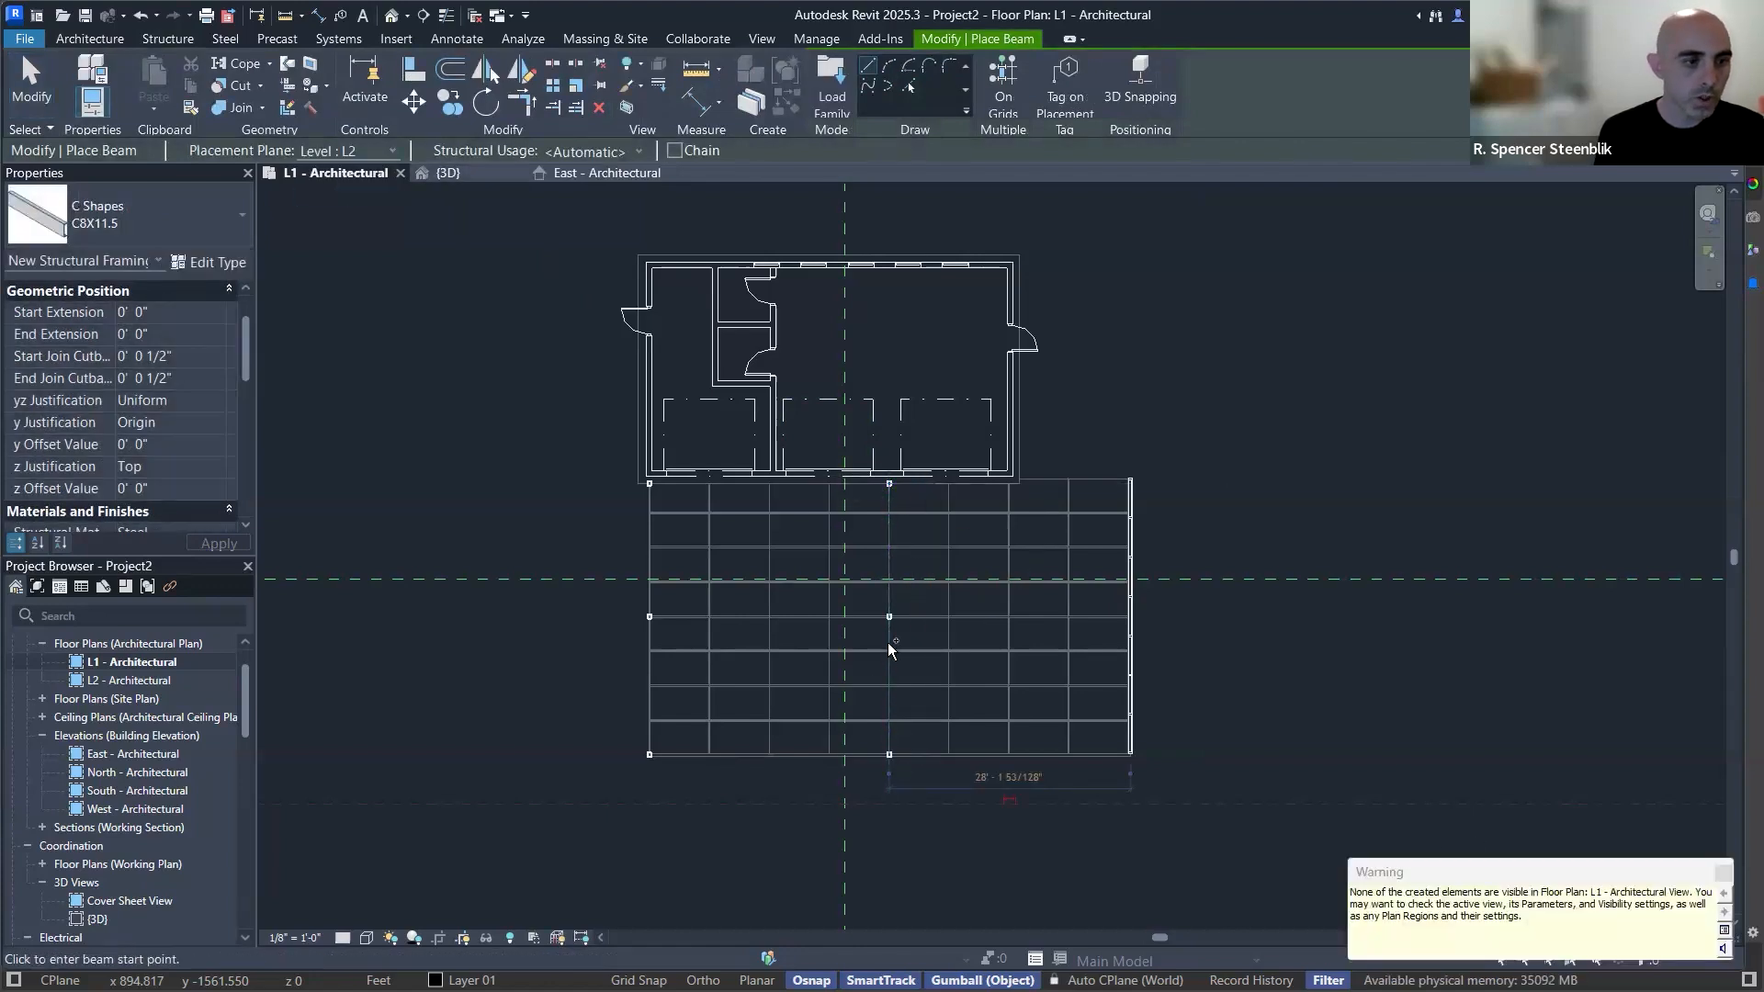
In the 3D view, inspect the new C8X11.5 beam on the eastern column row from several angles, including where it meets the columns.
{"action": "key", "text": "Escape"}
{"action": "key", "text": "ctrl+Tab"}
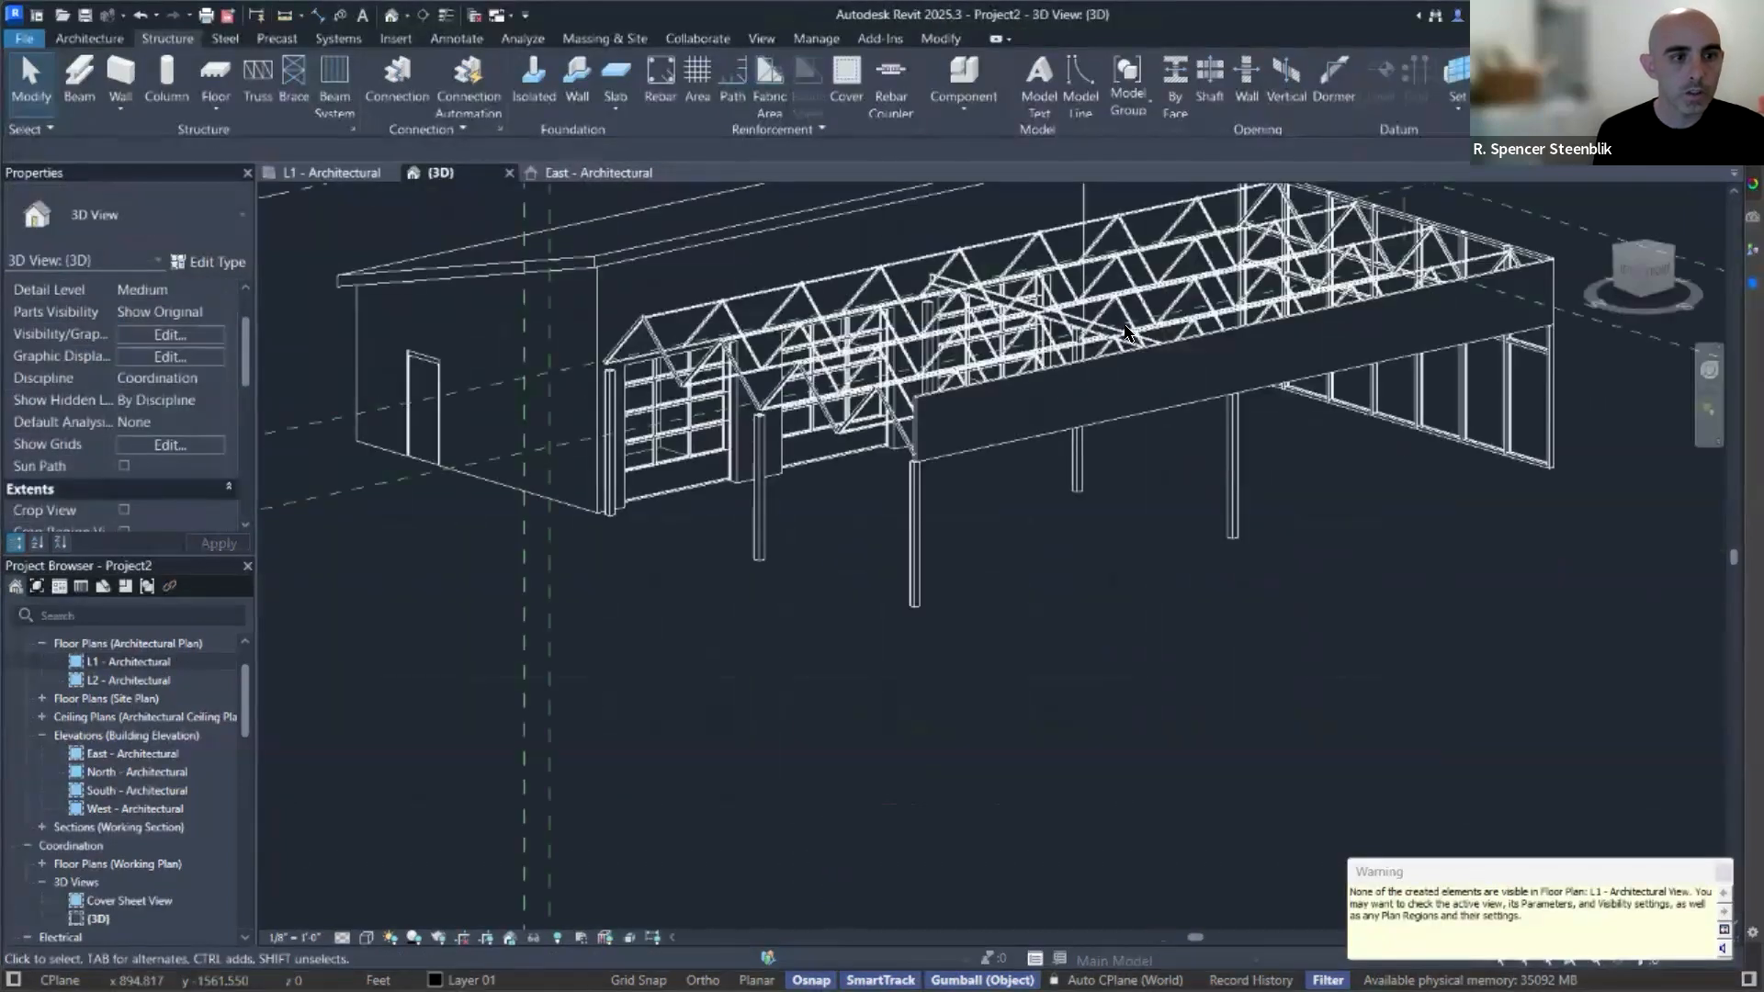
{"action": "scroll", "coordinate": [973, 458], "scroll_direction": "up", "scroll_amount": 5}
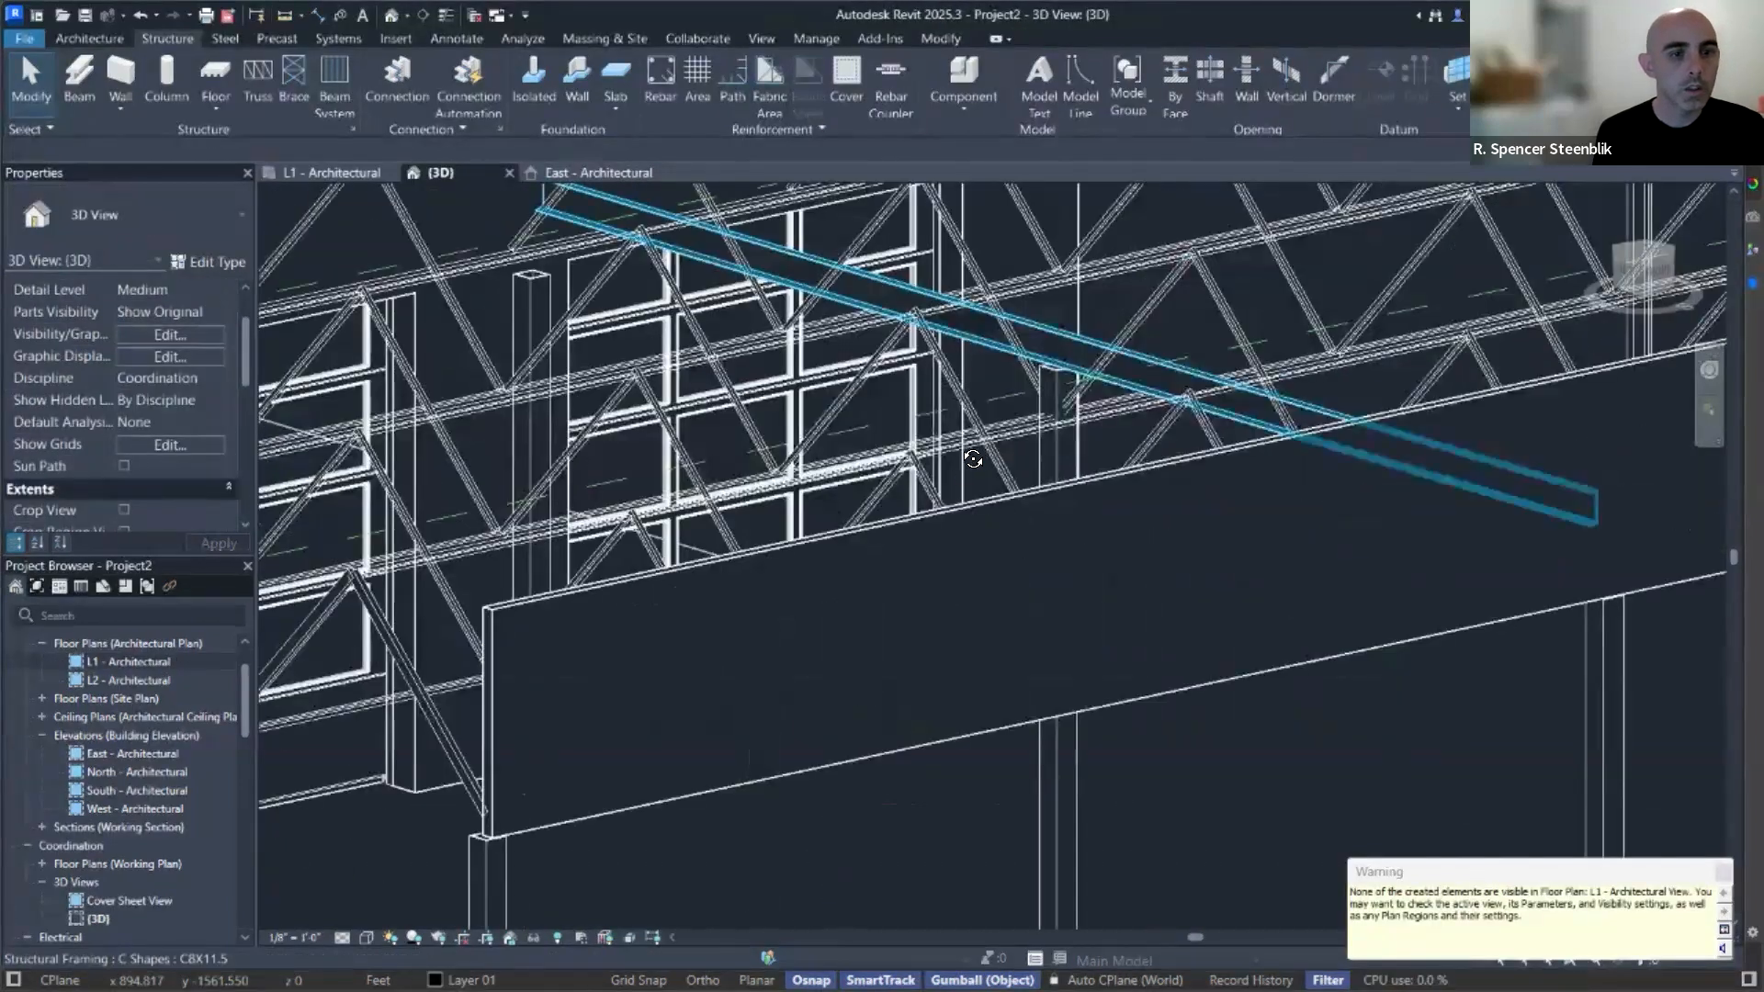
{"action": "left_click", "coordinate": [973, 458]}
{"action": "middle_click_drag", "start_coordinate": [973, 459], "coordinate": [637, 284], "text": "shift"}
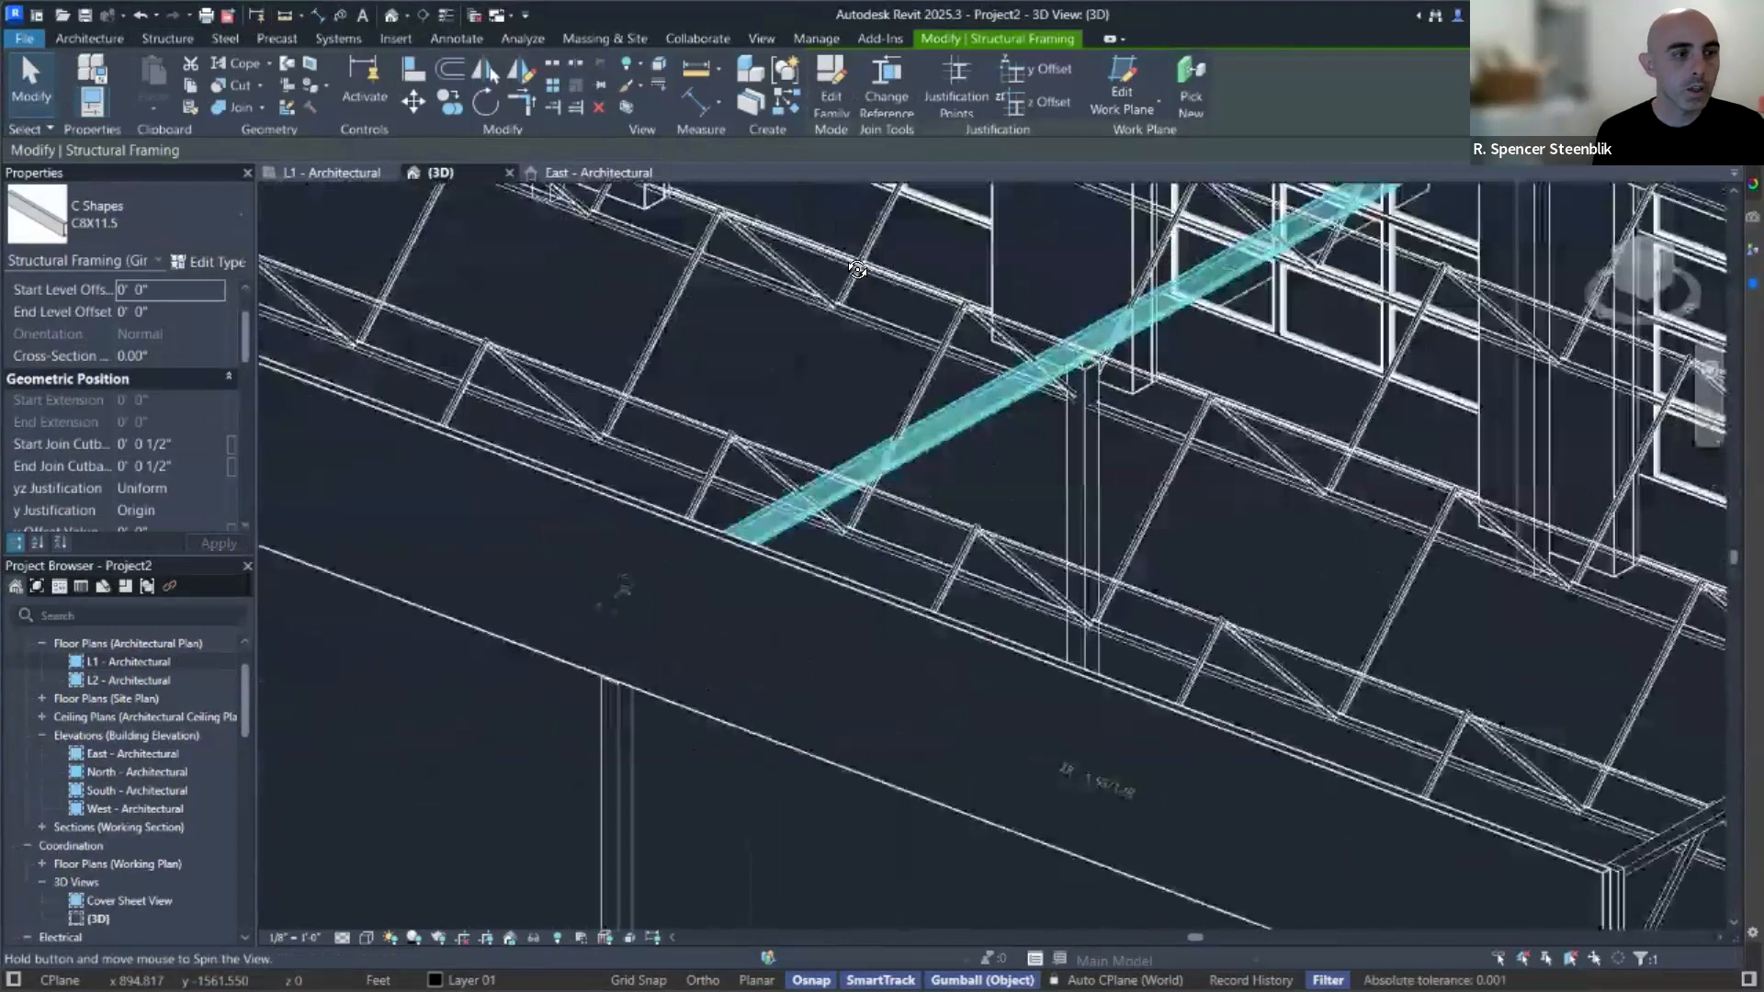
{"action": "middle_click_drag", "start_coordinate": [828, 282], "coordinate": [1084, 619], "text": "shift"}
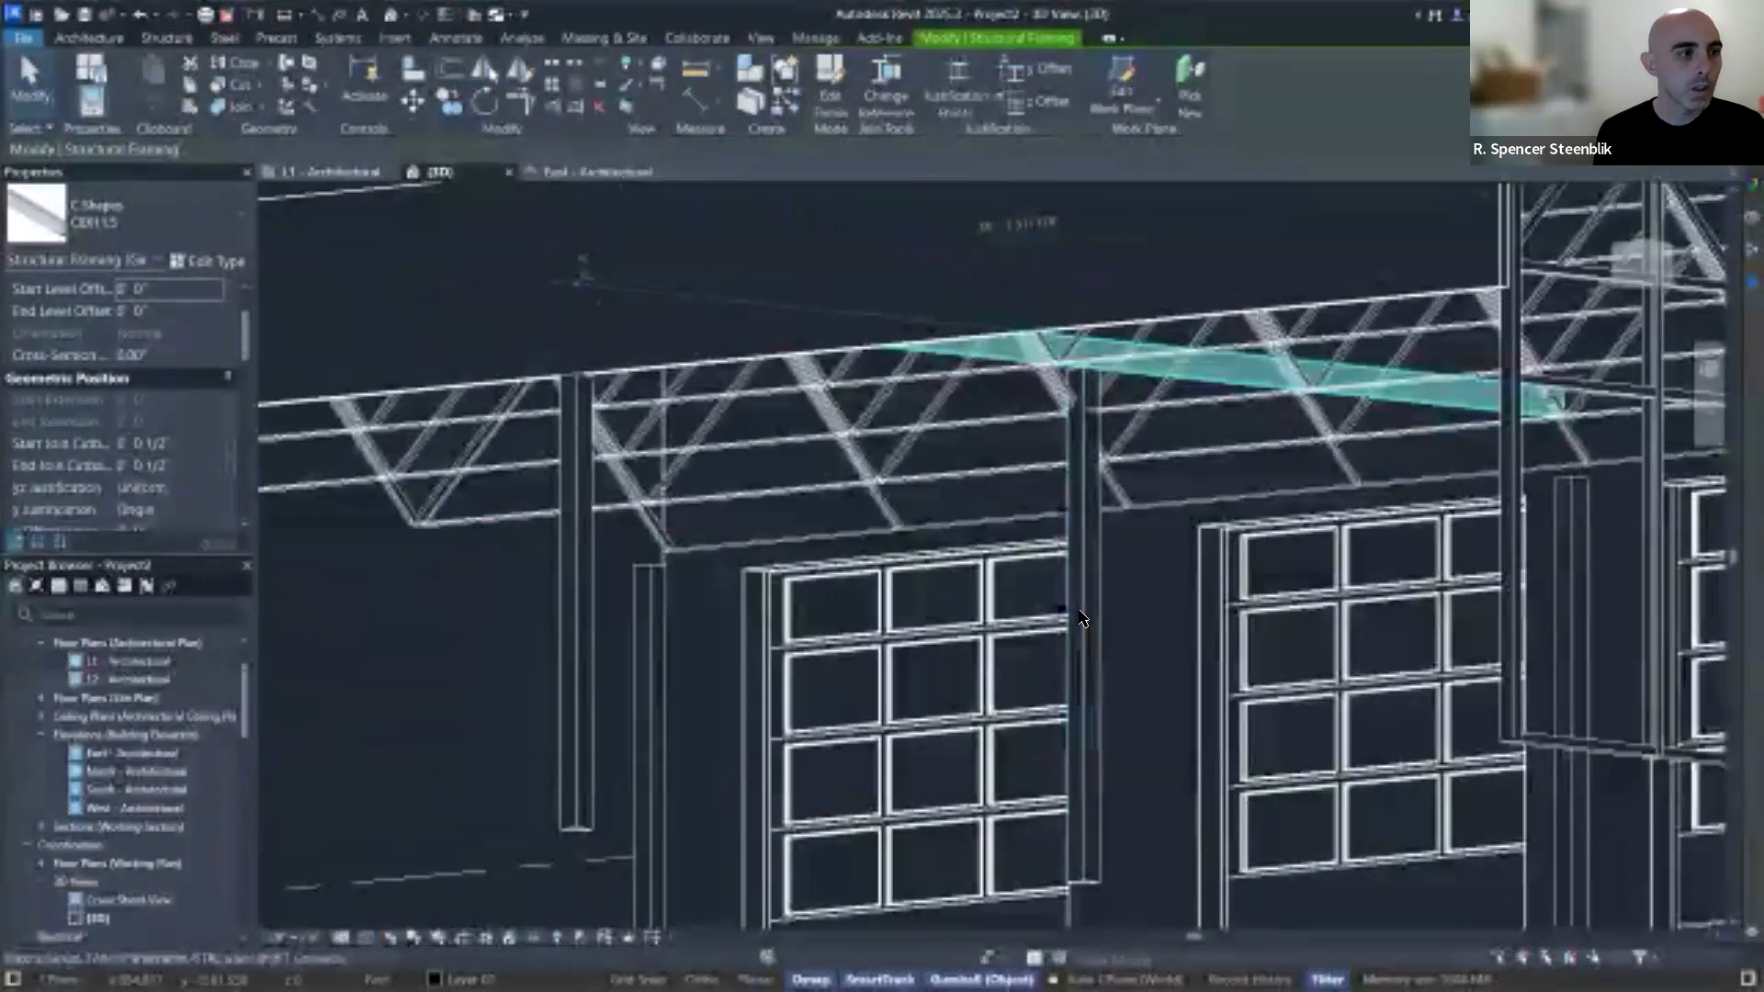
{"action": "key", "text": "Escape"}
Select all HSS6X6X5/8 structural columns visible in the 3D view, starting from one column of the eastern row.
{"action": "left_click", "coordinate": [1121, 589]}
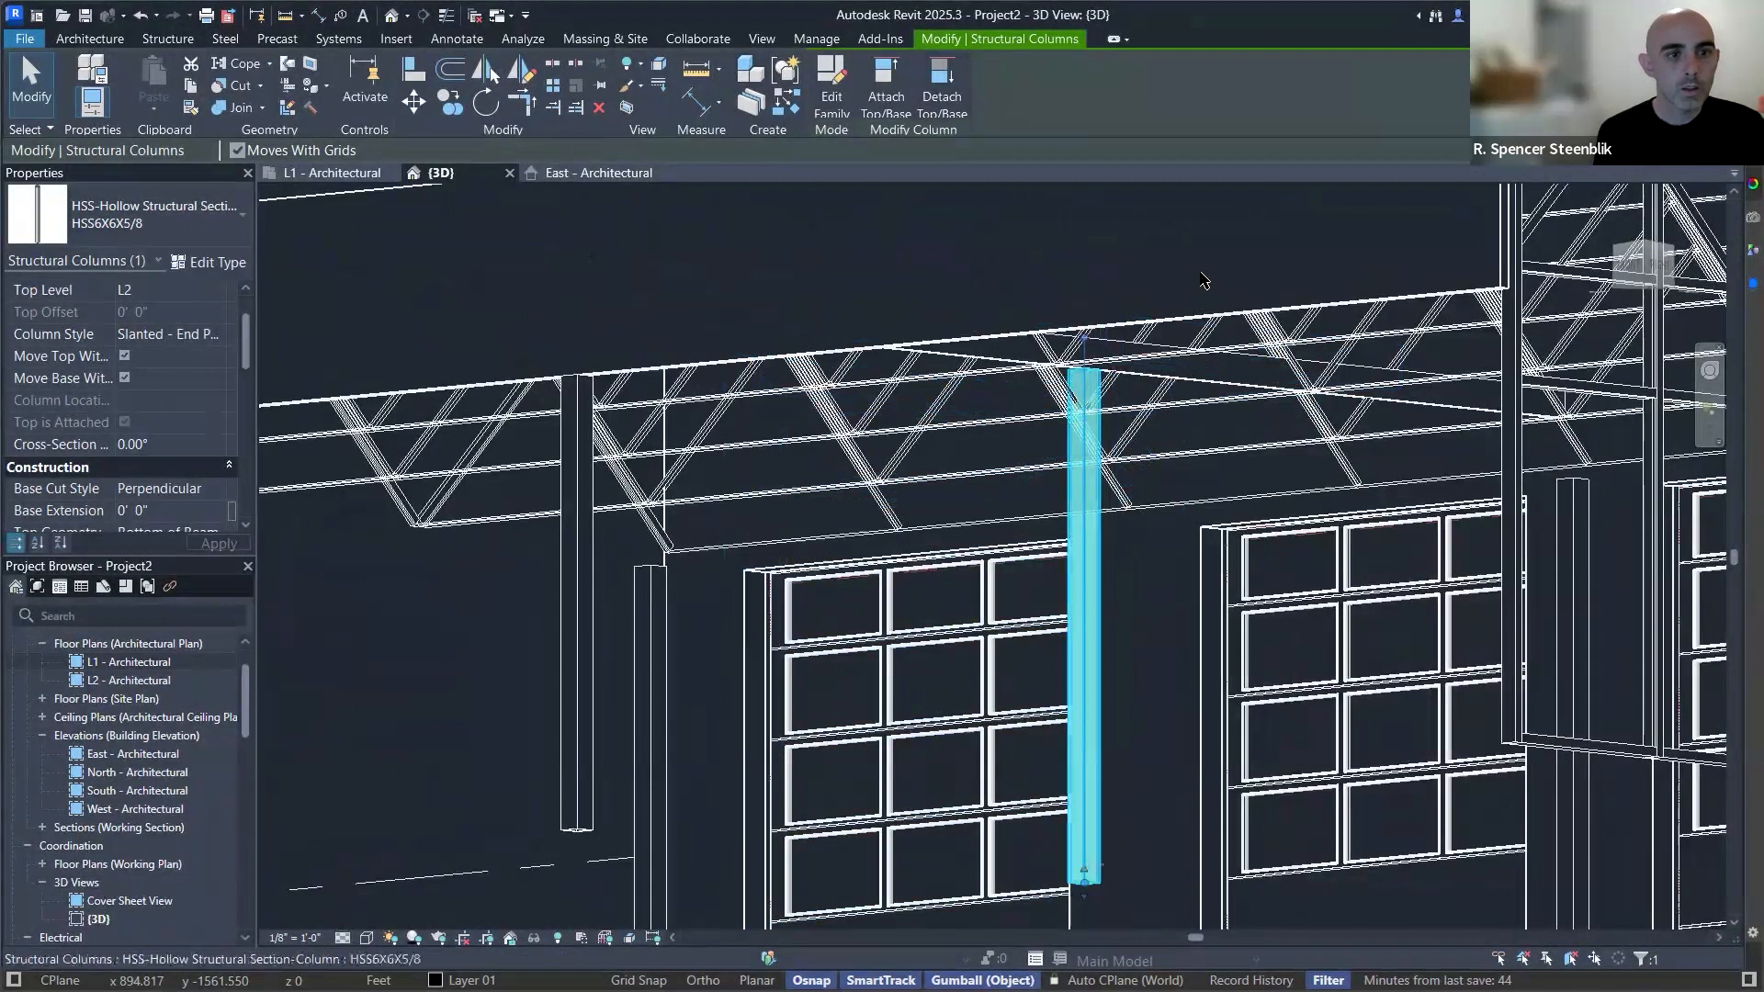
{"action": "right_click", "coordinate": [1085, 610]}
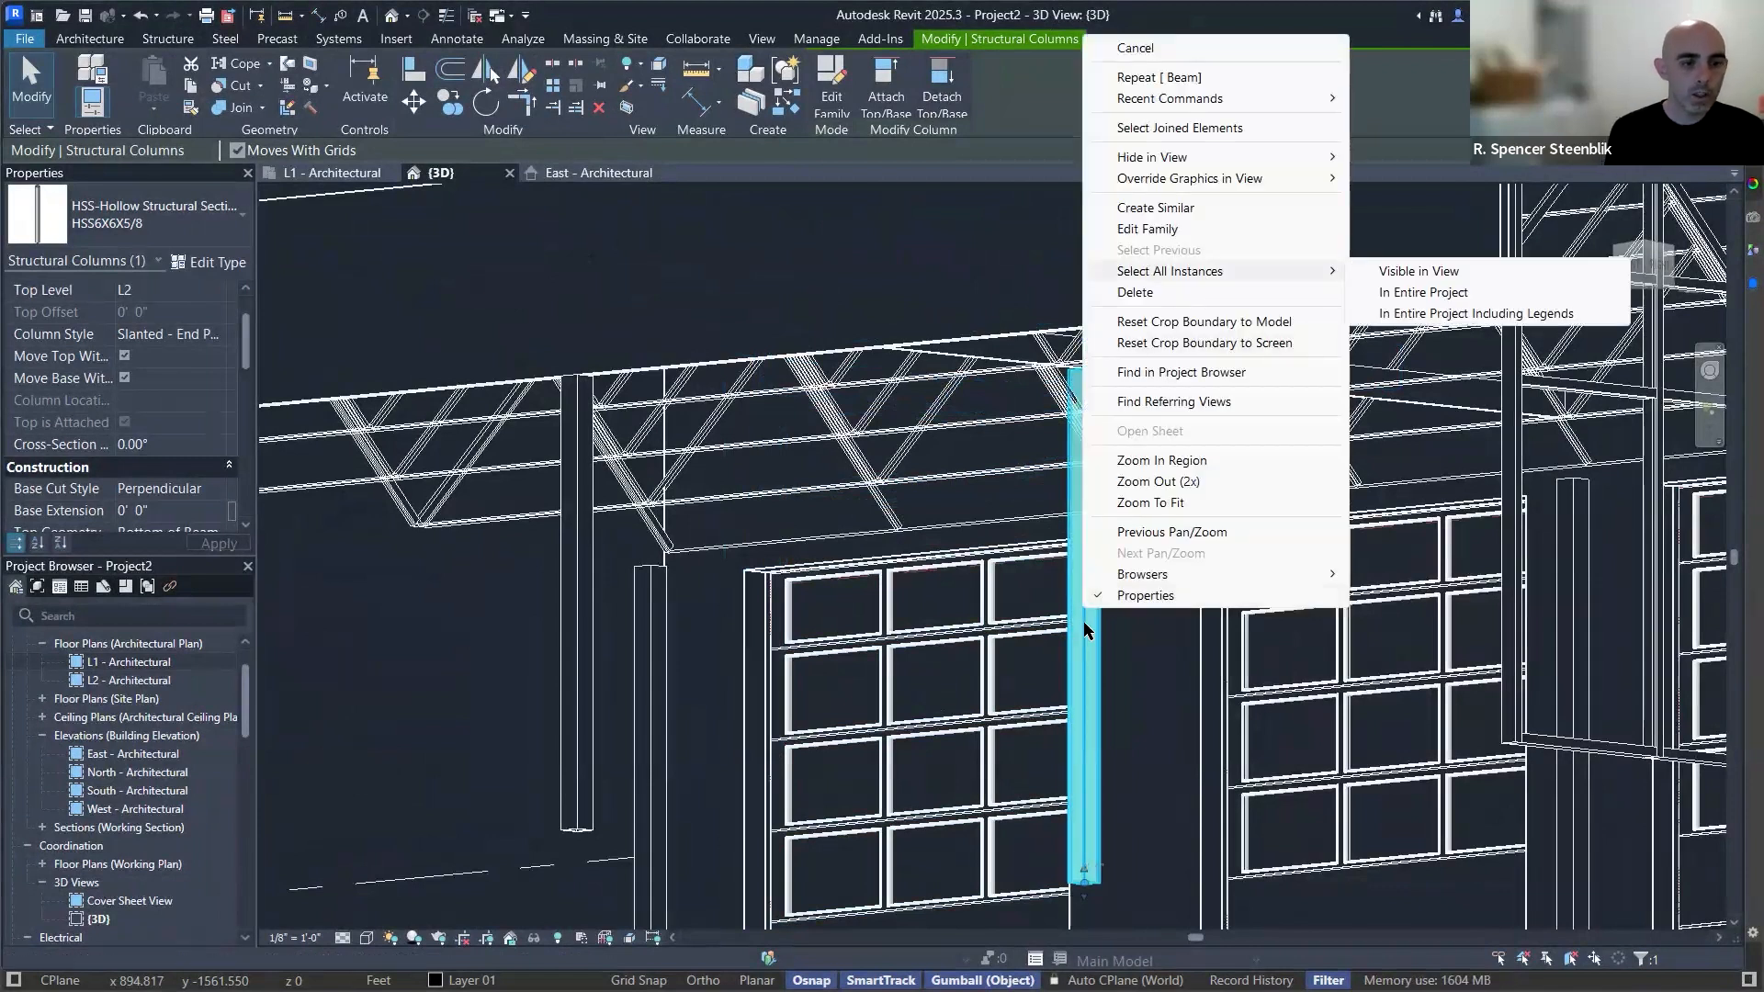
{"action": "key", "text": "Escape"}
{"action": "key", "text": "Escape"}
{"action": "key", "text": "Escape"}
{"action": "left_click", "coordinate": [1084, 569]}
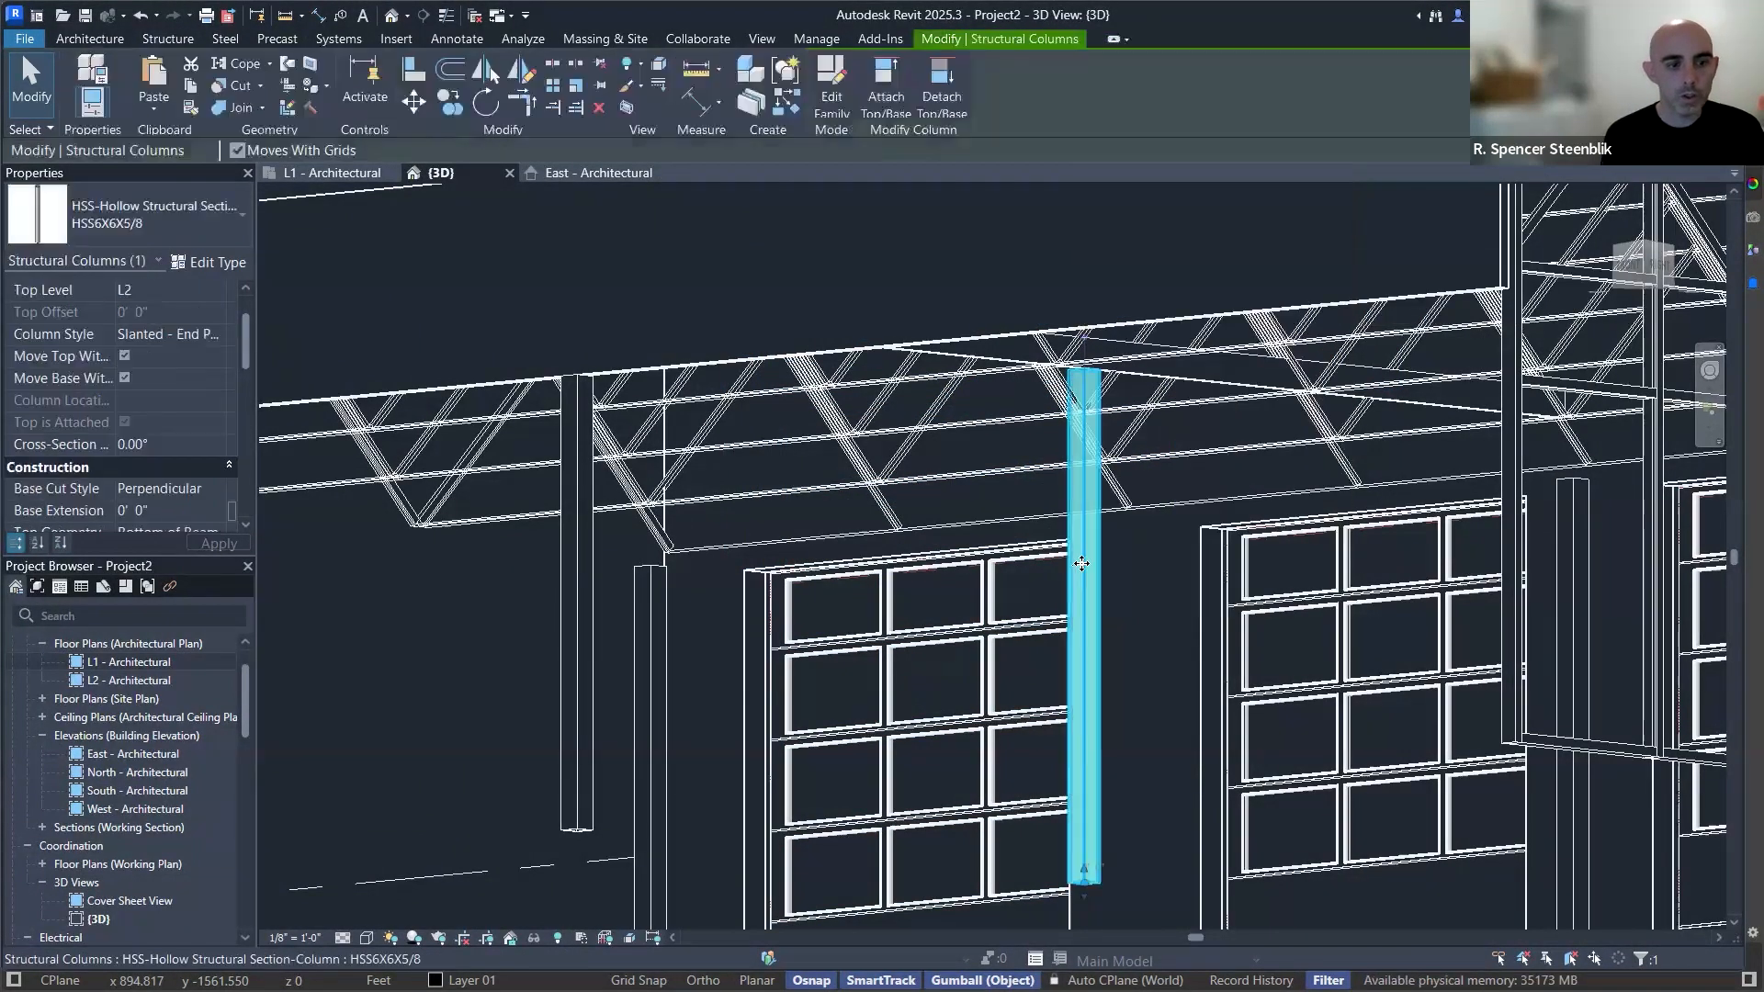
{"action": "right_click", "coordinate": [1084, 598]}
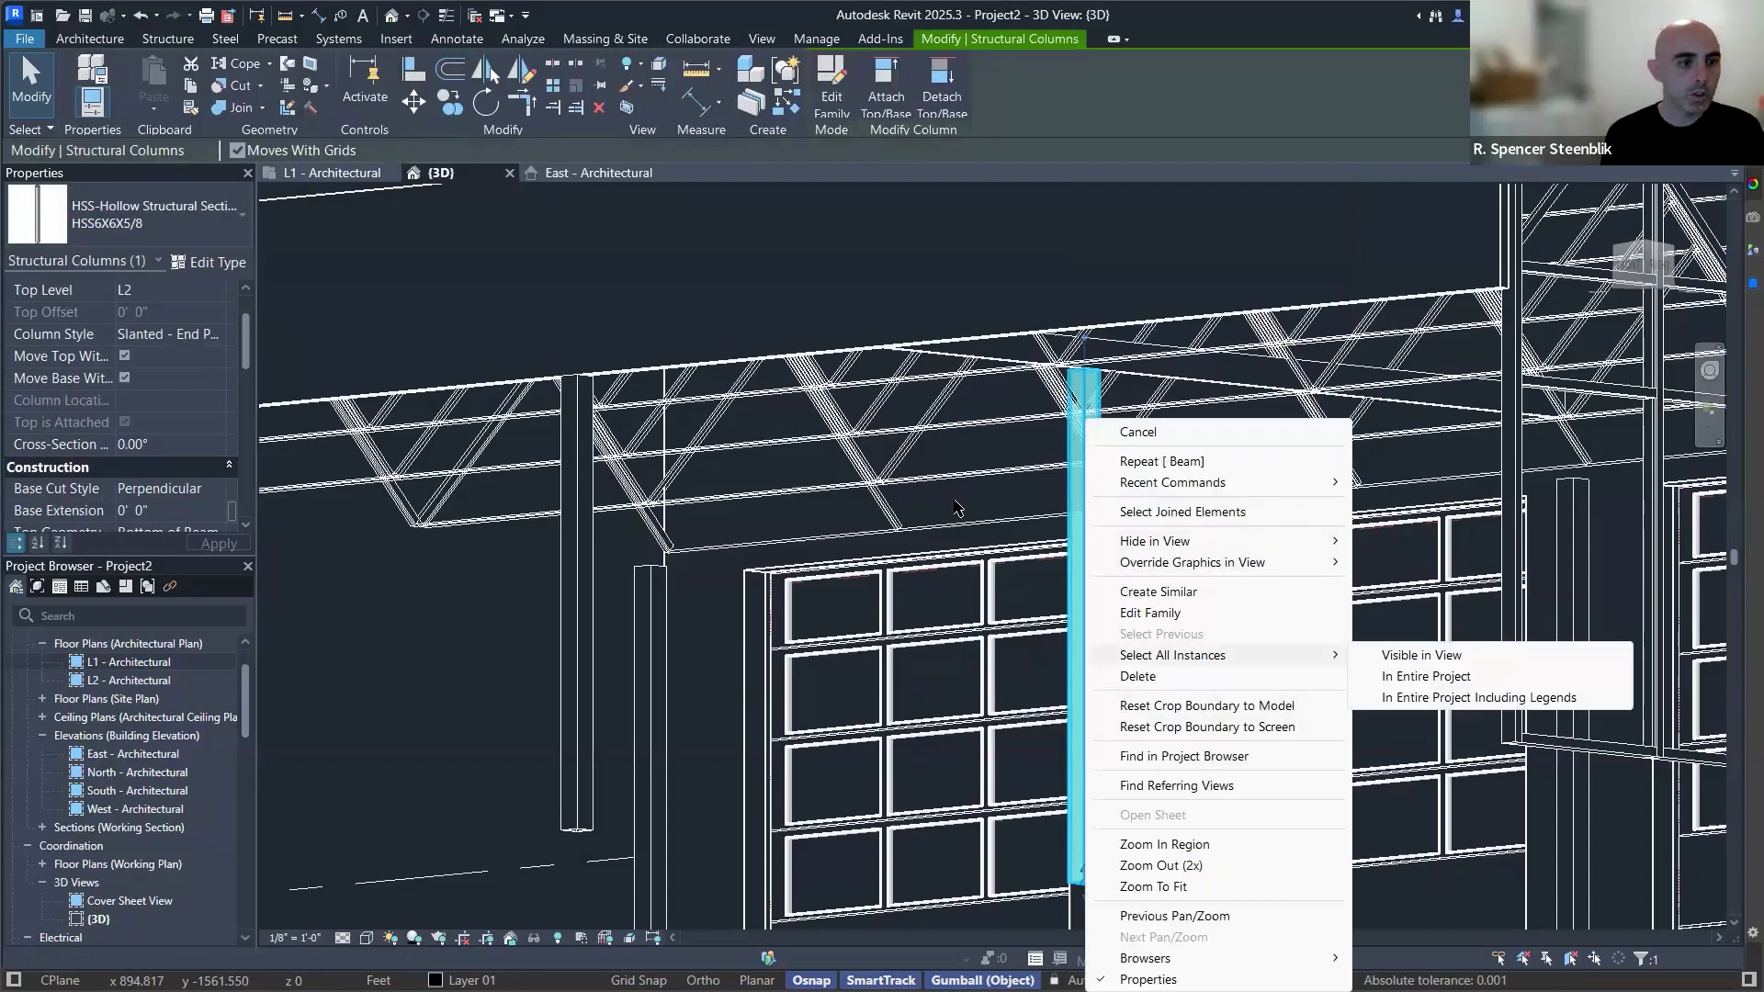
{"action": "left_click", "coordinate": [1422, 656]}
Review the level, offset, column style, base cut, connection and dimension properties of the selected structural columns.
{"action": "scroll", "coordinate": [953, 502], "scroll_direction": "down", "scroll_amount": 2}
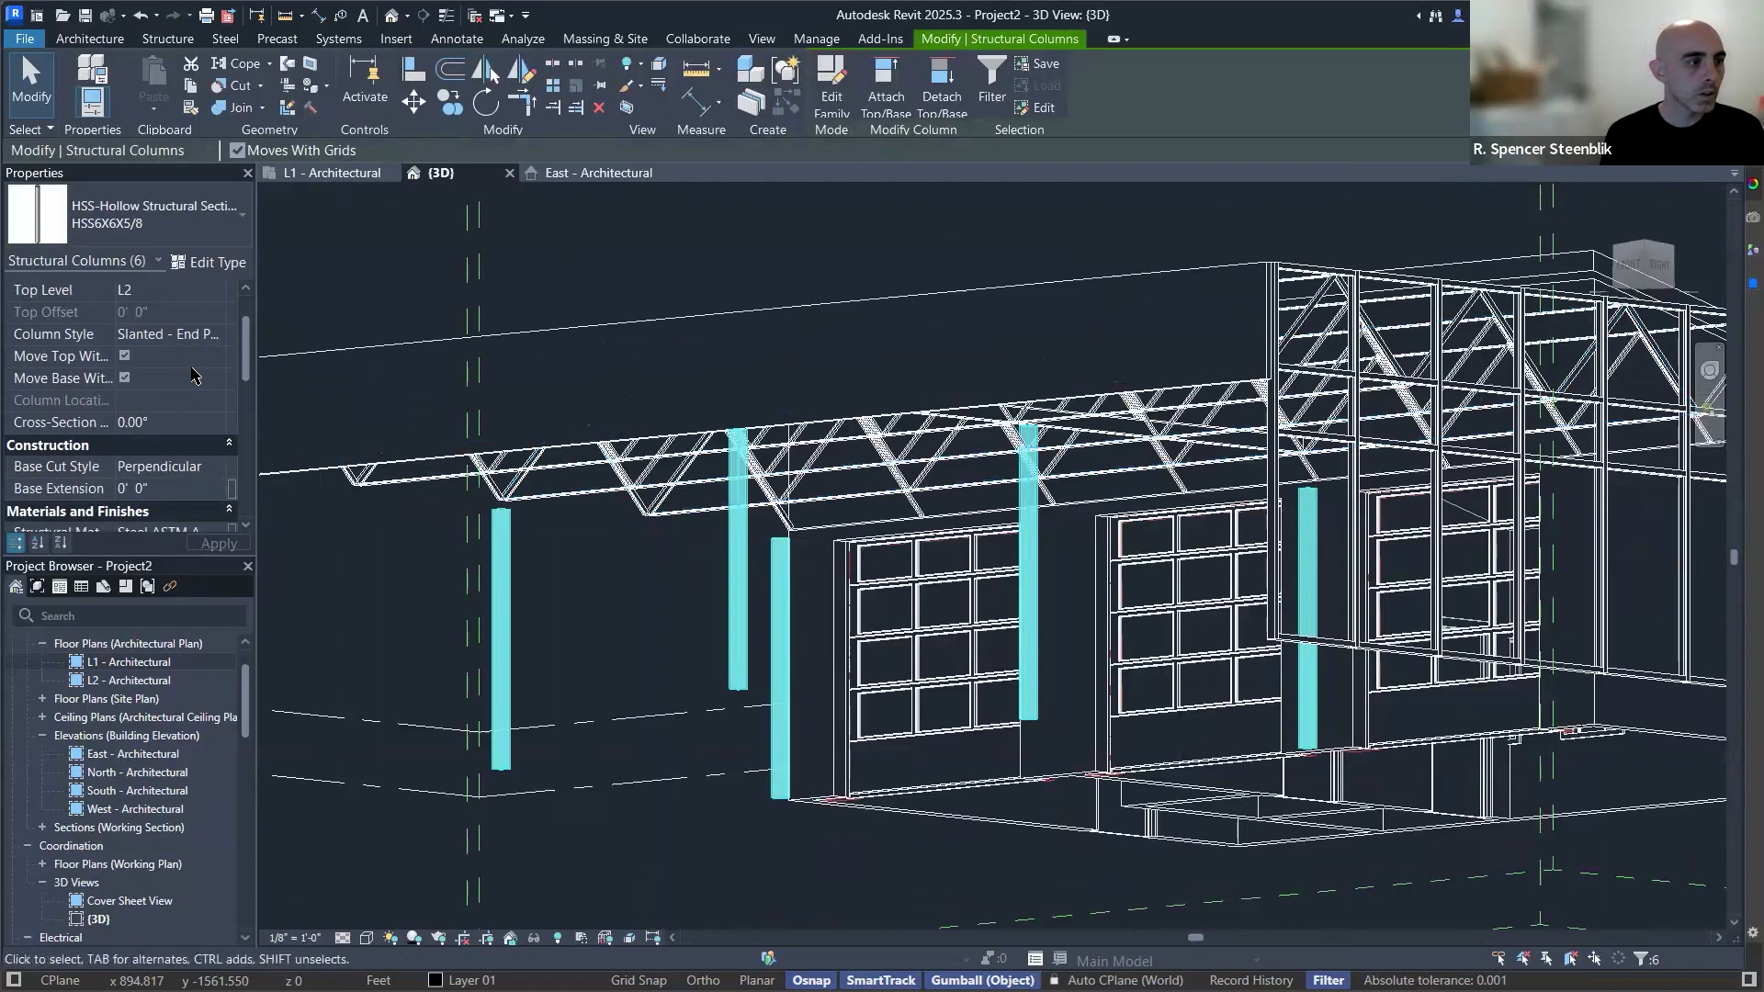
{"action": "scroll", "coordinate": [161, 358], "scroll_direction": "down", "scroll_amount": 3}
{"action": "scroll", "coordinate": [159, 349], "scroll_direction": "up", "scroll_amount": 1}
{"action": "scroll", "coordinate": [159, 349], "scroll_direction": "up", "scroll_amount": 2}
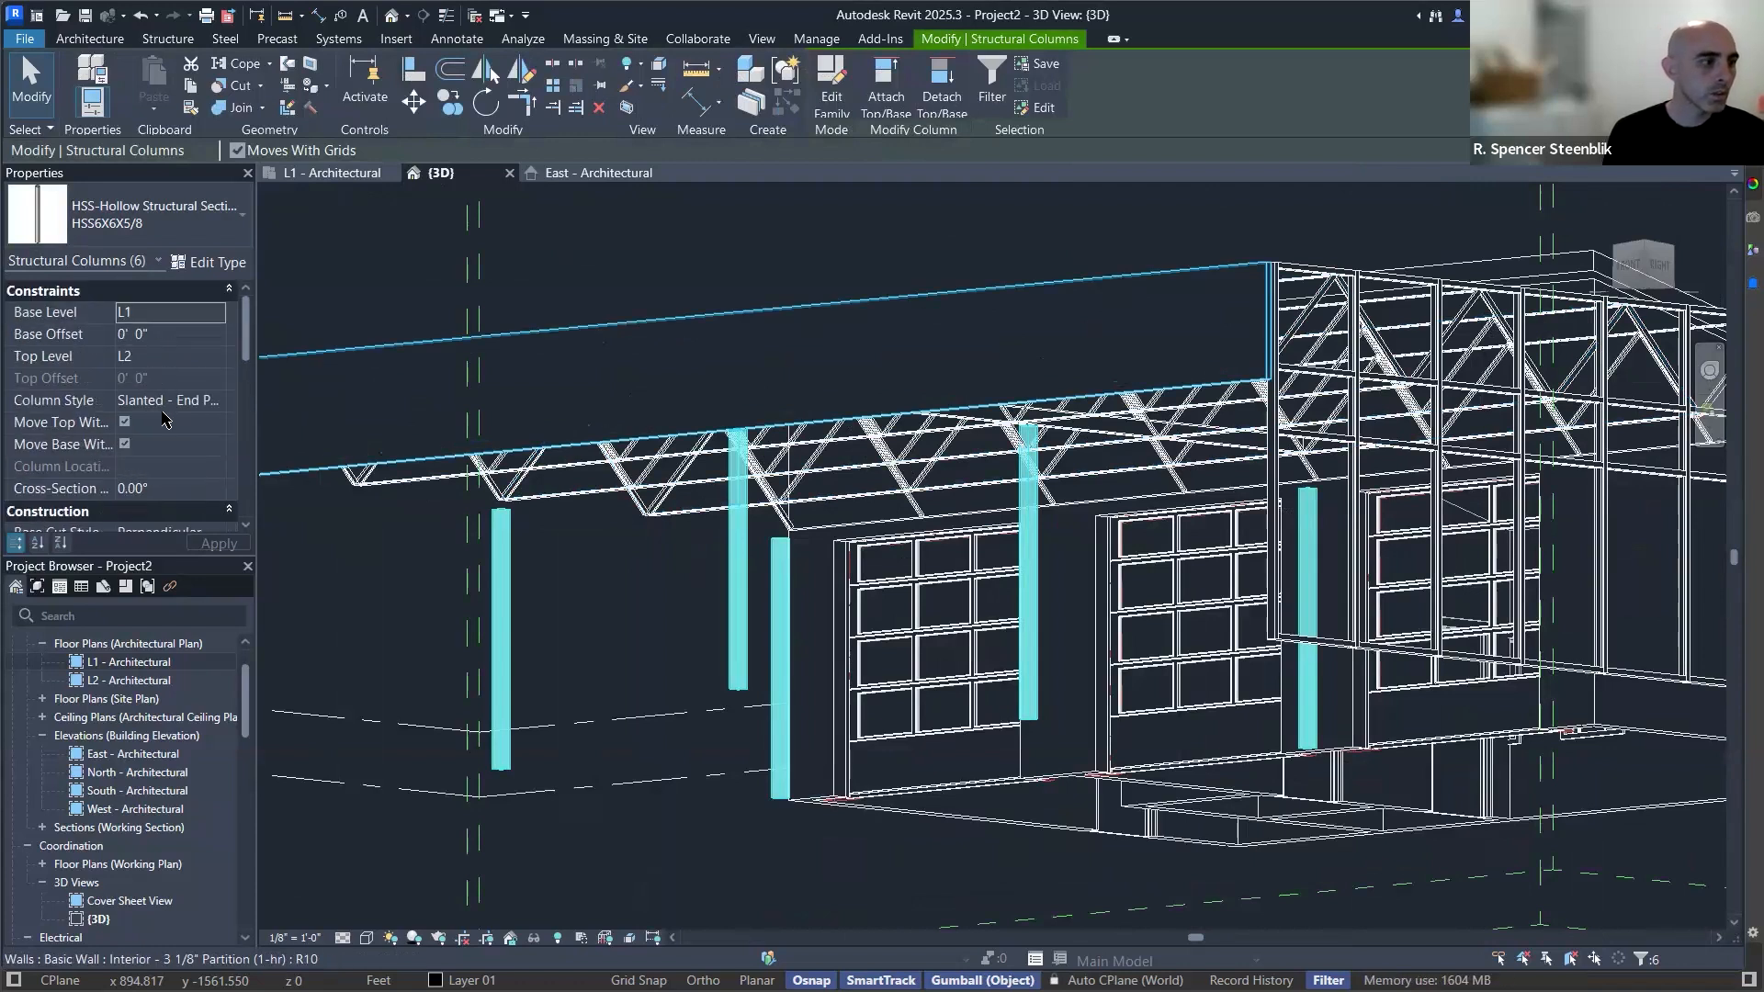
{"action": "scroll", "coordinate": [151, 377], "scroll_direction": "down", "scroll_amount": 3}
{"action": "scroll", "coordinate": [158, 376], "scroll_direction": "down", "scroll_amount": 2}
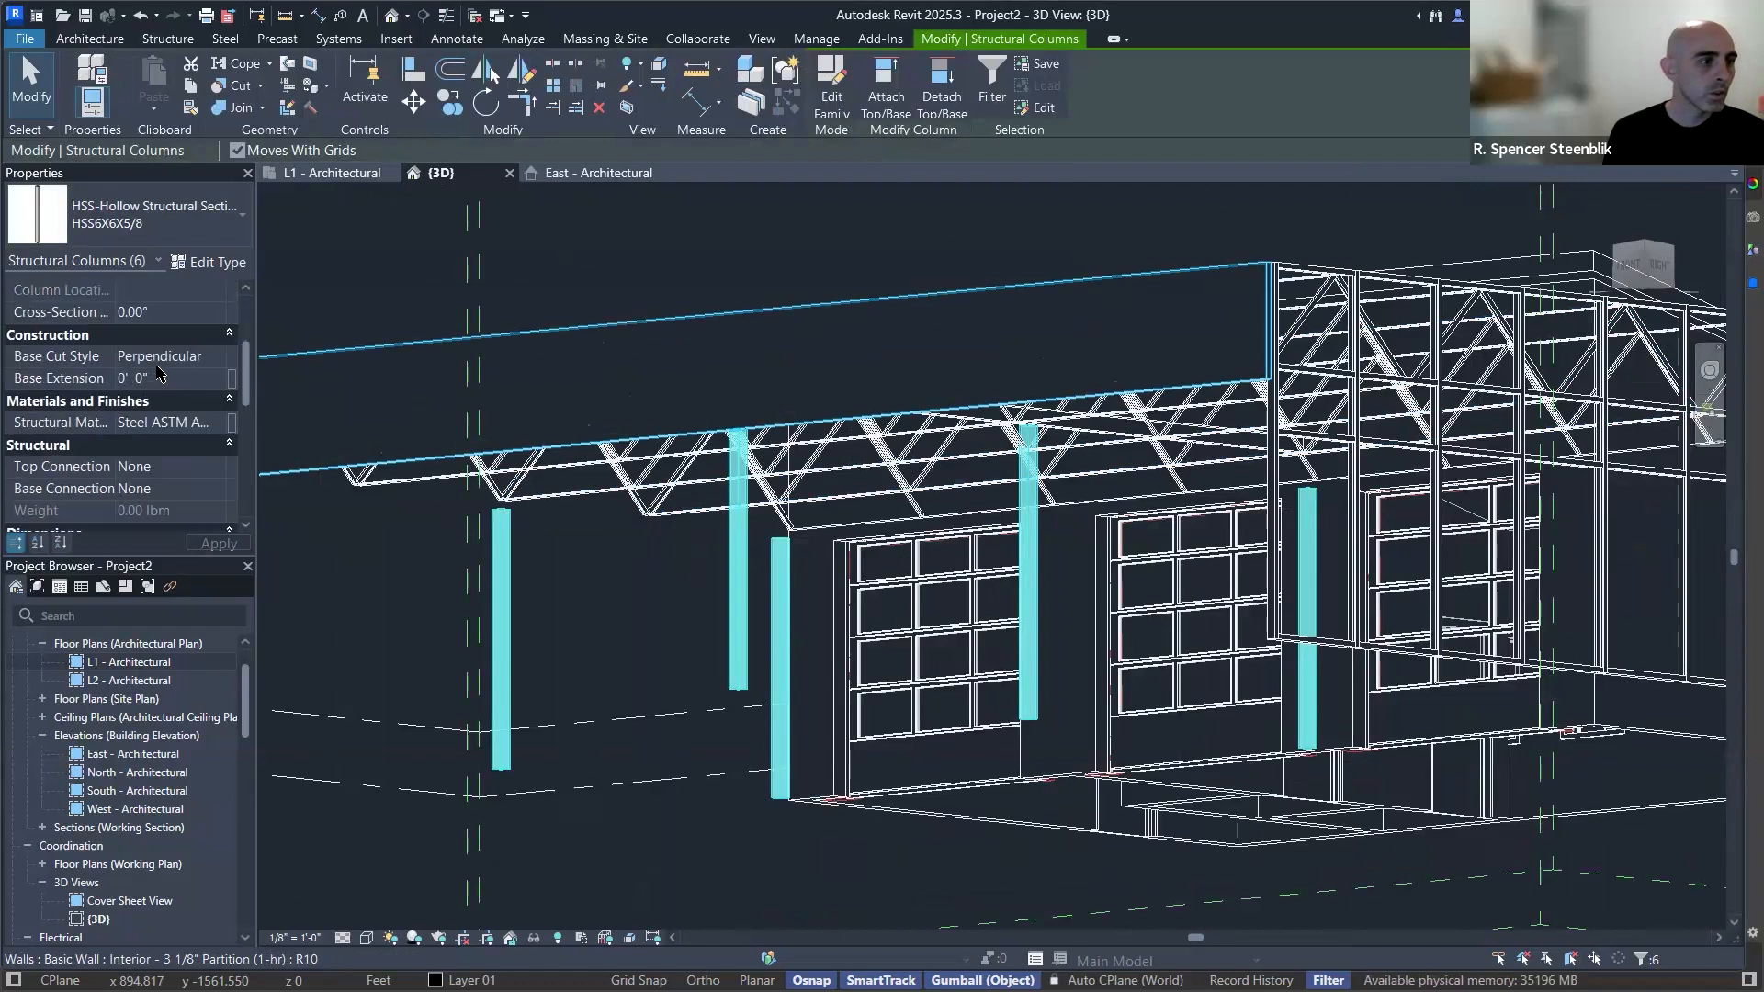
{"action": "scroll", "coordinate": [164, 345], "scroll_direction": "up", "scroll_amount": 3}
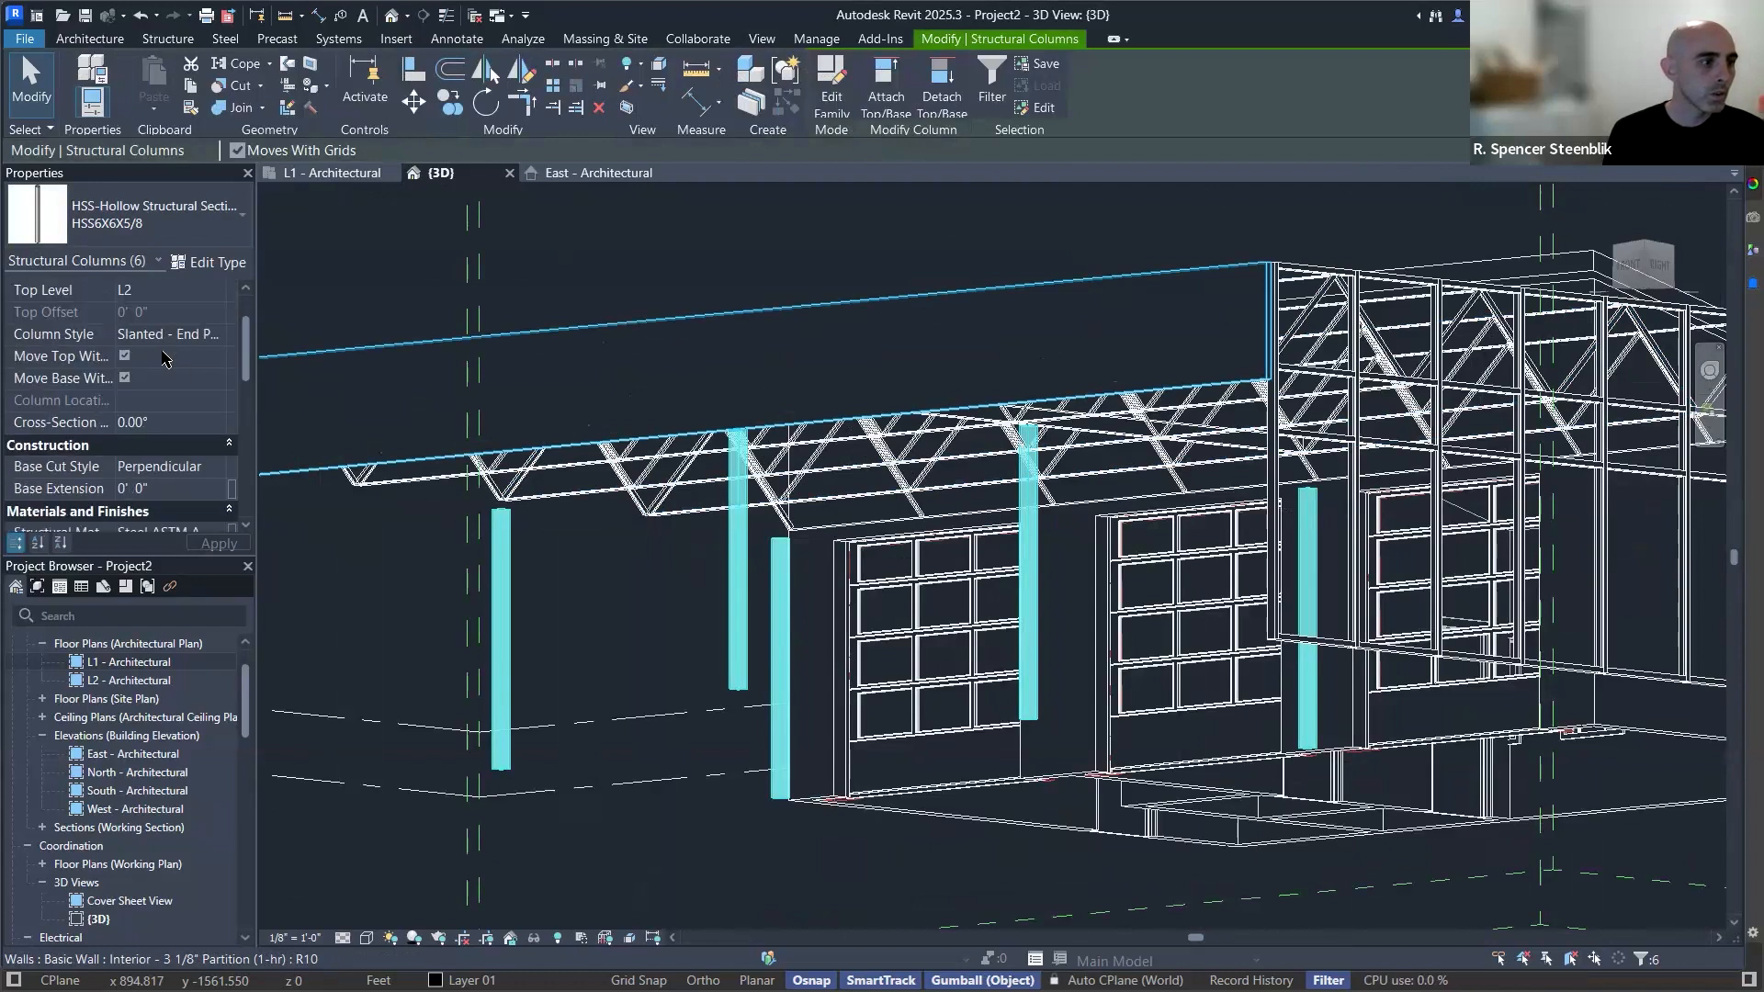
{"action": "scroll", "coordinate": [163, 372], "scroll_direction": "up", "scroll_amount": 2}
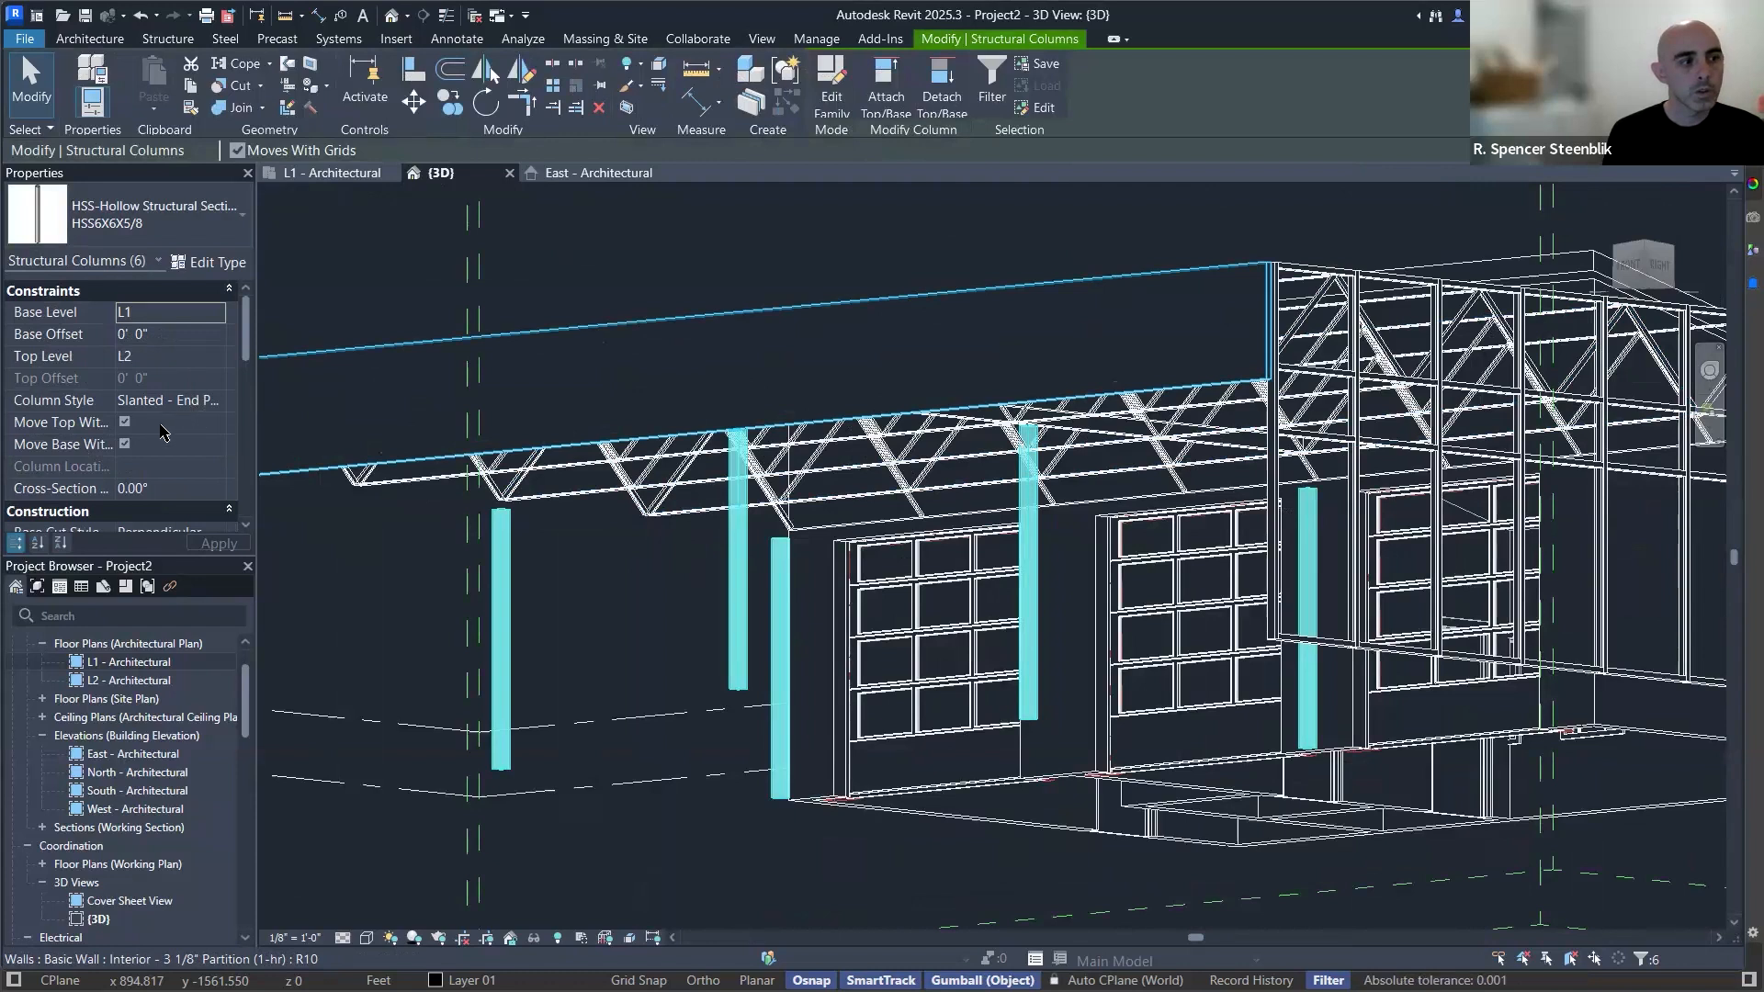
{"action": "scroll", "coordinate": [166, 430], "scroll_direction": "down", "scroll_amount": 1}
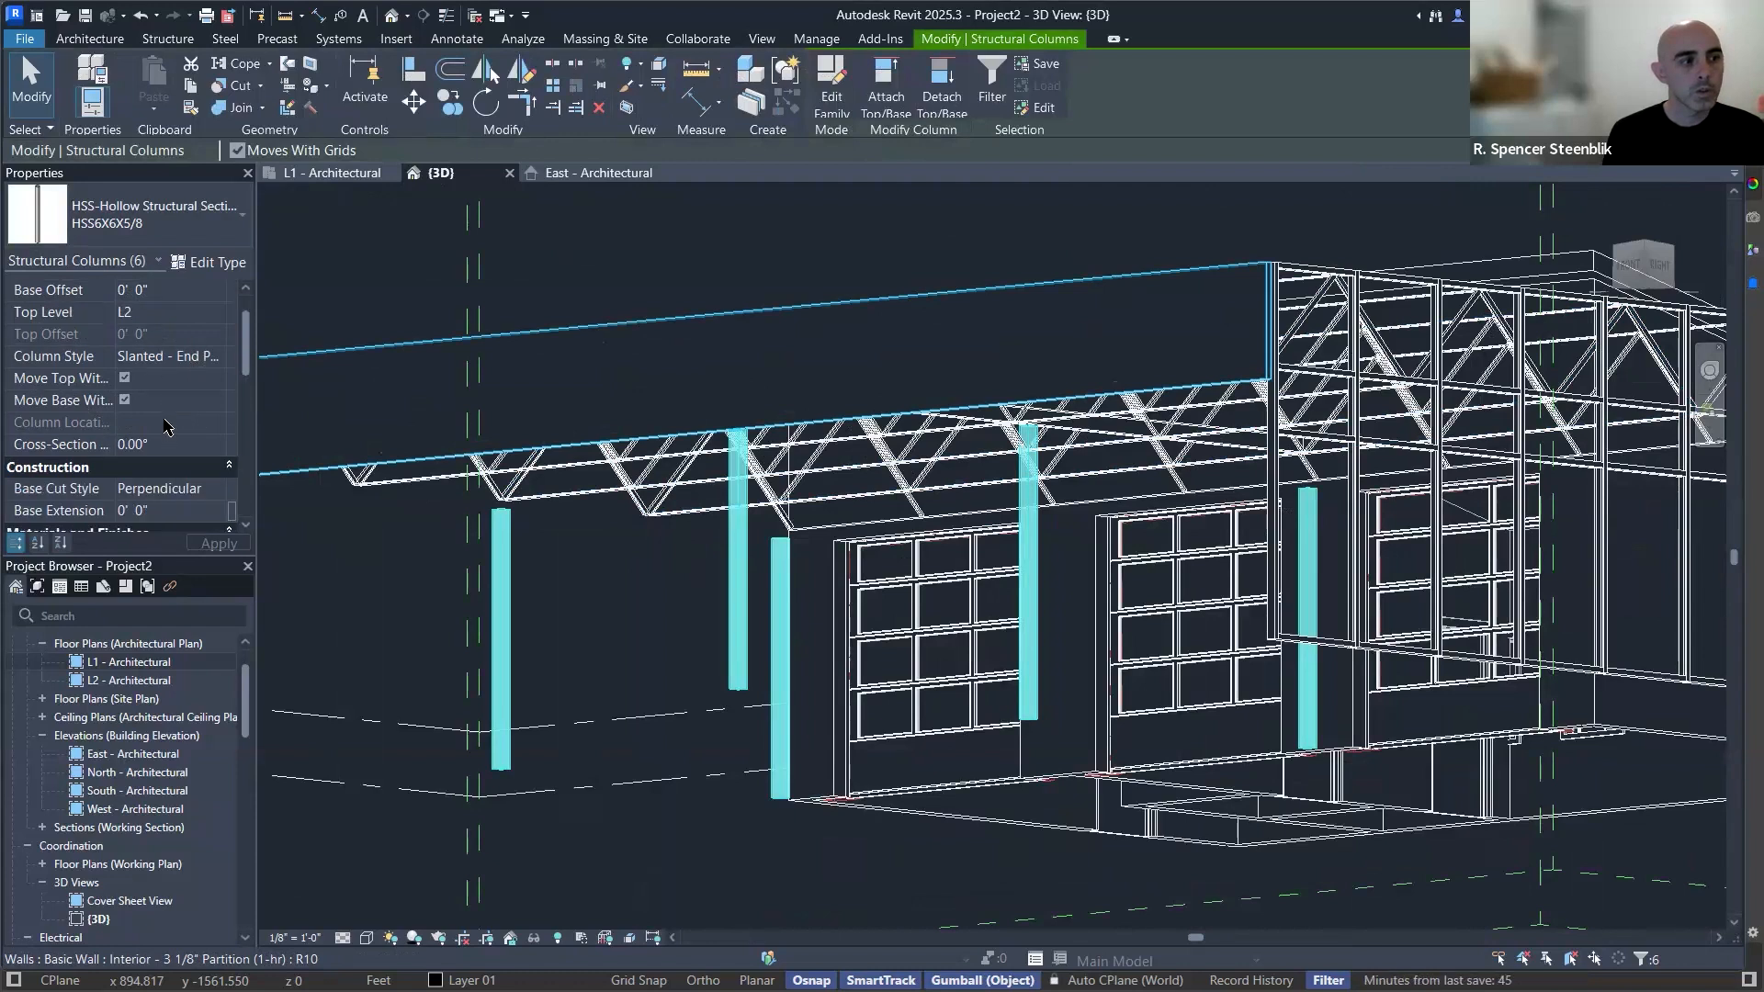
{"action": "scroll", "coordinate": [165, 356], "scroll_direction": "down", "scroll_amount": 4}
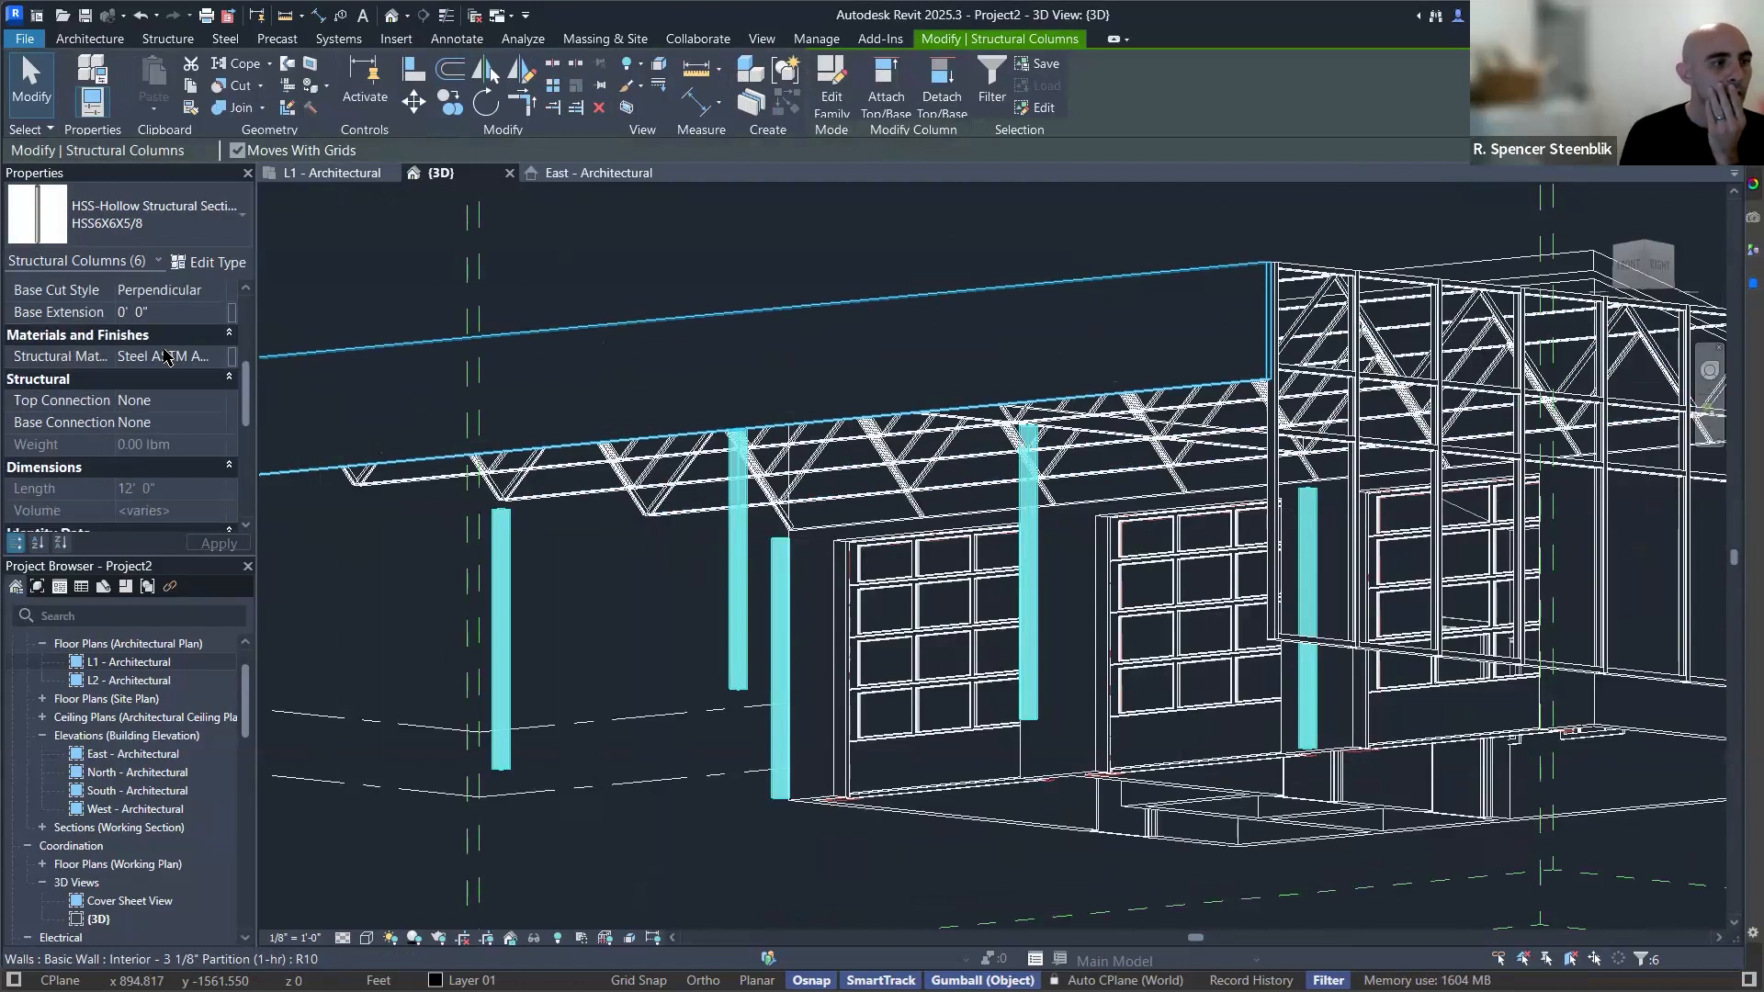
{"action": "scroll", "coordinate": [166, 356], "scroll_direction": "down", "scroll_amount": 1}
{"action": "scroll", "coordinate": [166, 356], "scroll_direction": "up", "scroll_amount": 2}
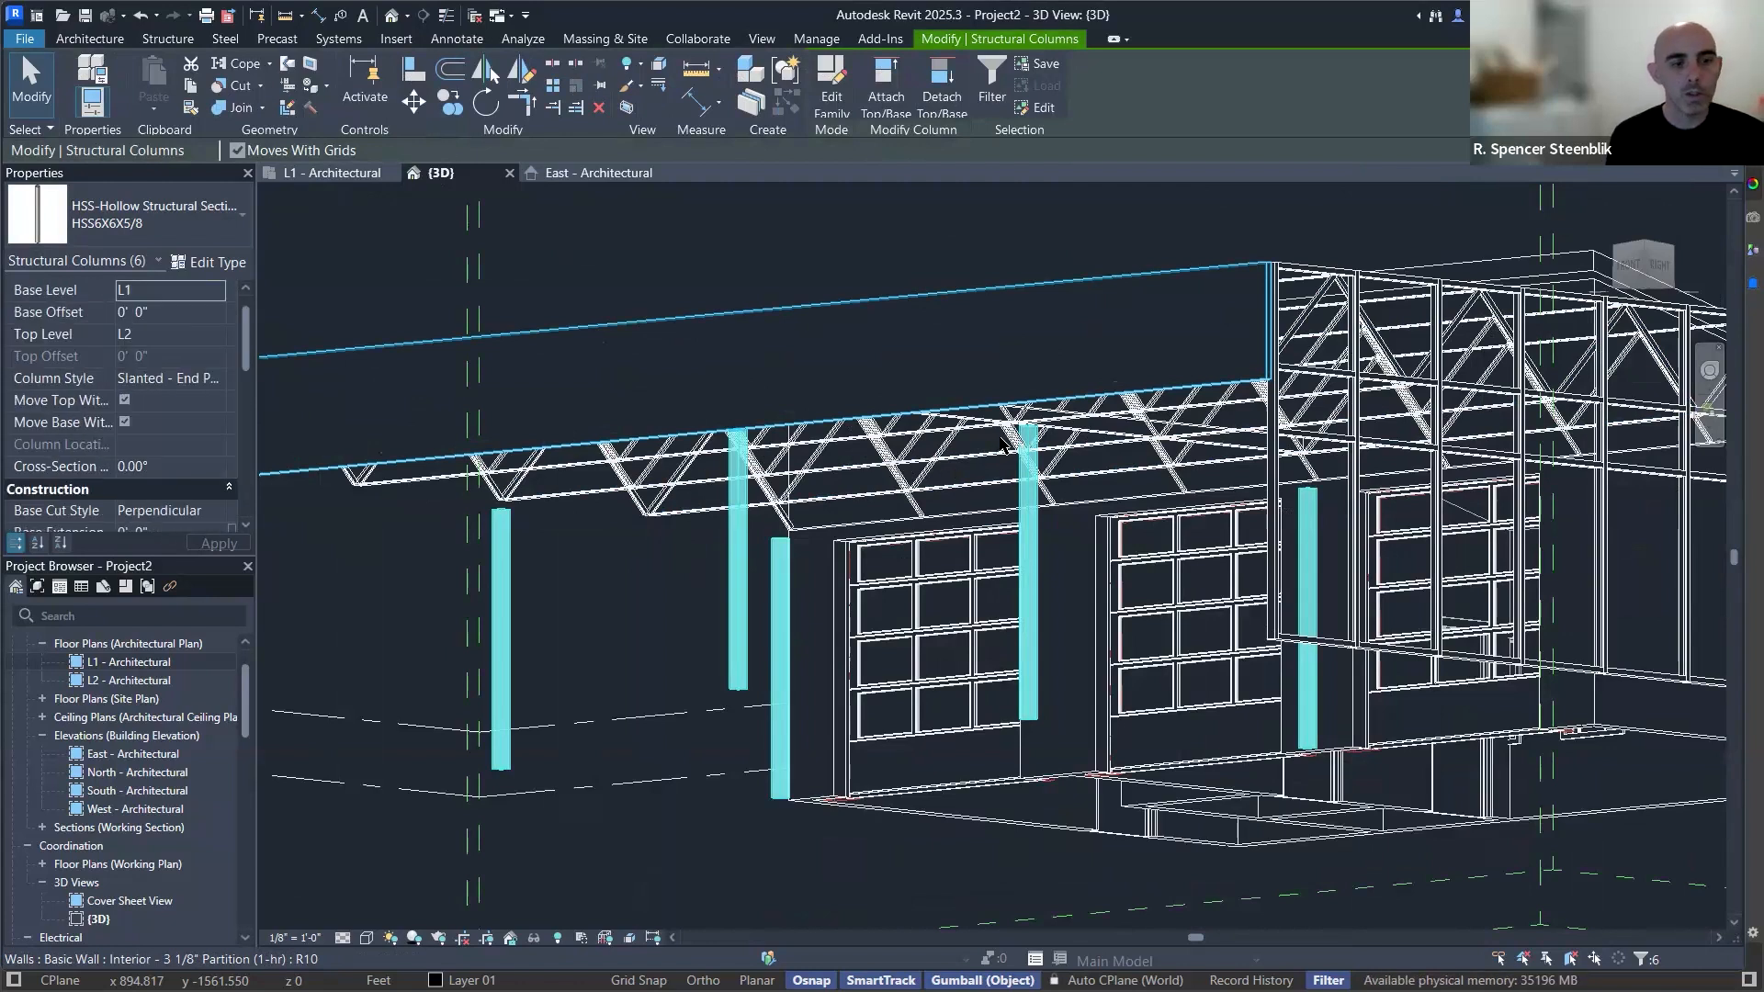
{"action": "key", "text": "Escape"}
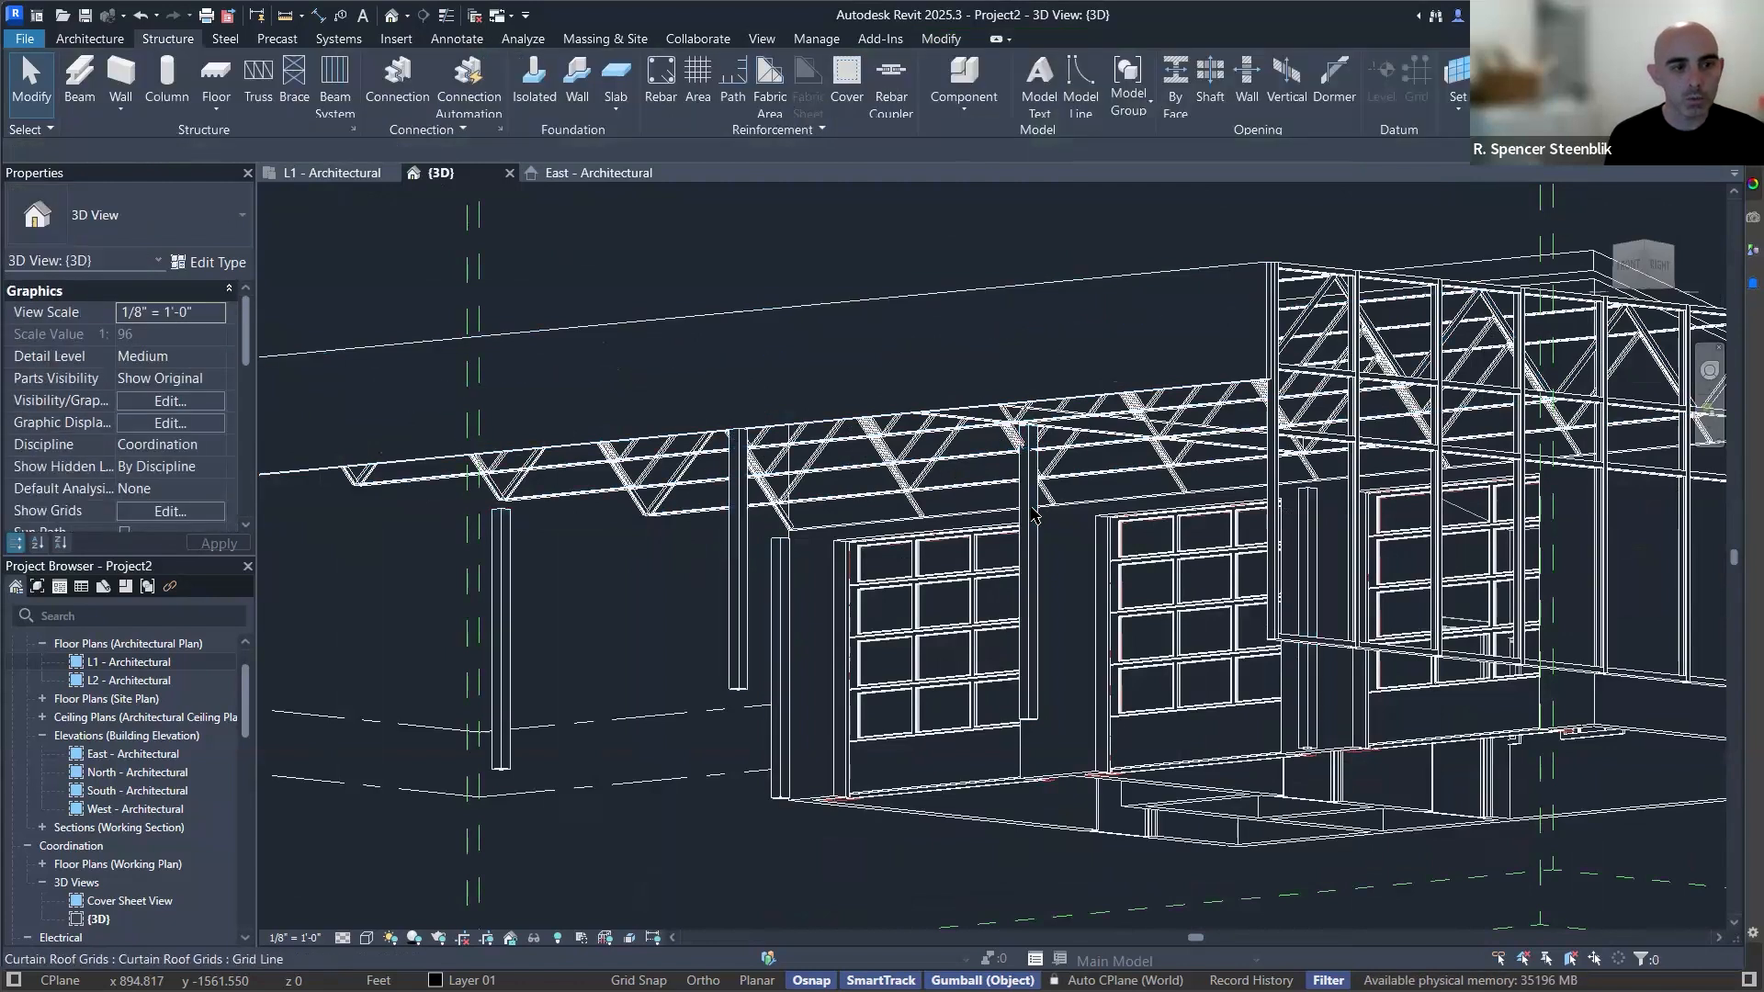
Try to lower the top end of the eastern row's middle column freehand in the angled 3D view.
{"action": "left_click", "coordinate": [1031, 419]}
{"action": "left_click_drag", "start_coordinate": [1029, 431], "coordinate": [1074, 471]}
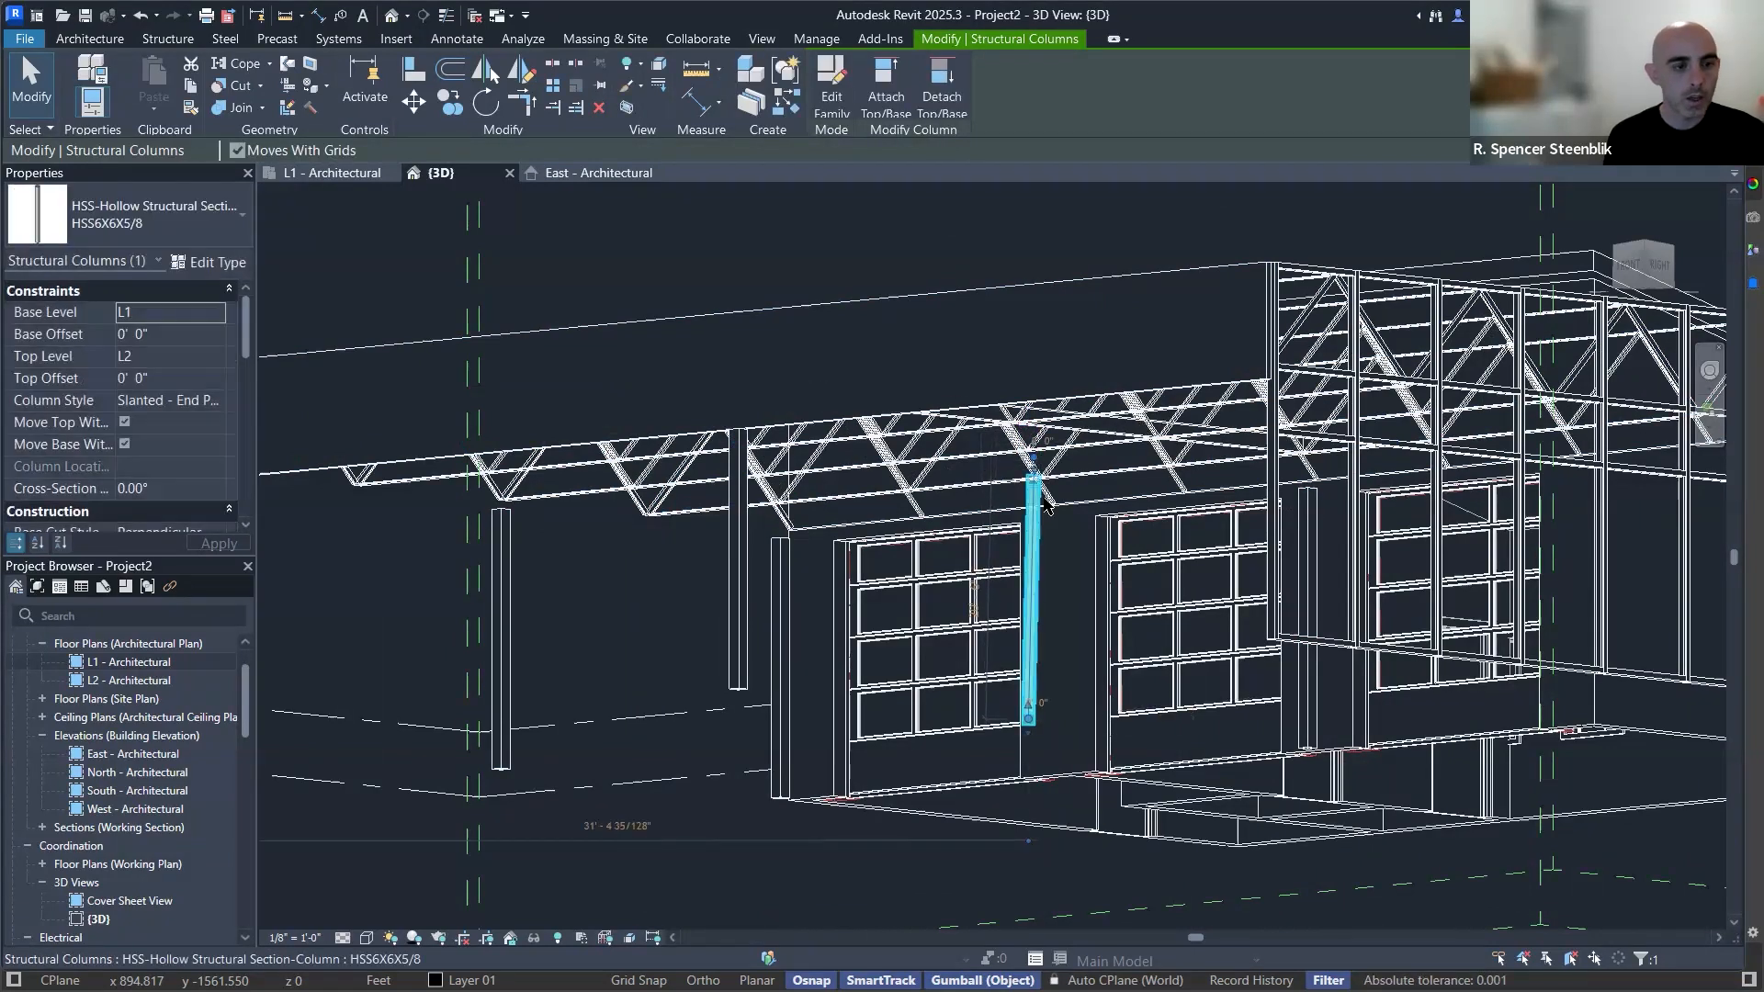
{"action": "key", "text": "Escape"}
Orient the 3D view to Right and try to pull the middle column's top end straight down below the roof valley.
{"action": "left_click", "coordinate": [1033, 532]}
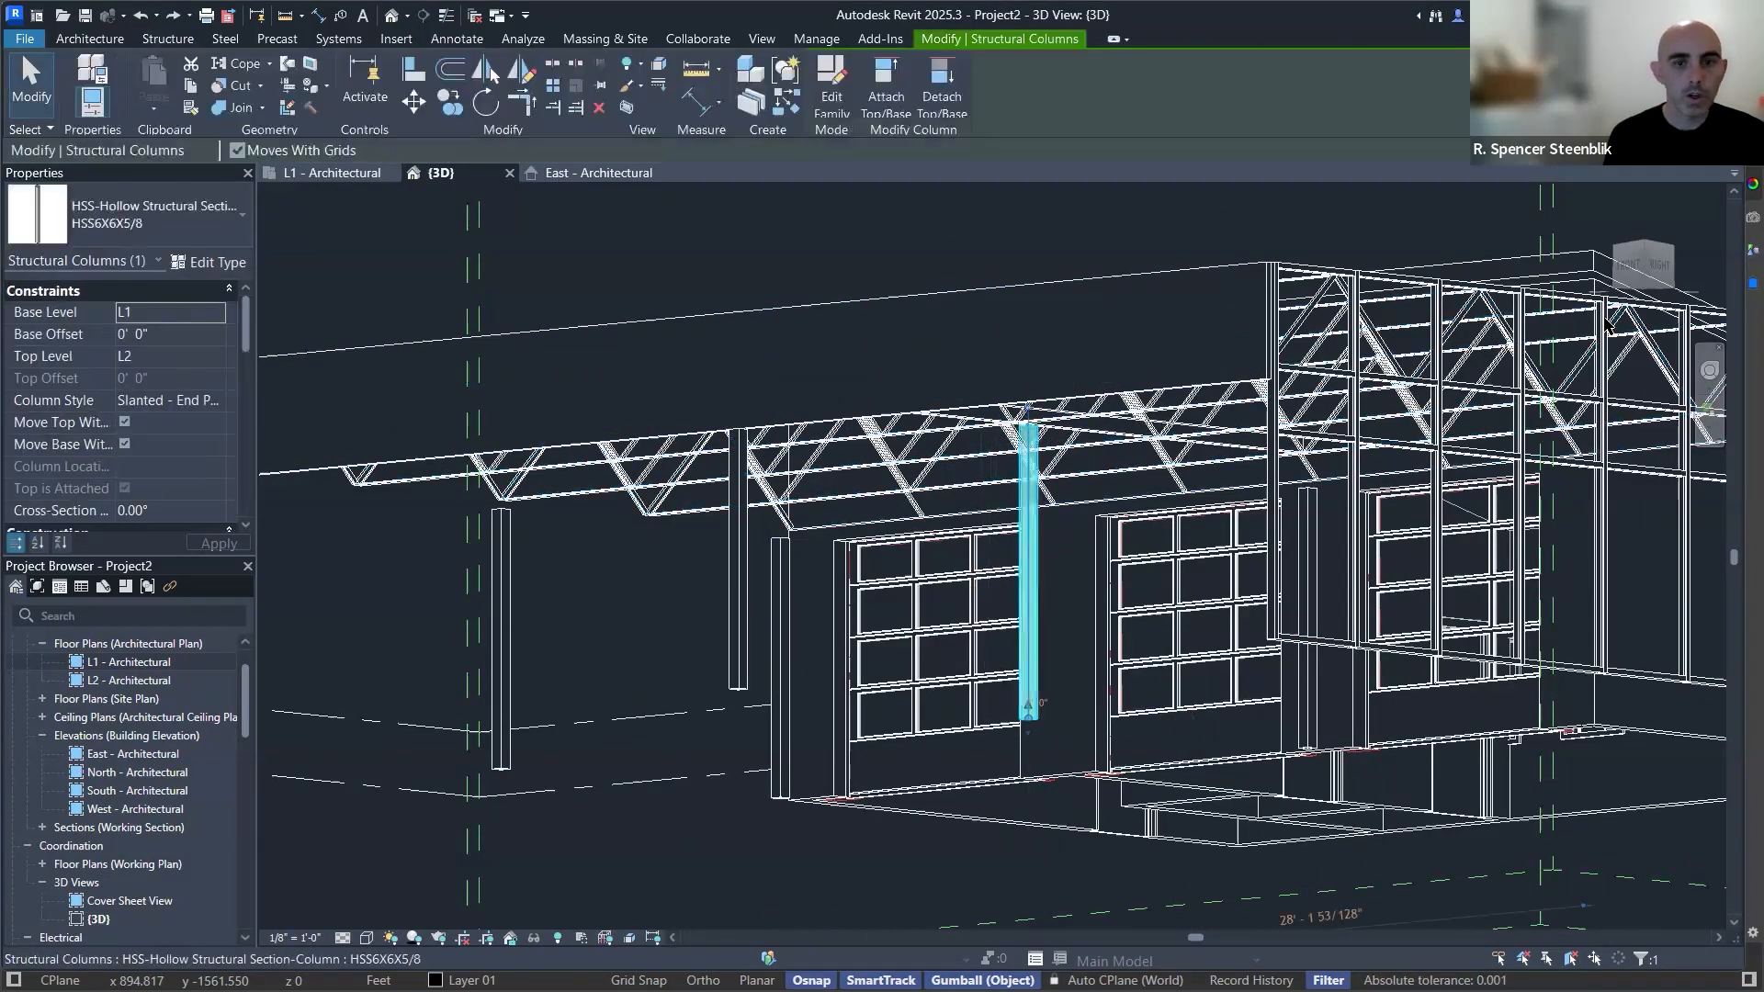
{"action": "left_click", "coordinate": [1657, 272]}
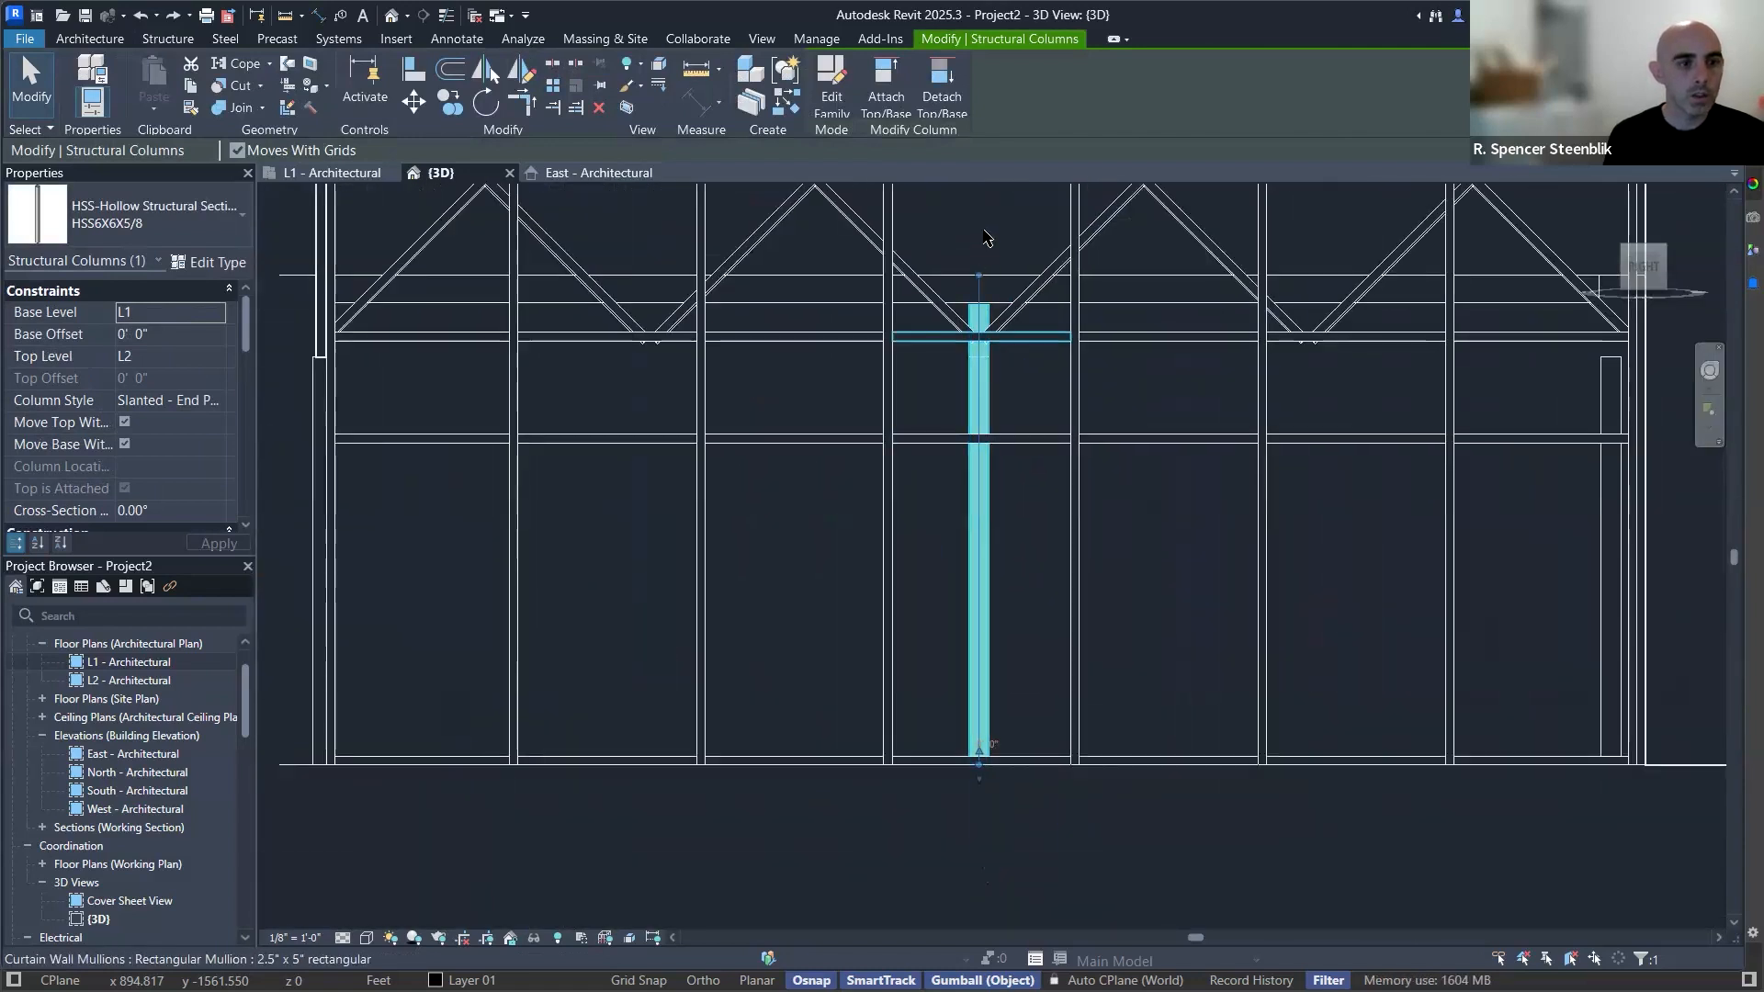
{"action": "left_click", "coordinate": [986, 404]}
{"action": "left_click", "coordinate": [988, 403]}
{"action": "left_click_drag", "start_coordinate": [980, 292], "coordinate": [983, 361]}
{"action": "key", "text": "Escape"}
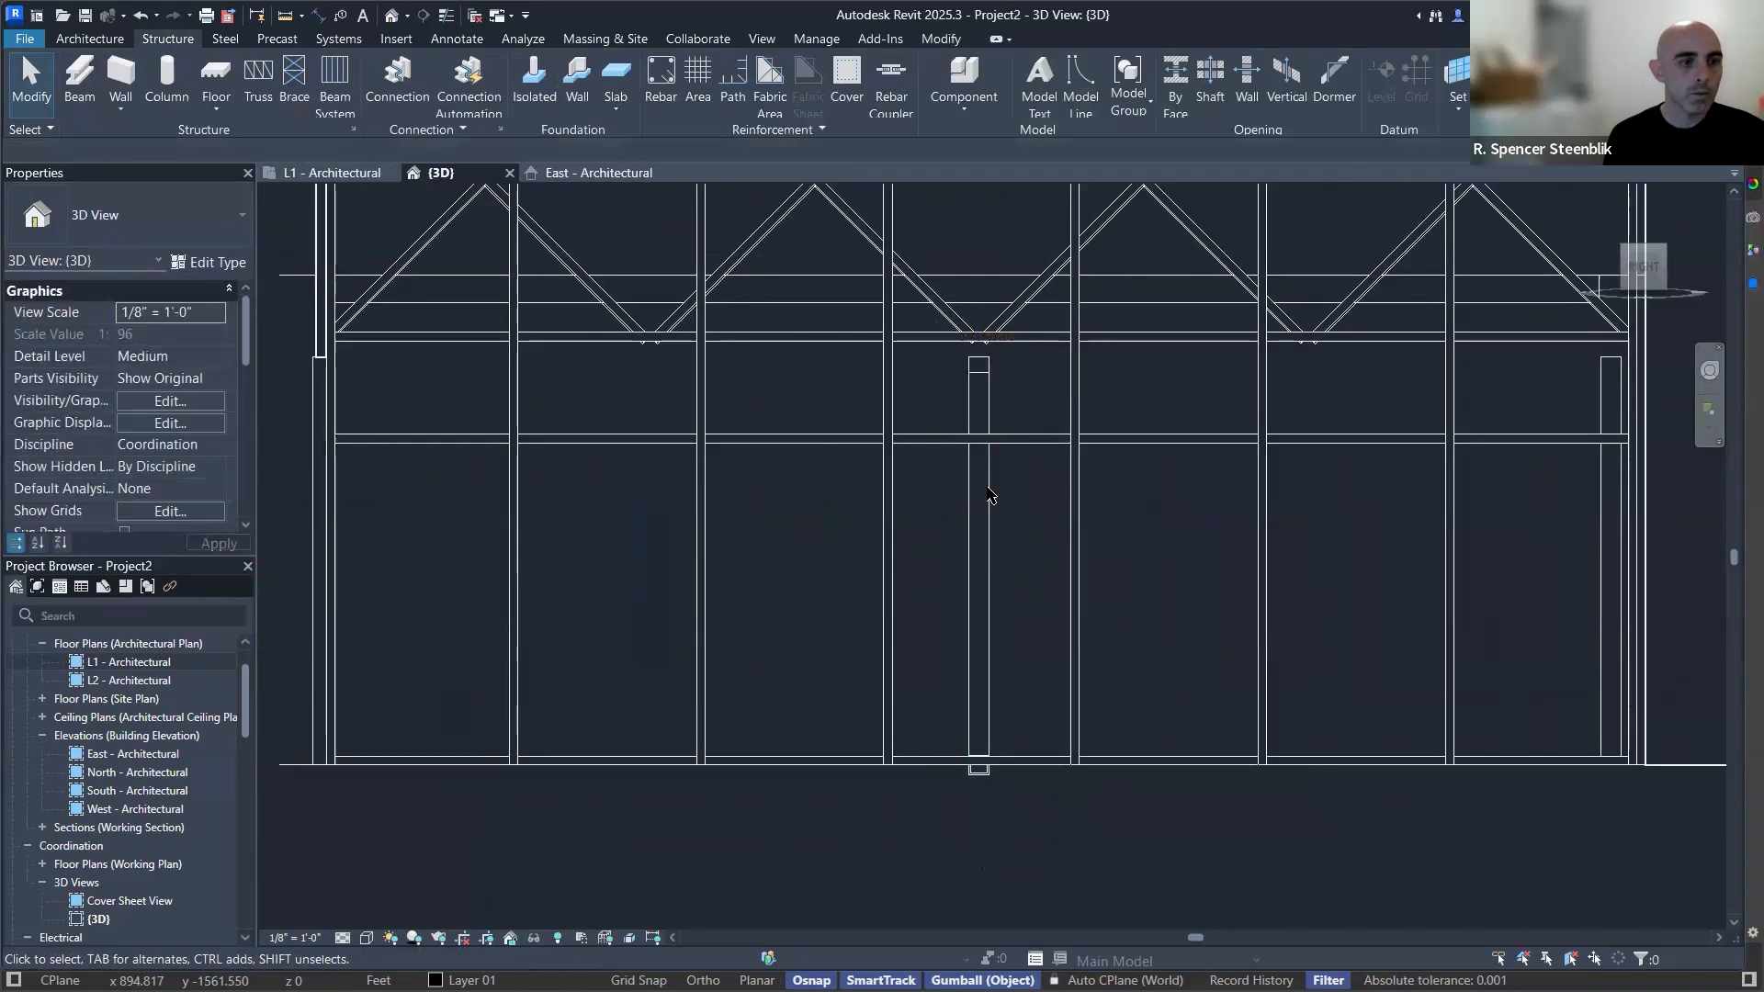
Try to set the top offset of all visible HSS6X6X5/8 columns to -1 and check the column tops against the roof.
{"action": "right_click", "coordinate": [985, 496]}
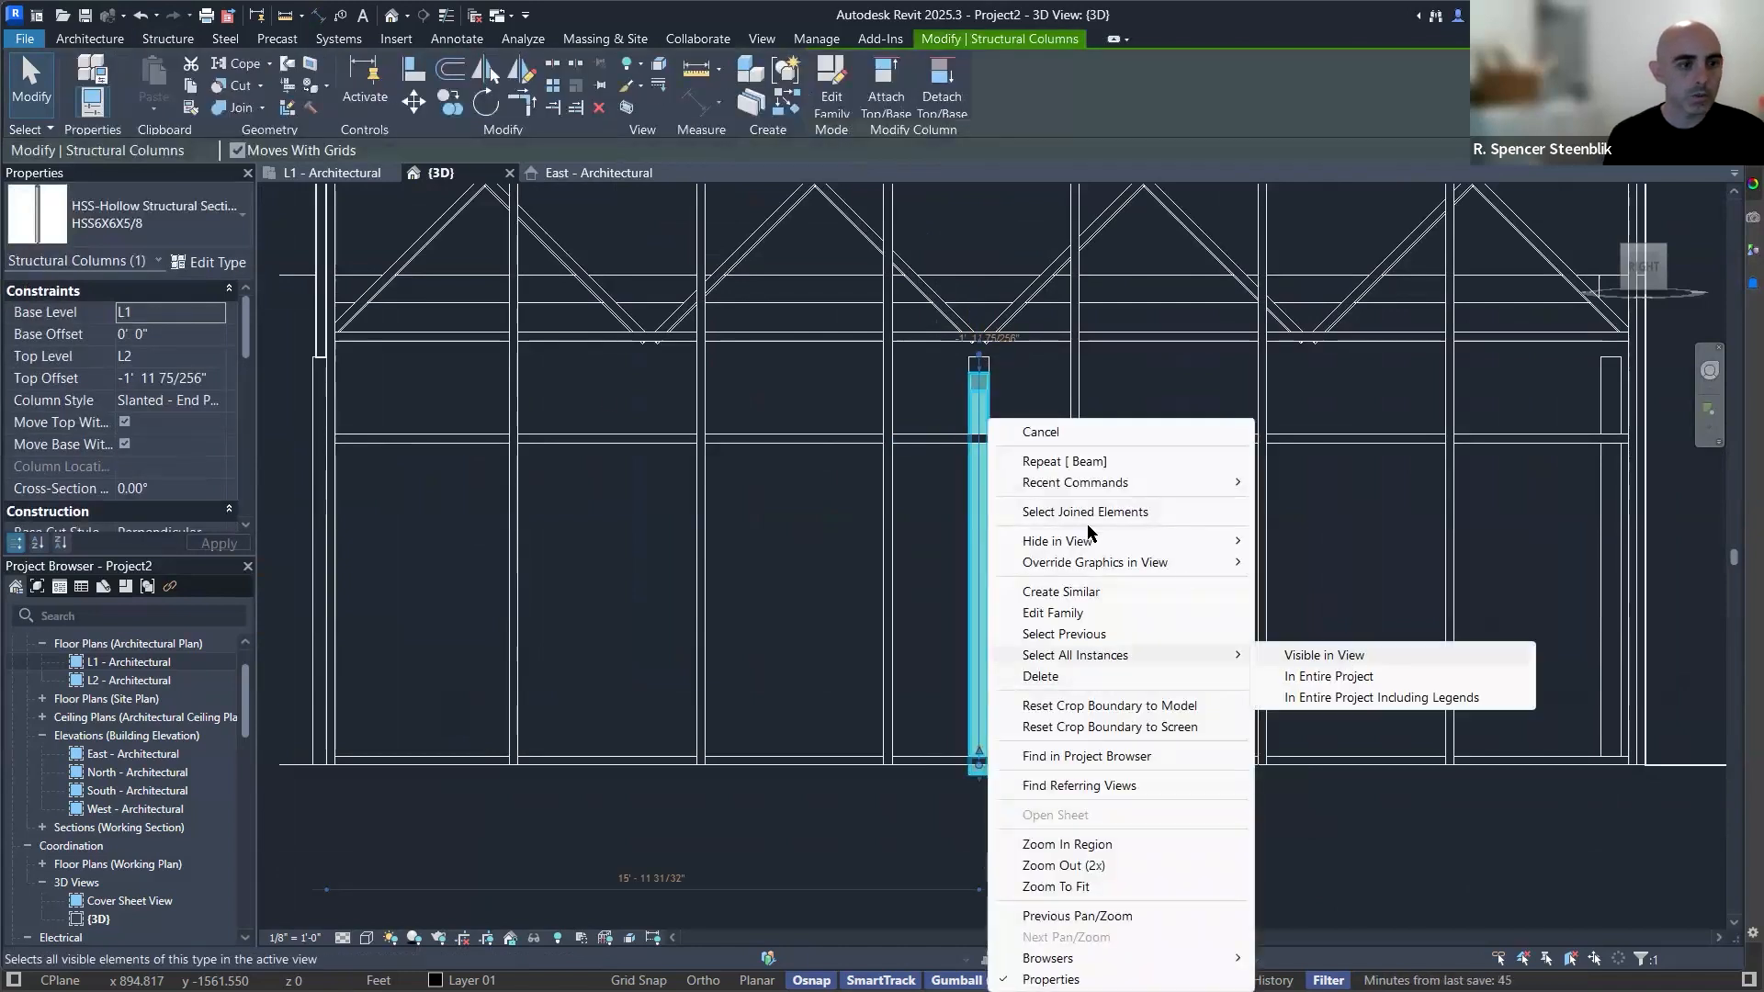
{"action": "left_click", "coordinate": [419, 374]}
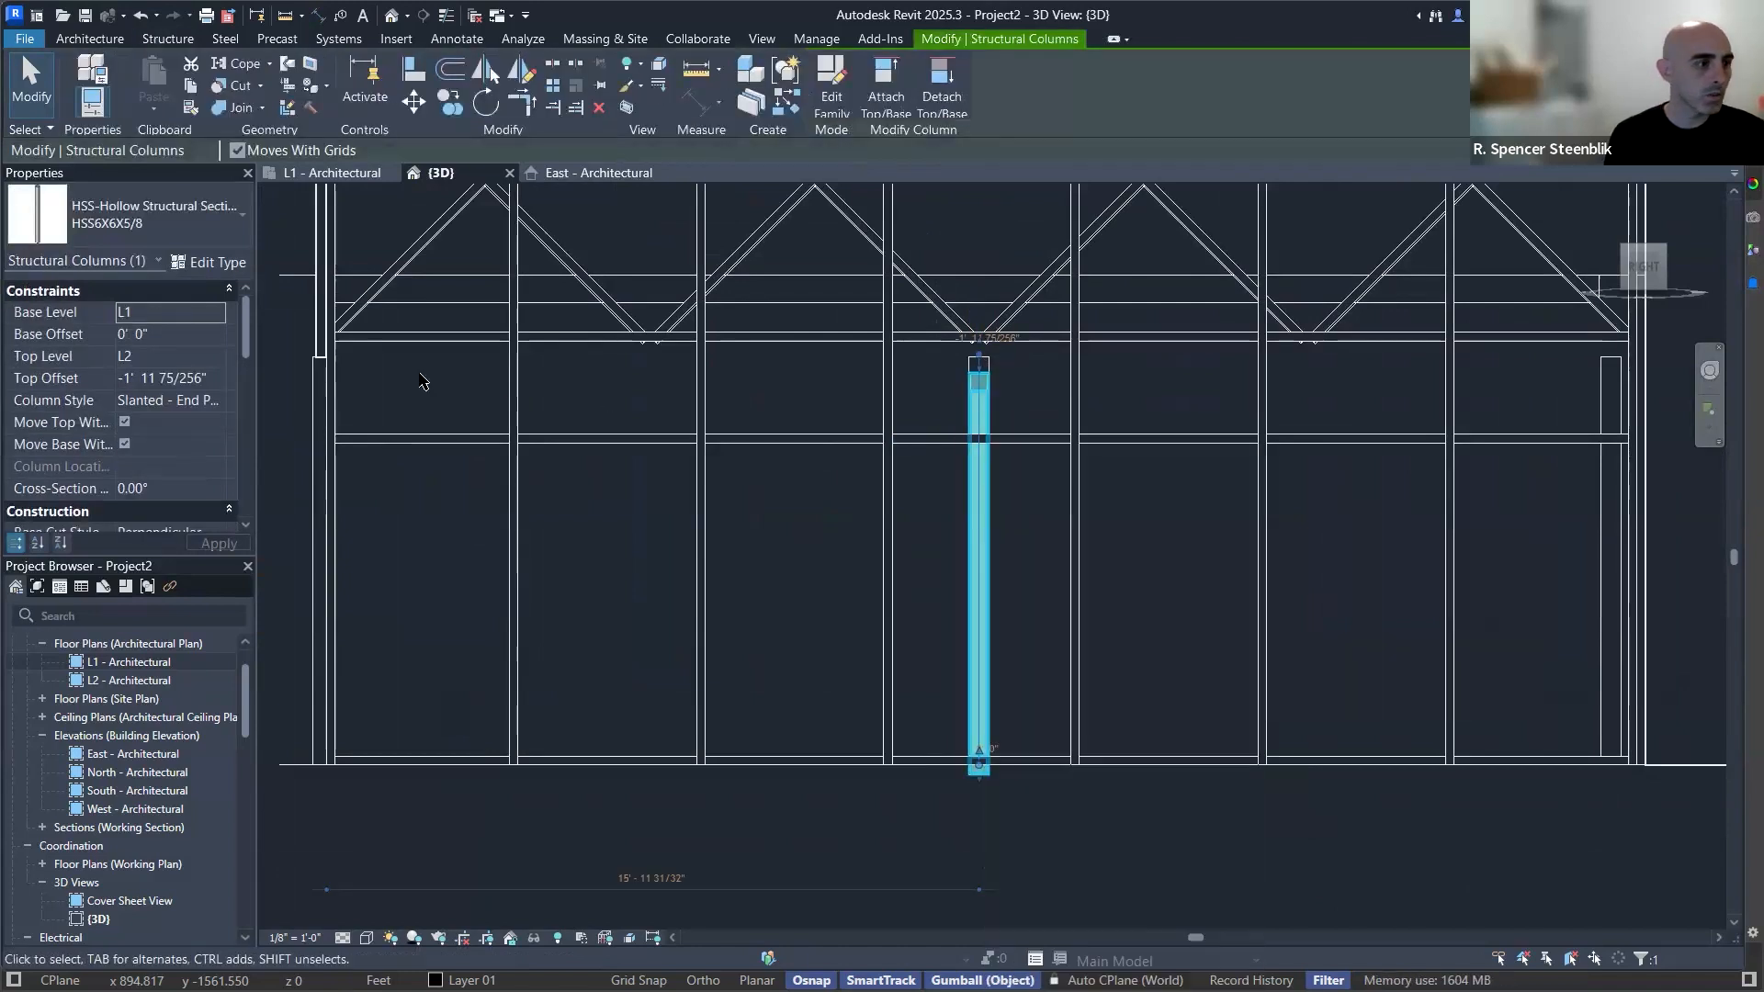
{"action": "left_click", "coordinate": [191, 377]}
{"action": "type", "text": "-"}
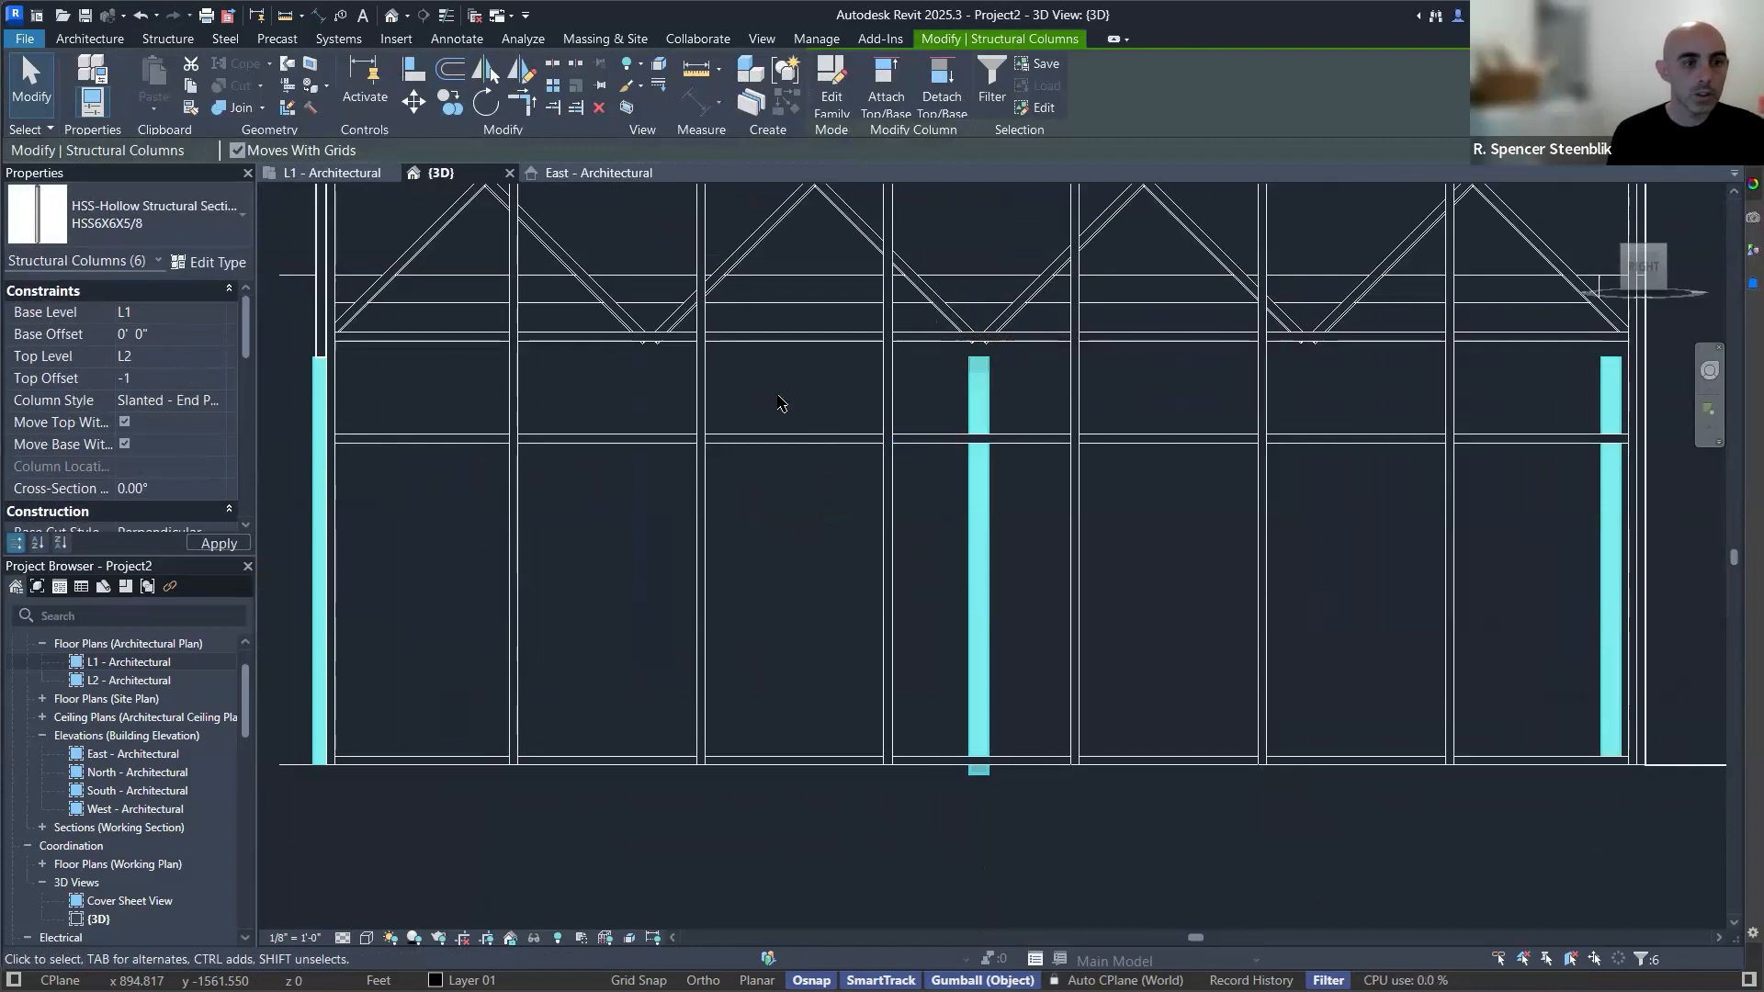
{"action": "type", "text": "1"}
{"action": "key", "text": "Return"}
{"action": "scroll", "coordinate": [997, 398], "scroll_direction": "down", "scroll_amount": 3}
{"action": "scroll", "coordinate": [939, 419], "scroll_direction": "up", "scroll_amount": 2}
{"action": "key", "text": "Escape"}
{"action": "scroll", "coordinate": [938, 432], "scroll_direction": "up", "scroll_amount": 1}
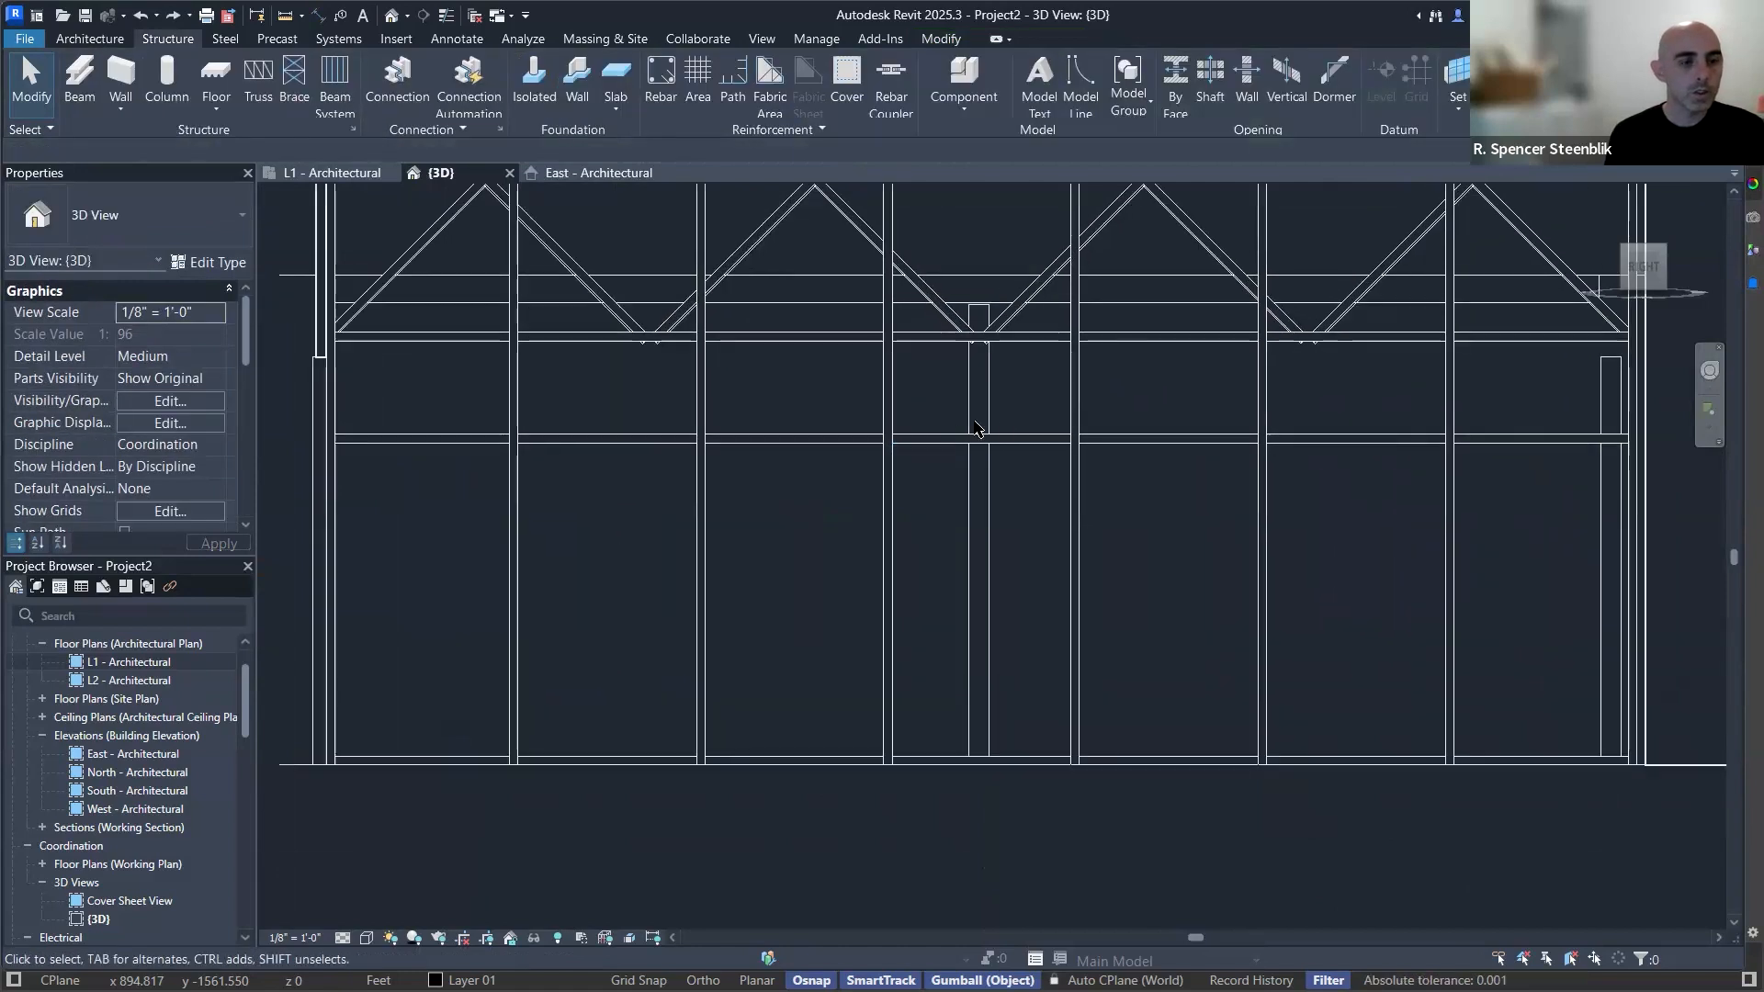
Select all HSS6X6X5/8 column instances visible in the view and try to edit their top constraints.
{"action": "left_click", "coordinate": [989, 406]}
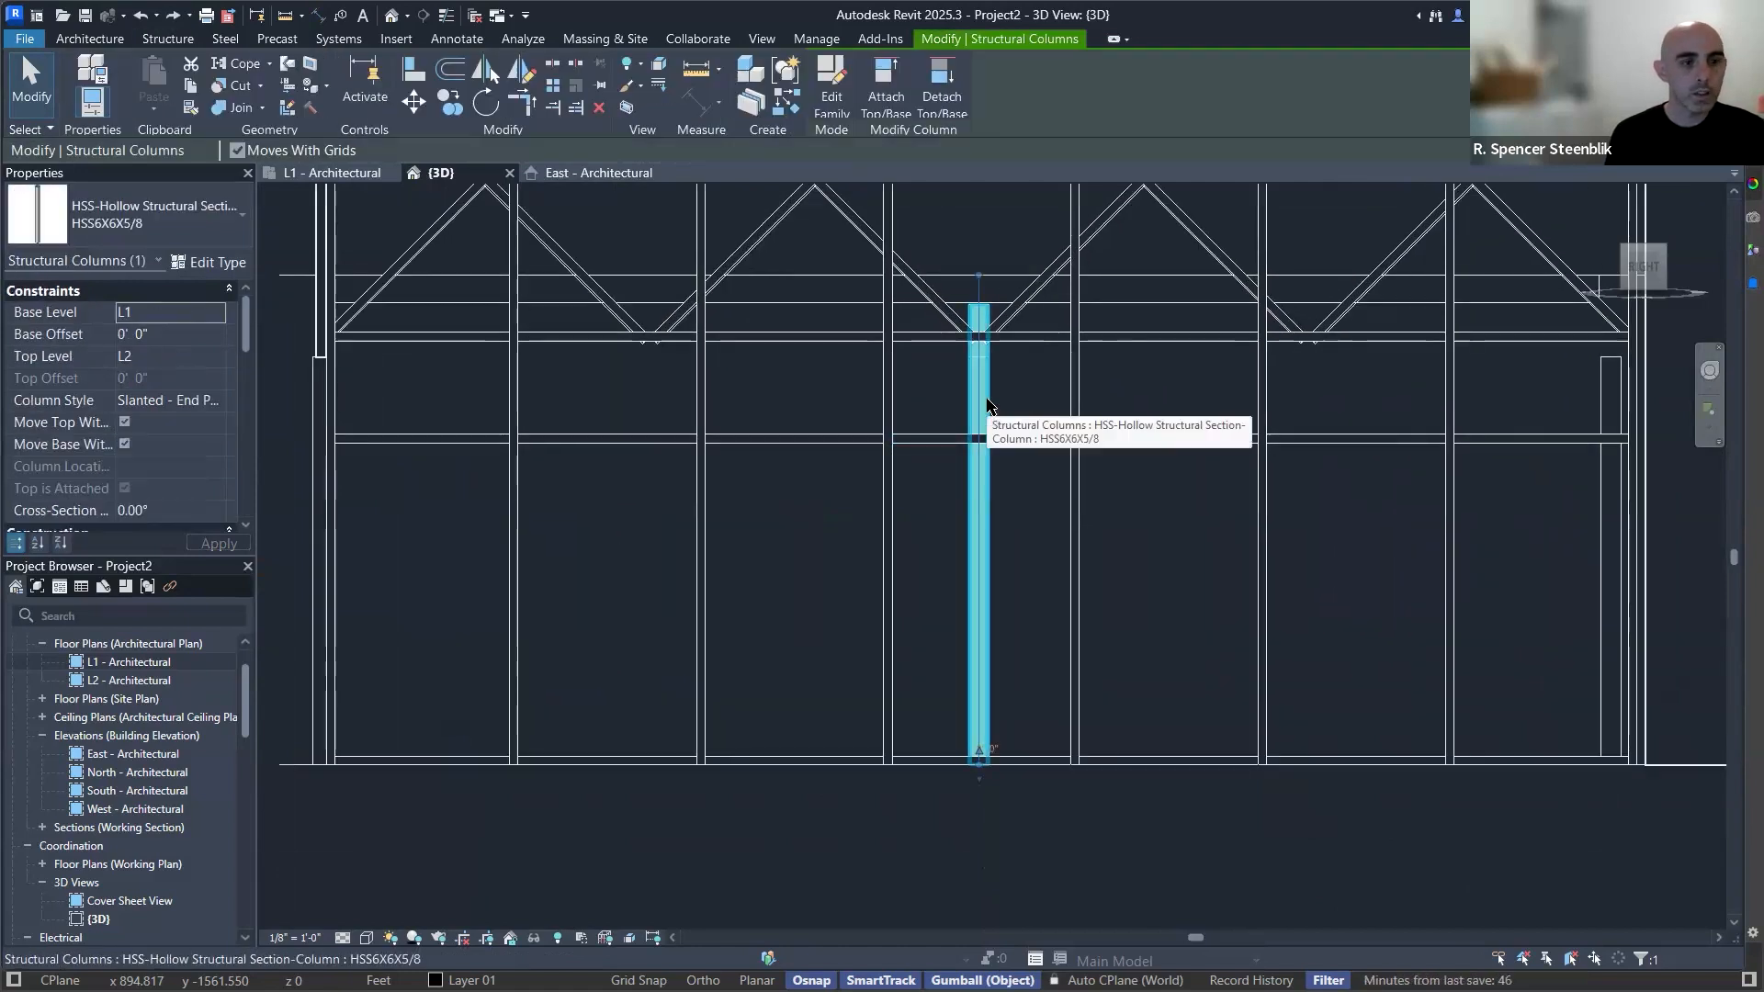
{"action": "right_click", "coordinate": [989, 406]}
{"action": "mouse_move", "coordinate": [1123, 641]}
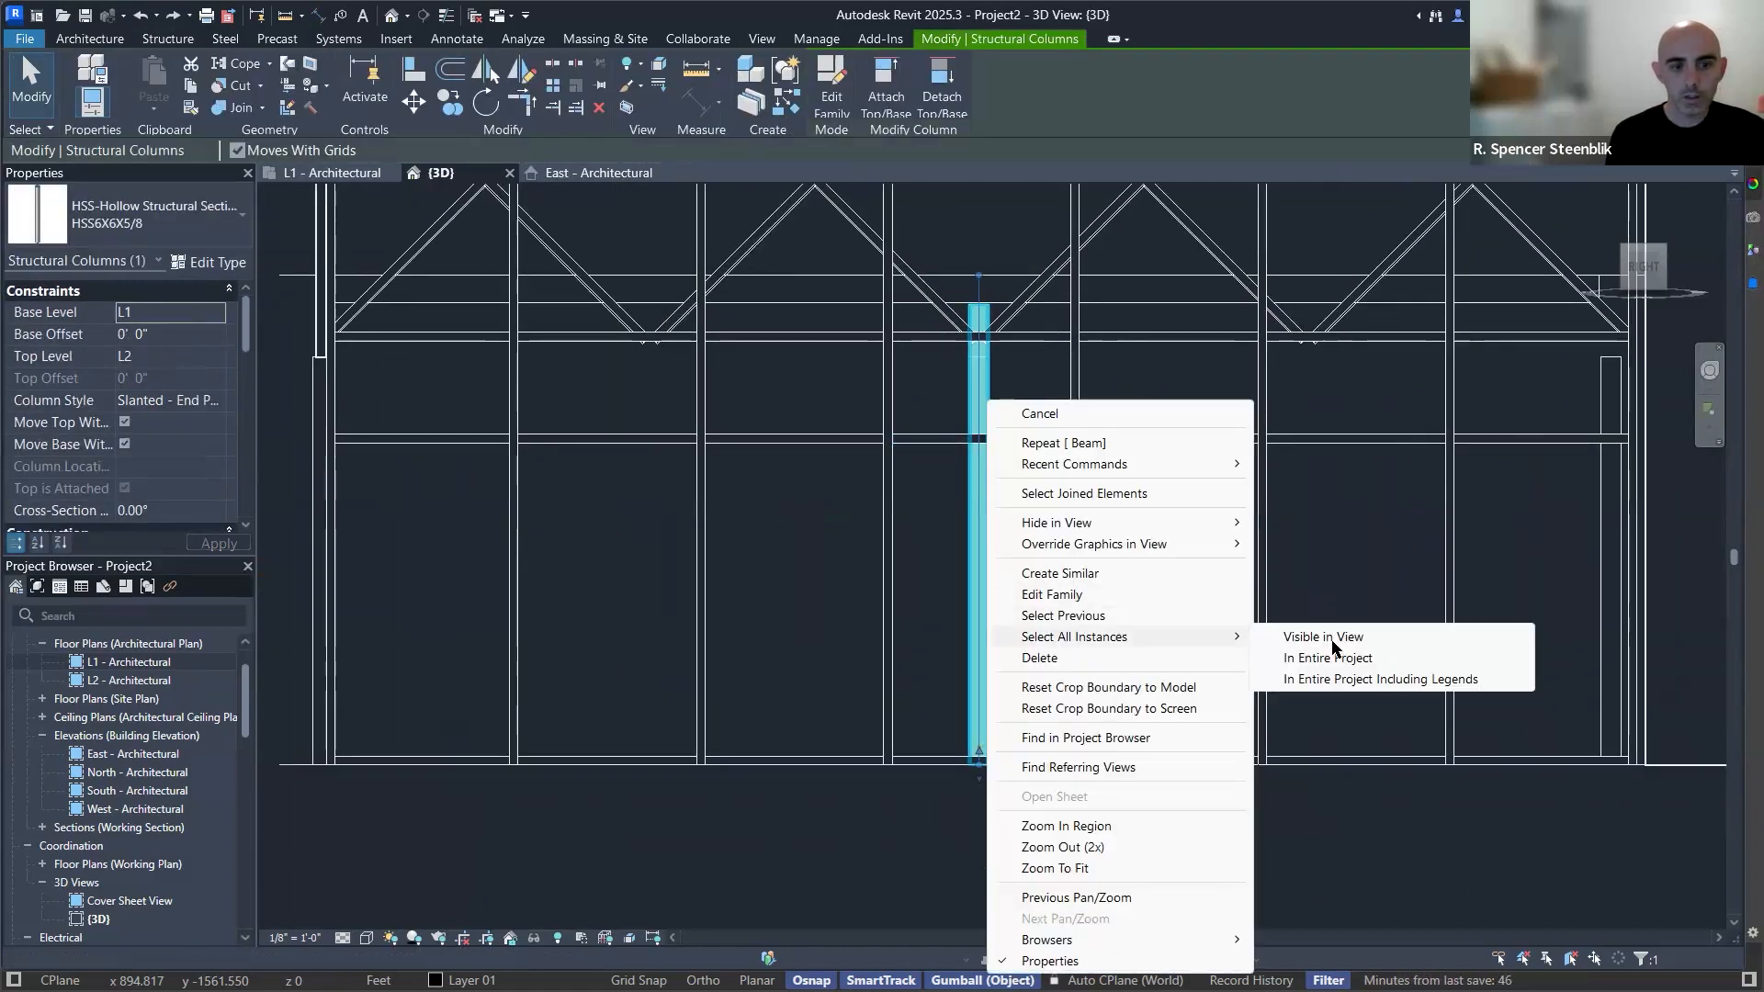
{"action": "left_click", "coordinate": [1305, 635]}
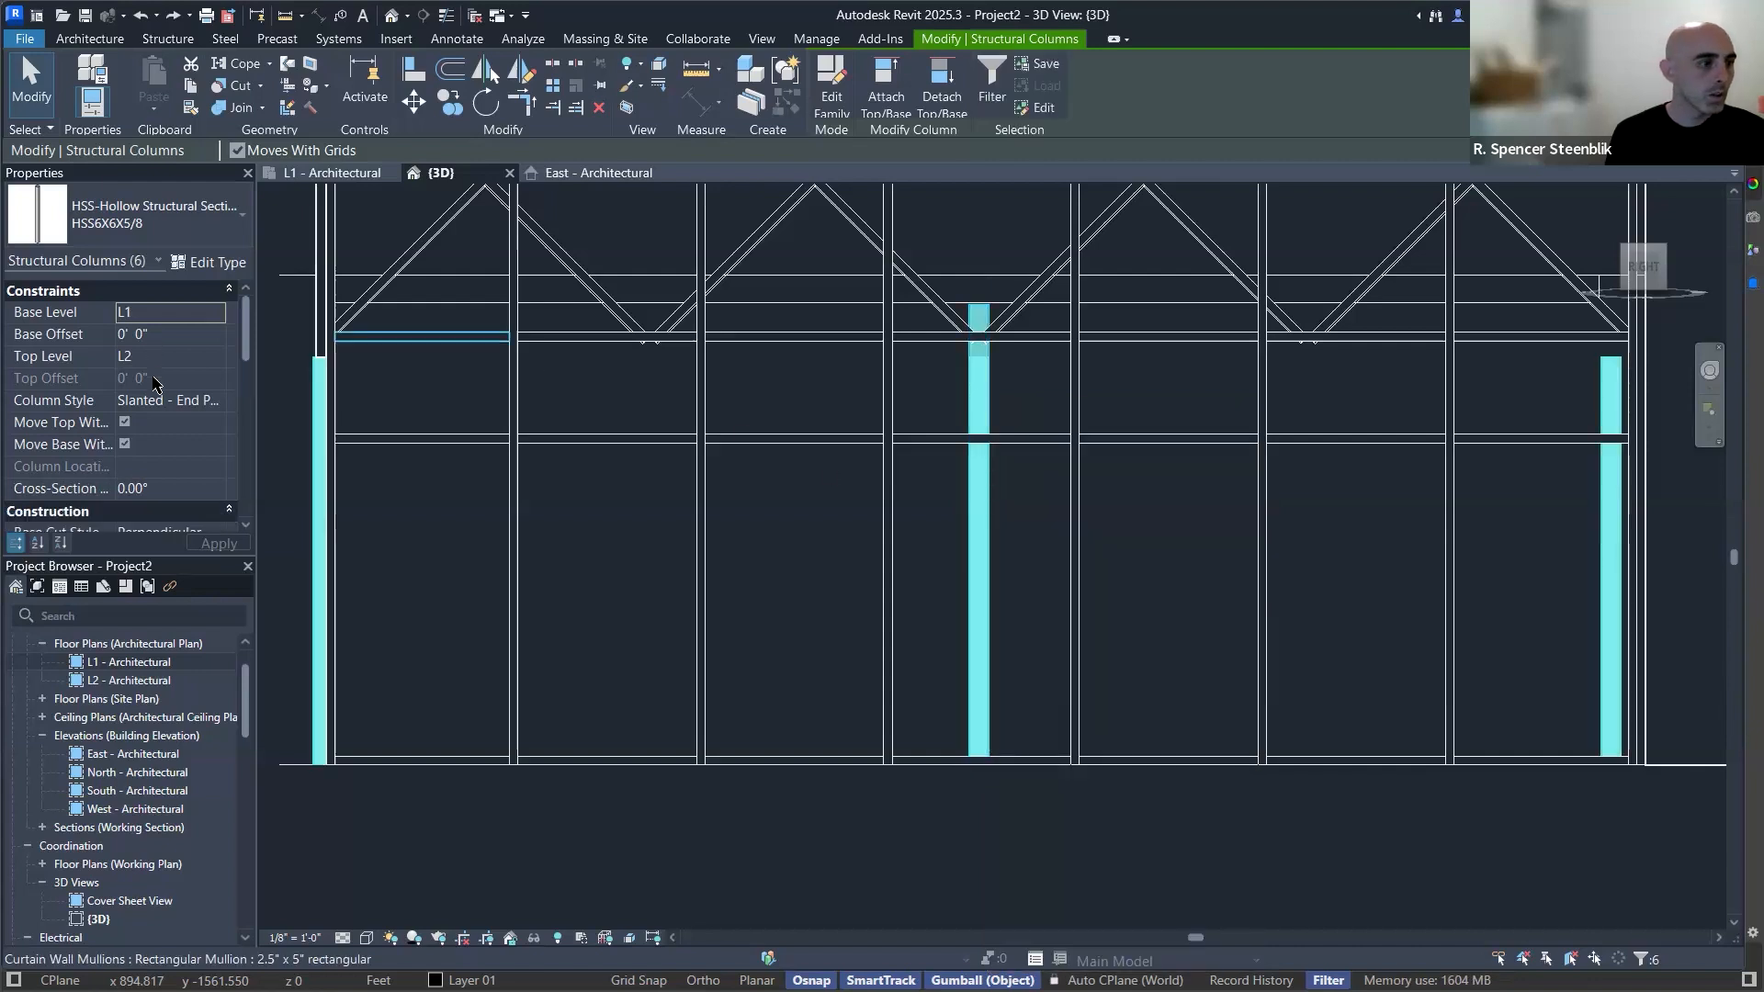
{"action": "left_click", "coordinate": [203, 363]}
{"action": "left_click", "coordinate": [143, 395]}
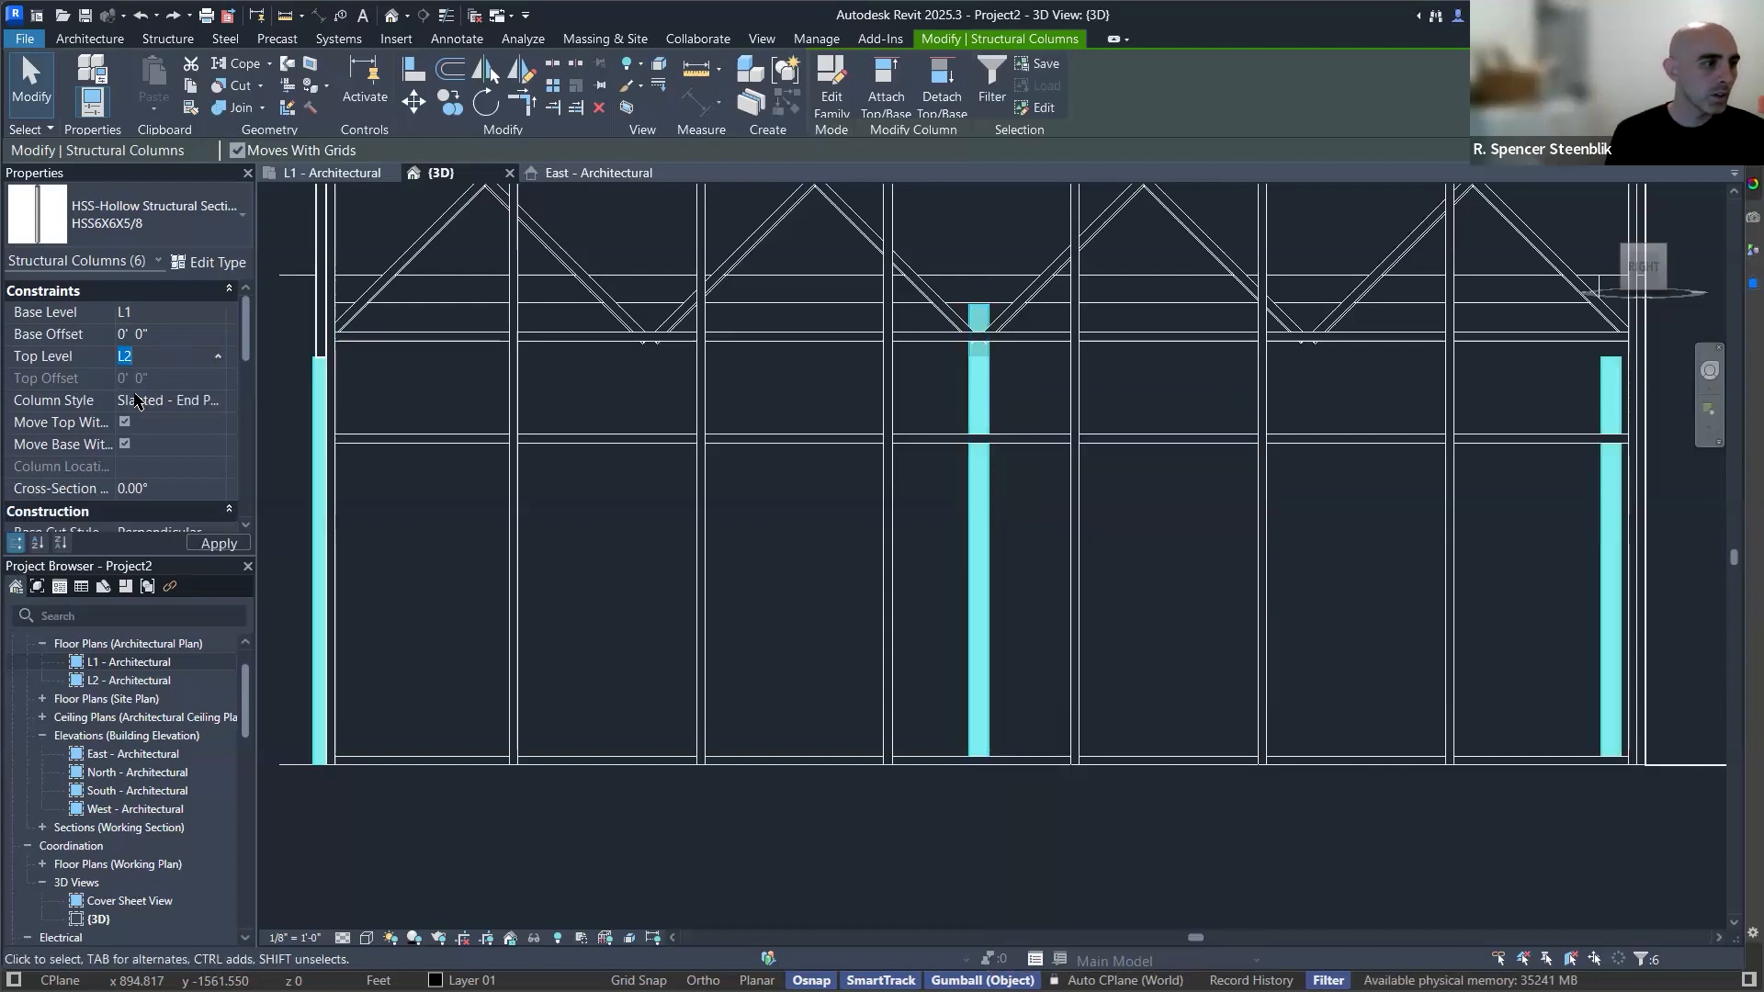
{"action": "left_click", "coordinate": [189, 382]}
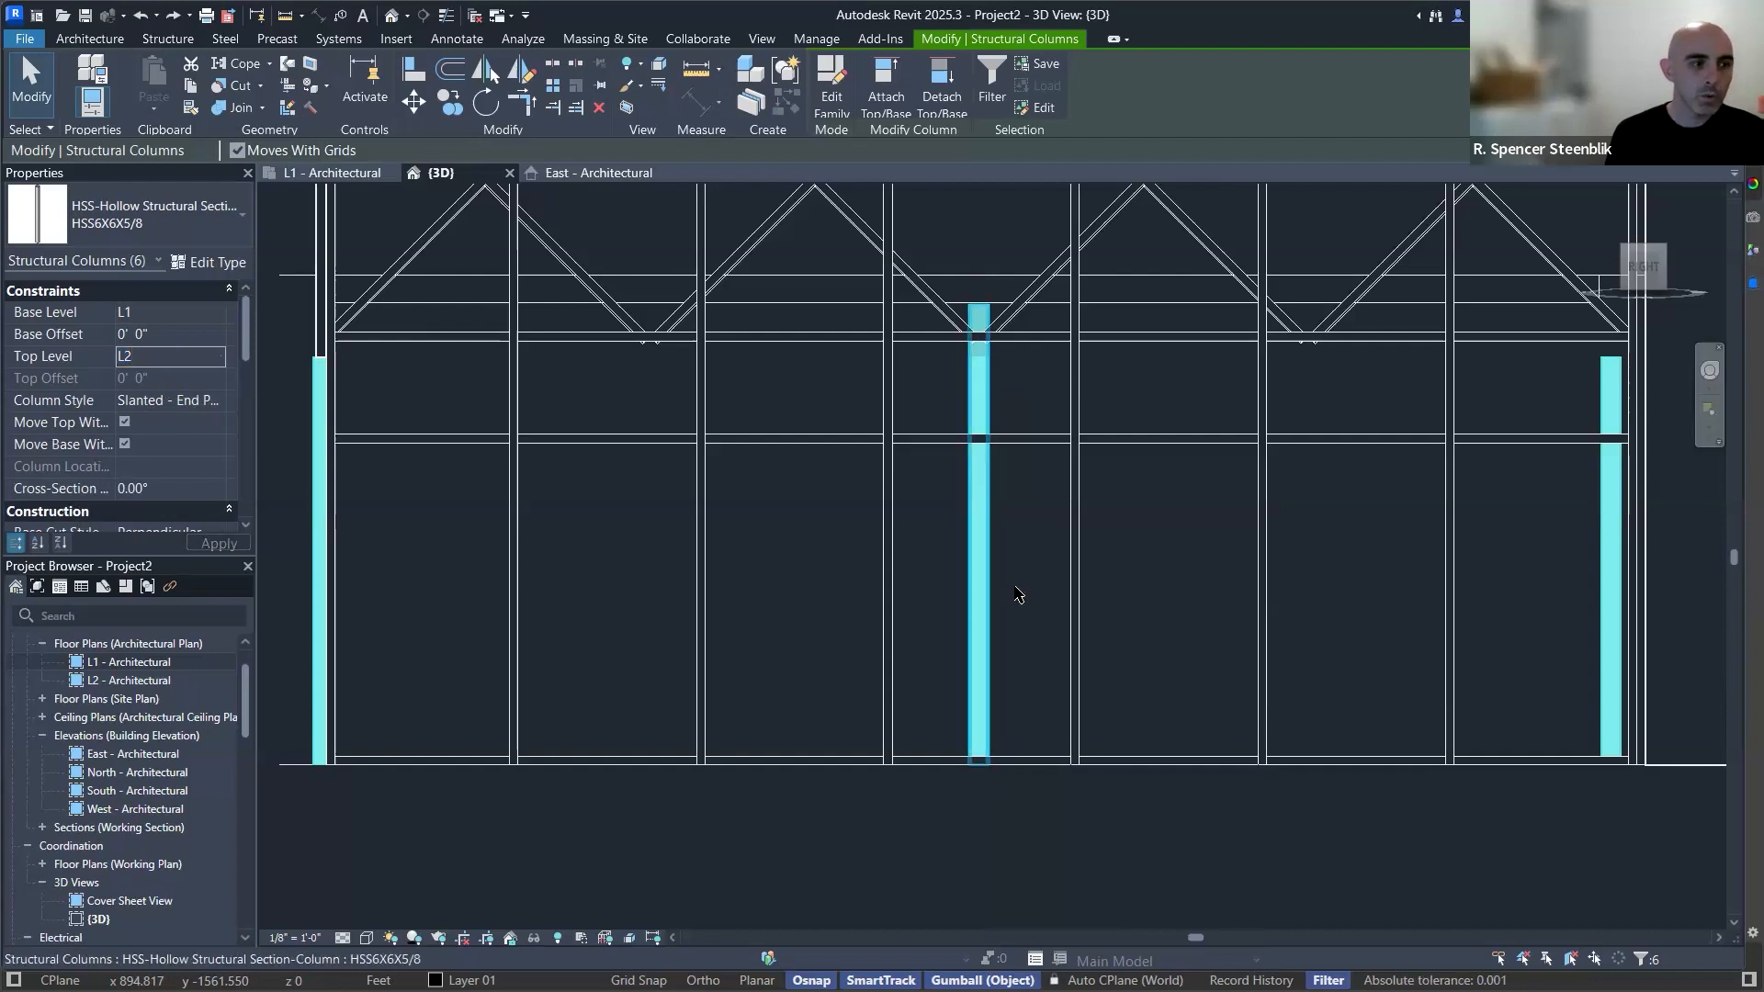
{"action": "left_click", "coordinate": [994, 560]}
{"action": "scroll", "coordinate": [792, 540], "scroll_direction": "down", "scroll_amount": 2}
{"action": "middle_click_drag", "start_coordinate": [794, 540], "coordinate": [845, 553], "text": "shift"}
{"action": "left_click", "coordinate": [641, 506]}
{"action": "left_click", "coordinate": [602, 510], "text": "ctrl"}
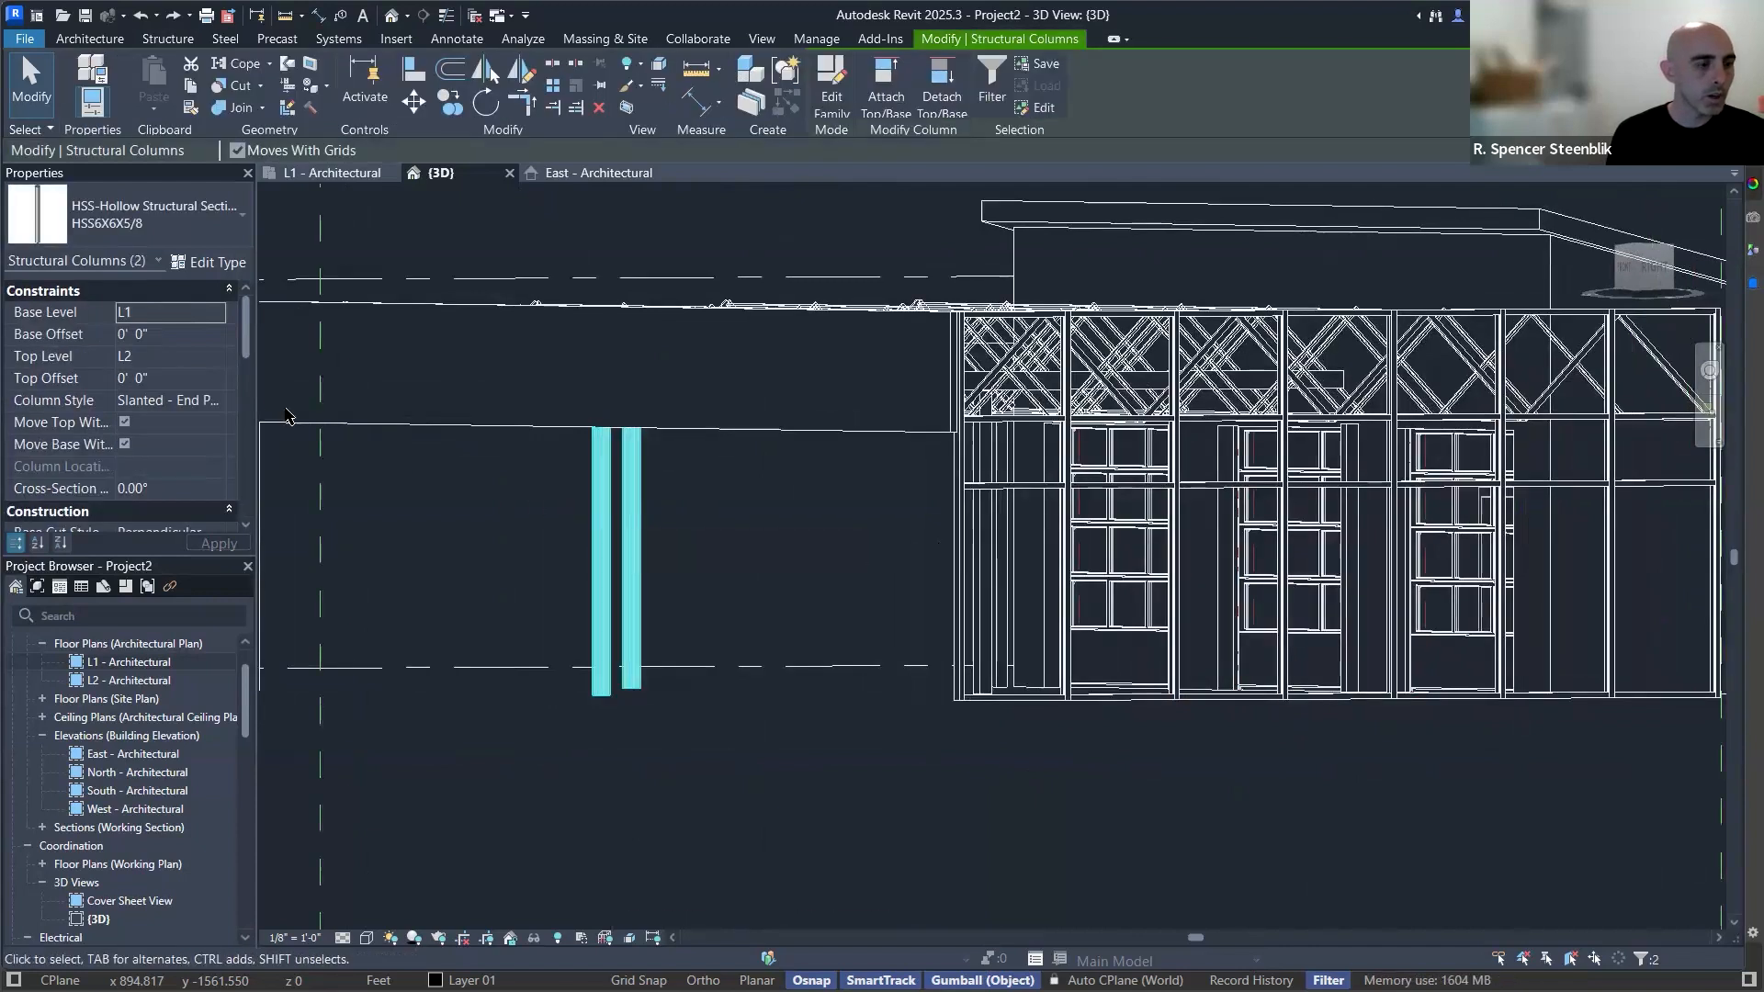
{"action": "scroll", "coordinate": [383, 541], "scroll_direction": "down", "scroll_amount": 2}
{"action": "left_click", "coordinate": [381, 533], "text": "ctrl"}
{"action": "middle_click_drag", "start_coordinate": [752, 539], "coordinate": [1071, 538], "text": "shift"}
{"action": "left_click", "coordinate": [776, 534], "text": "ctrl"}
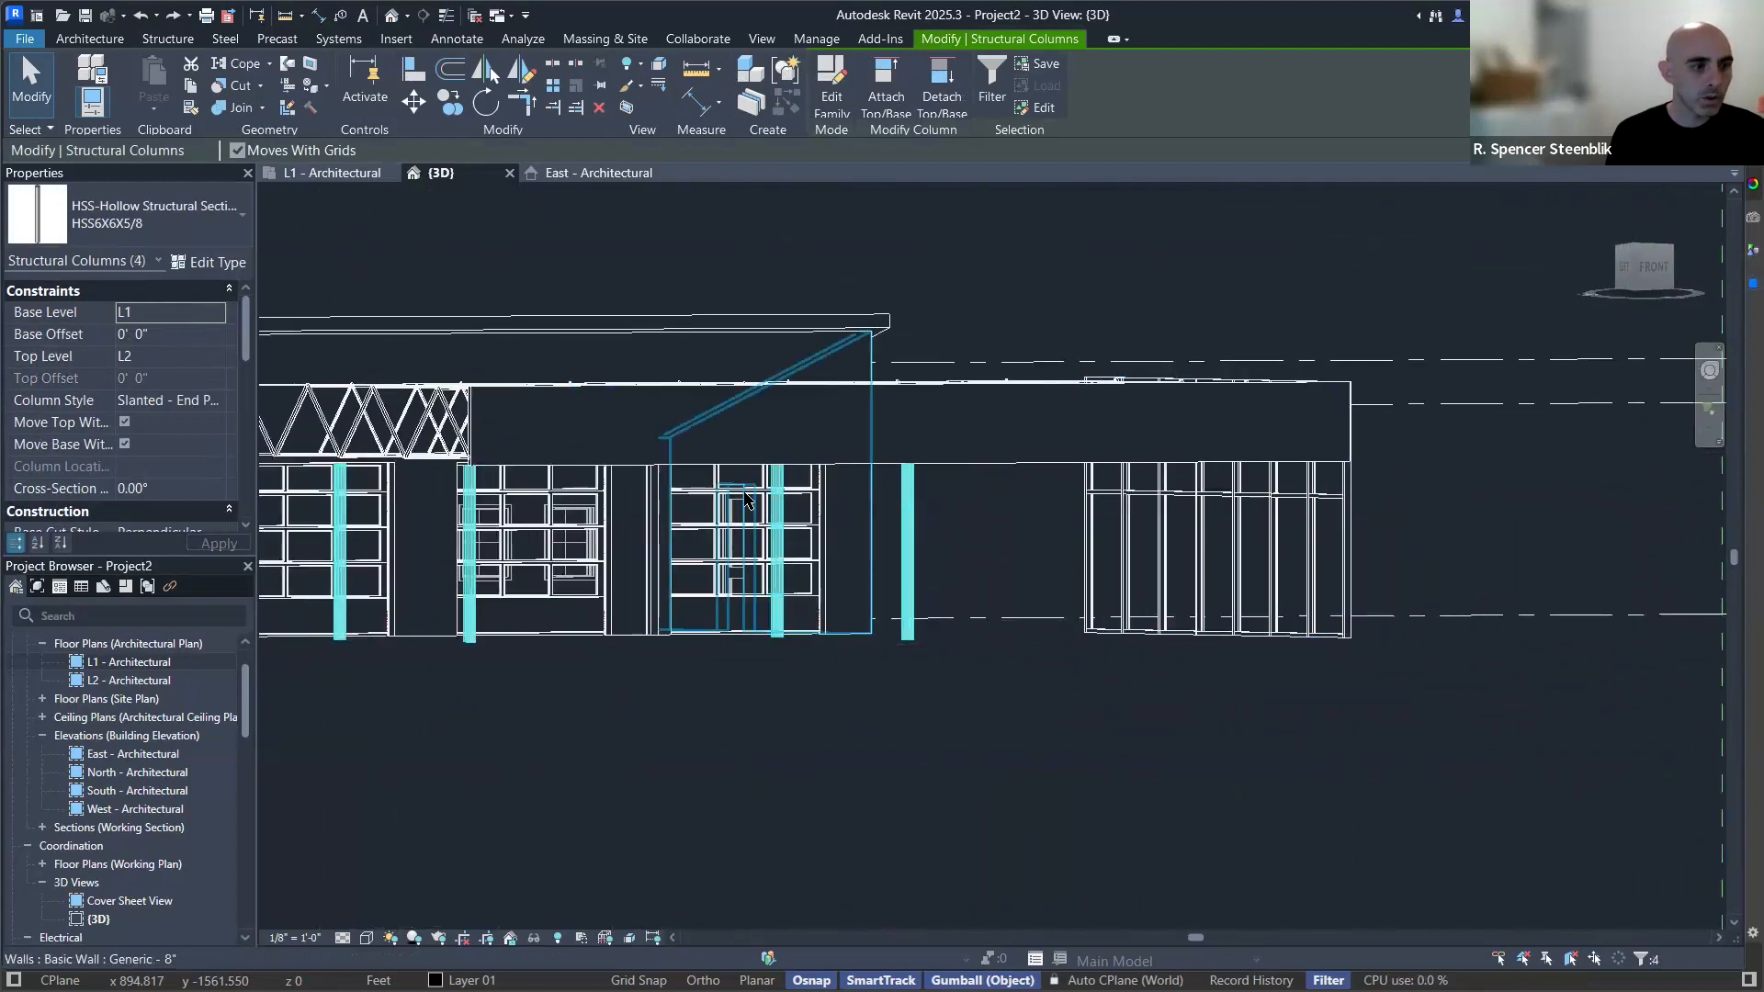
Try lowering the tops of the three outer HSS6X6X5/8 columns under the sawtooth canopy with a top offset of -1' 0".
{"action": "left_click", "coordinate": [901, 572]}
{"action": "left_click", "coordinate": [900, 572]}
{"action": "middle_click_drag", "start_coordinate": [901, 571], "coordinate": [630, 720], "text": "shift"}
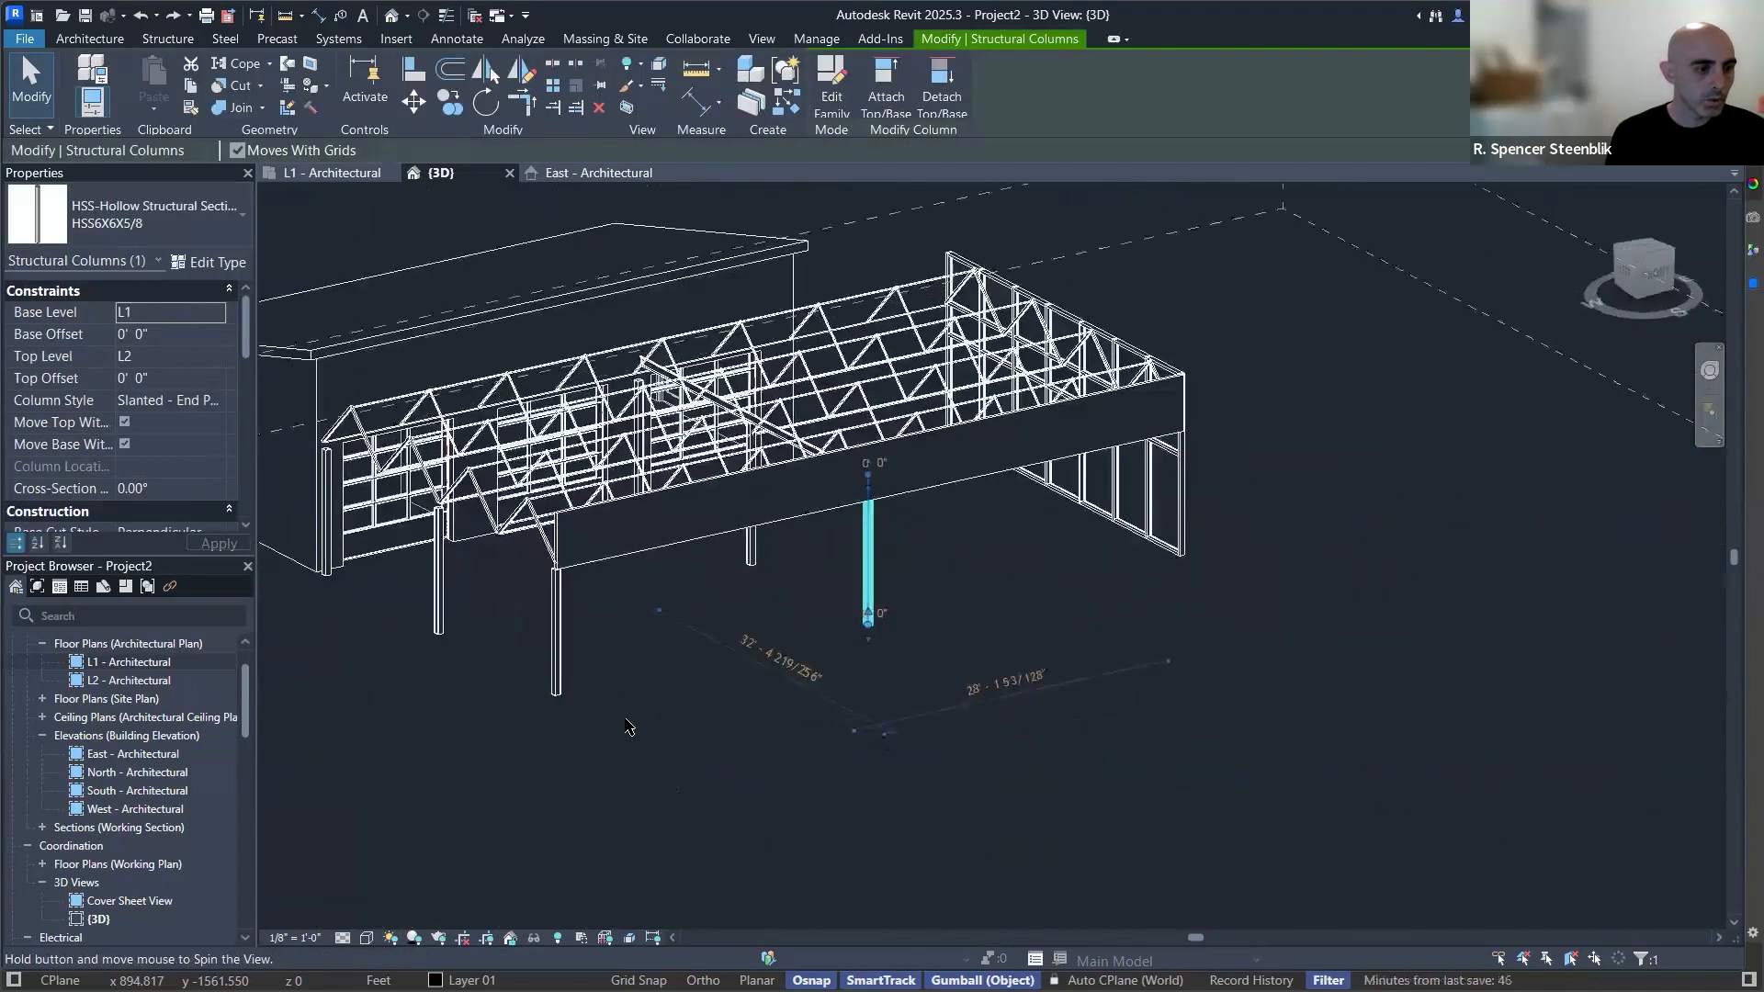
{"action": "left_click", "coordinate": [557, 647], "text": "ctrl"}
{"action": "left_click", "coordinate": [441, 592], "text": "ctrl"}
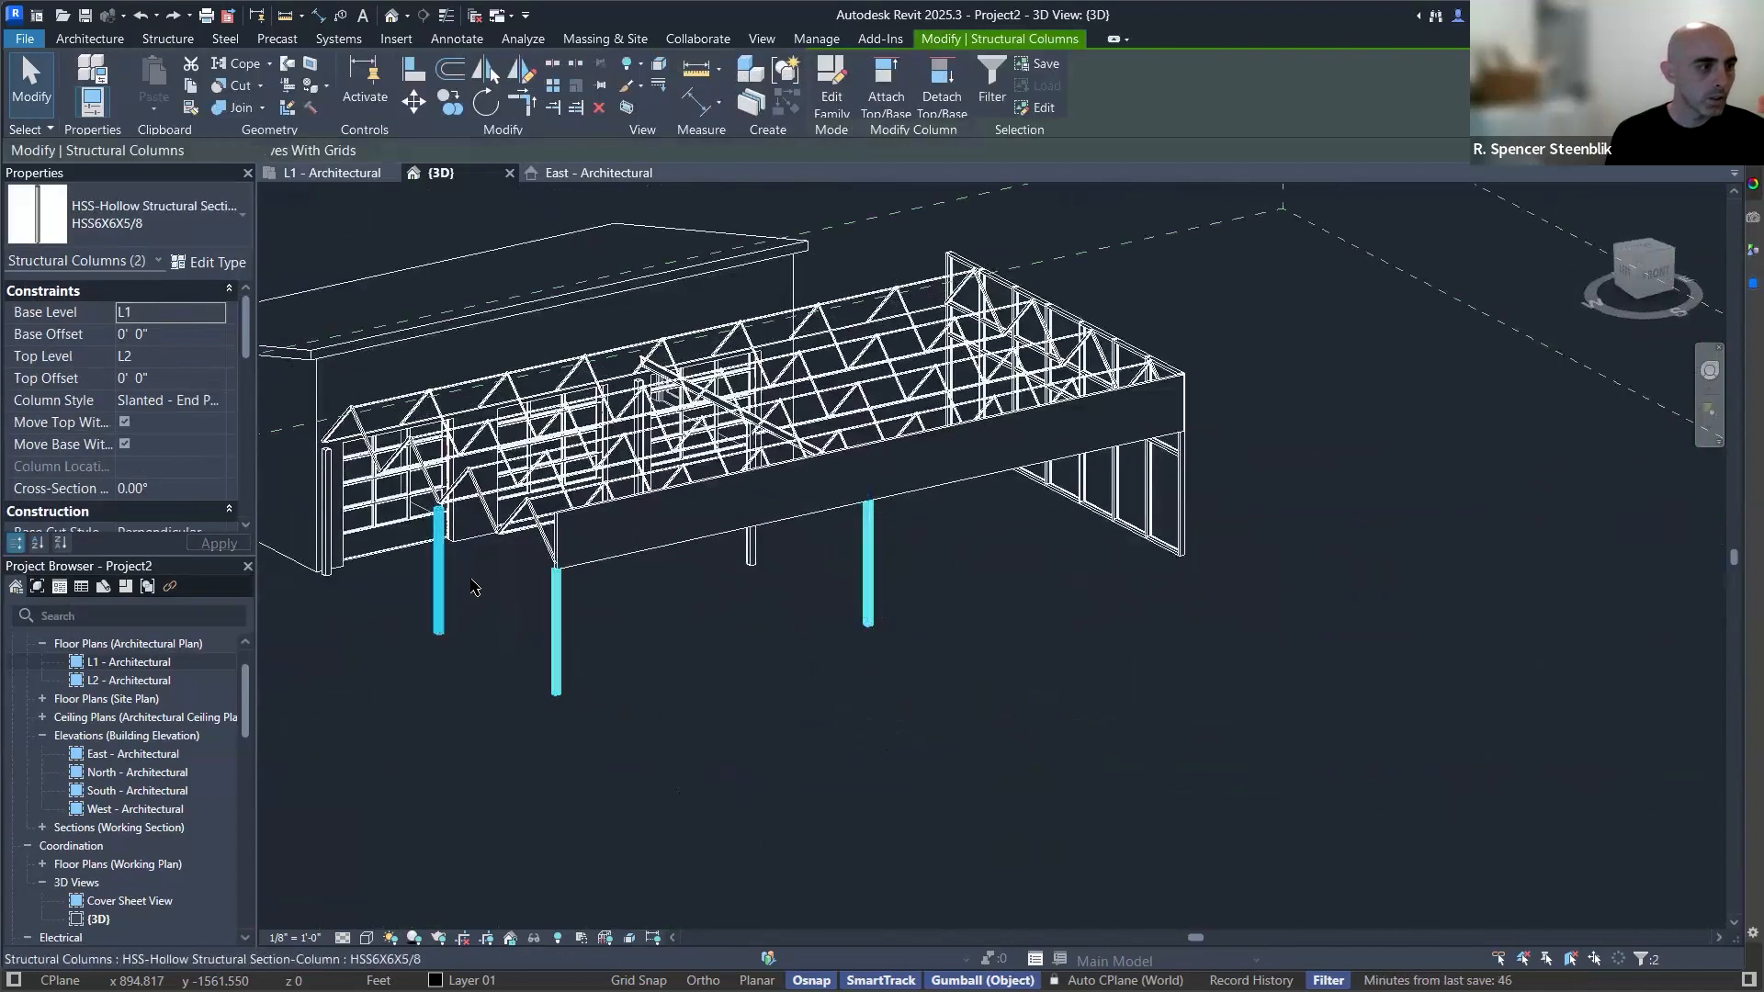
{"action": "left_click", "coordinate": [186, 375]}
{"action": "type", "text": "-"}
{"action": "key", "text": "Return"}
{"action": "middle_click_drag", "start_coordinate": [595, 617], "coordinate": [917, 585], "text": "shift"}
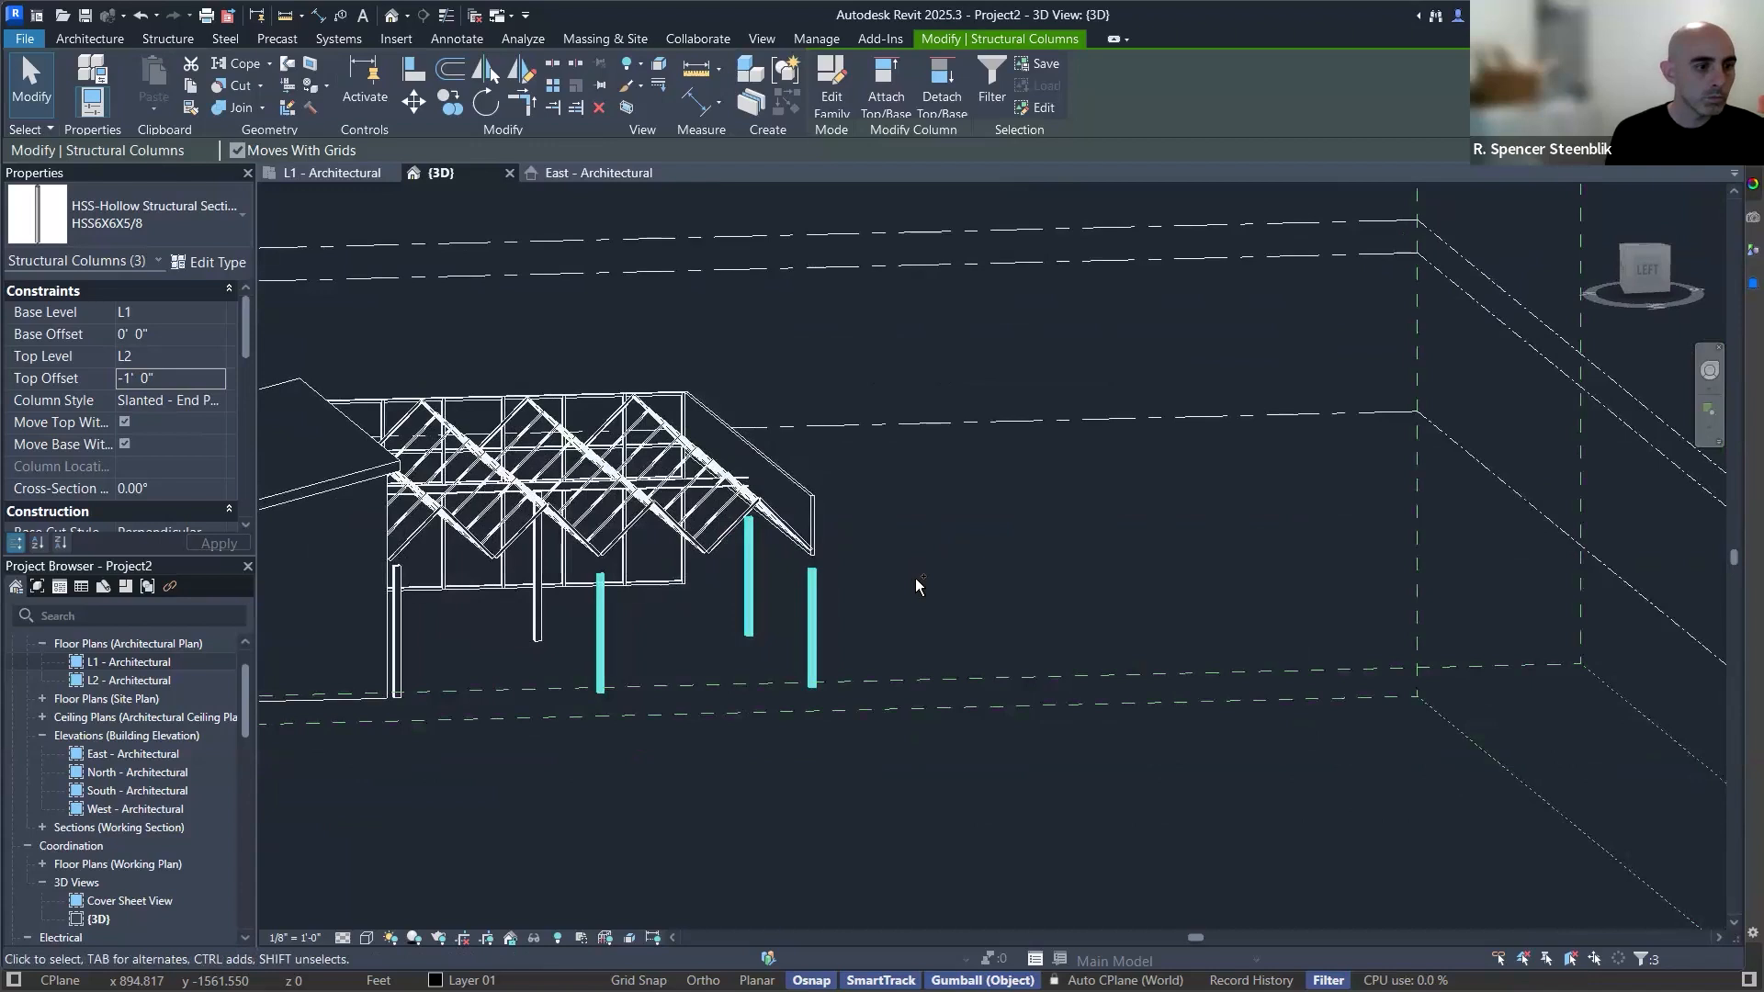
{"action": "left_click", "coordinate": [917, 585]}
{"action": "scroll", "coordinate": [860, 551], "scroll_direction": "up", "scroll_amount": 5}
{"action": "middle_click_drag", "start_coordinate": [864, 542], "coordinate": [673, 470], "text": "shift"}
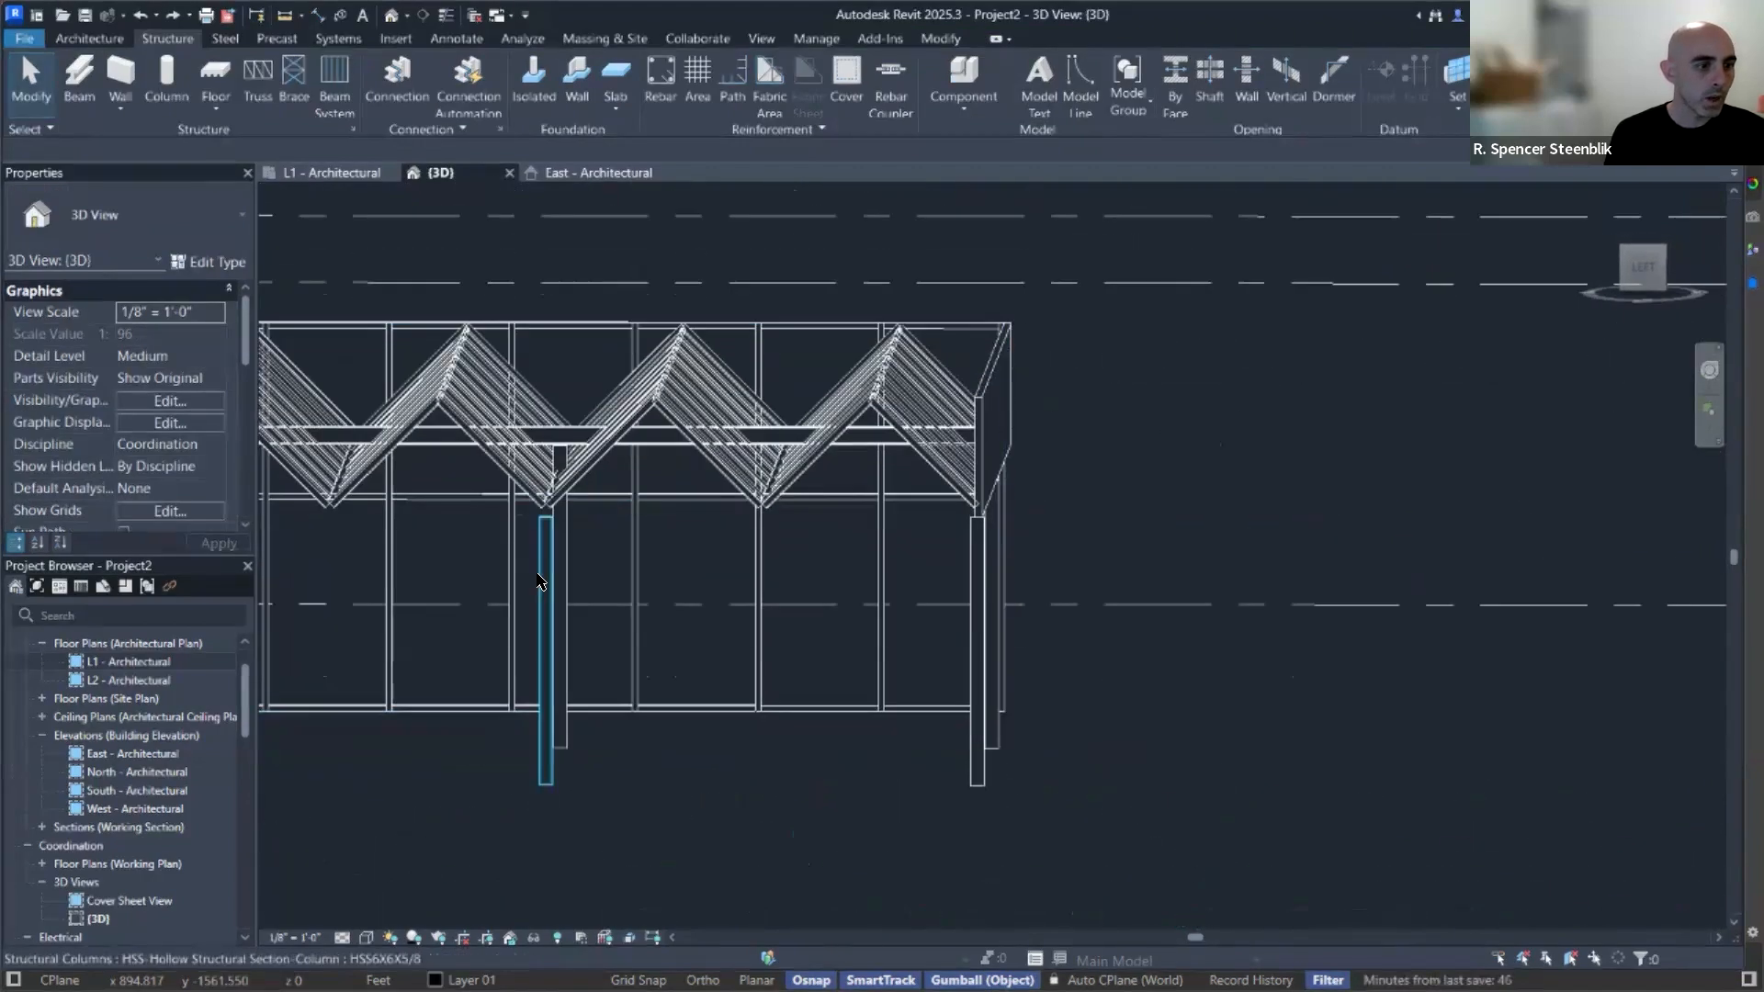
{"action": "left_click", "coordinate": [544, 584]}
{"action": "left_click", "coordinate": [976, 597], "text": "ctrl"}
{"action": "middle_click_drag", "start_coordinate": [1075, 619], "coordinate": [1004, 618], "text": "shift"}
{"action": "left_click", "coordinate": [1238, 598], "text": "ctrl"}
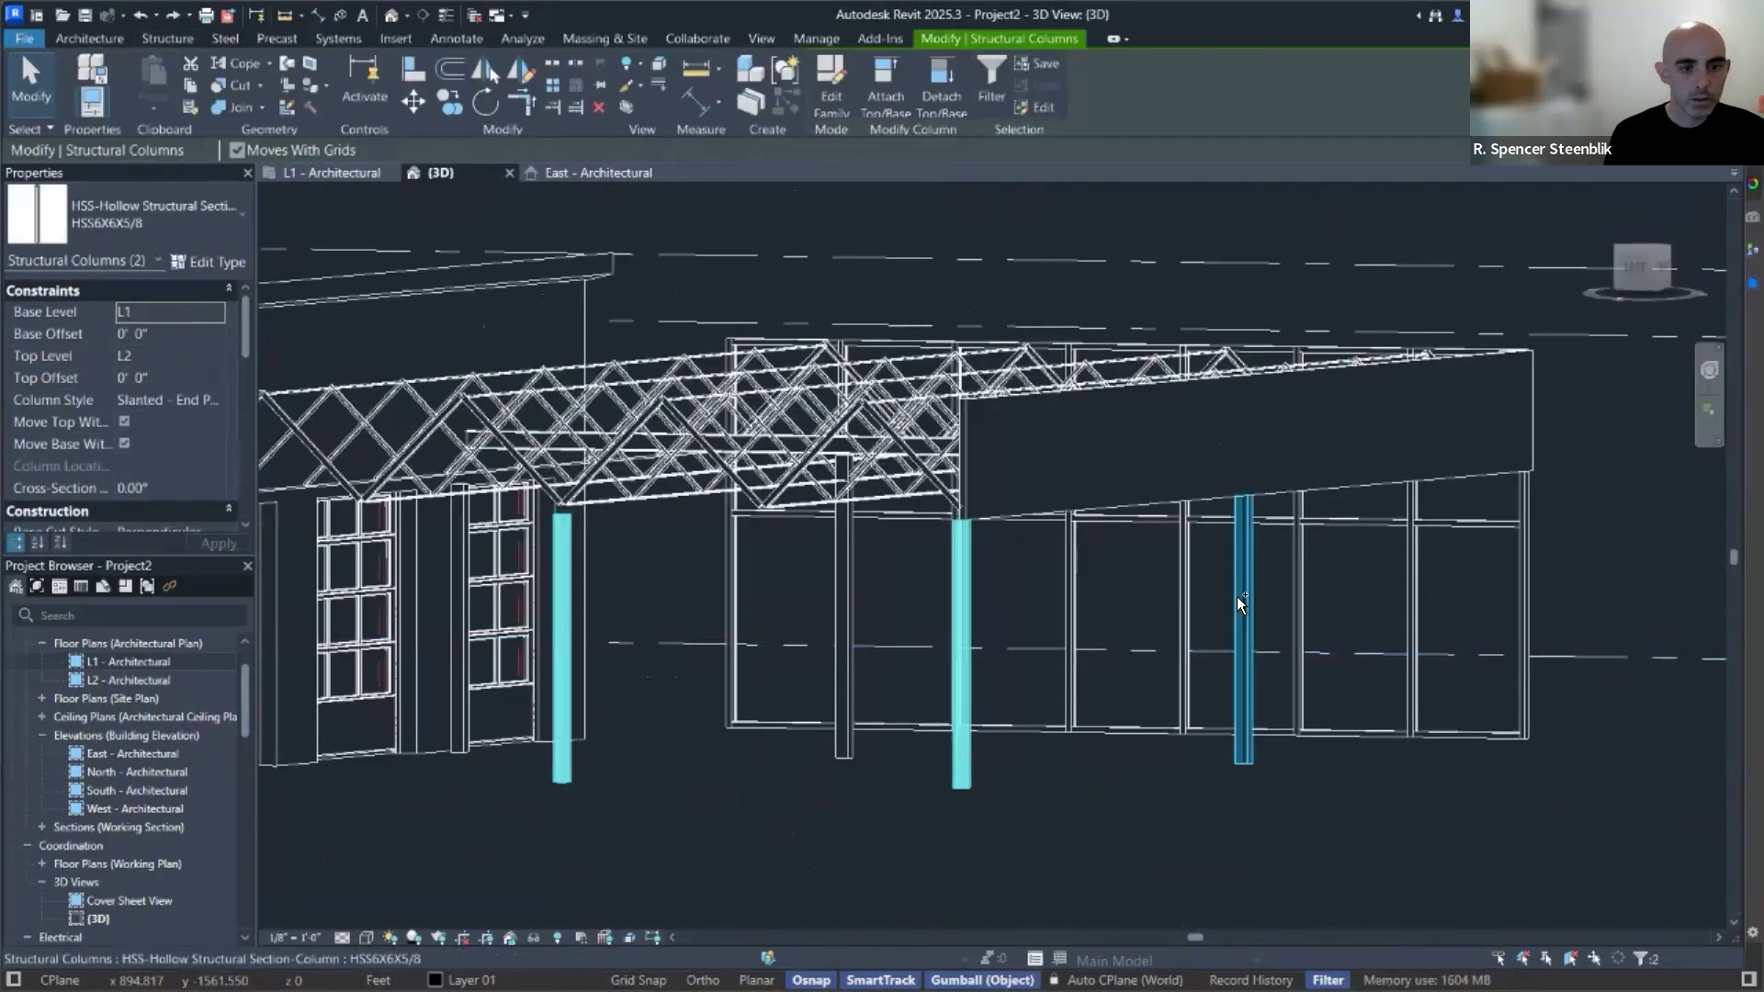
{"action": "scroll", "coordinate": [853, 646], "scroll_direction": "down", "scroll_amount": 3}
{"action": "middle_click_drag", "start_coordinate": [735, 625], "coordinate": [809, 473], "text": "shift"}
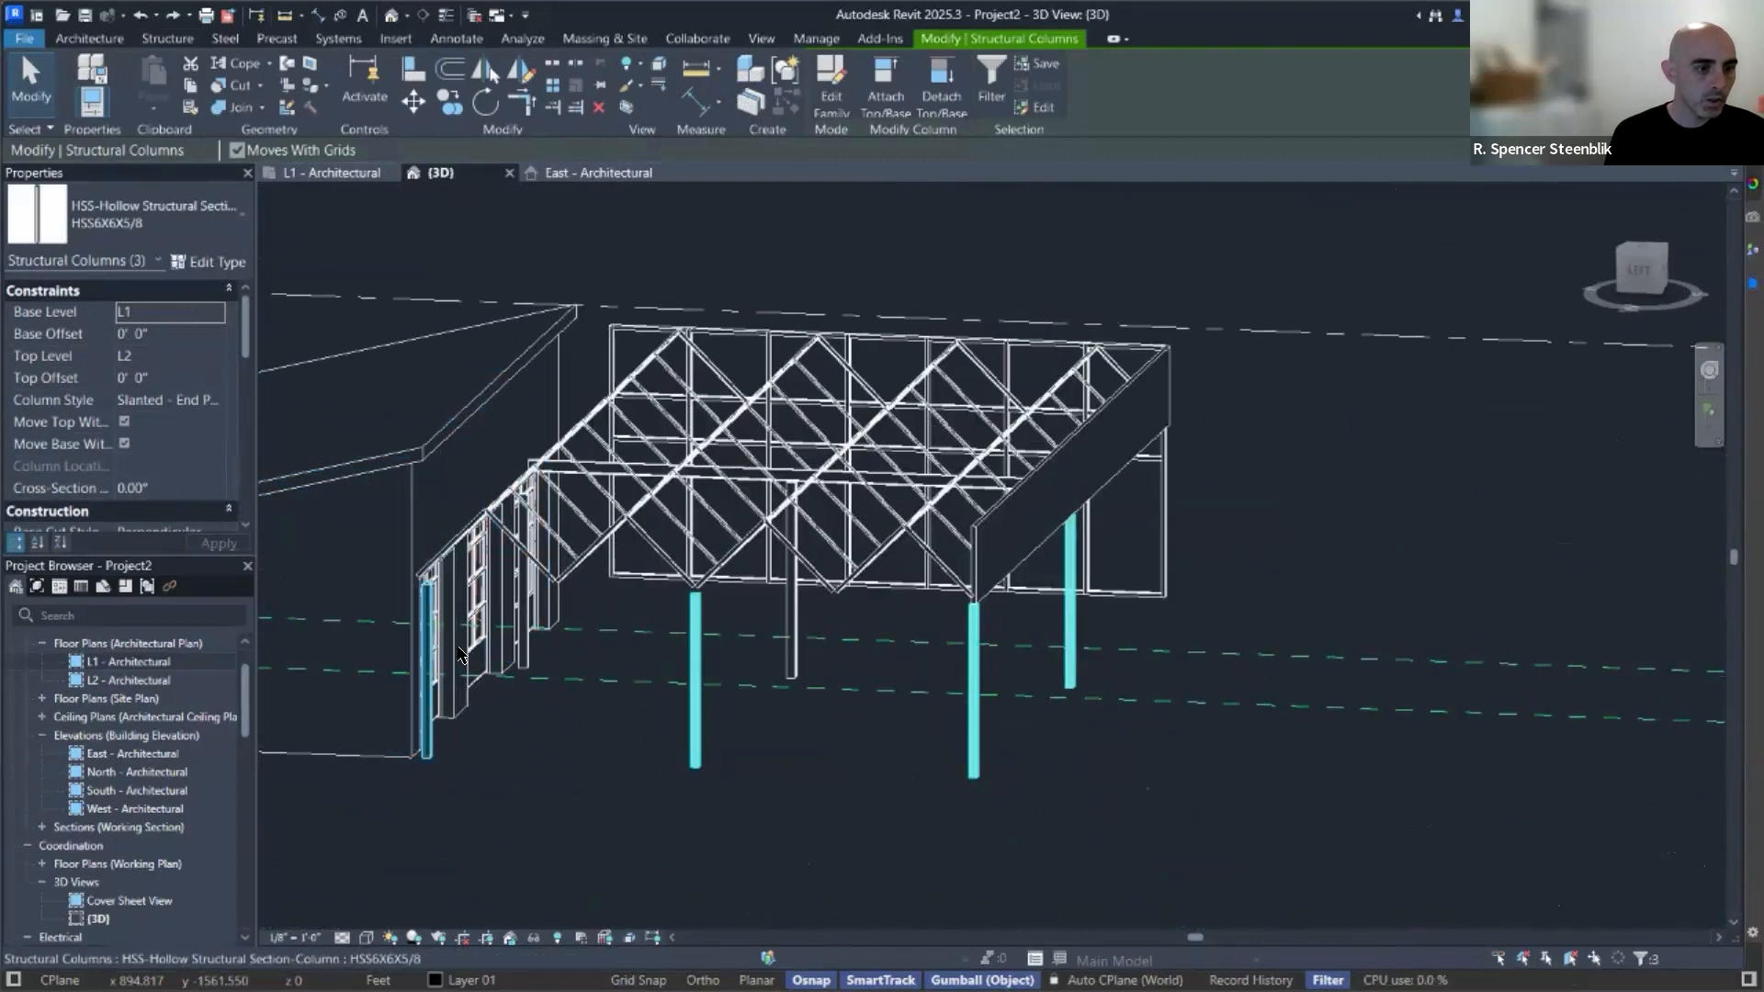
{"action": "scroll", "coordinate": [808, 467], "scroll_direction": "up", "scroll_amount": 5}
{"action": "scroll", "coordinate": [868, 550], "scroll_direction": "down", "scroll_amount": 4}
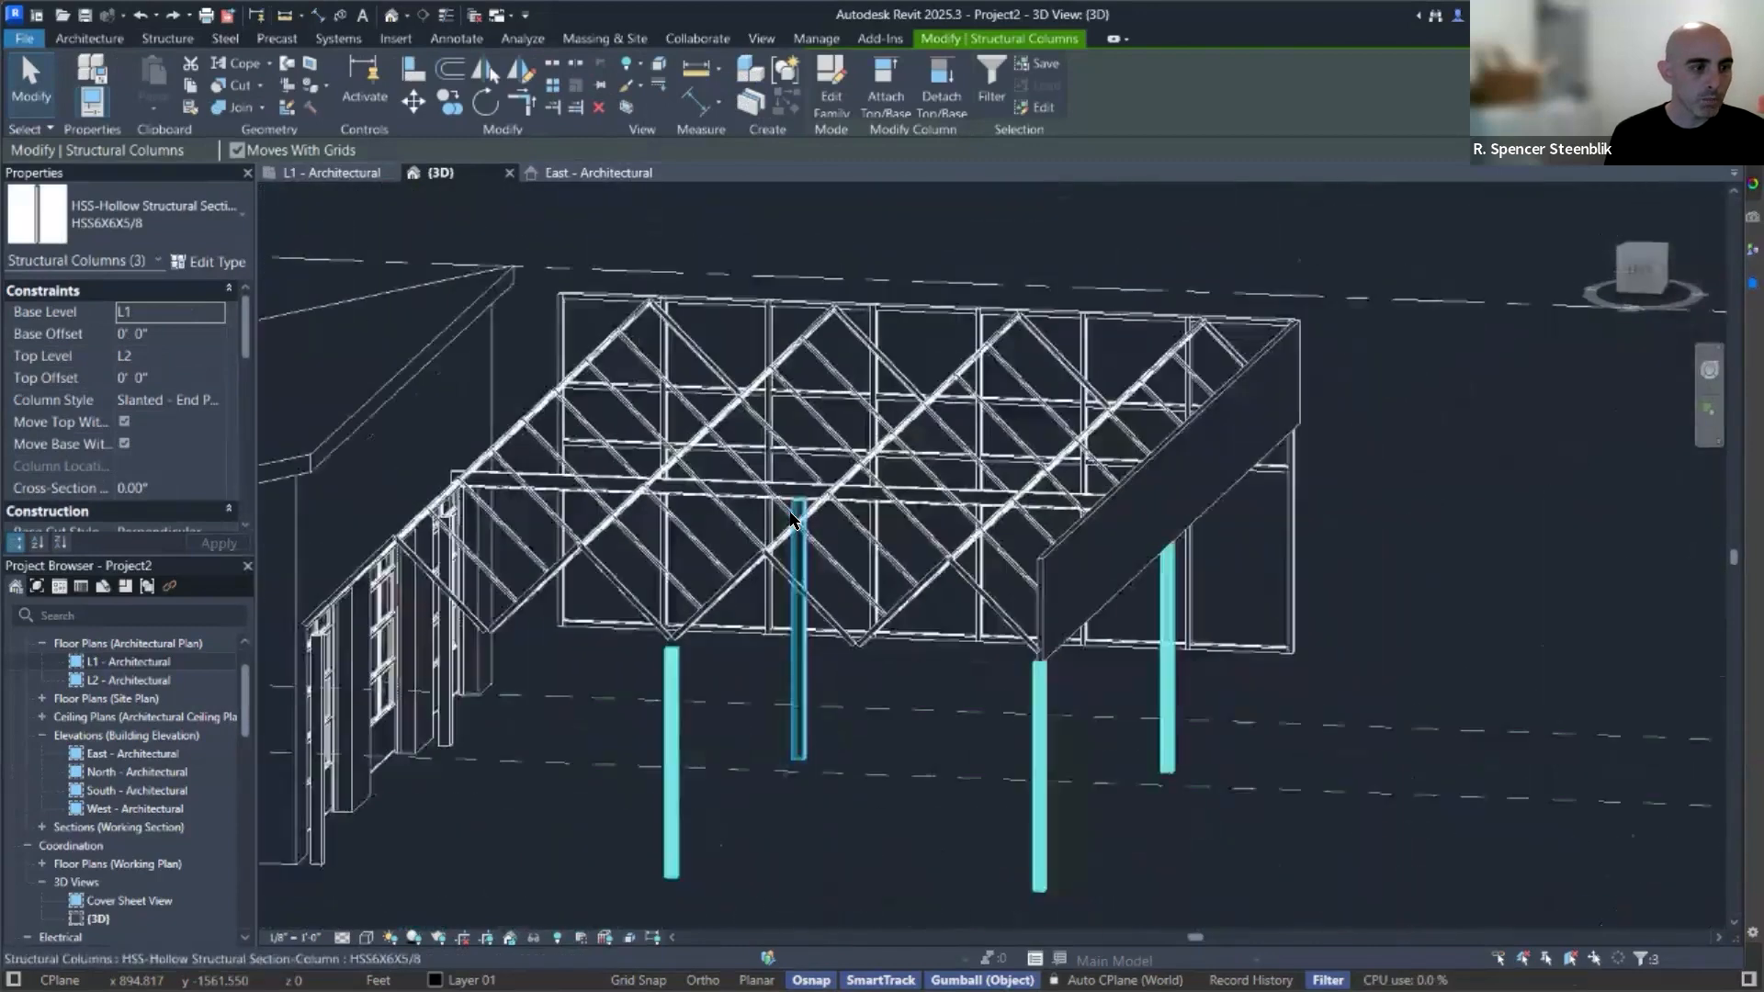
{"action": "middle_click_drag", "start_coordinate": [867, 550], "coordinate": [763, 467], "text": "shift"}
{"action": "key", "text": "Escape"}
Set the start and end level offsets of the C8X11.5 girder under the canopy to -1' 0".
{"action": "left_click", "coordinate": [733, 466]}
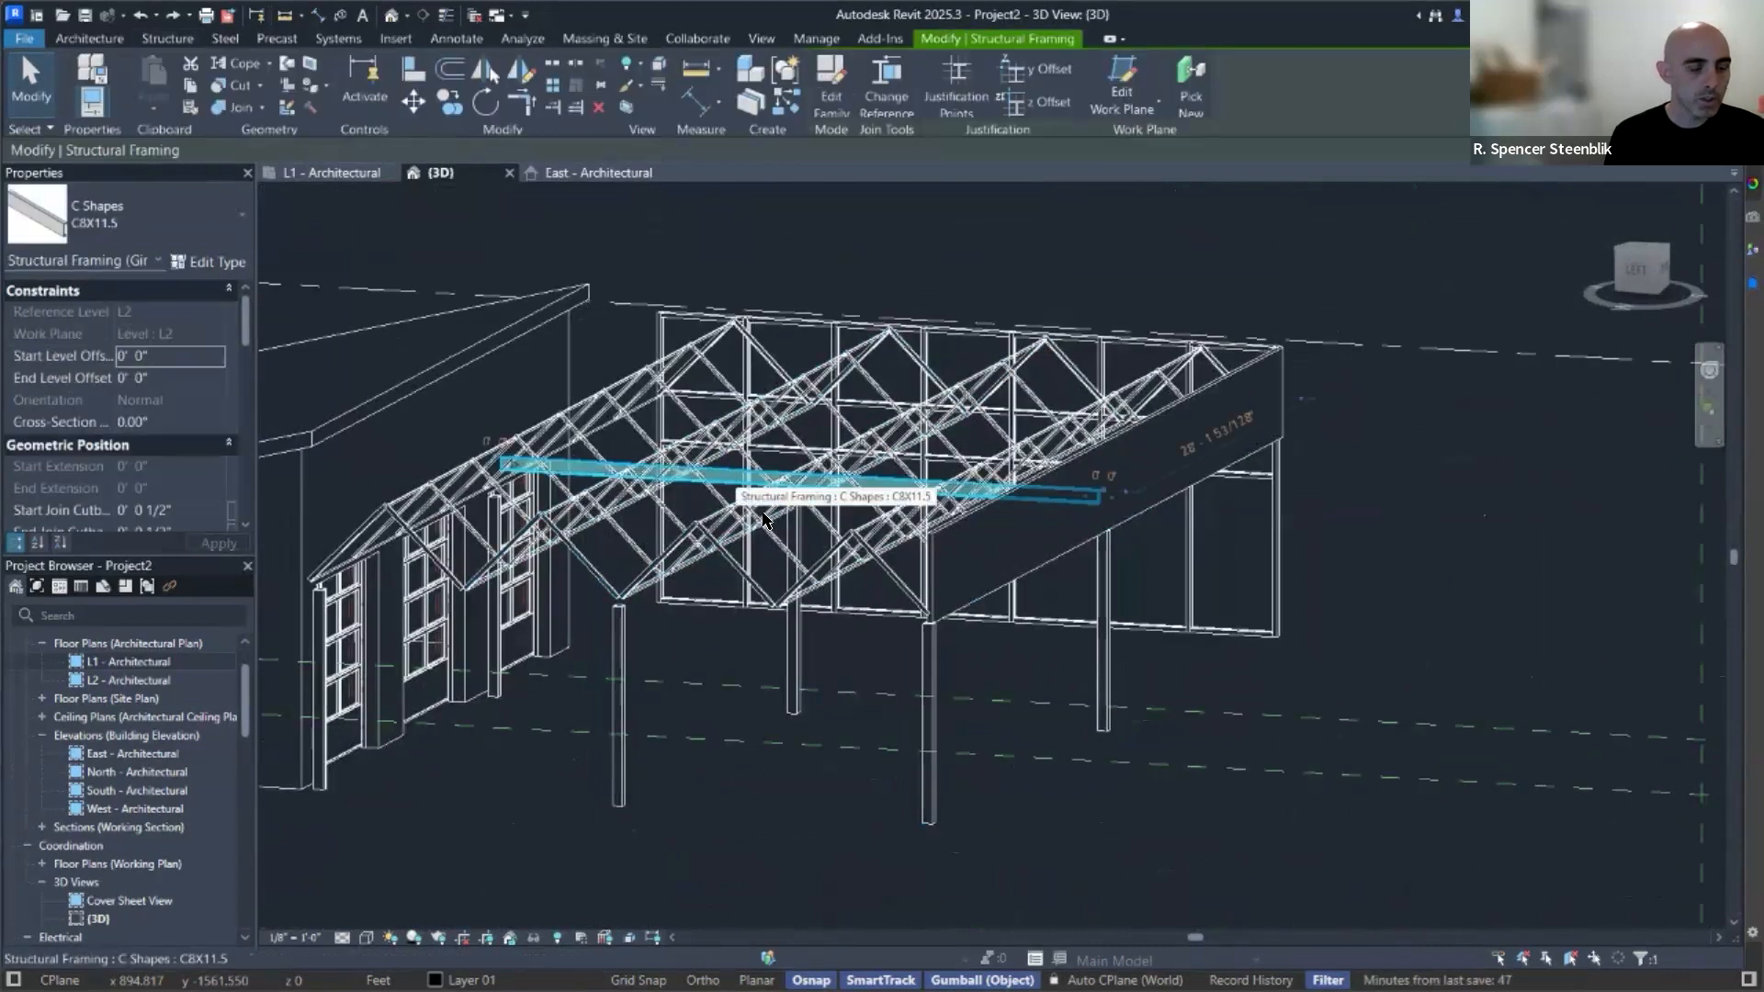
{"action": "scroll", "coordinate": [763, 519], "scroll_direction": "up", "scroll_amount": 2}
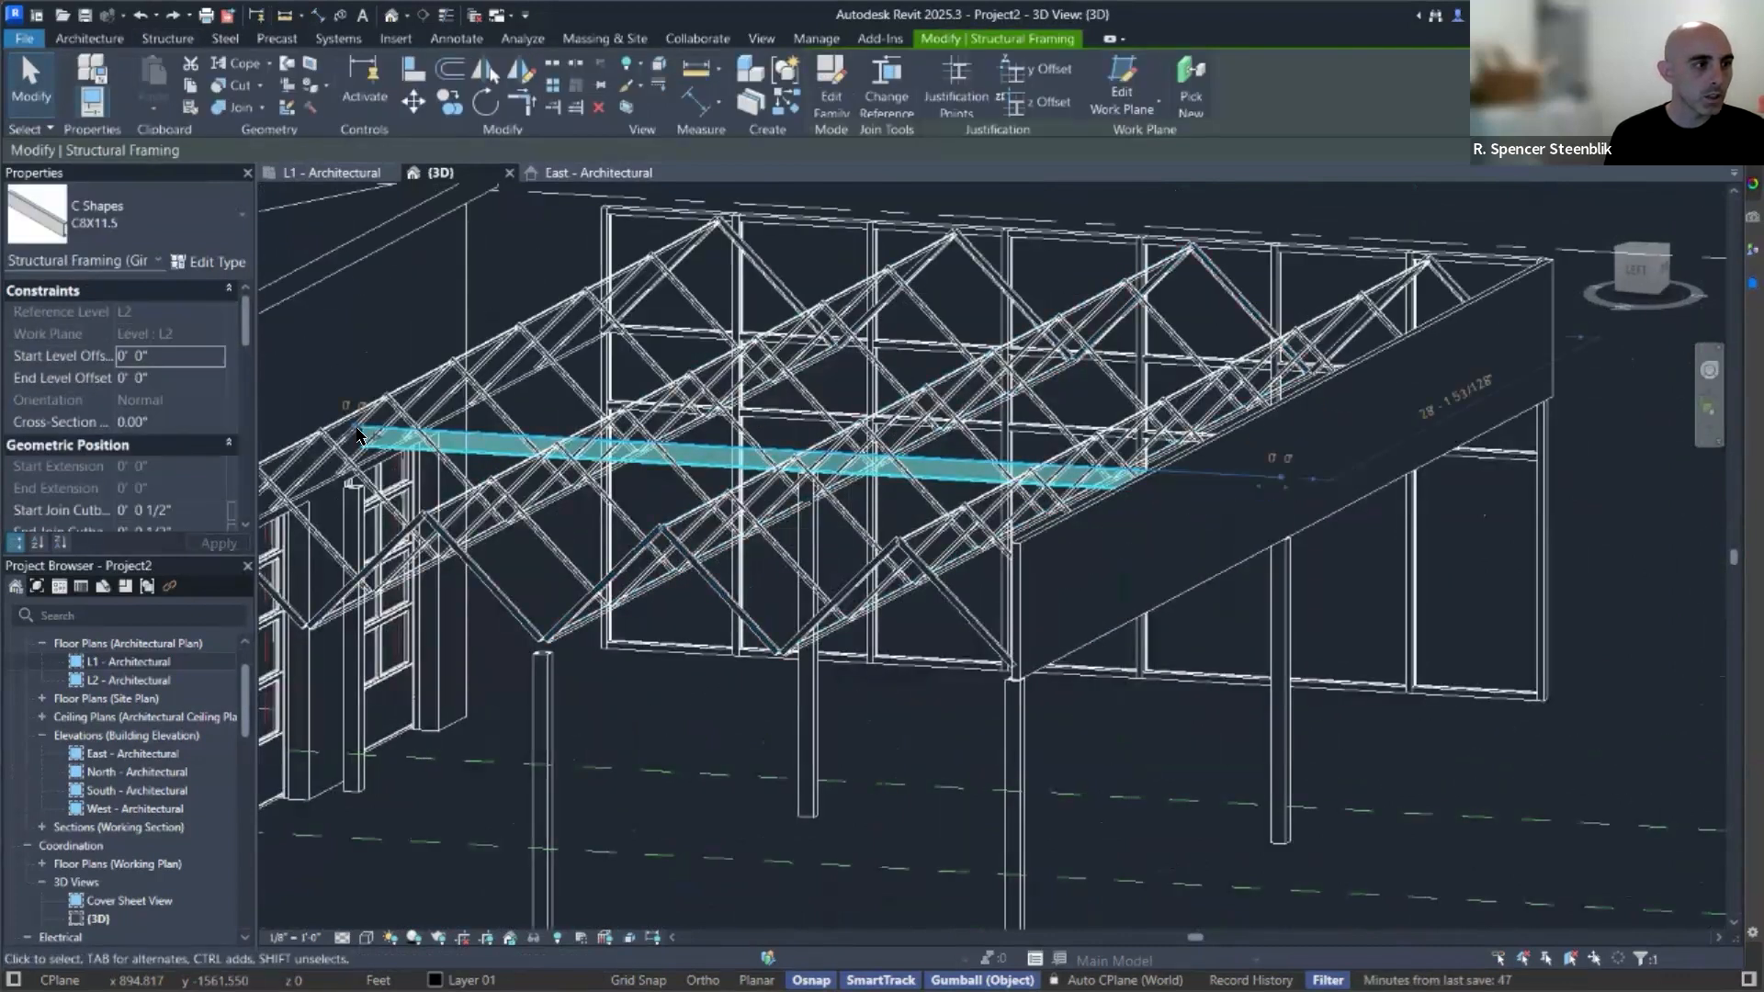
{"action": "left_click", "coordinate": [174, 355]}
{"action": "type", "text": "-1"}
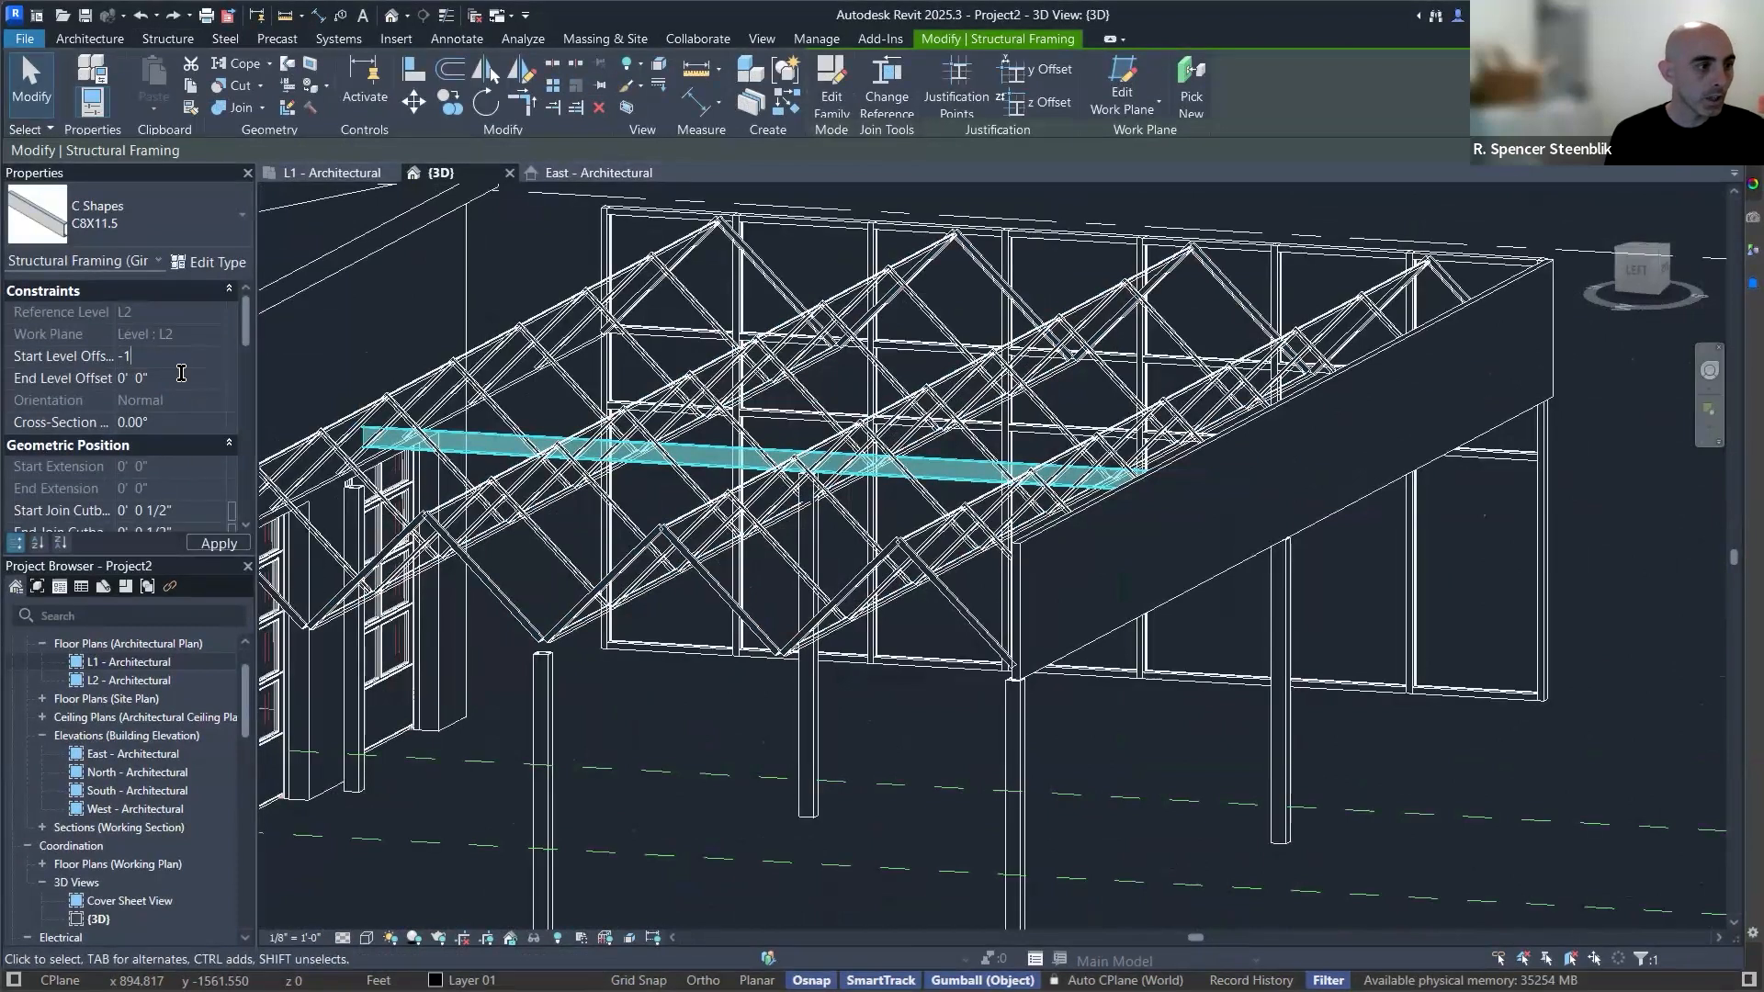
{"action": "key", "text": "Return"}
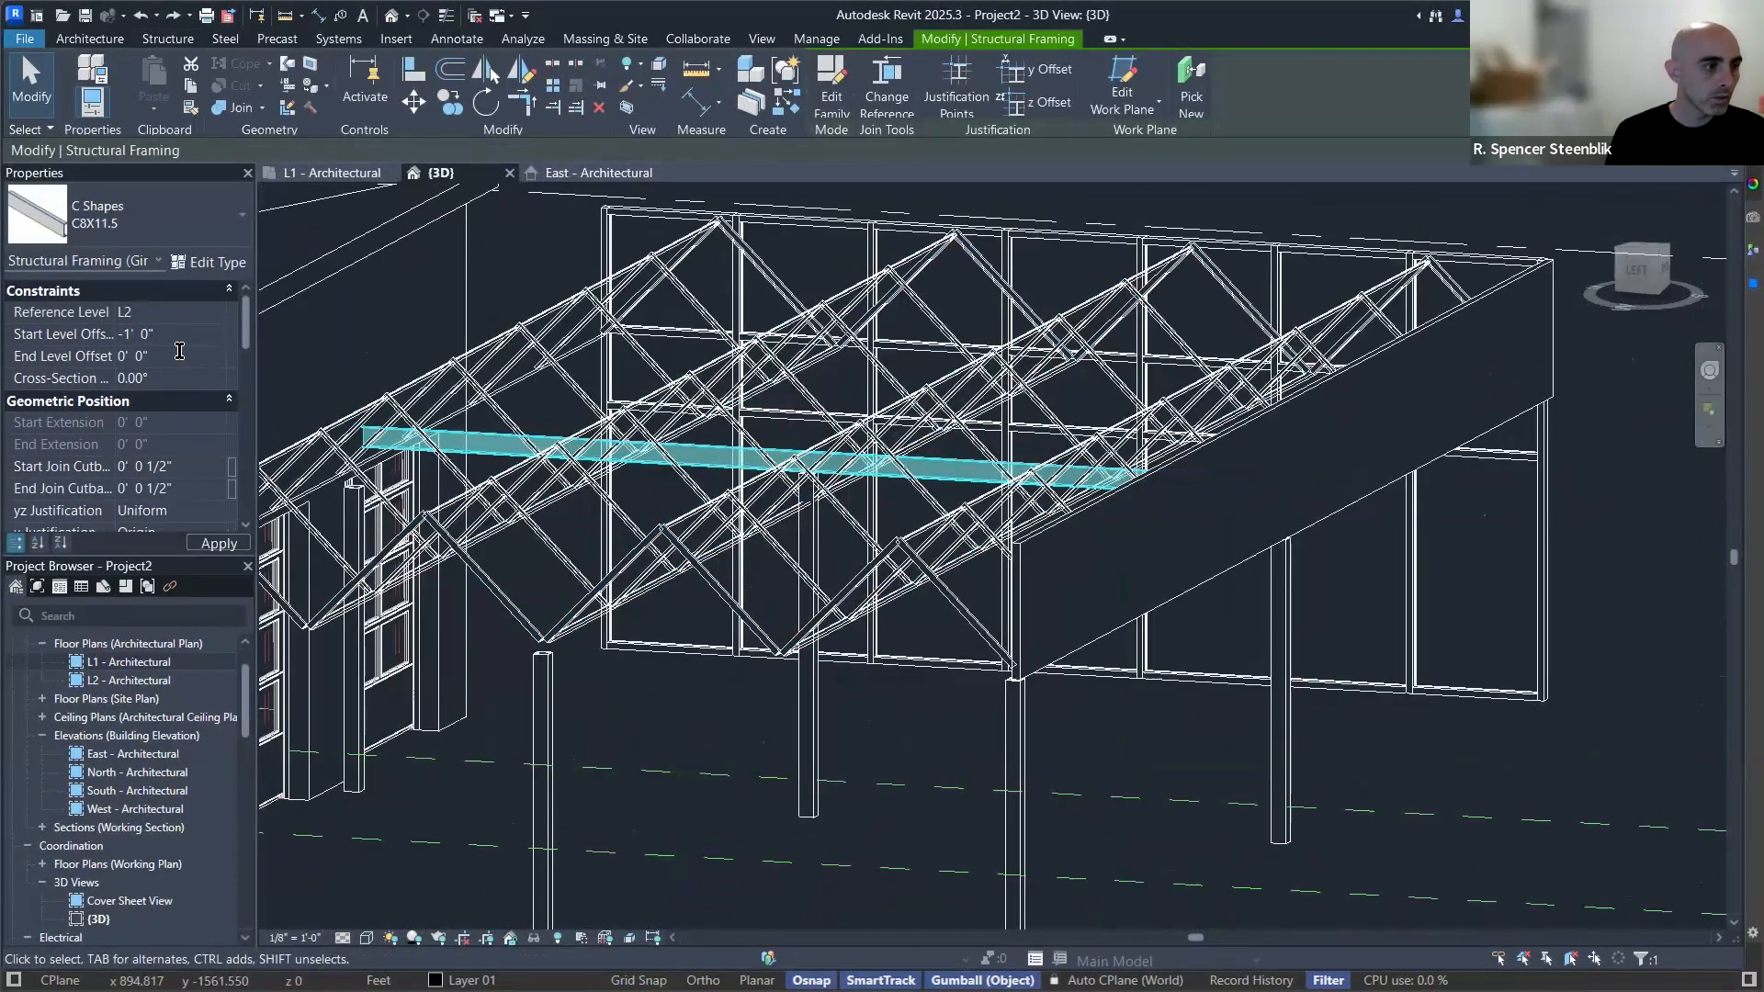
{"action": "type", "text": "-1"}
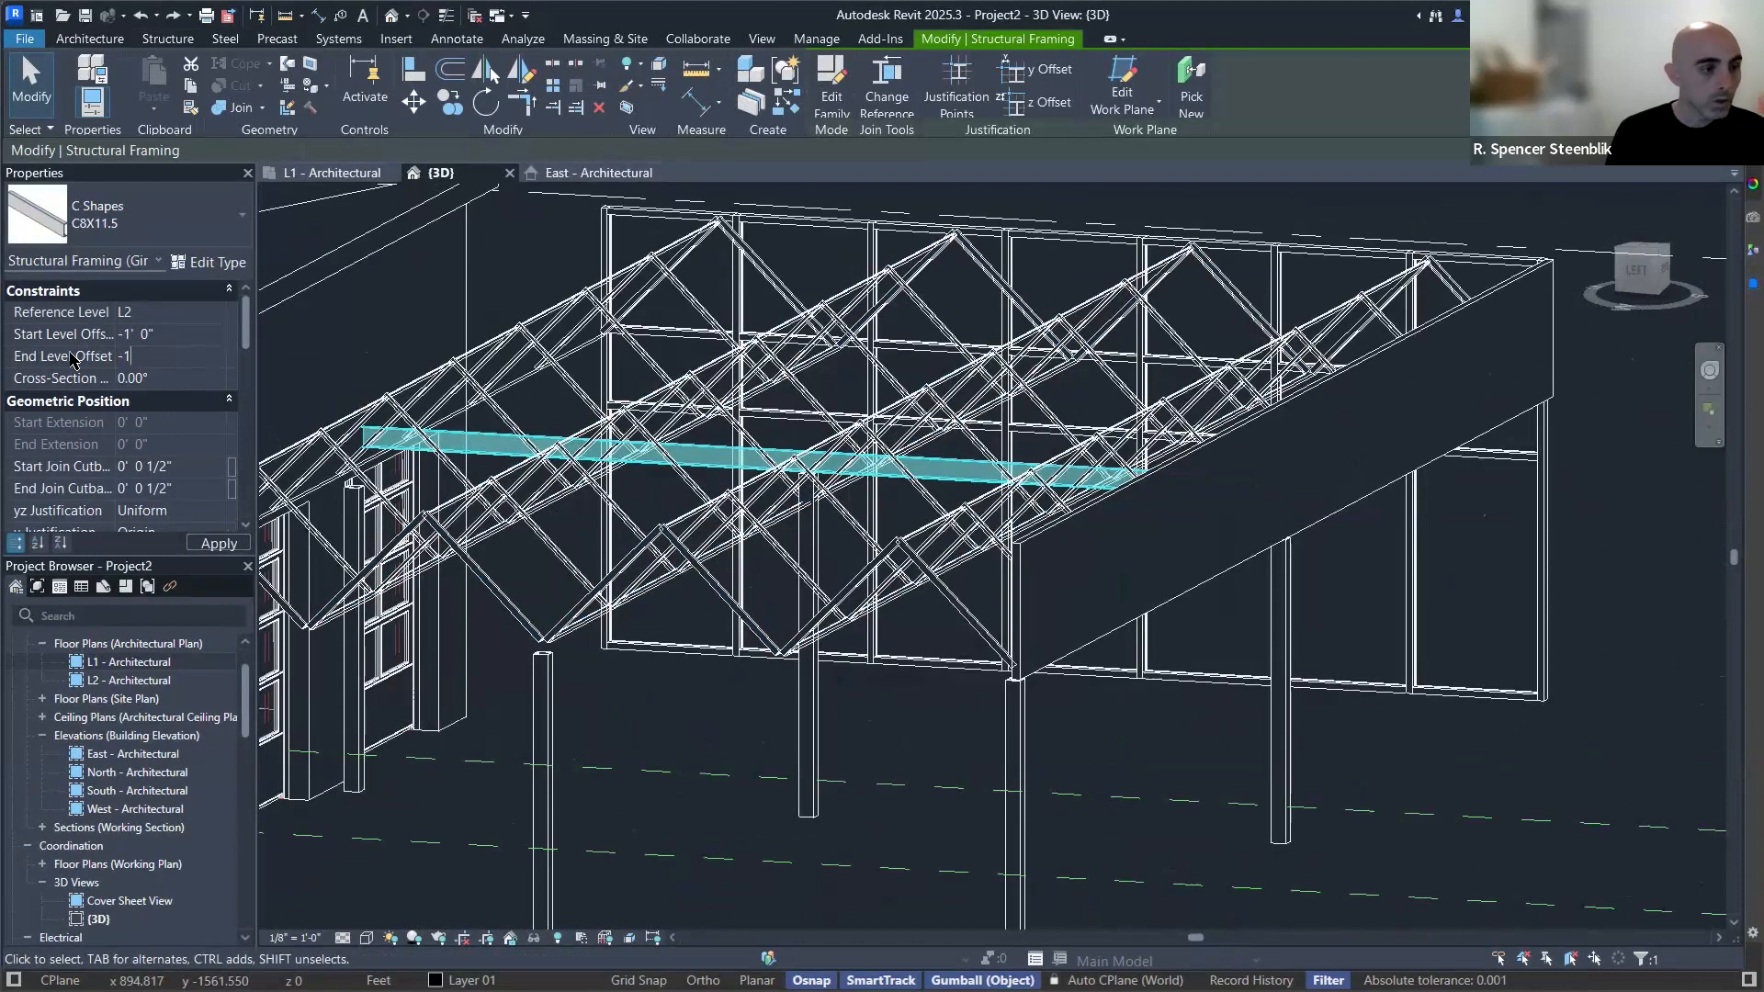
{"action": "middle_click_drag", "start_coordinate": [896, 497], "coordinate": [730, 422], "text": "shift"}
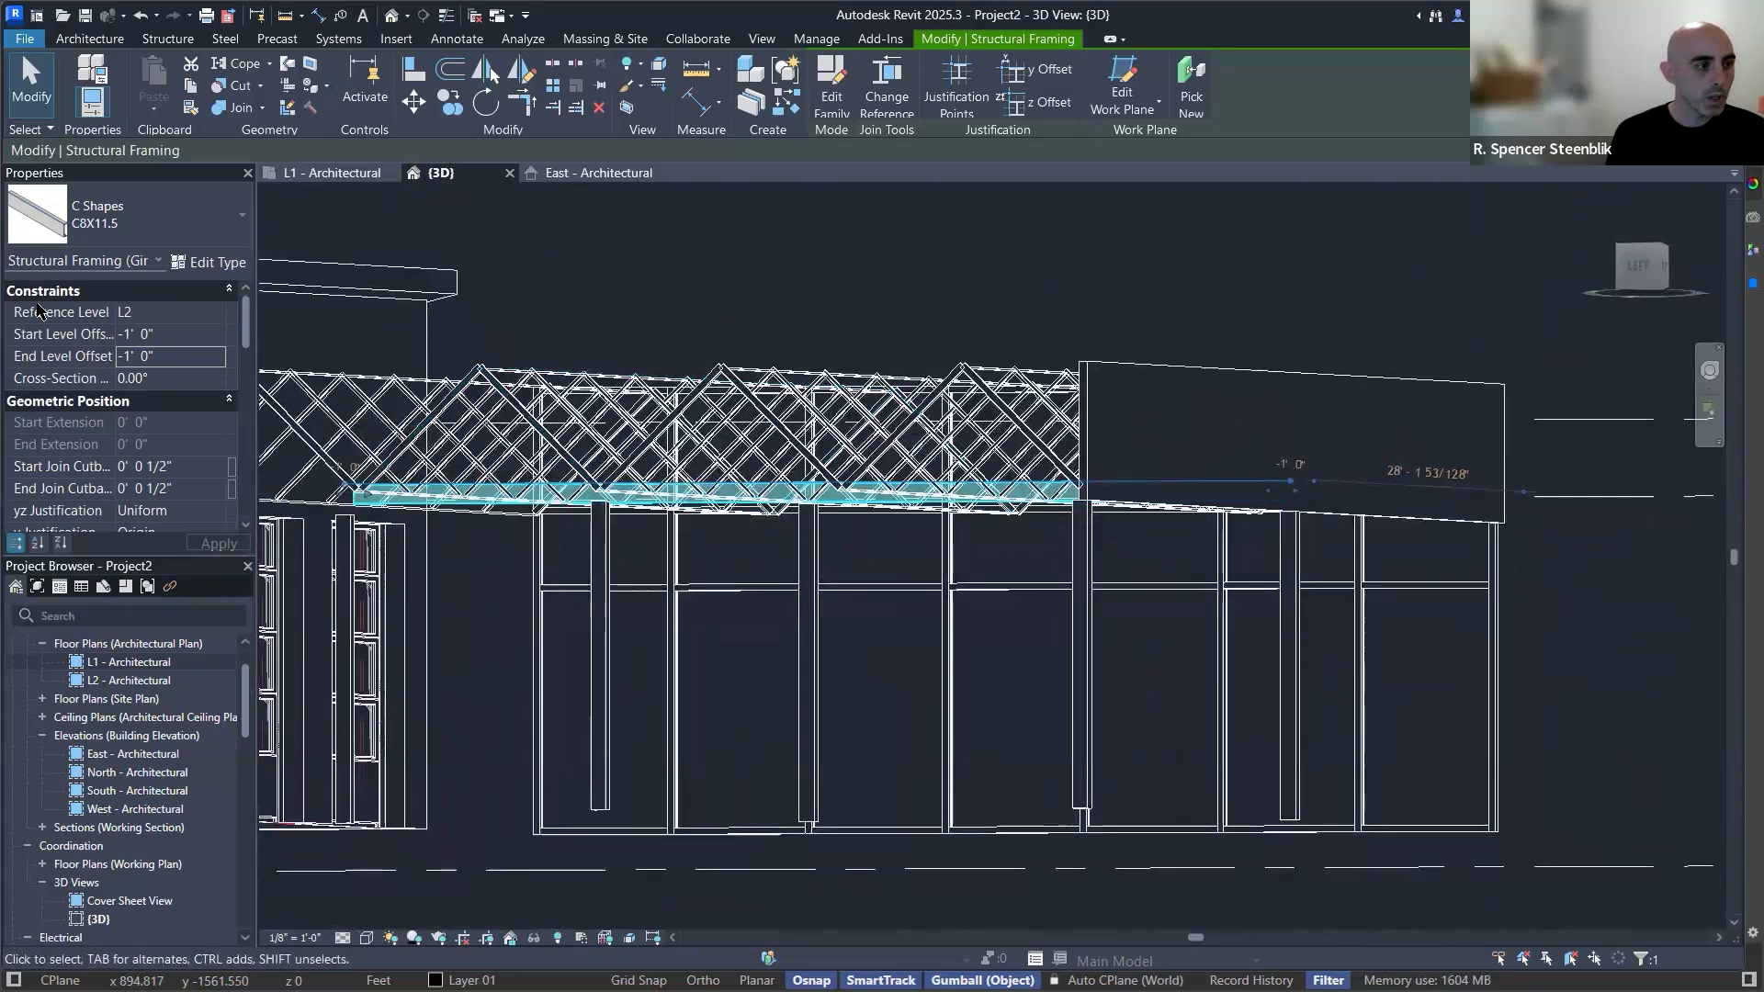
Set both the start and end level offsets of the C8X11.5 girder to -1' 6".
{"action": "left_click", "coordinate": [181, 333]}
{"action": "type", "text": "-"}
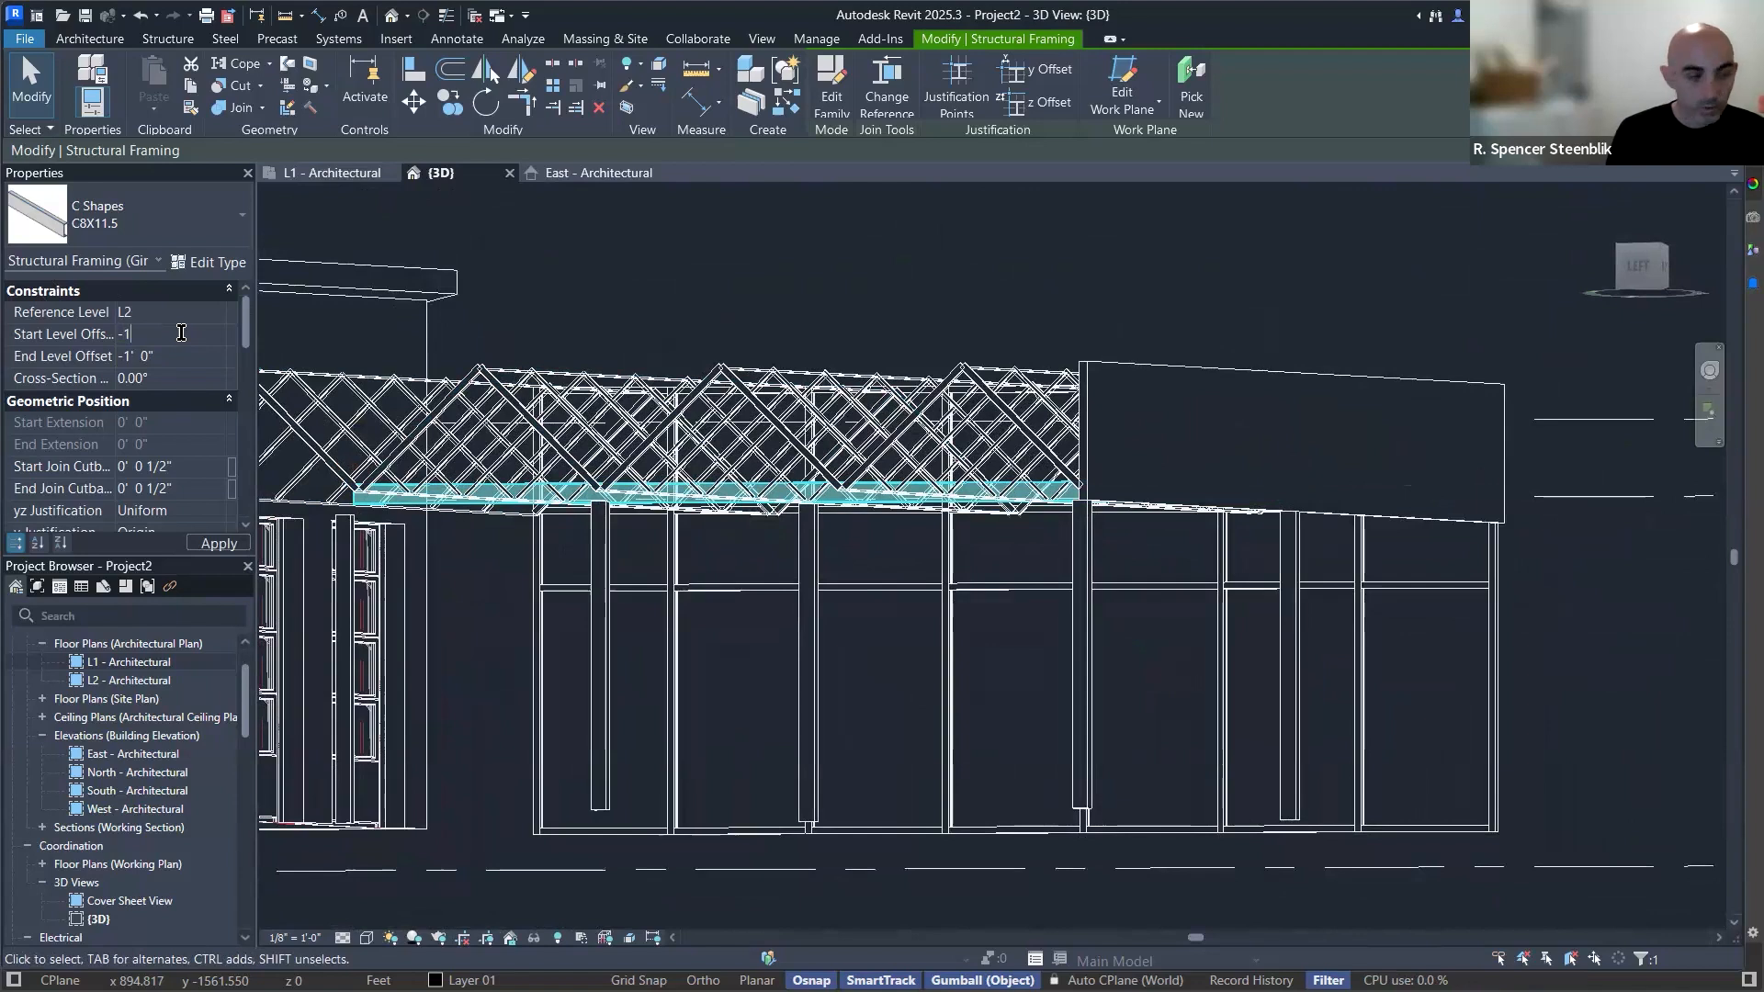
{"action": "type", "text": "1.5"}
{"action": "left_click", "coordinate": [190, 352]}
{"action": "type", "text": "-"}
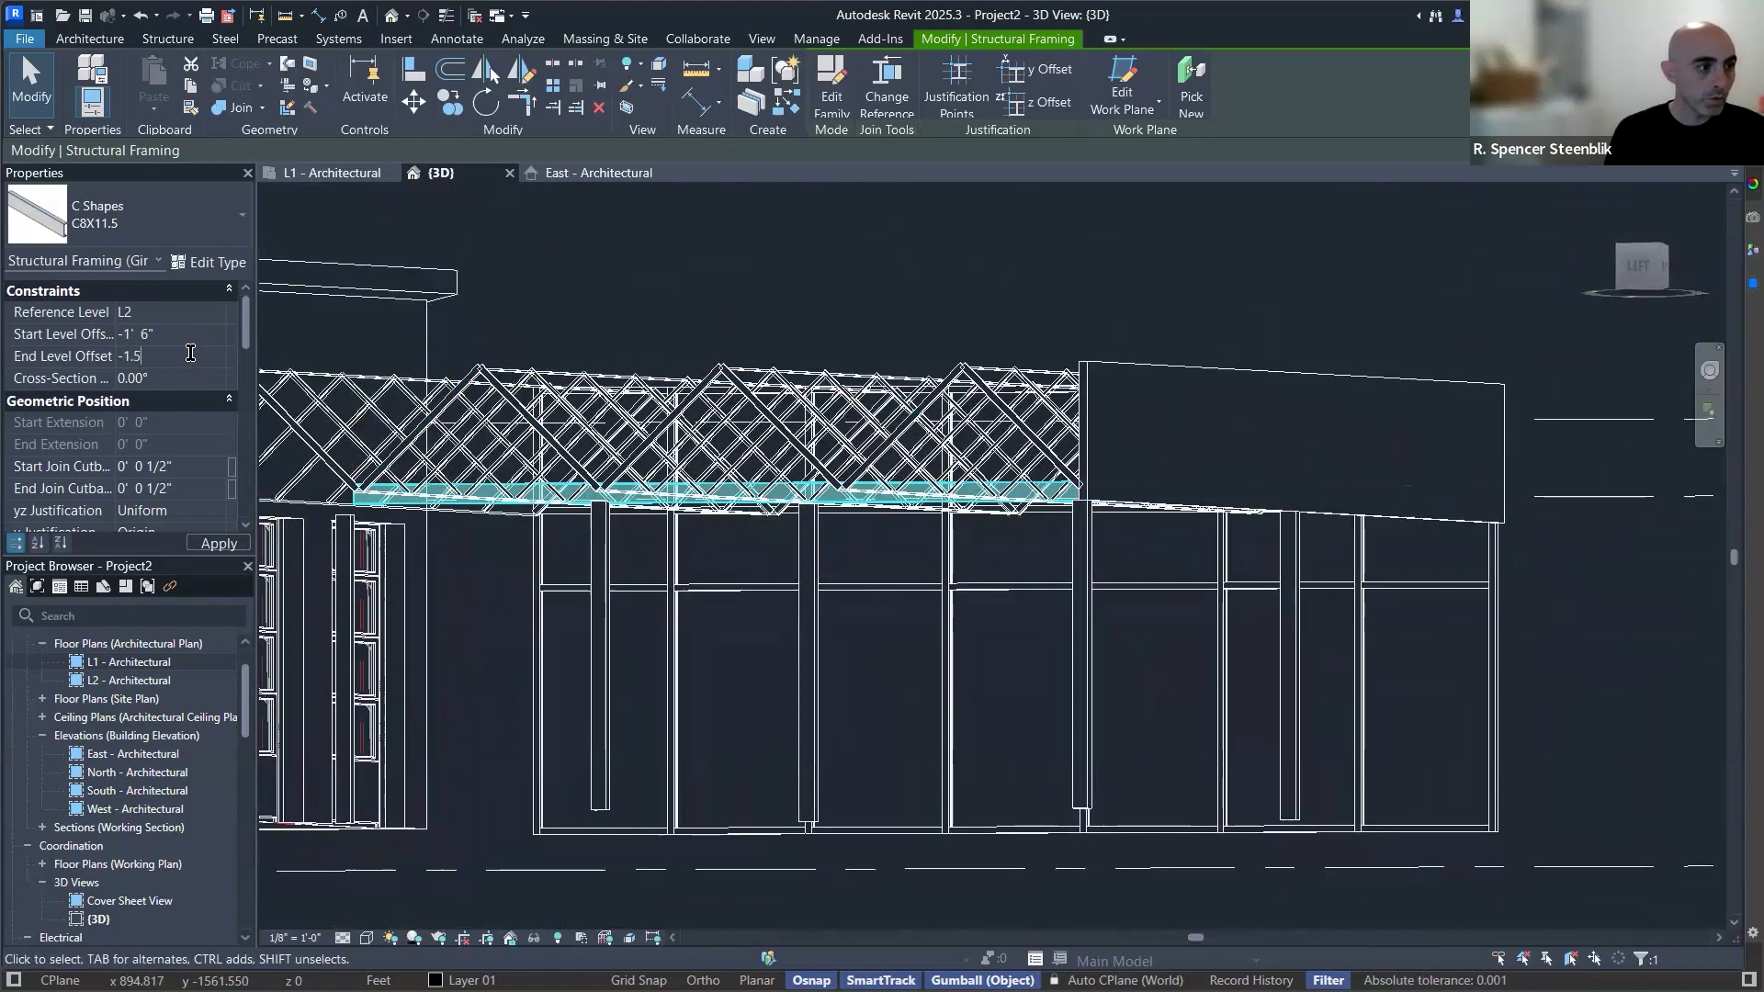
{"action": "type", "text": "1.5"}
{"action": "key", "text": "Return"}
{"action": "left_click", "coordinate": [934, 569]}
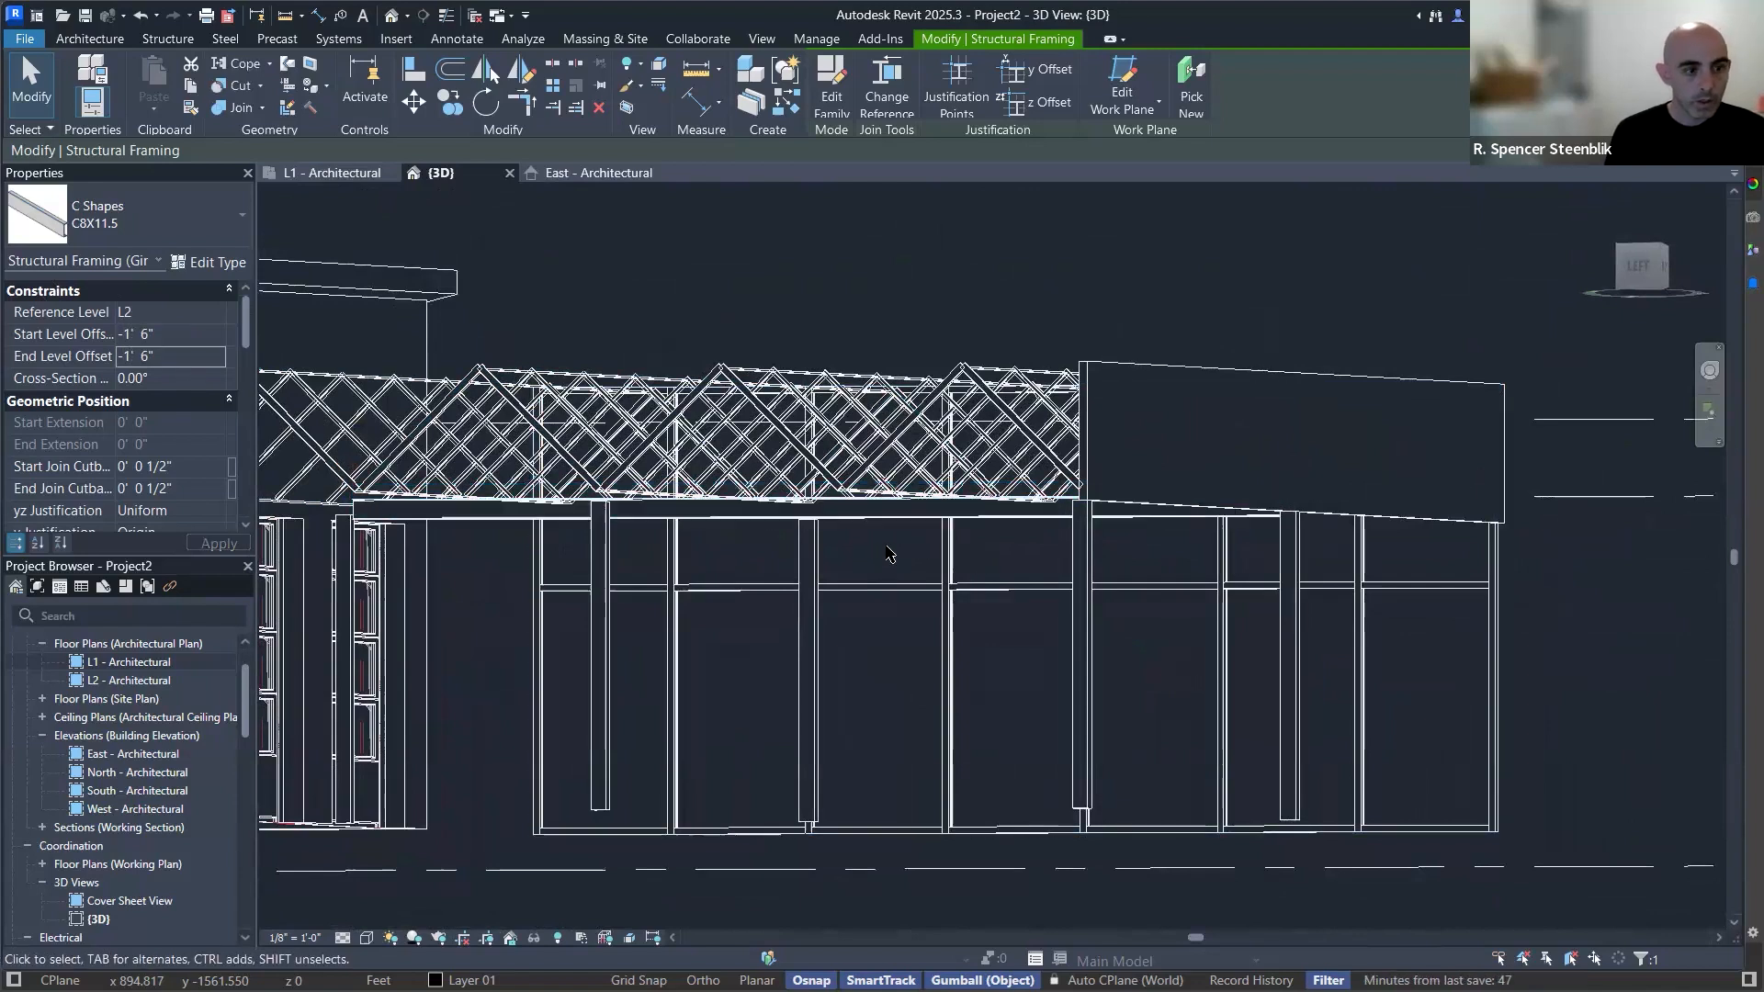
Try to lower the C8X11.5 girder with a start level offset of -1' 8" and an end level offset of -1' 6"+2".
{"action": "mouse_move", "coordinate": [935, 568]}
{"action": "middle_mouse_down", "text": "shift"}
{"action": "mouse_move", "coordinate": [910, 579]}
{"action": "mouse_move", "coordinate": [973, 556]}
{"action": "mouse_move", "coordinate": [955, 551]}
{"action": "middle_mouse_up", "text": "shift"}
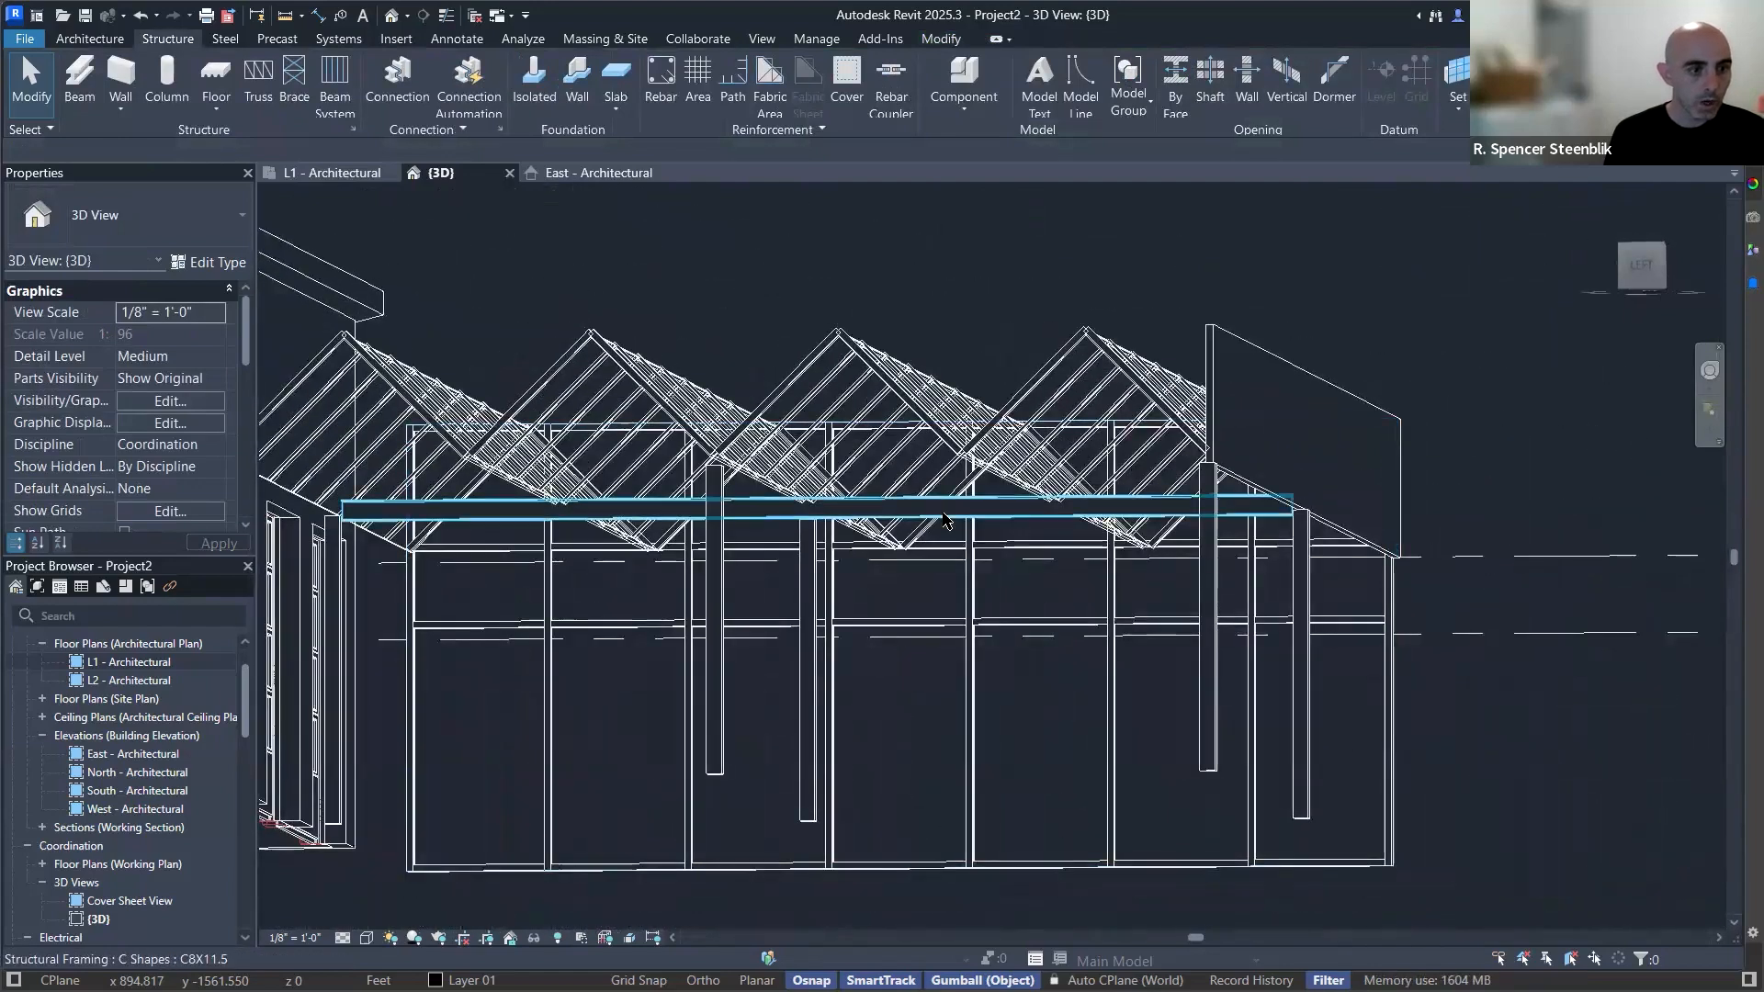
{"action": "left_click", "coordinate": [570, 511]}
{"action": "left_click", "coordinate": [179, 333]}
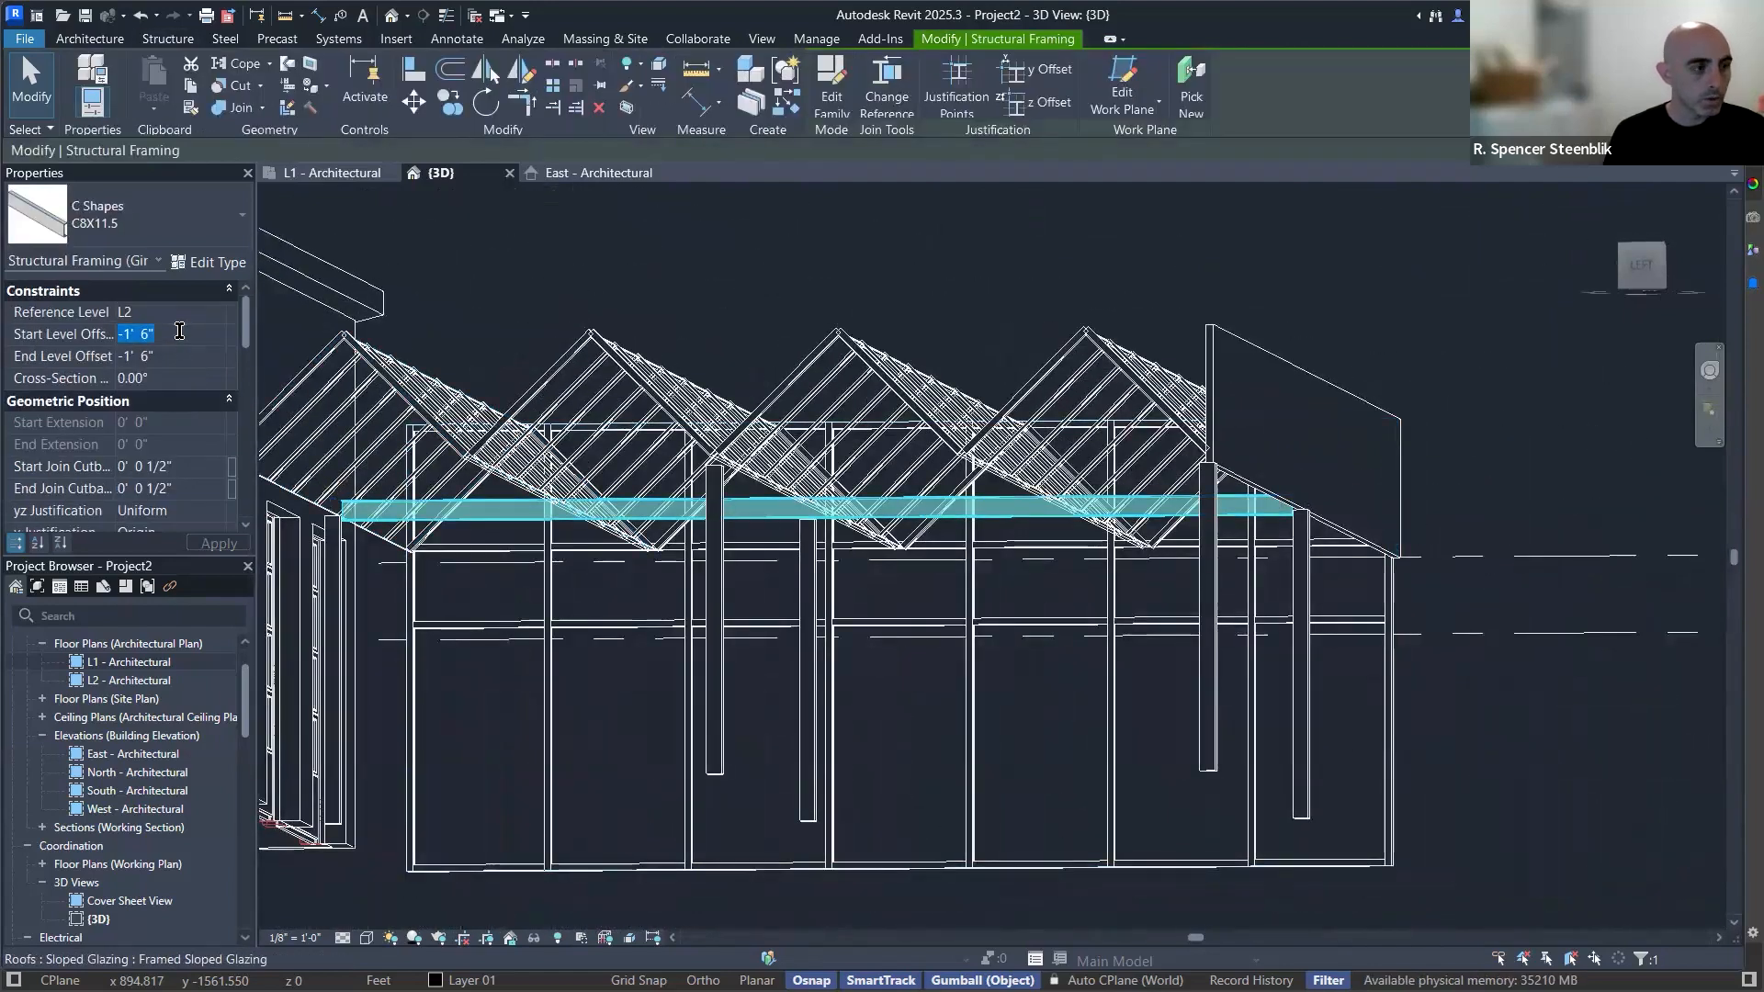
{"action": "key", "text": "Right"}
{"action": "key", "text": "Right"}
{"action": "key", "text": "Delete"}
{"action": "key", "text": "Tab"}
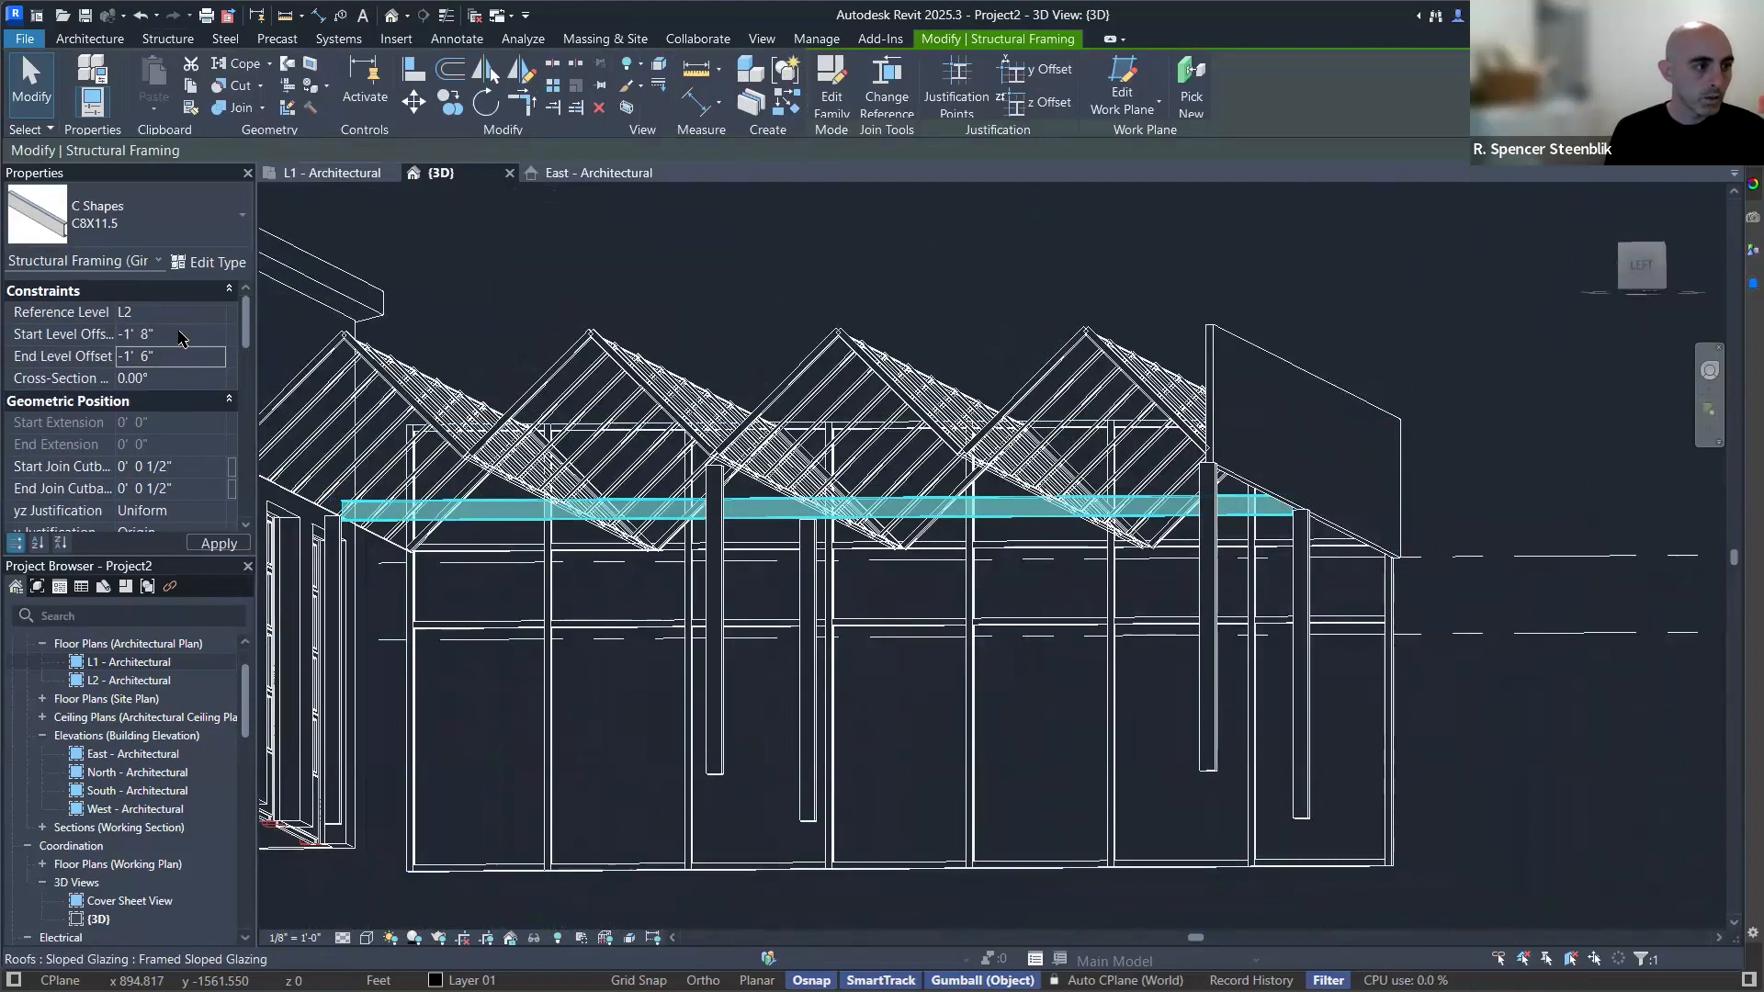
{"action": "key", "text": "Tab"}
{"action": "key", "text": "Left"}
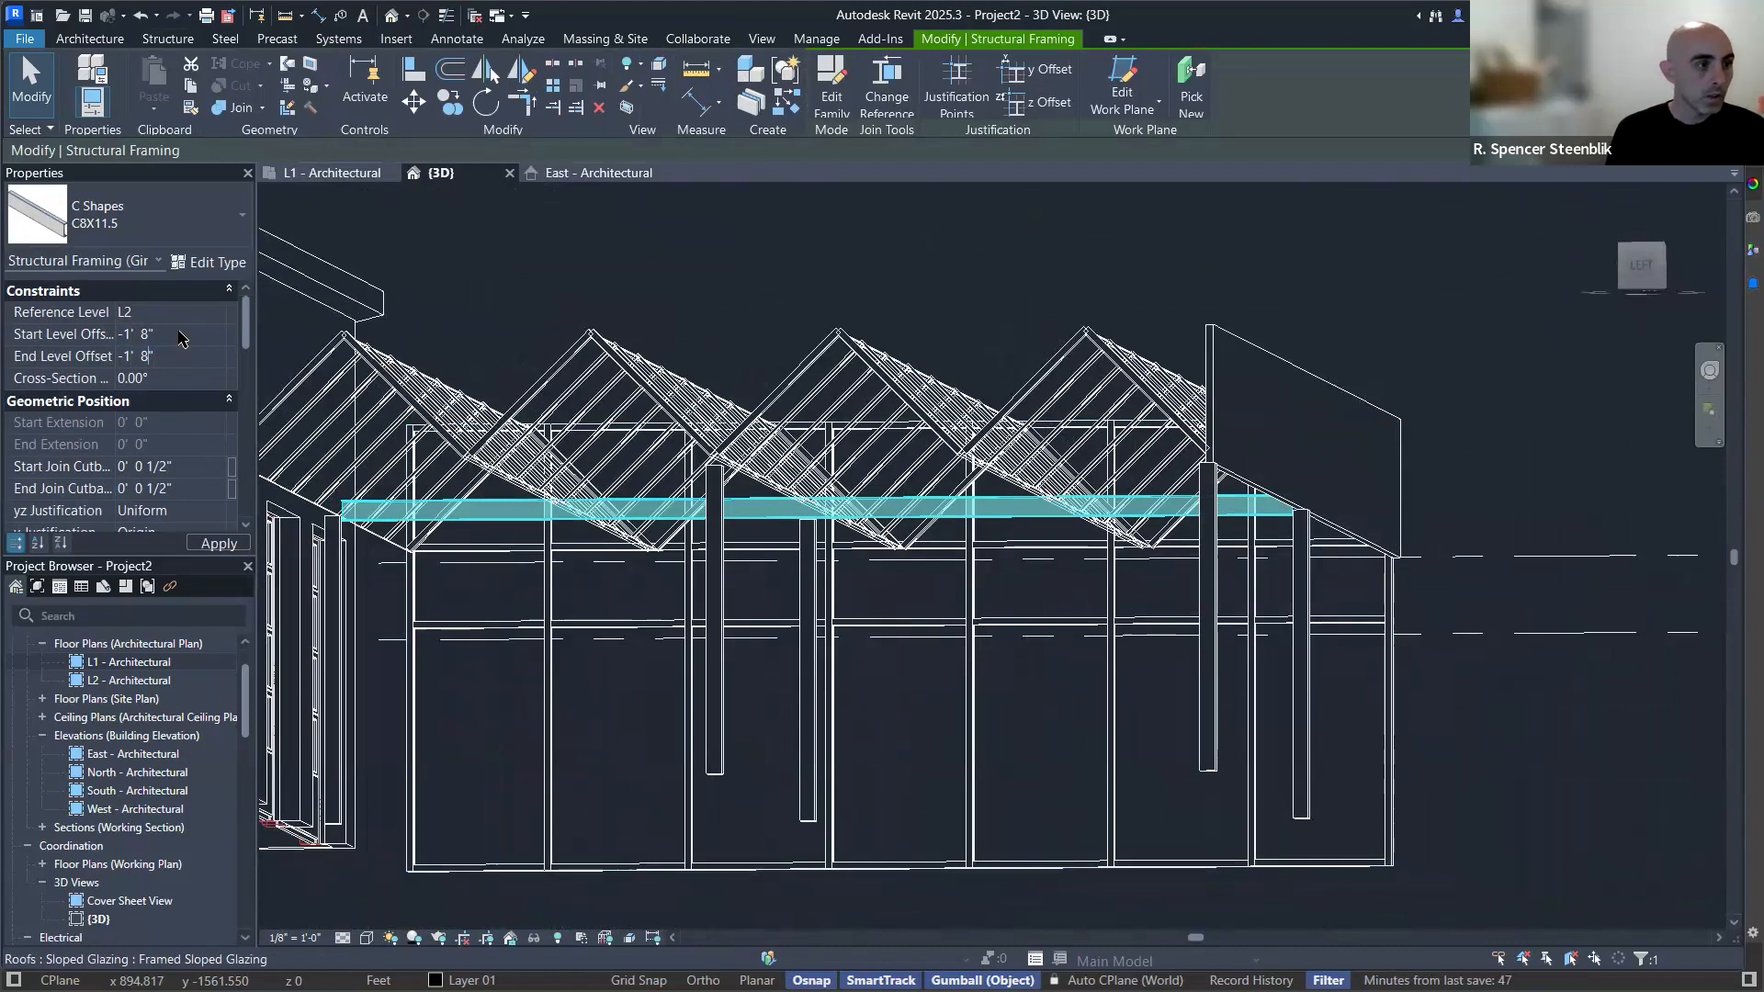
{"action": "key", "text": "BackSpace"}
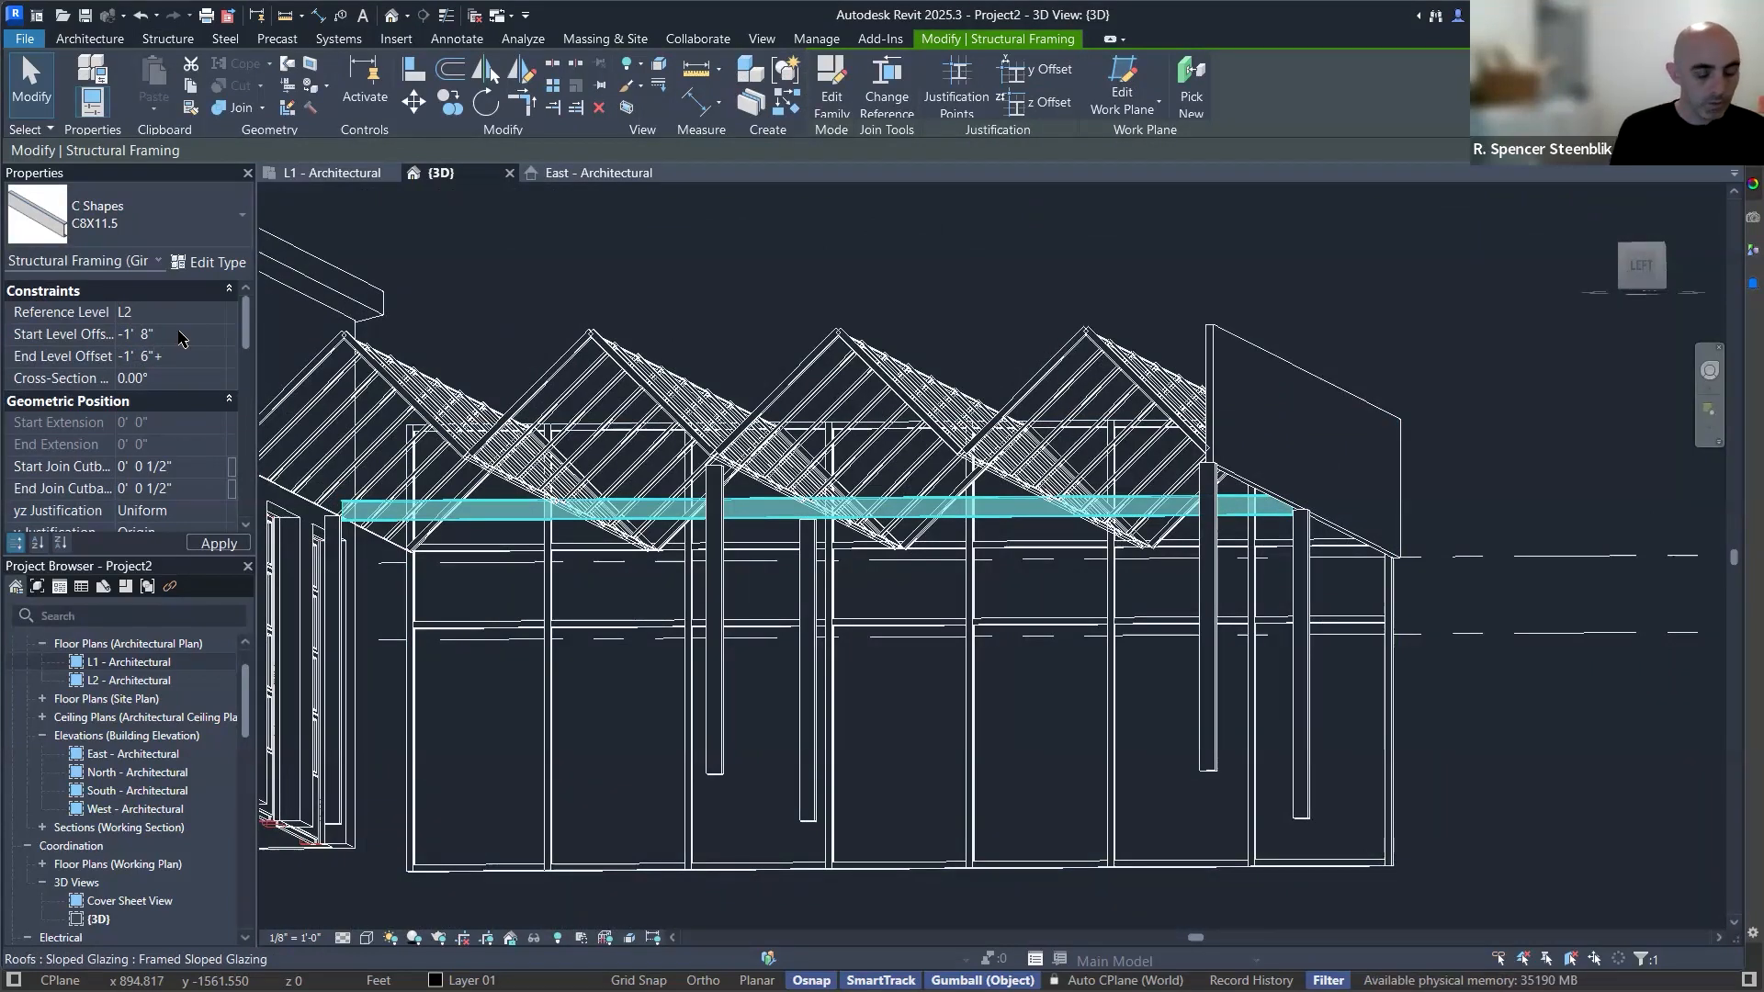
{"action": "type", "text": "2\""}
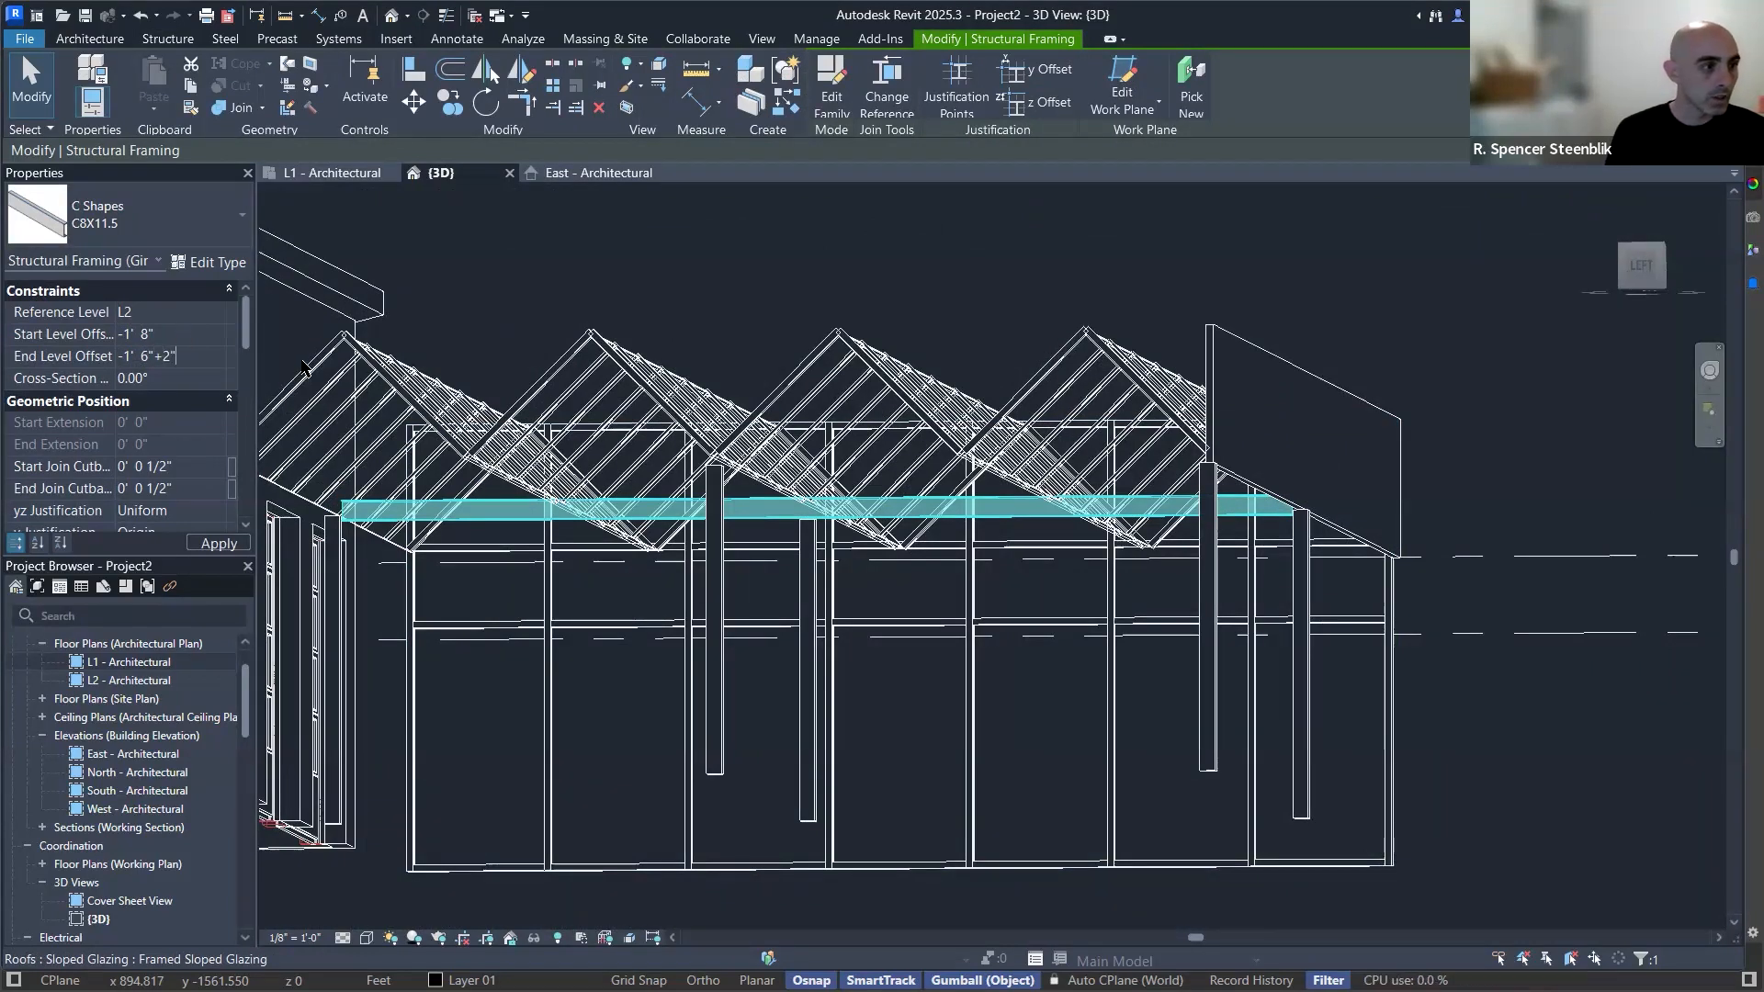
{"action": "left_click", "coordinate": [992, 505]}
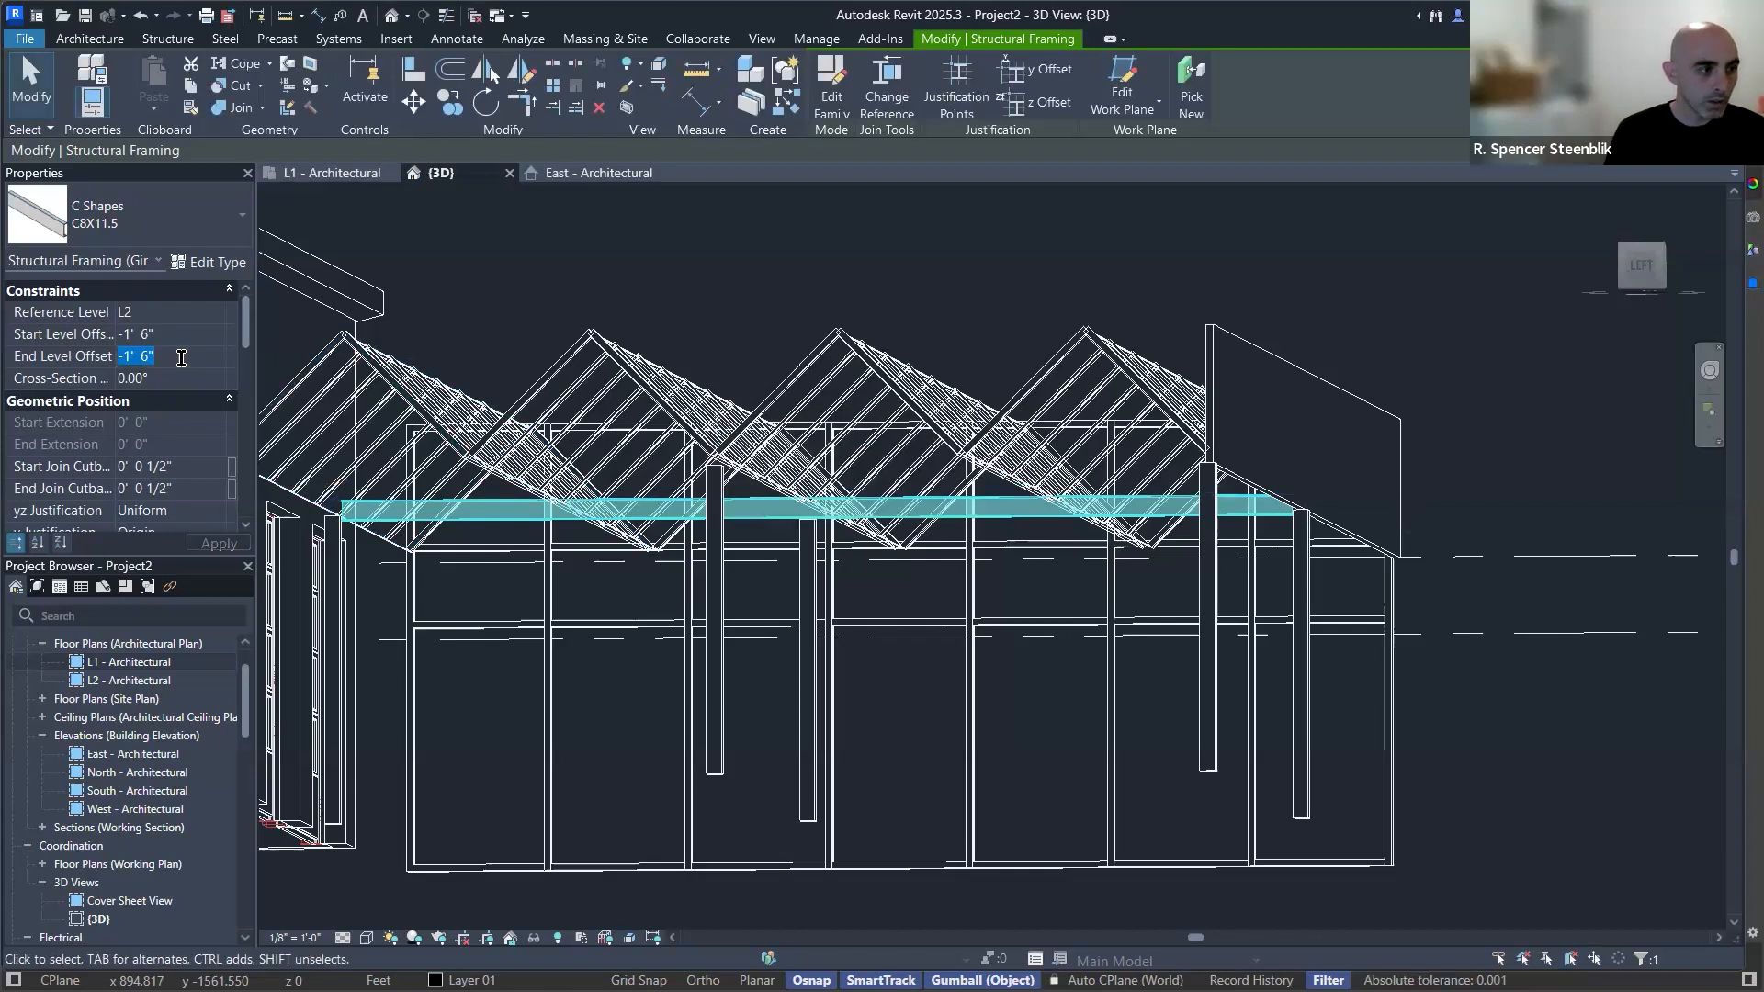
Try the formula =-1' 6"+2 as the girder's end level offset, and cancel the change.
{"action": "left_click", "coordinate": [181, 357]}
{"action": "type", "text": "="}
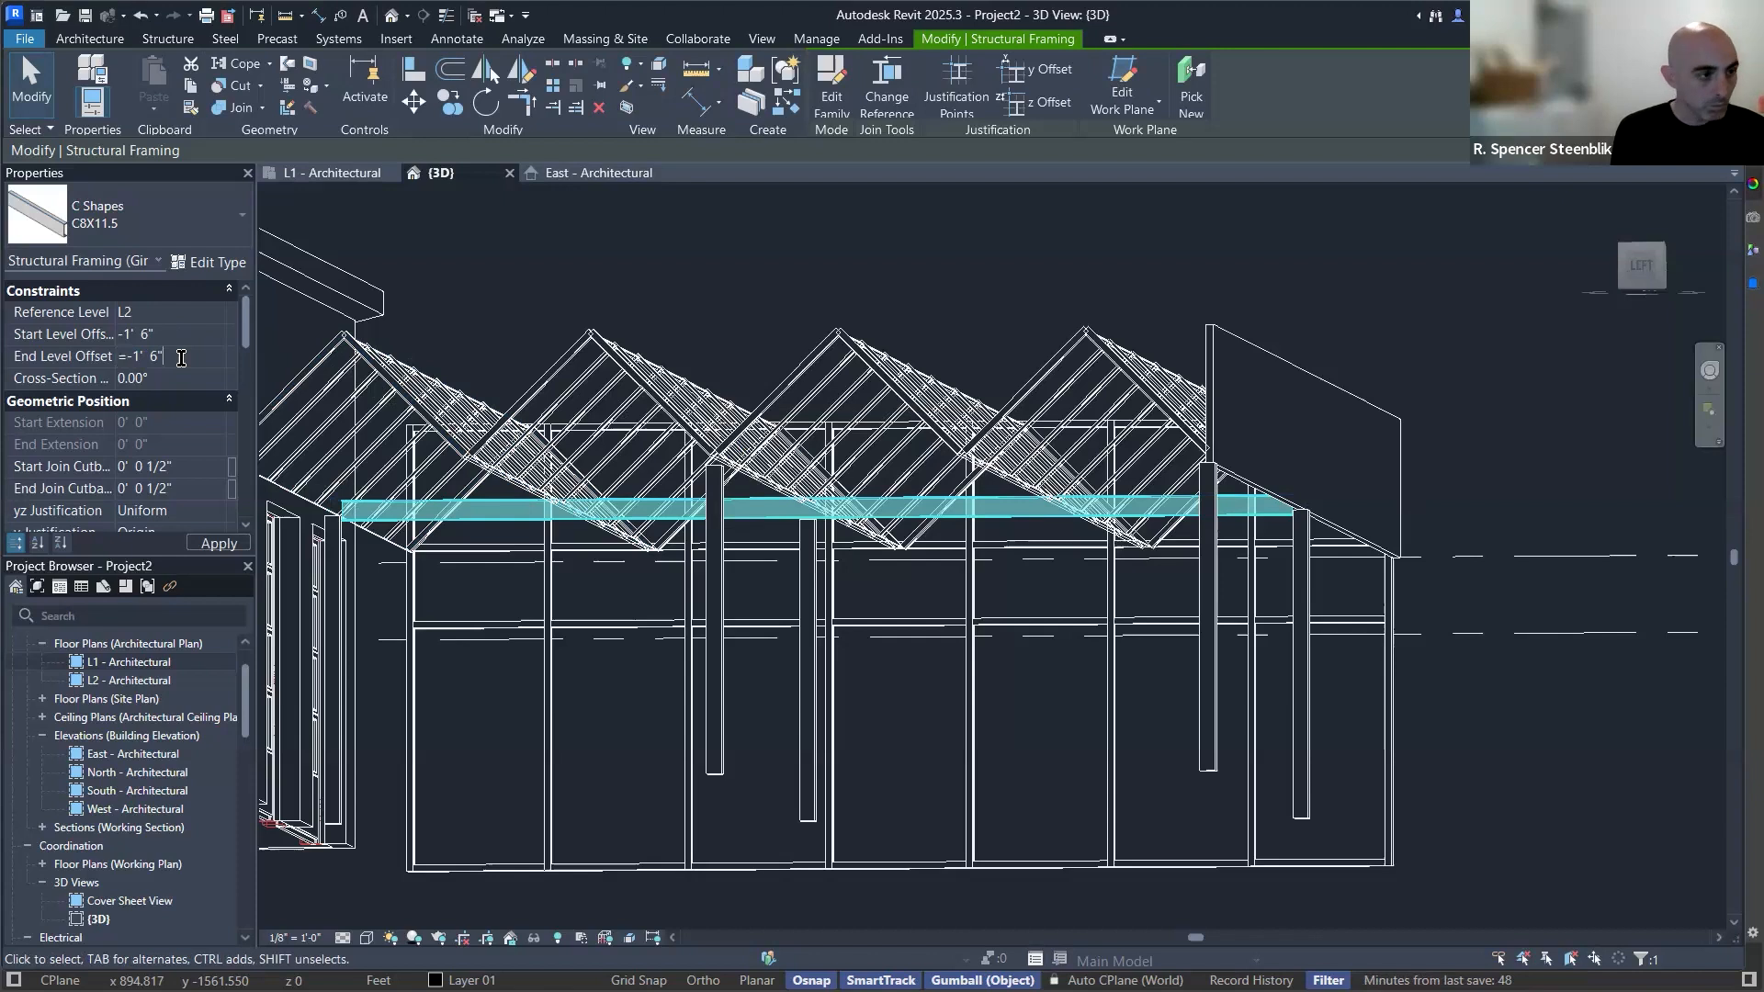
{"action": "type", "text": "+2"}
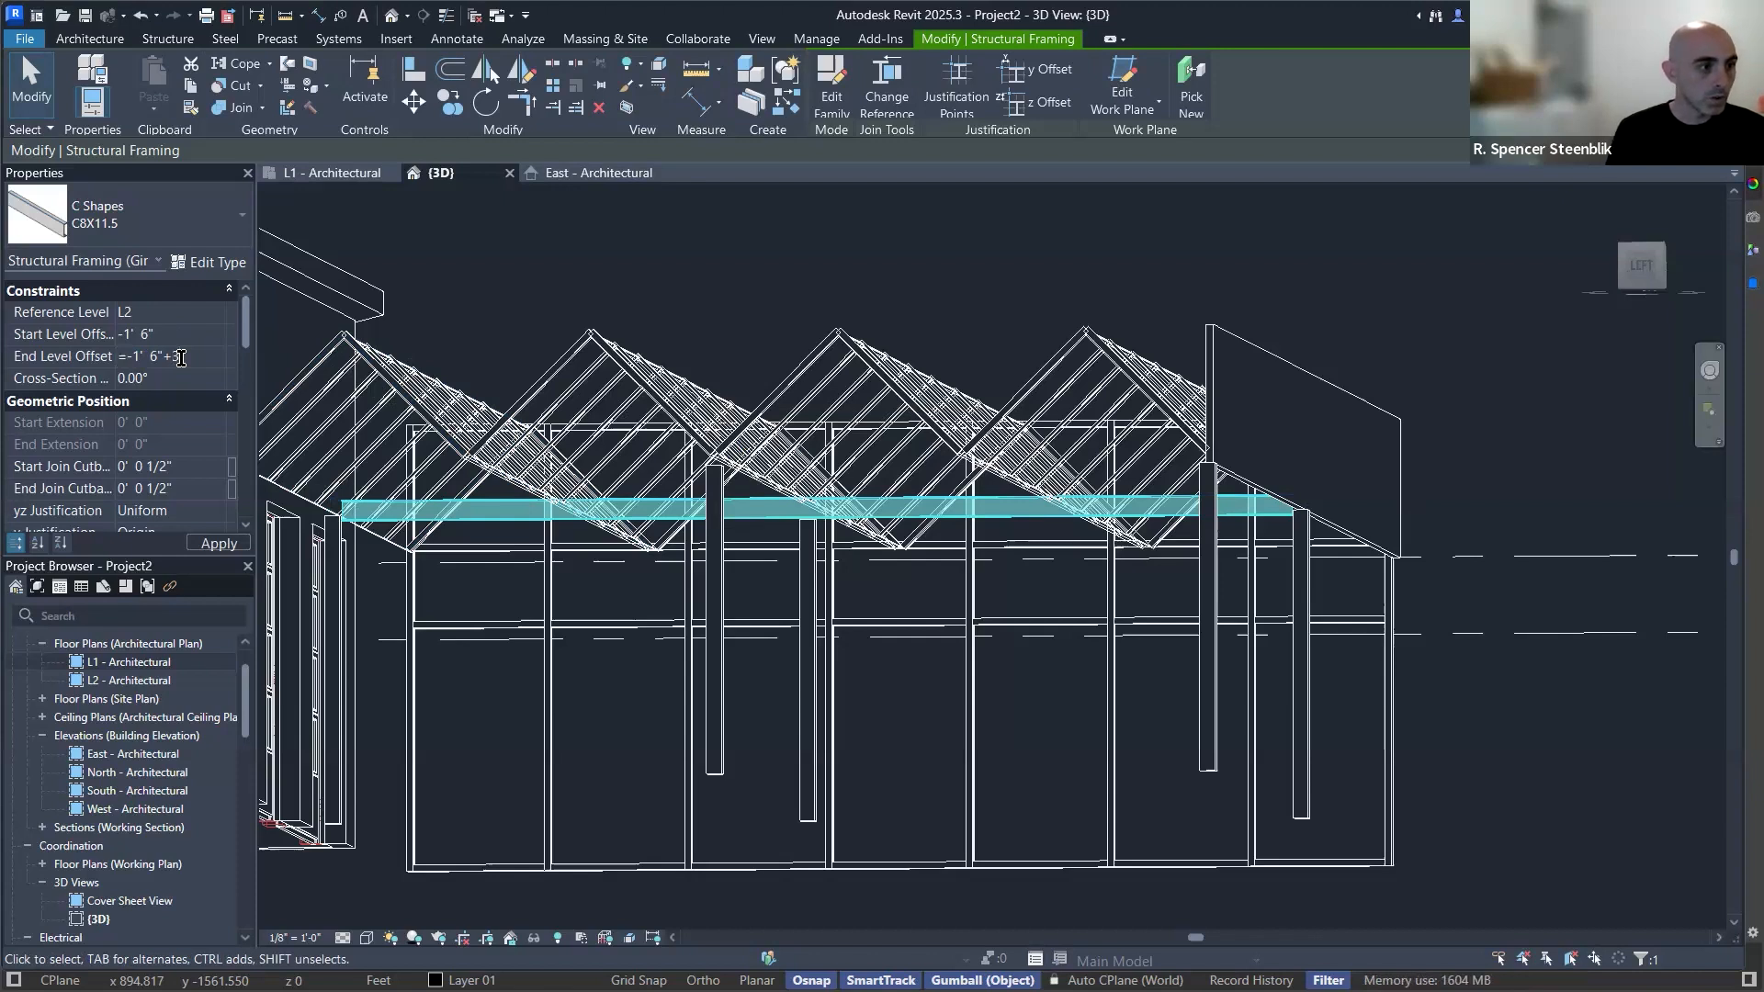
{"action": "key", "text": "Return"}
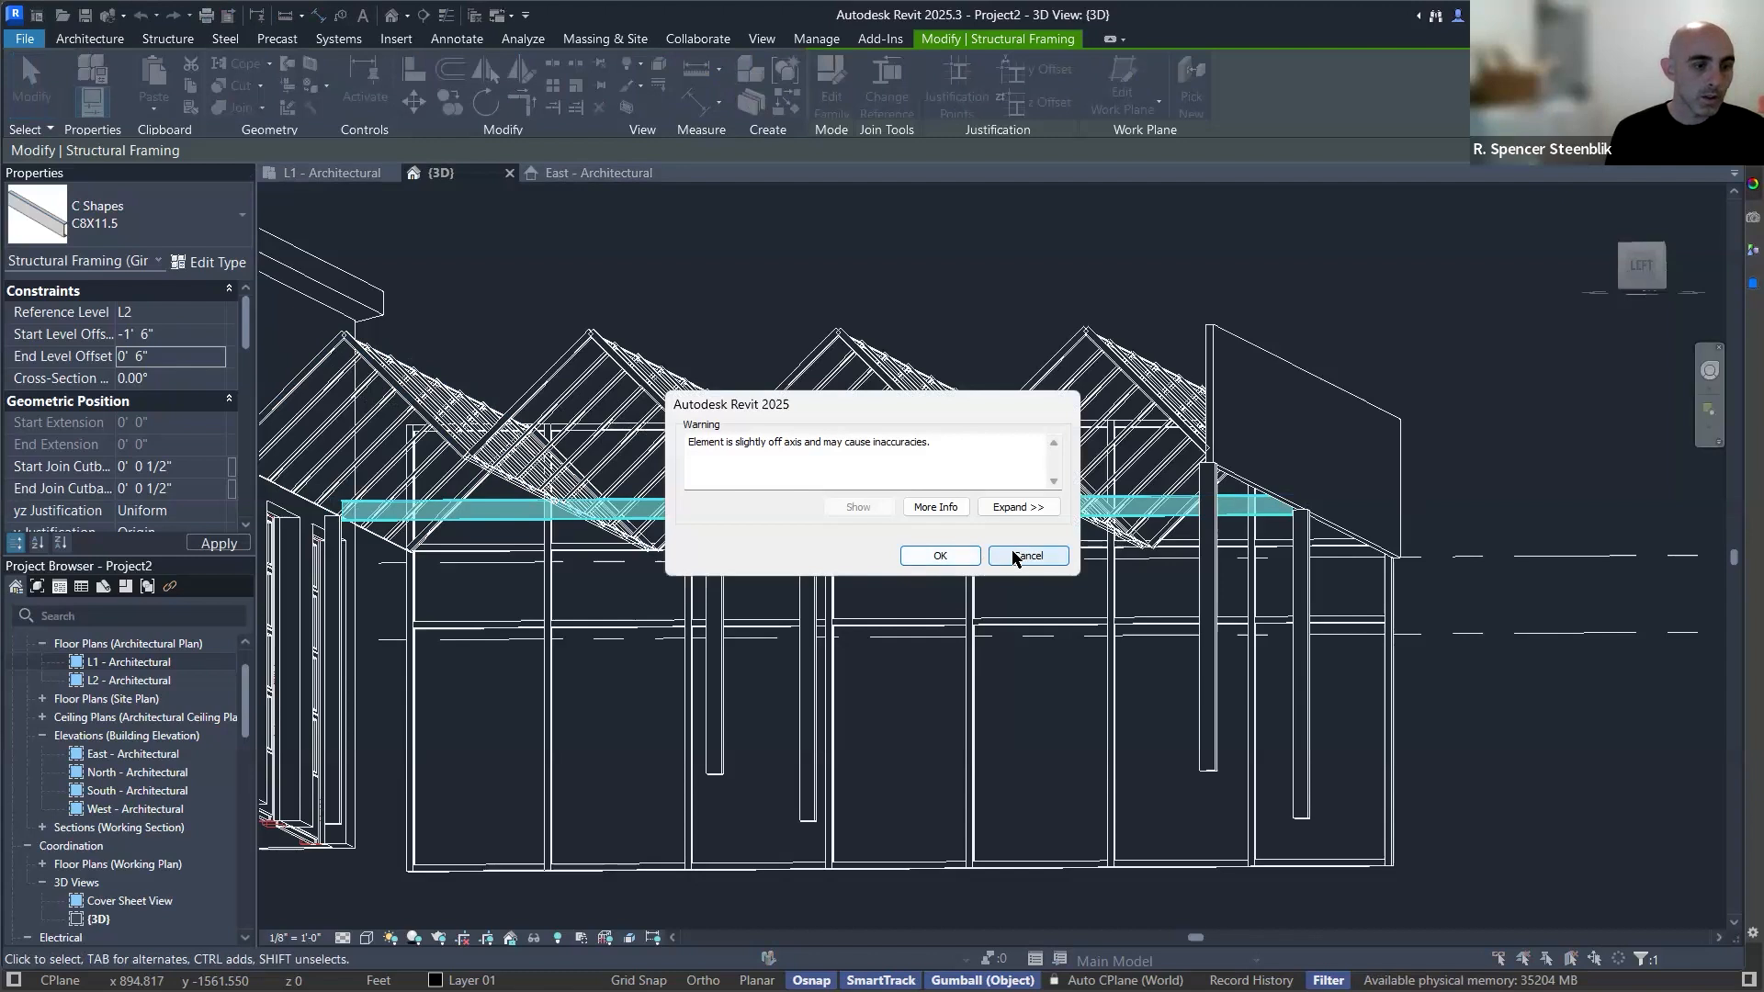
{"action": "left_click", "coordinate": [1026, 556]}
Set the end and start level offsets of the C8X11.5 girder under the canopy to -1' 8".
{"action": "left_click", "coordinate": [181, 356]}
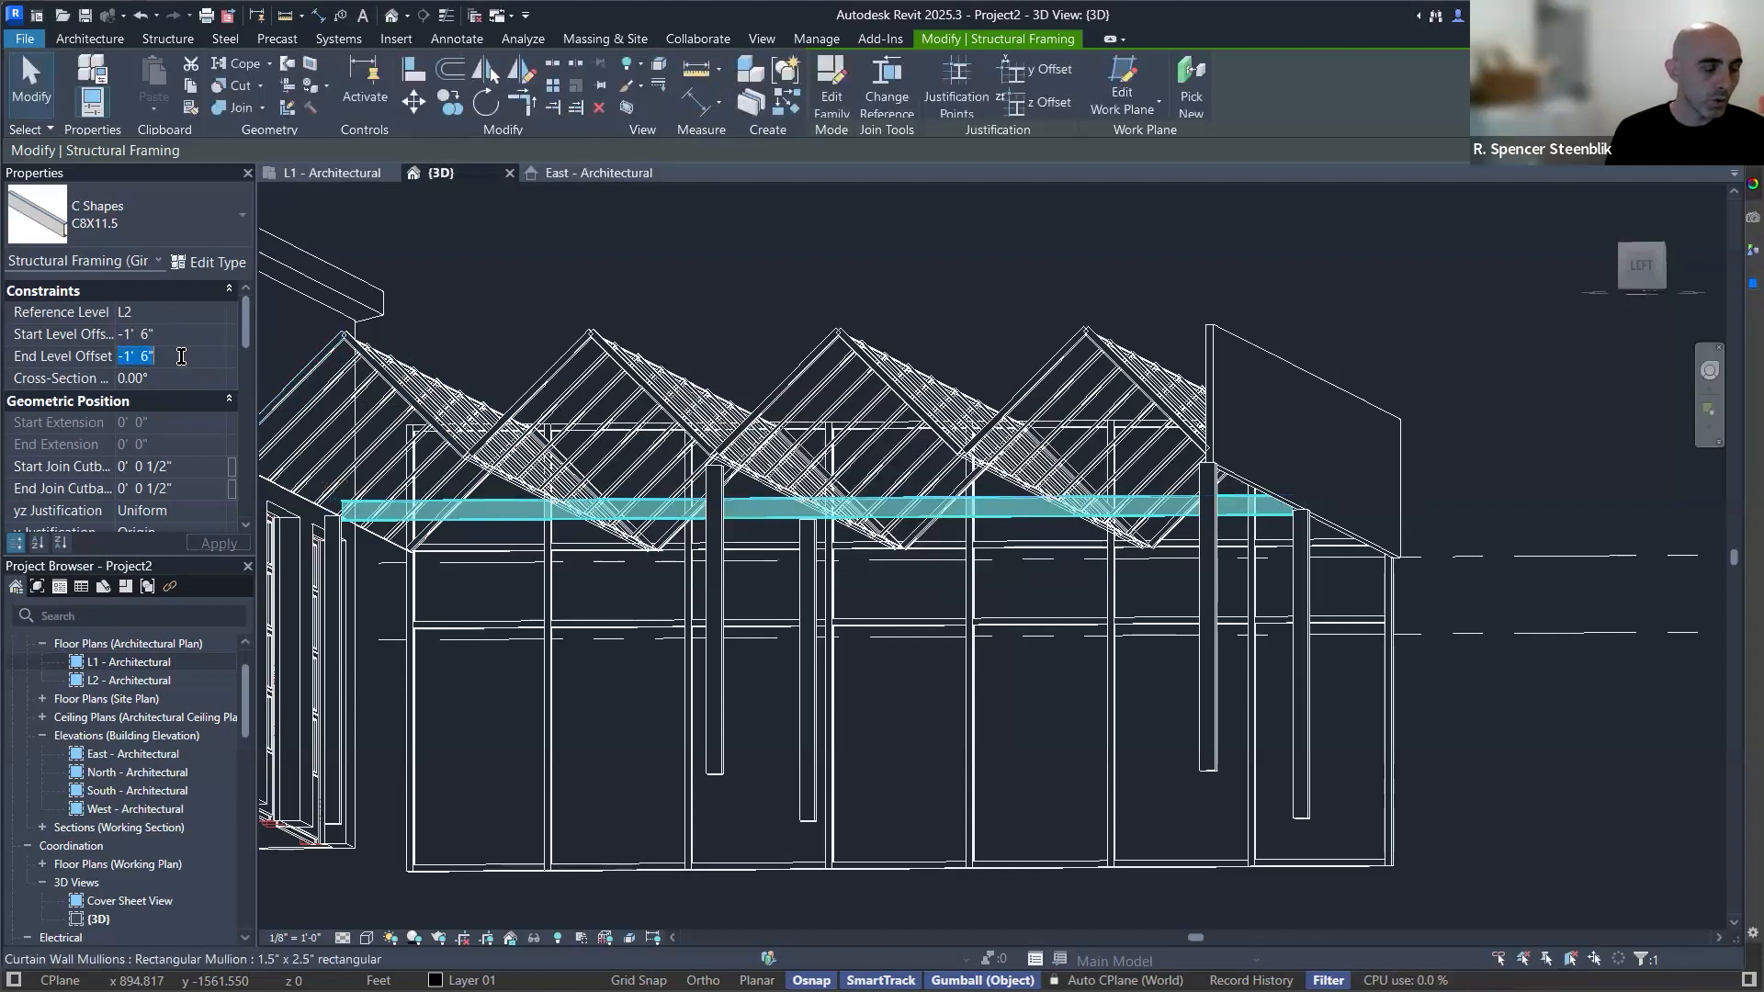
{"action": "type", "text": "-1'"}
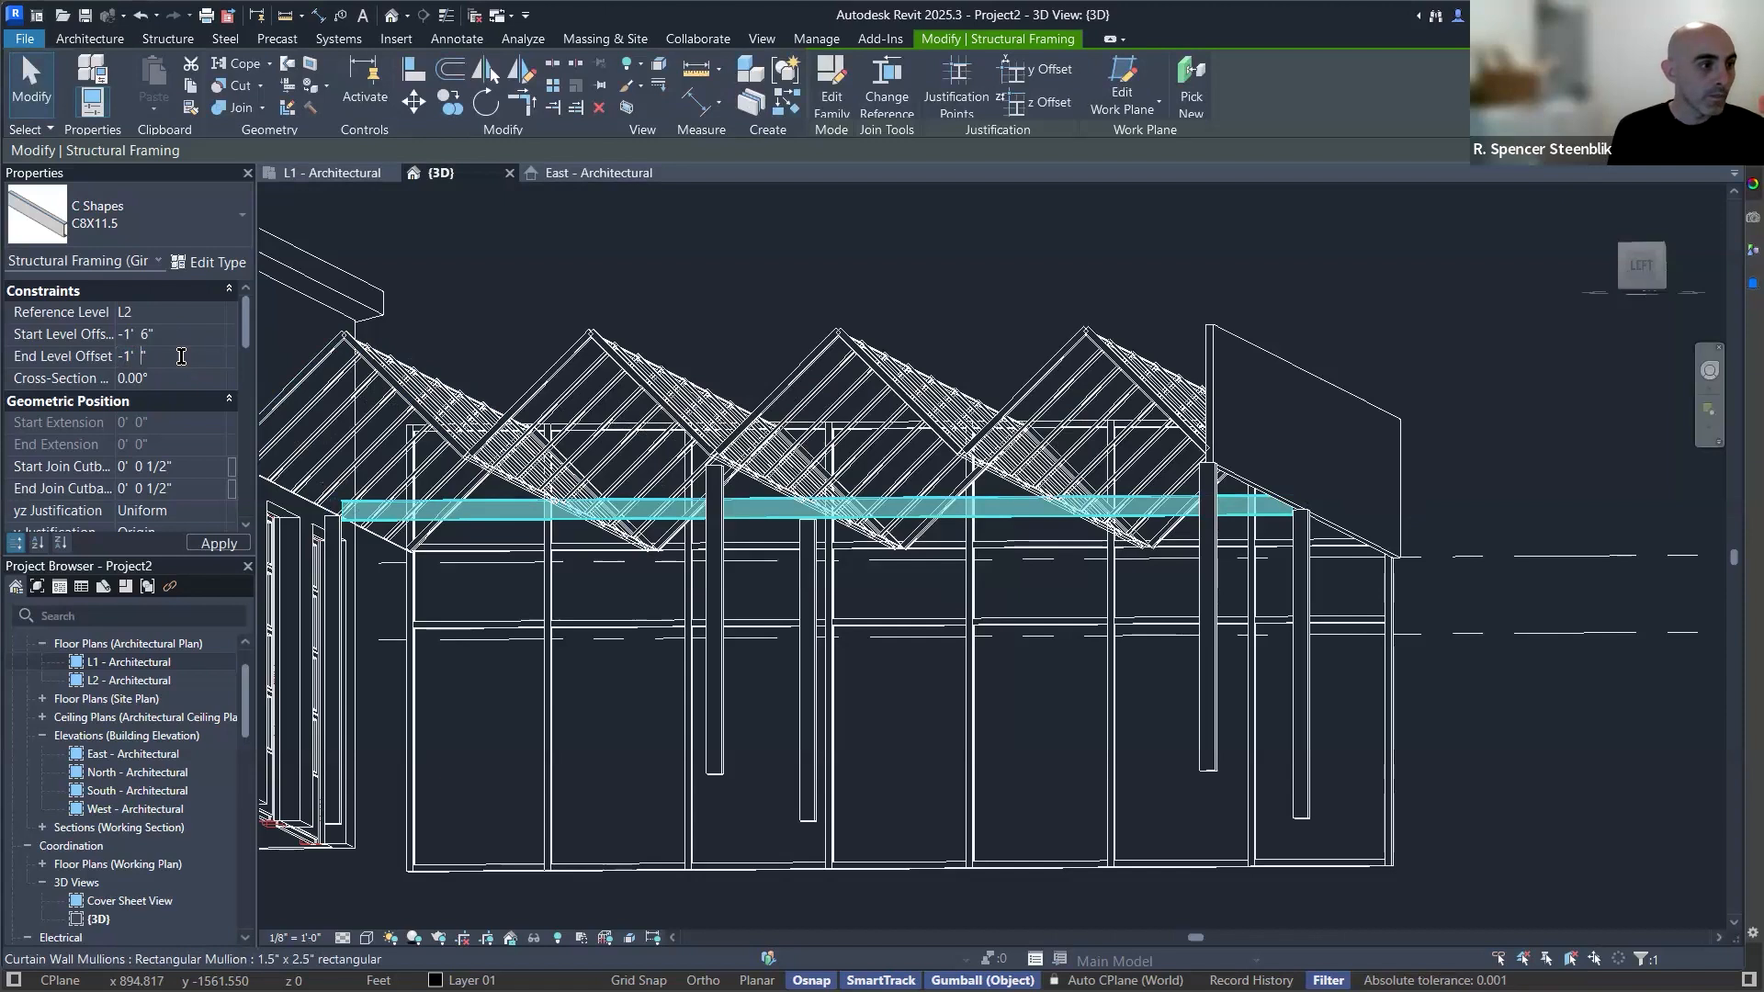
{"action": "key", "text": "Return"}
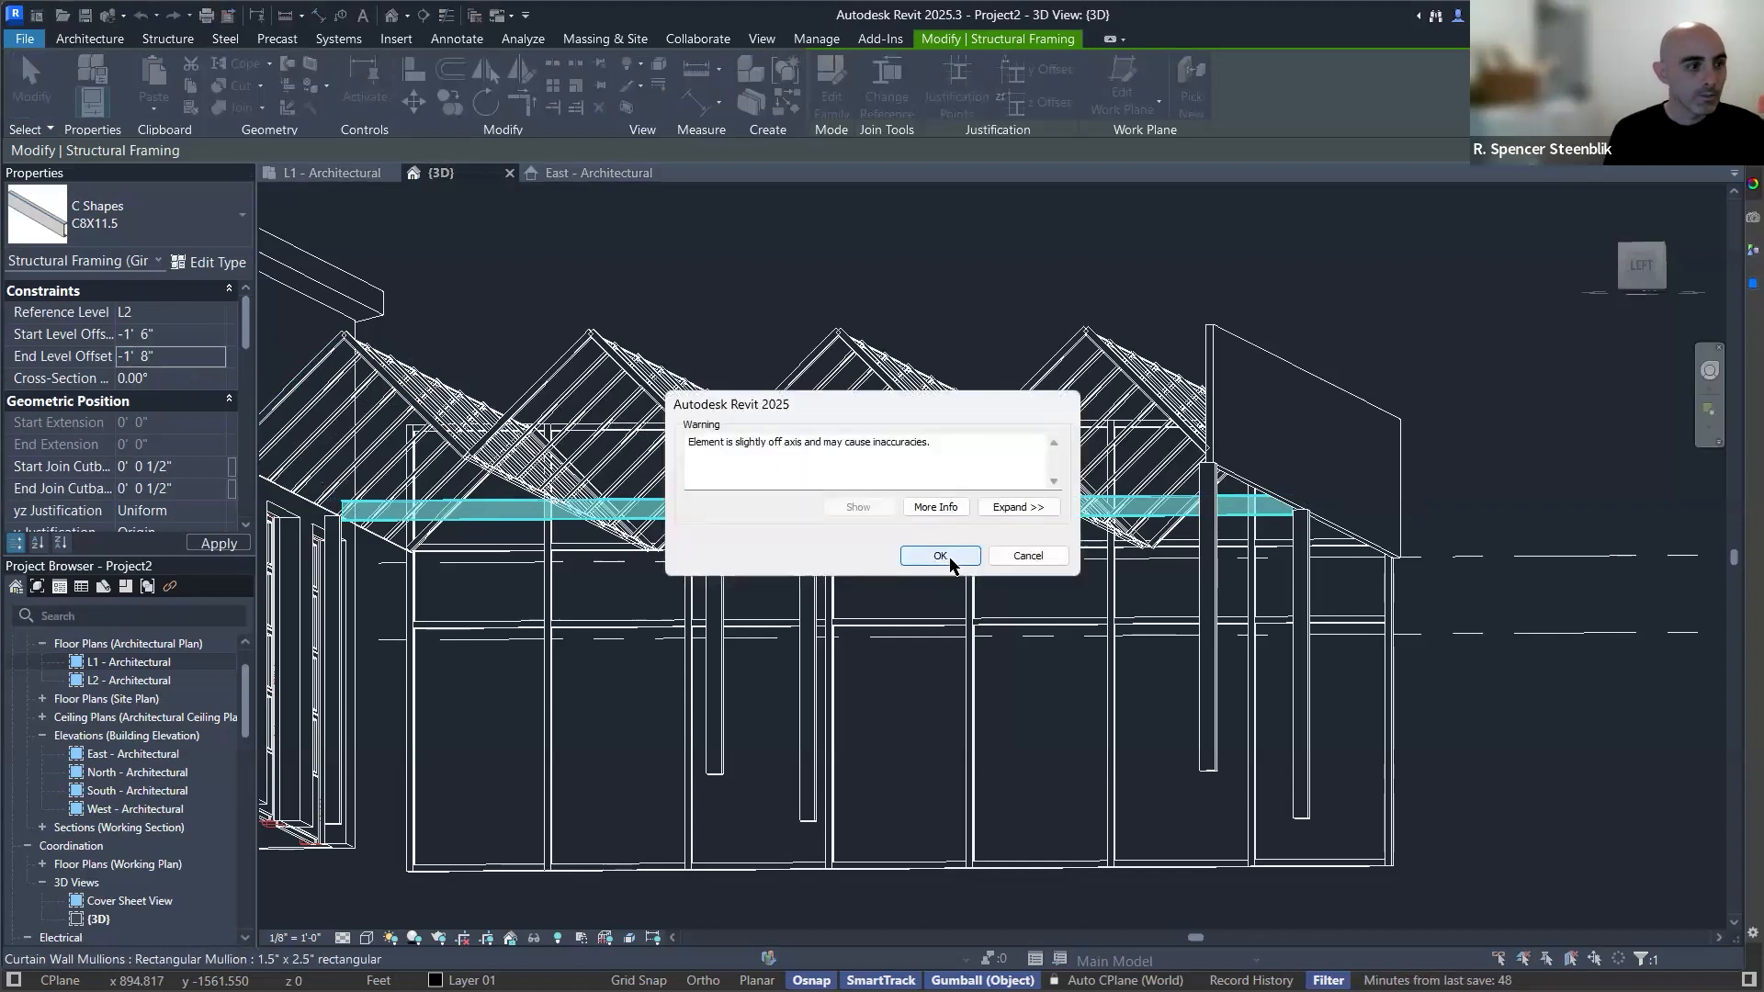
{"action": "left_click", "coordinate": [956, 555]}
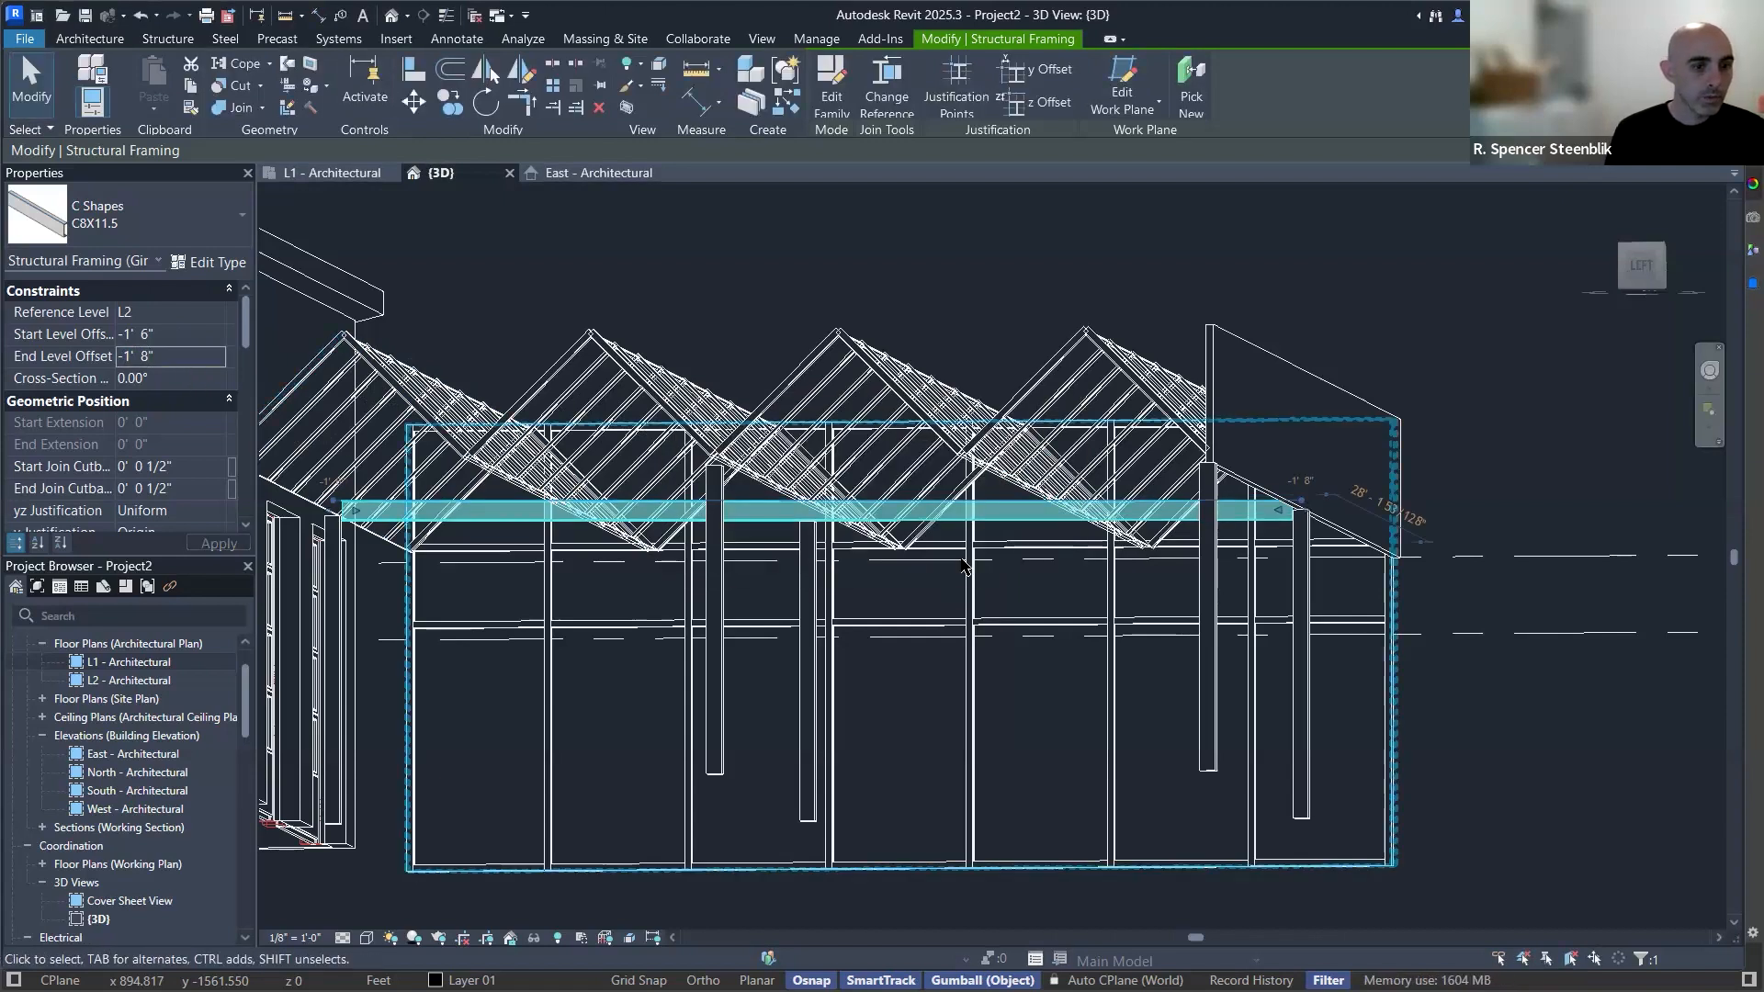
{"action": "key", "text": "Escape"}
{"action": "mouse_move", "coordinate": [895, 497]}
{"action": "middle_mouse_down", "text": "shift"}
{"action": "mouse_move", "coordinate": [1010, 494]}
{"action": "mouse_move", "coordinate": [910, 512]}
{"action": "middle_mouse_up", "text": "shift"}
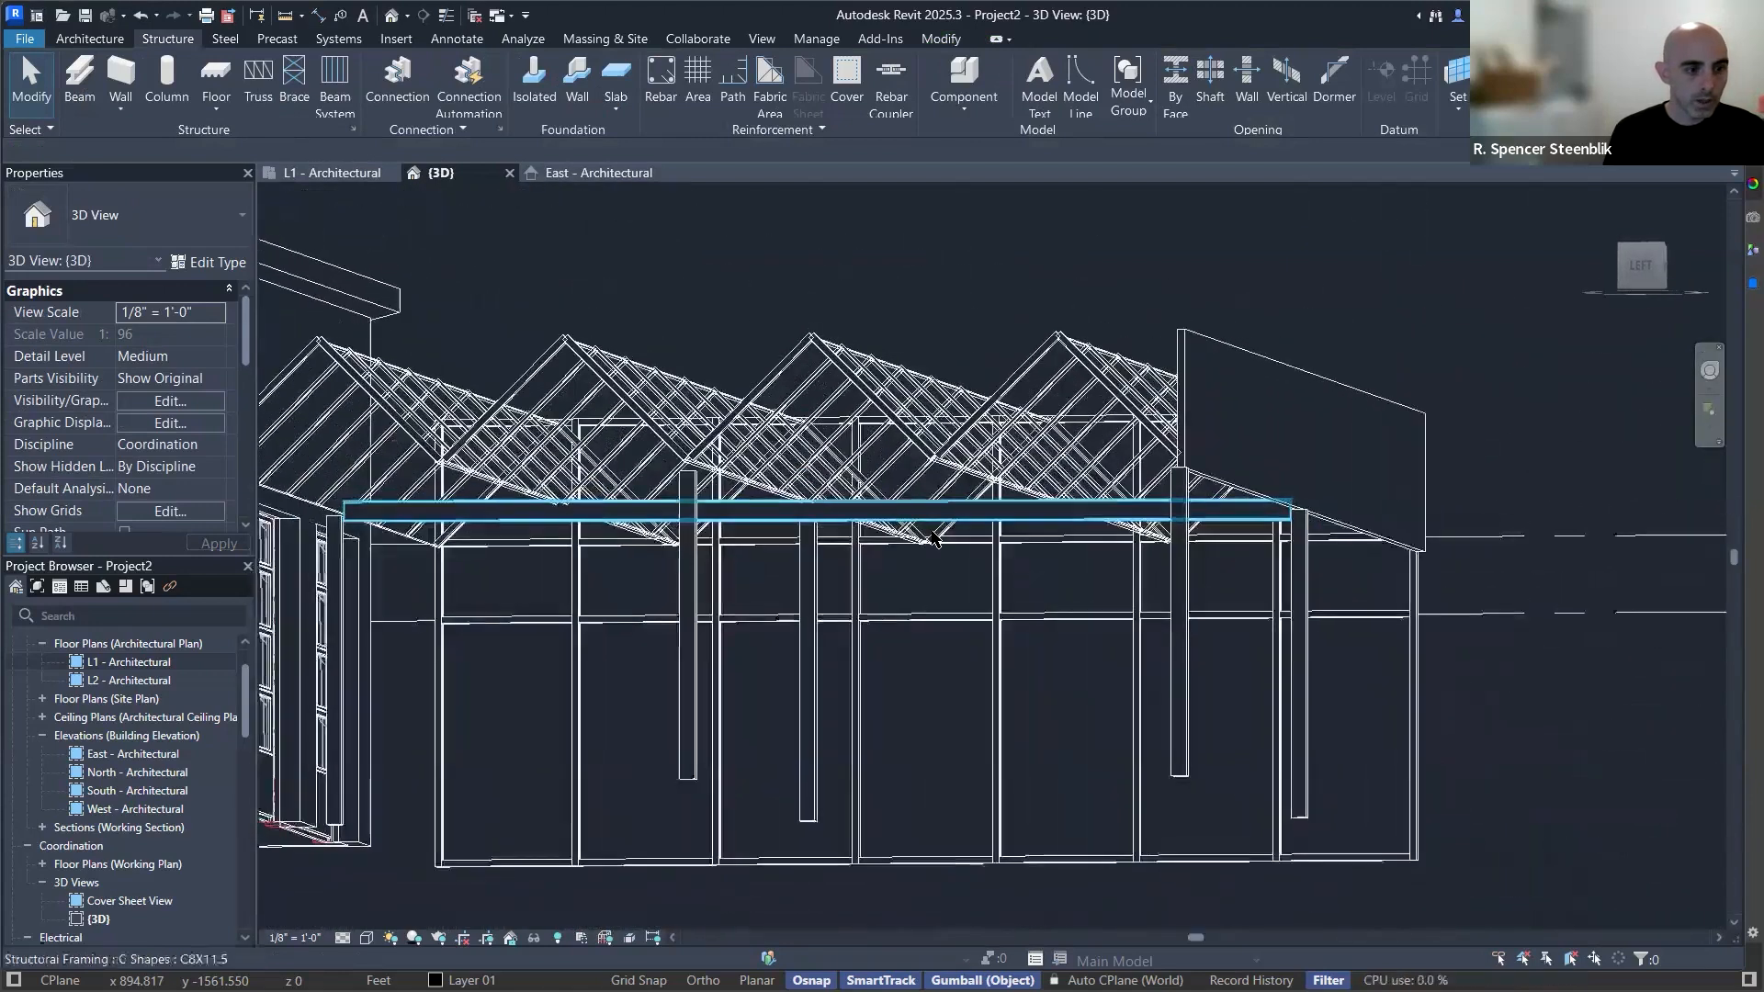
{"action": "left_click", "coordinate": [886, 446]}
{"action": "left_click", "coordinate": [971, 526]}
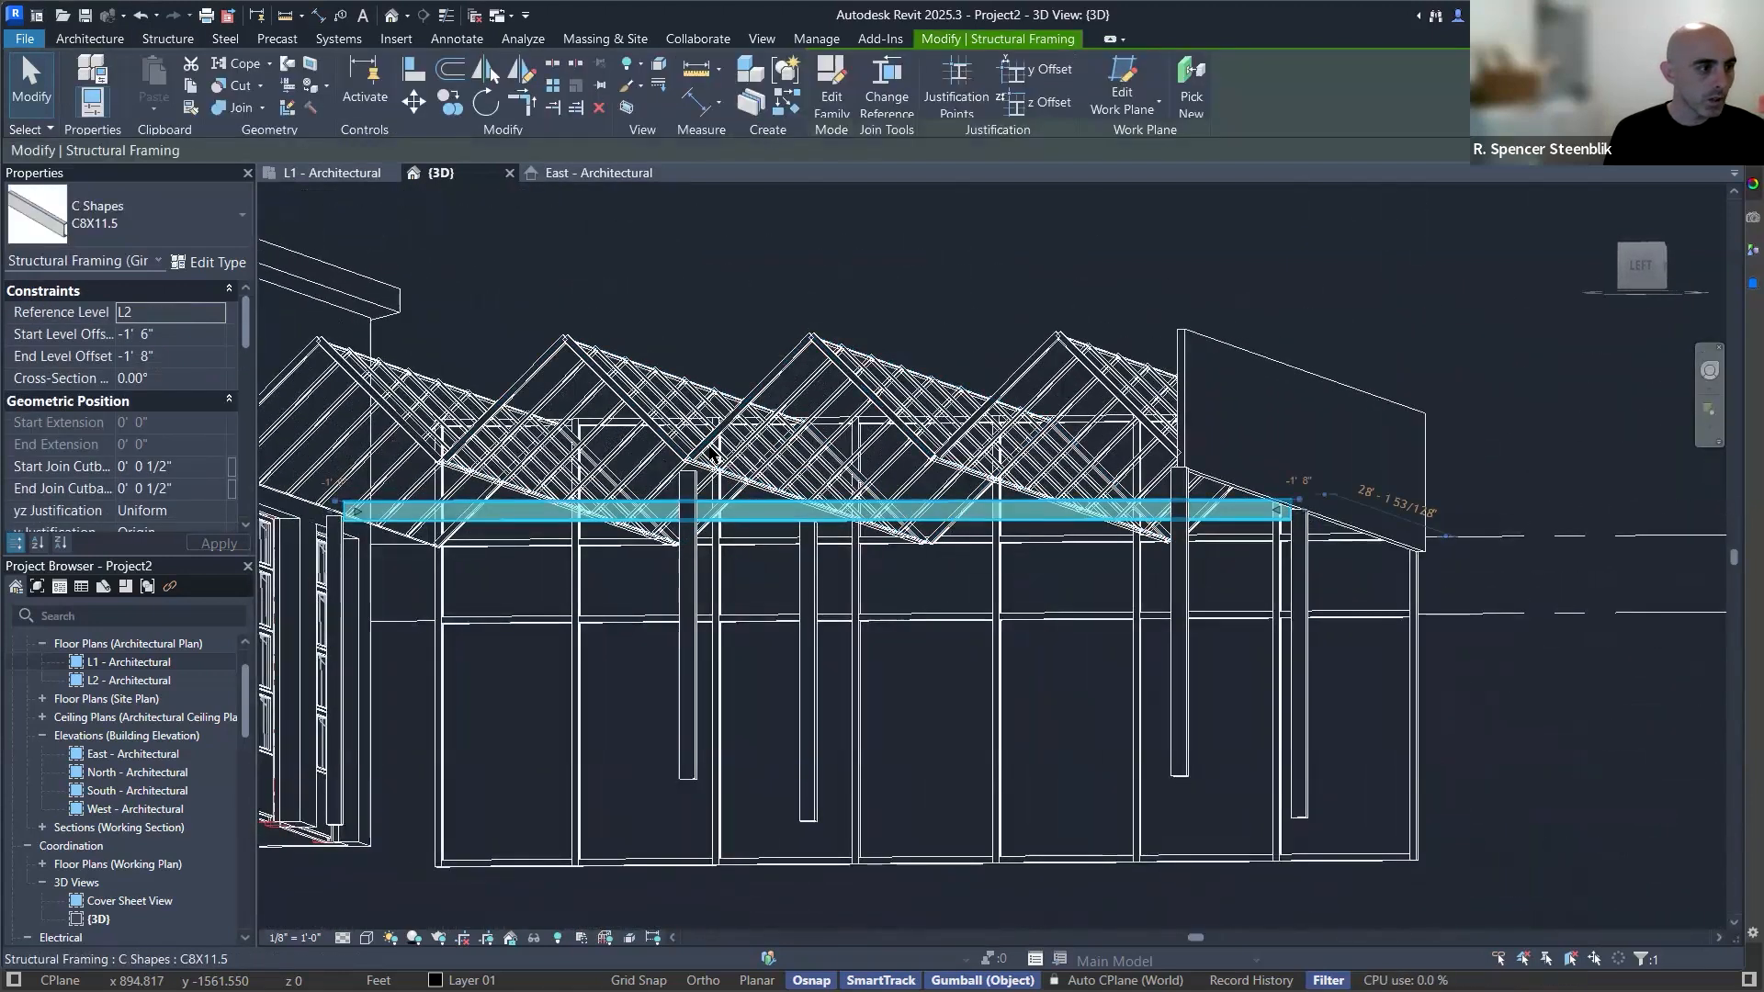
{"action": "left_click", "coordinate": [147, 333]}
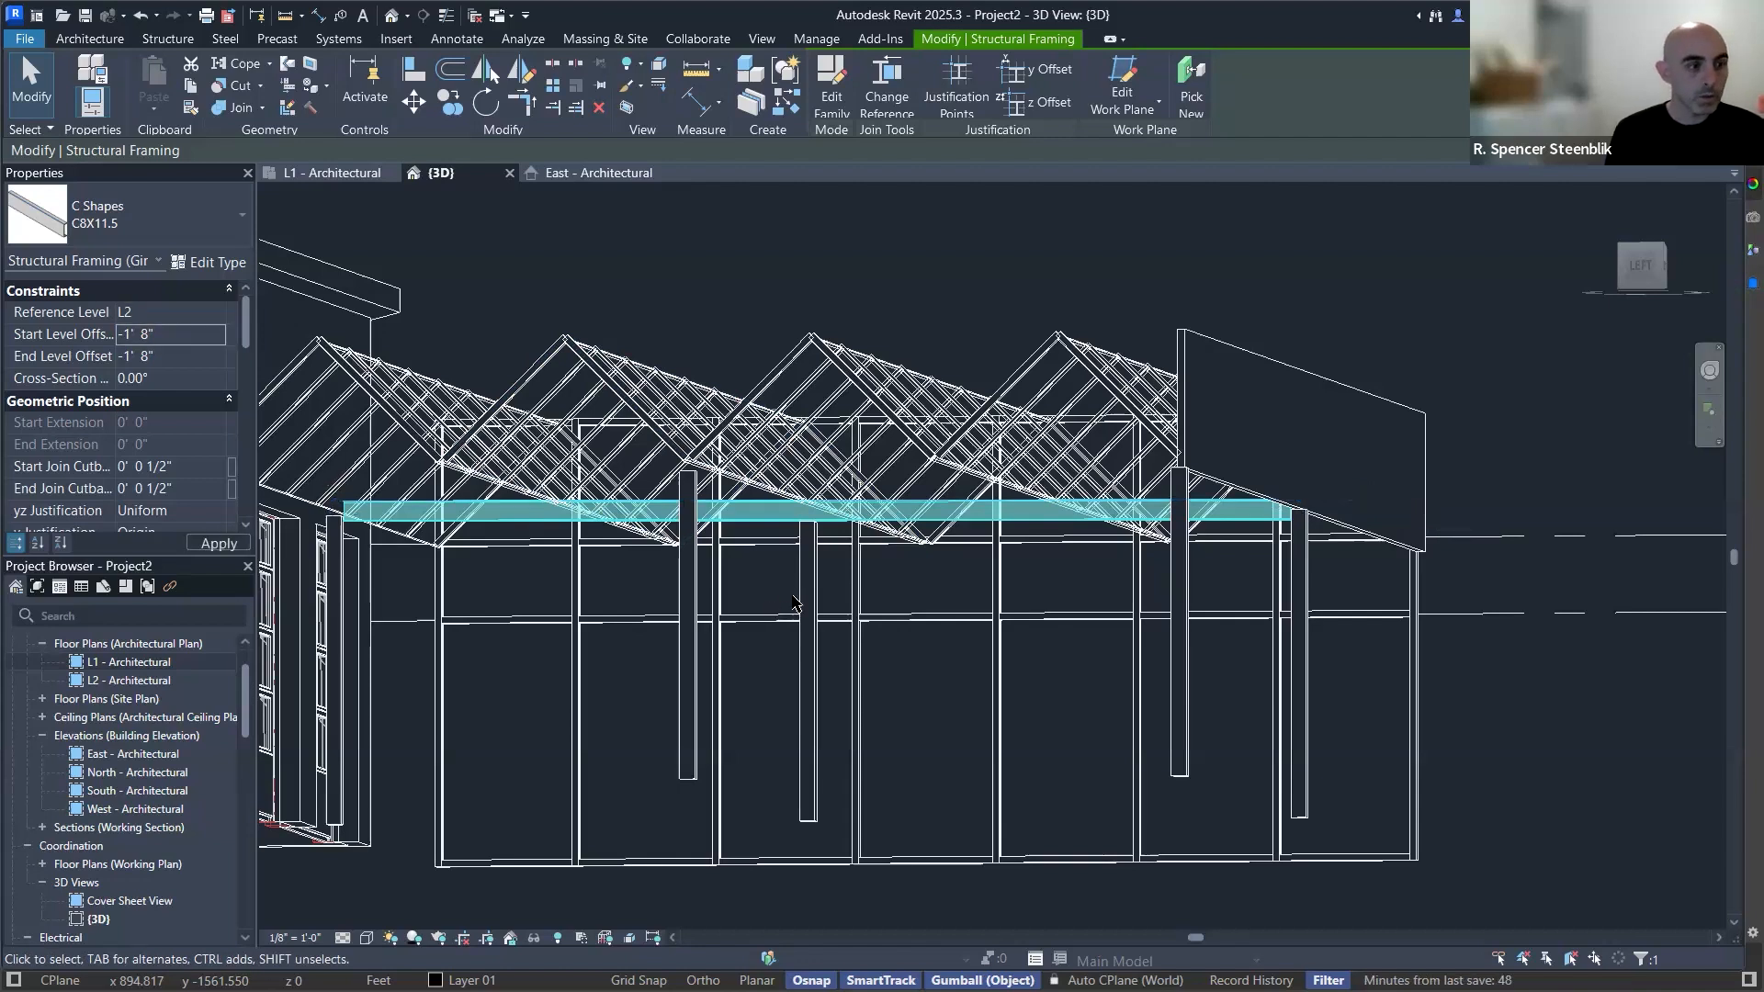
{"action": "left_click", "coordinate": [967, 629]}
Copy the C8X11.5 girder in the top view from the middle of the canopy to its west edge.
{"action": "middle_click_drag", "start_coordinate": [992, 595], "coordinate": [1186, 533], "text": "shift"}
{"action": "left_click", "coordinate": [1188, 522]}
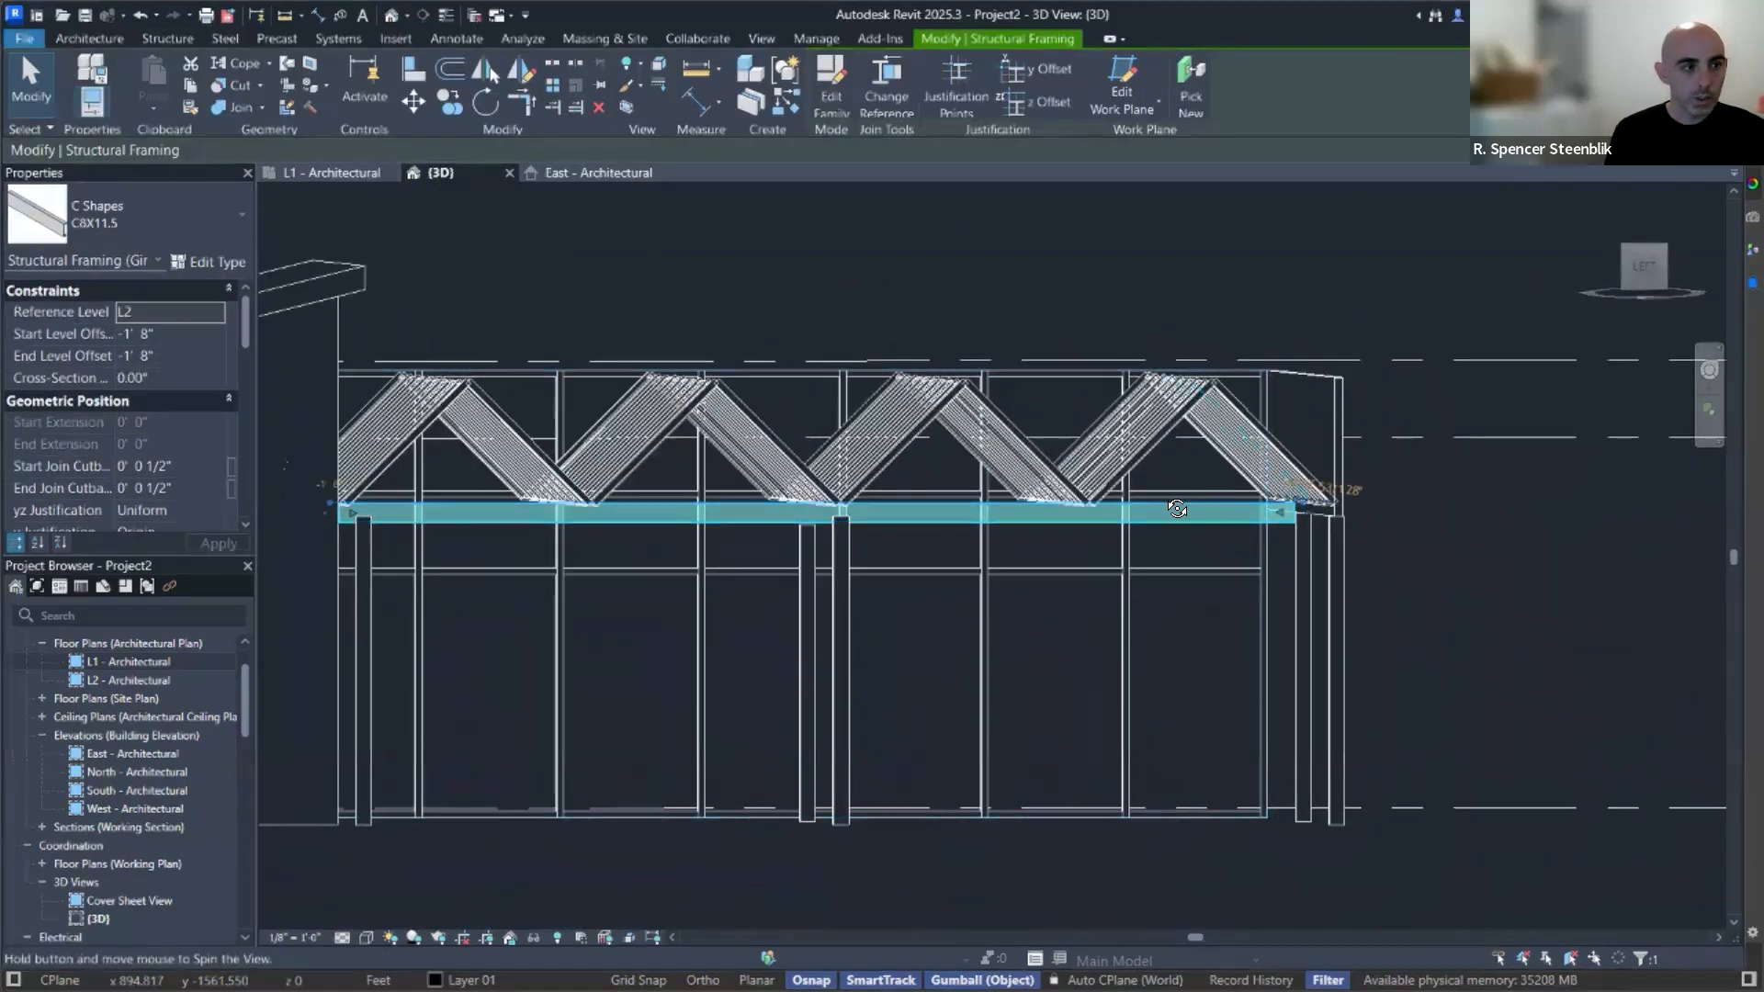
{"action": "middle_click_drag", "start_coordinate": [1174, 509], "coordinate": [1093, 546], "text": "shift"}
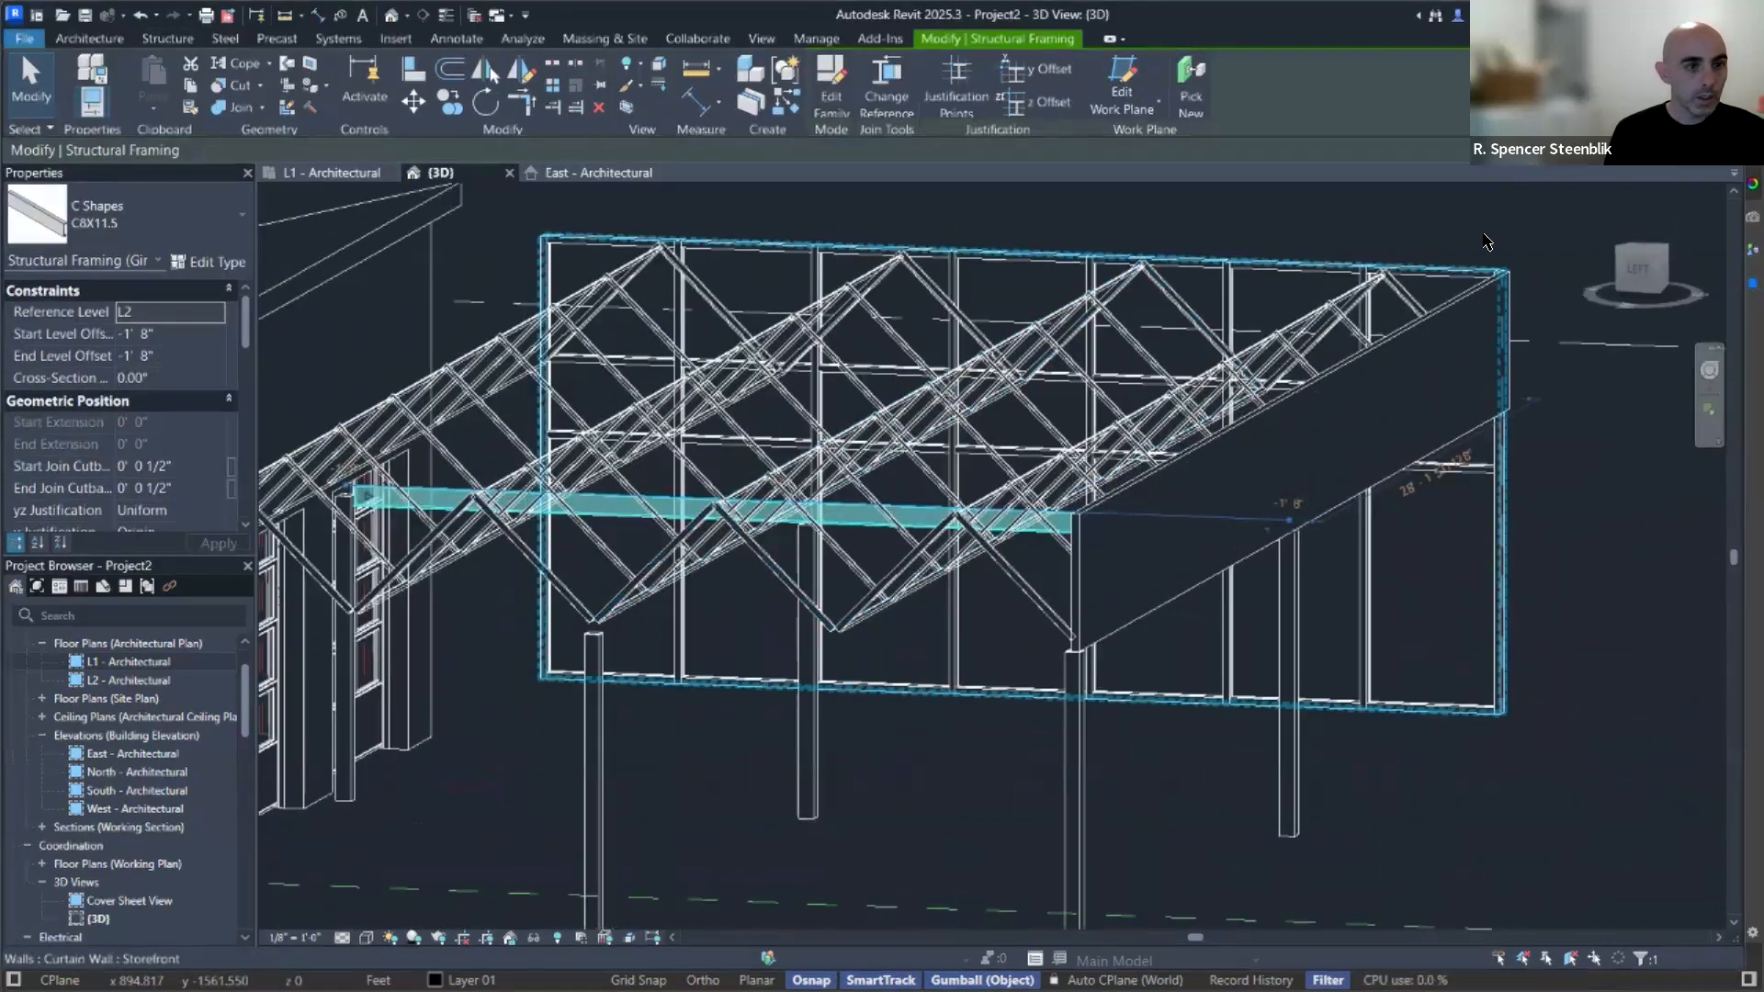
{"action": "left_click", "coordinate": [1645, 246]}
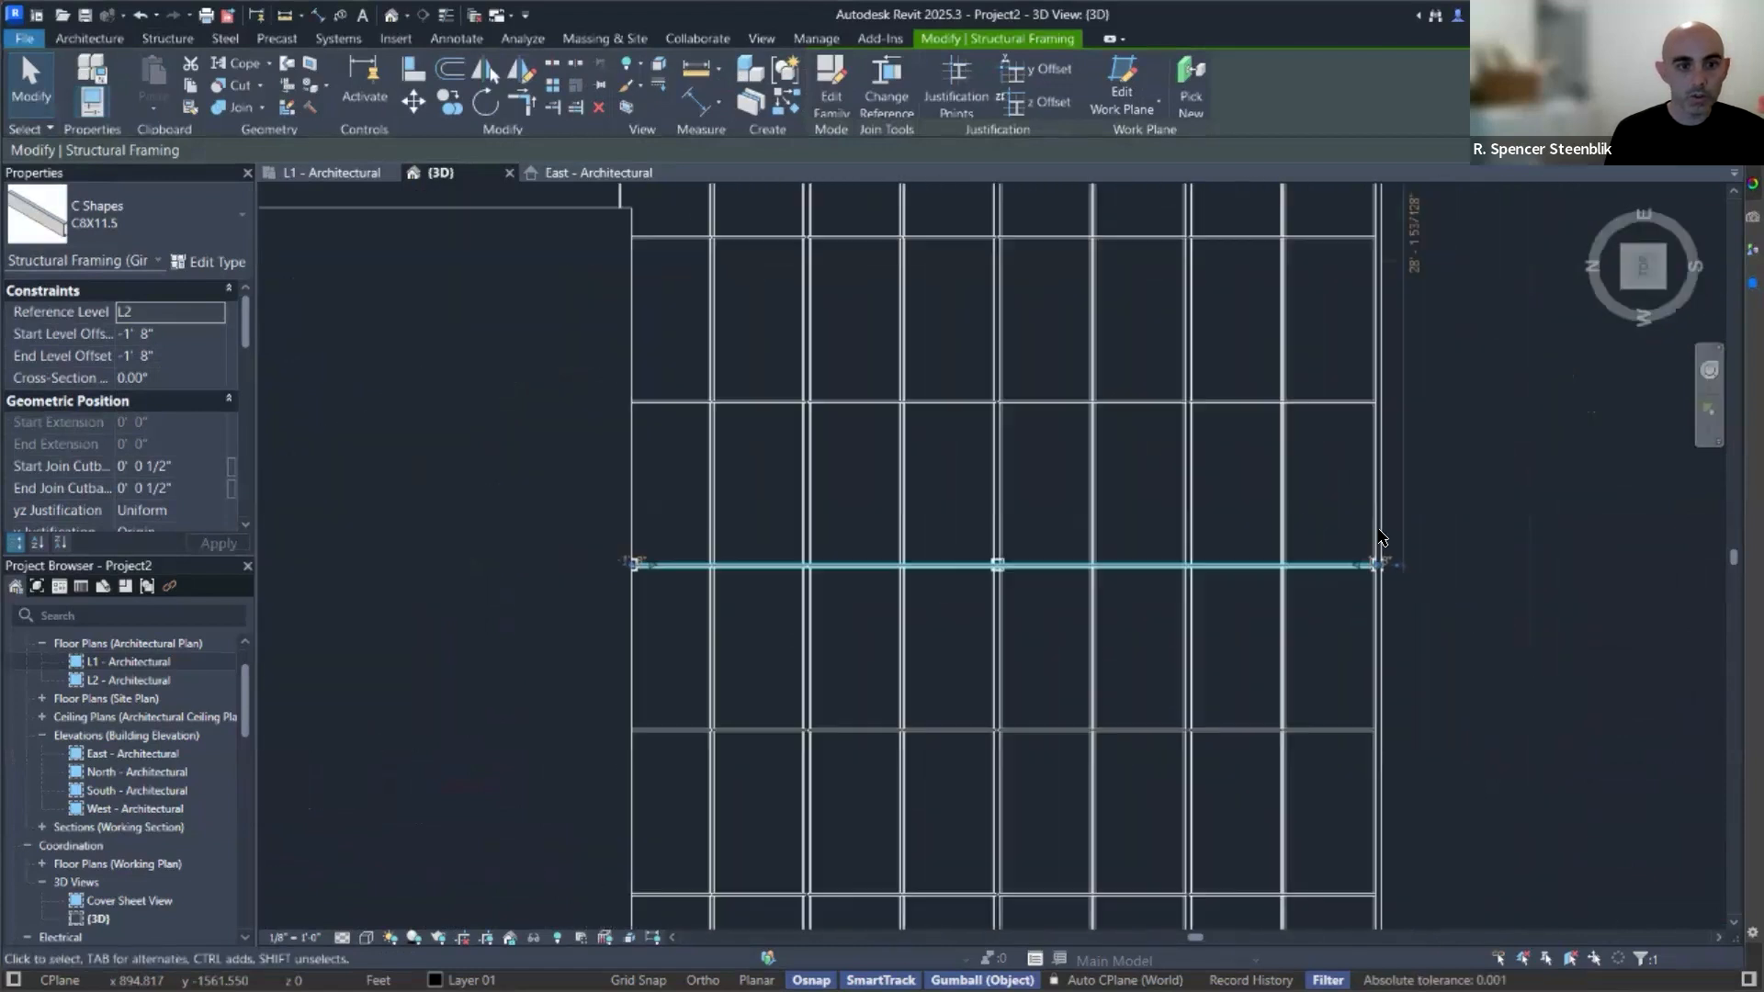
{"action": "key", "text": "m"}
{"action": "key", "text": "v"}
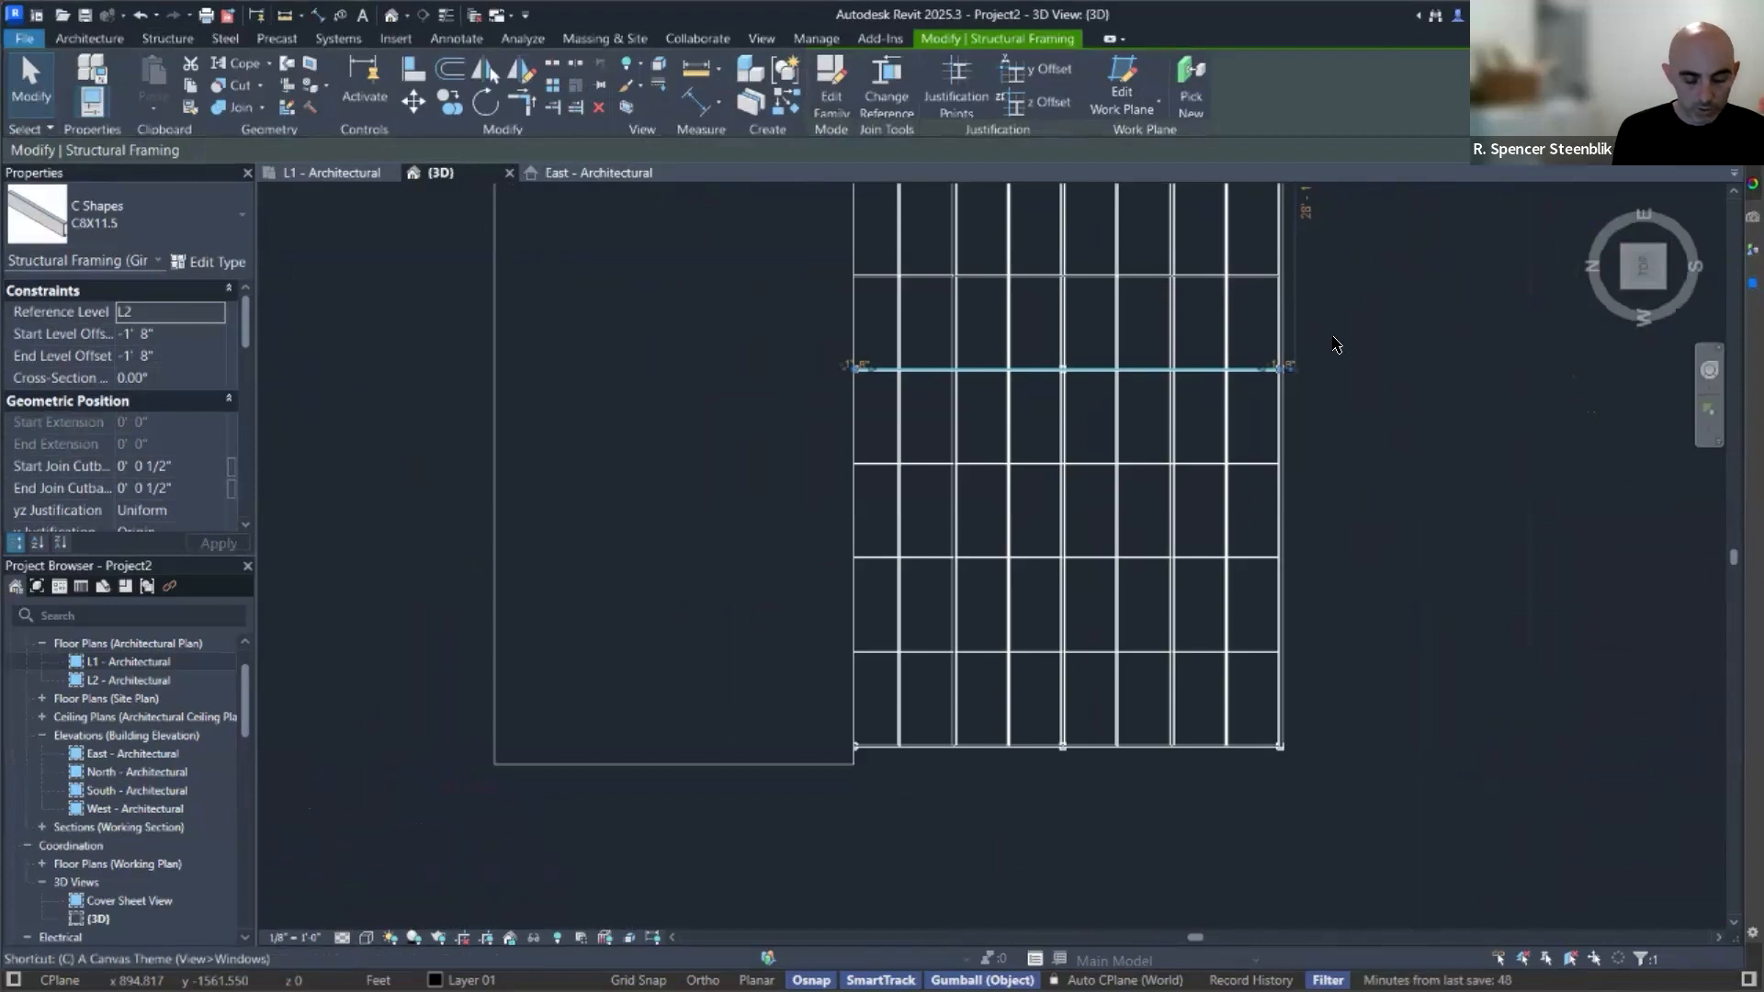
{"action": "left_click", "coordinate": [1358, 365]}
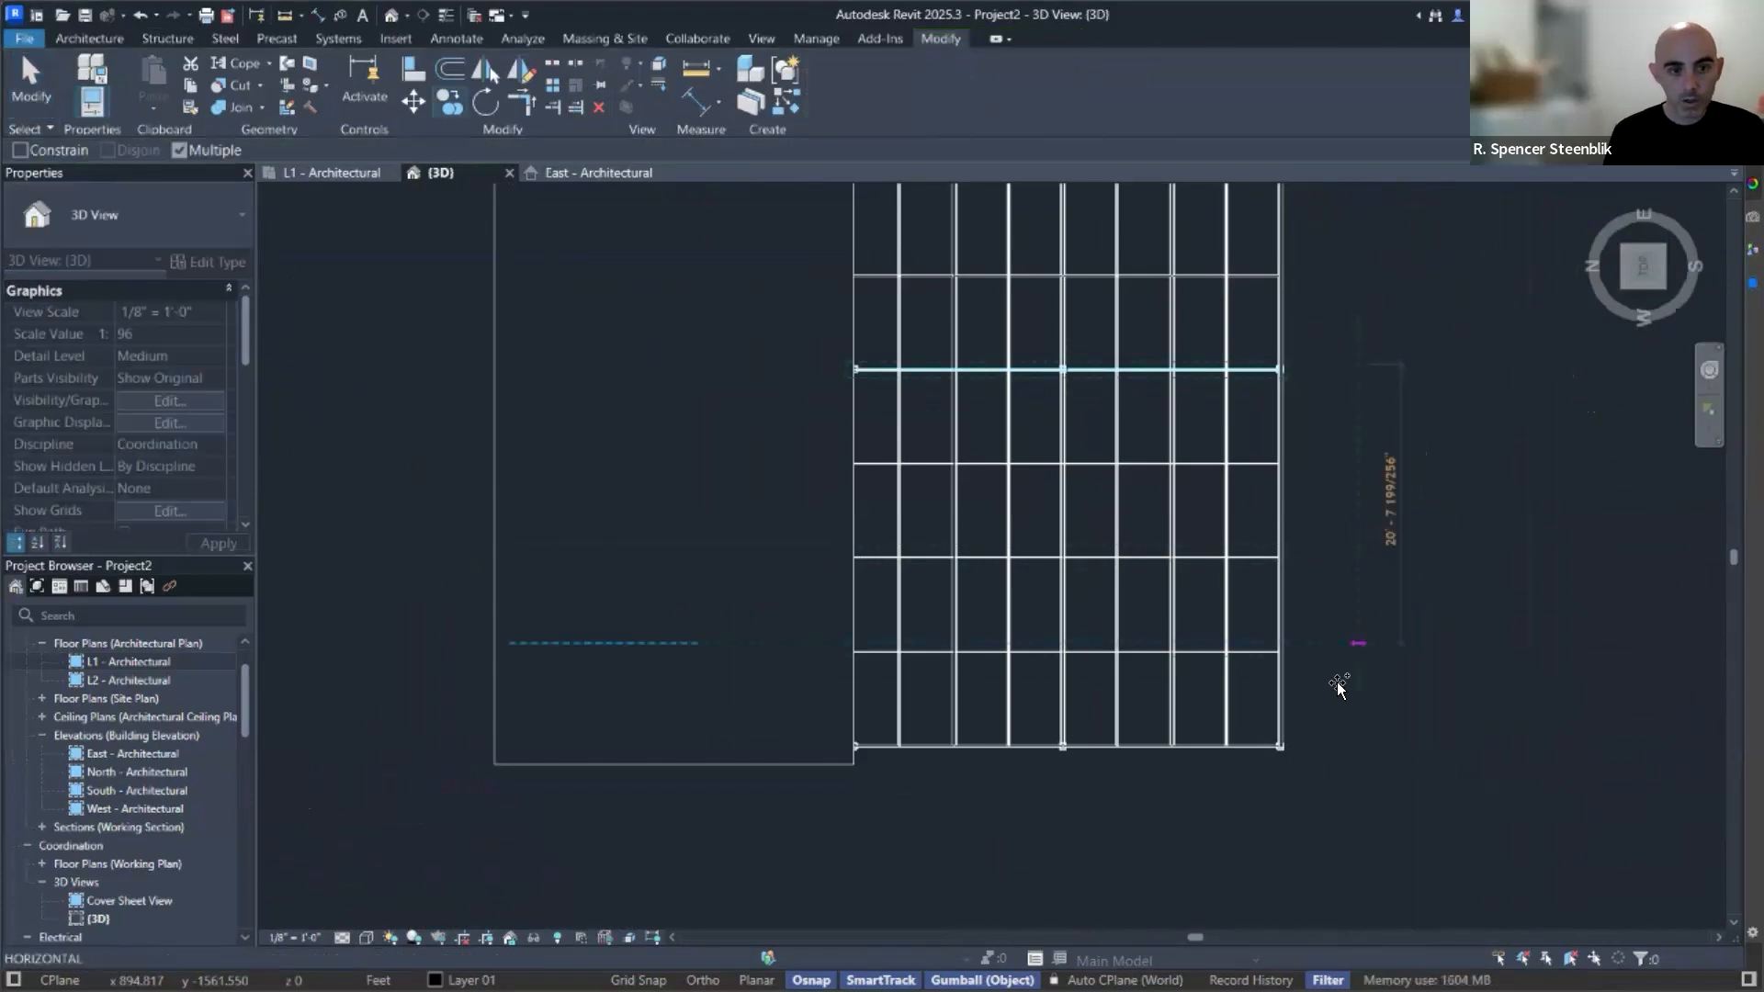
{"action": "left_click", "coordinate": [1385, 739]}
{"action": "key", "text": "Escape"}
{"action": "key", "text": "Escape"}
{"action": "middle_click_drag", "start_coordinate": [1414, 636], "coordinate": [1343, 564], "text": "shift"}
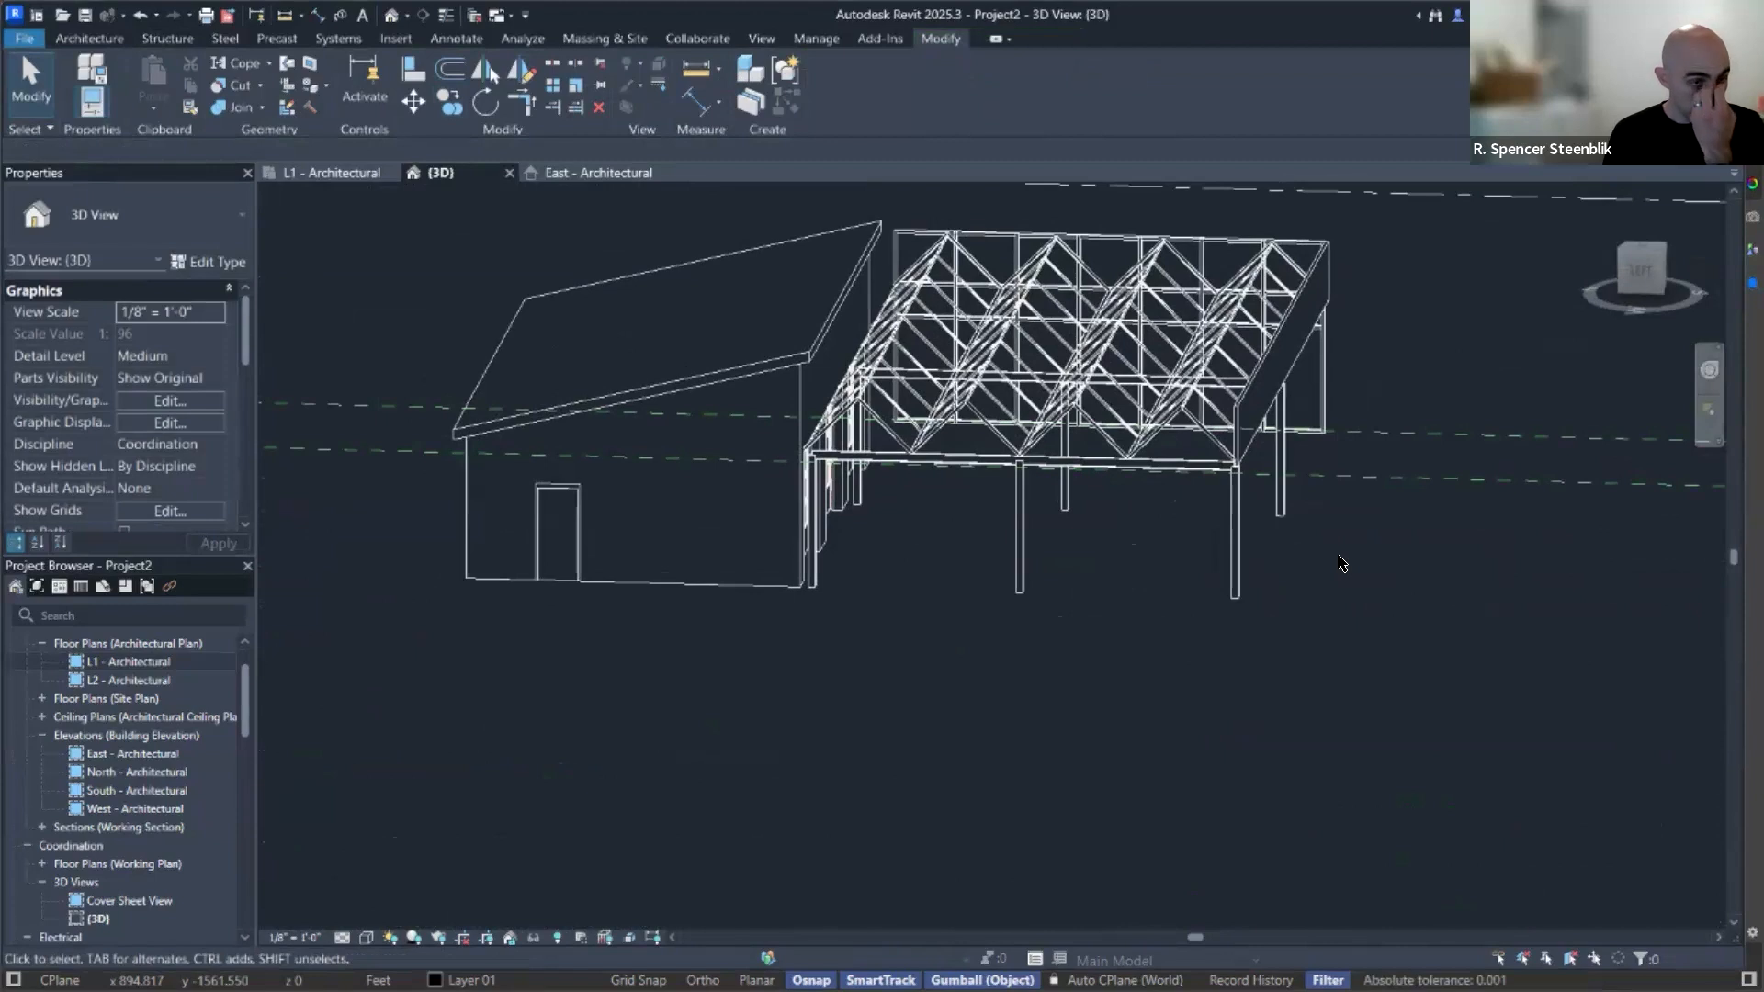
Create a 2' x 2' ACT System ceiling on L2 from a rectangular boundary sketched around the whole canopy.
{"action": "left_click", "coordinate": [89, 38]}
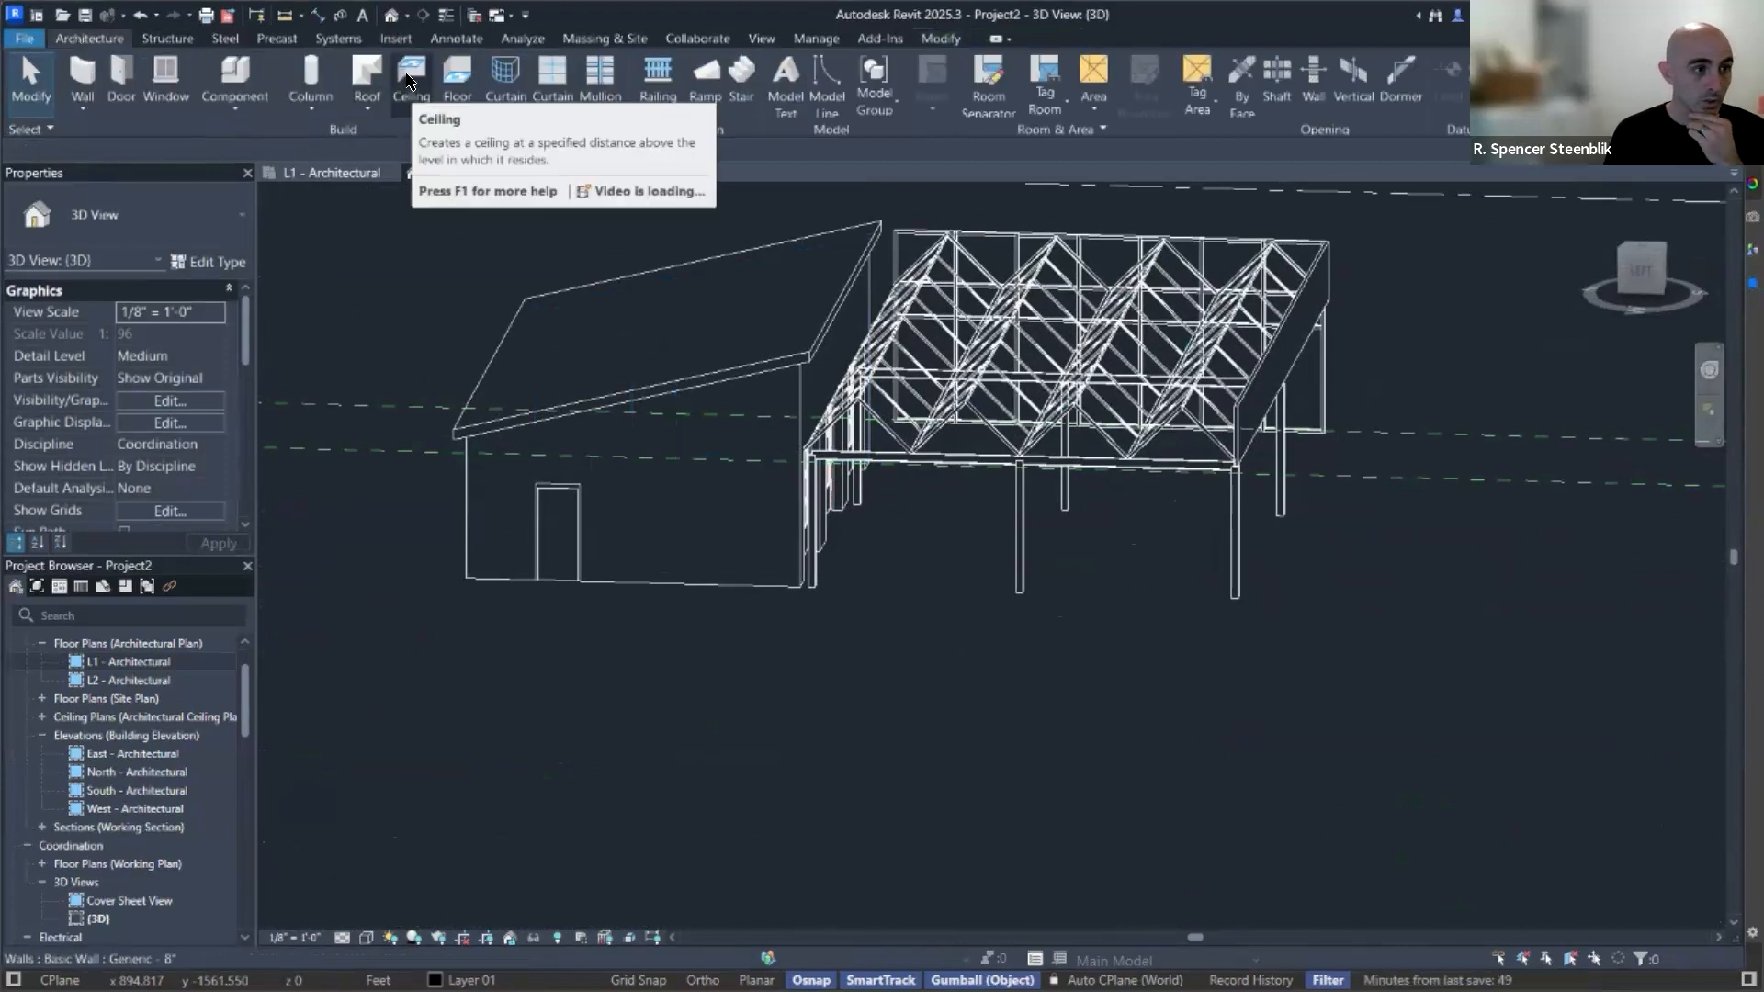
{"action": "left_click", "coordinate": [409, 78]}
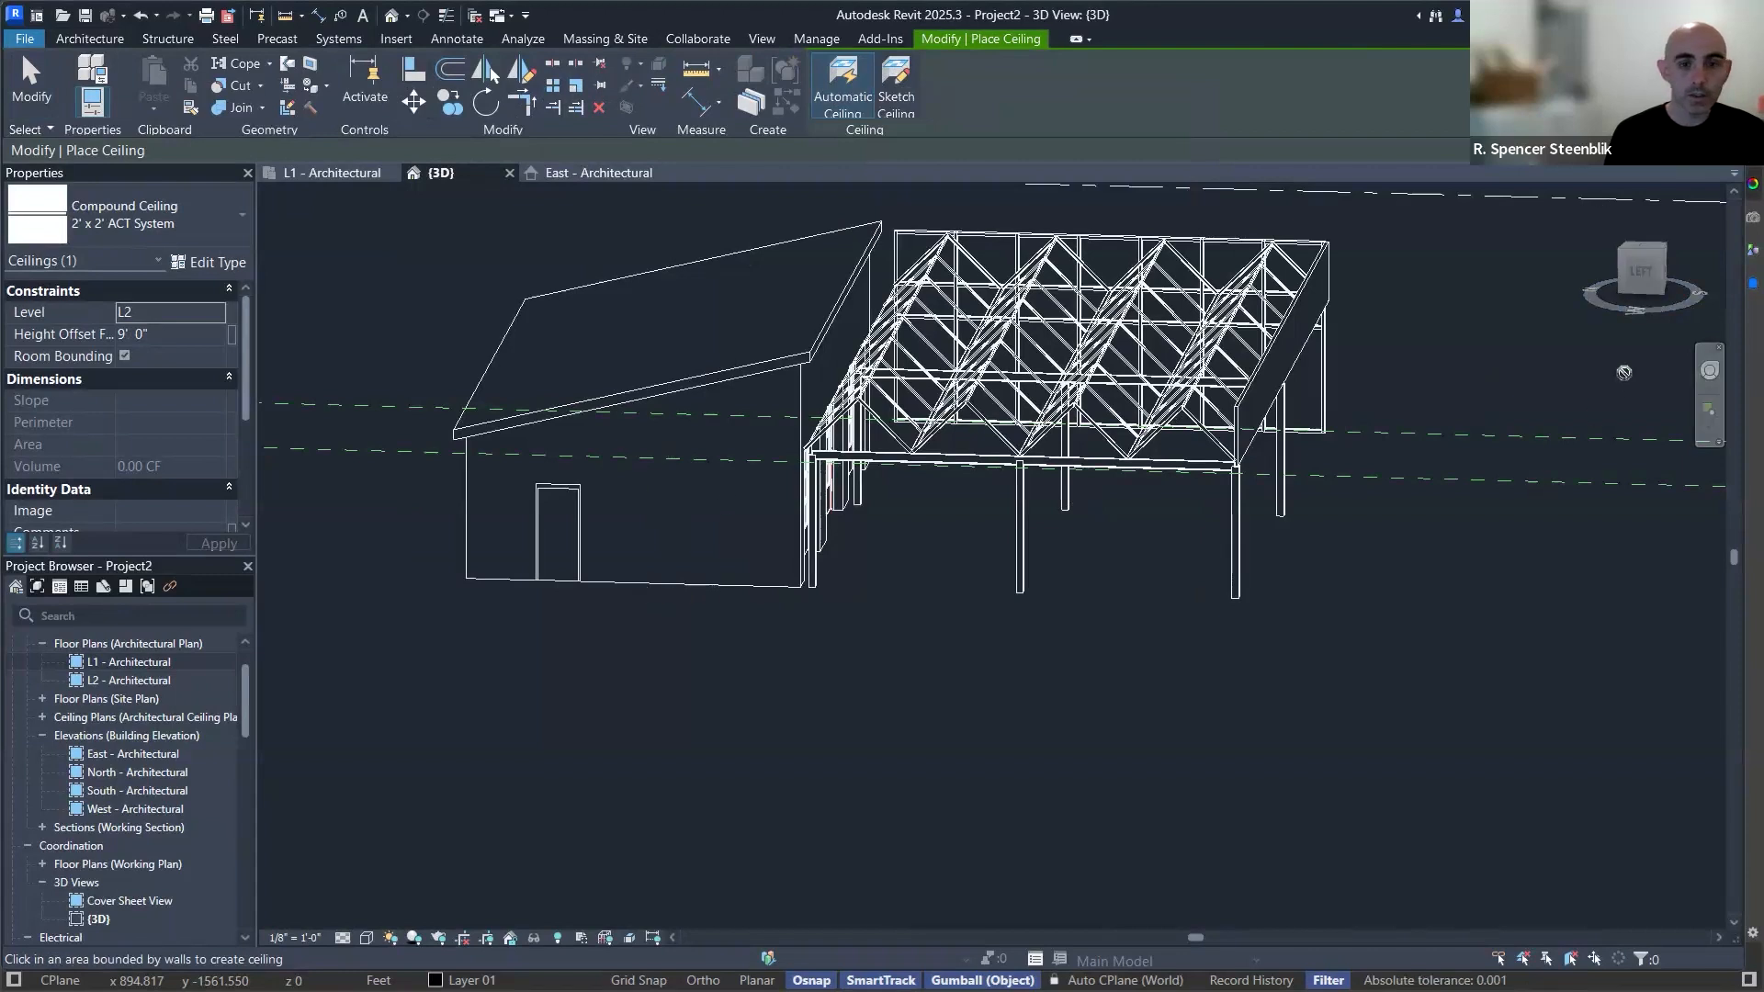
{"action": "middle_click_drag", "start_coordinate": [1275, 451], "coordinate": [1093, 464], "text": "shift"}
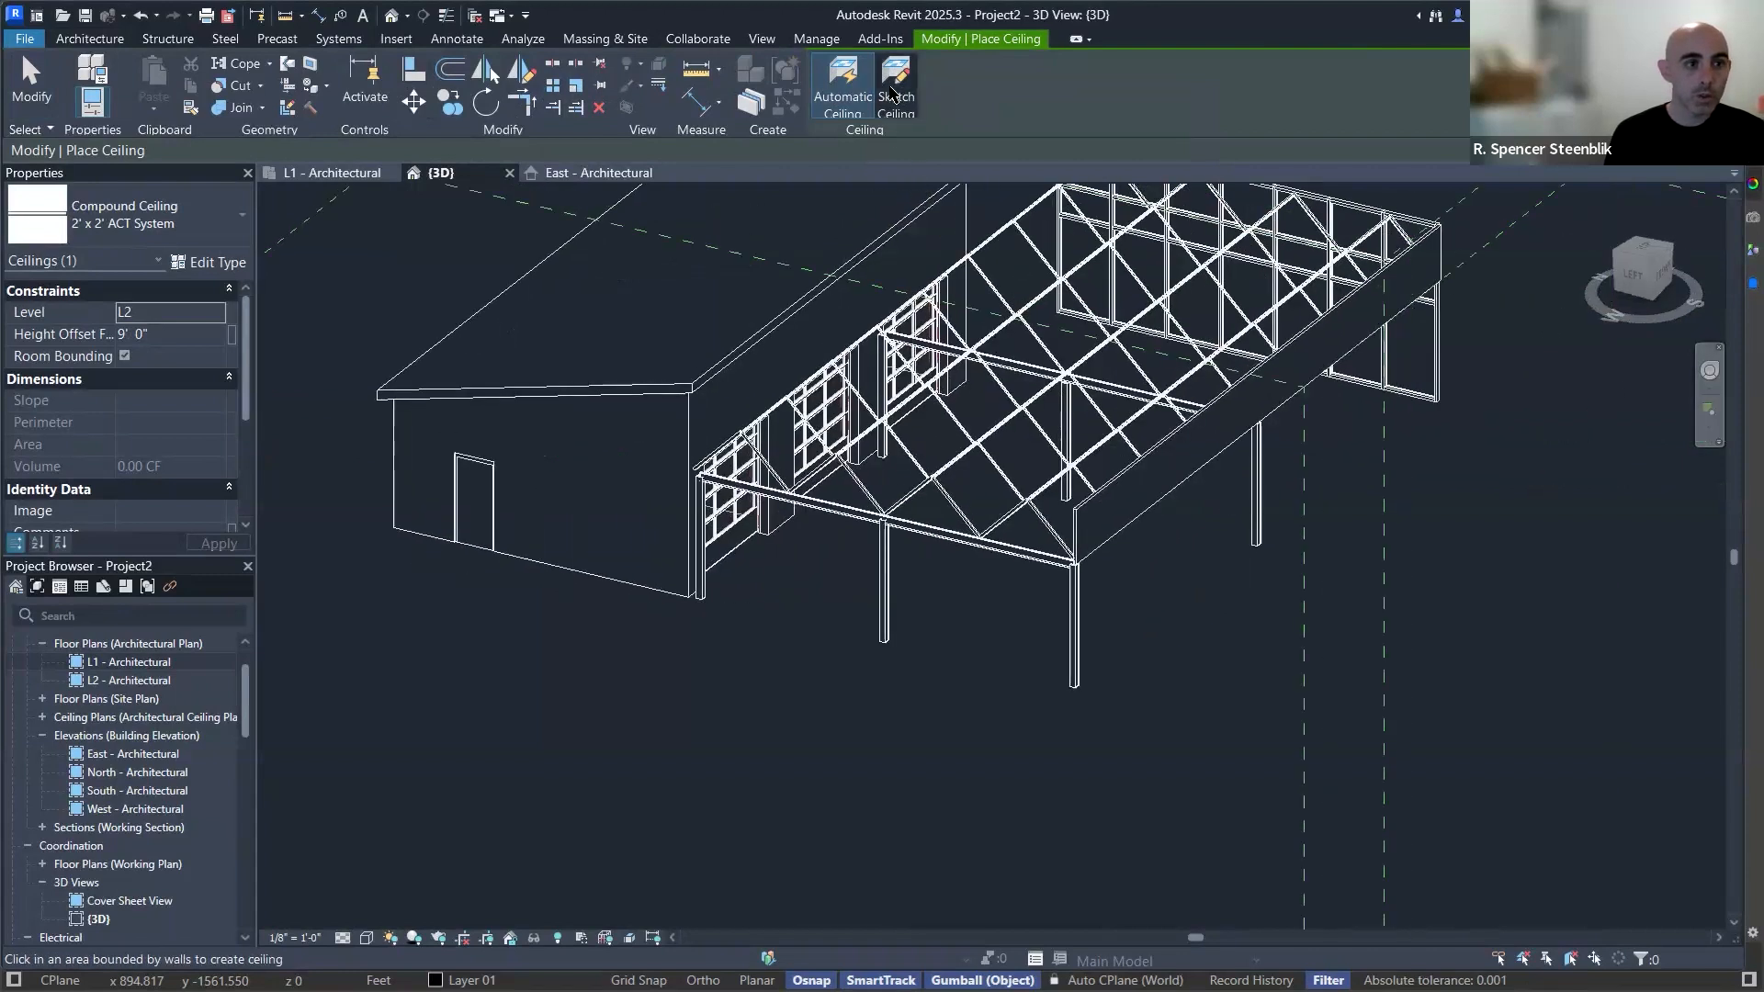
{"action": "left_click", "coordinate": [892, 92]}
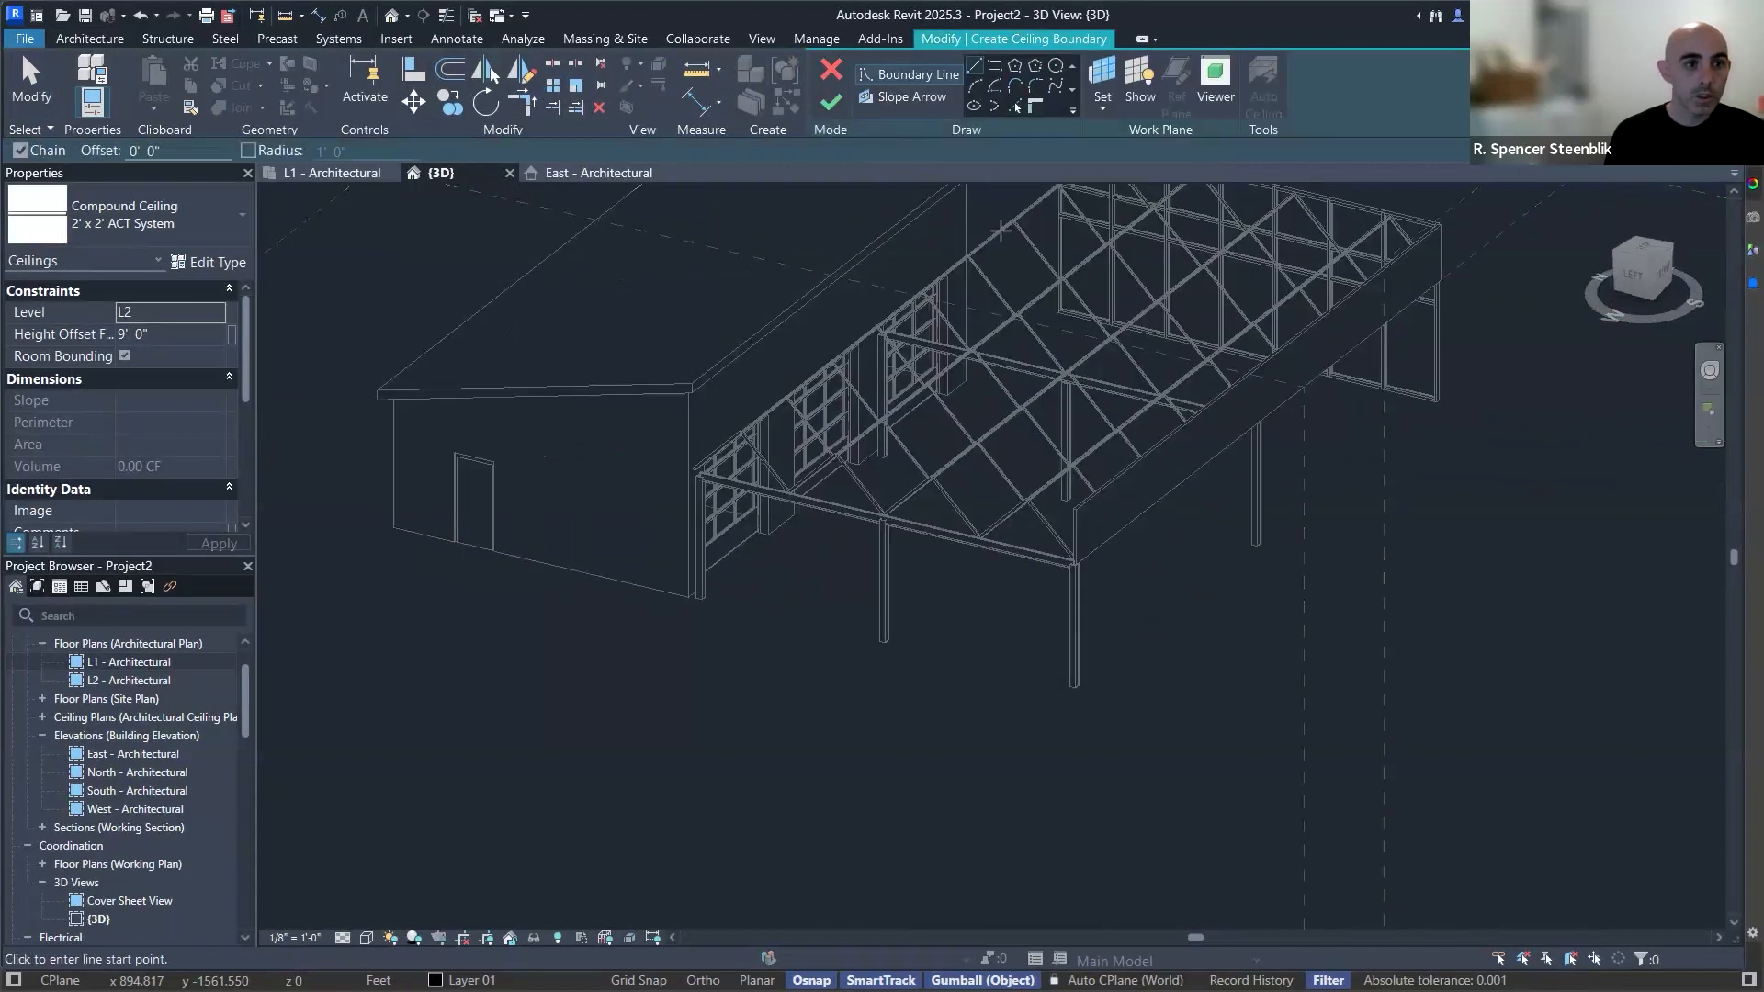
{"action": "left_click", "coordinate": [1644, 256]}
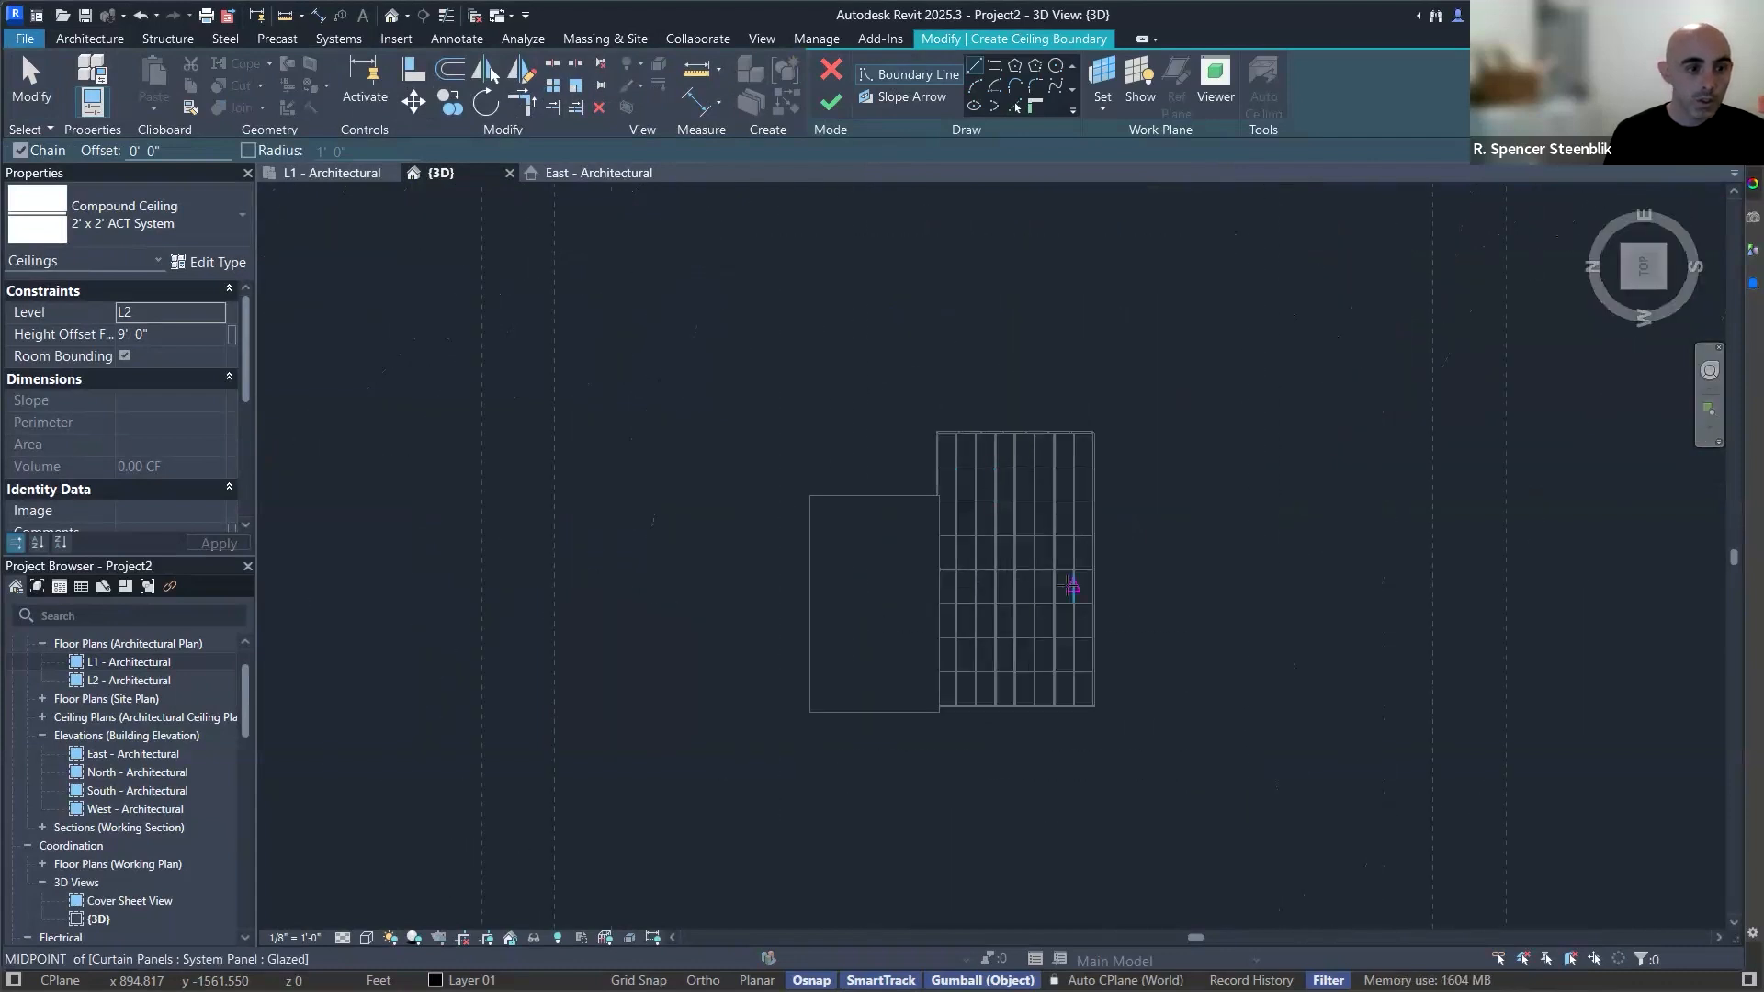
{"action": "left_click", "coordinate": [996, 67]}
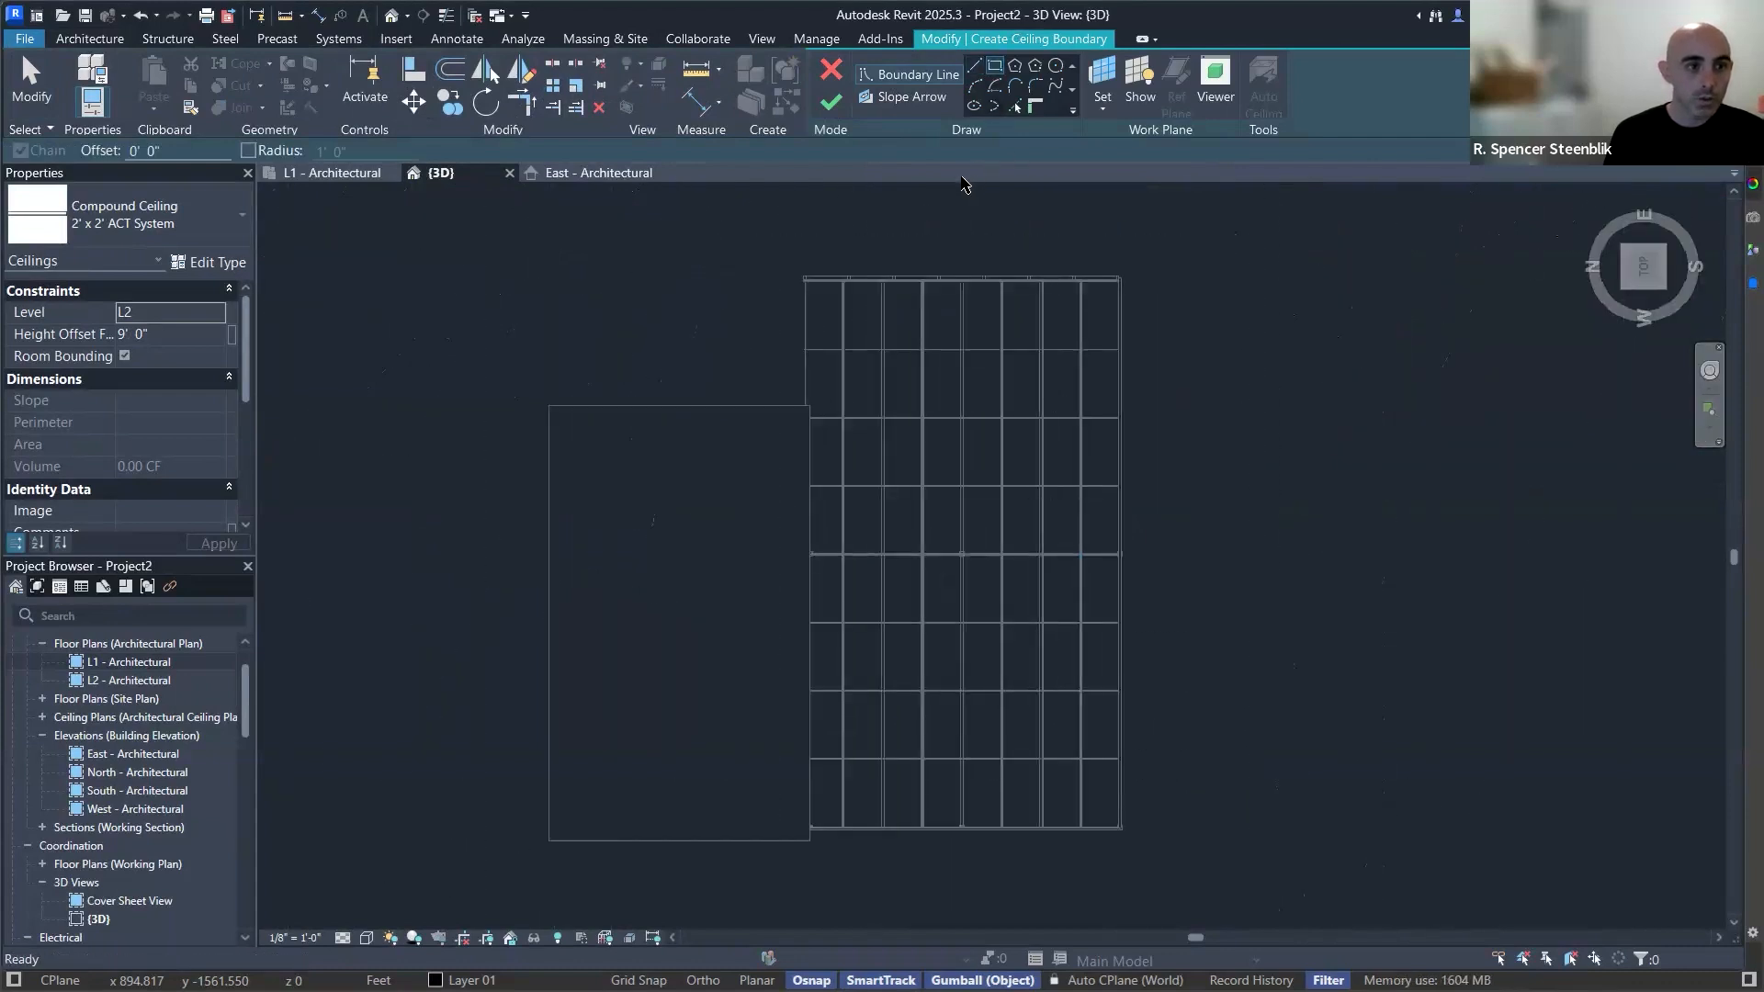
{"action": "left_click", "coordinate": [806, 279]}
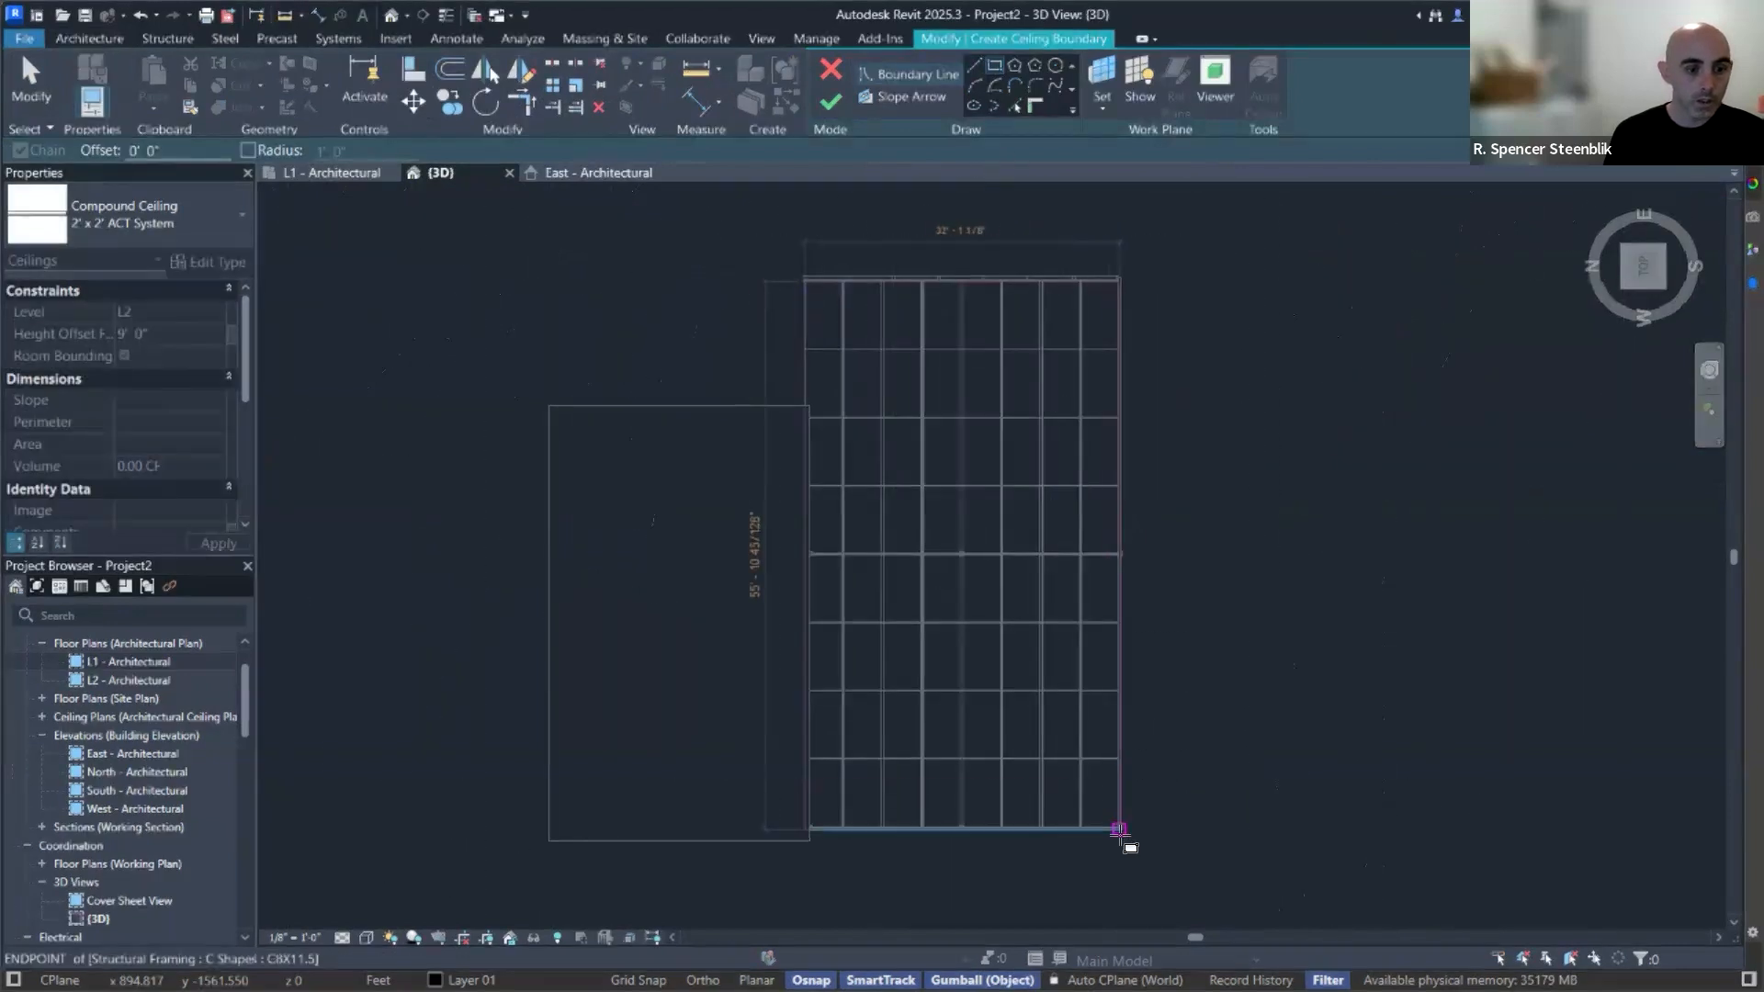
{"action": "left_click", "coordinate": [1120, 829]}
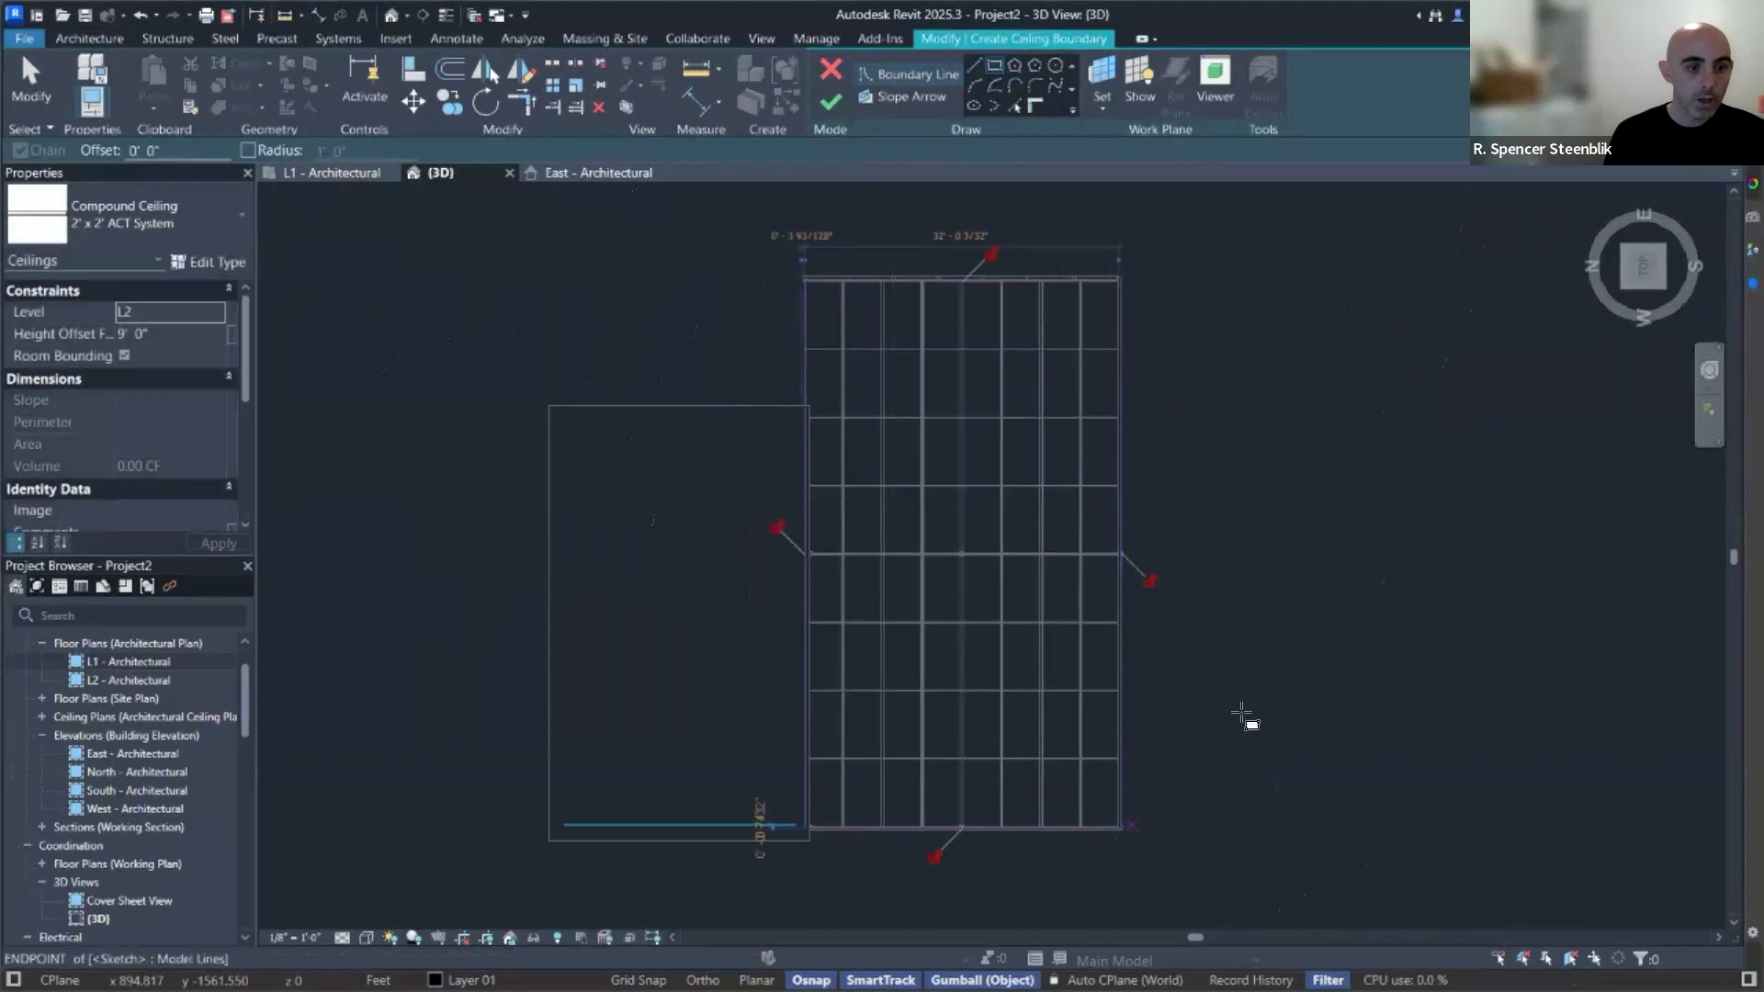
{"action": "left_click", "coordinate": [830, 97]}
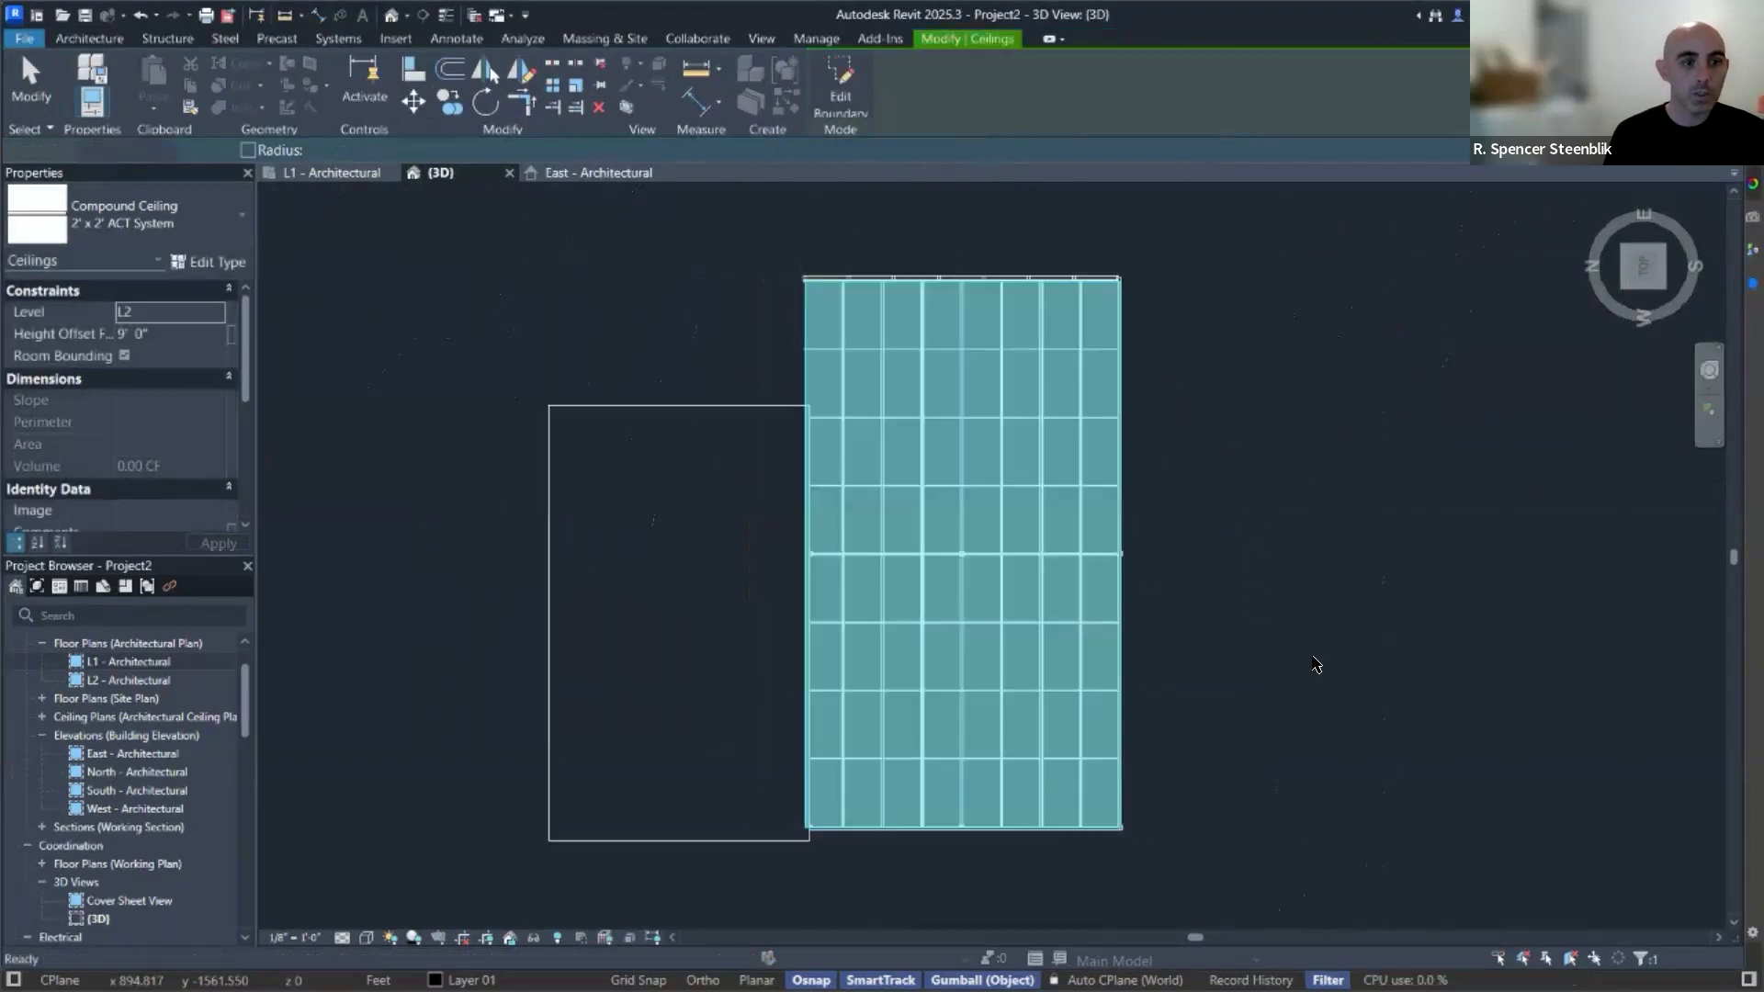
Set the canopy ceiling's height offset from level L2 to 0' 0" in the East elevation, and return to the 3D view.
{"action": "key", "text": "ctrl+Tab"}
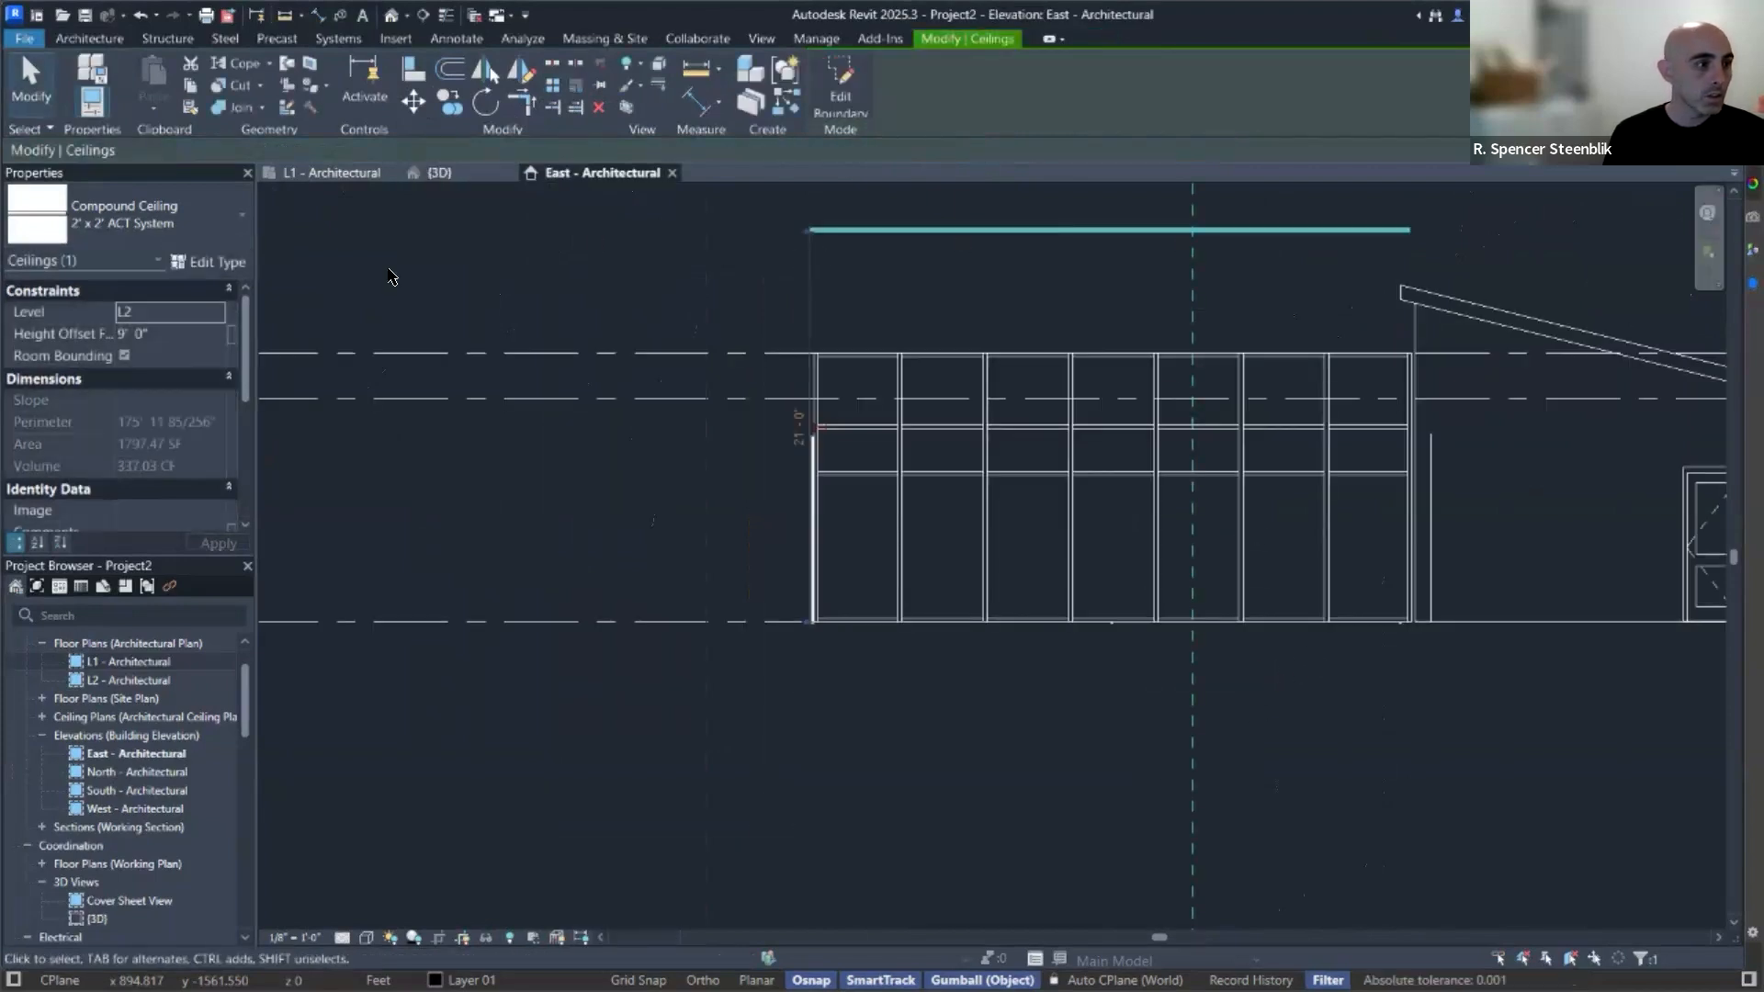
{"action": "left_click", "coordinate": [199, 333]}
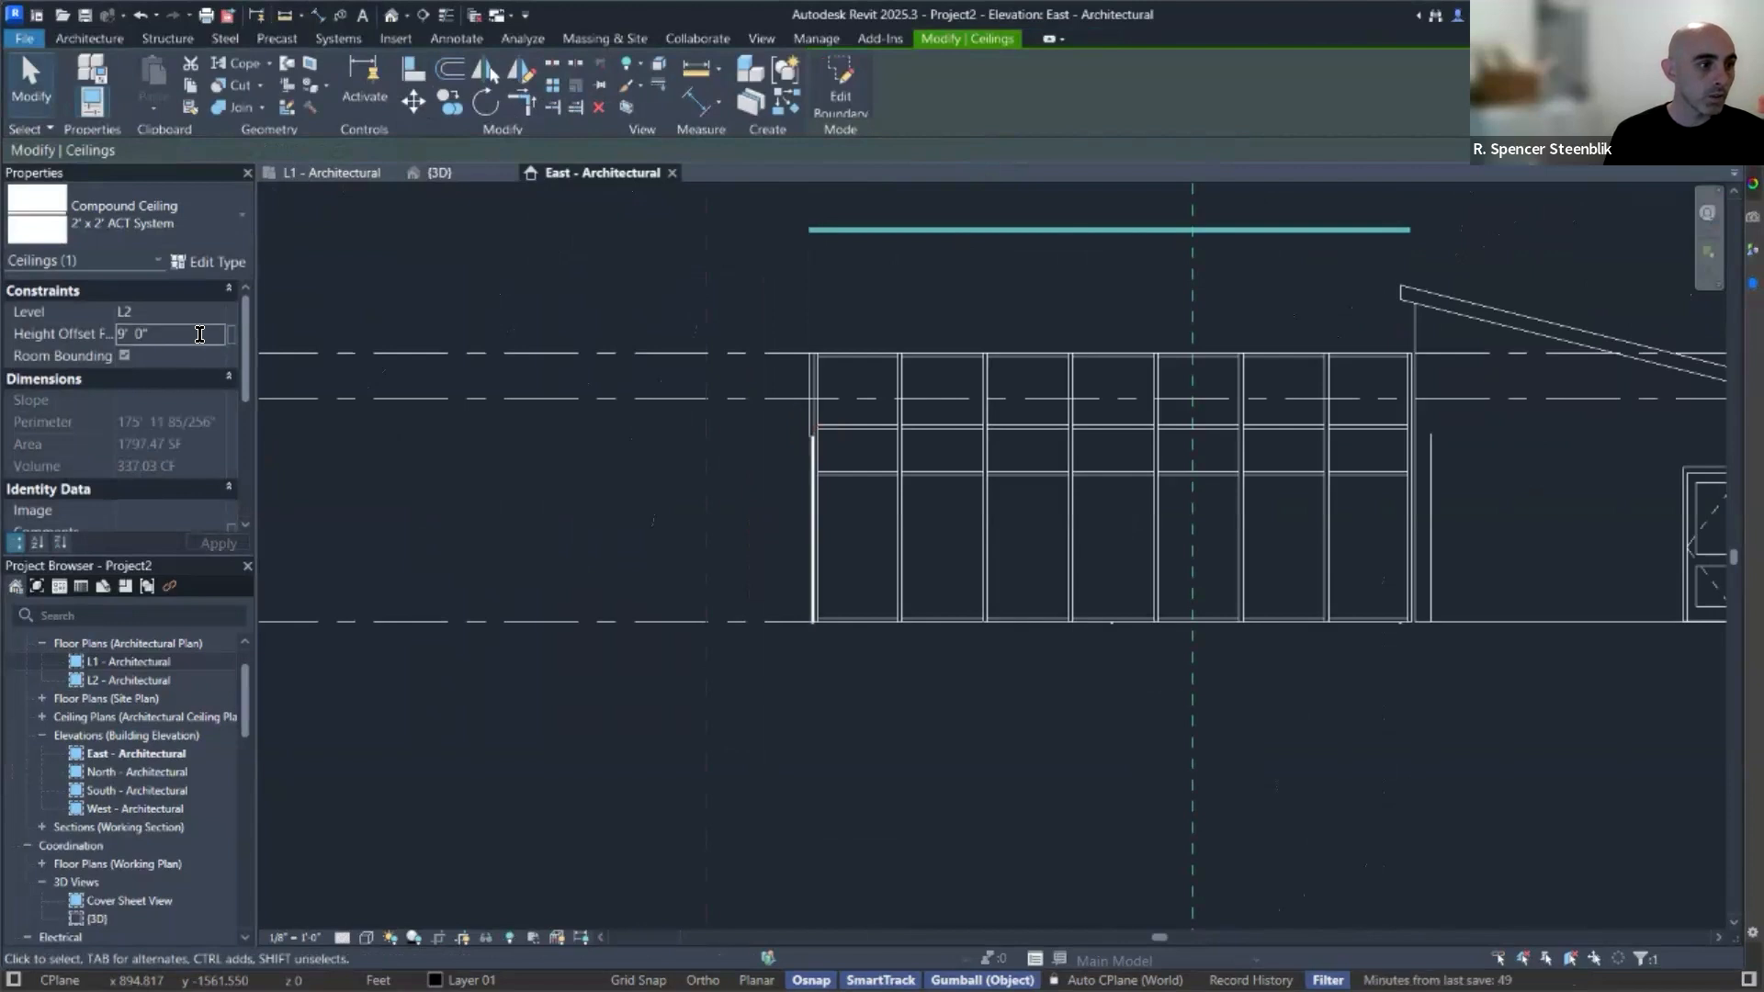
{"action": "key", "text": "Return"}
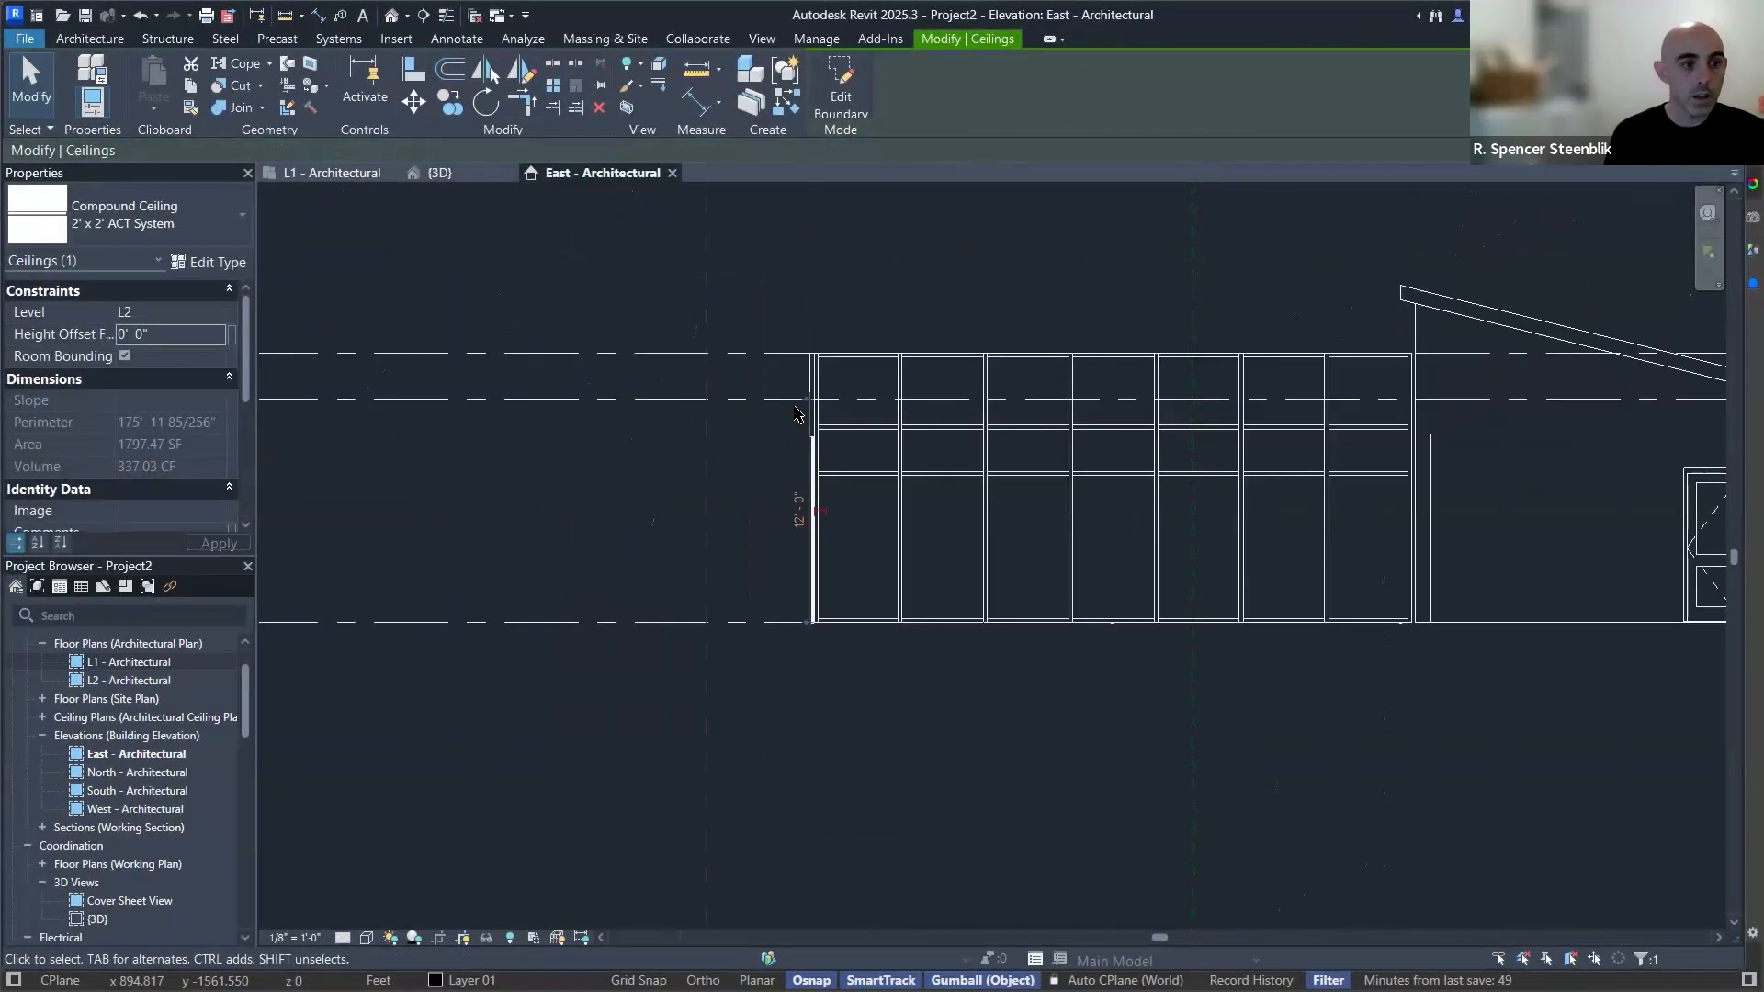
{"action": "key", "text": "ctrl+Tab"}
{"action": "key", "text": "ctrl+Tab"}
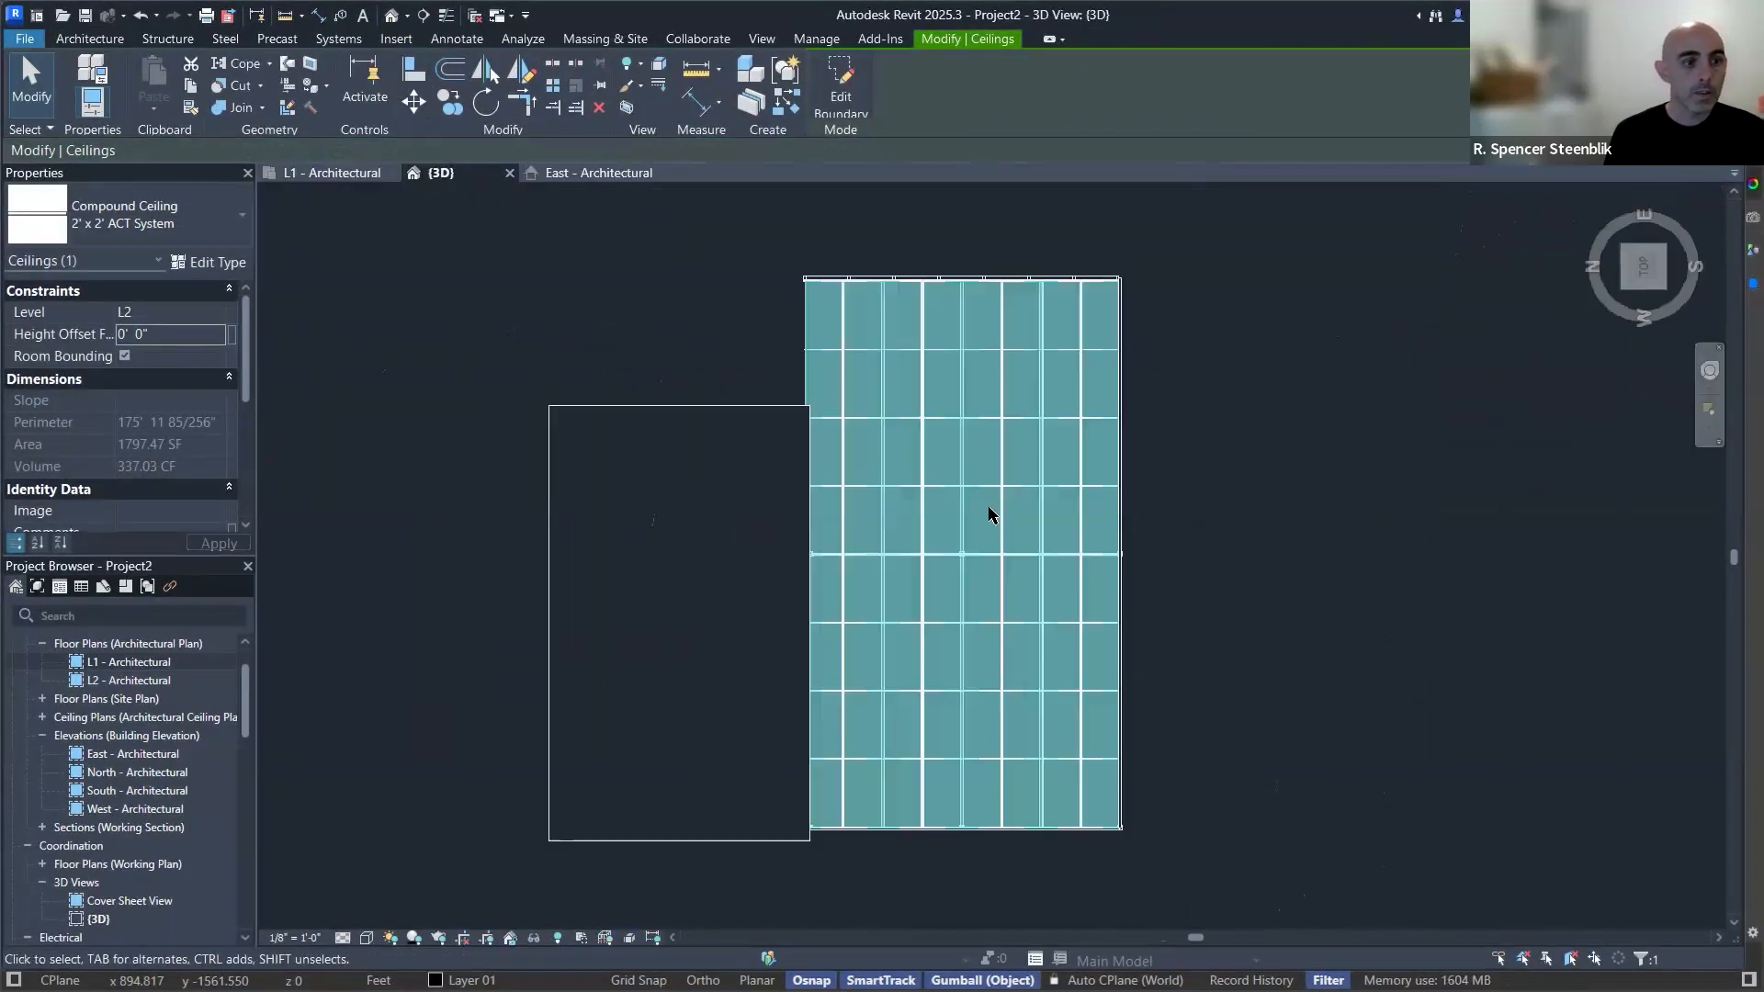
Lower the canopy ceiling below the sawtooth roof, trying a height offset of -3 and changing it to -2.
{"action": "middle_click_drag", "start_coordinate": [1161, 617], "coordinate": [1075, 616], "text": "shift"}
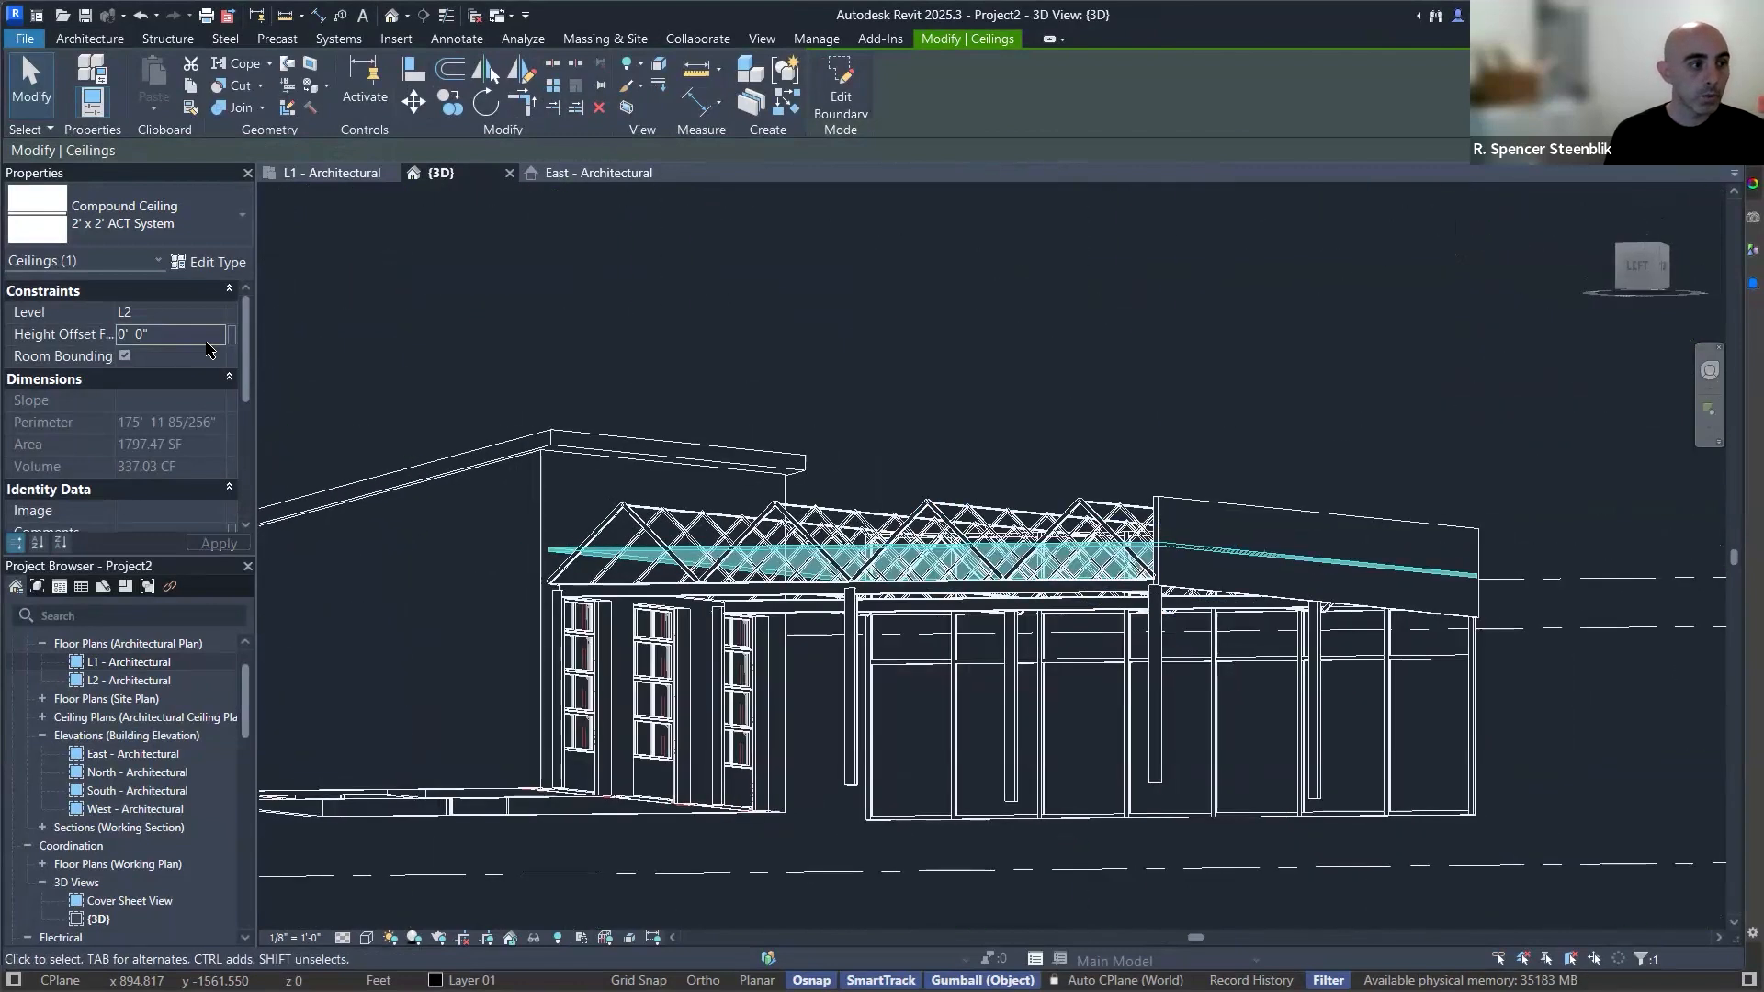
{"action": "left_click", "coordinate": [196, 335]}
{"action": "type", "text": "-3"}
{"action": "middle_click_drag", "start_coordinate": [997, 590], "coordinate": [812, 553], "text": "shift"}
{"action": "left_click", "coordinate": [138, 329]}
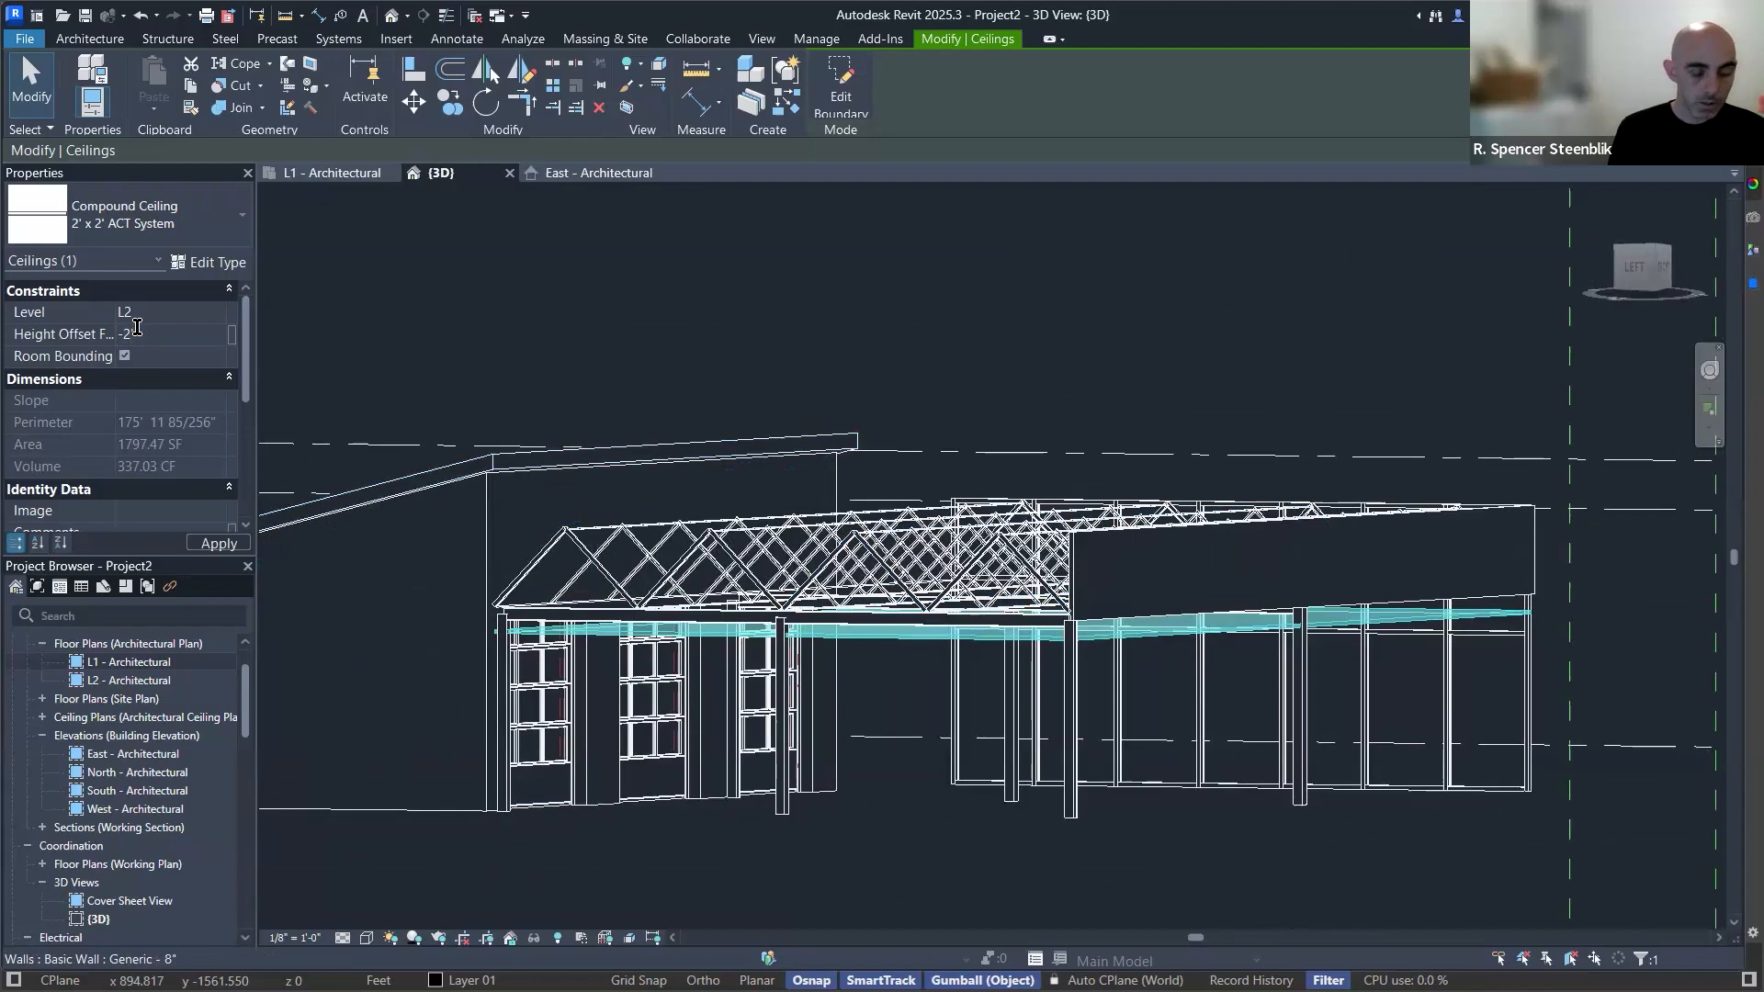
{"action": "left_click", "coordinate": [906, 689]}
Examine the canopy, its girders and columns, and the adjoining building from several angles in 3D.
{"action": "middle_click_drag", "start_coordinate": [1087, 693], "coordinate": [950, 620], "text": "shift"}
{"action": "scroll", "coordinate": [956, 620], "scroll_direction": "down", "scroll_amount": 2}
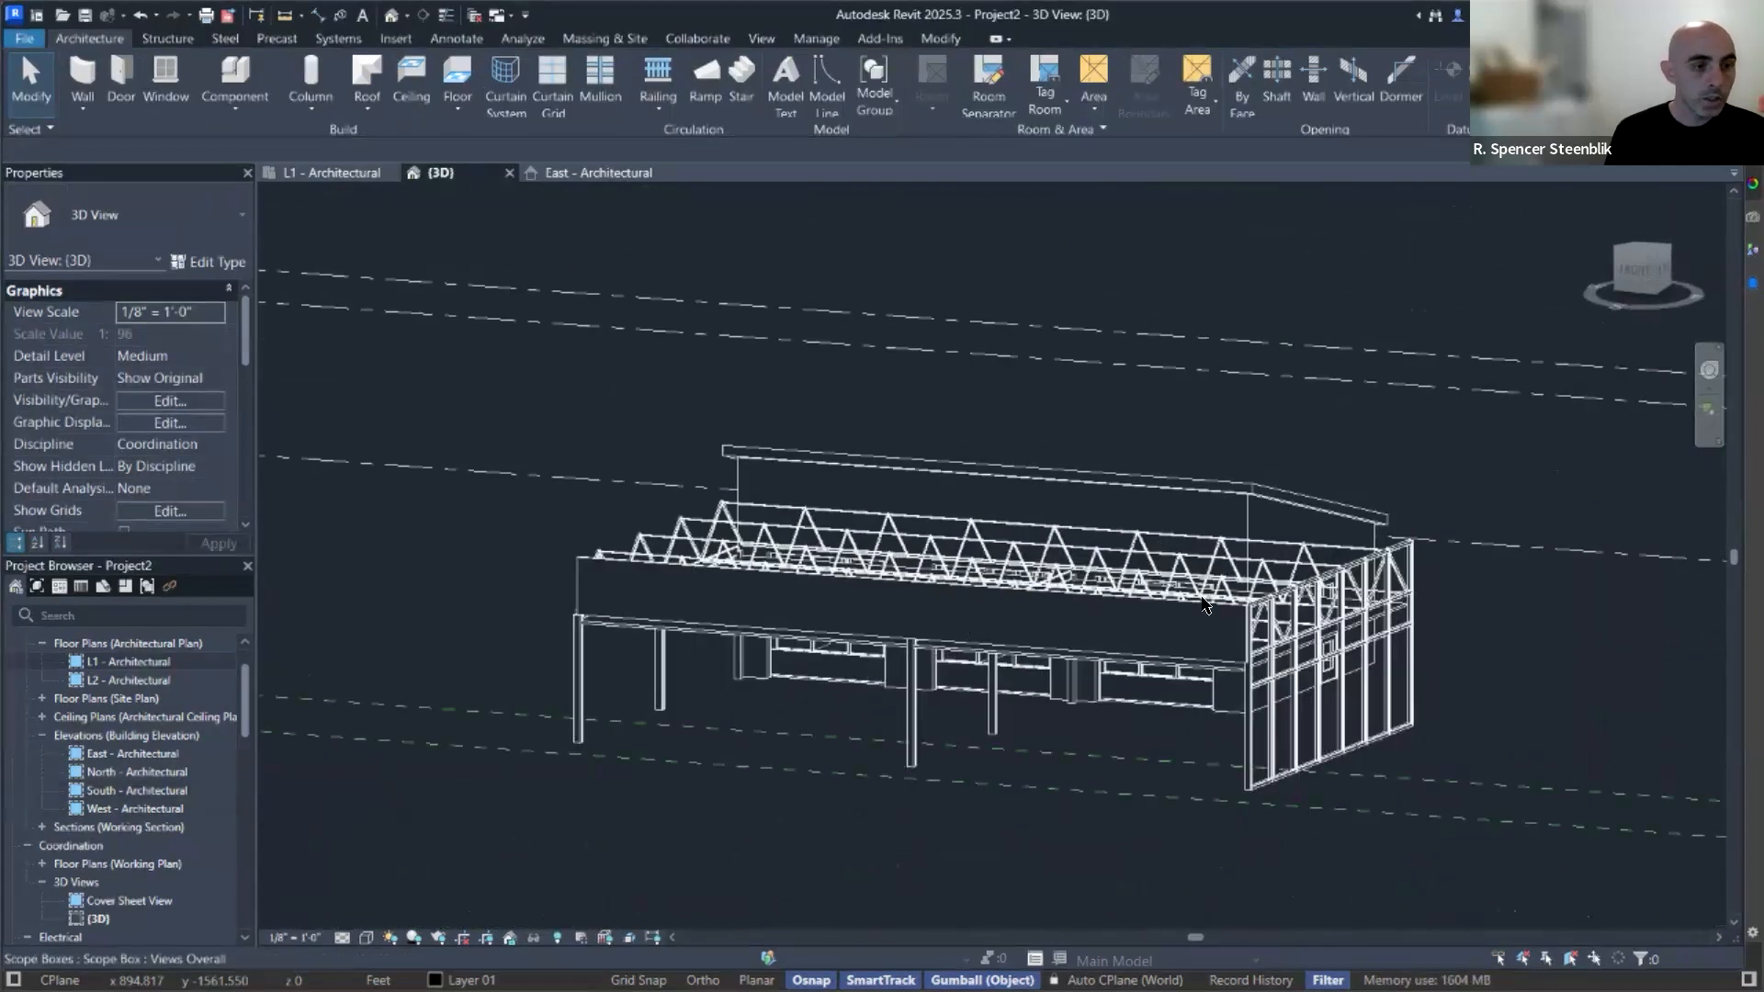
{"action": "middle_click_drag", "start_coordinate": [1268, 610], "coordinate": [1205, 684], "text": "shift"}
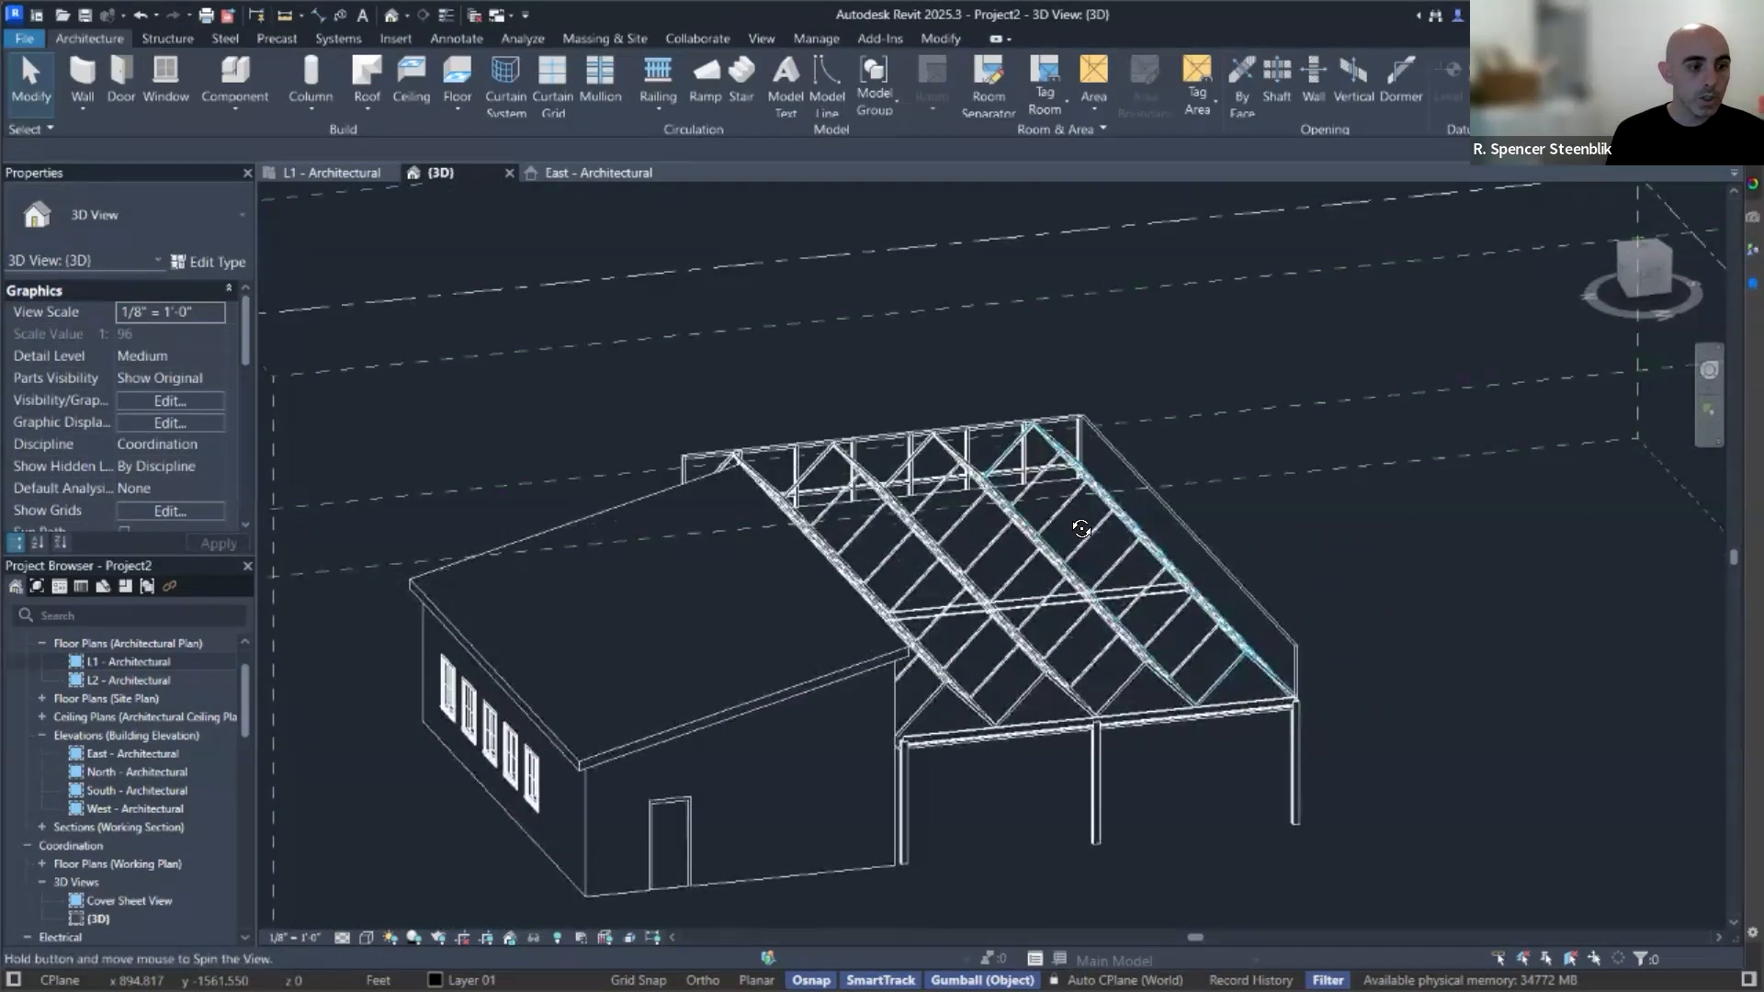
{"action": "middle_click_drag", "start_coordinate": [1171, 584], "coordinate": [1238, 598], "text": "shift"}
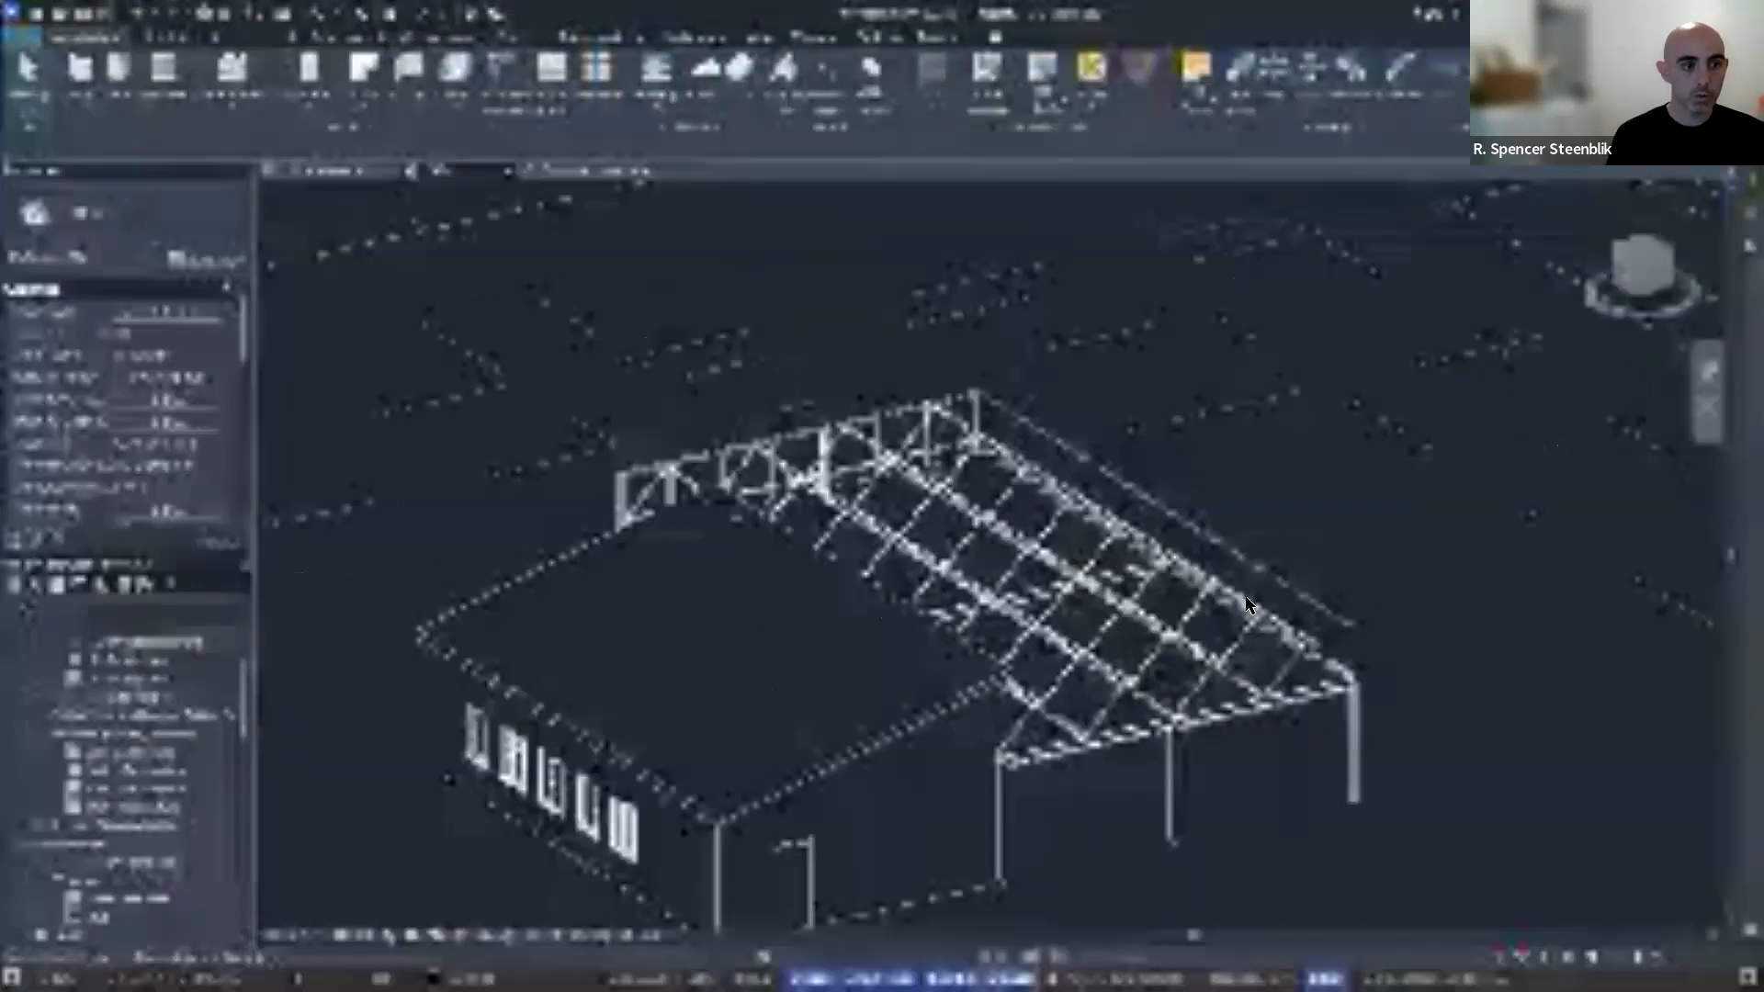
{"action": "scroll", "coordinate": [1147, 596], "scroll_direction": "down", "scroll_amount": 8}
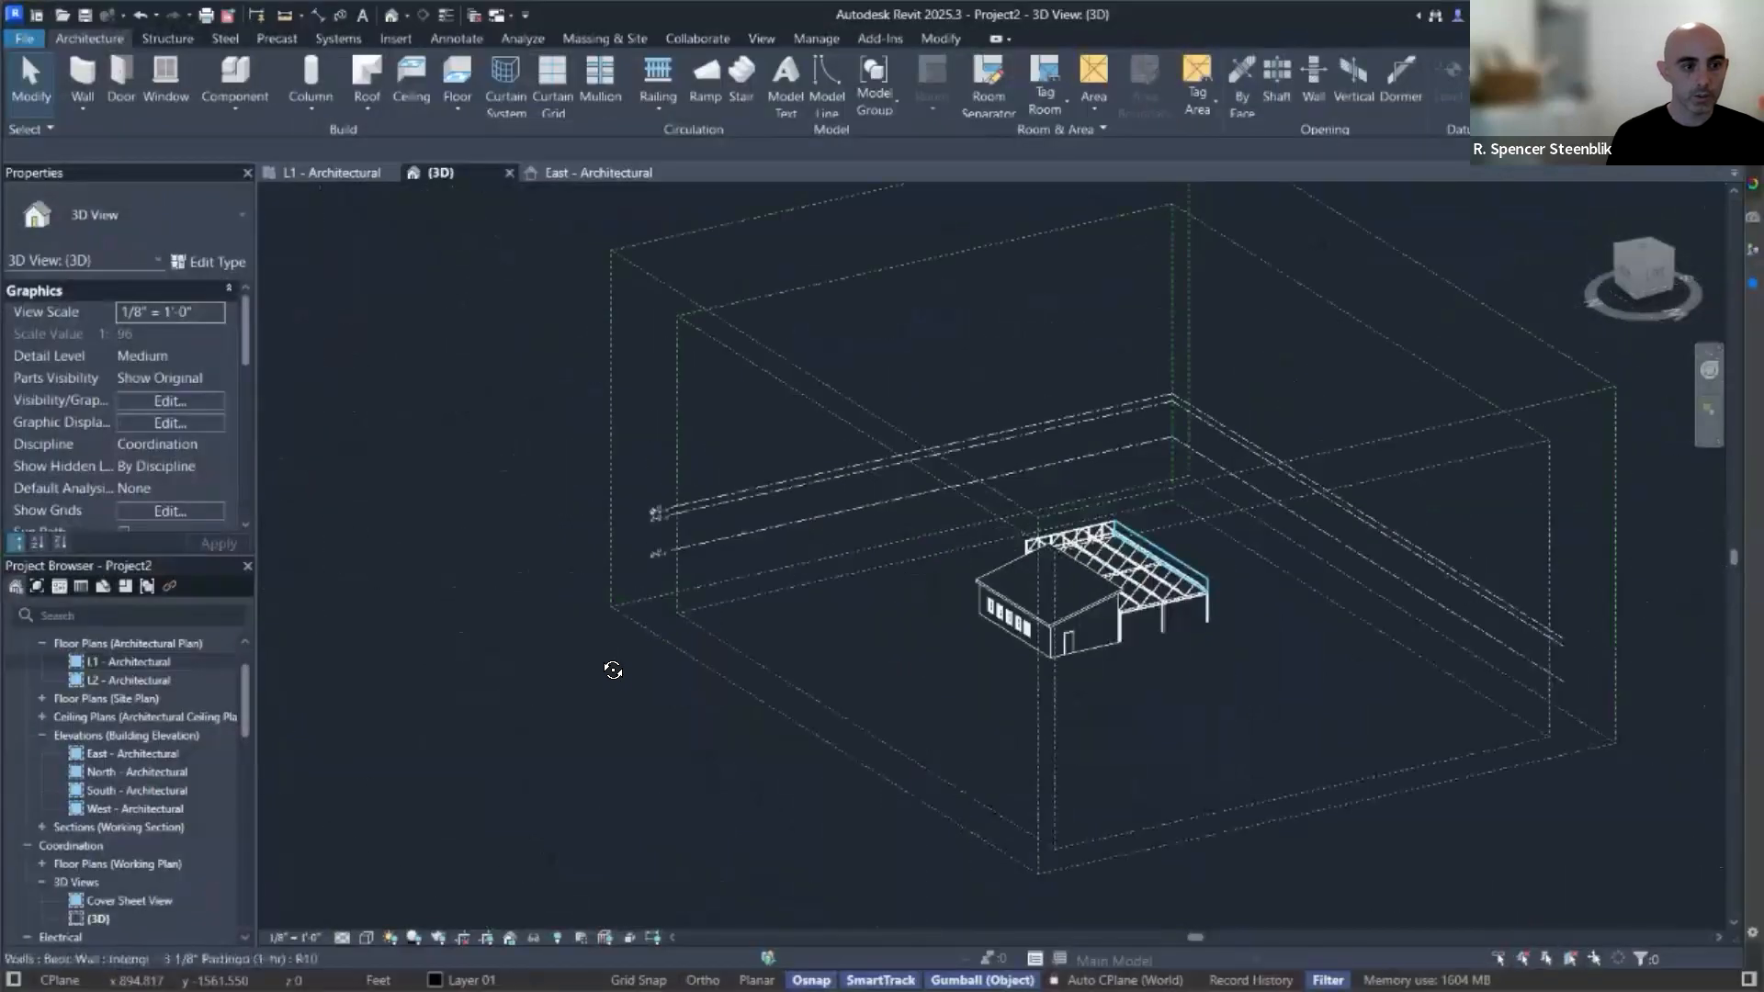
{"action": "middle_click_drag", "start_coordinate": [687, 459], "coordinate": [883, 556], "text": "shift"}
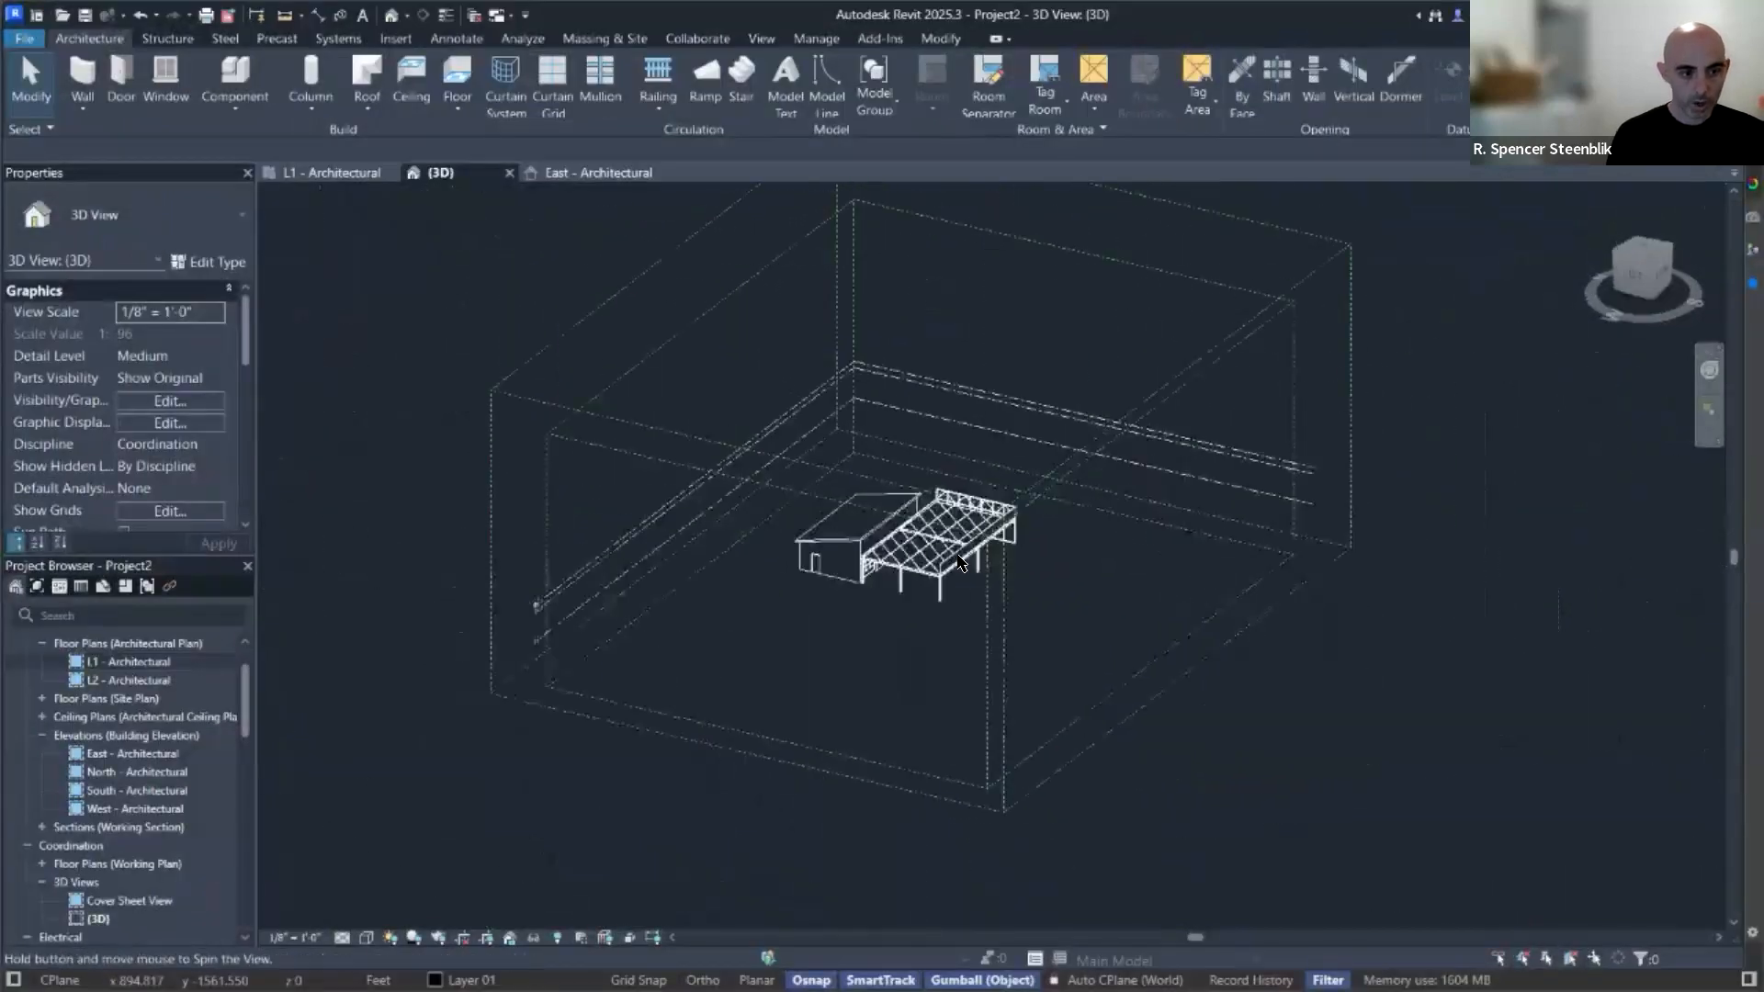
{"action": "middle_click_drag", "start_coordinate": [1013, 561], "coordinate": [1028, 460], "text": "shift"}
{"action": "scroll", "coordinate": [928, 552], "scroll_direction": "up", "scroll_amount": 6}
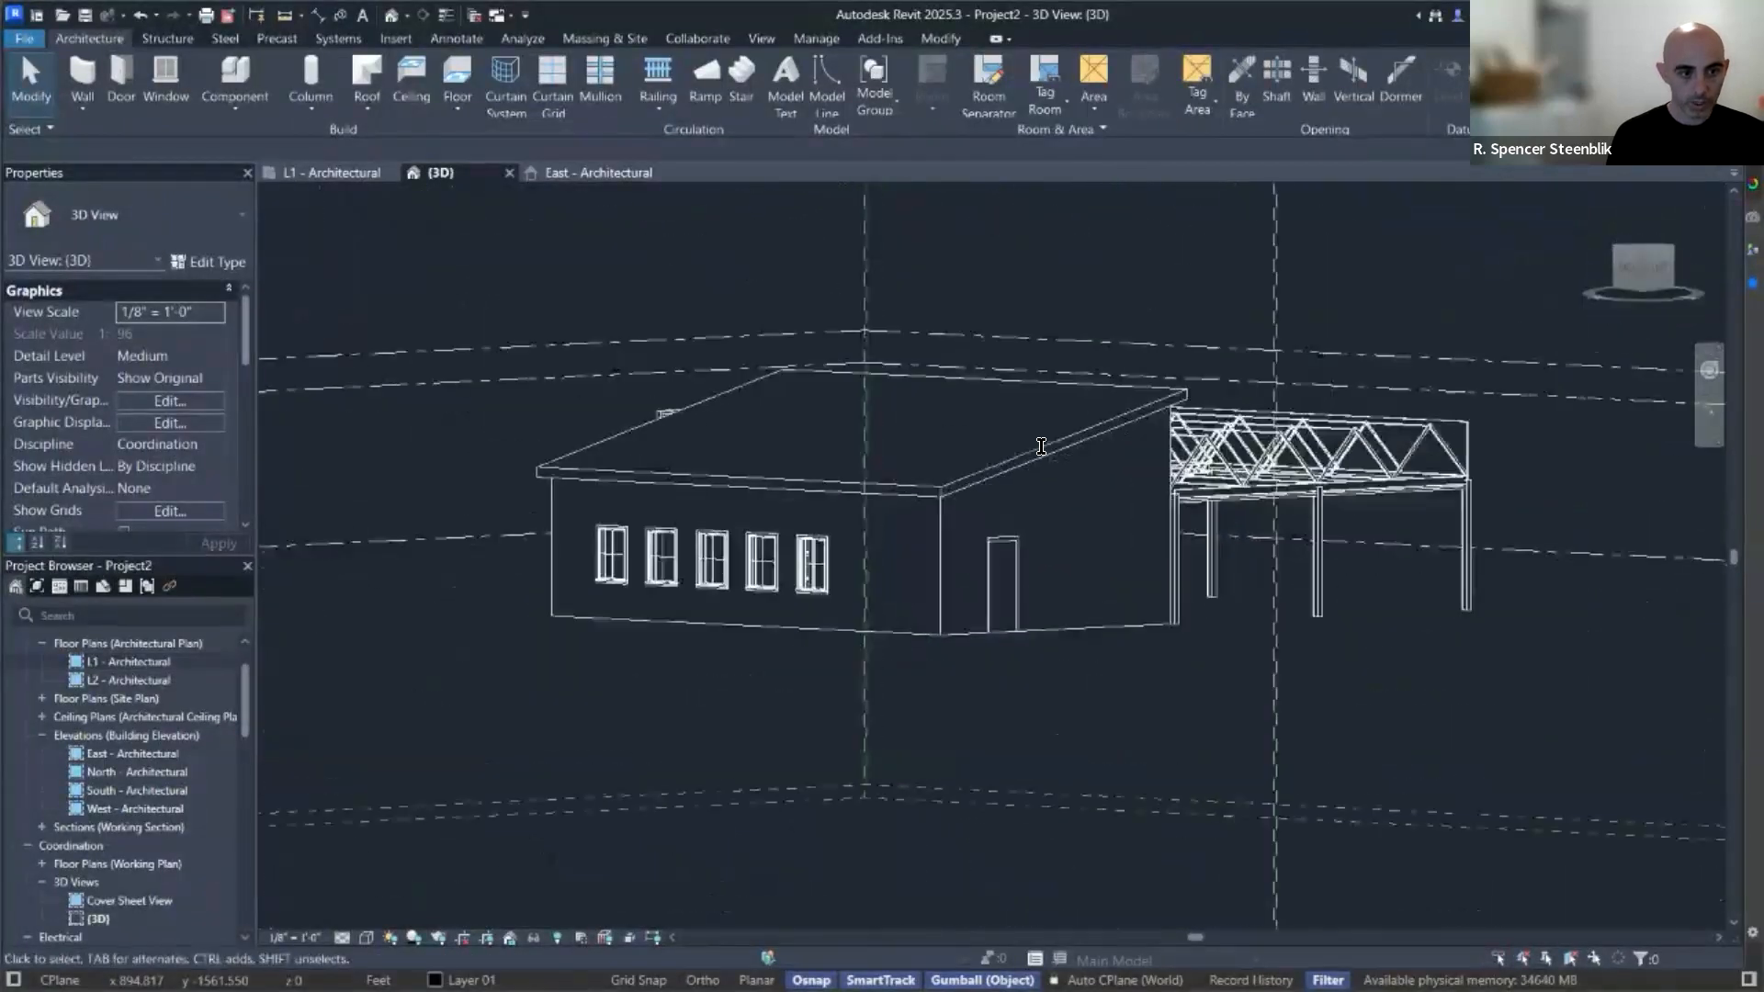
{"action": "left_click", "coordinate": [1004, 581]}
{"action": "left_click", "coordinate": [1084, 451]}
{"action": "left_click", "coordinate": [1052, 601]}
{"action": "left_click", "coordinate": [943, 494]}
{"action": "left_click", "coordinate": [891, 592]}
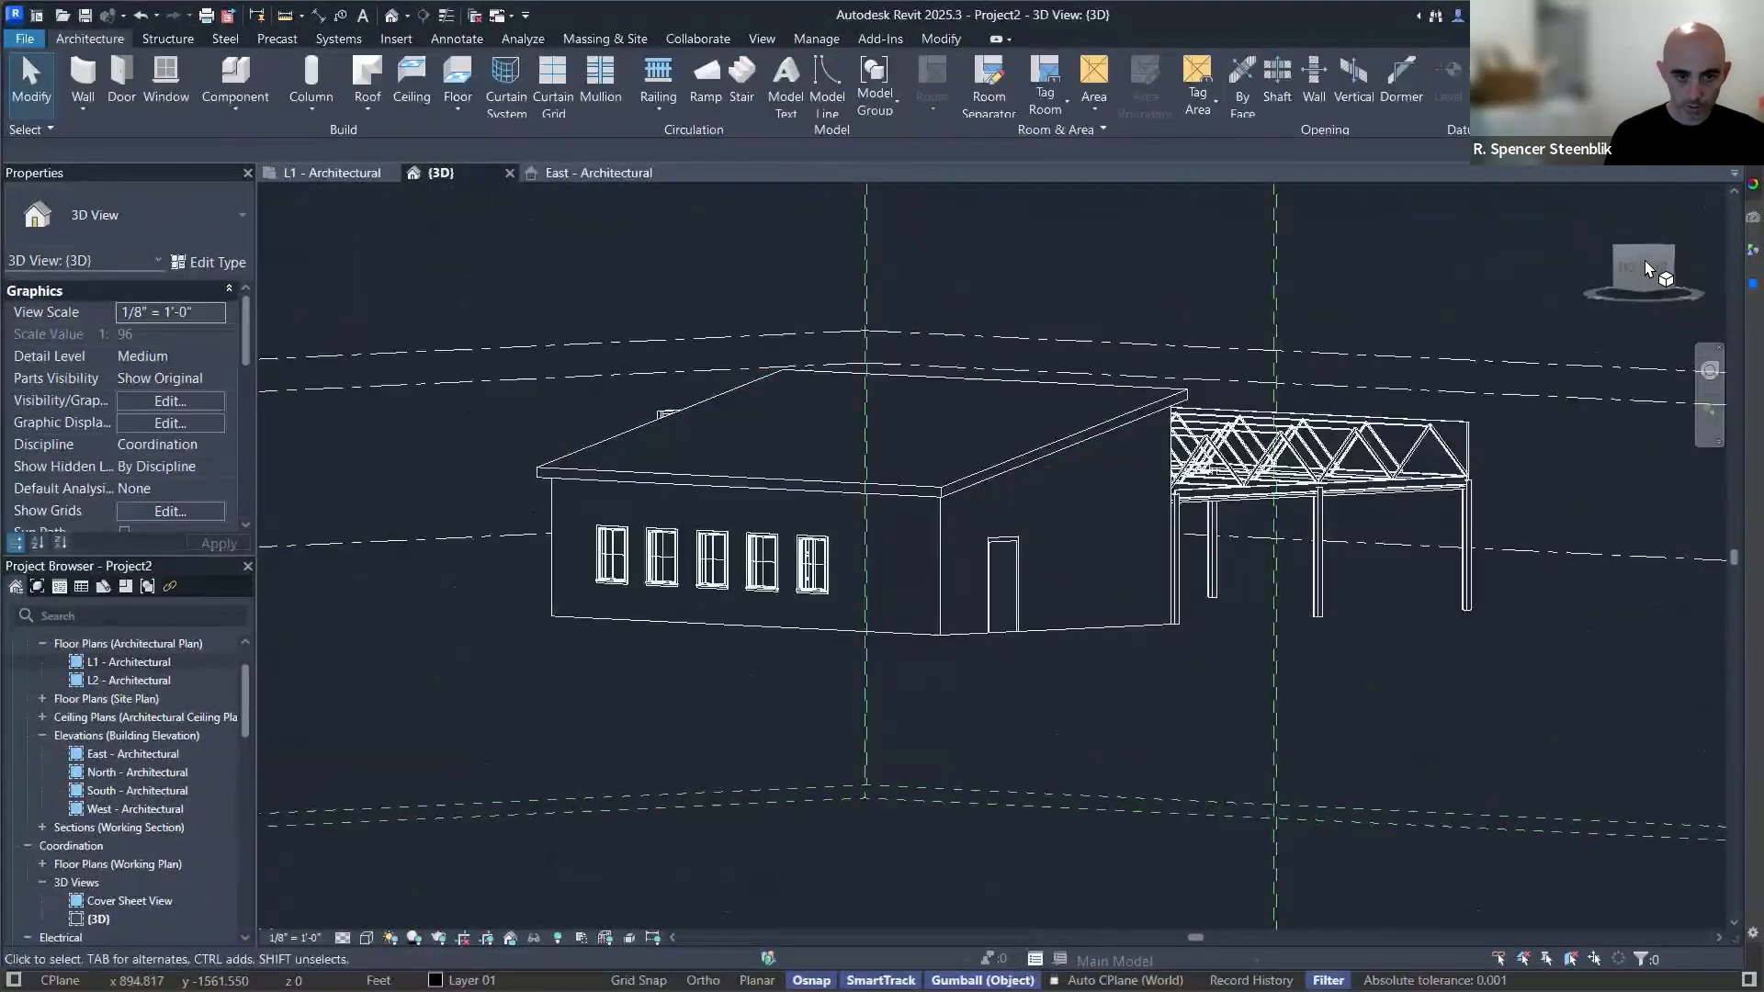
Examine the building's left side in 3D and check the dimensions locating the single-flush door in that wall.
{"action": "left_click_drag", "start_coordinate": [1645, 261], "coordinate": [1589, 263]}
{"action": "scroll", "coordinate": [898, 687], "scroll_direction": "down", "scroll_amount": 6}
{"action": "middle_click_drag", "start_coordinate": [898, 685], "coordinate": [980, 527], "text": "shift"}
{"action": "scroll", "coordinate": [981, 526], "scroll_direction": "up", "scroll_amount": 4}
{"action": "scroll", "coordinate": [818, 737], "scroll_direction": "up", "scroll_amount": 7}
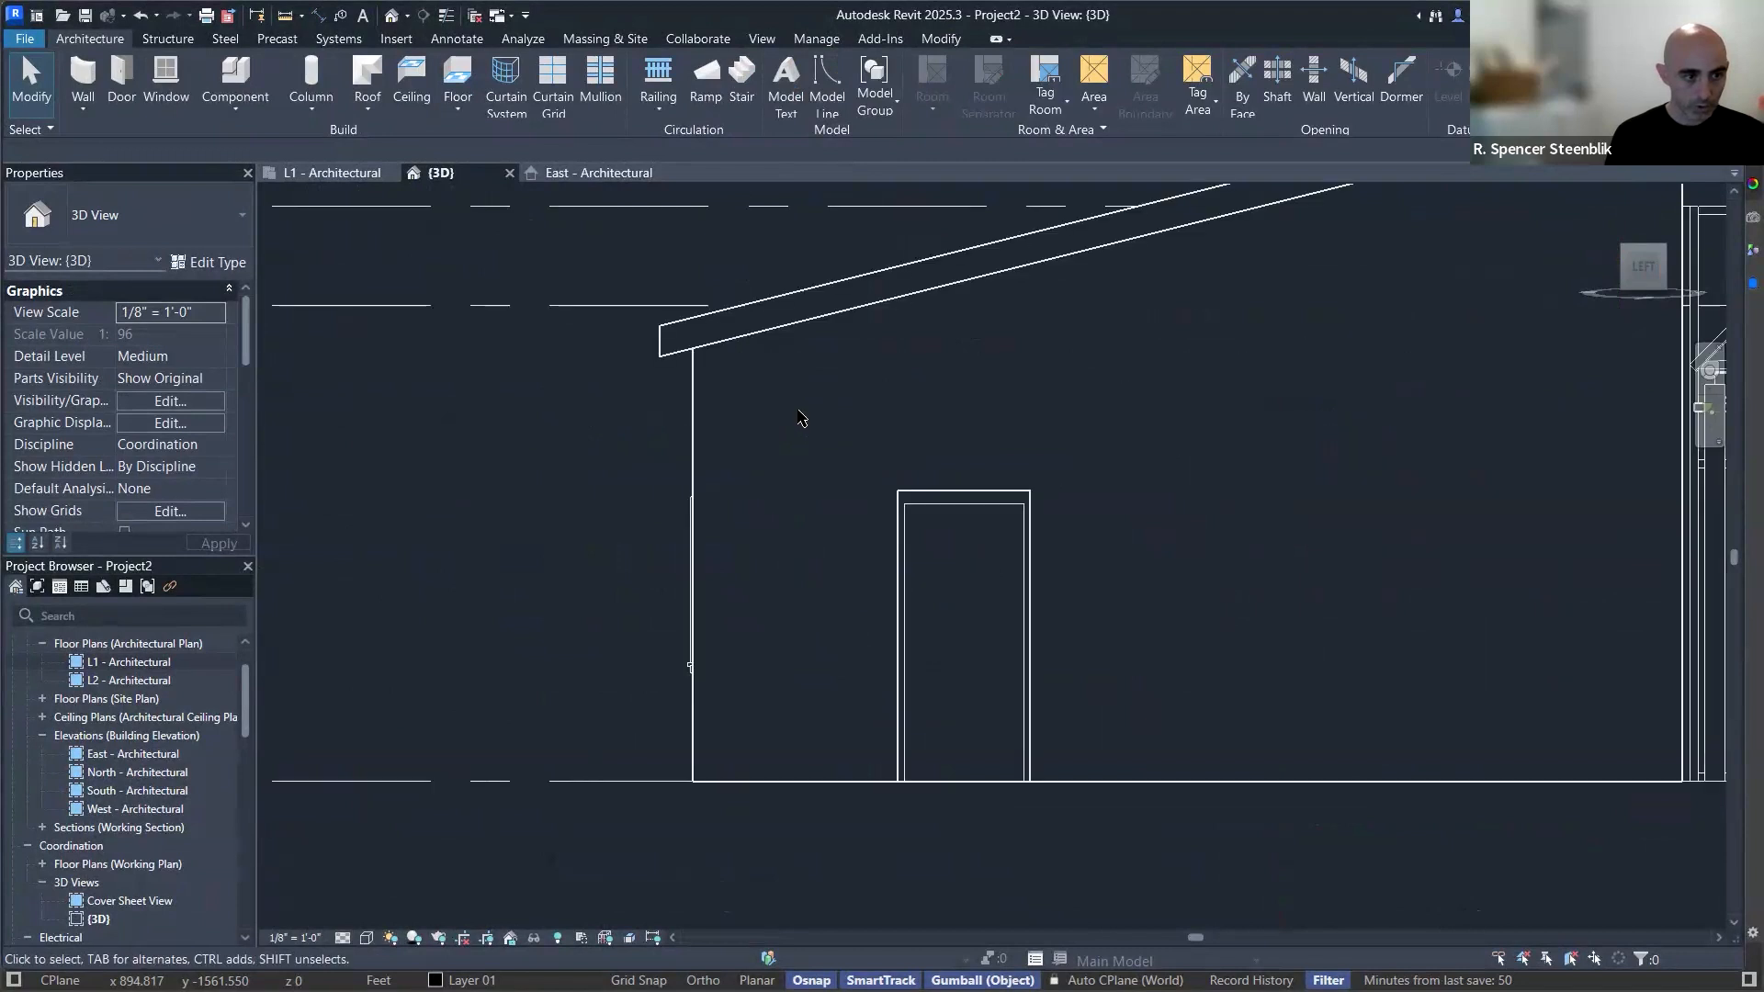
{"action": "left_click", "coordinate": [901, 514]}
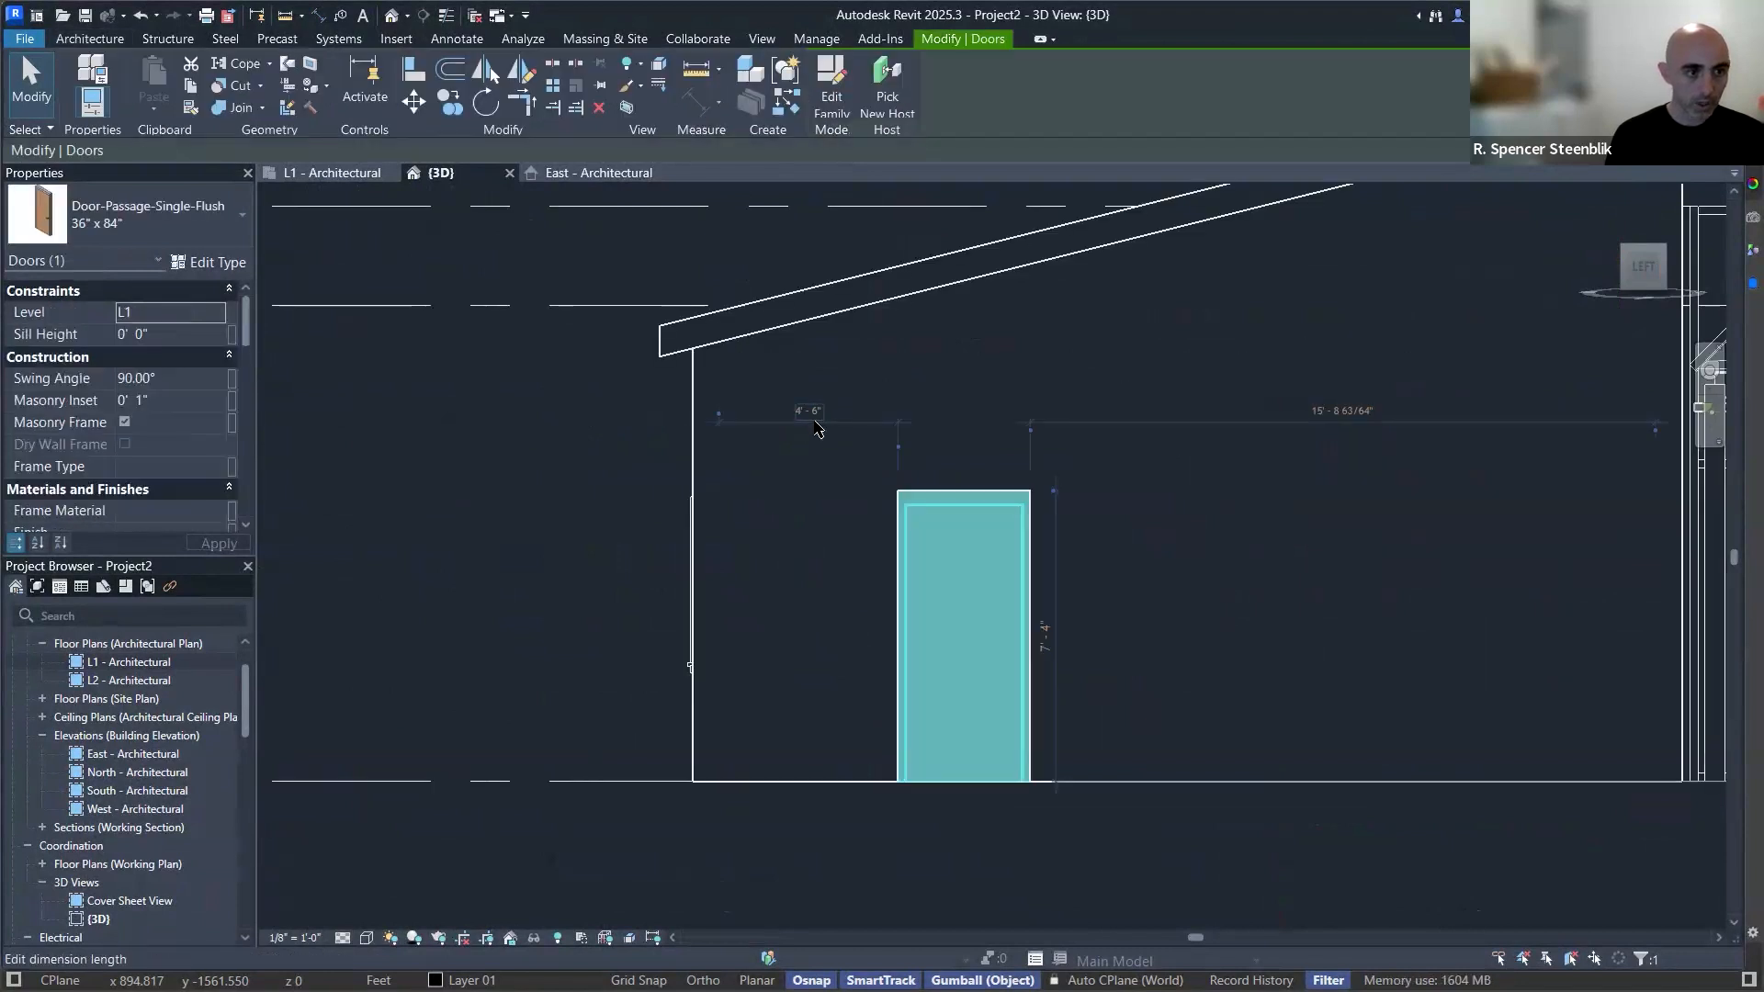
{"action": "left_click", "coordinate": [869, 425]}
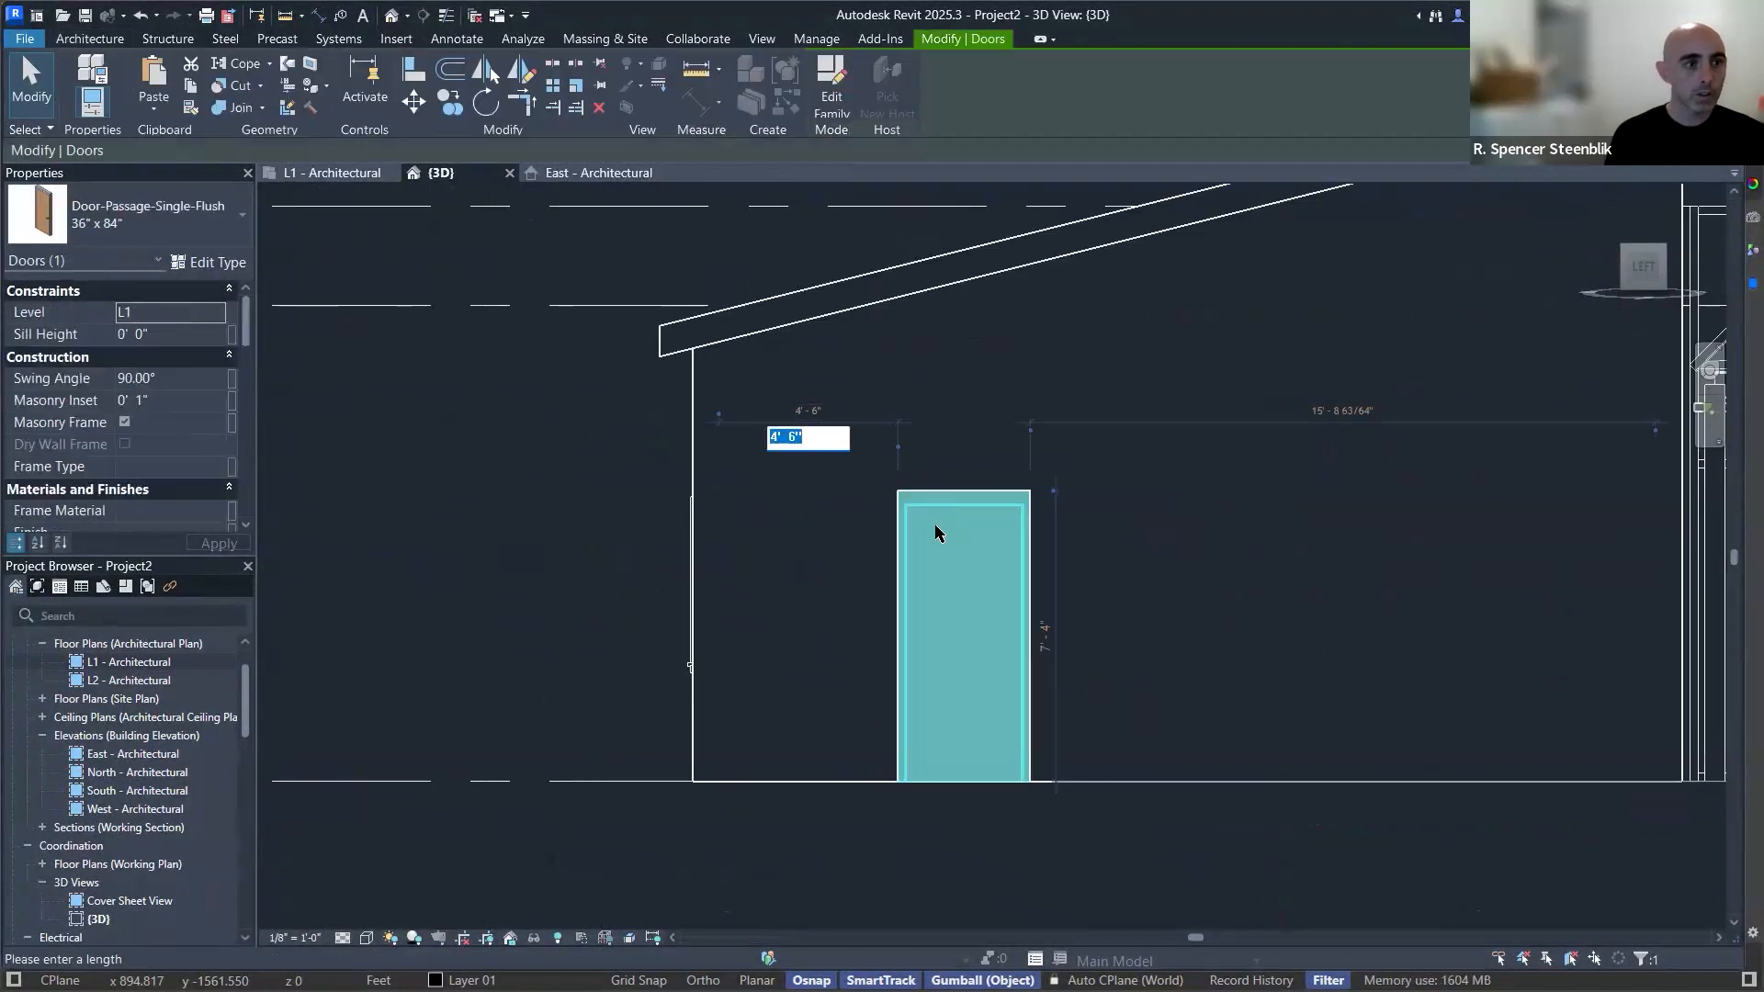
{"action": "left_click", "coordinate": [934, 525]}
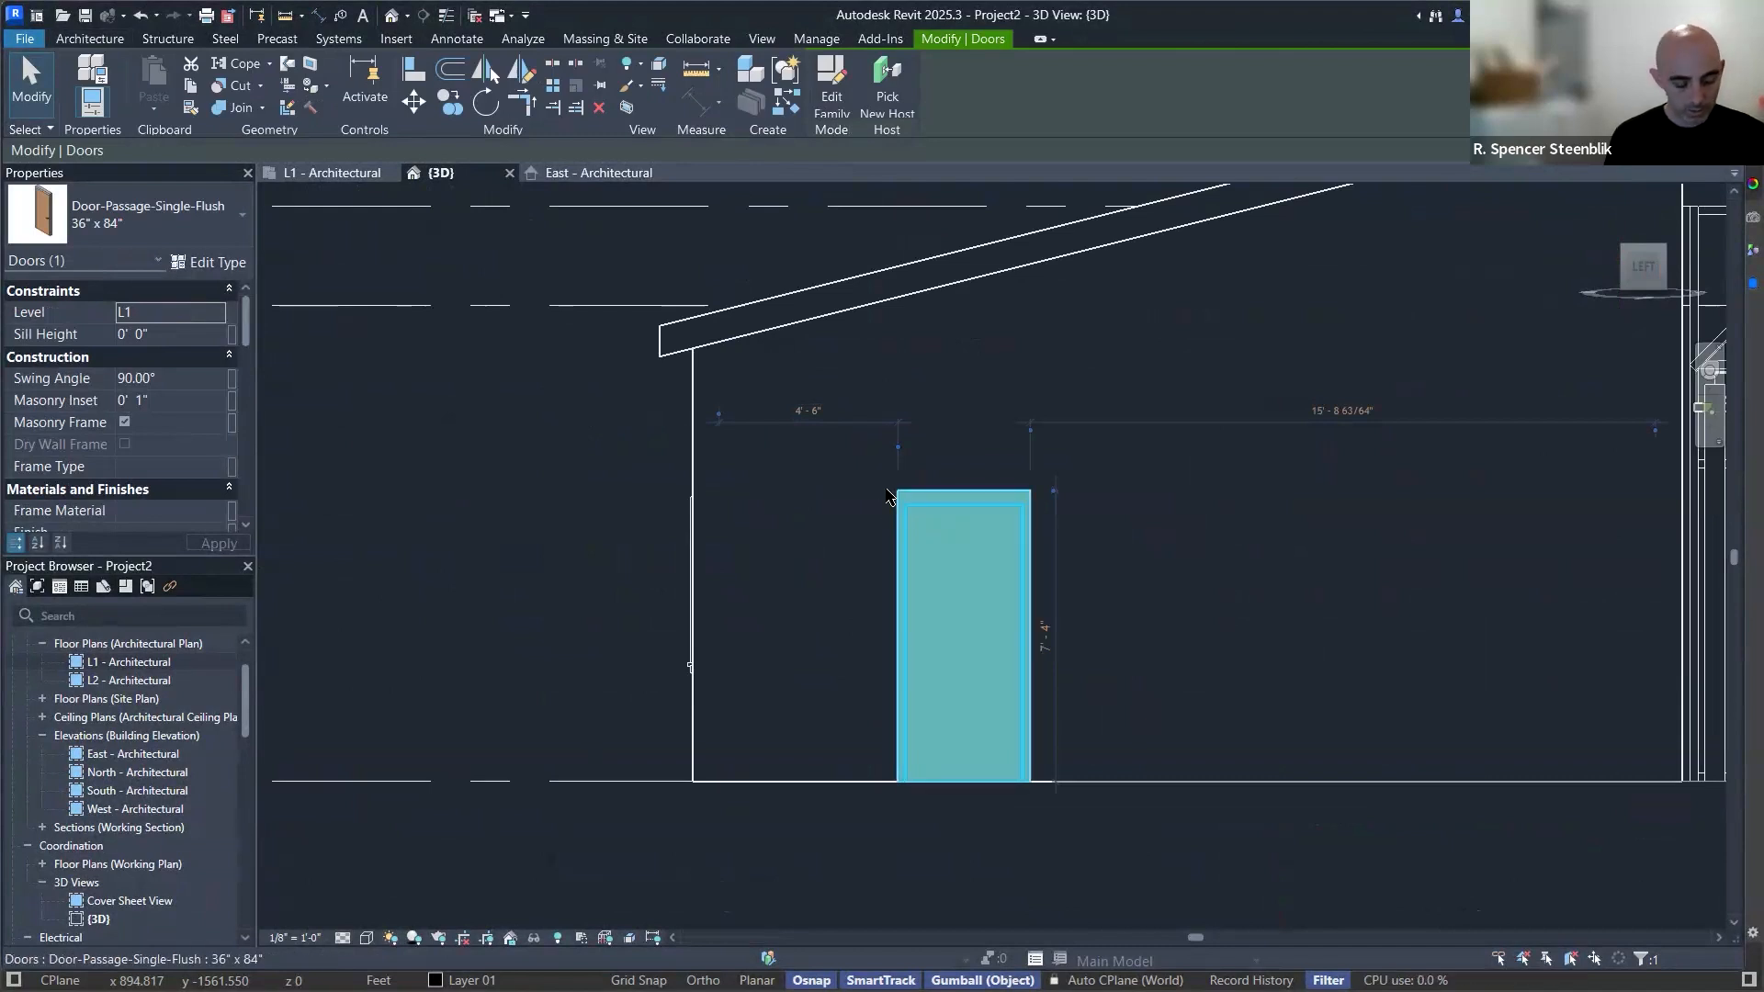
{"action": "left_click", "coordinate": [666, 390]}
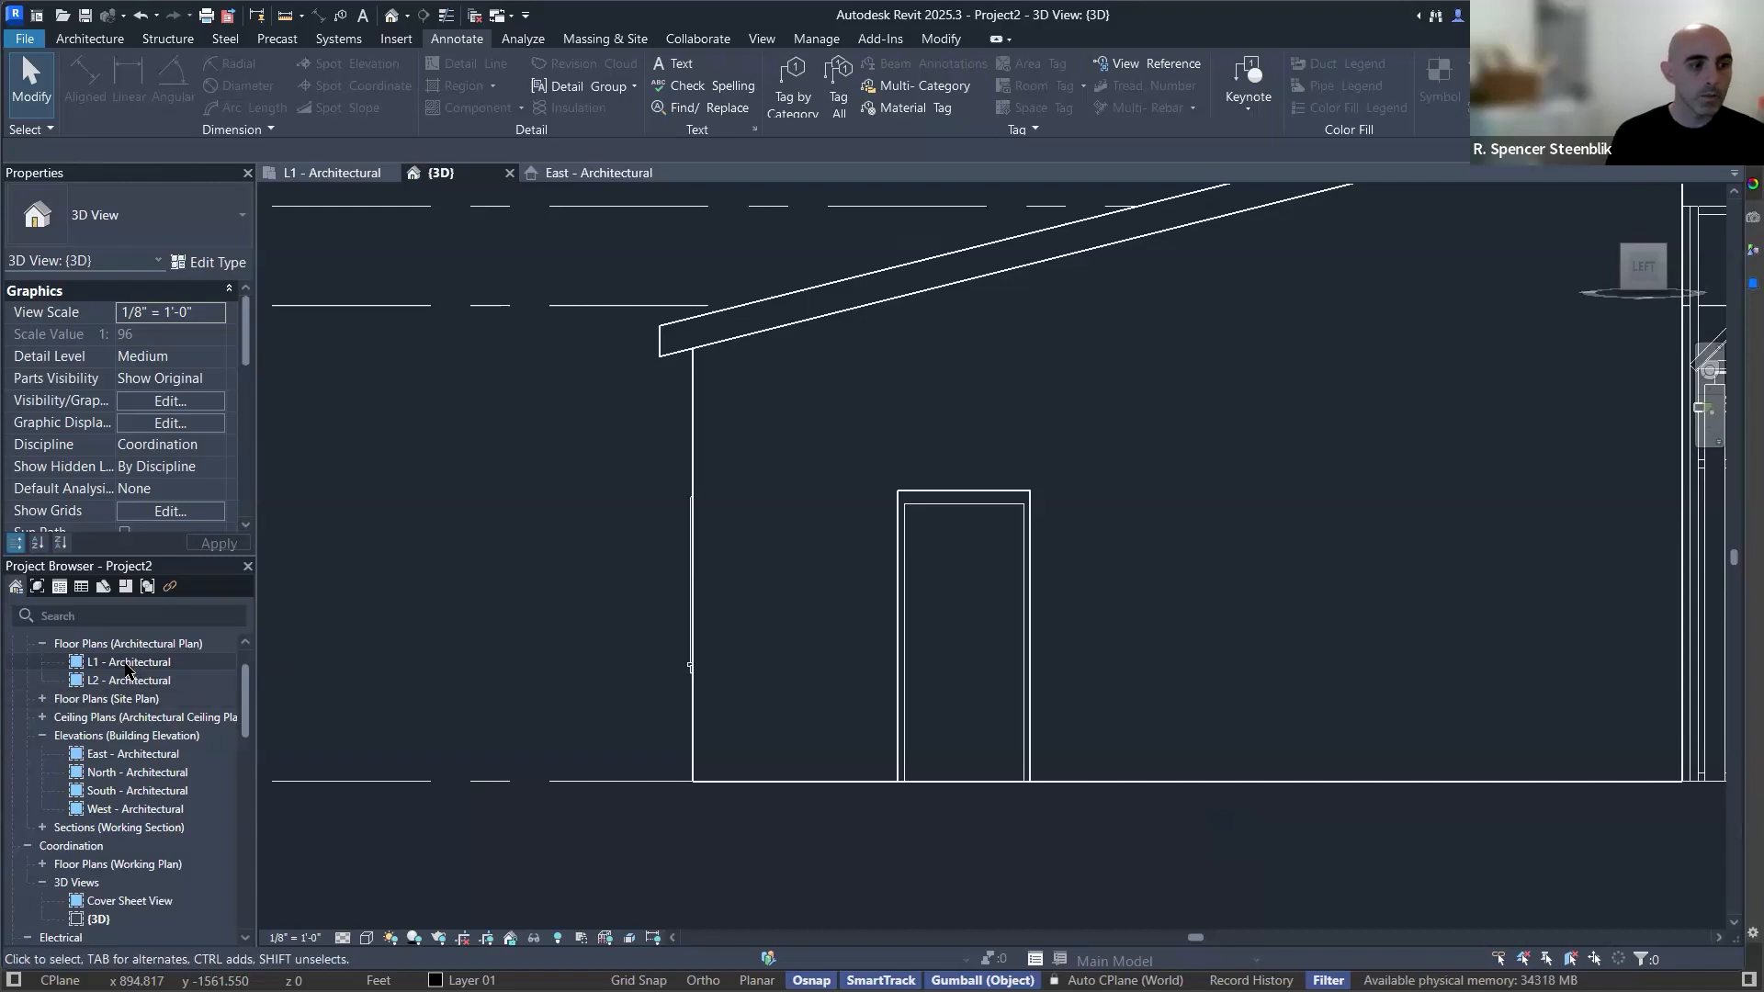
Open the L1 - Architectural floor plan and inspect the building layout, a loading door and the two small rooms.
{"action": "scroll", "coordinate": [860, 543], "scroll_direction": "down", "scroll_amount": 6}
{"action": "scroll", "coordinate": [850, 538], "scroll_direction": "up", "scroll_amount": 8}
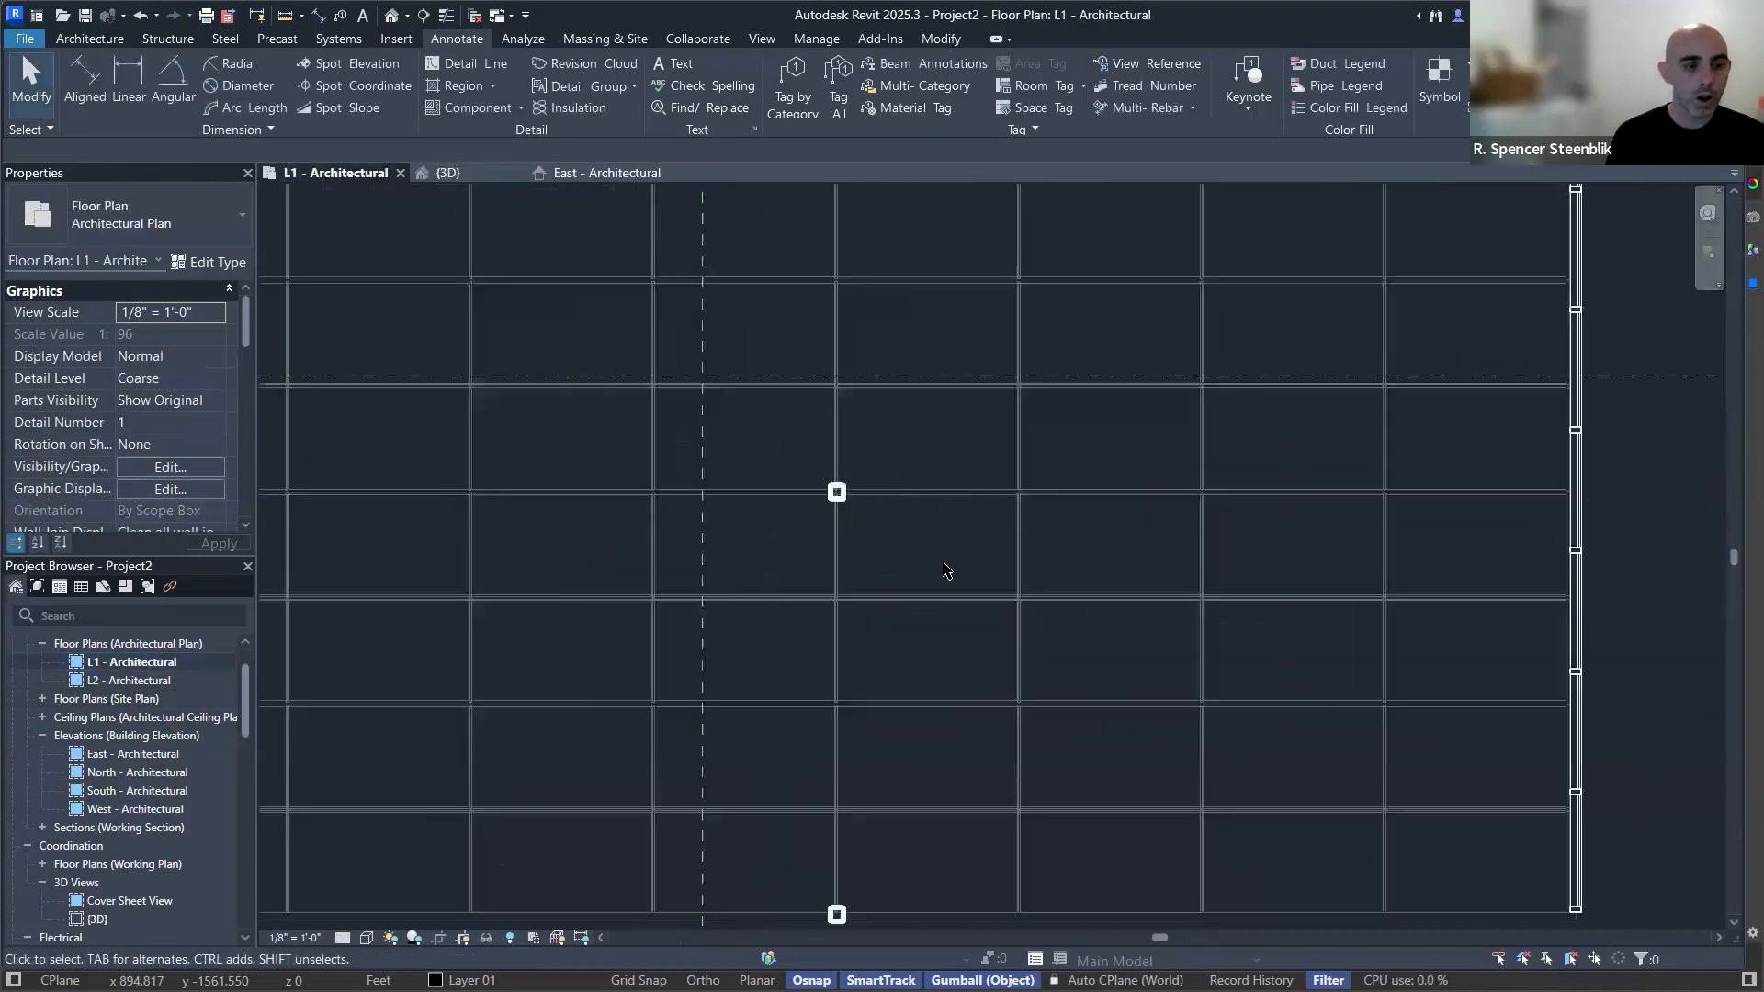
{"action": "scroll", "coordinate": [945, 571], "scroll_direction": "up", "scroll_amount": 3}
{"action": "scroll", "coordinate": [941, 573], "scroll_direction": "down", "scroll_amount": 8}
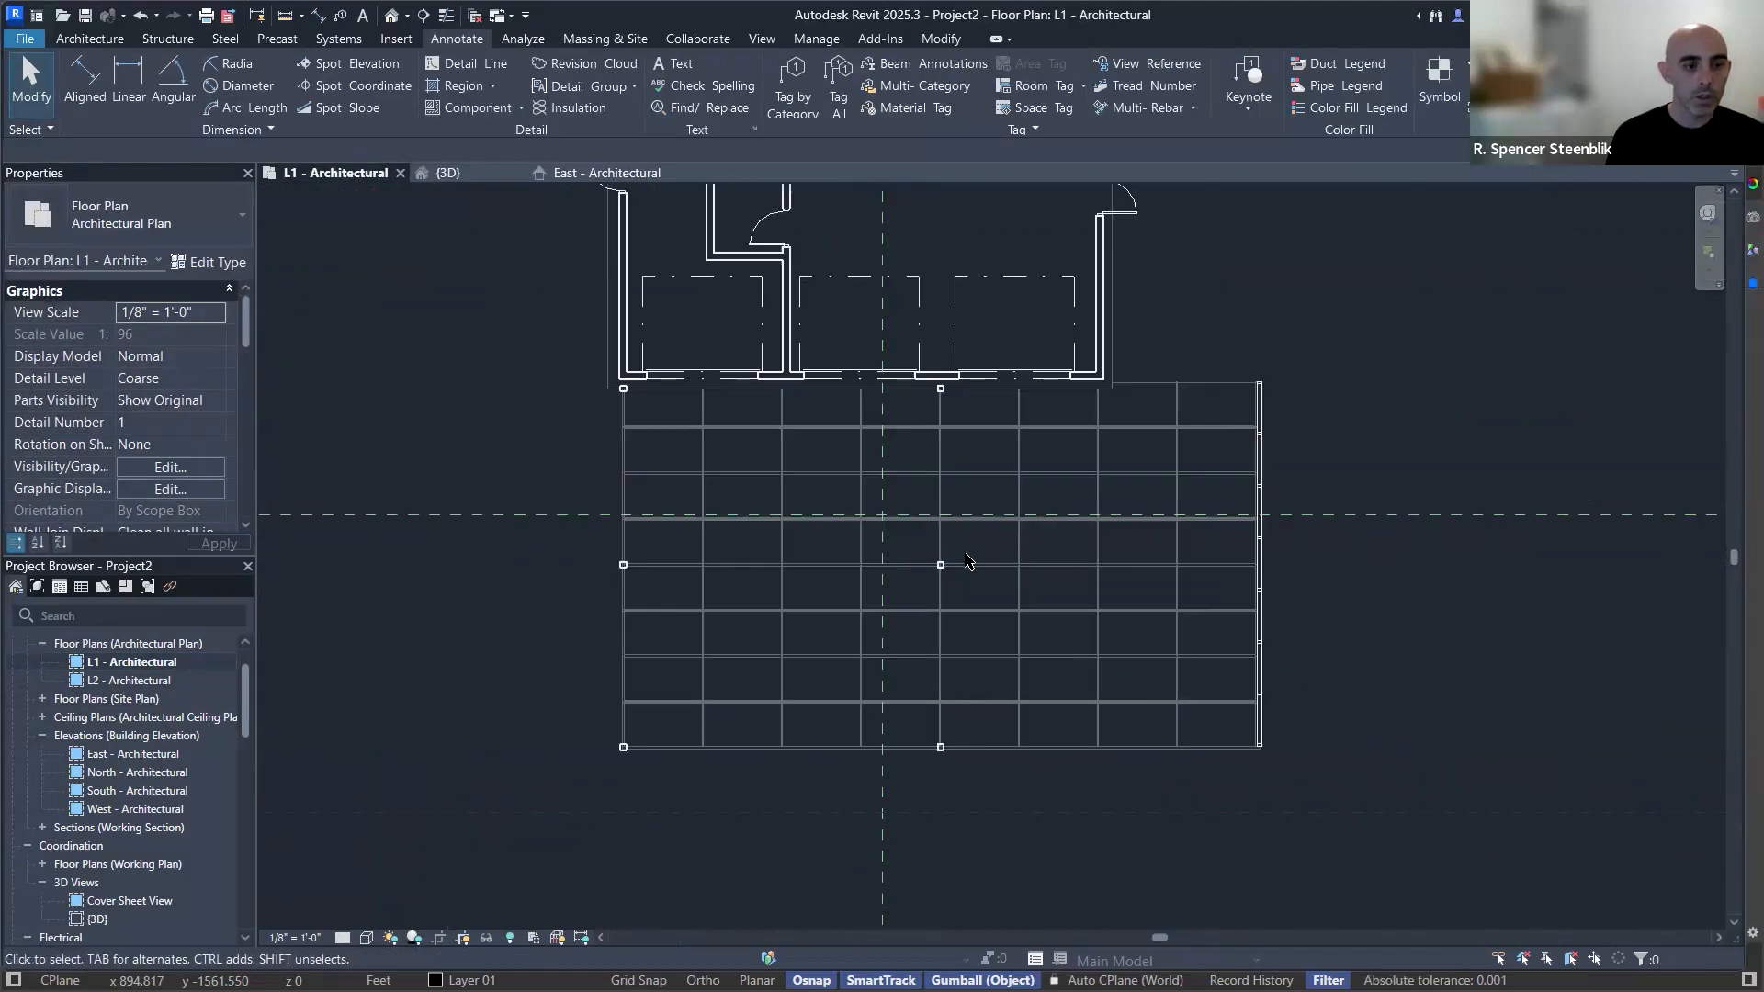
{"action": "middle_click_drag", "start_coordinate": [1050, 273], "coordinate": [1079, 532]}
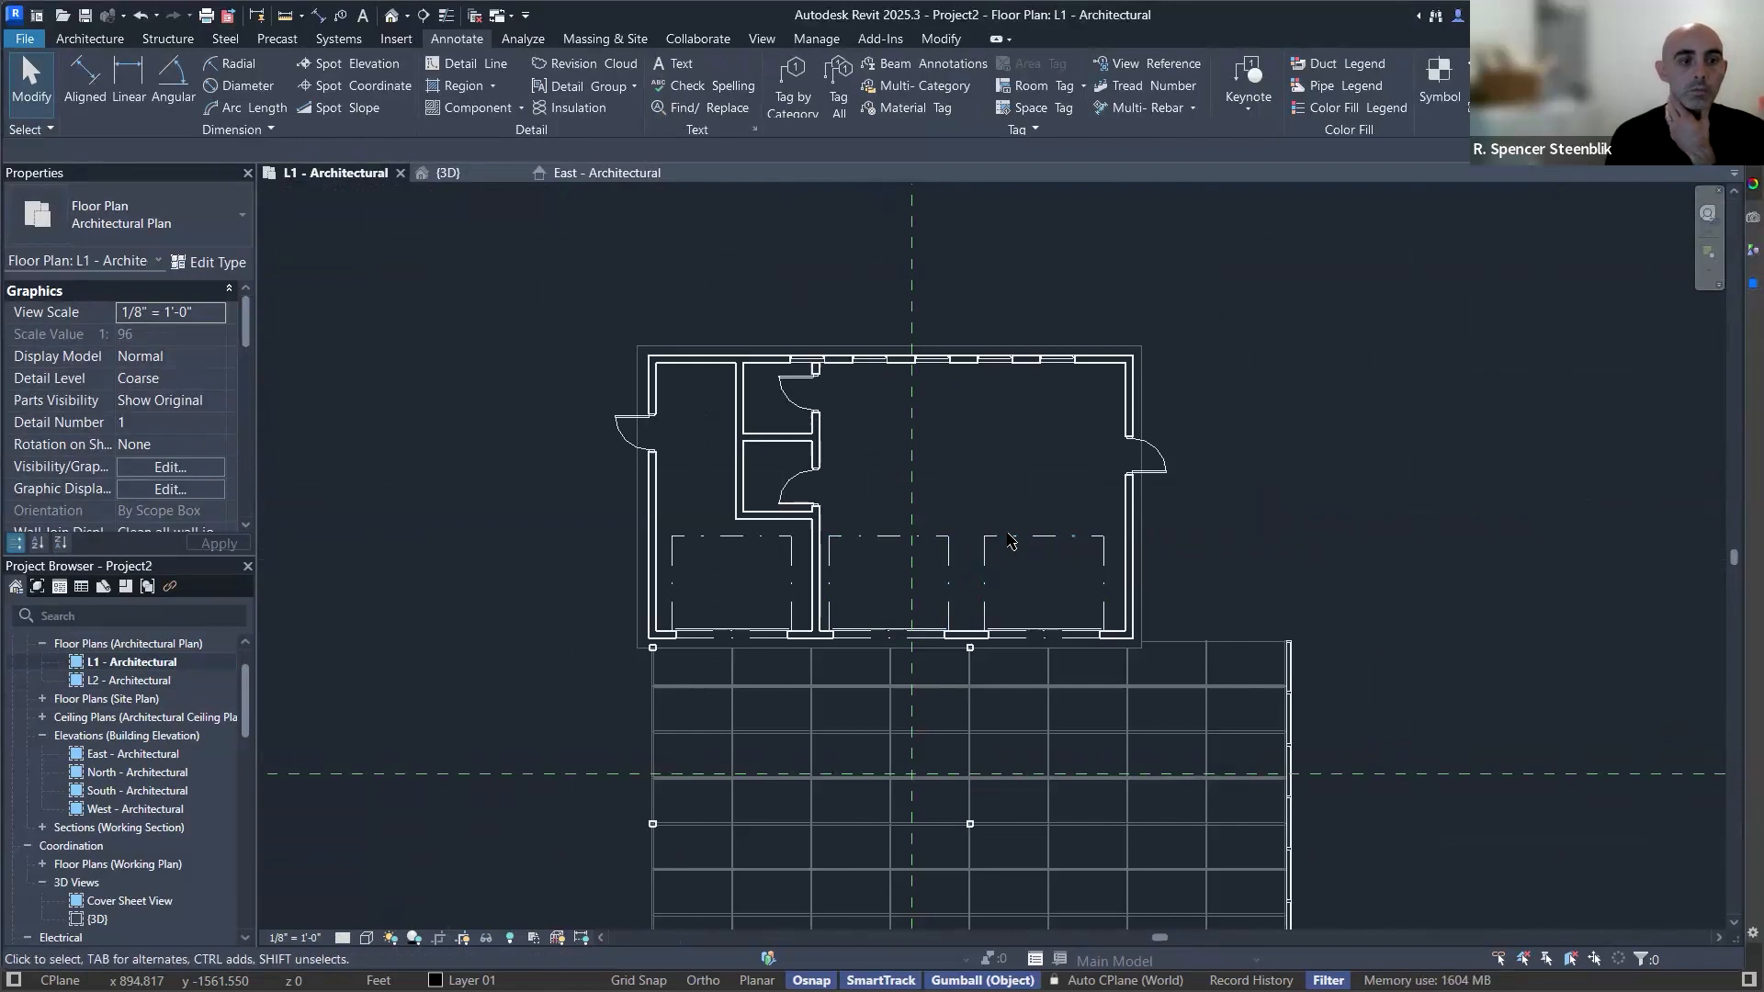
{"action": "left_click", "coordinate": [1048, 474]}
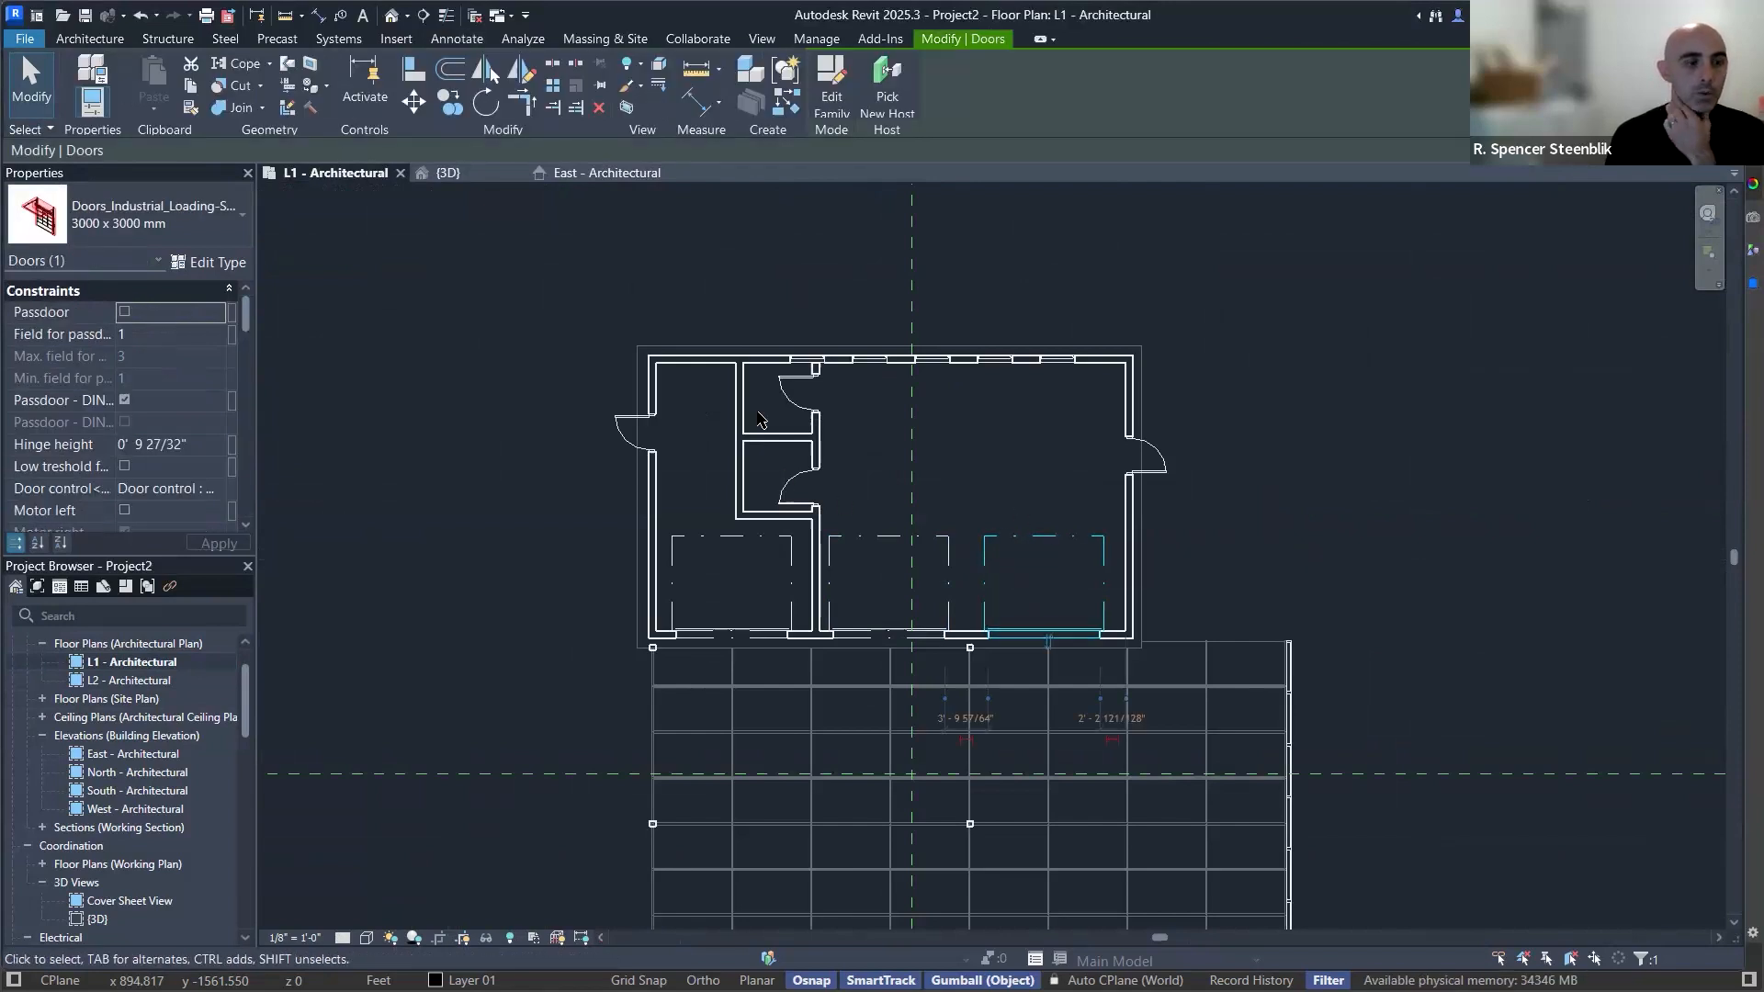
{"action": "scroll", "coordinate": [816, 381], "scroll_direction": "up", "scroll_amount": 3}
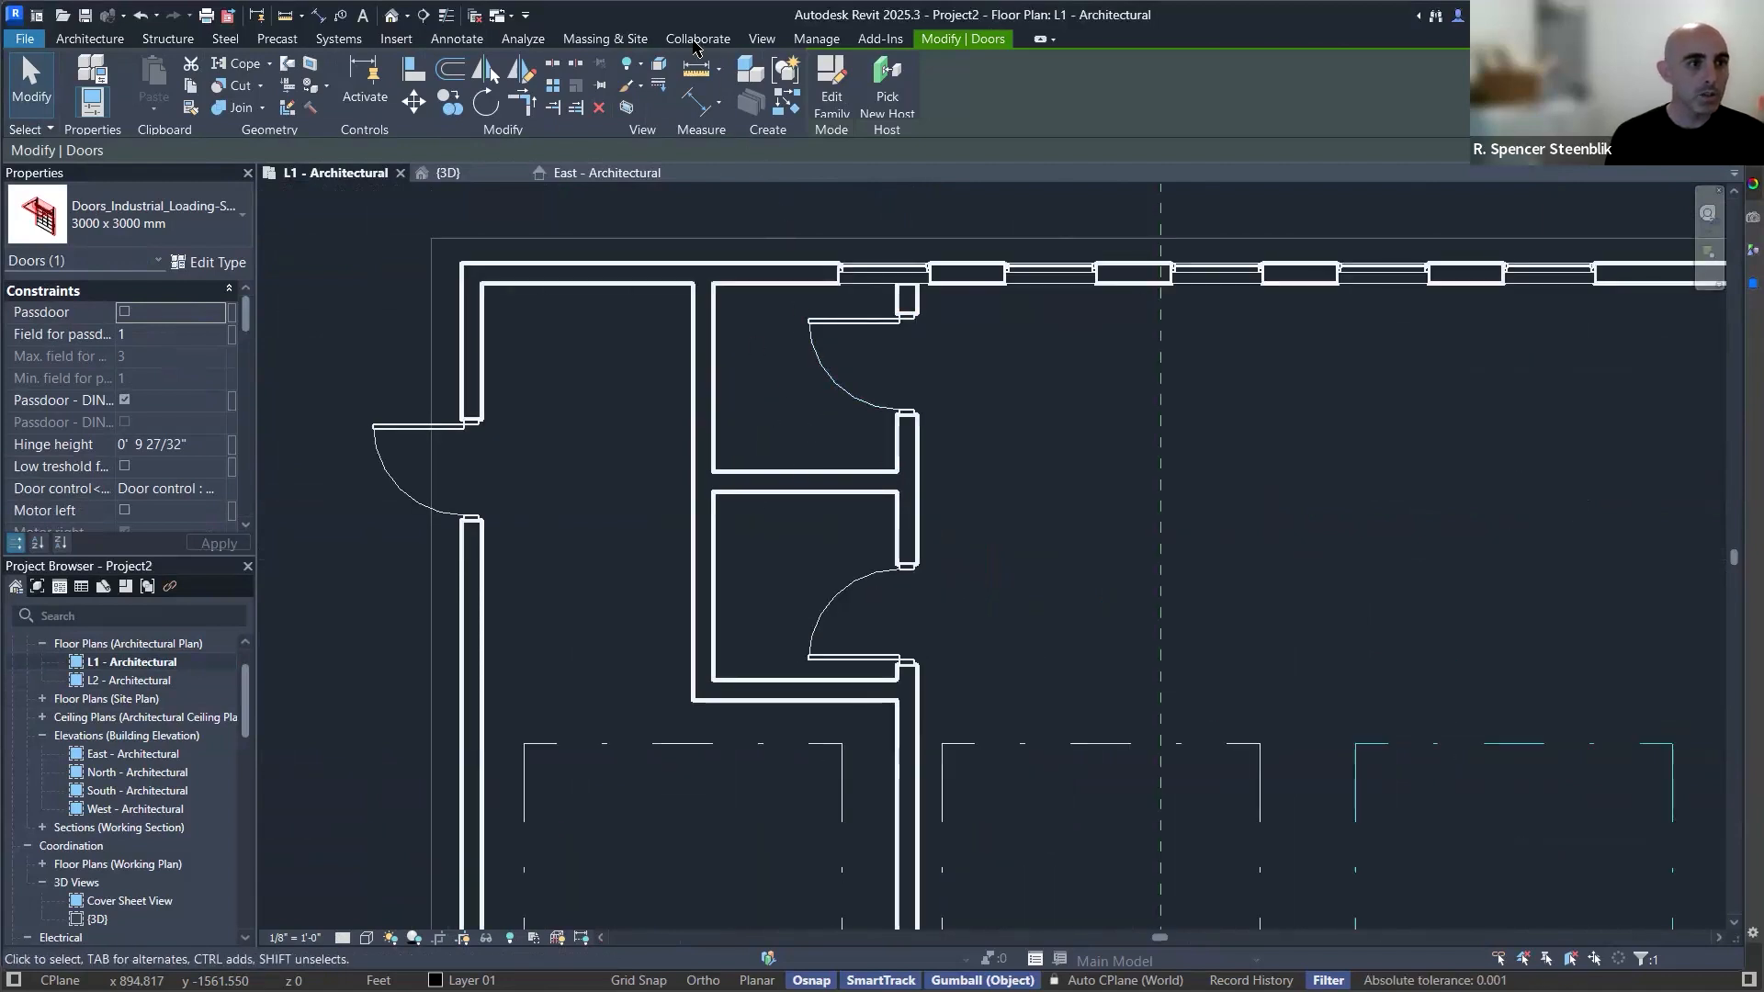
Search the Autodesk family library for "ada" and for "bathroom".
{"action": "left_click", "coordinate": [396, 38]}
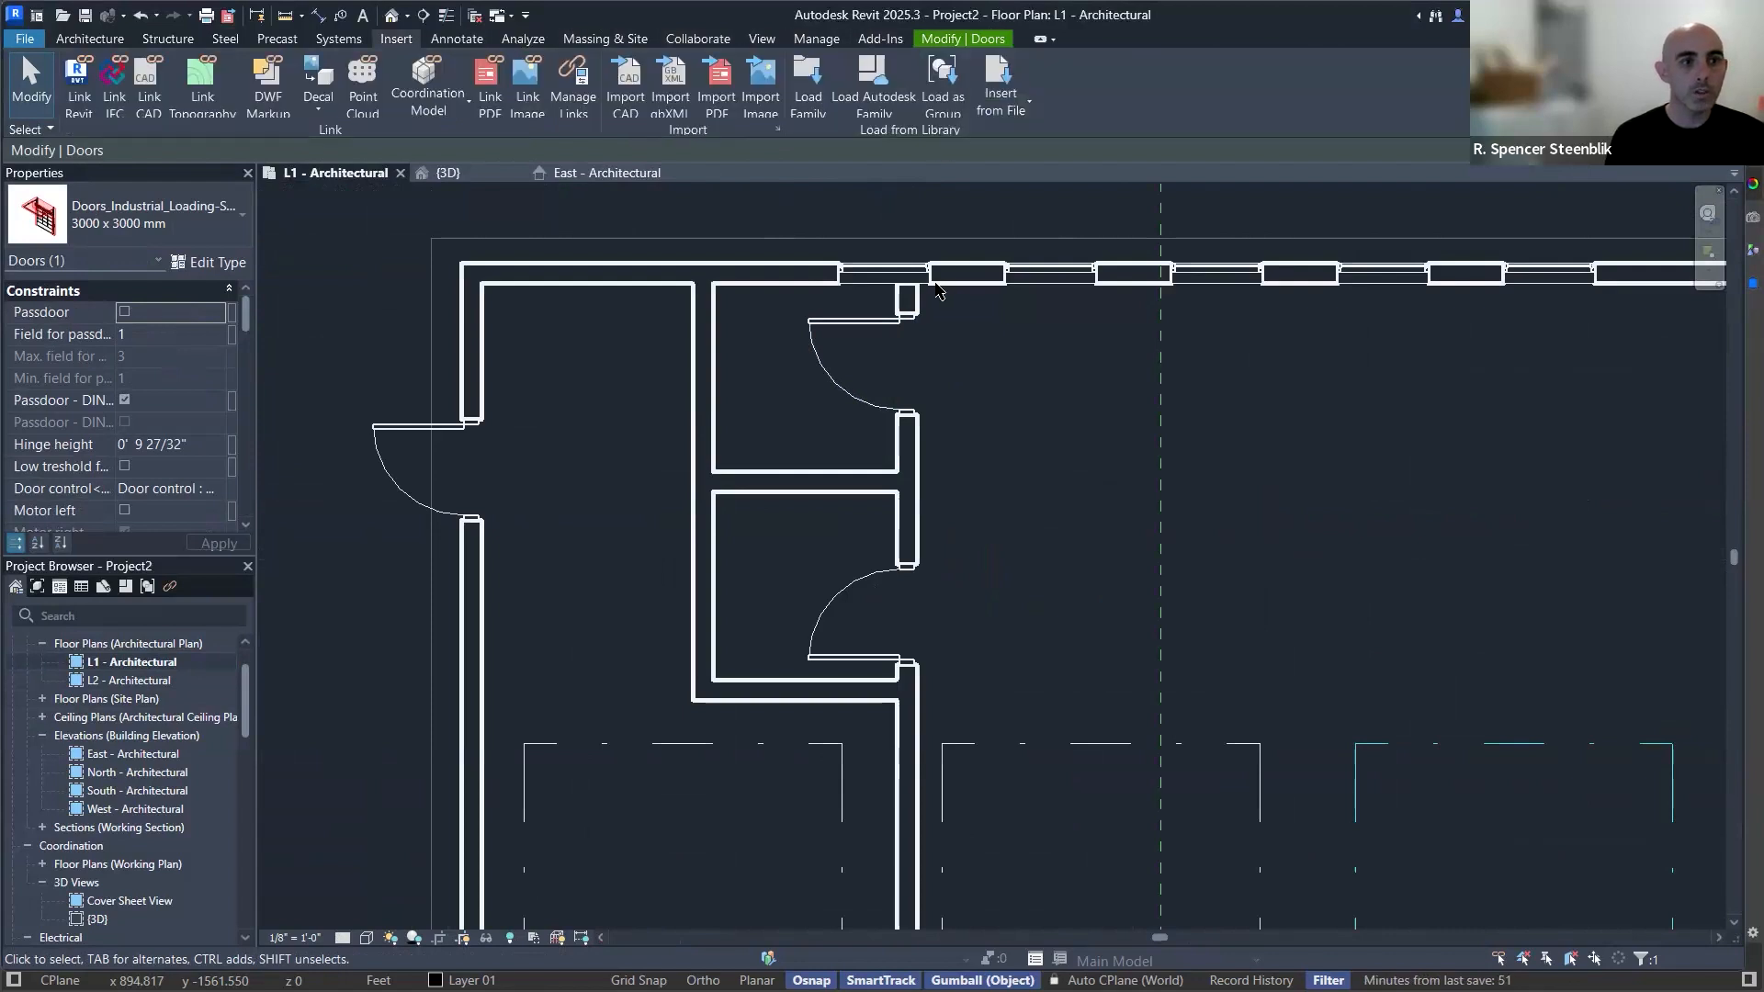
{"action": "left_click", "coordinate": [890, 89]}
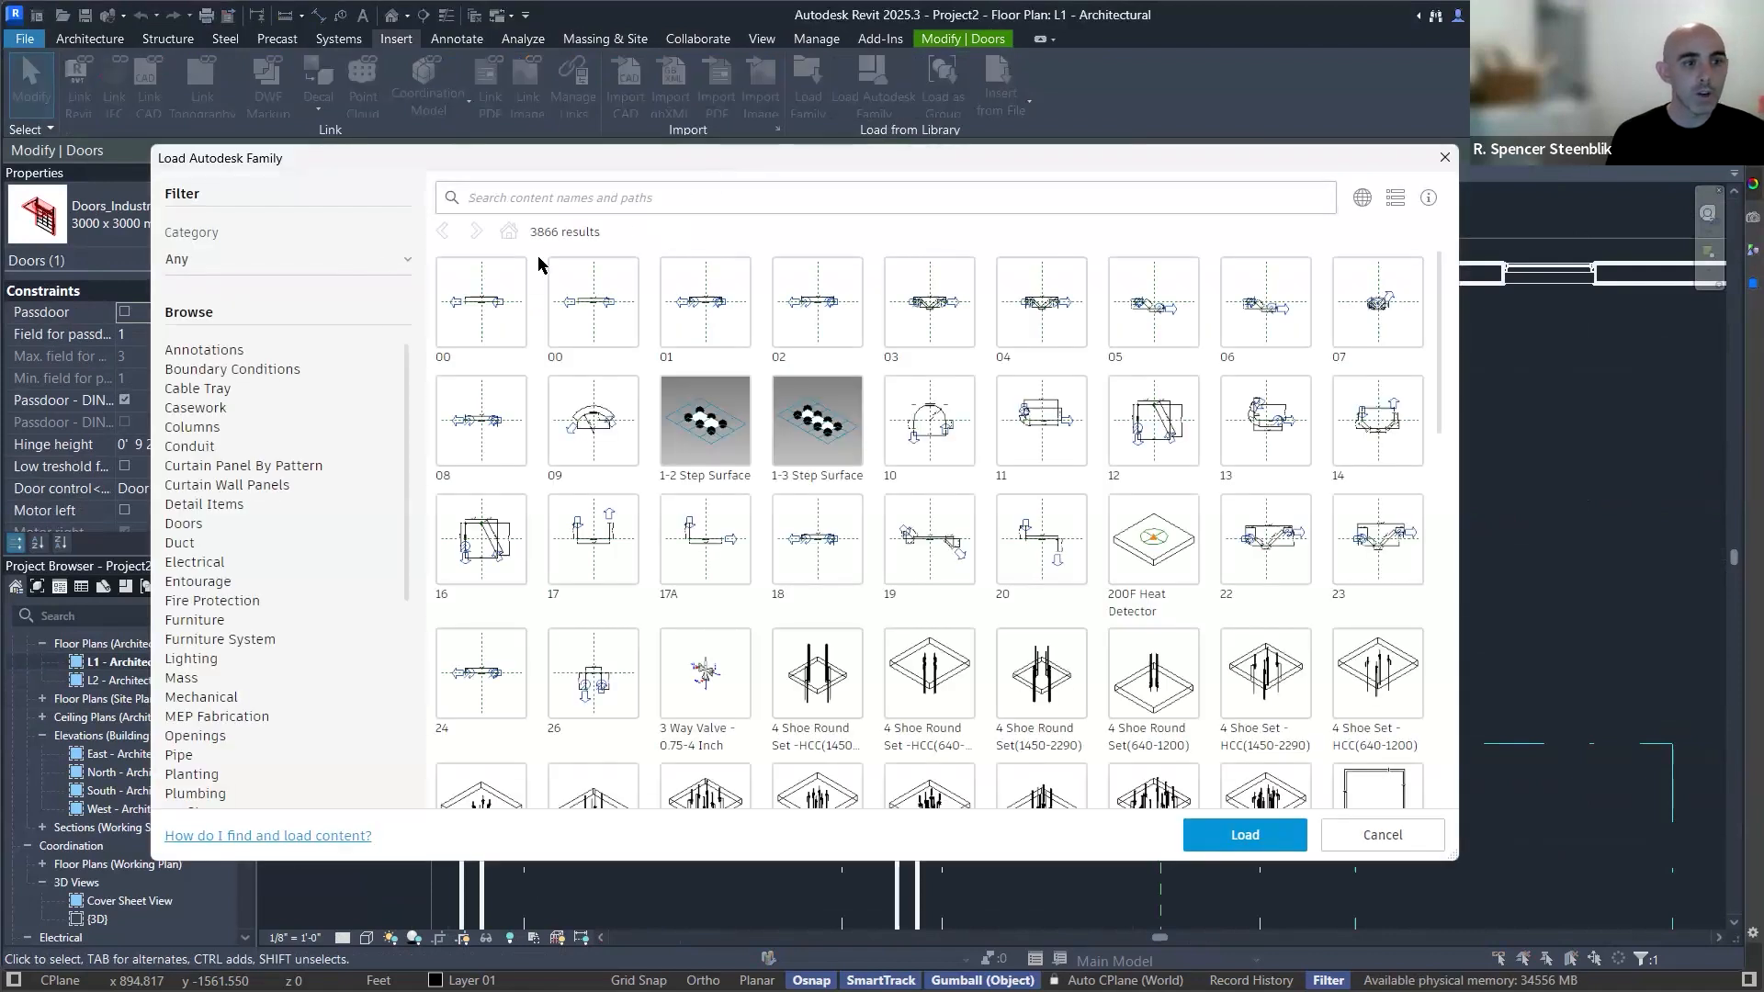
{"action": "left_click", "coordinate": [607, 193]}
{"action": "type", "text": "ada"}
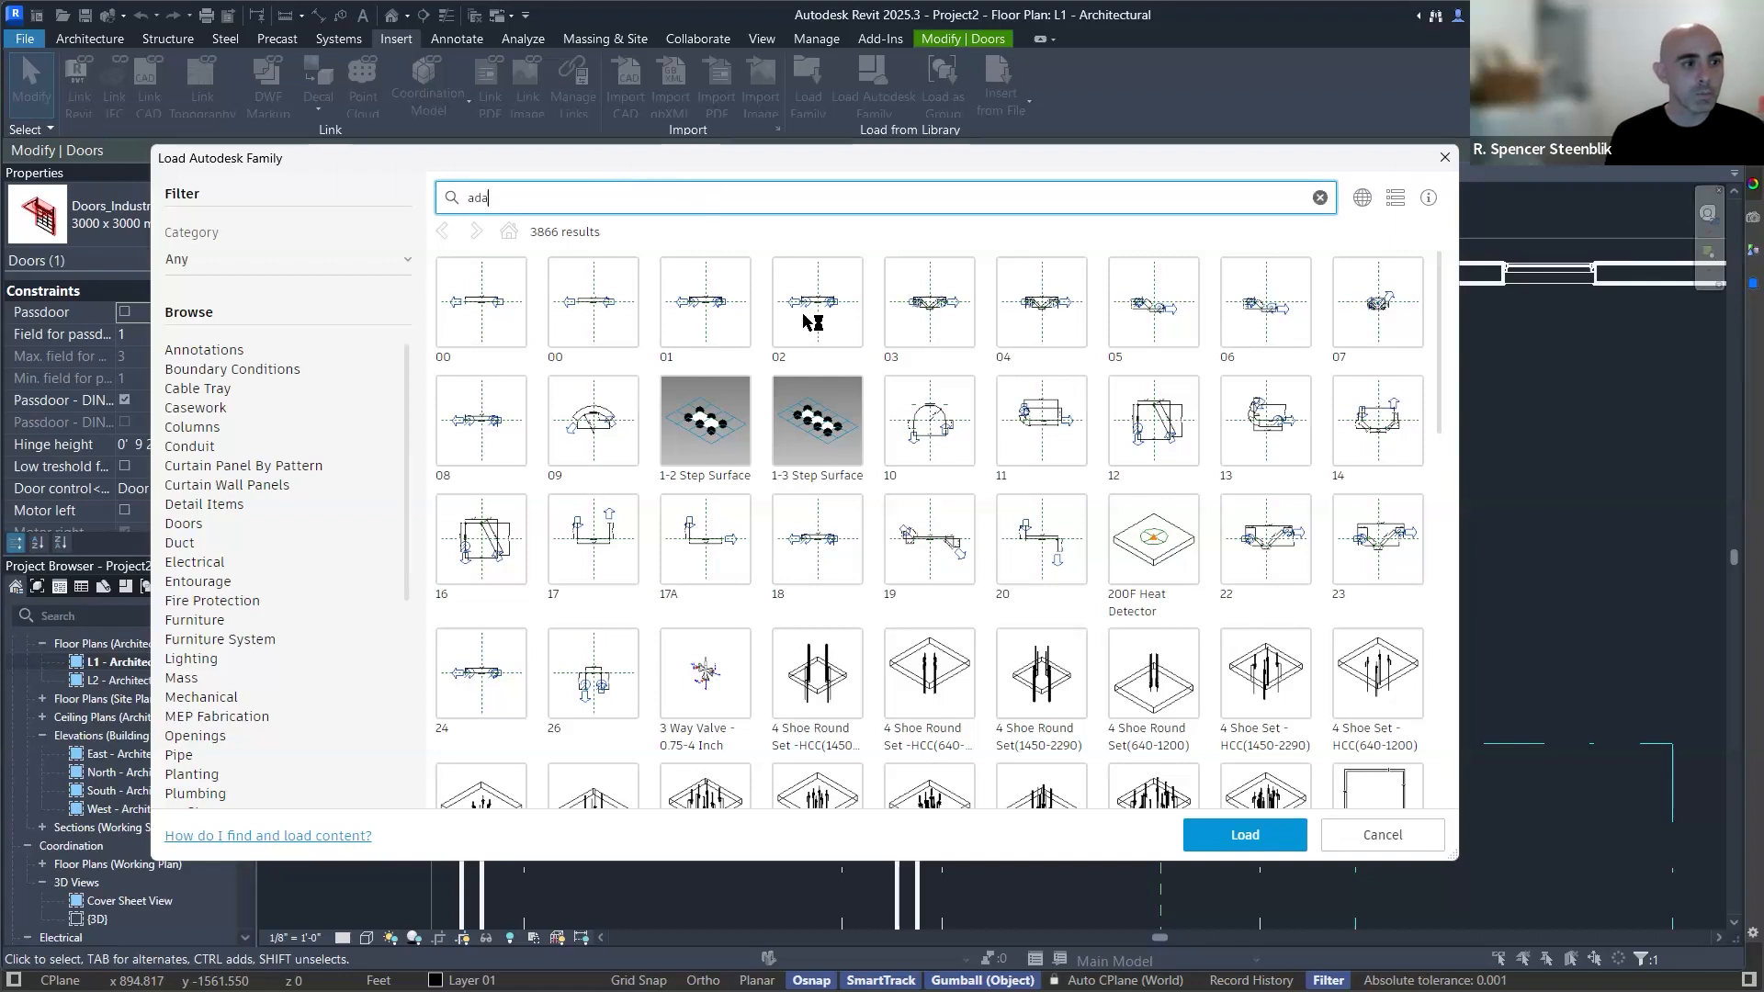
{"action": "key", "text": "Return"}
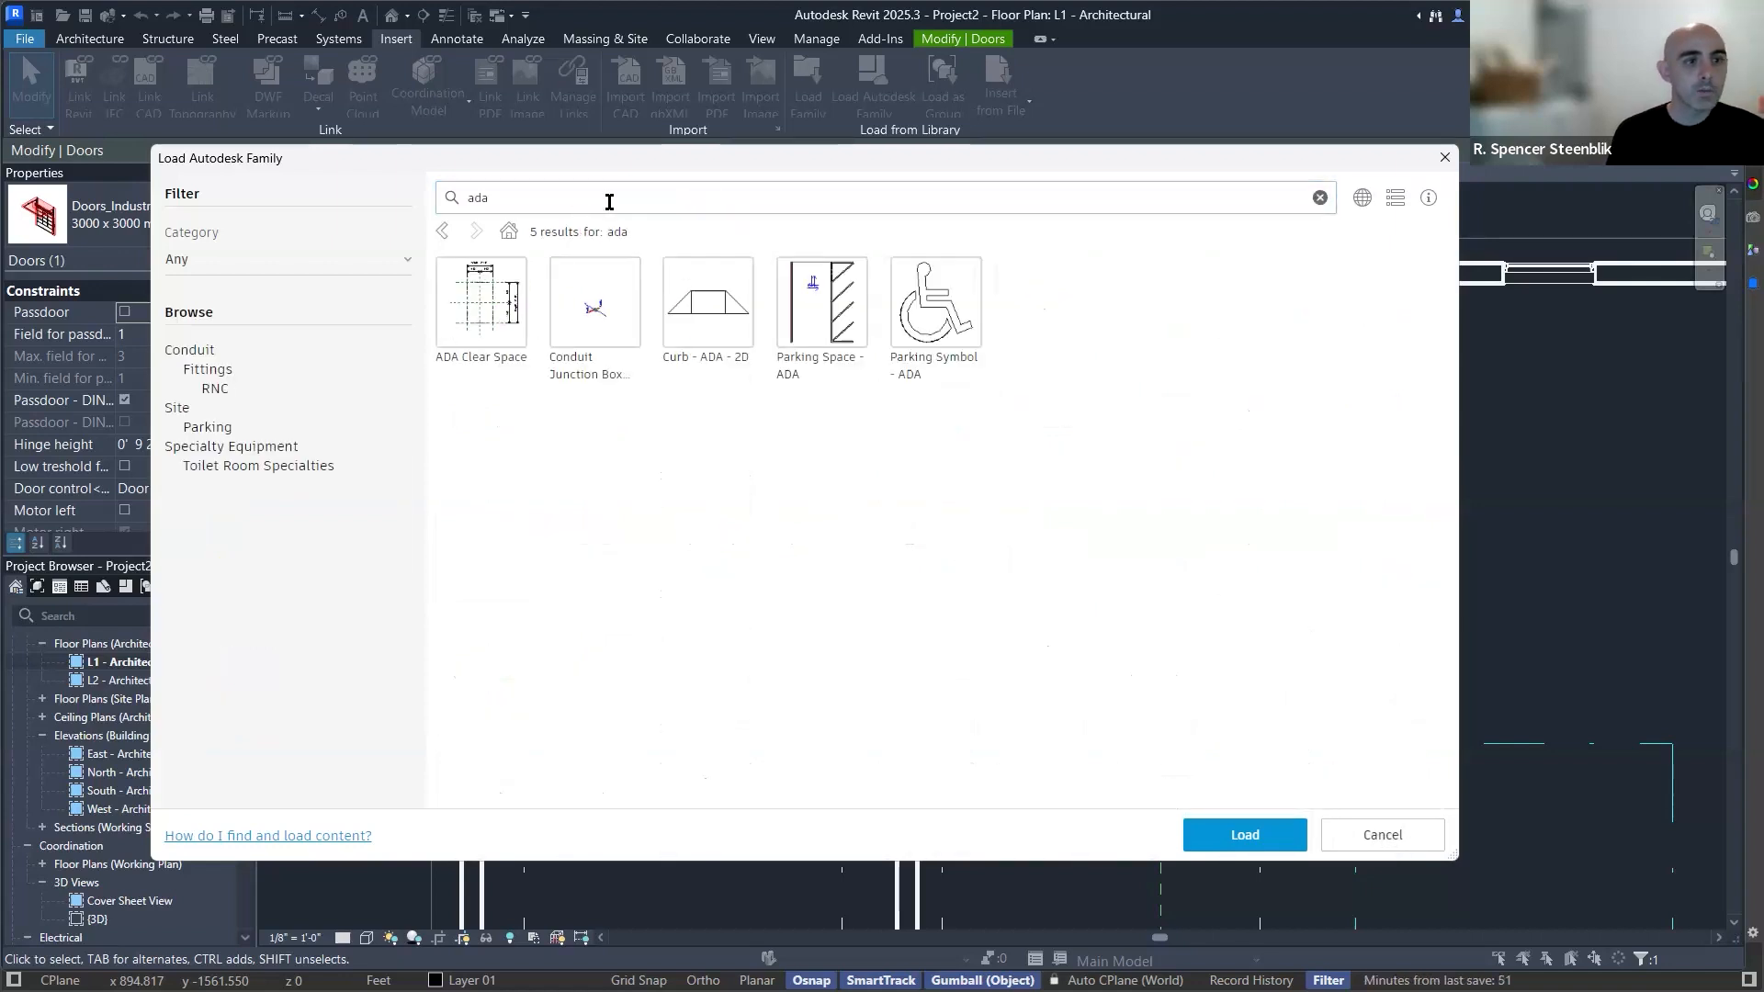
{"action": "key", "text": "ctrl+a"}
{"action": "key", "text": "BackSpace"}
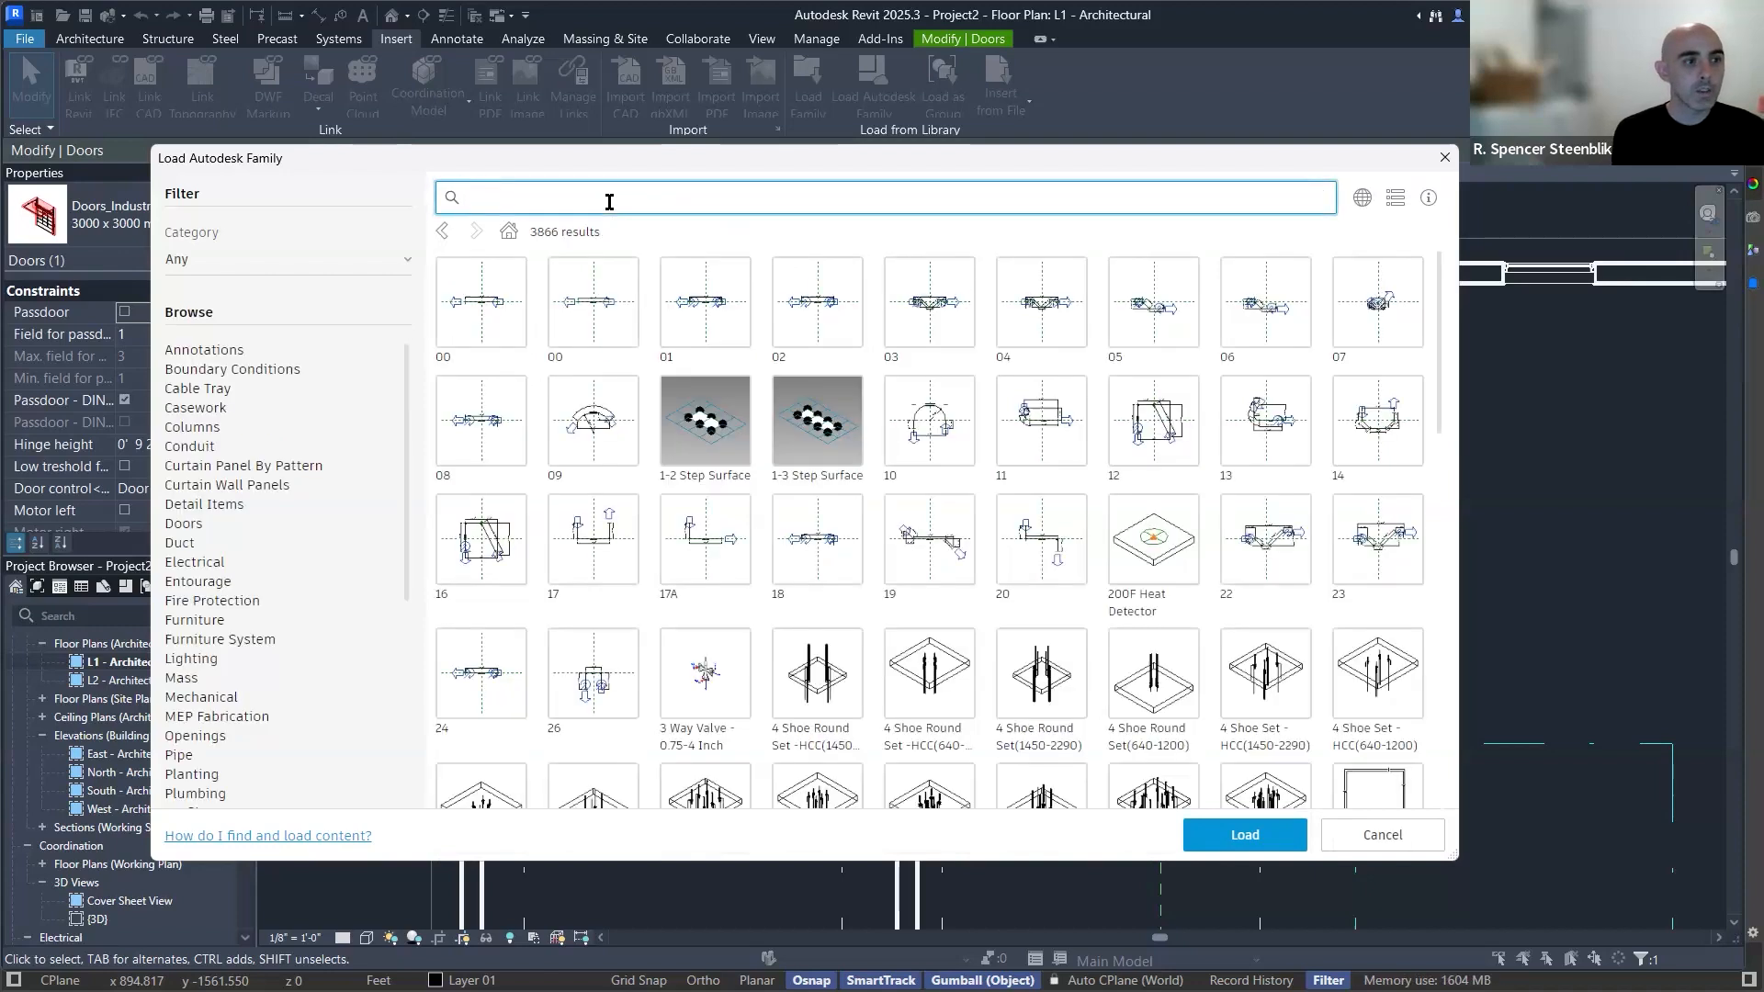
{"action": "type", "text": "bat"}
{"action": "type", "text": "hroom"}
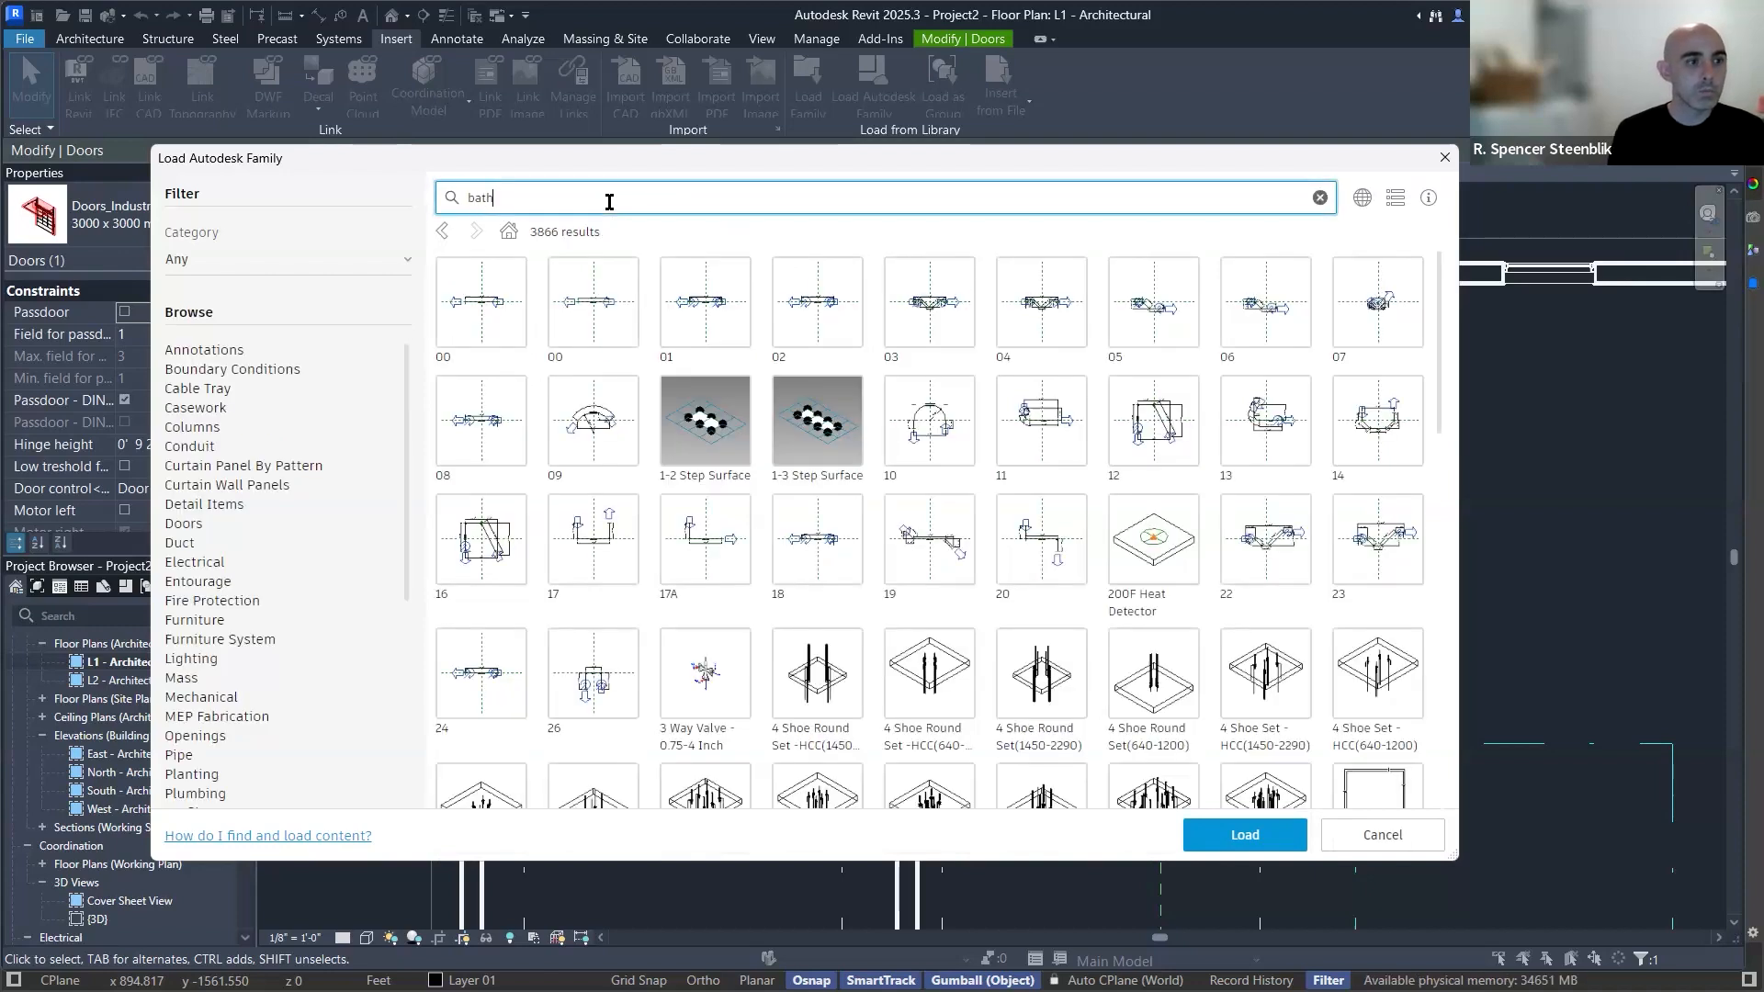
{"action": "key", "text": "Return"}
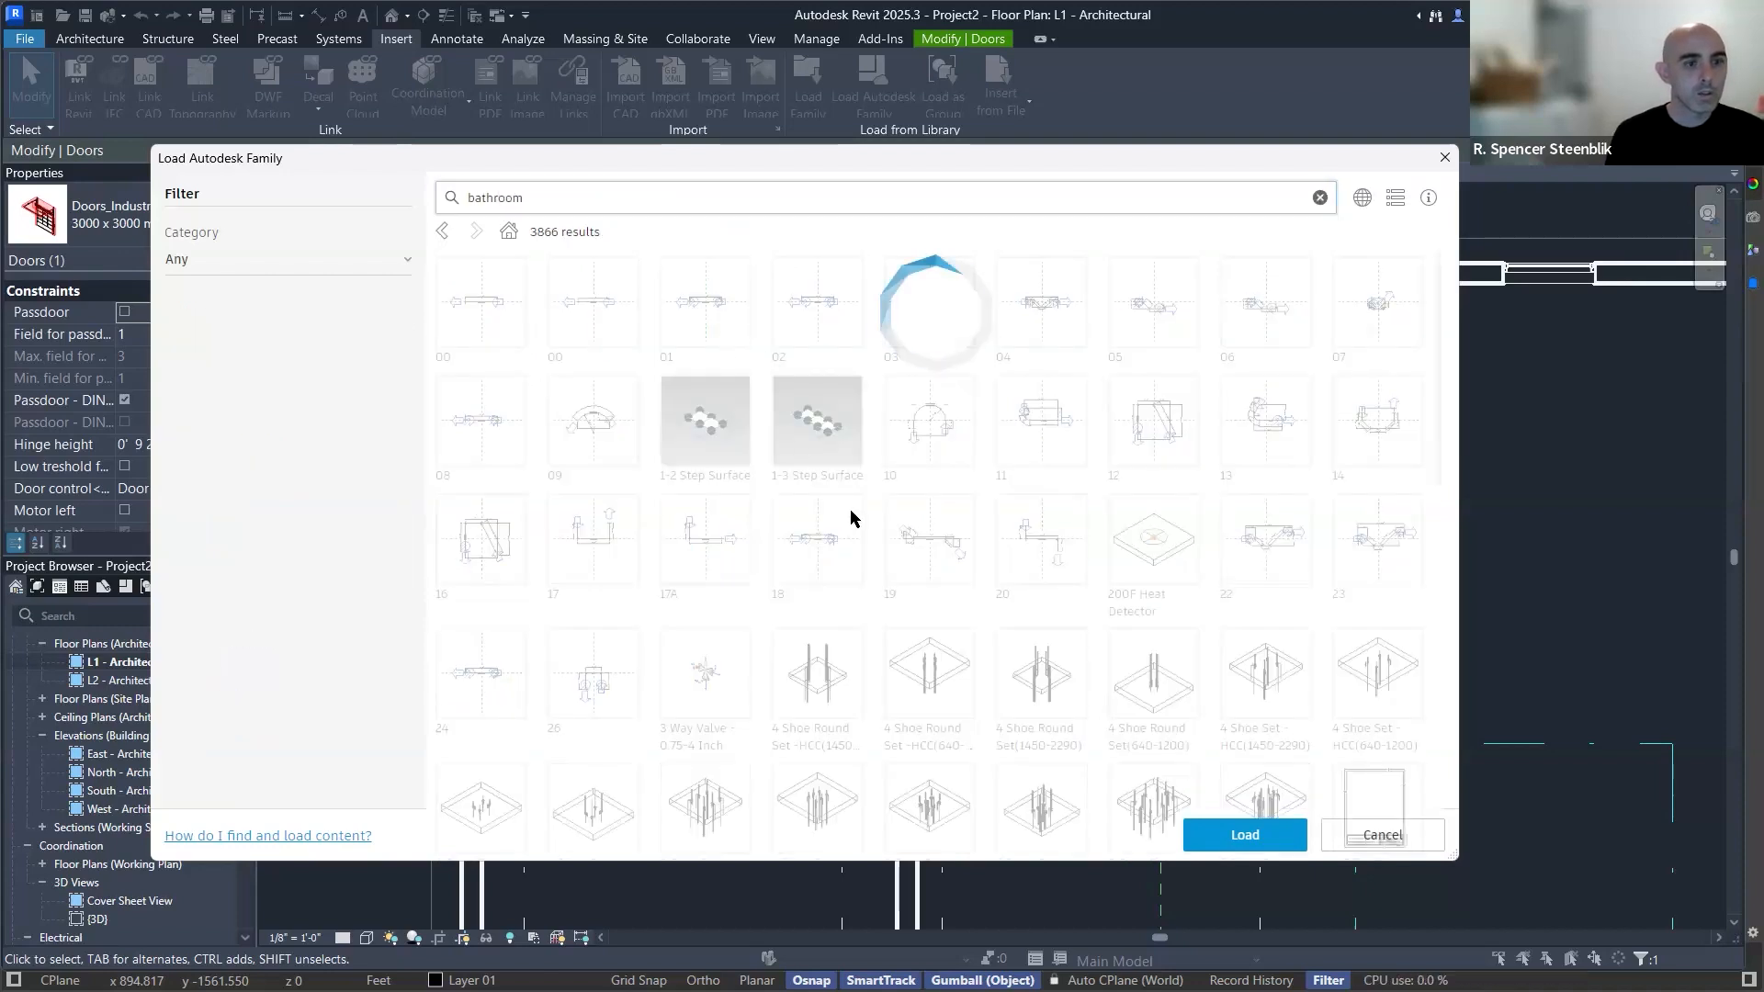
Search the family library for "toilet" and load the Toilet-Commercial-Wall-3D family.
{"action": "double_click", "coordinate": [563, 201]}
{"action": "type", "text": "to"}
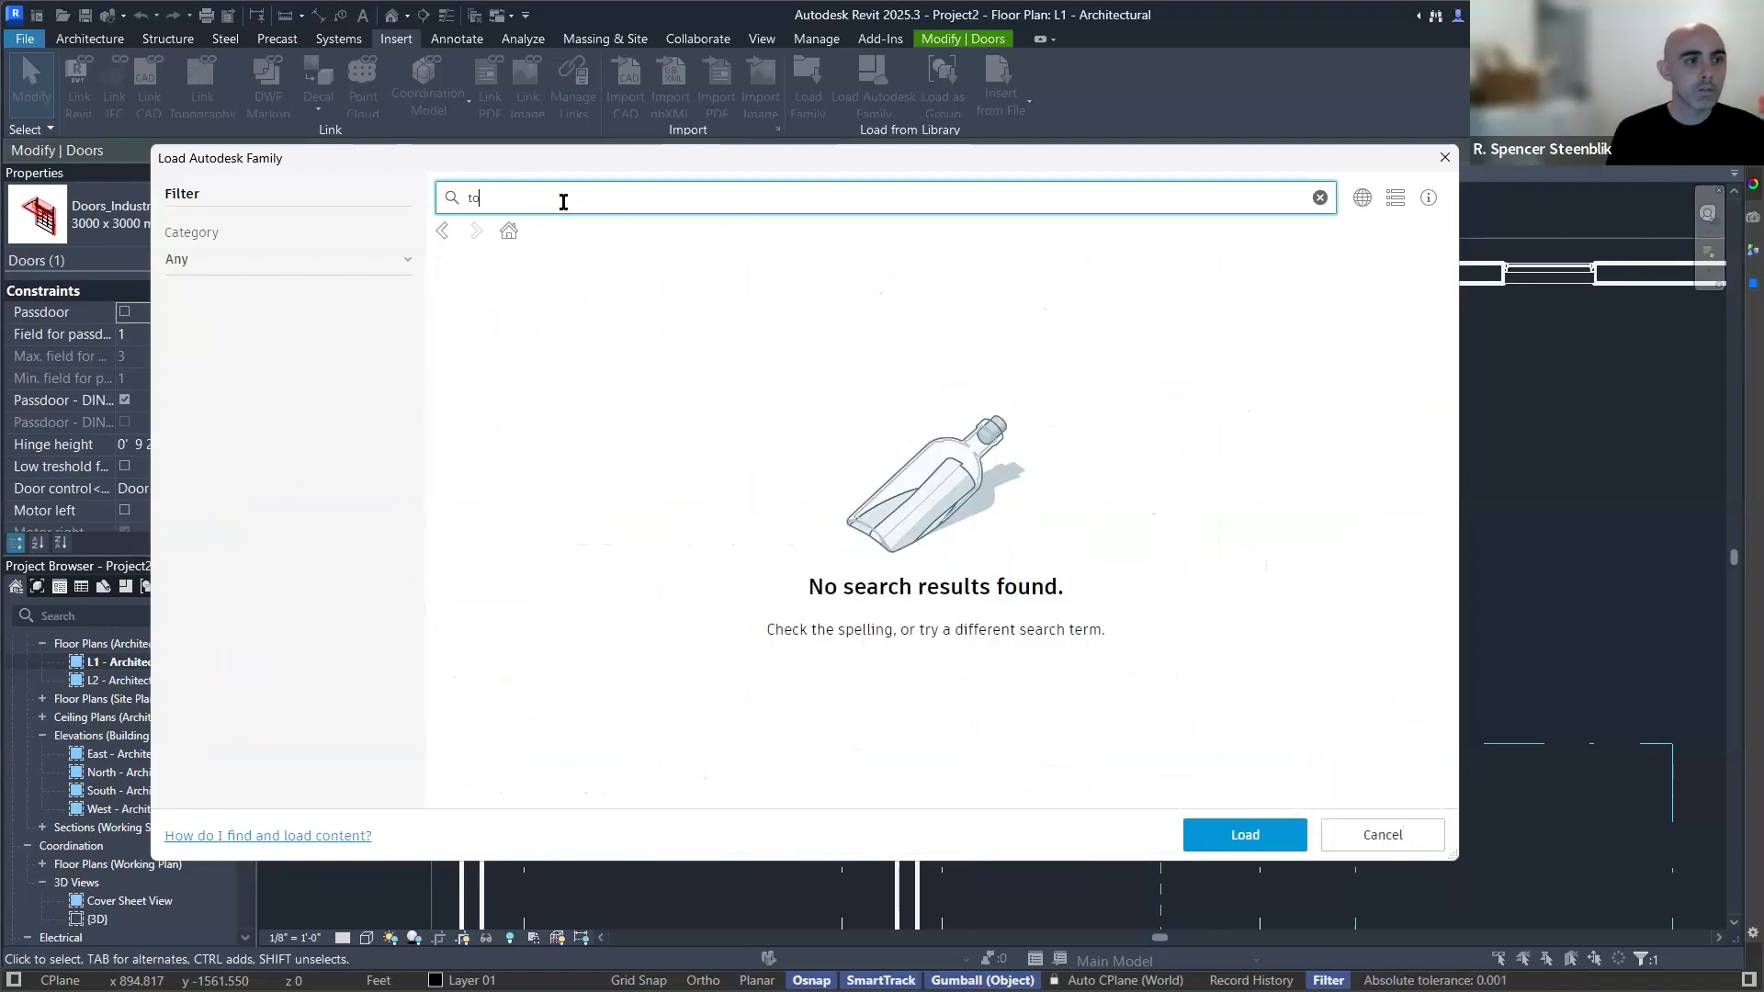
{"action": "type", "text": "ilet"}
{"action": "key", "text": "Return"}
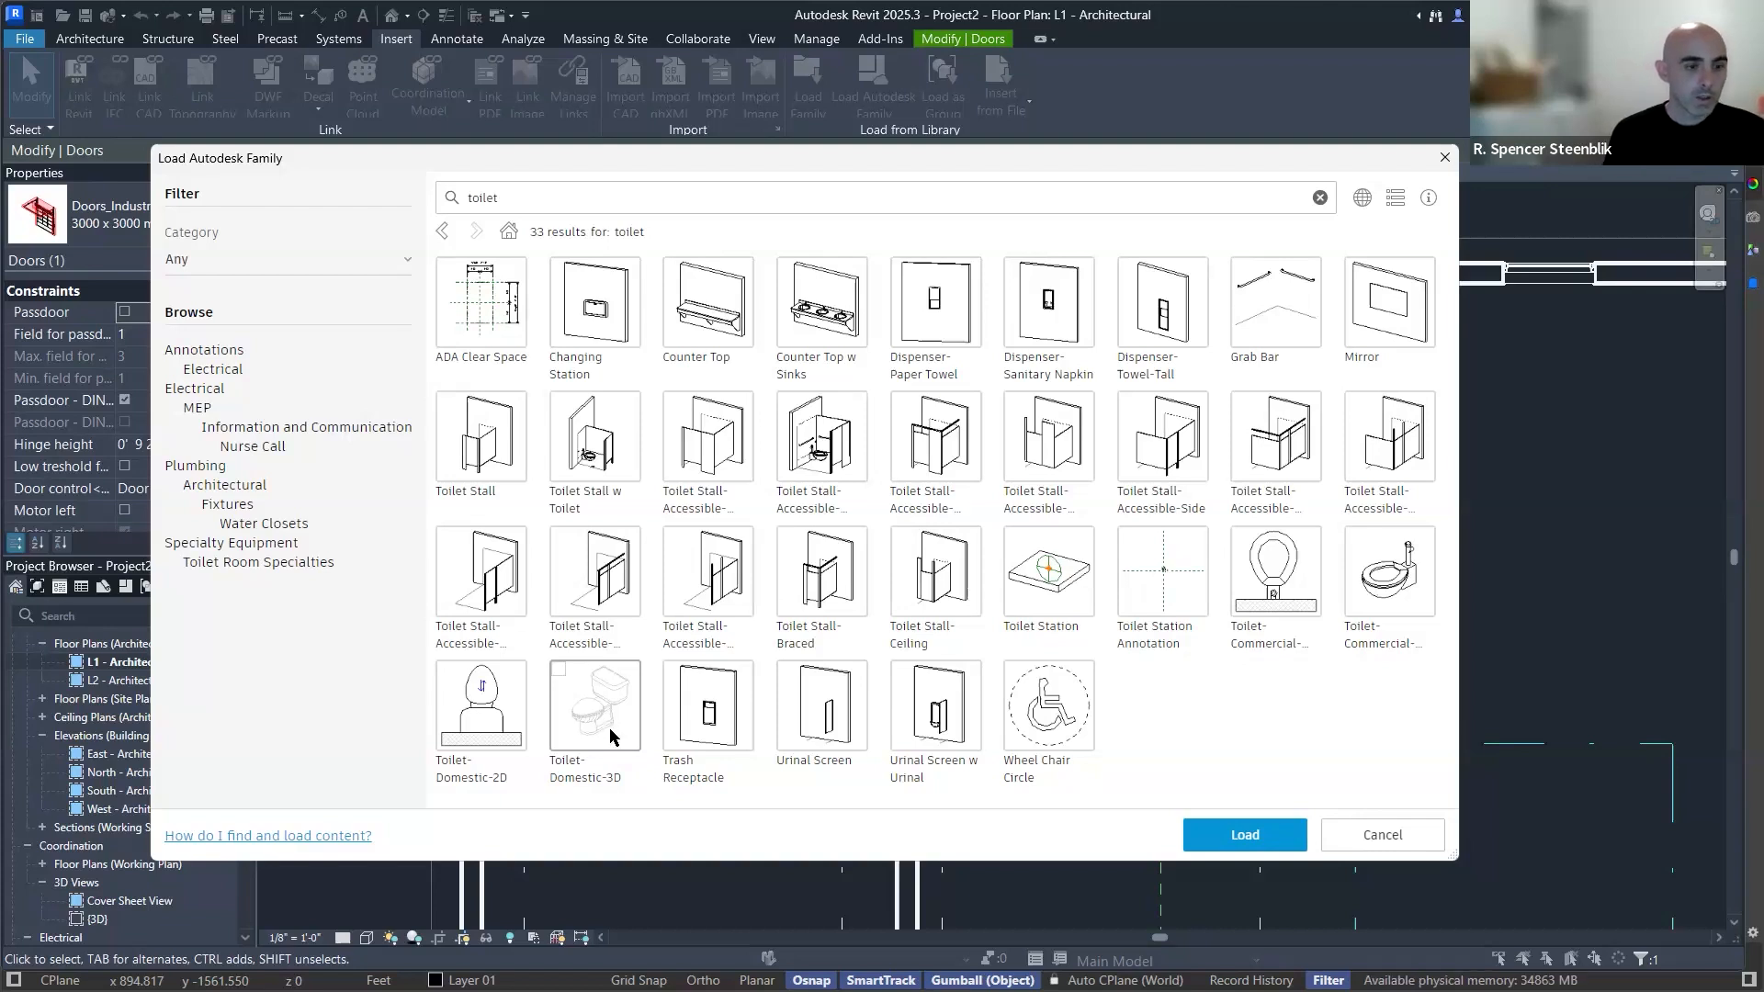
{"action": "left_click", "coordinate": [1395, 574]}
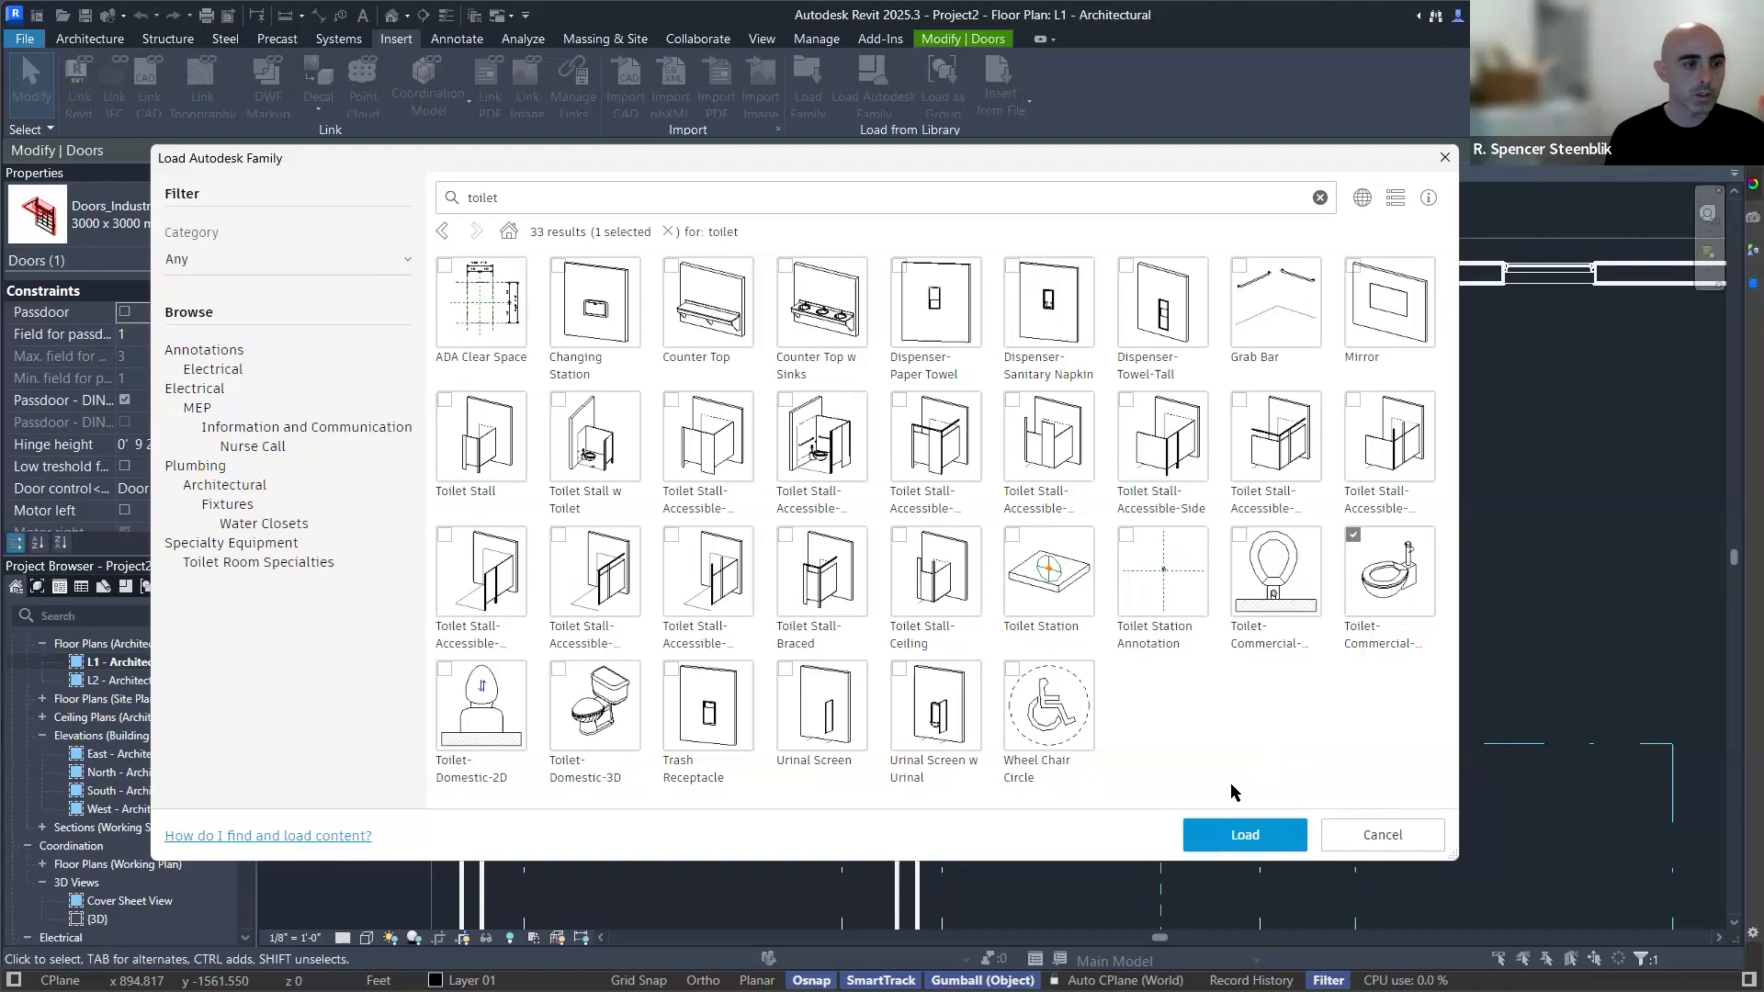
{"action": "left_click", "coordinate": [1235, 833]}
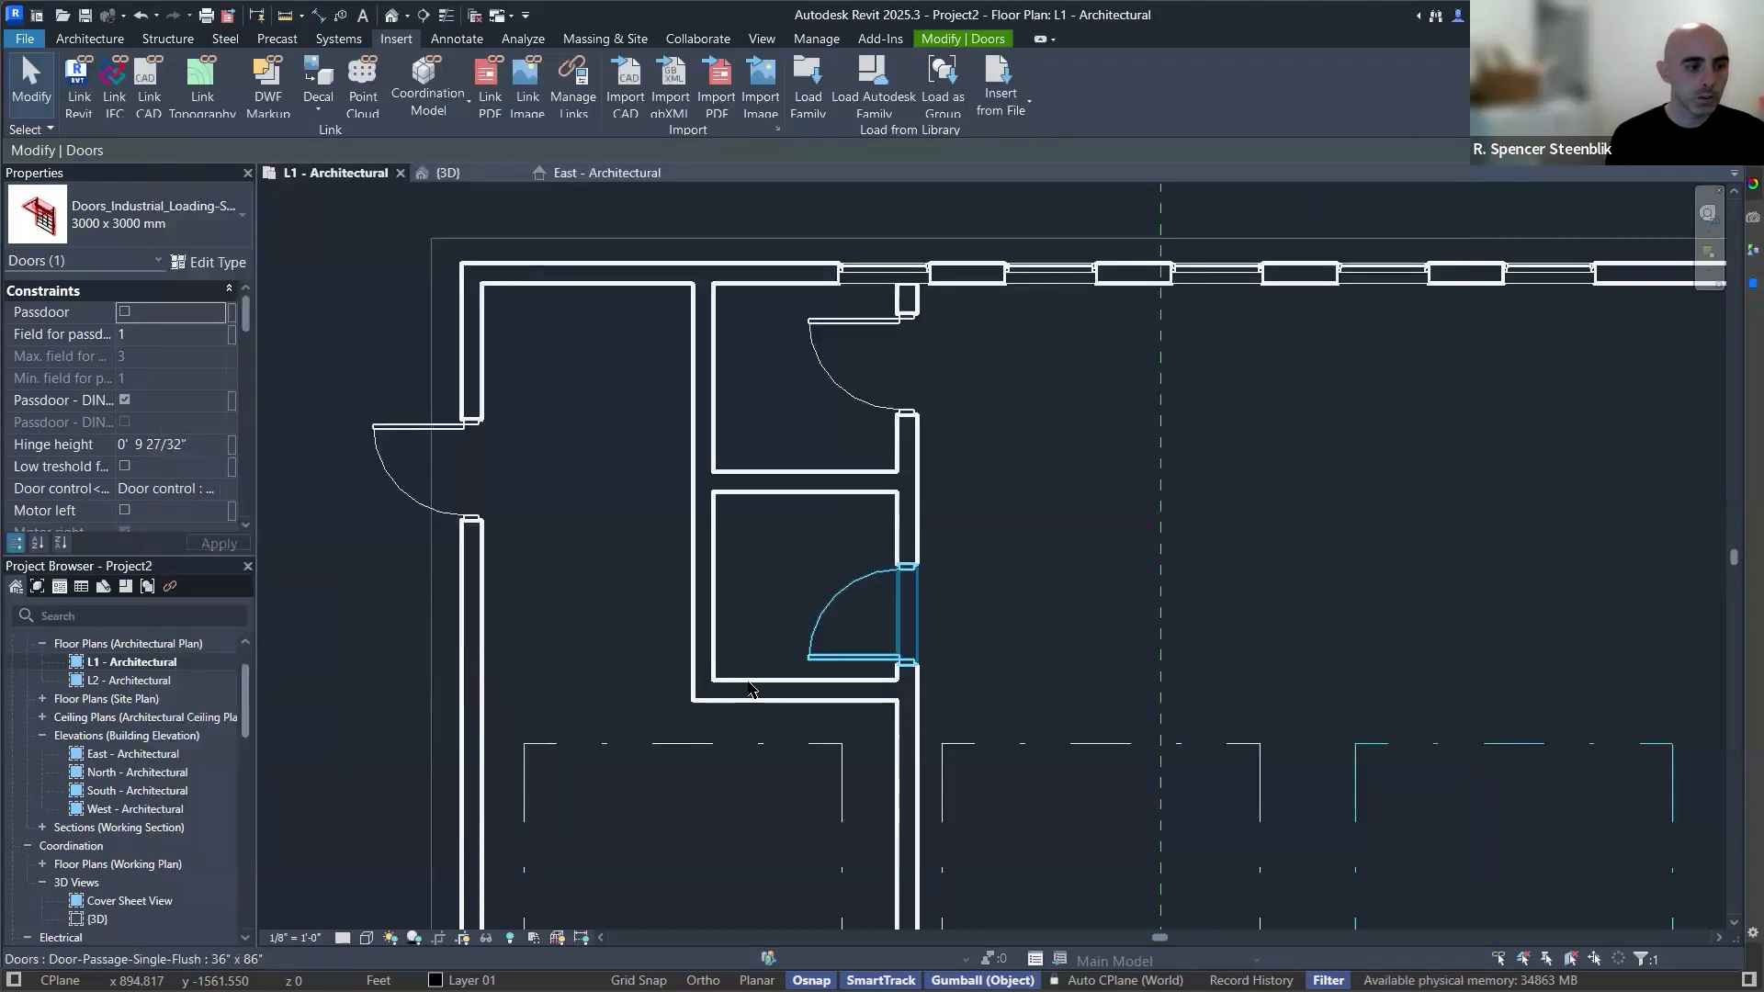
Clear the selection and expand the project's families to list those under Plumbing Fixtures.
{"action": "left_click", "coordinate": [748, 682]}
{"action": "left_click", "coordinate": [552, 367]}
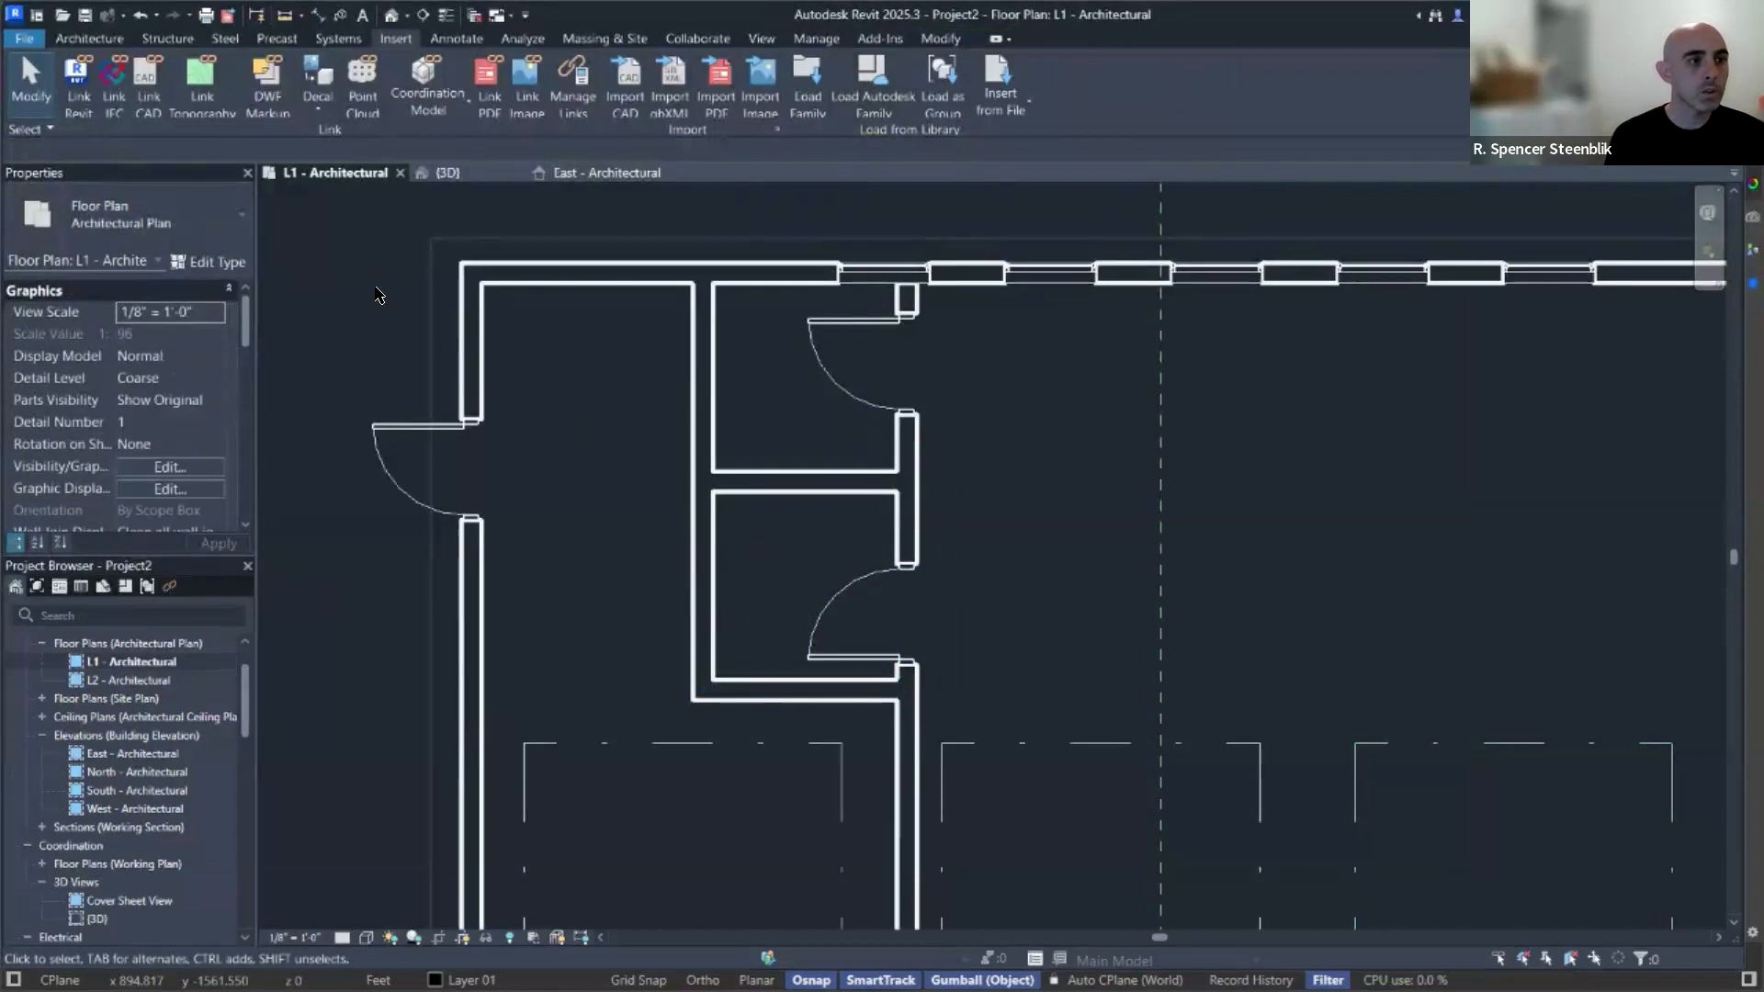
{"action": "scroll", "coordinate": [106, 779], "scroll_direction": "down", "scroll_amount": 5}
{"action": "scroll", "coordinate": [105, 779], "scroll_direction": "down", "scroll_amount": 5}
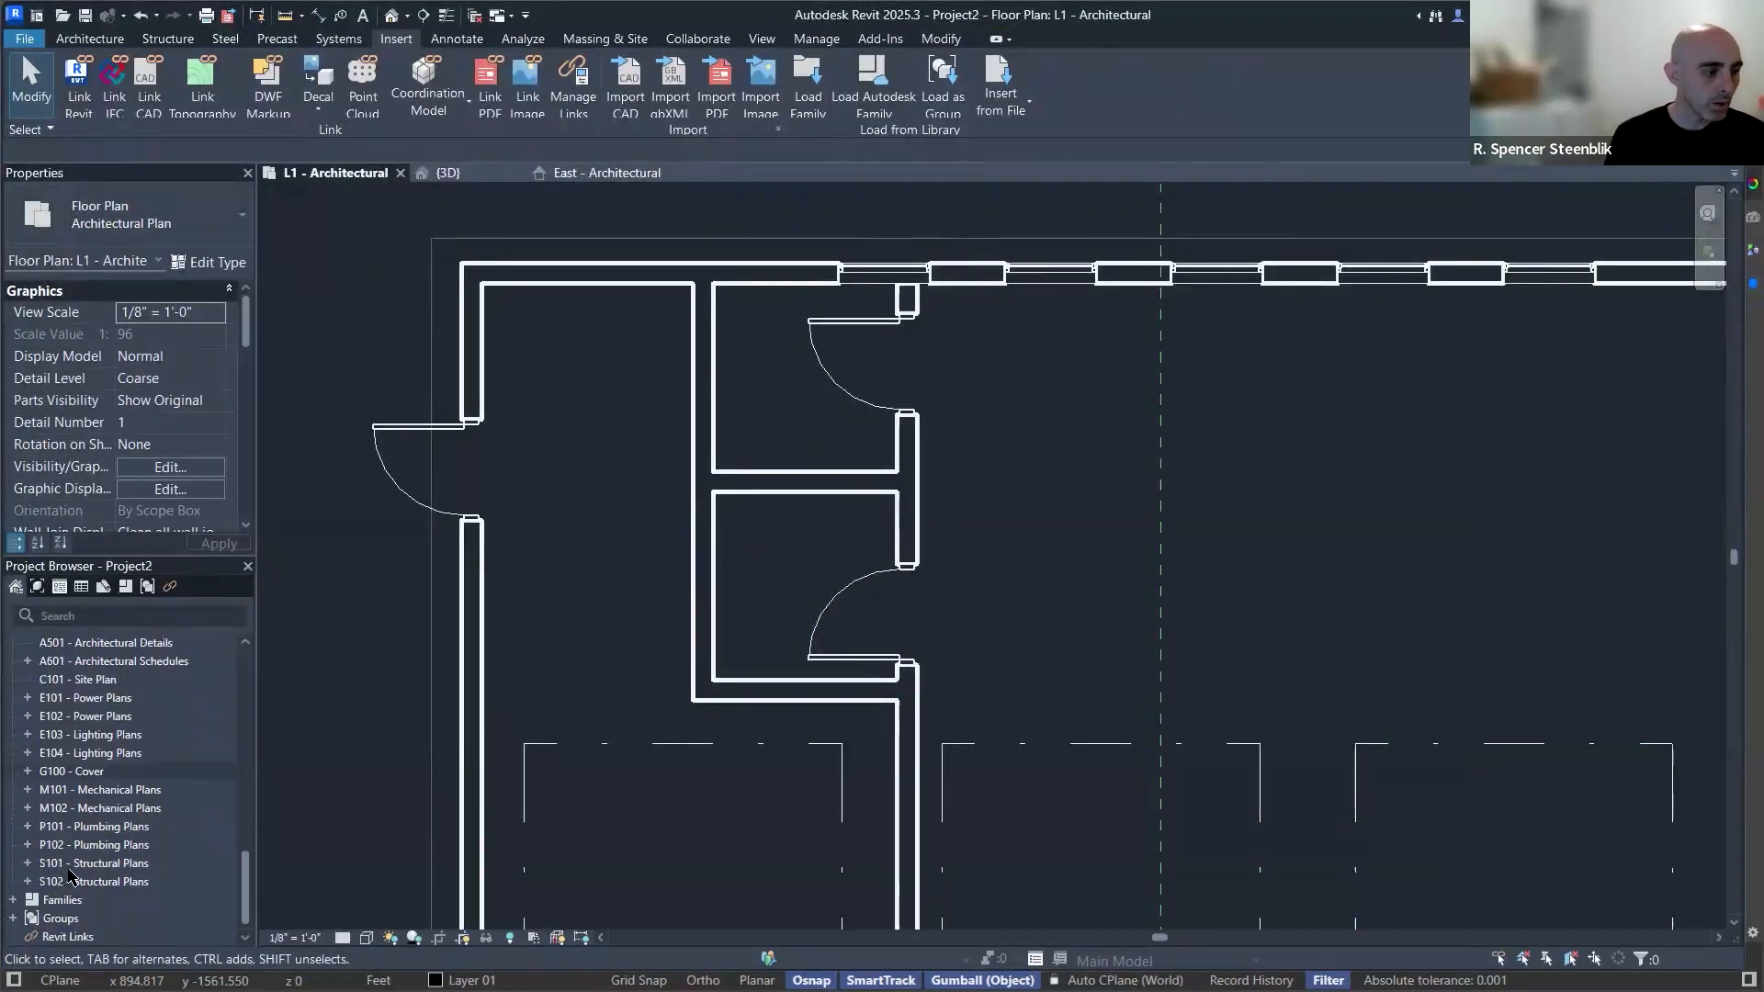
{"action": "left_click", "coordinate": [13, 902]}
{"action": "scroll", "coordinate": [126, 775], "scroll_direction": "down", "scroll_amount": 5}
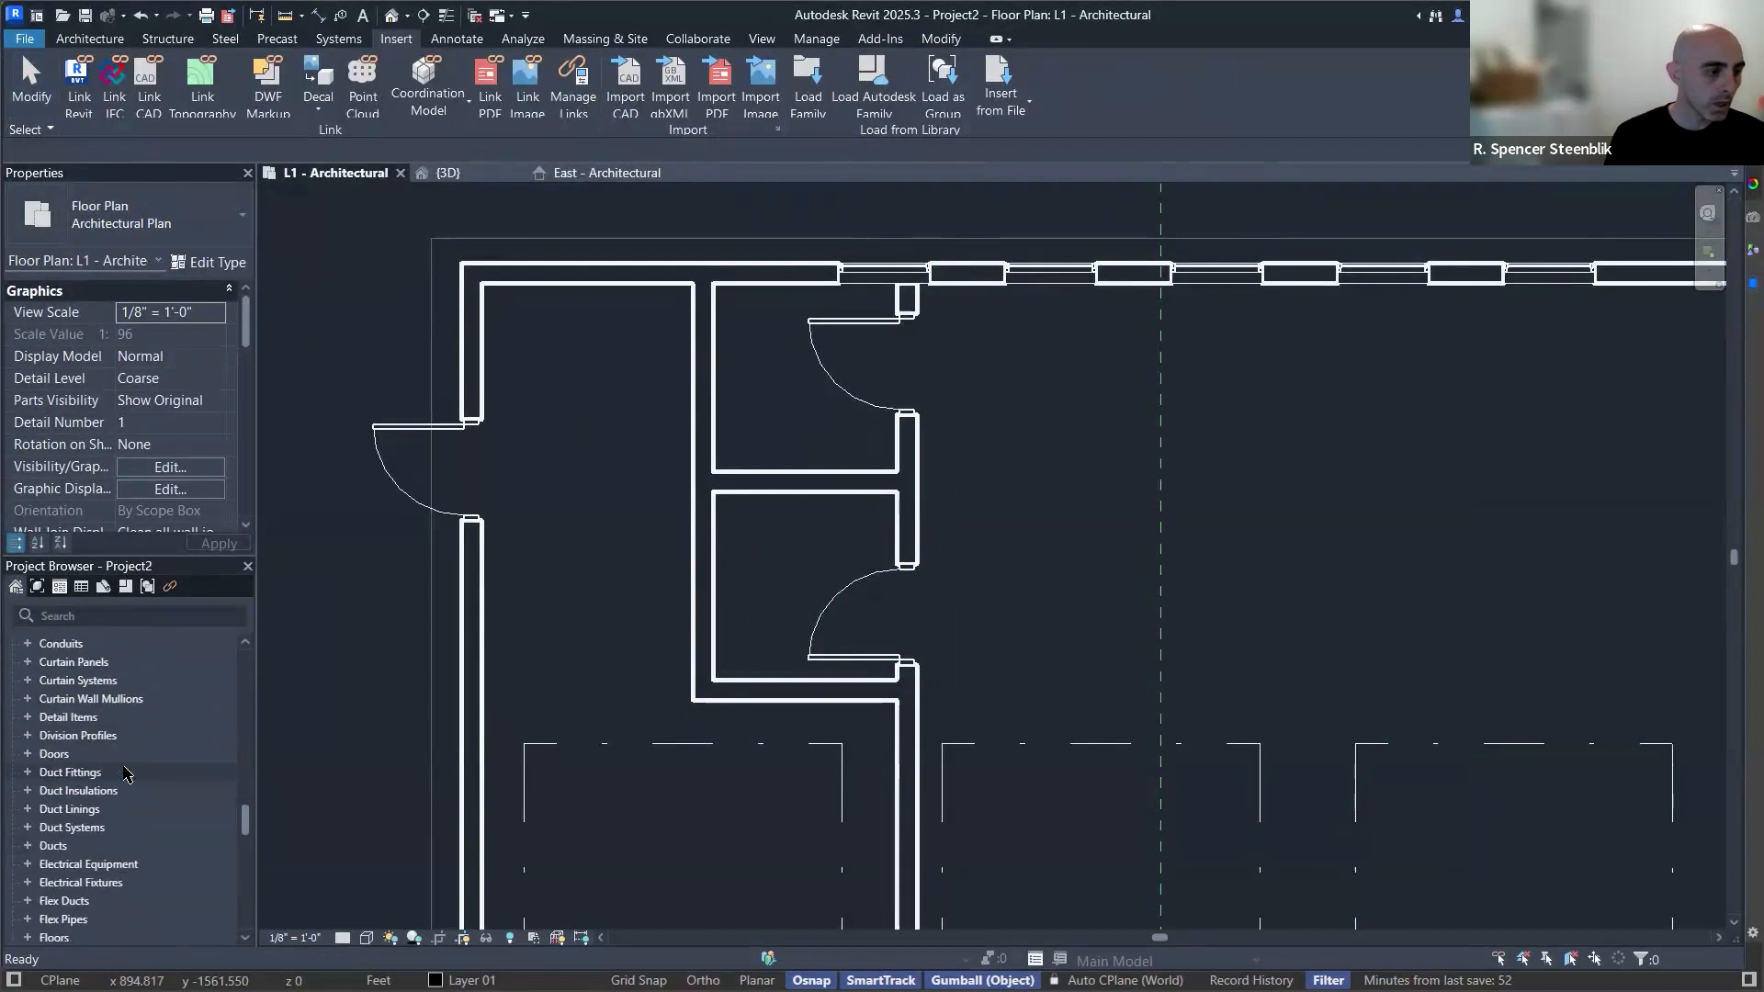
{"action": "scroll", "coordinate": [92, 809], "scroll_direction": "down", "scroll_amount": 3}
{"action": "scroll", "coordinate": [83, 846], "scroll_direction": "down", "scroll_amount": 2}
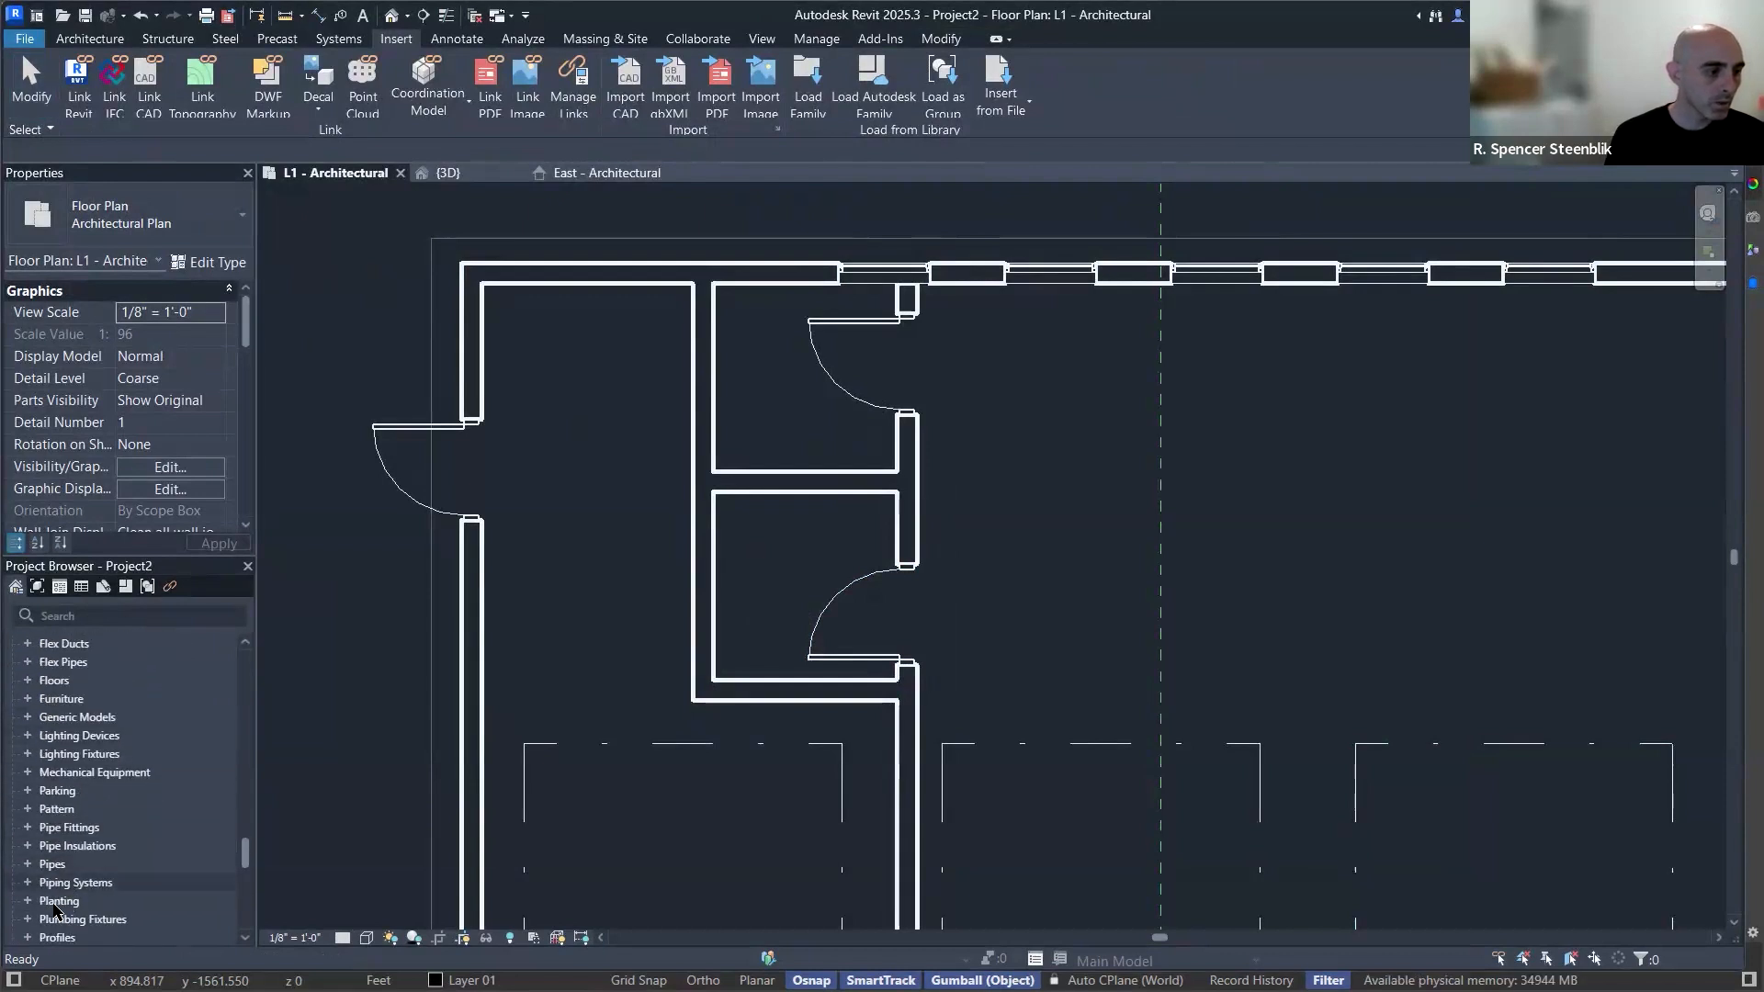
{"action": "left_click", "coordinate": [28, 919]}
{"action": "scroll", "coordinate": [128, 806], "scroll_direction": "down", "scroll_amount": 5}
{"action": "scroll", "coordinate": [119, 795], "scroll_direction": "up", "scroll_amount": 1}
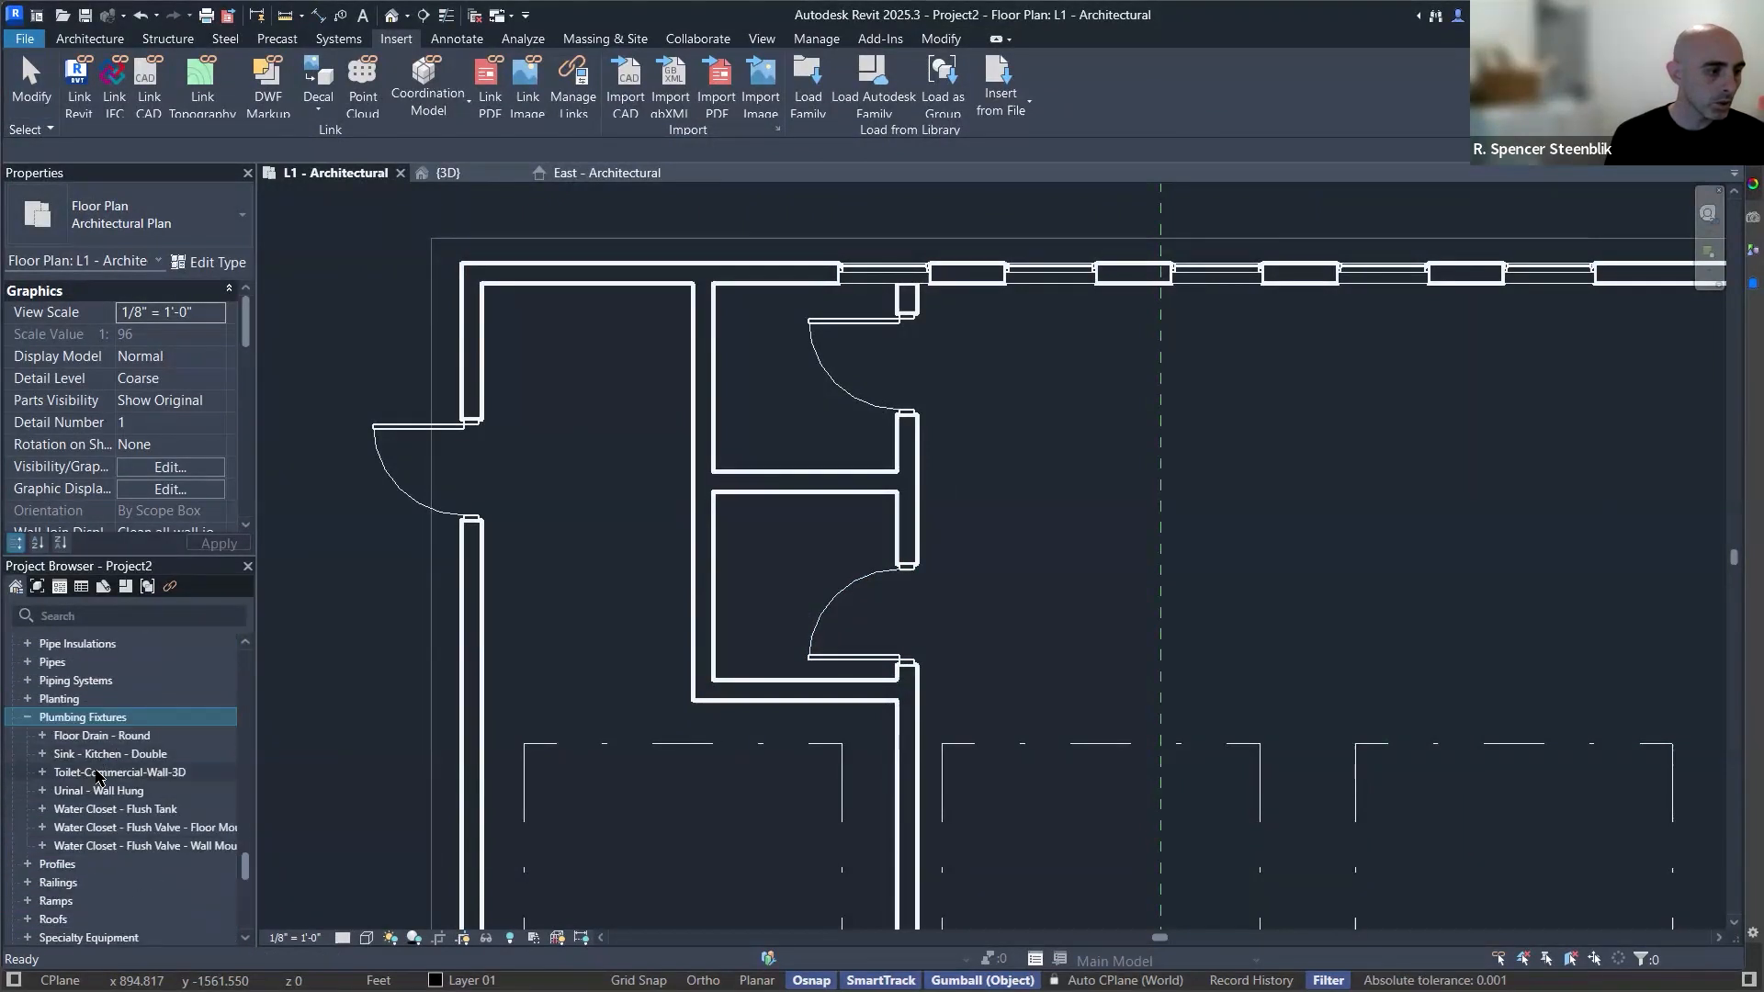
Place a Toilet-Commercial-Wall-3D with 15" Seat Height on the partition between the small rooms, inside the lower room.
{"action": "left_click_drag", "start_coordinate": [108, 772], "coordinate": [766, 596]}
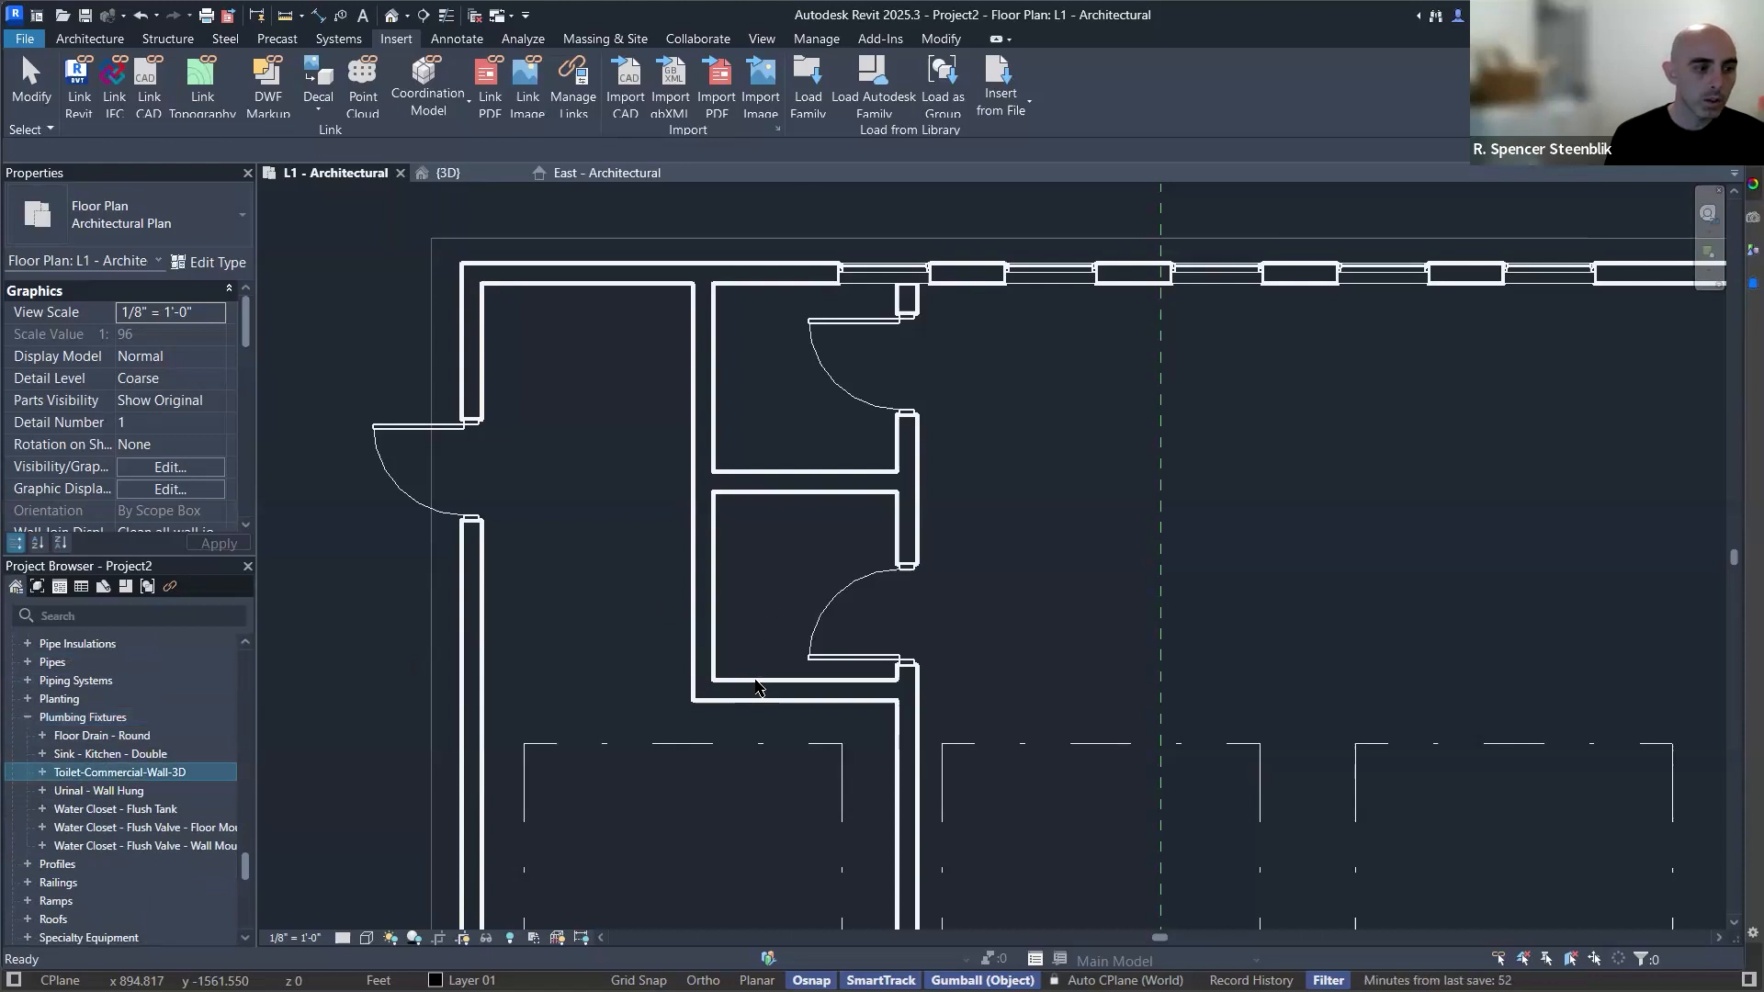
{"action": "key", "text": "Escape"}
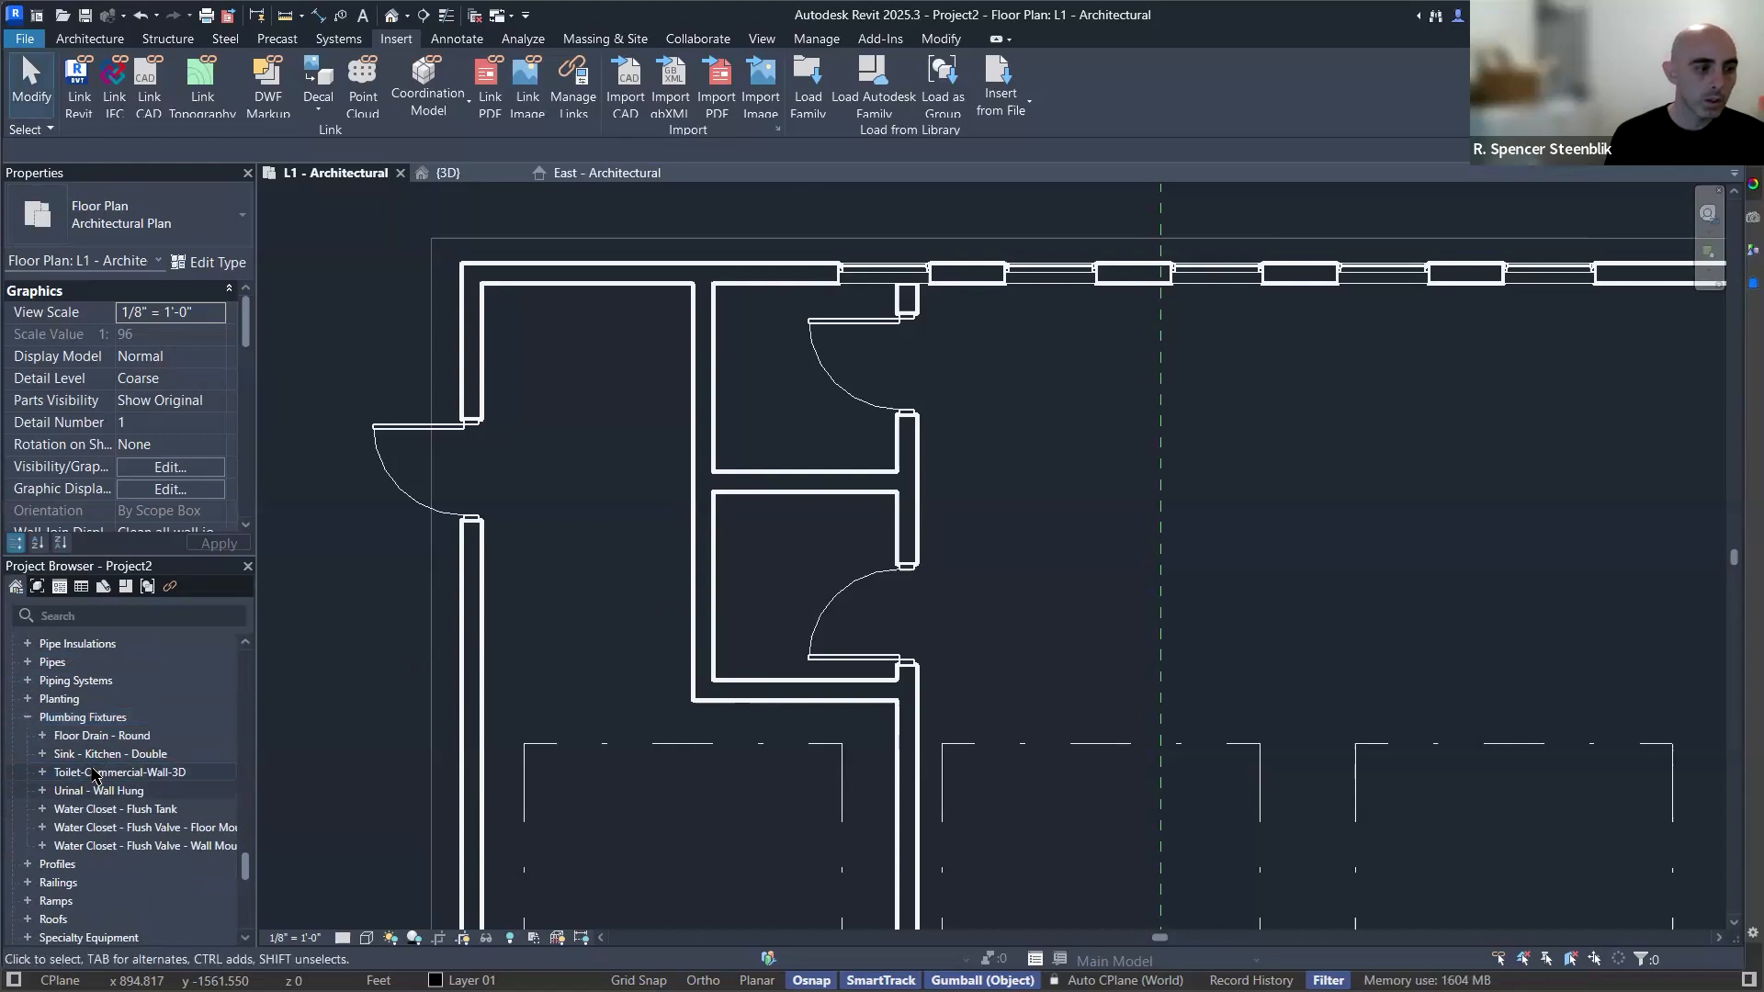
{"action": "left_click", "coordinate": [41, 773]}
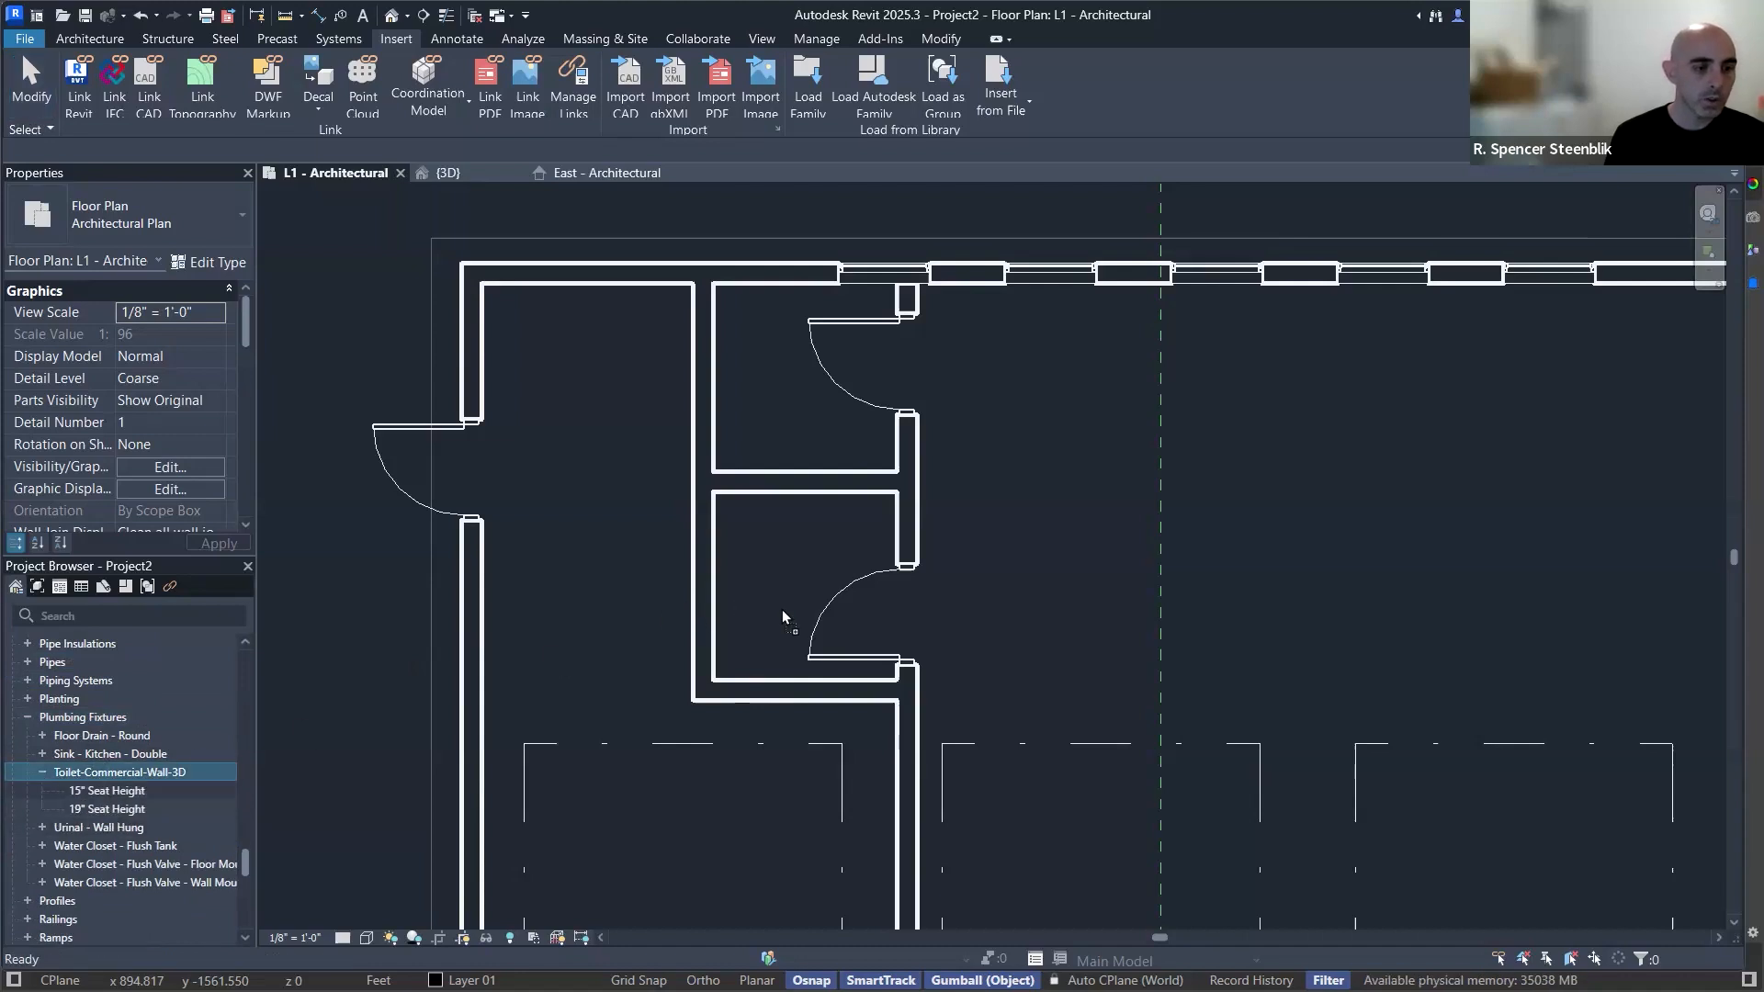
{"action": "left_click_drag", "start_coordinate": [784, 617], "coordinate": [781, 622]}
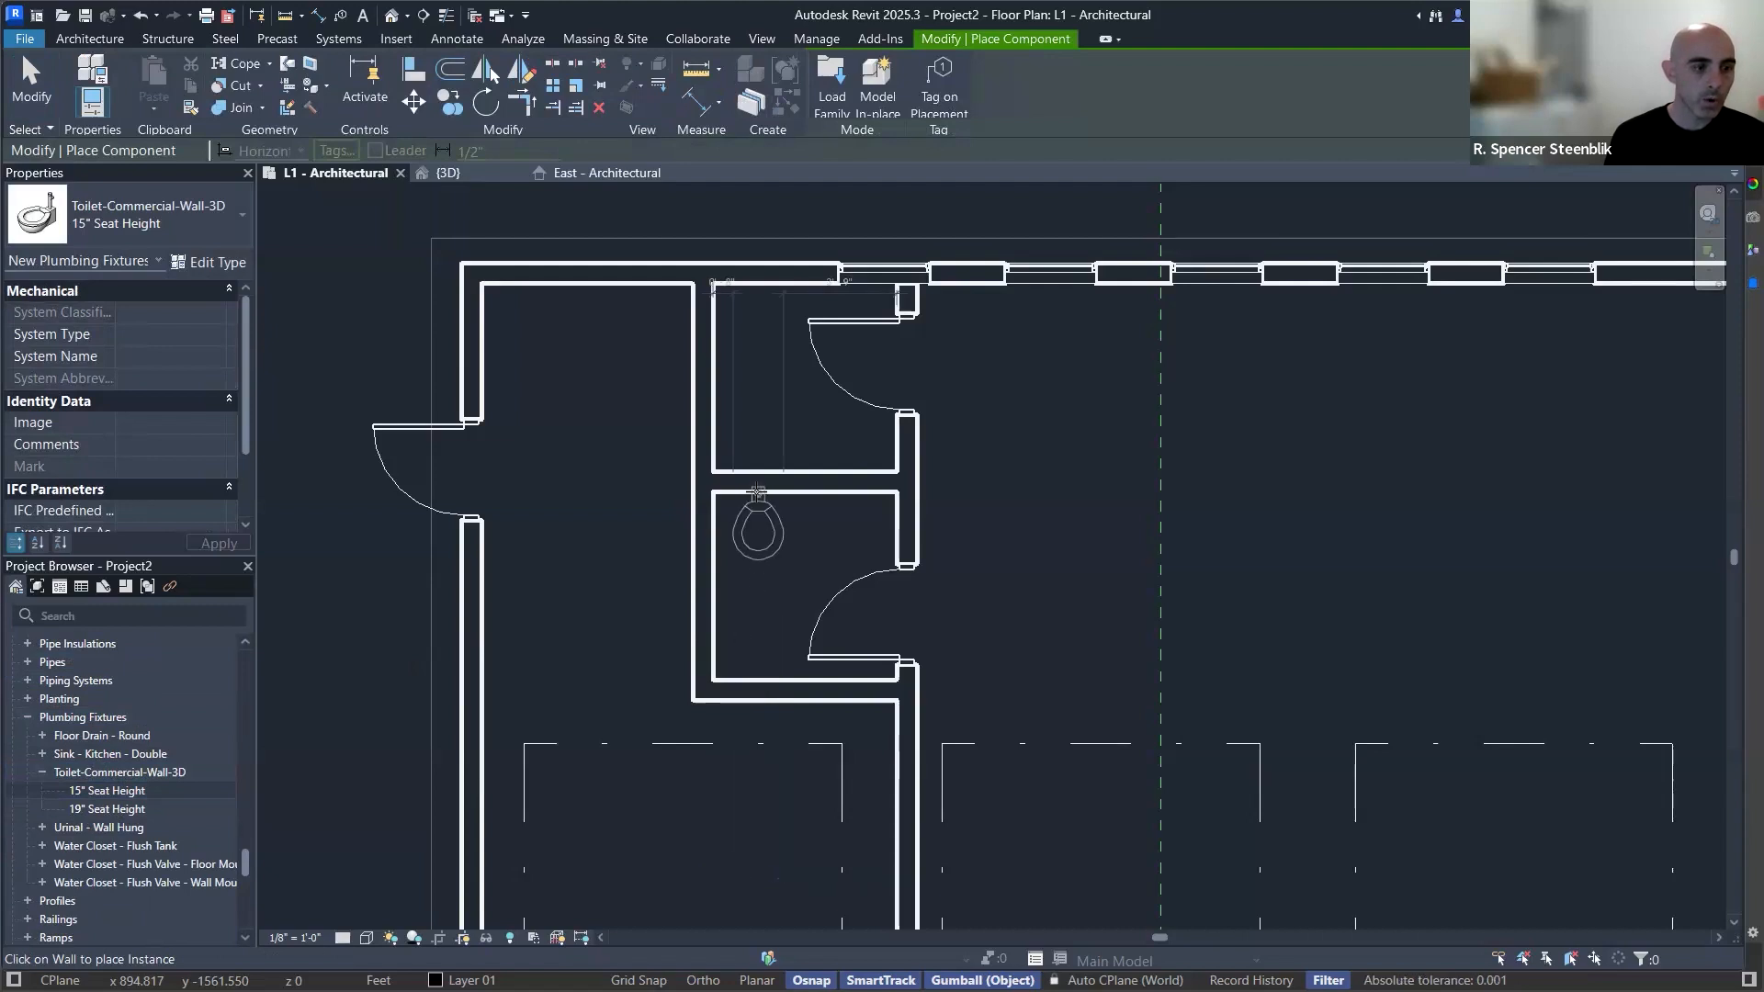
{"action": "left_click", "coordinate": [763, 494]}
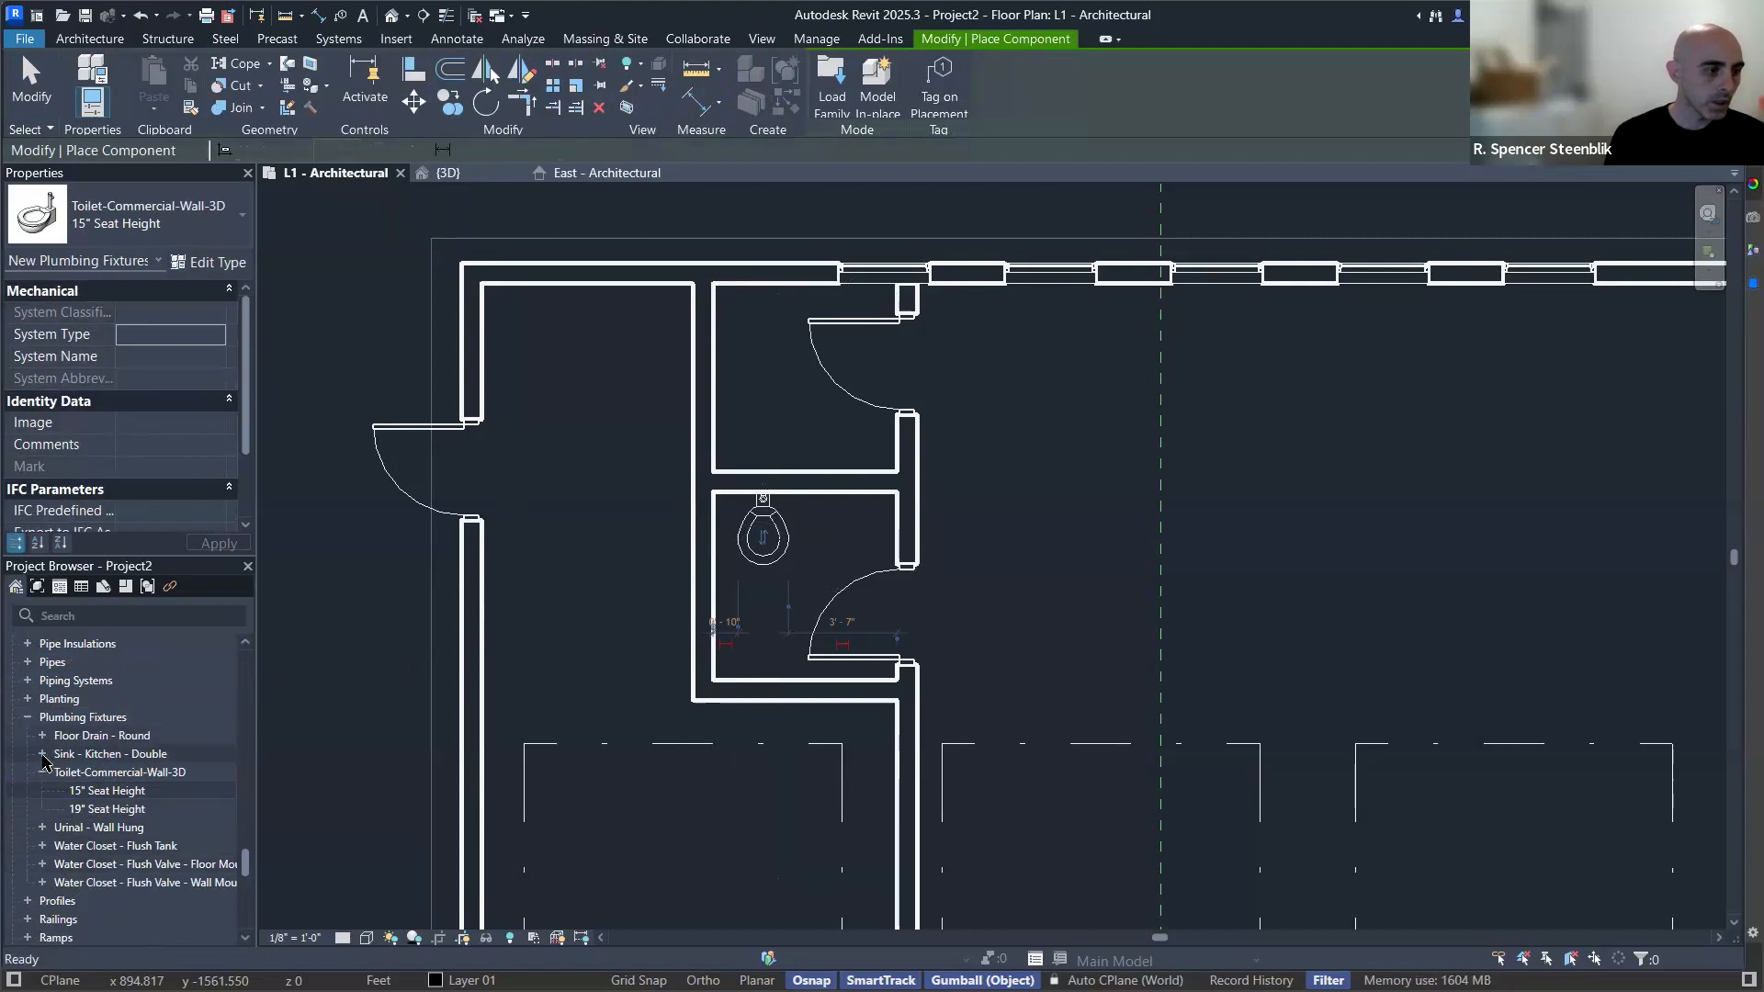
Place a Sink - Kitchen - Double, type 42"x21" - Public, on the same partition beside the toilet.
{"action": "double_click", "coordinate": [56, 753]}
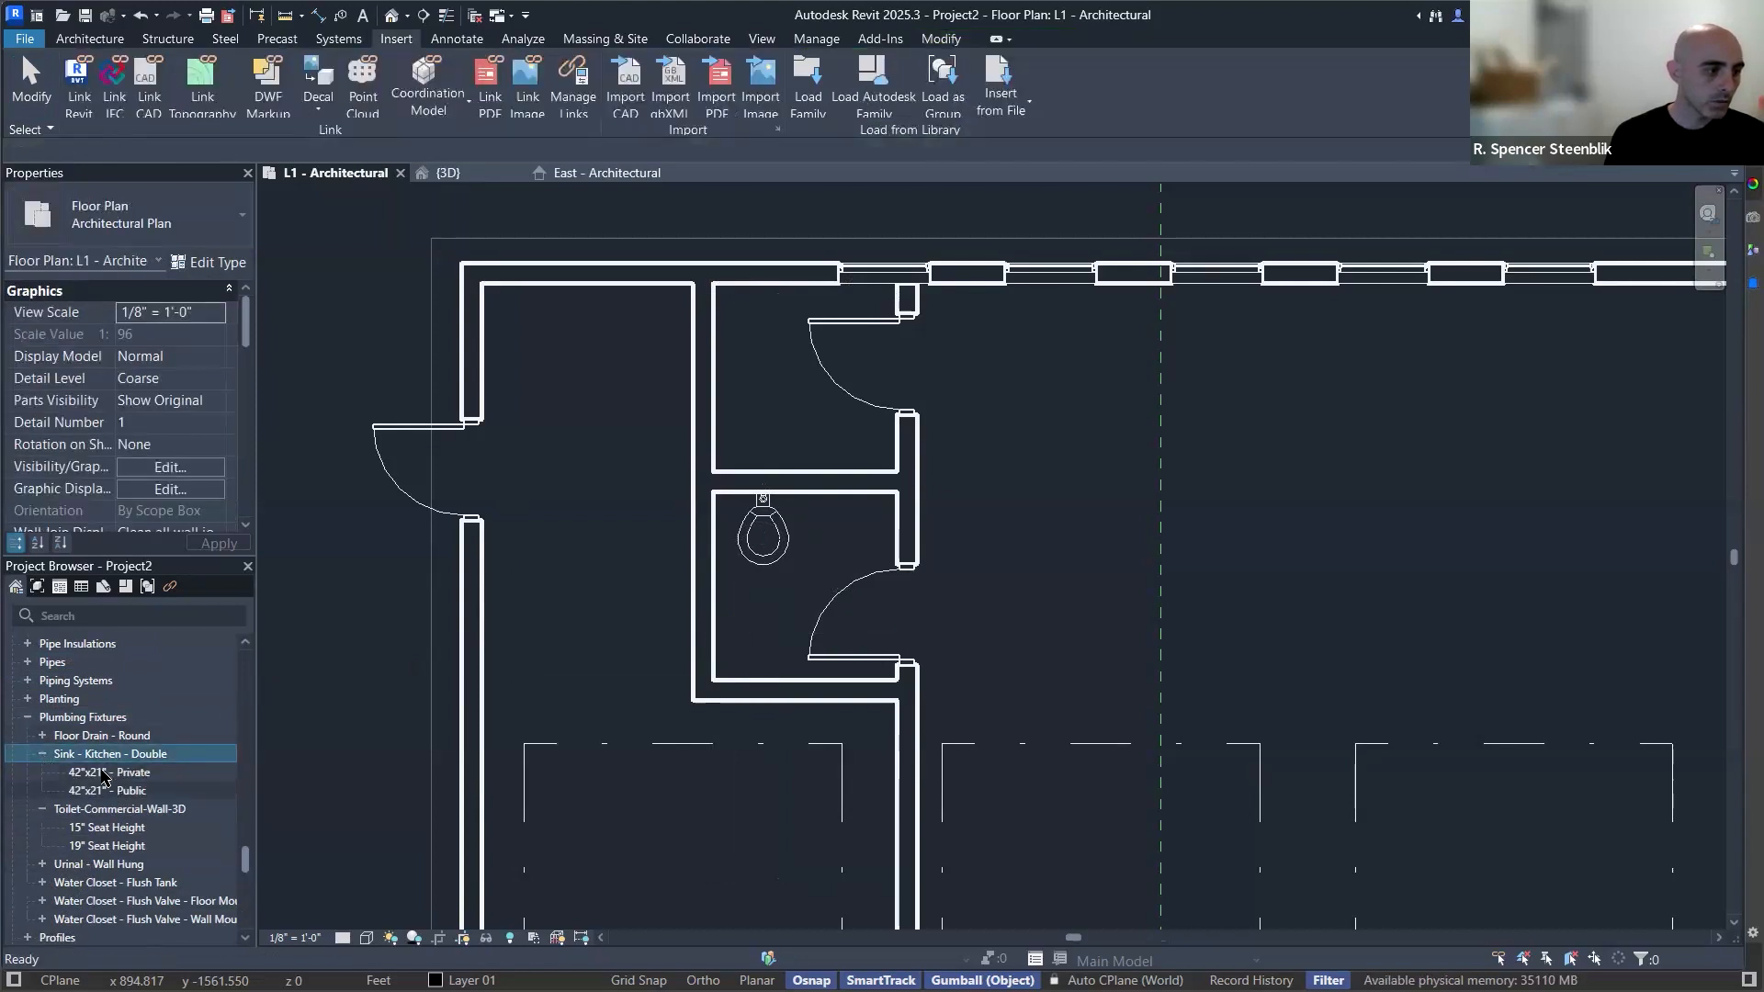
{"action": "left_click_drag", "start_coordinate": [94, 795], "coordinate": [813, 574]}
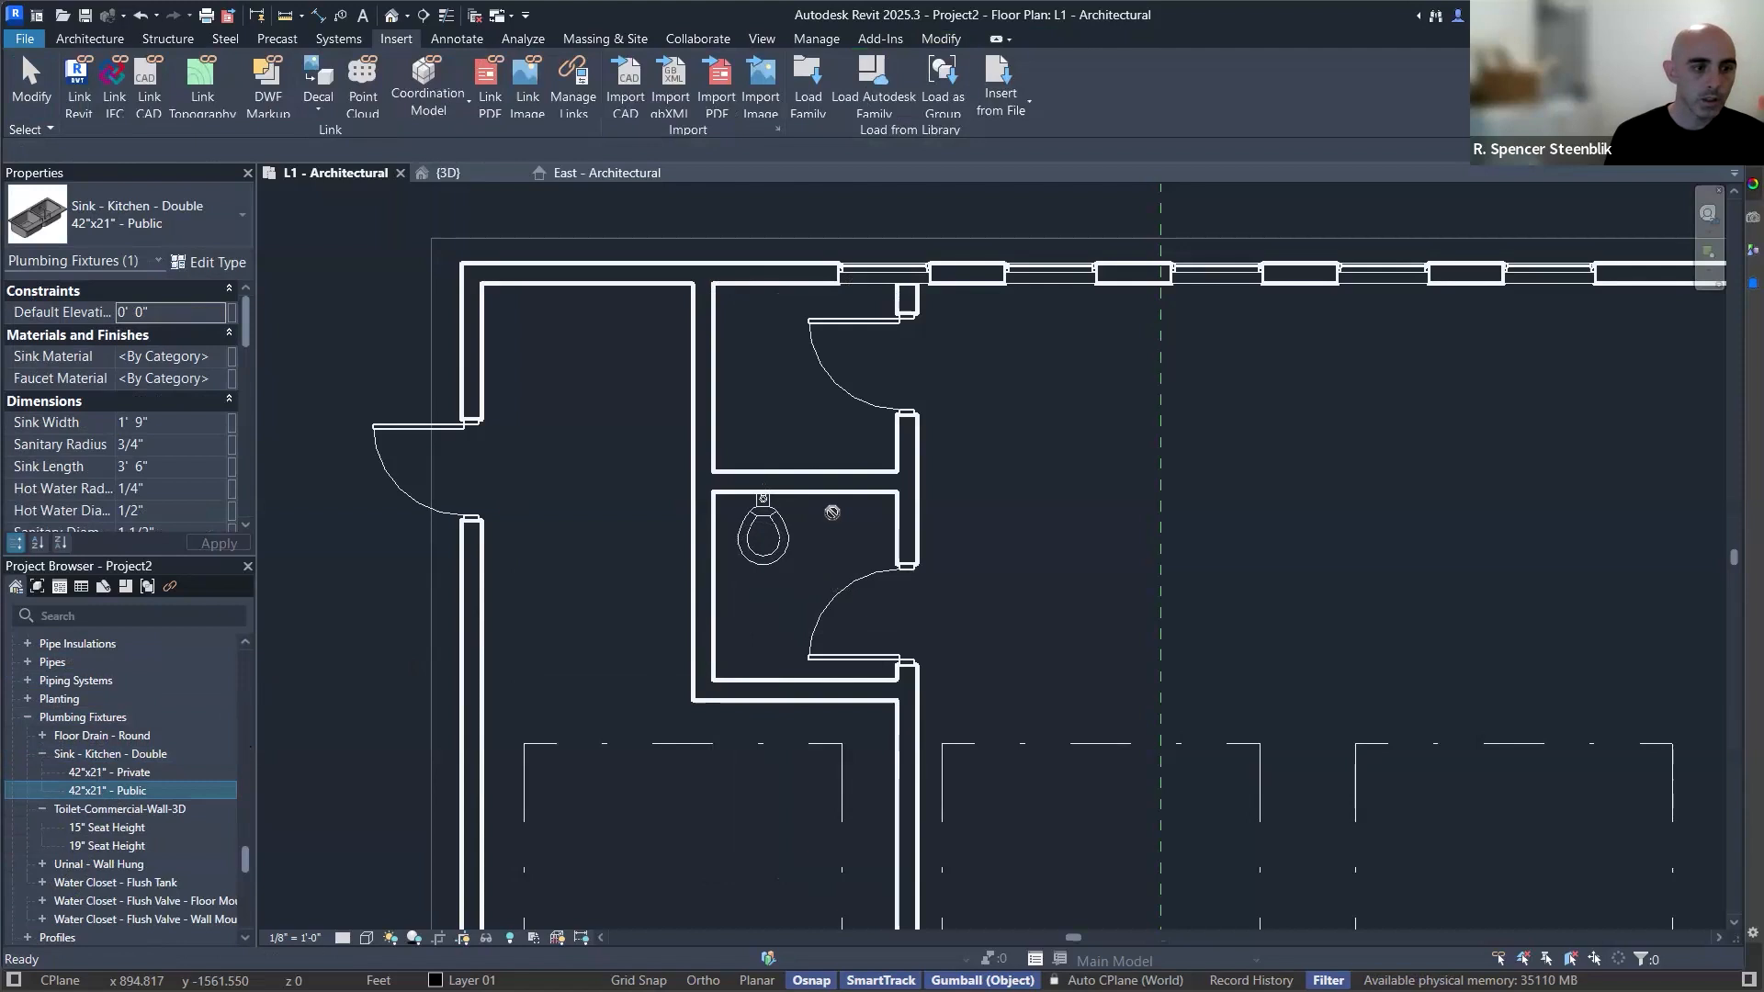
{"action": "left_click", "coordinate": [847, 490]}
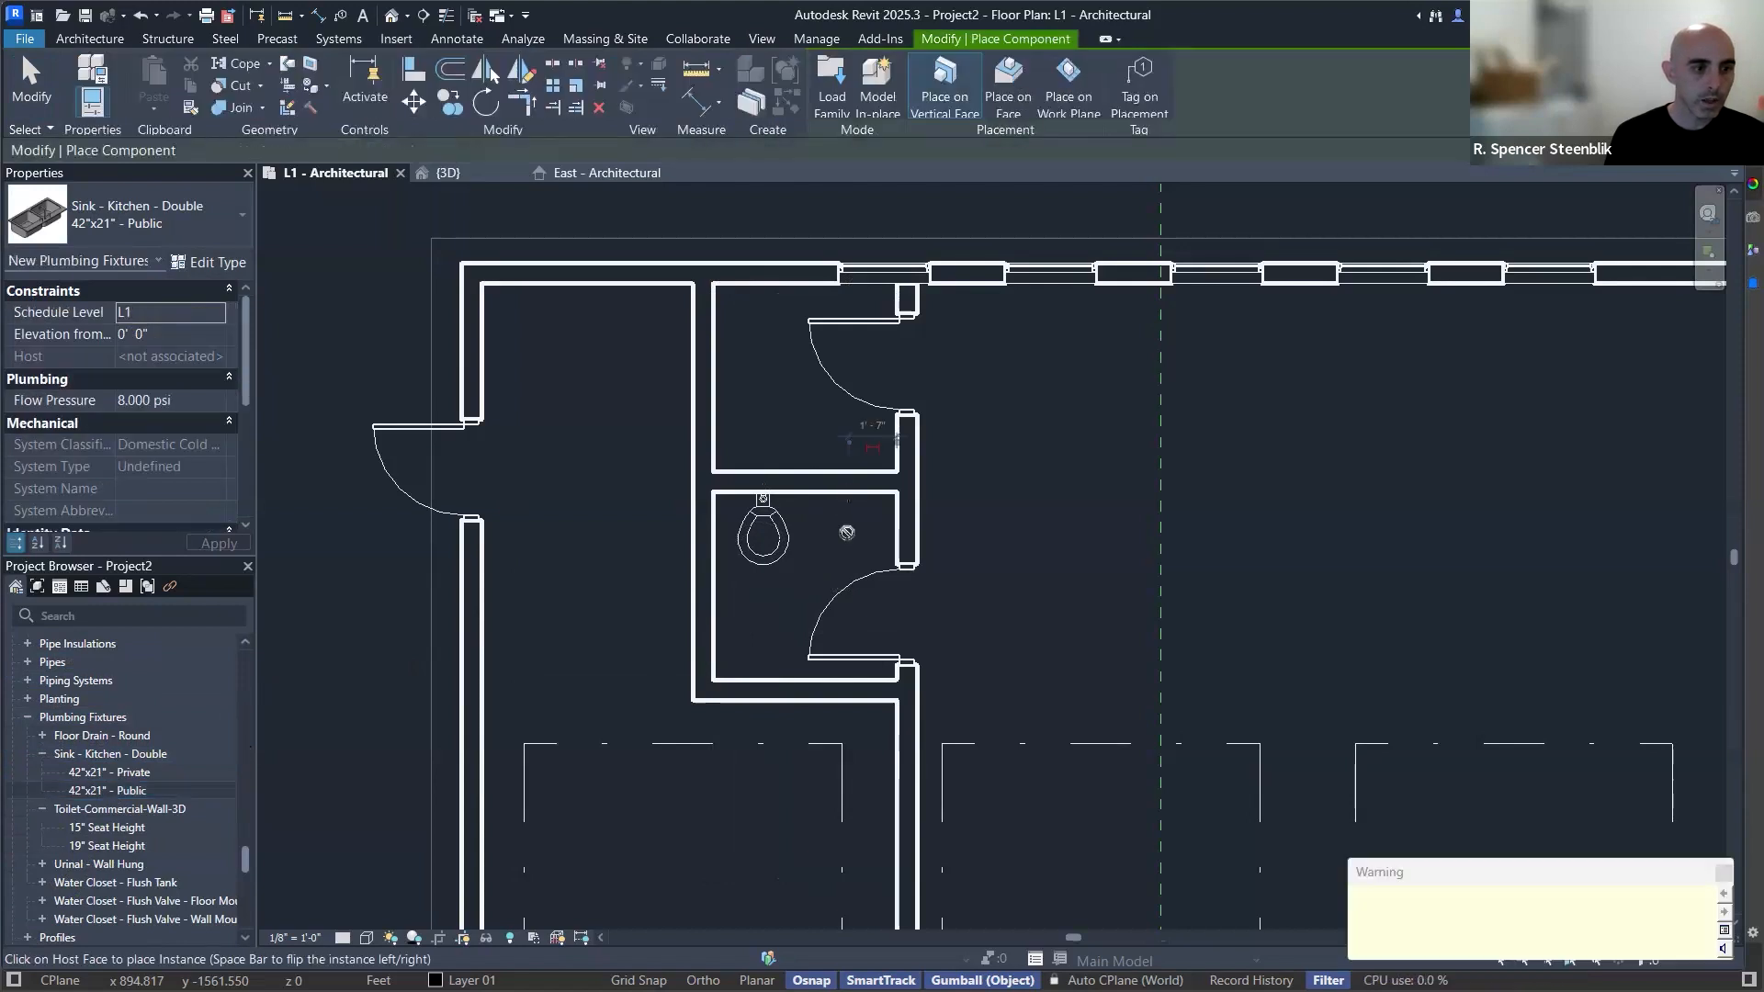
{"action": "key", "text": "Escape"}
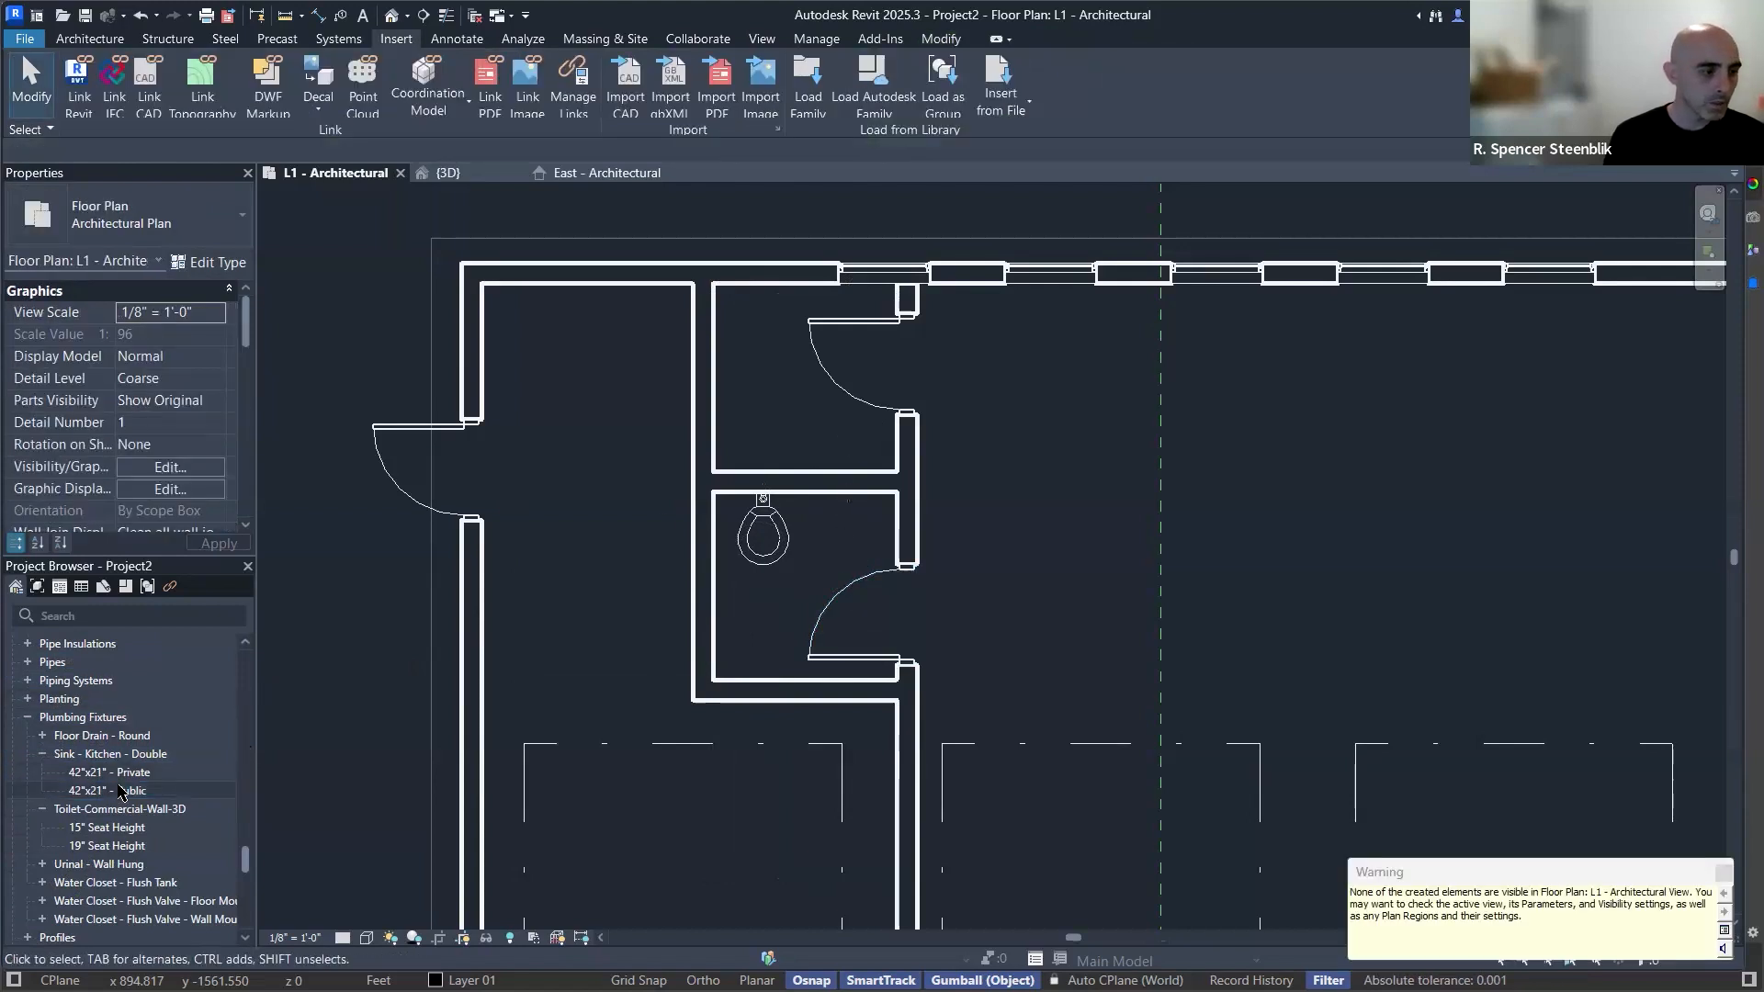
{"action": "left_click_drag", "start_coordinate": [714, 565], "coordinate": [712, 556]}
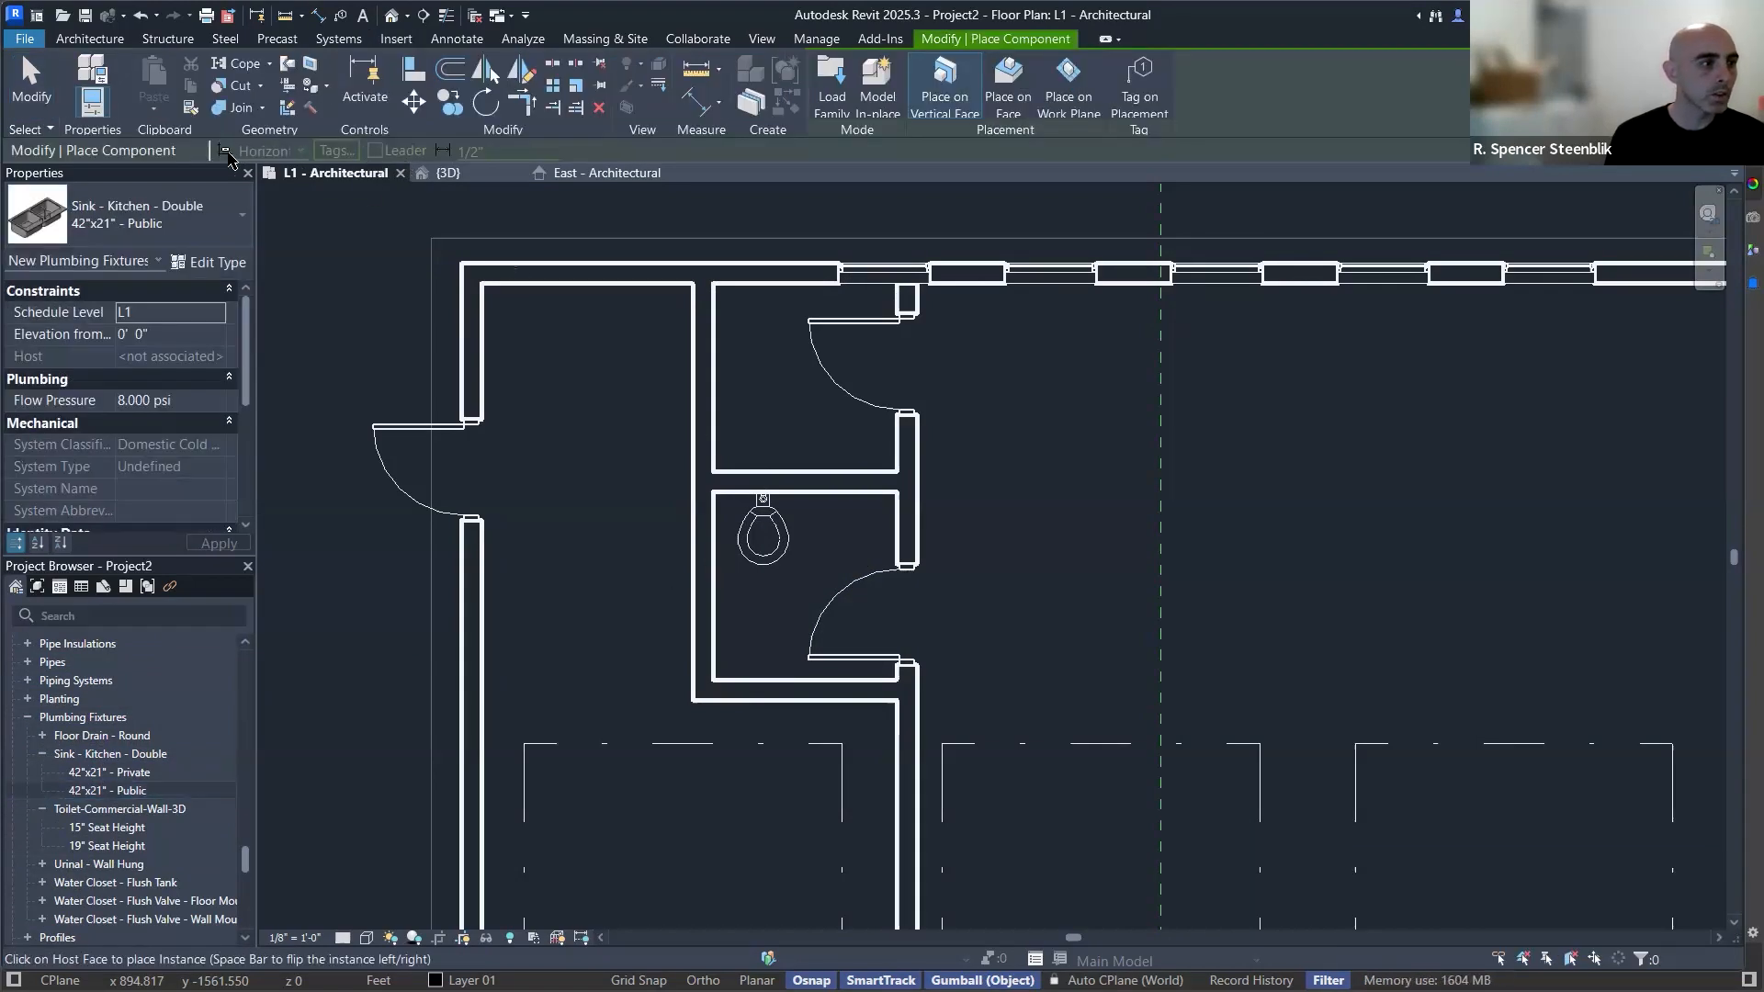
{"action": "key", "text": "Escape"}
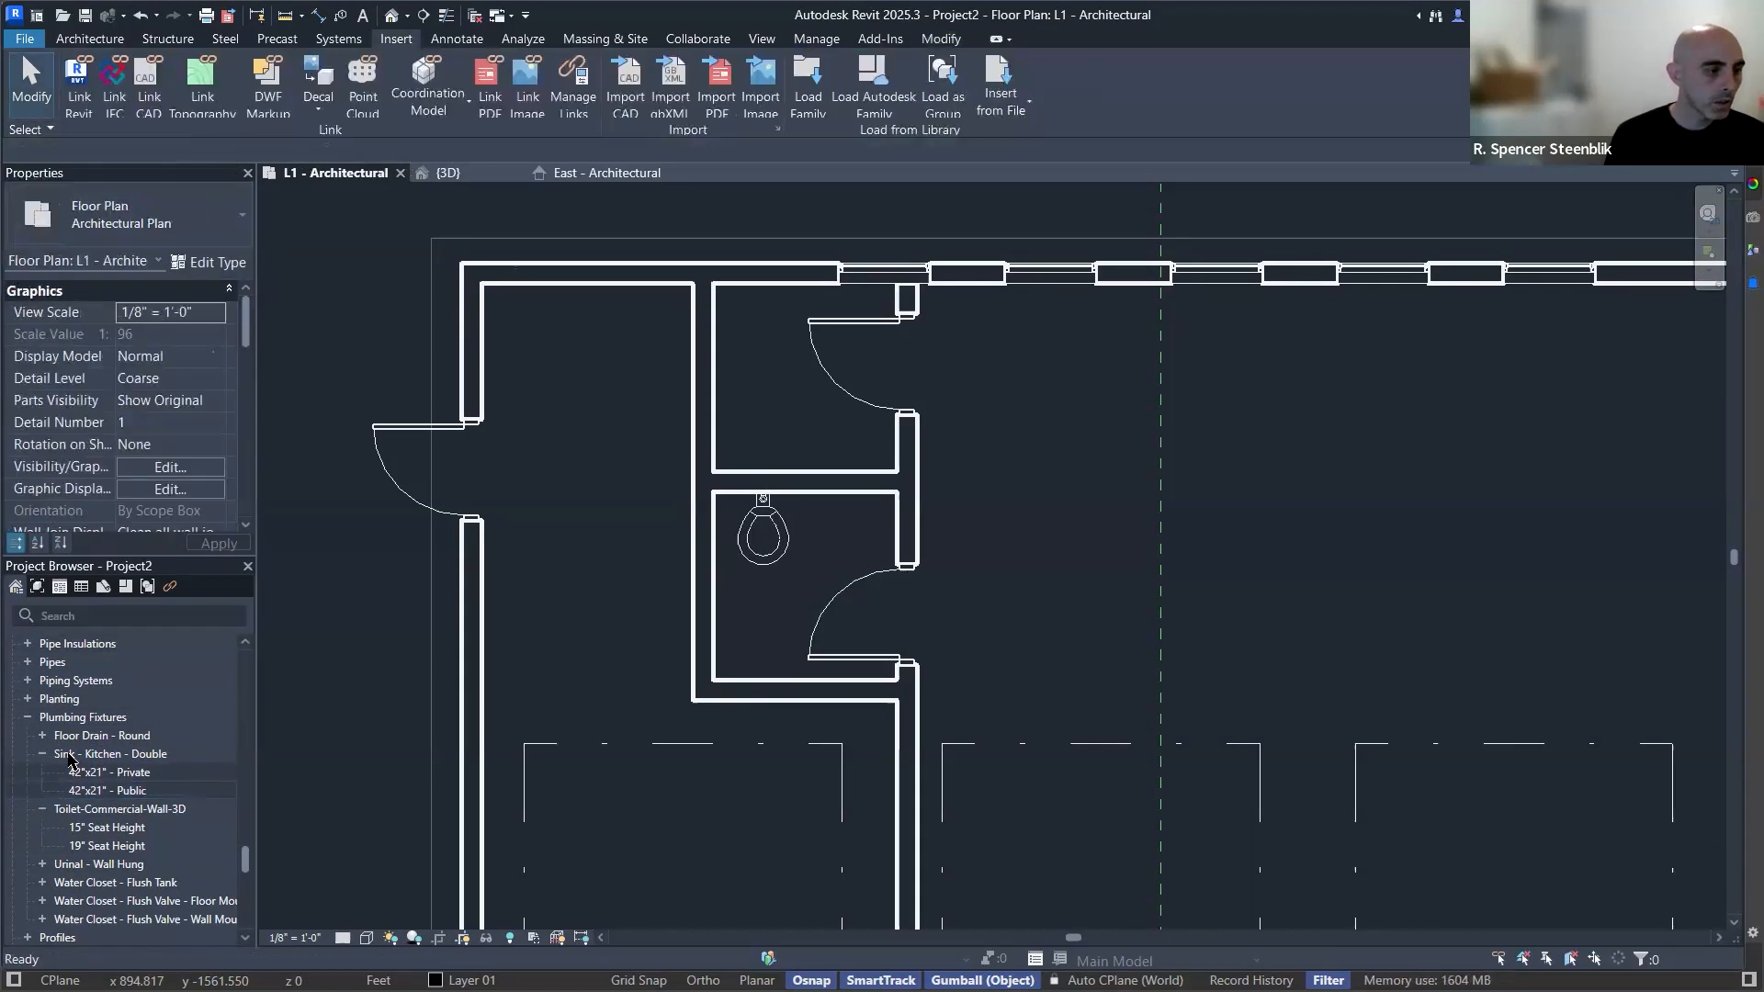
{"action": "left_click", "coordinate": [44, 755]}
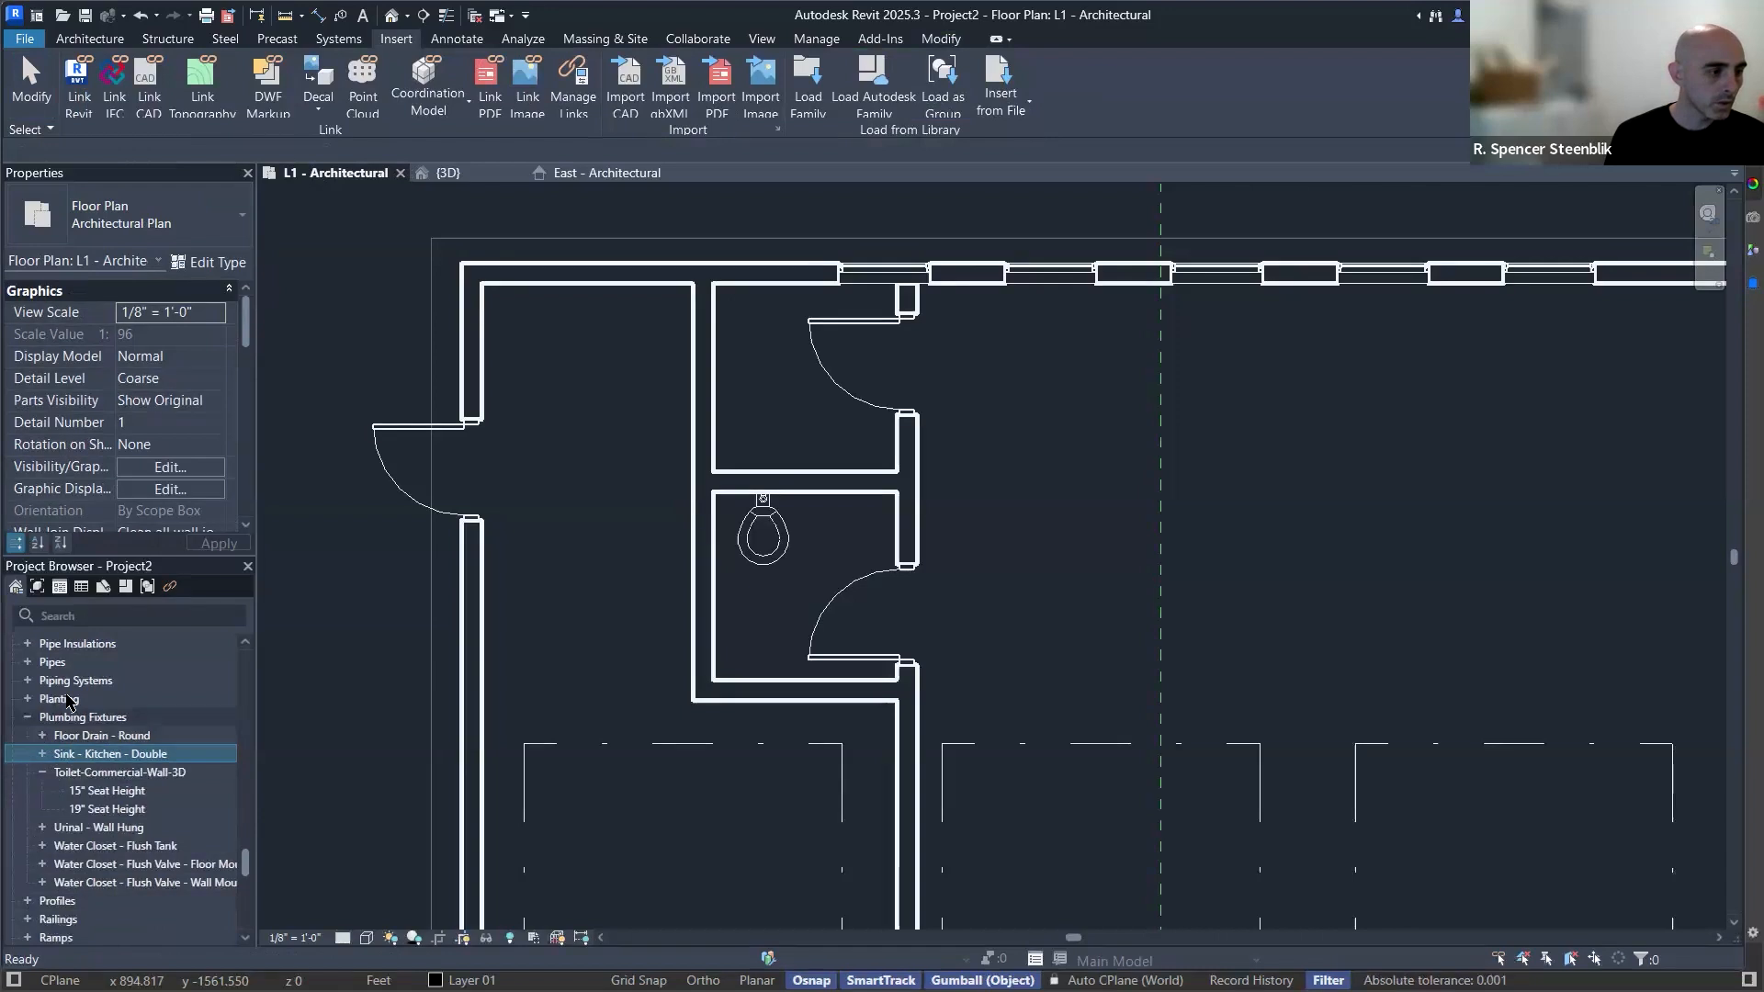
{"action": "scroll", "coordinate": [110, 763], "scroll_direction": "down", "scroll_amount": 3}
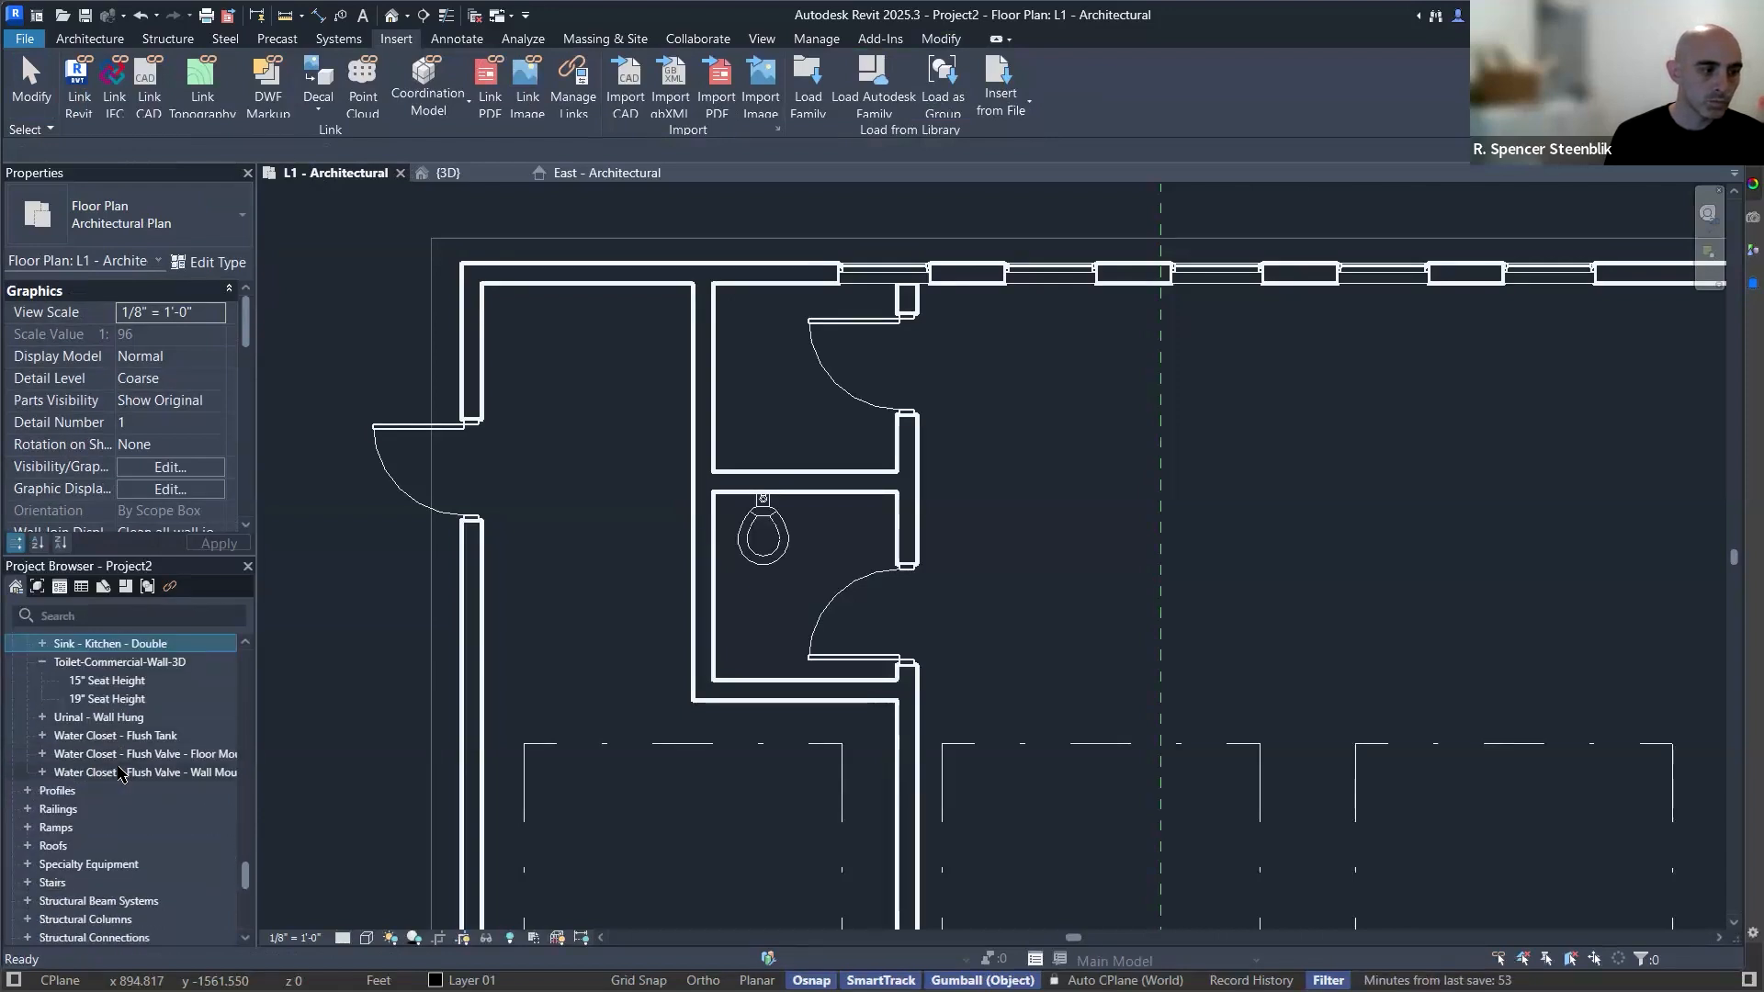
{"action": "scroll", "coordinate": [120, 778], "scroll_direction": "up", "scroll_amount": 2}
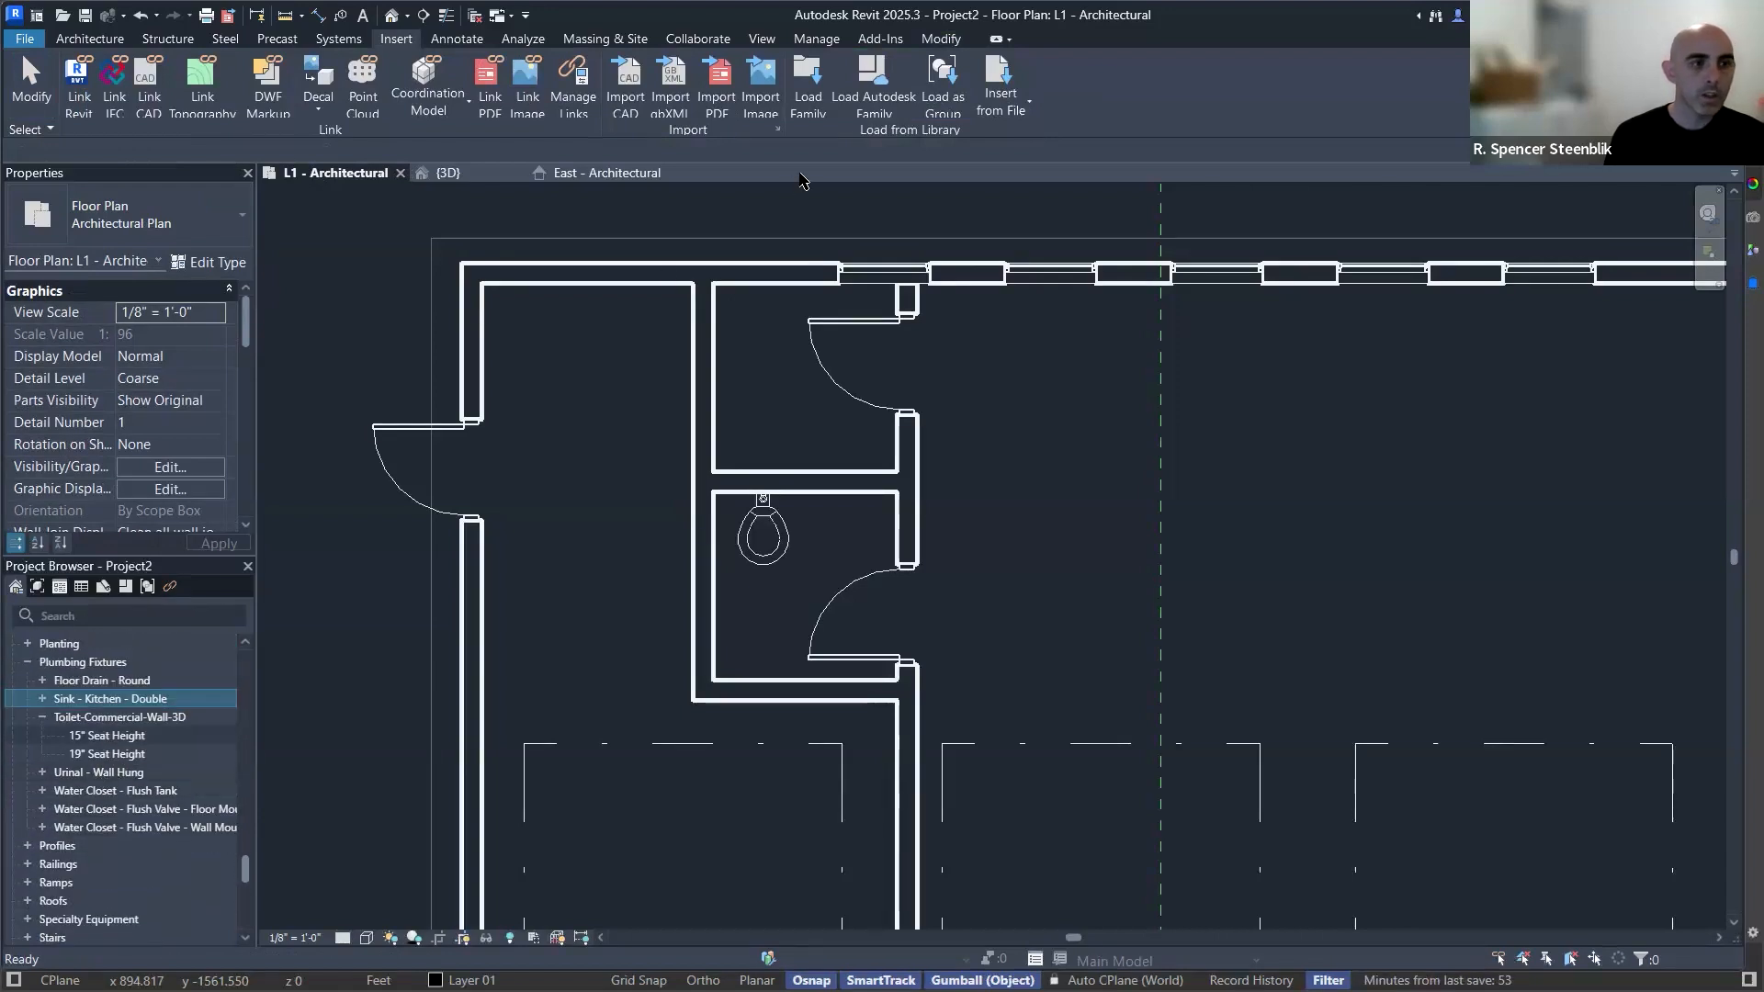
Search the Autodesk family library for "sink" and load the Sink - Mop, Sink Vanity-Square and Vanity Cabinet-Double Door families.
{"action": "left_click", "coordinate": [871, 72]}
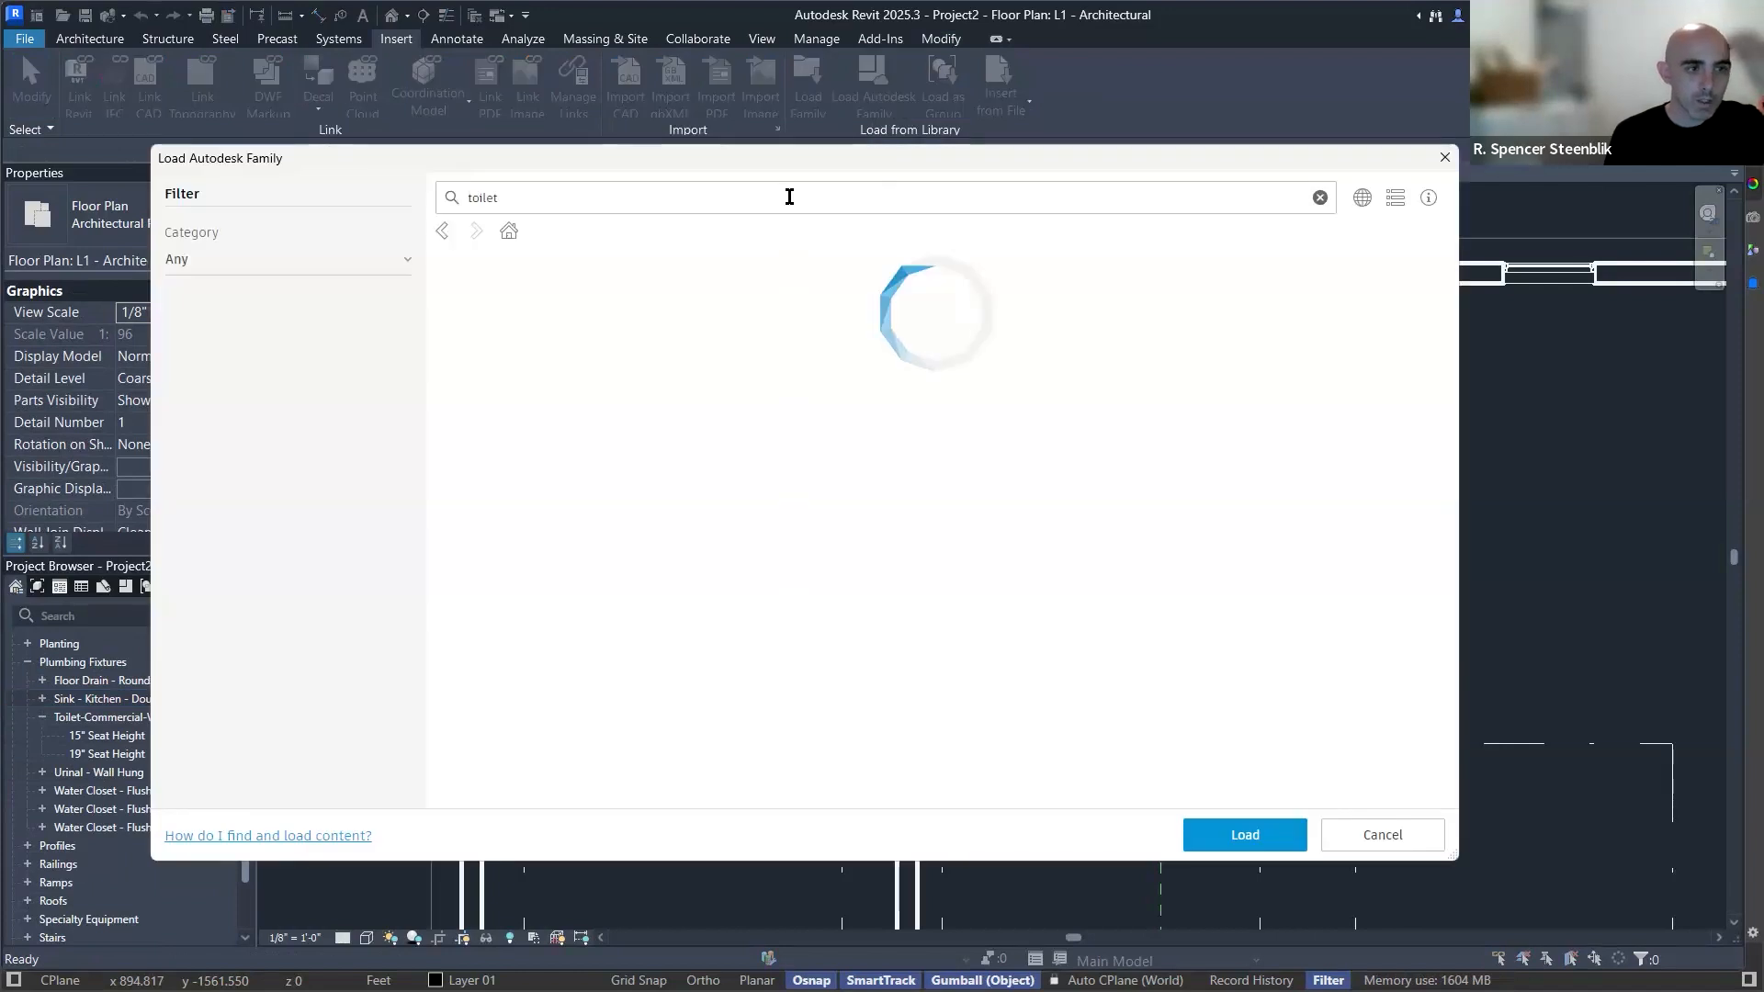
{"action": "key", "text": "ctrl+a"}
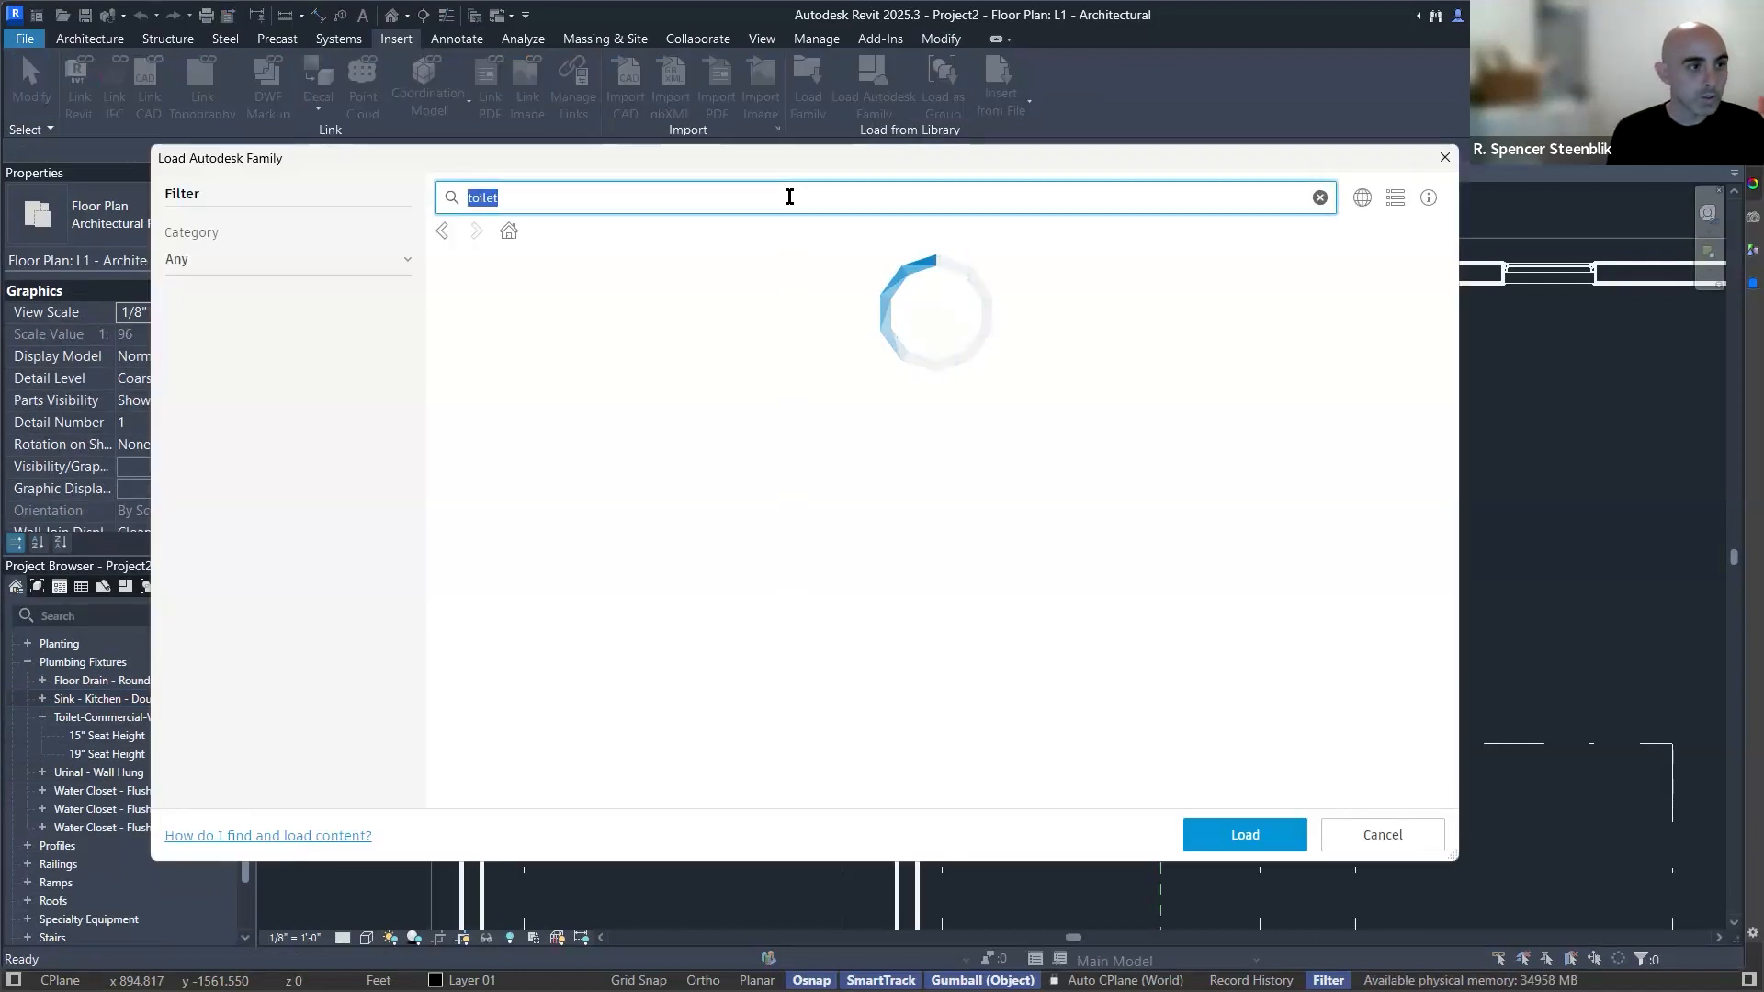
{"action": "type", "text": "sink"}
{"action": "key", "text": "Return"}
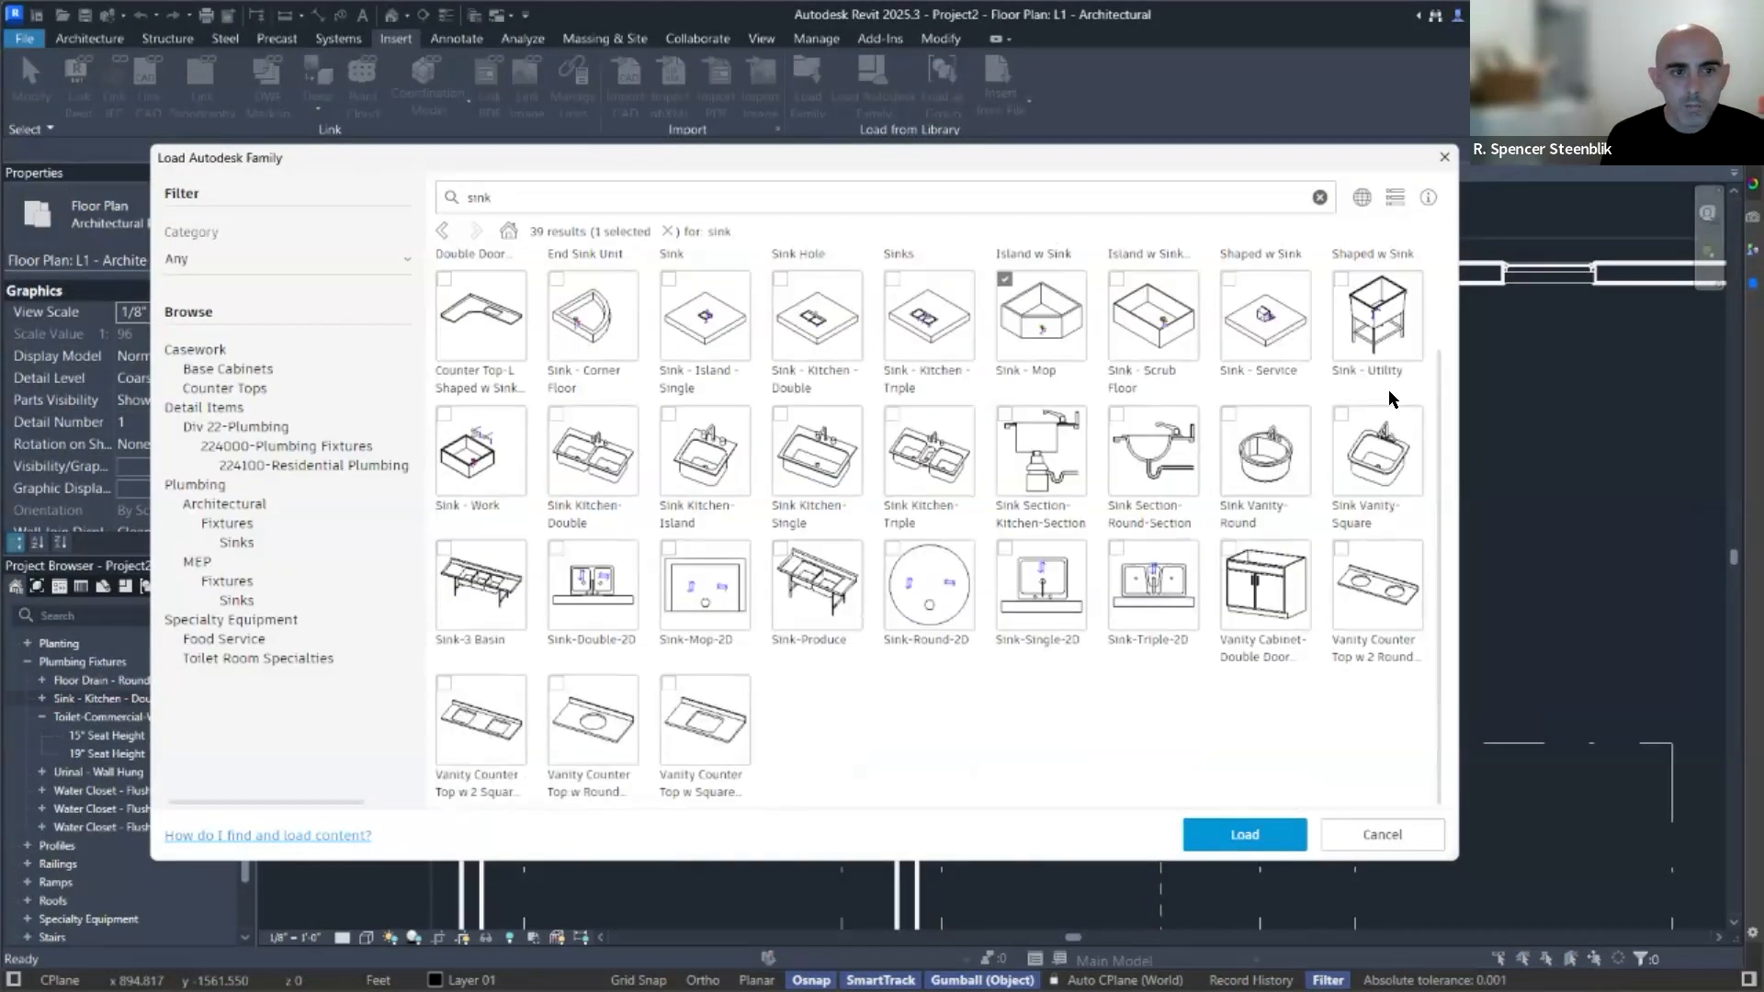
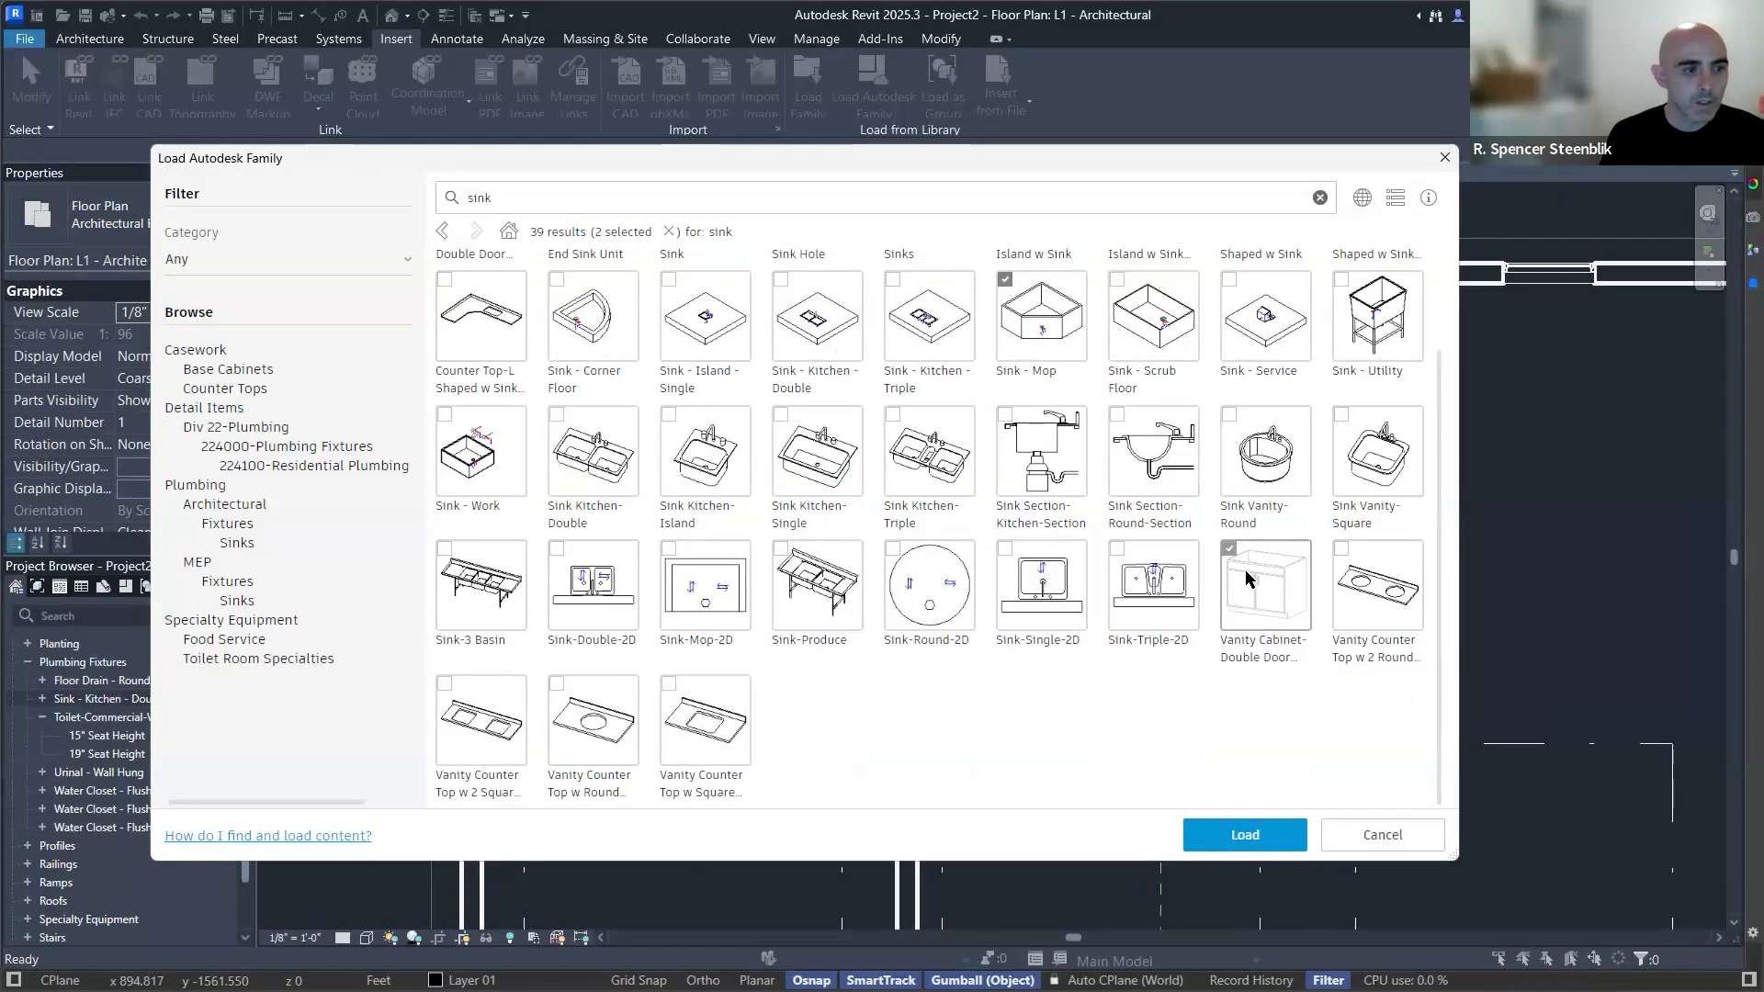
{"action": "left_click", "coordinate": [1252, 579]}
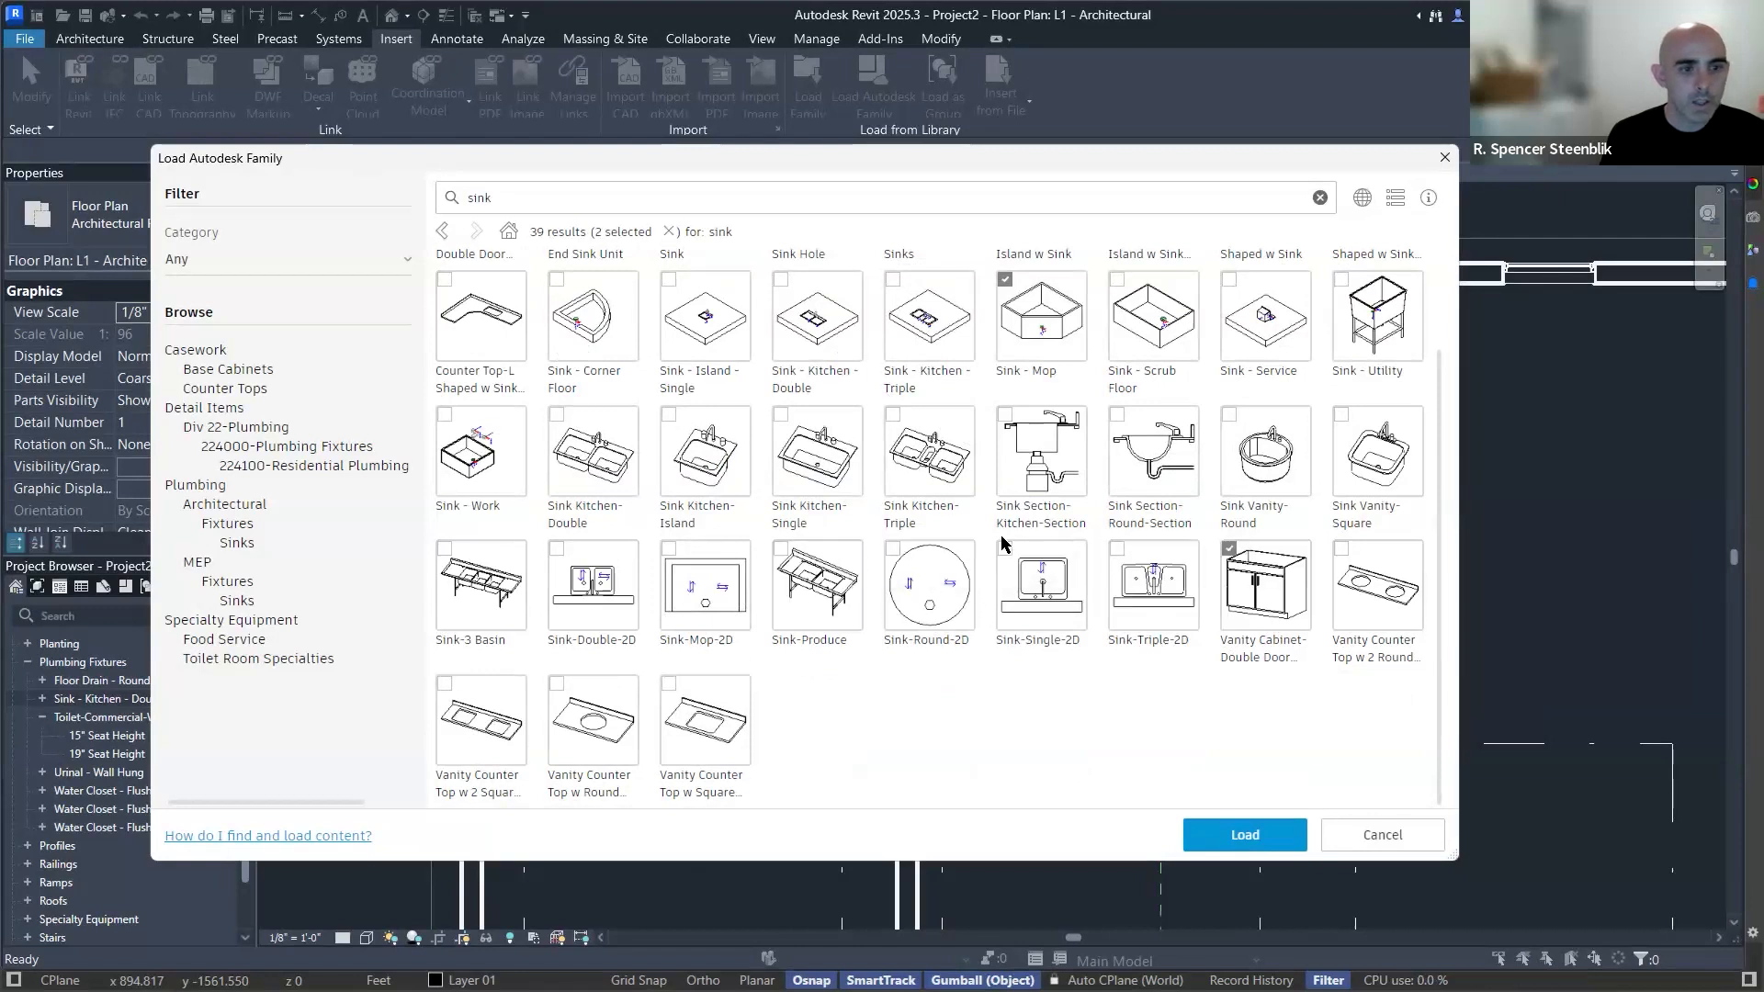
{"action": "left_click", "coordinate": [1385, 466]}
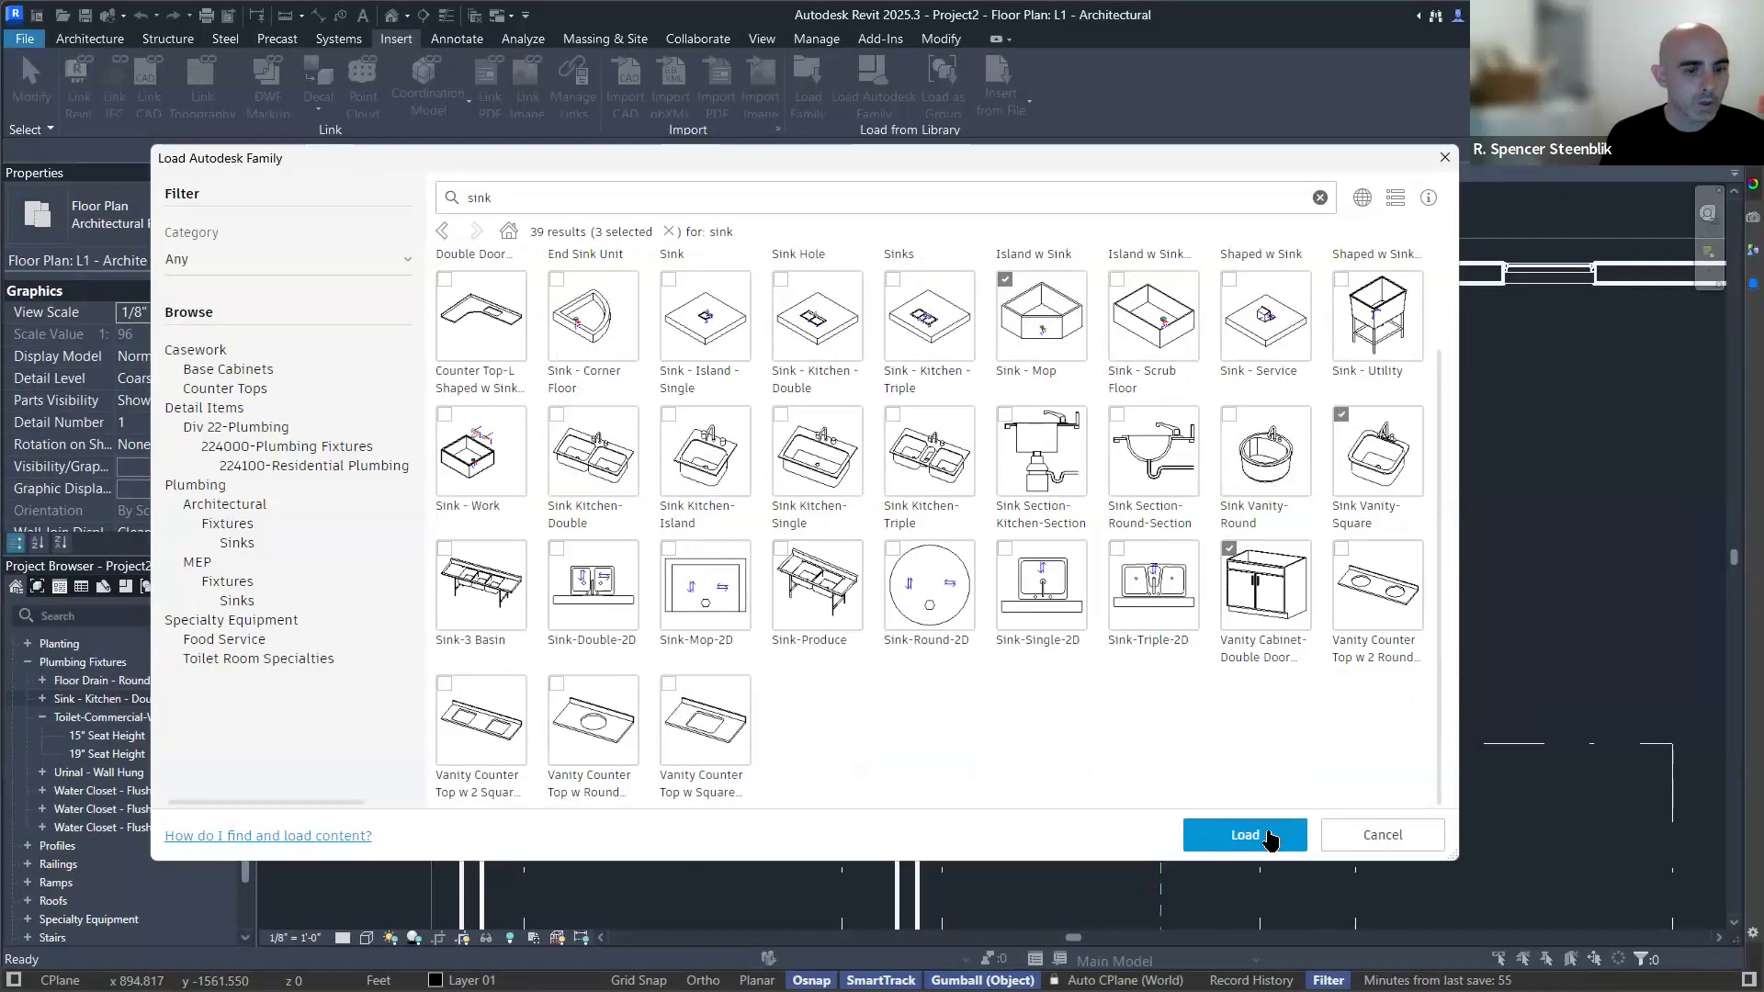
{"action": "left_click", "coordinate": [1253, 835]}
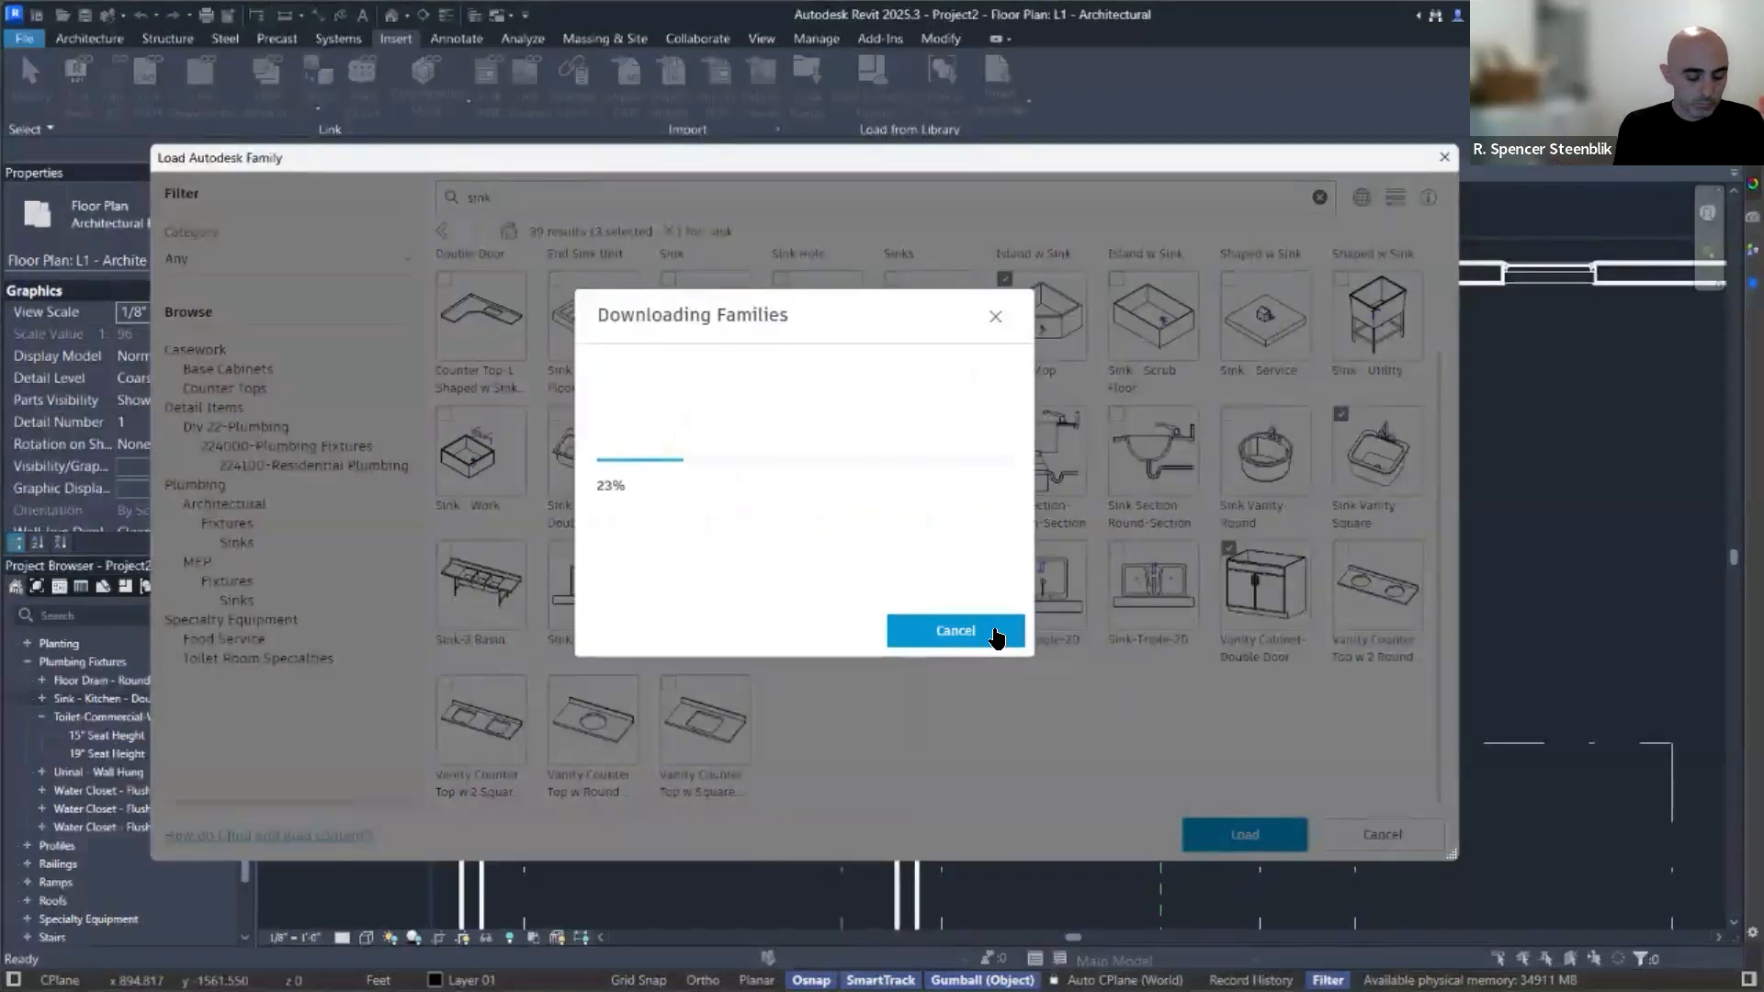
{"action": "key", "text": "super"}
{"action": "key", "text": "super"}
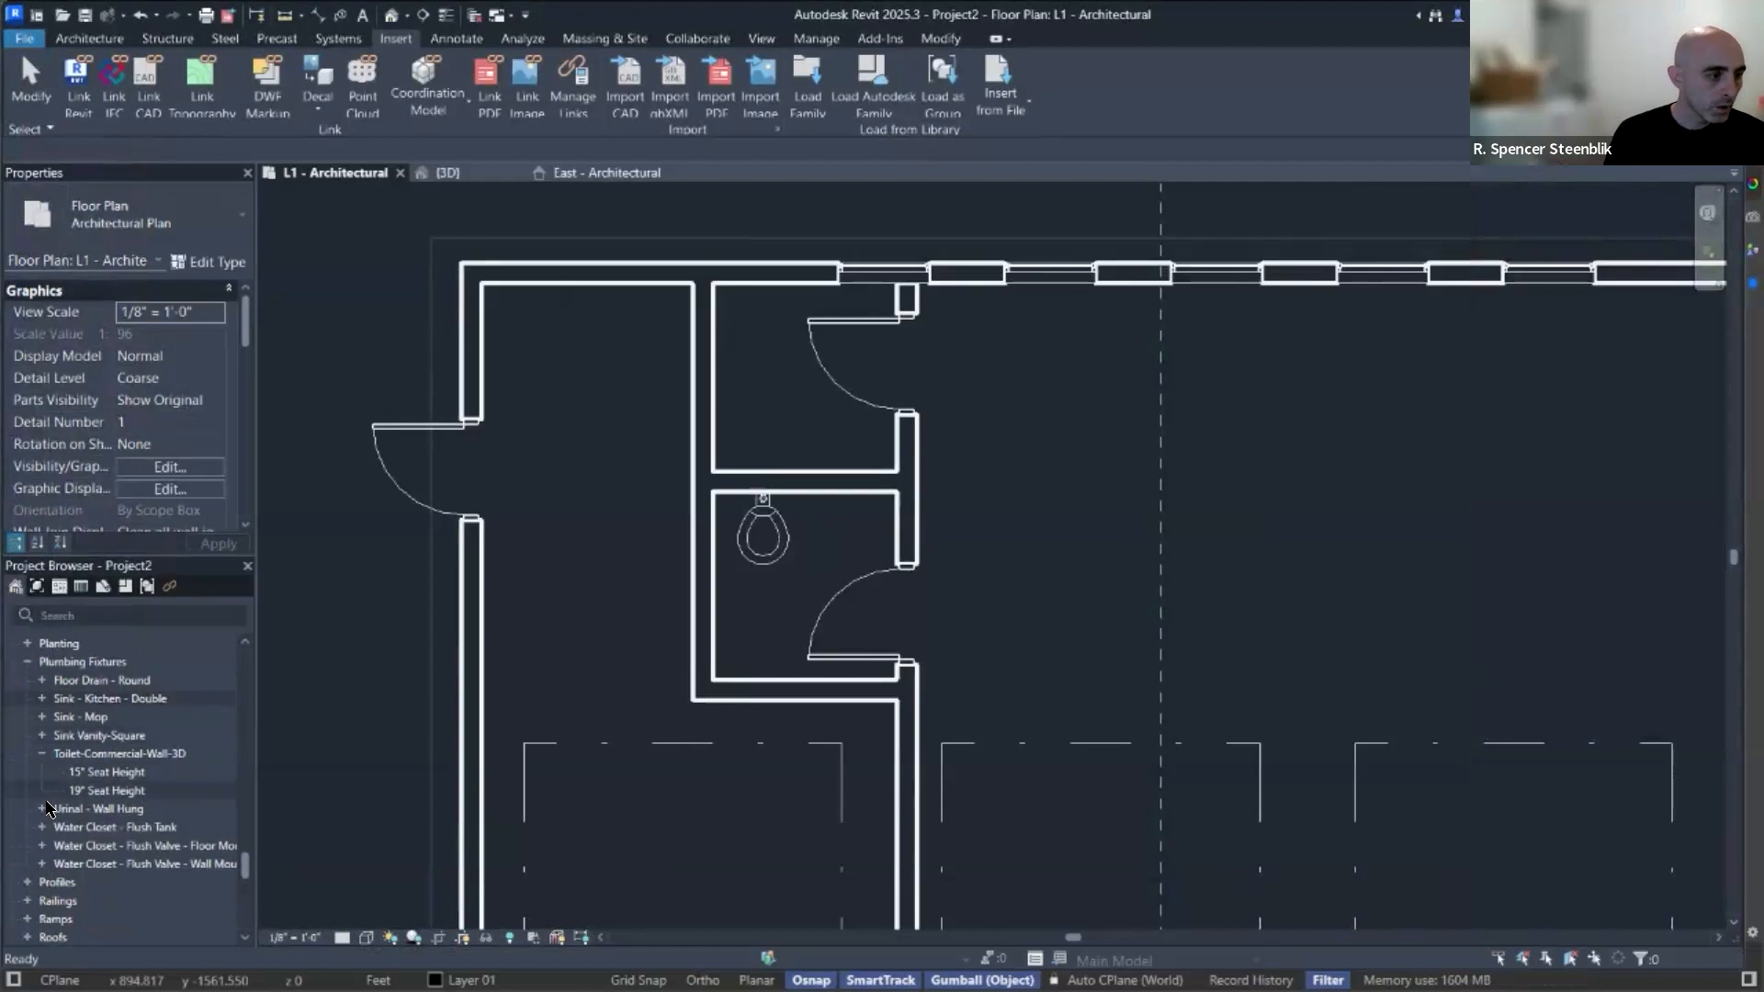
Place a Sink Vanity-Square, type 20" x 18", against the partition beside the toilet in the lower restroom.
{"action": "left_click", "coordinate": [42, 735]}
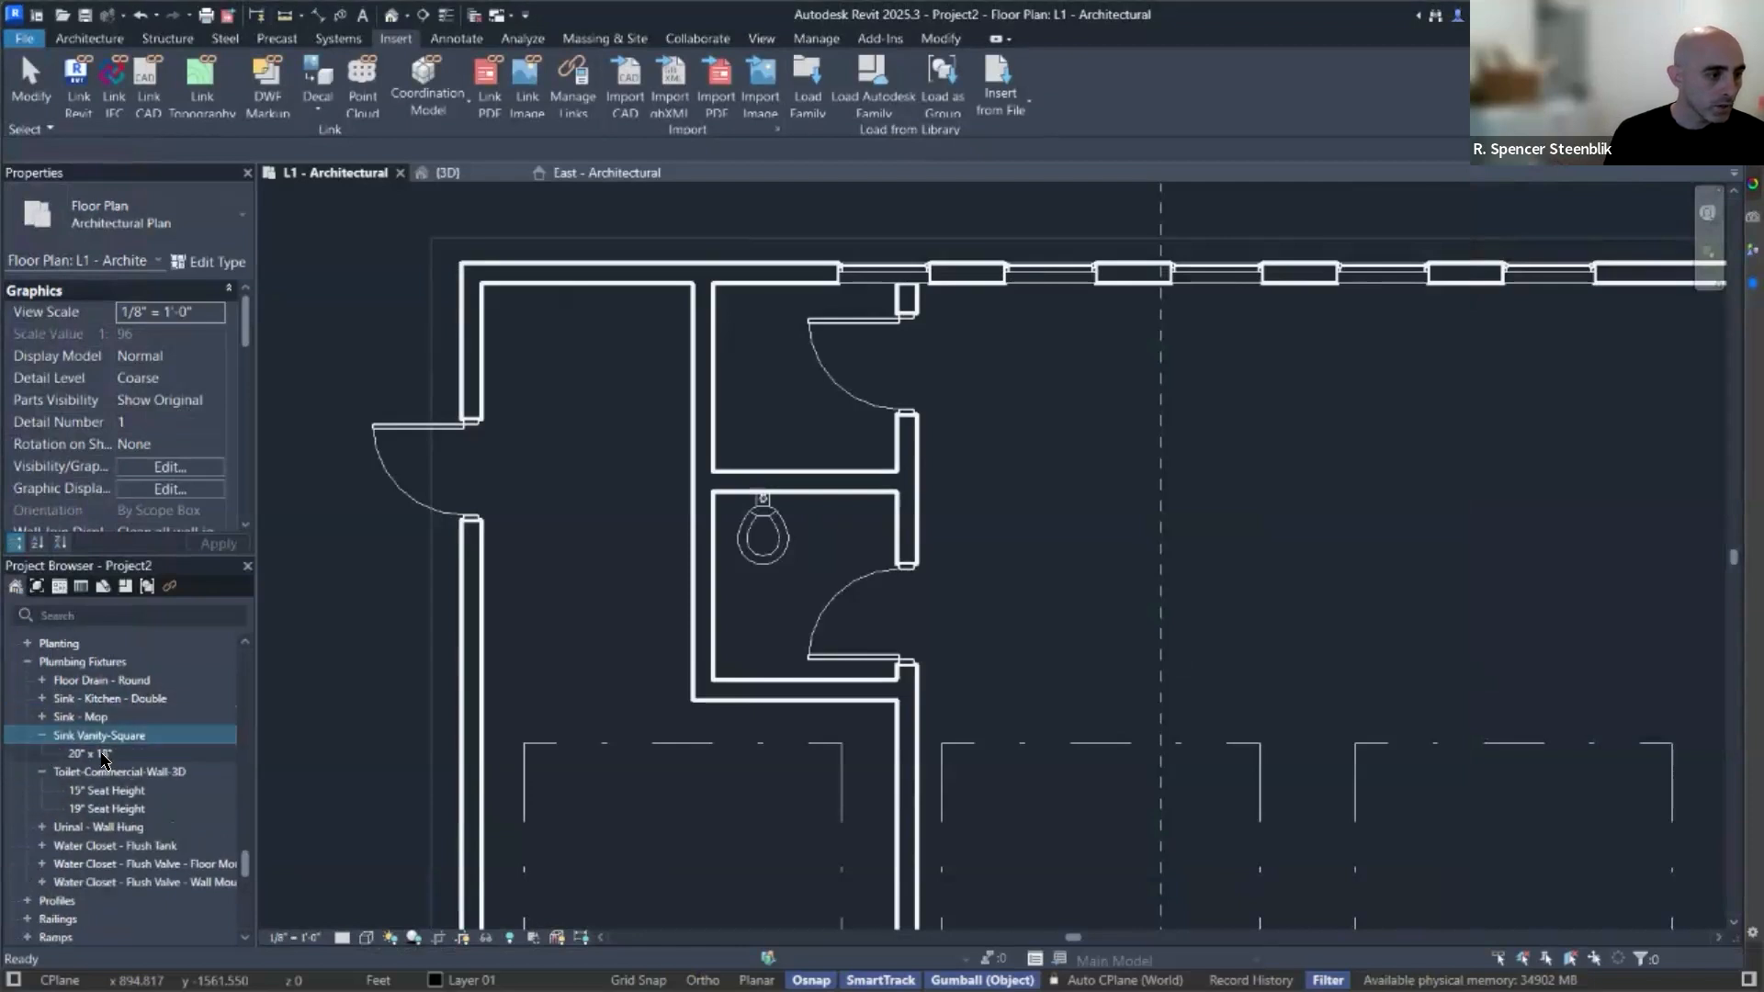
{"action": "left_click_drag", "start_coordinate": [562, 629], "coordinate": [588, 618]}
{"action": "left_click", "coordinate": [1030, 346]}
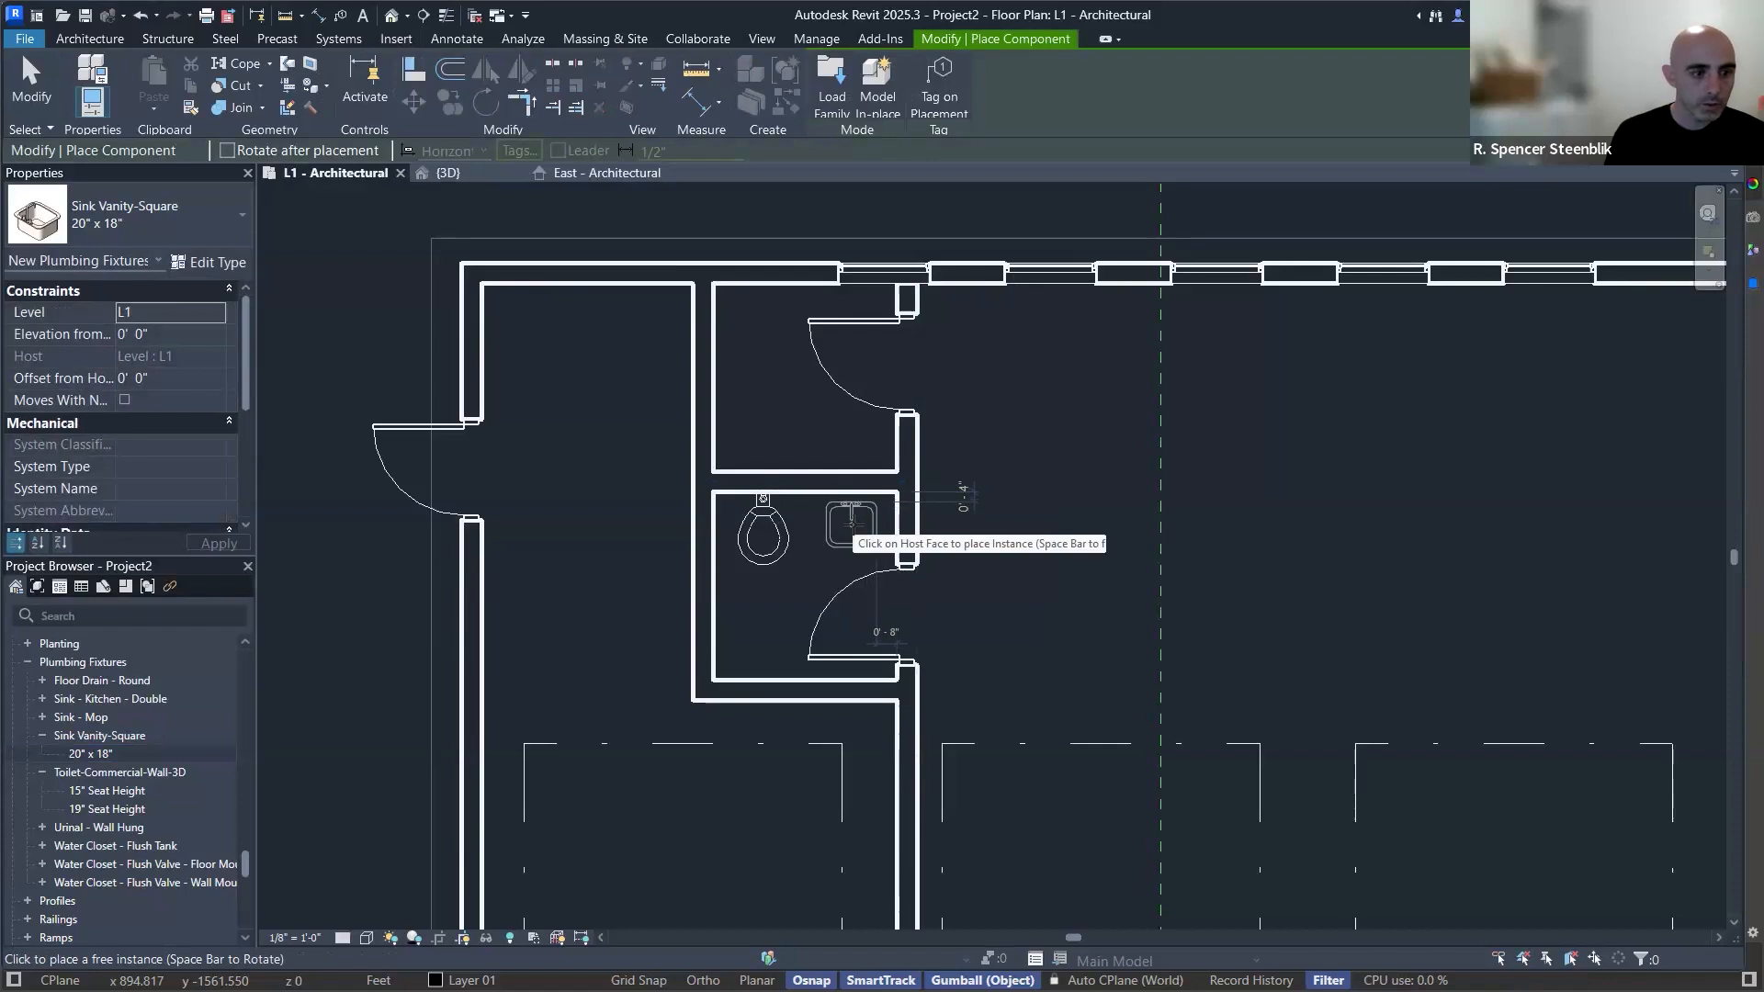
{"action": "left_click", "coordinate": [853, 518]}
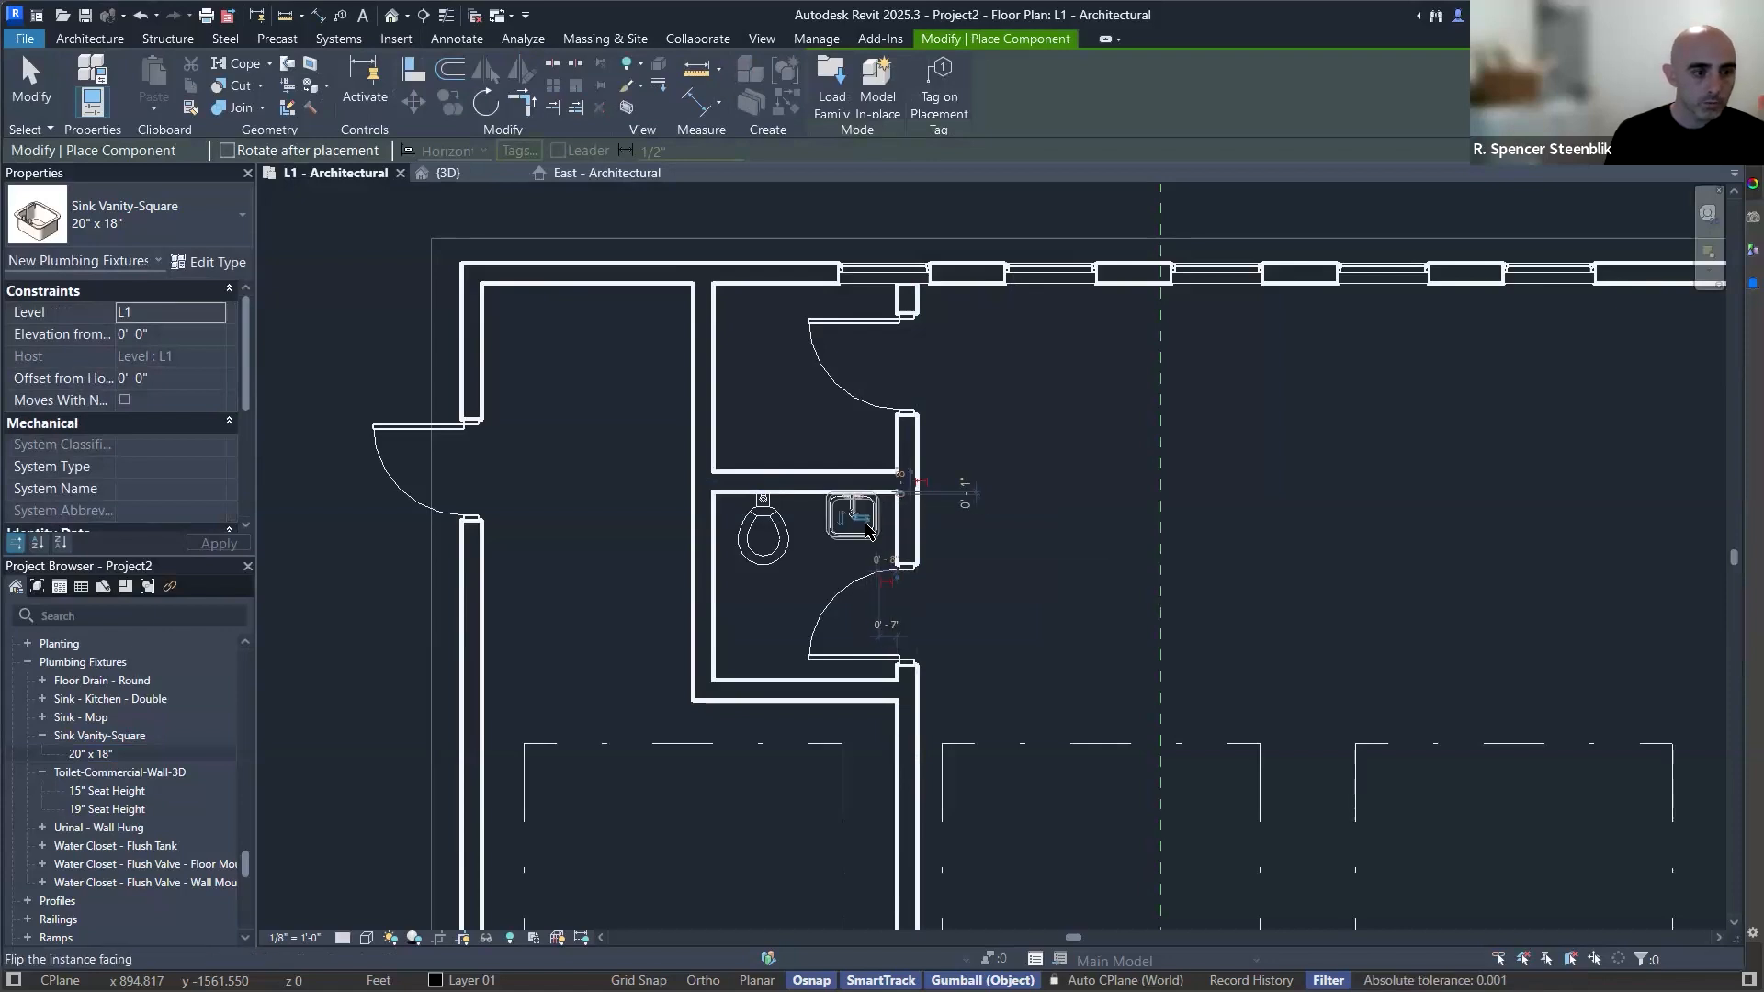
{"action": "key", "text": "Escape"}
Mirror a copy of the toilet and vanity sink across the partition's centerline into the upper restroom.
{"action": "scroll", "coordinate": [853, 519], "scroll_direction": "up", "scroll_amount": 3}
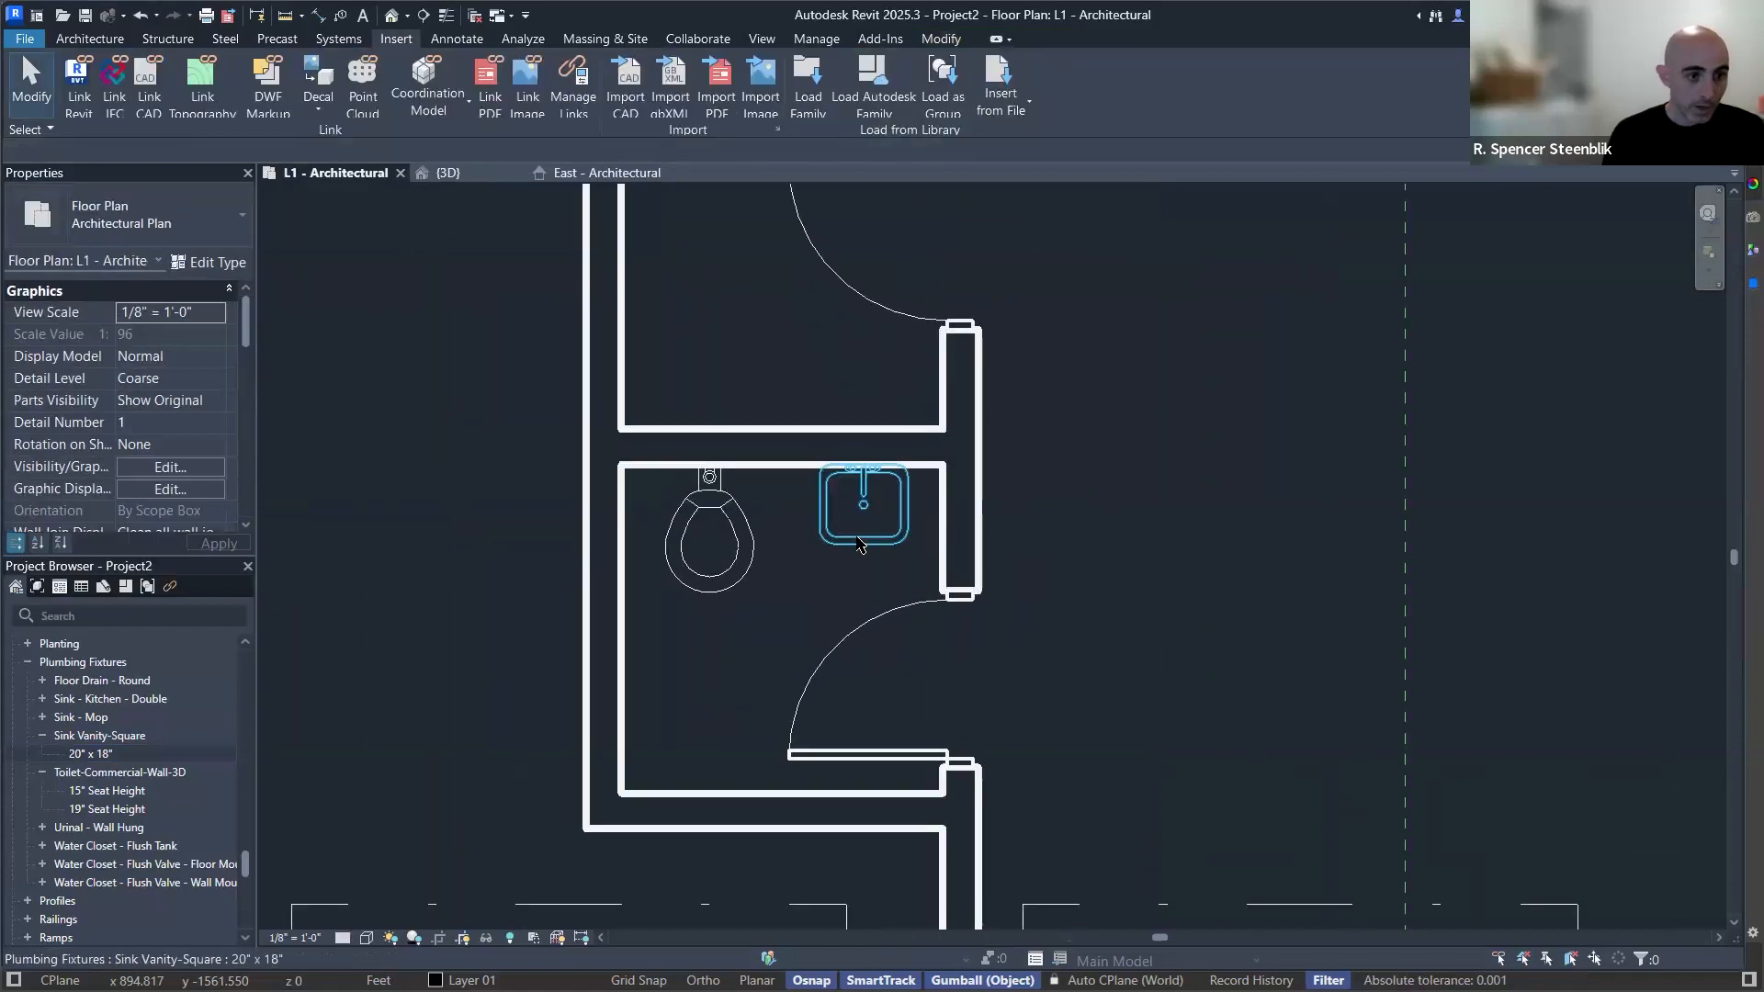
{"action": "left_click", "coordinate": [859, 505]}
{"action": "left_click", "coordinate": [746, 552], "text": "ctrl"}
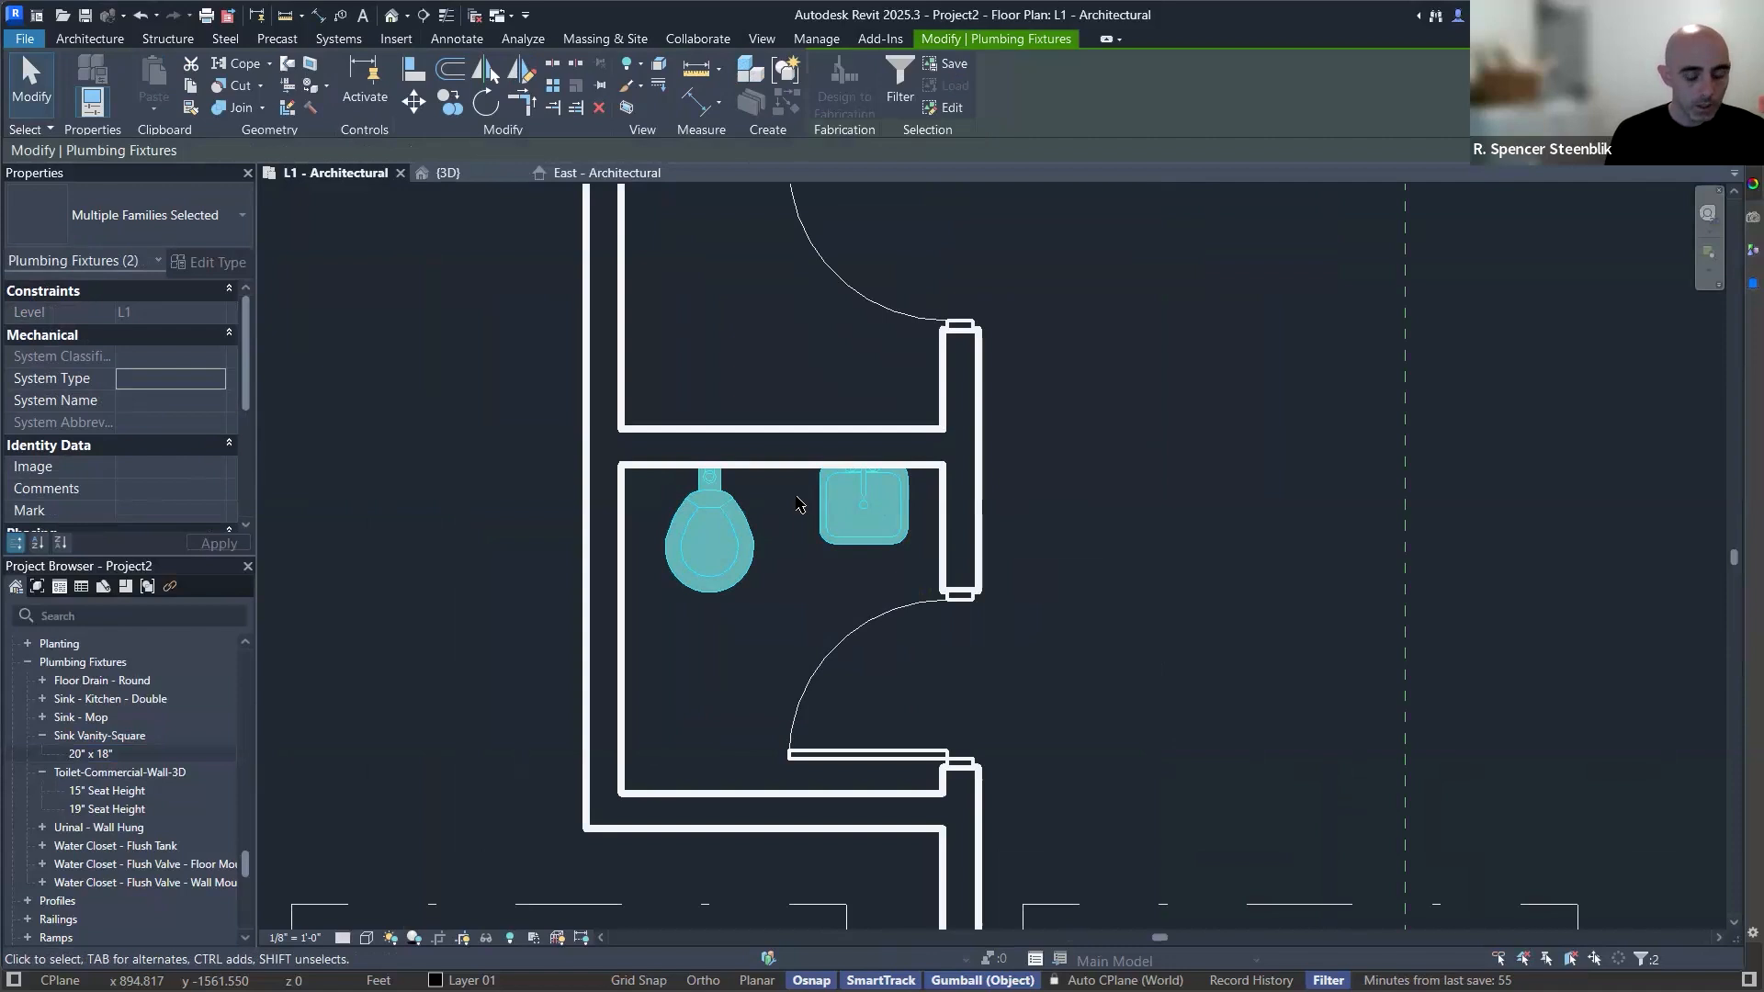
{"action": "key", "text": "d"}
{"action": "key", "text": "m"}
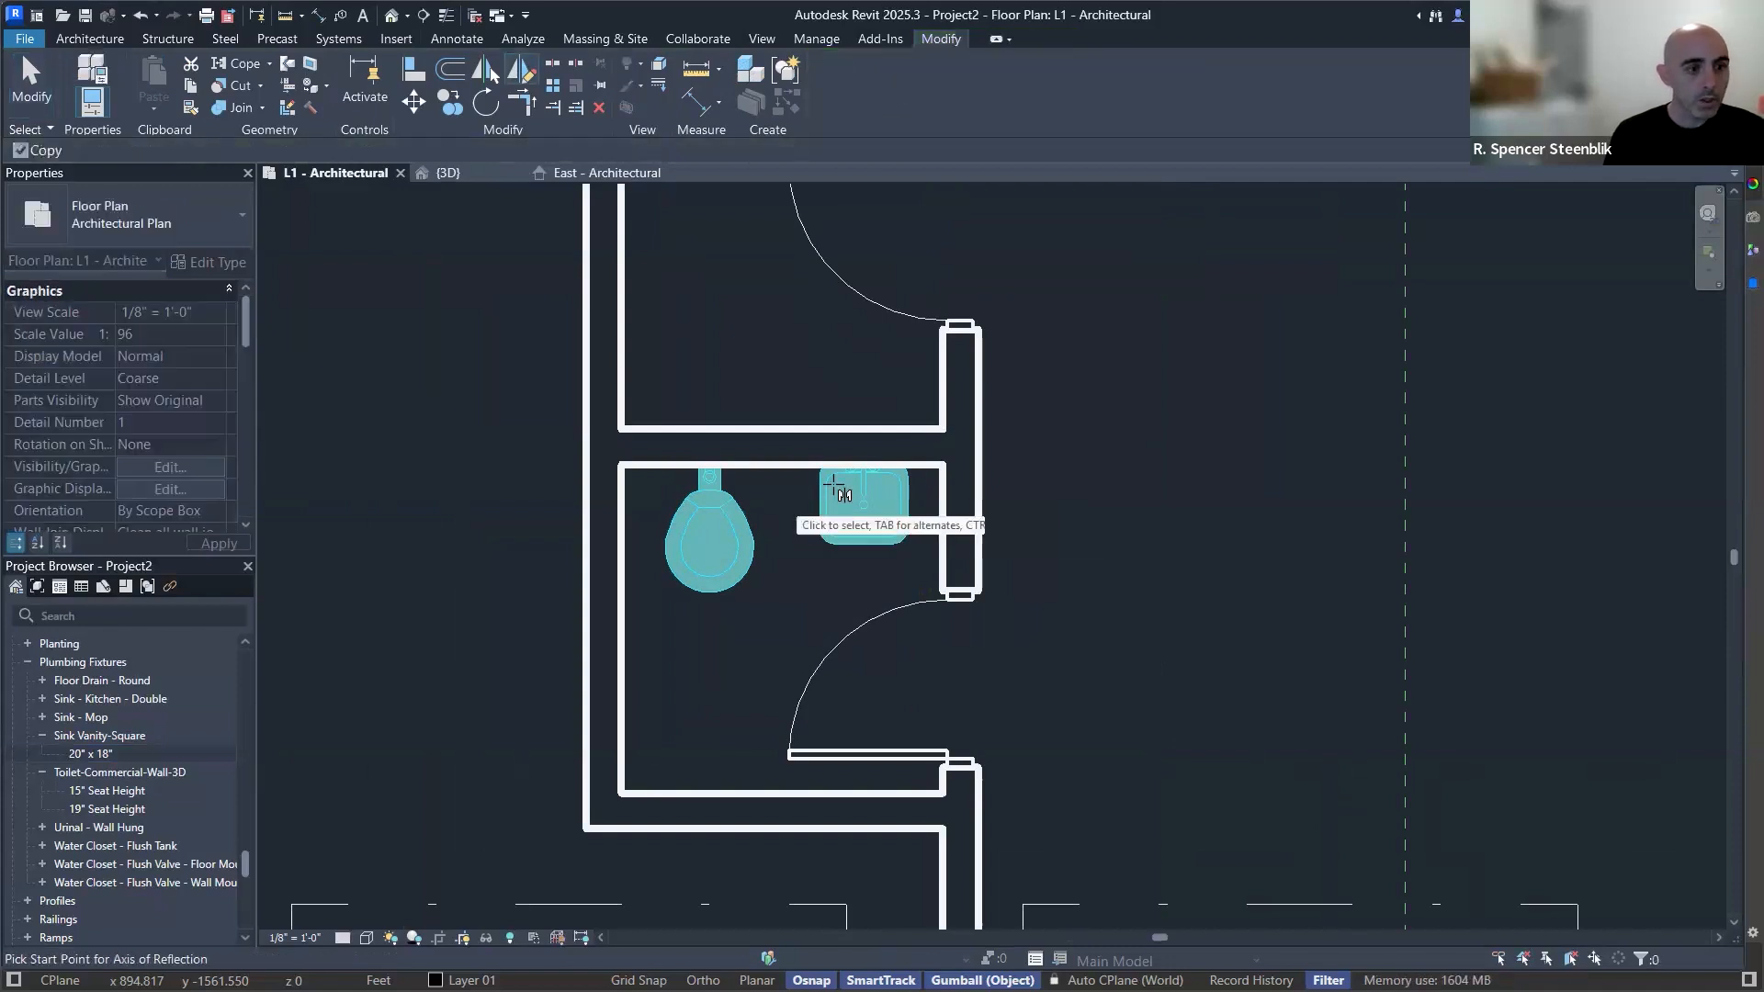
{"action": "left_click", "coordinate": [962, 448]}
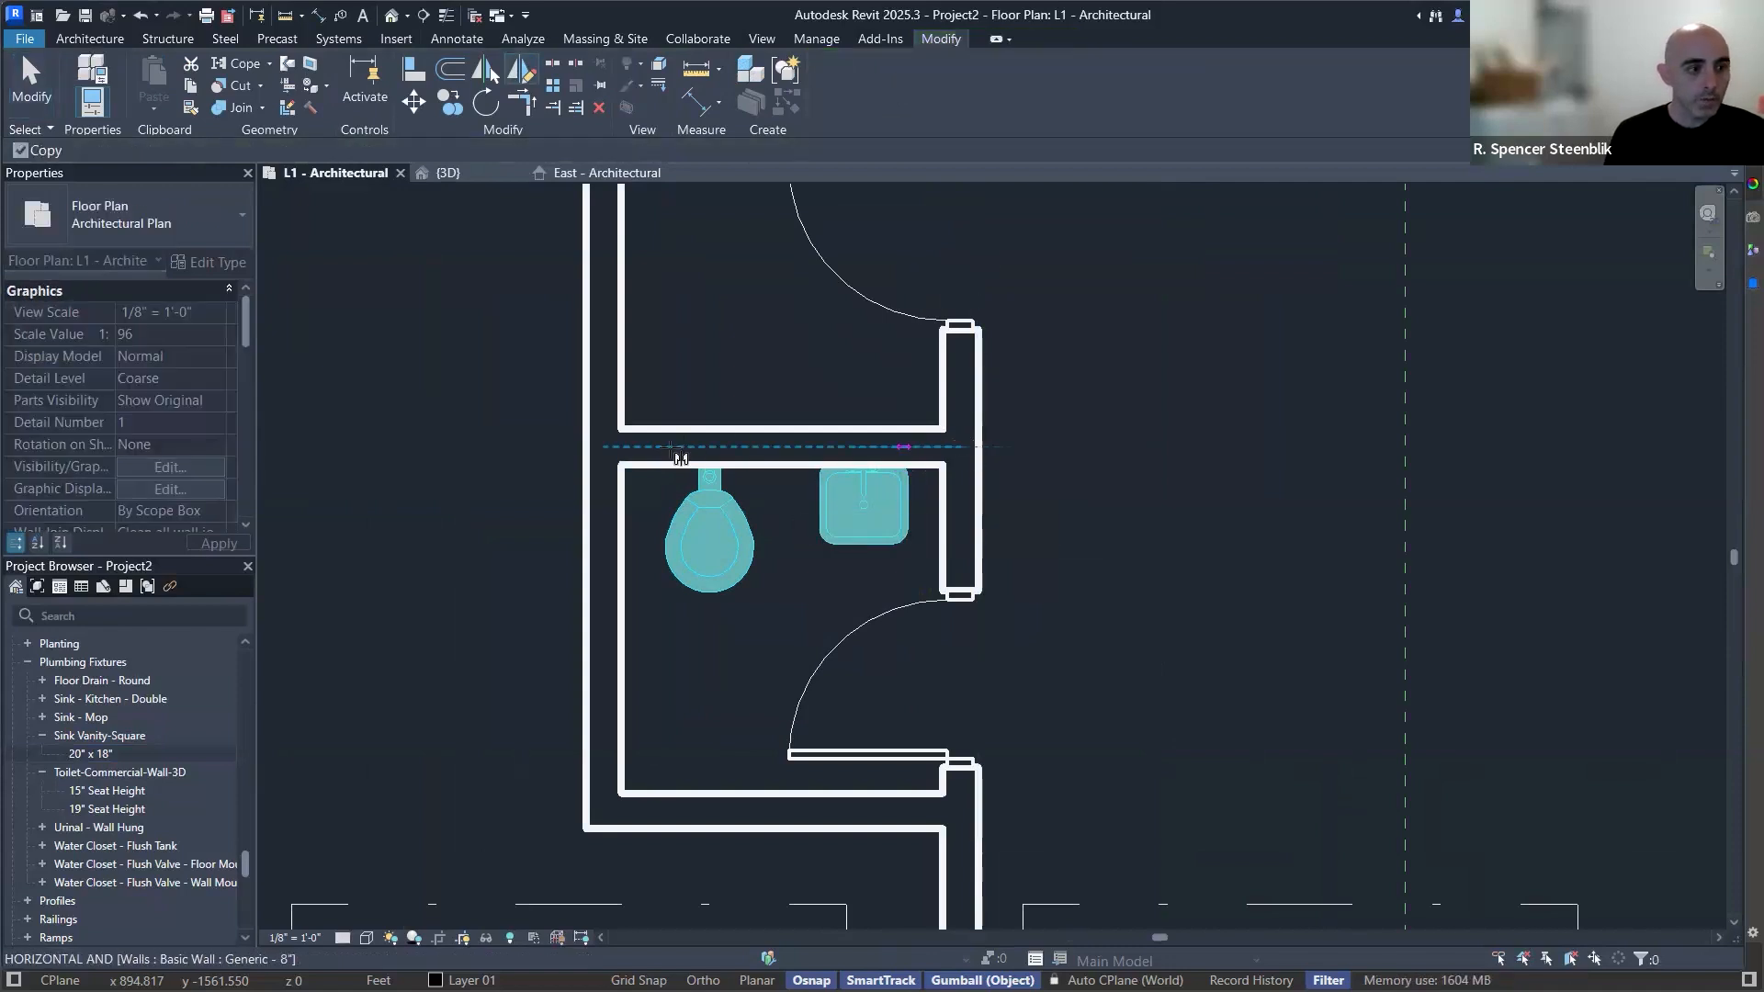
{"action": "left_click", "coordinate": [607, 447]}
{"action": "key", "text": "Escape"}
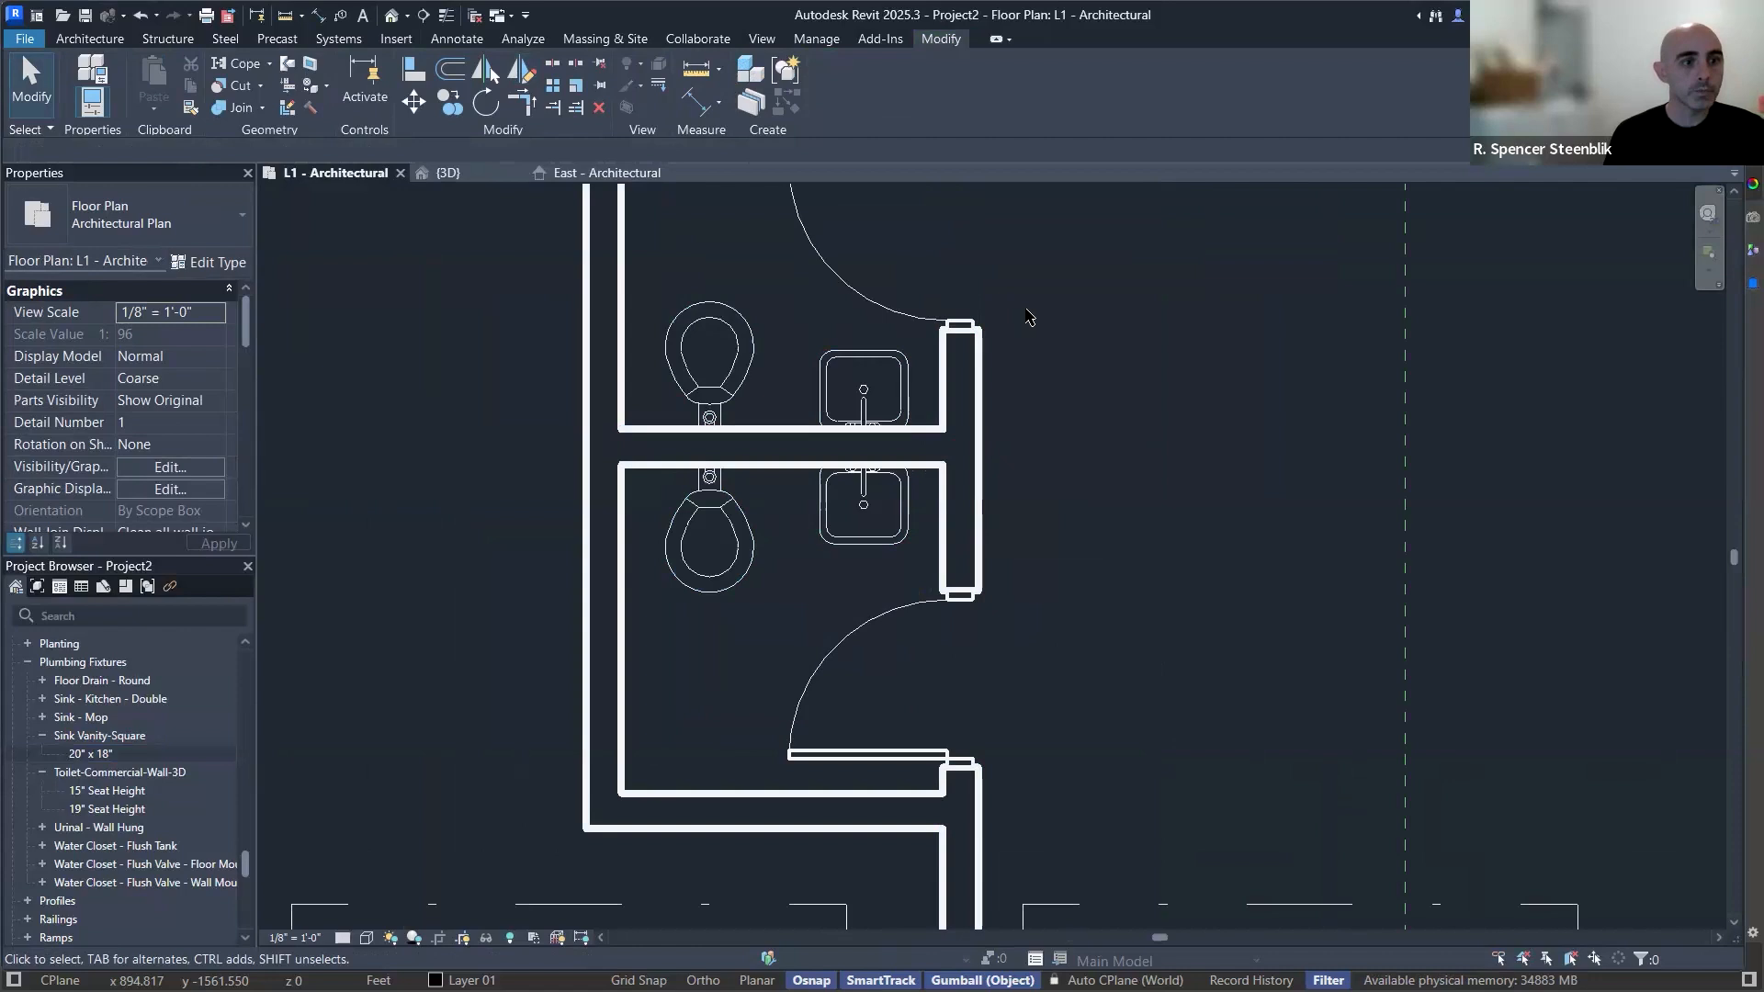
Review the furnished restrooms in the context of the whole L1 floor plan.
{"action": "scroll", "coordinate": [1006, 395], "scroll_direction": "down", "scroll_amount": 3}
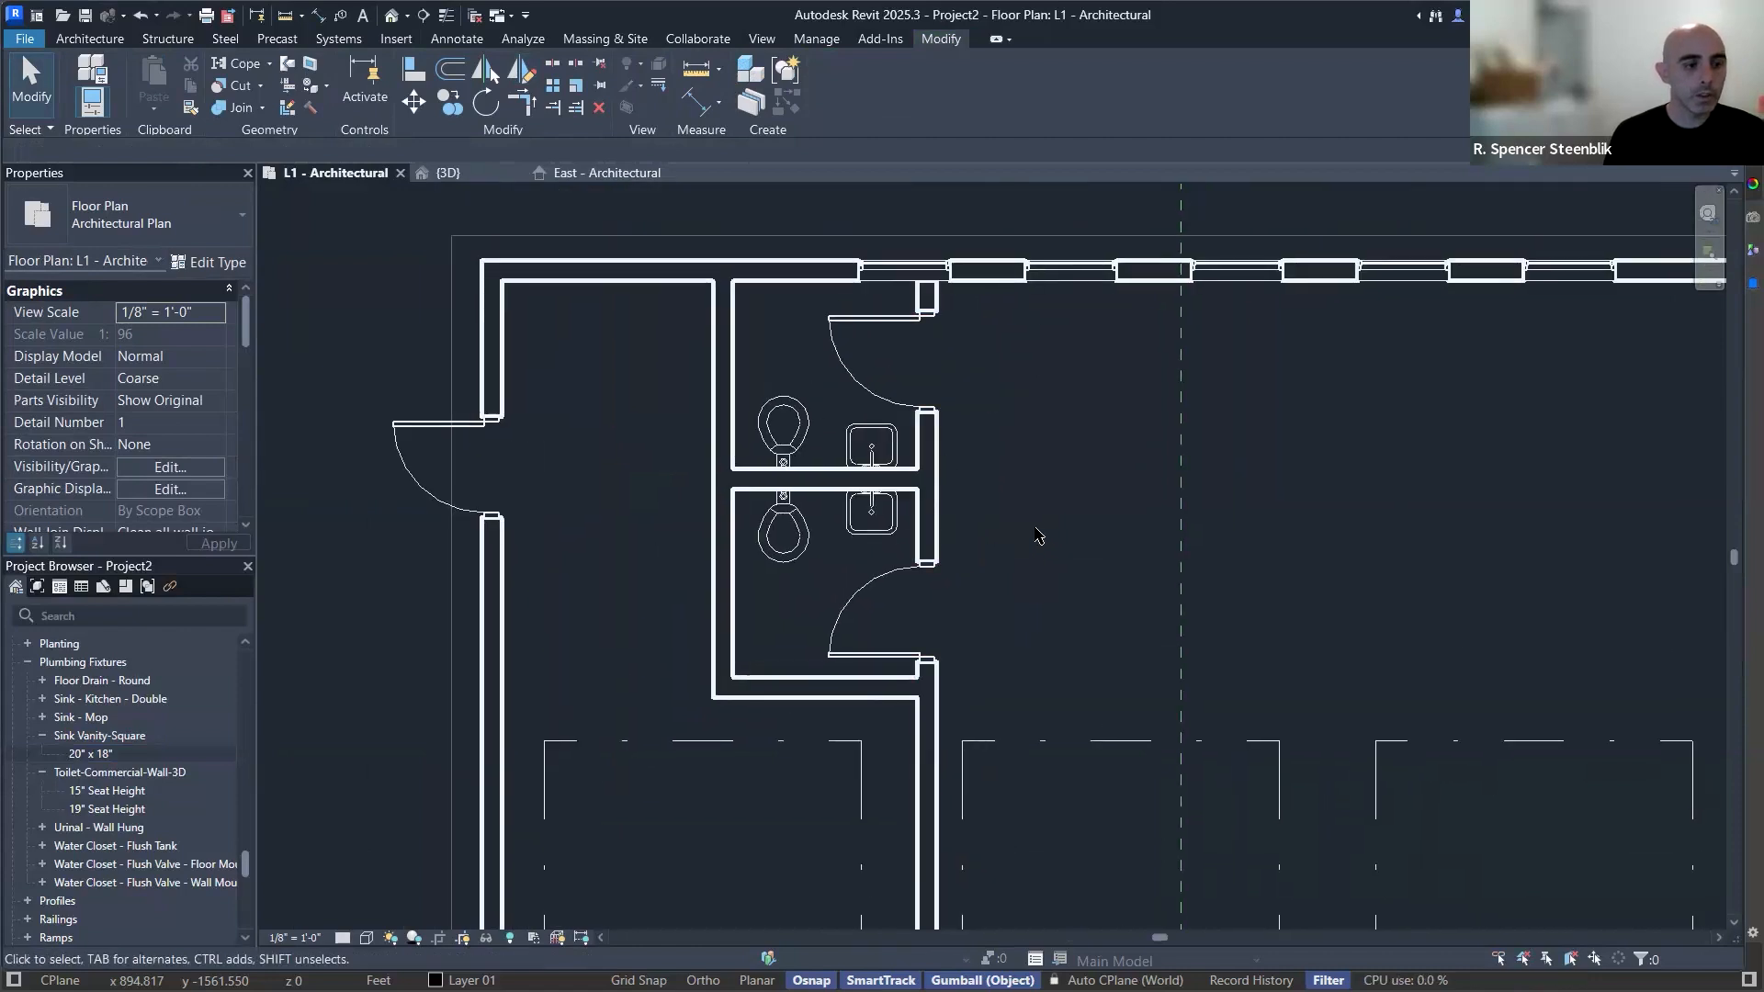
{"action": "scroll", "coordinate": [1011, 528], "scroll_direction": "down", "scroll_amount": 3}
{"action": "scroll", "coordinate": [809, 542], "scroll_direction": "up", "scroll_amount": 4}
{"action": "scroll", "coordinate": [822, 542], "scroll_direction": "down", "scroll_amount": 2}
{"action": "middle_click_drag", "start_coordinate": [956, 487], "coordinate": [898, 441]}
{"action": "scroll", "coordinate": [707, 485], "scroll_direction": "down", "scroll_amount": 1}
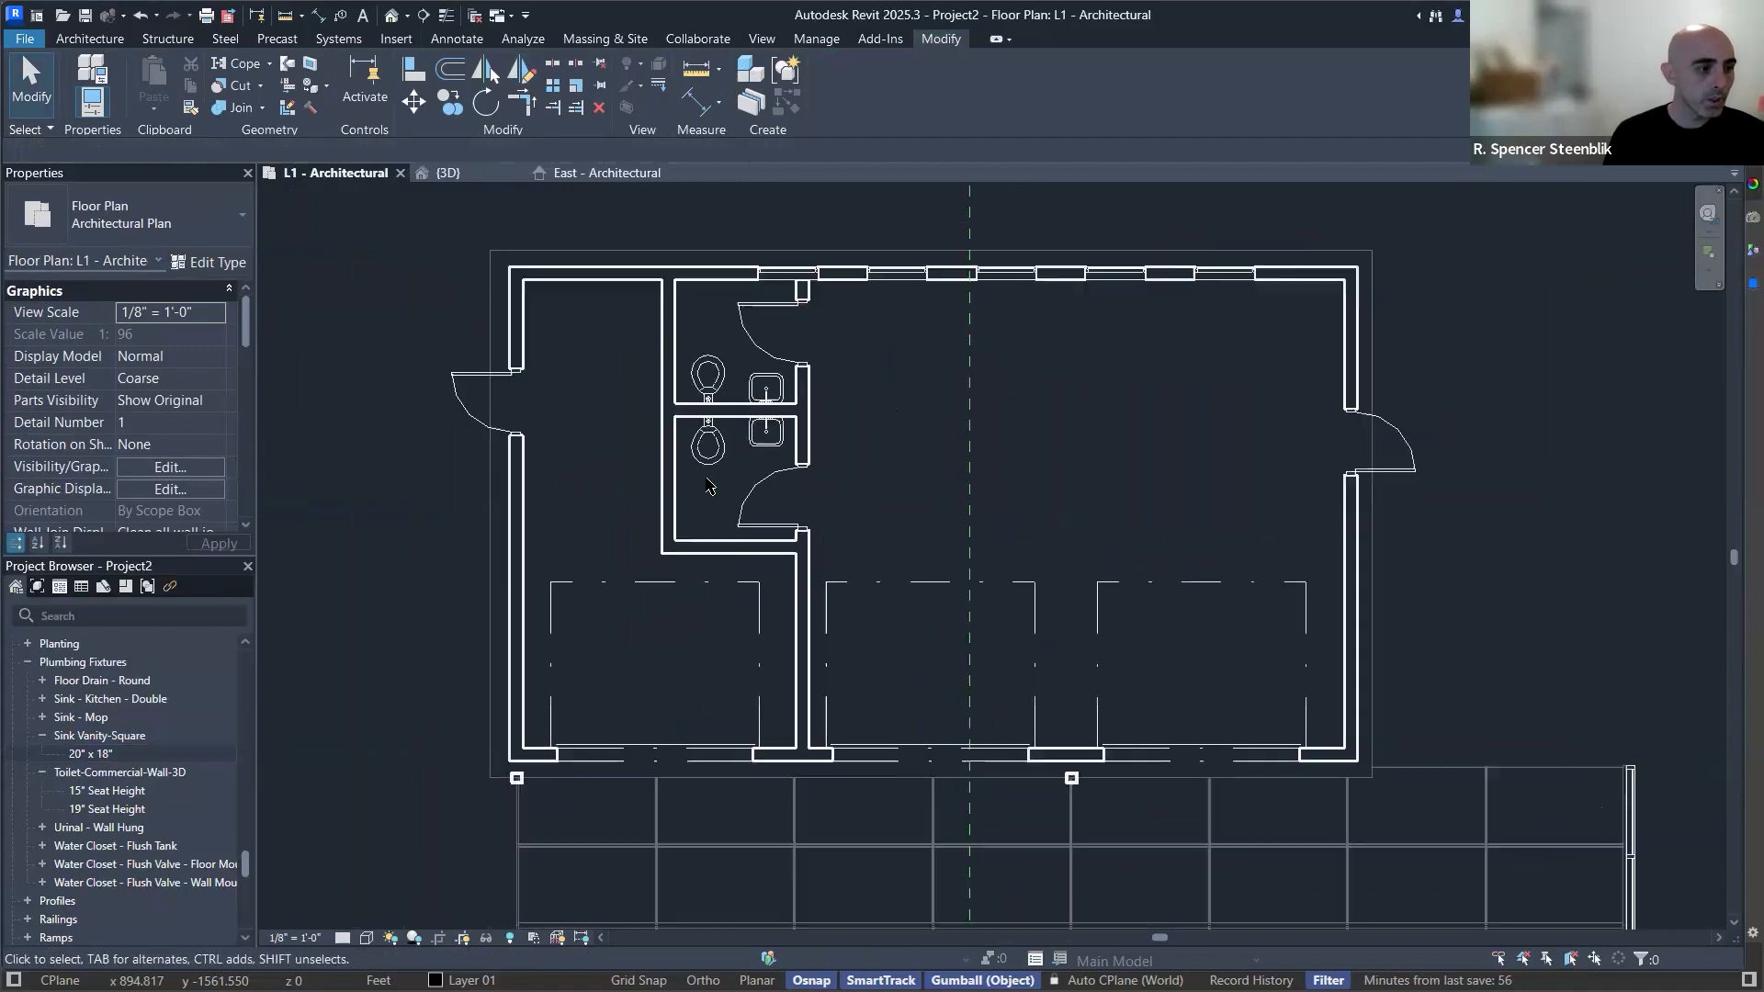
{"action": "scroll", "coordinate": [707, 485], "scroll_direction": "down", "scroll_amount": 1}
{"action": "scroll", "coordinate": [140, 744], "scroll_direction": "up", "scroll_amount": 1}
Collapse the project's Families list and return to the architectural floor plan and elevation views.
{"action": "scroll", "coordinate": [141, 745], "scroll_direction": "down", "scroll_amount": 6}
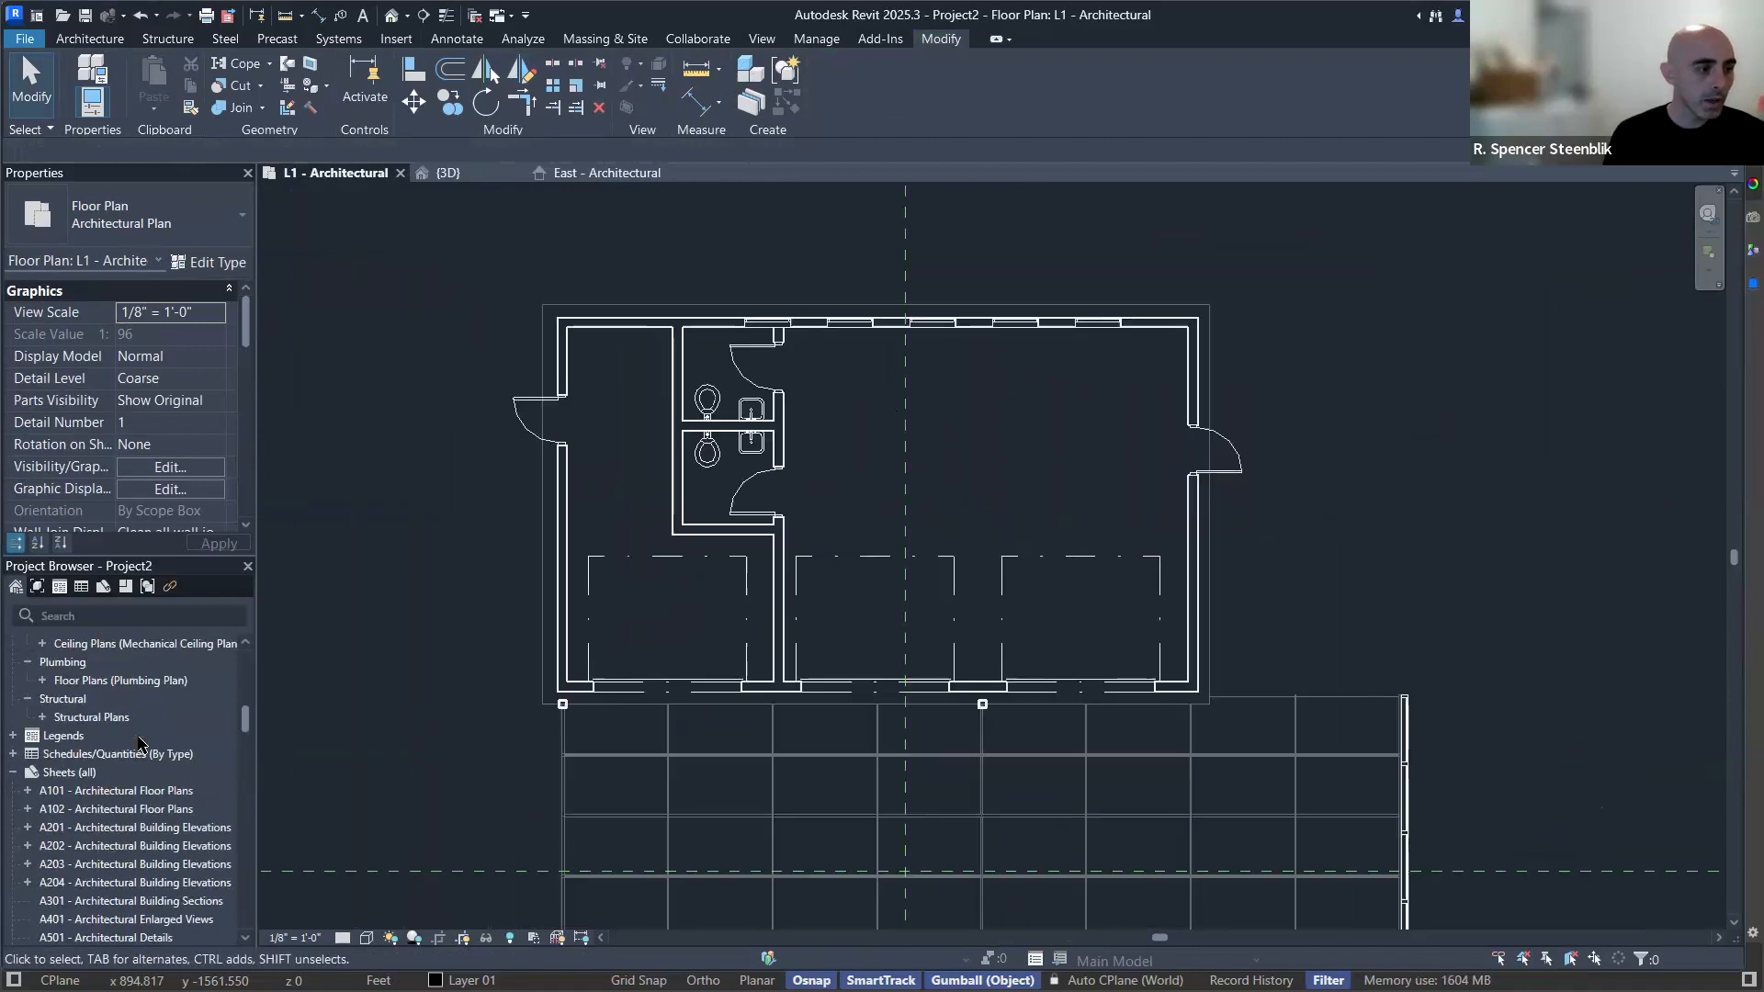
{"action": "scroll", "coordinate": [140, 744], "scroll_direction": "down", "scroll_amount": 8}
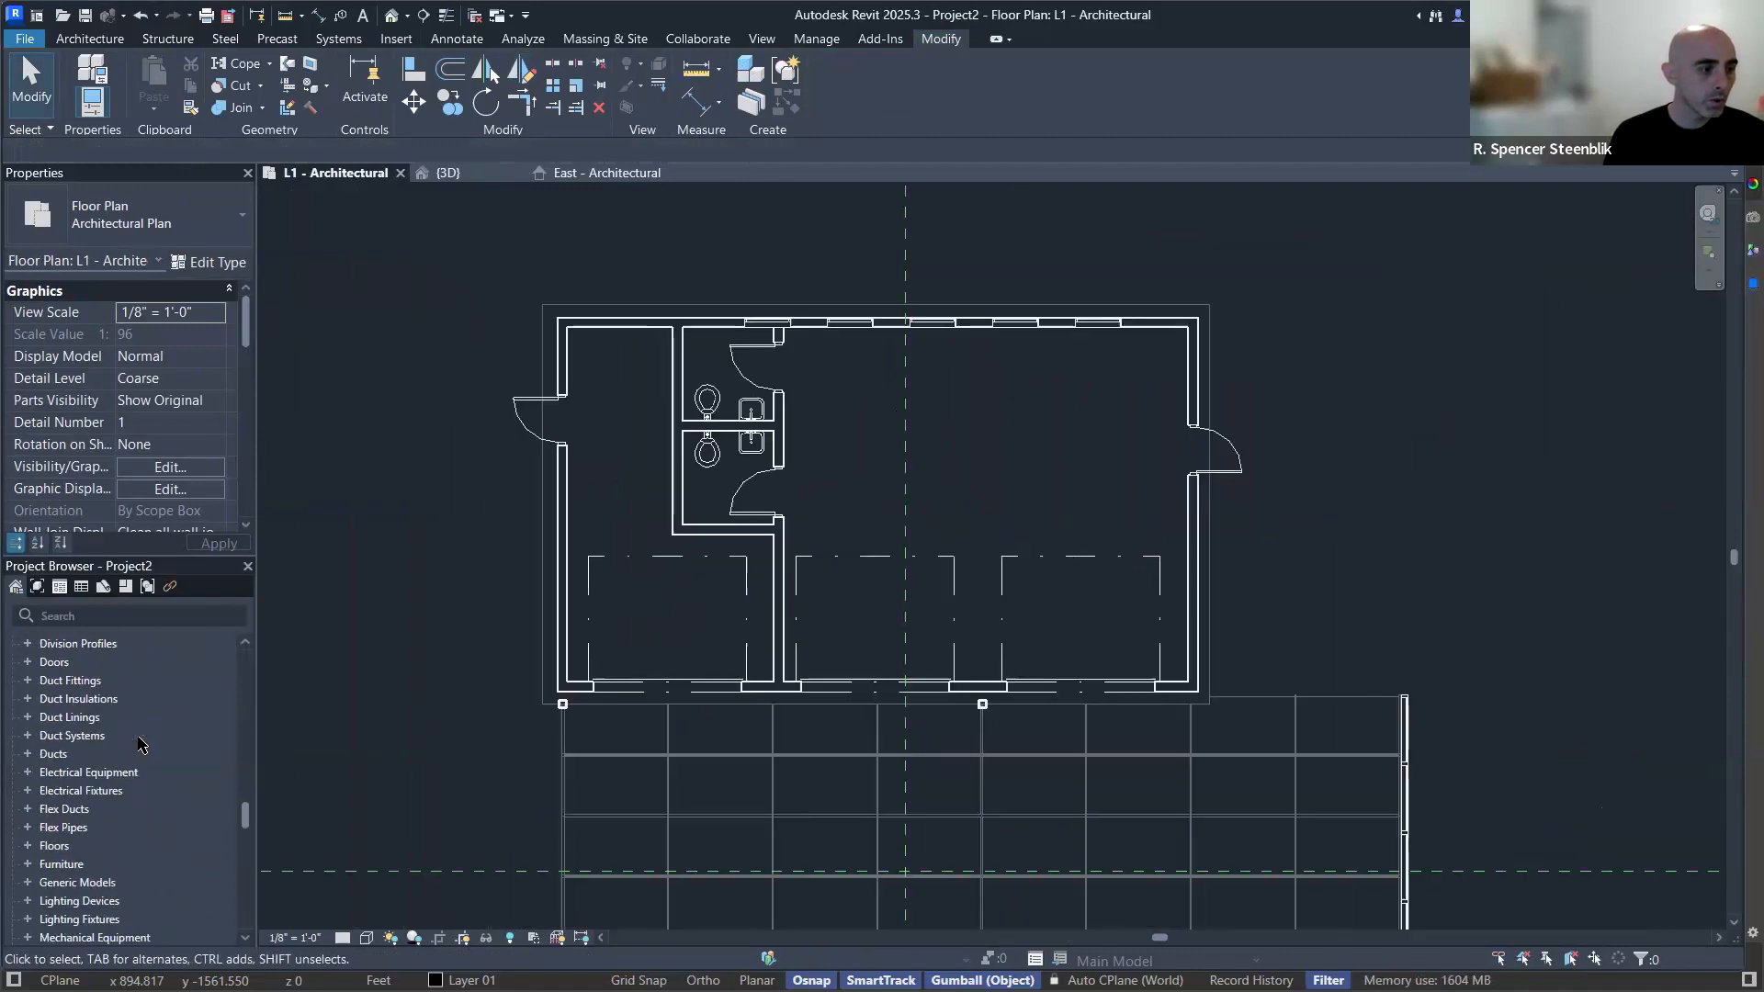
{"action": "left_click_drag", "start_coordinate": [246, 891], "coordinate": [244, 768]}
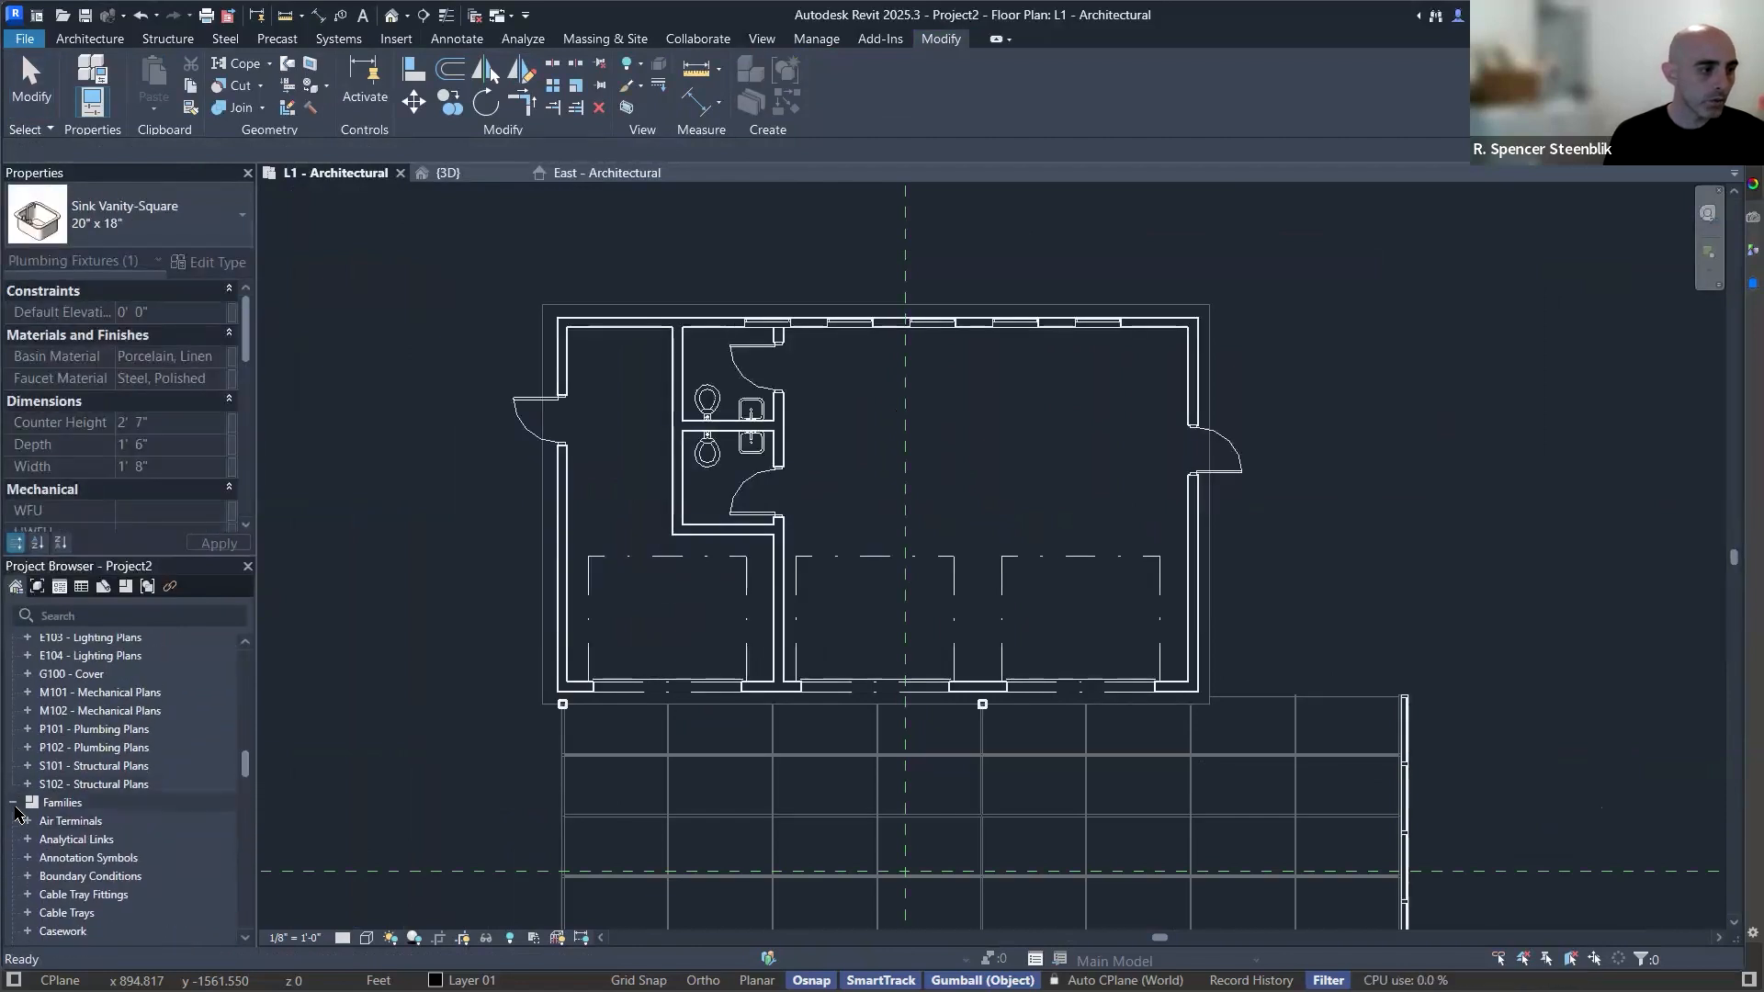
{"action": "left_click", "coordinate": [14, 803]}
{"action": "scroll", "coordinate": [90, 807], "scroll_direction": "up", "scroll_amount": 8}
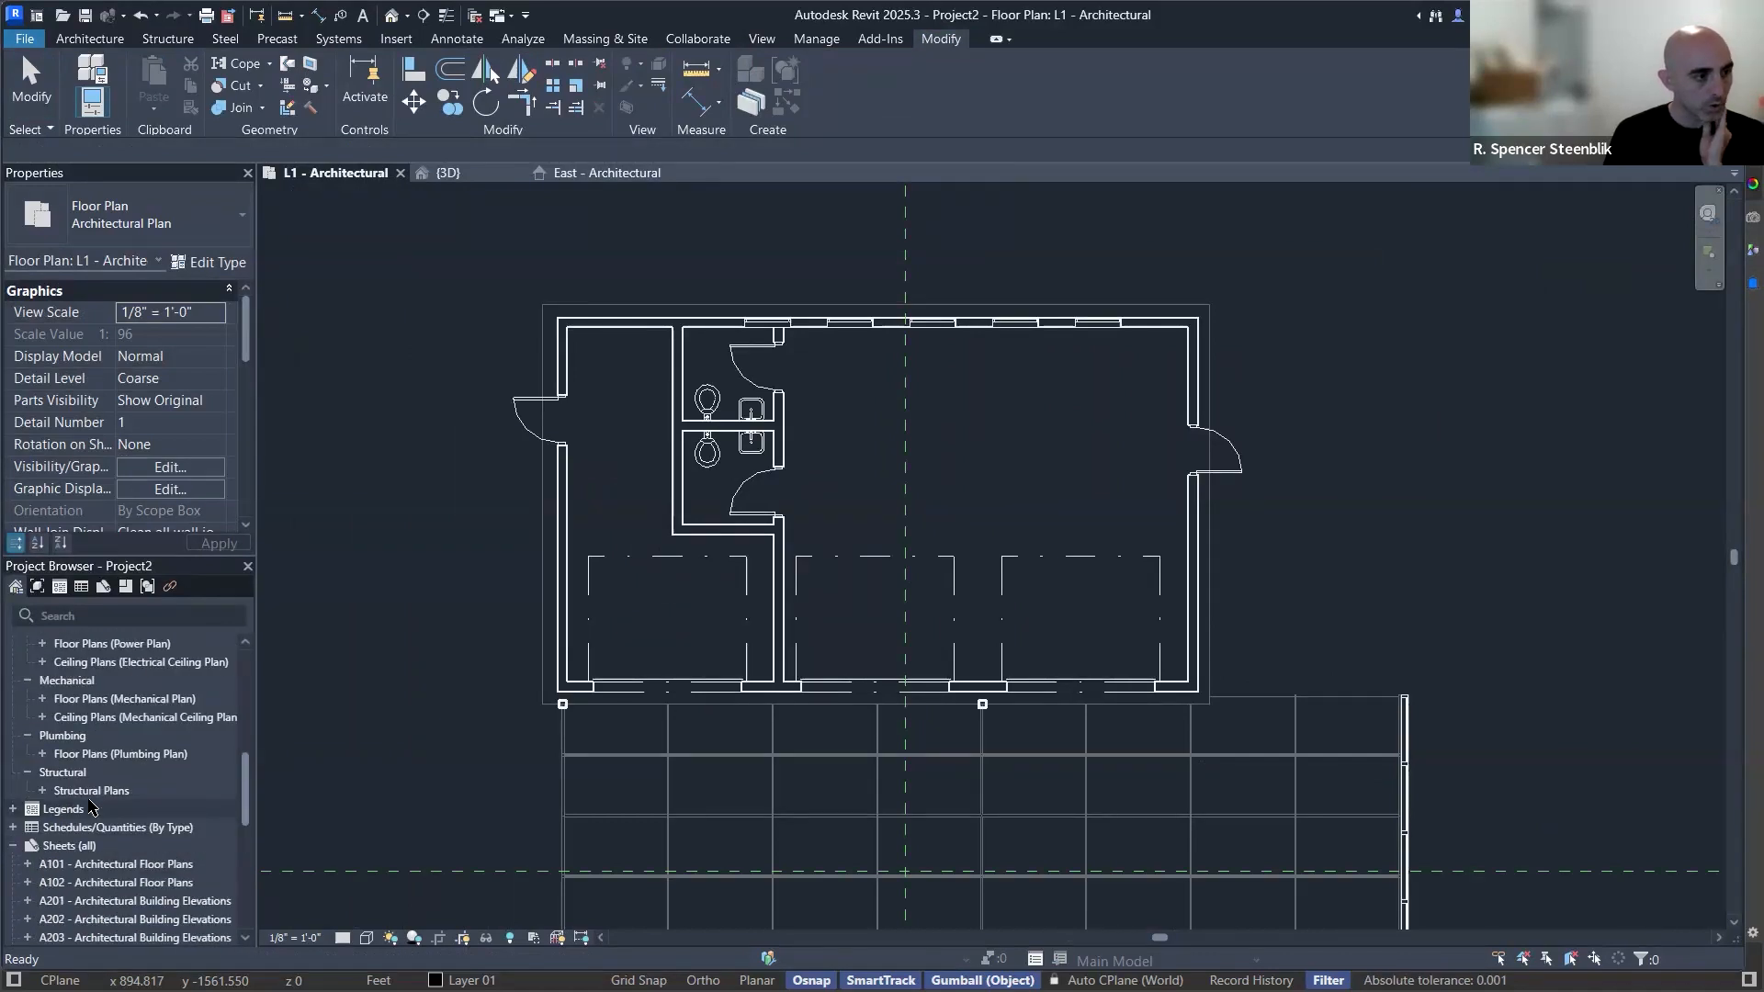
{"action": "scroll", "coordinate": [91, 800], "scroll_direction": "up", "scroll_amount": 5}
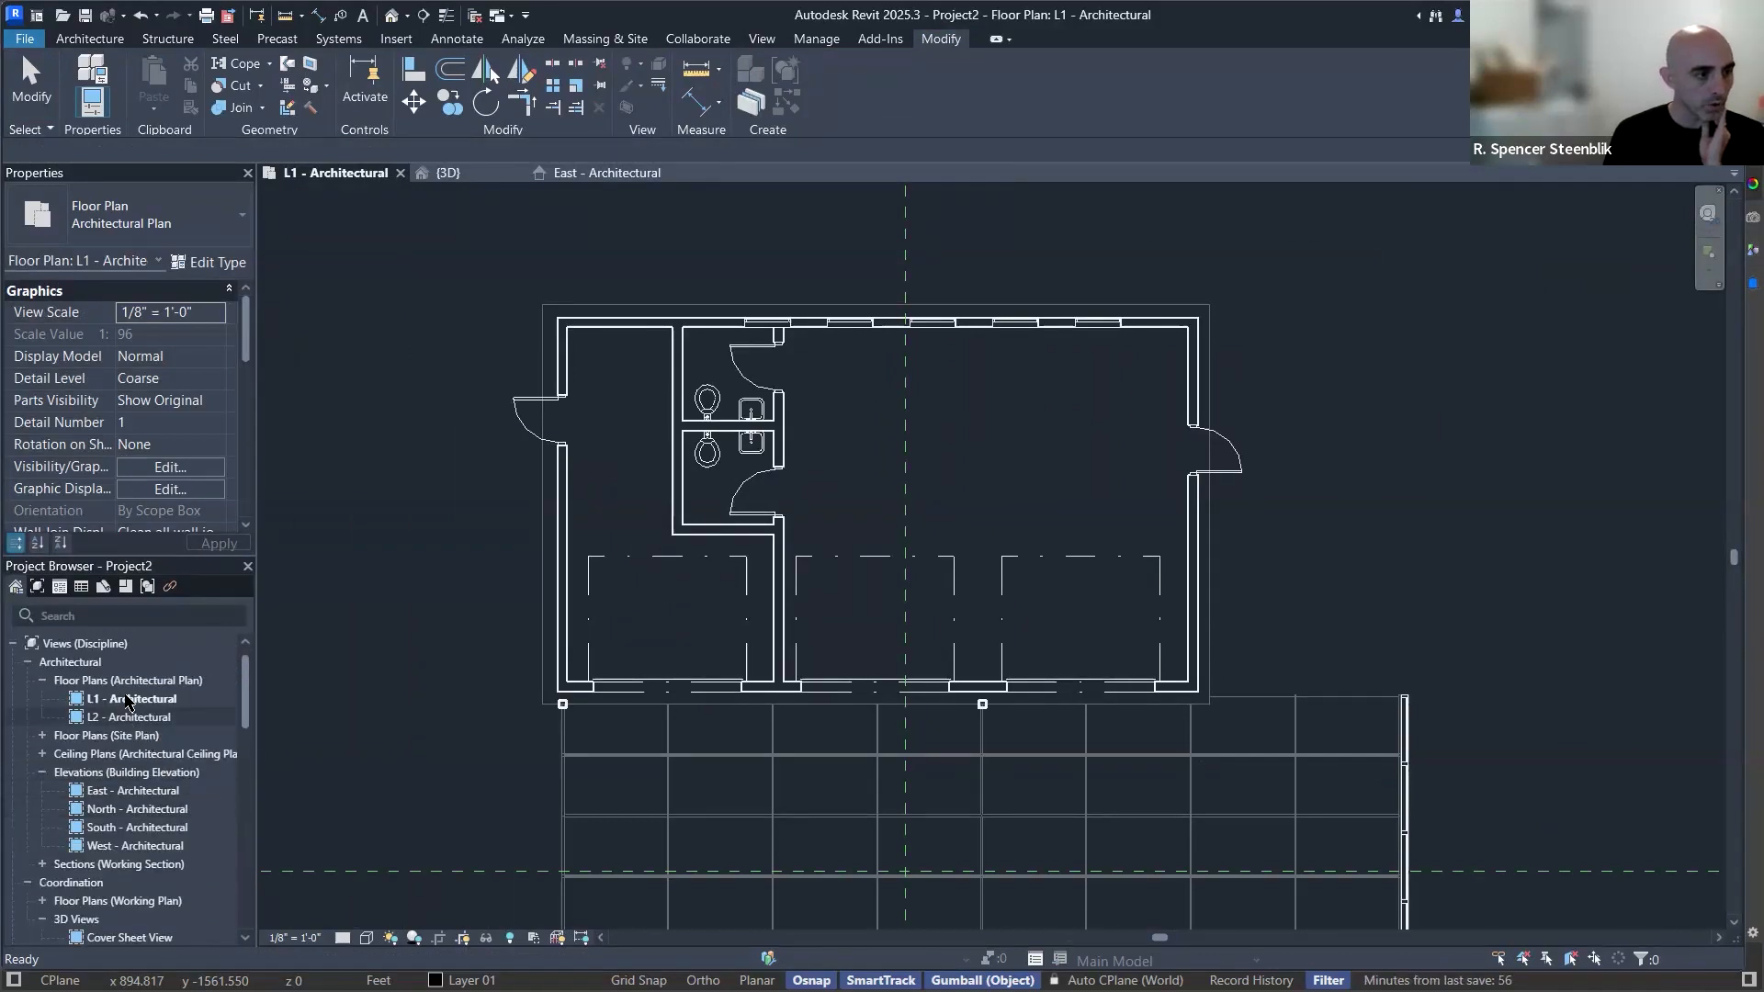
Examine the building layout, the canopy's columns and the storefront curtain wall along the canopy's east edge on the floor plan.
{"action": "scroll", "coordinate": [835, 376], "scroll_direction": "down", "scroll_amount": 4}
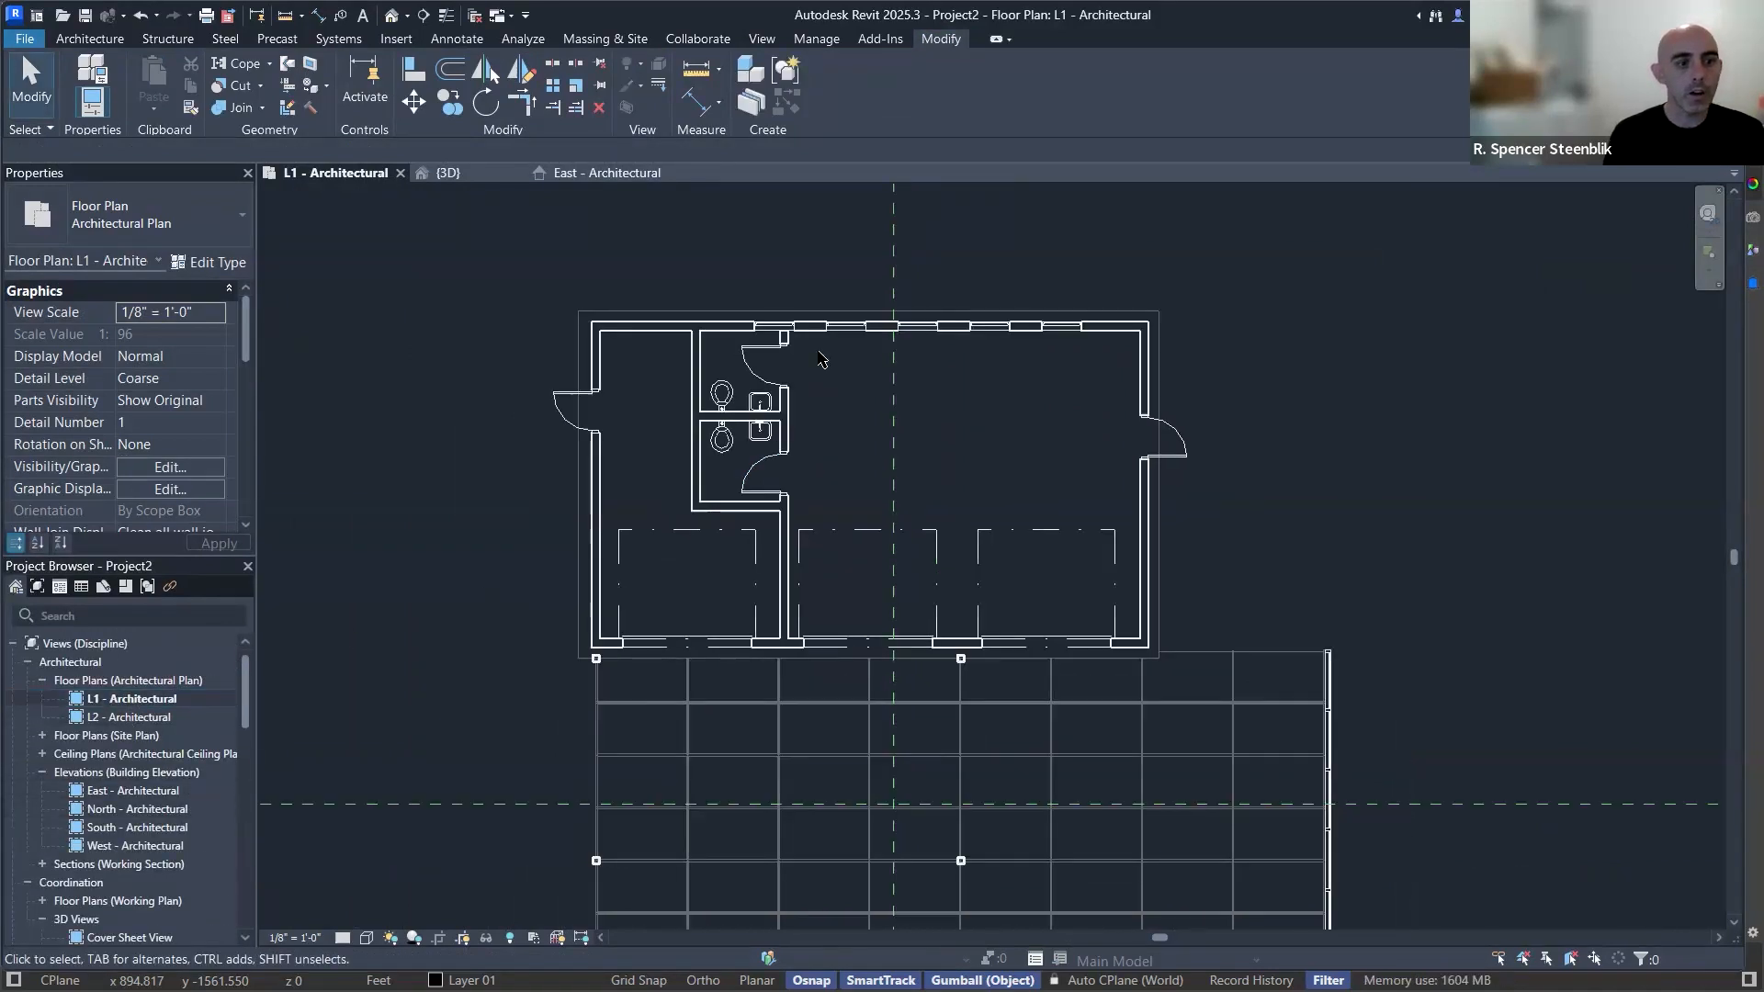
{"action": "middle_click_drag", "start_coordinate": [772, 327], "coordinate": [792, 297]}
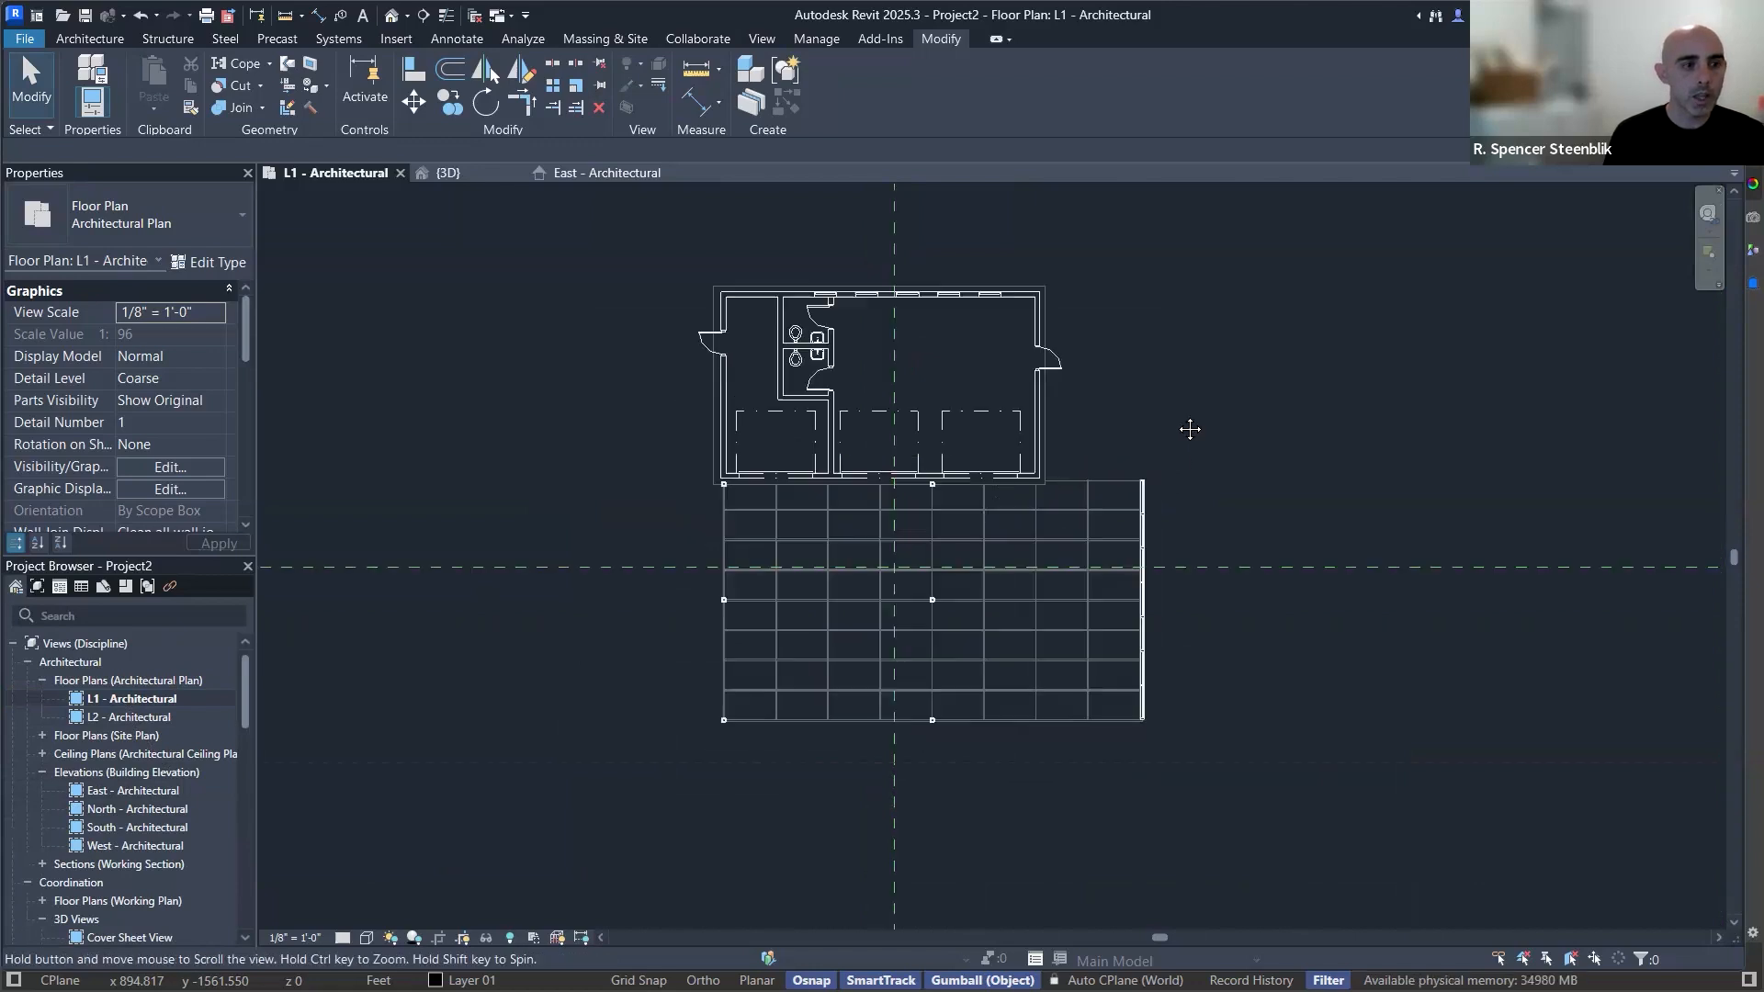
{"action": "scroll", "coordinate": [792, 297], "scroll_direction": "up", "scroll_amount": 3}
{"action": "scroll", "coordinate": [882, 386], "scroll_direction": "down", "scroll_amount": 2}
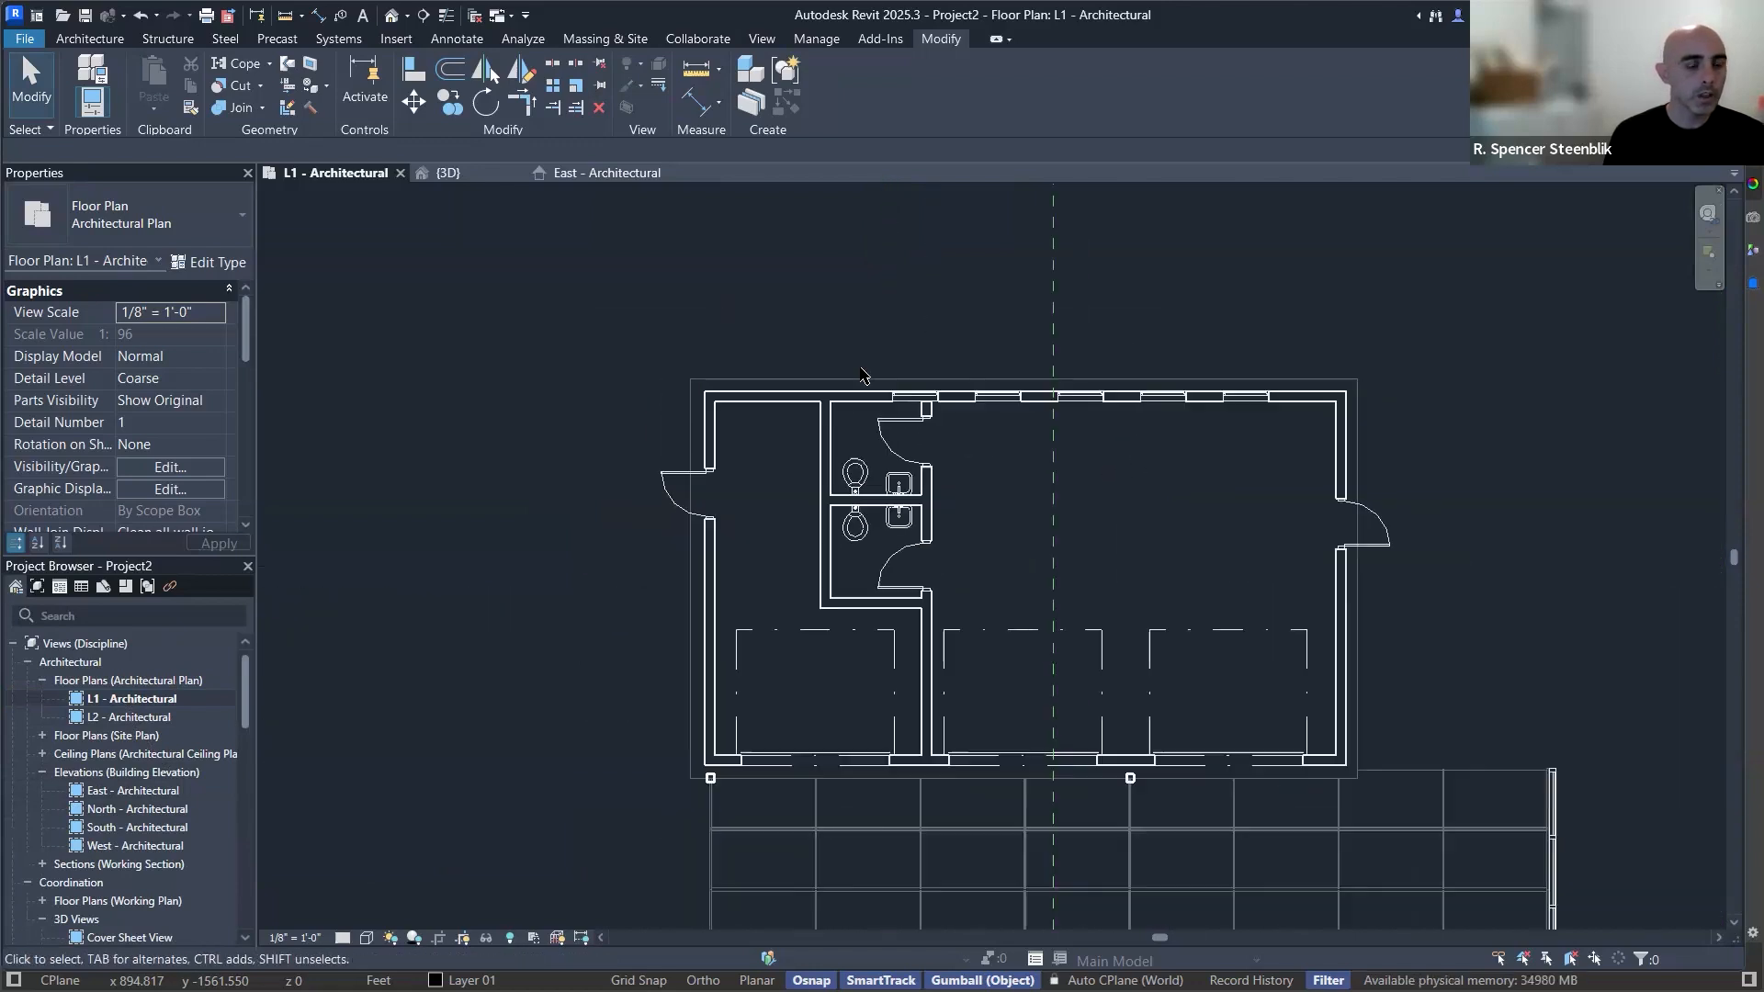
{"action": "scroll", "coordinate": [1107, 547], "scroll_direction": "down", "scroll_amount": 2}
{"action": "middle_click_drag", "start_coordinate": [991, 628], "coordinate": [952, 587]}
{"action": "scroll", "coordinate": [935, 606], "scroll_direction": "up", "scroll_amount": 3}
{"action": "scroll", "coordinate": [954, 610], "scroll_direction": "up", "scroll_amount": 3}
{"action": "scroll", "coordinate": [955, 610], "scroll_direction": "up", "scroll_amount": 2}
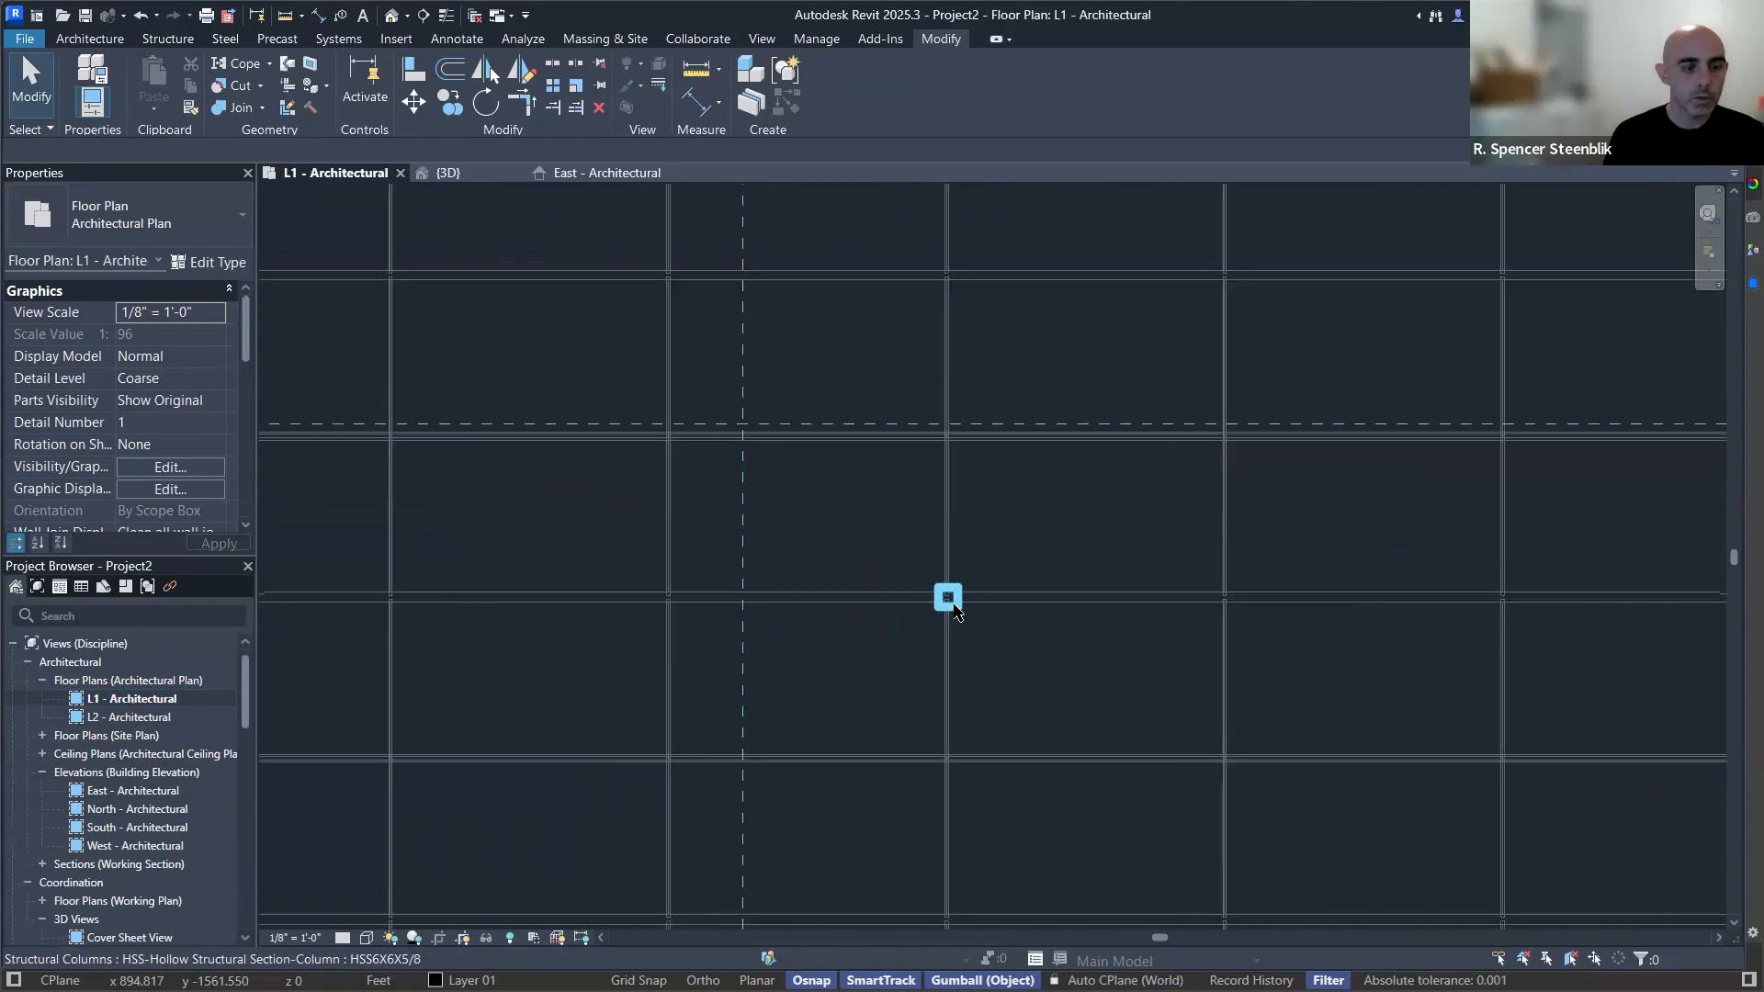
{"action": "scroll", "coordinate": [954, 610], "scroll_direction": "down", "scroll_amount": 4}
{"action": "scroll", "coordinate": [1148, 514], "scroll_direction": "down", "scroll_amount": 1}
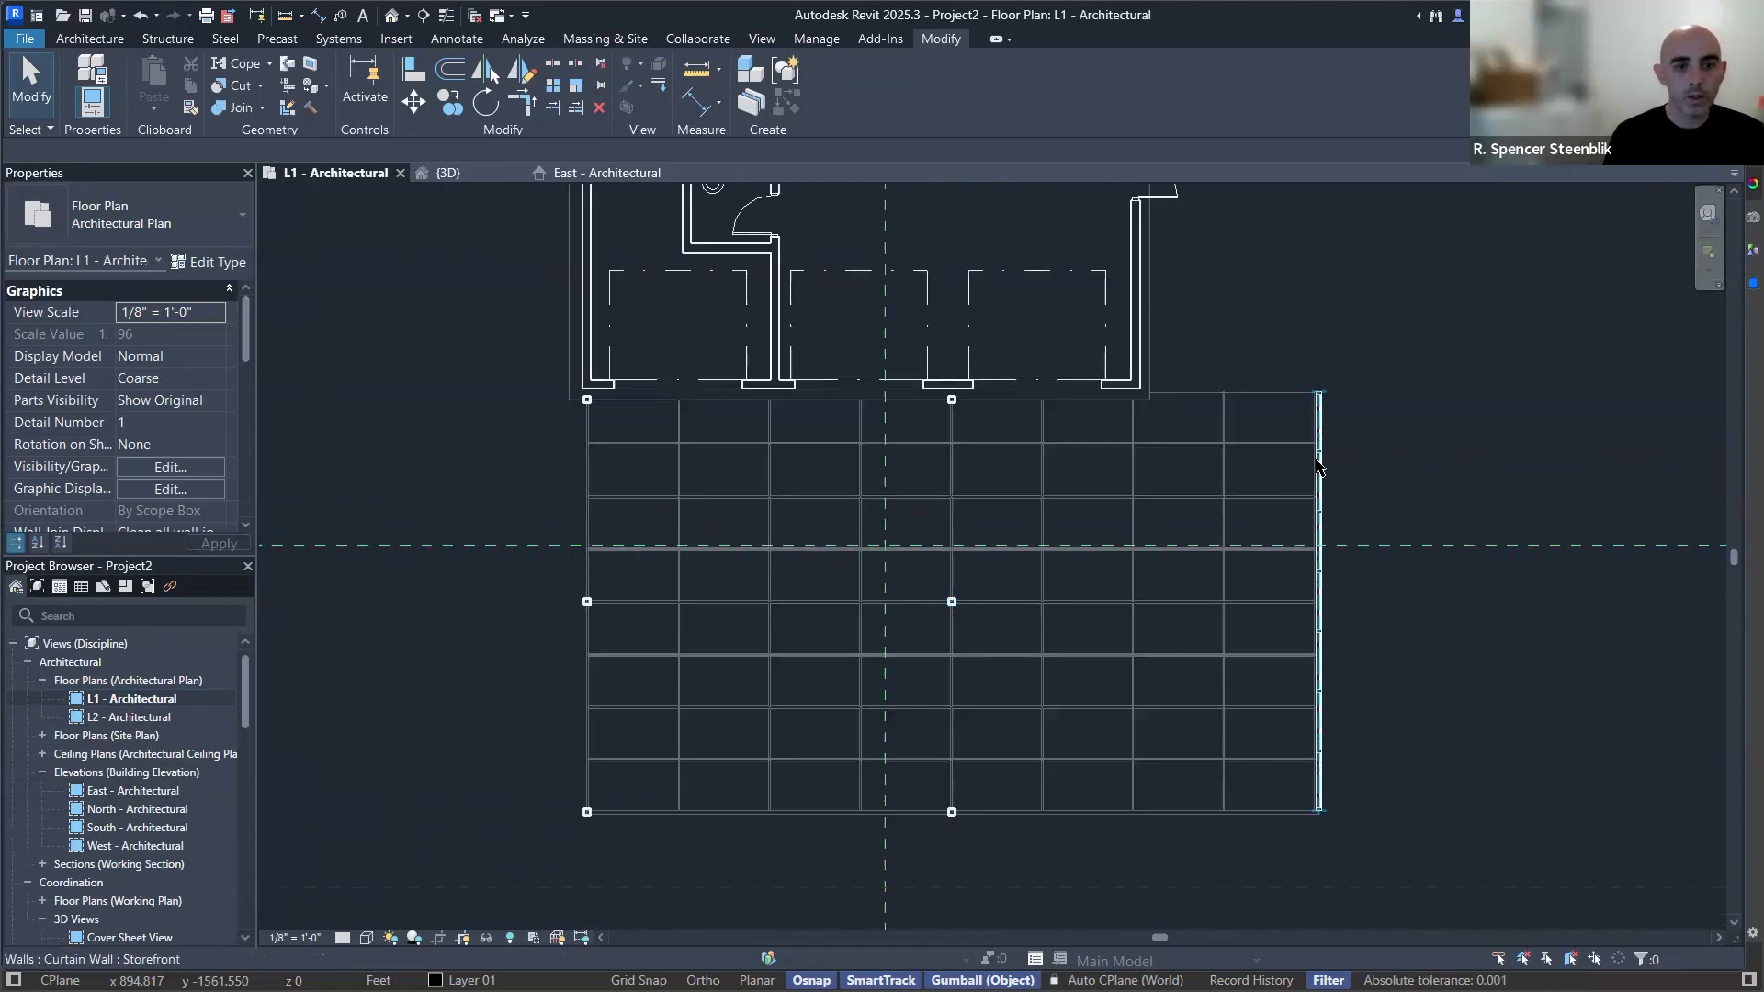
{"action": "scroll", "coordinate": [1321, 432], "scroll_direction": "up", "scroll_amount": 3}
{"action": "scroll", "coordinate": [1321, 419], "scroll_direction": "up", "scroll_amount": 3}
{"action": "scroll", "coordinate": [1325, 501], "scroll_direction": "up", "scroll_amount": 1}
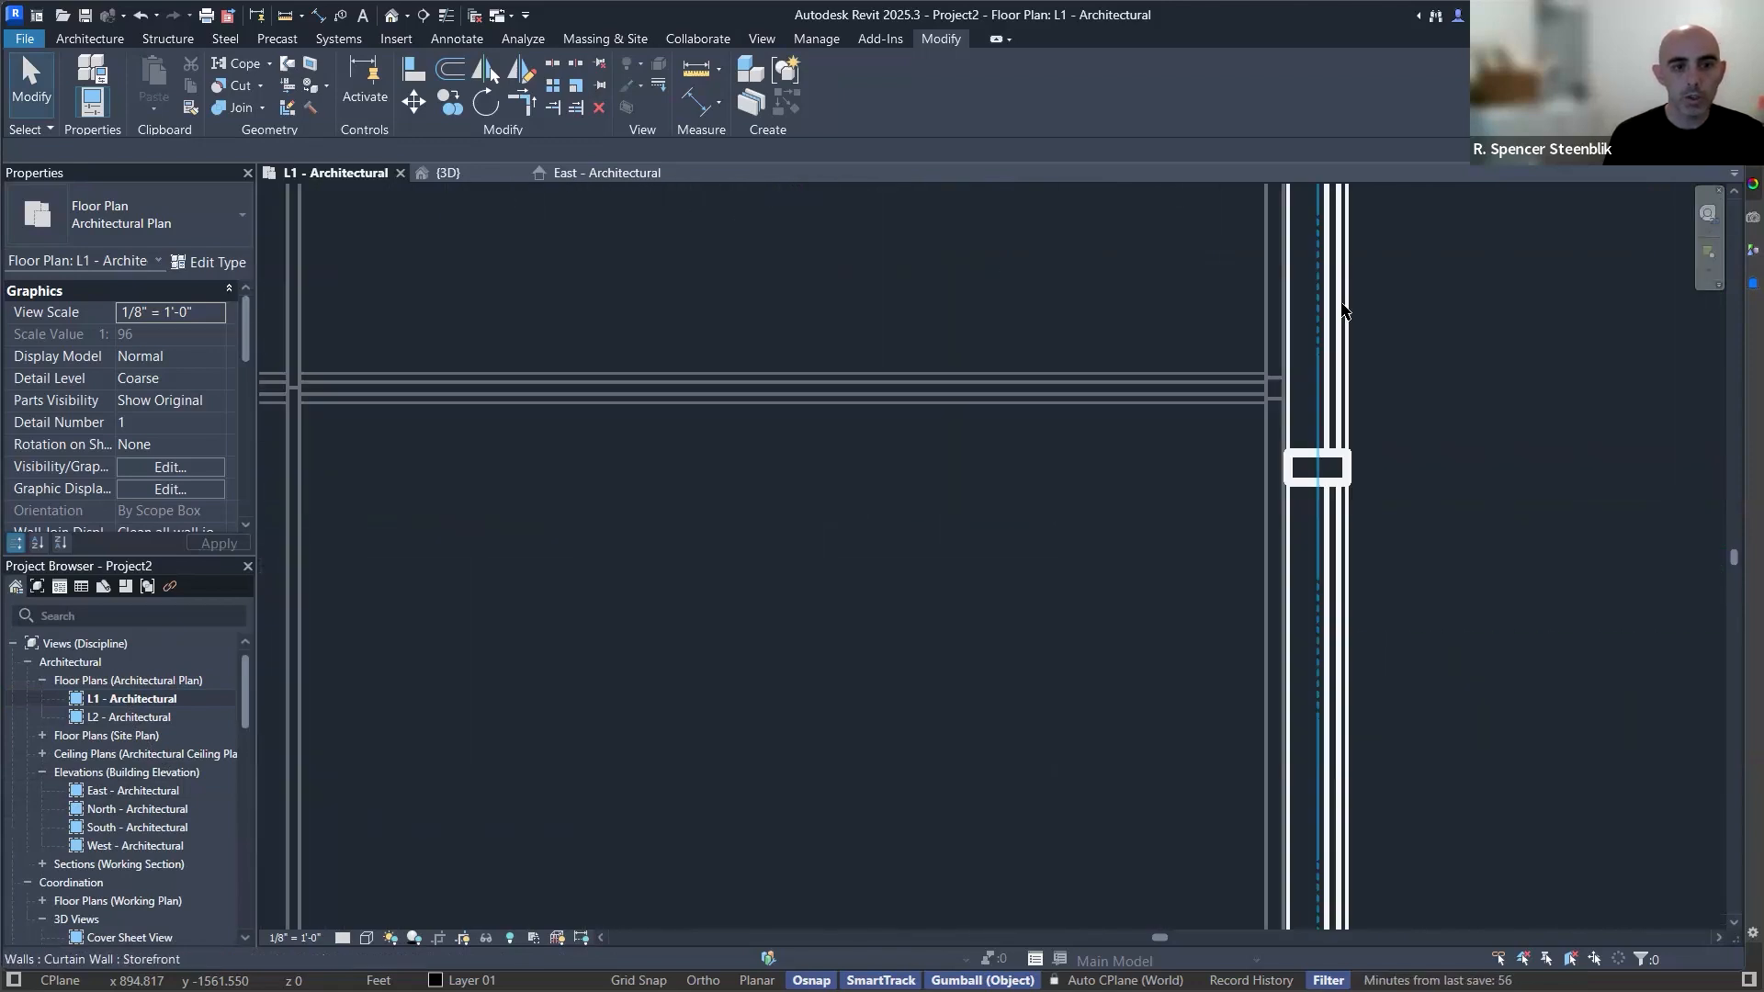
{"action": "scroll", "coordinate": [1340, 386], "scroll_direction": "down", "scroll_amount": 3}
{"action": "scroll", "coordinate": [982, 451], "scroll_direction": "down", "scroll_amount": 6}
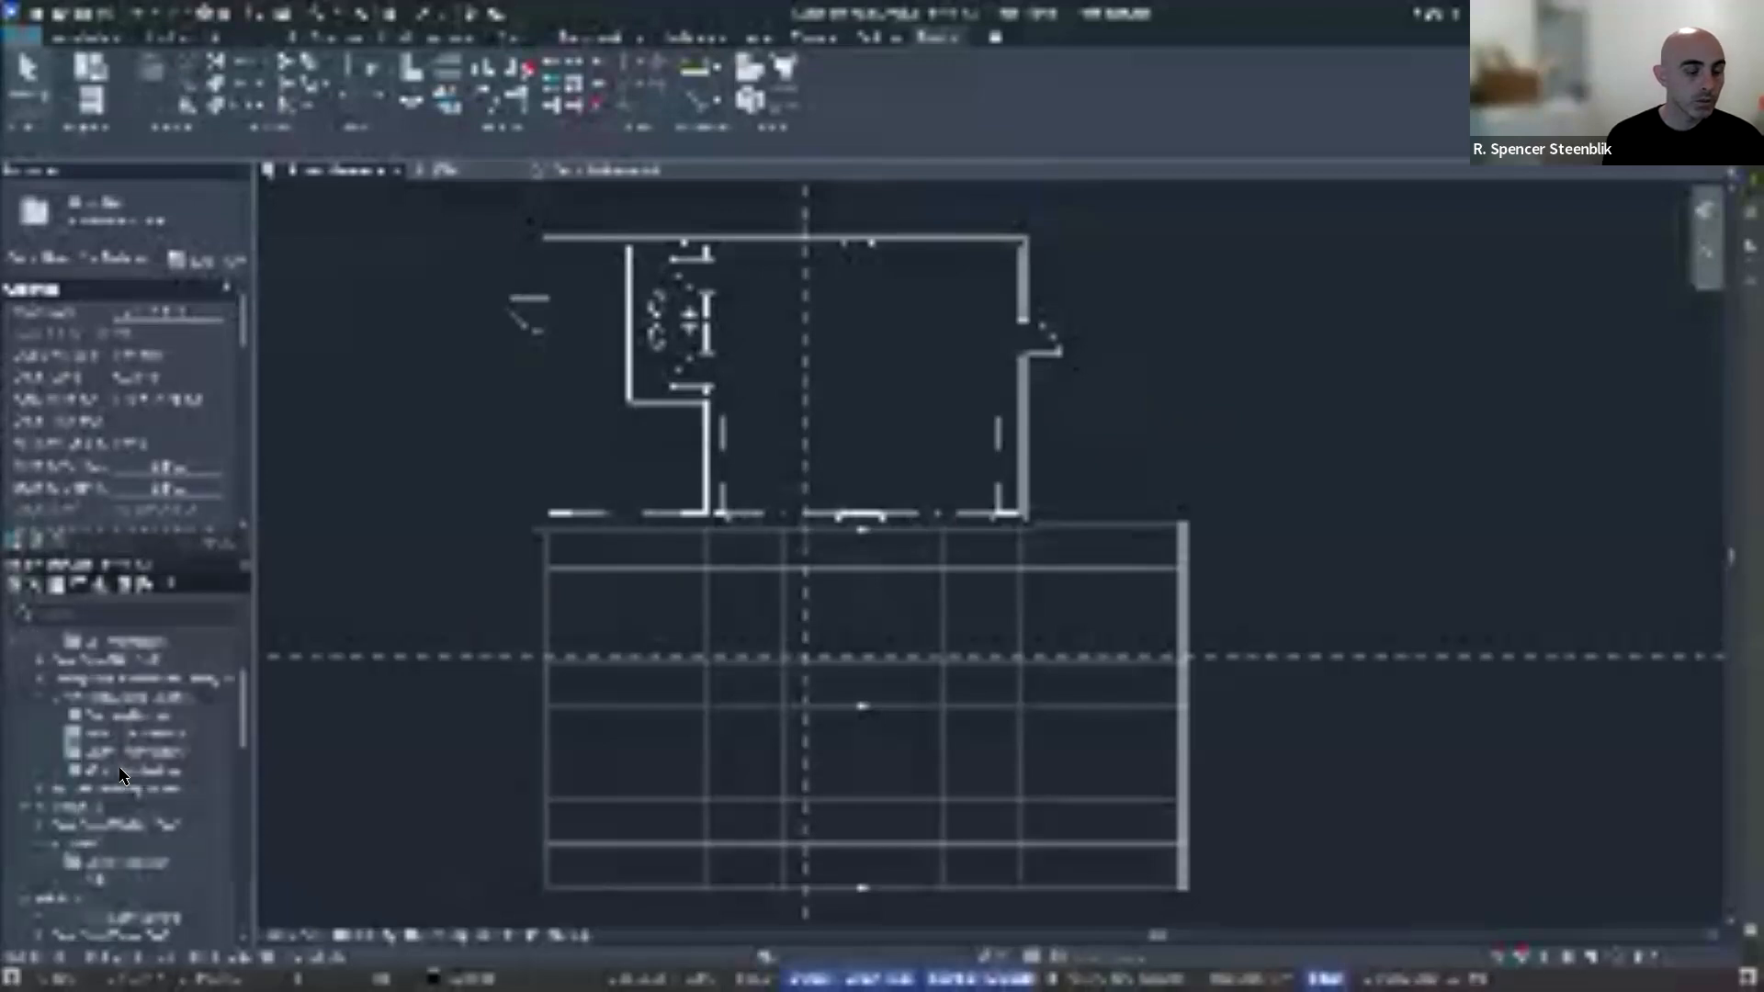
Open sheet A101 - Architectural Floor Plans and delete its E1 30 x 42 Horizontal title block.
{"action": "scroll", "coordinate": [129, 781], "scroll_direction": "down", "scroll_amount": 5}
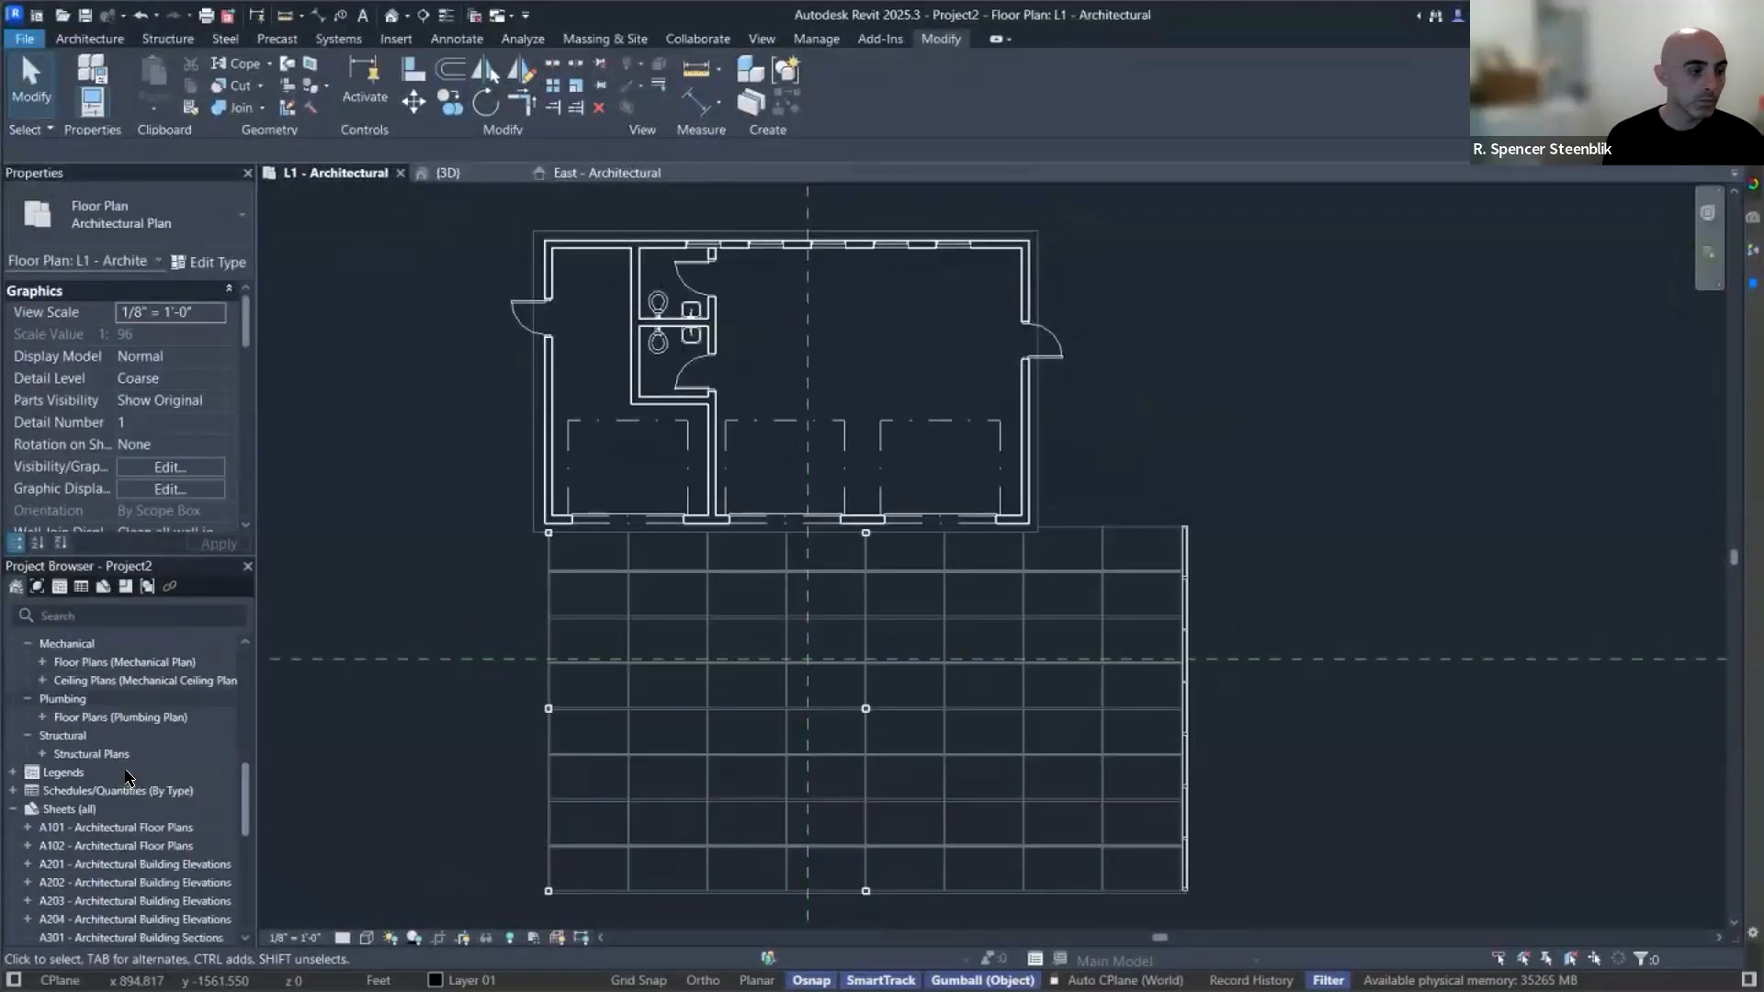
{"action": "scroll", "coordinate": [116, 814], "scroll_direction": "up", "scroll_amount": 1}
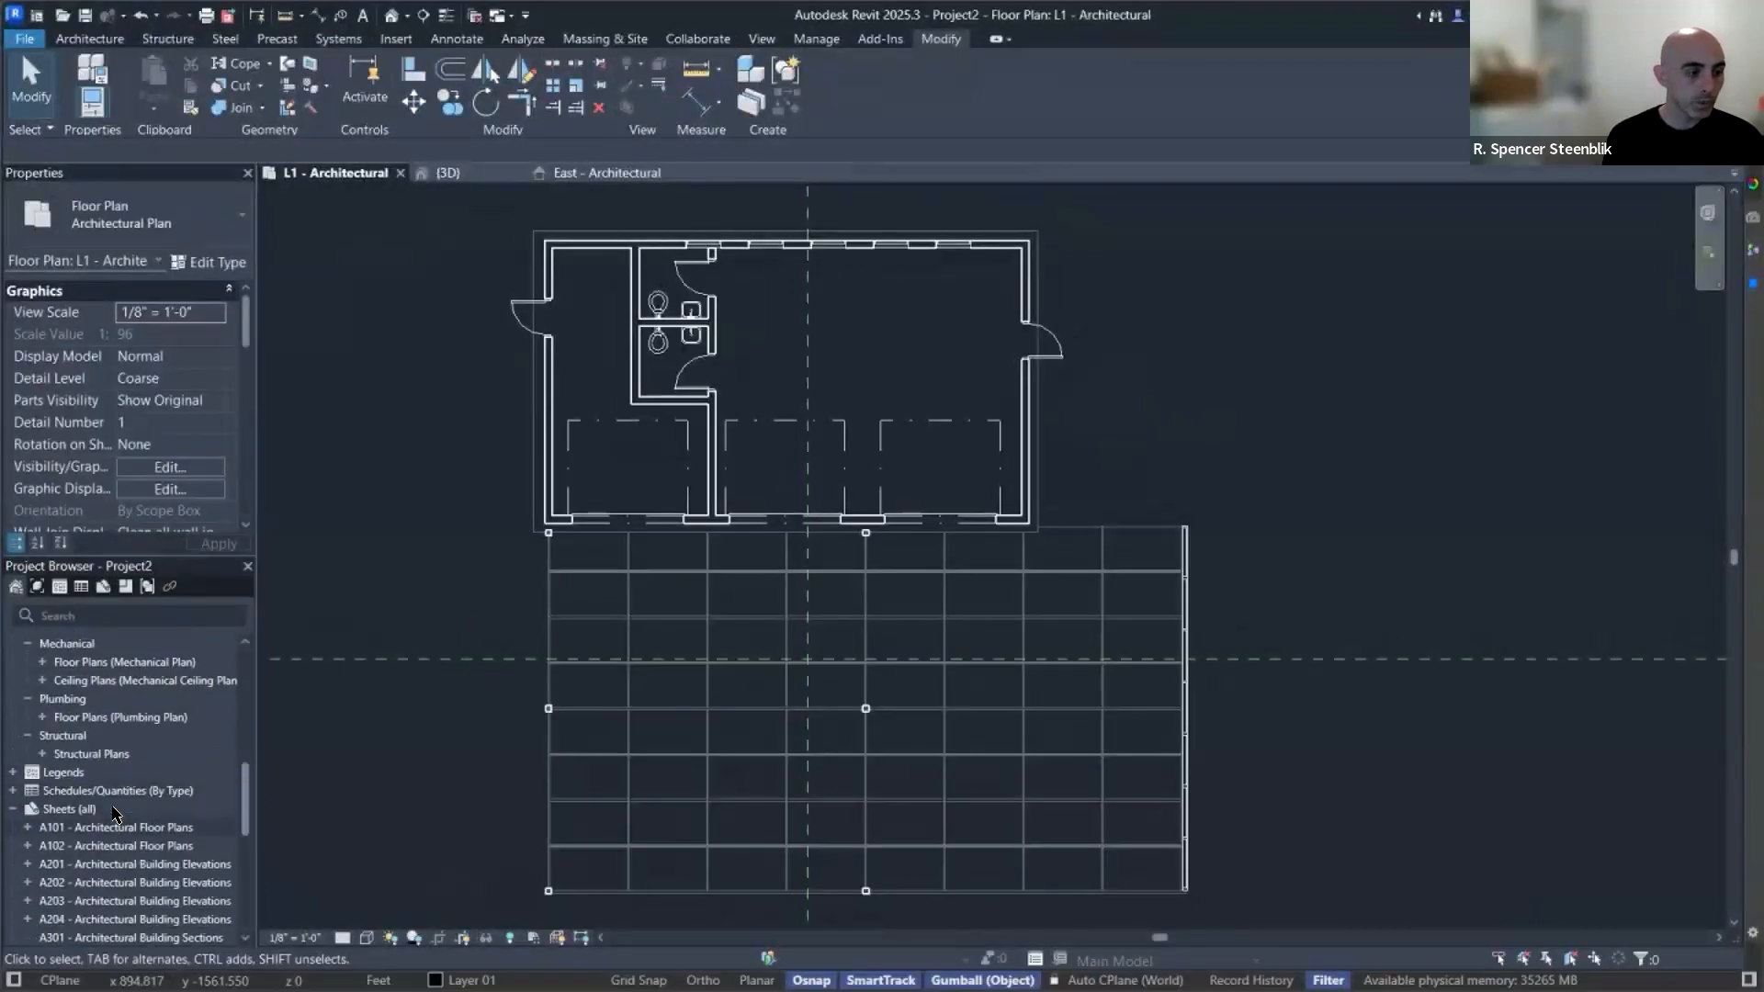
{"action": "scroll", "coordinate": [116, 815], "scroll_direction": "up", "scroll_amount": 8}
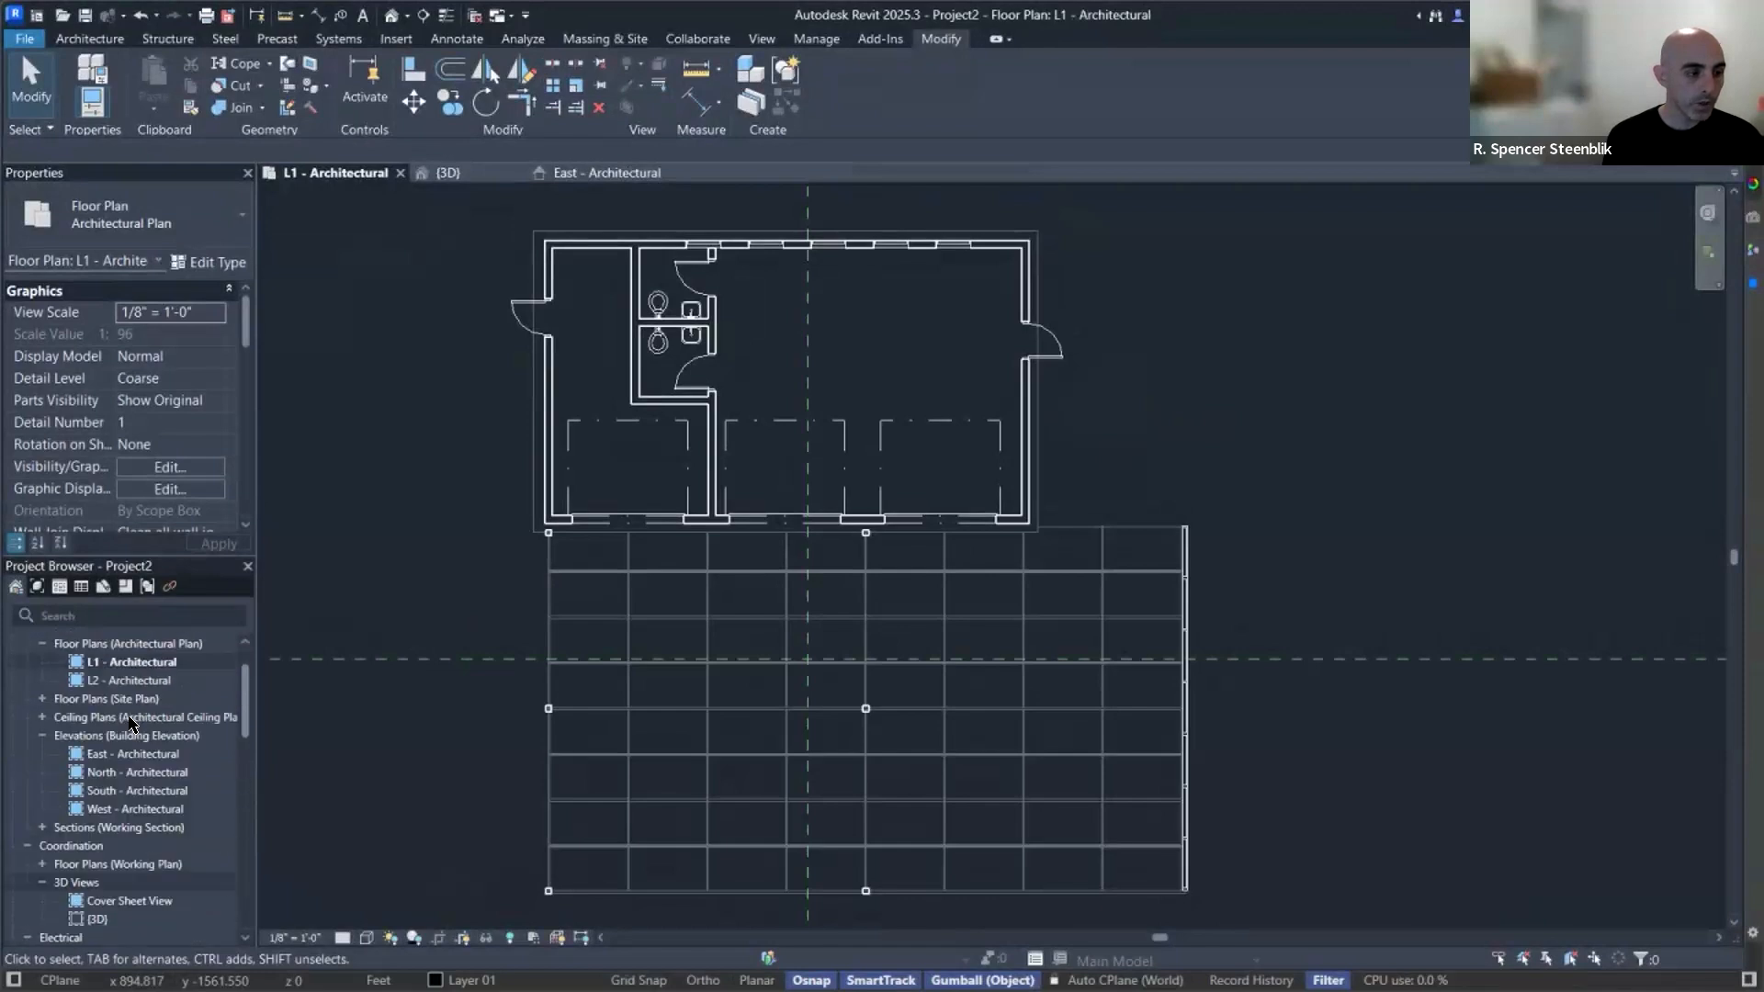
{"action": "scroll", "coordinate": [146, 680], "scroll_direction": "down", "scroll_amount": 8}
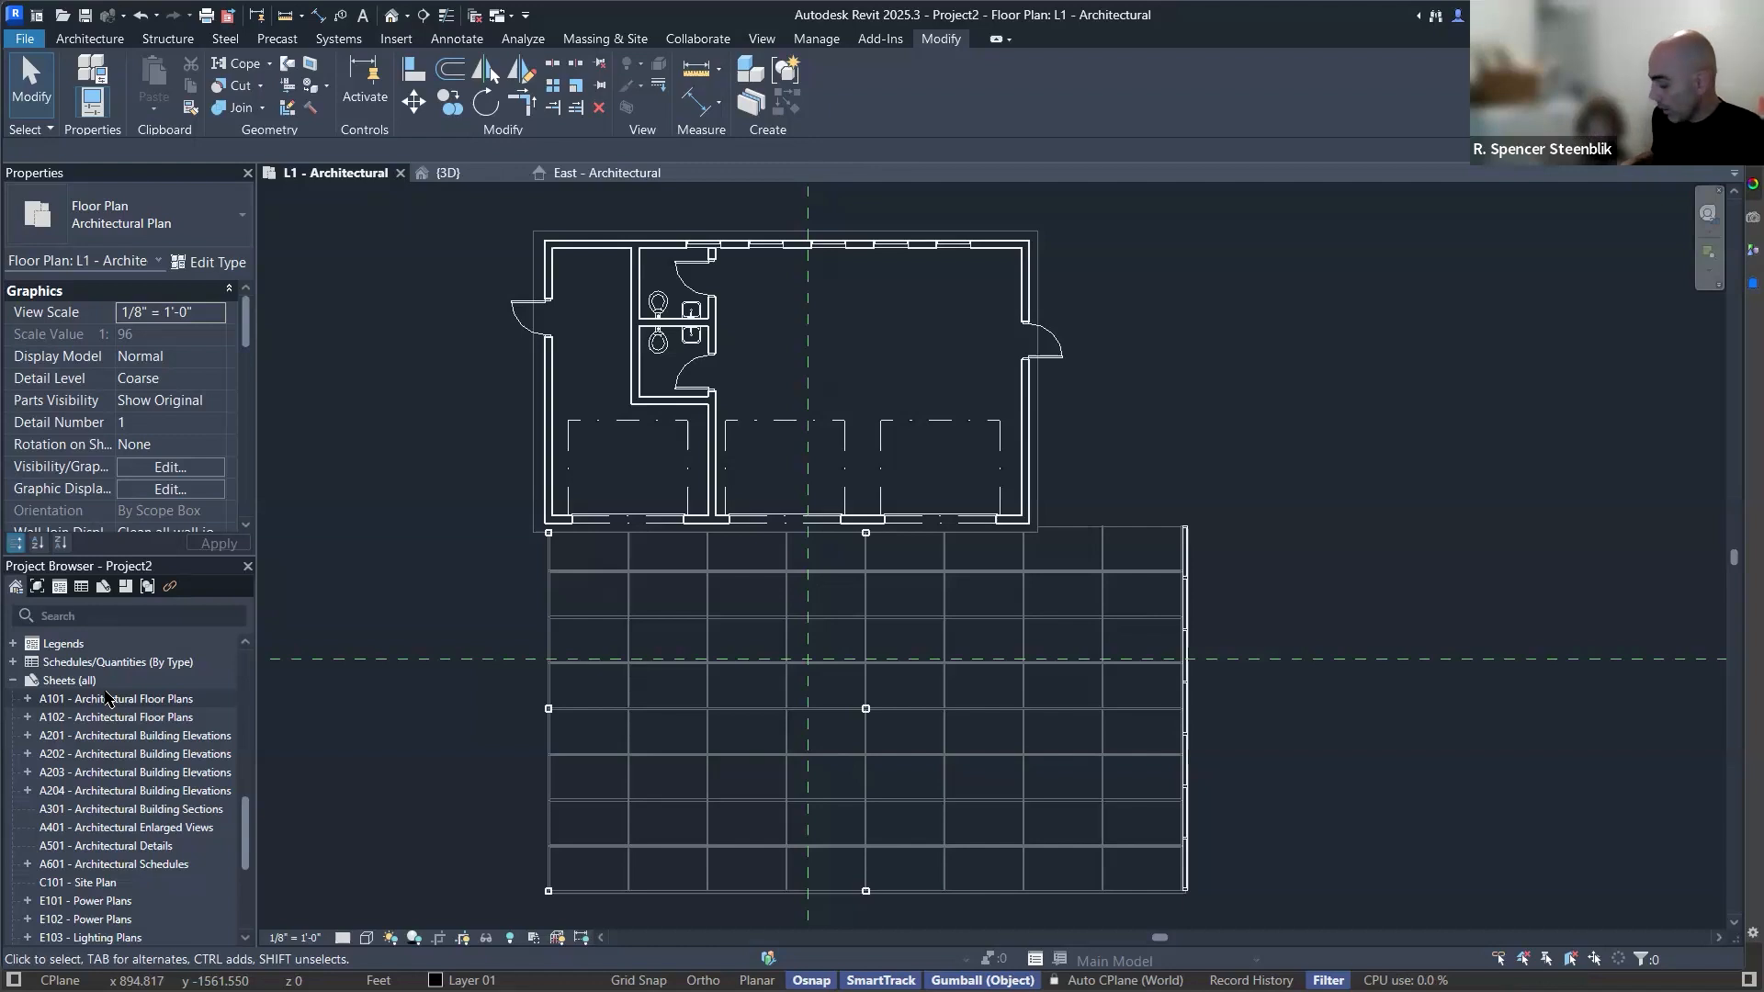
{"action": "double_click", "coordinate": [108, 699]}
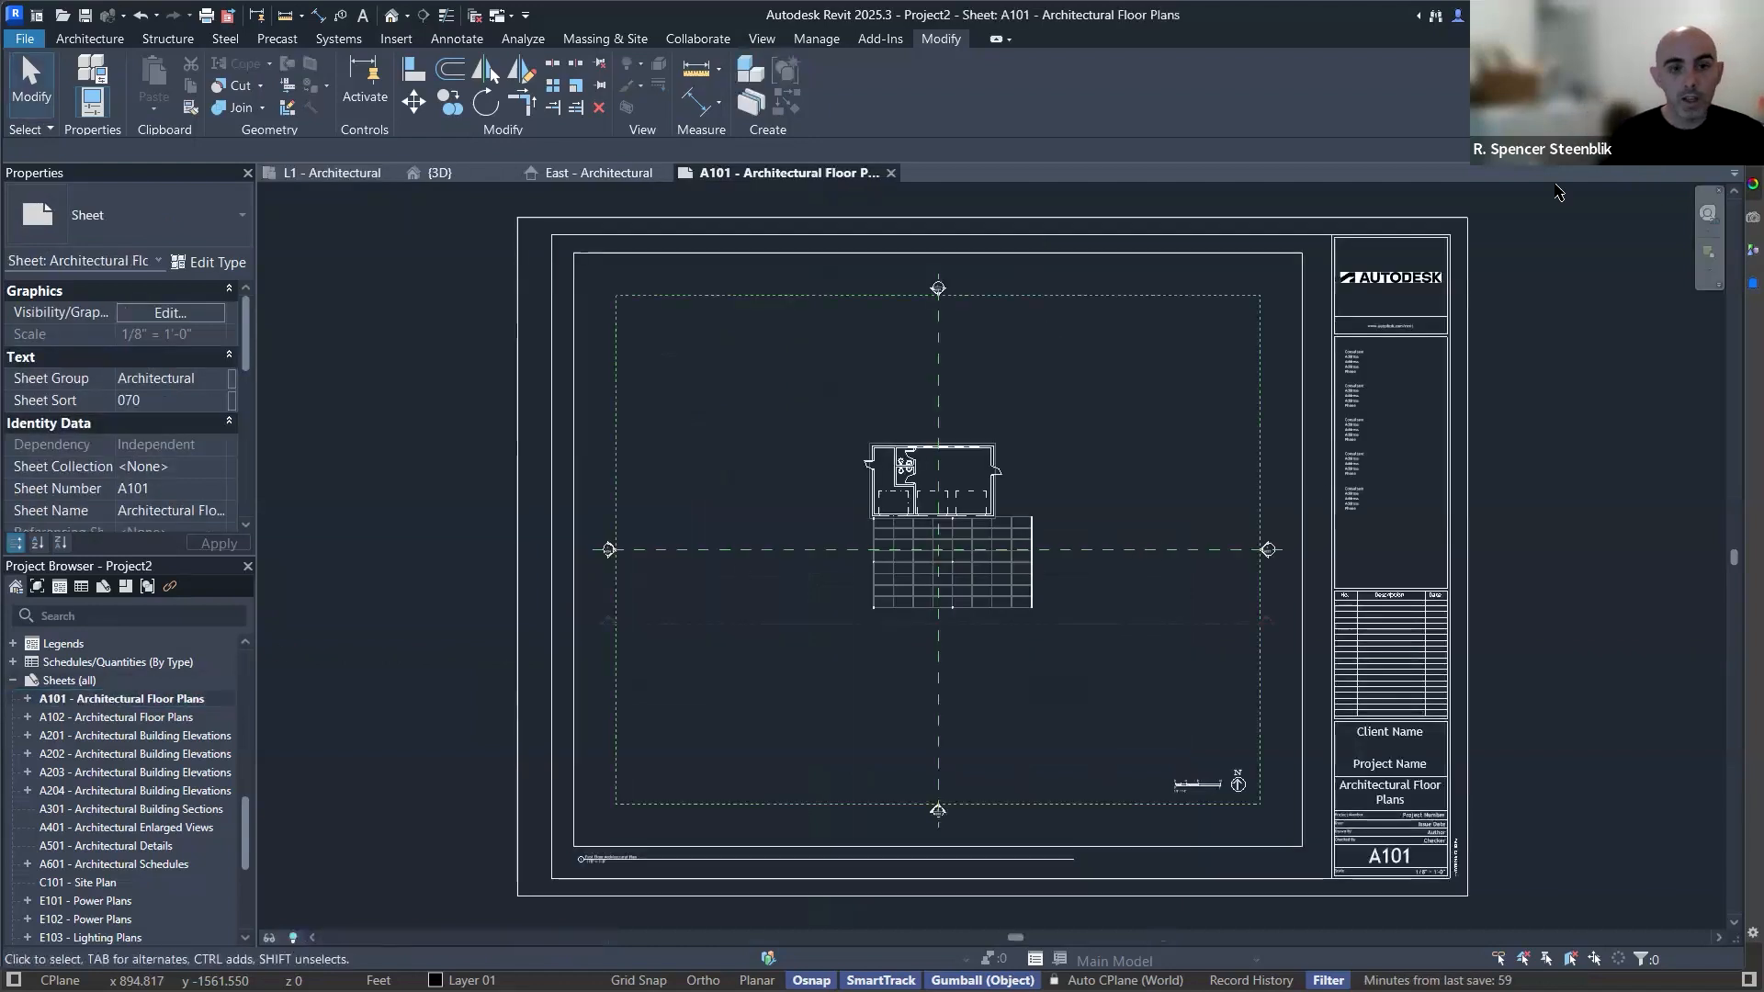
{"action": "left_click", "coordinate": [1446, 336]}
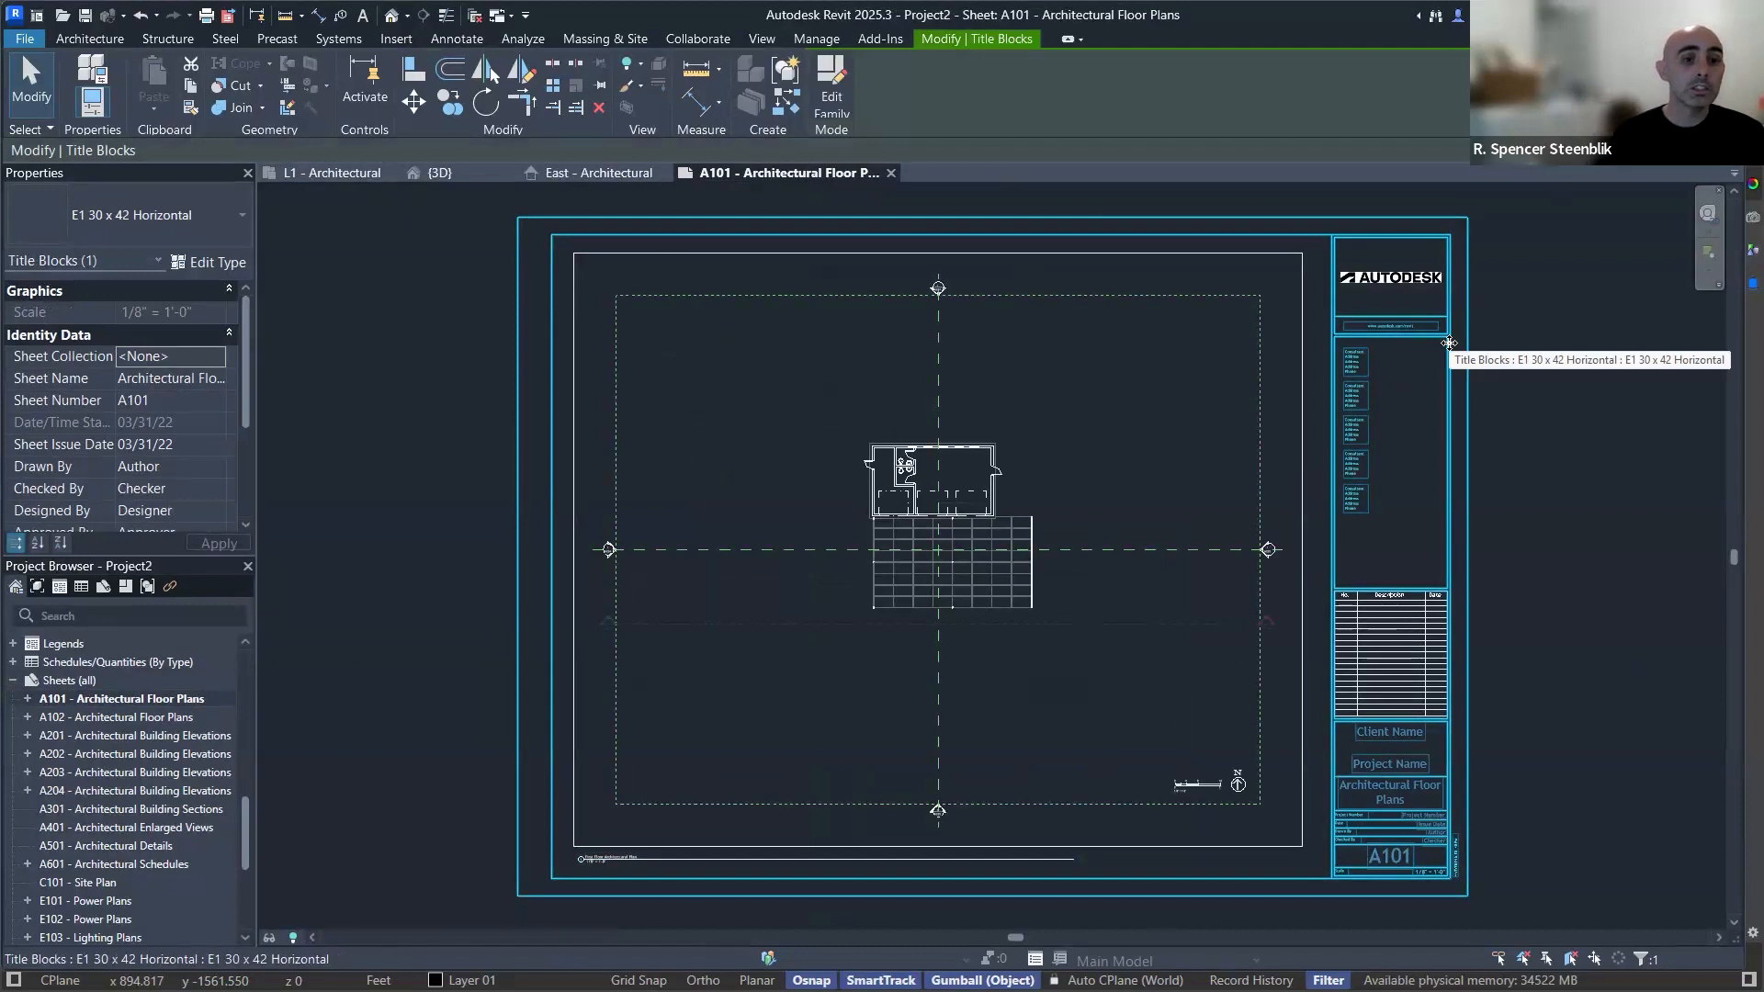
{"action": "key", "text": "Delete"}
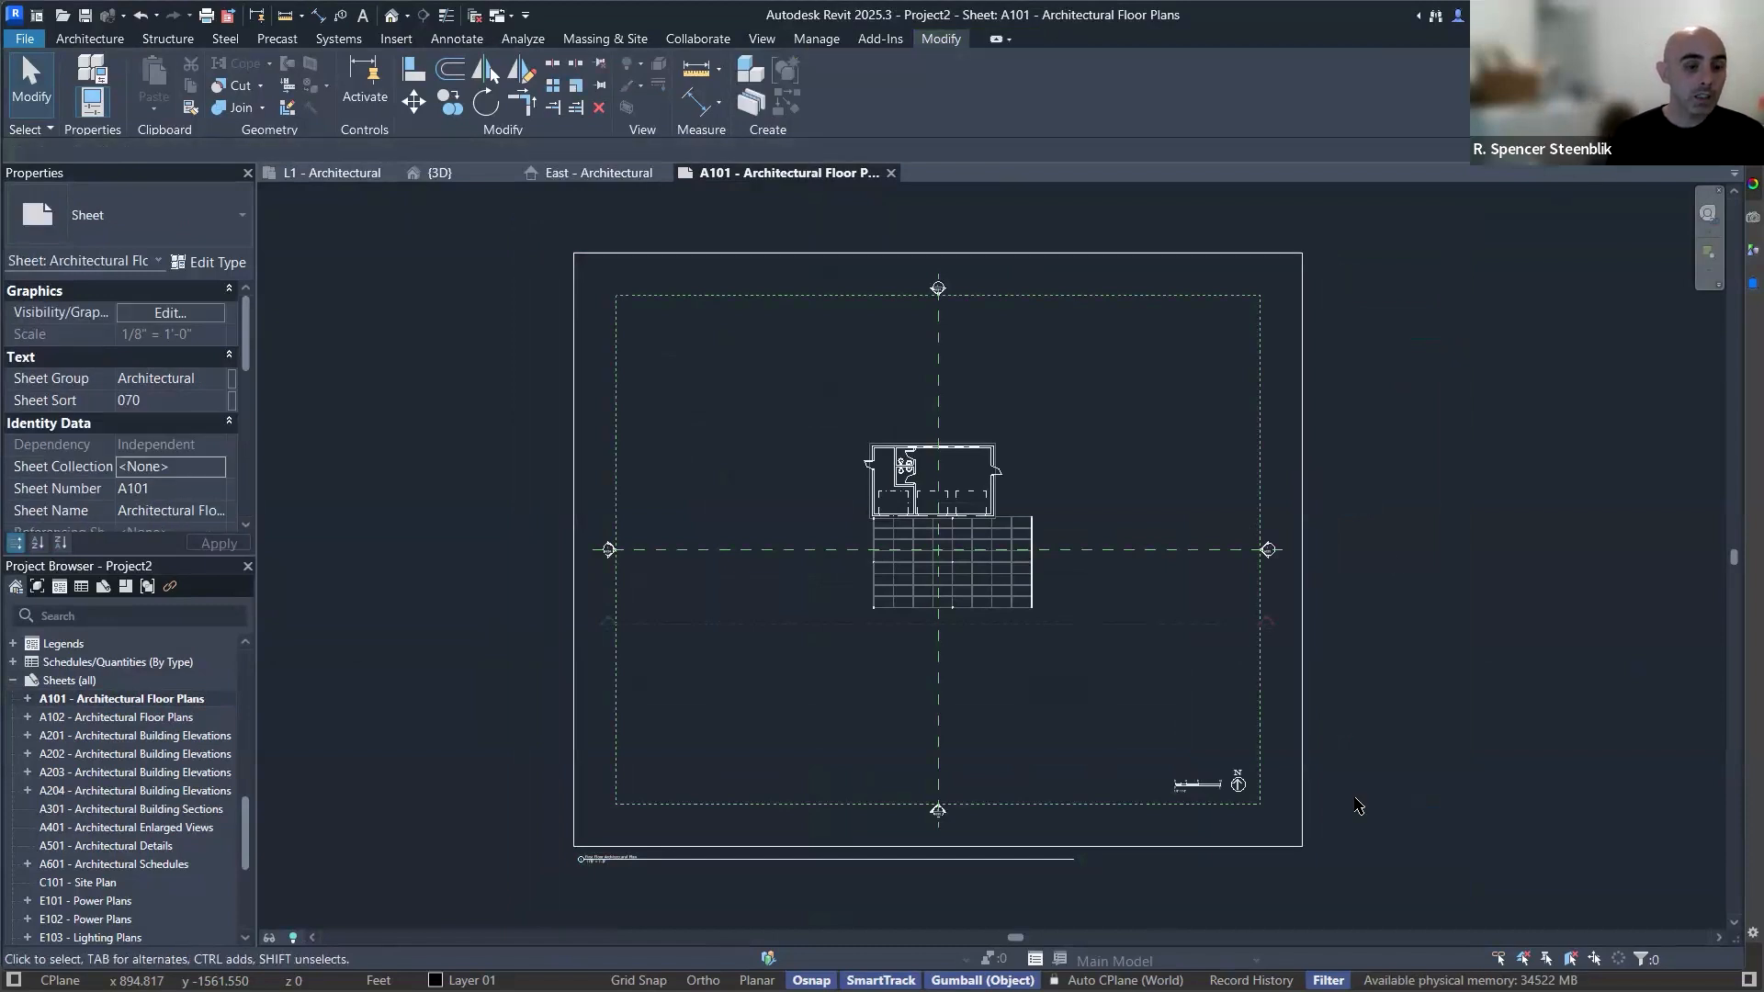
Move the first floor plan's view title up inside the dashed boundary on the sheet and shorten its title line to roughly 40 percent.
{"action": "scroll", "coordinate": [1231, 806], "scroll_direction": "up", "scroll_amount": 3}
{"action": "scroll", "coordinate": [1232, 806], "scroll_direction": "down", "scroll_amount": 2}
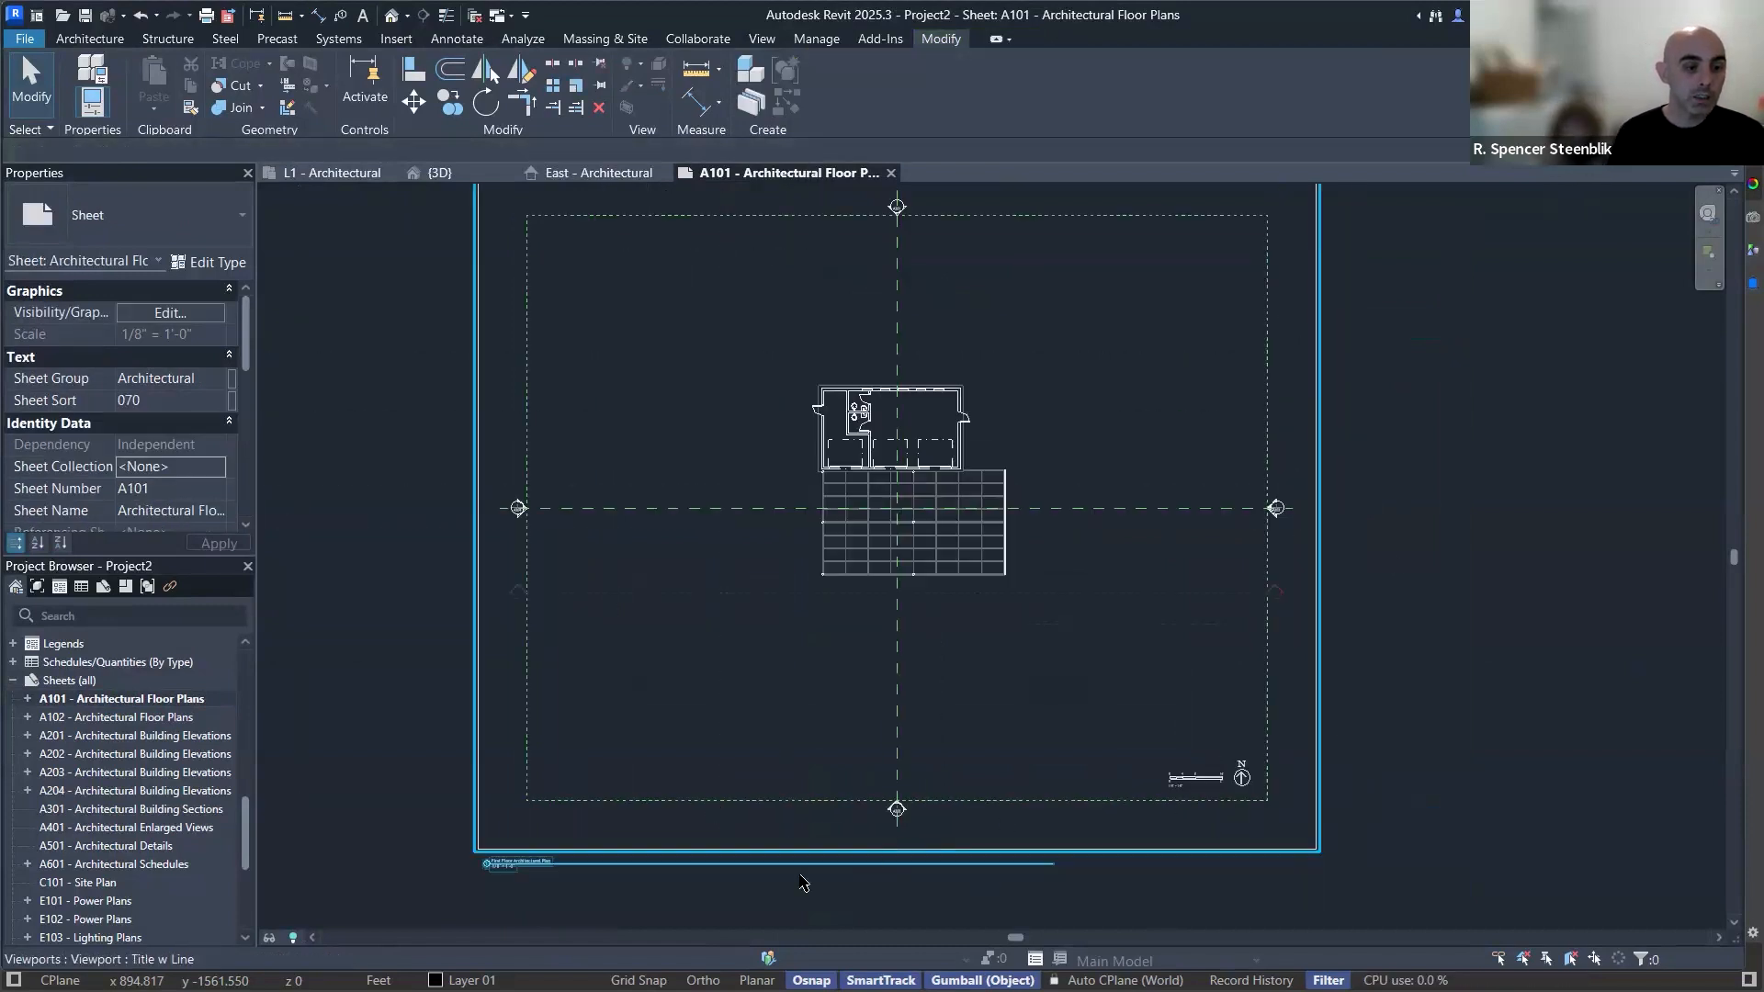
{"action": "left_click", "coordinate": [702, 864]}
{"action": "left_click_drag", "start_coordinate": [703, 864], "coordinate": [745, 766]}
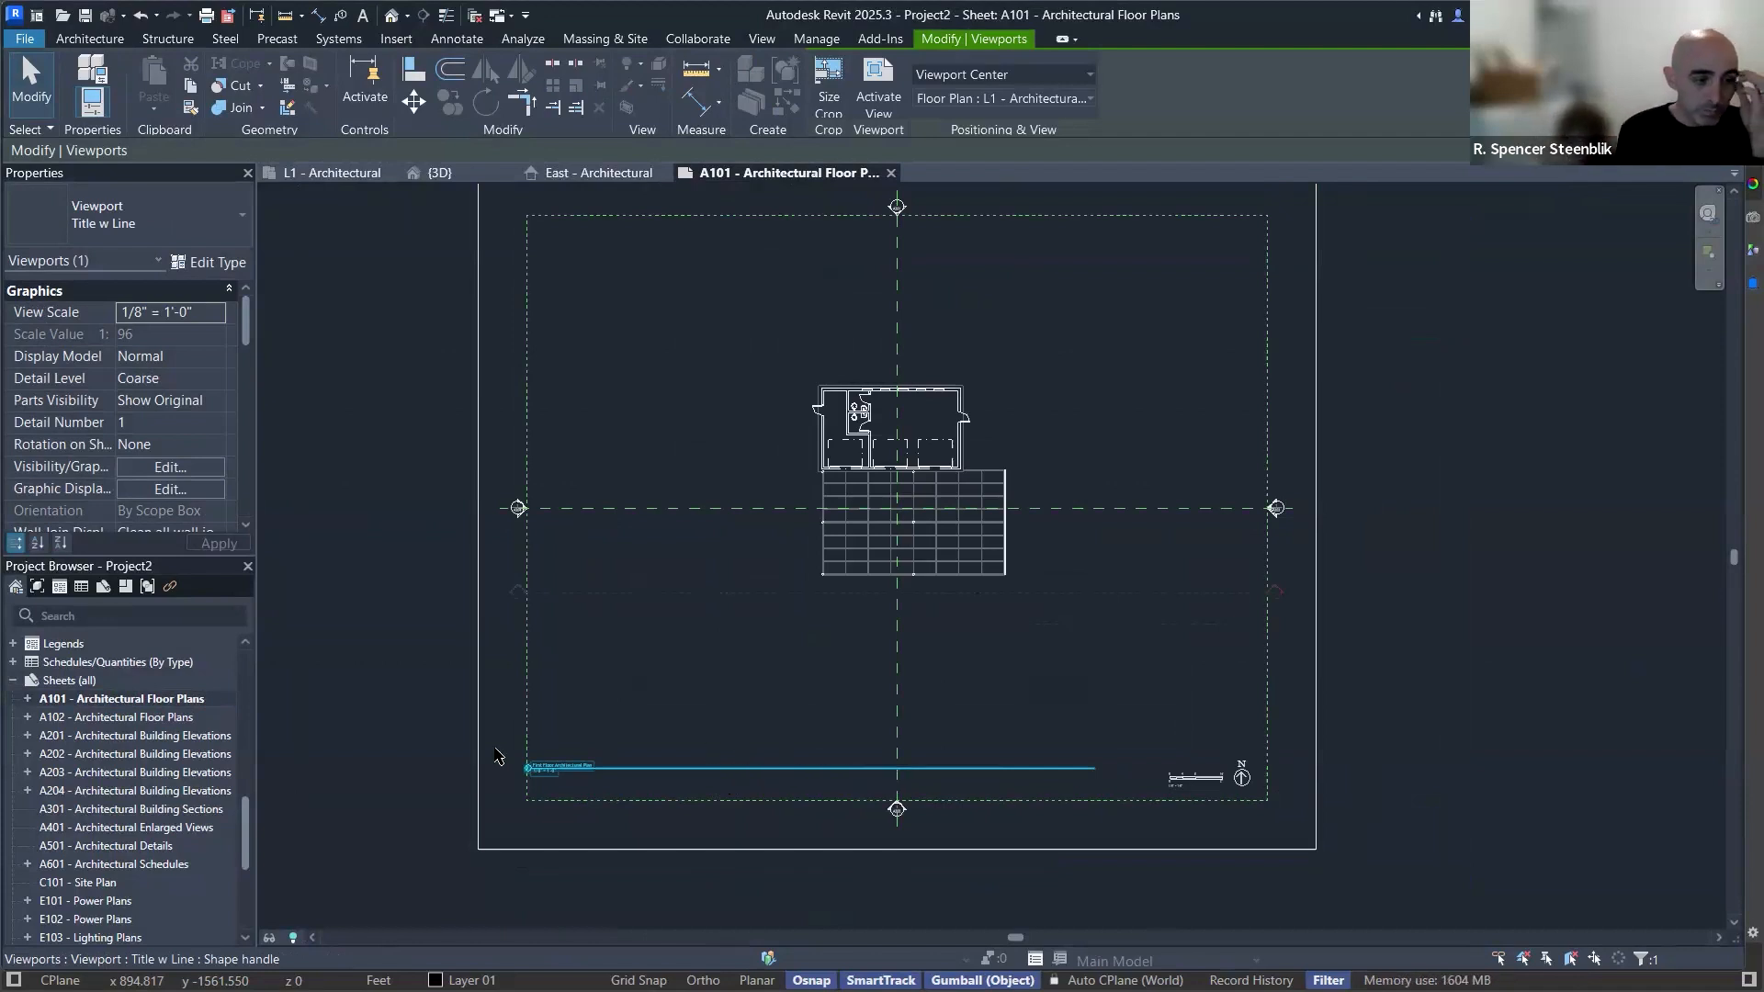
{"action": "scroll", "coordinate": [570, 777], "scroll_direction": "up", "scroll_amount": 5}
{"action": "scroll", "coordinate": [477, 747], "scroll_direction": "down", "scroll_amount": 5}
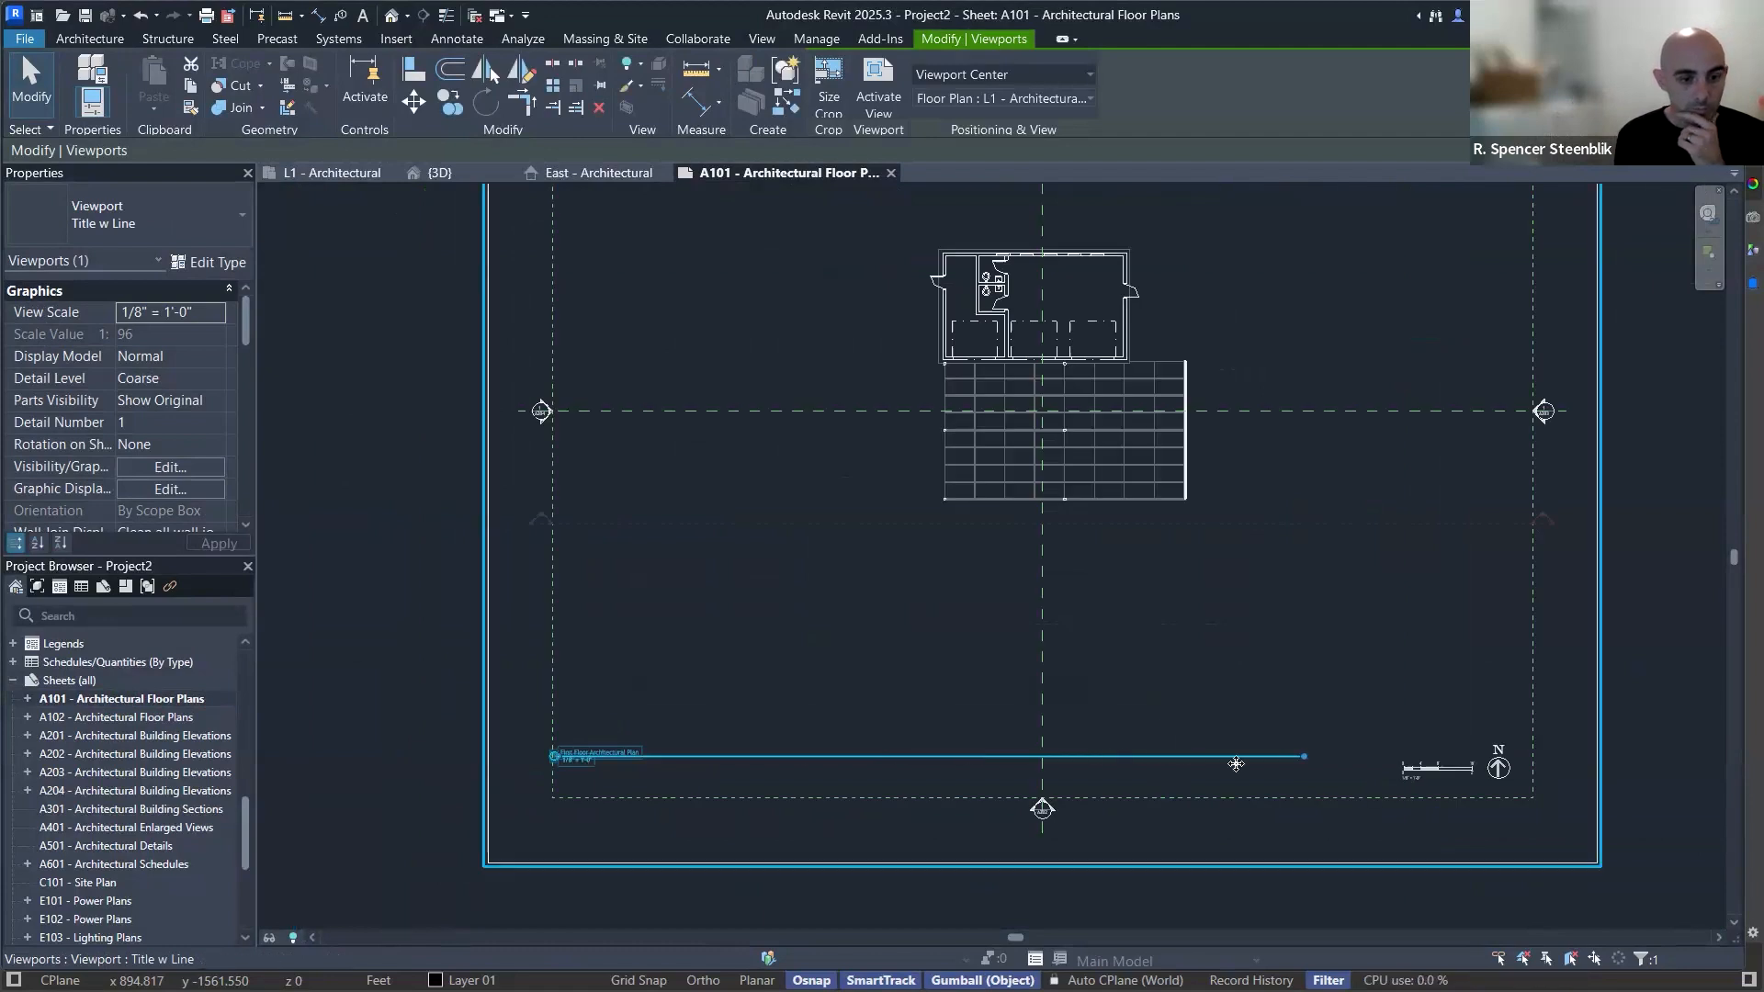
{"action": "left_click_drag", "start_coordinate": [1305, 757], "coordinate": [861, 767]}
{"action": "left_click_drag", "start_coordinate": [655, 757], "coordinate": [820, 757]}
{"action": "key", "text": "ctrl+z"}
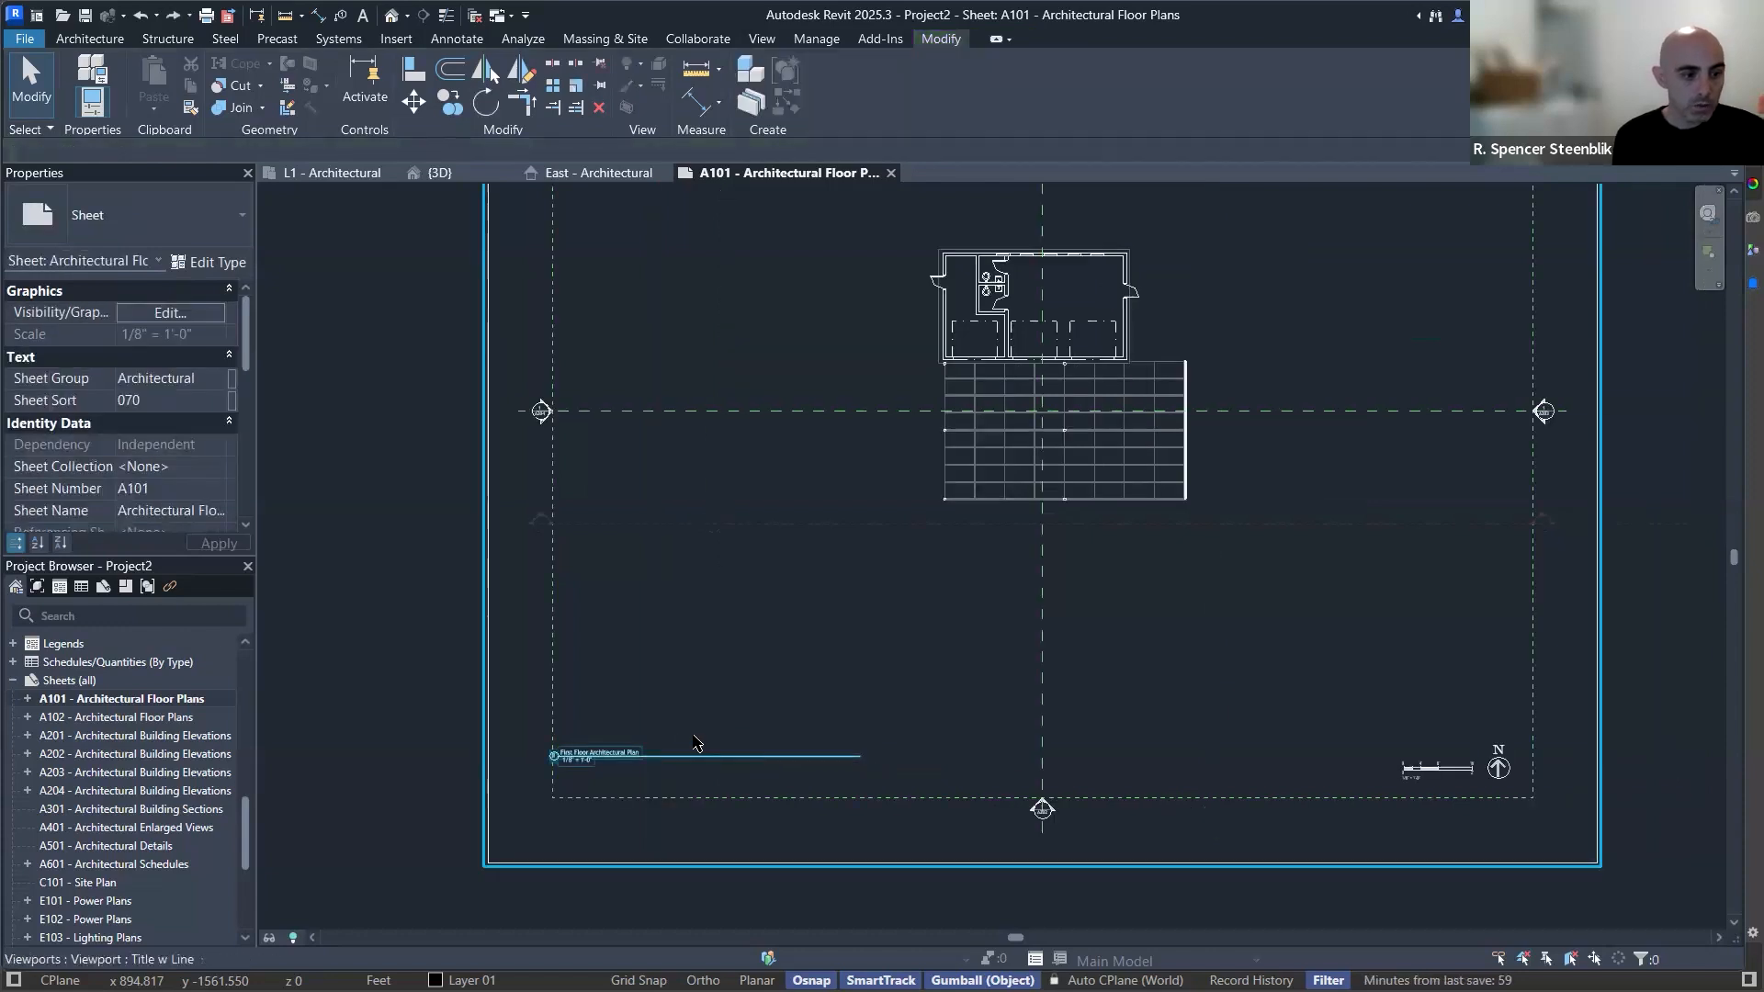
{"action": "mouse_move", "coordinate": [675, 759]}
{"action": "left_mouse_down"}
{"action": "mouse_move", "coordinate": [732, 761]}
{"action": "mouse_move", "coordinate": [705, 758]}
{"action": "left_mouse_up"}
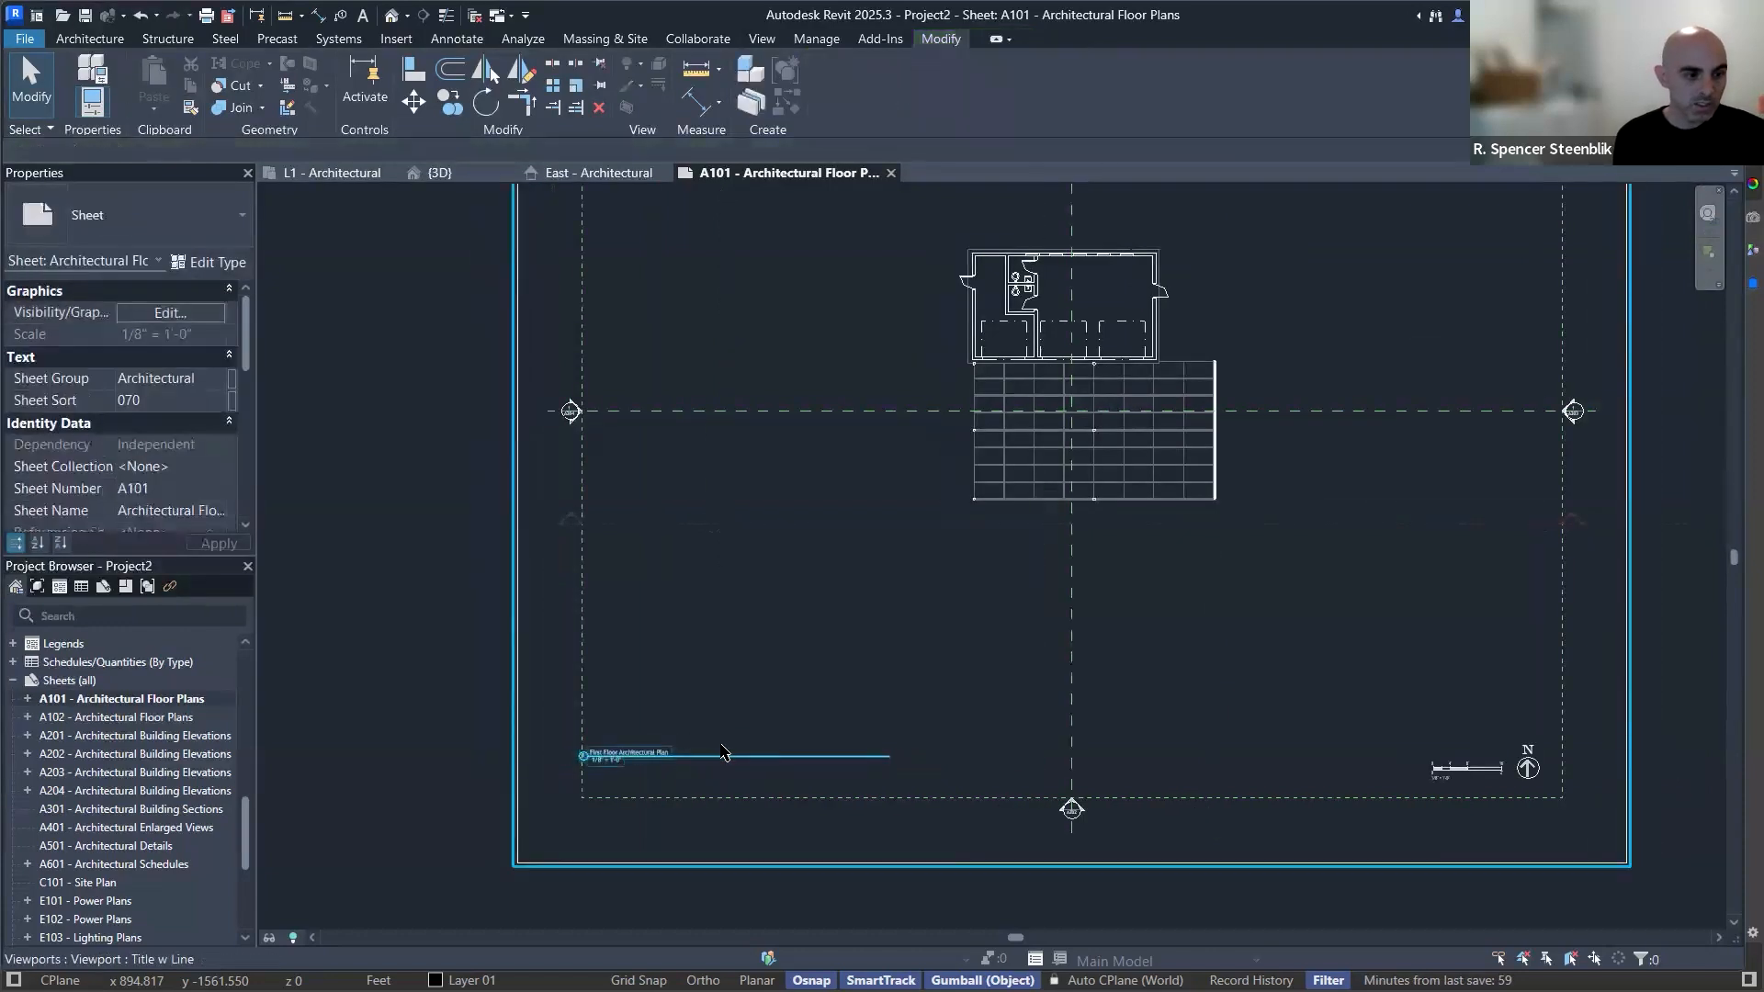
Move the First Floor Architectural Plan view title horizontally to sit between the south elevation marker and the graphic scale.
{"action": "left_click", "coordinate": [588, 756]}
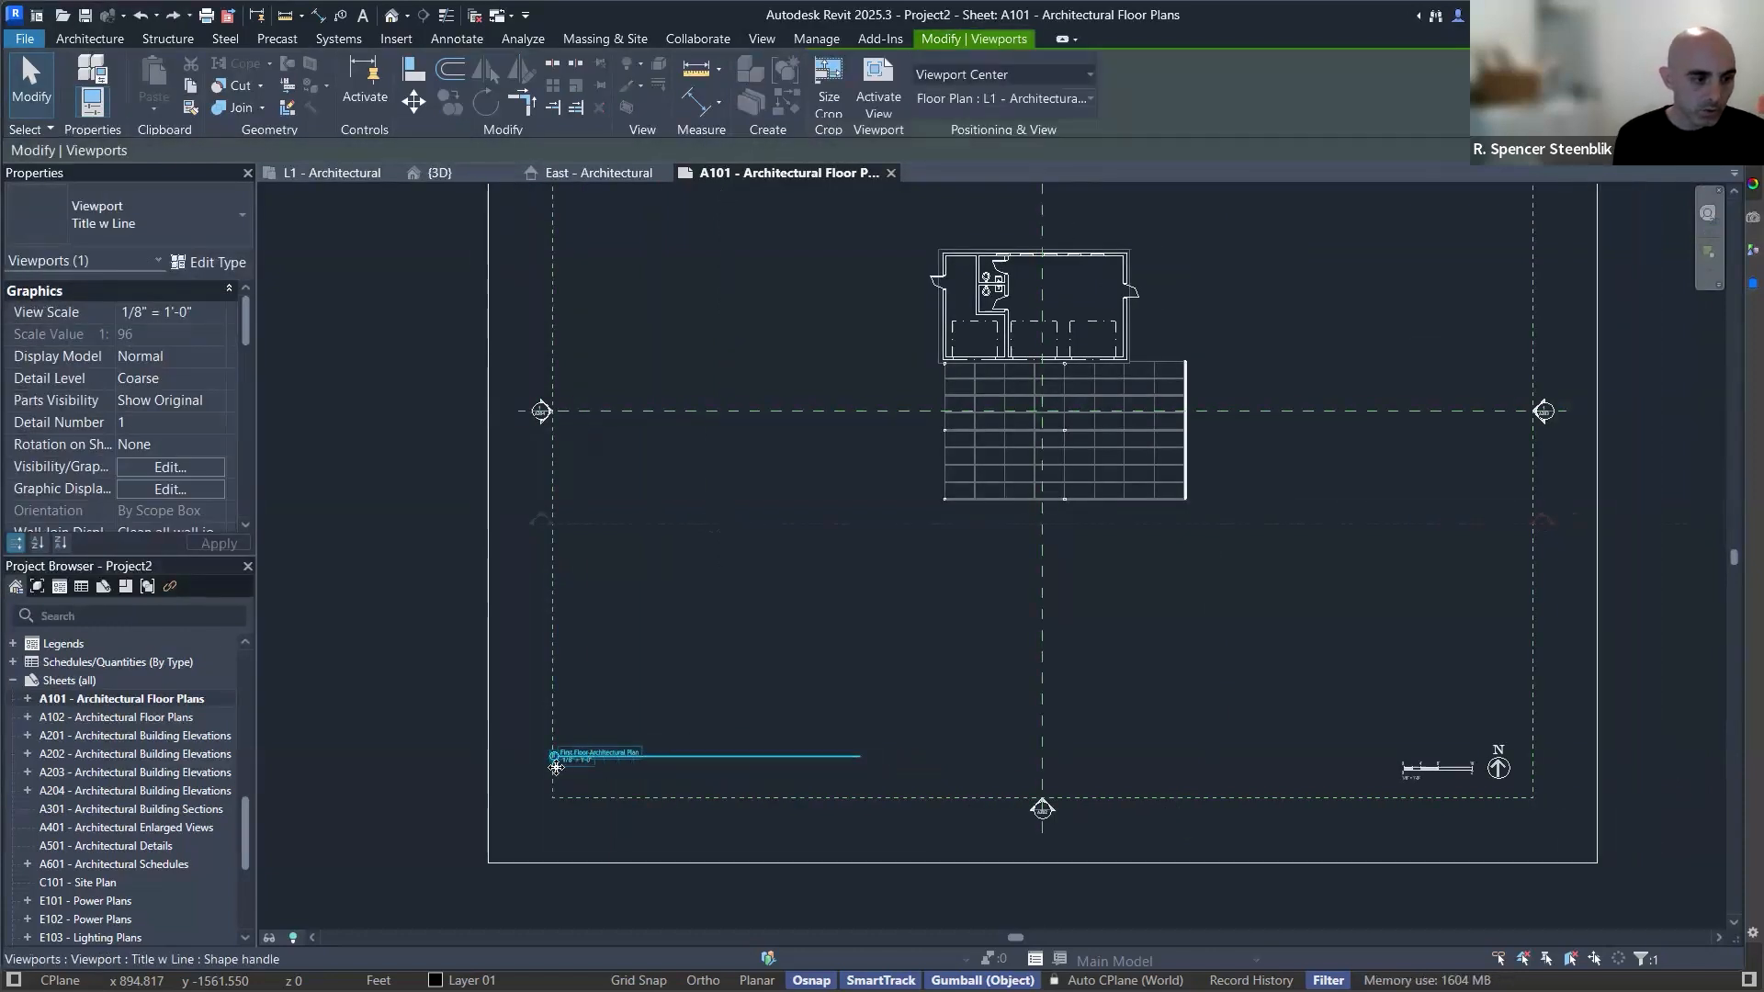
{"action": "scroll", "coordinate": [556, 767], "scroll_direction": "up", "scroll_amount": 6}
{"action": "scroll", "coordinate": [514, 745], "scroll_direction": "down", "scroll_amount": 5}
{"action": "left_click_drag", "start_coordinate": [514, 747], "coordinate": [519, 747]}
{"action": "key", "text": "shift+Right"}
{"action": "key", "text": "shift+Right"}
{"action": "key", "text": "shift+Right"}
{"action": "key", "text": "shift+Right"}
{"action": "key", "text": "shift+Right"}
{"action": "key", "text": "shift+Right"}
{"action": "key", "text": "shift+Right"}
{"action": "key", "text": "shift+Right"}
{"action": "key", "text": "shift+Right"}
{"action": "key", "text": "shift+Right"}
{"action": "key", "text": "shift+Right"}
{"action": "key", "text": "shift+Right"}
{"action": "left_click_drag", "start_coordinate": [1011, 745], "coordinate": [1342, 745]}
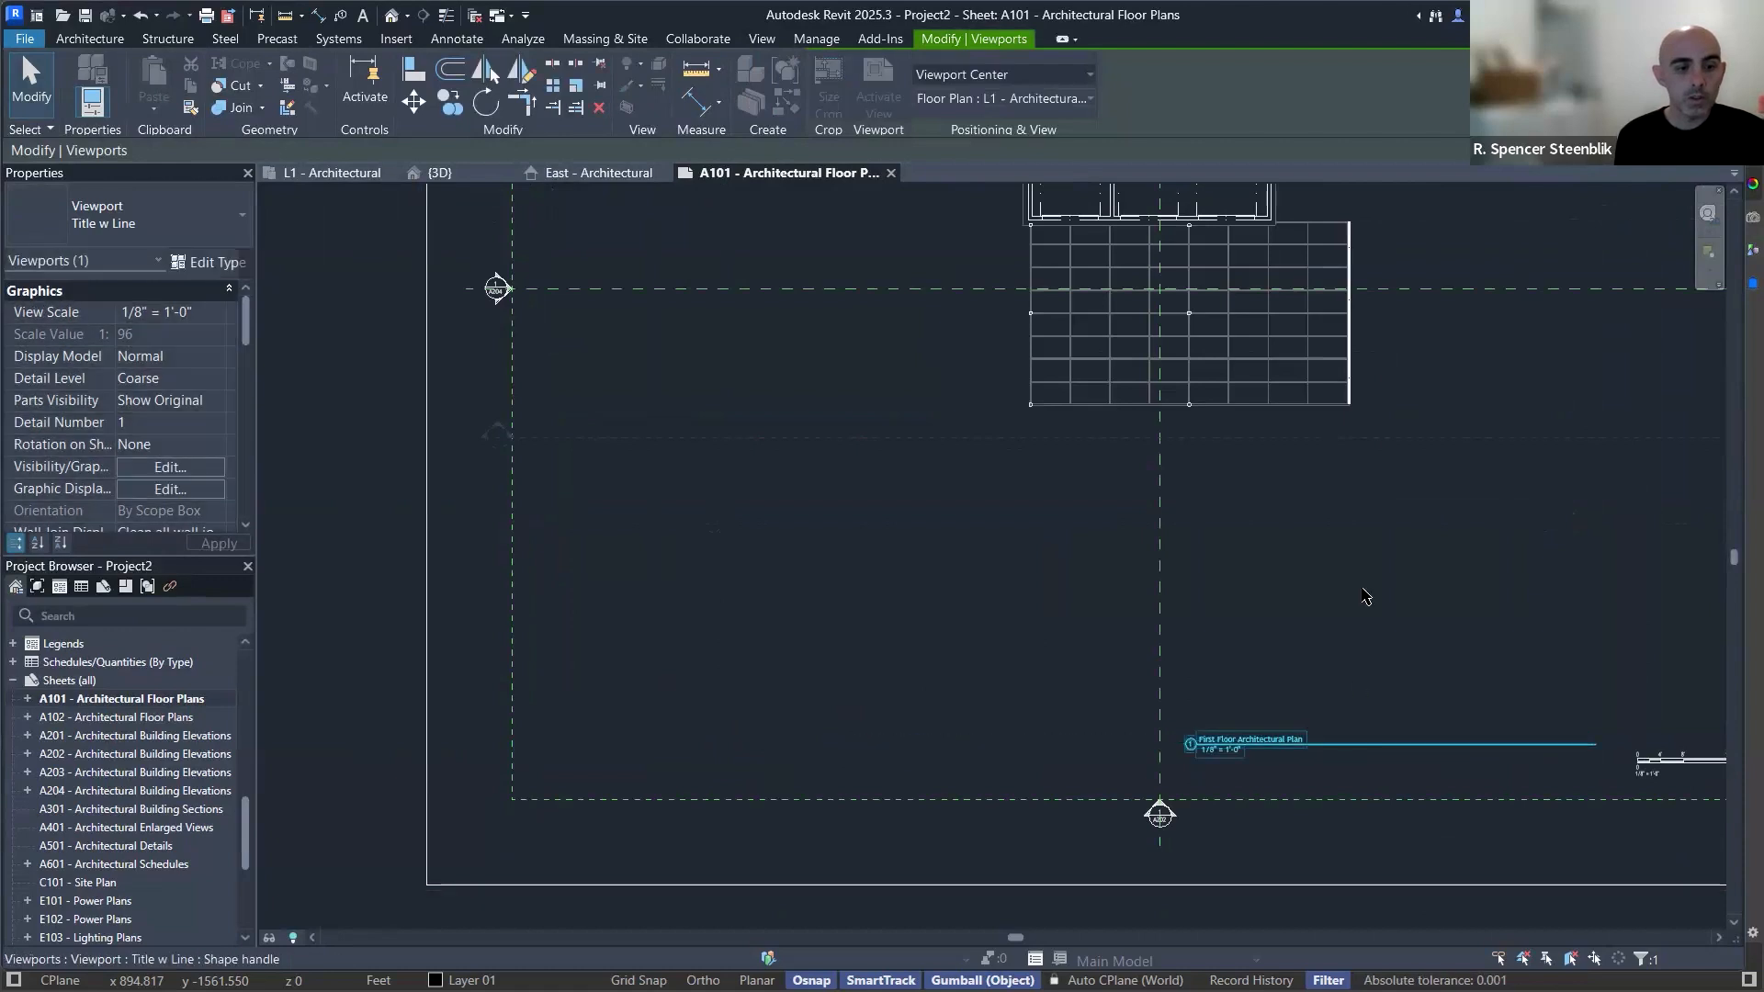
Examine the repositioned view title up close and against the whole A101 sheet layout.
{"action": "scroll", "coordinate": [1150, 662], "scroll_direction": "down", "scroll_amount": 3}
{"action": "scroll", "coordinate": [1045, 787], "scroll_direction": "up", "scroll_amount": 4}
{"action": "scroll", "coordinate": [1046, 787], "scroll_direction": "up", "scroll_amount": 2}
{"action": "scroll", "coordinate": [1011, 736], "scroll_direction": "down", "scroll_amount": 2}
{"action": "scroll", "coordinate": [1004, 721], "scroll_direction": "up", "scroll_amount": 3}
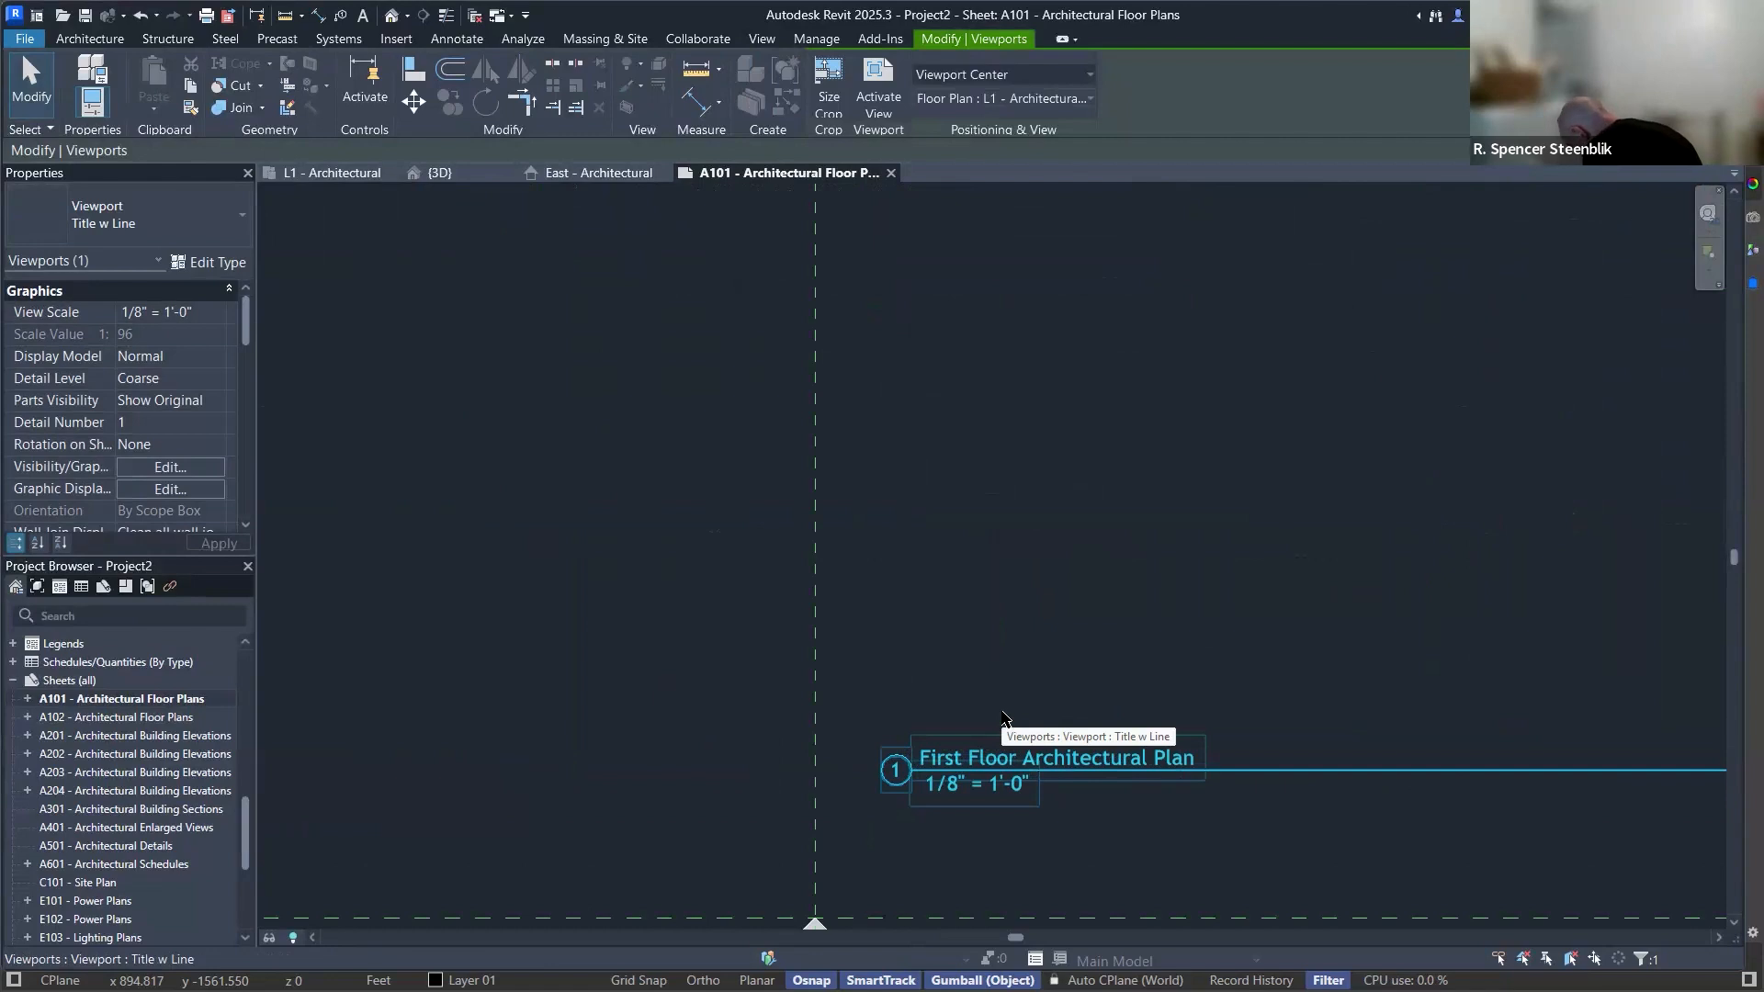
{"action": "scroll", "coordinate": [1195, 436], "scroll_direction": "down", "scroll_amount": 4}
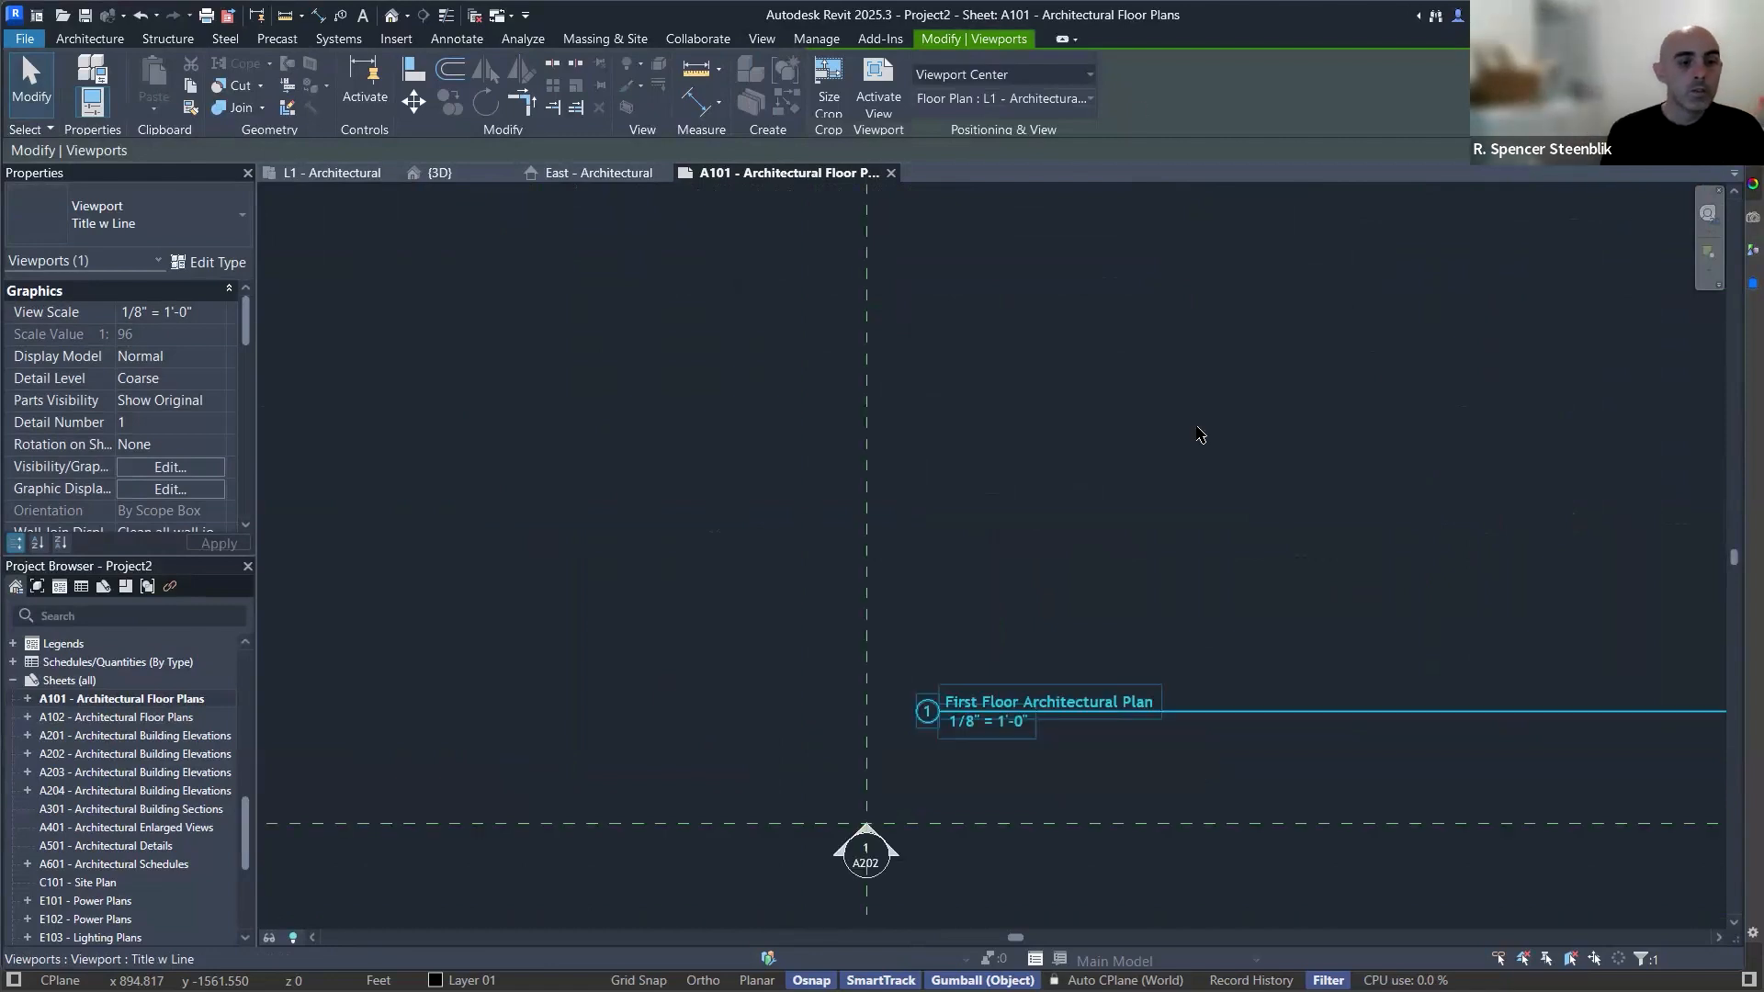
{"action": "scroll", "coordinate": [1057, 644], "scroll_direction": "down", "scroll_amount": 5}
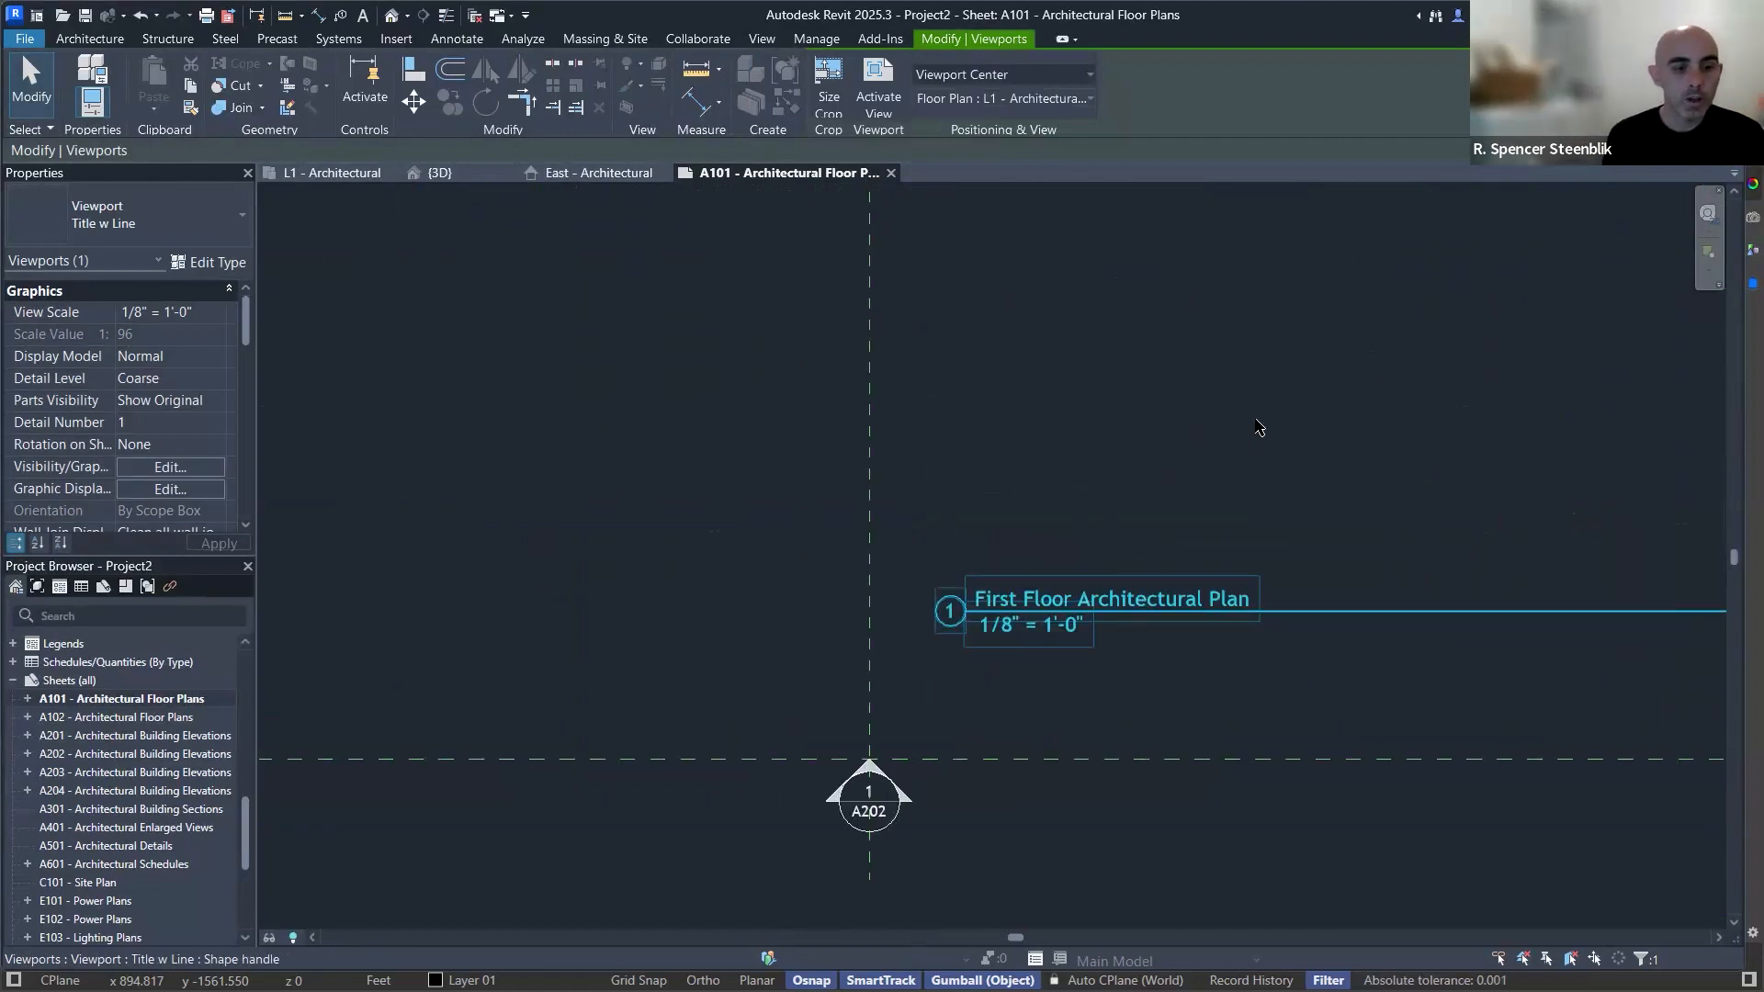
{"action": "middle_click_drag", "start_coordinate": [1112, 650], "coordinate": [1149, 809]}
{"action": "scroll", "coordinate": [1208, 540], "scroll_direction": "up", "scroll_amount": 1}
{"action": "left_click", "coordinate": [1207, 540]}
{"action": "middle_click_drag", "start_coordinate": [1073, 439], "coordinate": [927, 329]}
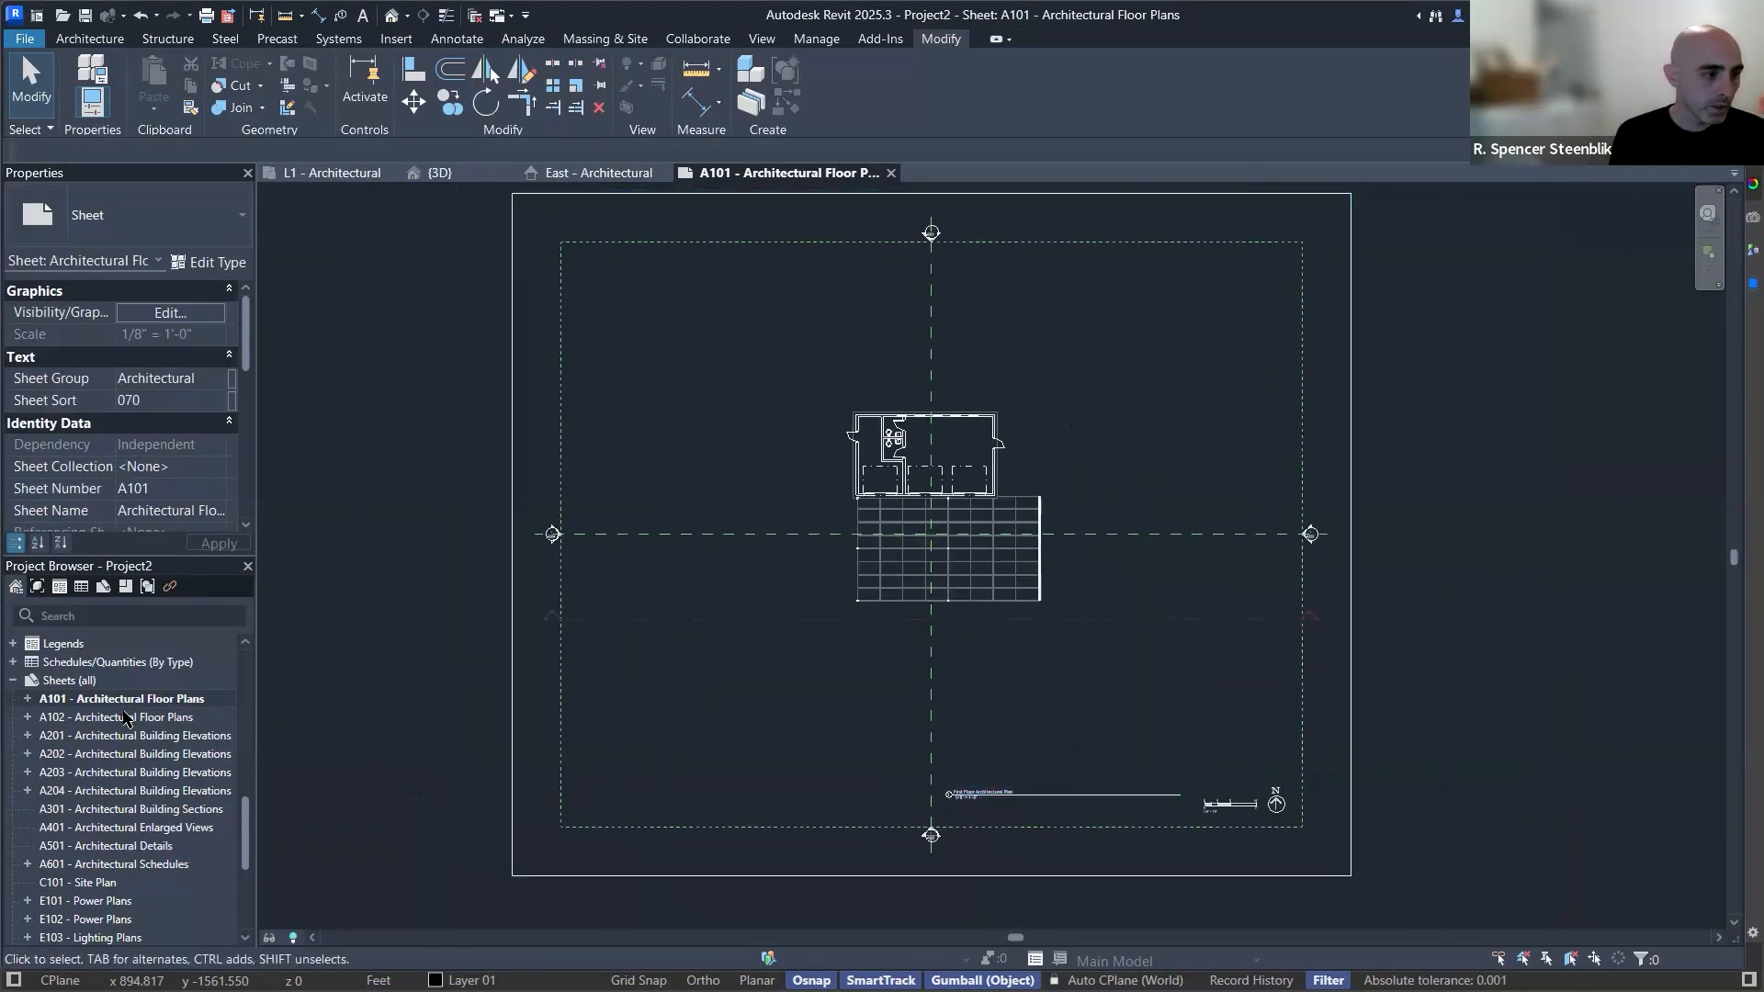
Open sheet A102 - Architectural Floor Plans and delete its title block.
{"action": "double_click", "coordinate": [115, 717]}
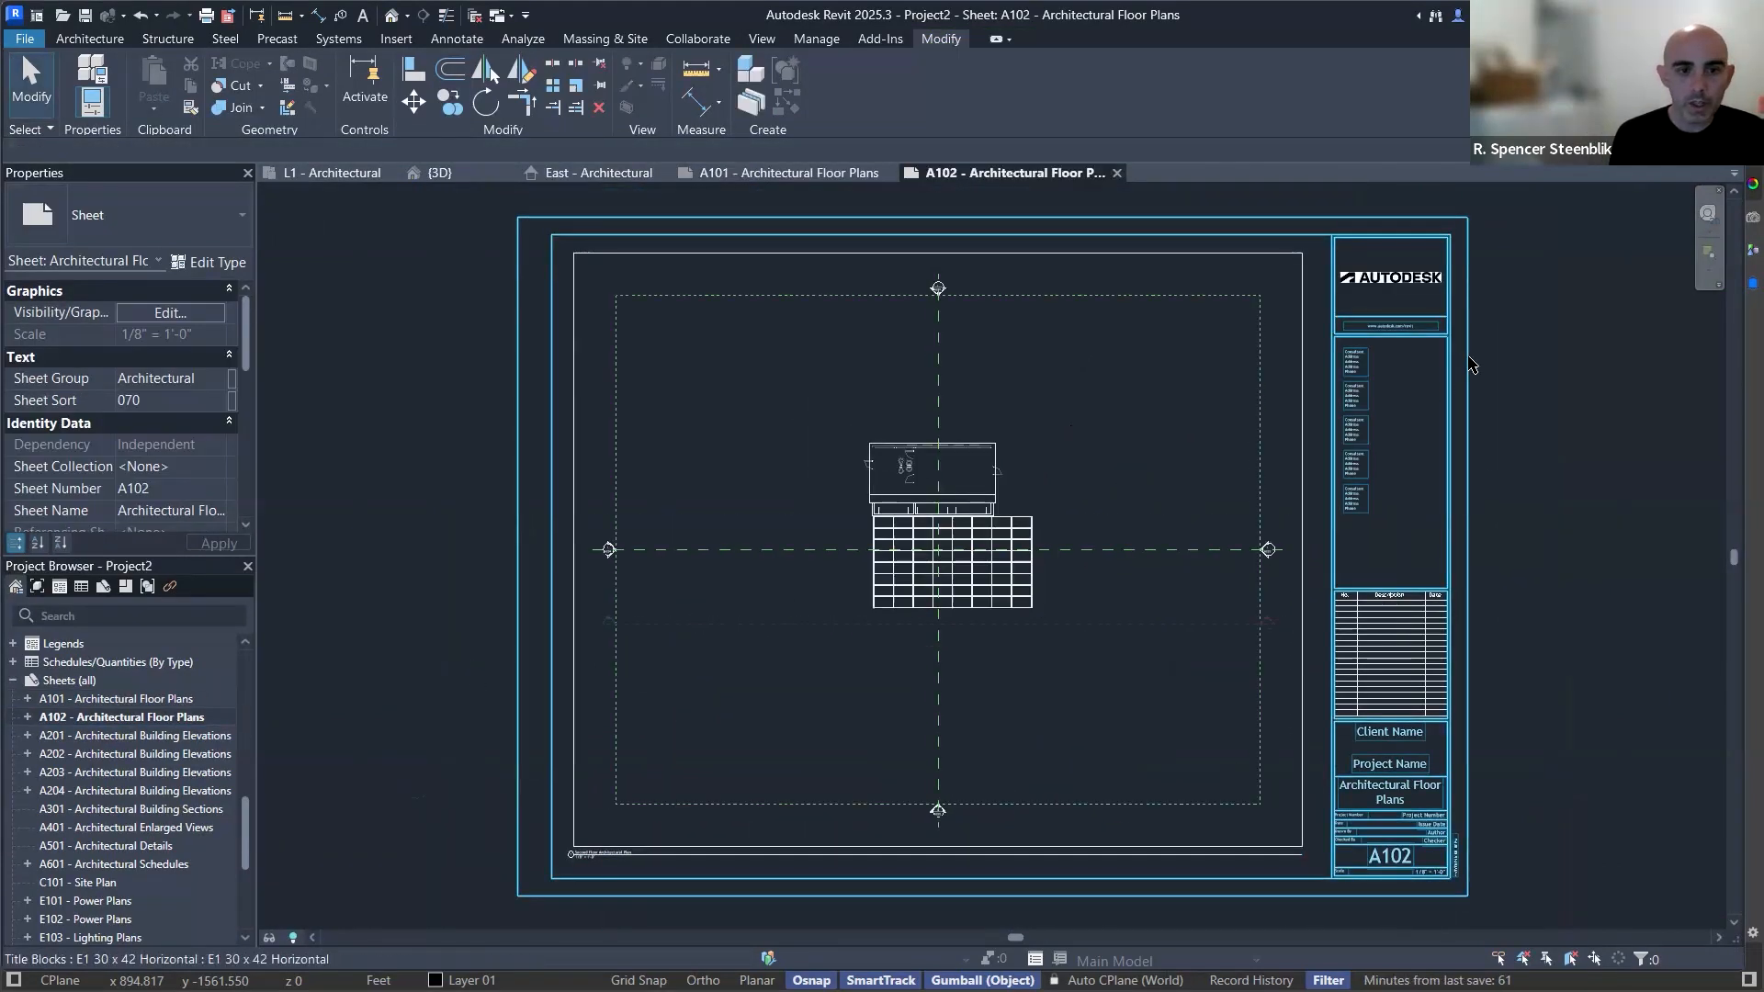
{"action": "left_click", "coordinate": [1471, 364]}
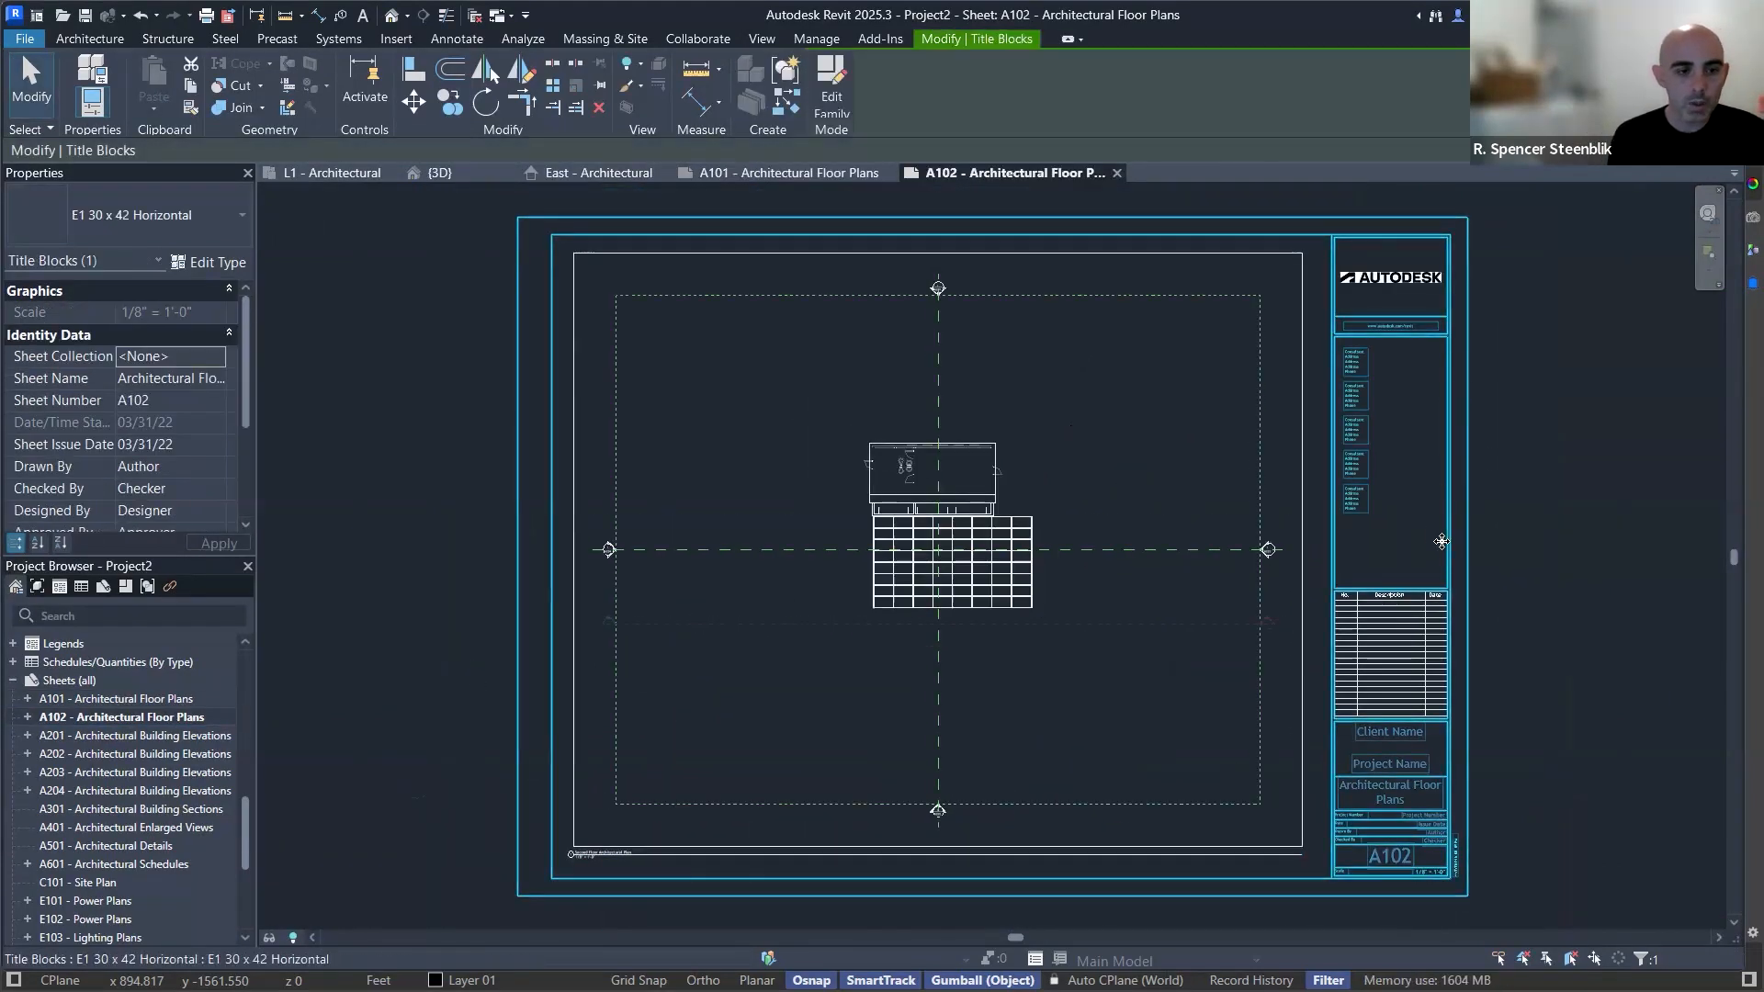
{"action": "key", "text": "Delete"}
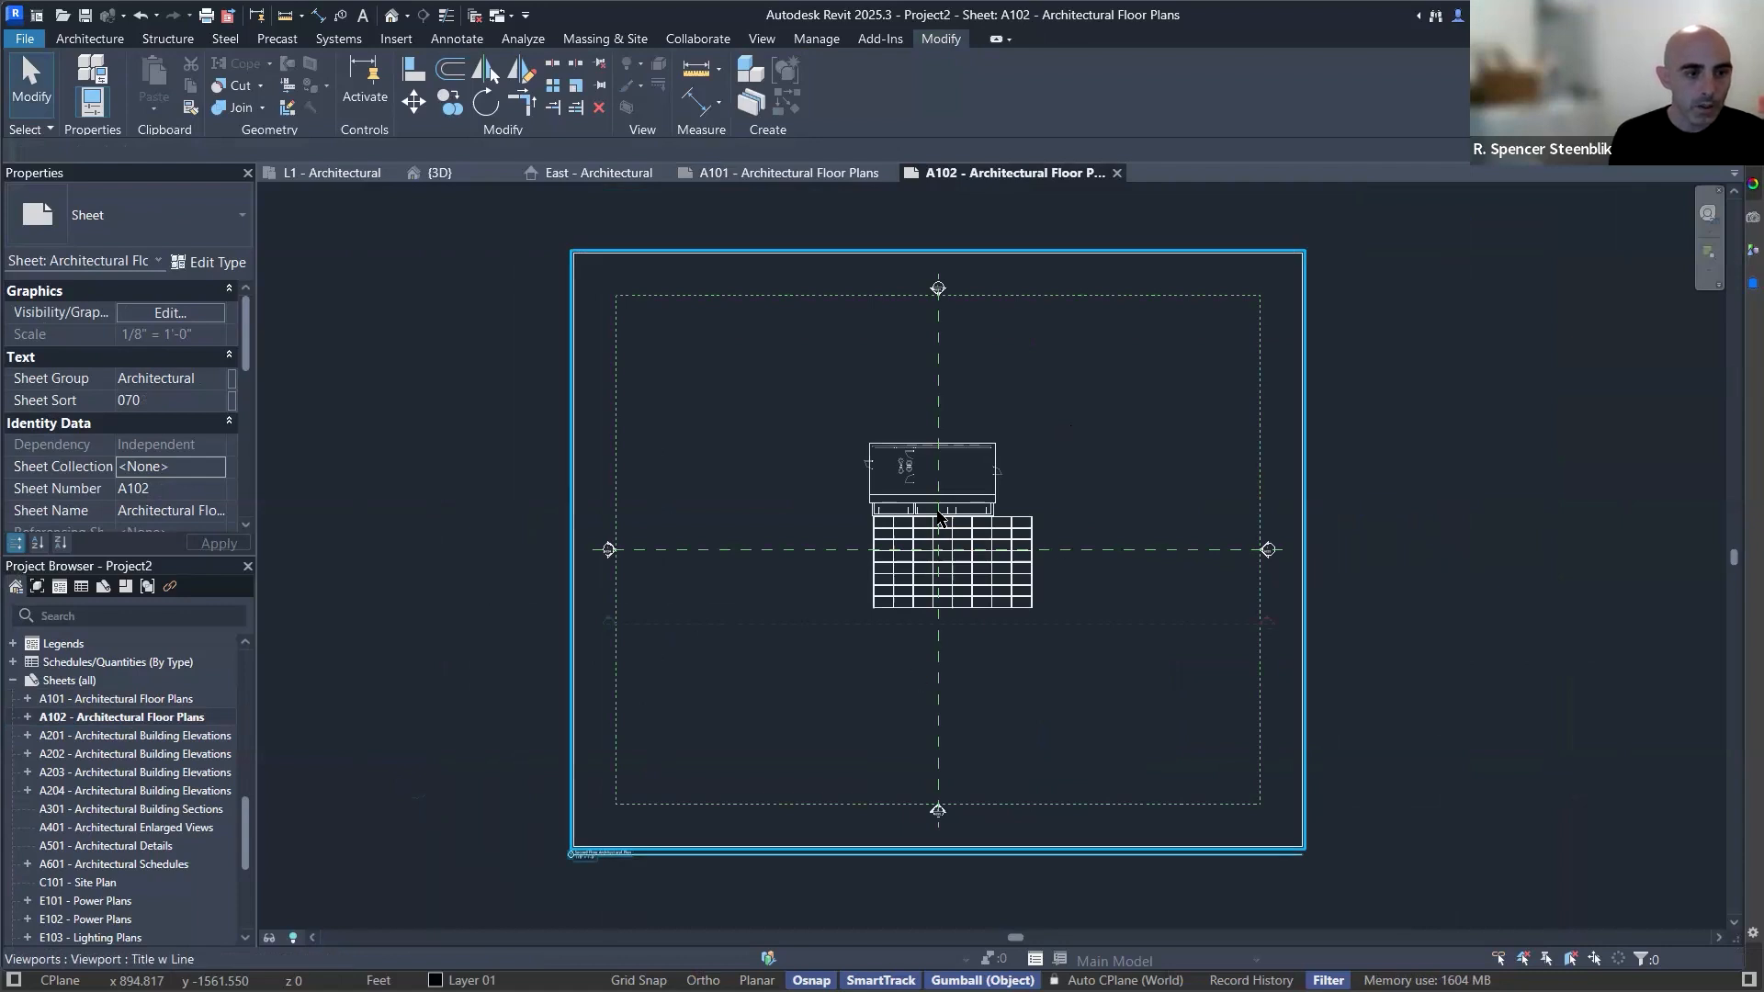
Examine the L2 plan's viewport on sheet A102, checking the restroom fixtures, doors and windows drawn in the building outline.
{"action": "scroll", "coordinate": [939, 519], "scroll_direction": "up", "scroll_amount": 8}
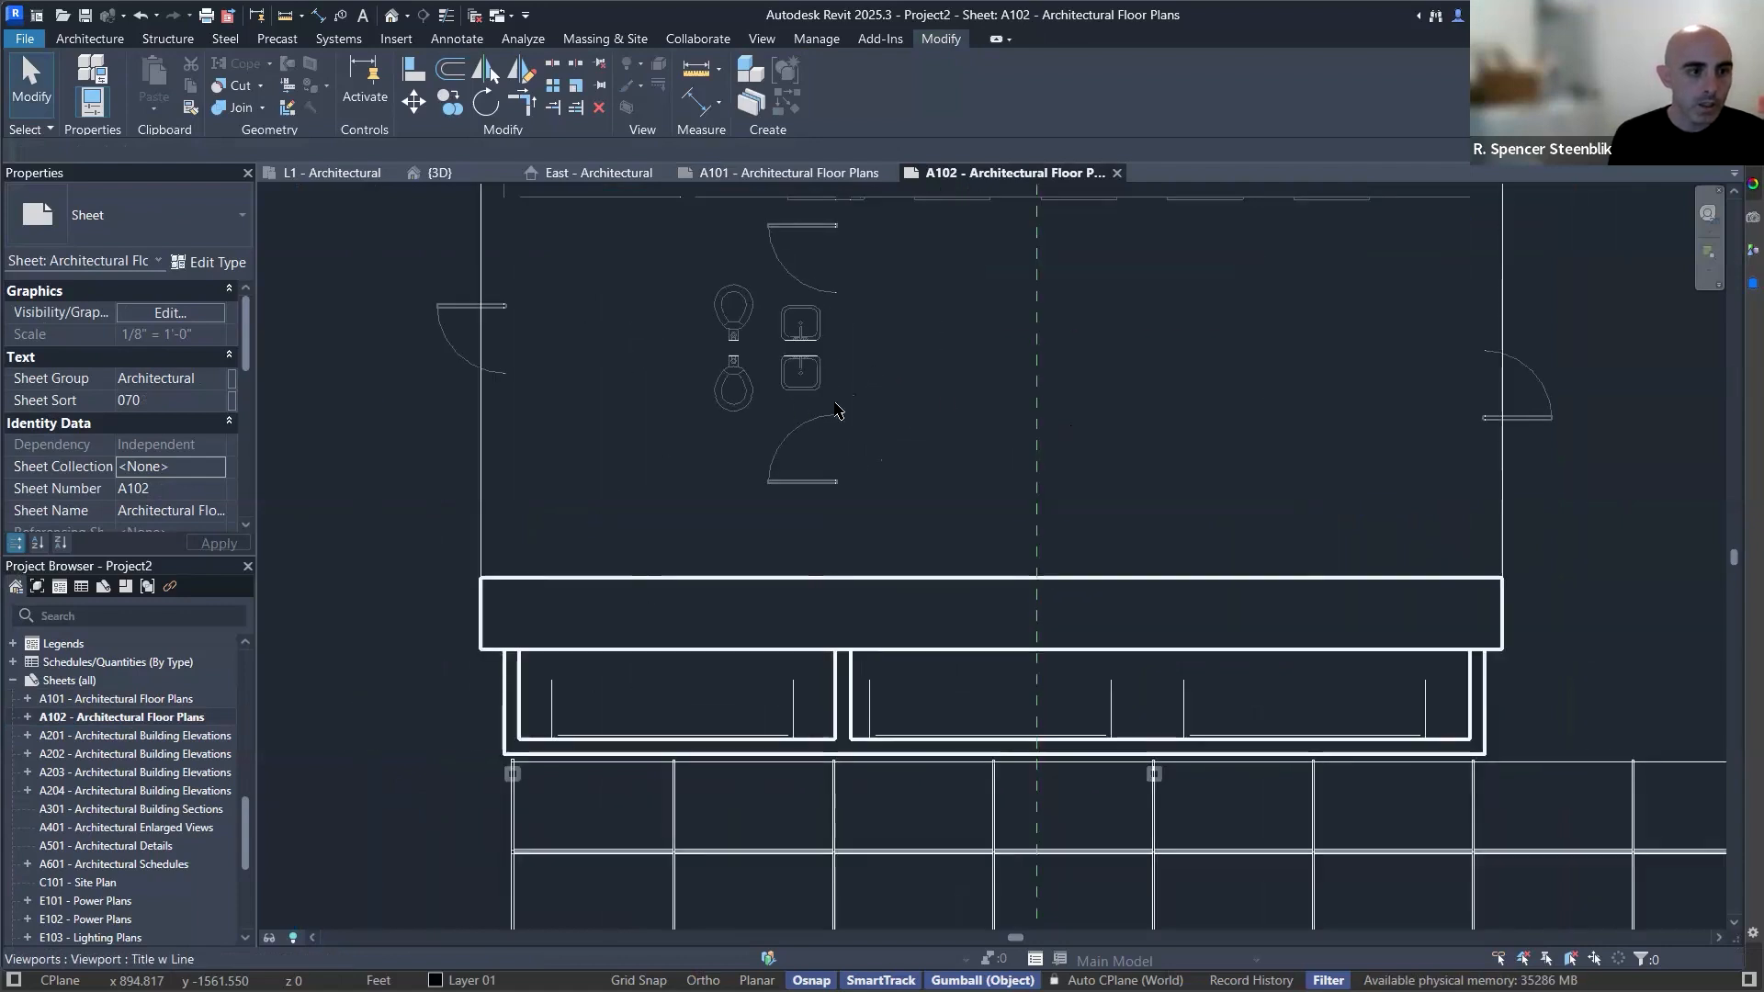
{"action": "scroll", "coordinate": [836, 411], "scroll_direction": "down", "scroll_amount": 5}
{"action": "left_click", "coordinate": [865, 355]}
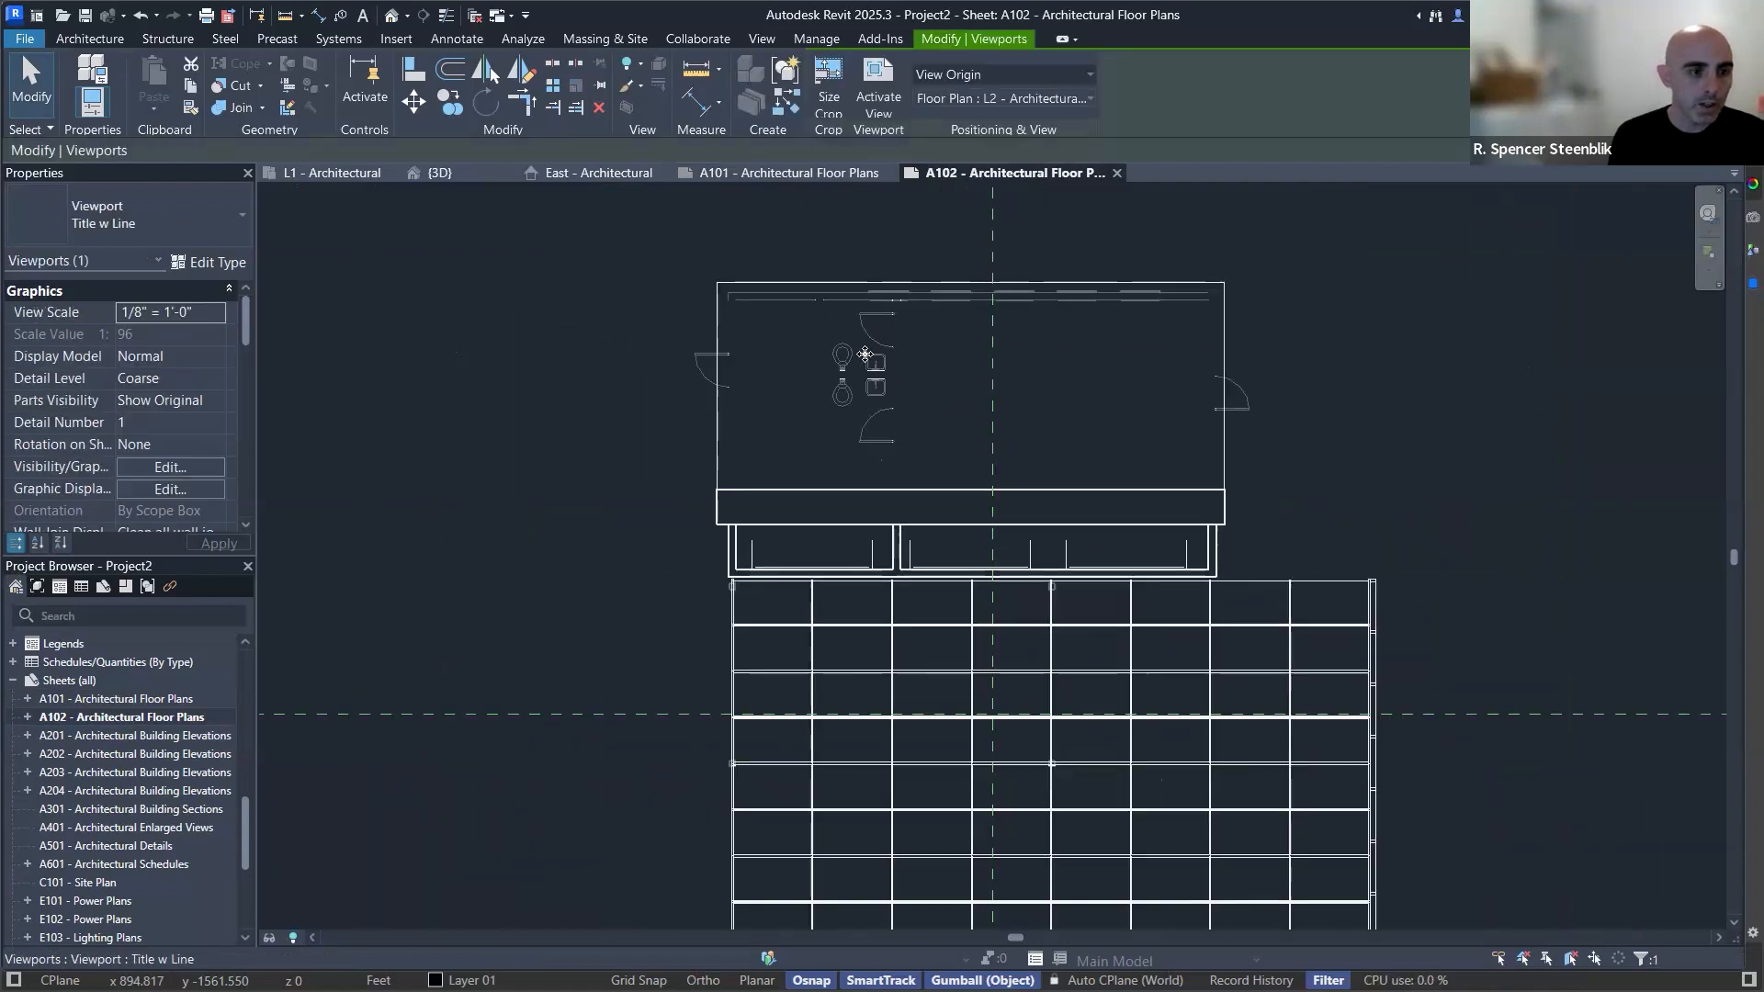
{"action": "scroll", "coordinate": [869, 340], "scroll_direction": "up", "scroll_amount": 6}
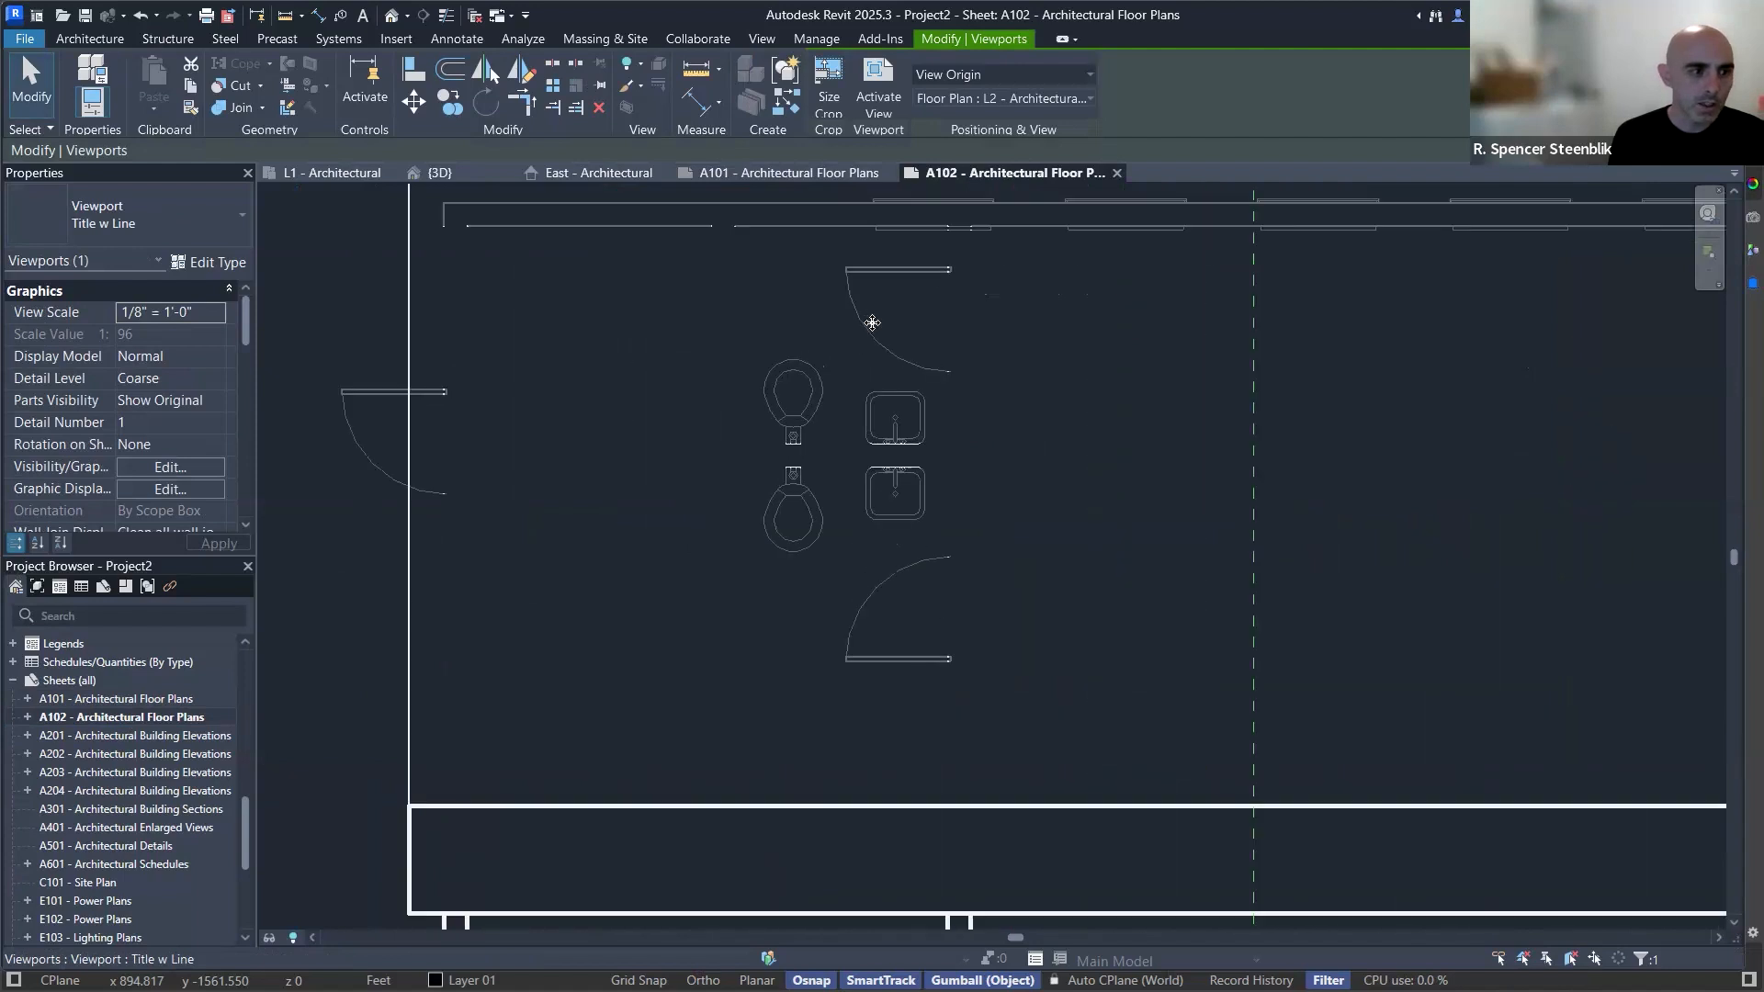
{"action": "scroll", "coordinate": [872, 323], "scroll_direction": "down", "scroll_amount": 4}
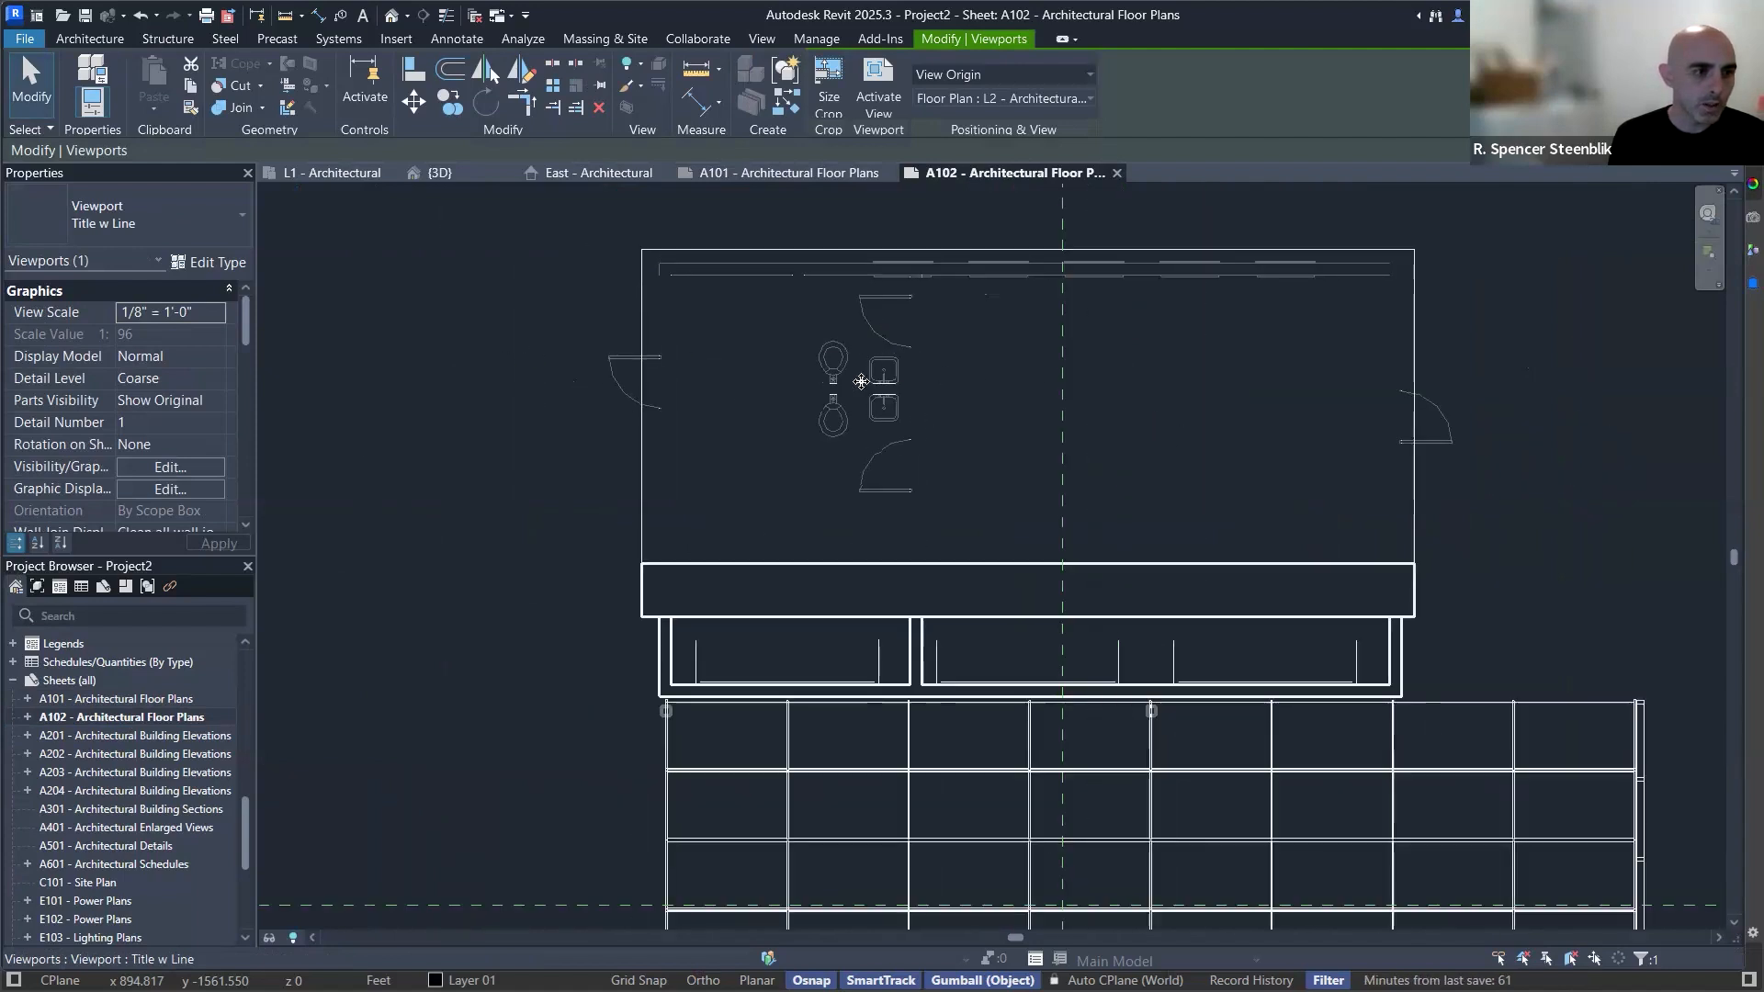
{"action": "scroll", "coordinate": [864, 380], "scroll_direction": "up", "scroll_amount": 2}
{"action": "scroll", "coordinate": [864, 378], "scroll_direction": "down", "scroll_amount": 3}
{"action": "scroll", "coordinate": [868, 381], "scroll_direction": "down", "scroll_amount": 3}
{"action": "scroll", "coordinate": [891, 396], "scroll_direction": "up", "scroll_amount": 2}
{"action": "scroll", "coordinate": [1085, 307], "scroll_direction": "up", "scroll_amount": 3}
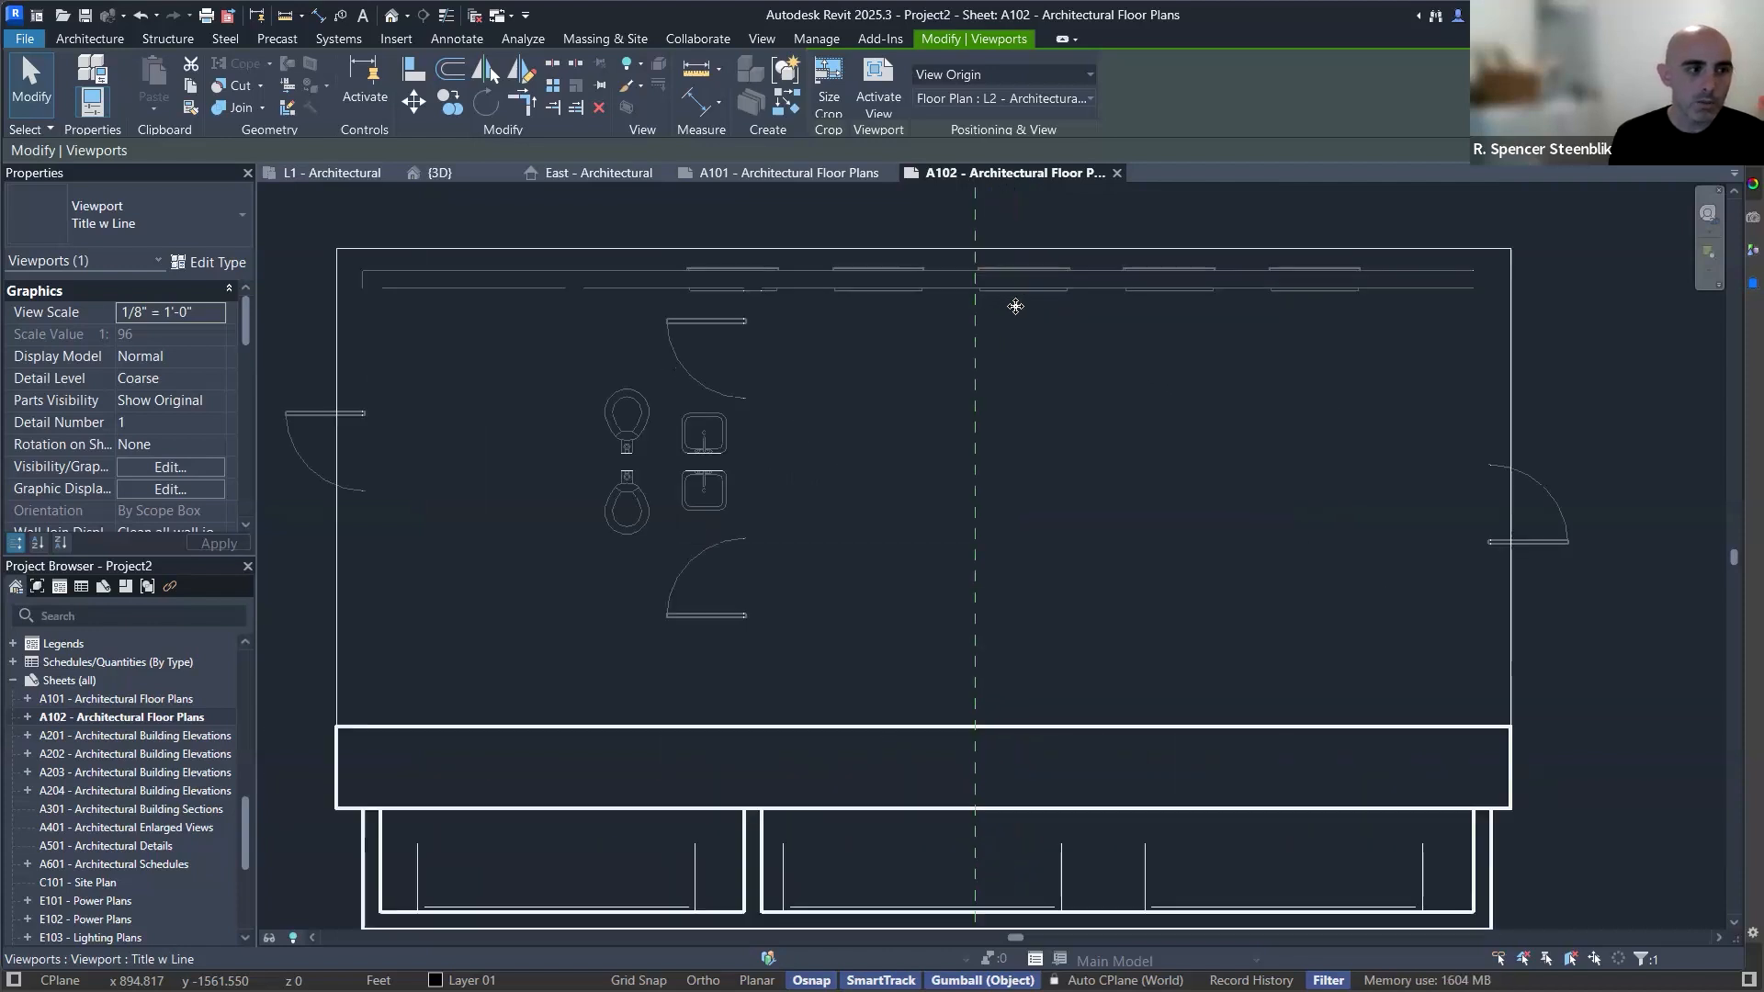
{"action": "scroll", "coordinate": [1020, 374], "scroll_direction": "down", "scroll_amount": 2}
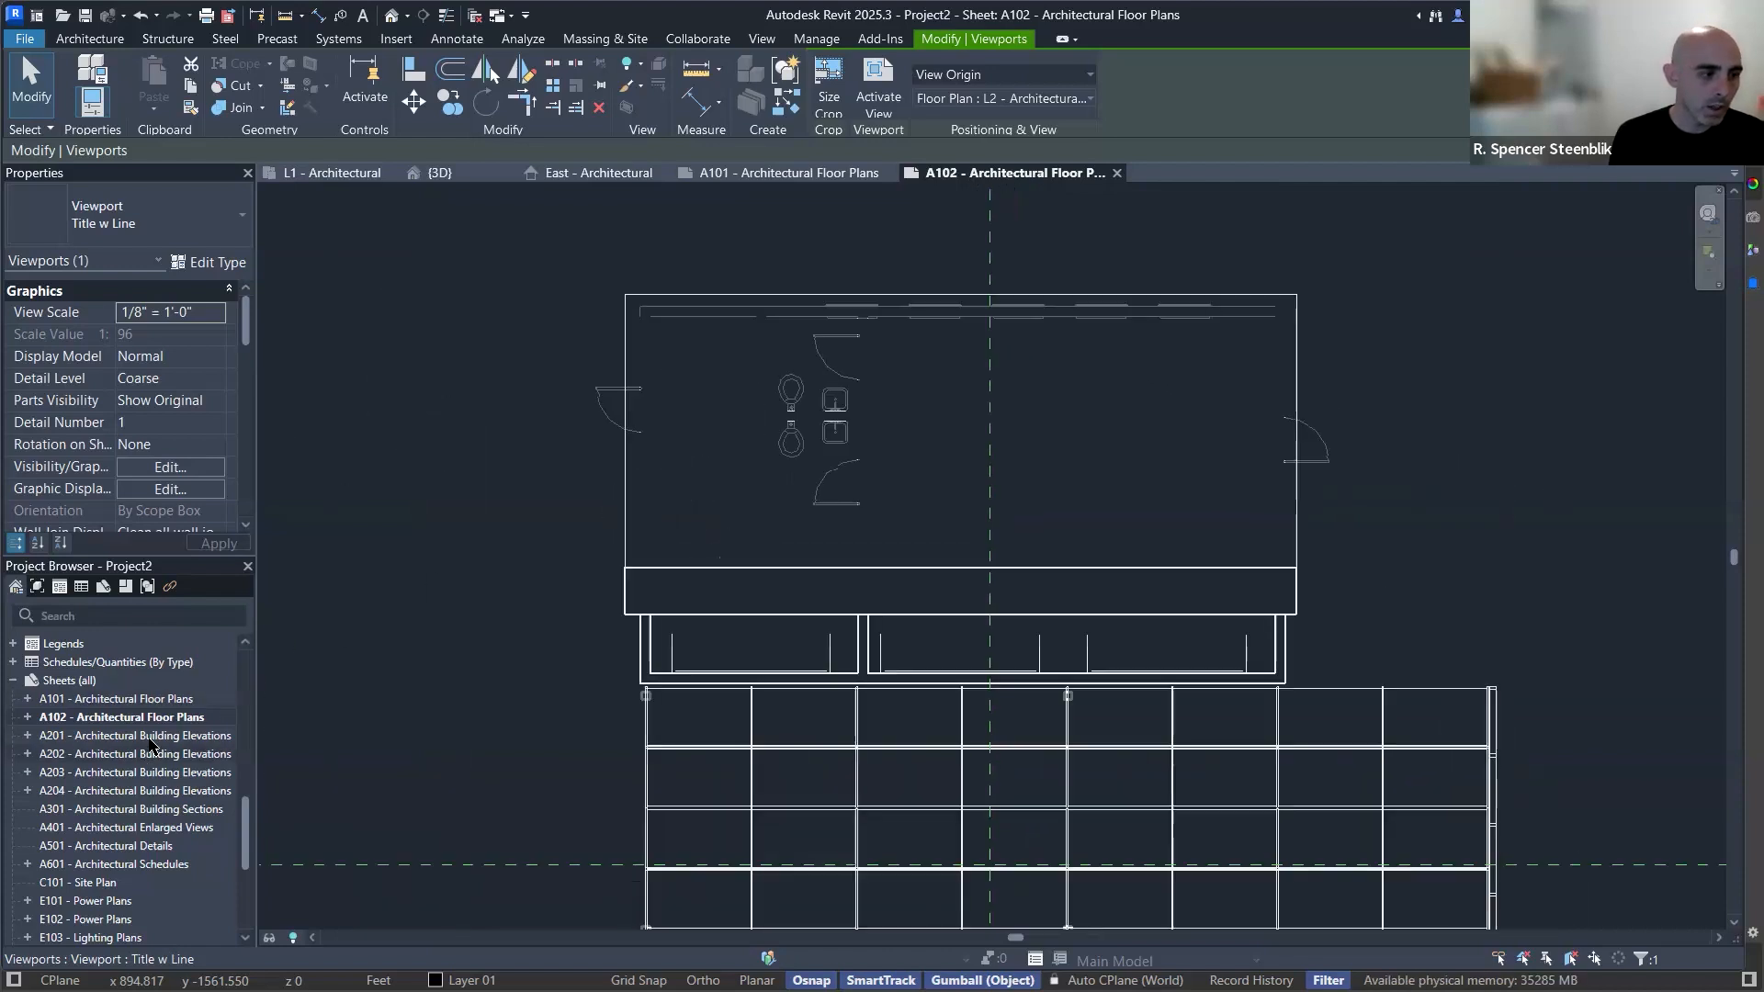
Check the type properties of the L2 - Architectural floor plan view without changing them.
{"action": "left_click", "coordinate": [28, 722]}
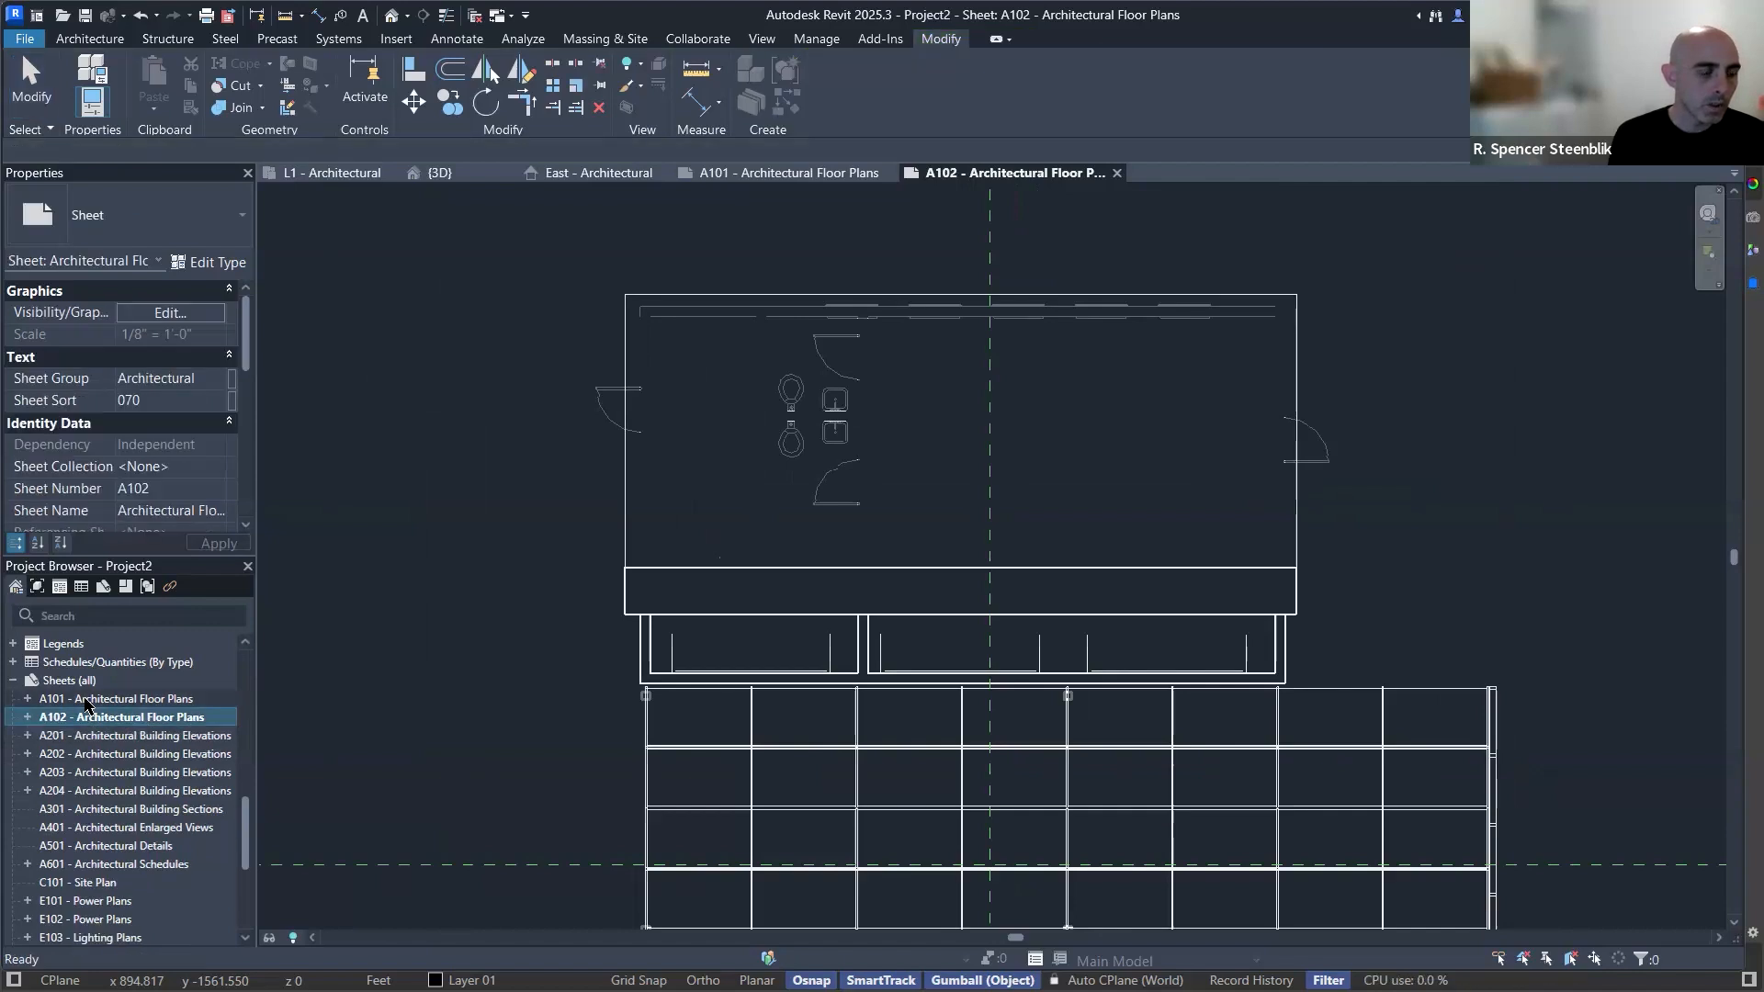
{"action": "scroll", "coordinate": [89, 705], "scroll_direction": "up", "scroll_amount": 10}
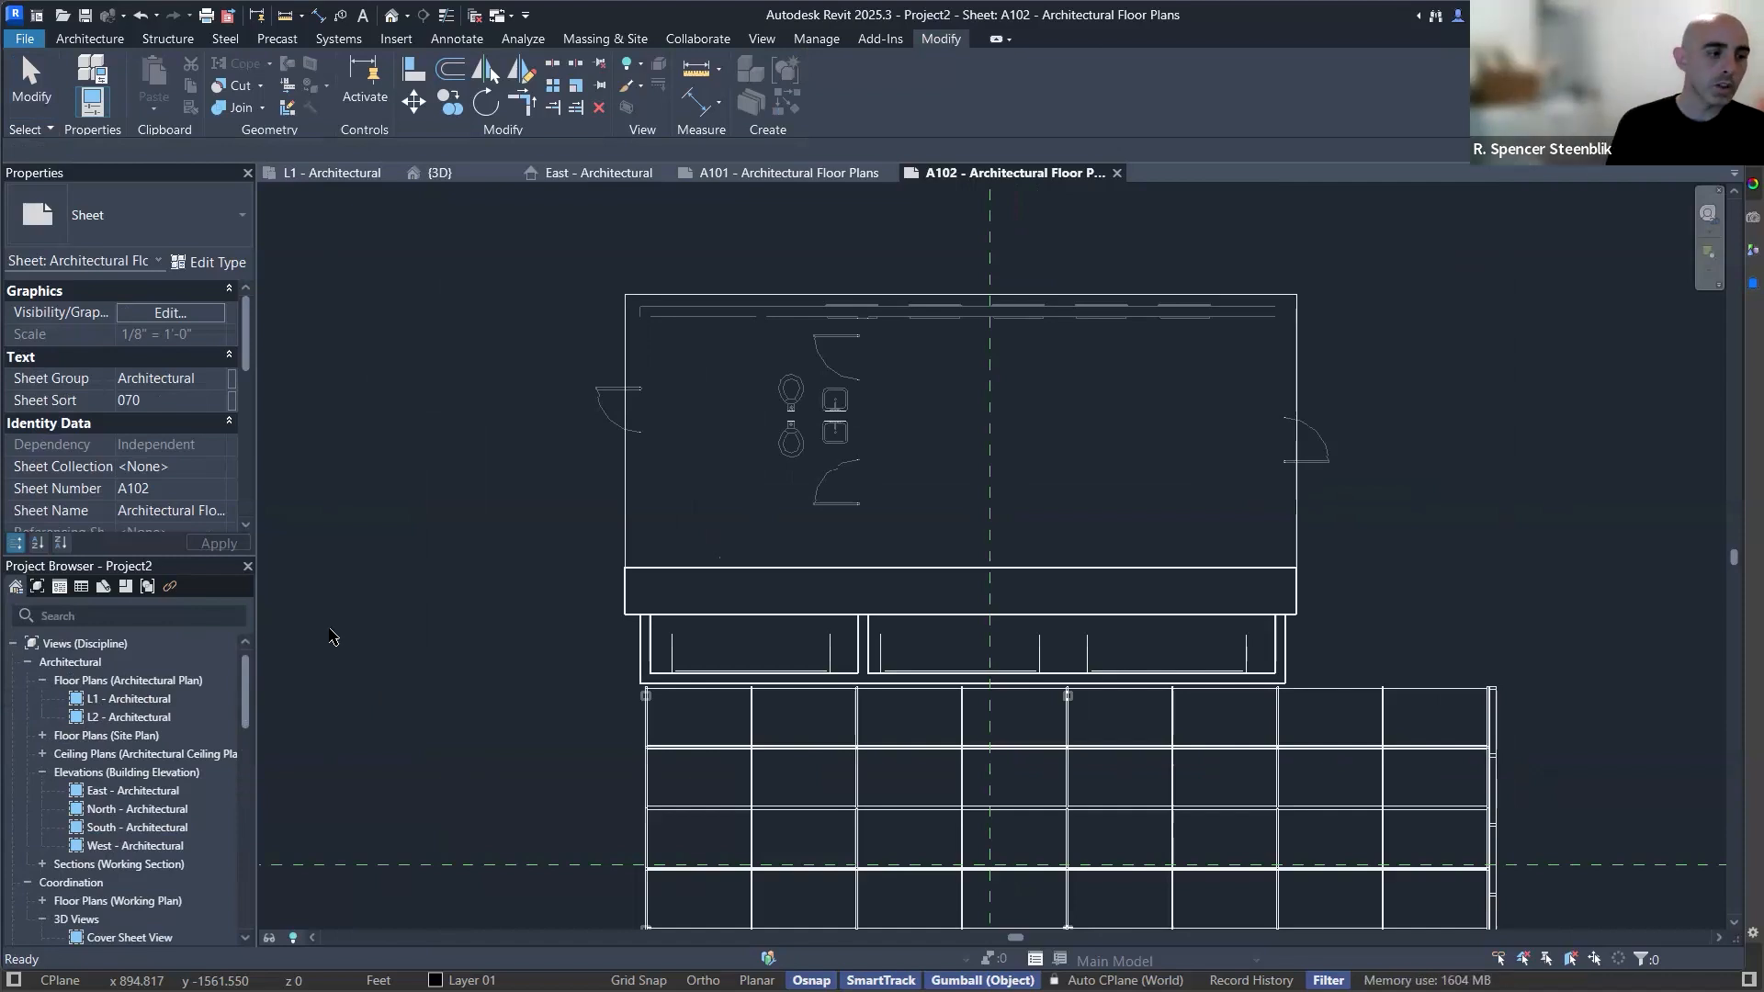
{"action": "left_click", "coordinate": [120, 719]}
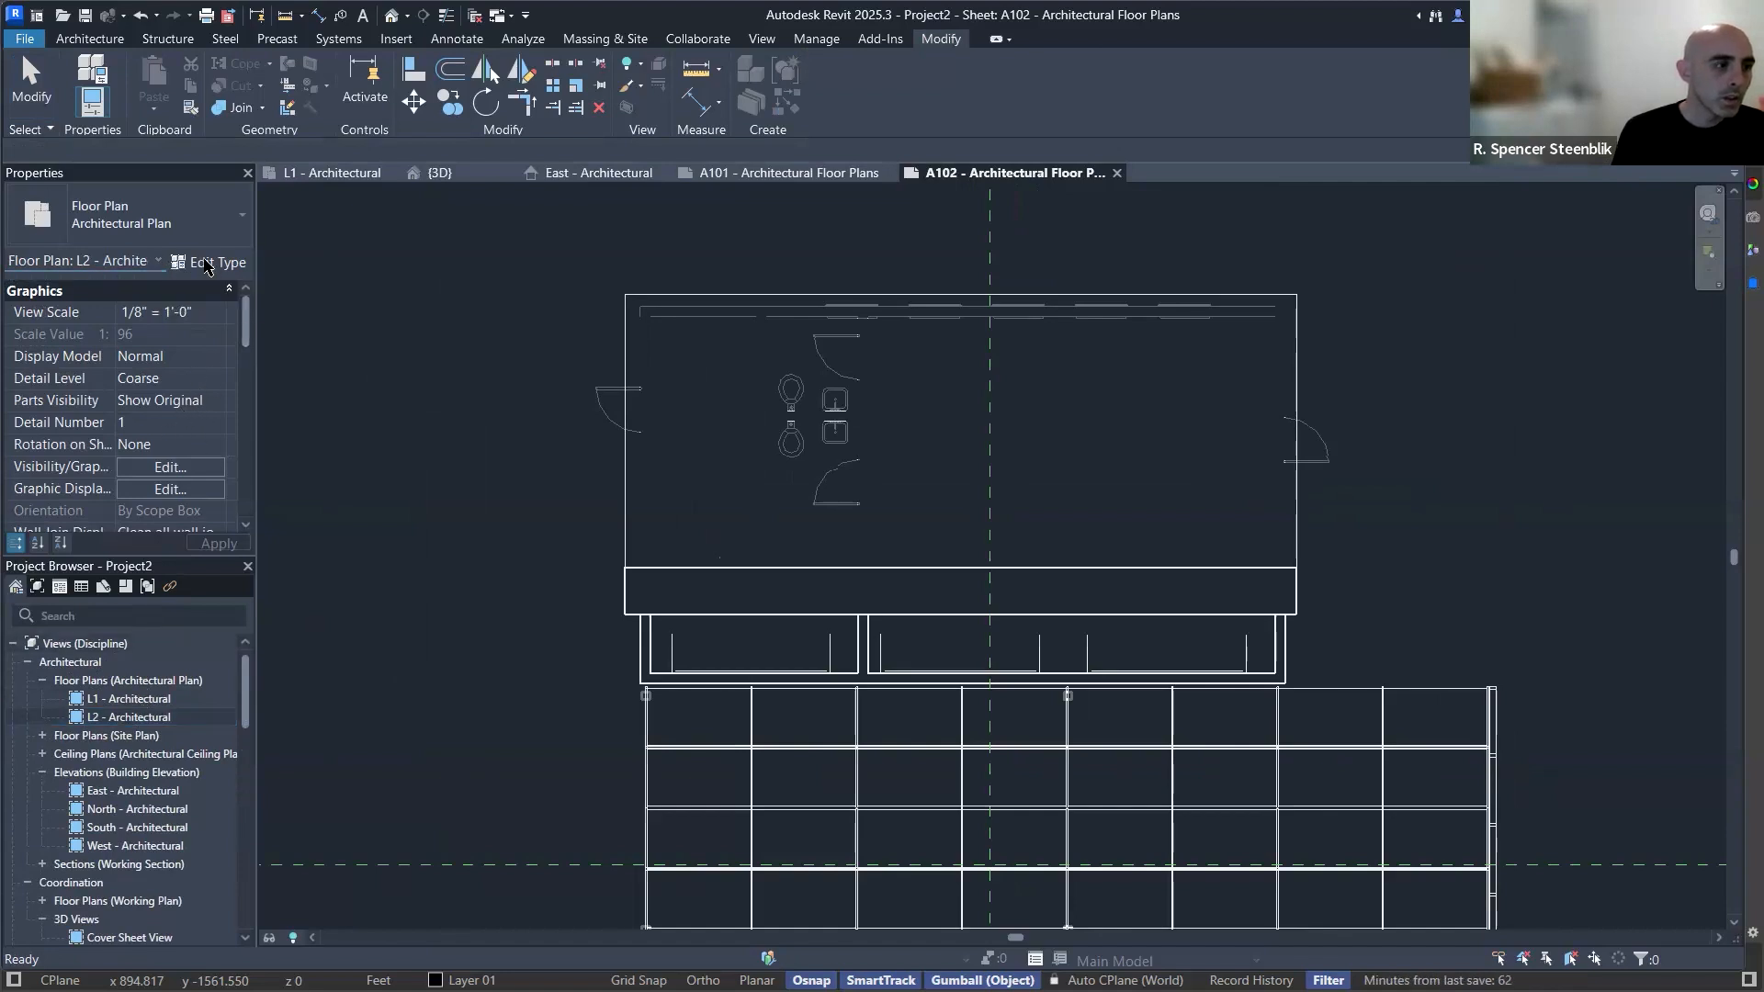
{"action": "left_click", "coordinate": [208, 263]}
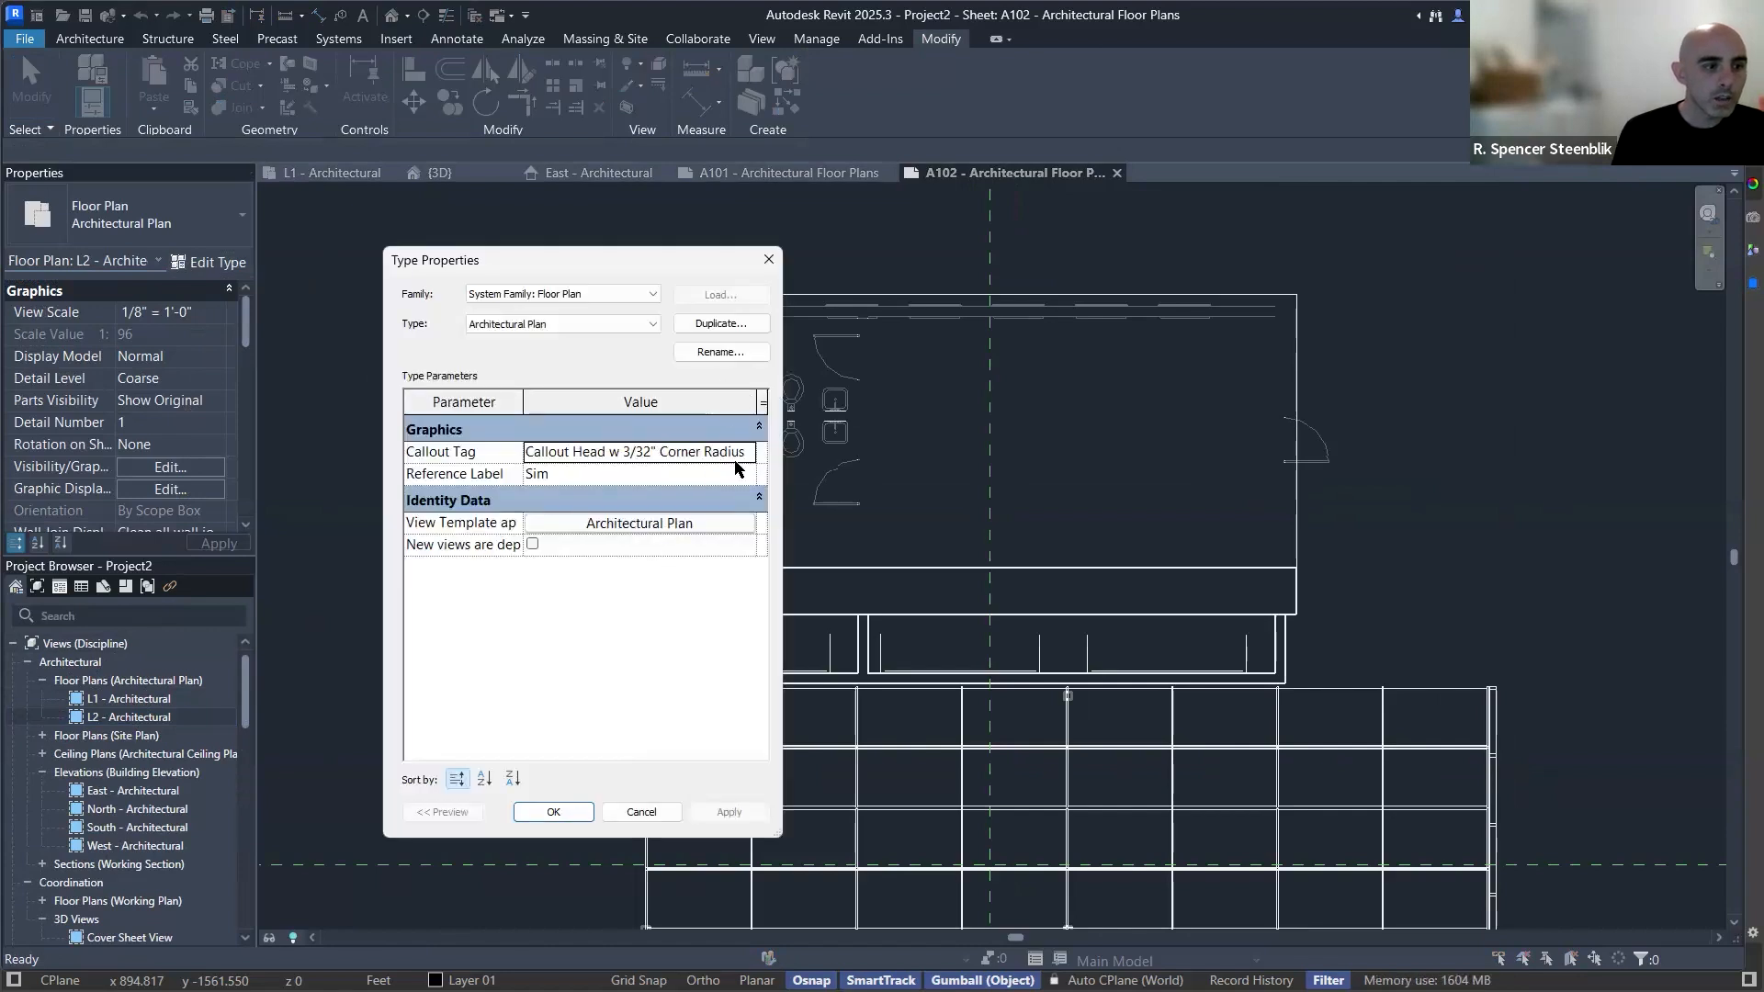
{"action": "left_click", "coordinate": [646, 815]}
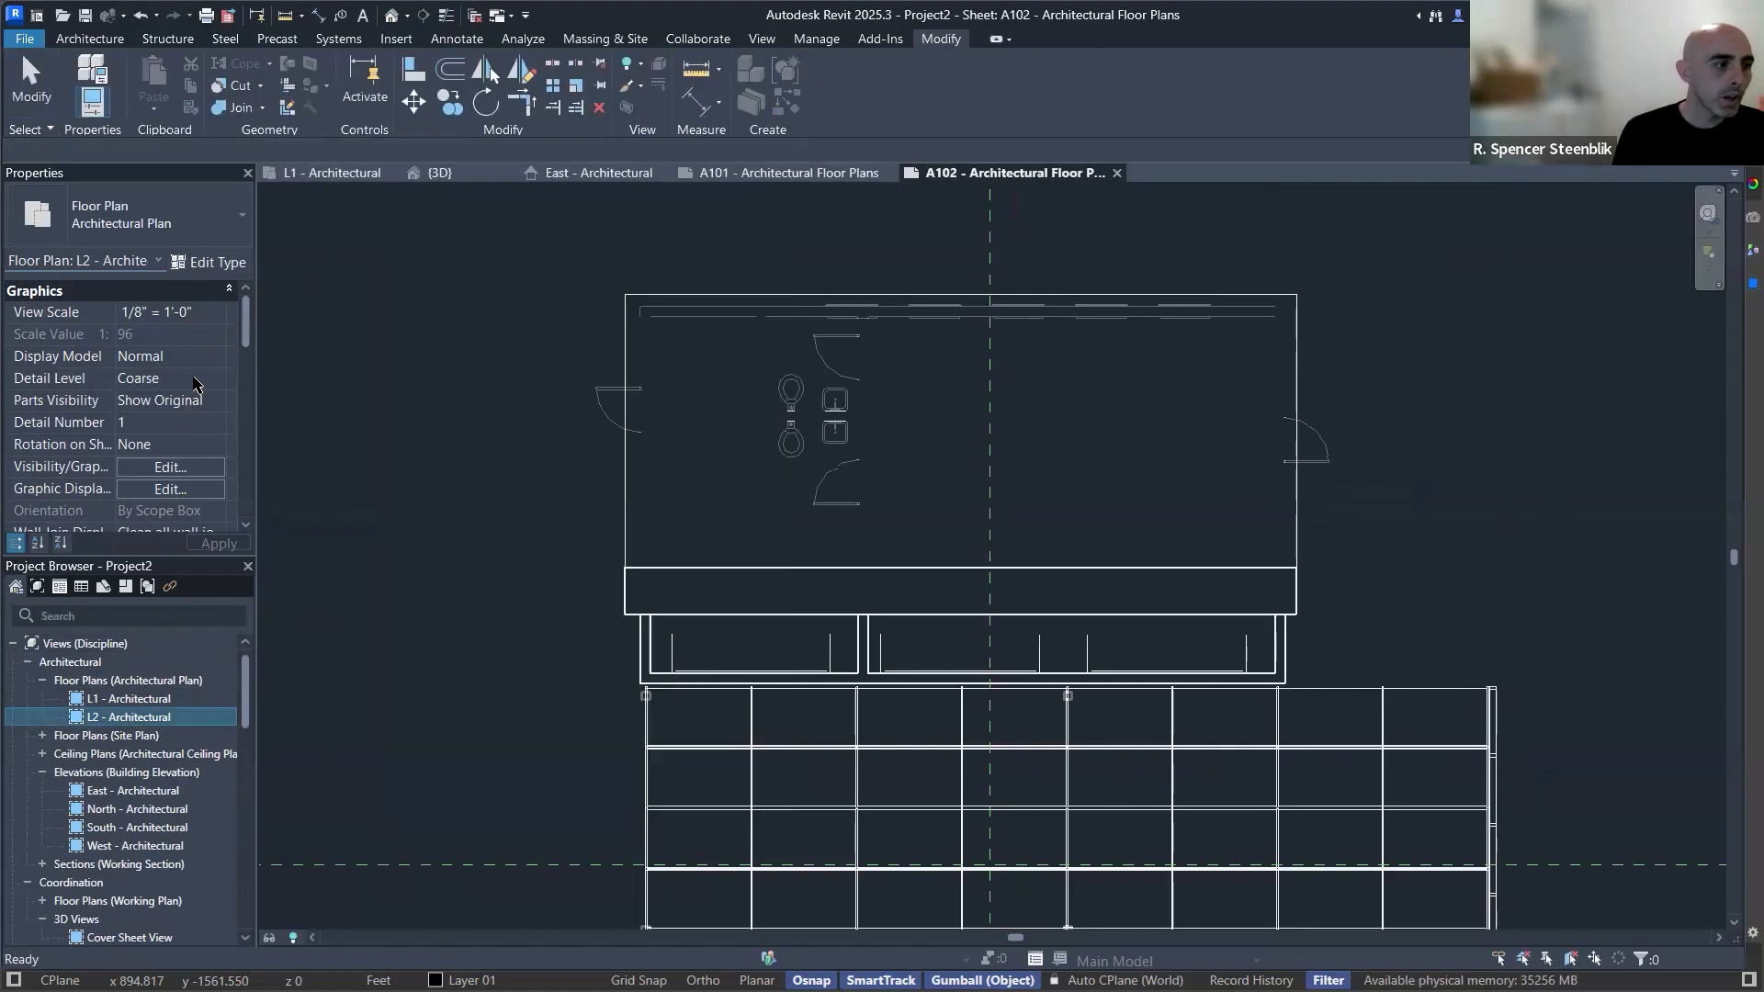
Open the L2 - Architectural floor plan and set its underlay range's base level to L2.
{"action": "scroll", "coordinate": [166, 413], "scroll_direction": "down", "scroll_amount": 2}
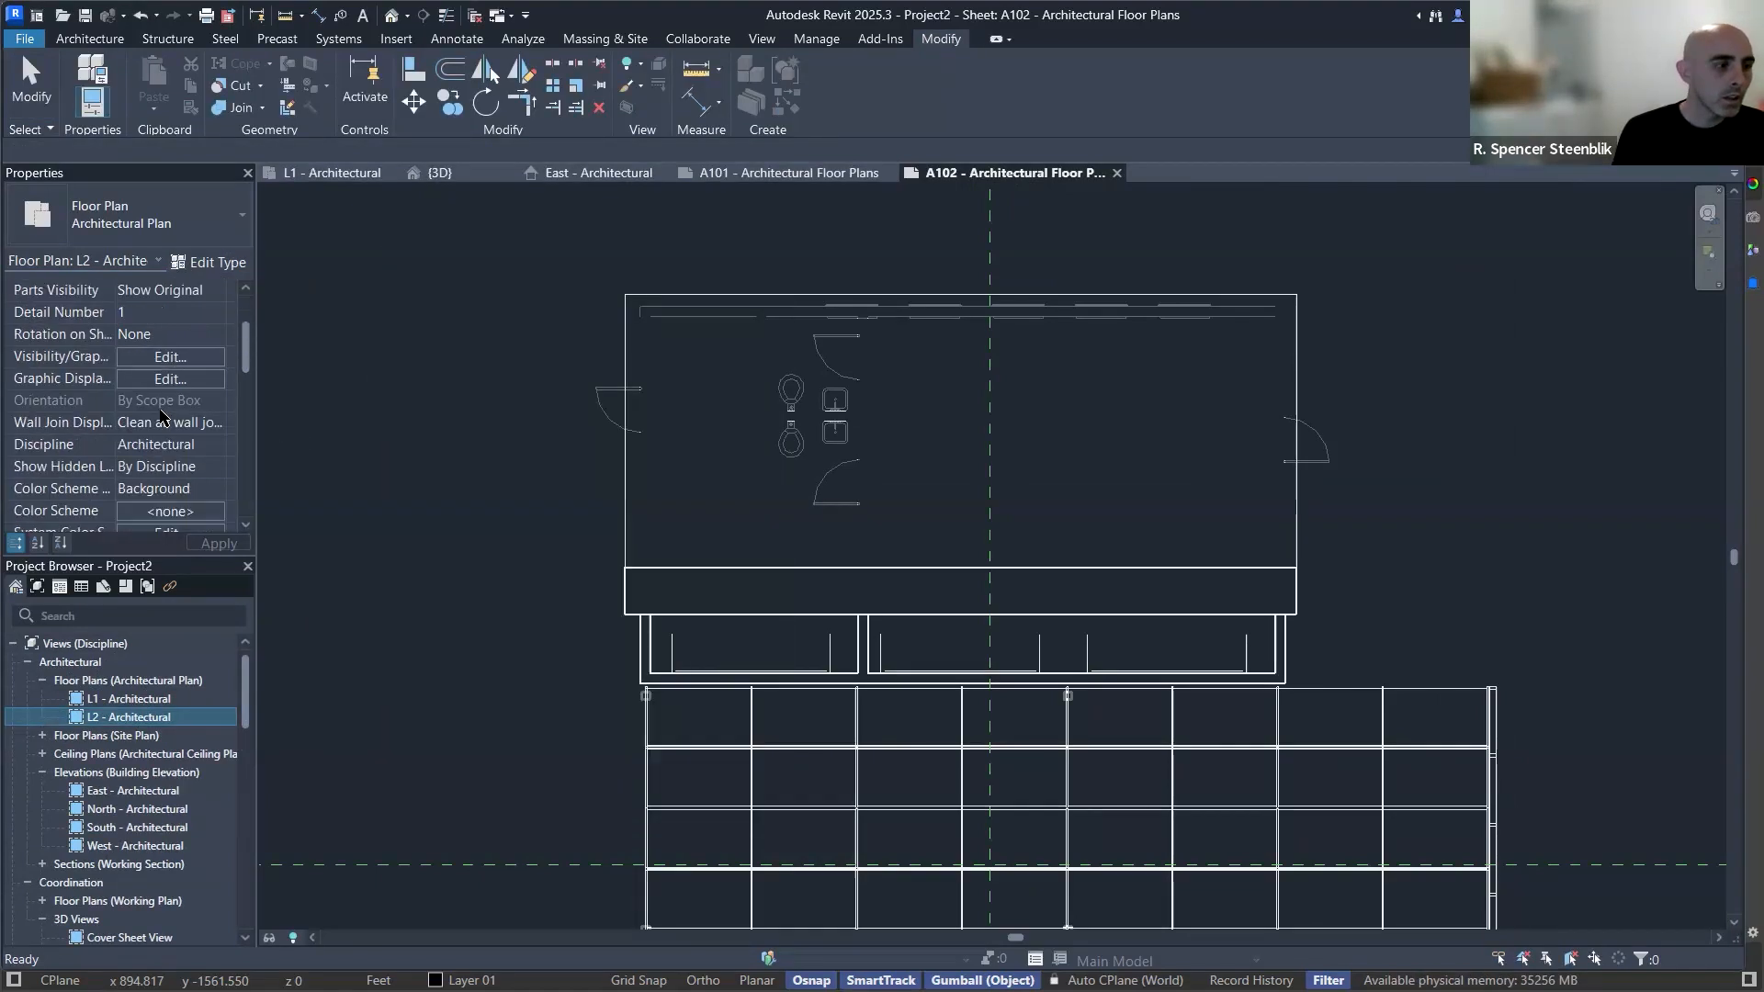
{"action": "double_click", "coordinate": [127, 718]}
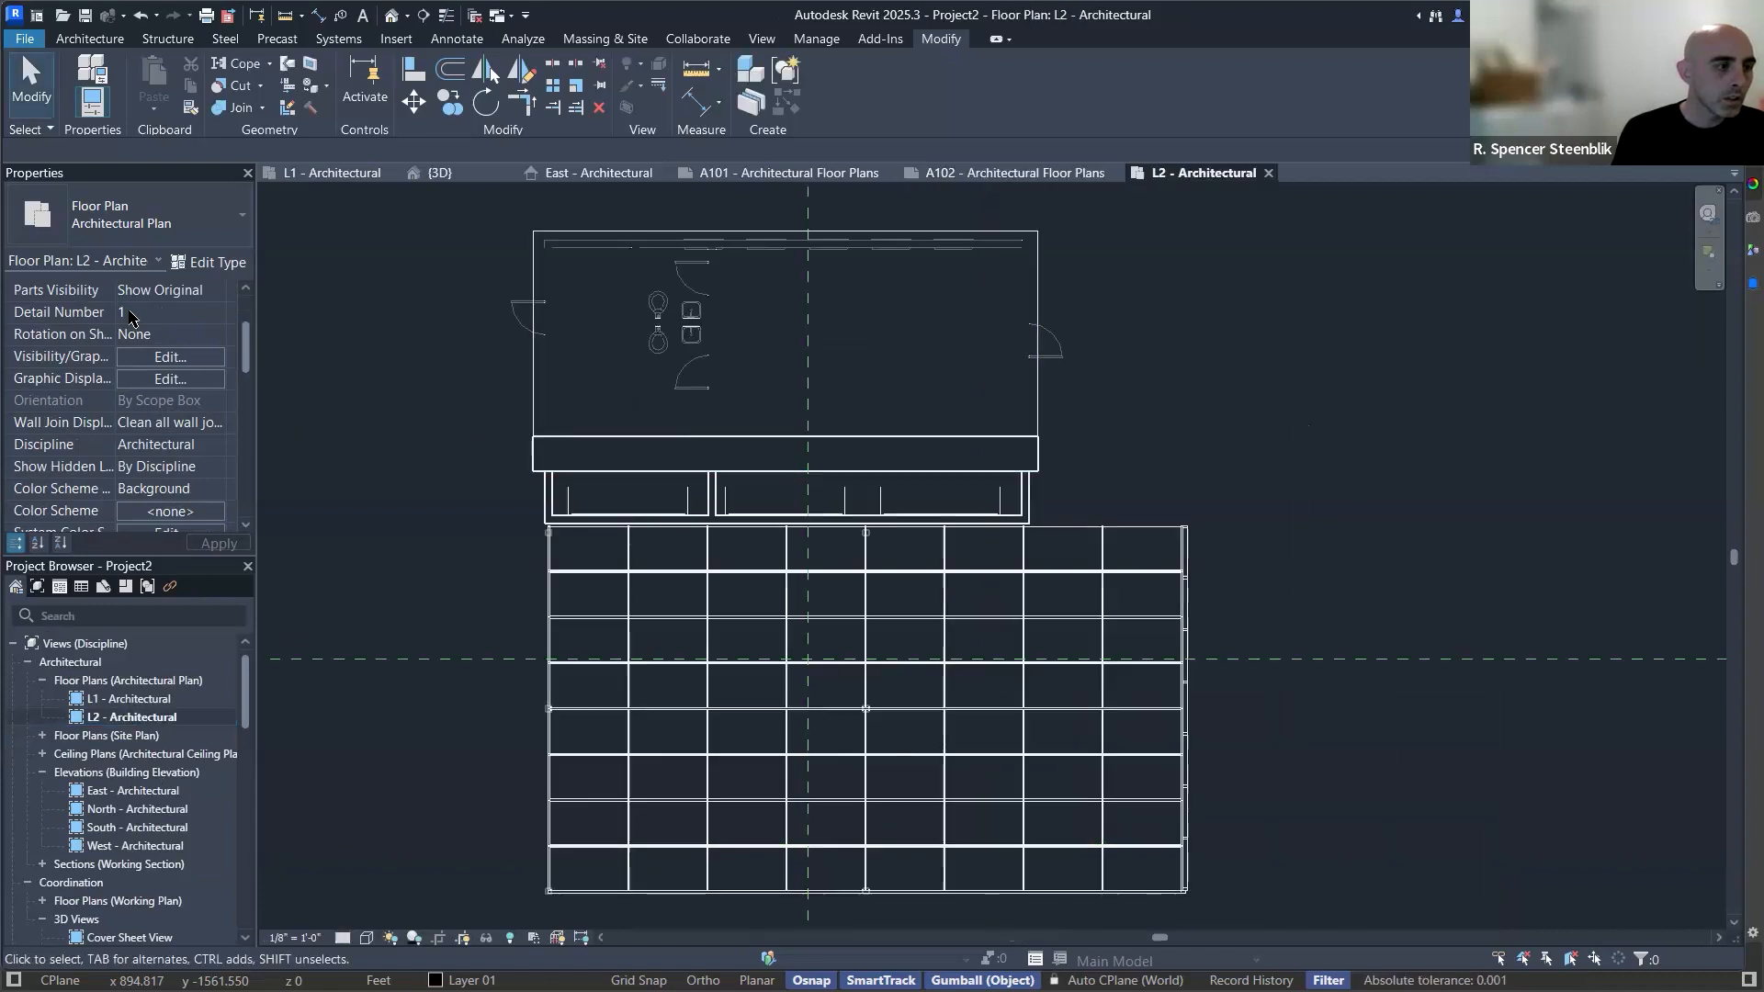
{"action": "scroll", "coordinate": [187, 381], "scroll_direction": "down", "scroll_amount": 1}
{"action": "scroll", "coordinate": [193, 441], "scroll_direction": "down", "scroll_amount": 2}
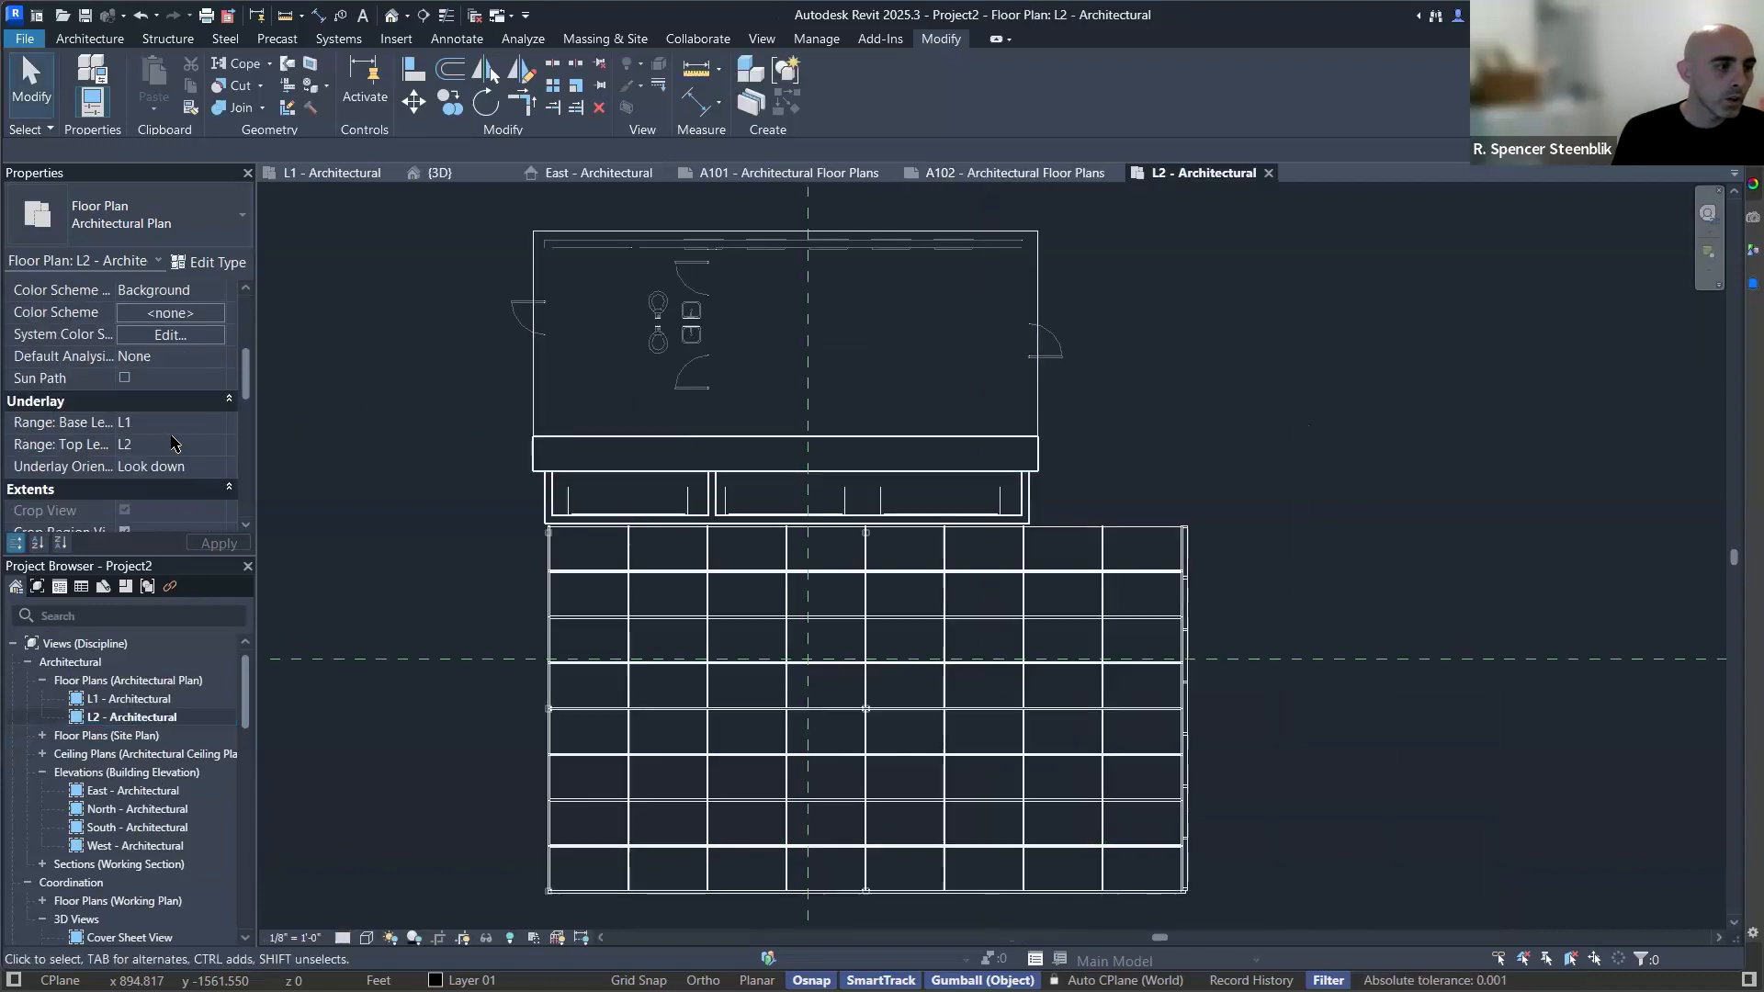
{"action": "left_click", "coordinate": [204, 424]}
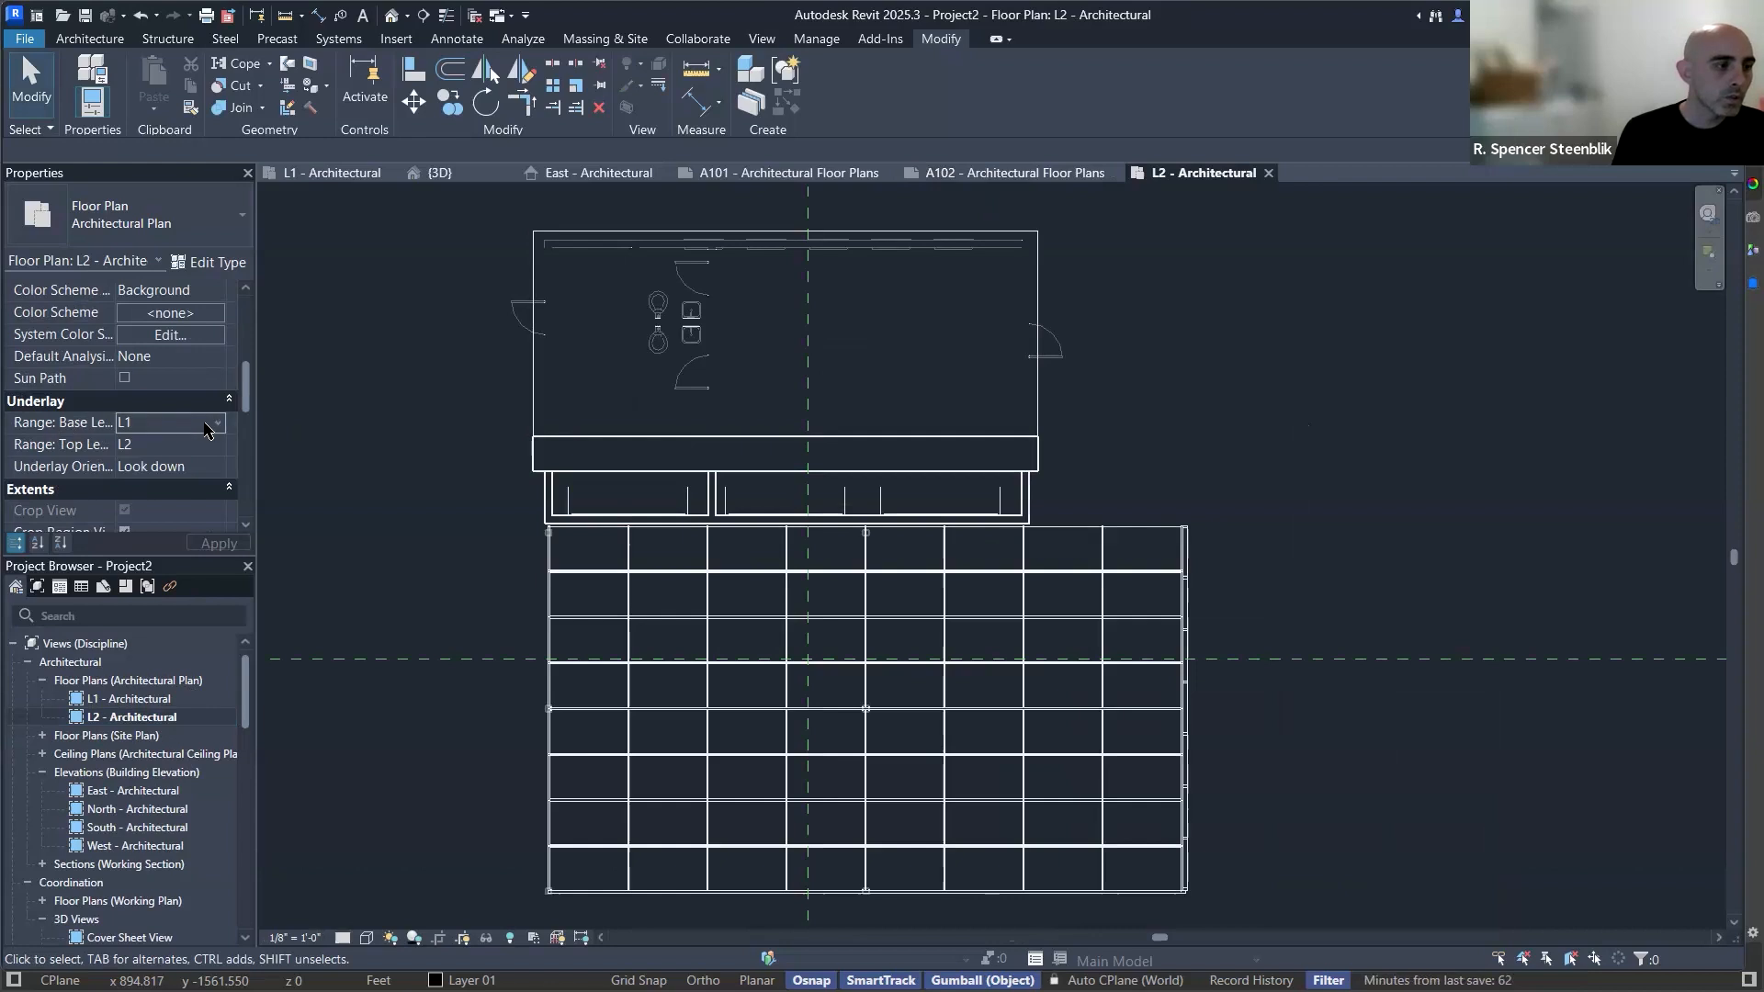
{"action": "left_click", "coordinate": [204, 425]}
{"action": "left_click", "coordinate": [175, 481]}
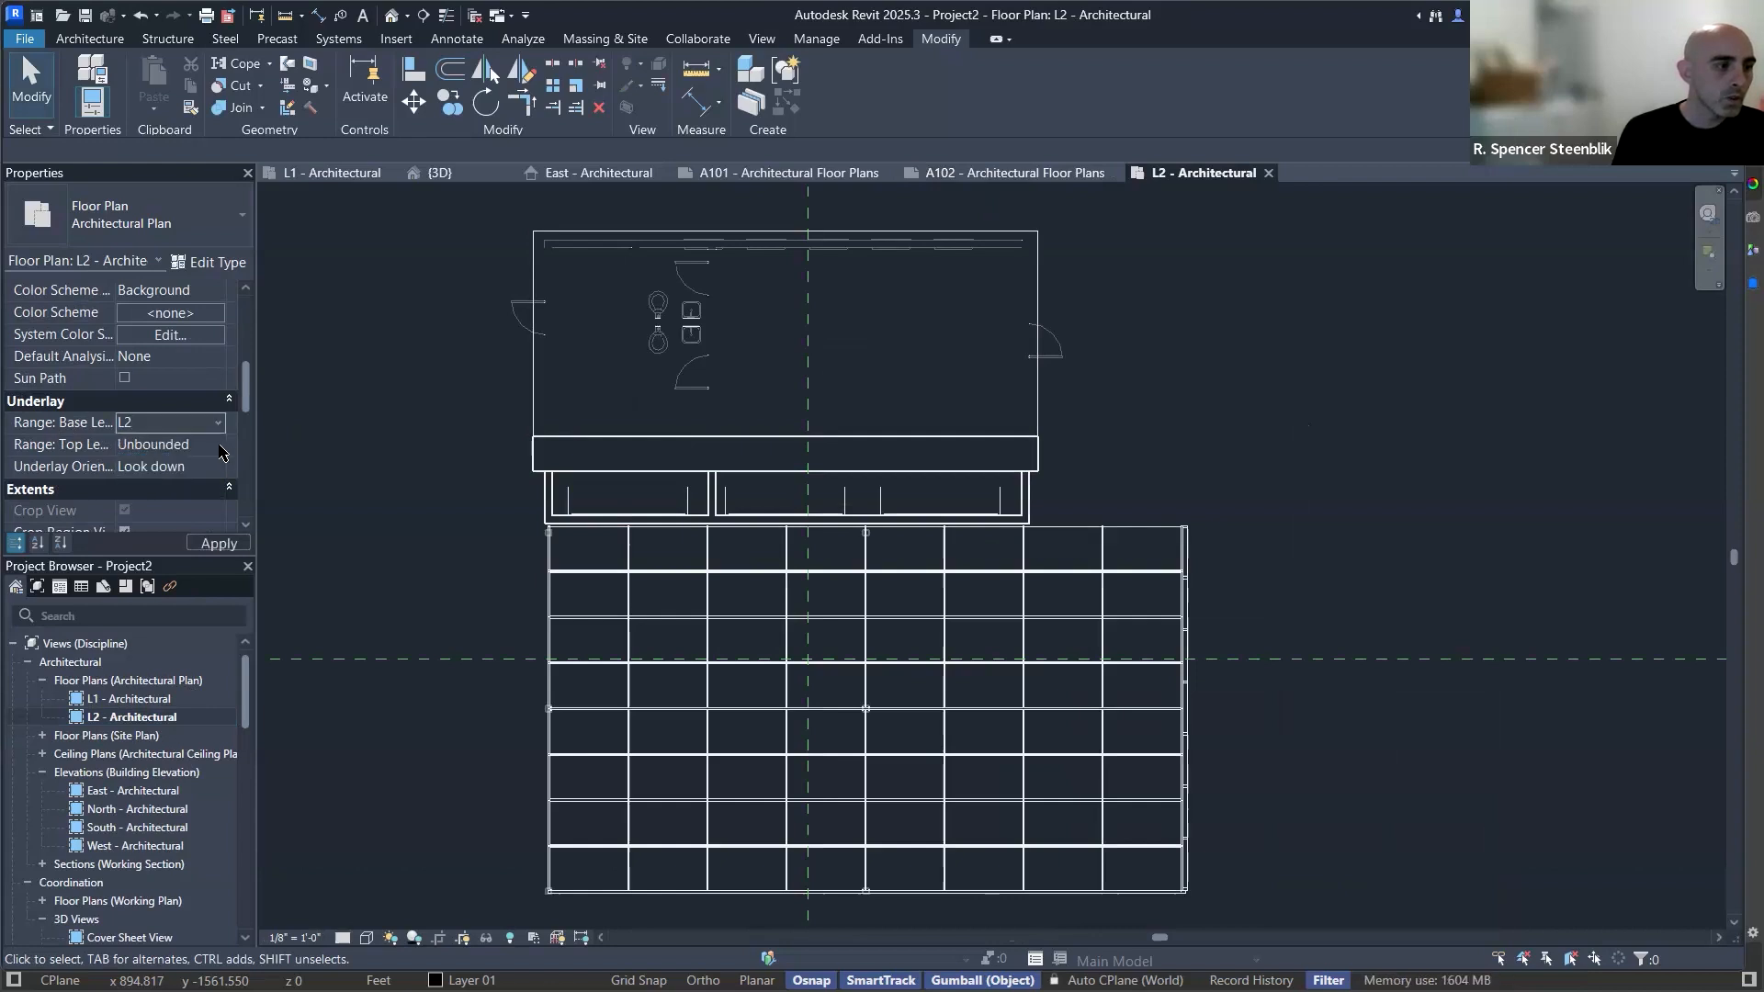
{"action": "left_click", "coordinate": [221, 450]}
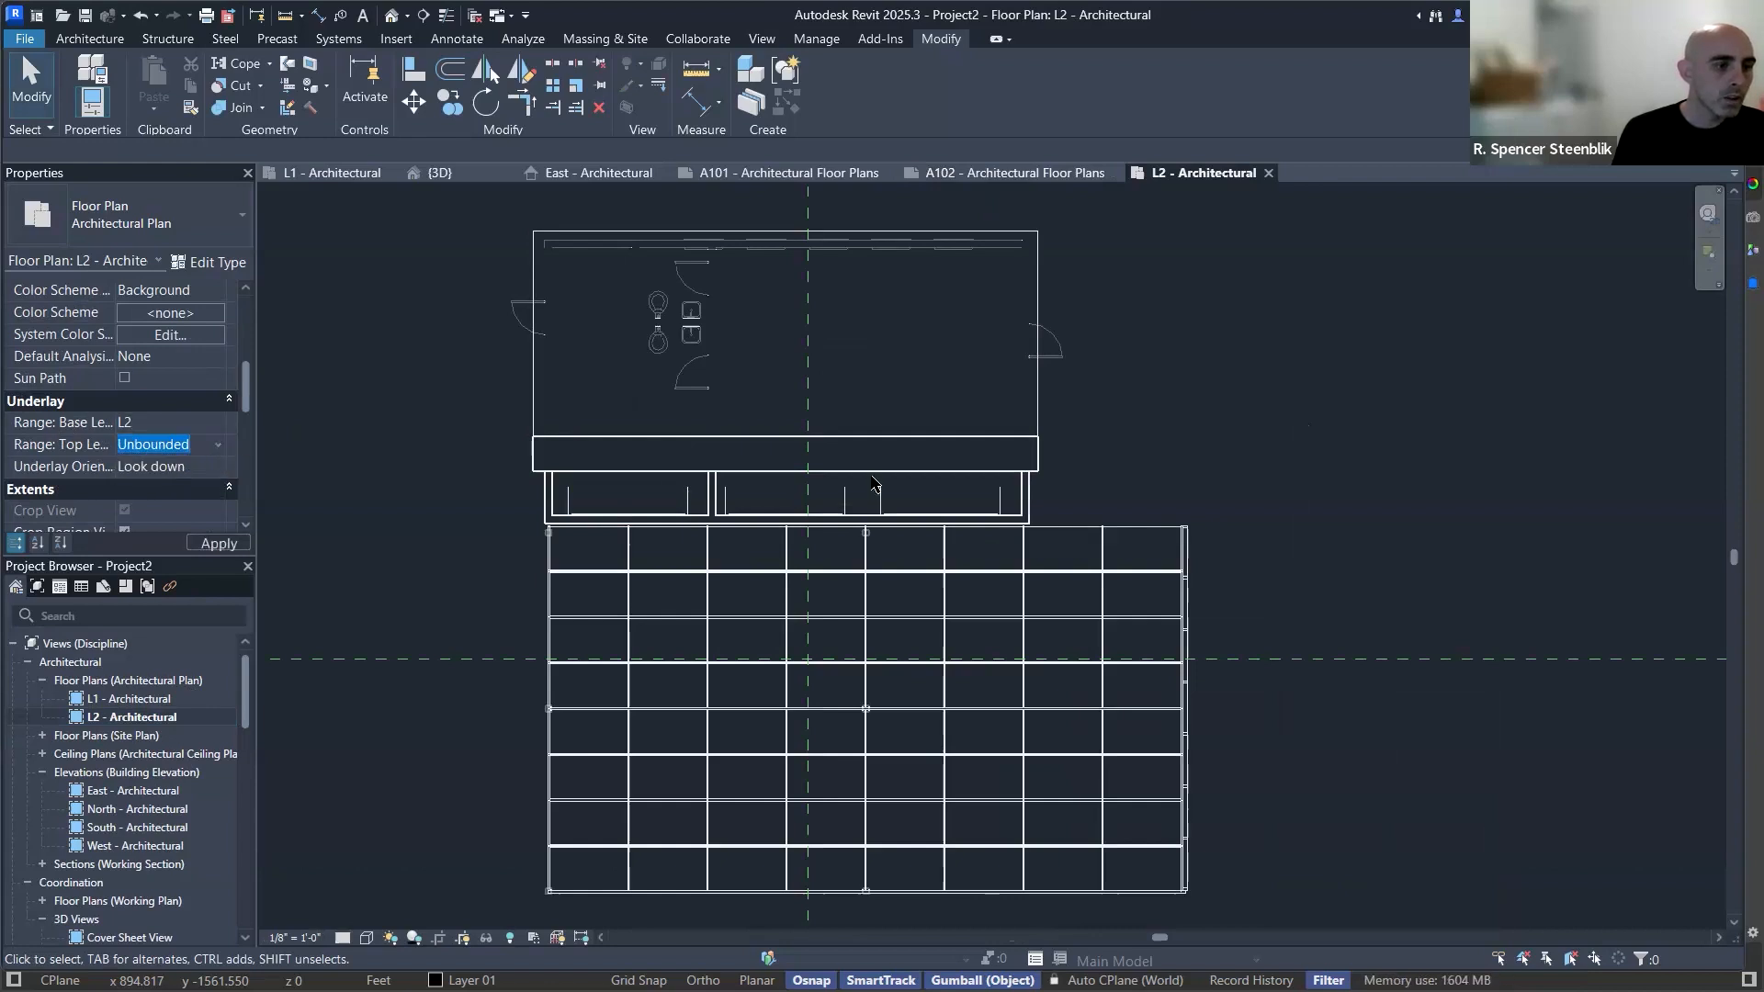
{"action": "scroll", "coordinate": [1278, 346], "scroll_direction": "down", "scroll_amount": 1}
{"action": "middle_click_drag", "start_coordinate": [1278, 366], "coordinate": [1265, 413]}
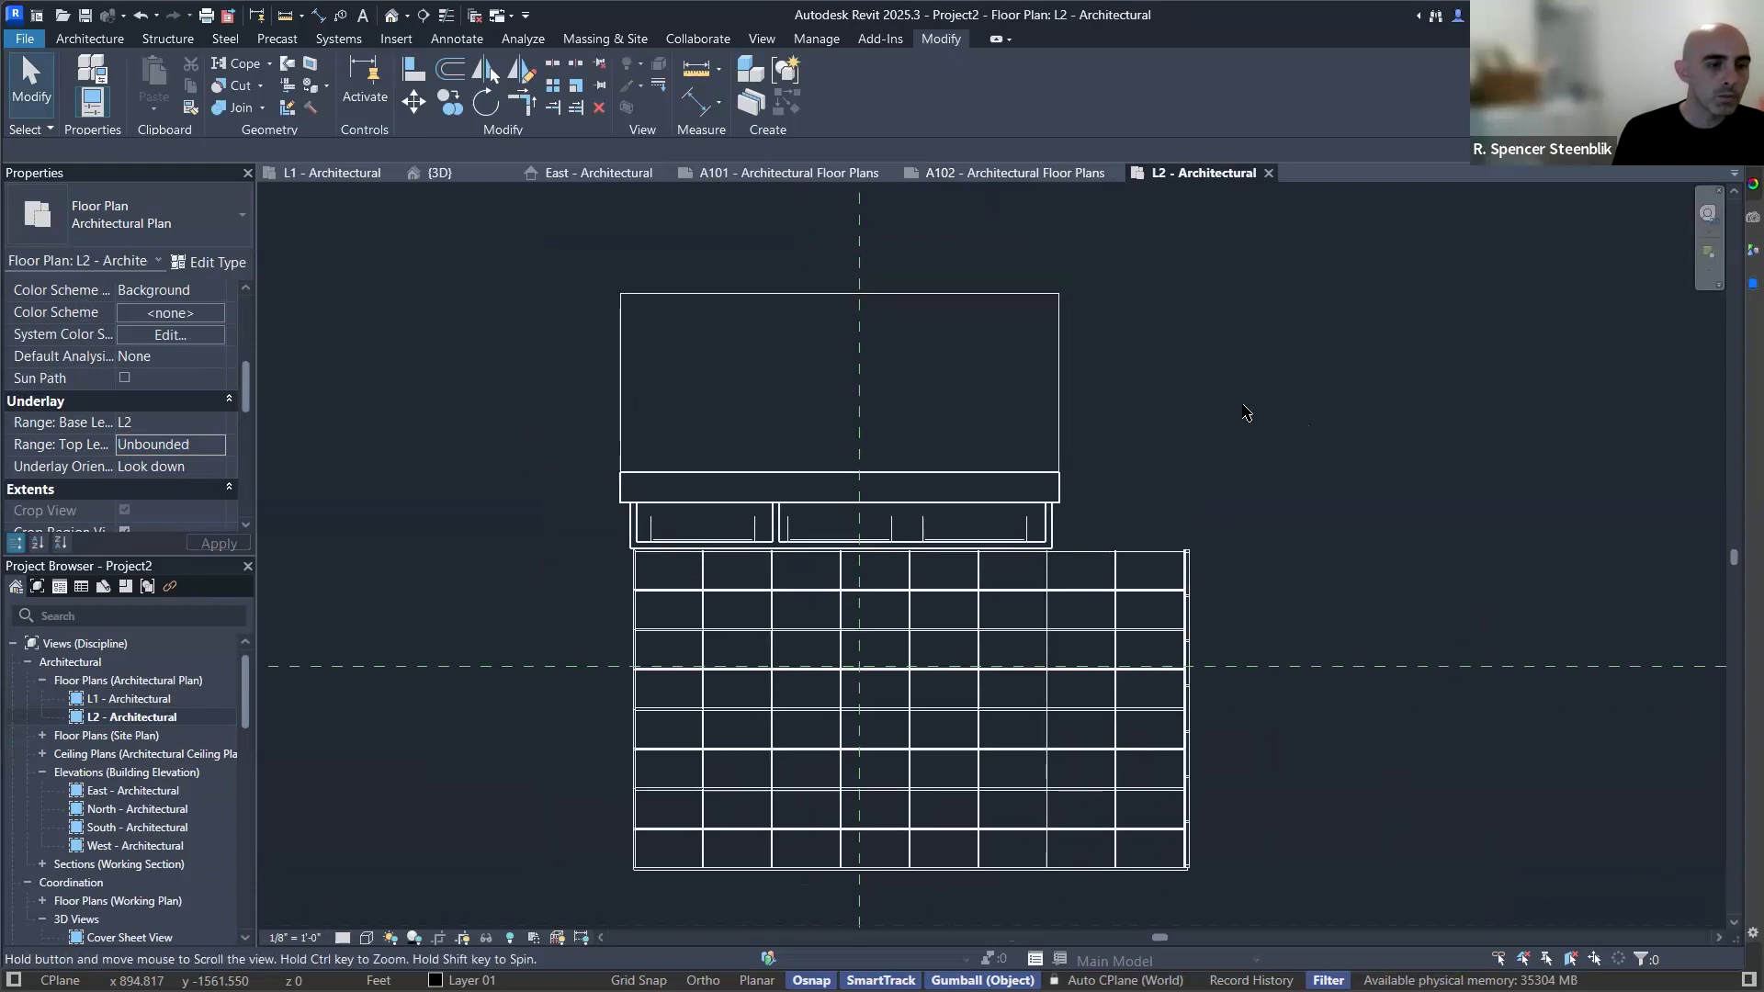
{"action": "scroll", "coordinate": [1145, 441], "scroll_direction": "down", "scroll_amount": 1}
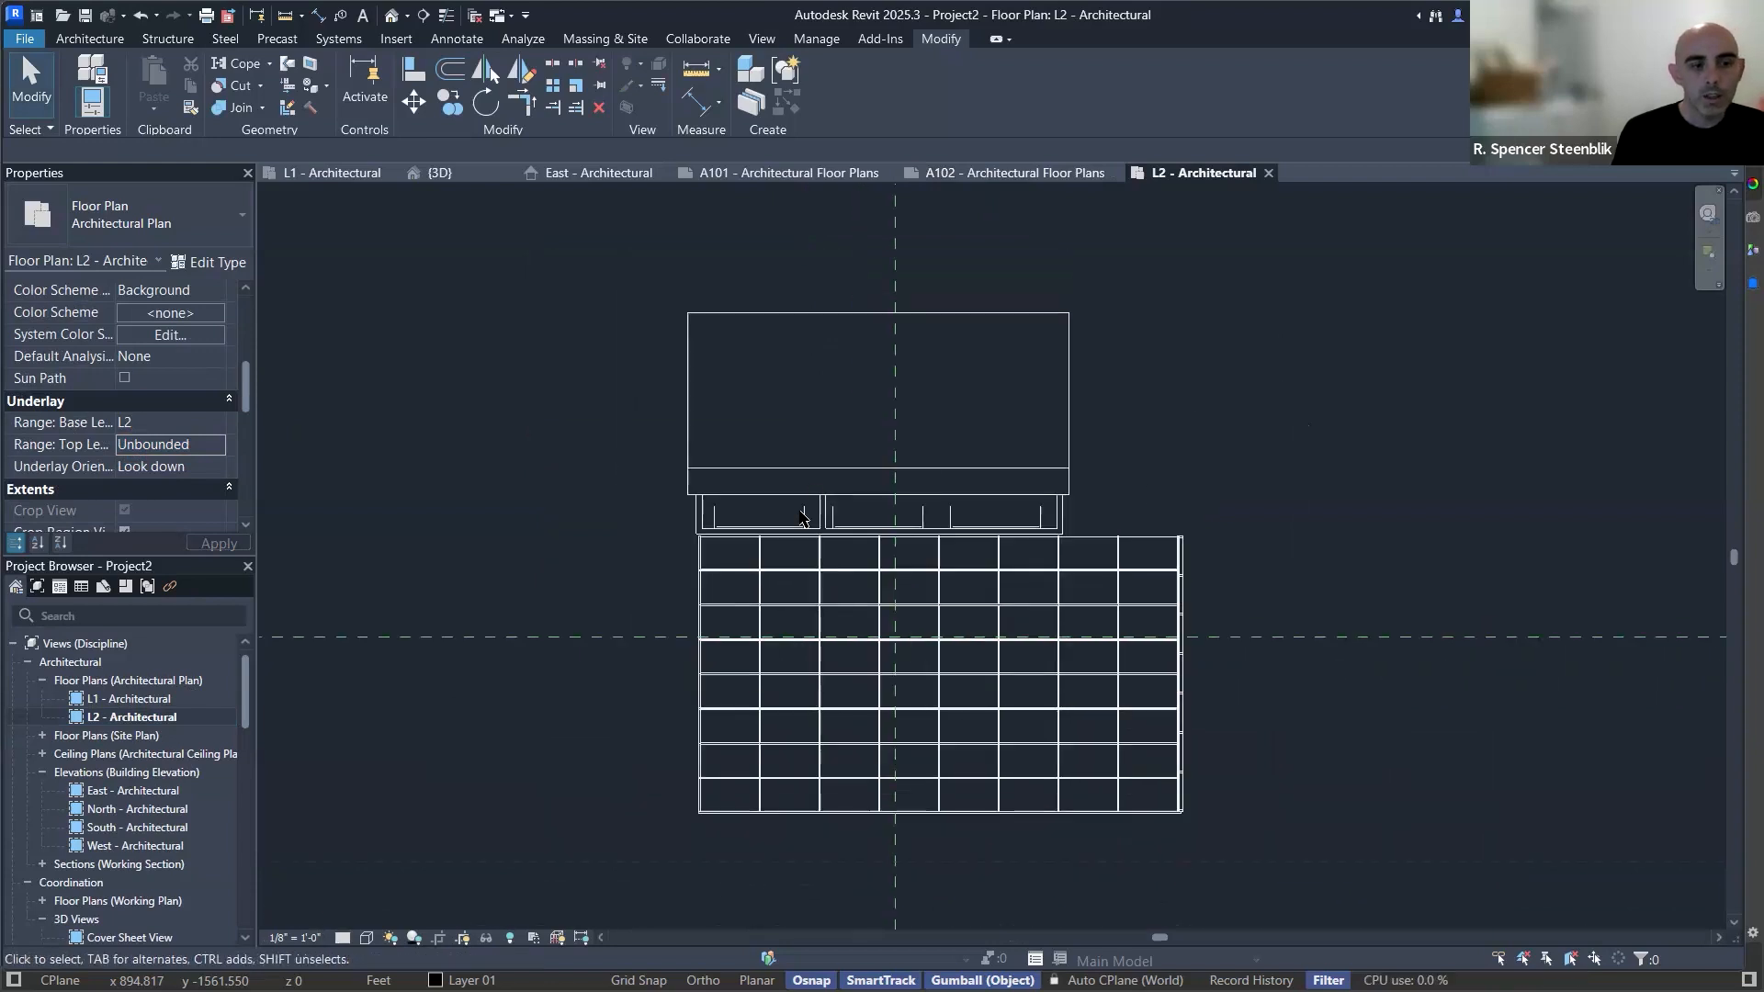
{"action": "scroll", "coordinate": [735, 450], "scroll_direction": "up", "scroll_amount": 3}
{"action": "scroll", "coordinate": [794, 443], "scroll_direction": "down", "scroll_amount": 2}
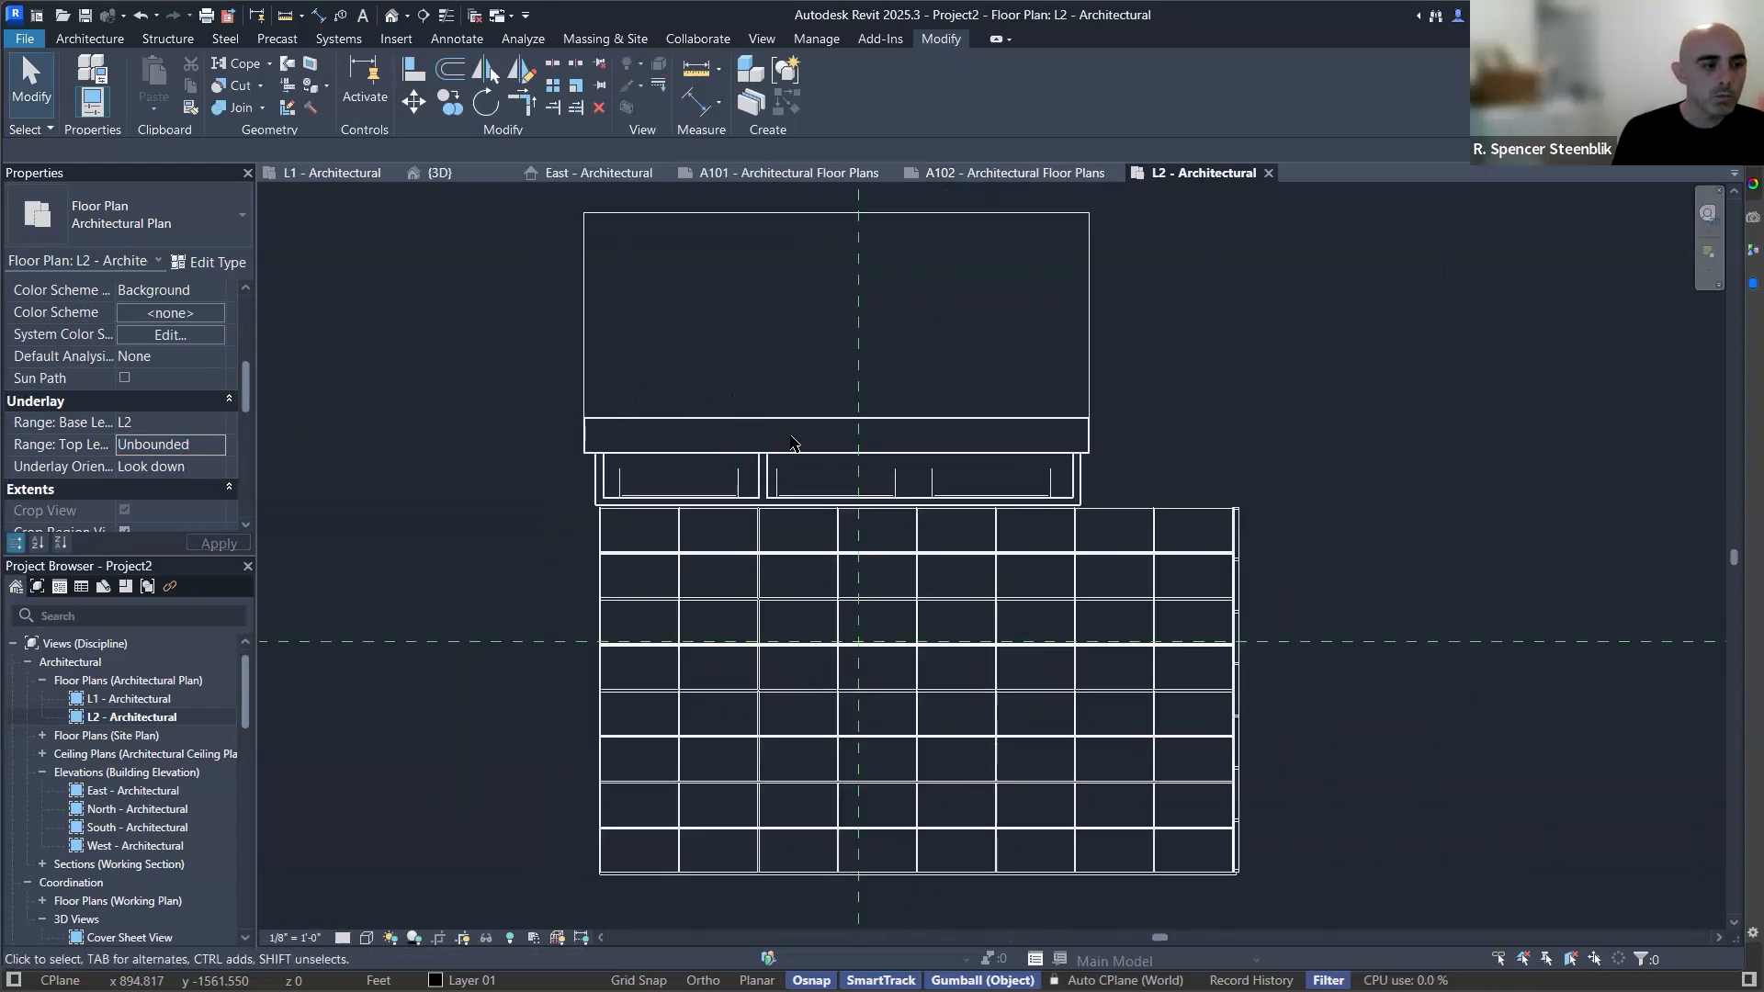
{"action": "scroll", "coordinate": [654, 428], "scroll_direction": "down", "scroll_amount": 1}
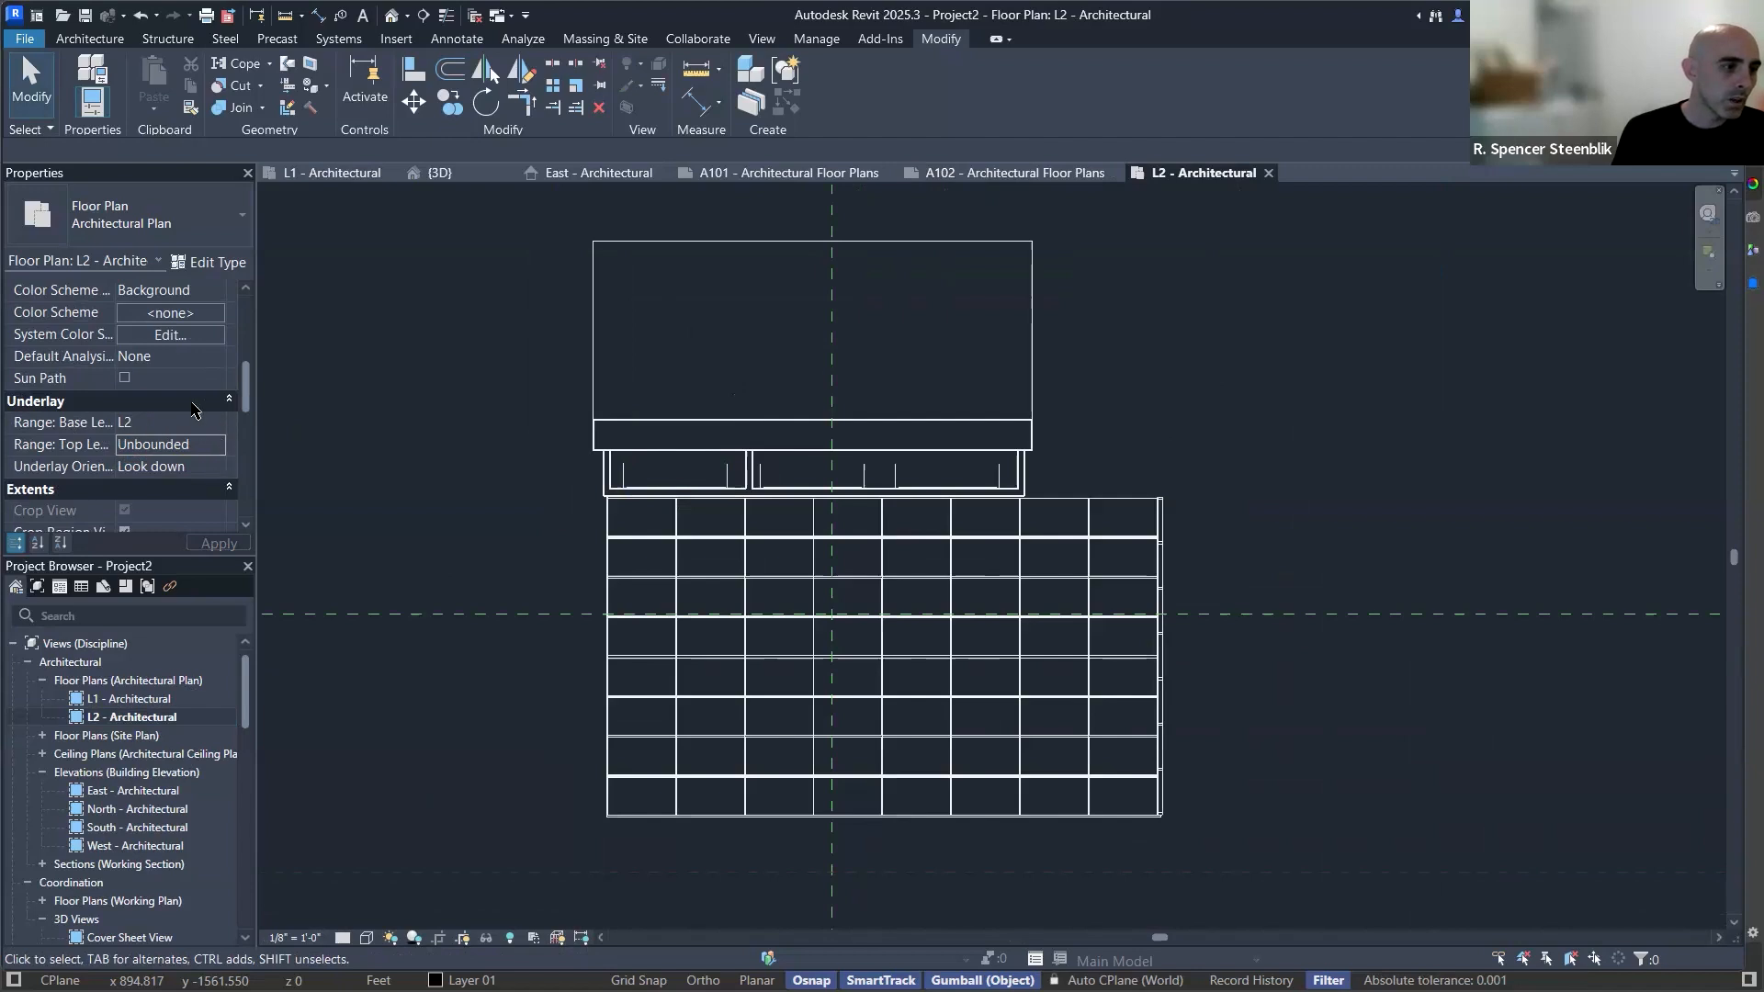
Check the L2 plan's underlay level options, extents and identity data without changing them.
{"action": "scroll", "coordinate": [193, 411], "scroll_direction": "down", "scroll_amount": 2}
{"action": "scroll", "coordinate": [218, 450], "scroll_direction": "up", "scroll_amount": 2}
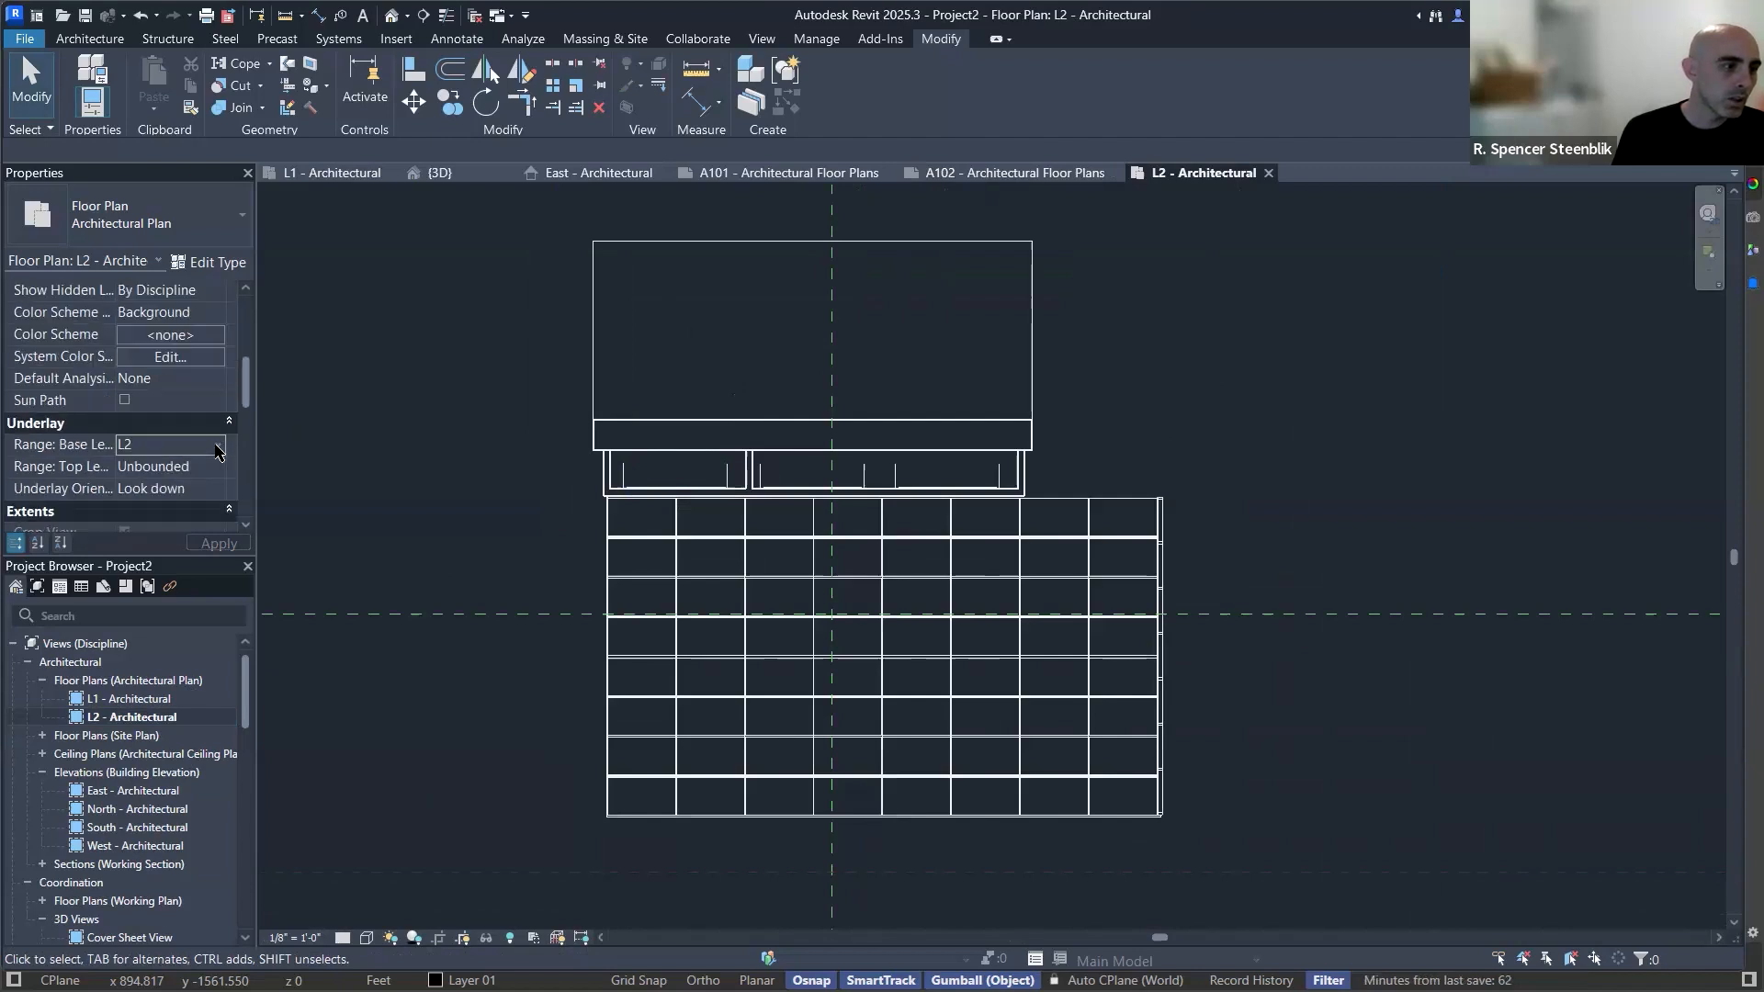
{"action": "left_click", "coordinate": [216, 447]}
{"action": "left_click", "coordinate": [214, 469]}
{"action": "left_click", "coordinate": [214, 465]}
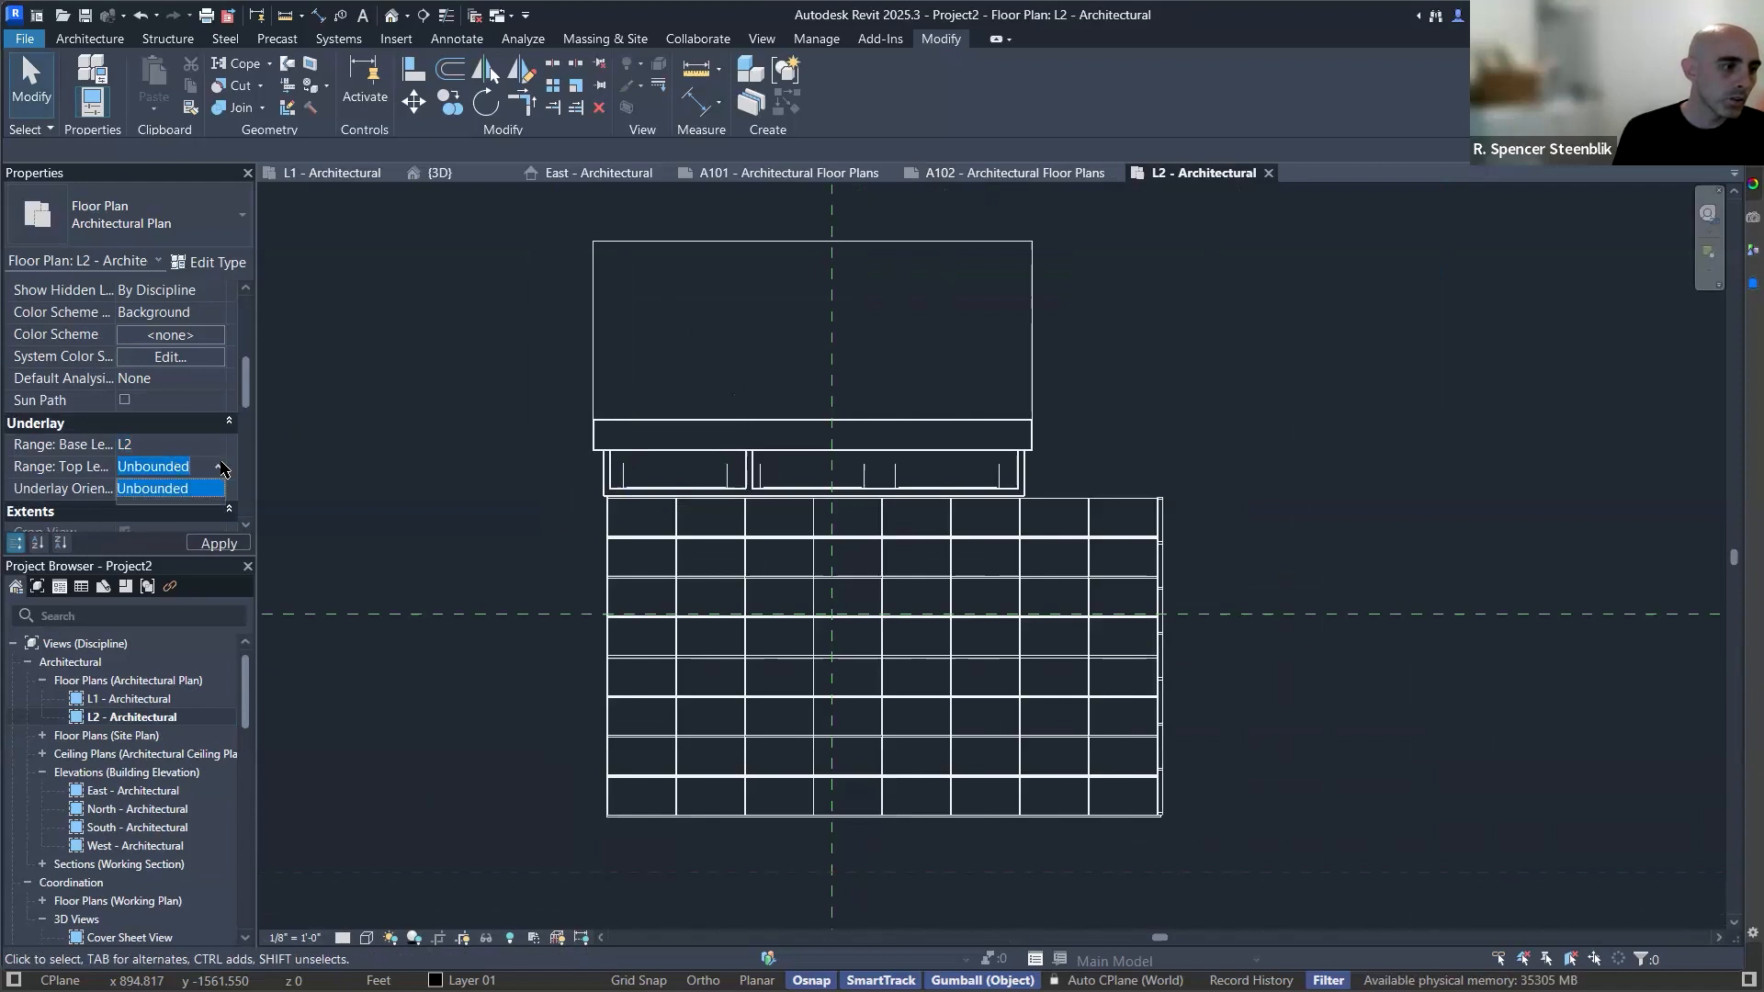
{"action": "scroll", "coordinate": [179, 450], "scroll_direction": "down", "scroll_amount": 2}
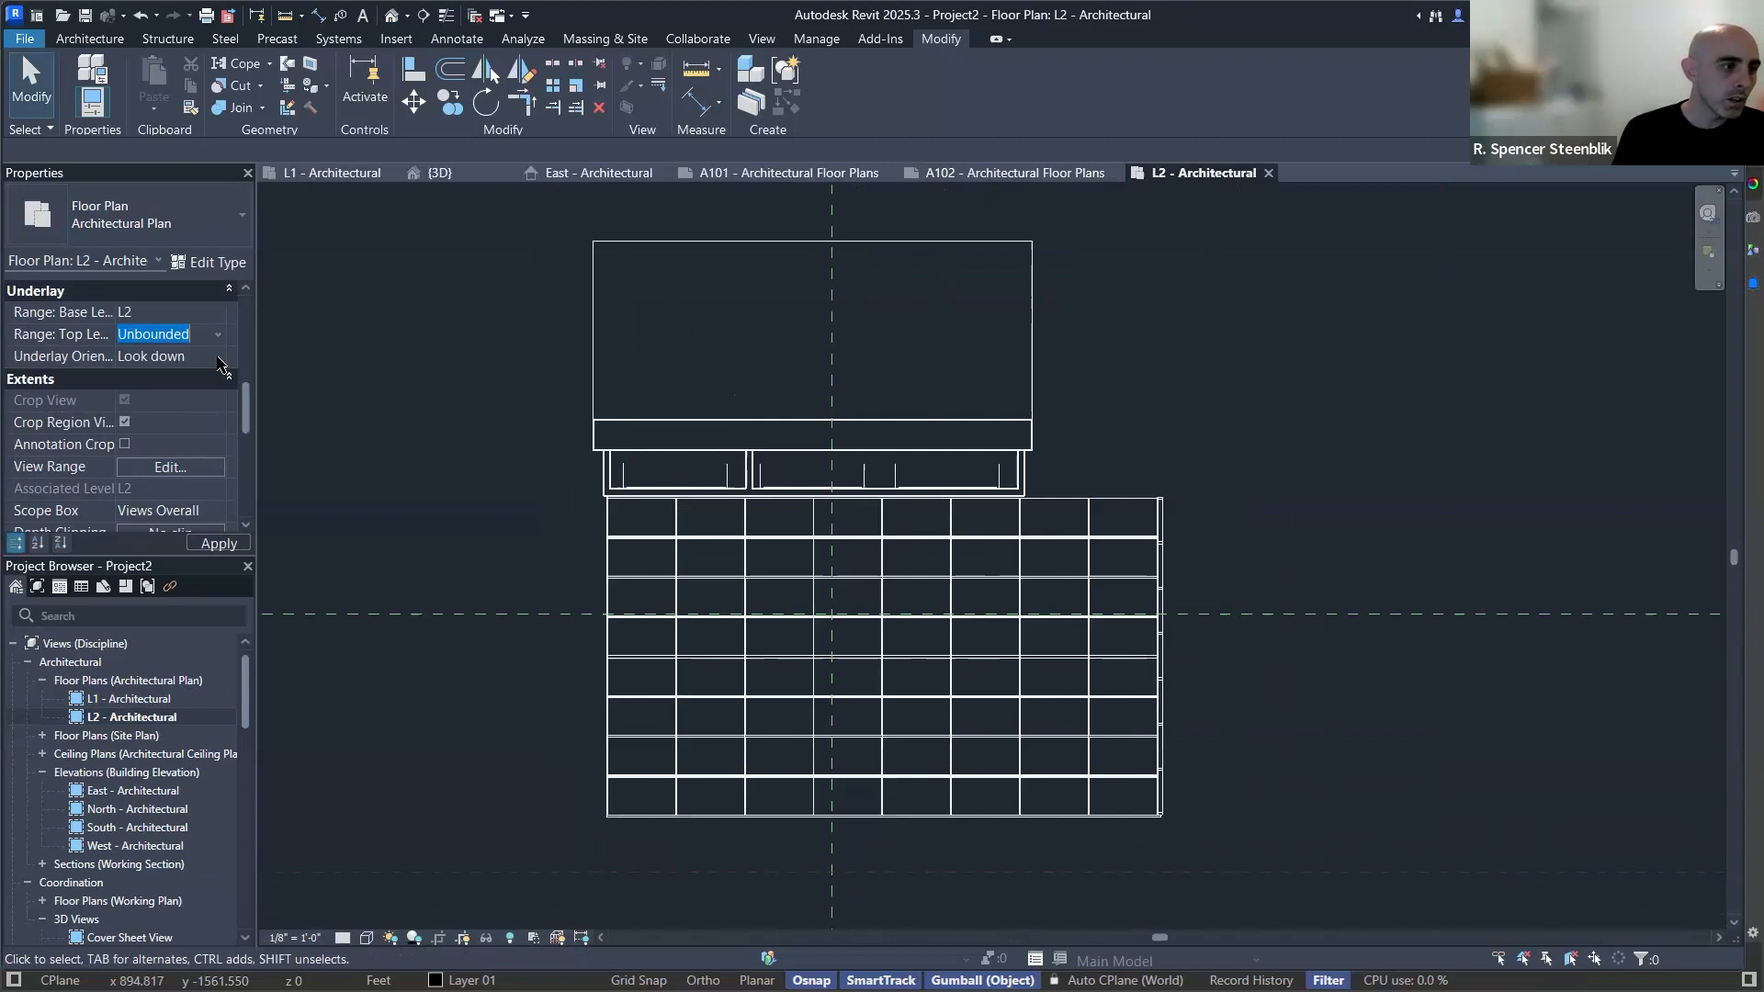
{"action": "scroll", "coordinate": [193, 348], "scroll_direction": "down", "scroll_amount": 1}
{"action": "scroll", "coordinate": [193, 357], "scroll_direction": "down", "scroll_amount": 2}
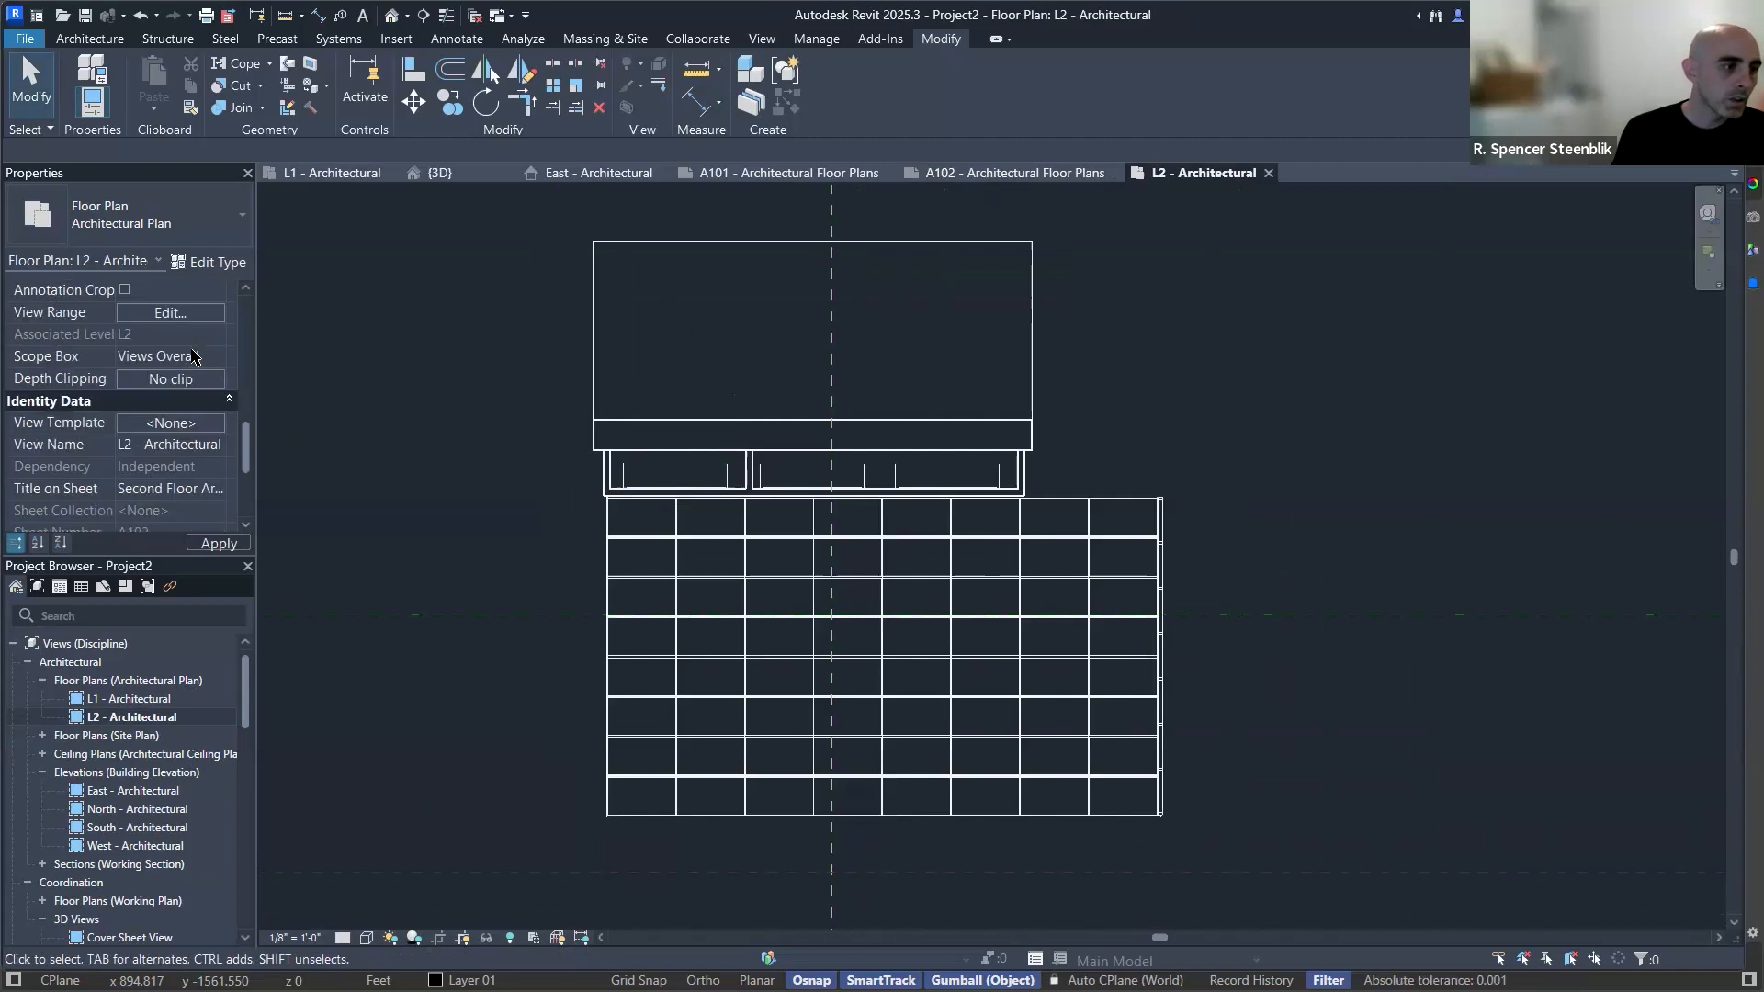
{"action": "scroll", "coordinate": [193, 356], "scroll_direction": "up", "scroll_amount": 3}
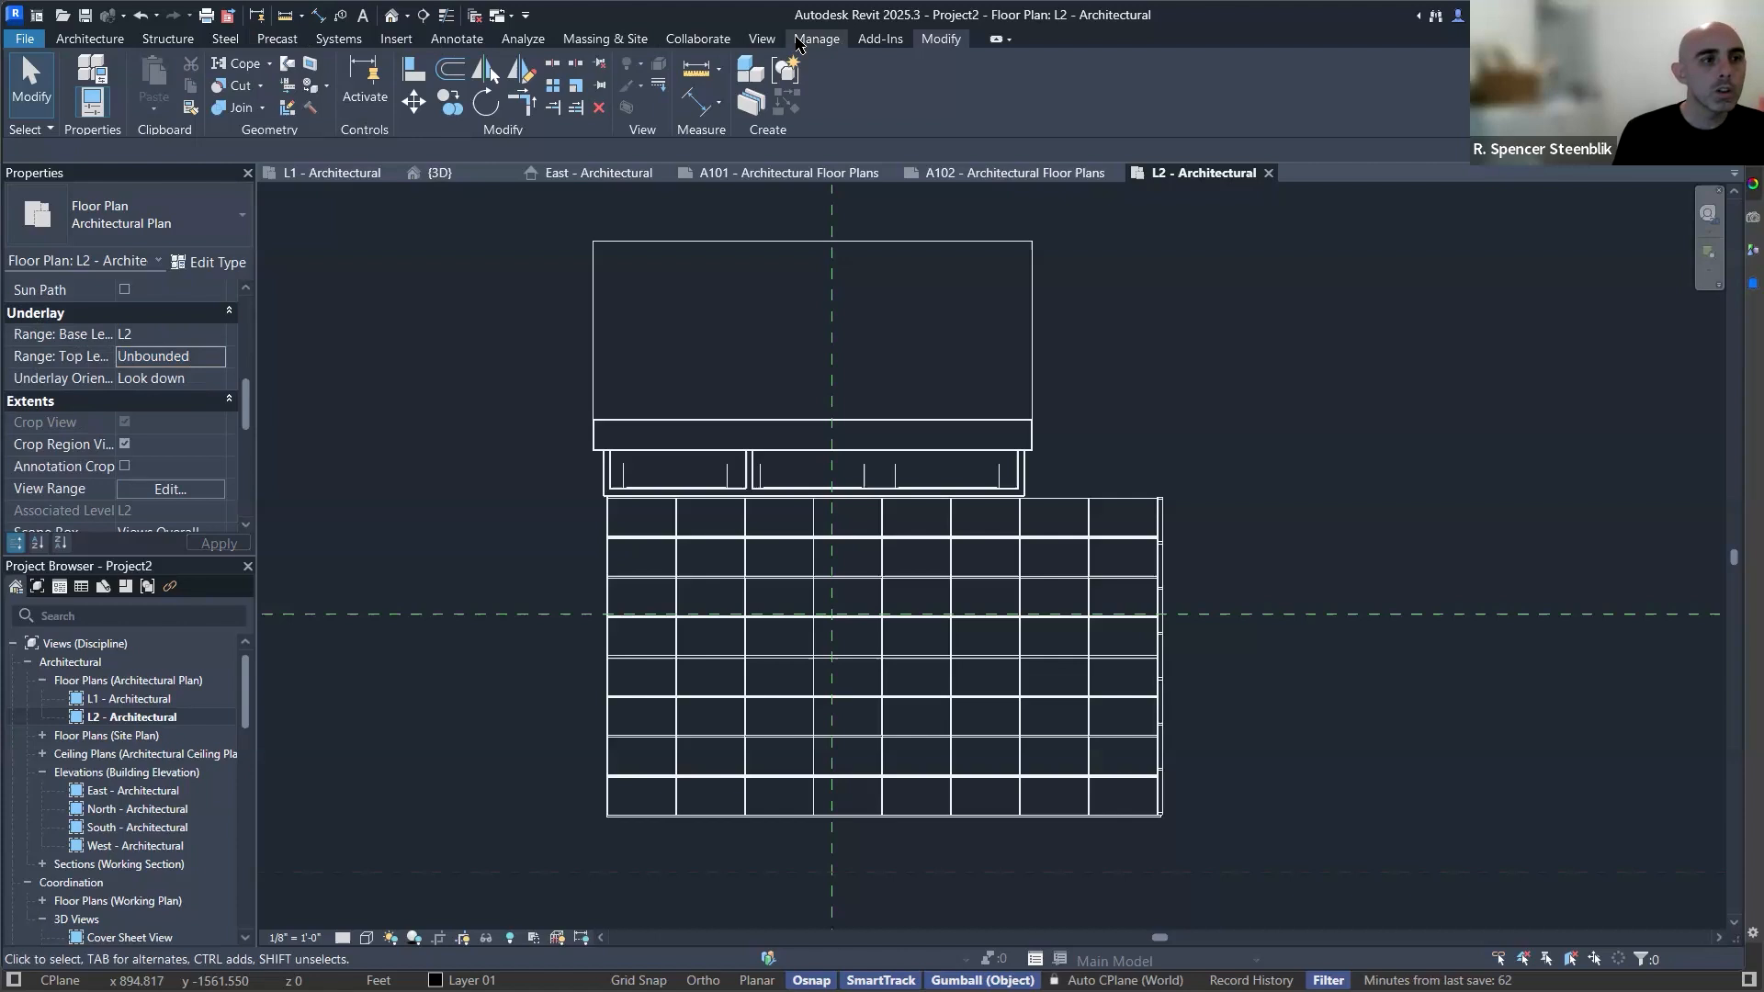
Create a new floor plan view of type Architectural Plan for level L3.
{"action": "left_click", "coordinate": [758, 39]}
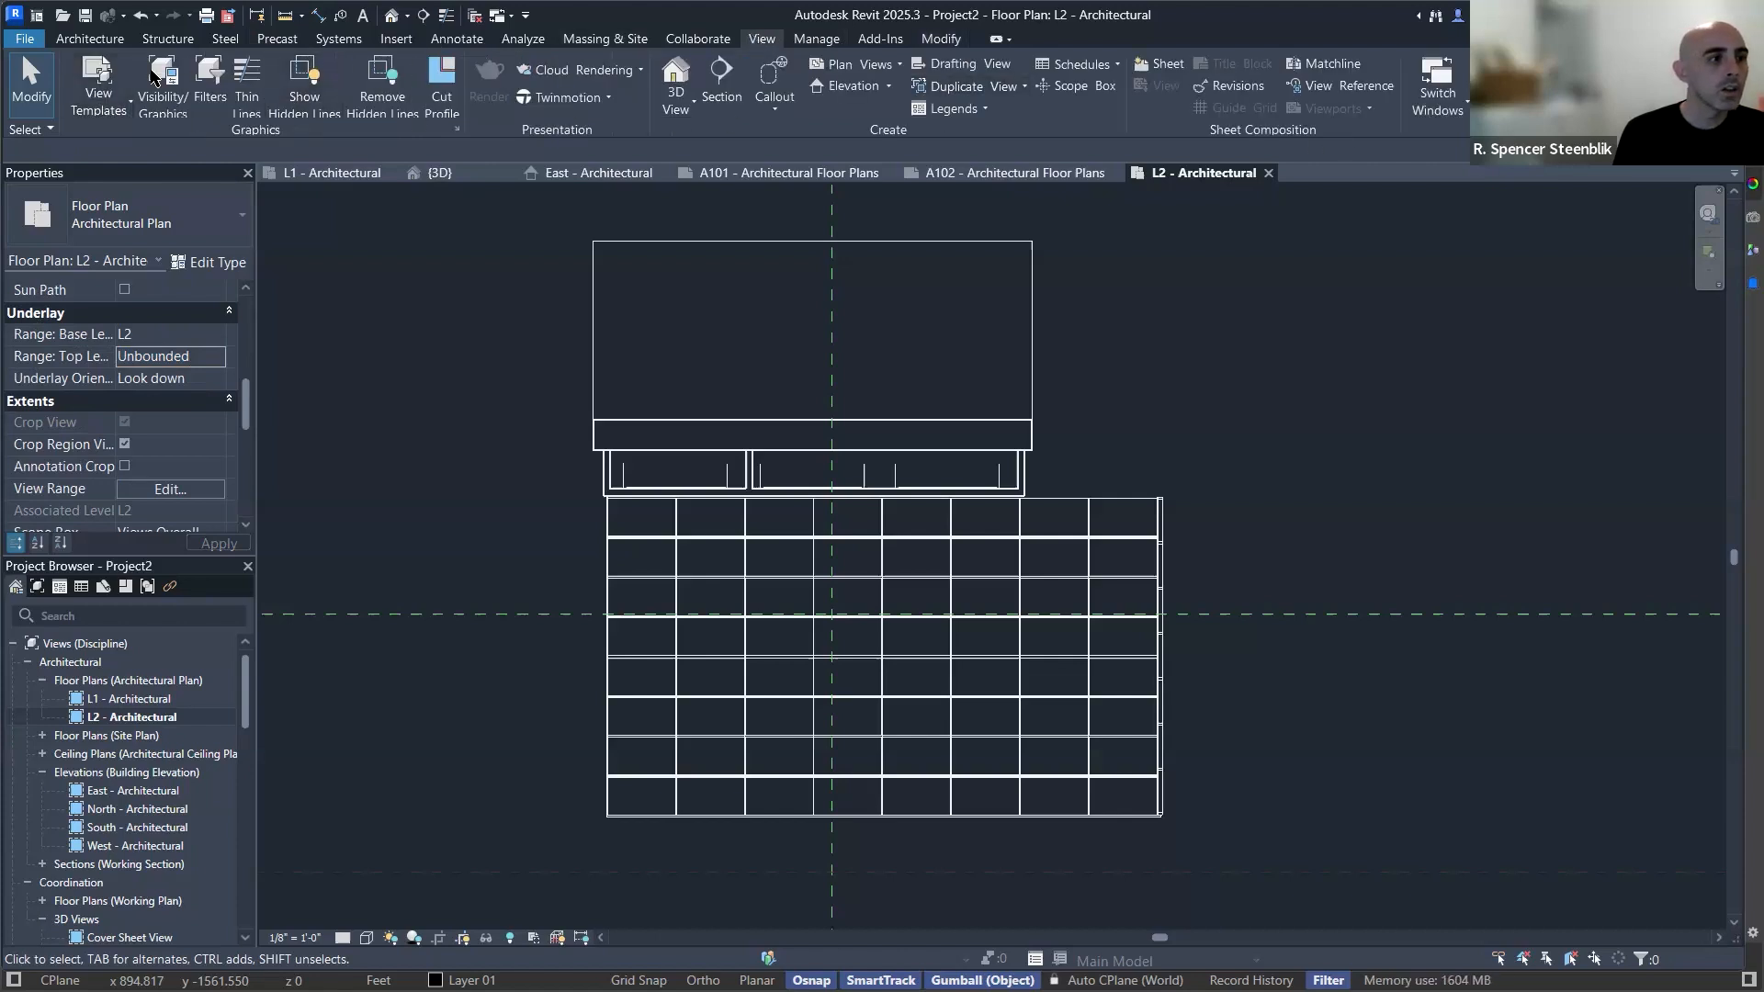
{"action": "left_click", "coordinate": [887, 65]}
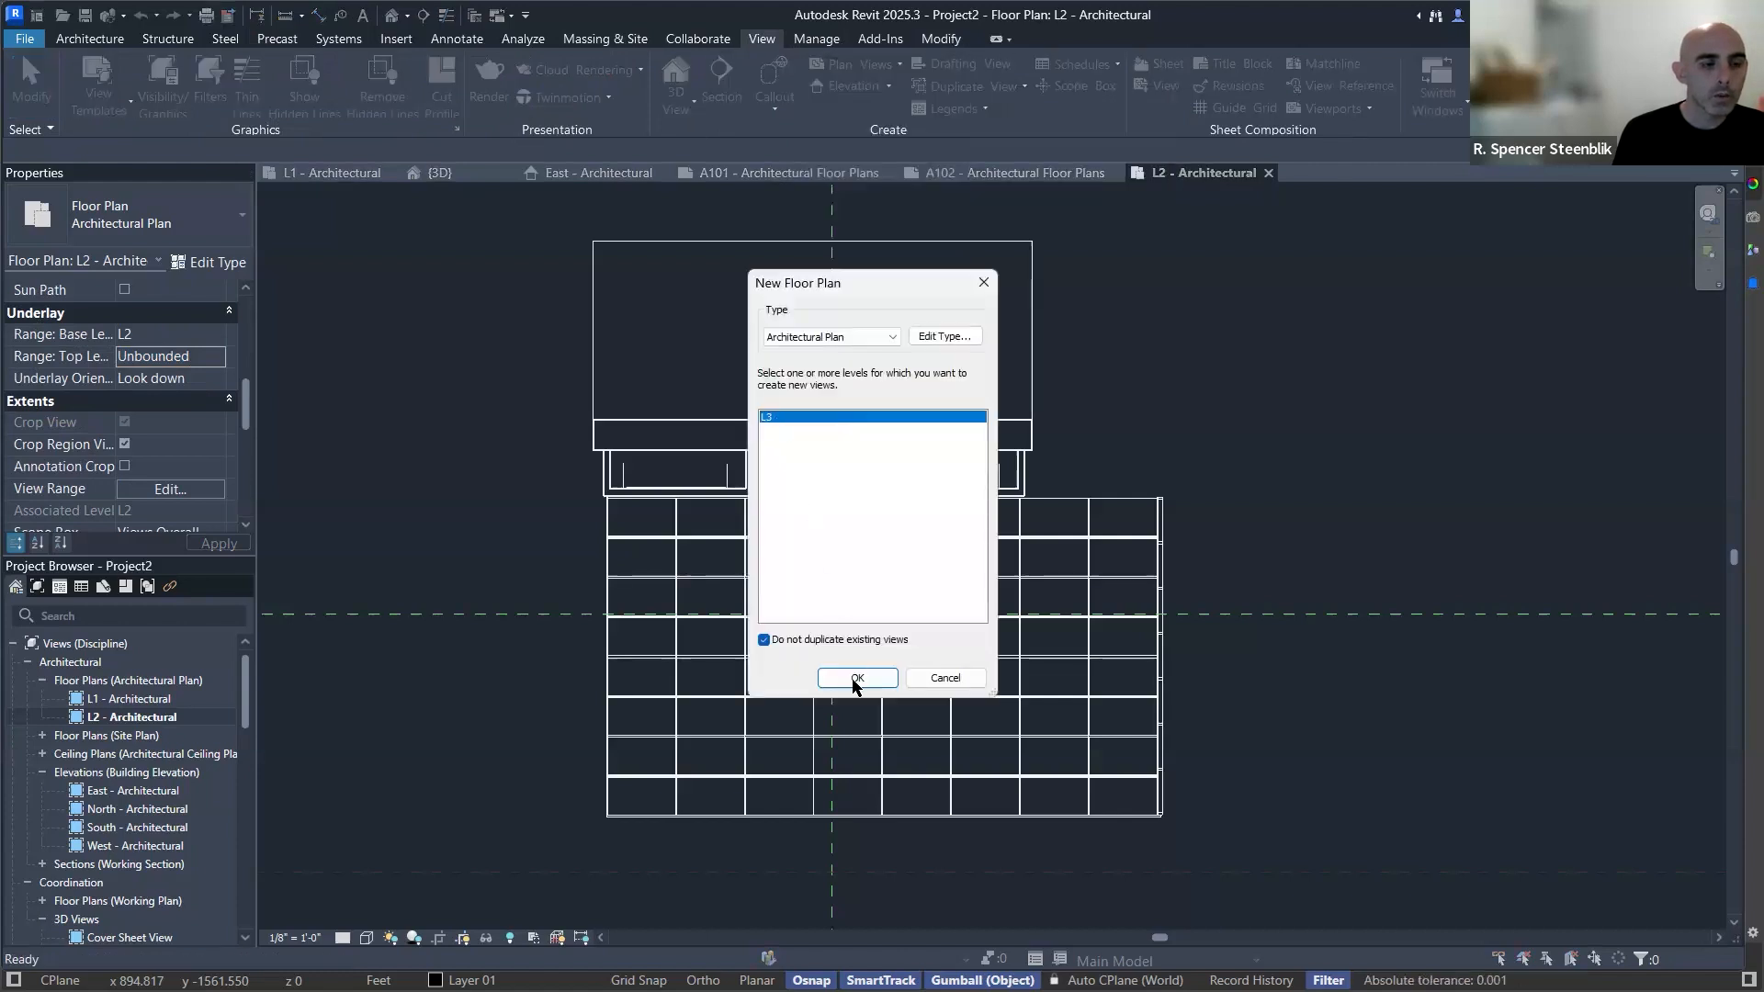
{"action": "left_click", "coordinate": [856, 679]}
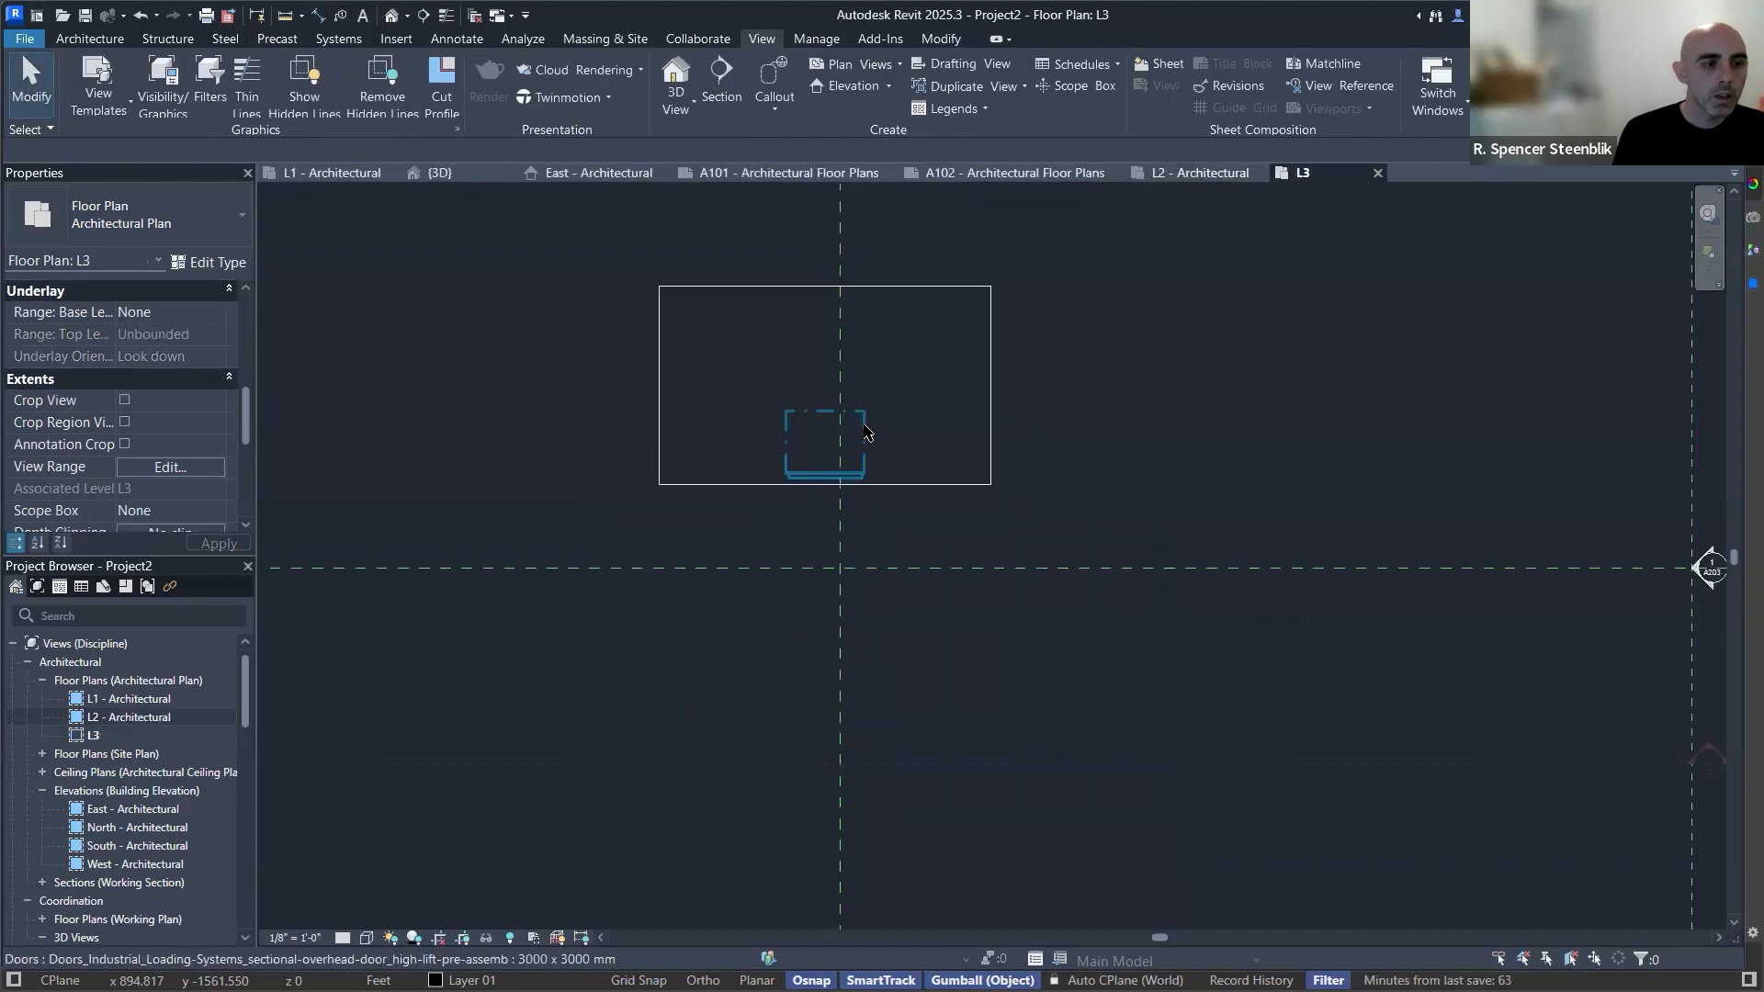
Set the L3 floor plan's underlay base level to L2 and inspect the parallel lines in the building outline.
{"action": "scroll", "coordinate": [890, 426], "scroll_direction": "up", "scroll_amount": 1}
{"action": "scroll", "coordinate": [156, 420], "scroll_direction": "up", "scroll_amount": 6}
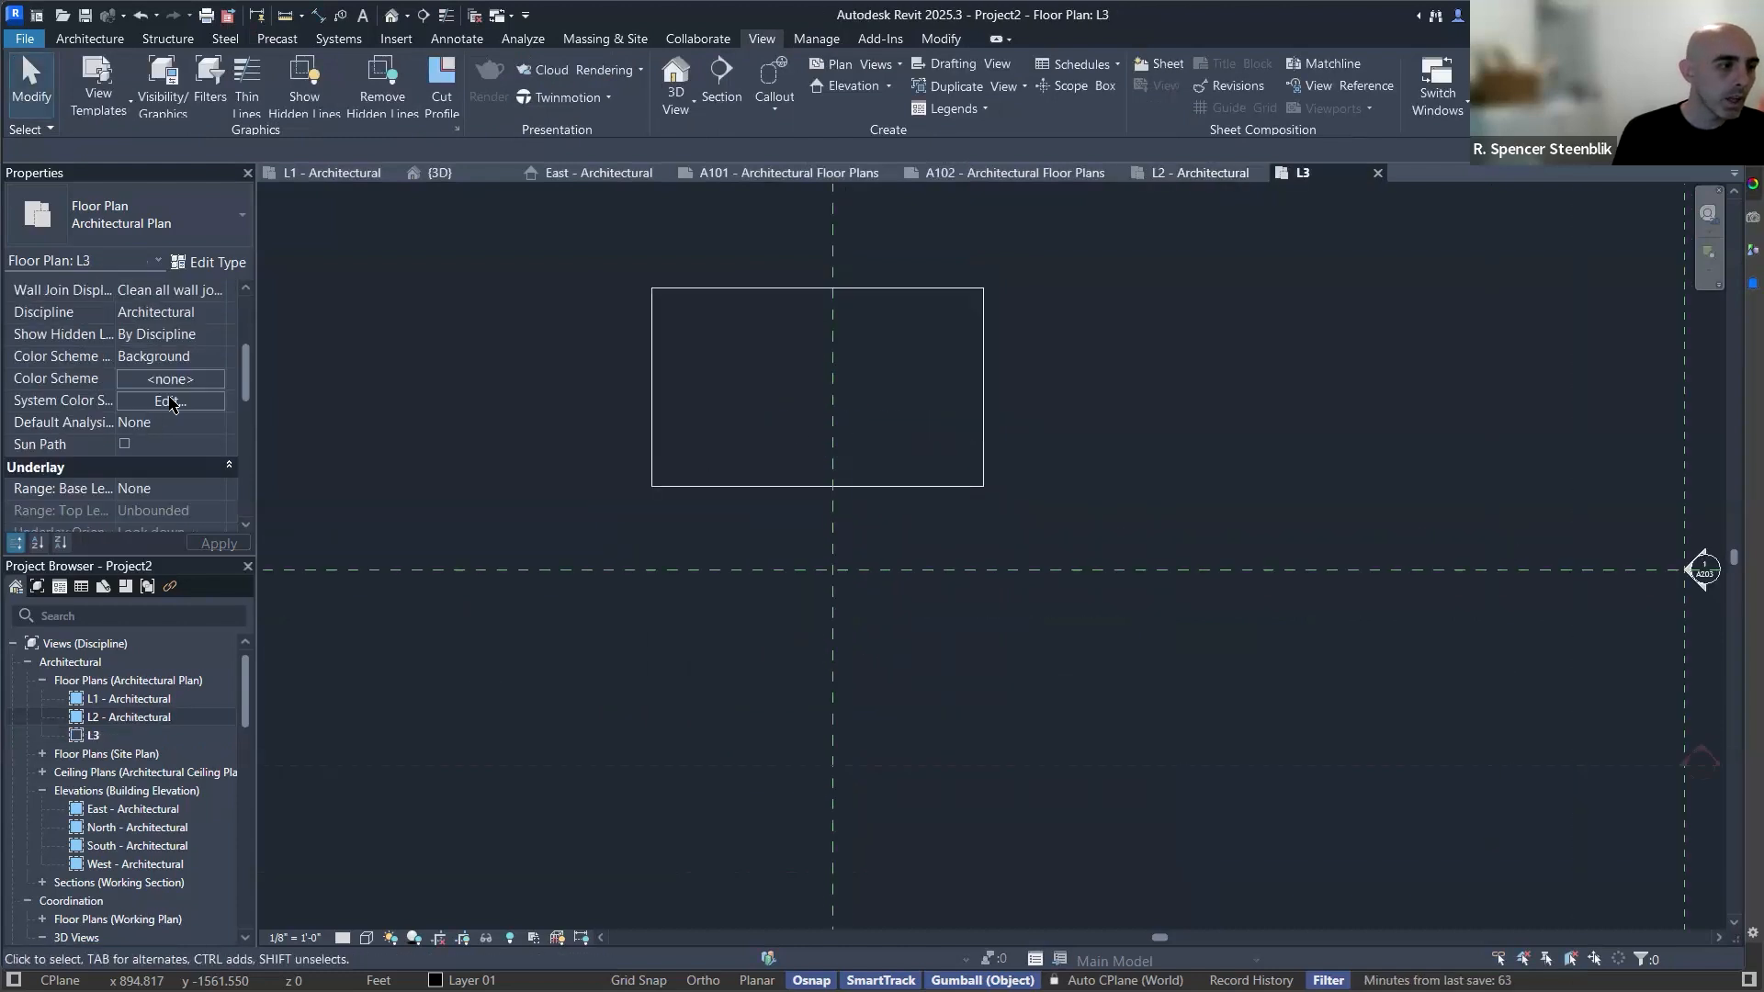
{"action": "scroll", "coordinate": [170, 381], "scroll_direction": "down", "scroll_amount": 1}
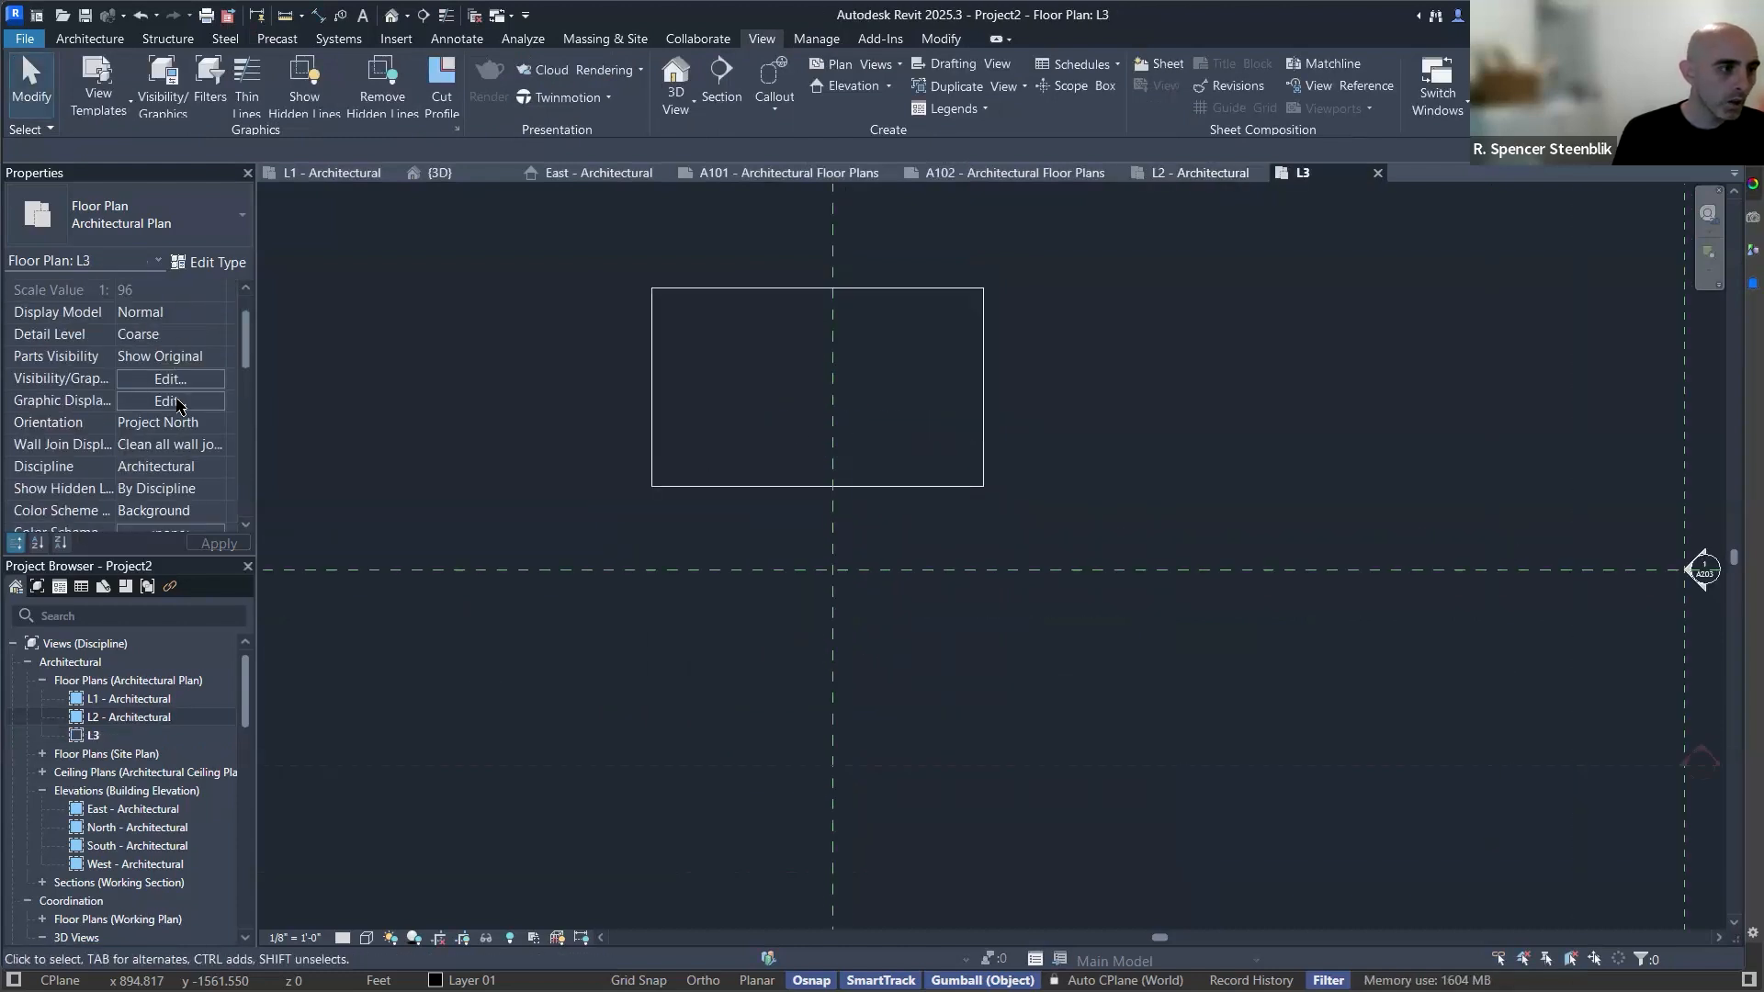
{"action": "scroll", "coordinate": [177, 355], "scroll_direction": "down", "scroll_amount": 6}
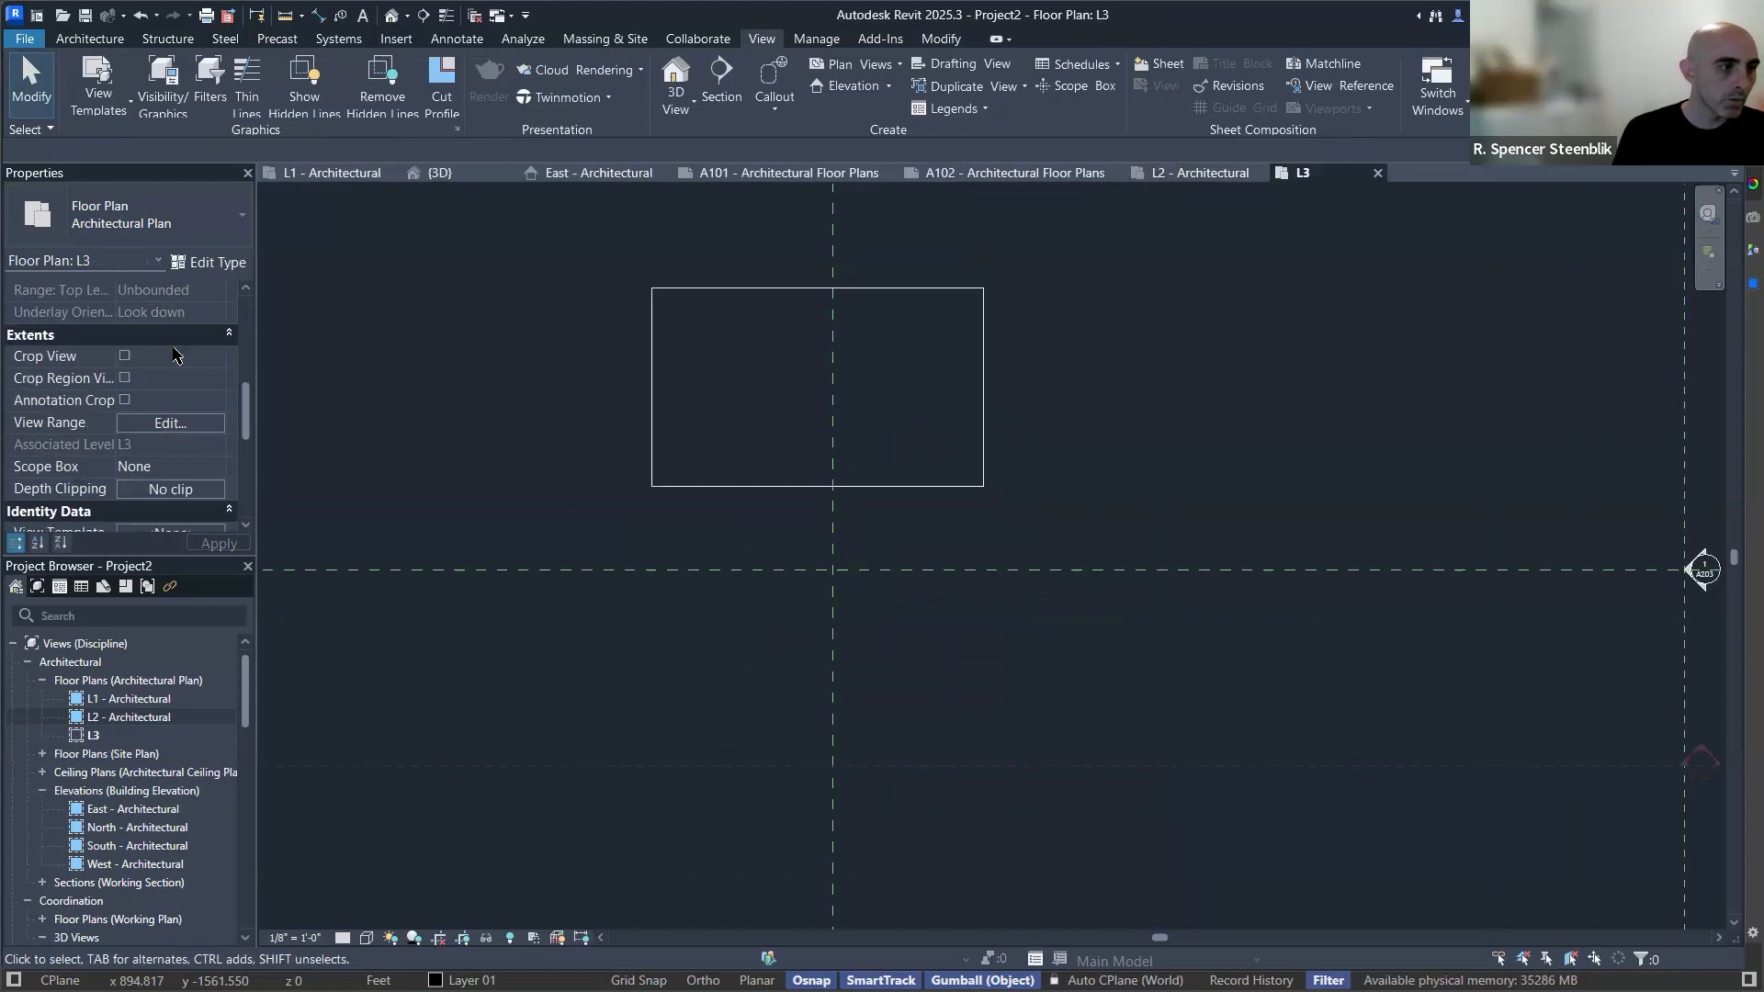
{"action": "scroll", "coordinate": [176, 369], "scroll_direction": "down", "scroll_amount": 4}
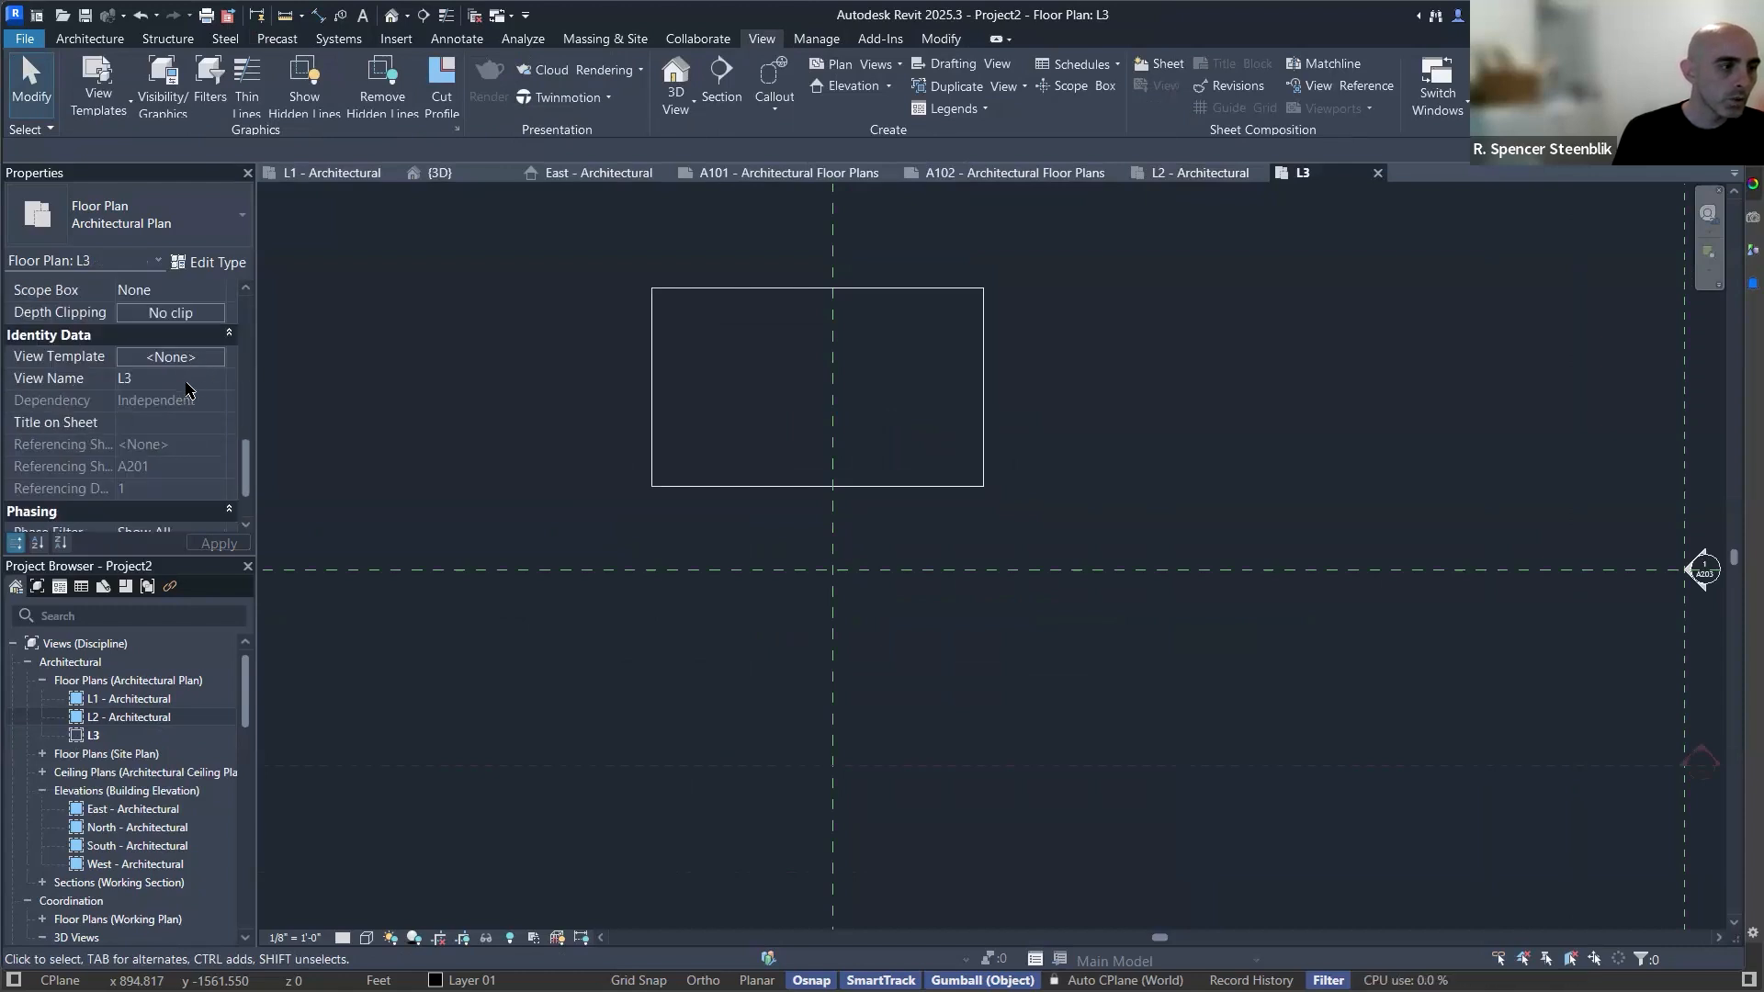
{"action": "scroll", "coordinate": [186, 390], "scroll_direction": "down", "scroll_amount": 3}
{"action": "scroll", "coordinate": [174, 423], "scroll_direction": "up", "scroll_amount": 7}
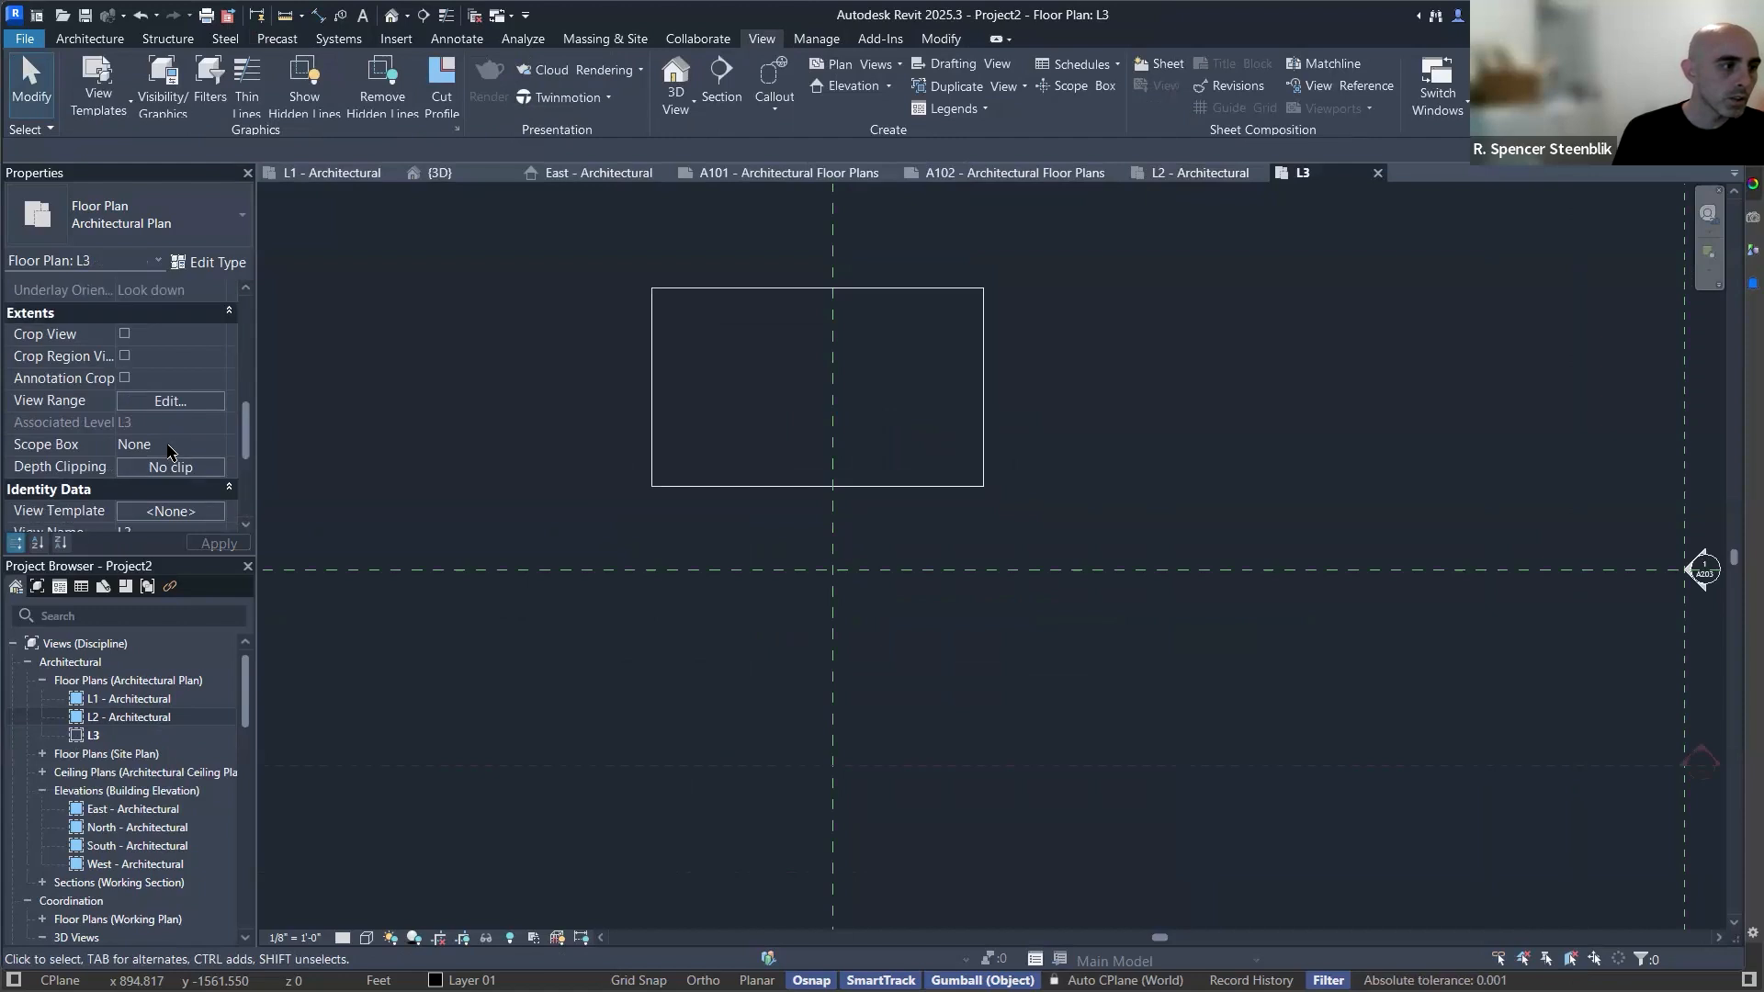
{"action": "scroll", "coordinate": [166, 359], "scroll_direction": "up", "scroll_amount": 1}
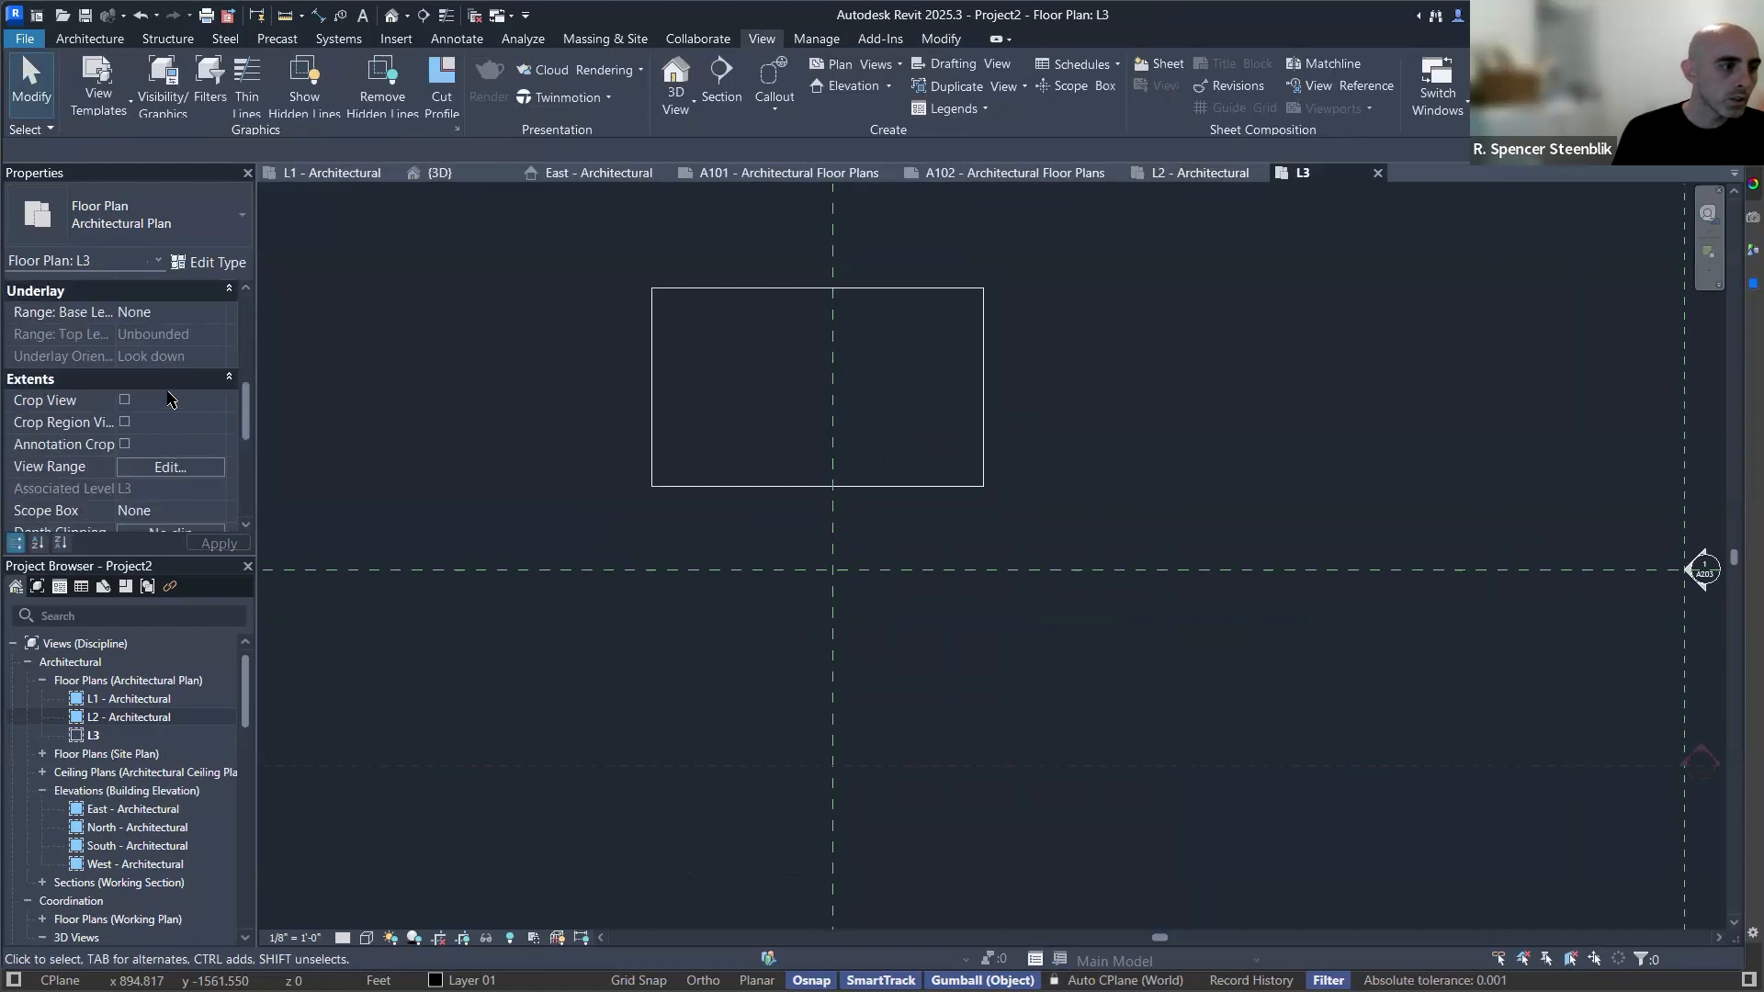
{"action": "scroll", "coordinate": [171, 398], "scroll_direction": "up", "scroll_amount": 2}
{"action": "left_click", "coordinate": [217, 444]}
{"action": "left_click", "coordinate": [140, 506]}
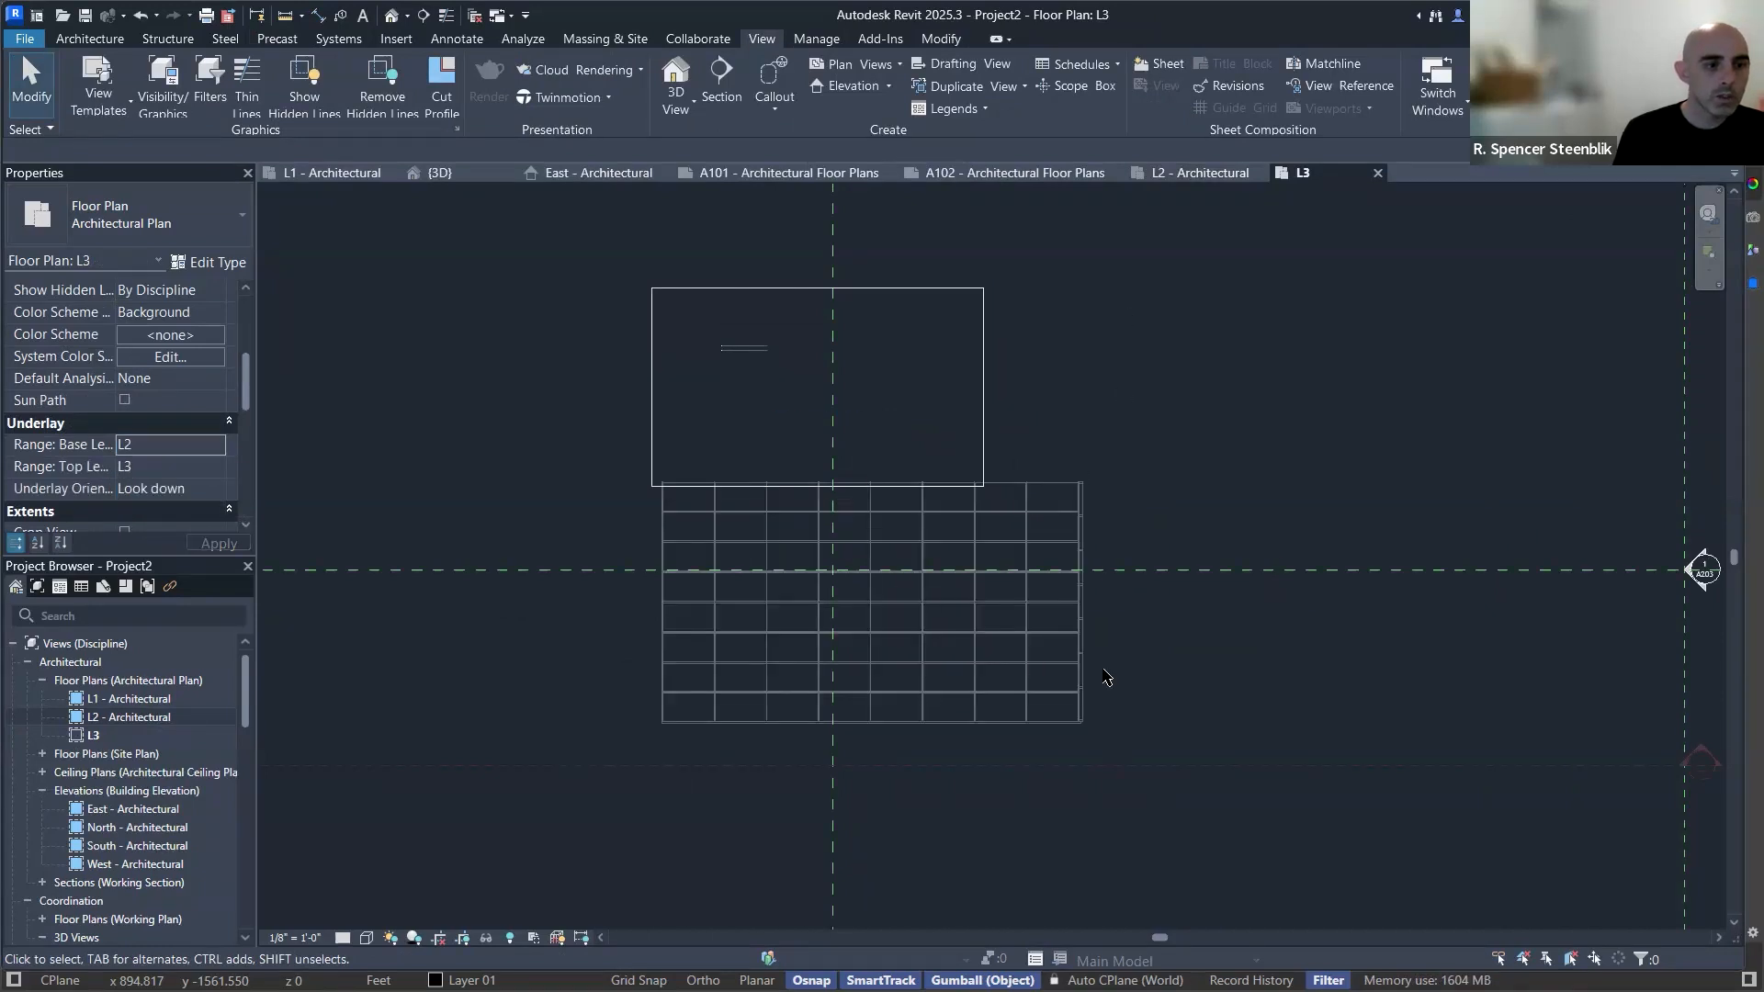
{"action": "scroll", "coordinate": [730, 360], "scroll_direction": "up", "scroll_amount": 2}
{"action": "scroll", "coordinate": [756, 347], "scroll_direction": "up", "scroll_amount": 5}
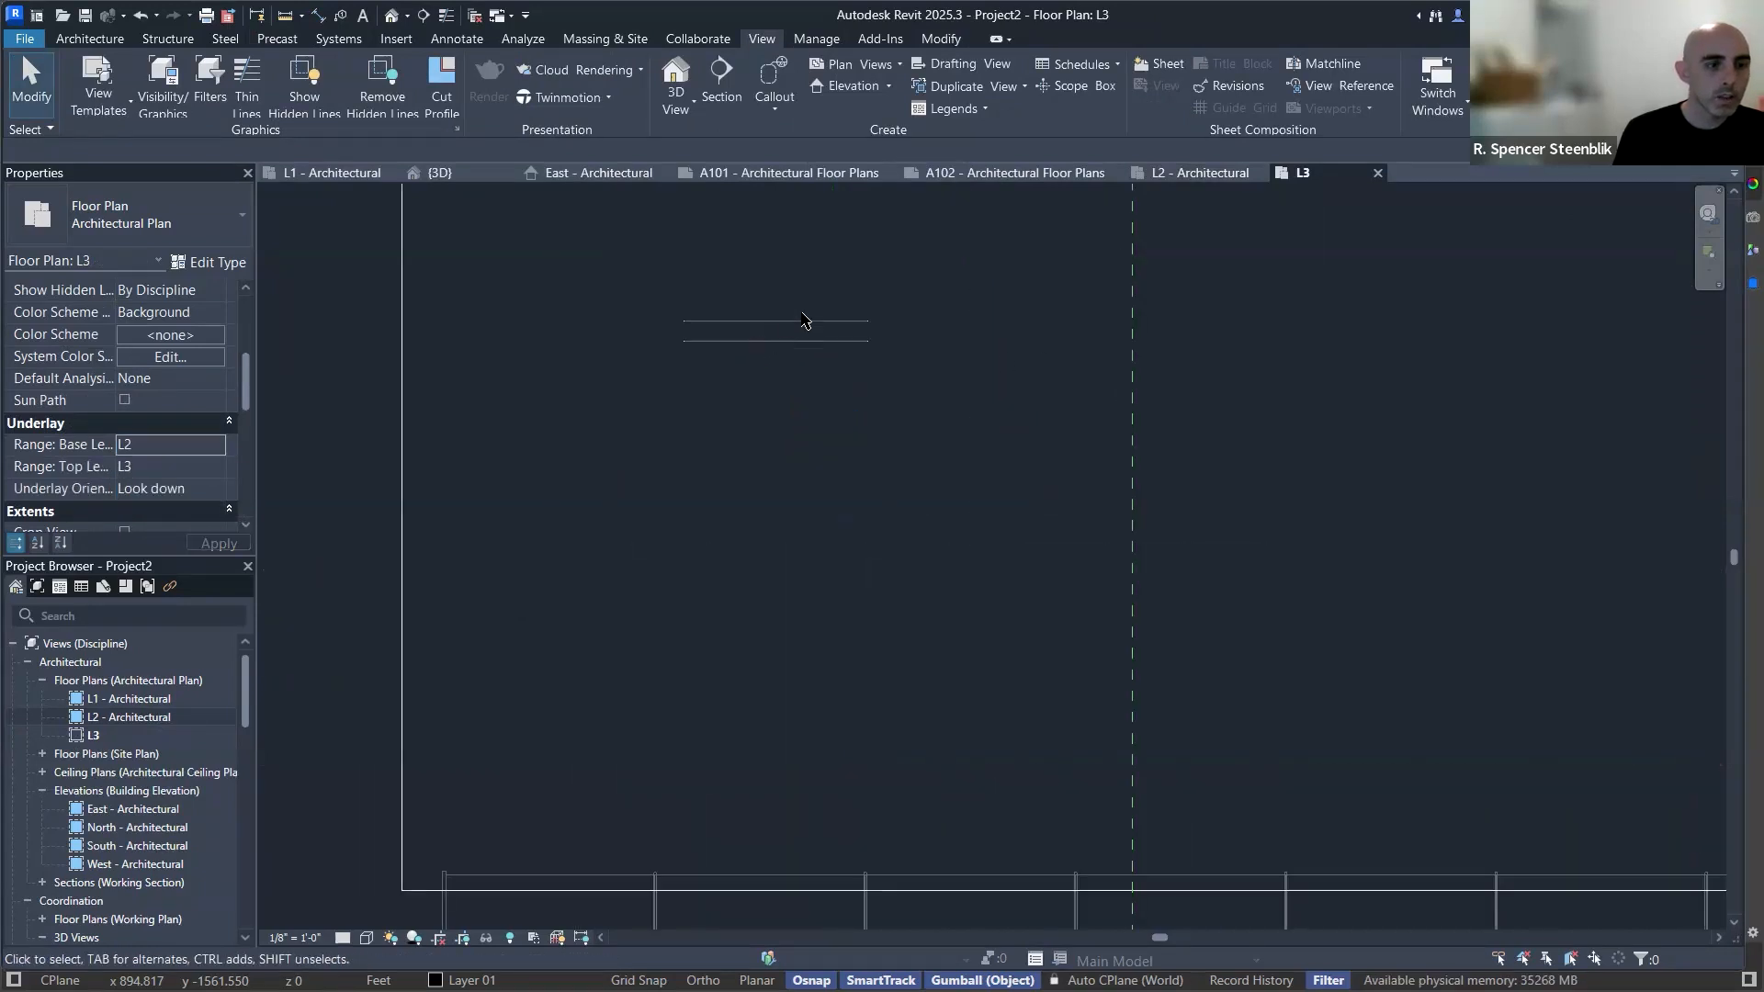
{"action": "scroll", "coordinate": [795, 329], "scroll_direction": "down", "scroll_amount": 7}
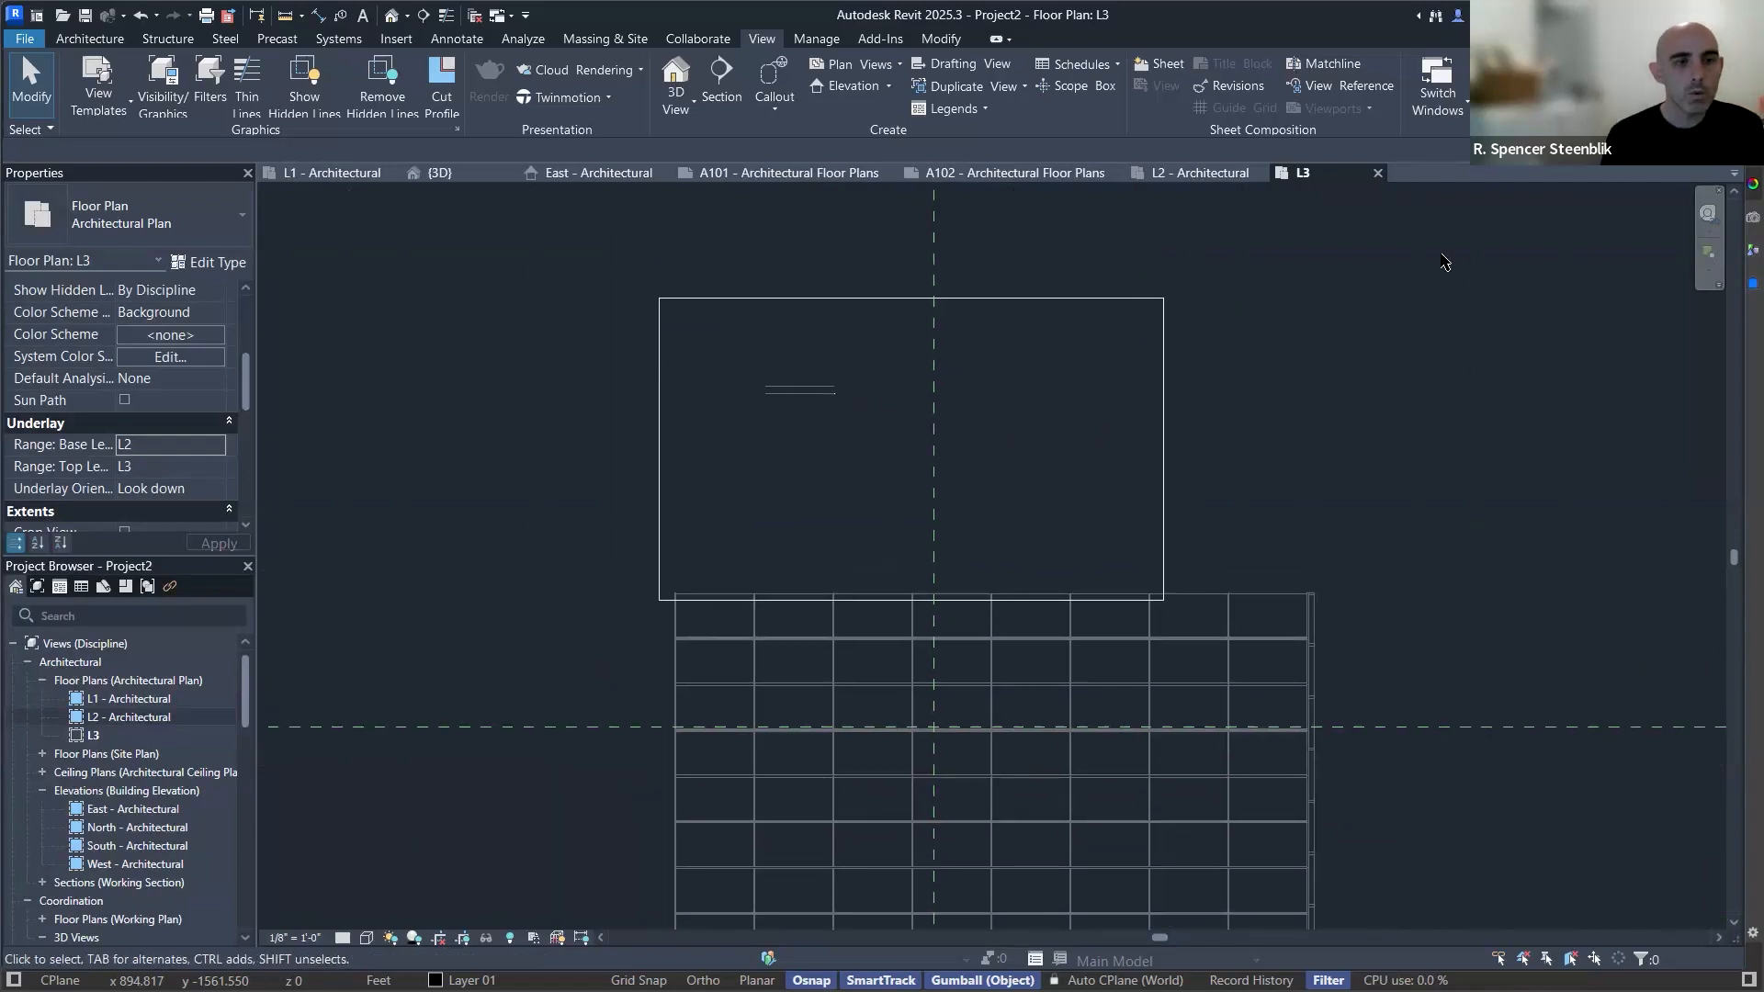
Switch to the 3D view and delete the double-basin sink fixture beside the restroom partition.
{"action": "scroll", "coordinate": [884, 581], "scroll_direction": "up", "scroll_amount": 7}
{"action": "middle_click_drag", "start_coordinate": [795, 695], "coordinate": [974, 464], "text": "shift"}
{"action": "scroll", "coordinate": [921, 545], "scroll_direction": "up", "scroll_amount": 3}
{"action": "middle_click_drag", "start_coordinate": [919, 544], "coordinate": [937, 526]}
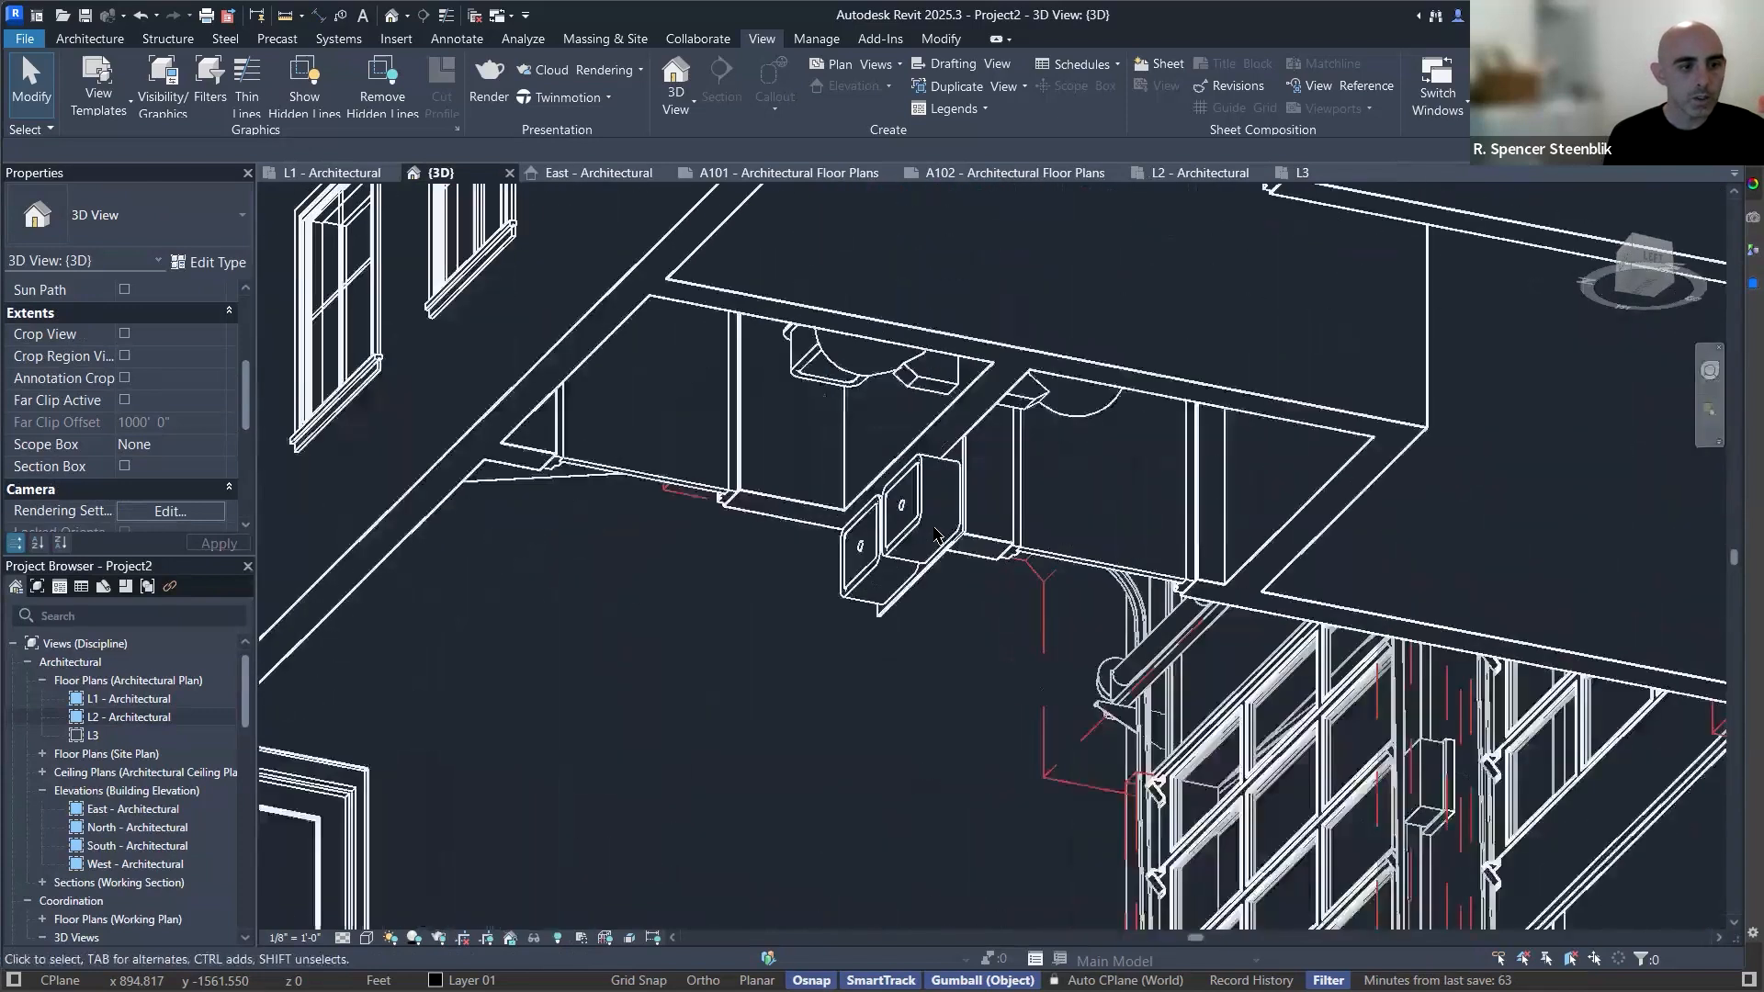
{"action": "left_click", "coordinate": [956, 510]}
{"action": "key", "text": "Delete"}
{"action": "scroll", "coordinate": [974, 516], "scroll_direction": "down", "scroll_amount": 1}
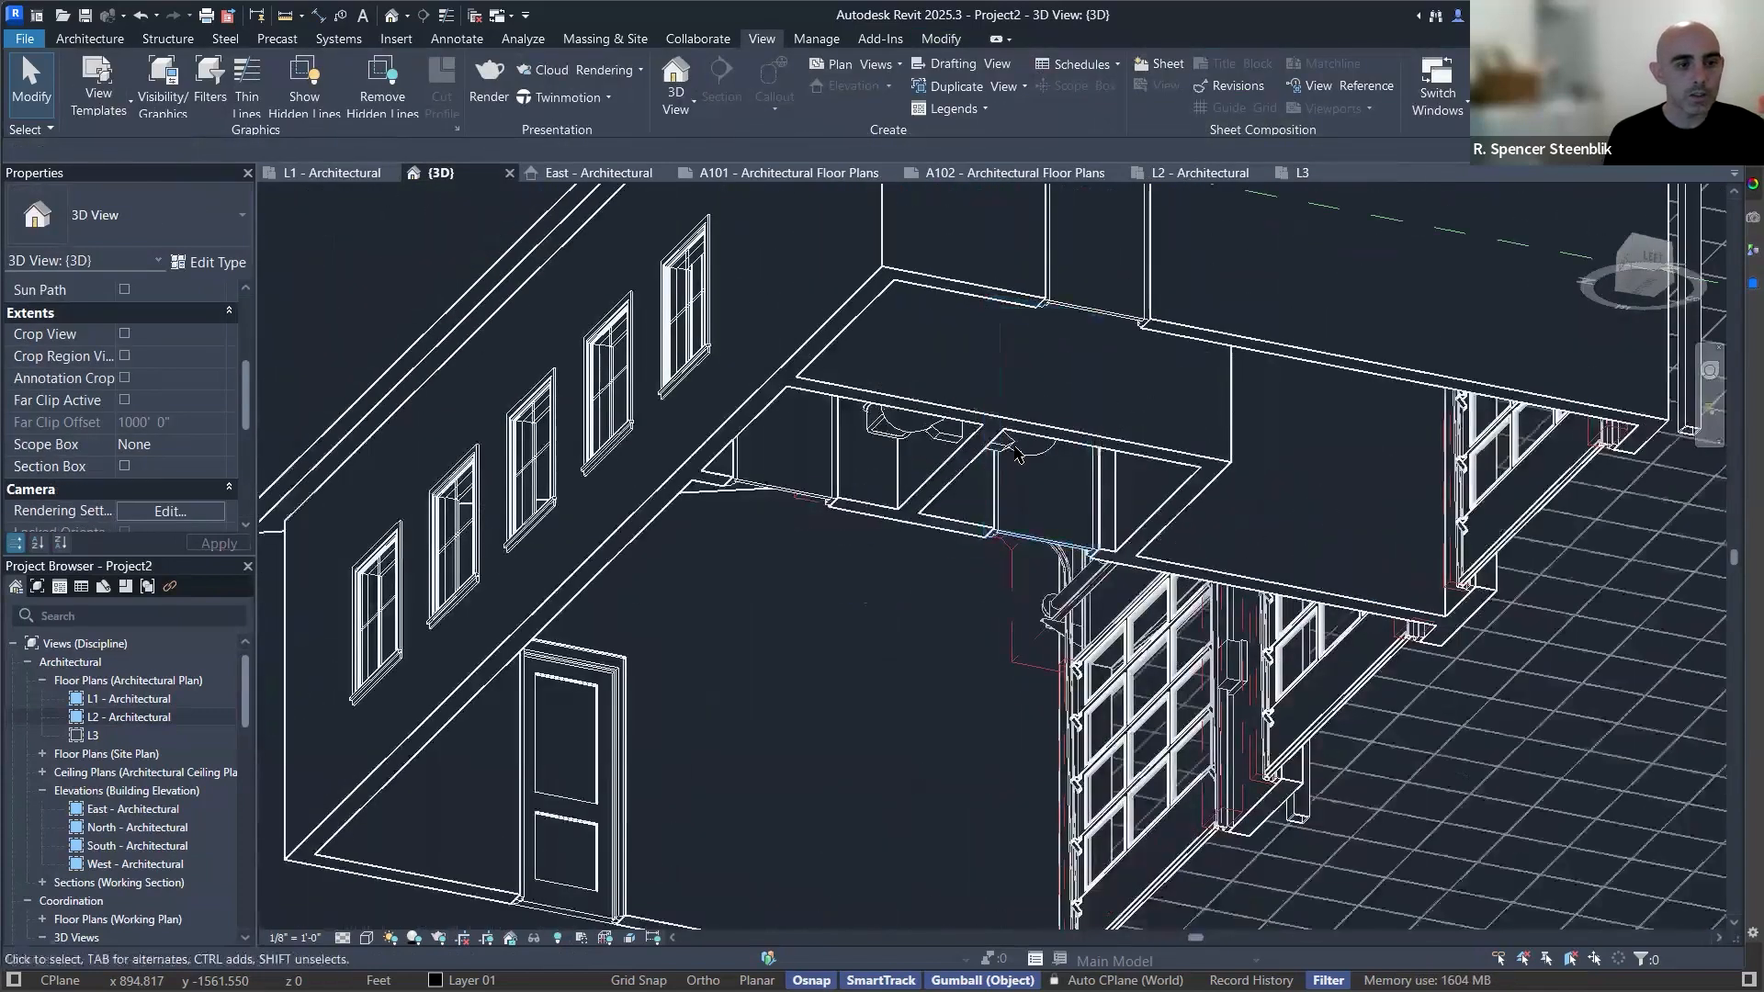
Check the properties of the Generic - 8" restroom wall in 3D, and return to the L3 floor plan.
{"action": "left_click", "coordinate": [1057, 435]}
{"action": "scroll", "coordinate": [1057, 435], "scroll_direction": "down", "scroll_amount": 4}
{"action": "middle_click_drag", "start_coordinate": [1112, 414], "coordinate": [1045, 627], "text": "shift"}
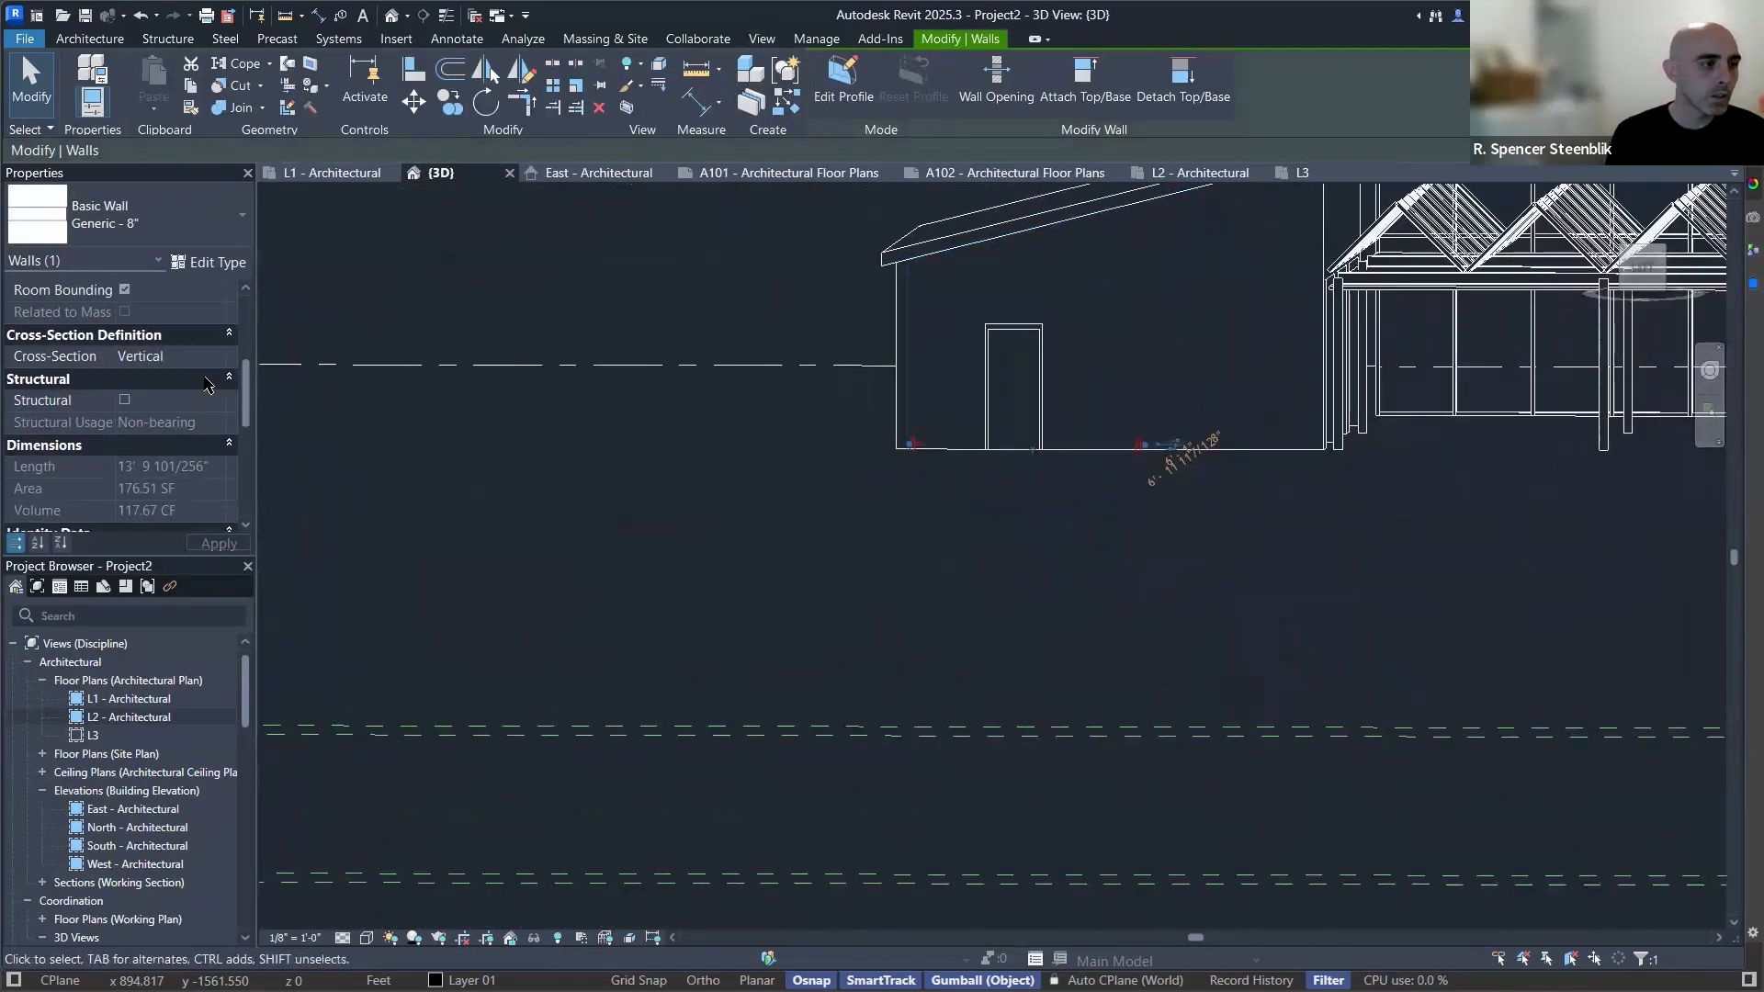
{"action": "scroll", "coordinate": [198, 391], "scroll_direction": "down", "scroll_amount": 5}
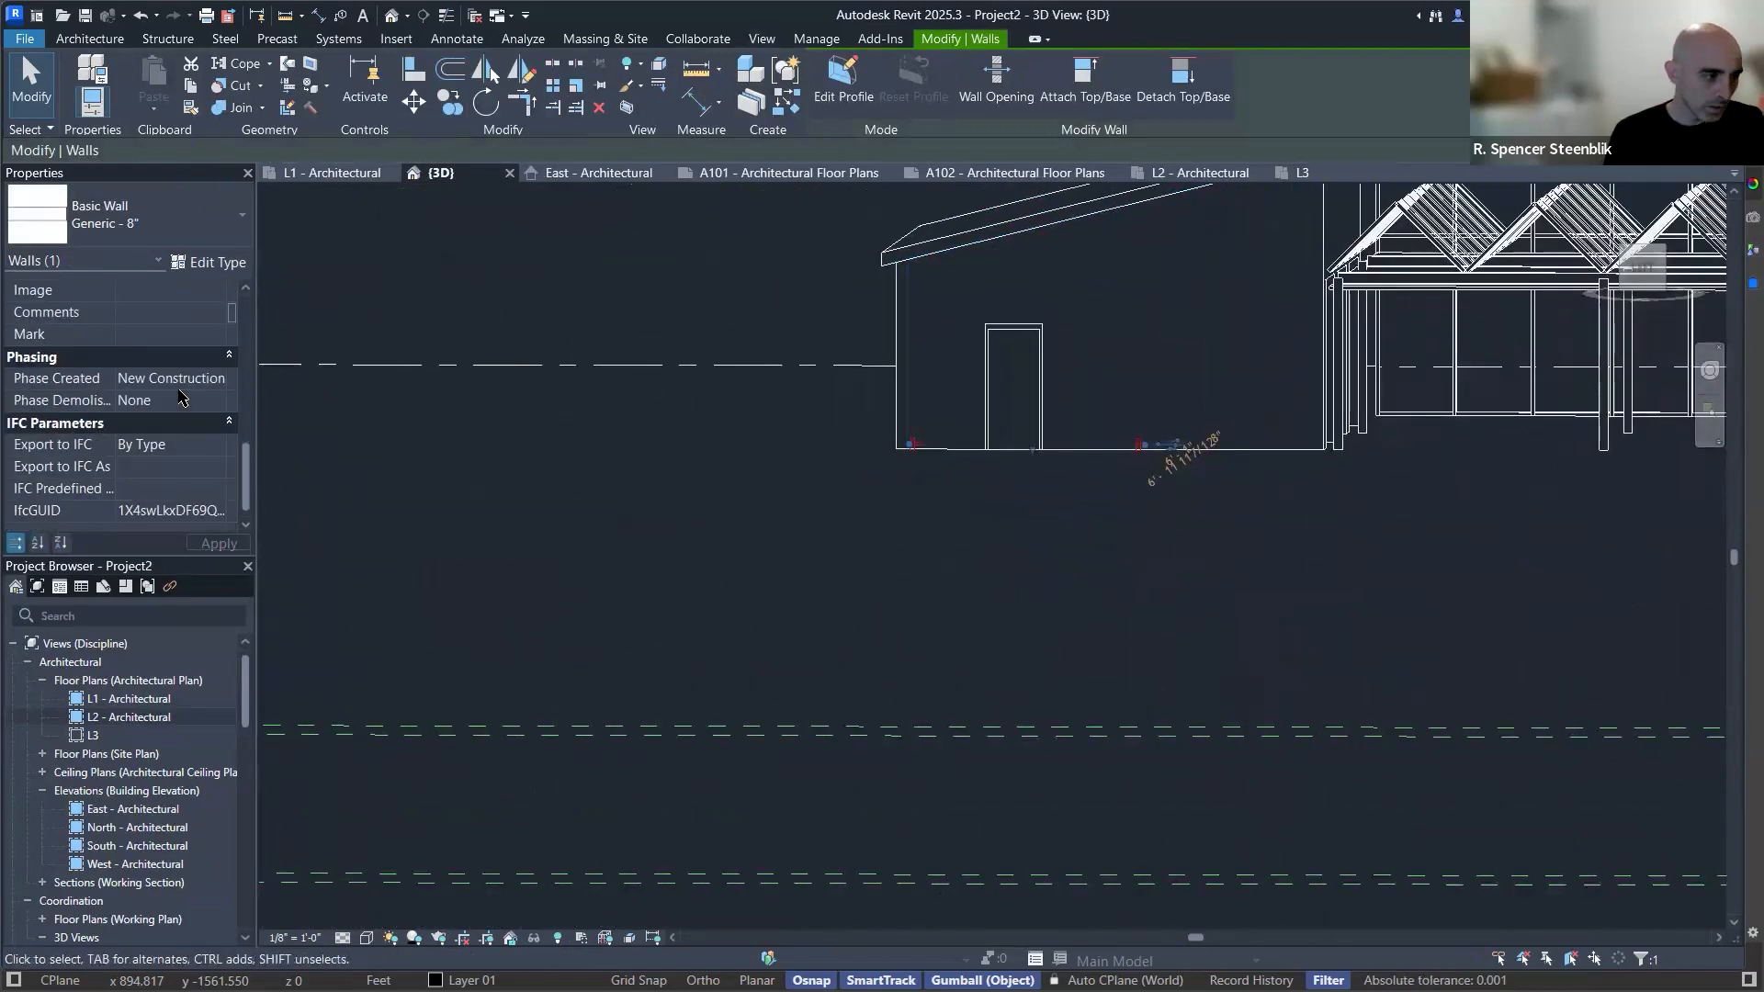
{"action": "scroll", "coordinate": [181, 399], "scroll_direction": "down", "scroll_amount": 1}
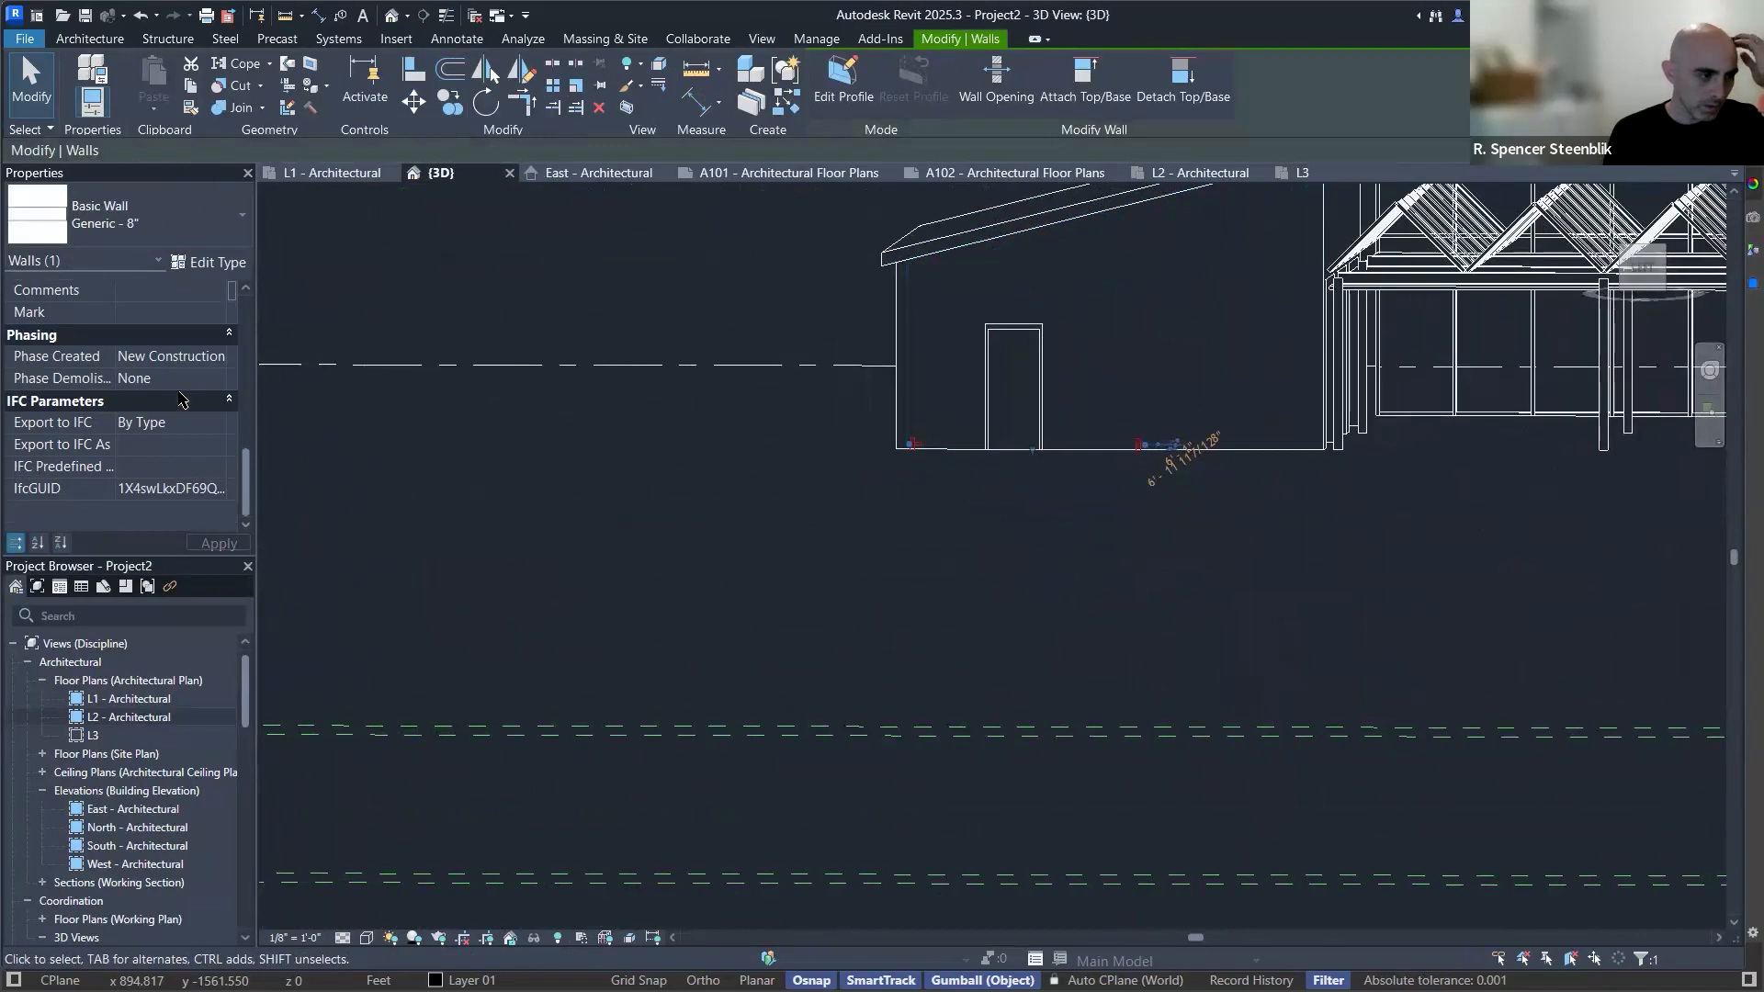
{"action": "scroll", "coordinate": [181, 399], "scroll_direction": "up", "scroll_amount": 4}
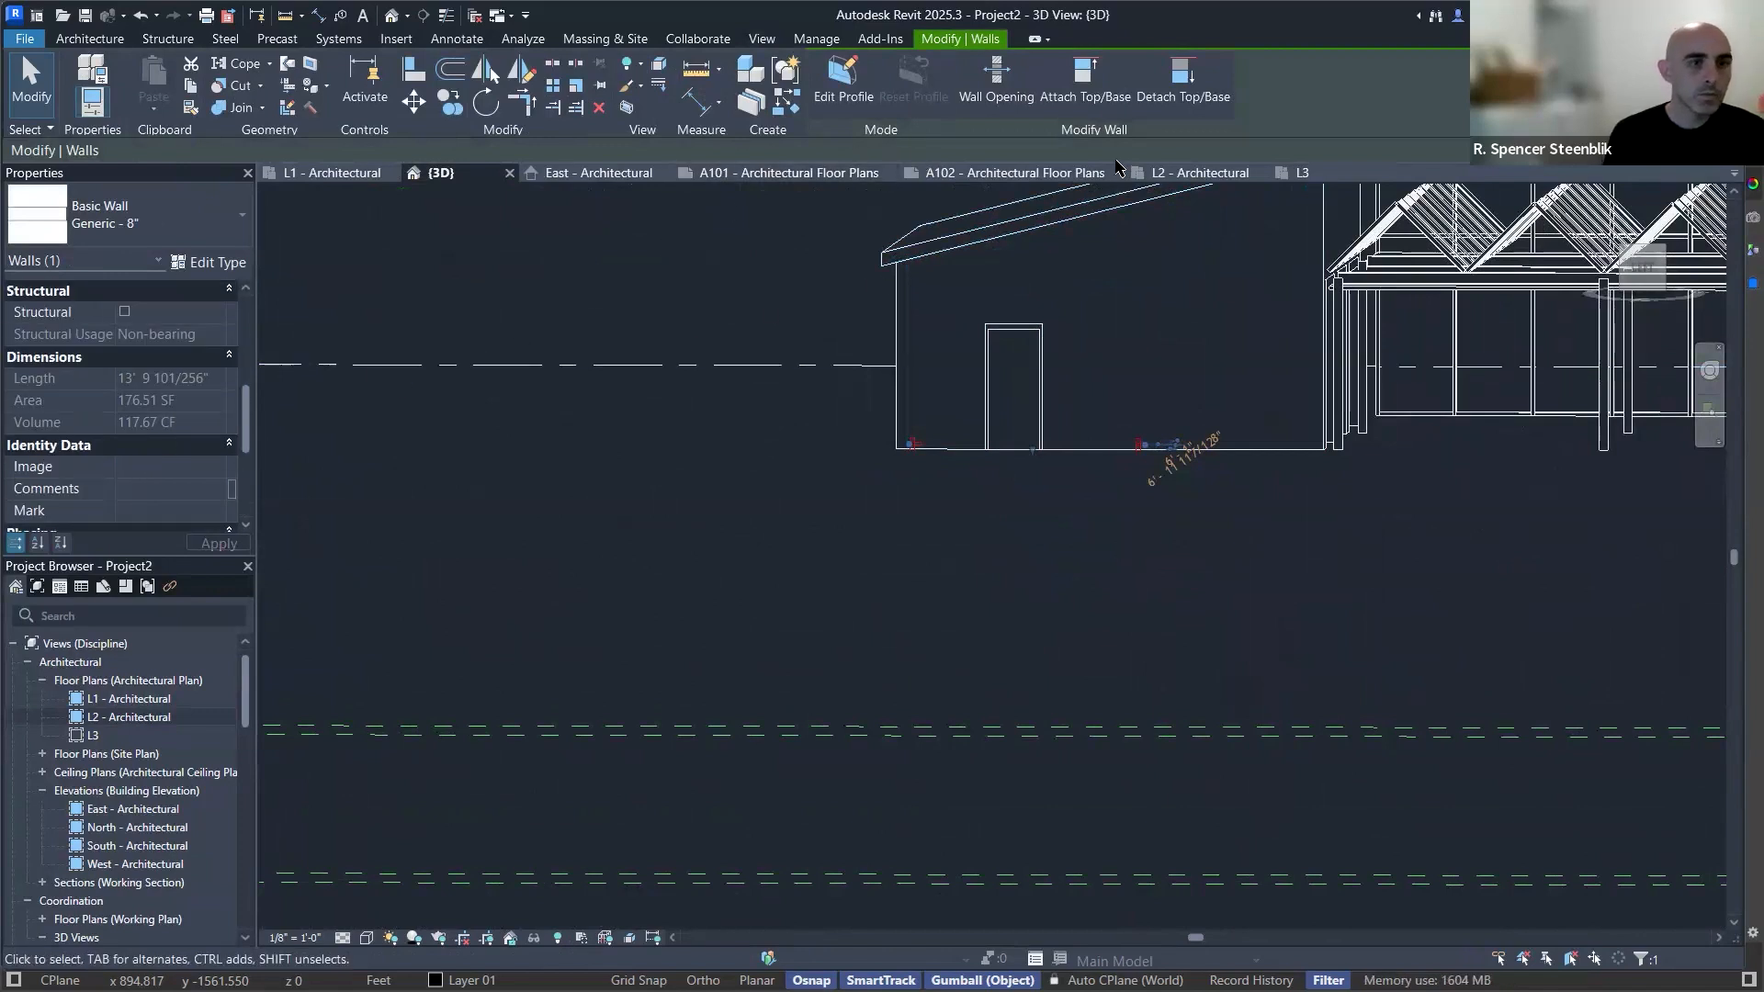
{"action": "middle_click_drag", "start_coordinate": [1067, 398], "coordinate": [871, 397], "text": "shift"}
{"action": "left_click", "coordinate": [1300, 172]}
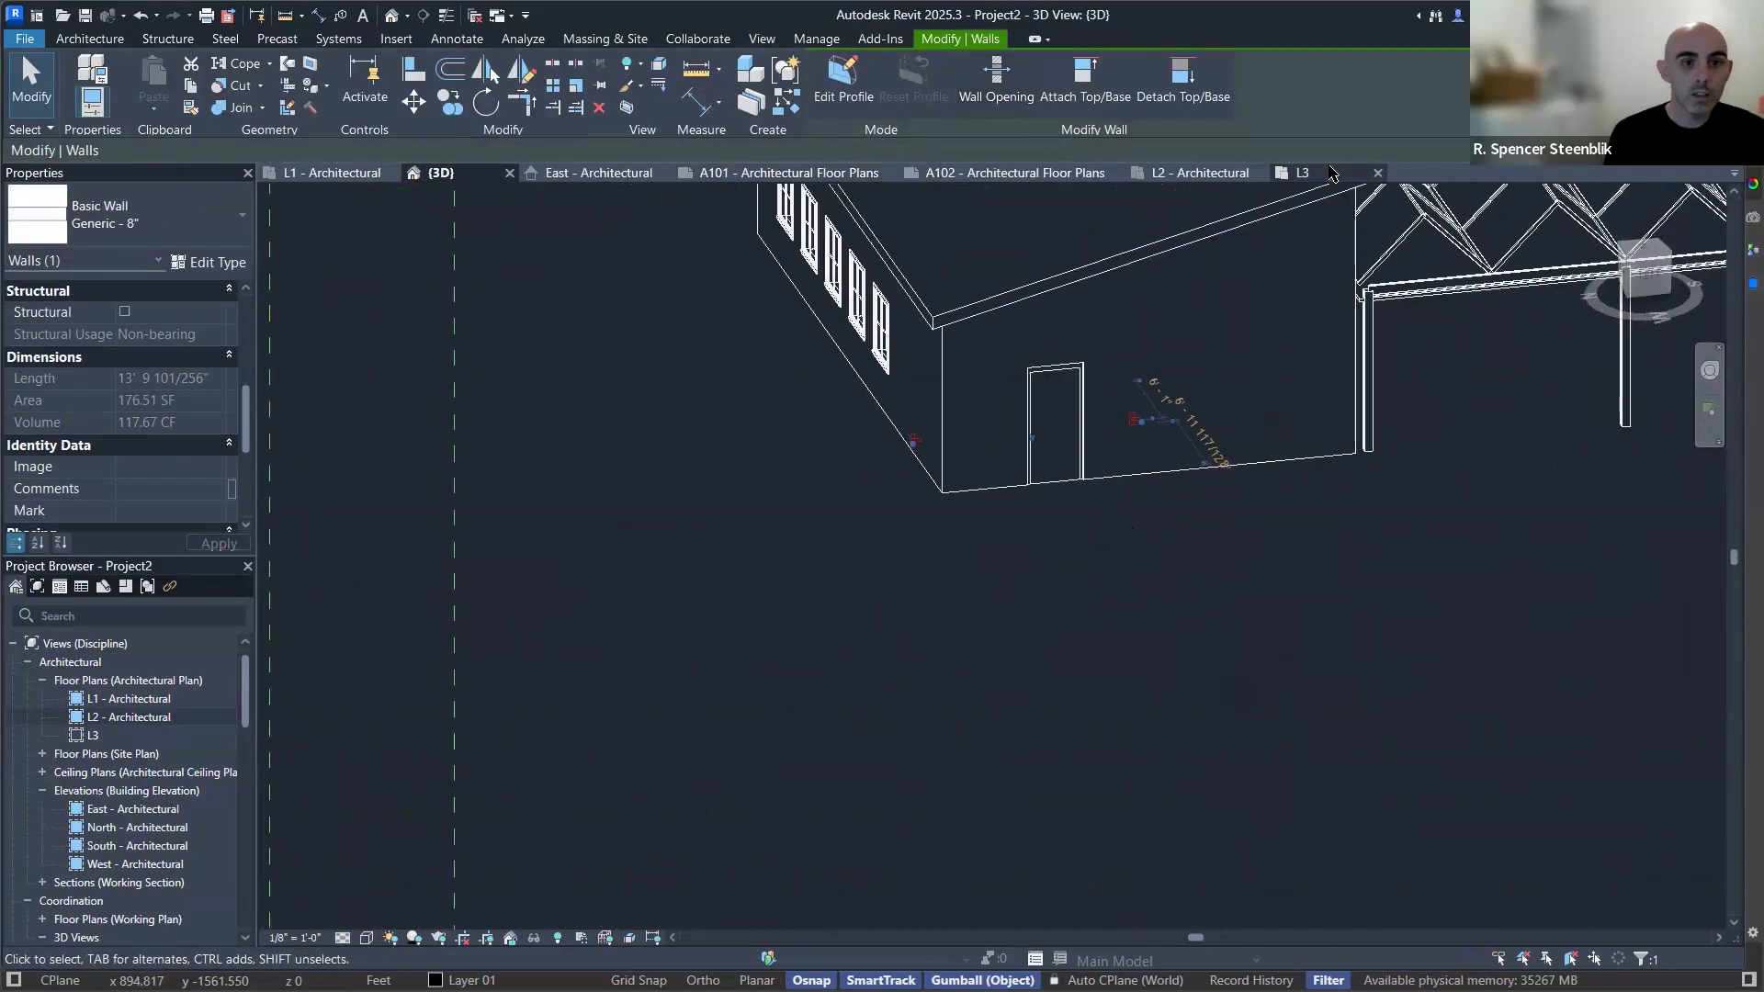
{"action": "left_click", "coordinate": [1351, 386]}
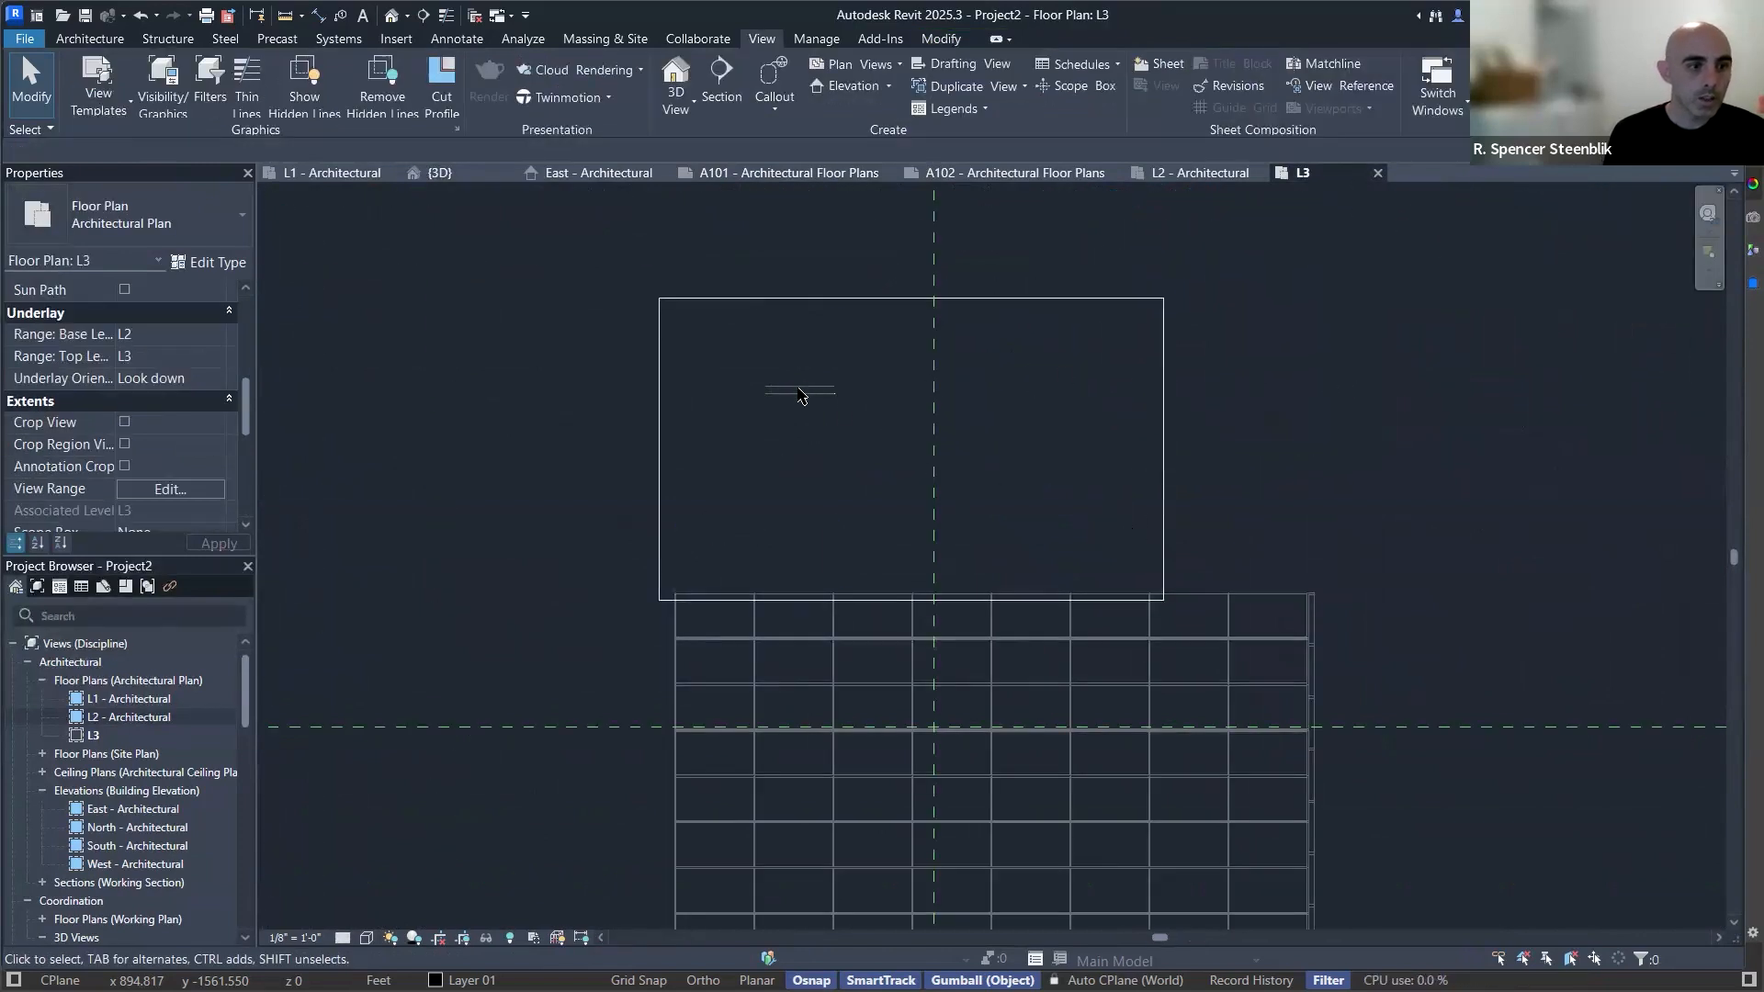
Examine the parallel lines inside the L3 plan's building outline and the existing horizontal section line crossing the building.
{"action": "scroll", "coordinate": [802, 391], "scroll_direction": "up", "scroll_amount": 3}
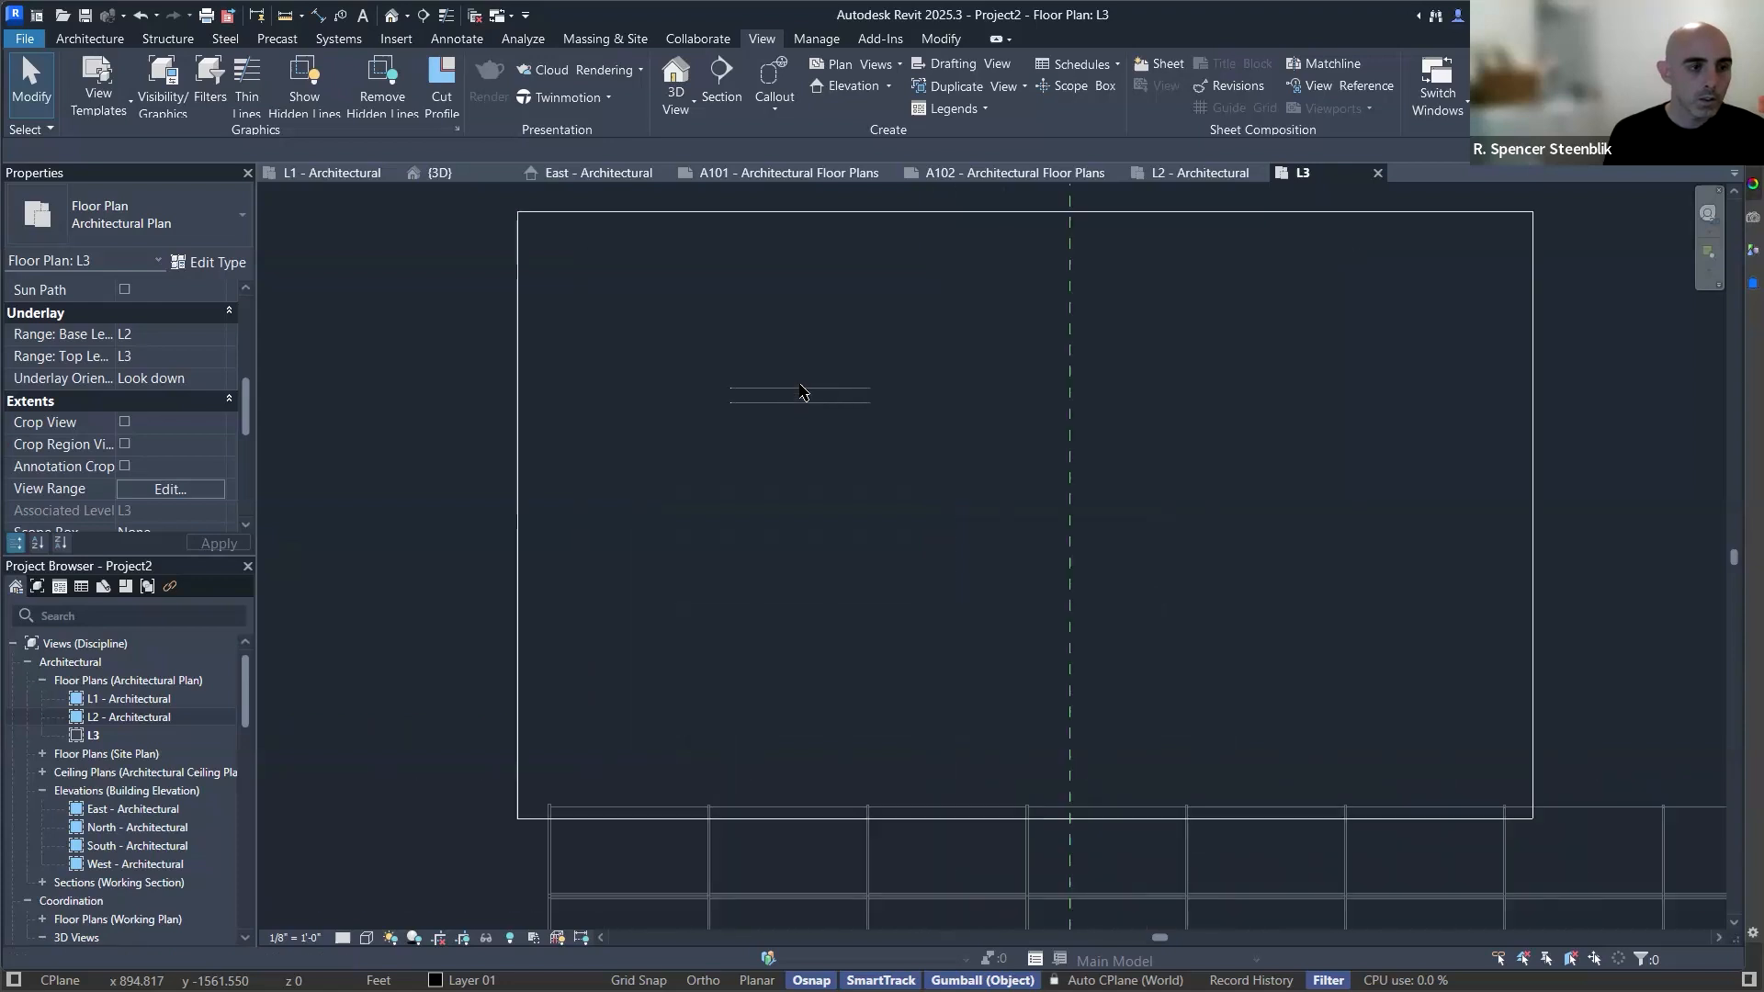
{"action": "left_click_drag", "start_coordinate": [669, 357], "coordinate": [938, 521]}
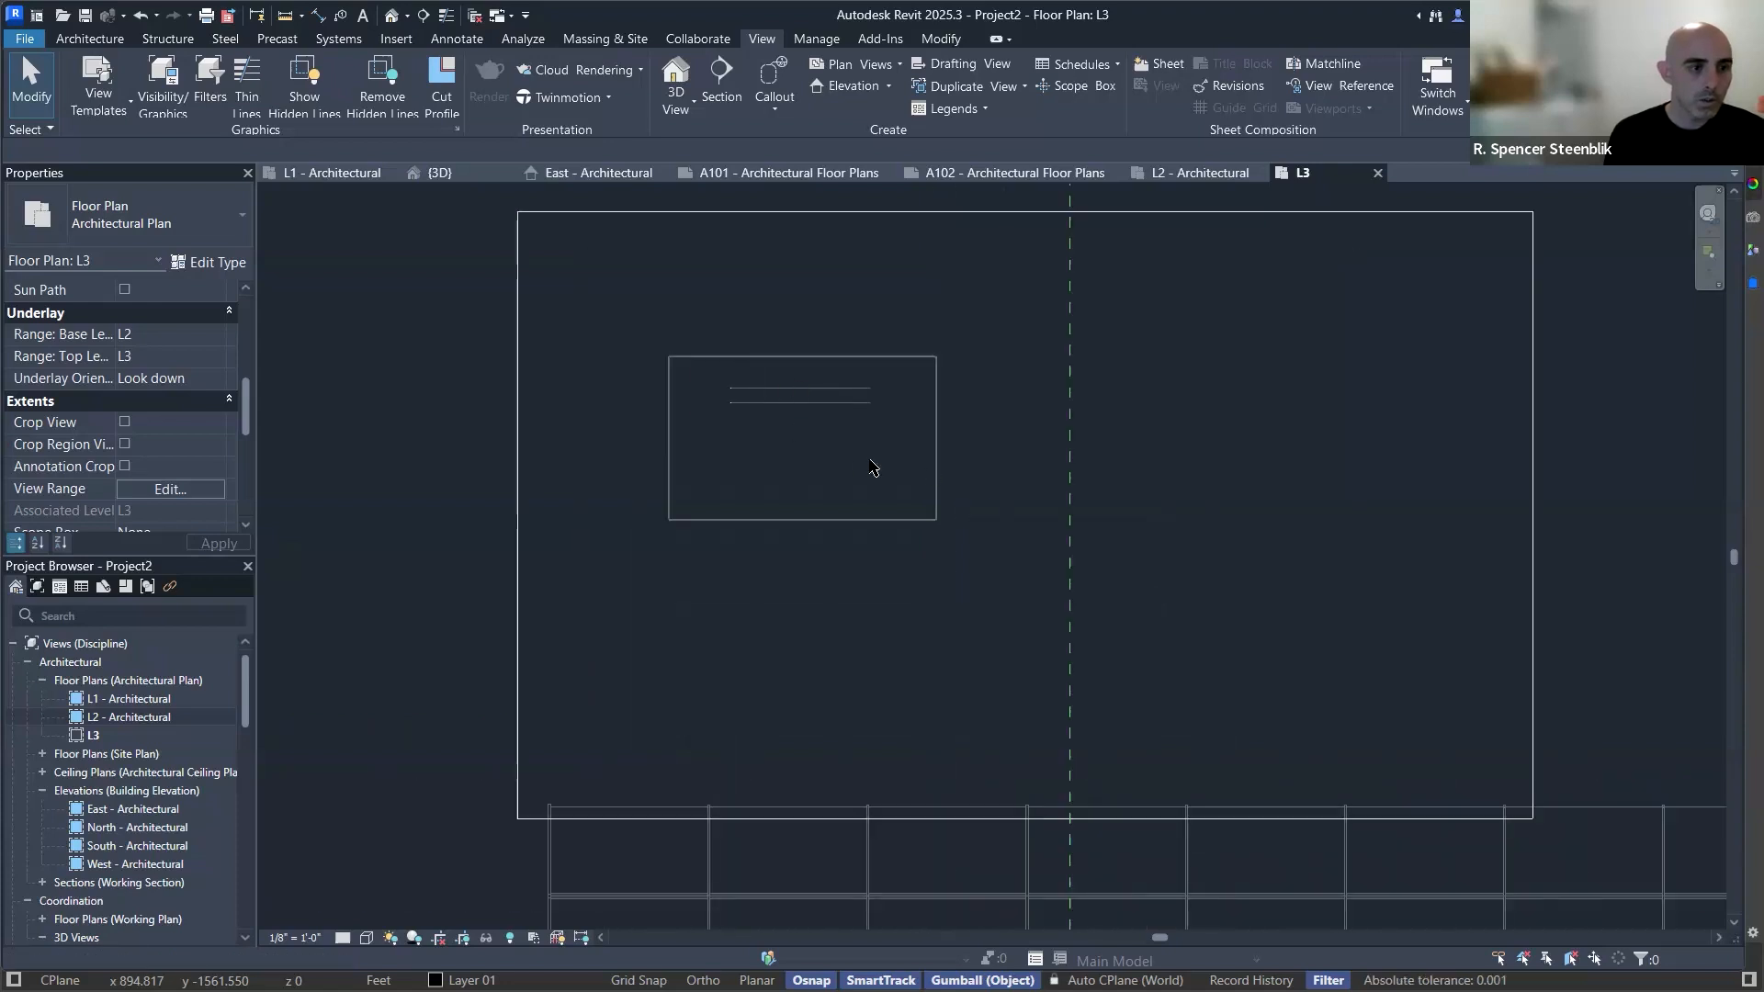
{"action": "scroll", "coordinate": [774, 402], "scroll_direction": "up", "scroll_amount": 5}
{"action": "scroll", "coordinate": [841, 355], "scroll_direction": "down", "scroll_amount": 5}
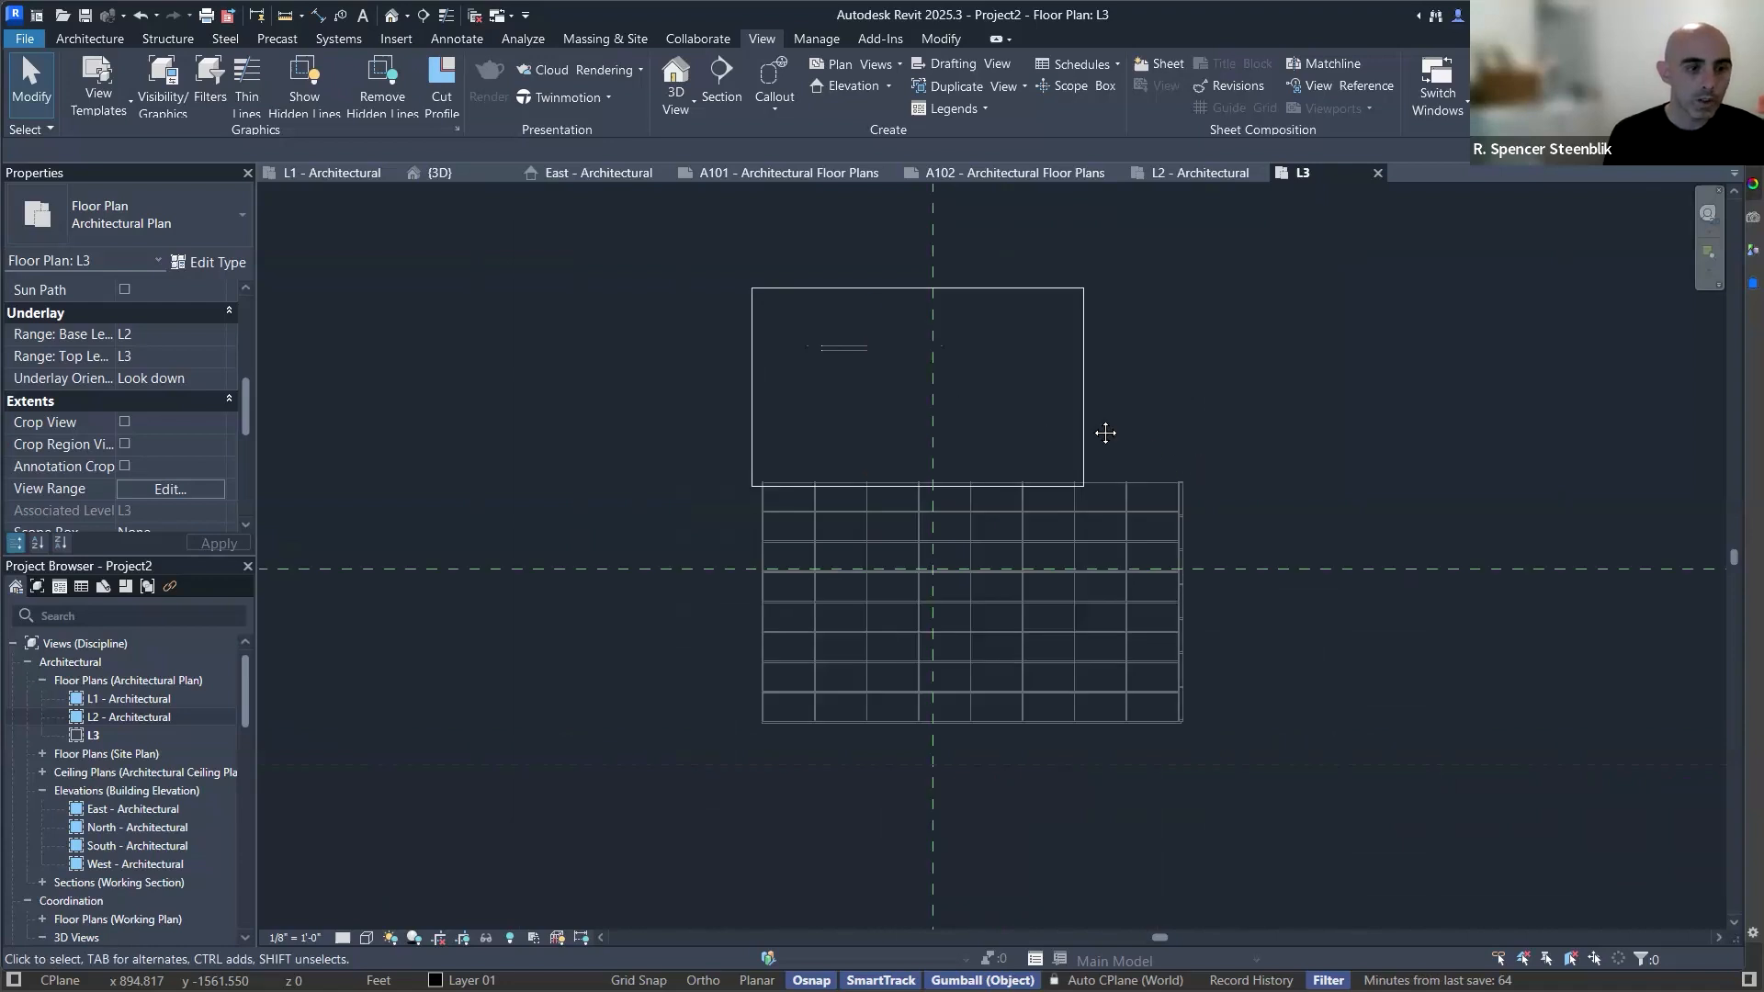
{"action": "scroll", "coordinate": [882, 496], "scroll_direction": "down", "scroll_amount": 3}
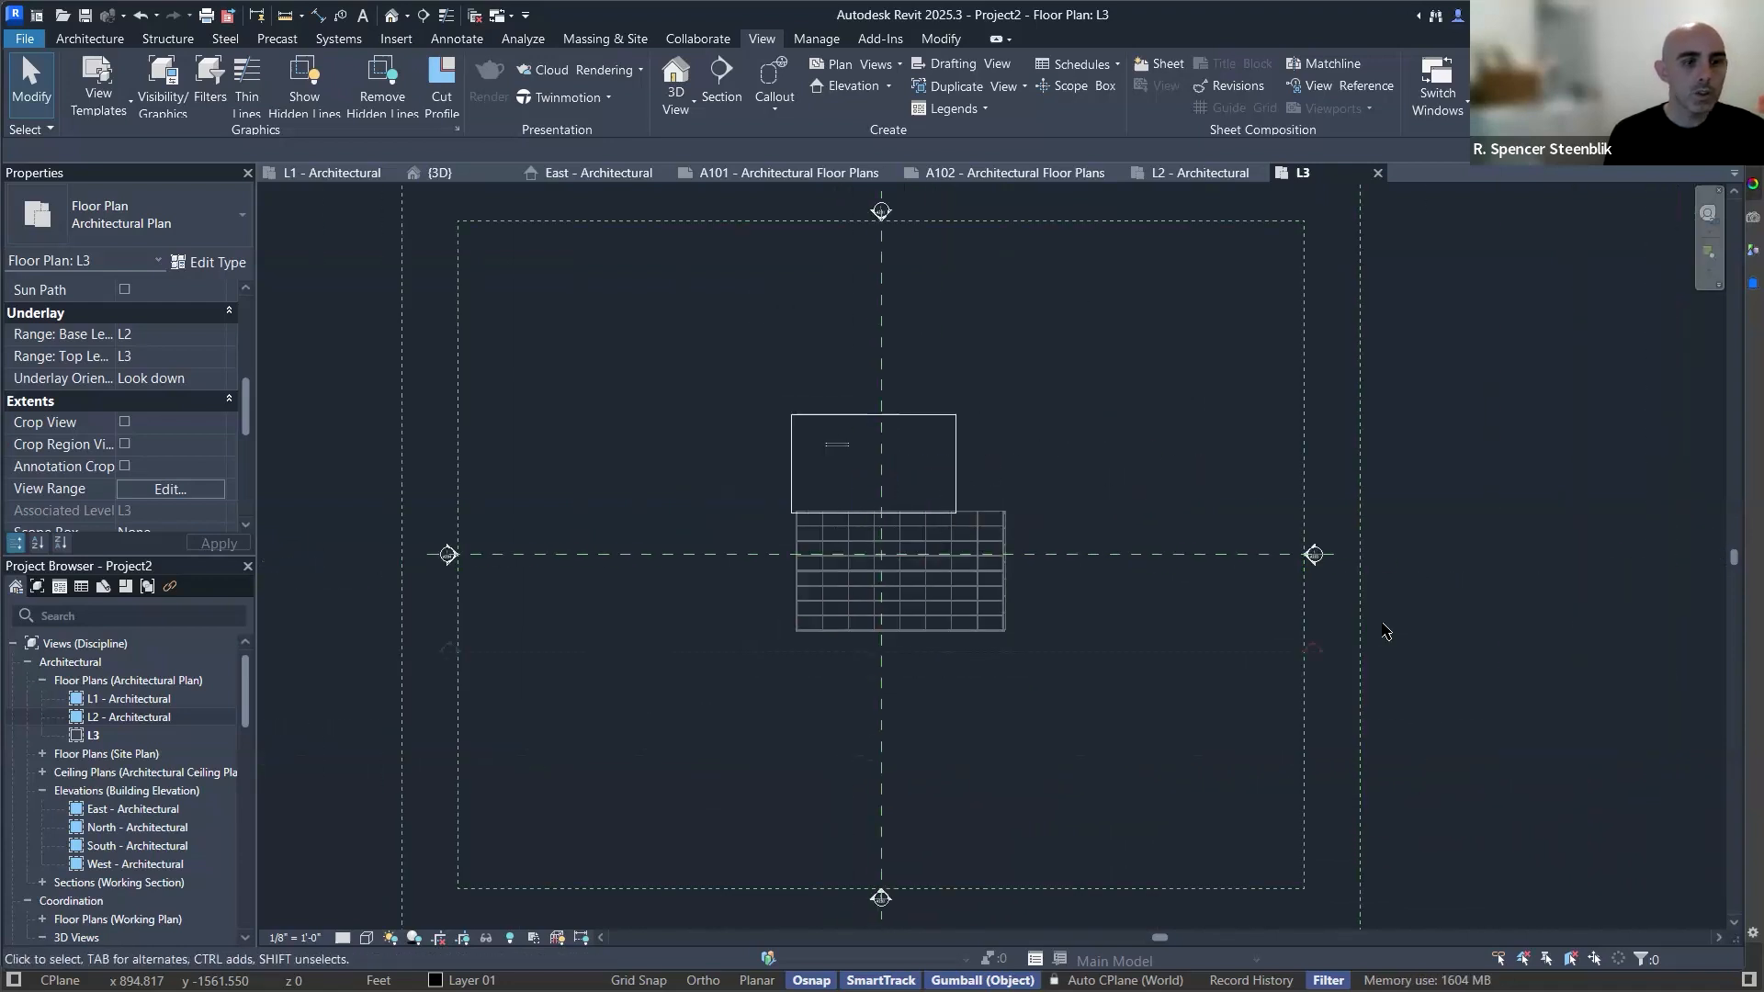
{"action": "left_click", "coordinate": [1112, 648]}
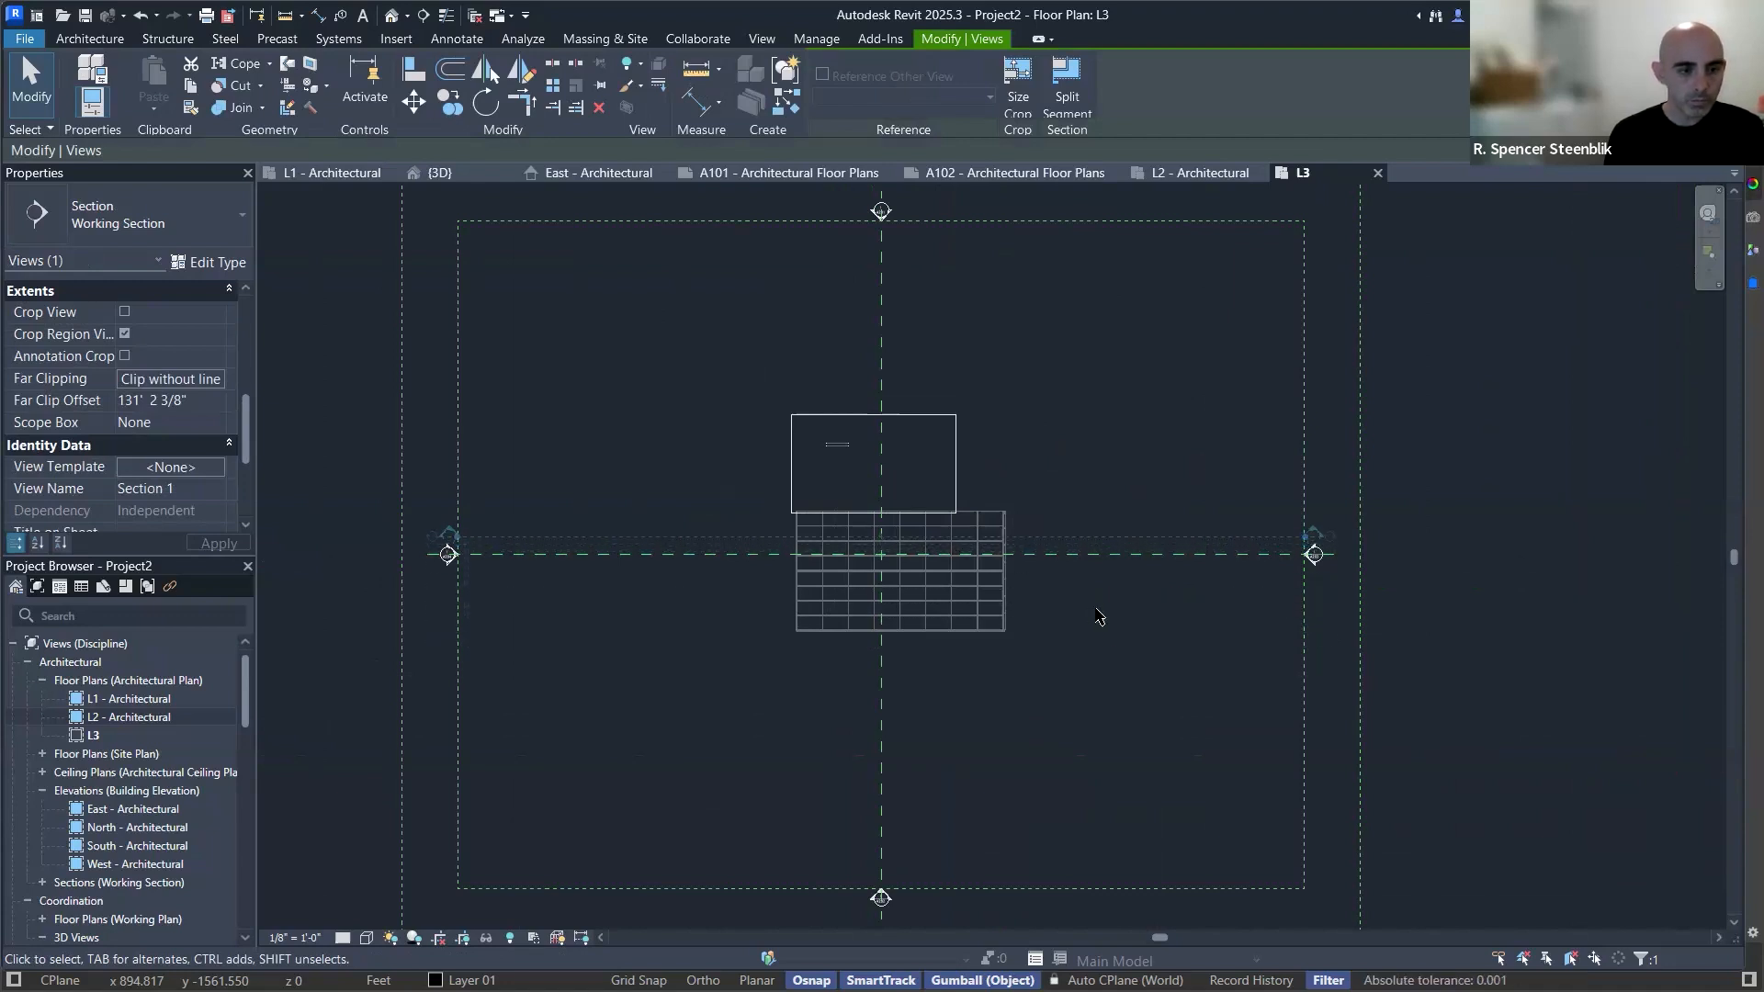
{"action": "scroll", "coordinate": [955, 551], "scroll_direction": "up", "scroll_amount": 4}
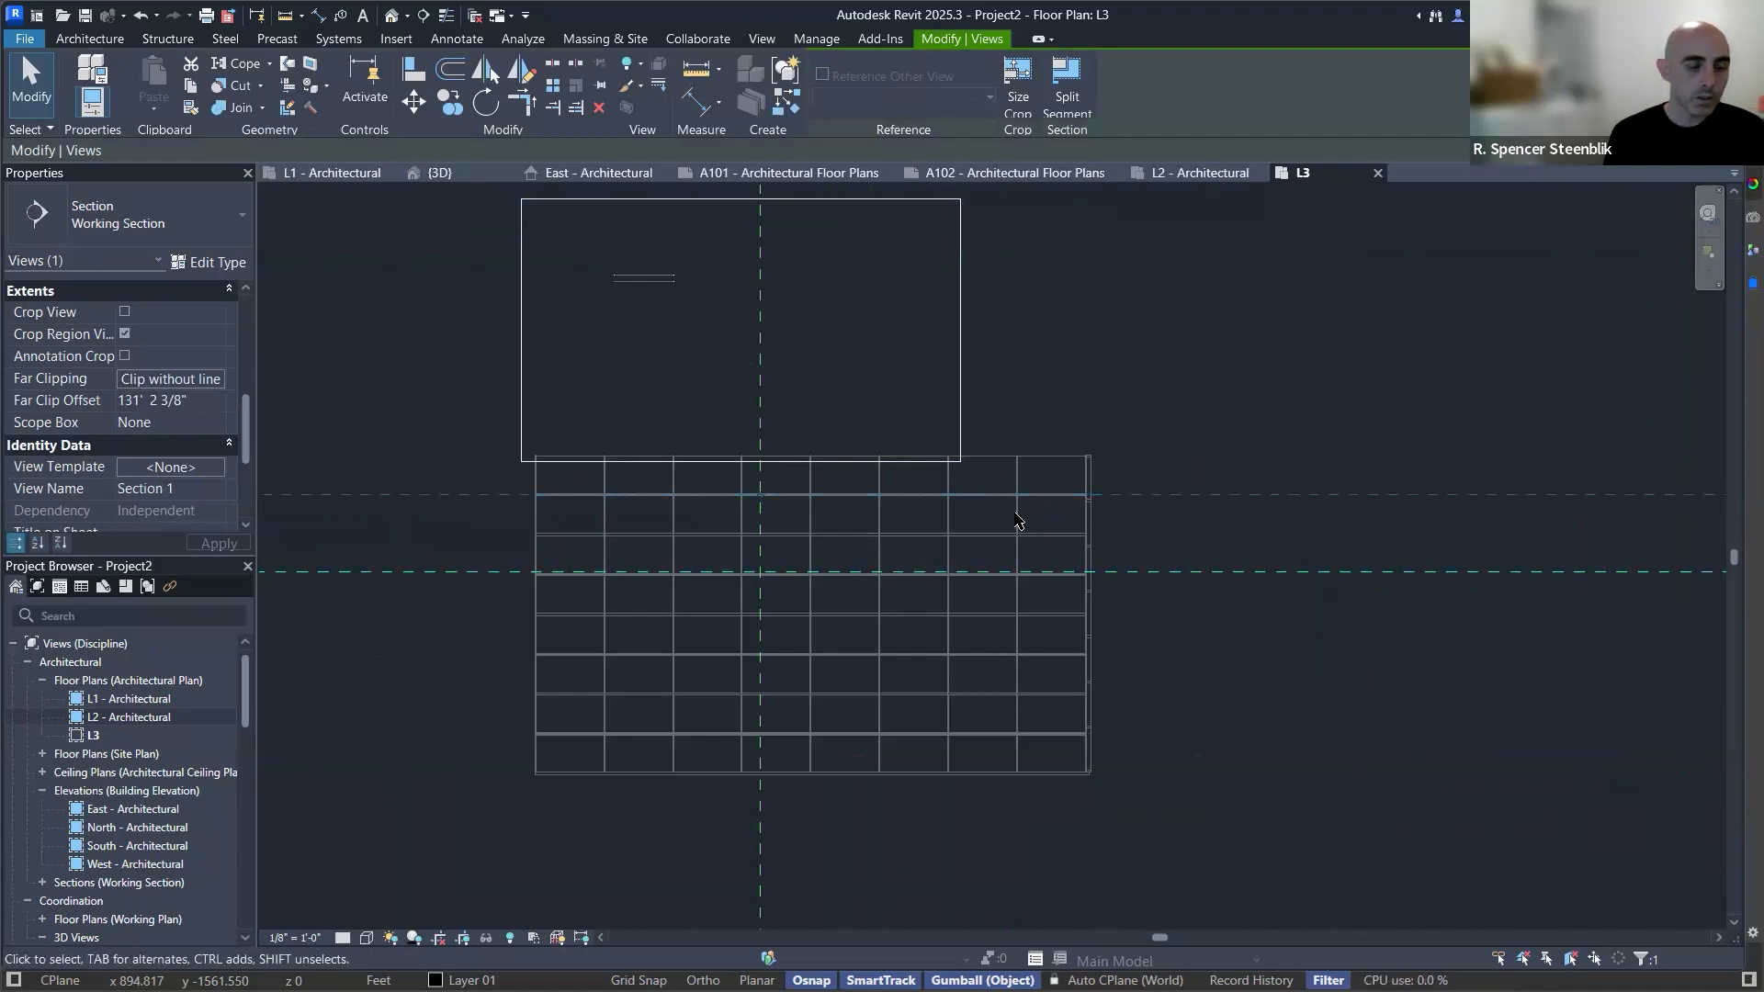
{"action": "left_click", "coordinate": [1108, 482]}
{"action": "scroll", "coordinate": [1057, 515], "scroll_direction": "down", "scroll_amount": 5}
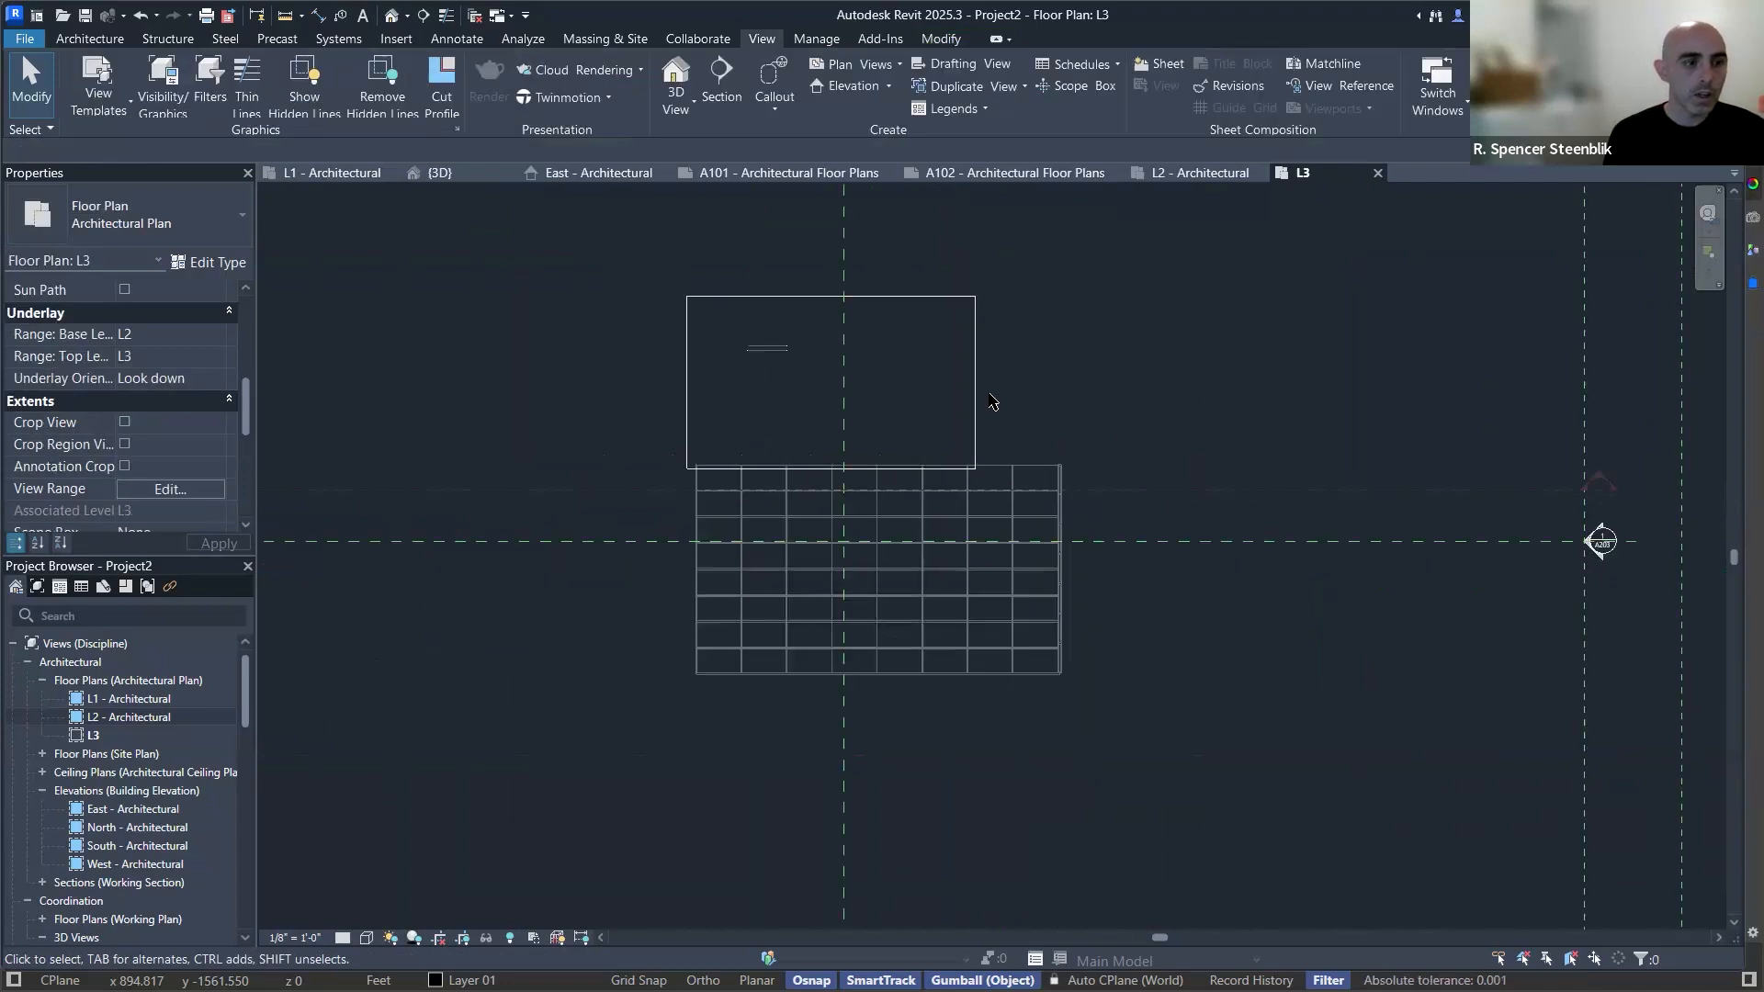
{"action": "scroll", "coordinate": [946, 465], "scroll_direction": "down", "scroll_amount": 2}
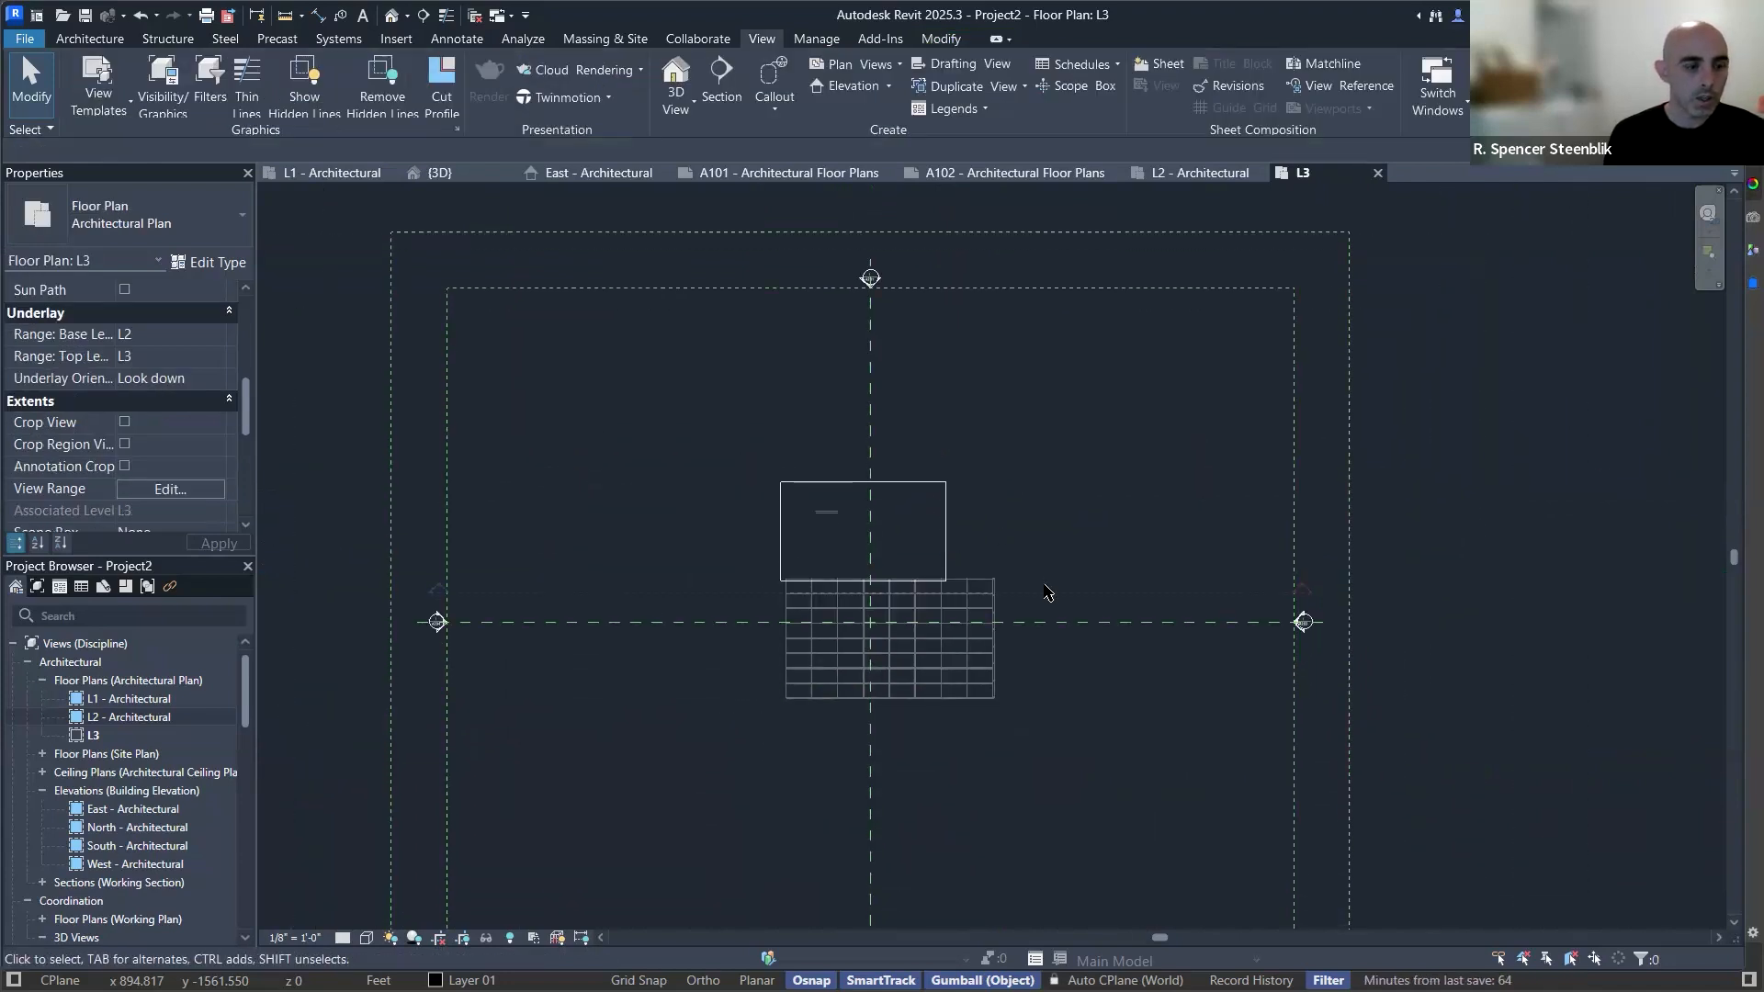
{"action": "scroll", "coordinate": [111, 753], "scroll_direction": "down", "scroll_amount": 2}
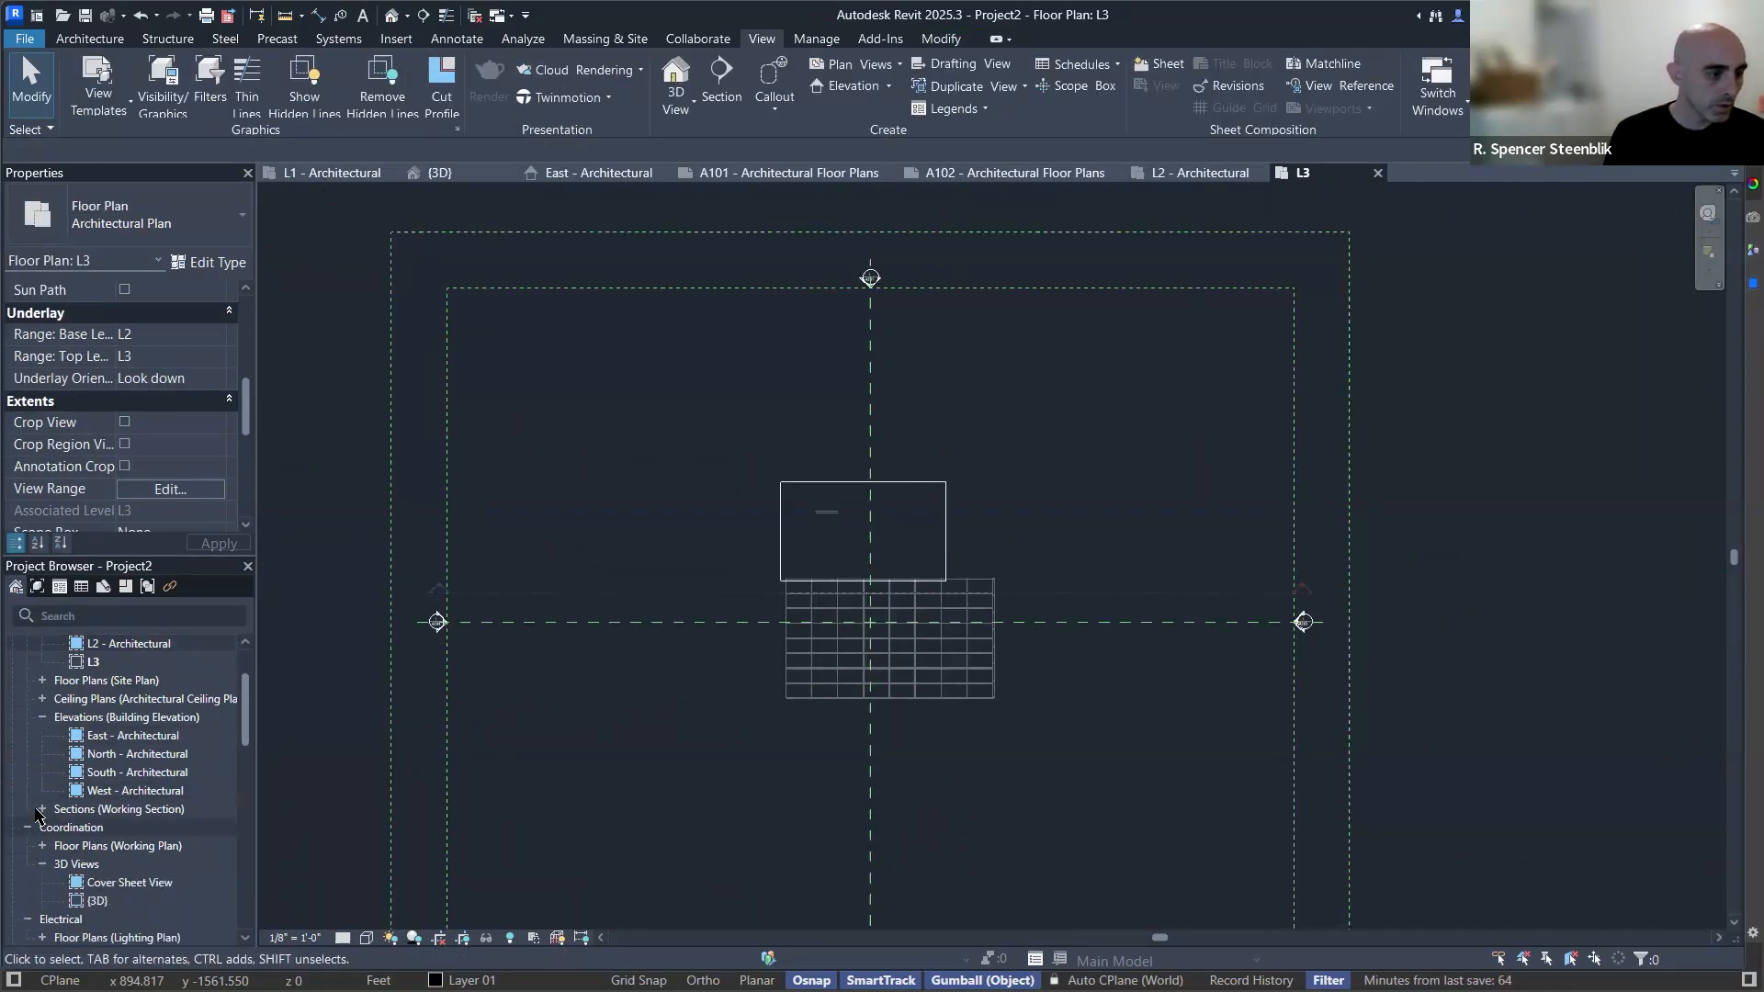
List the working sections and copy the horizontal Section 1 line upward so the copy crosses the rectangular roof outline.
{"action": "left_click", "coordinate": [41, 810]}
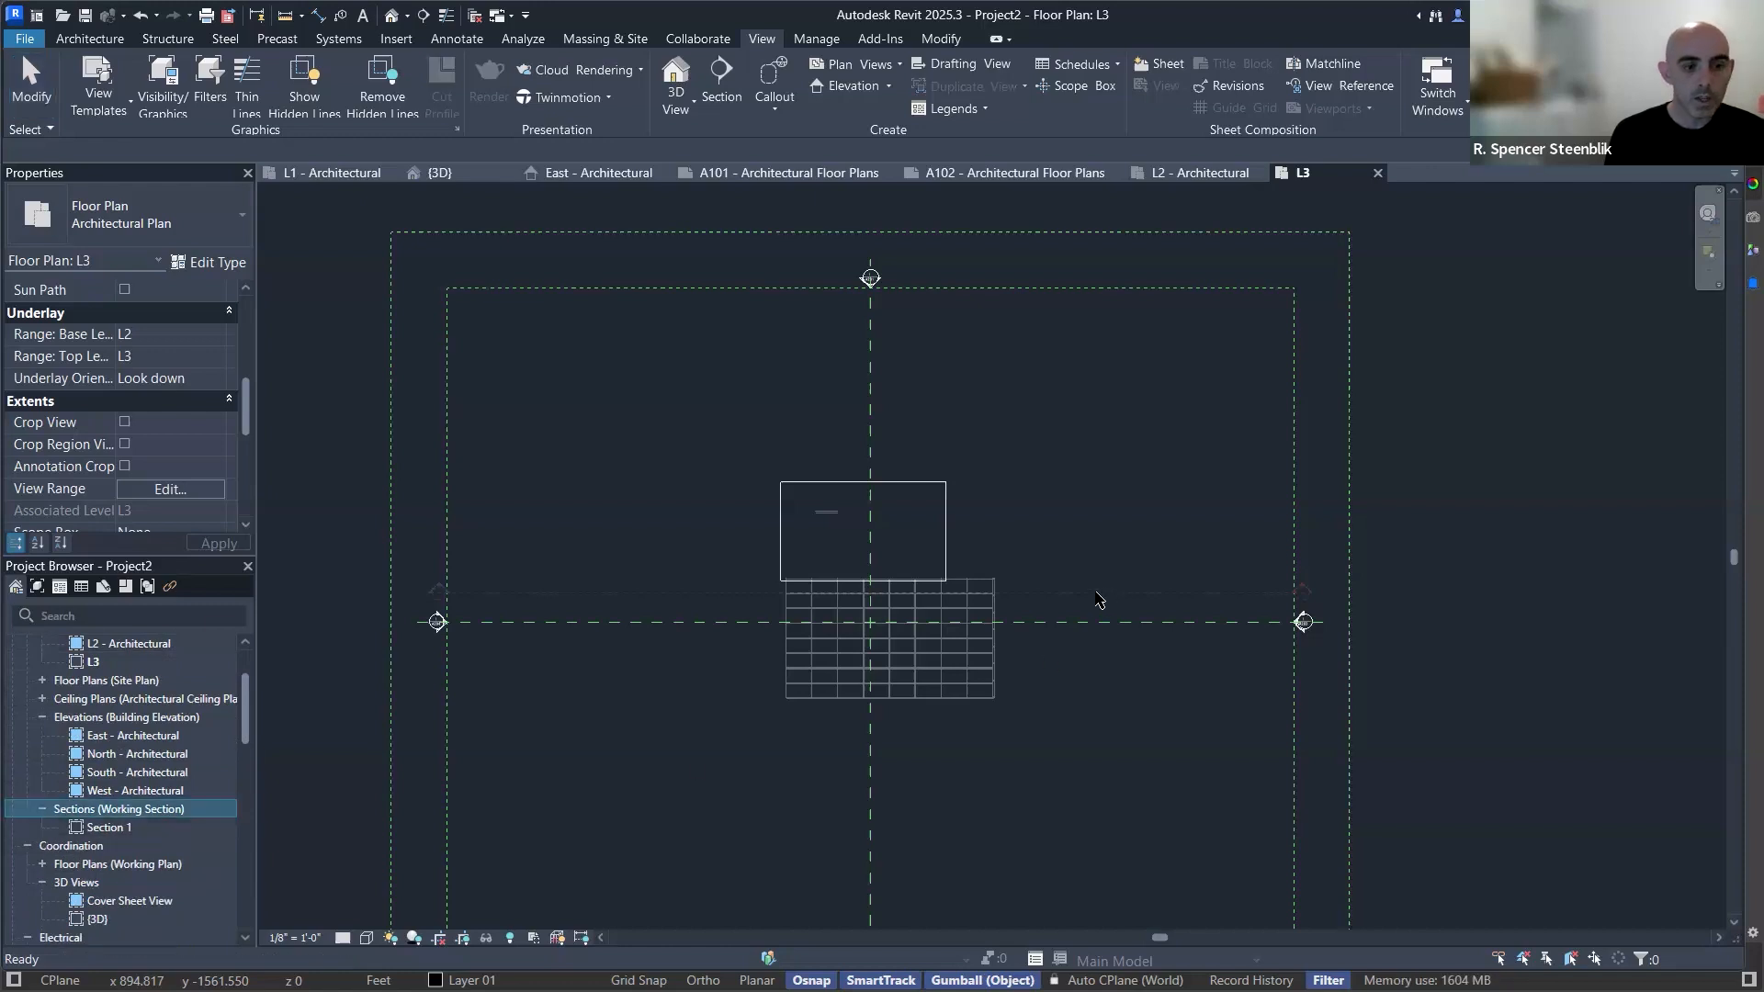
{"action": "left_click", "coordinate": [1062, 594]}
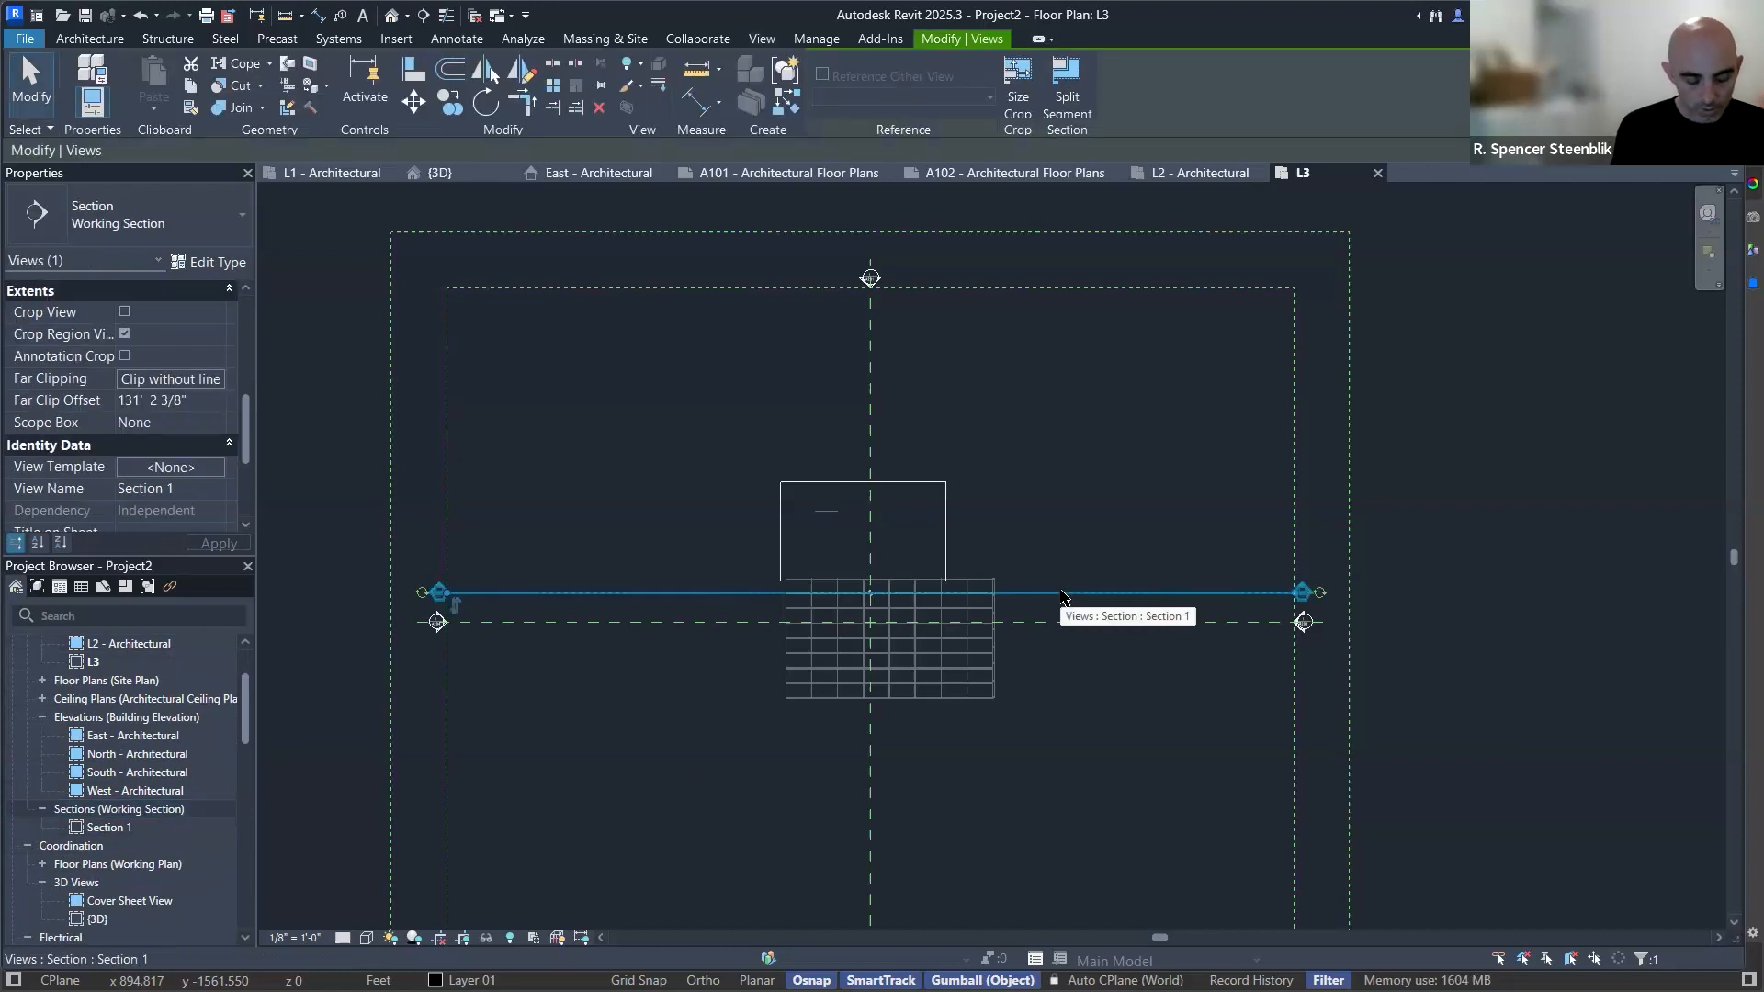
{"action": "key", "text": "c"}
{"action": "key", "text": "o"}
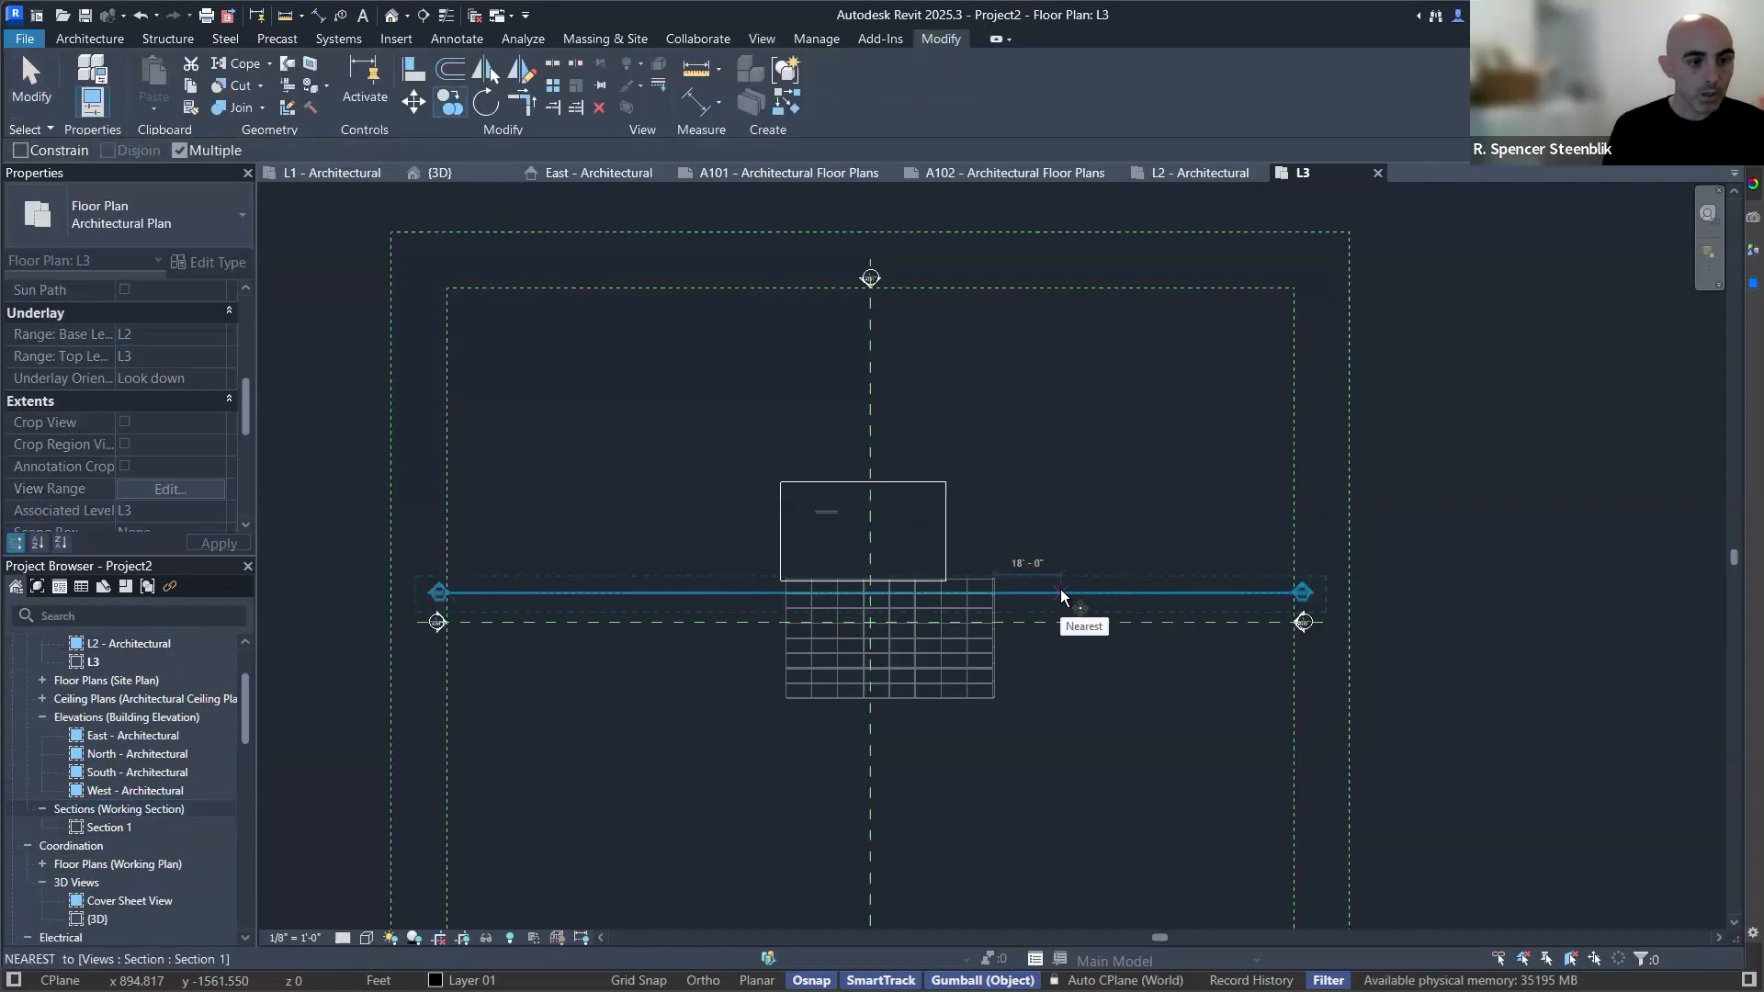
{"action": "left_click", "coordinate": [1061, 590]}
{"action": "left_click", "coordinate": [1064, 522]}
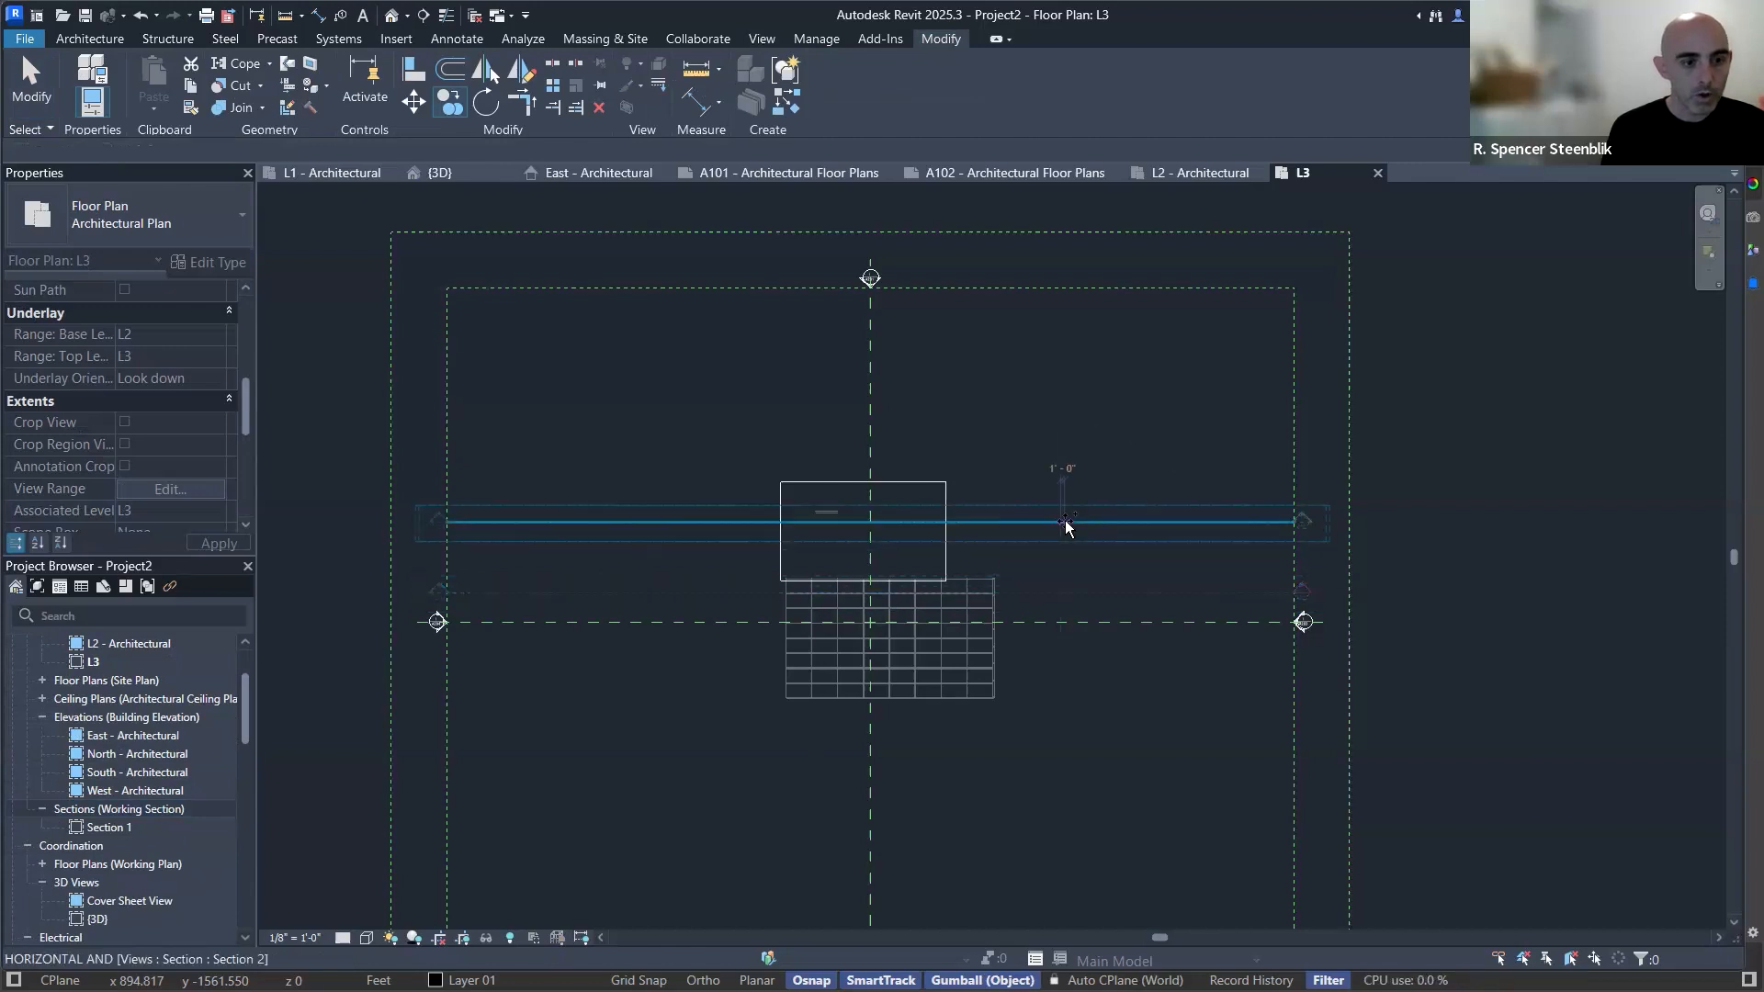
{"action": "key", "text": "Escape"}
{"action": "key", "text": "Escape"}
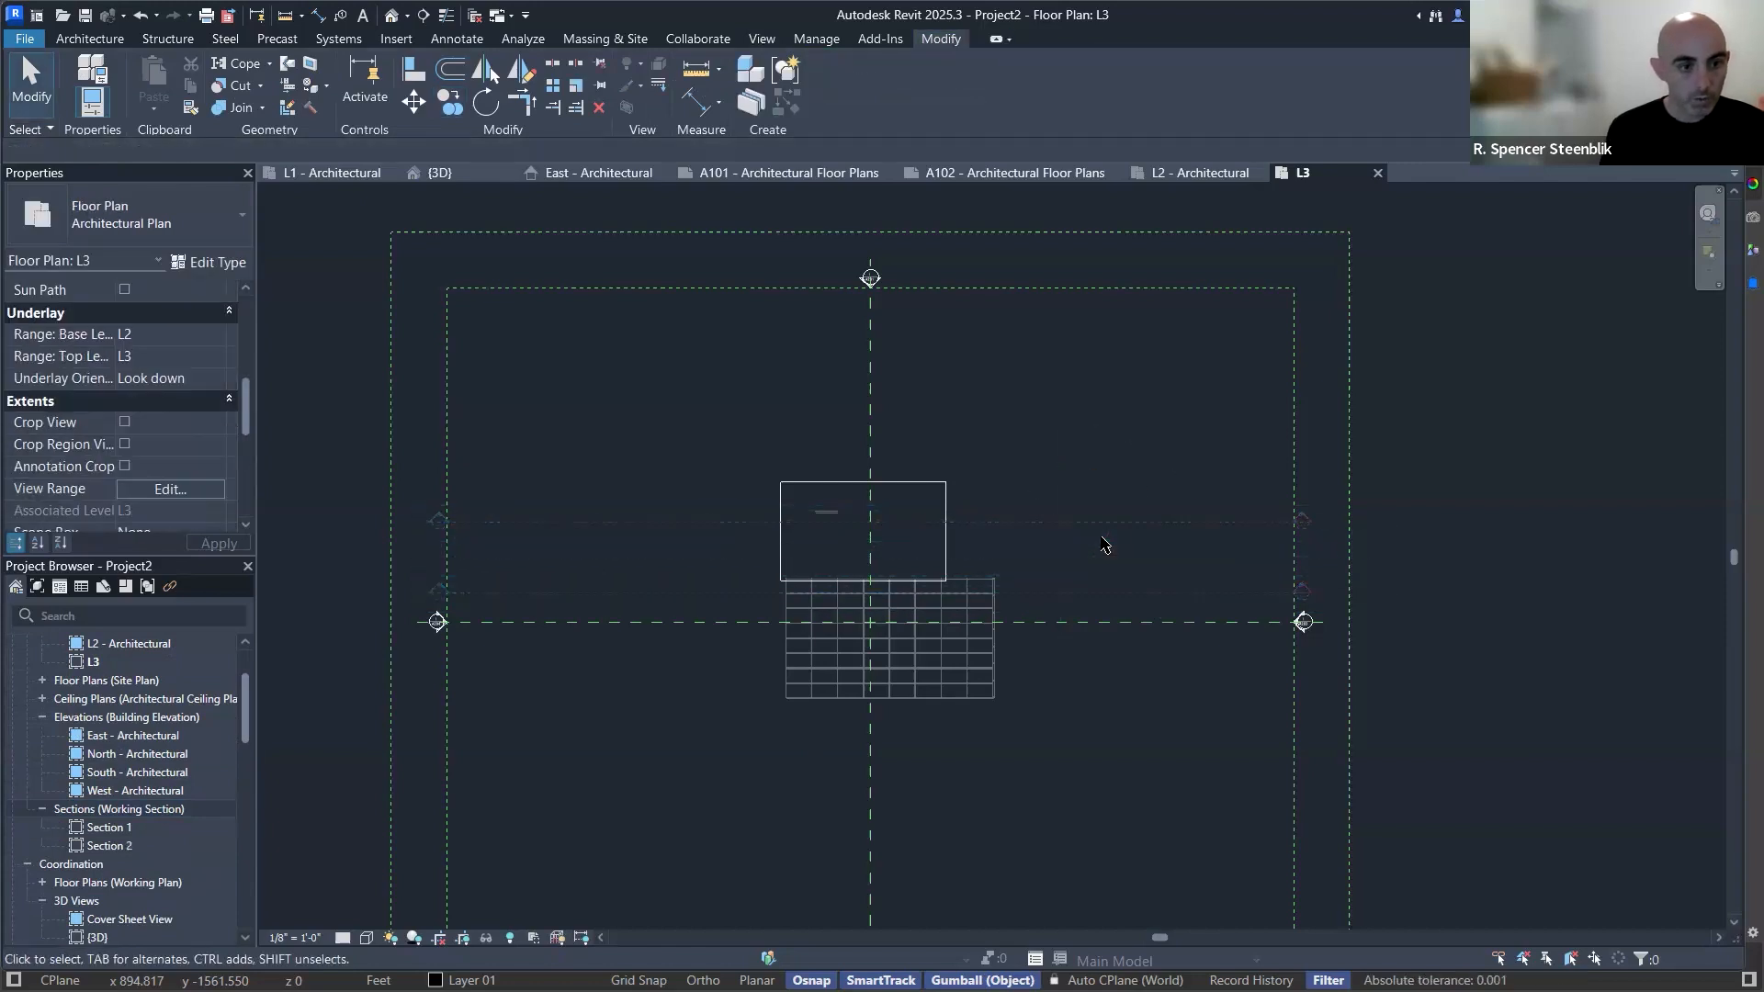
Rotate the copied section line to vertical about a point on the vertical reference line within the roof outline.
{"action": "left_click", "coordinate": [1101, 524]}
{"action": "key", "text": "r"}
{"action": "key", "text": "o"}
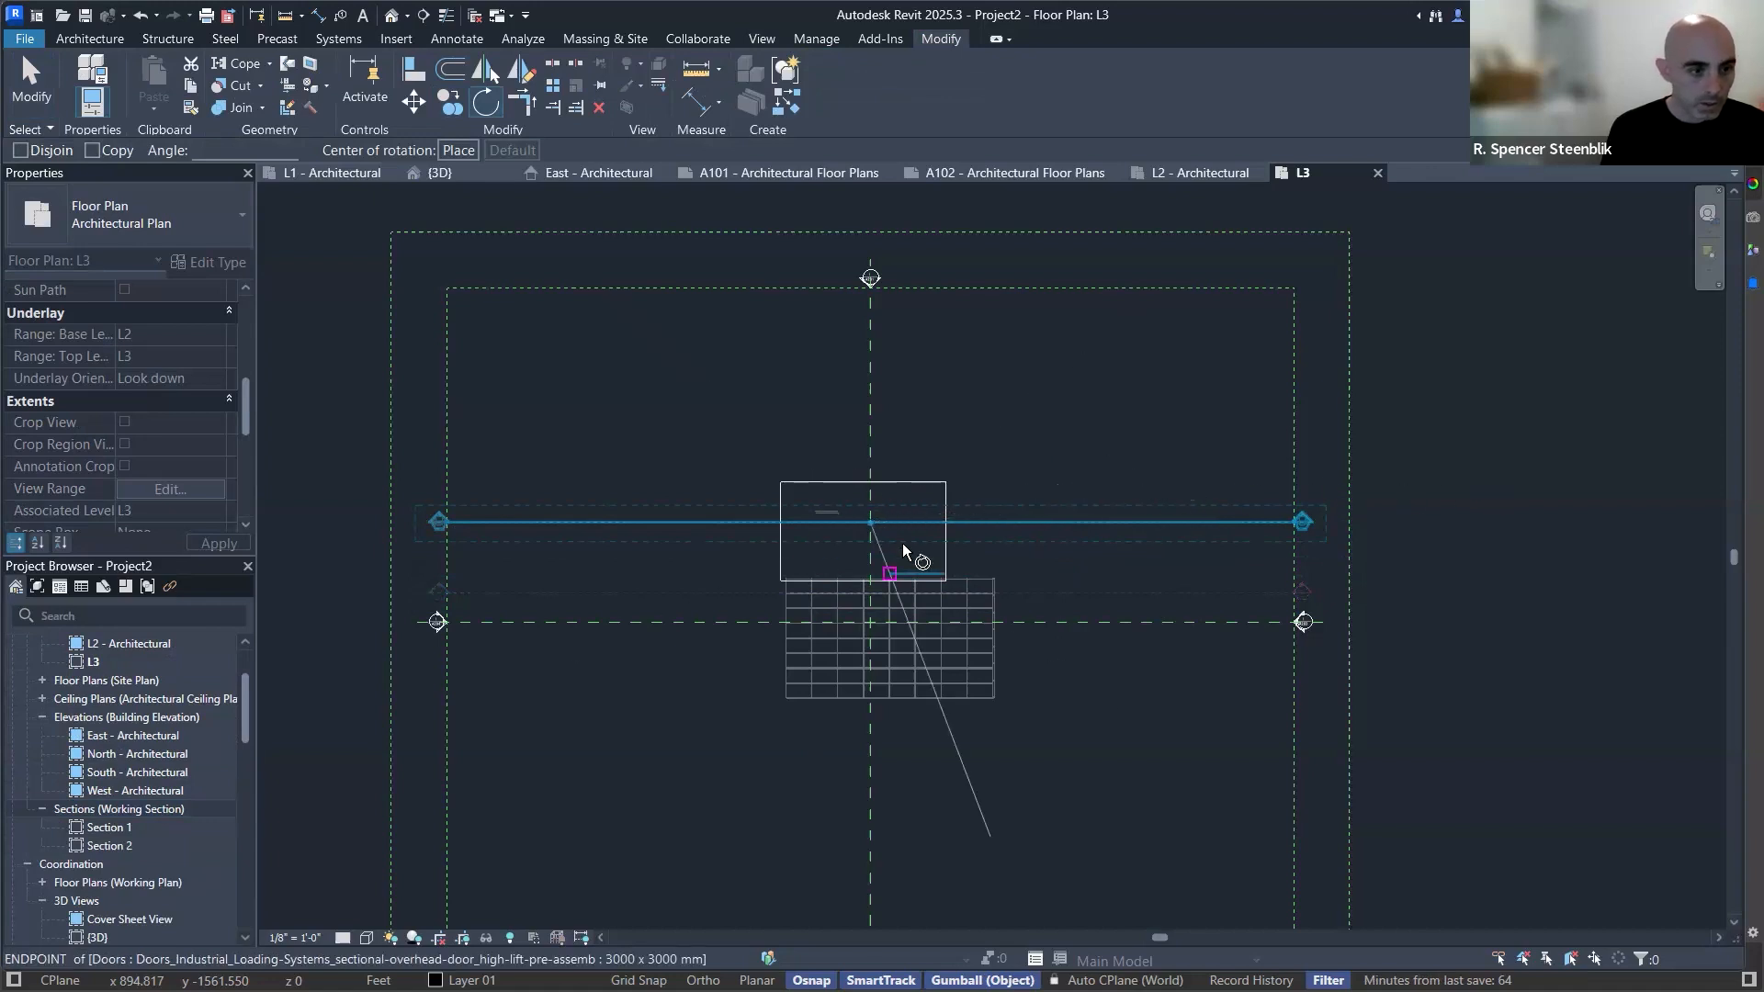
{"action": "scroll", "coordinate": [905, 546], "scroll_direction": "up", "scroll_amount": 2}
{"action": "left_click", "coordinate": [865, 508]}
{"action": "scroll", "coordinate": [865, 509], "scroll_direction": "down", "scroll_amount": 2}
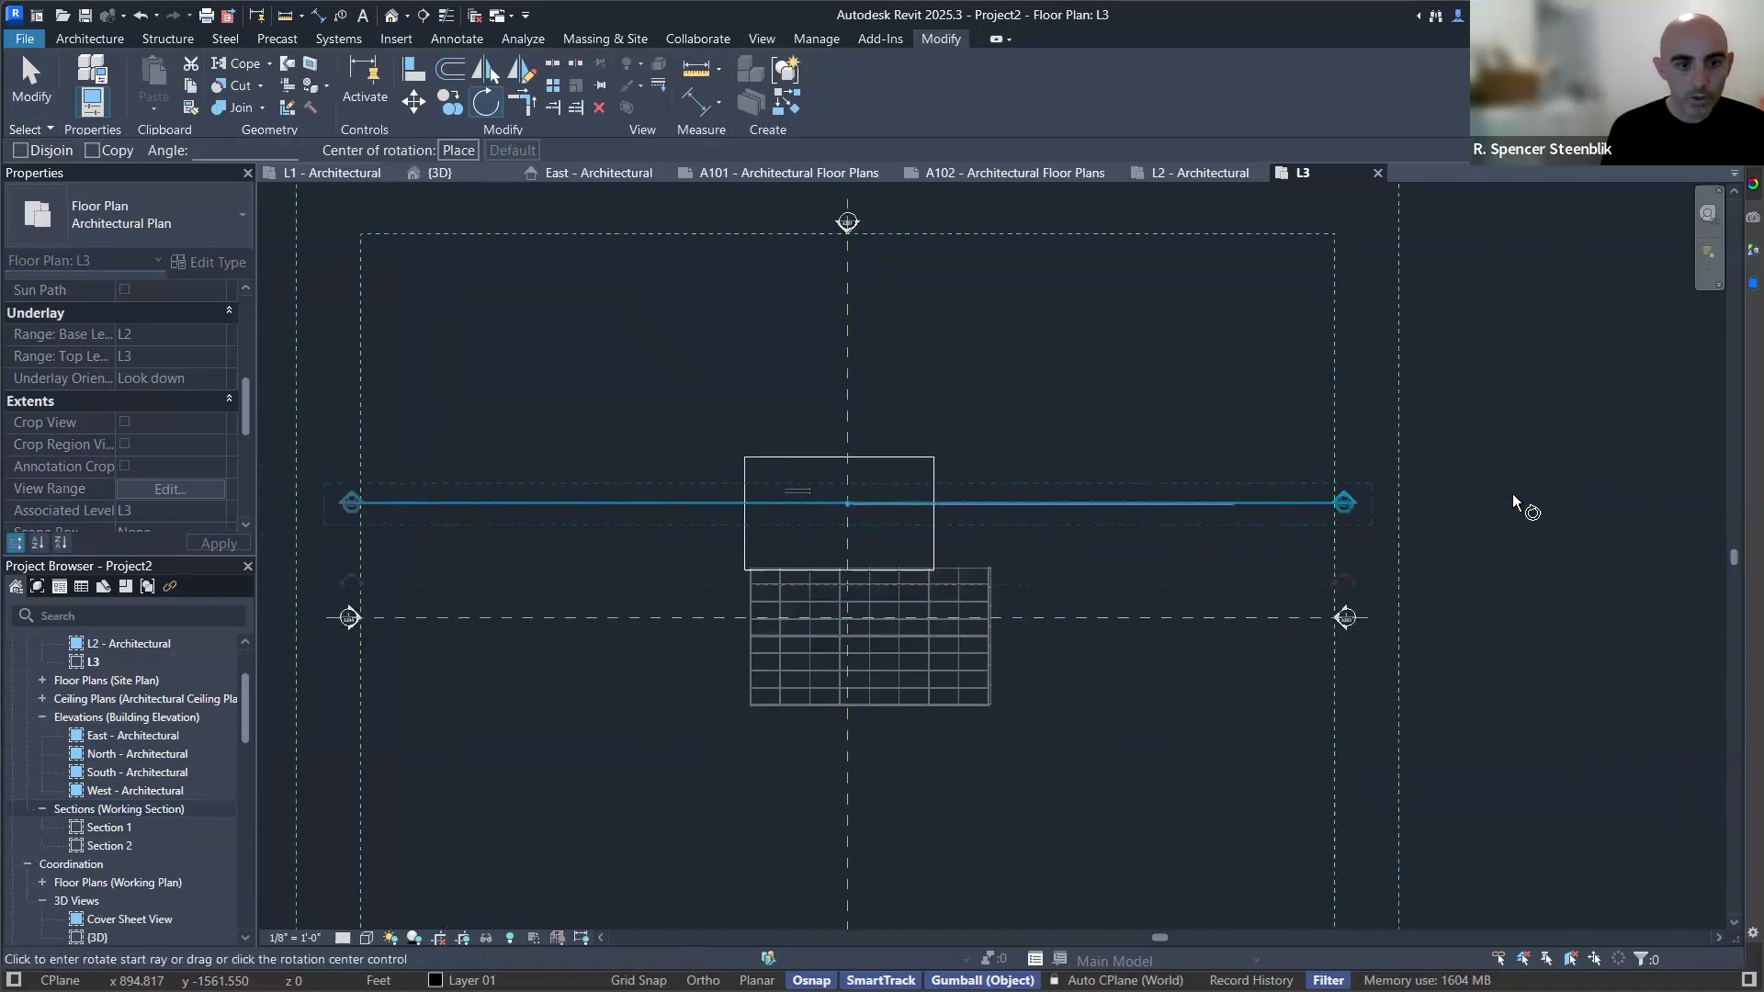
{"action": "left_click", "coordinate": [852, 845]}
{"action": "scroll", "coordinate": [882, 551], "scroll_direction": "down", "scroll_amount": 1}
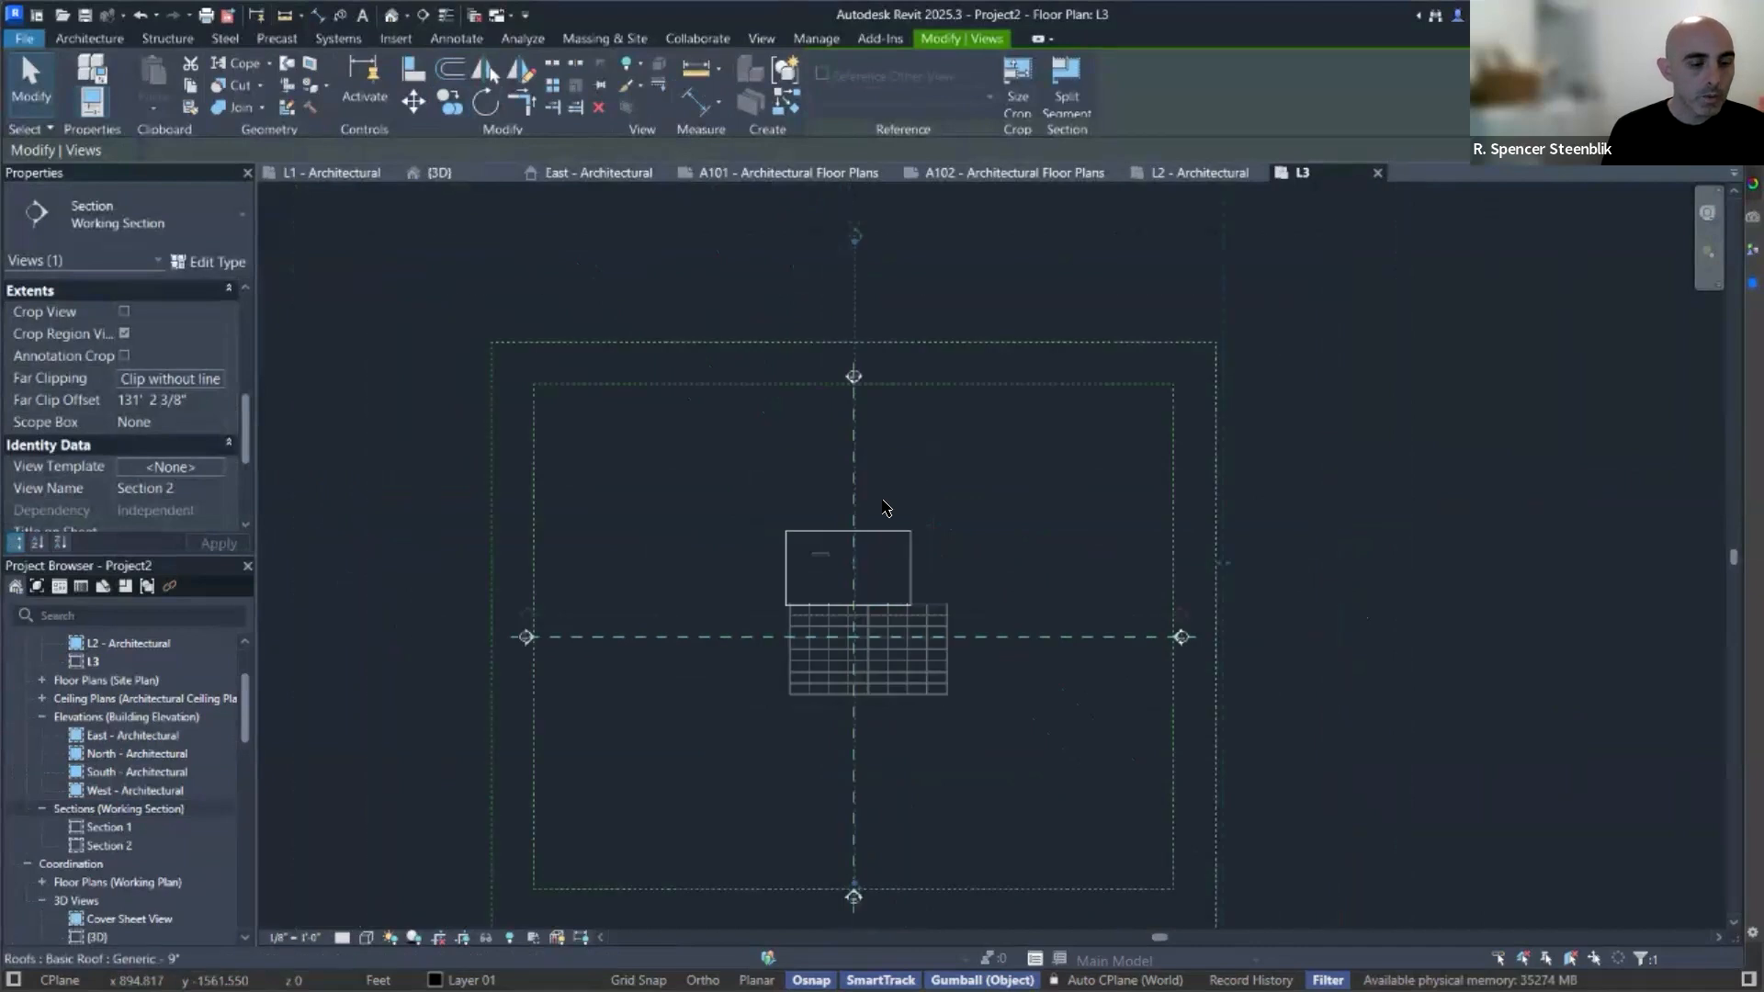
Move the vertical section line sideways so it cuts through the short parallel lines inside the roof outline.
{"action": "scroll", "coordinate": [896, 515], "scroll_direction": "down", "scroll_amount": 1}
{"action": "left_click", "coordinate": [910, 499]}
{"action": "left_click", "coordinate": [865, 377]}
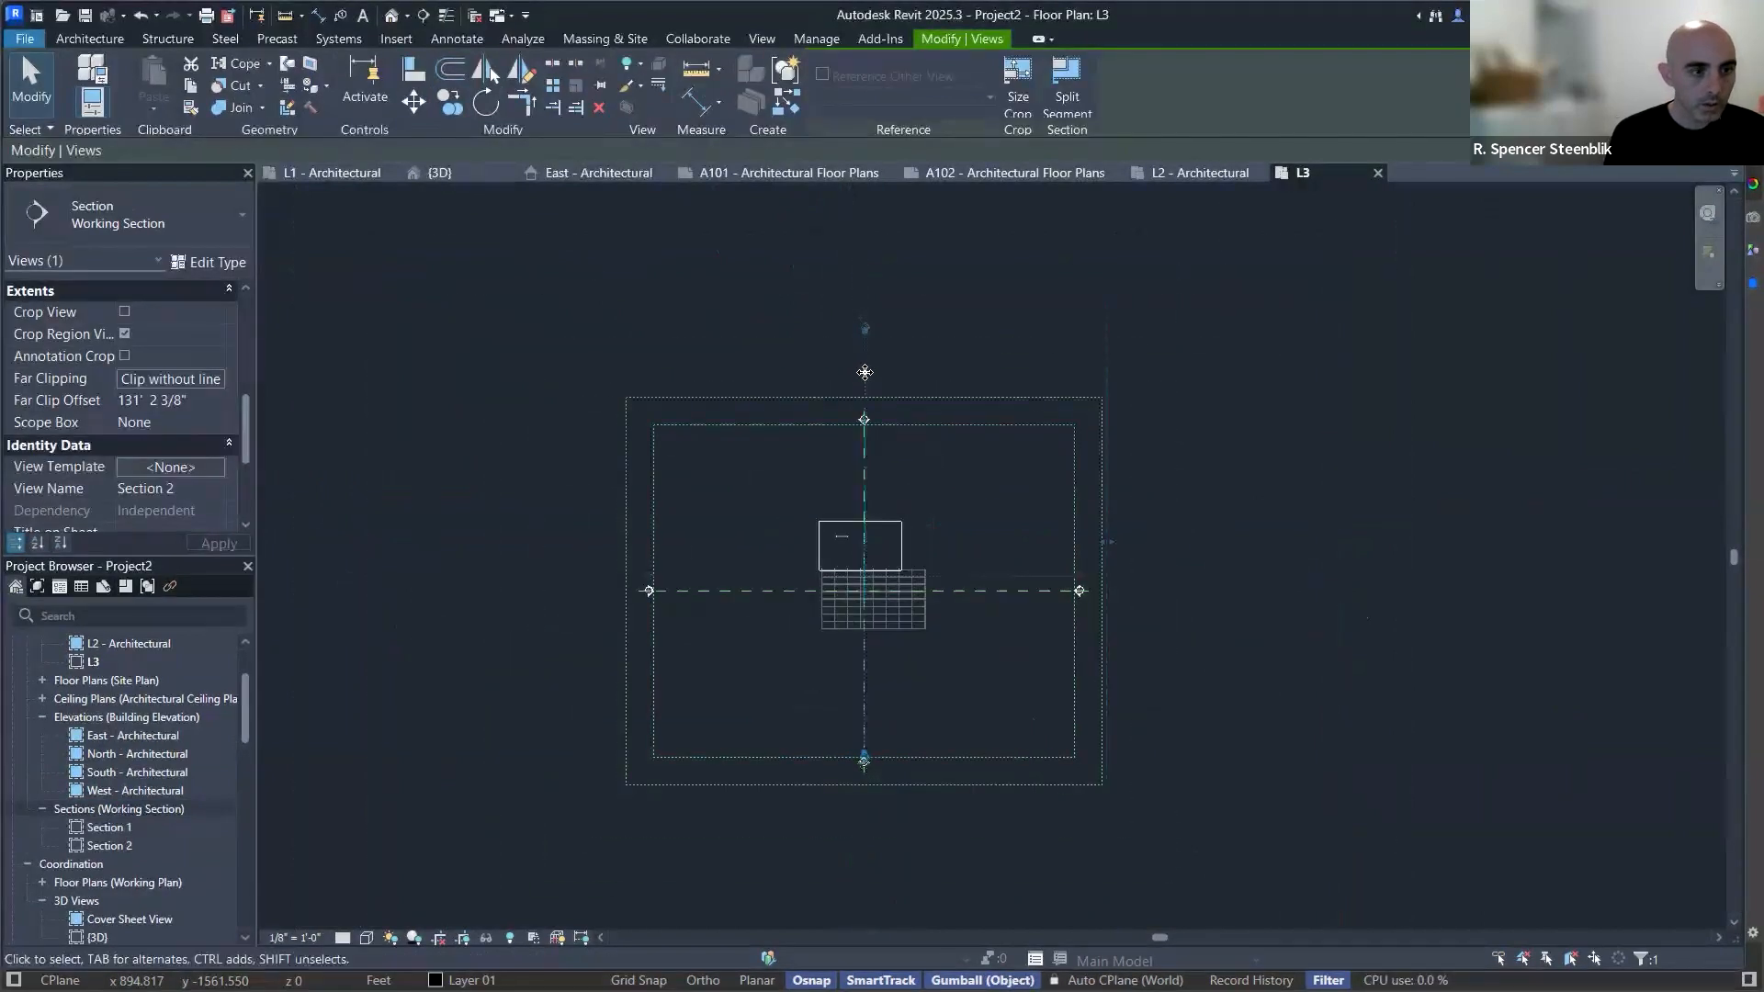
{"action": "left_click_drag", "start_coordinate": [865, 374], "coordinate": [841, 374]}
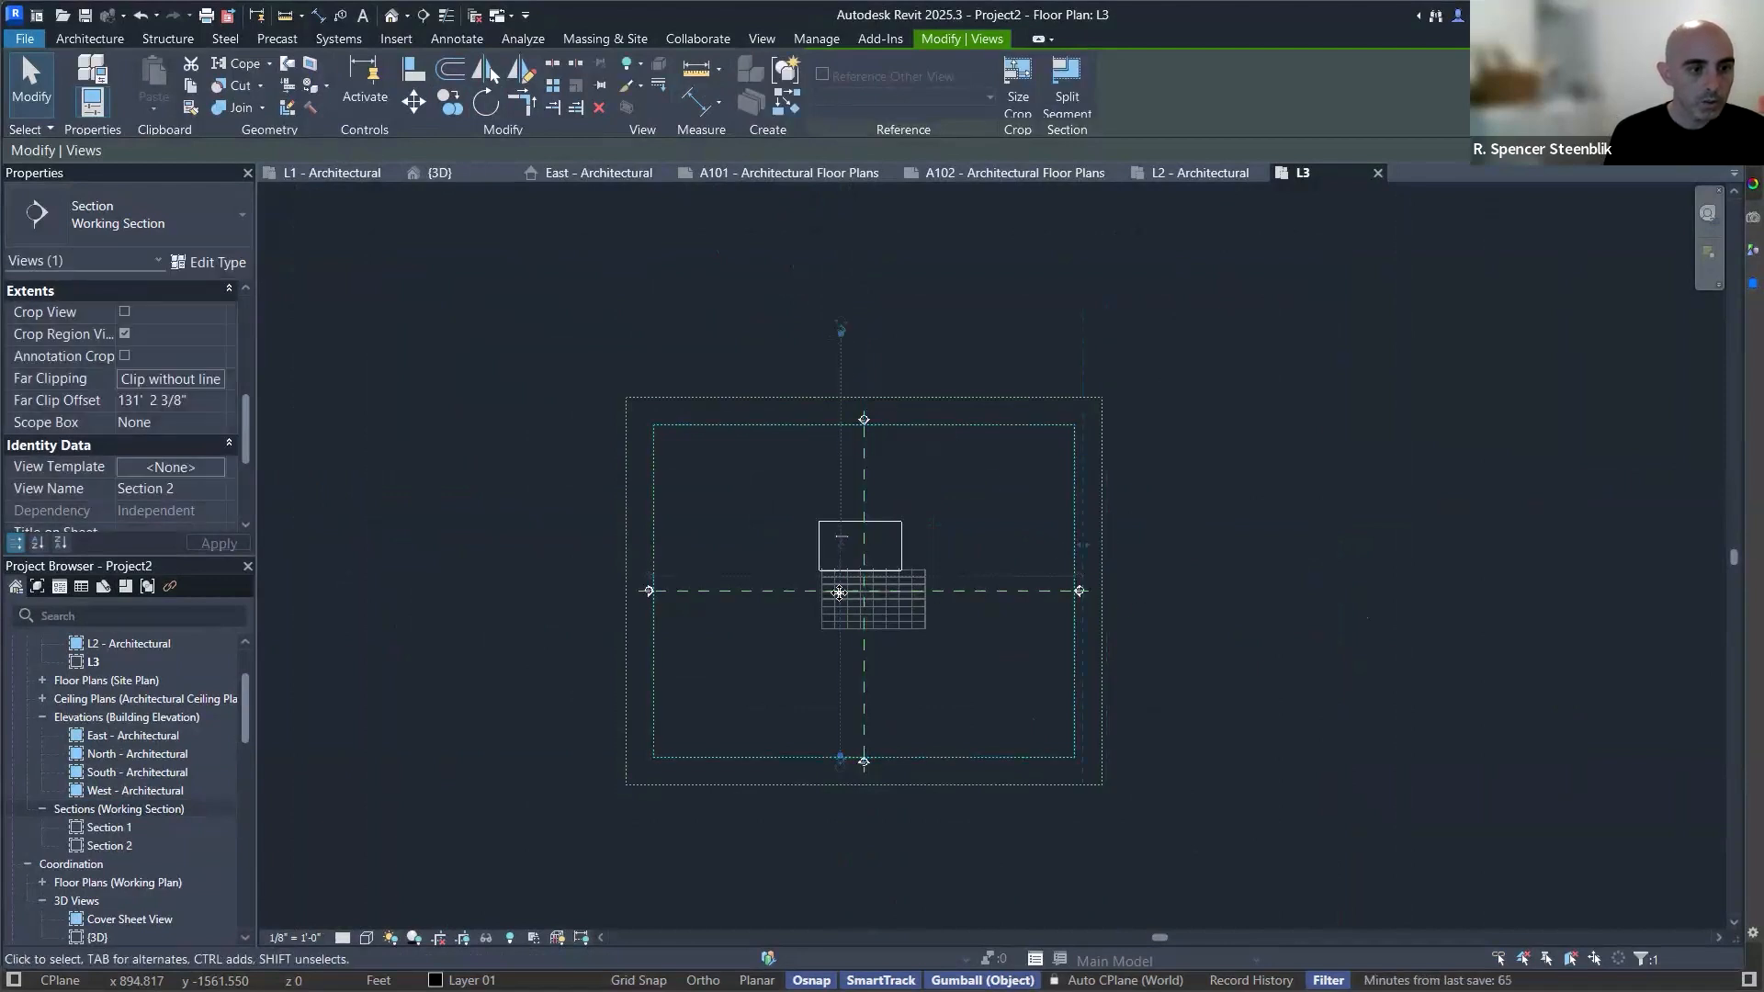
{"action": "scroll", "coordinate": [839, 593], "scroll_direction": "up", "scroll_amount": 5}
{"action": "key", "text": "Escape"}
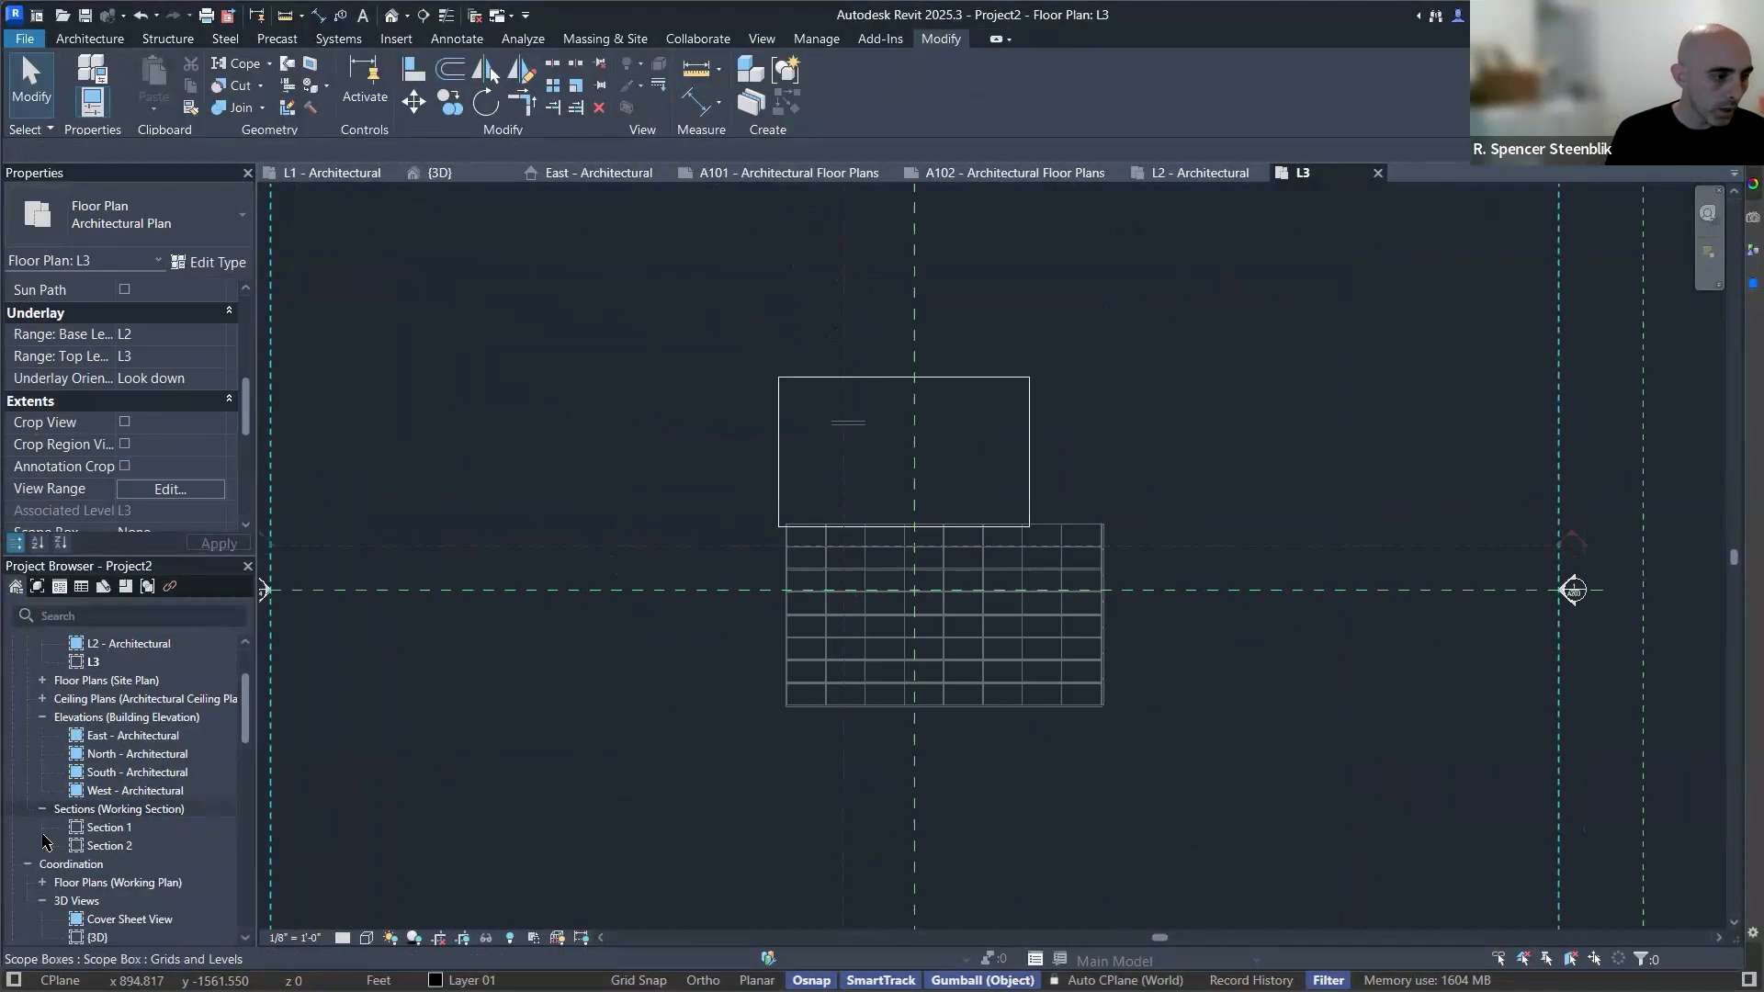
Open the Section 2 view and examine the restroom partition wall and the fixtures on both sides of it.
{"action": "double_click", "coordinate": [110, 846]}
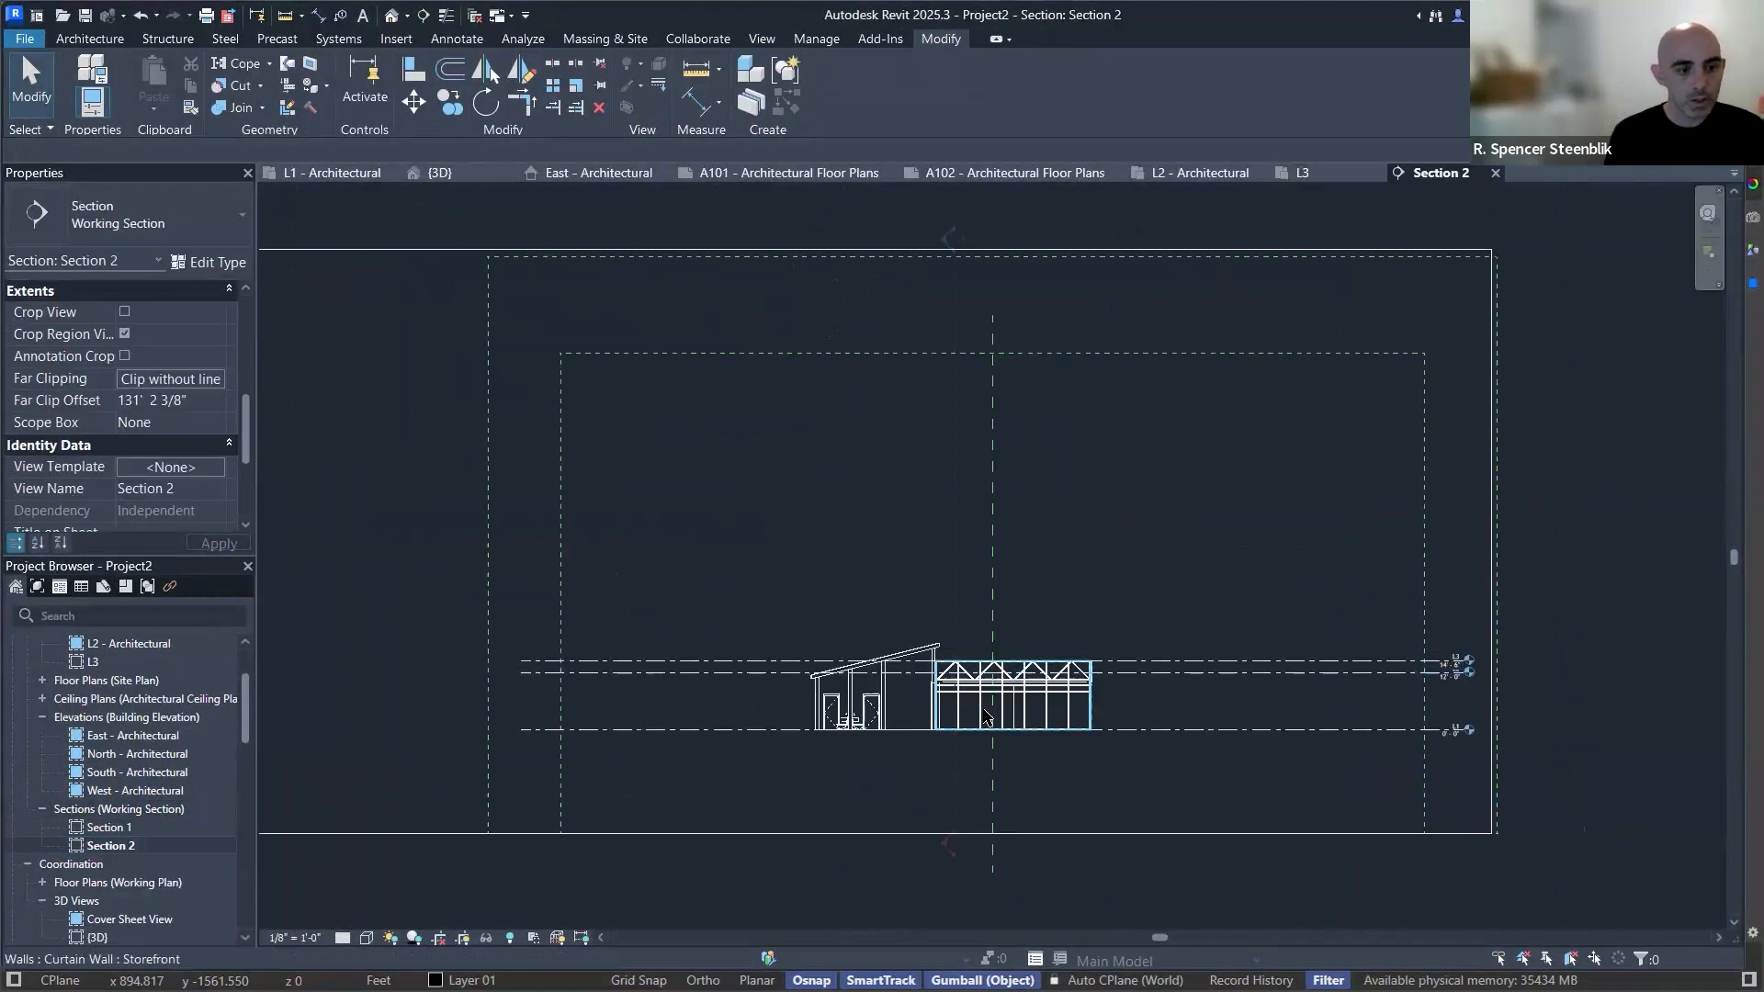
{"action": "scroll", "coordinate": [781, 739], "scroll_direction": "up", "scroll_amount": 4}
{"action": "scroll", "coordinate": [726, 758], "scroll_direction": "down", "scroll_amount": 3}
{"action": "scroll", "coordinate": [718, 765], "scroll_direction": "up", "scroll_amount": 1}
{"action": "scroll", "coordinate": [719, 765], "scroll_direction": "up", "scroll_amount": 4}
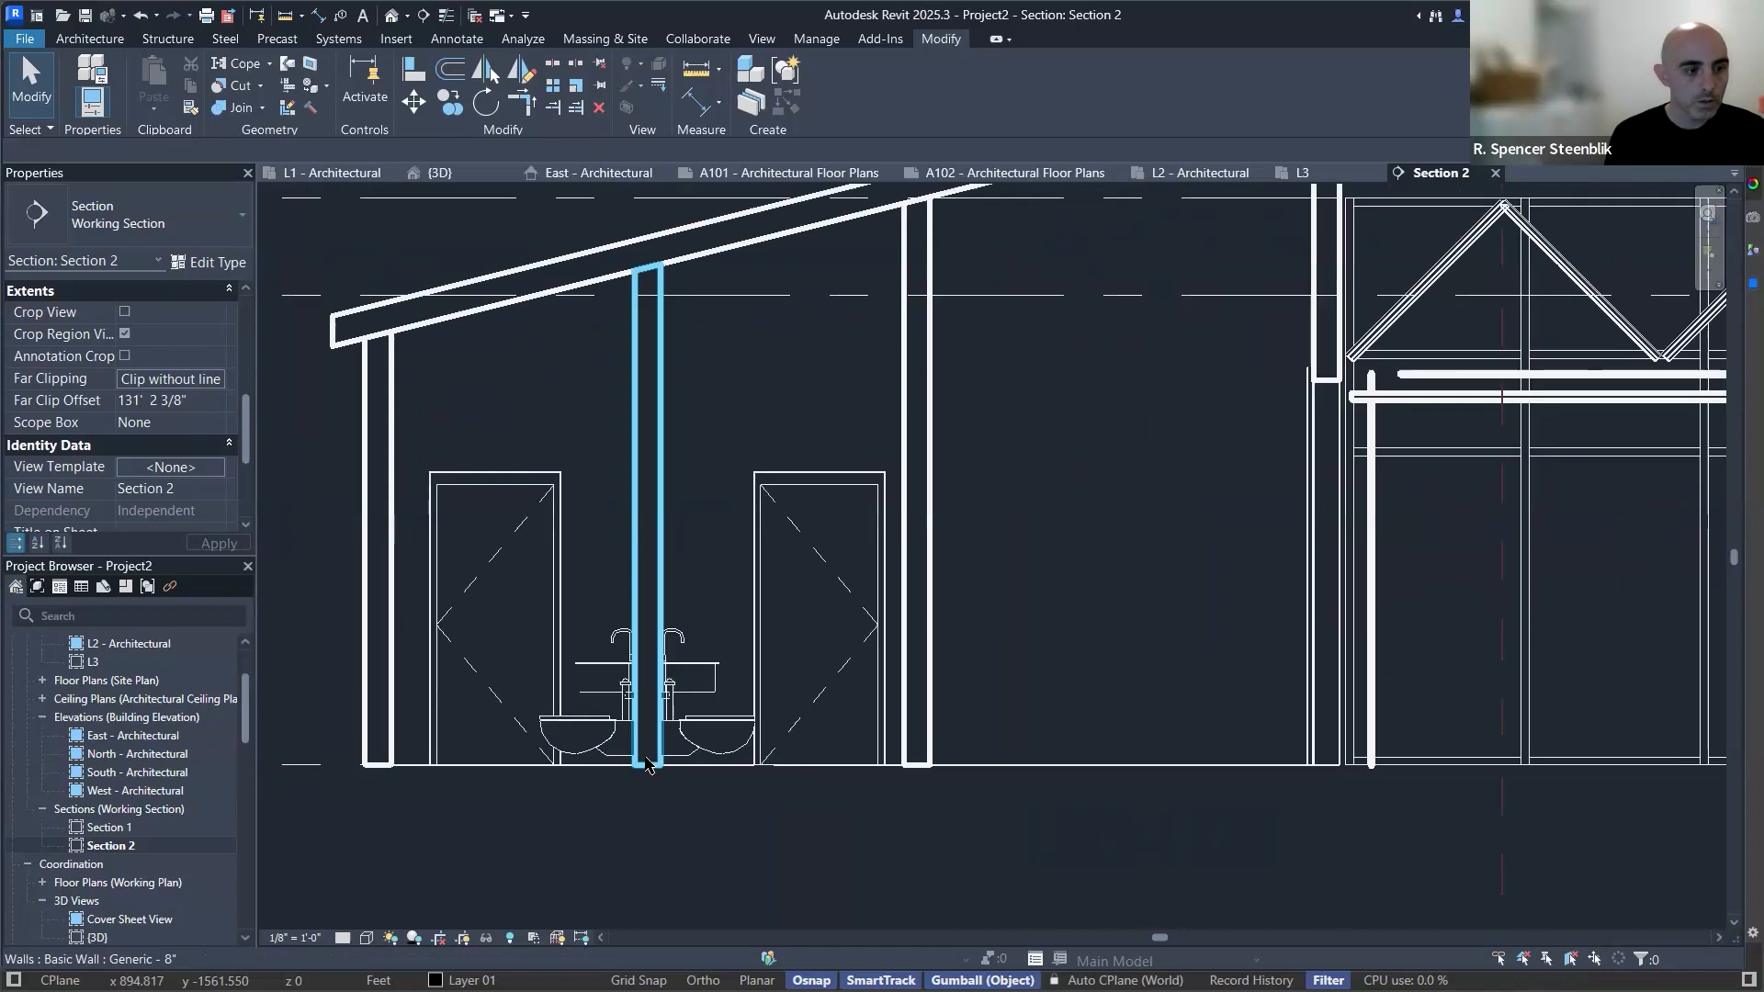
{"action": "scroll", "coordinate": [650, 731], "scroll_direction": "up", "scroll_amount": 2}
{"action": "scroll", "coordinate": [726, 727], "scroll_direction": "down", "scroll_amount": 2}
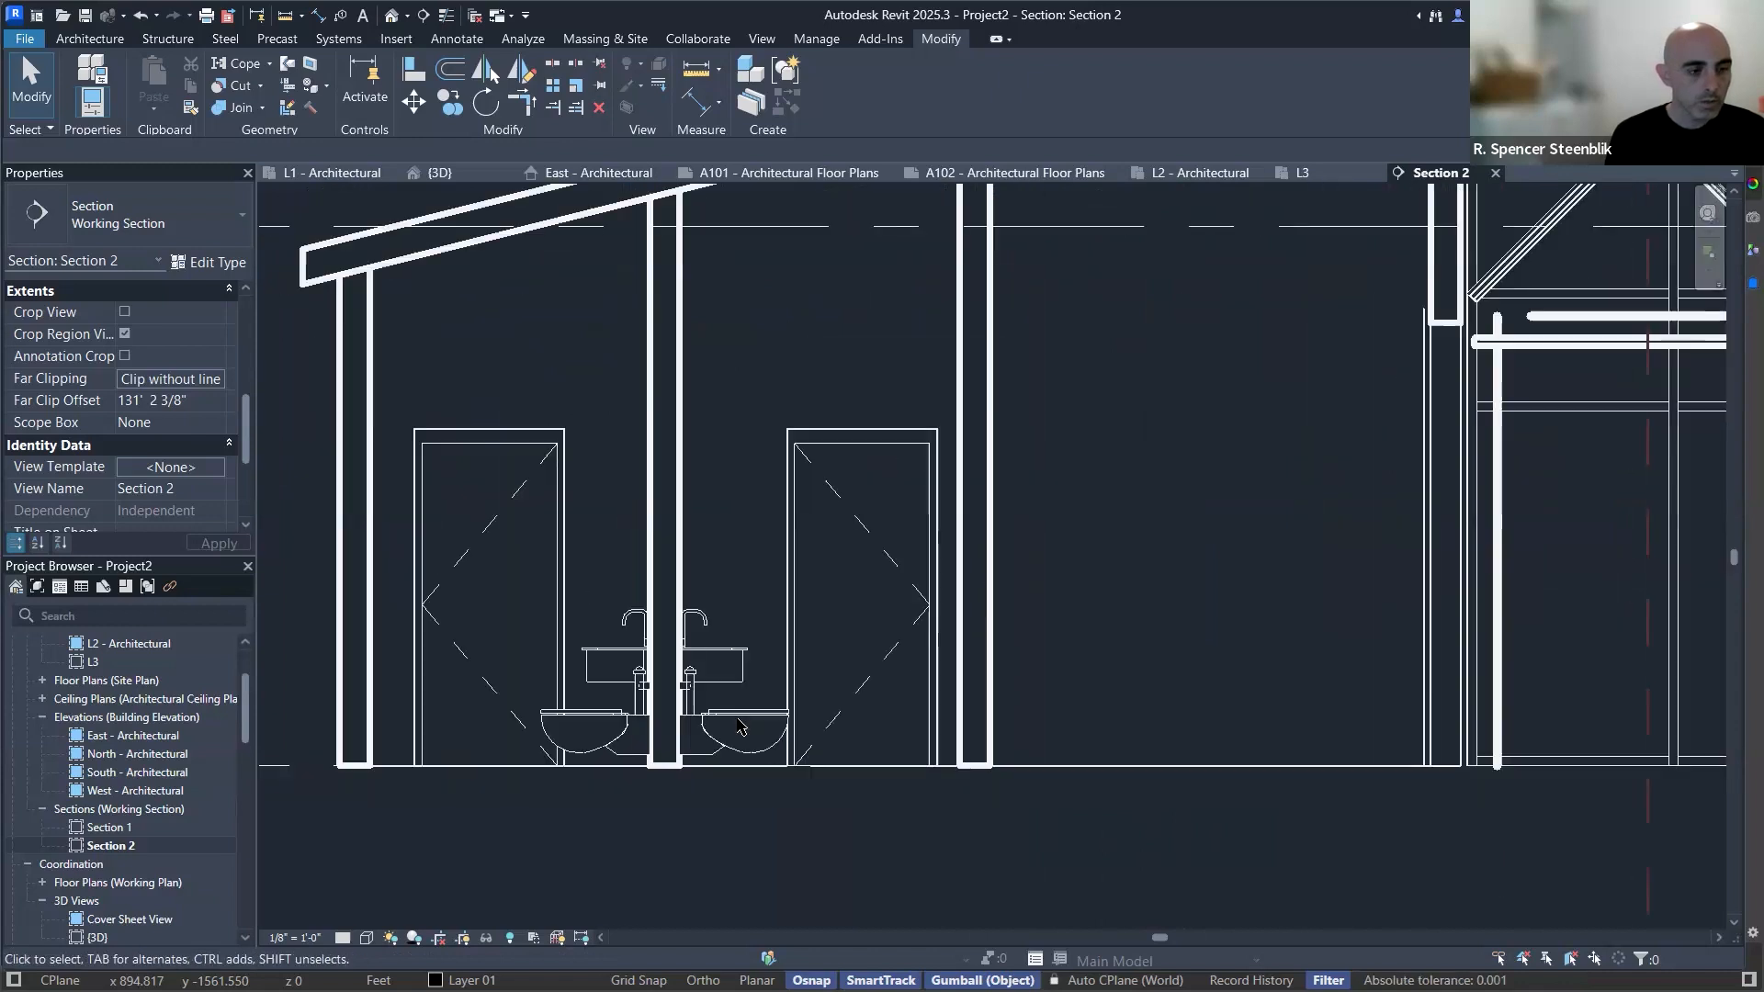
Try to move the two wall-mounted toilets on either side of the restroom partition.
{"action": "left_click", "coordinate": [735, 728]}
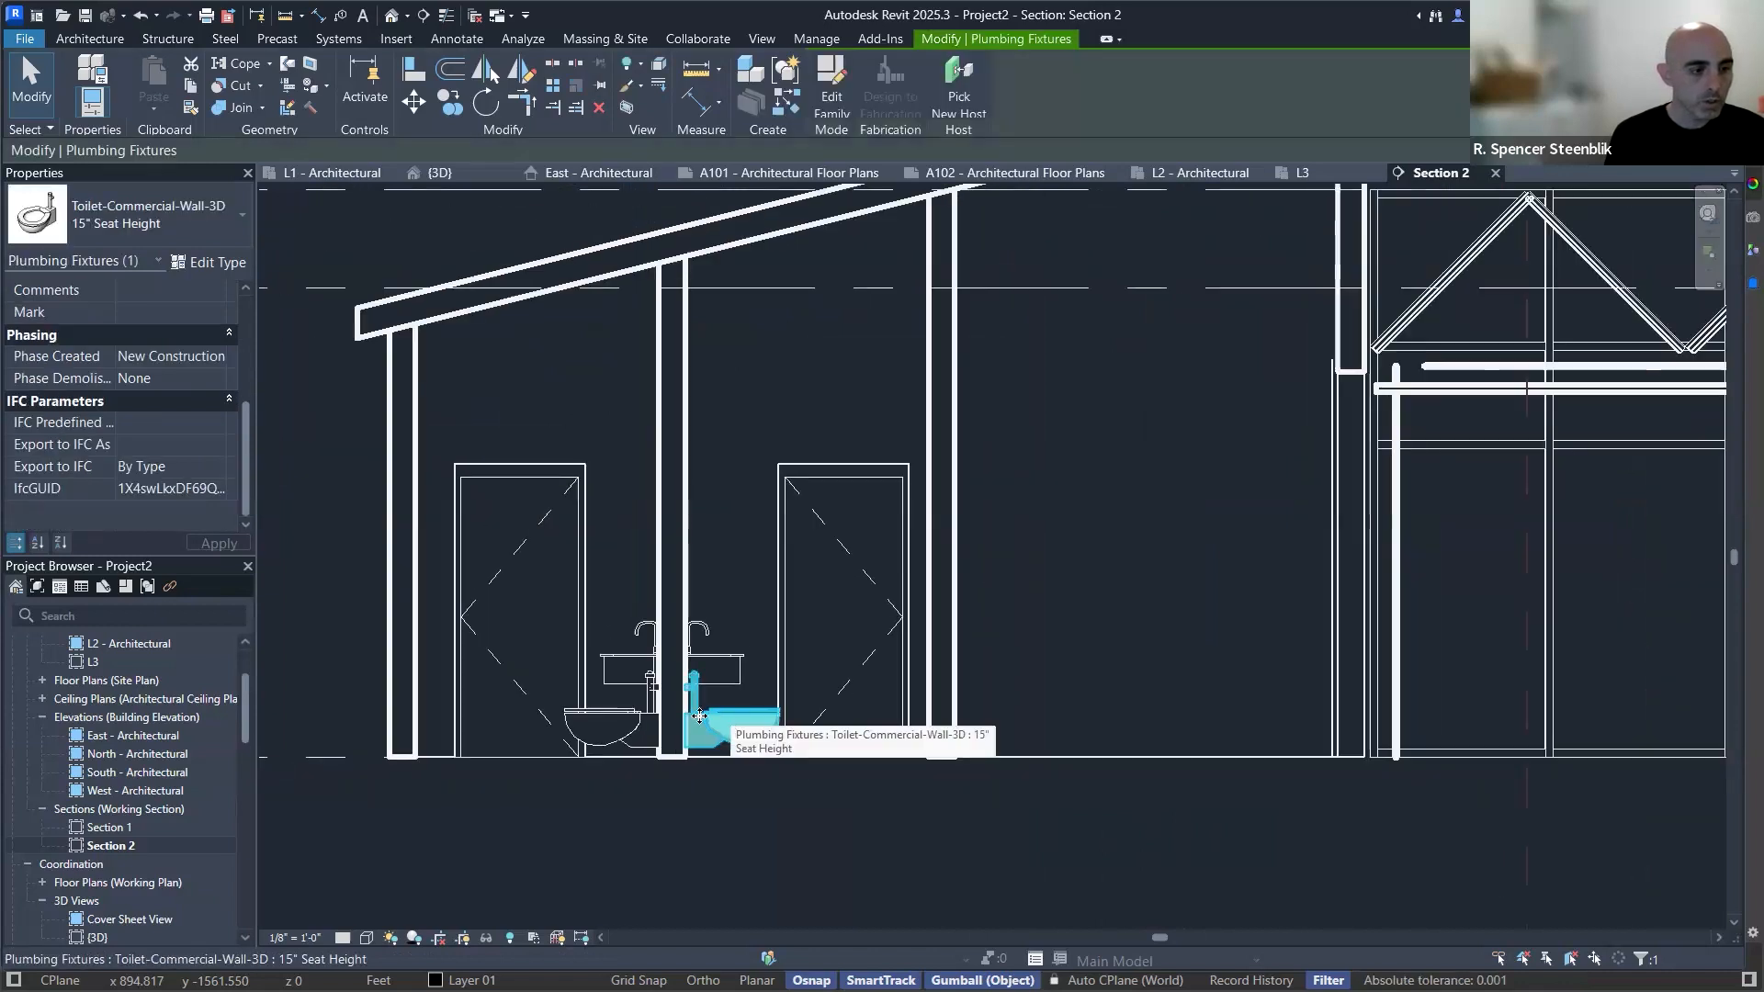
{"action": "left_click", "coordinate": [602, 720], "text": "ctrl"}
{"action": "left_click_drag", "start_coordinate": [600, 688], "coordinate": [595, 687]}
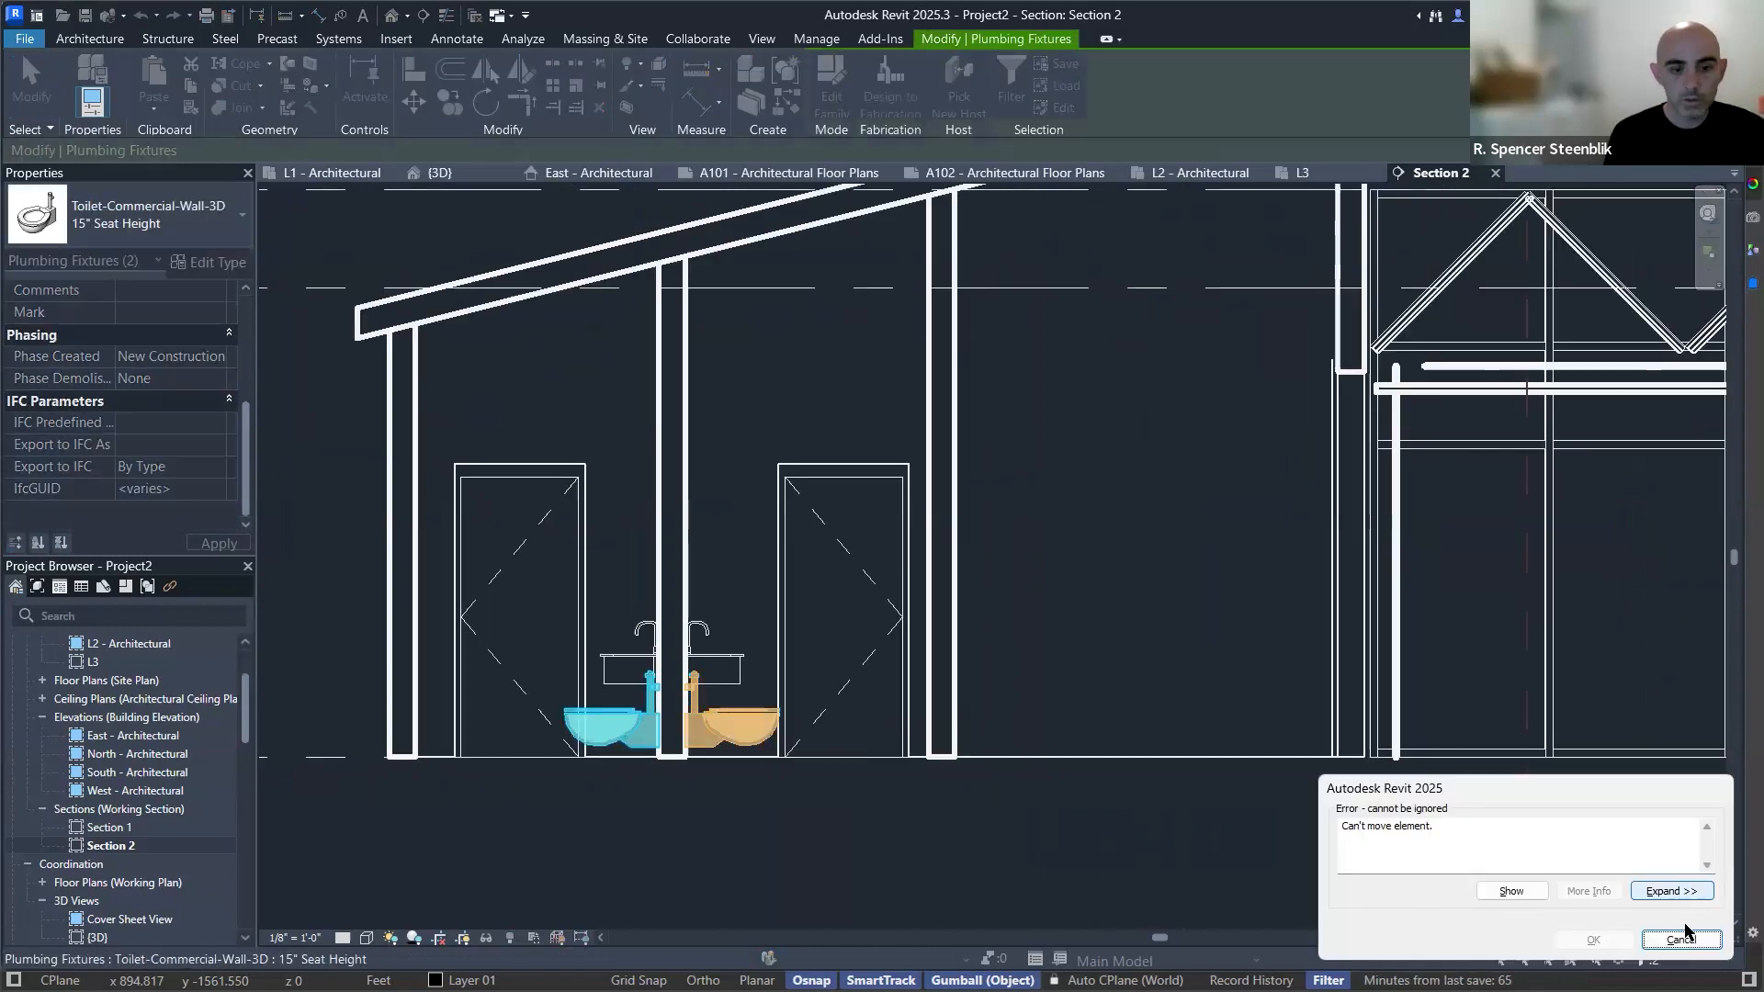
{"action": "left_click", "coordinate": [1692, 936]}
Set the Mounting Height of the two restroom toilets' type, Toilet-Commercial-Wall-3D 15" Seat Height, to 1' 6".
{"action": "left_click", "coordinate": [708, 721]}
{"action": "left_click", "coordinate": [602, 725], "text": "ctrl"}
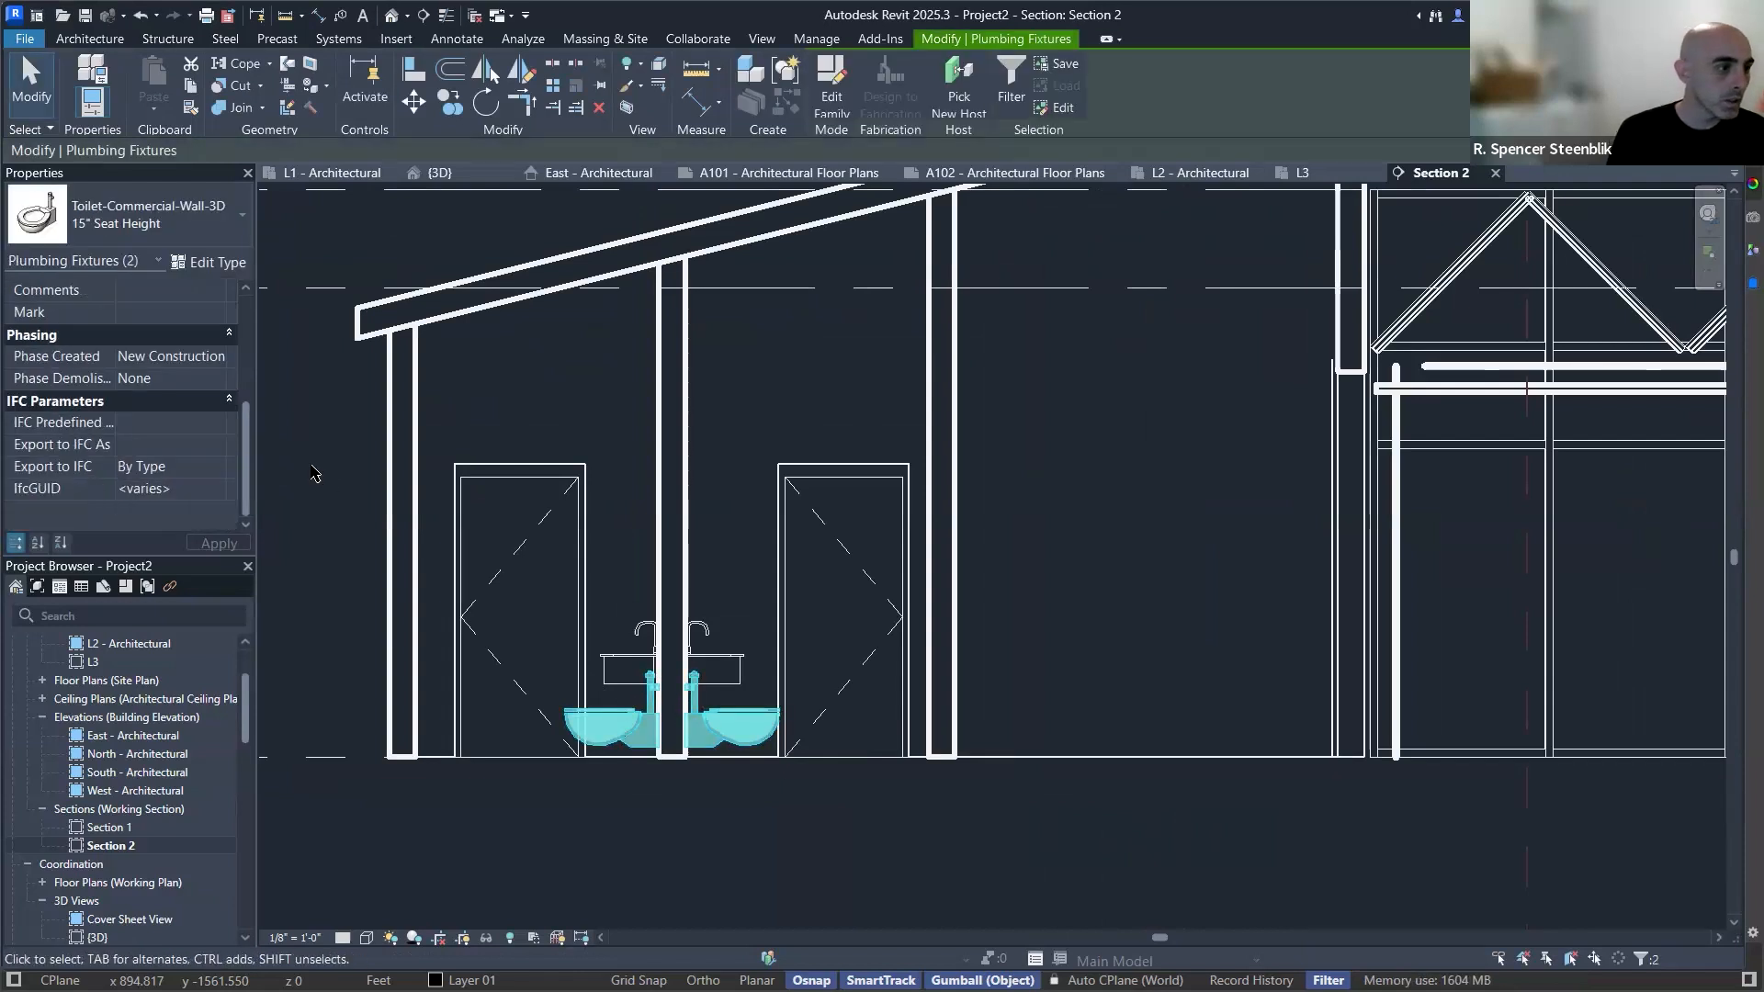
{"action": "left_click", "coordinate": [207, 264]}
{"action": "scroll", "coordinate": [613, 549], "scroll_direction": "down", "scroll_amount": 1}
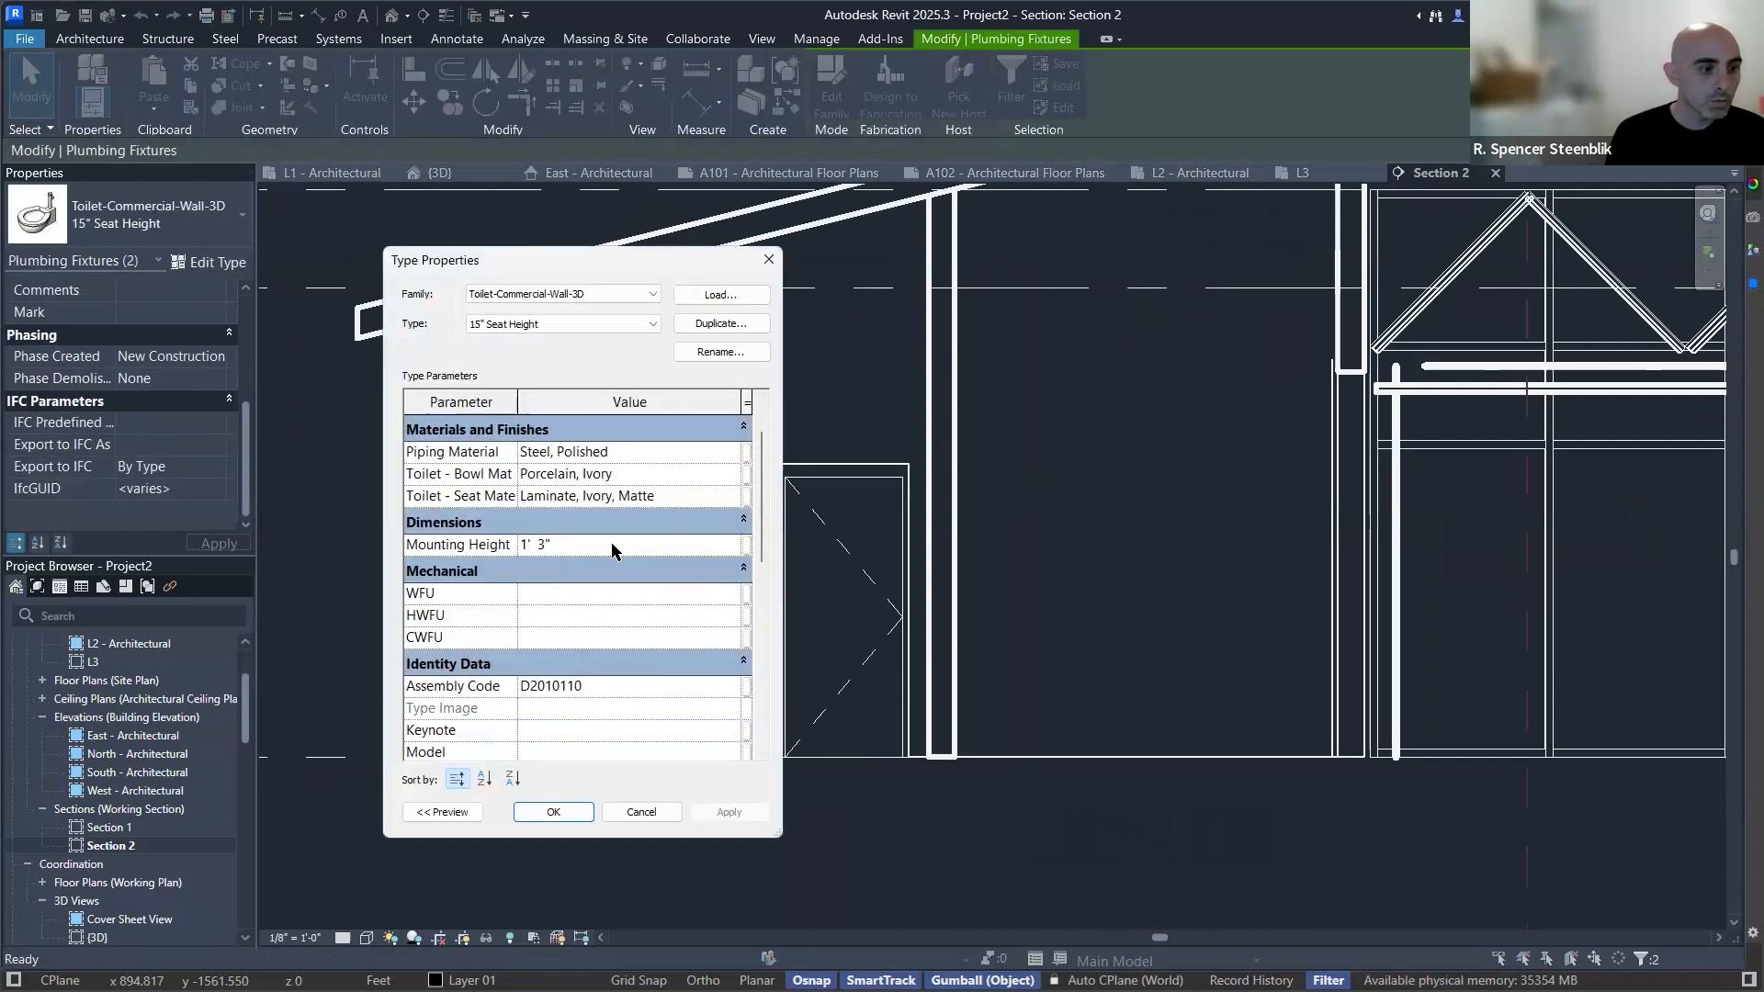
{"action": "scroll", "coordinate": [613, 538], "scroll_direction": "down", "scroll_amount": 1}
{"action": "left_click", "coordinate": [596, 497]}
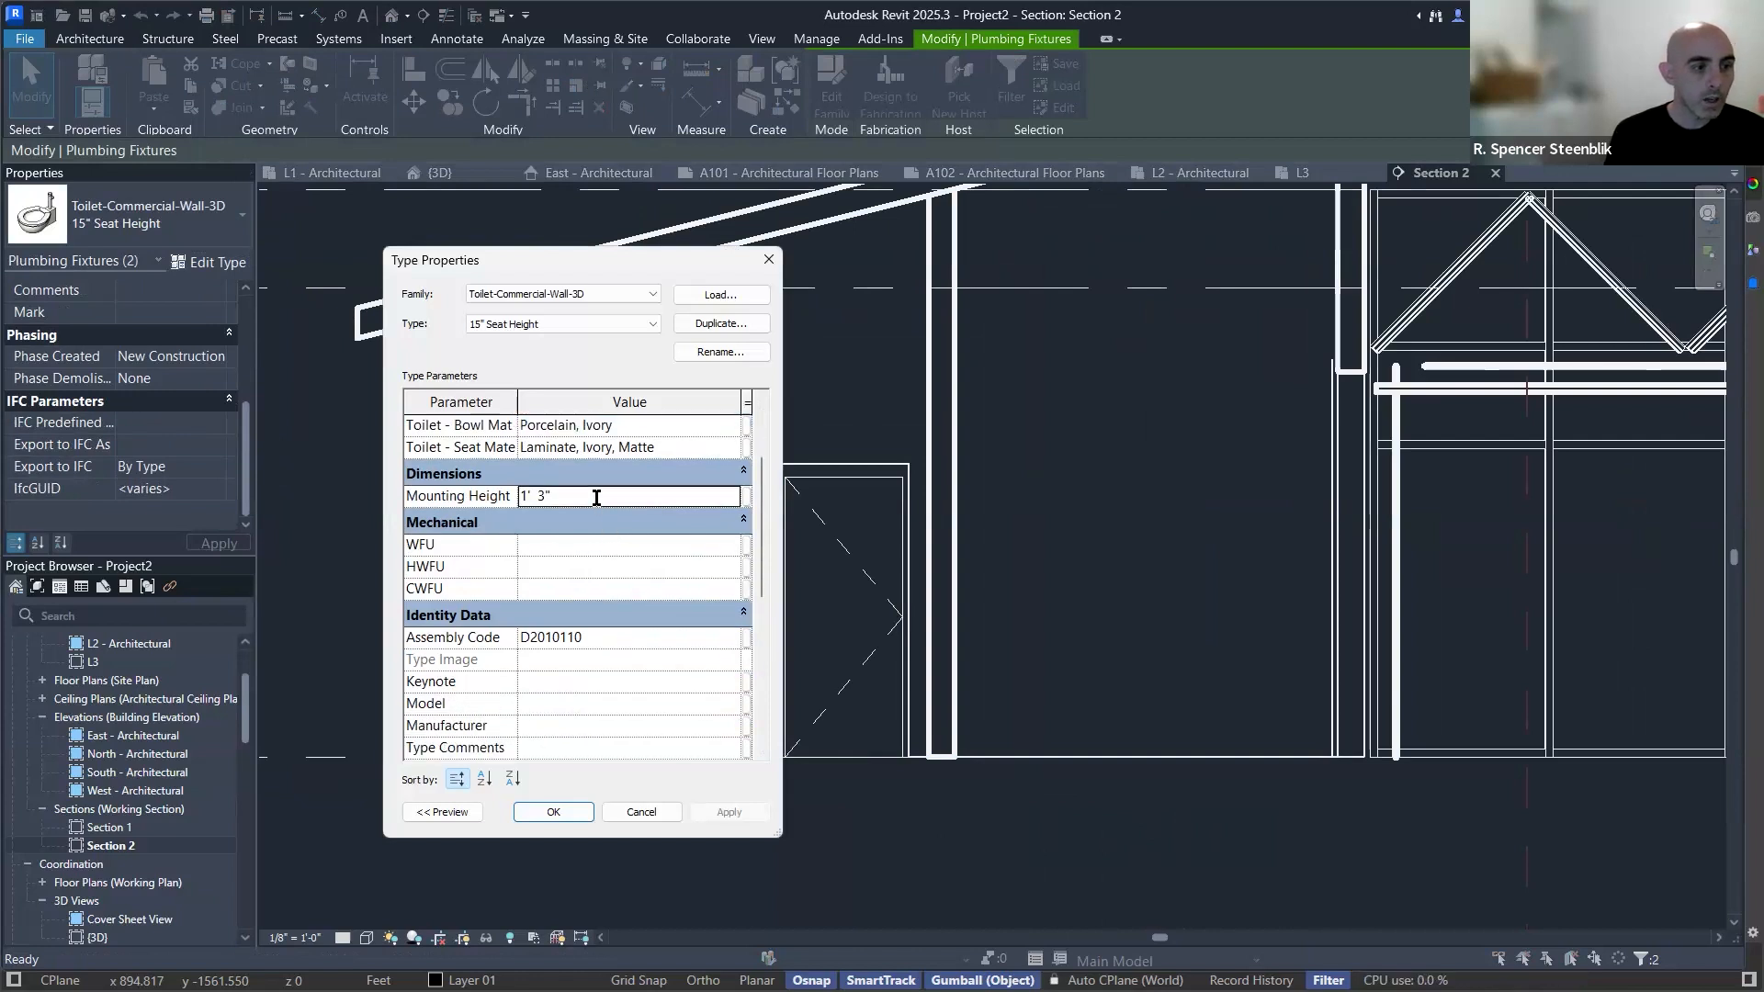
{"action": "double_click", "coordinate": [597, 497]}
{"action": "key", "text": "Left"}
{"action": "key", "text": "Left"}
{"action": "key", "text": "Left"}
{"action": "key", "text": "Delete"}
{"action": "type", "text": "6"}
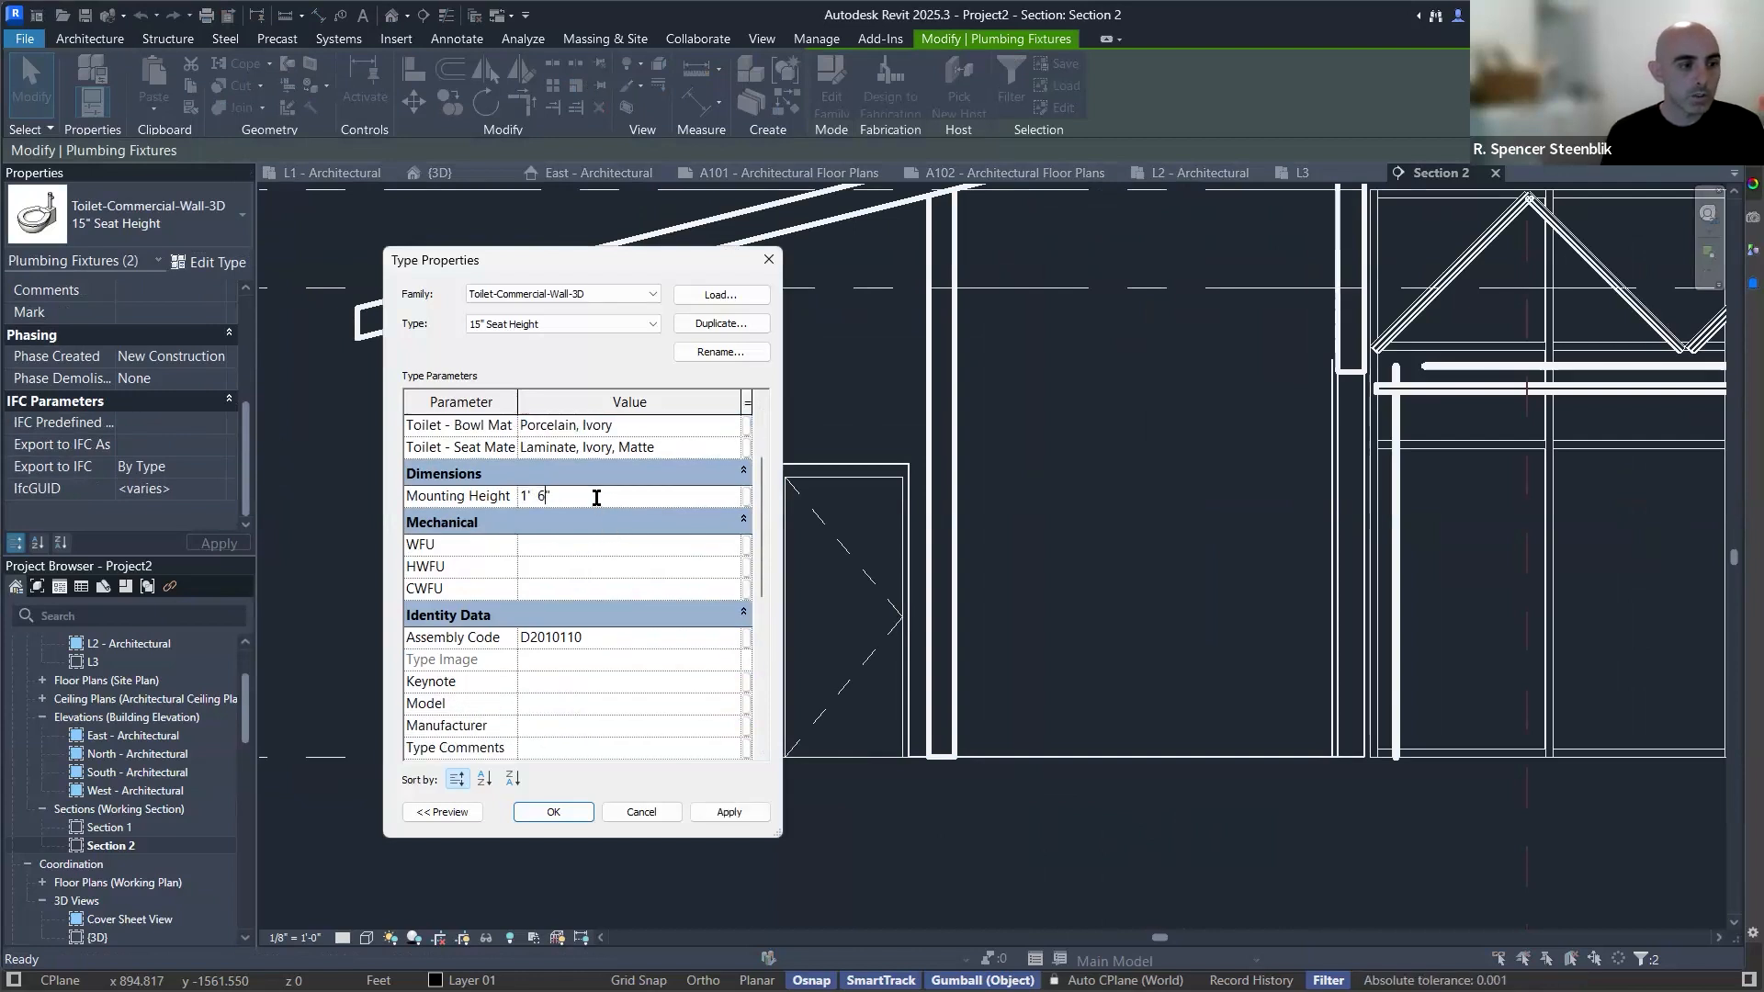
{"action": "left_click", "coordinate": [731, 811]}
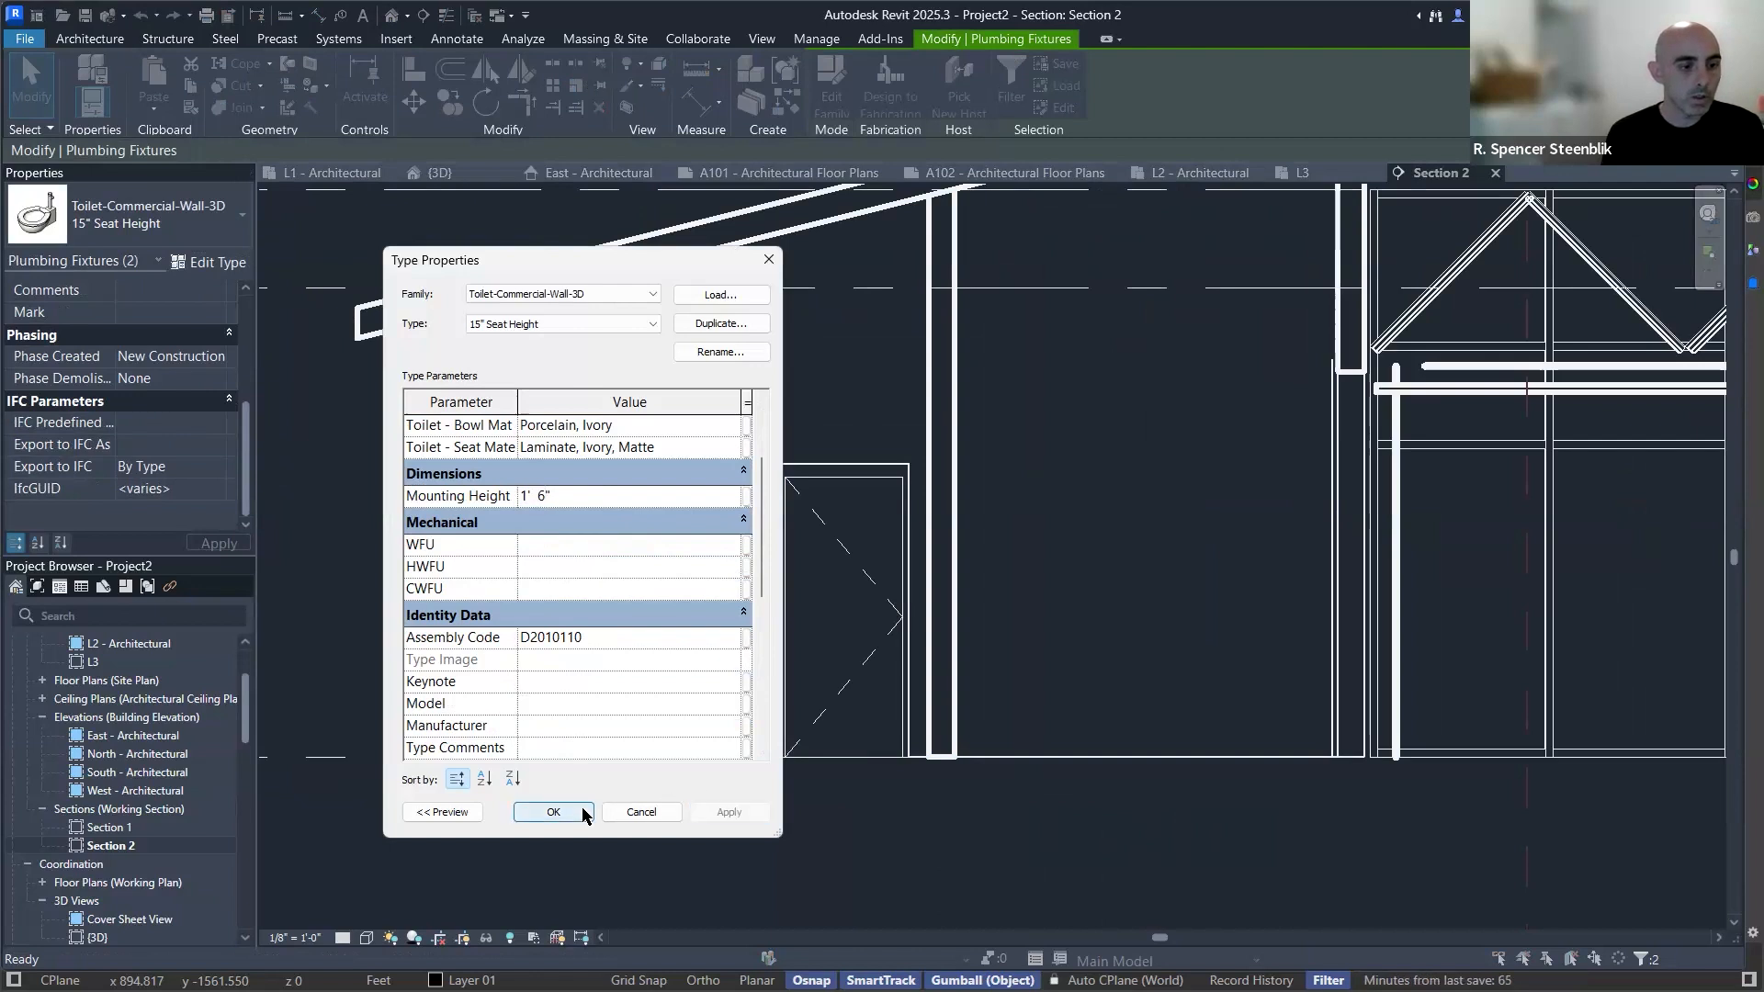
{"action": "left_click", "coordinate": [555, 812]}
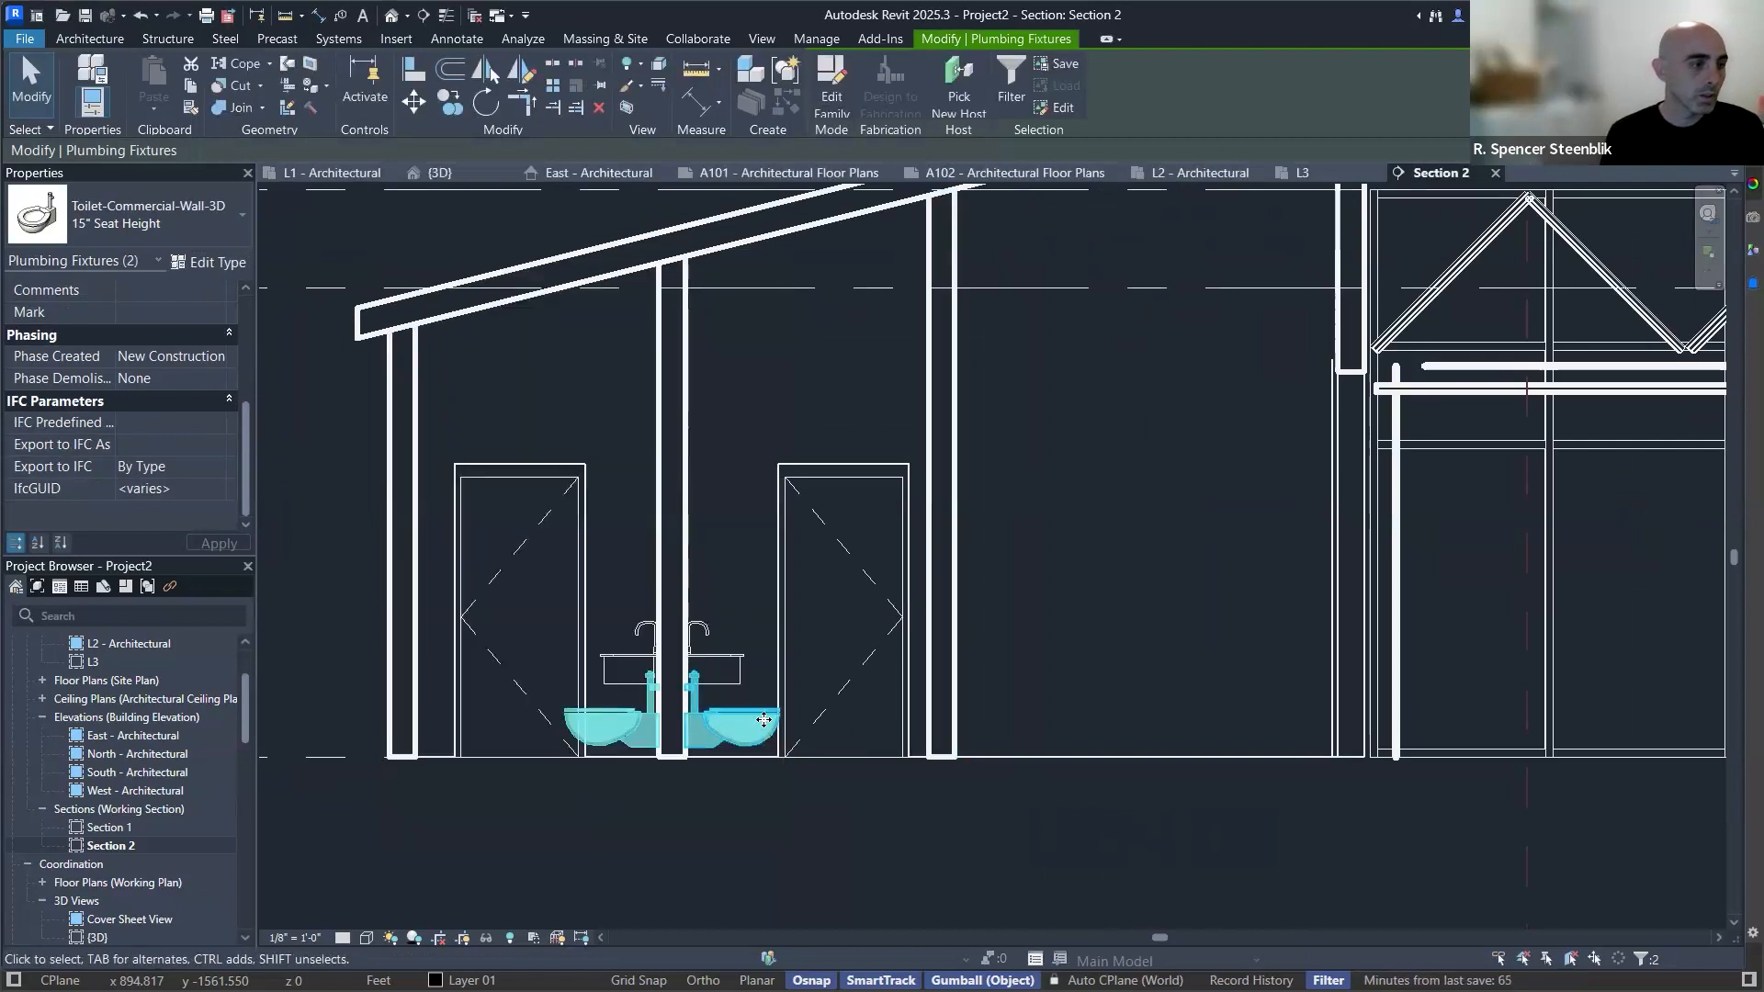
{"action": "left_click", "coordinate": [457, 422]}
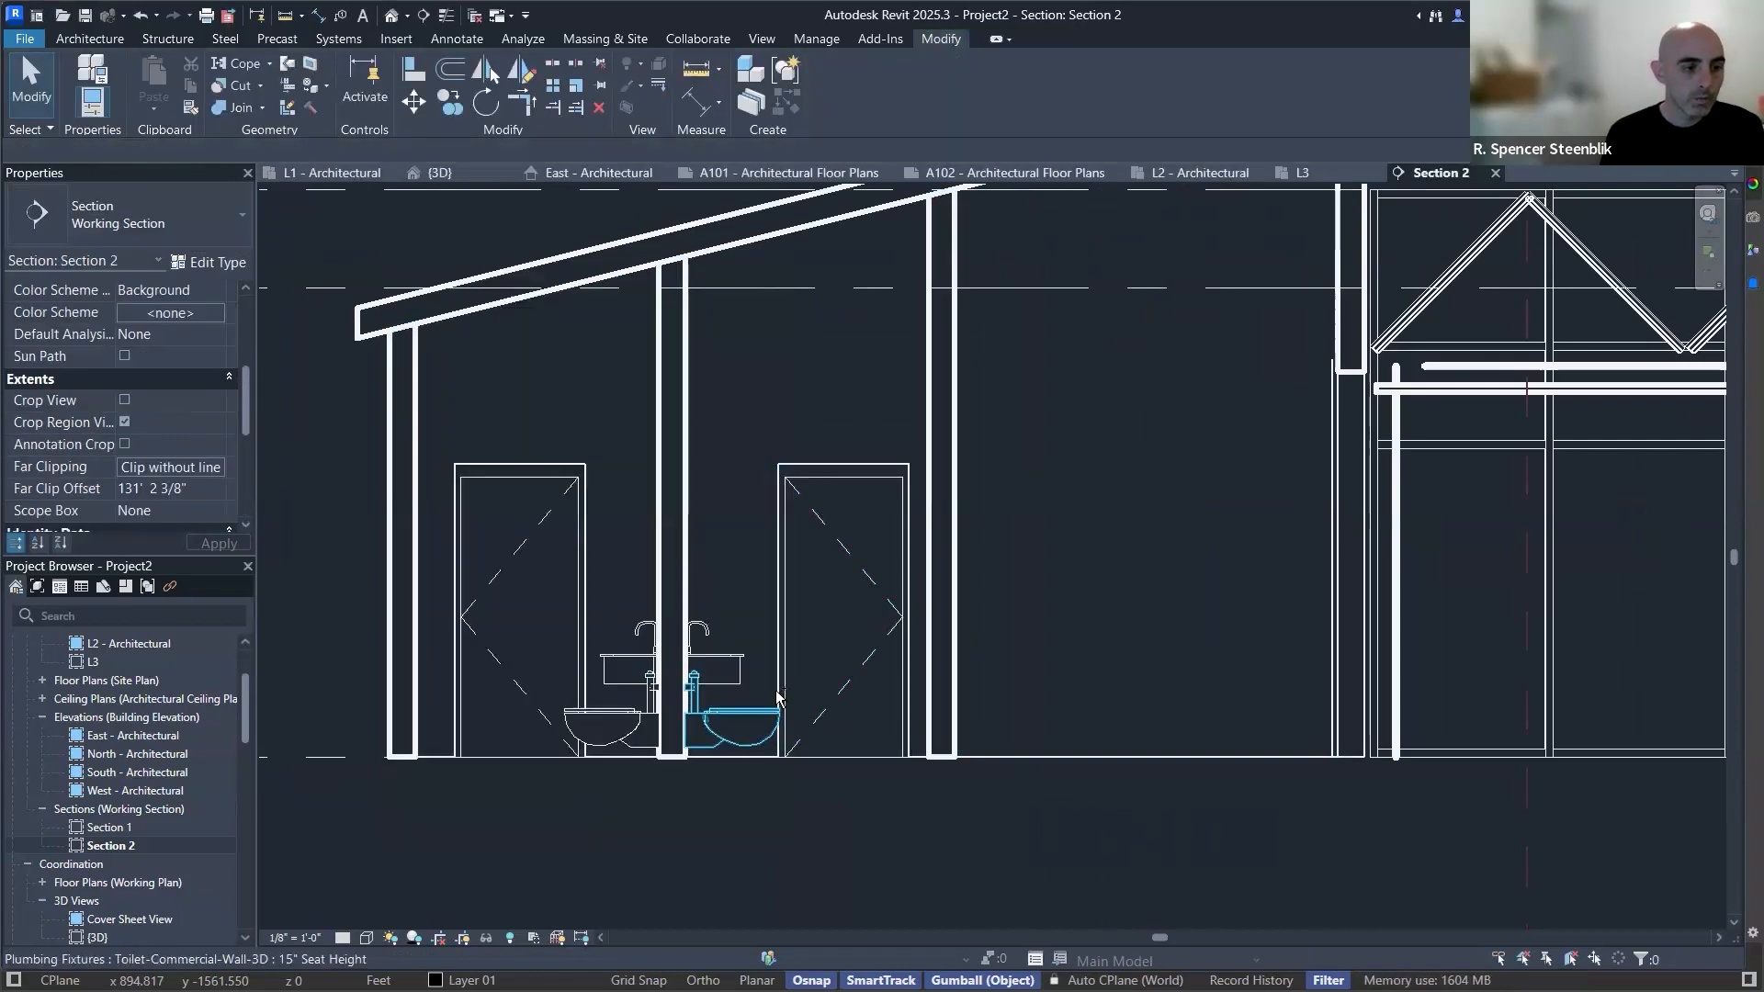
Review the full building in Section 2, from the sloped-roof restroom wing to the trussed storefront area.
{"action": "scroll", "coordinate": [707, 562], "scroll_direction": "down", "scroll_amount": 2}
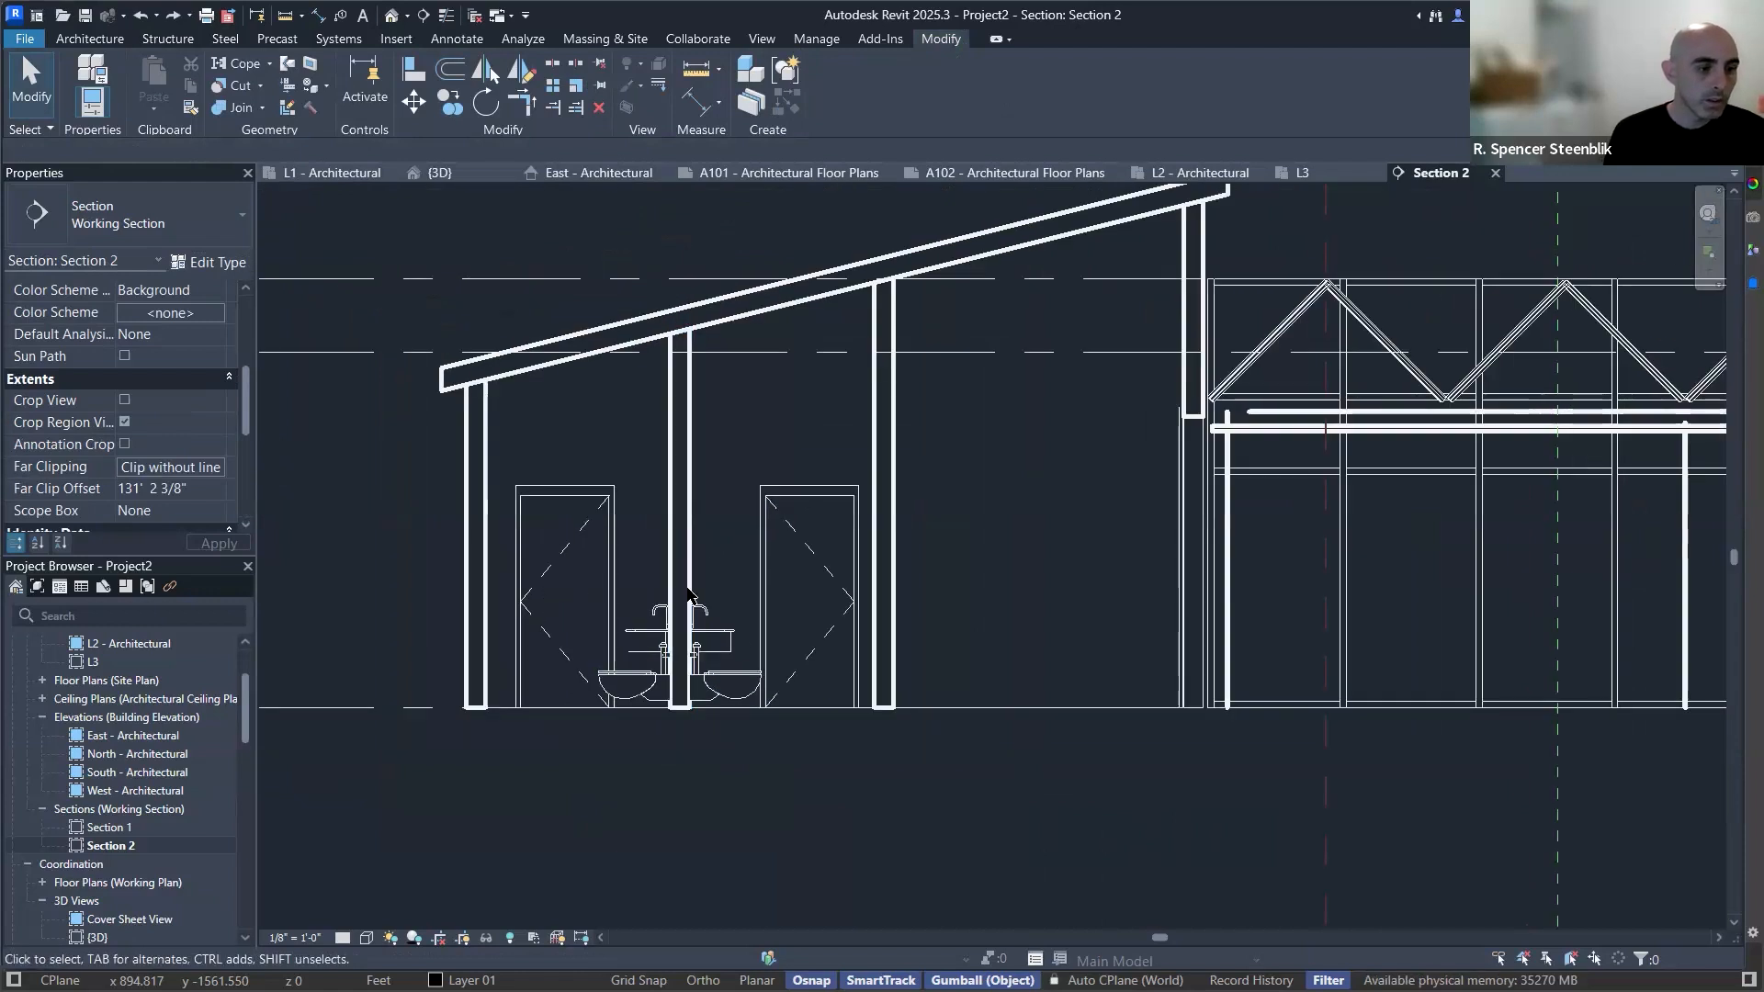
{"action": "scroll", "coordinate": [726, 684], "scroll_direction": "down", "scroll_amount": 1}
{"action": "scroll", "coordinate": [726, 684], "scroll_direction": "down", "scroll_amount": 1}
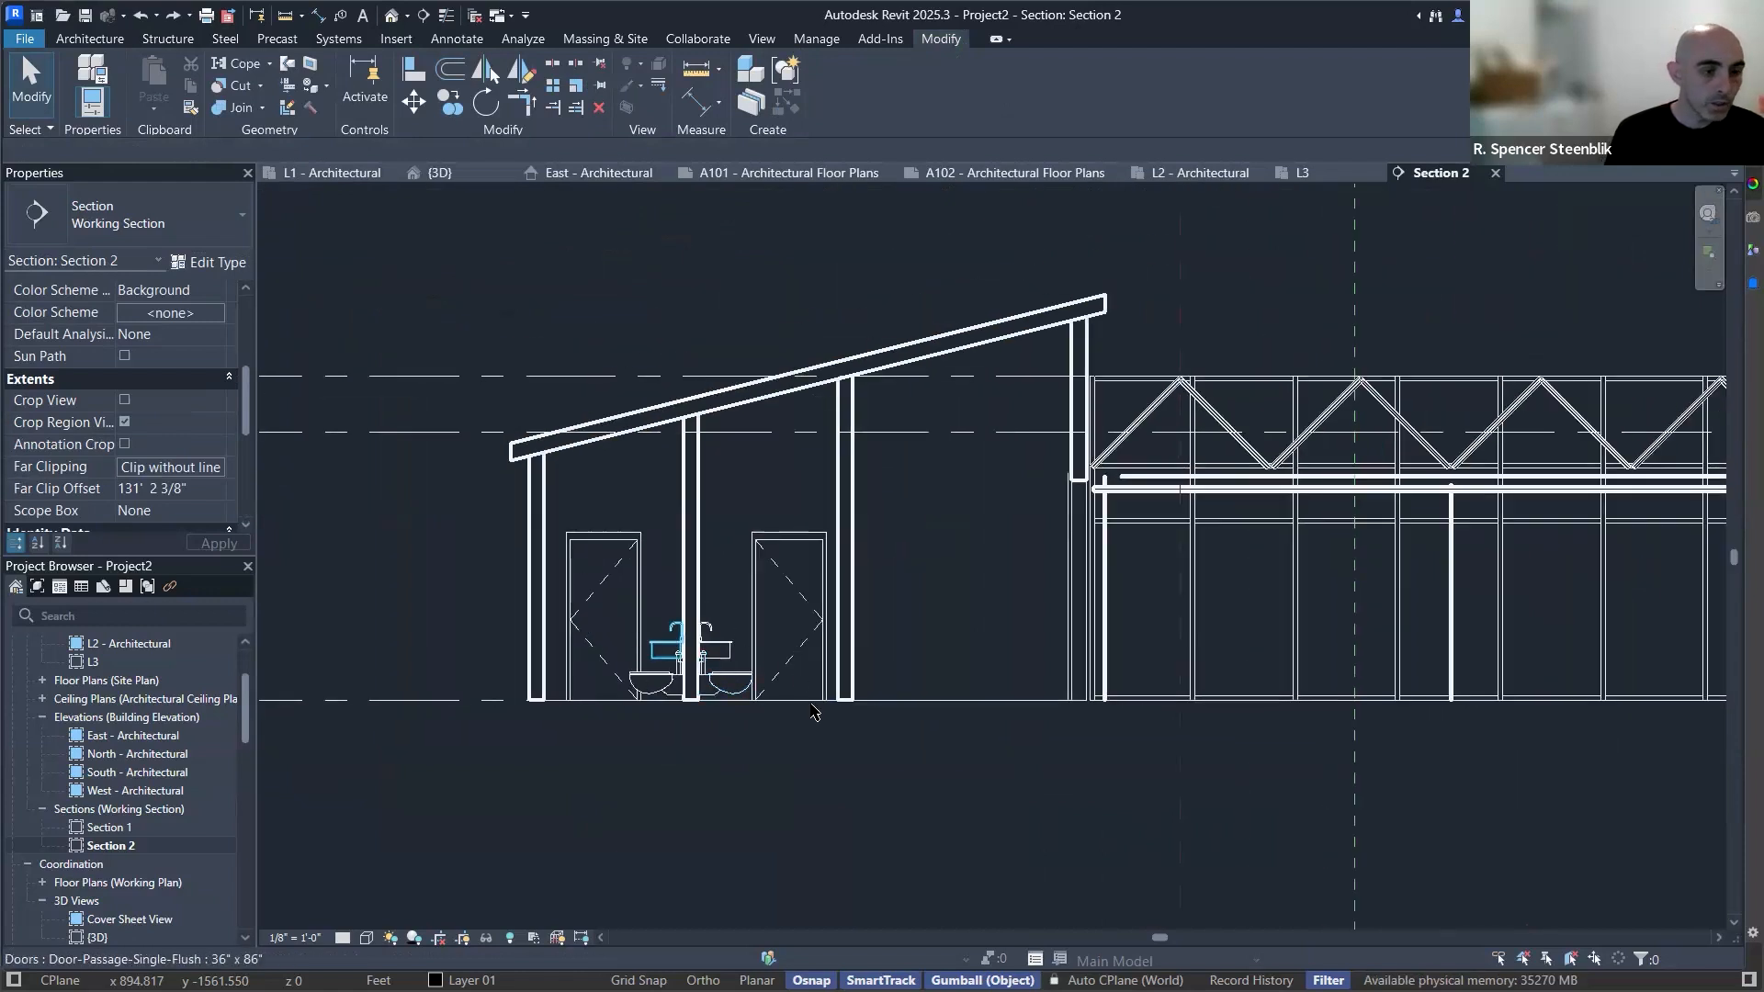
{"action": "scroll", "coordinate": [845, 536], "scroll_direction": "down", "scroll_amount": 3}
{"action": "middle_click_drag", "start_coordinate": [844, 535], "coordinate": [727, 577]}
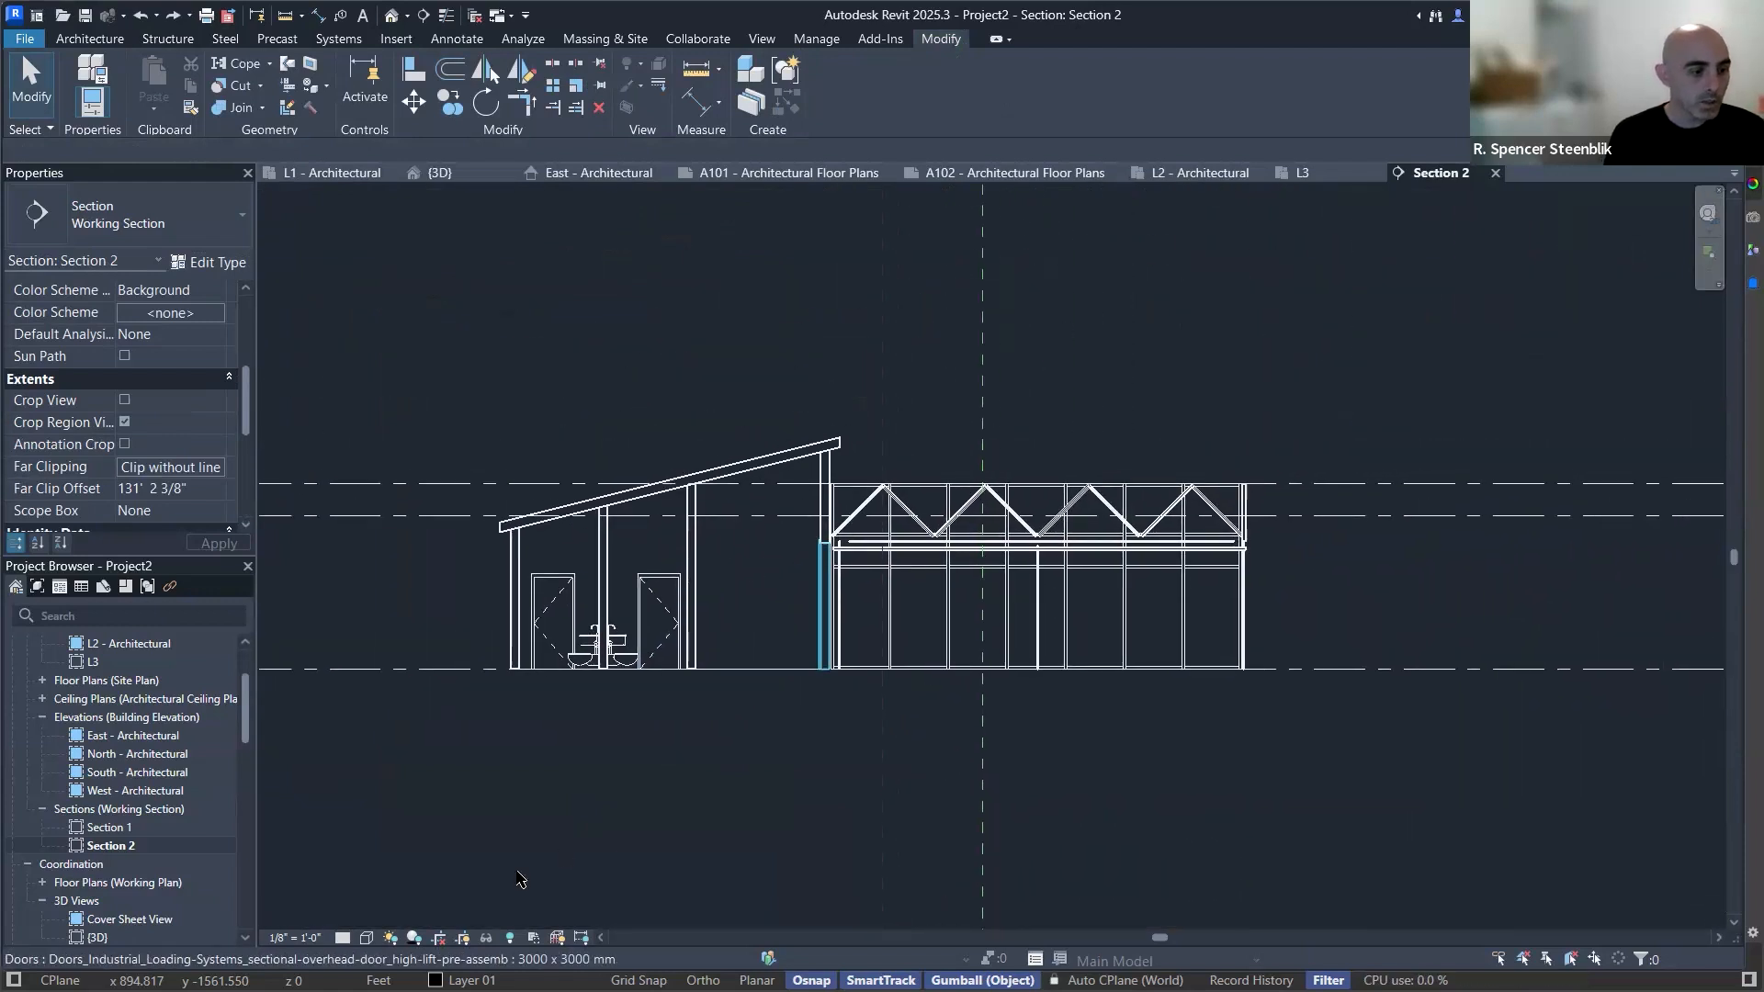
Try the Textures visual style on Section 2, and set the view back to Hidden Line.
{"action": "left_click", "coordinate": [366, 939]}
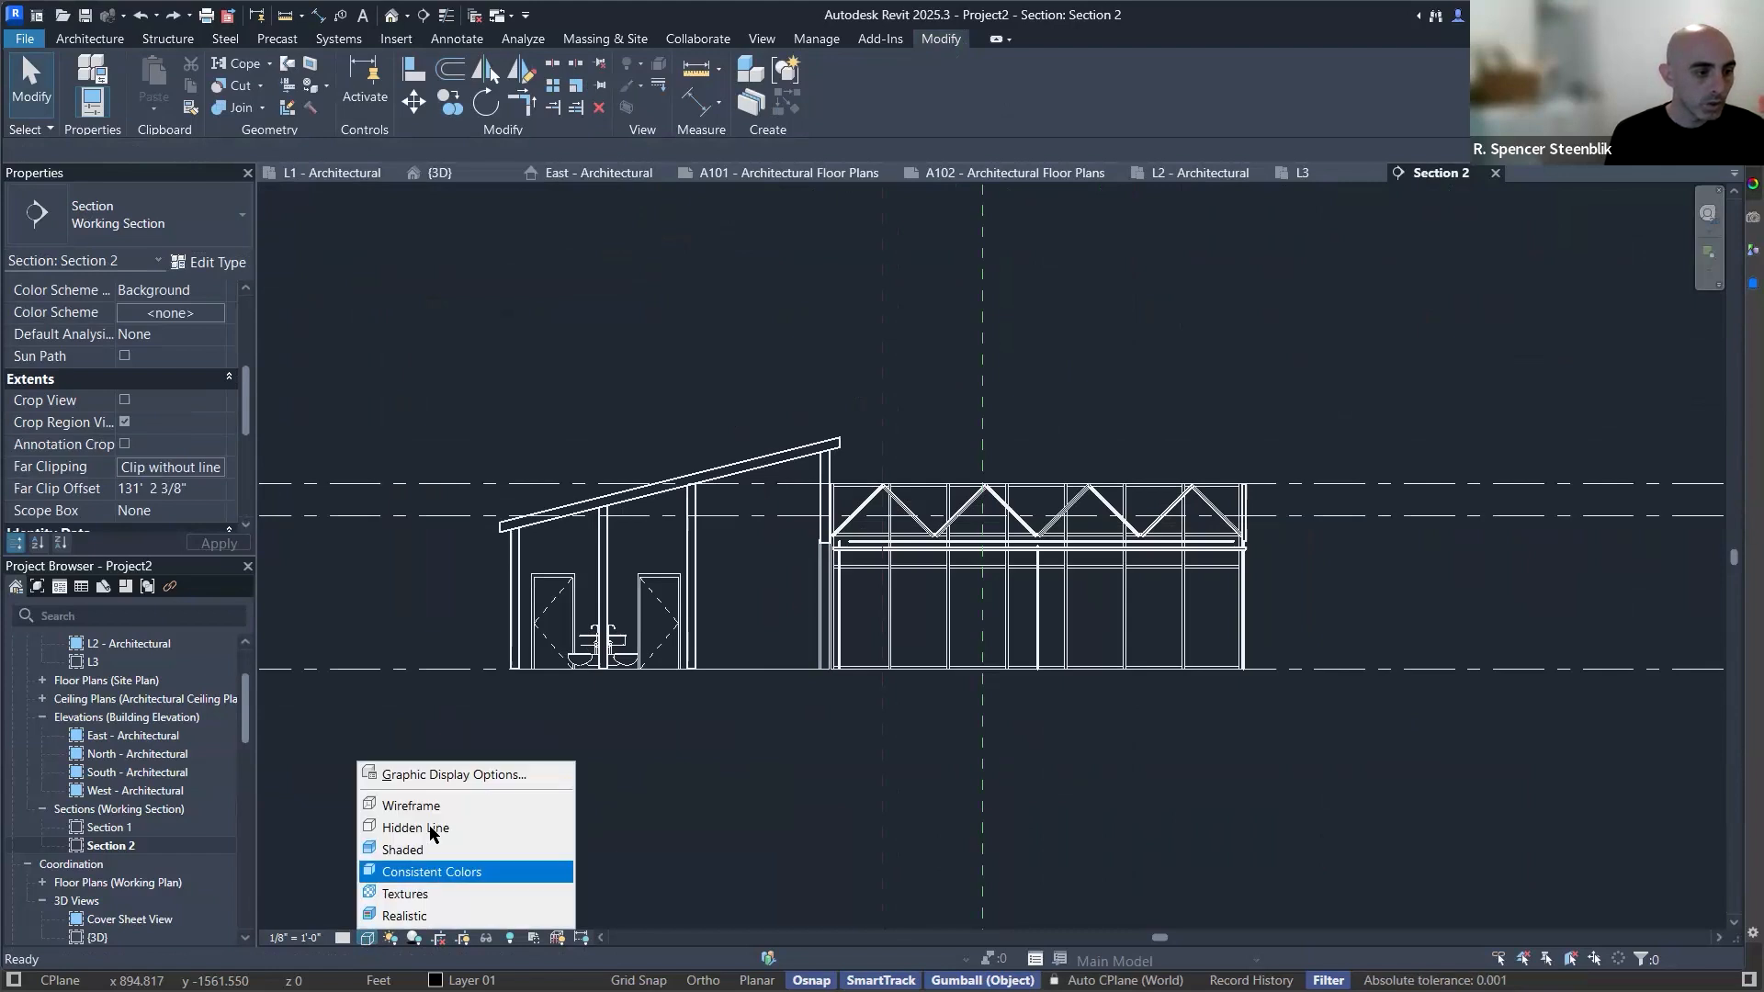
{"action": "left_click", "coordinate": [432, 894]}
{"action": "scroll", "coordinate": [703, 577], "scroll_direction": "up", "scroll_amount": 3}
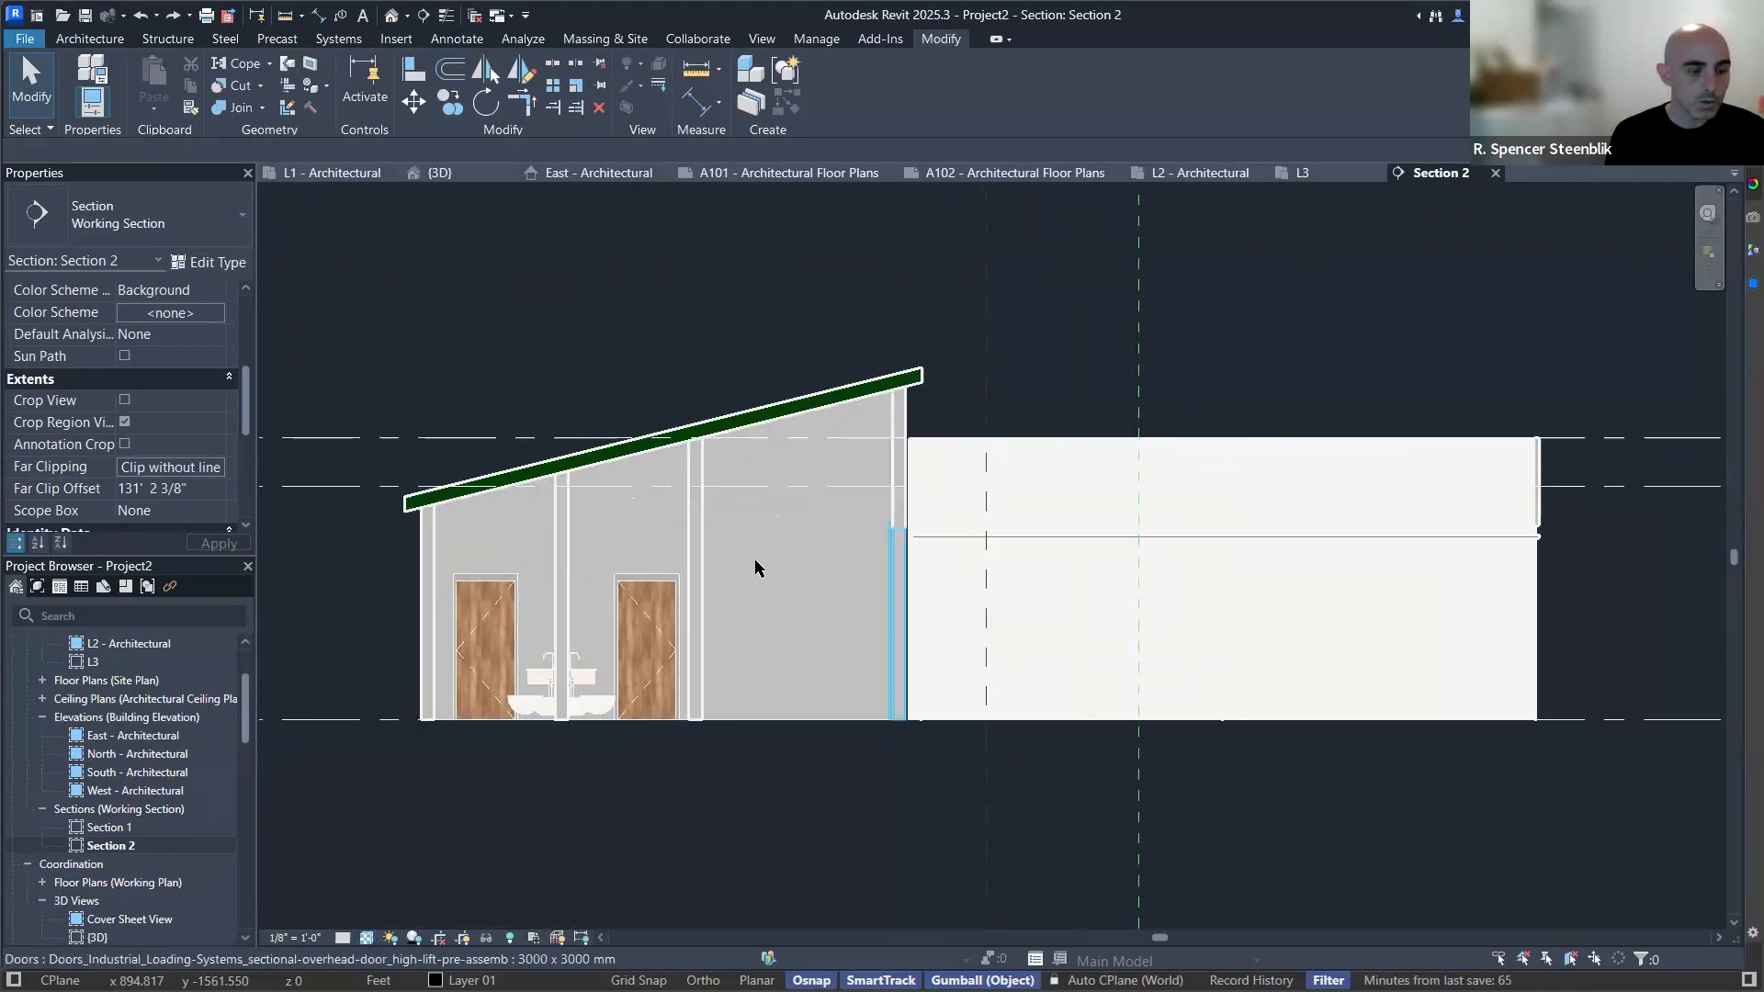
{"action": "scroll", "coordinate": [761, 563], "scroll_direction": "down", "scroll_amount": 1}
{"action": "left_click", "coordinate": [366, 938]}
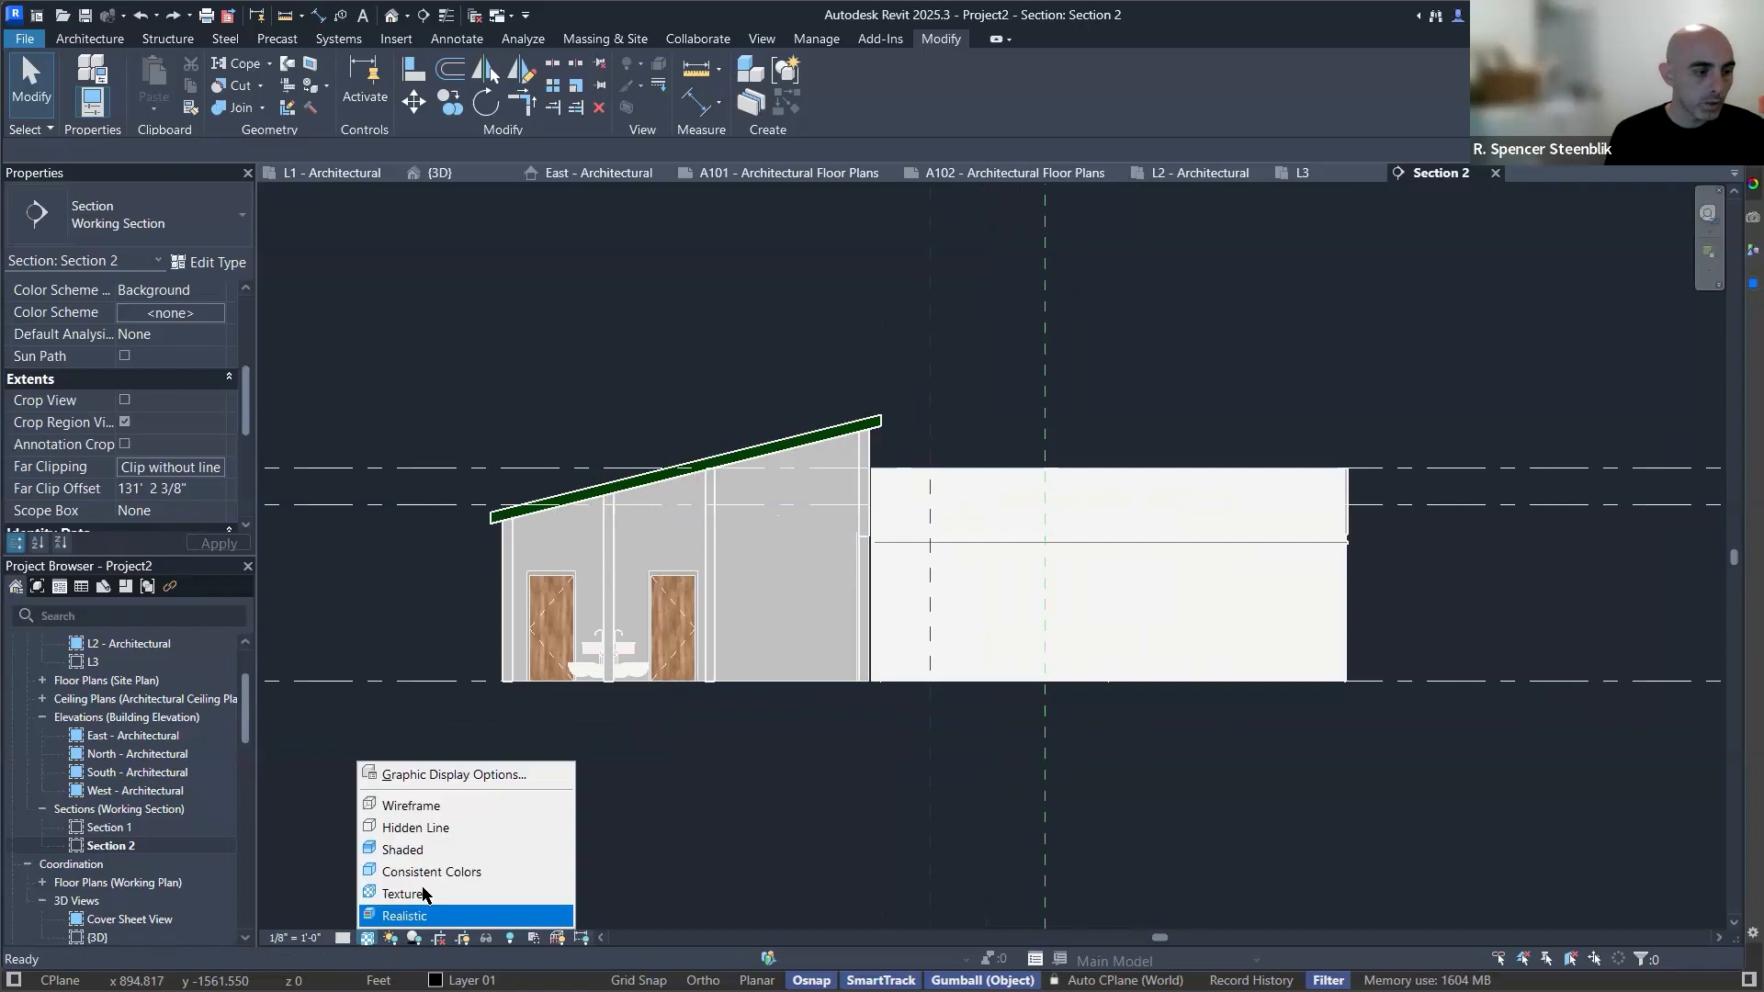
{"action": "left_click", "coordinate": [440, 829]}
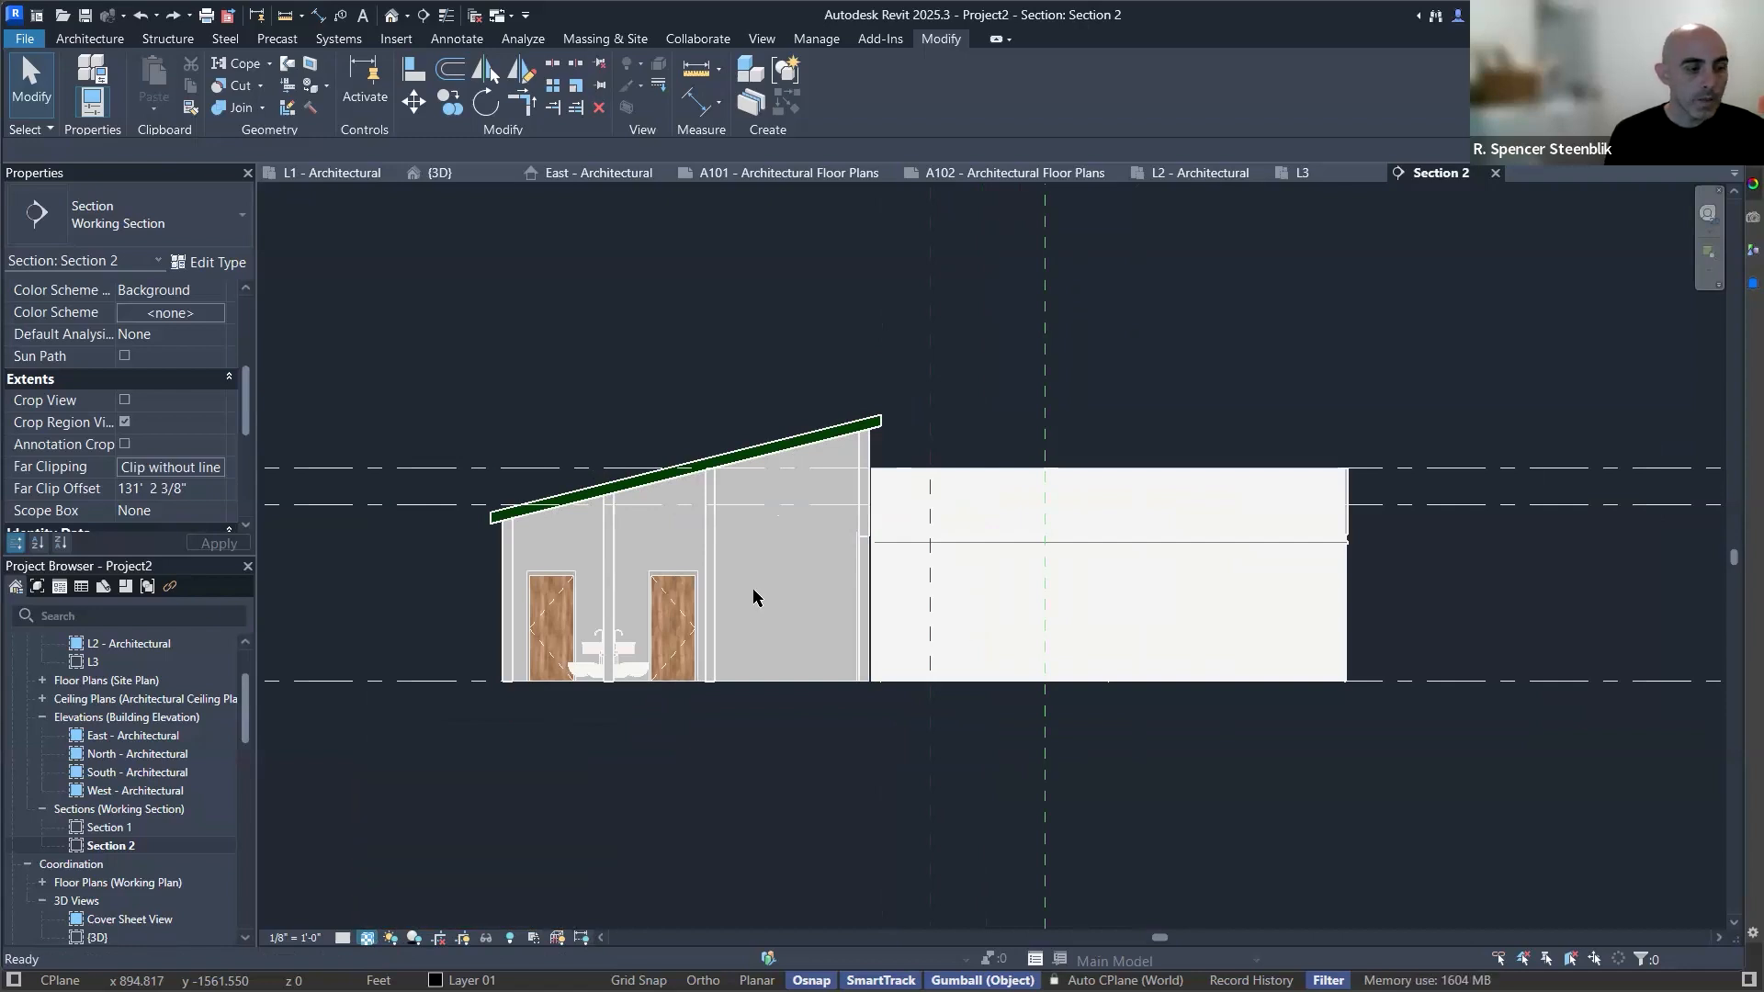
Open sheet A301 - Architectural Building Sections.
{"action": "scroll", "coordinate": [150, 746], "scroll_direction": "down", "scroll_amount": 10}
{"action": "scroll", "coordinate": [138, 763], "scroll_direction": "up", "scroll_amount": 4}
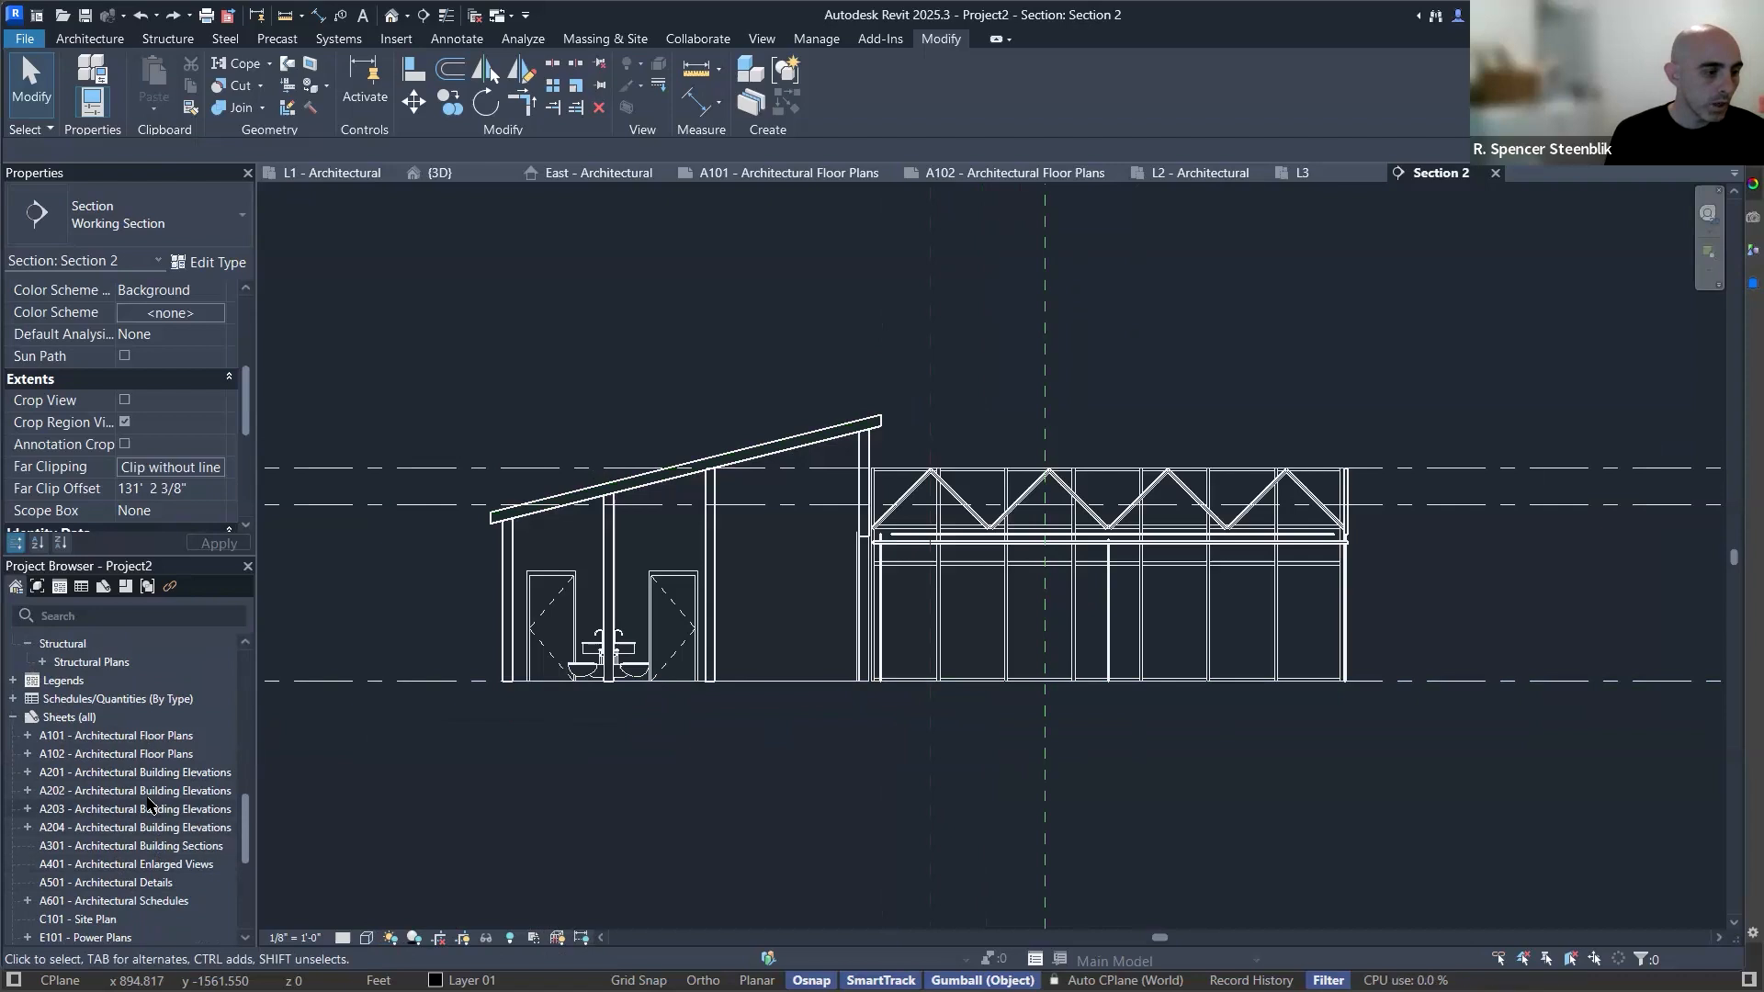
{"action": "double_click", "coordinate": [127, 846]}
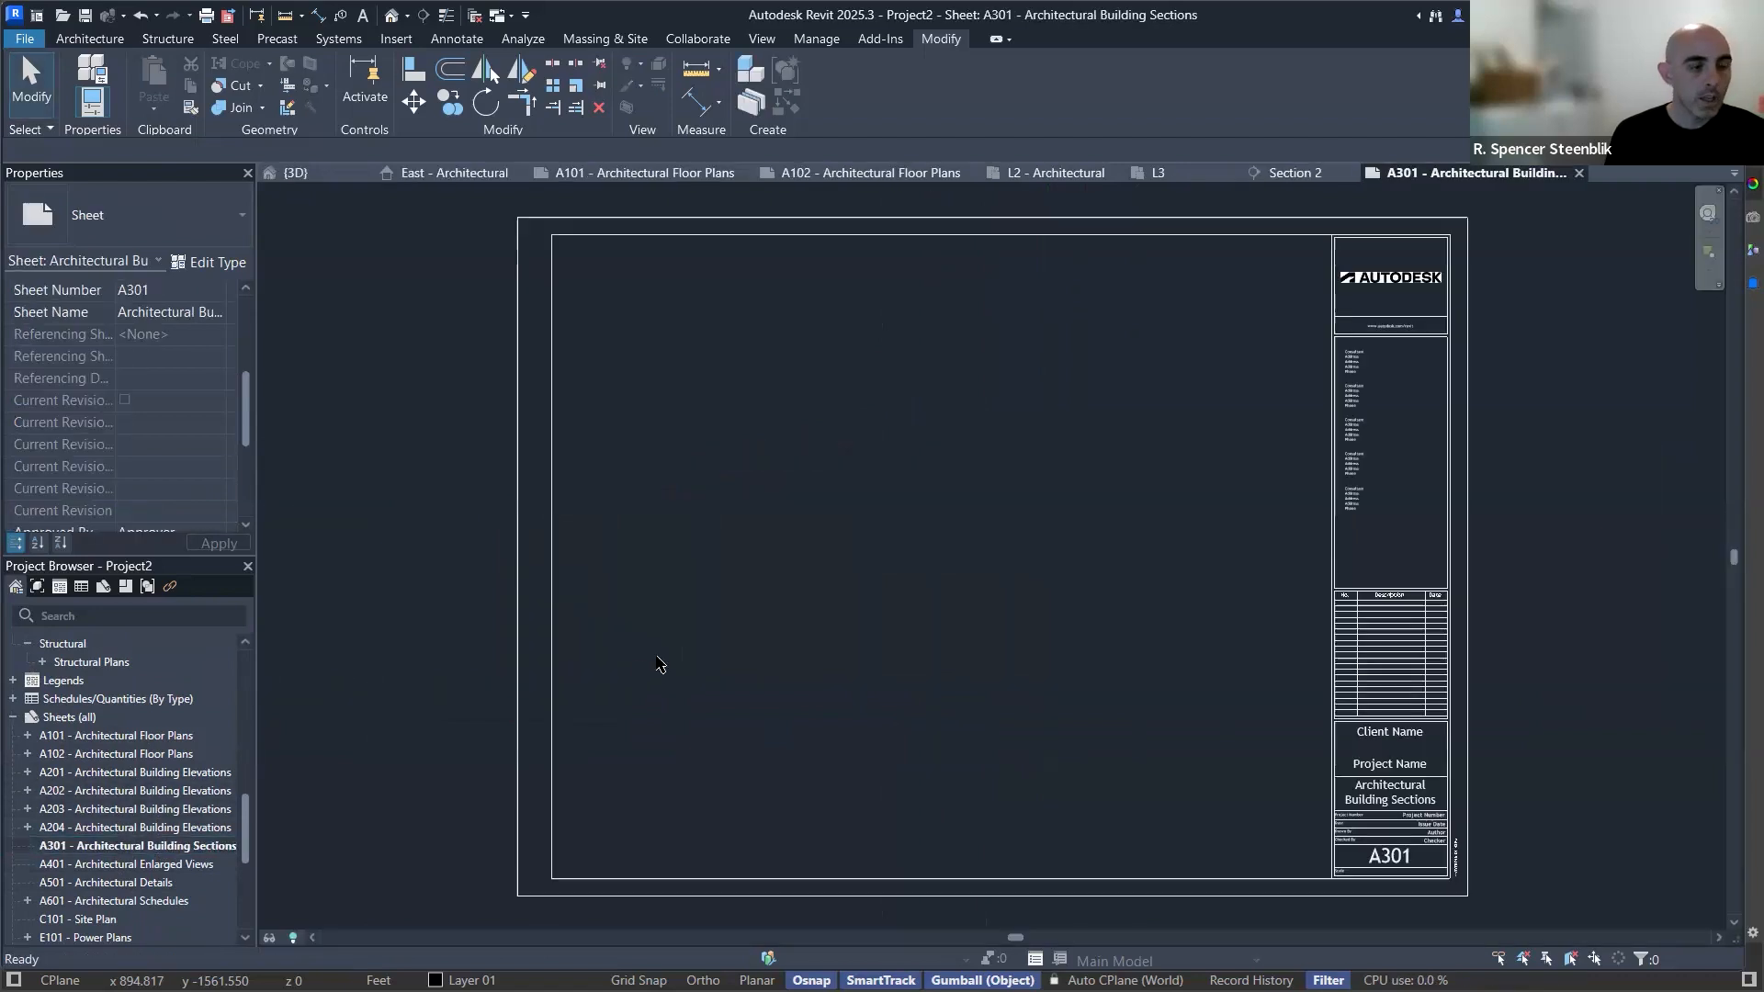
Place the Section 1 and Section 2 views together on sheet A301, with Section 1 in the upper part of the sheet.
{"action": "scroll", "coordinate": [92, 786], "scroll_direction": "up", "scroll_amount": 1}
{"action": "scroll", "coordinate": [92, 786], "scroll_direction": "up", "scroll_amount": 10}
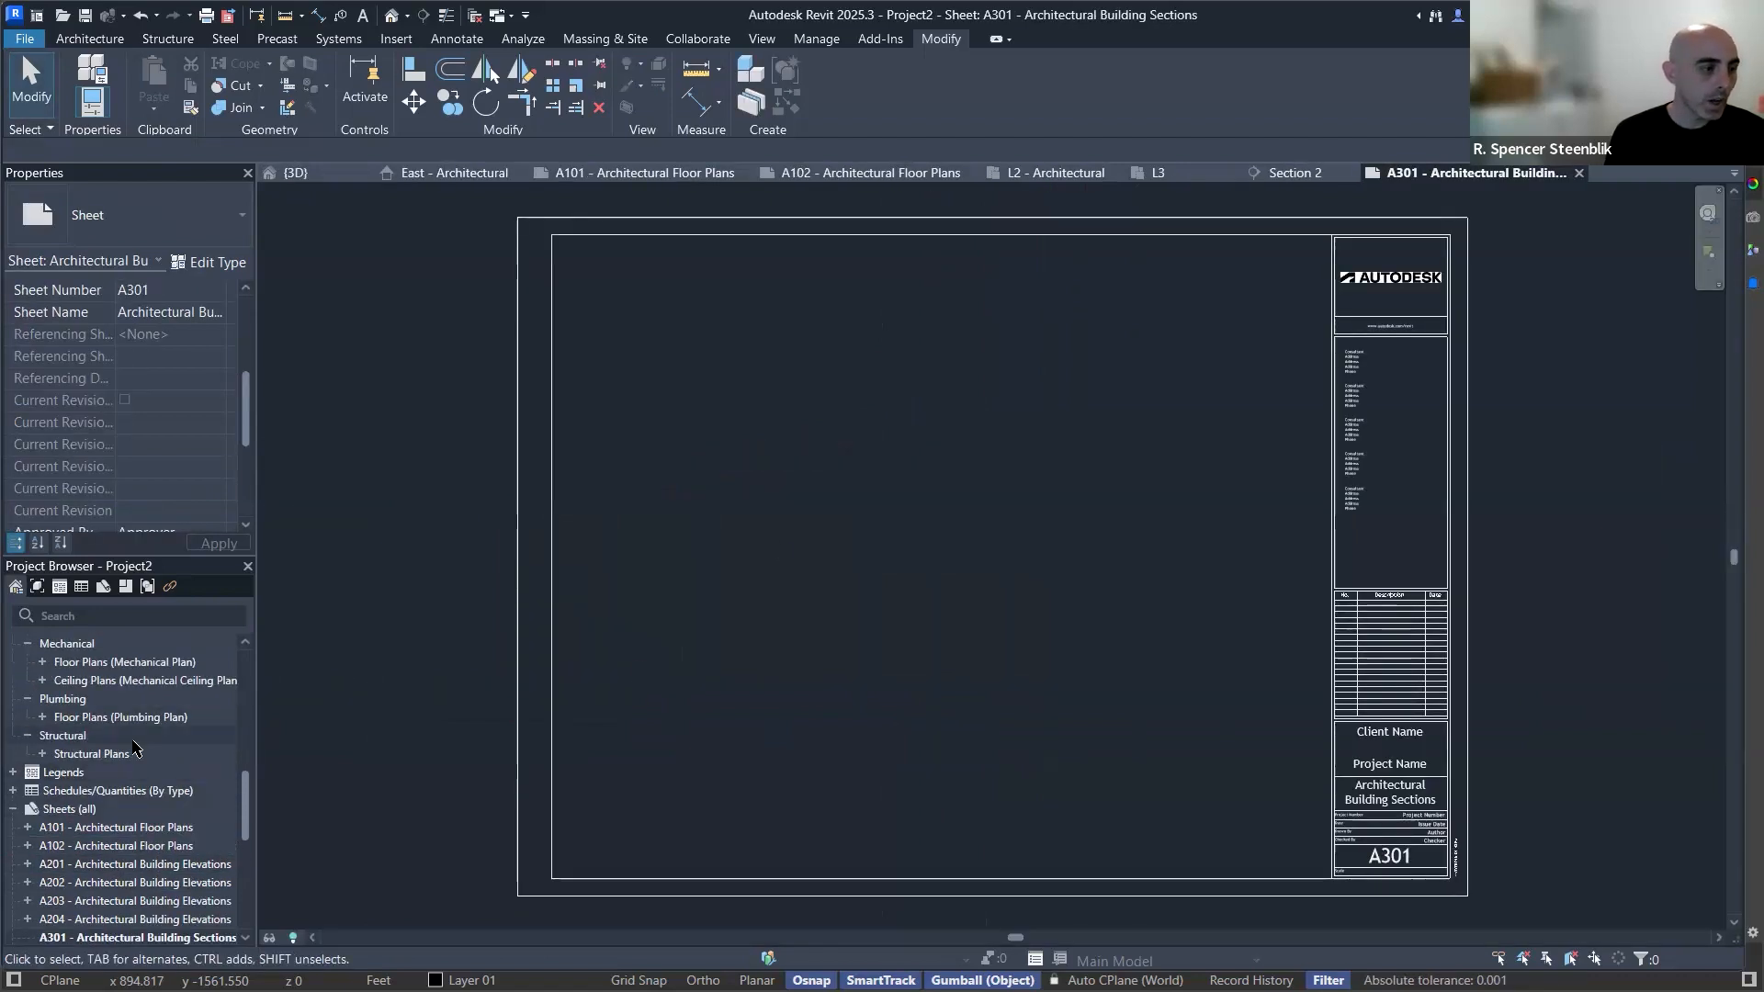
{"action": "scroll", "coordinate": [133, 746], "scroll_direction": "down", "scroll_amount": 4}
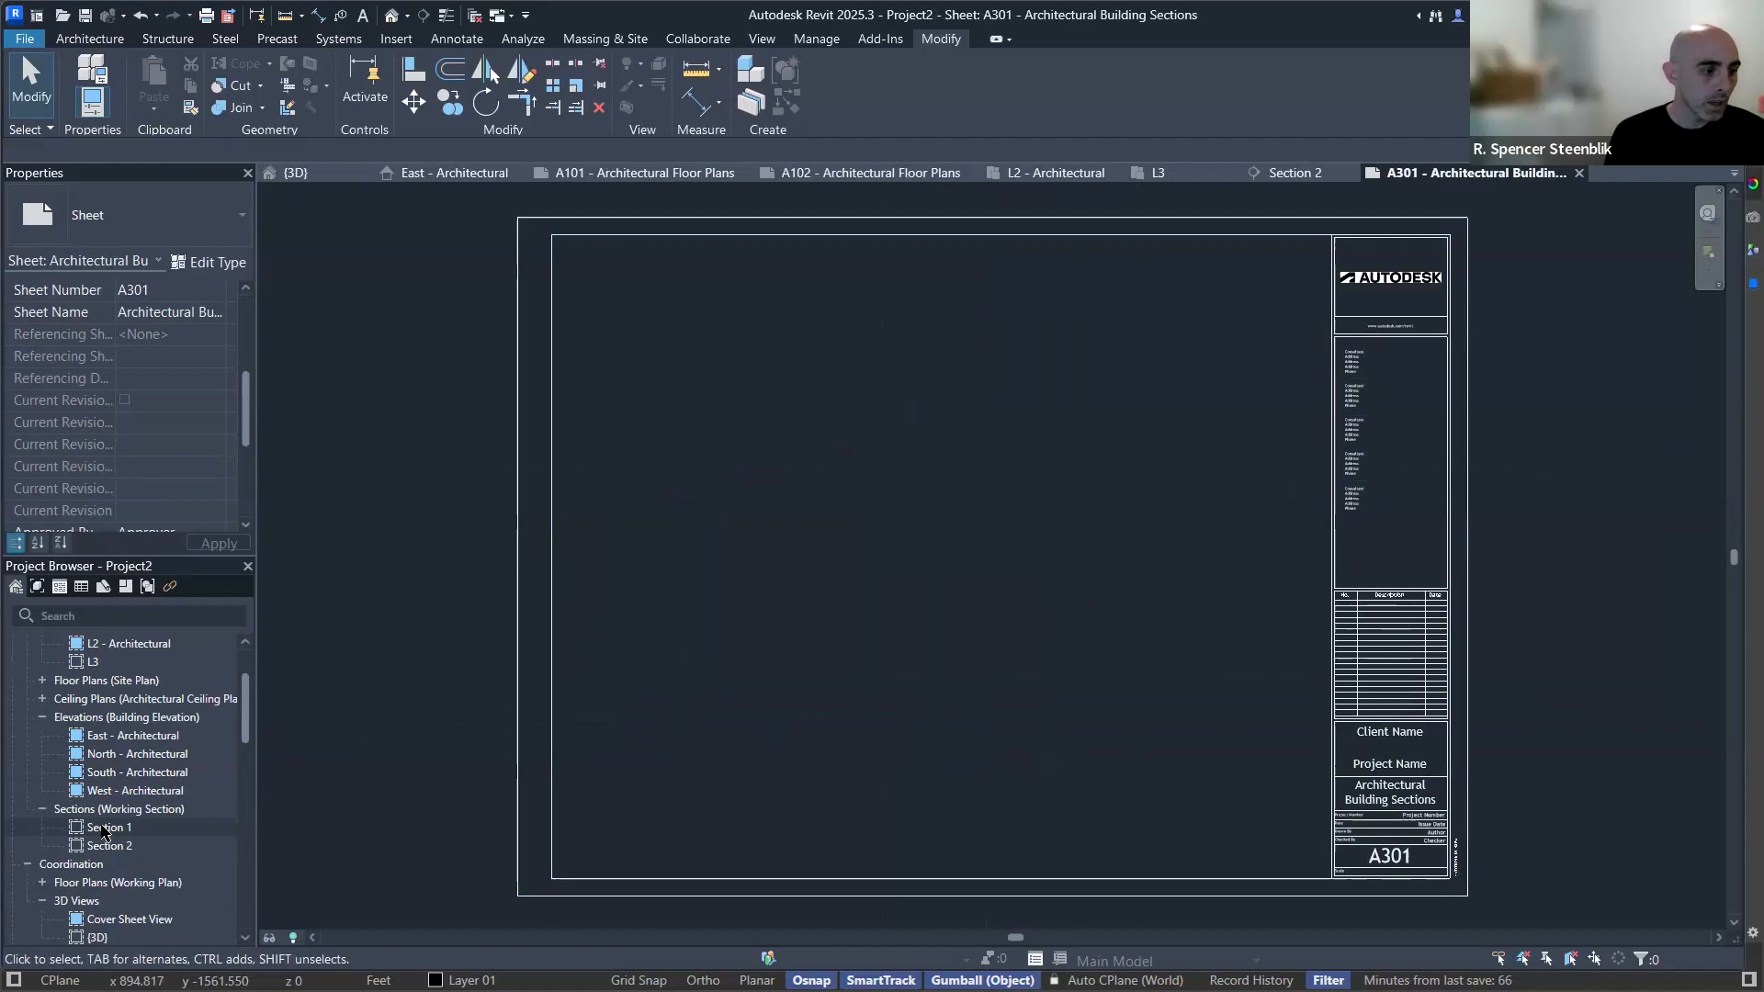
{"action": "left_click", "coordinate": [105, 832]}
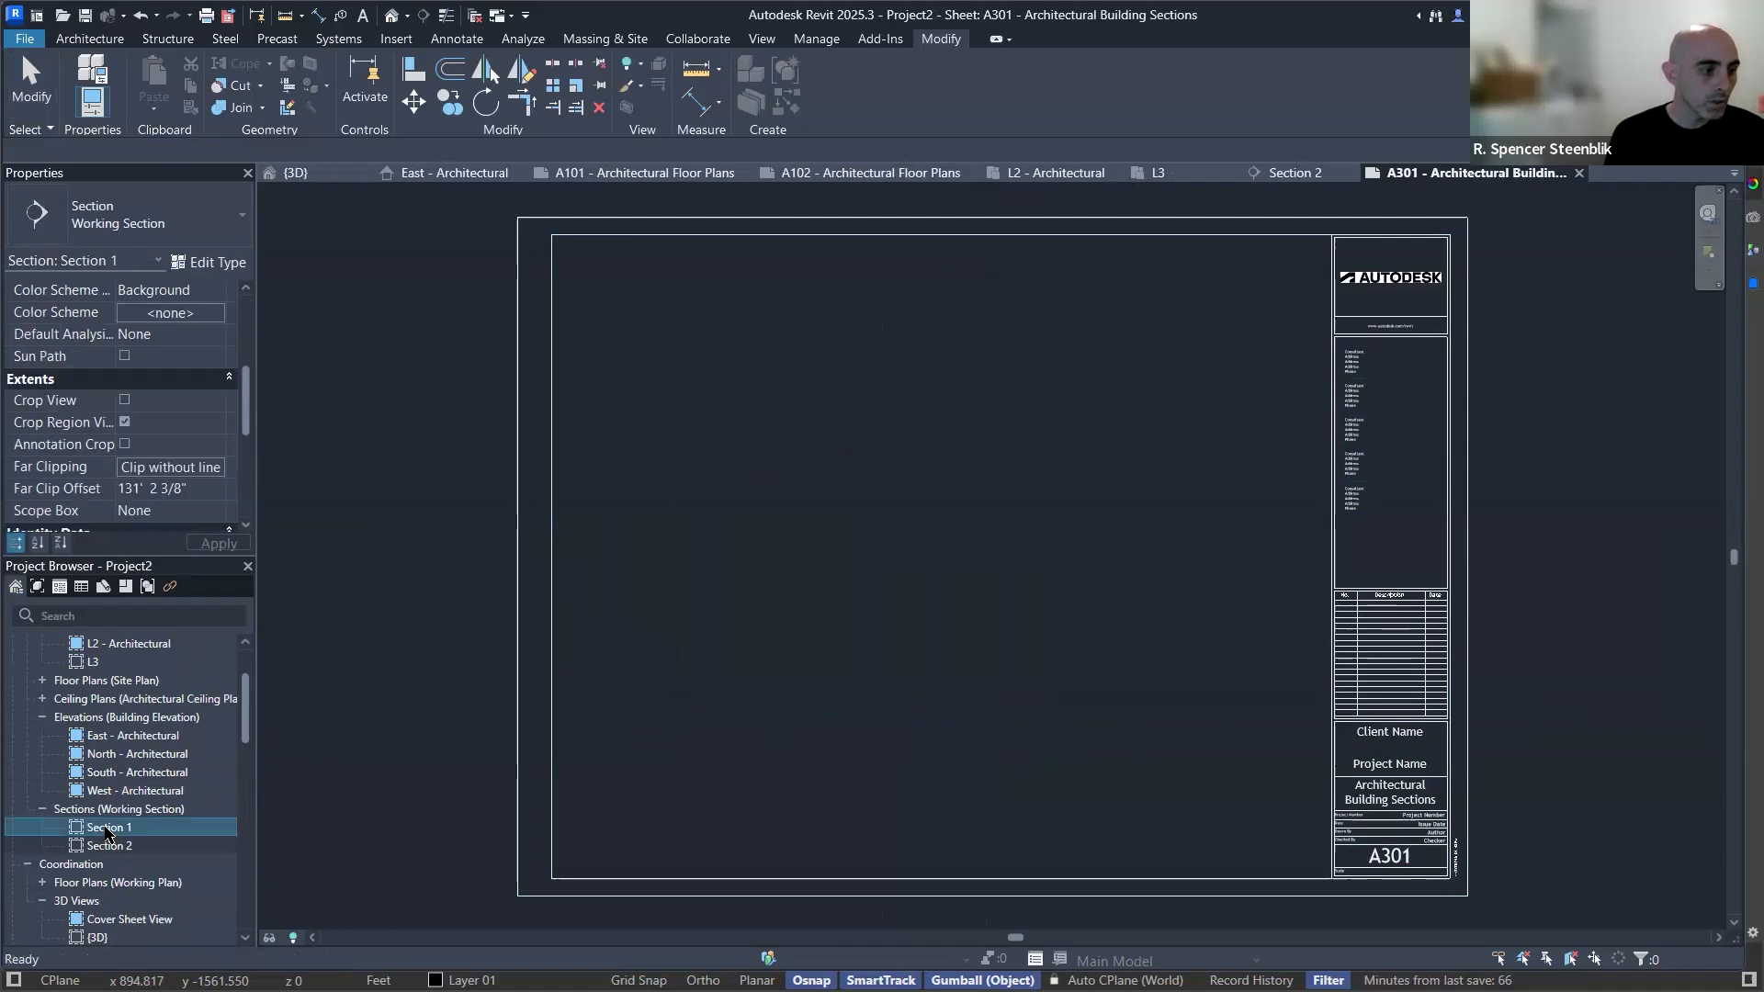
{"action": "left_click", "coordinate": [108, 845], "text": "ctrl"}
{"action": "left_click_drag", "start_coordinate": [108, 845], "coordinate": [767, 533]}
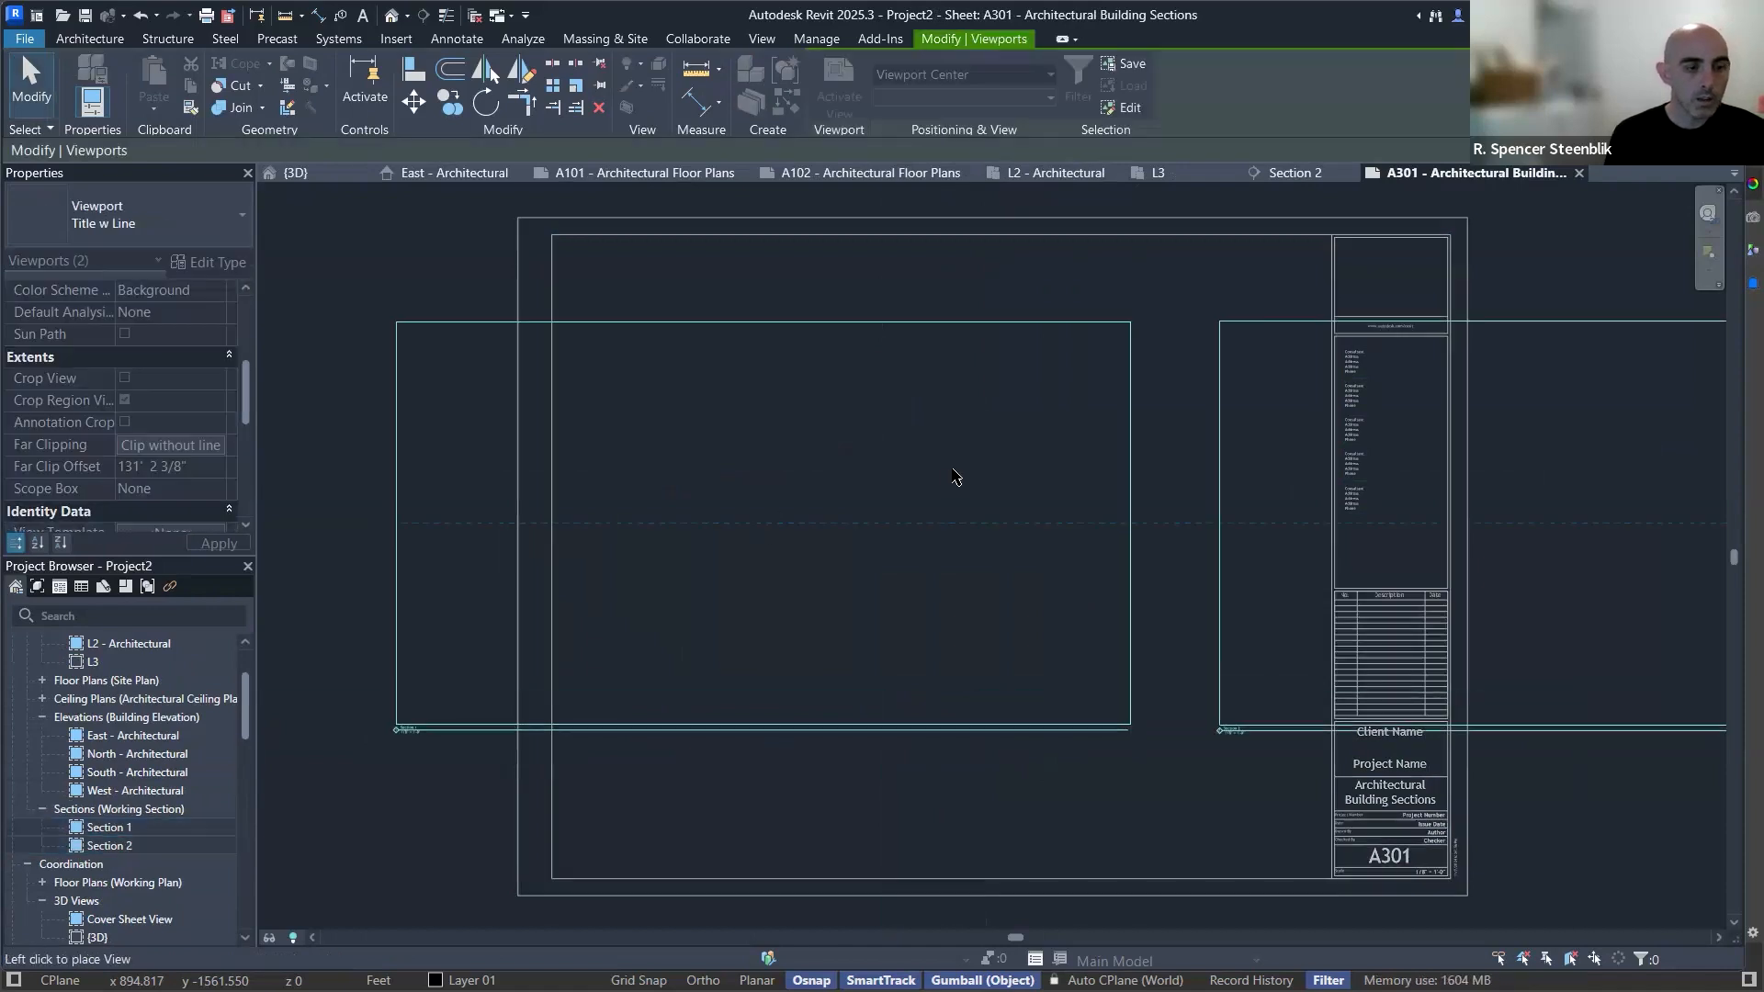
{"action": "left_click", "coordinate": [957, 444]}
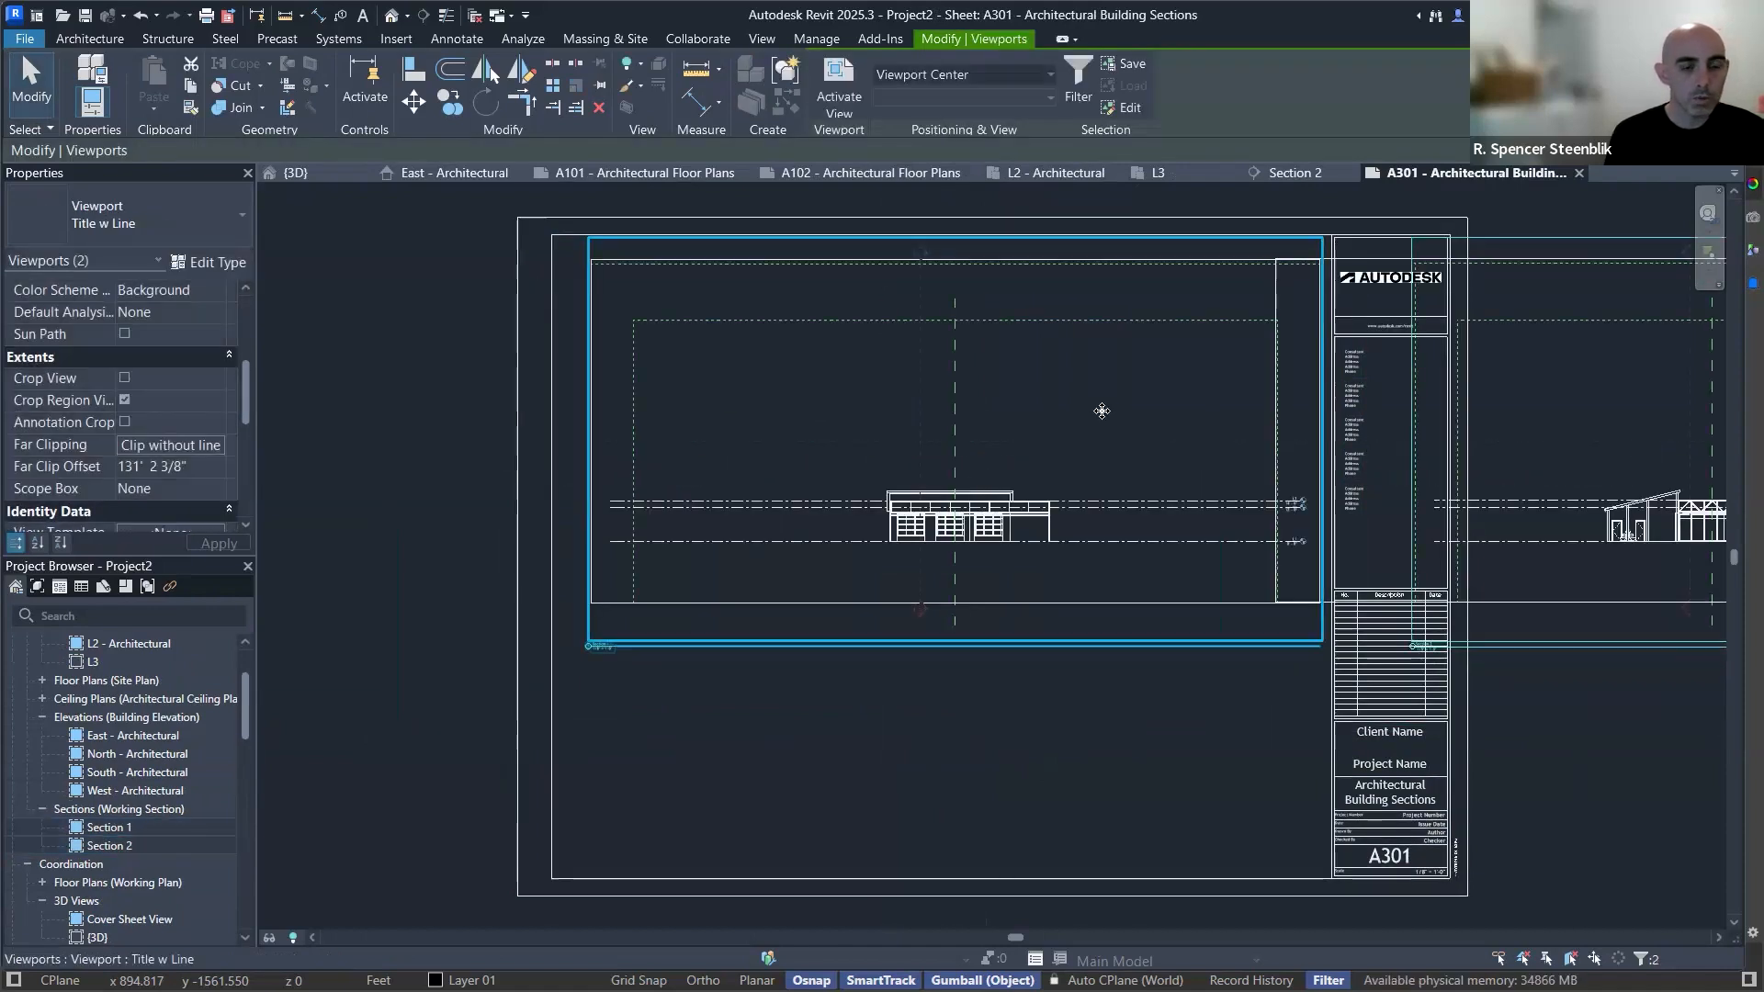
Move the Section 2 viewport from beyond the title block to below the Section 1 drawing on the sheet.
{"action": "scroll", "coordinate": [1264, 504], "scroll_direction": "down", "scroll_amount": 2}
{"action": "key", "text": "Escape"}
{"action": "left_click", "coordinate": [1595, 377]}
{"action": "left_click_drag", "start_coordinate": [1595, 378], "coordinate": [1108, 536]}
{"action": "scroll", "coordinate": [1103, 666], "scroll_direction": "up", "scroll_amount": 3}
{"action": "key", "text": "Escape"}
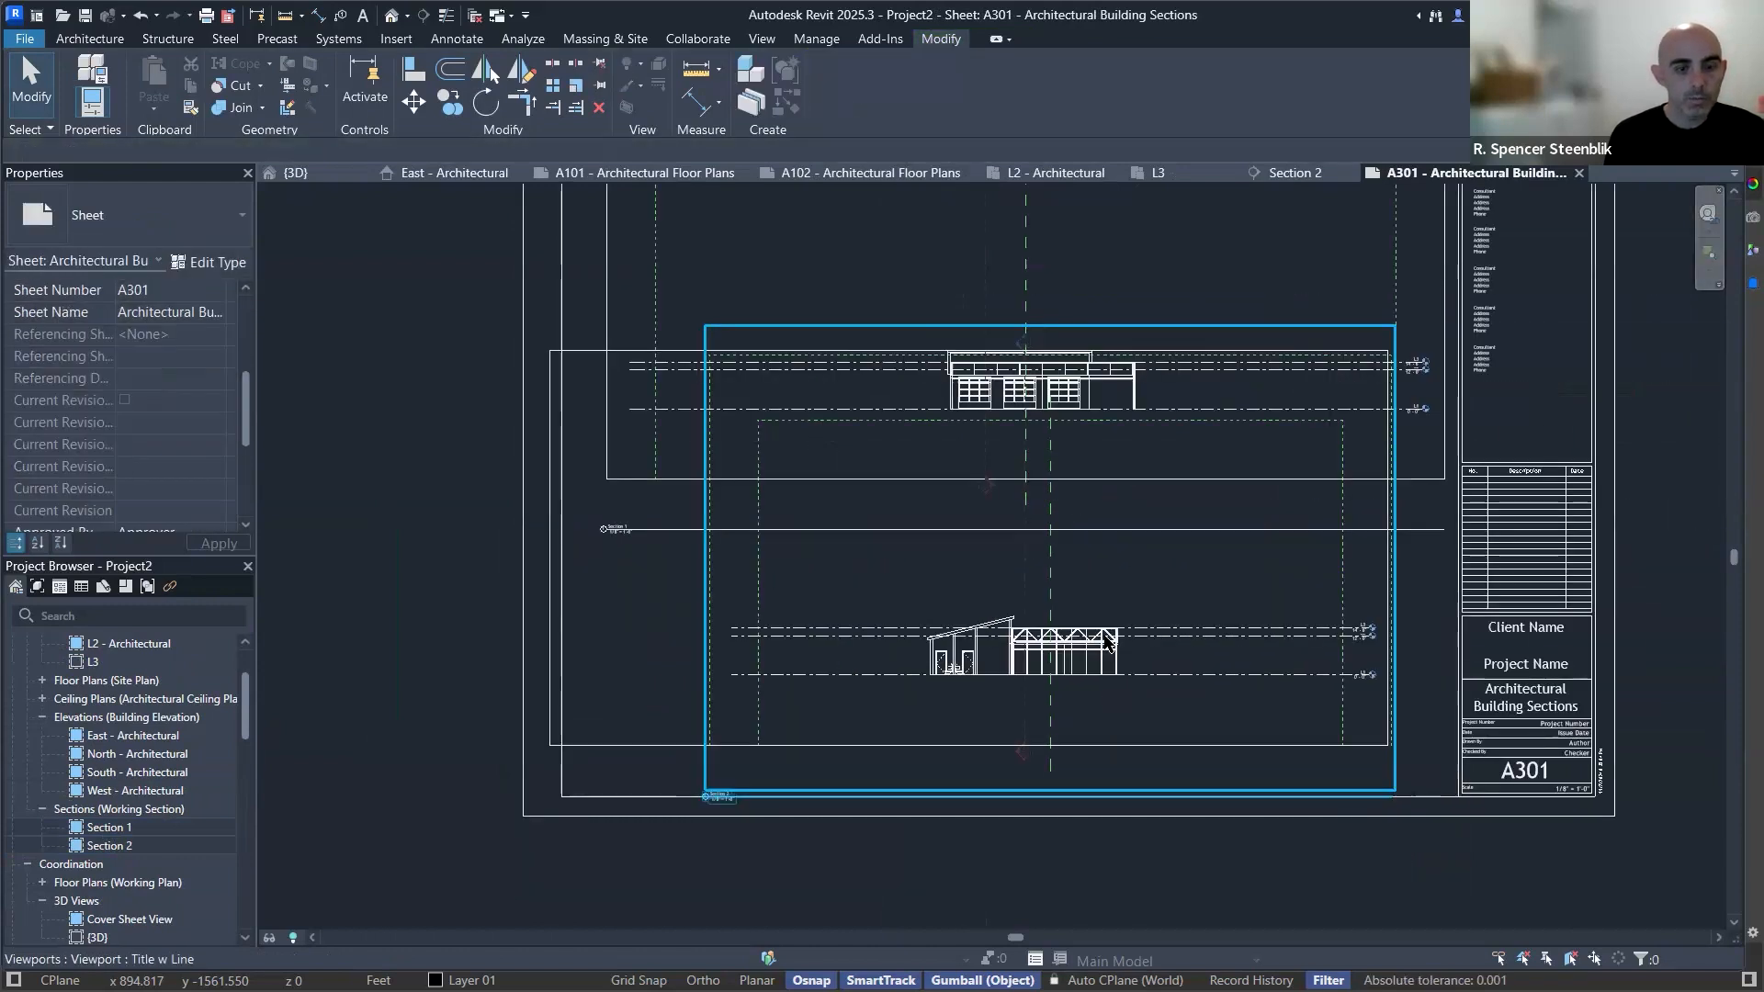
Activate the Section 2 view on the sheet and pull both side edges of its crop region in close to the building.
{"action": "scroll", "coordinate": [1103, 666], "scroll_direction": "up", "scroll_amount": 1}
{"action": "scroll", "coordinate": [1107, 640], "scroll_direction": "down", "scroll_amount": 2}
{"action": "left_click", "coordinate": [1255, 633]}
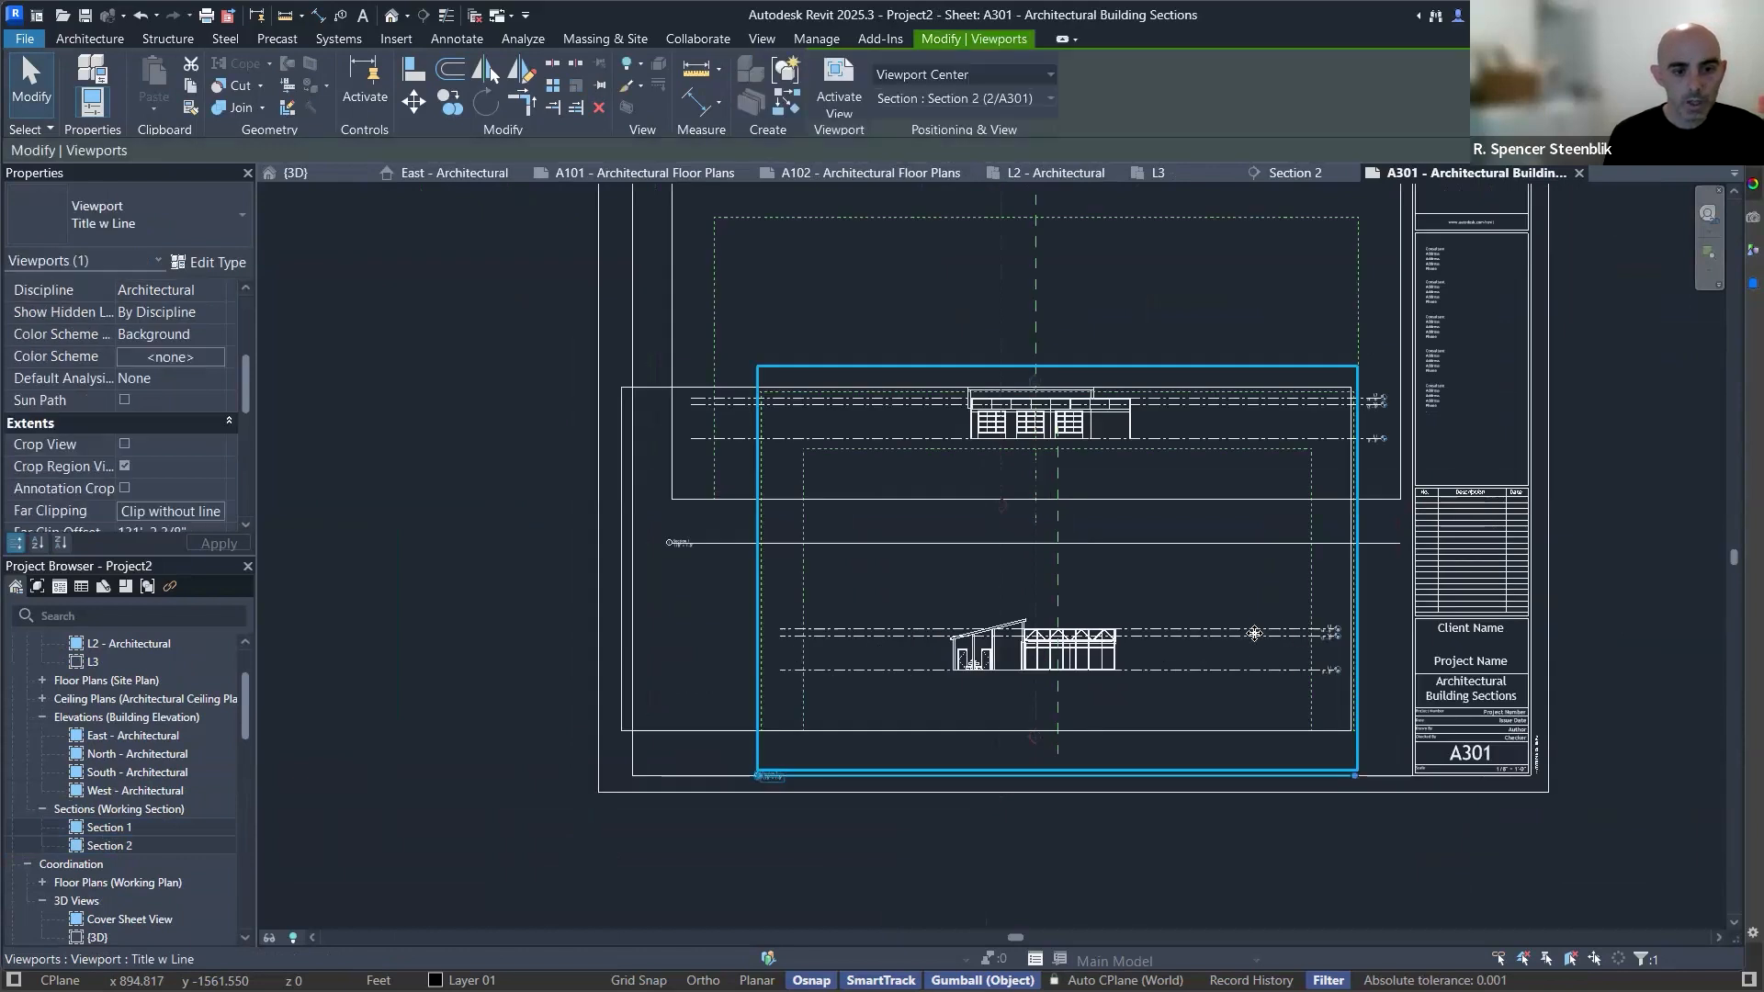
{"action": "scroll", "coordinate": [1257, 639], "scroll_direction": "up", "scroll_amount": 3}
{"action": "double_click", "coordinate": [1348, 622]}
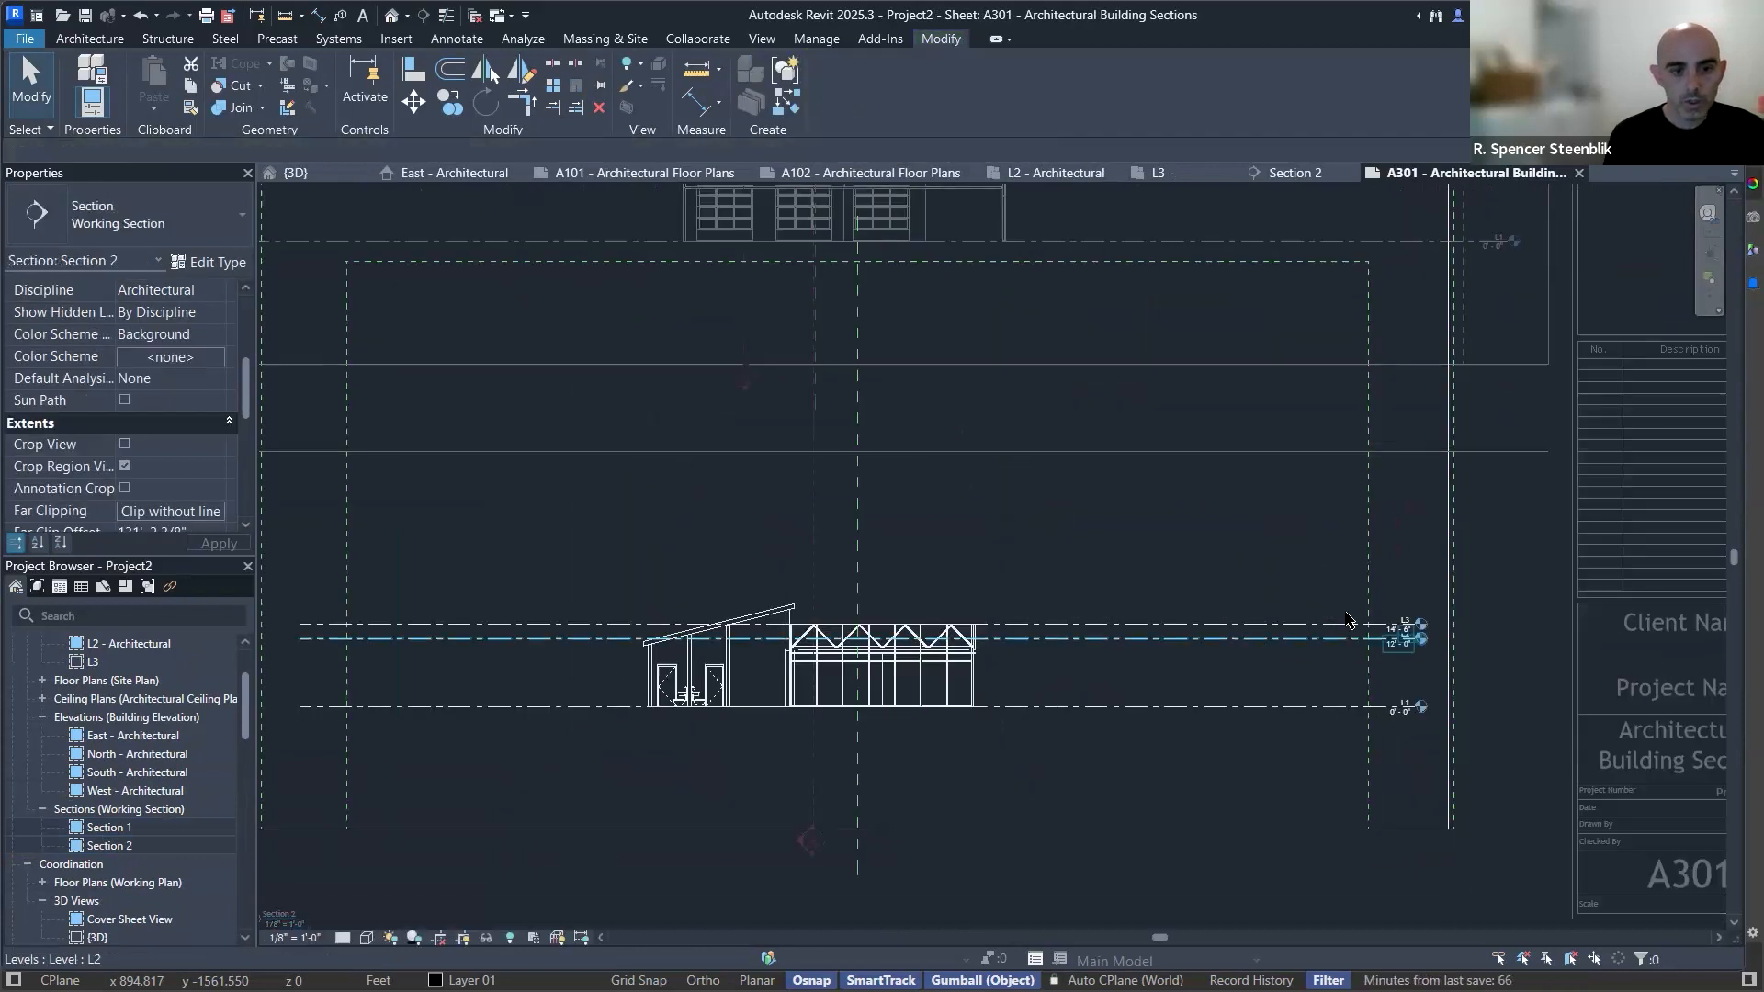
{"action": "left_click", "coordinate": [1447, 549]}
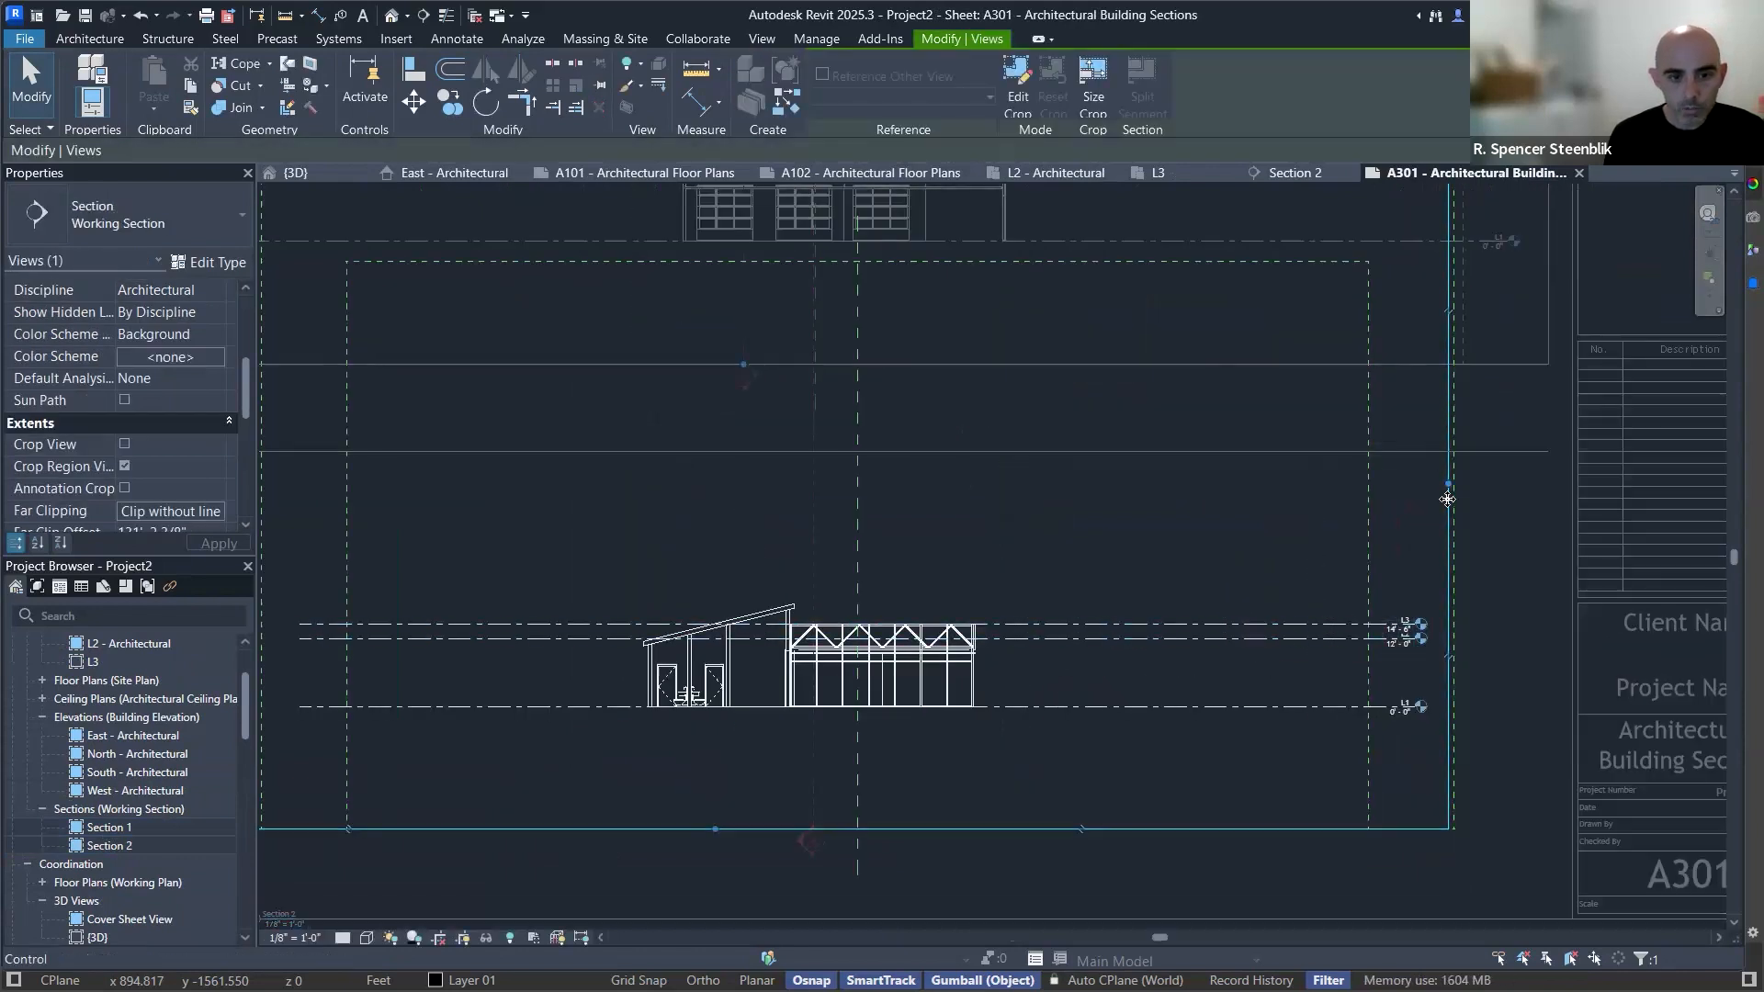
{"action": "left_click_drag", "start_coordinate": [1450, 481], "coordinate": [1048, 514]}
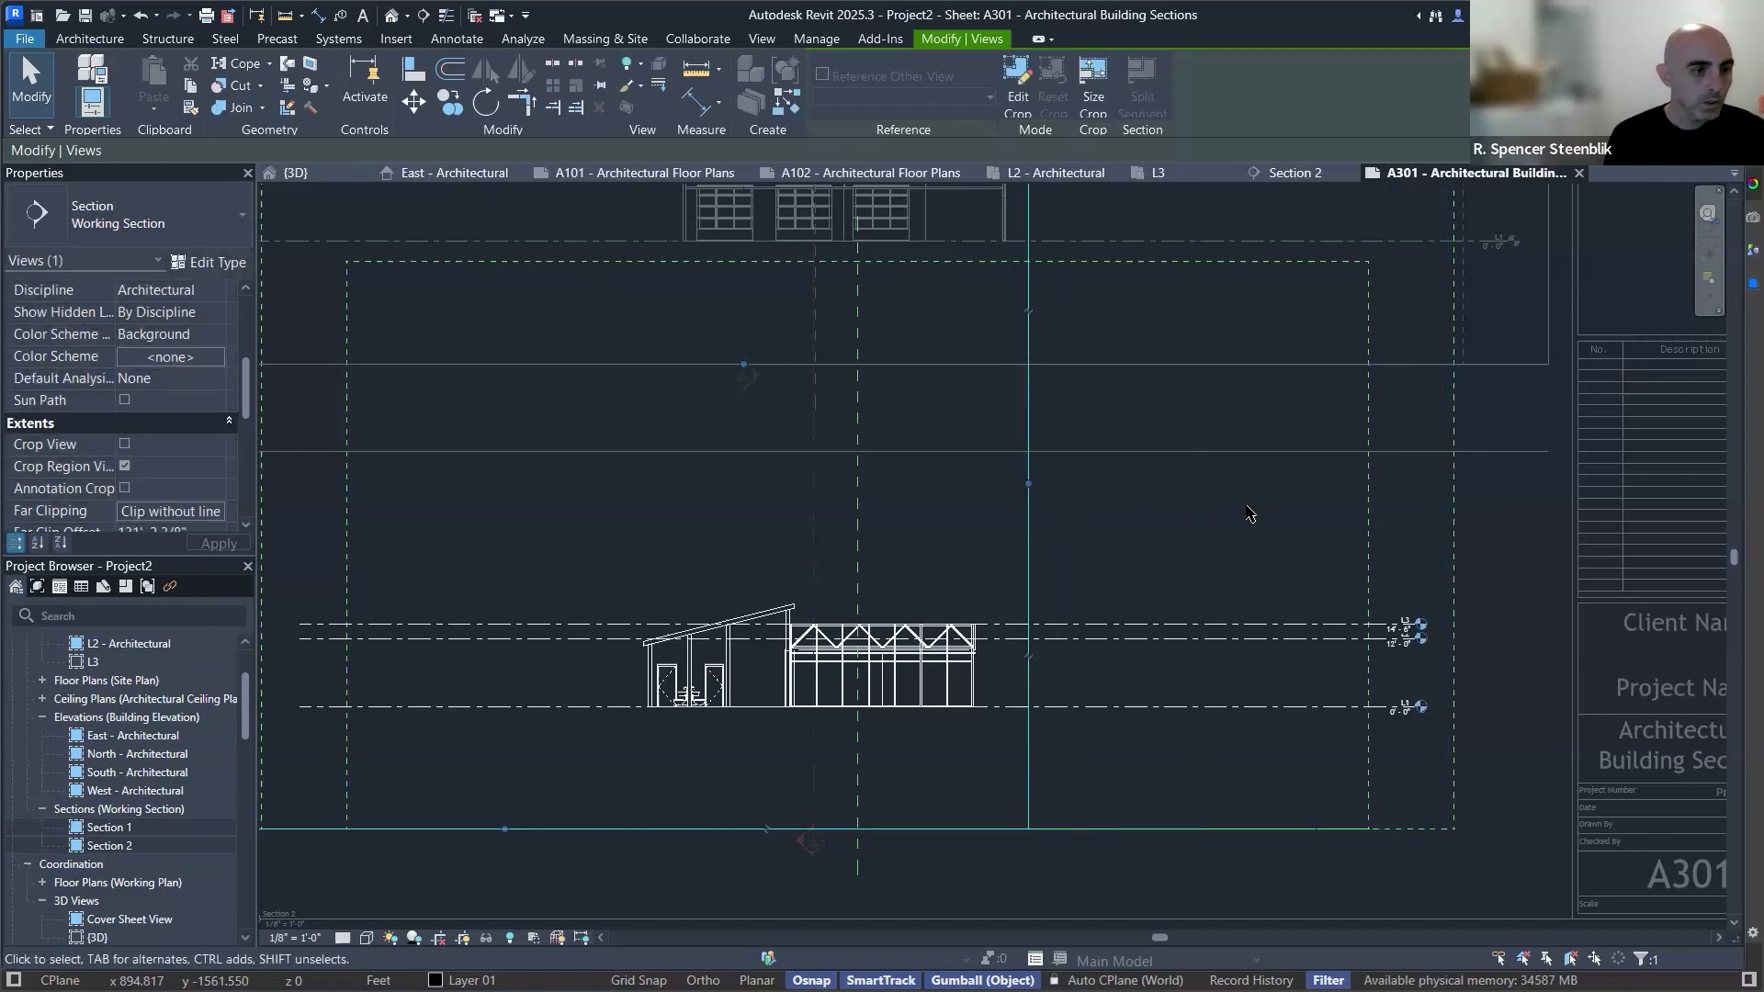
{"action": "scroll", "coordinate": [755, 488], "scroll_direction": "down", "scroll_amount": 2}
{"action": "middle_click_drag", "start_coordinate": [757, 489], "coordinate": [1125, 501]}
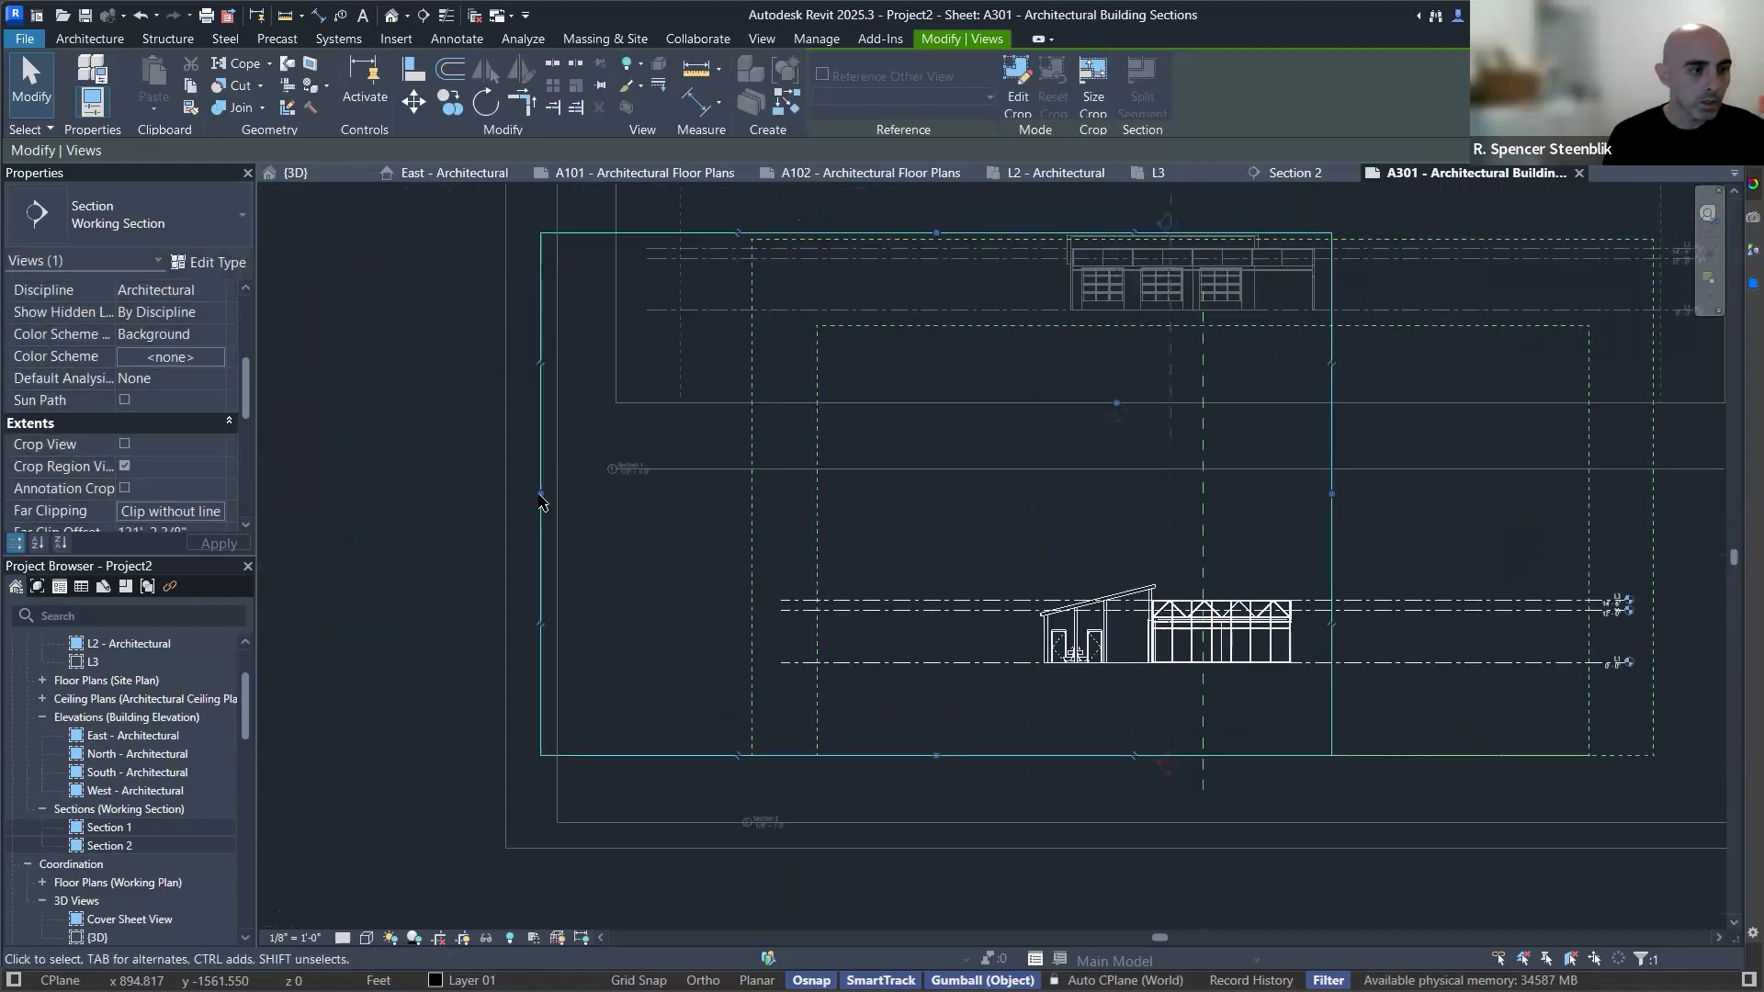
{"action": "left_click_drag", "start_coordinate": [538, 493], "coordinate": [1021, 518]}
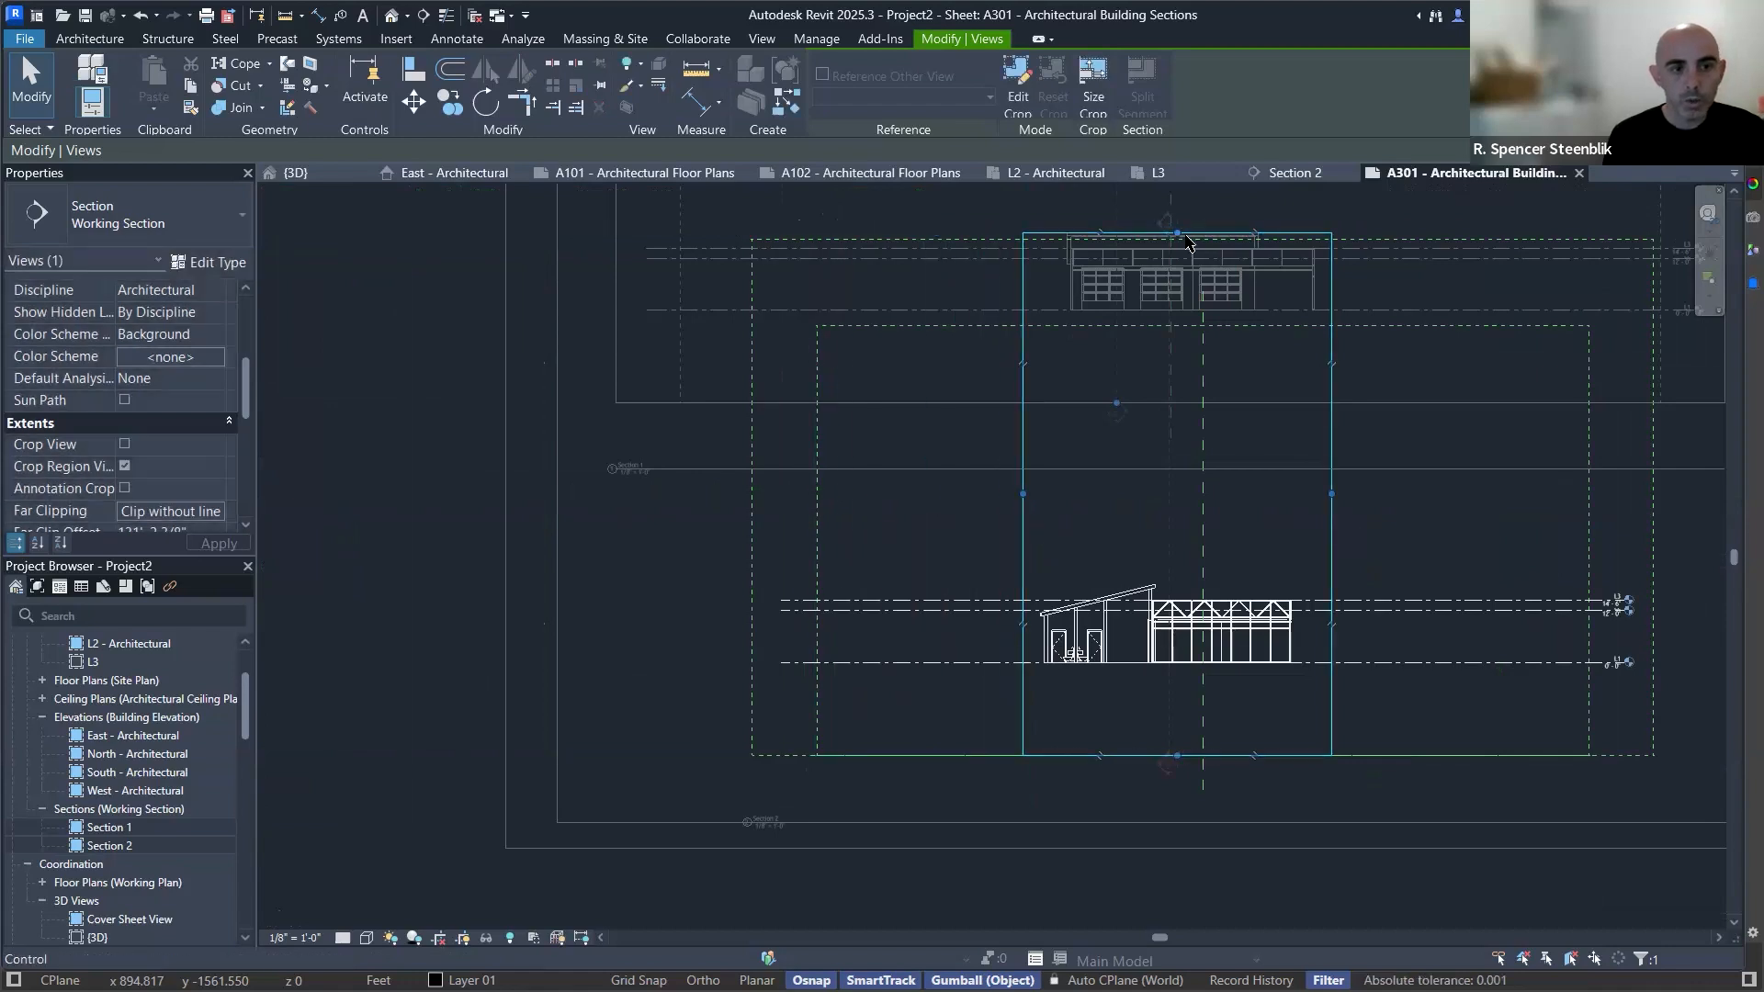
{"action": "key", "text": "Escape"}
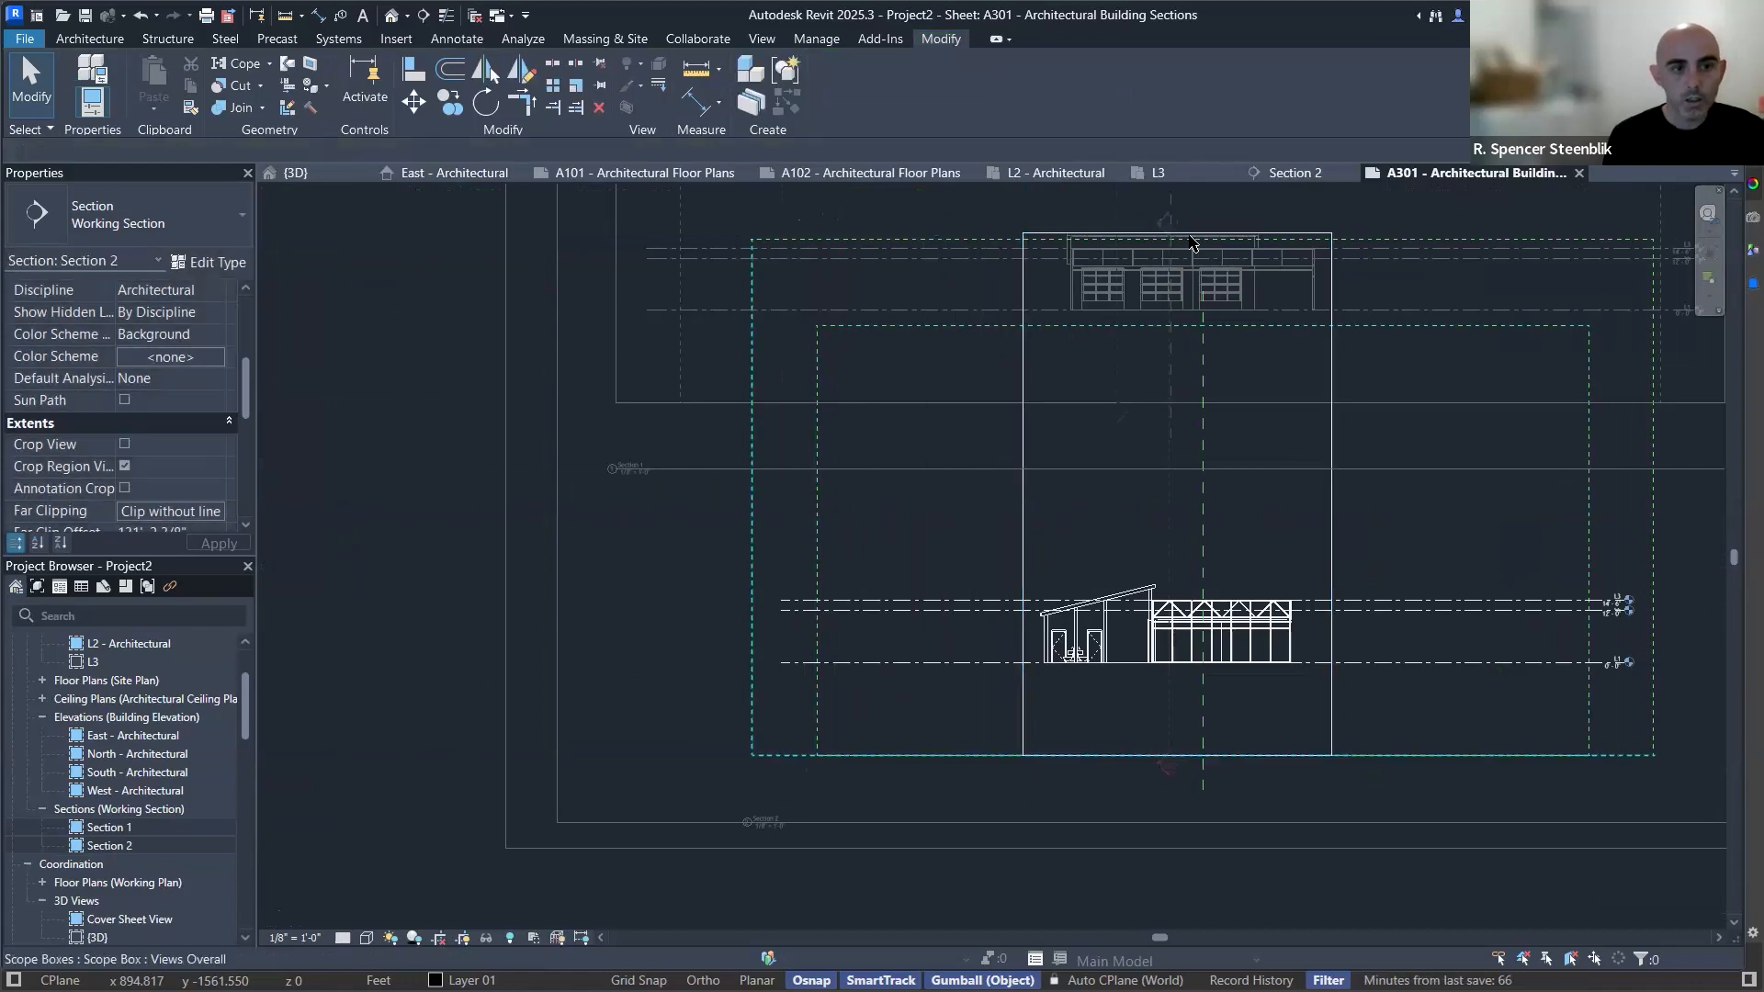
Lower the crop region's upper edge to just above the roof, raise its lower edge beneath the building, and deactivate the Section 2 view.
{"action": "left_click", "coordinate": [1201, 238]}
{"action": "left_click", "coordinate": [1190, 234]}
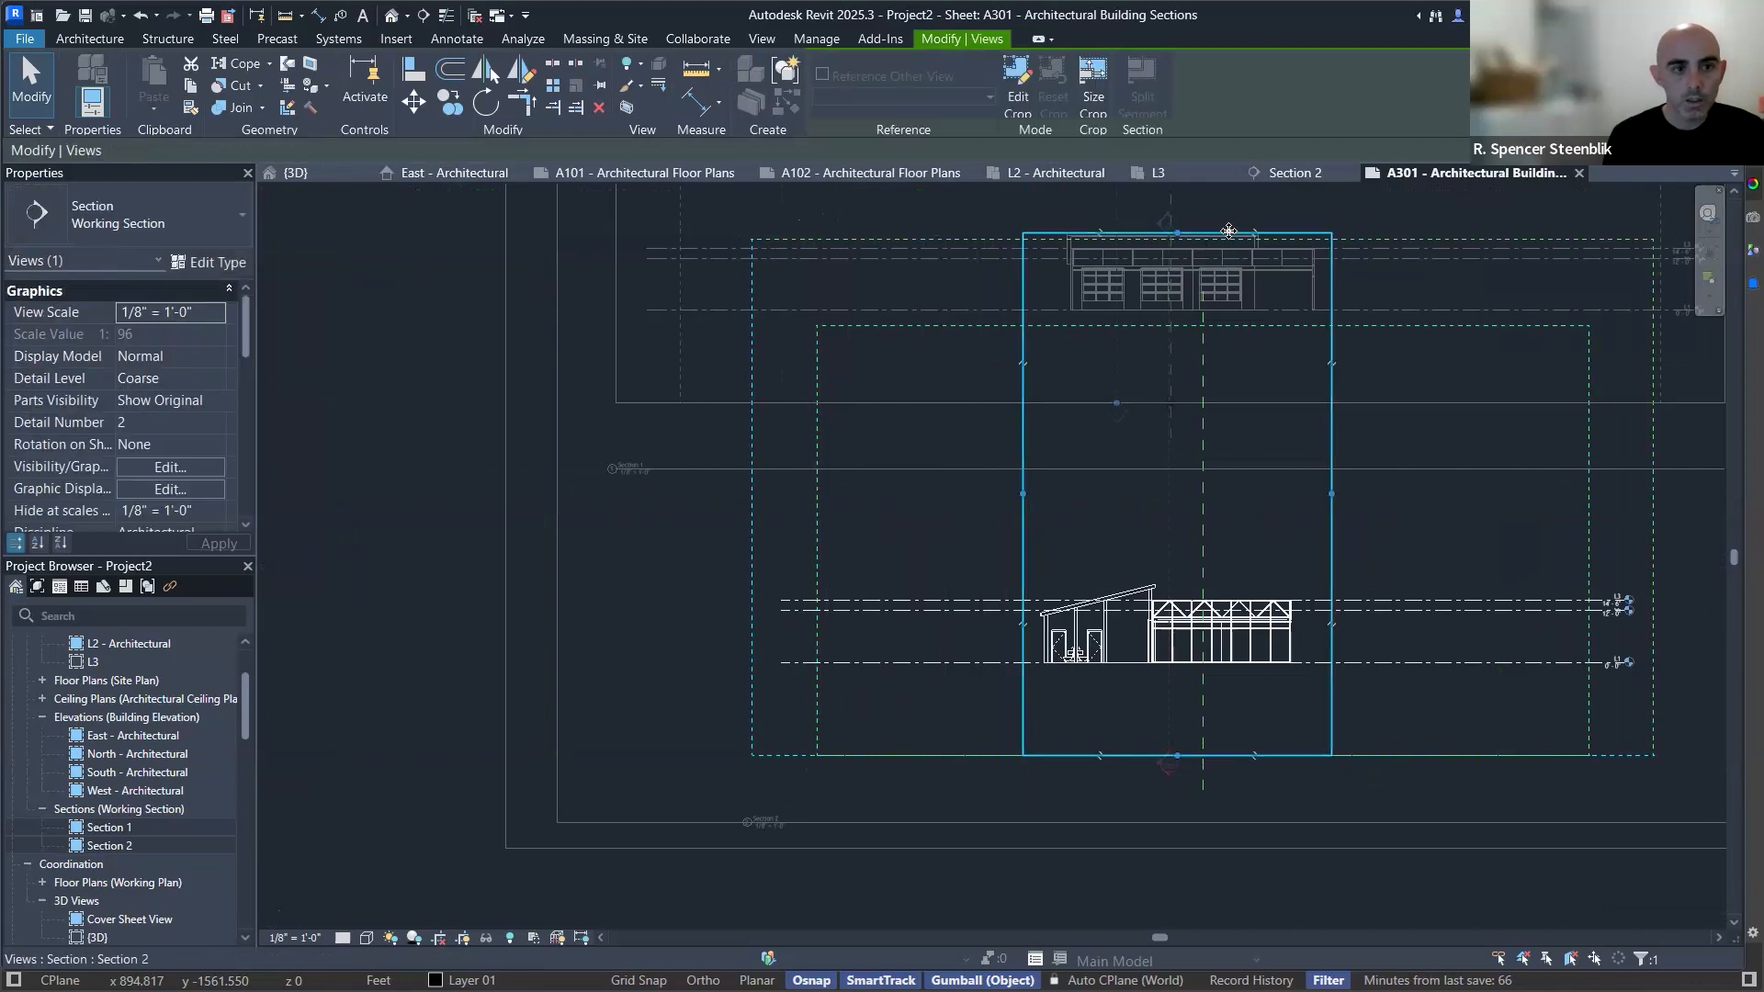
{"action": "left_click_drag", "start_coordinate": [1177, 231], "coordinate": [1177, 559]}
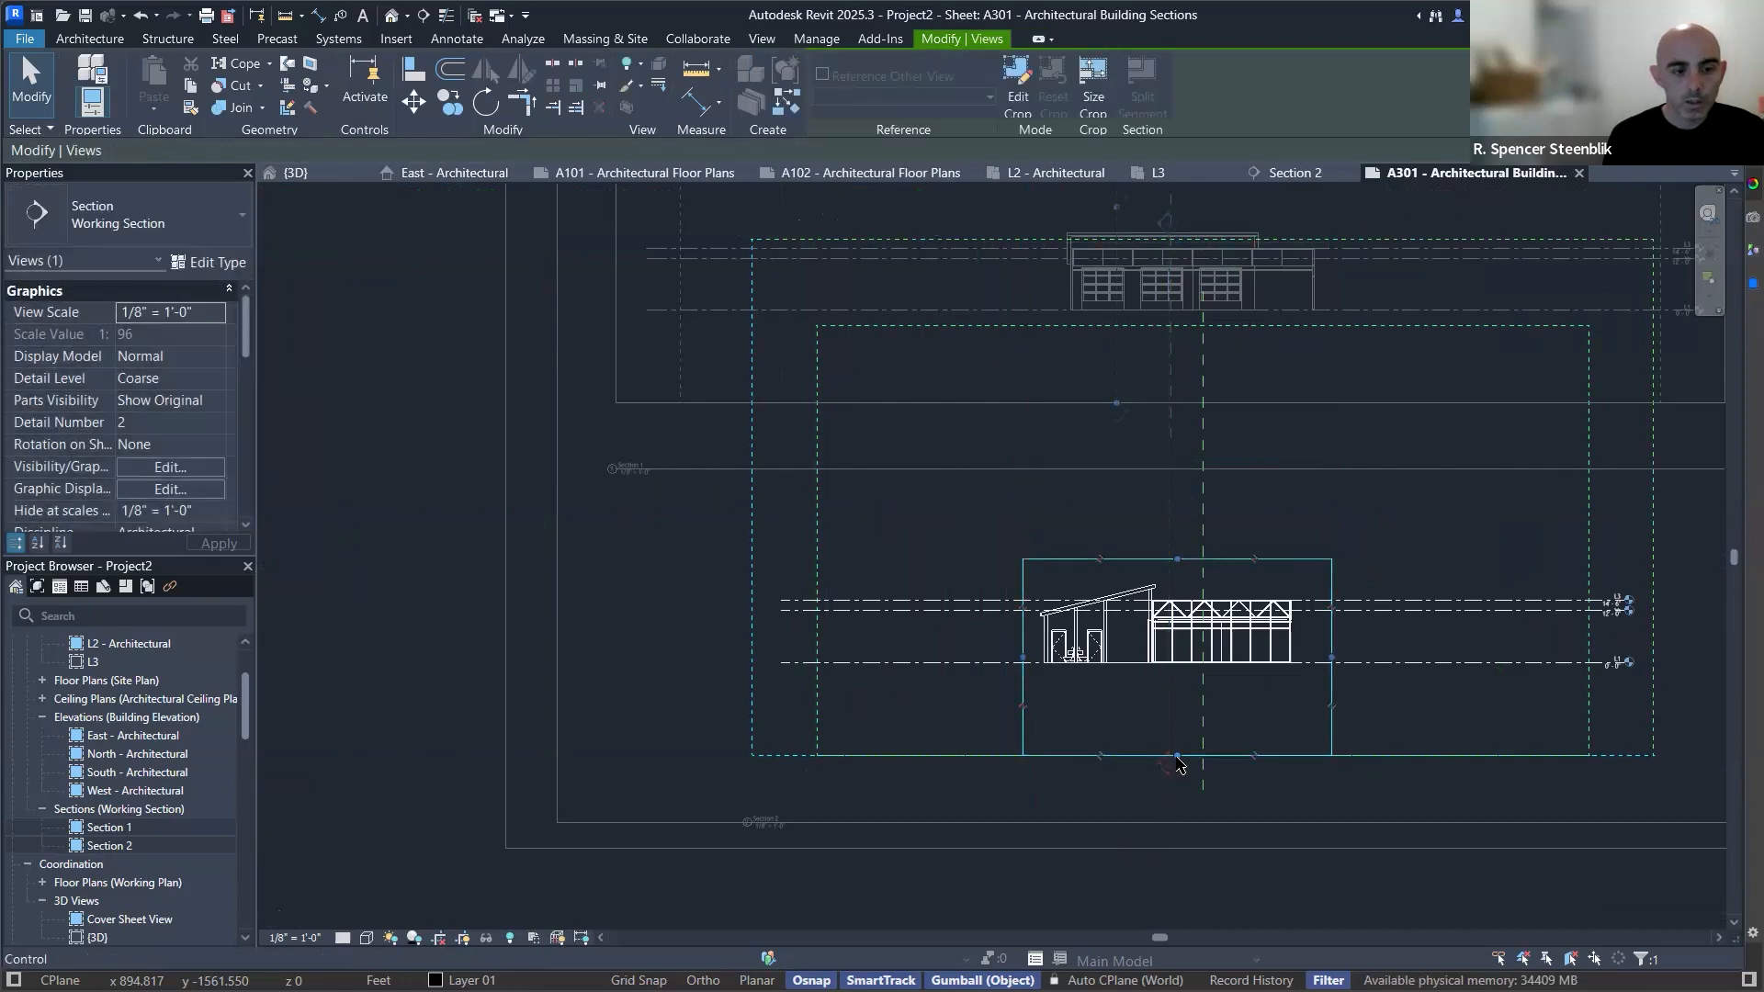
{"action": "left_click_drag", "start_coordinate": [1179, 772], "coordinate": [1179, 717]}
{"action": "left_click", "coordinate": [1426, 540]}
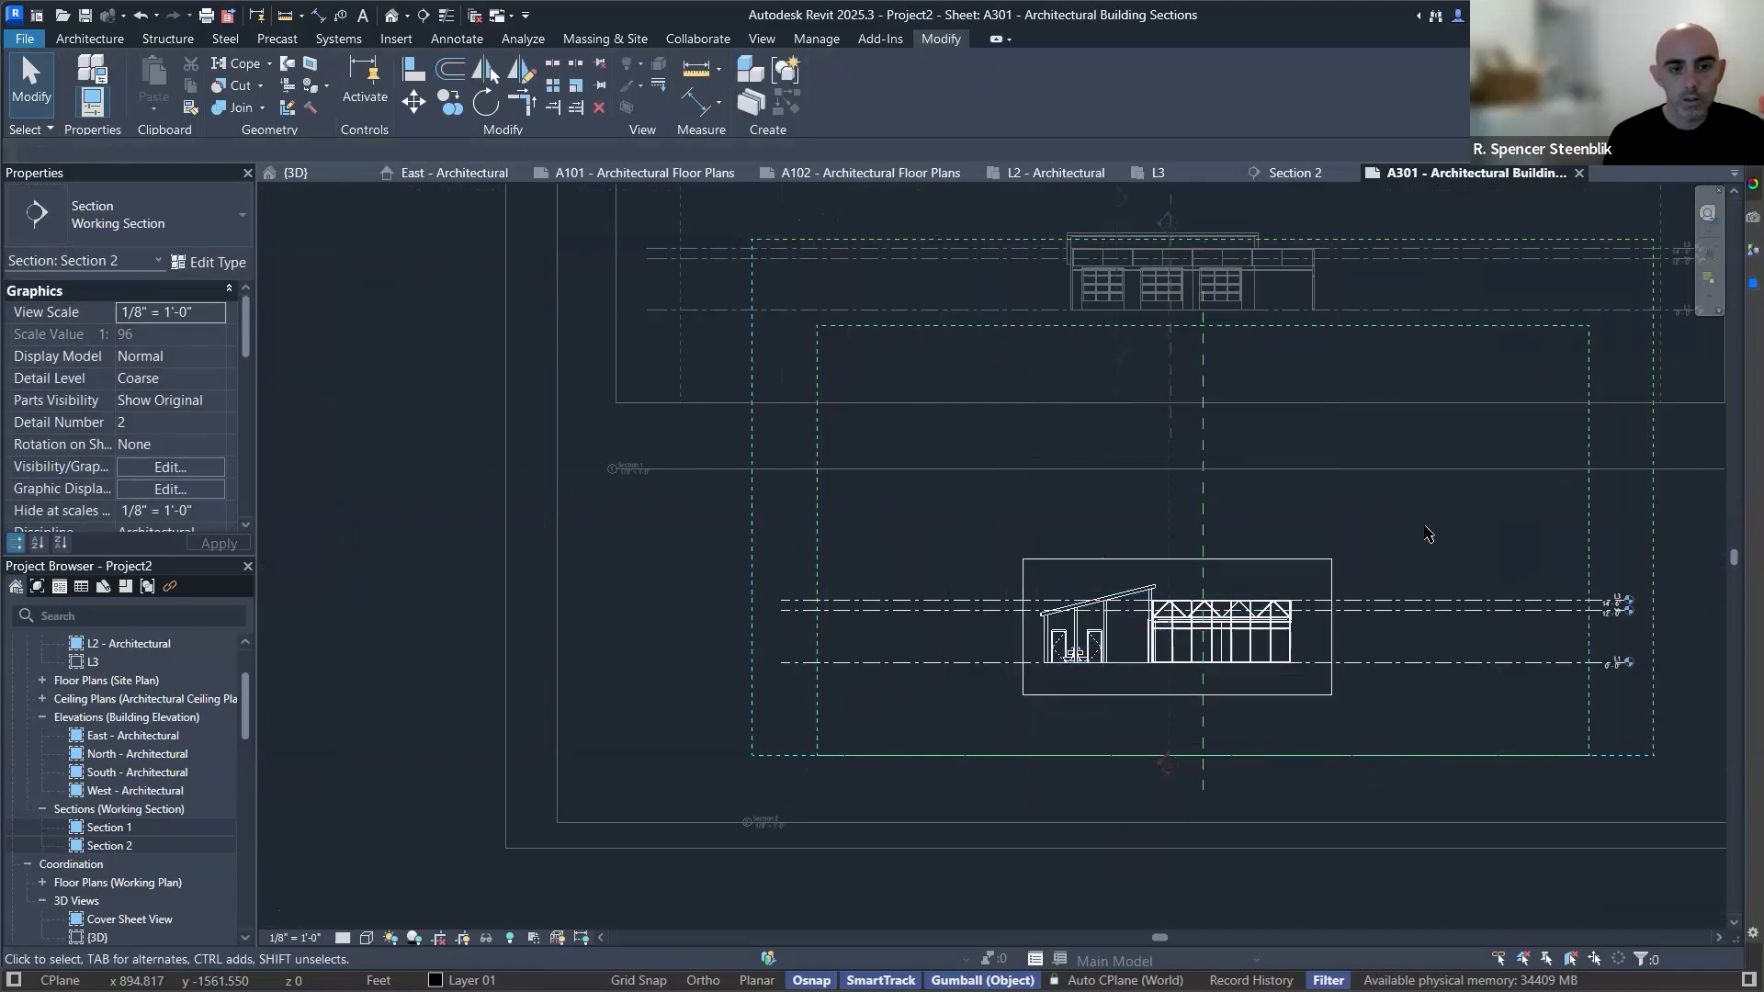
{"action": "scroll", "coordinate": [1468, 521], "scroll_direction": "down", "scroll_amount": 4}
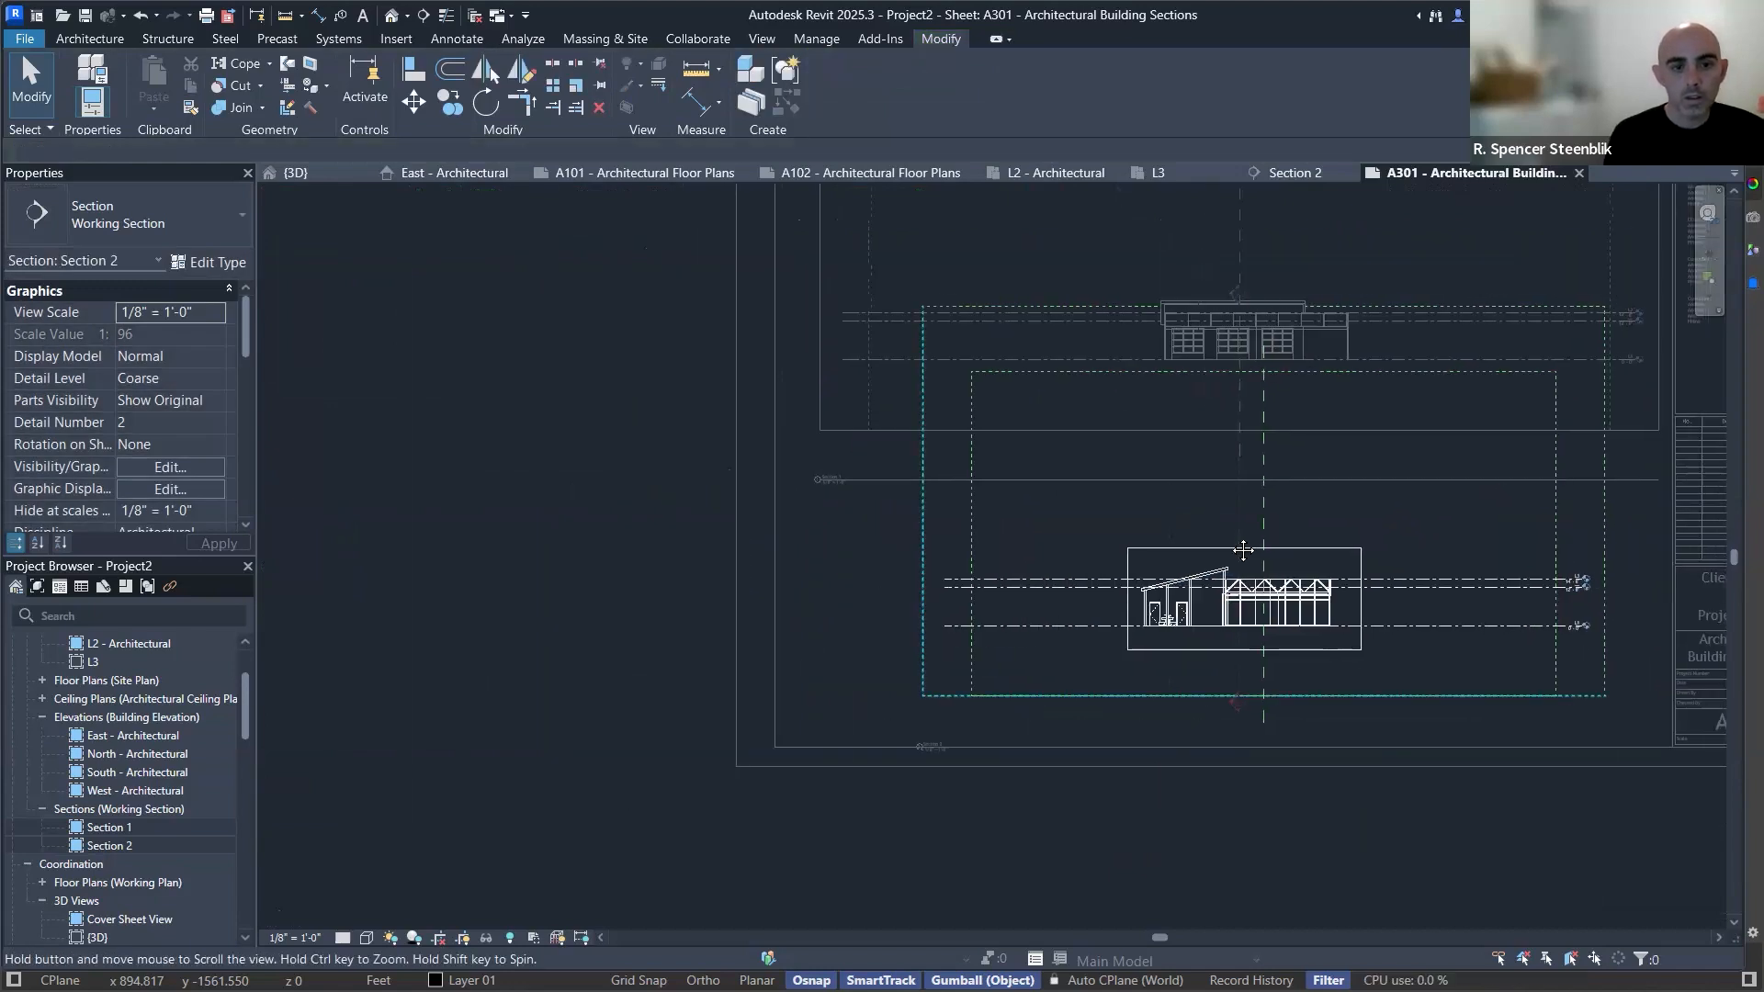
{"action": "left_click", "coordinate": [1622, 459]}
Turn on Annotation Crop for the Section 2 viewport on the sheet.
{"action": "scroll", "coordinate": [643, 450], "scroll_direction": "up", "scroll_amount": 3}
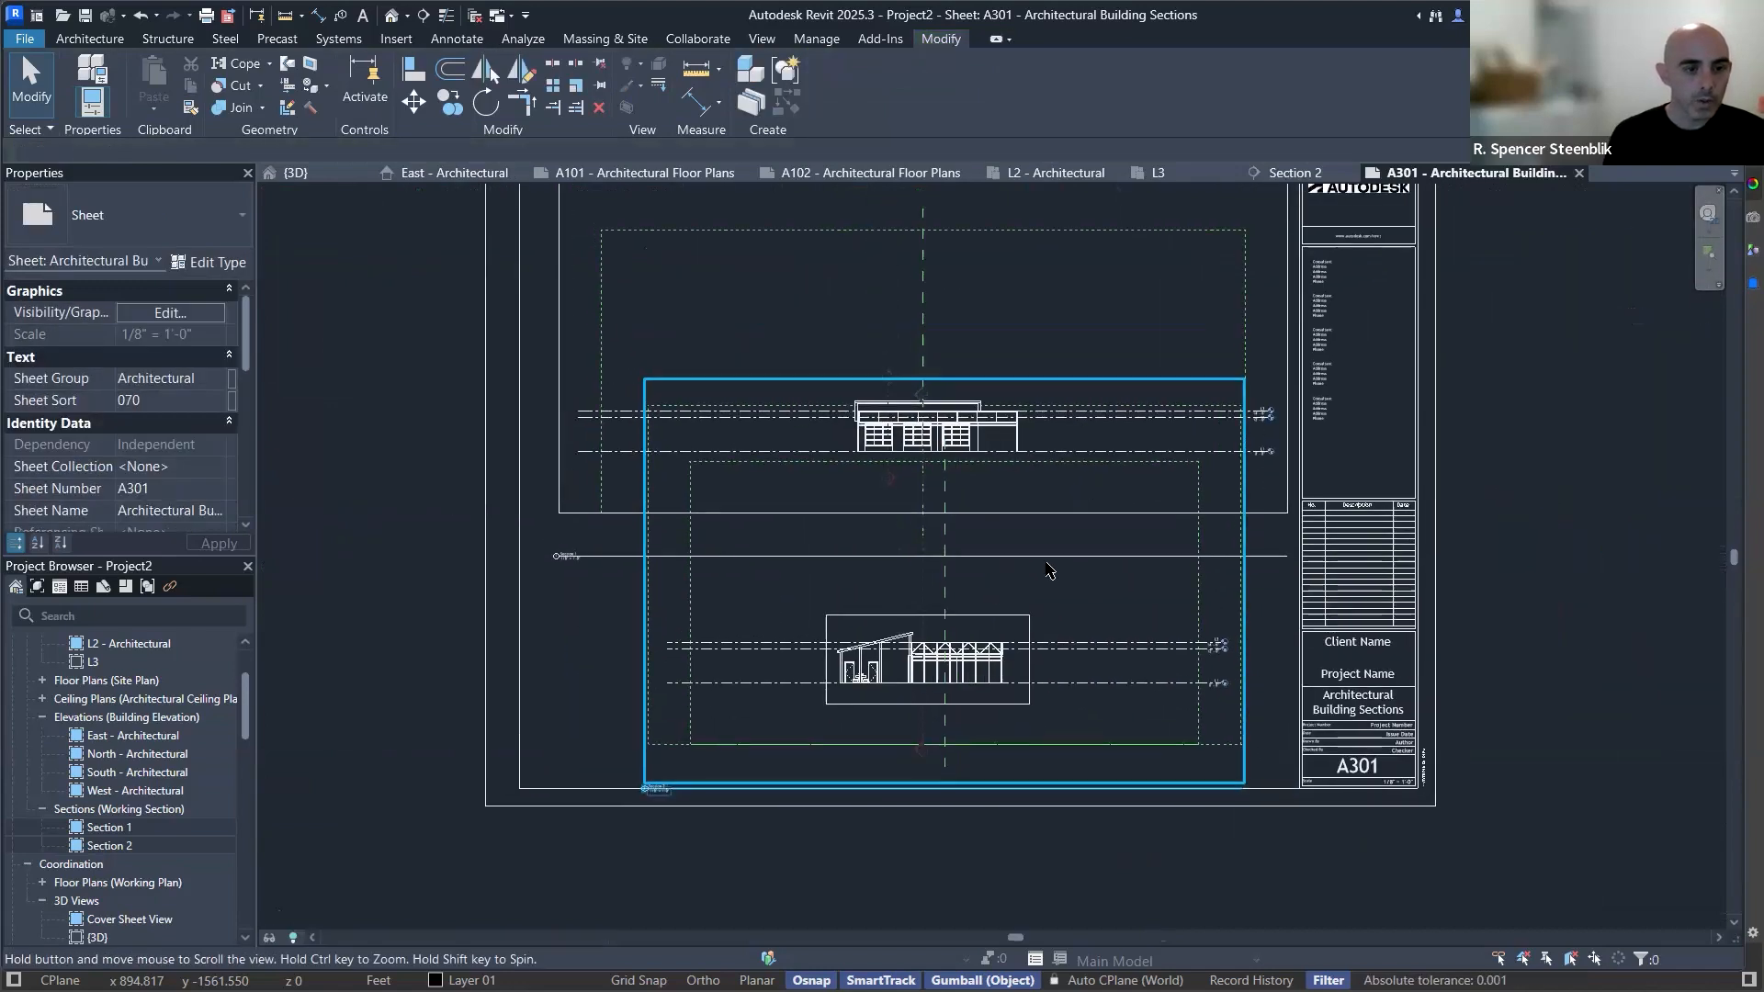
{"action": "scroll", "coordinate": [1129, 677], "scroll_direction": "up", "scroll_amount": 2}
{"action": "scroll", "coordinate": [1172, 652], "scroll_direction": "down", "scroll_amount": 2}
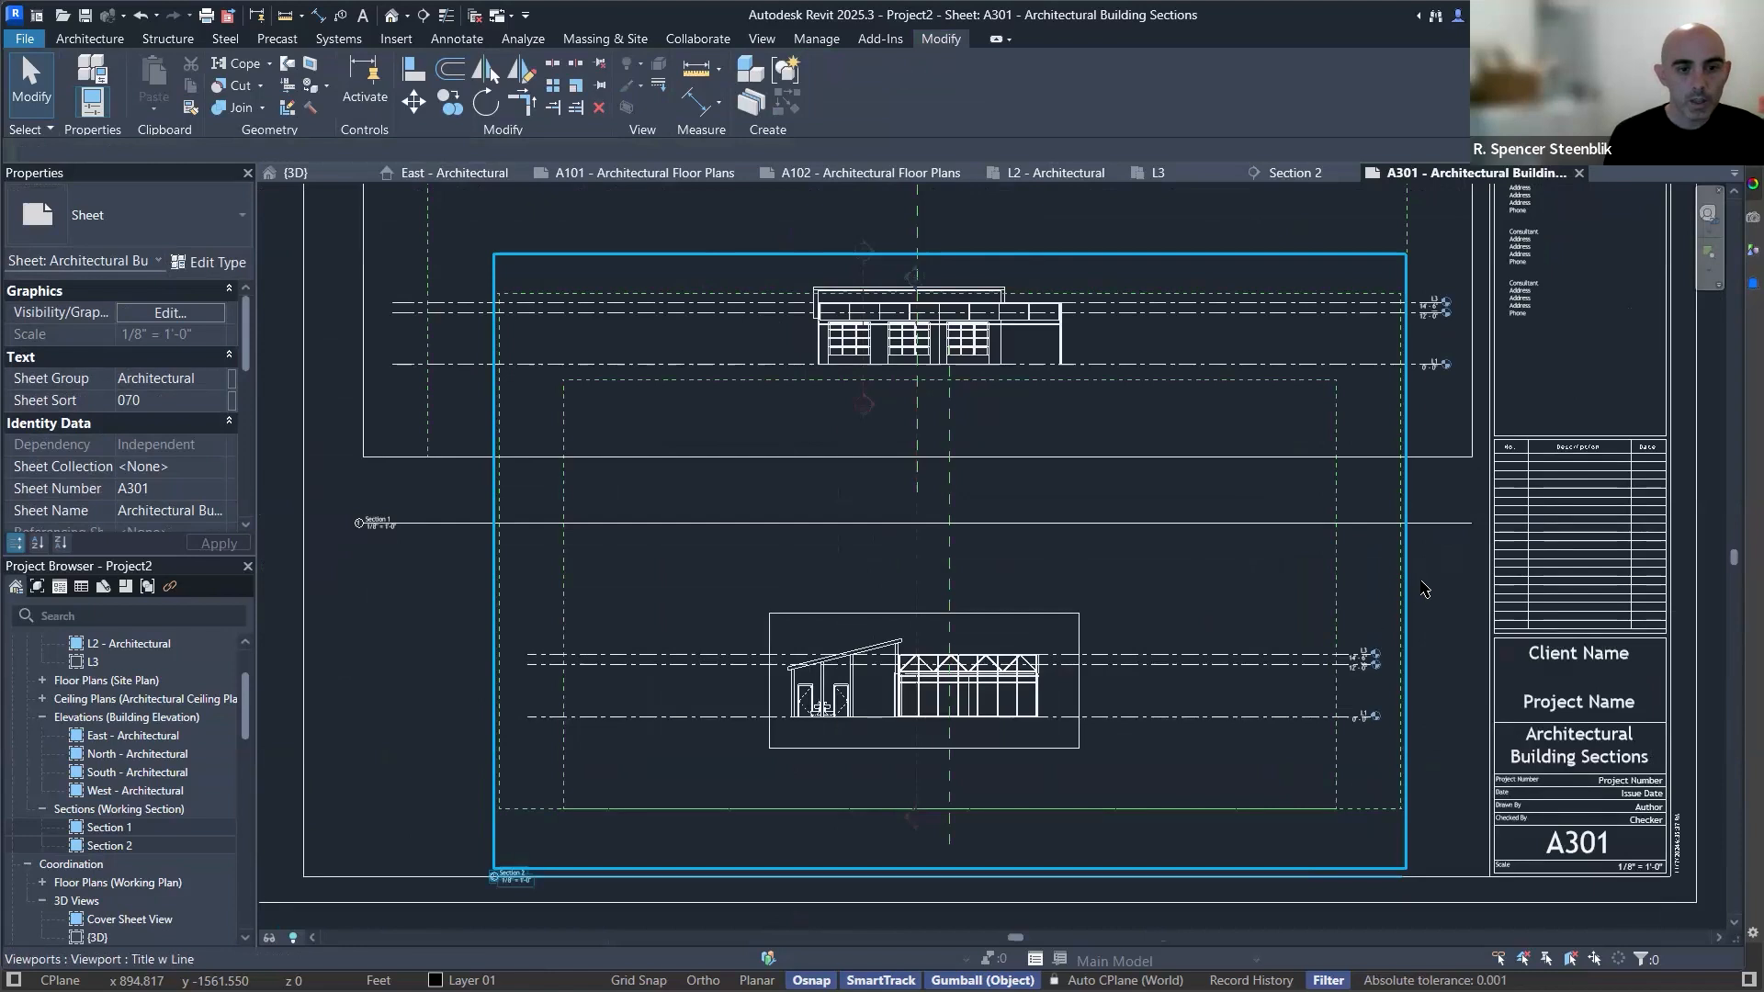
{"action": "left_click", "coordinate": [1404, 598]}
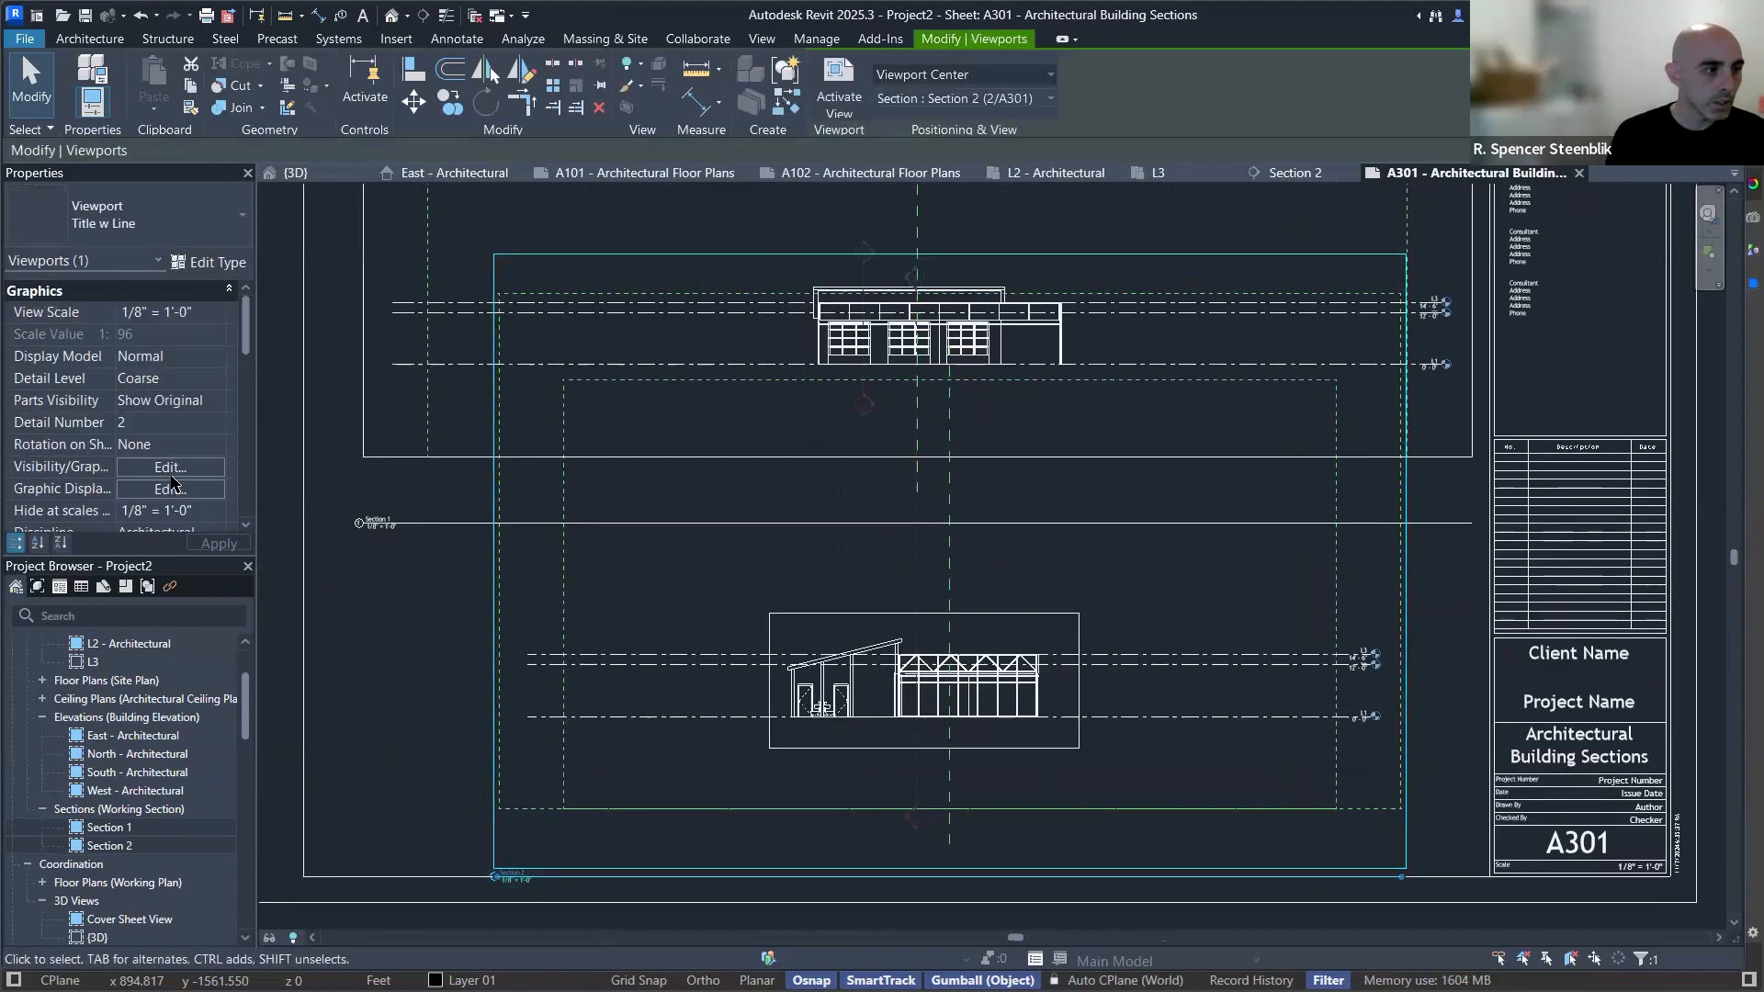
{"action": "scroll", "coordinate": [126, 358], "scroll_direction": "down", "scroll_amount": 3}
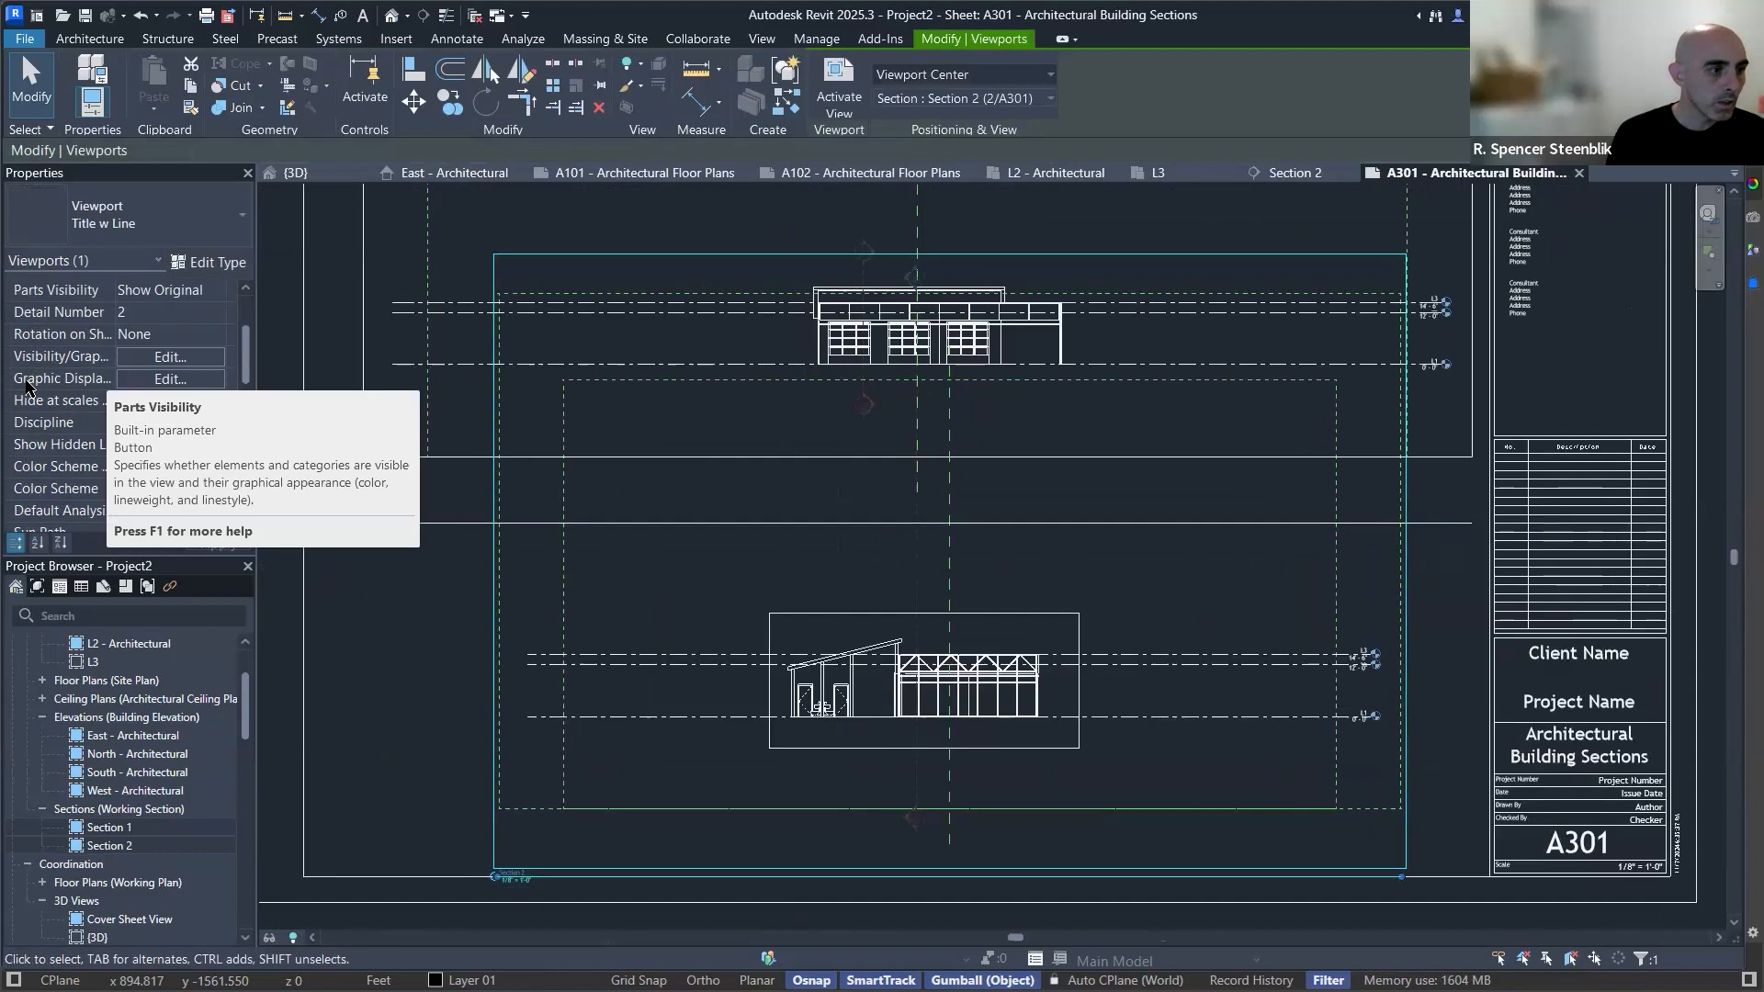
{"action": "scroll", "coordinate": [63, 381], "scroll_direction": "down", "scroll_amount": 3}
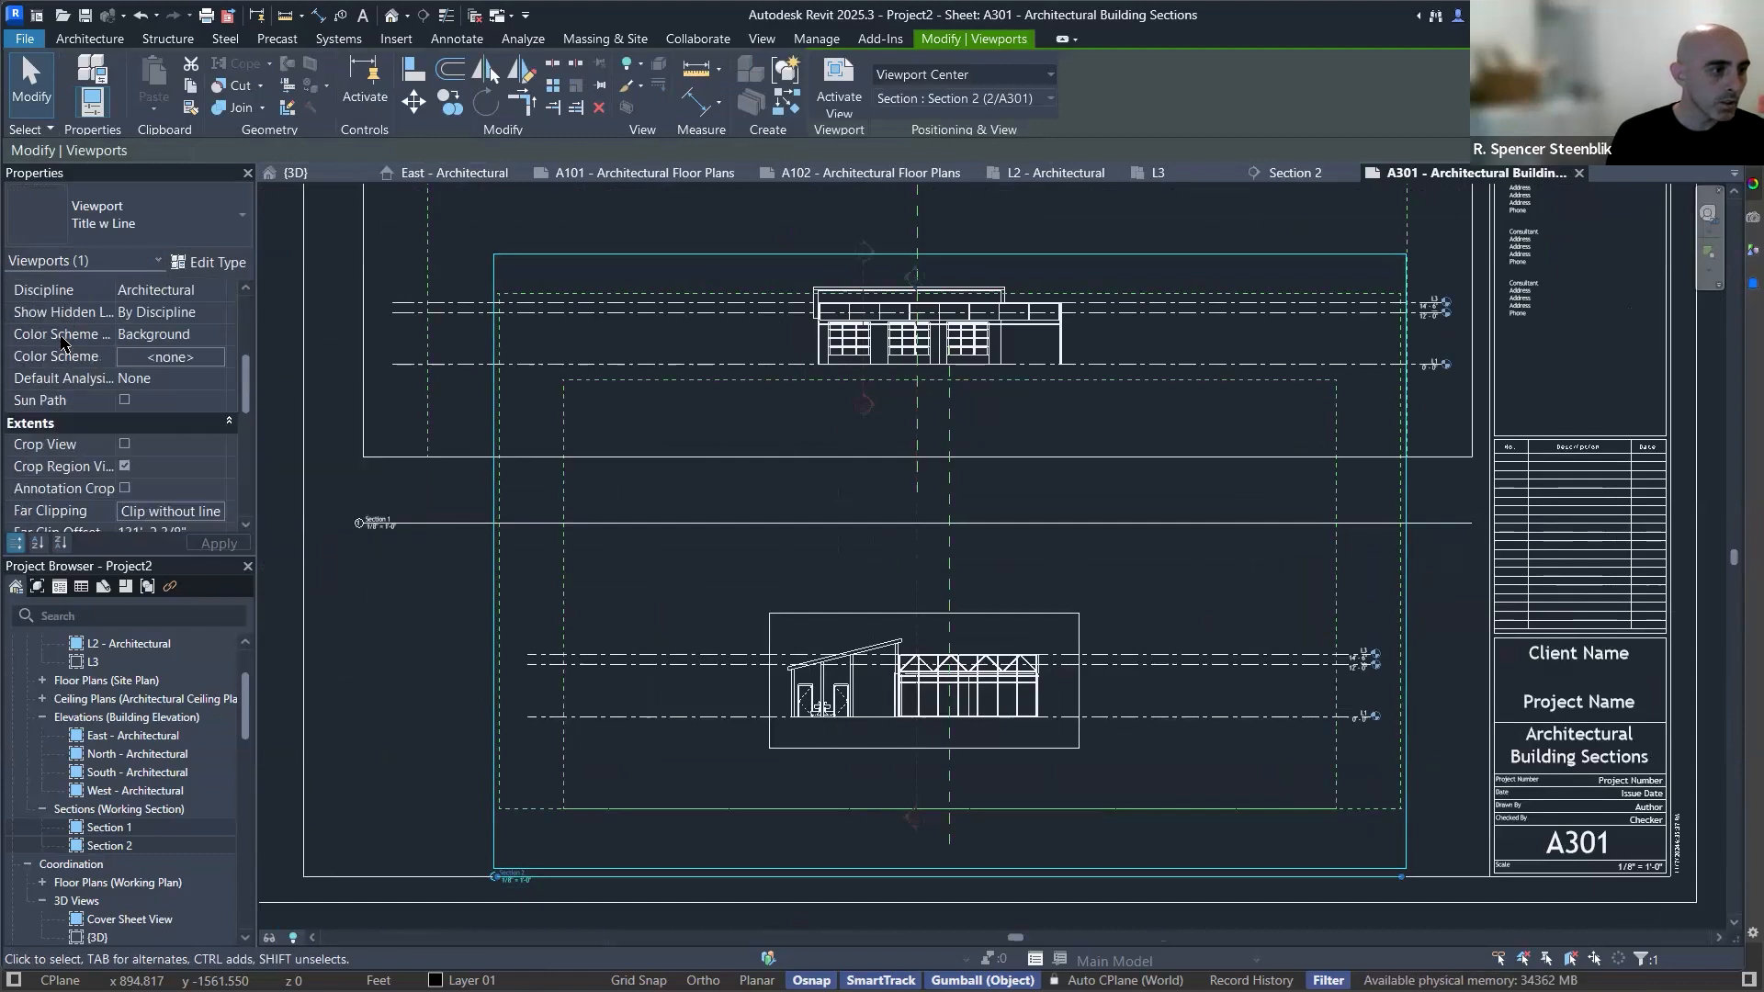
{"action": "left_click", "coordinate": [125, 423]}
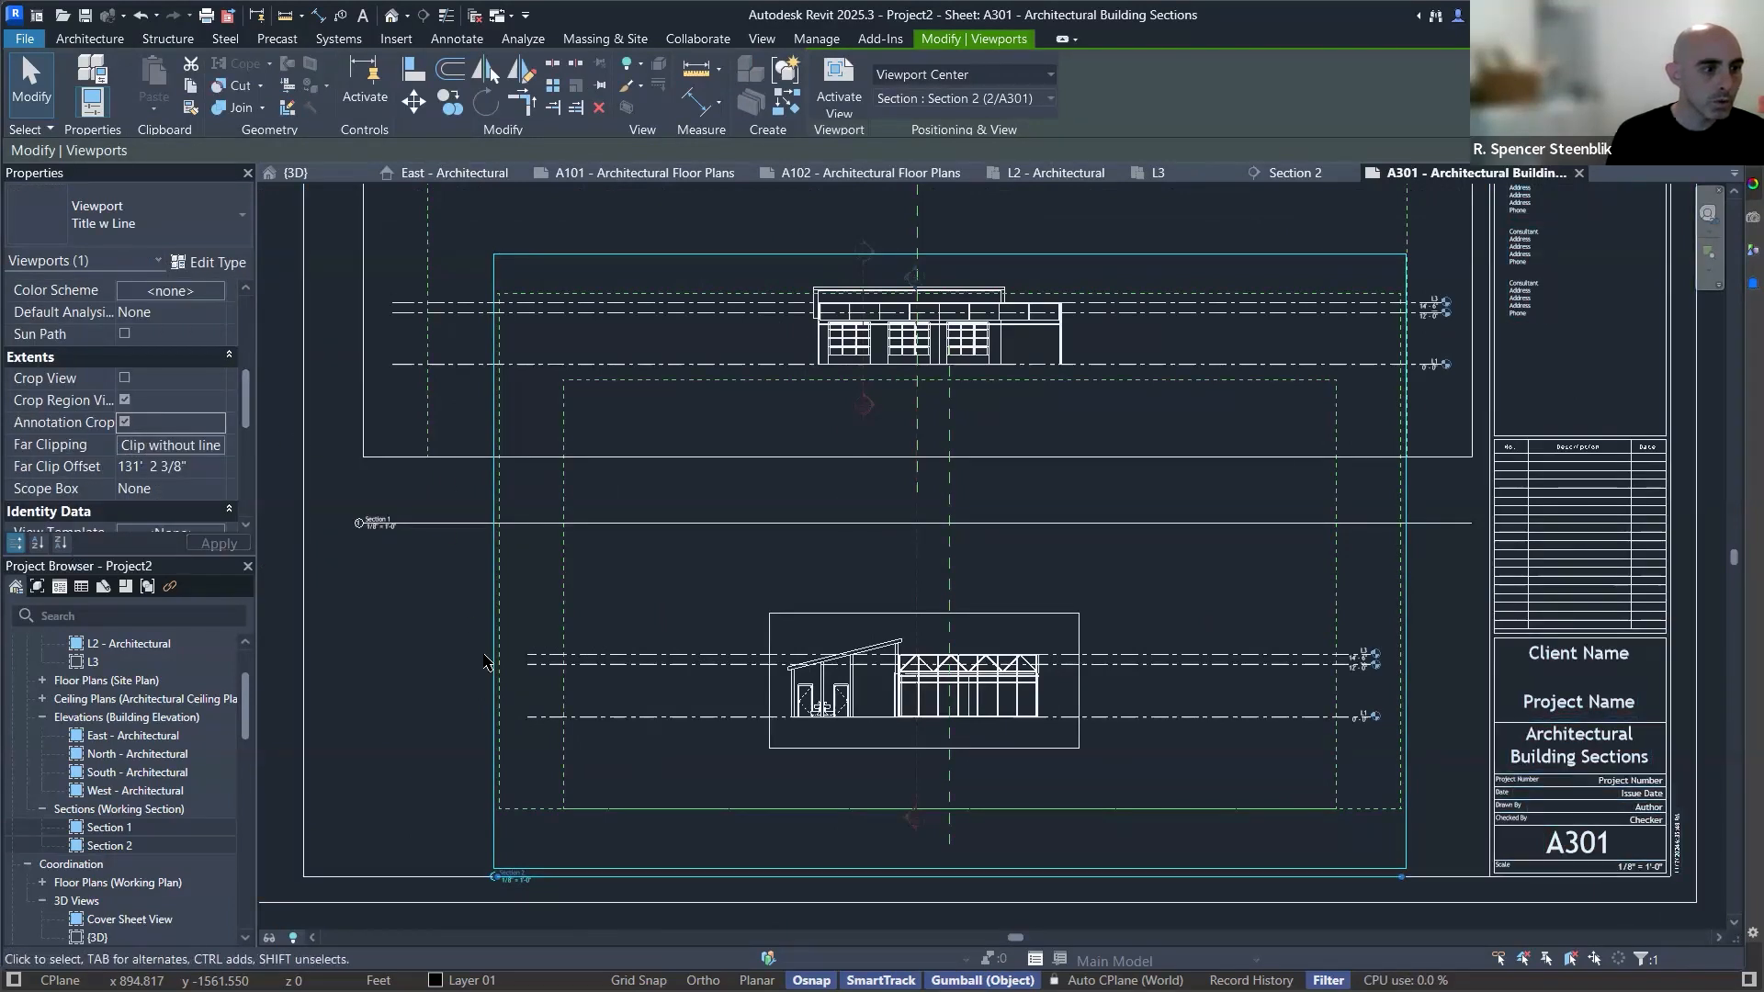
{"action": "left_click", "coordinate": [445, 628]}
{"action": "left_click", "coordinate": [338, 557]}
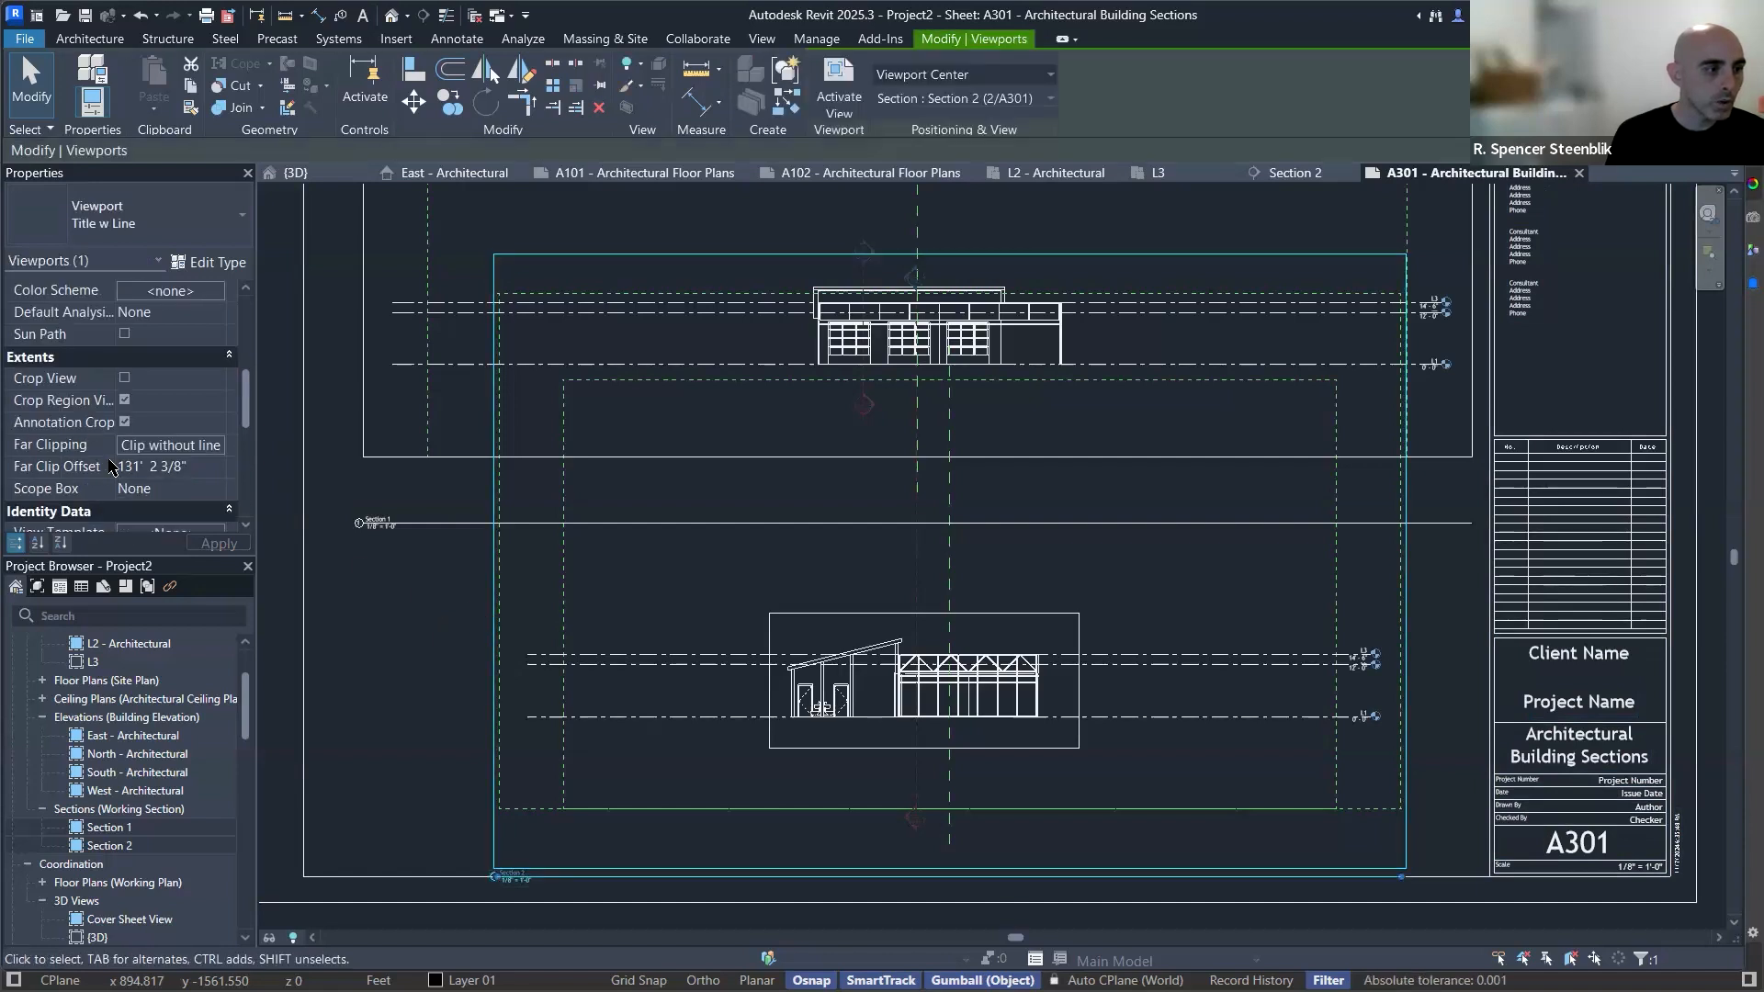
Review the Section 2 viewport's Extents and Identity Data properties and the layout of both sections on the sheet.
{"action": "scroll", "coordinate": [142, 430], "scroll_direction": "down", "scroll_amount": 5}
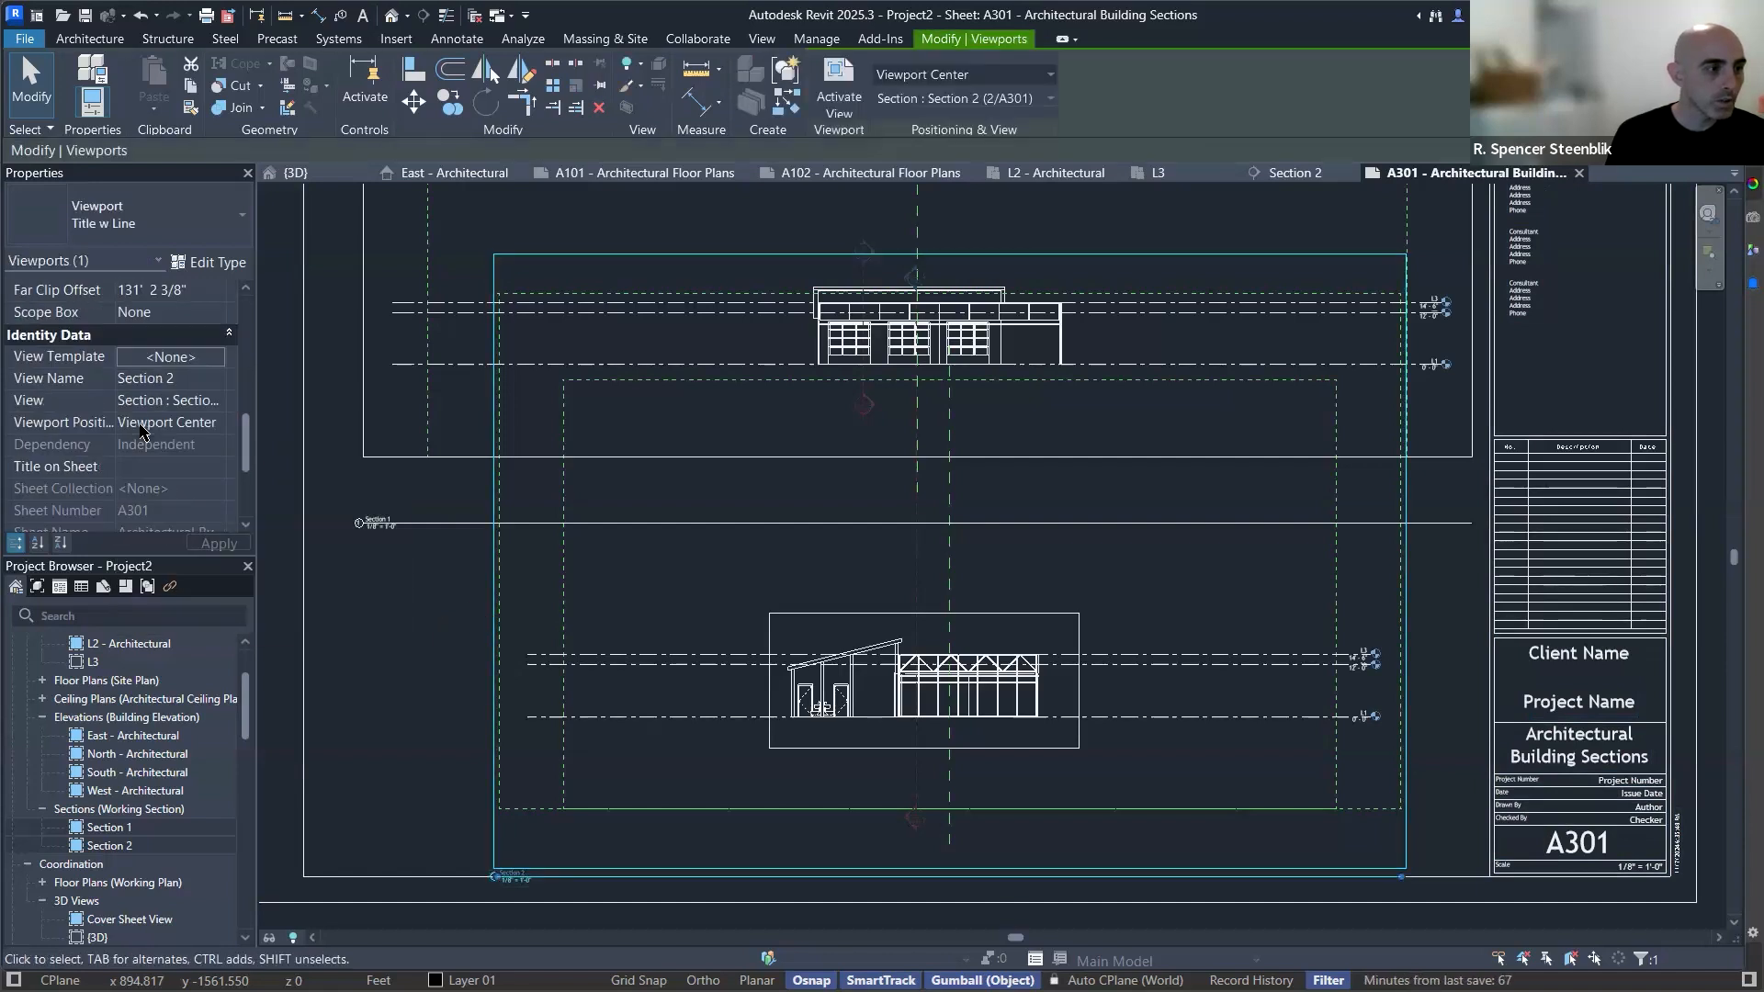
{"action": "scroll", "coordinate": [143, 430], "scroll_direction": "up", "scroll_amount": 4}
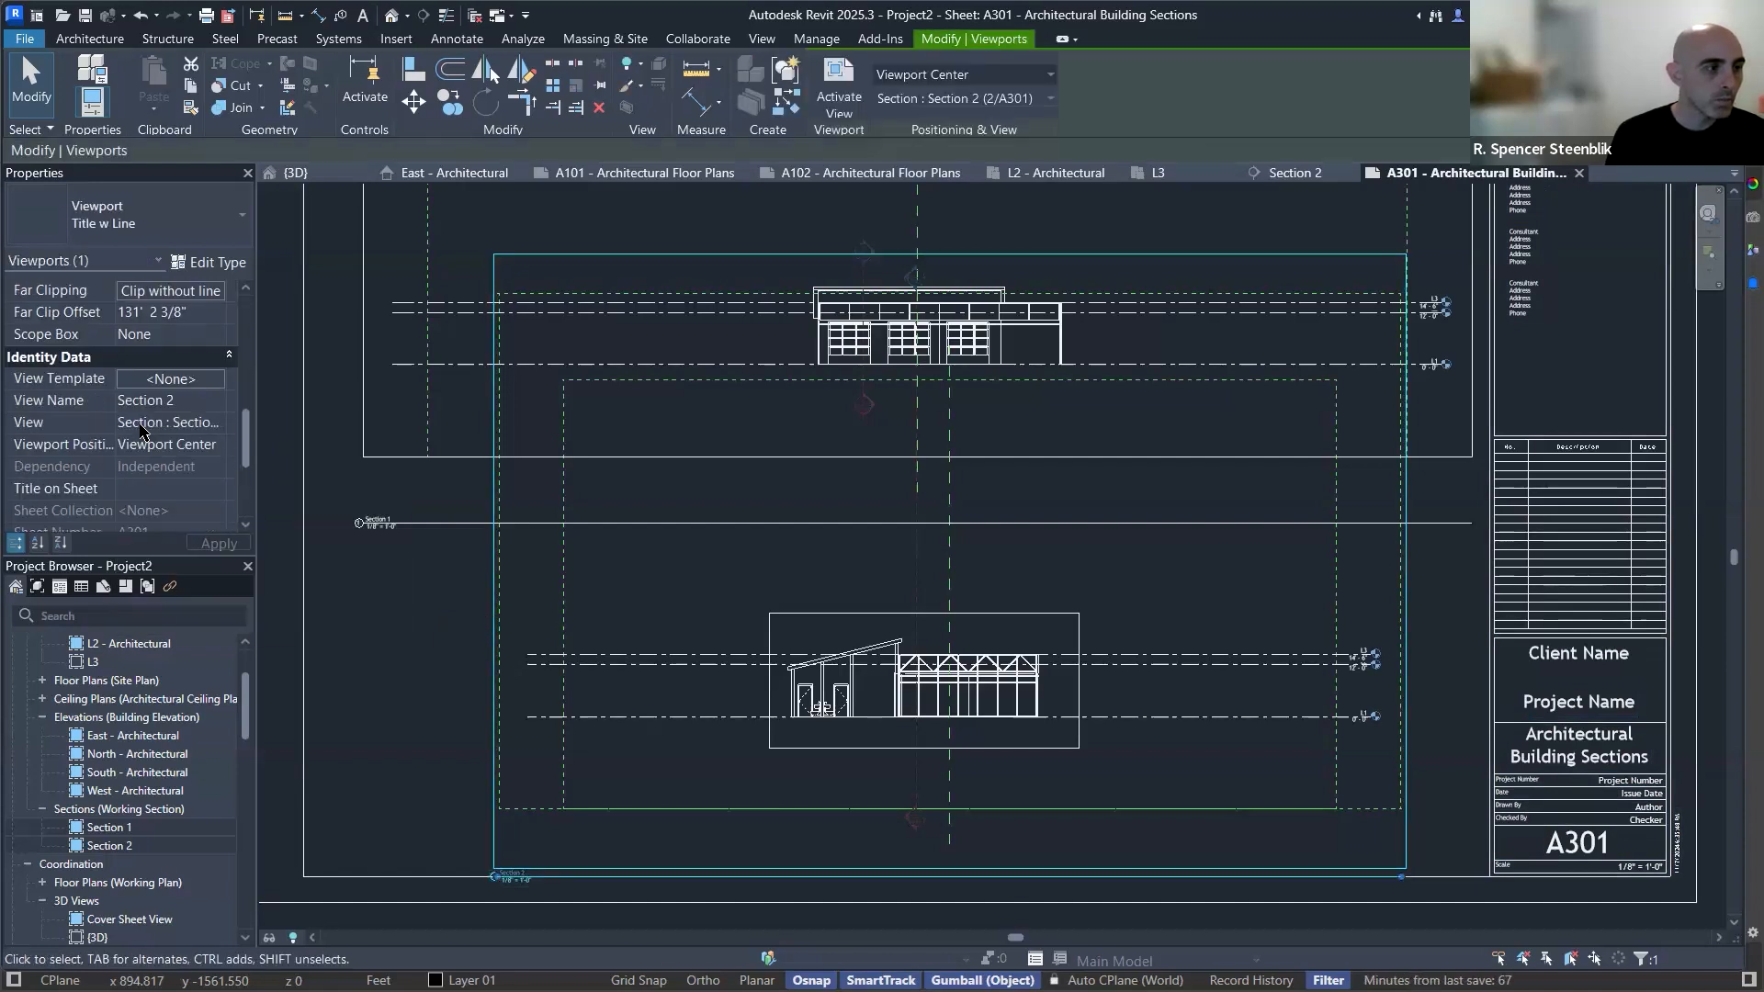
{"action": "scroll", "coordinate": [115, 374], "scroll_direction": "up", "scroll_amount": 1}
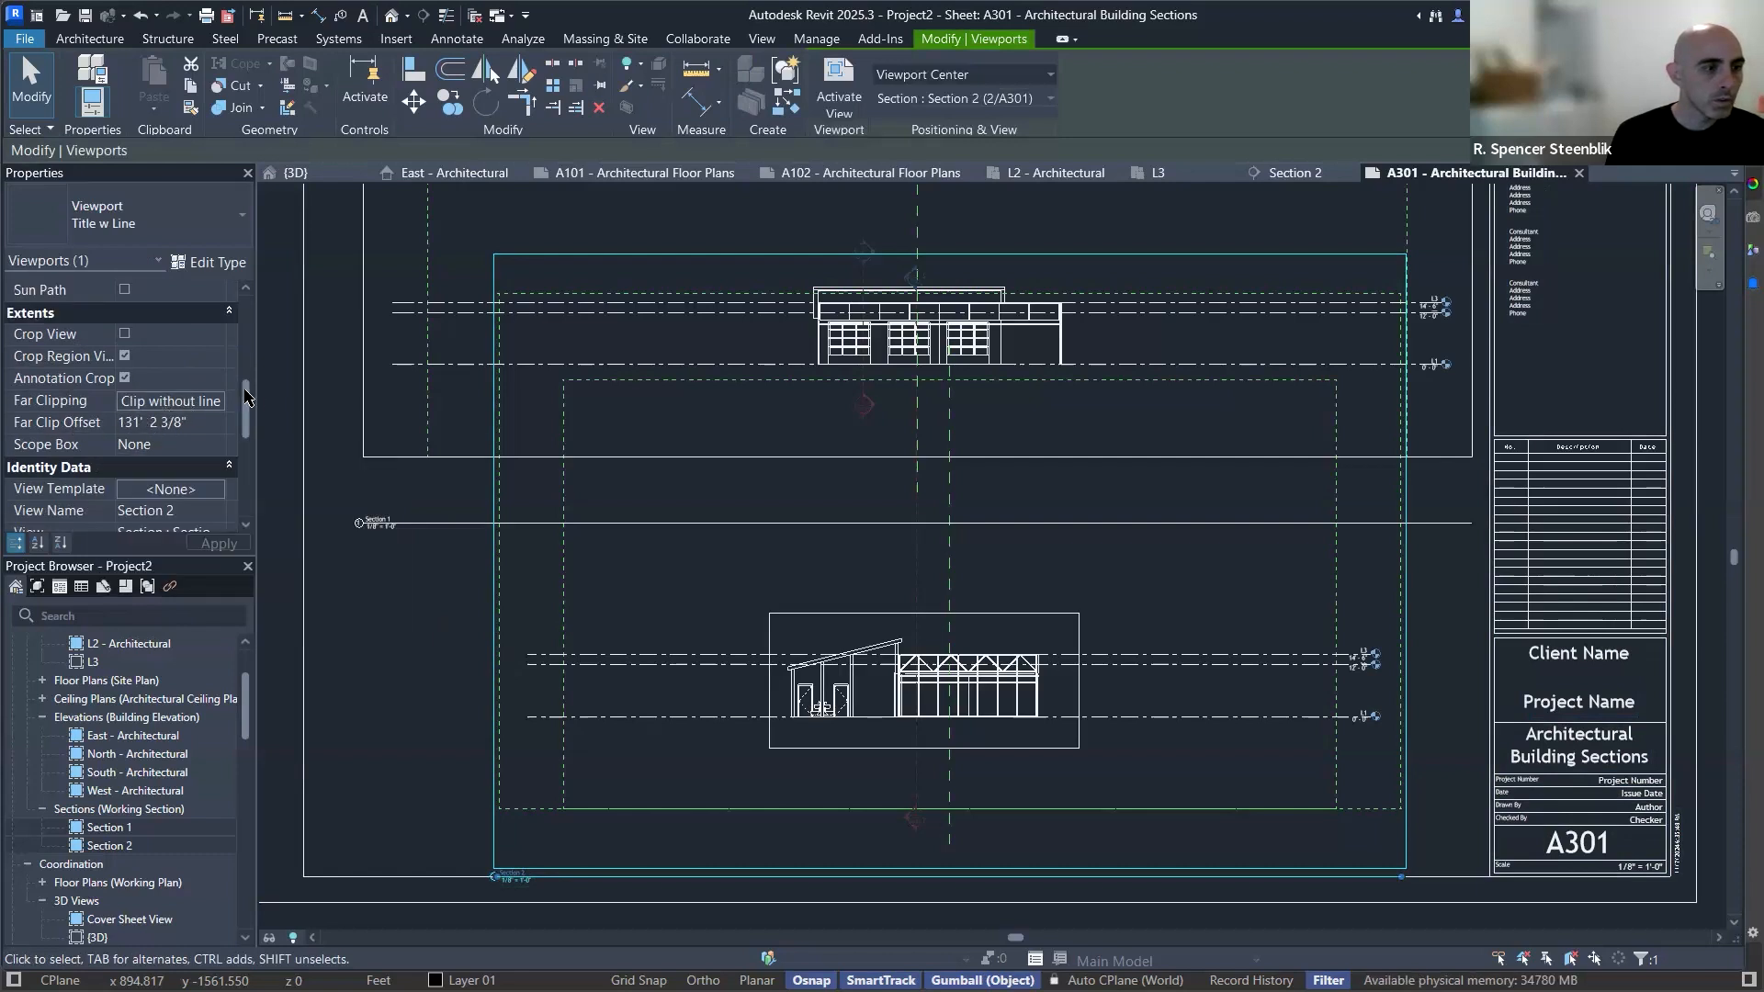
{"action": "scroll", "coordinate": [1323, 669], "scroll_direction": "down", "scroll_amount": 1}
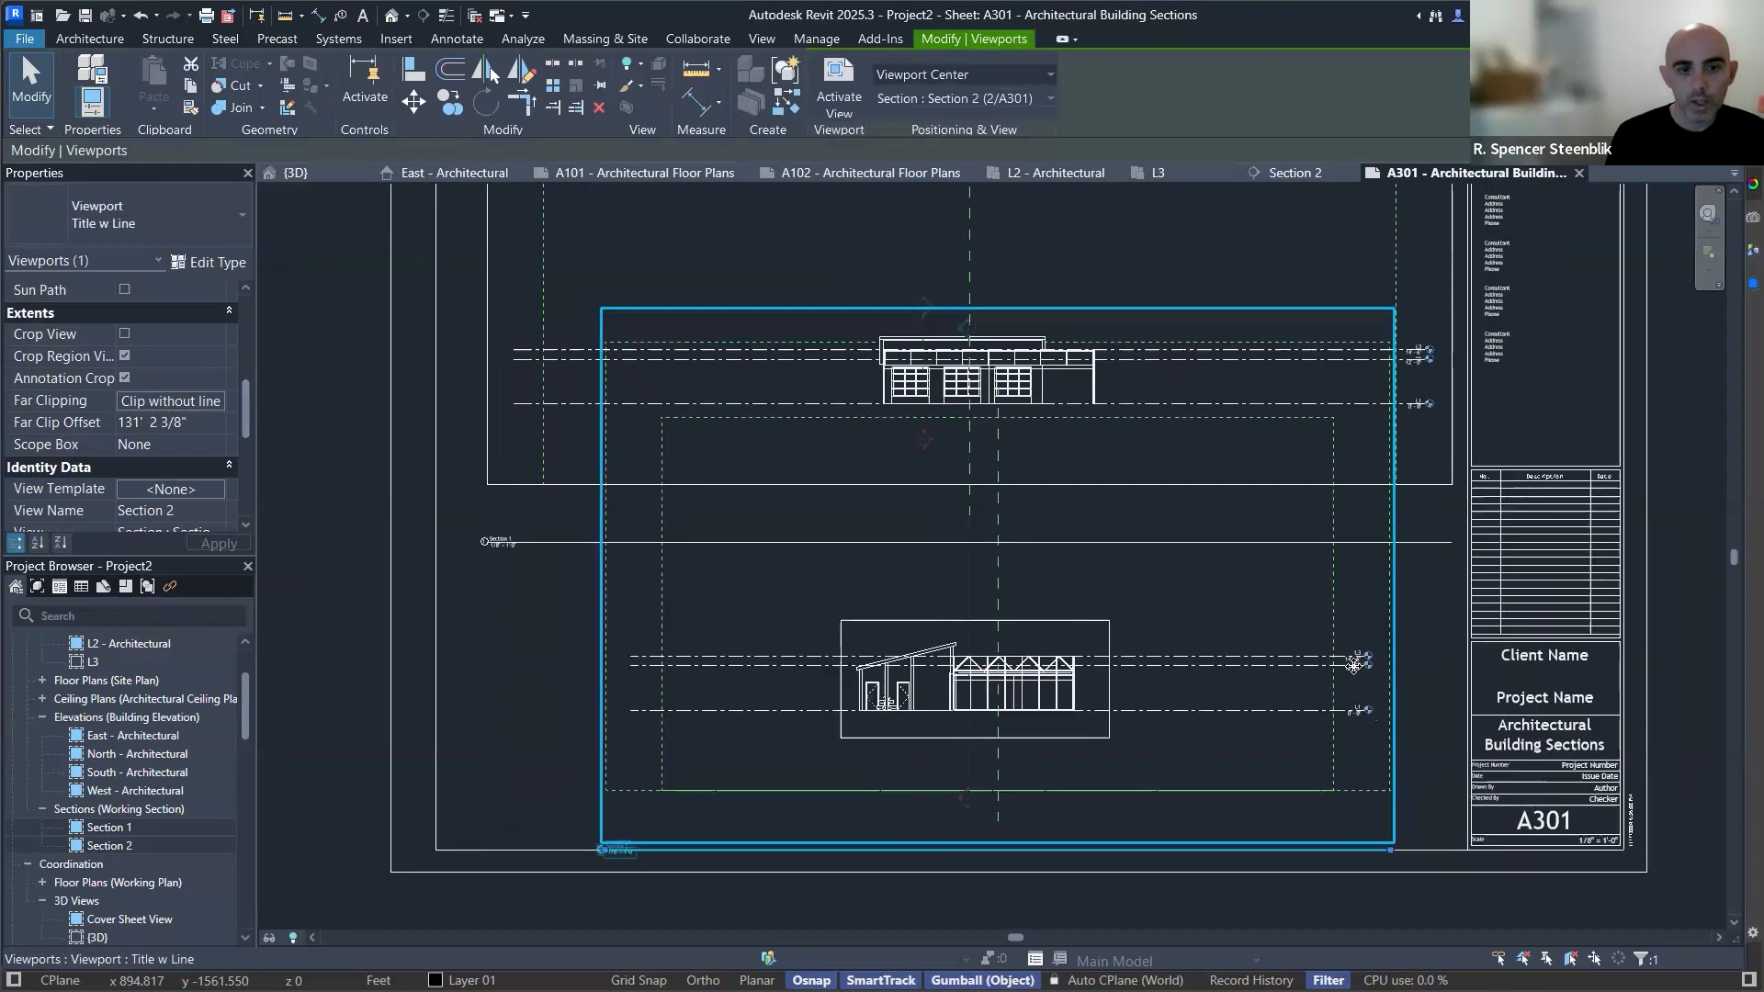
{"action": "scroll", "coordinate": [1329, 616], "scroll_direction": "down", "scroll_amount": 3}
{"action": "middle_click_drag", "start_coordinate": [1320, 613], "coordinate": [1185, 651]}
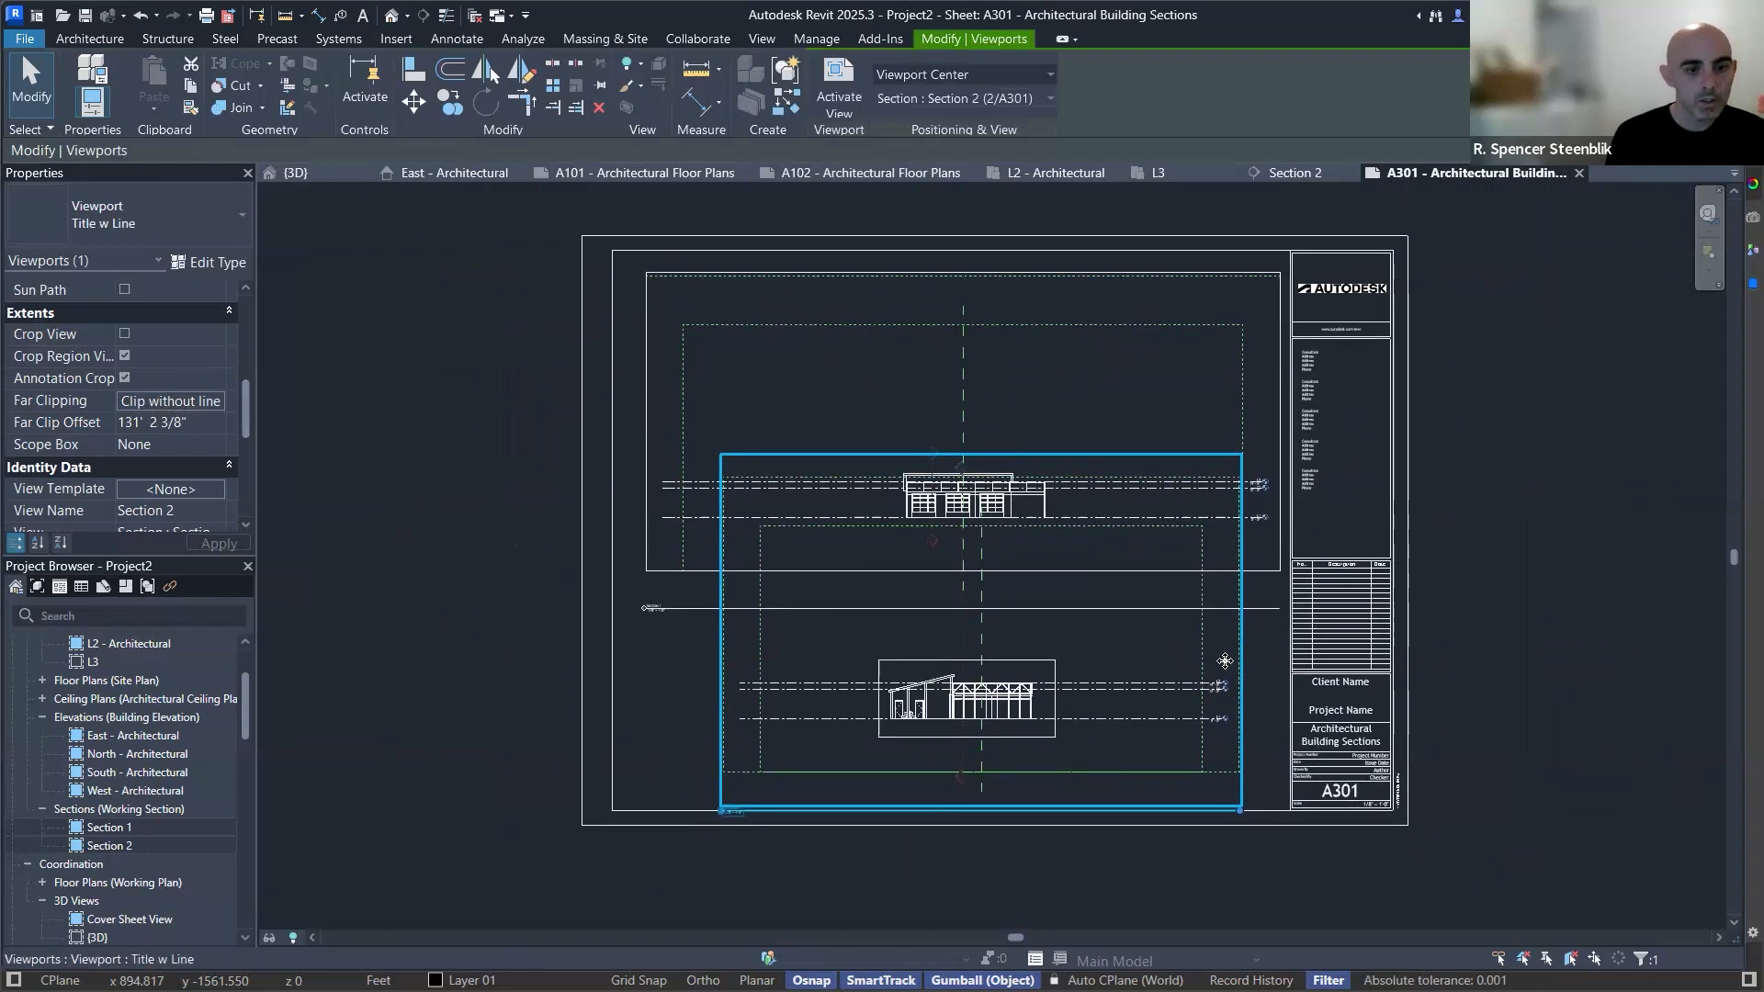
Activate the Section 2 view on the sheet and pull the level lines' head ends in to the crop region's edge.
{"action": "scroll", "coordinate": [1224, 662], "scroll_direction": "up", "scroll_amount": 3}
{"action": "double_click", "coordinate": [1251, 640]}
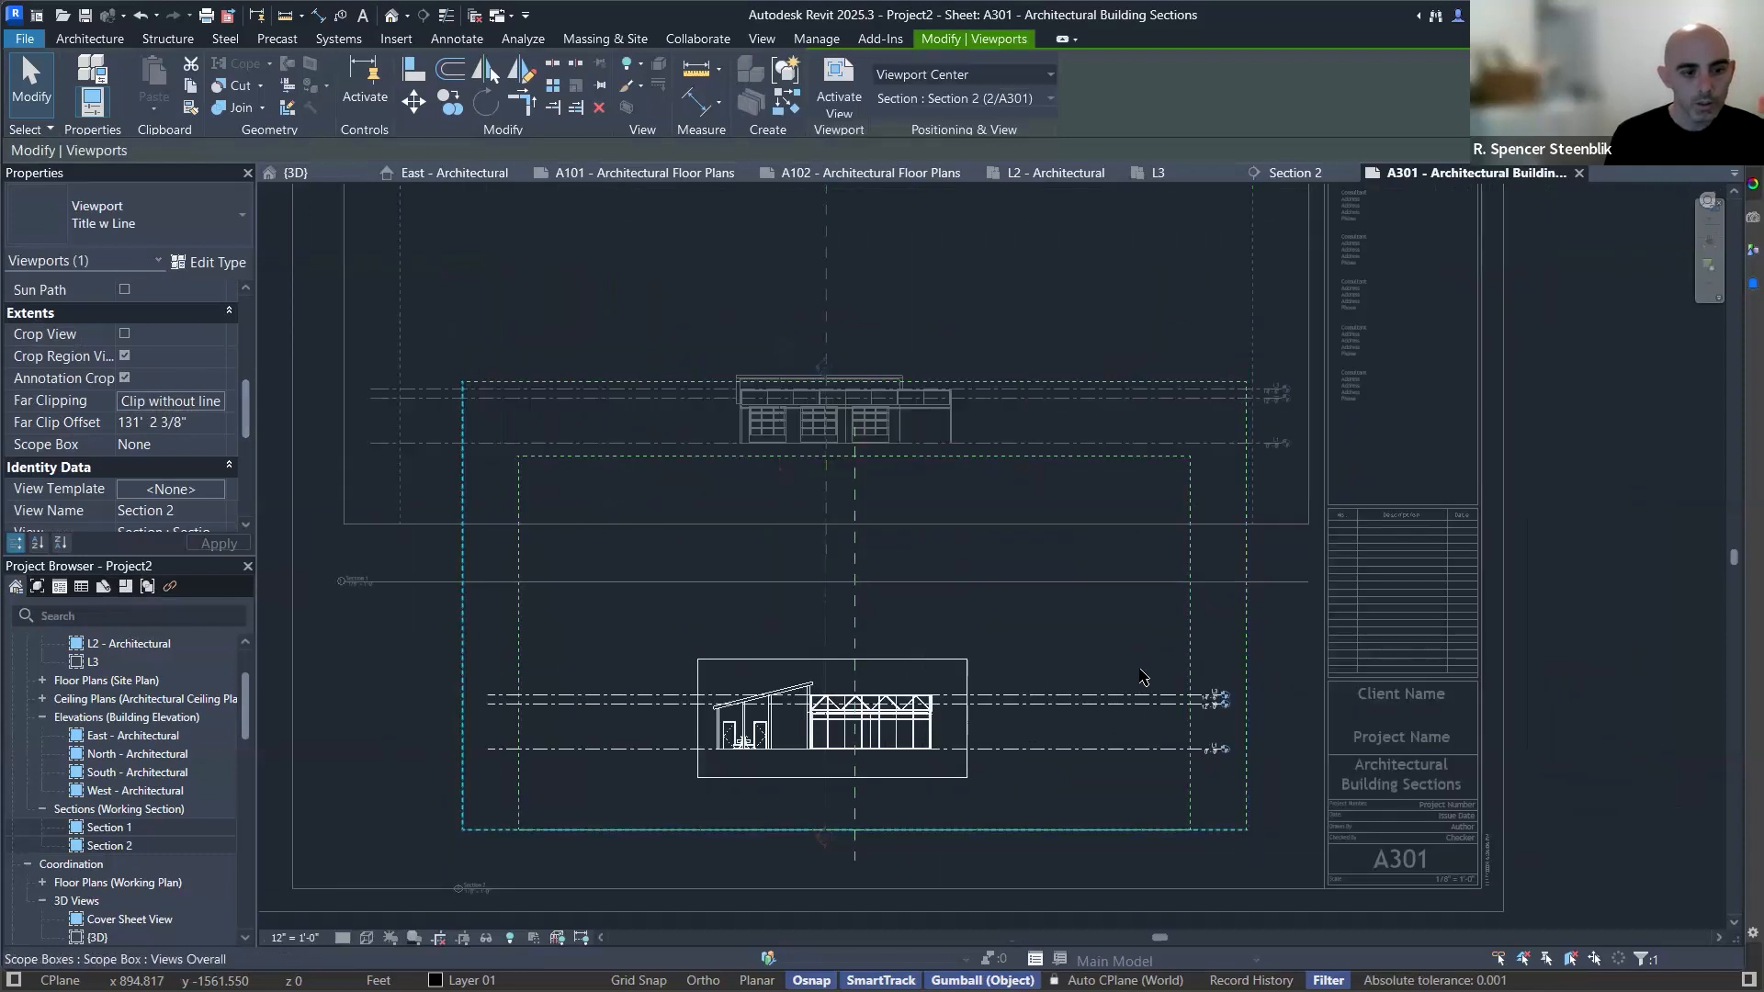
{"action": "left_click", "coordinate": [968, 685]}
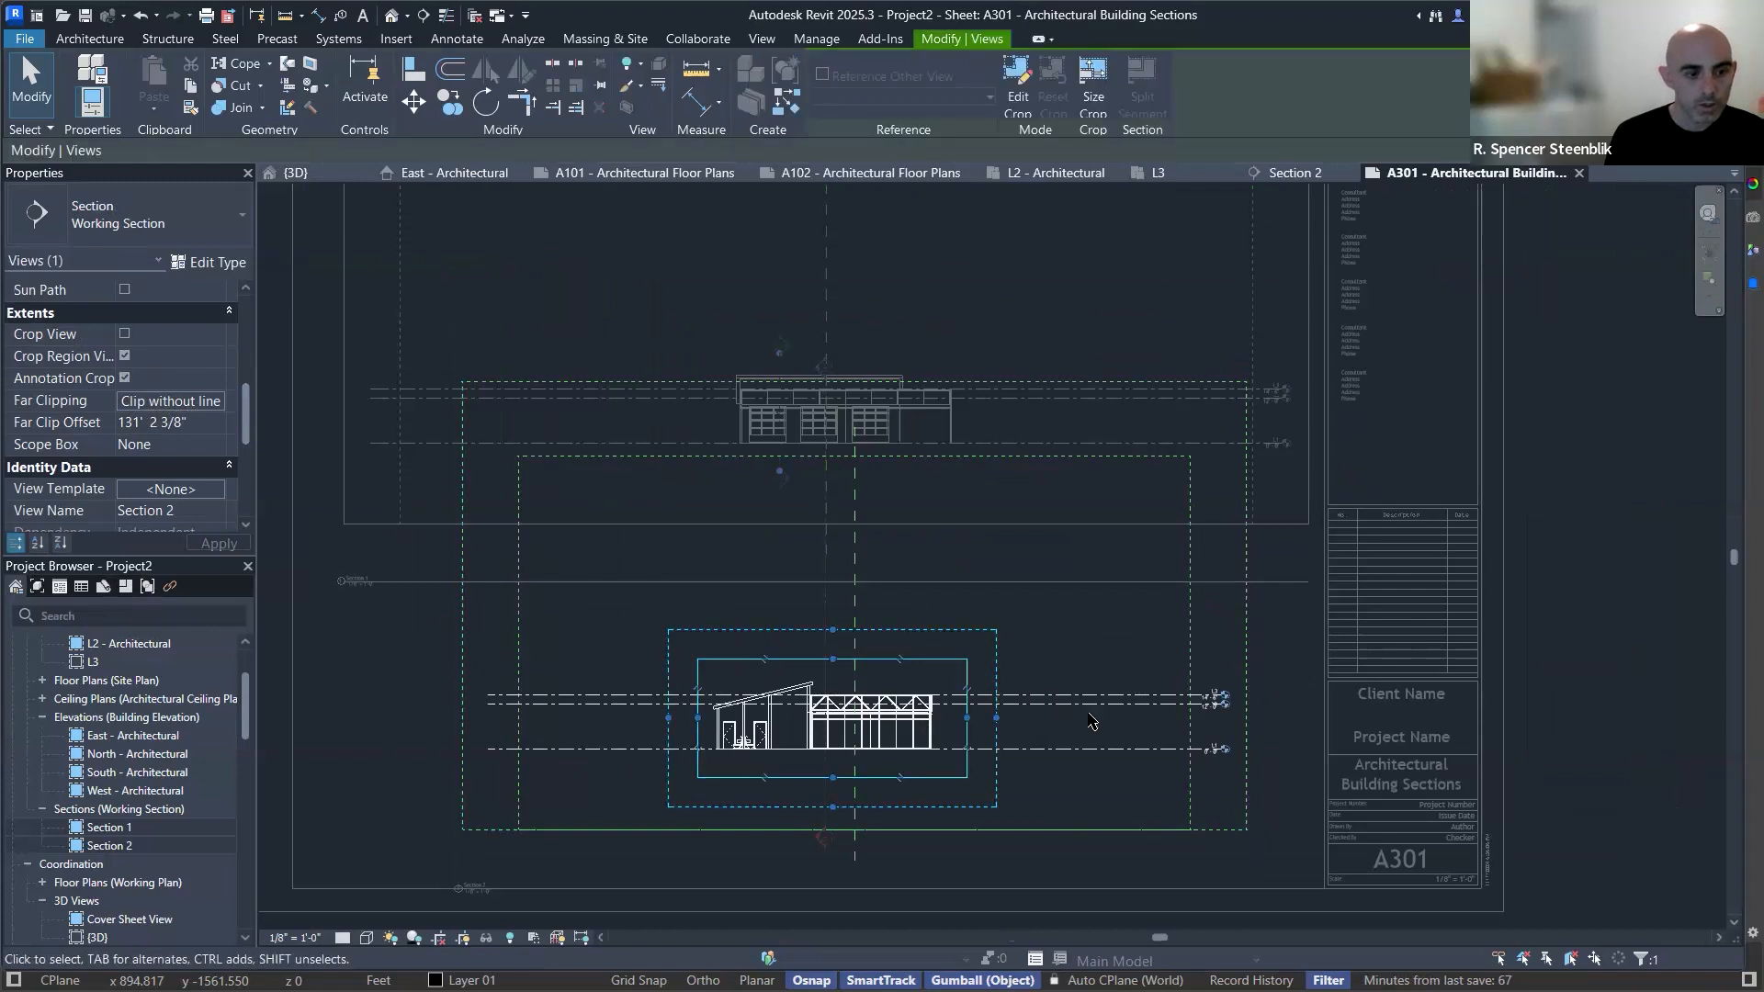
{"action": "scroll", "coordinate": [1112, 703], "scroll_direction": "up", "scroll_amount": 3}
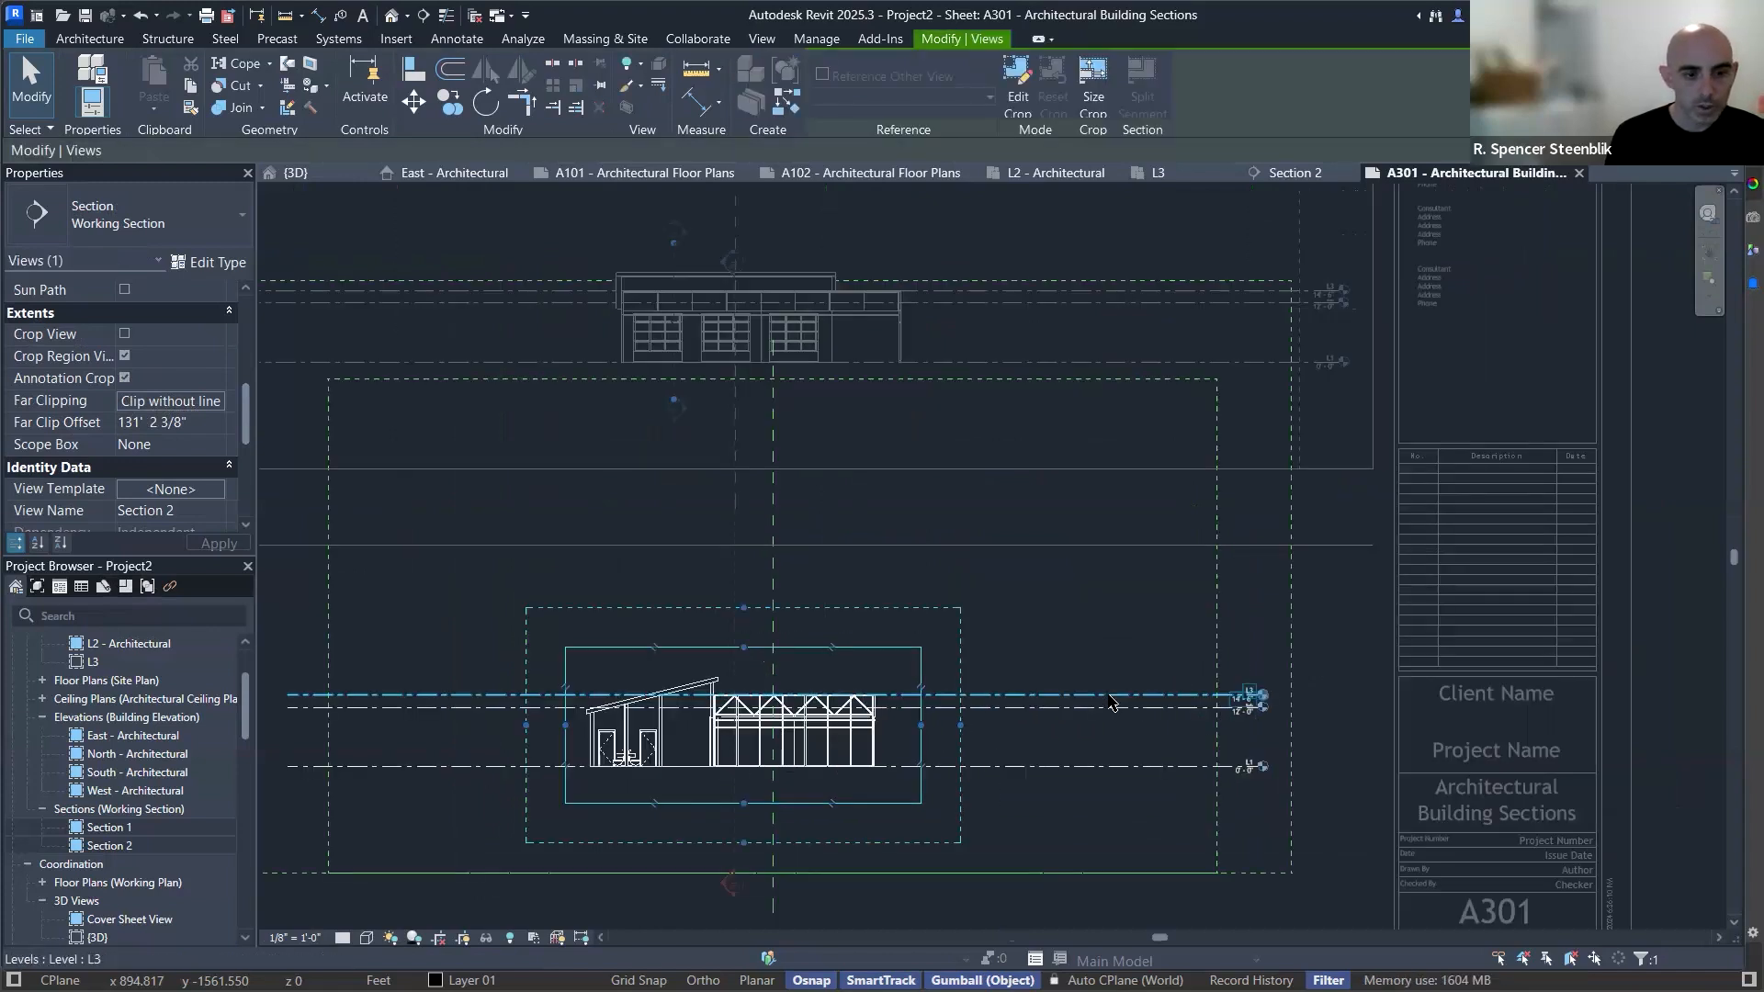
{"action": "left_click", "coordinate": [1312, 697]}
{"action": "scroll", "coordinate": [1291, 701], "scroll_direction": "up", "scroll_amount": 2}
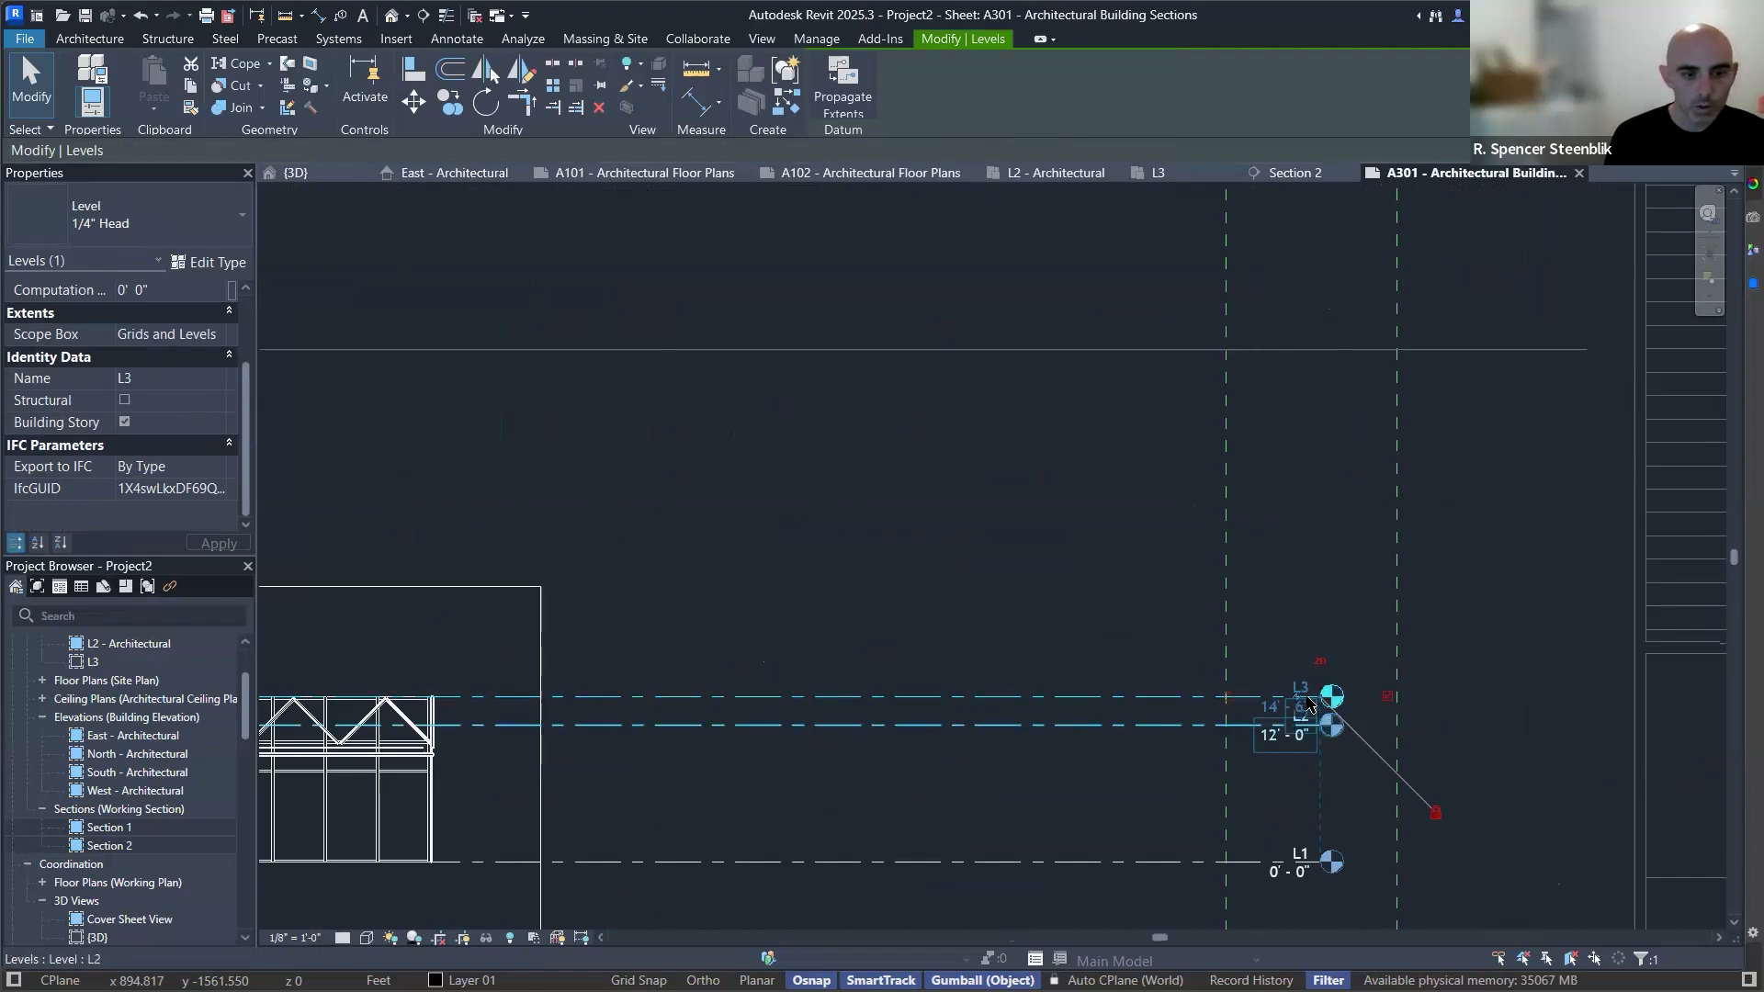
{"action": "left_click_drag", "start_coordinate": [1305, 703], "coordinate": [540, 696]}
Shorten the headless ends of the Section 2 level lines so they stop just past the building inside the crop region.
{"action": "scroll", "coordinate": [634, 609], "scroll_direction": "down", "scroll_amount": 2}
{"action": "middle_click_drag", "start_coordinate": [635, 610], "coordinate": [1413, 589]}
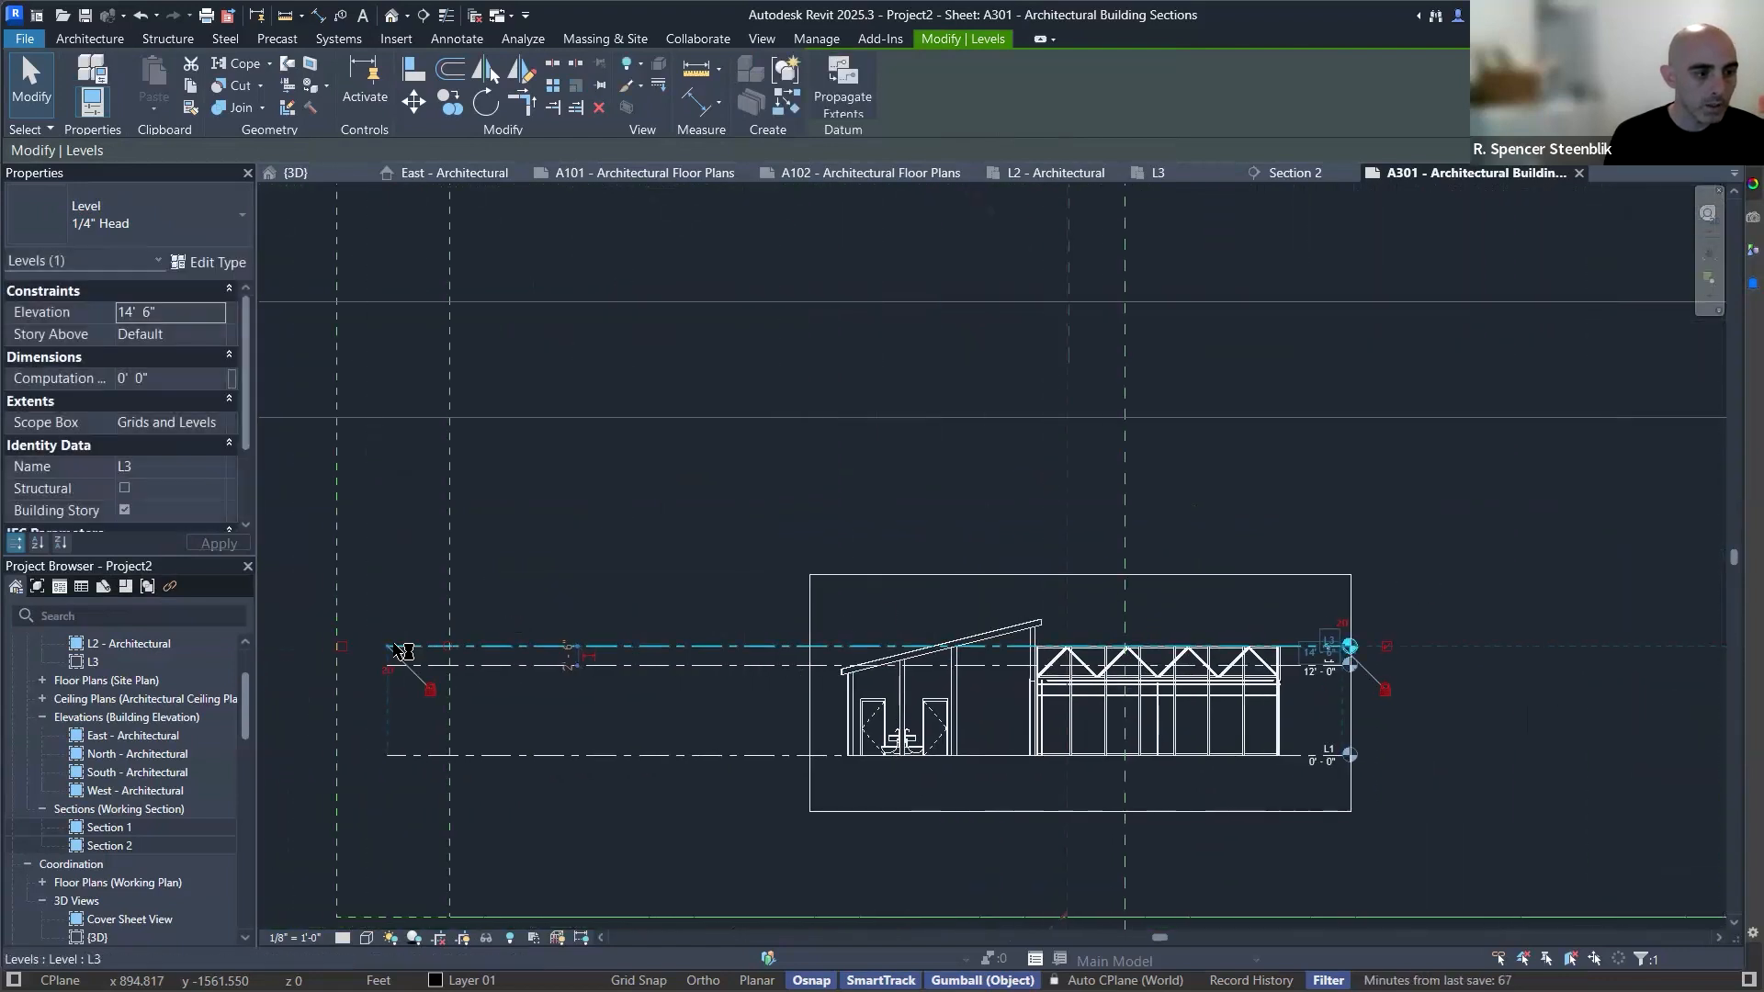
{"action": "left_click_drag", "start_coordinate": [412, 641], "coordinate": [694, 643]}
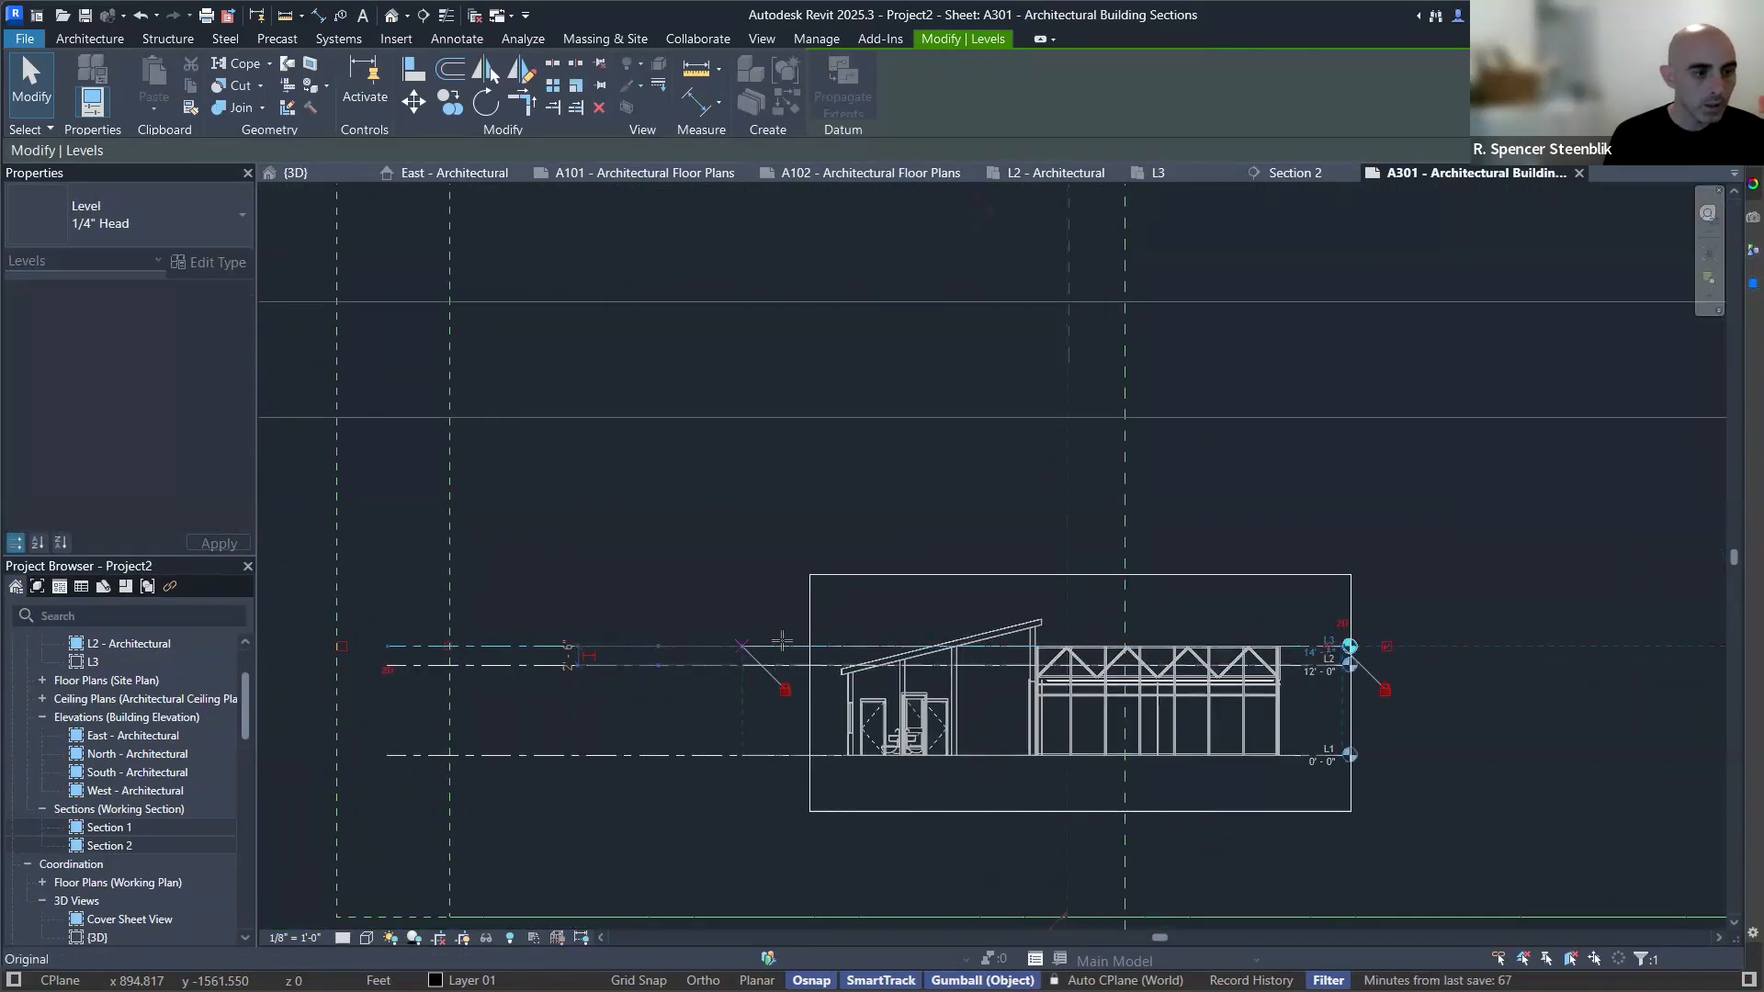
{"action": "left_click_drag", "start_coordinate": [822, 641], "coordinate": [824, 645]}
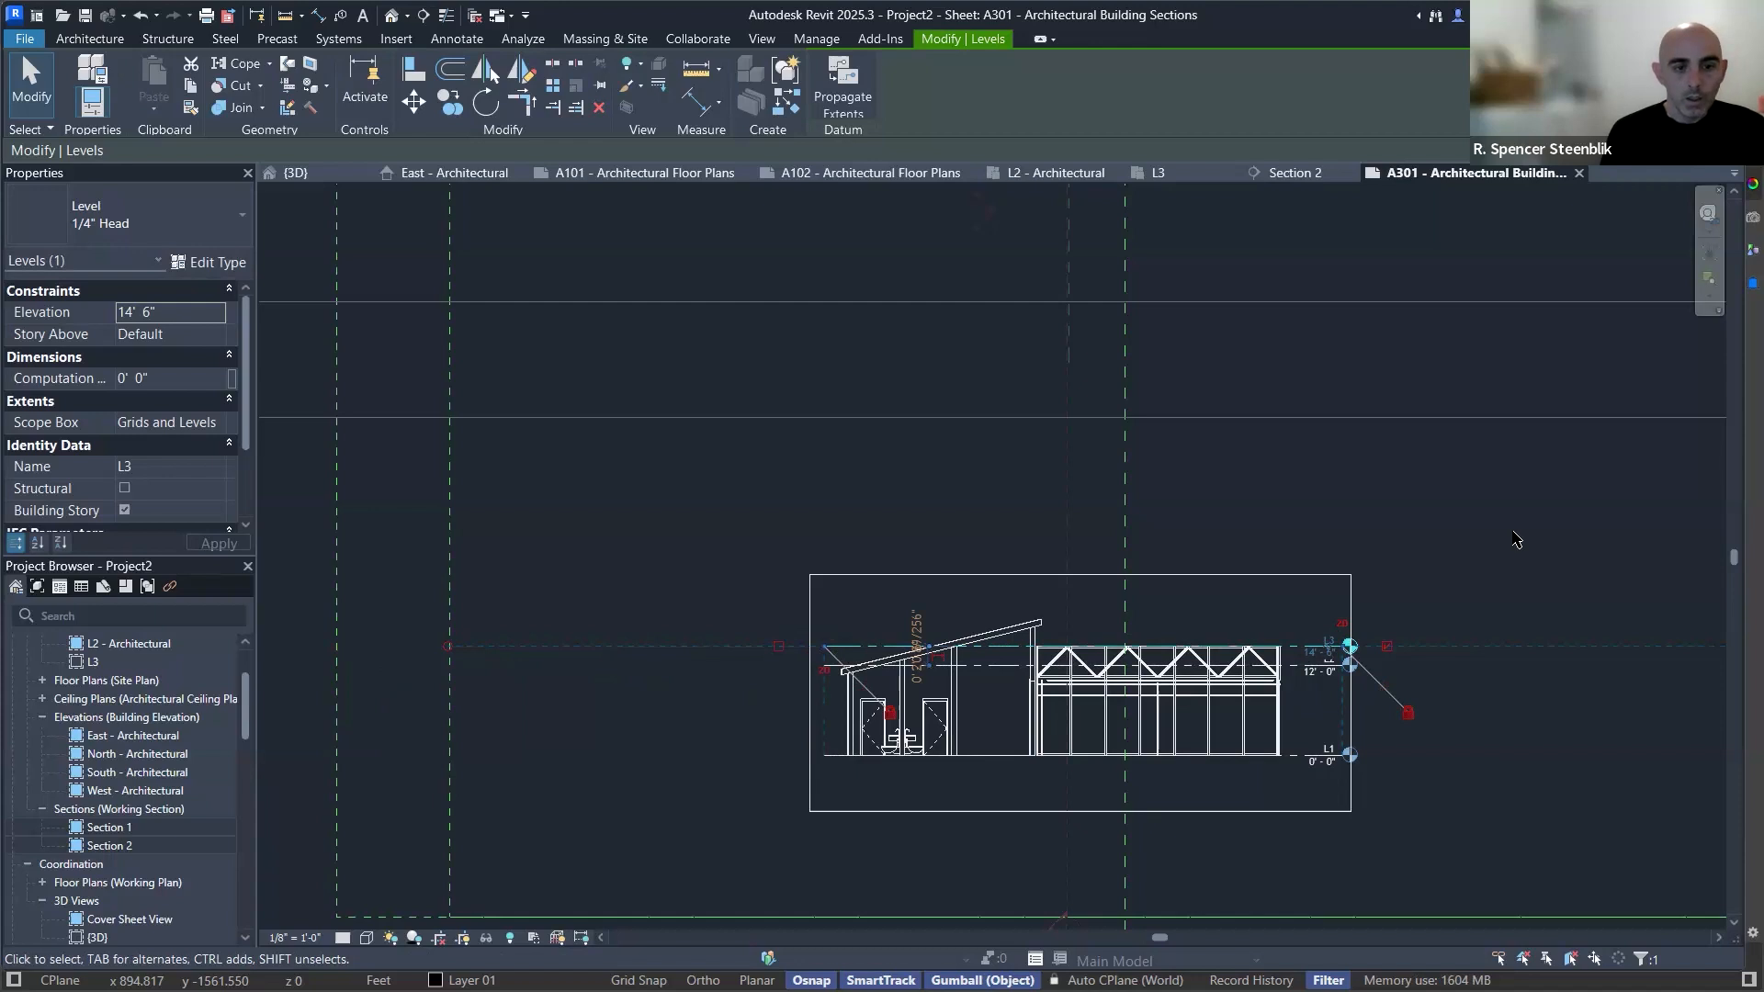
{"action": "left_click", "coordinate": [1350, 607]}
{"action": "scroll", "coordinate": [1353, 623], "scroll_direction": "up", "scroll_amount": 5}
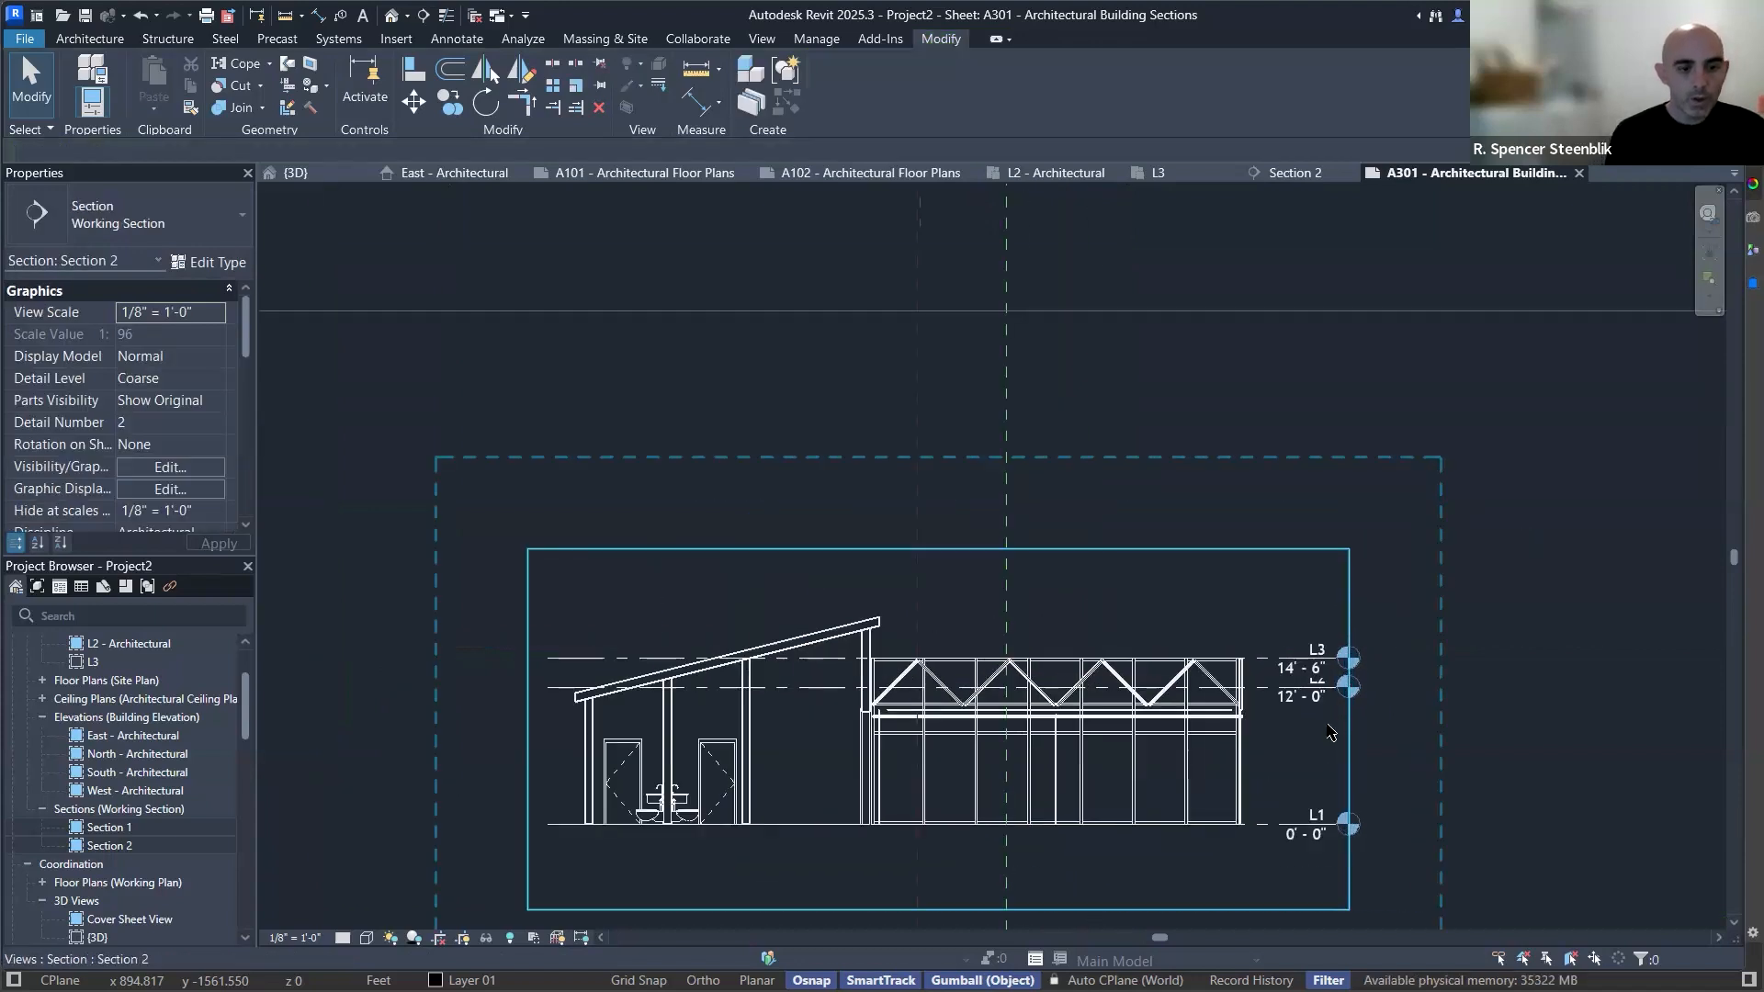
{"action": "scroll", "coordinate": [1334, 726], "scroll_direction": "down", "scroll_amount": 1}
{"action": "middle_click_drag", "start_coordinate": [1332, 739], "coordinate": [1396, 571]}
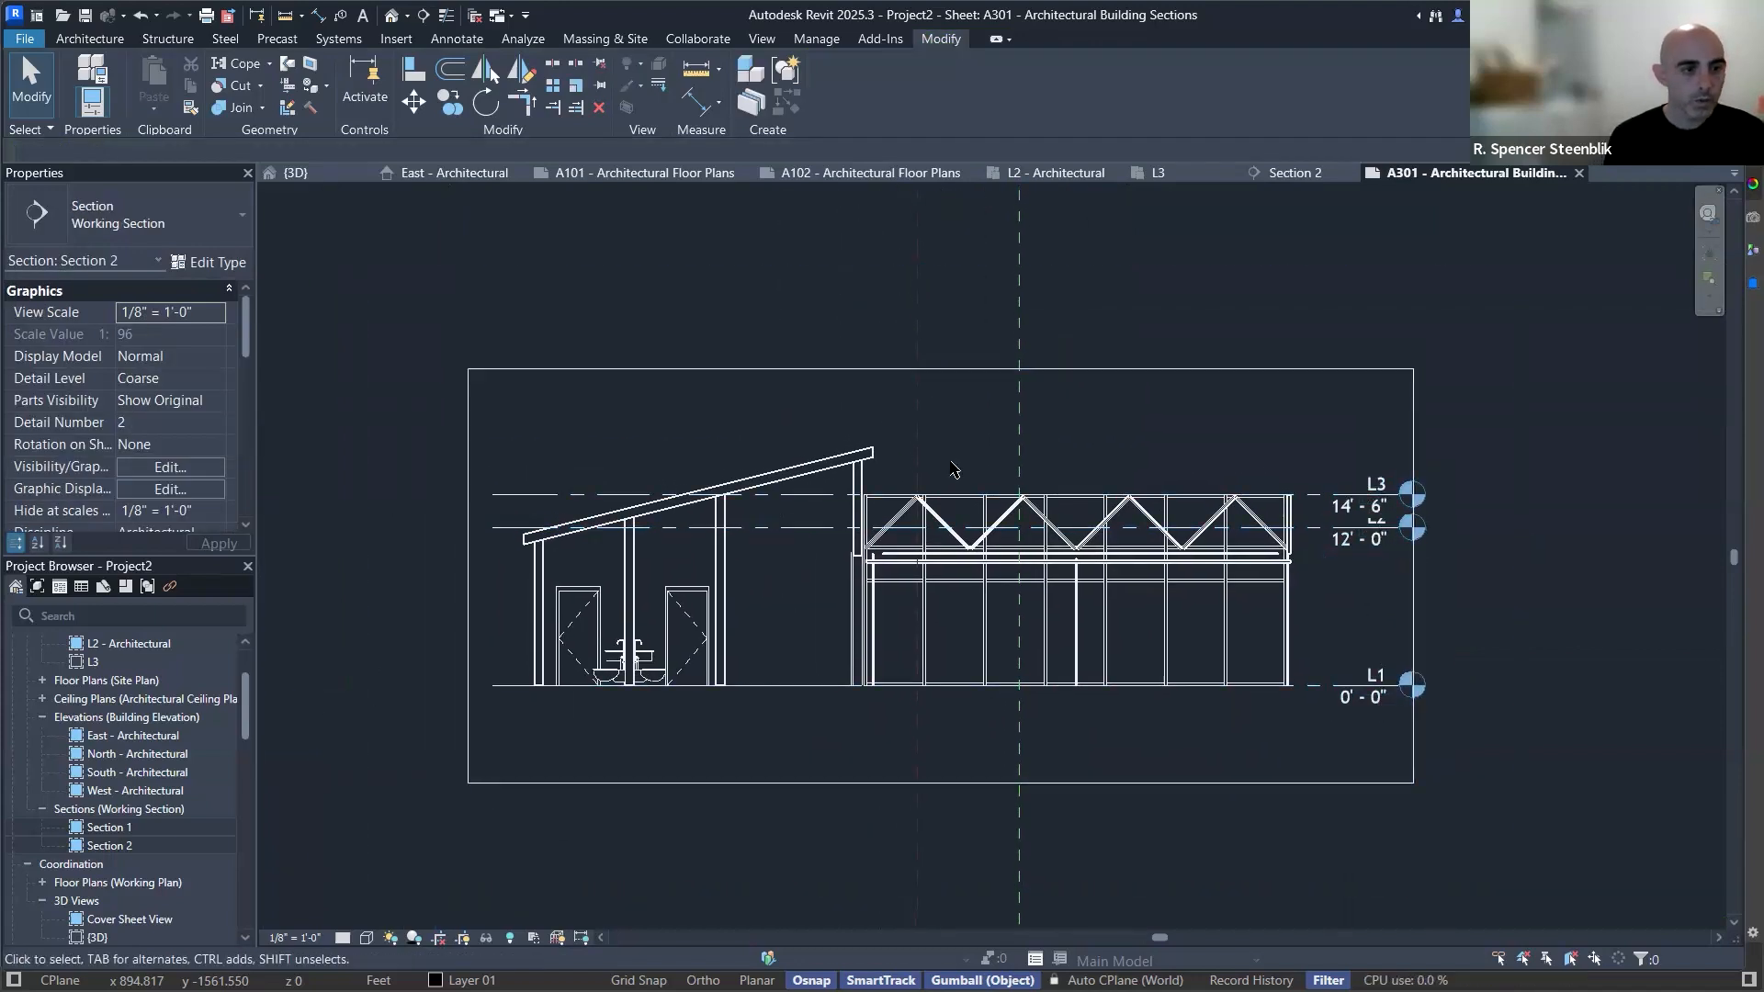
Deactivate the Section 2 view and return to editing the sheet.
{"action": "scroll", "coordinate": [882, 459], "scroll_direction": "down", "scroll_amount": 2}
{"action": "scroll", "coordinate": [1006, 540], "scroll_direction": "down", "scroll_amount": 3}
{"action": "middle_click_drag", "start_coordinate": [1002, 538], "coordinate": [963, 636]}
{"action": "scroll", "coordinate": [974, 607], "scroll_direction": "down", "scroll_amount": 4}
{"action": "middle_click_drag", "start_coordinate": [1059, 606], "coordinate": [1012, 720]}
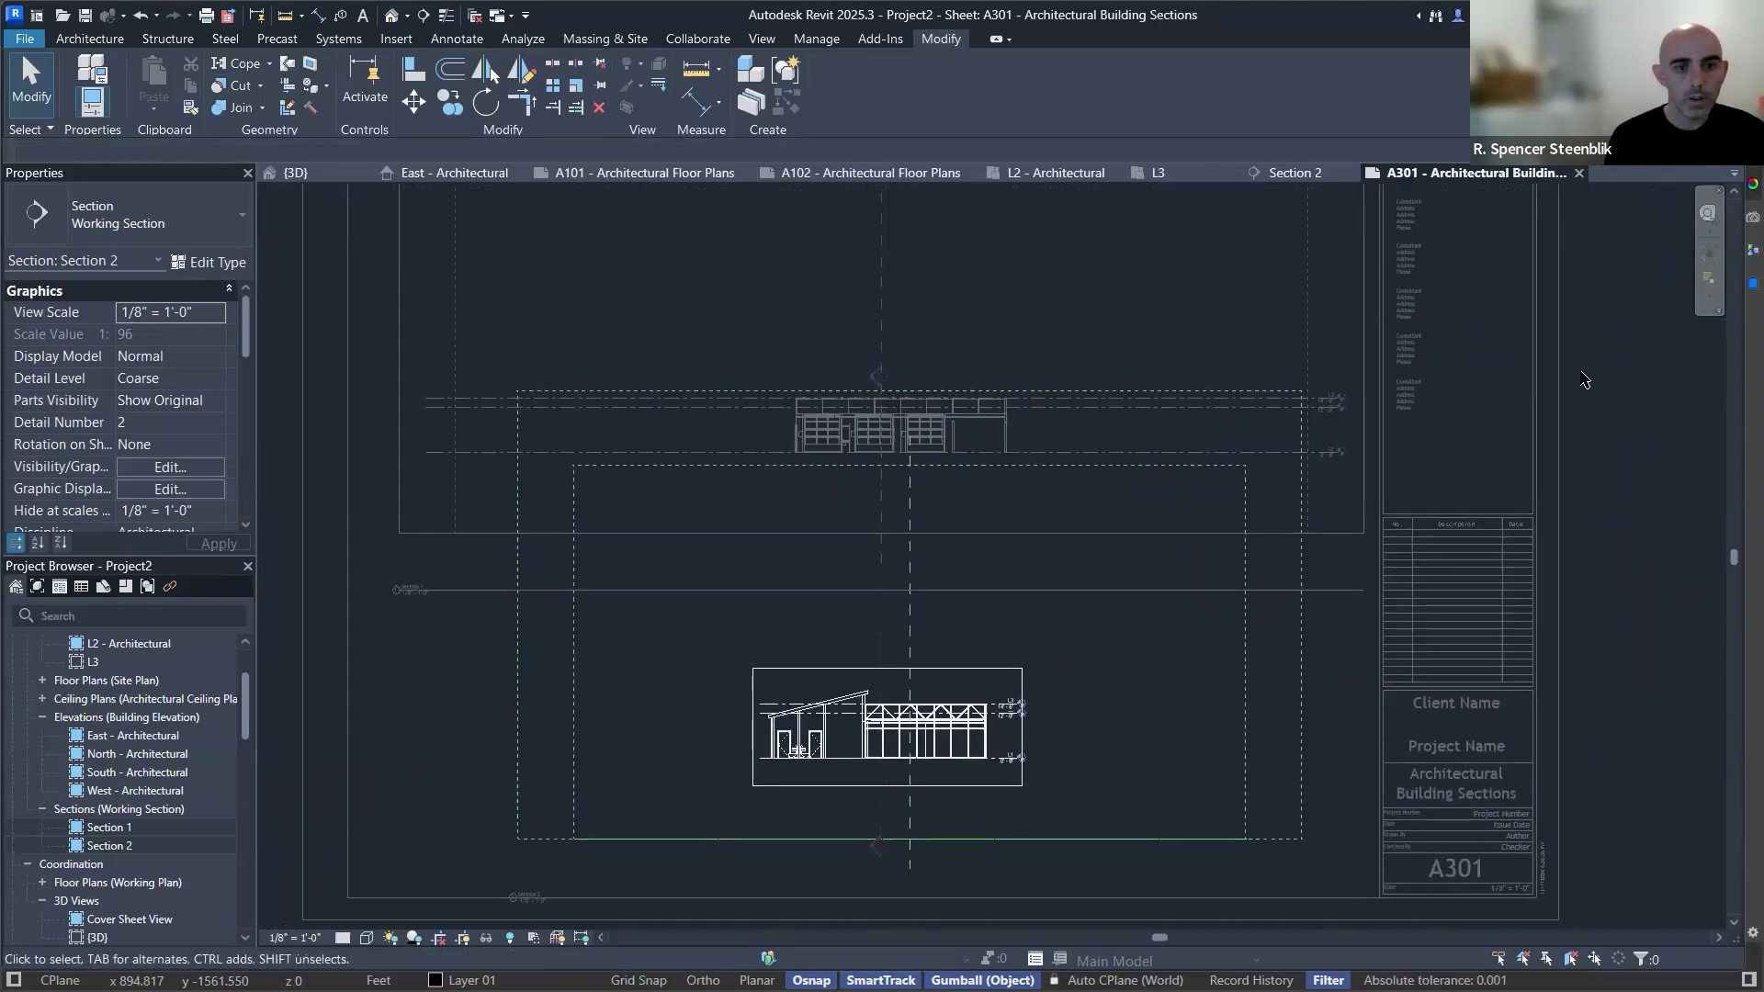
{"action": "double_click", "coordinate": [1650, 370]}
{"action": "scroll", "coordinate": [1066, 499], "scroll_direction": "down", "scroll_amount": 2}
{"action": "middle_click_drag", "start_coordinate": [1066, 499], "coordinate": [1085, 451]}
{"action": "scroll", "coordinate": [1094, 441], "scroll_direction": "up", "scroll_amount": 2}
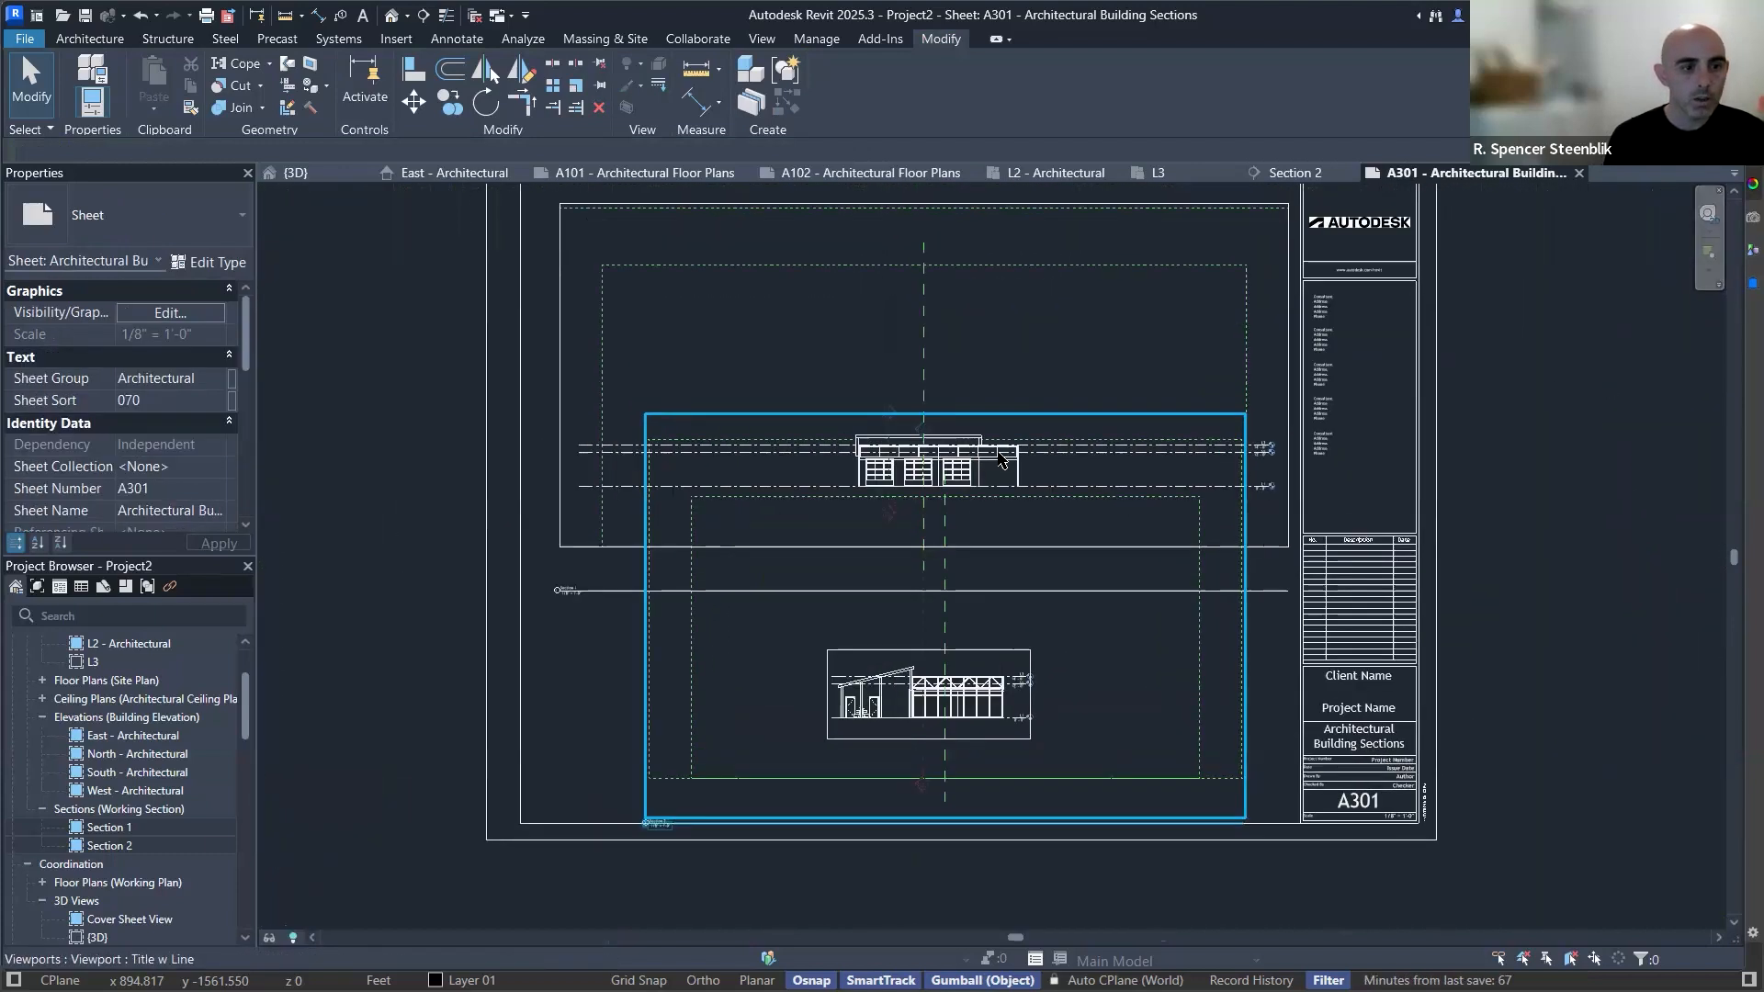
Select the Section 1 viewport and shorten its title line to less than half its length.
{"action": "scroll", "coordinate": [1112, 423], "scroll_direction": "down", "scroll_amount": 1}
{"action": "left_click", "coordinate": [1121, 407]}
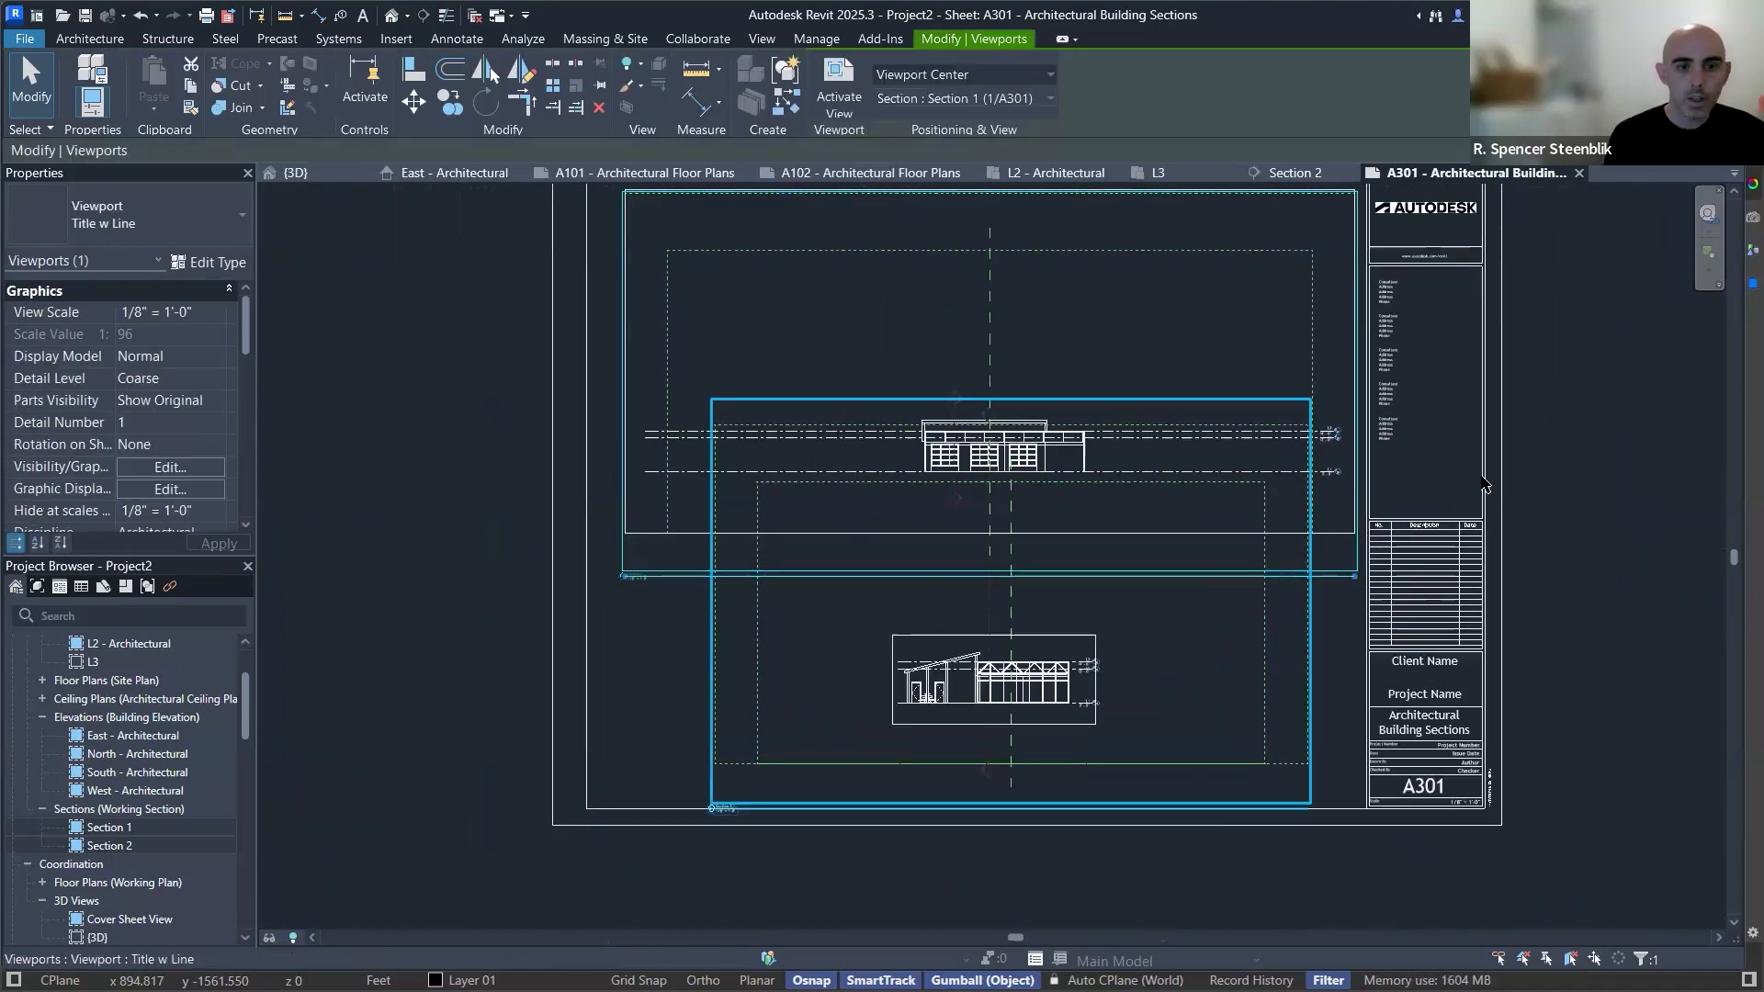
{"action": "left_click", "coordinate": [1494, 583]}
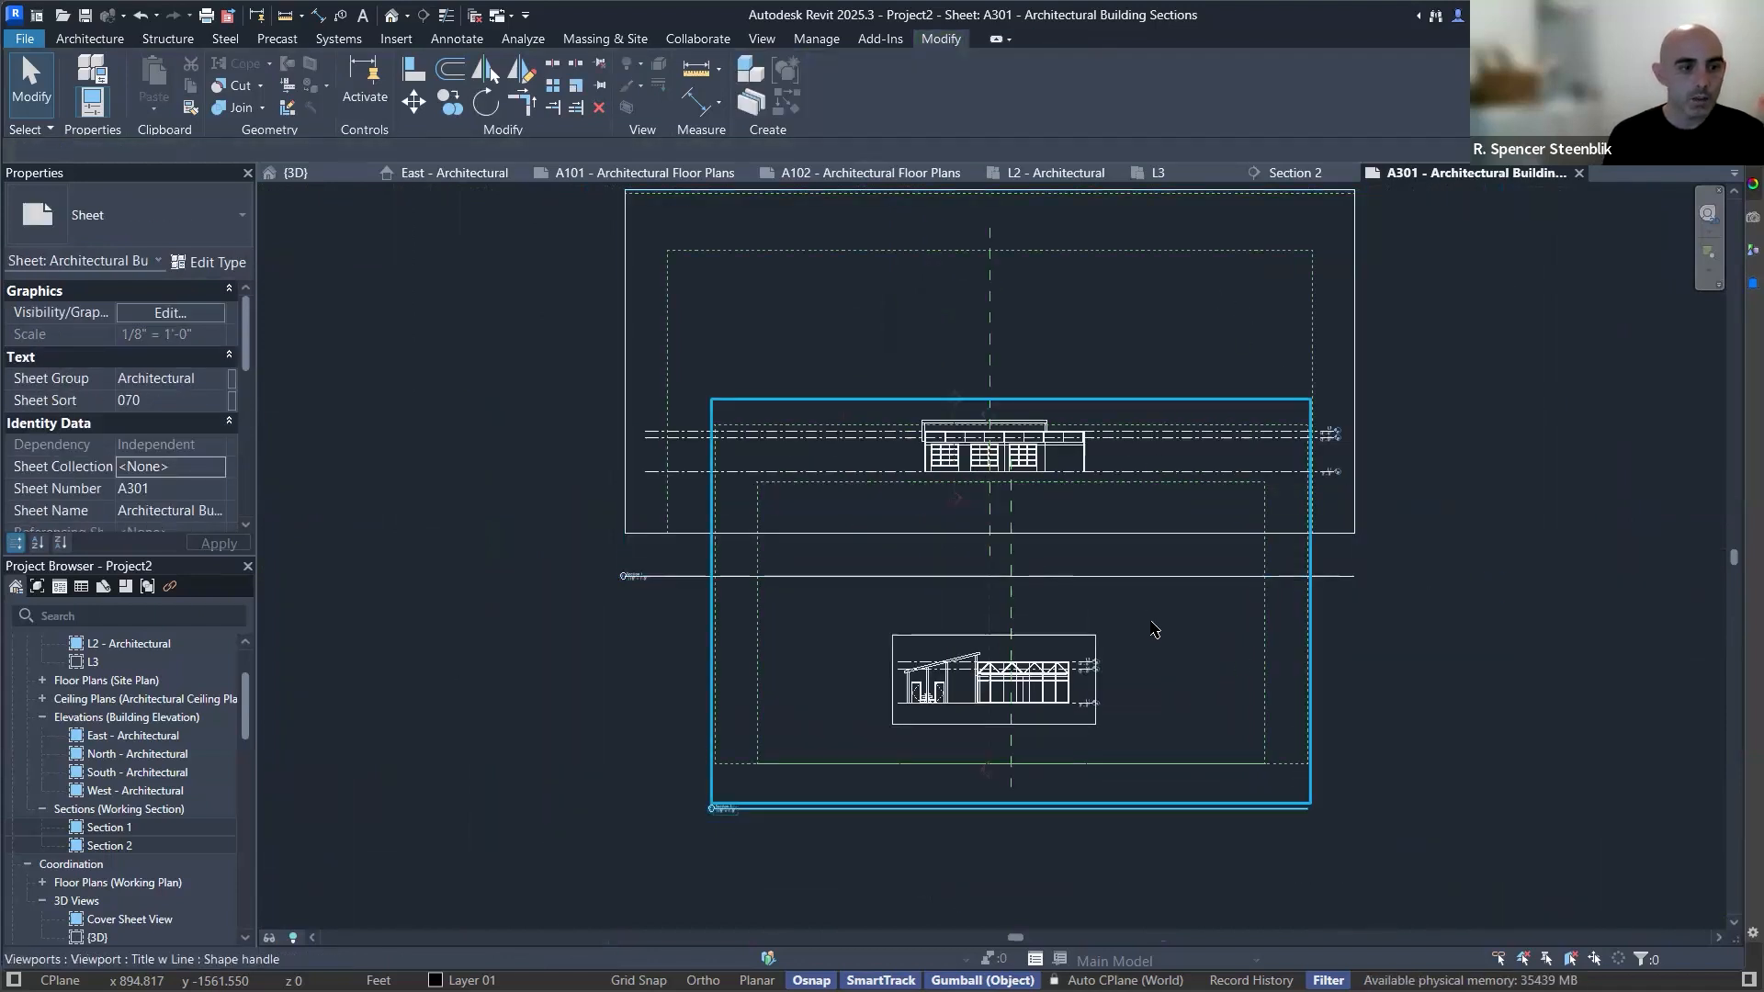
{"action": "scroll", "coordinate": [1075, 581], "scroll_direction": "up", "scroll_amount": 1}
{"action": "left_click", "coordinate": [1076, 571]}
{"action": "scroll", "coordinate": [1061, 546], "scroll_direction": "down", "scroll_amount": 1}
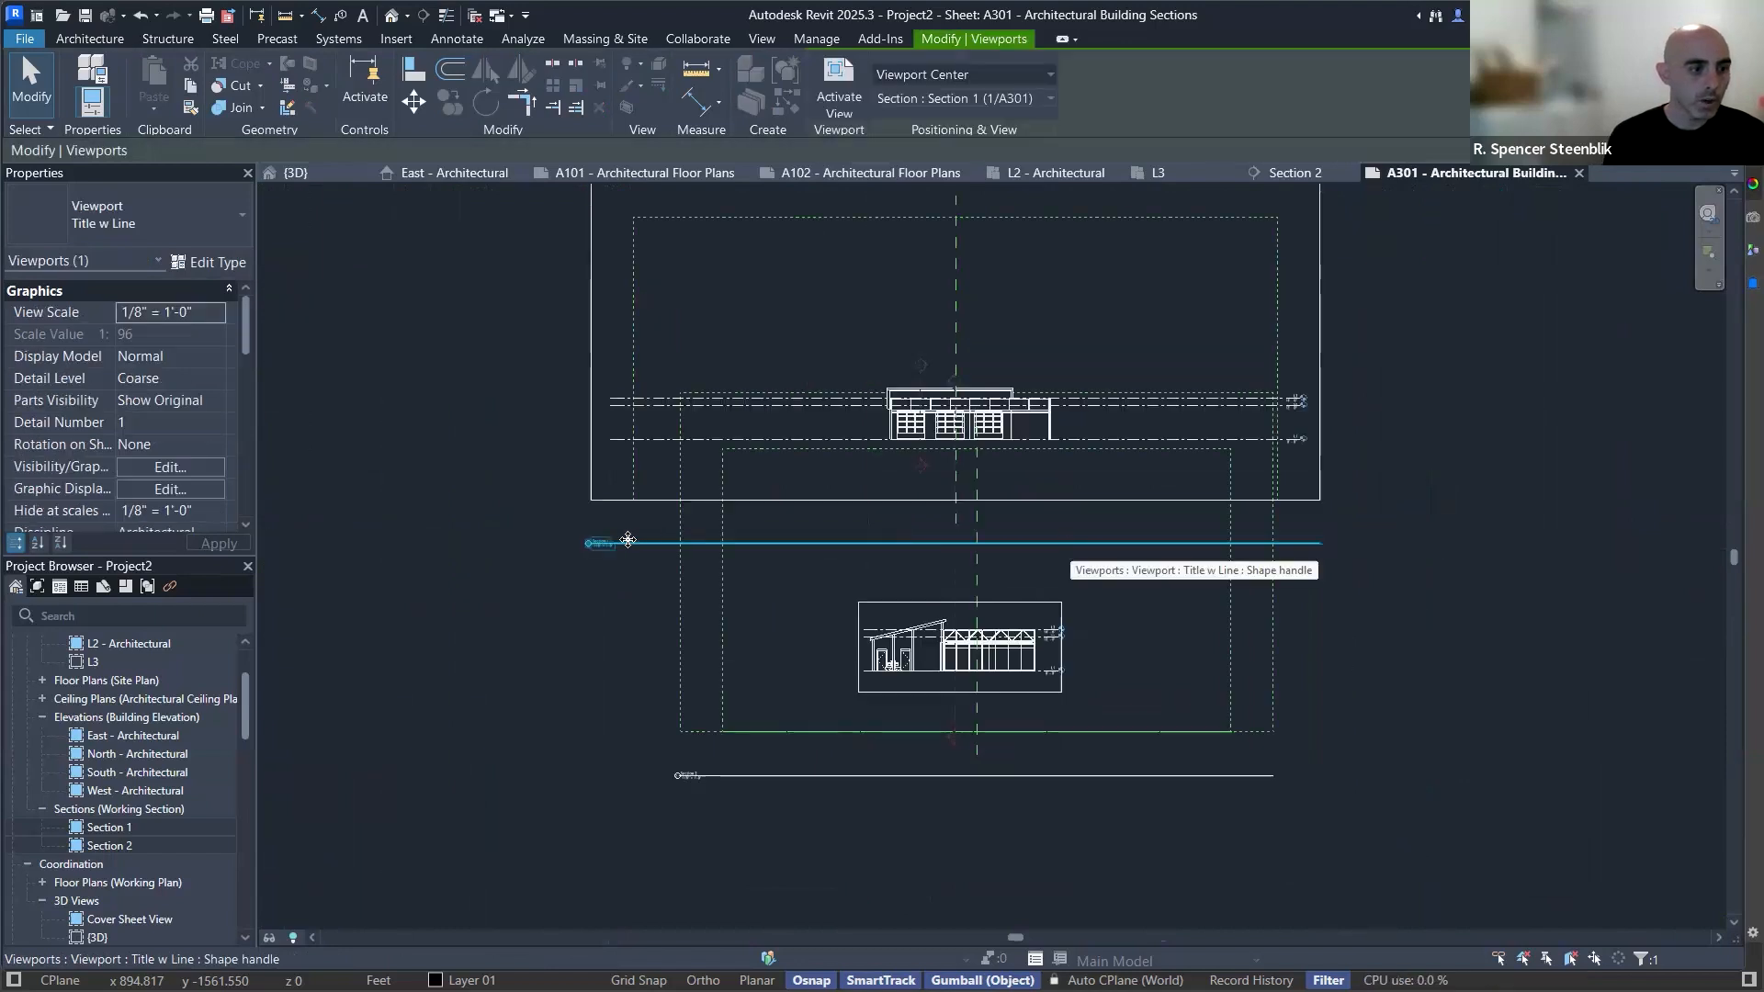
{"action": "left_click", "coordinate": [1259, 413]}
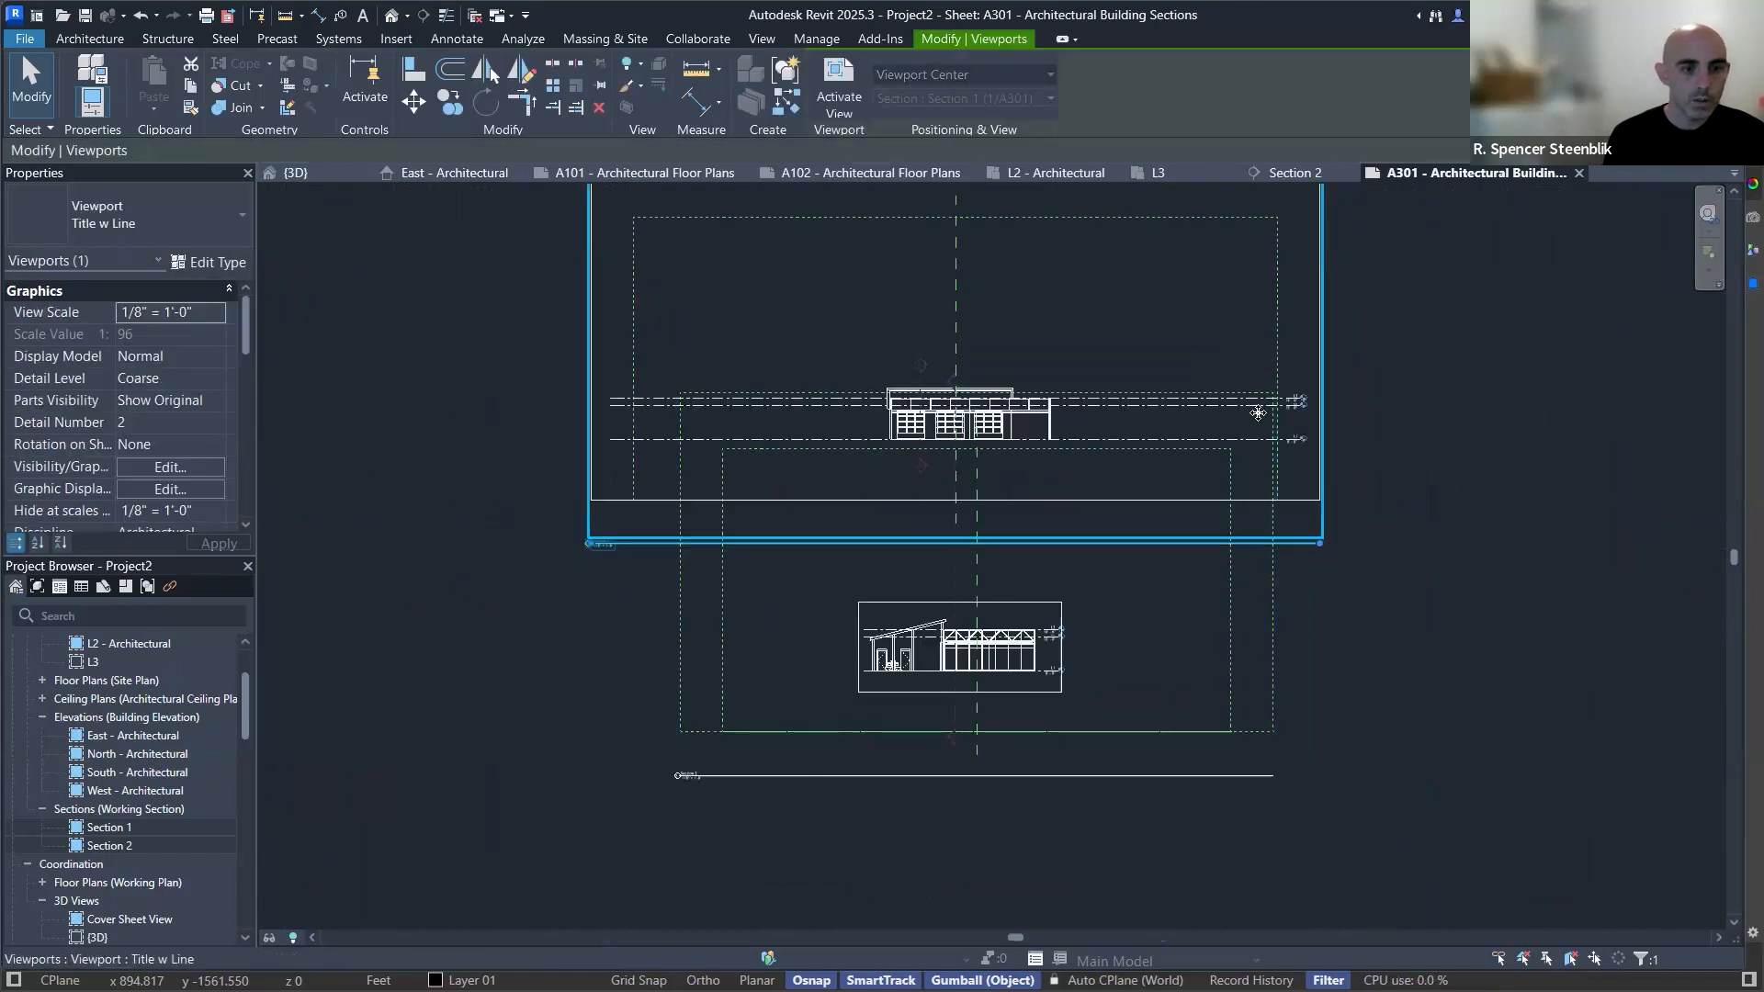
{"action": "left_click", "coordinate": [1339, 414]}
{"action": "left_click", "coordinate": [1315, 434]}
{"action": "scroll", "coordinate": [1317, 550], "scroll_direction": "up", "scroll_amount": 2}
{"action": "scroll", "coordinate": [1320, 542], "scroll_direction": "down", "scroll_amount": 2}
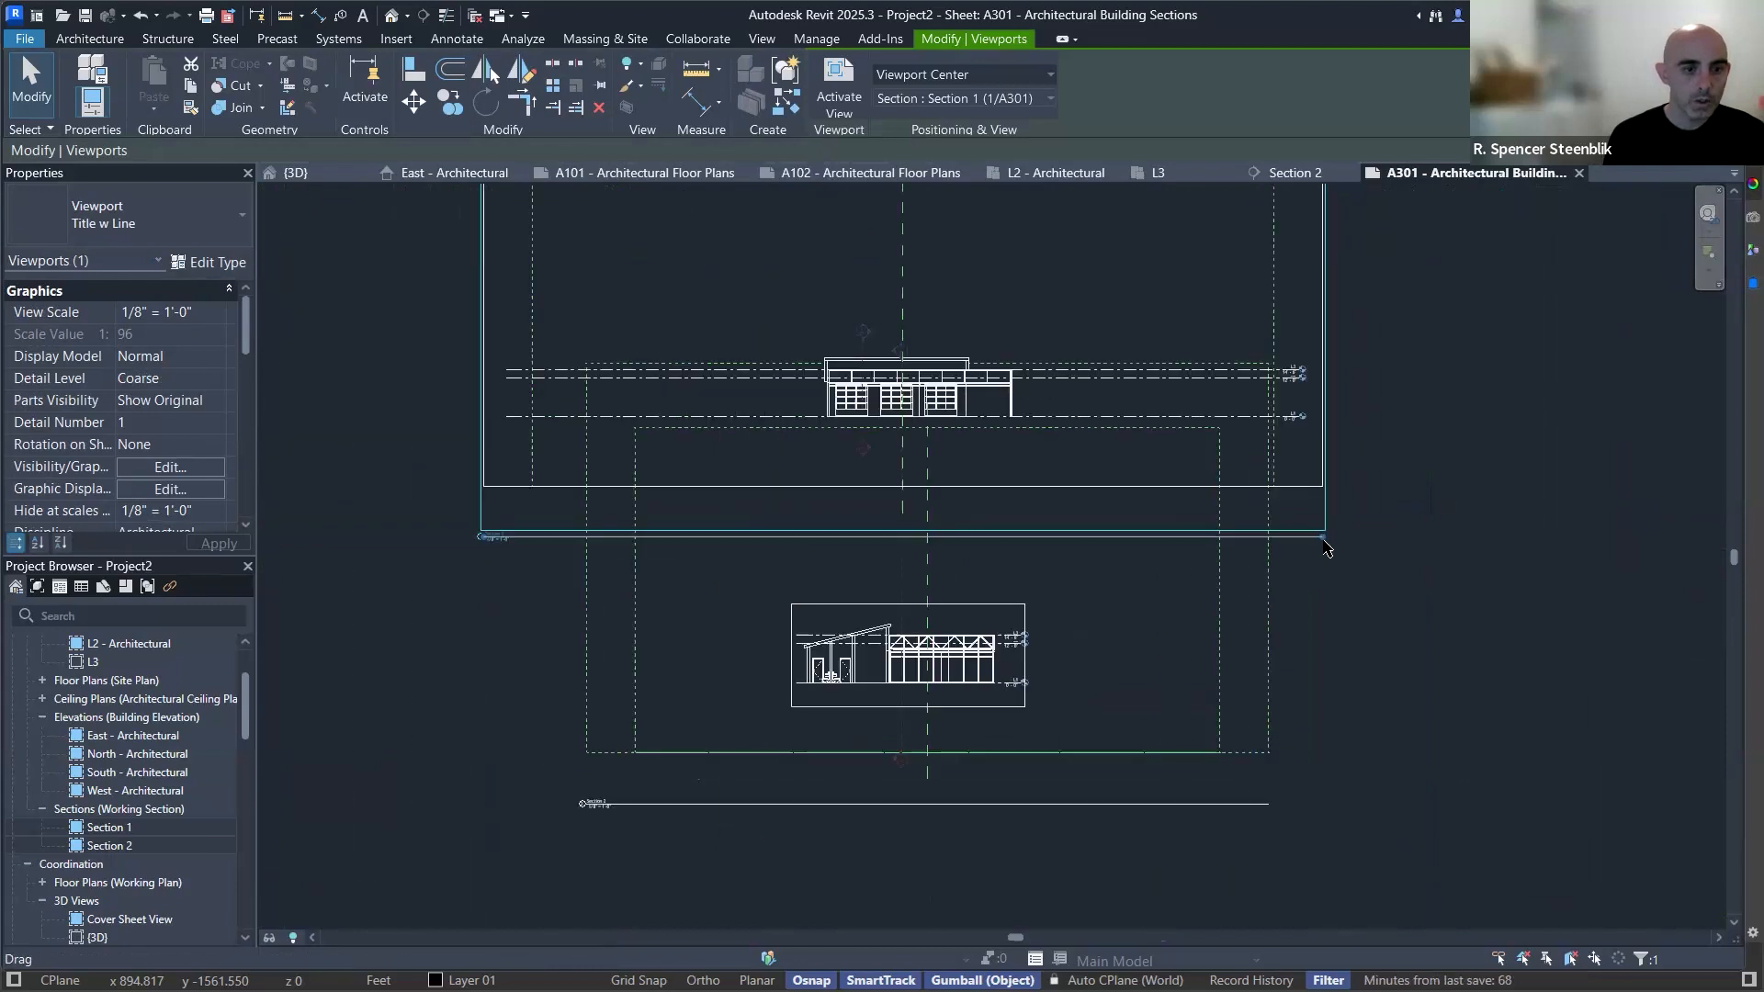
{"action": "left_click_drag", "start_coordinate": [1250, 545], "coordinate": [827, 548]}
{"action": "left_click", "coordinate": [478, 574]}
Move the Section 1 title directly beneath its building and shorten the title line to roughly the building's width.
{"action": "left_click_drag", "start_coordinate": [520, 543], "coordinate": [824, 465]}
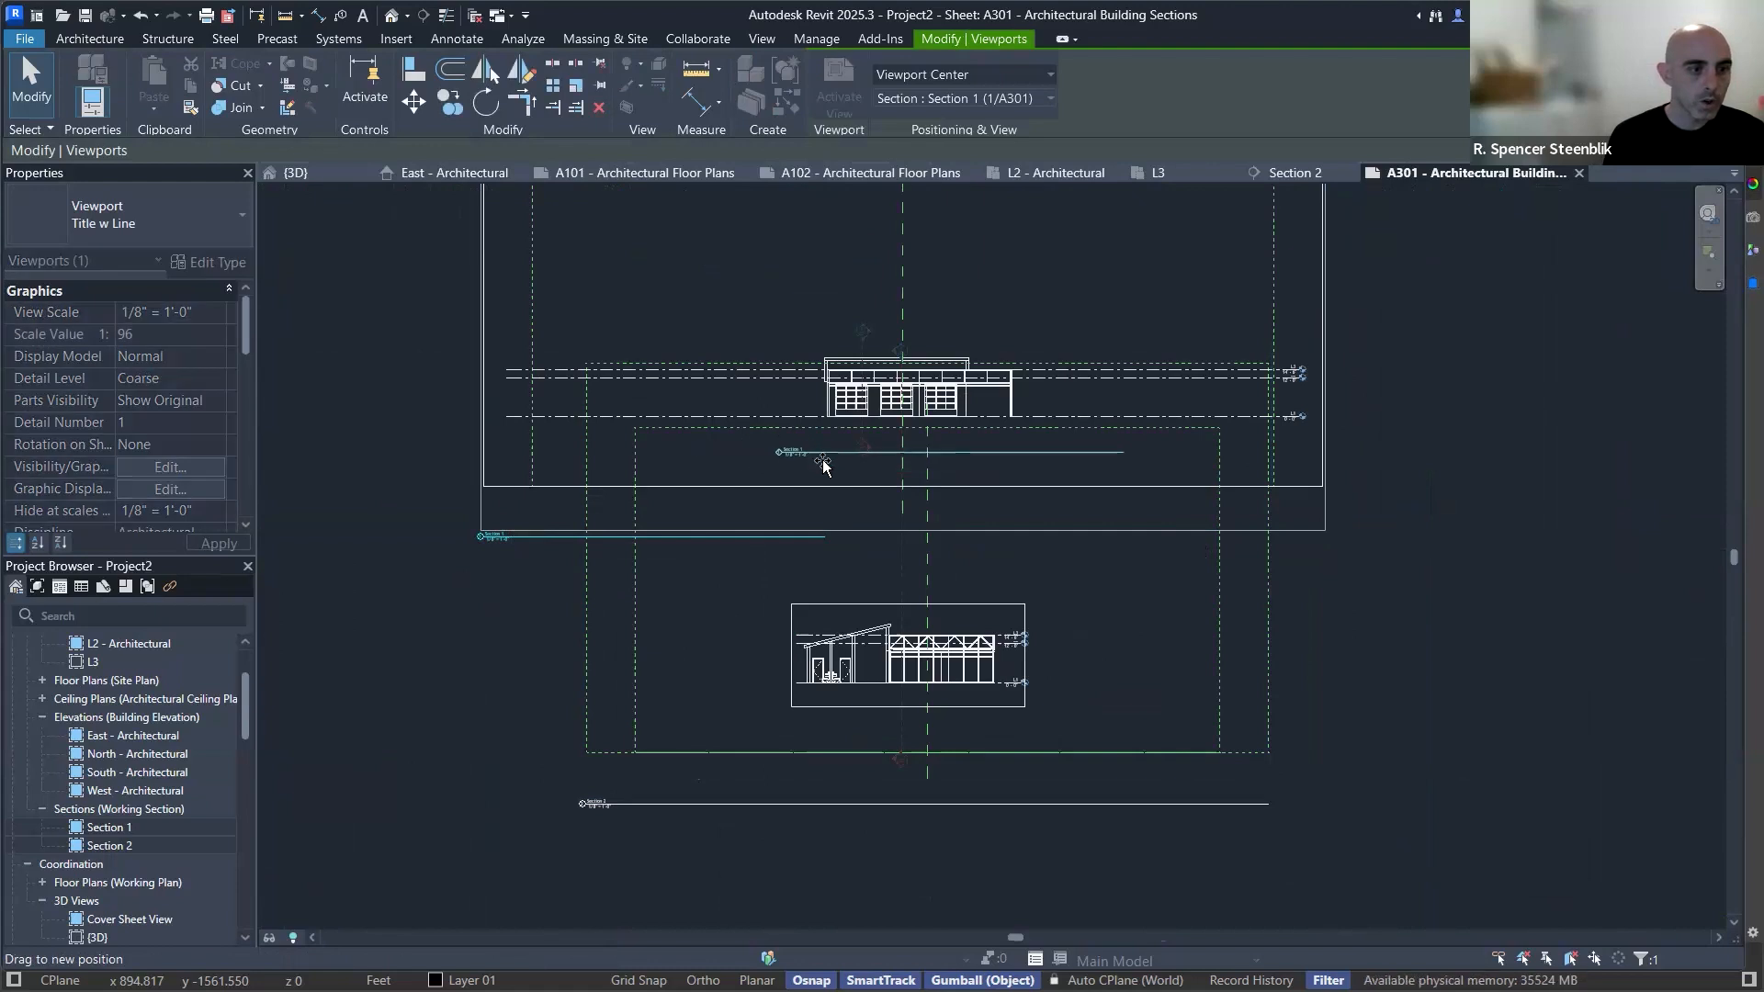
{"action": "left_click_drag", "start_coordinate": [1026, 470], "coordinate": [1026, 471]}
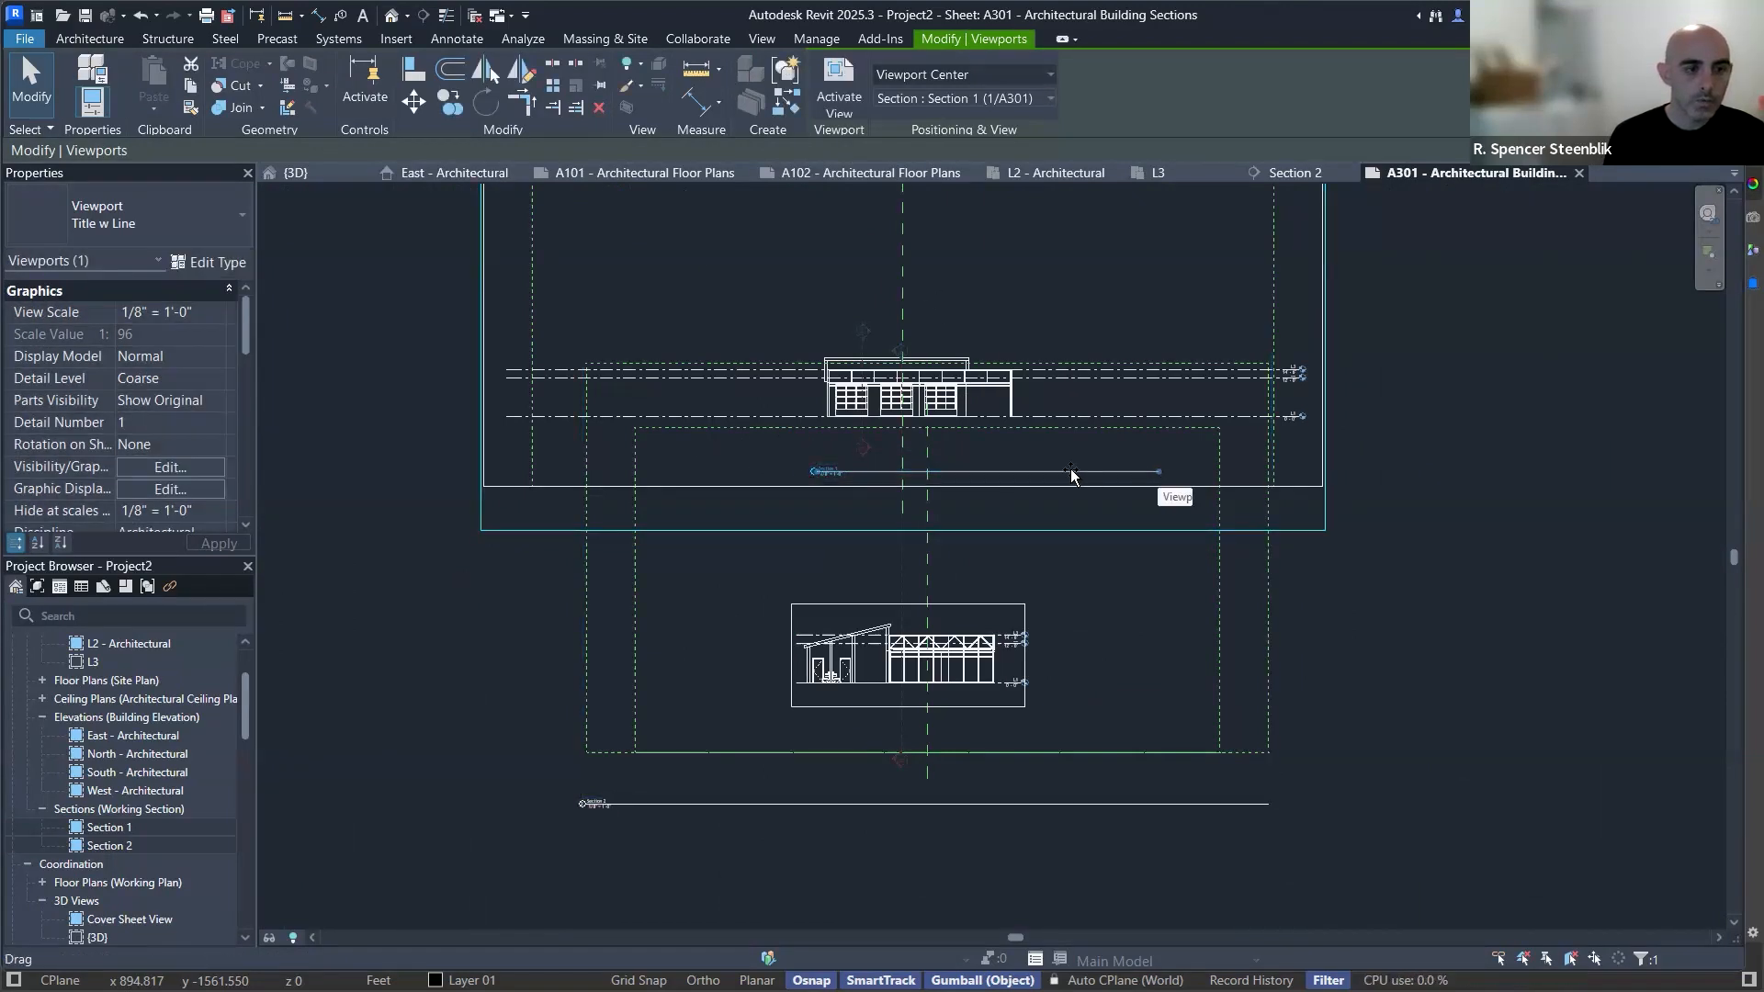
{"action": "left_click_drag", "start_coordinate": [1071, 475], "coordinate": [981, 481]}
{"action": "left_click", "coordinate": [1490, 424]}
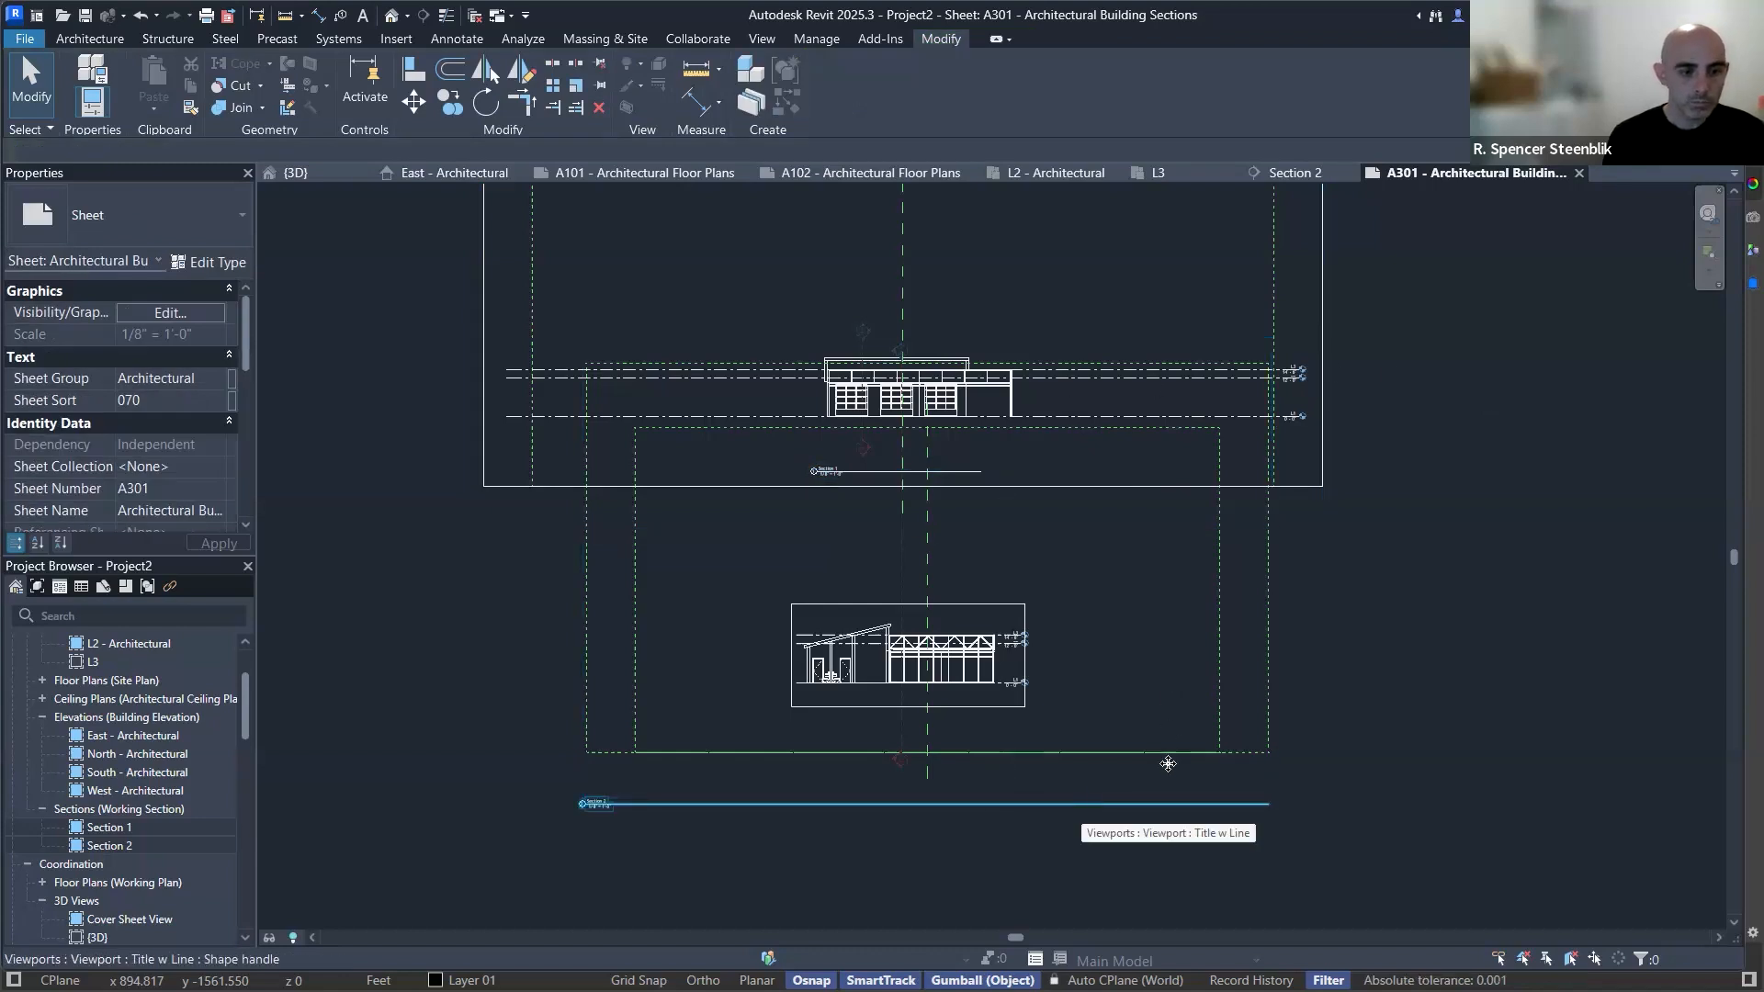
Move the Section 2 title beneath its building, aligned with Section 1's title, and shorten its line to match.
{"action": "left_click", "coordinate": [1170, 730]}
{"action": "left_click", "coordinate": [1342, 764]}
{"action": "left_click_drag", "start_coordinate": [1203, 795], "coordinate": [1425, 790]}
{"action": "left_click_drag", "start_coordinate": [1299, 685], "coordinate": [1299, 685]}
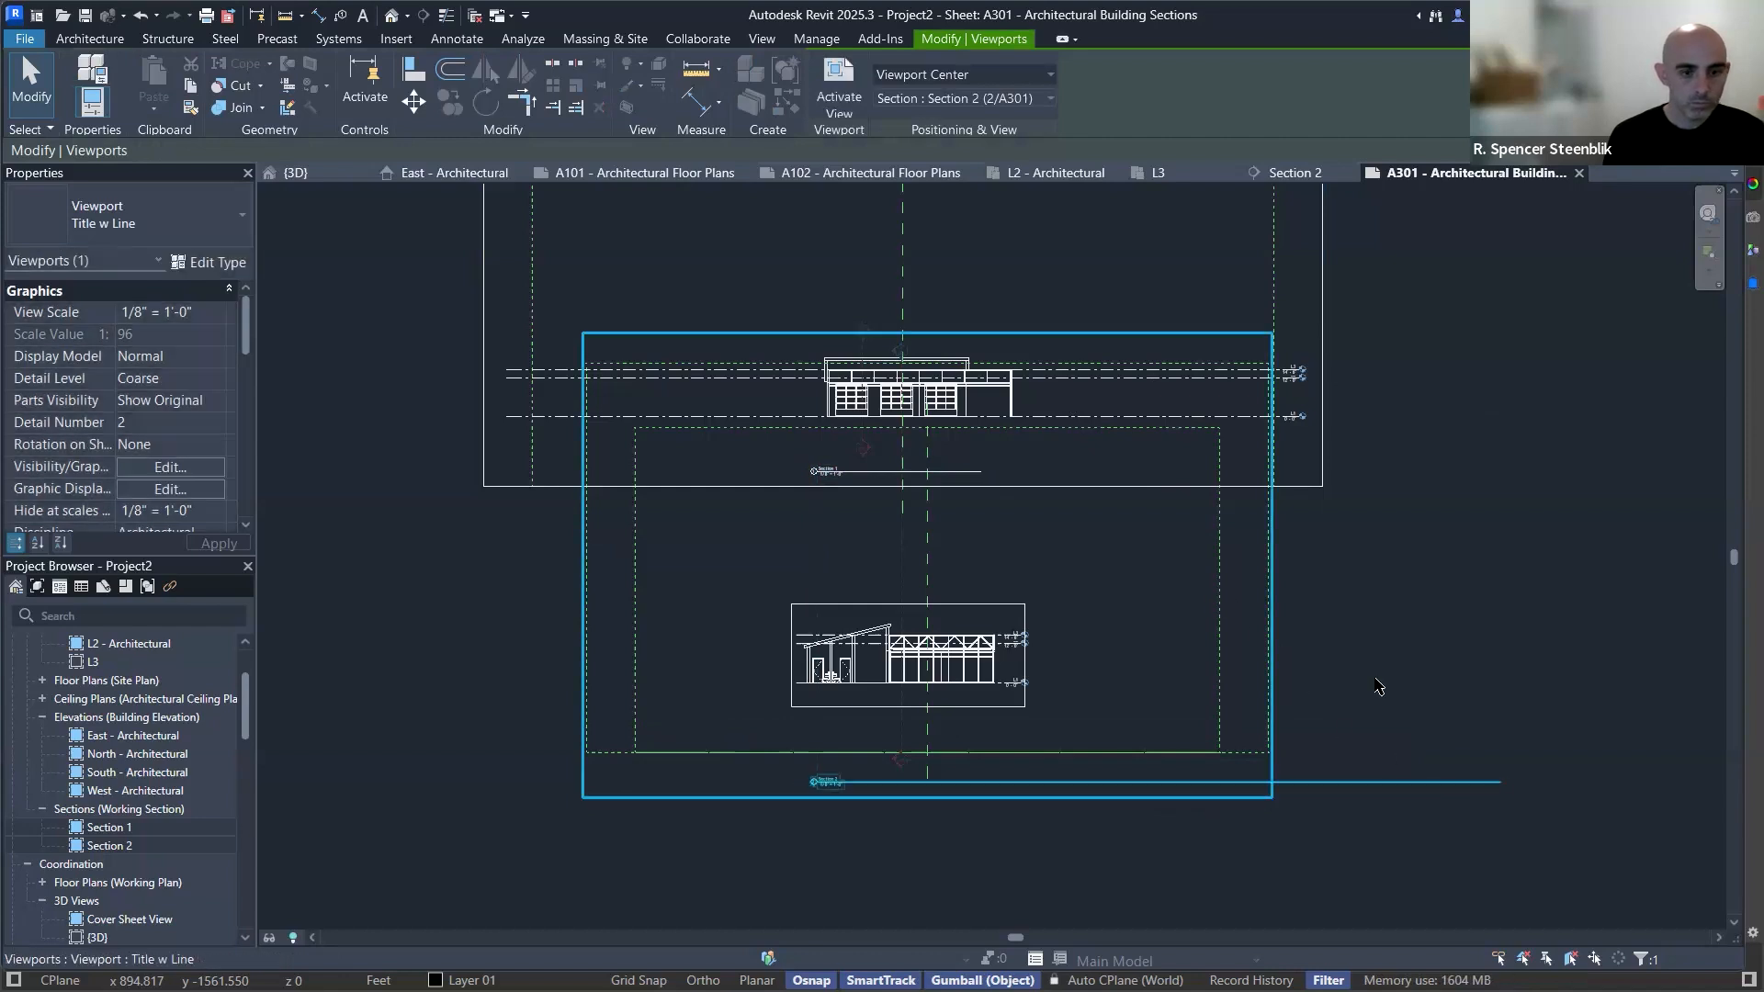
{"action": "left_click_drag", "start_coordinate": [1502, 783], "coordinate": [1503, 789]}
{"action": "left_click_drag", "start_coordinate": [1168, 803], "coordinate": [1138, 819]}
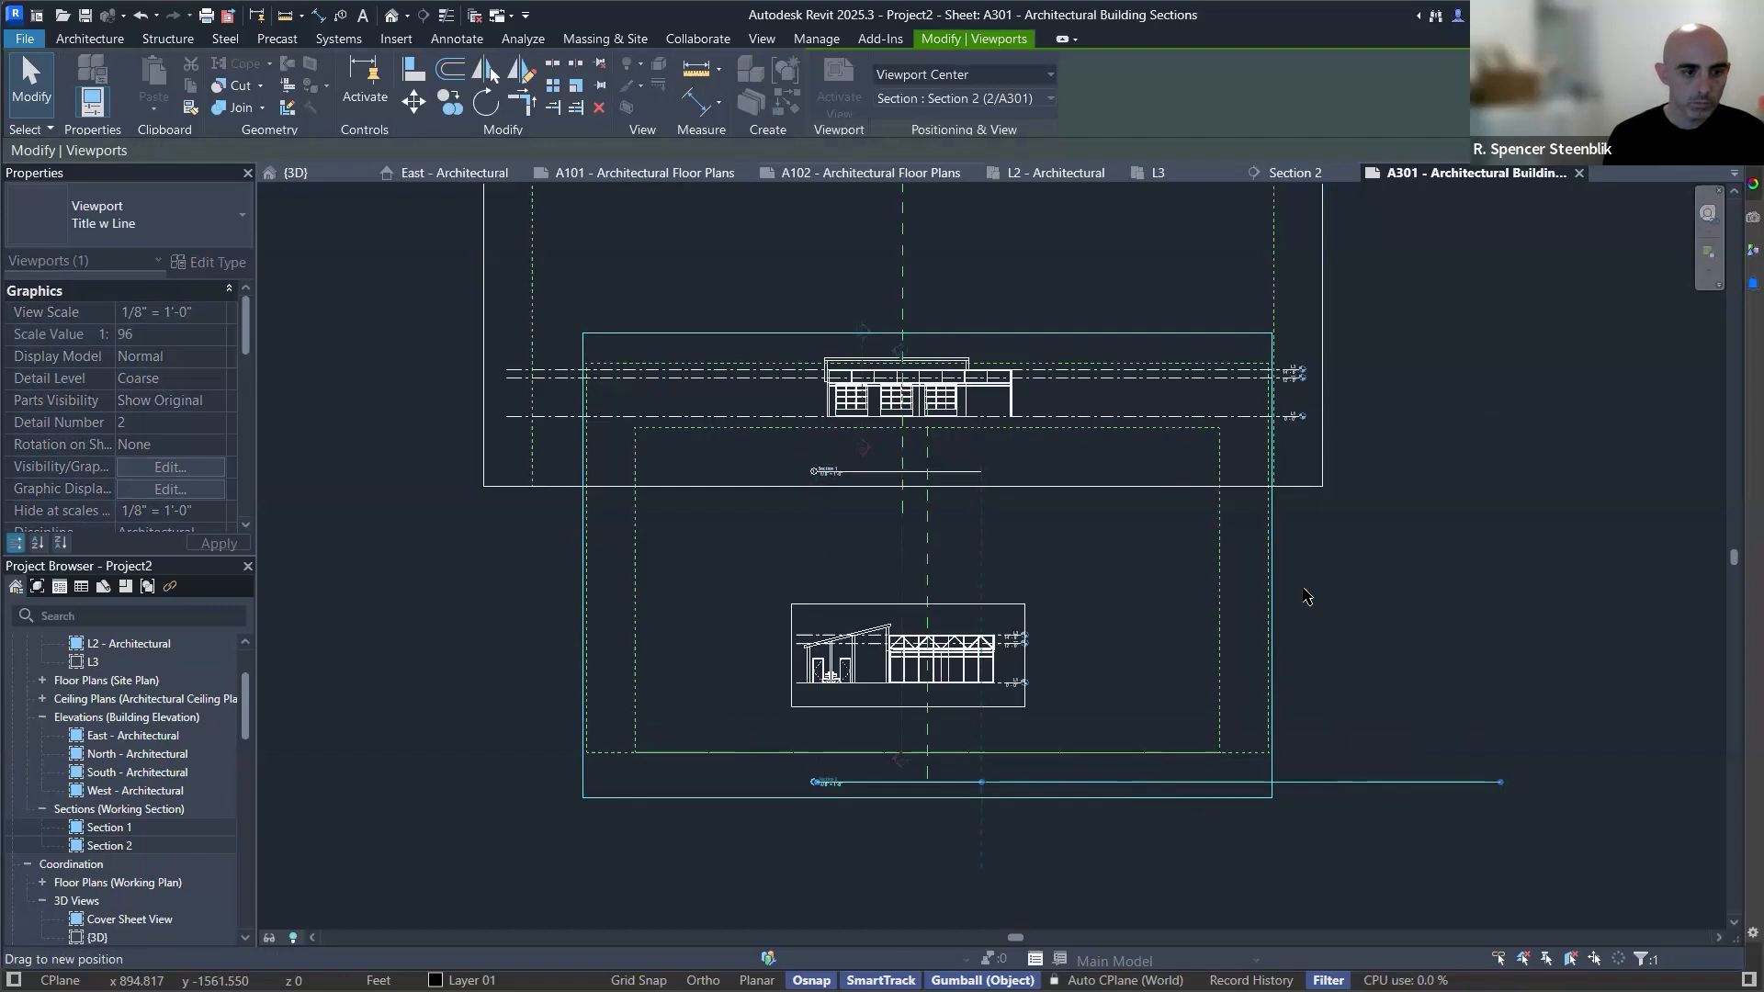
{"action": "left_click", "coordinate": [1420, 553]}
Check the A301 sheet in a print preview and close the preview.
{"action": "middle_click_drag", "start_coordinate": [930, 505], "coordinate": [938, 482]}
{"action": "scroll", "coordinate": [938, 483], "scroll_direction": "up", "scroll_amount": 2}
{"action": "scroll", "coordinate": [938, 483], "scroll_direction": "down", "scroll_amount": 2}
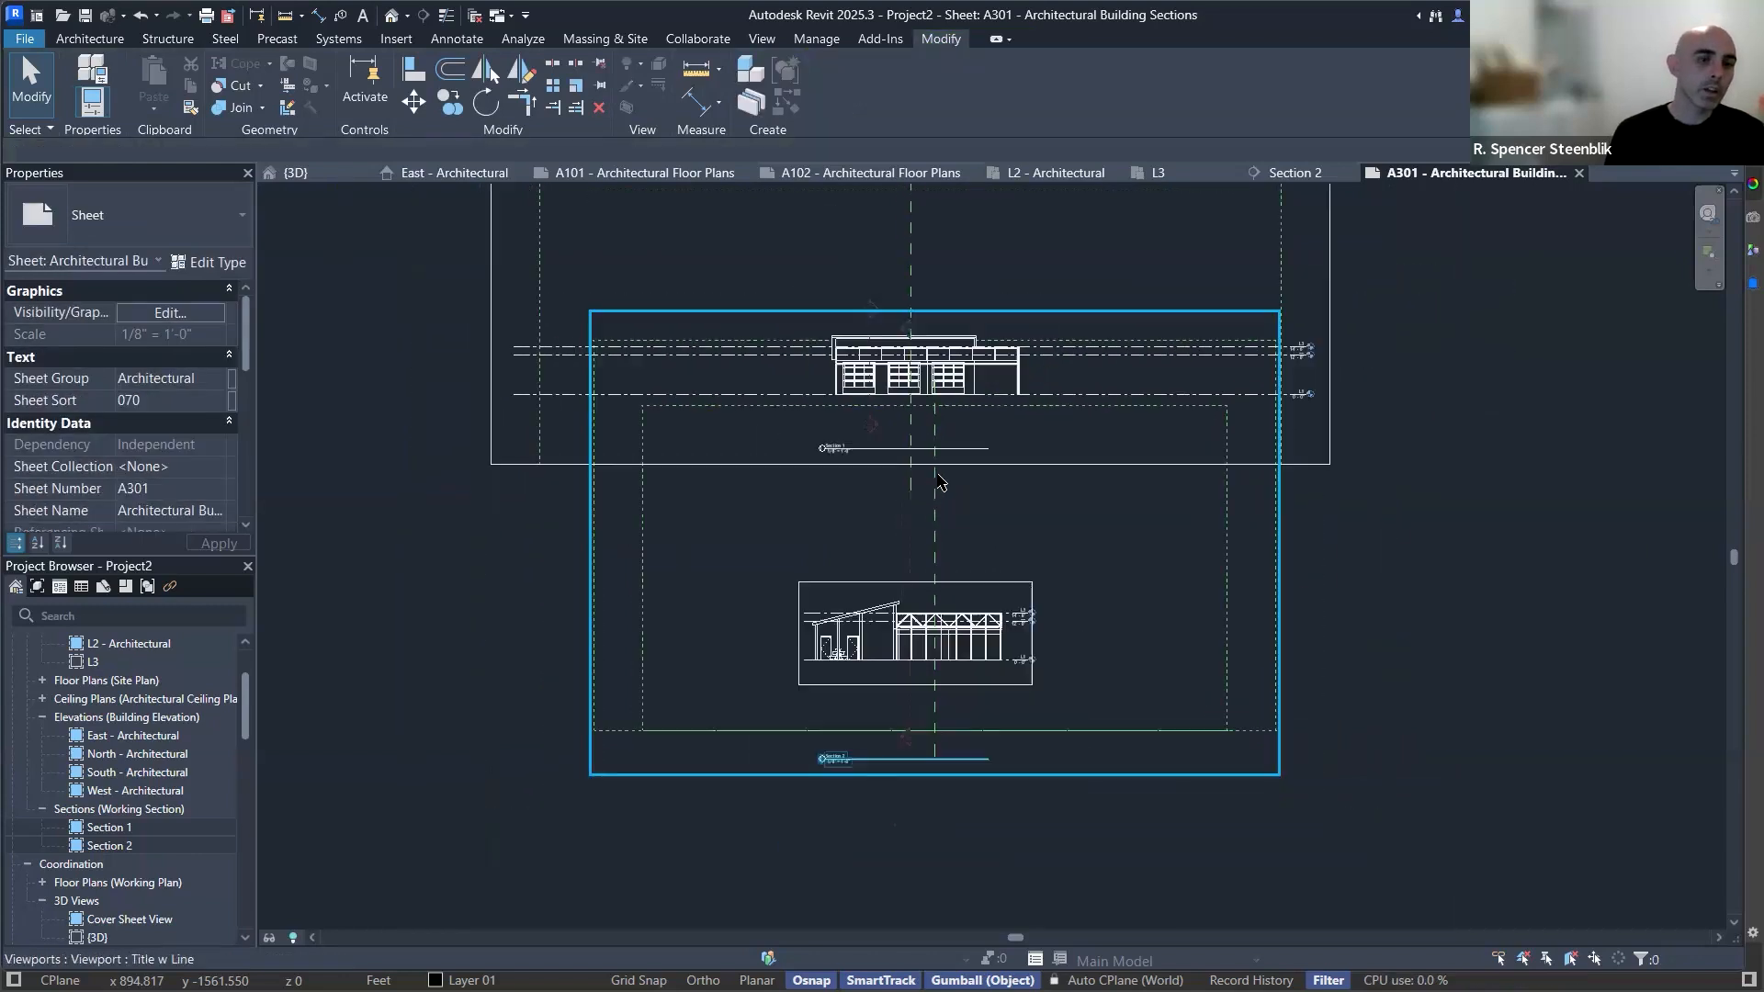
{"action": "scroll", "coordinate": [939, 481], "scroll_direction": "down", "scroll_amount": 1}
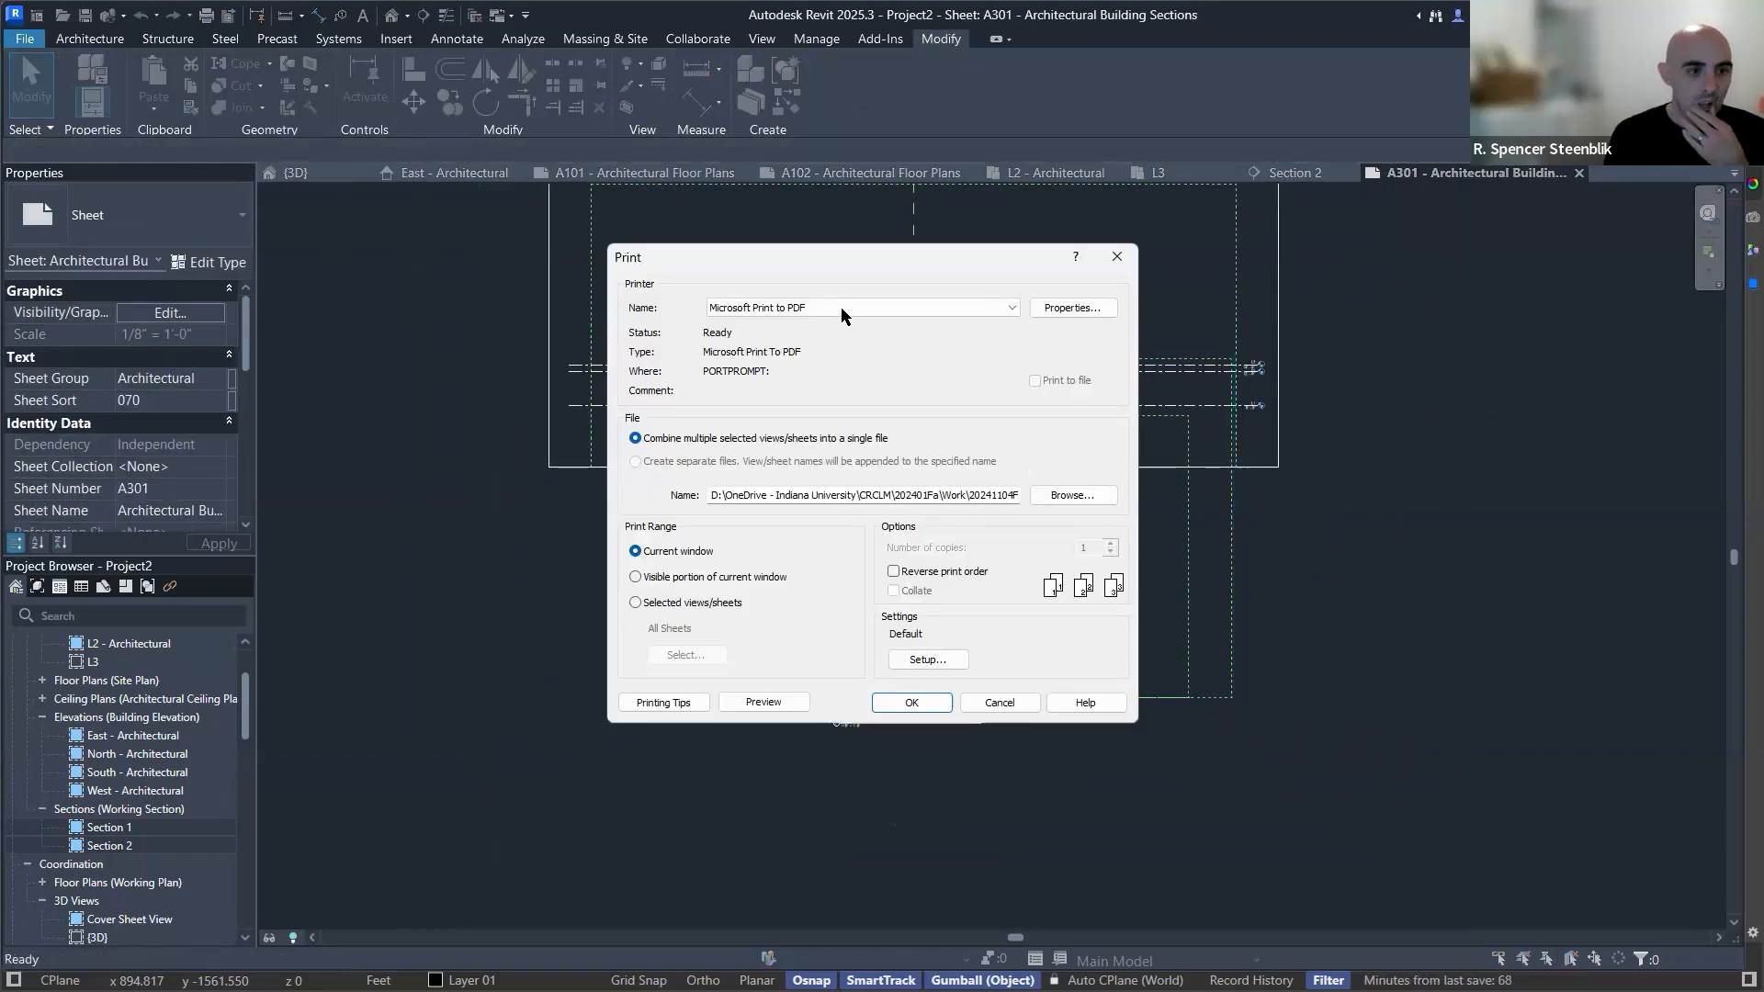
{"action": "left_click", "coordinate": [748, 700]}
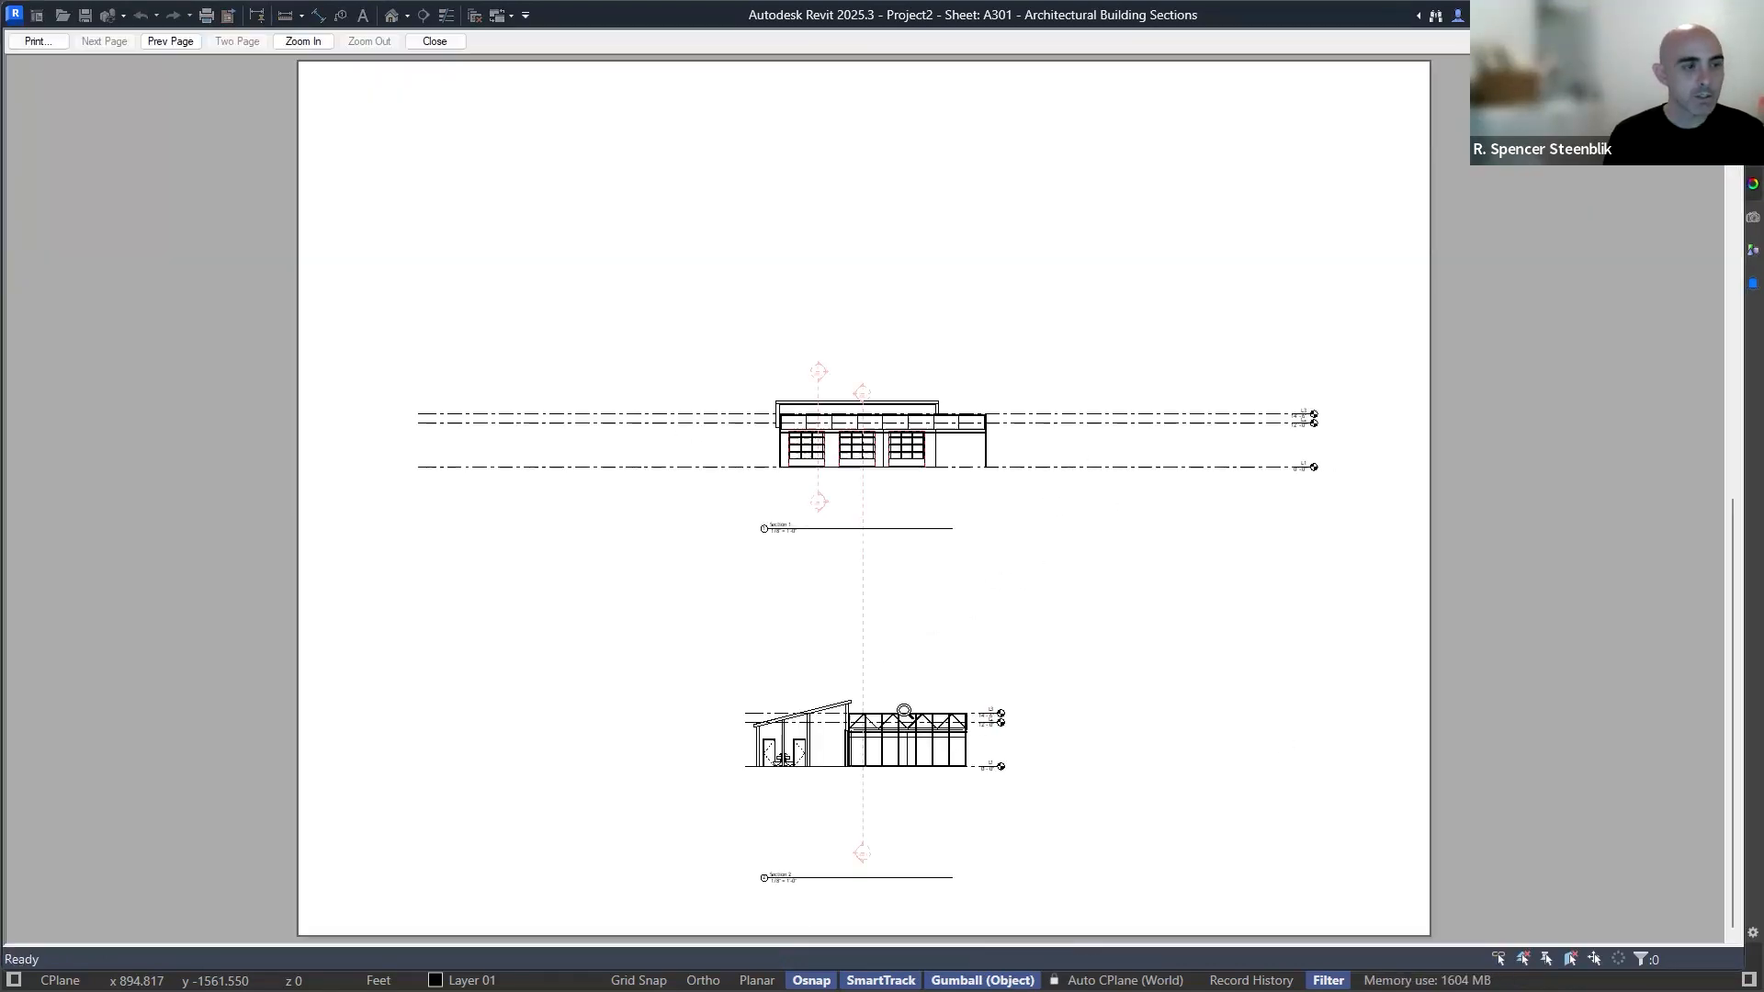
{"action": "key", "text": "Escape"}
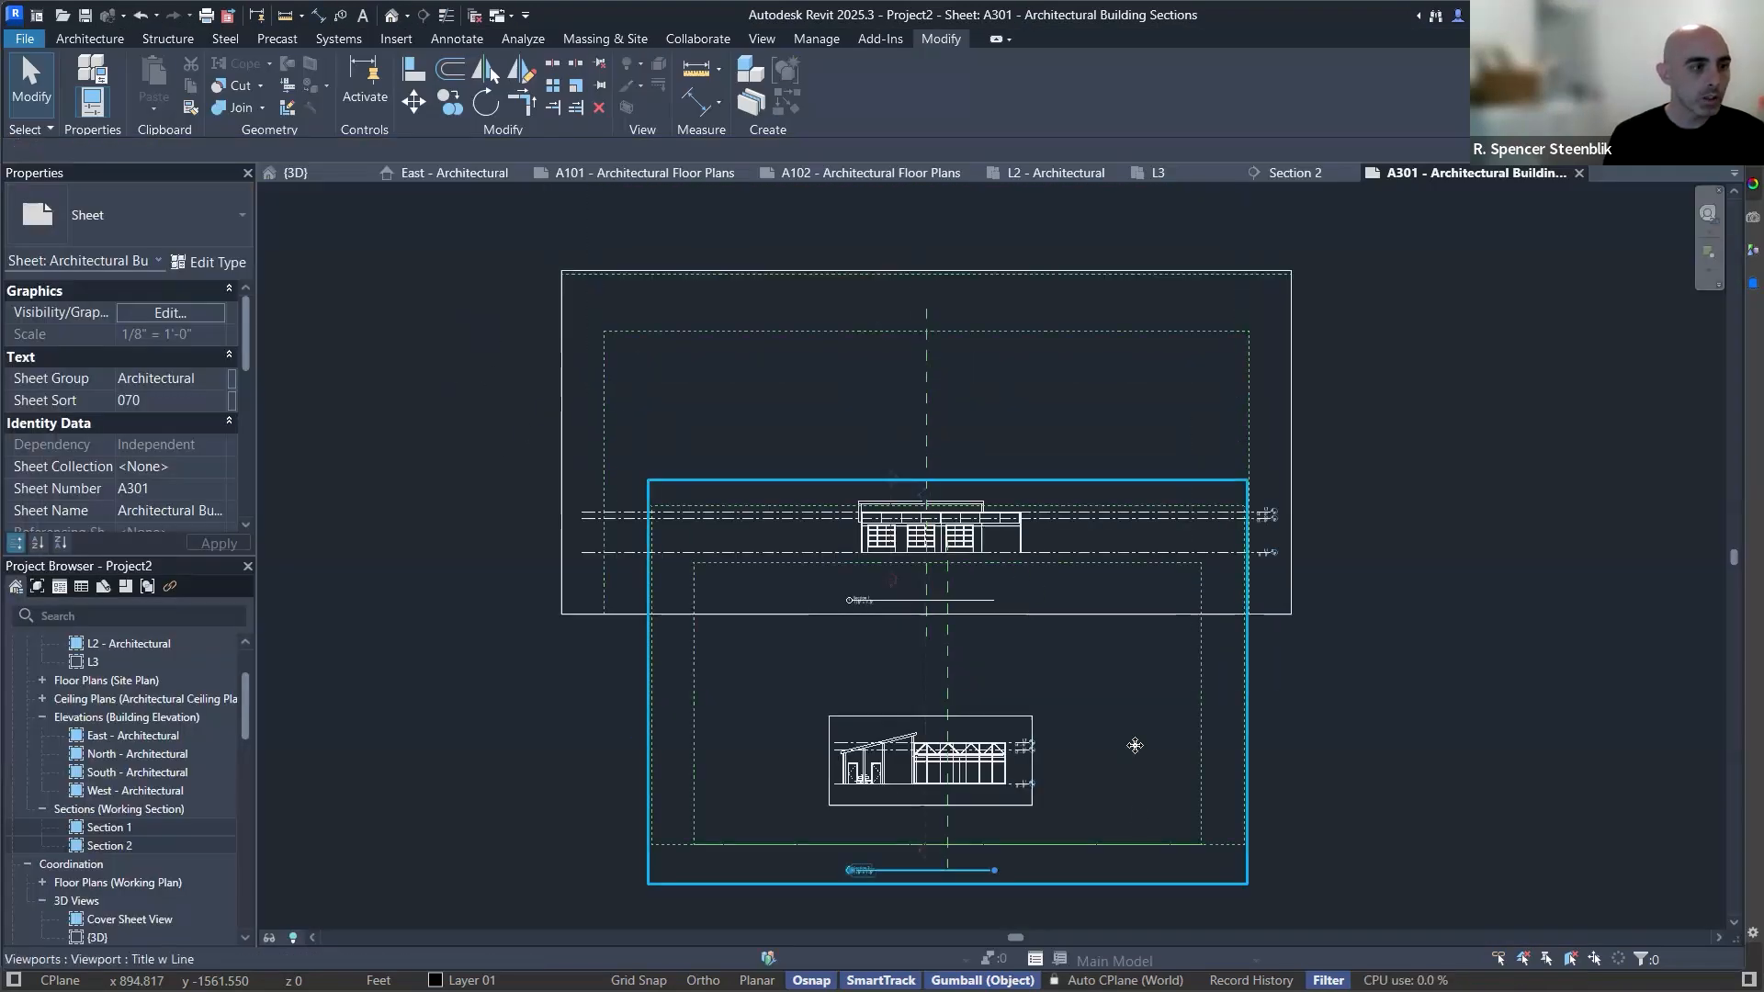
Set the Section 2 viewport's view scale to 1/4" = 1'-0" and shift the viewport slightly down the sheet.
{"action": "left_click", "coordinate": [1127, 755]}
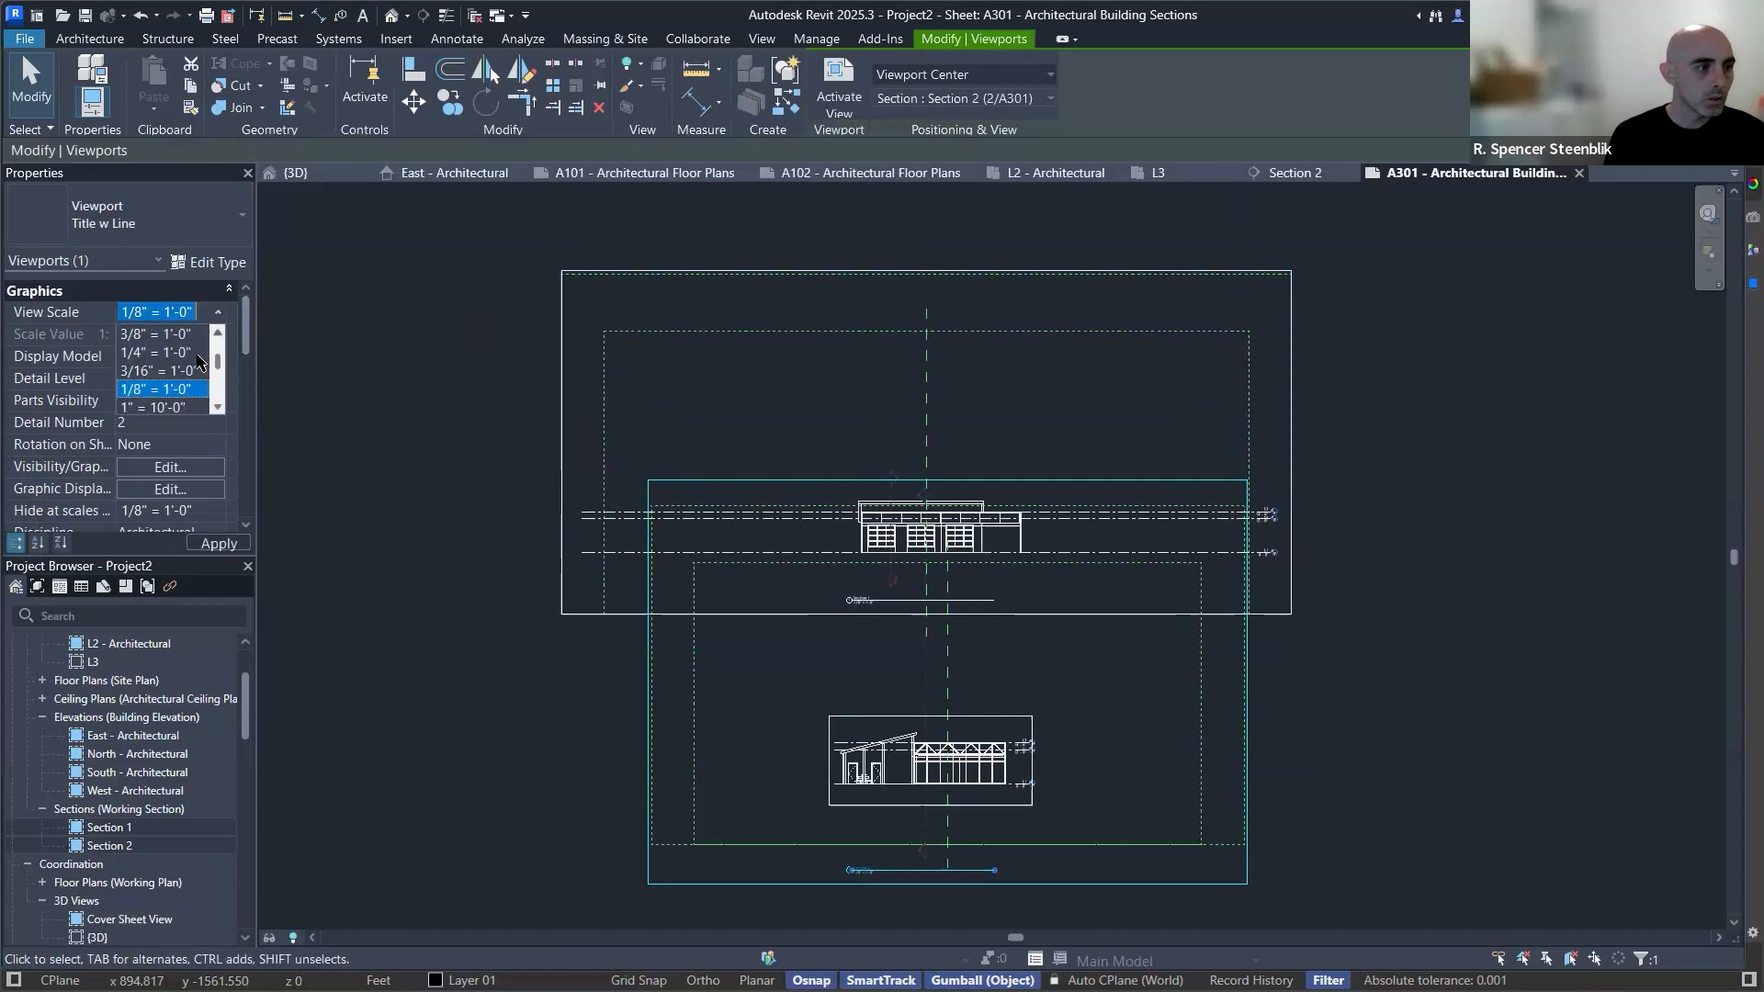
{"action": "left_click", "coordinate": [162, 353]}
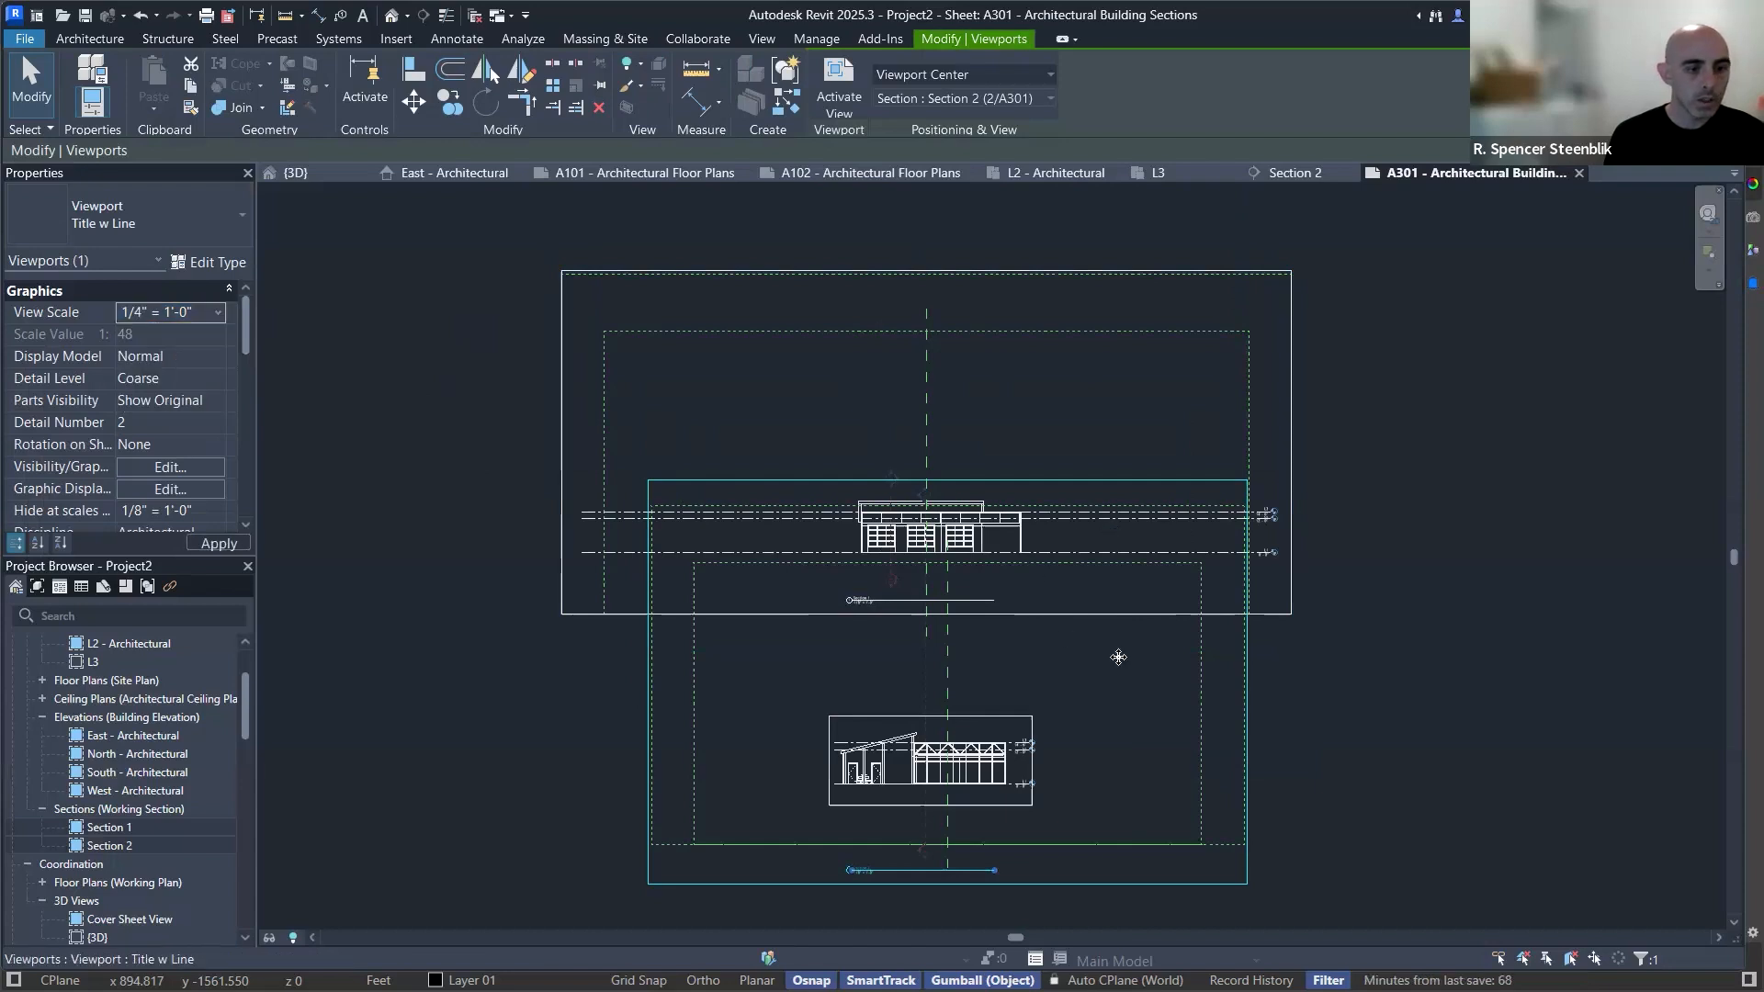
{"action": "left_click_drag", "start_coordinate": [1122, 732], "coordinate": [1093, 775]}
Move the Section 2 title up to sit just beneath its enlarged section.
{"action": "scroll", "coordinate": [1177, 633], "scroll_direction": "down", "scroll_amount": 4}
{"action": "middle_click_drag", "start_coordinate": [1028, 715], "coordinate": [973, 624]}
{"action": "left_click", "coordinate": [943, 720]}
{"action": "left_click_drag", "start_coordinate": [946, 715], "coordinate": [953, 666]}
{"action": "scroll", "coordinate": [1374, 515], "scroll_direction": "up", "scroll_amount": 2}
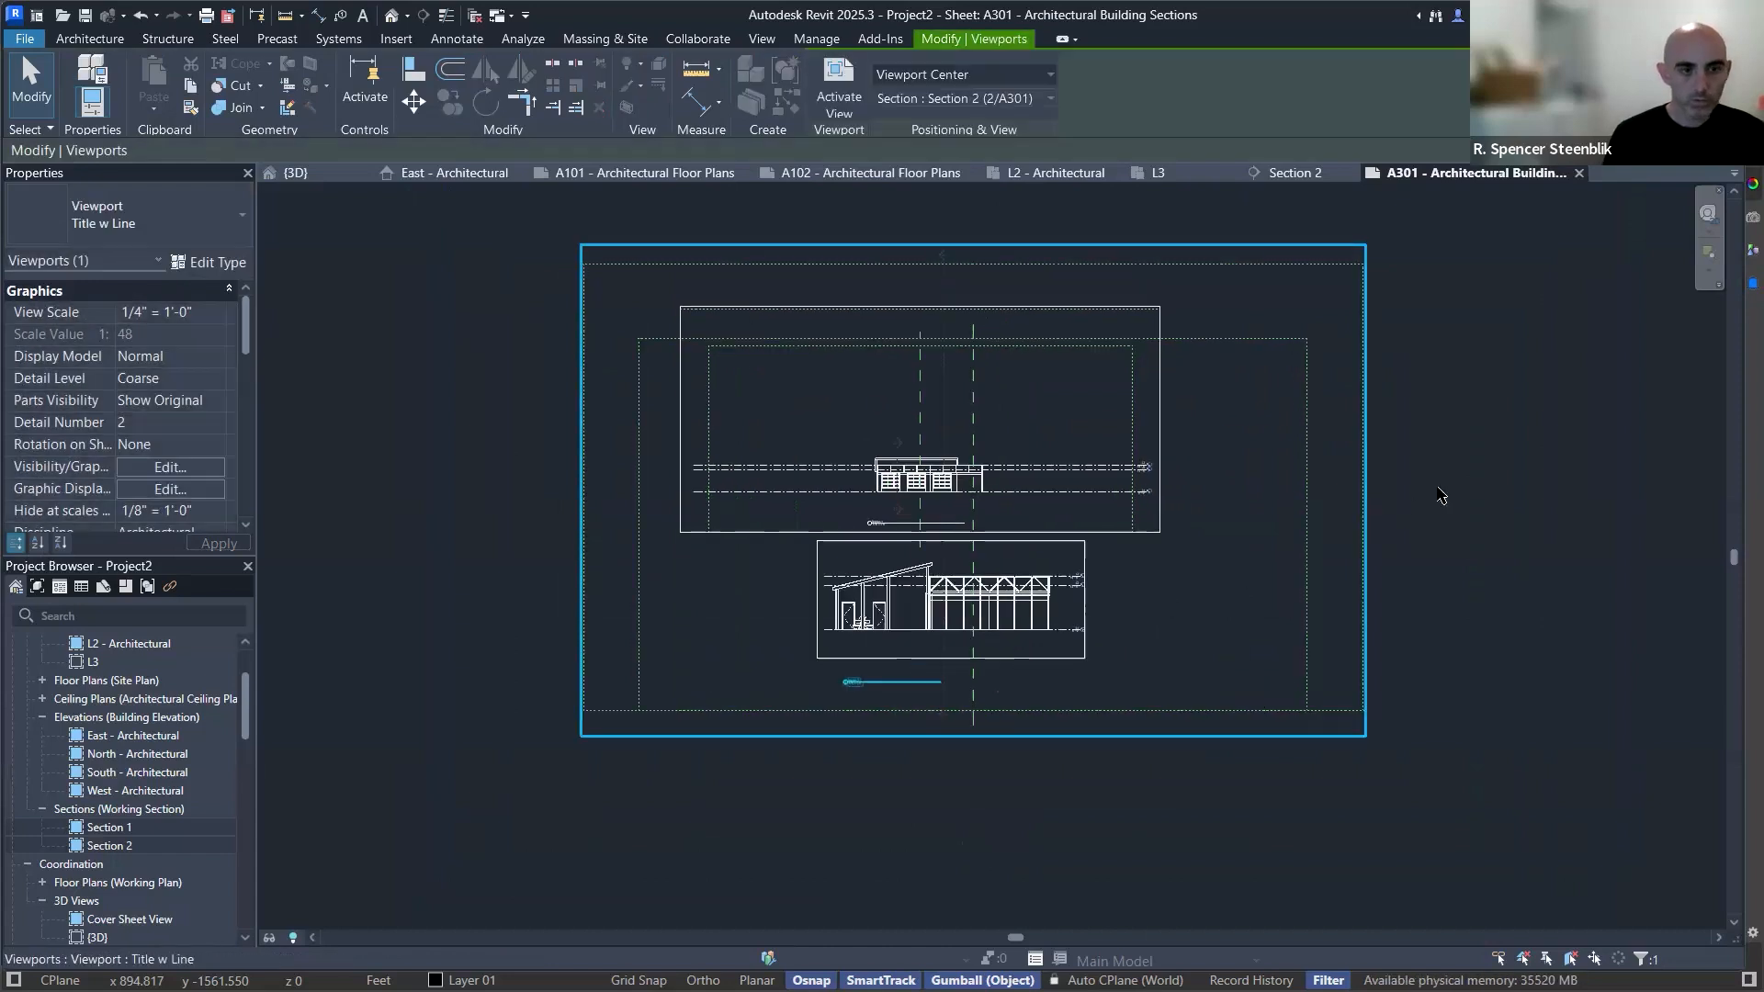
{"action": "left_click", "coordinate": [1415, 471]}
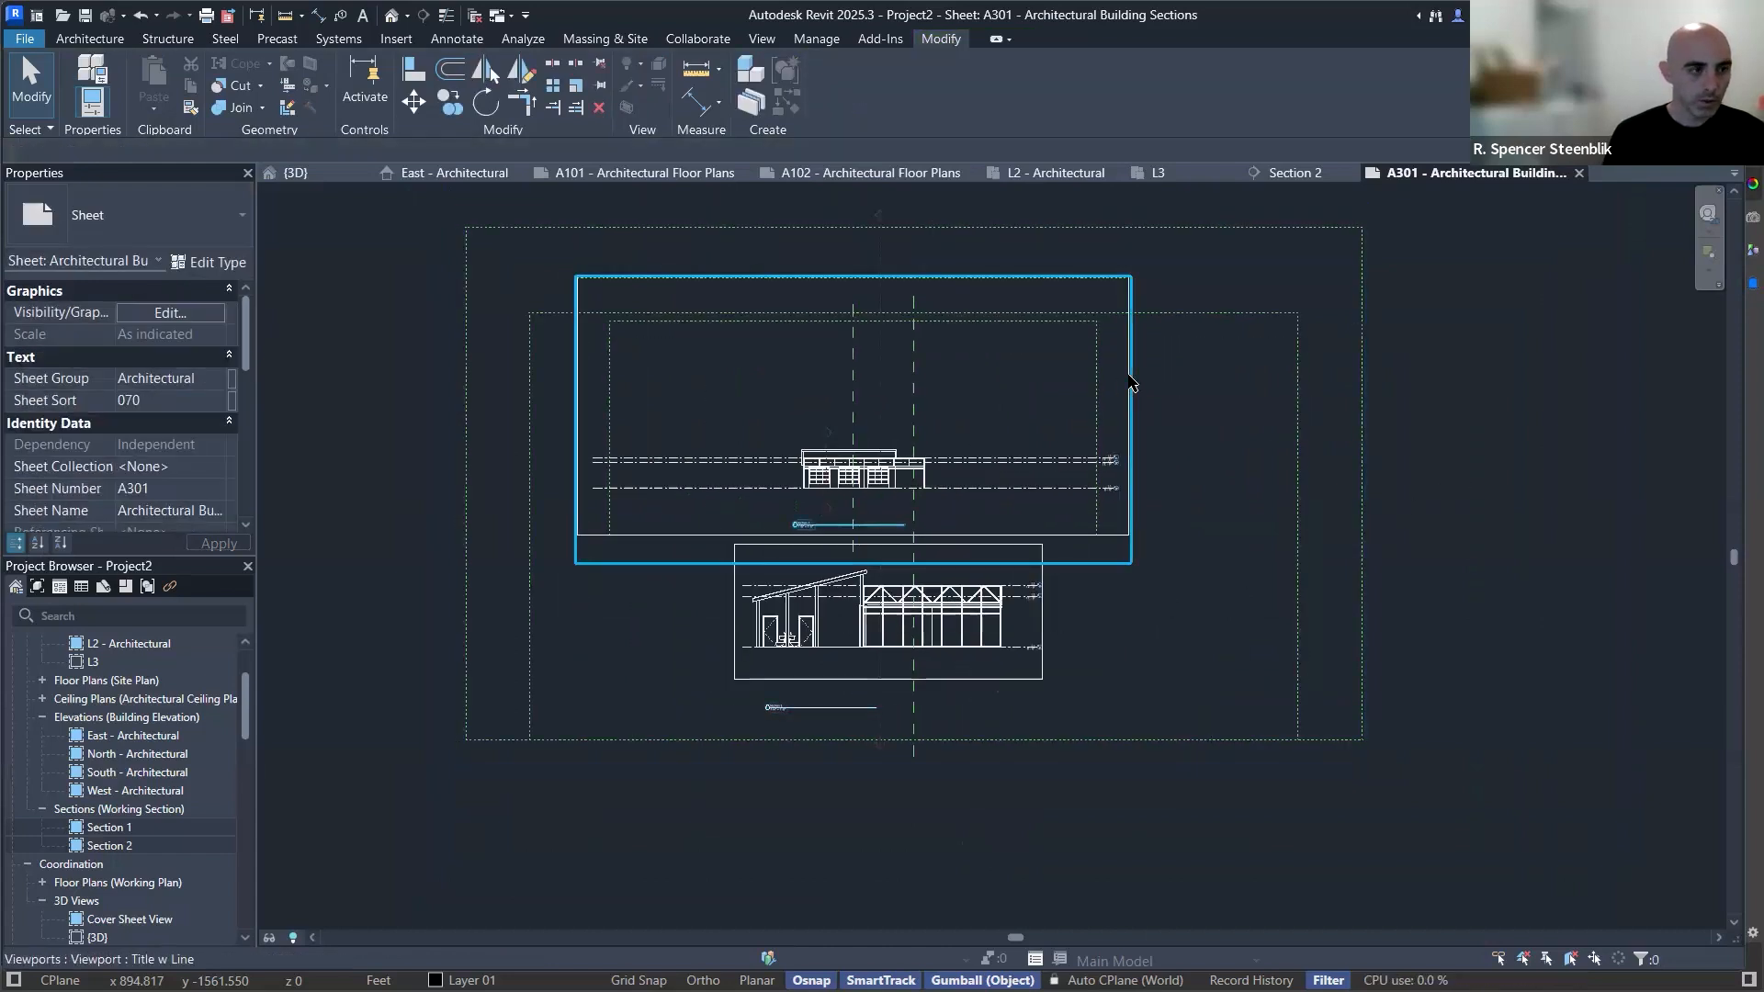
Set the Section 1 viewport's view scale to 1/4" = 1'-0".
{"action": "left_click", "coordinate": [1125, 386]}
{"action": "left_click", "coordinate": [220, 313]}
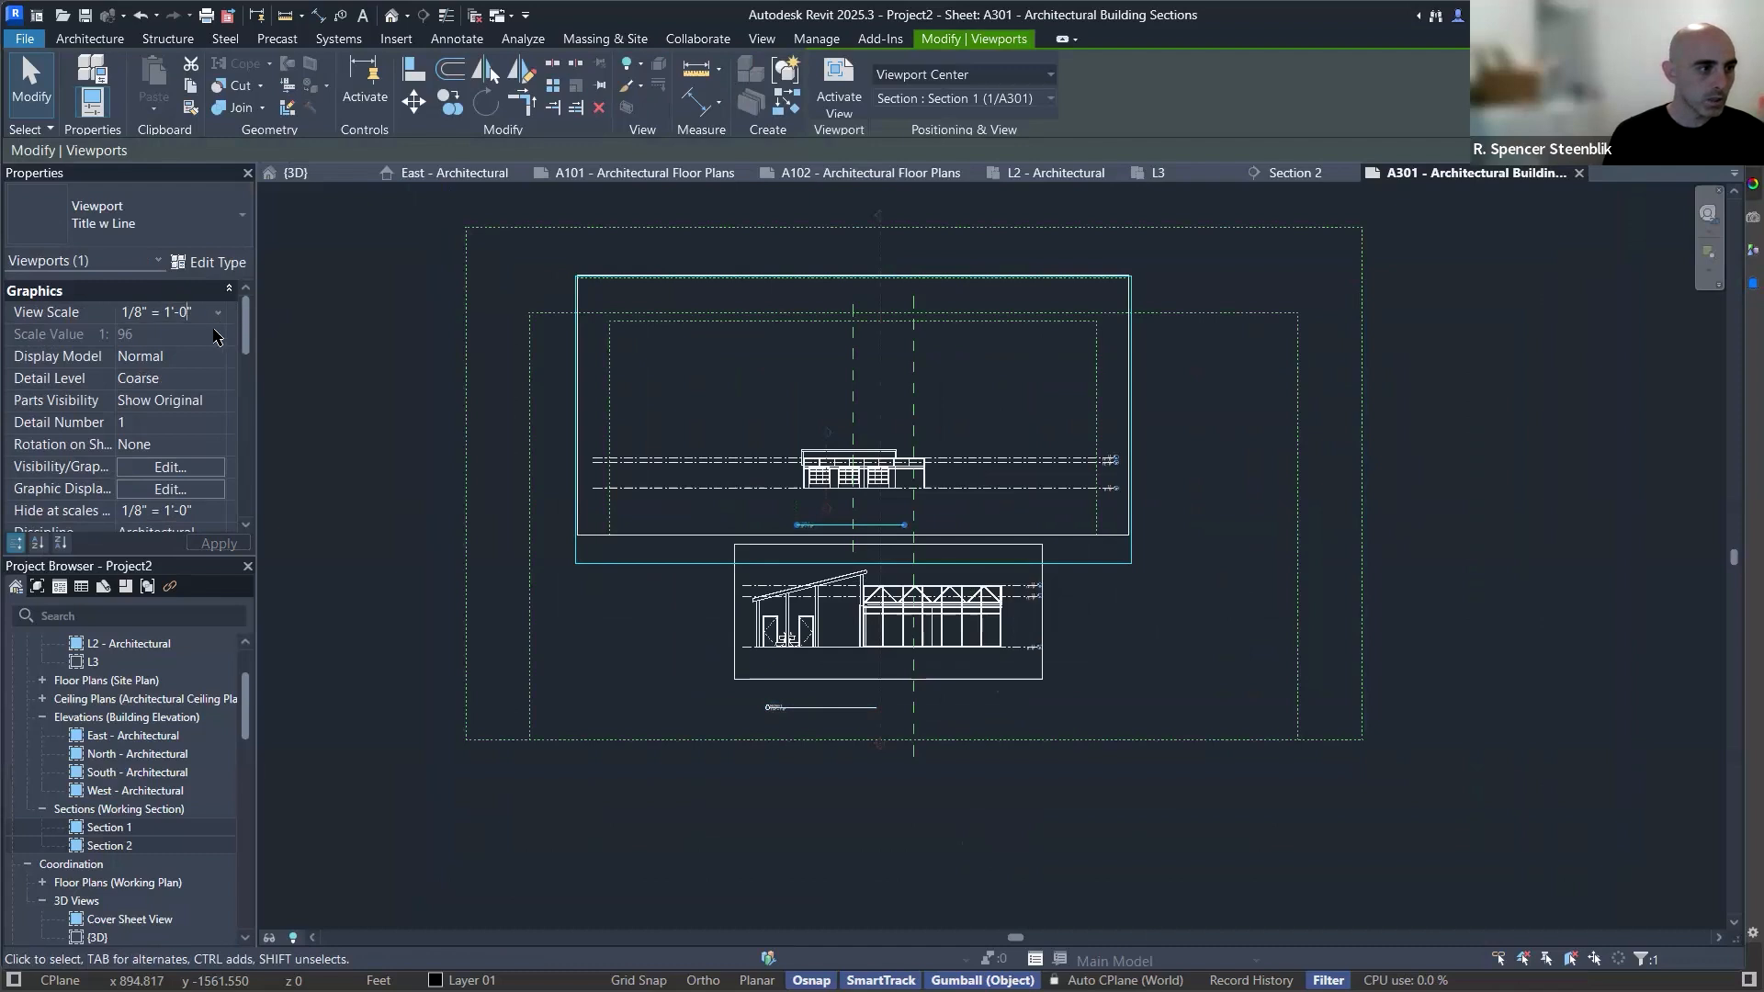
{"action": "left_click", "coordinate": [158, 354]}
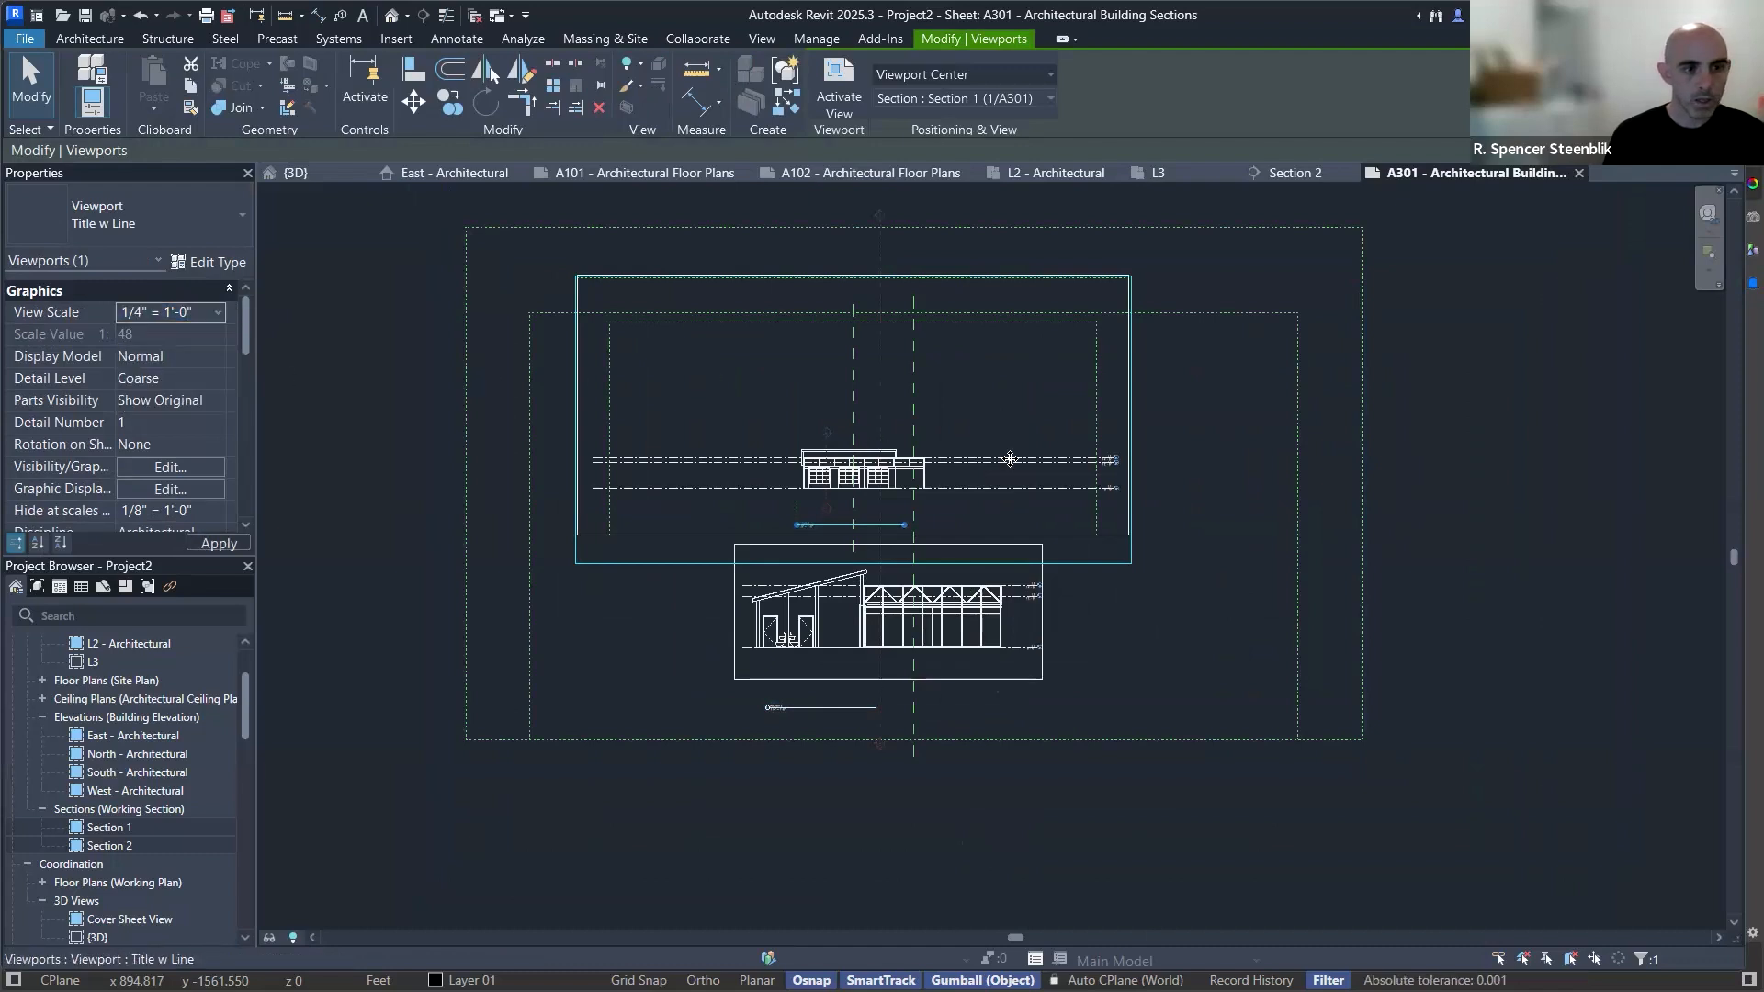
Move the Section 1 viewport up the sheet to clear the Section 2 crop region below it.
{"action": "scroll", "coordinate": [1107, 466], "scroll_direction": "down", "scroll_amount": 1}
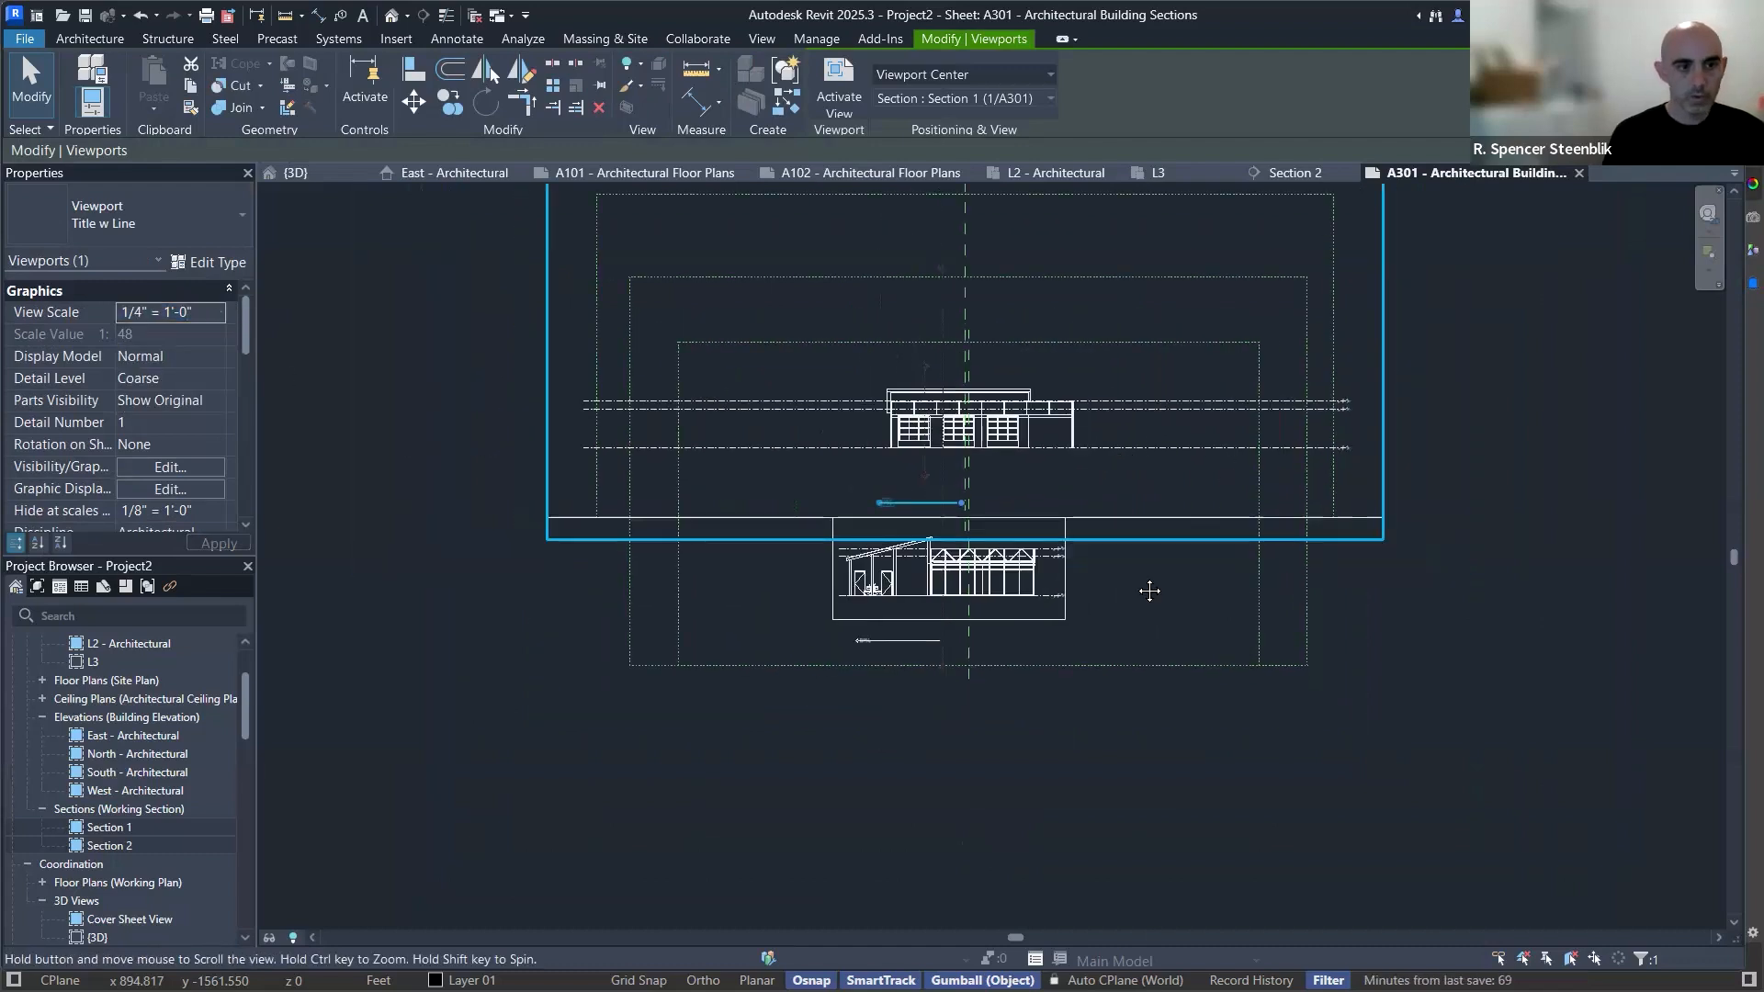
{"action": "middle_click_drag", "start_coordinate": [1150, 591], "coordinate": [1047, 716]}
{"action": "left_click", "coordinate": [1536, 515]}
{"action": "left_click_drag", "start_coordinate": [1056, 355], "coordinate": [1067, 312]}
{"action": "left_click", "coordinate": [1551, 445]}
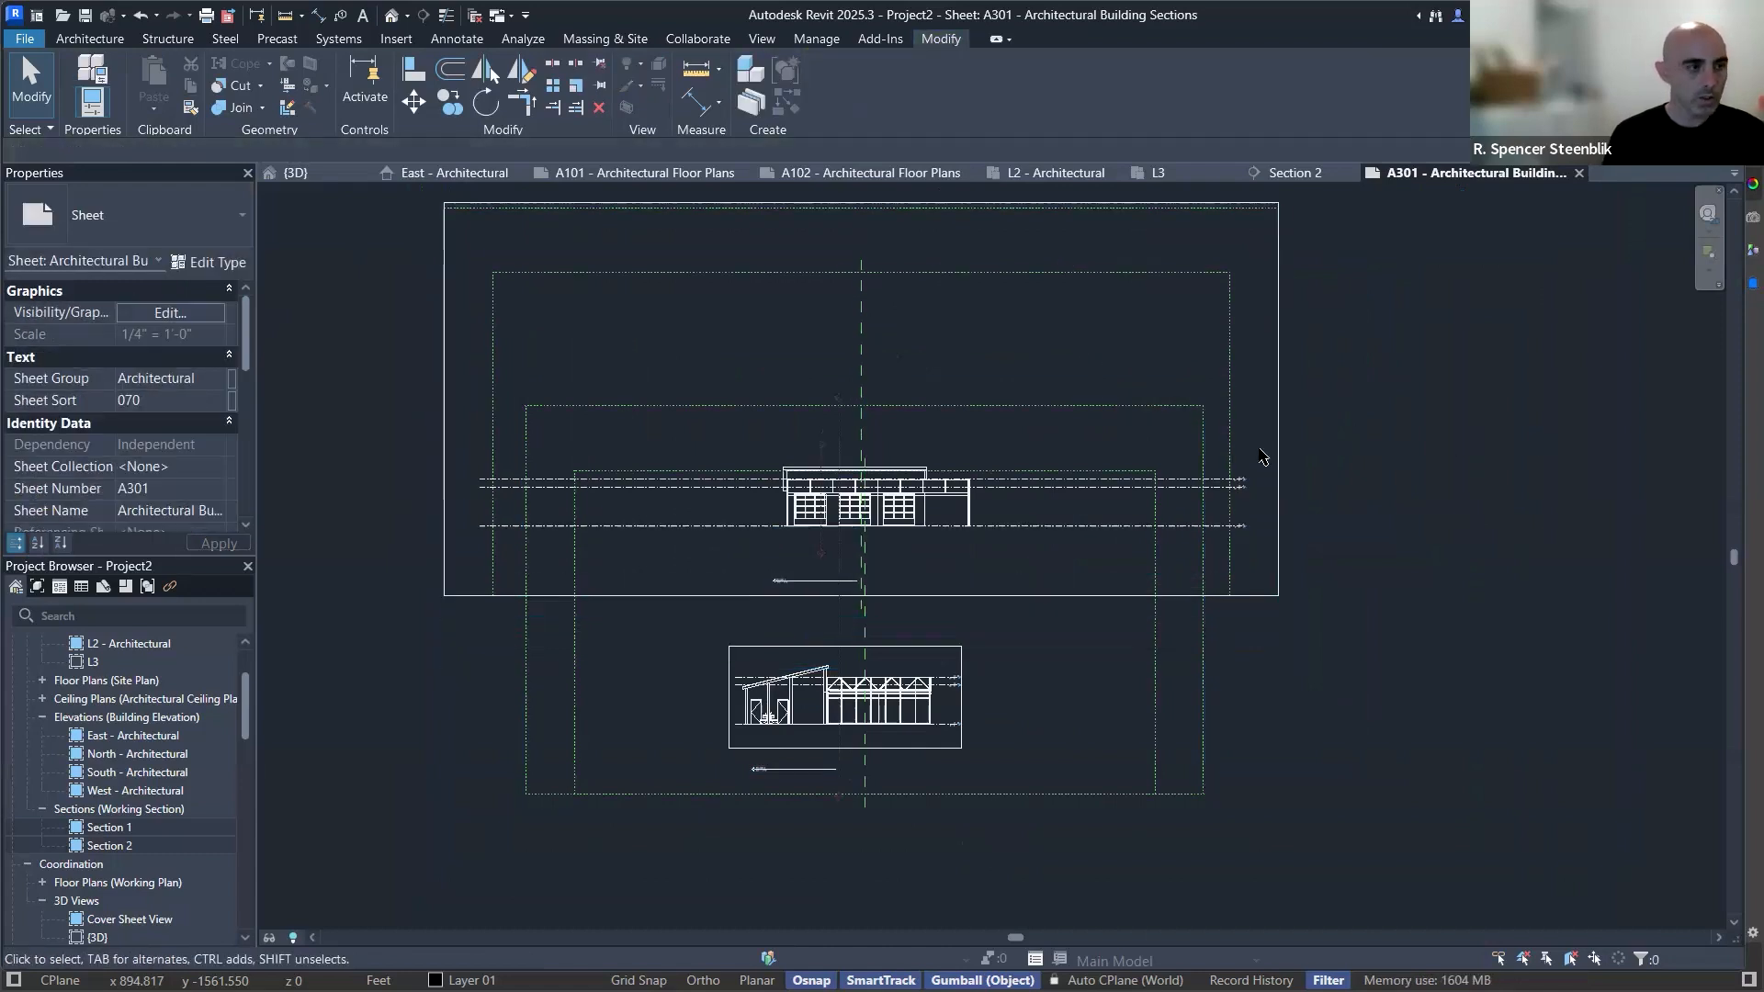
{"action": "left_click", "coordinate": [25, 40]}
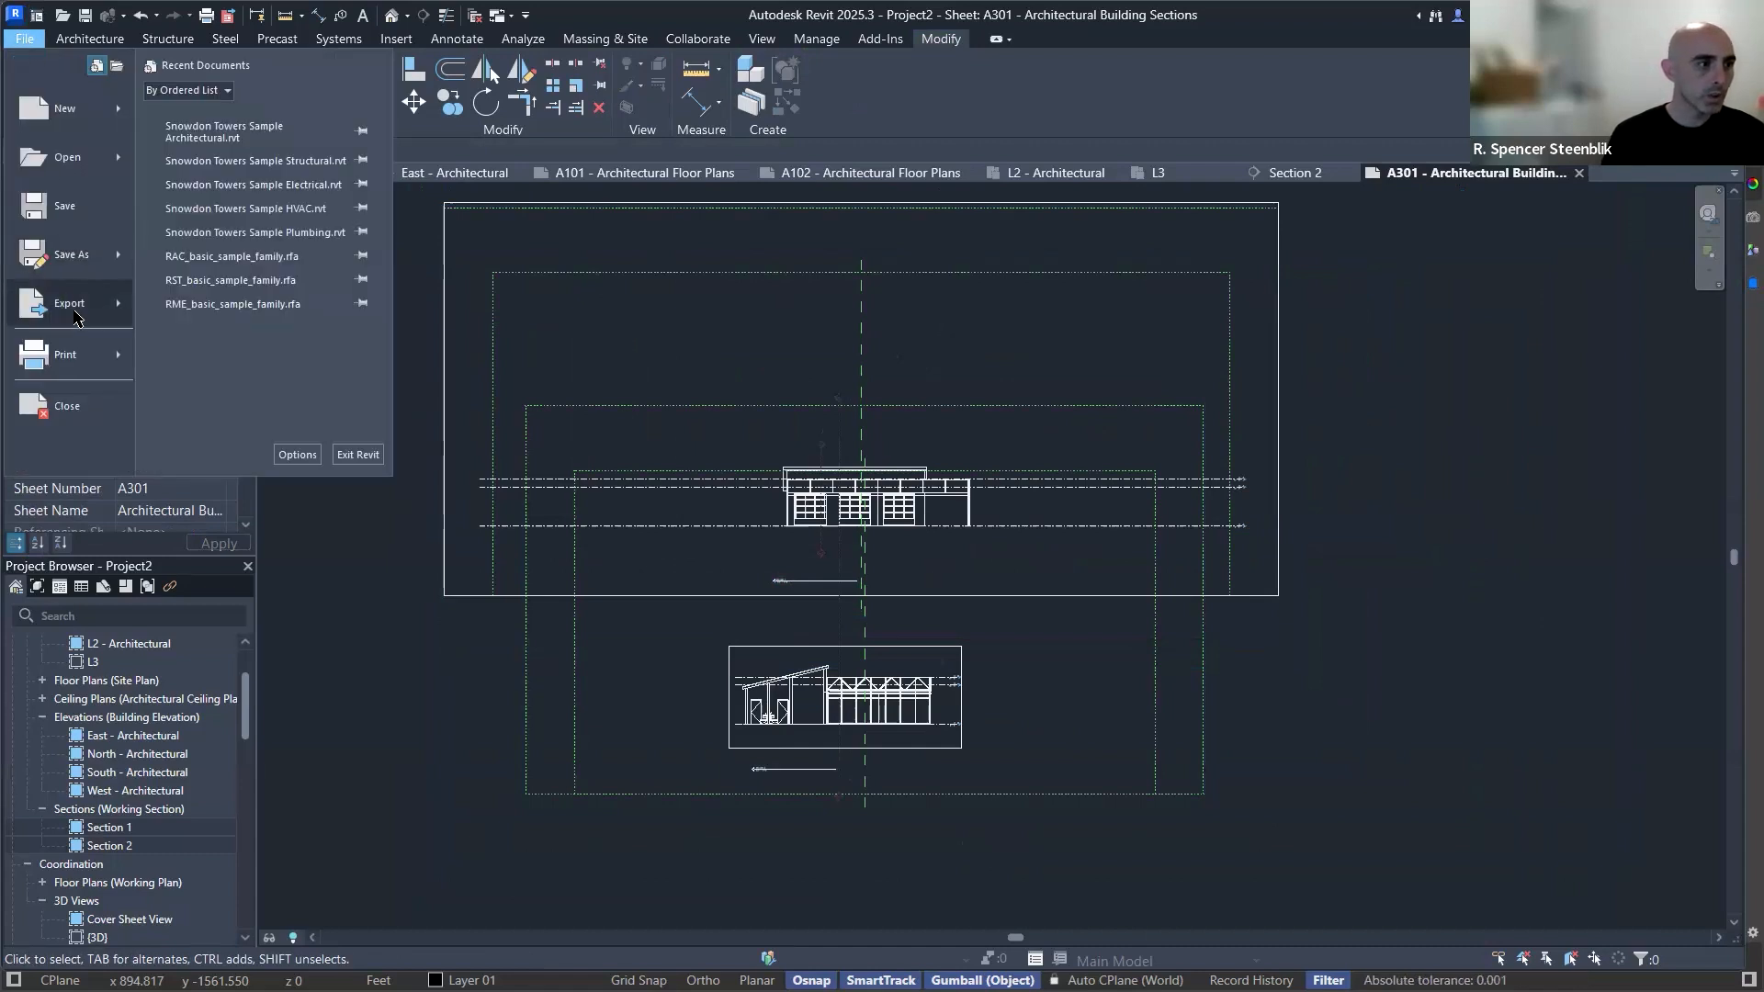
{"action": "mouse_move", "coordinate": [73, 313]}
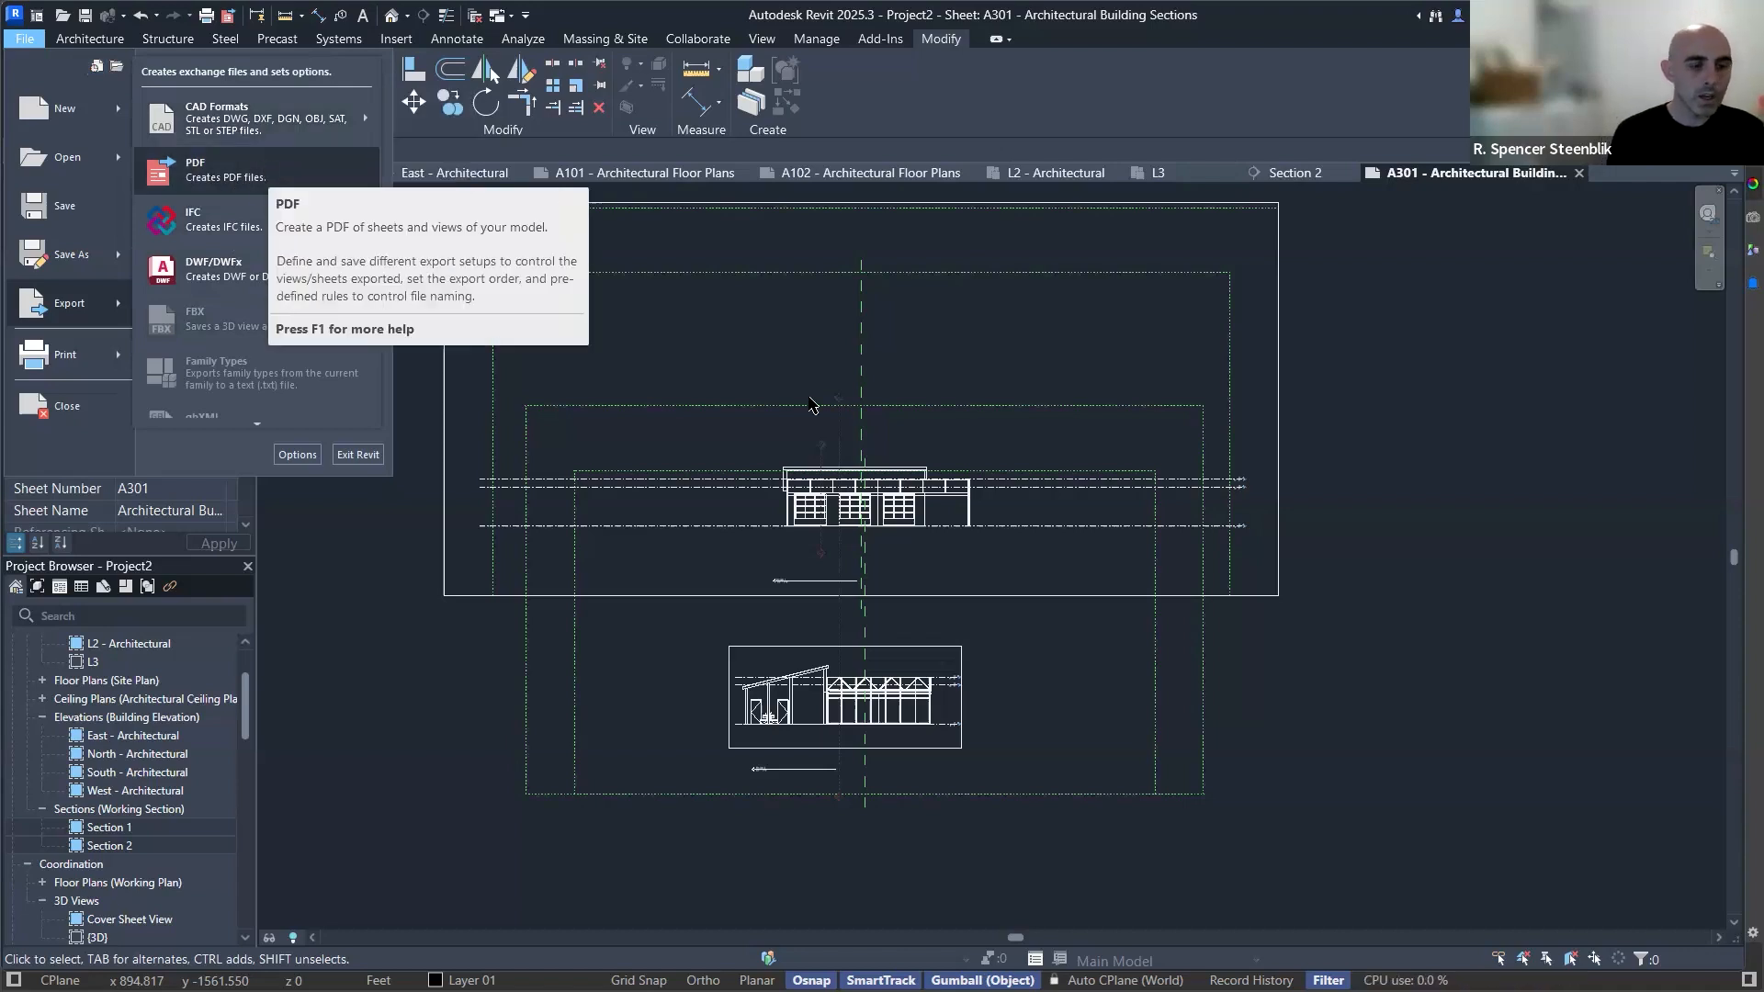
{"action": "left_click", "coordinate": [1511, 425]}
Open the East - Architectural elevation view and inspect the building elevation within its full crop region.
{"action": "middle_click_drag", "start_coordinate": [490, 609], "coordinate": [641, 591]}
{"action": "scroll", "coordinate": [116, 792], "scroll_direction": "up", "scroll_amount": 1}
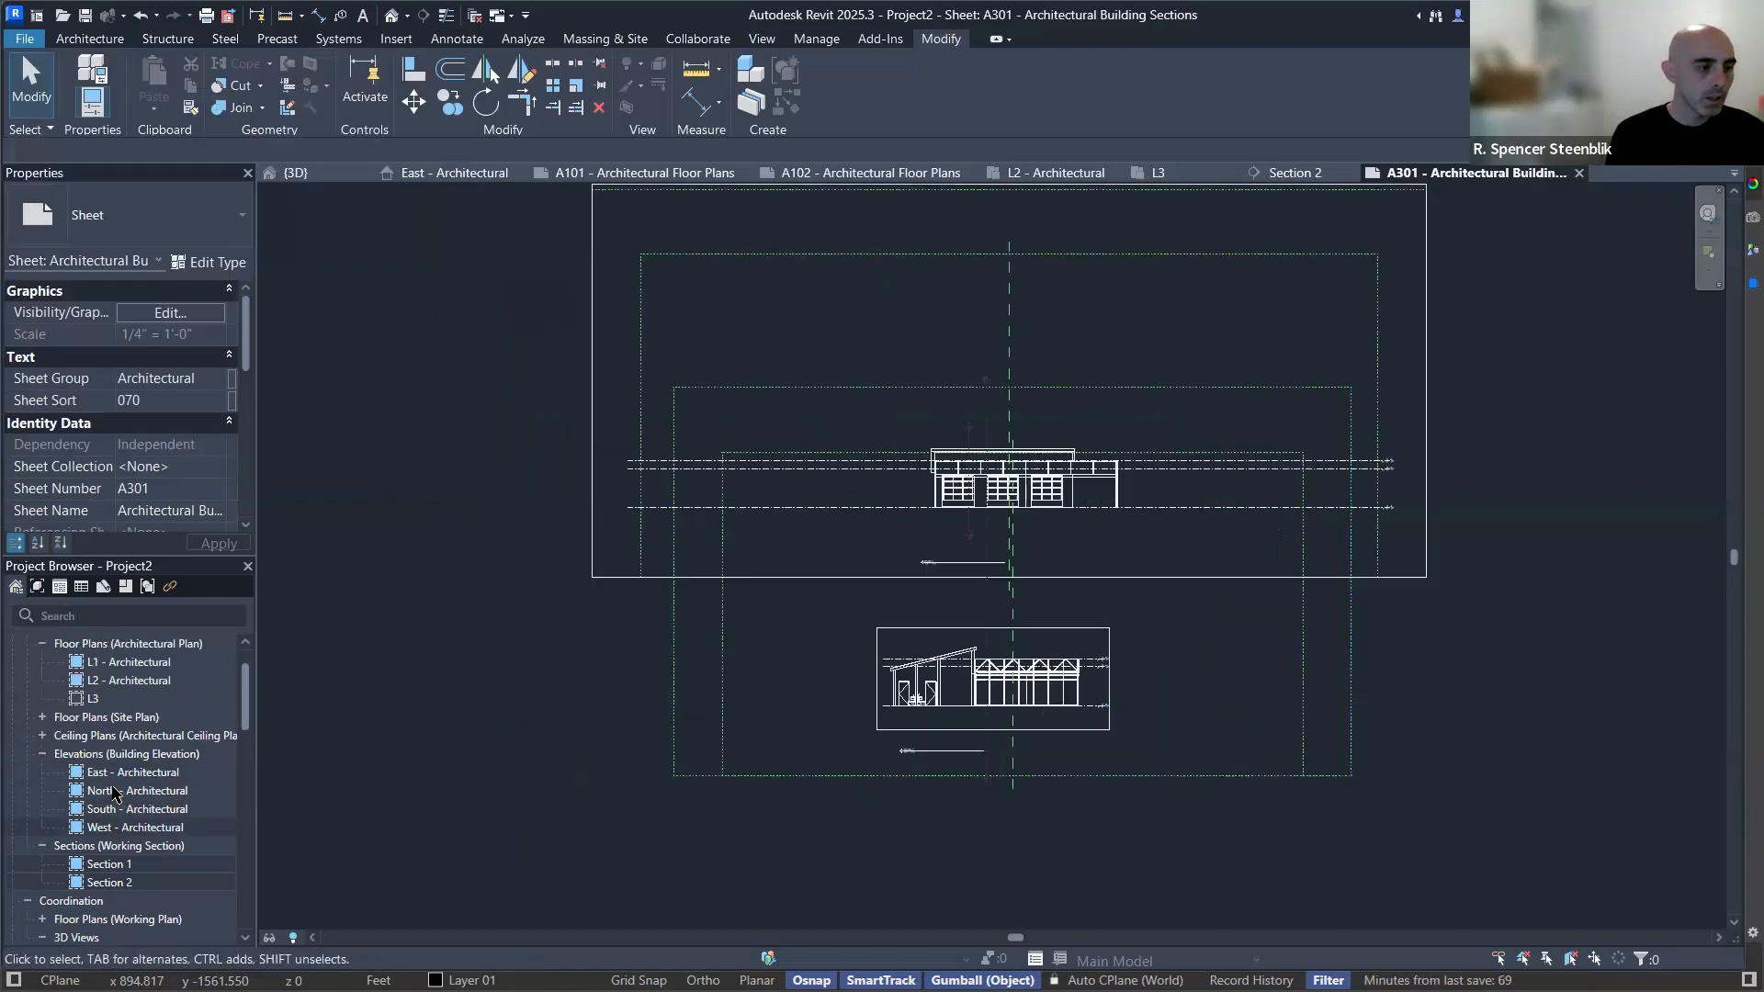
{"action": "scroll", "coordinate": [116, 792], "scroll_direction": "up", "scroll_amount": 1}
{"action": "scroll", "coordinate": [115, 792], "scroll_direction": "down", "scroll_amount": 2}
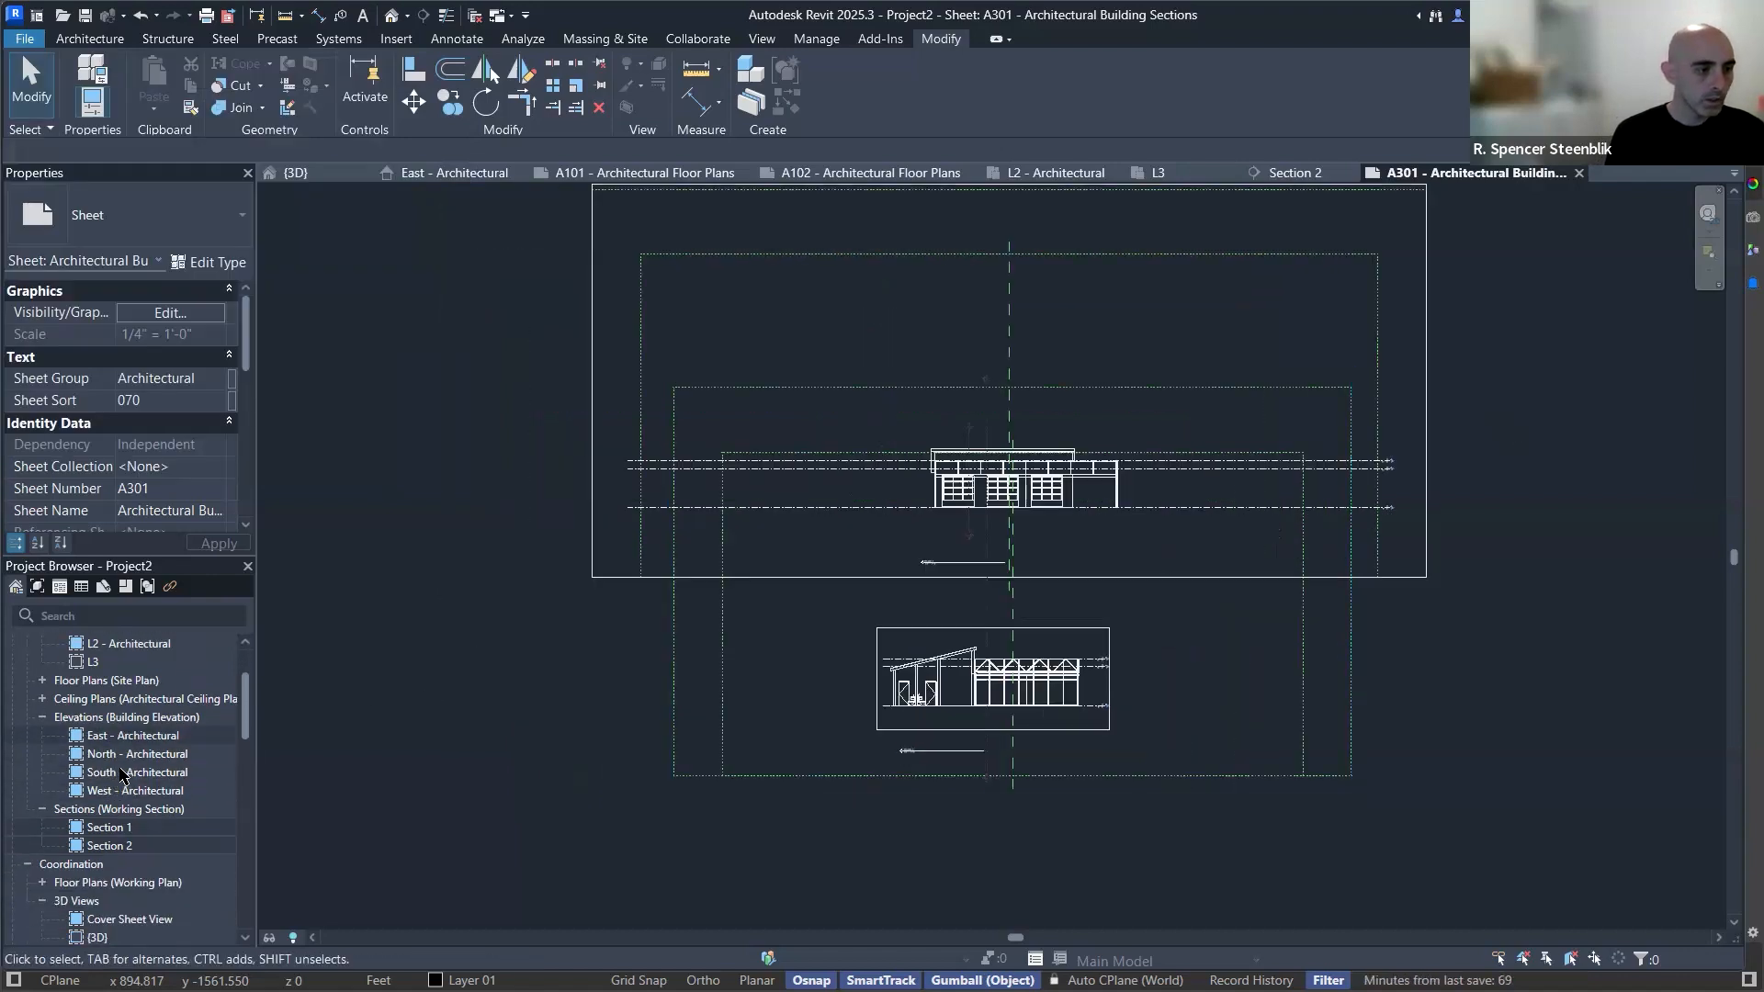
{"action": "double_click", "coordinate": [128, 743]}
{"action": "scroll", "coordinate": [911, 573], "scroll_direction": "down", "scroll_amount": 4}
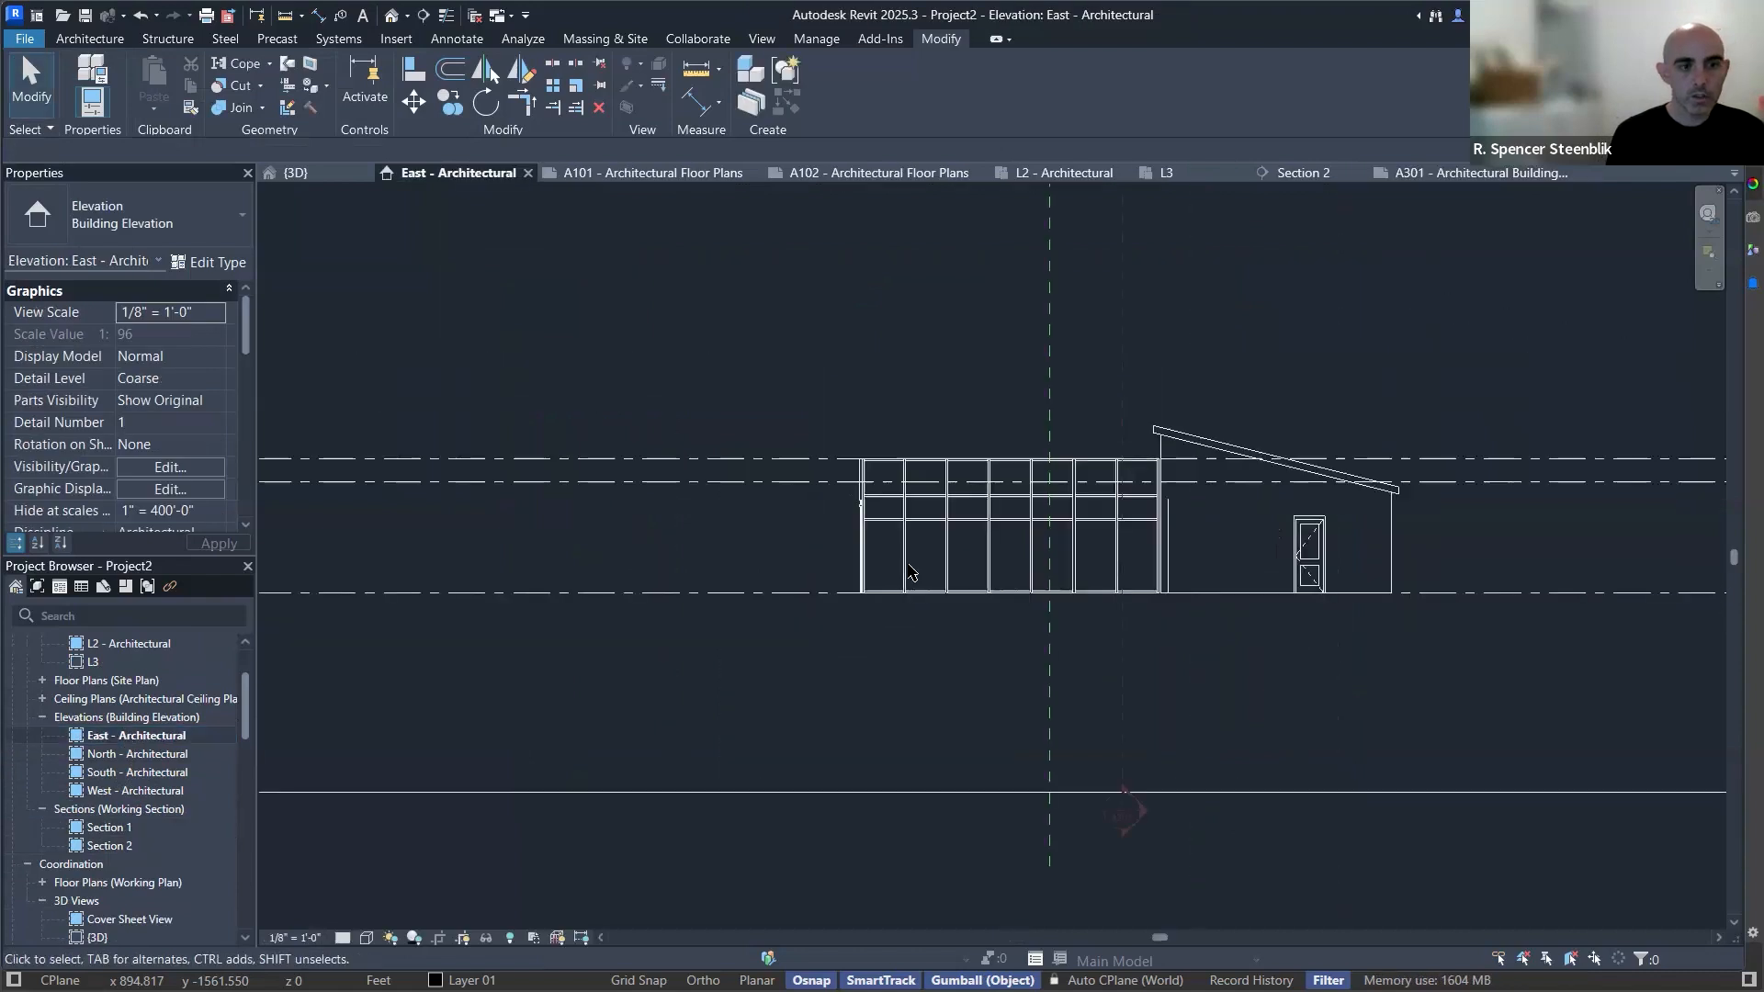
{"action": "scroll", "coordinate": [911, 572], "scroll_direction": "down", "scroll_amount": 2}
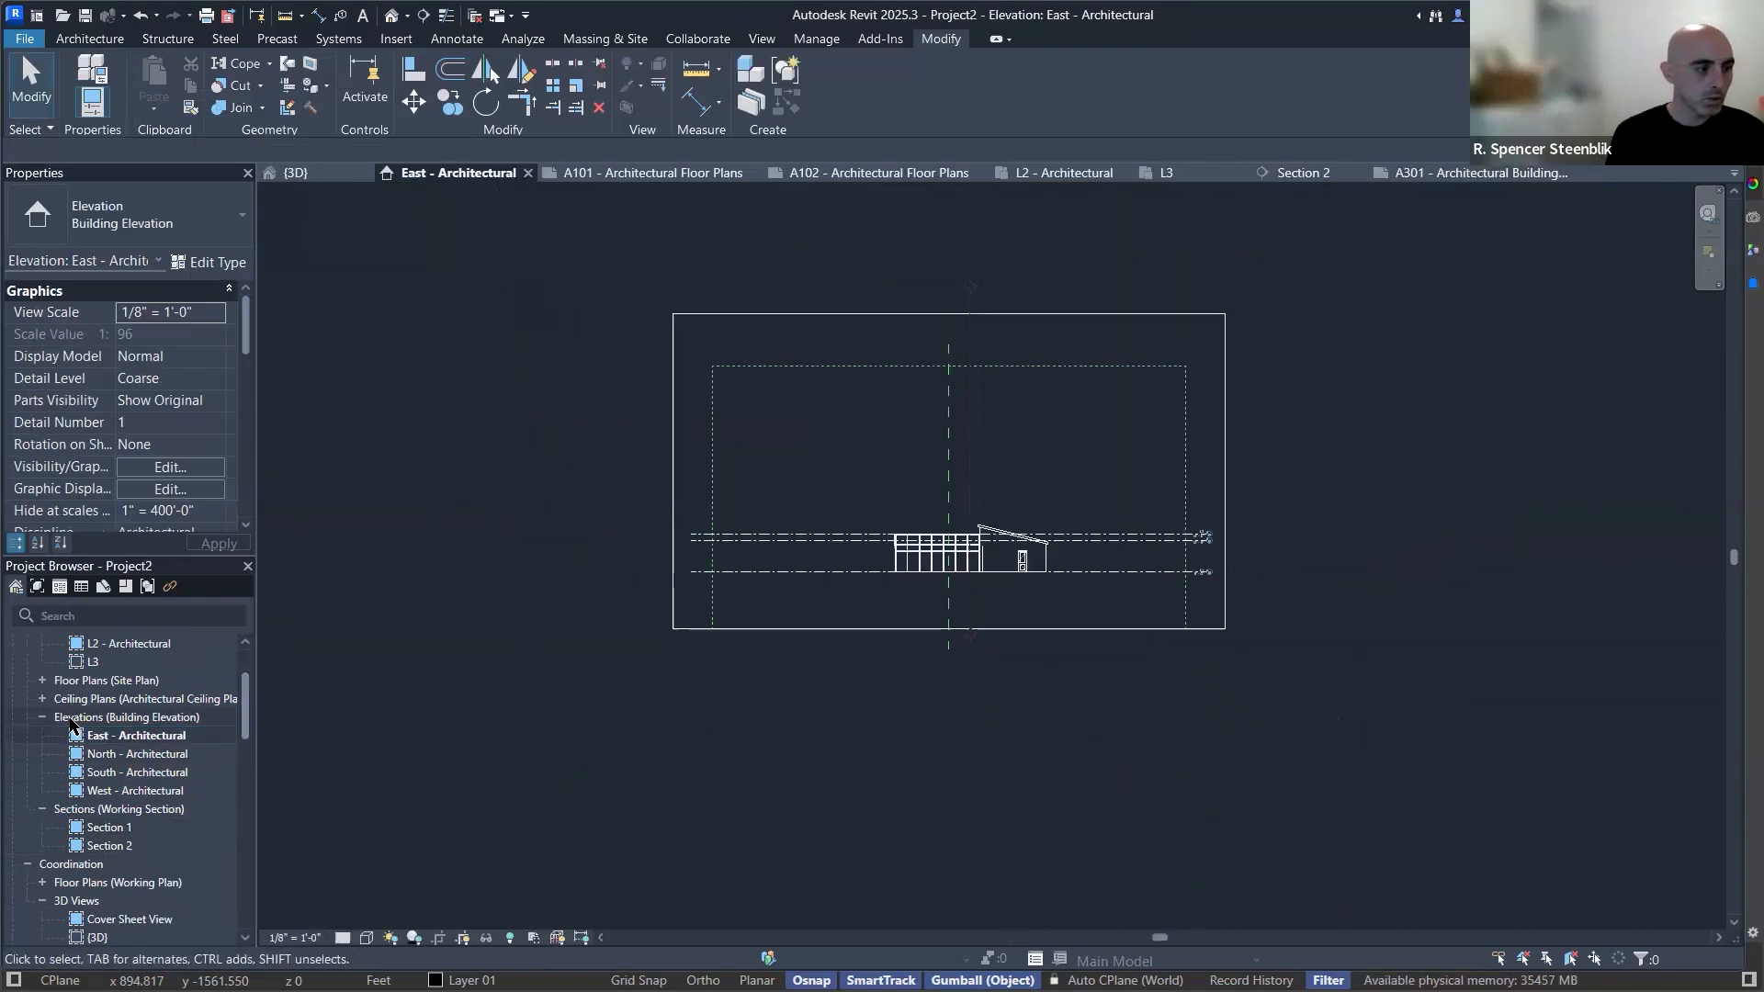
Open sheet A201 and move the South - Architectural elevation from sheet A202 onto it, below the North elevation.
{"action": "scroll", "coordinate": [129, 781], "scroll_direction": "down", "scroll_amount": 8}
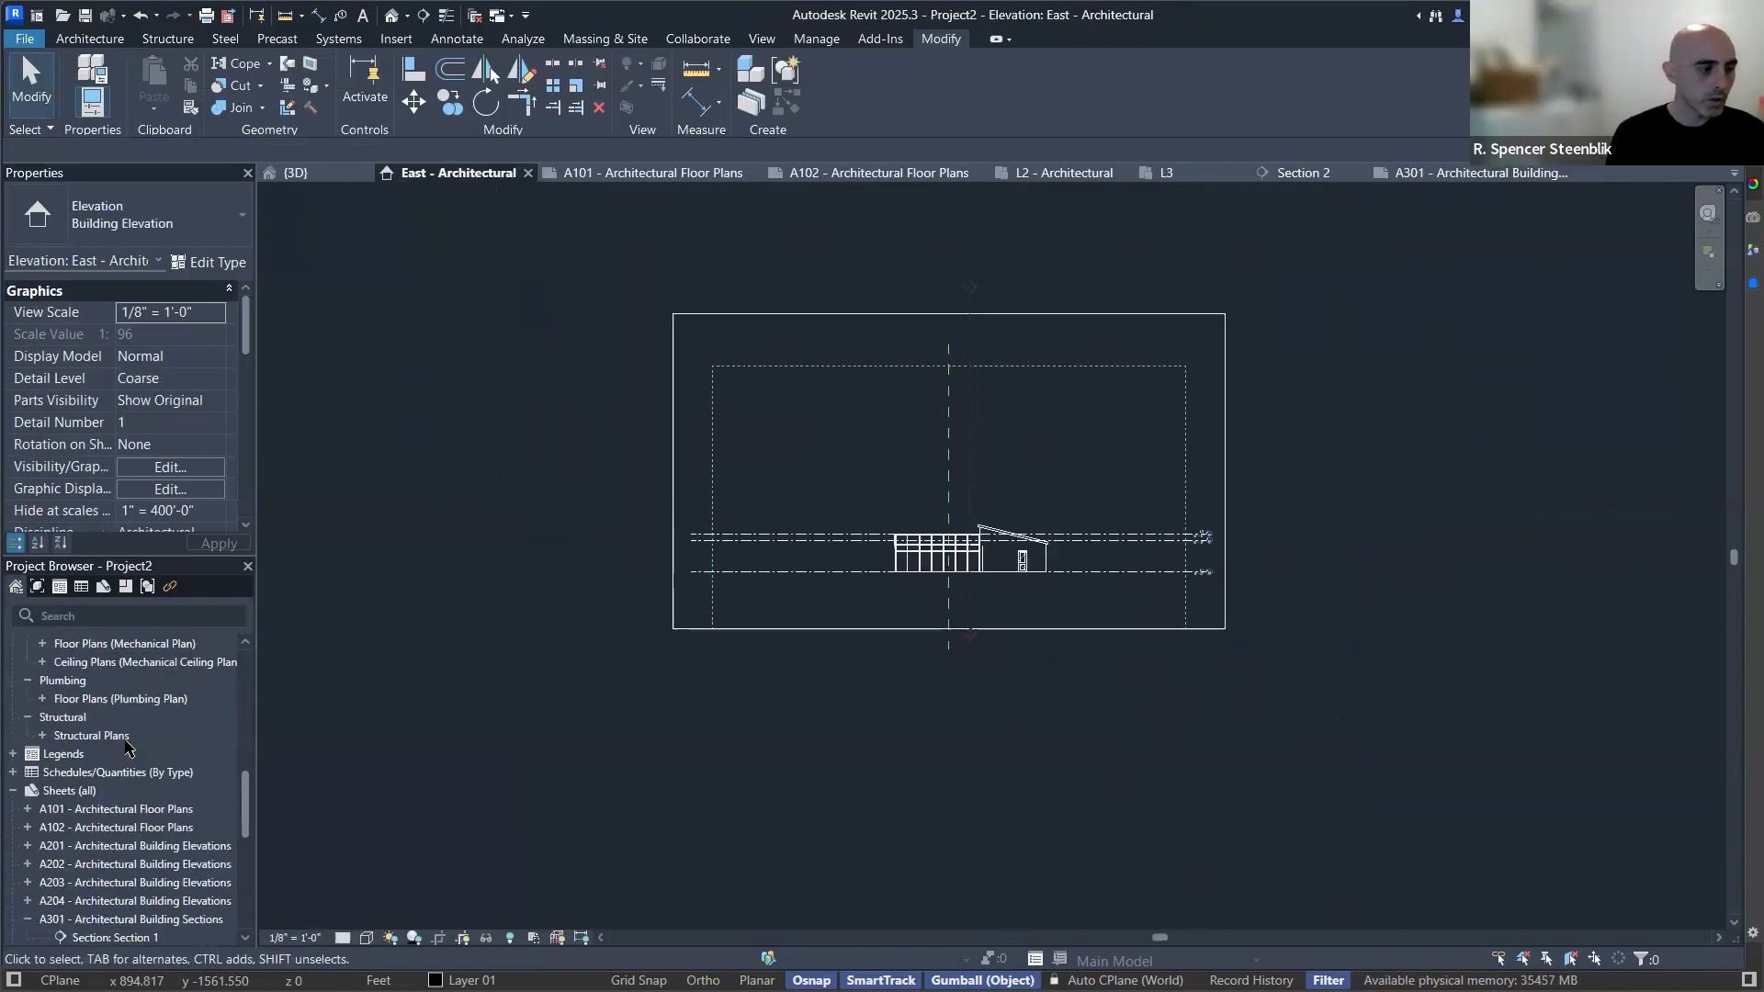
{"action": "scroll", "coordinate": [144, 868], "scroll_direction": "down", "scroll_amount": 3}
{"action": "double_click", "coordinate": [139, 795]}
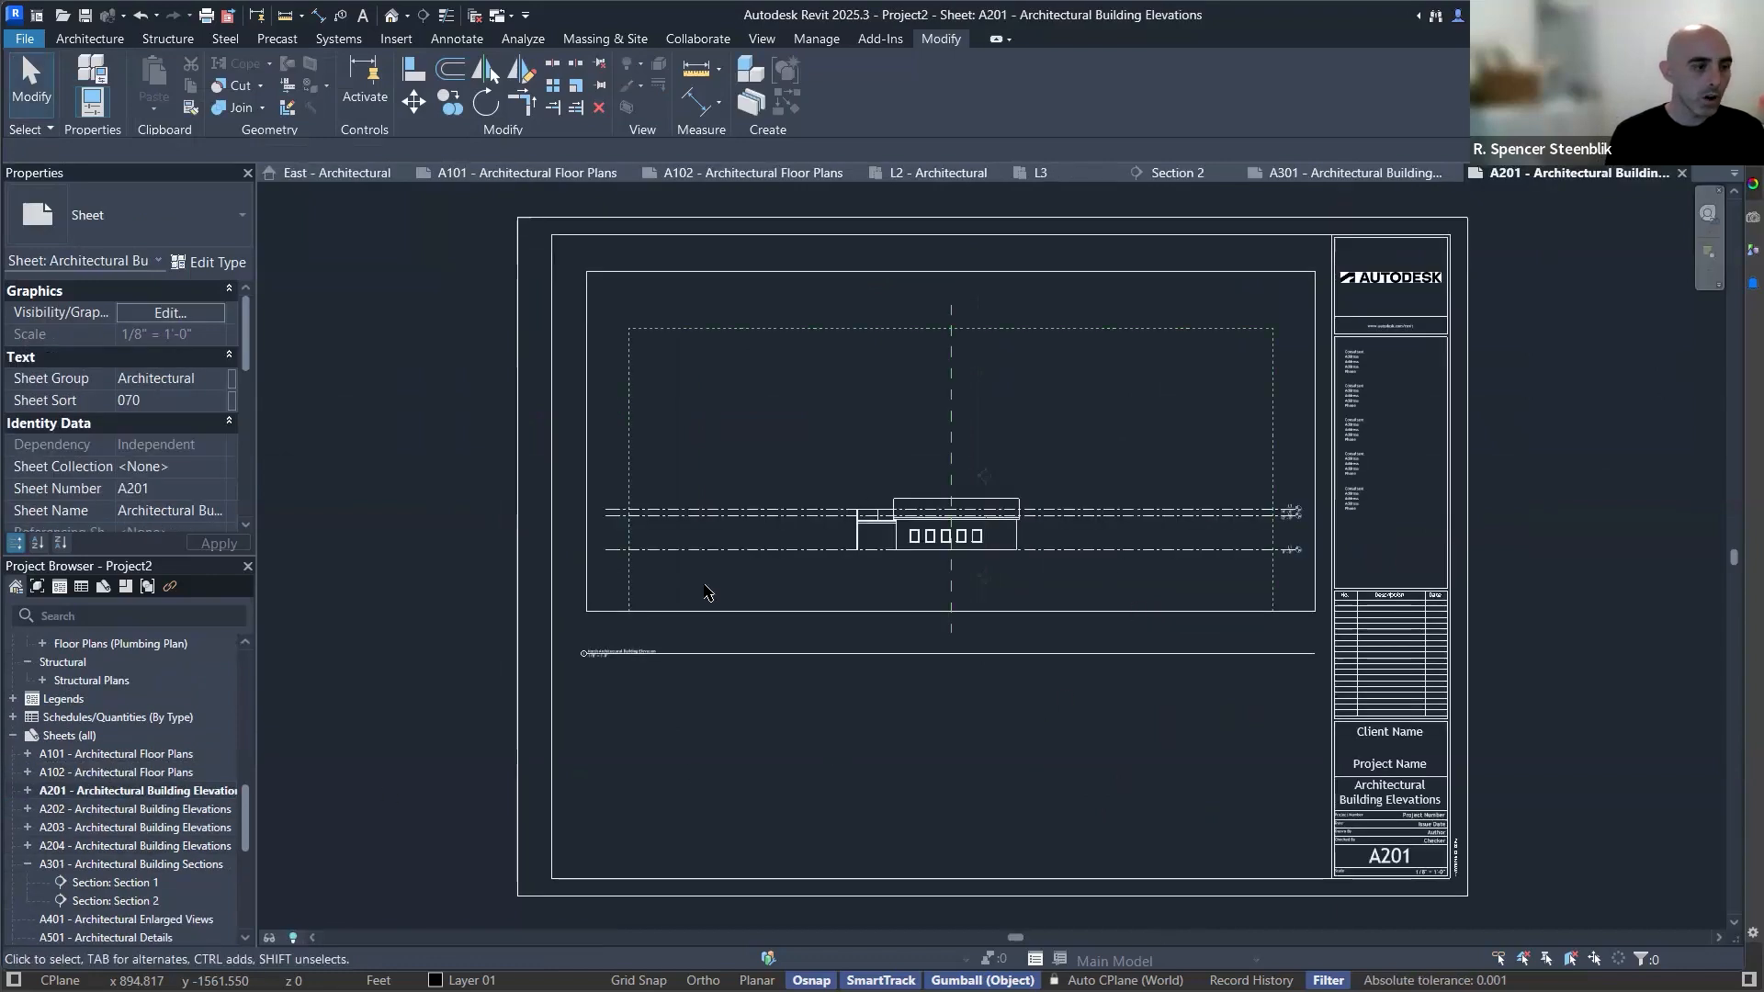
{"action": "left_click", "coordinate": [27, 809]}
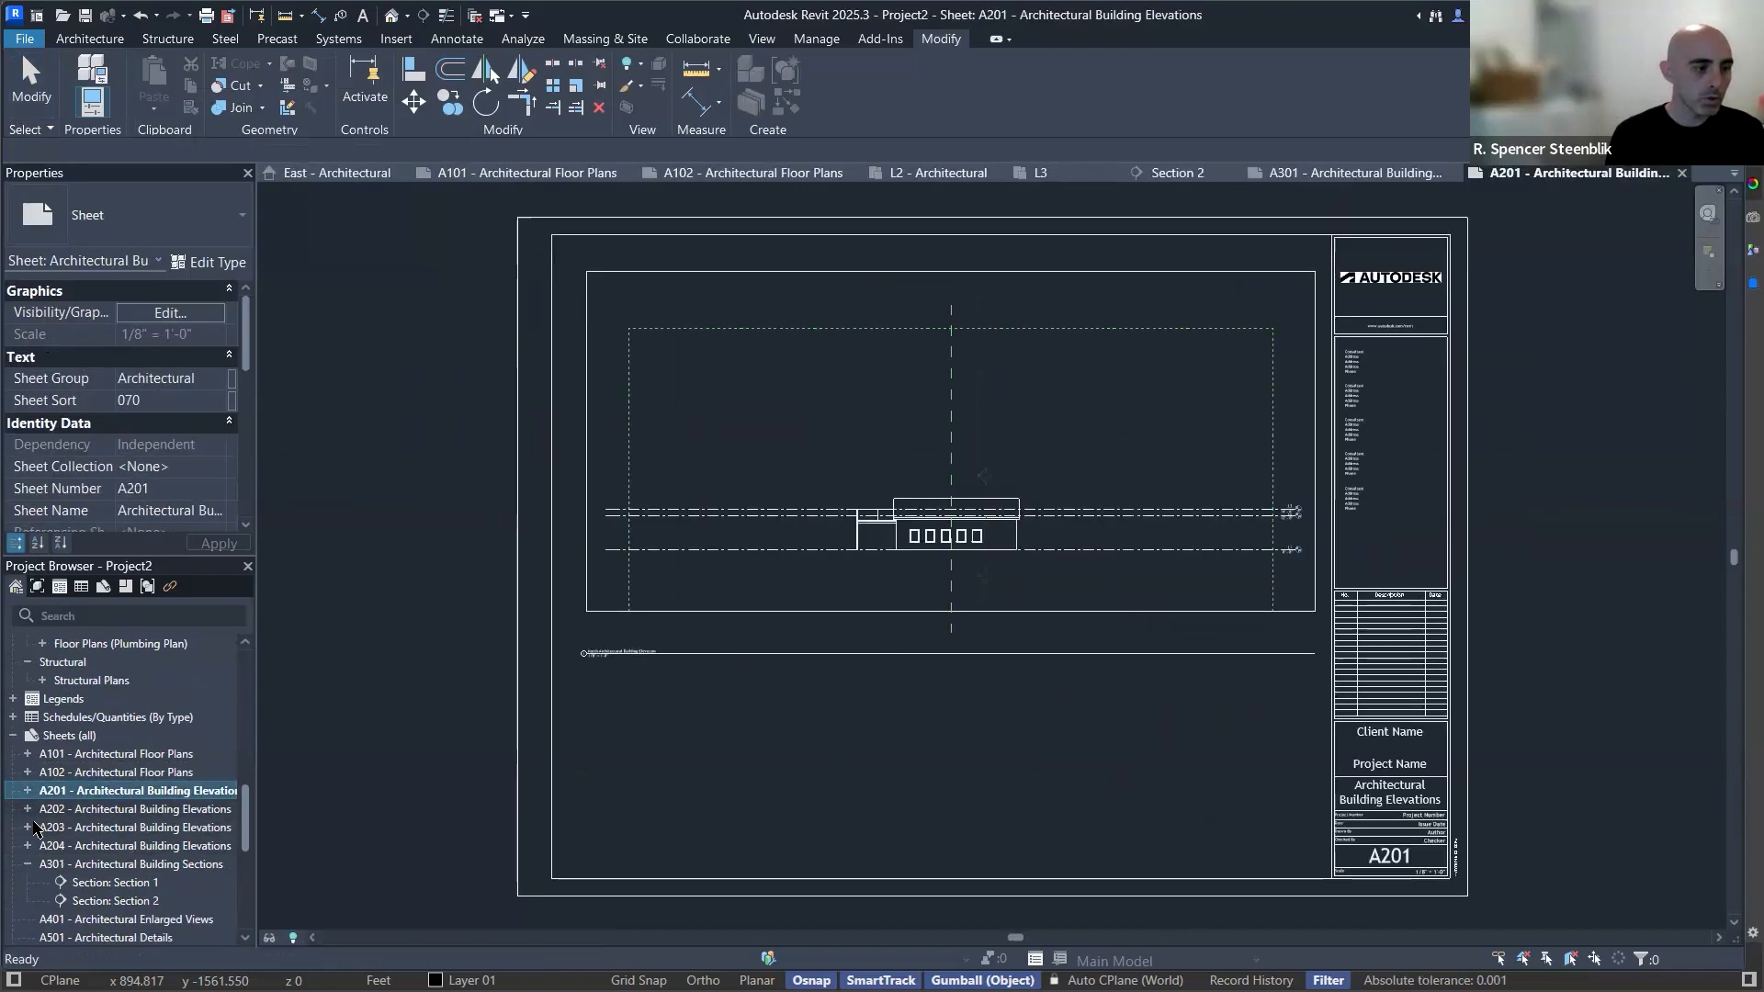
{"action": "left_click_drag", "start_coordinate": [742, 721], "coordinate": [744, 725]}
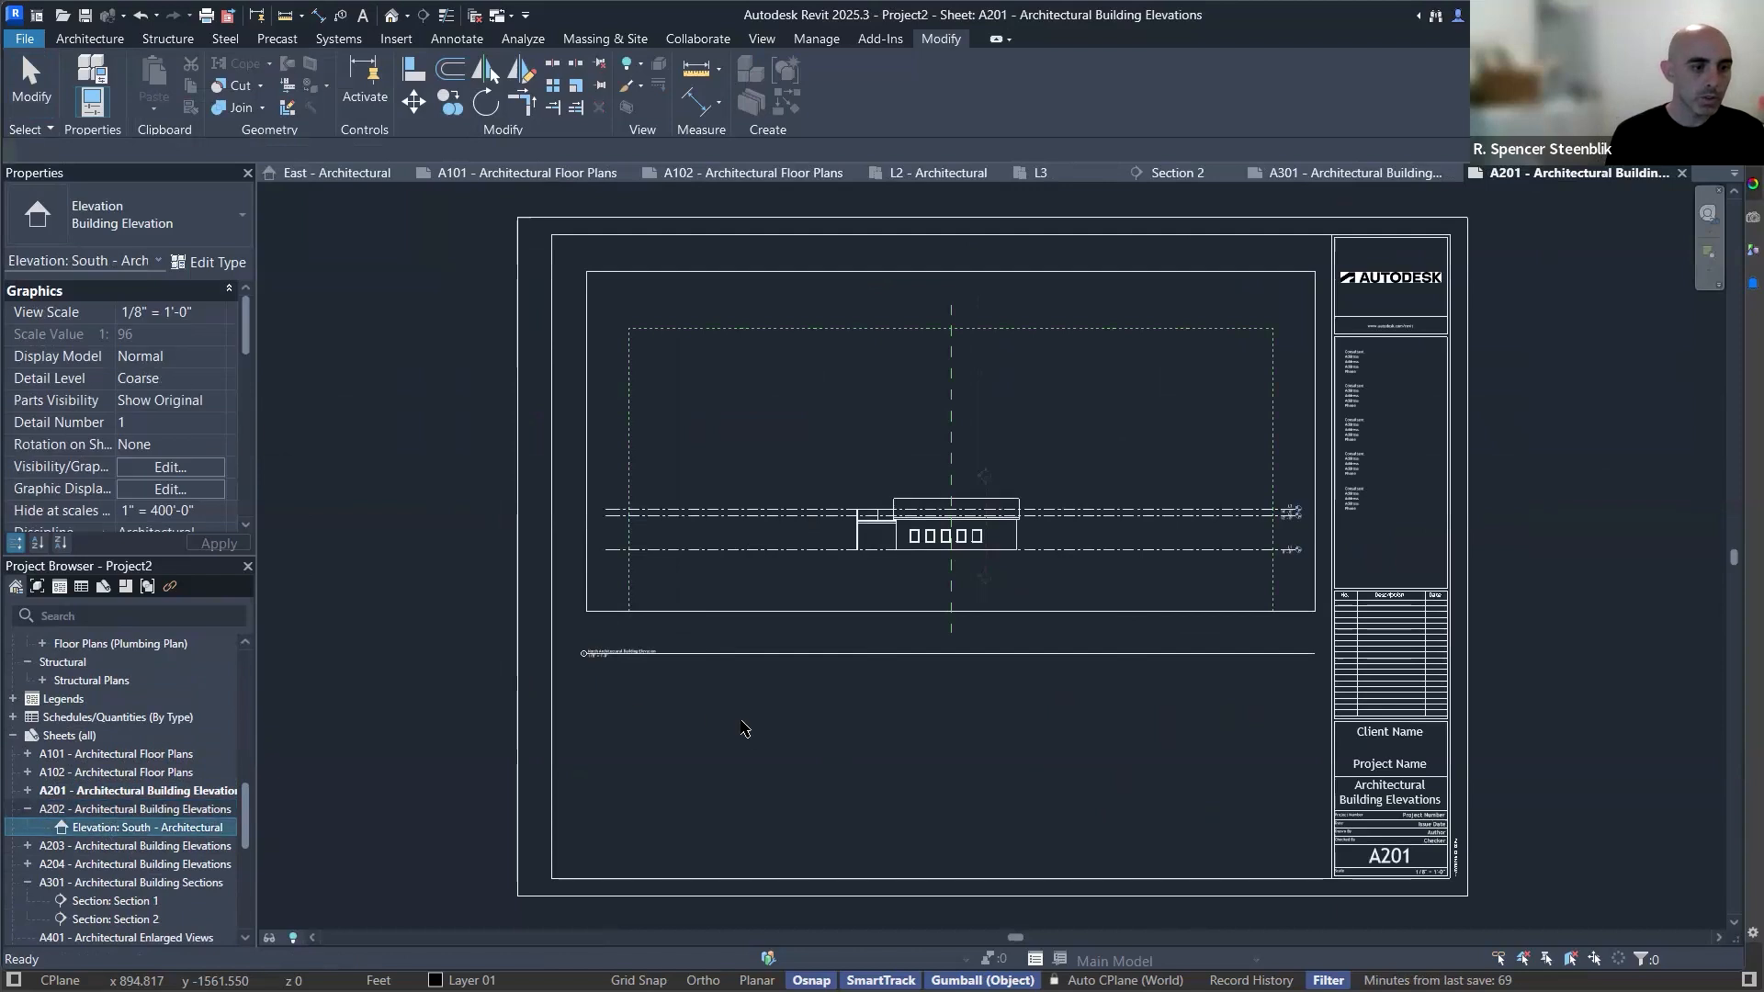
{"action": "left_click", "coordinate": [956, 690]}
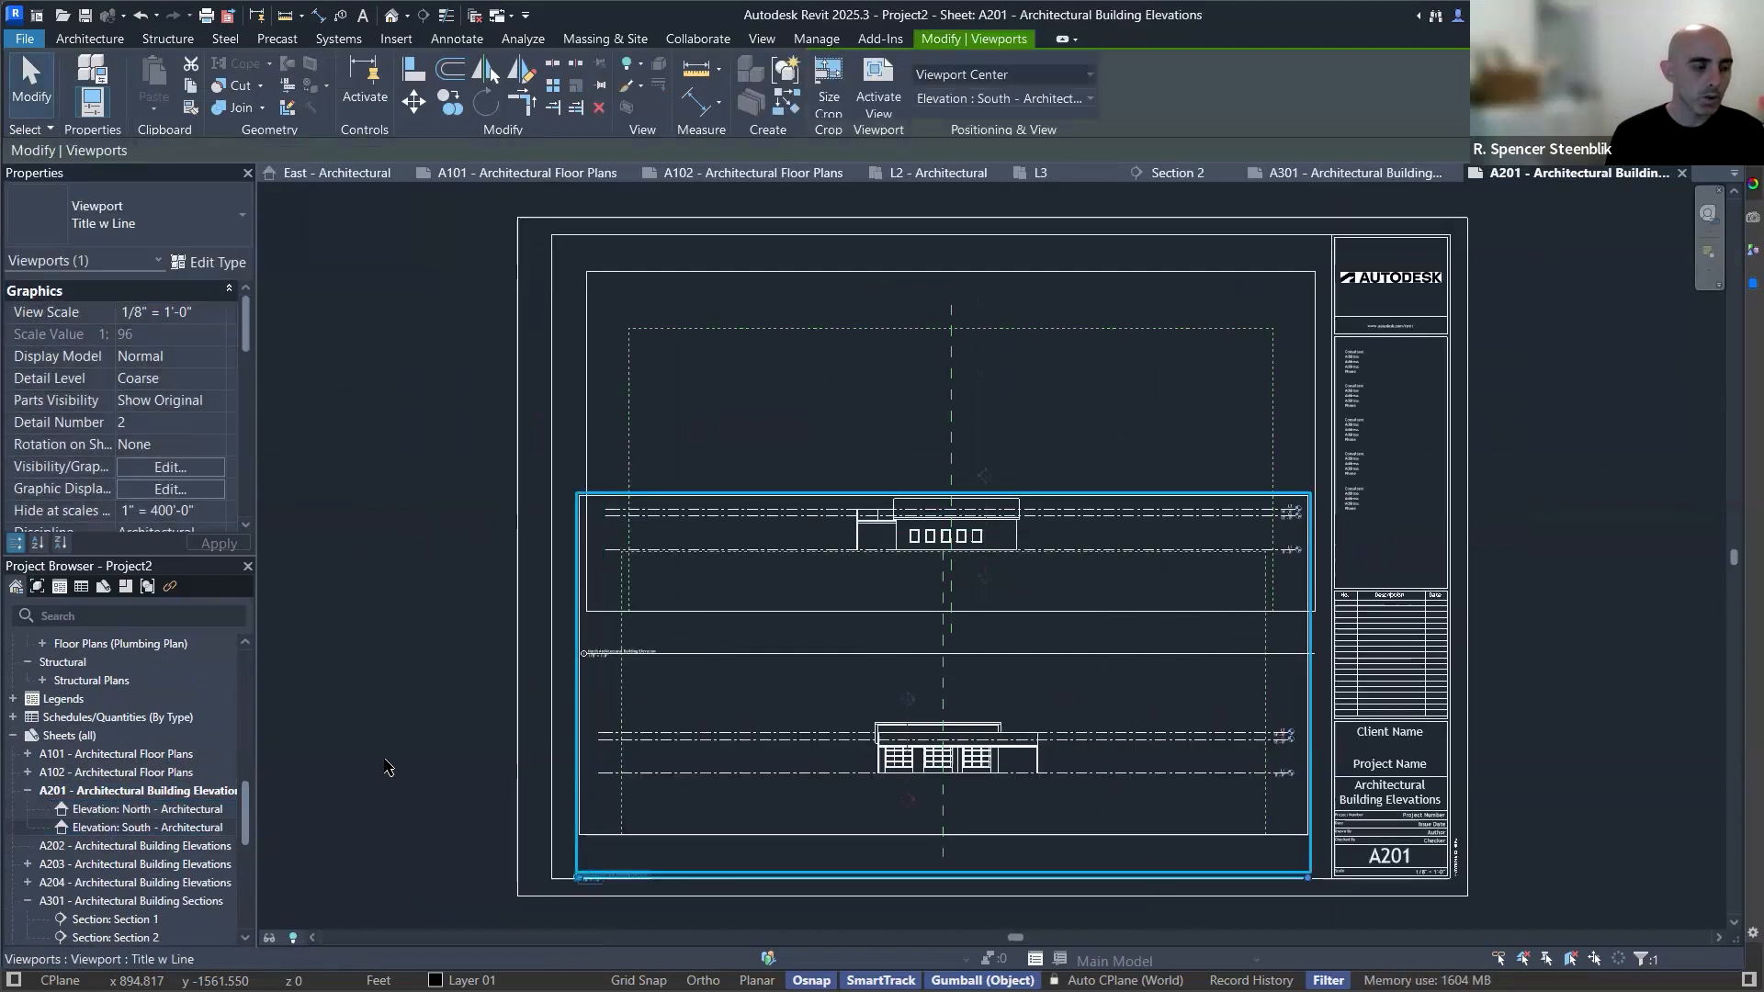
{"action": "left_click", "coordinate": [1088, 437]}
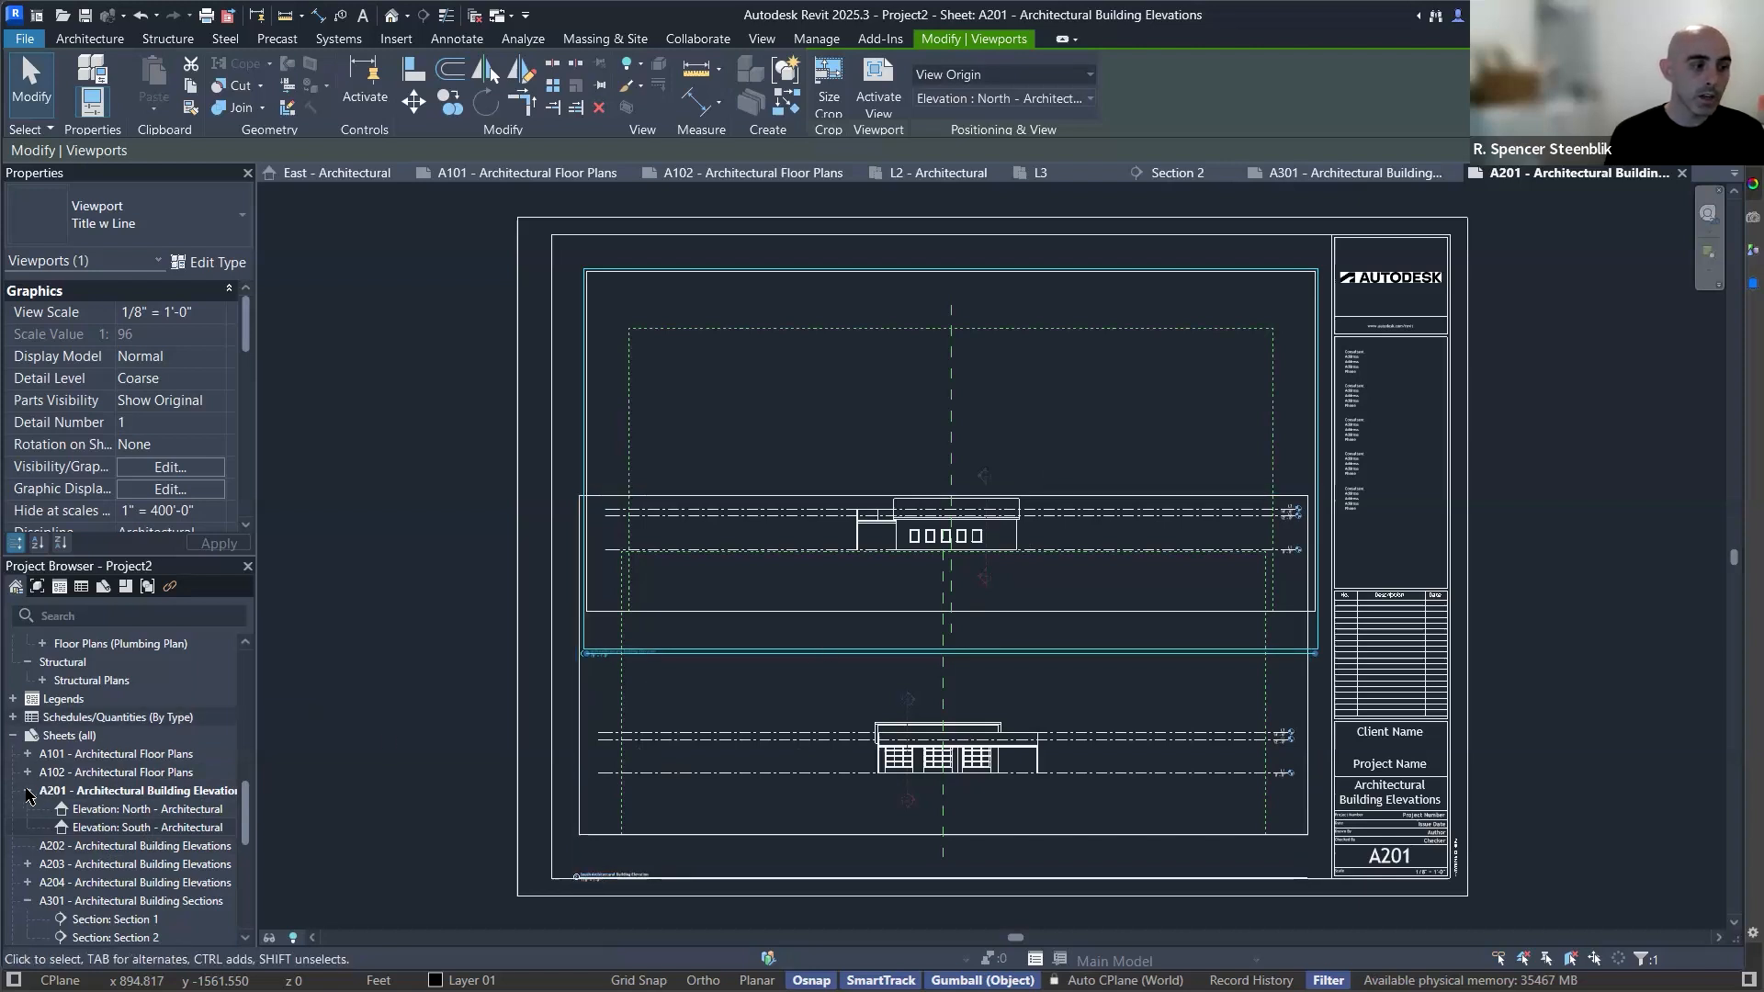
{"action": "key", "text": "Escape"}
{"action": "left_click", "coordinate": [29, 791]}
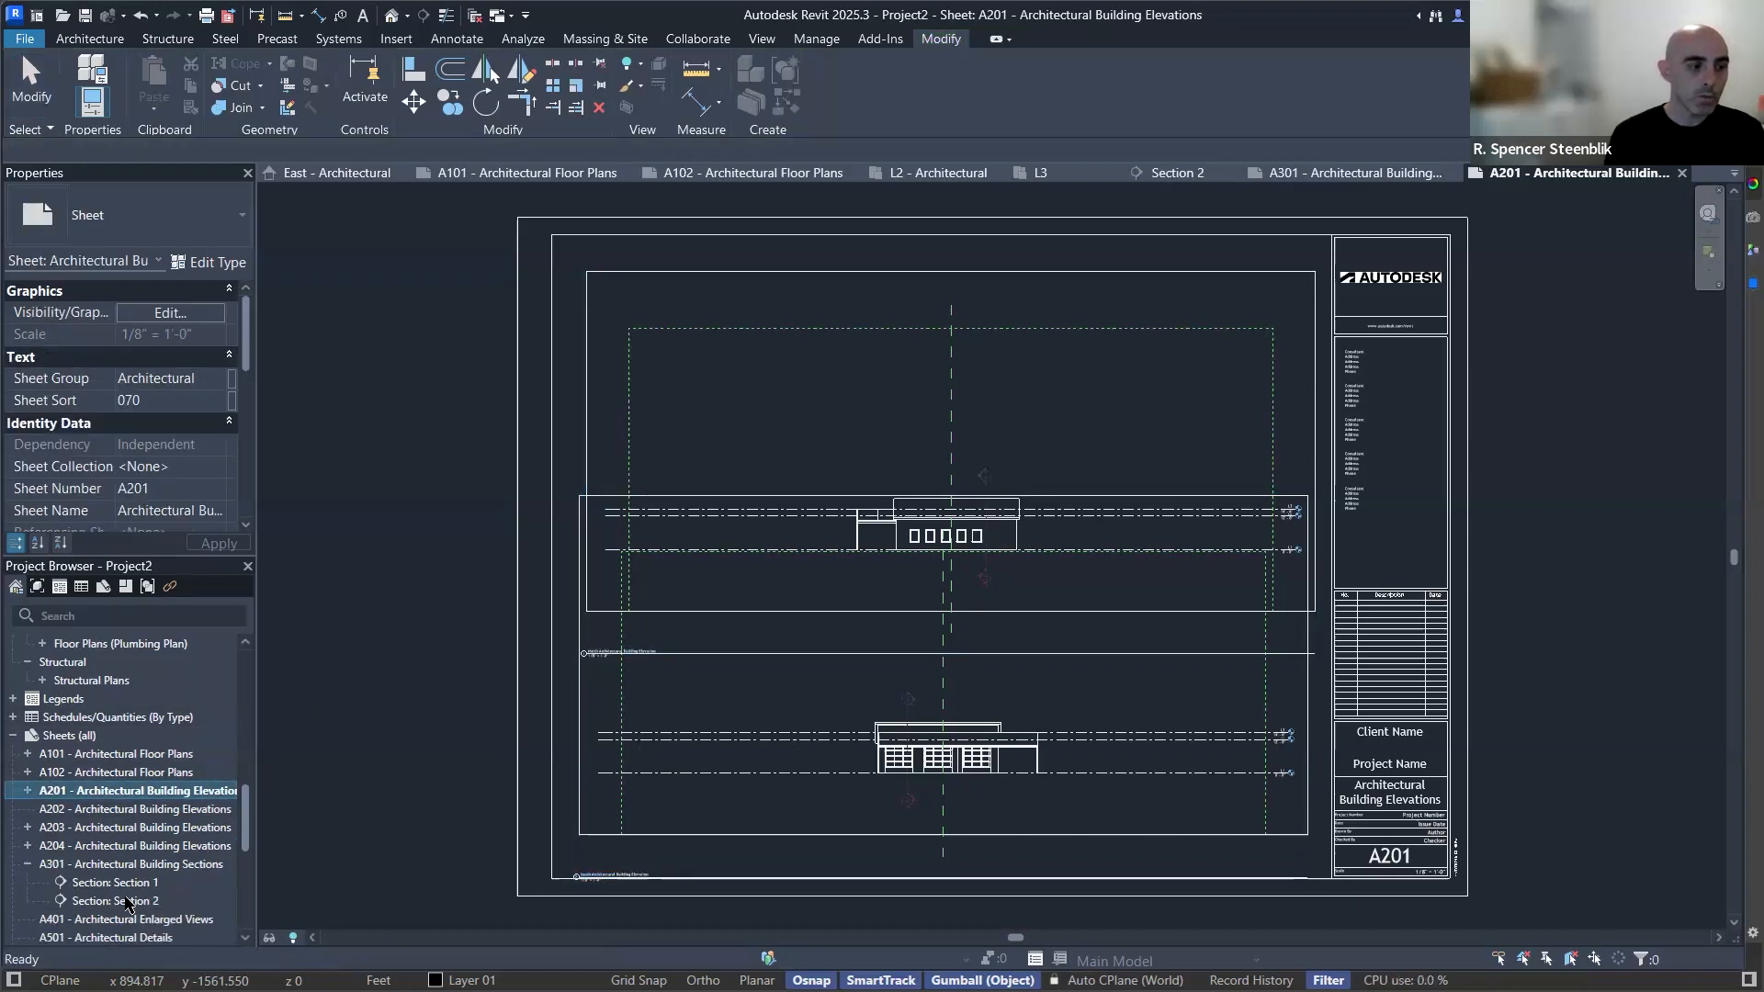
Open the C101 - Site Plan sheet and inspect its layout.
{"action": "scroll", "coordinate": [151, 864], "scroll_direction": "down", "scroll_amount": 1}
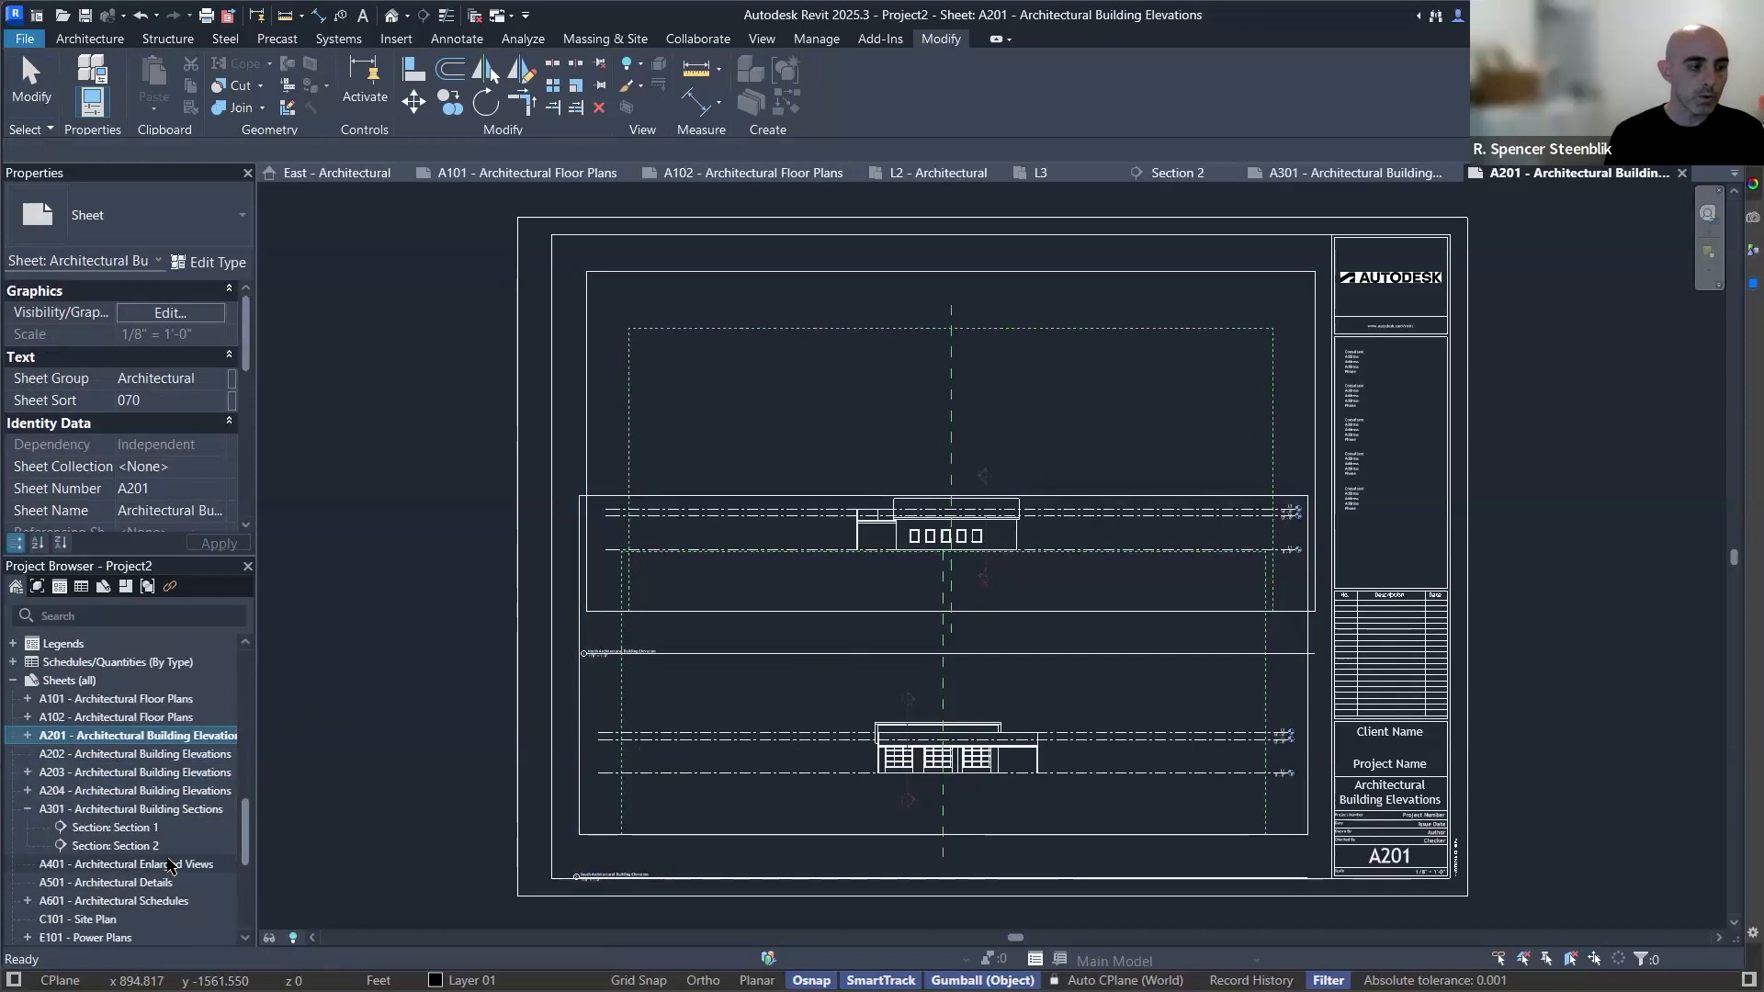
{"action": "scroll", "coordinate": [170, 864], "scroll_direction": "down", "scroll_amount": 1}
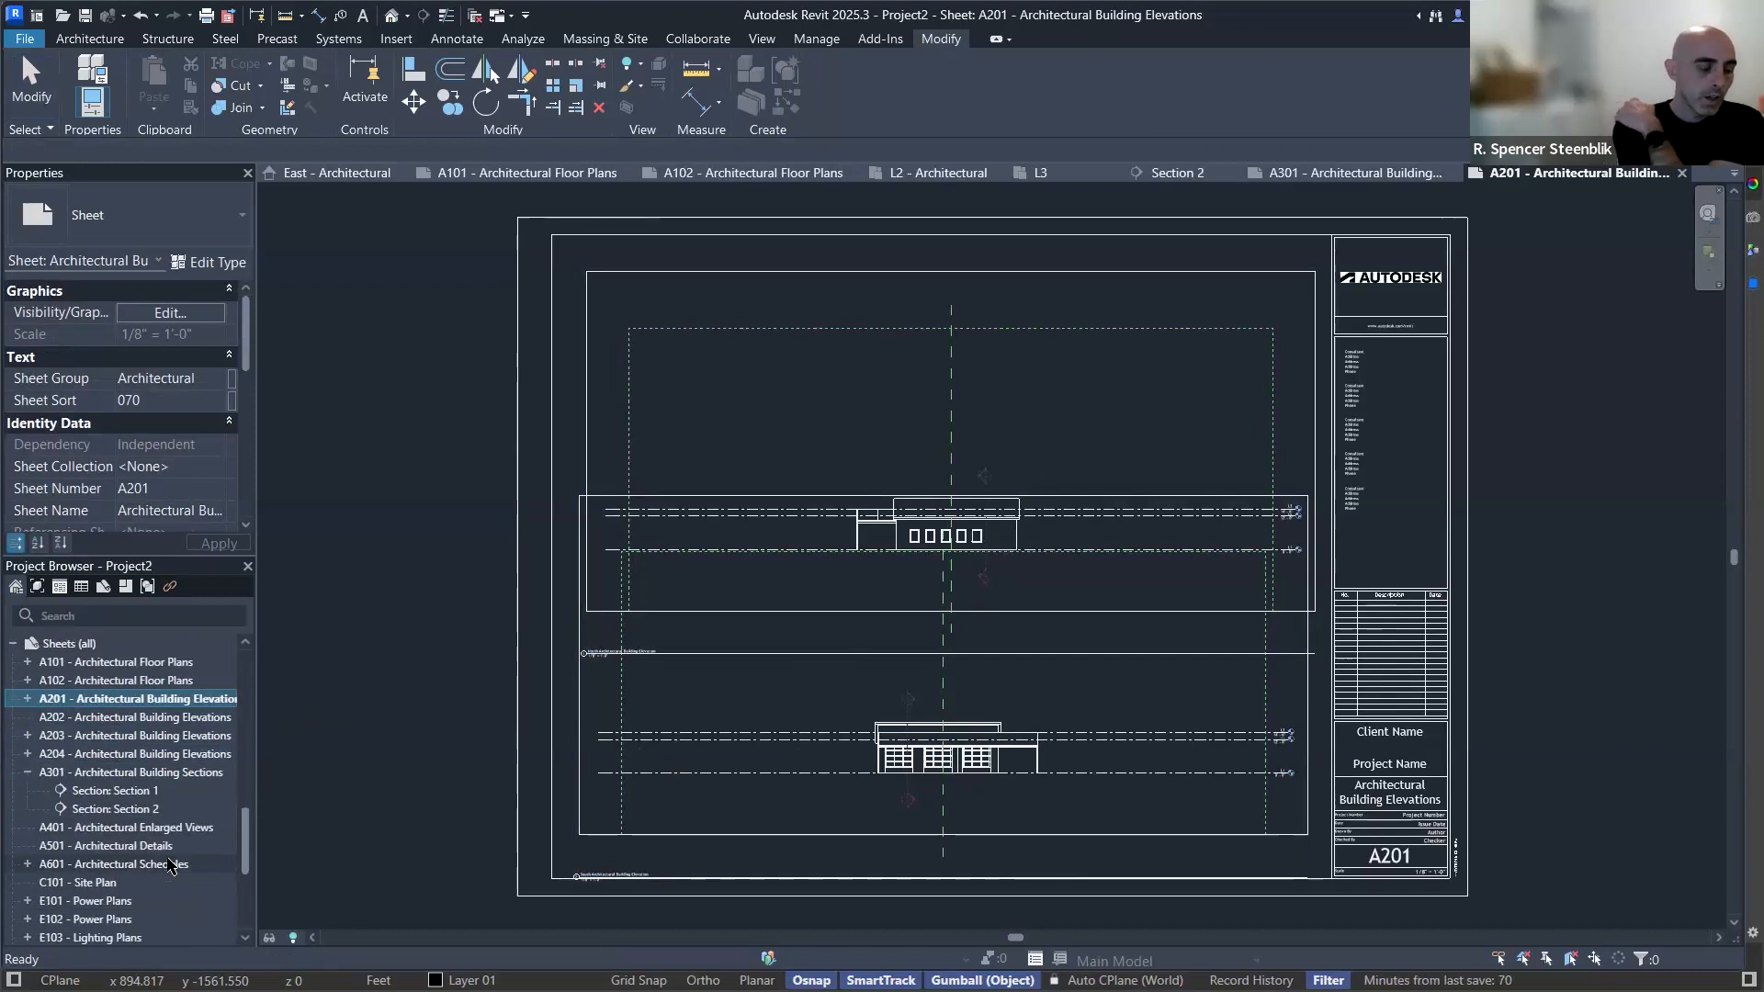
{"action": "double_click", "coordinate": [89, 884]}
{"action": "scroll", "coordinate": [887, 528], "scroll_direction": "down", "scroll_amount": 2}
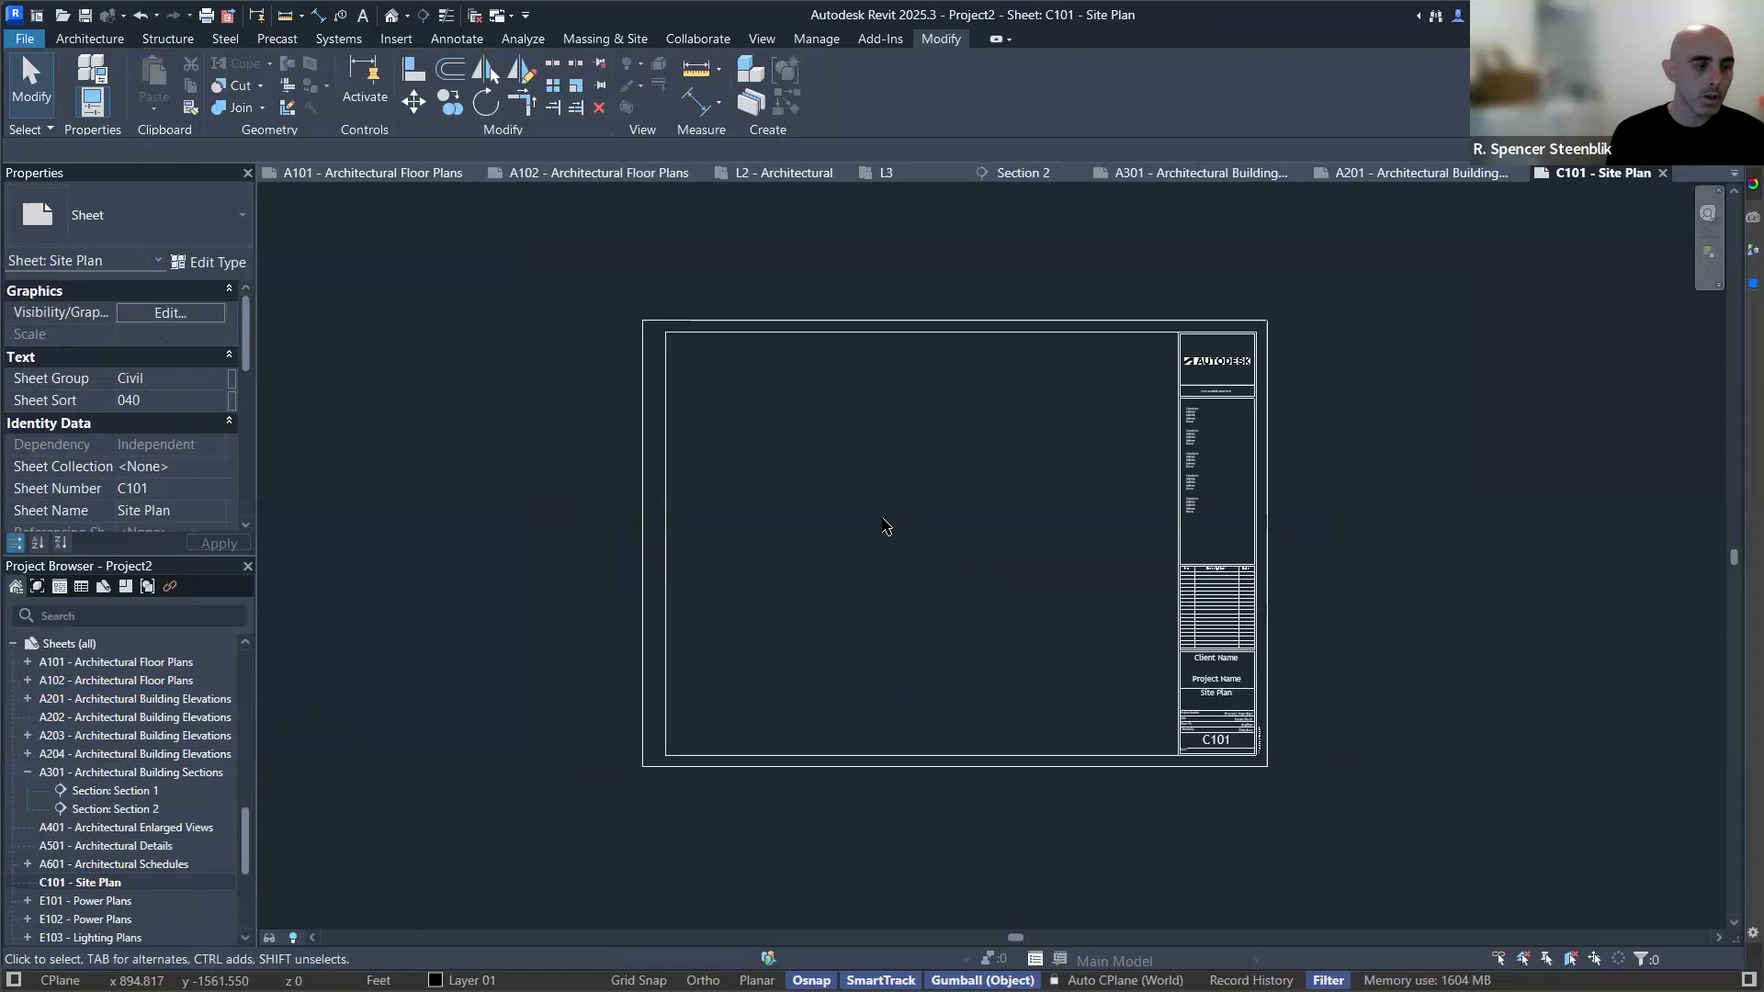
Look through the project's list of views and sheets, from the architectural plans to the structural sheets.
{"action": "scroll", "coordinate": [119, 712], "scroll_direction": "up", "scroll_amount": 5}
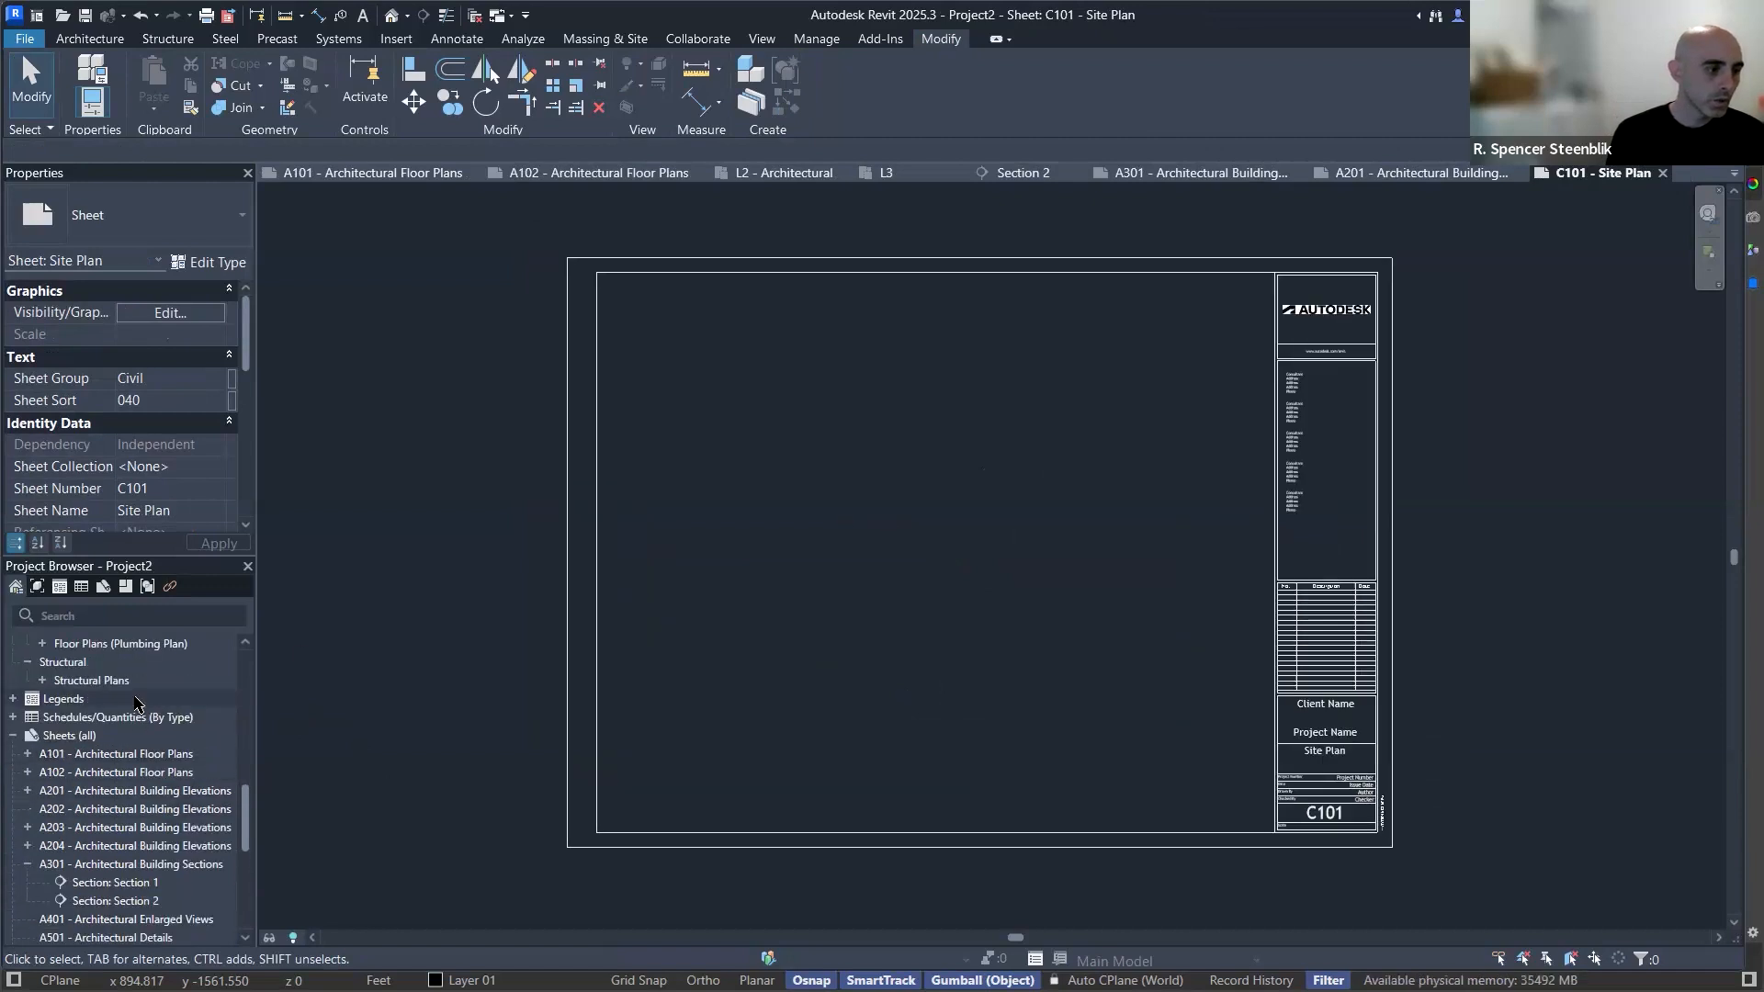
{"action": "scroll", "coordinate": [136, 703], "scroll_direction": "down", "scroll_amount": 8}
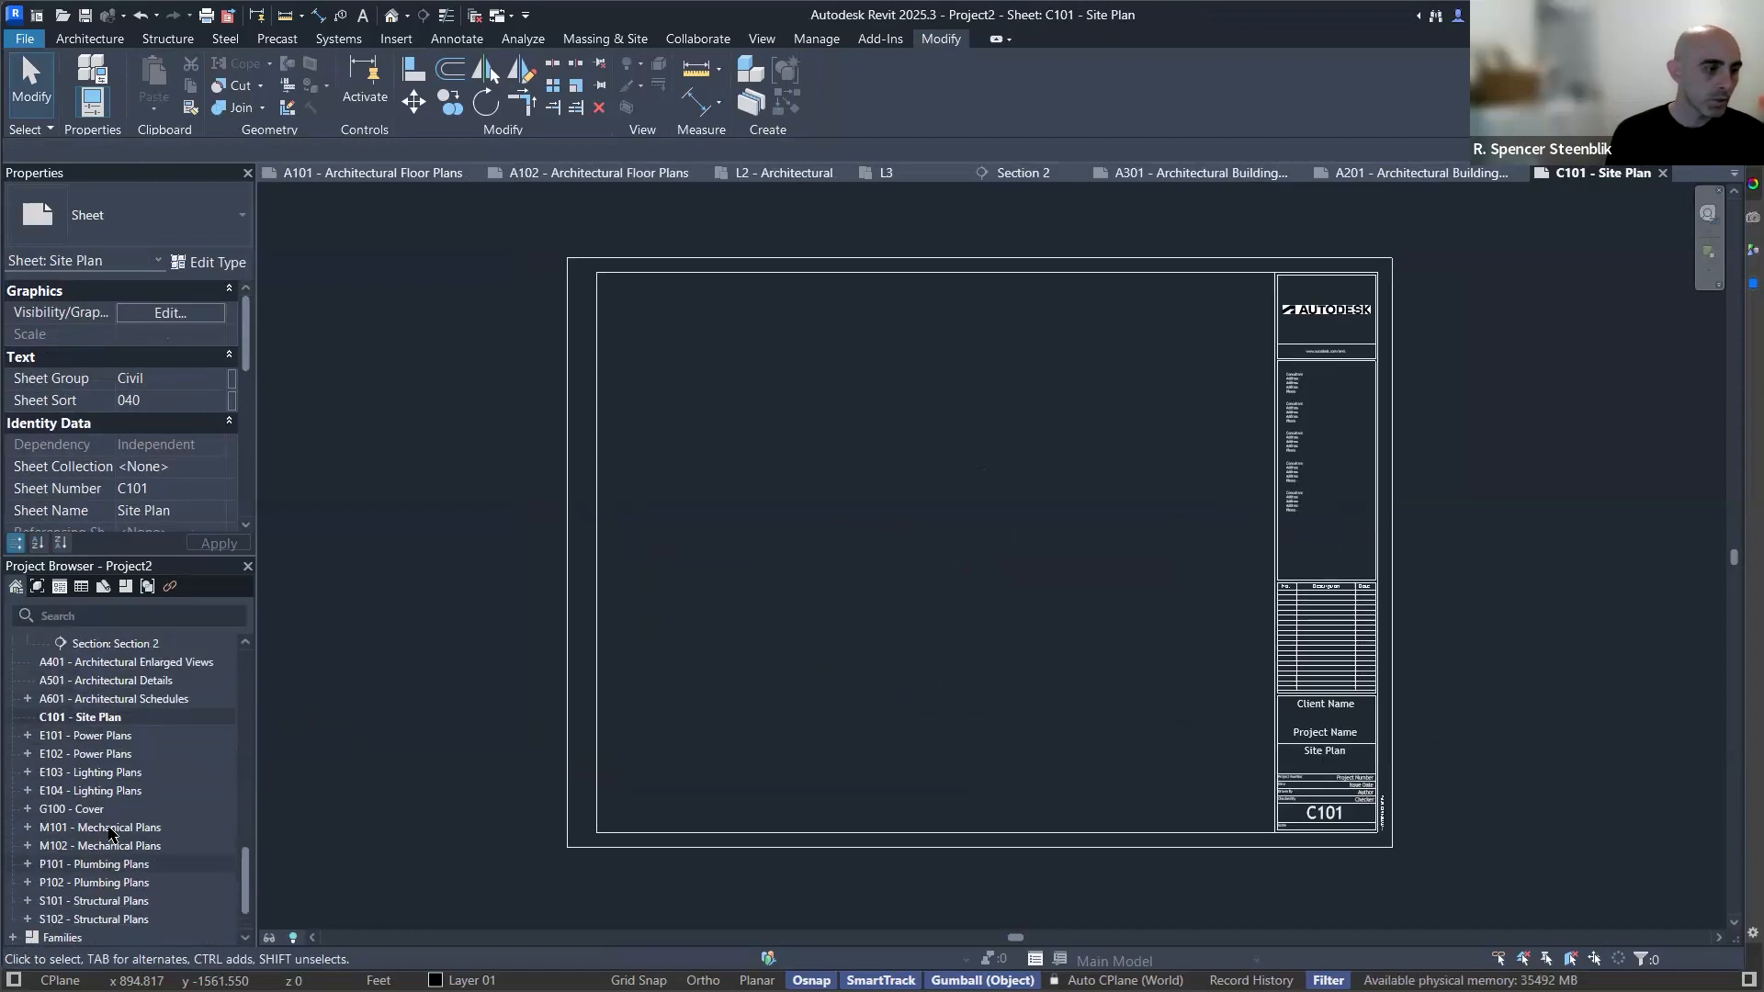
{"action": "scroll", "coordinate": [126, 794], "scroll_direction": "up", "scroll_amount": 1}
{"action": "scroll", "coordinate": [126, 794], "scroll_direction": "up", "scroll_amount": 1}
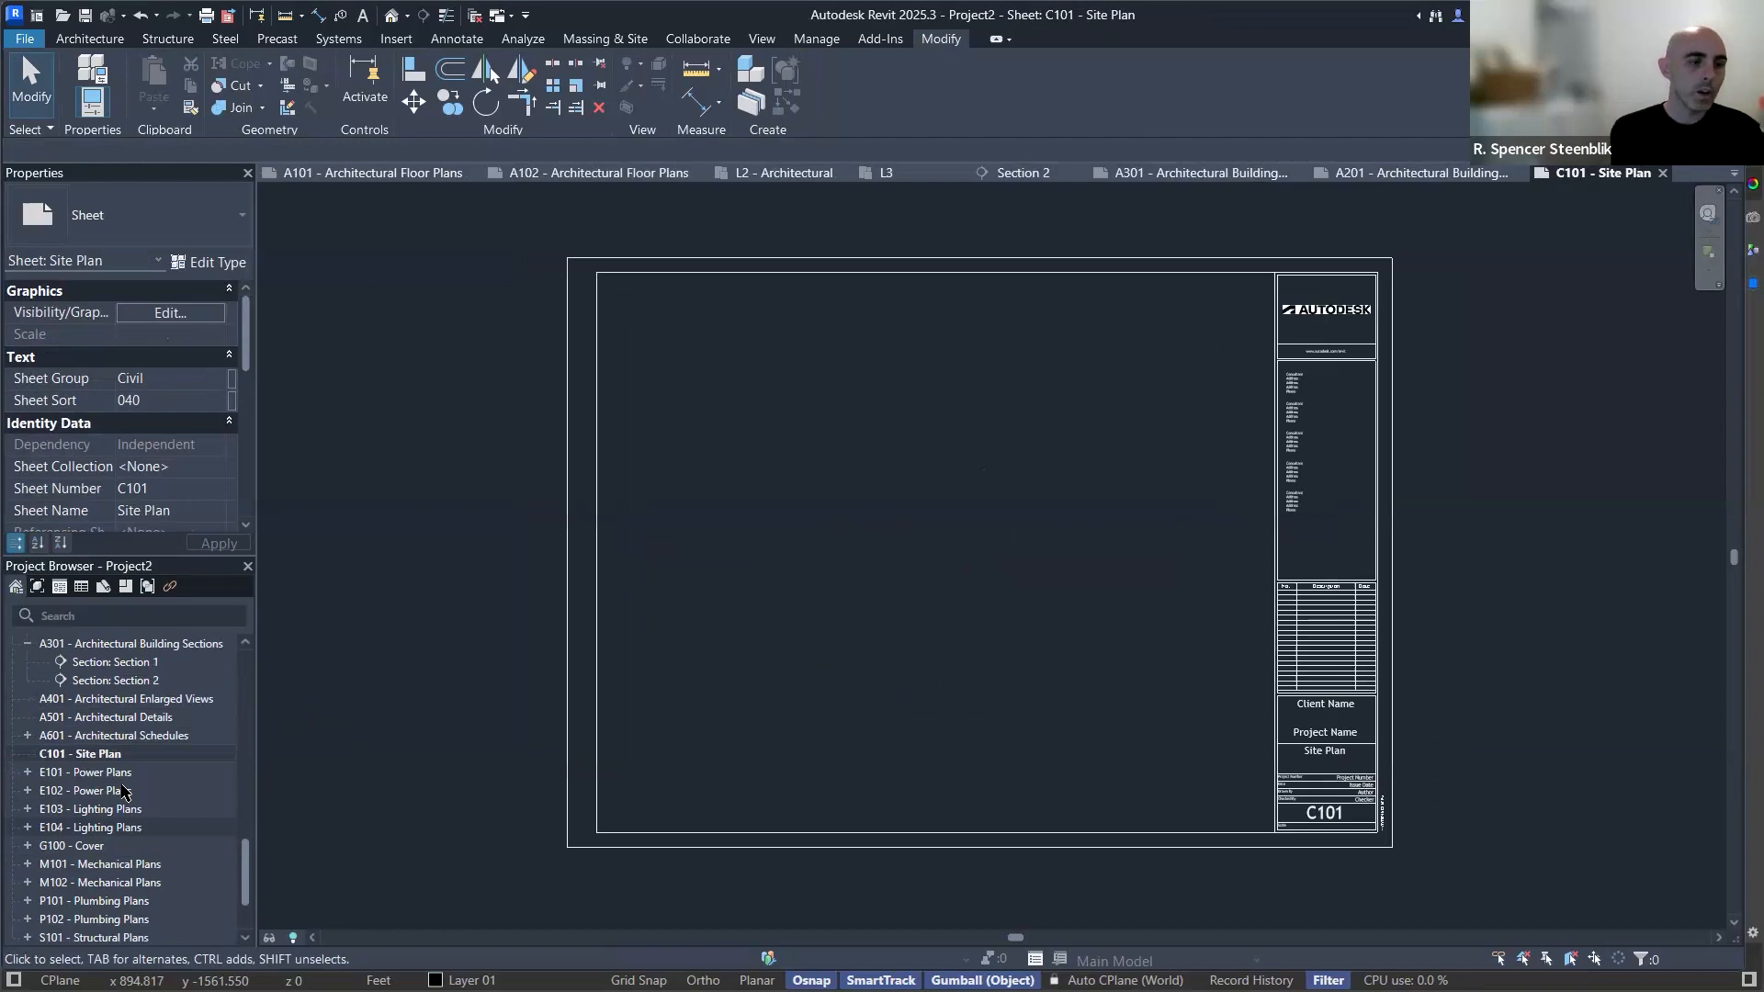
{"action": "scroll", "coordinate": [126, 792], "scroll_direction": "up", "scroll_amount": 14}
{"action": "scroll", "coordinate": [126, 792], "scroll_direction": "up", "scroll_amount": 20}
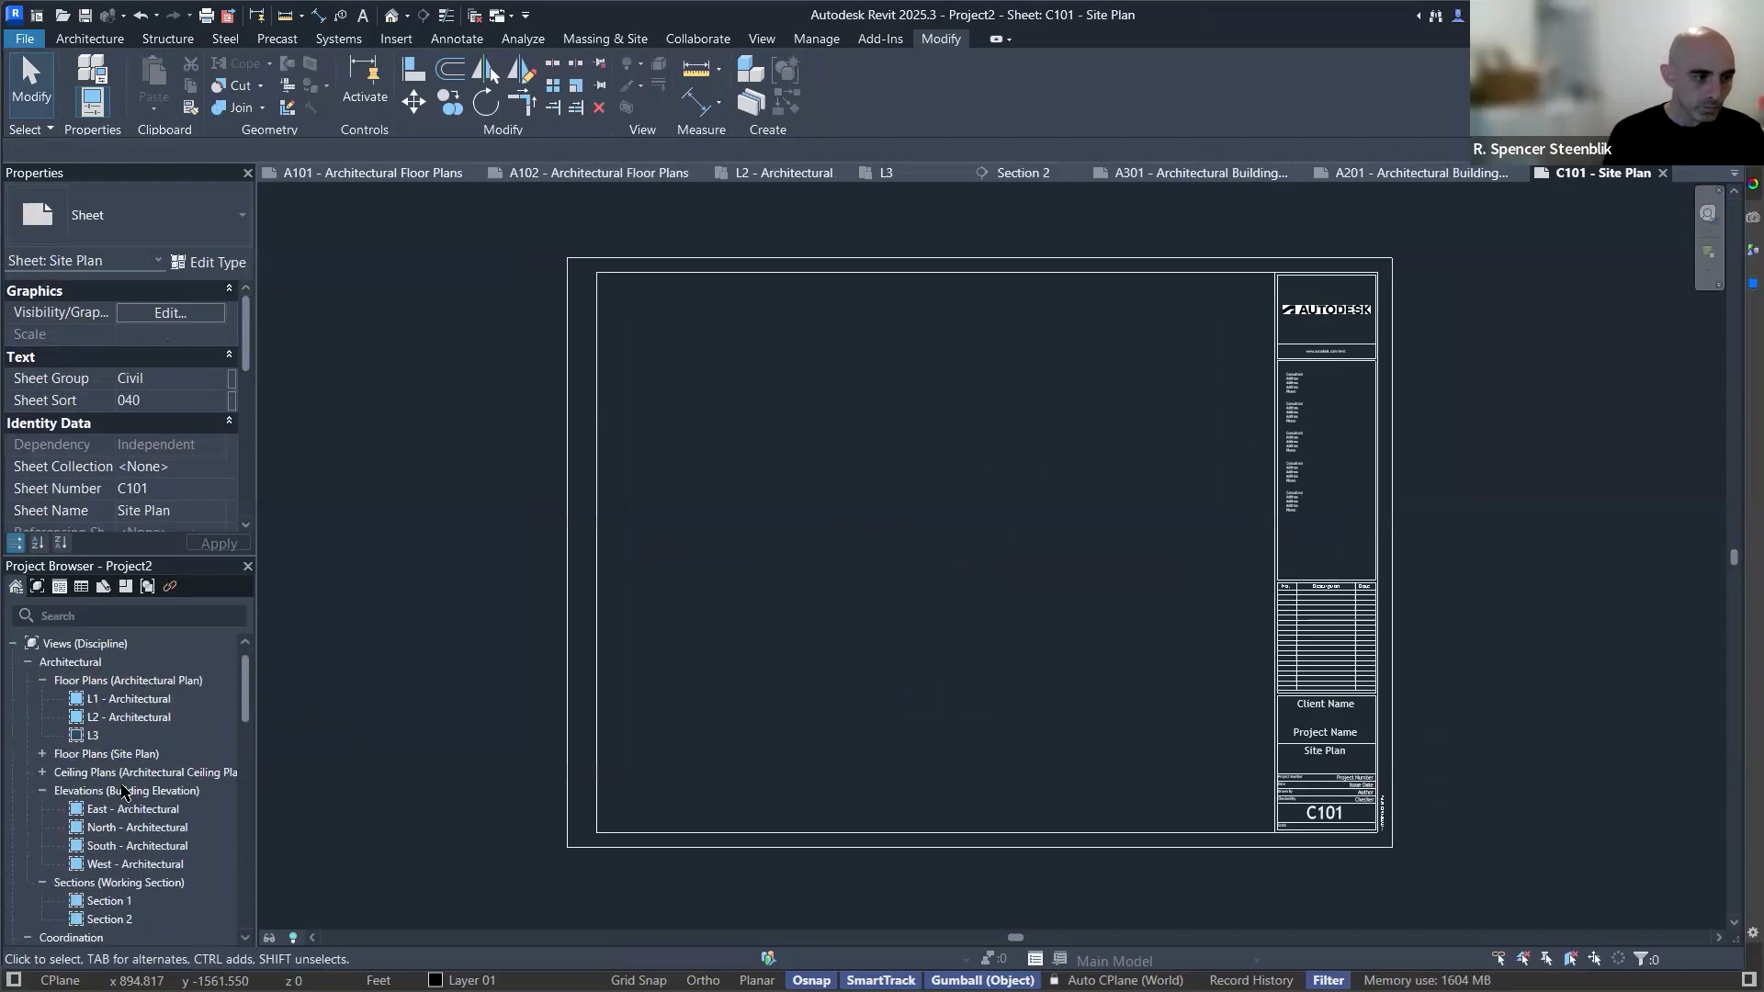
{"action": "scroll", "coordinate": [126, 792], "scroll_direction": "down", "scroll_amount": 20}
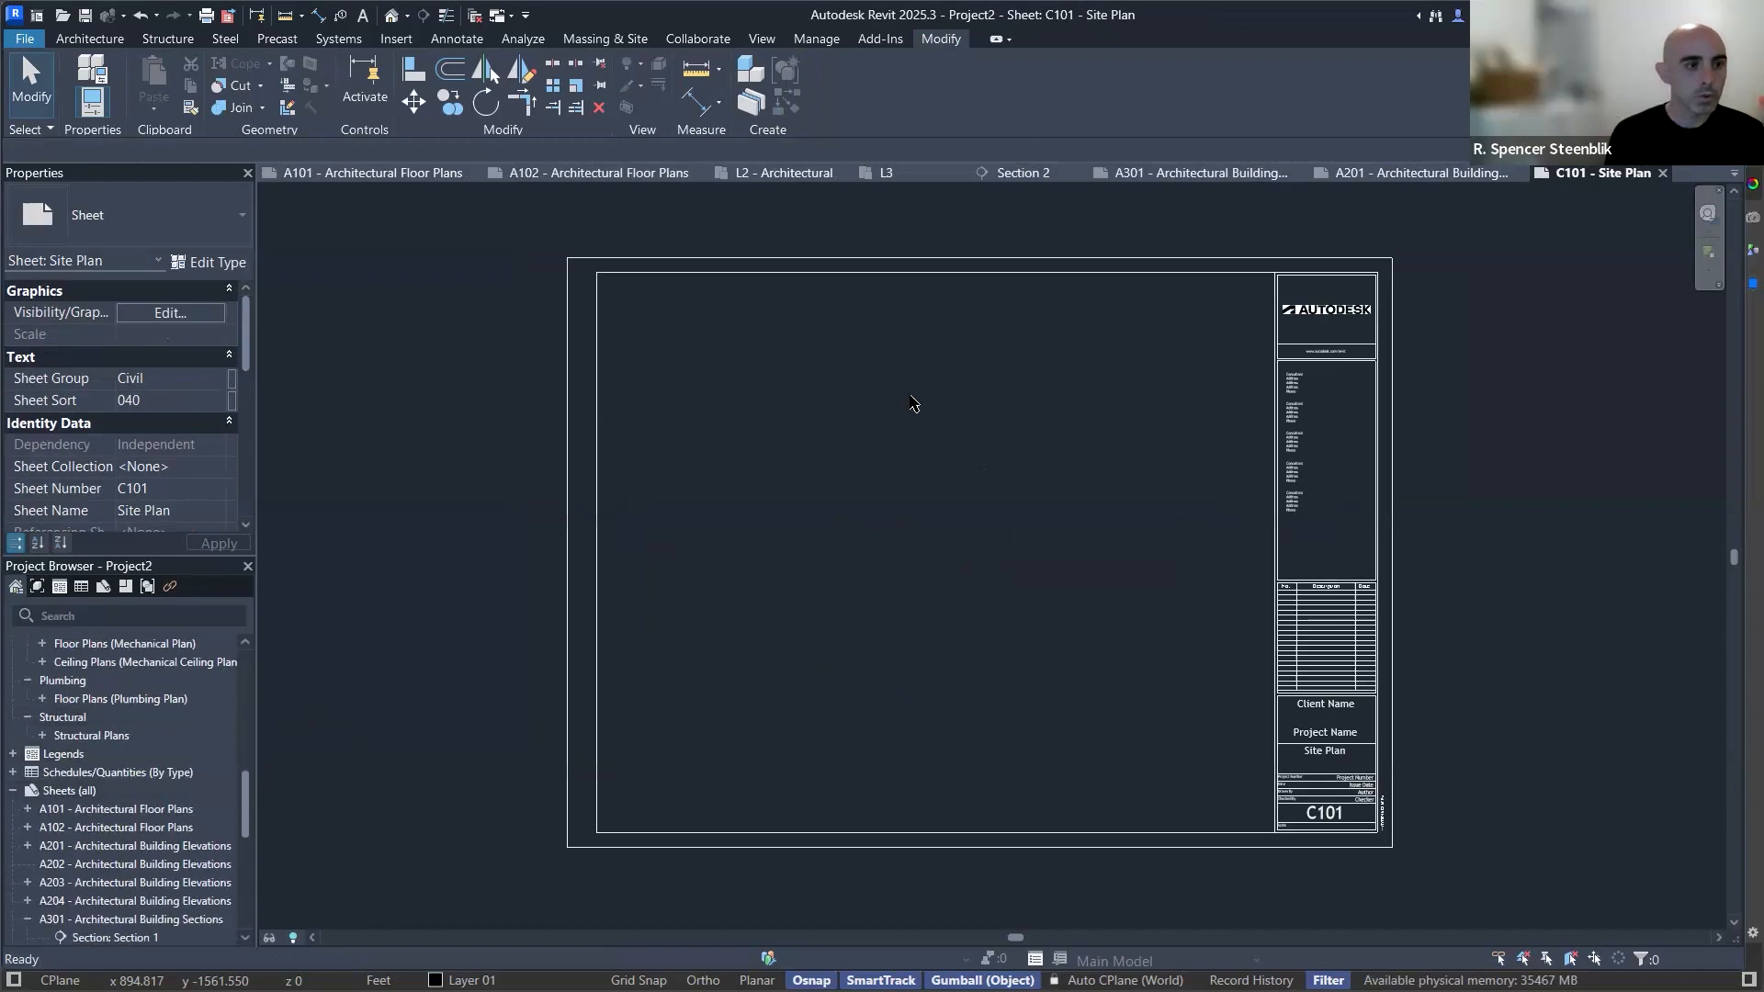
Print the selected views/sheets of the All Sheets set with Microsoft Print to PDF.
{"action": "key", "text": "ctrl+p"}
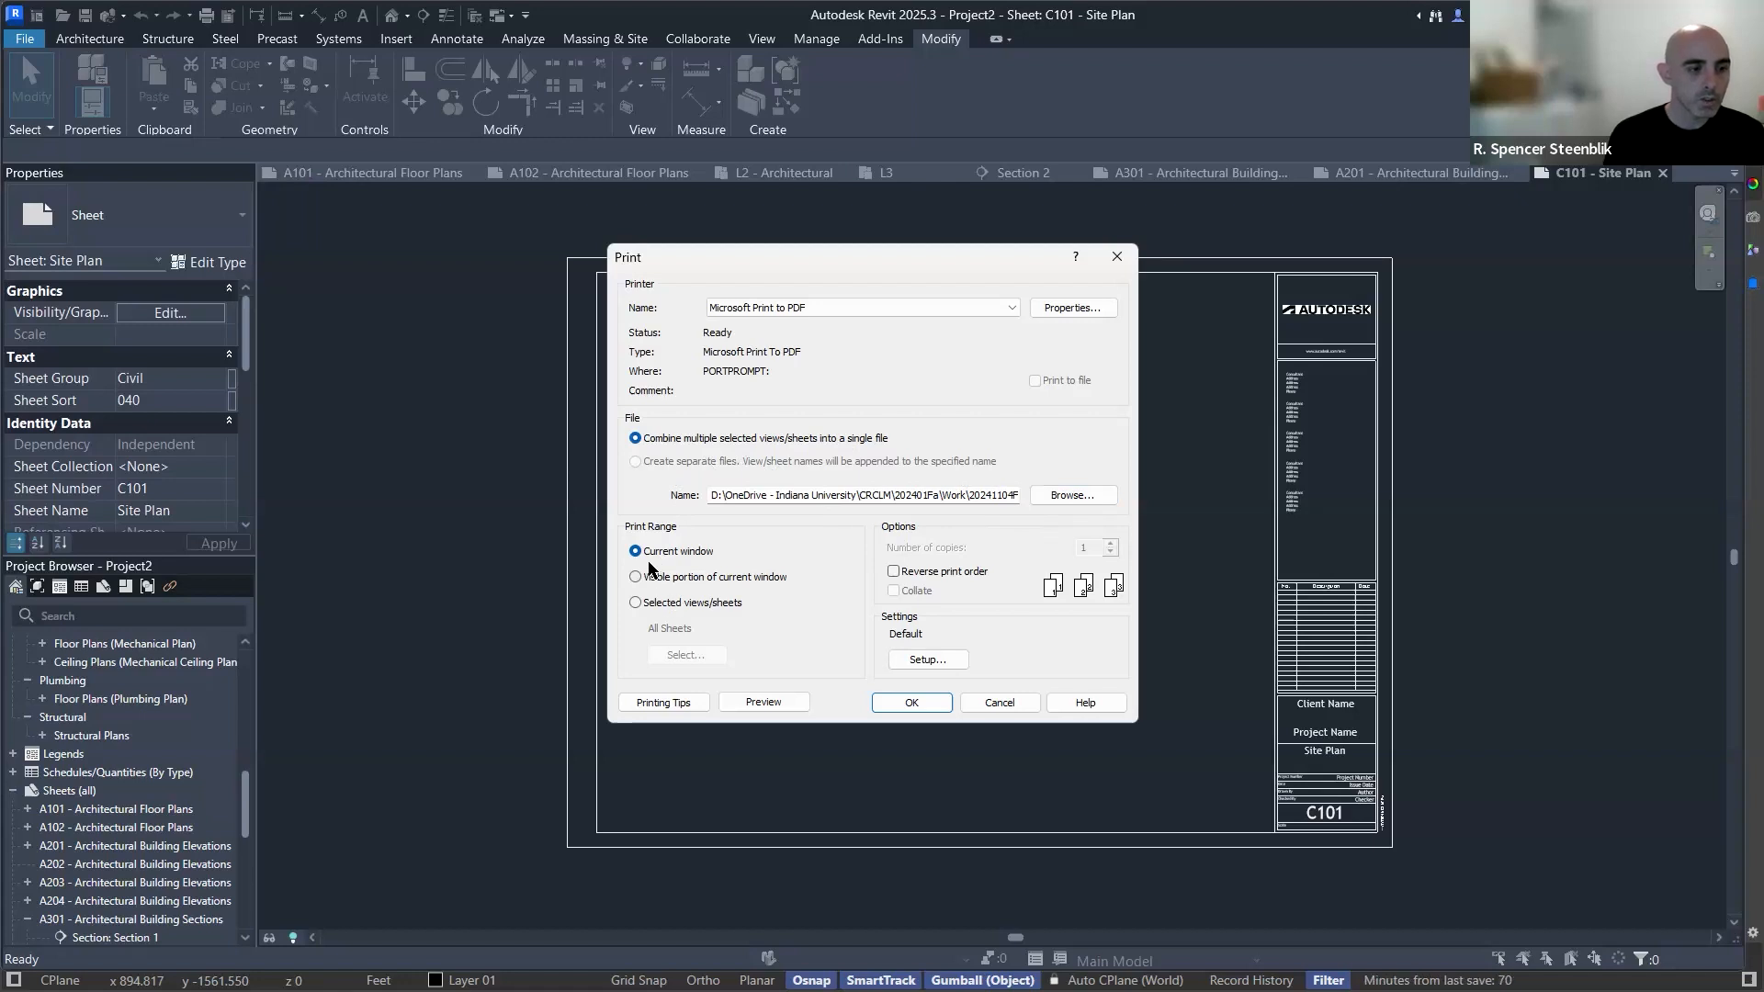
{"action": "left_click", "coordinate": [661, 607]}
{"action": "left_click", "coordinate": [685, 654]}
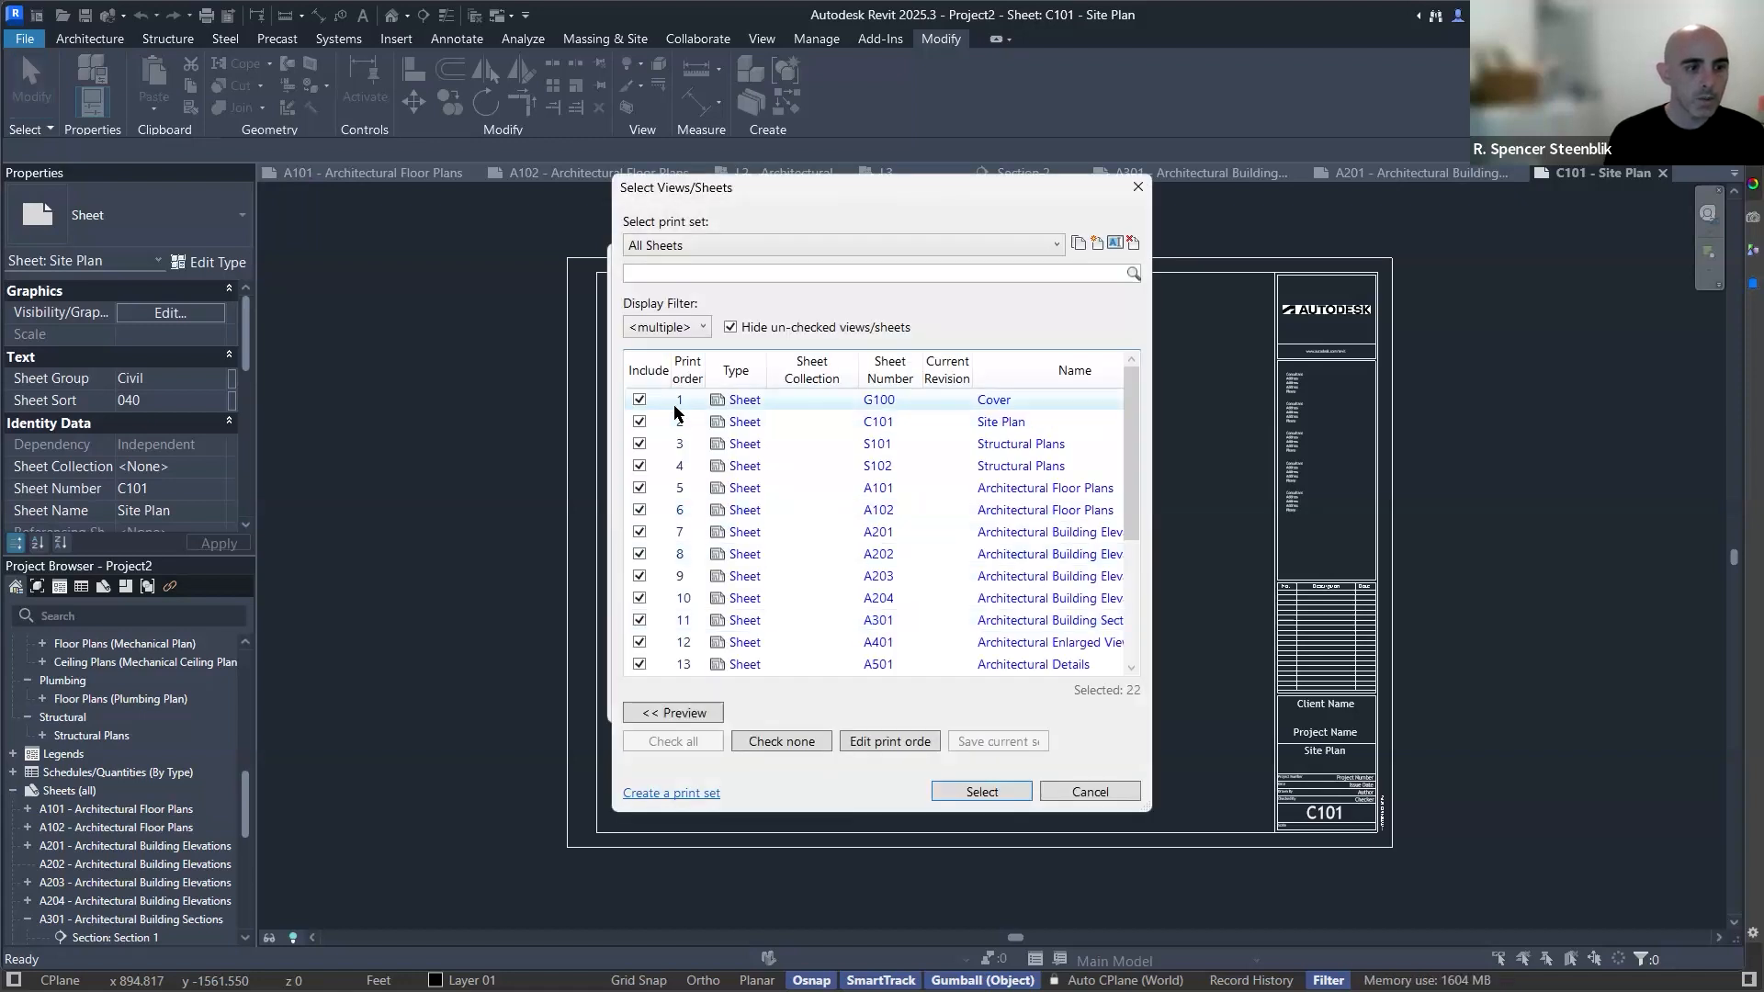
{"action": "scroll", "coordinate": [713, 480], "scroll_direction": "down", "scroll_amount": 3}
{"action": "scroll", "coordinate": [713, 597], "scroll_direction": "up", "scroll_amount": 3}
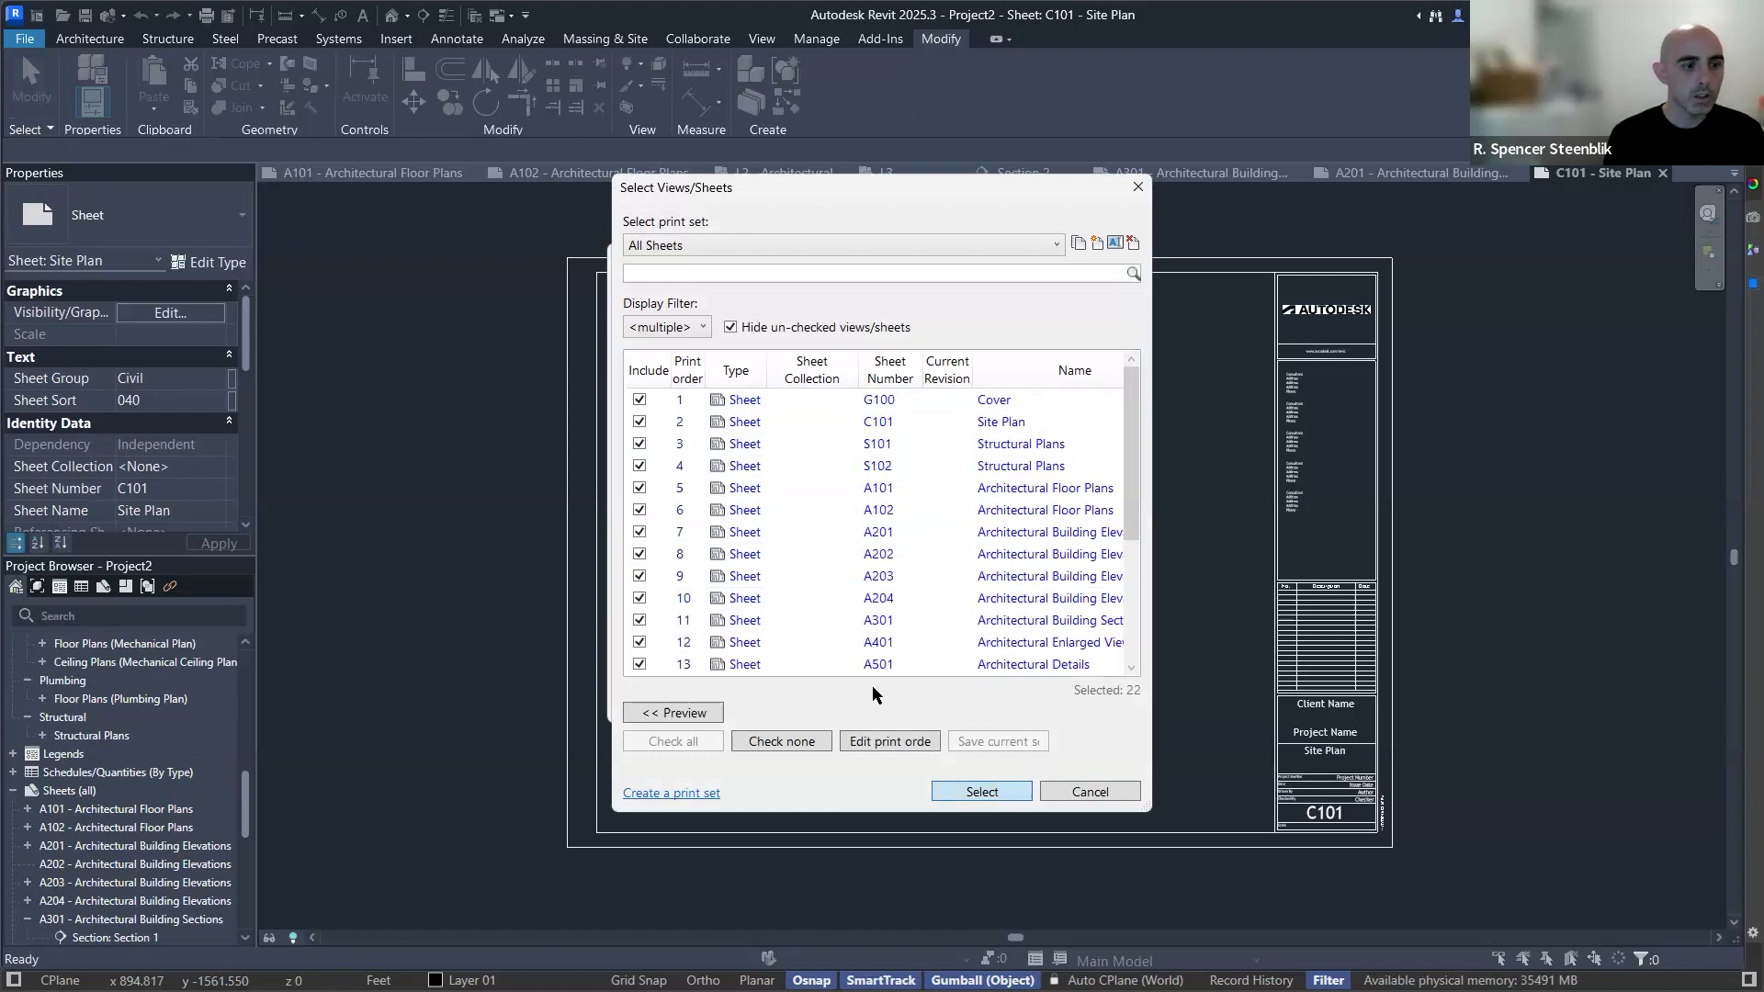
{"action": "key", "text": "Return"}
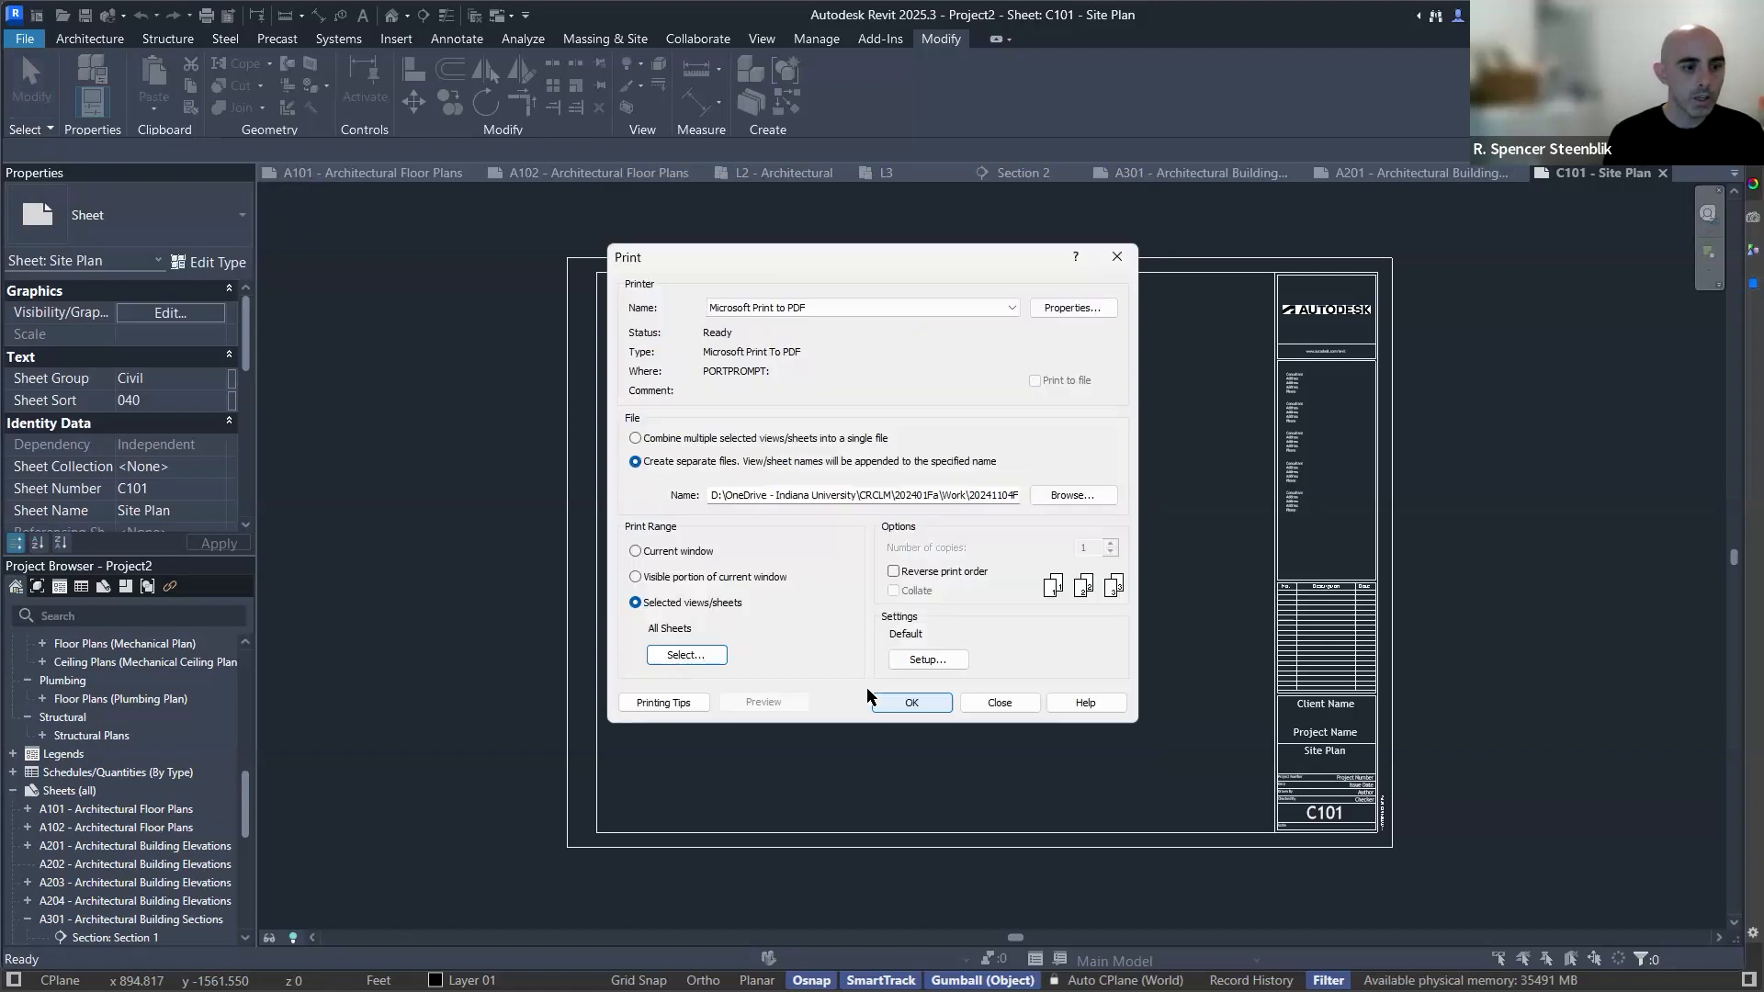
{"action": "left_click", "coordinate": [913, 703]}
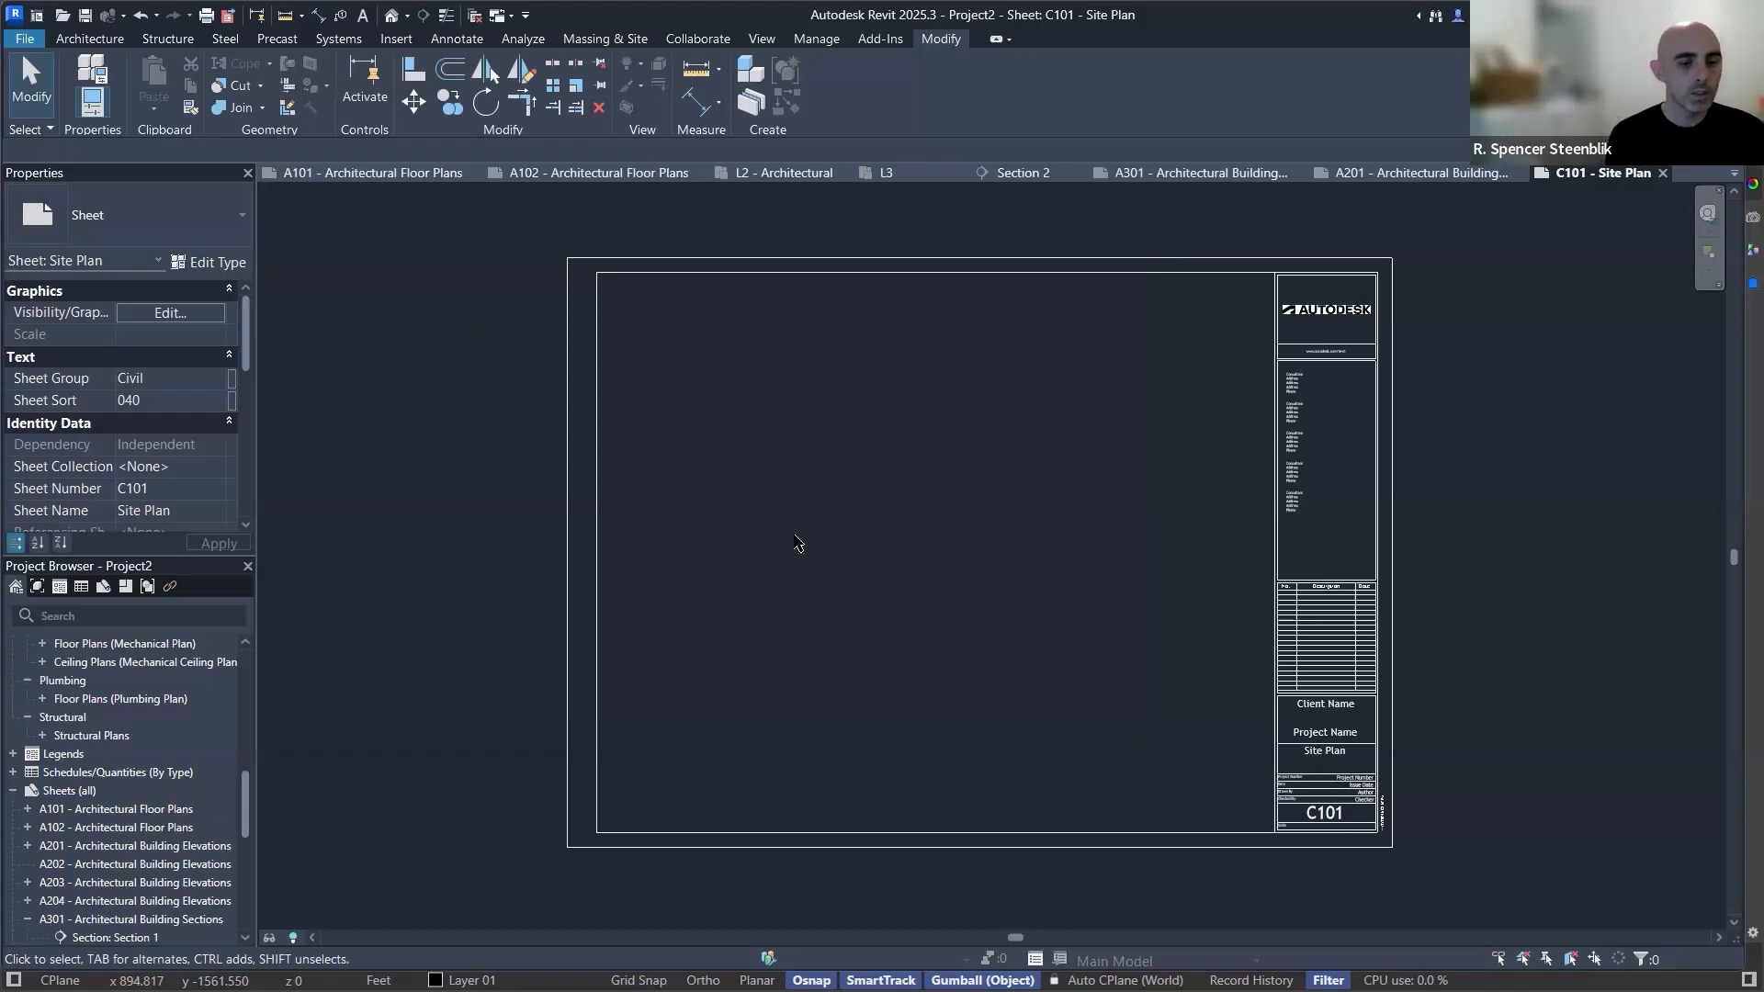
Switch to Rhino with the 20241007Map.3dm model and view the building in its site context.
{"action": "scroll", "coordinate": [128, 698], "scroll_direction": "up", "scroll_amount": 3}
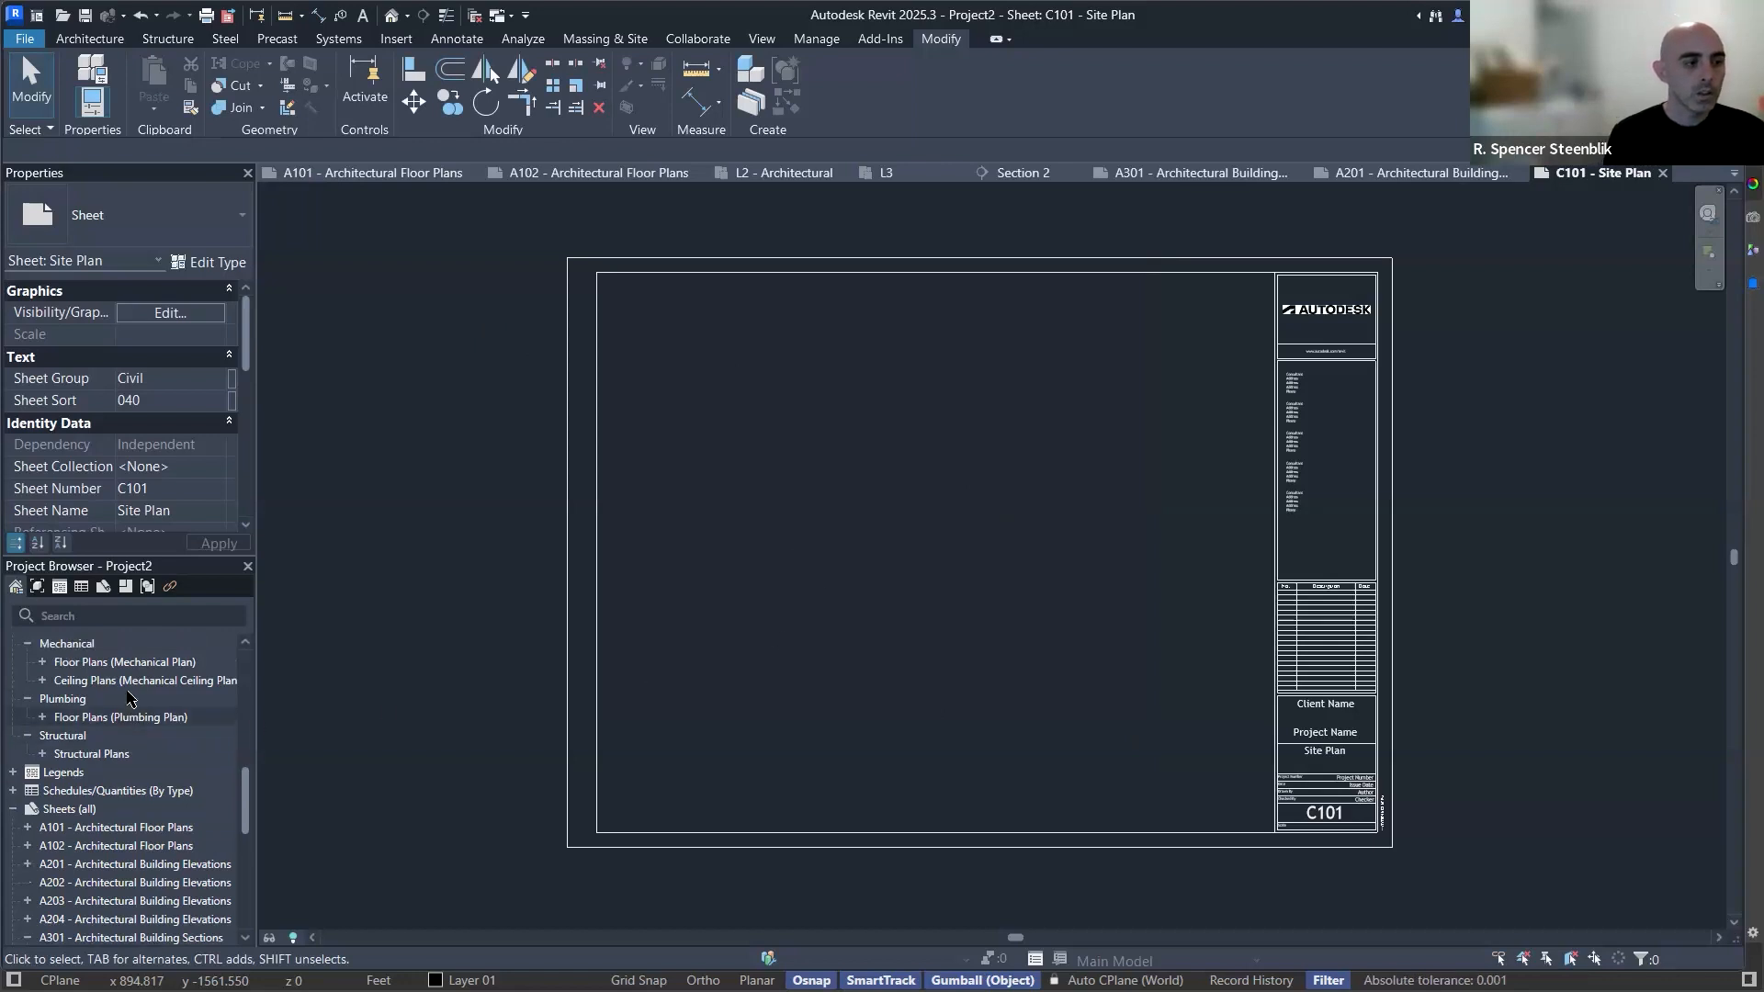
{"action": "scroll", "coordinate": [129, 698], "scroll_direction": "up", "scroll_amount": 6}
{"action": "key", "text": "alt+Tab"}
{"action": "key", "text": "alt+shift+Tab"}
{"action": "key", "text": "alt+Tab"}
{"action": "key", "text": "alt+Tab"}
{"action": "key", "text": "alt+Tab"}
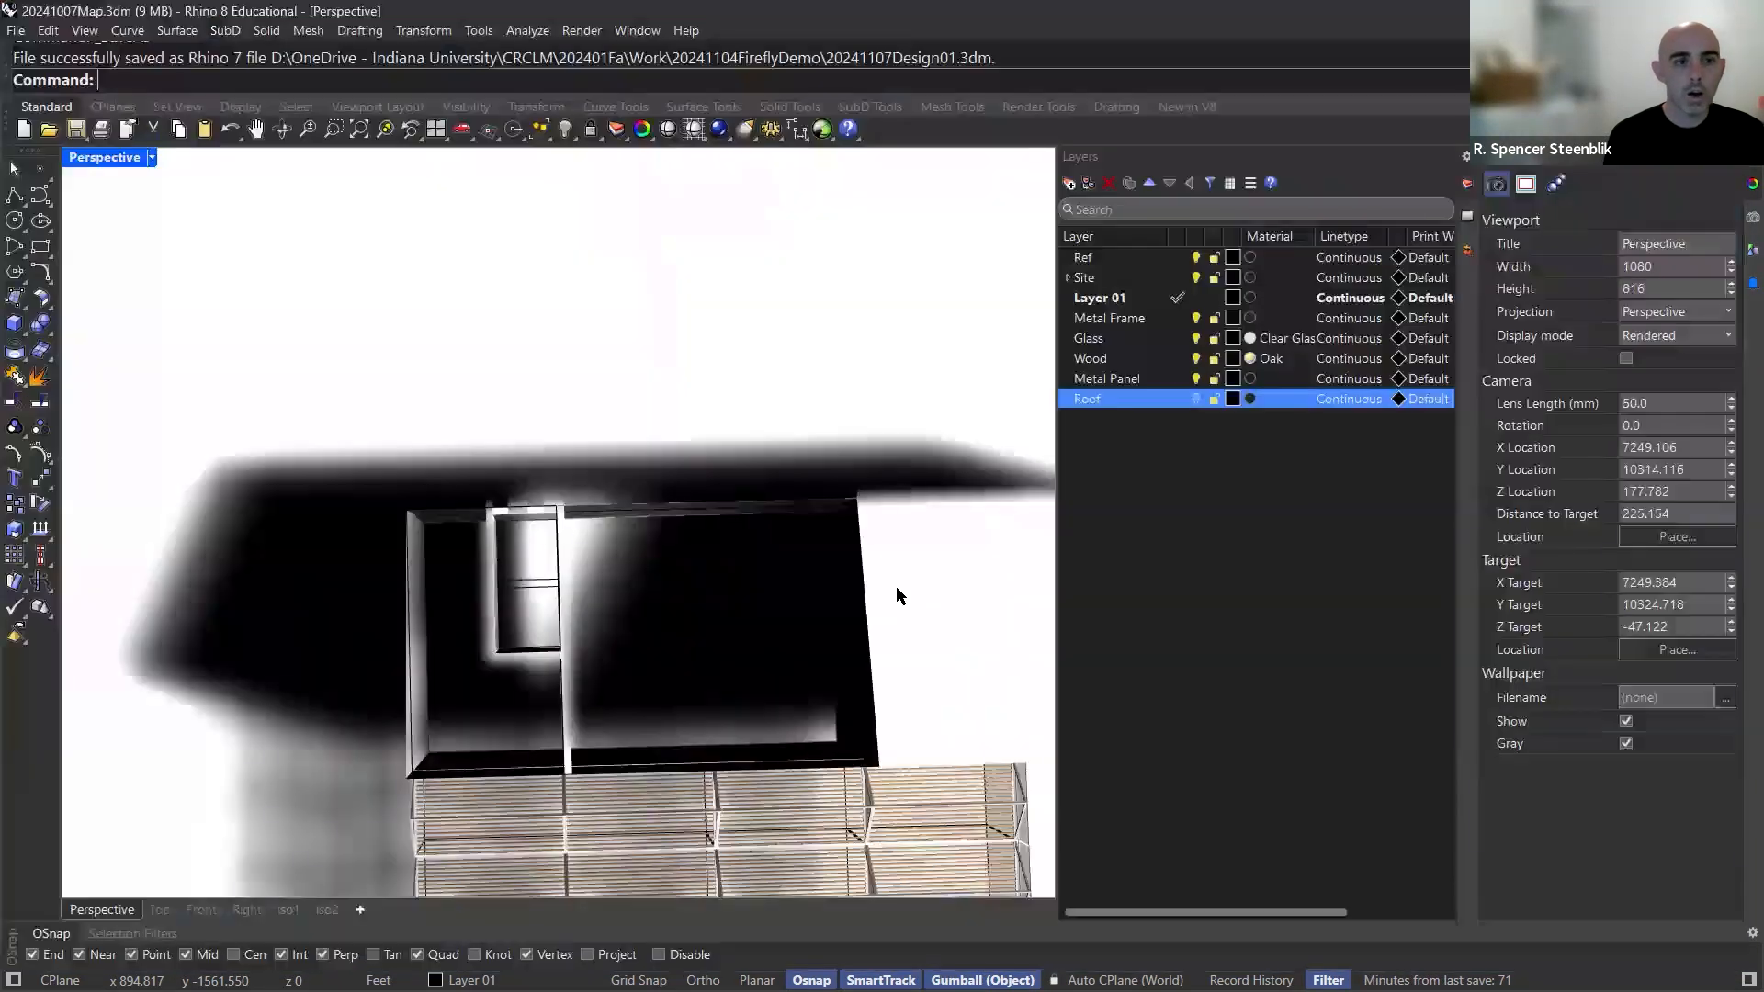
{"action": "right_click_drag", "start_coordinate": [943, 578], "coordinate": [858, 441]}
{"action": "scroll", "coordinate": [858, 441], "scroll_direction": "down", "scroll_amount": 10}
{"action": "key", "text": "ctrl+shift+s"}
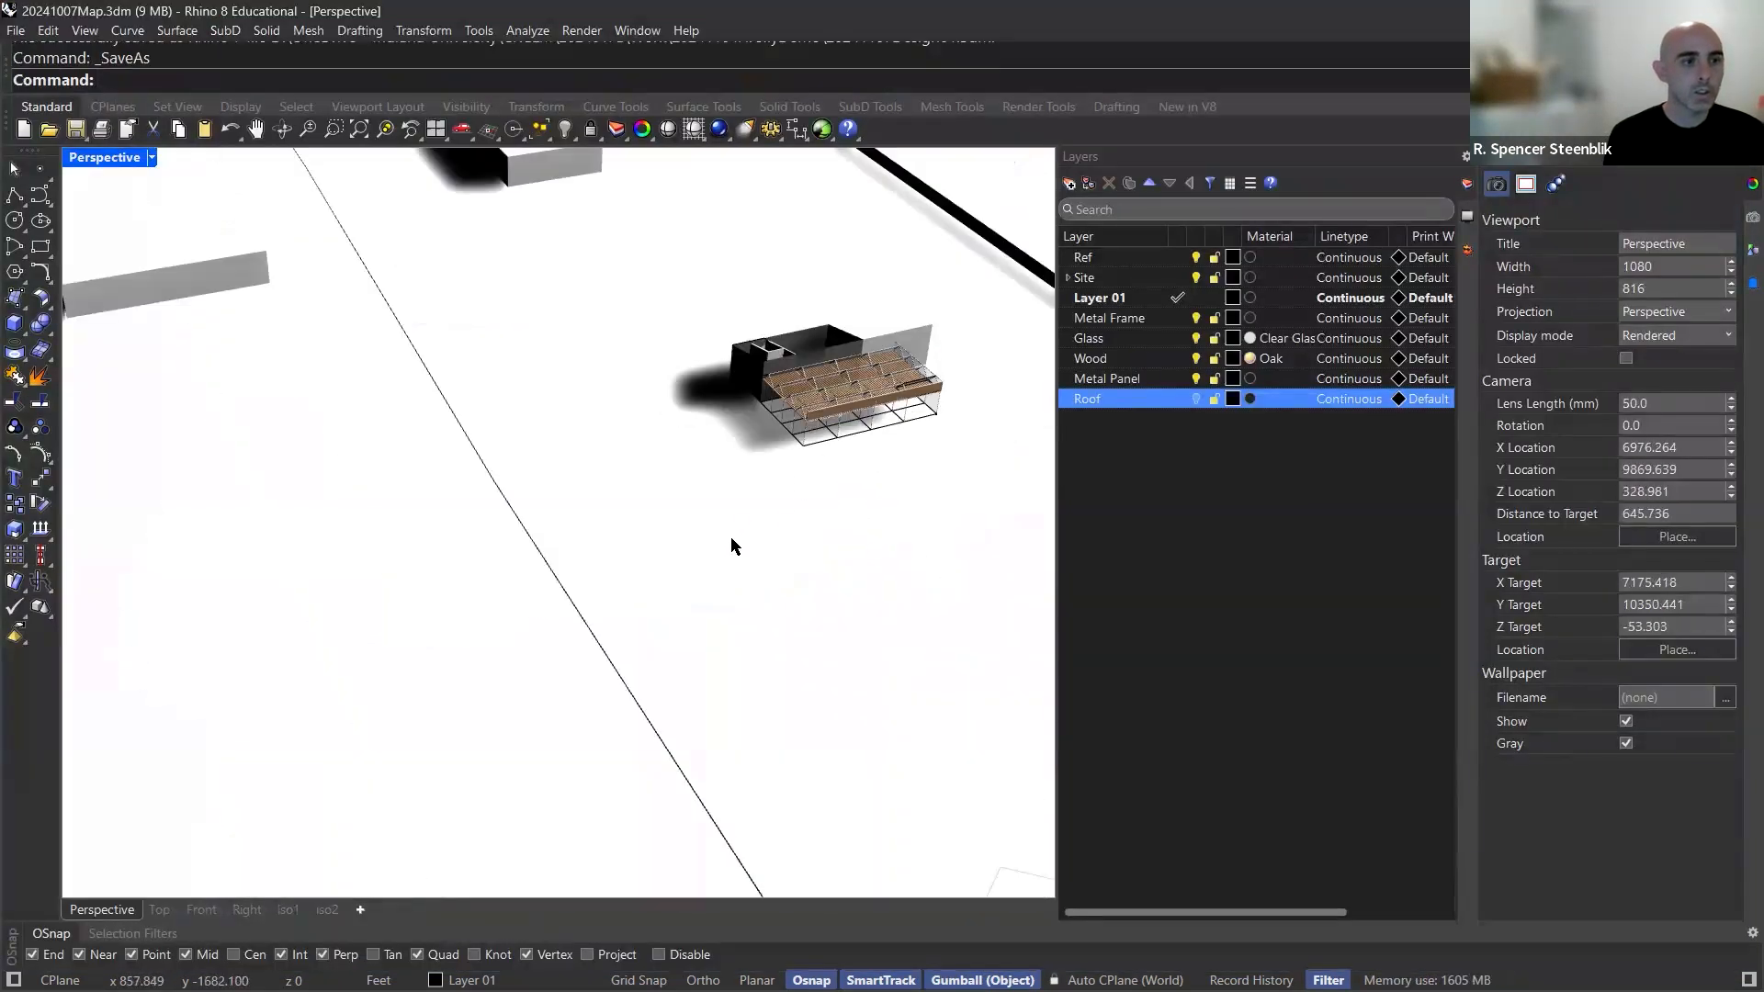
{"action": "key", "text": "Escape"}
{"action": "scroll", "coordinate": [571, 599], "scroll_direction": "down", "scroll_amount": 8}
{"action": "right_click_drag", "start_coordinate": [571, 598], "coordinate": [538, 569]}
{"action": "key", "text": "alt+Tab"}
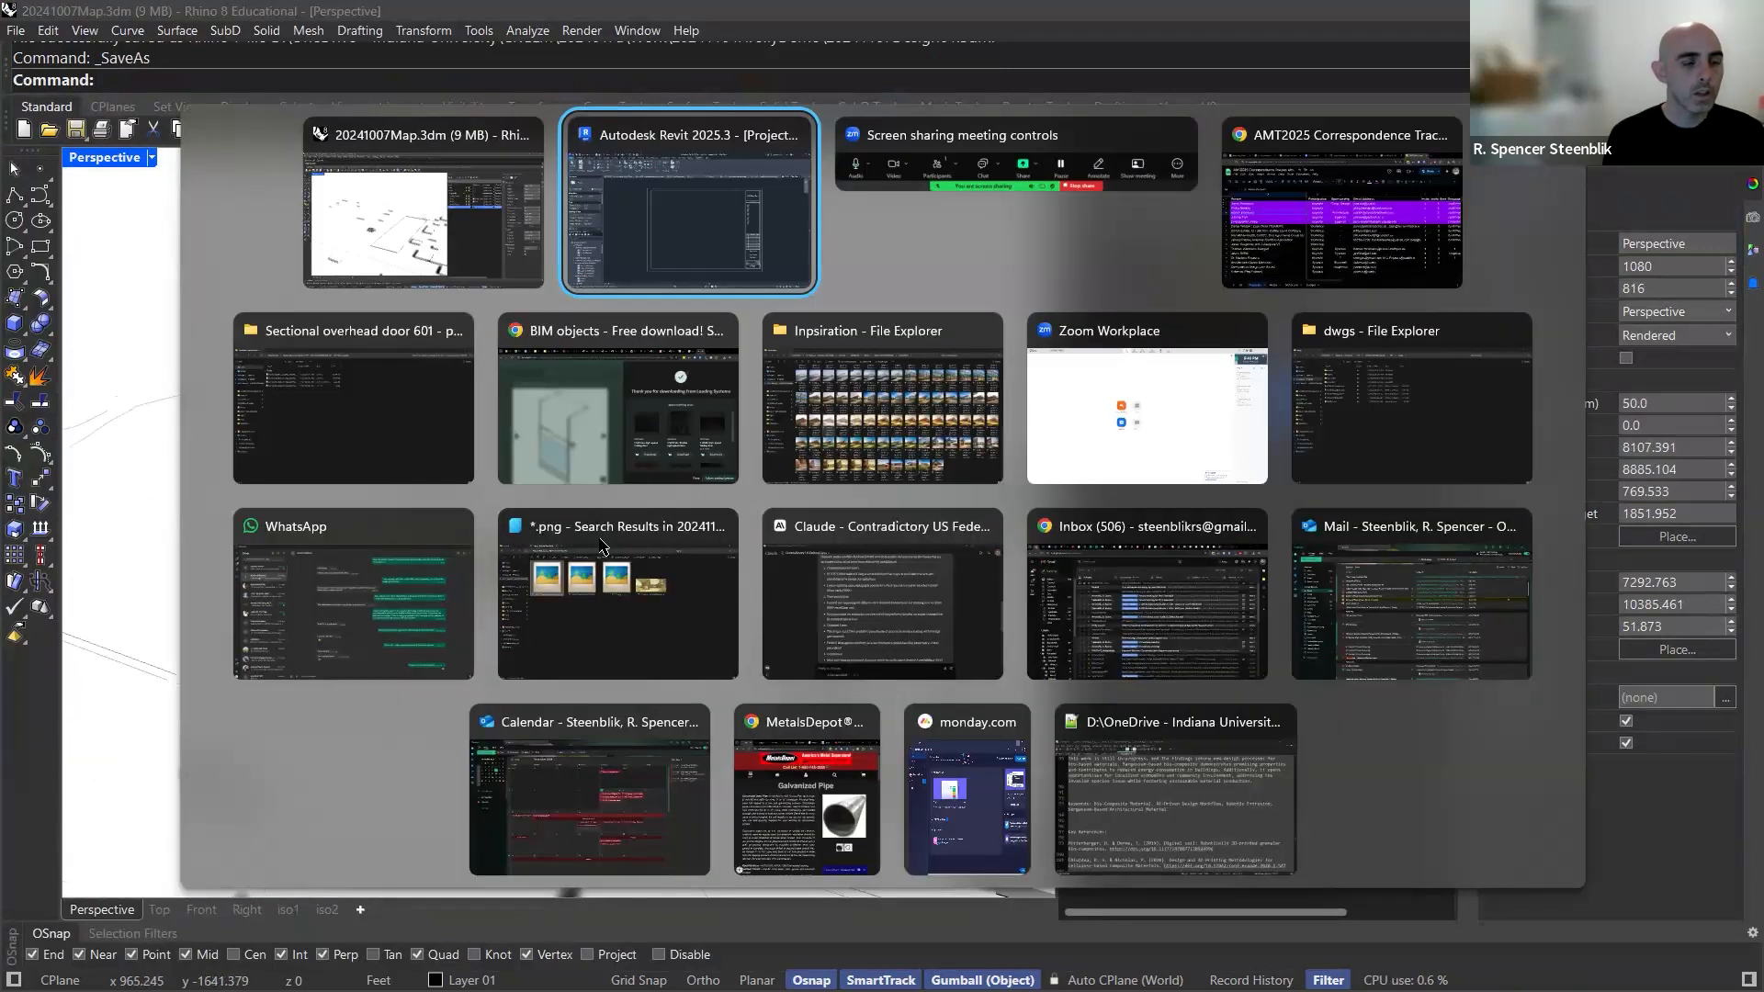
{"action": "key", "text": "alt+shift+Tab"}
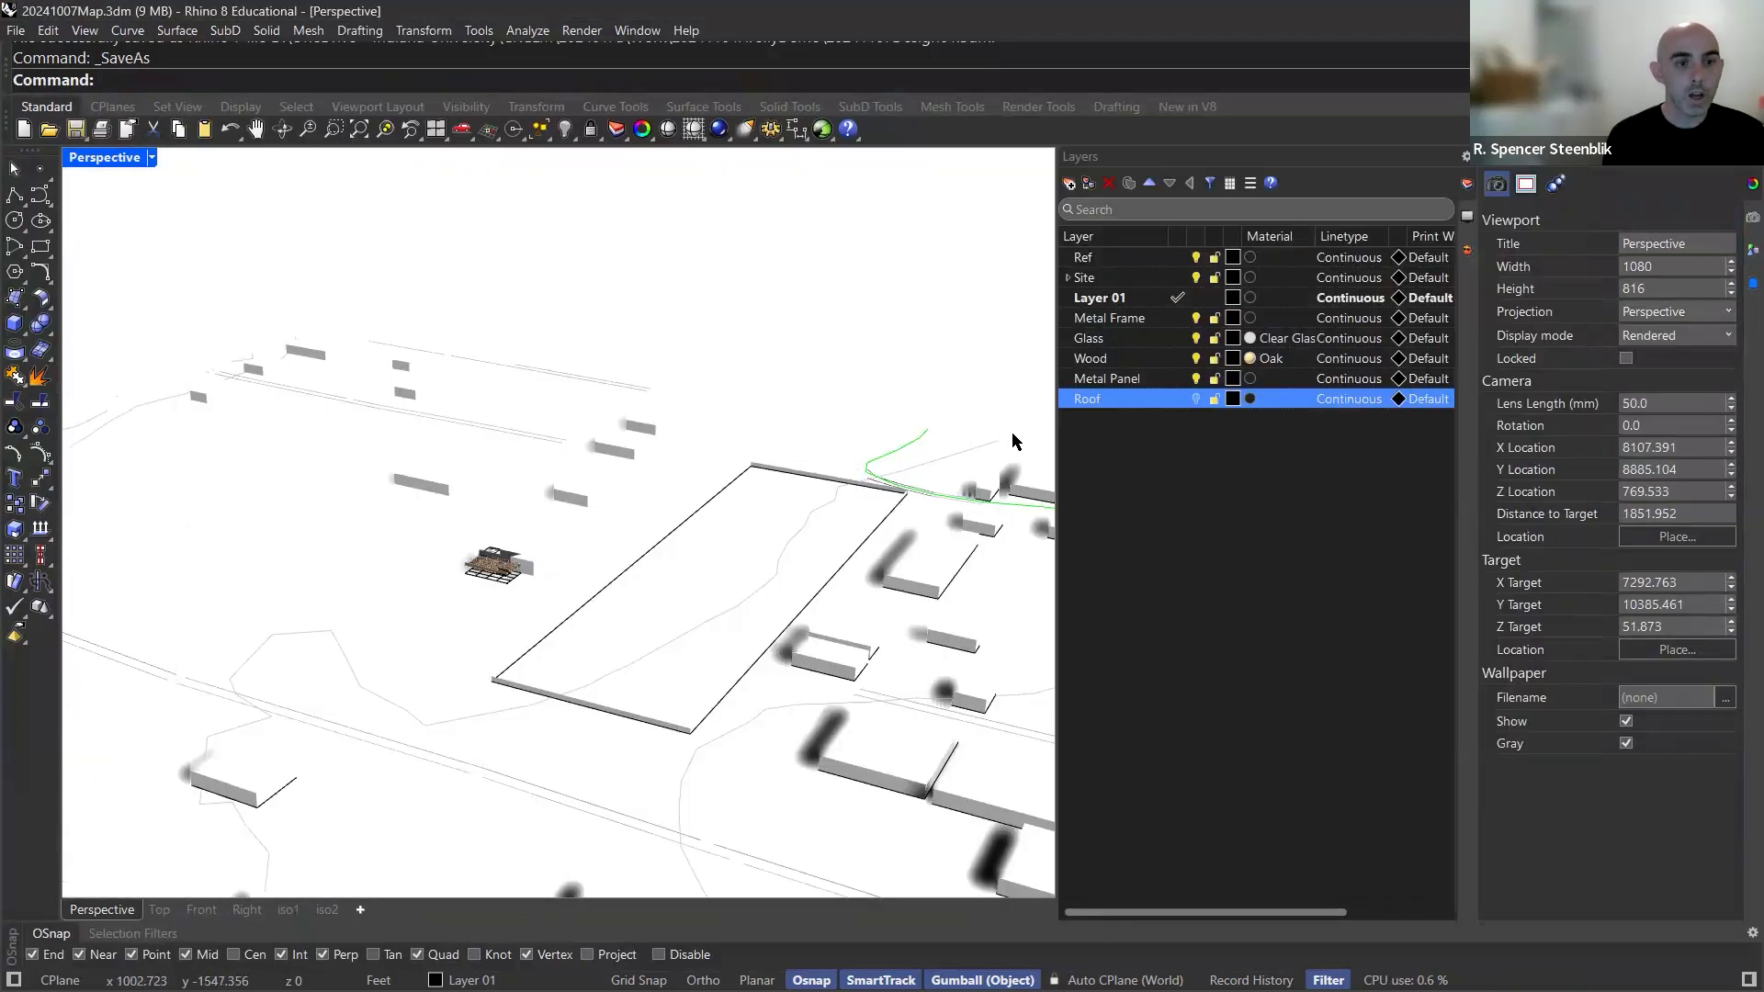
Turn off the Metal Frame, Glass, Wood, Metal Panel, Roof and Ref layers to isolate the leftover building geometry.
{"action": "left_click", "coordinate": [1108, 317]}
{"action": "left_click", "coordinate": [1112, 398], "text": "shift"}
{"action": "left_click", "coordinate": [1196, 319]}
{"action": "scroll", "coordinate": [506, 566], "scroll_direction": "up", "scroll_amount": 5}
{"action": "scroll", "coordinate": [506, 566], "scroll_direction": "up", "scroll_amount": 4}
{"action": "scroll", "coordinate": [507, 566], "scroll_direction": "down", "scroll_amount": 3}
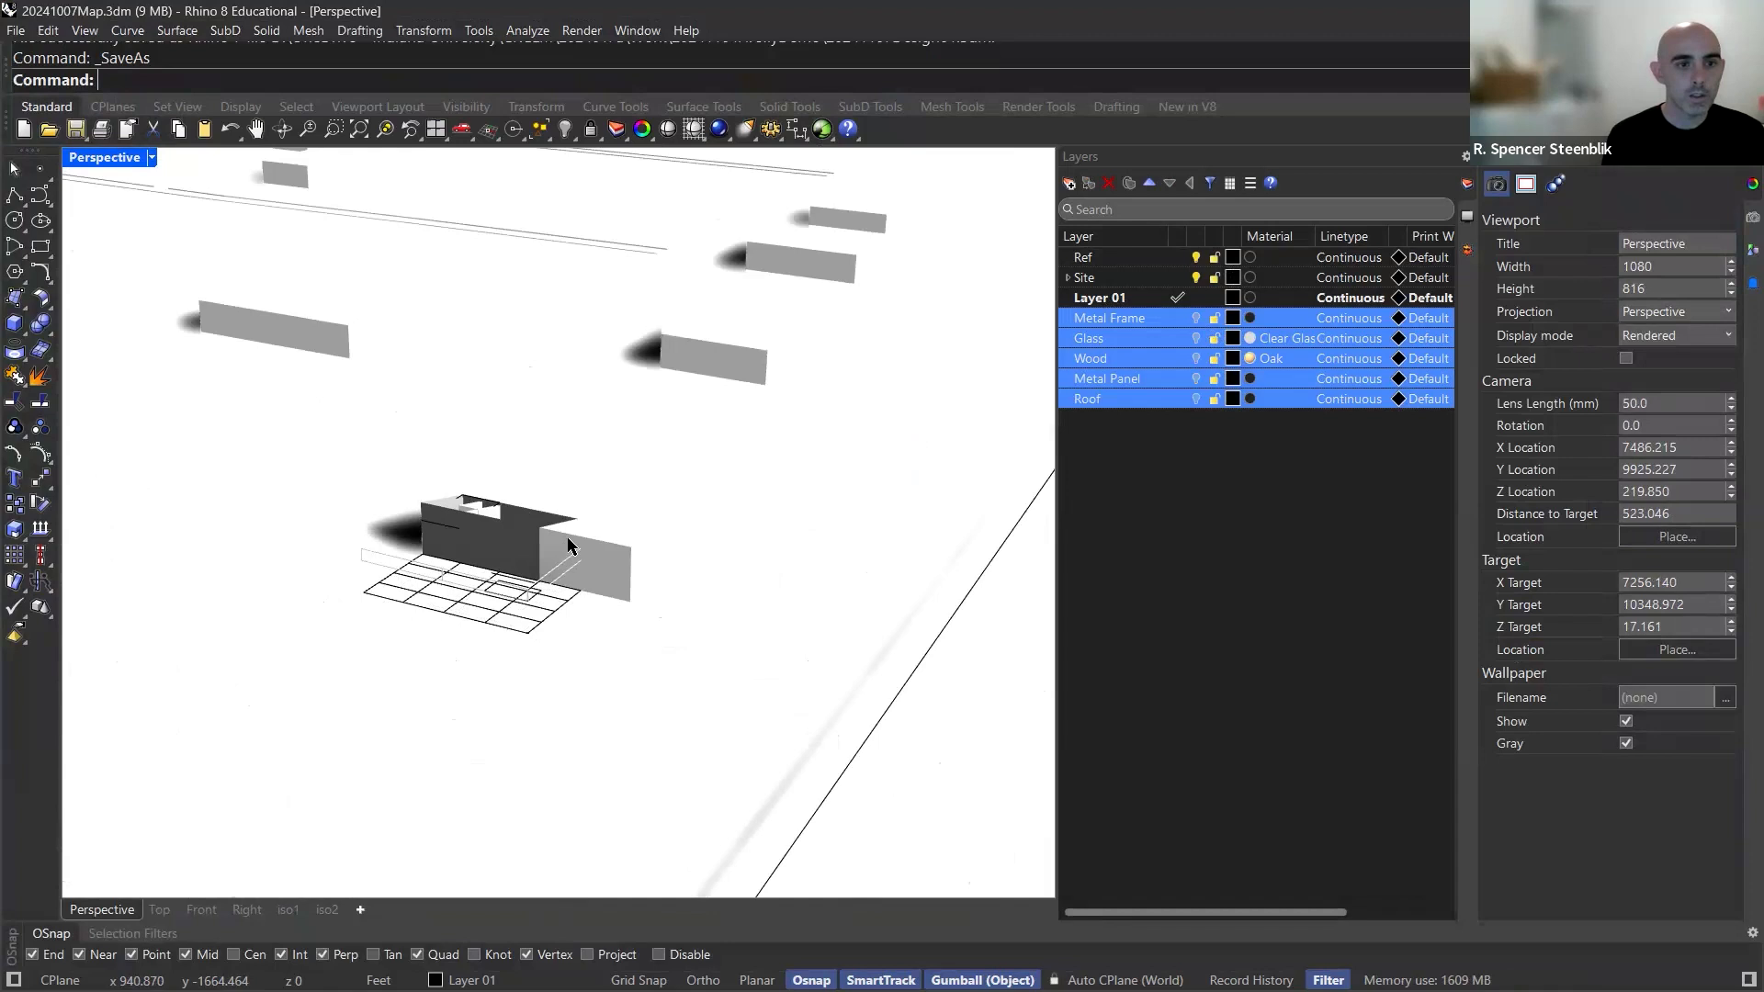
{"action": "left_click", "coordinate": [1185, 259]}
{"action": "left_click", "coordinate": [567, 549]}
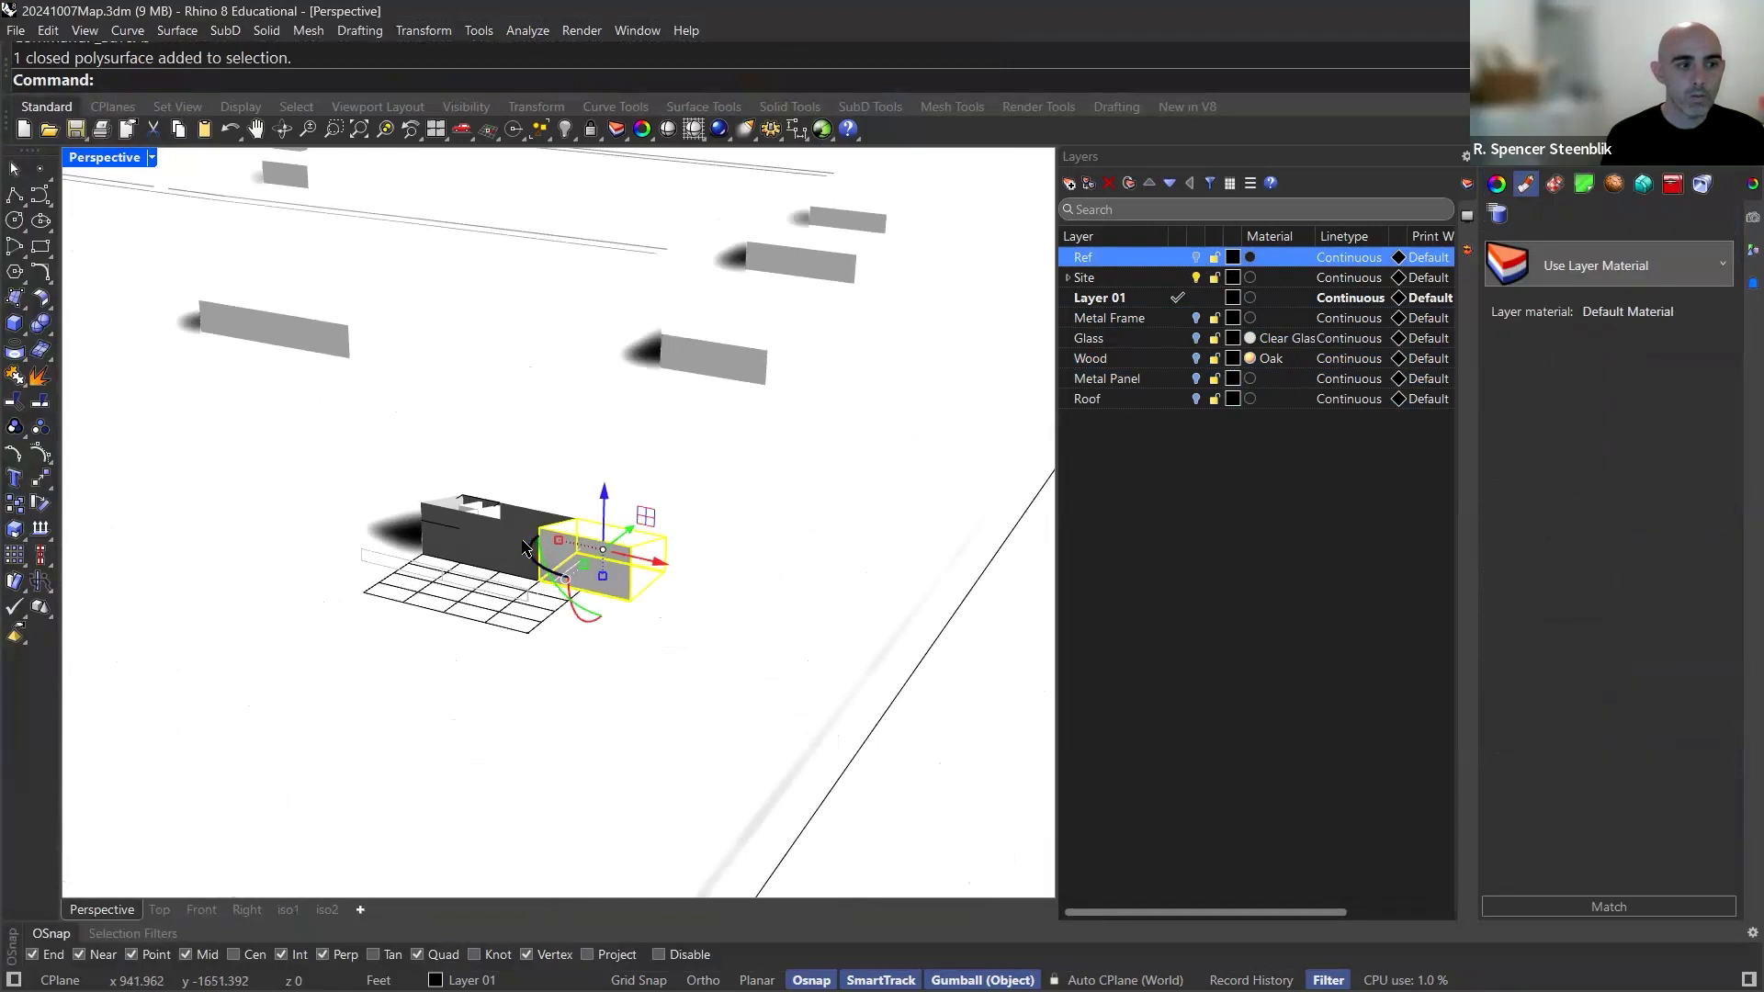
{"action": "left_click", "coordinate": [533, 565], "text": "shift"}
{"action": "key", "text": "Escape"}
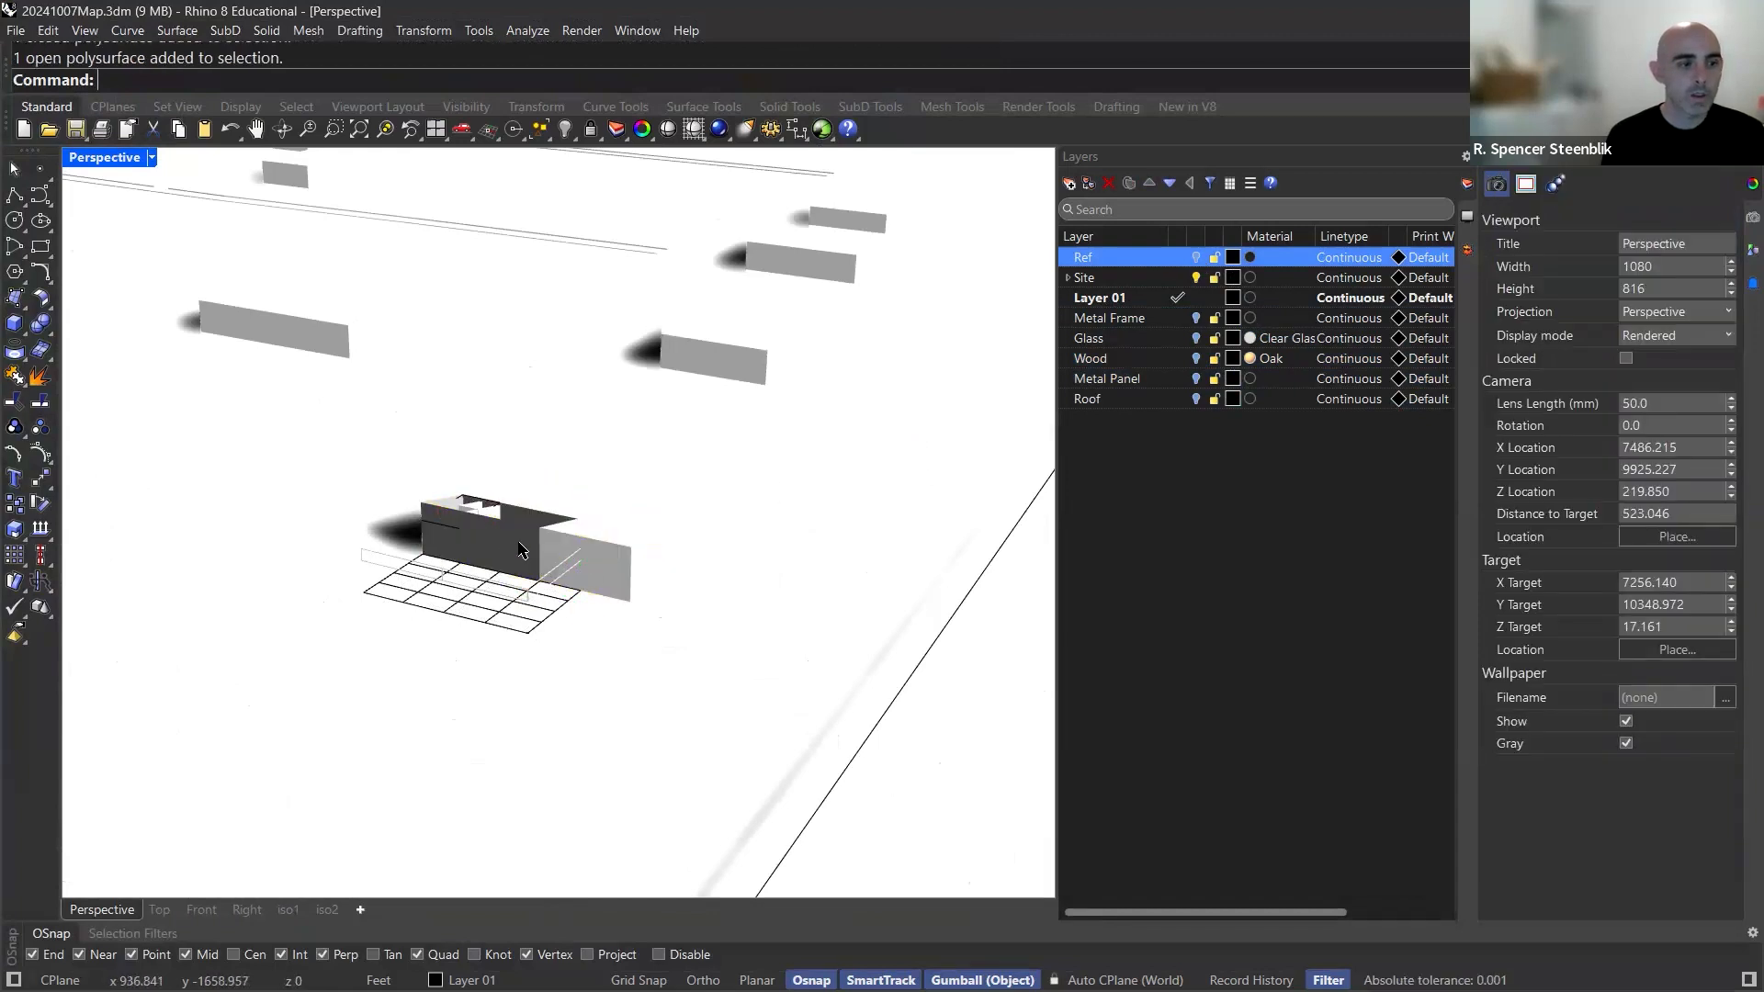
Move the dark open polysurface of the building from Layer 01 to the Metal Panel layer.
{"action": "left_click", "coordinate": [521, 544]}
{"action": "left_click", "coordinate": [1496, 186]}
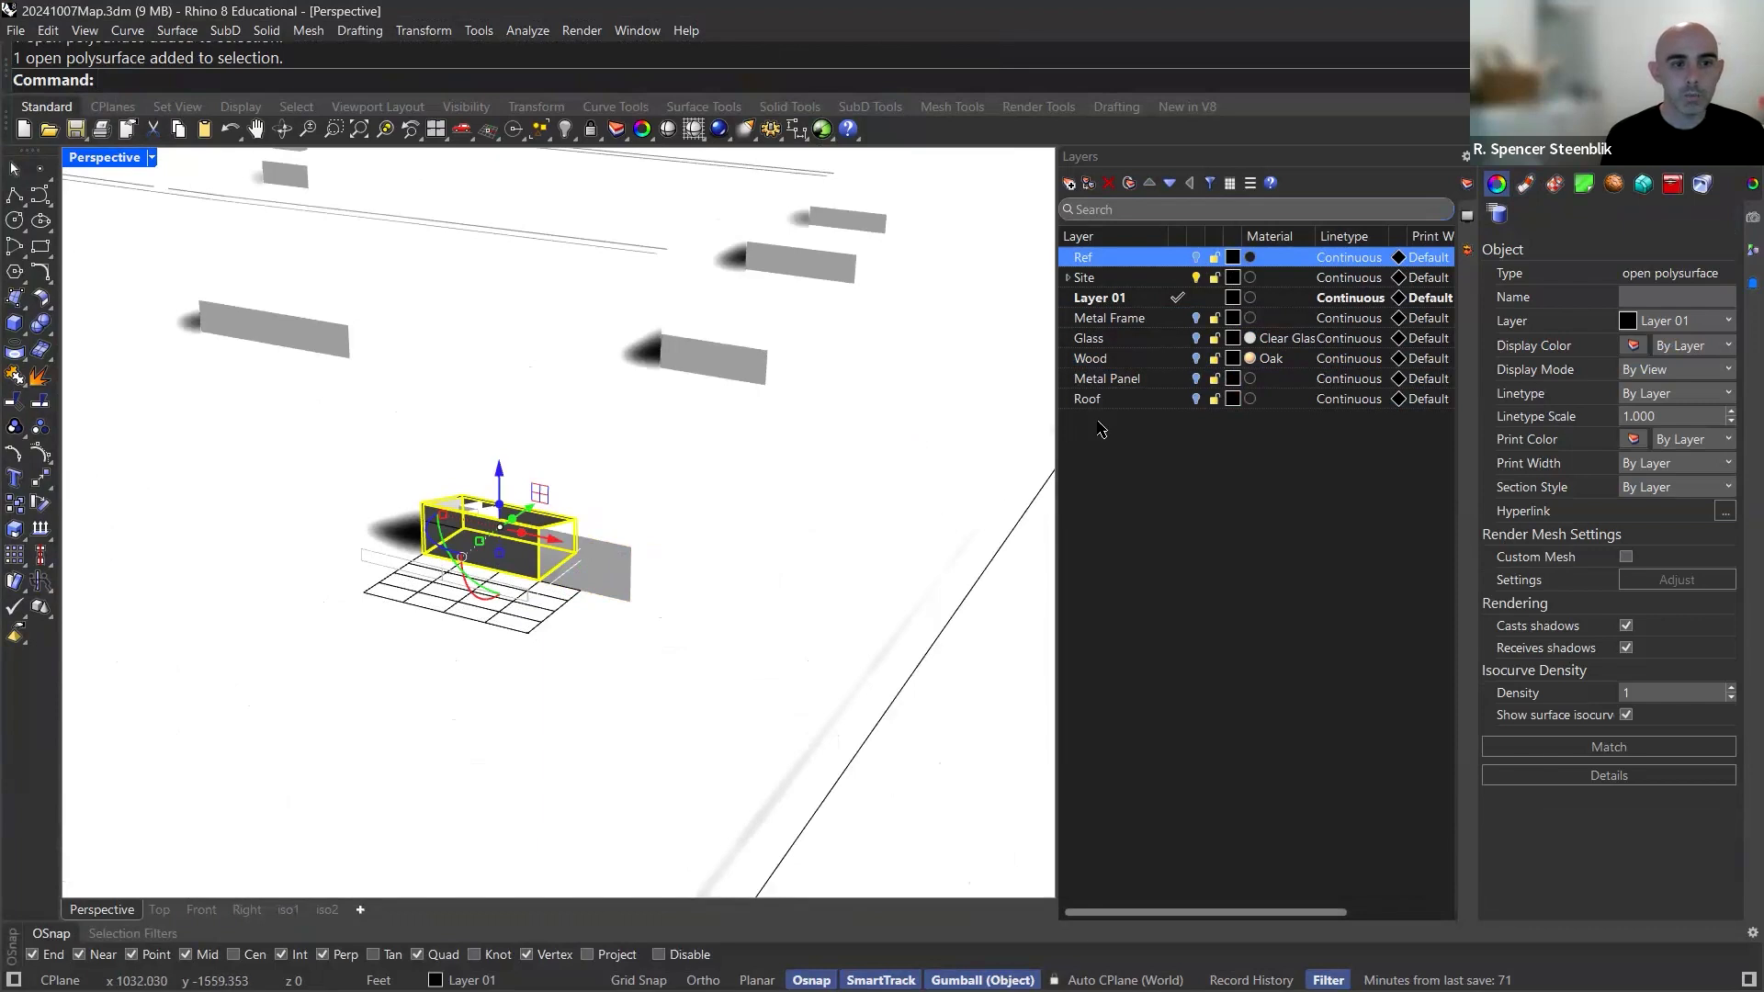
{"action": "left_click", "coordinate": [1132, 383]}
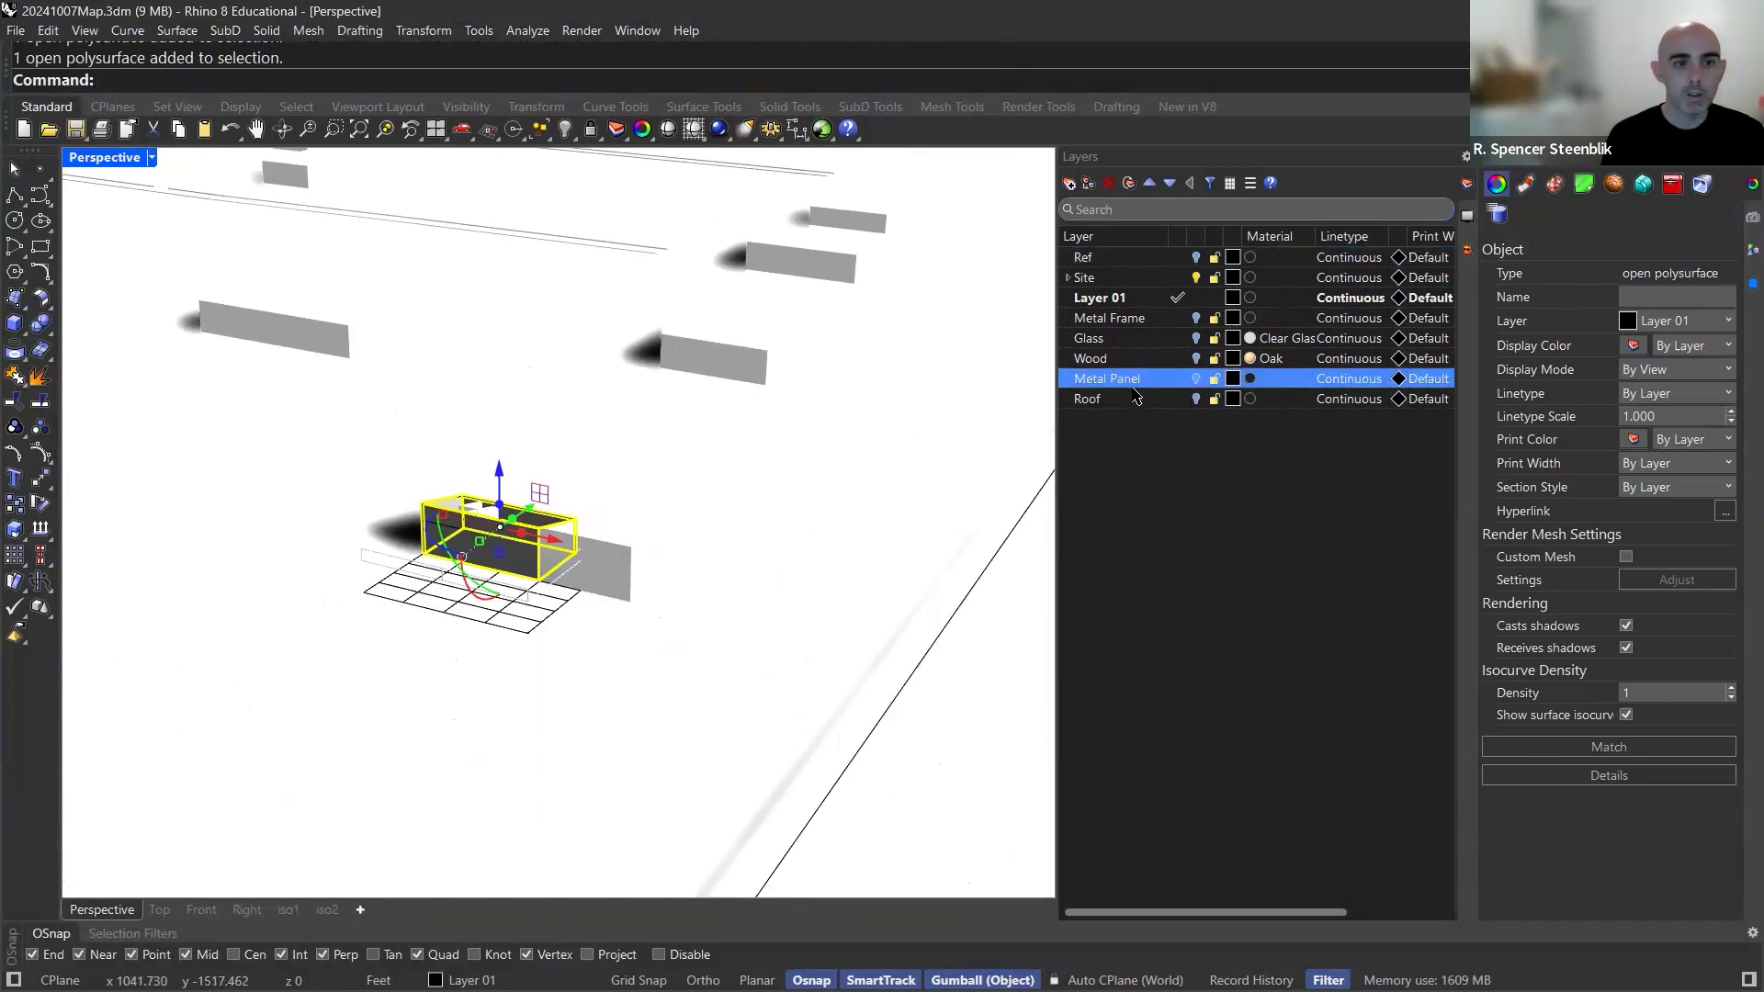
{"action": "right_click", "coordinate": [1132, 383]}
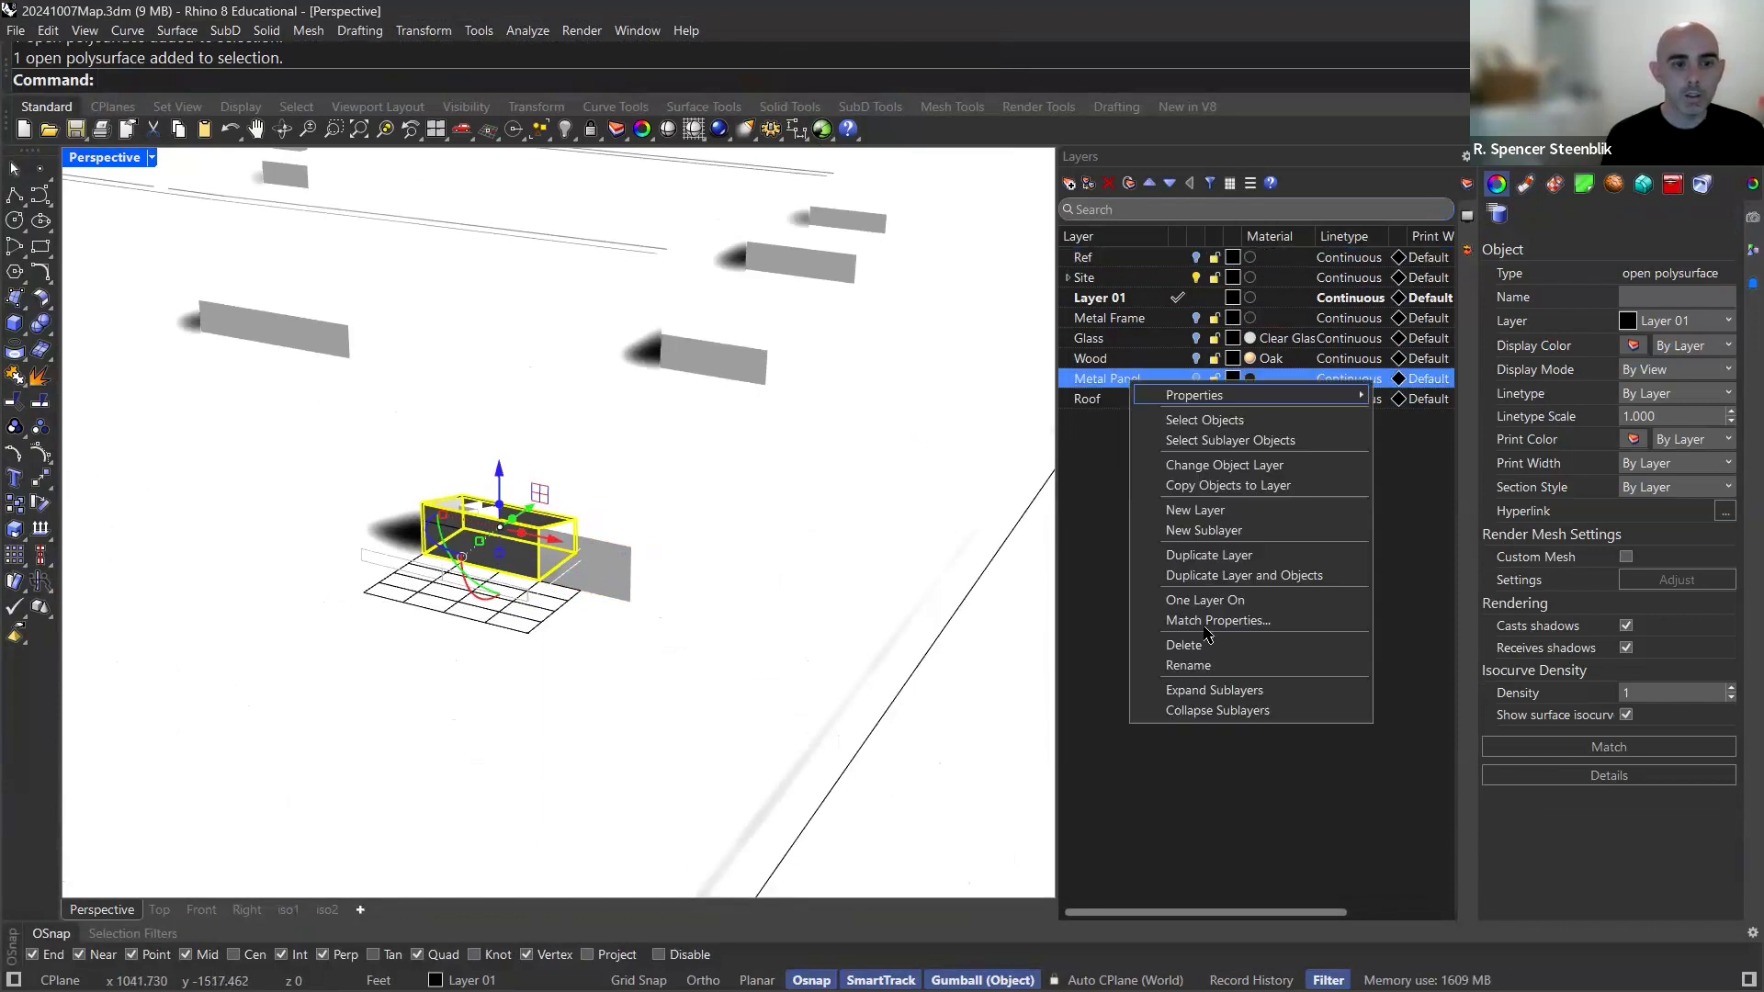
{"action": "left_click", "coordinate": [1225, 467]}
Move the remaining small enclosure and the adjacent closed box volume to the hidden Ref layer.
{"action": "scroll", "coordinate": [467, 519], "scroll_direction": "up", "scroll_amount": 5}
{"action": "scroll", "coordinate": [477, 468], "scroll_direction": "up", "scroll_amount": 2}
{"action": "left_click", "coordinate": [499, 412]}
{"action": "scroll", "coordinate": [499, 414], "scroll_direction": "up", "scroll_amount": 1}
{"action": "scroll", "coordinate": [496, 409], "scroll_direction": "up", "scroll_amount": 1}
{"action": "scroll", "coordinate": [563, 461], "scroll_direction": "down", "scroll_amount": 5}
{"action": "left_click", "coordinate": [825, 531], "text": "shift"}
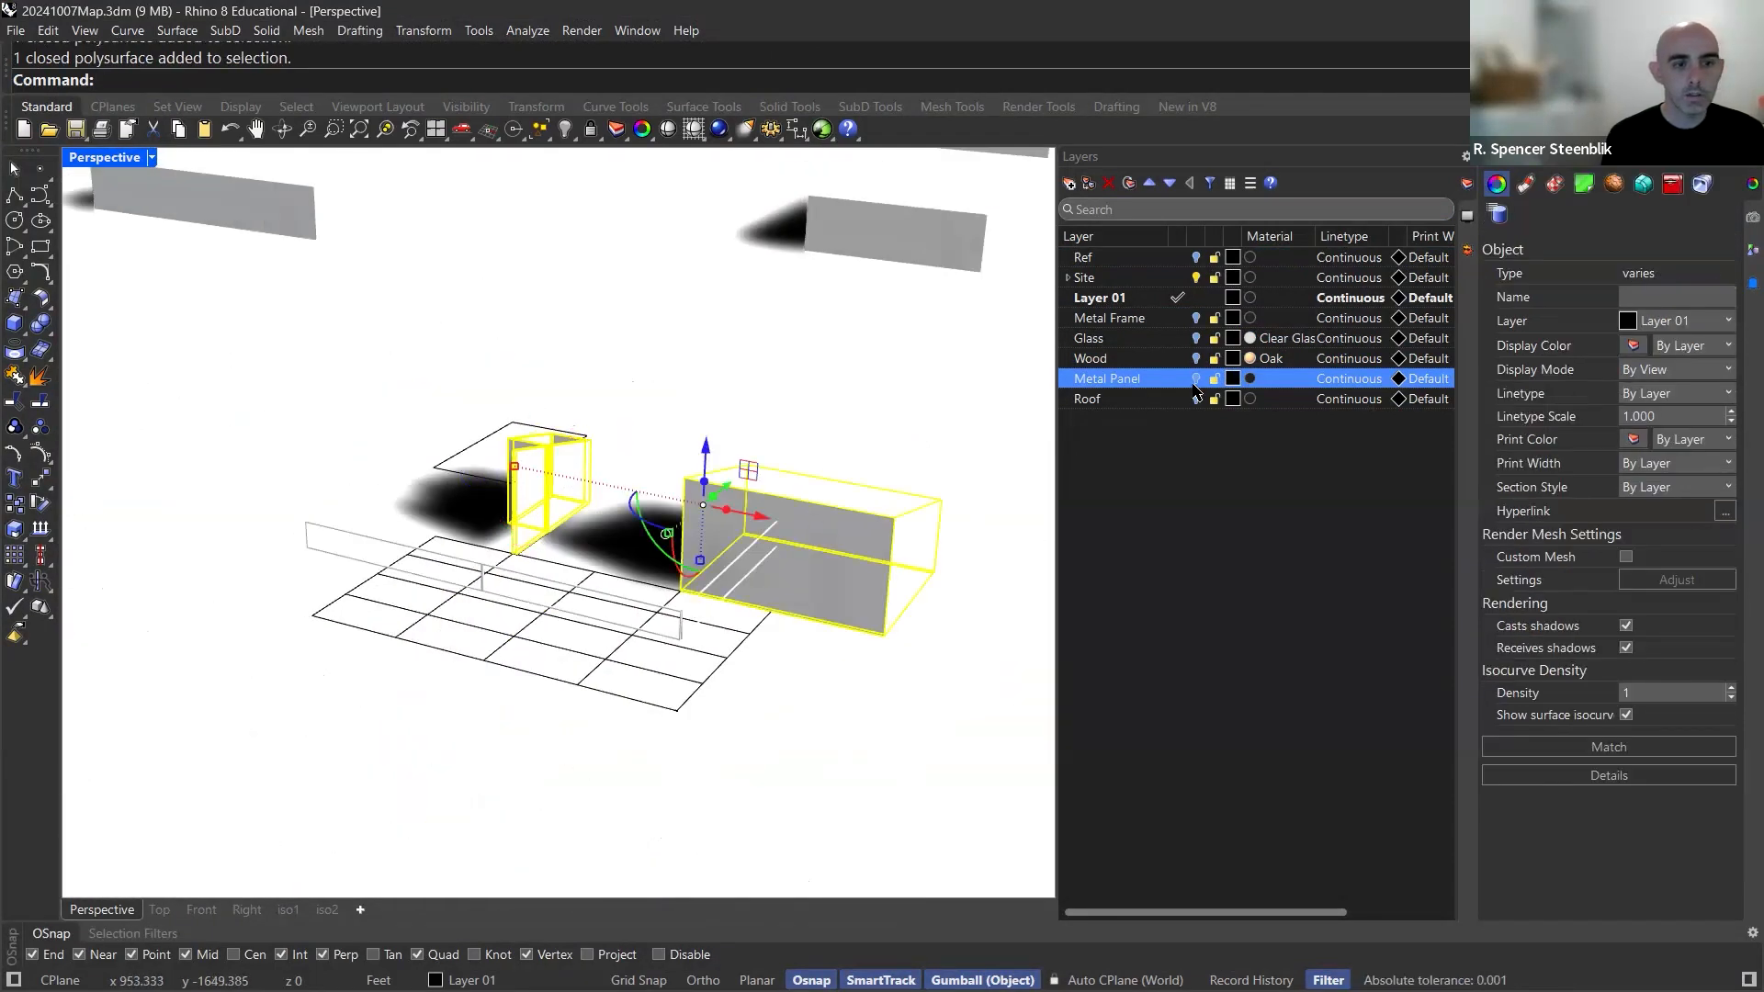
{"action": "left_click", "coordinate": [1119, 260]}
{"action": "right_click", "coordinate": [1119, 260]}
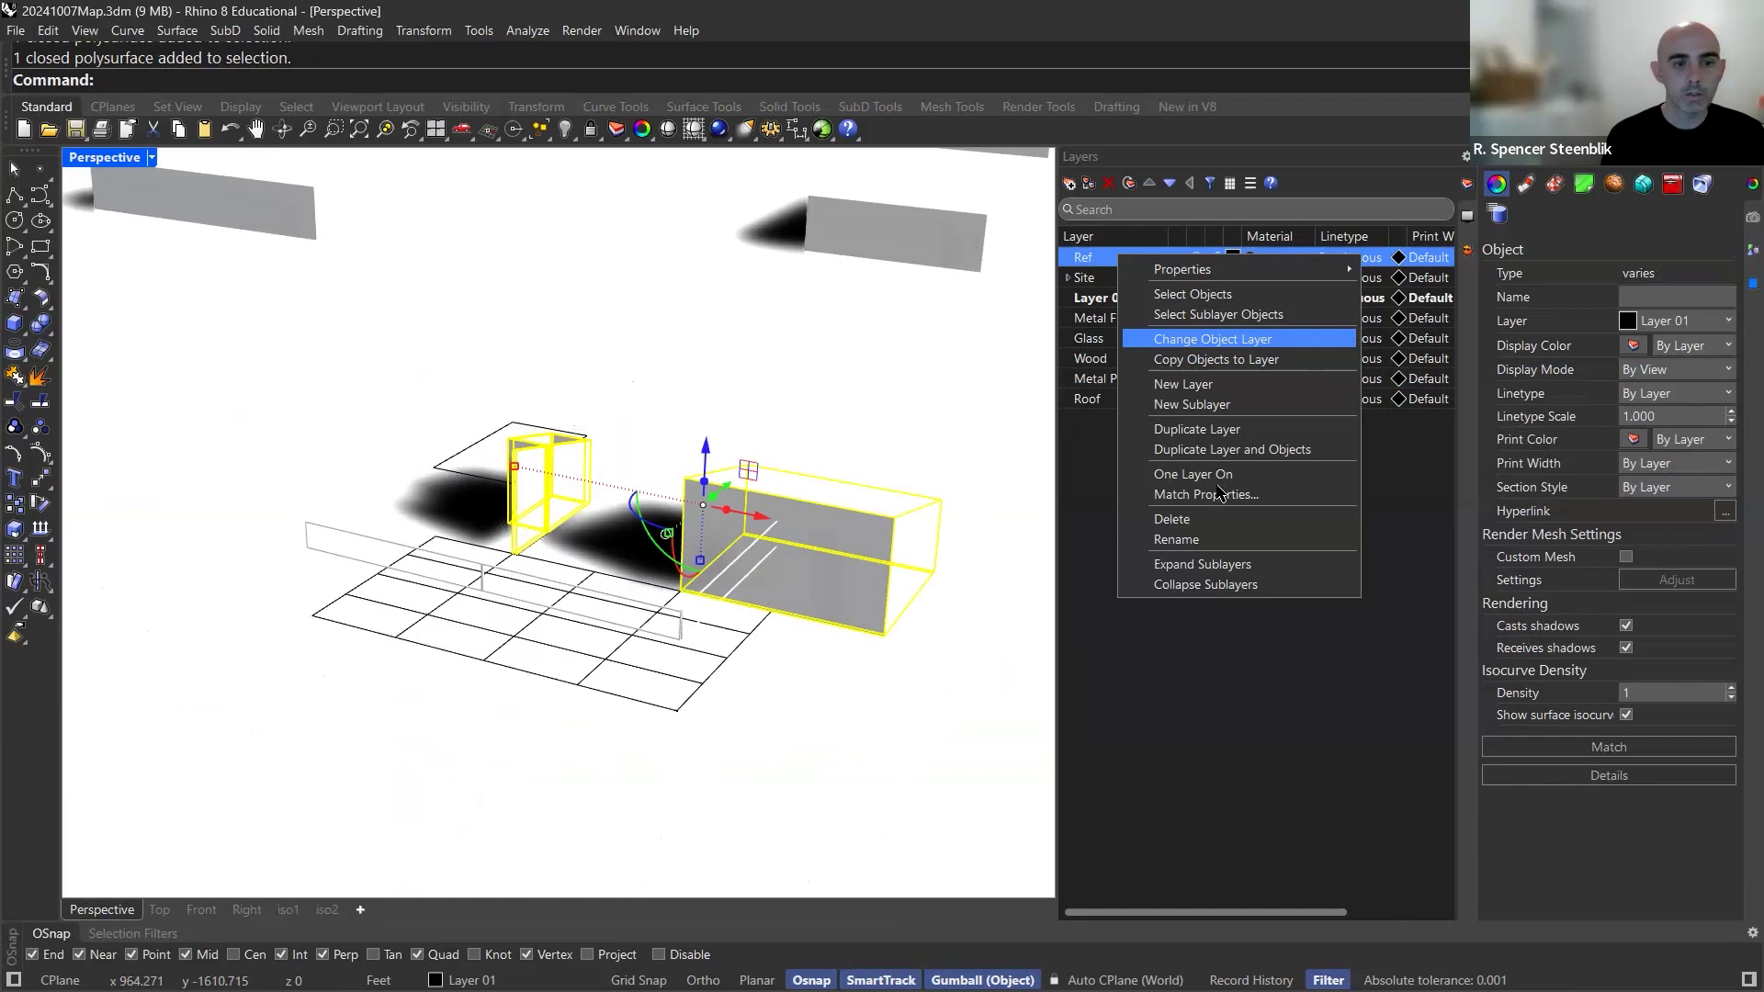
{"action": "left_click", "coordinate": [1210, 339]}
{"action": "key", "text": "ctrl+shift+s"}
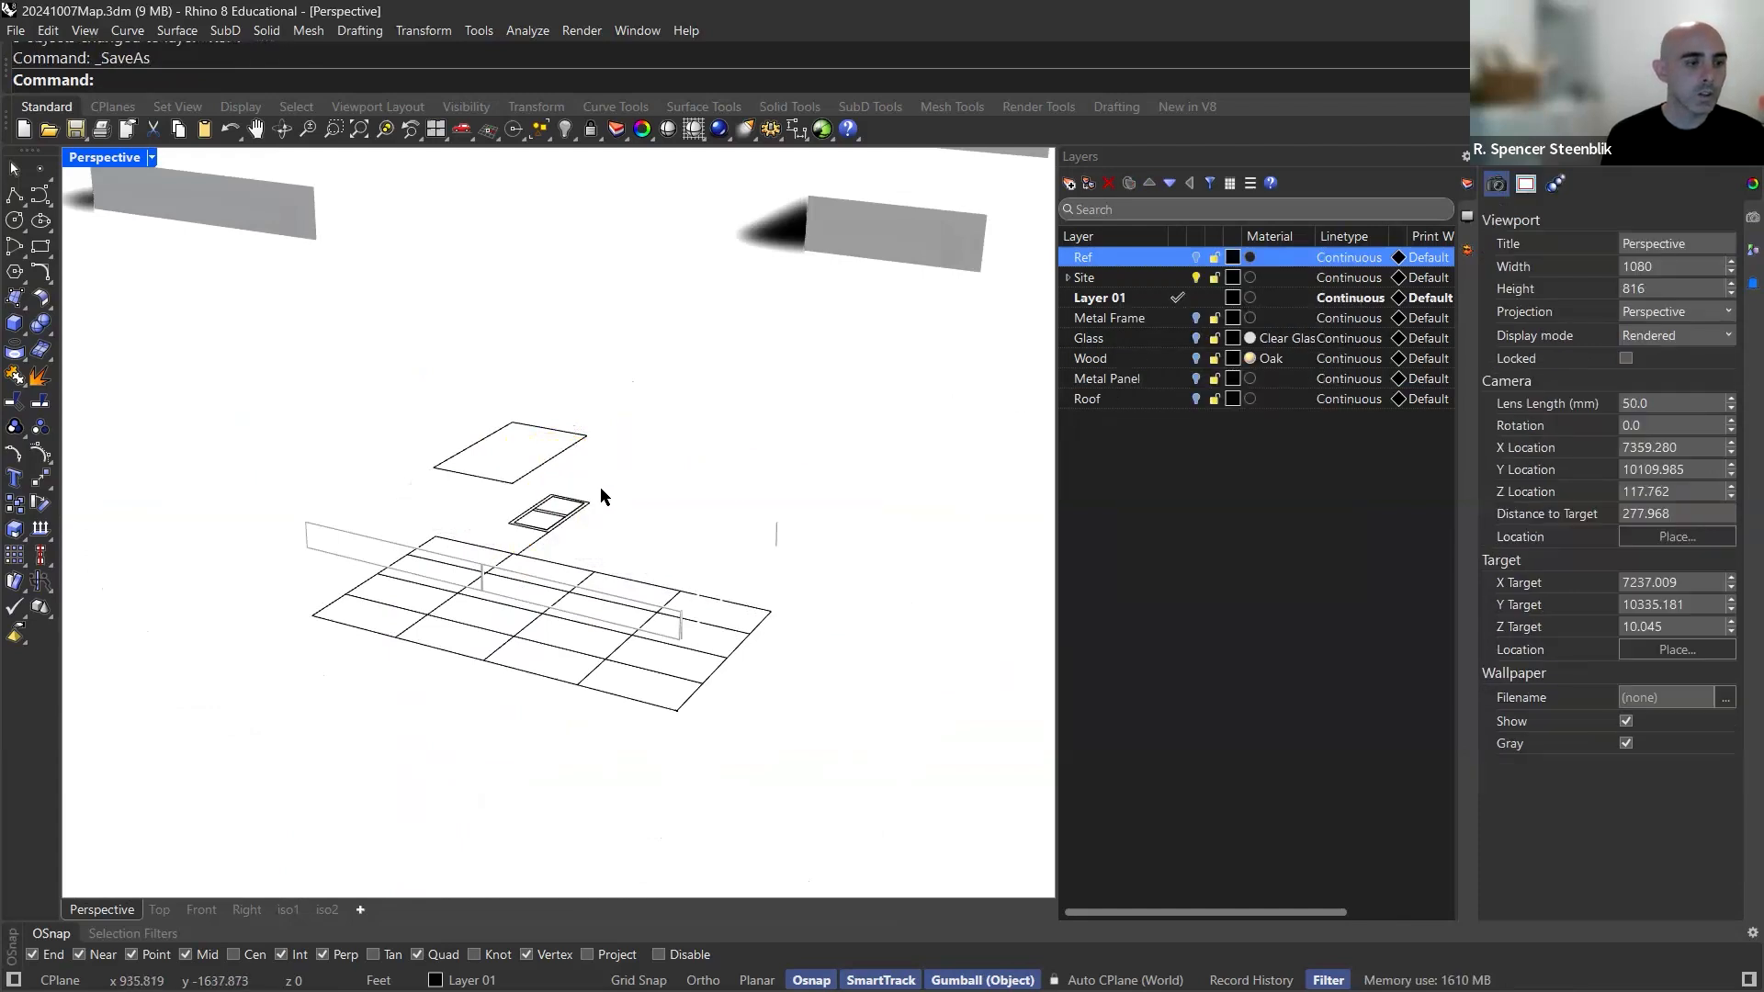
{"action": "key", "text": "Escape"}
{"action": "right_click_drag", "start_coordinate": [681, 500], "coordinate": [474, 568]}
{"action": "right_click_drag", "start_coordinate": [479, 549], "coordinate": [717, 532], "text": "shift"}
{"action": "scroll", "coordinate": [827, 458], "scroll_direction": "down", "scroll_amount": 8}
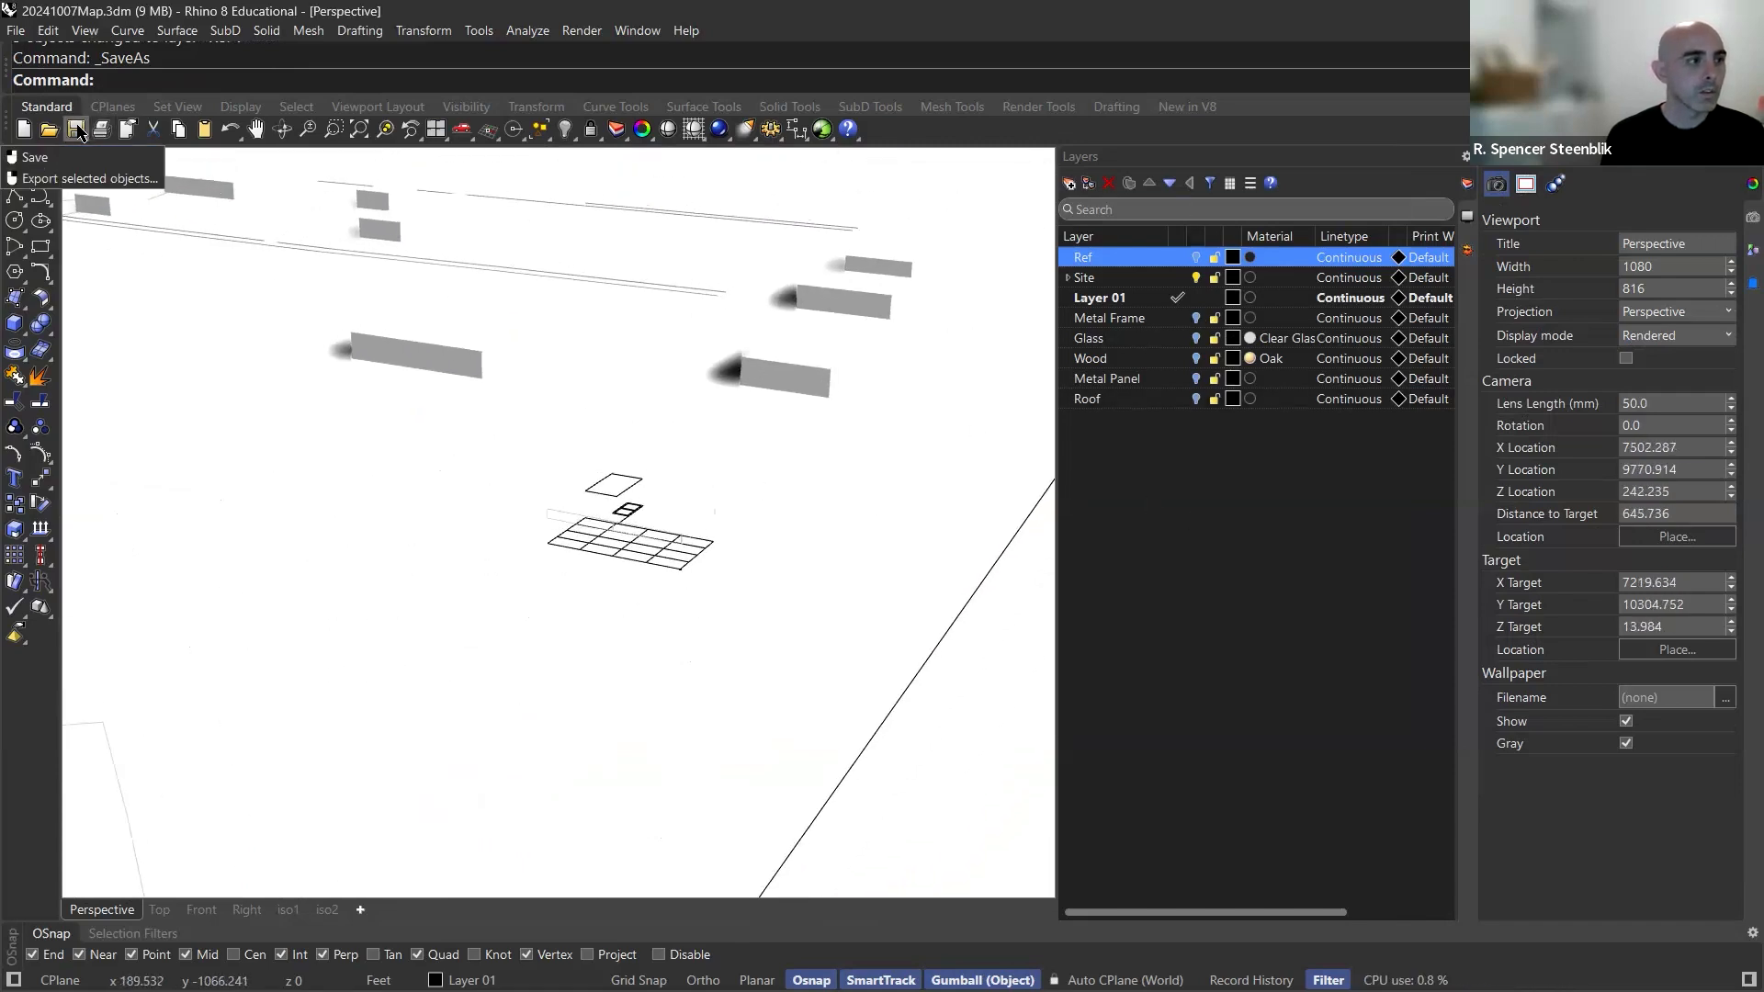
Save the model over the existing 20241107Design01.3dm, keeping it as a Rhino 7 file.
{"action": "left_click", "coordinate": [15, 31]}
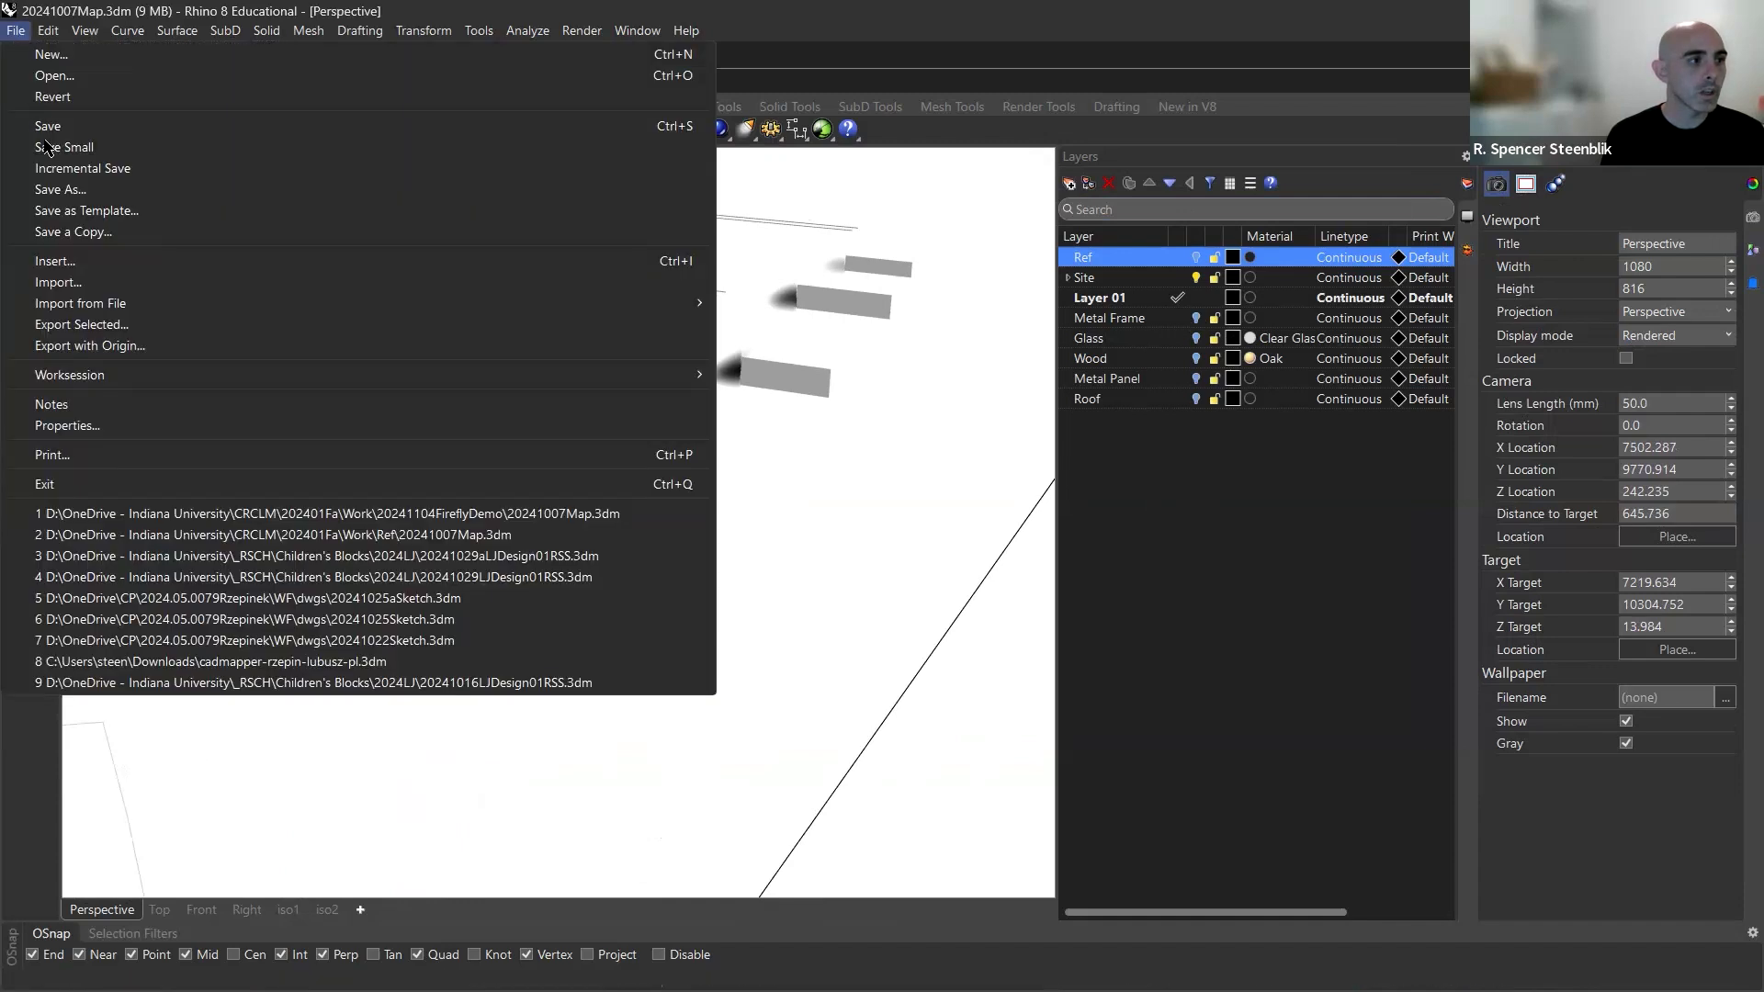
{"action": "left_click", "coordinate": [81, 194]}
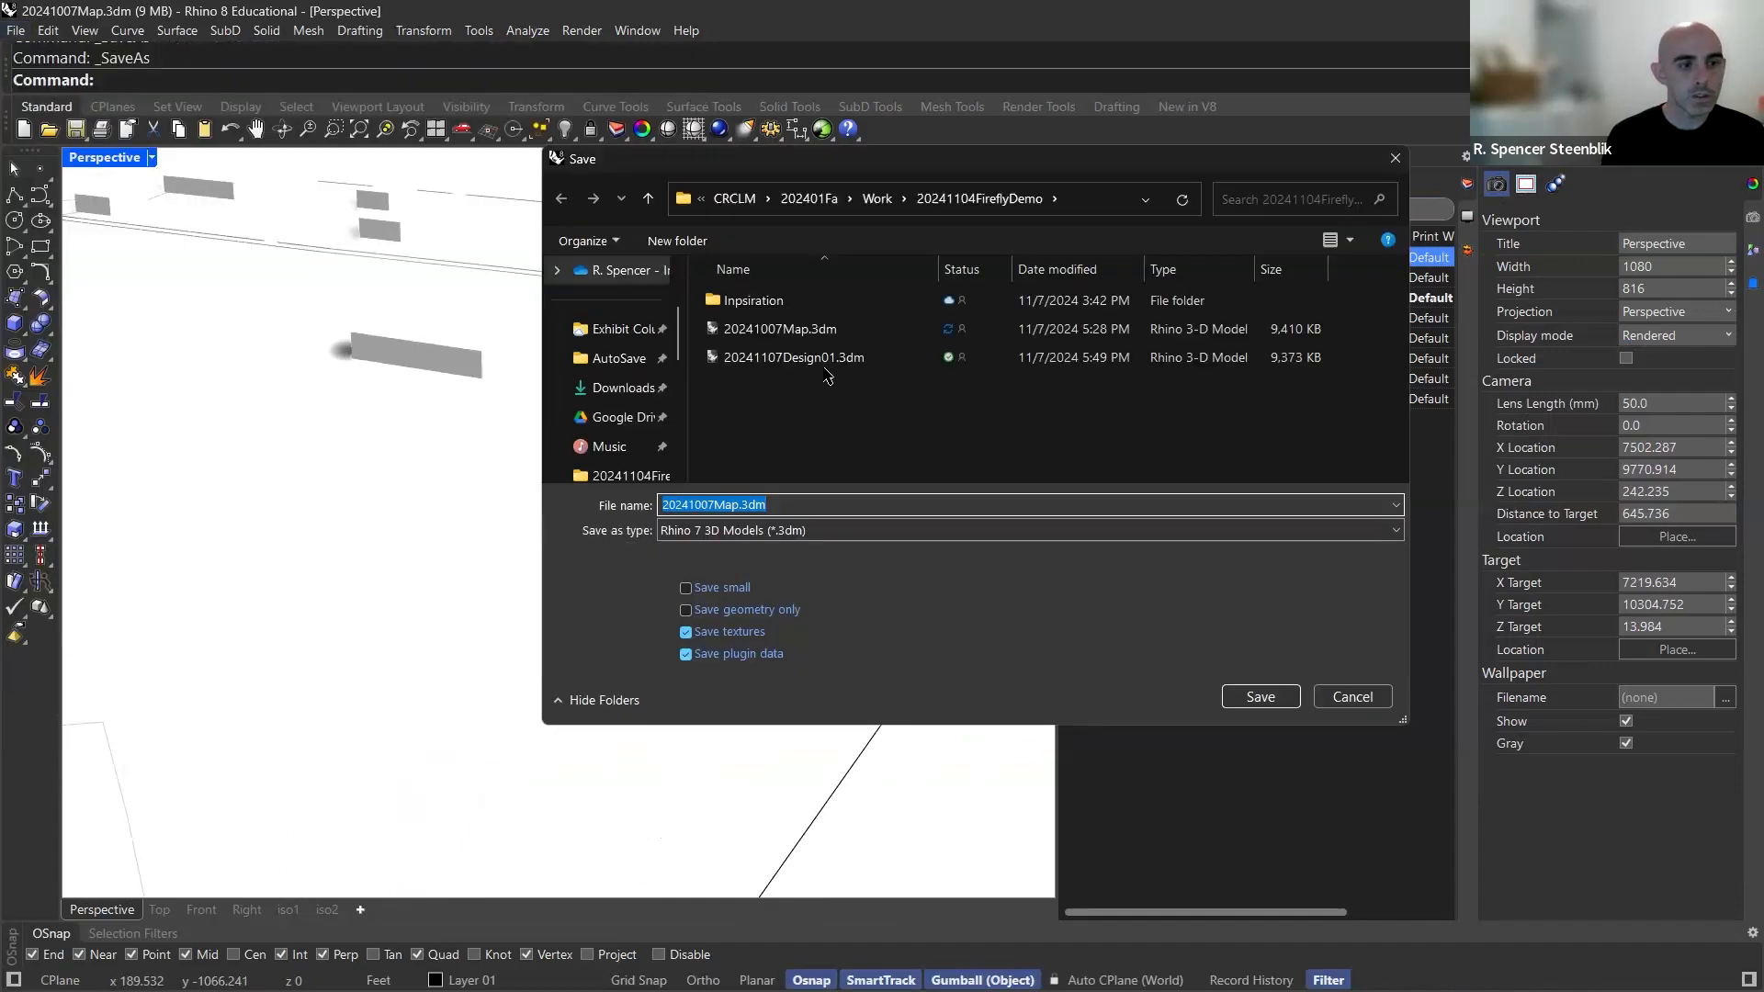
{"action": "left_click", "coordinate": [800, 358]}
{"action": "left_click", "coordinate": [1241, 697]}
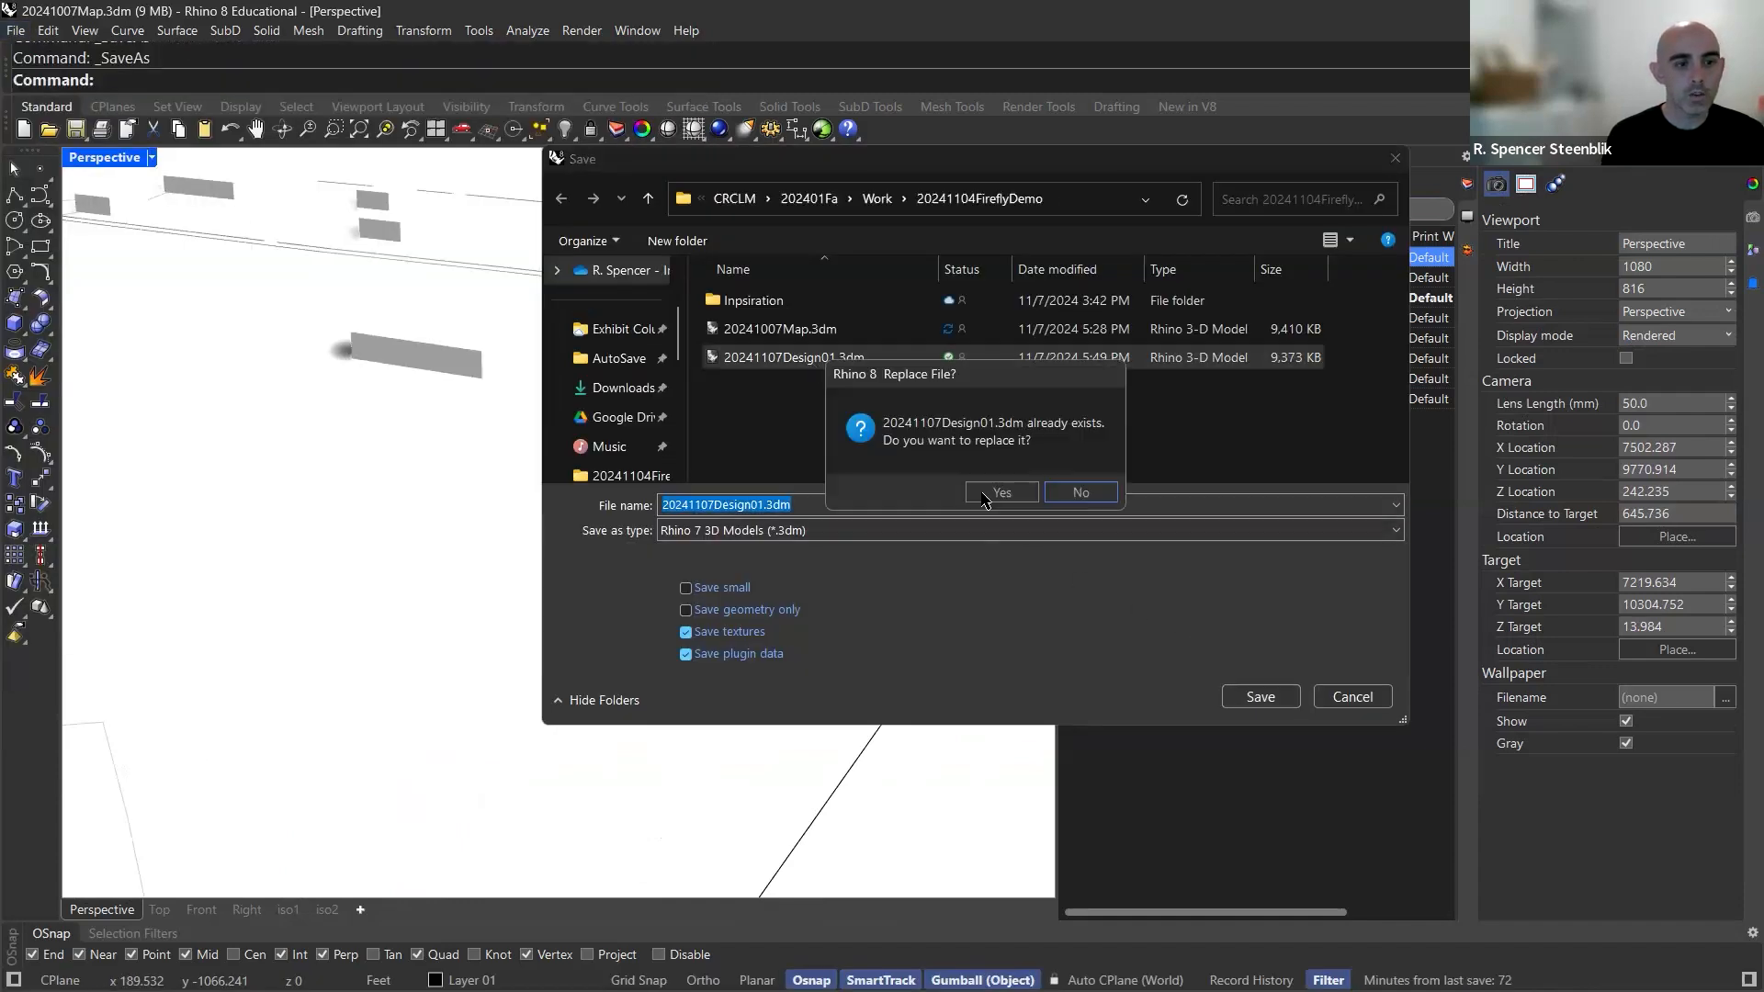
{"action": "left_click", "coordinate": [995, 493]}
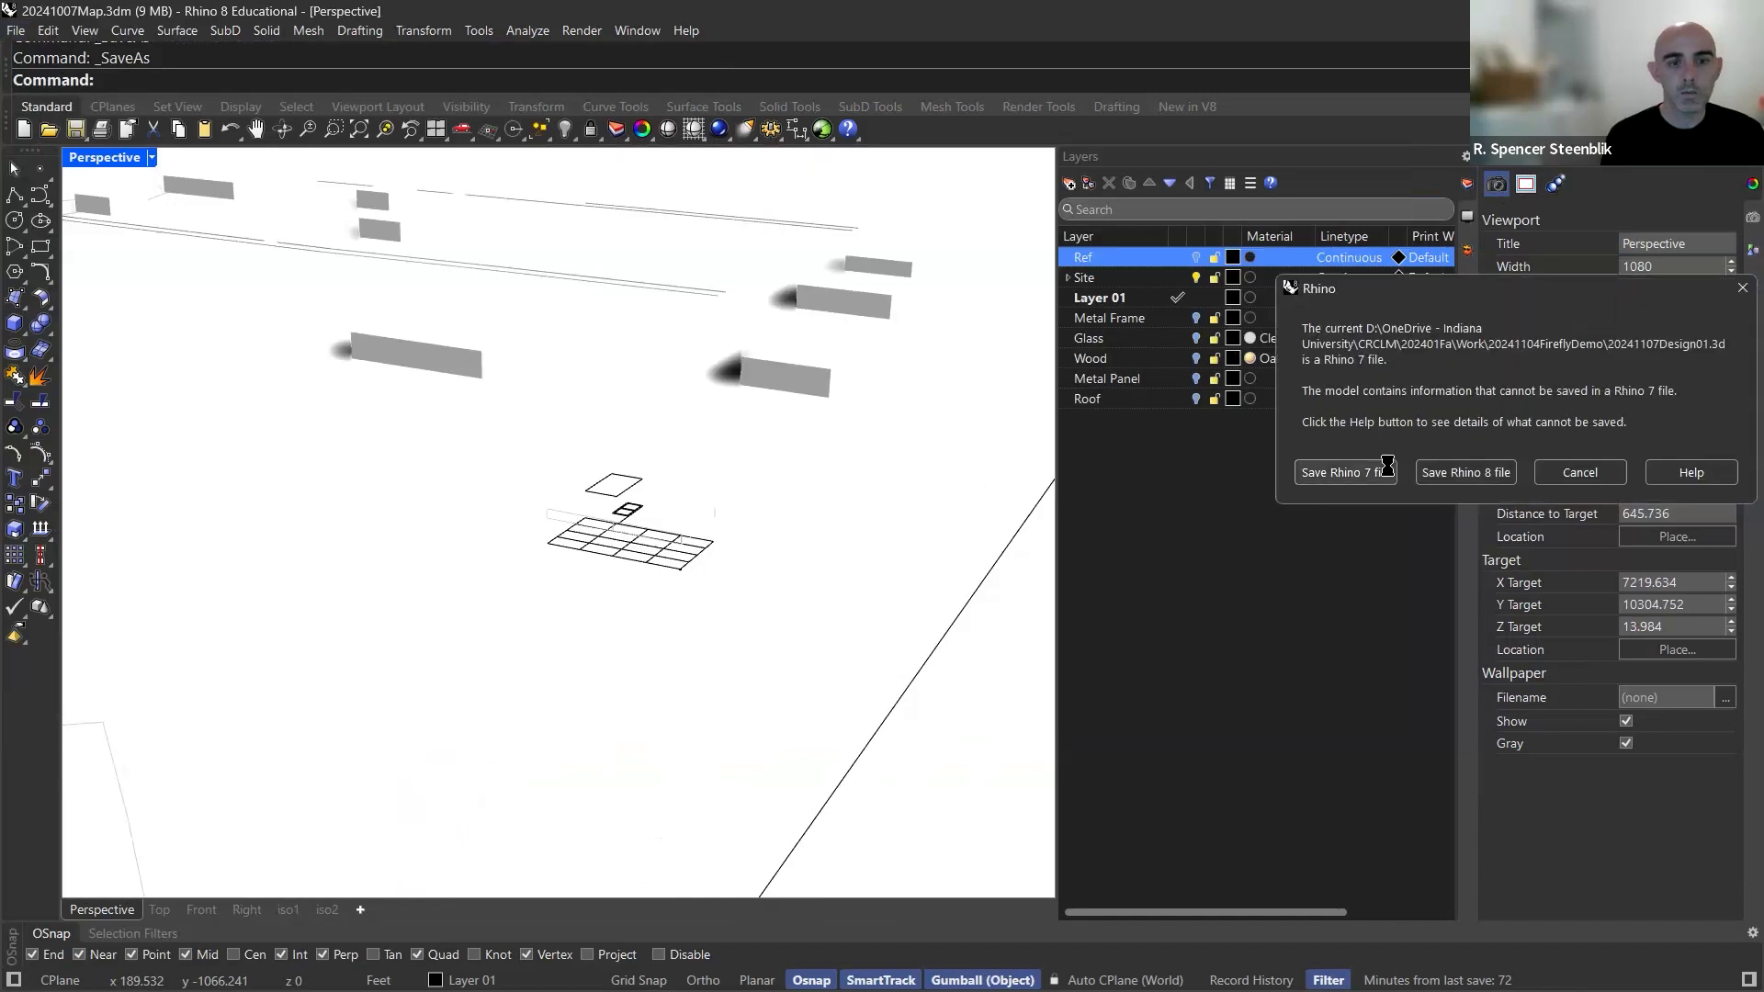
{"action": "left_click", "coordinate": [1345, 471]}
Switch to Revit and open the {3D} view of Project2.
{"action": "key", "text": "alt+Tab"}
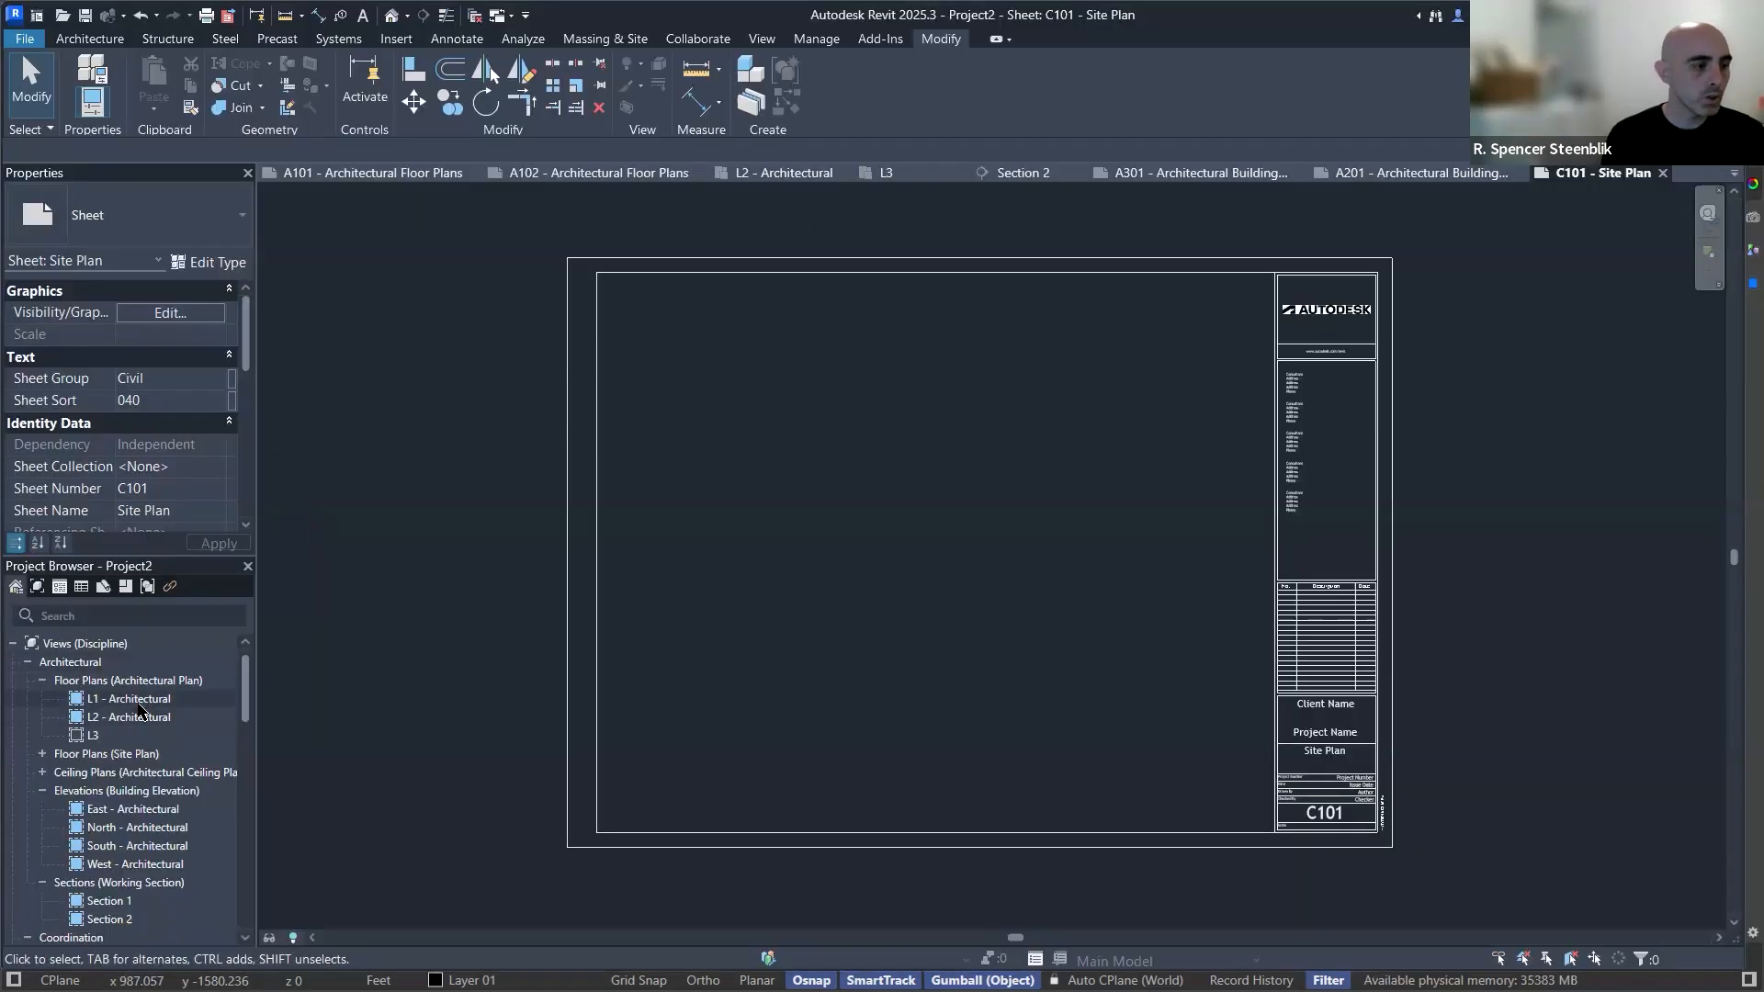
{"action": "scroll", "coordinate": [158, 731], "scroll_direction": "down", "scroll_amount": 1}
{"action": "scroll", "coordinate": [142, 748], "scroll_direction": "down", "scroll_amount": 8}
{"action": "scroll", "coordinate": [133, 752], "scroll_direction": "up", "scroll_amount": 7}
{"action": "double_click", "coordinate": [95, 920]}
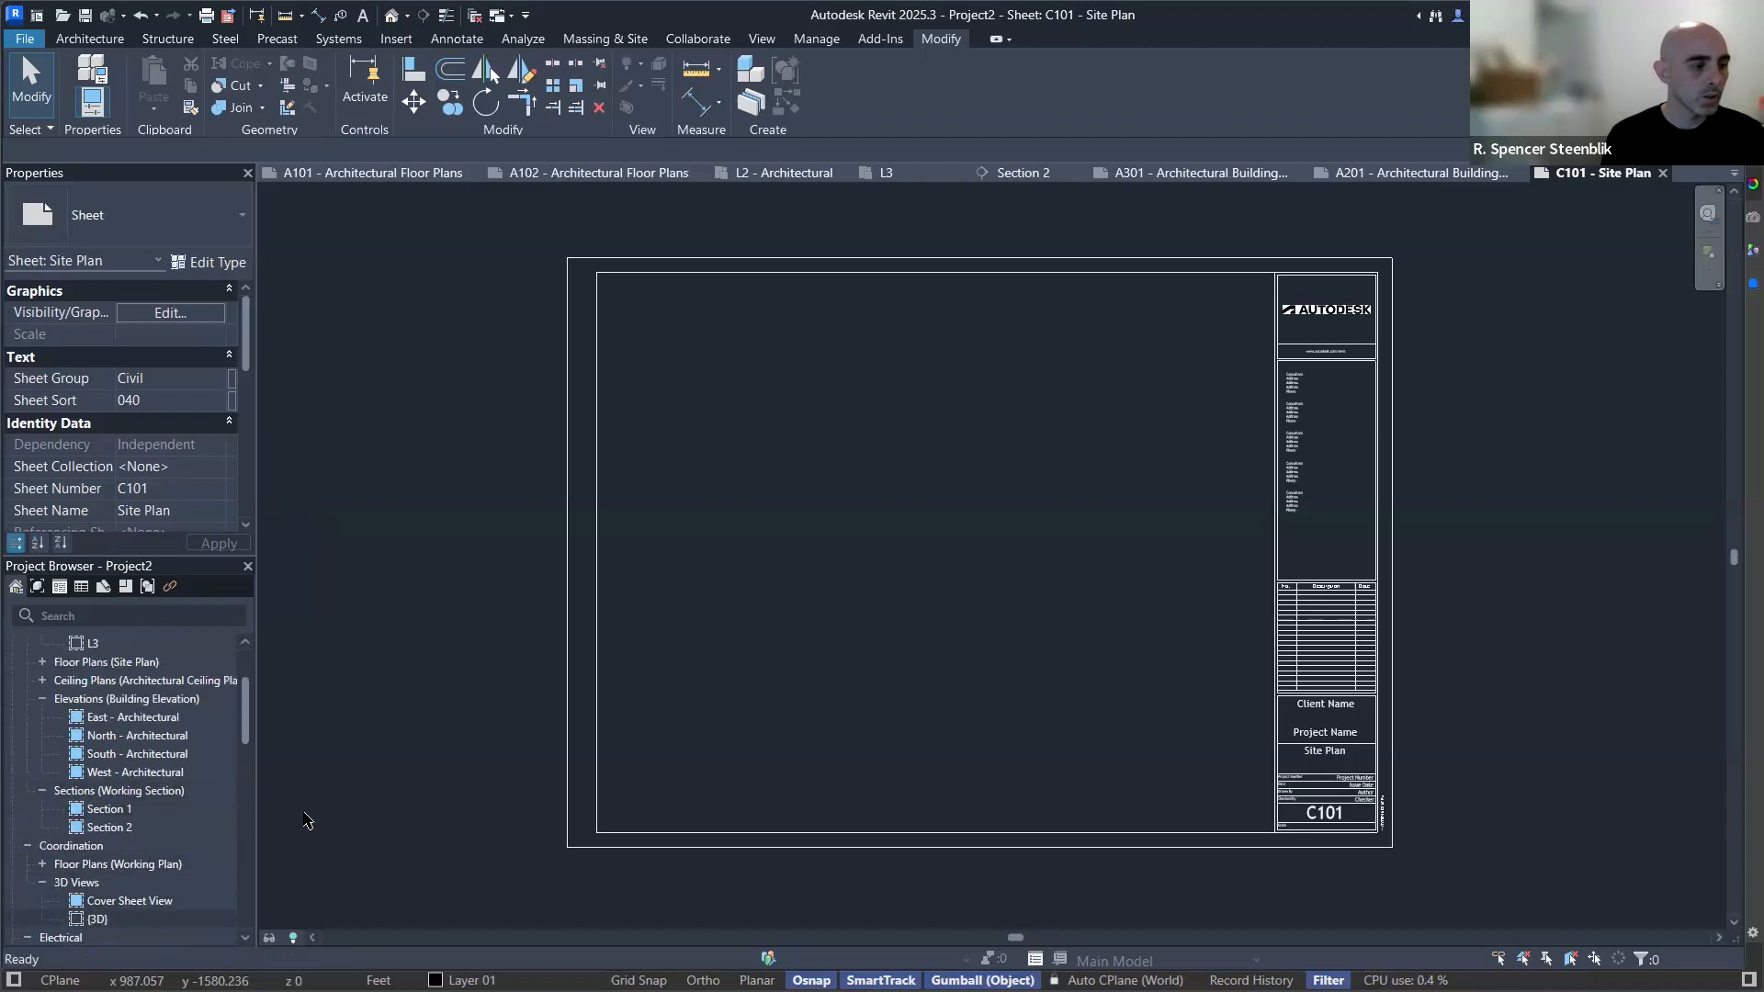
{"action": "scroll", "coordinate": [1140, 401], "scroll_direction": "down", "scroll_amount": 6}
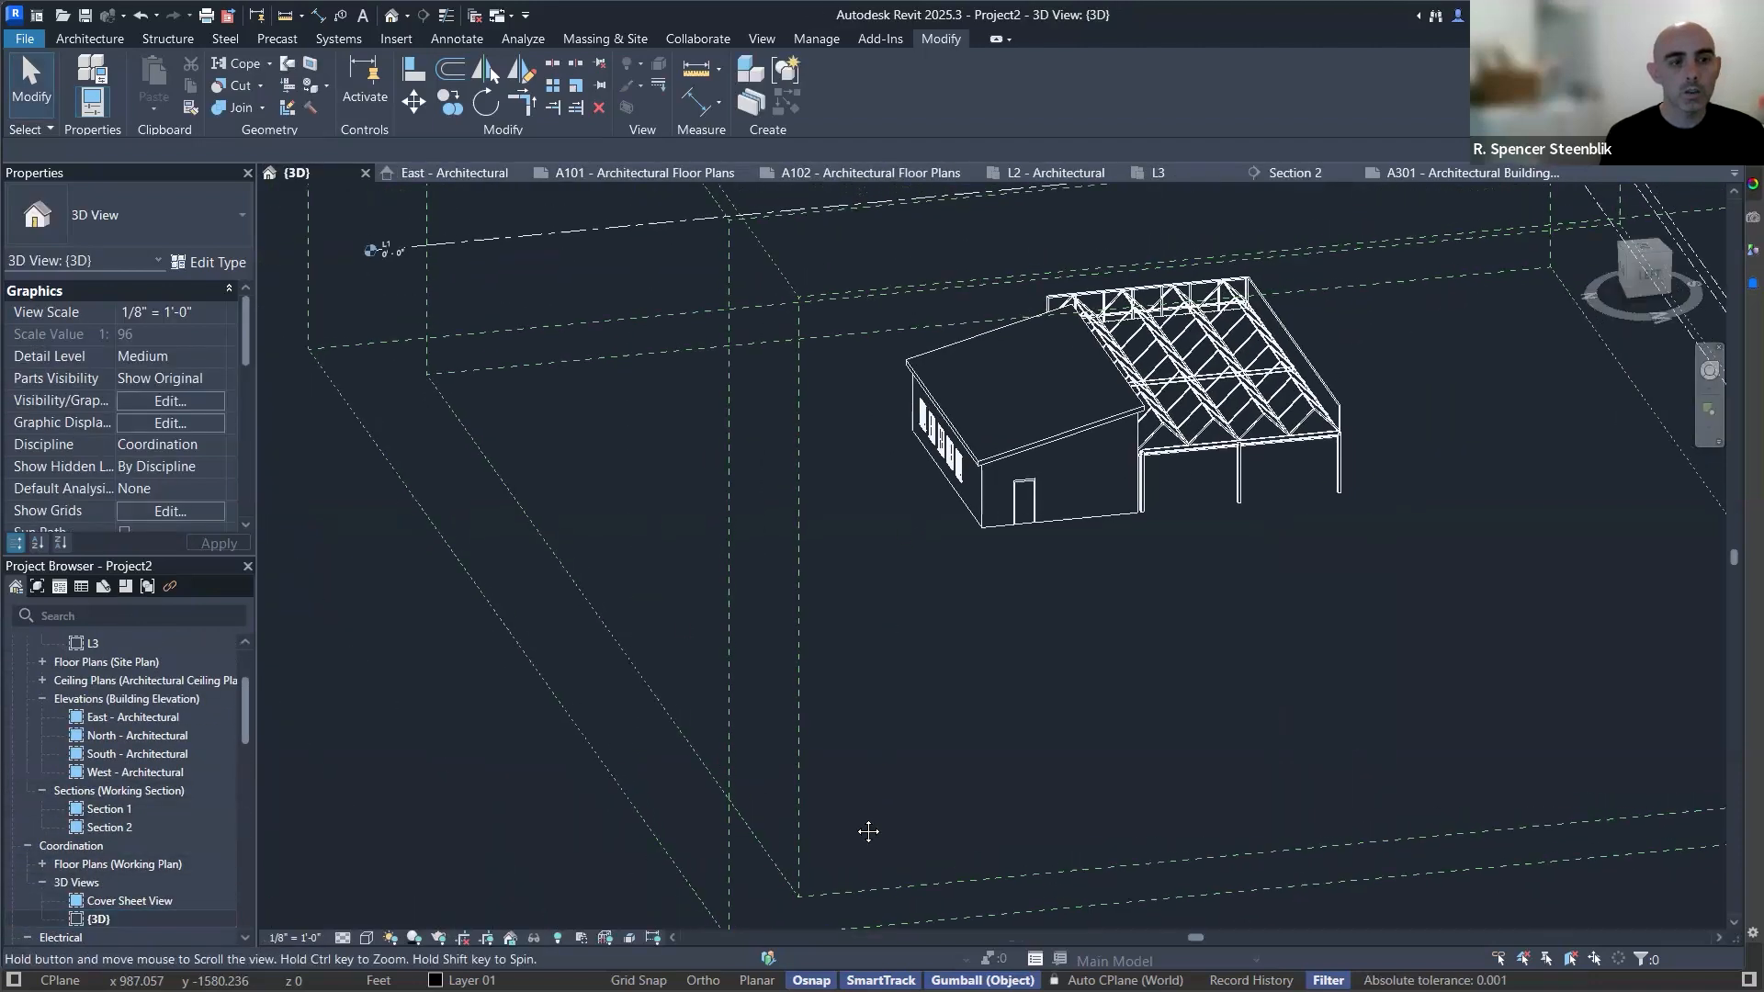
Reload the linked 20241107Design01.3dm CAD file through Manage Links and close the link manager.
{"action": "left_click", "coordinate": [762, 39]}
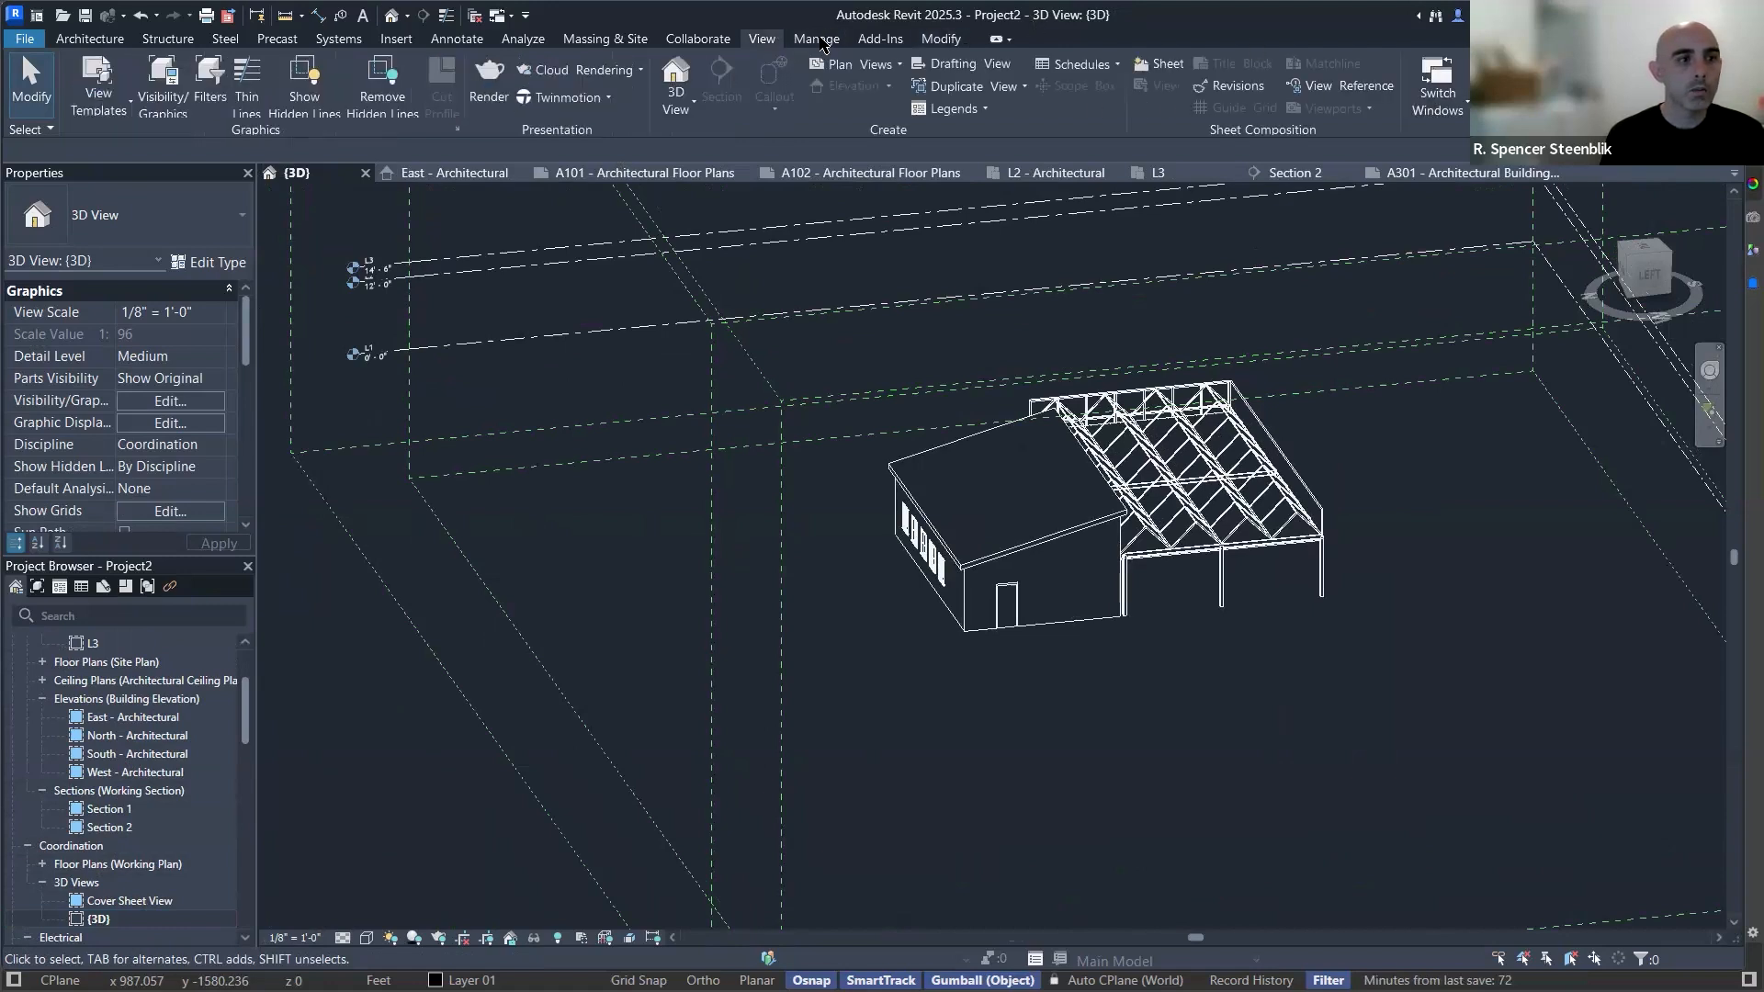
{"action": "left_click", "coordinate": [818, 39]}
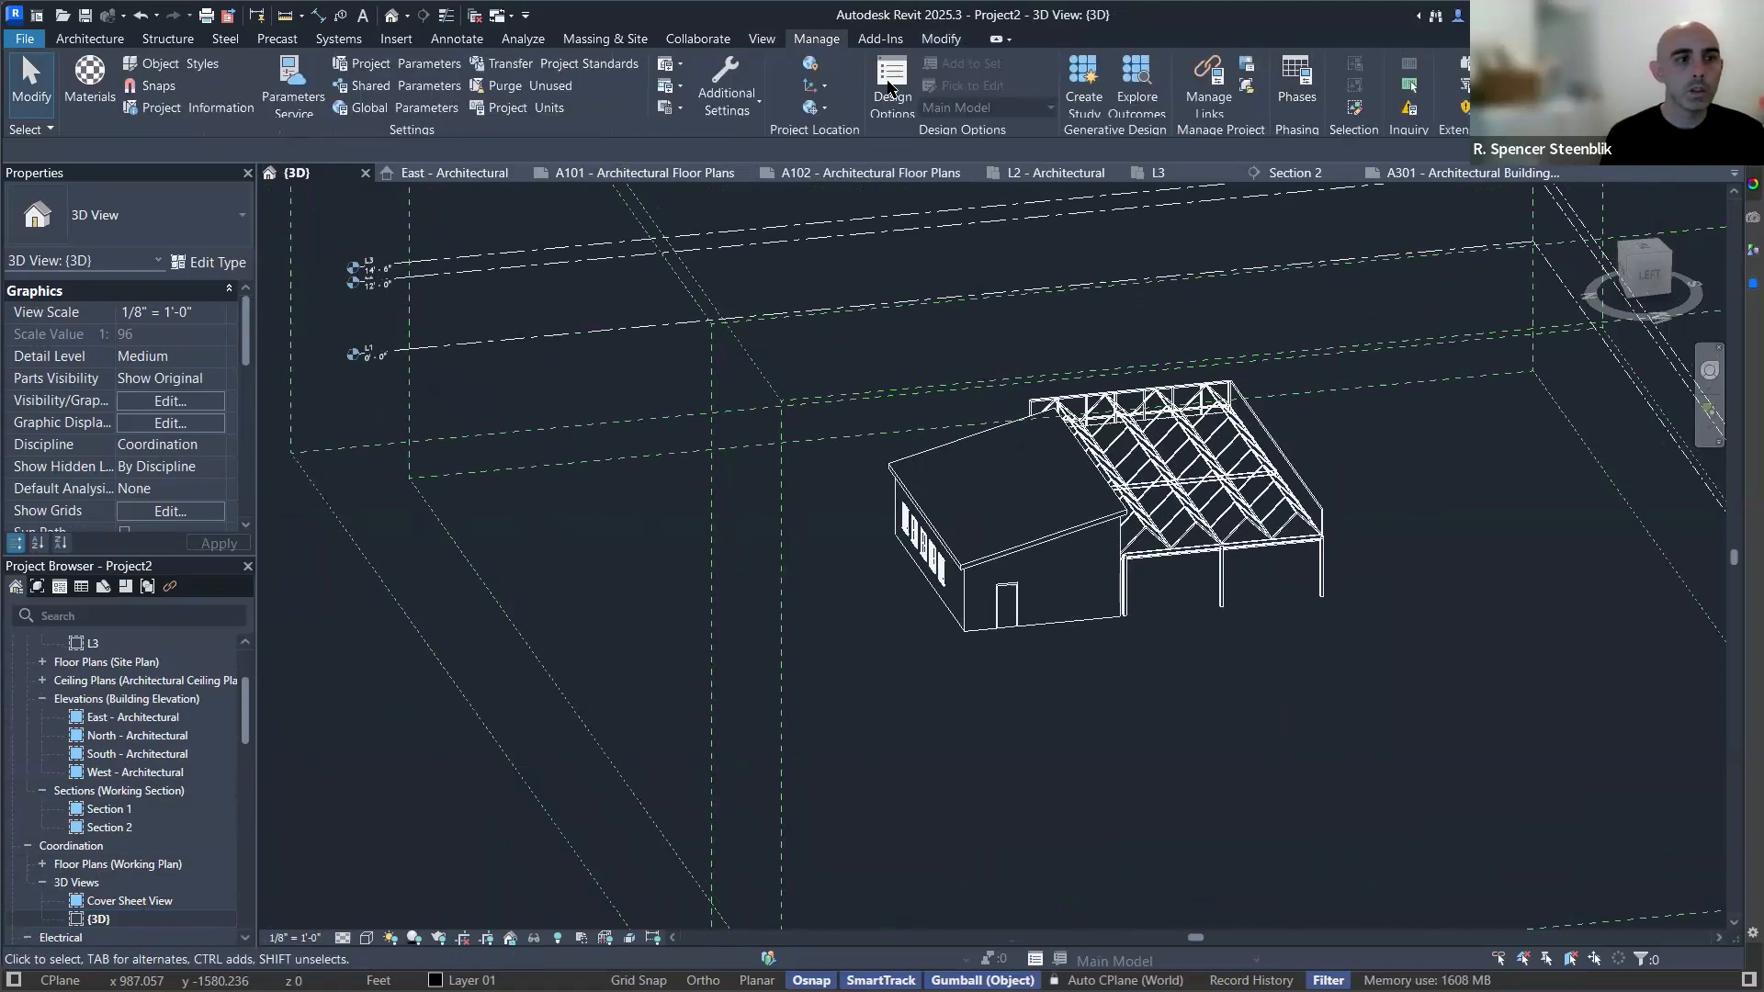
{"action": "left_click", "coordinate": [1221, 83]}
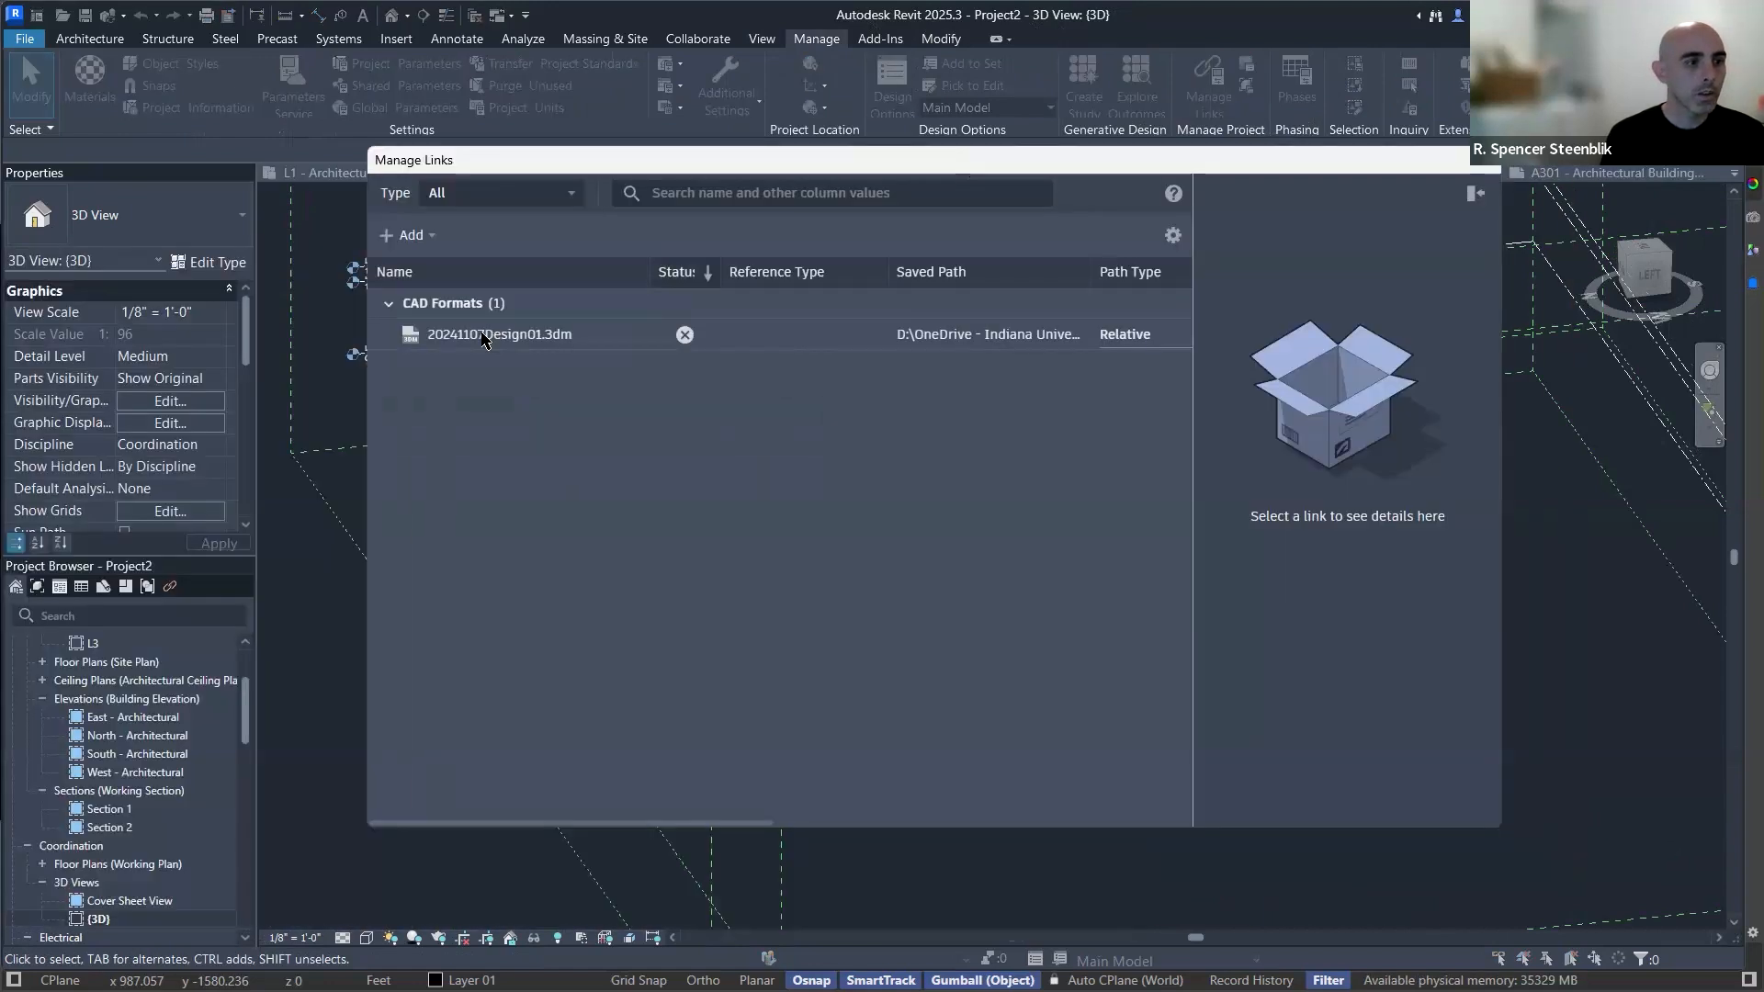
{"action": "right_click", "coordinate": [533, 340]}
{"action": "left_click", "coordinate": [533, 353]}
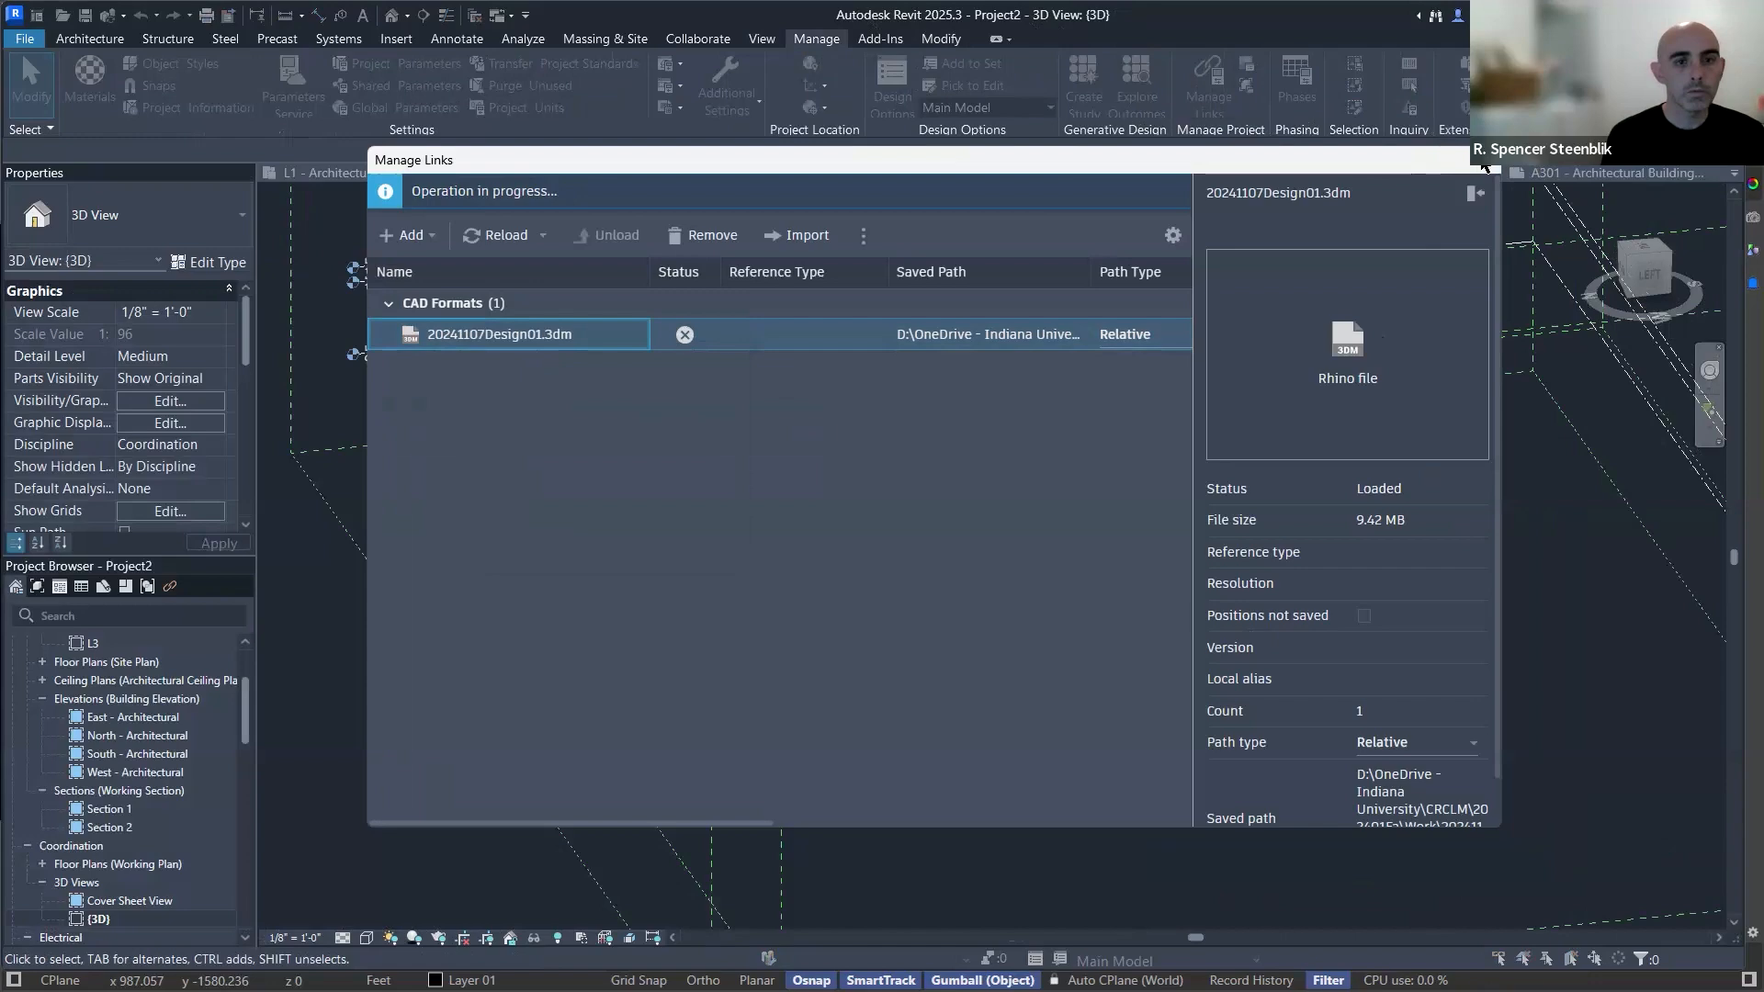
{"action": "left_click", "coordinate": [1484, 164]}
Check the reloaded site model from above in 3D and open the L3 floor plan around the building.
{"action": "middle_click_drag", "start_coordinate": [1003, 410], "coordinate": [1078, 476], "text": "shift"}
{"action": "scroll", "coordinate": [1079, 475], "scroll_direction": "down", "scroll_amount": 2}
{"action": "scroll", "coordinate": [1079, 475], "scroll_direction": "down", "scroll_amount": 5}
{"action": "middle_click_drag", "start_coordinate": [1167, 515], "coordinate": [1085, 643], "text": "shift"}
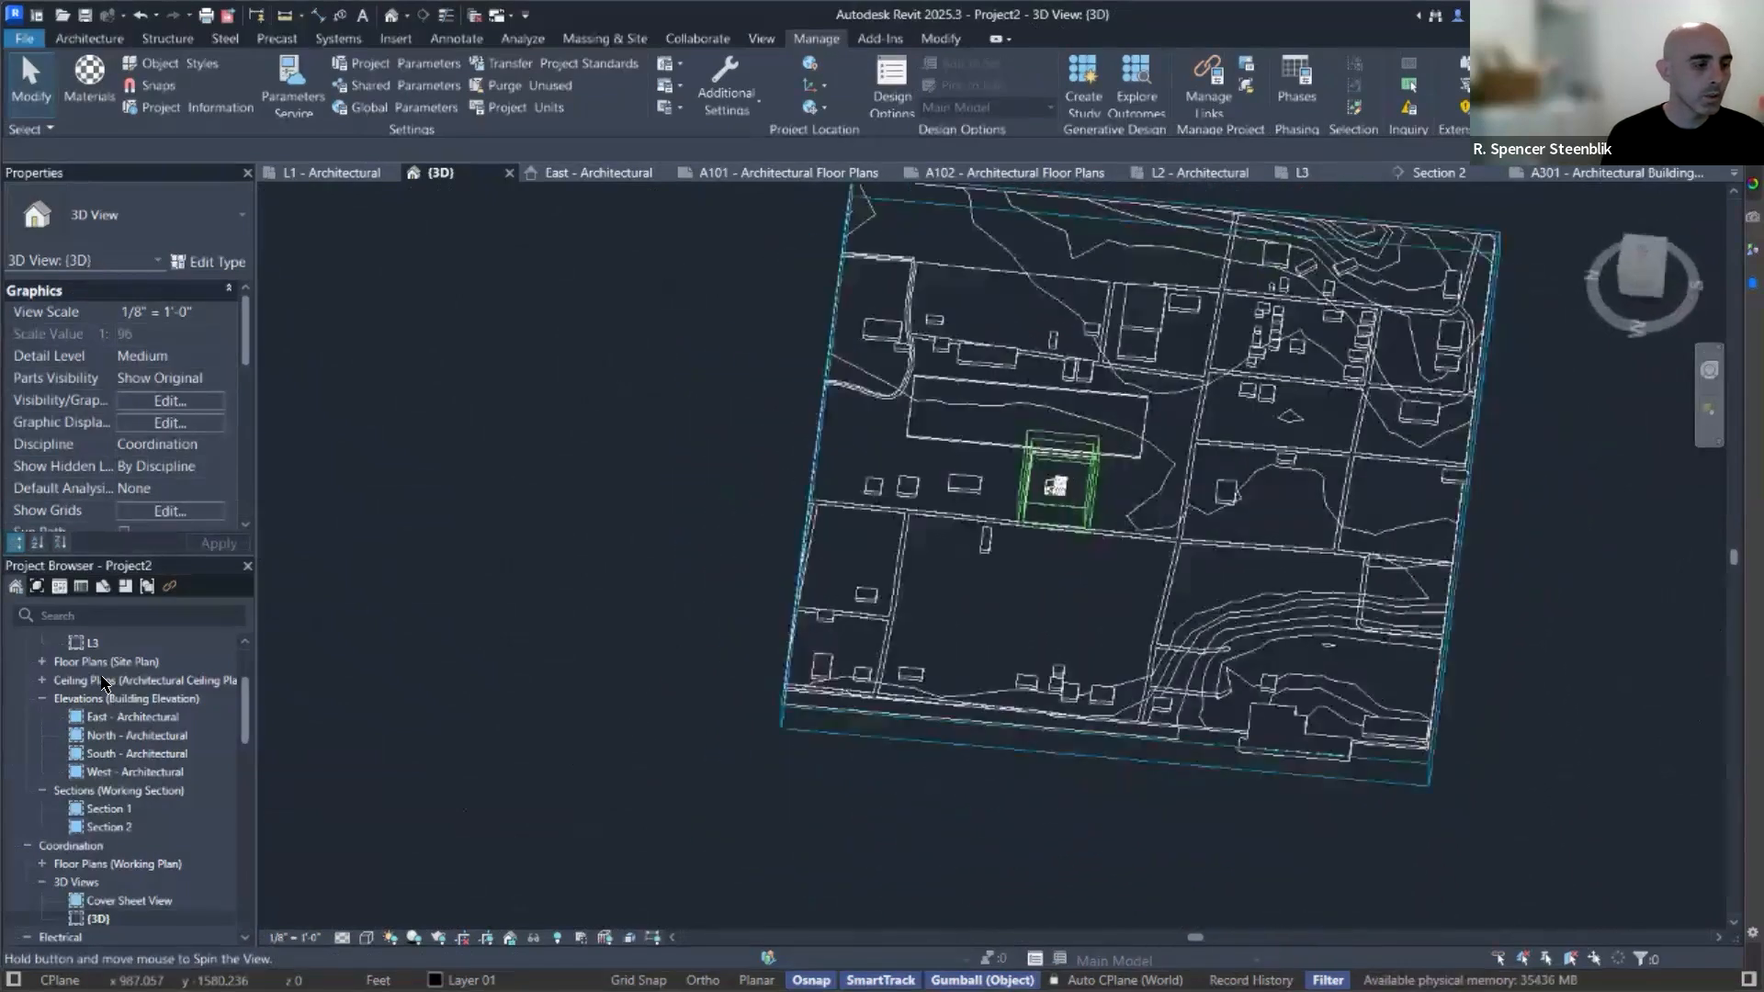
{"action": "scroll", "coordinate": [103, 683], "scroll_direction": "up", "scroll_amount": 2}
{"action": "double_click", "coordinate": [92, 735]}
{"action": "scroll", "coordinate": [928, 496], "scroll_direction": "down", "scroll_amount": 8}
{"action": "scroll", "coordinate": [949, 484], "scroll_direction": "up", "scroll_amount": 2}
{"action": "scroll", "coordinate": [949, 484], "scroll_direction": "up", "scroll_amount": 5}
{"action": "scroll", "coordinate": [947, 487], "scroll_direction": "down", "scroll_amount": 2}
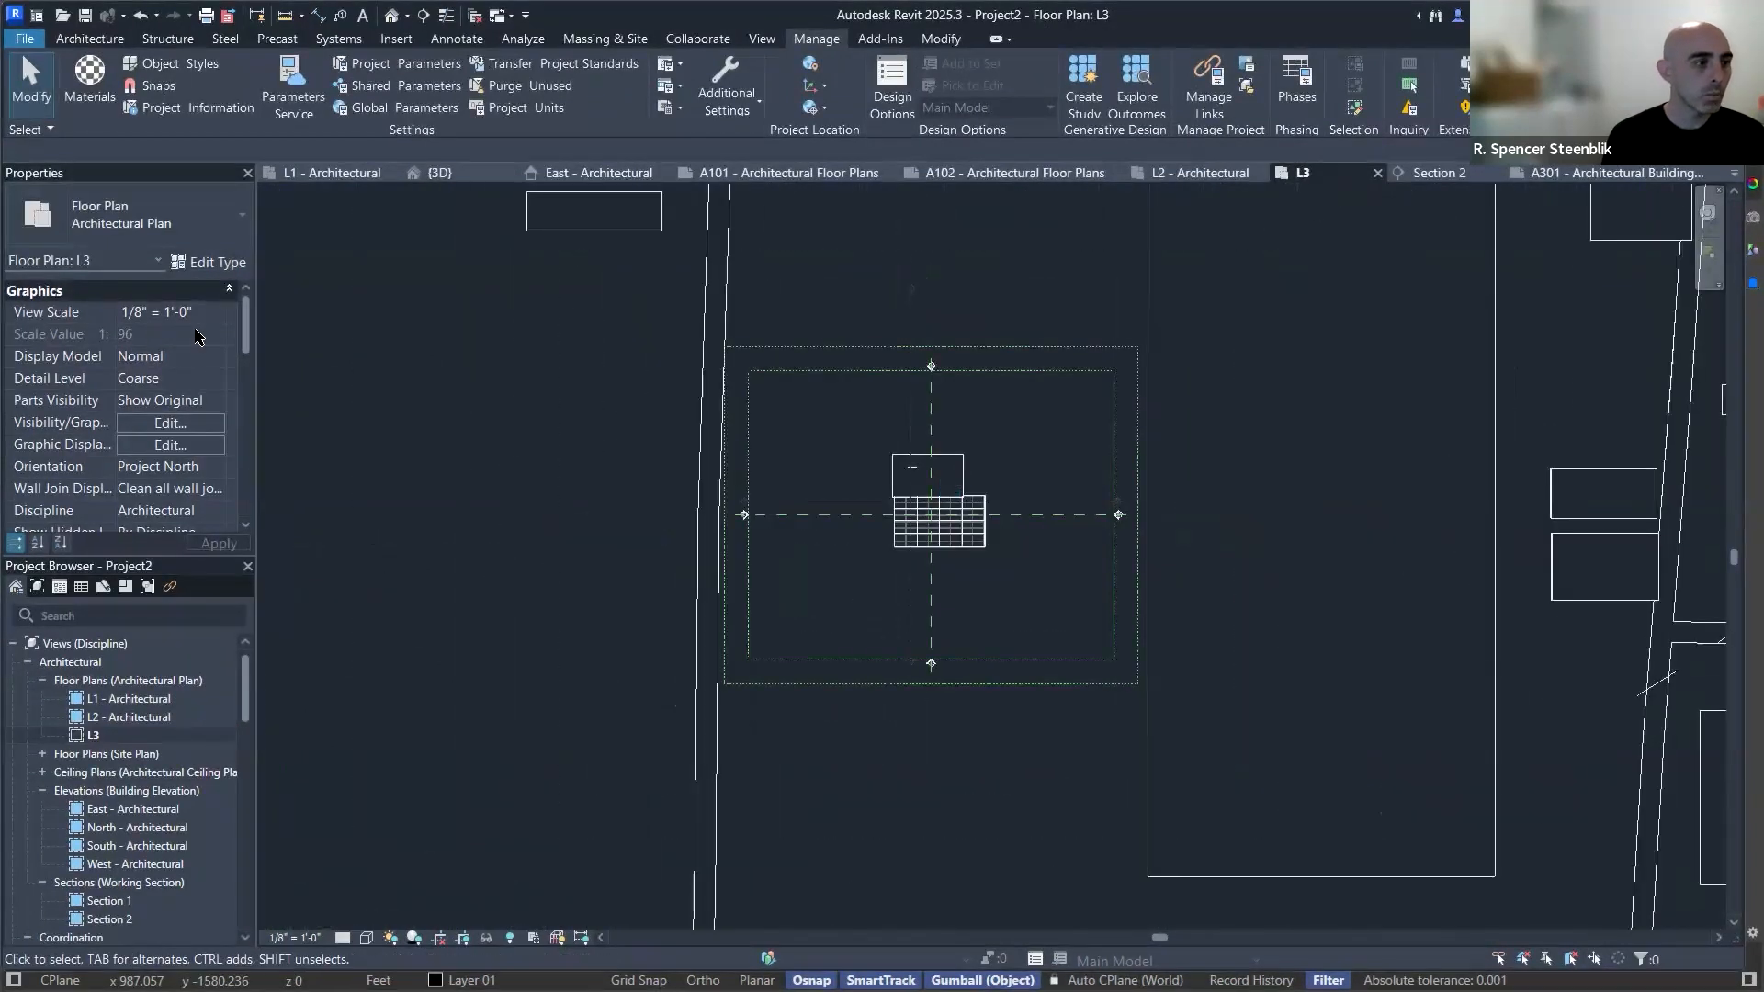
Turn on Crop View and Crop Region Visible for the L3 floor plan and set its scope box to Views Overall.
{"action": "scroll", "coordinate": [147, 337], "scroll_direction": "down", "scroll_amount": 3}
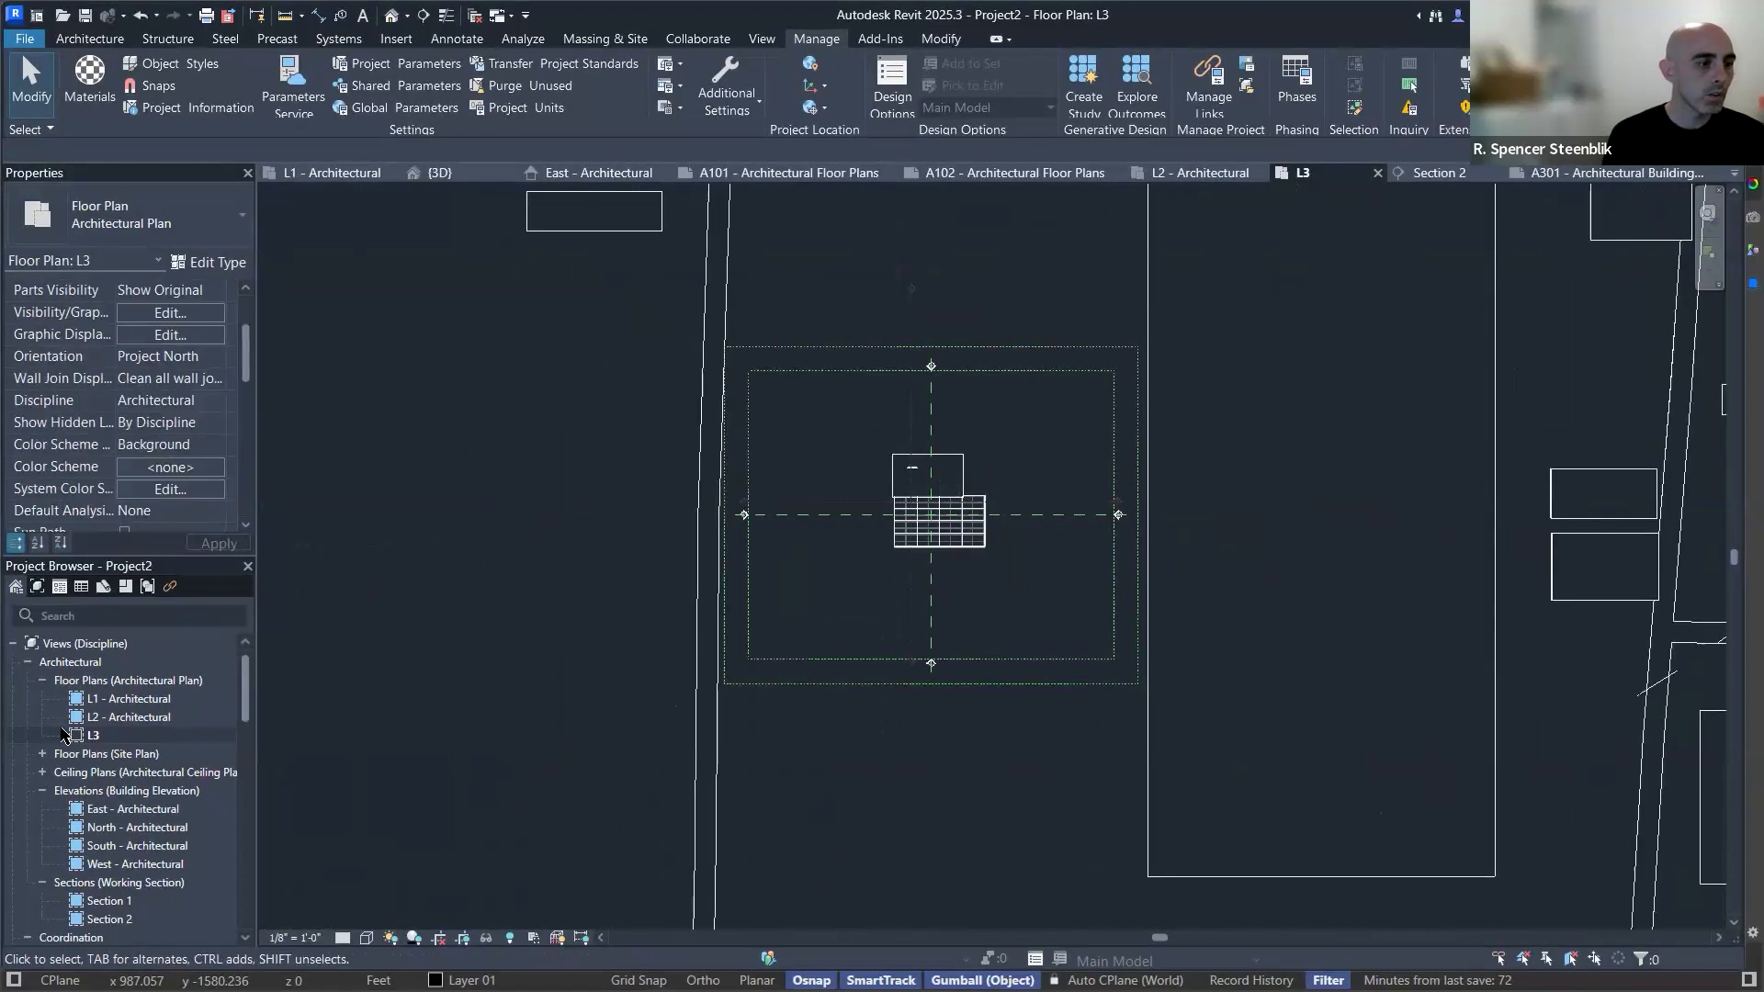
{"action": "scroll", "coordinate": [145, 350], "scroll_direction": "down", "scroll_amount": 3}
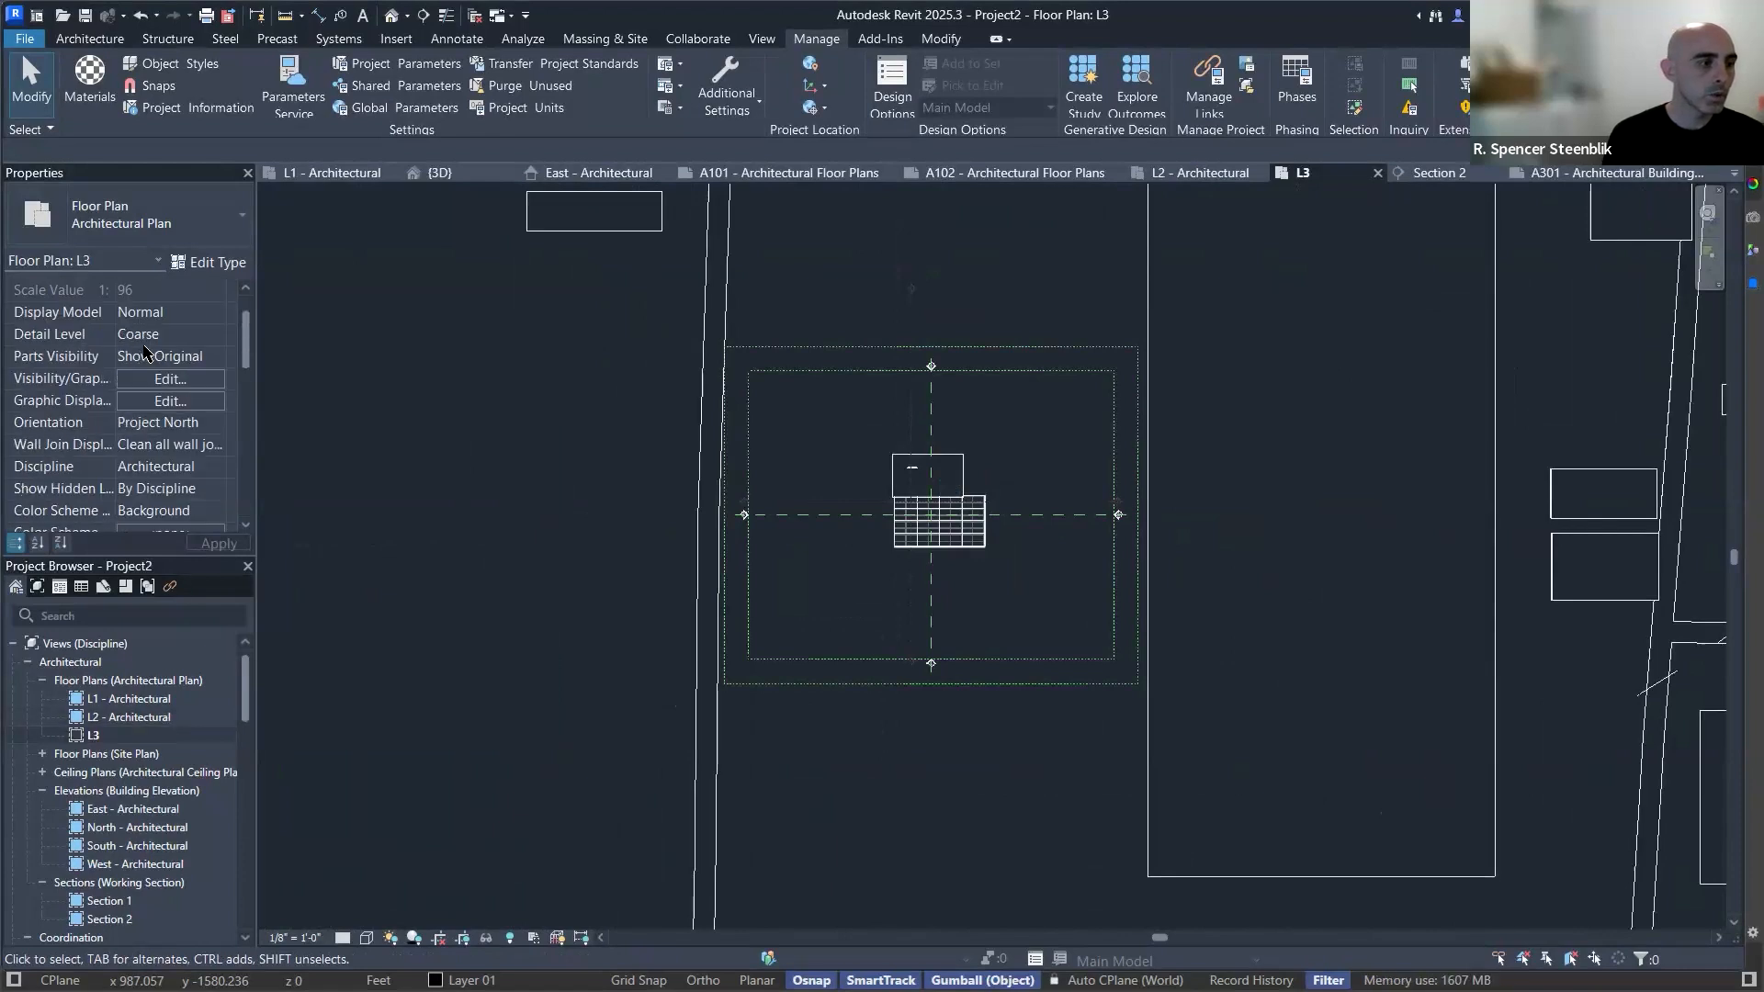
{"action": "scroll", "coordinate": [166, 401], "scroll_direction": "down", "scroll_amount": 2}
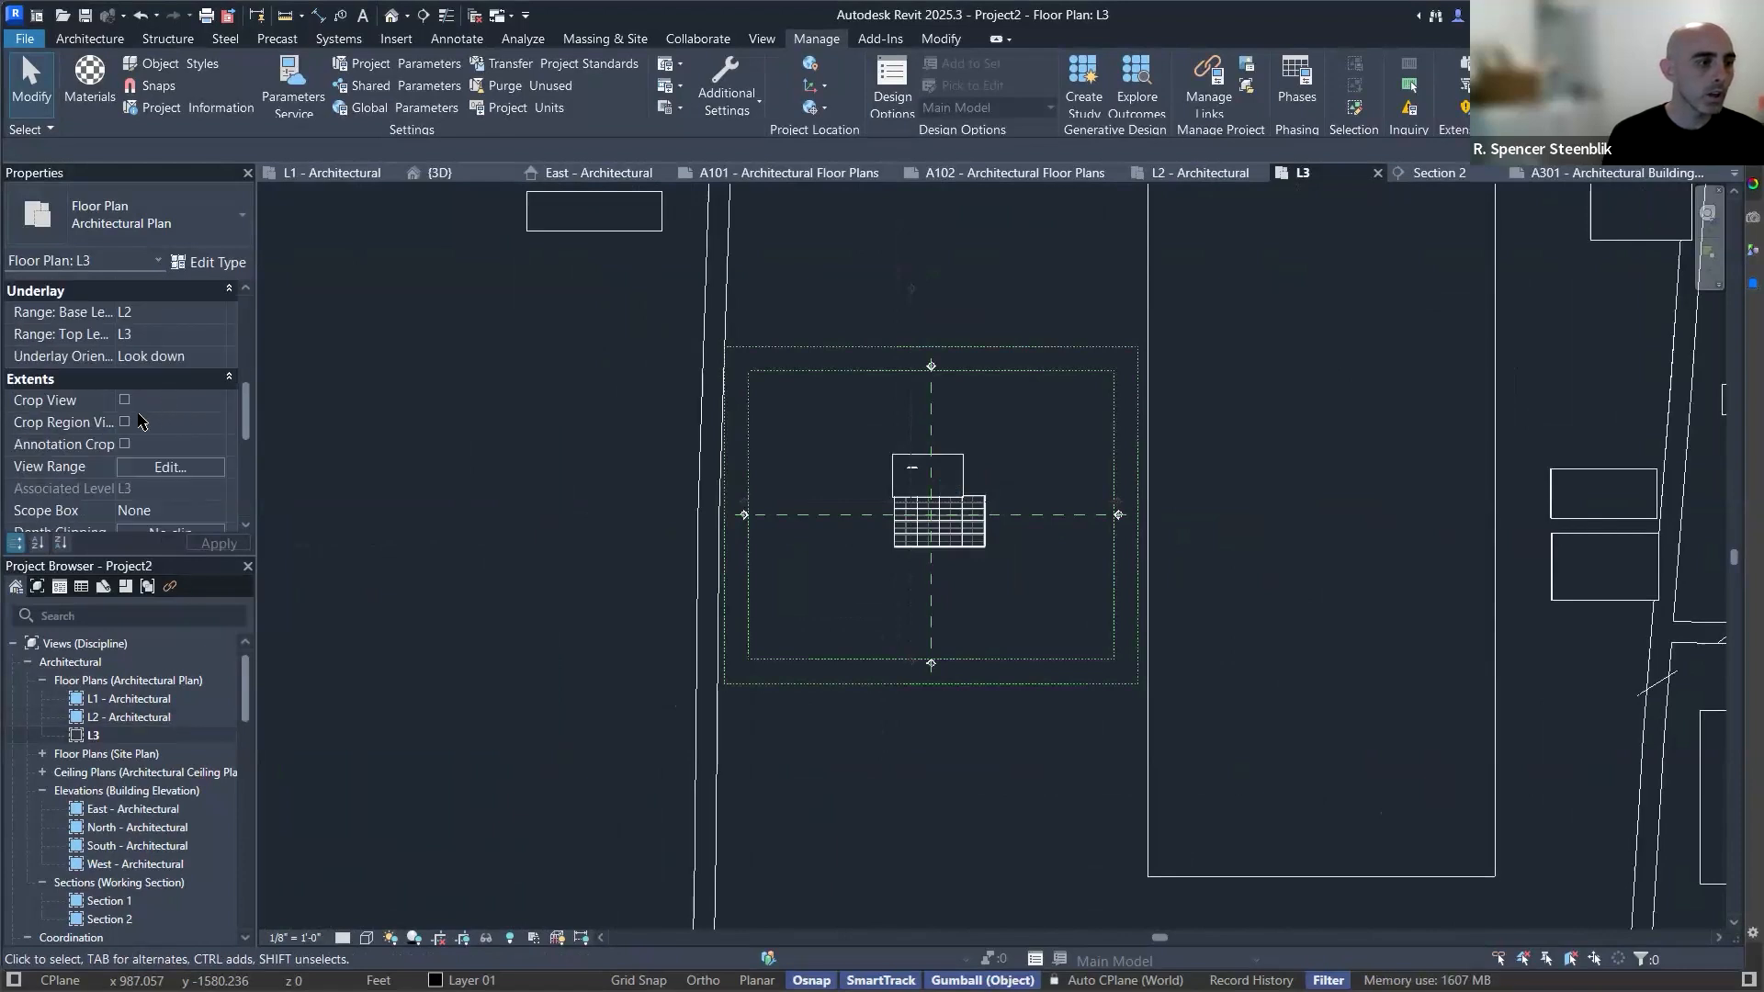
{"action": "left_click", "coordinate": [125, 402]}
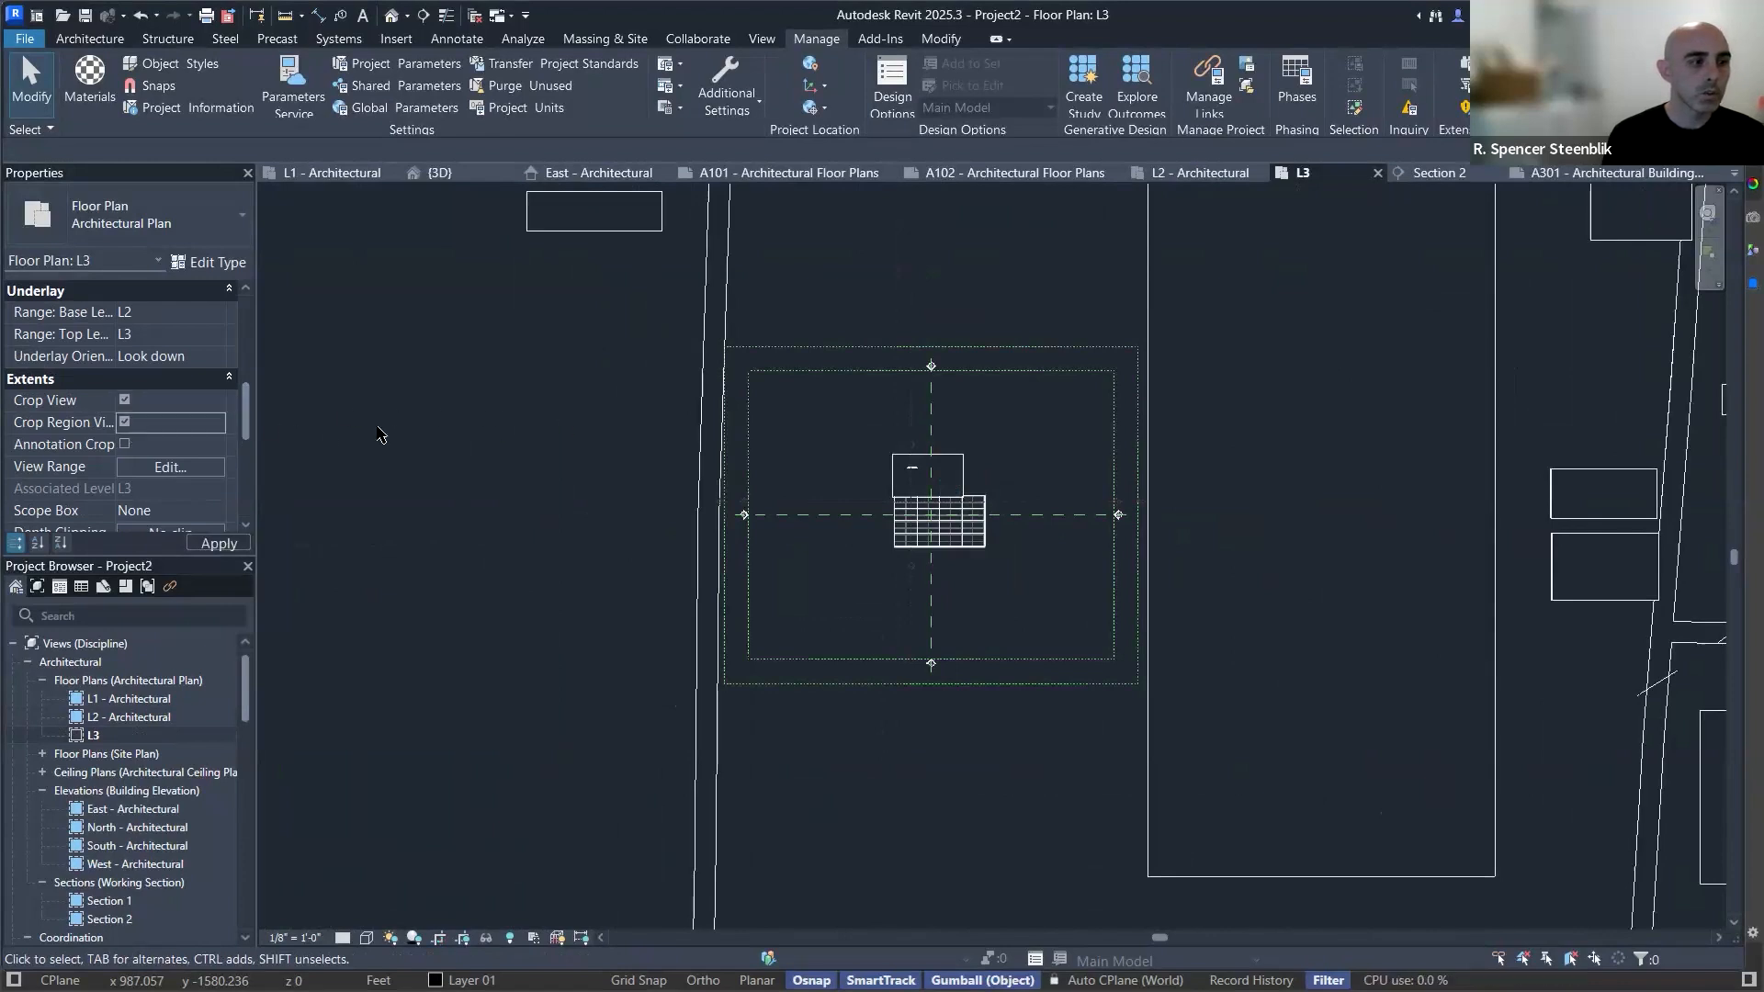
{"action": "scroll", "coordinate": [203, 470], "scroll_direction": "down", "scroll_amount": 2}
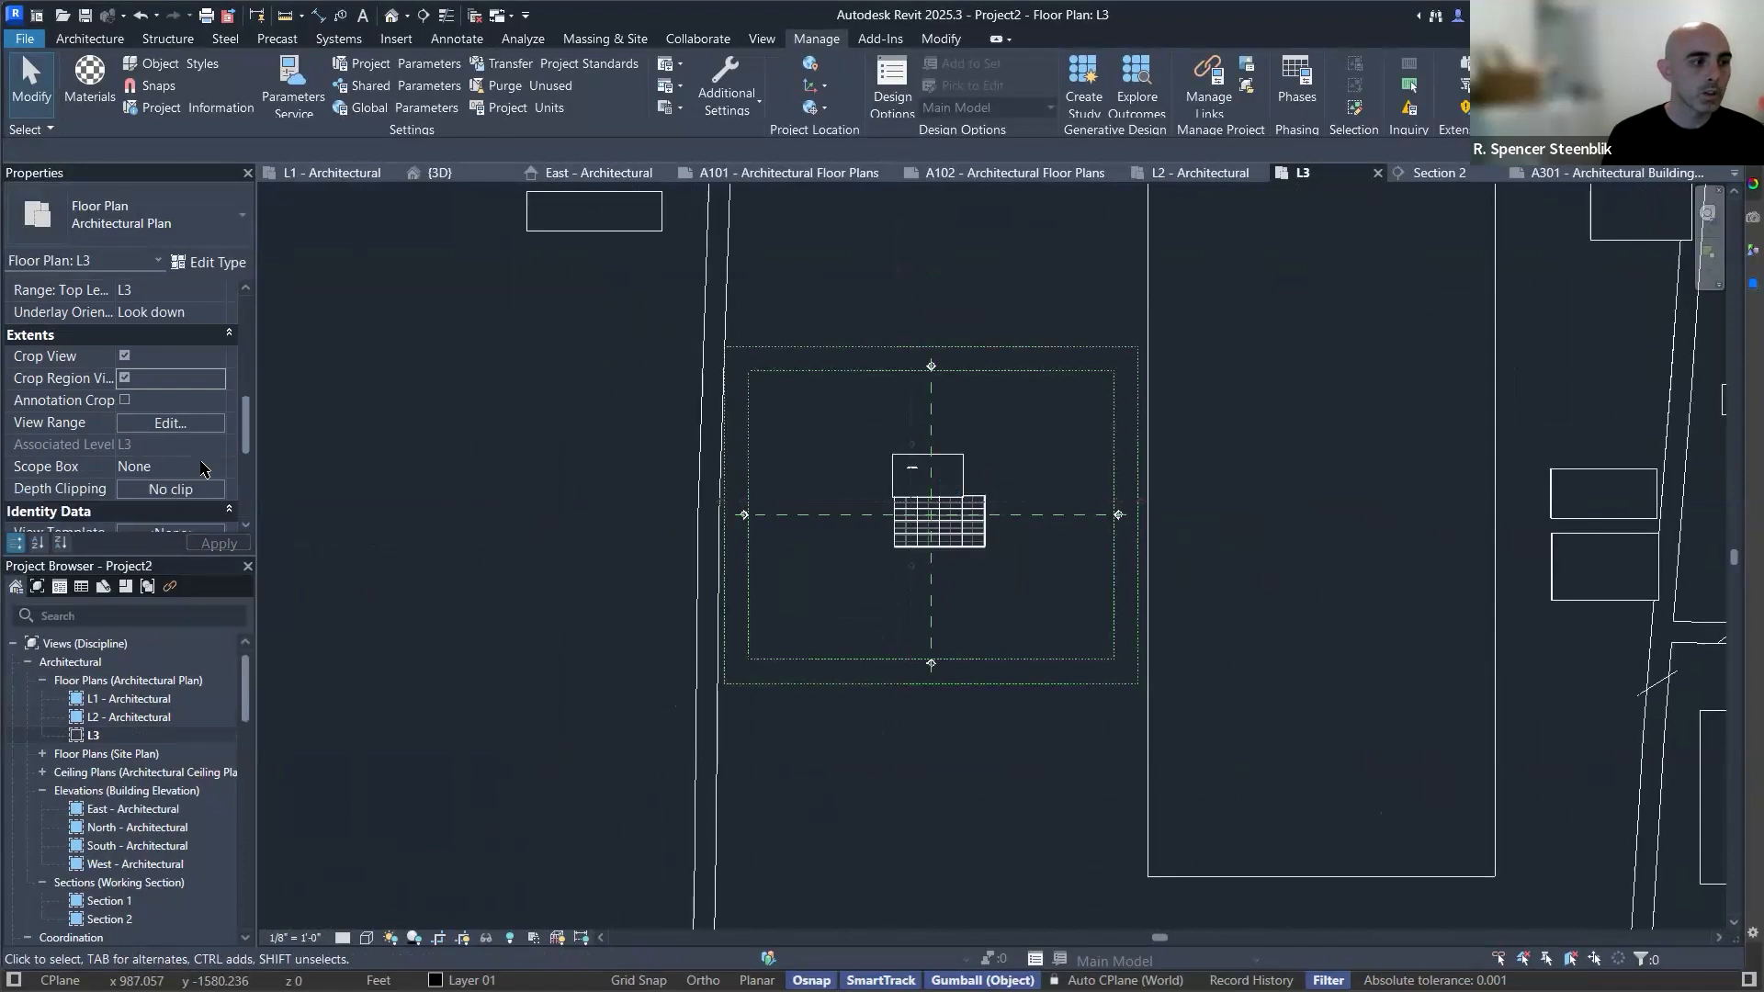
{"action": "left_click", "coordinate": [219, 470]}
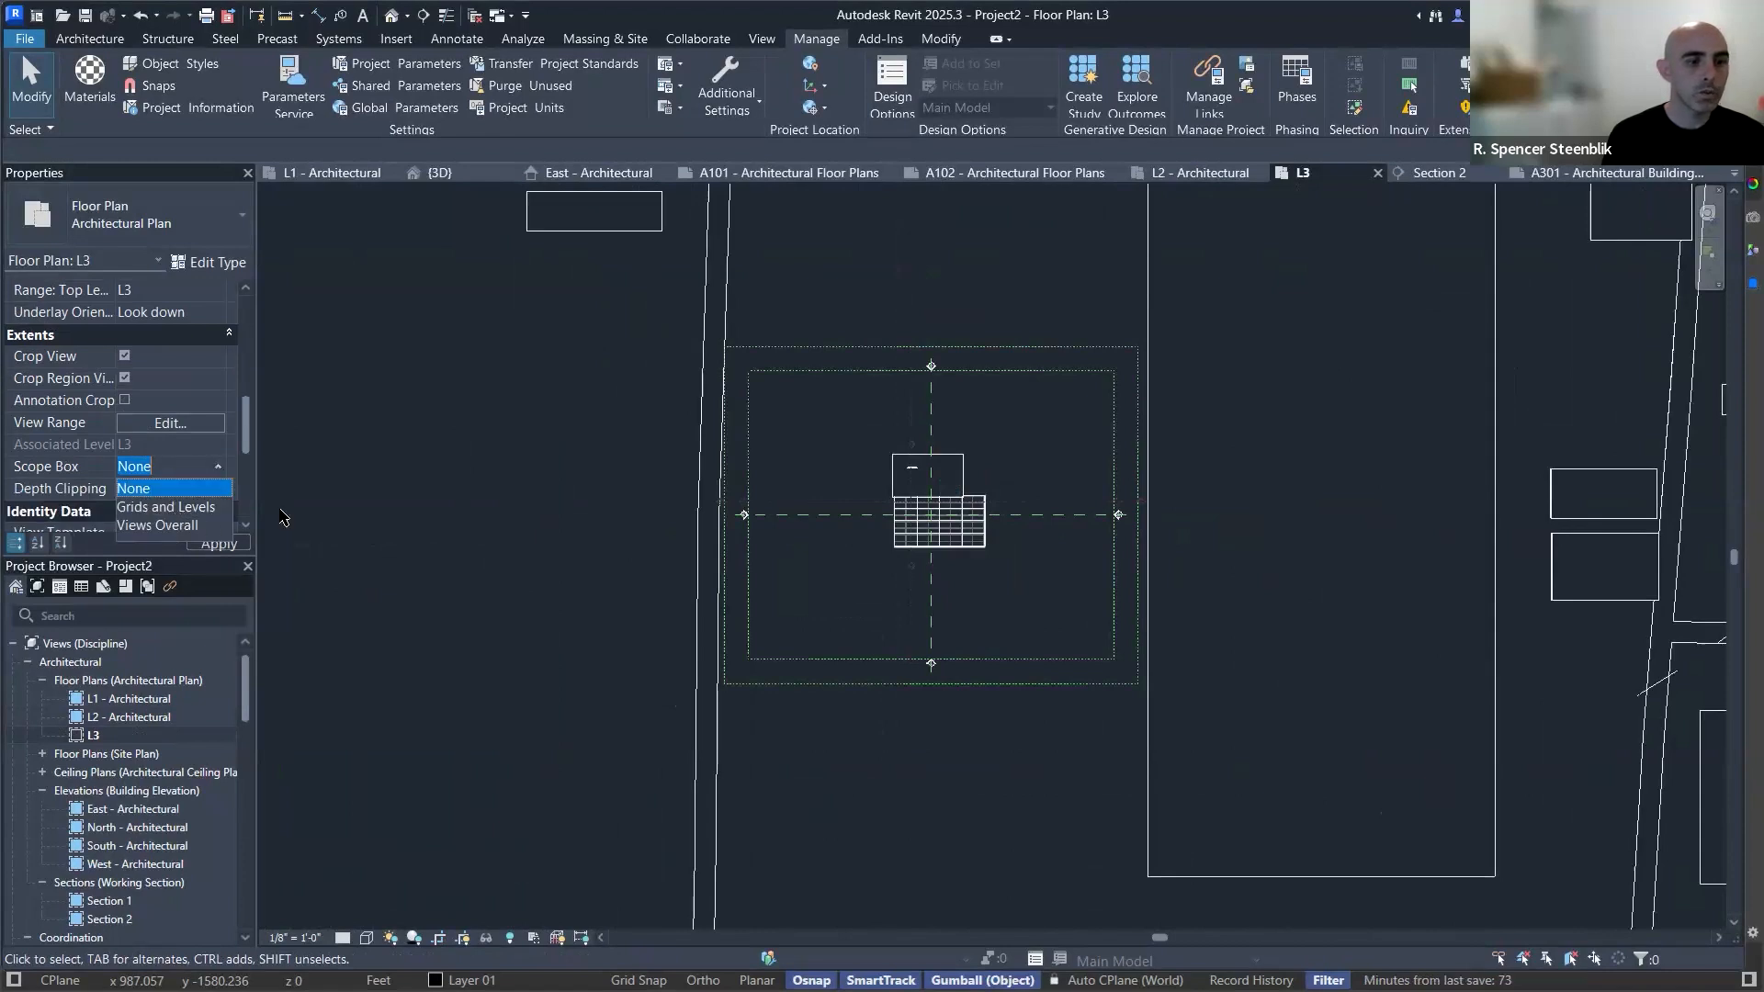
{"action": "left_click", "coordinate": [211, 526]}
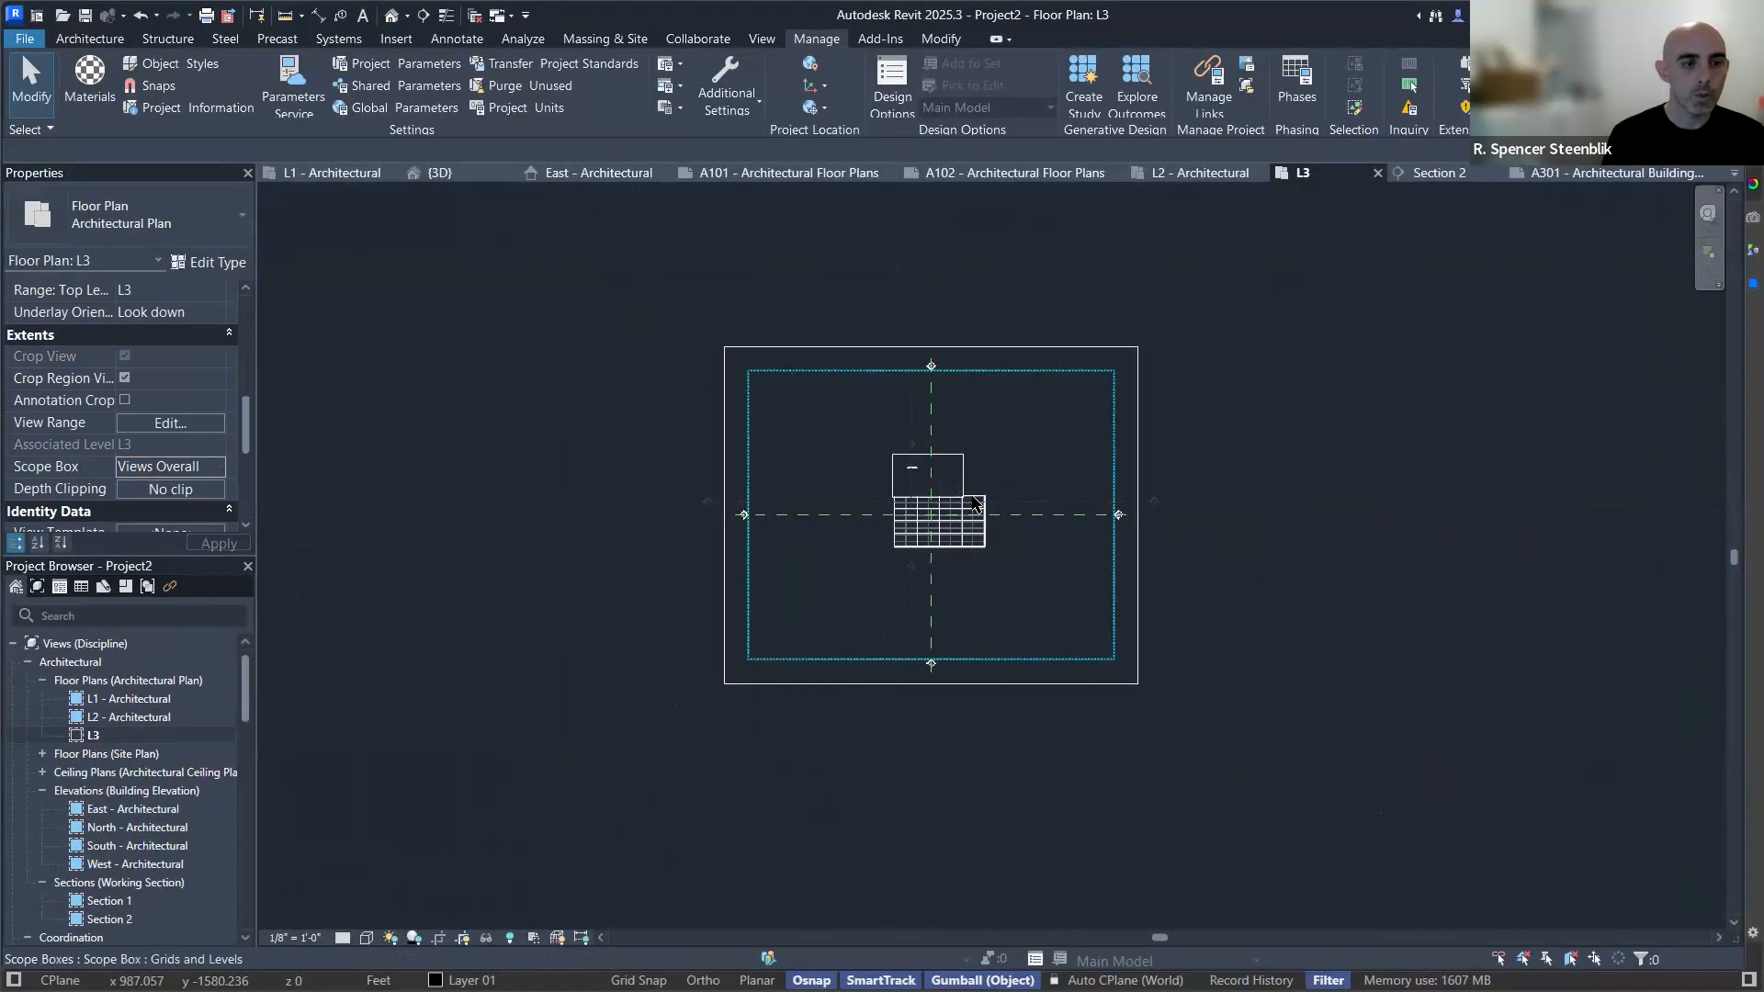
{"action": "scroll", "coordinate": [976, 504], "scroll_direction": "up", "scroll_amount": 2}
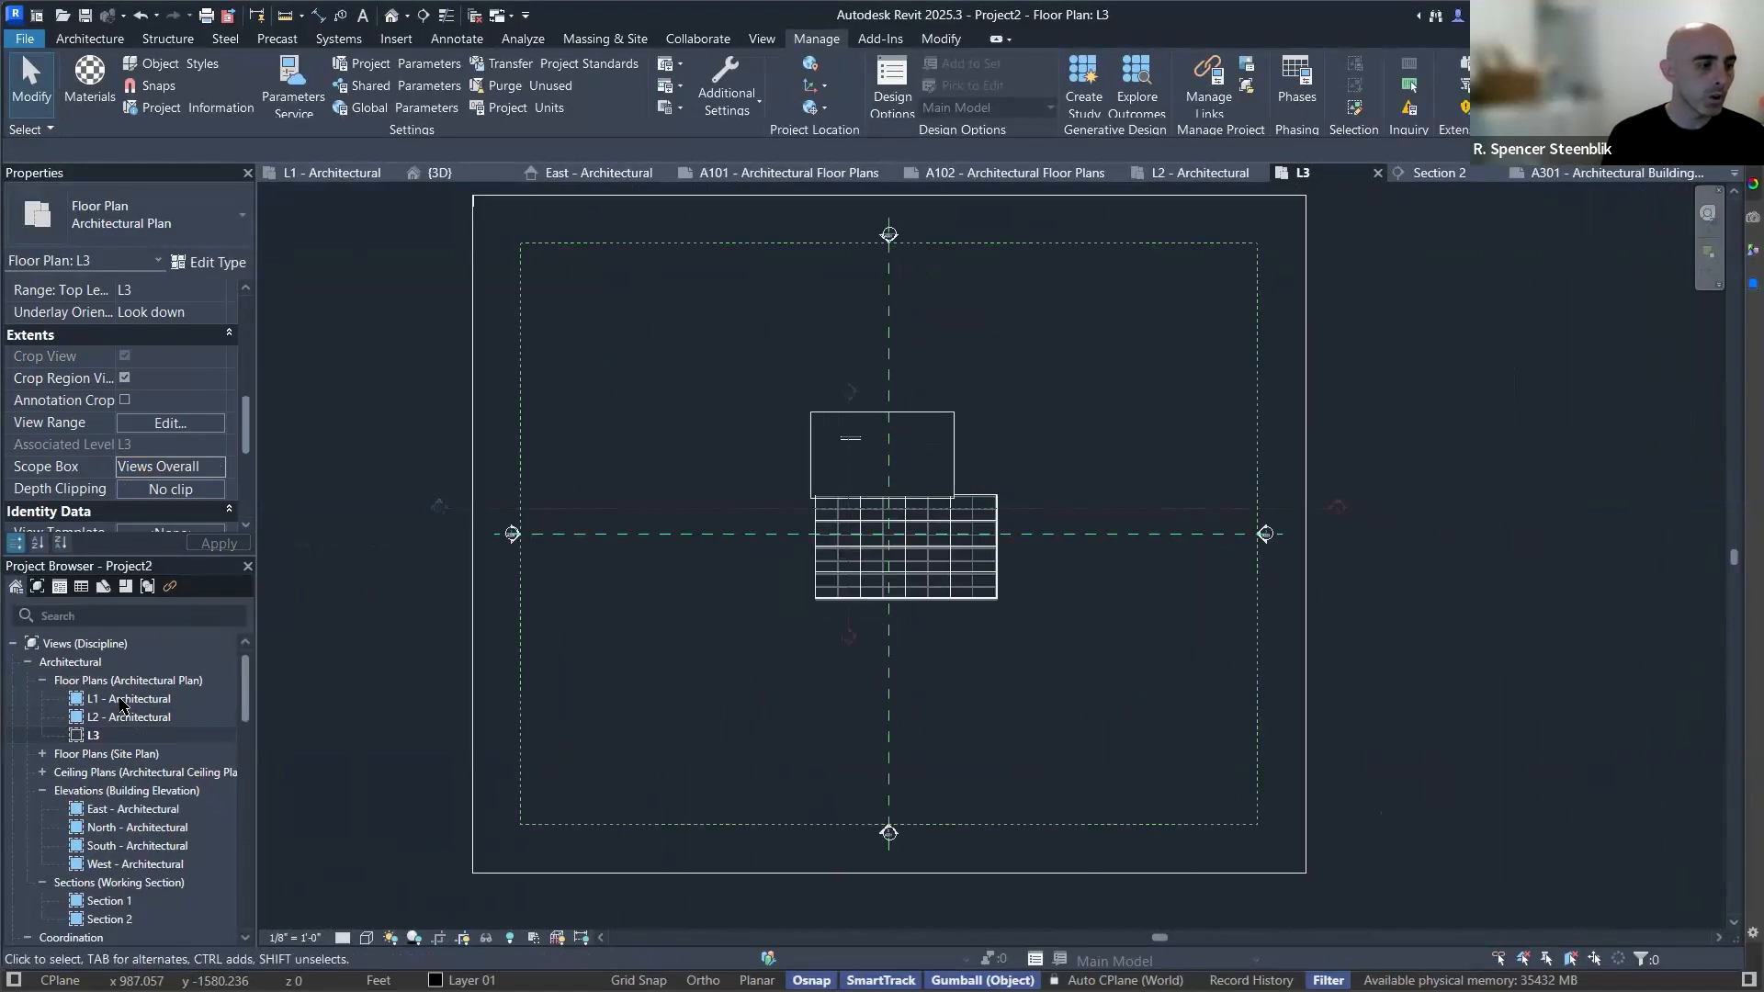
Open the {3D} view and set its scope box to Views Overall.
{"action": "scroll", "coordinate": [122, 757], "scroll_direction": "down", "scroll_amount": 1}
{"action": "scroll", "coordinate": [122, 757], "scroll_direction": "down", "scroll_amount": 3}
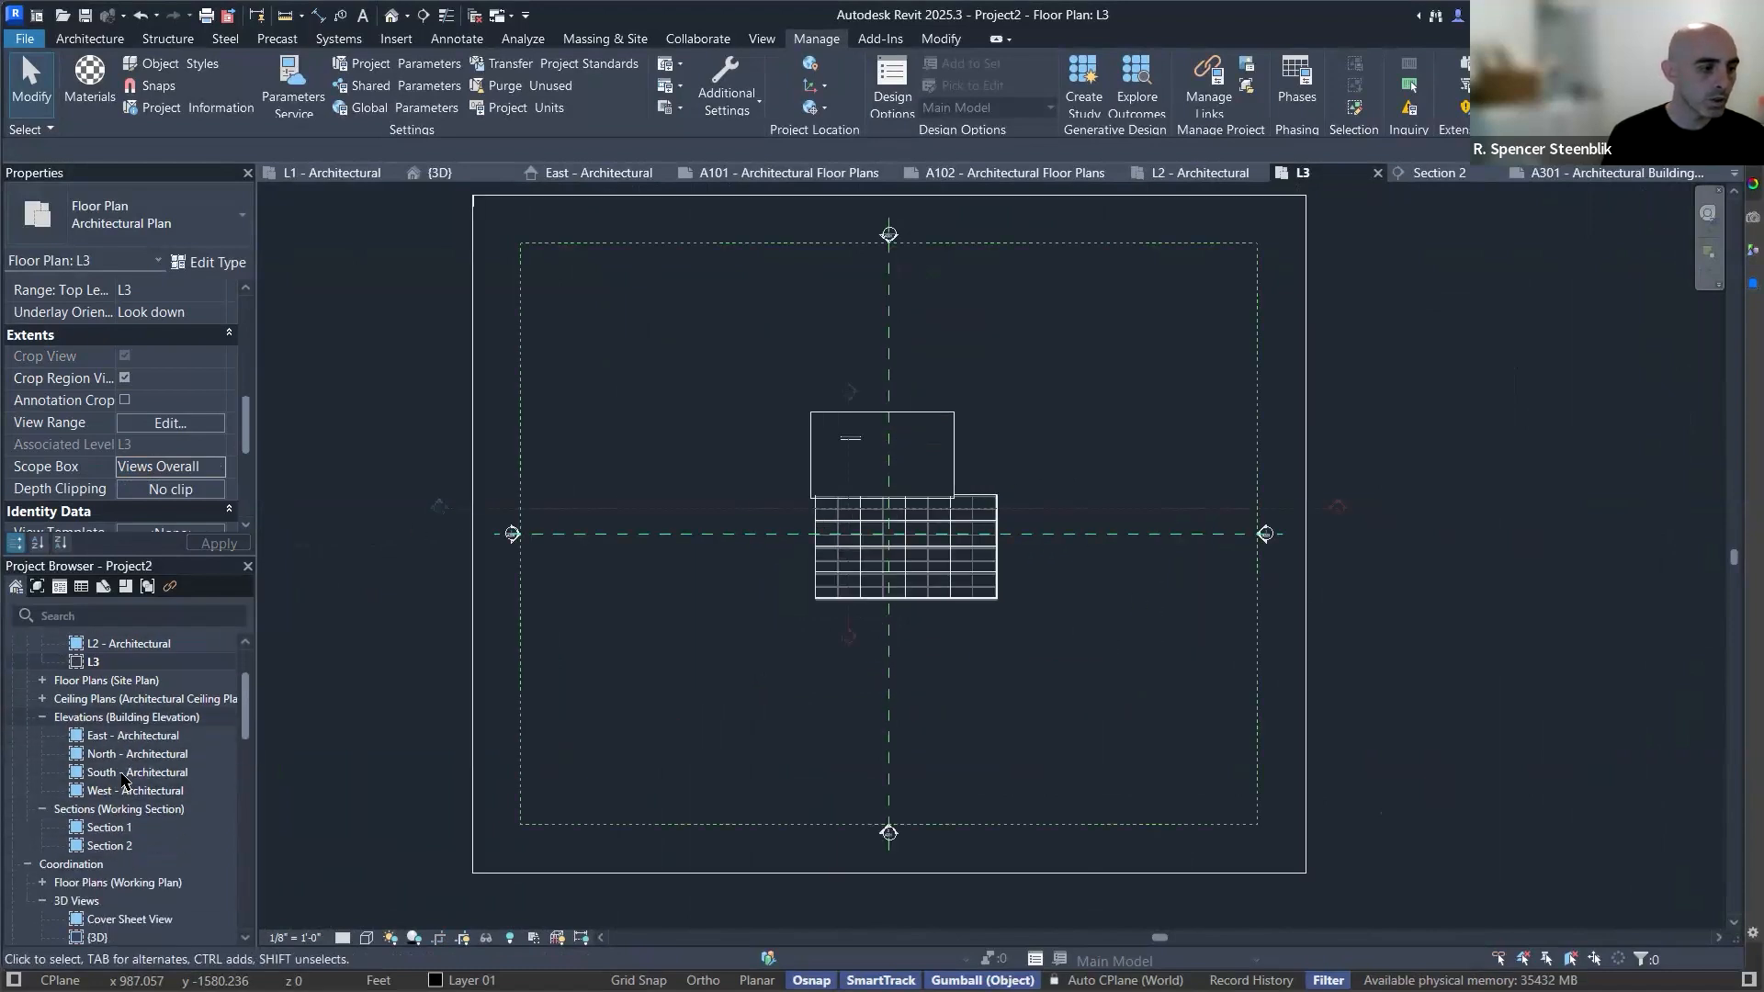
{"action": "double_click", "coordinate": [98, 919]}
{"action": "middle_click_drag", "start_coordinate": [992, 535], "coordinate": [1093, 460], "text": "shift"}
{"action": "scroll", "coordinate": [1093, 459], "scroll_direction": "up", "scroll_amount": 4}
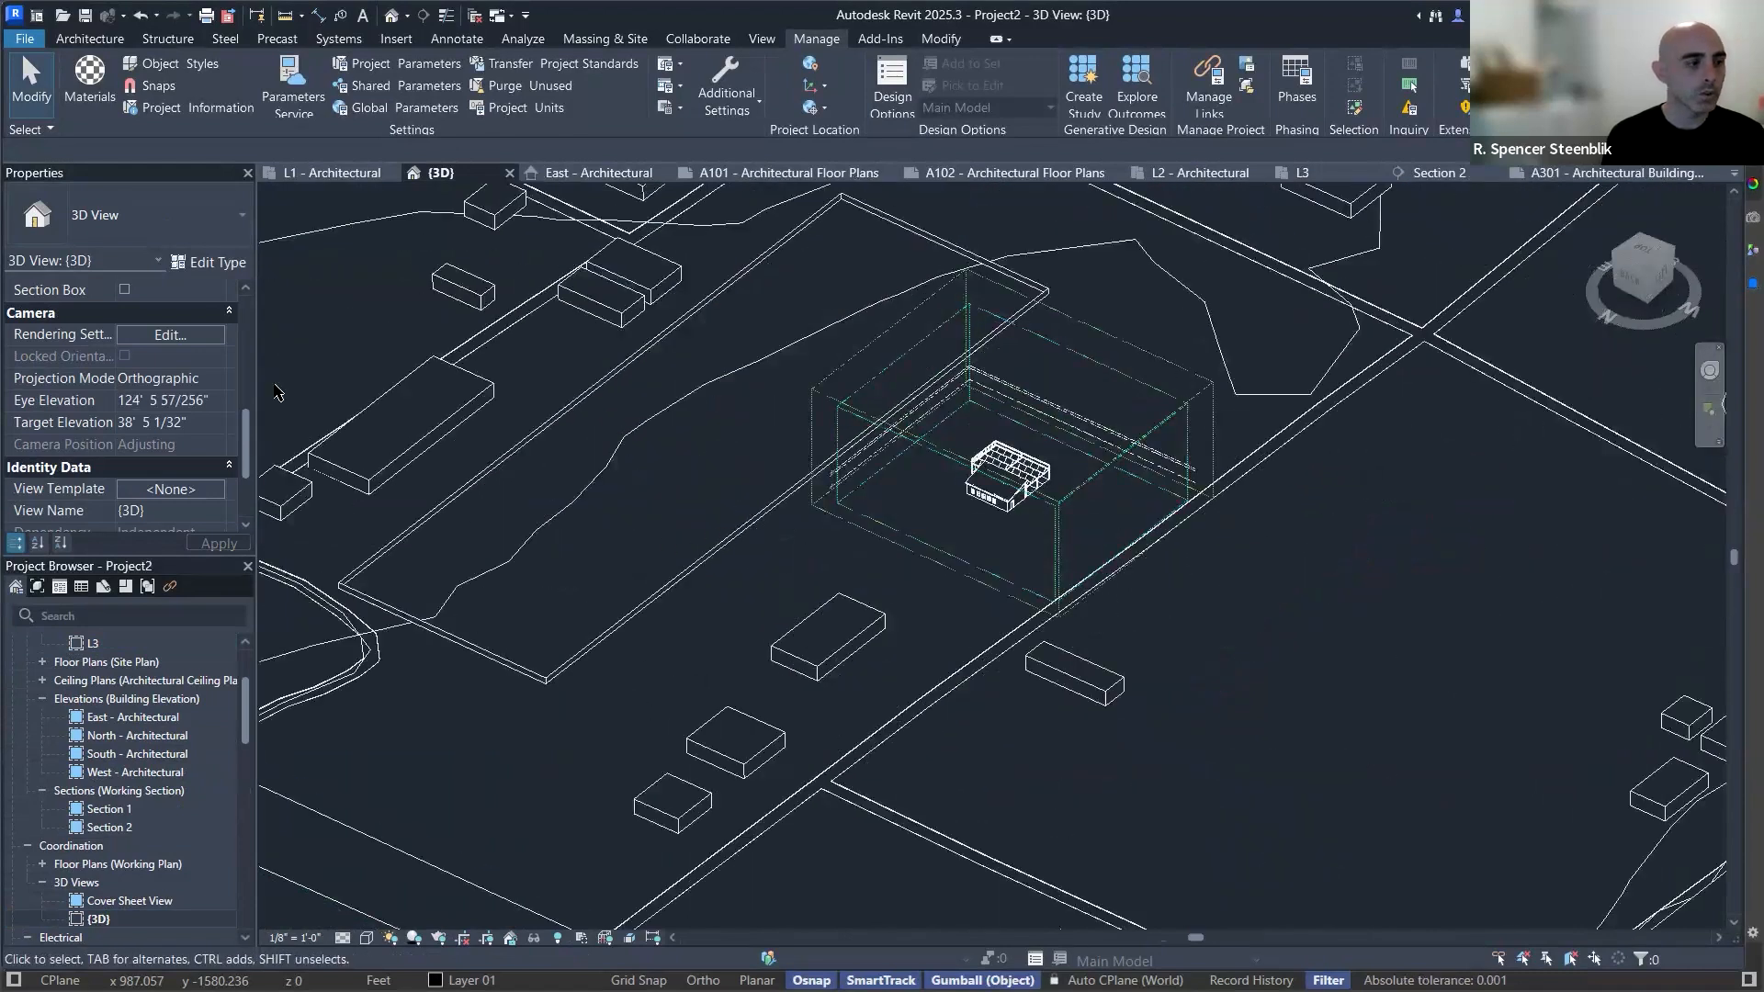
{"action": "scroll", "coordinate": [170, 423], "scroll_direction": "down", "scroll_amount": 3}
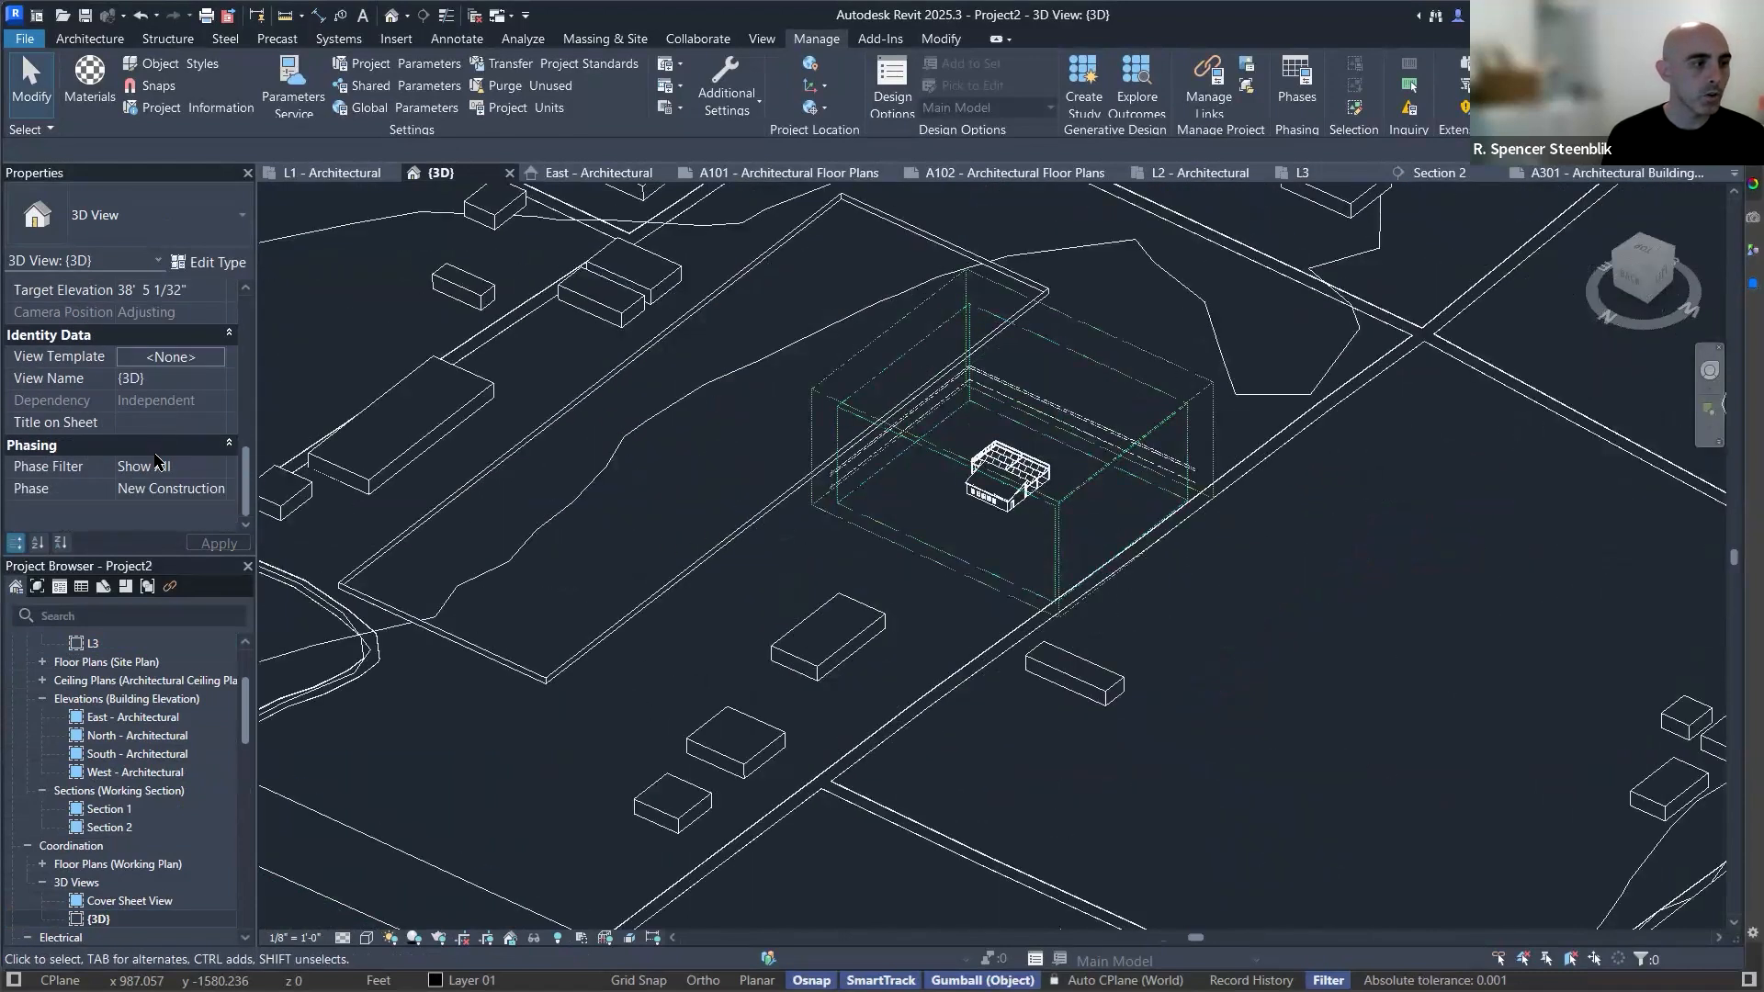
{"action": "scroll", "coordinate": [161, 441], "scroll_direction": "up", "scroll_amount": 4}
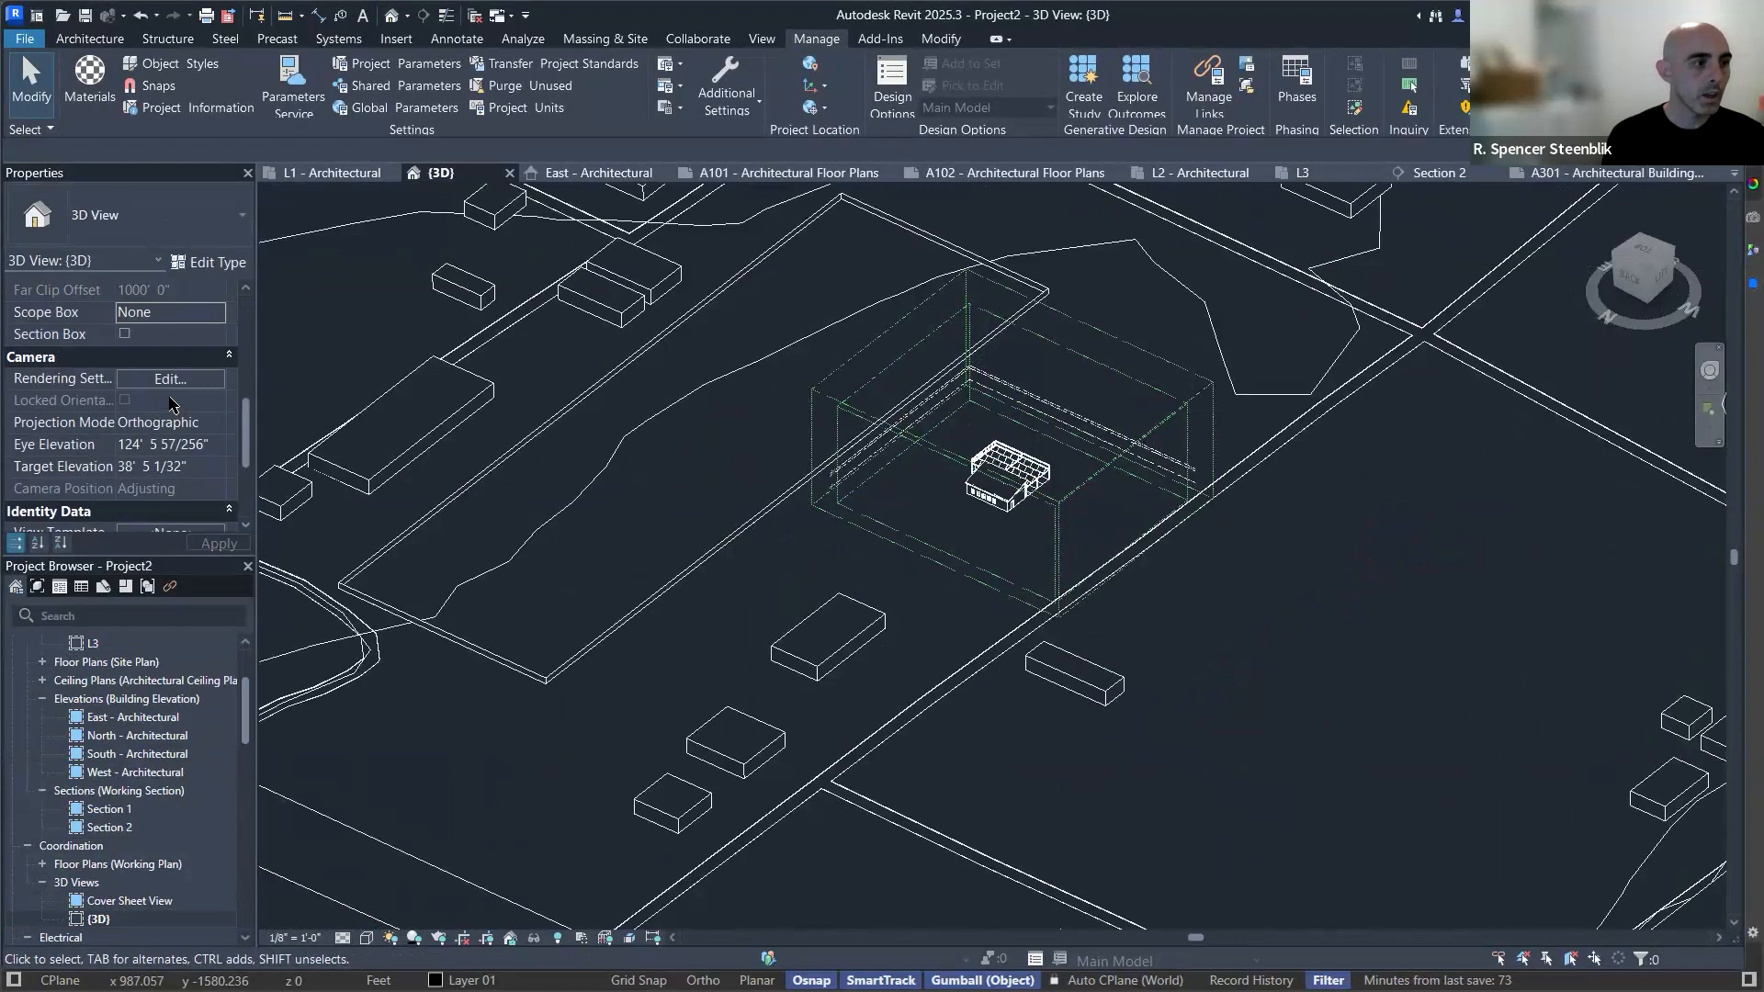
{"action": "scroll", "coordinate": [170, 402], "scroll_direction": "up", "scroll_amount": 4}
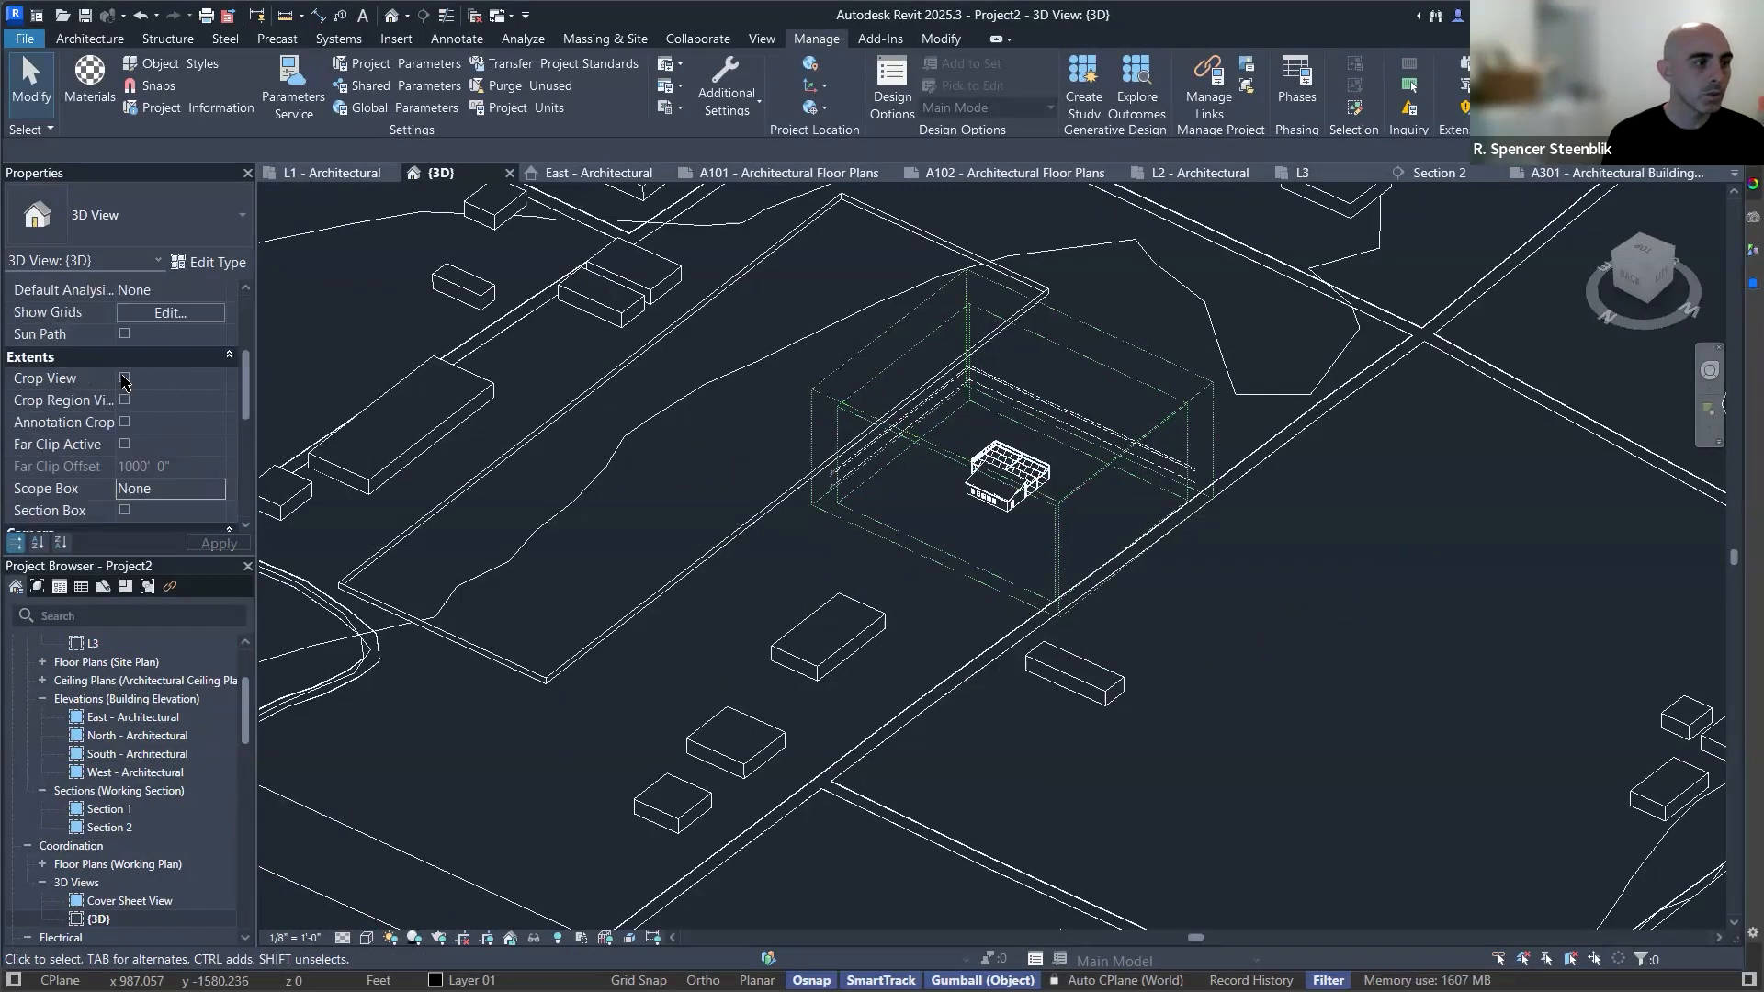
{"action": "left_click", "coordinate": [198, 491]}
{"action": "left_click", "coordinate": [165, 550]}
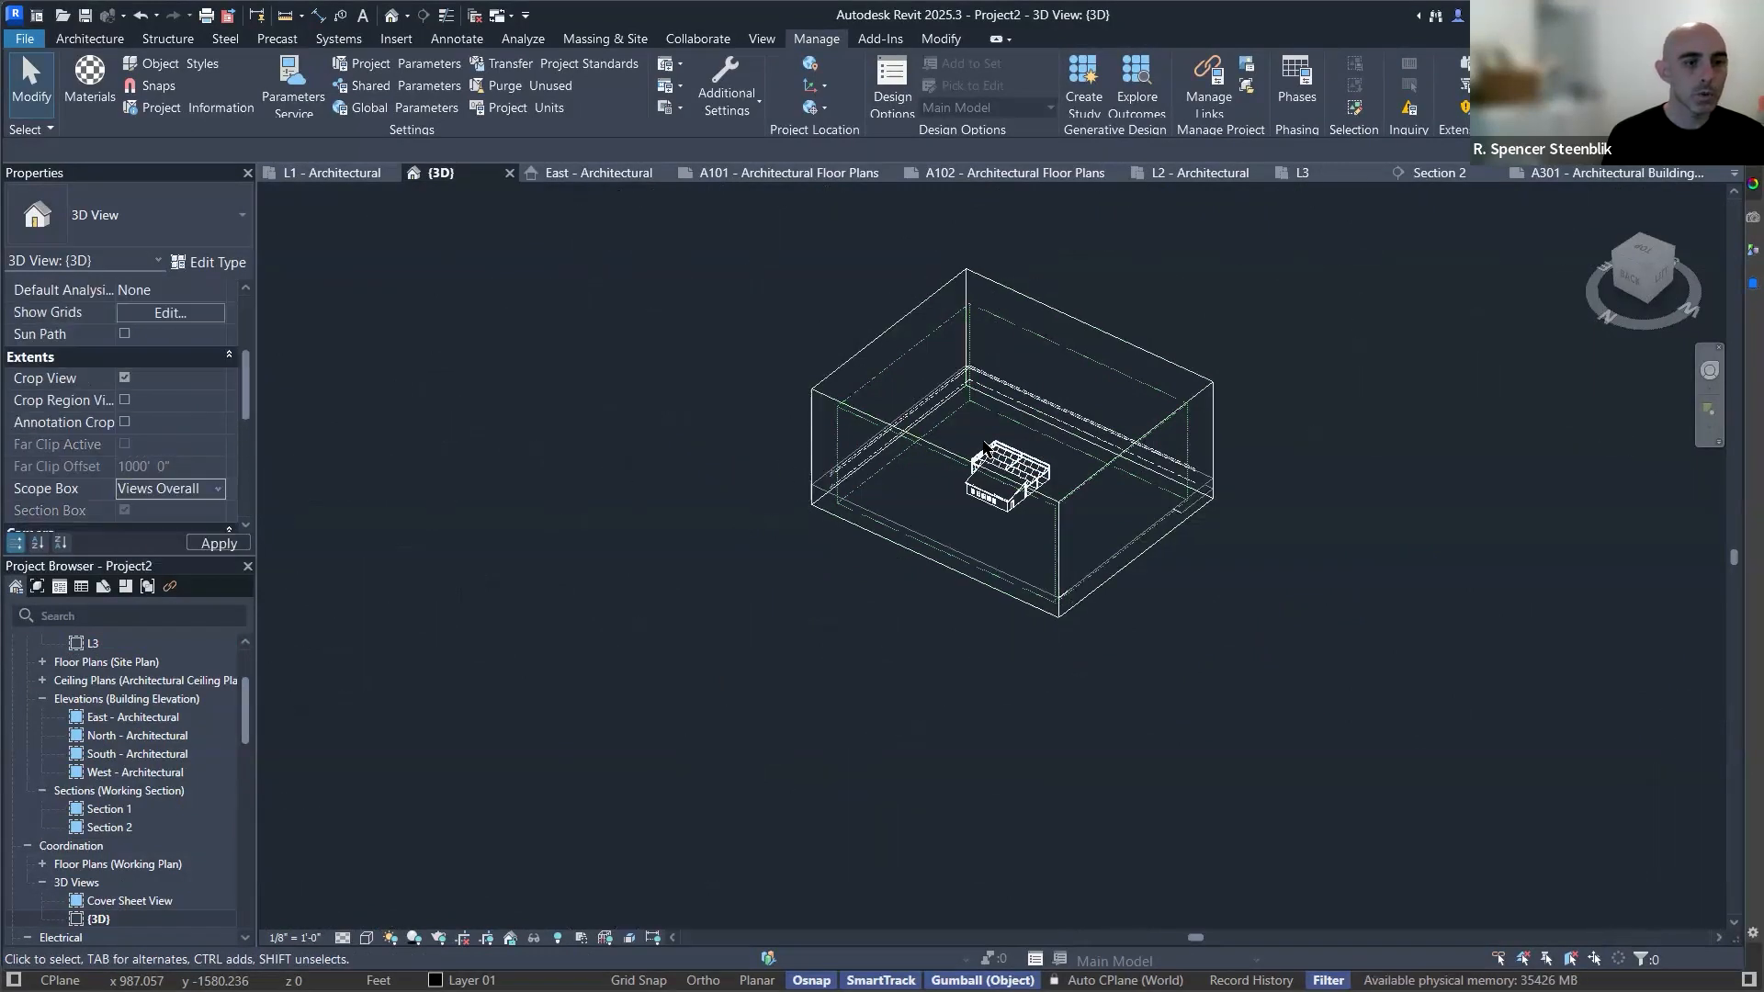
Examine the cropped building and site model from several low angles in the {3D} view.
{"action": "middle_click_drag", "start_coordinate": [1136, 530], "coordinate": [979, 500], "text": "shift"}
{"action": "scroll", "coordinate": [1167, 551], "scroll_direction": "up", "scroll_amount": 2}
{"action": "middle_click_drag", "start_coordinate": [1163, 552], "coordinate": [671, 423], "text": "shift"}
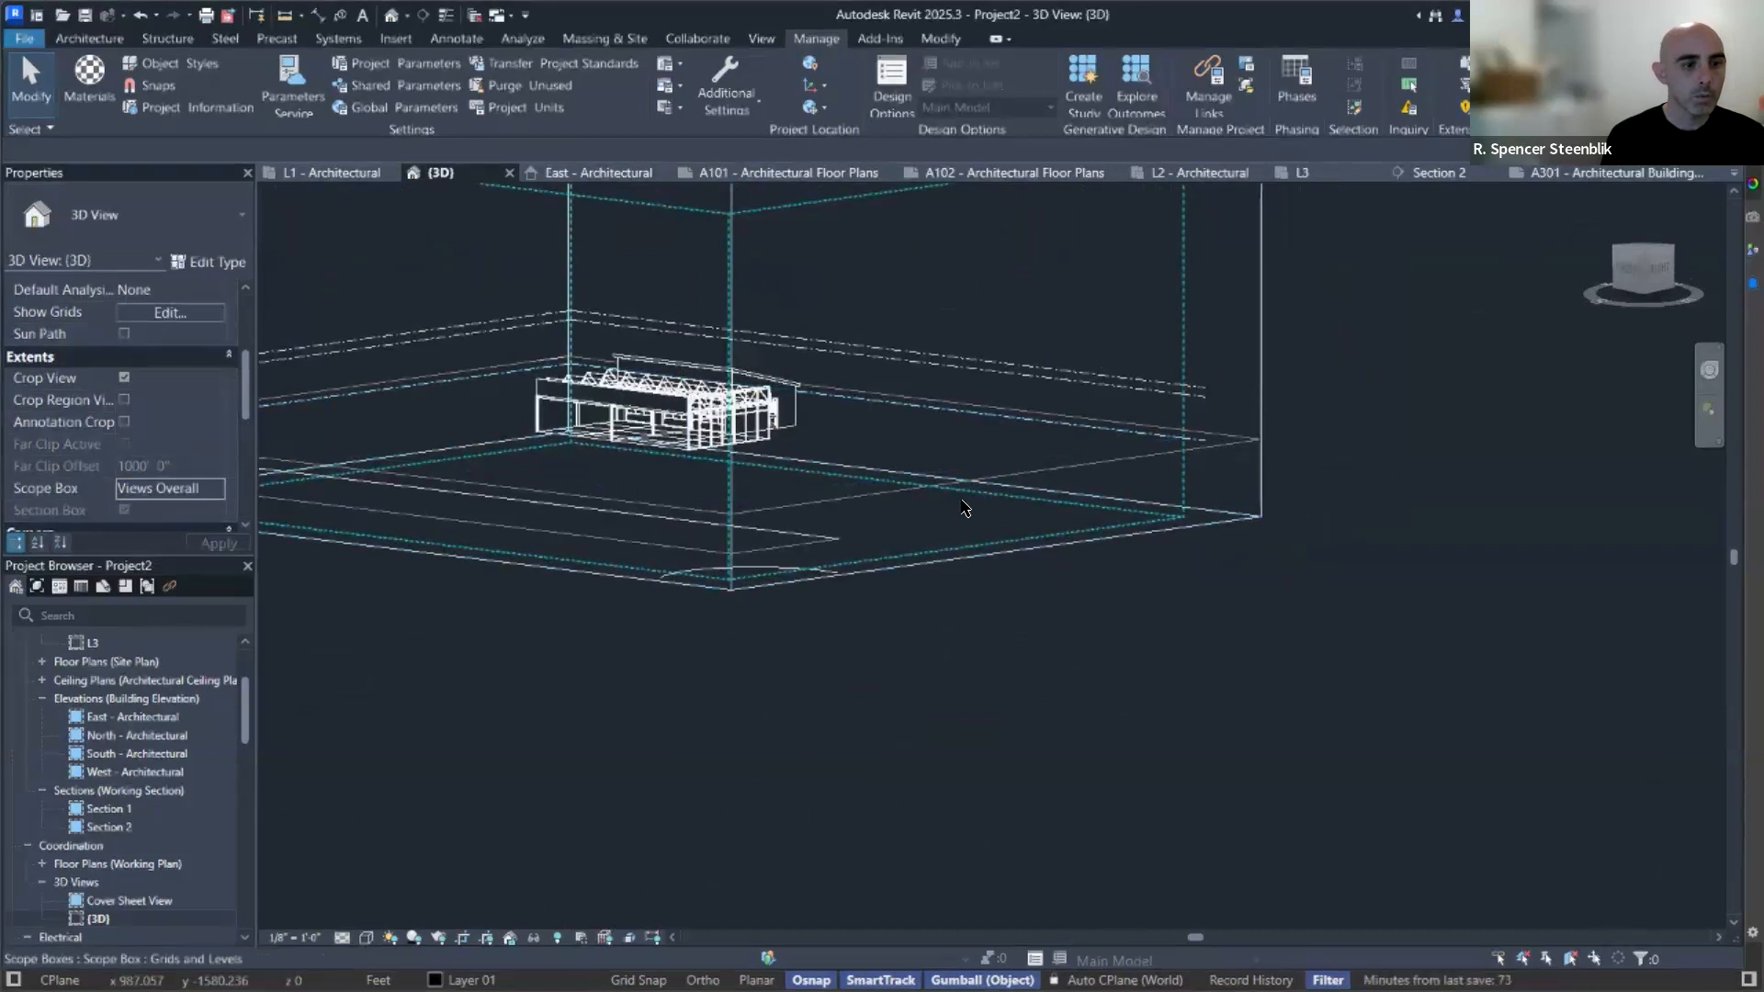
{"action": "left_click", "coordinate": [762, 561]}
{"action": "middle_click_drag", "start_coordinate": [859, 488], "coordinate": [1355, 488], "text": "shift"}
{"action": "left_click", "coordinate": [1198, 545]}
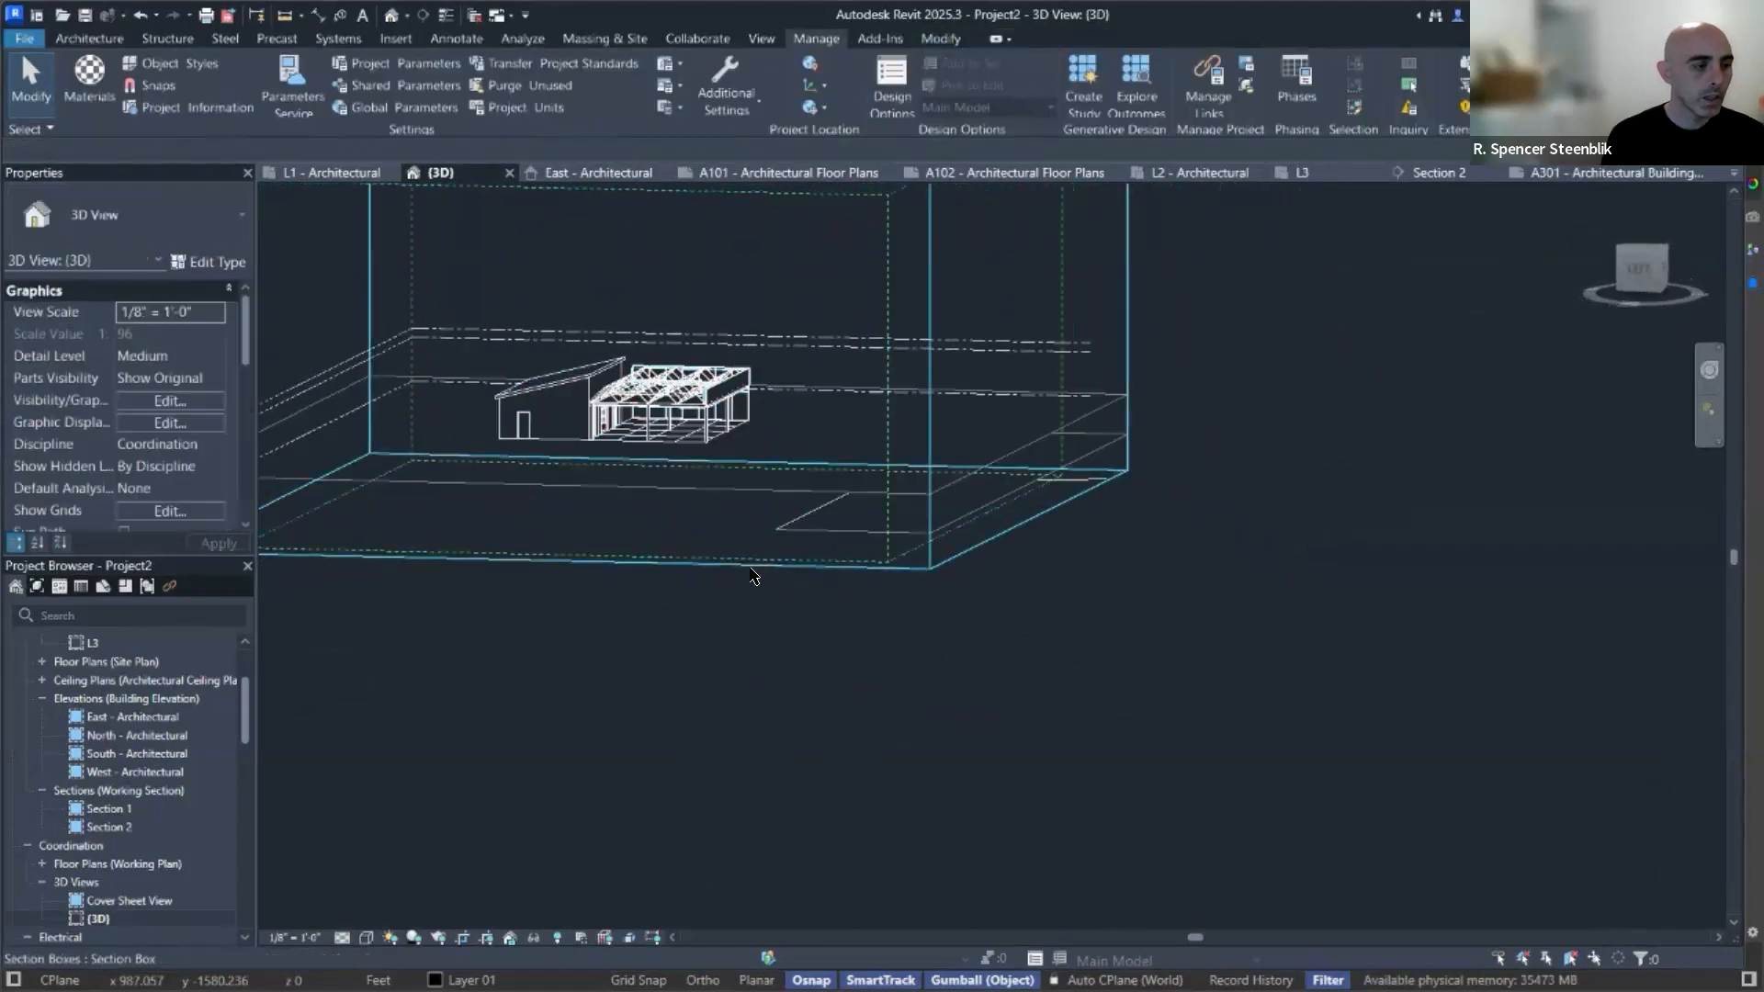
{"action": "scroll", "coordinate": [824, 569], "scroll_direction": "down", "scroll_amount": 1}
Open Section 1, turn on Crop View, and set its scope box to Views Overall.
{"action": "scroll", "coordinate": [108, 802], "scroll_direction": "down", "scroll_amount": 1}
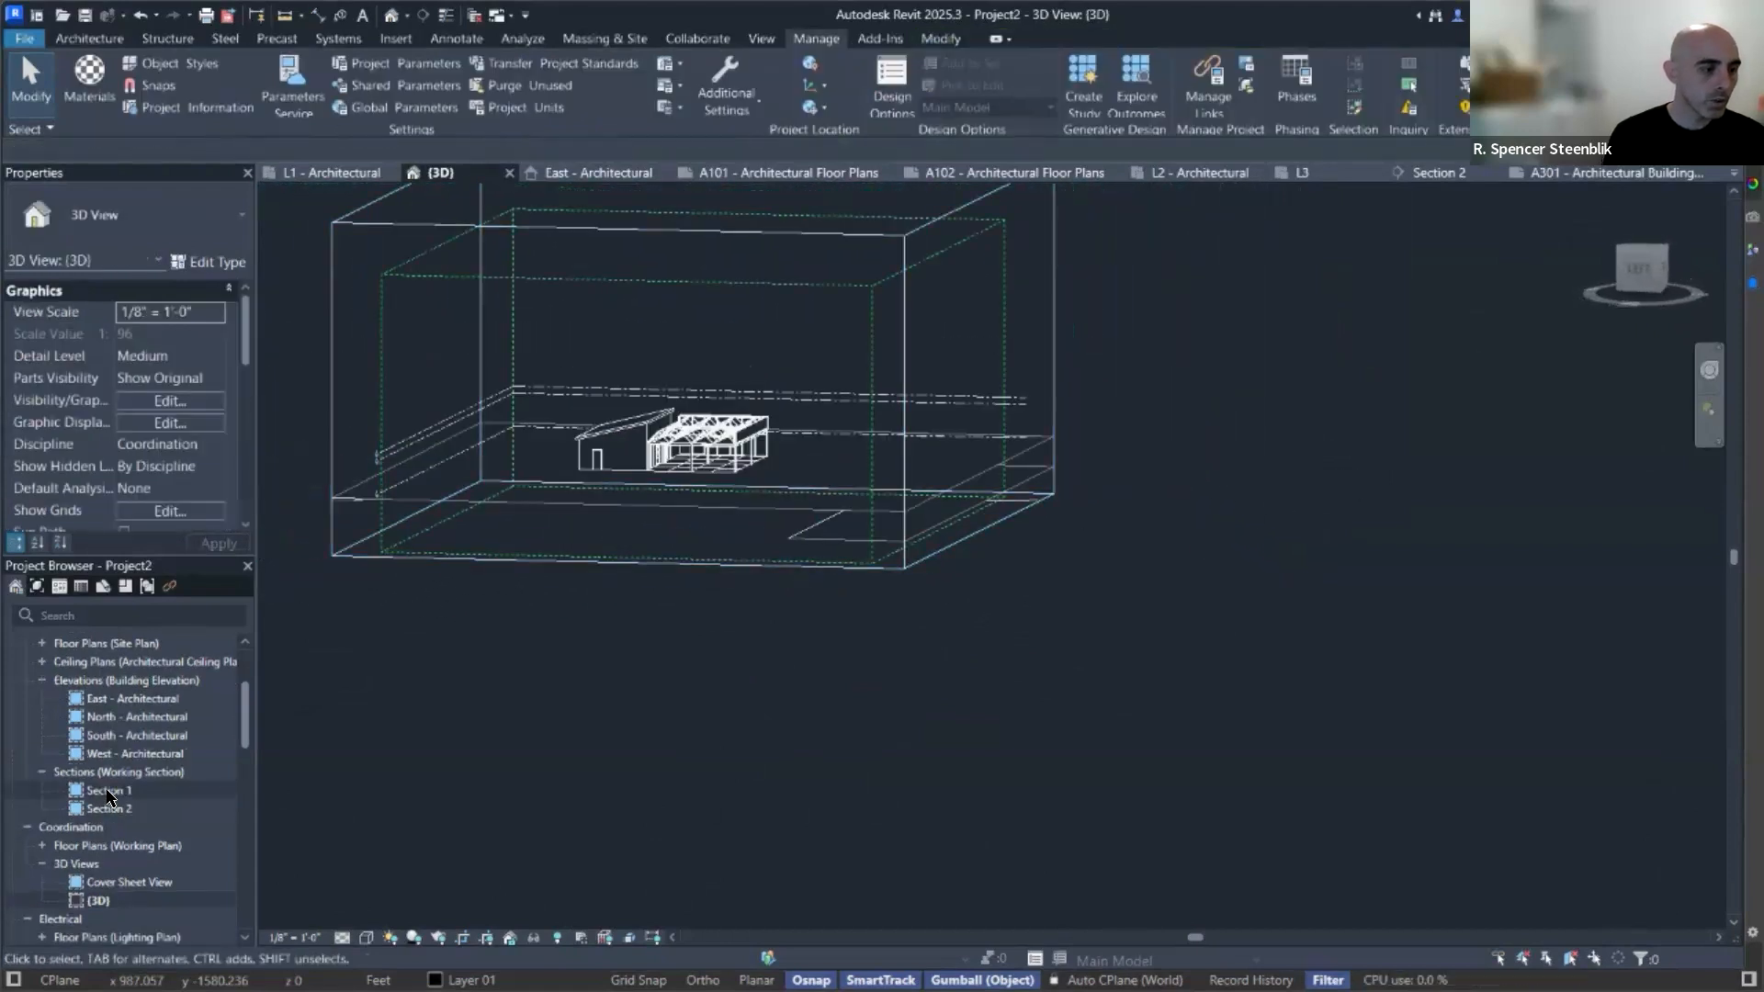
{"action": "double_click", "coordinate": [107, 792]}
{"action": "scroll", "coordinate": [1113, 604], "scroll_direction": "up", "scroll_amount": 3}
{"action": "scroll", "coordinate": [1112, 604], "scroll_direction": "up", "scroll_amount": 4}
{"action": "scroll", "coordinate": [148, 420], "scroll_direction": "down", "scroll_amount": 3}
{"action": "scroll", "coordinate": [135, 448], "scroll_direction": "down", "scroll_amount": 3}
{"action": "left_click", "coordinate": [129, 446]}
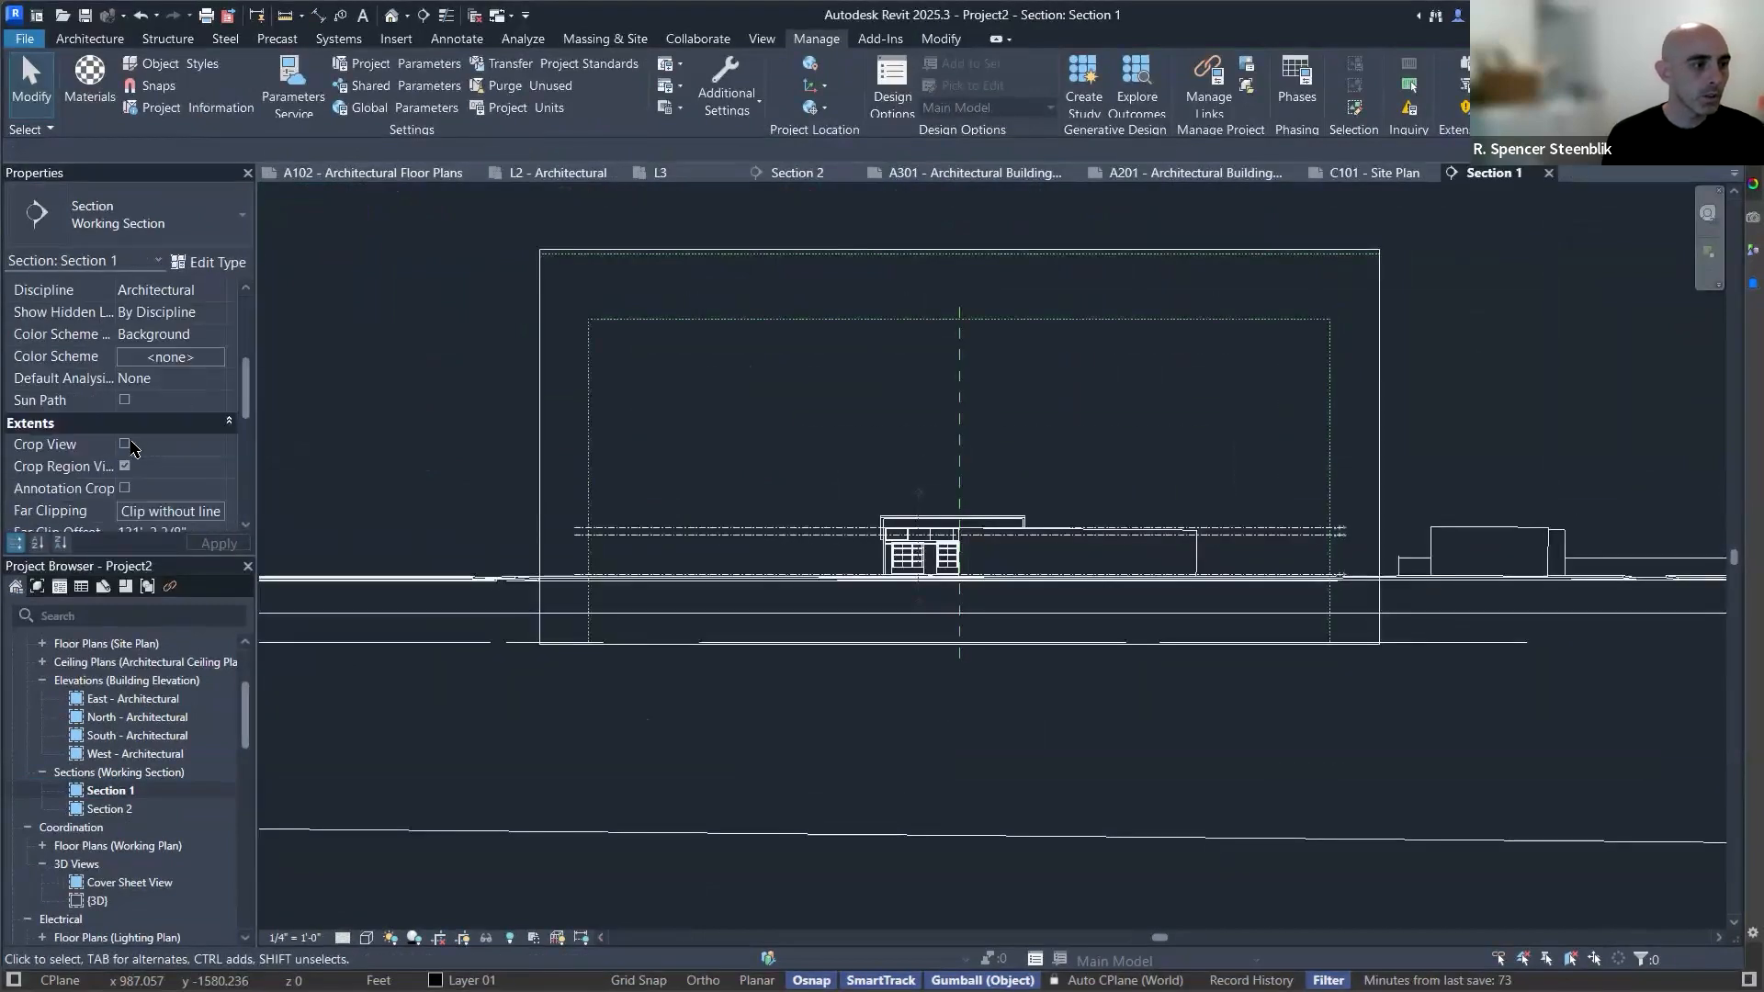
{"action": "scroll", "coordinate": [143, 452], "scroll_direction": "down", "scroll_amount": 3}
{"action": "scroll", "coordinate": [214, 423], "scroll_direction": "down", "scroll_amount": 1}
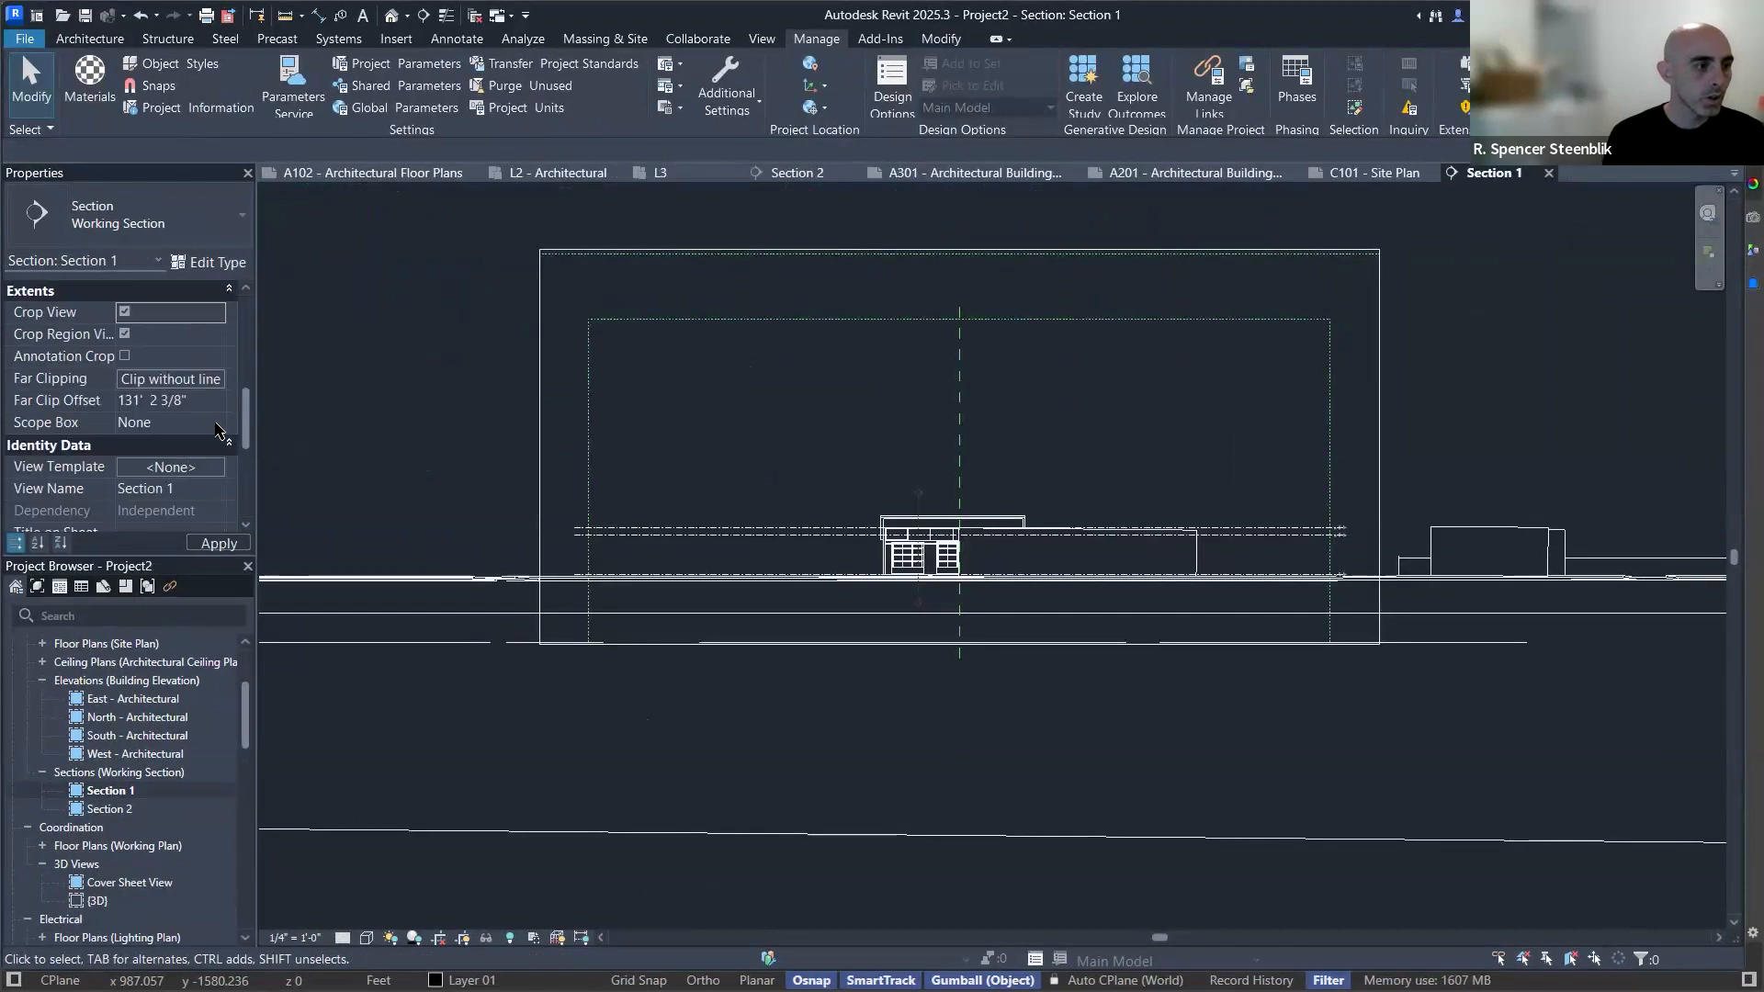
{"action": "left_click", "coordinate": [154, 479]}
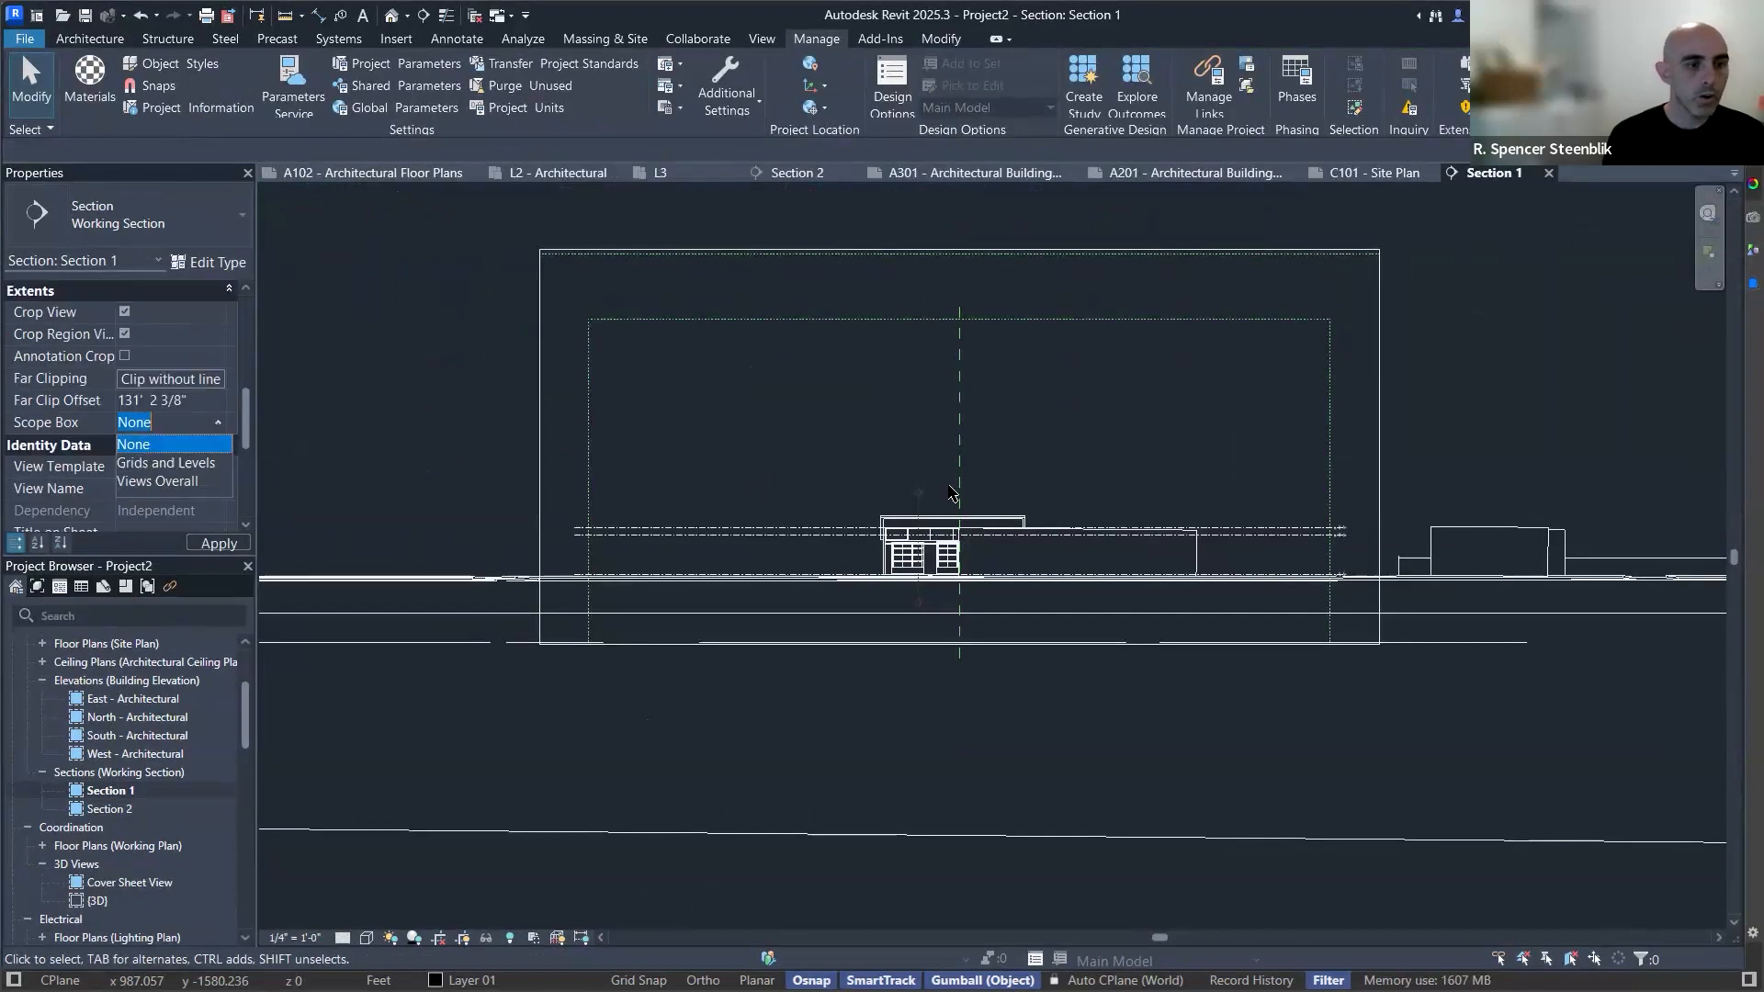
{"action": "scroll", "coordinate": [1293, 555], "scroll_direction": "up", "scroll_amount": 5}
{"action": "scroll", "coordinate": [746, 548], "scroll_direction": "up", "scroll_amount": 3}
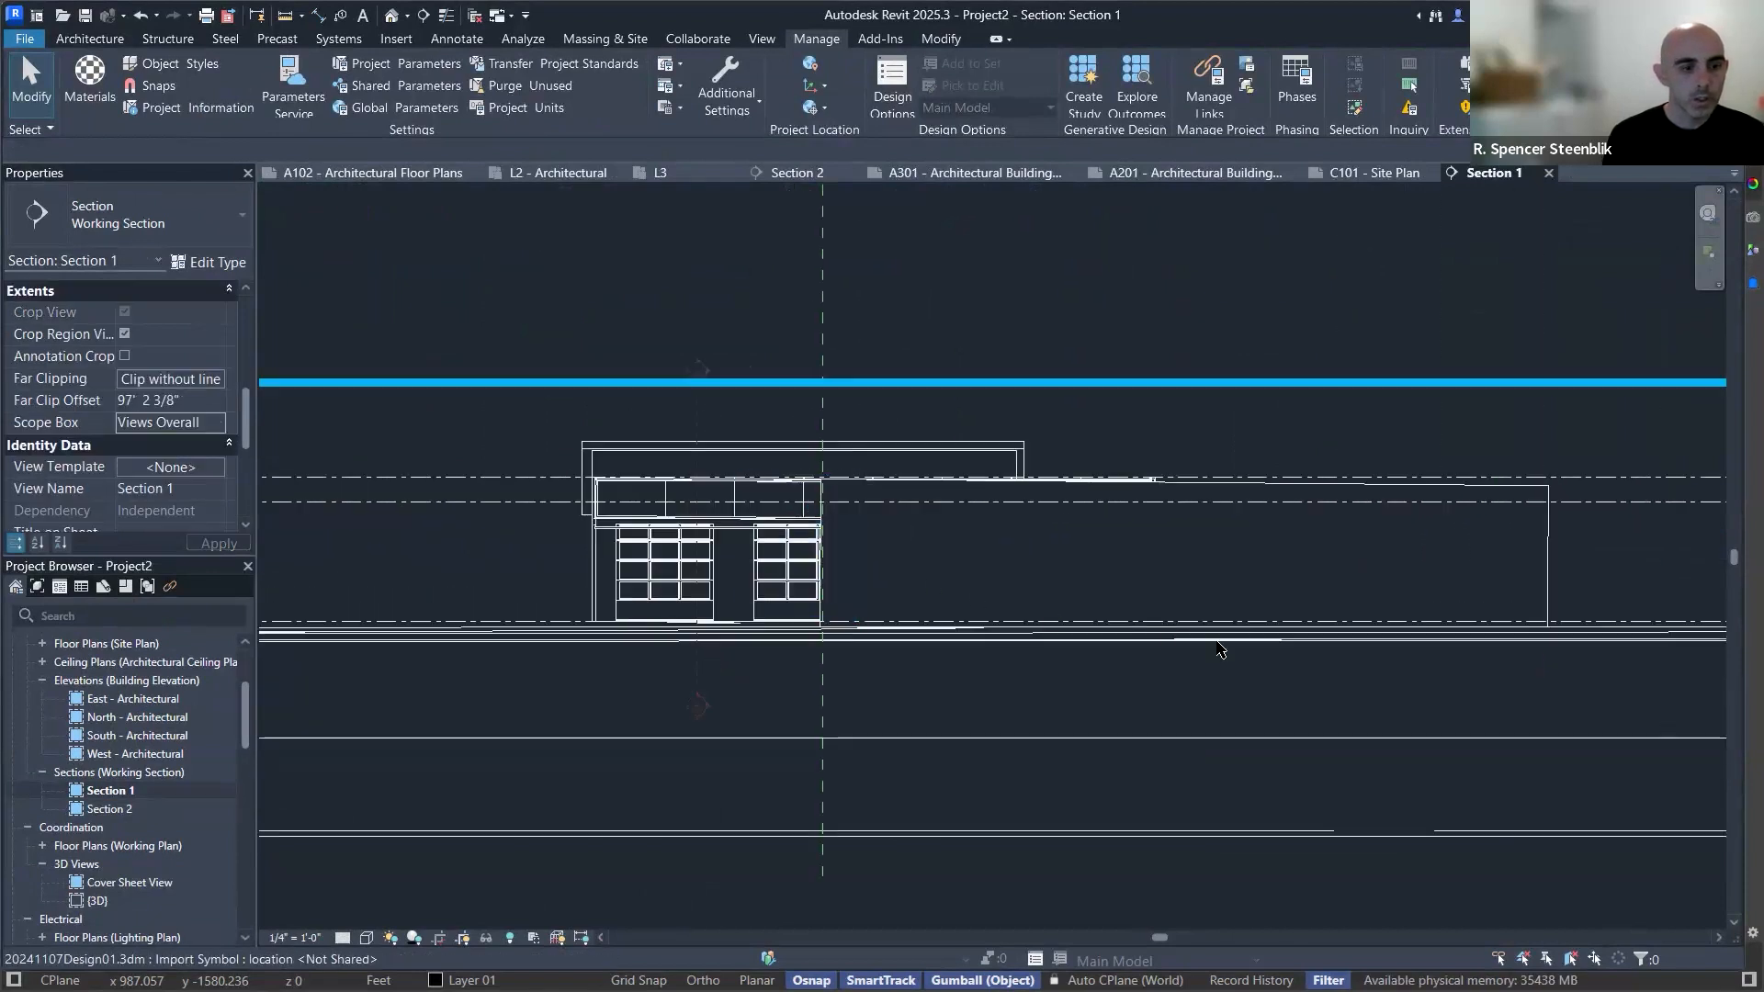
Select the linked 20241107Design01.3dm model in Section 1 and inspect its geometry within the crop.
{"action": "scroll", "coordinate": [1209, 649], "scroll_direction": "down", "scroll_amount": 3}
{"action": "scroll", "coordinate": [1088, 589], "scroll_direction": "up", "scroll_amount": 3}
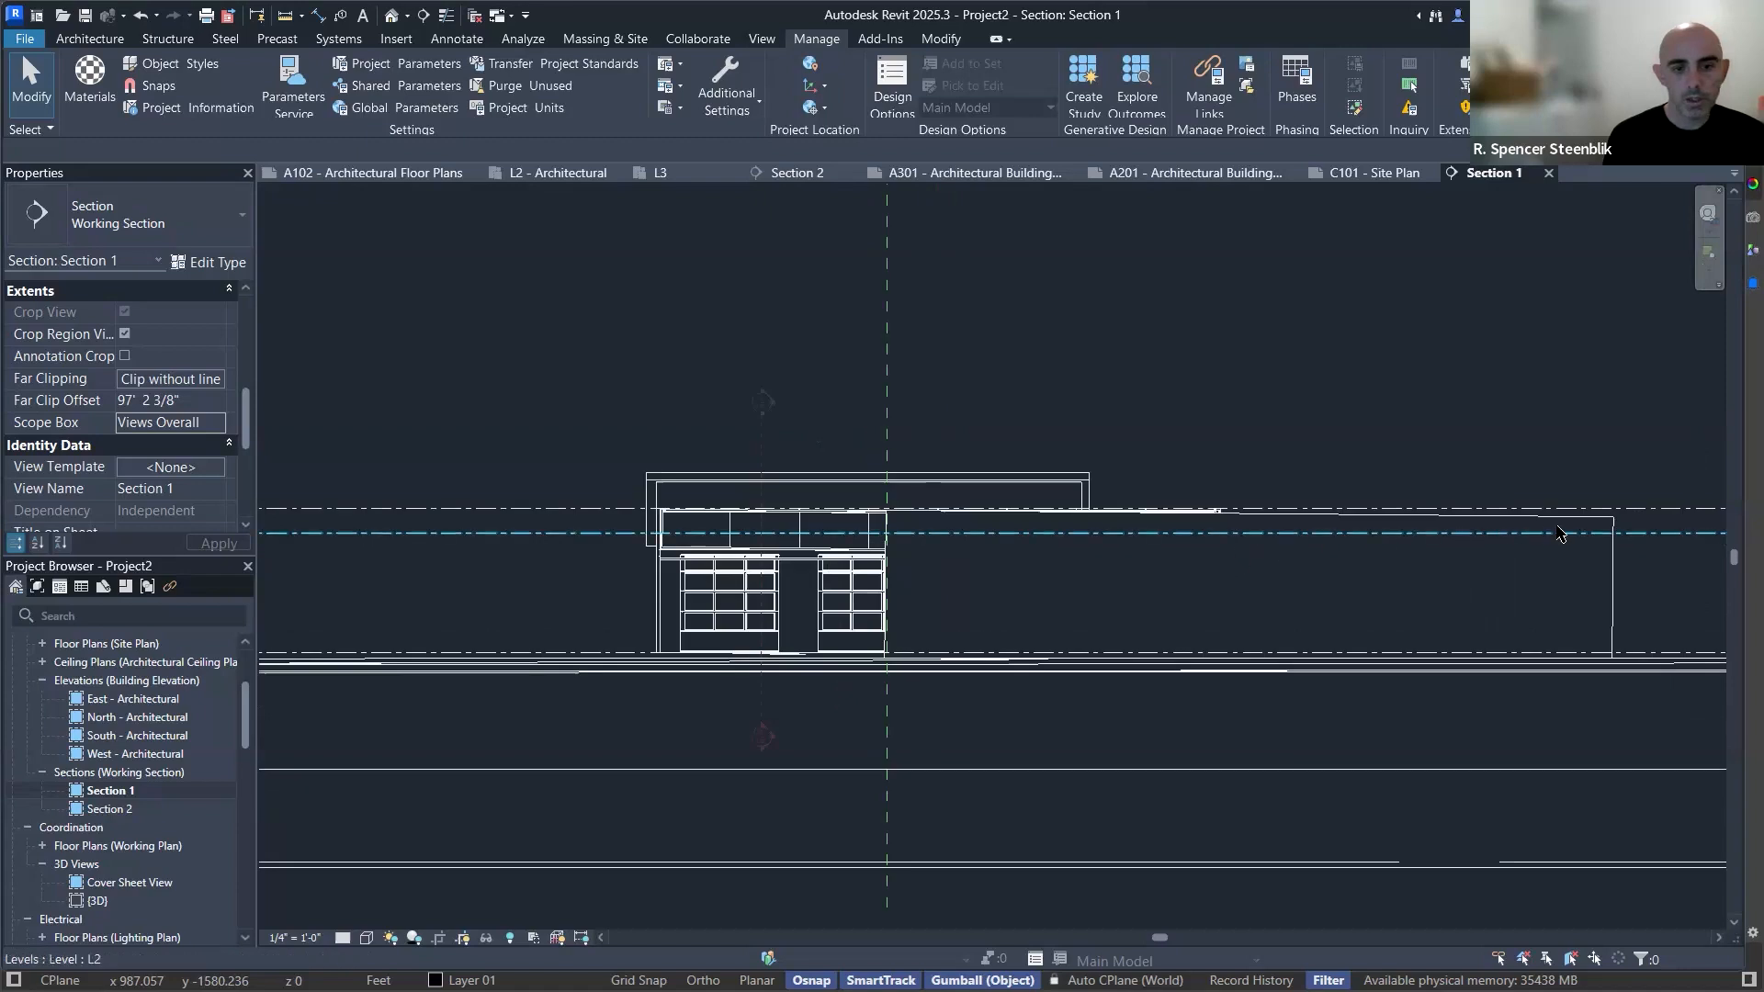
{"action": "scroll", "coordinate": [1562, 551], "scroll_direction": "up", "scroll_amount": 1}
{"action": "left_click", "coordinate": [1636, 579]}
{"action": "scroll", "coordinate": [1178, 437], "scroll_direction": "down", "scroll_amount": 2}
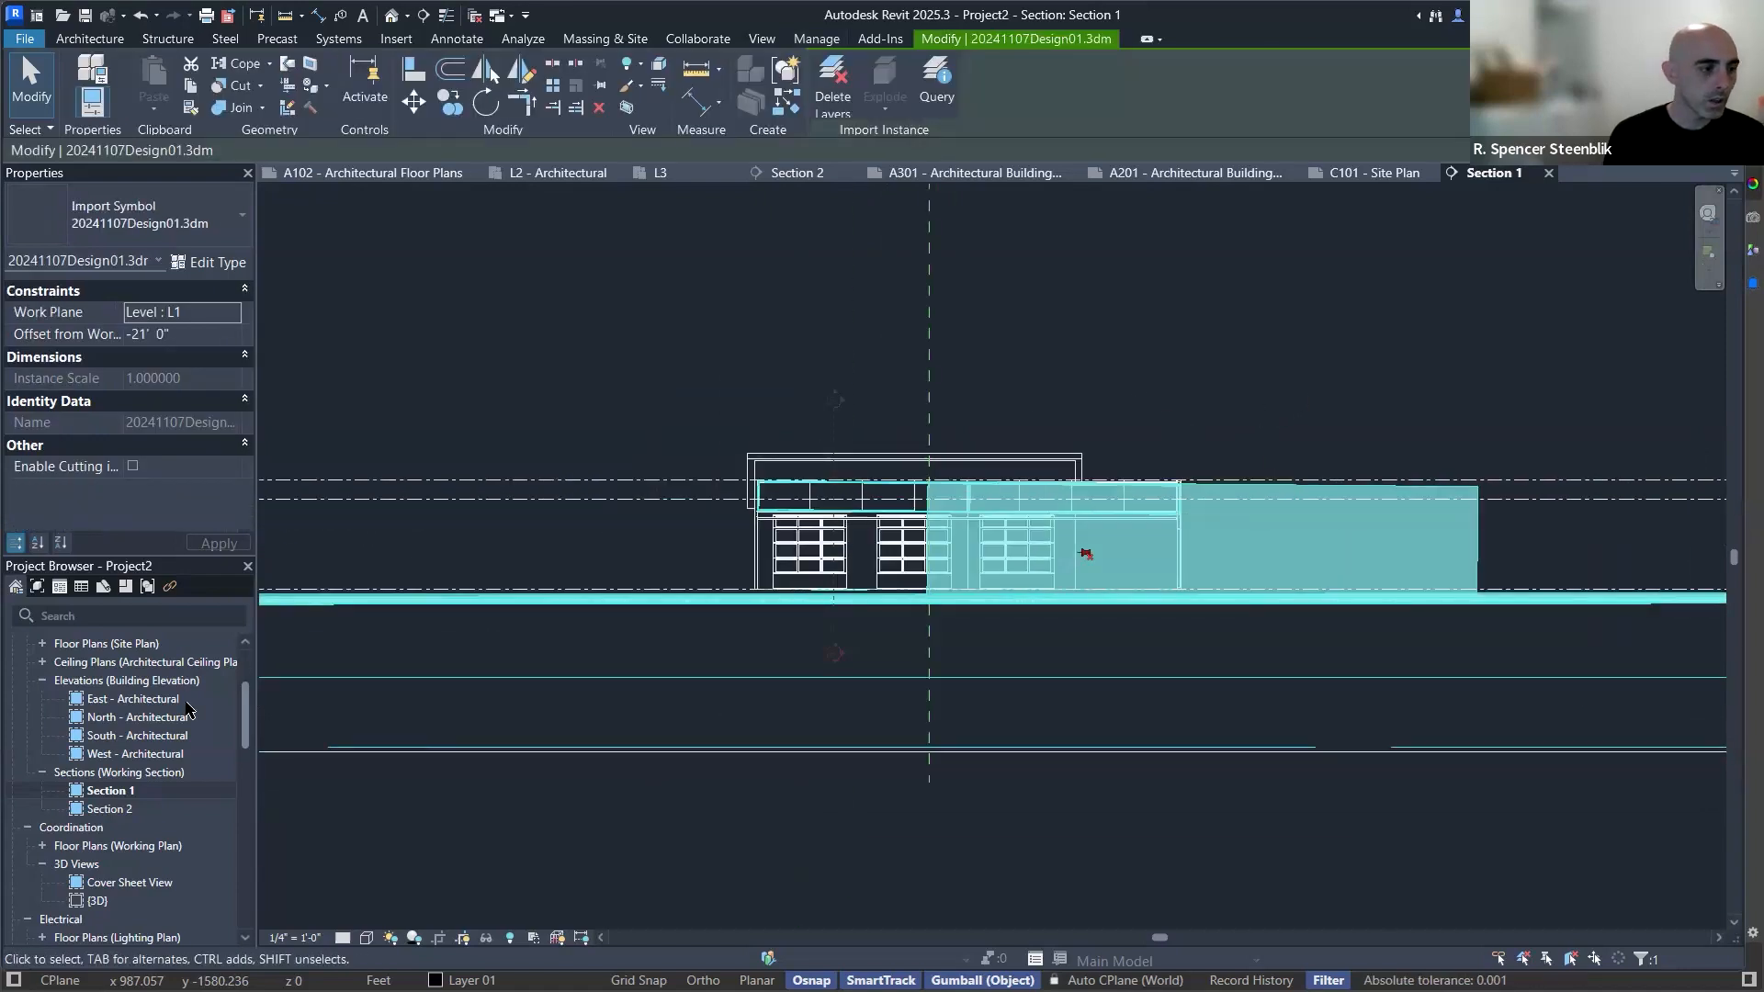
{"action": "scroll", "coordinate": [1006, 496], "scroll_direction": "down", "scroll_amount": 2}
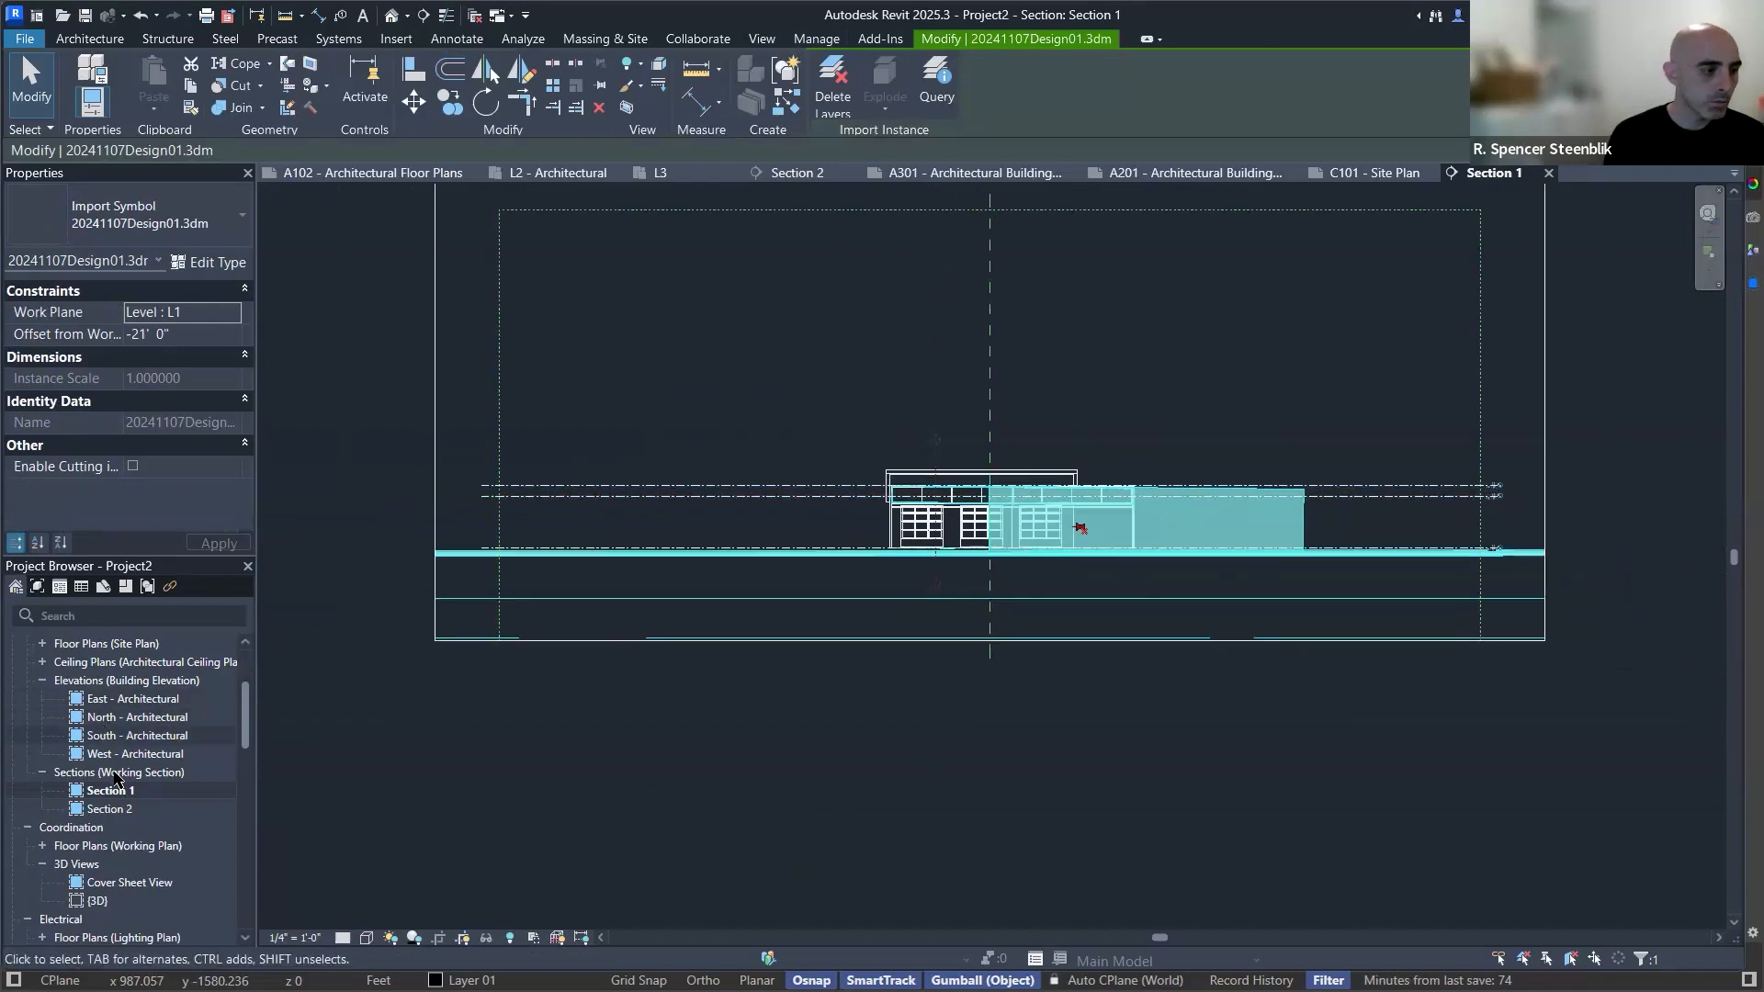
Return to the {3D} view and examine the linked site model around the building, selecting and clearing it.
{"action": "double_click", "coordinate": [98, 900]}
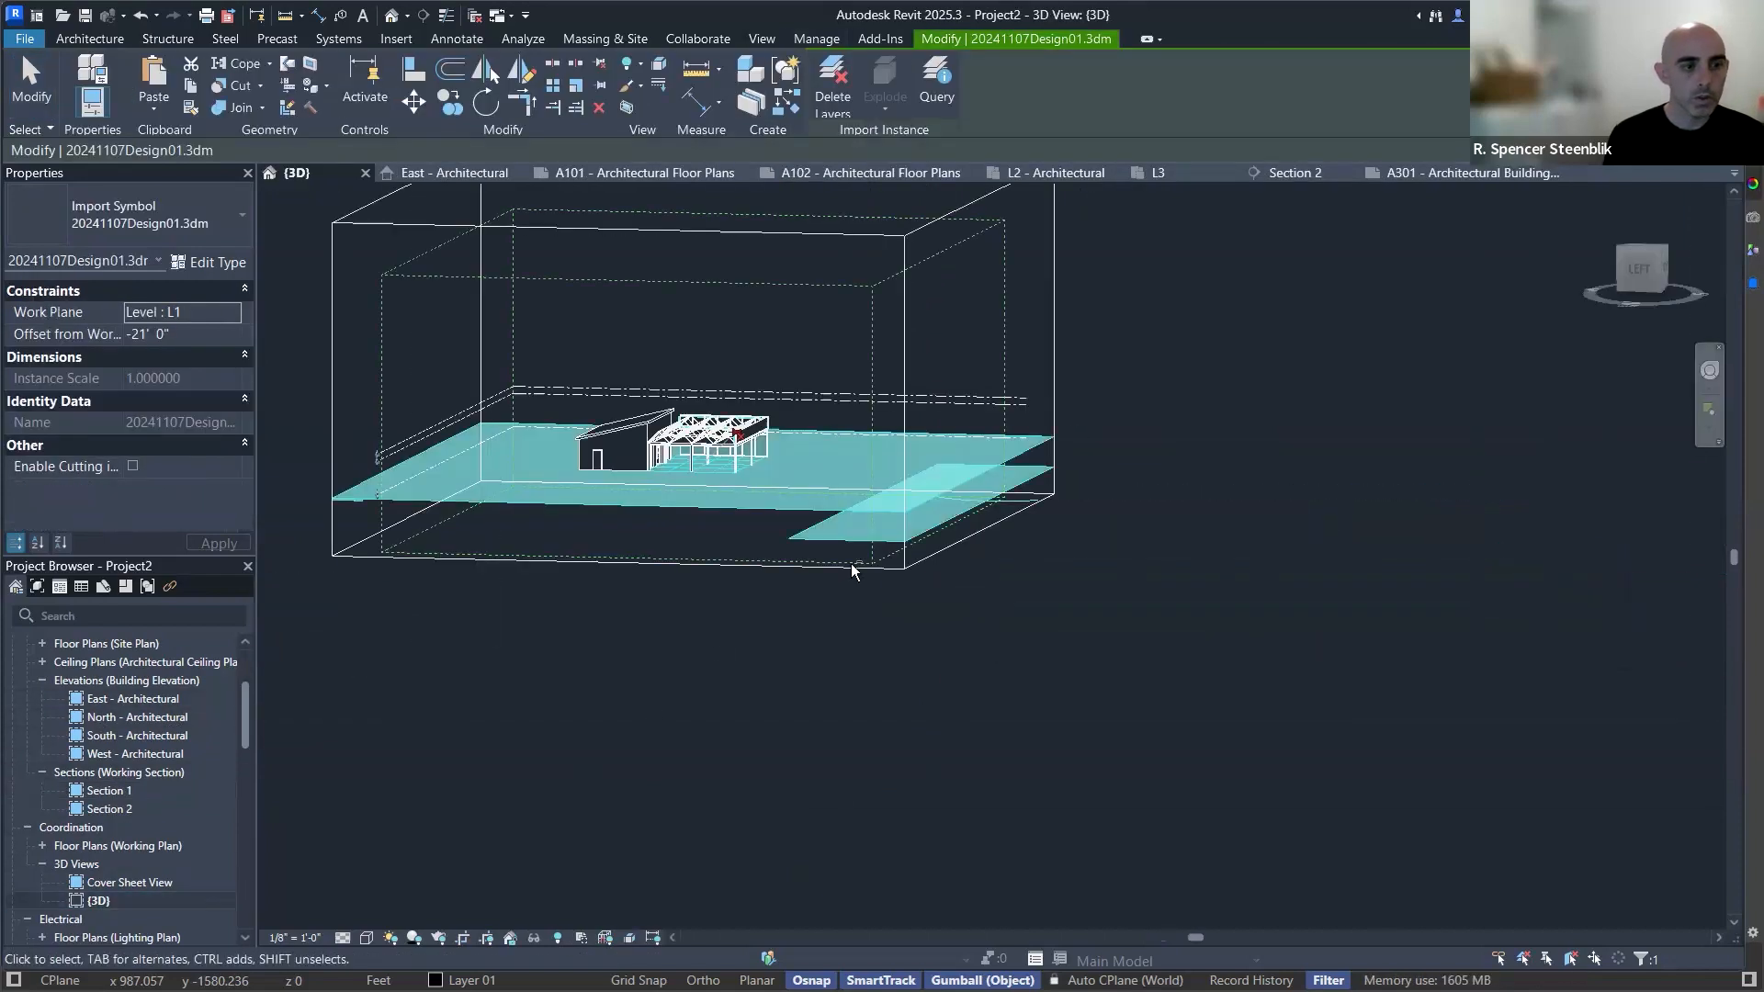
{"action": "middle_click_drag", "start_coordinate": [764, 619], "coordinate": [1044, 721], "text": "shift"}
{"action": "left_click", "coordinate": [1056, 600]}
{"action": "middle_click_drag", "start_coordinate": [1056, 599], "coordinate": [809, 542], "text": "shift"}
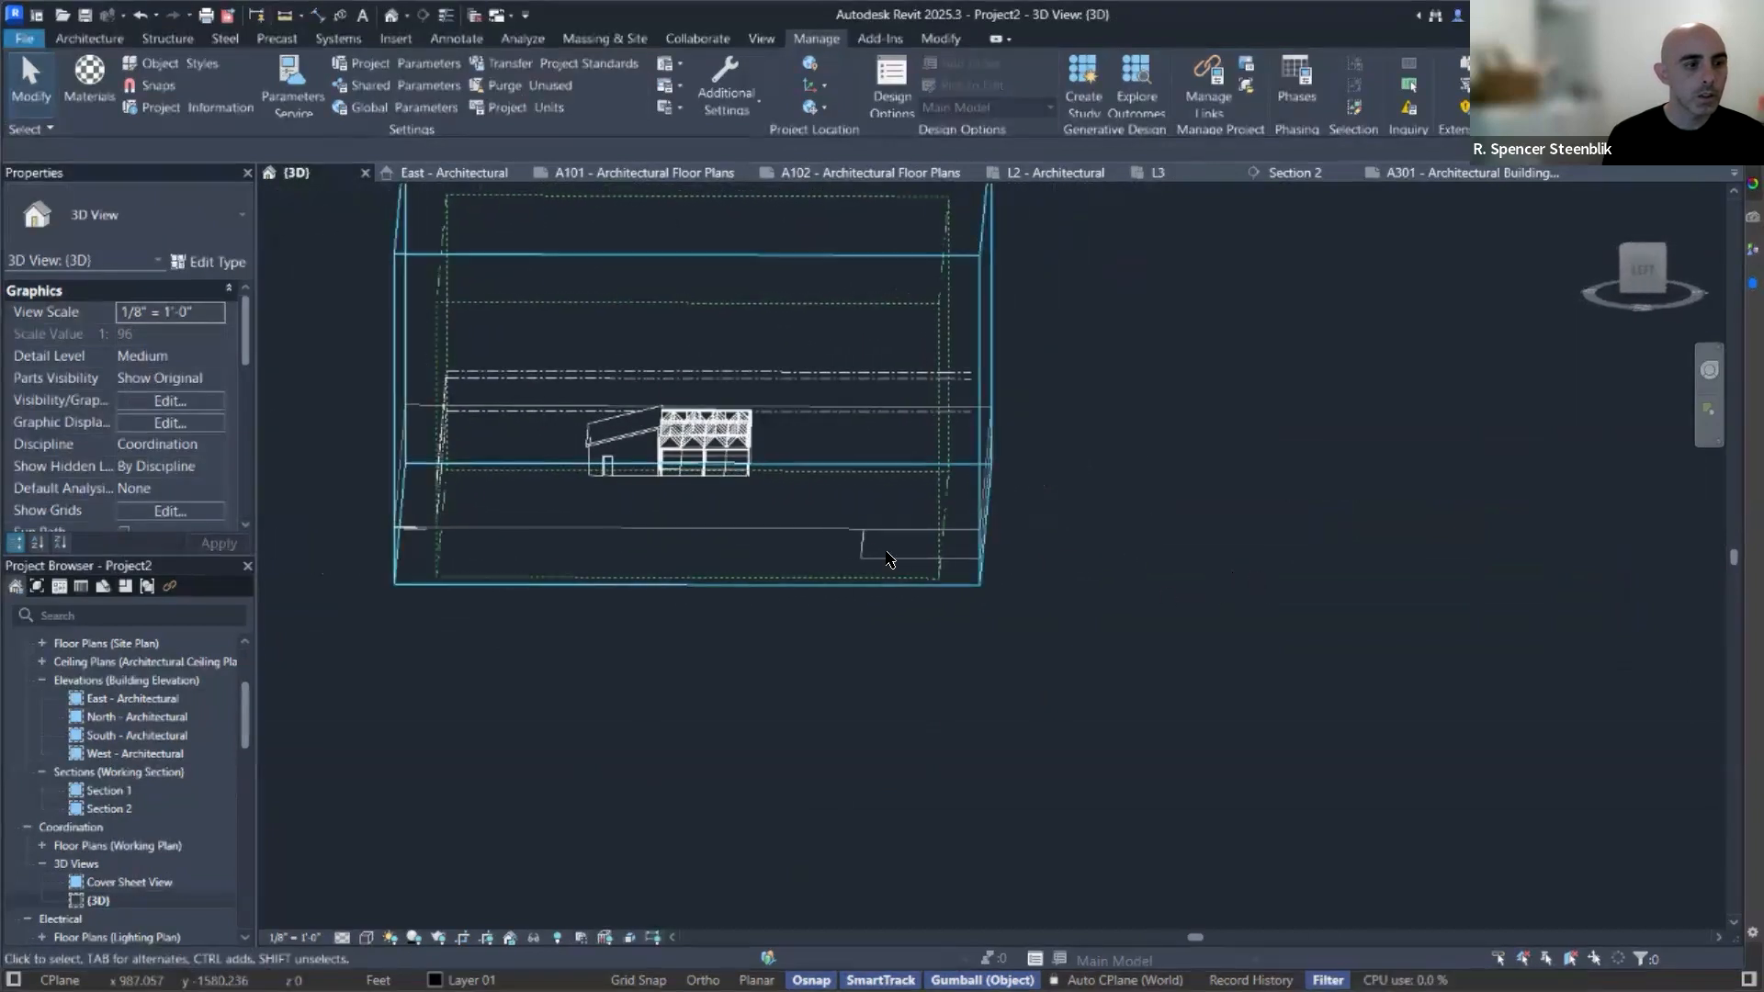
{"action": "left_click", "coordinate": [809, 542]}
{"action": "mouse_move", "coordinate": [1150, 543]}
{"action": "middle_mouse_down", "text": "shift"}
{"action": "mouse_move", "coordinate": [870, 473]}
{"action": "mouse_move", "coordinate": [1140, 541]}
{"action": "middle_mouse_up", "text": "shift"}
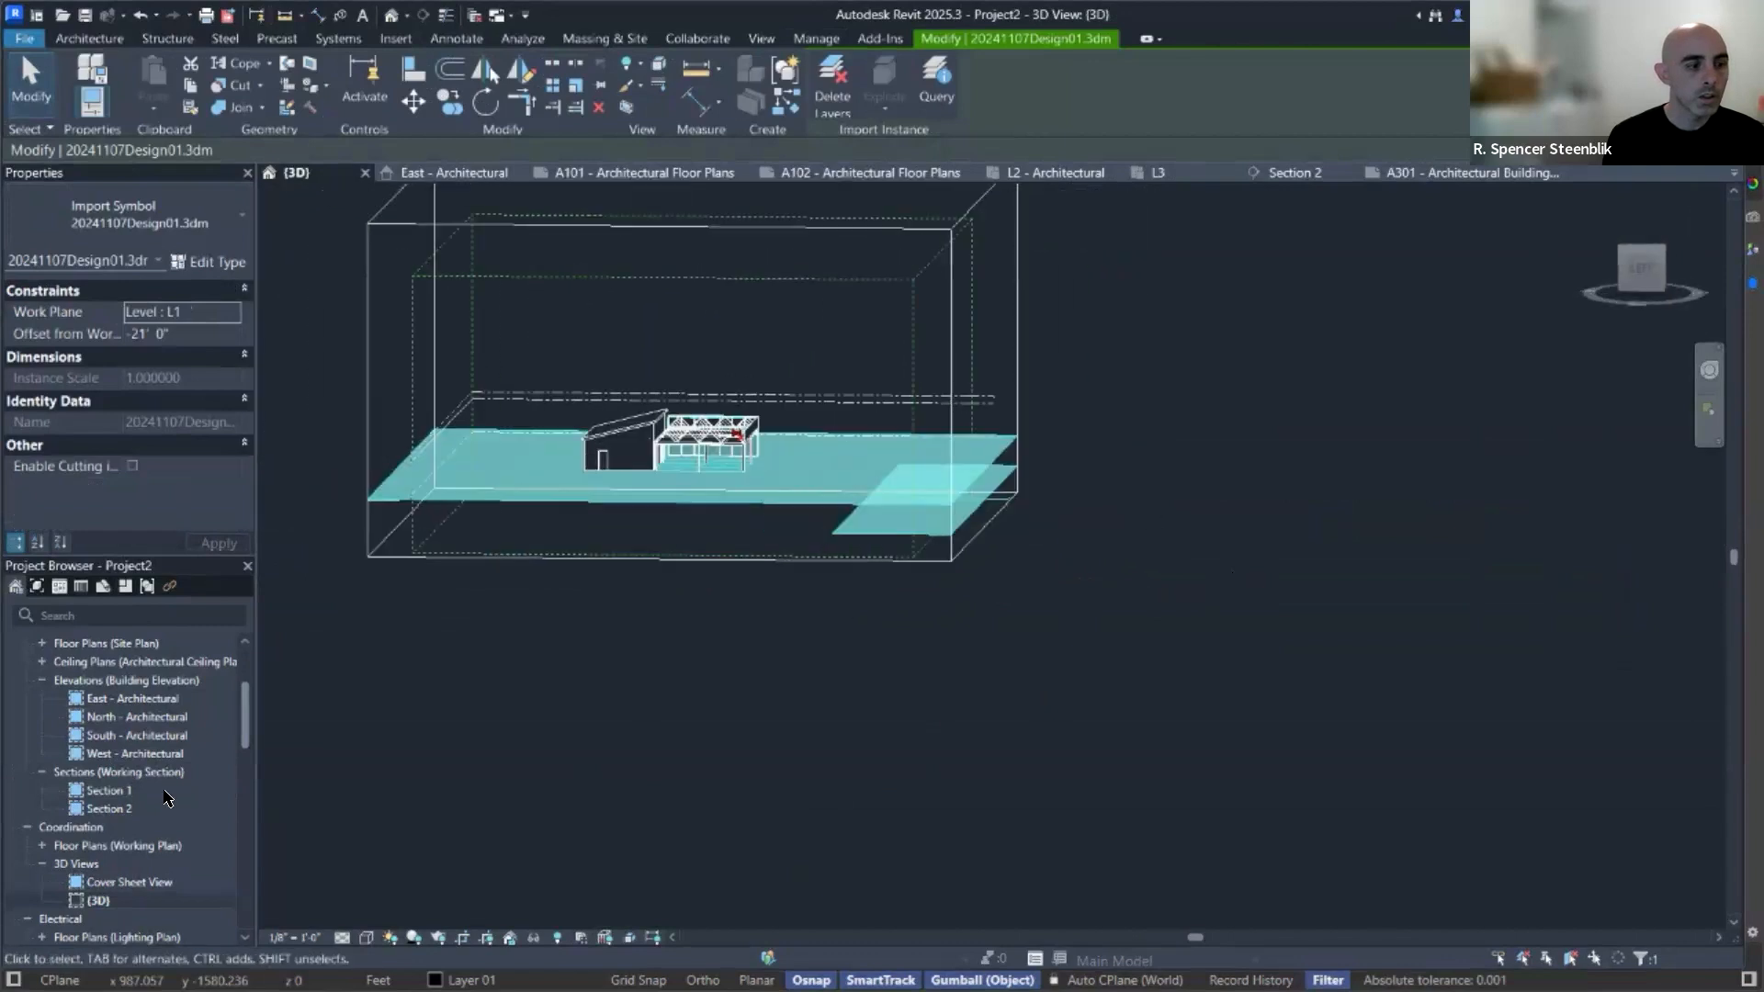
{"action": "left_click", "coordinate": [98, 901]}
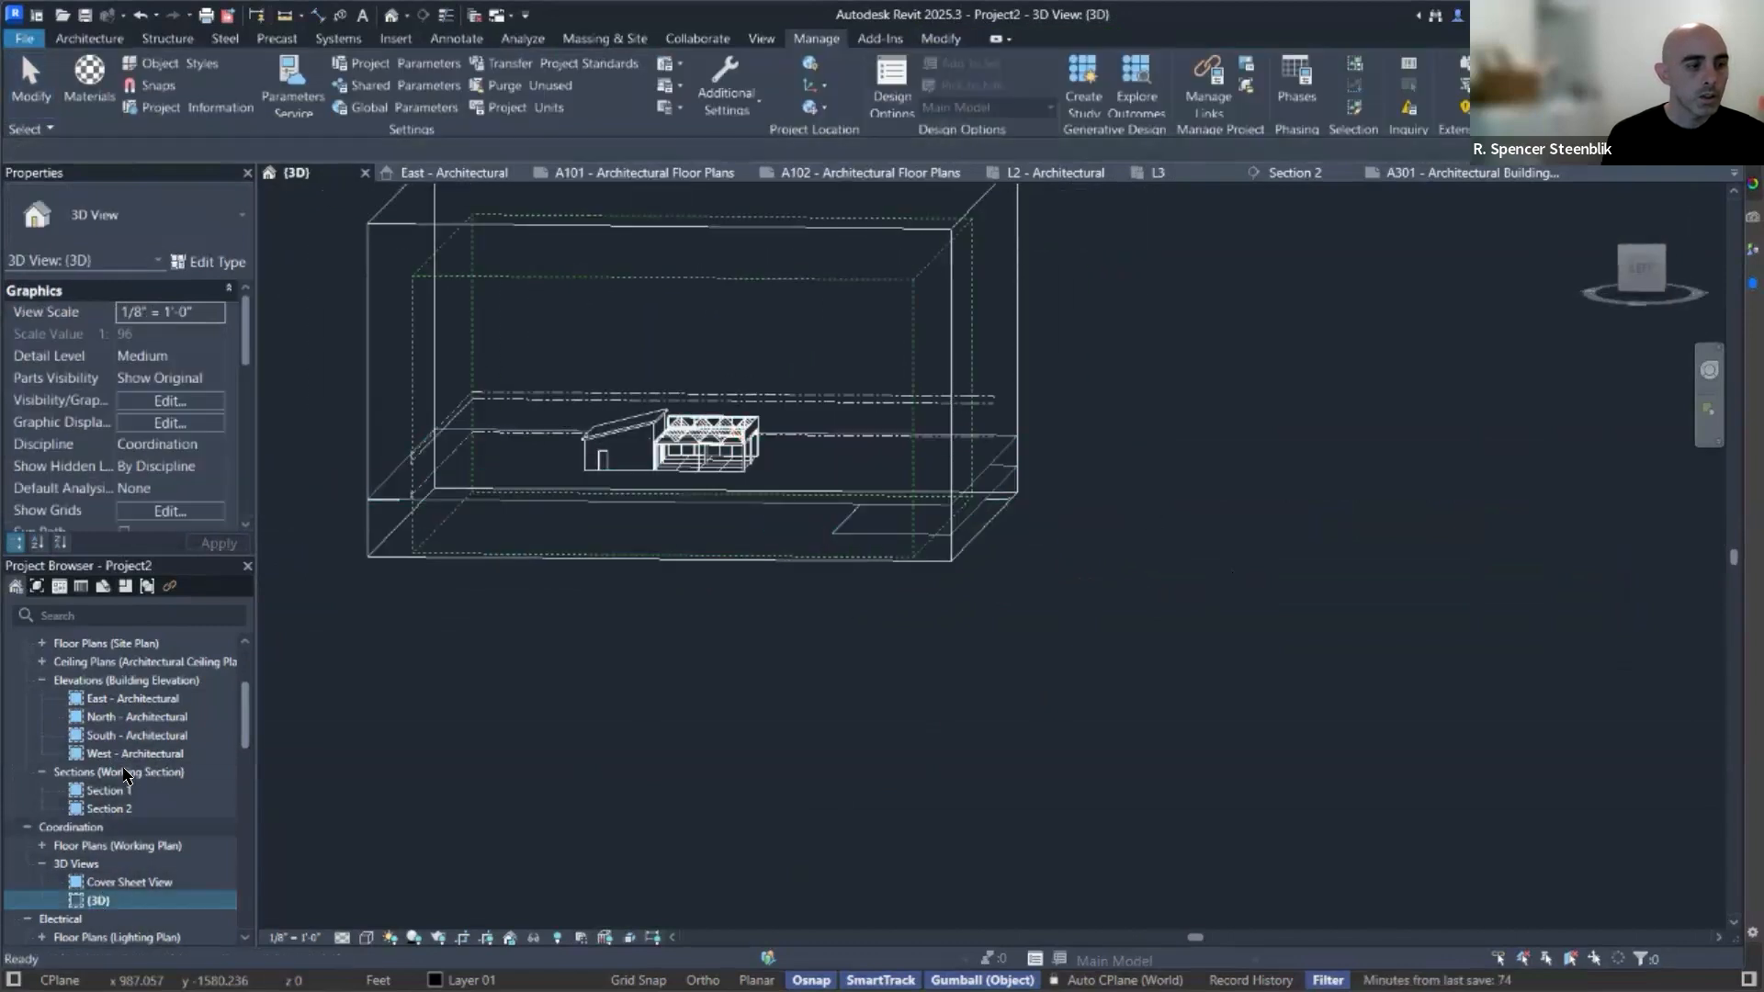
Open Section 2 and inspect the linked site geometry beside the building.
{"action": "scroll", "coordinate": [99, 827], "scroll_direction": "down", "scroll_amount": 3}
{"action": "scroll", "coordinate": [101, 790], "scroll_direction": "up", "scroll_amount": 2}
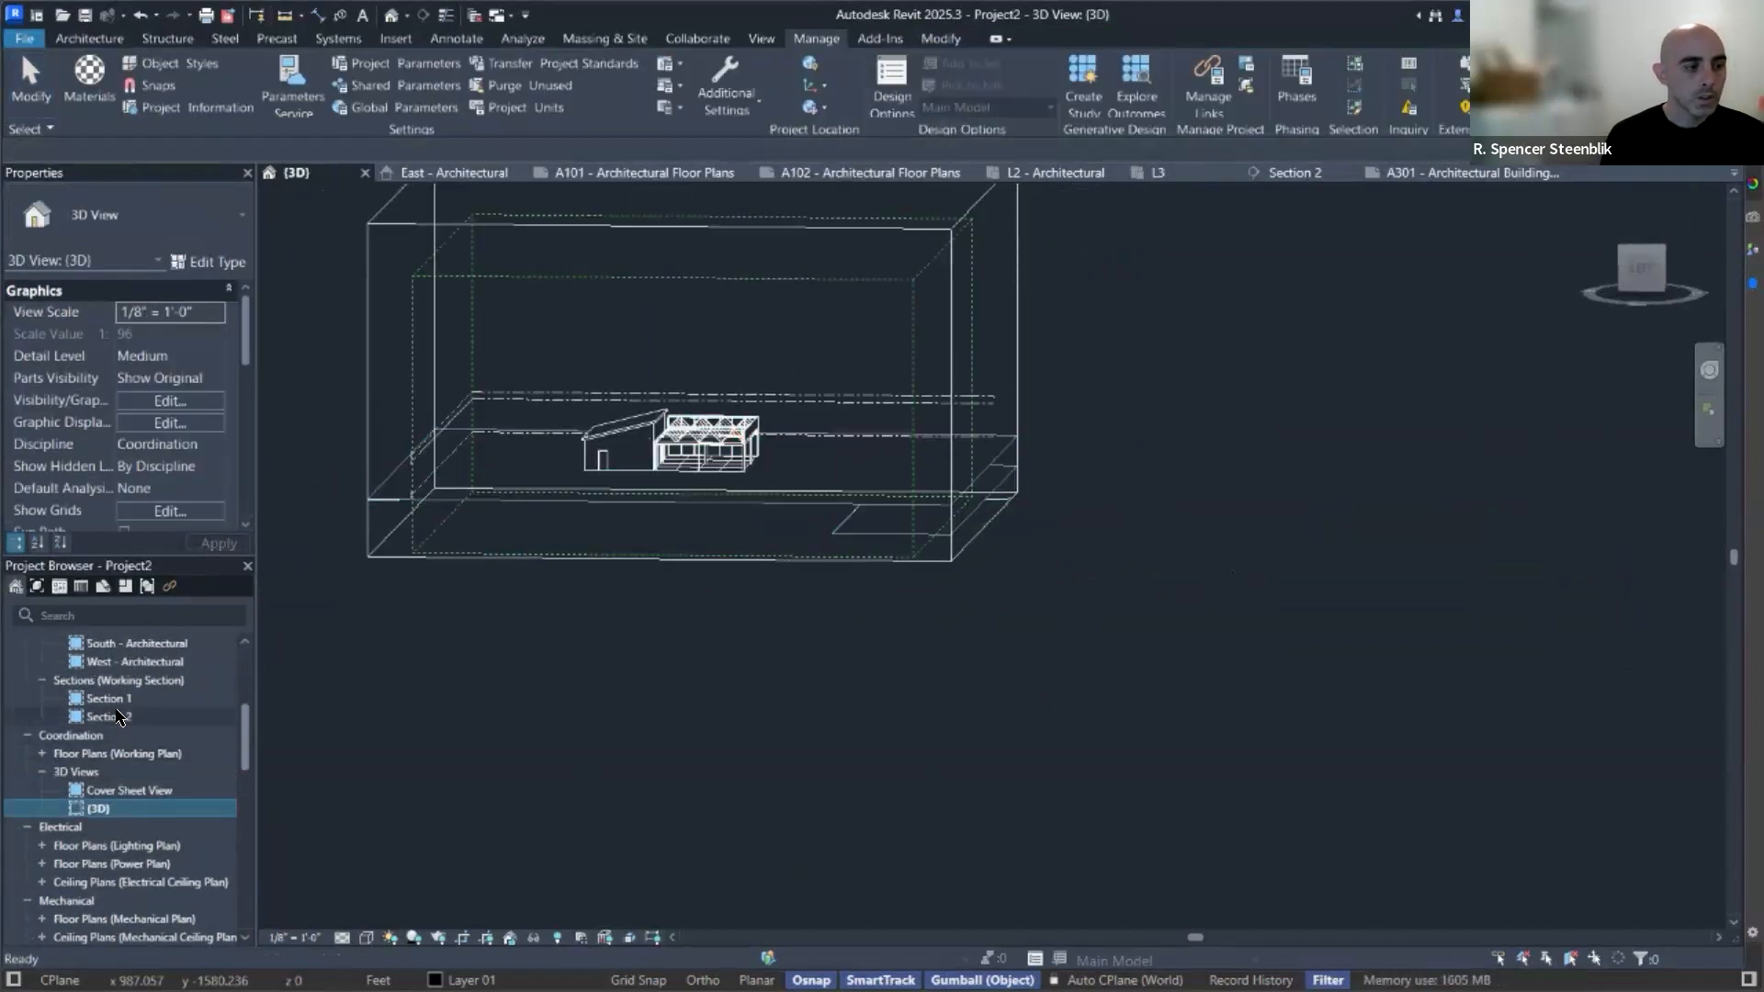
{"action": "double_click", "coordinate": [111, 717]}
{"action": "key", "text": "Escape"}
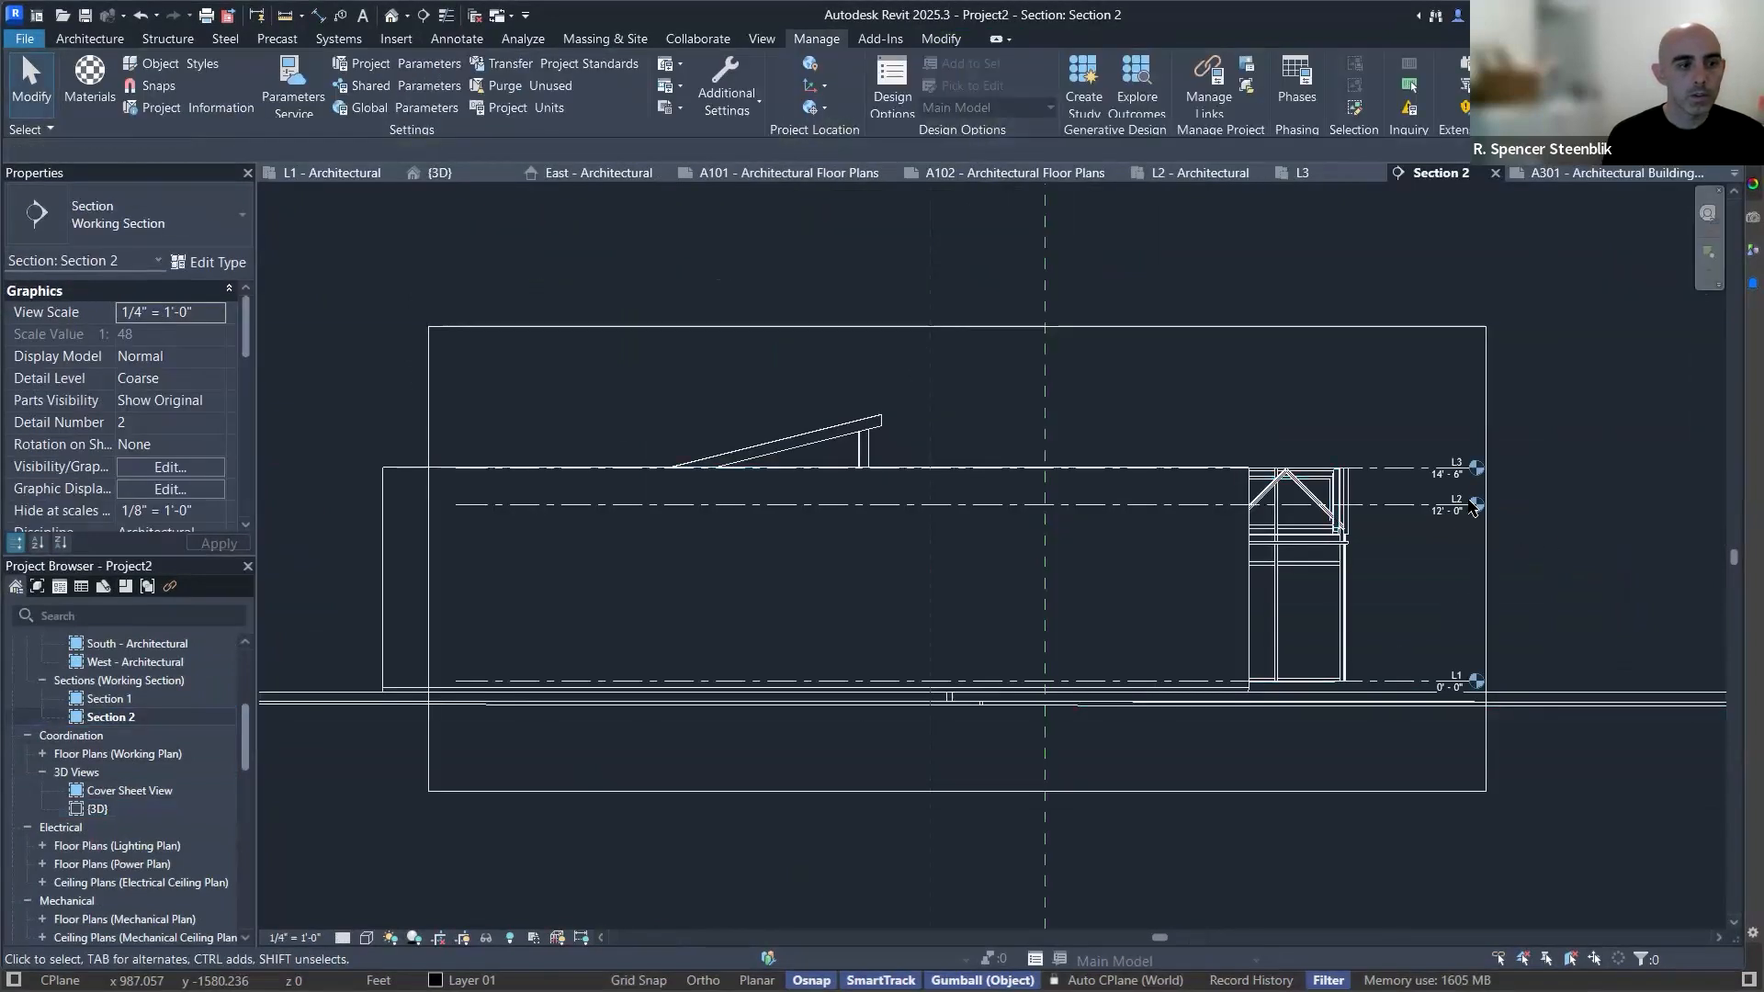
{"action": "left_click", "coordinate": [389, 477]}
{"action": "scroll", "coordinate": [716, 482], "scroll_direction": "down", "scroll_amount": 3}
{"action": "key", "text": "Escape"}
Turn on Crop View for Section 2, set its scope box to Views Overall, and select the linked site model.
{"action": "scroll", "coordinate": [680, 478], "scroll_direction": "down", "scroll_amount": 2}
{"action": "middle_click_drag", "start_coordinate": [678, 504], "coordinate": [732, 521]}
{"action": "scroll", "coordinate": [185, 439], "scroll_direction": "down", "scroll_amount": 2}
{"action": "scroll", "coordinate": [189, 431], "scroll_direction": "down", "scroll_amount": 3}
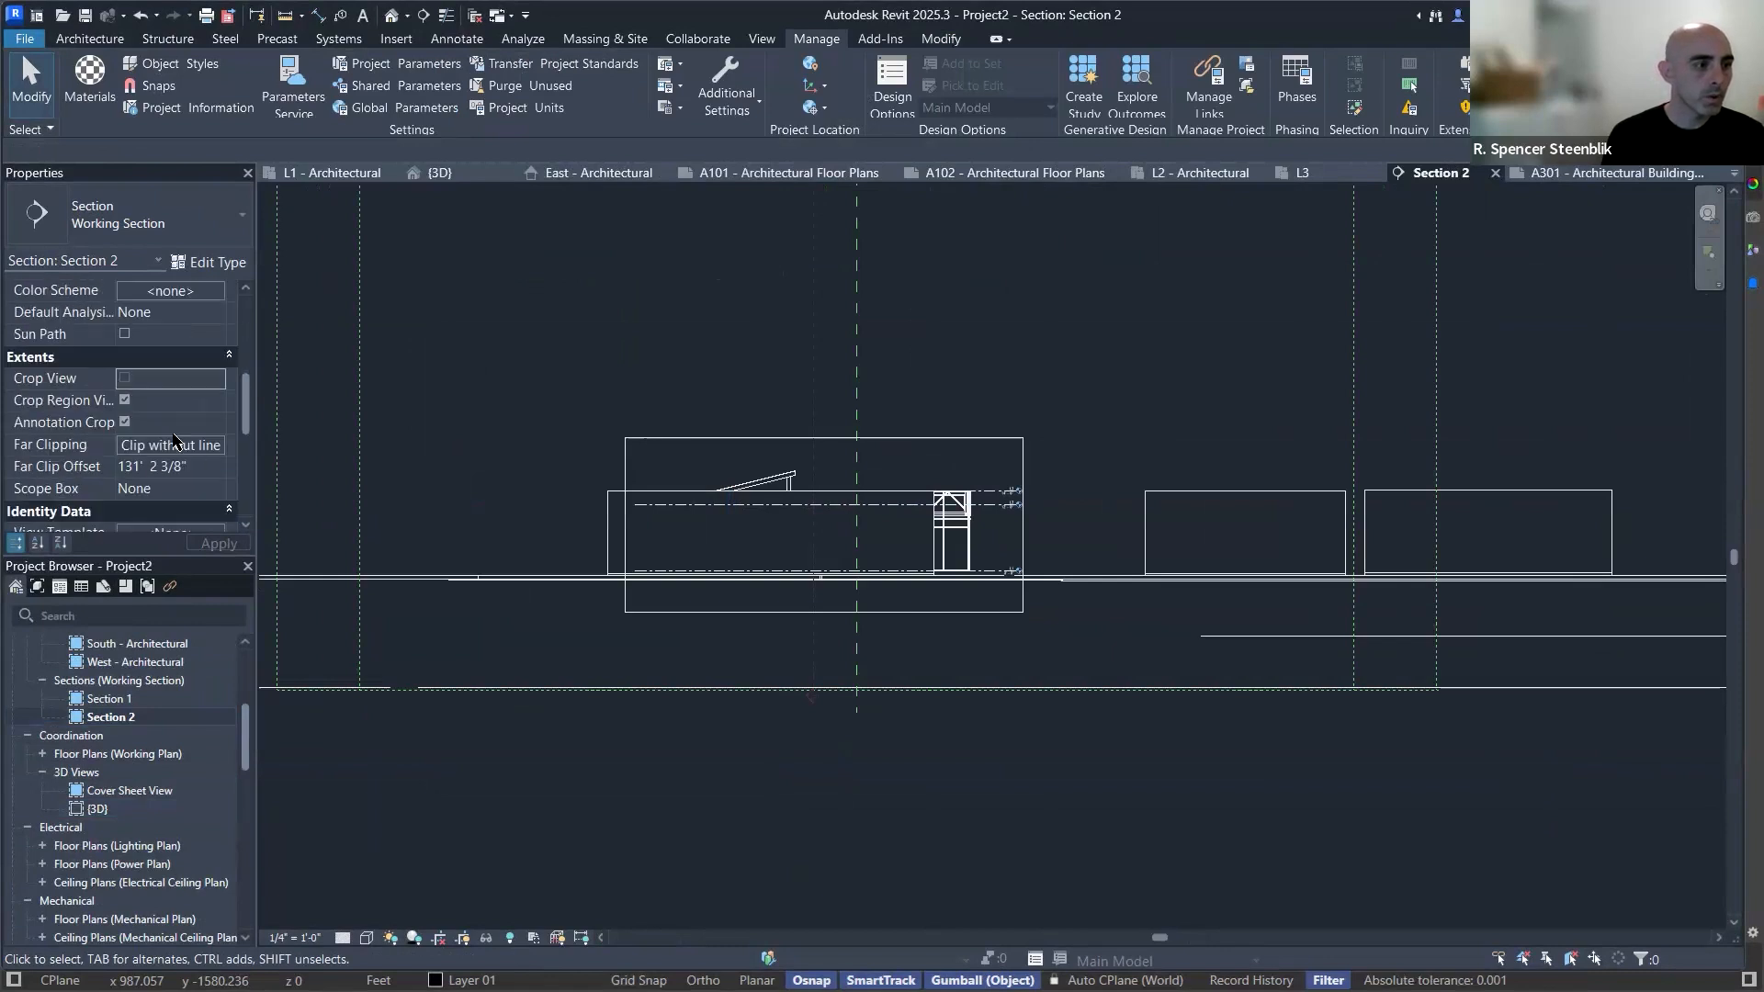
{"action": "left_click", "coordinate": [210, 487]}
{"action": "left_click", "coordinate": [217, 488]}
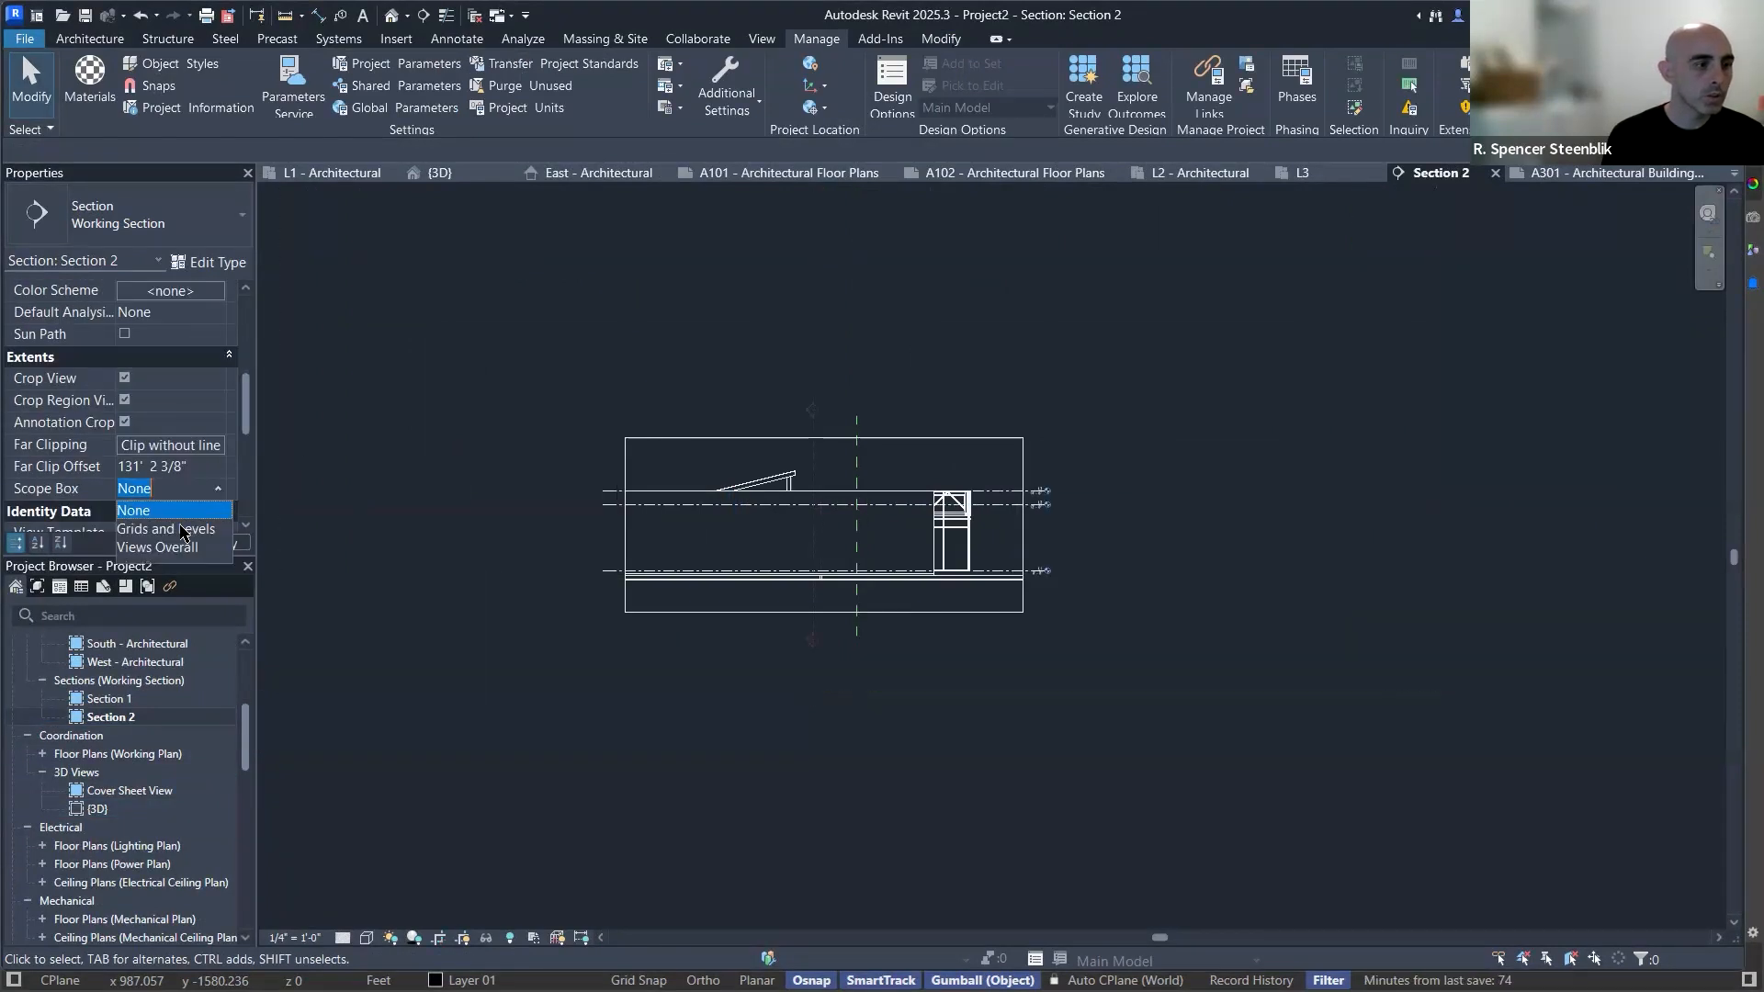
{"action": "left_click", "coordinate": [173, 548]}
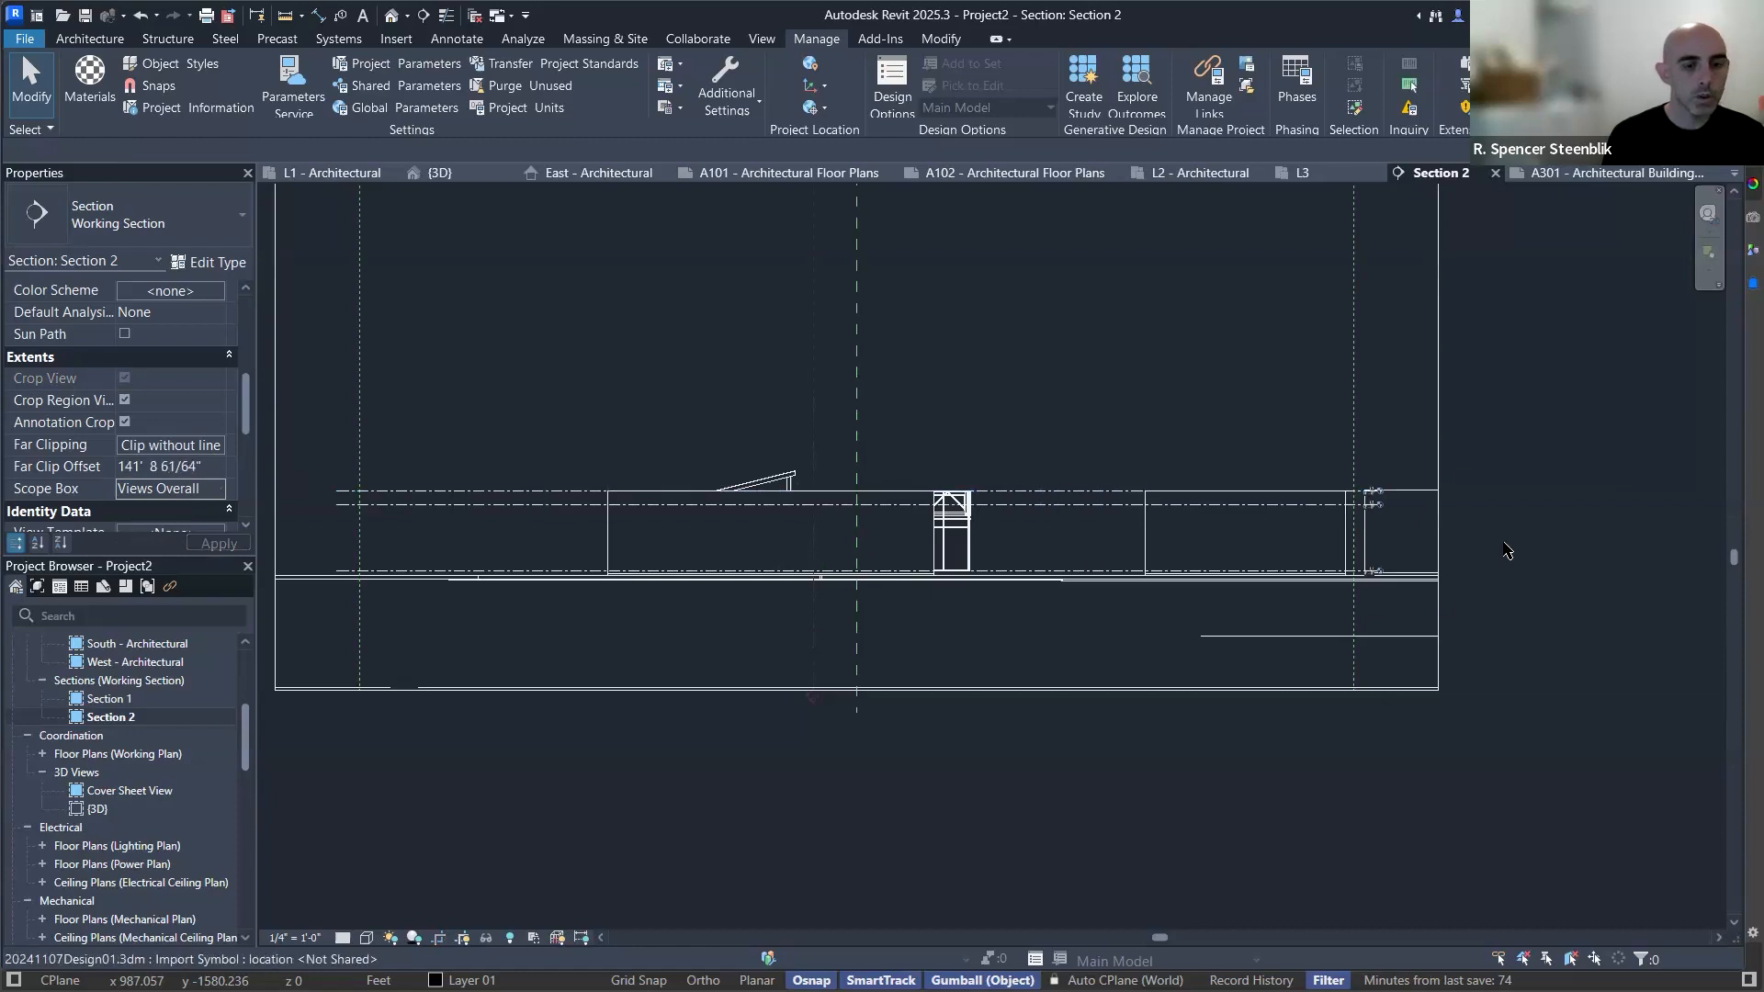
{"action": "scroll", "coordinate": [1327, 424], "scroll_direction": "up", "scroll_amount": 4}
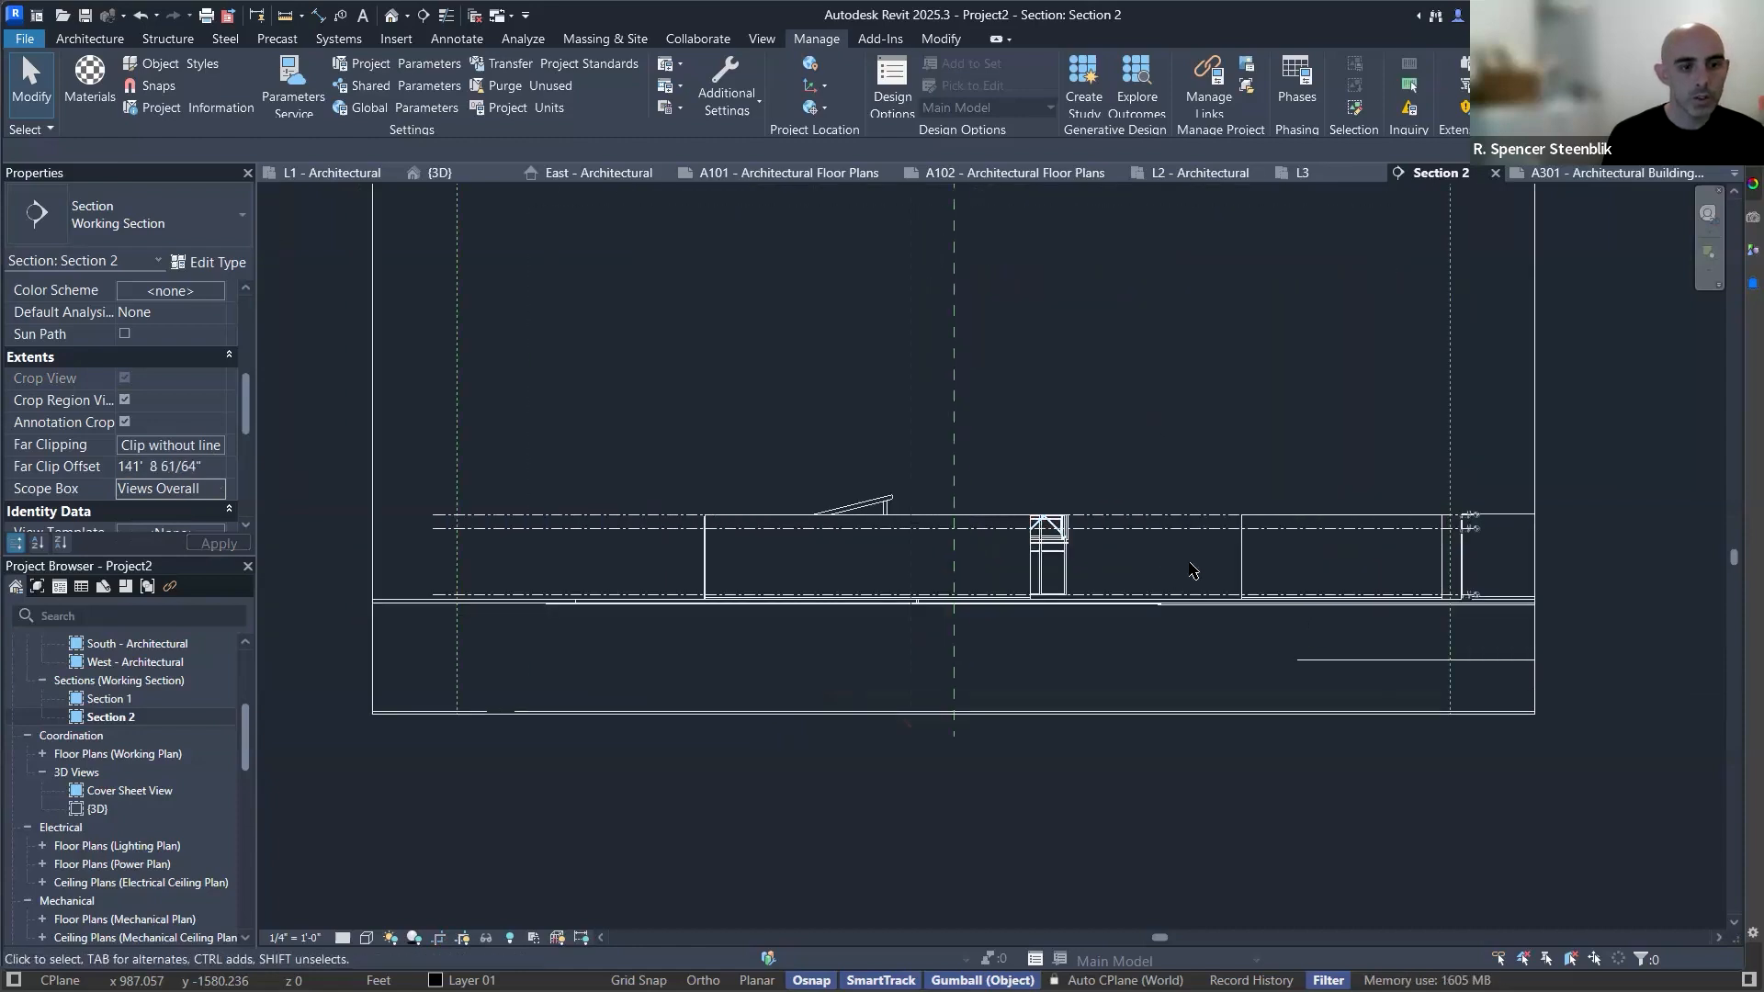
{"action": "left_click", "coordinate": [1285, 540]}
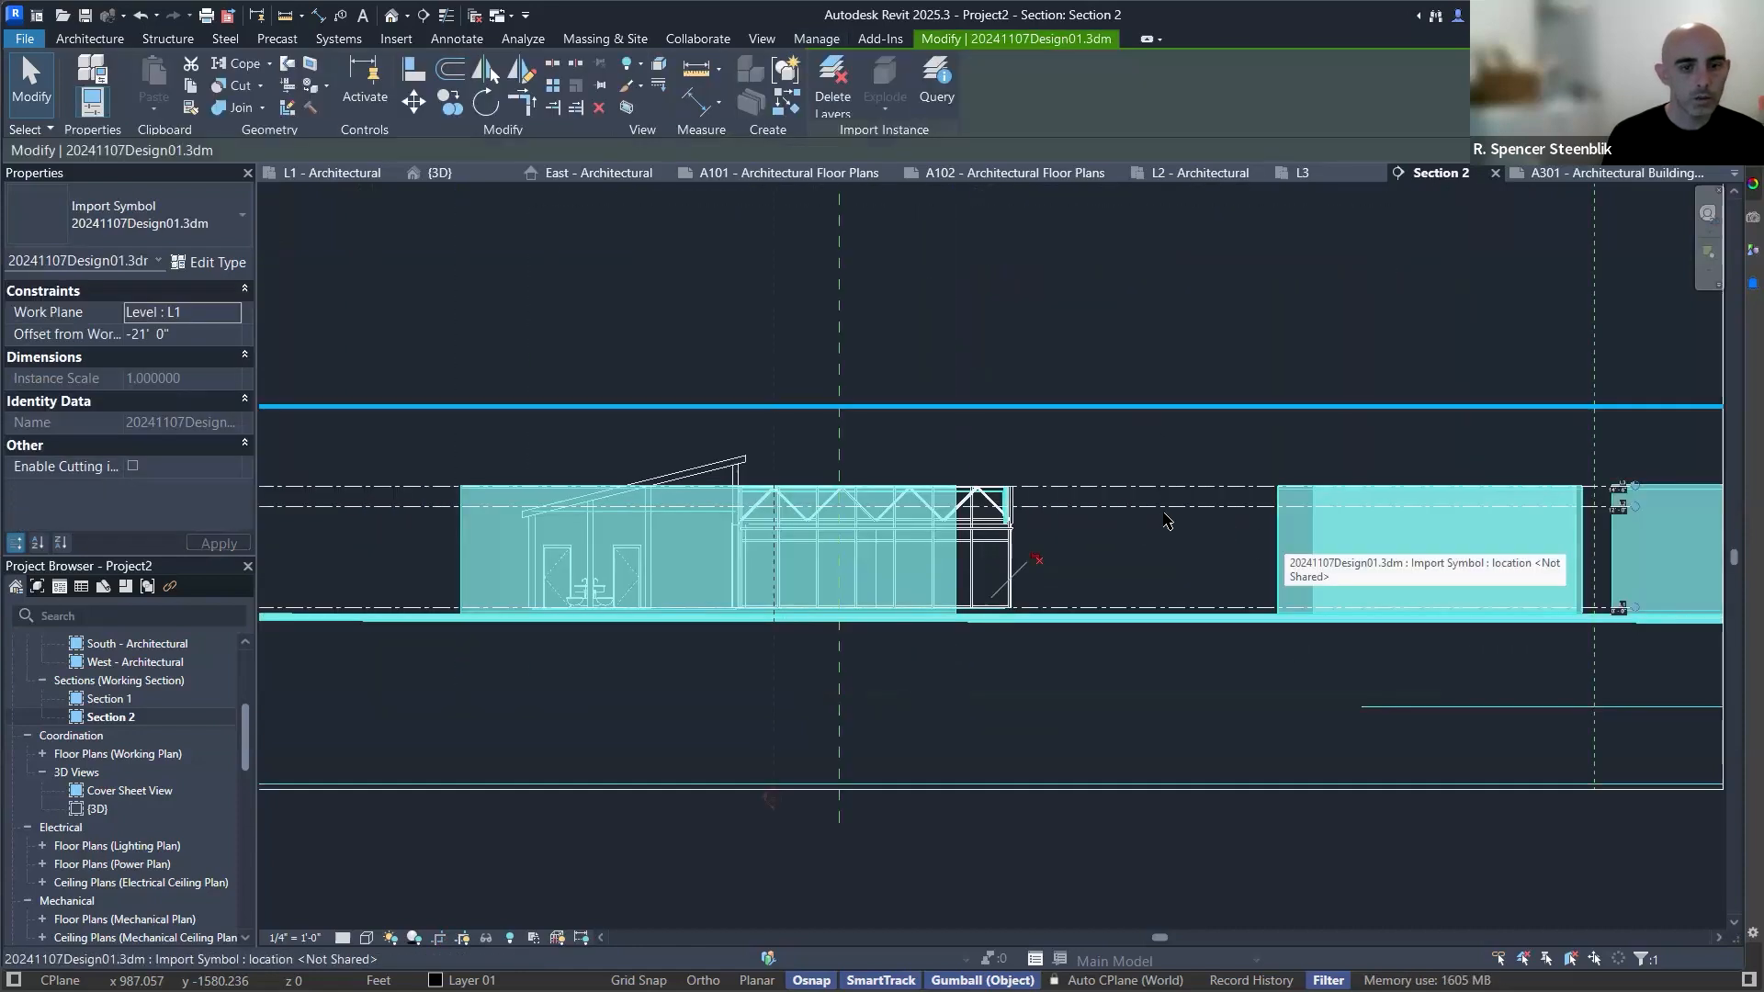
Enable cutting in views for the linked 20241107Design01.3dm model in Section 2 and clear the selection.
{"action": "scroll", "coordinate": [1130, 480], "scroll_direction": "down", "scroll_amount": 1}
{"action": "scroll", "coordinate": [1127, 474], "scroll_direction": "down", "scroll_amount": 1}
{"action": "middle_click_drag", "start_coordinate": [1087, 404], "coordinate": [1015, 446]}
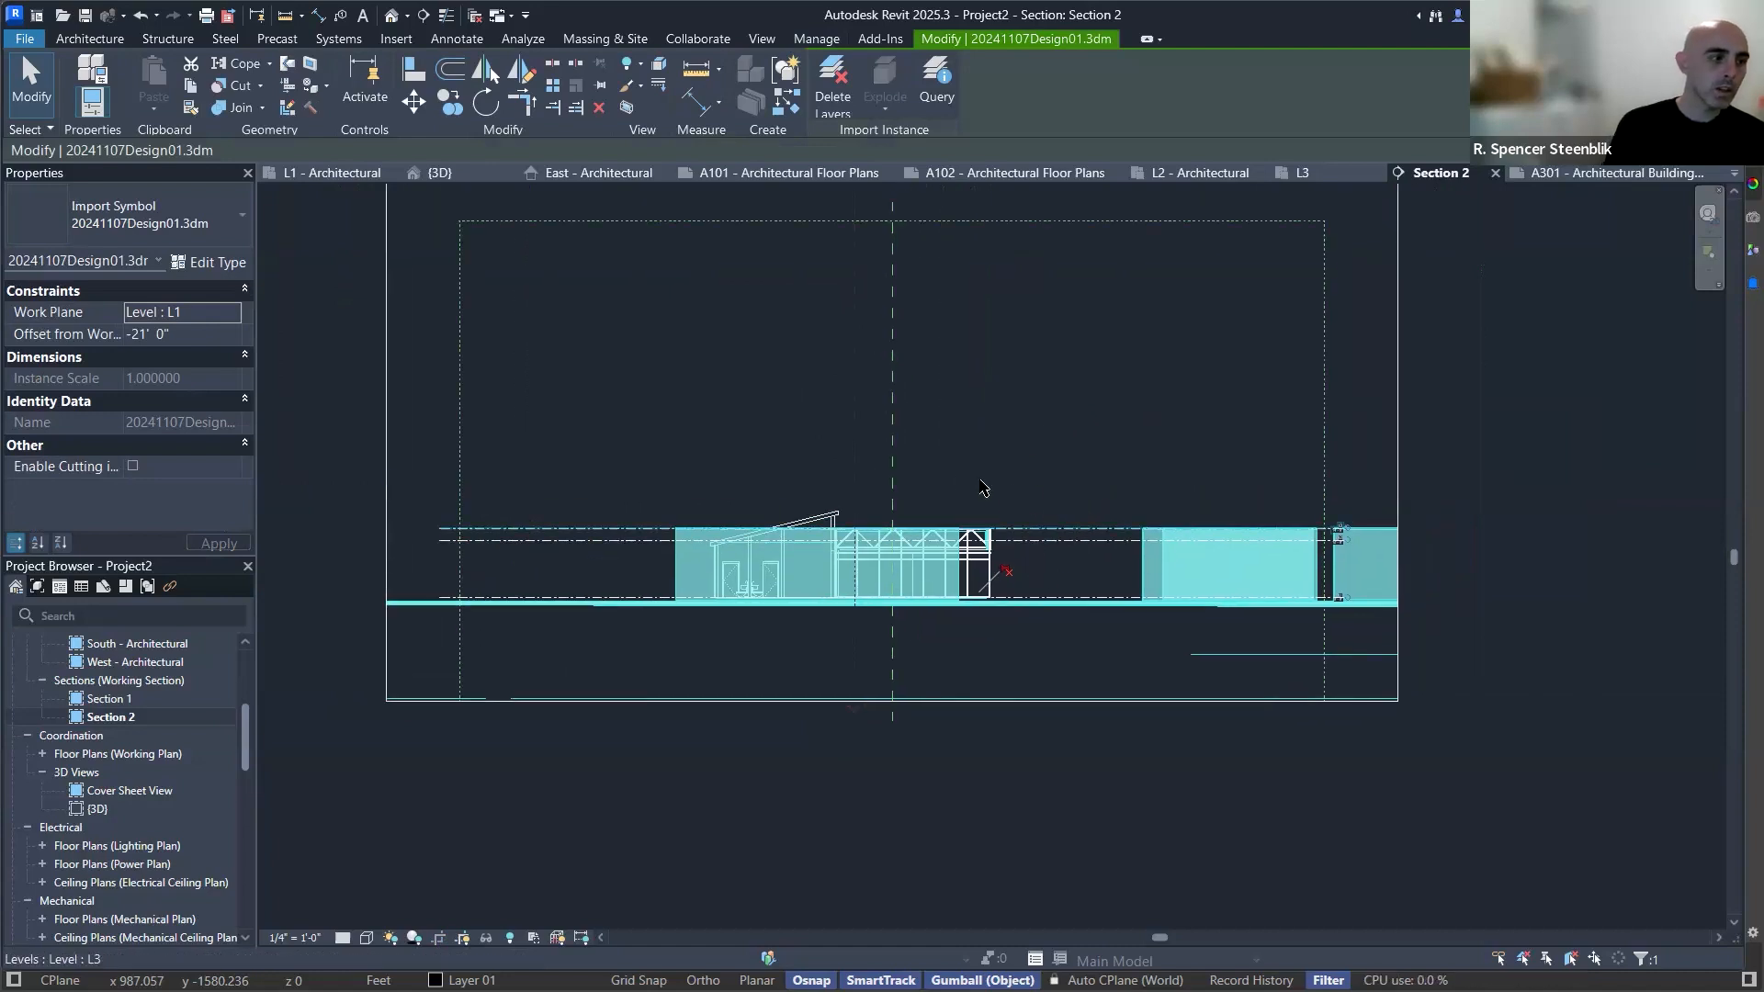
{"action": "left_click", "coordinate": [133, 466]}
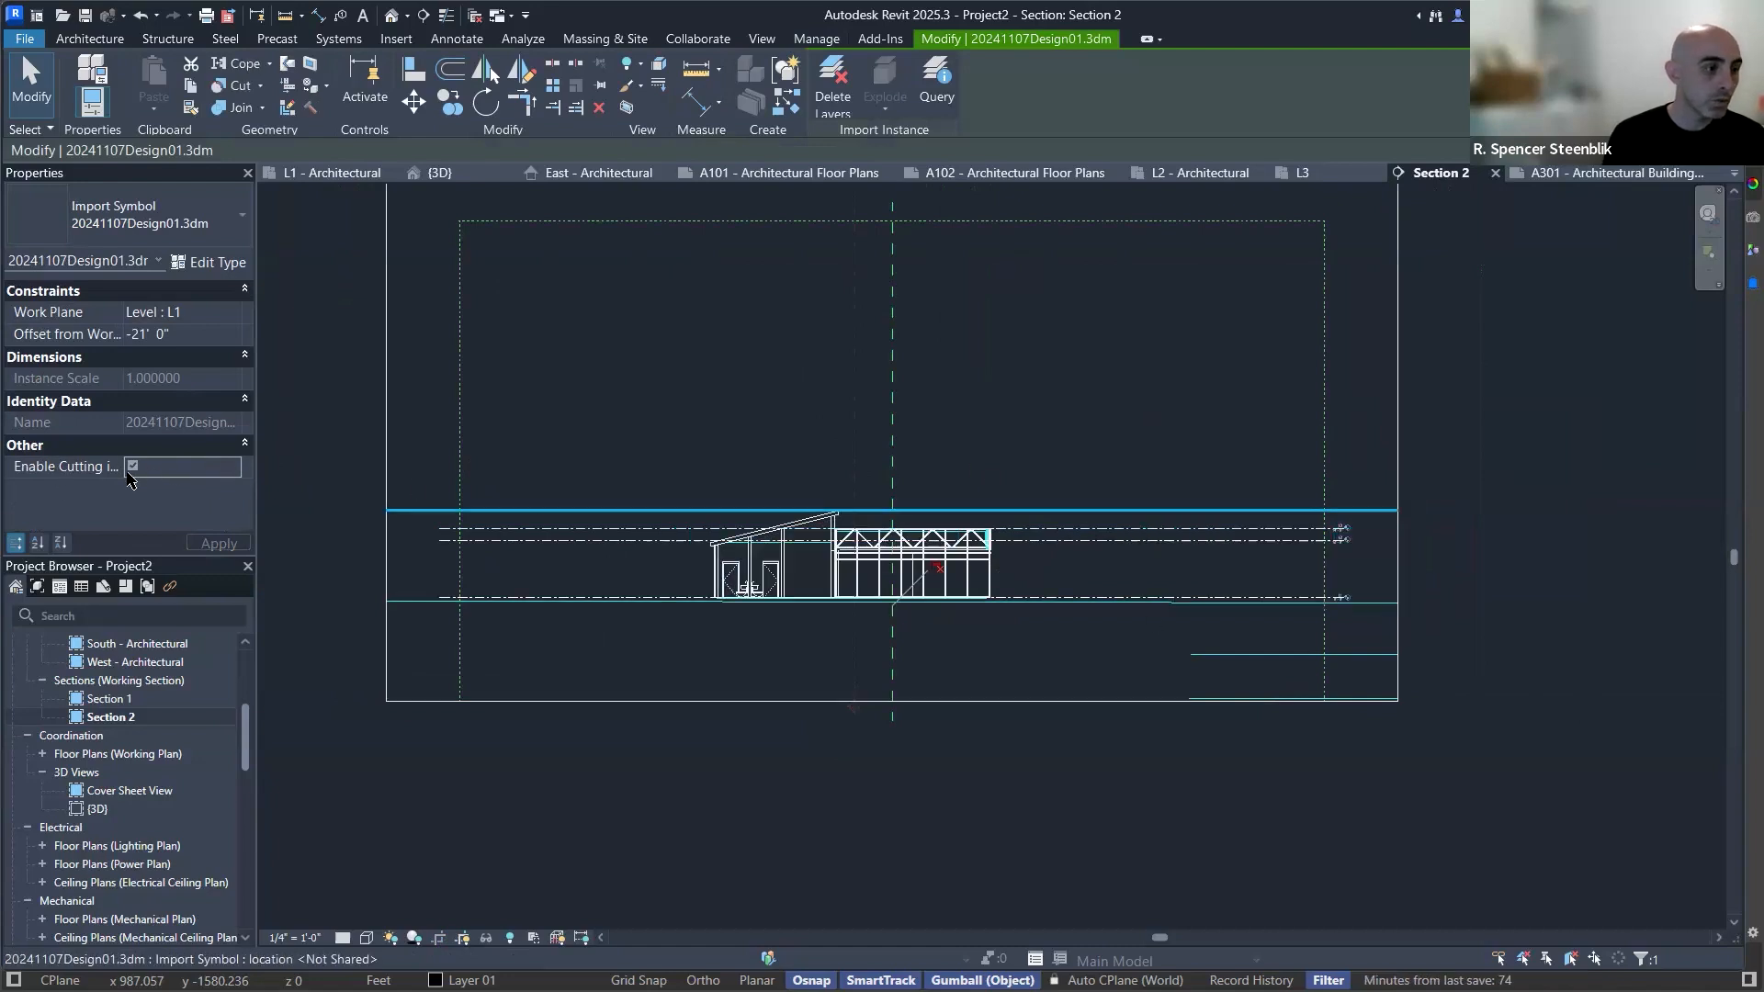
{"action": "left_click", "coordinate": [1486, 475]}
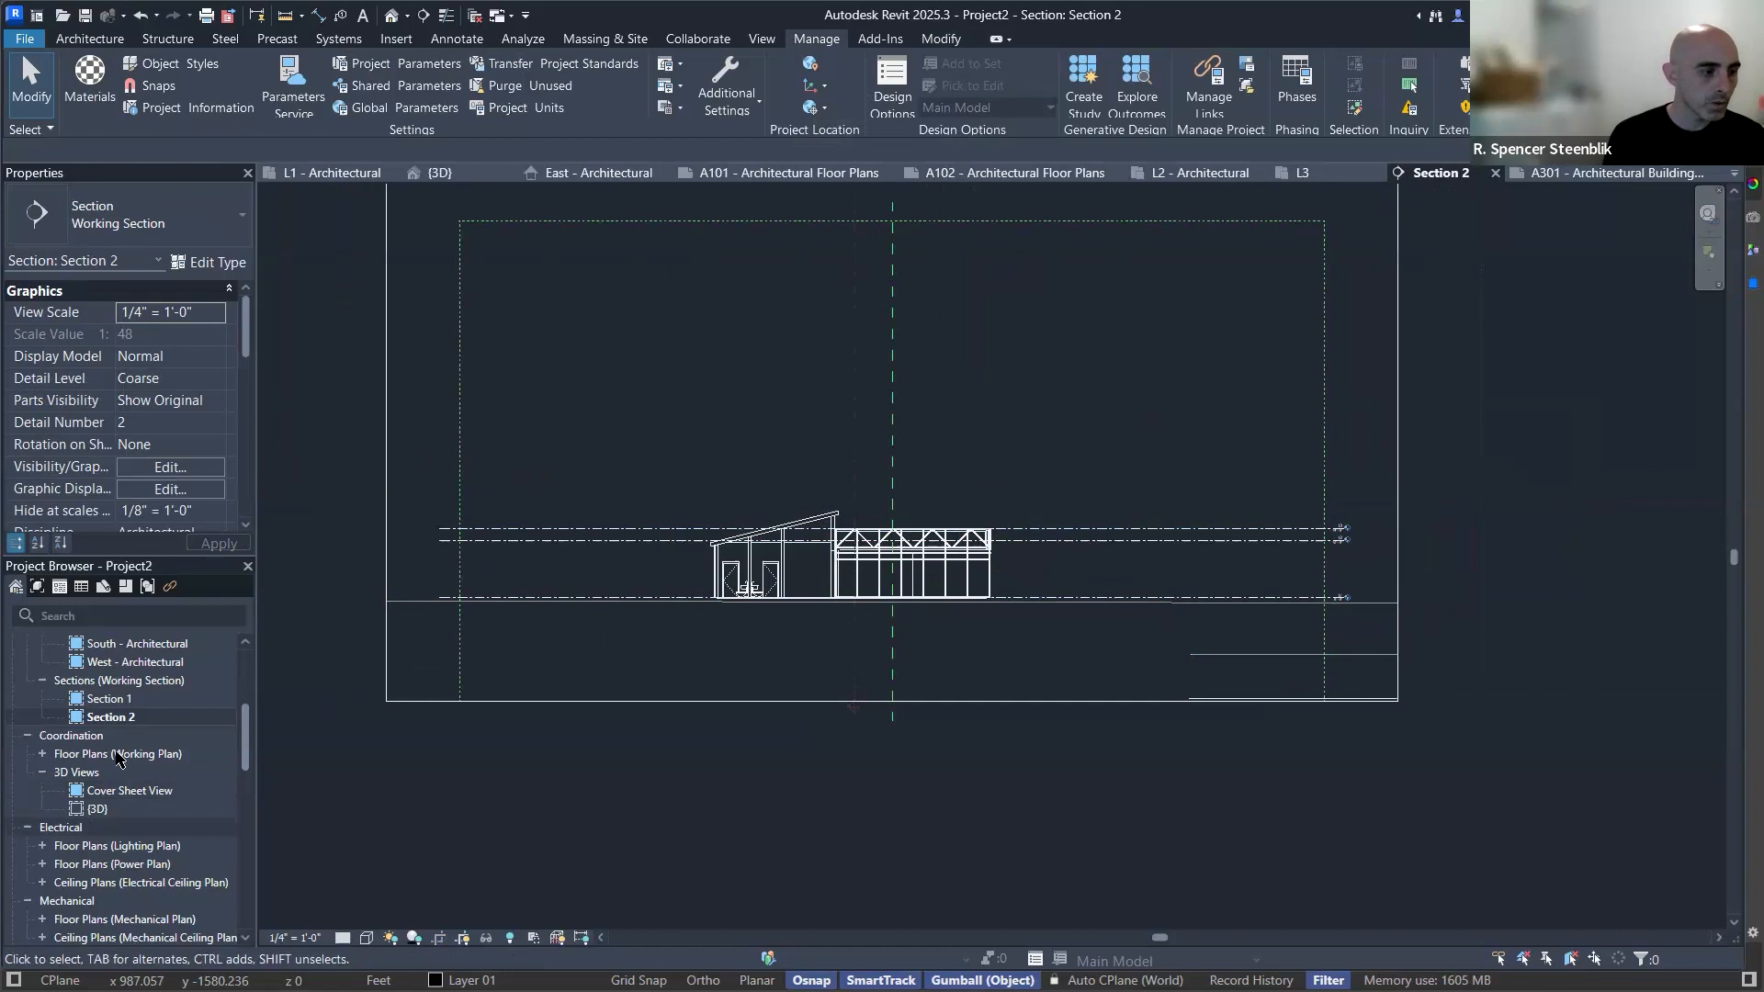
Open Section 1 and examine its scope box setting and the cut geometry at the glazed roof, wall corner and ground line.
{"action": "double_click", "coordinate": [109, 699]}
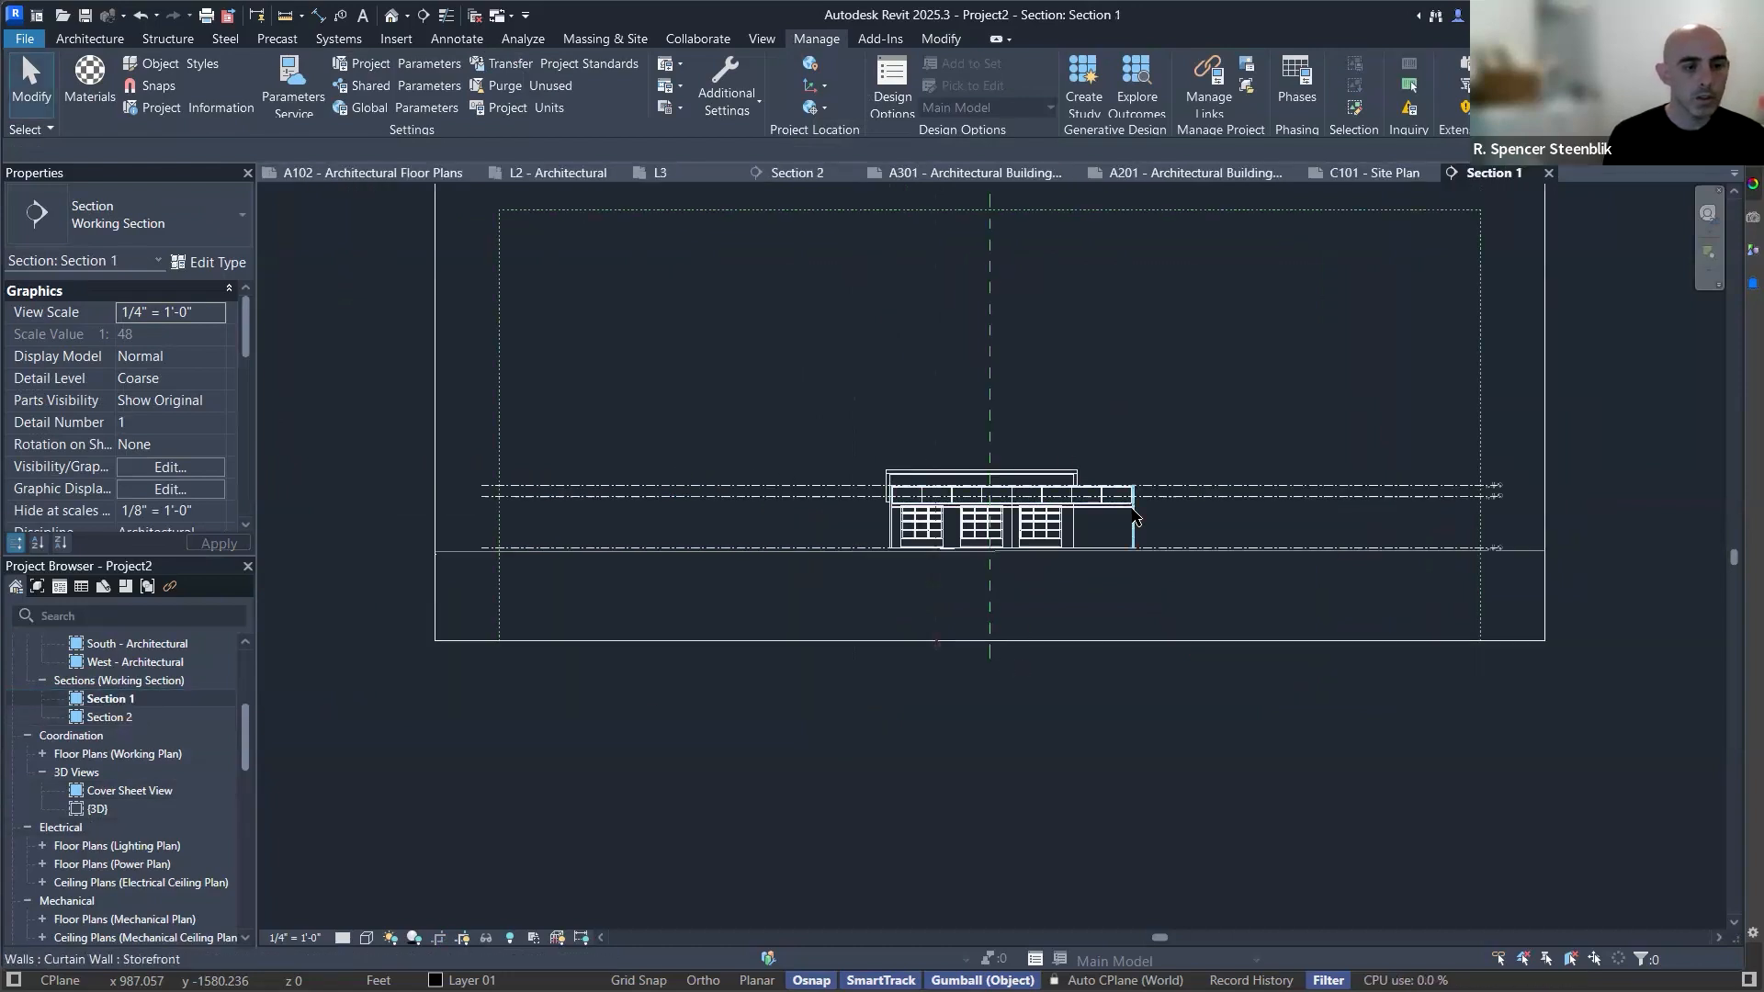
{"action": "scroll", "coordinate": [1136, 512], "scroll_direction": "up", "scroll_amount": 2}
{"action": "scroll", "coordinate": [971, 466], "scroll_direction": "down", "scroll_amount": 1}
{"action": "scroll", "coordinate": [156, 395], "scroll_direction": "down", "scroll_amount": 3}
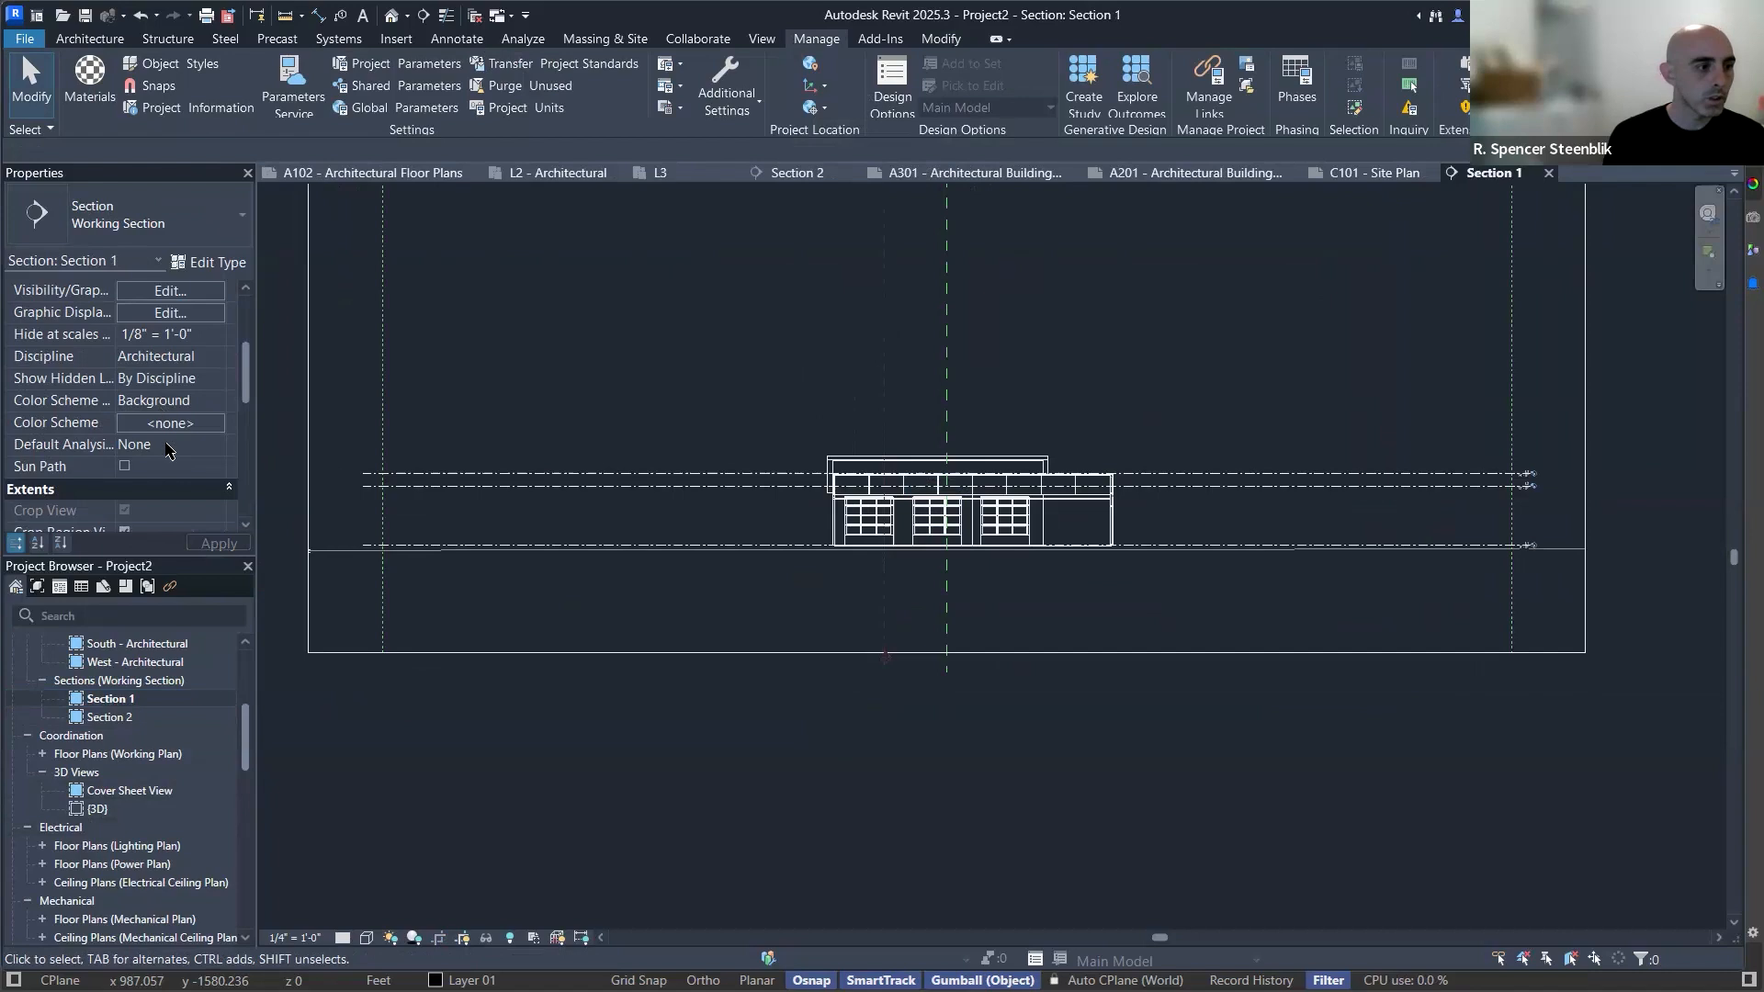
{"action": "scroll", "coordinate": [147, 474], "scroll_direction": "down", "scroll_amount": 2}
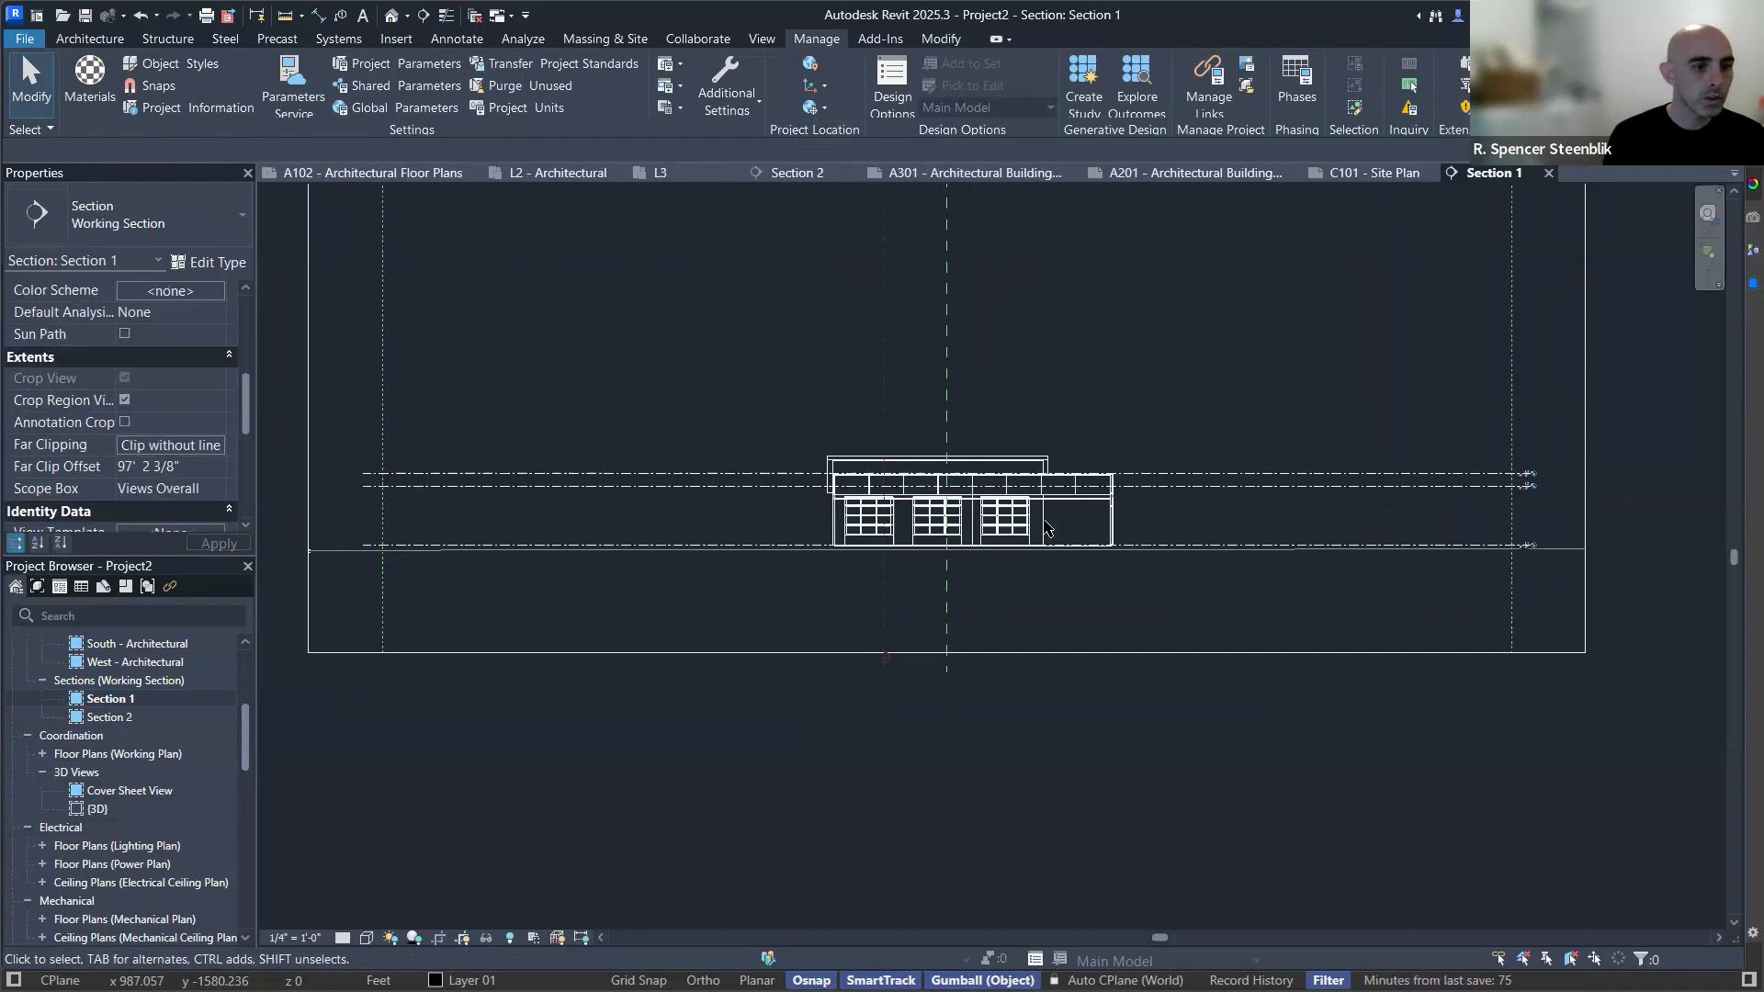
{"action": "scroll", "coordinate": [1098, 519], "scroll_direction": "up", "scroll_amount": 2}
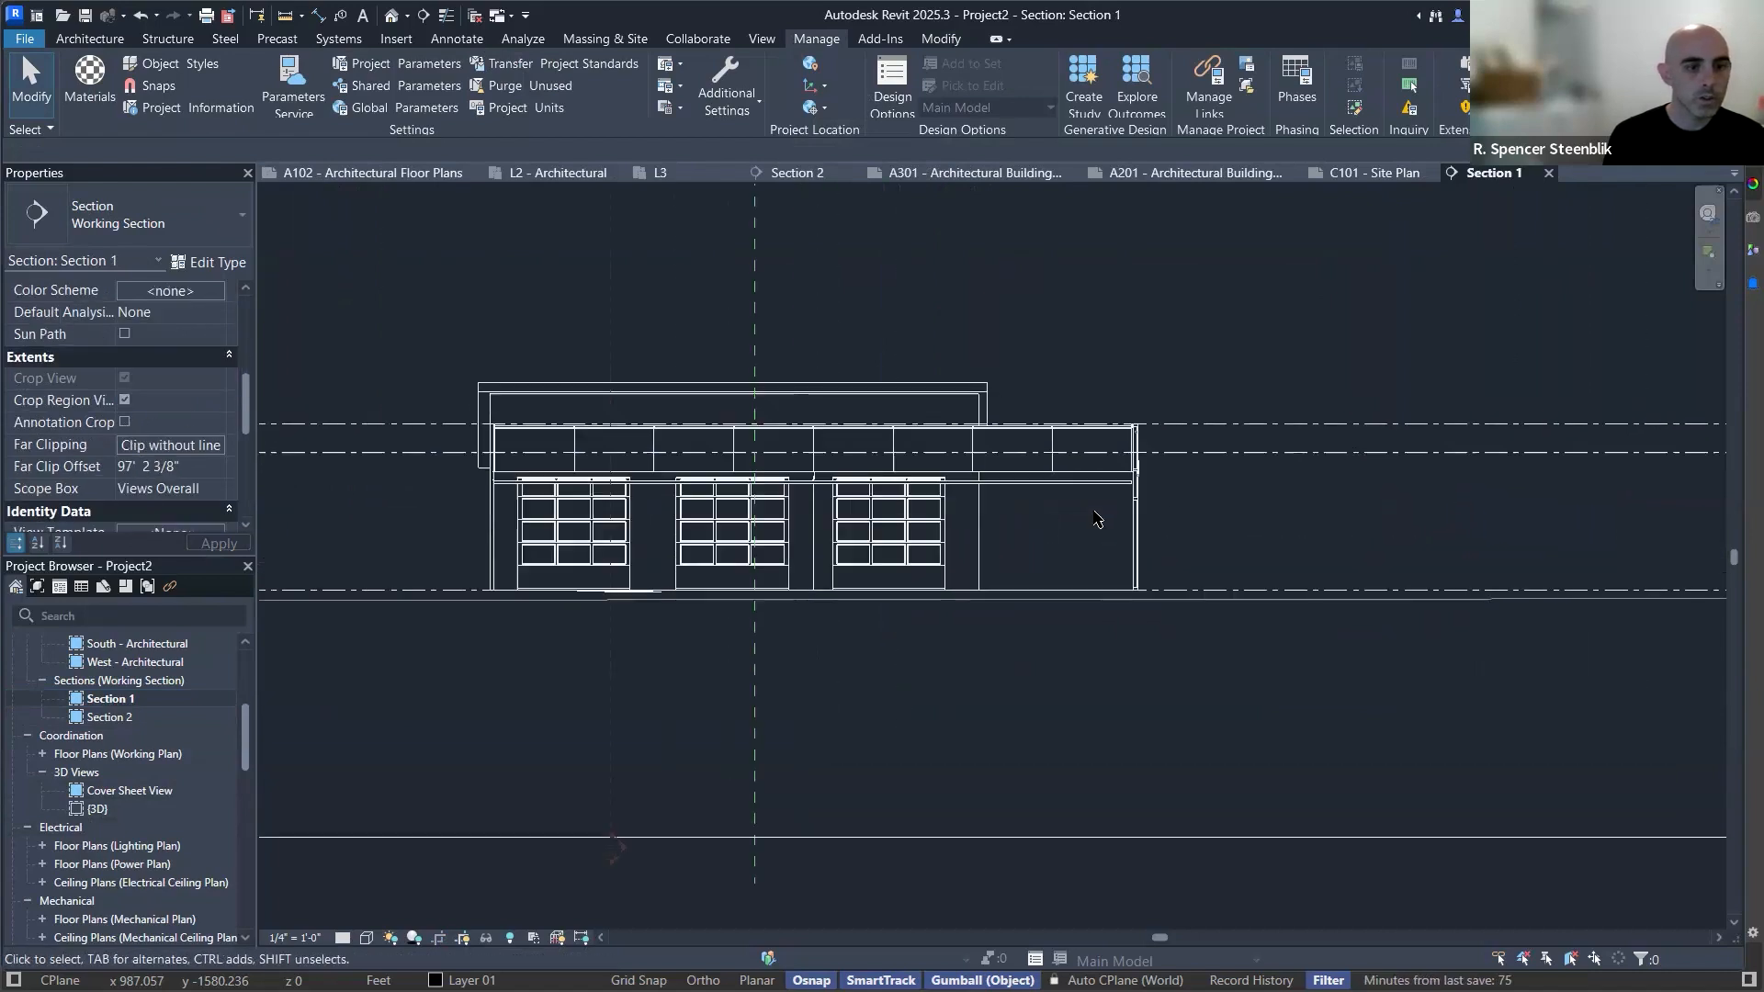
{"action": "scroll", "coordinate": [1117, 494], "scroll_direction": "up", "scroll_amount": 5}
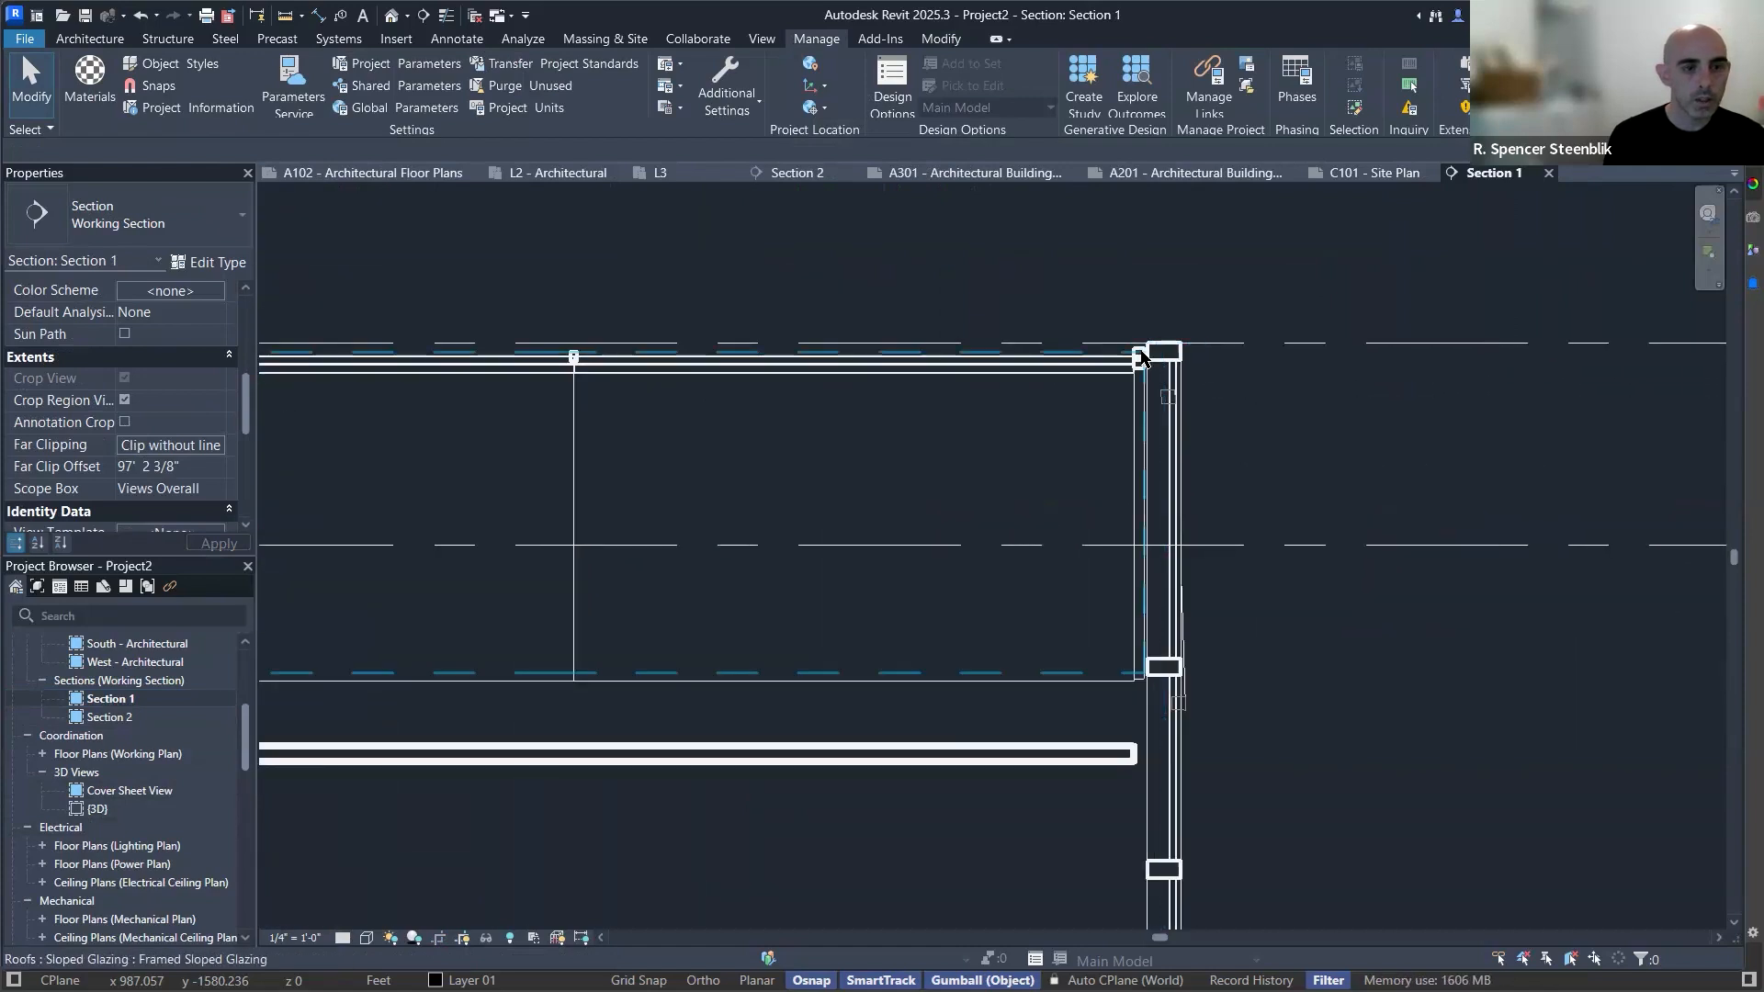
{"action": "scroll", "coordinate": [1181, 367], "scroll_direction": "up", "scroll_amount": 2}
{"action": "scroll", "coordinate": [1203, 364], "scroll_direction": "down", "scroll_amount": 6}
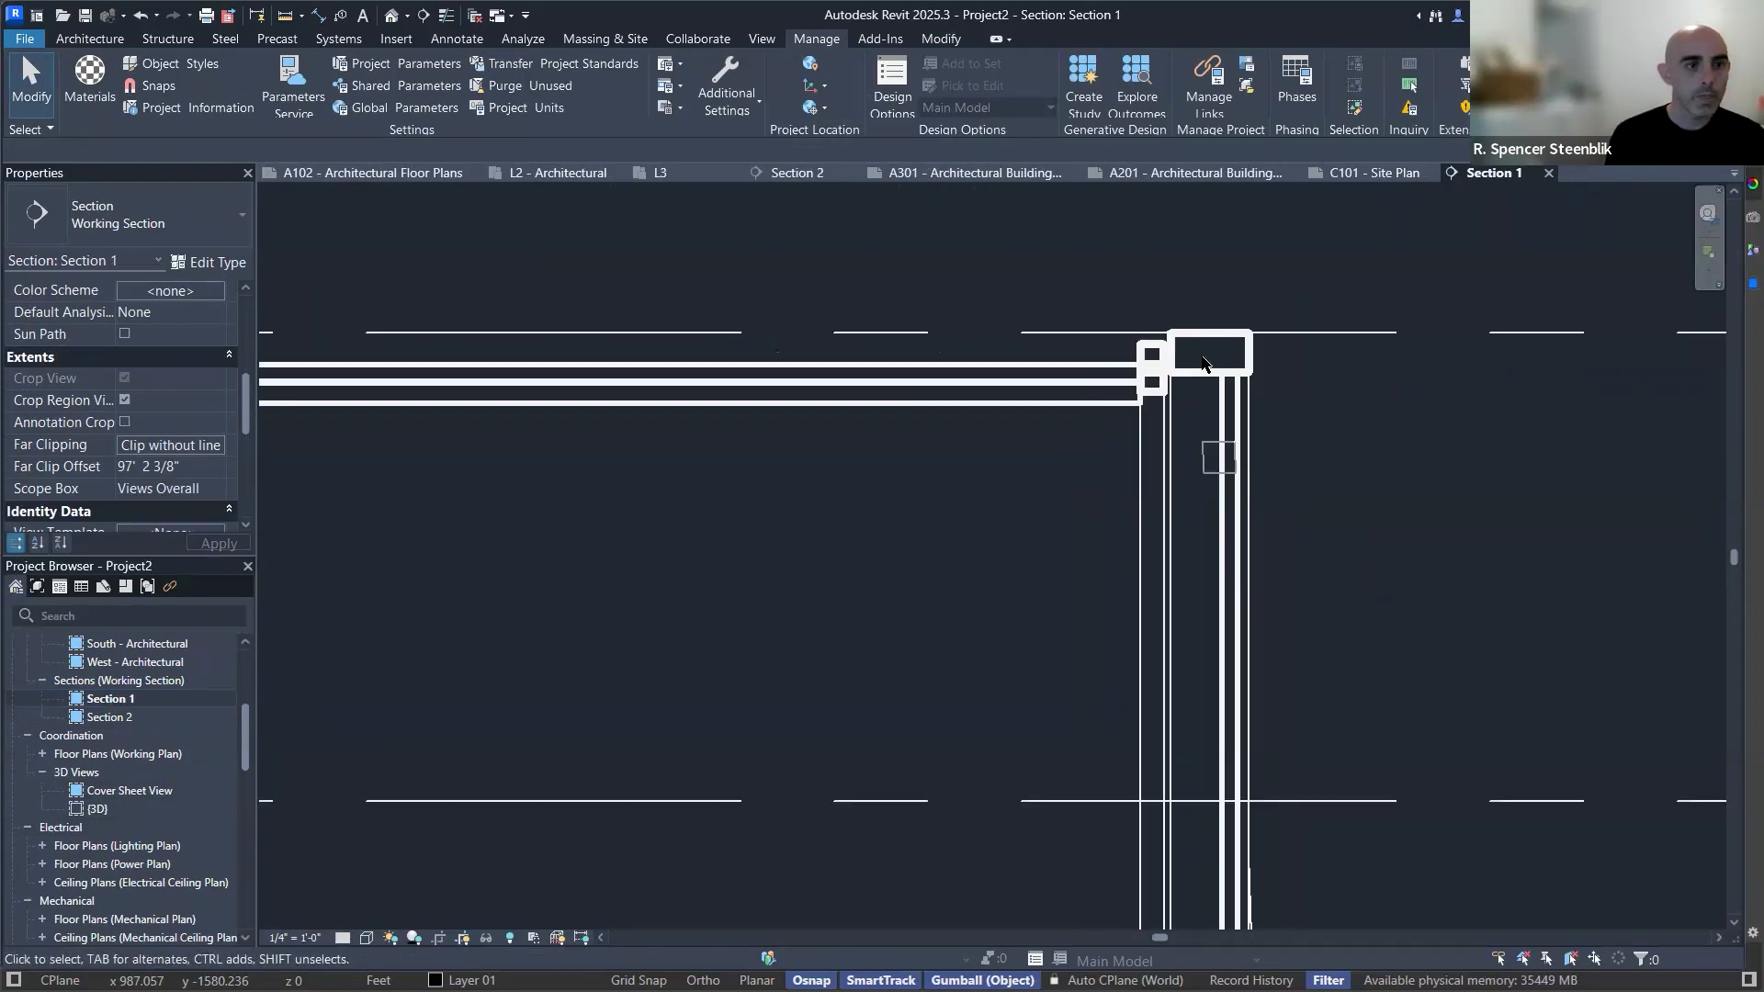
{"action": "scroll", "coordinate": [1096, 349], "scroll_direction": "down", "scroll_amount": 5}
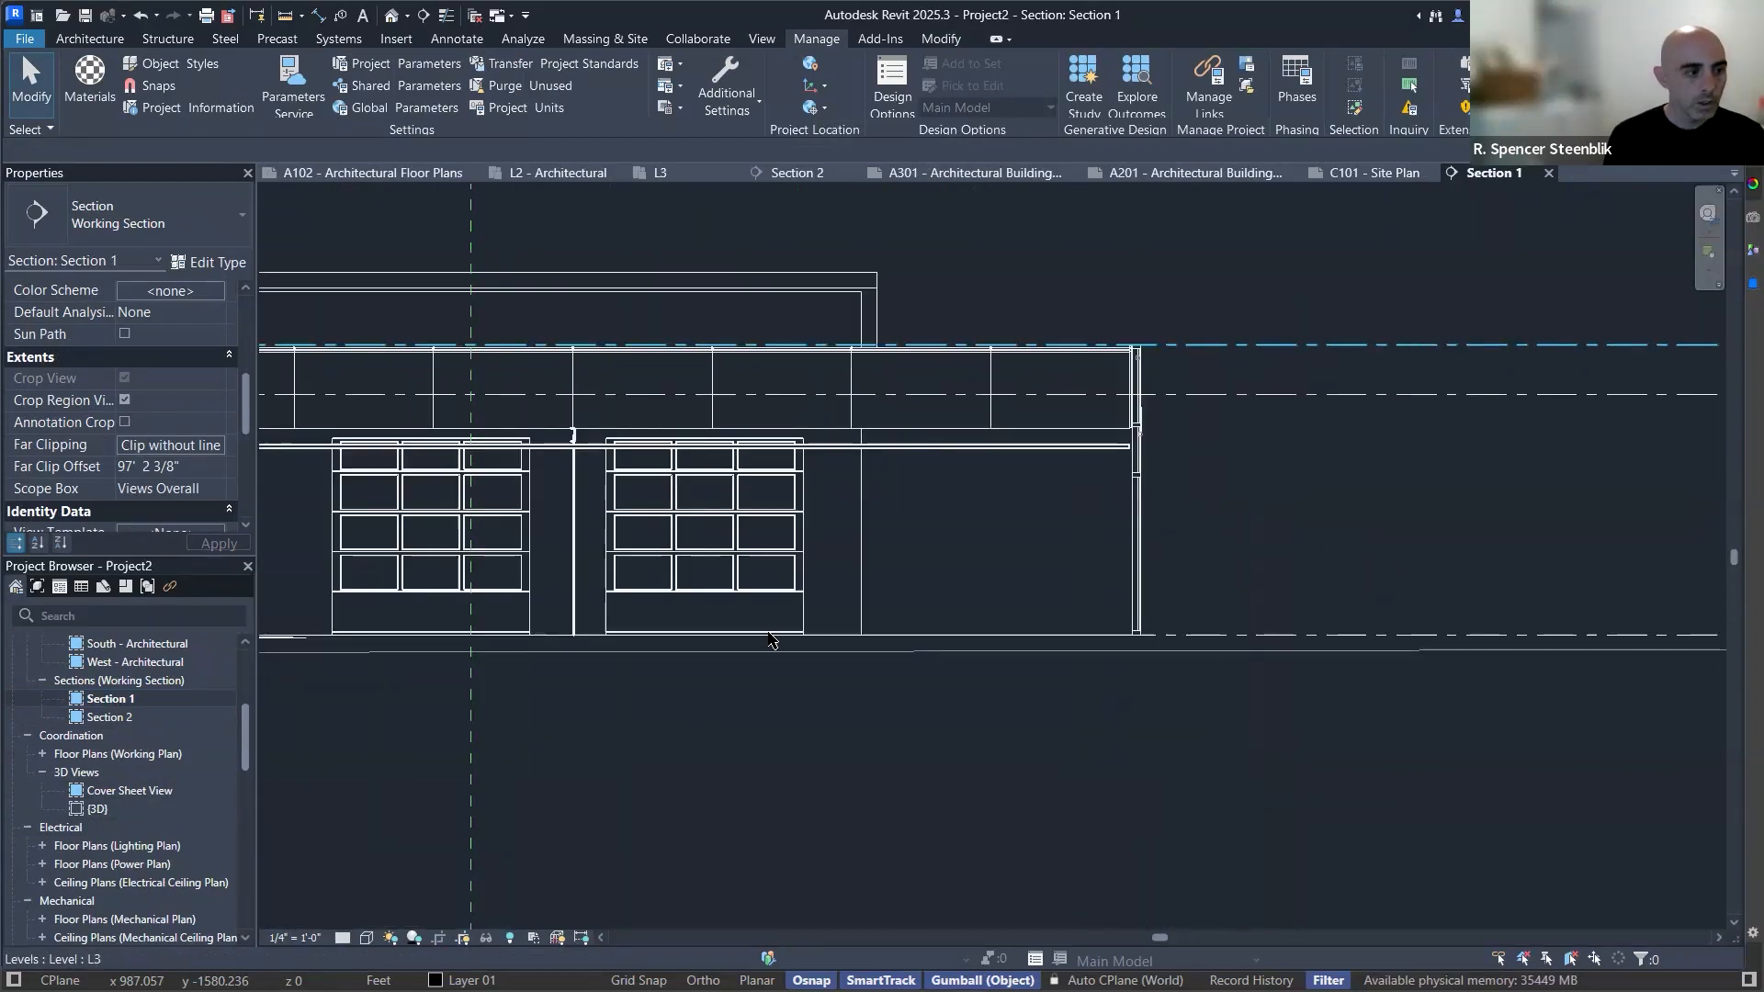
{"action": "scroll", "coordinate": [112, 756], "scroll_direction": "down", "scroll_amount": 6}
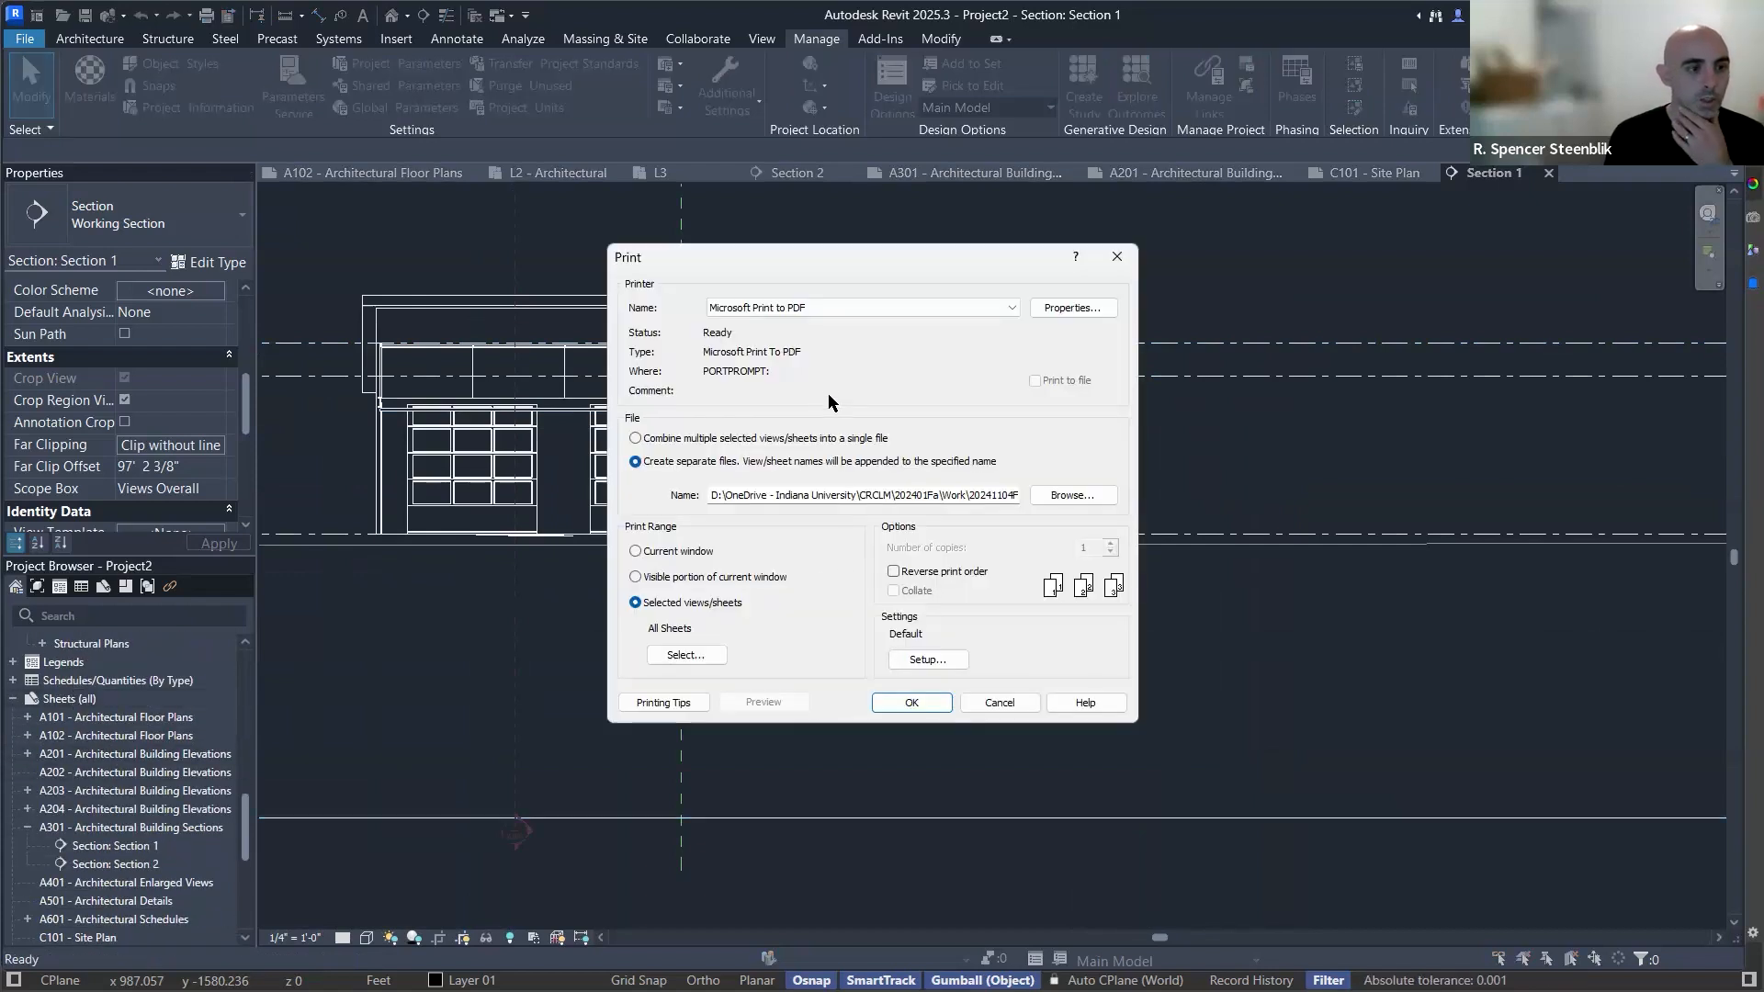
{"action": "left_click", "coordinate": [684, 656]}
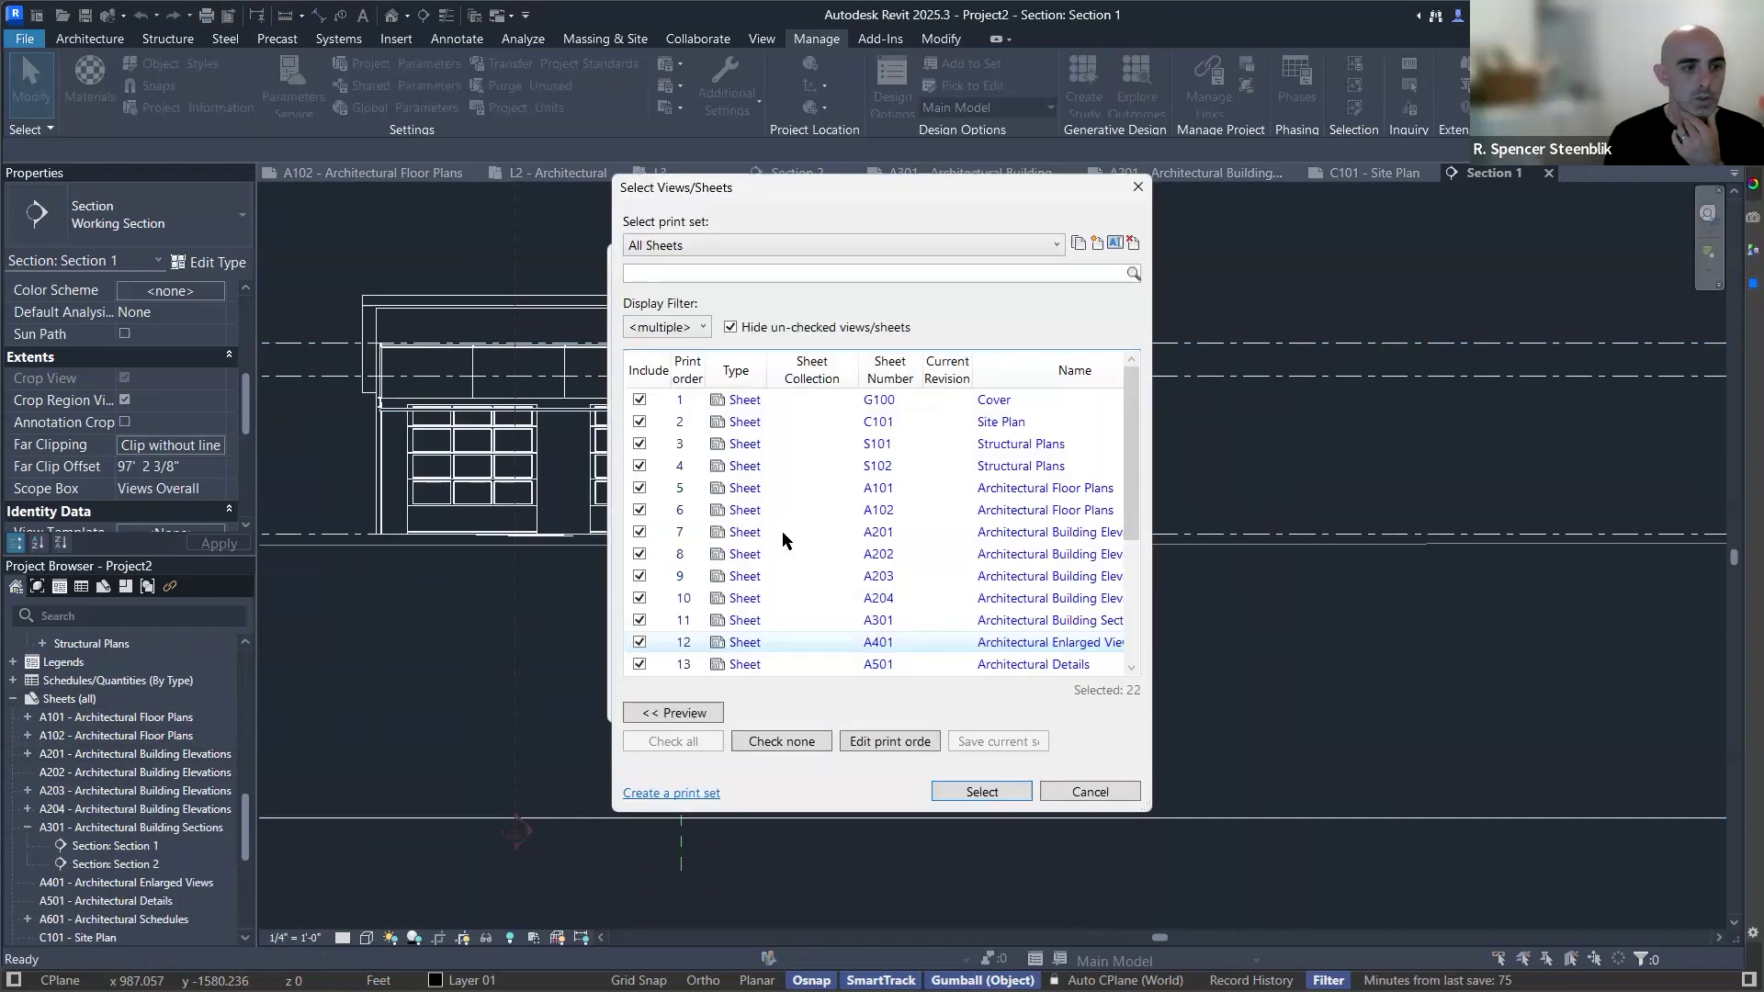
{"action": "left_click", "coordinate": [983, 790]}
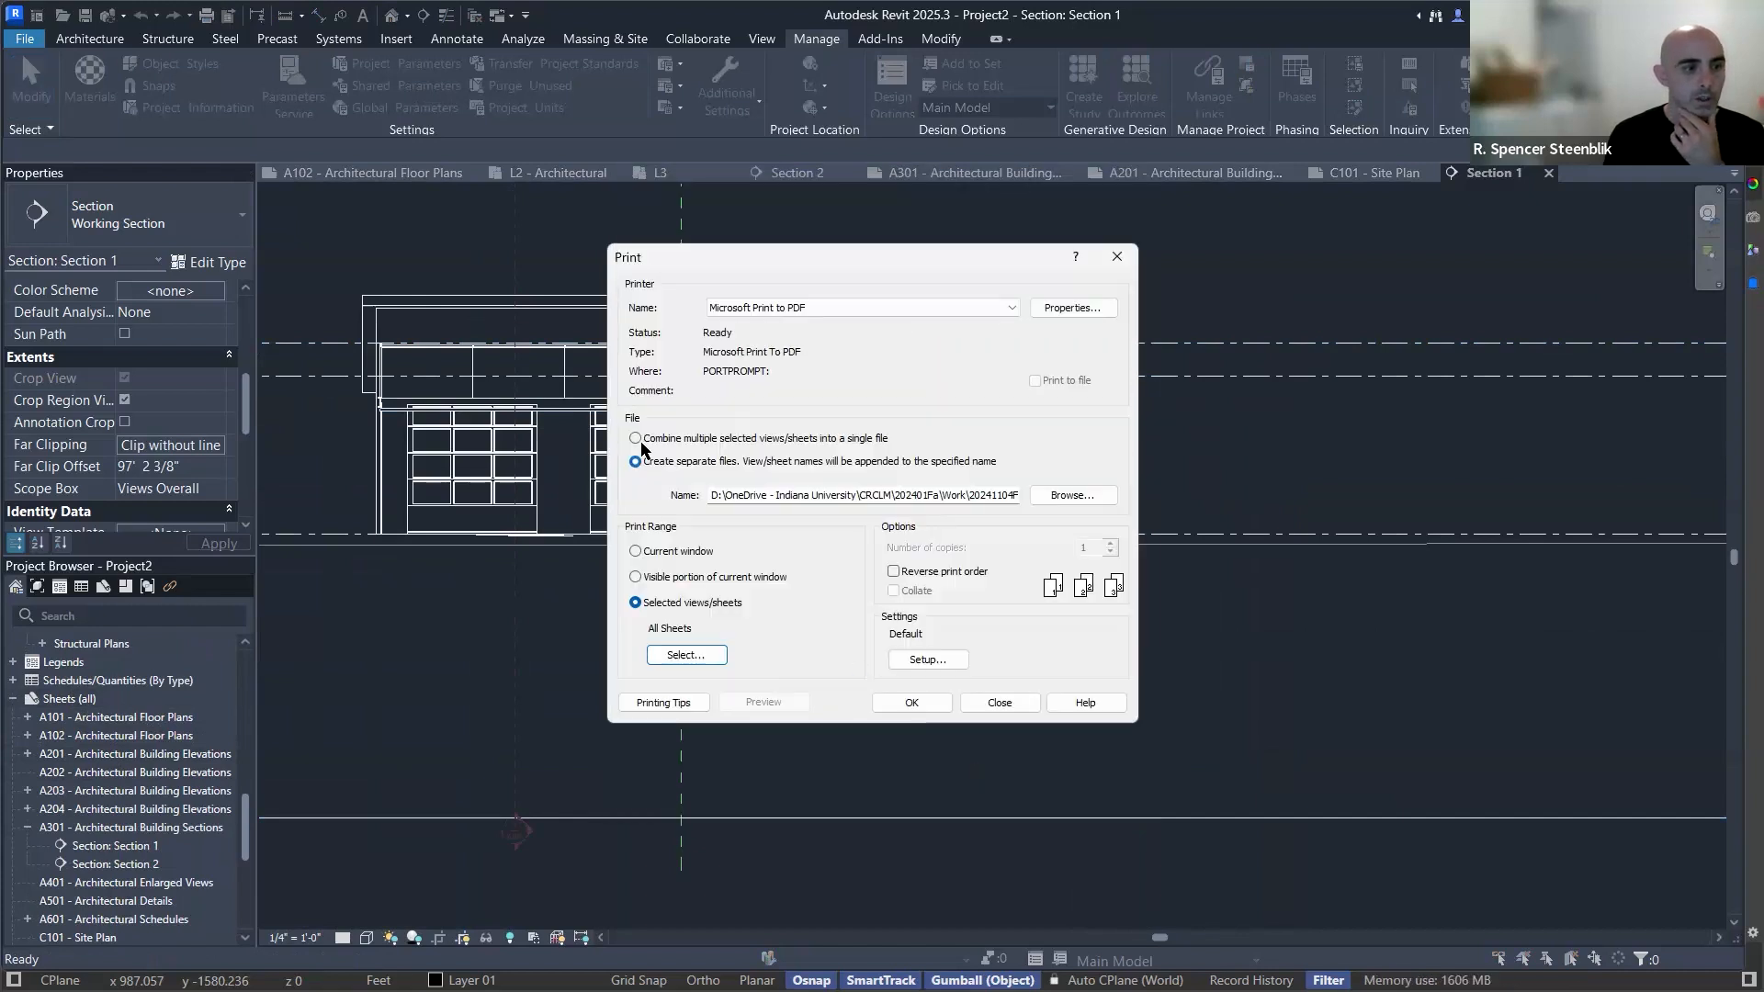
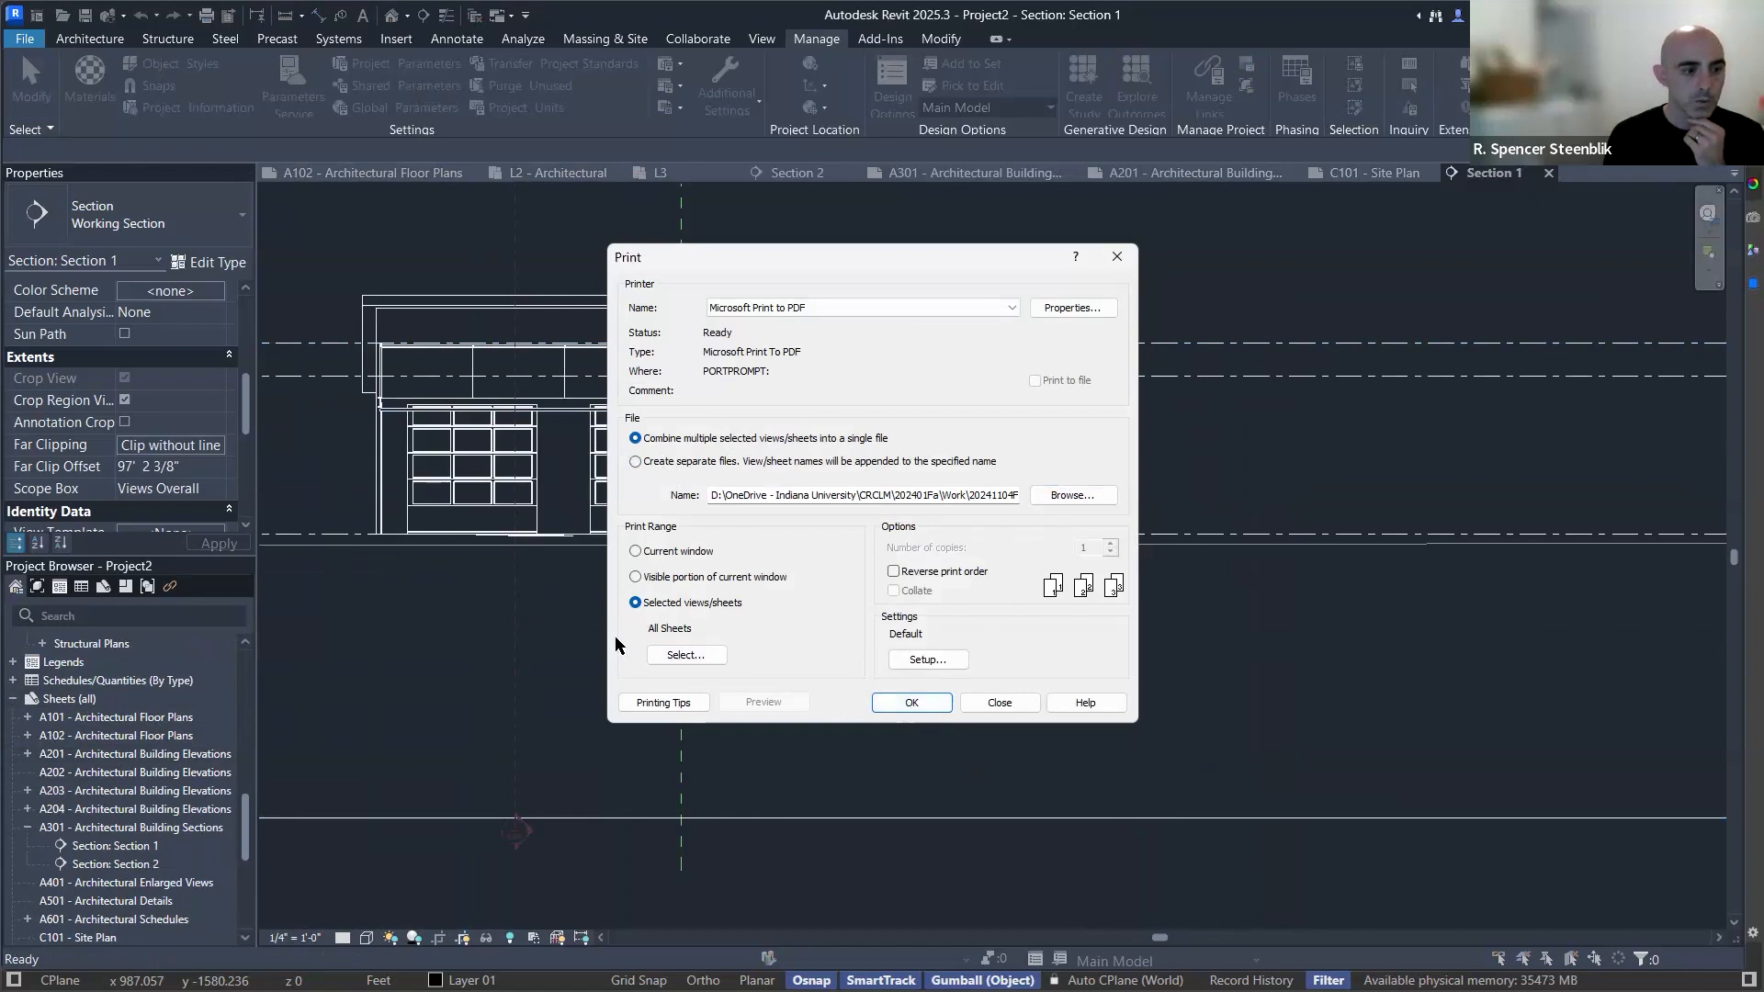
{"action": "left_click", "coordinate": [939, 659]}
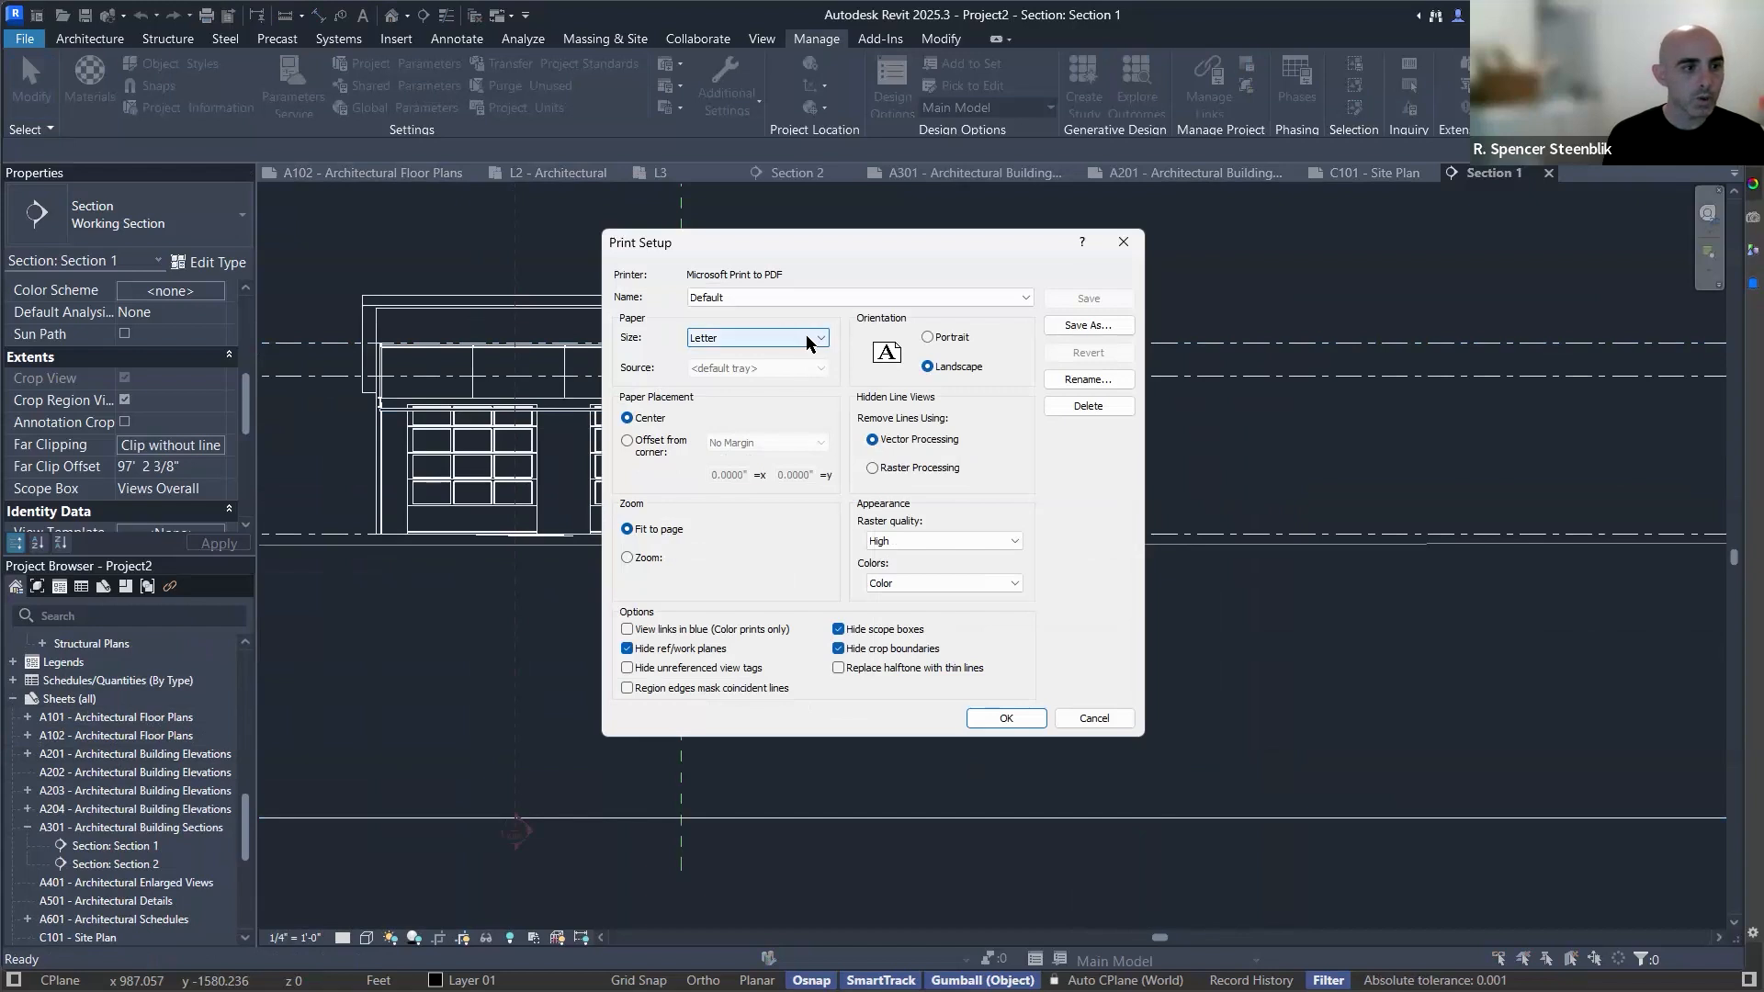
{"action": "left_click", "coordinate": [771, 367]}
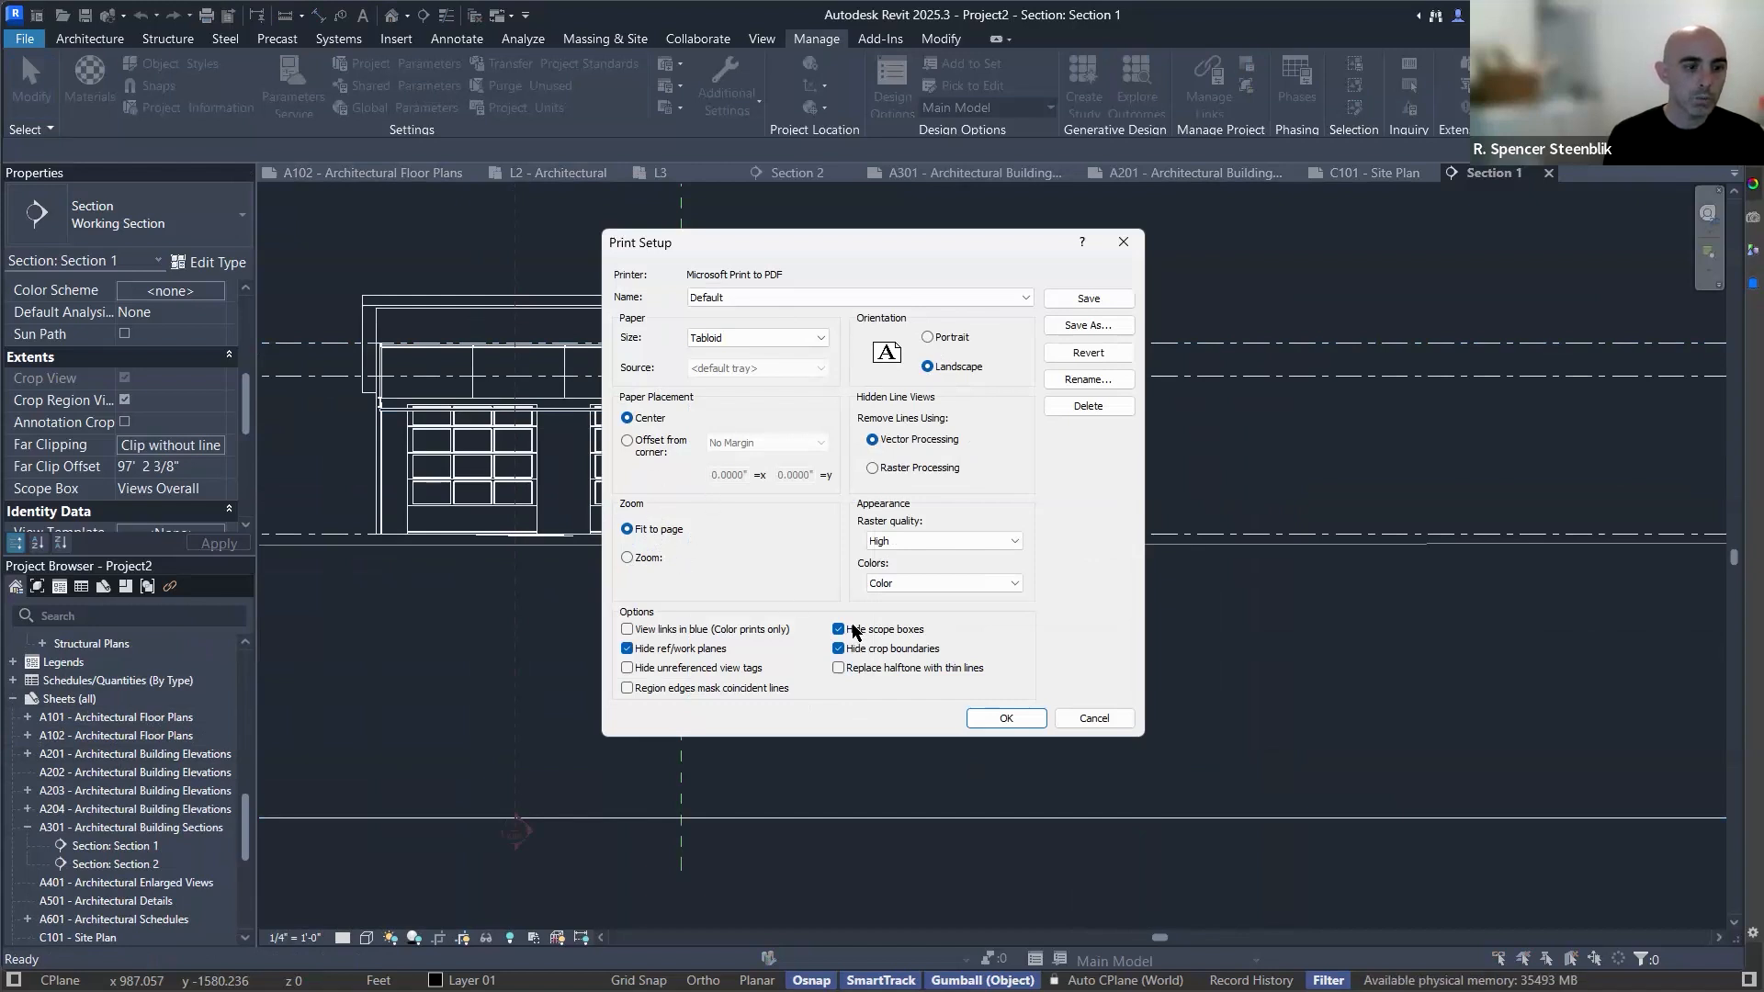
{"action": "left_click", "coordinate": [1088, 716]}
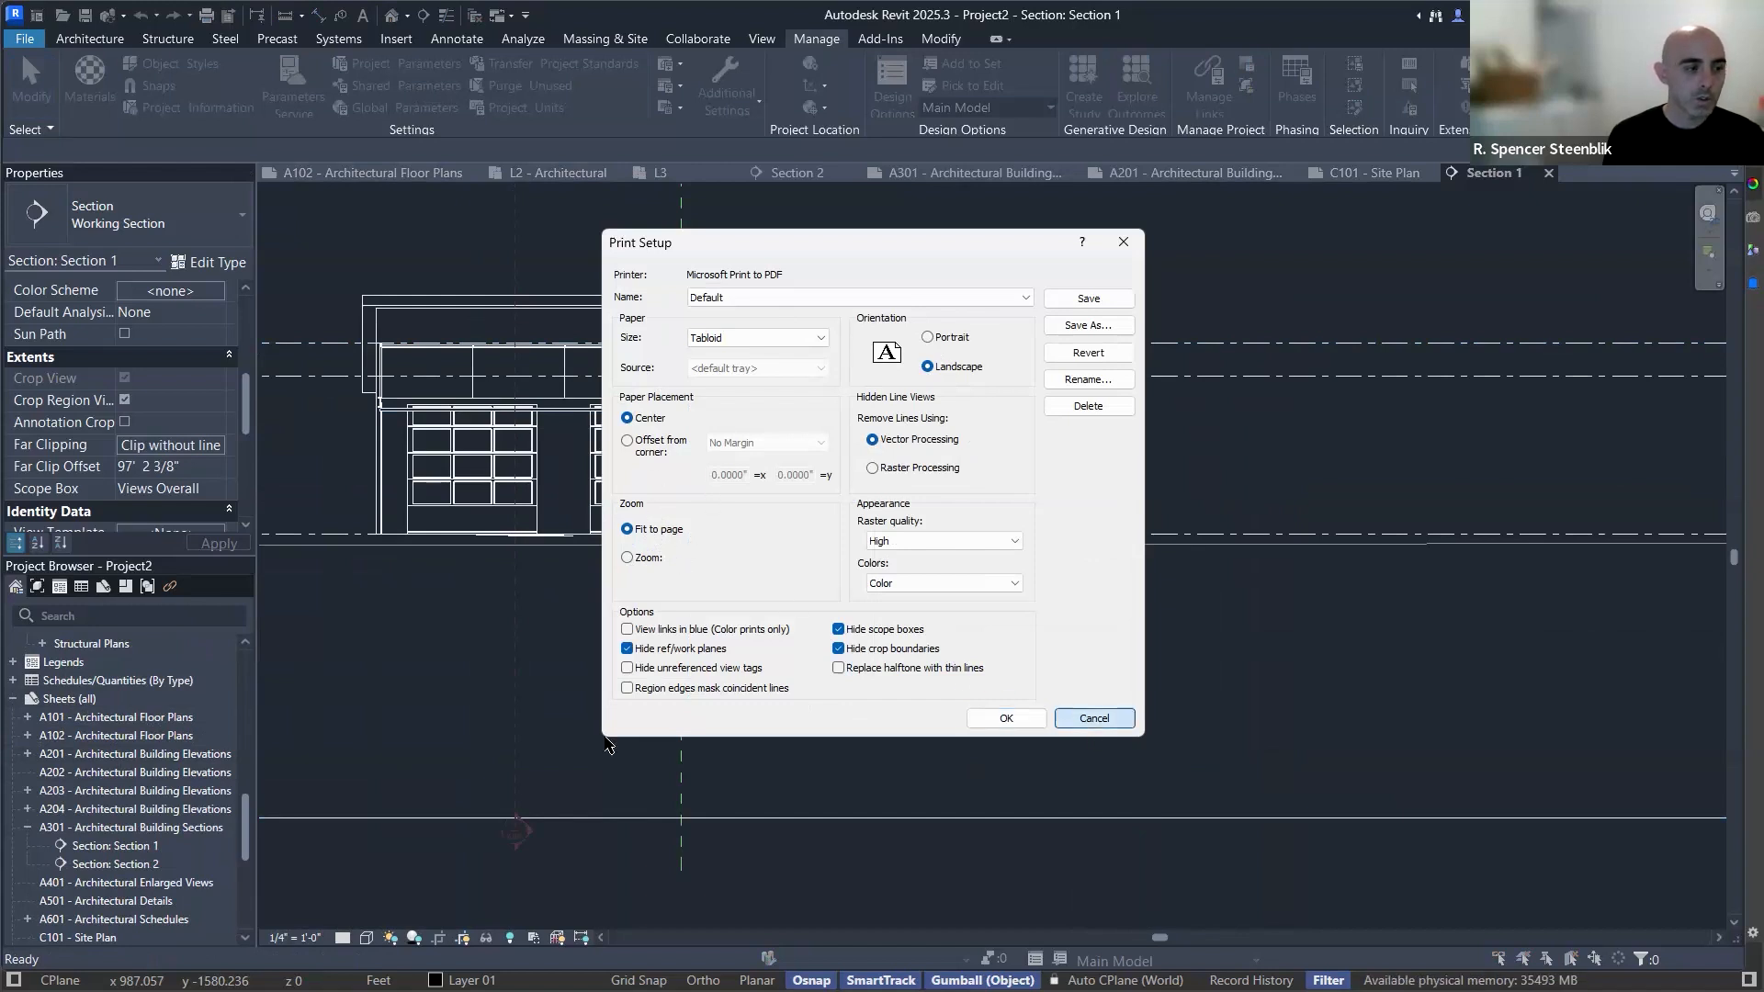
Select sheet A101 - Architectural Floor Plans and look through its sheet properties and available actions.
{"action": "left_click", "coordinate": [96, 717]}
{"action": "right_click", "coordinate": [97, 717]}
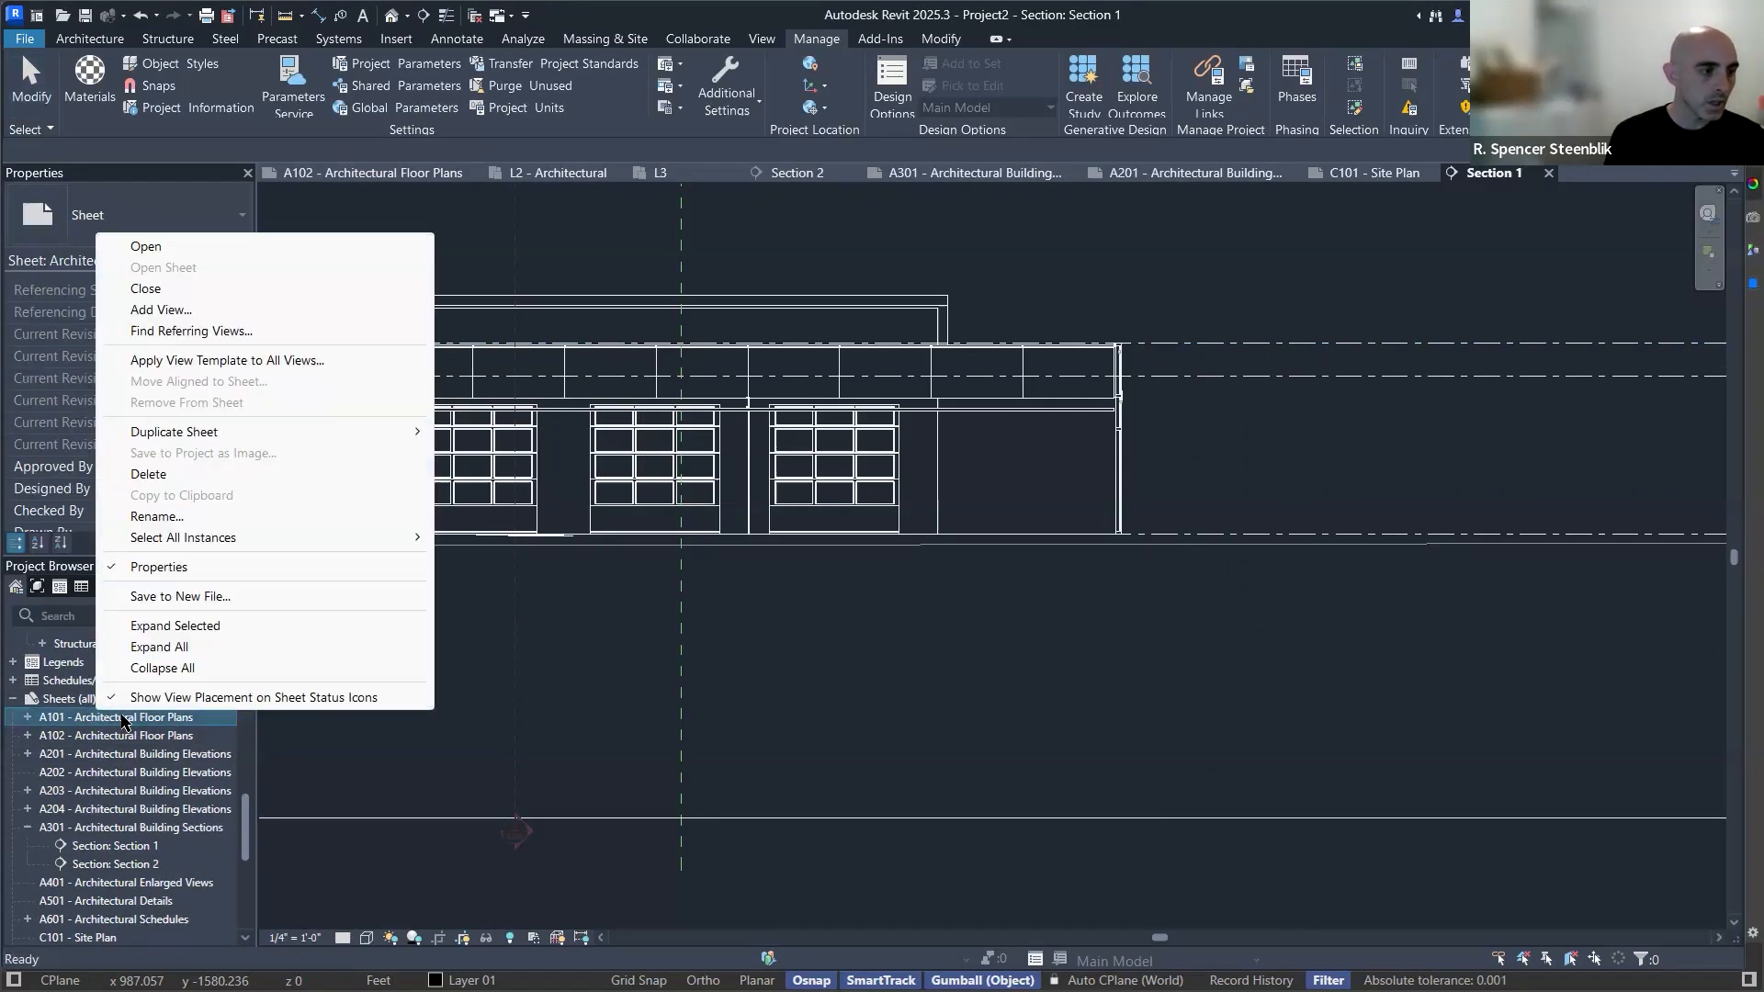
{"action": "key", "text": "Escape"}
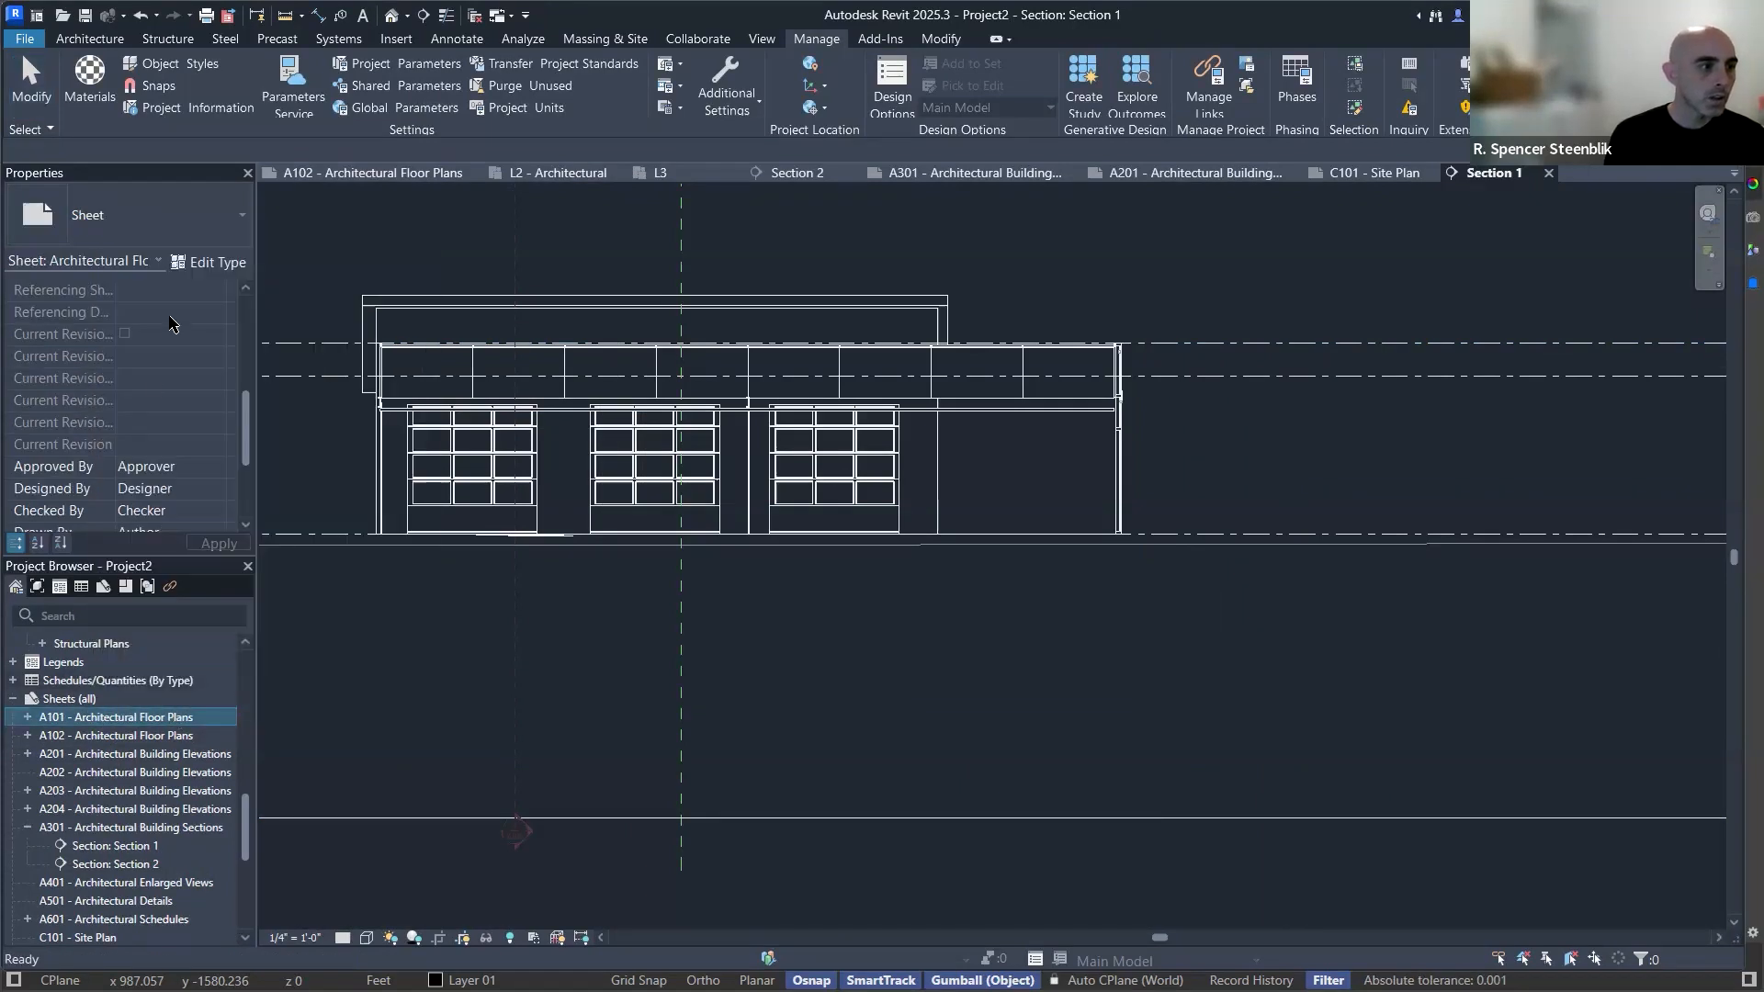
{"action": "scroll", "coordinate": [151, 417], "scroll_direction": "down", "scroll_amount": 1}
{"action": "scroll", "coordinate": [180, 419], "scroll_direction": "down", "scroll_amount": 3}
{"action": "scroll", "coordinate": [170, 424], "scroll_direction": "up", "scroll_amount": 6}
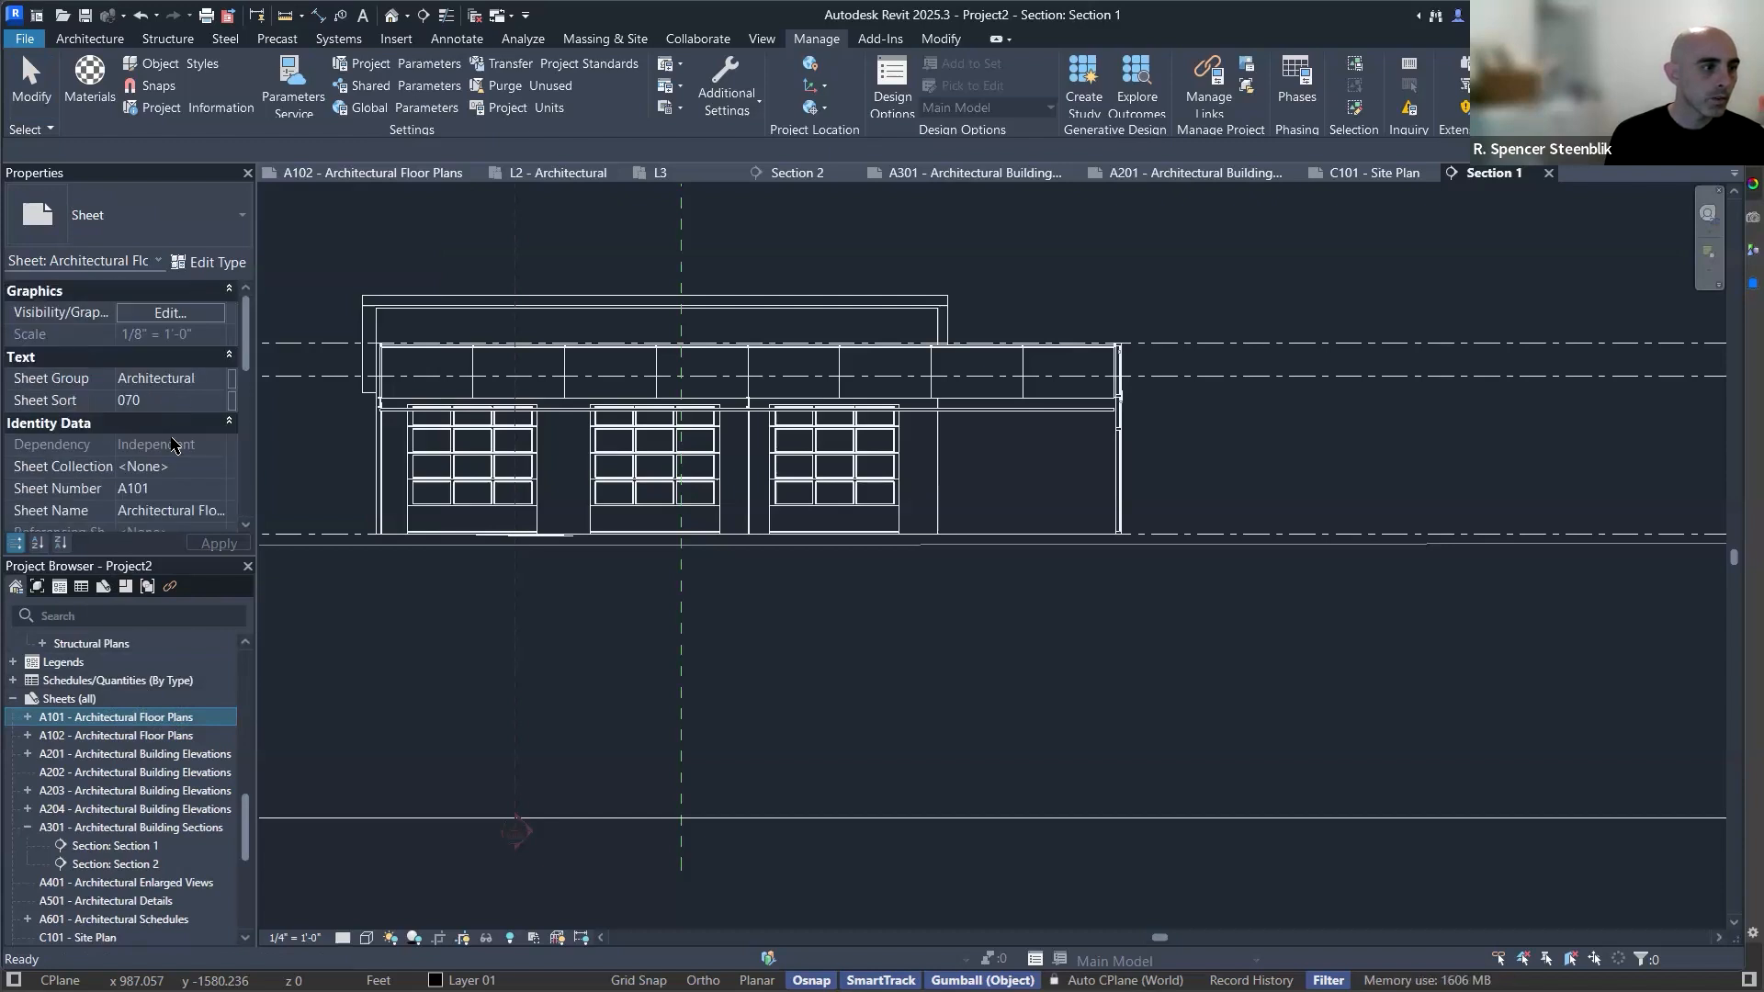
{"action": "scroll", "coordinate": [174, 444], "scroll_direction": "down", "scroll_amount": 1}
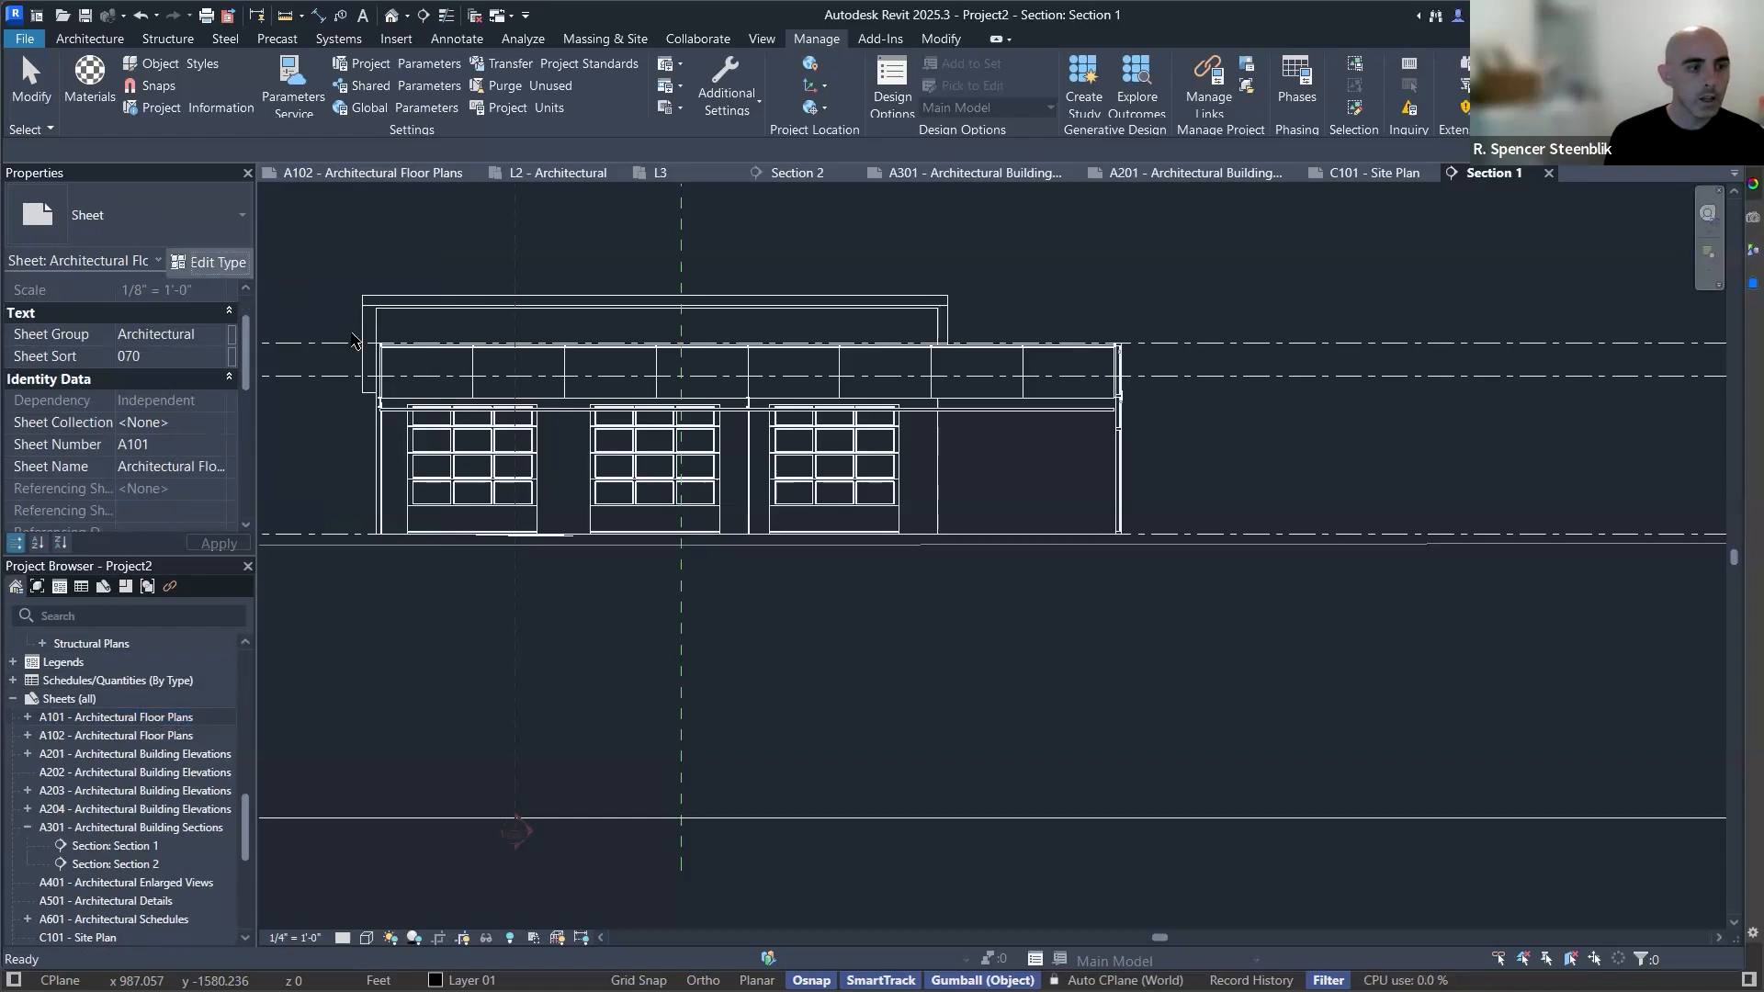
{"action": "key", "text": "Escape"}
{"action": "scroll", "coordinate": [167, 368], "scroll_direction": "up", "scroll_amount": 1}
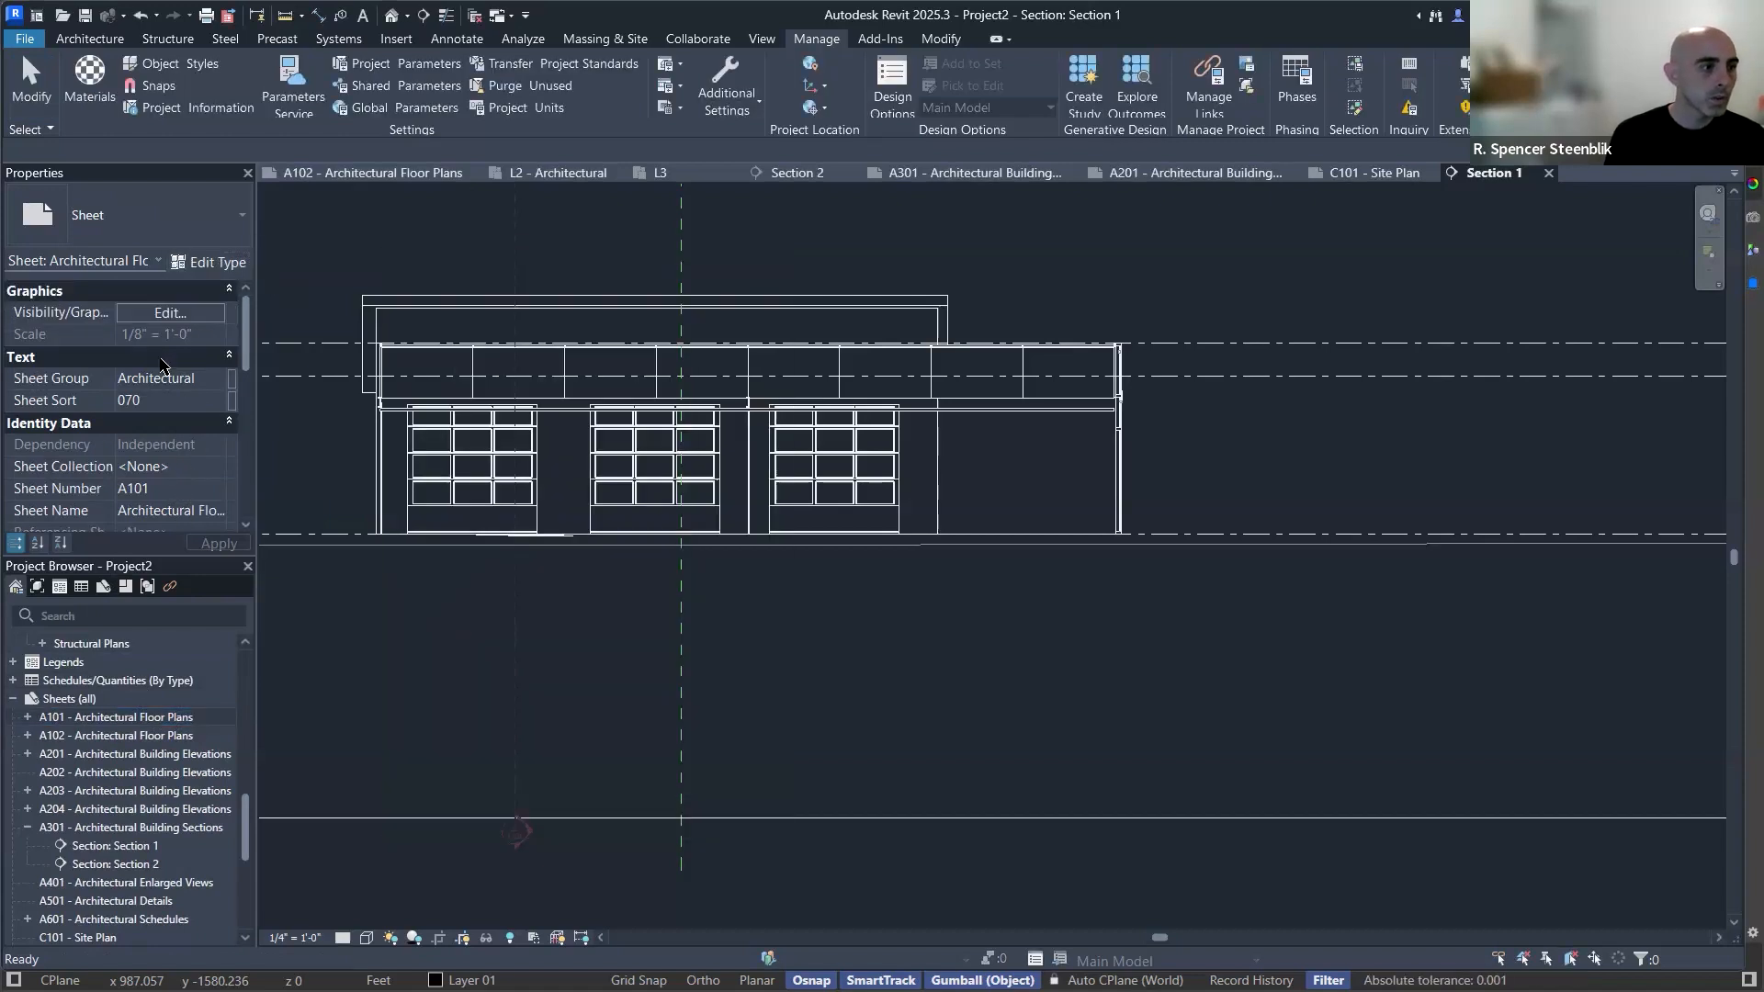
Check the Sheet Group and Identity Data properties of sheet A101, and review the sheet's action options again.
{"action": "left_click", "coordinate": [175, 379]}
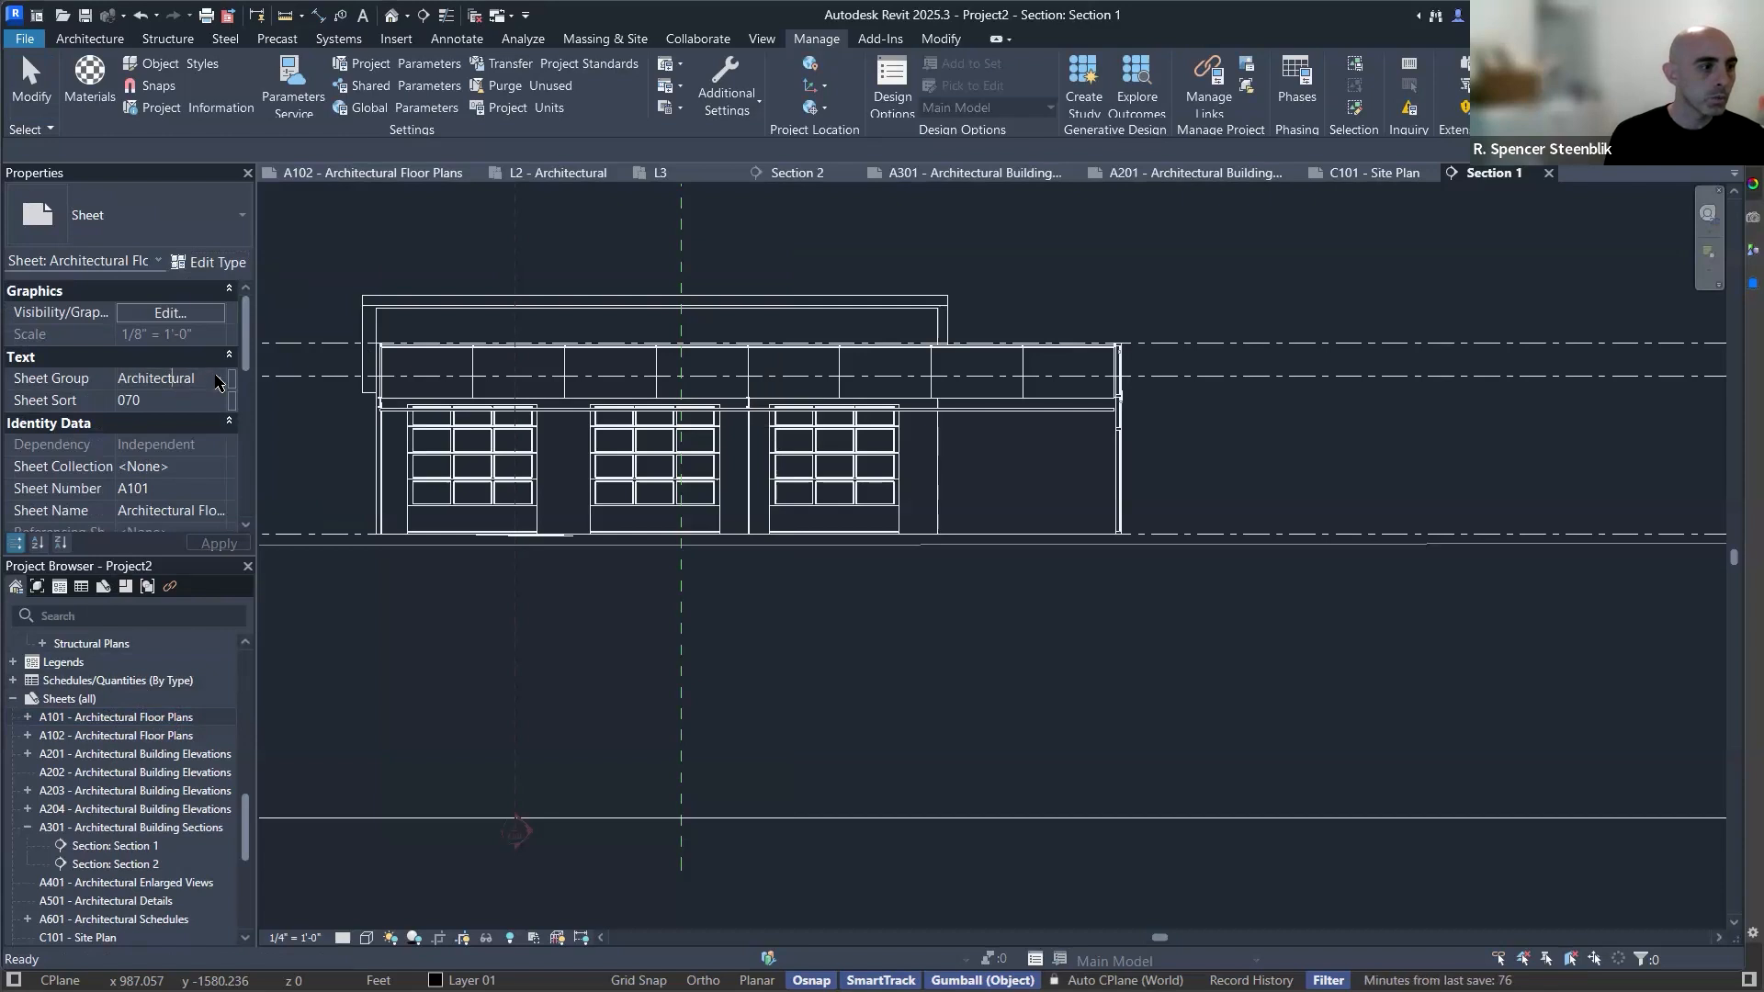
{"action": "double_click", "coordinate": [216, 381]}
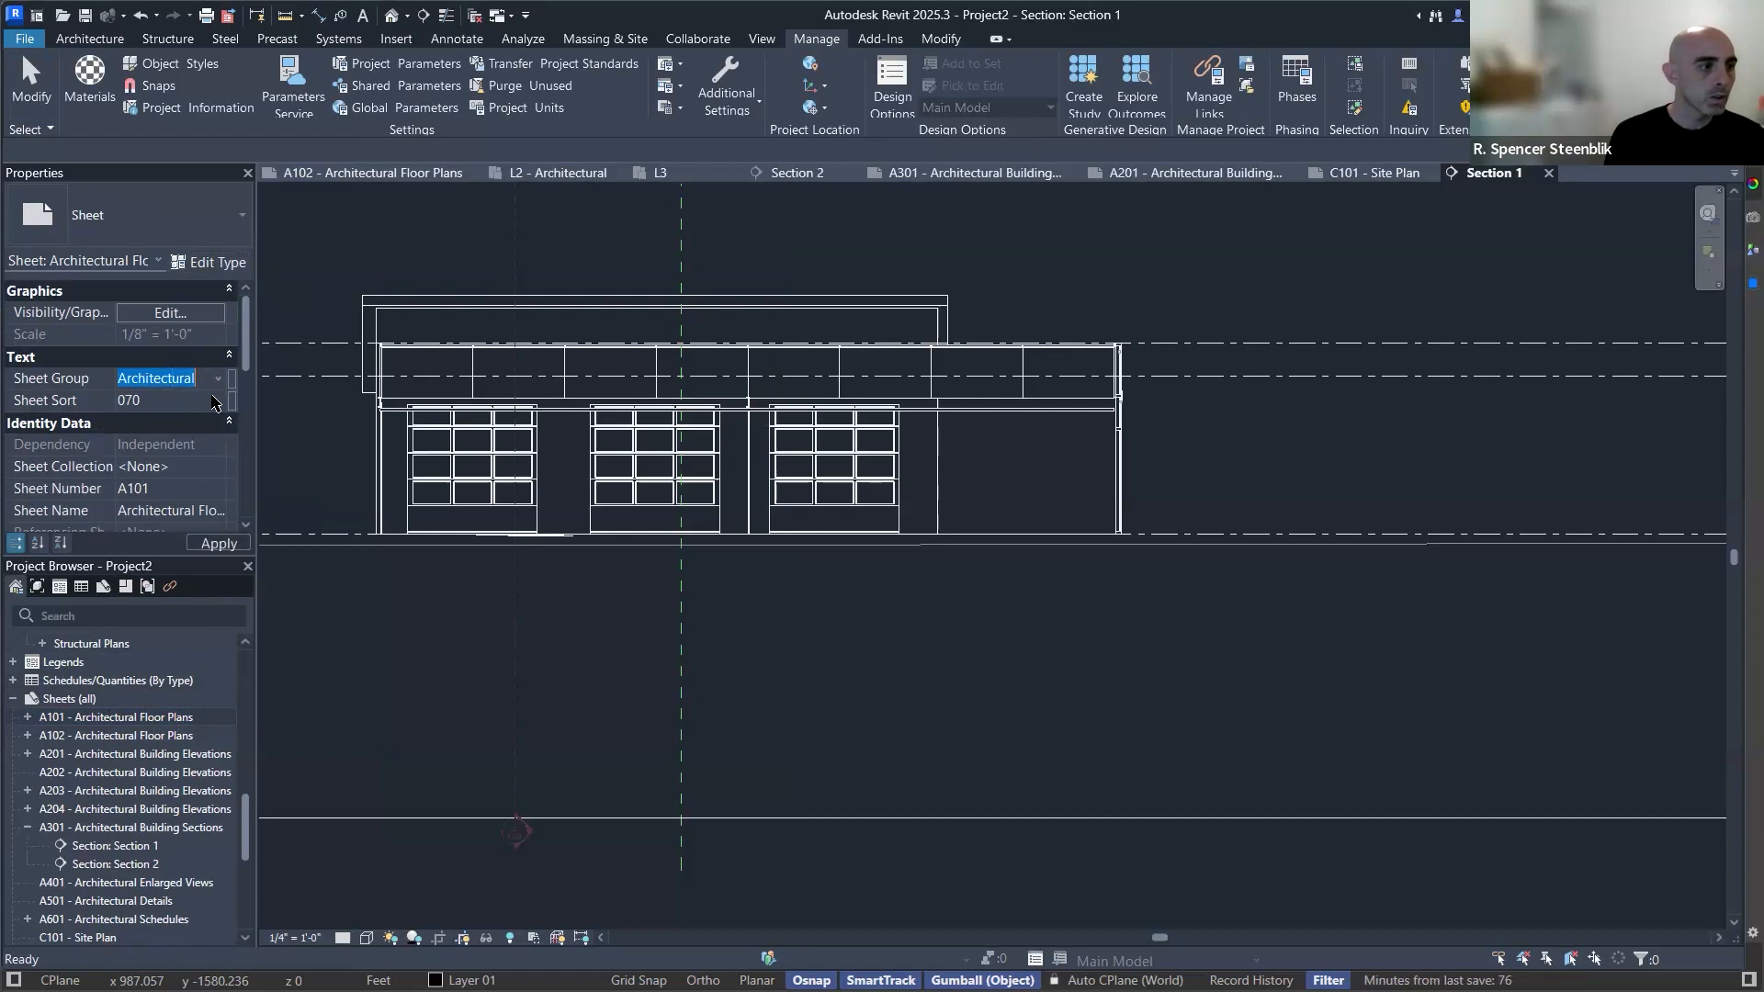
{"action": "scroll", "coordinate": [161, 428], "scroll_direction": "down", "scroll_amount": 1}
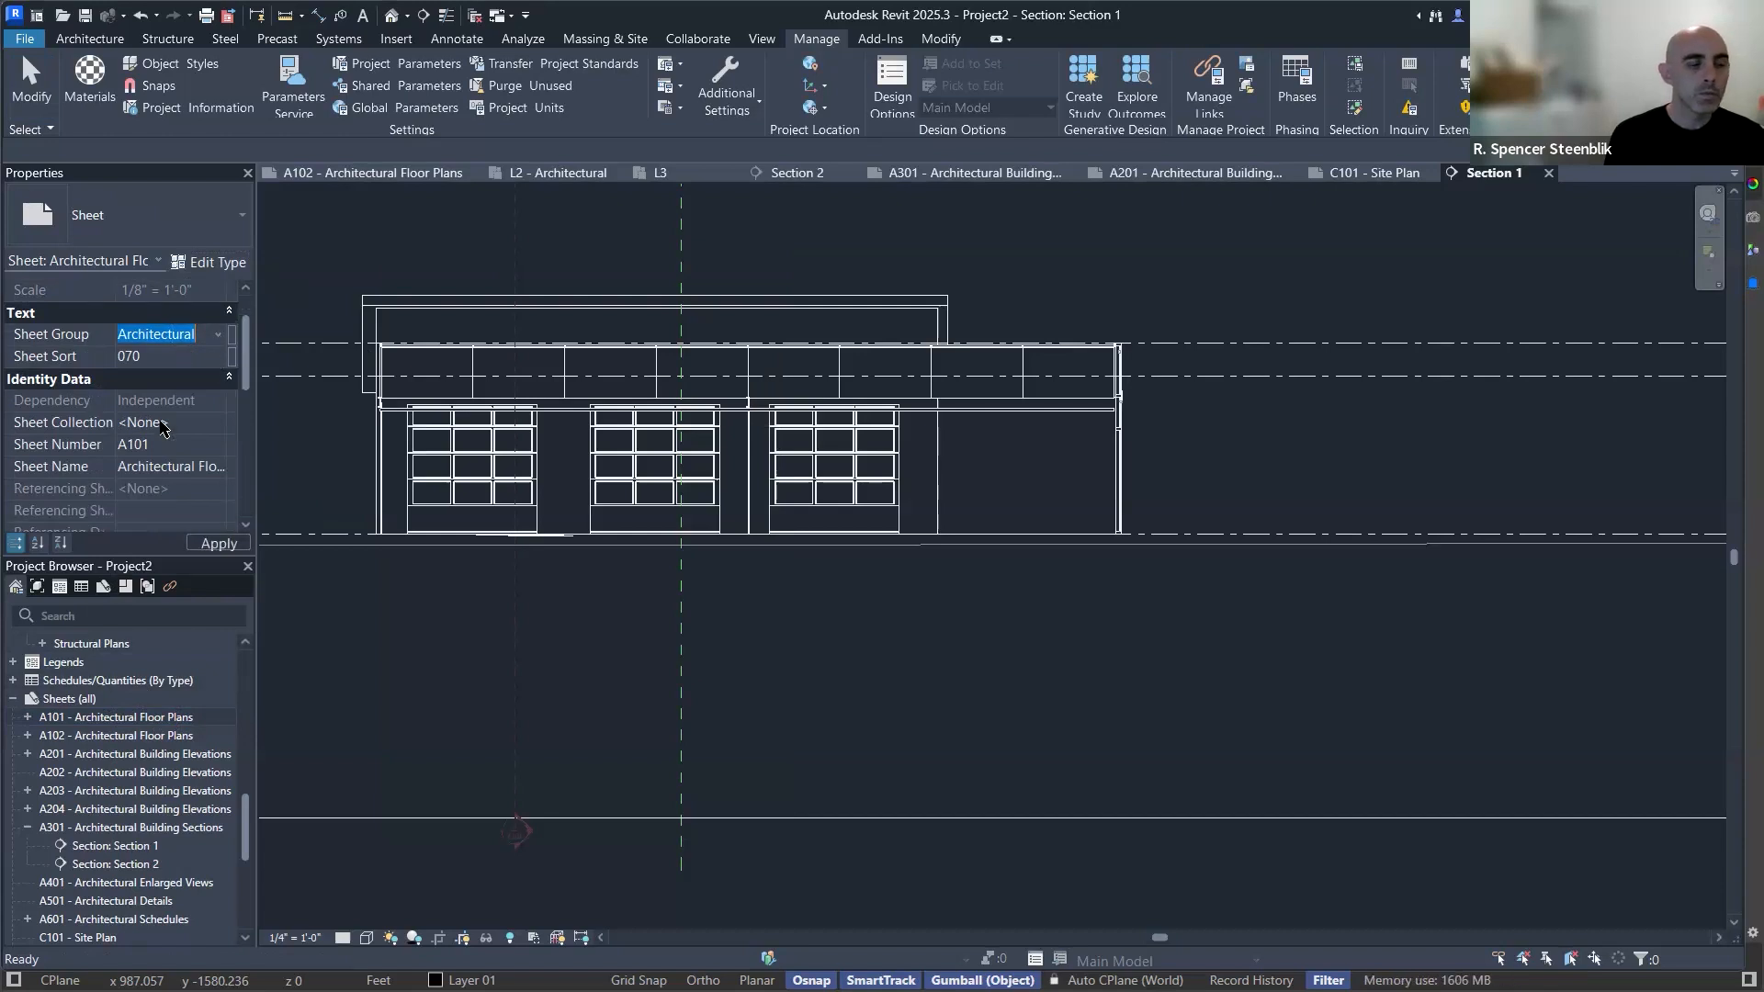
{"action": "scroll", "coordinate": [161, 428], "scroll_direction": "down", "scroll_amount": 1}
{"action": "left_click", "coordinate": [118, 720]}
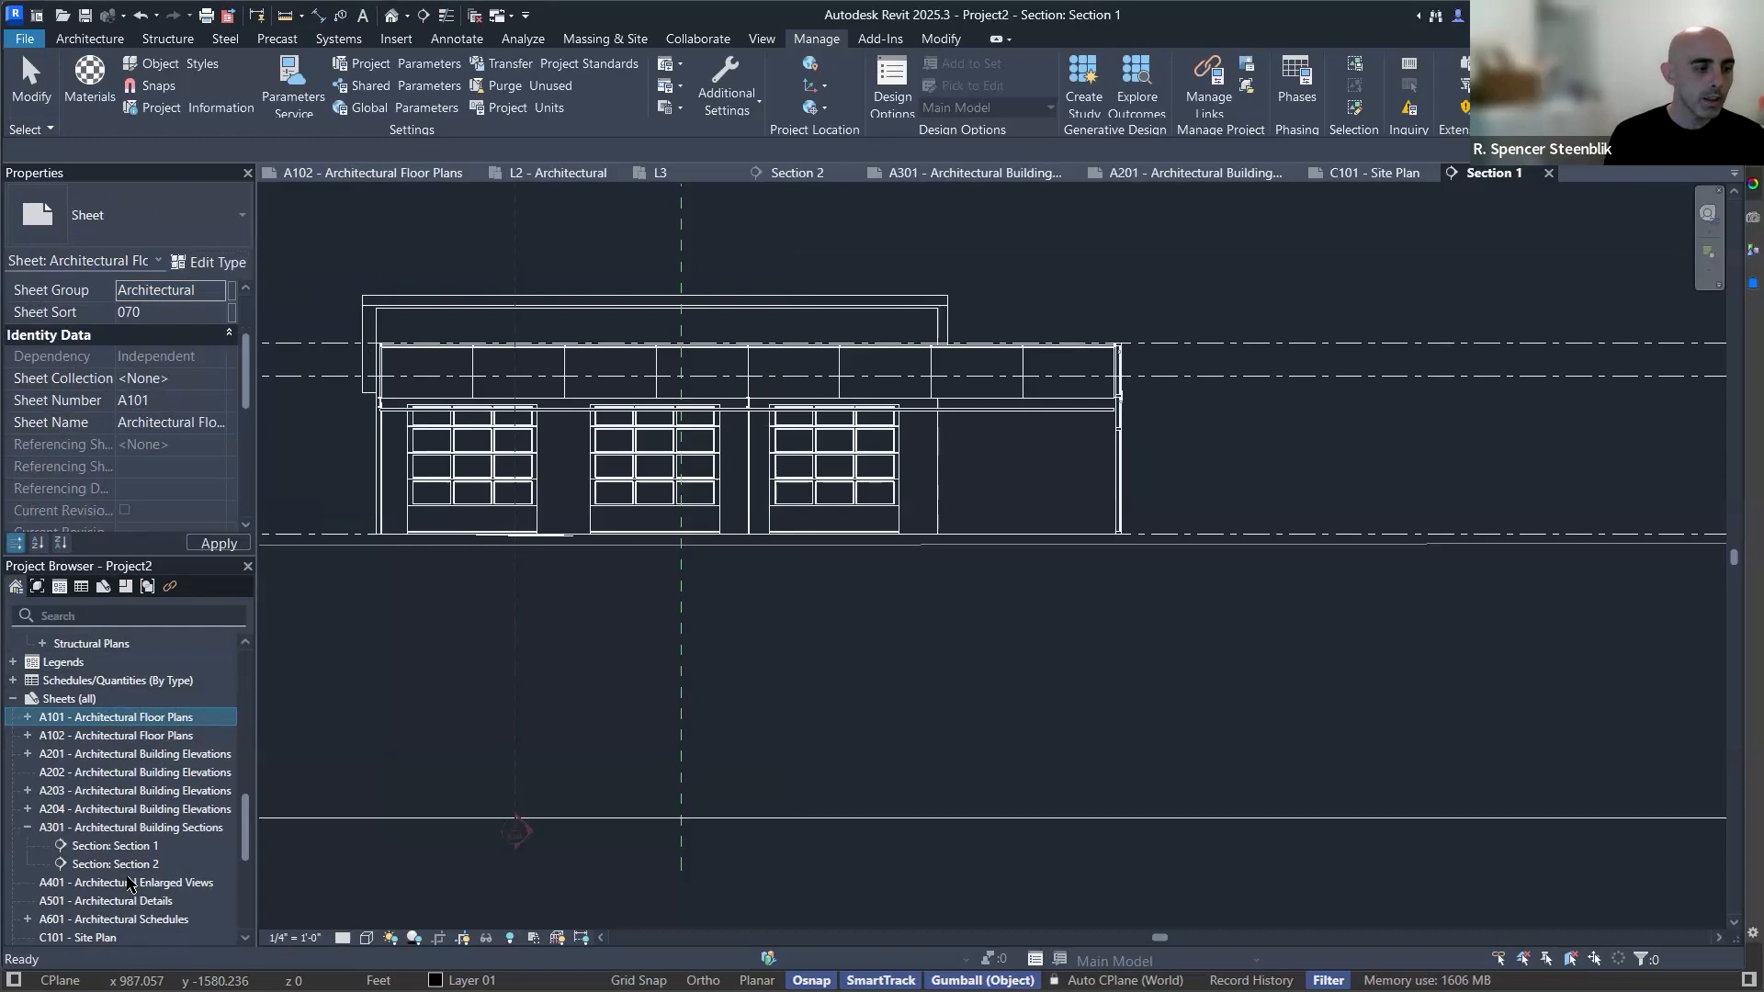
{"action": "right_click", "coordinate": [117, 720]}
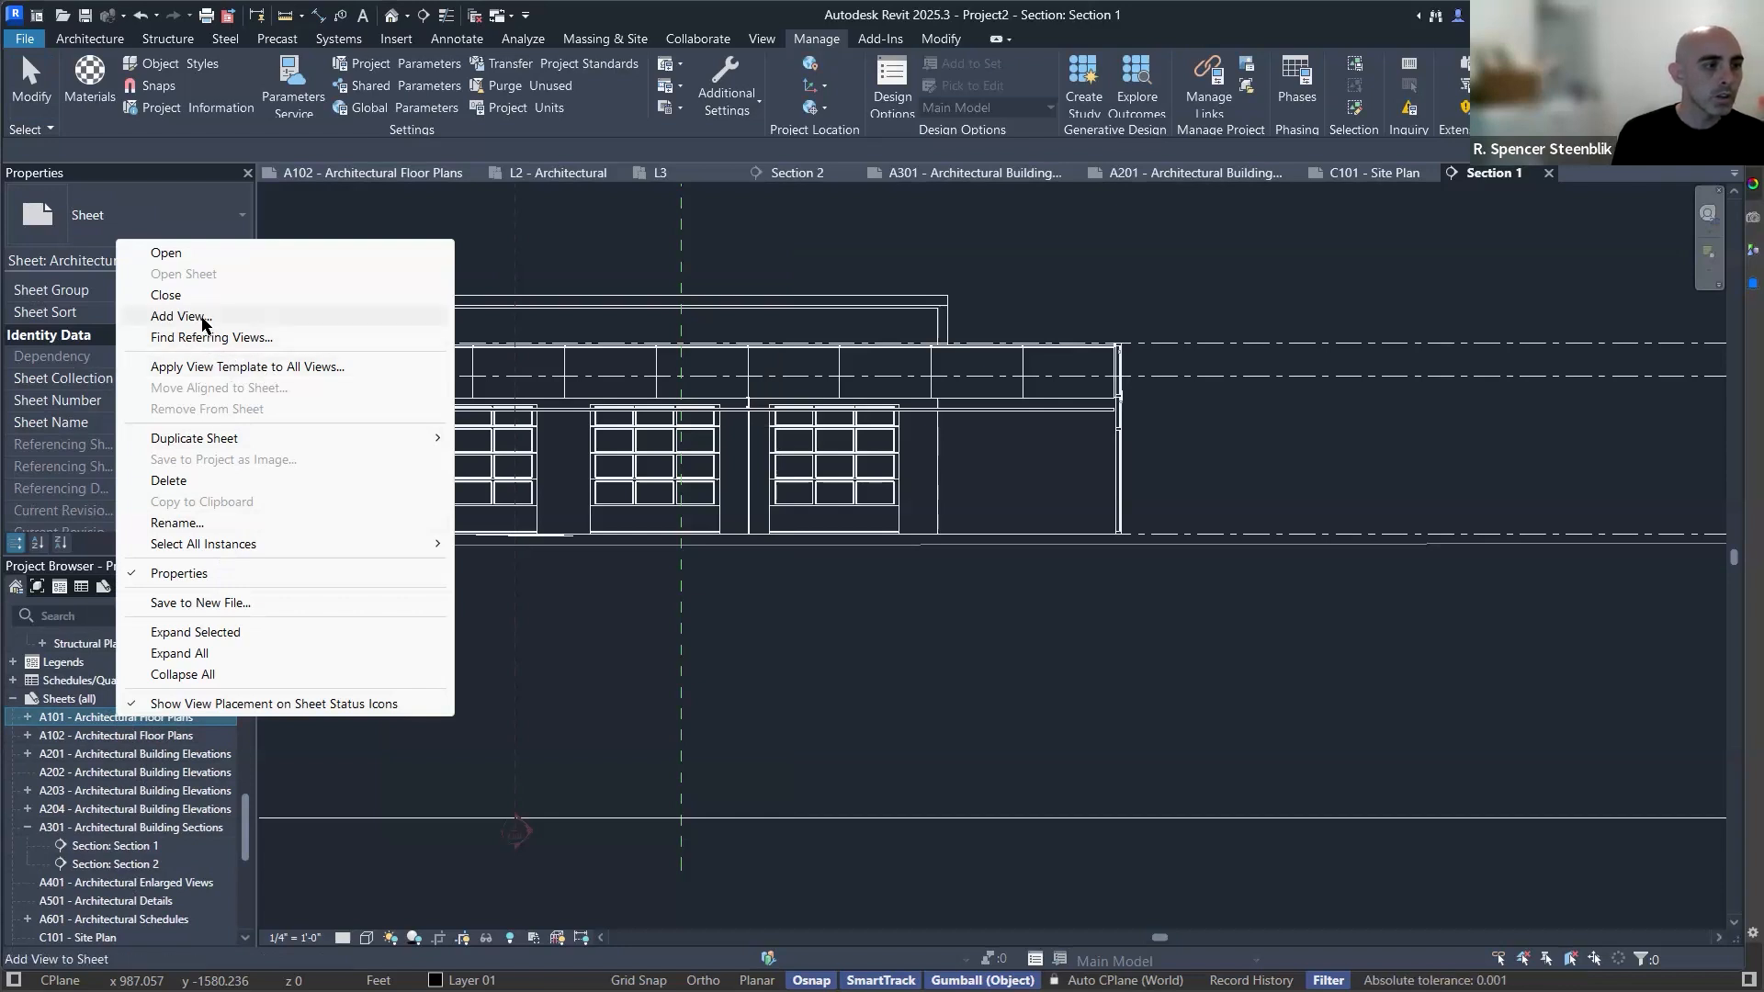
{"action": "key", "text": "Escape"}
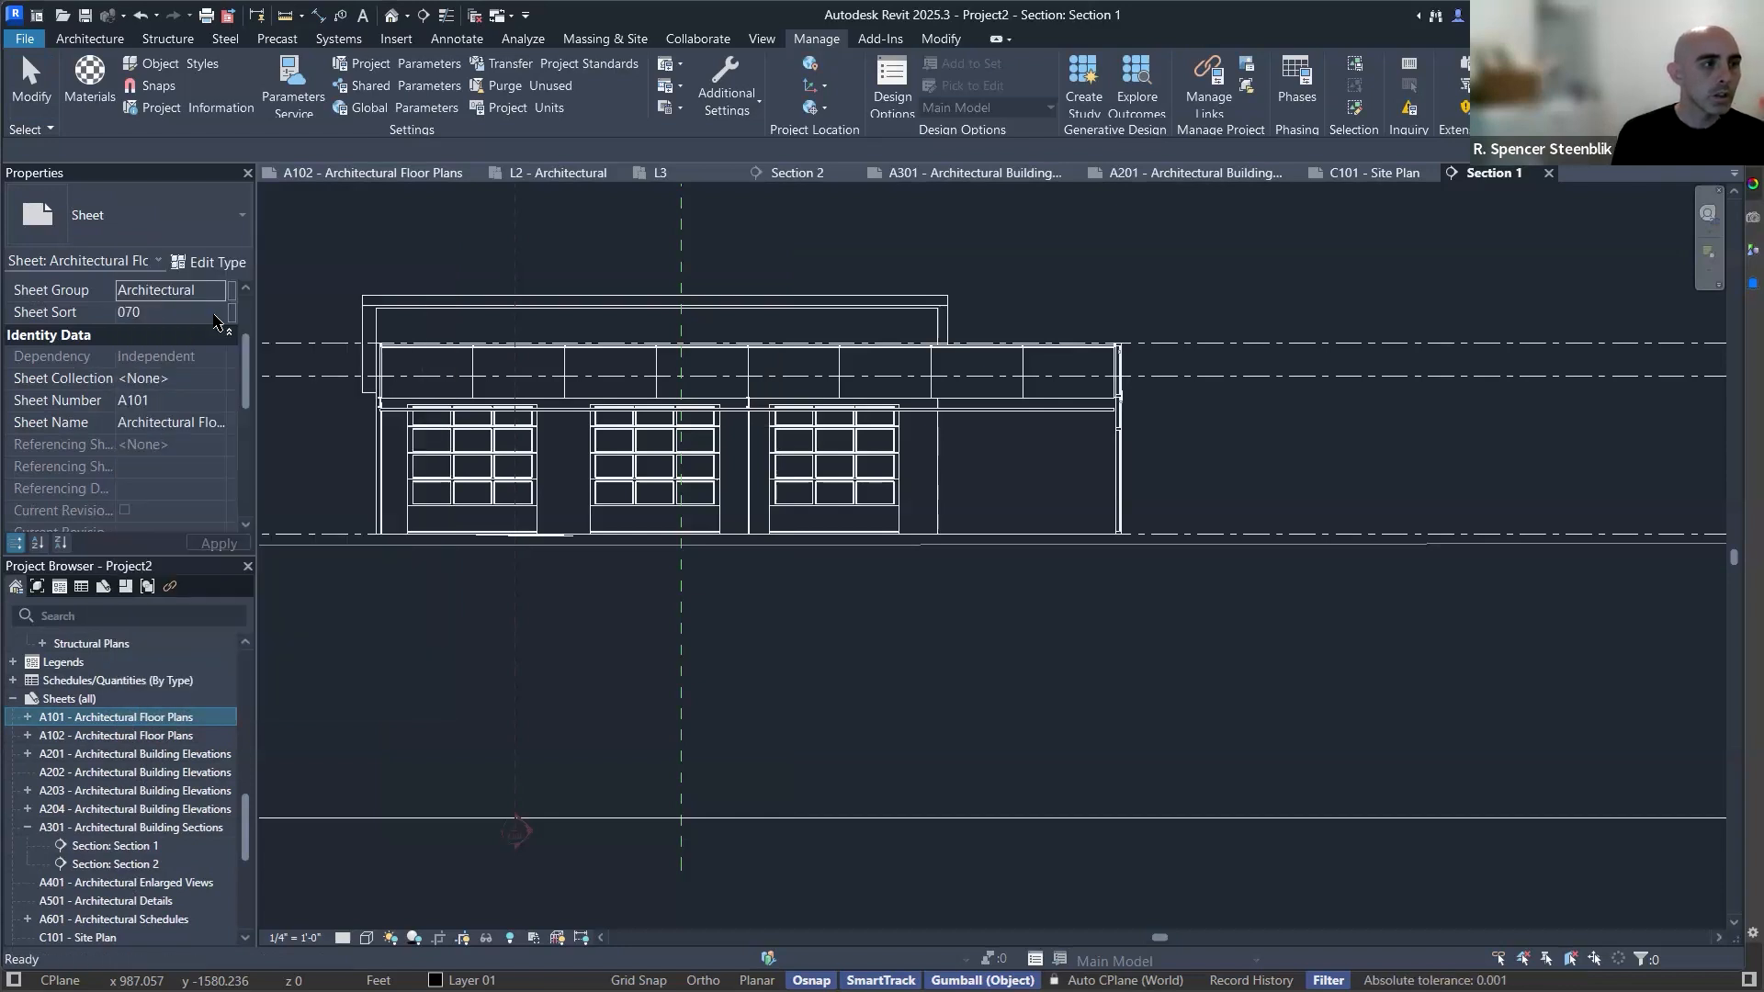
Create a new sheet using the B 11 x 17 Horizontal titleblock.
{"action": "left_click", "coordinate": [770, 46]}
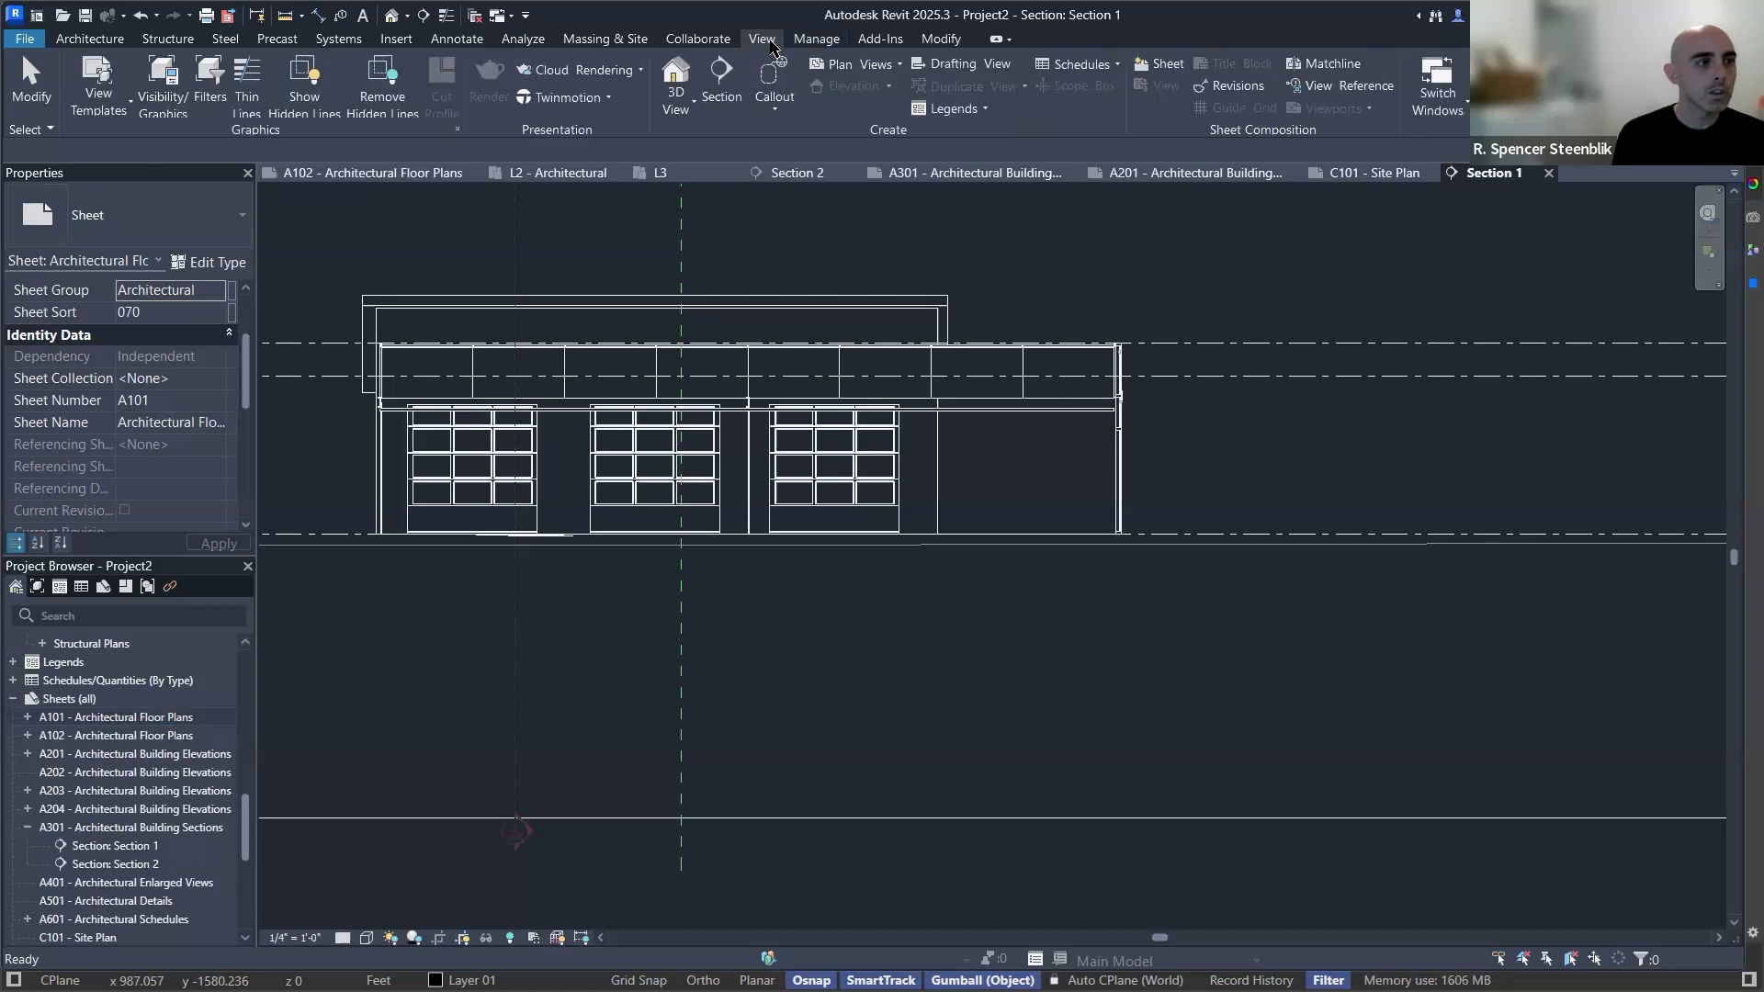
{"action": "right_click", "coordinate": [70, 700]}
{"action": "left_click", "coordinate": [138, 721]}
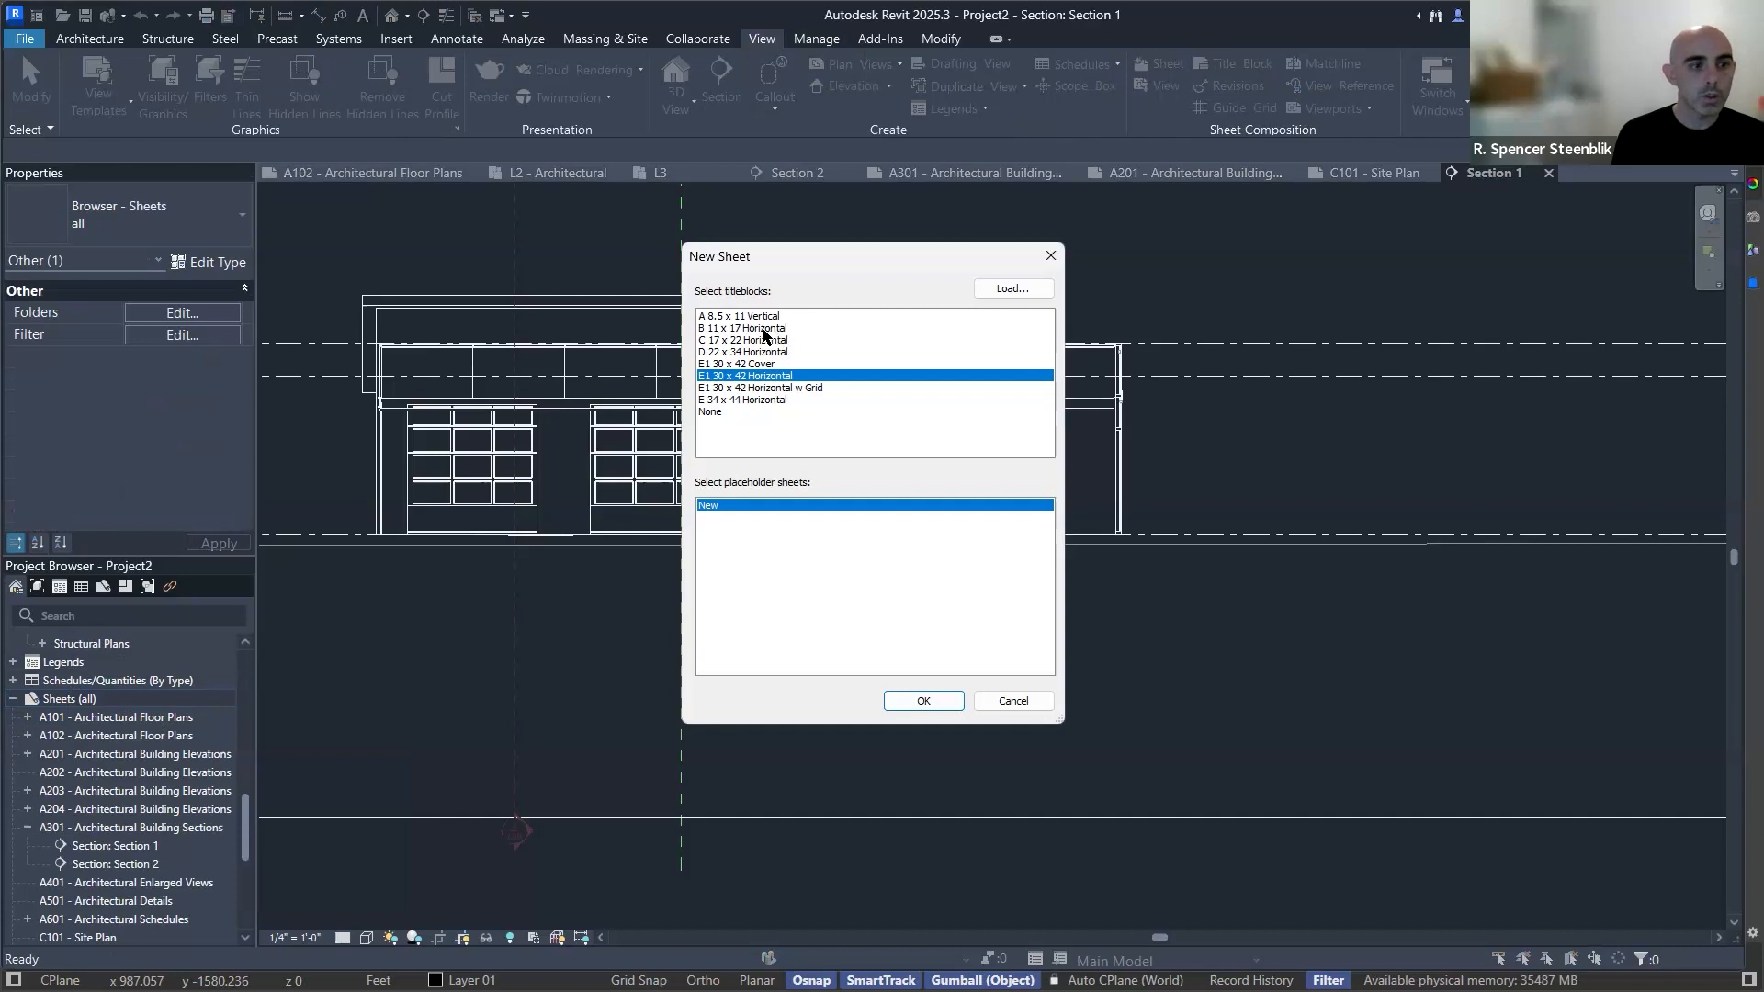
{"action": "left_click", "coordinate": [751, 329]}
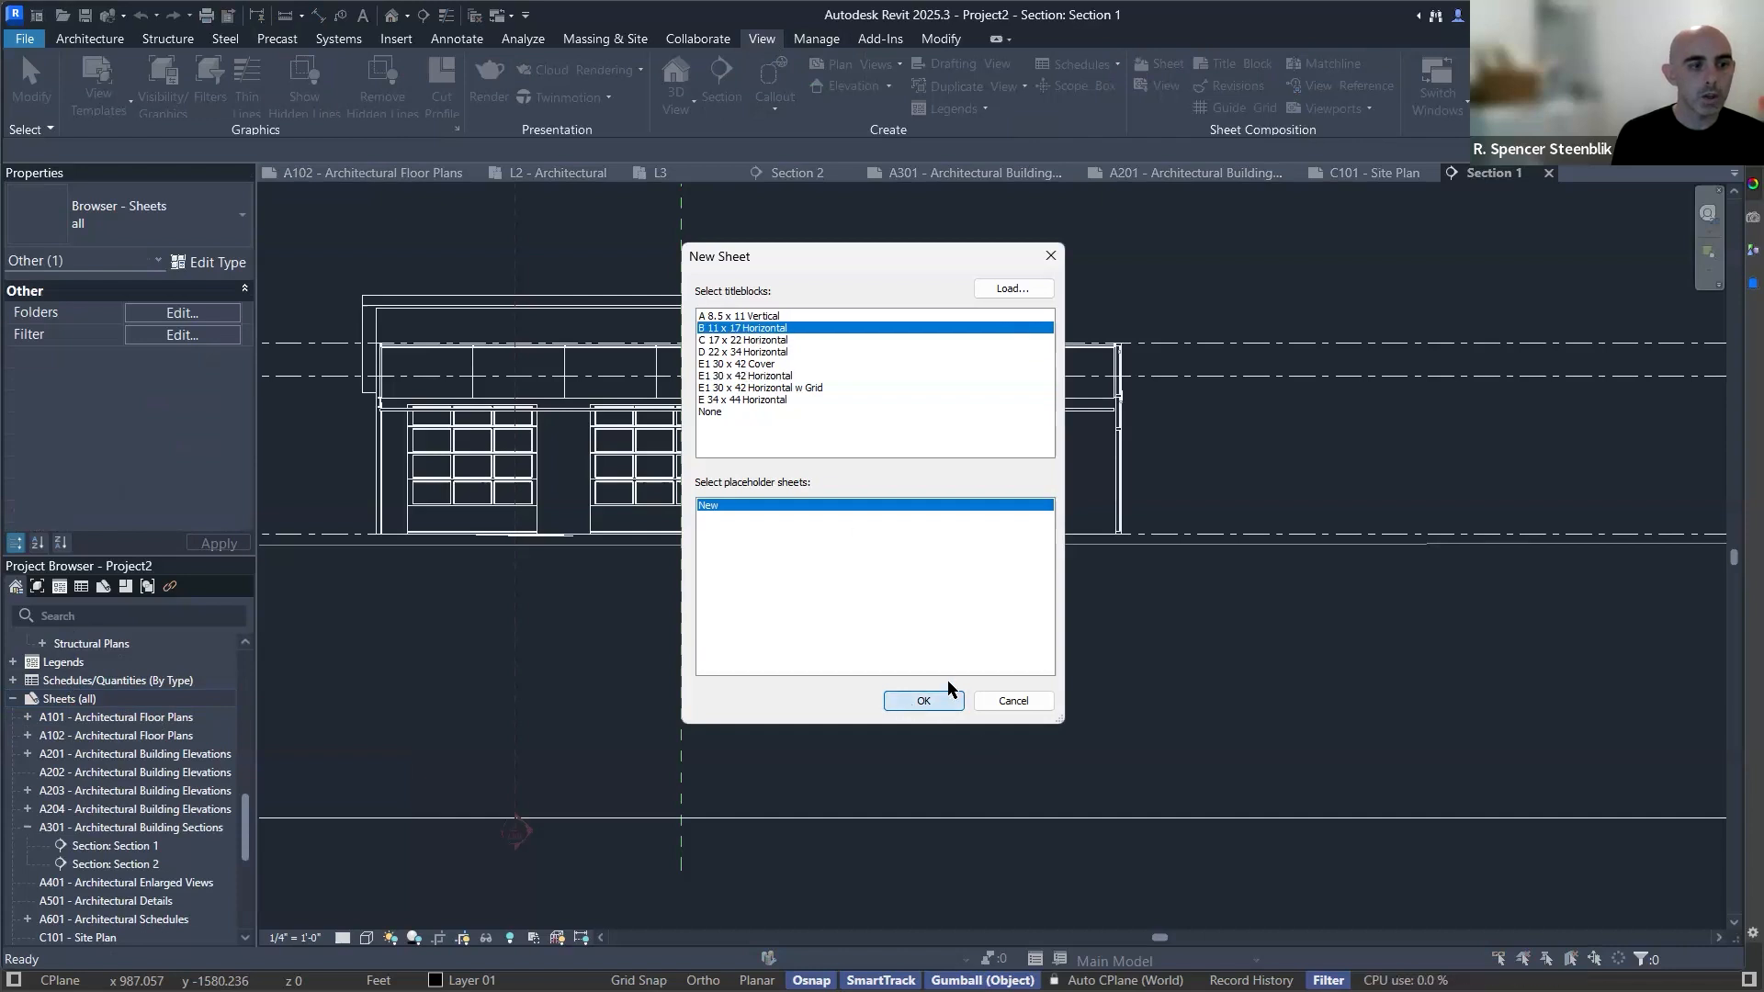
{"action": "left_click", "coordinate": [914, 703]}
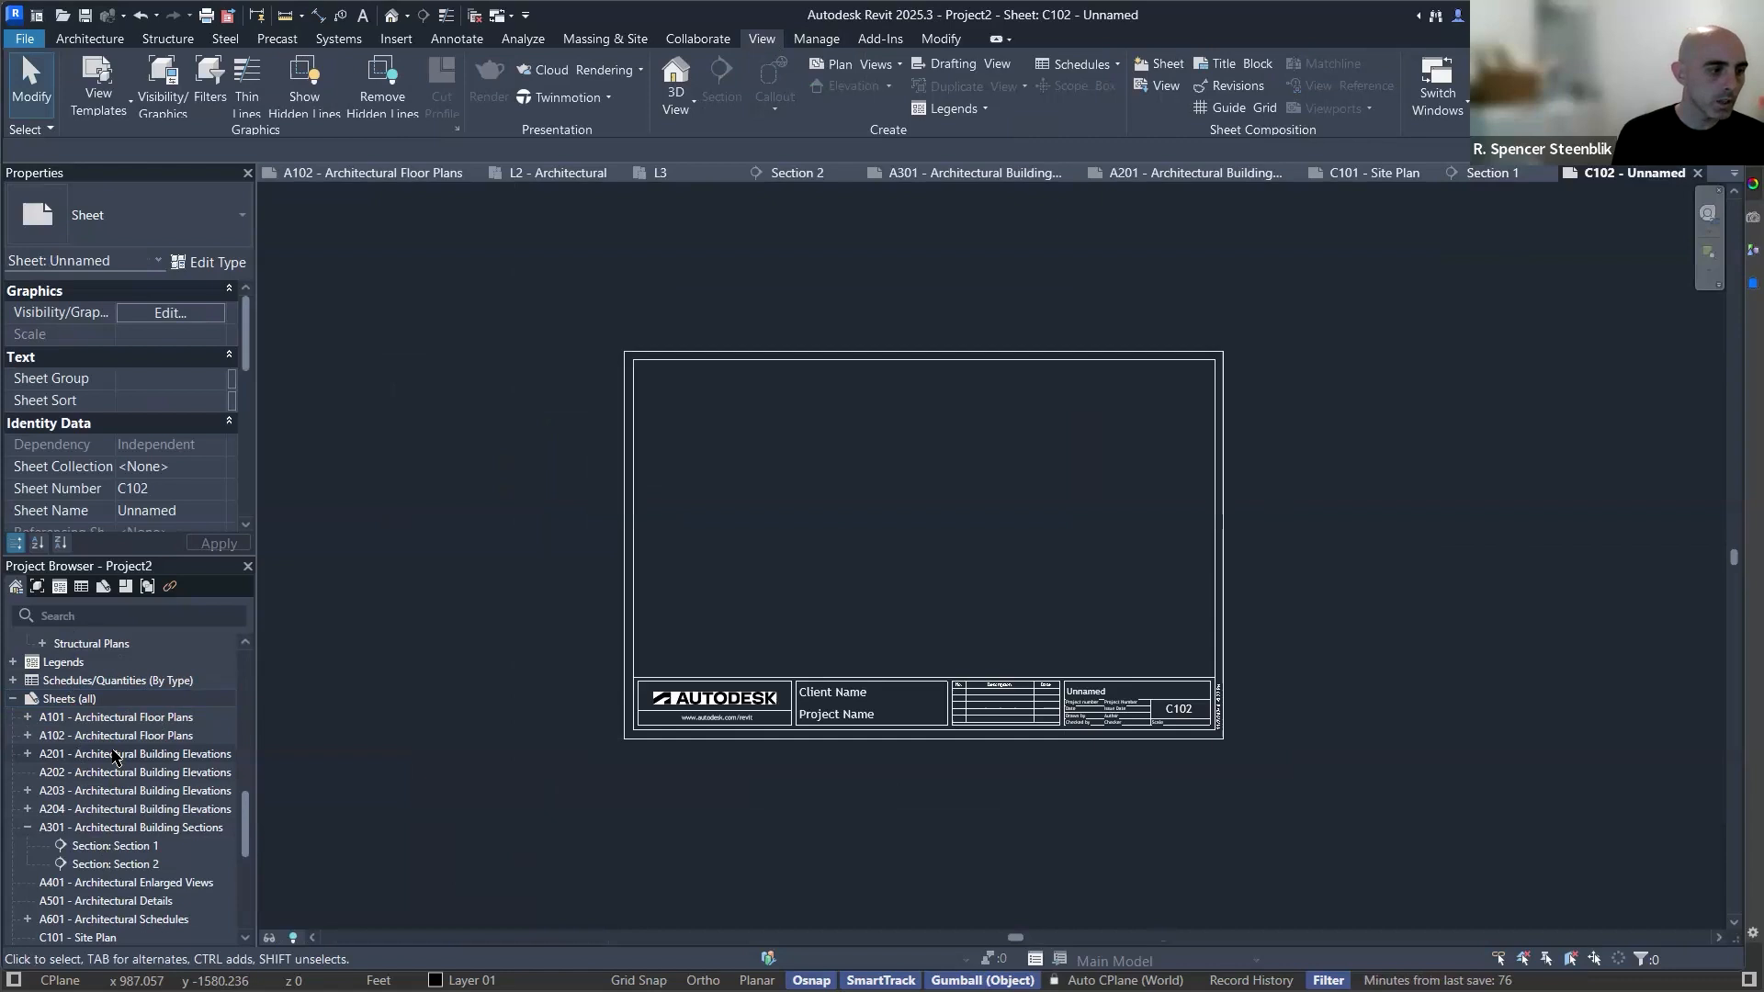
Open the title settings of the new sheet C102 - Unnamed for renaming and enter a101a as the sheet number.
{"action": "scroll", "coordinate": [115, 763], "scroll_direction": "down", "scroll_amount": 4}
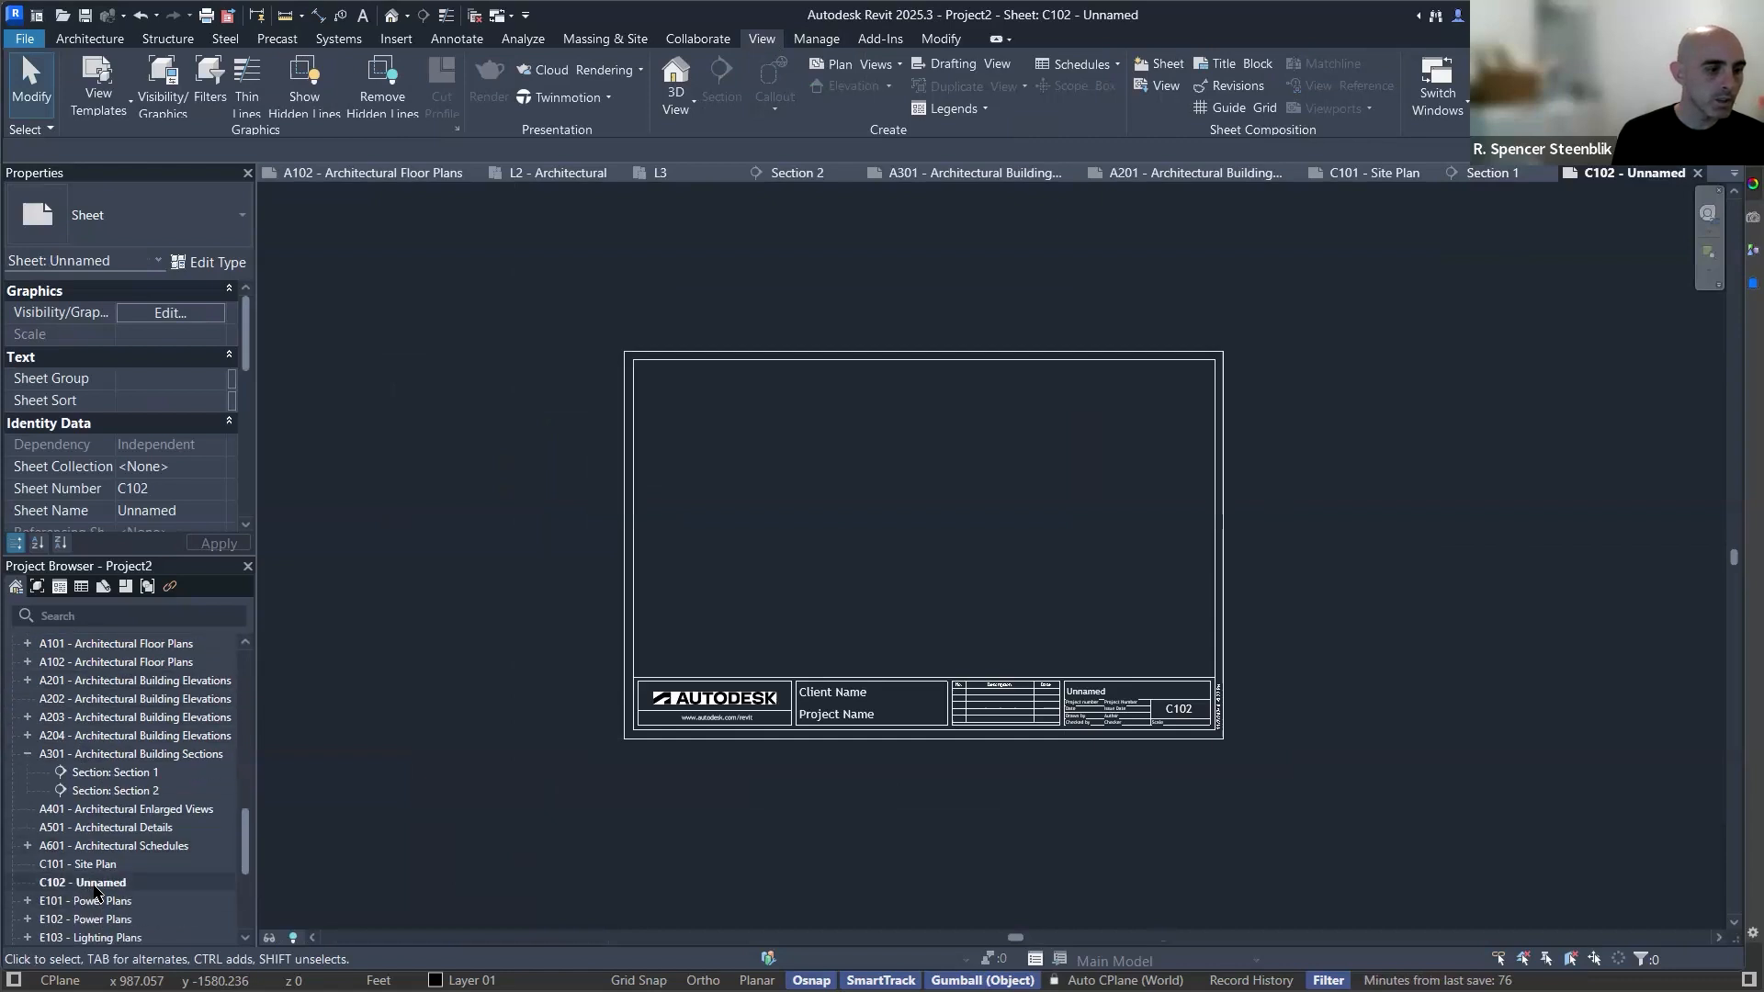
{"action": "scroll", "coordinate": [92, 888], "scroll_direction": "up", "scroll_amount": 1}
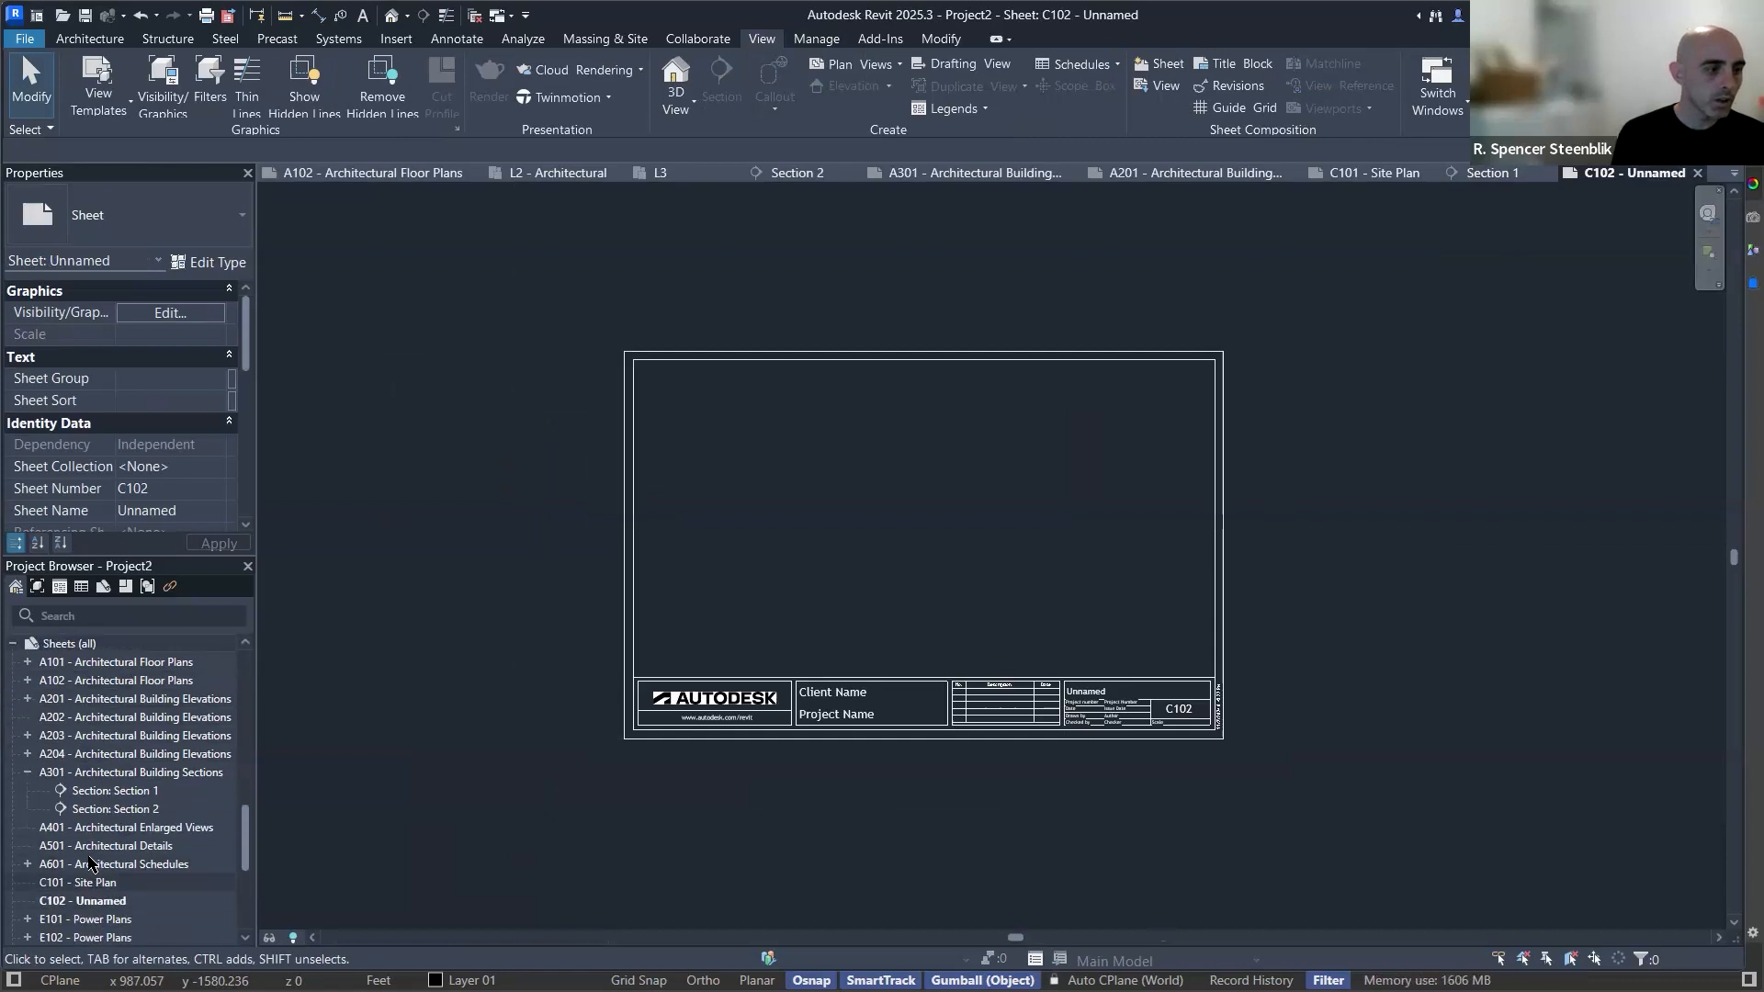
{"action": "left_click", "coordinate": [57, 902]}
{"action": "key", "text": "F2"}
{"action": "key", "text": "Escape"}
{"action": "right_click", "coordinate": [56, 900]}
{"action": "key", "text": "Escape"}
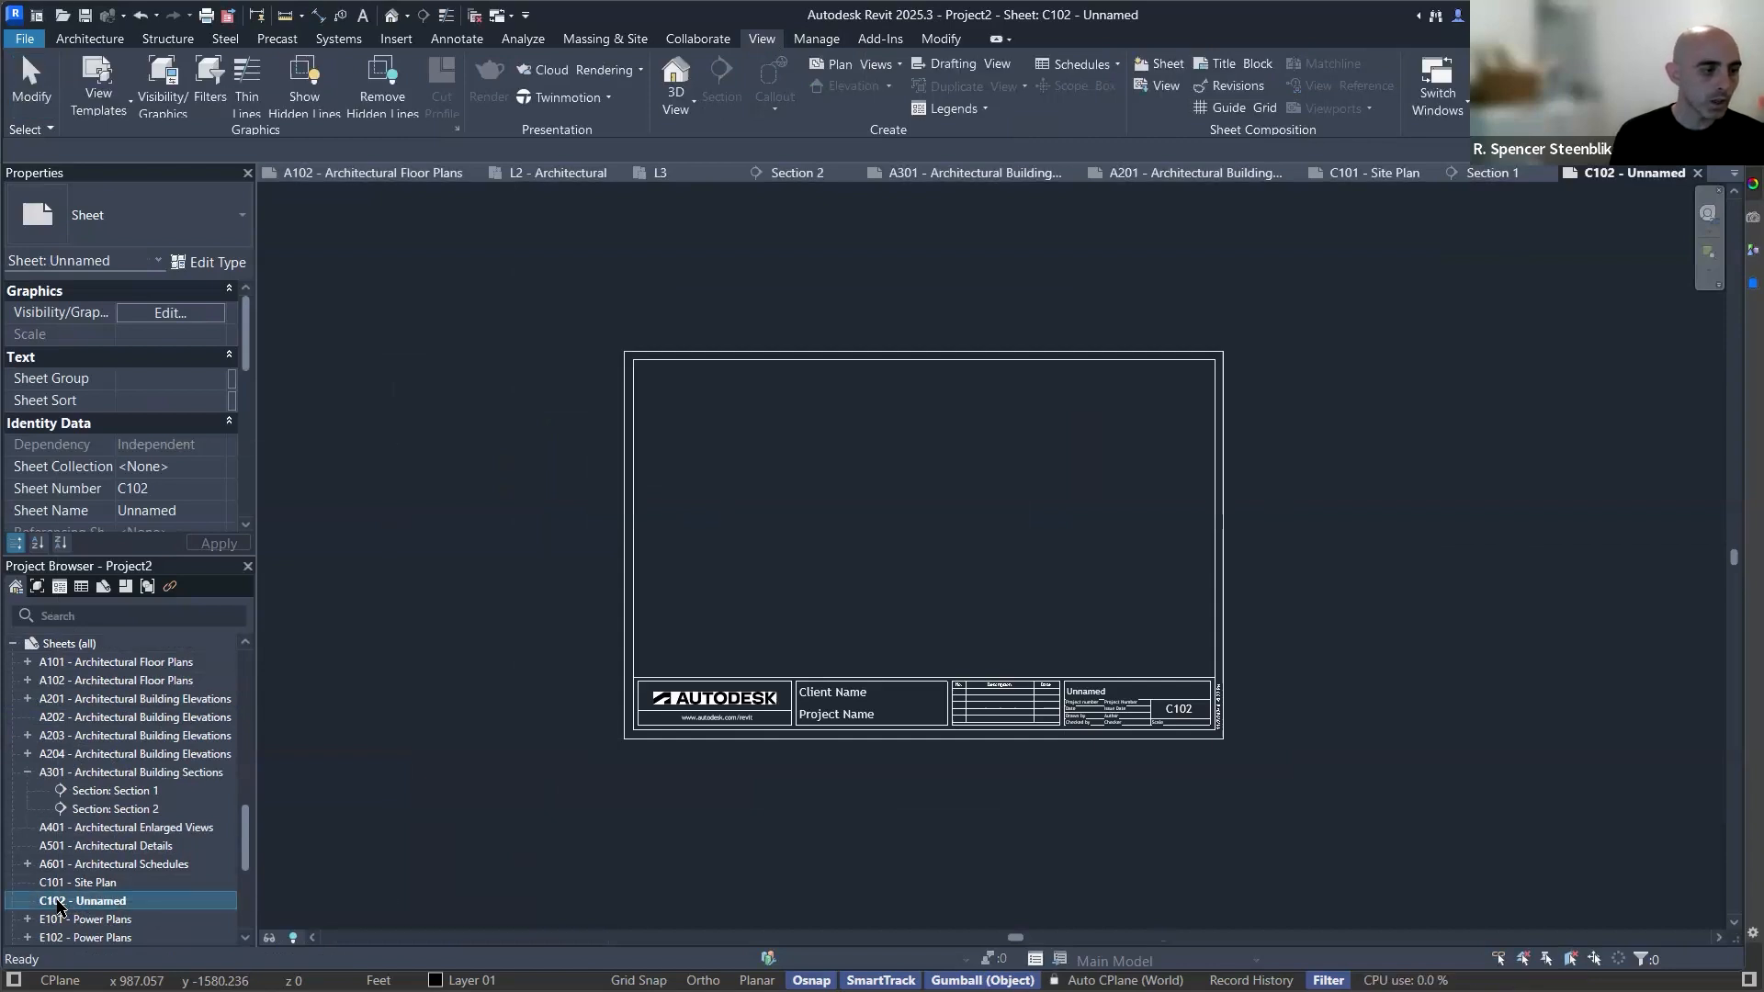
{"action": "right_click", "coordinate": [57, 901]}
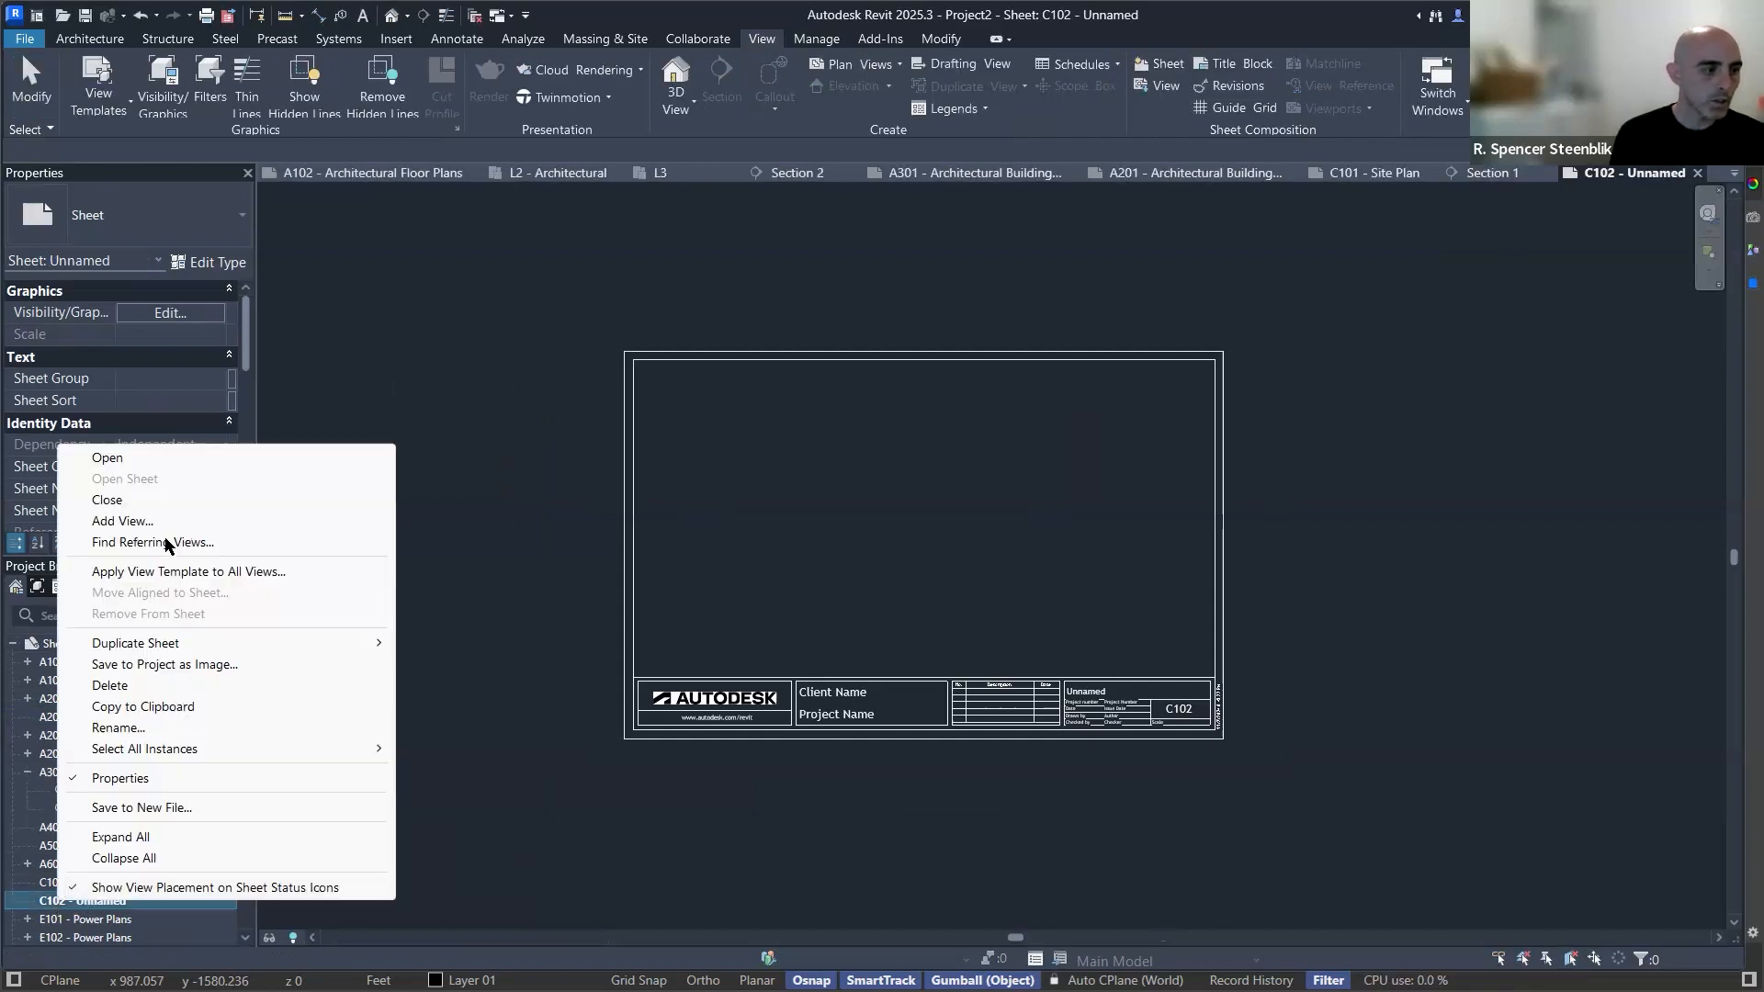
{"action": "left_click", "coordinate": [143, 725]}
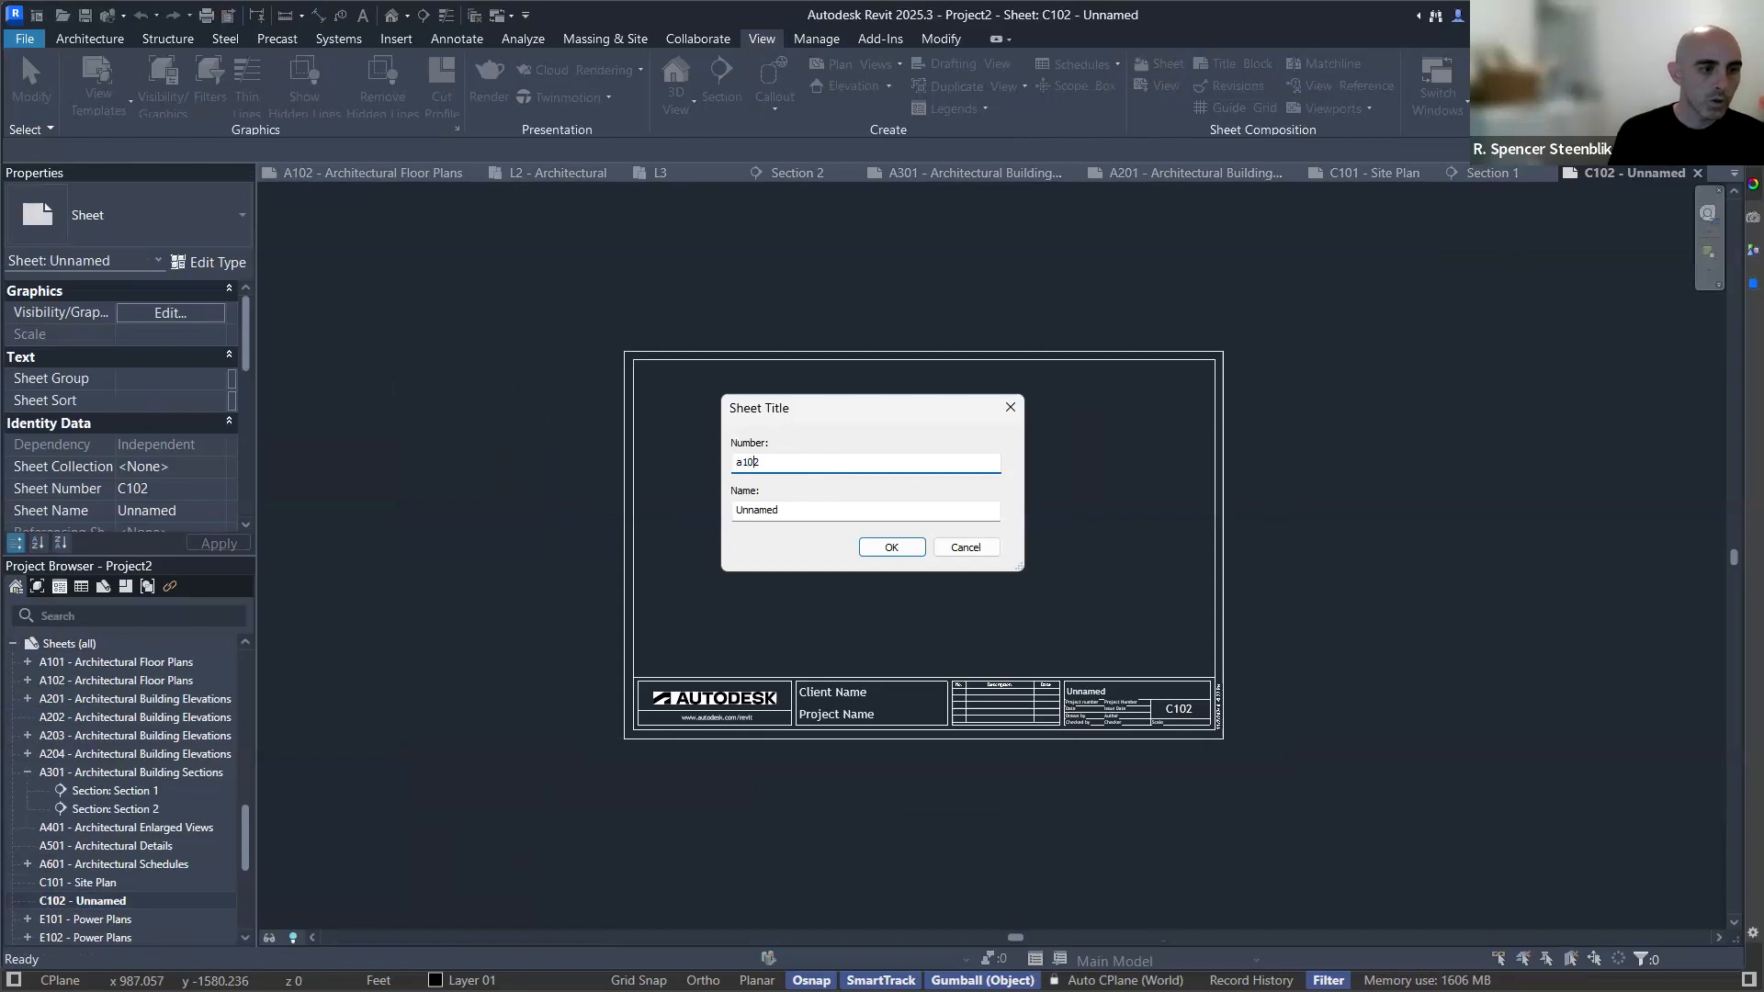
{"action": "key", "text": "BackSpace"}
{"action": "type", "text": "1a"}
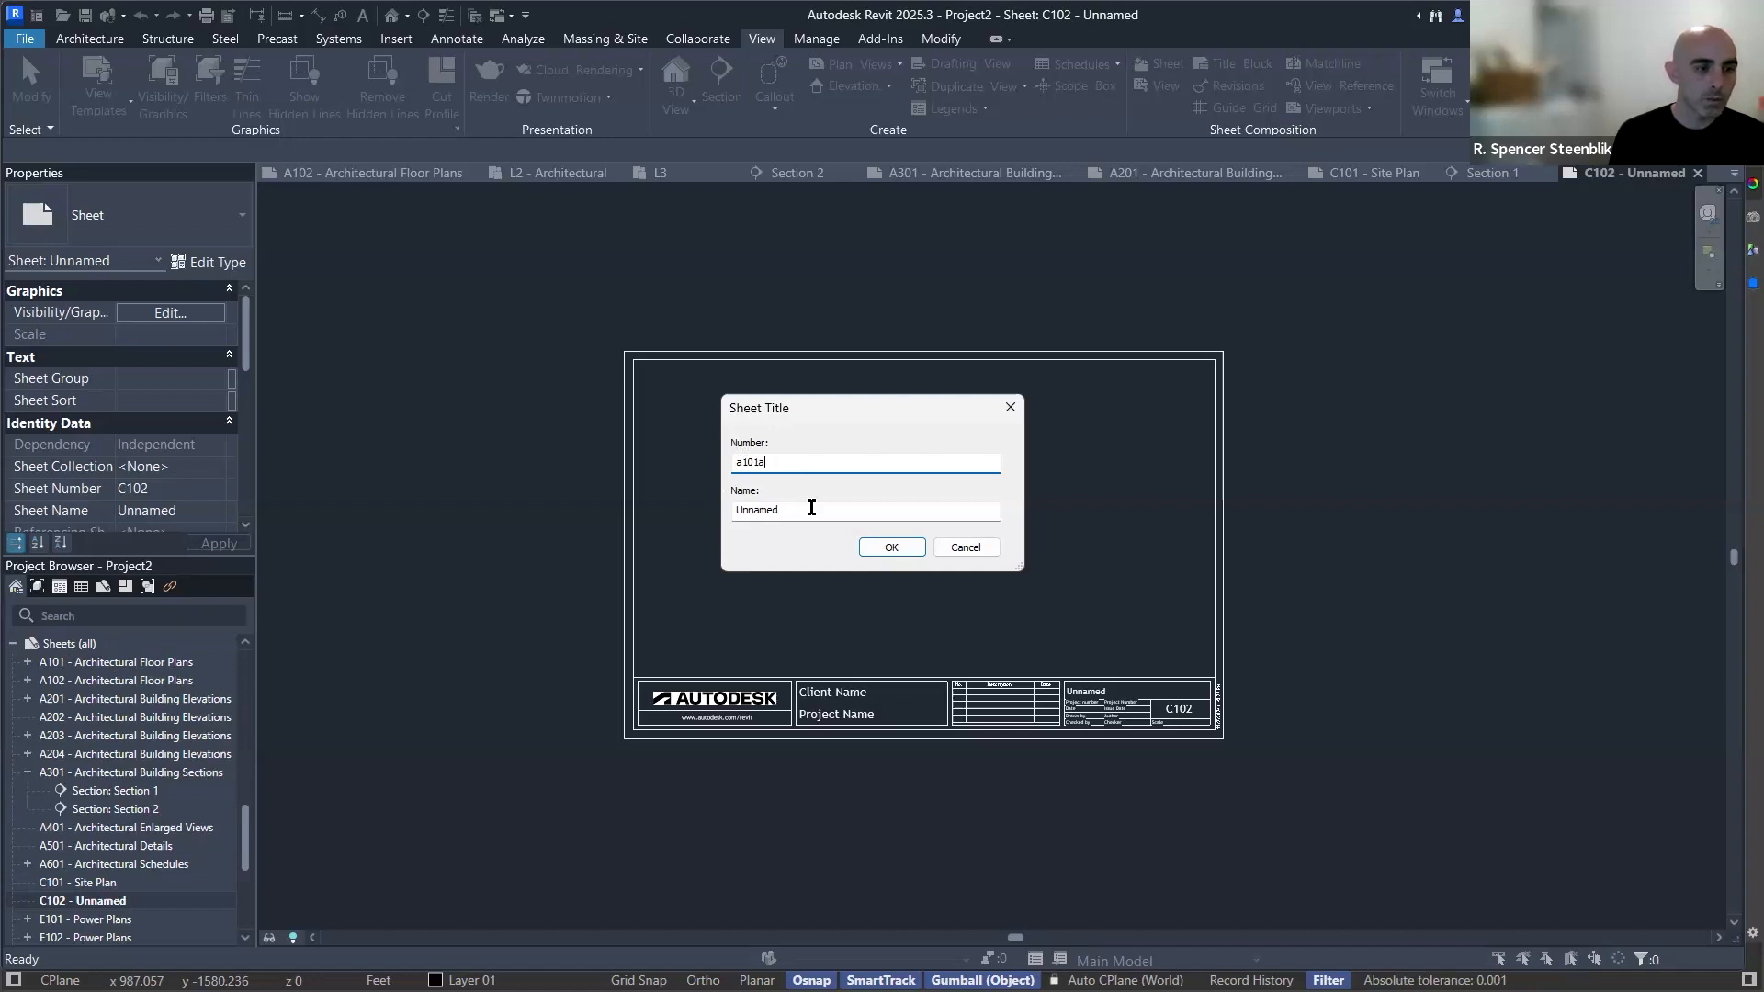
Enter Architectural FloorPlan as the sheet's name and accept the new sheet title.
{"action": "key", "text": "Tab"}
{"action": "type", "text": "Arc"}
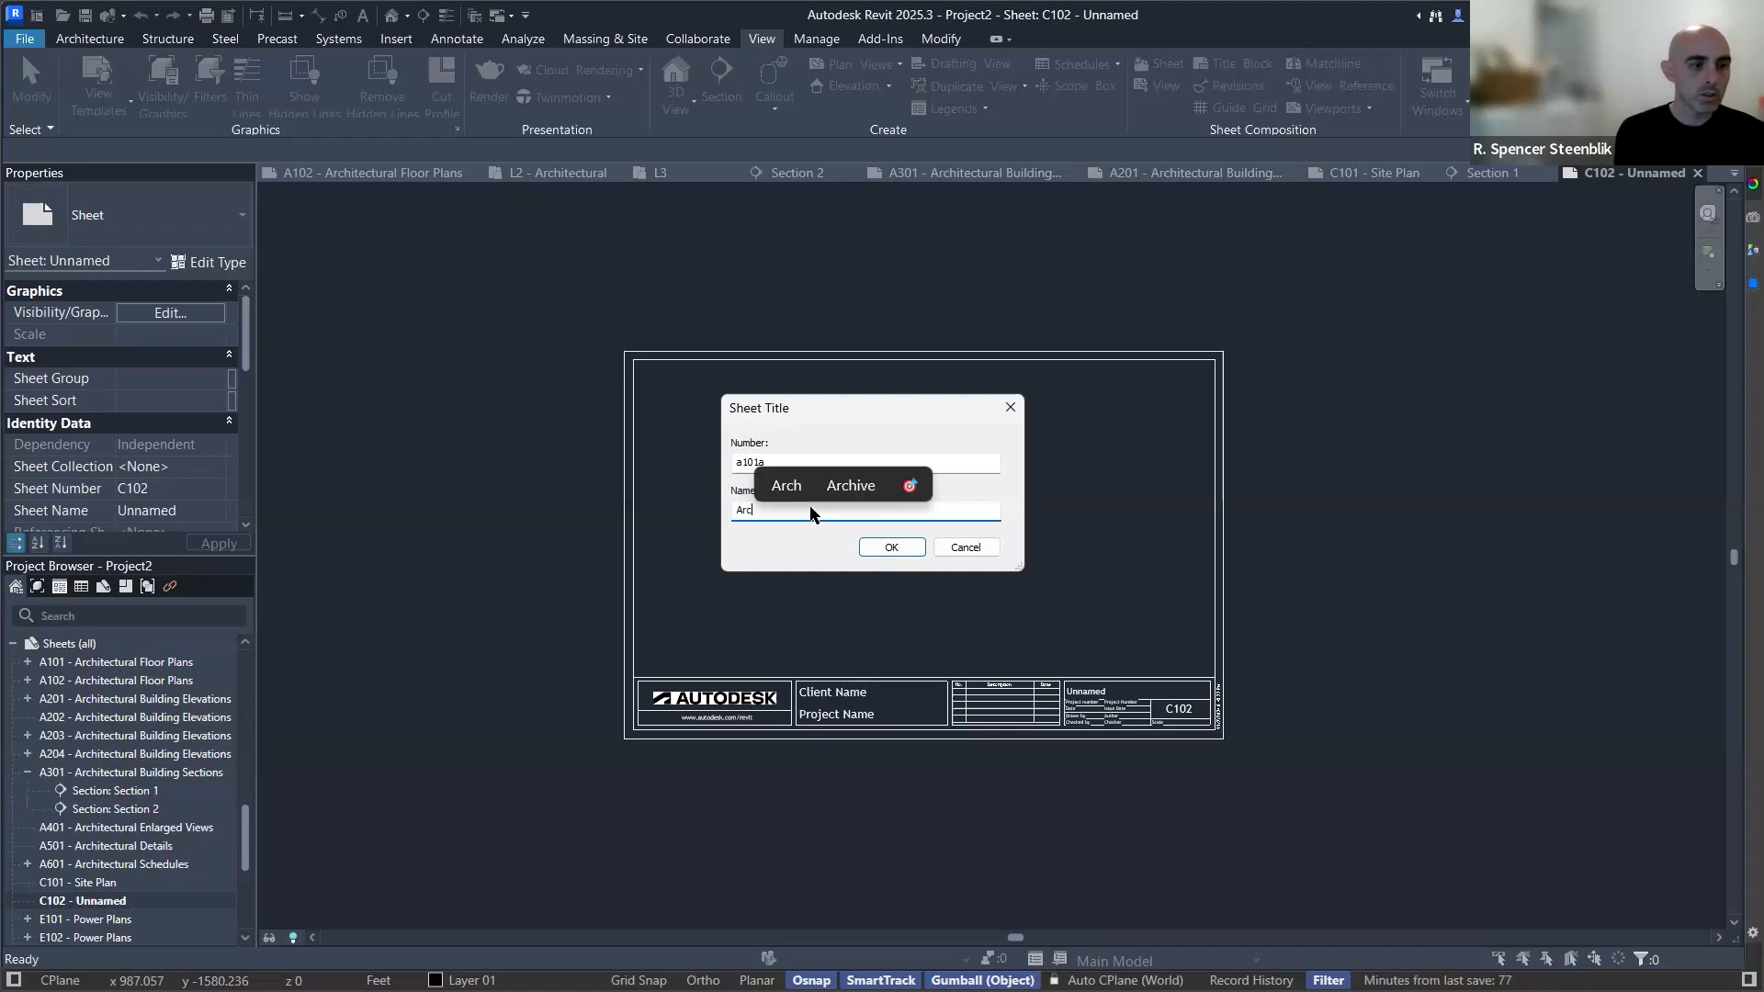
{"action": "type", "text": "hit"}
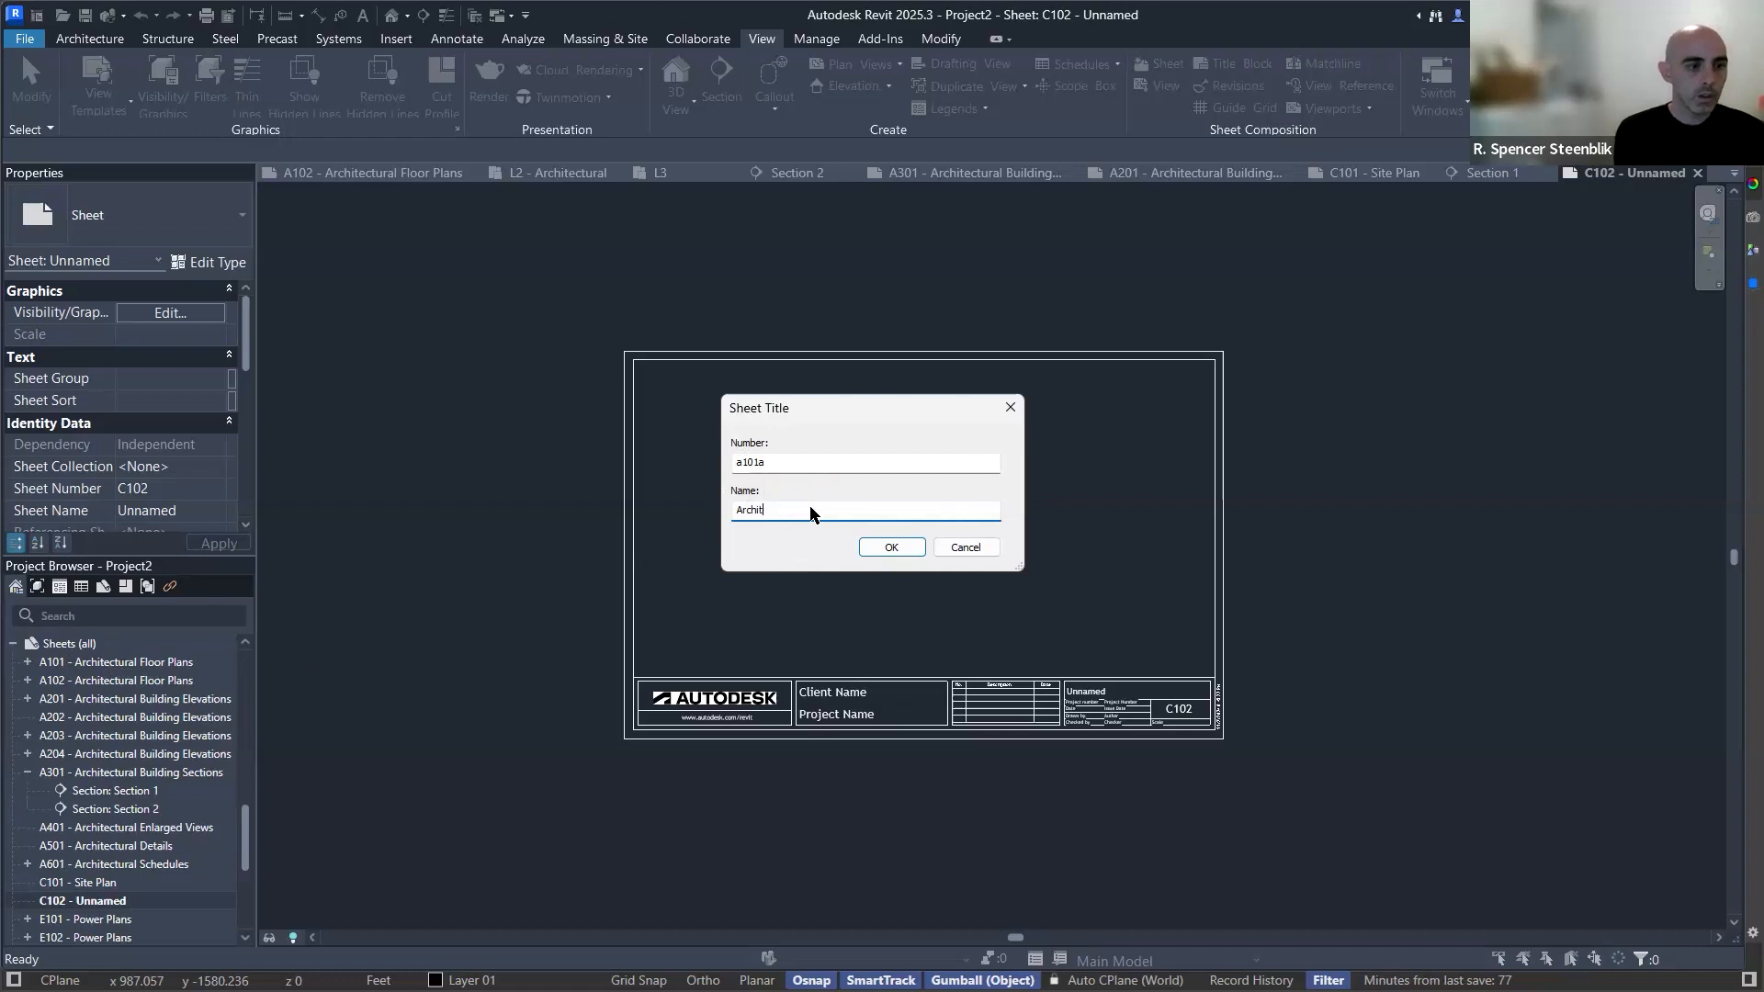
{"action": "type", "text": "ect"}
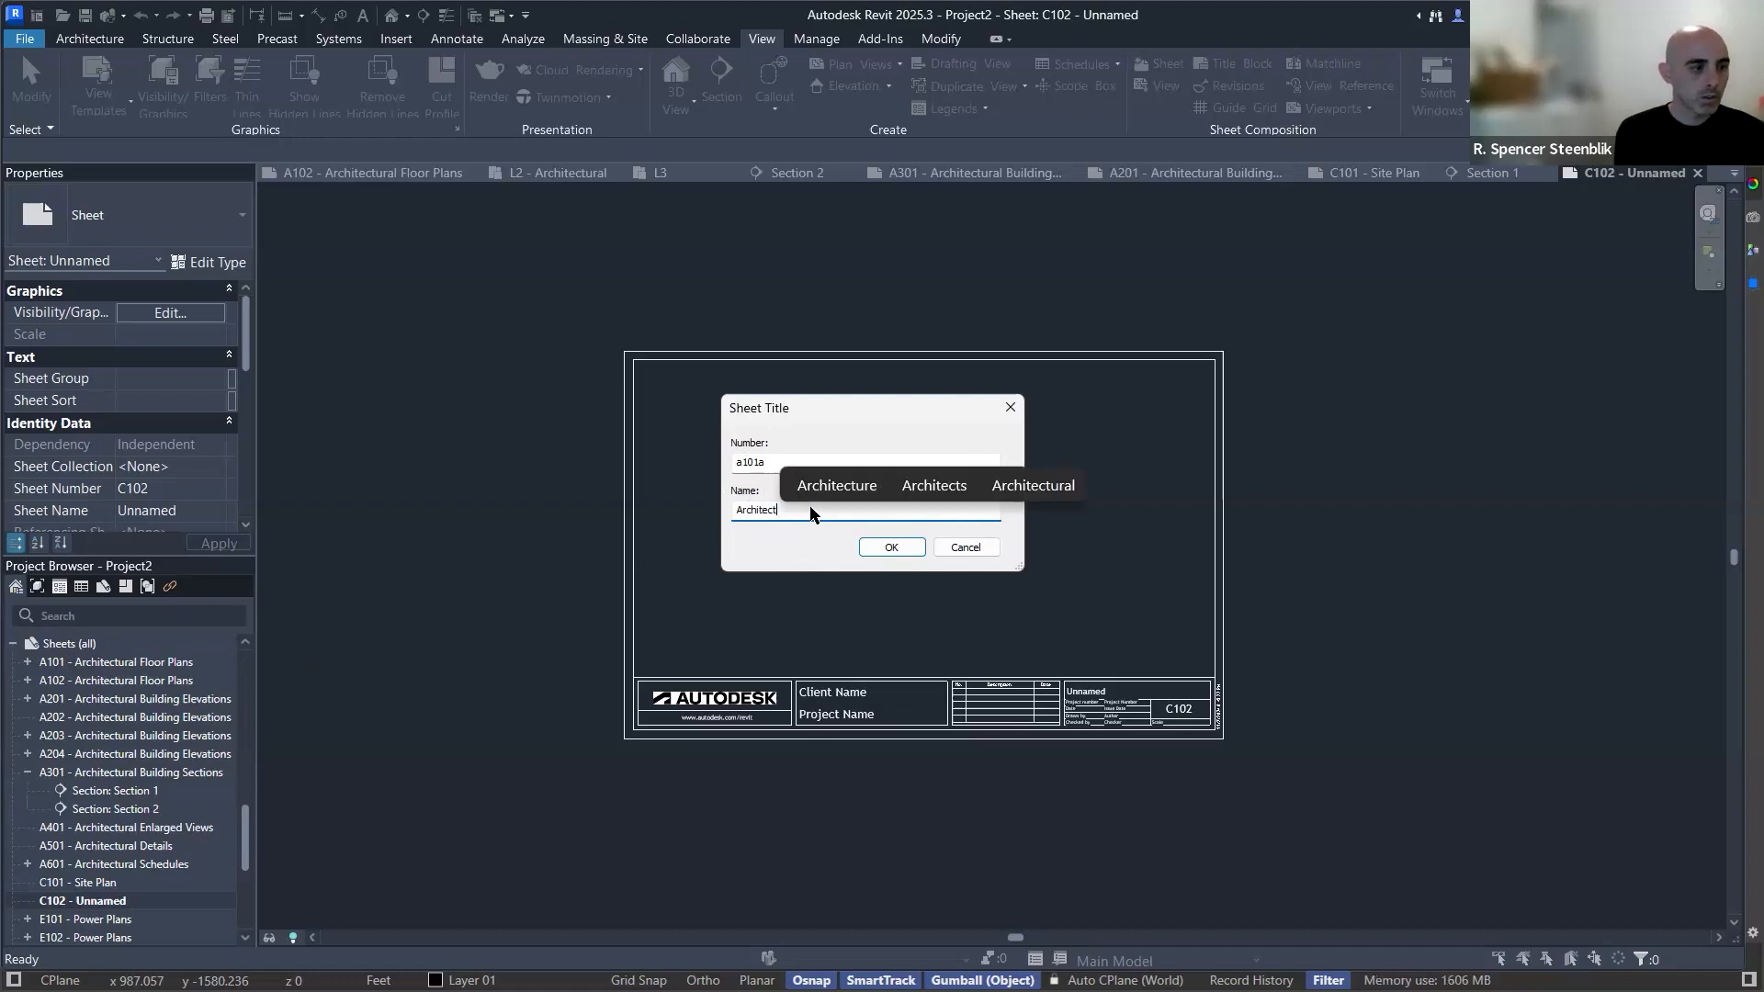
{"action": "type", "text": "ural Floo"}
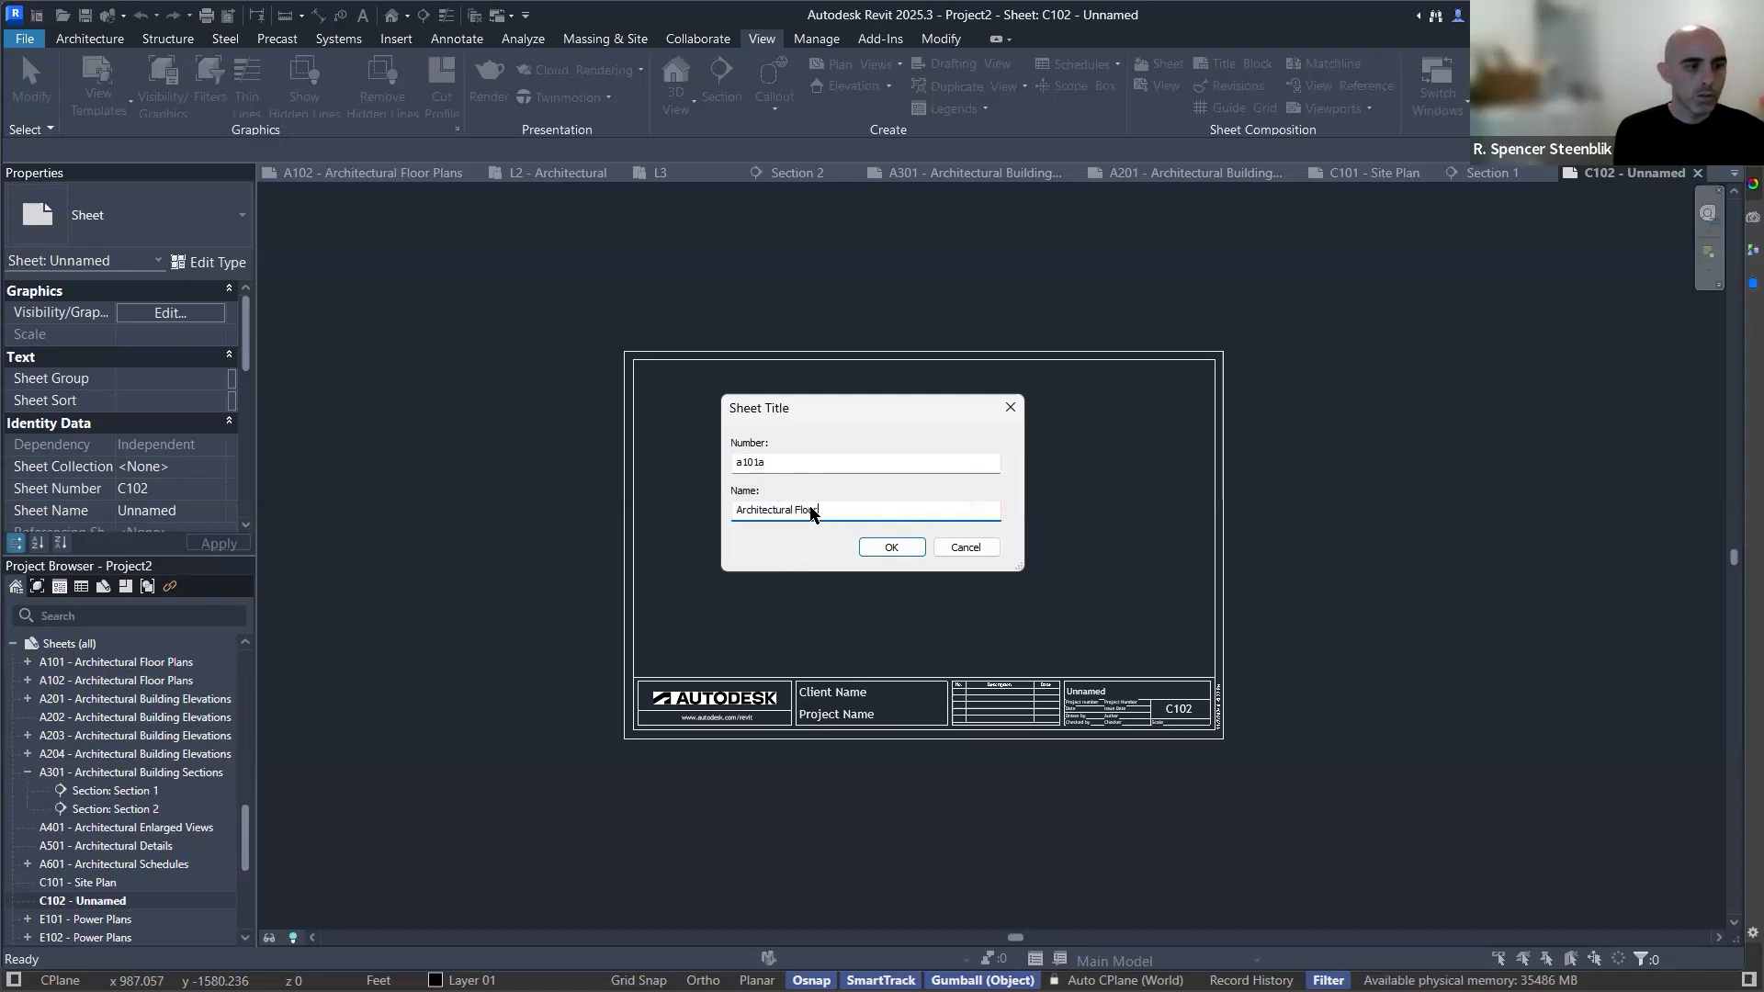
{"action": "type", "text": "rPlan"}
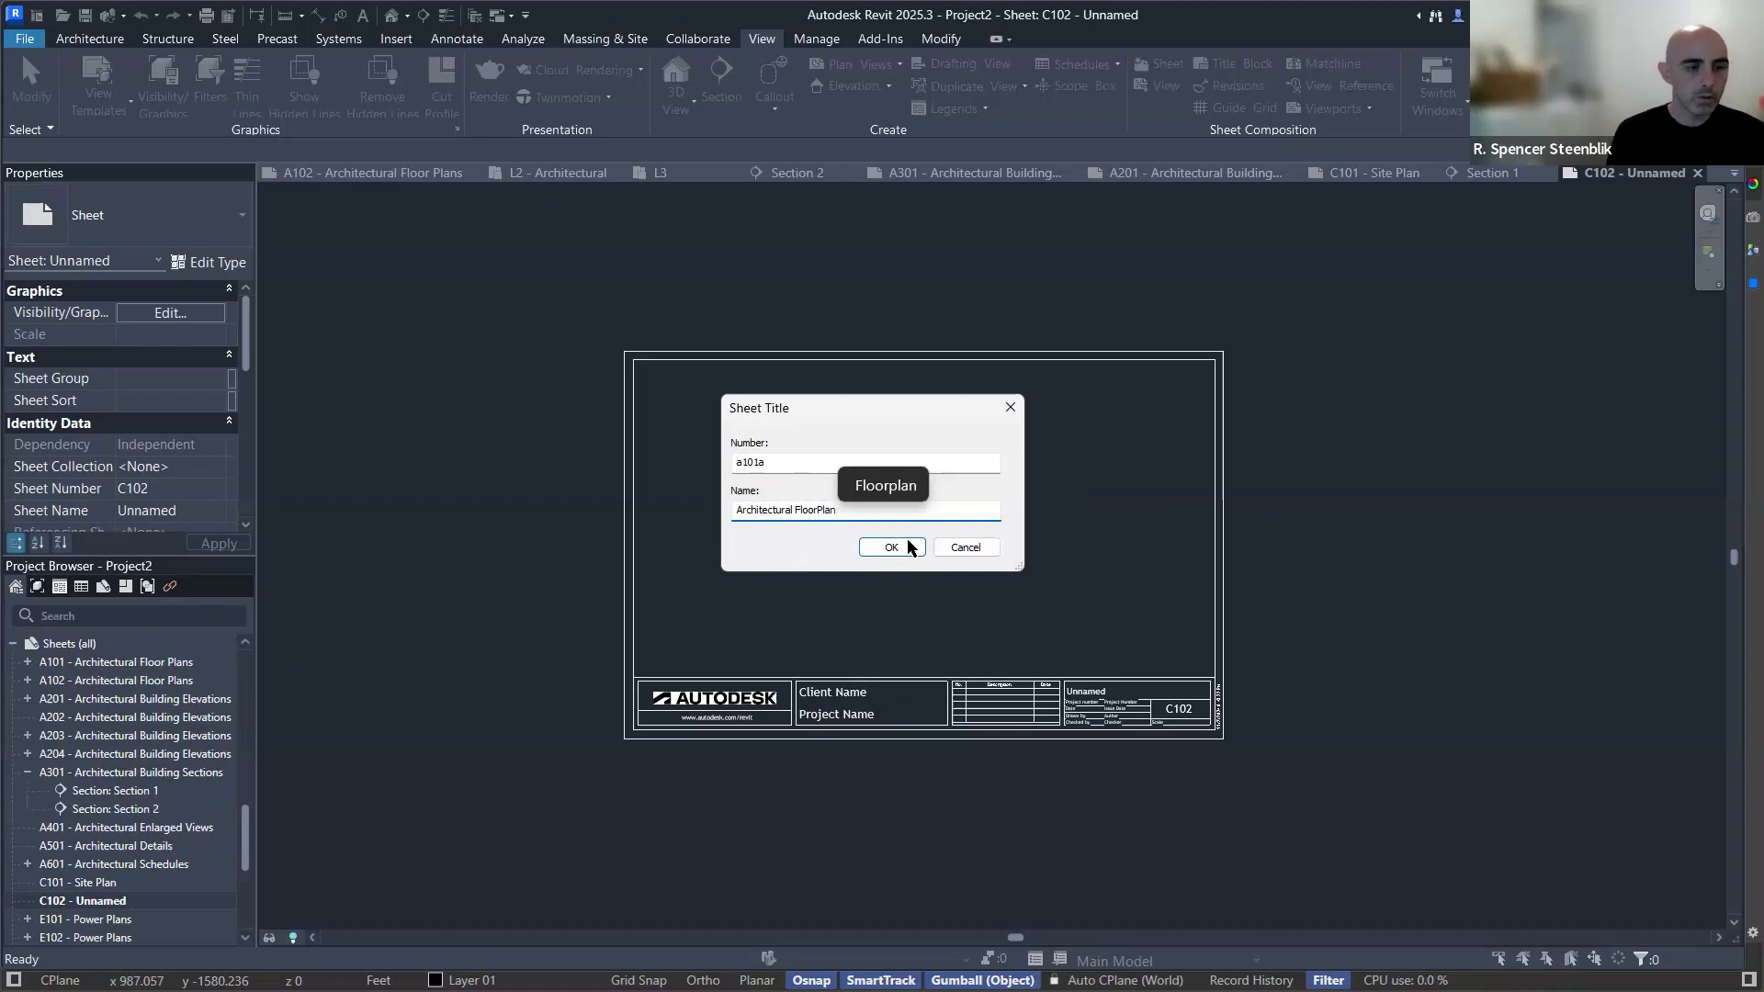
{"action": "left_click", "coordinate": [890, 549]}
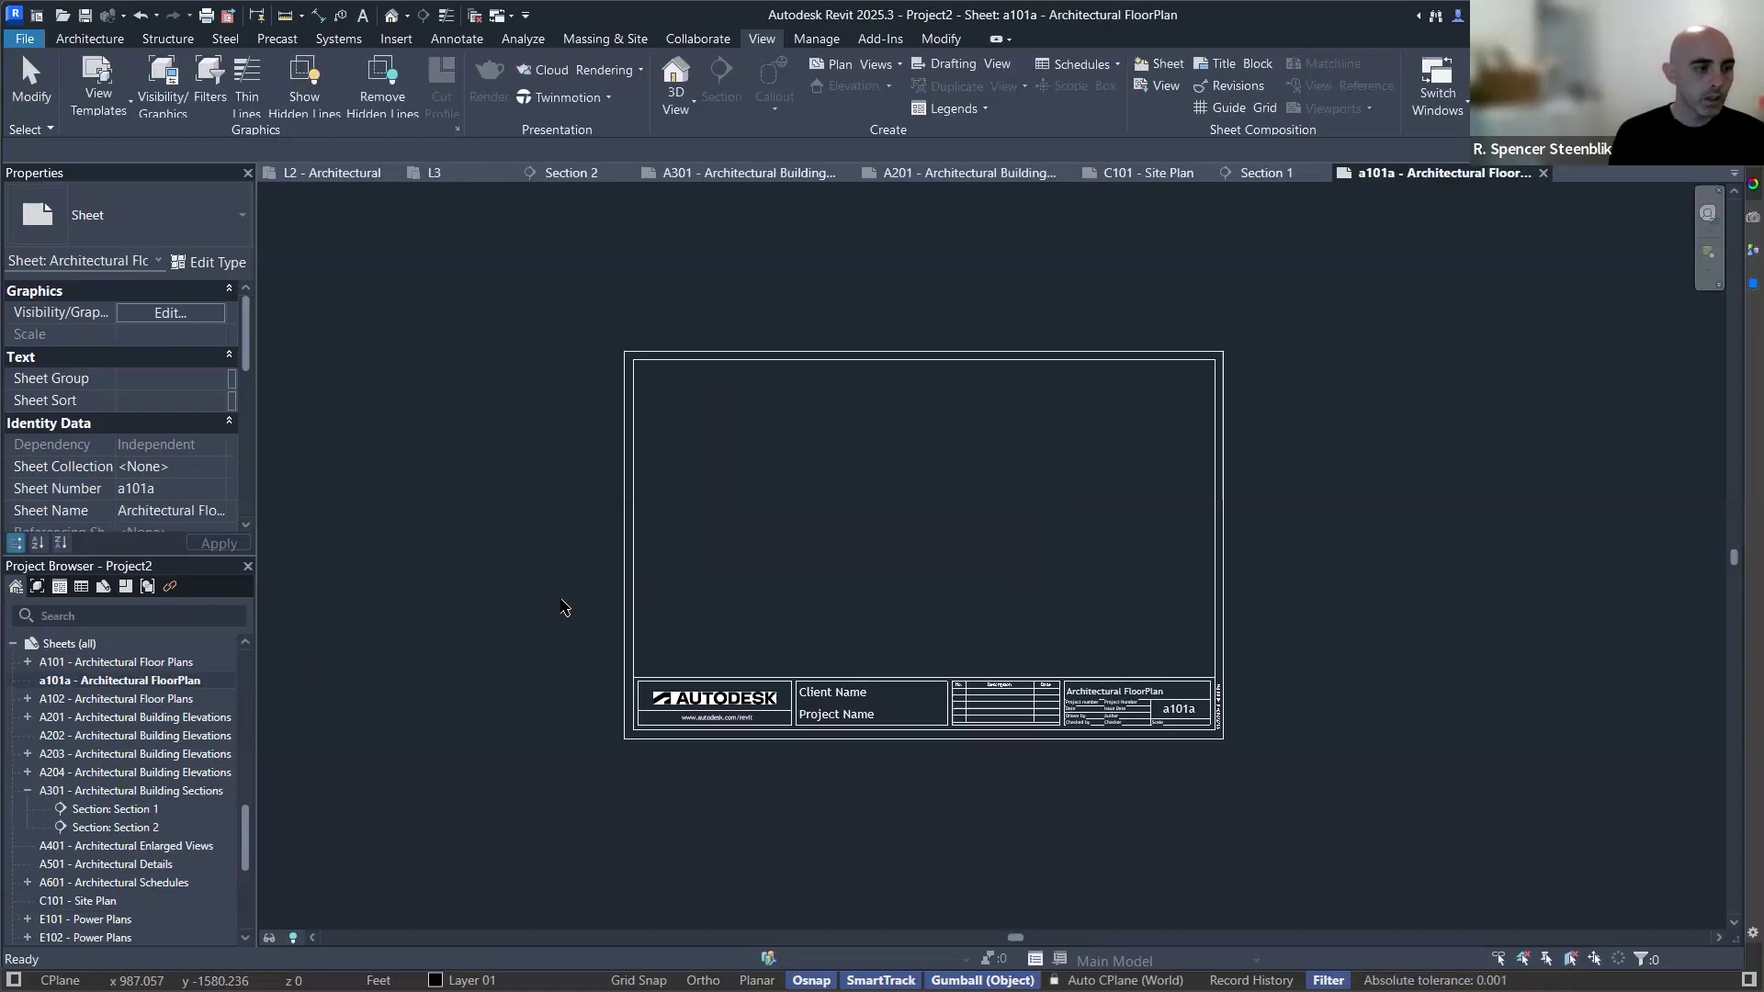
Change the number of the Architectural FloorPlan sheet to A101a with a capital first letter.
{"action": "left_click", "coordinate": [67, 685]}
{"action": "key", "text": "F2"}
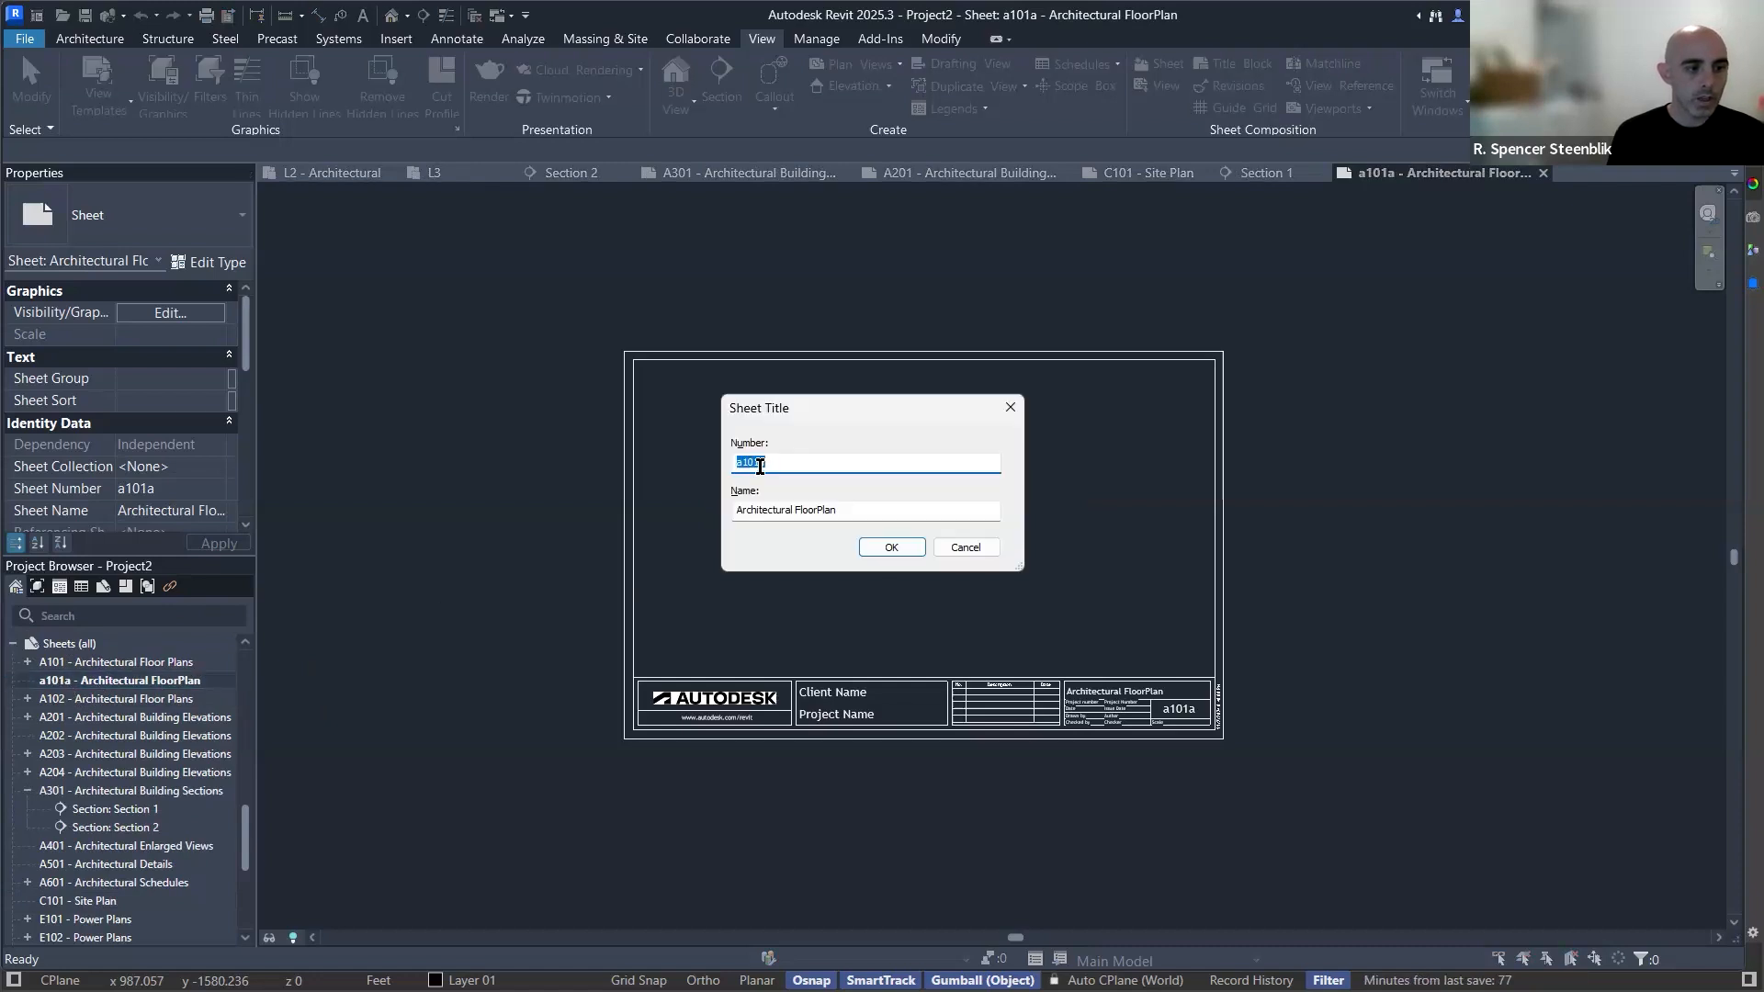
{"action": "type", "text": "A101a"}
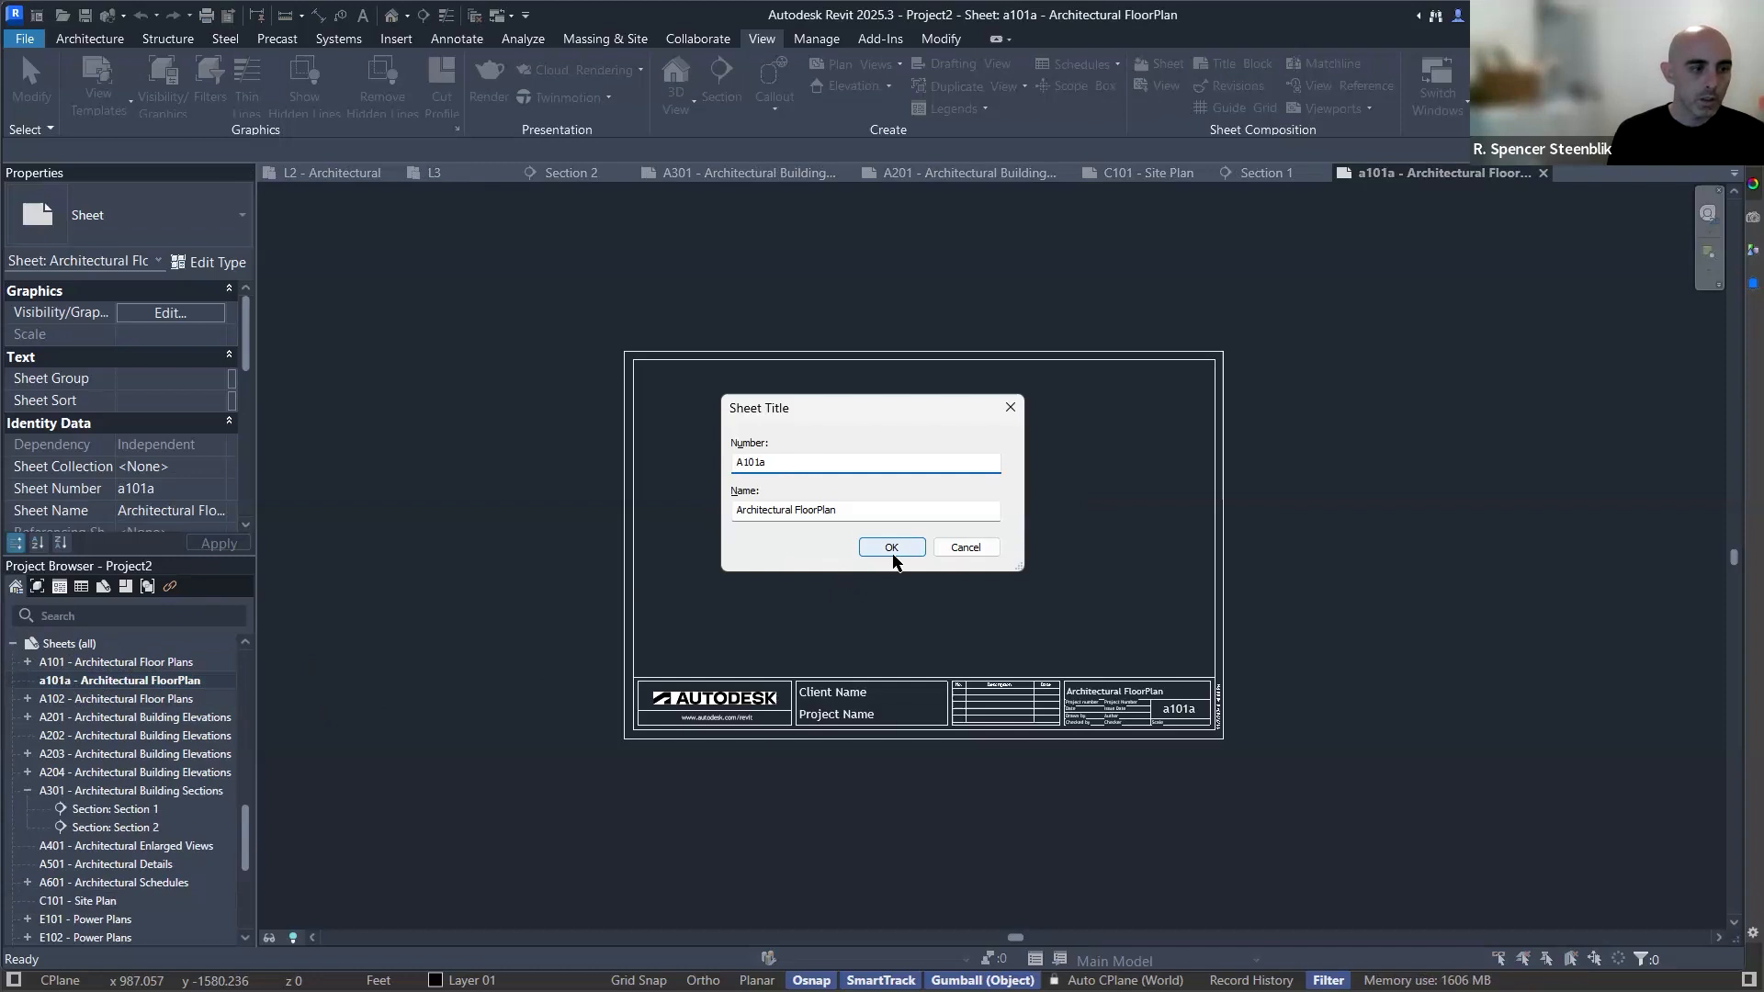
{"action": "key", "text": "Return"}
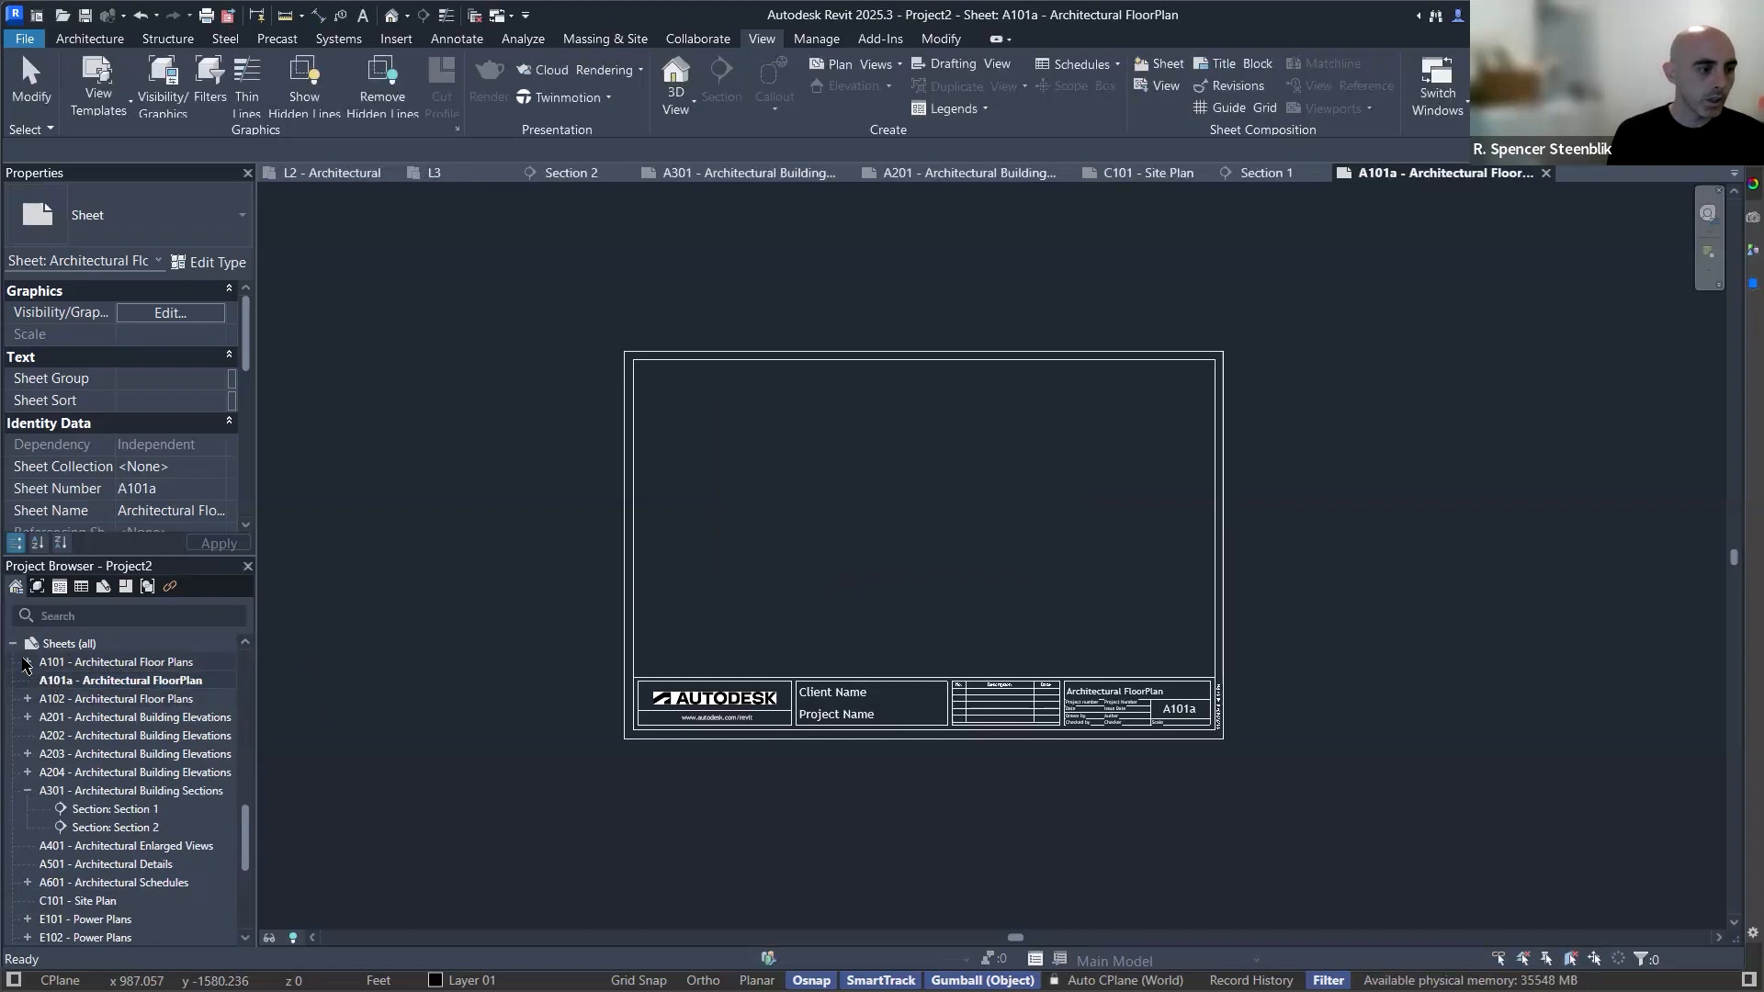
Move the Floor Plan: L1 - Architectural view from sheet A101 onto sheet A101a, placing it over the titleblock's drawing area.
{"action": "left_click", "coordinate": [28, 661]}
{"action": "left_click_drag", "start_coordinate": [105, 685], "coordinate": [831, 486]}
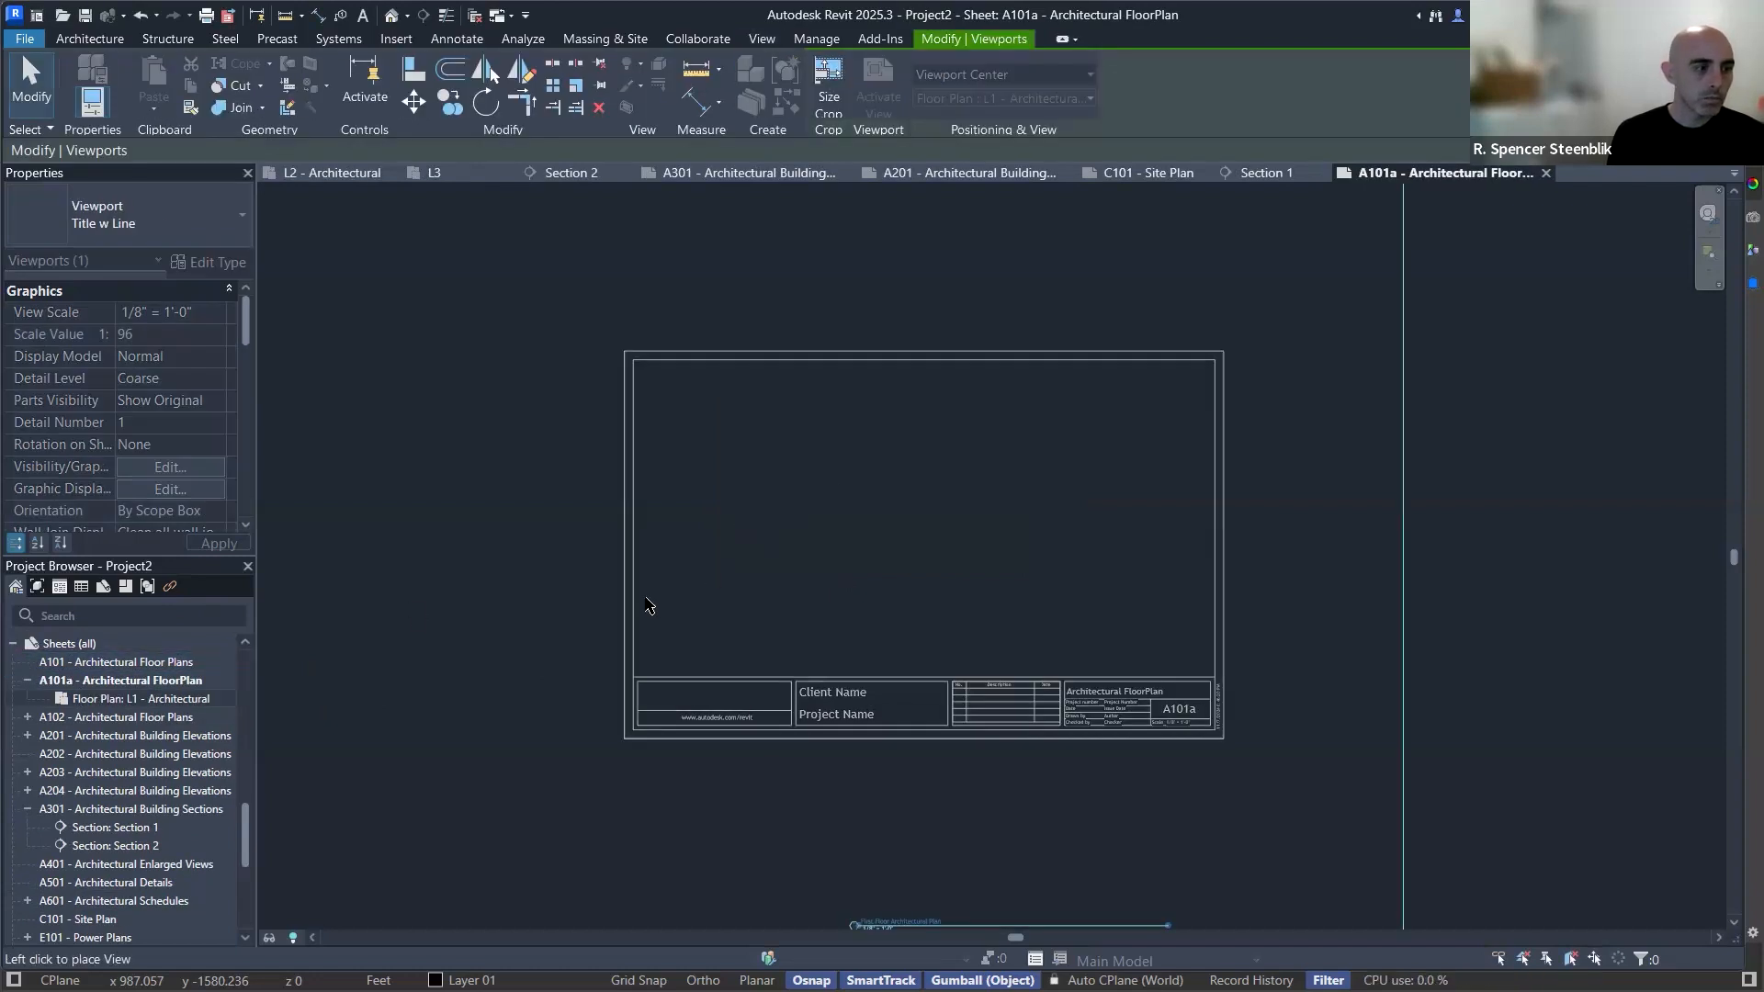
{"action": "scroll", "coordinate": [851, 531], "scroll_direction": "down", "scroll_amount": 3}
{"action": "left_click", "coordinate": [874, 527]}
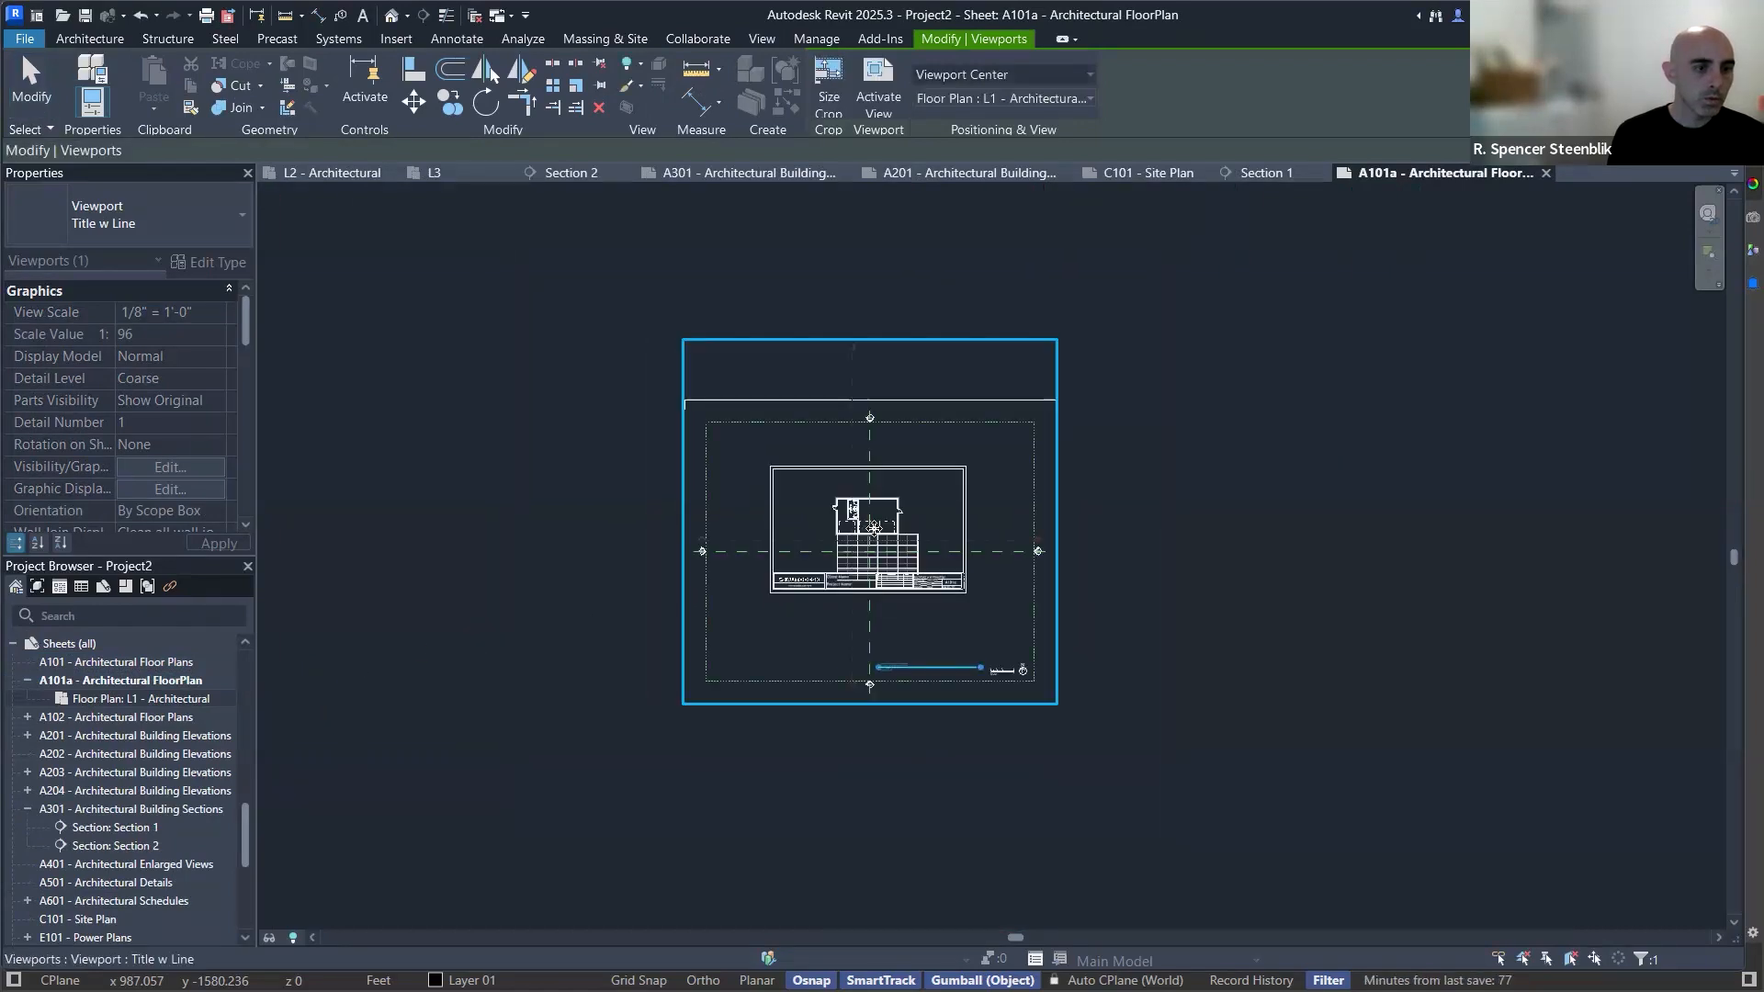
Shift the L1 plan viewport up and slightly left so the building plan sits clear above the title strip.
{"action": "scroll", "coordinate": [874, 527], "scroll_direction": "up", "scroll_amount": 3}
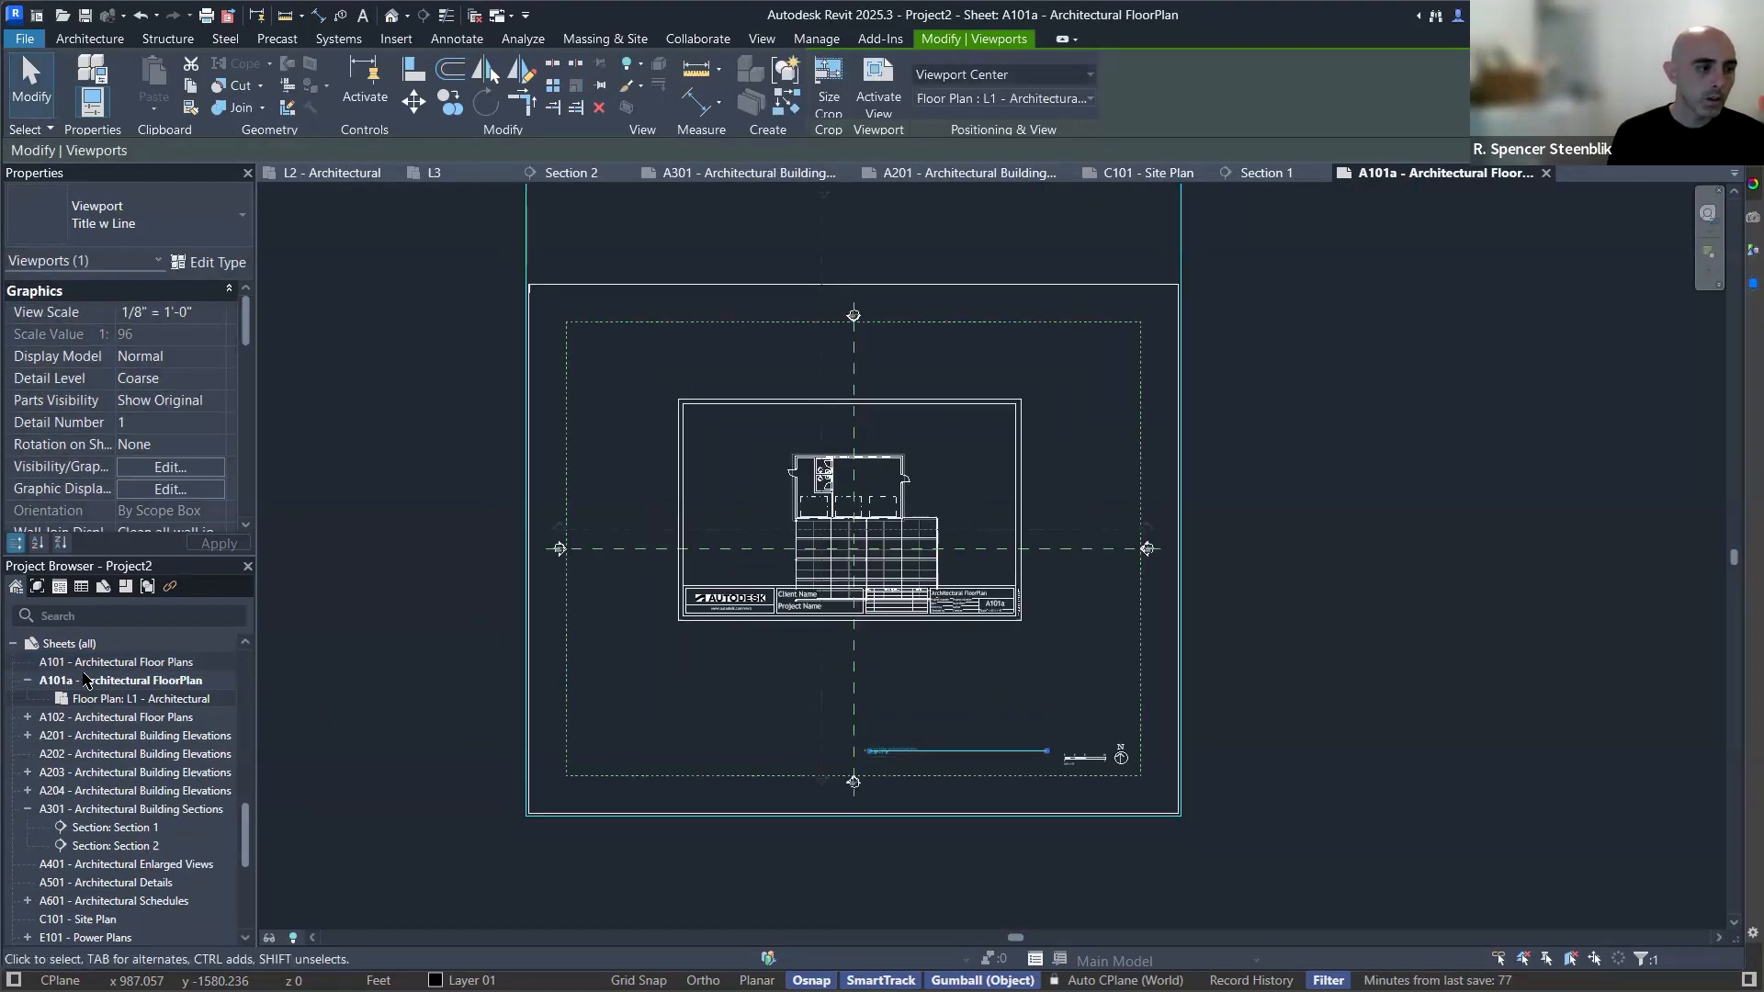
{"action": "left_click_drag", "start_coordinate": [836, 508], "coordinate": [835, 472]}
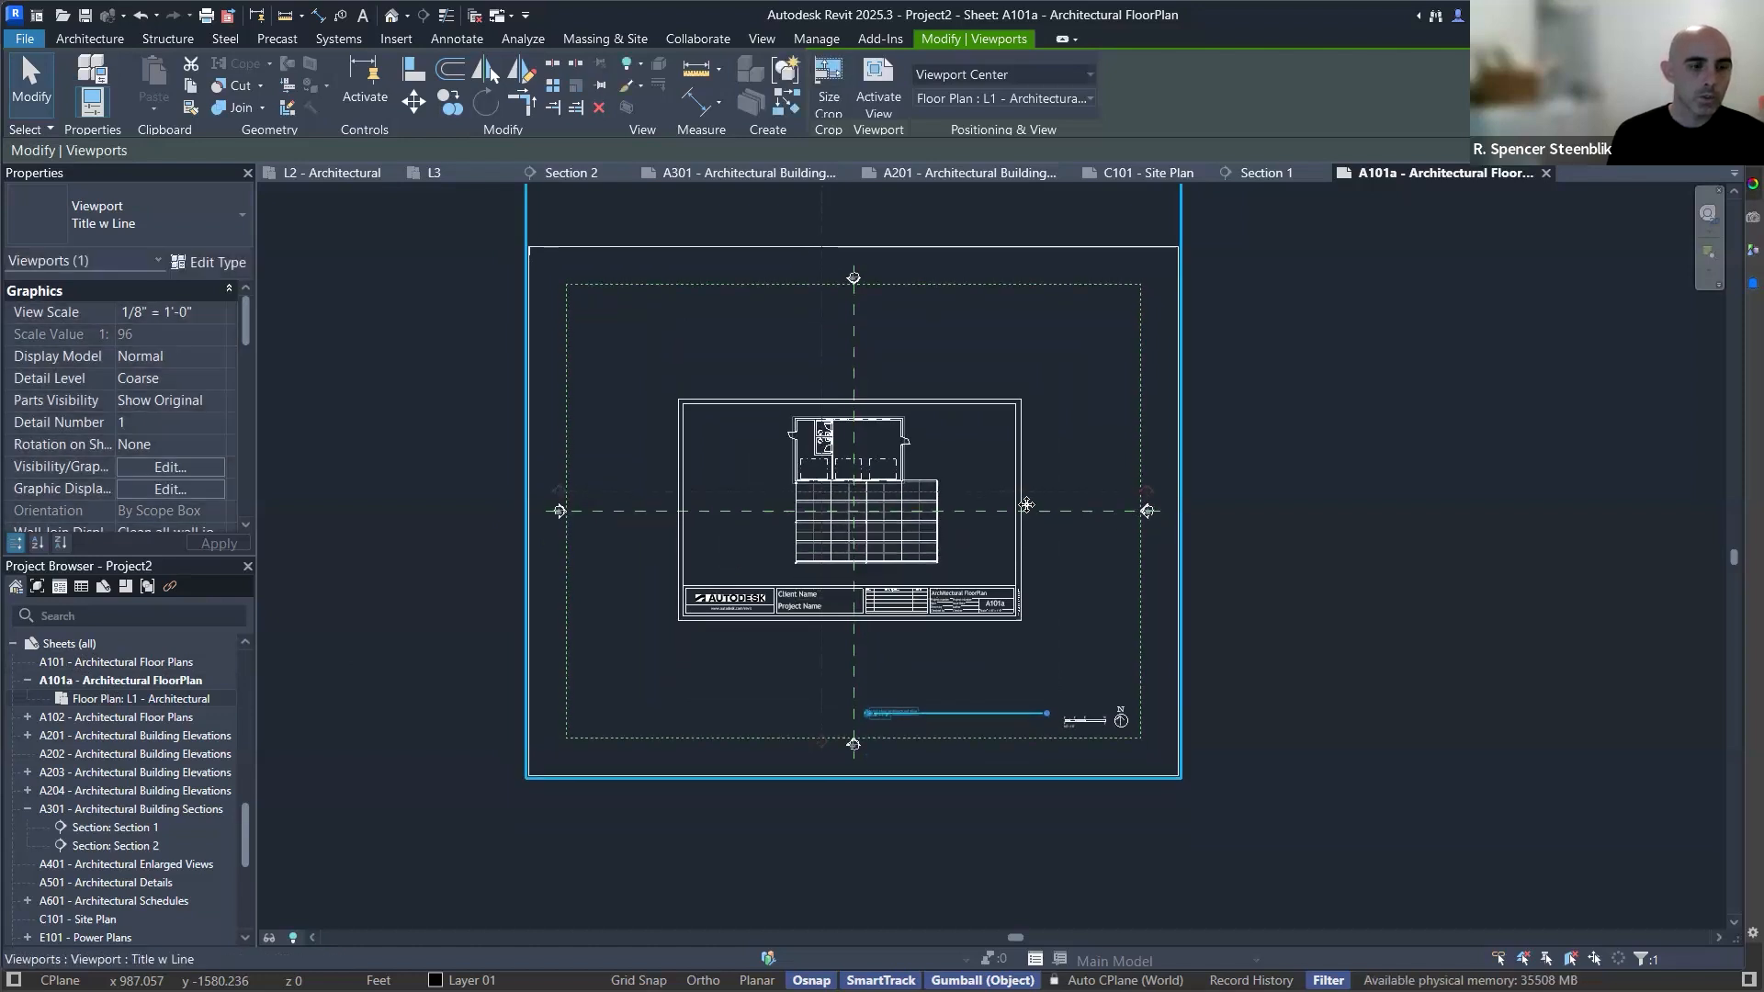
{"action": "key", "text": "Down"}
{"action": "key", "text": "Left"}
{"action": "key", "text": "Left"}
{"action": "key", "text": "Down"}
{"action": "key", "text": "Left"}
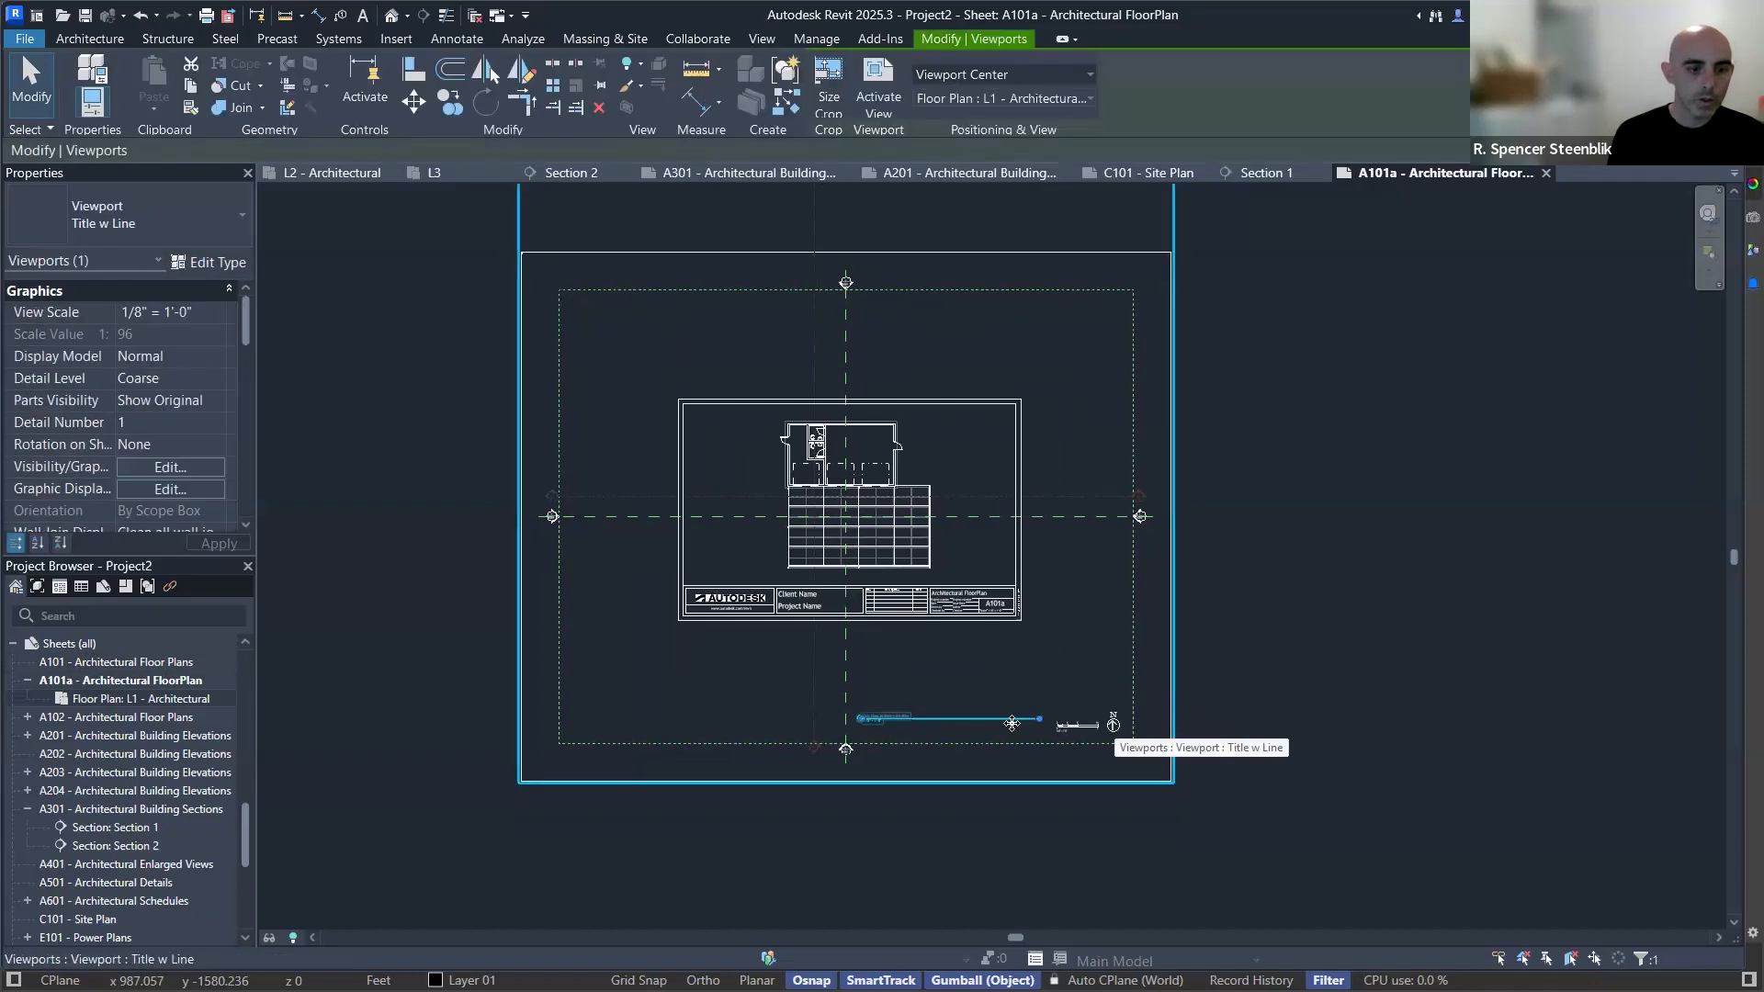
Move the L1 viewport's view title up from below the sheet onto the upper edge of the title strip.
{"action": "left_click", "coordinate": [1231, 660]}
{"action": "left_click_drag", "start_coordinate": [966, 721], "coordinate": [931, 595]}
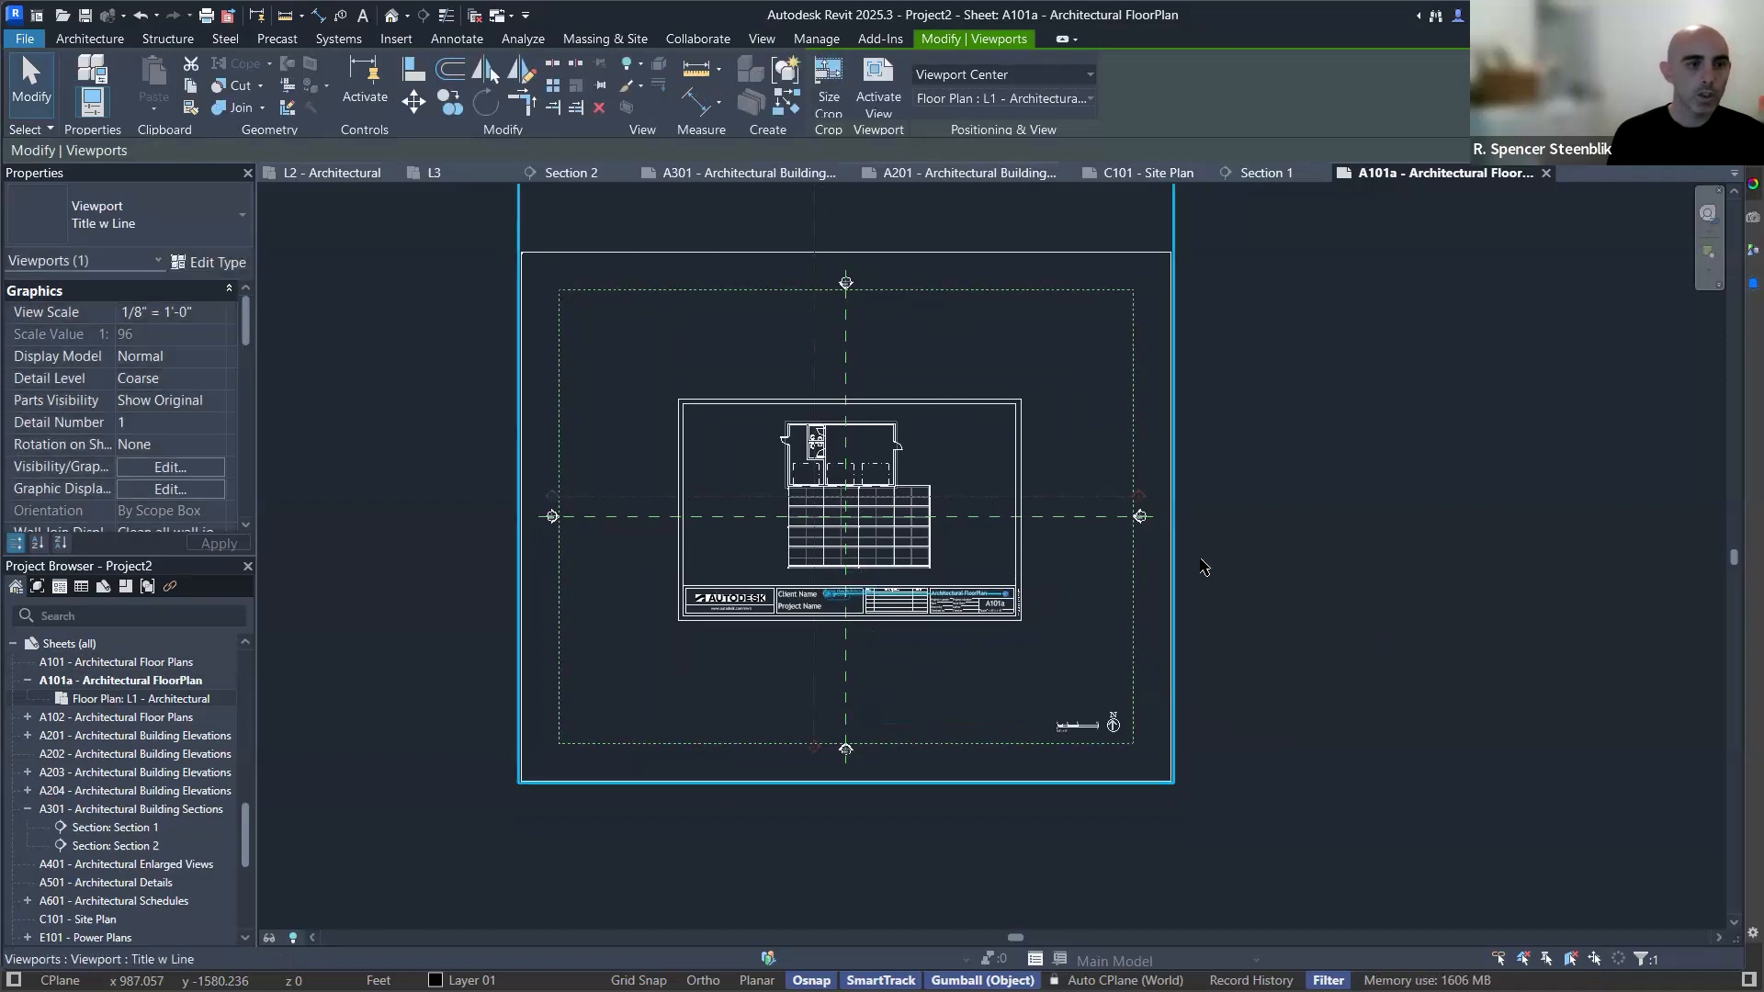
{"action": "scroll", "coordinate": [1201, 568], "scroll_direction": "up", "scroll_amount": 5}
{"action": "scroll", "coordinate": [1201, 562], "scroll_direction": "down", "scroll_amount": 9}
{"action": "scroll", "coordinate": [1187, 516], "scroll_direction": "up", "scroll_amount": 2}
Activate the L1 plan view on sheet A101a and set its Scope Box to None in the Extents properties.
{"action": "left_click", "coordinate": [1222, 301]}
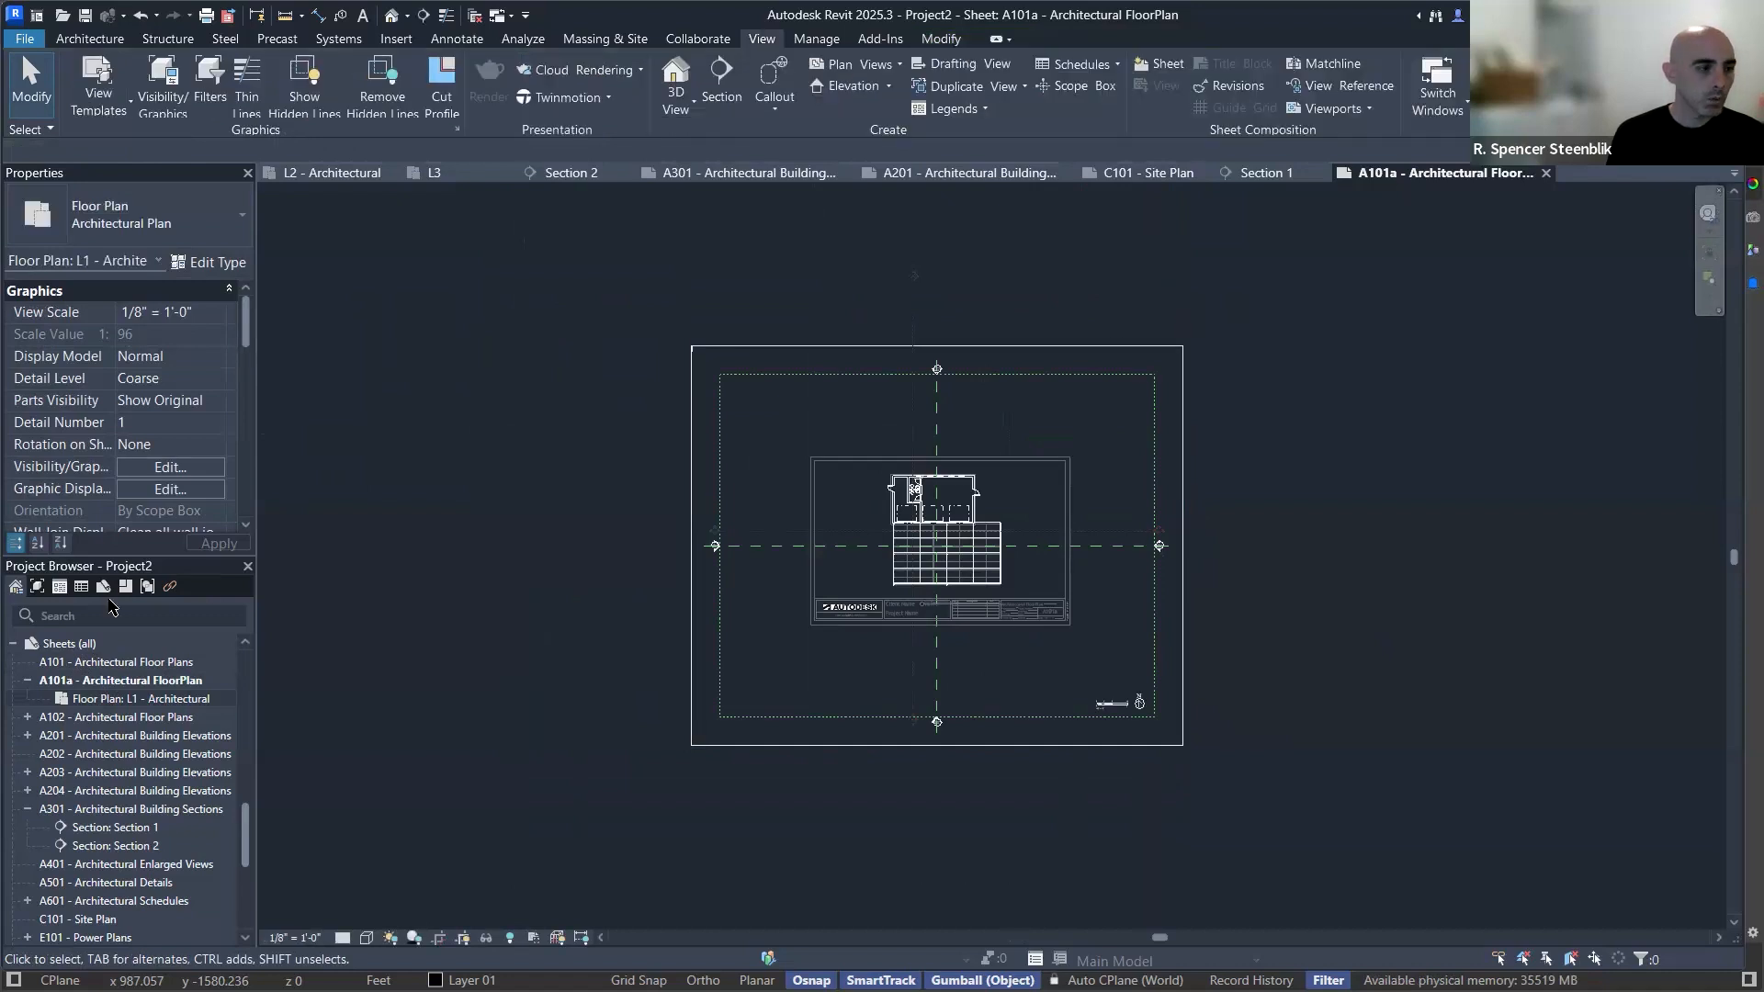
{"action": "scroll", "coordinate": [95, 403], "scroll_direction": "down", "scroll_amount": 3}
{"action": "scroll", "coordinate": [129, 367], "scroll_direction": "up", "scroll_amount": 3}
{"action": "scroll", "coordinate": [170, 349], "scroll_direction": "up", "scroll_amount": 1}
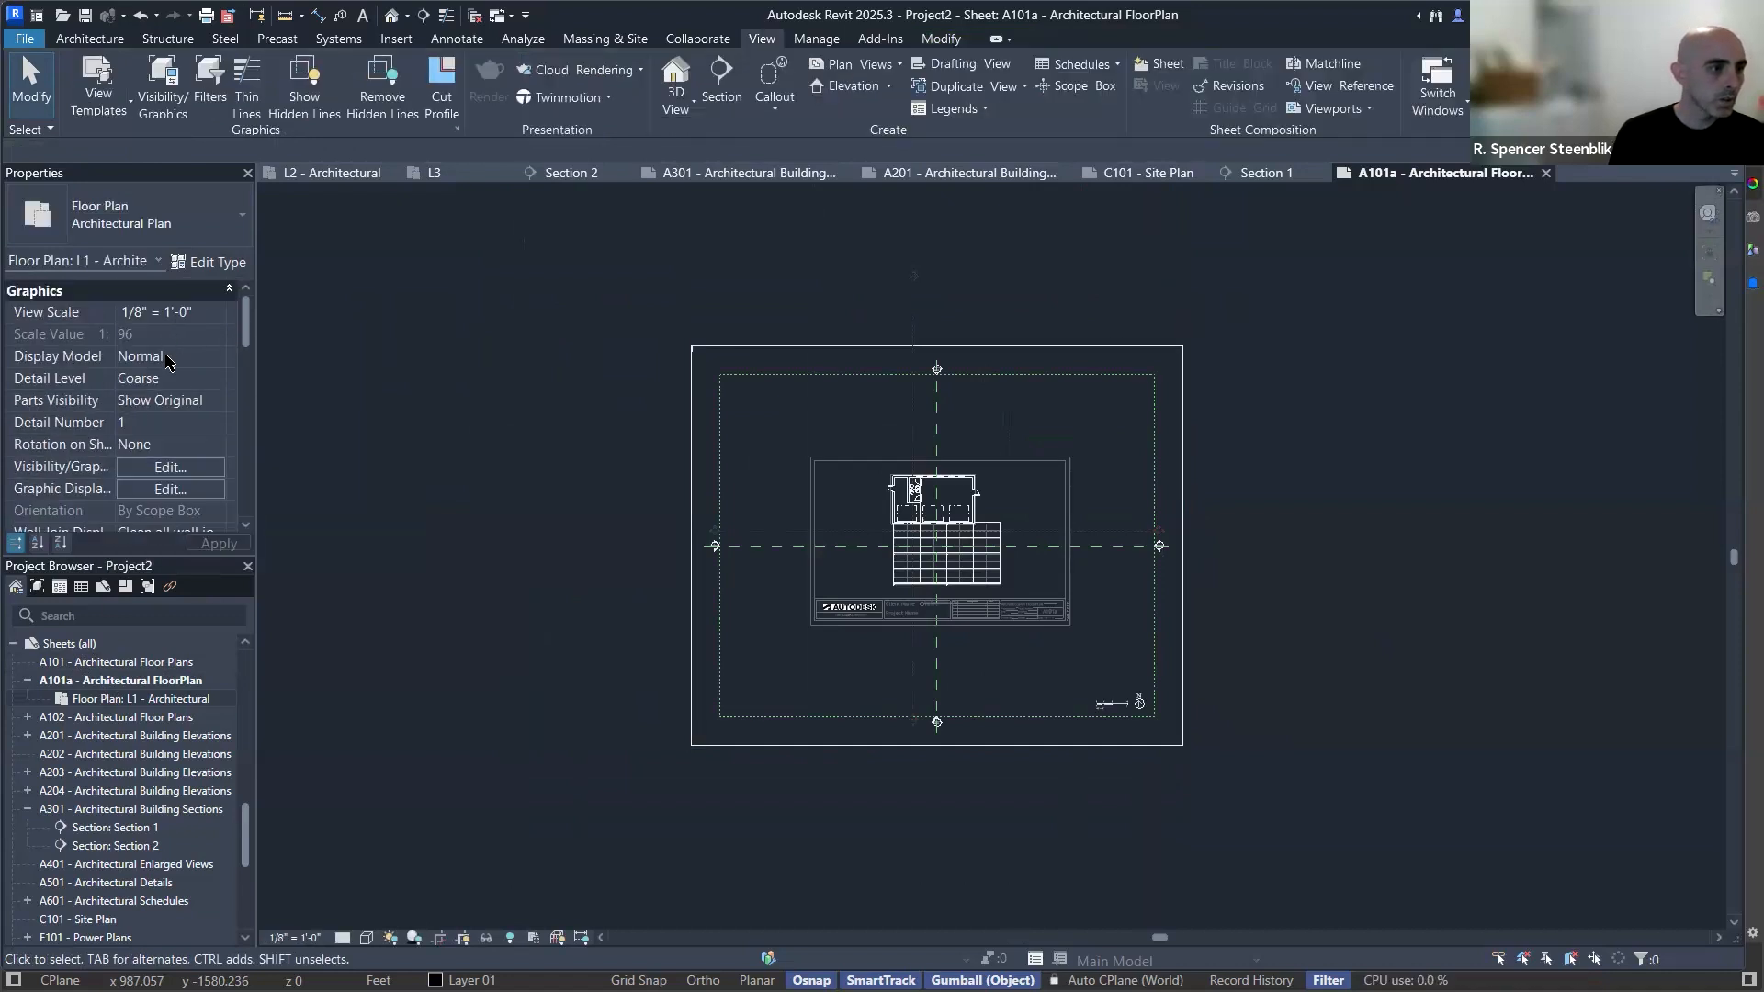
{"action": "scroll", "coordinate": [165, 377], "scroll_direction": "down", "scroll_amount": 1}
{"action": "scroll", "coordinate": [162, 379], "scroll_direction": "down", "scroll_amount": 5}
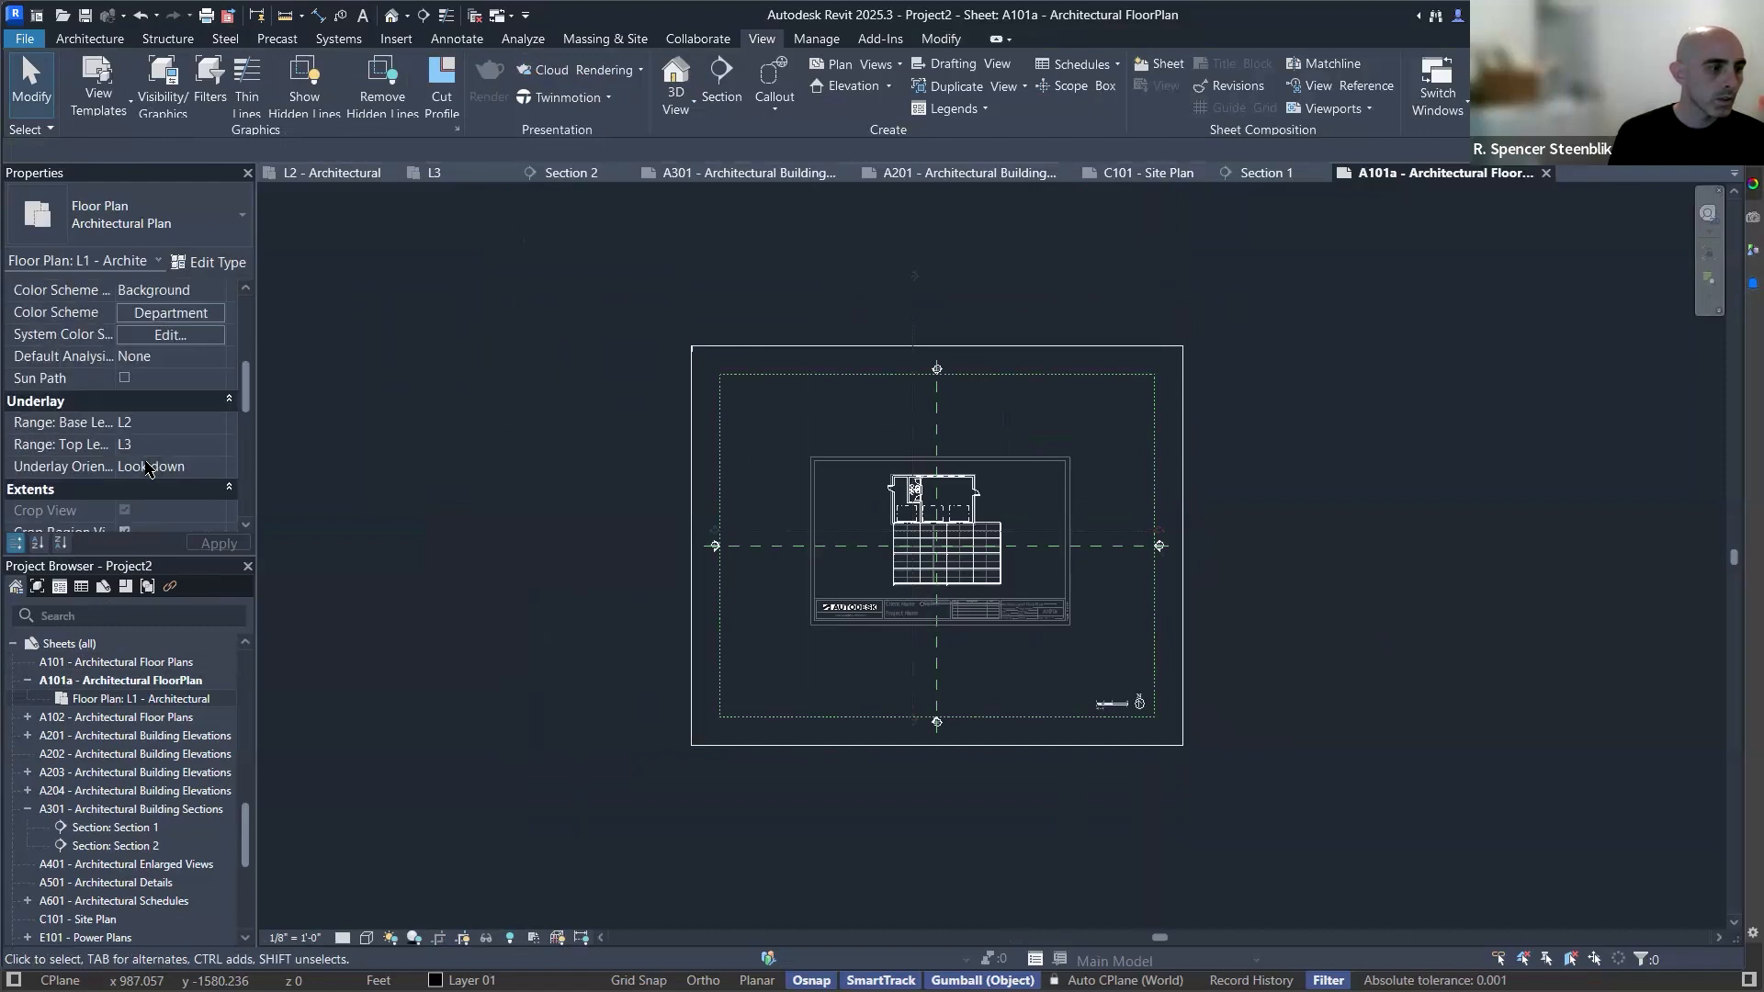
{"action": "scroll", "coordinate": [147, 467], "scroll_direction": "down", "scroll_amount": 3}
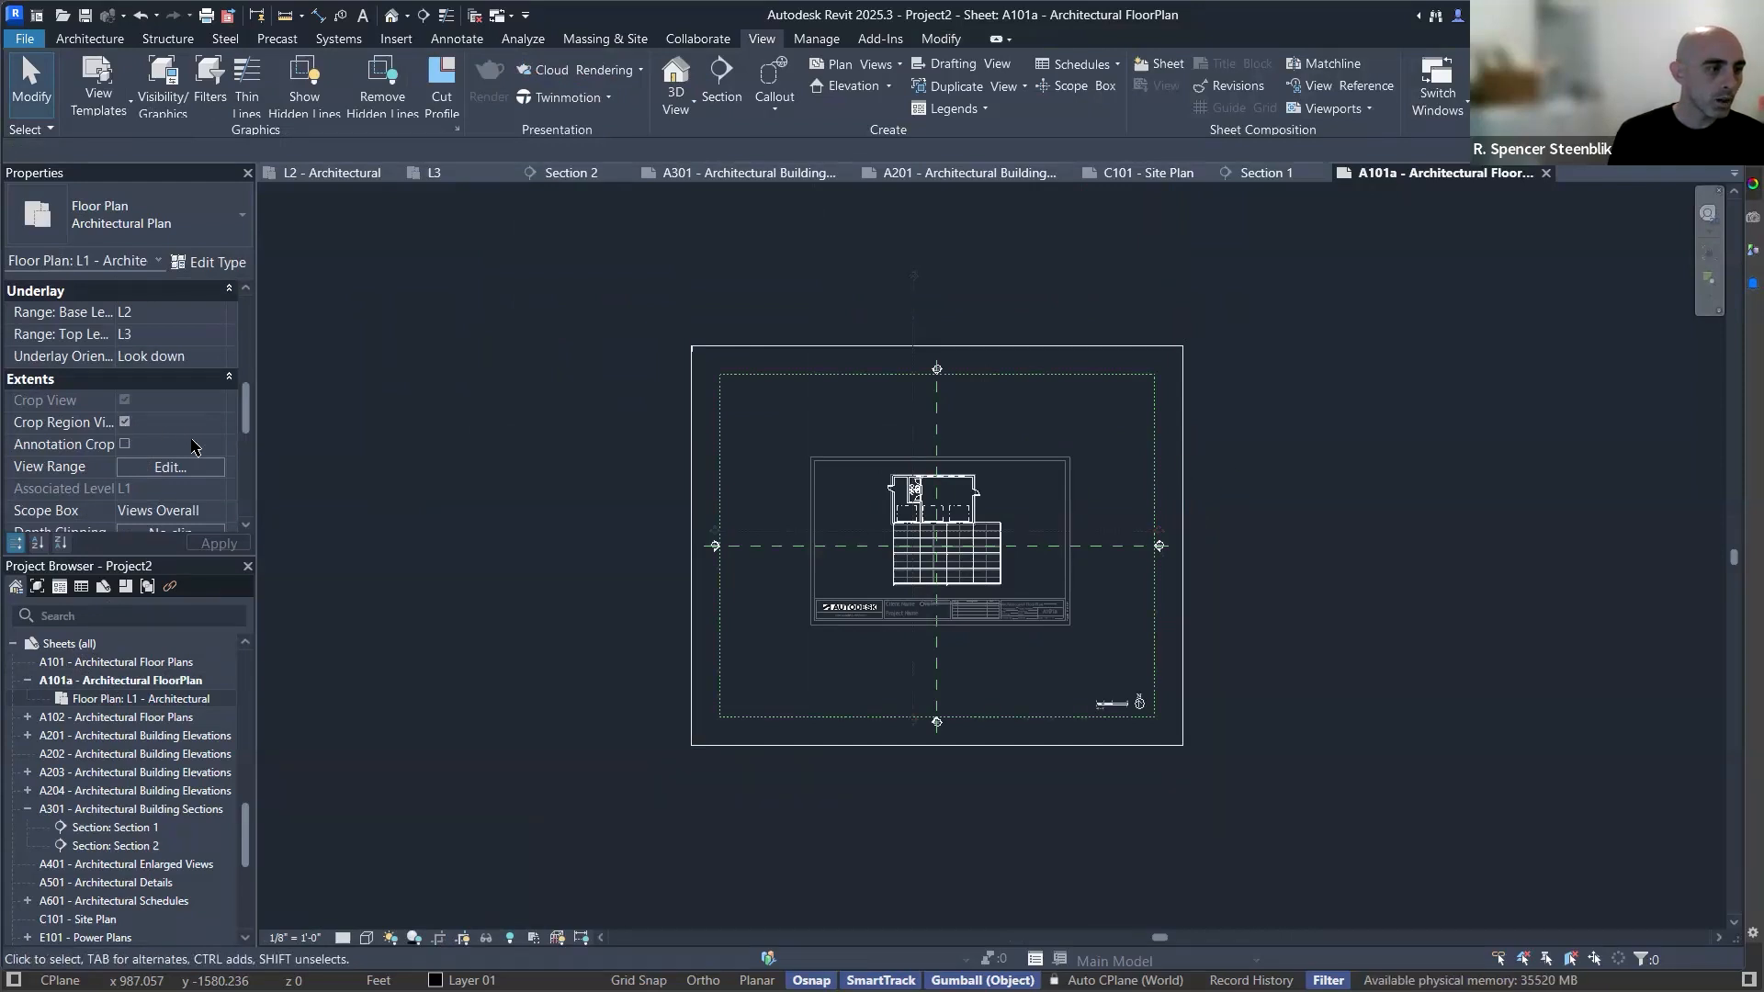
{"action": "scroll", "coordinate": [215, 473], "scroll_direction": "down", "scroll_amount": 1}
{"action": "left_click", "coordinate": [202, 467]}
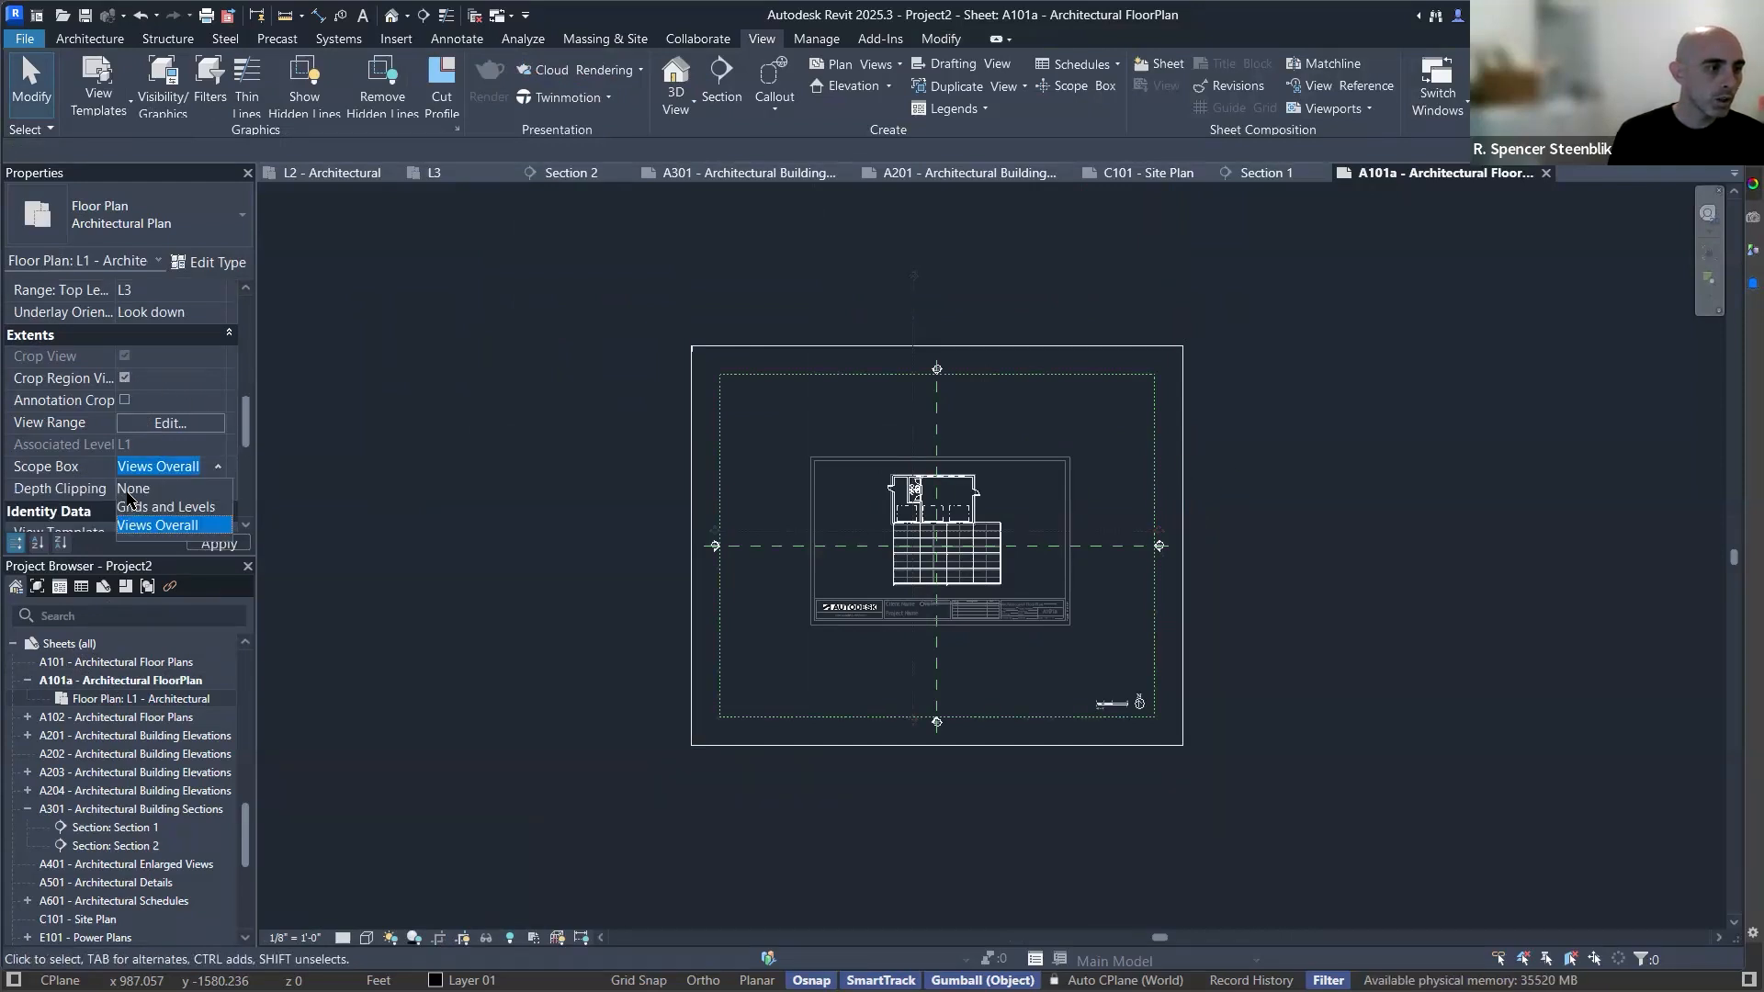
{"action": "left_click", "coordinate": [184, 487]}
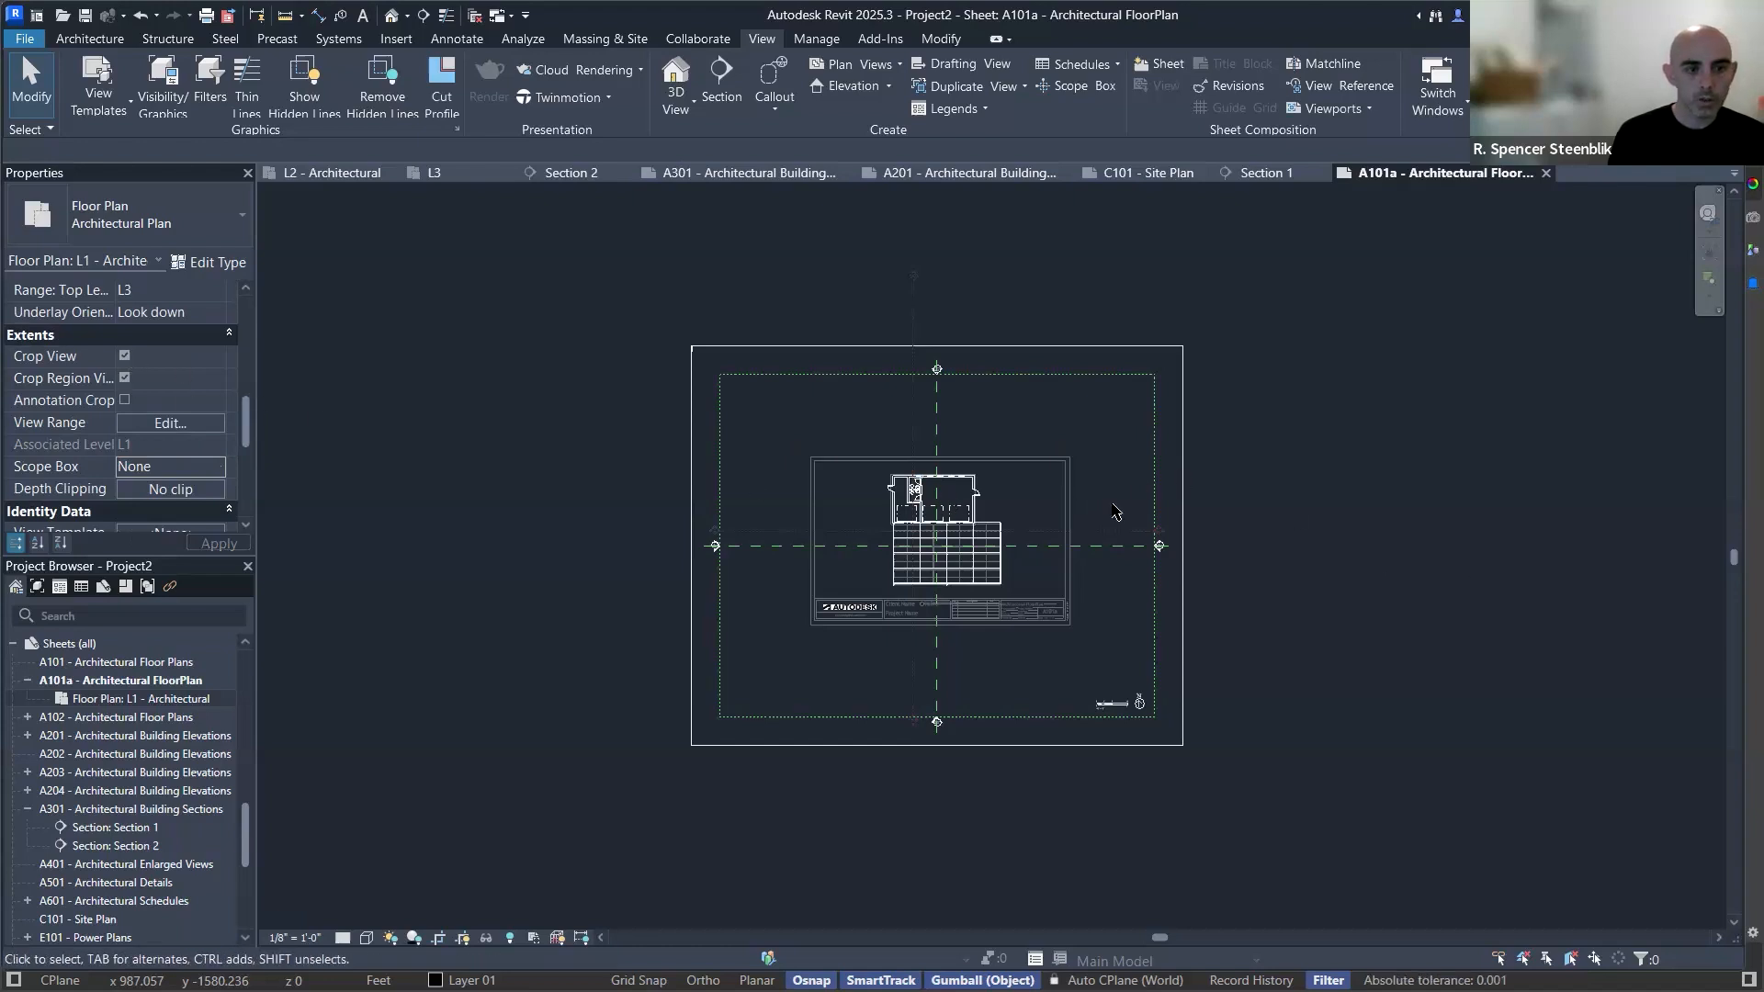
Shrink the Views Overall scope box on all four sides to fit inside the 11 x 17 titleblock's drawing area.
{"action": "left_click", "coordinate": [1183, 504]}
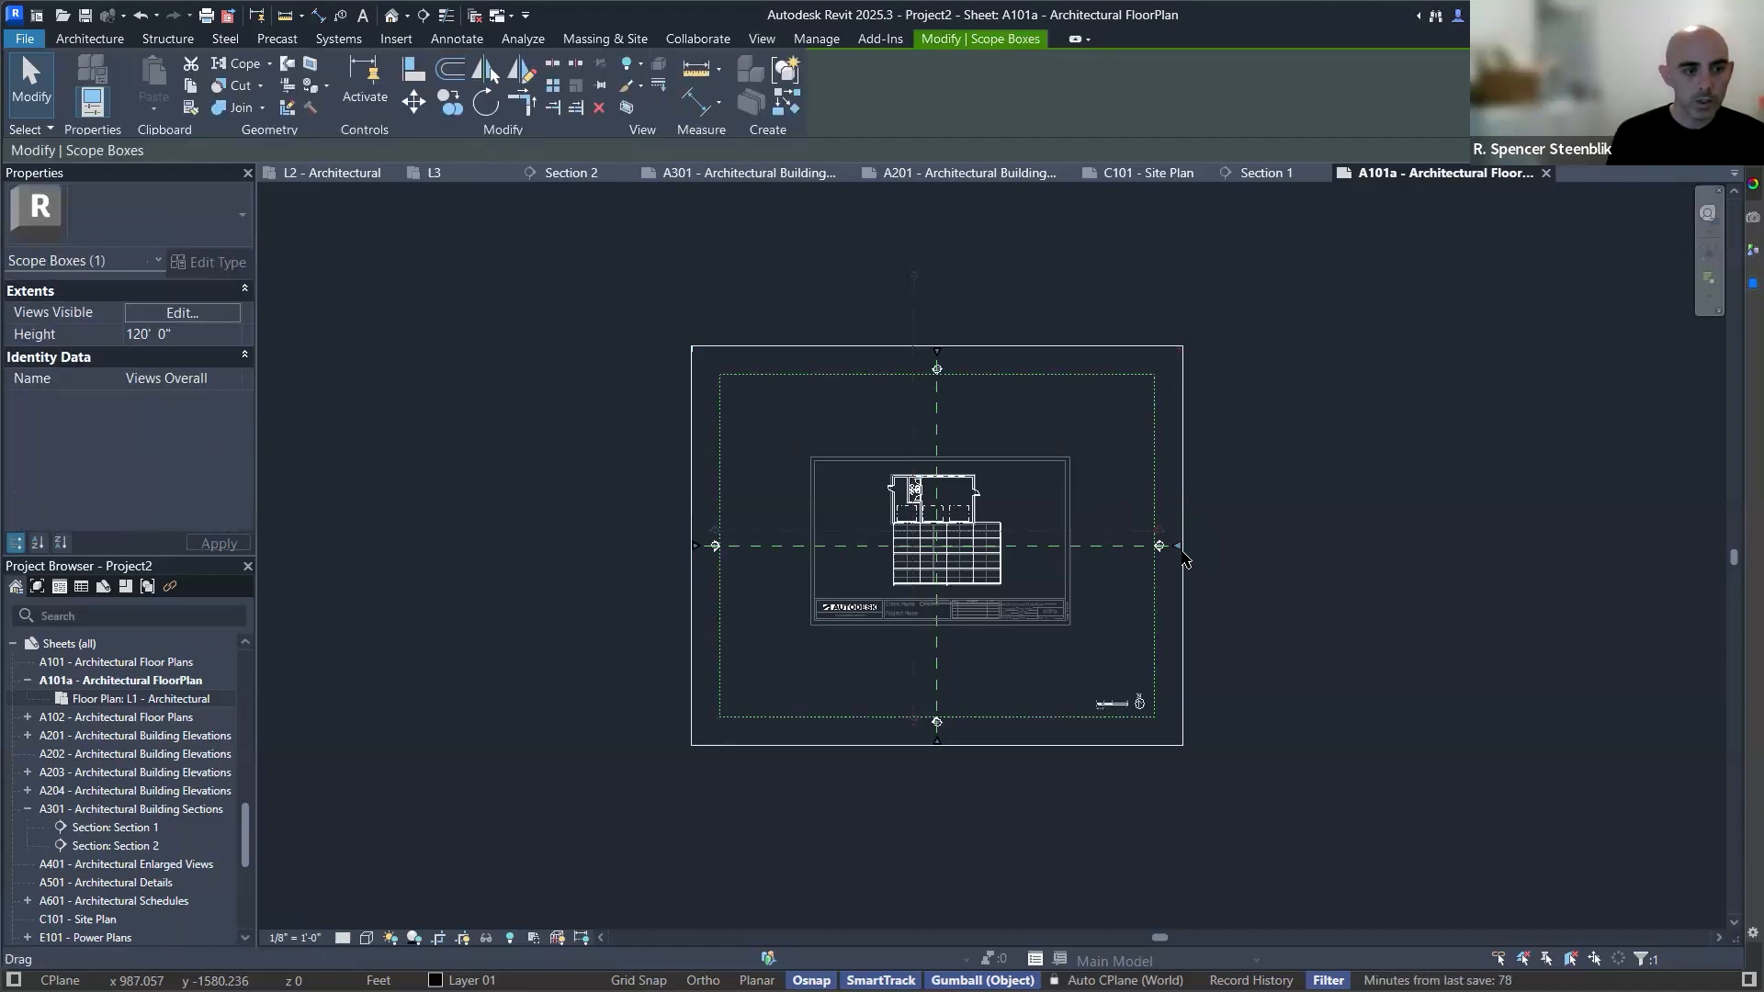
{"action": "left_click_drag", "start_coordinate": [1184, 552], "coordinate": [1056, 548]}
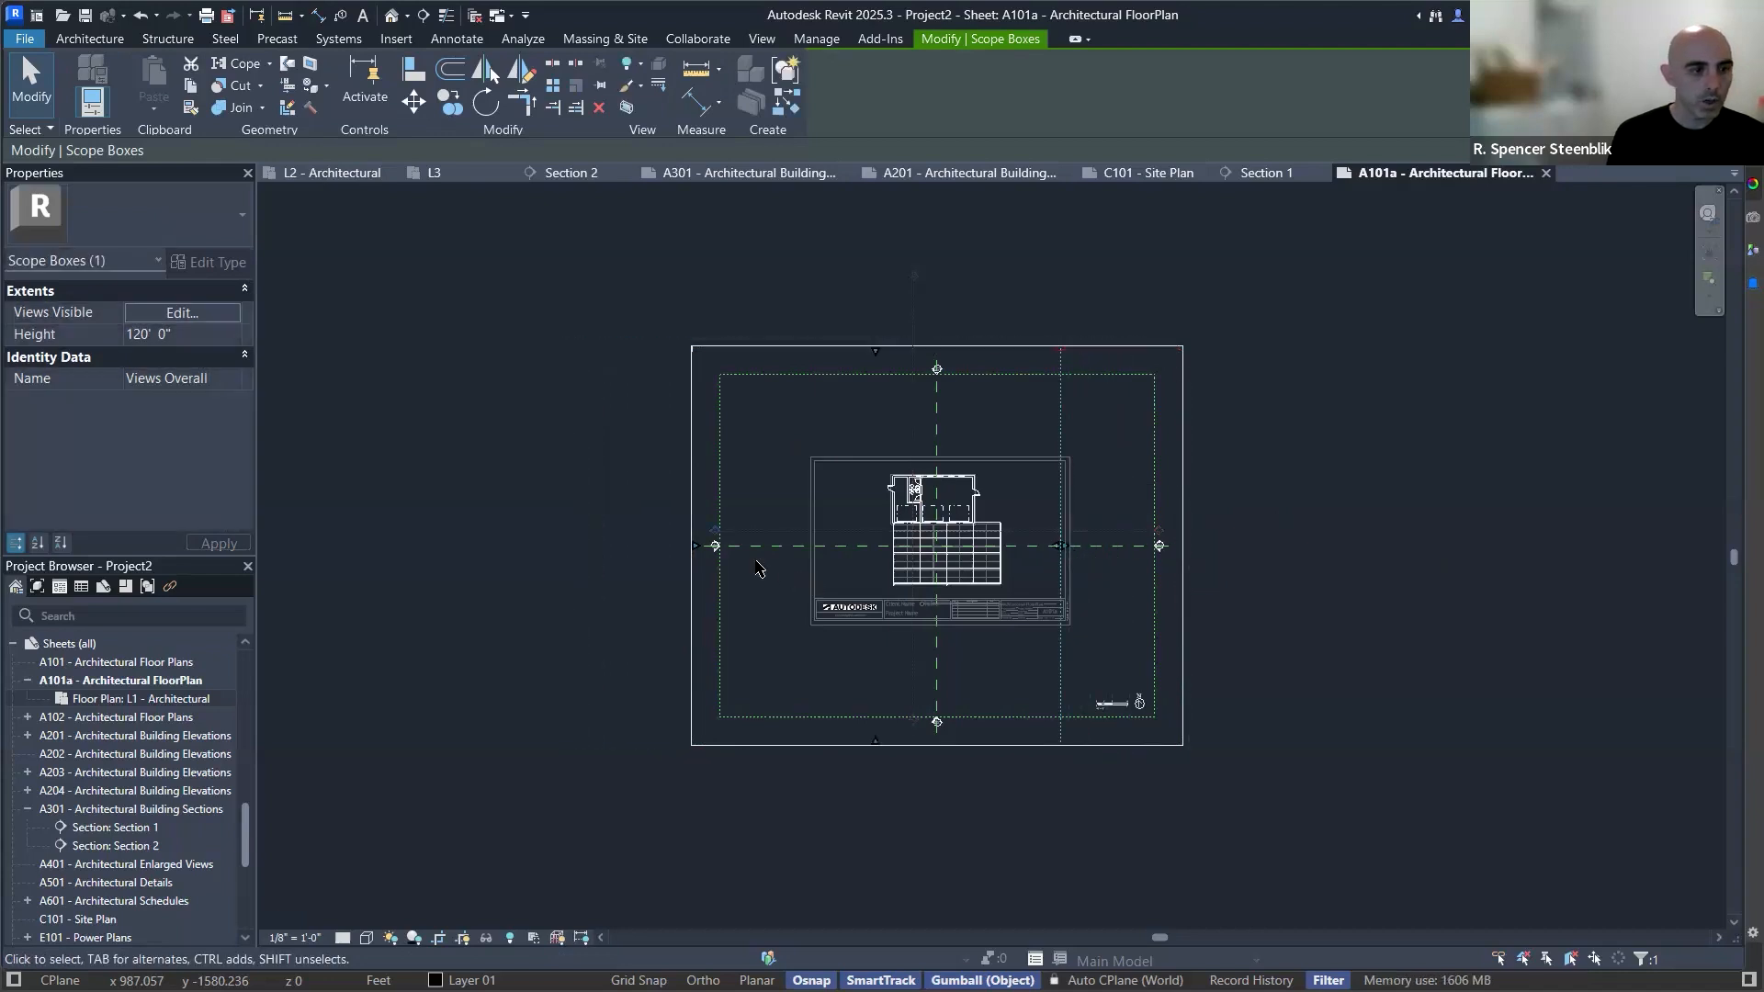
{"action": "left_click_drag", "start_coordinate": [691, 548], "coordinate": [817, 545]}
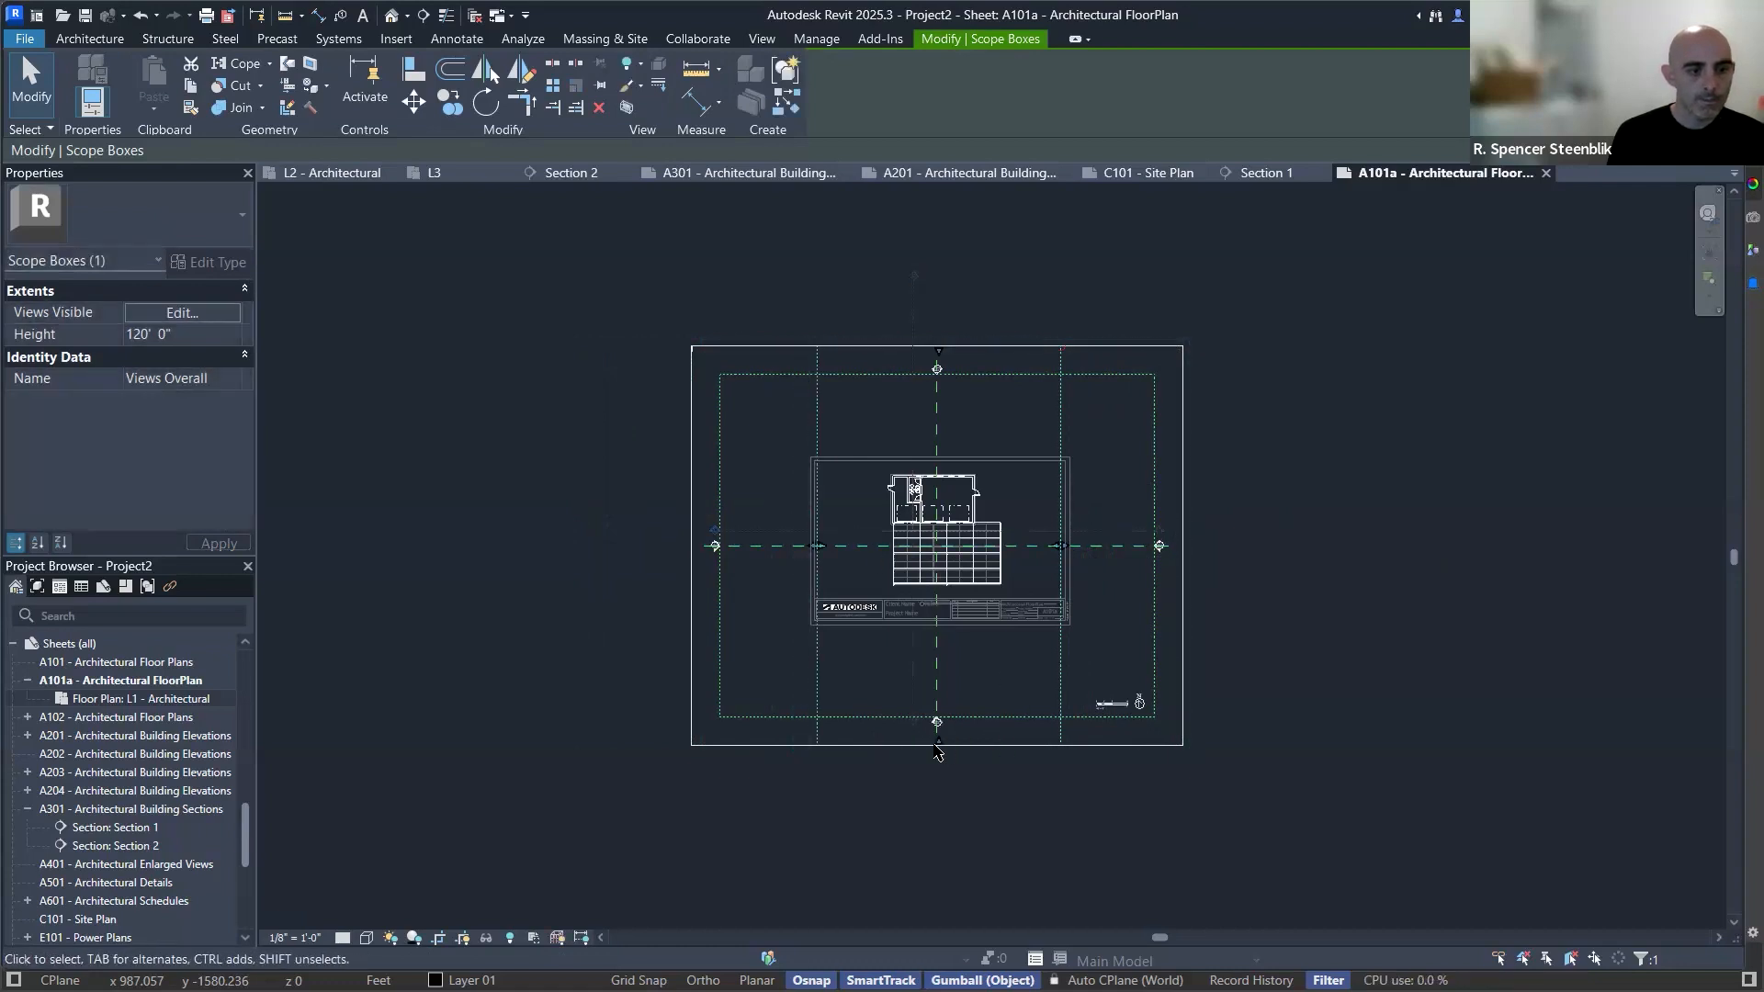
{"action": "left_click_drag", "start_coordinate": [939, 751], "coordinate": [956, 597]}
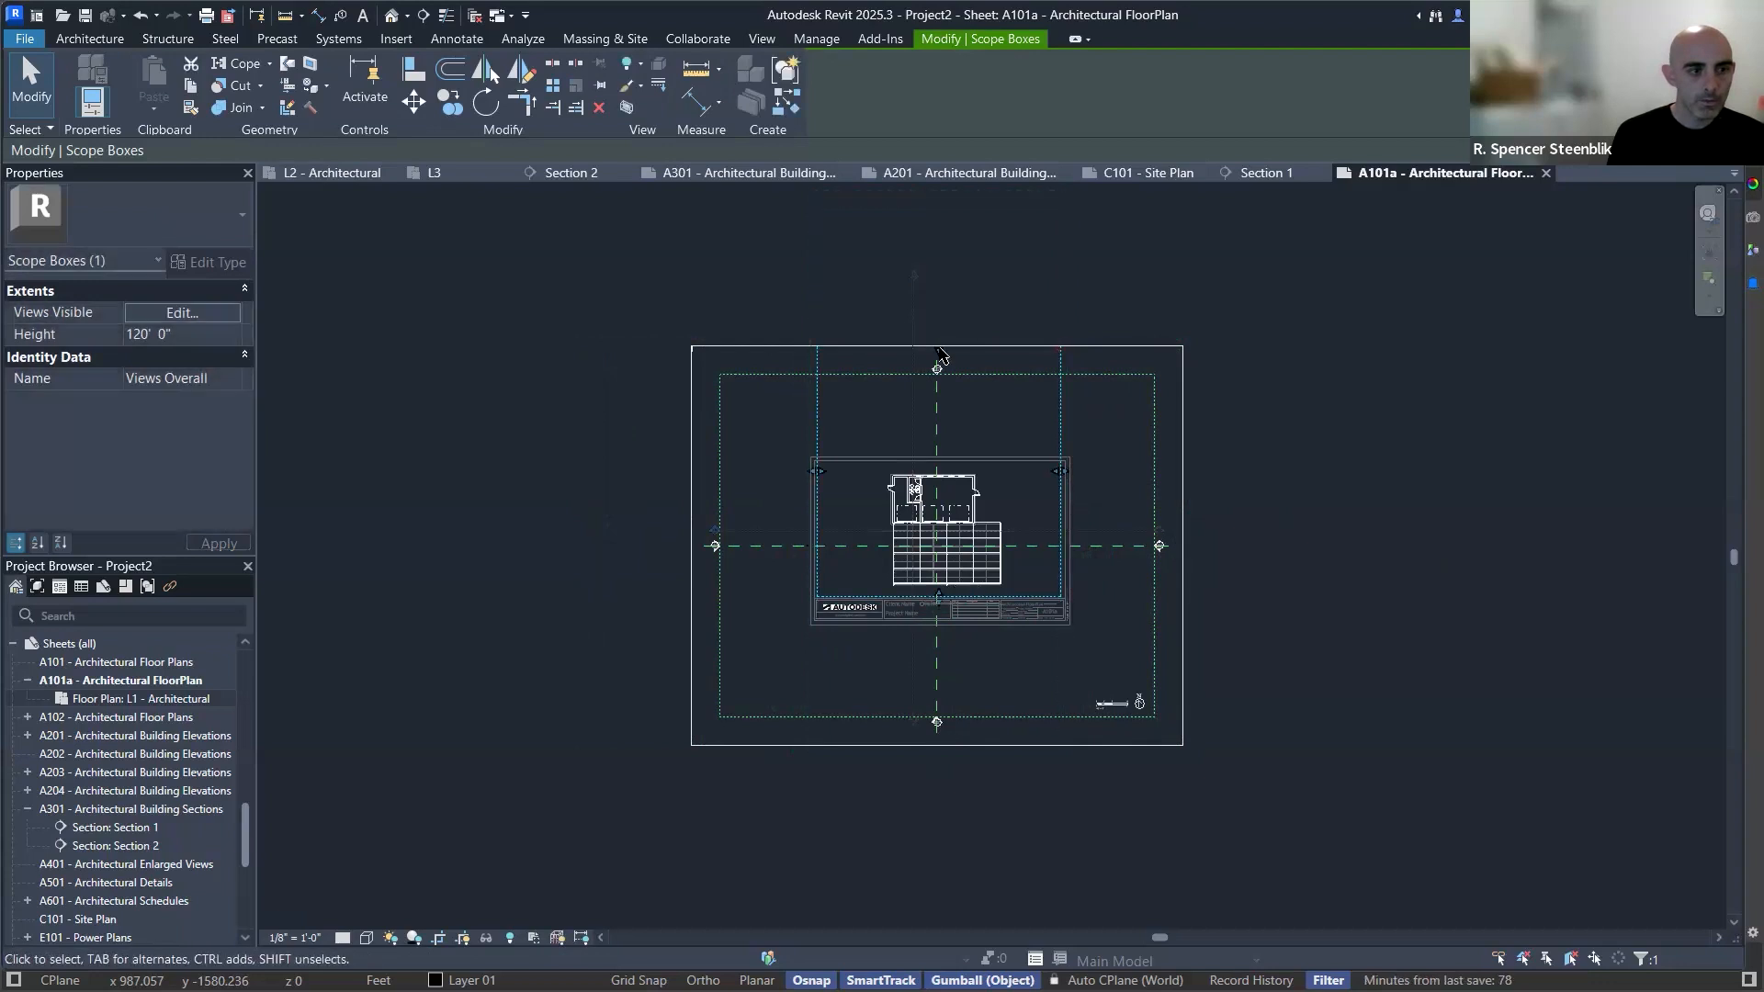
{"action": "left_click_drag", "start_coordinate": [939, 386], "coordinate": [977, 487]}
Shorten the east end of the Center (North/South) reference plane so it ends just inside the reduced scope box.
{"action": "left_click", "coordinate": [1116, 552]}
{"action": "left_click", "coordinate": [1116, 548]}
{"action": "scroll", "coordinate": [1130, 555], "scroll_direction": "up", "scroll_amount": 5}
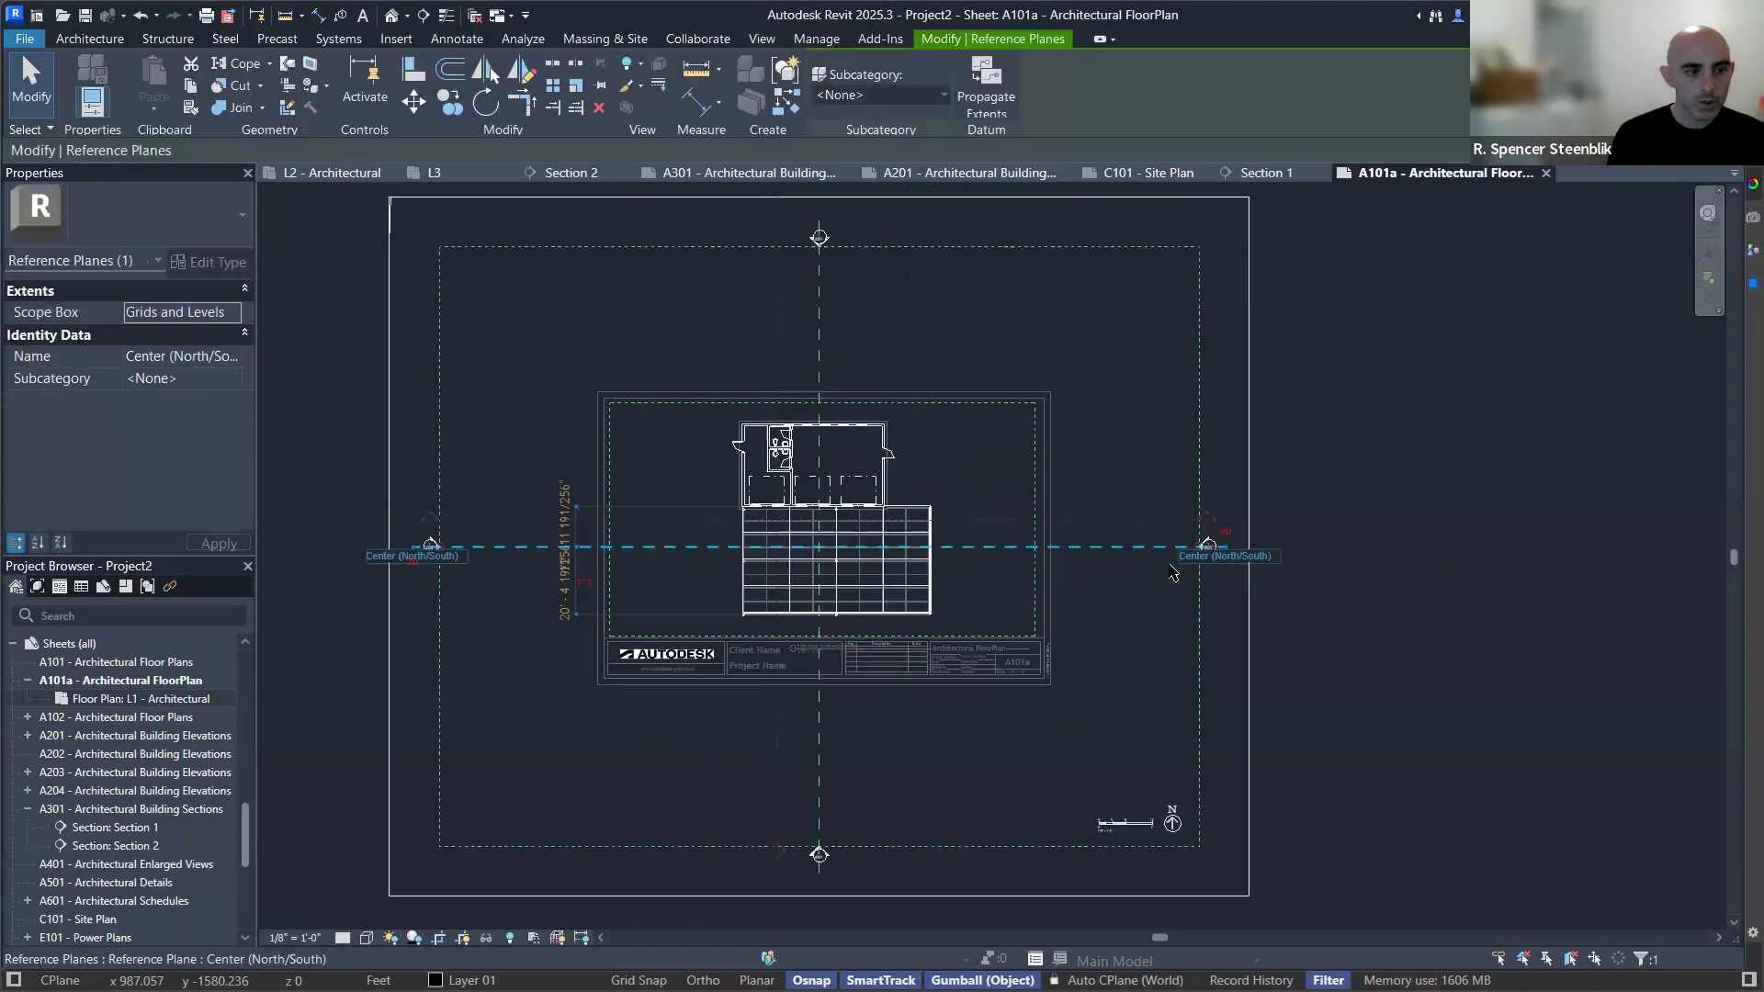
{"action": "scroll", "coordinate": [1268, 548], "scroll_direction": "up", "scroll_amount": 3}
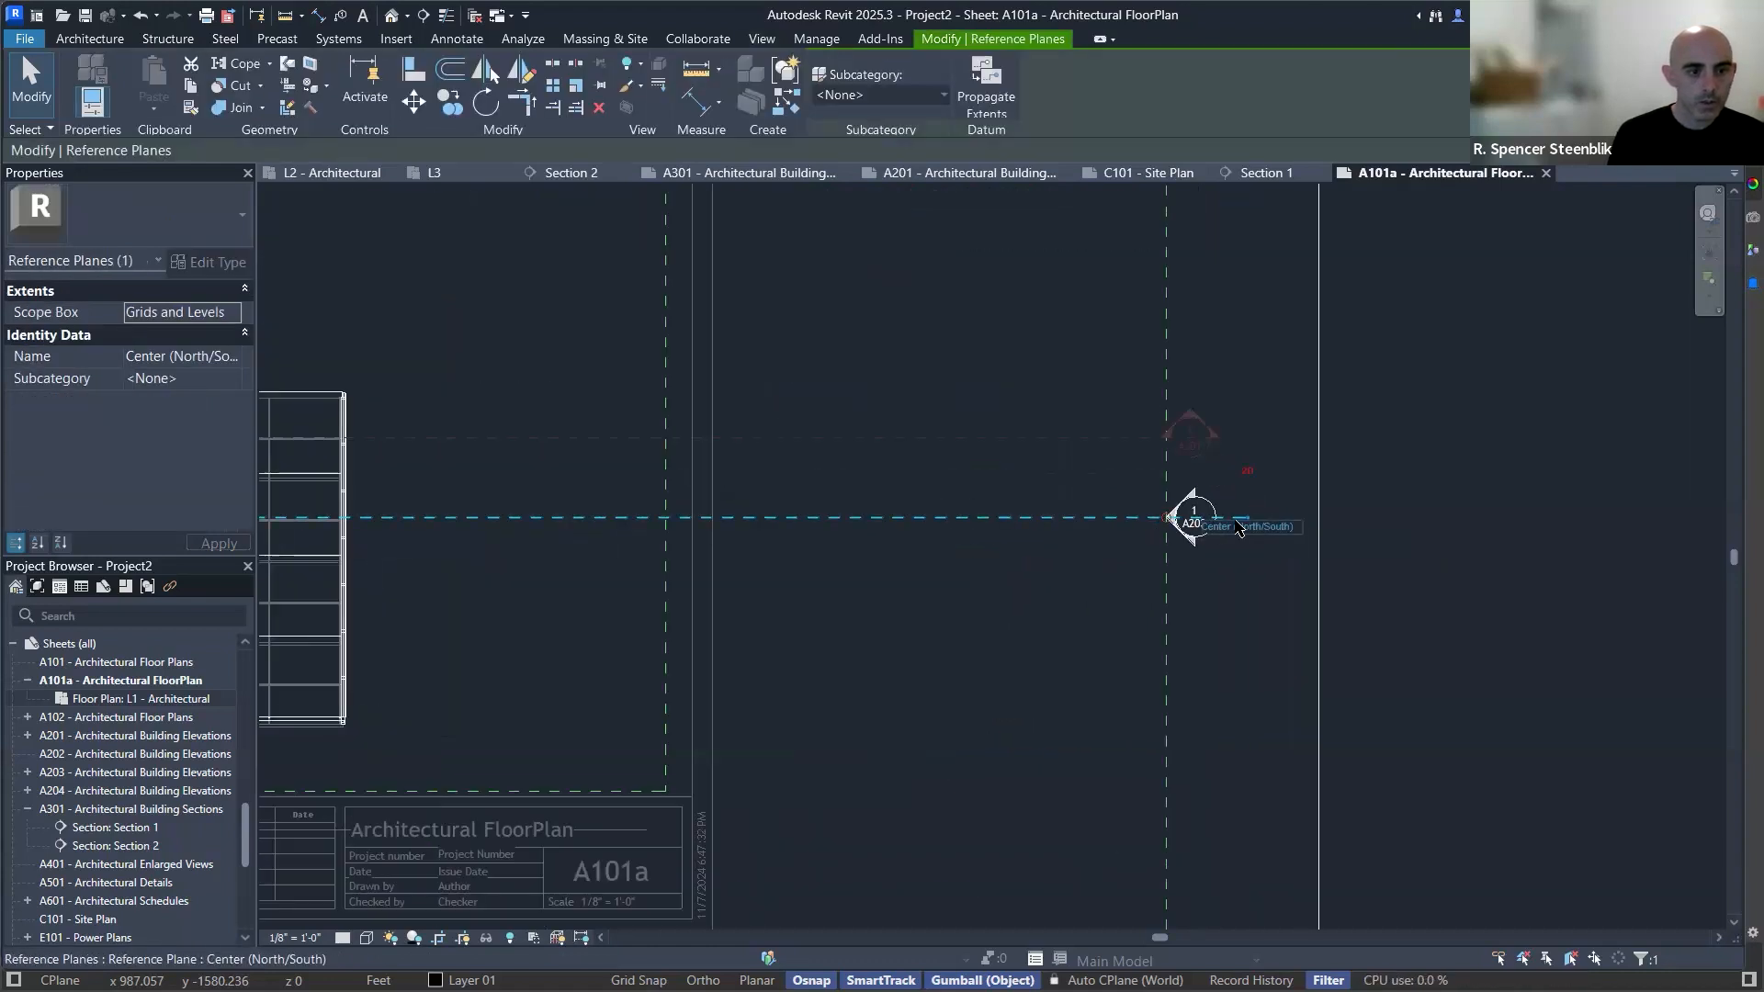
{"action": "mouse_move", "coordinate": [1252, 521]}
{"action": "left_mouse_down"}
{"action": "mouse_move", "coordinate": [561, 520]}
{"action": "mouse_move", "coordinate": [608, 520]}
{"action": "left_mouse_up"}
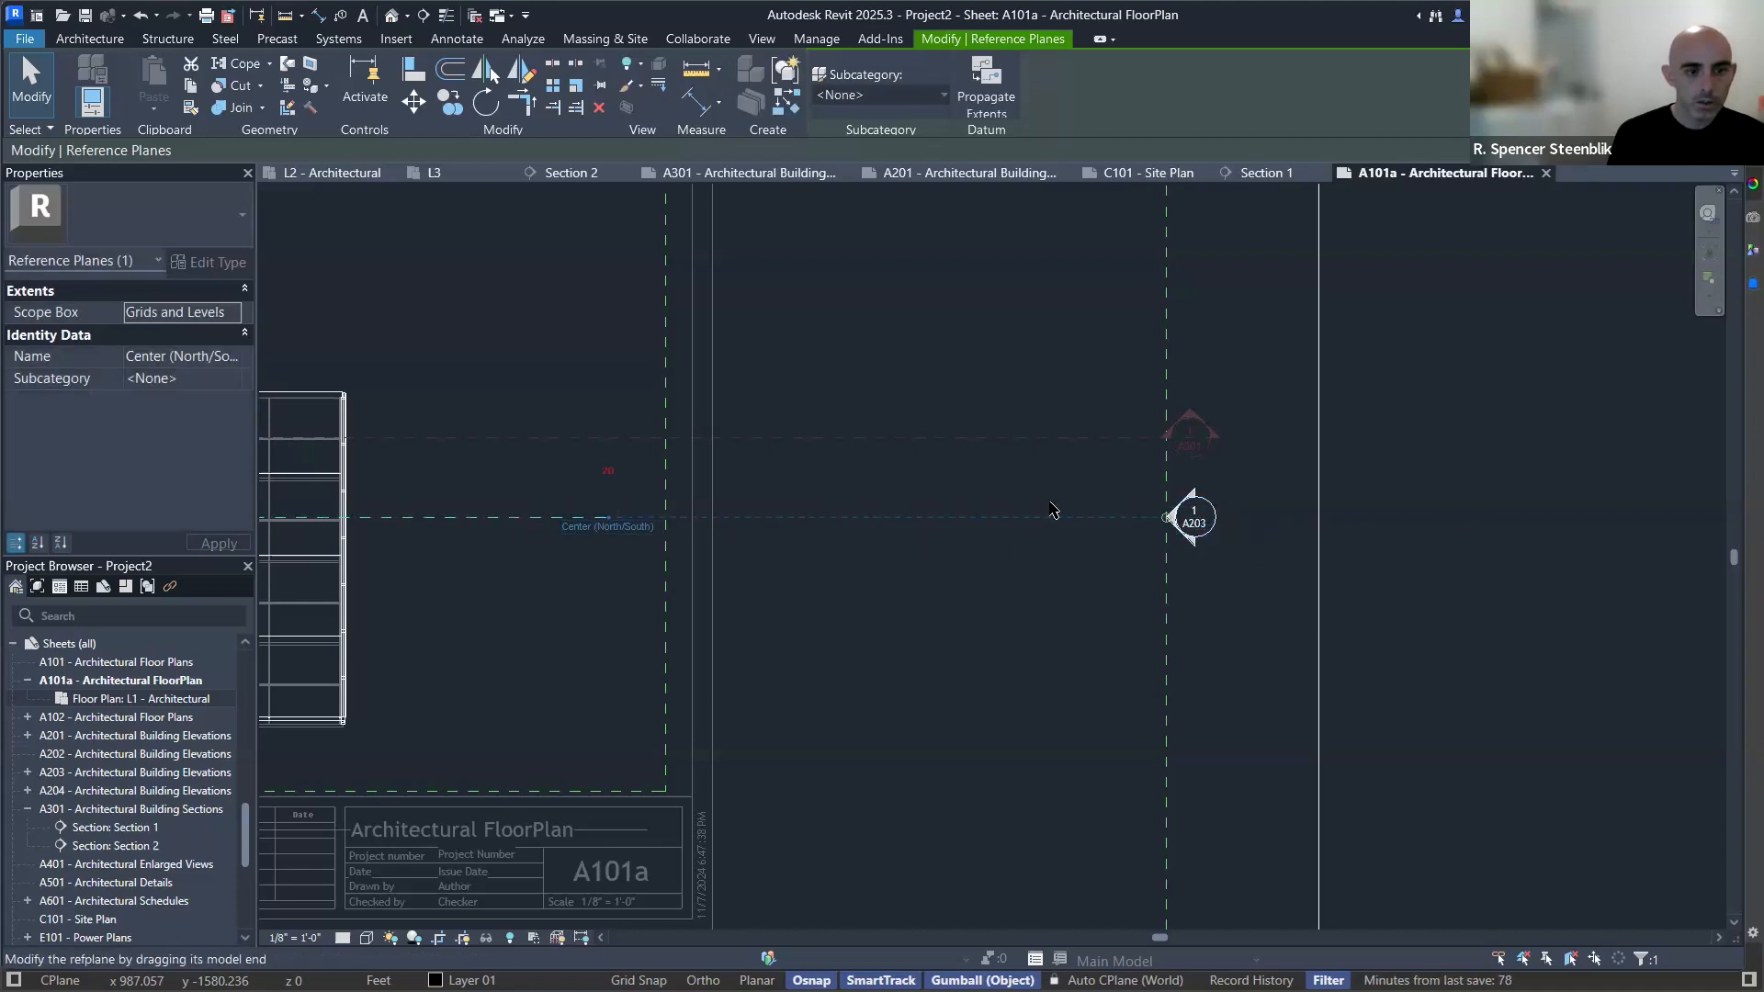
Move the east elevation marker (A203) west along the Center (North/South) reference plane until it sits inside the reduced scope box.
{"action": "left_click", "coordinate": [1217, 524]}
{"action": "left_click_drag", "start_coordinate": [1218, 522], "coordinate": [1214, 518]}
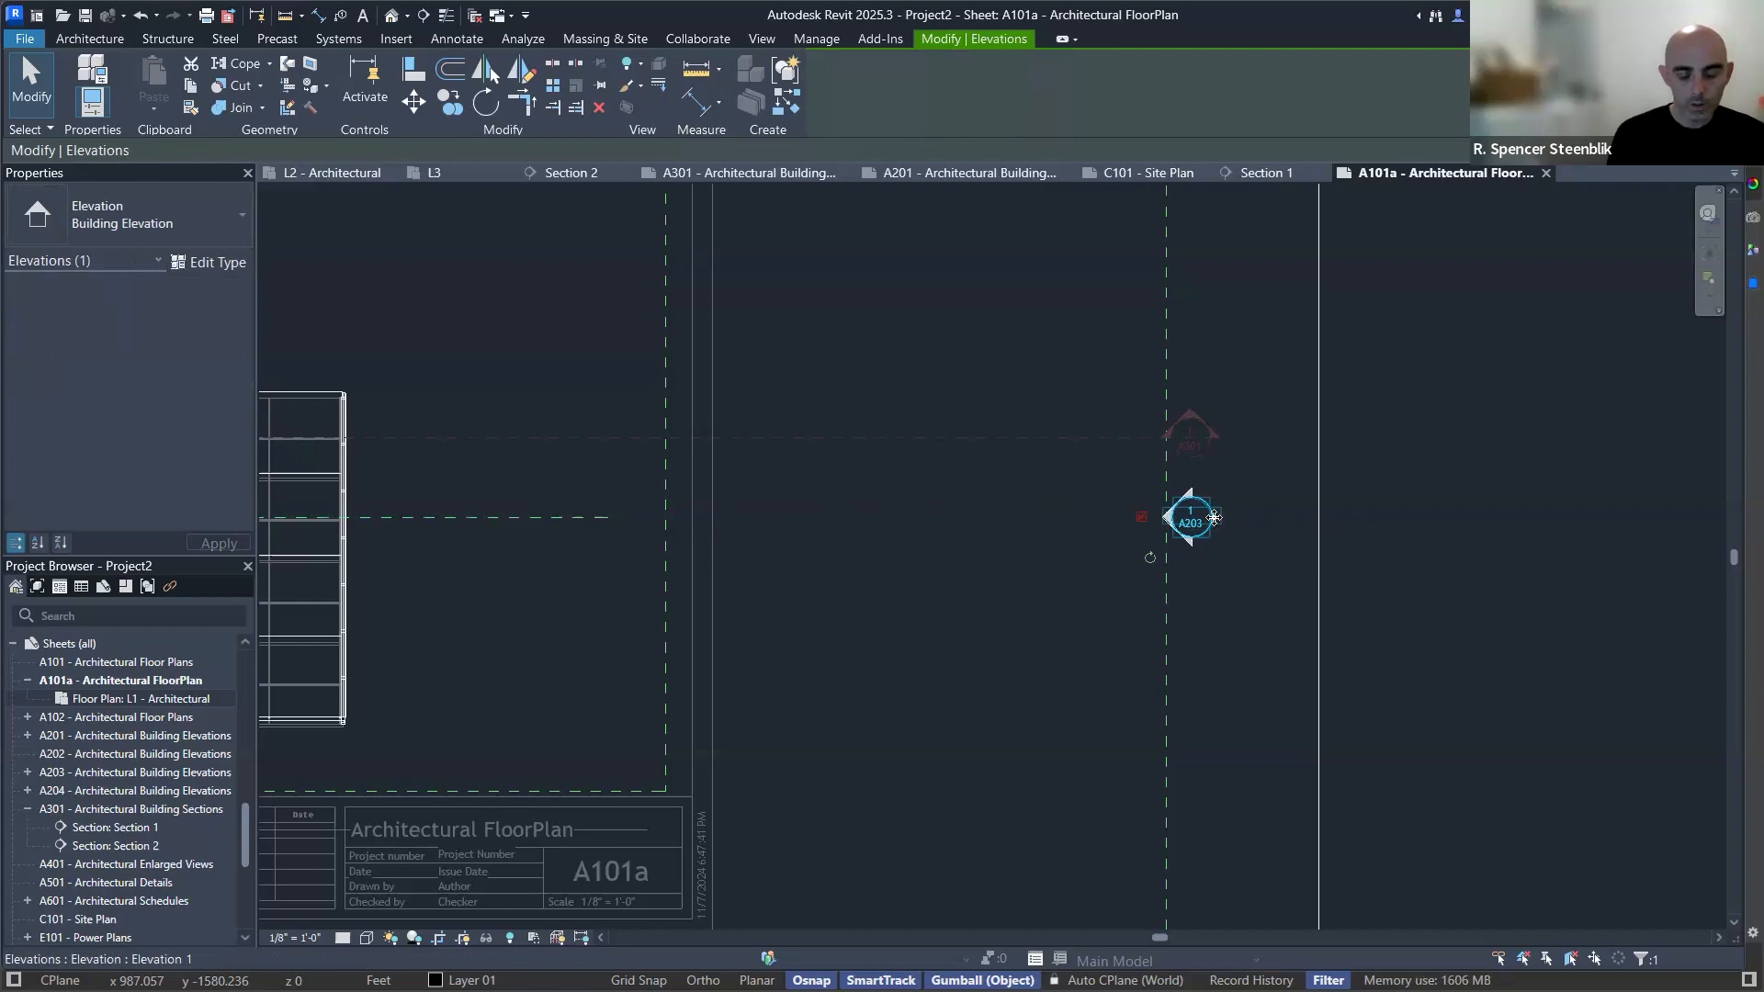
{"action": "key", "text": "Left"}
{"action": "key", "text": "Left"}
{"action": "key", "text": "Left"}
{"action": "key", "text": "Left"}
{"action": "key", "text": "Left"}
{"action": "key", "text": "Left"}
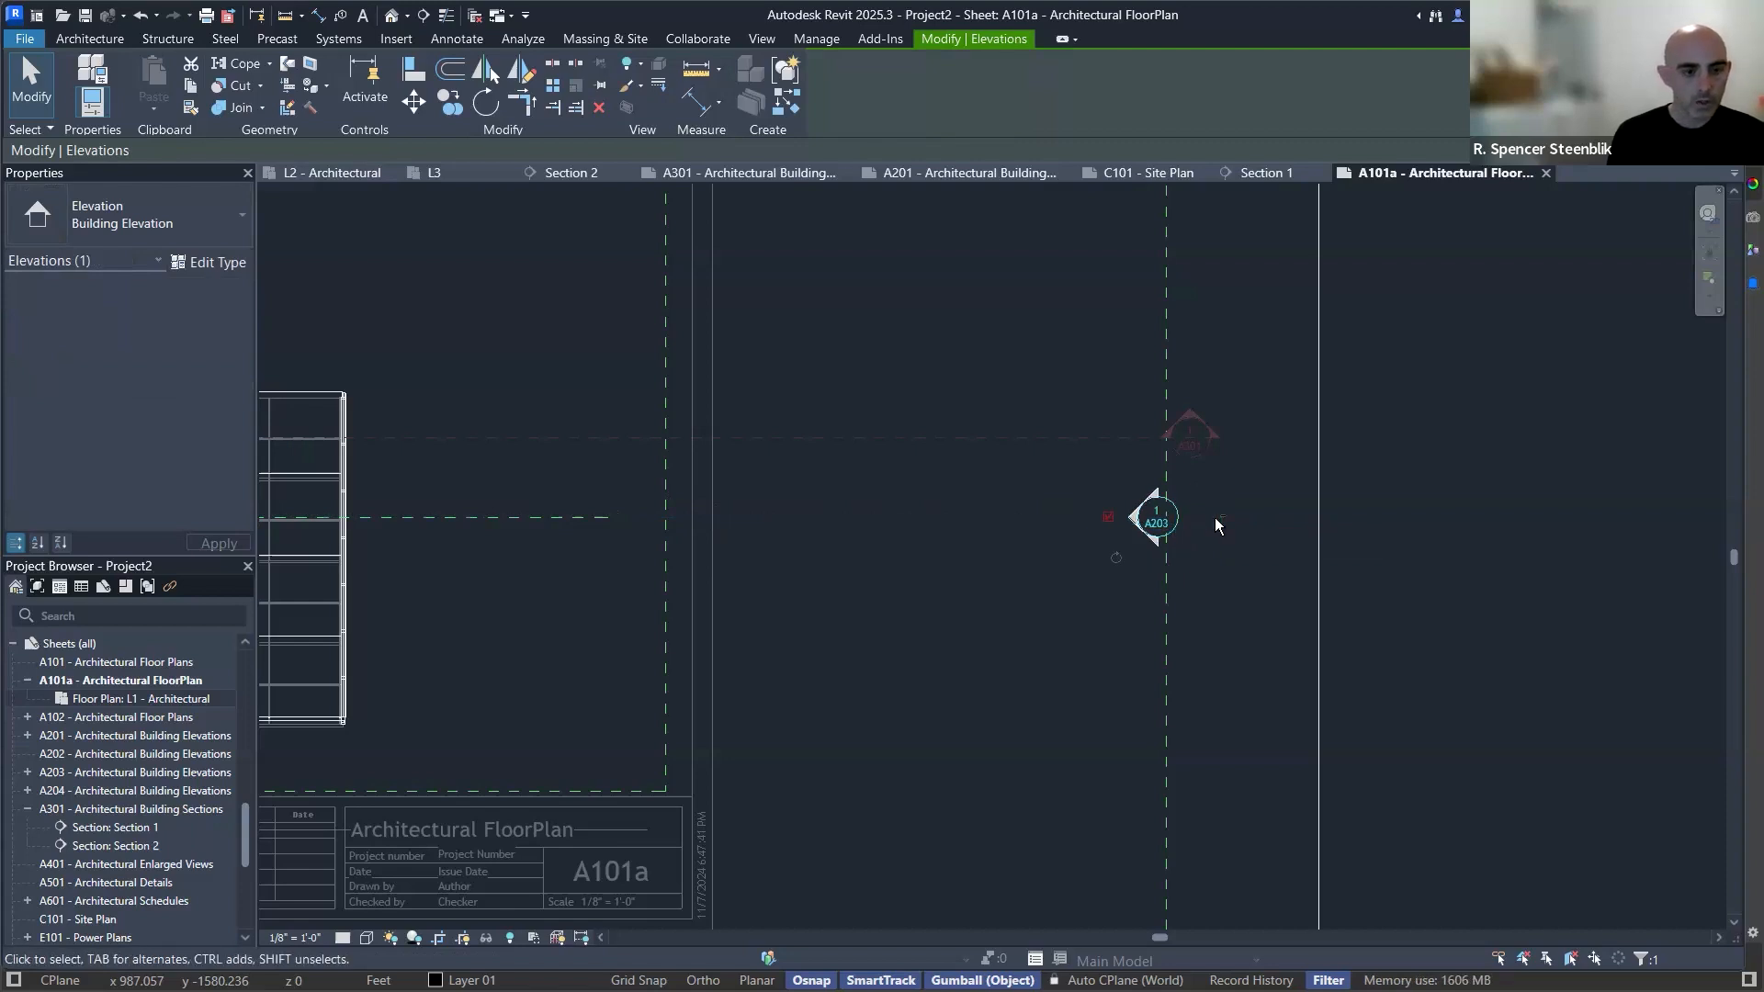
{"action": "key", "text": "Left"}
{"action": "key", "text": "Left"}
{"action": "key", "text": "Left"}
{"action": "key", "text": "Left"}
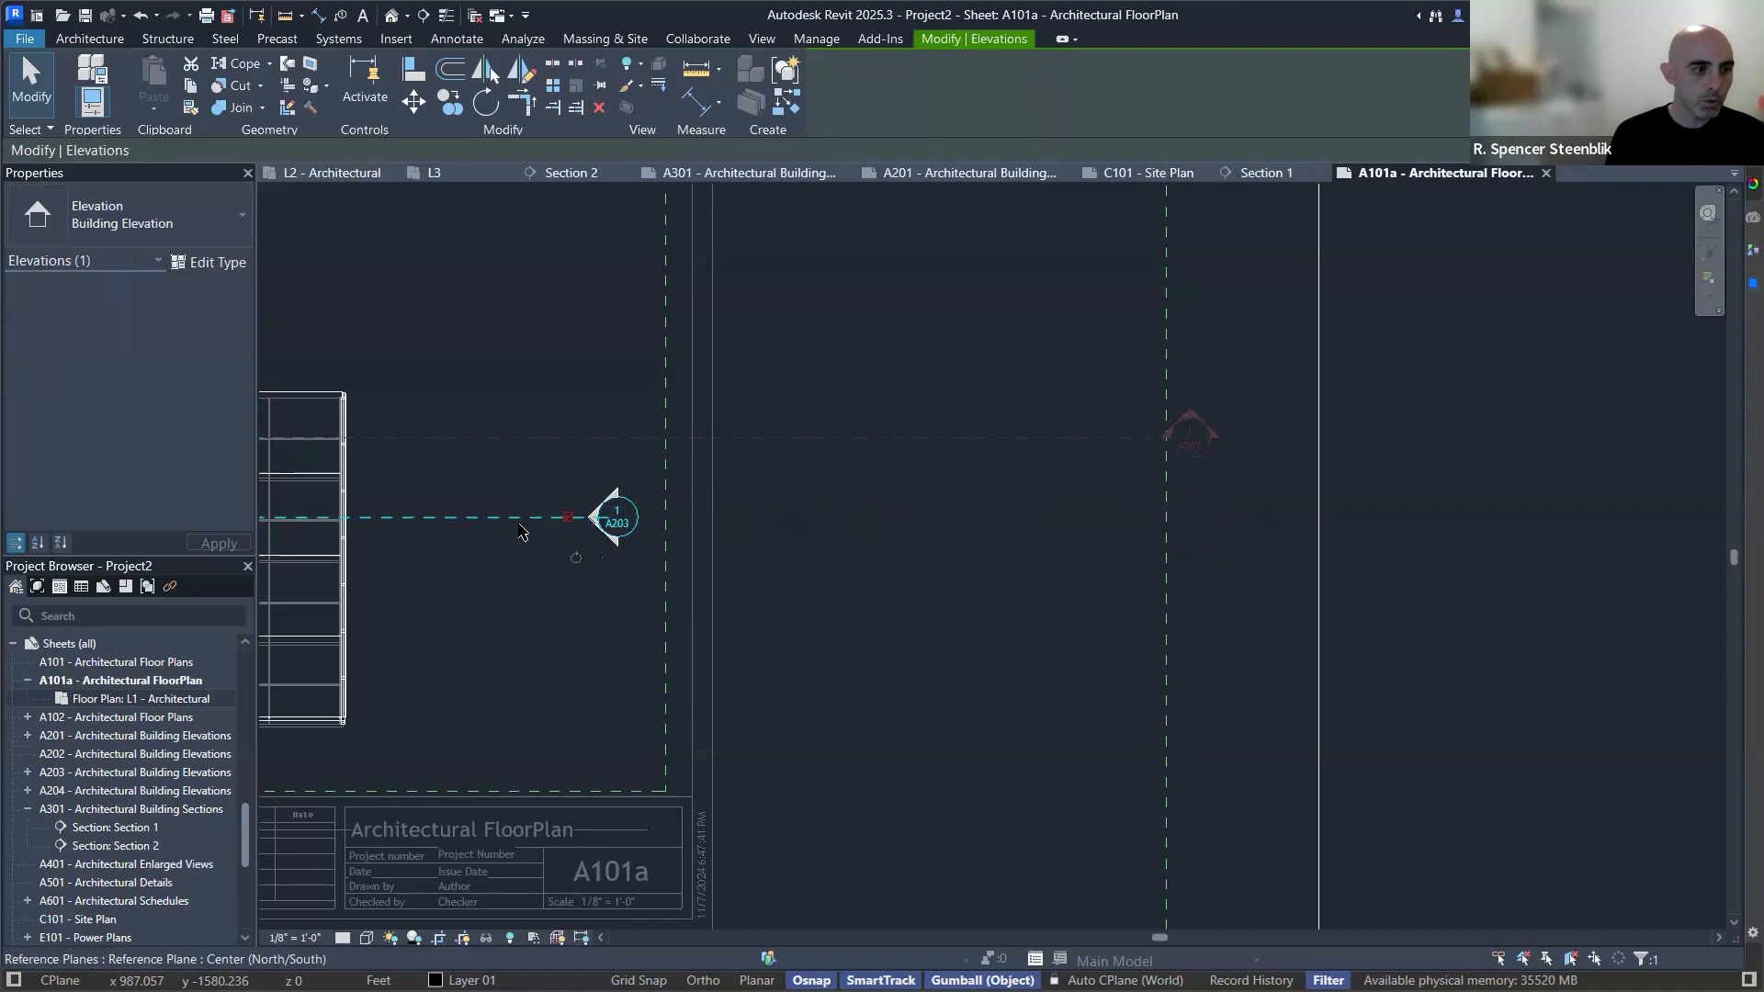
Extend the east end of the Center (North/South) reference plane back out to the edge of the larger scope box.
{"action": "left_click", "coordinate": [611, 517]}
{"action": "left_click_drag", "start_coordinate": [611, 518], "coordinate": [1169, 517]}
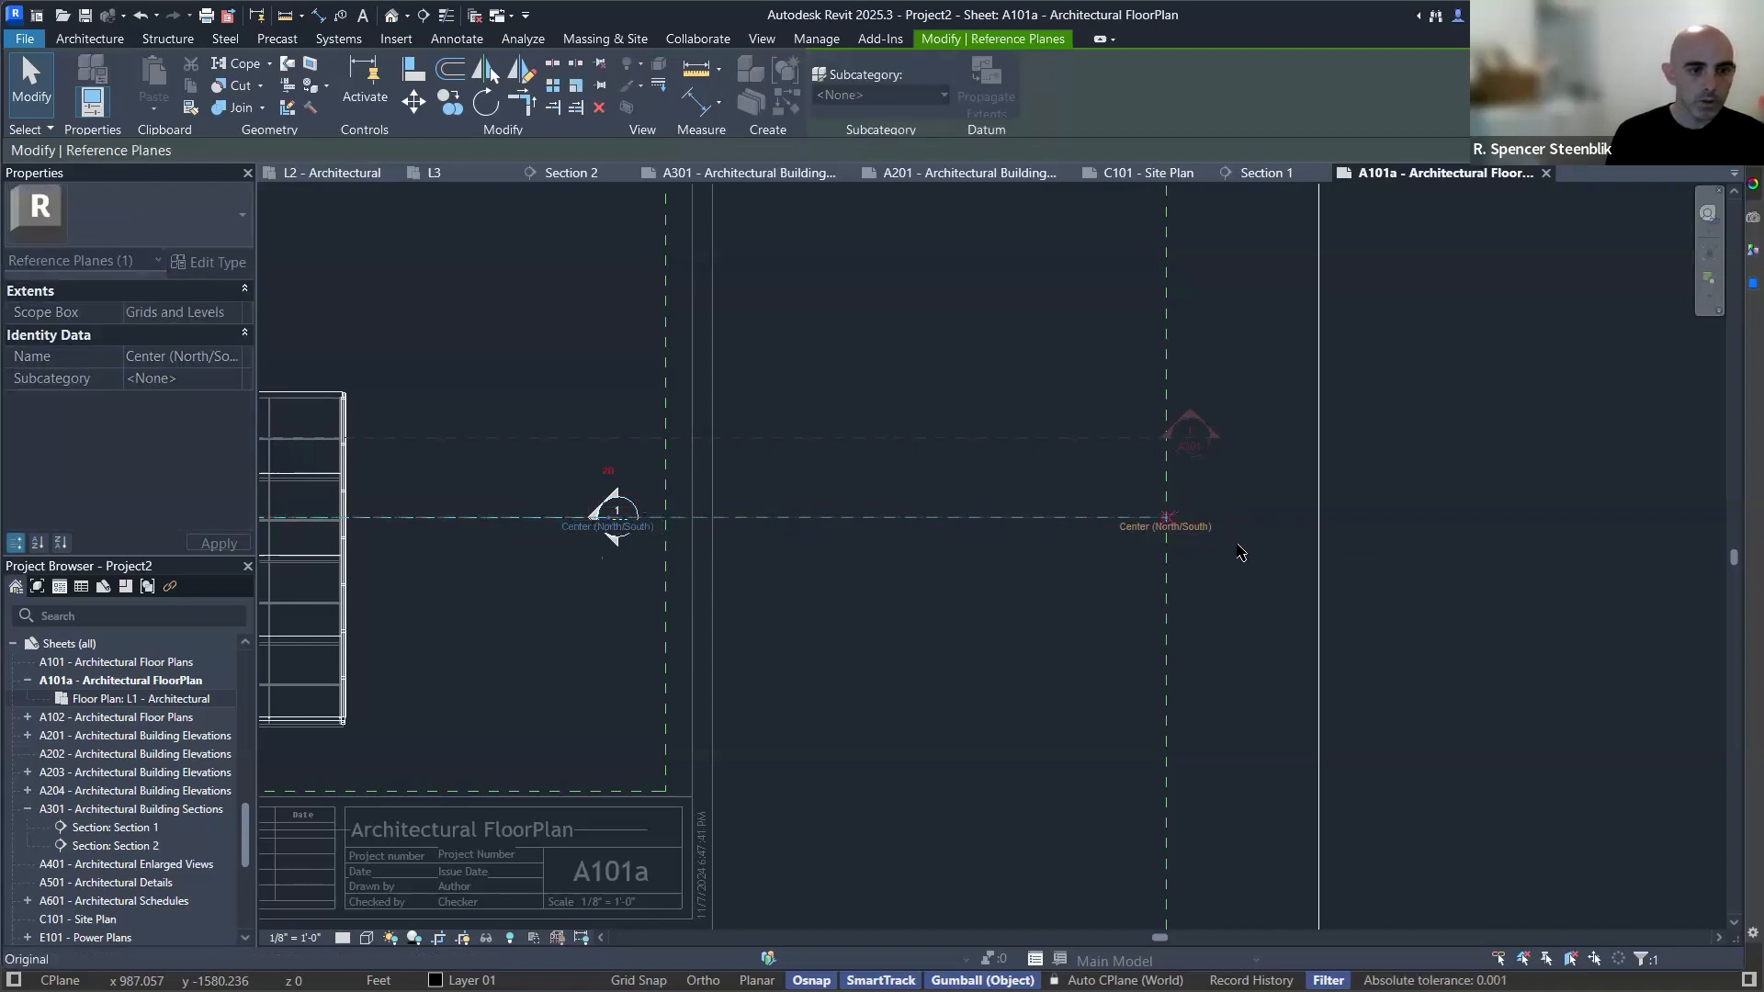
{"action": "left_click", "coordinate": [1465, 503]}
{"action": "left_click", "coordinate": [615, 515]}
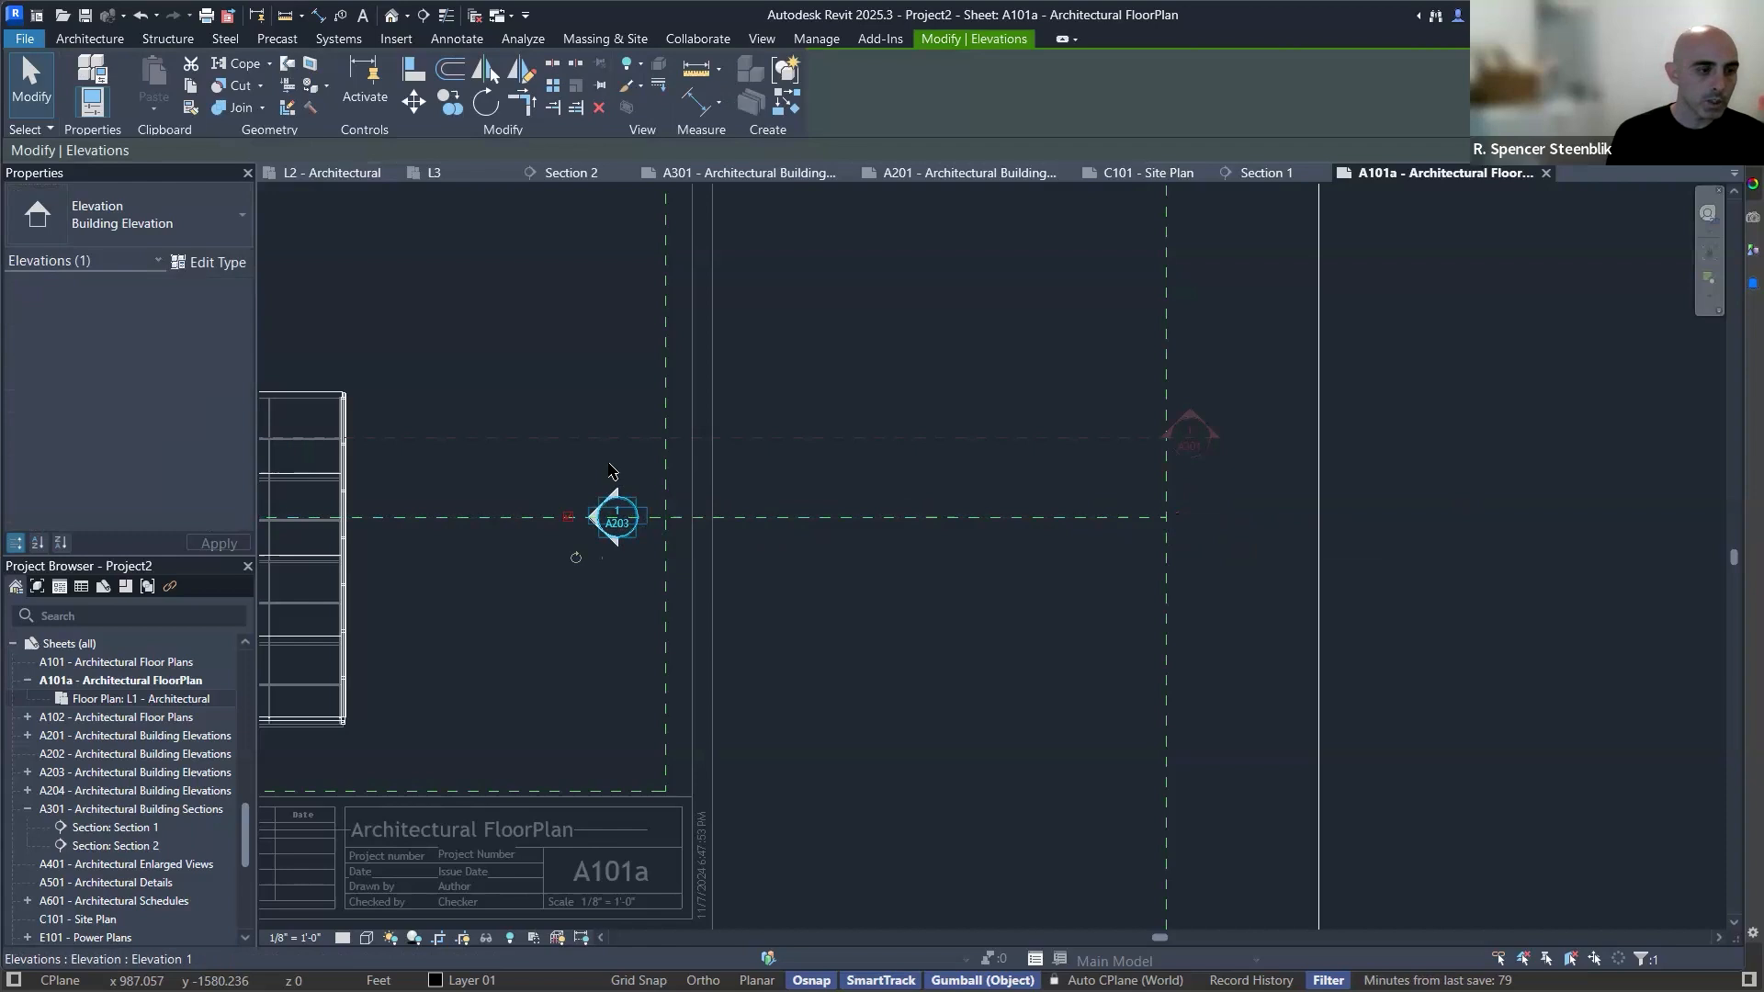
Move the west elevation marker (A204) east along the Center (North/South) reference plane until it sits inside the reduced scope box.
{"action": "scroll", "coordinate": [949, 513], "scroll_direction": "down", "scroll_amount": 6}
{"action": "scroll", "coordinate": [948, 509], "scroll_direction": "down", "scroll_amount": 1}
{"action": "middle_click_drag", "start_coordinate": [948, 509], "coordinate": [1039, 483]}
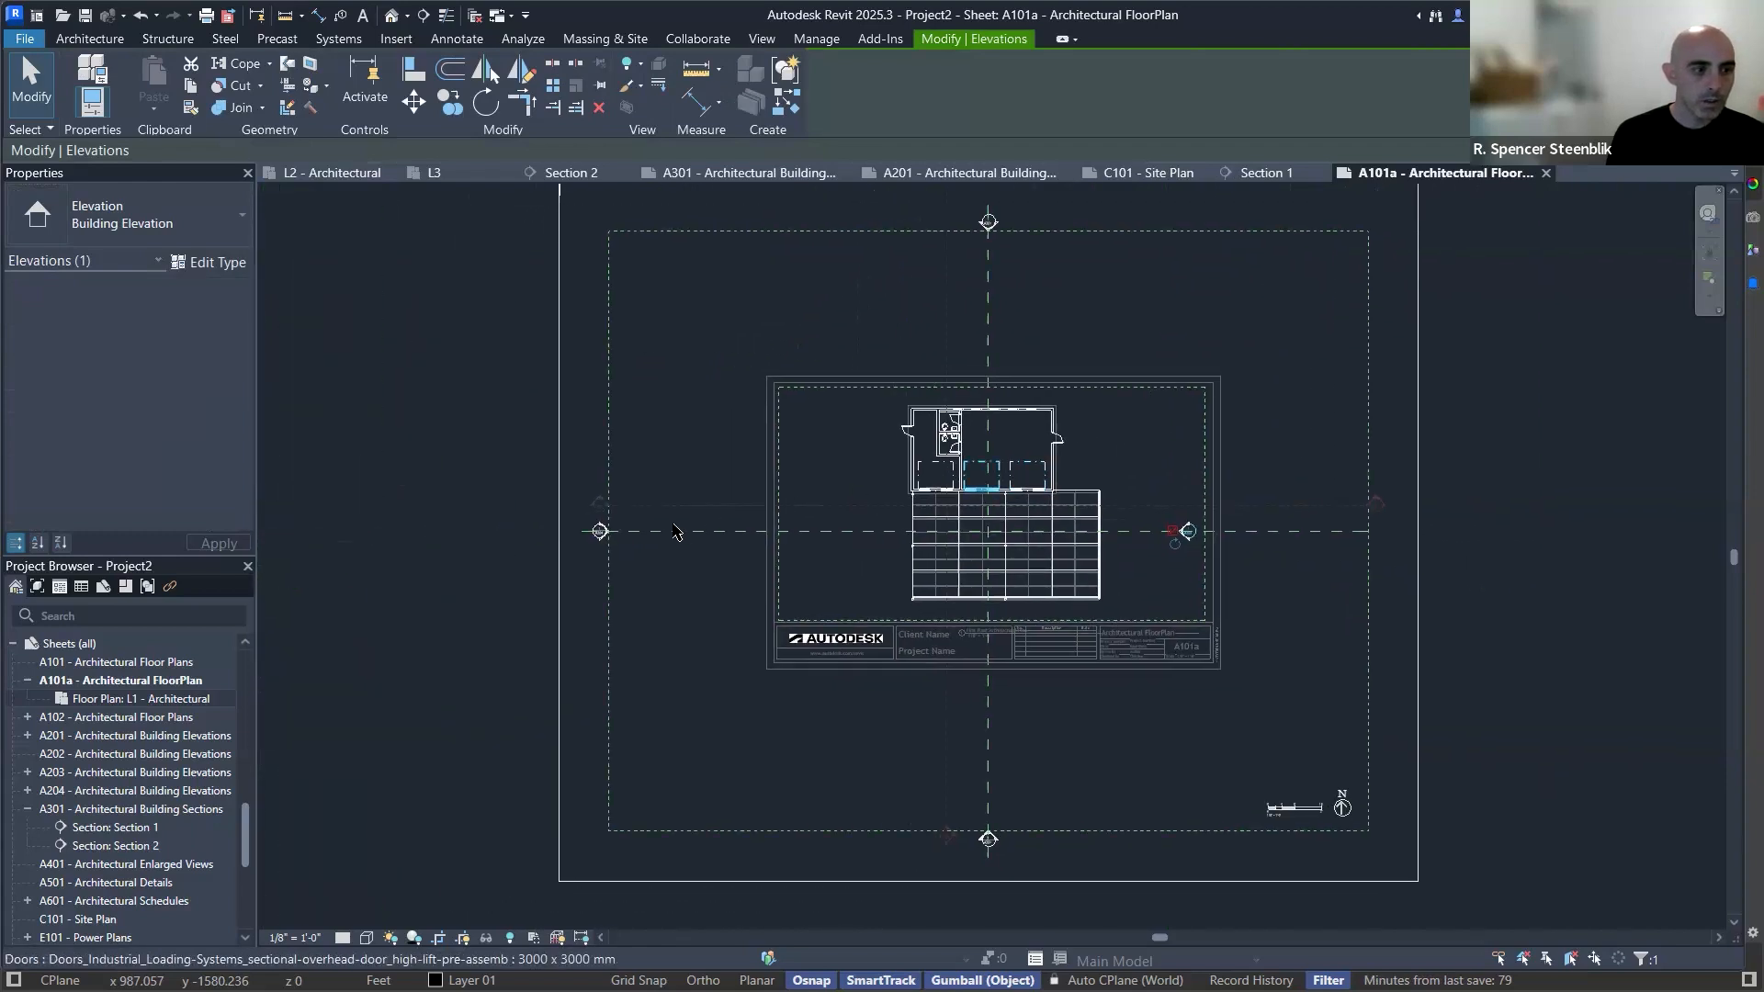
{"action": "scroll", "coordinate": [663, 530], "scroll_direction": "up", "scroll_amount": 3}
{"action": "left_click", "coordinate": [566, 543]}
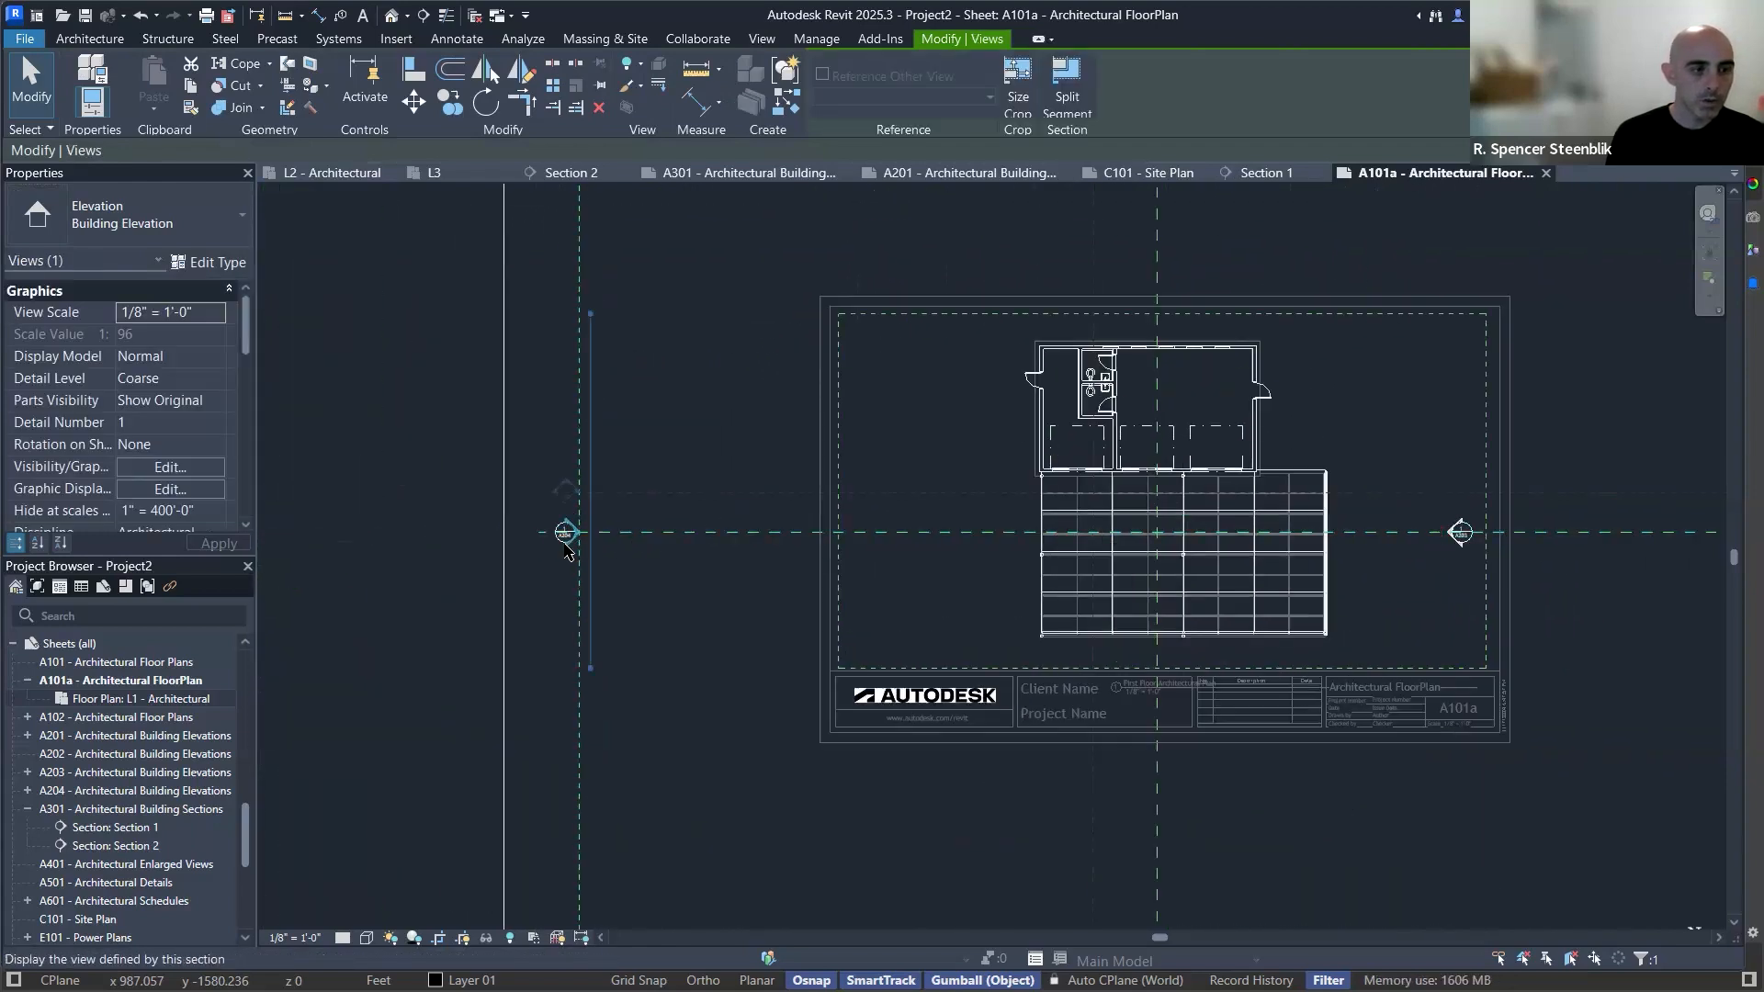
{"action": "scroll", "coordinate": [566, 551], "scroll_direction": "up", "scroll_amount": 3}
{"action": "left_click", "coordinate": [552, 588]}
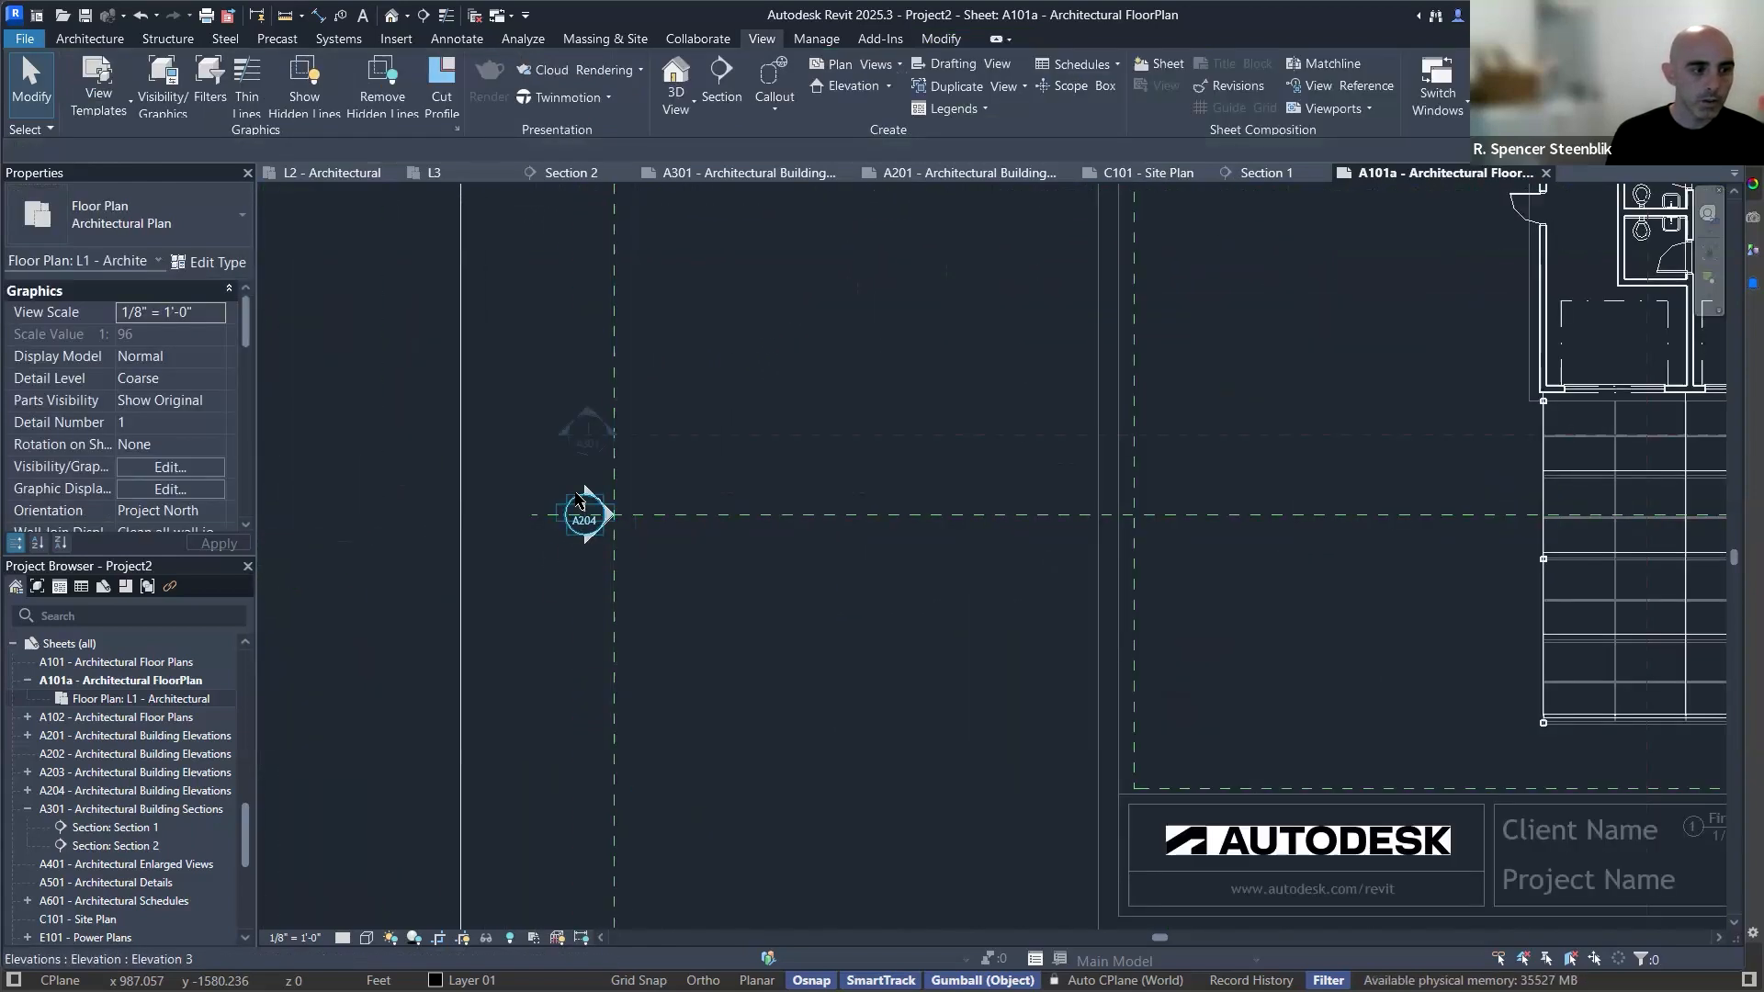
{"action": "left_click", "coordinate": [572, 503]}
{"action": "scroll", "coordinate": [570, 496], "scroll_direction": "down", "scroll_amount": 2}
{"action": "key", "text": "Right"}
{"action": "key", "text": "Right"}
{"action": "key", "text": "Right"}
{"action": "key", "text": "Right"}
{"action": "key", "text": "Right"}
{"action": "key", "text": "Right"}
{"action": "key", "text": "Right"}
{"action": "key", "text": "Right"}
{"action": "key", "text": "Right"}
{"action": "key", "text": "Right"}
{"action": "key", "text": "Right"}
{"action": "key", "text": "Right"}
{"action": "key", "text": "Left"}
{"action": "key", "text": "Left"}
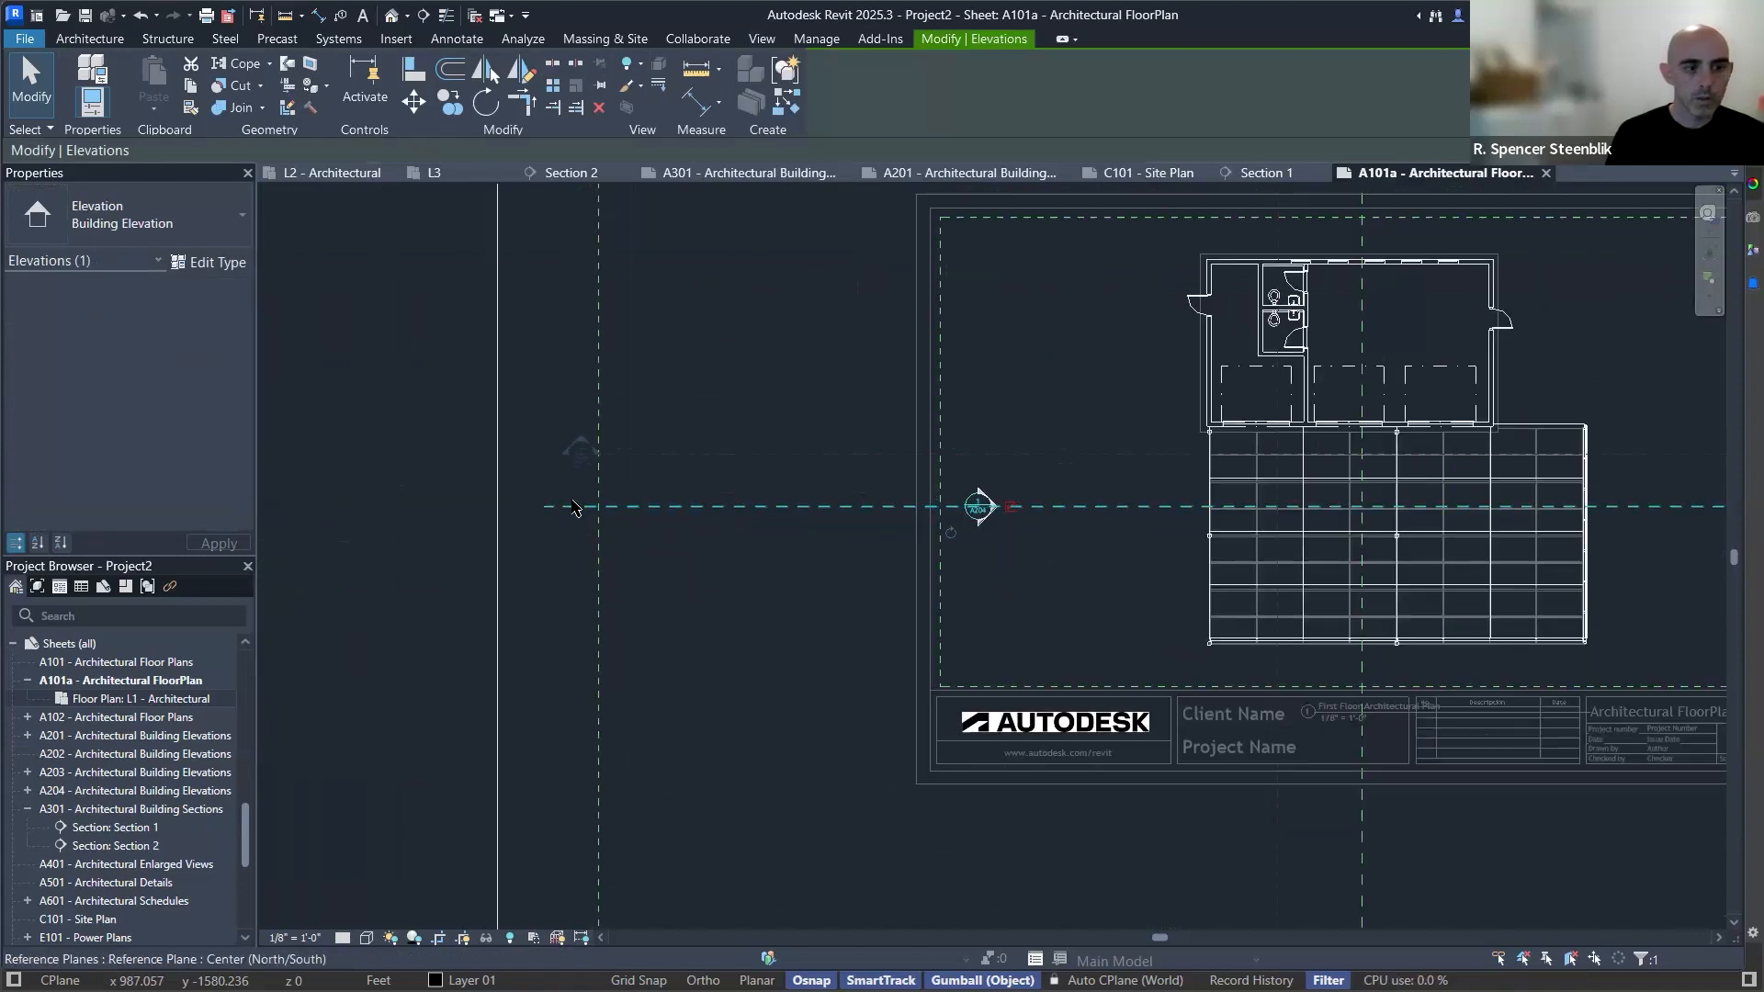
Shorten both ends of the Section 1 line so its heads sit close to the building inside the reduced scope box.
{"action": "left_click", "coordinate": [595, 455]}
{"action": "left_click_drag", "start_coordinate": [596, 454], "coordinate": [1093, 458]}
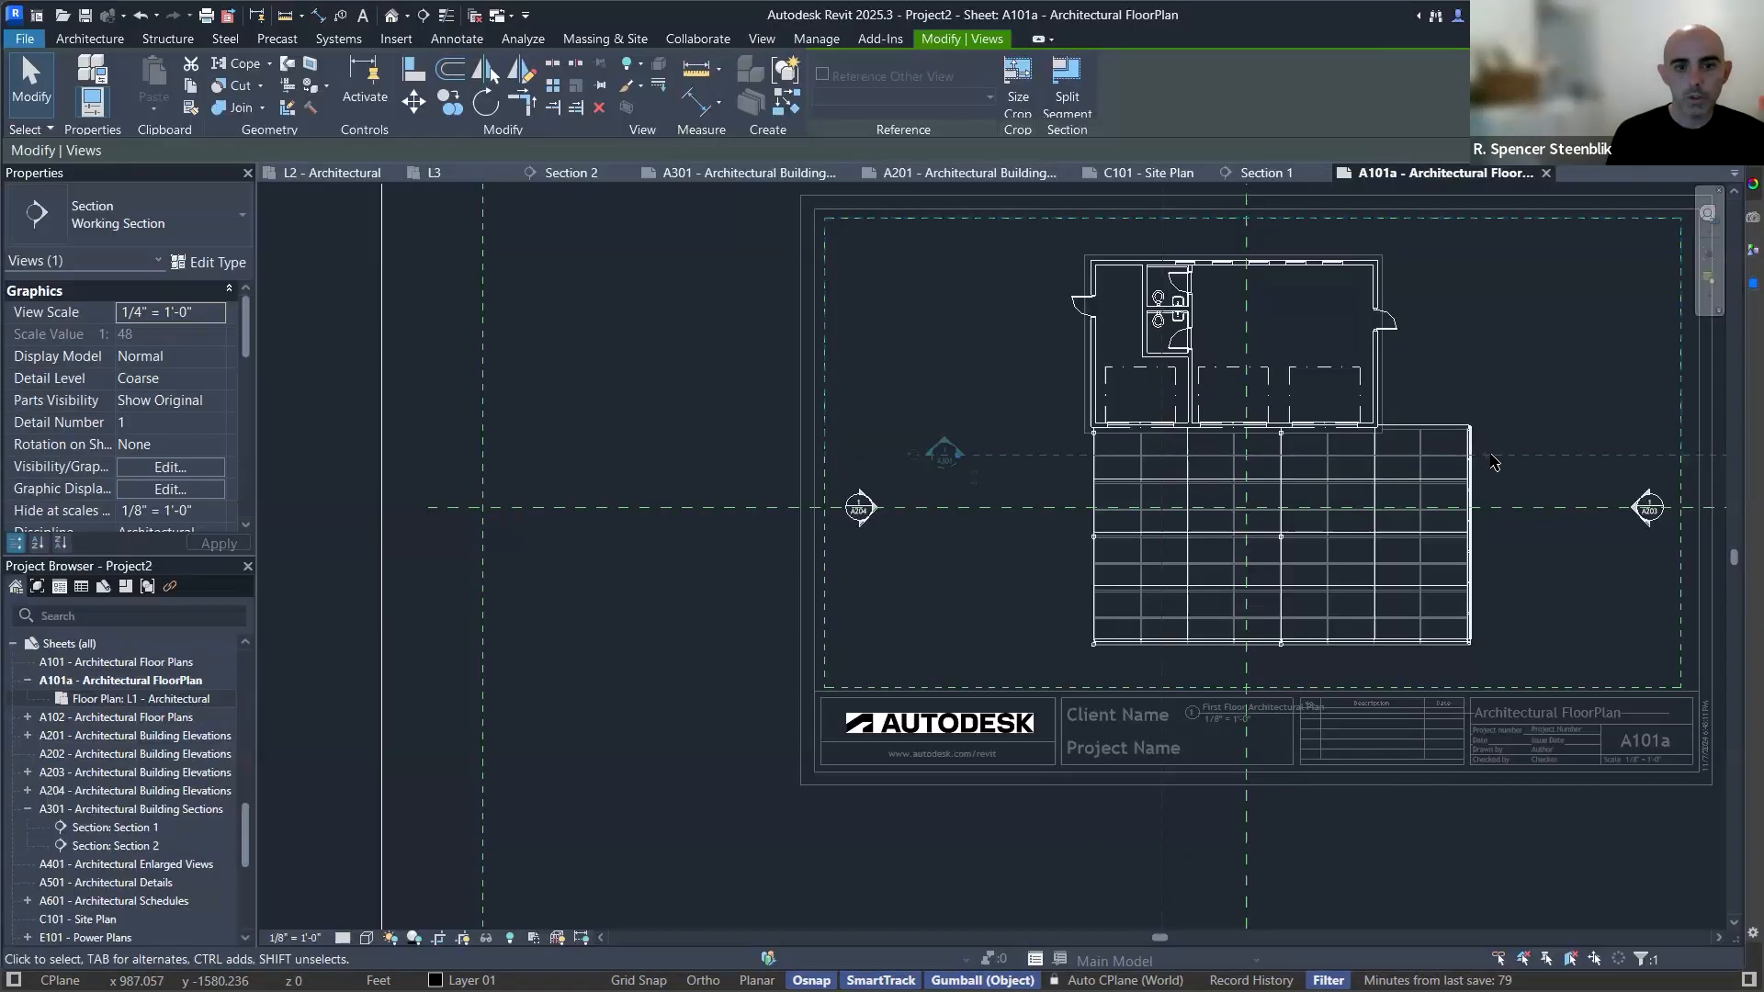
{"action": "left_click_drag", "start_coordinate": [1358, 449], "coordinate": [853, 427]}
{"action": "scroll", "coordinate": [847, 428], "scroll_direction": "down", "scroll_amount": 2}
{"action": "middle_click_drag", "start_coordinate": [859, 472], "coordinate": [917, 611]}
{"action": "key", "text": "Escape"}
Shorten the north and south ends of the Section 2 line to bring them in to the sheet's drawing area.
{"action": "middle_click_drag", "start_coordinate": [703, 285], "coordinate": [743, 562]}
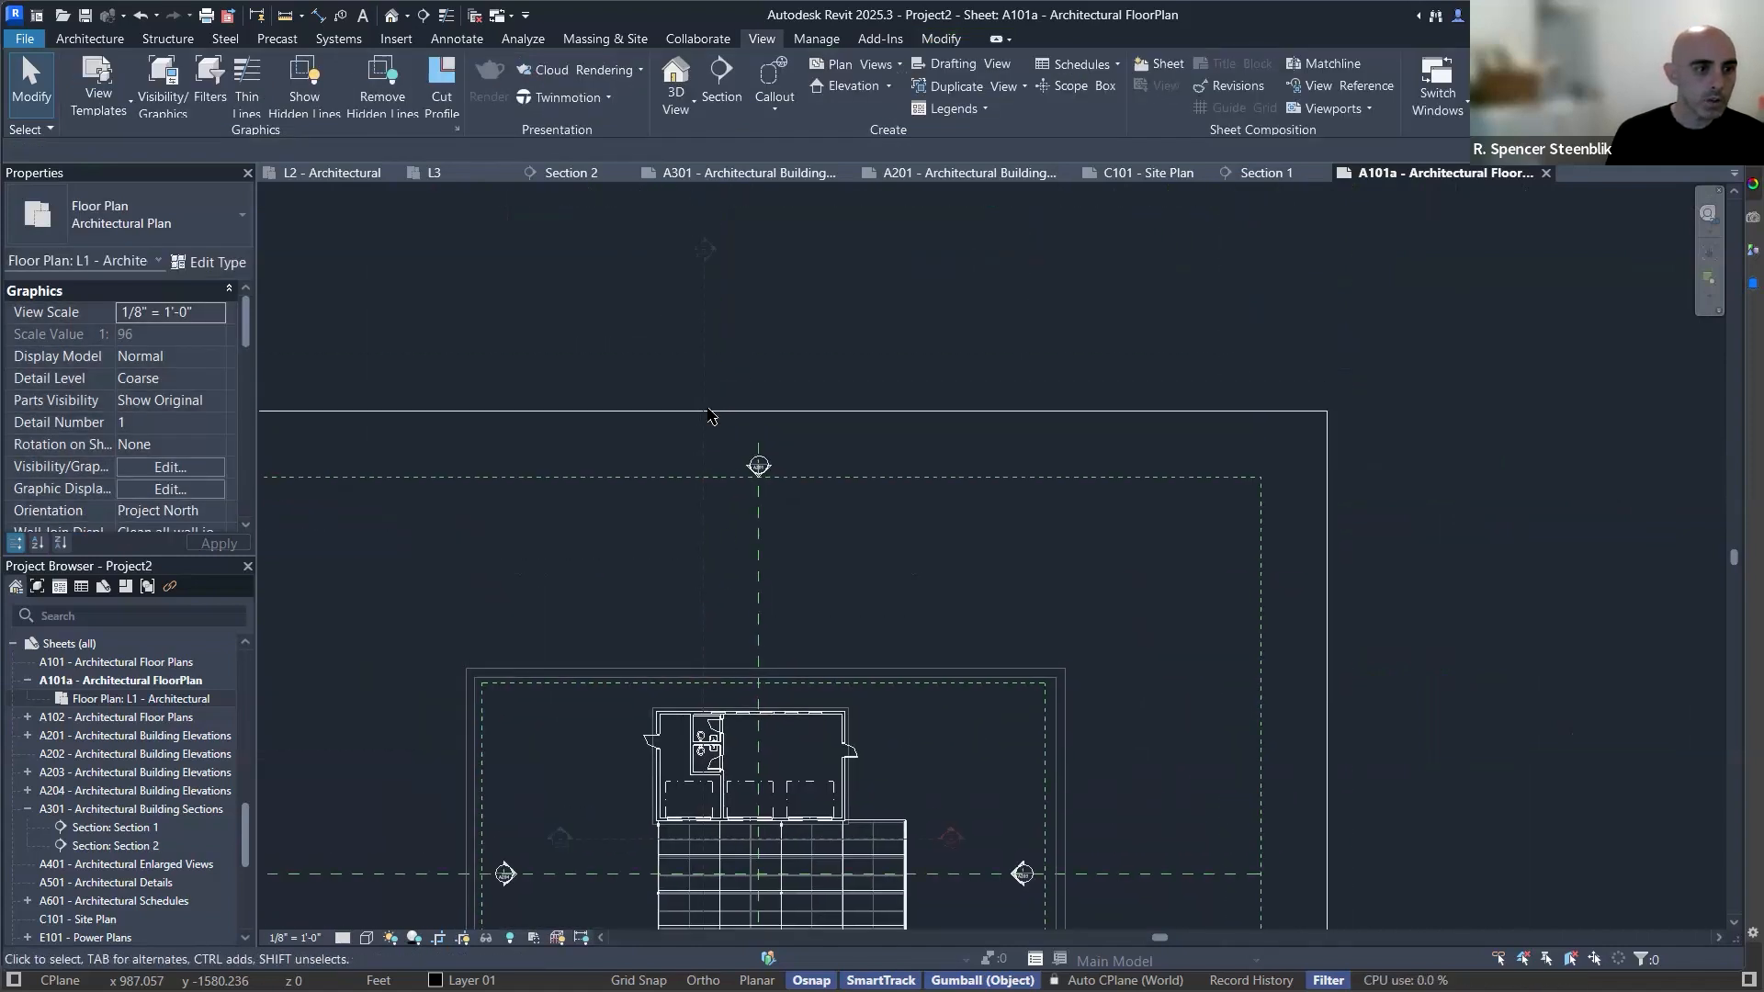
{"action": "left_click", "coordinate": [703, 321]}
{"action": "left_click_drag", "start_coordinate": [703, 261], "coordinate": [703, 700]}
{"action": "middle_click_drag", "start_coordinate": [729, 749], "coordinate": [712, 274]}
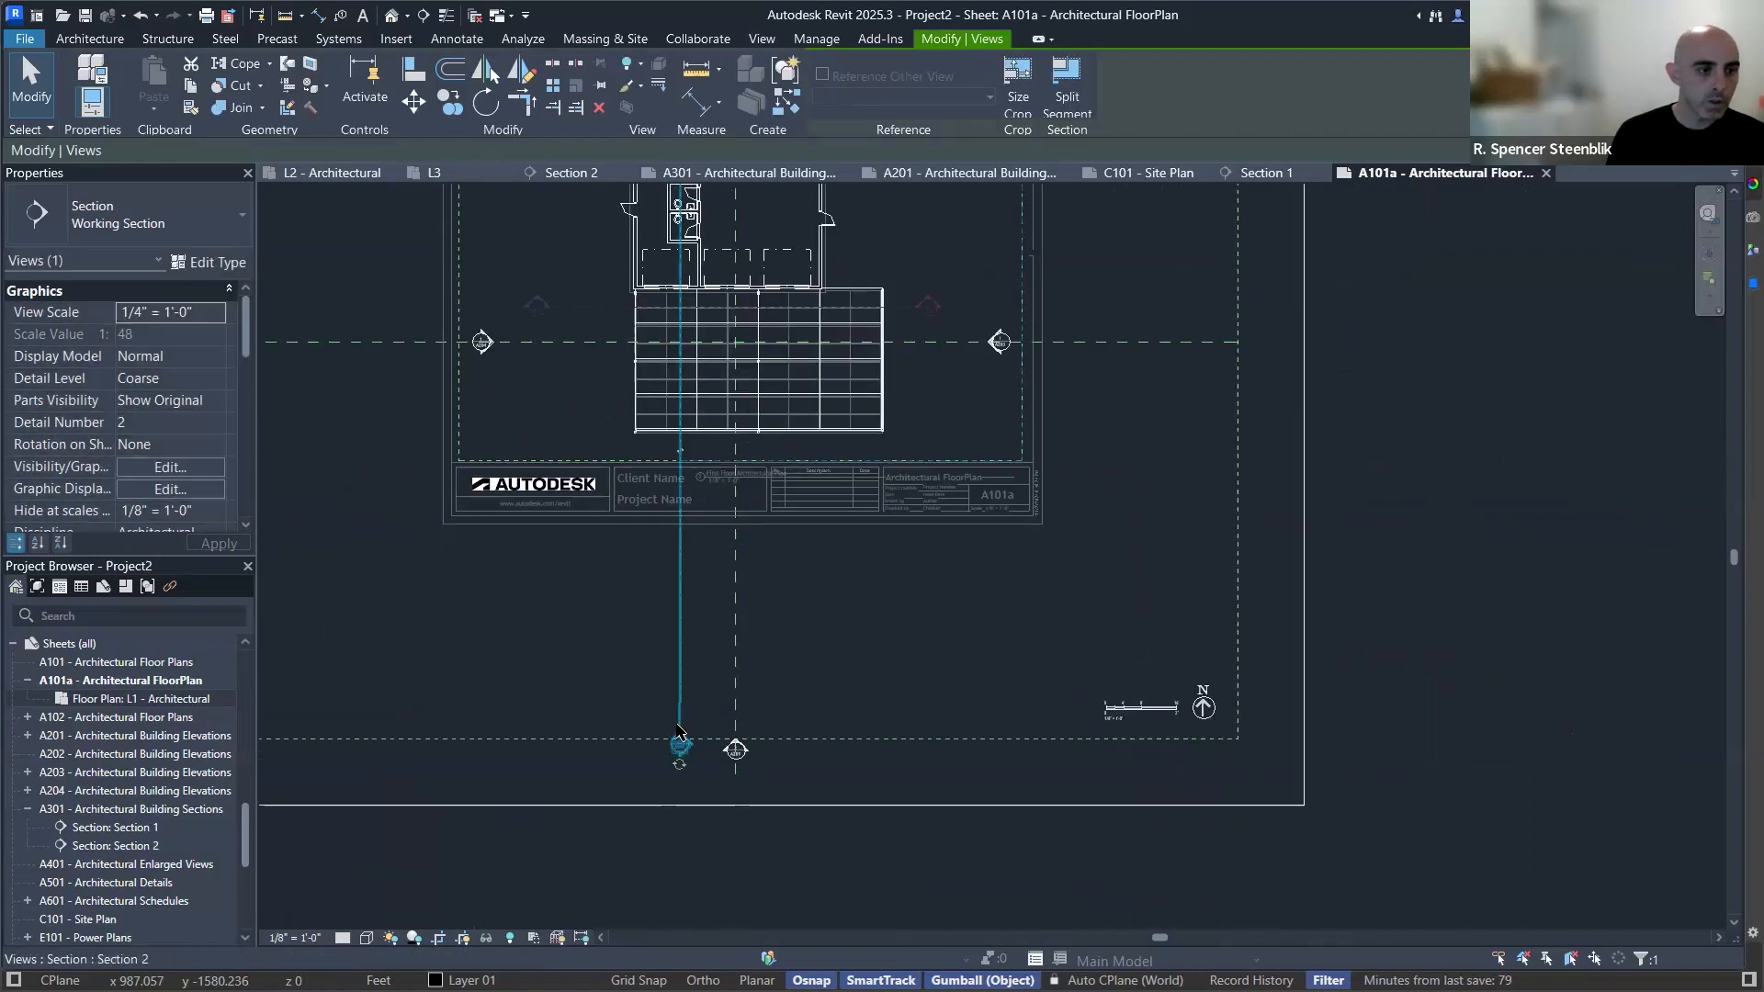
{"action": "left_click_drag", "start_coordinate": [680, 735], "coordinate": [681, 464]}
{"action": "left_click", "coordinate": [798, 489]}
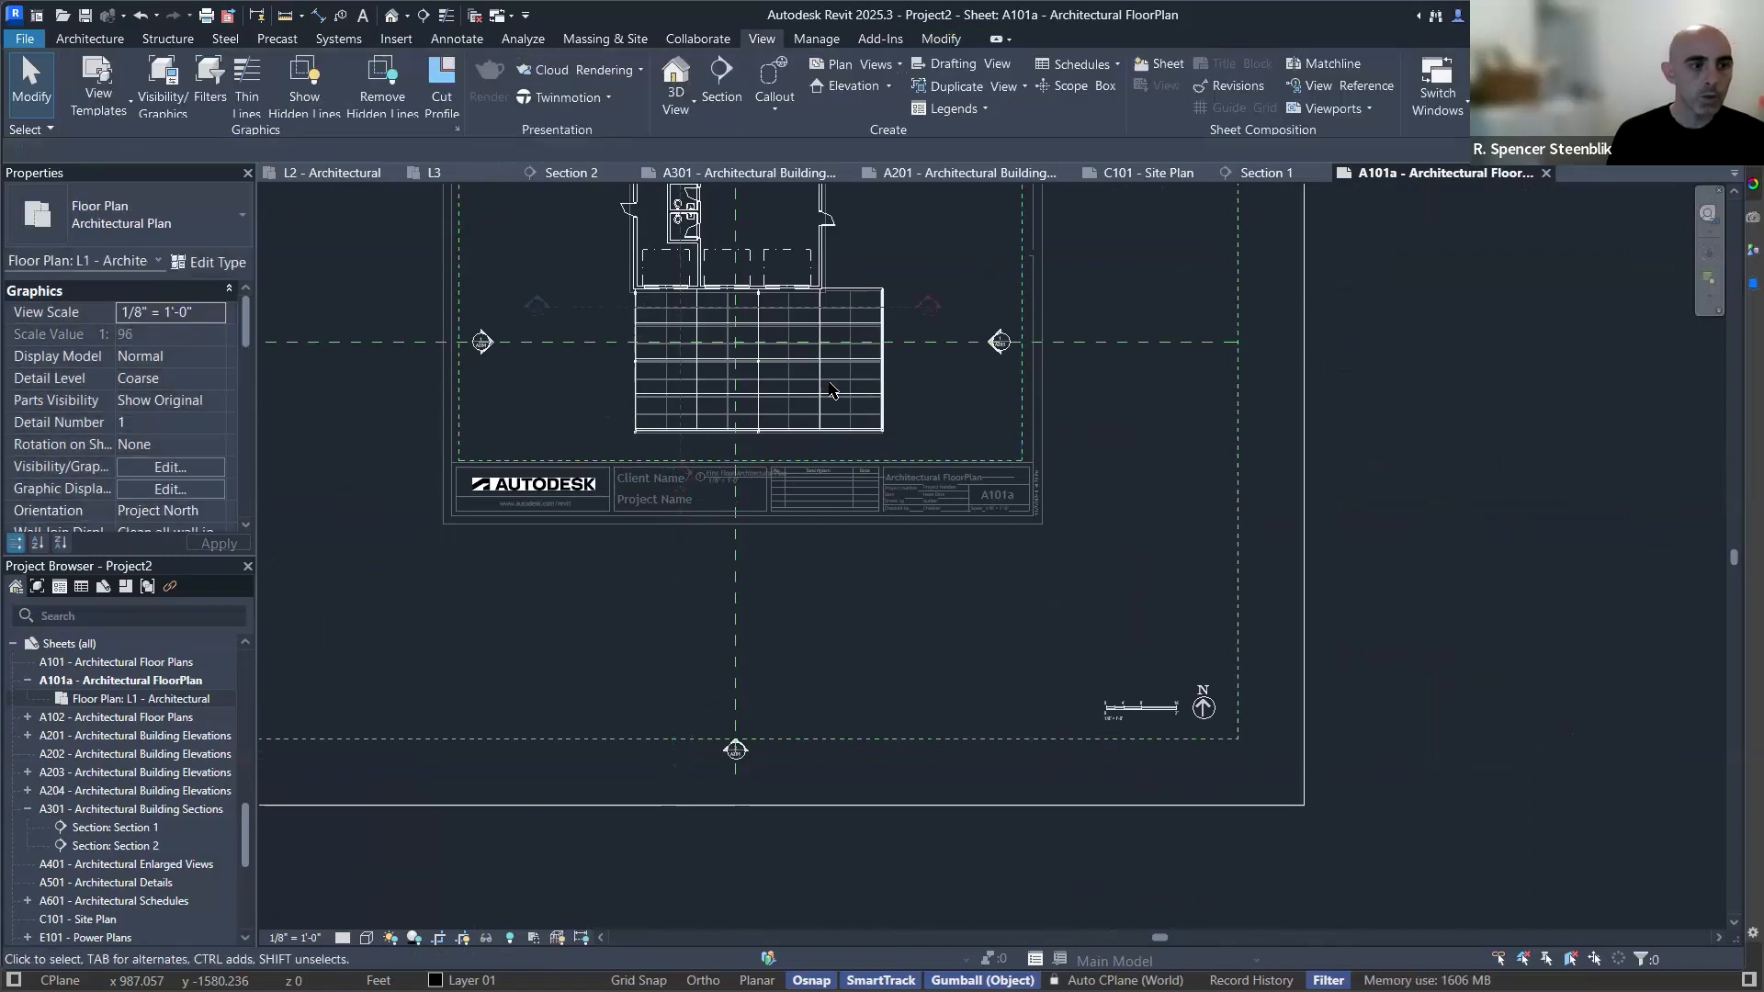
Deactivate the L1 plan view and nudge its viewport slightly down on sheet A101a.
{"action": "middle_click_drag", "start_coordinate": [965, 375], "coordinate": [992, 526]}
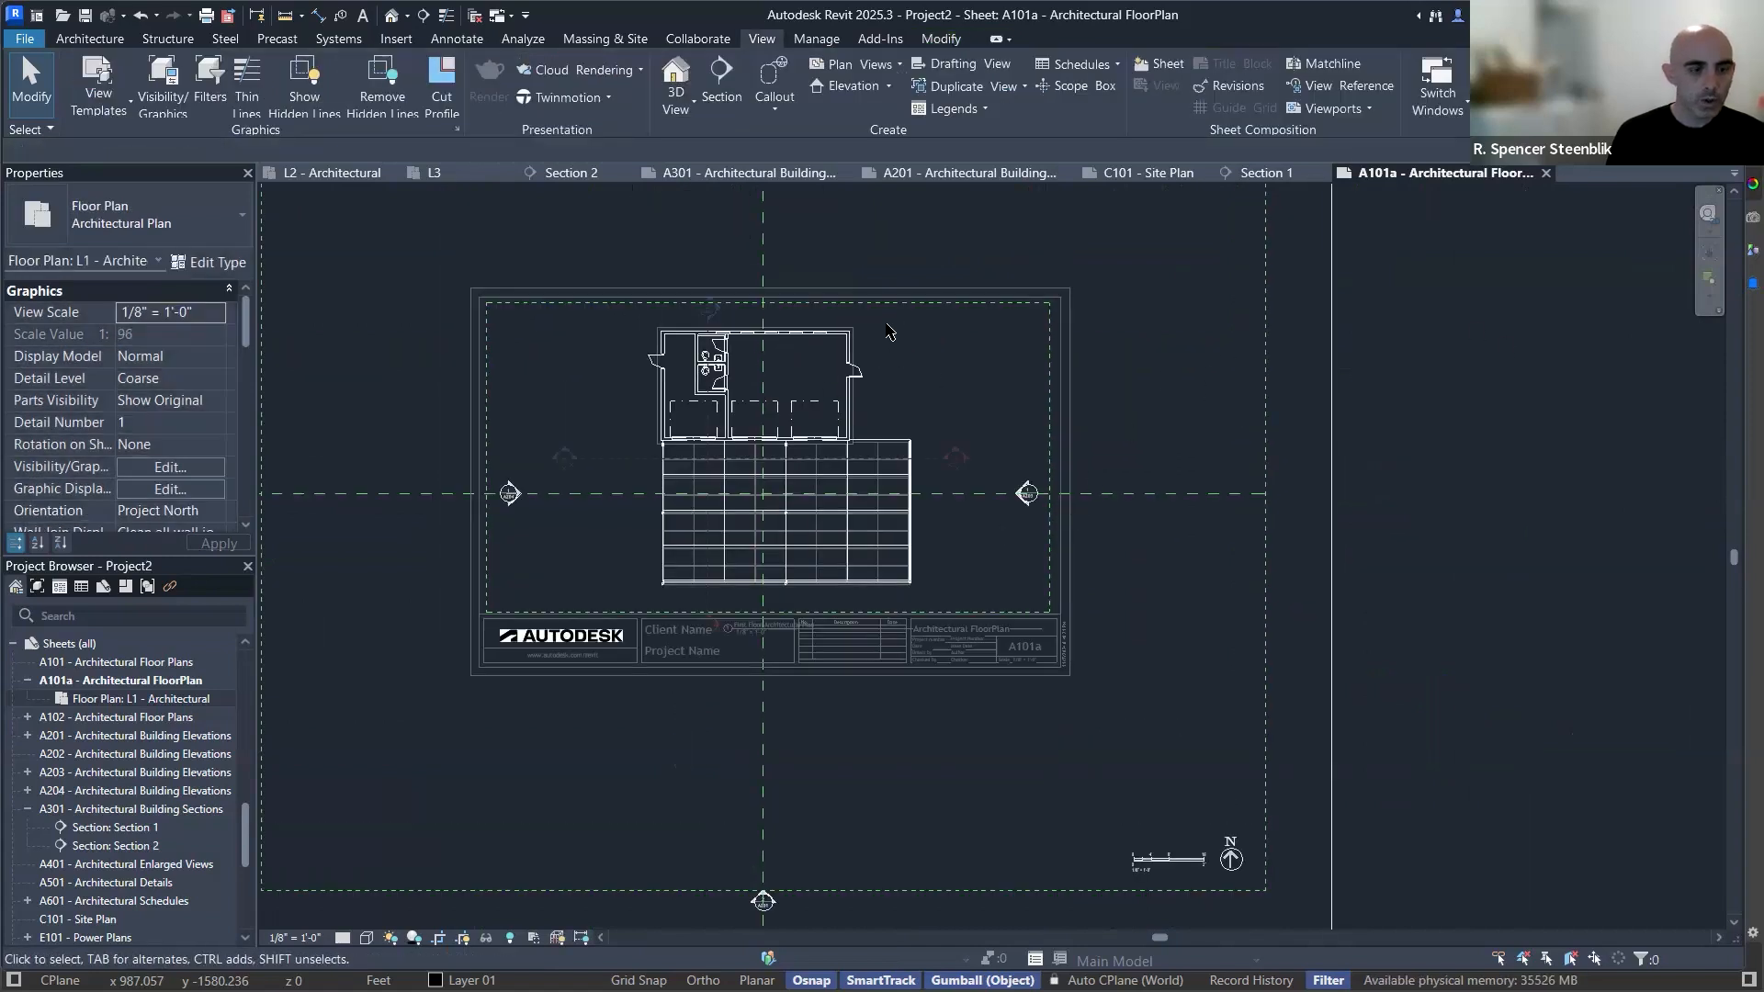
{"action": "double_click", "coordinate": [1463, 369]}
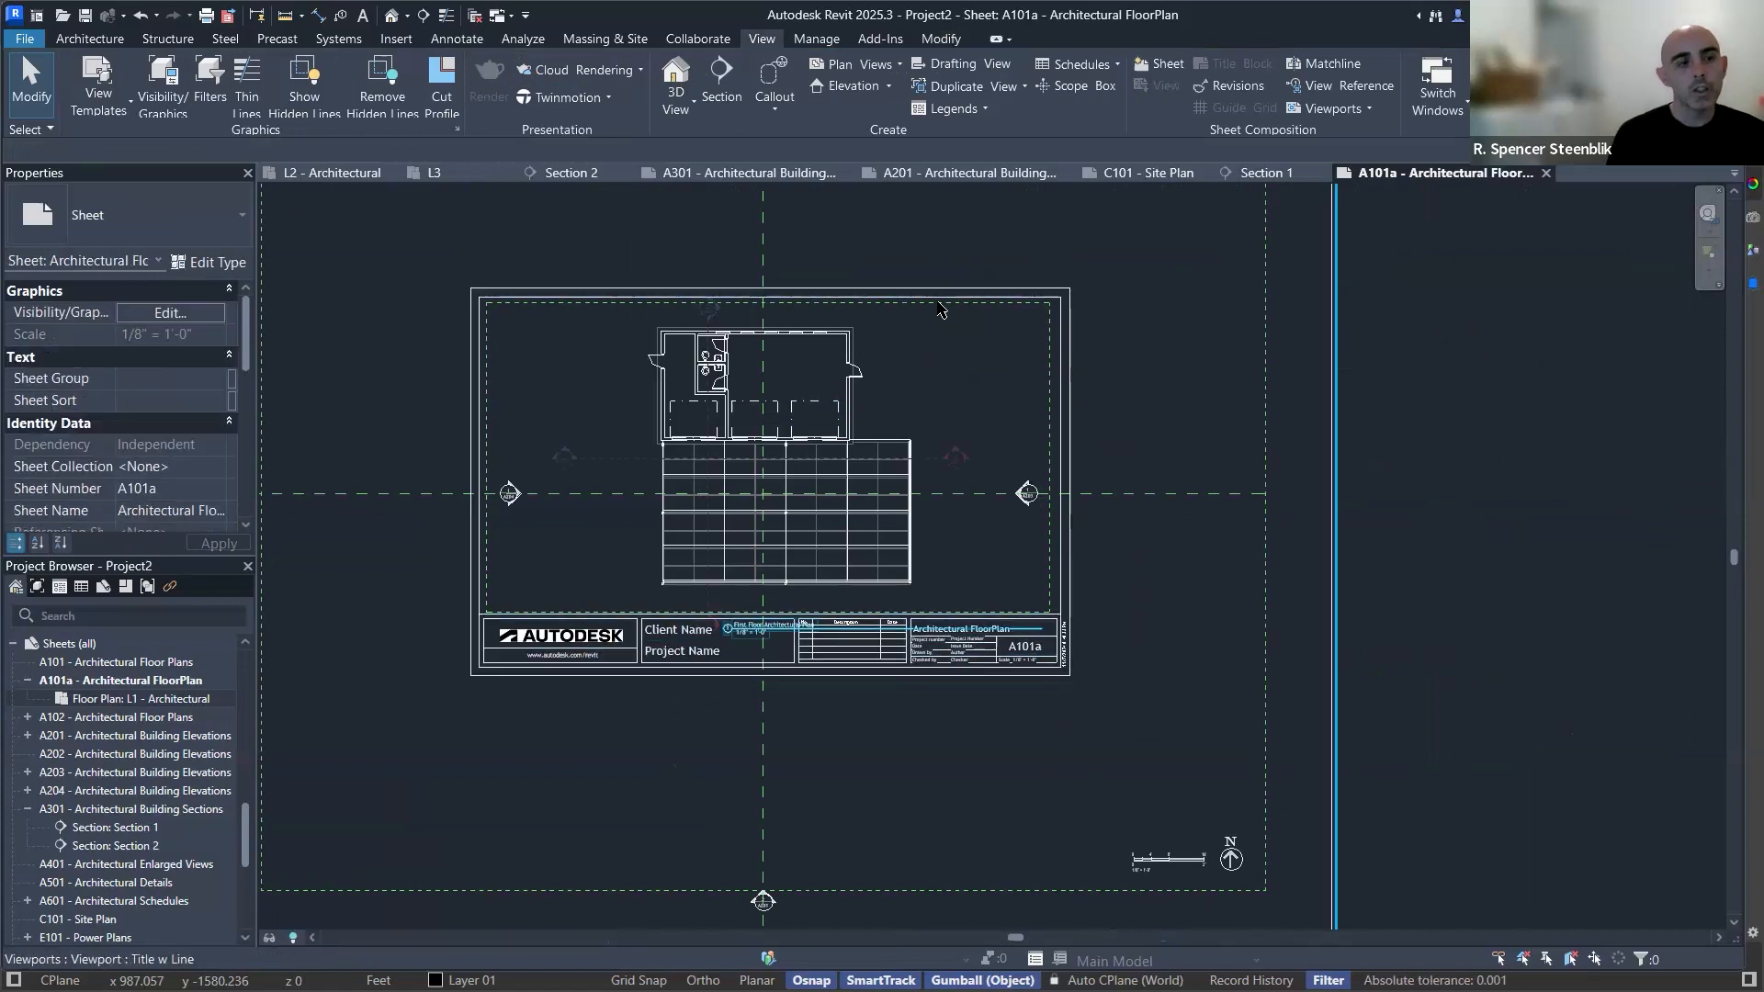
{"action": "left_click", "coordinate": [861, 350]}
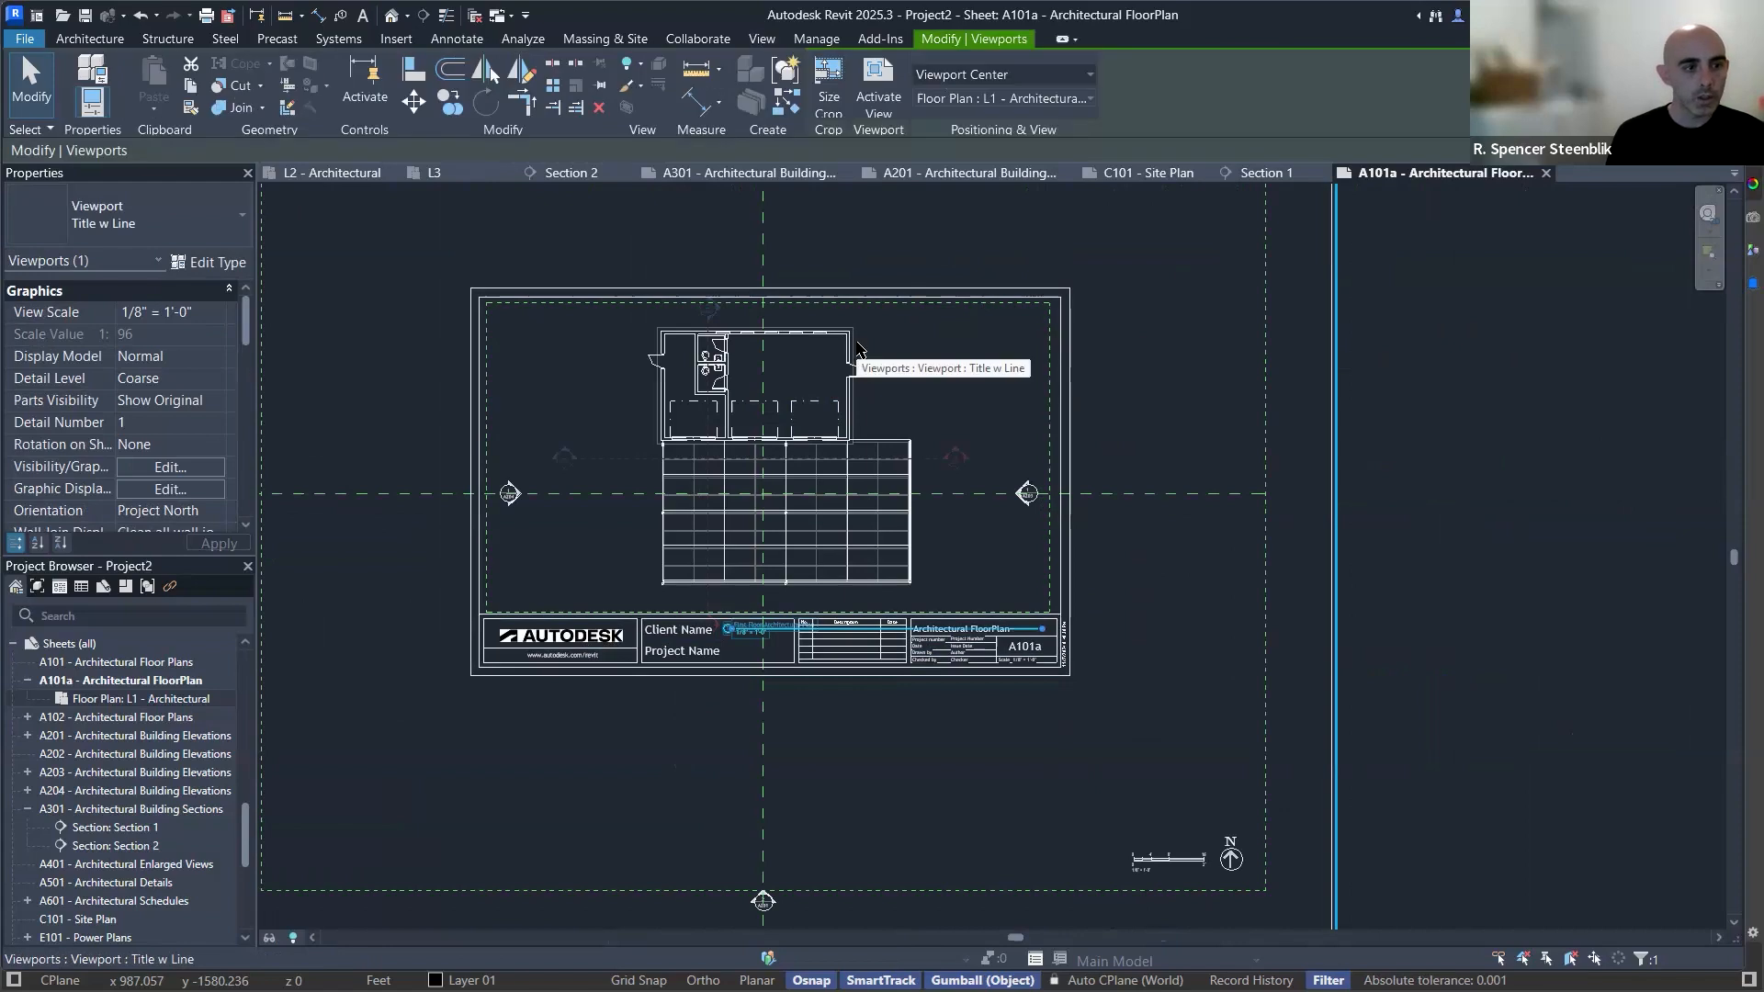
{"action": "key", "text": "shift+Down"}
{"action": "key", "text": "Up"}
{"action": "key", "text": "Up"}
{"action": "key", "text": "Up"}
{"action": "key", "text": "Up"}
{"action": "key", "text": "Up"}
{"action": "key", "text": "Up"}
{"action": "key", "text": "Up"}
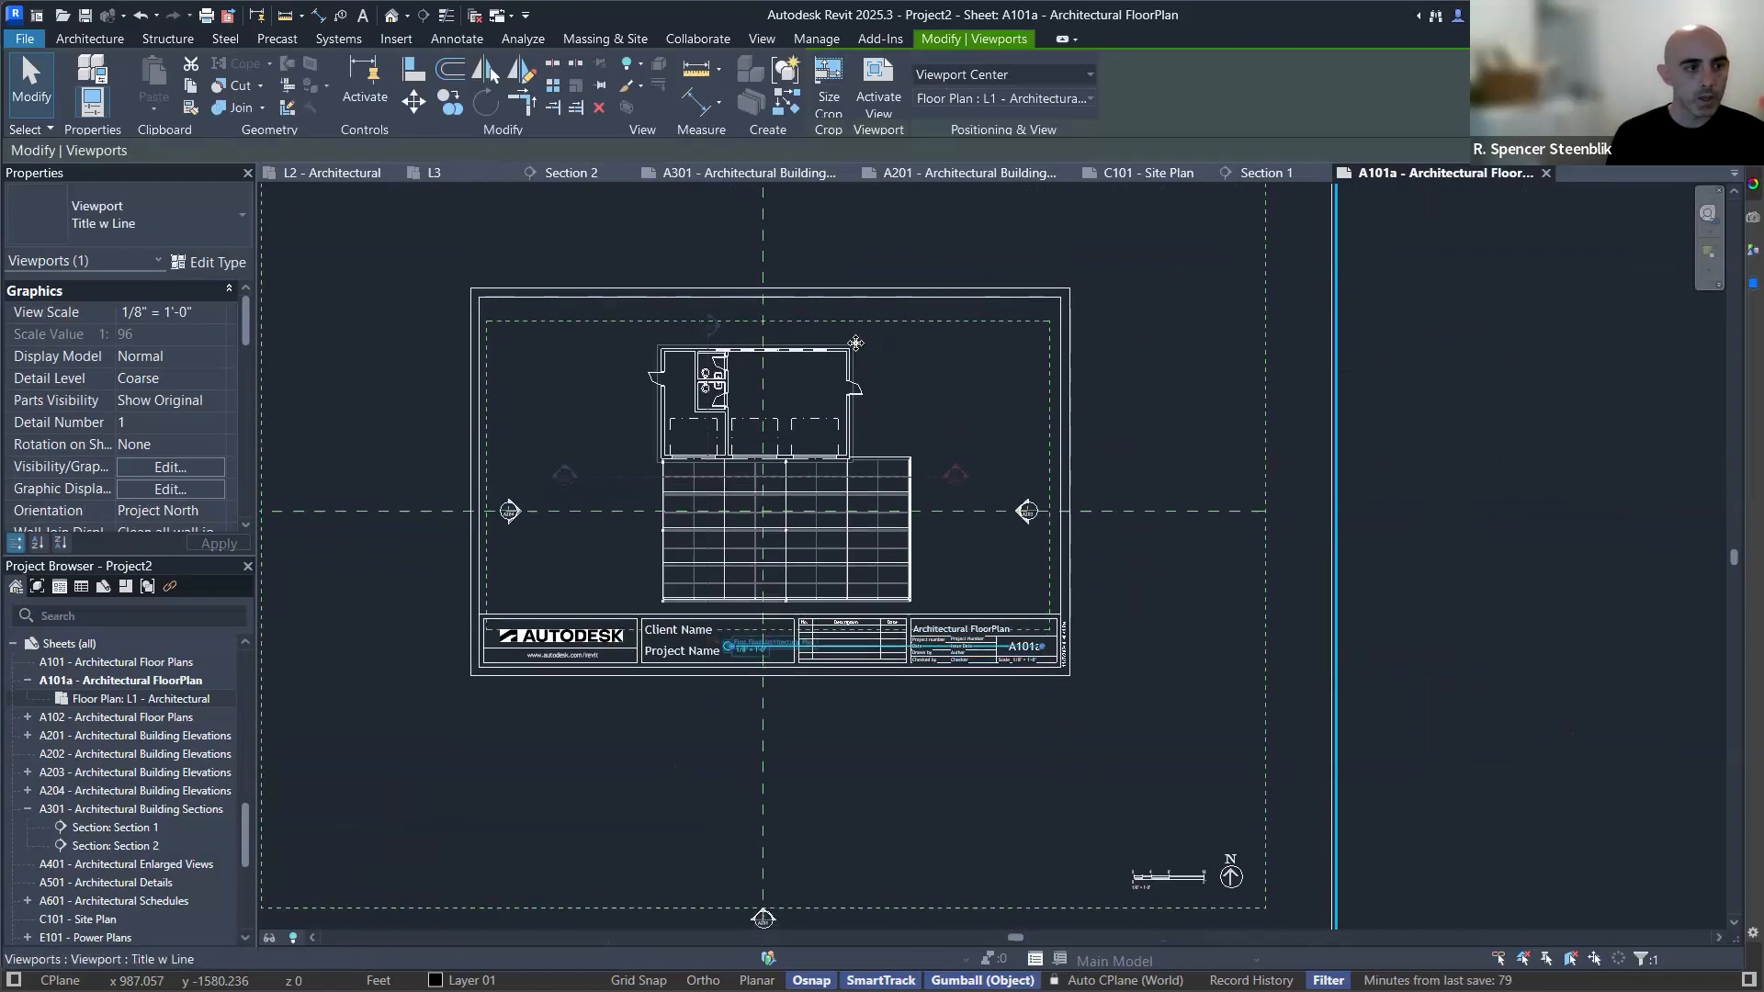
{"action": "key", "text": "Up"}
{"action": "key", "text": "Up"}
{"action": "key", "text": "Up"}
{"action": "key", "text": "Up"}
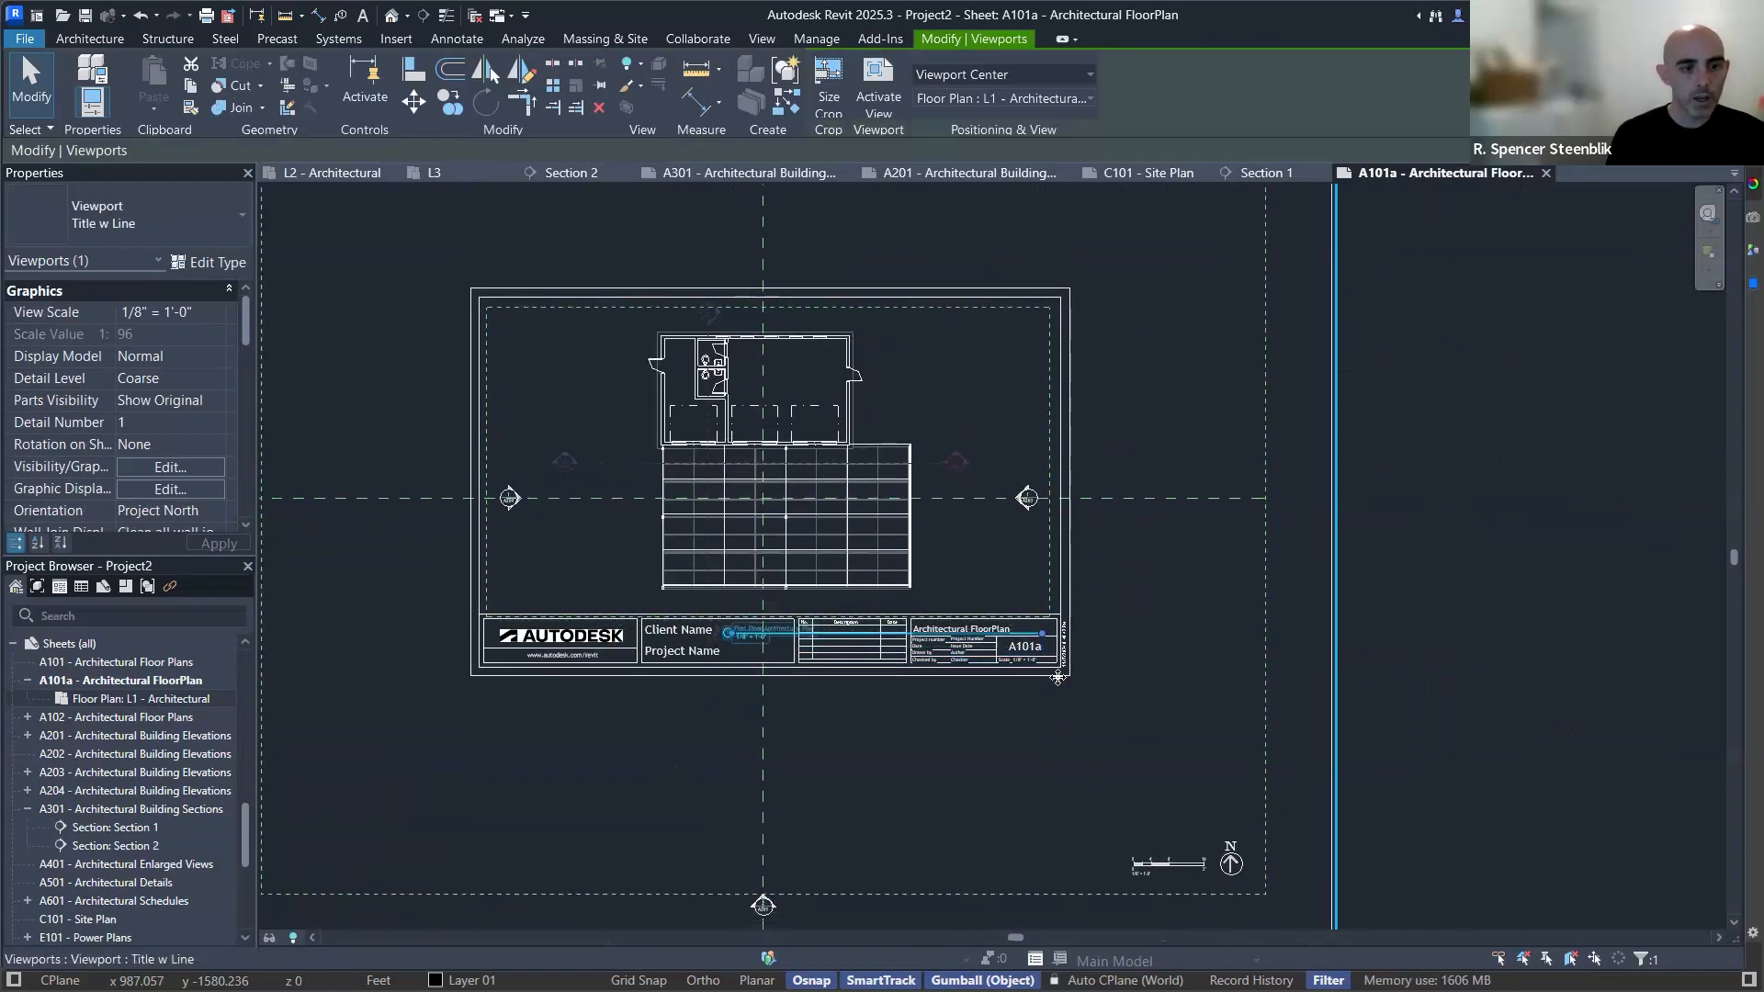
Remove the 11 x 17 titleblock from the sheet and move the view title up onto the reduced scope box's lower edge.
{"action": "left_click", "coordinate": [1136, 643]}
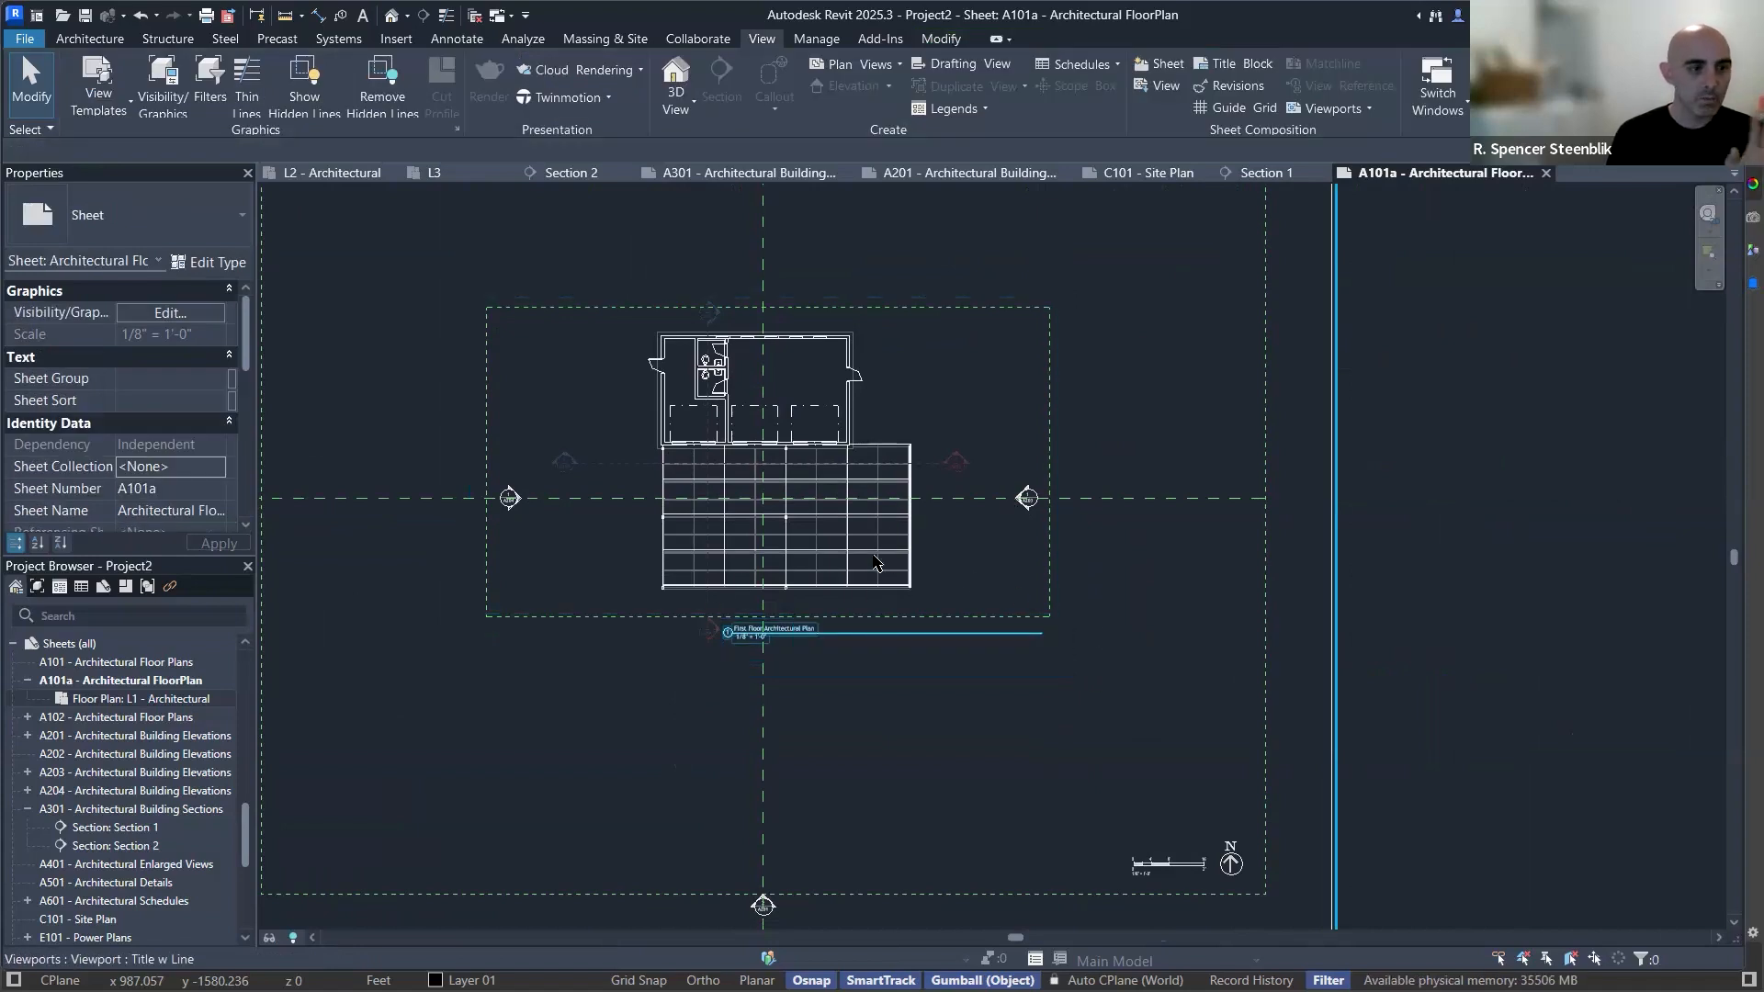
{"action": "left_click", "coordinate": [895, 641]}
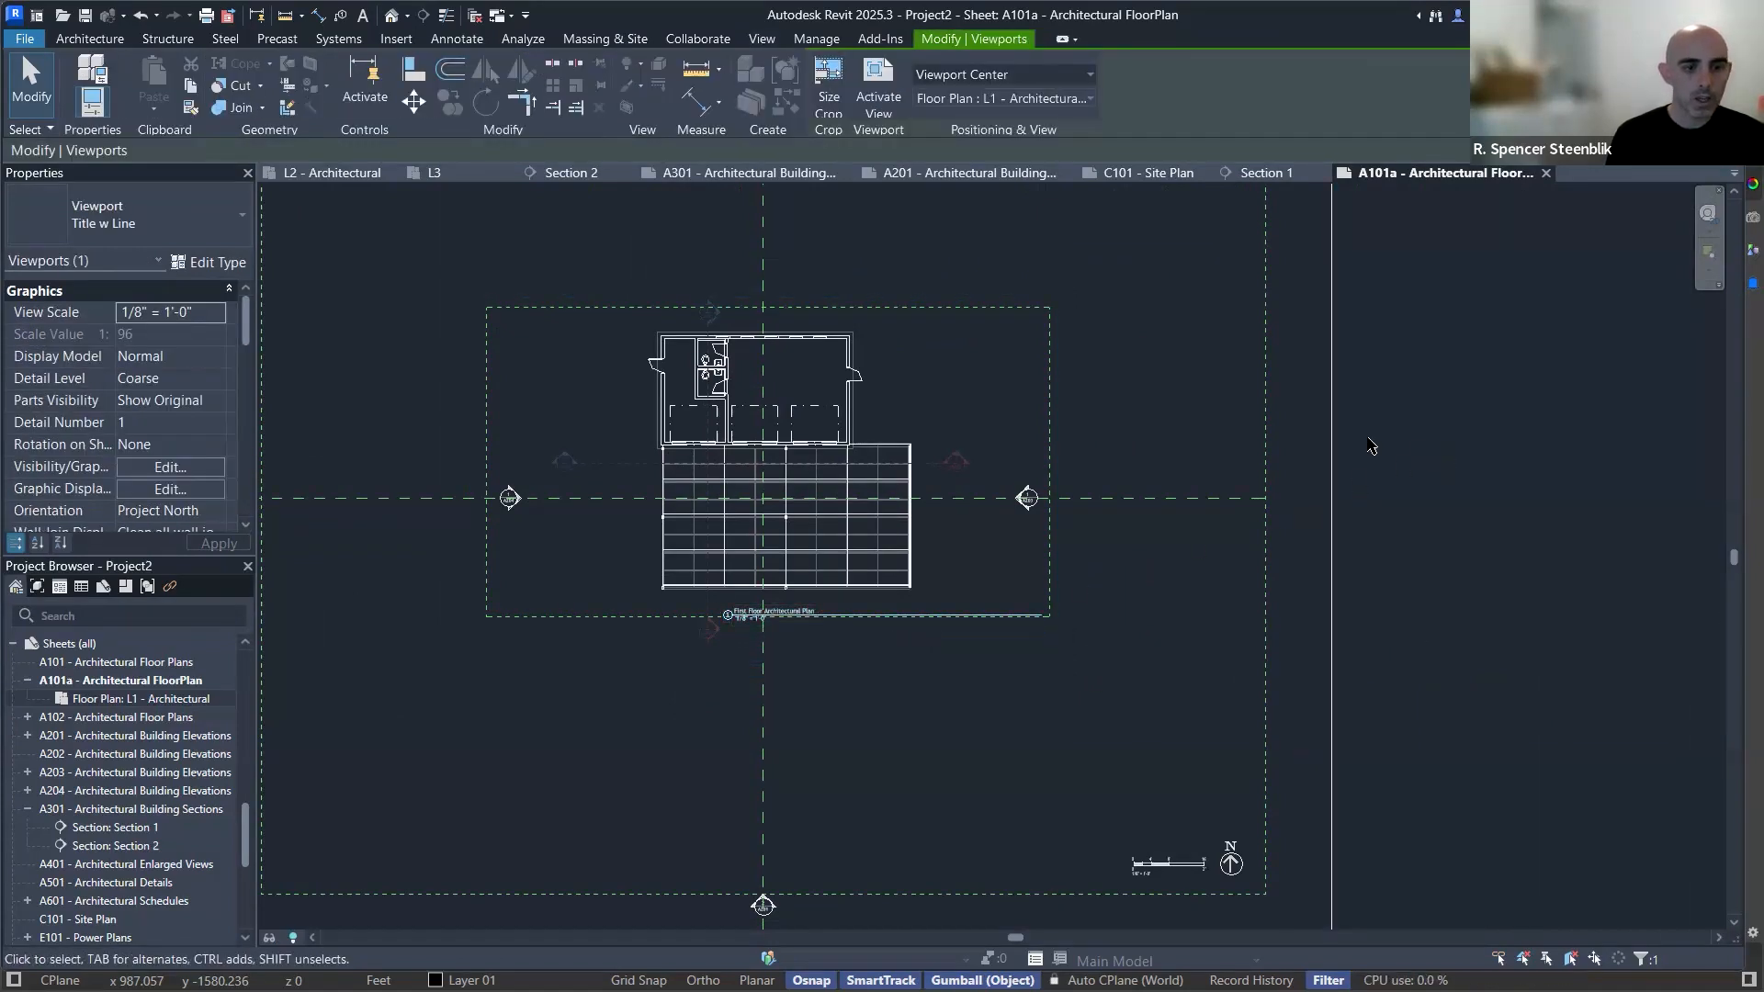
{"action": "left_click", "coordinate": [1422, 457]}
{"action": "scroll", "coordinate": [1406, 464], "scroll_direction": "down", "scroll_amount": 3}
{"action": "middle_click_drag", "start_coordinate": [1268, 521], "coordinate": [1248, 520]}
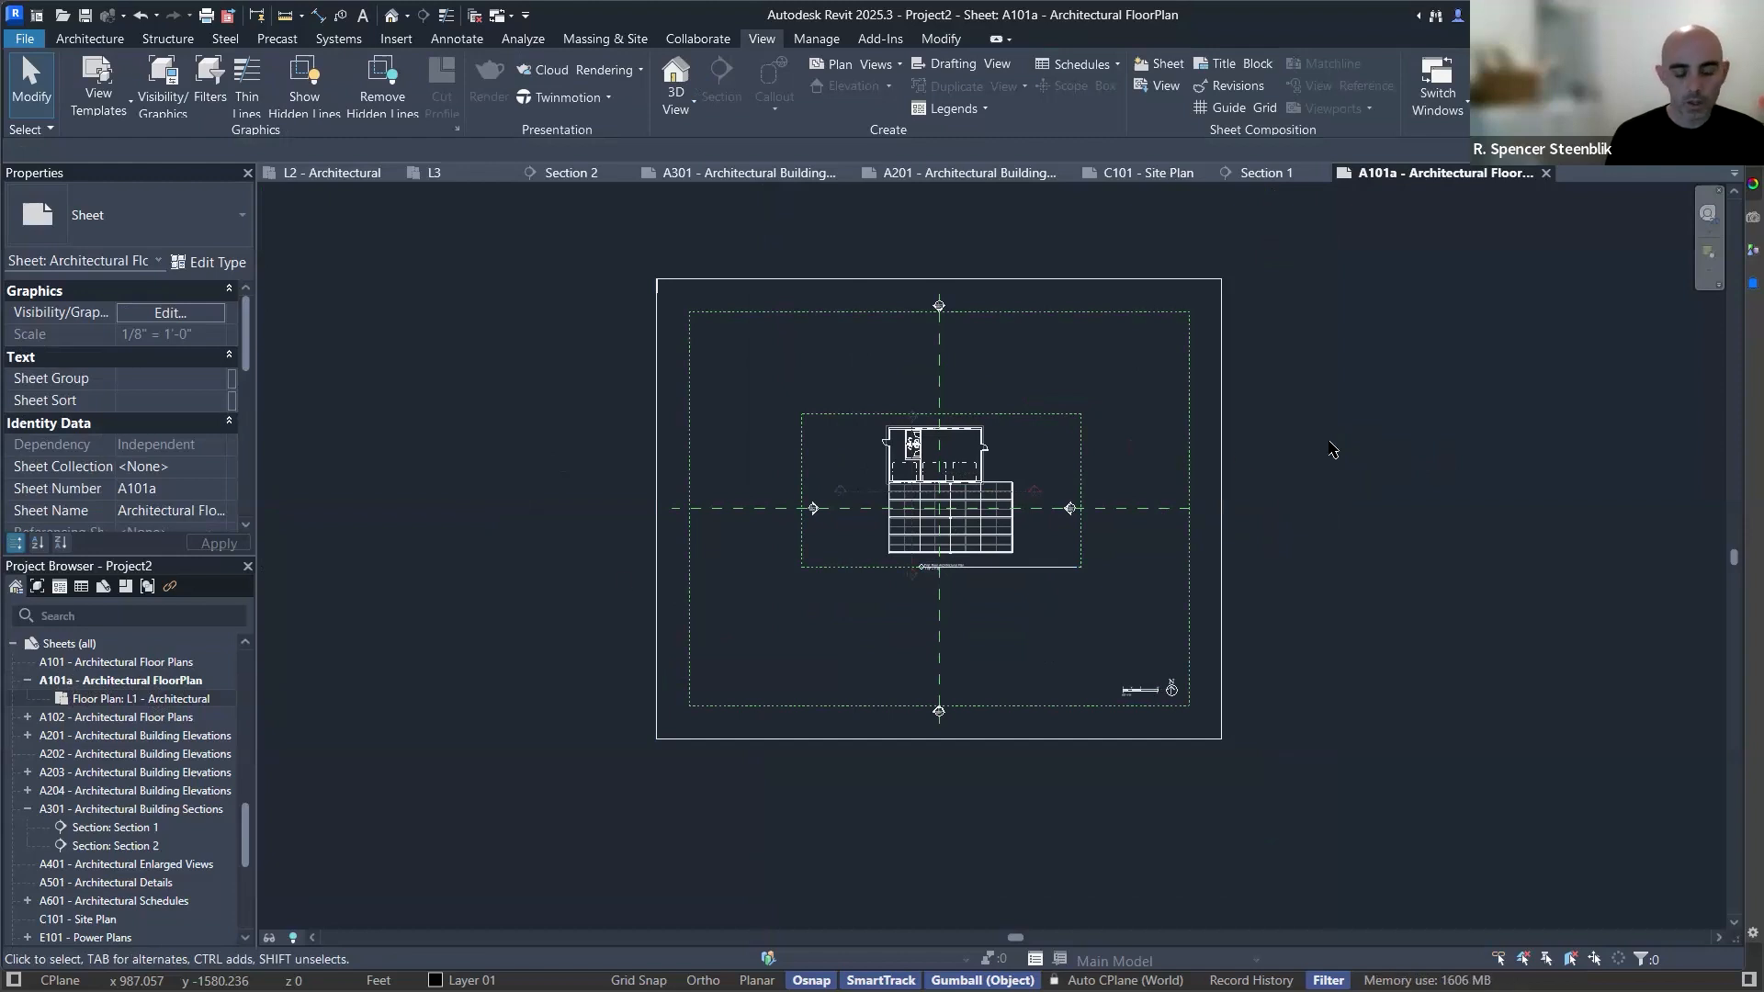
Configure the print setup with Tabloid paper, offset from corner with No Margin, and 100% zoom.
{"action": "key", "text": "ctrl+p"}
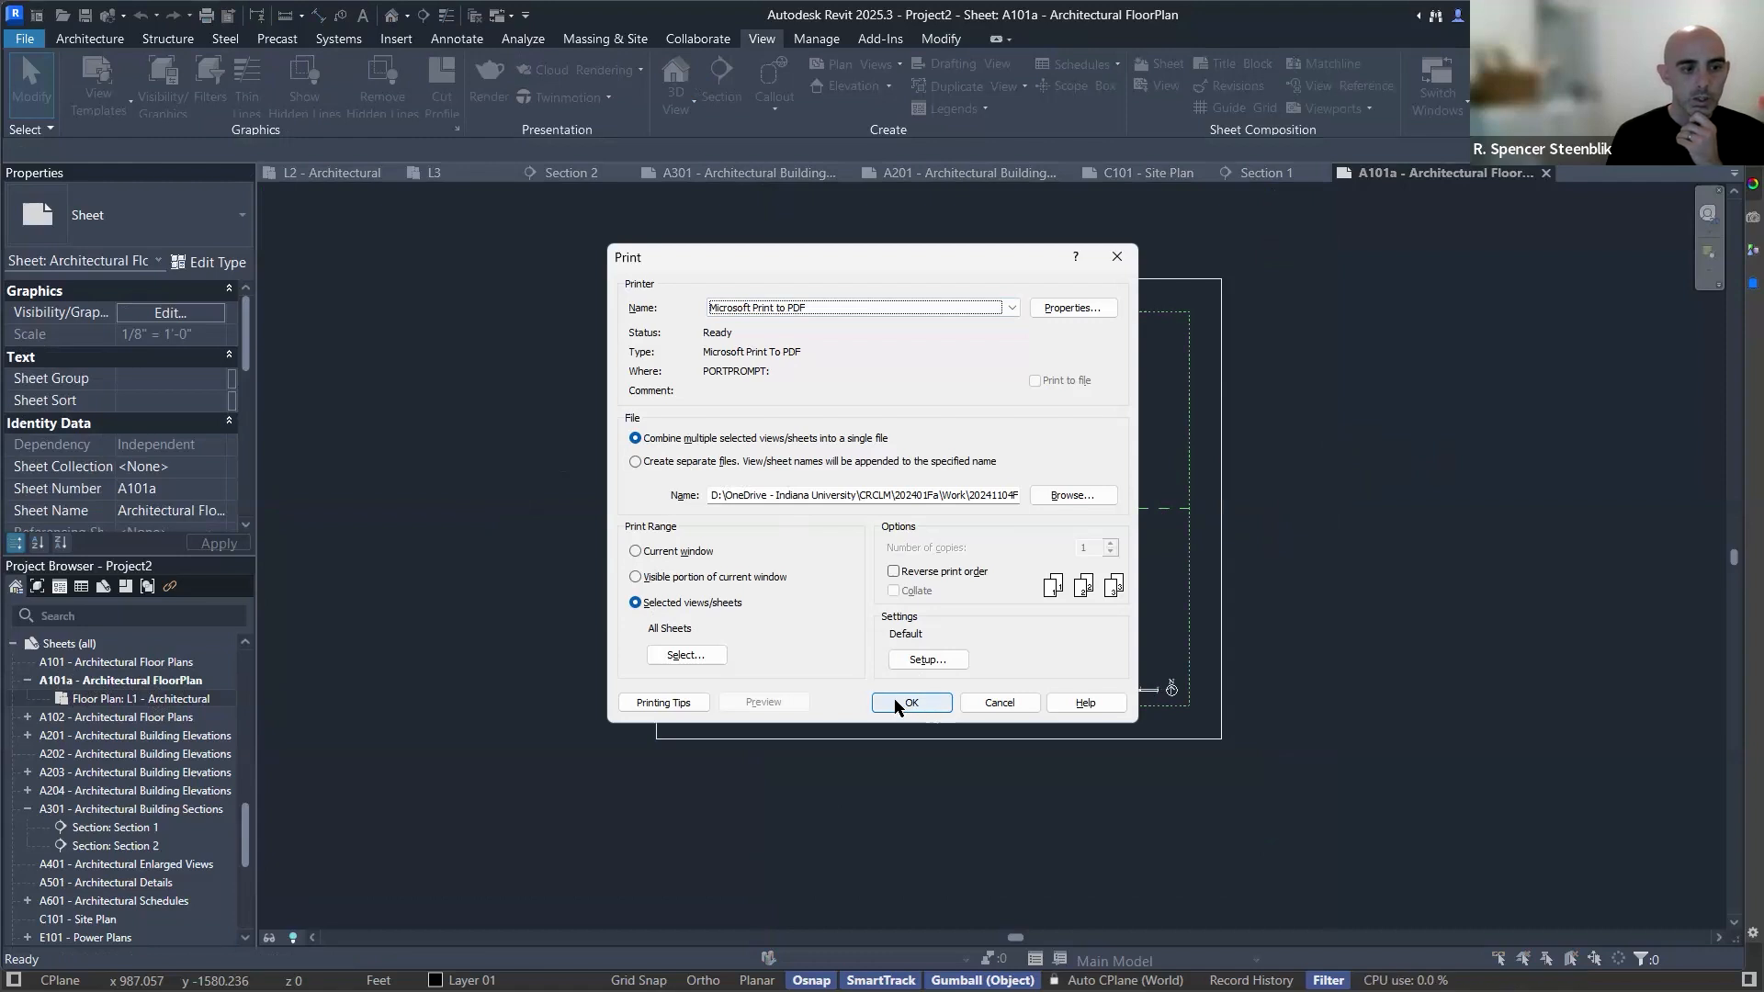
{"action": "left_click", "coordinate": [943, 662]}
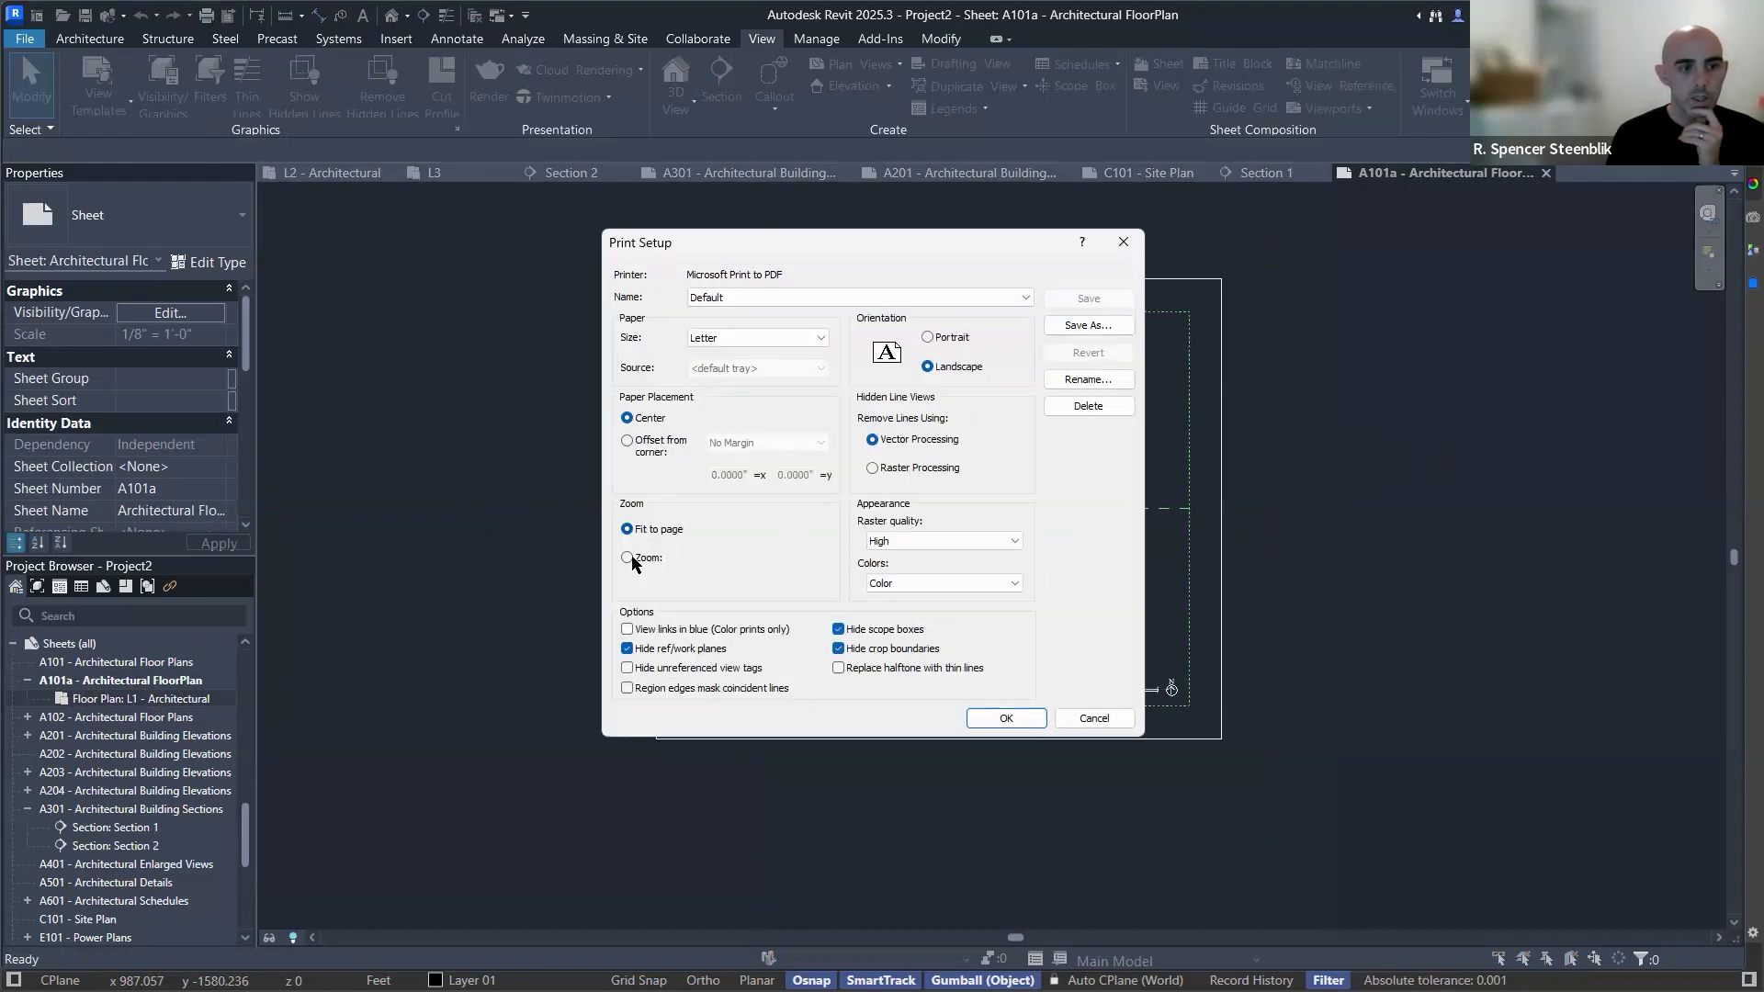
{"action": "left_click", "coordinate": [791, 337]}
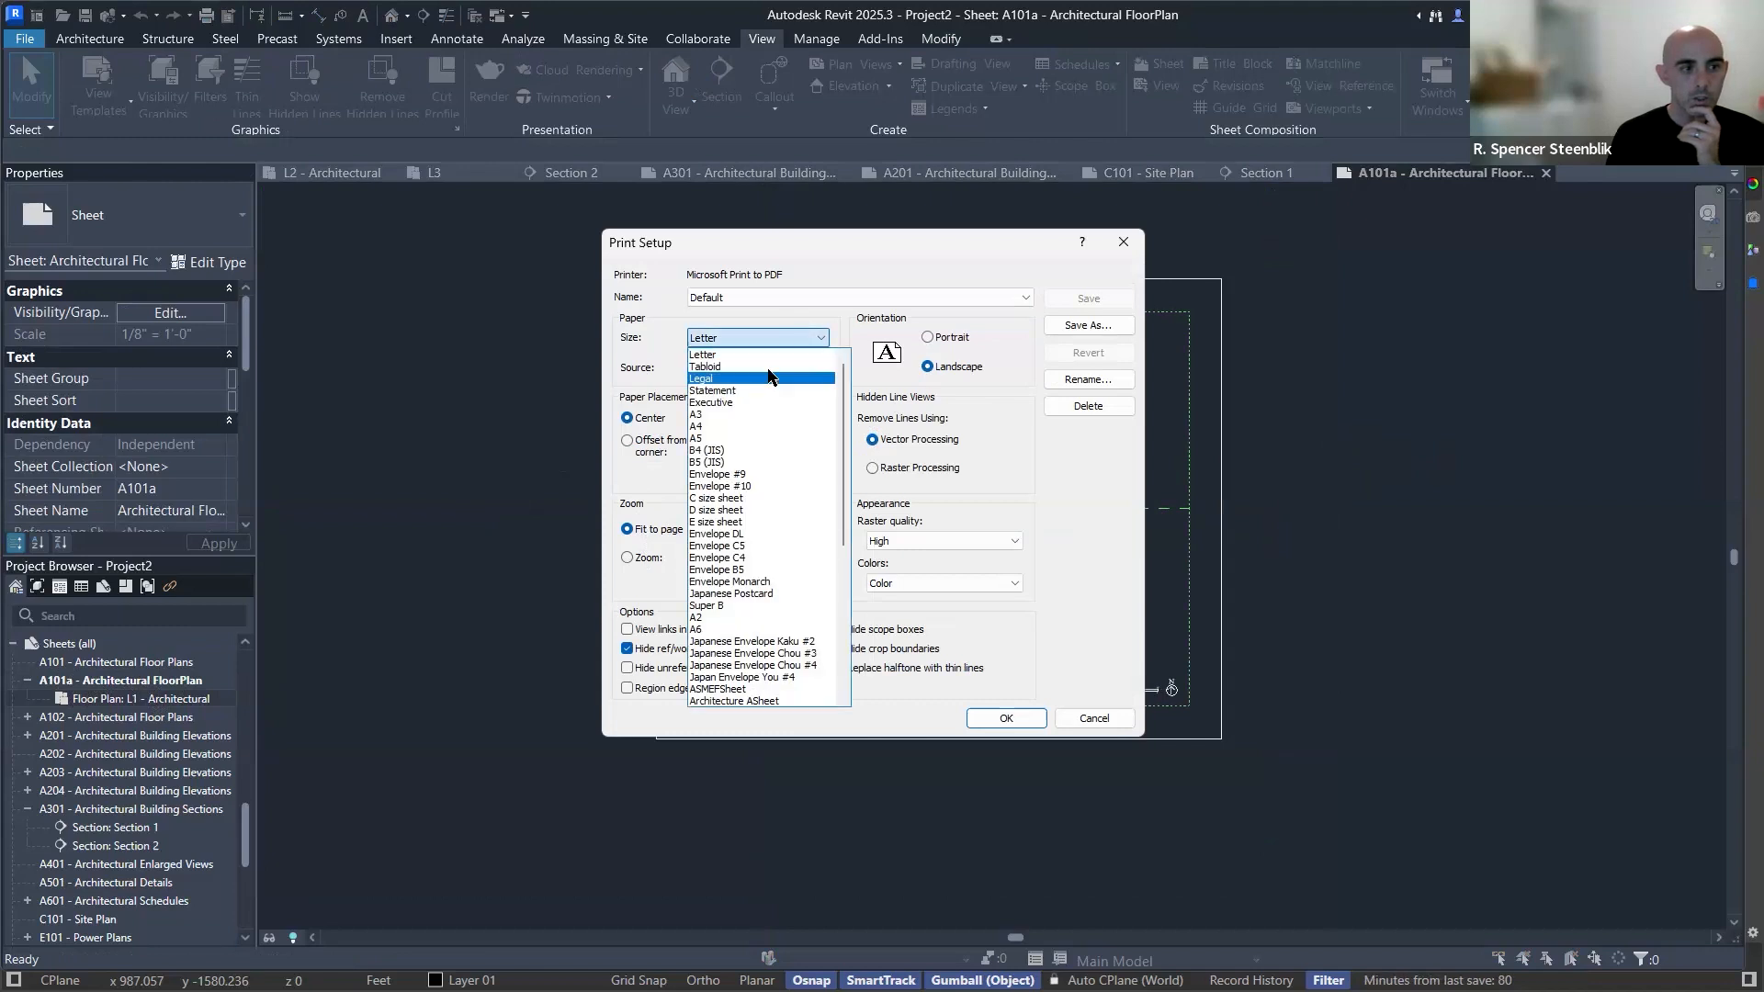
{"action": "left_click", "coordinate": [769, 372]}
{"action": "left_click", "coordinate": [641, 559]}
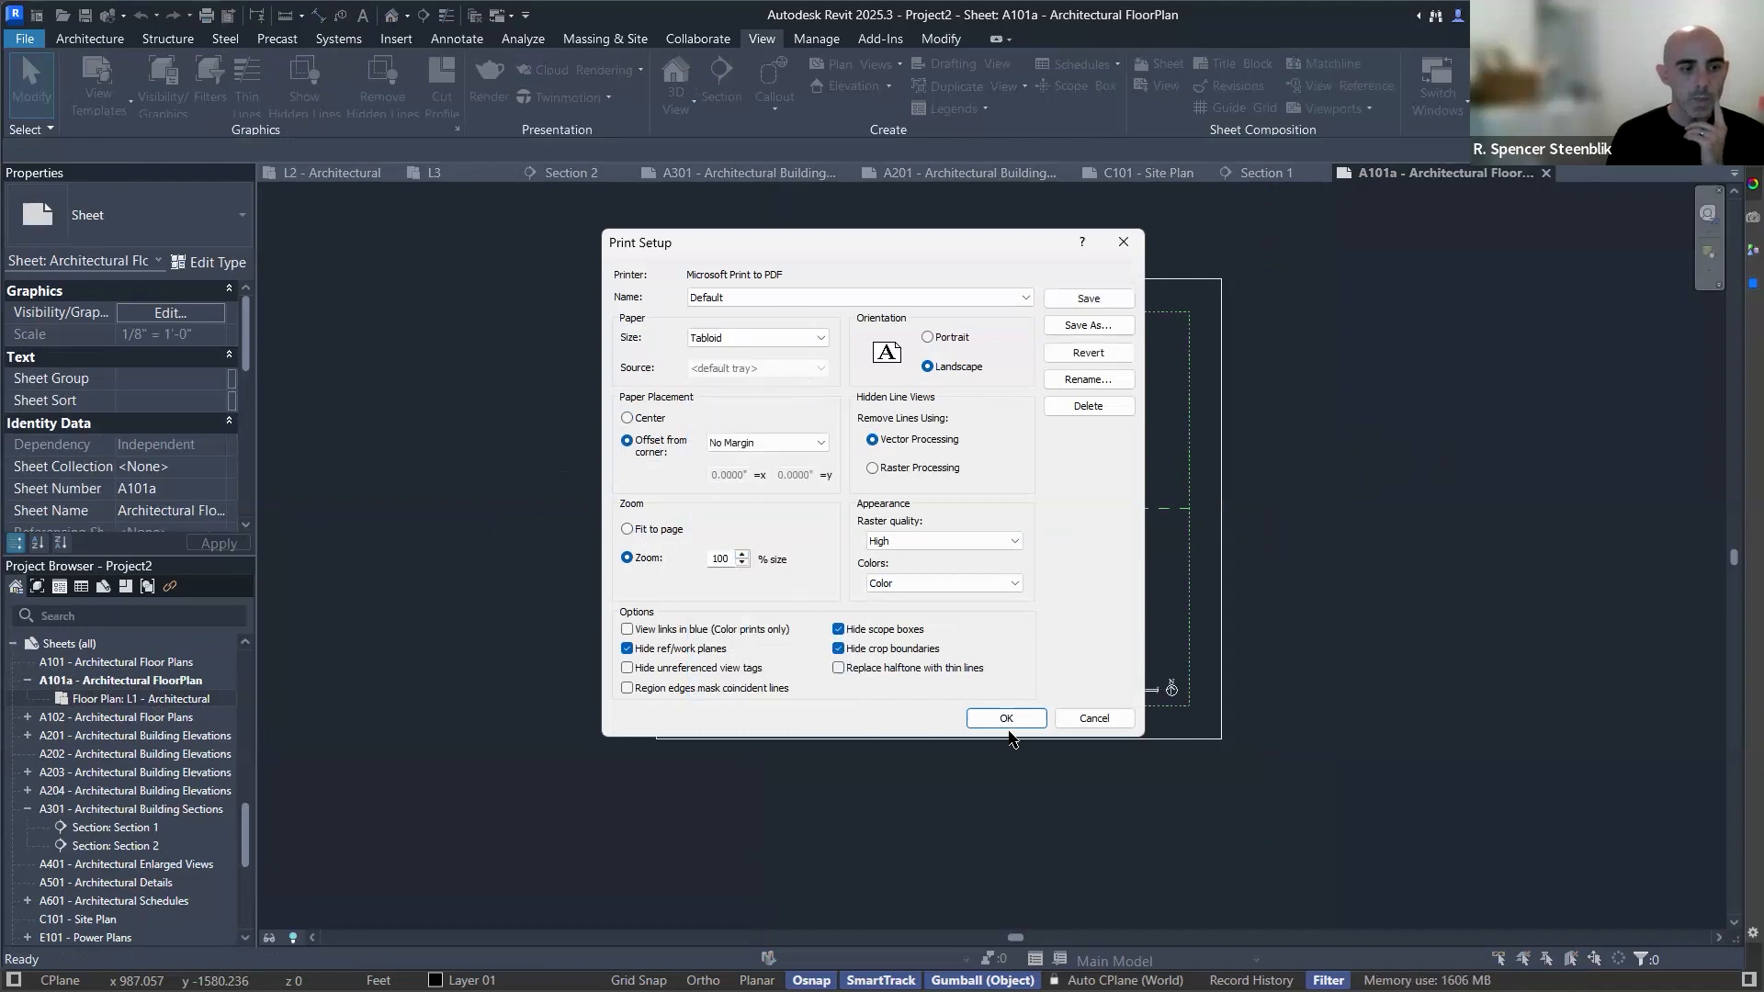
{"action": "left_click", "coordinate": [648, 632]}
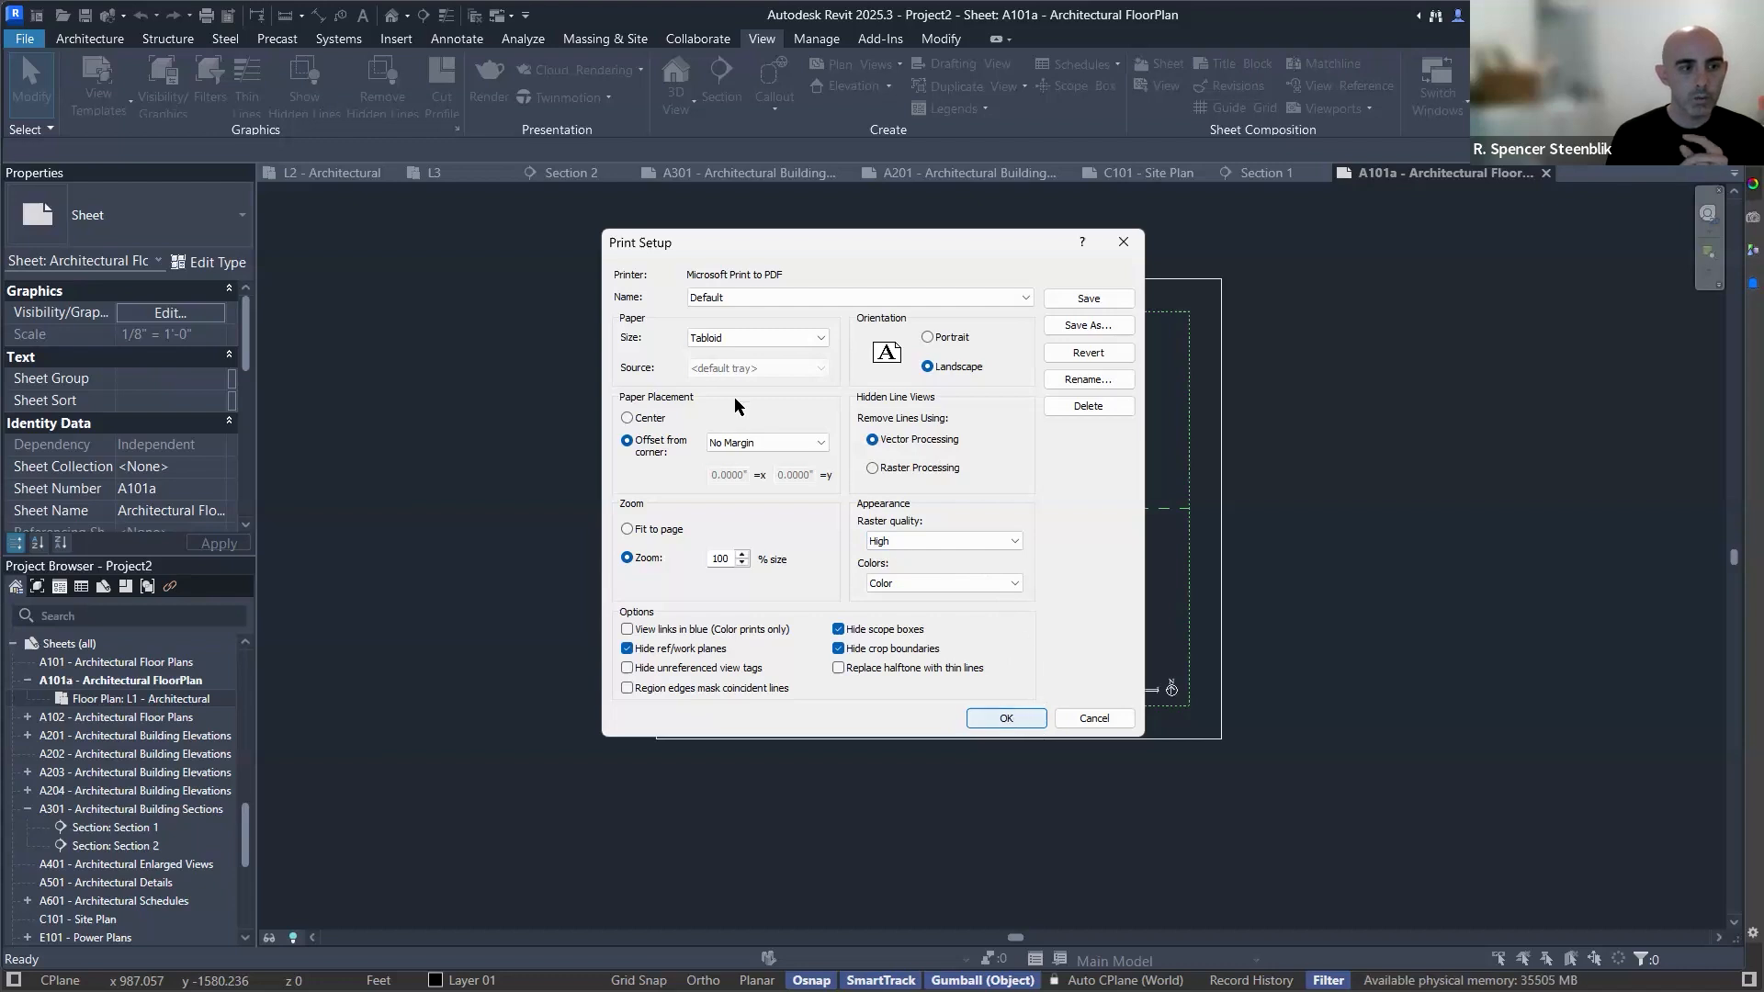
{"action": "left_click", "coordinate": [1002, 720]}
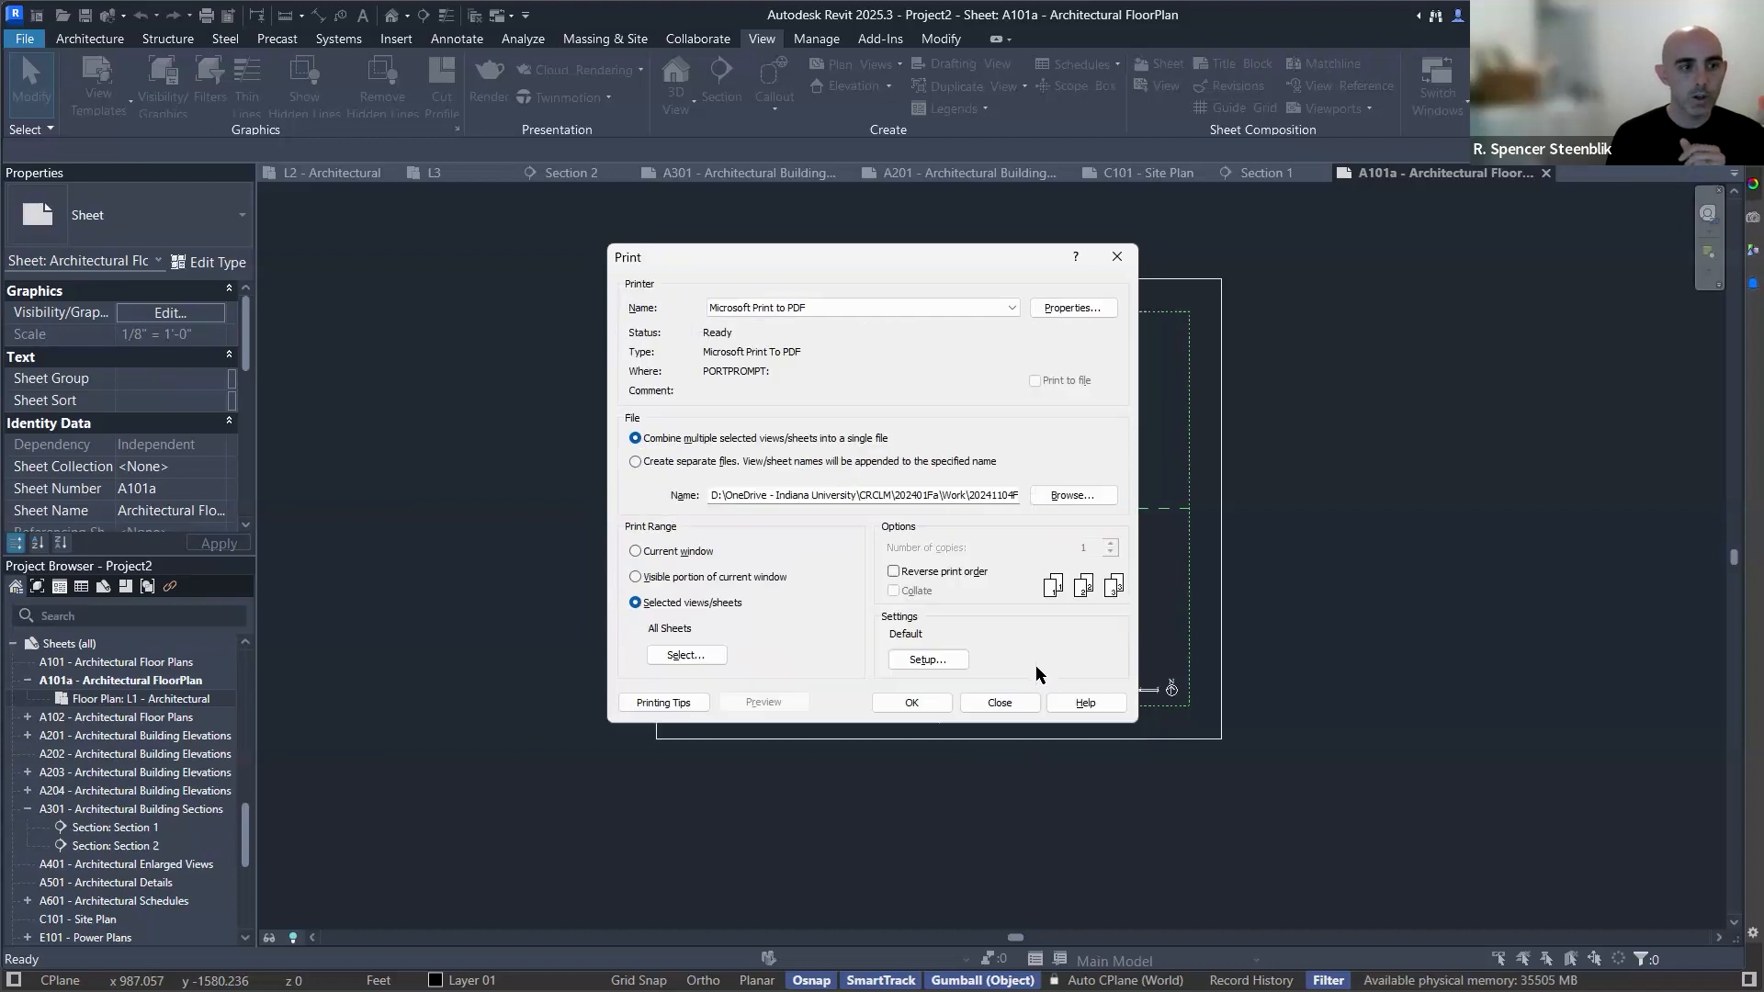
Start printing all sheets to PDF, then switch to File Explorer and copy the path of the 20241104FireflyDemo folder.
{"action": "left_click", "coordinate": [910, 704]}
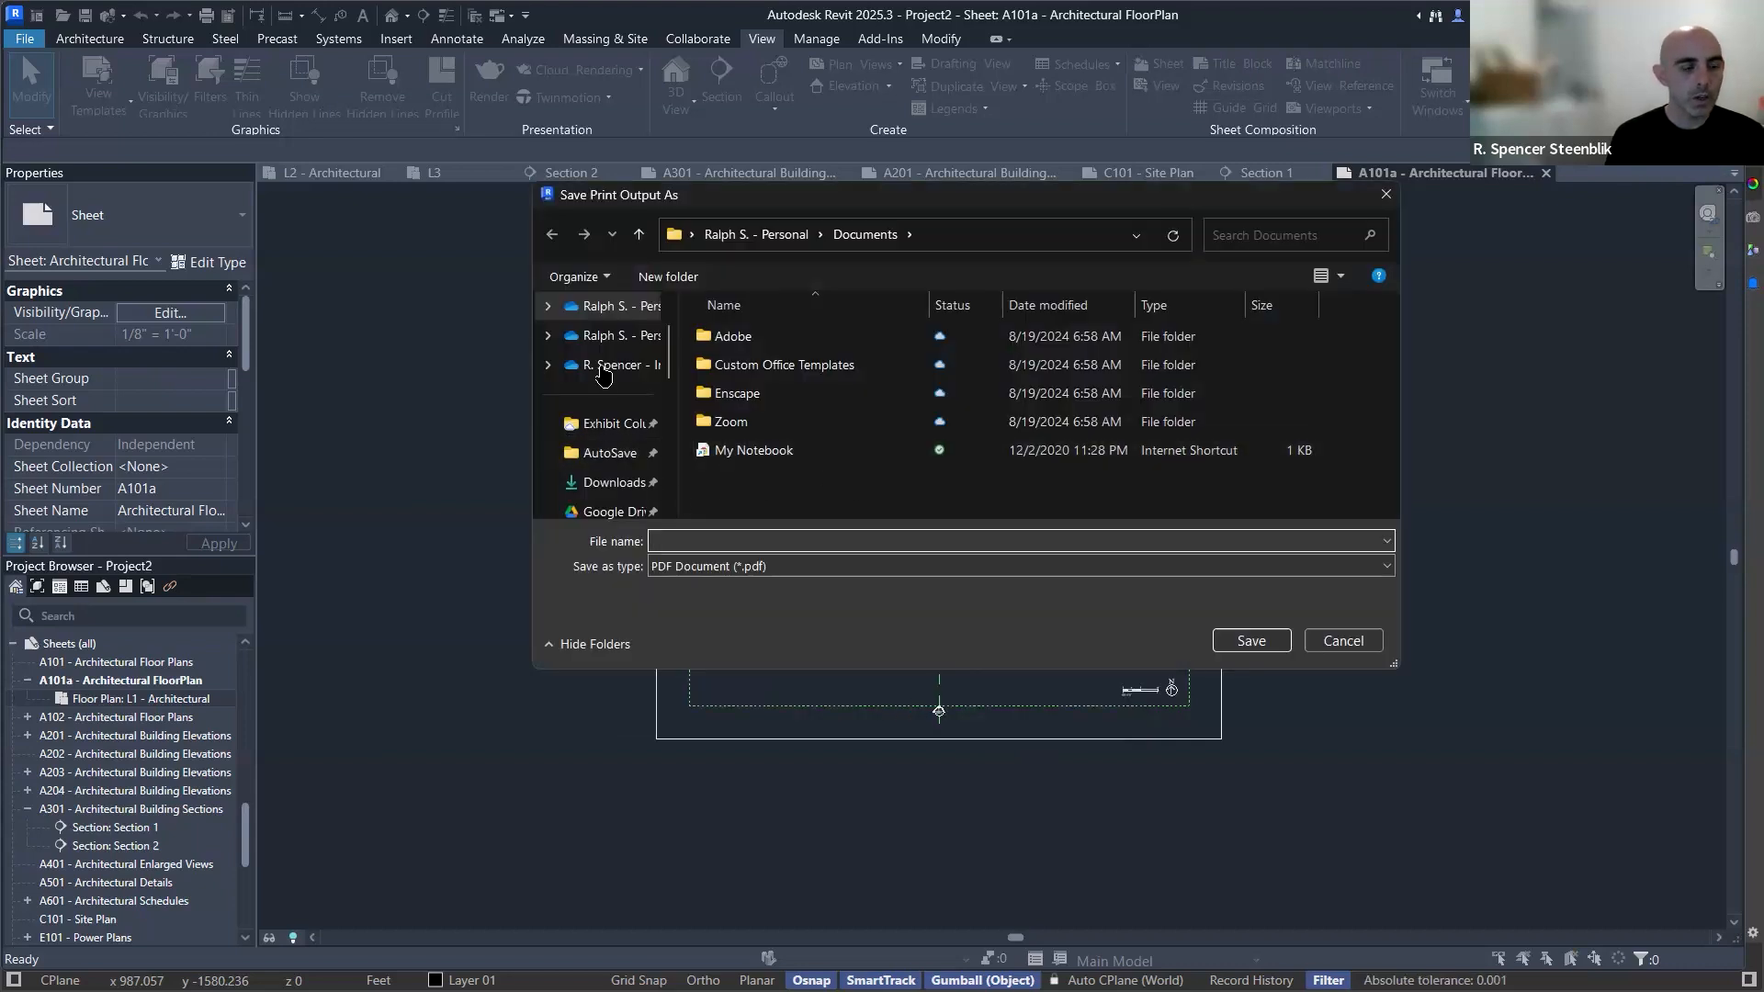
{"action": "key", "text": "alt+Tab"}
{"action": "key", "text": "alt+Tab"}
{"action": "key", "text": "alt+Tab"}
{"action": "key", "text": "alt+Tab"}
{"action": "key", "text": "alt+Tab"}
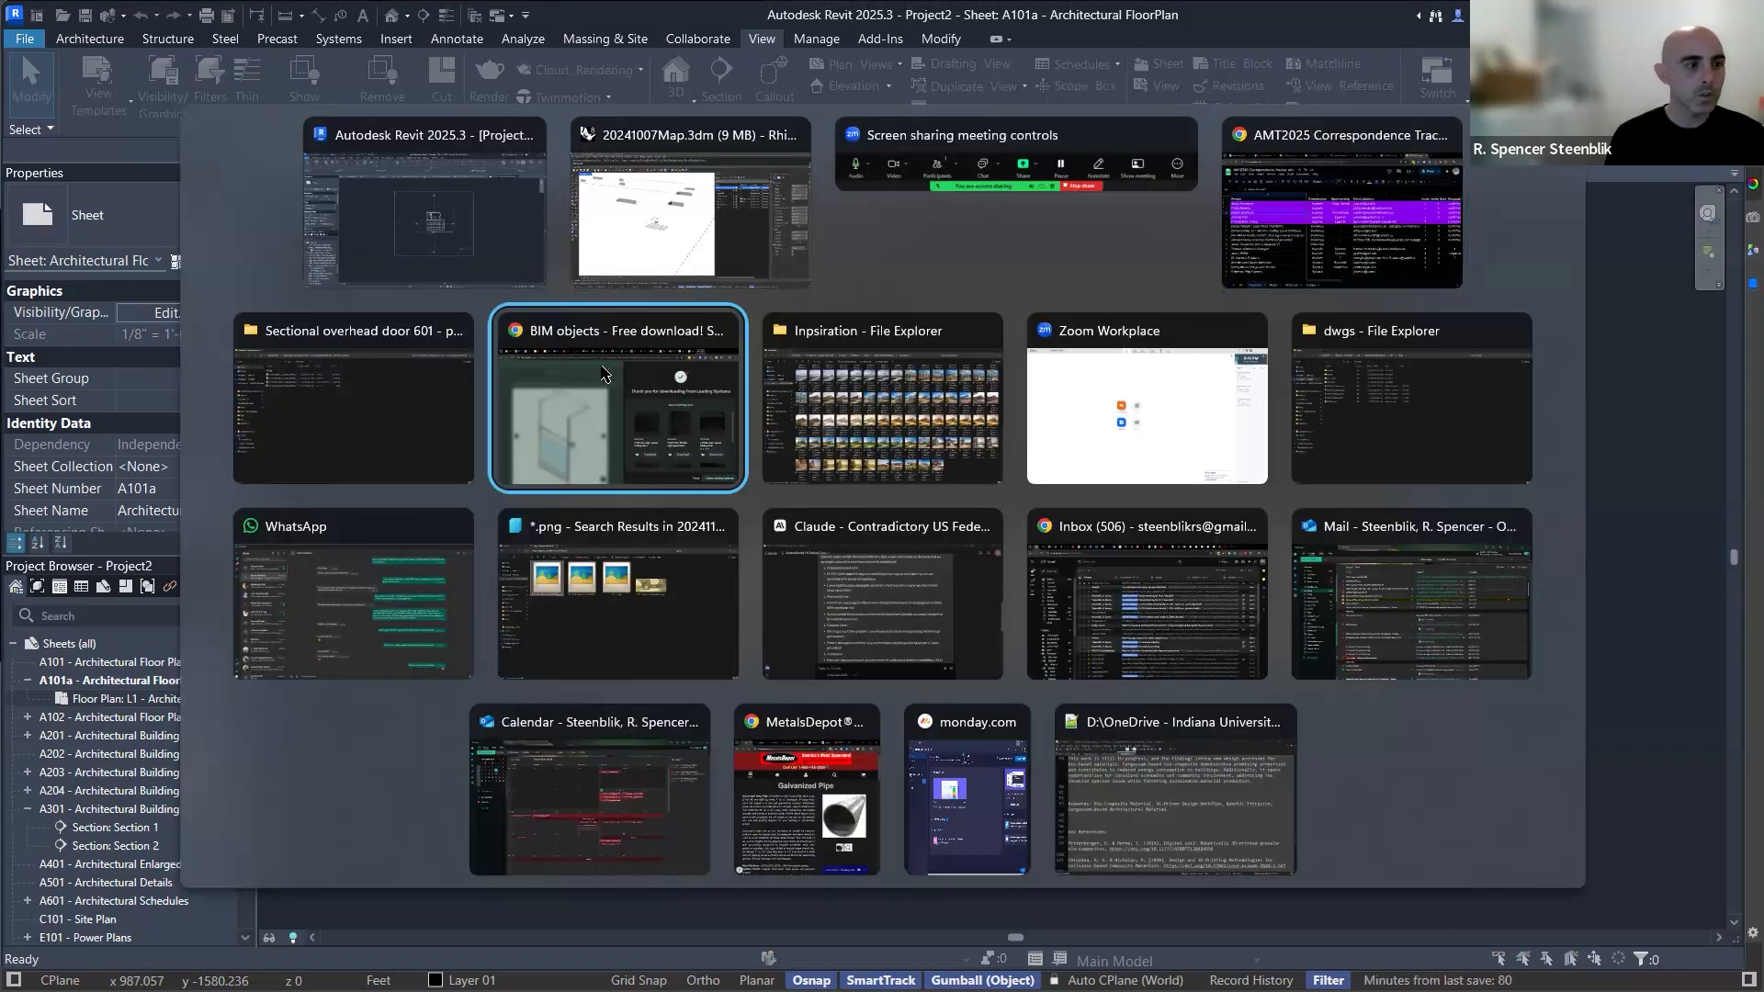
{"action": "key", "text": "alt+shift+Tab"}
{"action": "left_click", "coordinate": [776, 474]}
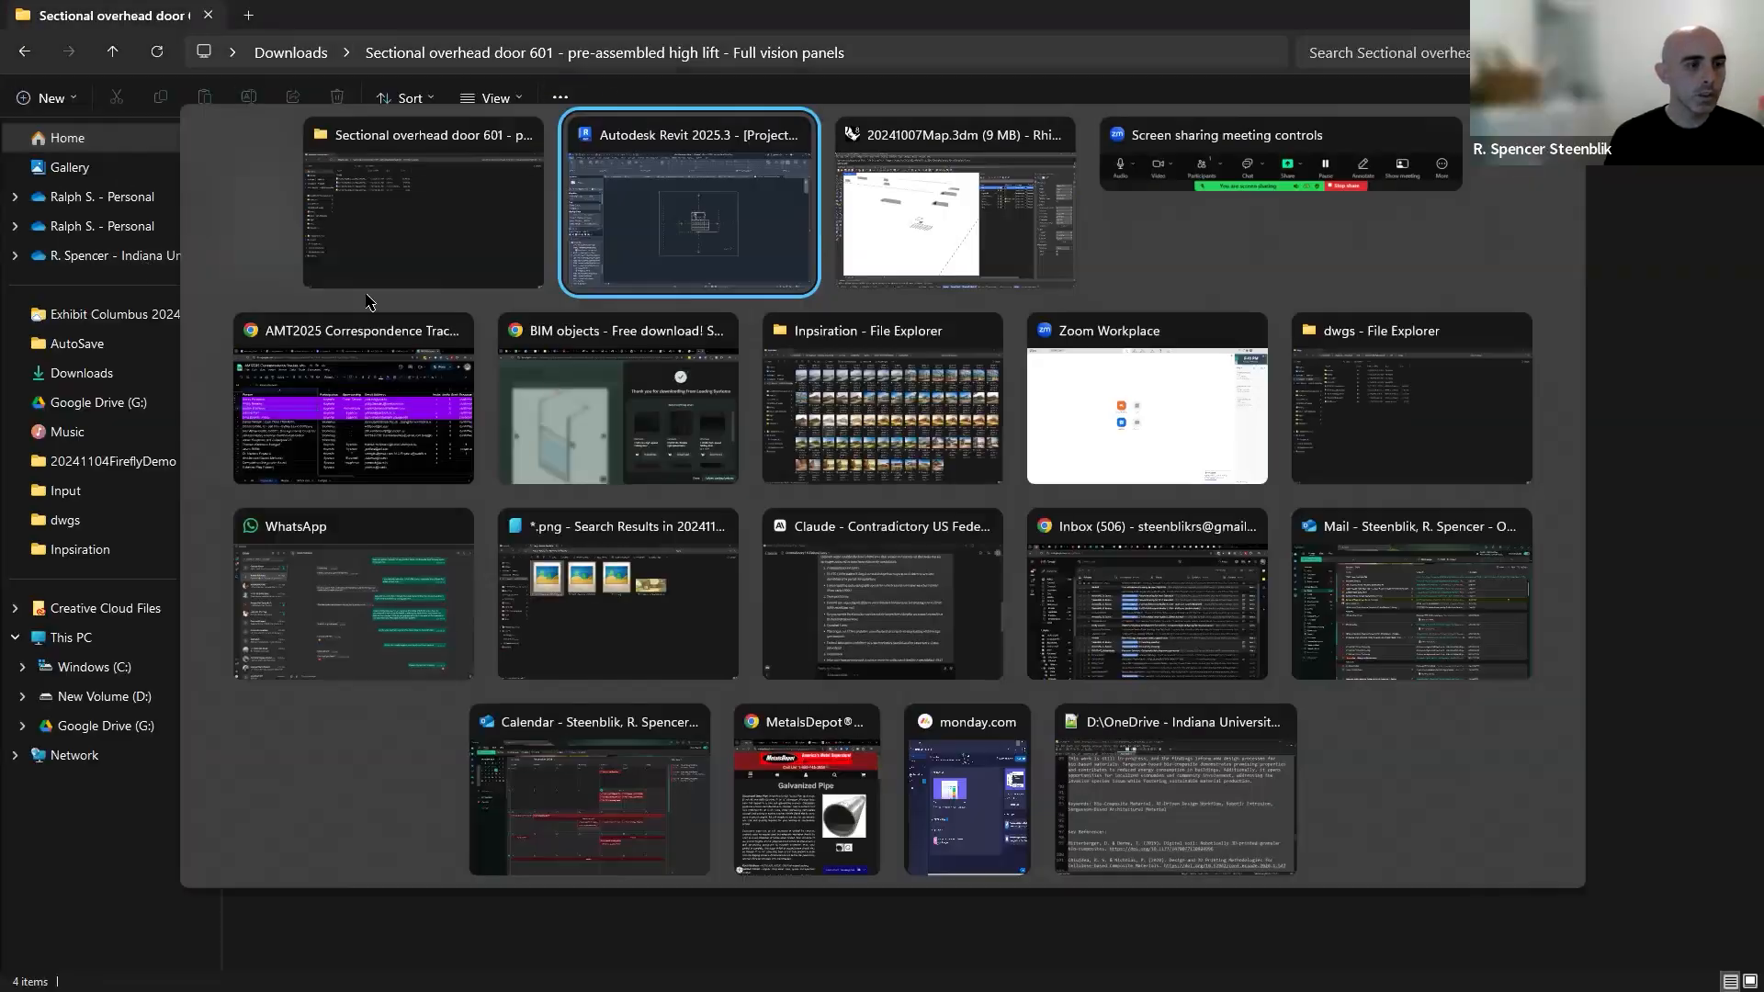
{"action": "key", "text": "alt+Tab"}
{"action": "left_click", "coordinate": [898, 441]}
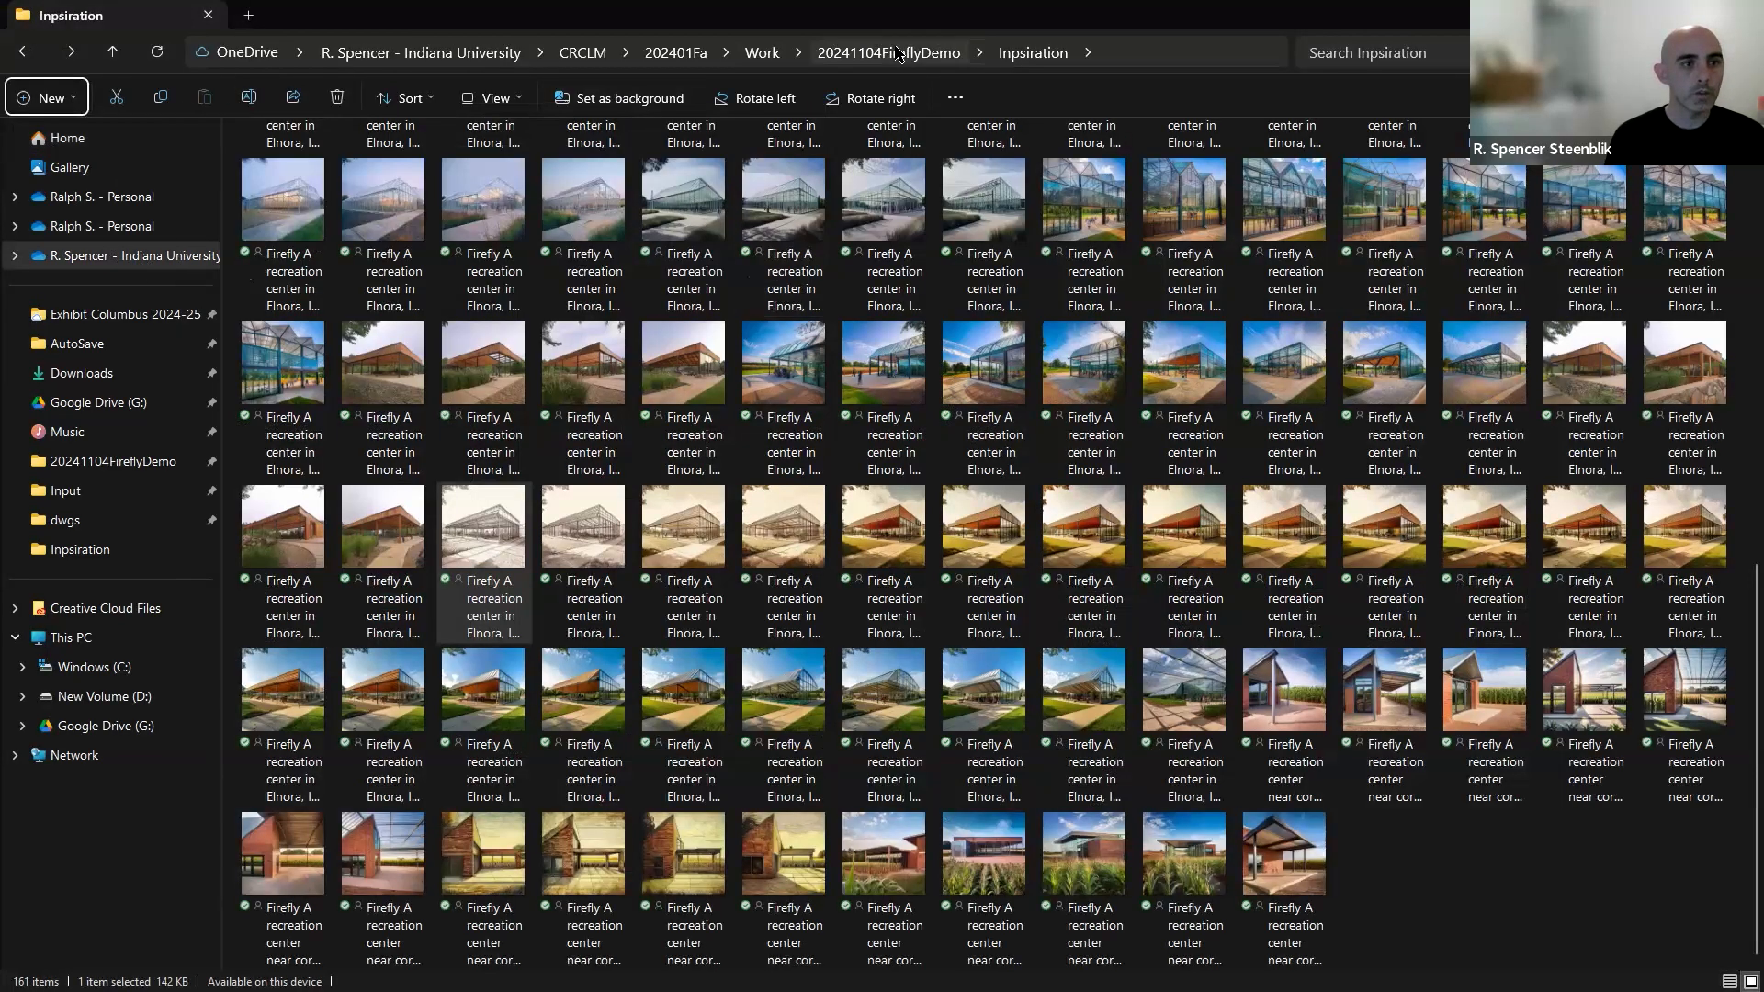
{"action": "key", "text": "alt+Up"}
{"action": "left_click", "coordinate": [807, 154]}
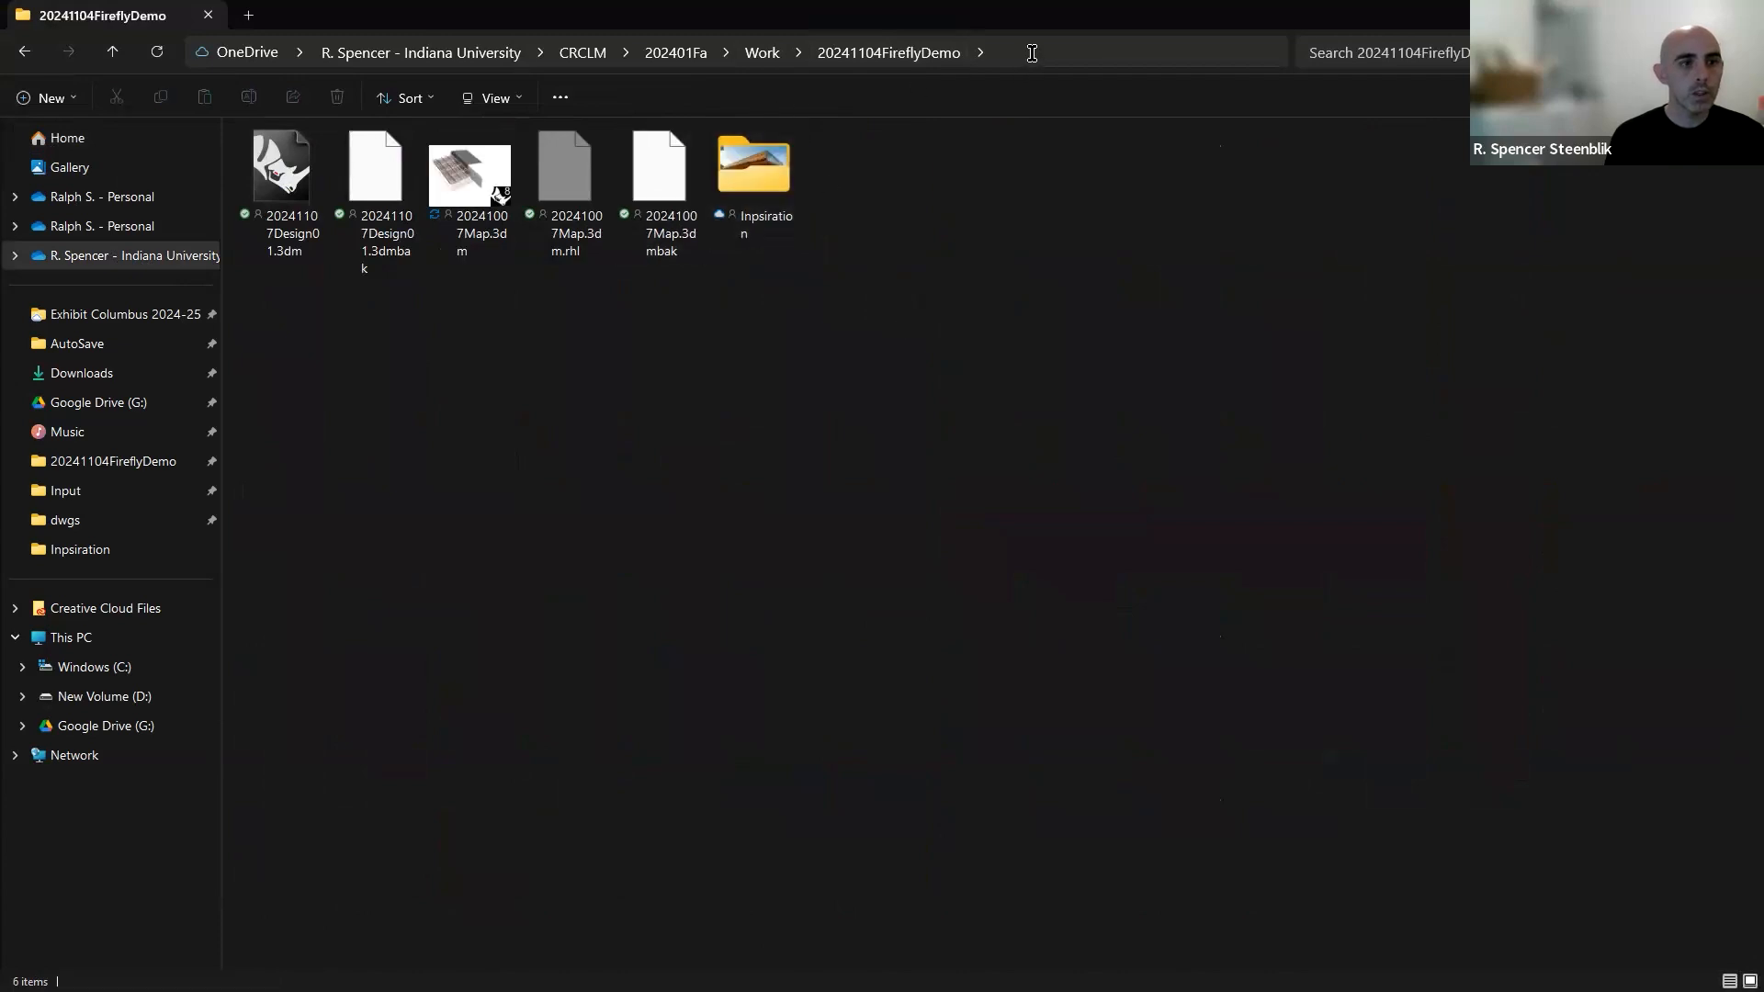
Switch back to Revit and save the PDF print output as Print01 in the 20241104FireflyDemo folder.
{"action": "key", "text": "alt+Tab"}
{"action": "key", "text": "alt+Tab"}
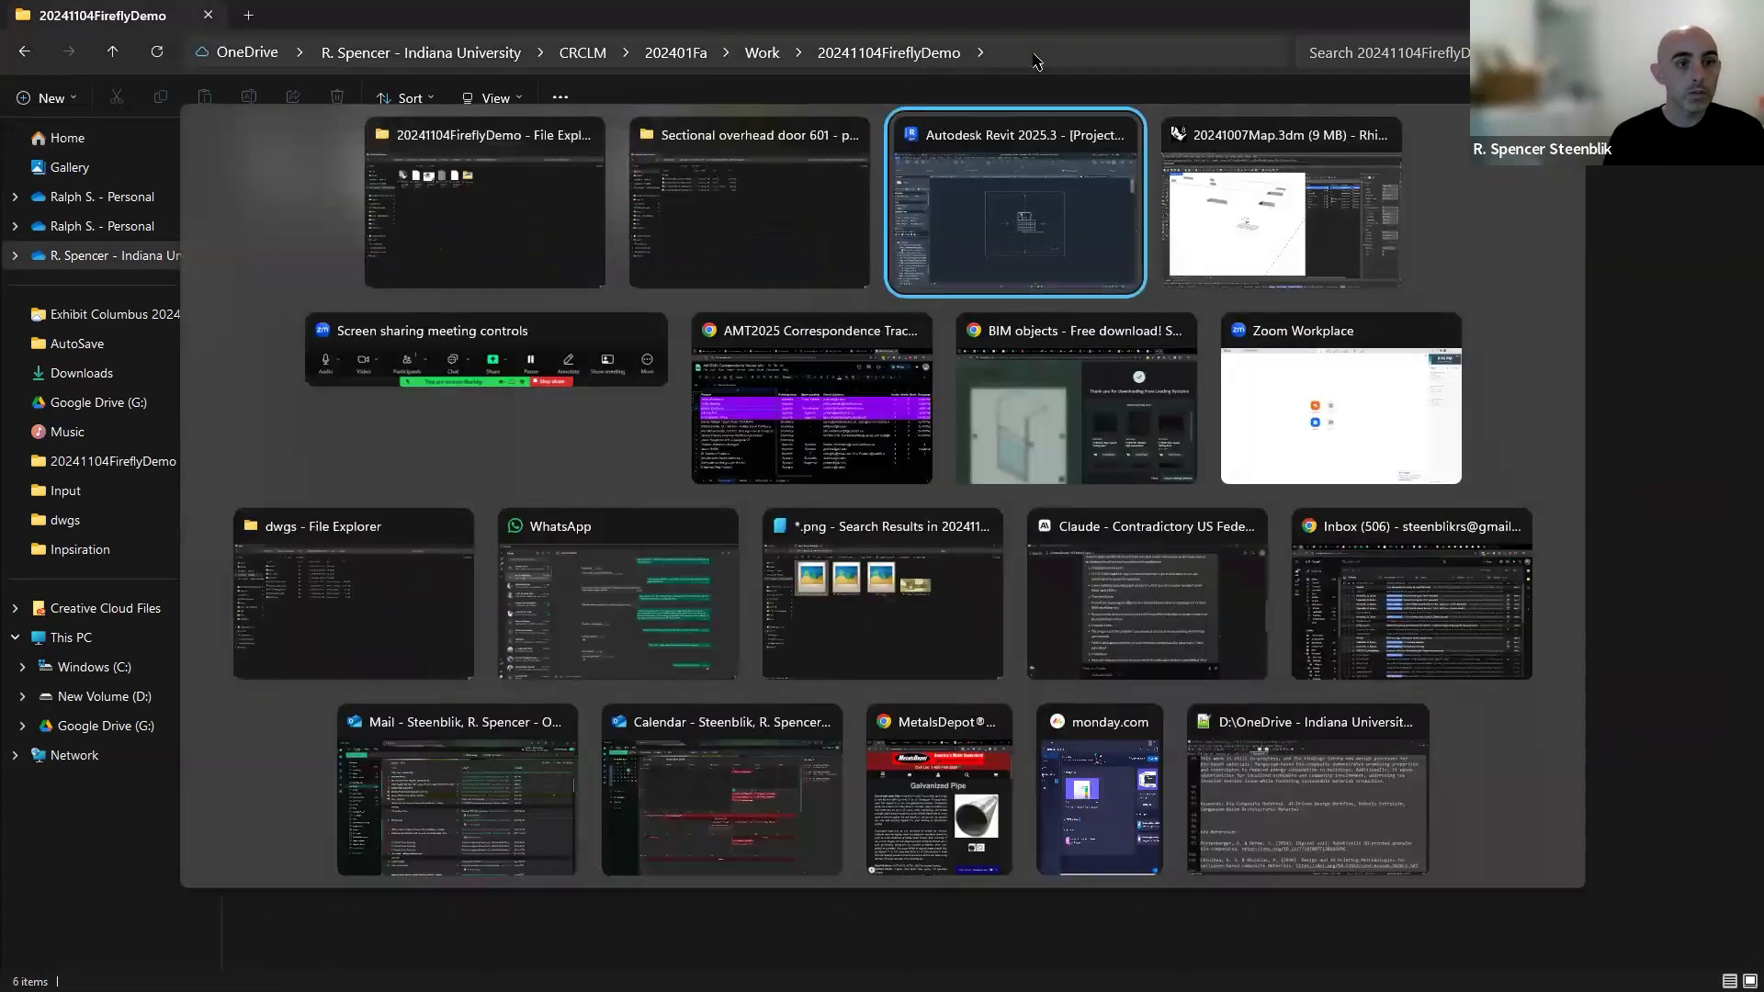
{"action": "key", "text": "ctrl+v"}
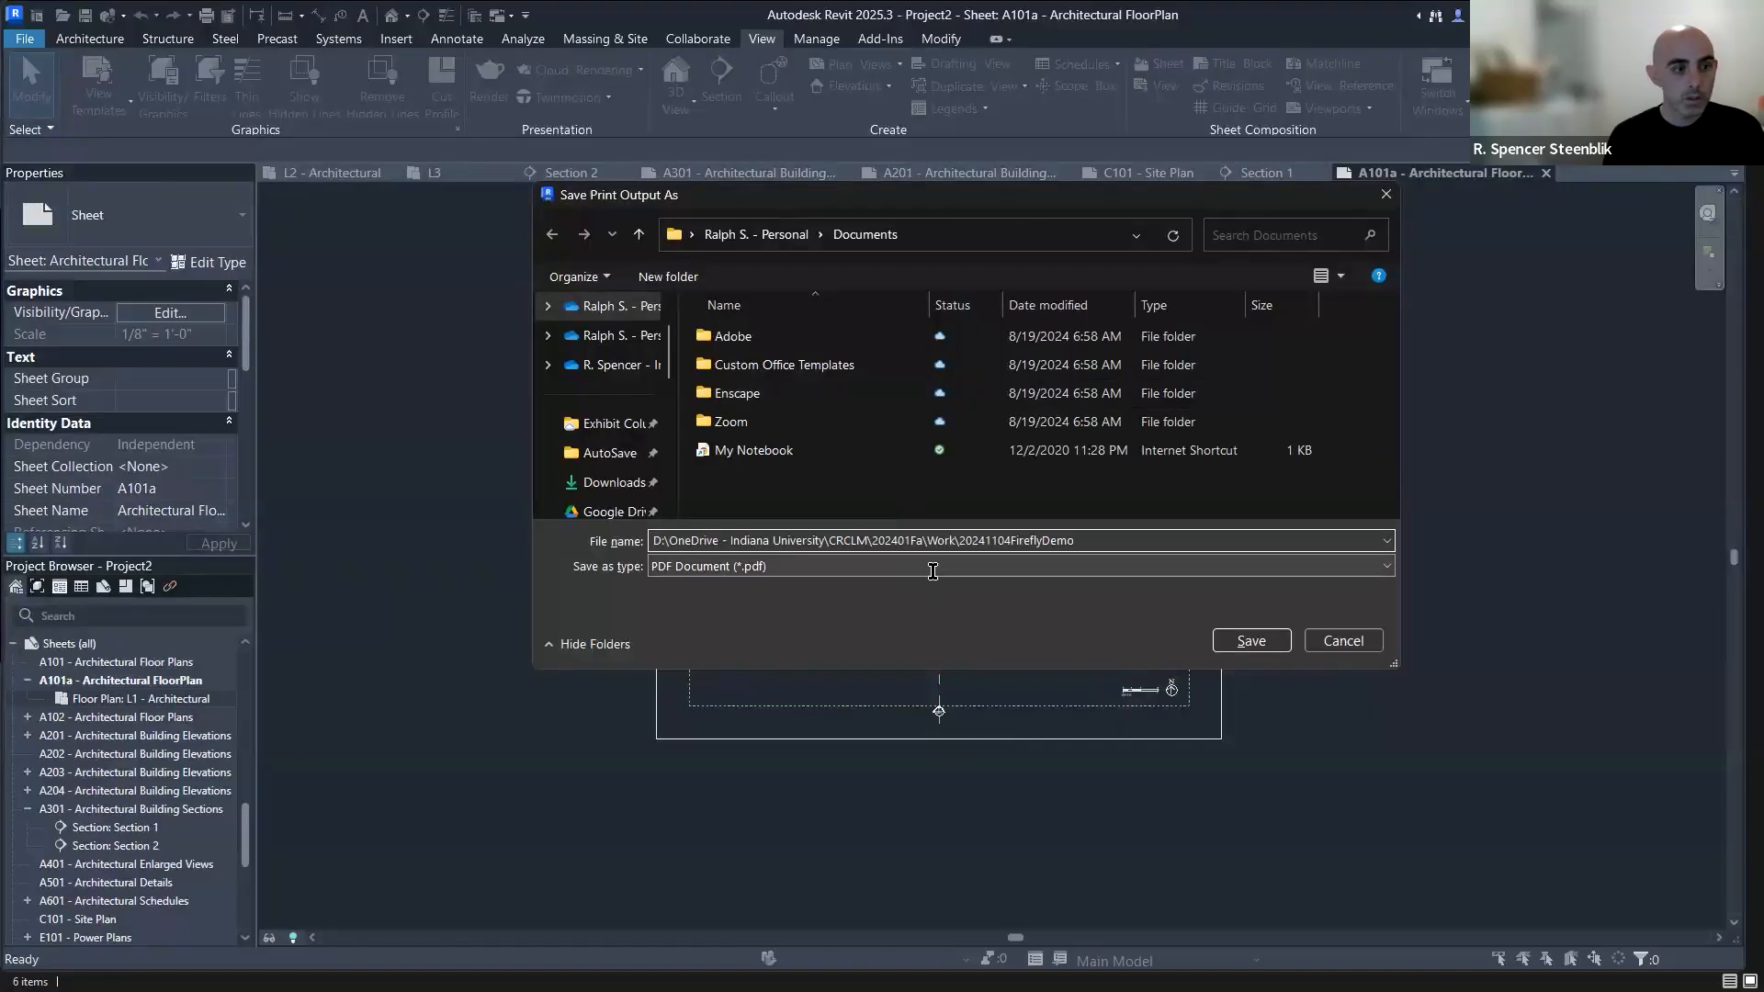
{"action": "key", "text": "Return"}
{"action": "type", "text": "Print01"}
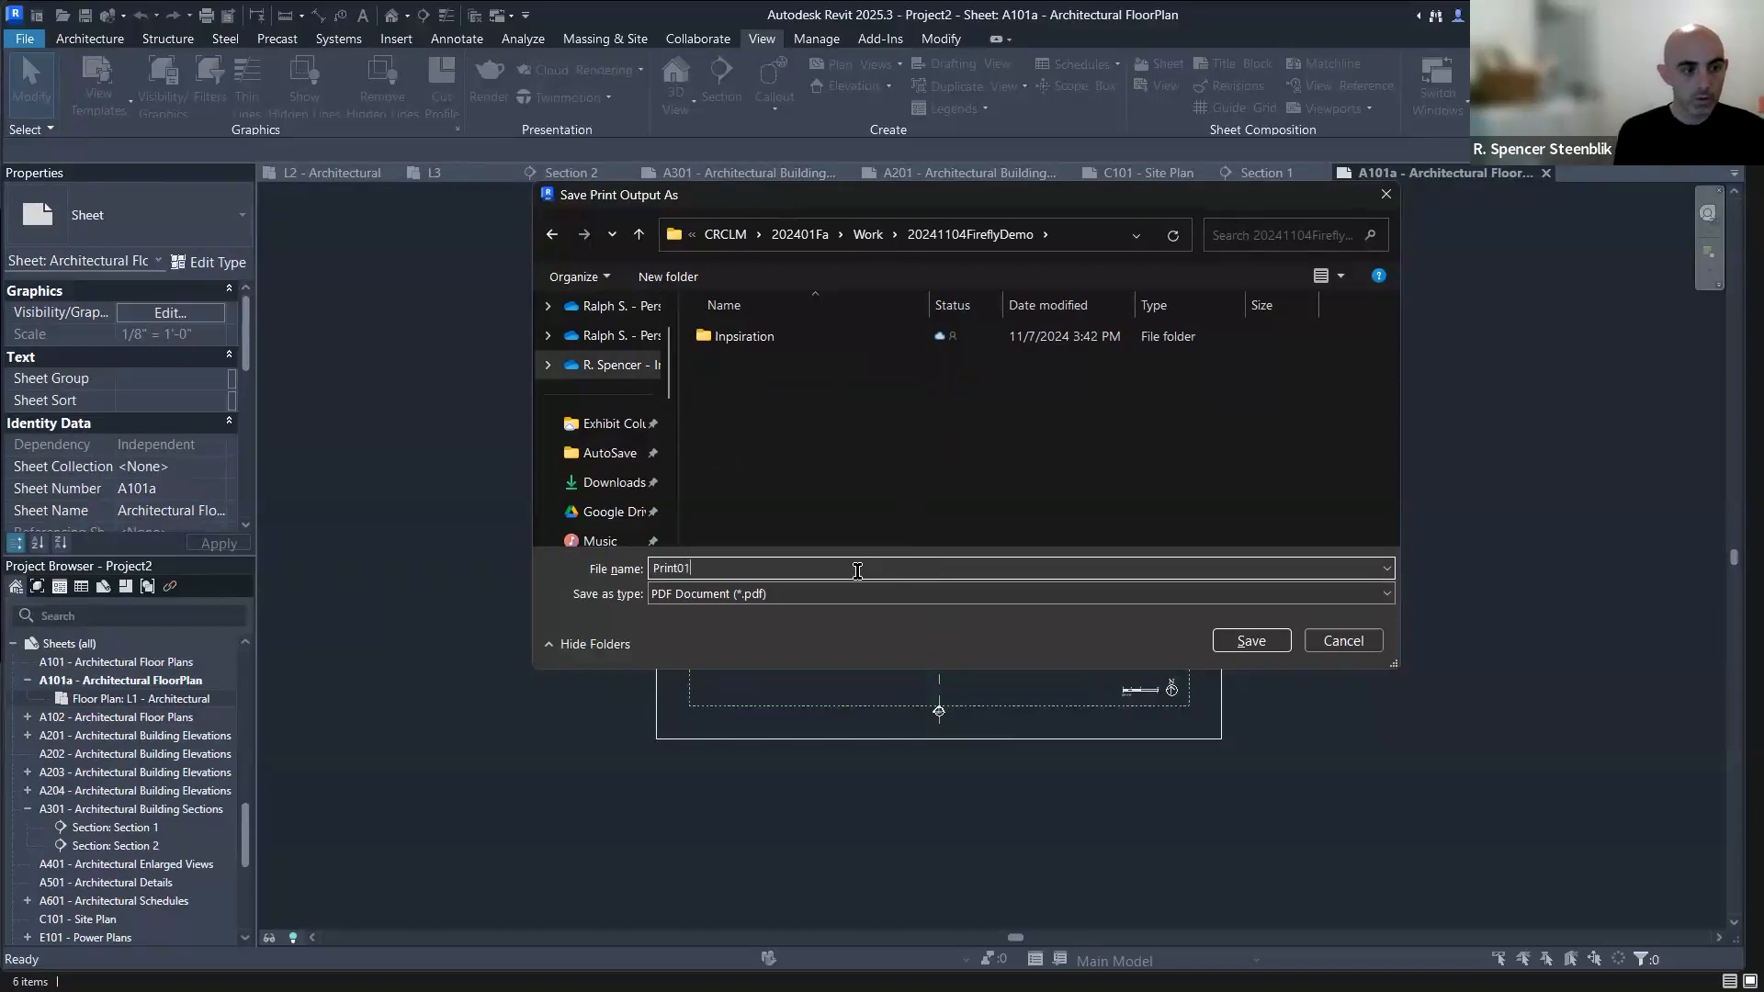
{"action": "key", "text": "Return"}
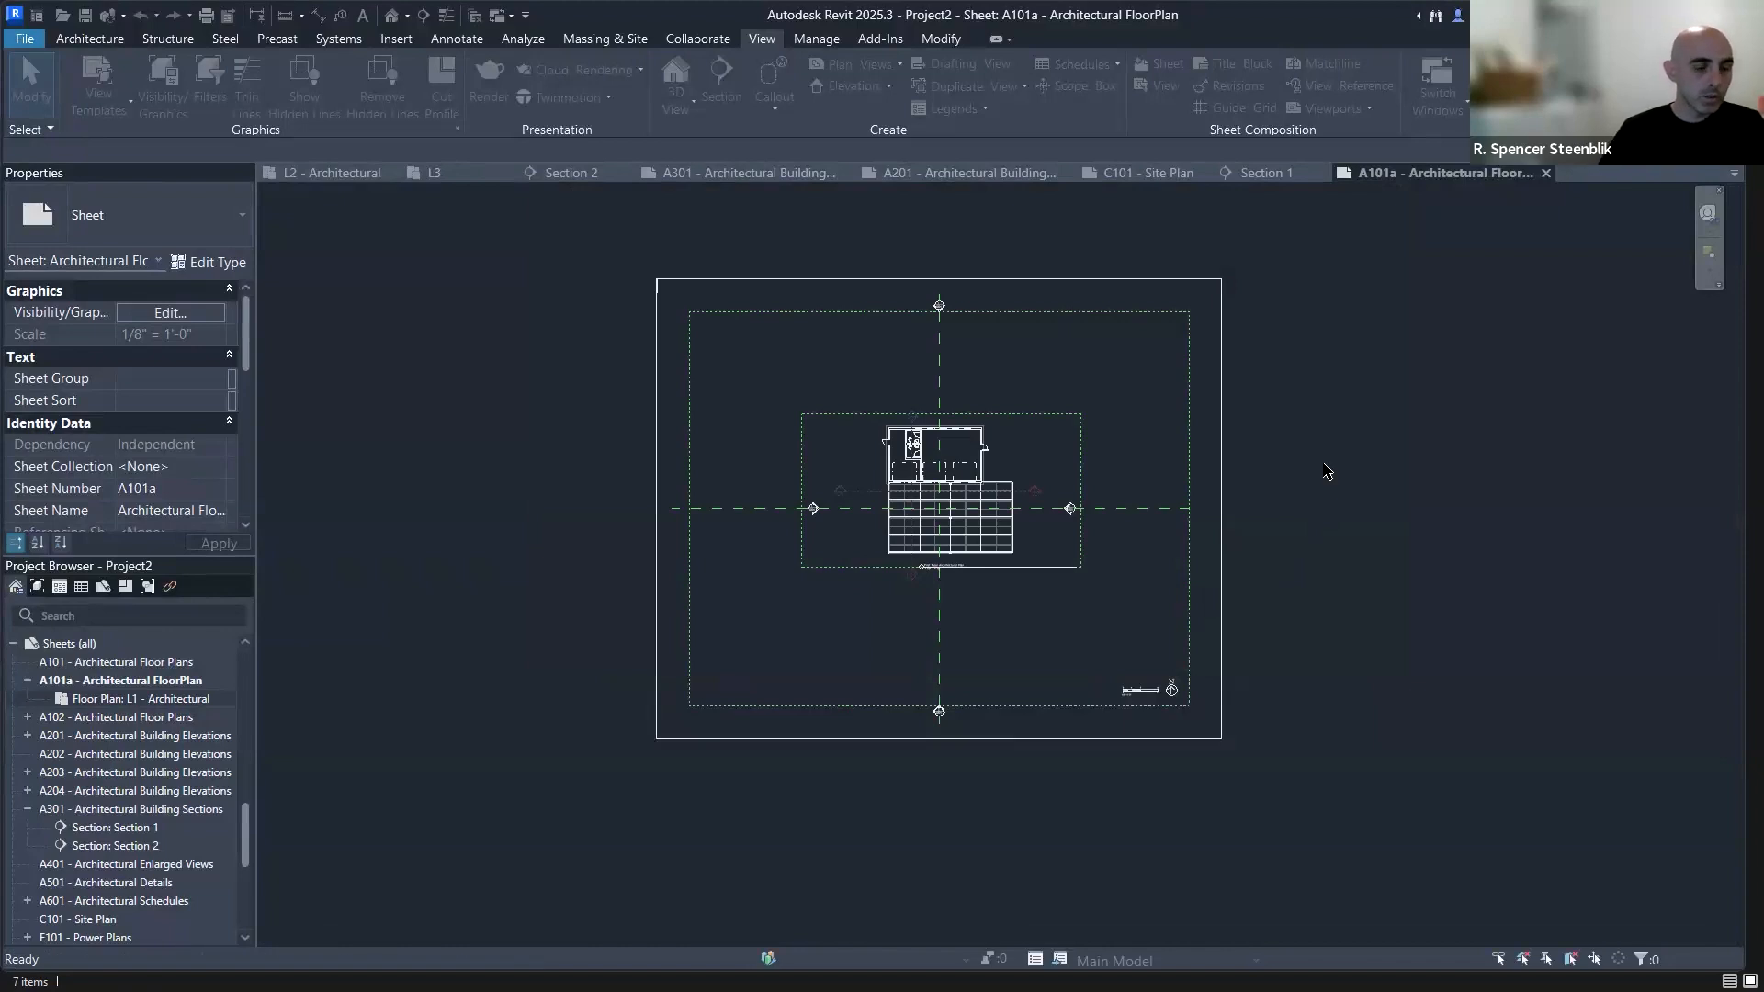
Open Print01.pdf from the 20241104FireflyDemo folder in File Explorer, check how its pages fit the paper, and close it.
{"action": "key", "text": "alt"}
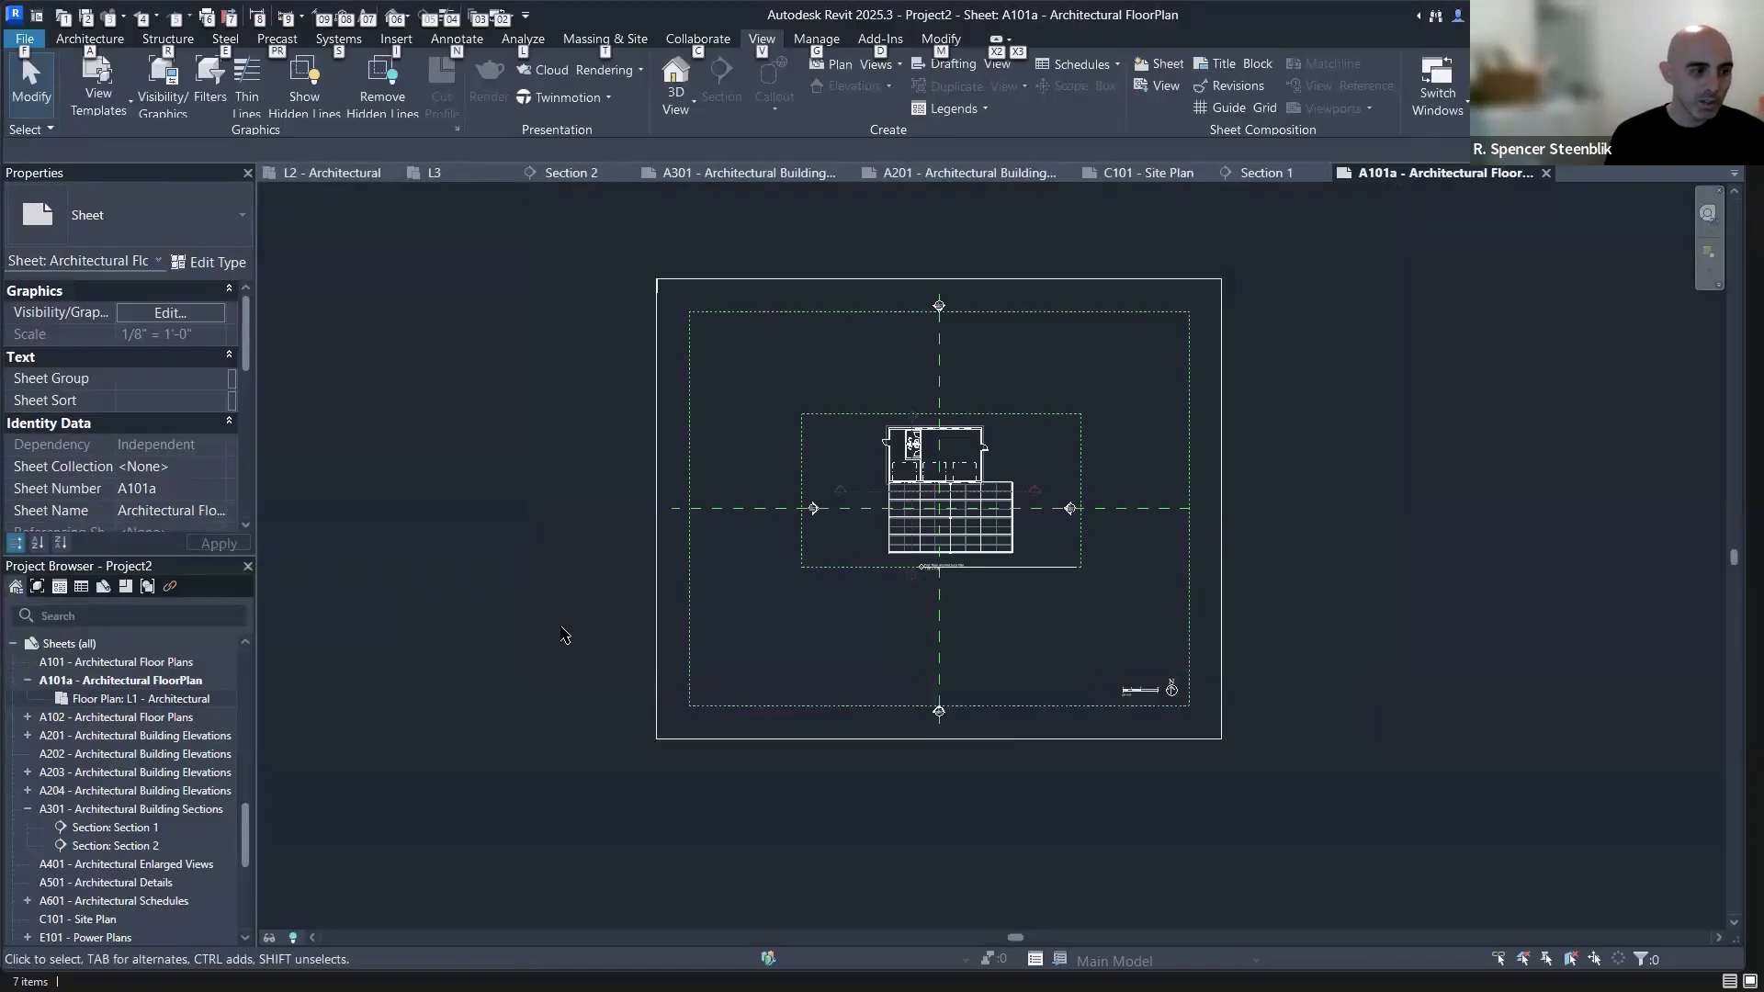
{"action": "key", "text": "alt+Tab"}
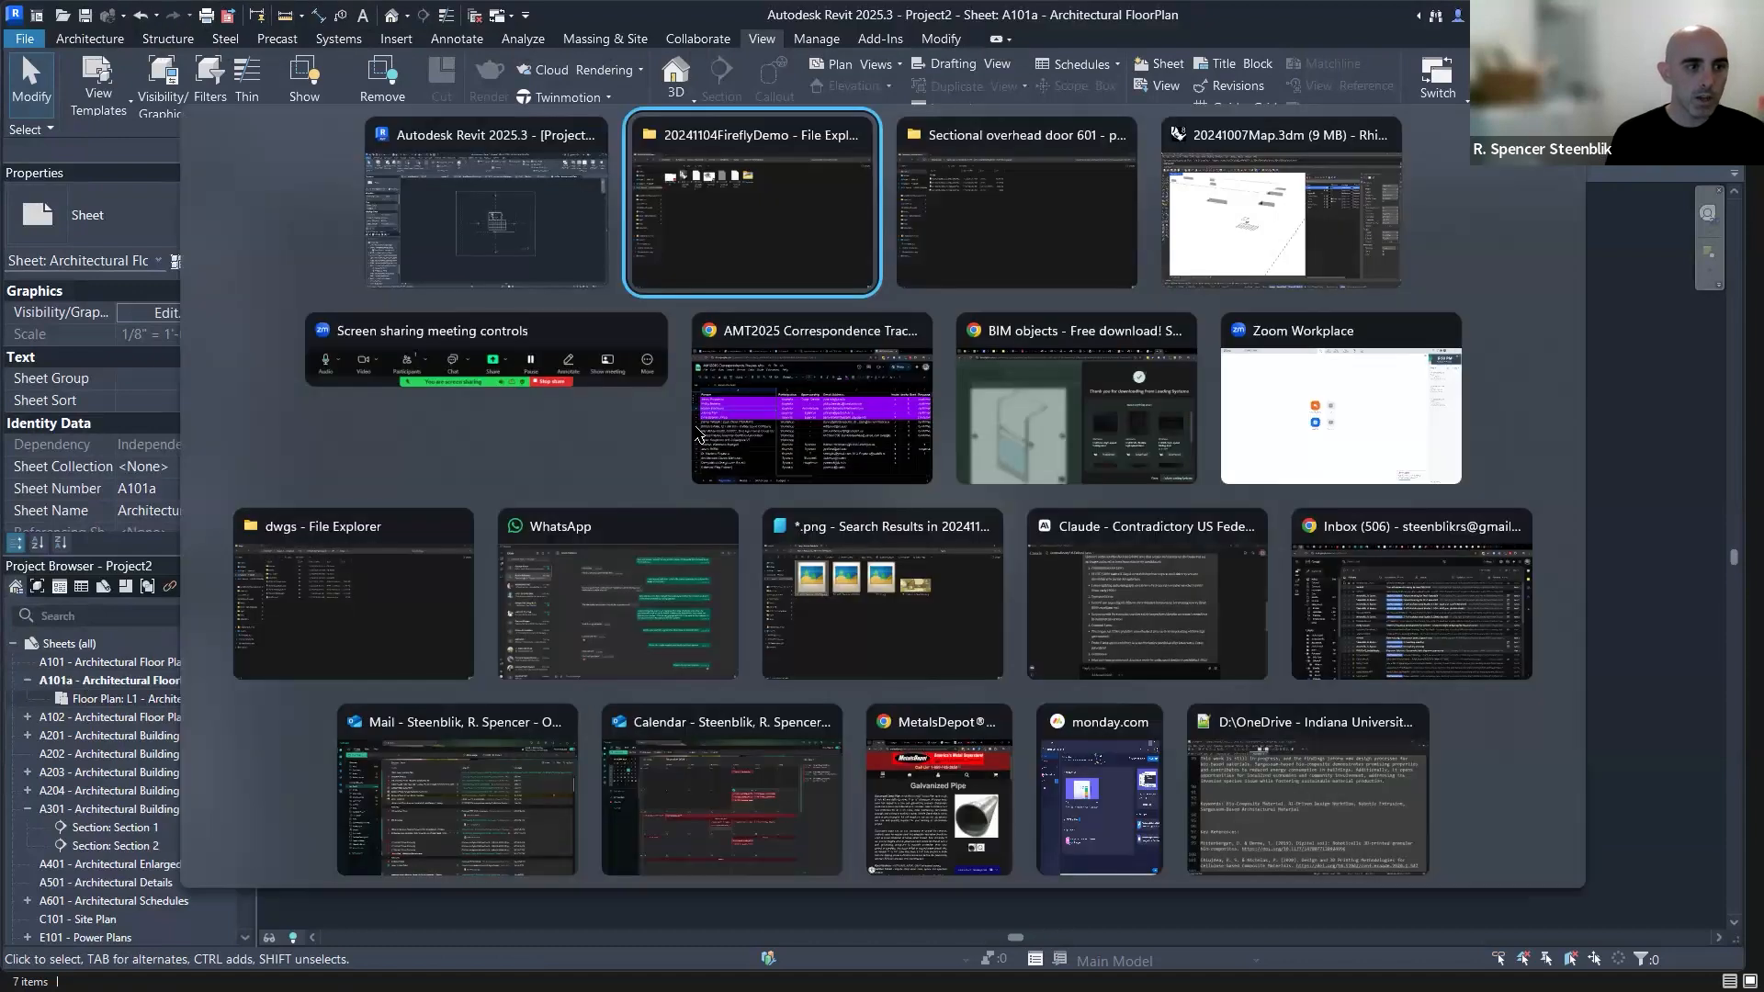
{"action": "left_click", "coordinate": [263, 194]}
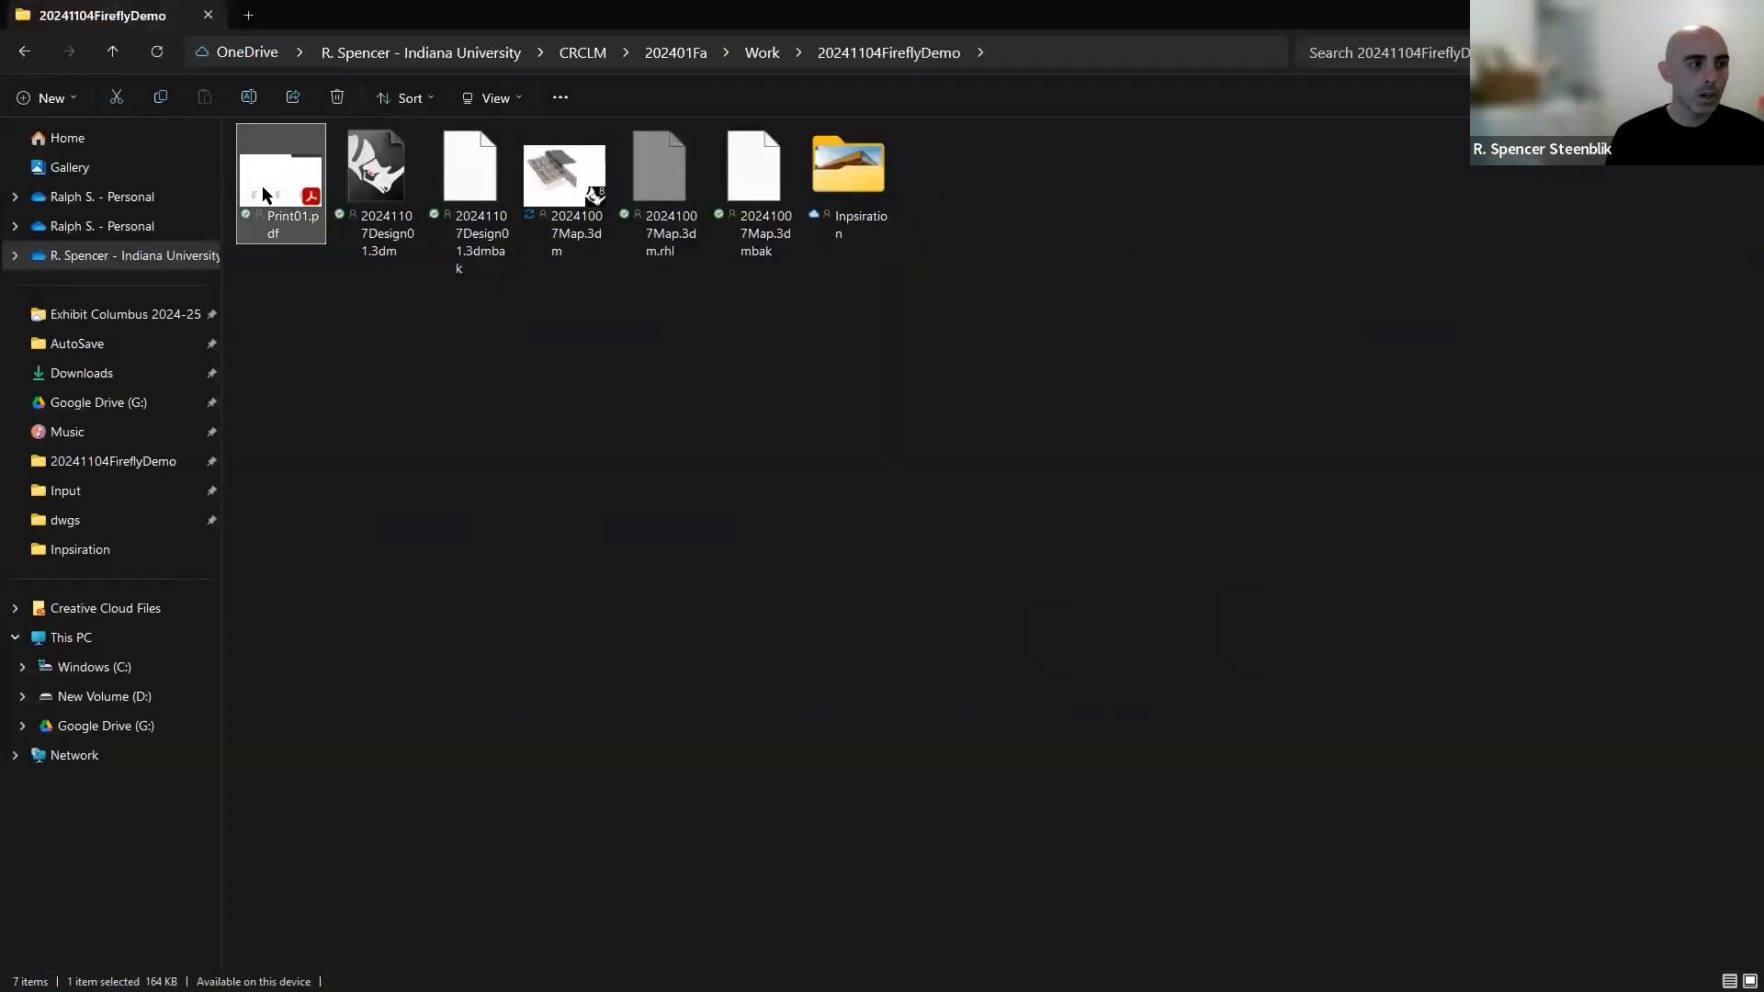
{"action": "double_click", "coordinate": [263, 194]}
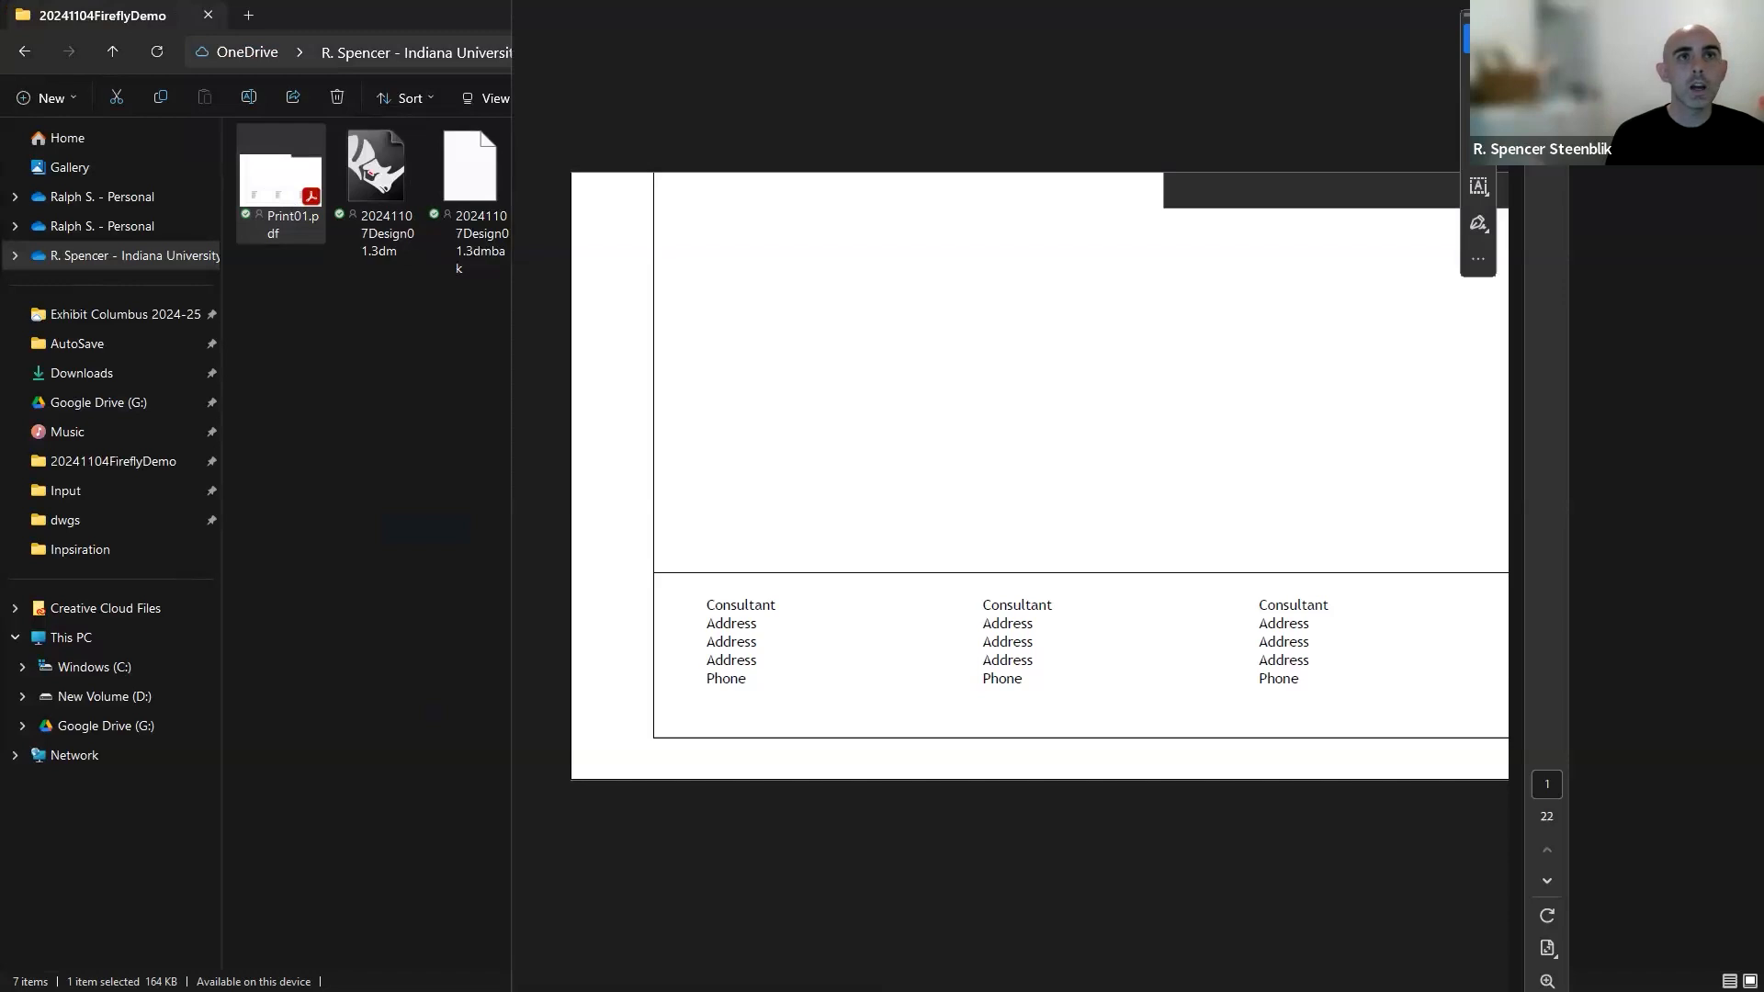
{"action": "left_click_drag", "start_coordinate": [1108, 0], "coordinate": [809, 36]}
{"action": "scroll", "coordinate": [798, 497], "scroll_direction": "down", "scroll_amount": 5, "text": "ctrl"}
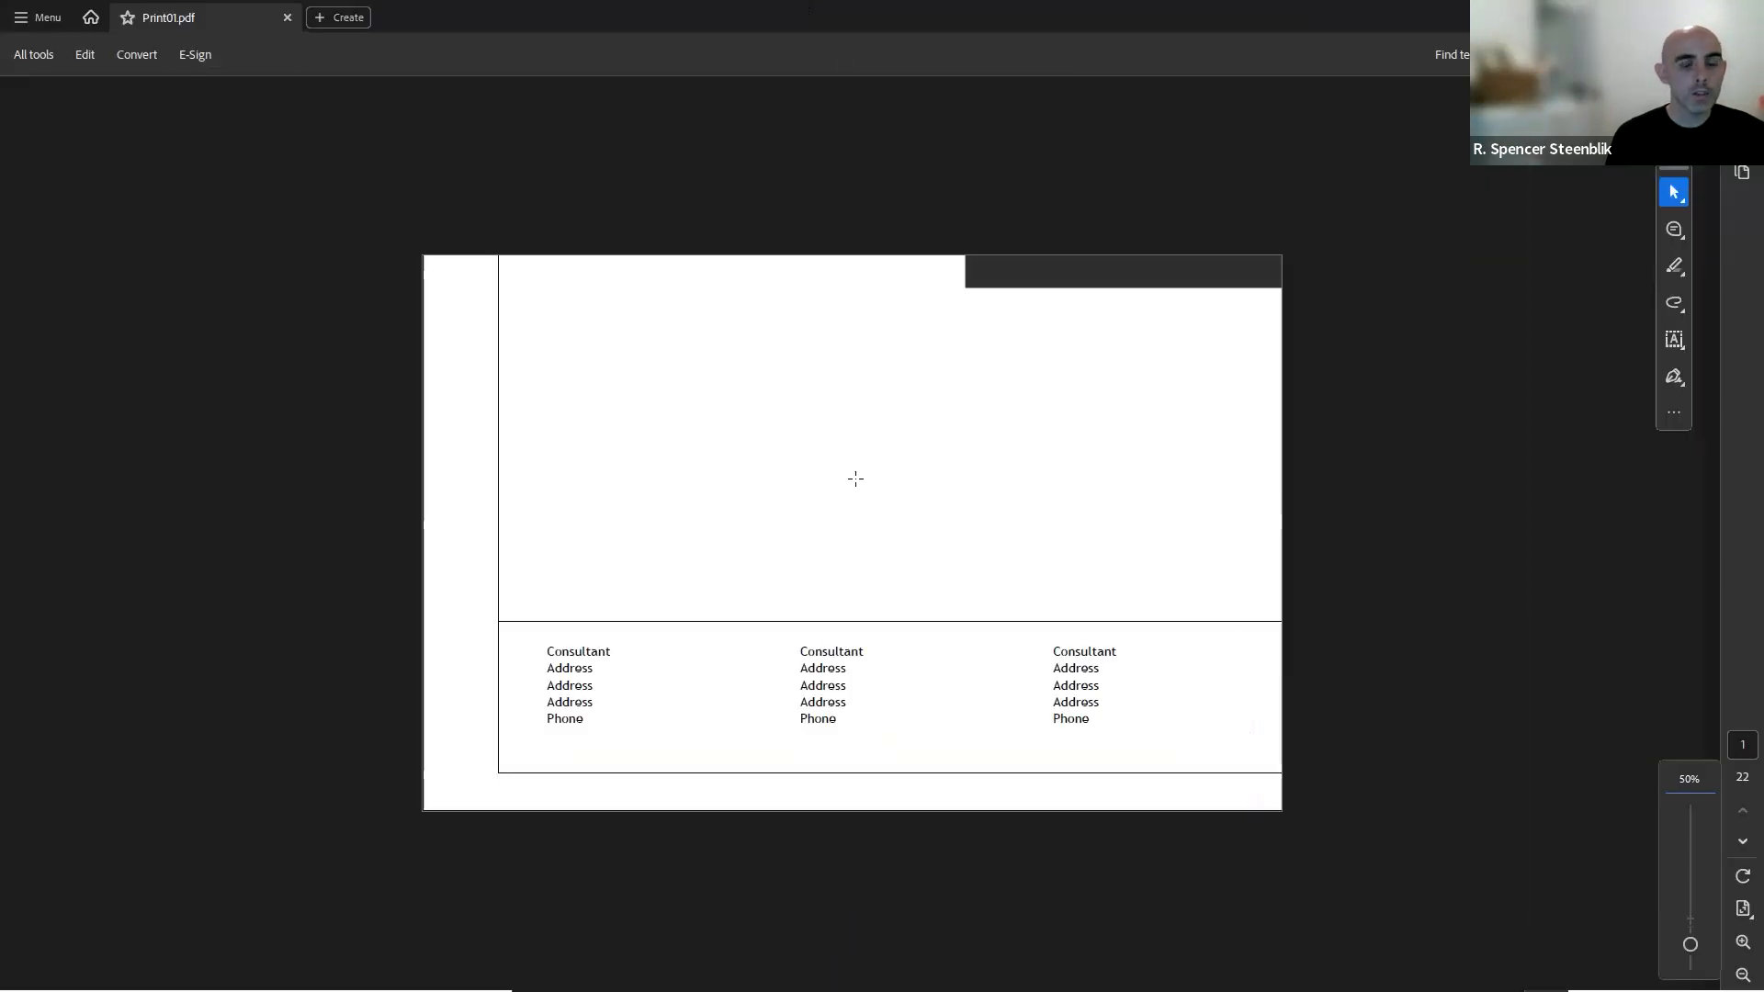
{"action": "scroll", "coordinate": [855, 478], "scroll_direction": "down", "scroll_amount": 6}
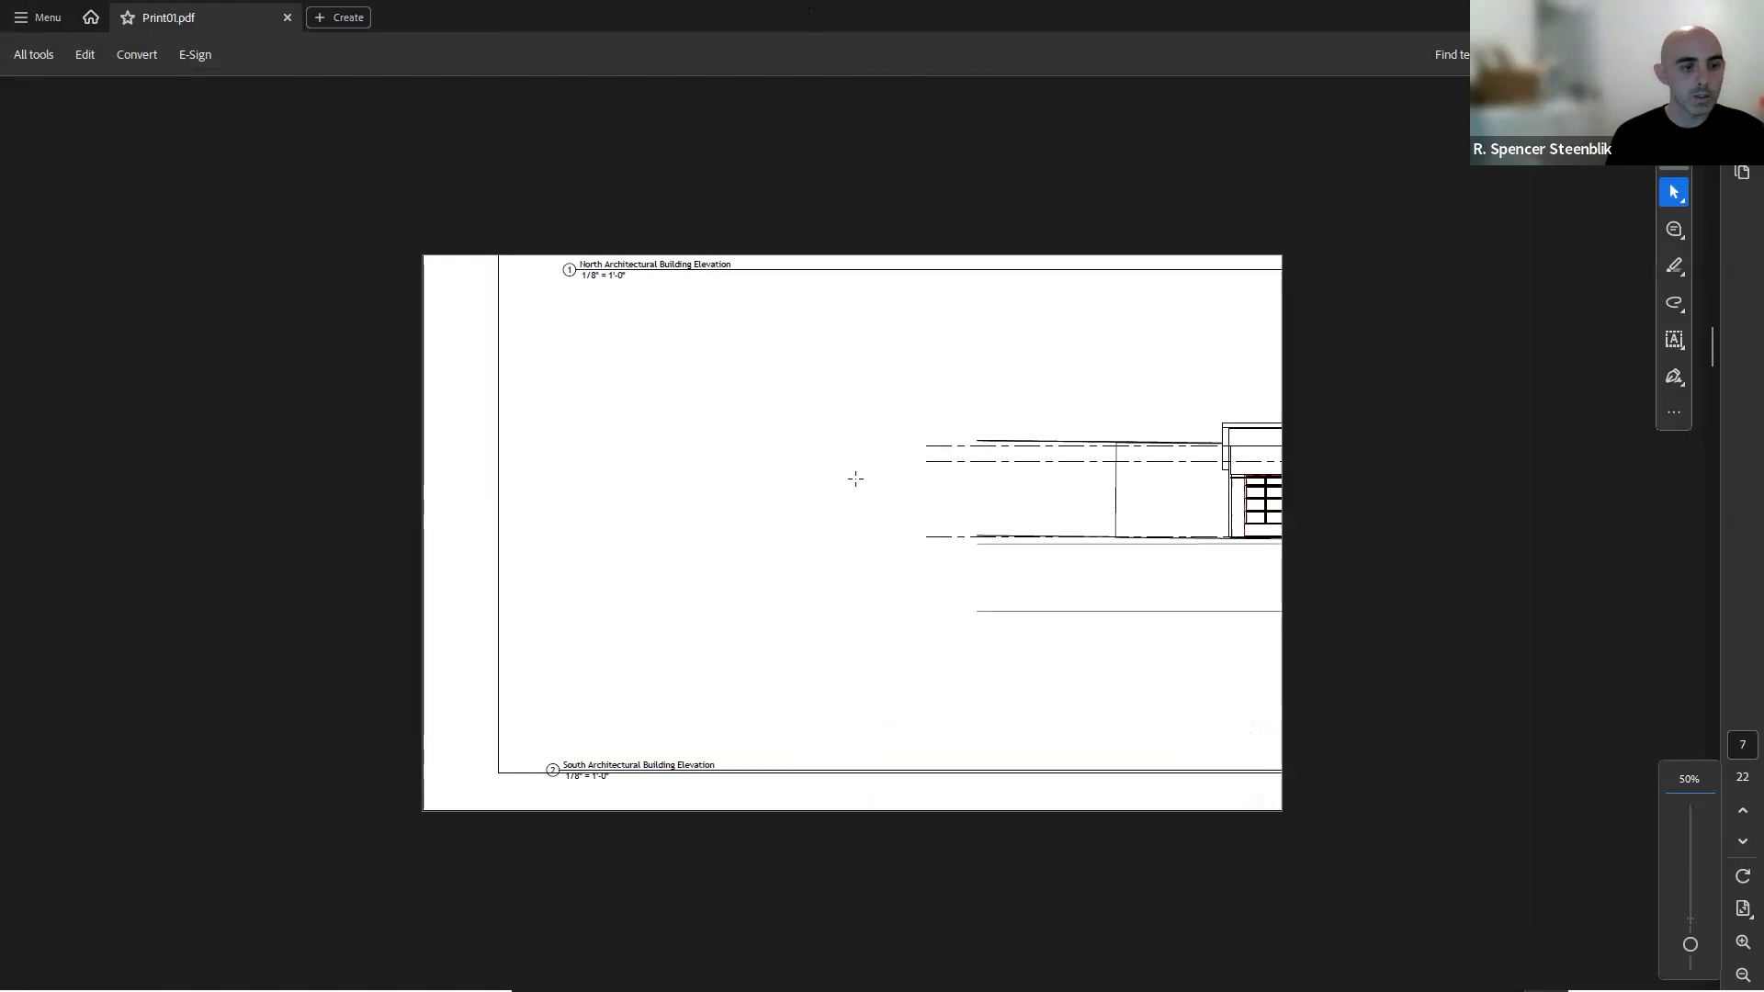
{"action": "scroll", "coordinate": [856, 479], "scroll_direction": "down", "scroll_amount": 2}
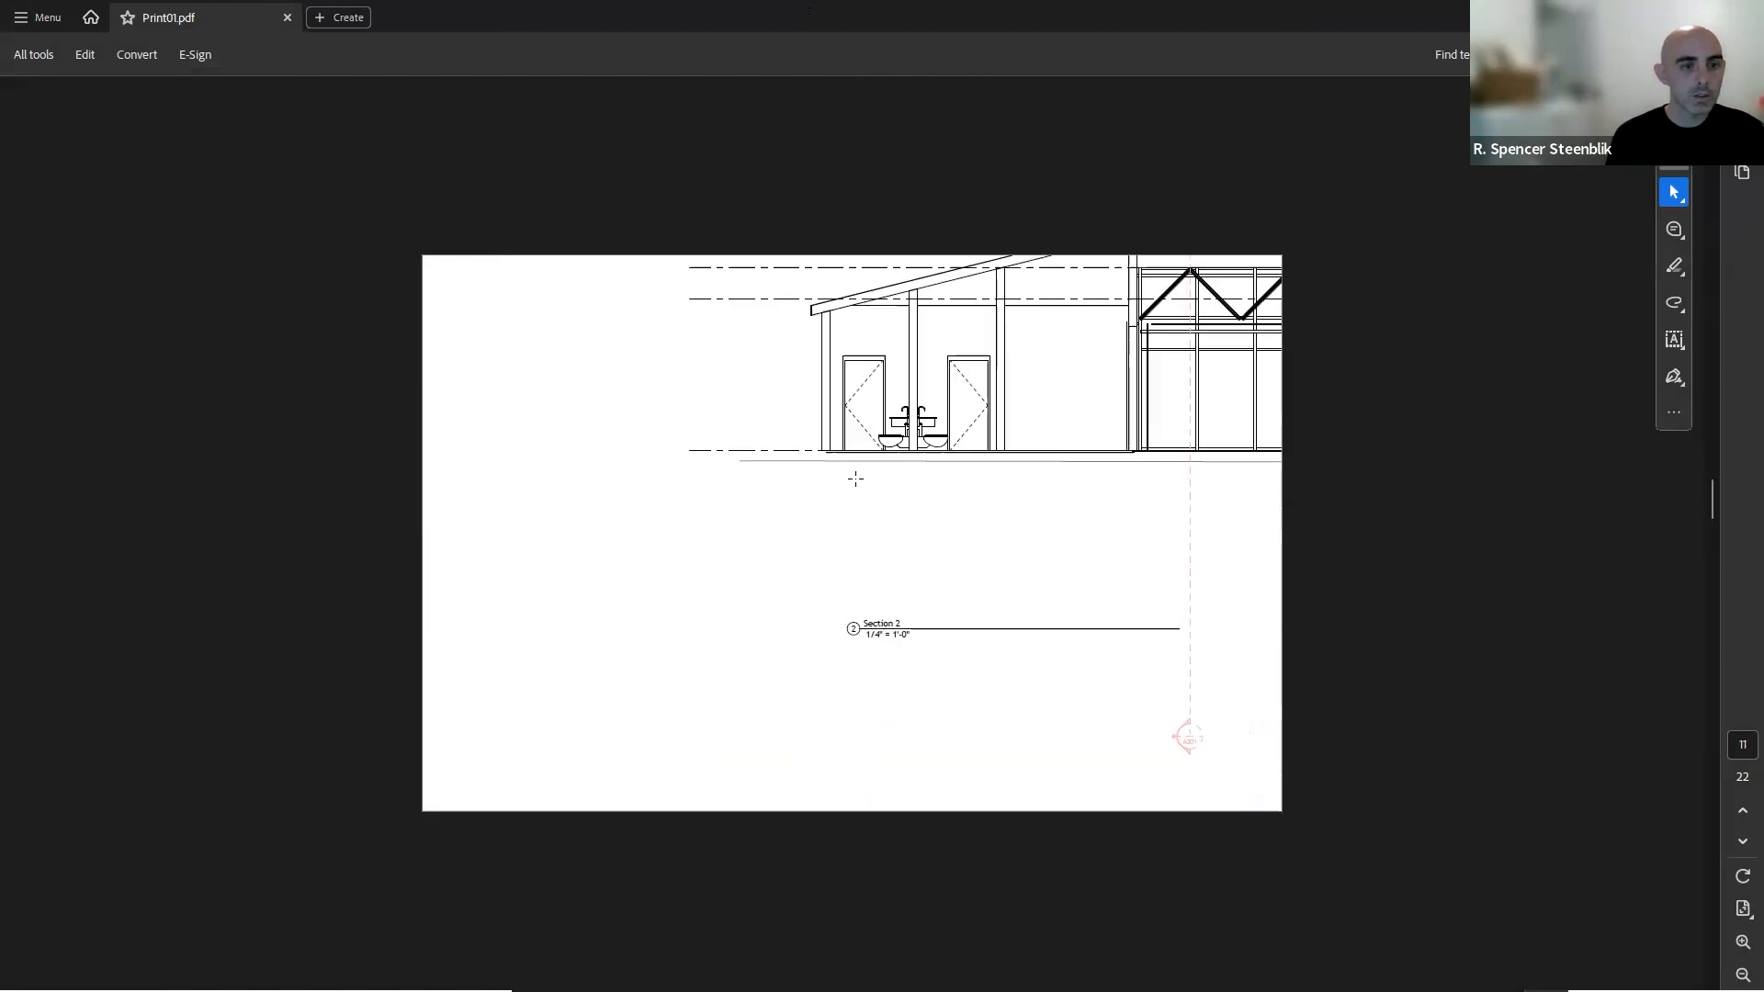
{"action": "scroll", "coordinate": [855, 479], "scroll_direction": "down", "scroll_amount": 1}
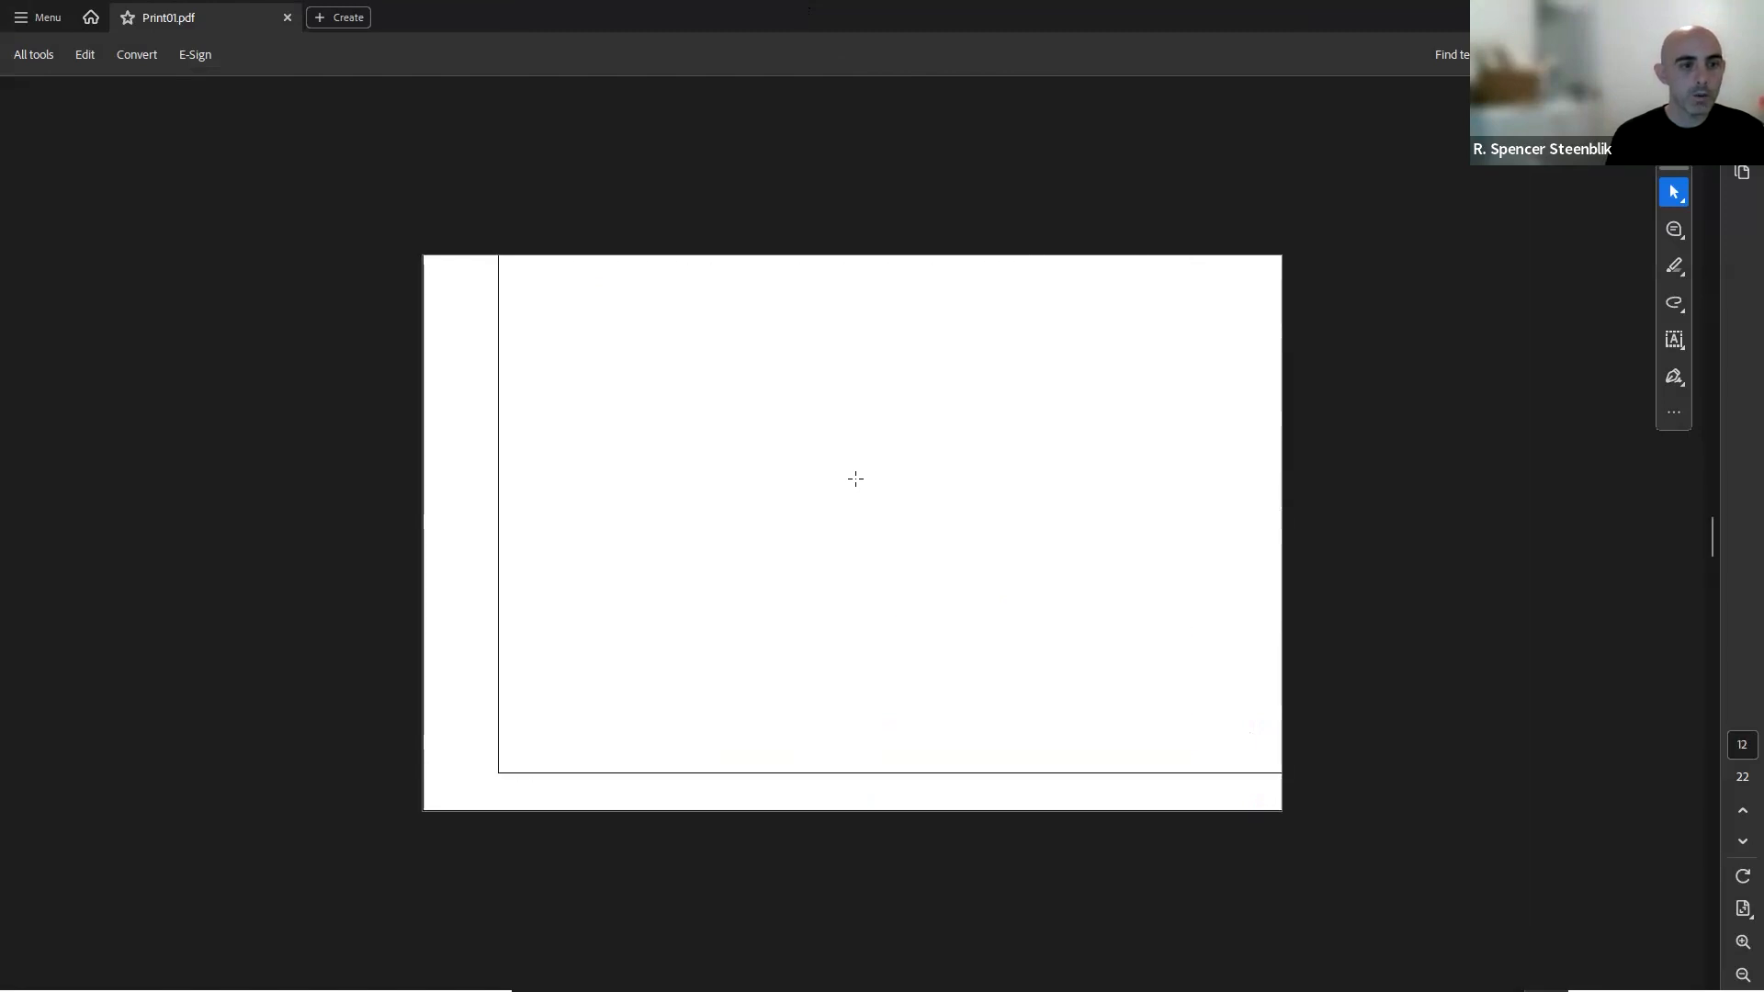
{"action": "scroll", "coordinate": [855, 479], "scroll_direction": "down", "scroll_amount": 7}
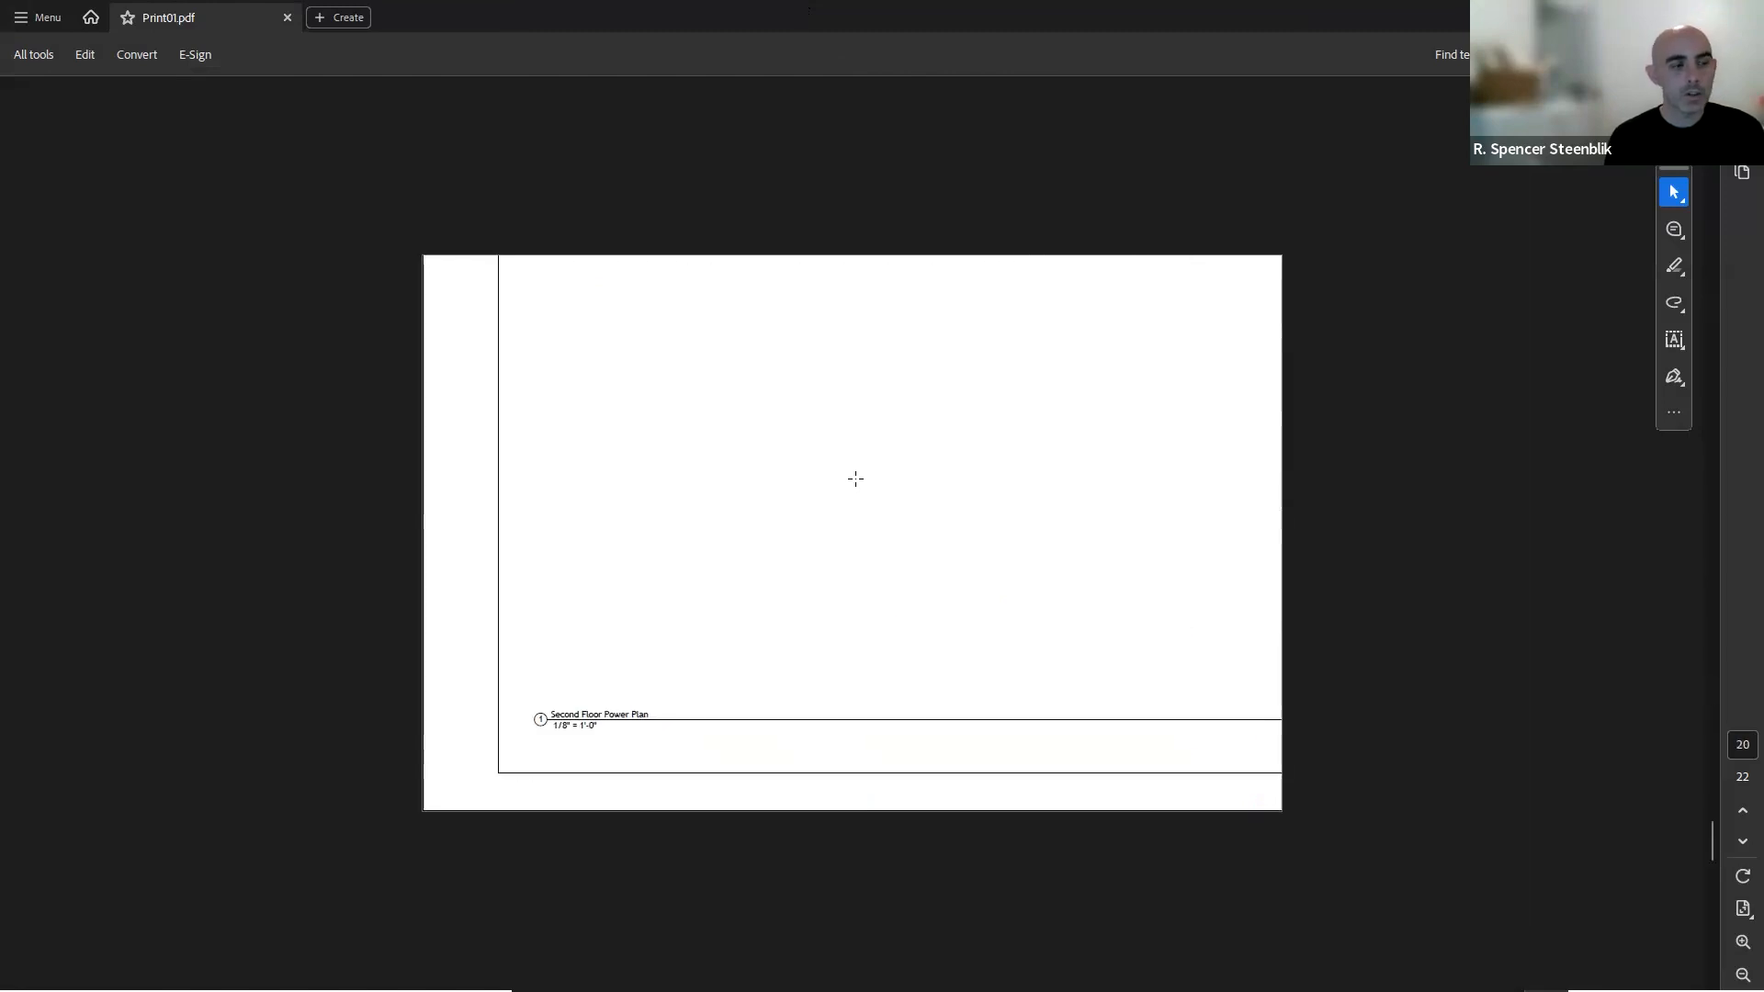
{"action": "scroll", "coordinate": [850, 470], "scroll_direction": "down", "scroll_amount": 1}
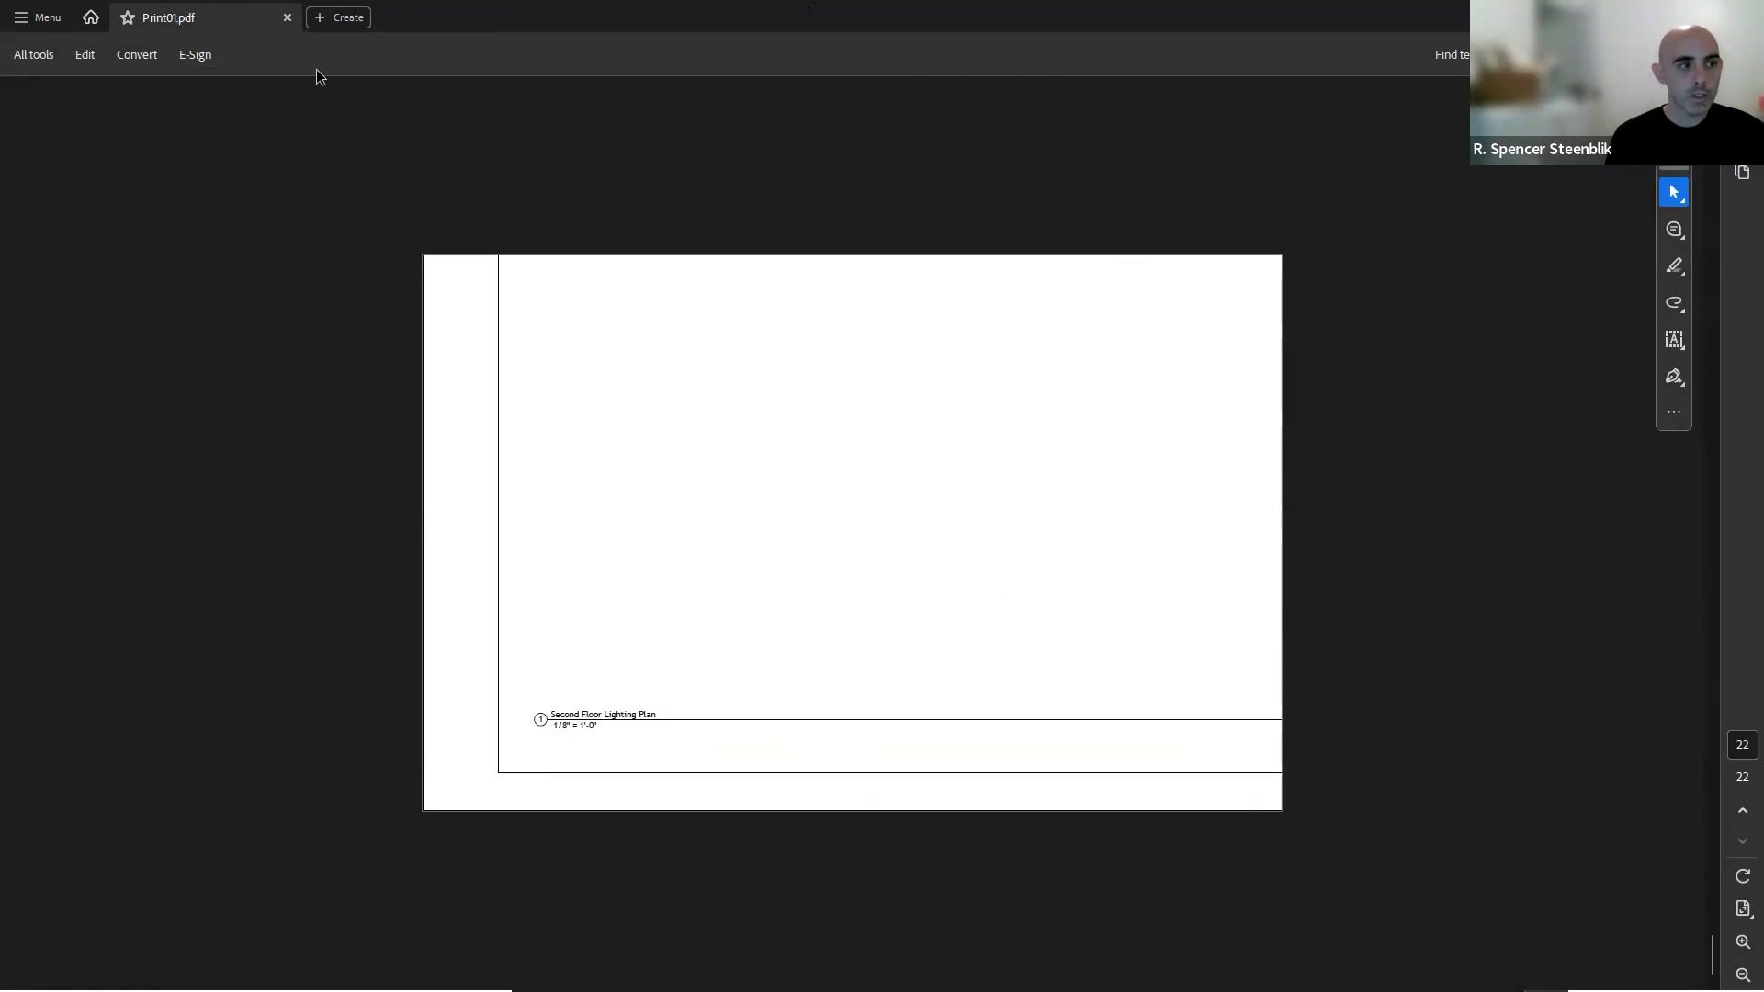
{"action": "left_click", "coordinate": [287, 17]}
Switch back to Revit, start a new print, and check which sheets the All Sheets print set includes.
{"action": "key", "text": "alt+Tab"}
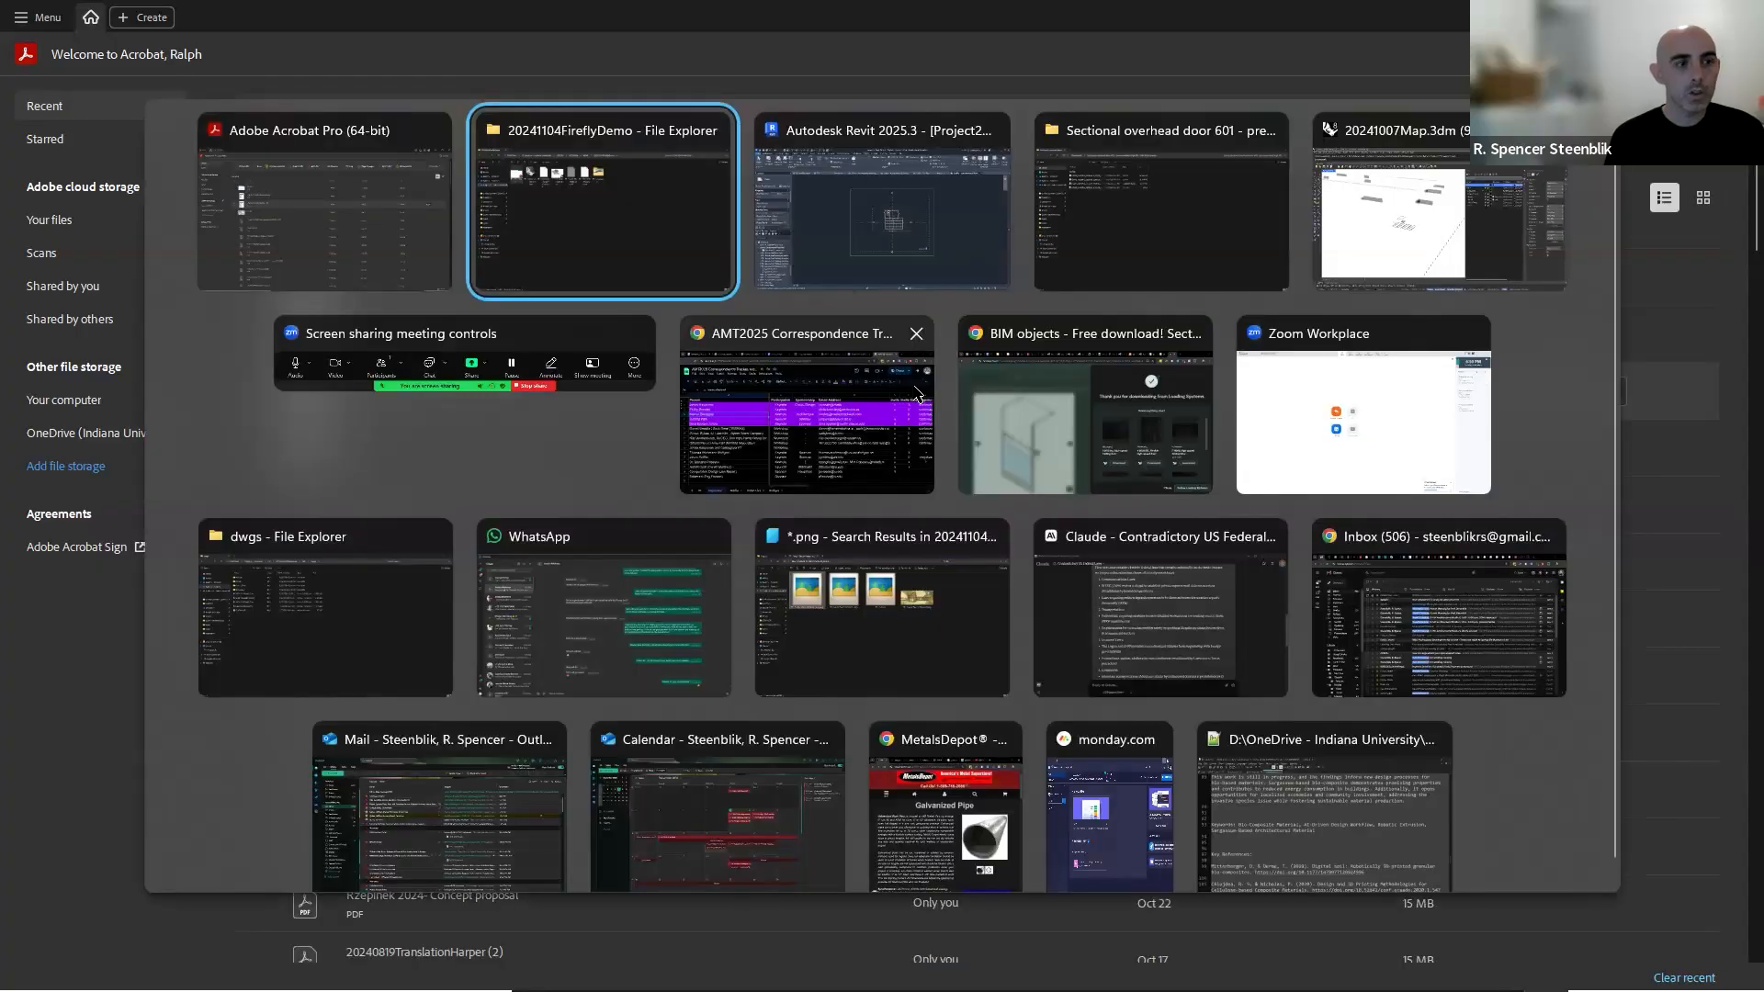
{"action": "key", "text": "alt+Tab"}
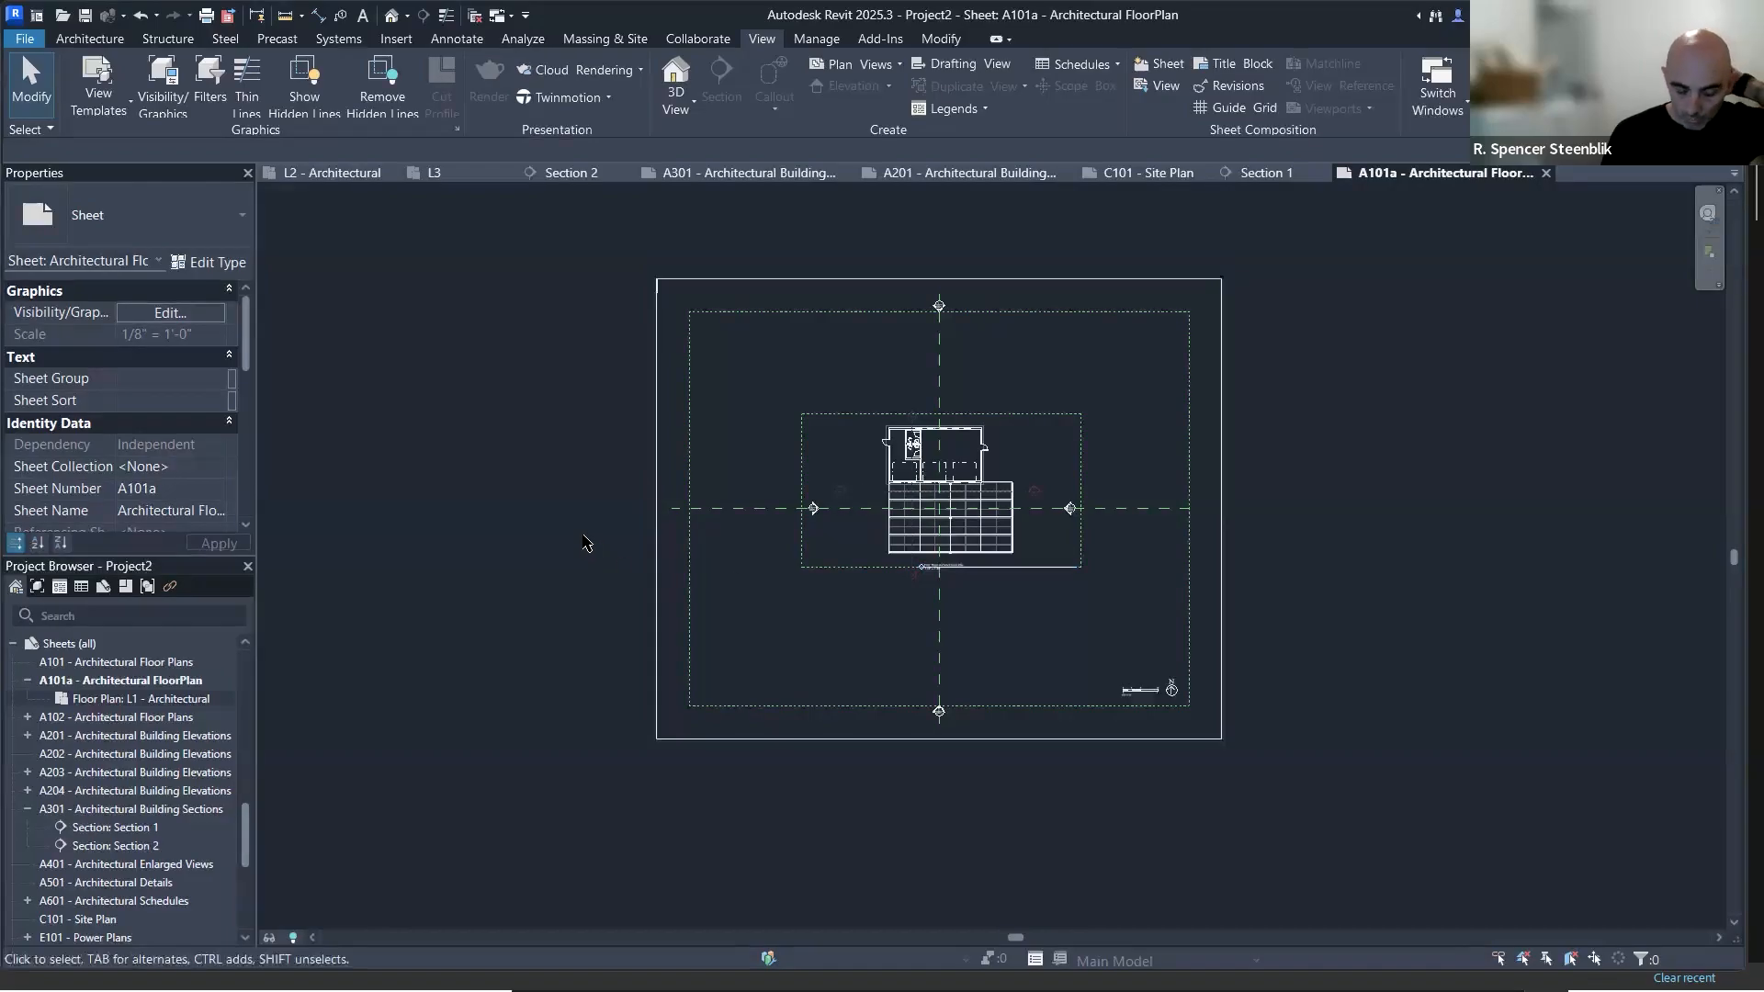
{"action": "key", "text": "ctrl+p"}
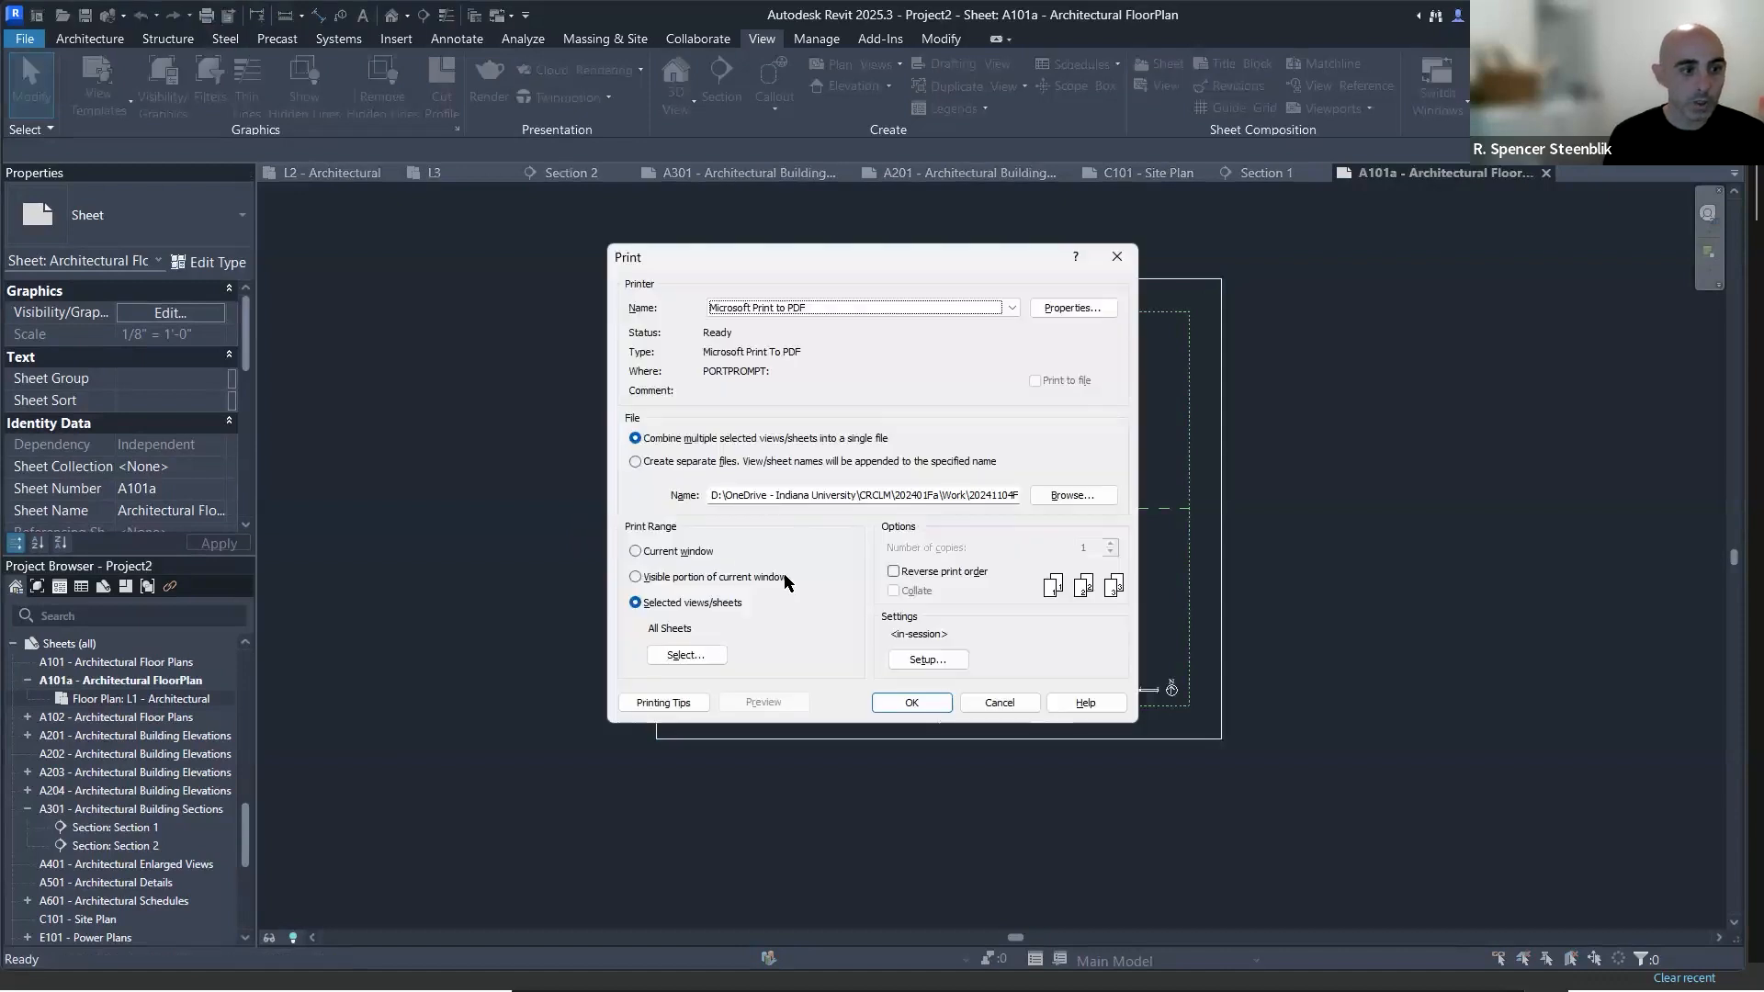
{"action": "left_click", "coordinate": [686, 655]}
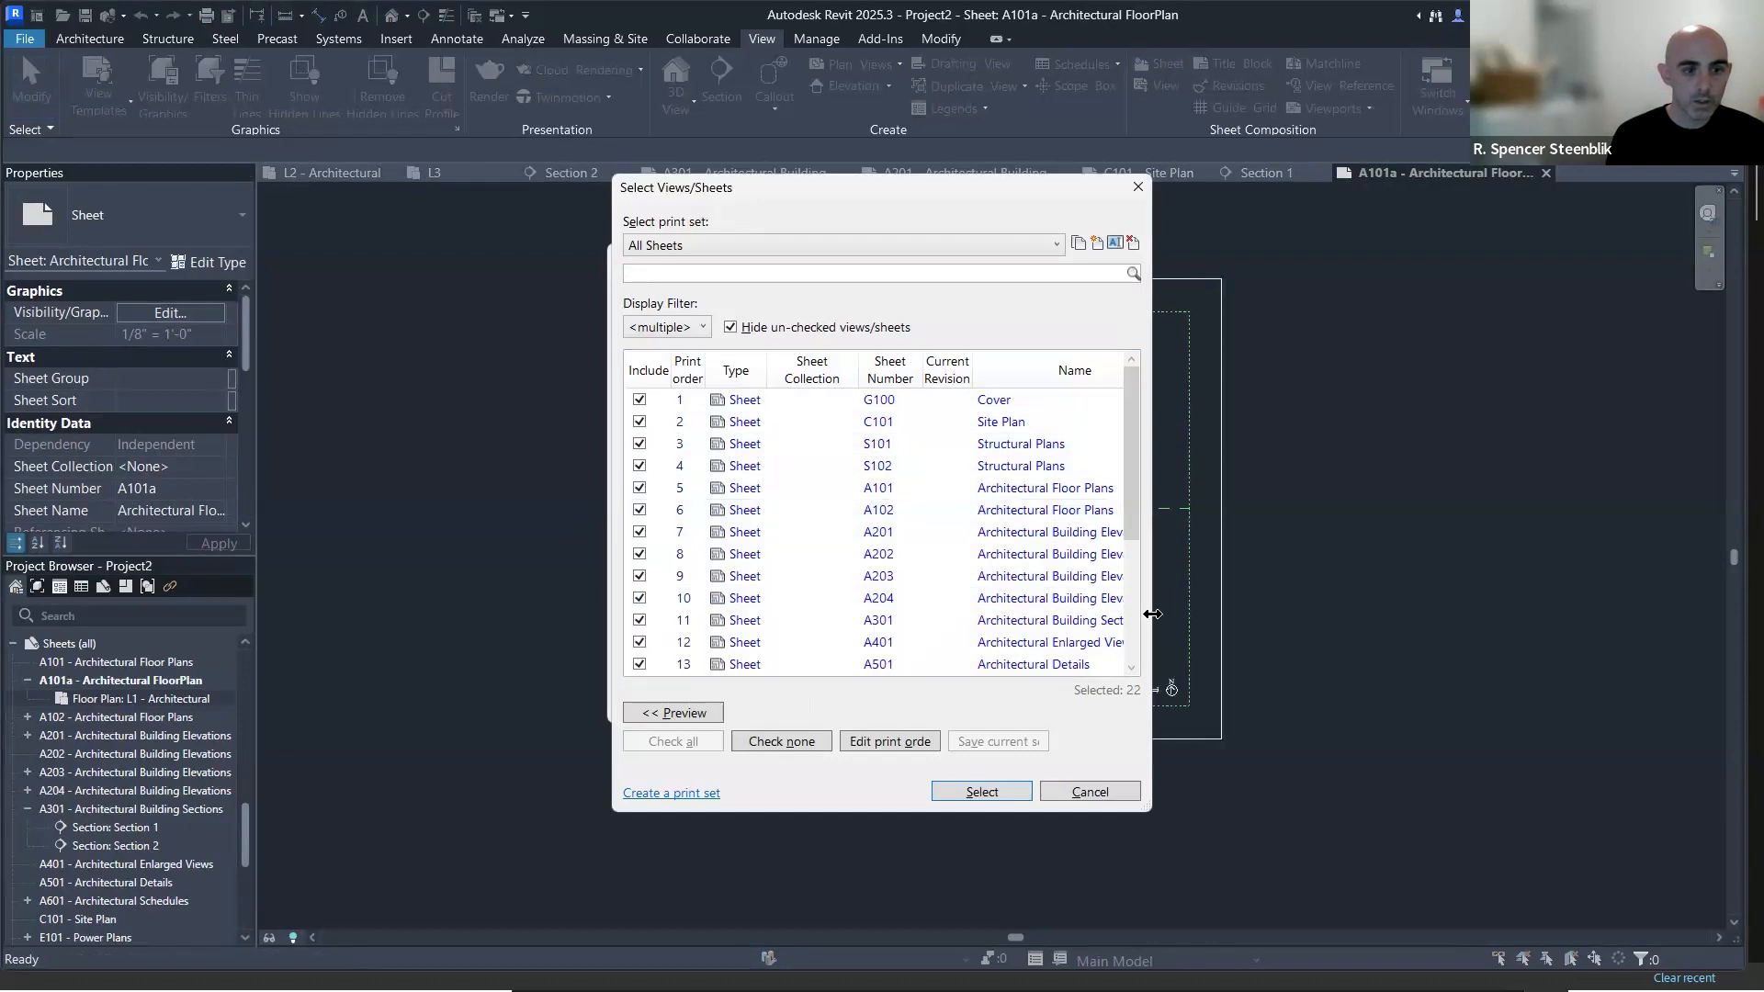
{"action": "left_click_drag", "start_coordinate": [1152, 614], "coordinate": [1374, 614]}
{"action": "scroll", "coordinate": [1072, 543], "scroll_direction": "down", "scroll_amount": 3}
{"action": "scroll", "coordinate": [1072, 543], "scroll_direction": "up", "scroll_amount": 3}
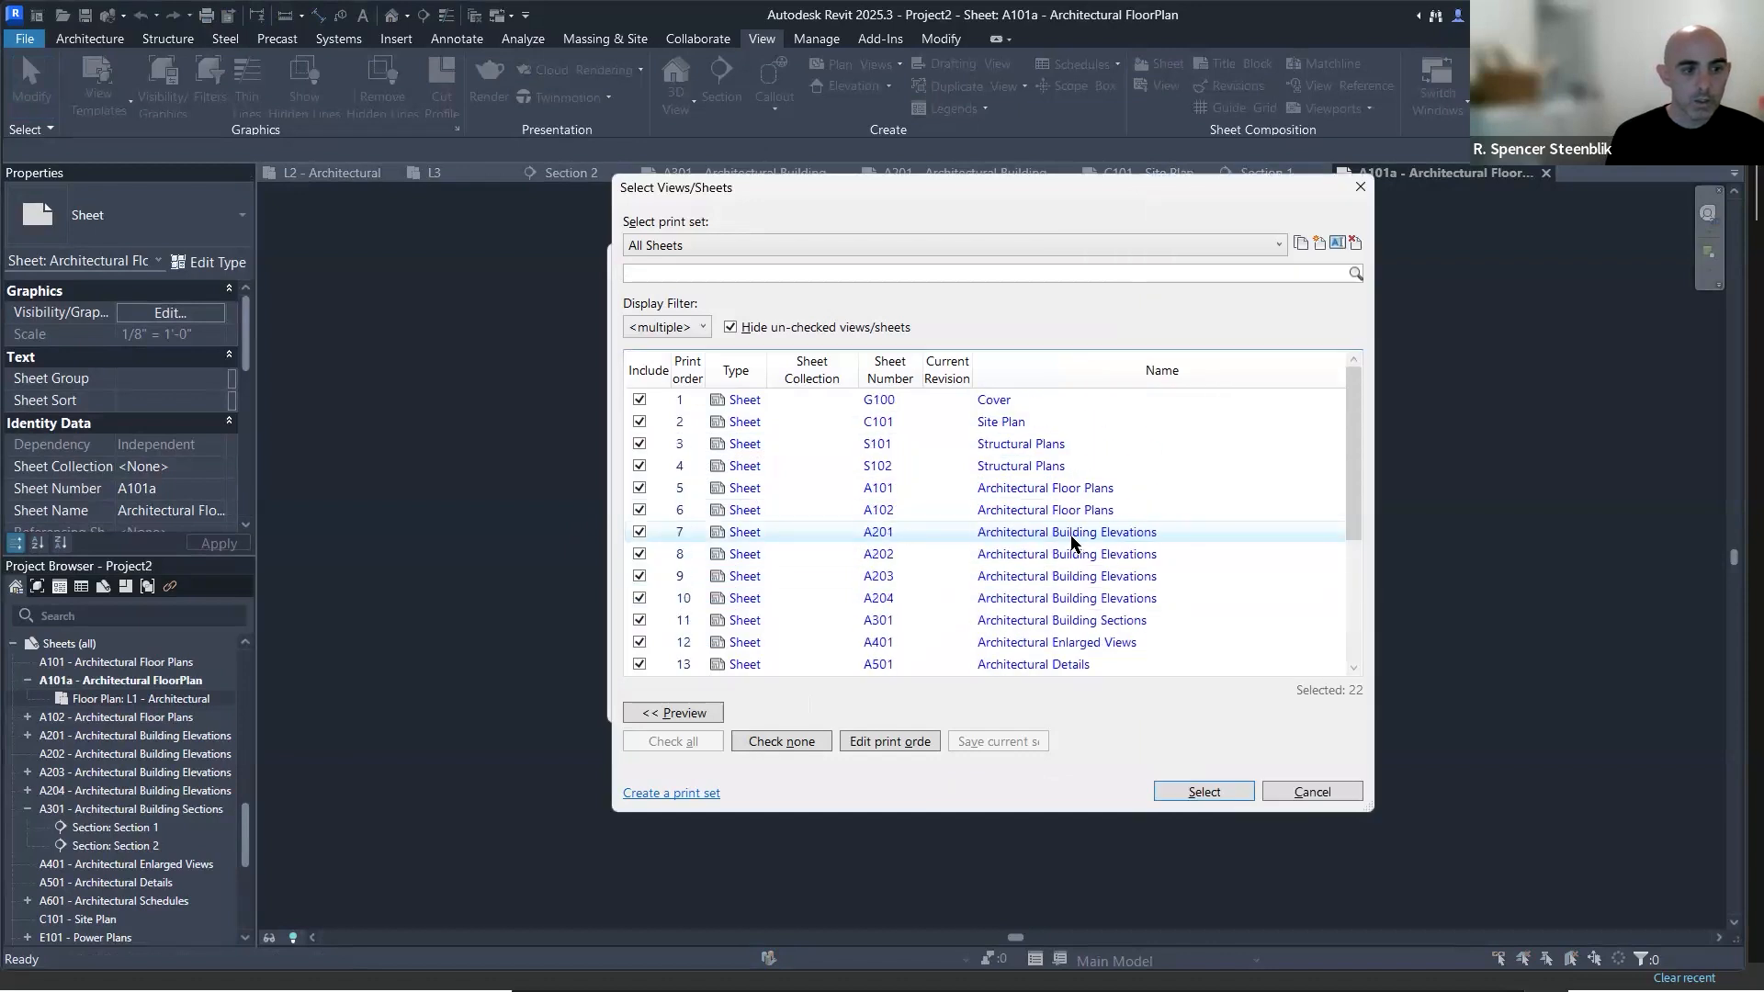
{"action": "scroll", "coordinate": [858, 508], "scroll_direction": "down", "scroll_amount": 1}
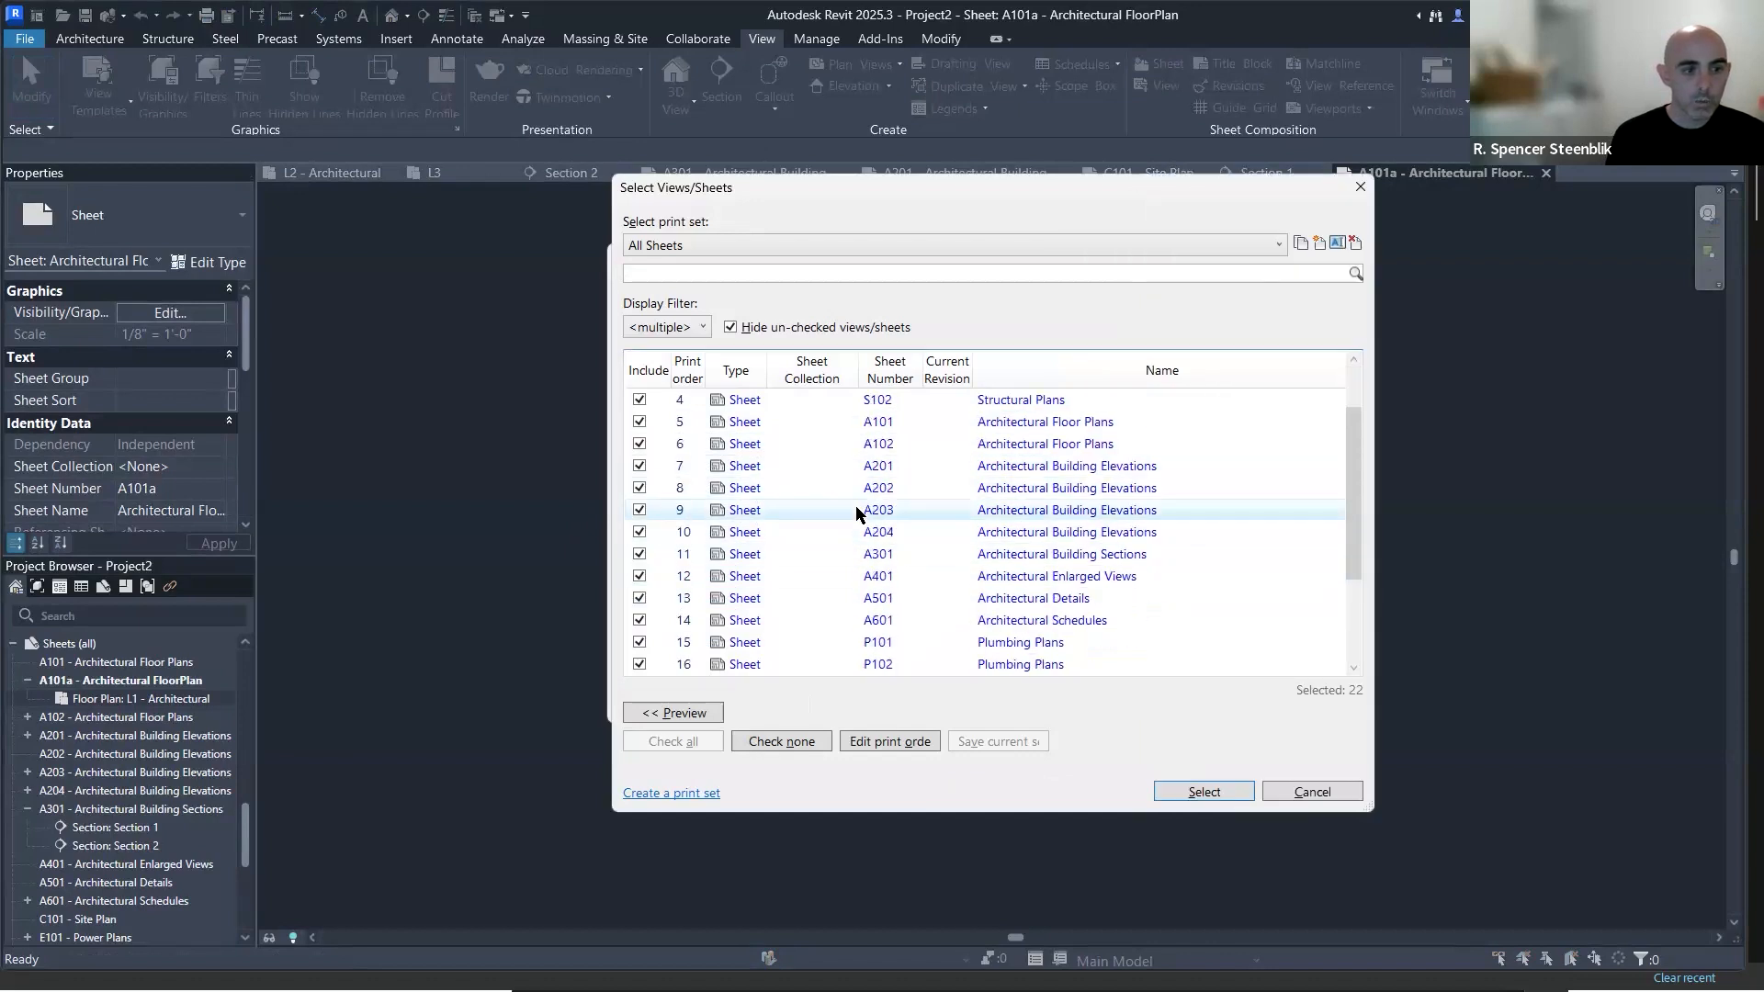
{"action": "scroll", "coordinate": [857, 513], "scroll_direction": "down", "scroll_amount": 2}
{"action": "scroll", "coordinate": [847, 586], "scroll_direction": "up", "scroll_amount": 4}
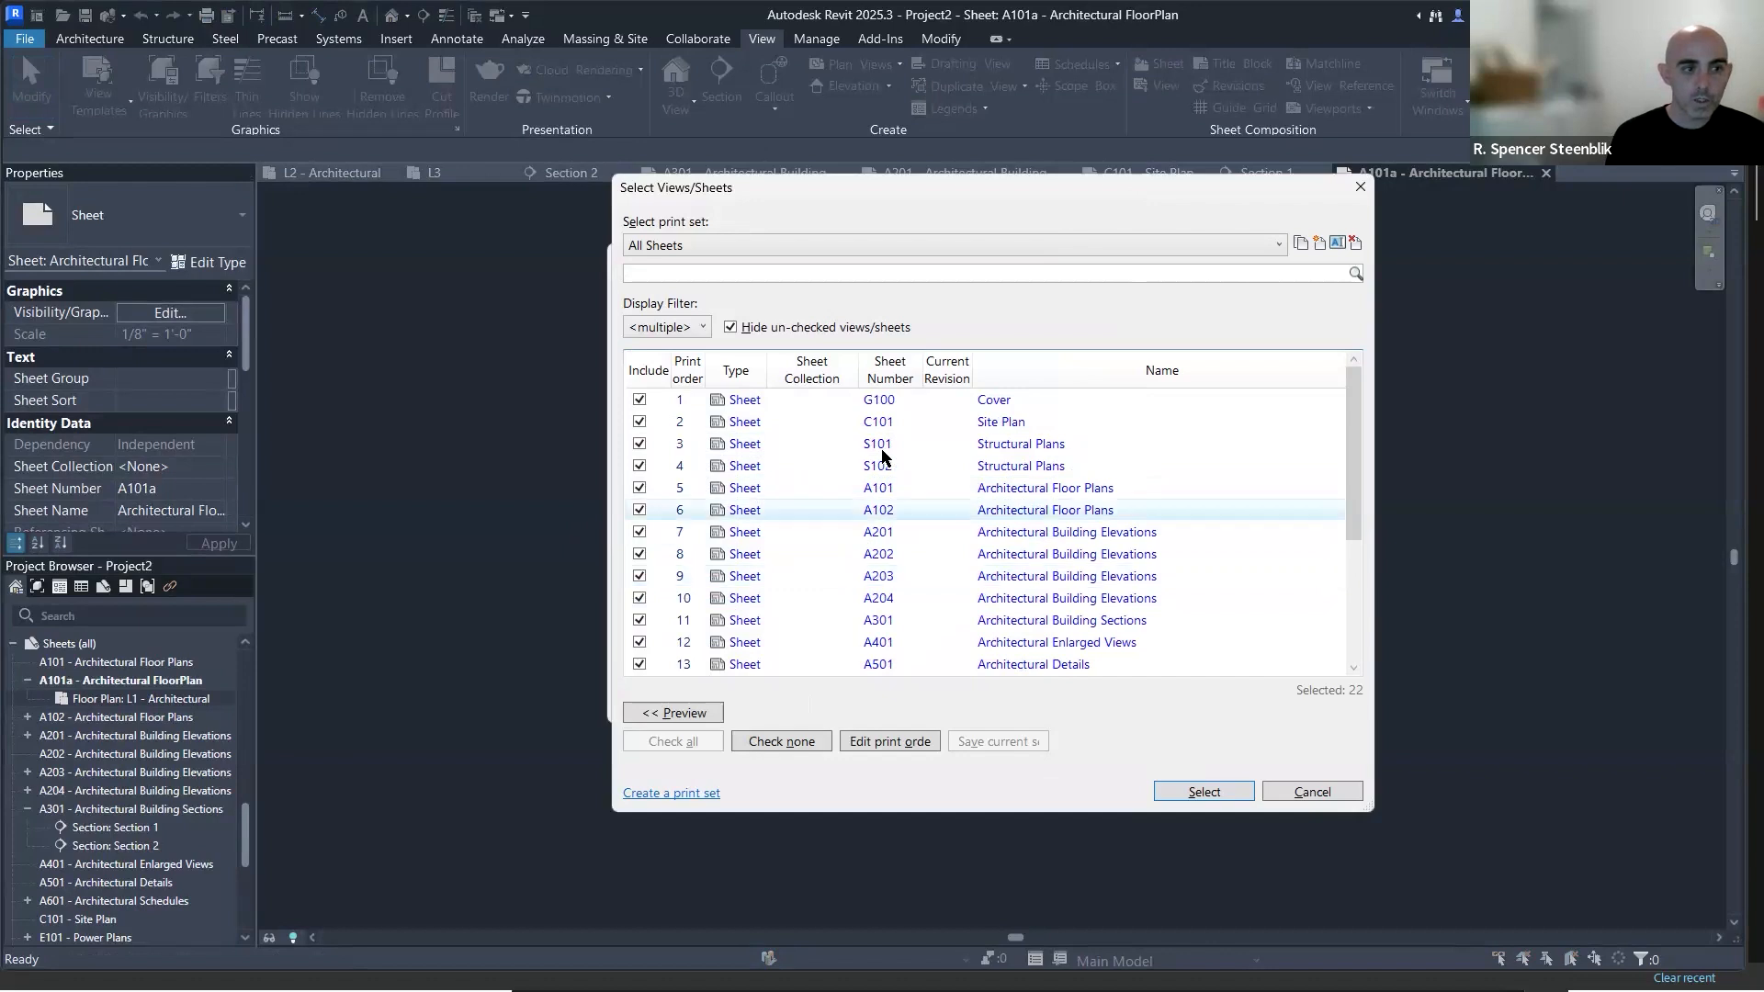
Show the un-checked views and sheets and include sheet A101a Architectural FloorPlan in the print selection.
{"action": "left_click", "coordinate": [731, 328]}
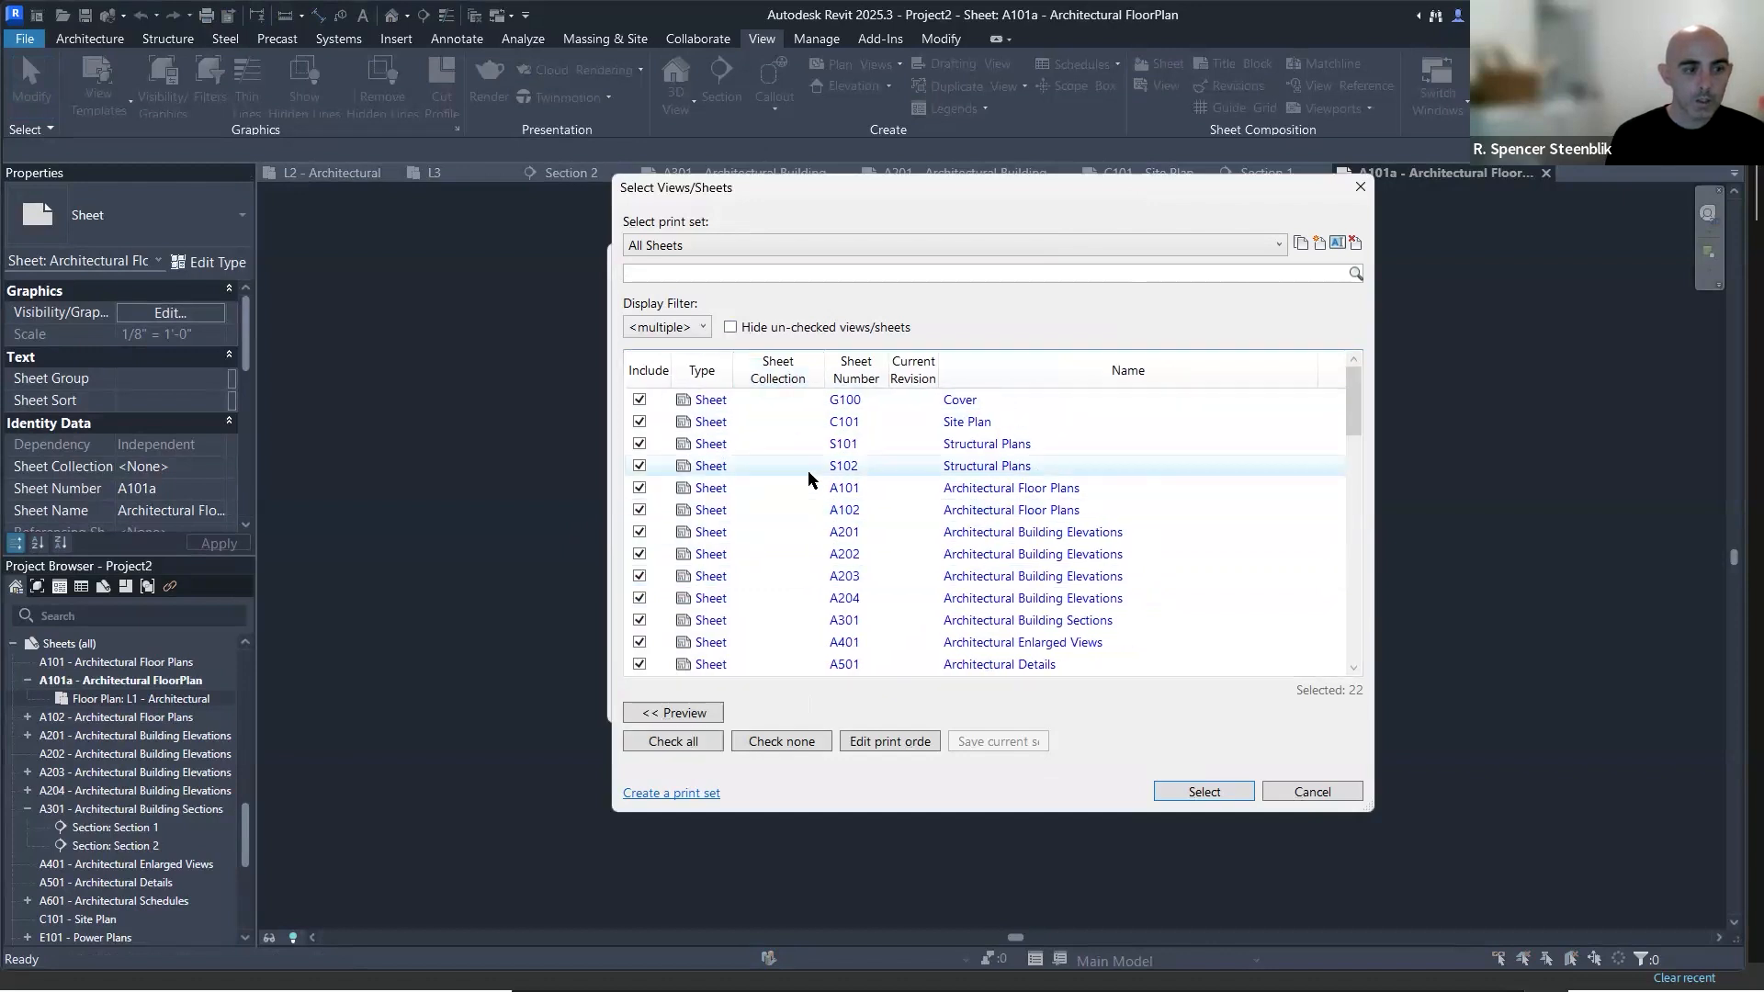
{"action": "scroll", "coordinate": [808, 478], "scroll_direction": "down", "scroll_amount": 5}
{"action": "scroll", "coordinate": [804, 470], "scroll_direction": "down", "scroll_amount": 5}
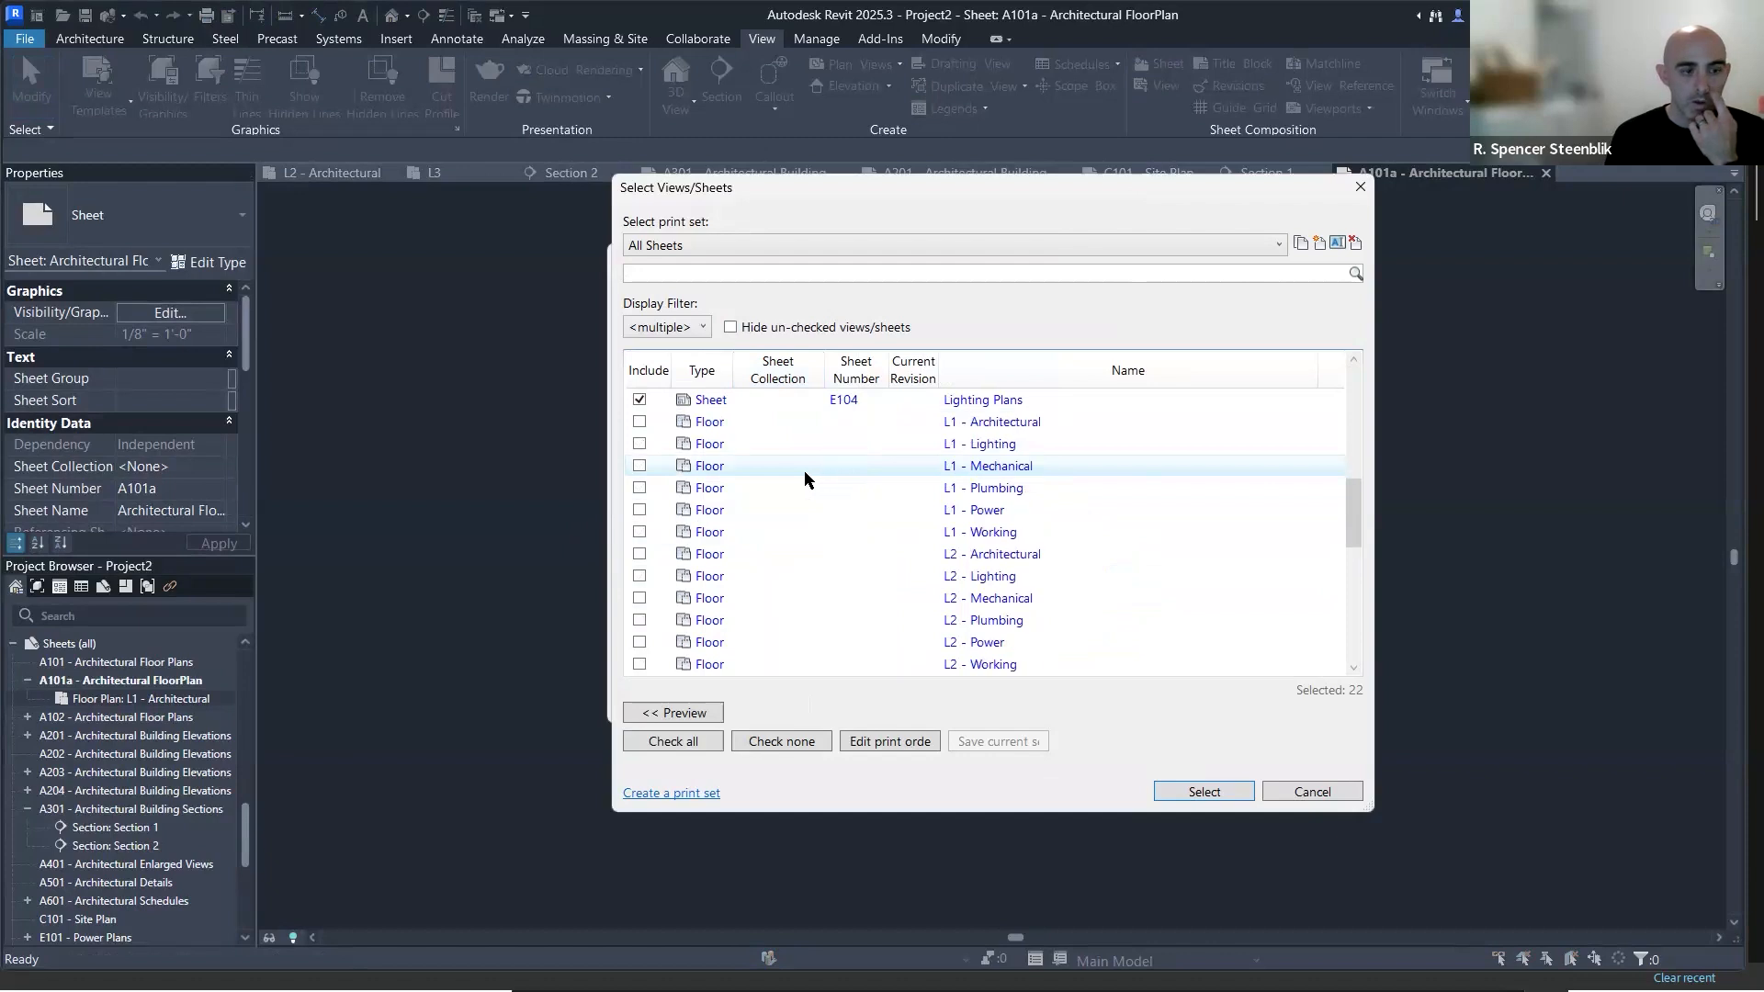
{"action": "scroll", "coordinate": [840, 478], "scroll_direction": "down", "scroll_amount": 3}
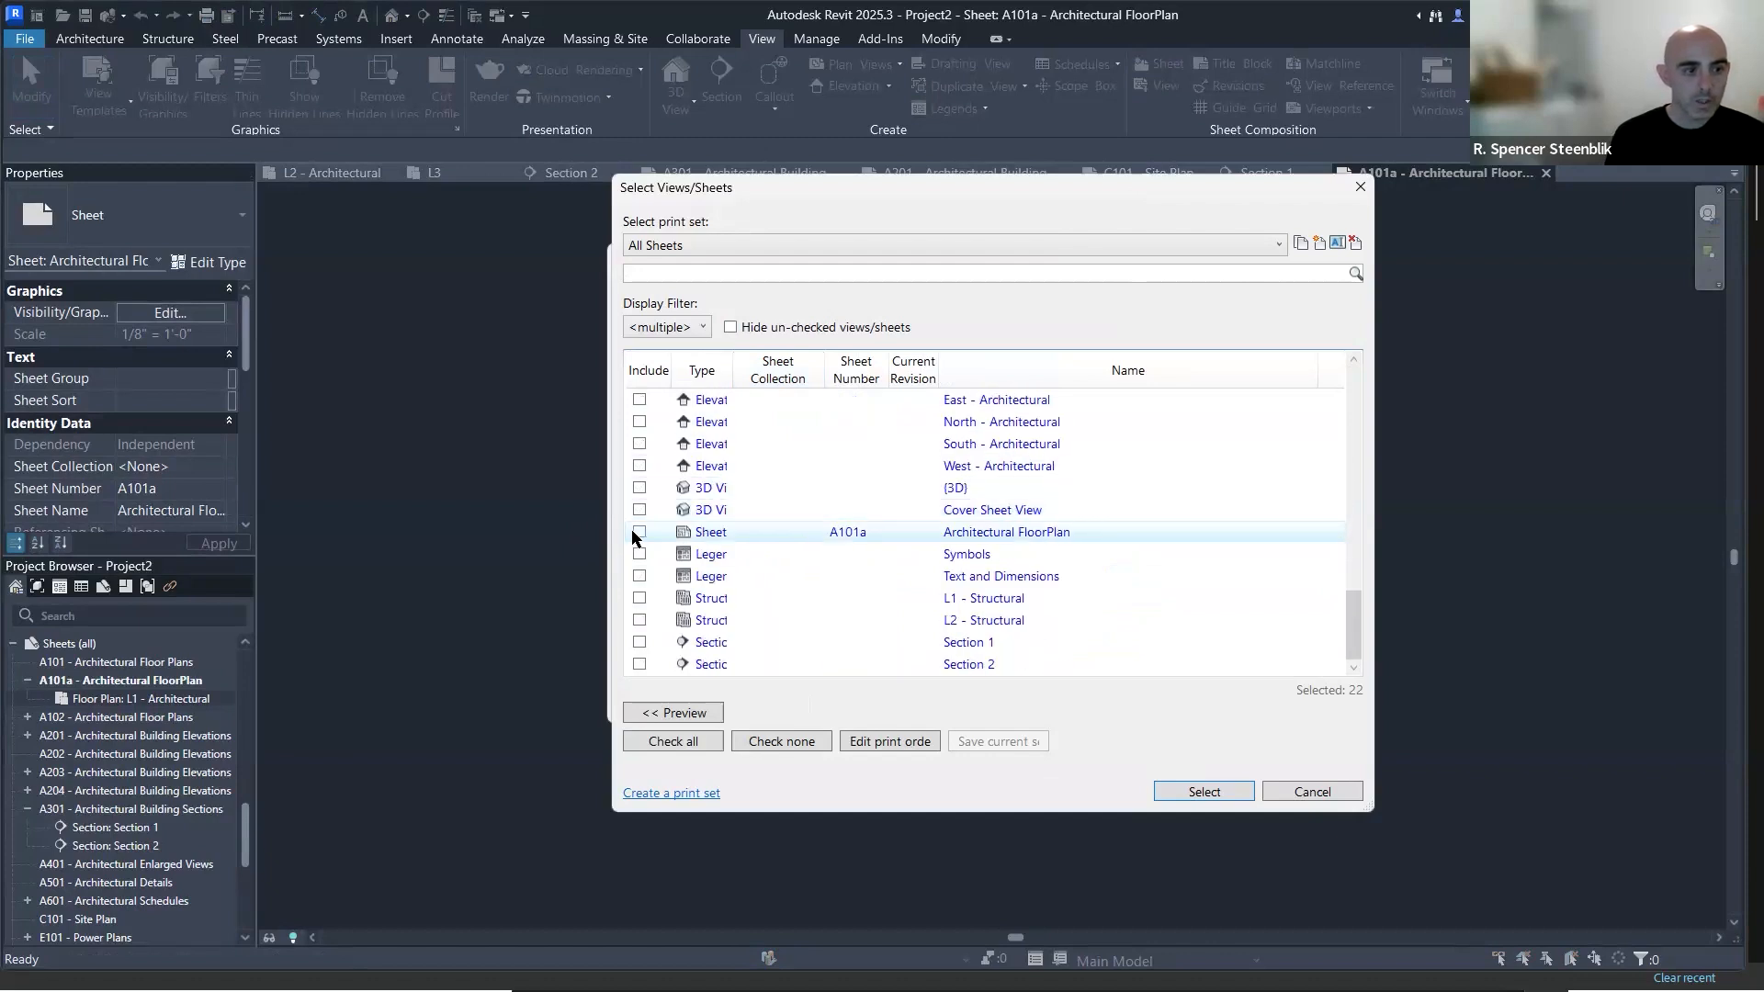
{"action": "left_click", "coordinate": [639, 532]}
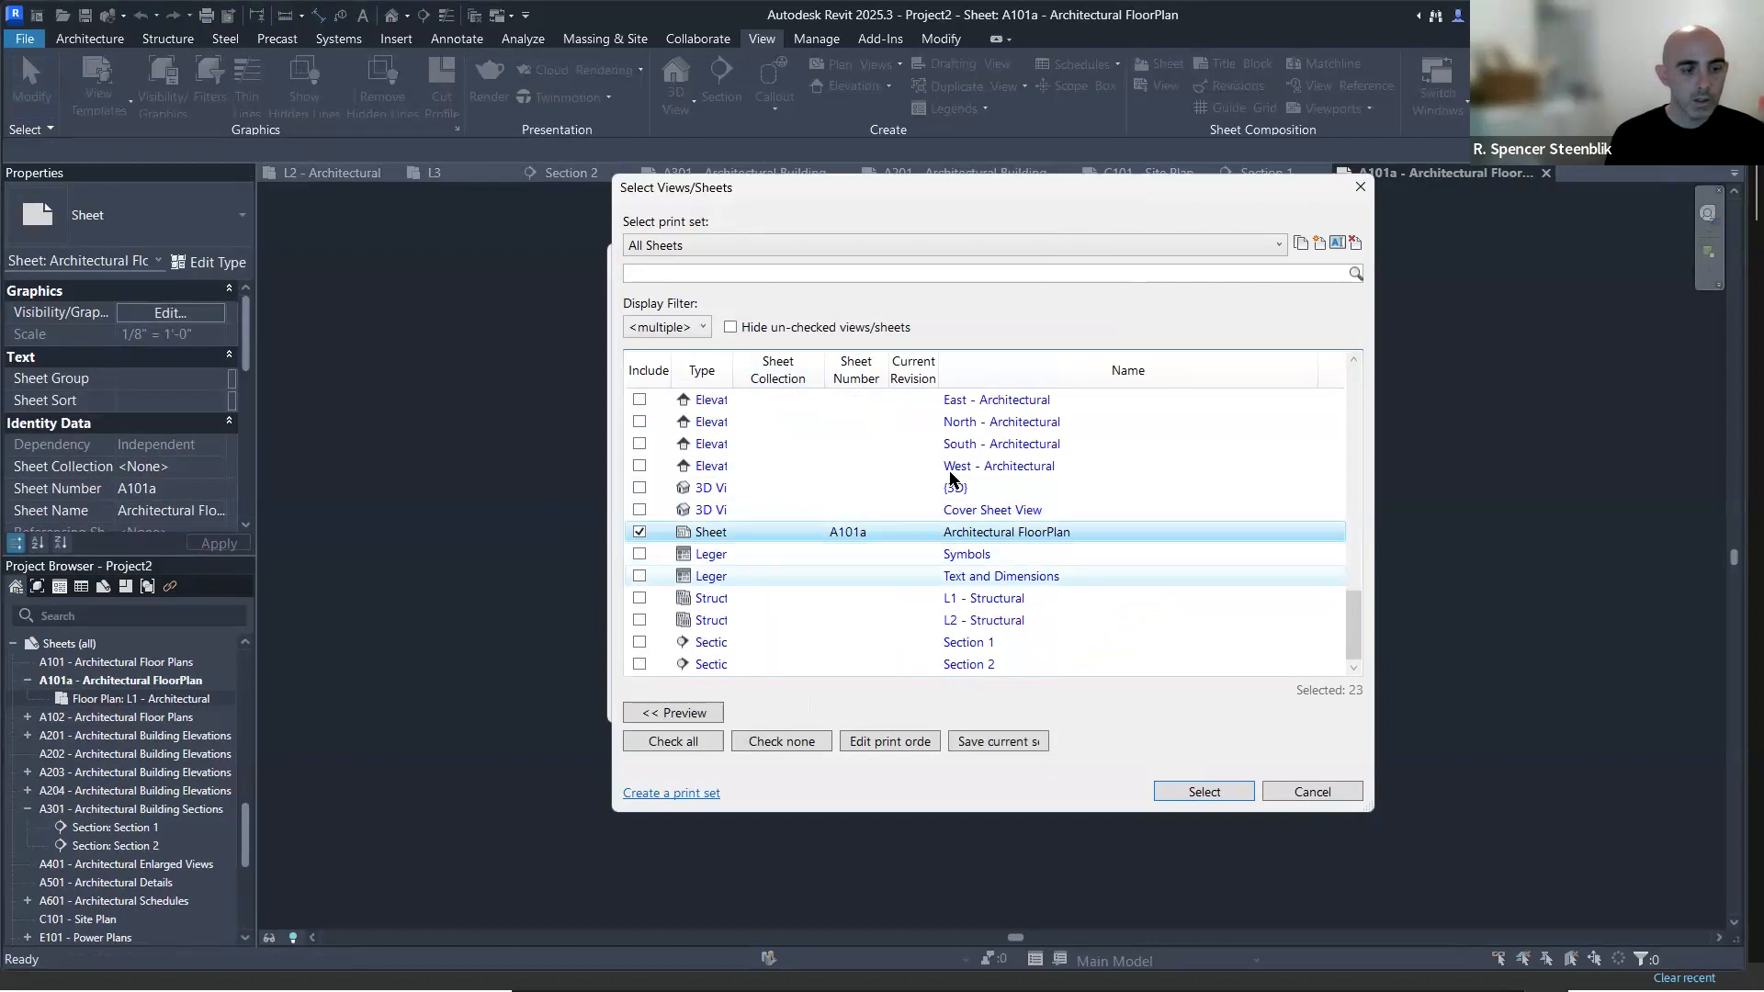
Exclude sheets G100 through E104 from the print selection, keeping only A101a included.
{"action": "scroll", "coordinate": [954, 484], "scroll_direction": "up", "scroll_amount": 14}
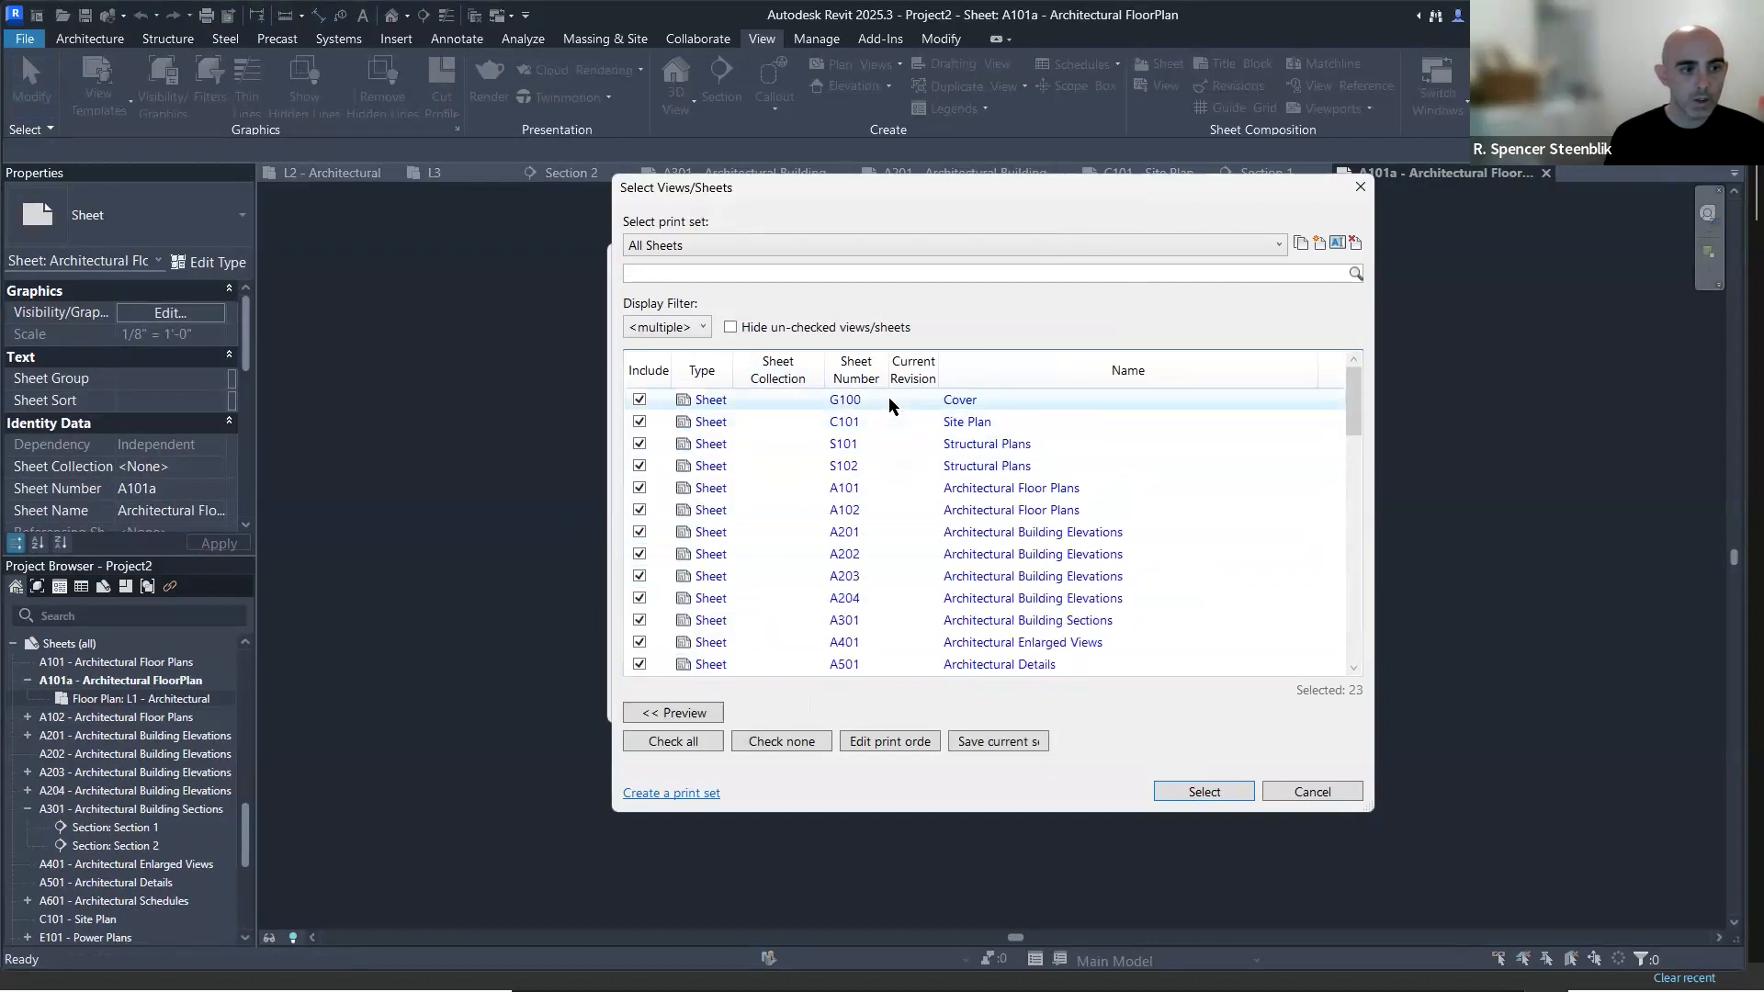
{"action": "scroll", "coordinate": [878, 460], "scroll_direction": "down", "scroll_amount": 3}
{"action": "scroll", "coordinate": [879, 487], "scroll_direction": "down", "scroll_amount": 3}
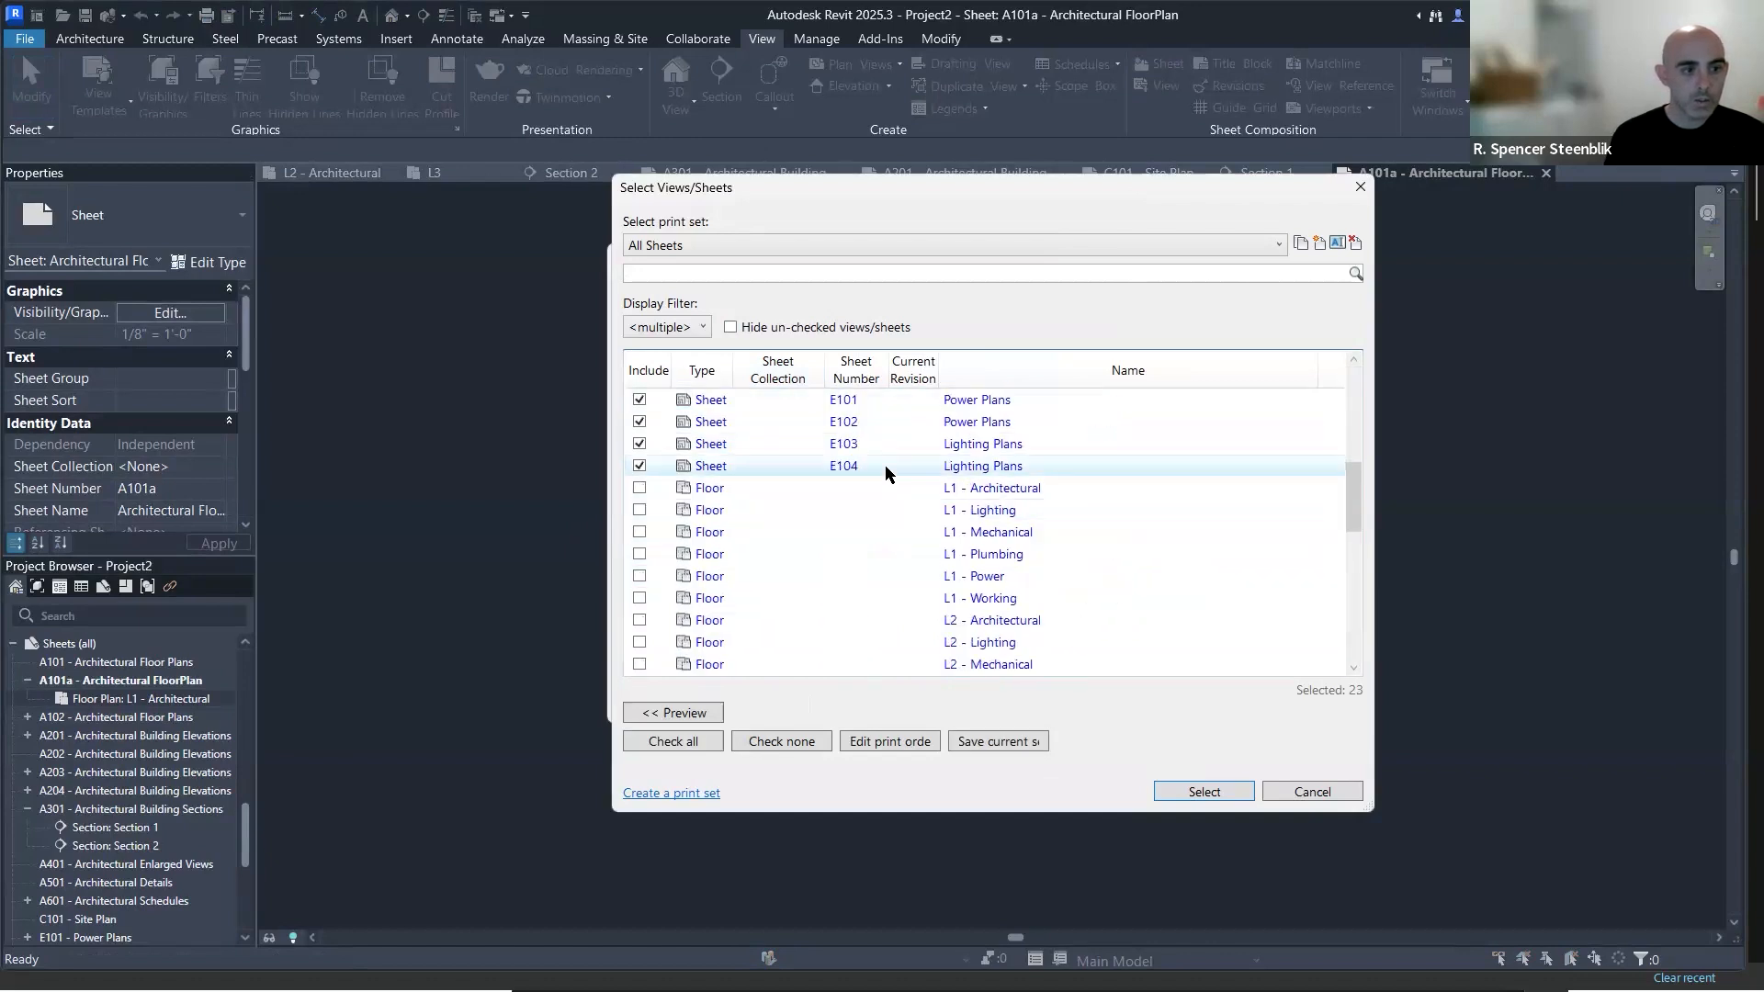
{"action": "left_click", "coordinate": [886, 468], "text": "shift"}
{"action": "left_click", "coordinate": [641, 467]}
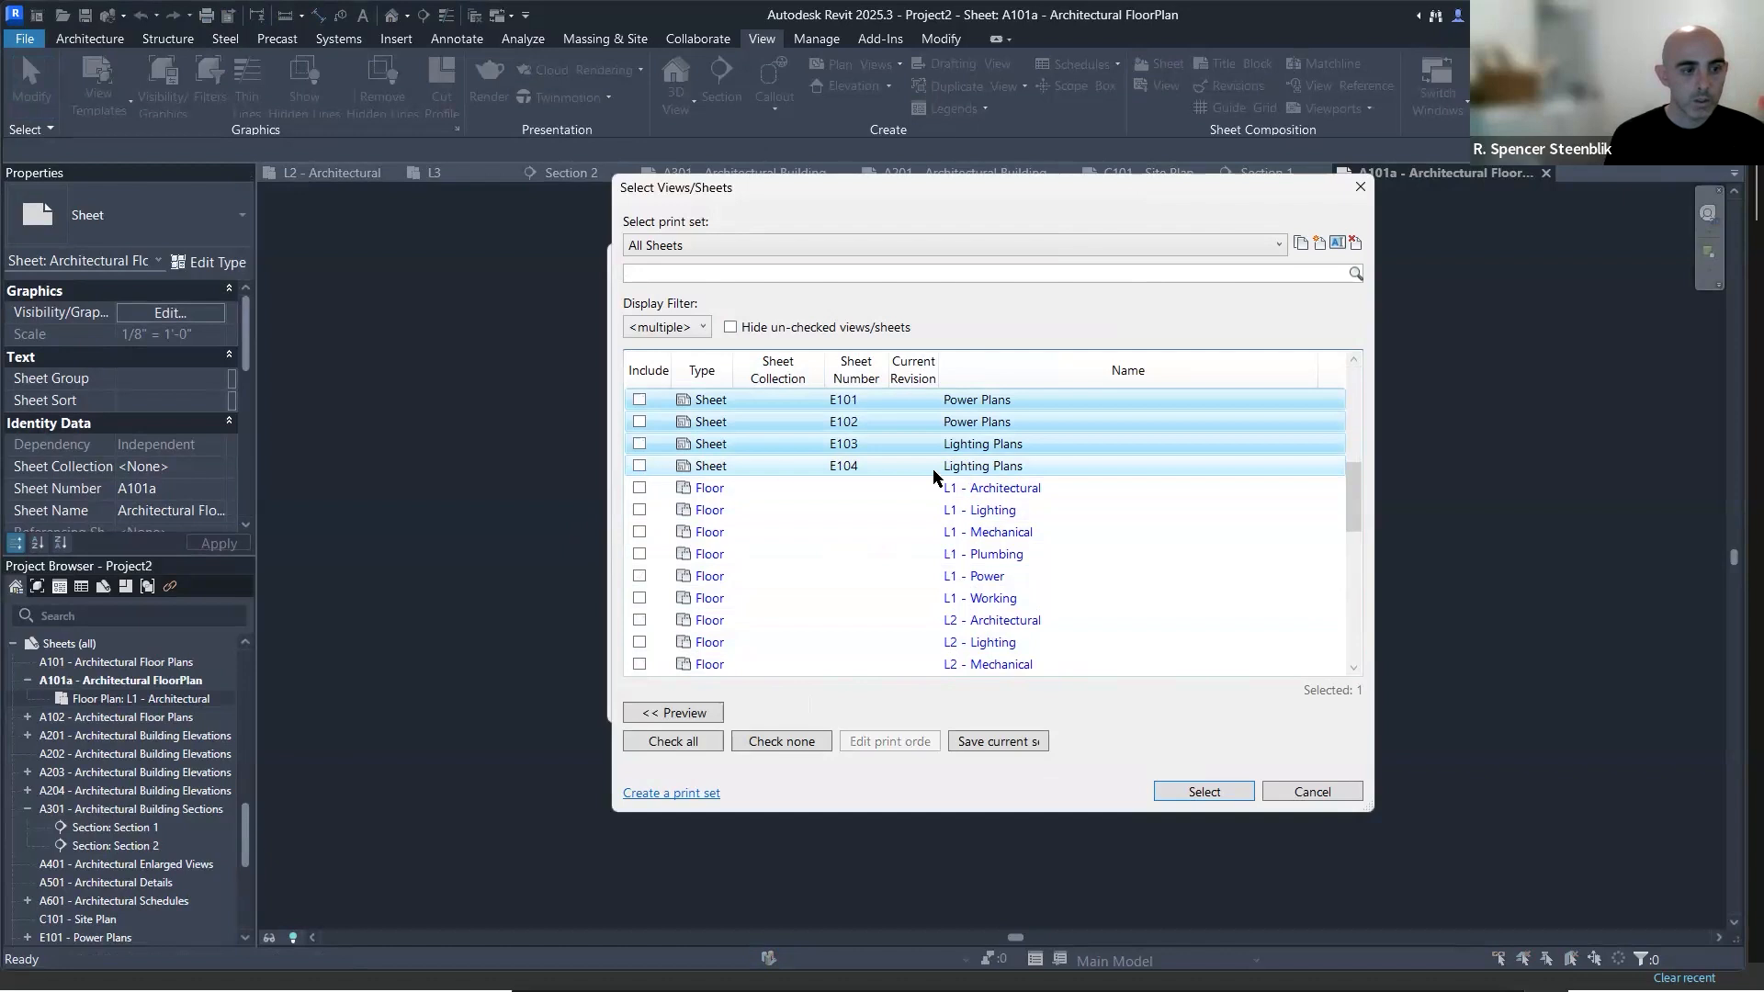
{"action": "scroll", "coordinate": [884, 496], "scroll_direction": "down", "scroll_amount": 8}
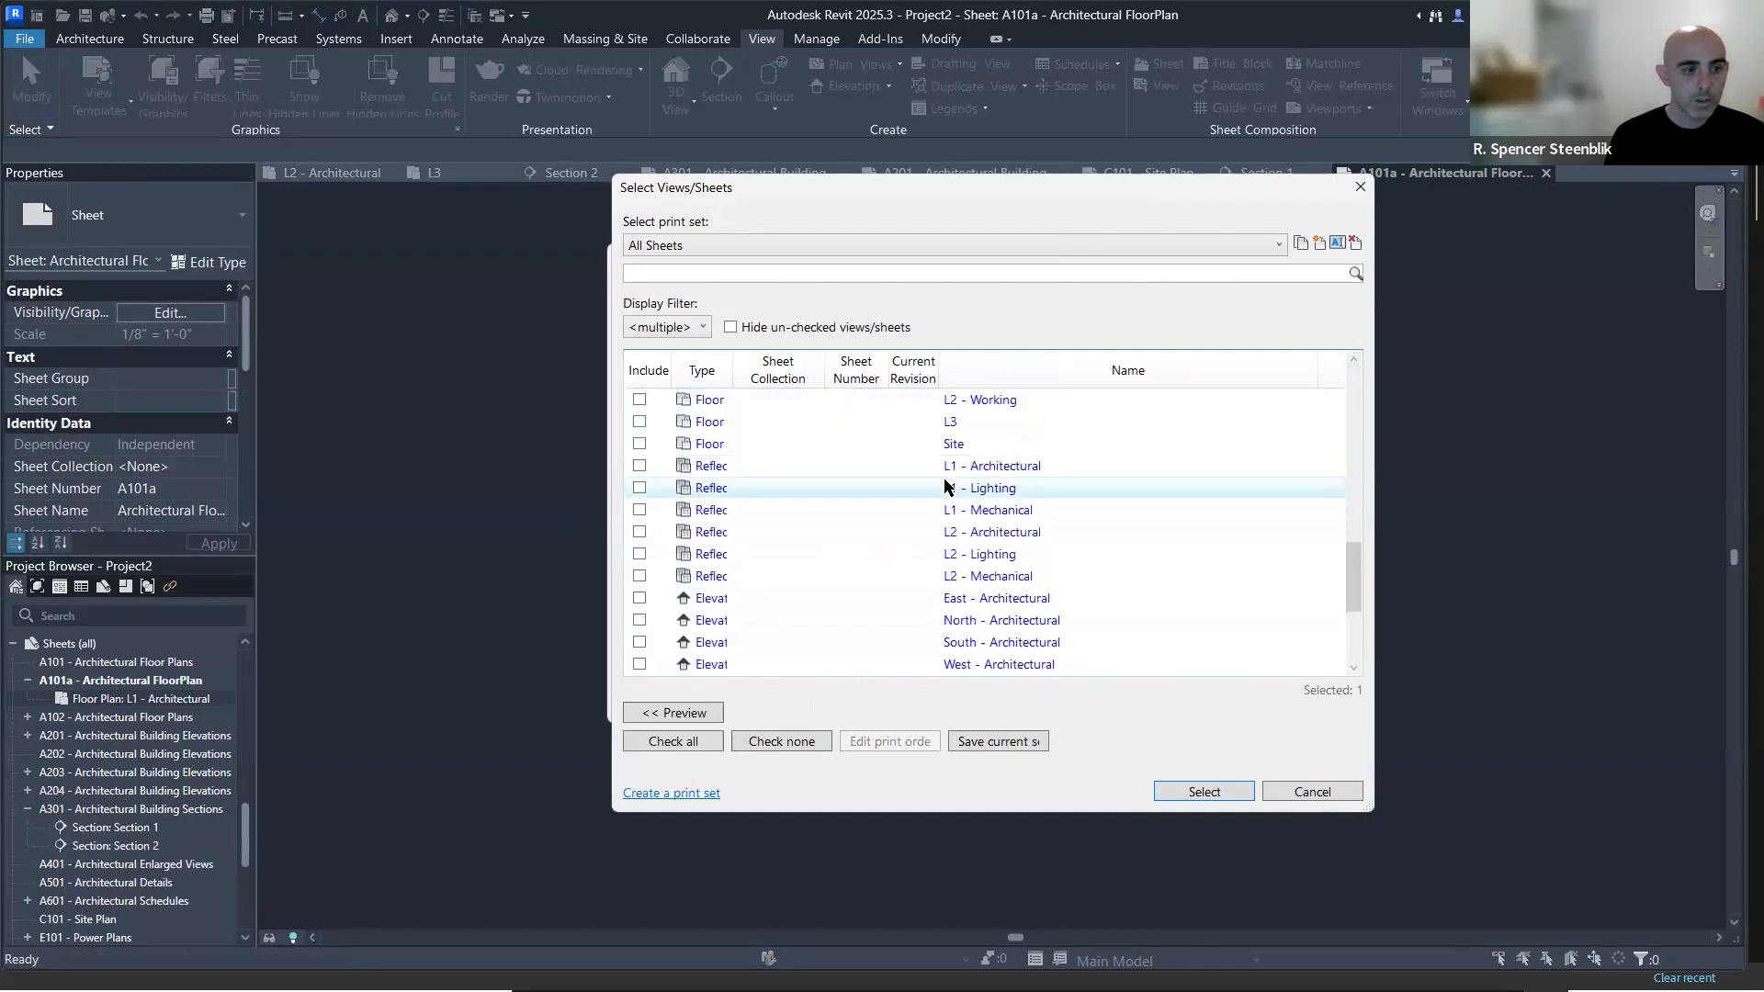
Accept the A101a-only selection and print it to PDF, replacing the existing Print01.pdf.
{"action": "left_click", "coordinate": [1200, 792]}
{"action": "left_click", "coordinate": [920, 517]}
{"action": "left_click", "coordinate": [914, 703]}
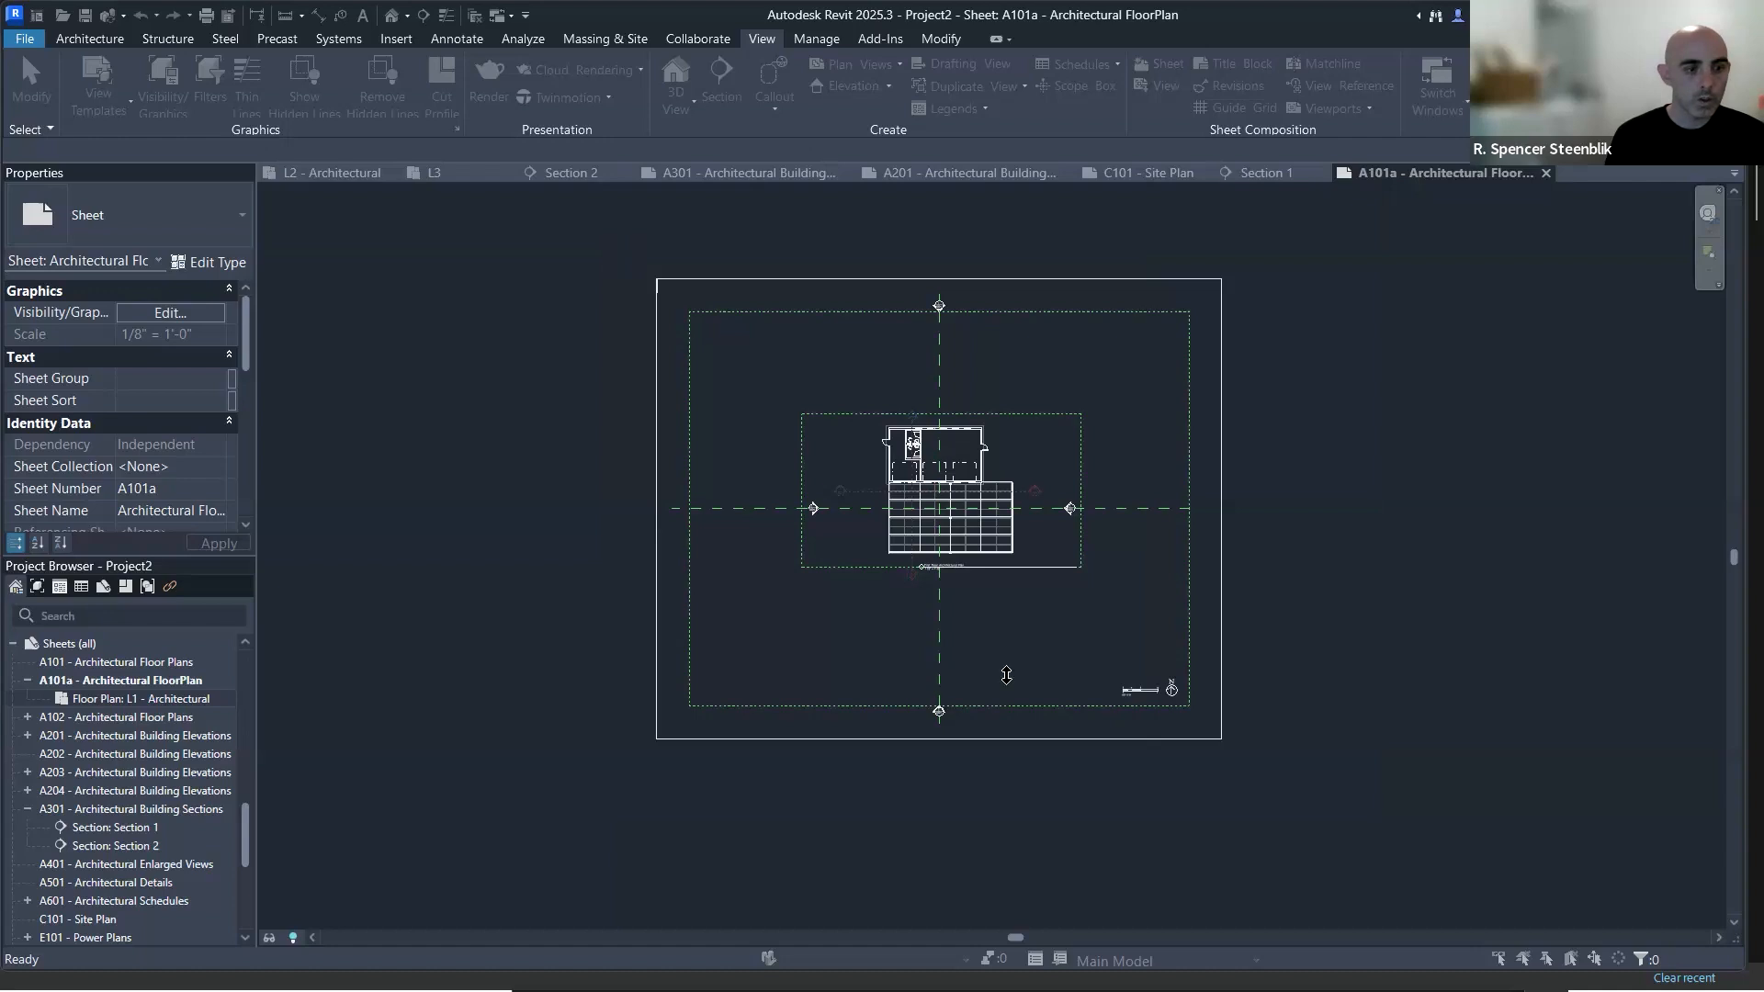
{"action": "left_click", "coordinate": [749, 368]}
{"action": "left_click", "coordinate": [1252, 641]}
{"action": "left_click", "coordinate": [927, 507]}
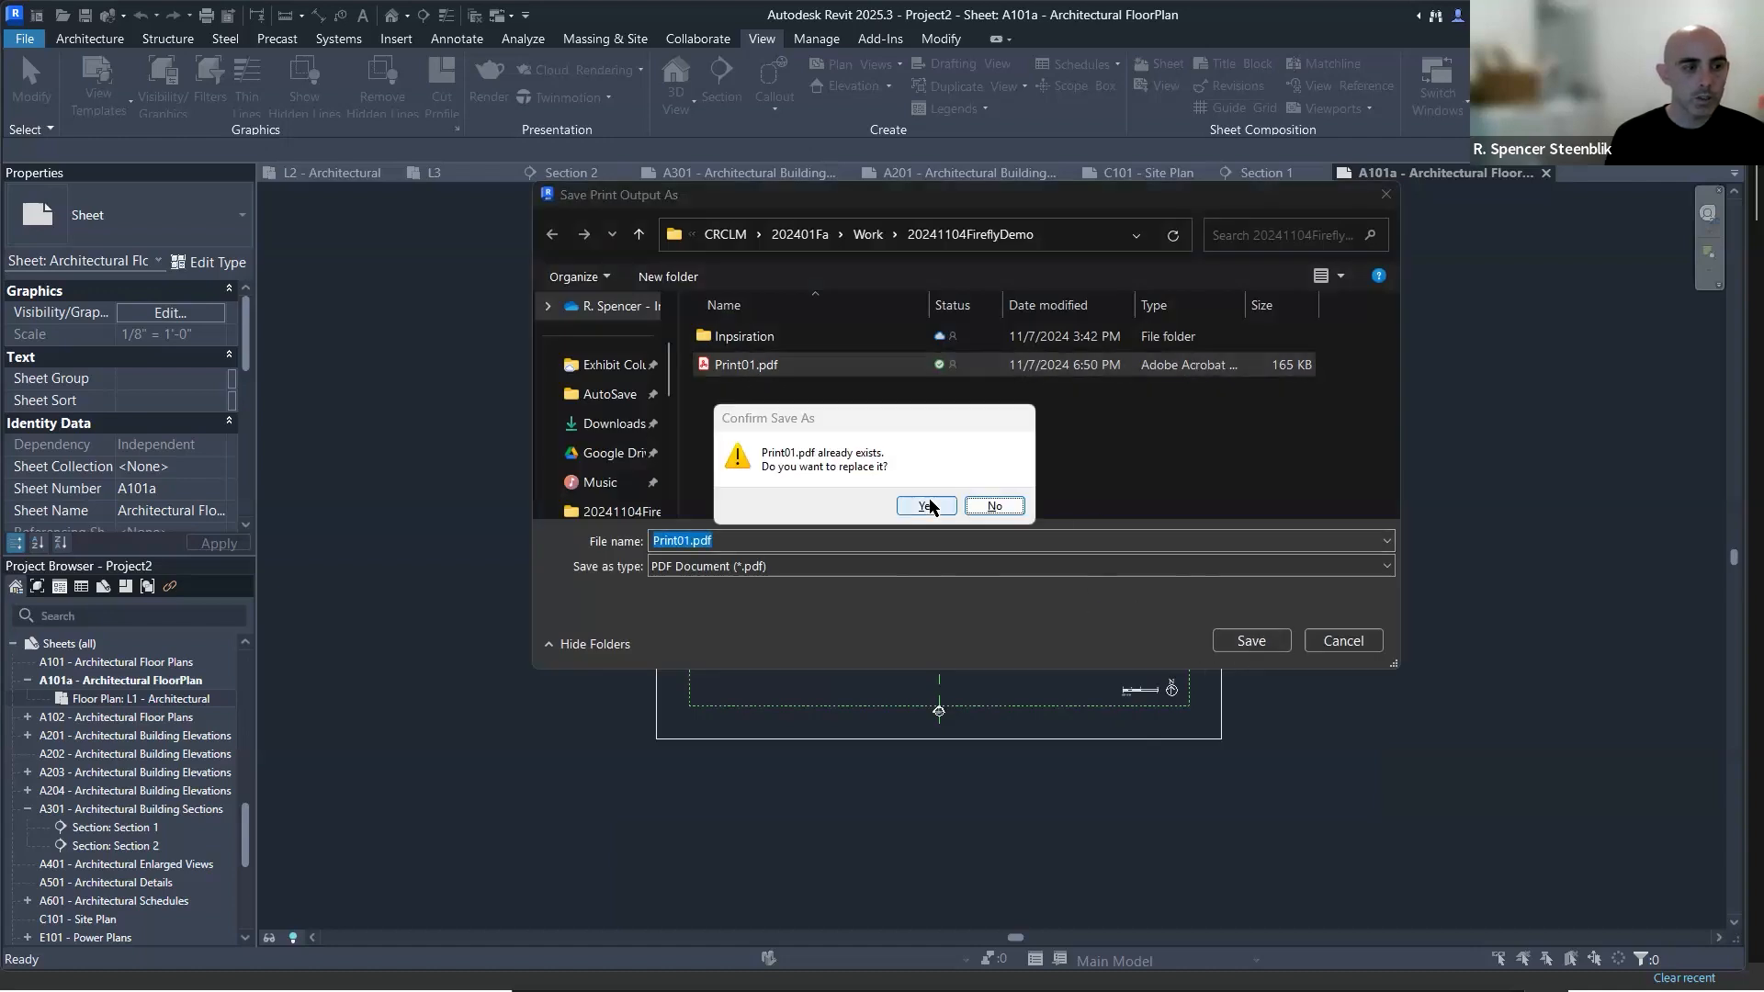
Switch to the 20241104FireflyDemo folder in File Explorer, open the new Print01.pdf, and check how the floor plan sits on the page.
{"action": "key", "text": "alt+Tab"}
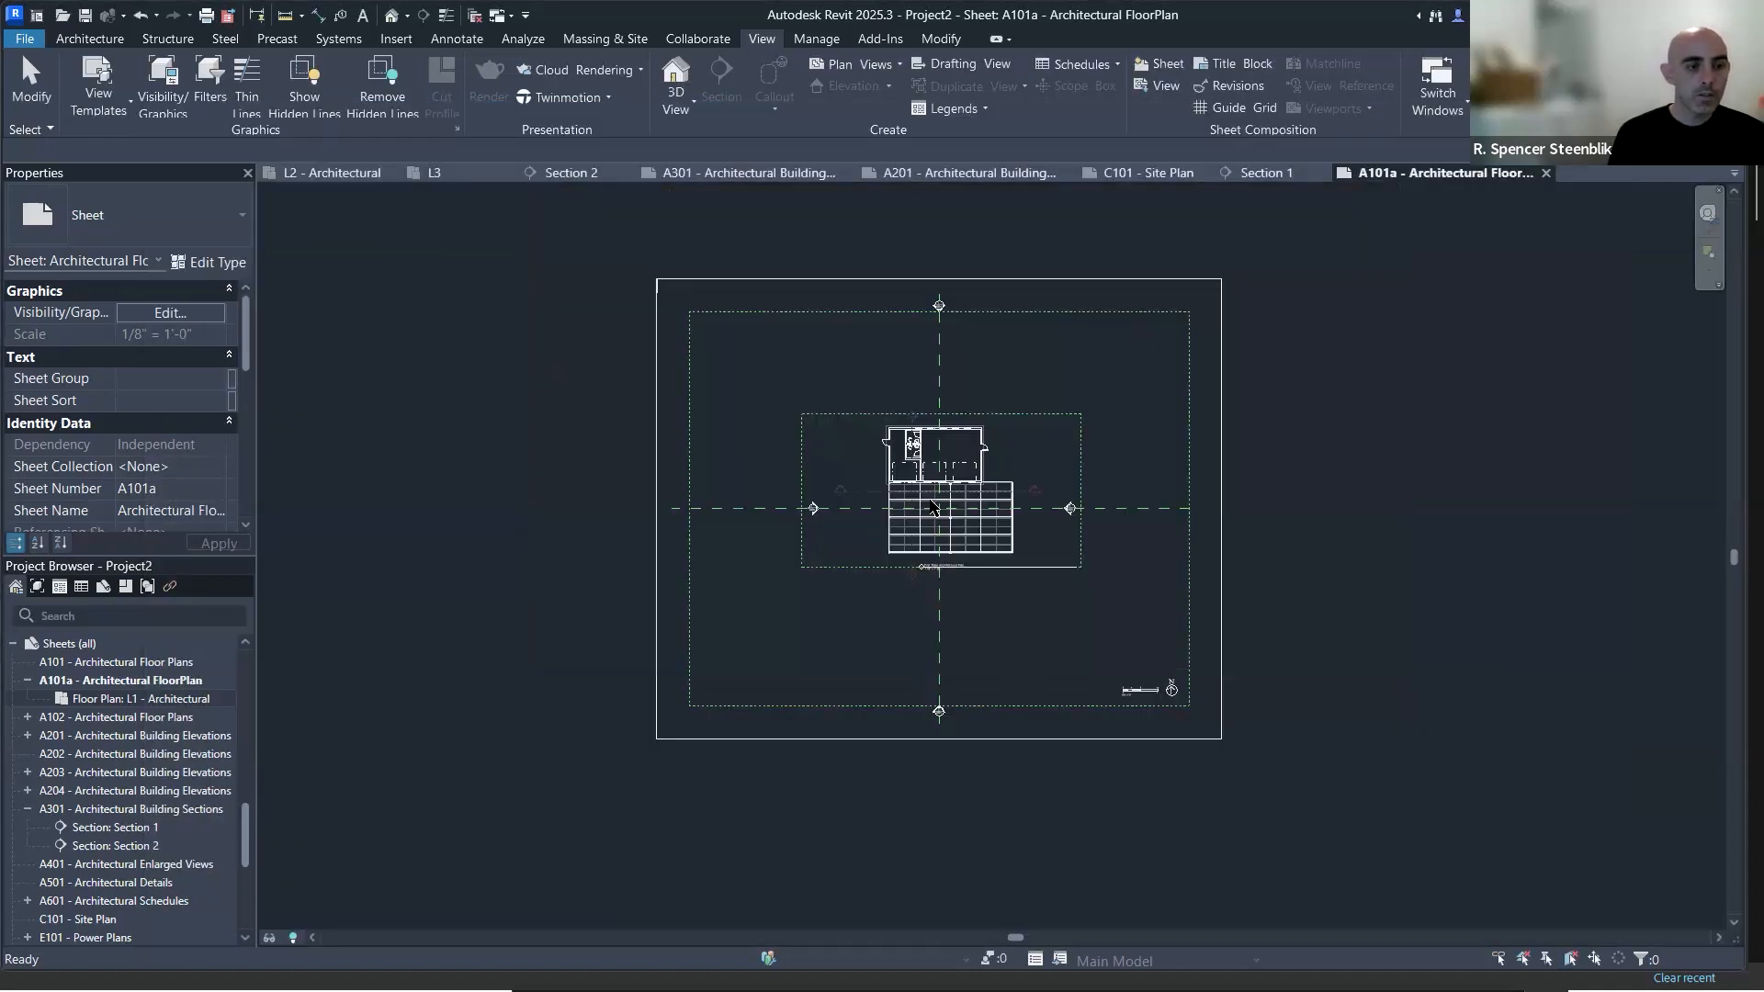
{"action": "key", "text": "alt+Tab"}
{"action": "key", "text": "alt+Tab"}
{"action": "key", "text": "alt+Tab"}
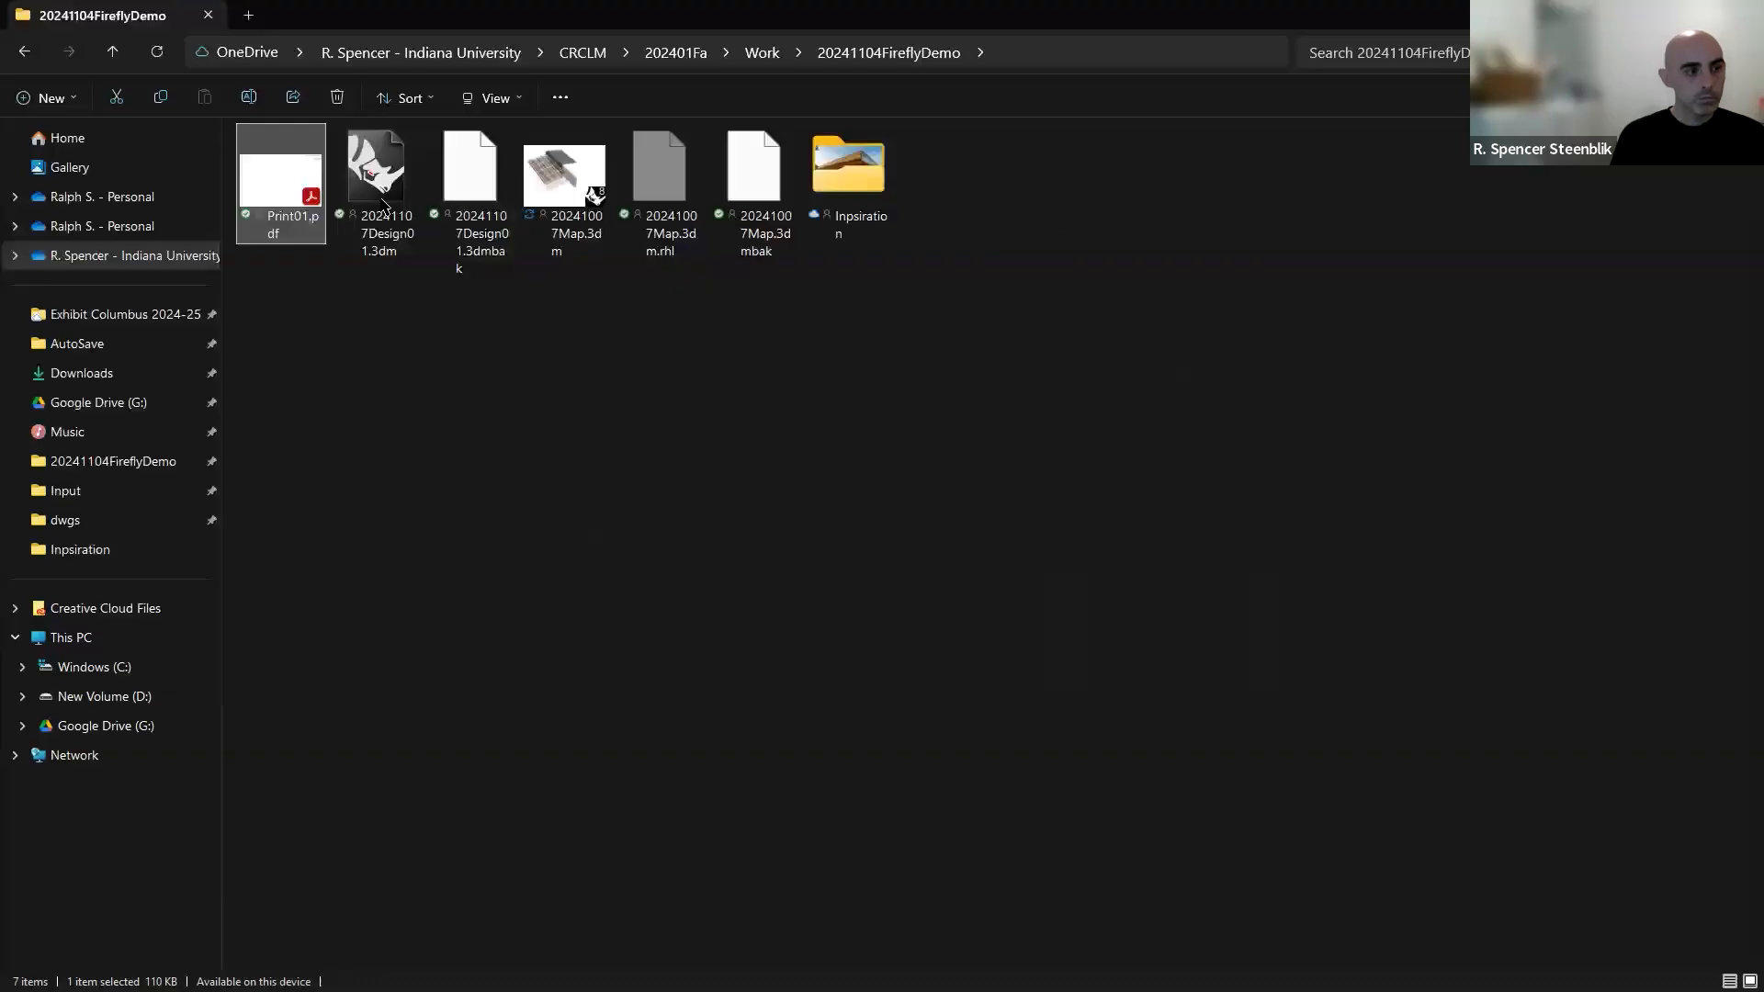
{"action": "double_click", "coordinate": [255, 181]}
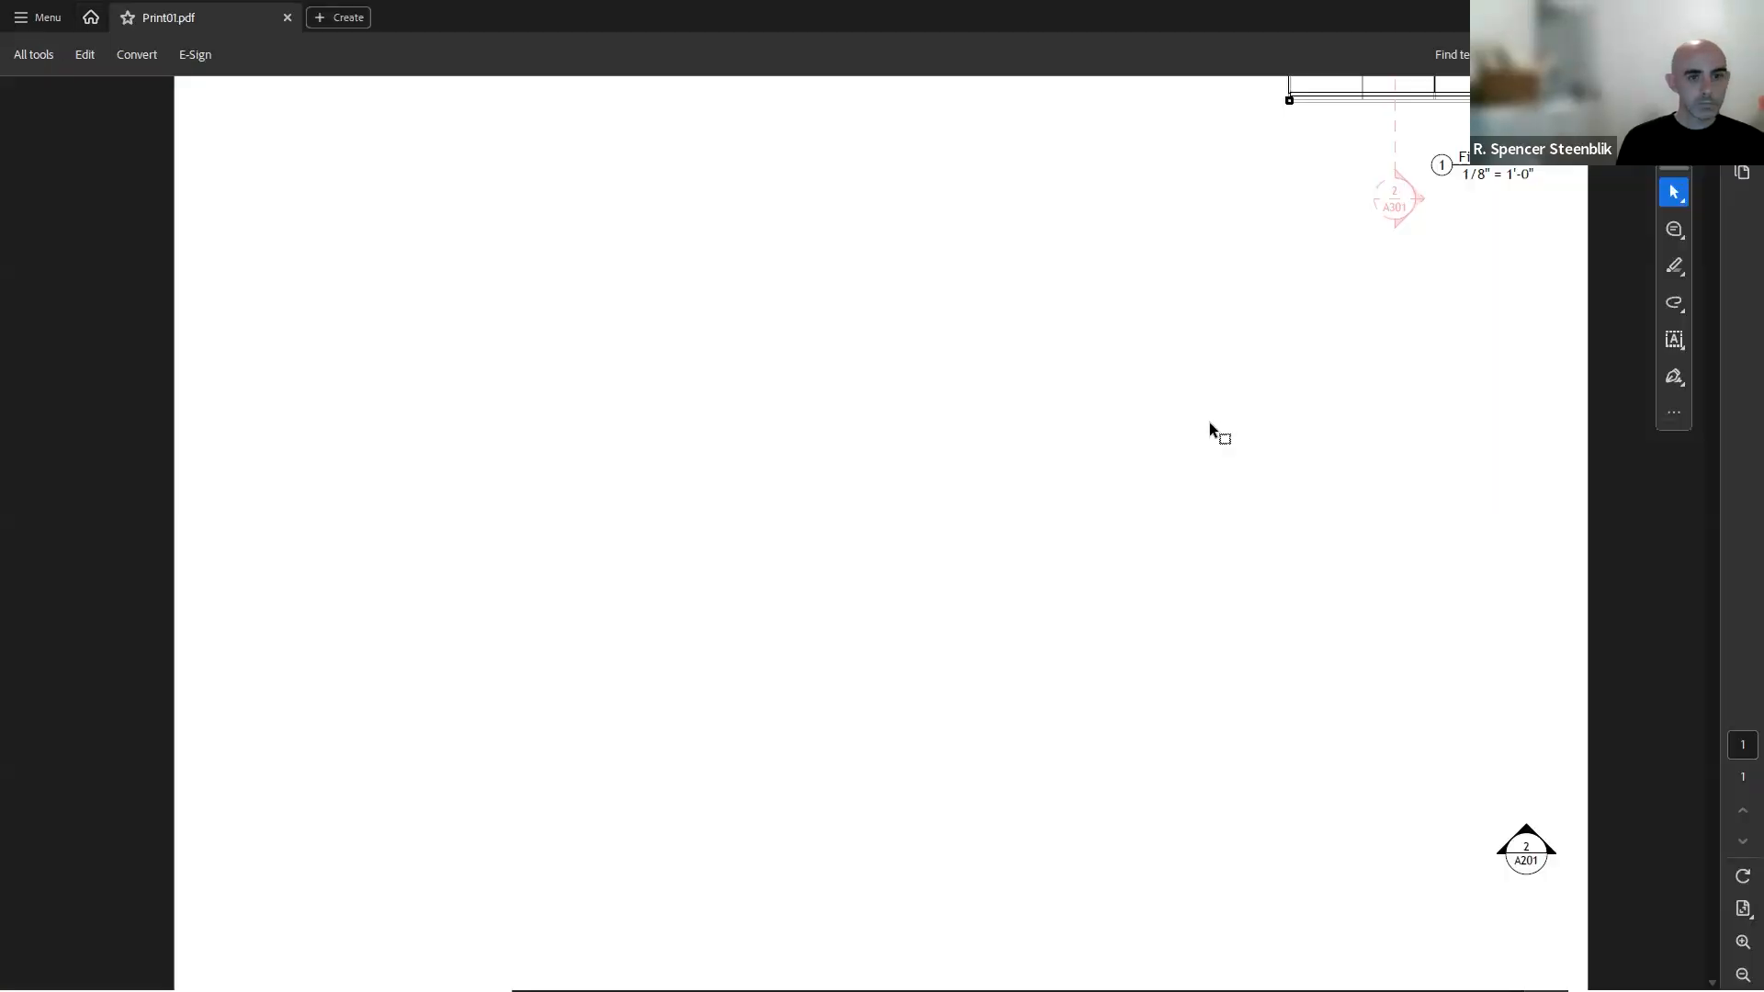
{"action": "scroll", "coordinate": [1056, 428], "scroll_direction": "down", "scroll_amount": 3, "text": "ctrl"}
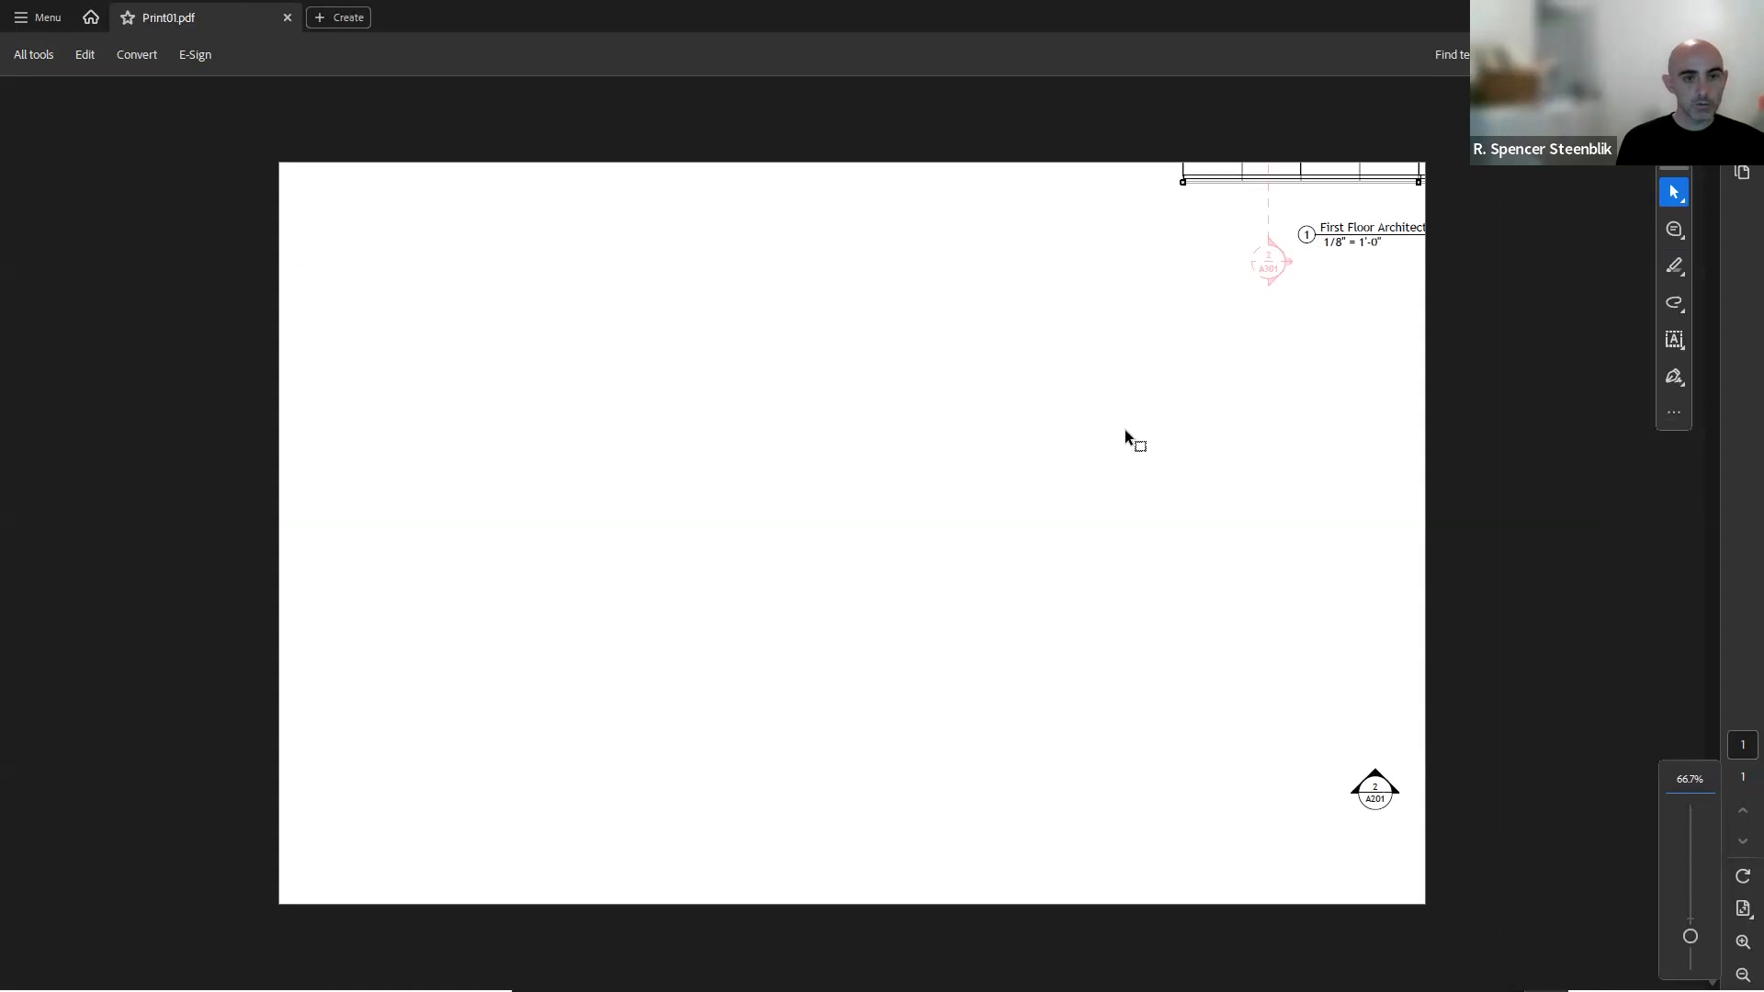
Close Print01.pdf, switch back to Revit, and activate the L1 floor plan viewport on sheet A101a.
{"action": "key", "text": "ctrl+w"}
{"action": "key", "text": "alt+Tab"}
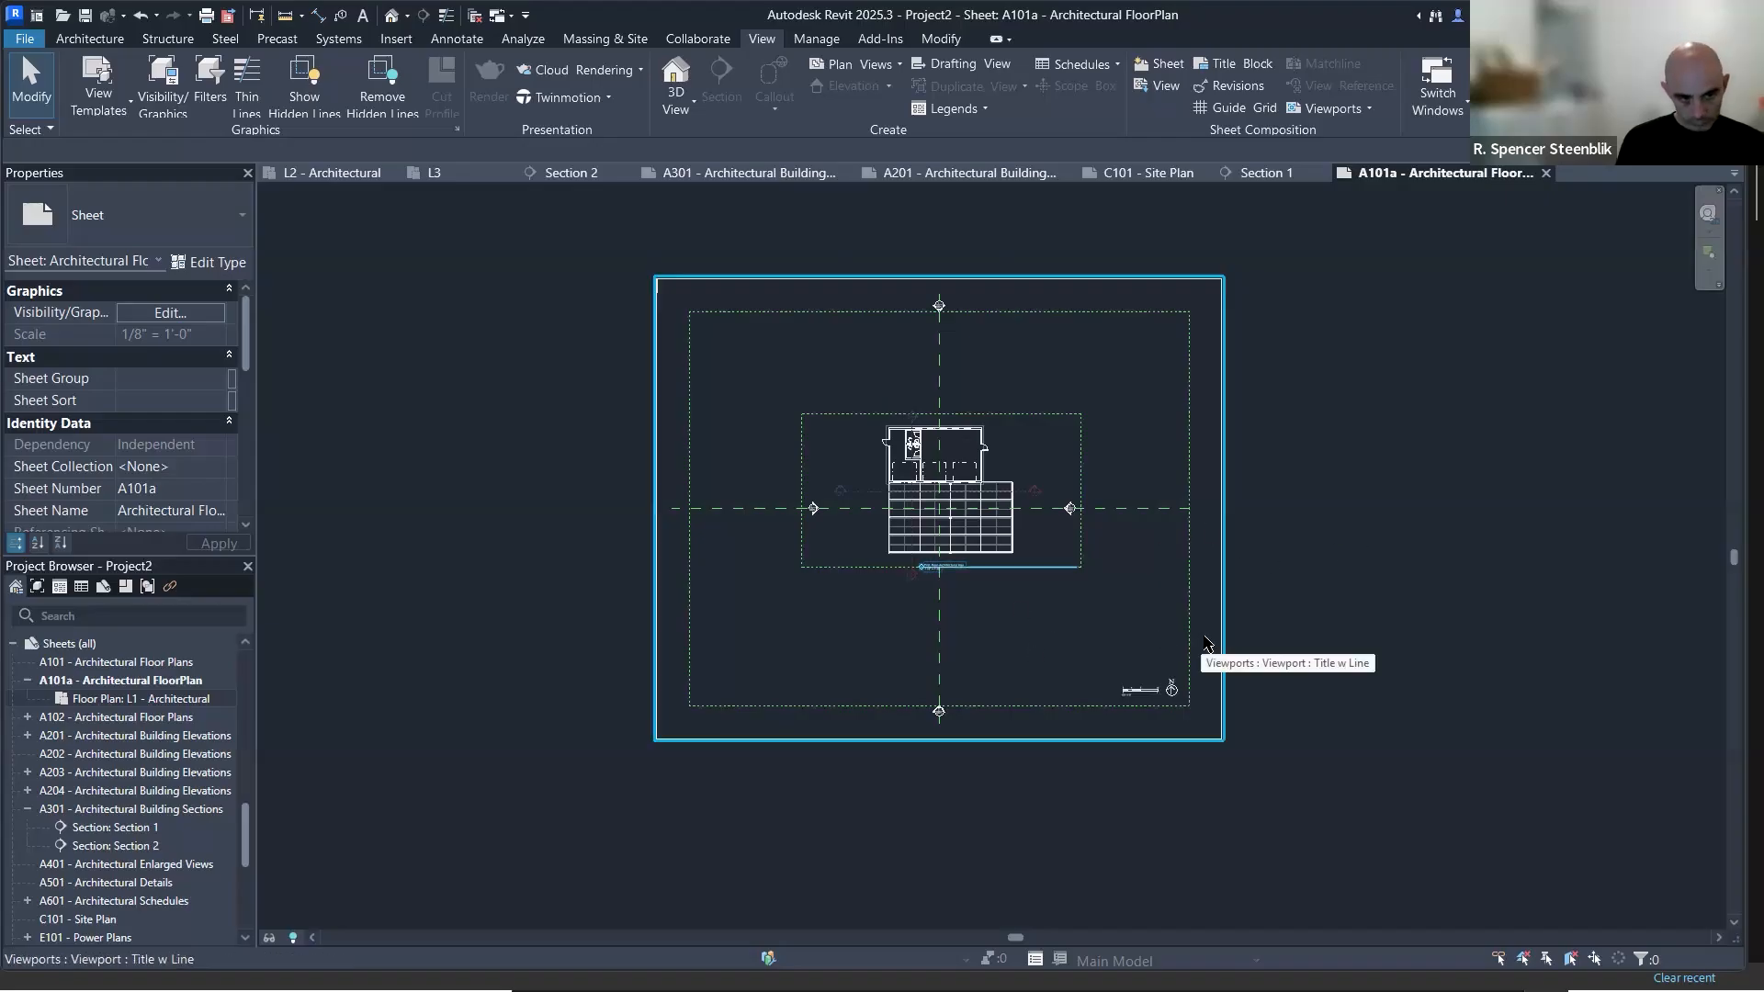
{"action": "scroll", "coordinate": [941, 721], "scroll_direction": "up", "scroll_amount": 5}
{"action": "left_click", "coordinate": [962, 713]}
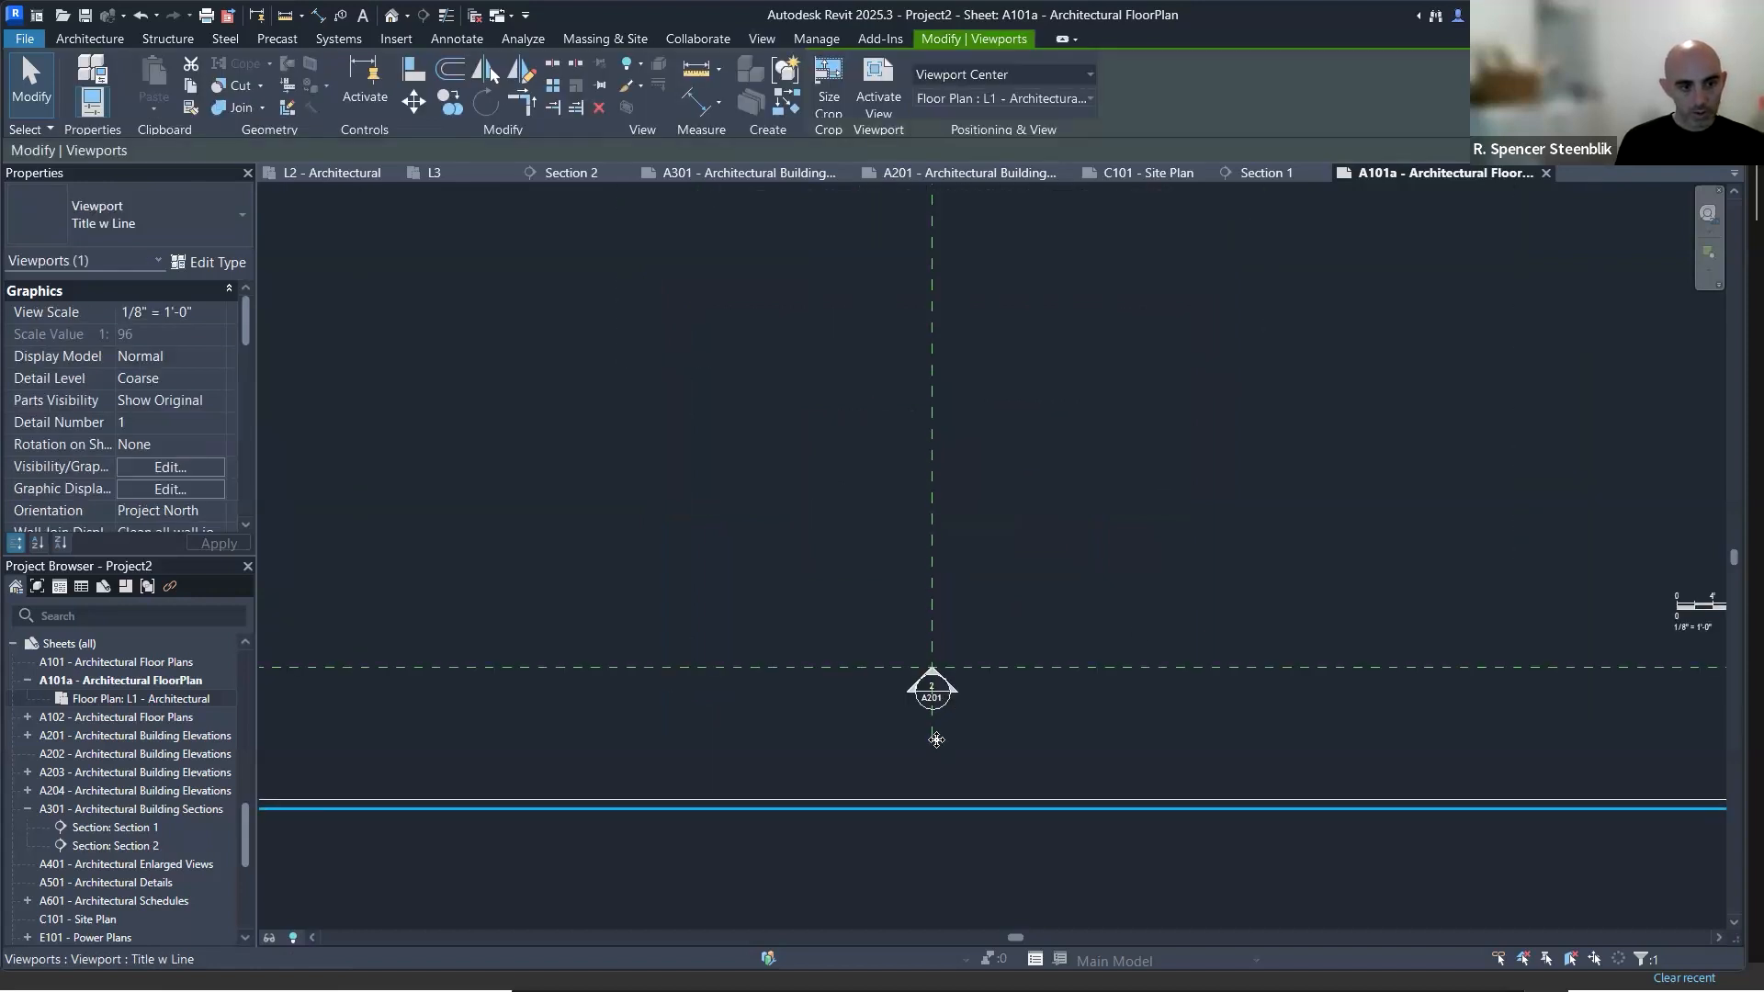
{"action": "double_click", "coordinate": [946, 703]}
Move the south building elevation marker up to just below the floor plan.
{"action": "left_click", "coordinate": [946, 703]}
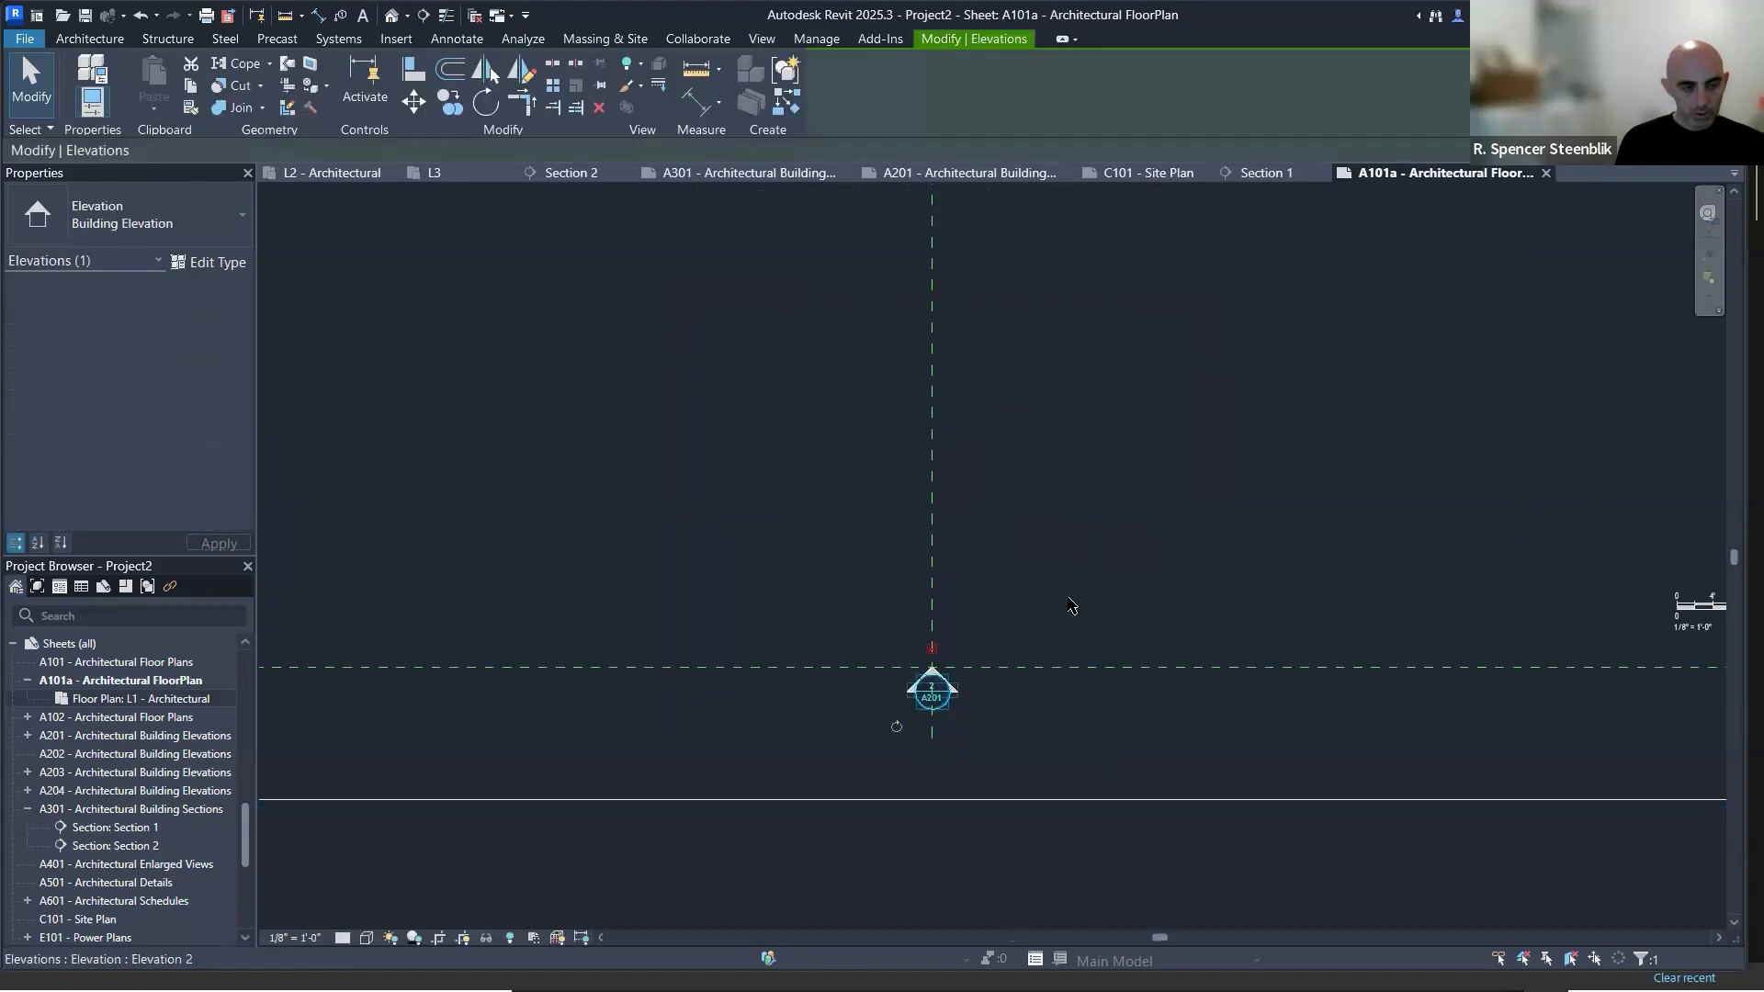
{"action": "scroll", "coordinate": [1072, 602], "scroll_direction": "down", "scroll_amount": 5}
{"action": "key", "text": "Up"}
{"action": "key", "text": "Up"}
{"action": "key", "text": "Up"}
{"action": "key", "text": "Up"}
{"action": "key", "text": "Up"}
{"action": "key", "text": "Up"}
{"action": "key", "text": "Up"}
{"action": "key", "text": "Up"}
{"action": "key", "text": "Up"}
{"action": "key", "text": "Up"}
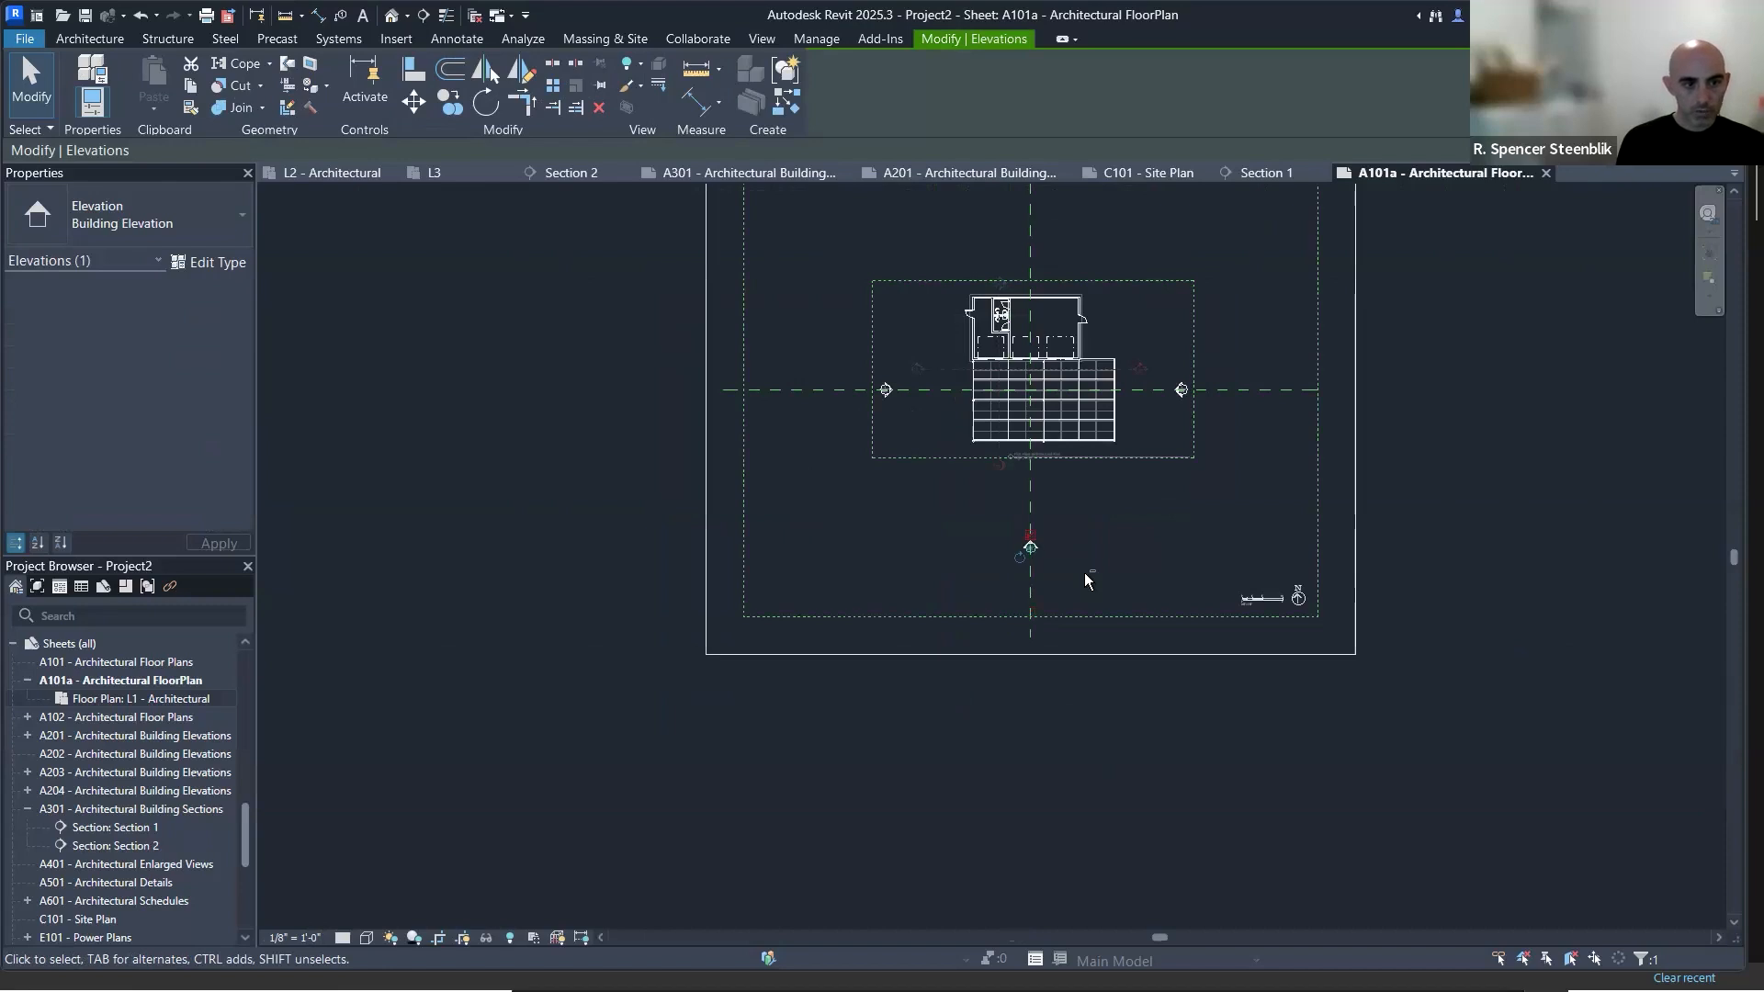
{"action": "key", "text": "Up"}
{"action": "middle_click_drag", "start_coordinate": [1108, 459], "coordinate": [1111, 573]}
{"action": "middle_click_drag", "start_coordinate": [1071, 402], "coordinate": [1074, 487]}
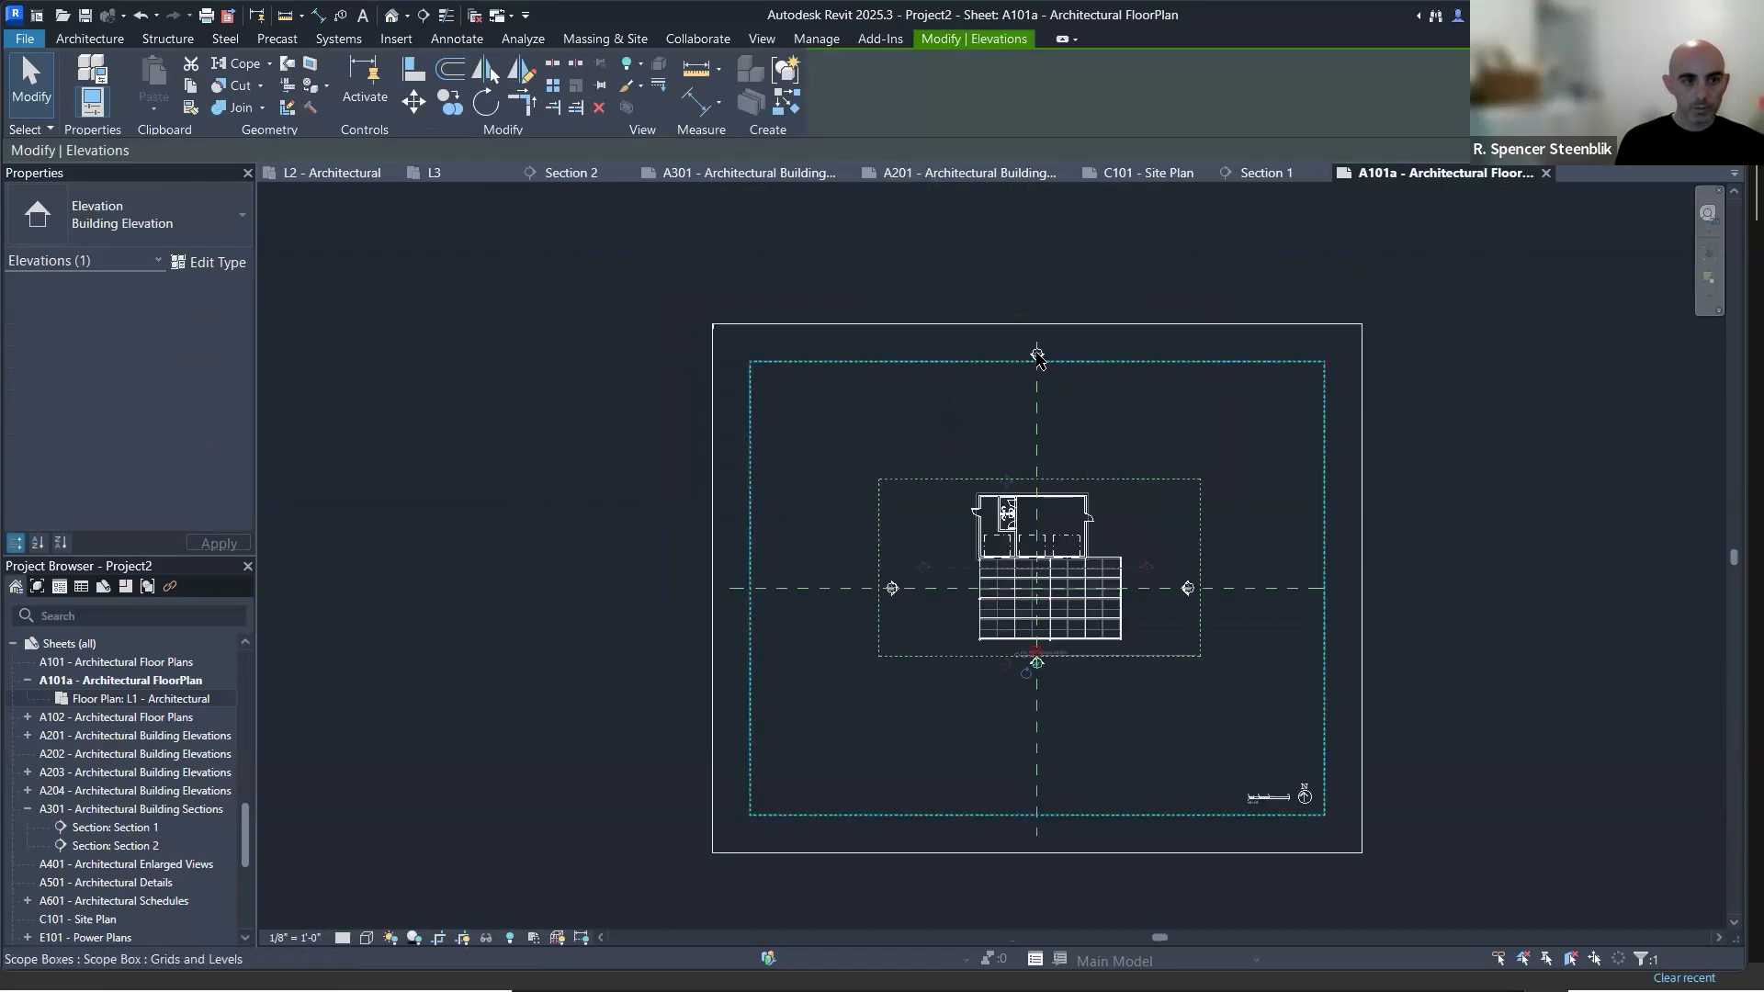
Move the north building elevation marker down to just above the floor plan.
{"action": "key", "text": "Escape"}
{"action": "scroll", "coordinate": [1044, 358], "scroll_direction": "up", "scroll_amount": 4}
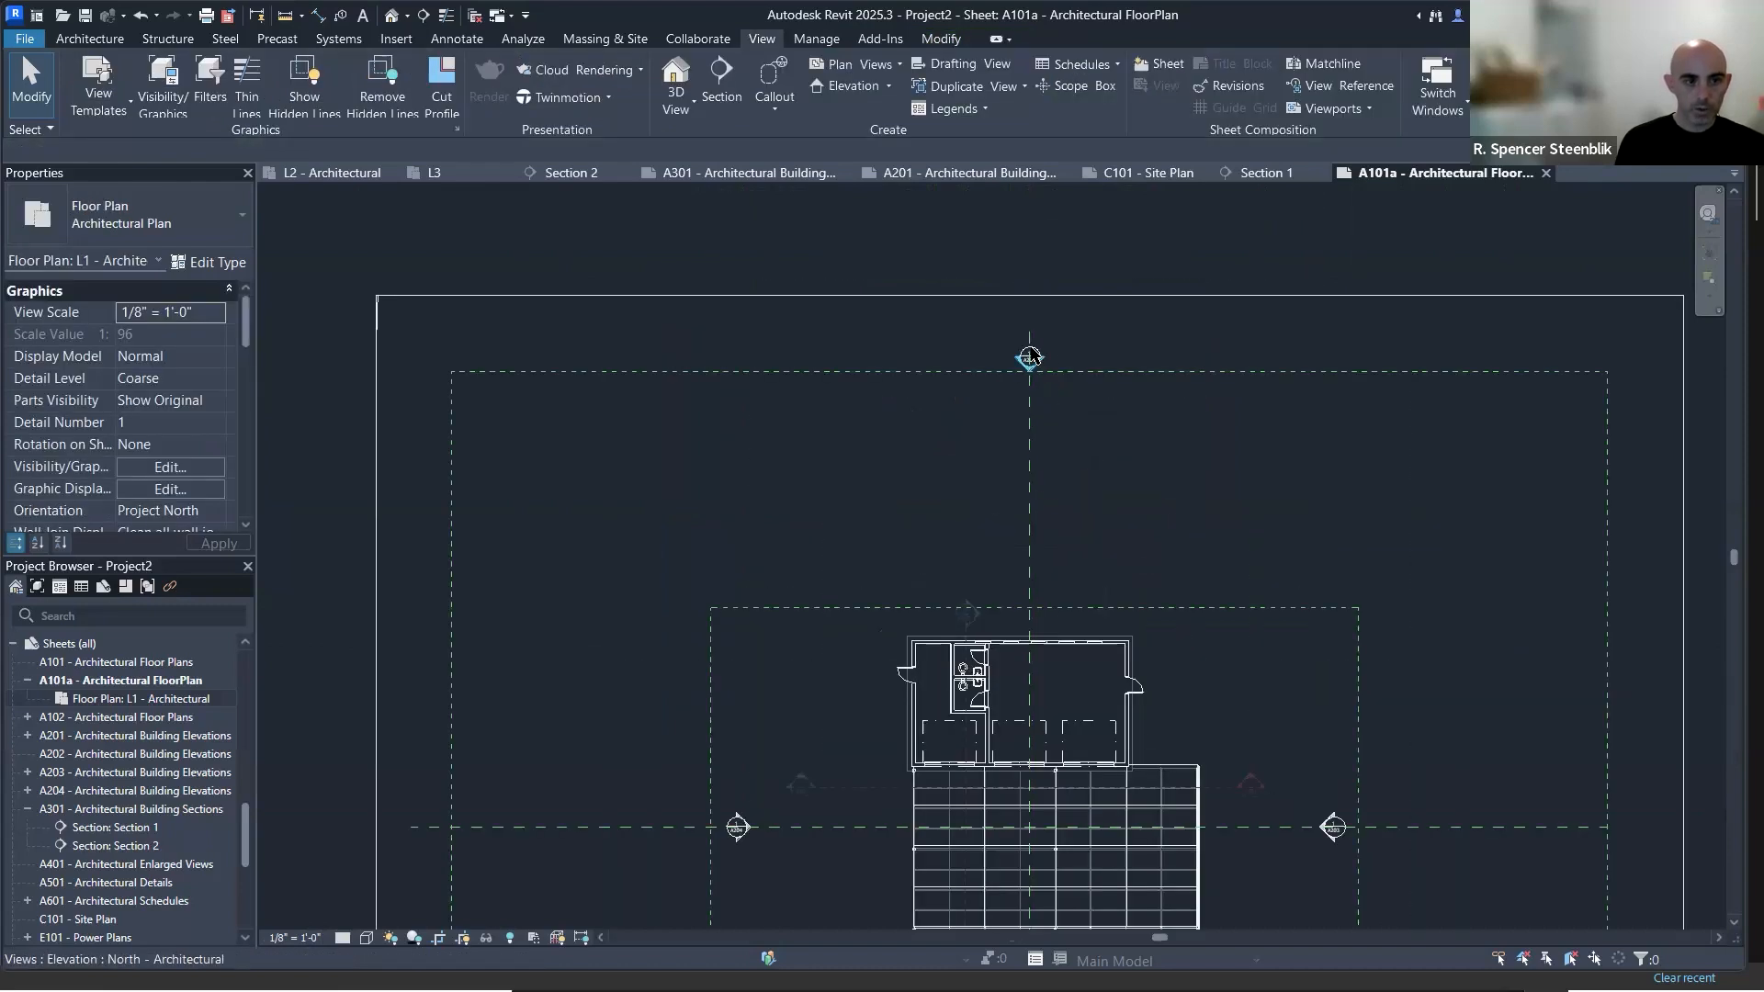
{"action": "left_click", "coordinate": [1031, 357]}
{"action": "key", "text": "Down"}
{"action": "key", "text": "Down"}
{"action": "key", "text": "Down"}
{"action": "key", "text": "Down"}
{"action": "key", "text": "Down"}
{"action": "key", "text": "Down"}
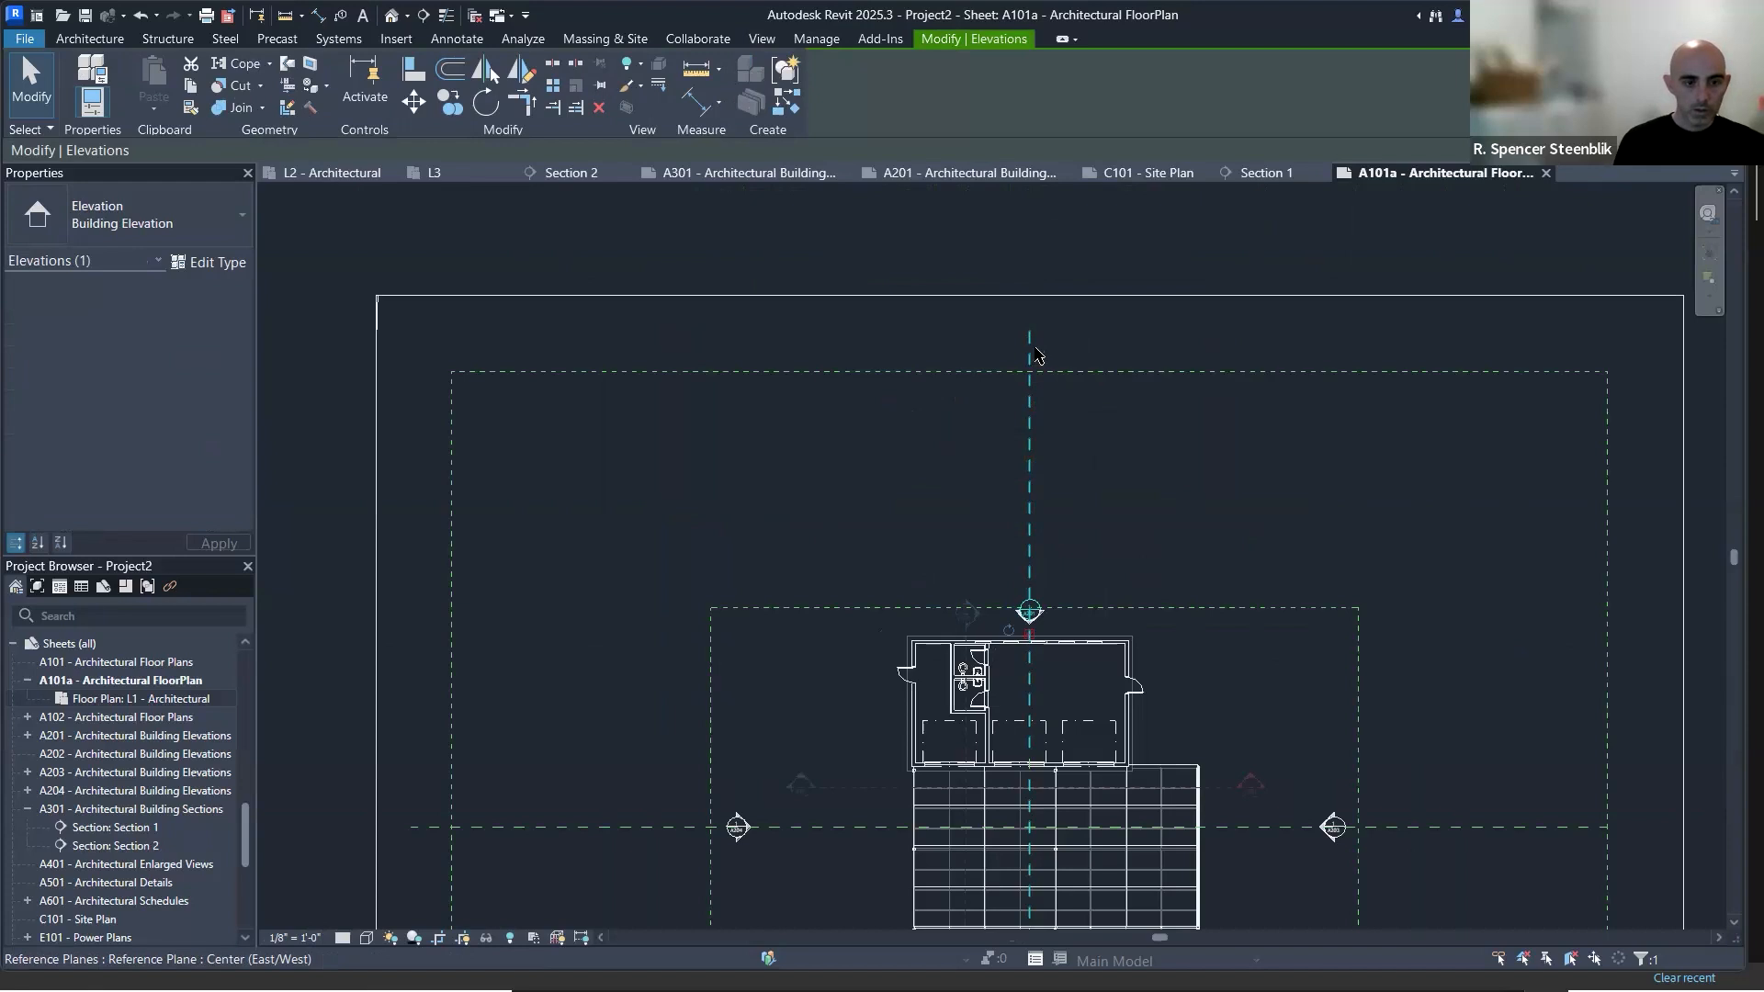
{"action": "scroll", "coordinate": [1031, 349], "scroll_direction": "down", "scroll_amount": 5}
{"action": "key", "text": "Escape"}
Pull the west and east sides of the L1 plan's crop region in to the inner scope box.
{"action": "left_click", "coordinate": [1317, 538]}
{"action": "key", "text": "Escape"}
{"action": "double_click", "coordinate": [1316, 521]}
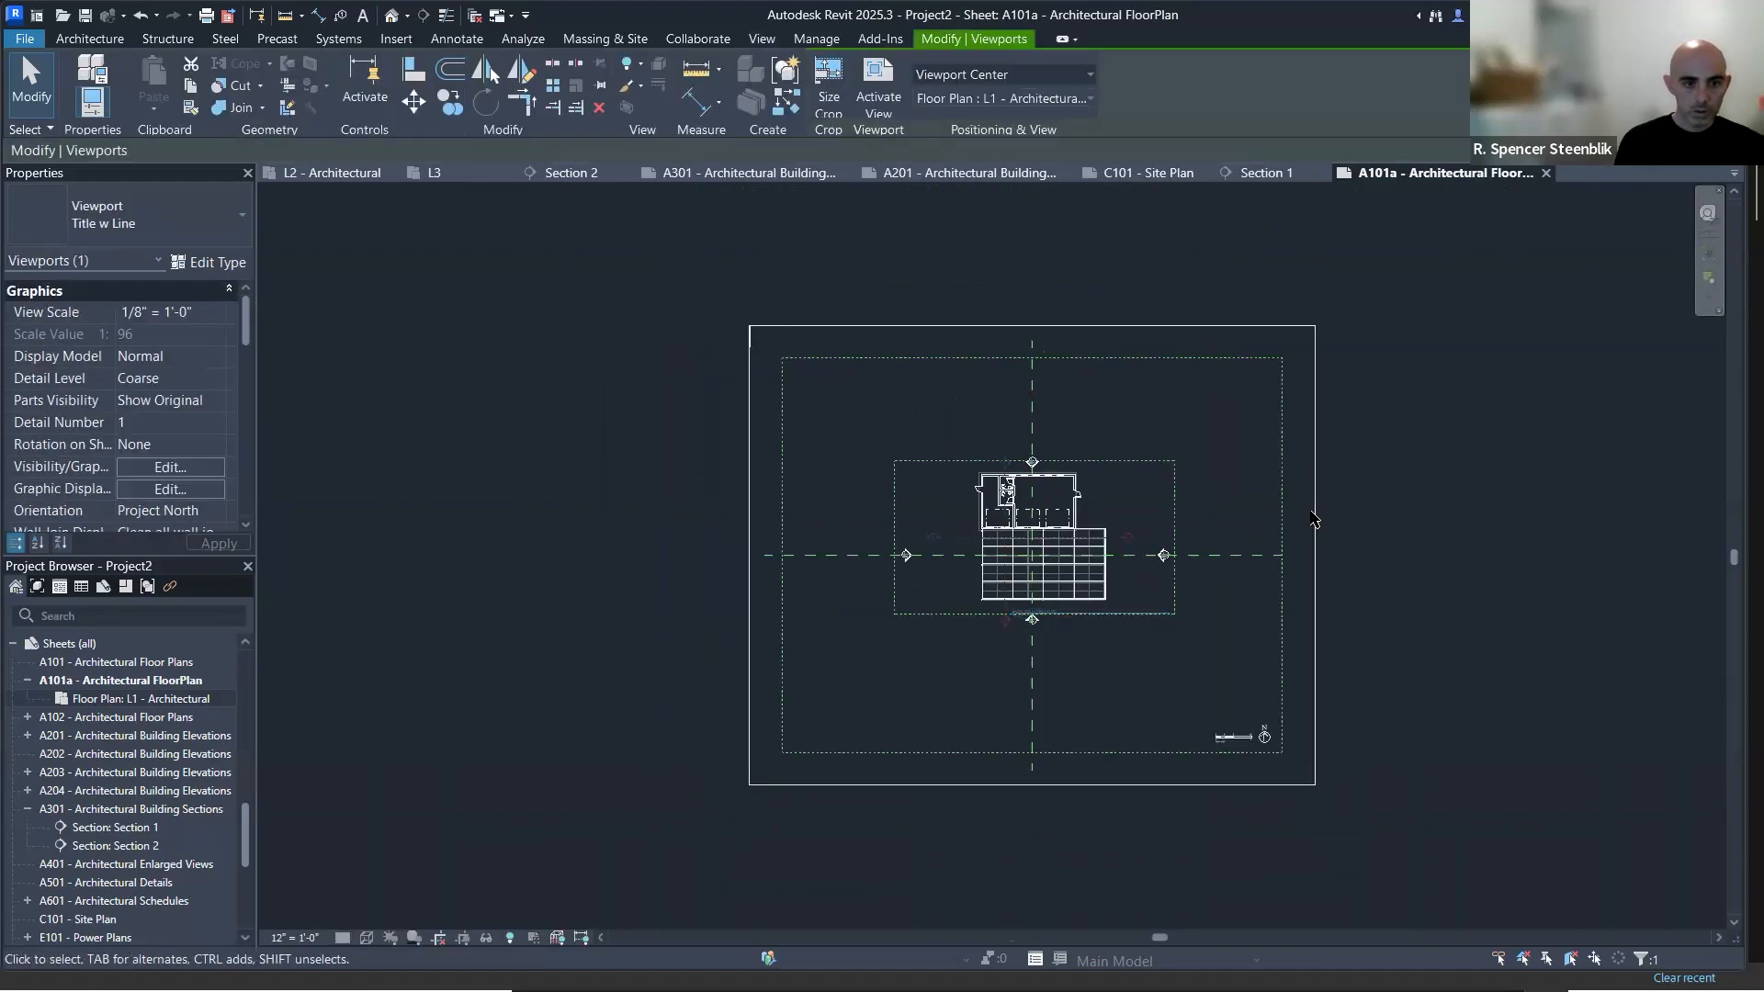
{"action": "left_click", "coordinate": [1316, 517]}
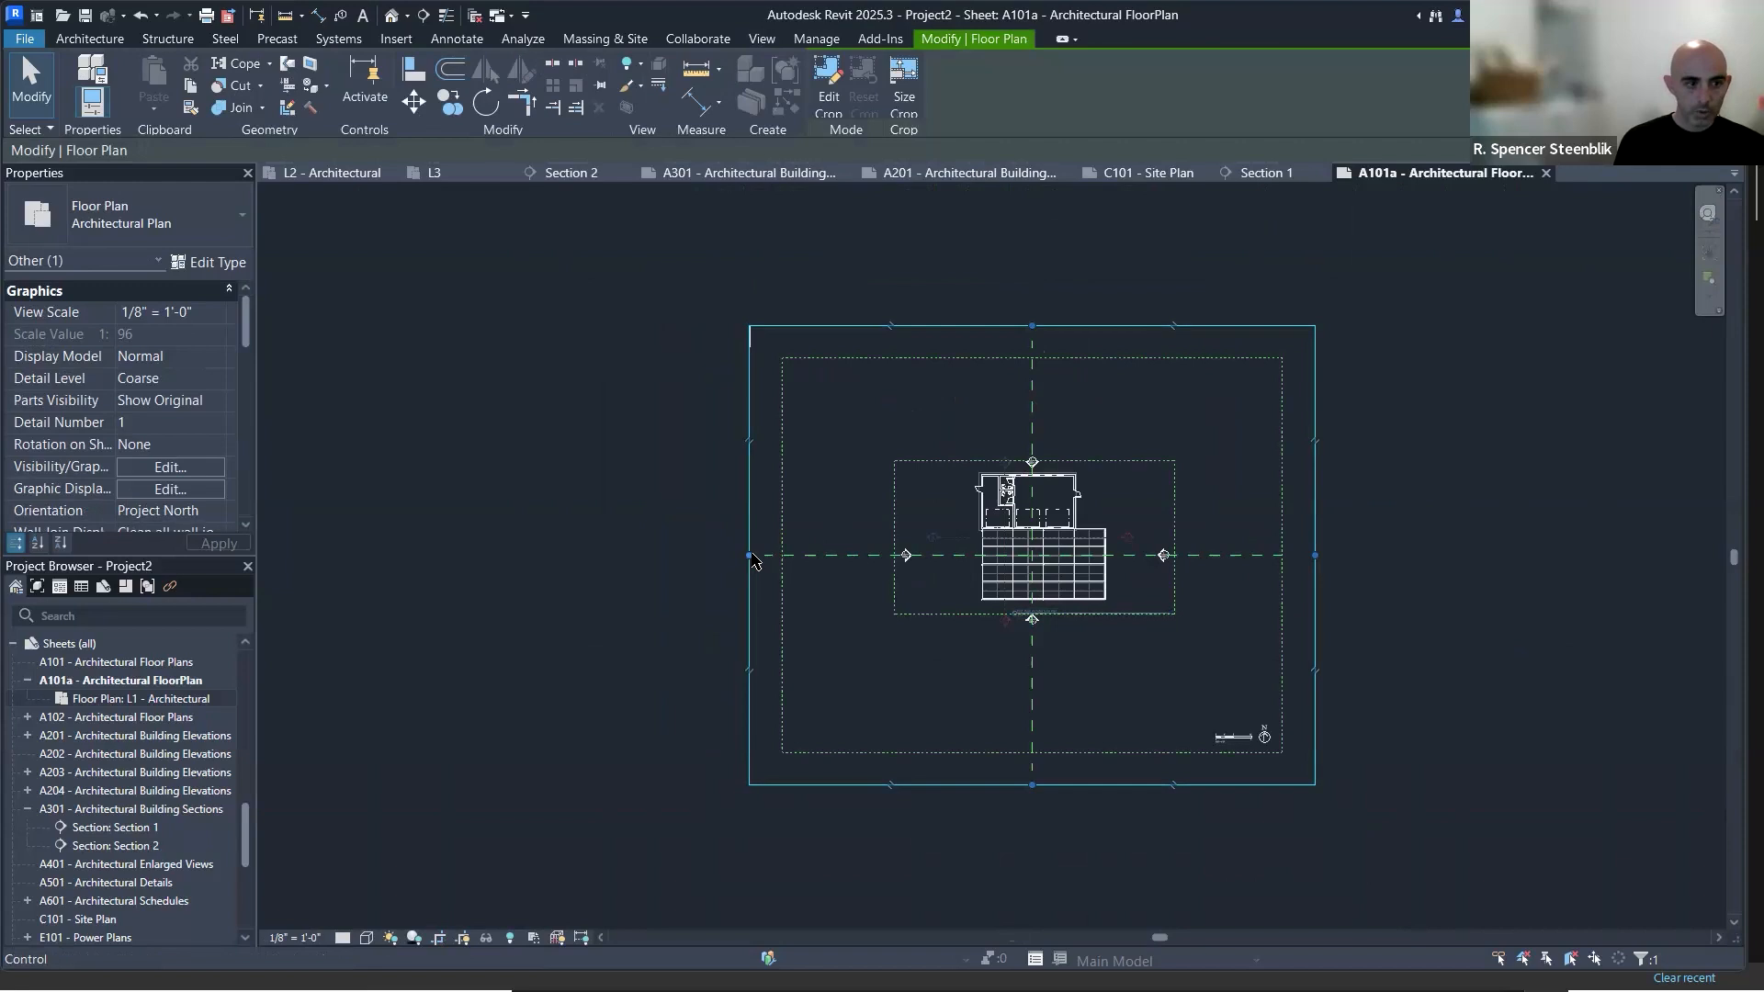
{"action": "left_click_drag", "start_coordinate": [750, 555], "coordinate": [912, 548]}
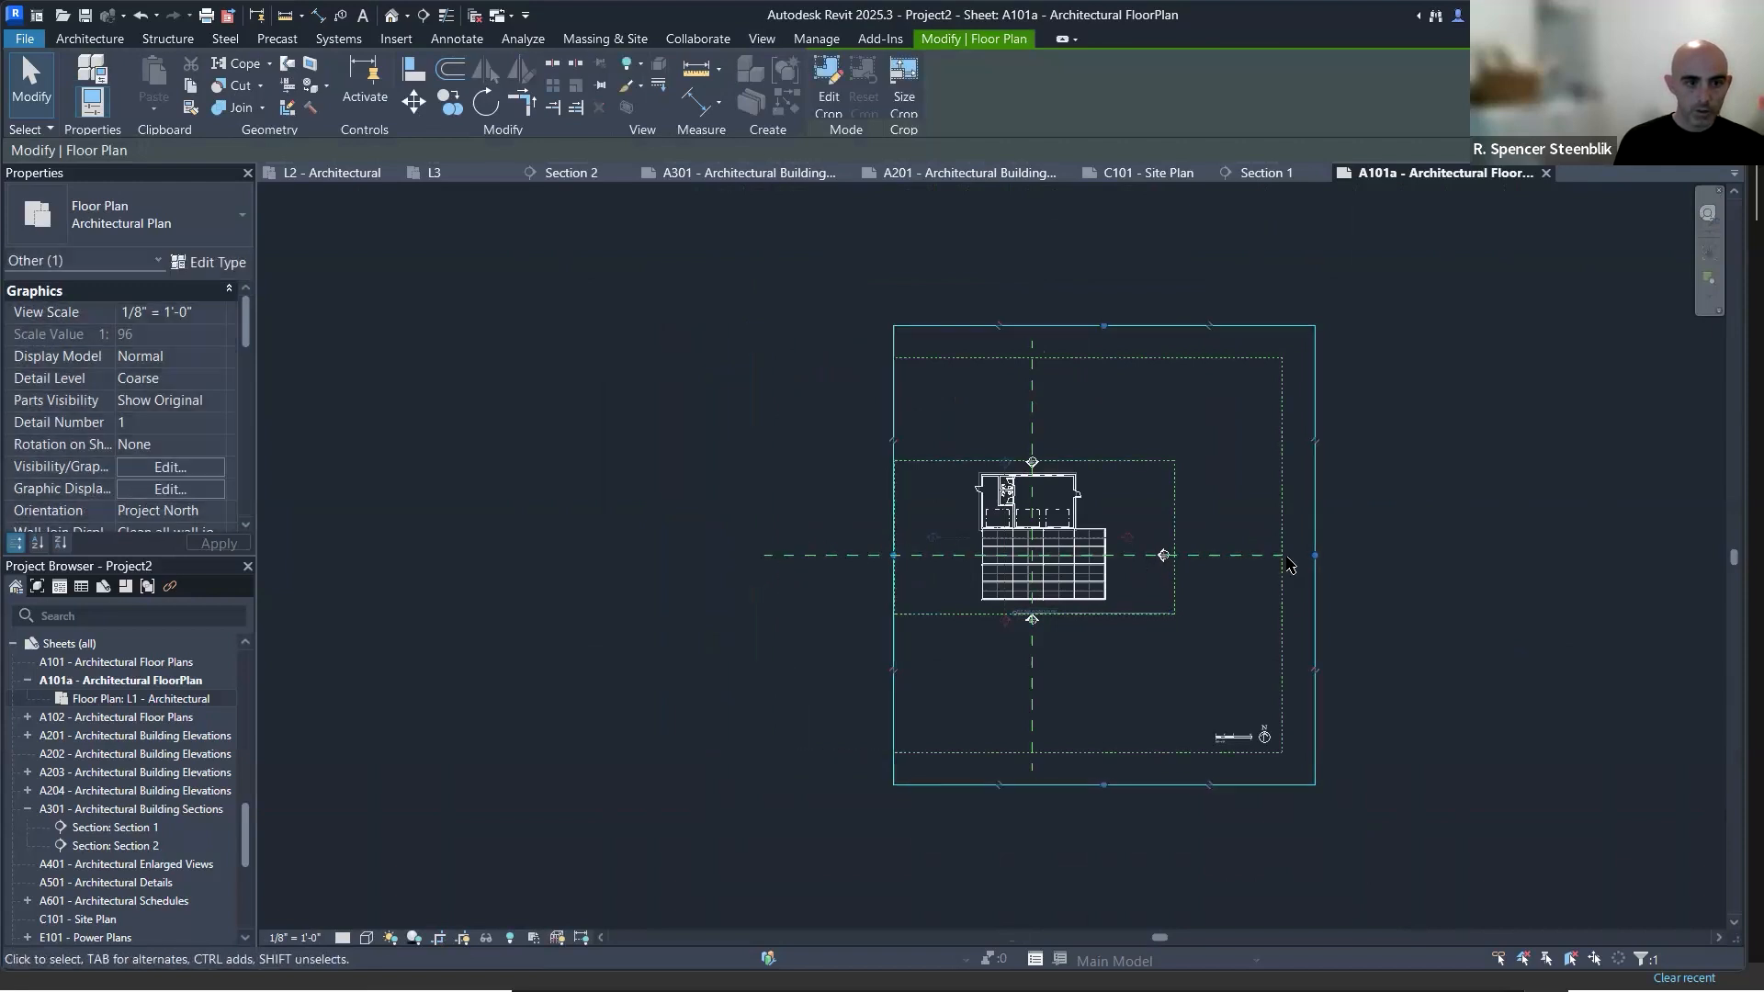
{"action": "left_click_drag", "start_coordinate": [1315, 555], "coordinate": [1182, 555]}
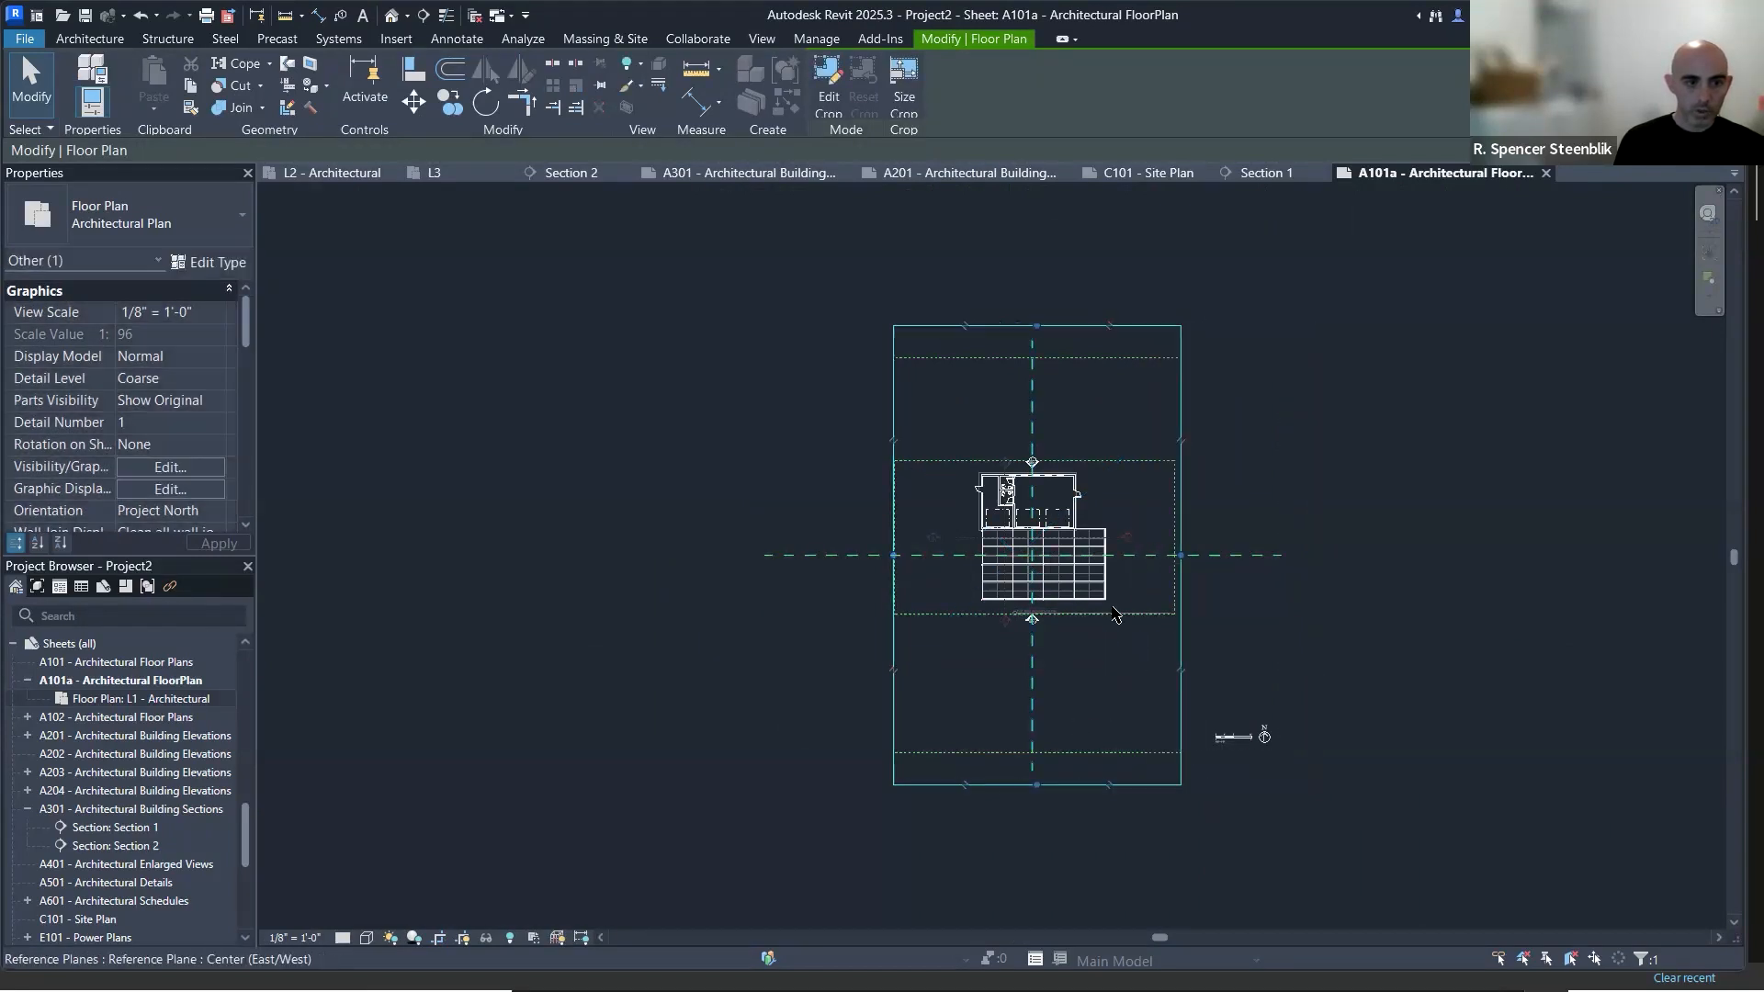
Turn on Annotation Crop for the plan and pull the crop region's east side back out past the north arrow.
{"action": "scroll", "coordinate": [159, 387], "scroll_direction": "down", "scroll_amount": 5}
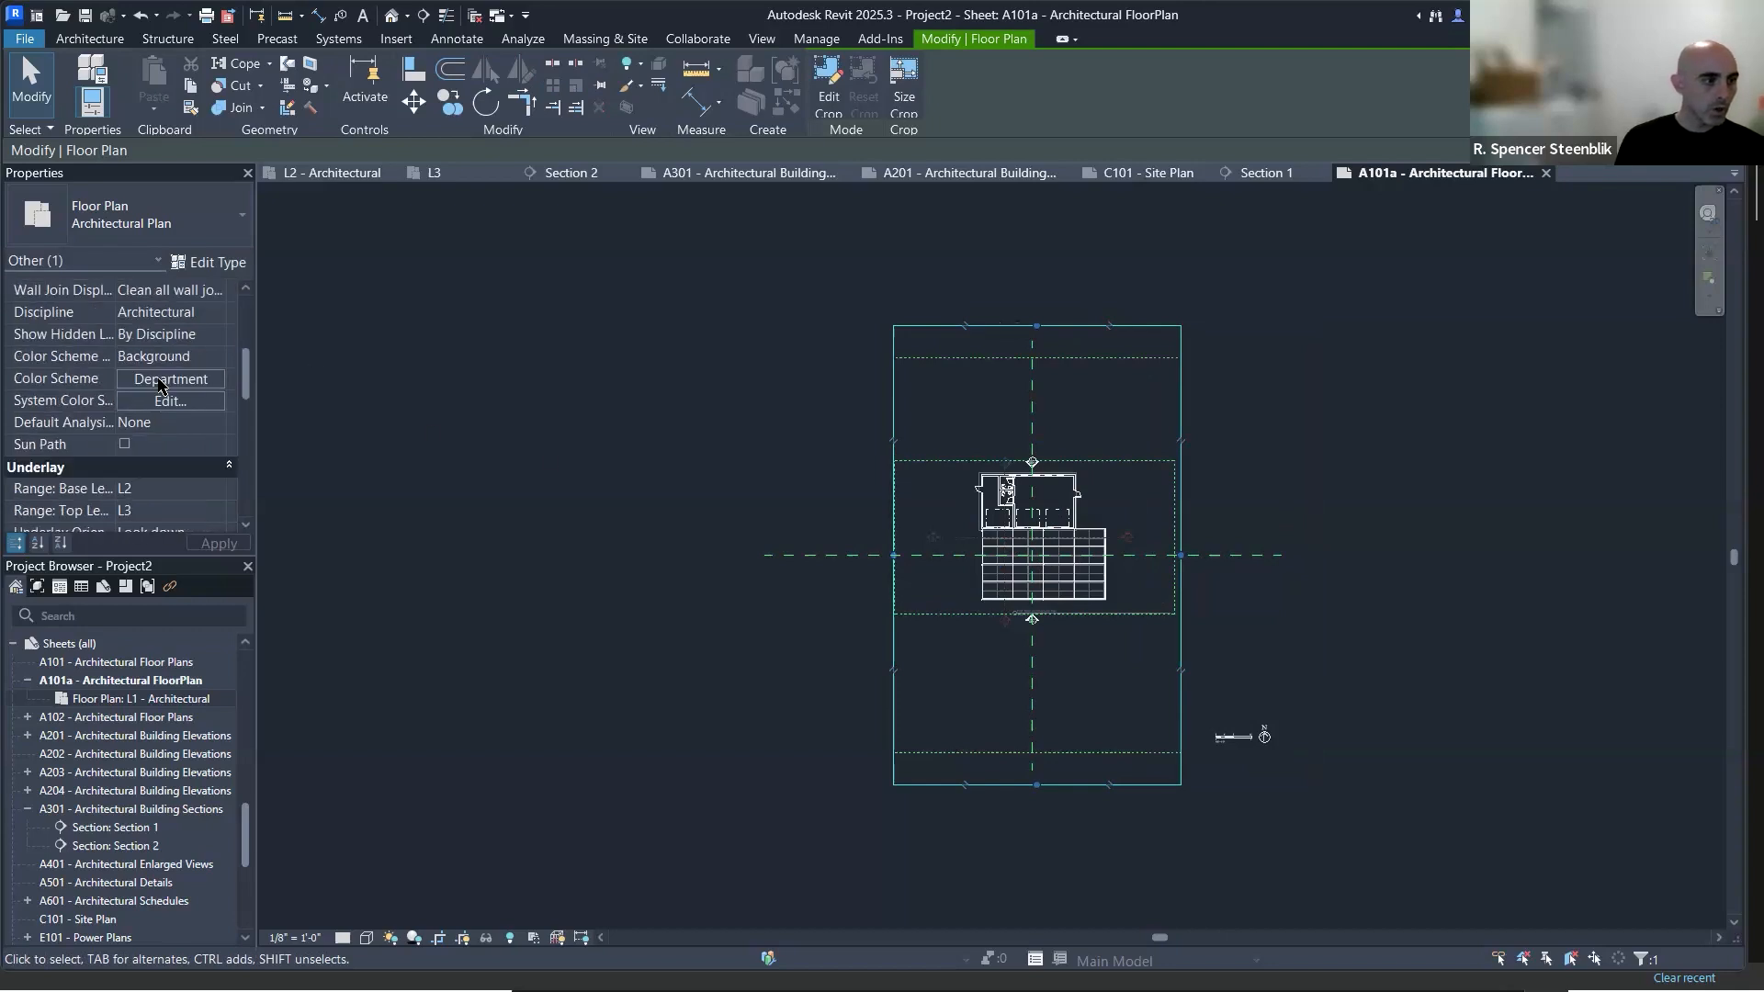
{"action": "left_click", "coordinate": [124, 488]}
{"action": "scroll", "coordinate": [1227, 597], "scroll_direction": "up", "scroll_amount": 2}
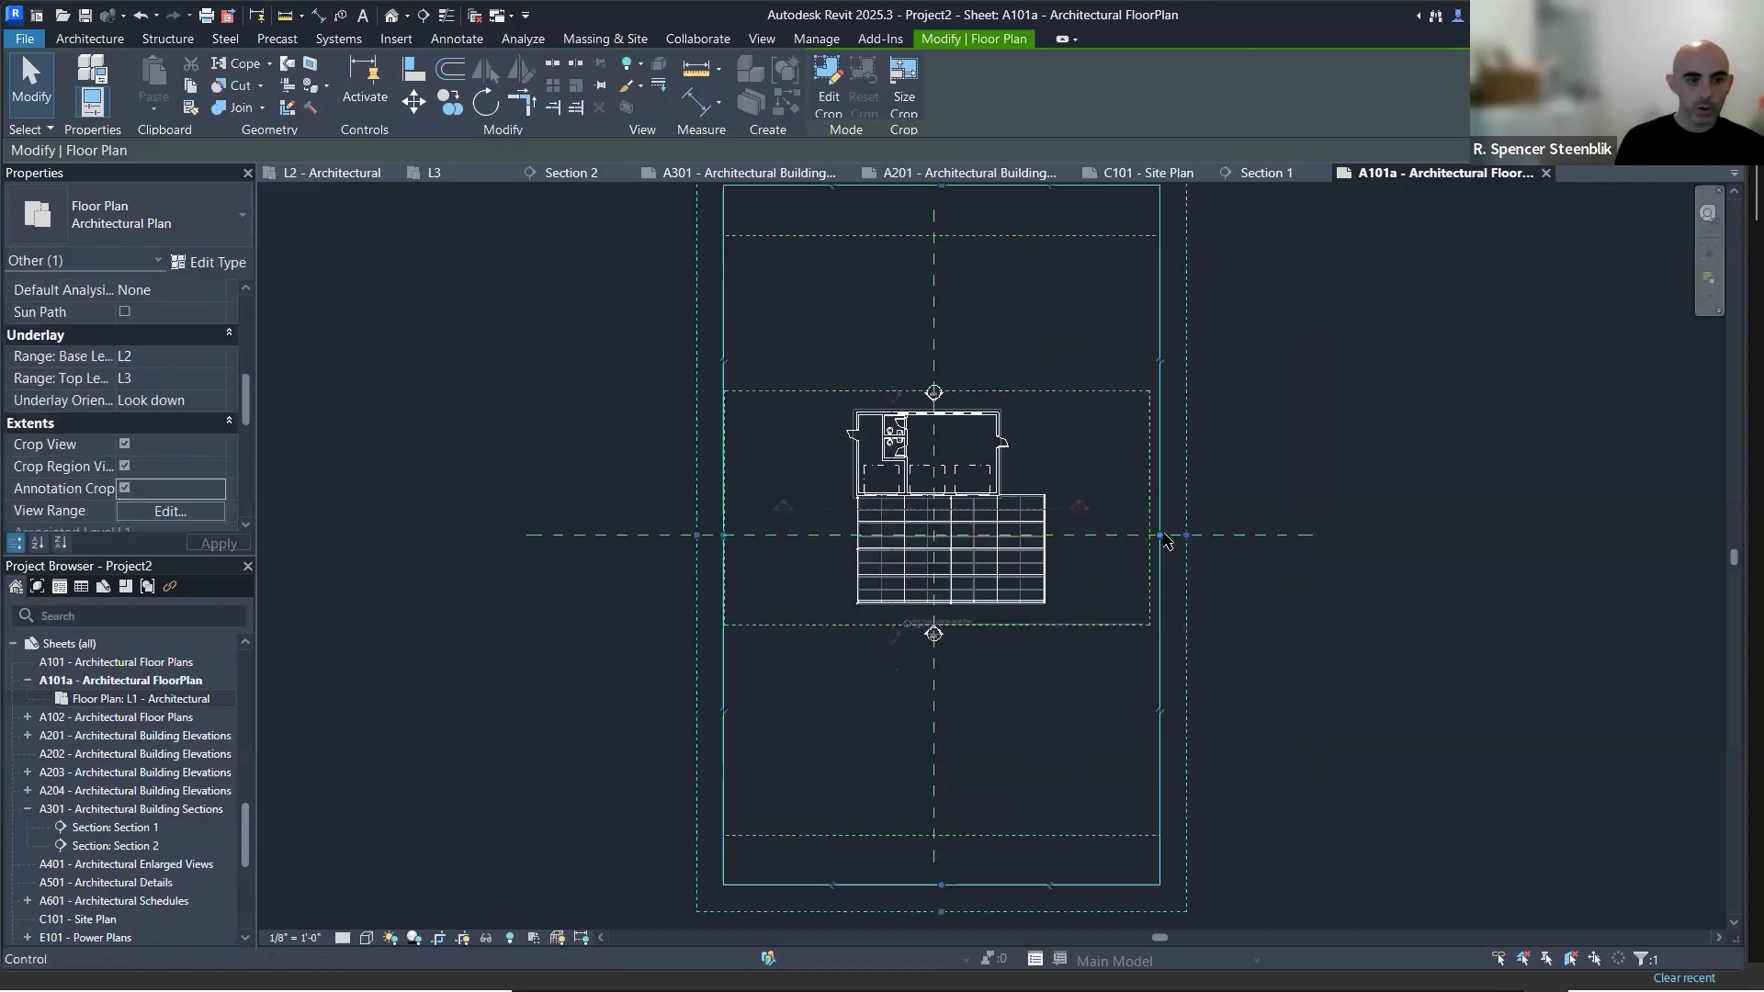
{"action": "scroll", "coordinate": [1167, 542], "scroll_direction": "up", "scroll_amount": 2}
{"action": "left_click_drag", "start_coordinate": [1156, 542], "coordinate": [1410, 538]}
{"action": "scroll", "coordinate": [1287, 528], "scroll_direction": "down", "scroll_amount": 3}
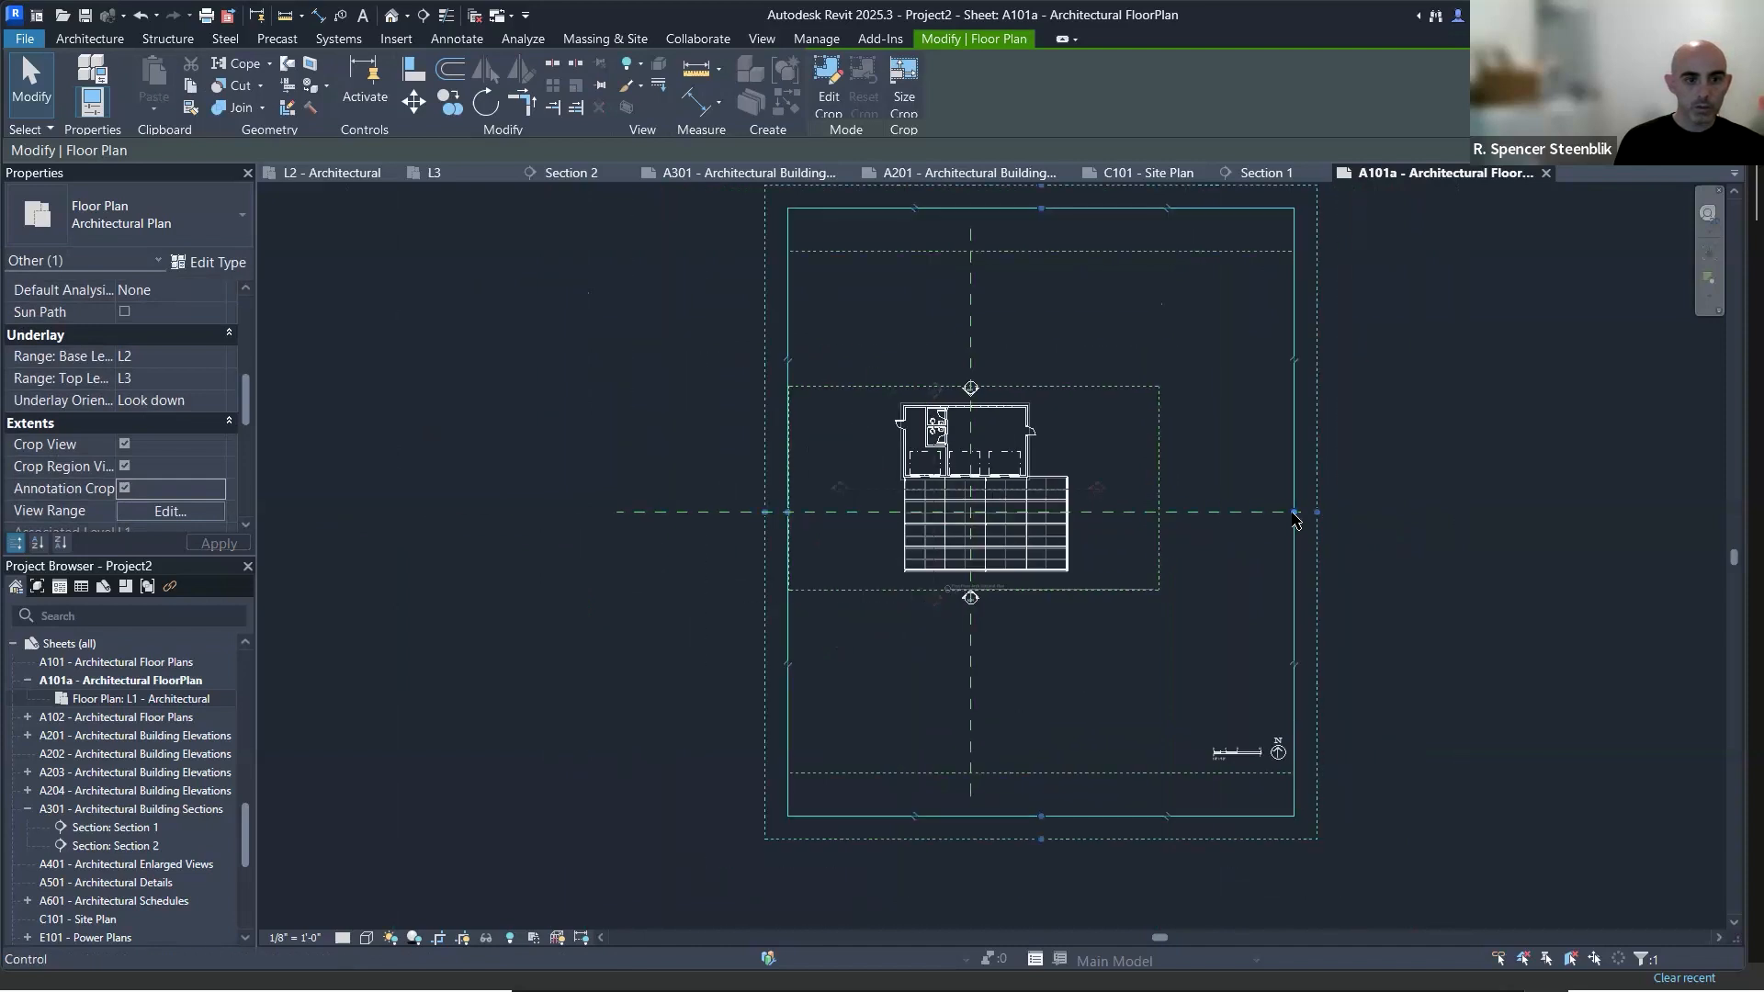
Try pulling the crop region's east side inward again, and undo the crop changes back to the original wide extent.
{"action": "left_click", "coordinate": [1231, 510]}
{"action": "scroll", "coordinate": [1224, 508], "scroll_direction": "up", "scroll_amount": 3}
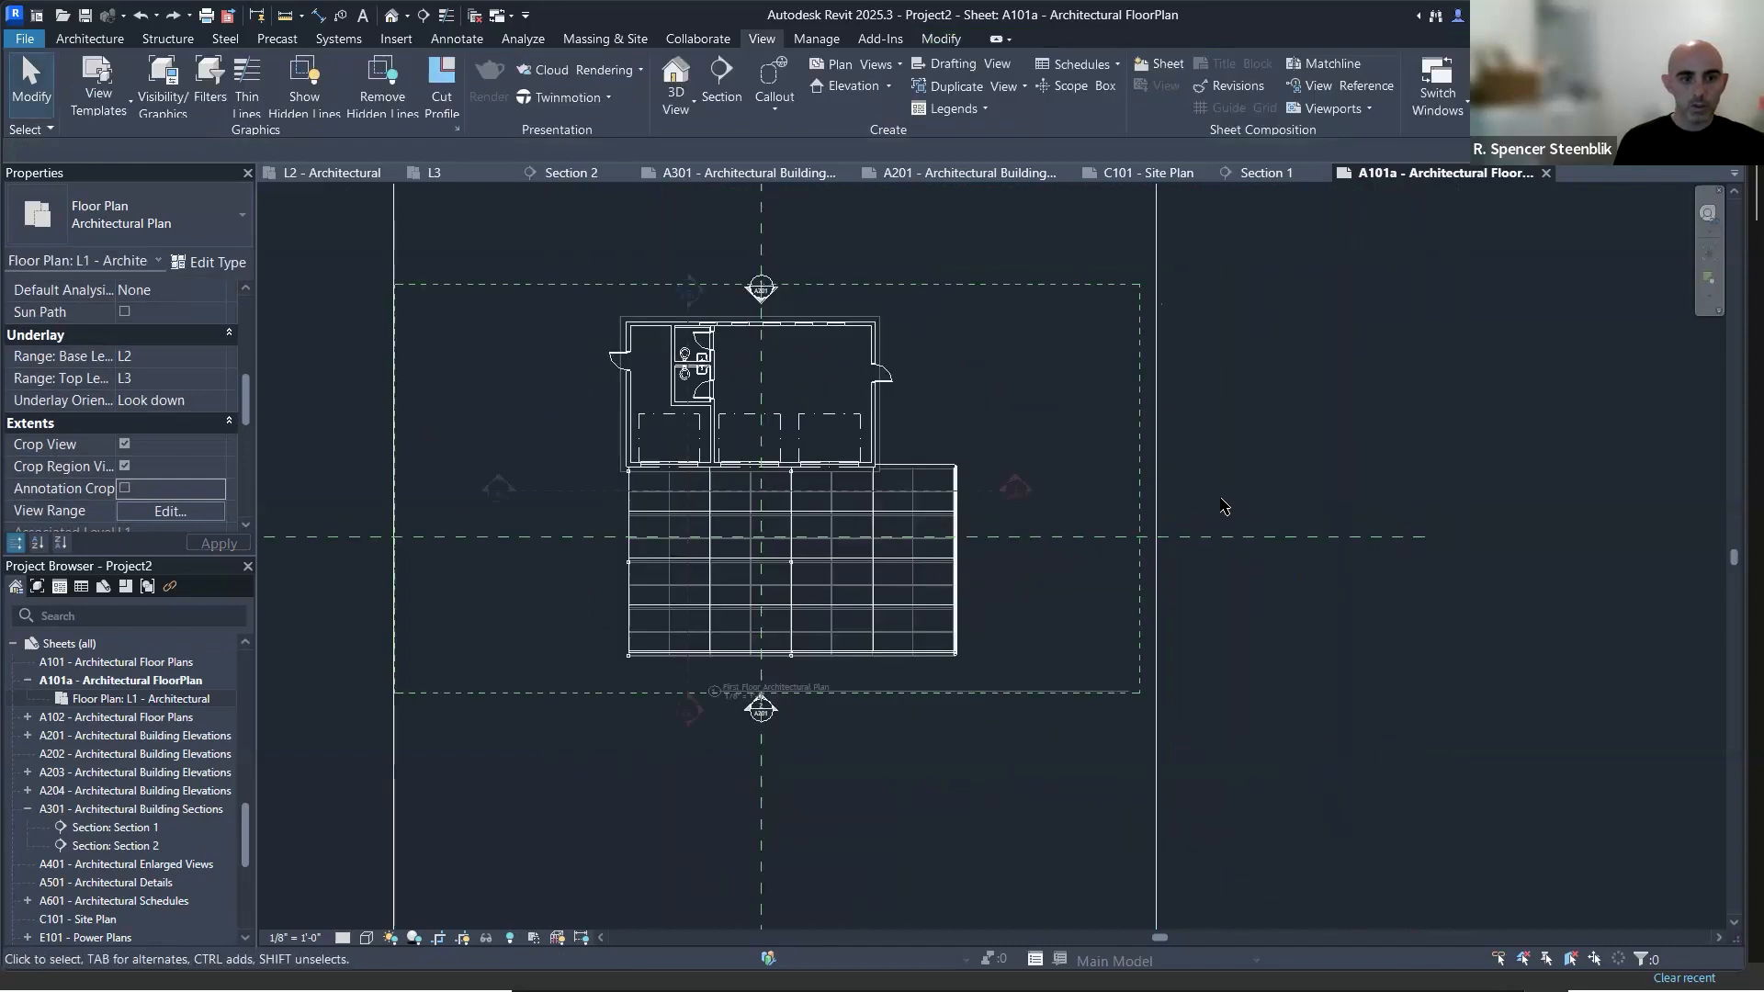
{"action": "scroll", "coordinate": [1222, 503], "scroll_direction": "down", "scroll_amount": 4}
{"action": "scroll", "coordinate": [1261, 567], "scroll_direction": "up", "scroll_amount": 2}
{"action": "left_click", "coordinate": [1240, 519]}
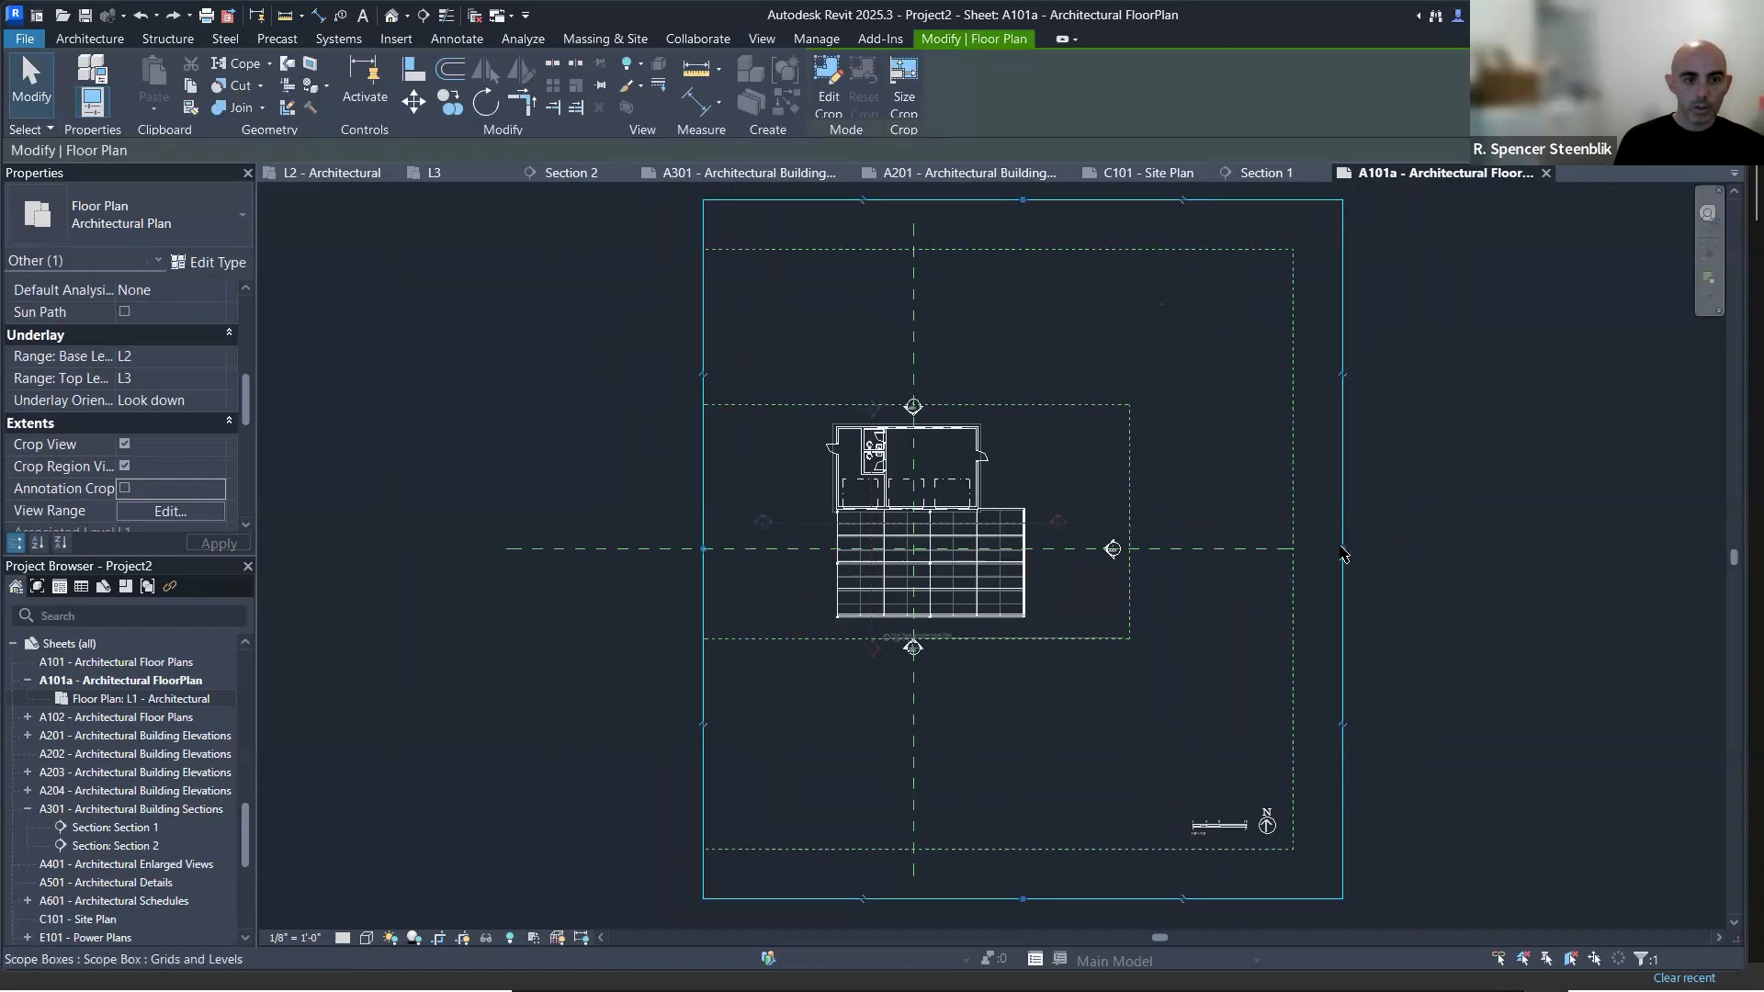
{"action": "left_click_drag", "start_coordinate": [1343, 549], "coordinate": [1140, 580]}
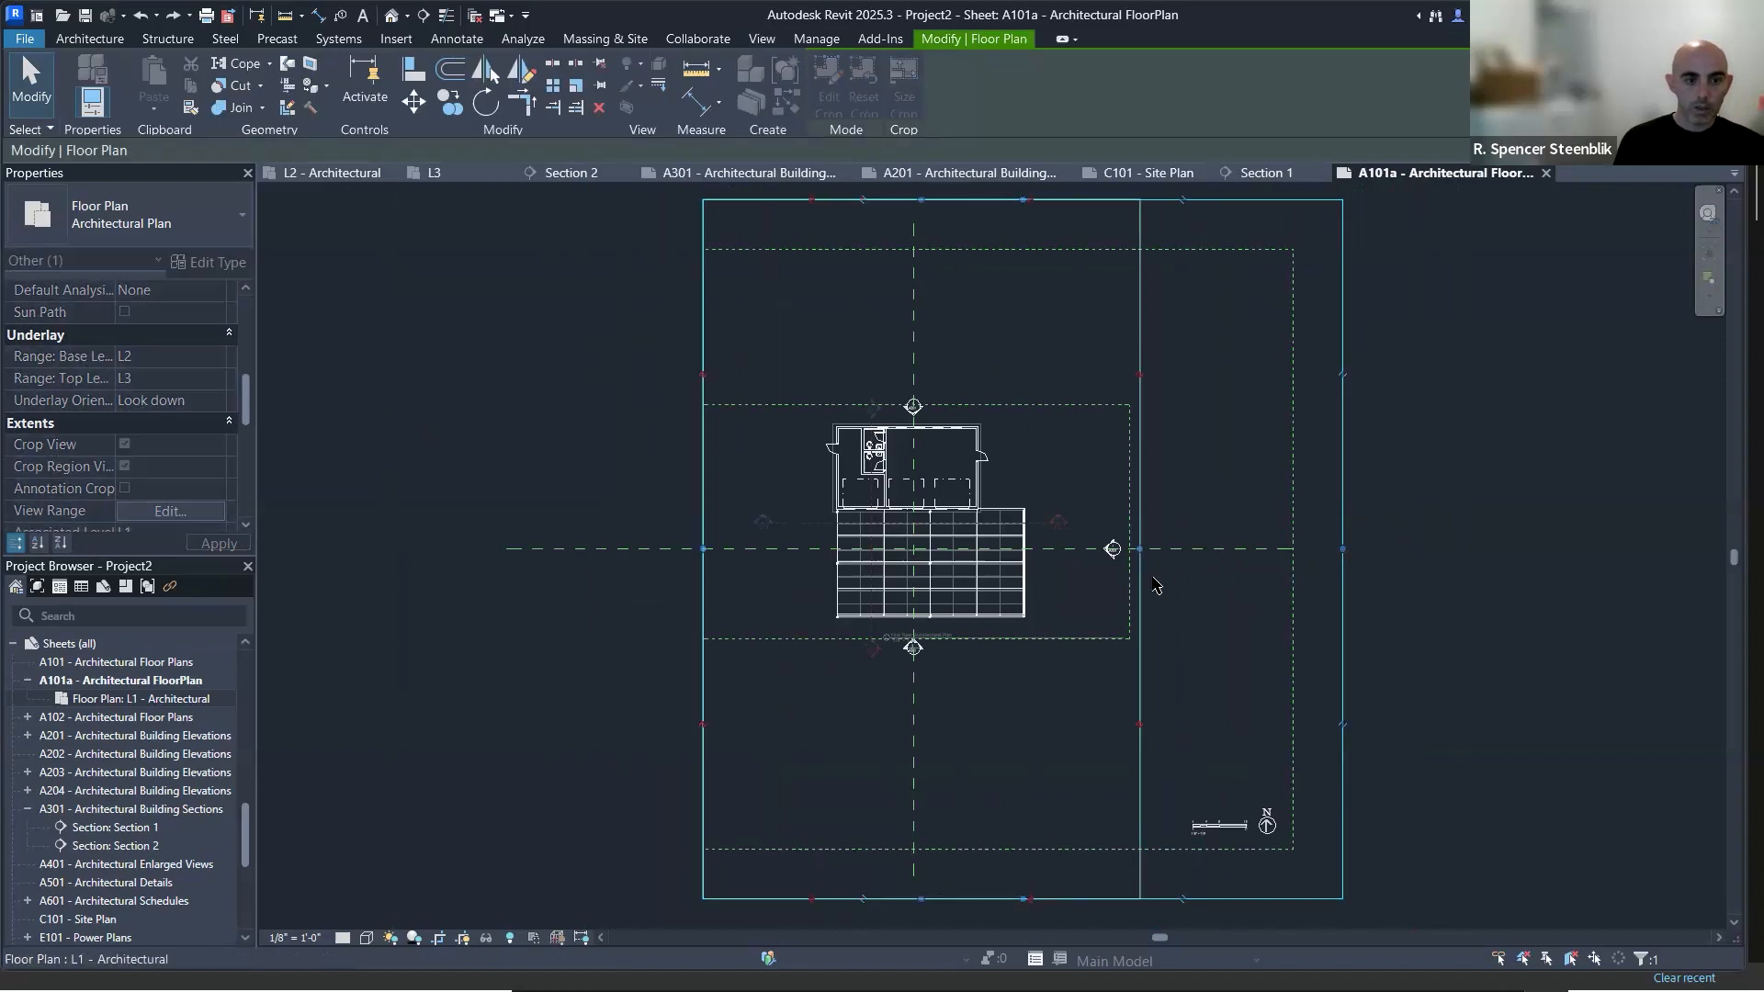
{"action": "key", "text": "ctrl+z"}
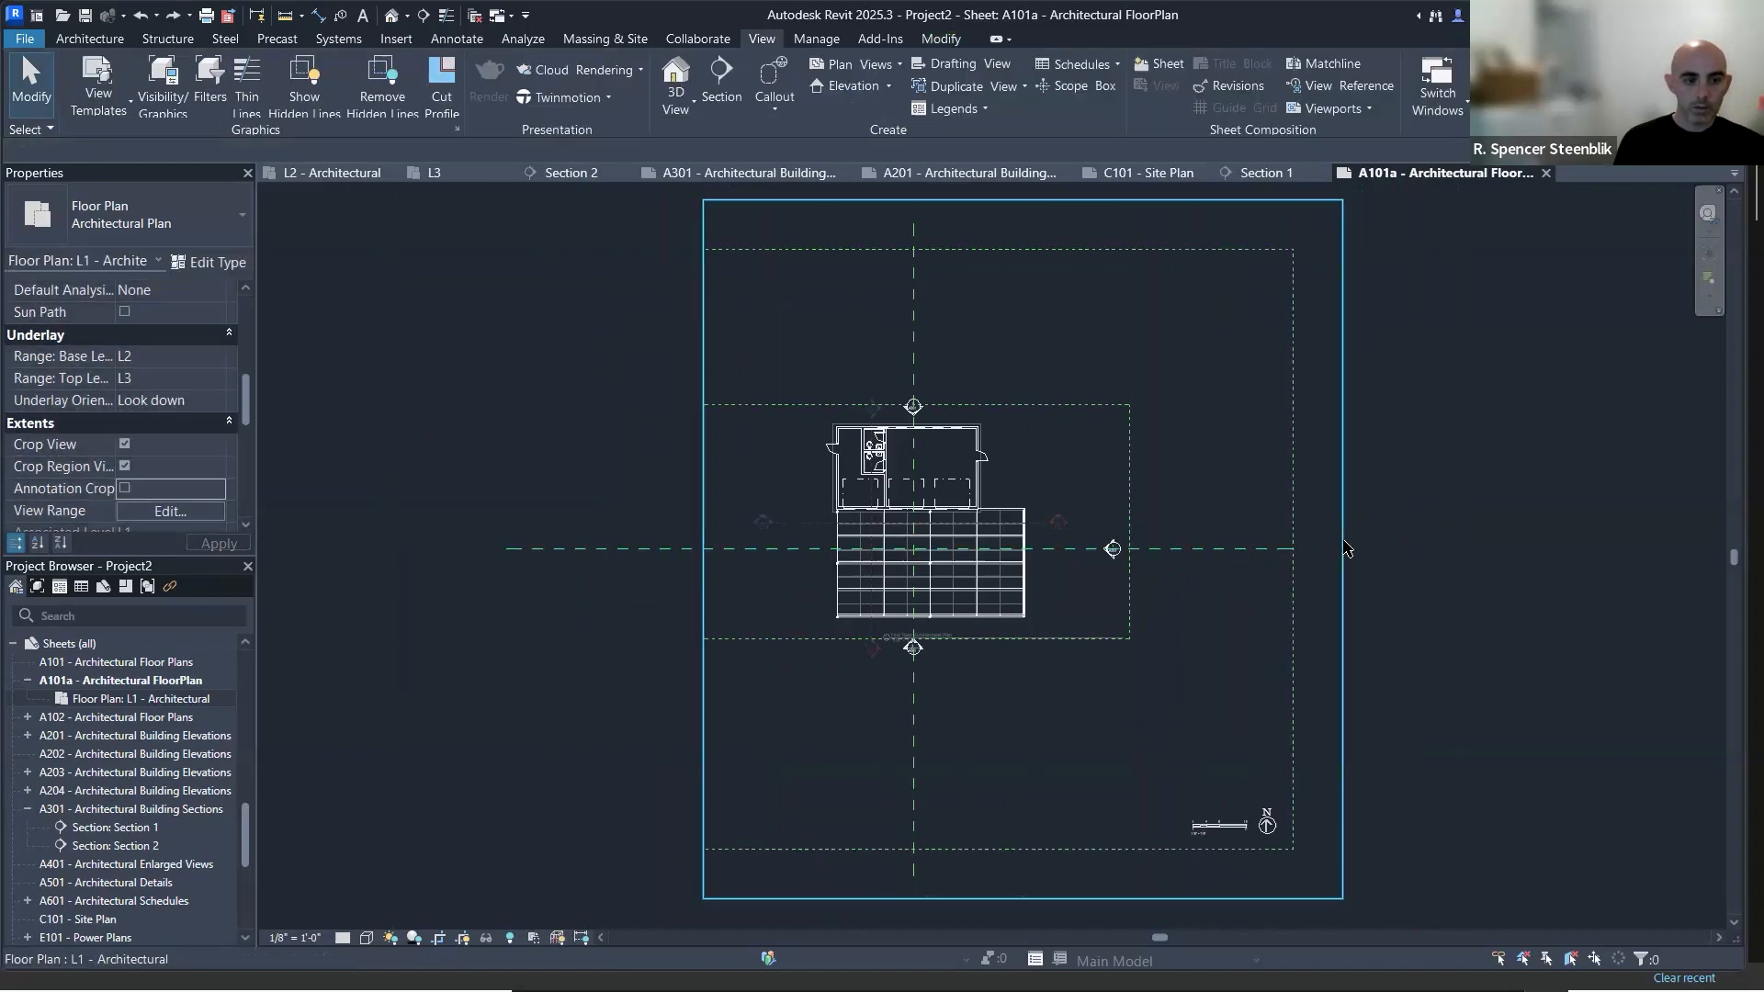
{"action": "left_click", "coordinate": [1343, 548]}
{"action": "left_click_drag", "start_coordinate": [1343, 549], "coordinate": [1308, 567]}
{"action": "key", "text": "ctrl+z"}
{"action": "key", "text": "ctrl+z"}
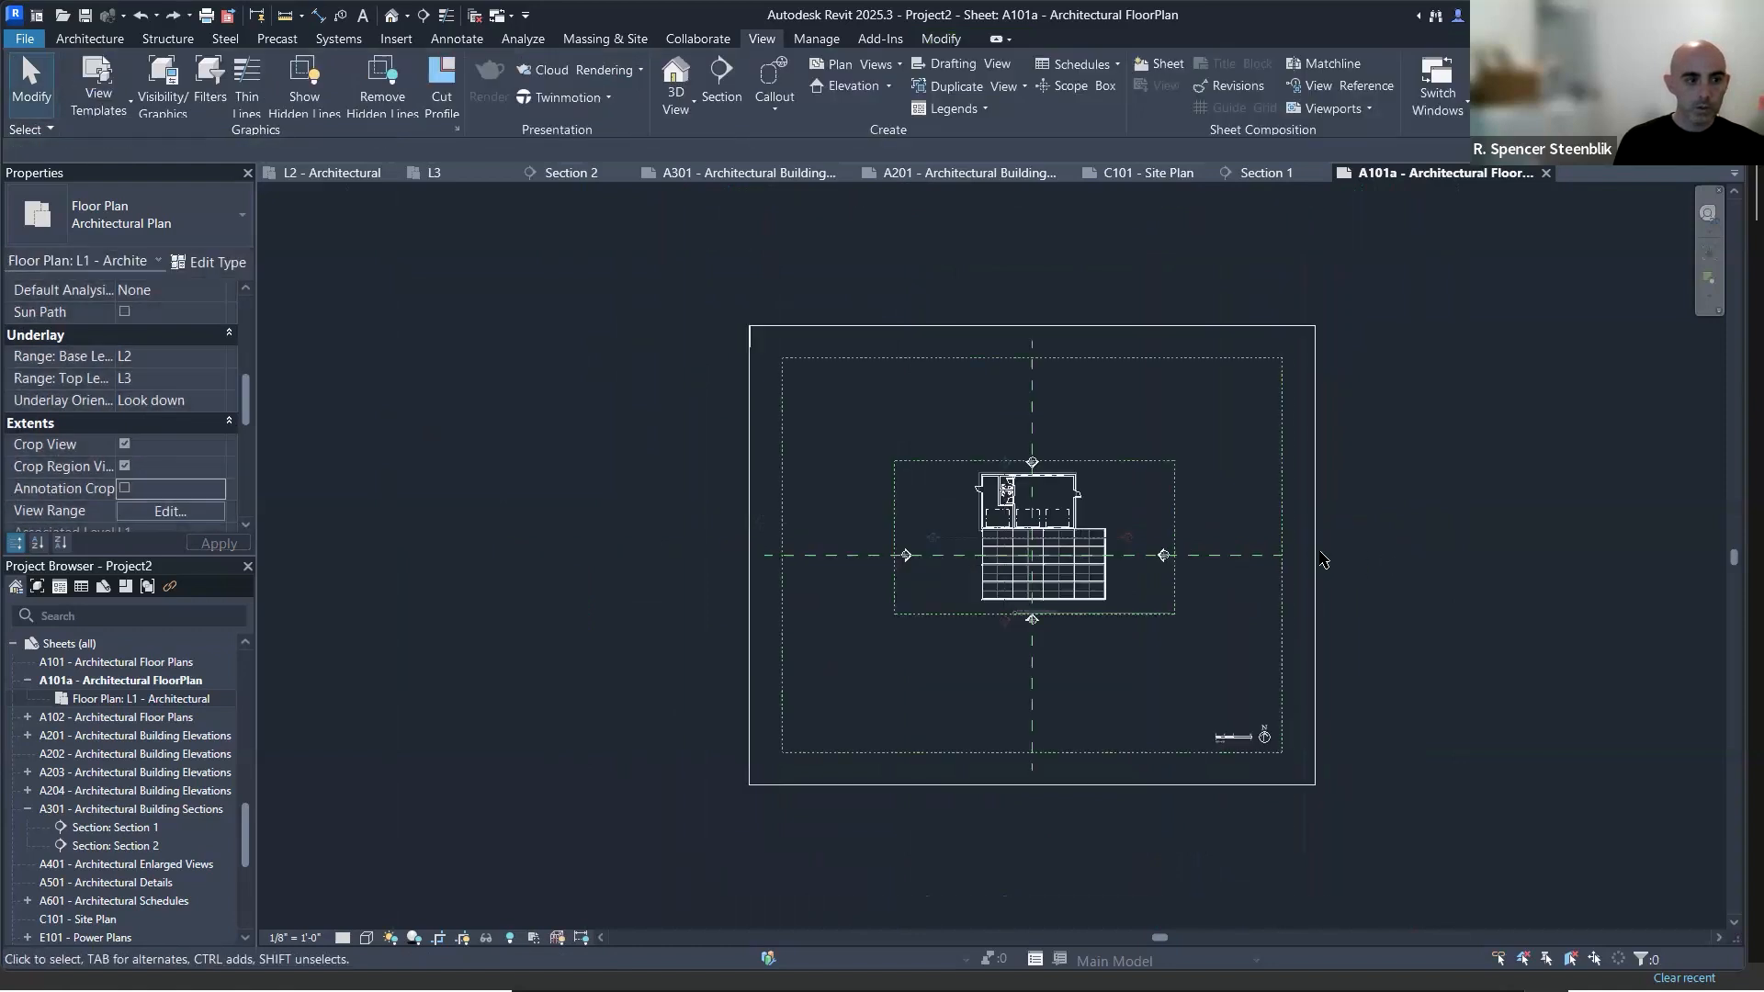
{"action": "left_click", "coordinate": [1316, 549]}
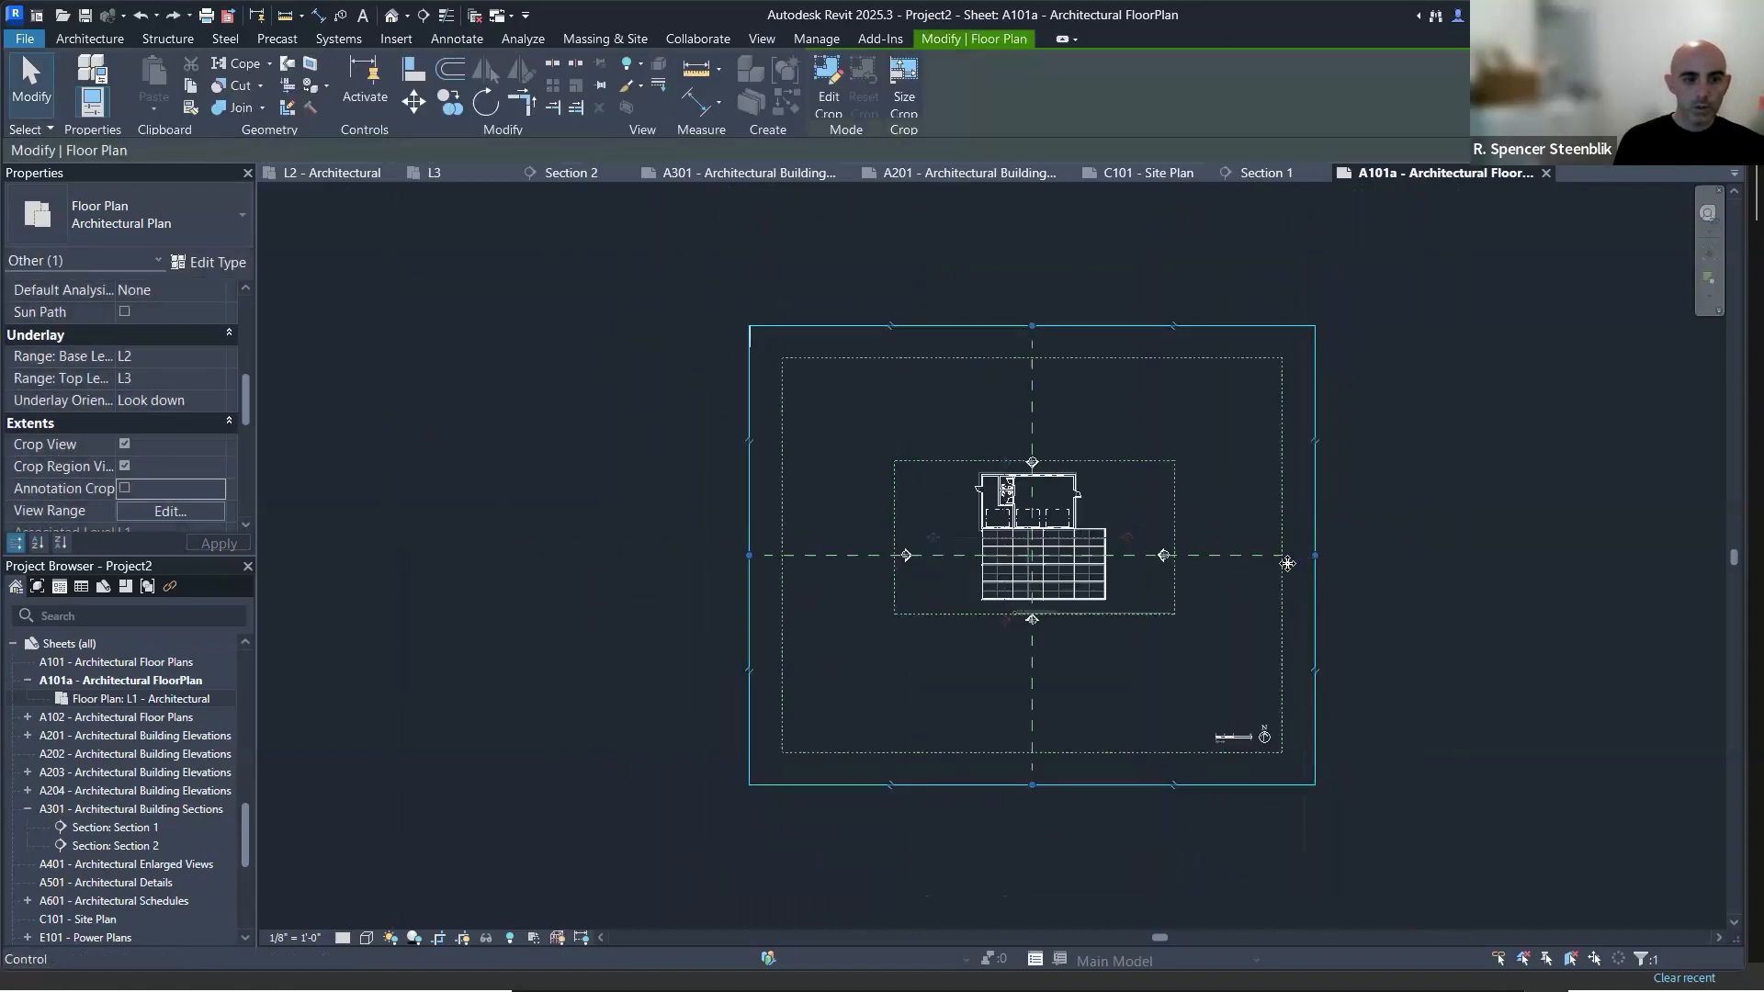
{"action": "left_click", "coordinate": [1330, 573]}
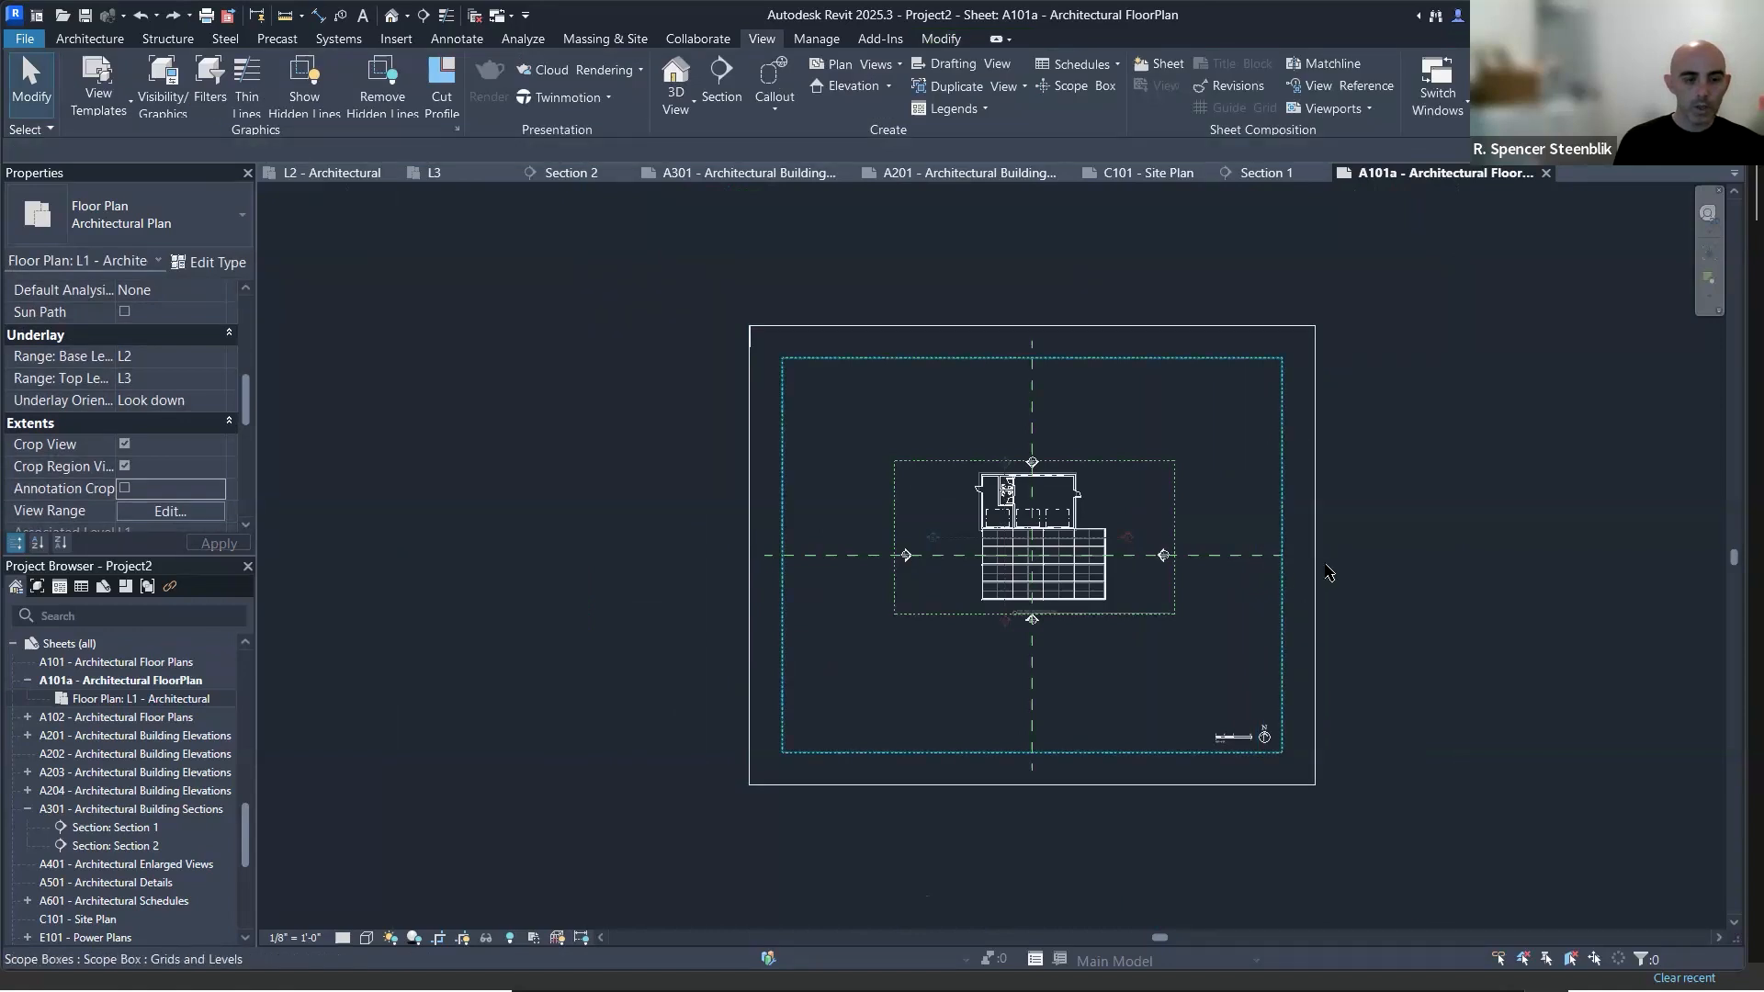
Shorten both ends of the Center (North/South) reference plane to the east and west elevation markers.
{"action": "left_click", "coordinate": [1245, 557]}
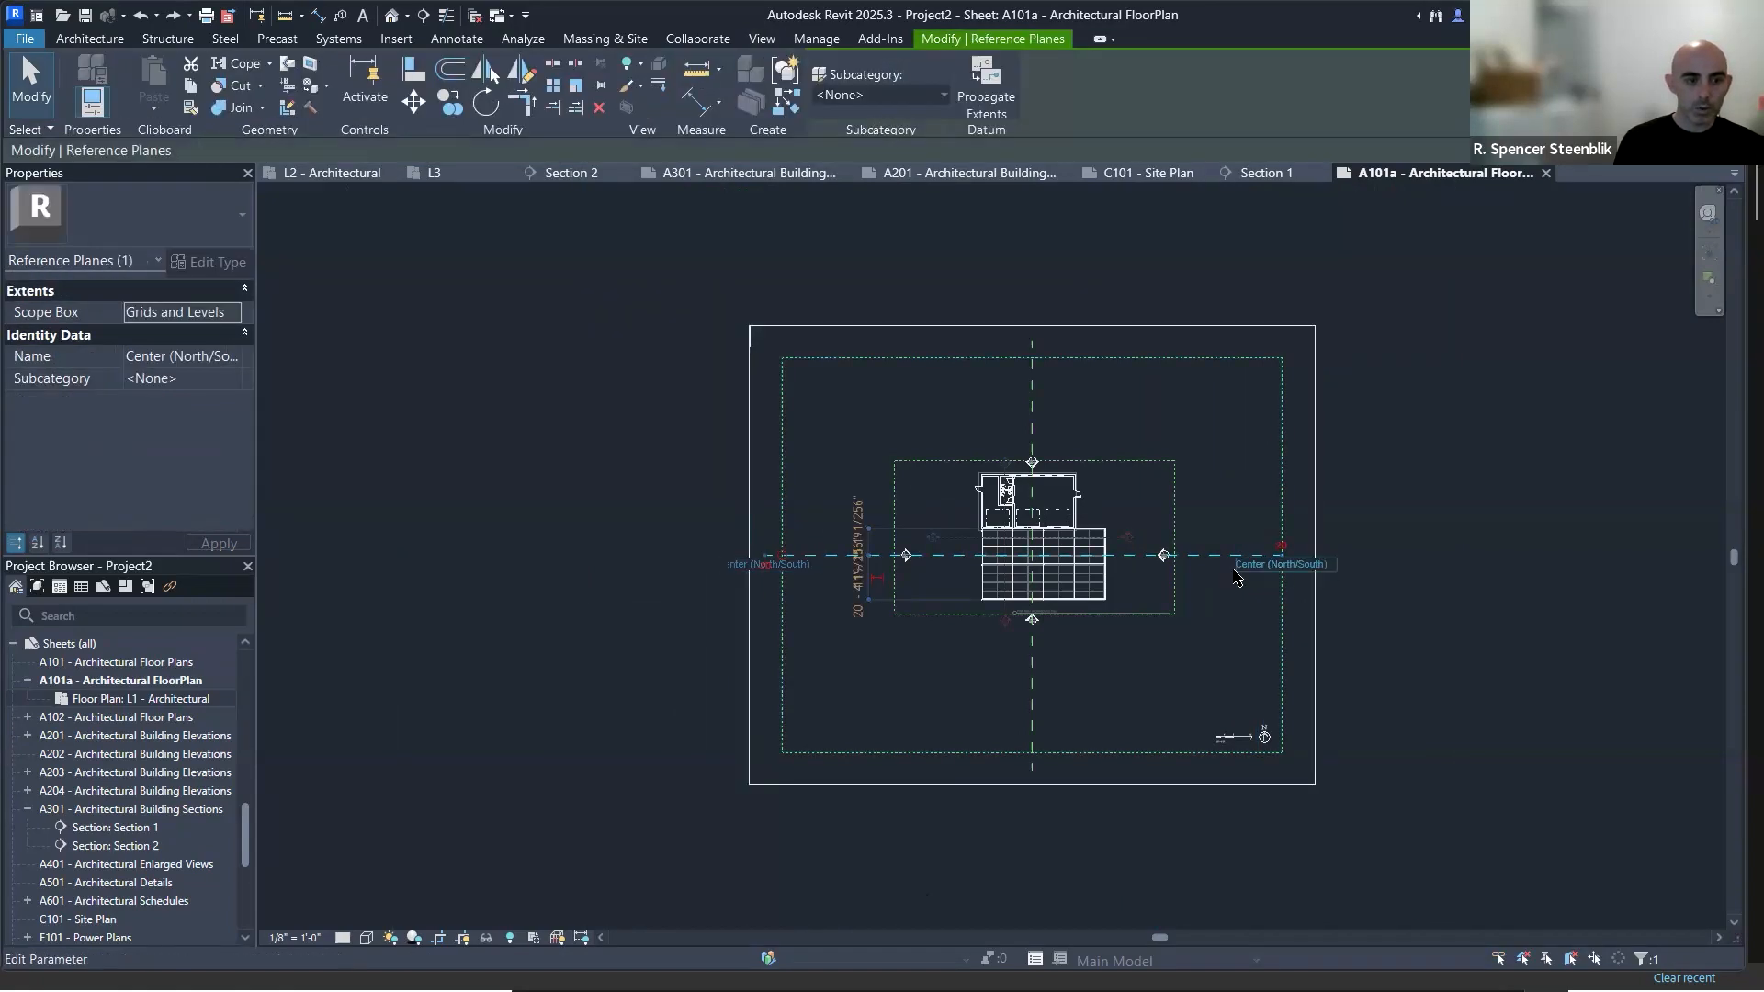
{"action": "scroll", "coordinate": [1234, 577], "scroll_direction": "up", "scroll_amount": 3}
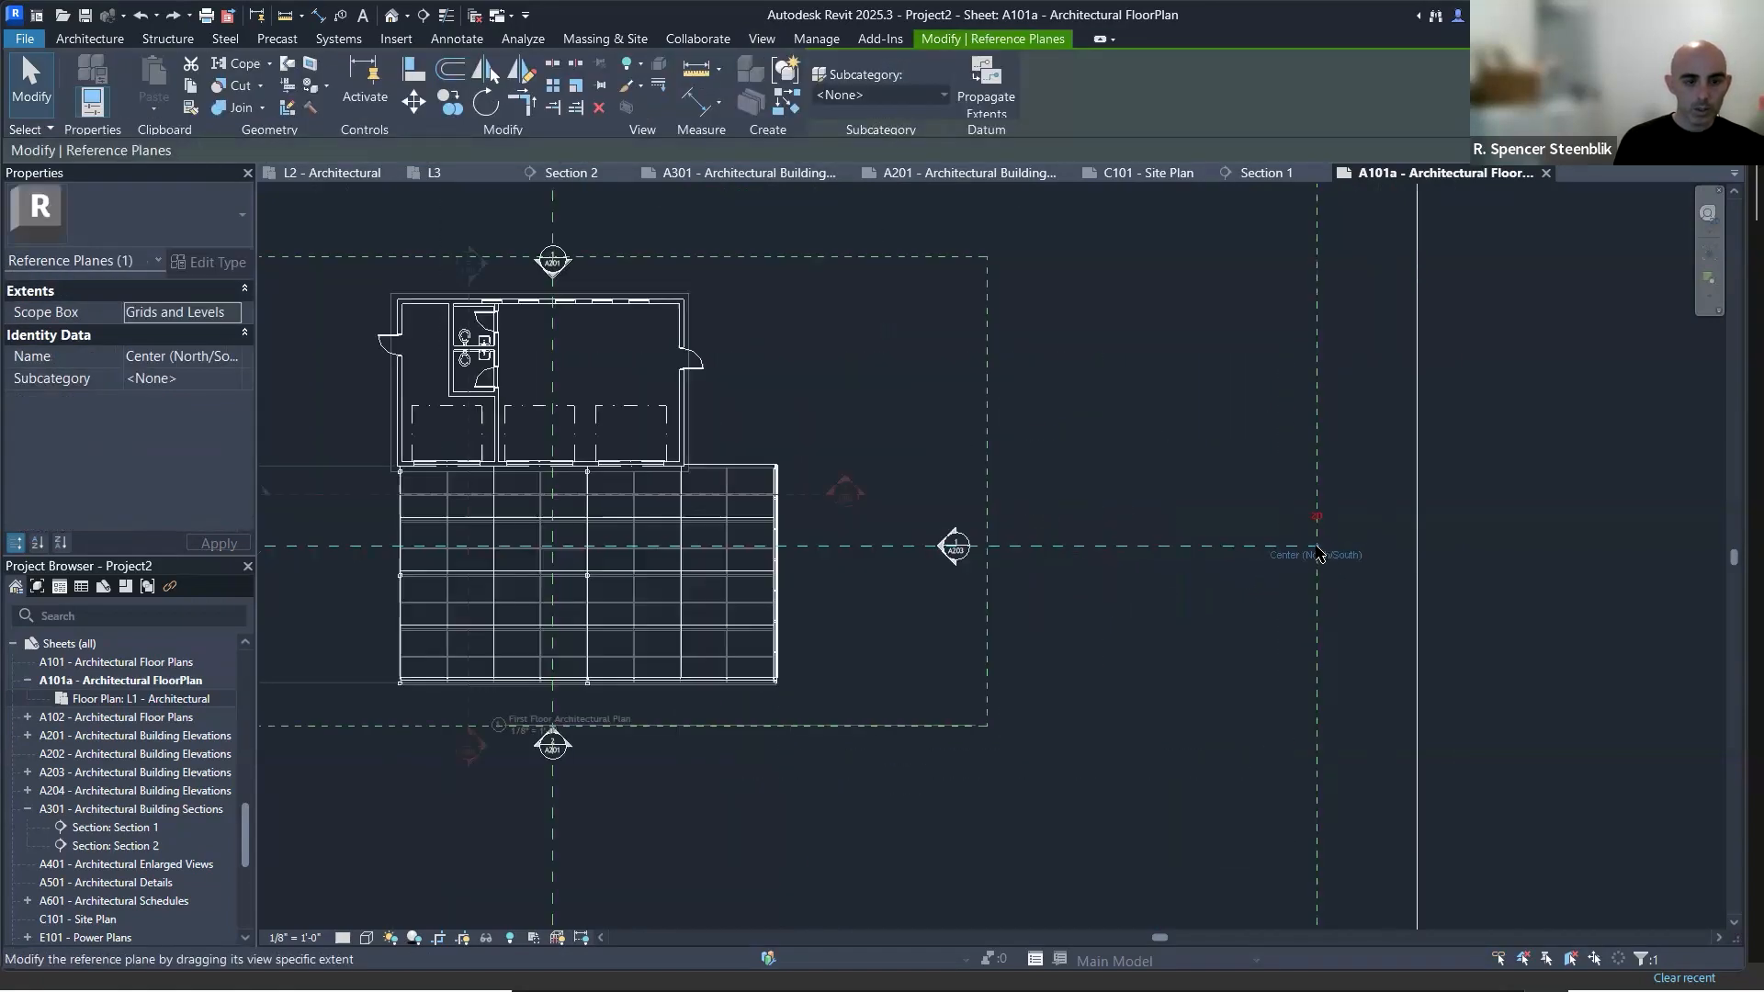
{"action": "left_click_drag", "start_coordinate": [1277, 544], "coordinate": [974, 561]}
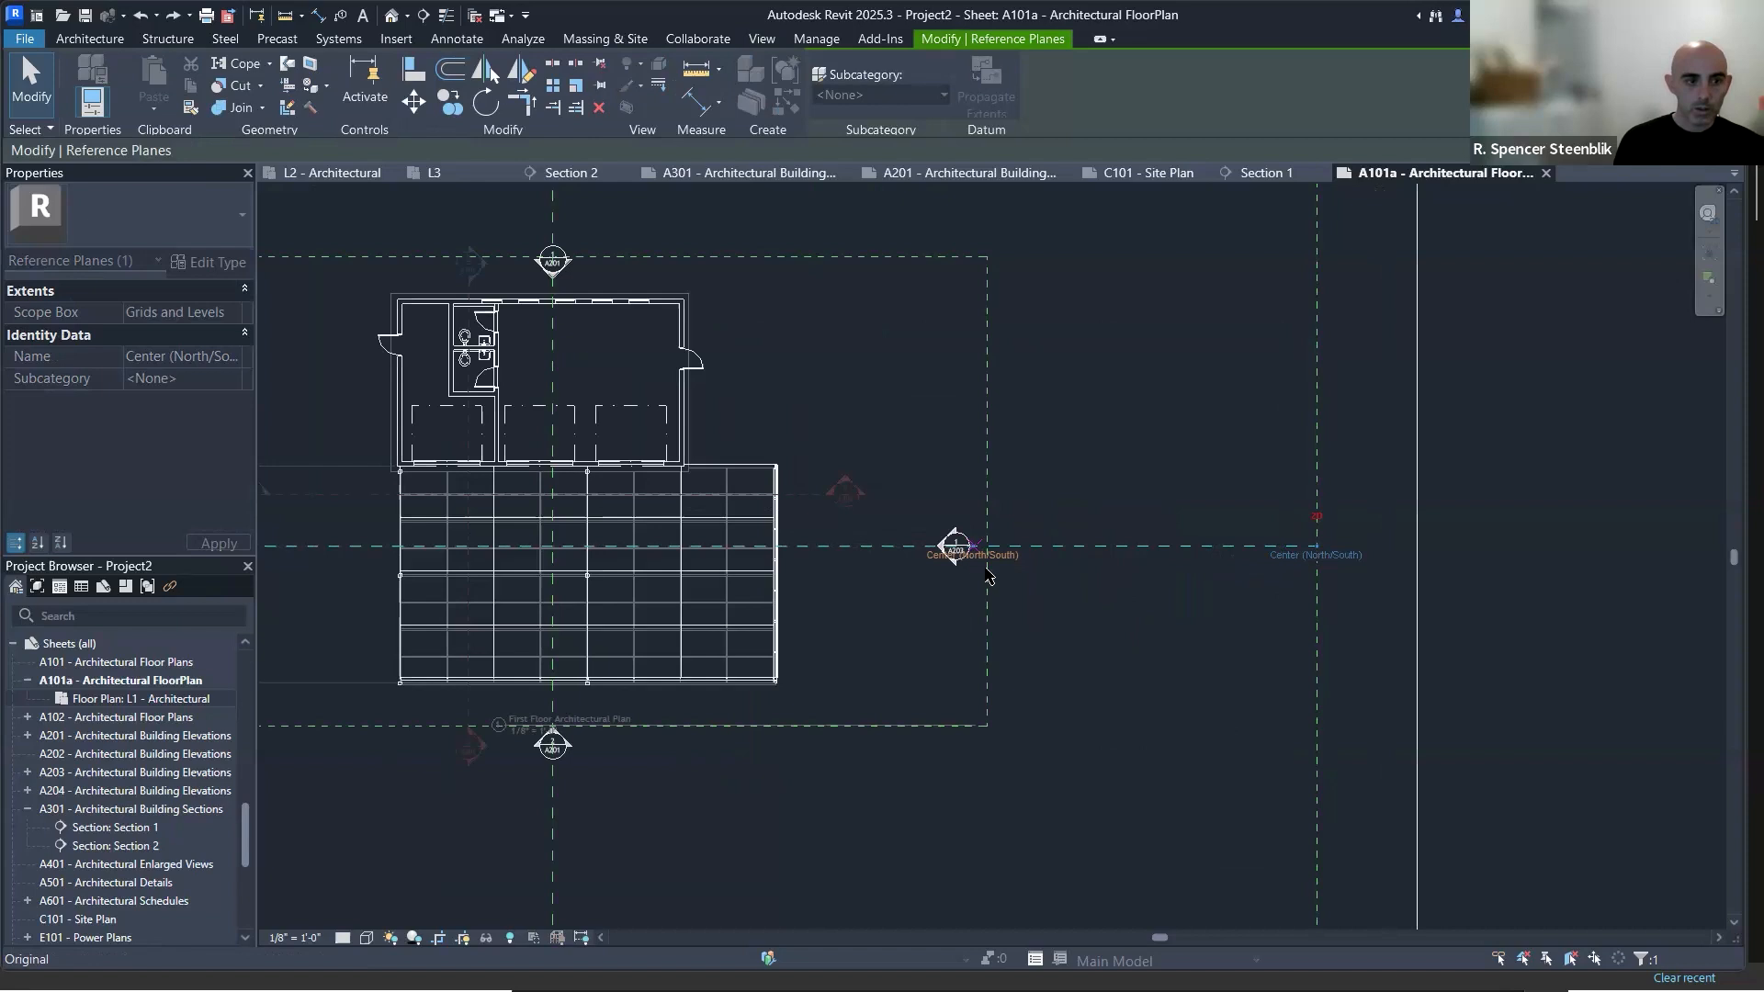
{"action": "scroll", "coordinate": [1196, 571], "scroll_direction": "down", "scroll_amount": 3}
{"action": "middle_click_drag", "start_coordinate": [706, 484], "coordinate": [951, 458]}
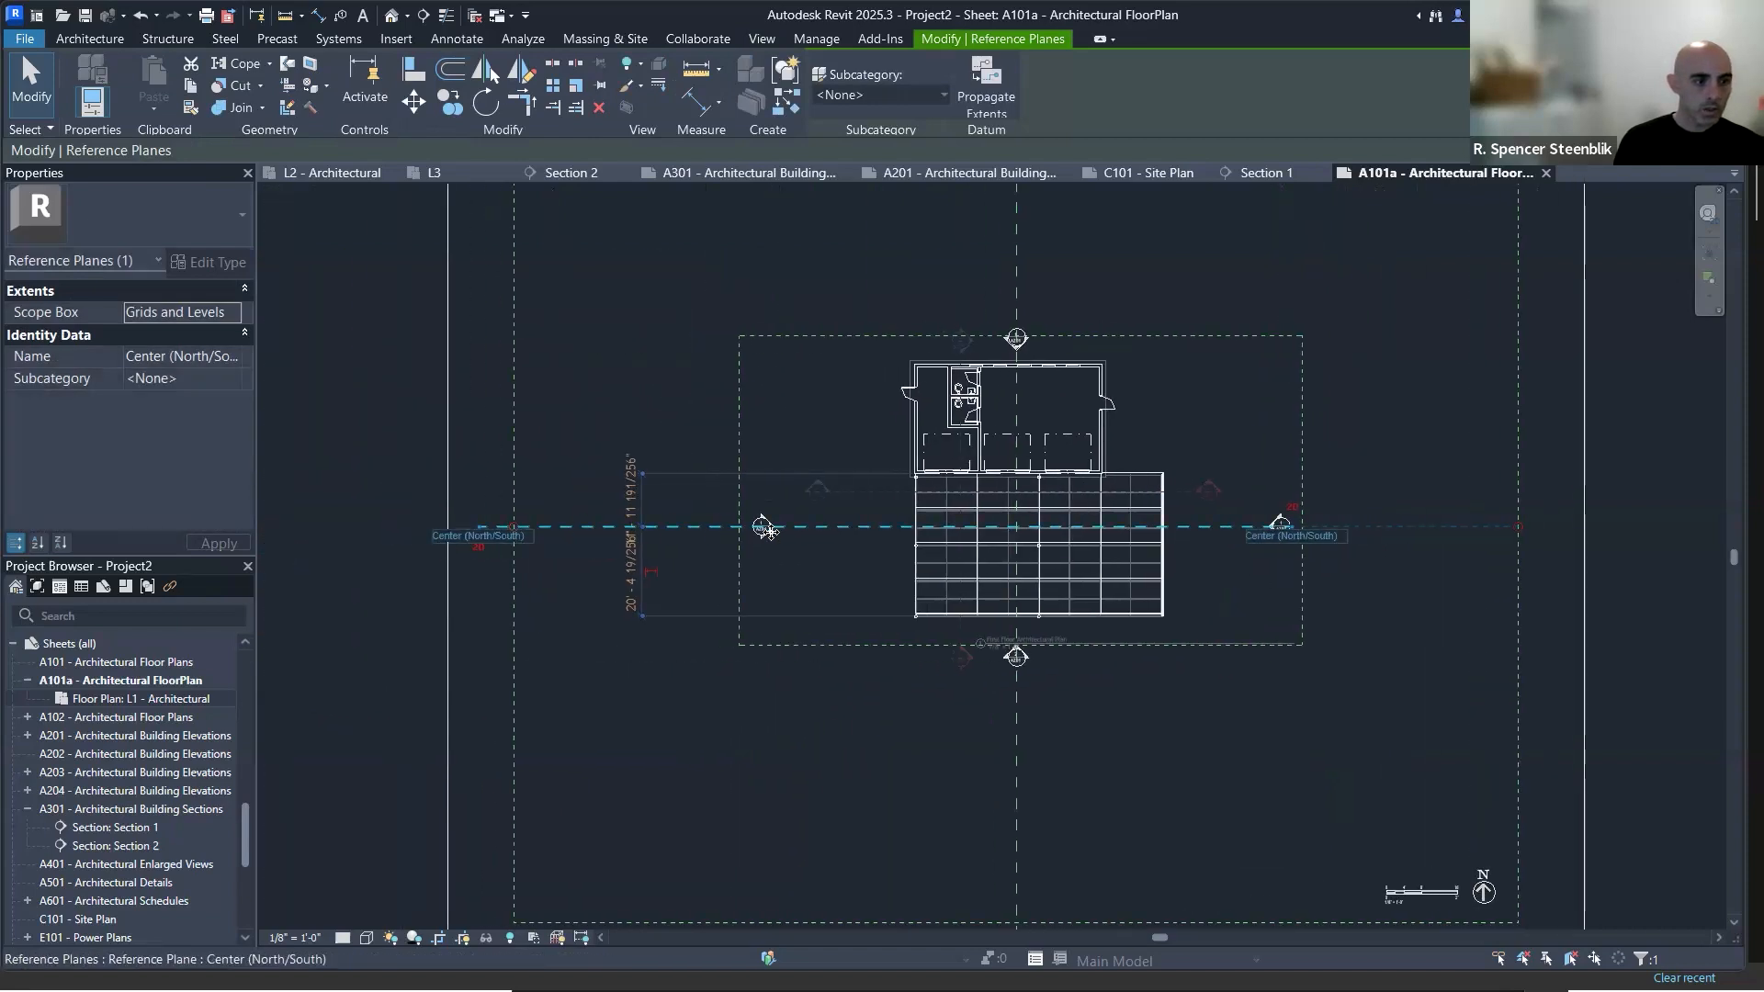
{"action": "left_click_drag", "start_coordinate": [501, 543], "coordinate": [755, 542]}
{"action": "scroll", "coordinate": [753, 540], "scroll_direction": "down", "scroll_amount": 2}
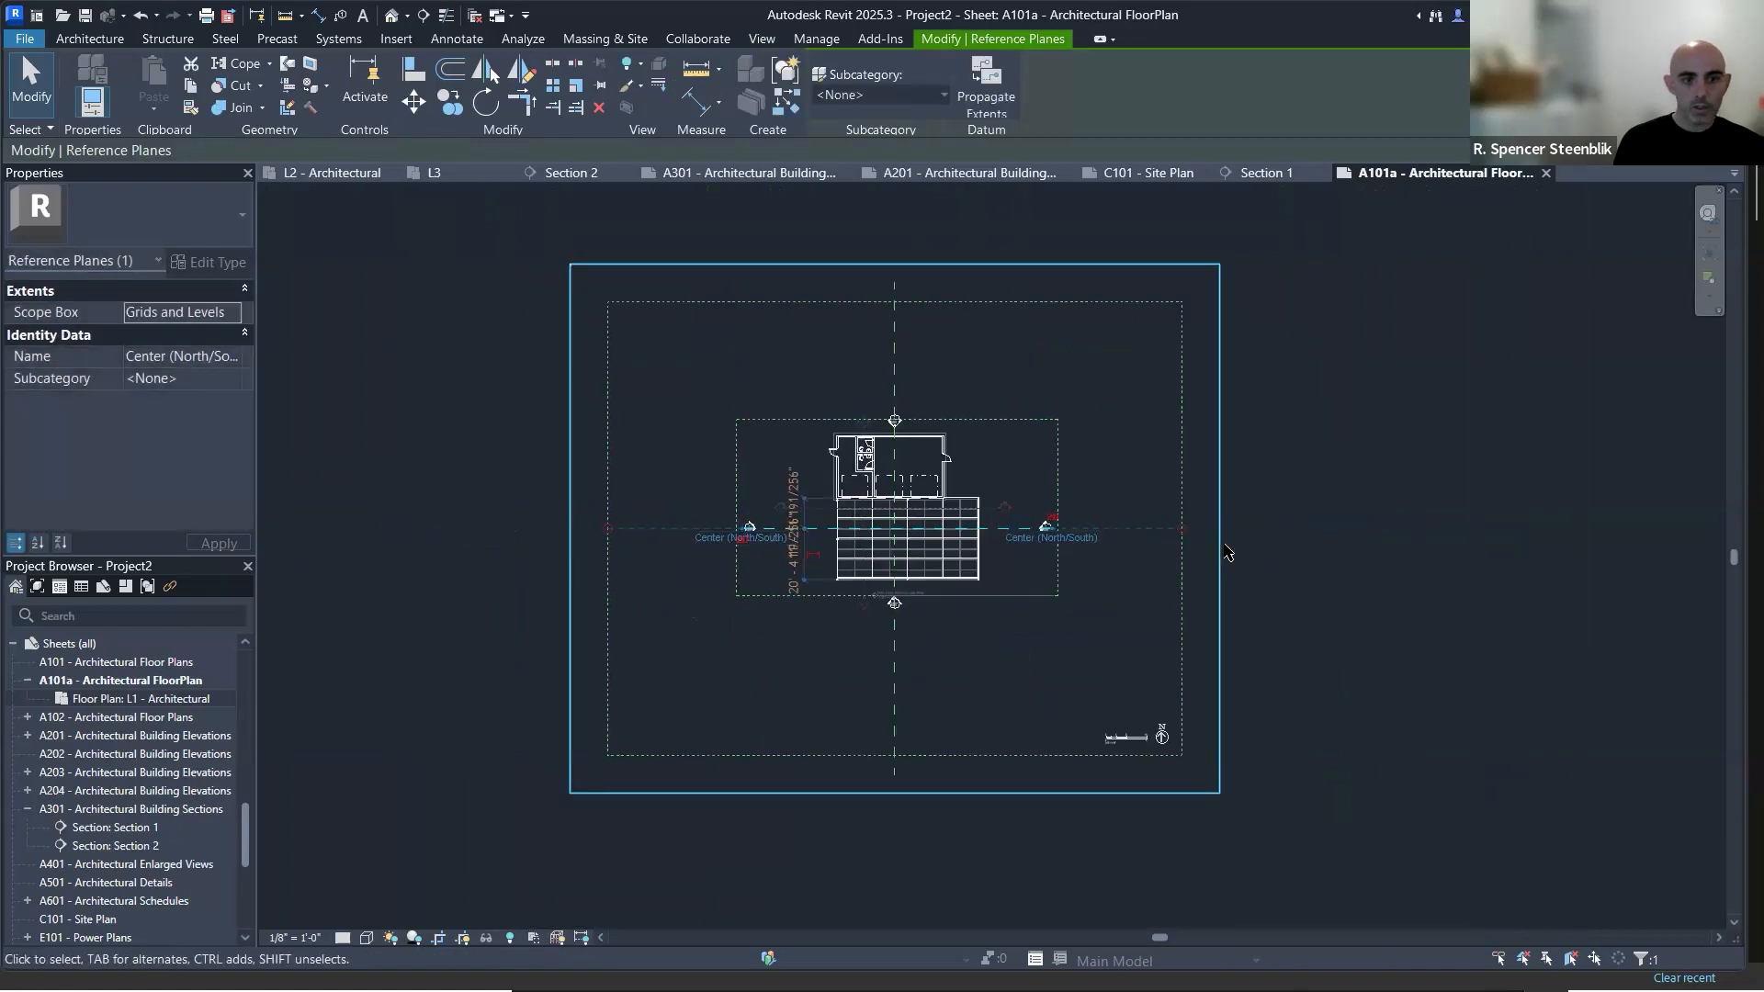
Try pulling the crop region's east side toward the plan at two different distances, undoing each attempt.
{"action": "left_click", "coordinate": [1220, 542]}
{"action": "left_click_drag", "start_coordinate": [1220, 531], "coordinate": [1066, 548]}
{"action": "key", "text": "ctrl+z"}
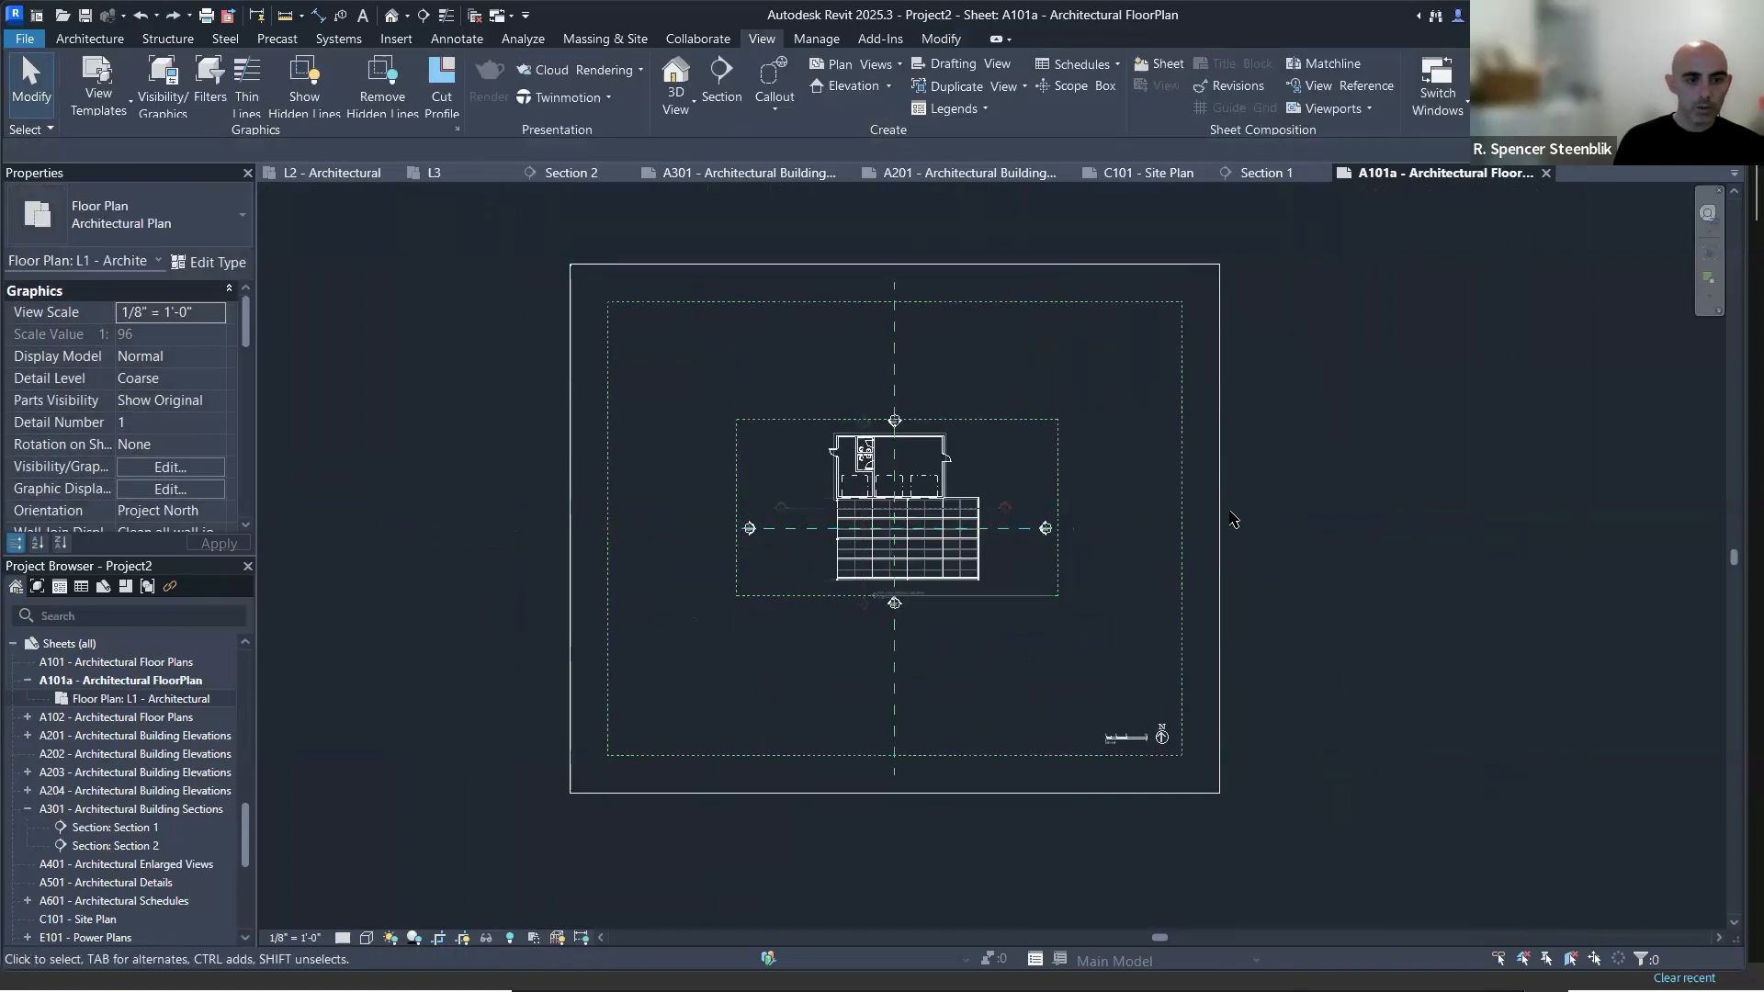
{"action": "left_click", "coordinate": [1220, 537]}
{"action": "left_click_drag", "start_coordinate": [1222, 540], "coordinate": [1127, 544]}
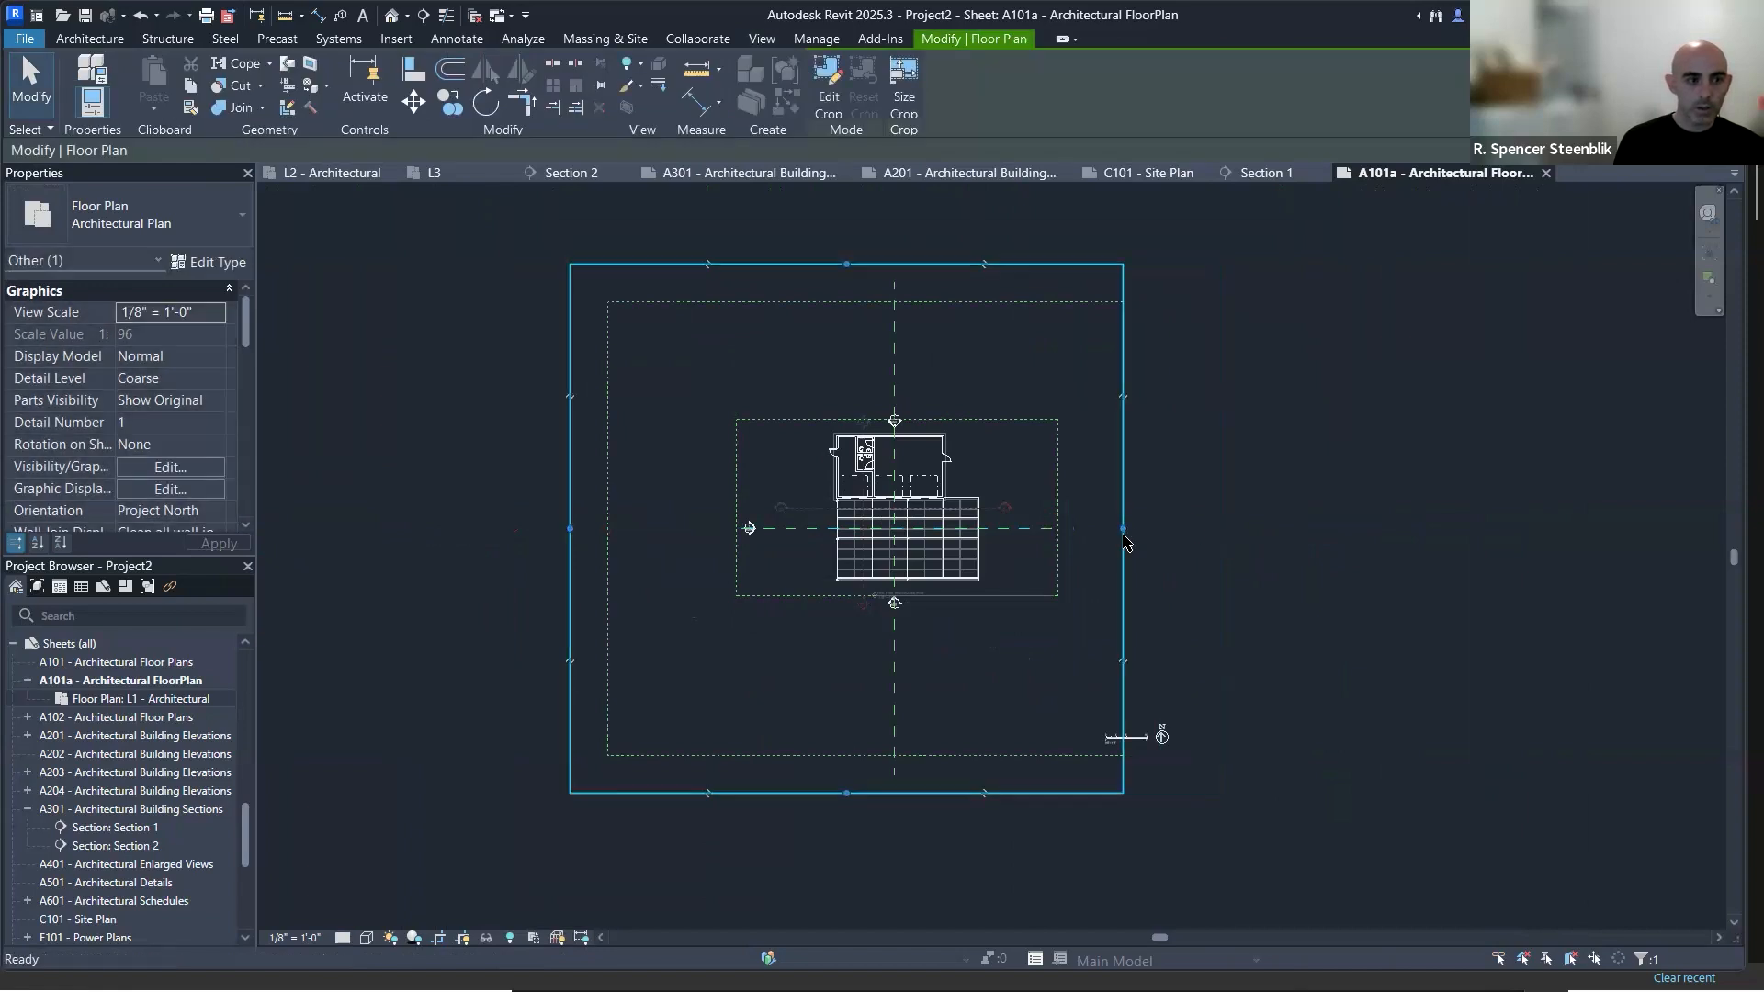
{"action": "key", "text": "ctrl+z"}
Turn on Annotation Crop in the L1 floor plan's extents.
{"action": "scroll", "coordinate": [138, 386], "scroll_direction": "down", "scroll_amount": 6}
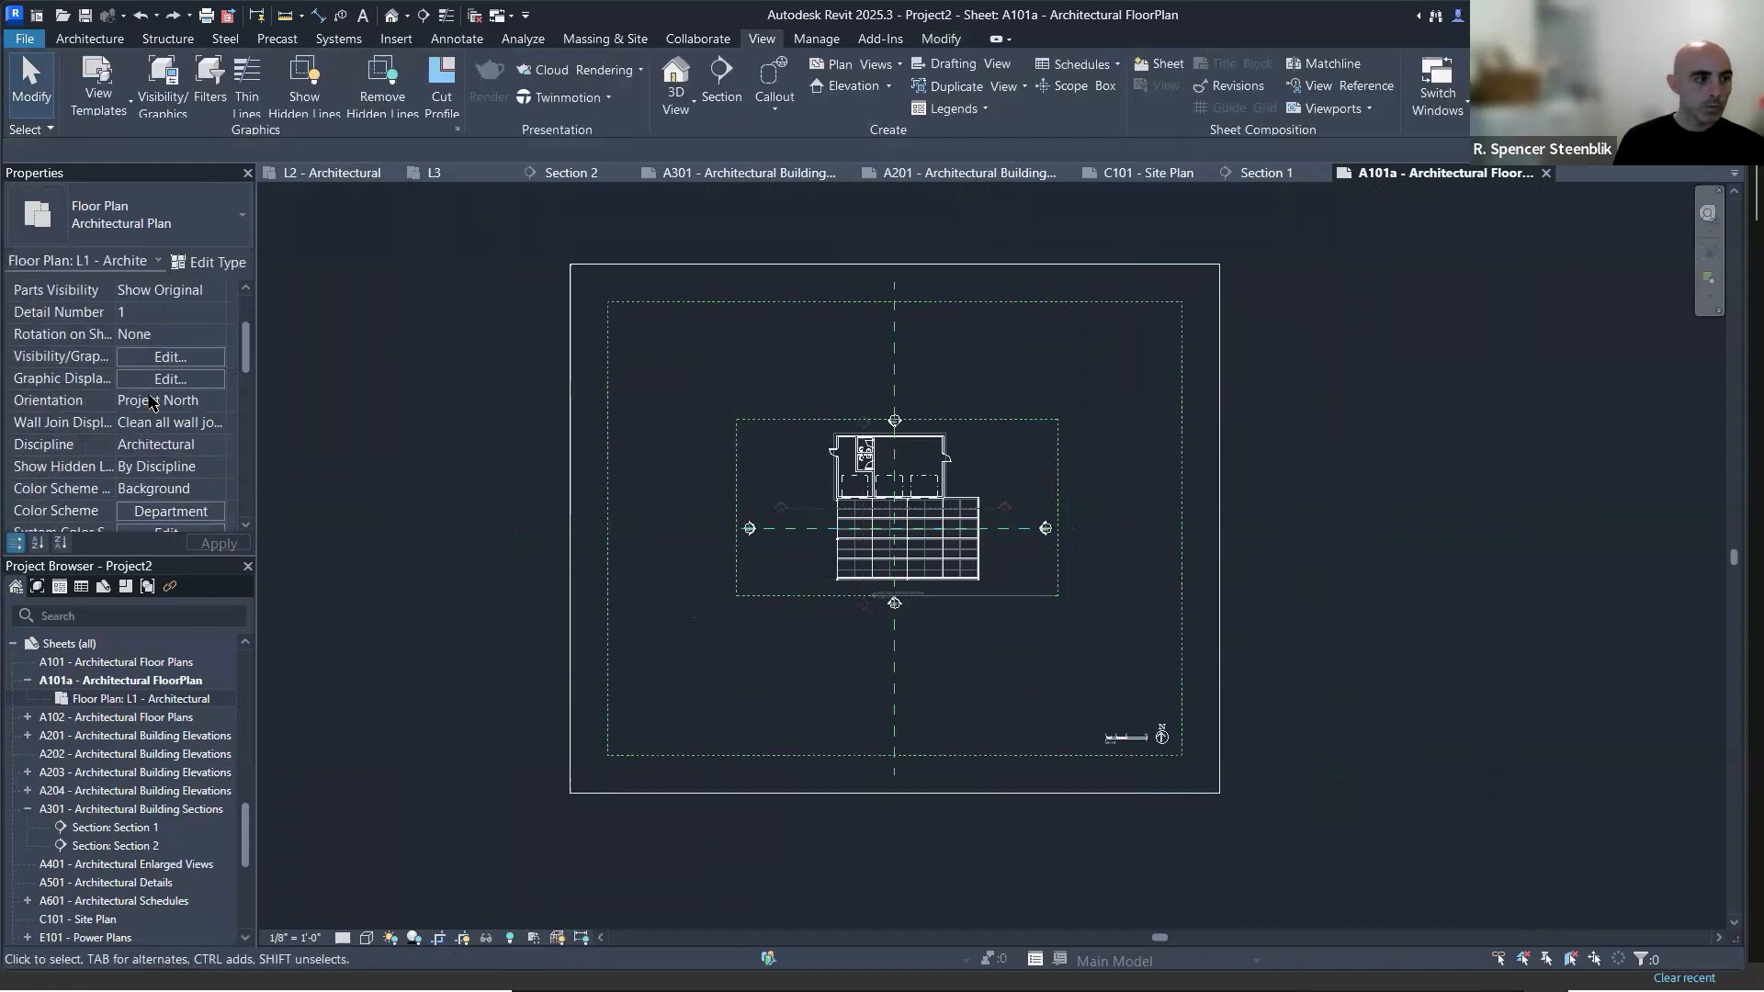
{"action": "scroll", "coordinate": [145, 444], "scroll_direction": "down", "scroll_amount": 2}
{"action": "left_click", "coordinate": [125, 444]}
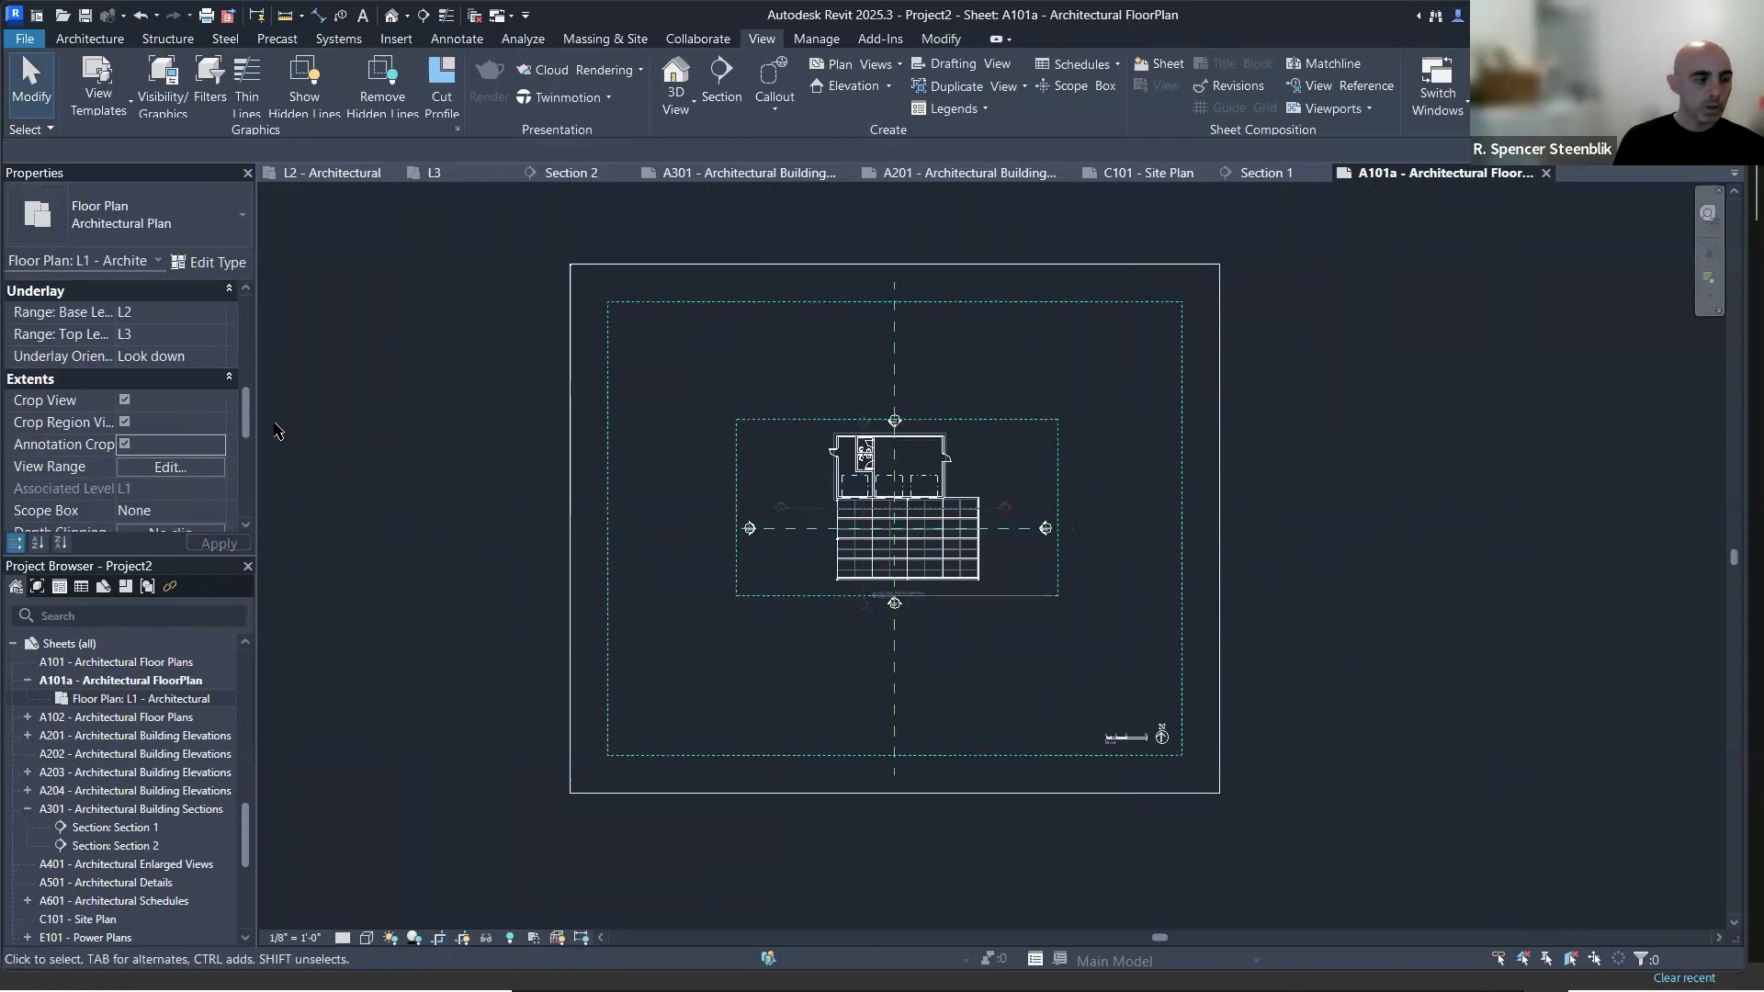
{"action": "scroll", "coordinate": [161, 485], "scroll_direction": "down", "scroll_amount": 1}
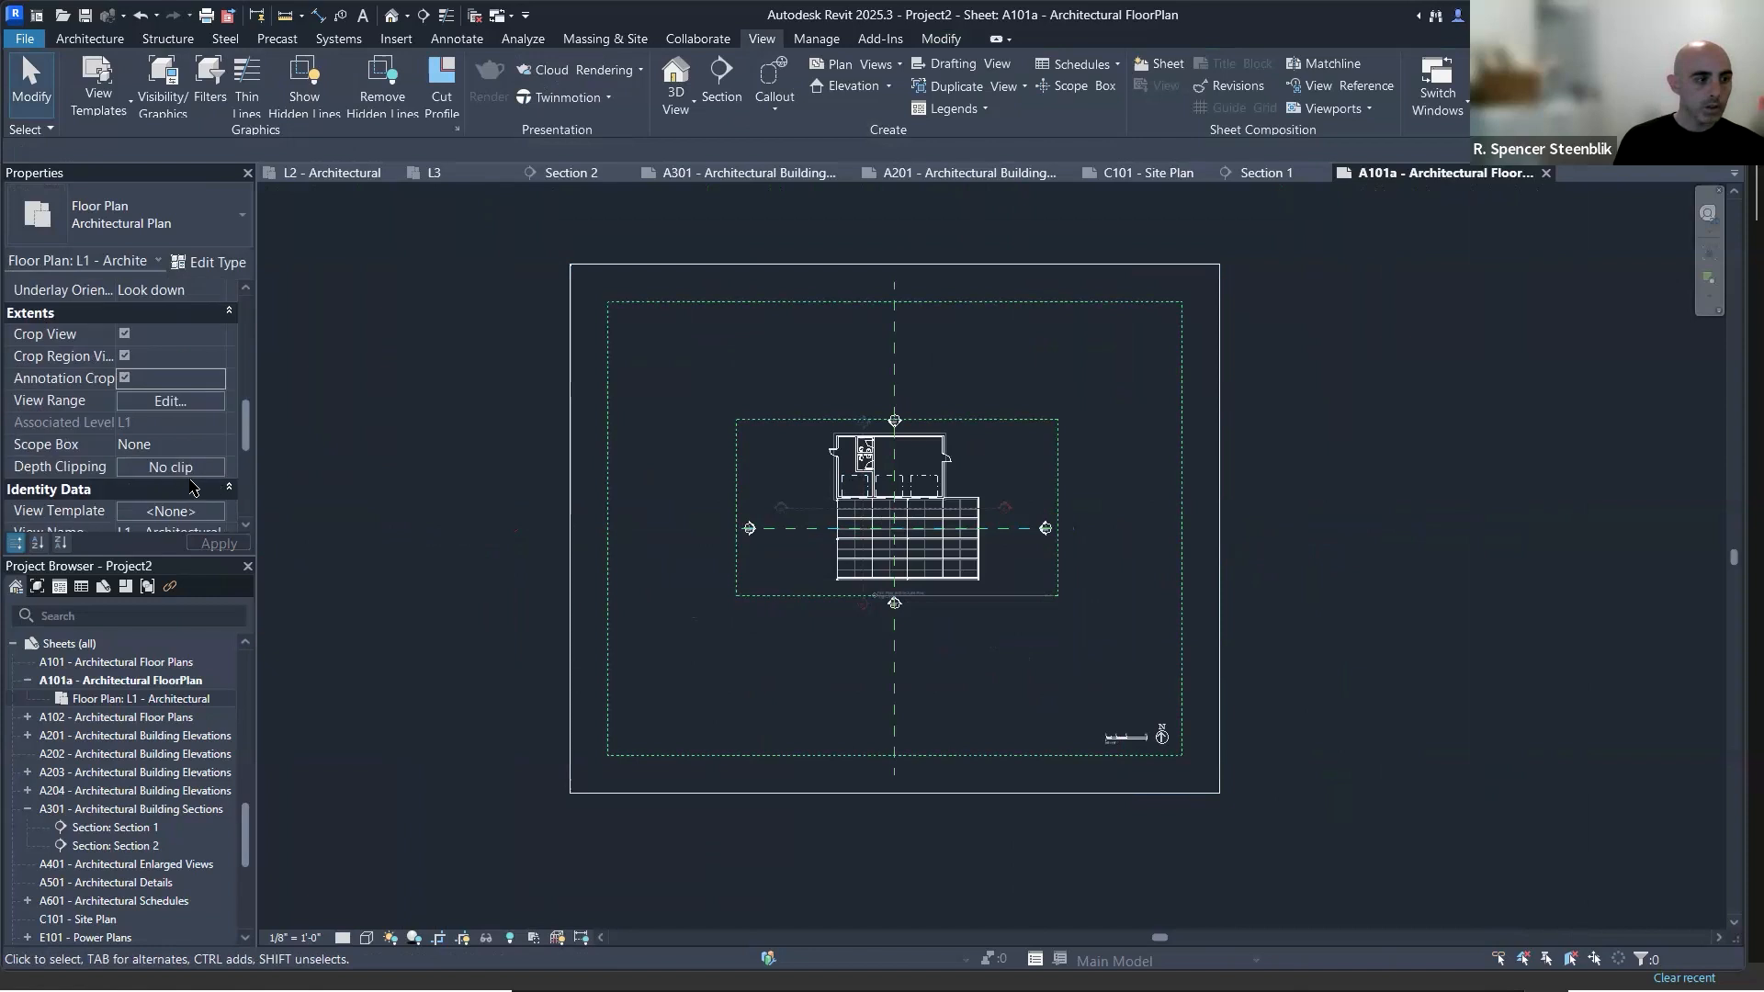
{"action": "scroll", "coordinate": [225, 489], "scroll_direction": "down", "scroll_amount": 1}
Try pulling the crop region's east and west sides inward with annotation crop on, and undo both changes.
{"action": "left_click", "coordinate": [1222, 530]}
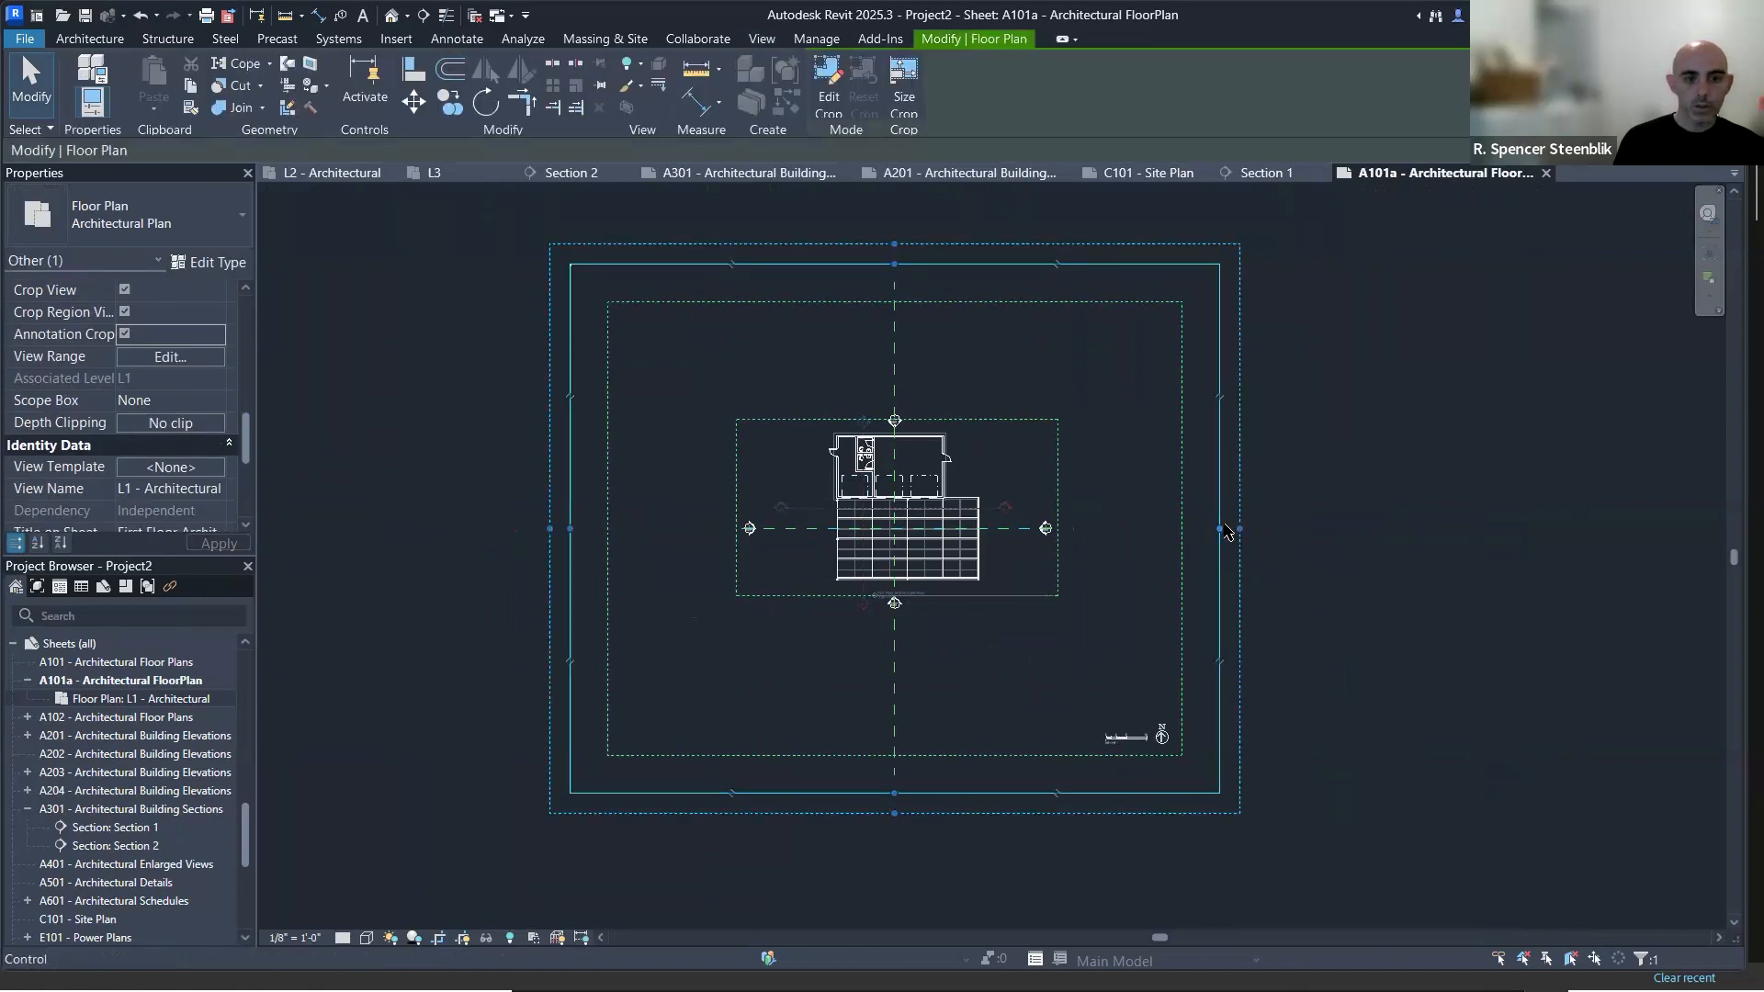
{"action": "left_click_drag", "start_coordinate": [1222, 530], "coordinate": [1102, 530]}
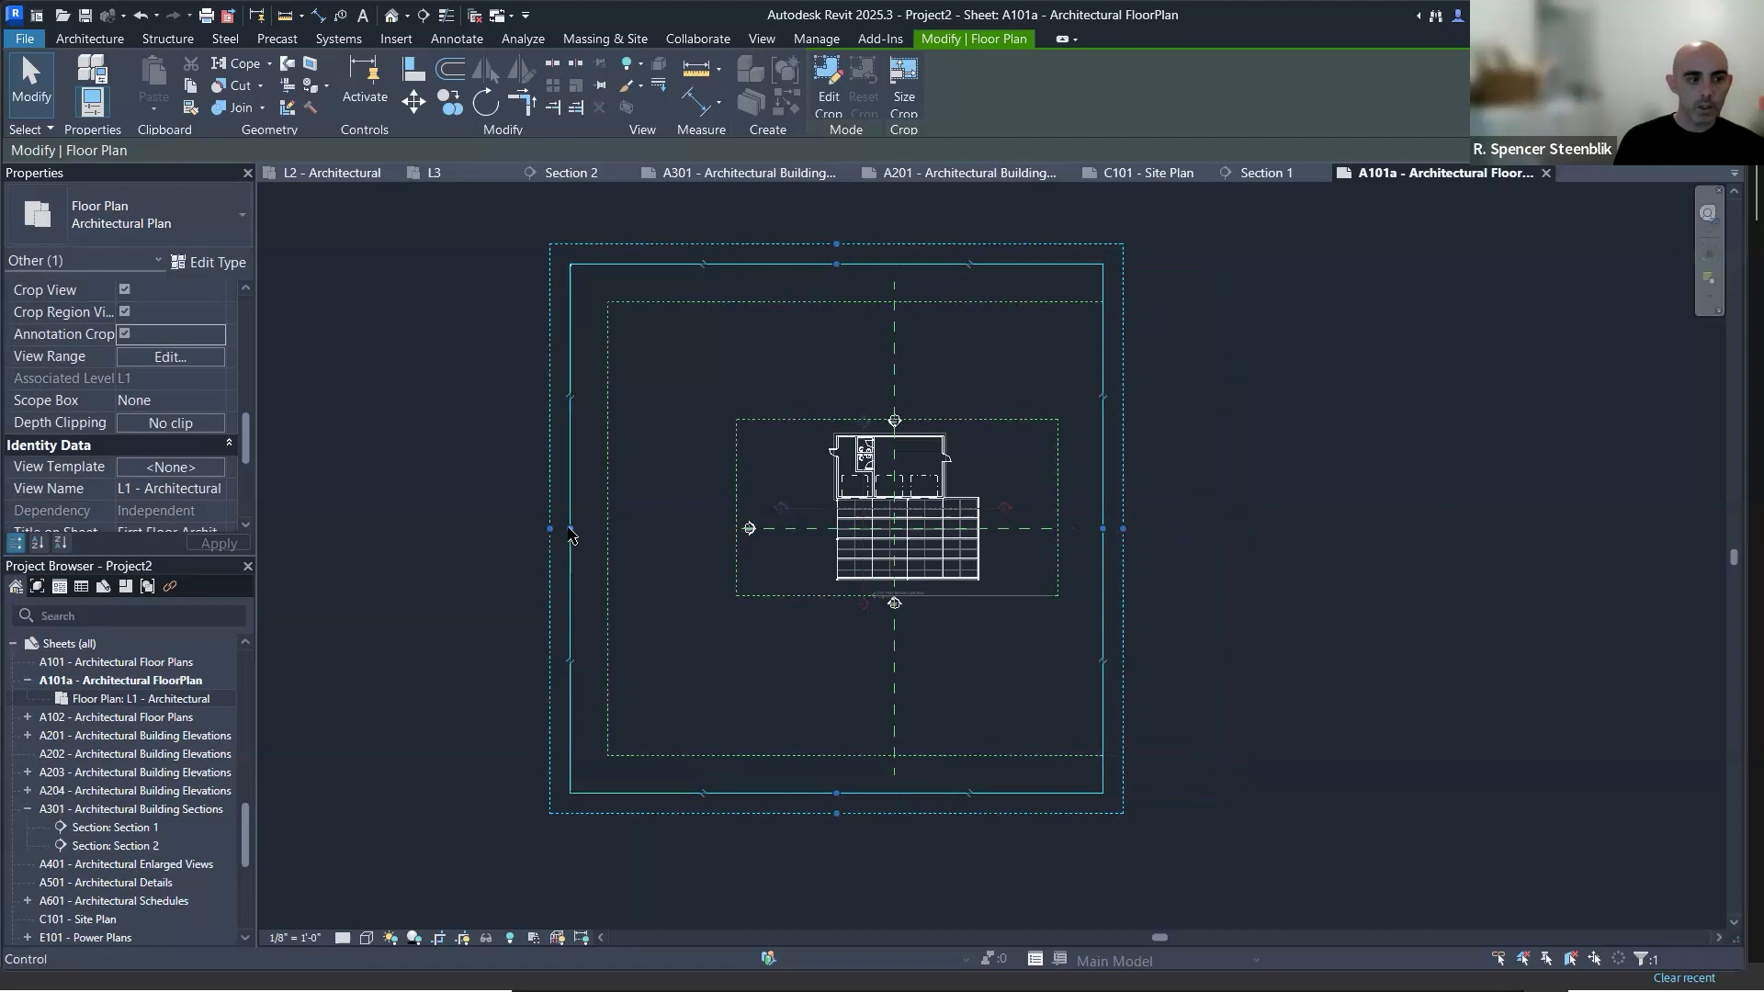
{"action": "left_click_drag", "start_coordinate": [655, 525], "coordinate": [662, 528]}
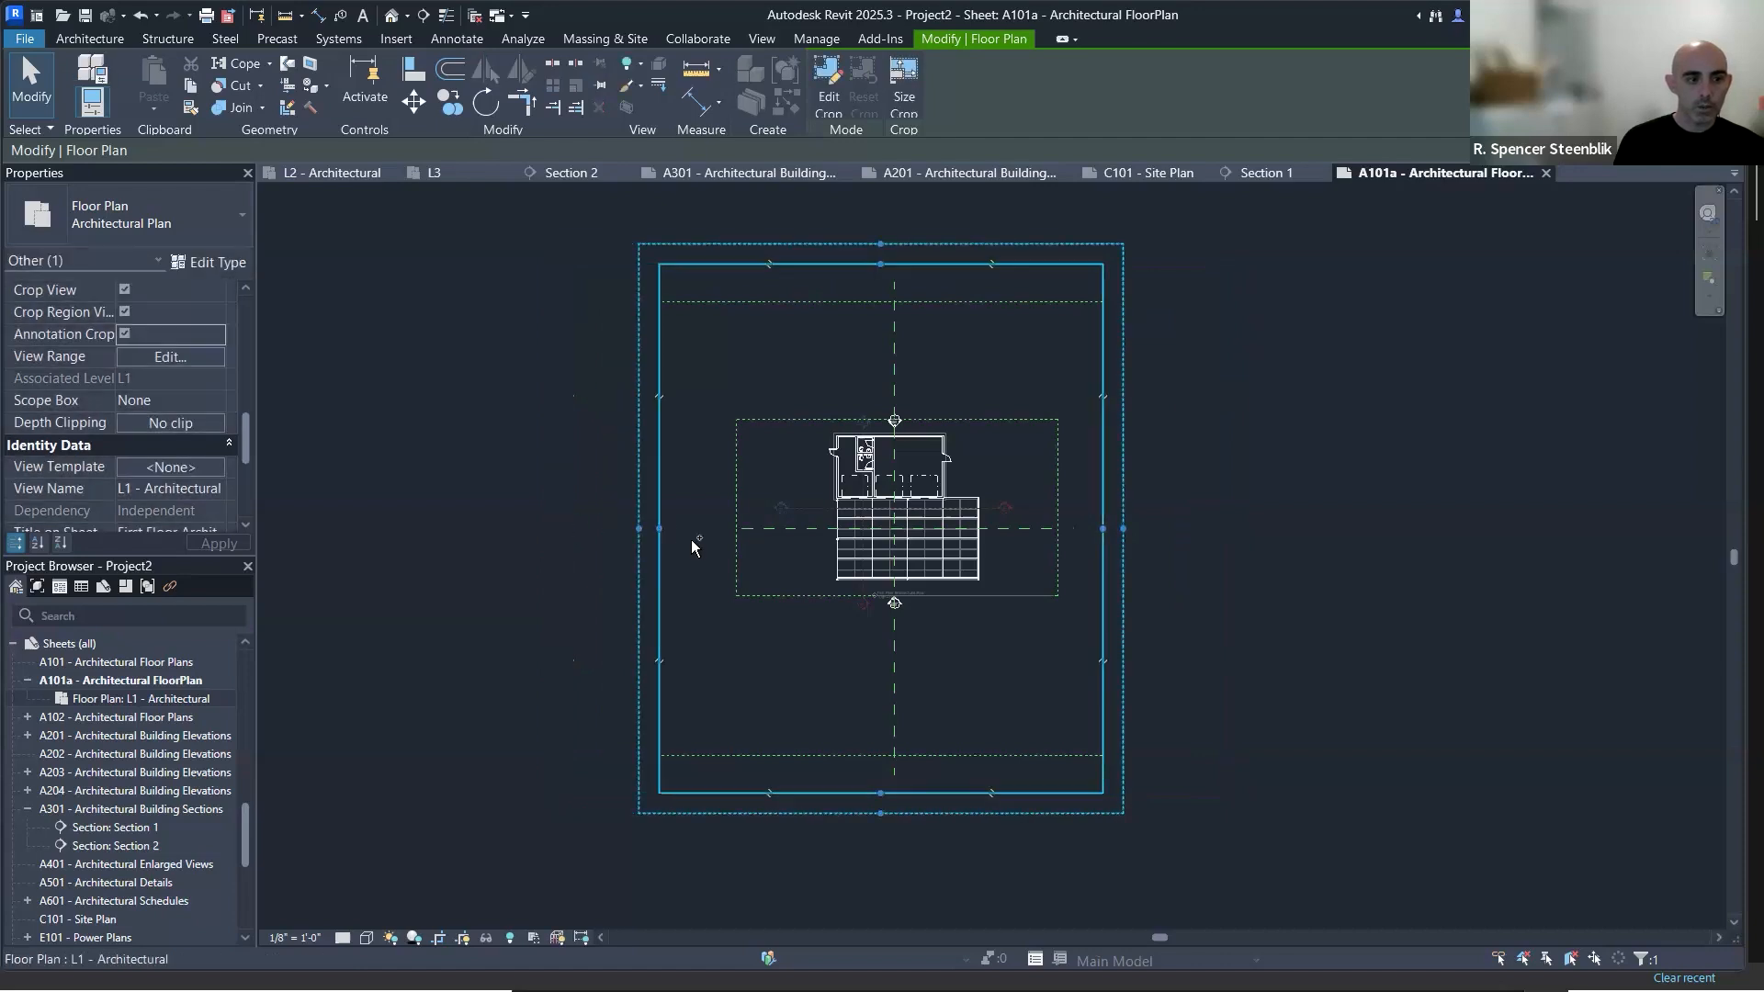
{"action": "key", "text": "ctrl+z"}
{"action": "key", "text": "ctrl+z"}
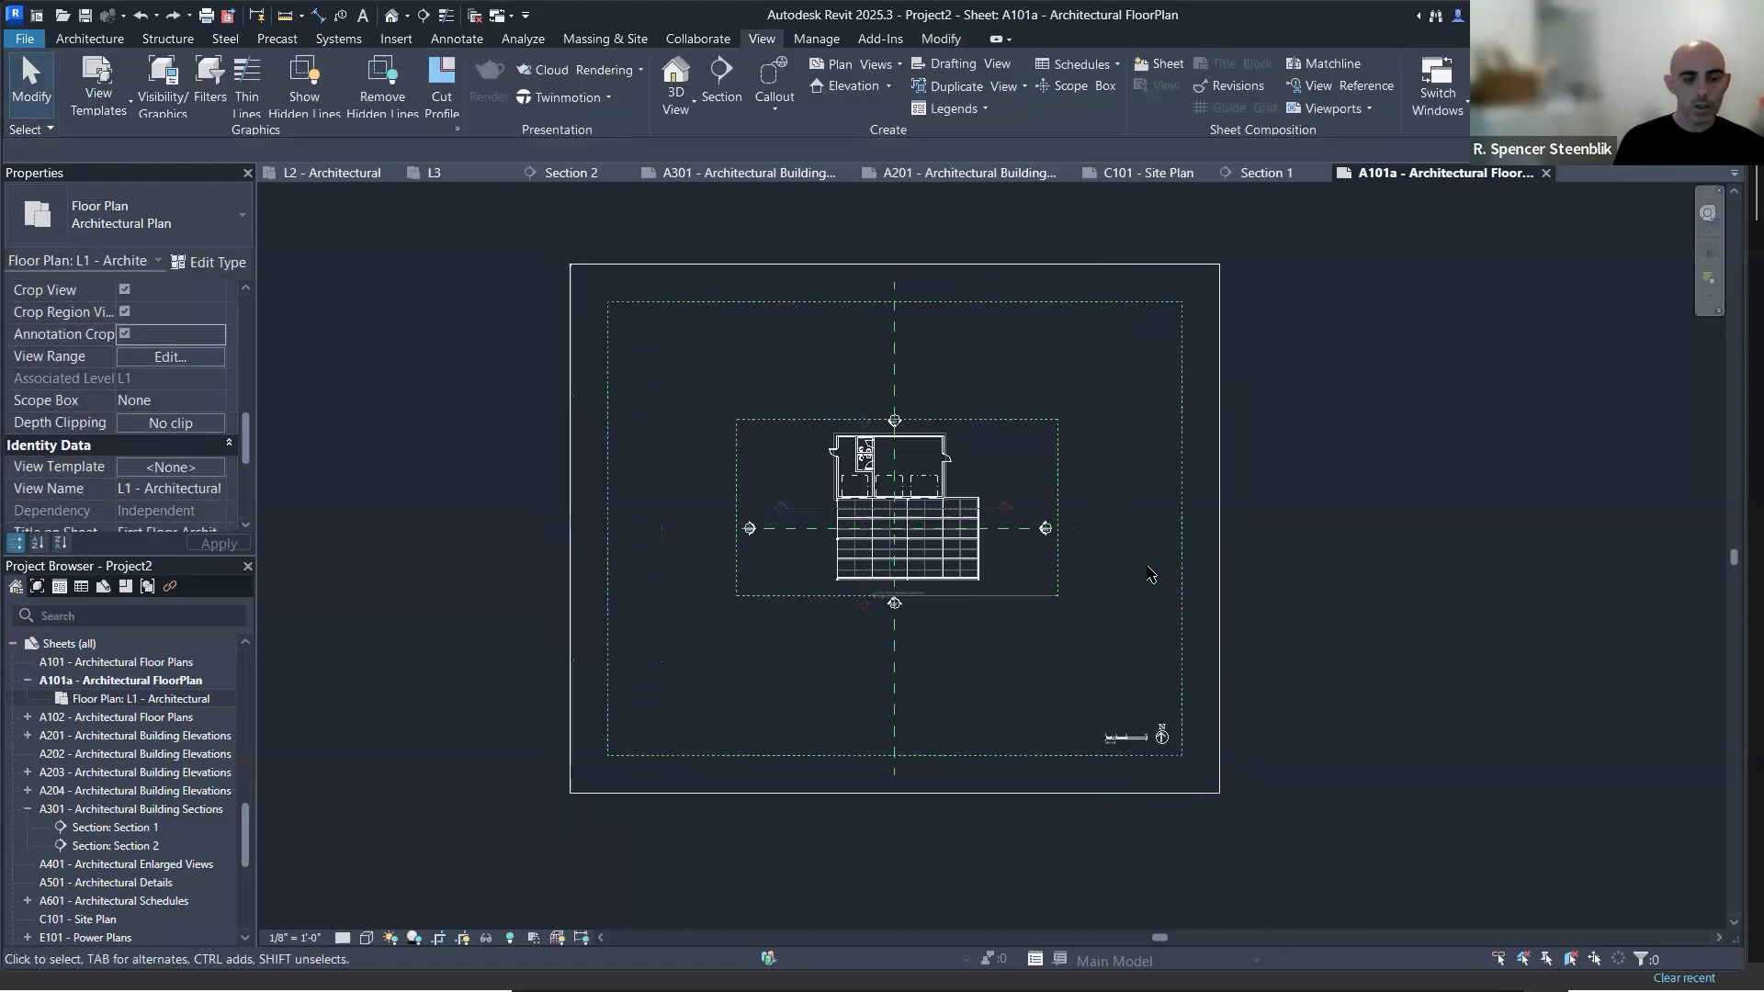
Pull the crop region's east and west sides inward to just inside the east and west elevation markers.
{"action": "scroll", "coordinate": [1085, 552], "scroll_direction": "up", "scroll_amount": 4}
{"action": "scroll", "coordinate": [1068, 527], "scroll_direction": "down", "scroll_amount": 2}
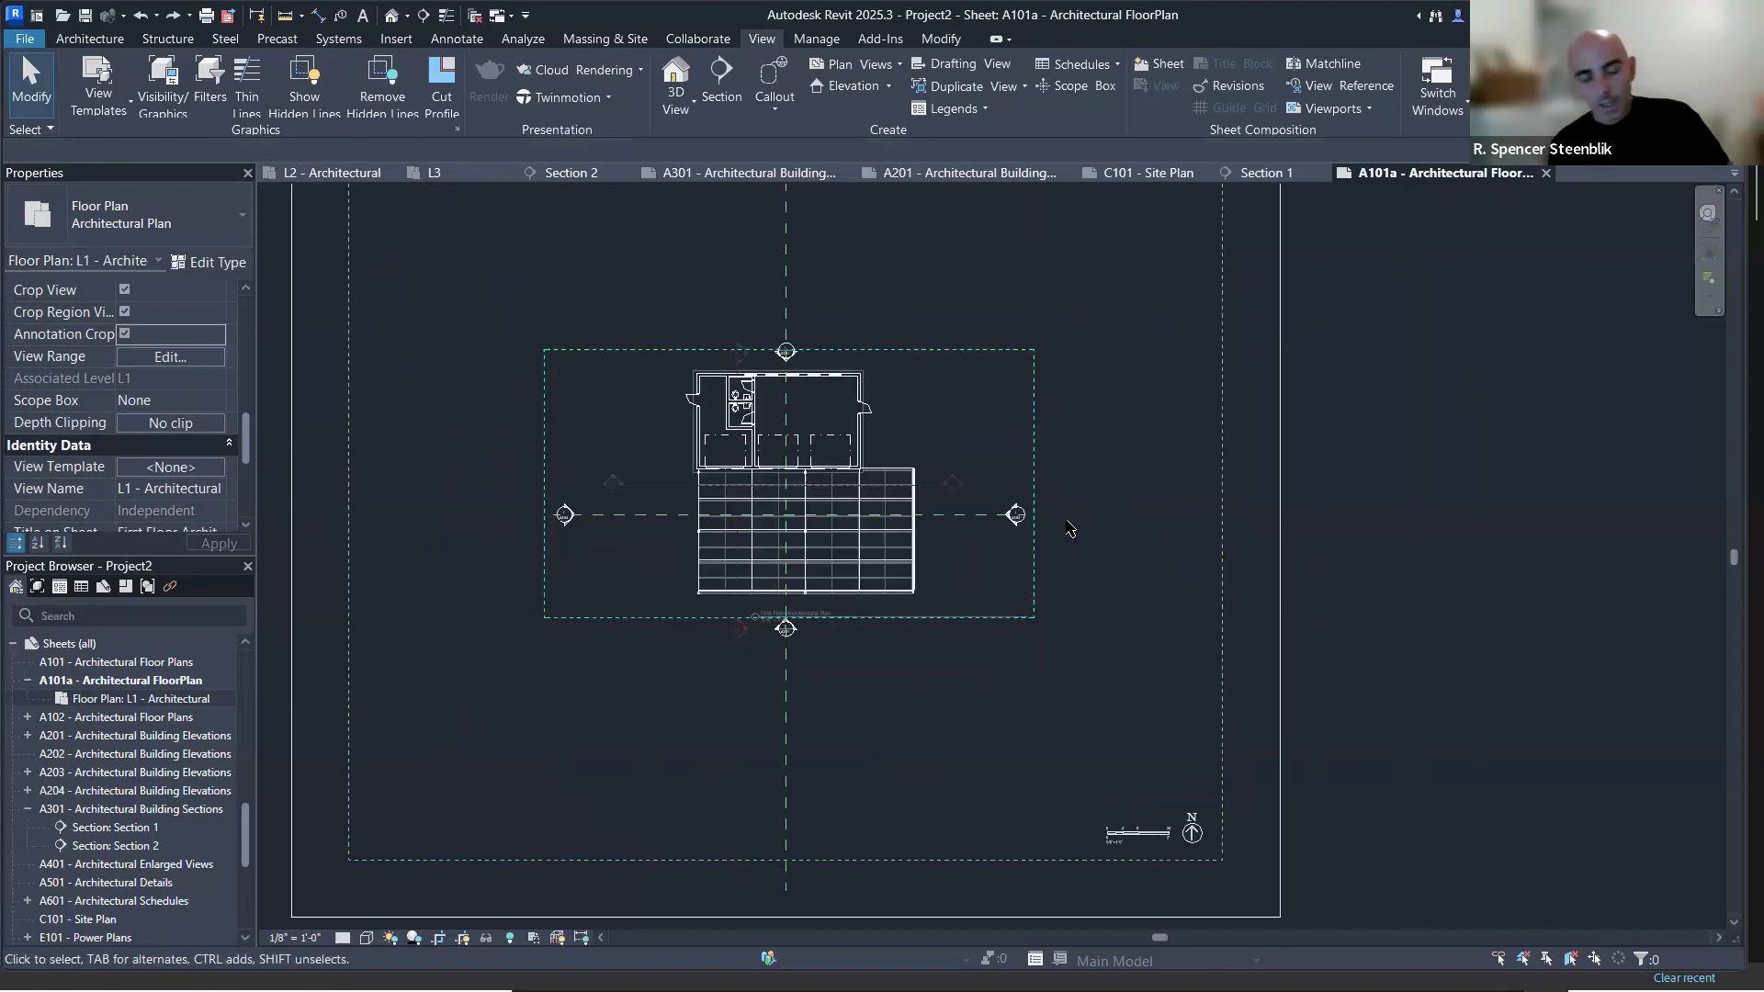
{"action": "left_click", "coordinate": [1282, 521]}
{"action": "scroll", "coordinate": [1280, 460], "scroll_direction": "down", "scroll_amount": 1}
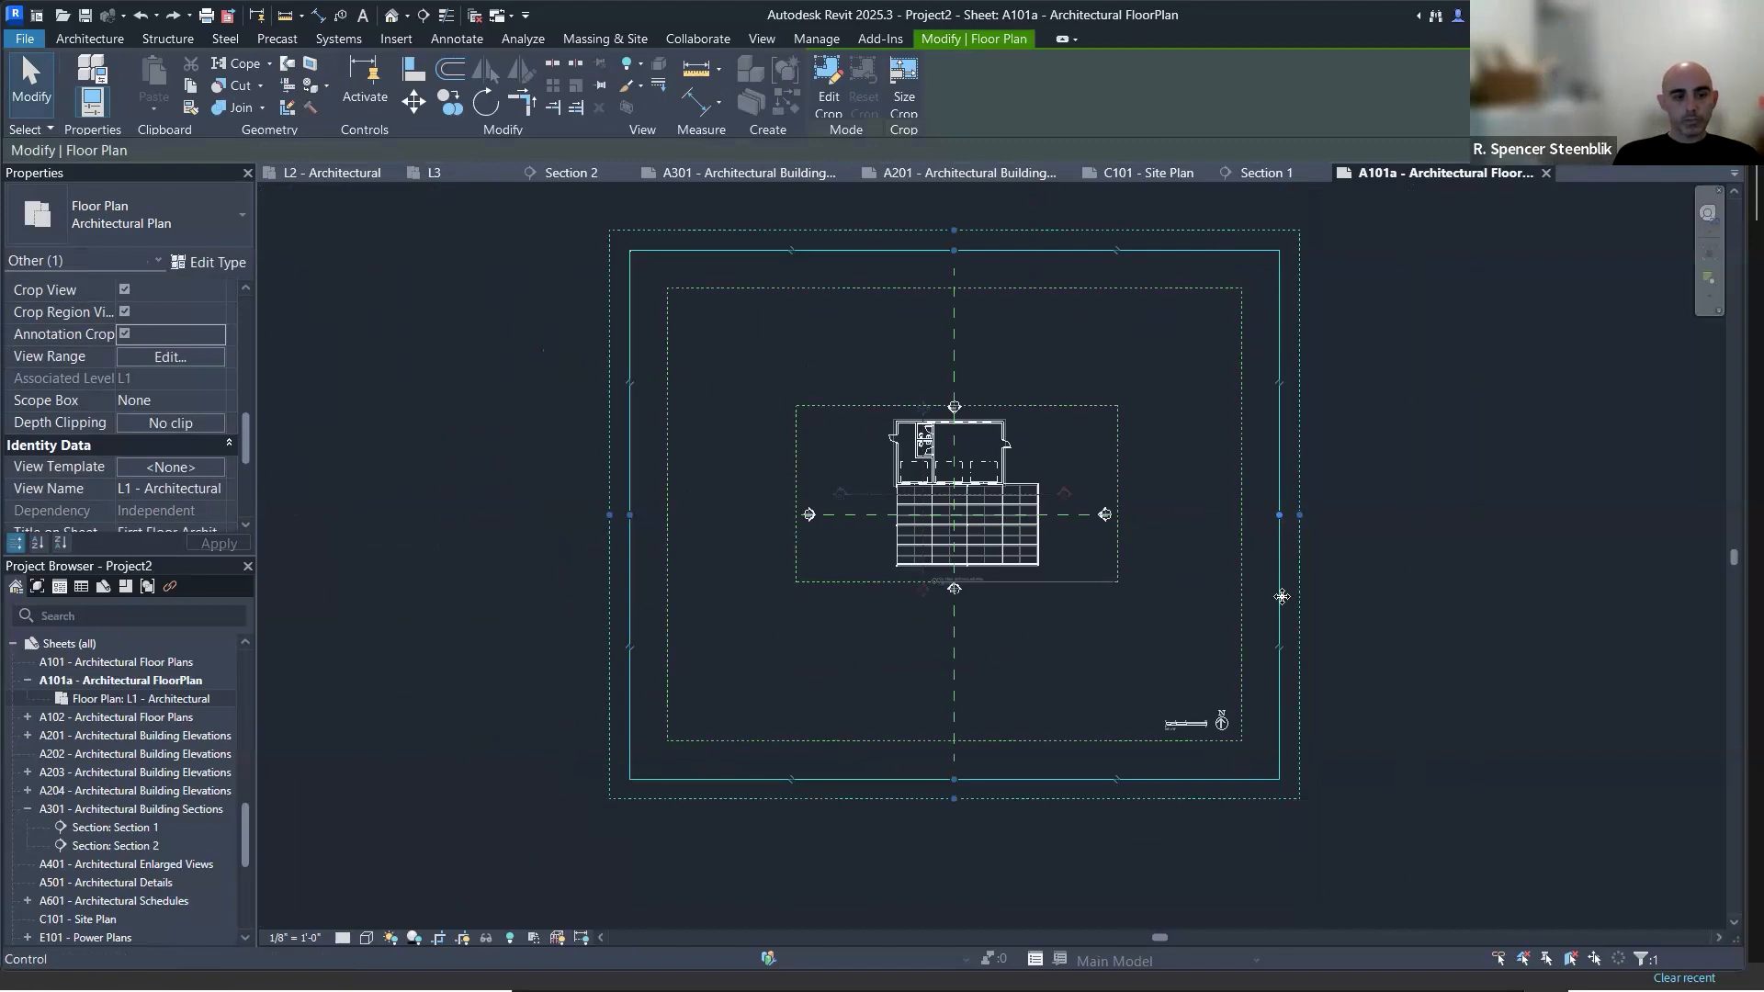
{"action": "scroll", "coordinate": [1282, 596], "scroll_direction": "up", "scroll_amount": 1}
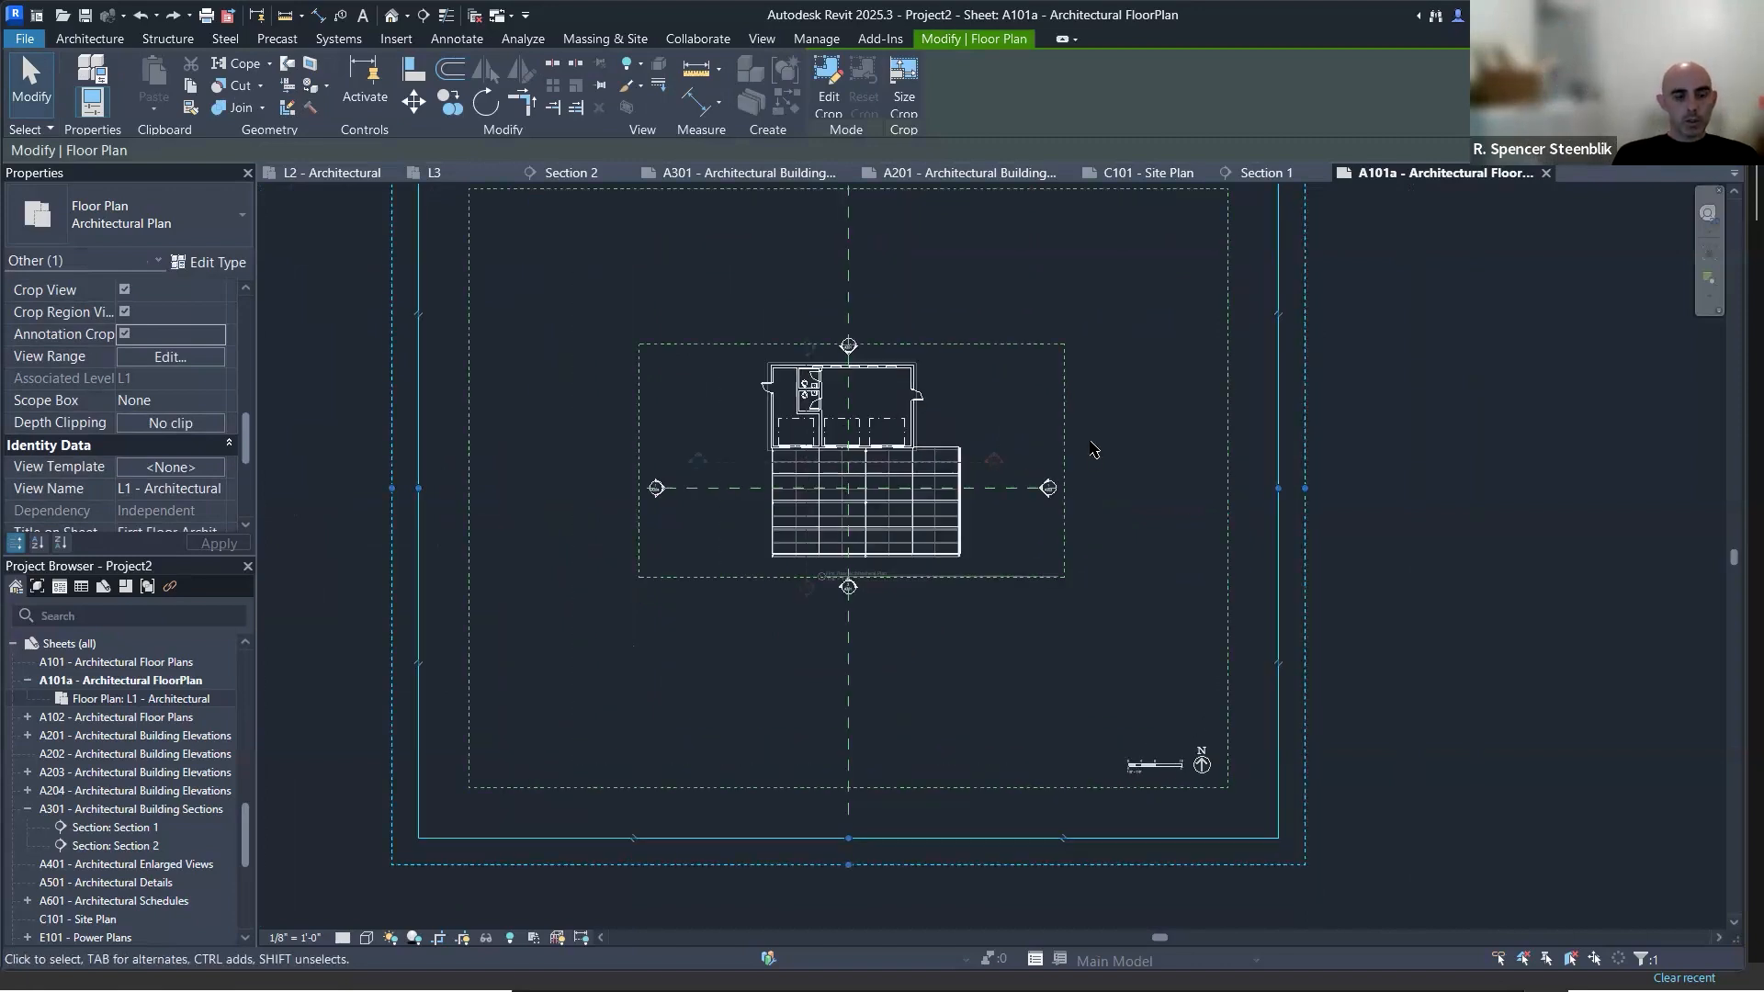
{"action": "left_click_drag", "start_coordinate": [1274, 488], "coordinate": [1064, 528]}
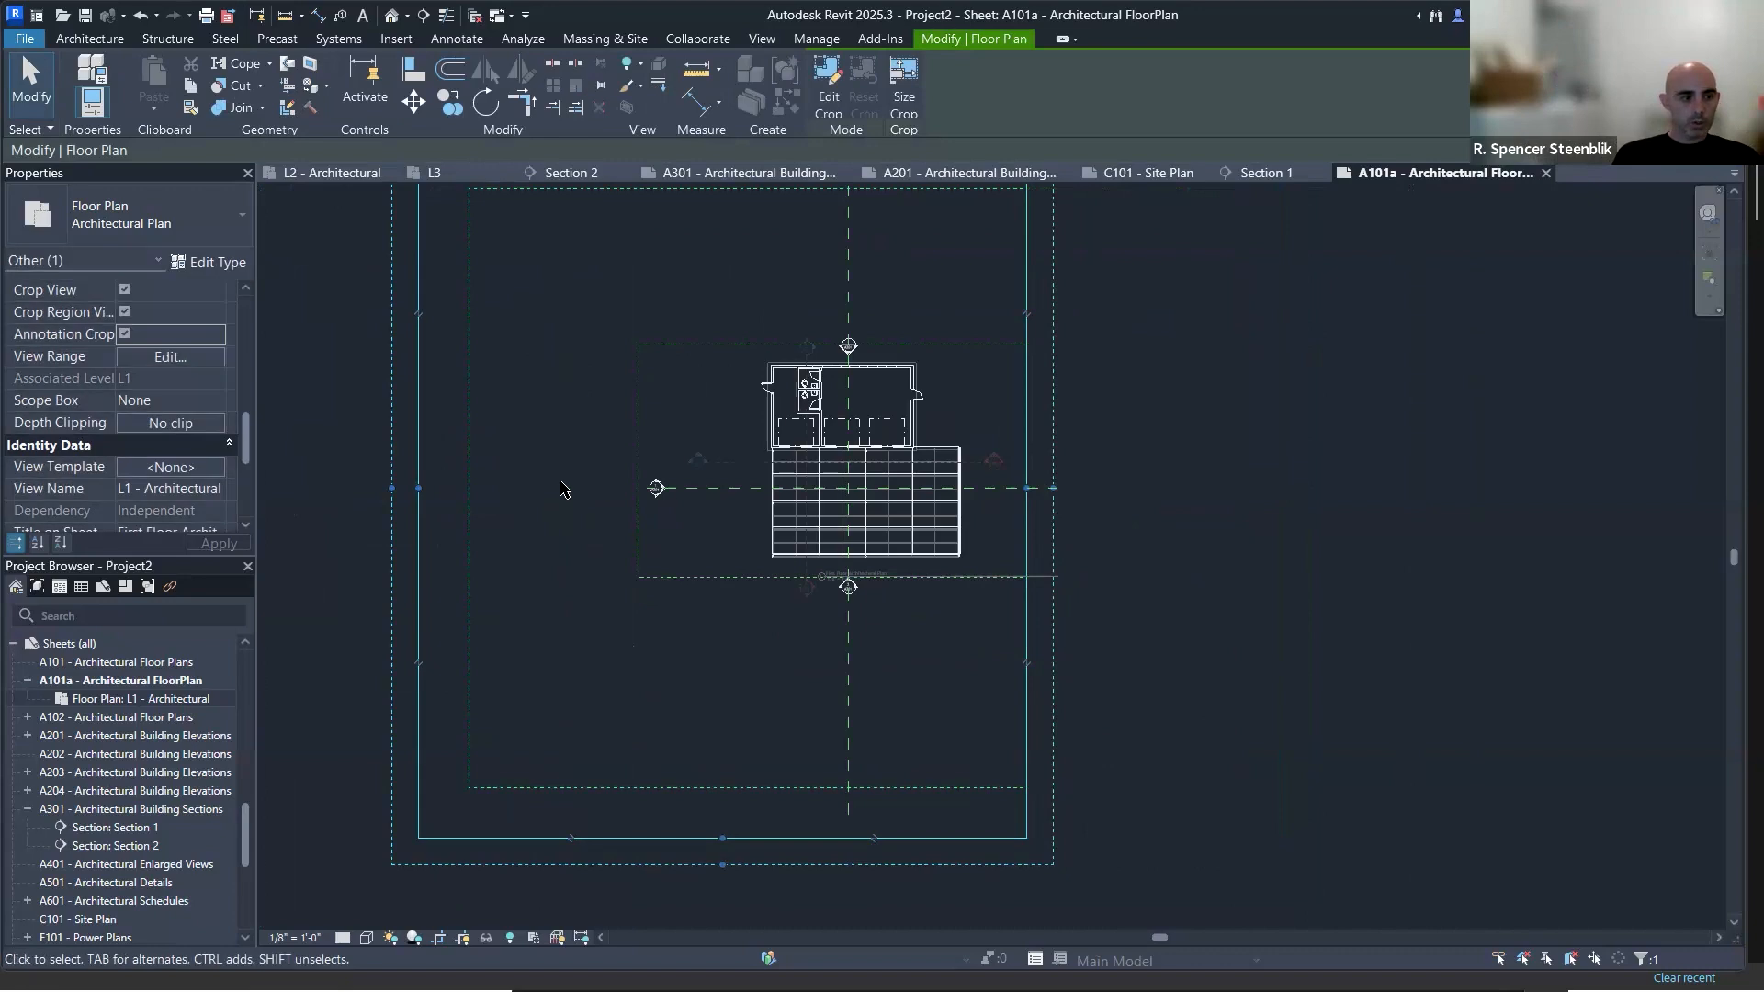
{"action": "left_click_drag", "start_coordinate": [673, 489], "coordinate": [679, 489]}
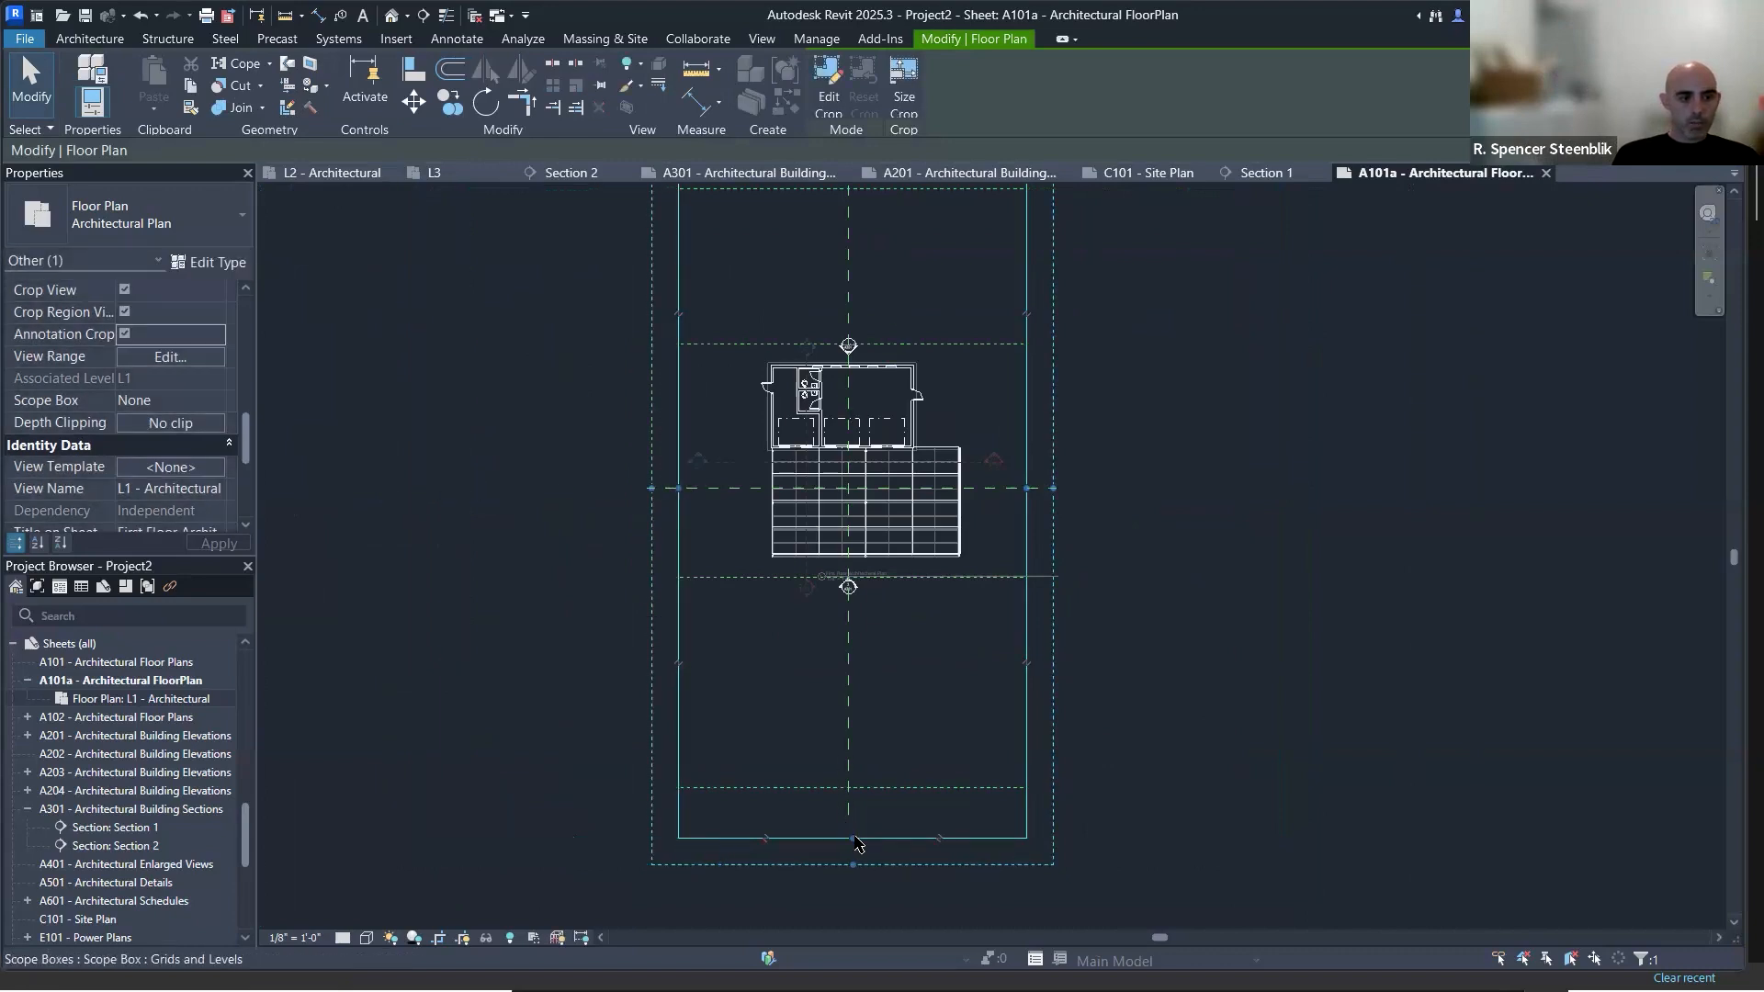
Pull the crop region's south and north sides in close around the plan and deselect it.
{"action": "left_click_drag", "start_coordinate": [853, 838], "coordinate": [865, 598]}
{"action": "left_click_drag", "start_coordinate": [853, 215], "coordinate": [882, 416]}
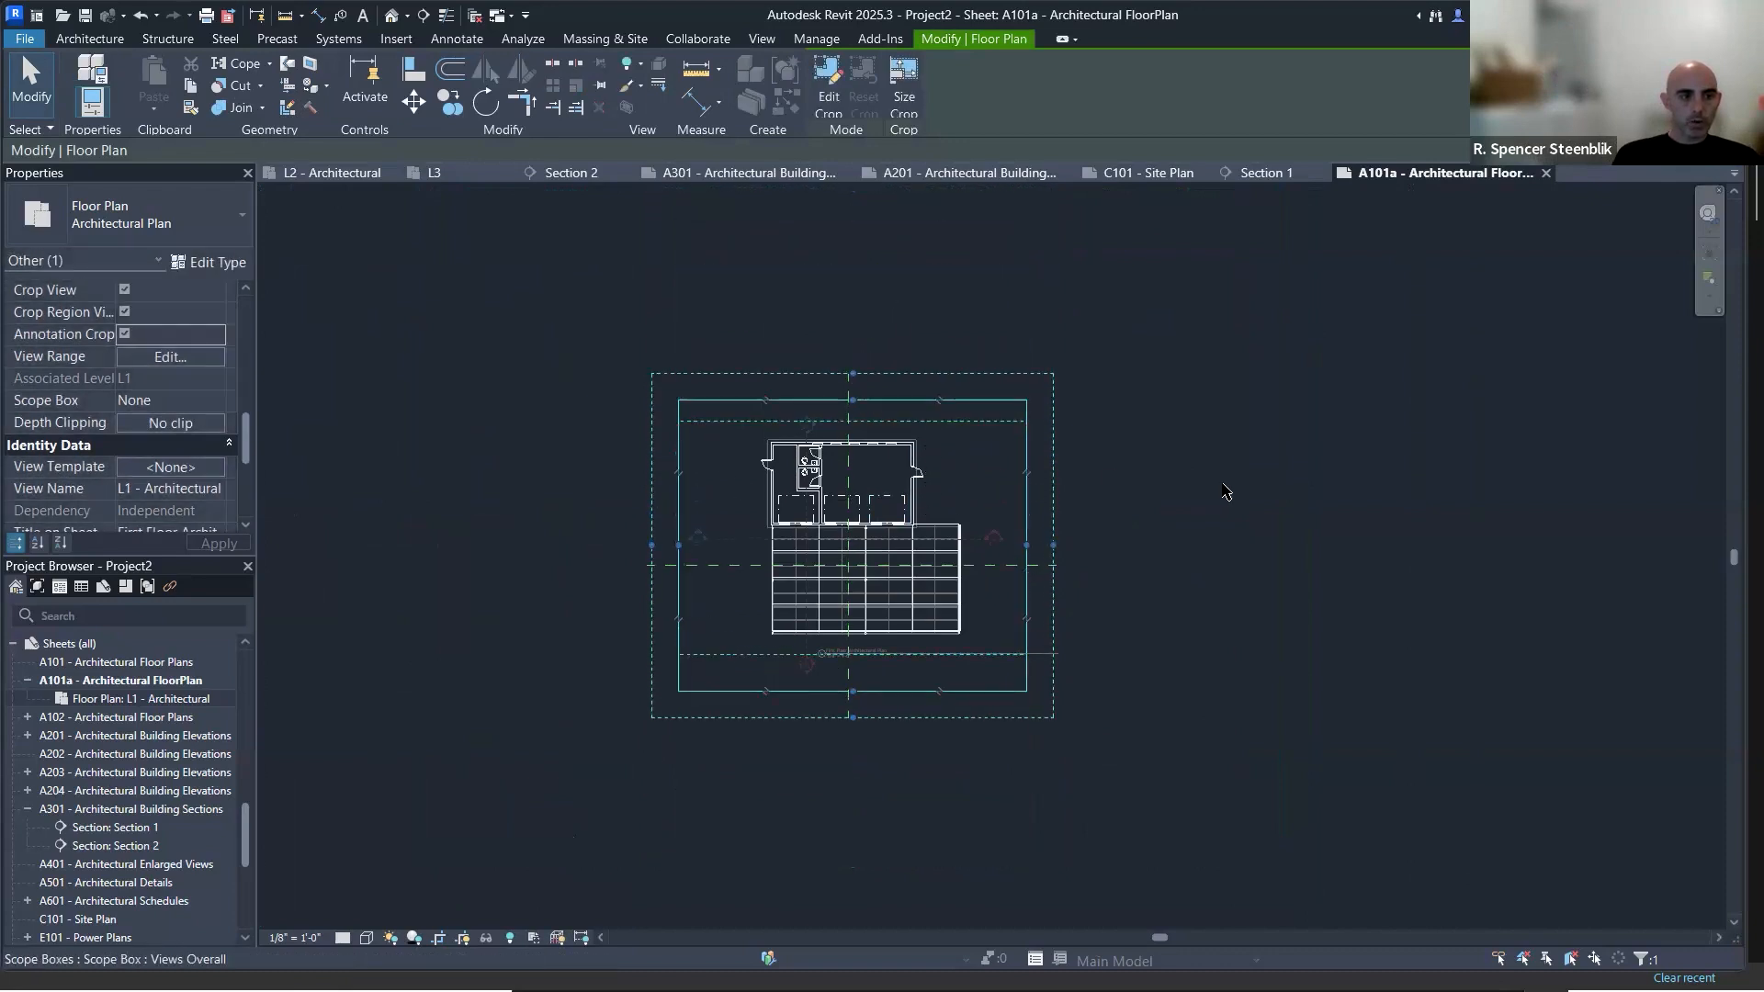
{"action": "left_click", "coordinate": [1222, 491]}
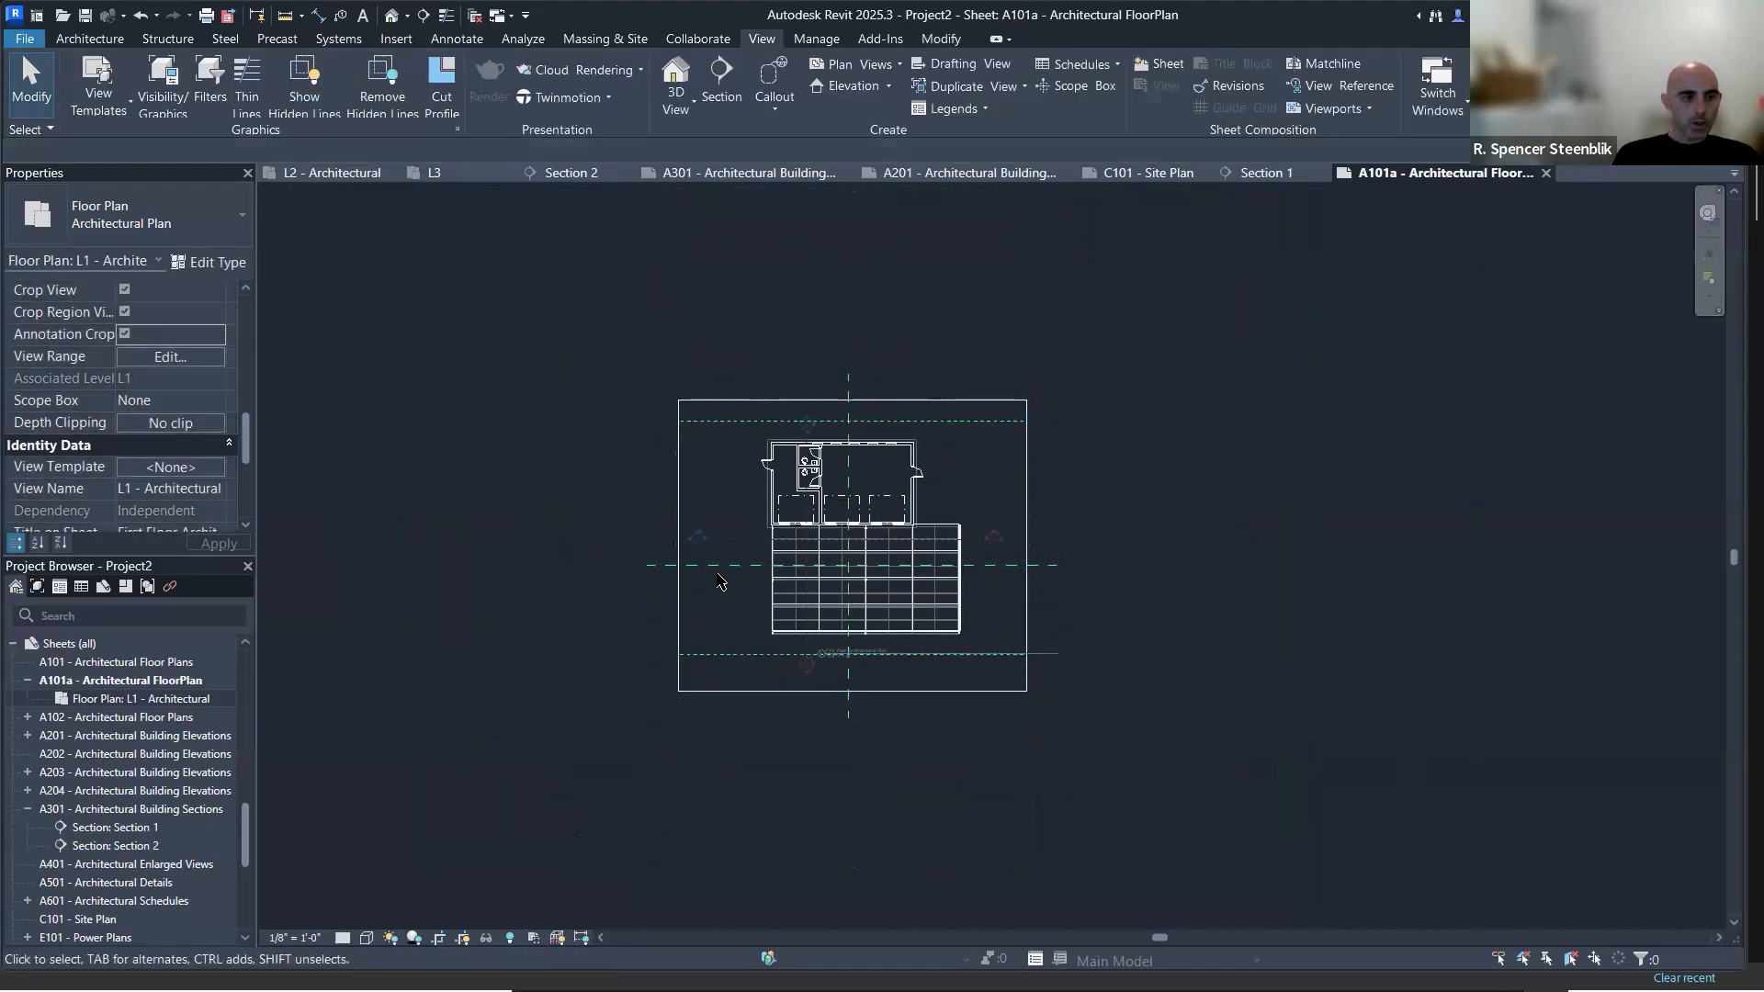
Print sheet A101a to PDF as Print01.pdf in the 20241104FireflyDemo folder, replacing the existing file.
{"action": "scroll", "coordinate": [850, 632], "scroll_direction": "up", "scroll_amount": 3}
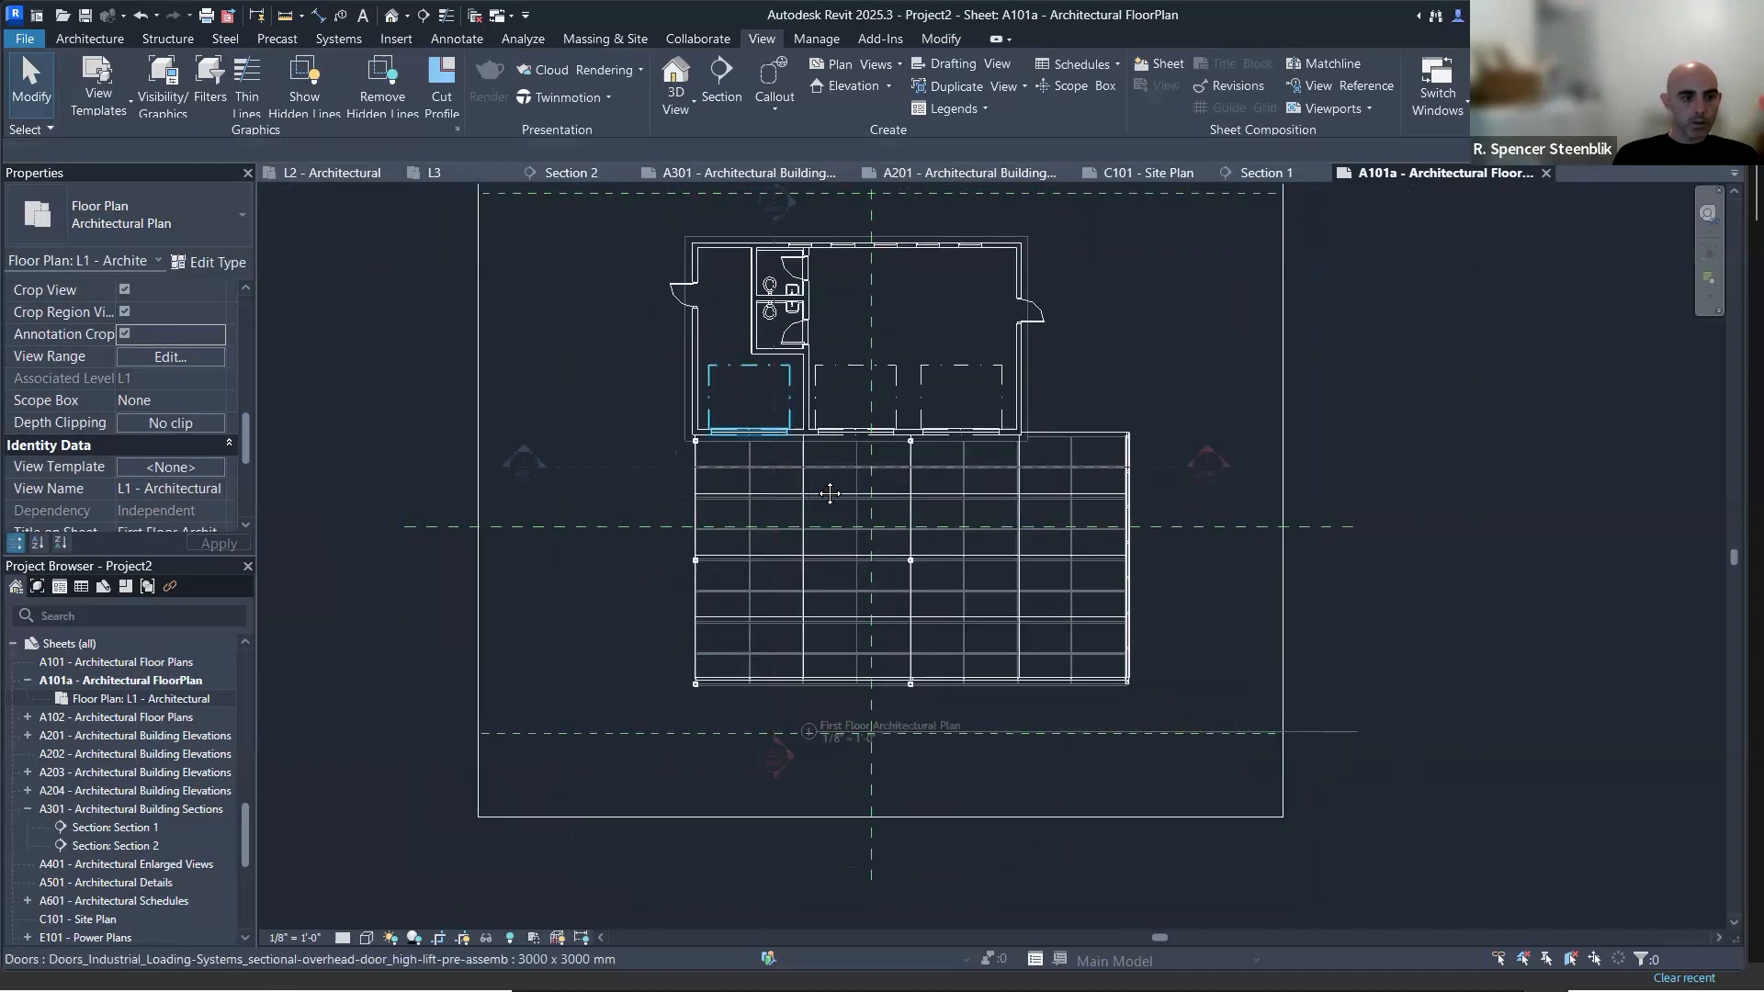
{"action": "middle_click_drag", "start_coordinate": [830, 491], "coordinate": [840, 560]}
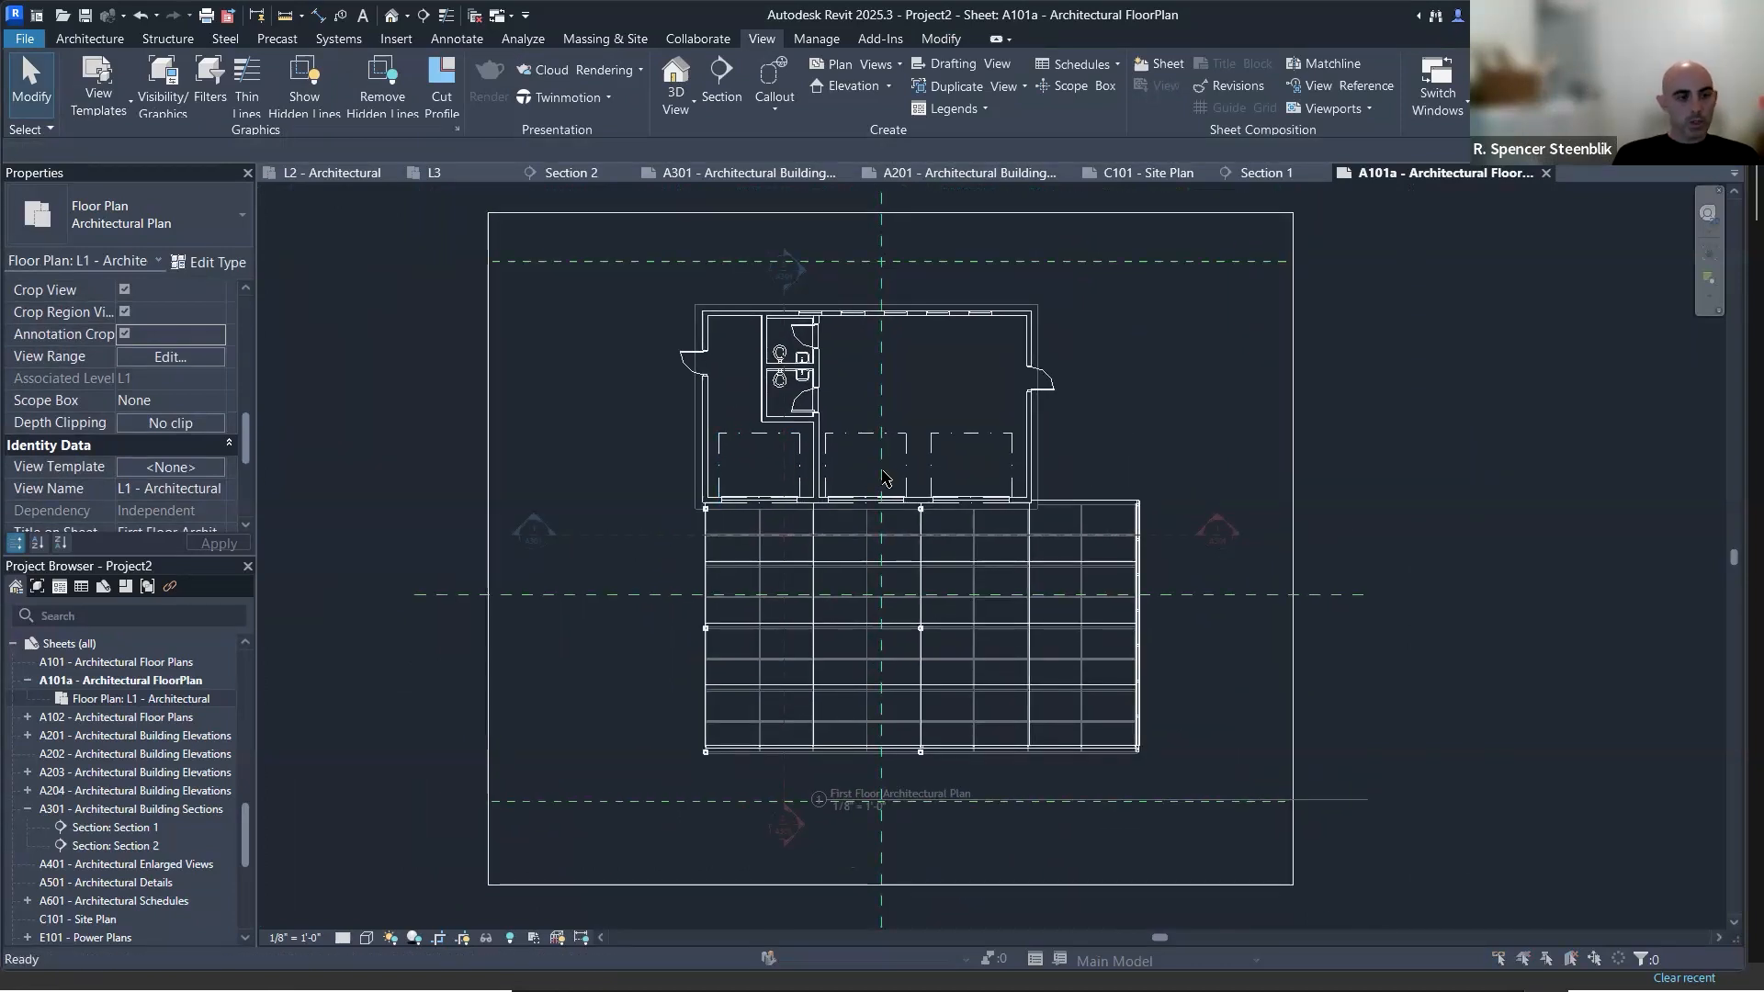
{"action": "key", "text": "ctrl+p"}
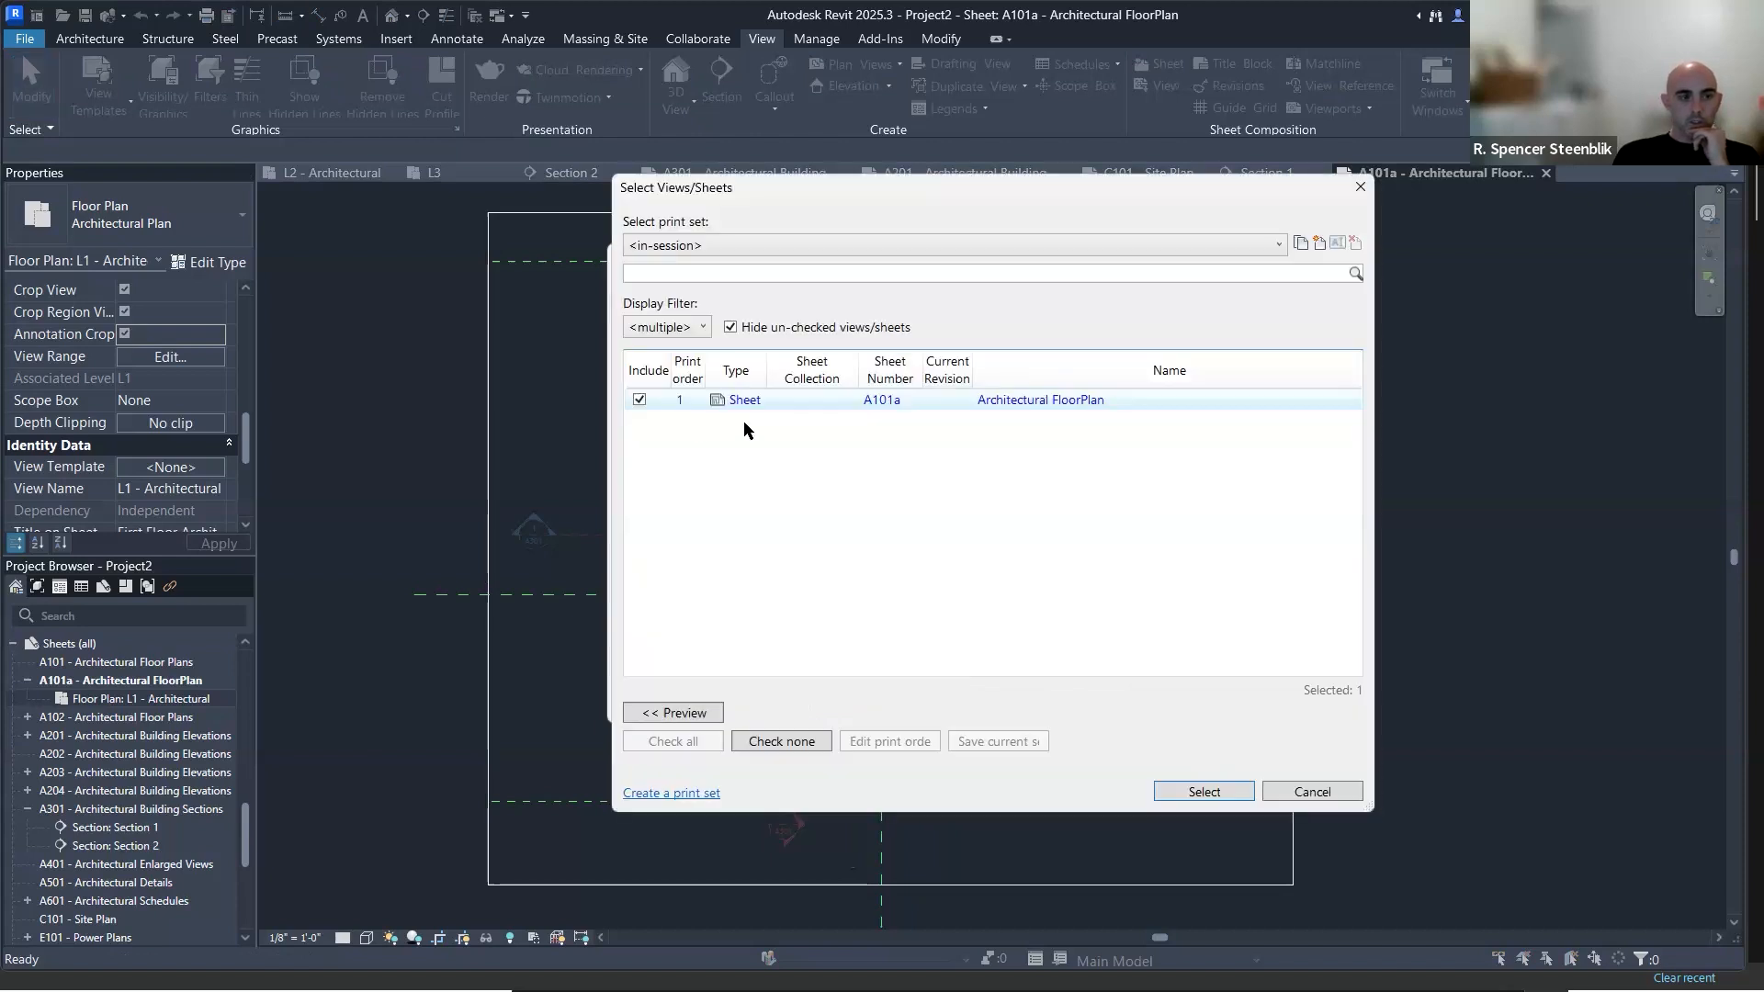
{"action": "left_click", "coordinate": [1202, 794]}
{"action": "left_click", "coordinate": [924, 711]}
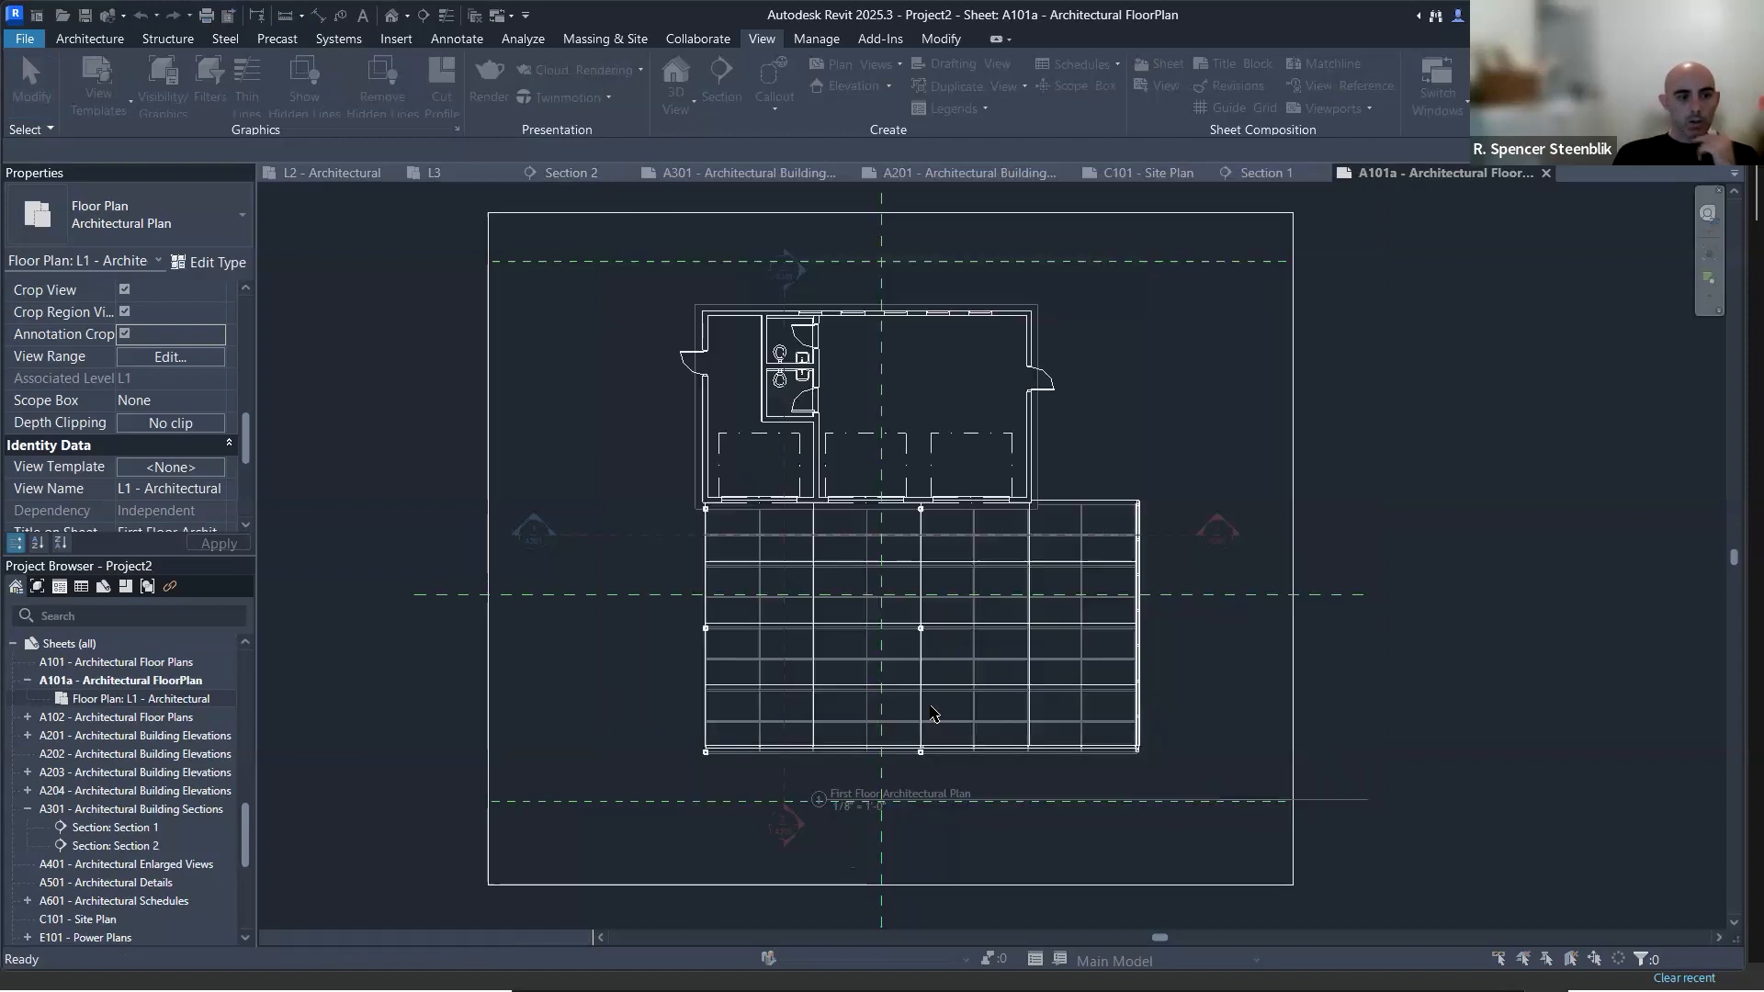
{"action": "left_click", "coordinate": [740, 366]}
{"action": "left_click", "coordinate": [1242, 649]}
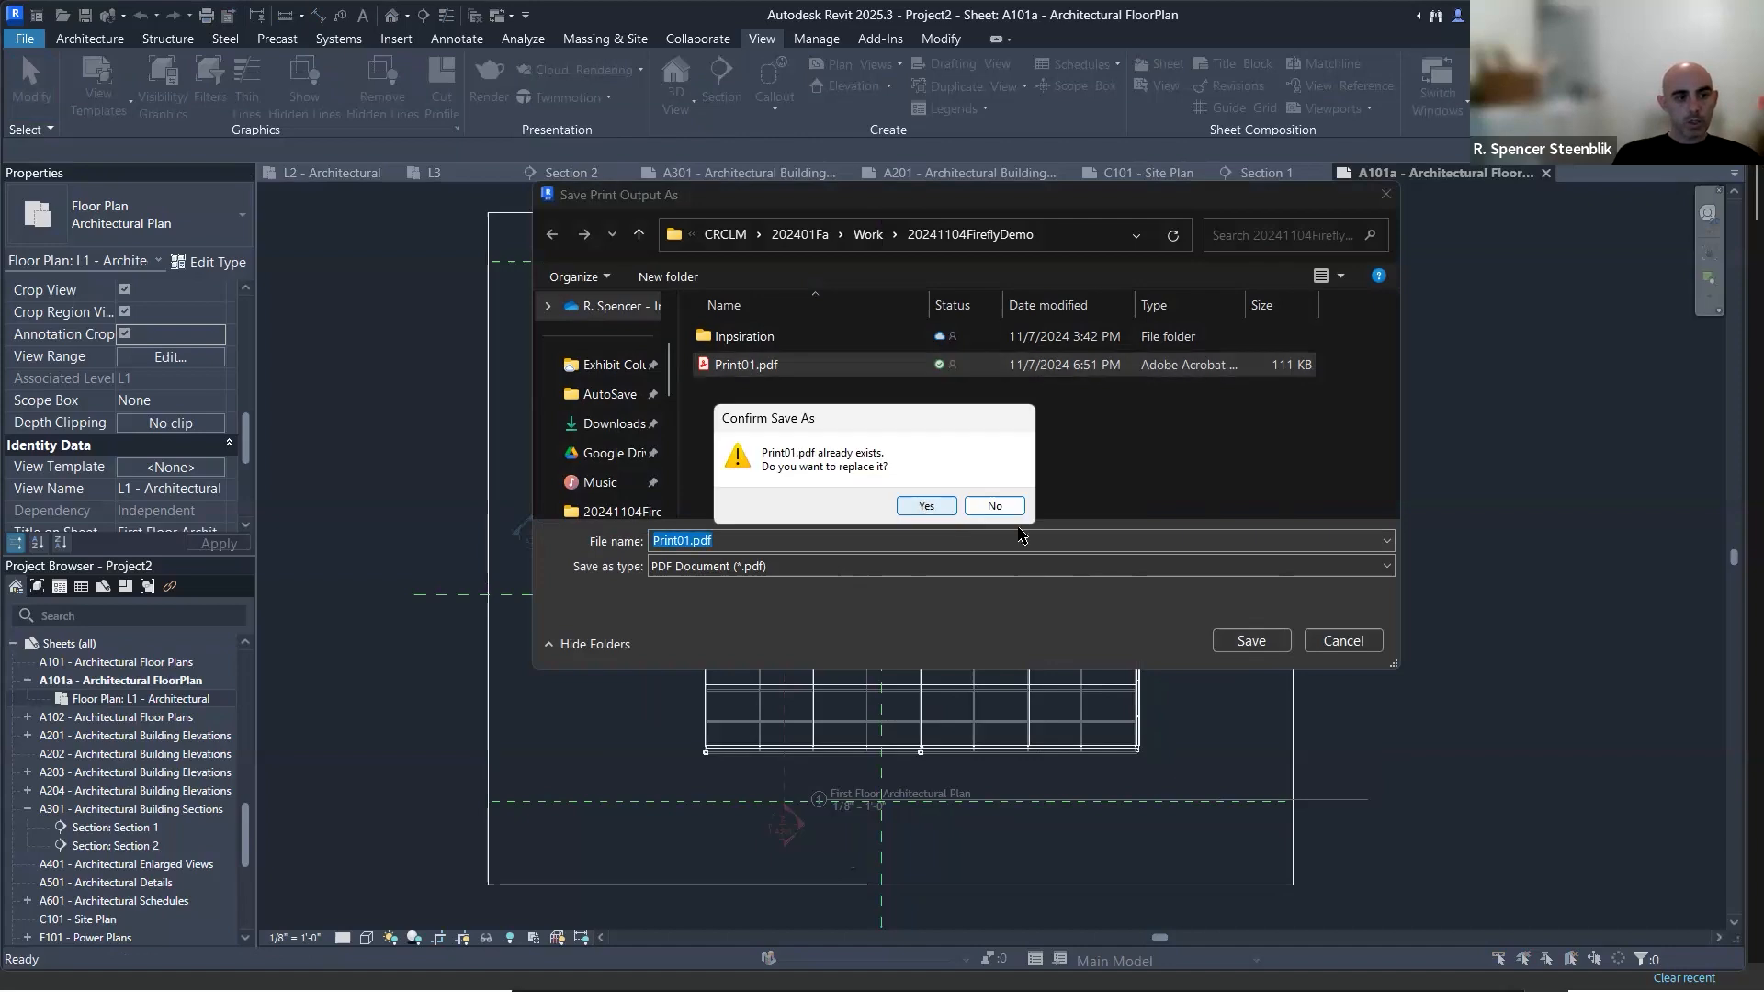
{"action": "left_click", "coordinate": [927, 506]}
Open Print01.pdf from the 20241104FireflyDemo folder to check the printed plan, close it and switch back to Revit.
{"action": "key", "text": "alt+Tab"}
{"action": "key", "text": "alt+Tab"}
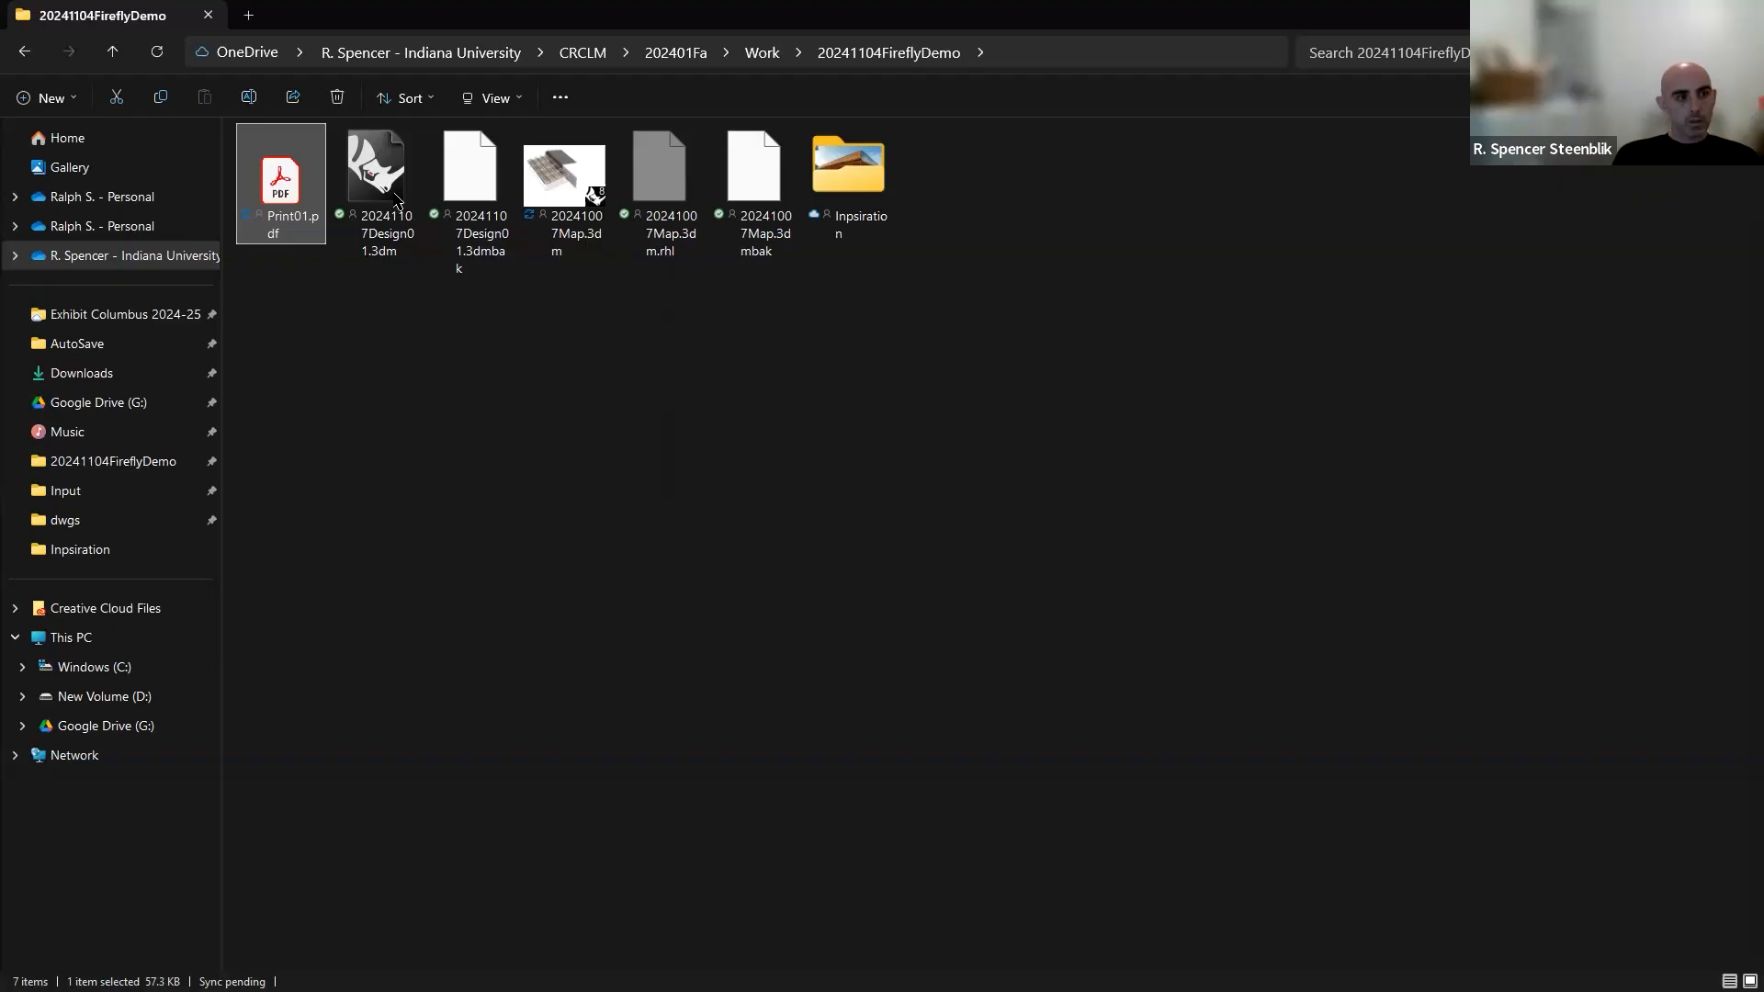
{"action": "double_click", "coordinate": [280, 179]}
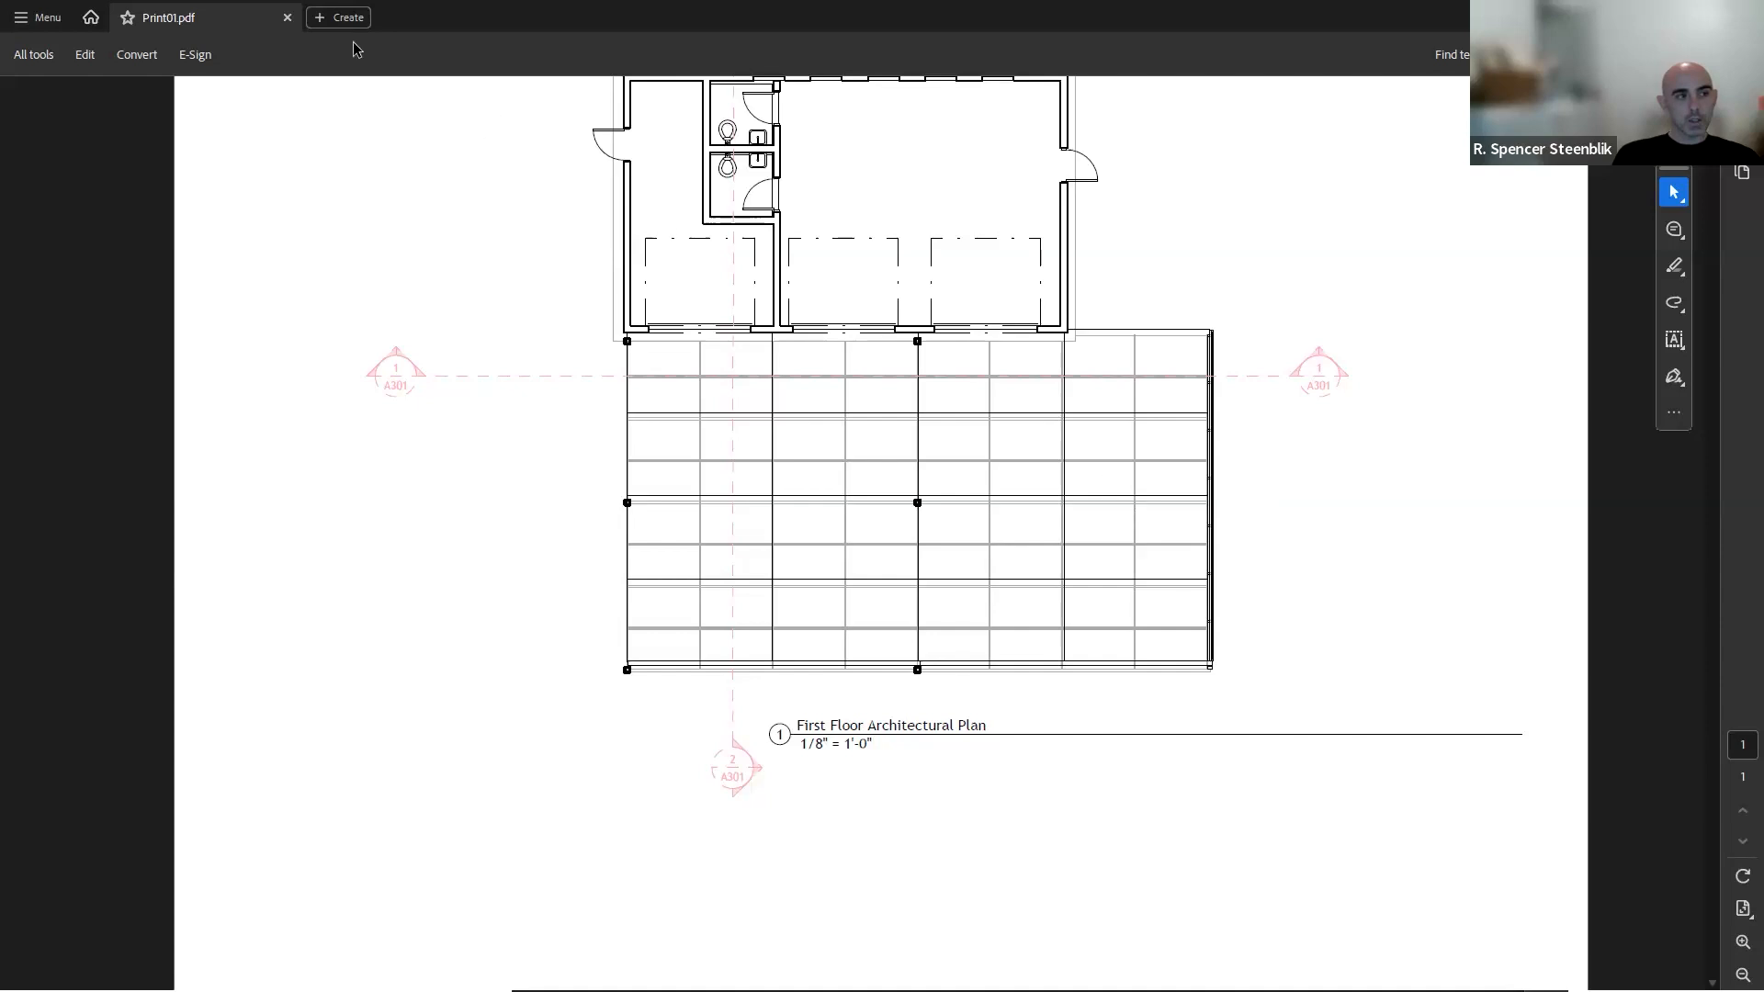
{"action": "left_click", "coordinate": [288, 17]}
{"action": "key", "text": "alt+Tab"}
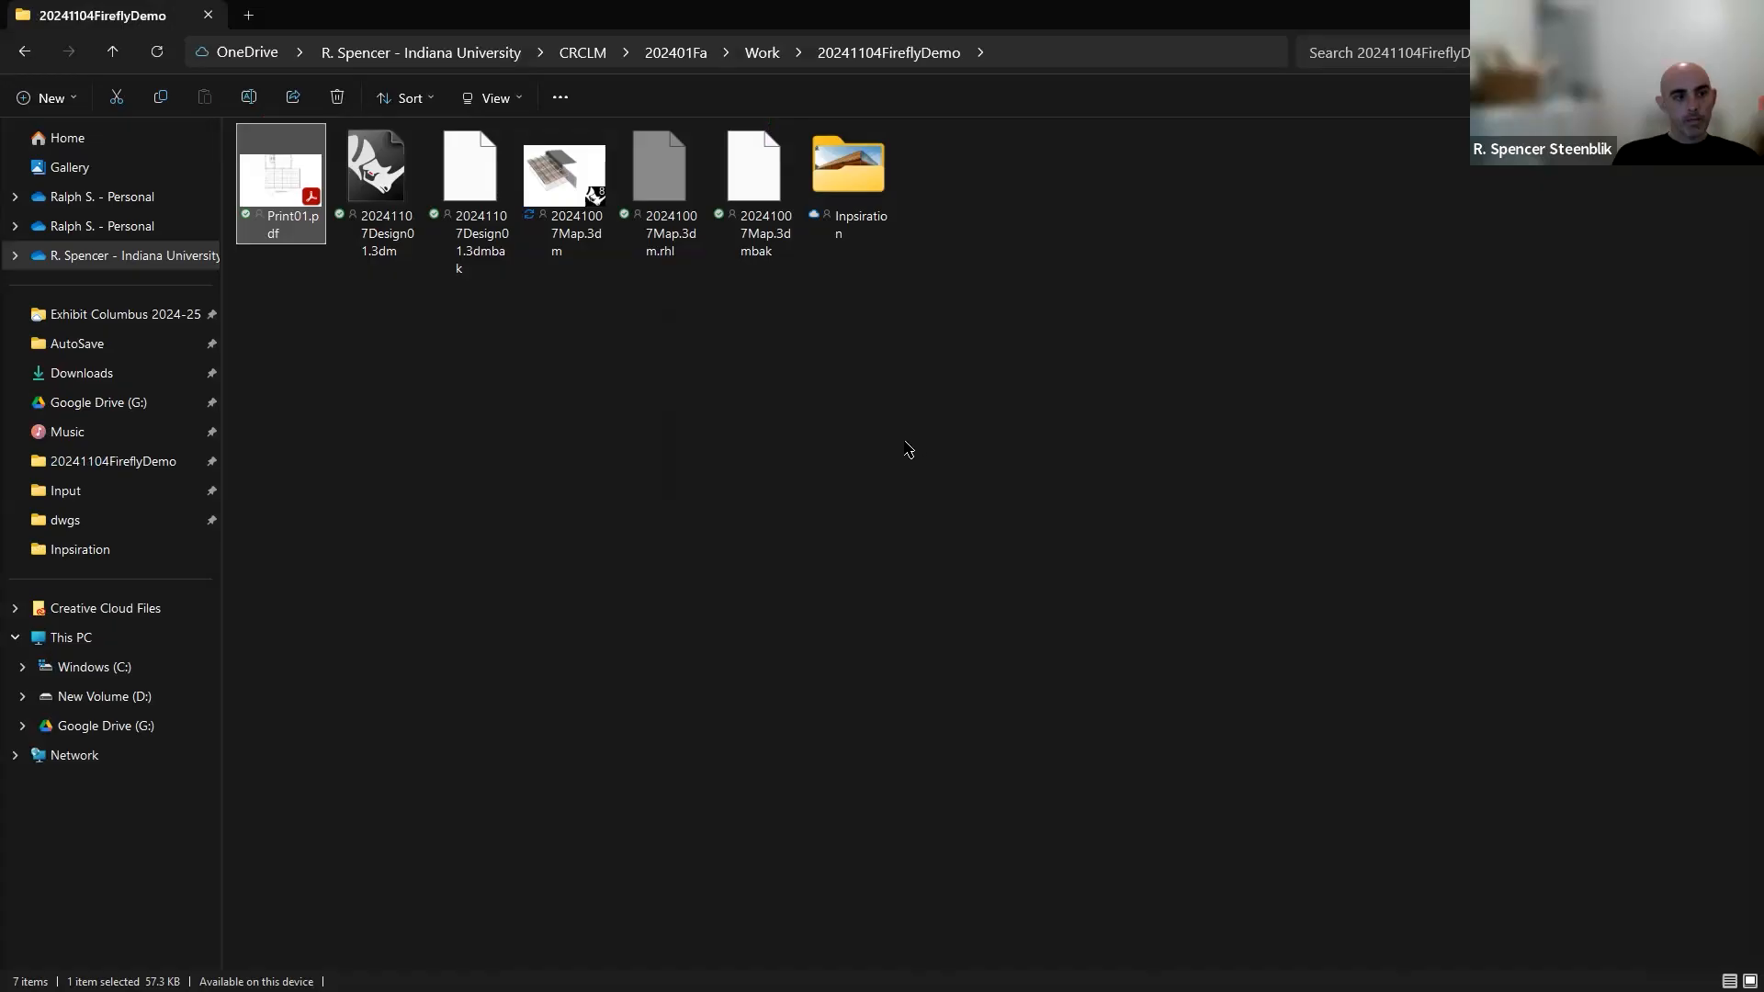
{"action": "key", "text": "alt+Tab"}
{"action": "key", "text": "alt+Tab"}
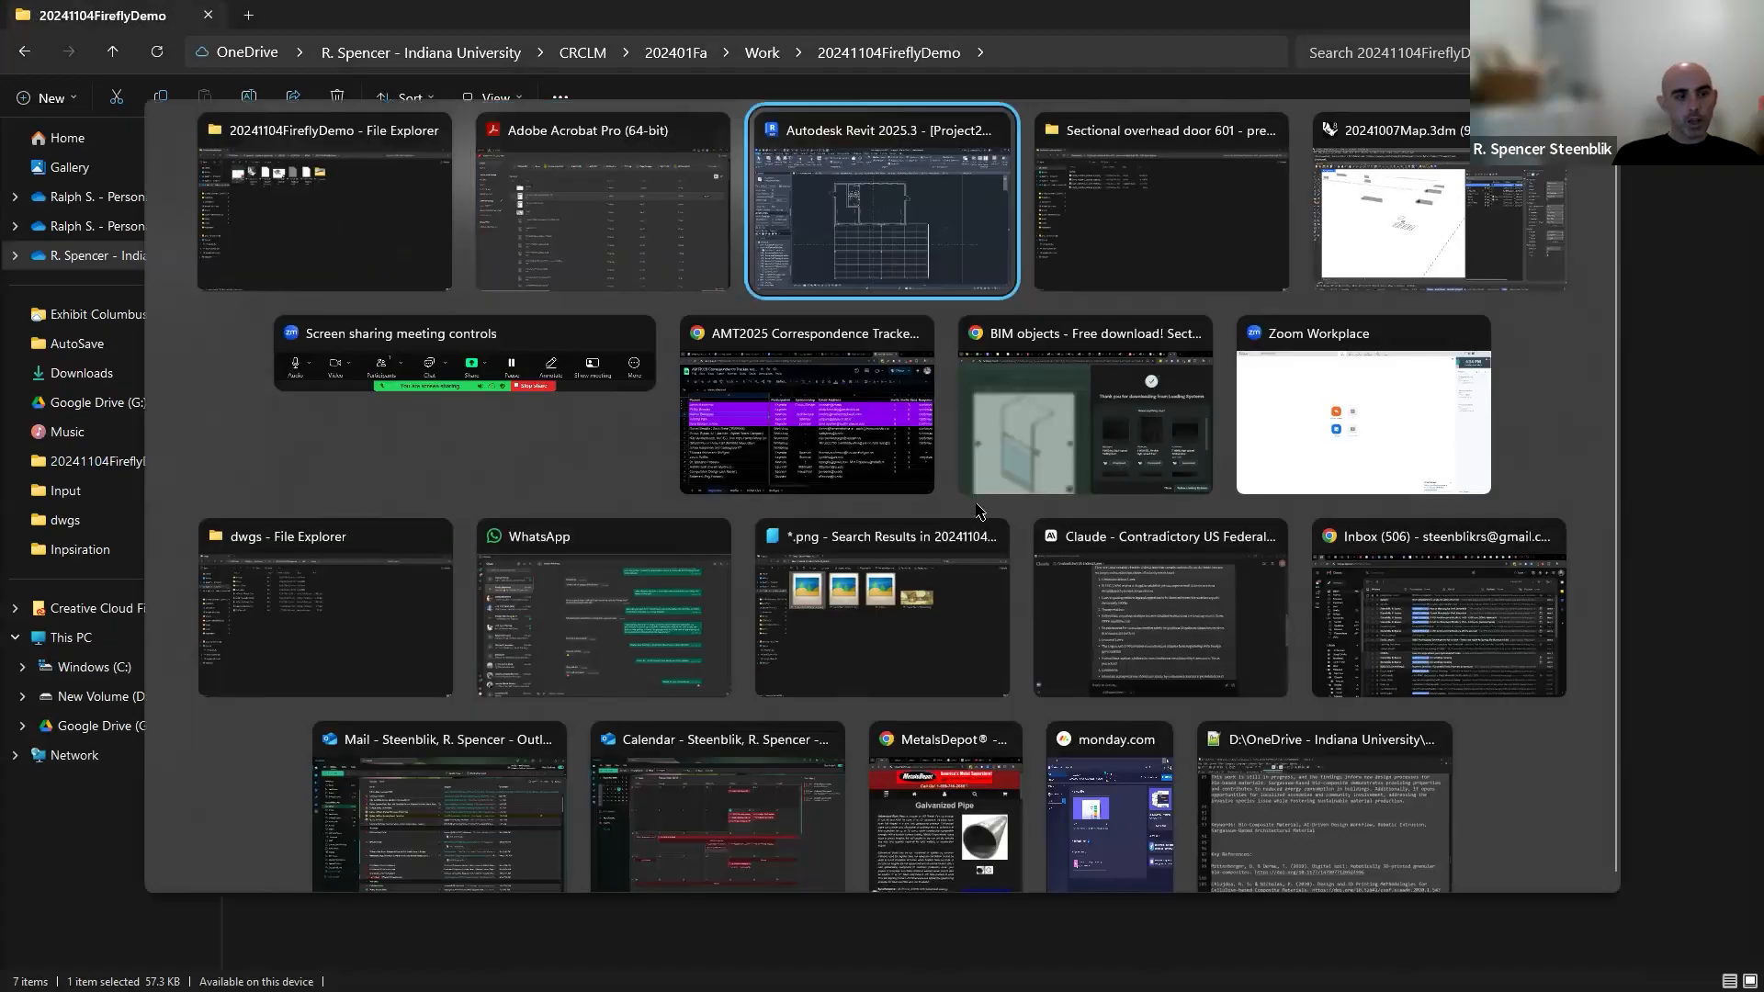
Undo the recent crop, annotation crop and reference plane changes in the L1 floor plan, and redo them.
{"action": "scroll", "coordinate": [1147, 489], "scroll_direction": "down", "scroll_amount": 3}
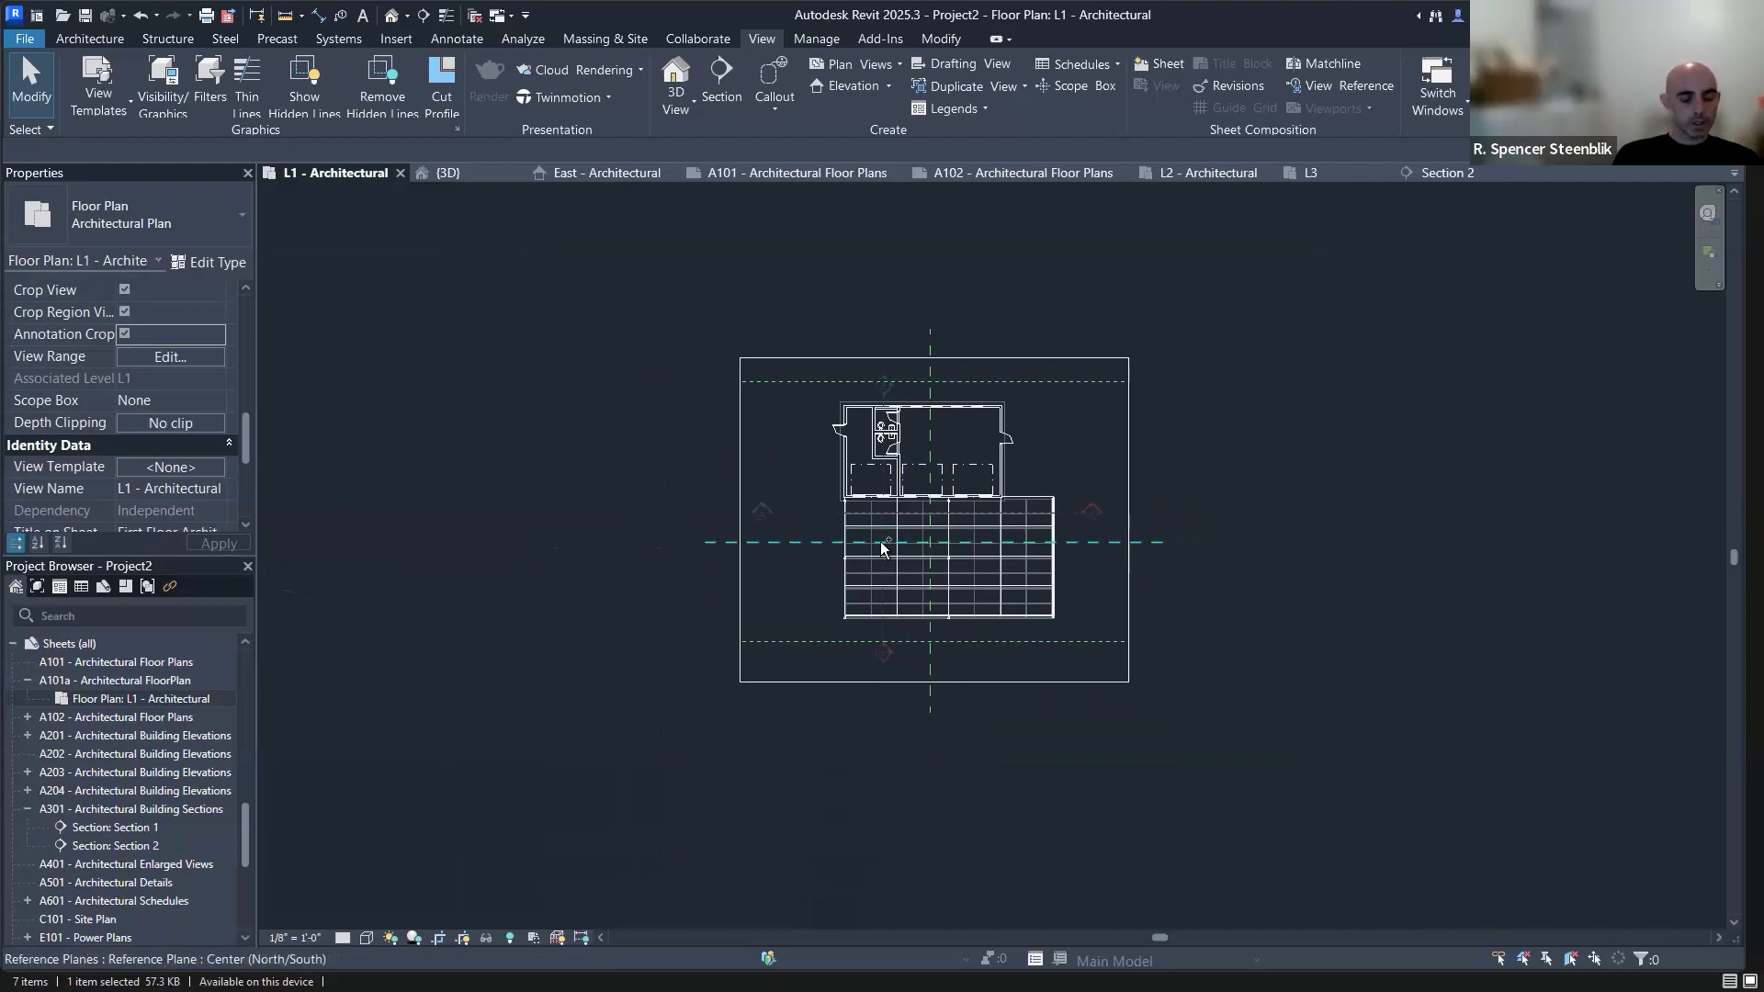
{"action": "key", "text": "ctrl+z"}
{"action": "key", "text": "ctrl+z"}
{"action": "key", "text": "ctrl+z"}
{"action": "key", "text": "ctrl+z"}
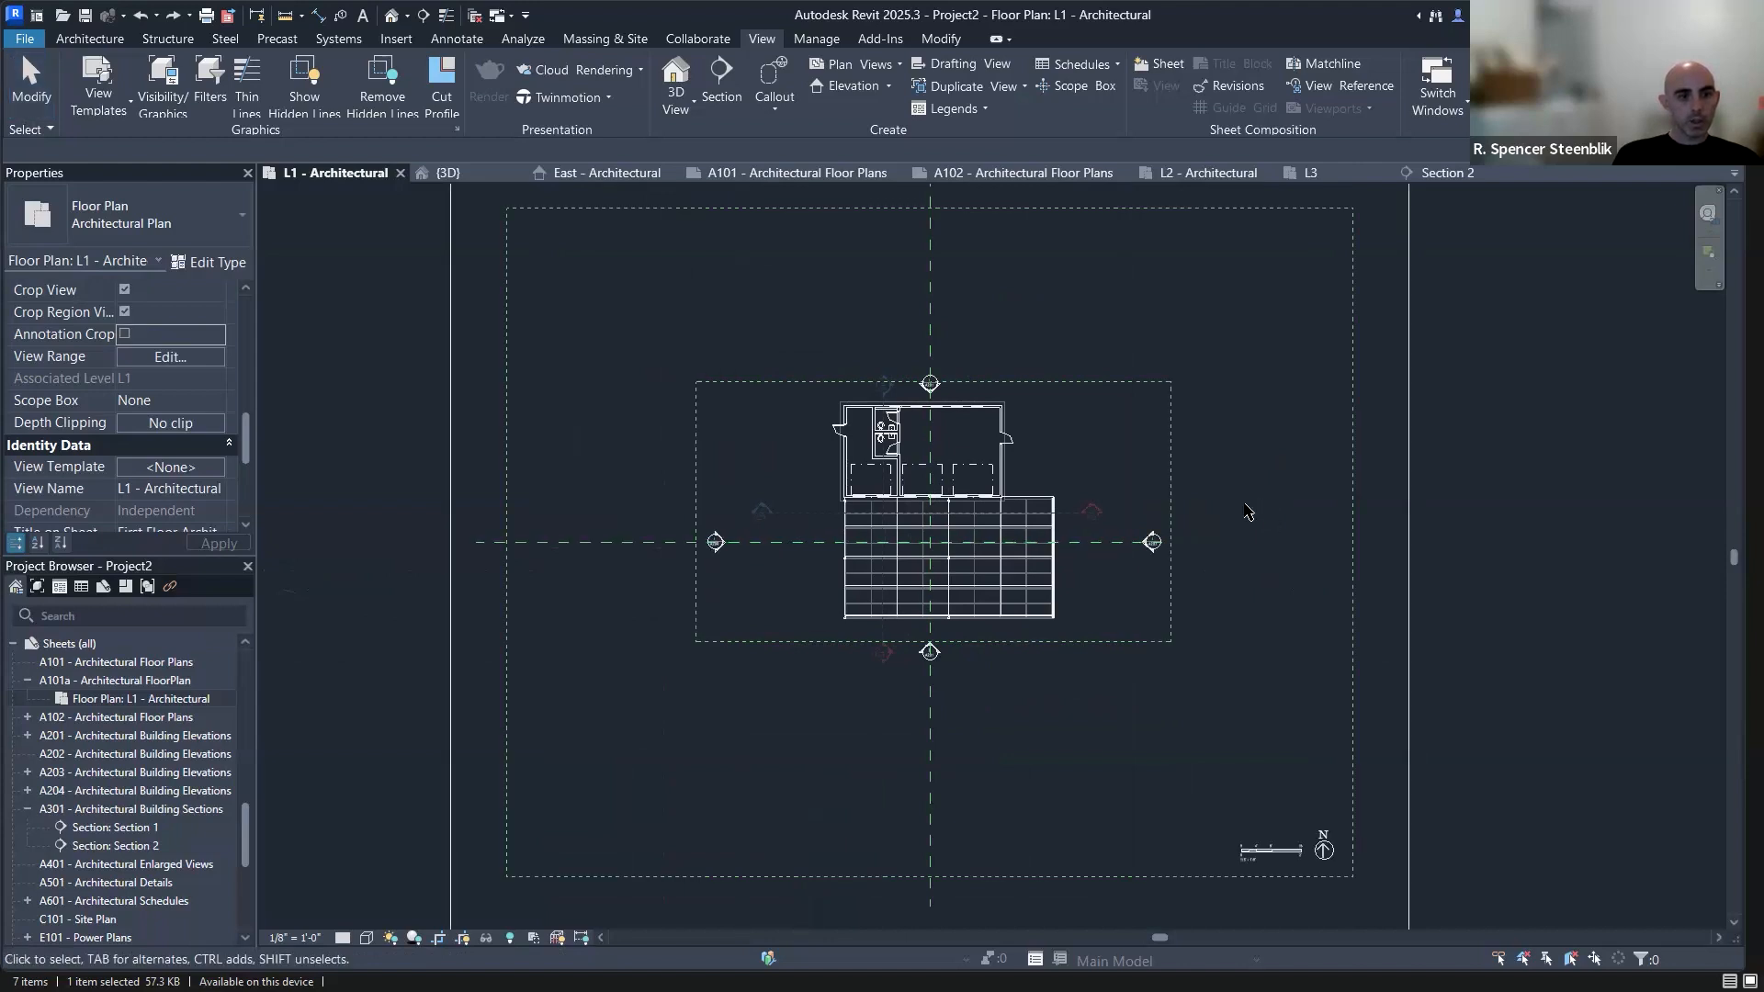
{"action": "key", "text": "ctrl+z"}
{"action": "key", "text": "ctrl+z"}
{"action": "key", "text": "ctrl+z"}
{"action": "key", "text": "ctrl+z"}
{"action": "key", "text": "ctrl+z"}
{"action": "key", "text": "ctrl+z"}
{"action": "key", "text": "ctrl+z"}
{"action": "key", "text": "ctrl+z"}
{"action": "key", "text": "ctrl+z"}
{"action": "key", "text": "ctrl+z"}
{"action": "key", "text": "ctrl+z"}
{"action": "key", "text": "ctrl+z"}
{"action": "key", "text": "ctrl+z"}
{"action": "key", "text": "ctrl+z"}
{"action": "key", "text": "ctrl+z"}
{"action": "key", "text": "ctrl+z"}
{"action": "key", "text": "ctrl+z"}
{"action": "key", "text": "ctrl+z"}
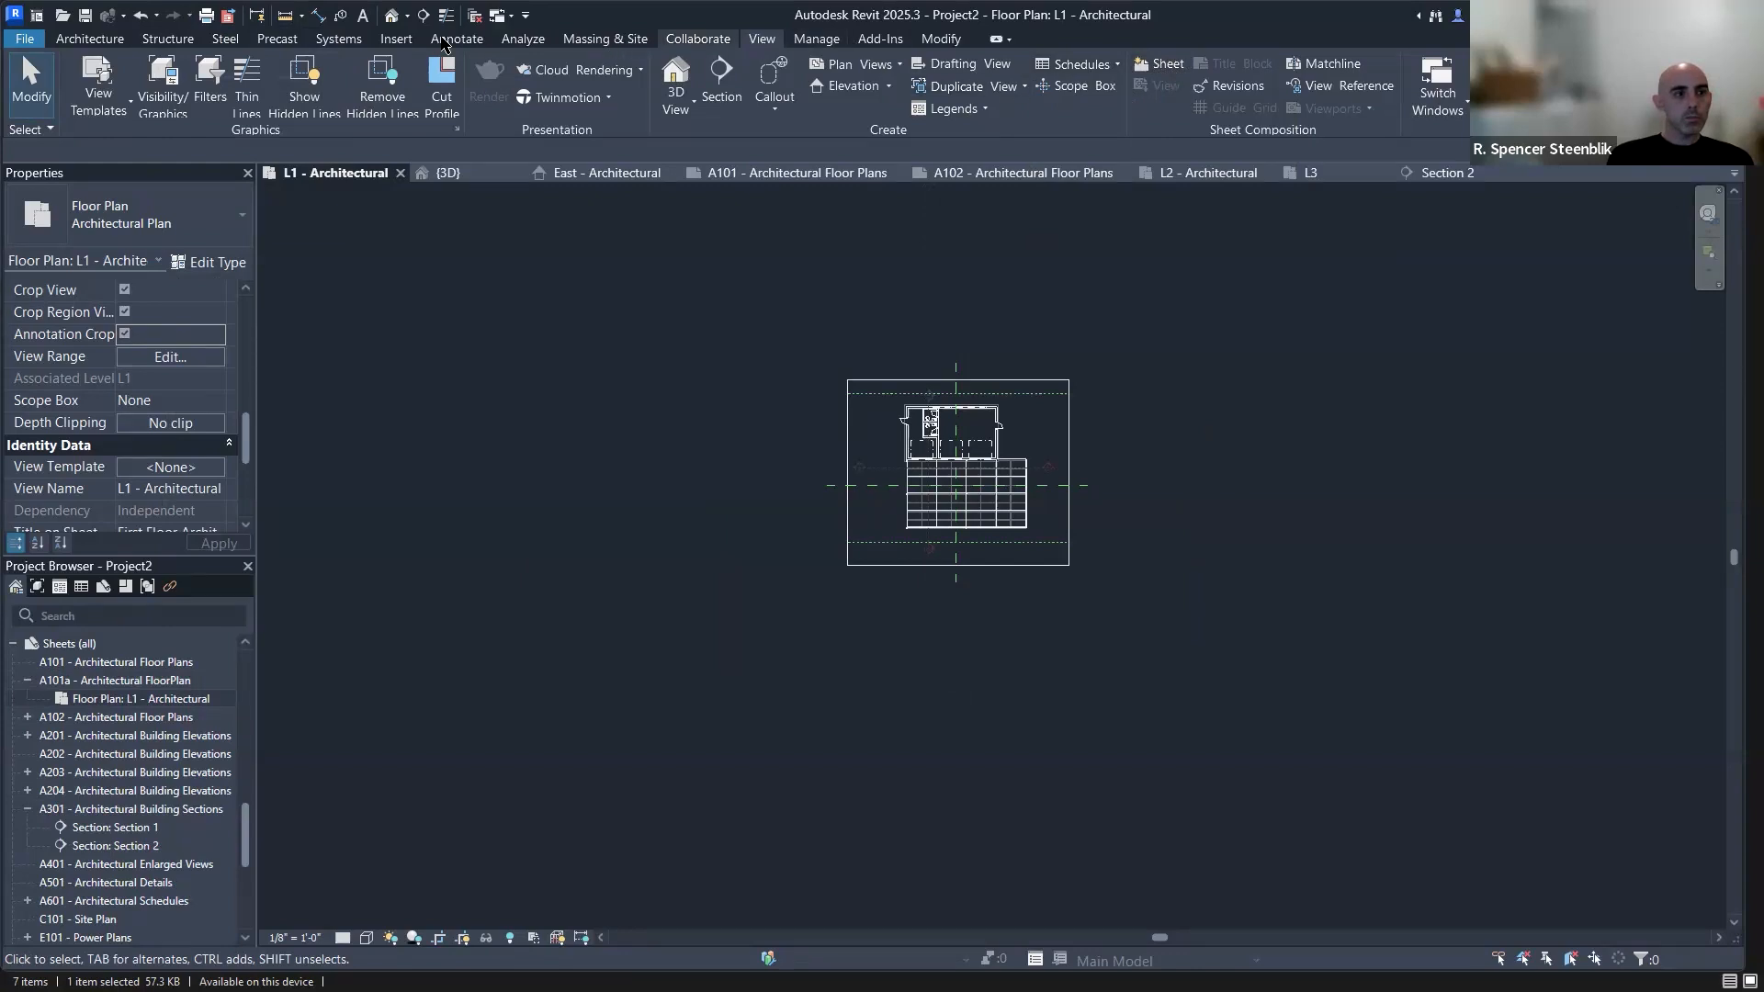
Look through the project's loaded families for the 11 x 17 title block.
{"action": "left_click", "coordinate": [398, 39]}
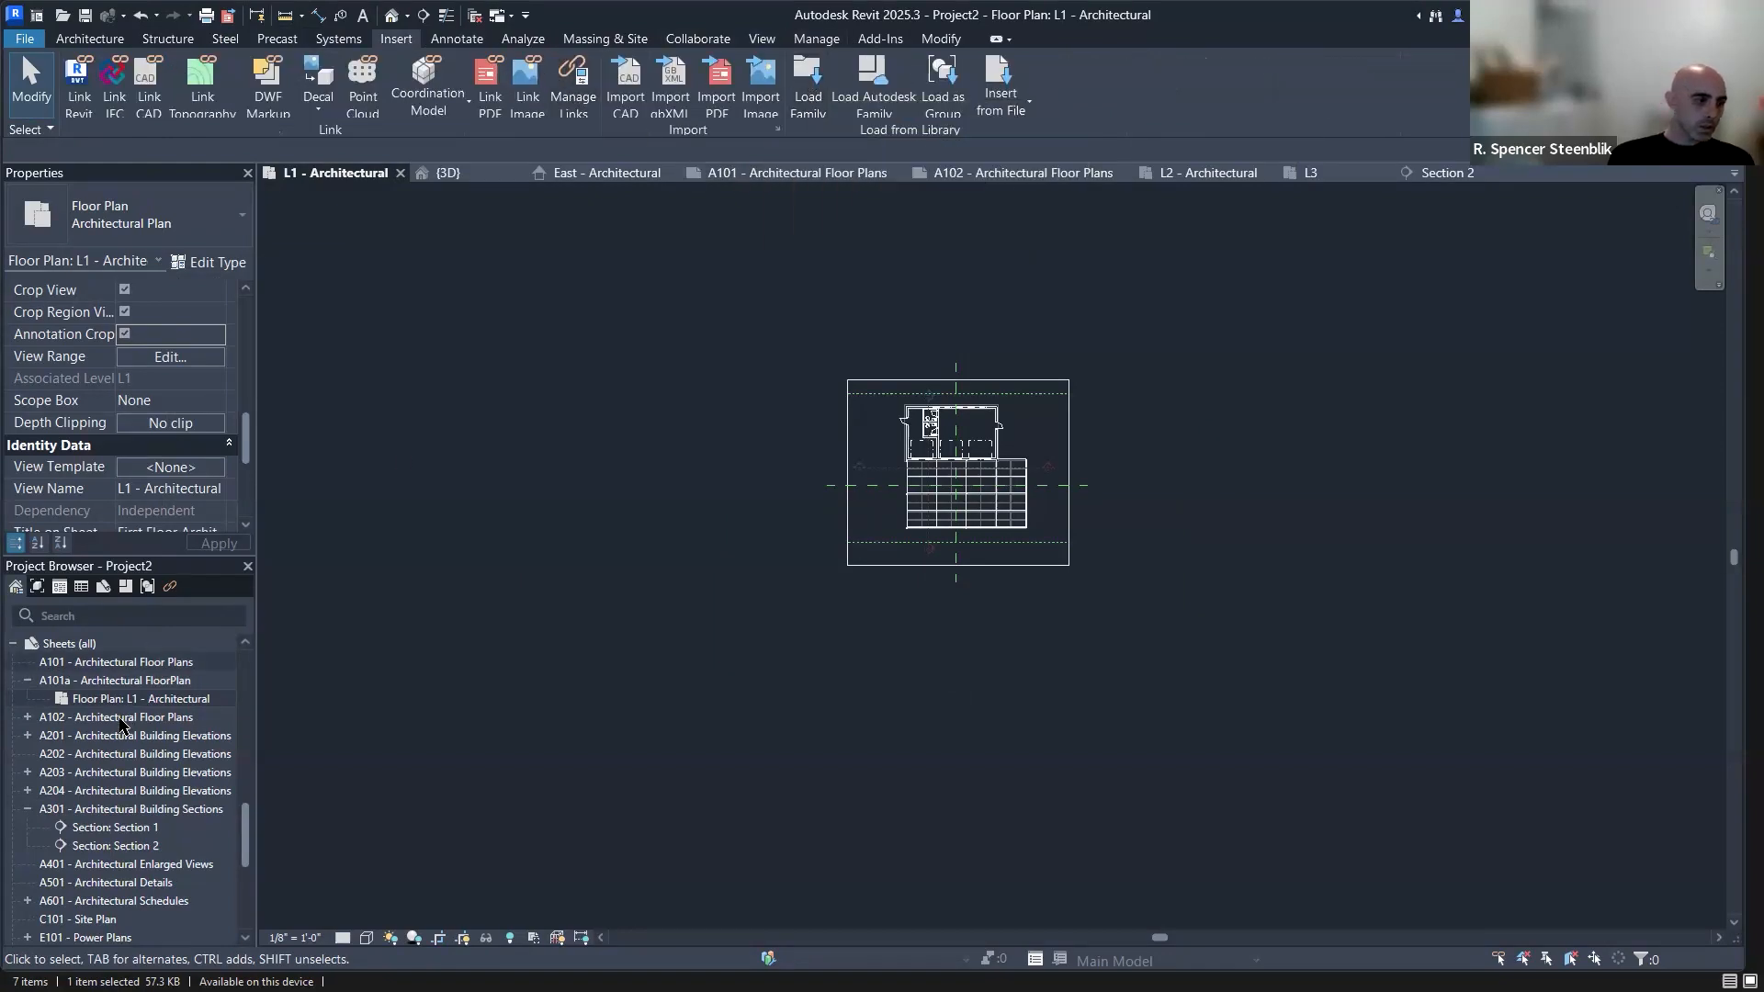
{"action": "scroll", "coordinate": [92, 876], "scroll_direction": "down", "scroll_amount": 5}
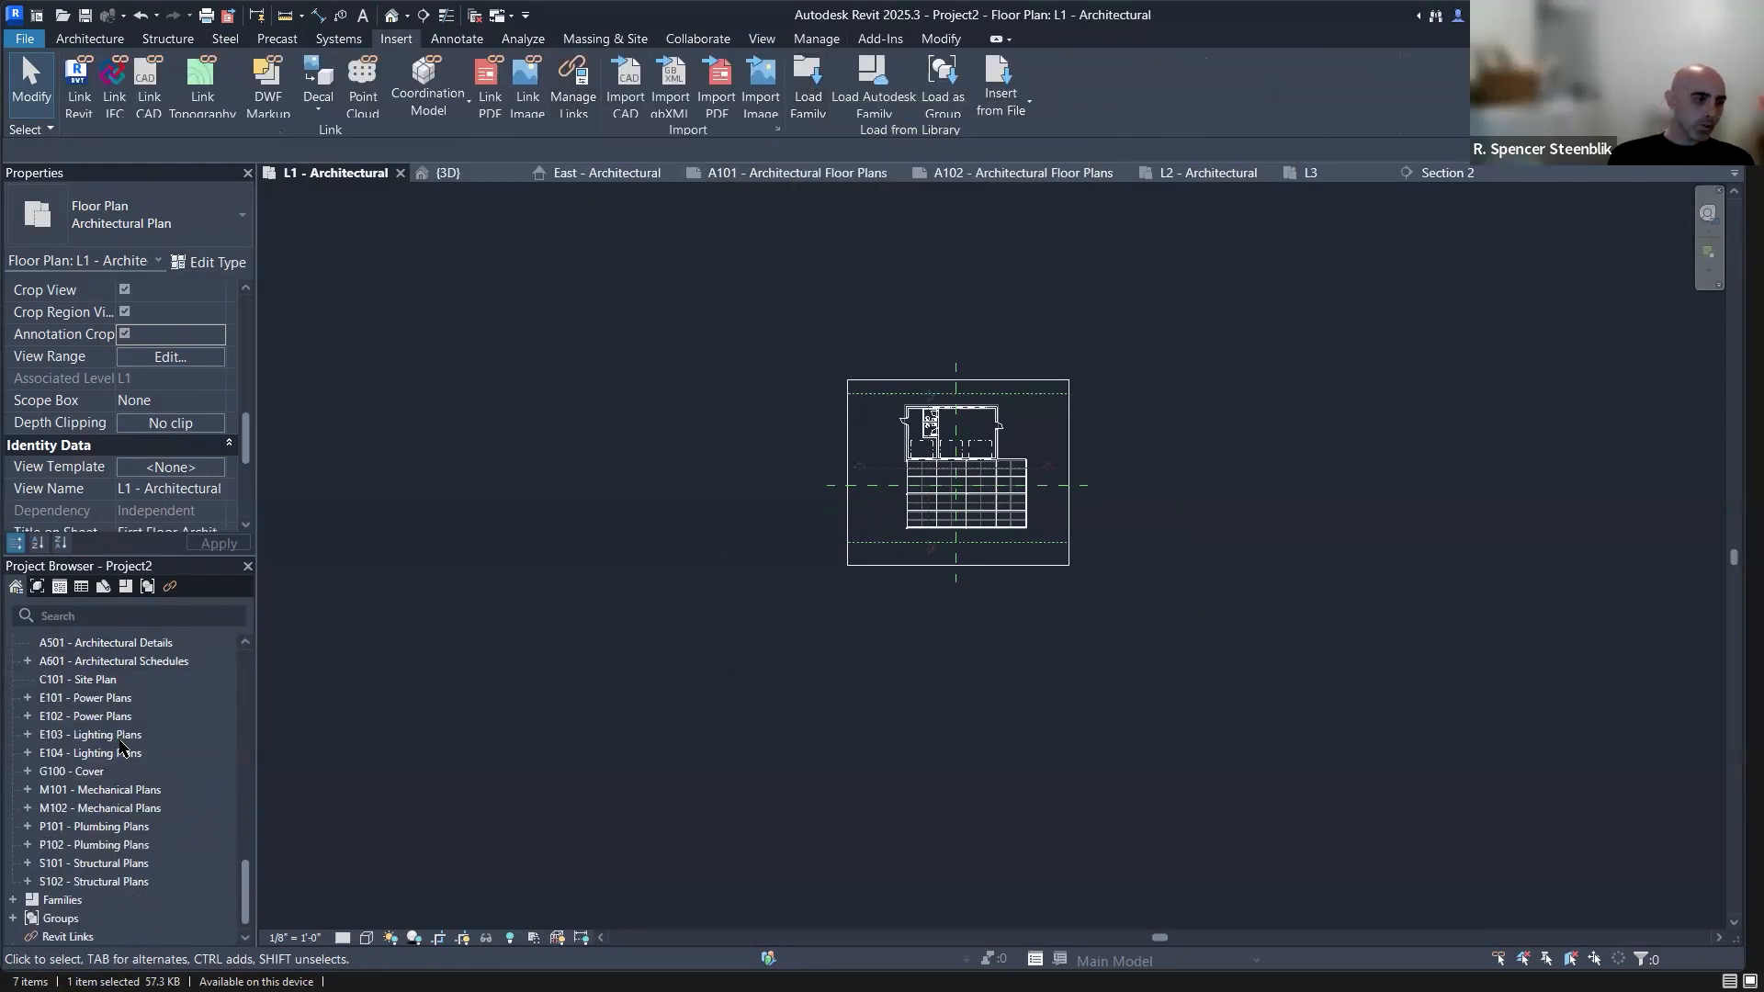
{"action": "left_click", "coordinate": [13, 901]}
{"action": "scroll", "coordinate": [115, 795], "scroll_direction": "down", "scroll_amount": 4}
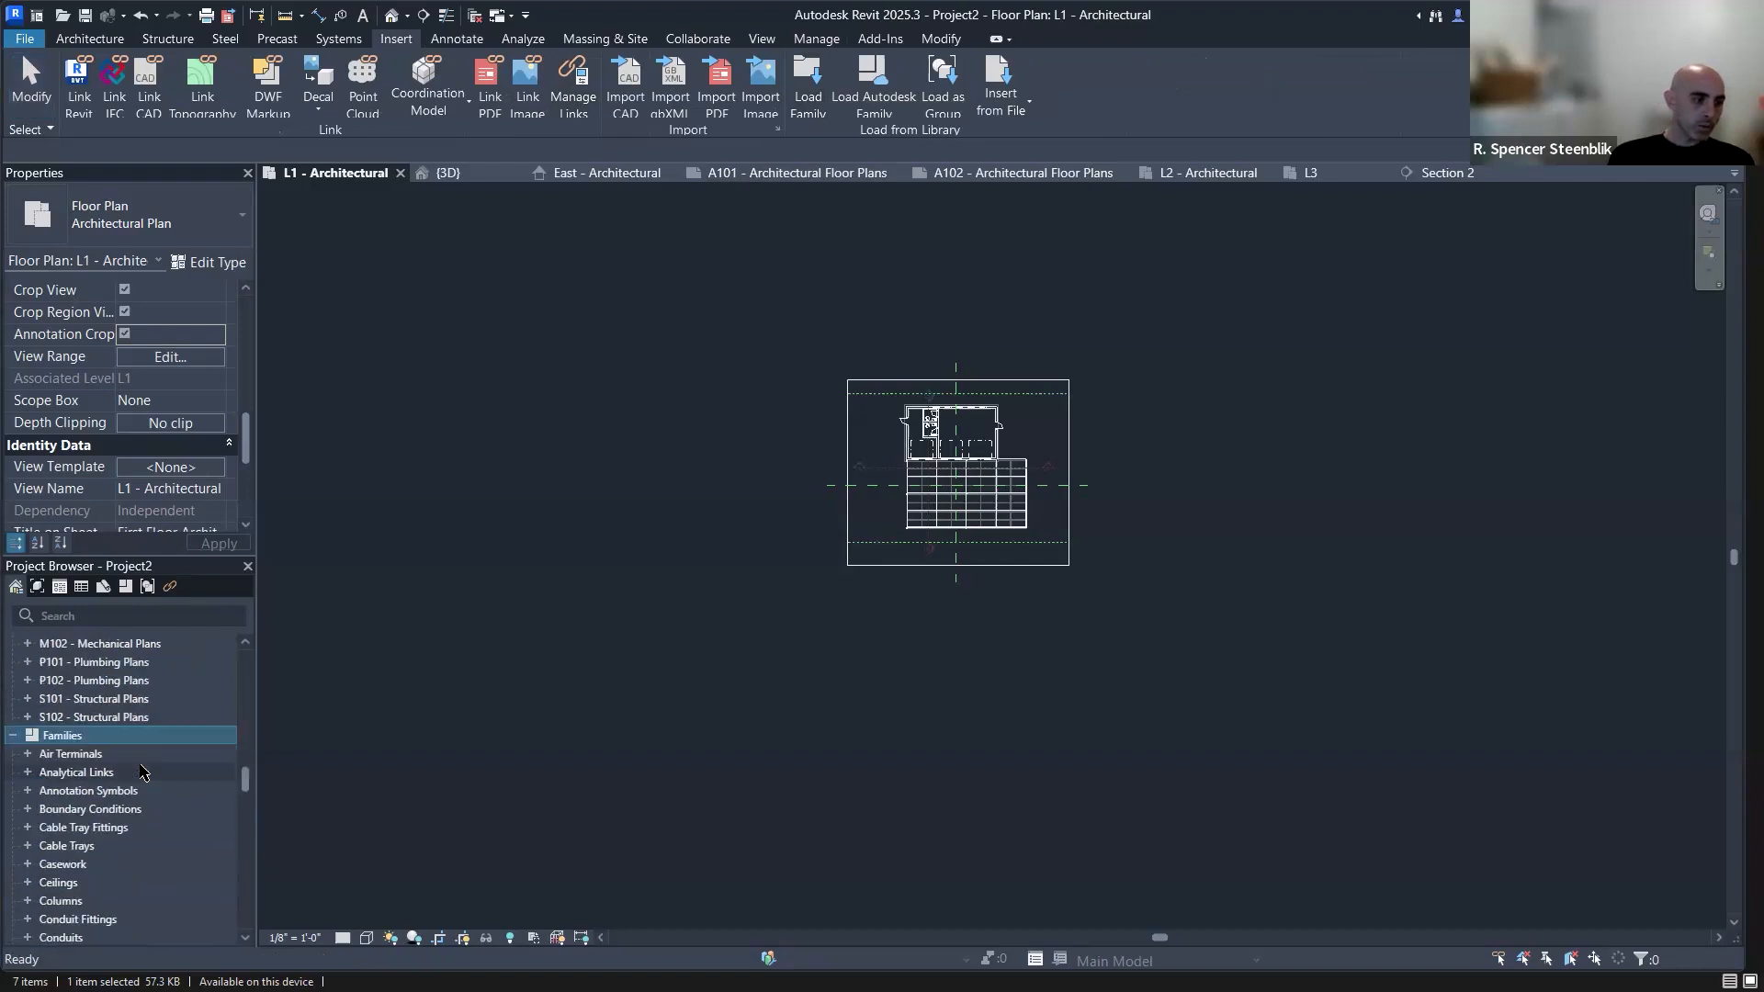
{"action": "scroll", "coordinate": [106, 786], "scroll_direction": "down", "scroll_amount": 15}
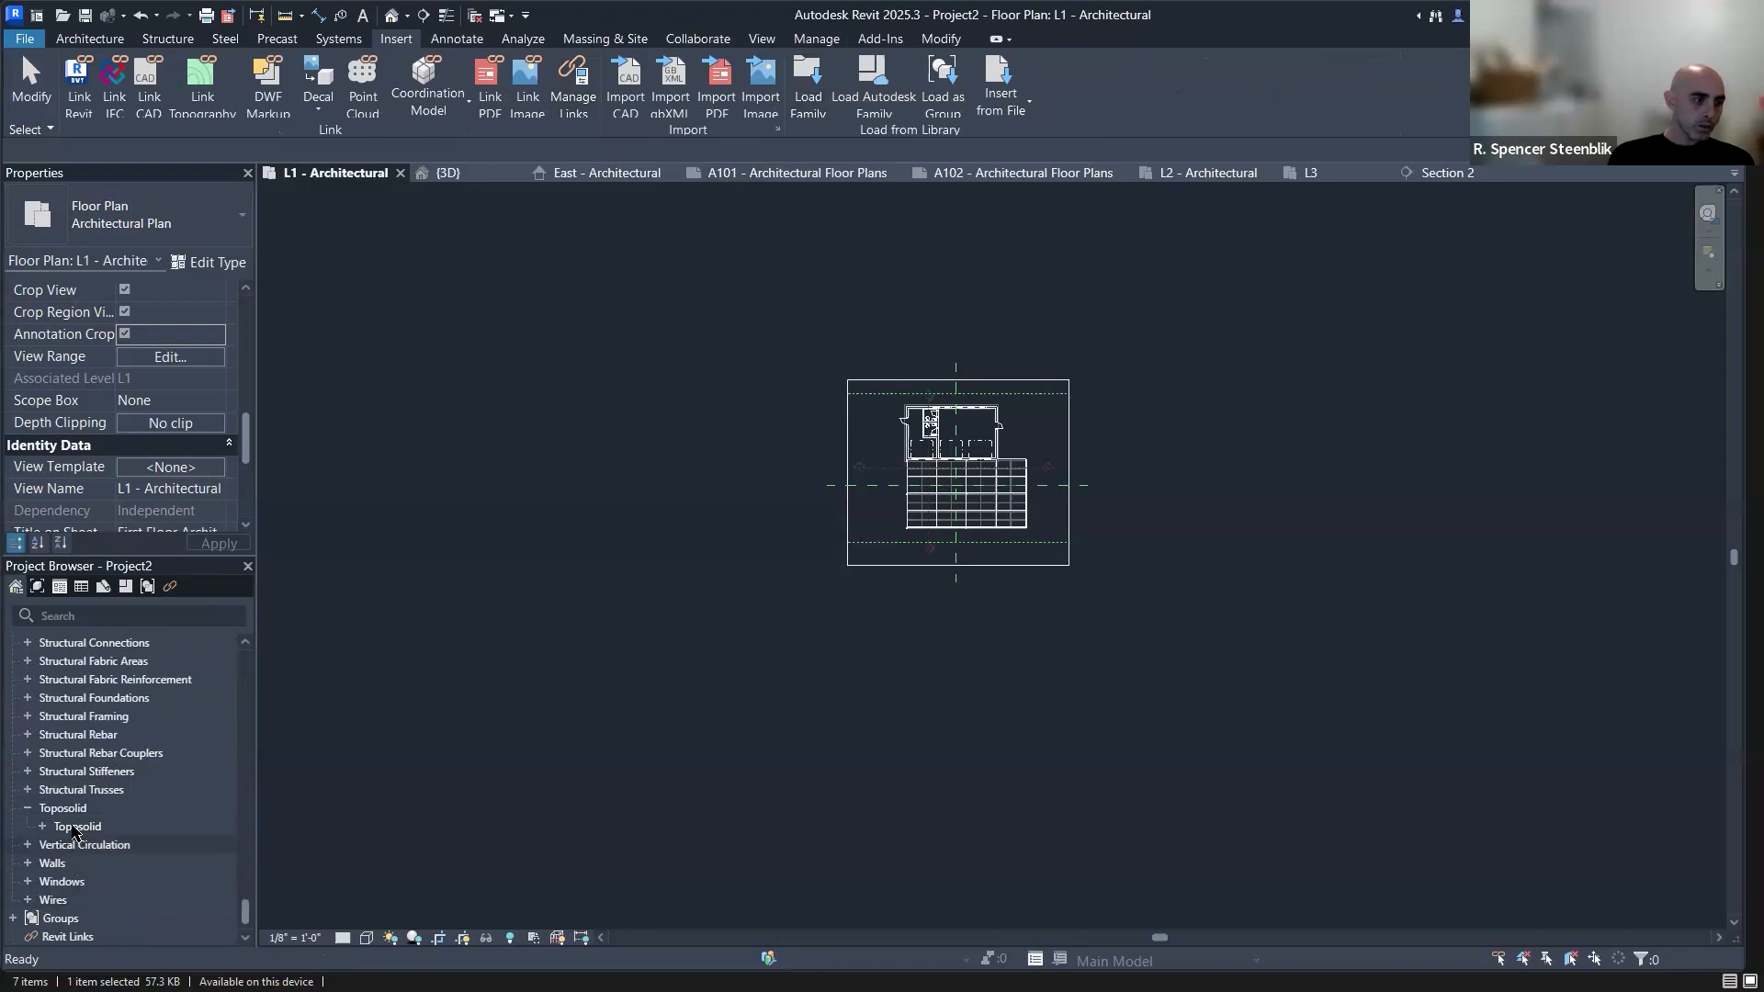
{"action": "scroll", "coordinate": [56, 772], "scroll_direction": "up", "scroll_amount": 12}
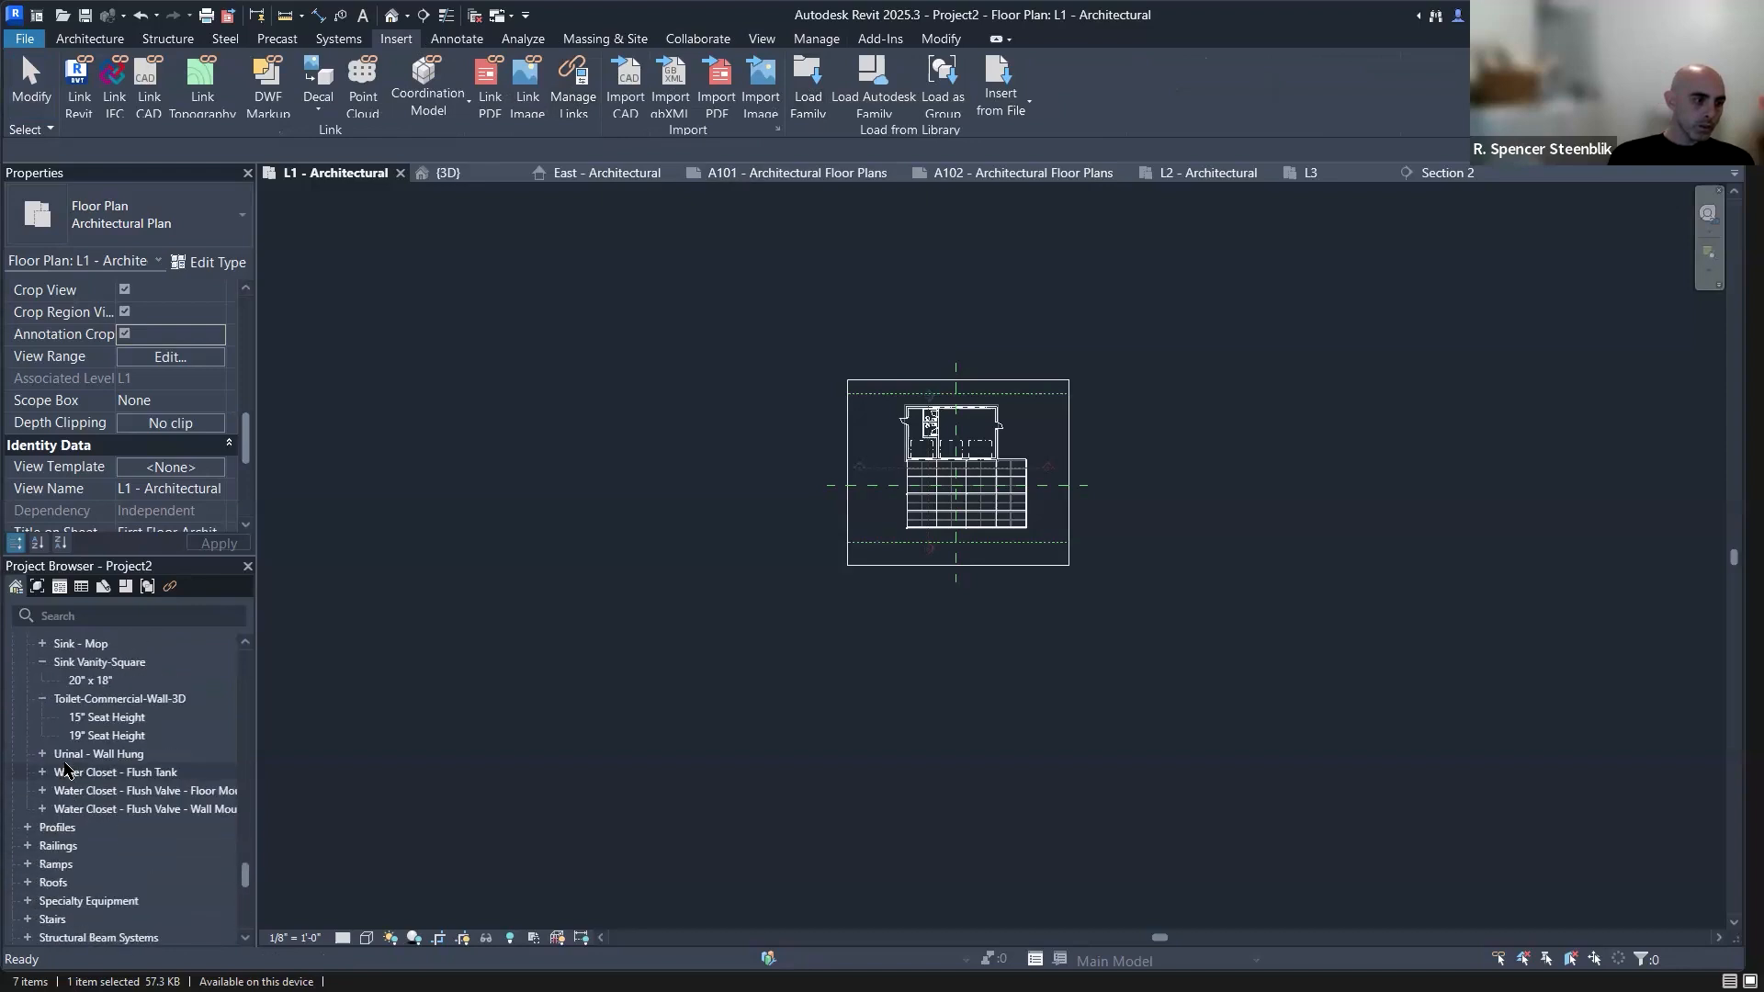
{"action": "scroll", "coordinate": [85, 703], "scroll_direction": "up", "scroll_amount": 15}
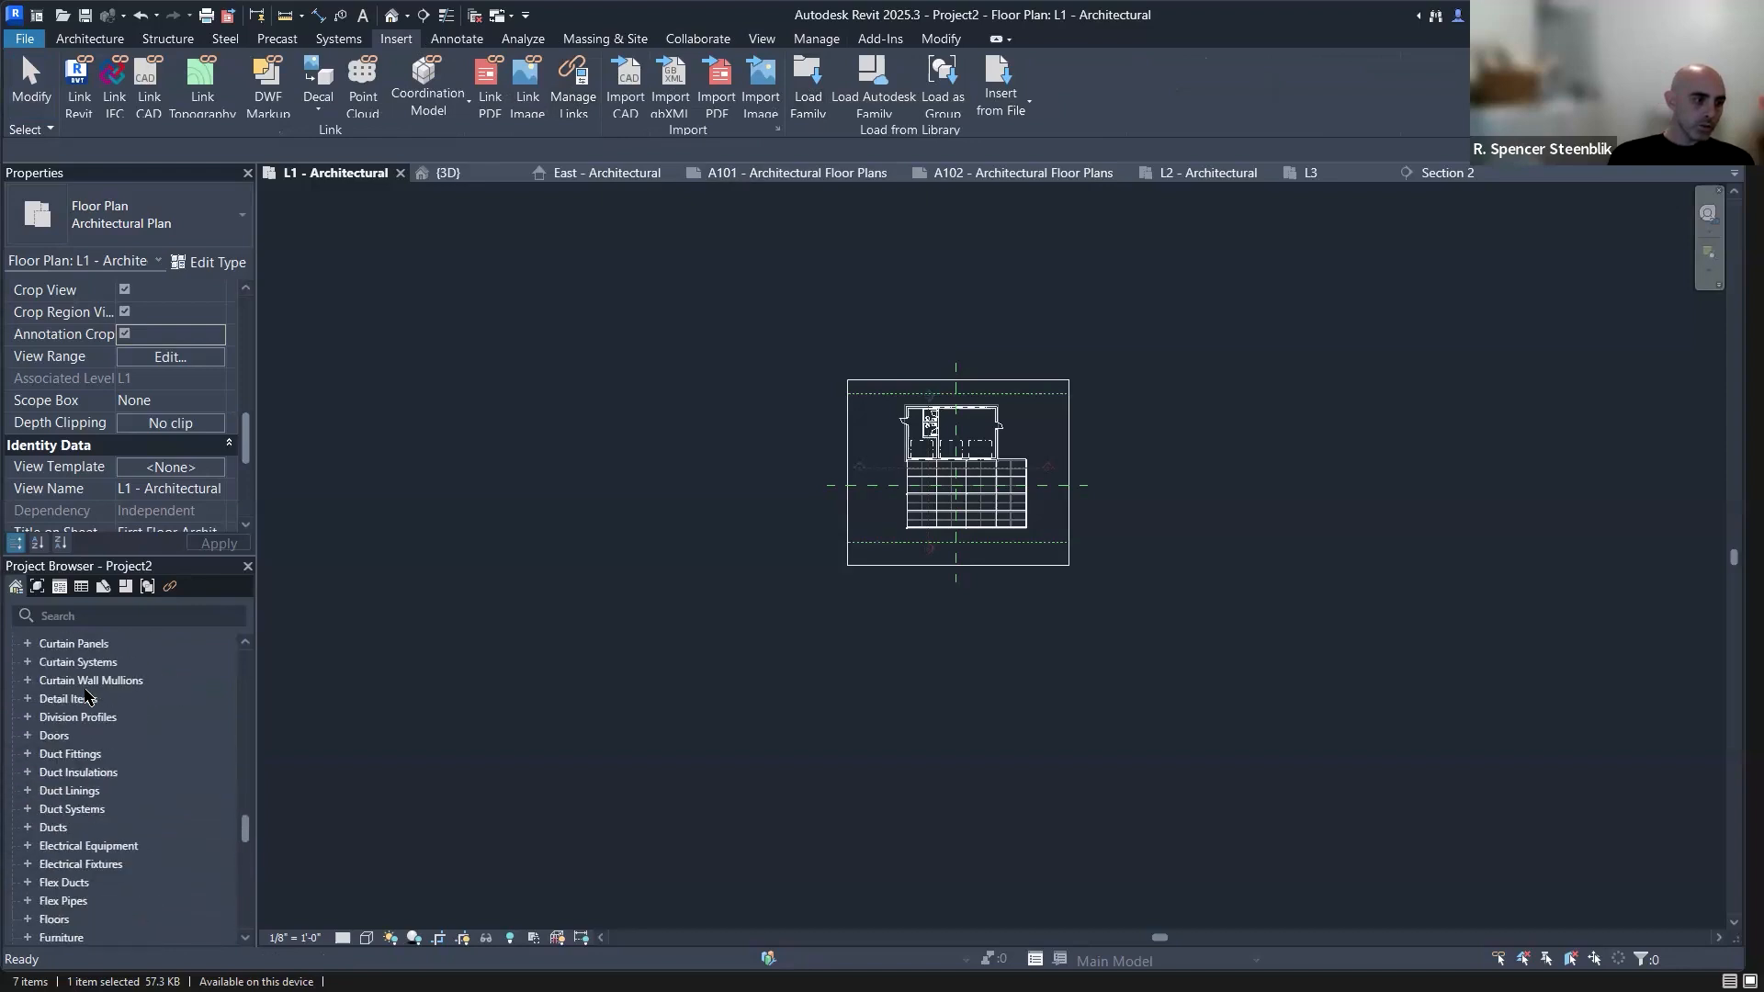
{"action": "scroll", "coordinate": [55, 726], "scroll_direction": "down", "scroll_amount": 5}
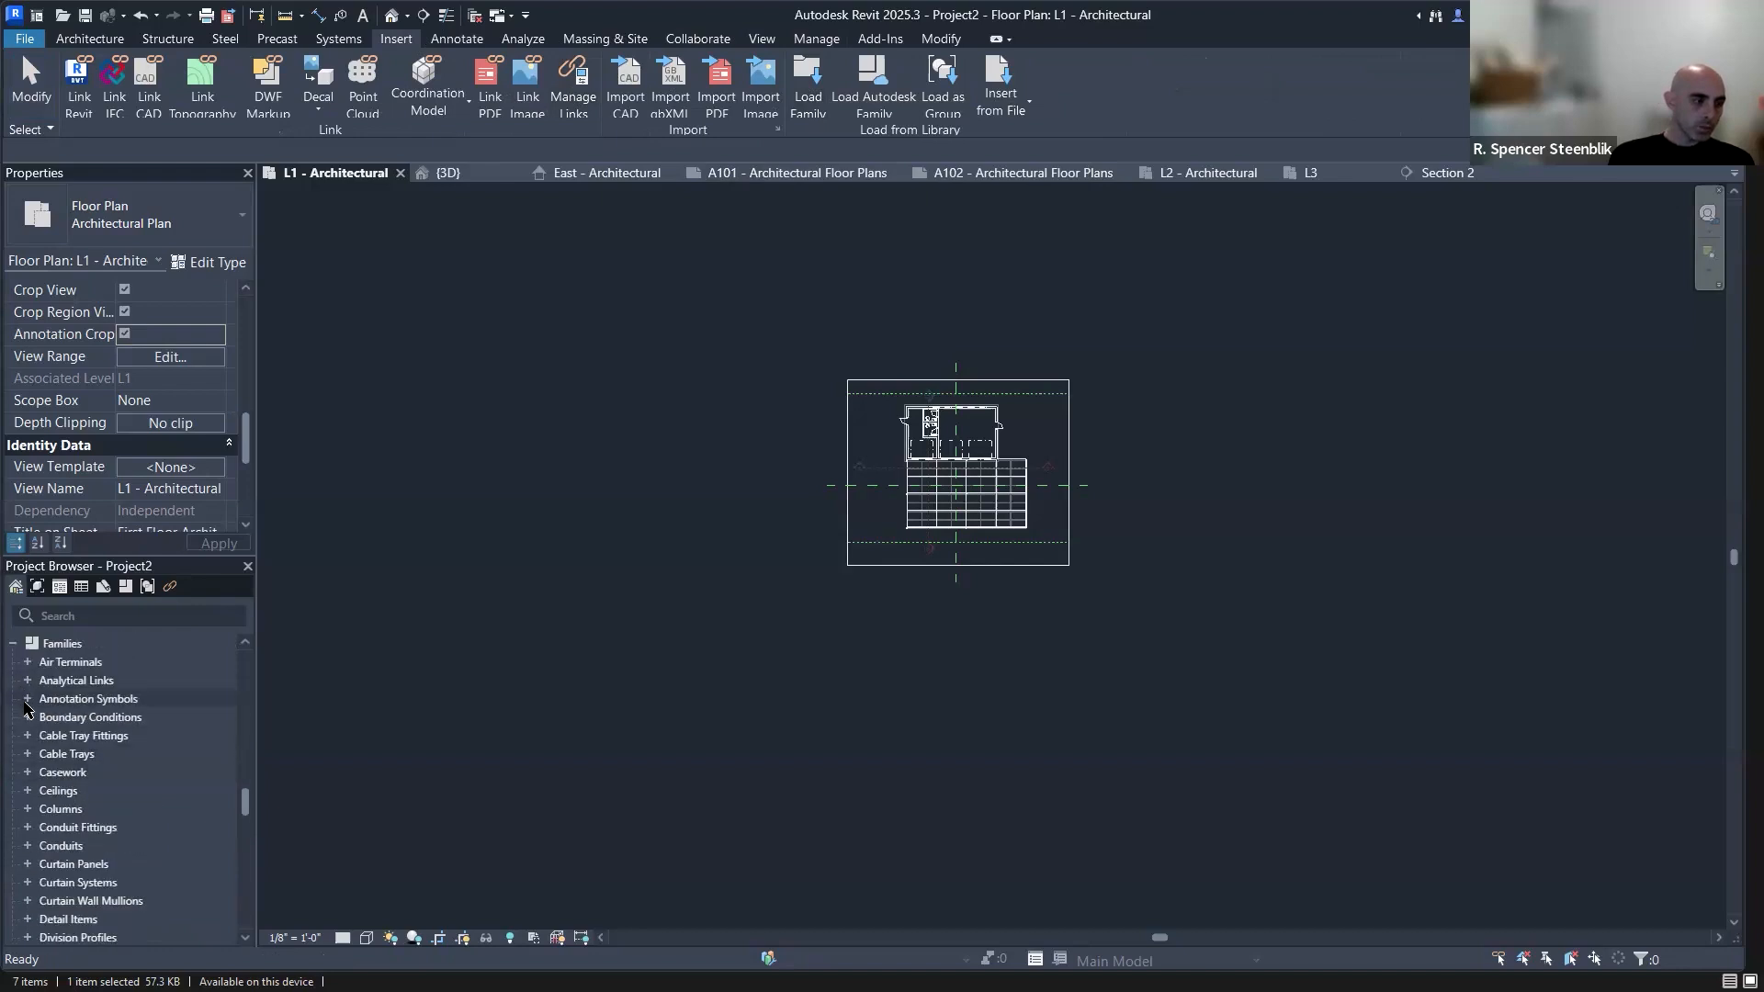
Try to place the B 11 x 17 Horizontal family from Annotation Symbols in the L1 floor plan view.
{"action": "left_click", "coordinate": [27, 700]}
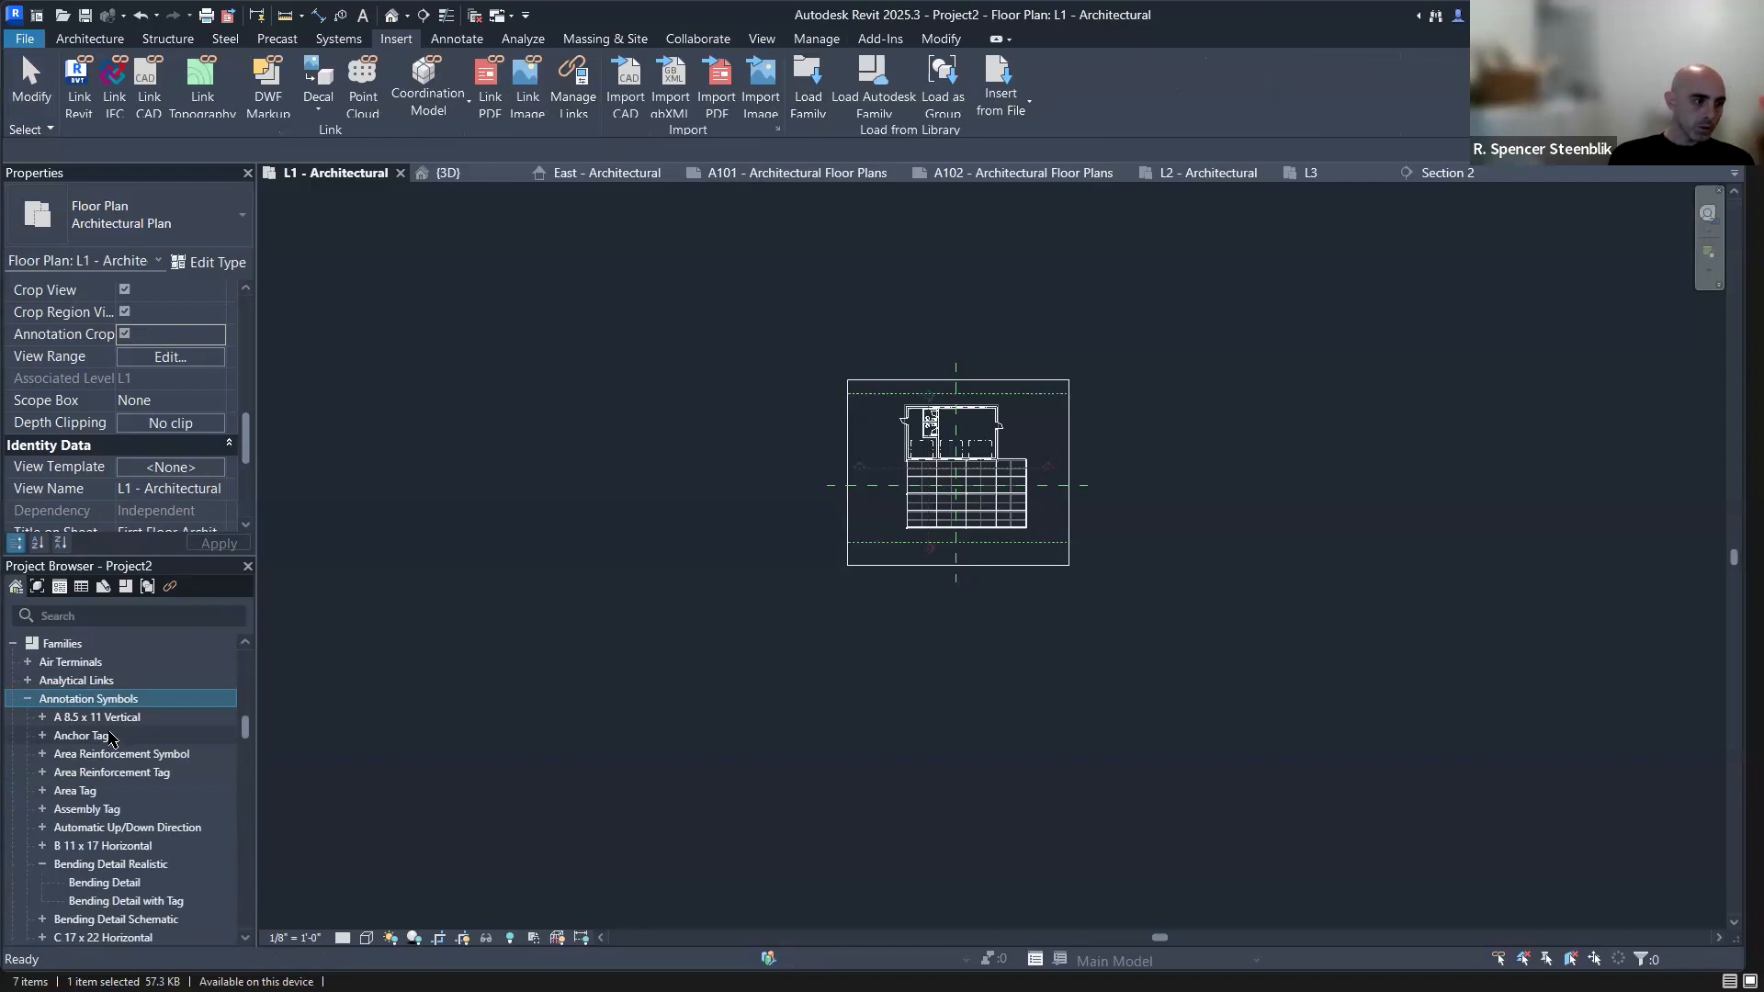
{"action": "scroll", "coordinate": [92, 763], "scroll_direction": "down", "scroll_amount": 2}
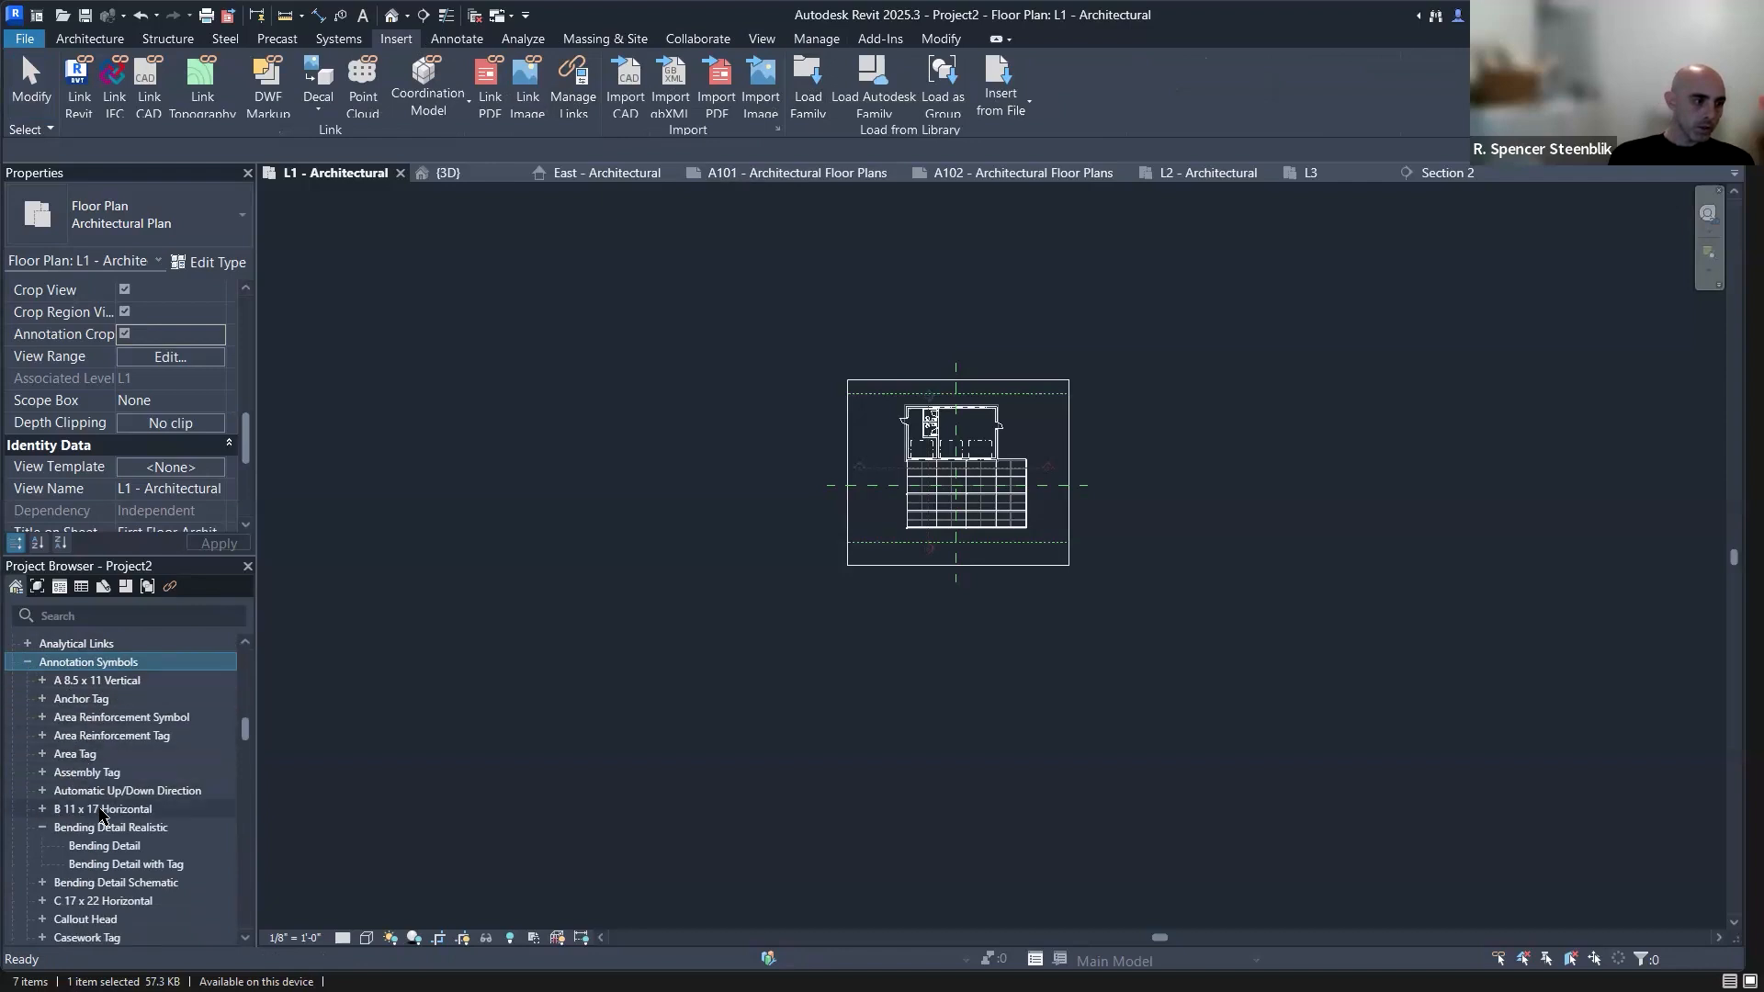
{"action": "left_click", "coordinate": [42, 809]}
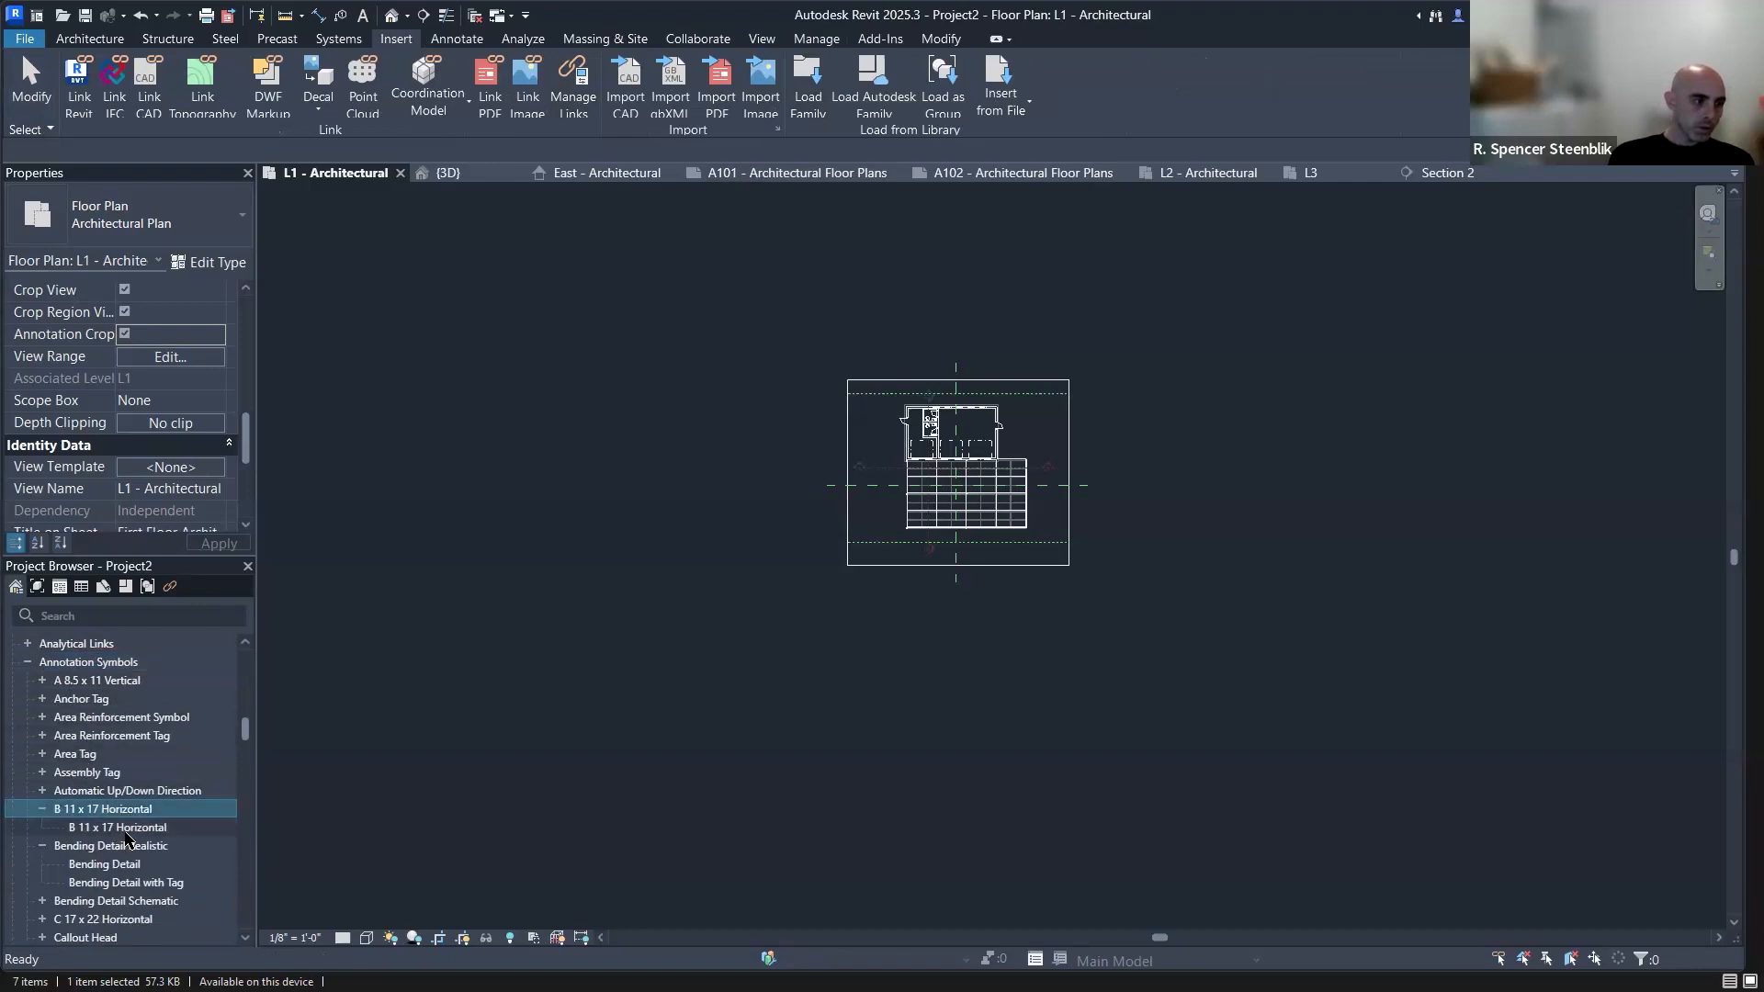
{"action": "left_click_drag", "start_coordinate": [171, 832], "coordinate": [735, 715]}
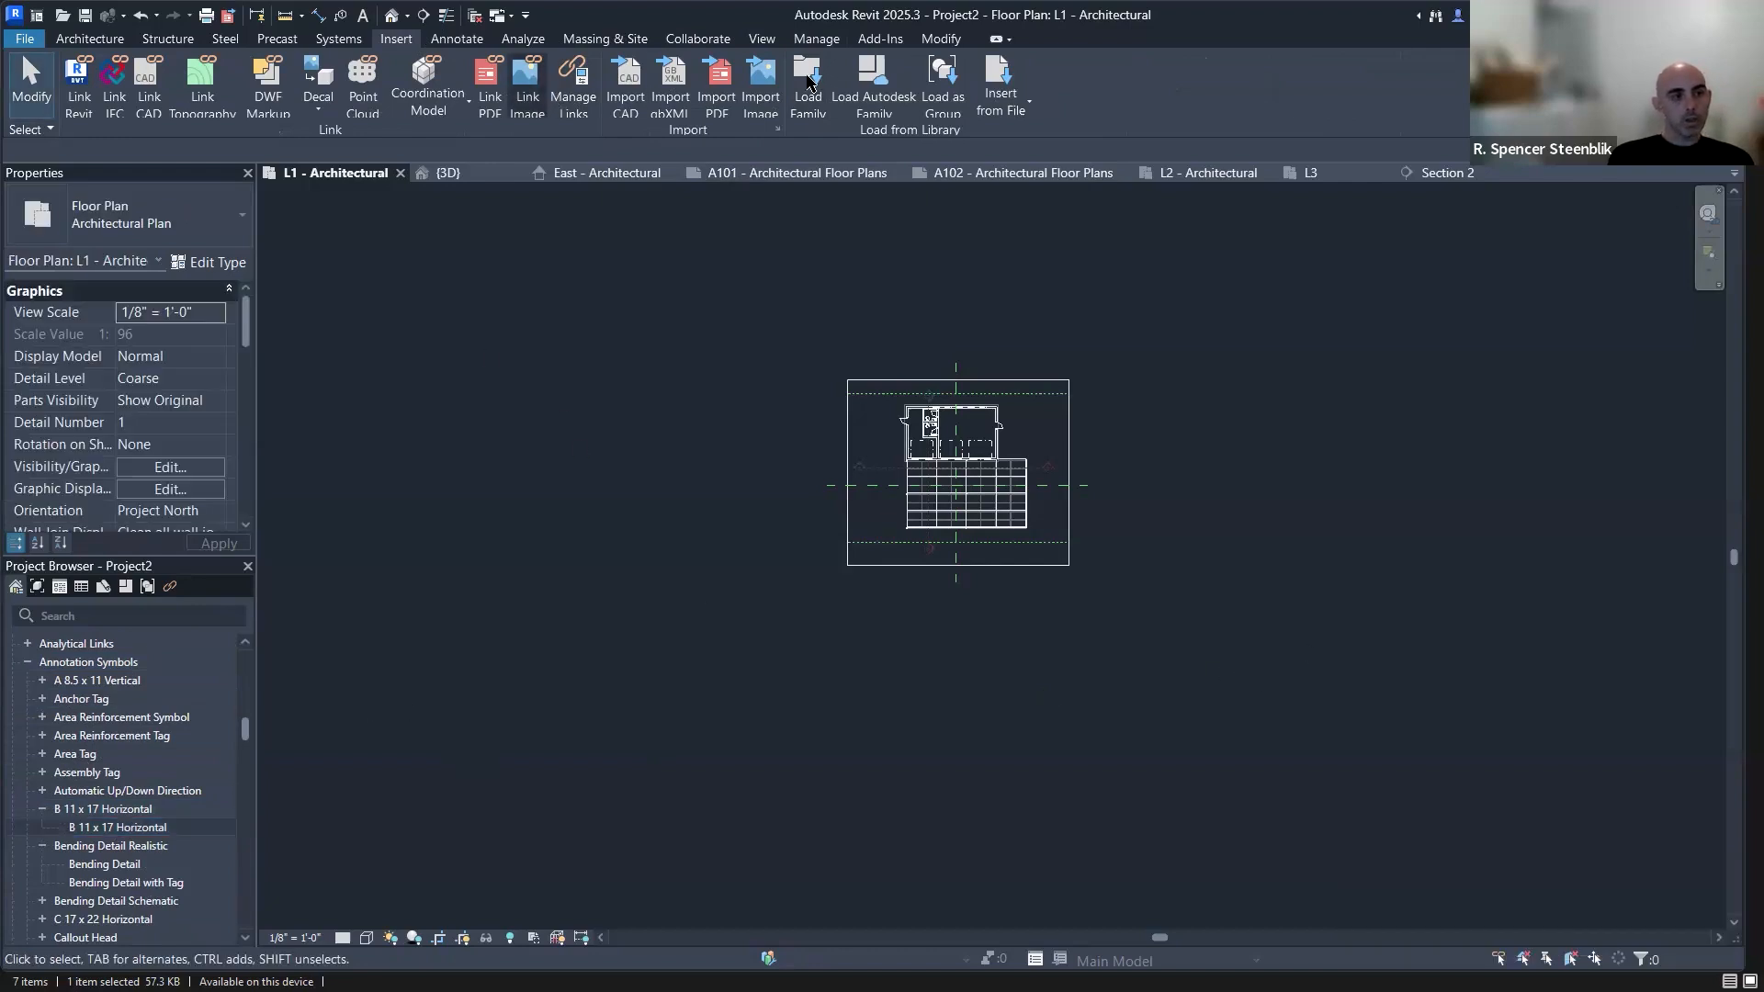
Create a new sheet using the B 11 x 17 Horizontal title block.
{"action": "left_click", "coordinate": [761, 38]}
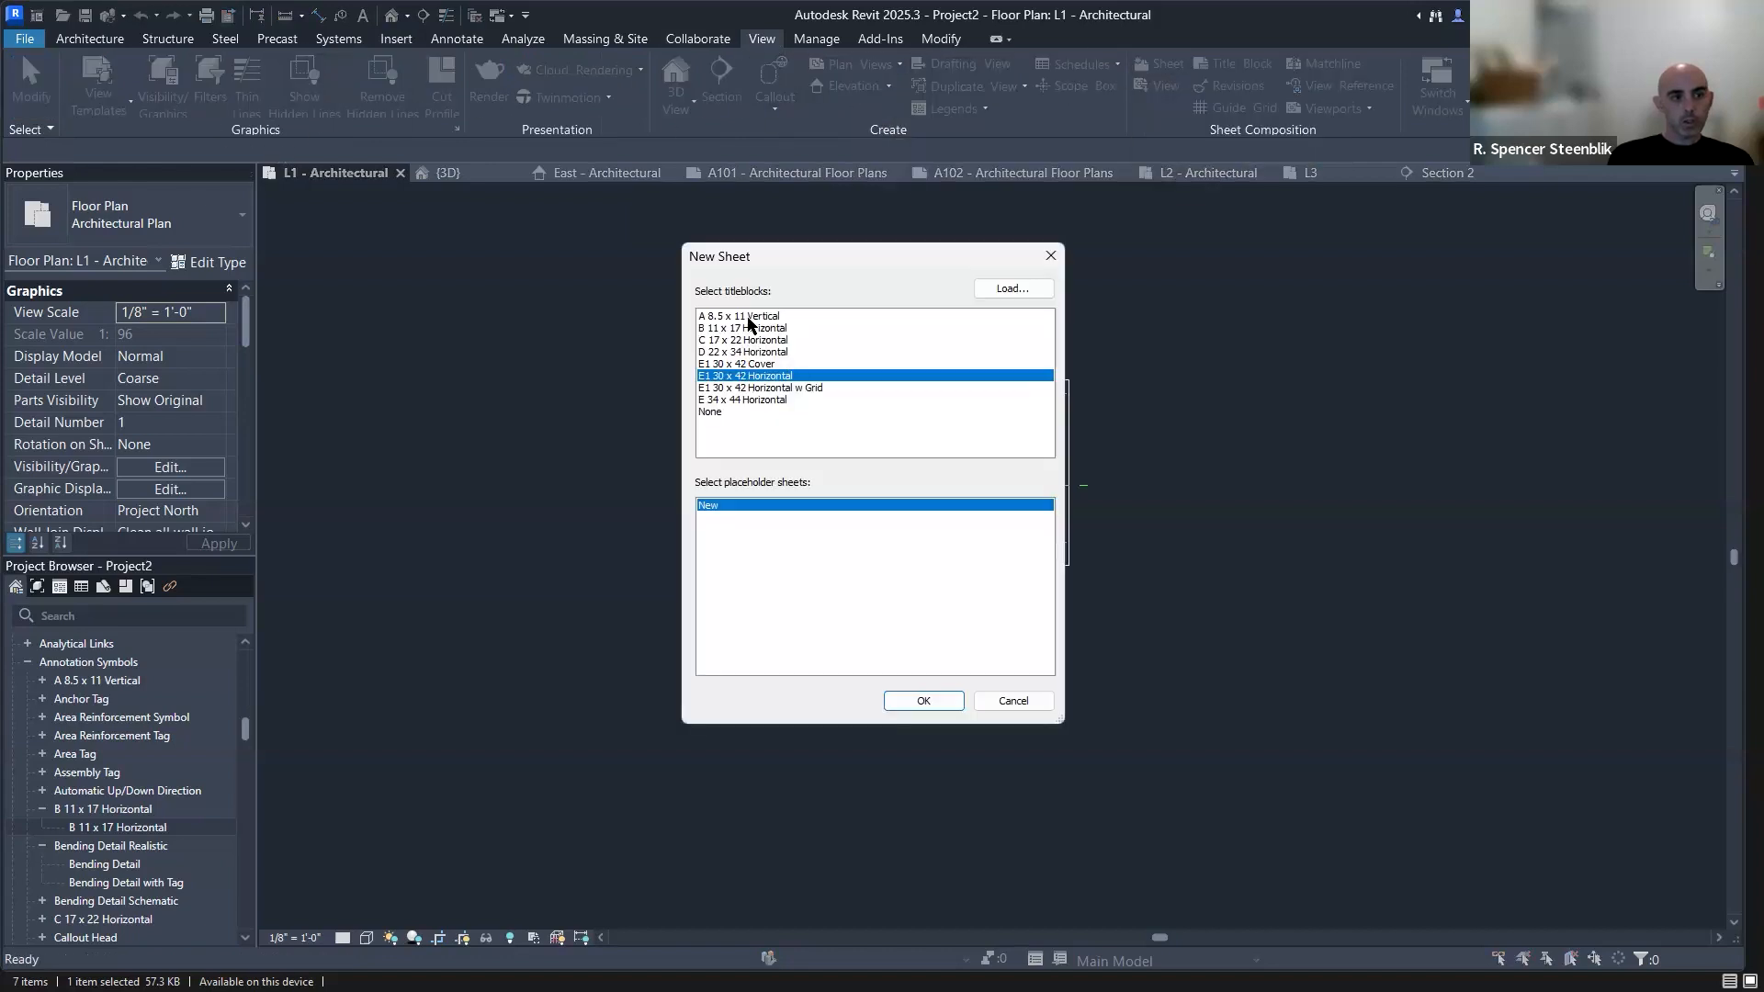
{"action": "left_click", "coordinate": [746, 329]}
{"action": "left_click", "coordinate": [922, 700]}
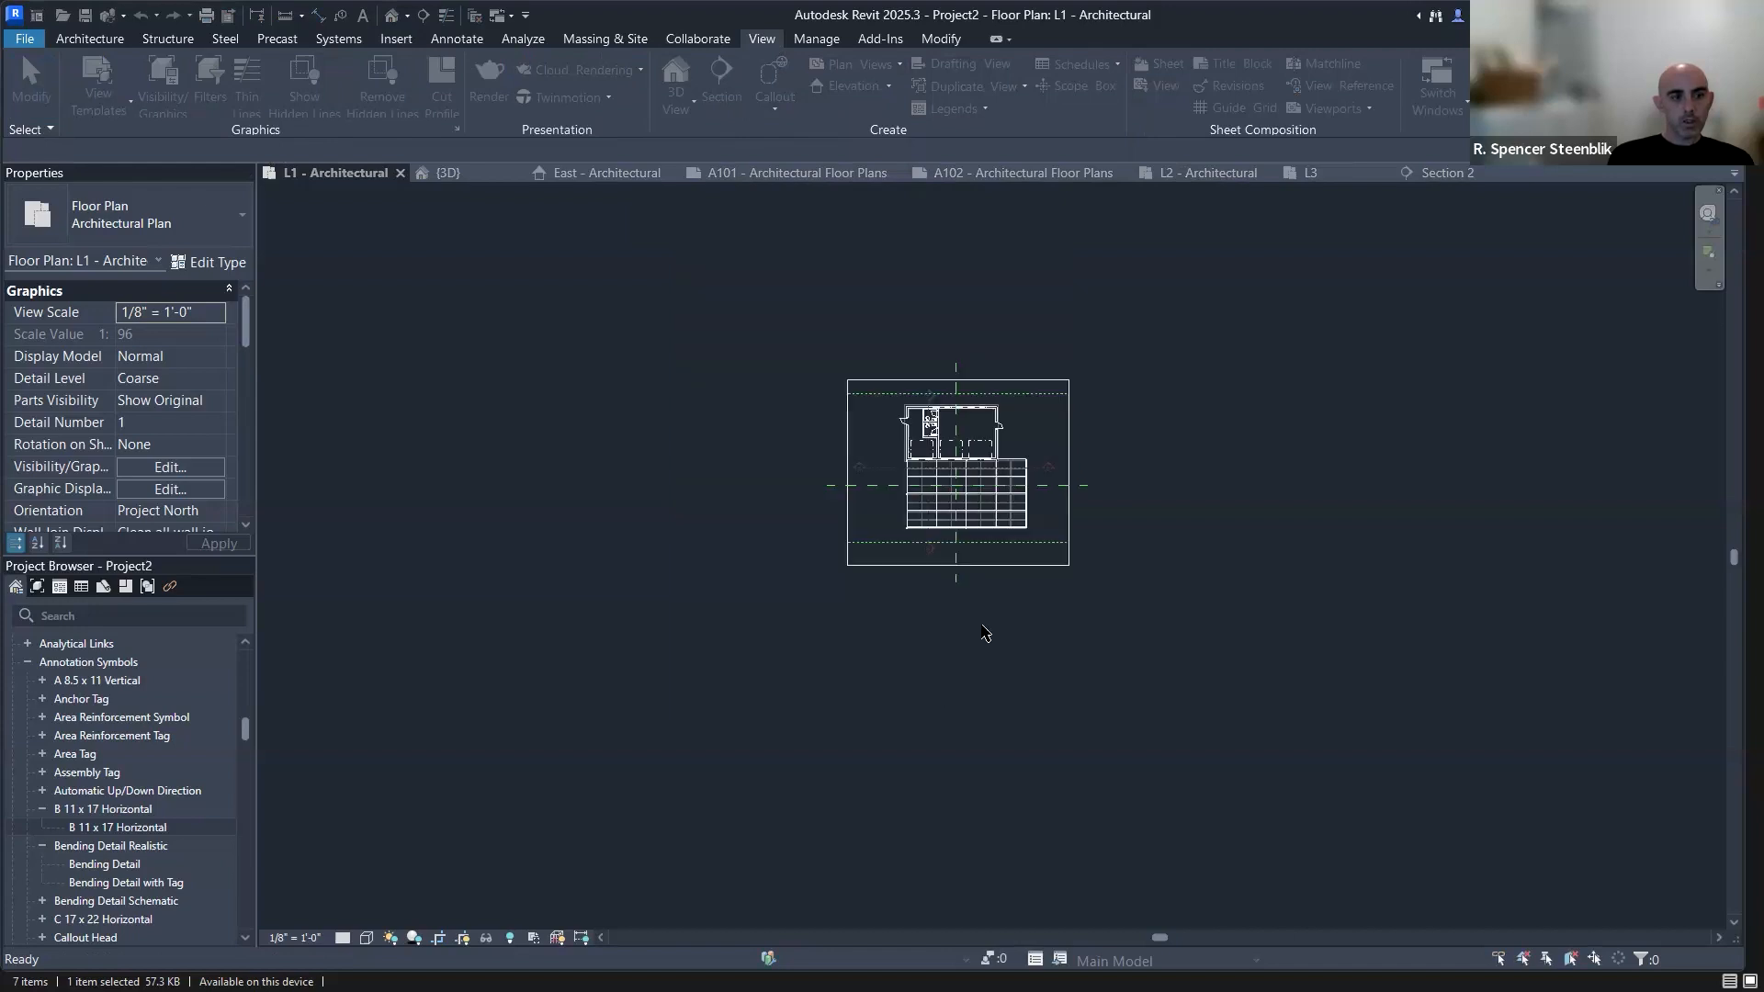
Open sheet A101b's title block for family editing and delete the logo, text labels and revision table along the lower edge.
{"action": "left_click", "coordinate": [1517, 419]}
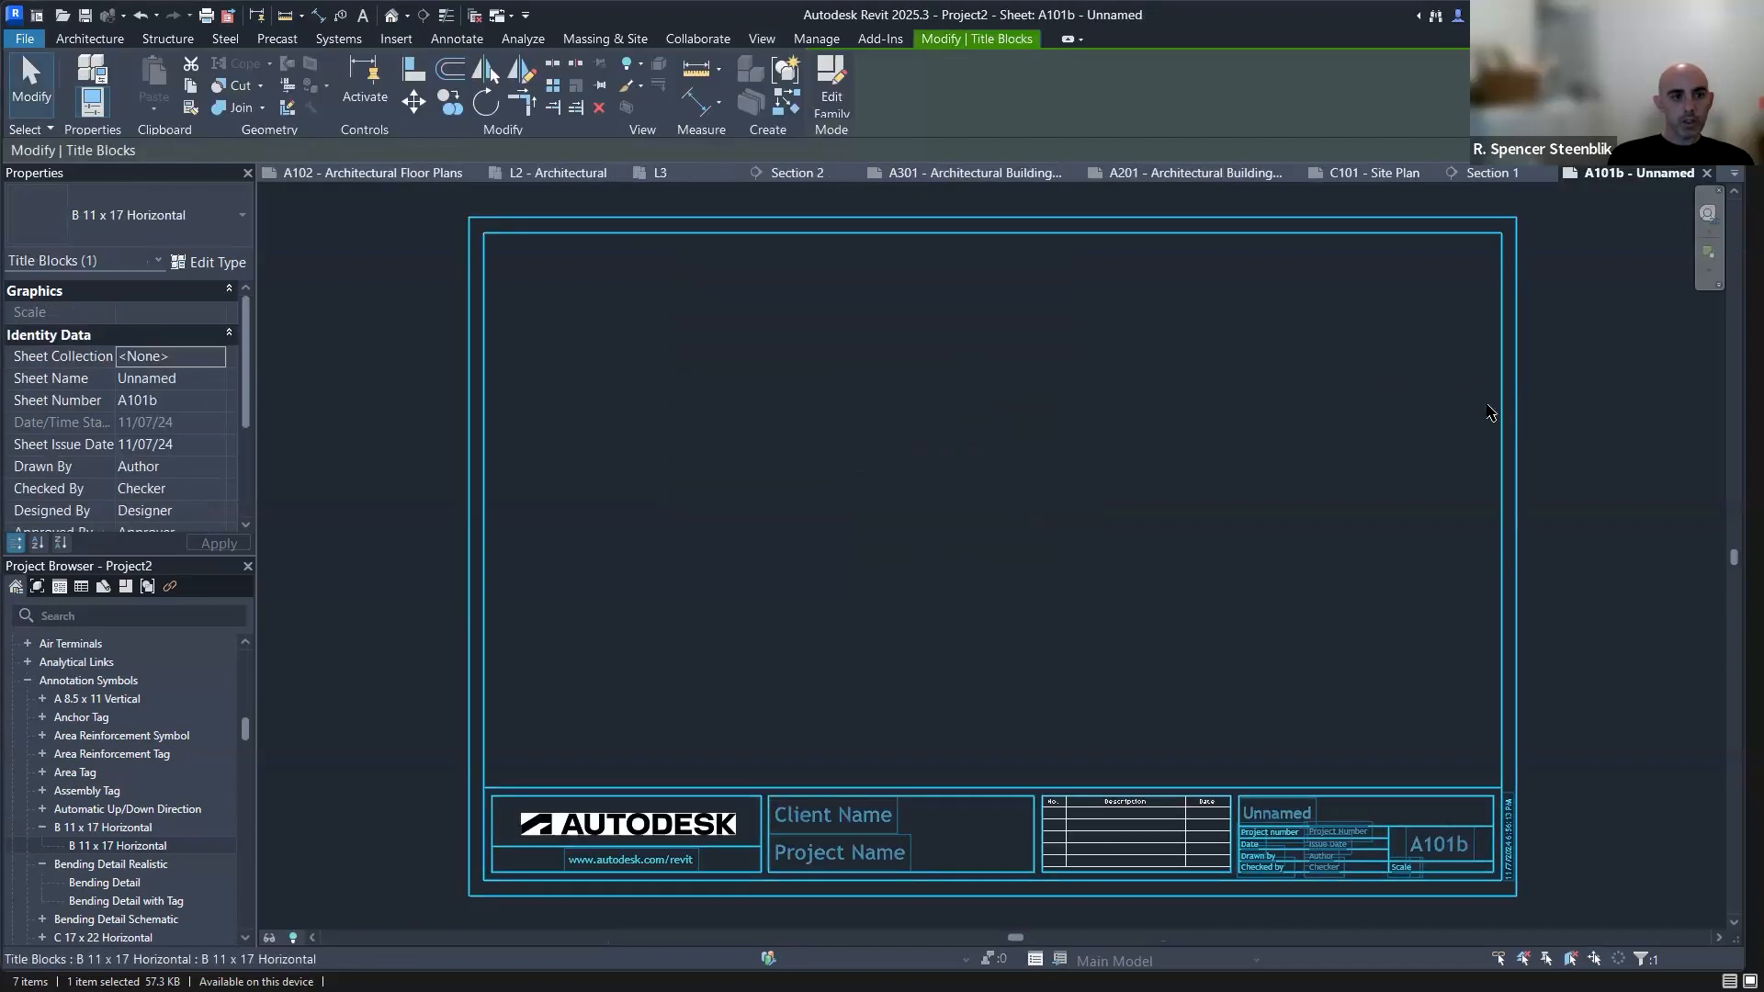
{"action": "left_click", "coordinate": [829, 81]}
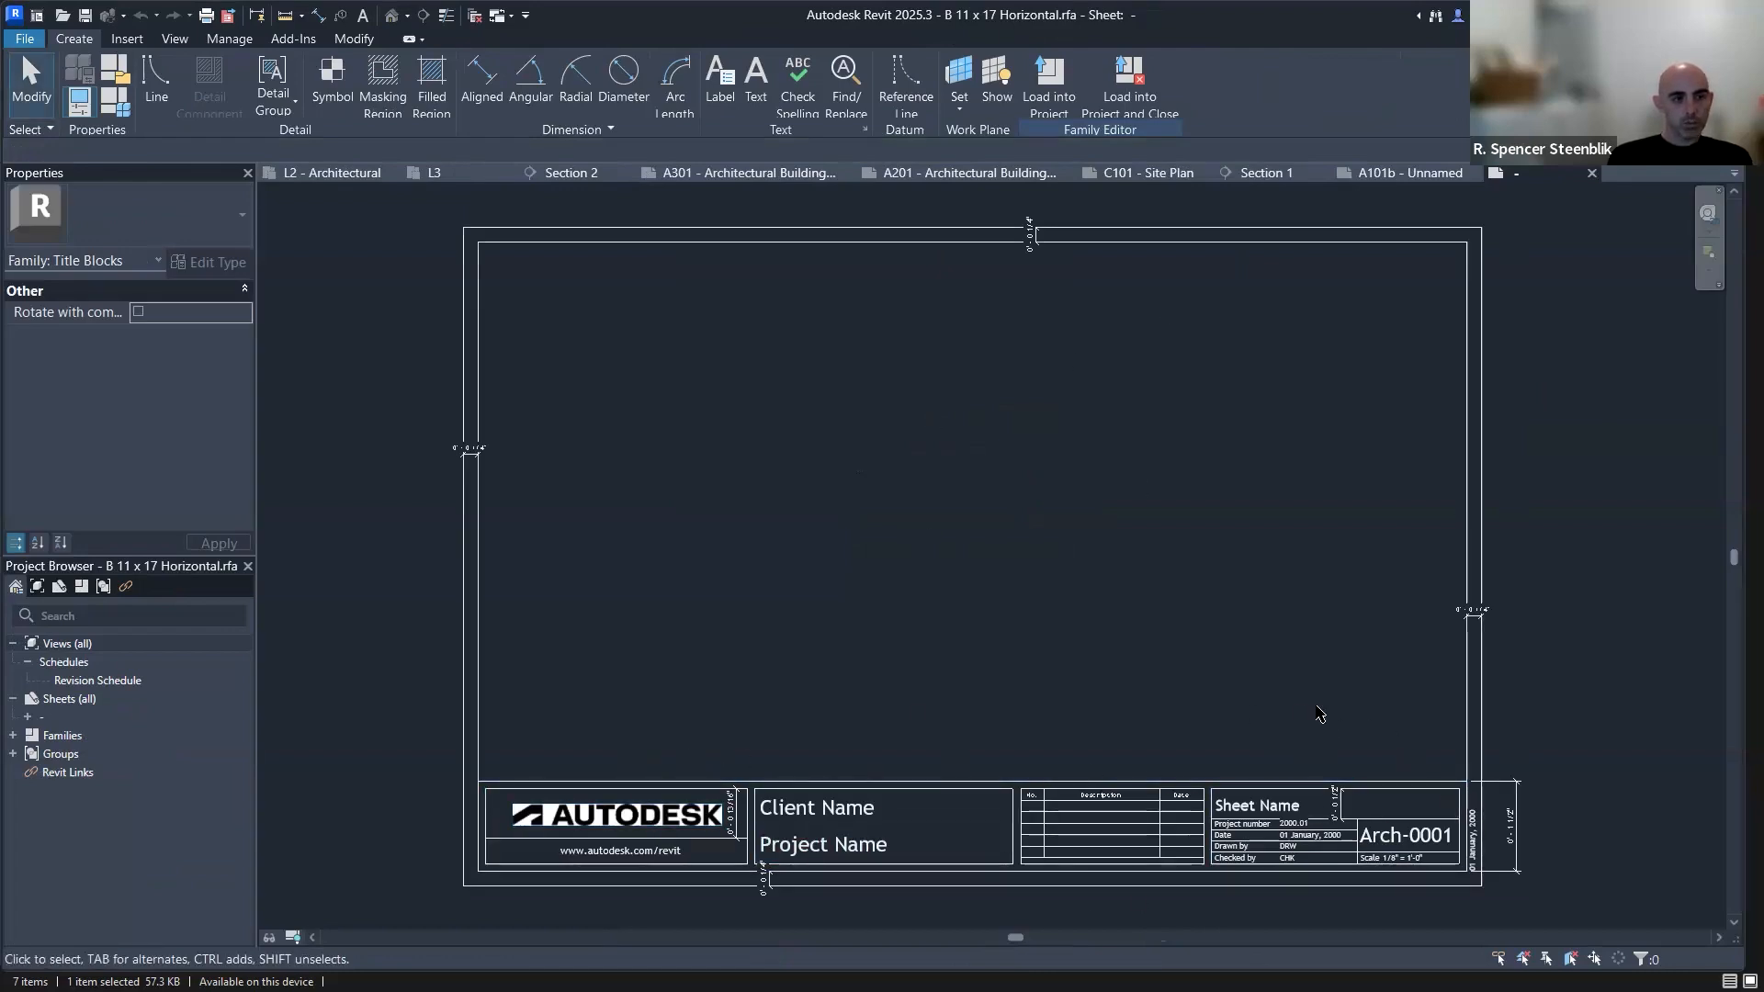
{"action": "left_click_drag", "start_coordinate": [1185, 831], "coordinate": [619, 855]}
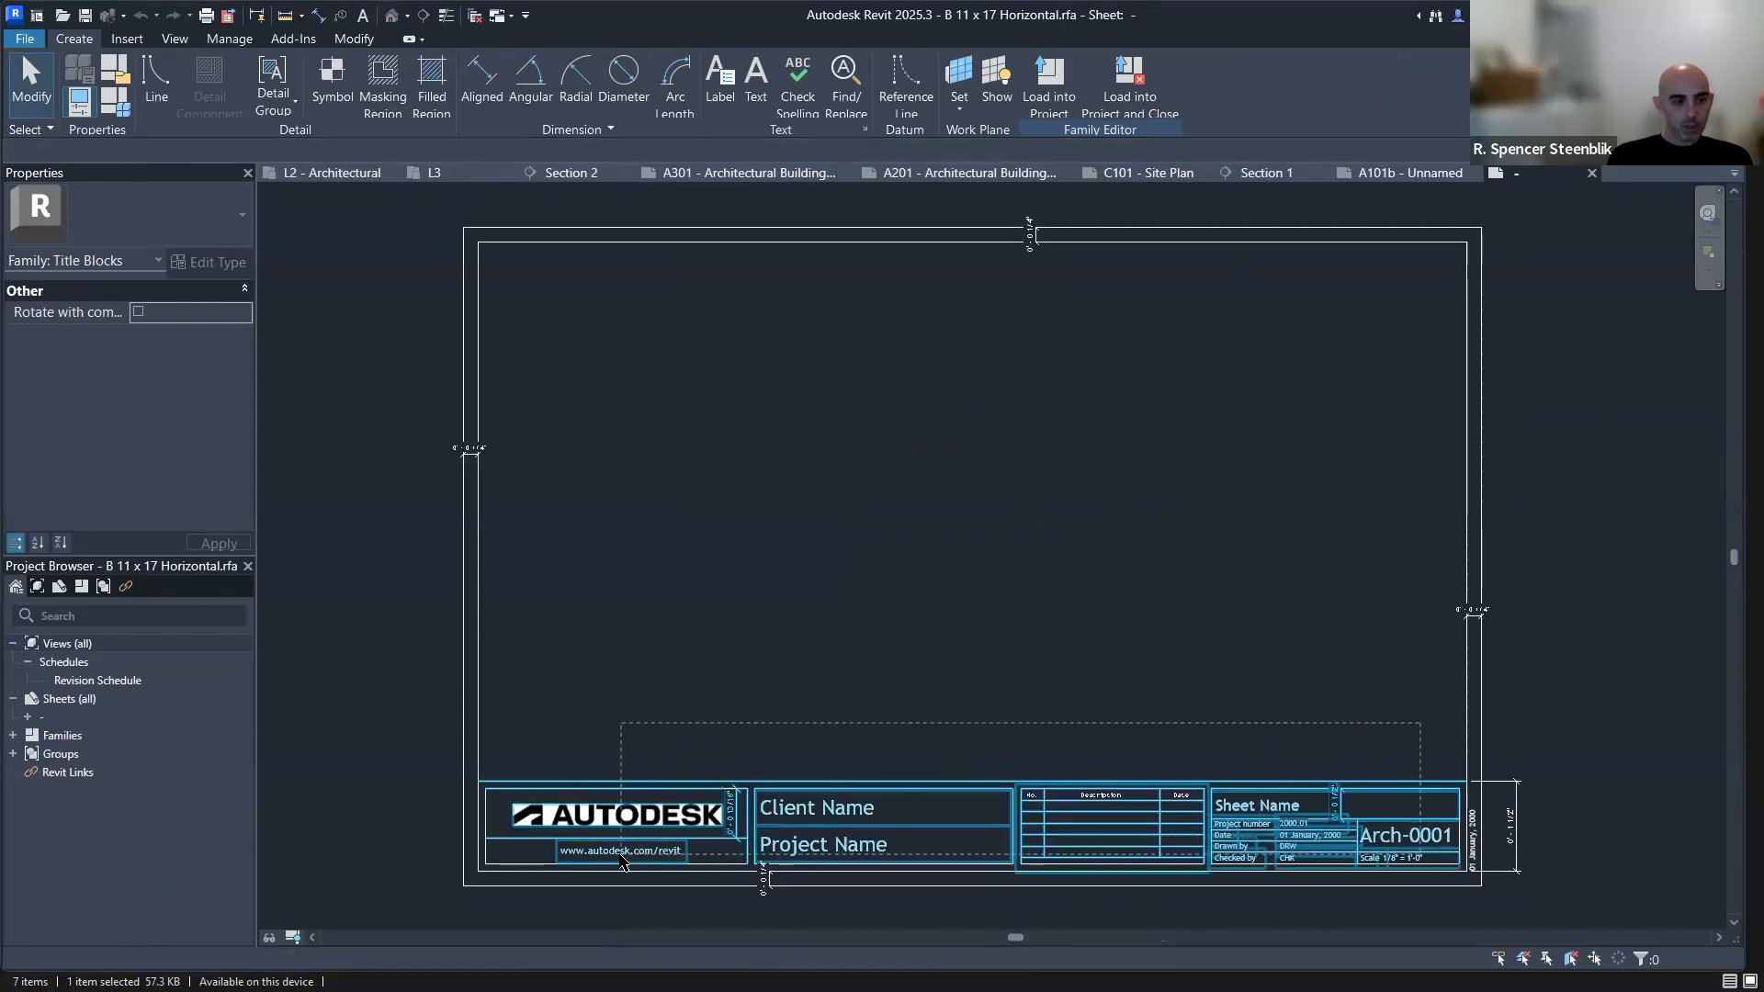
{"action": "key", "text": "Delete"}
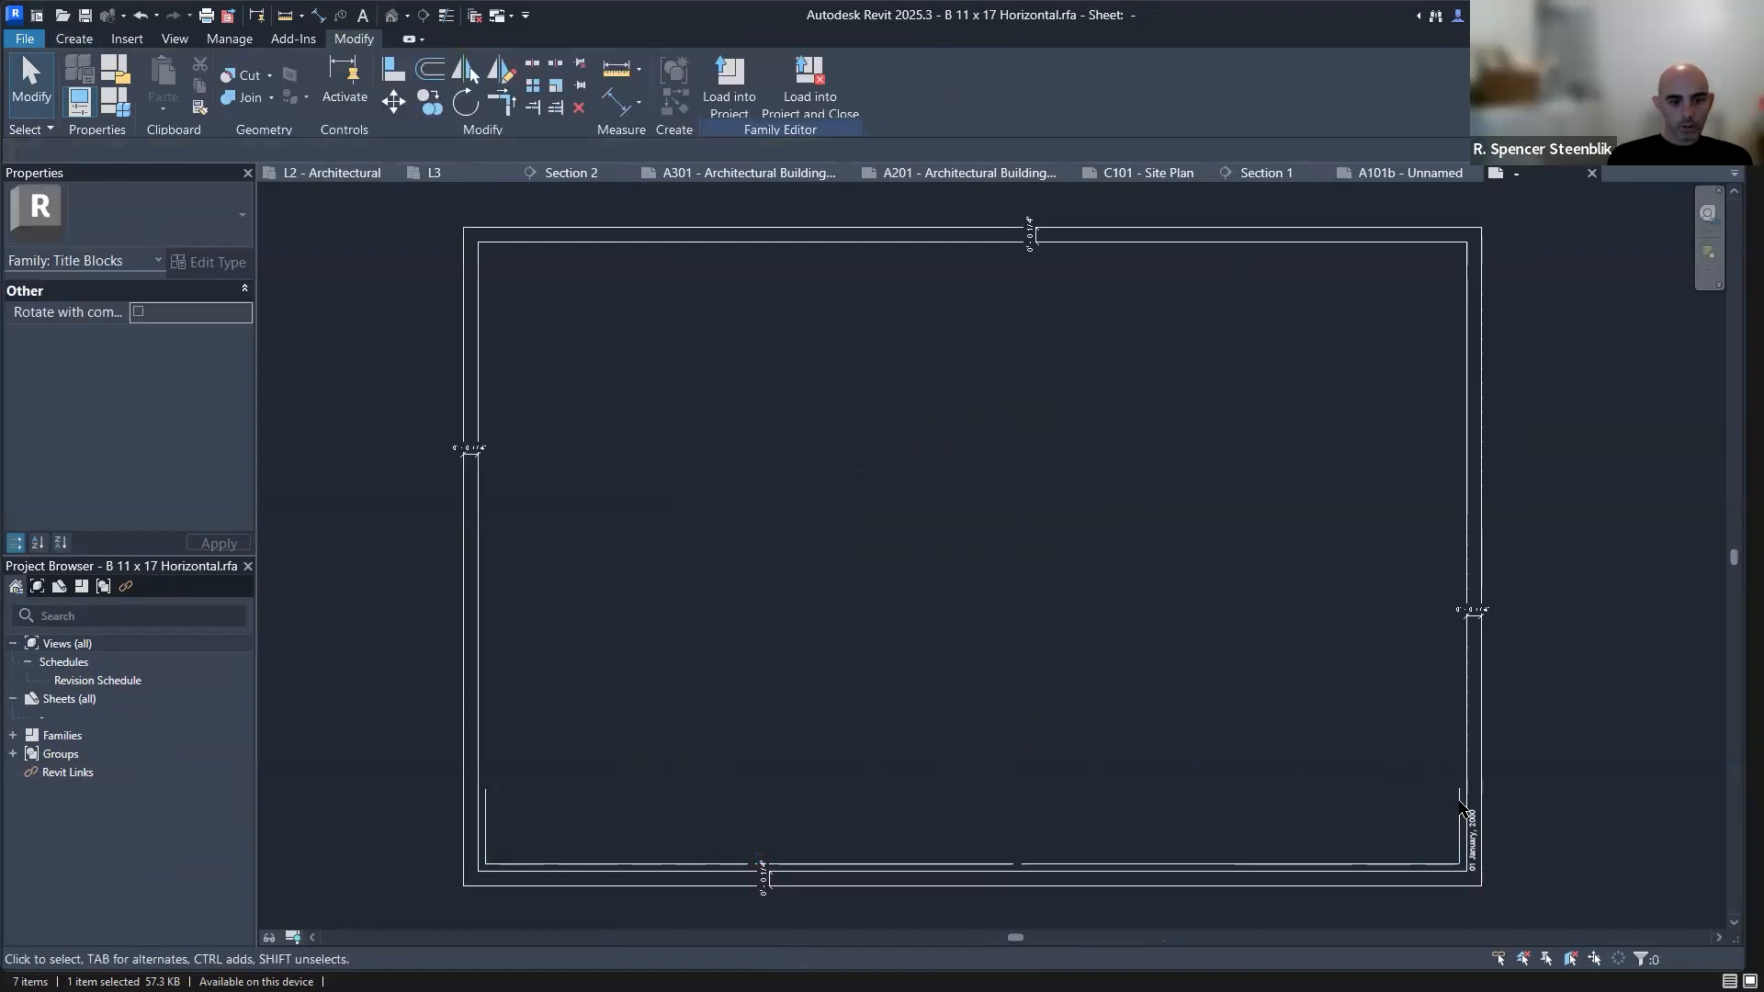
Delete the leftover inner lines at the base and lower side of the title block, keeping the double border.
{"action": "left_click", "coordinate": [1357, 869]}
{"action": "key", "text": "Delete"}
{"action": "left_click", "coordinate": [1071, 865]}
{"action": "key", "text": "Delete"}
{"action": "left_click", "coordinate": [961, 865]}
{"action": "key", "text": "Delete"}
{"action": "left_click", "coordinate": [697, 865]}
{"action": "key", "text": "Delete"}
{"action": "left_click", "coordinate": [486, 831]}
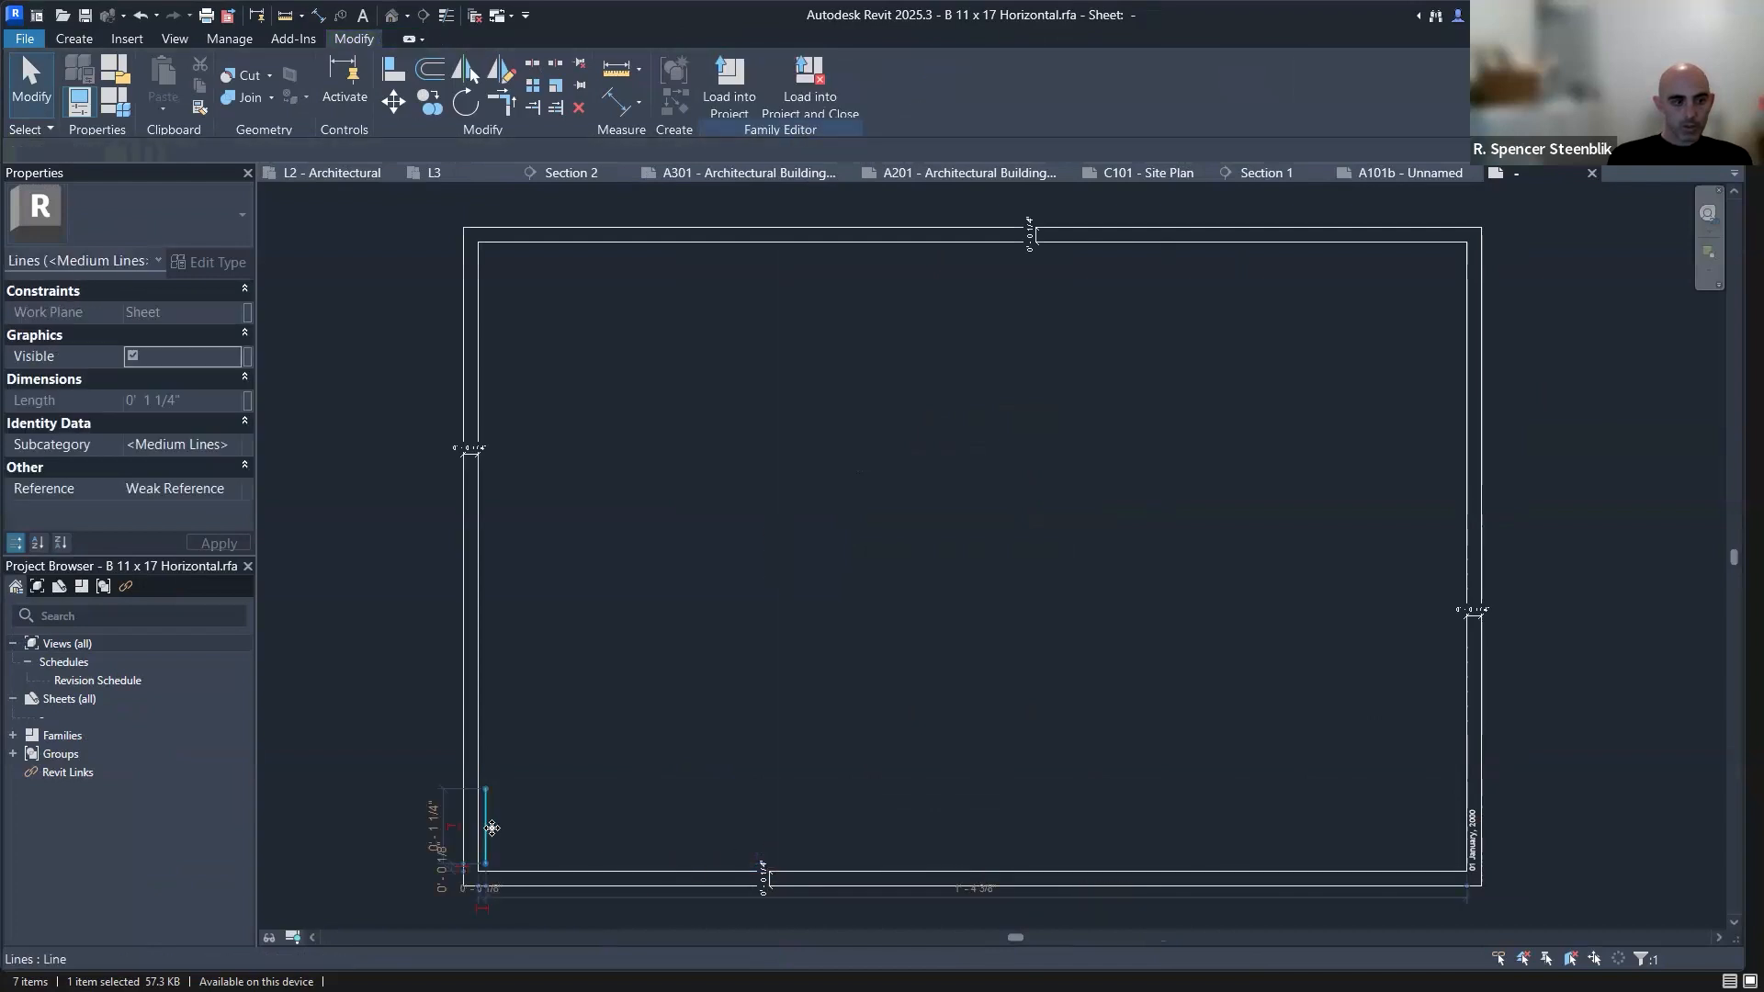
{"action": "key", "text": "Delete"}
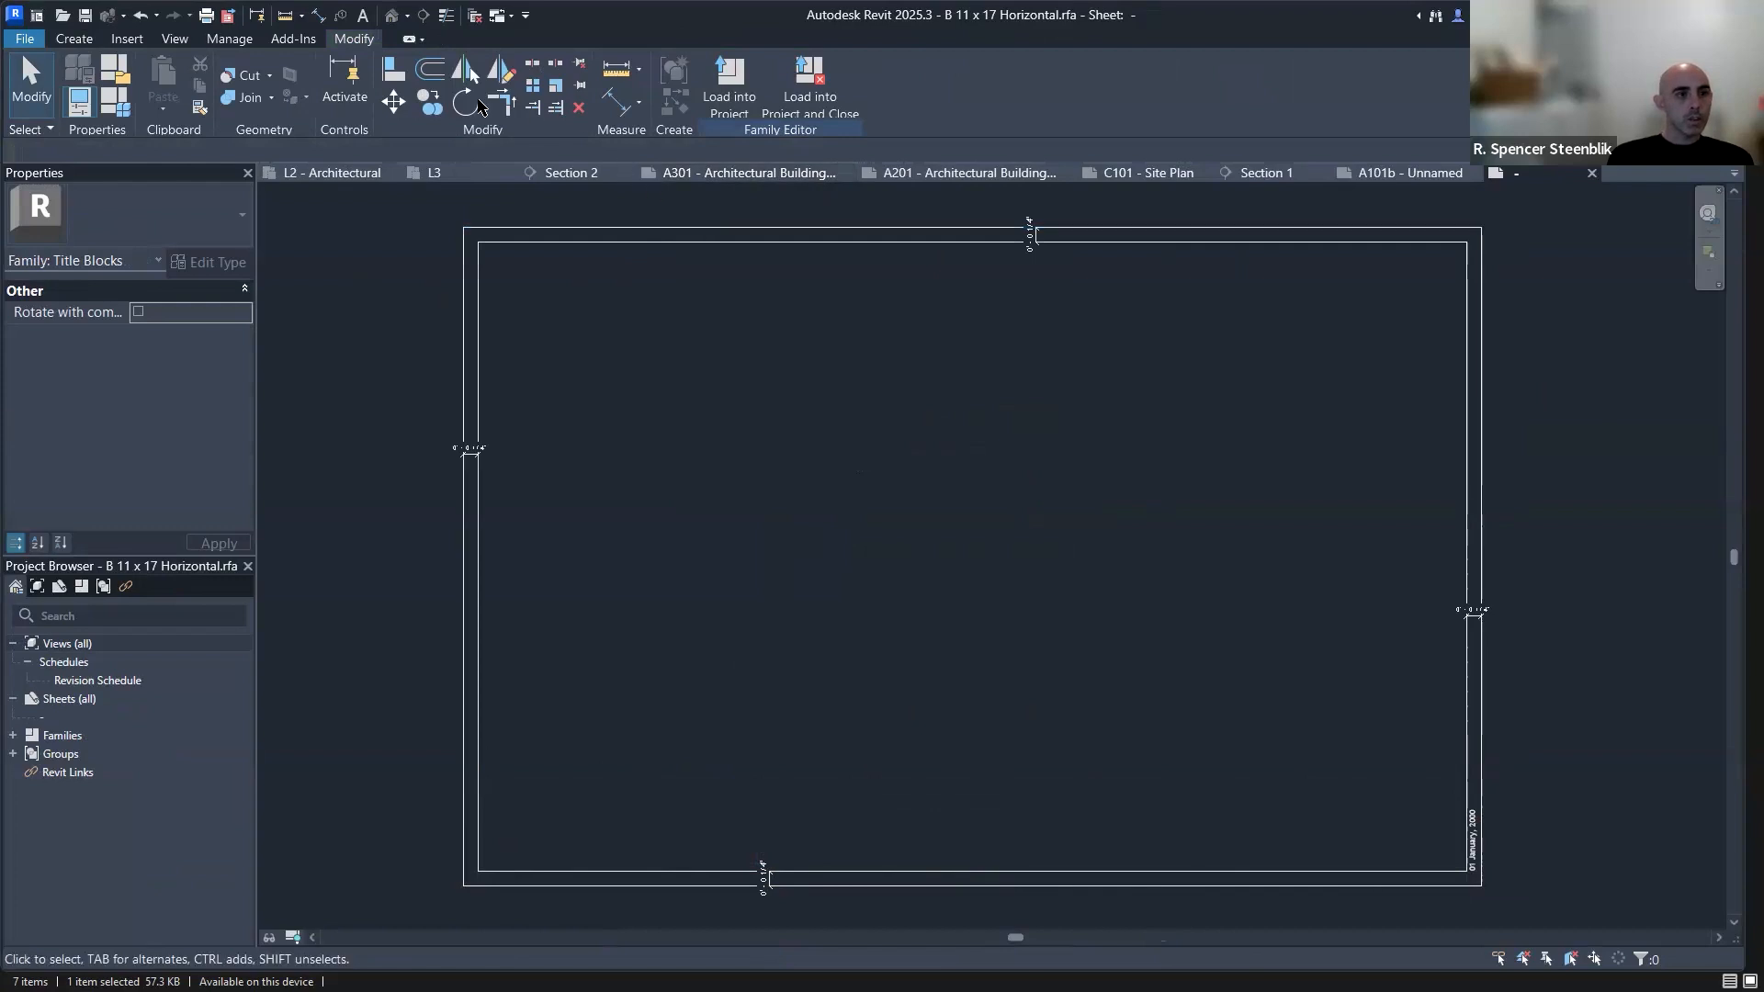
Save the edited title block as a new family named "11x17simple title block".
{"action": "left_click", "coordinate": [28, 40]}
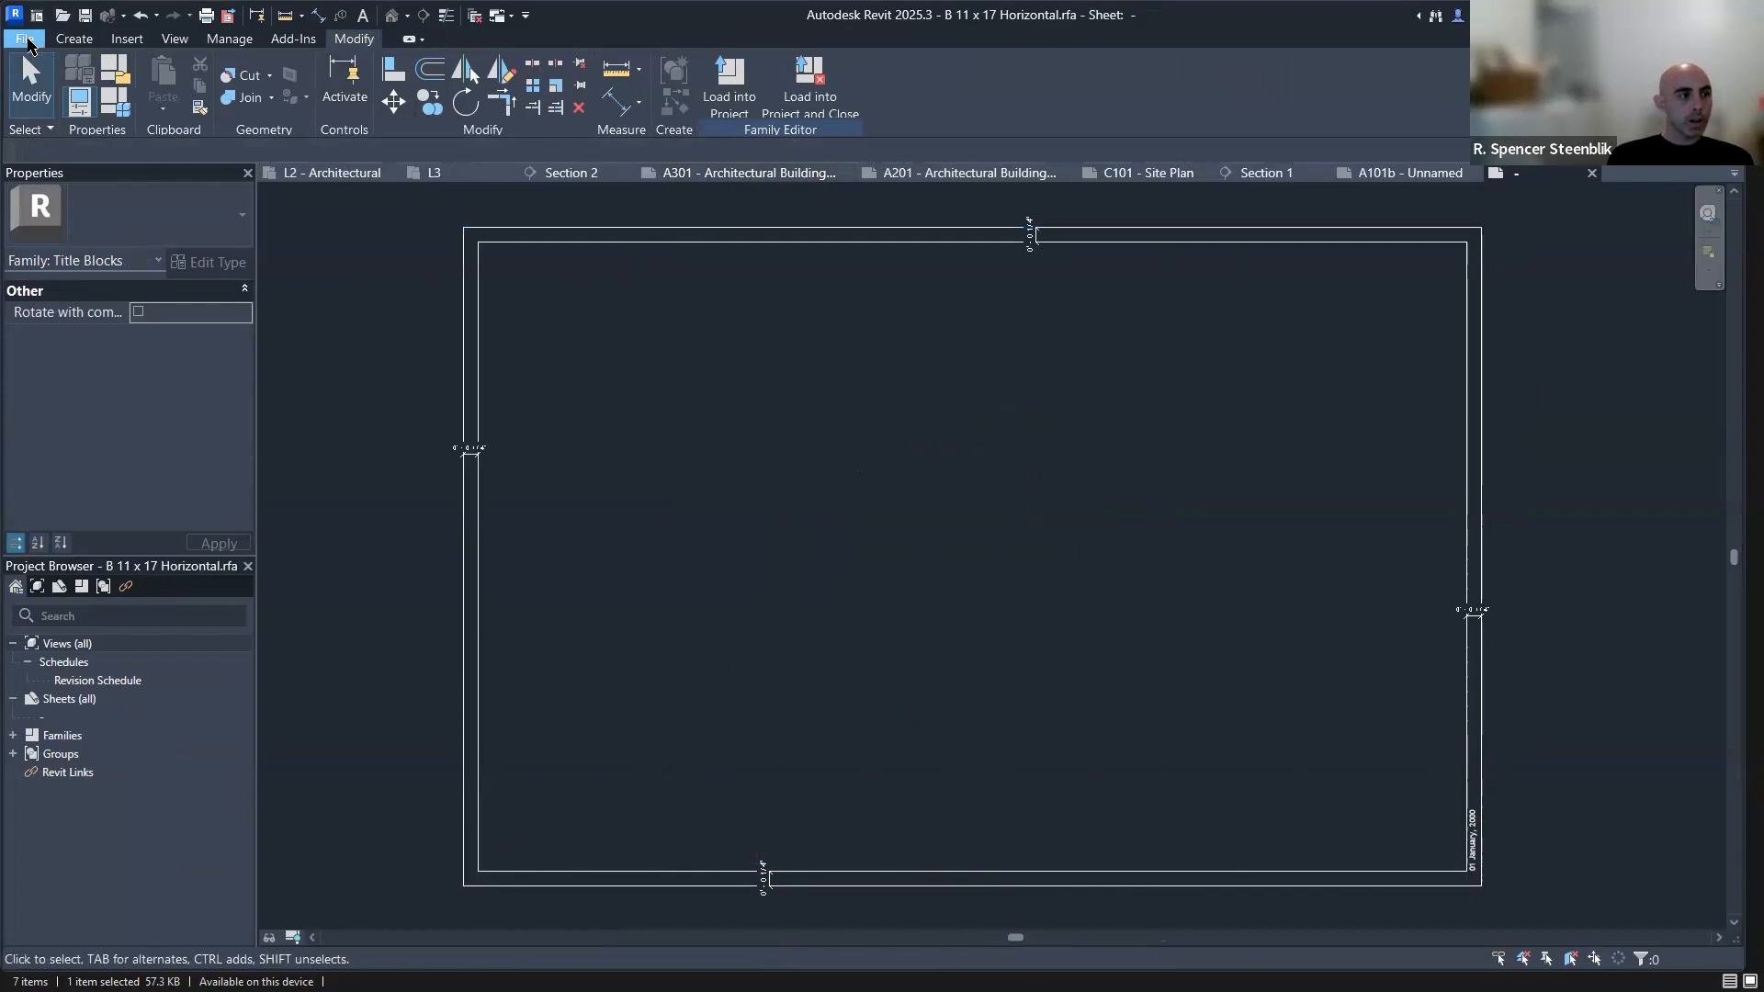
{"action": "mouse_move", "coordinate": [129, 255]}
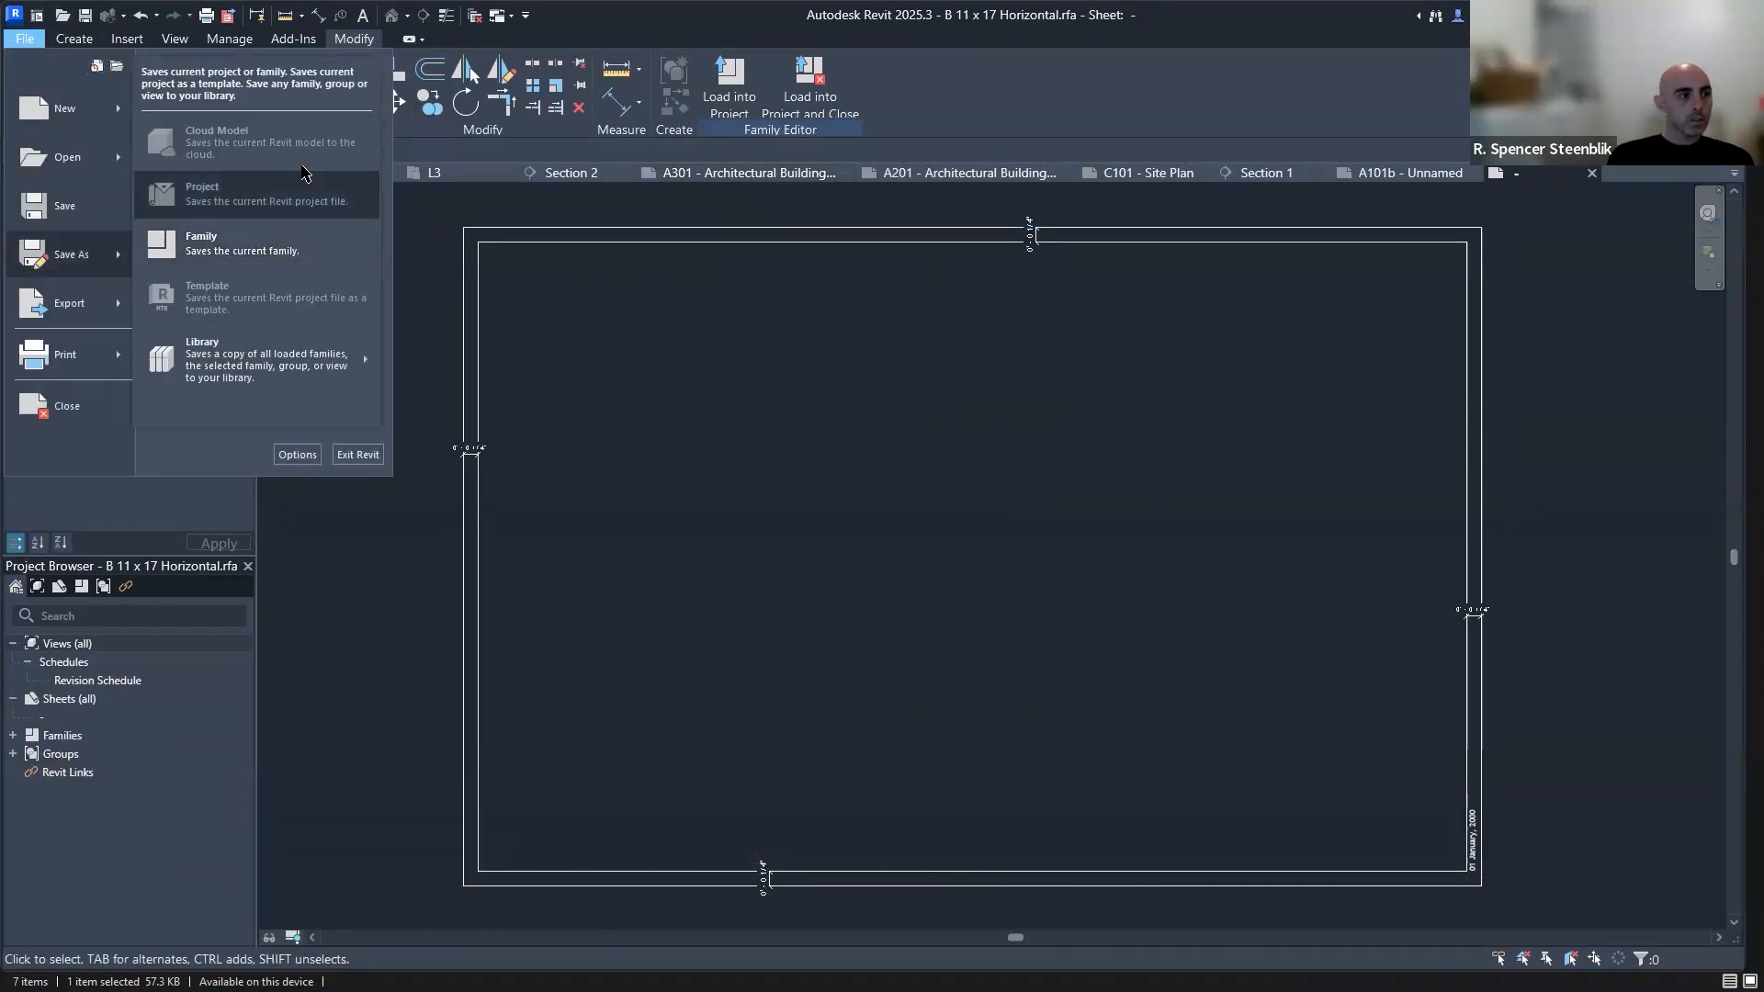
{"action": "left_click", "coordinate": [246, 244]}
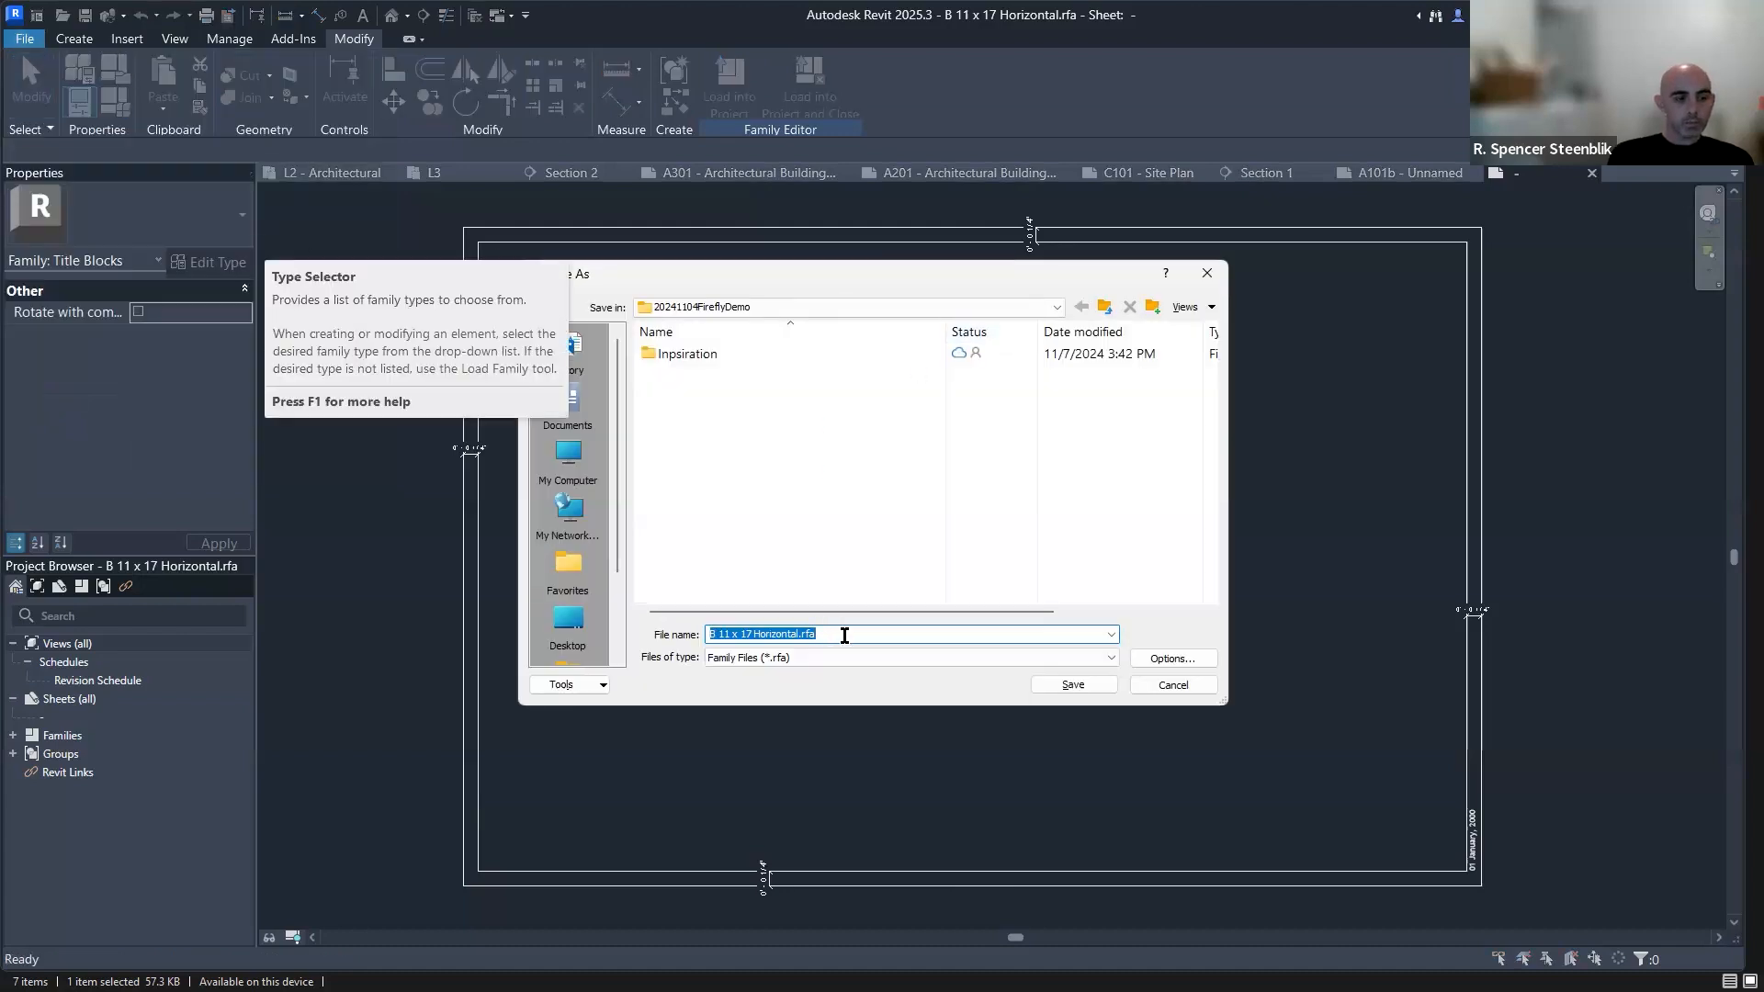
{"action": "key", "text": "BackSpace"}
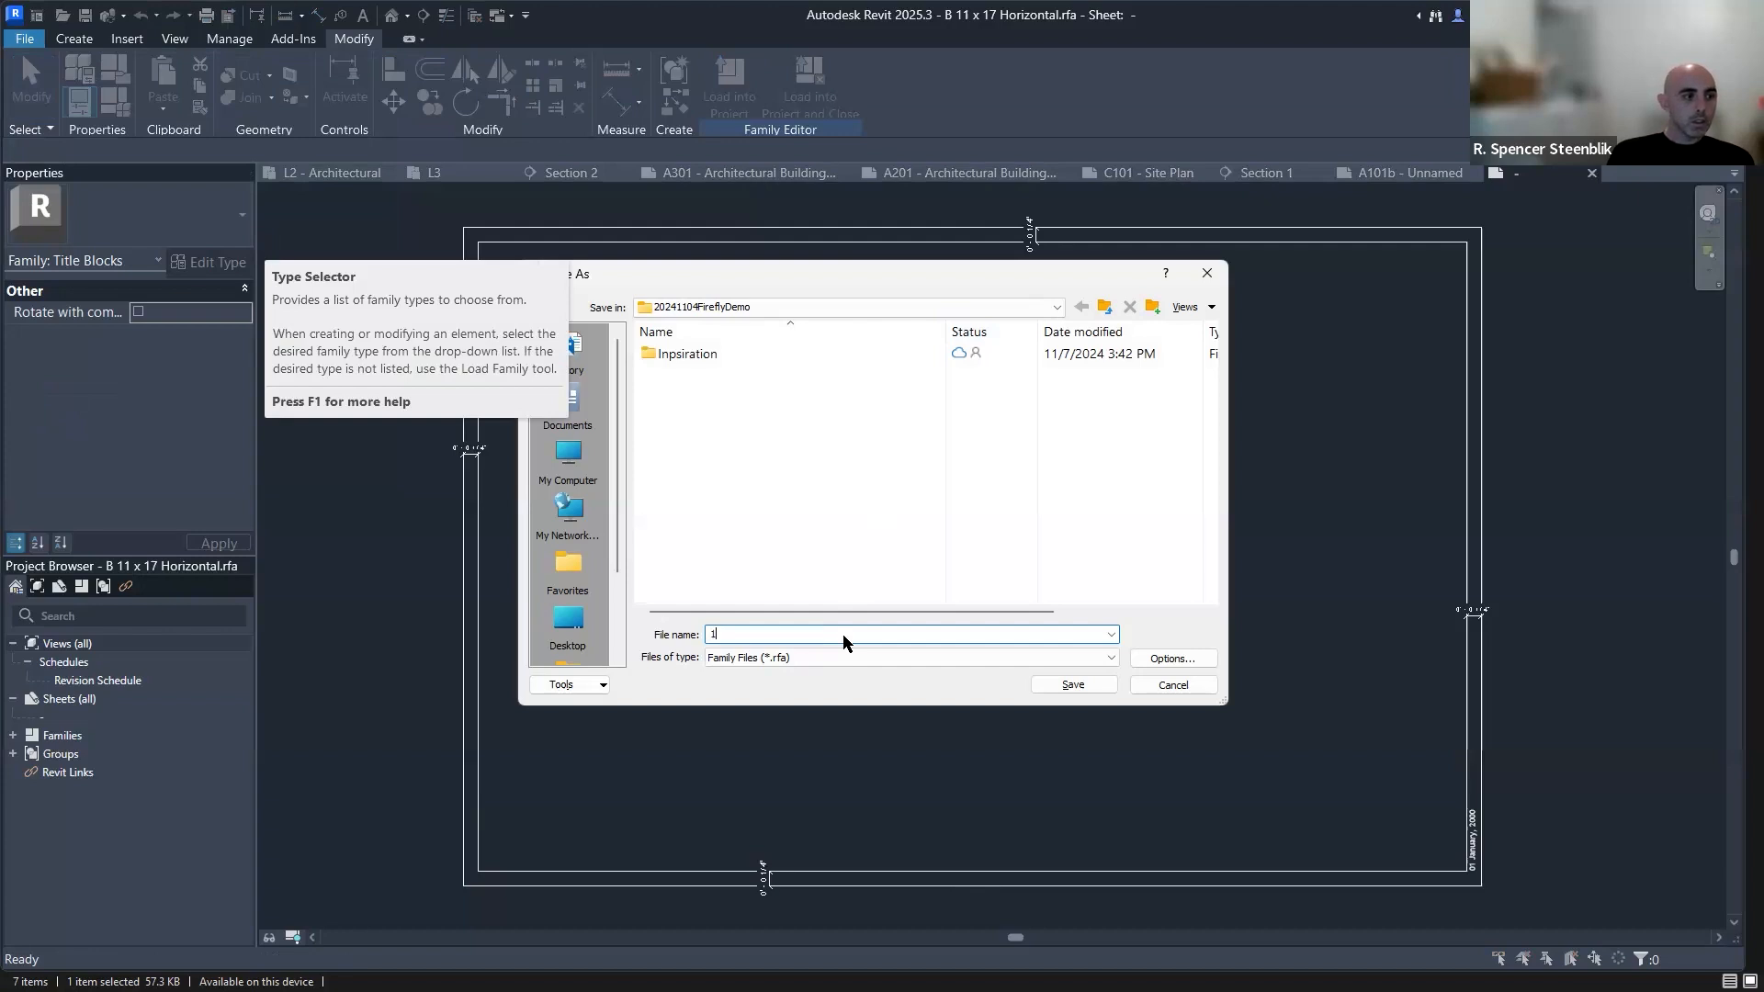
{"action": "type", "text": "11x17simple "}
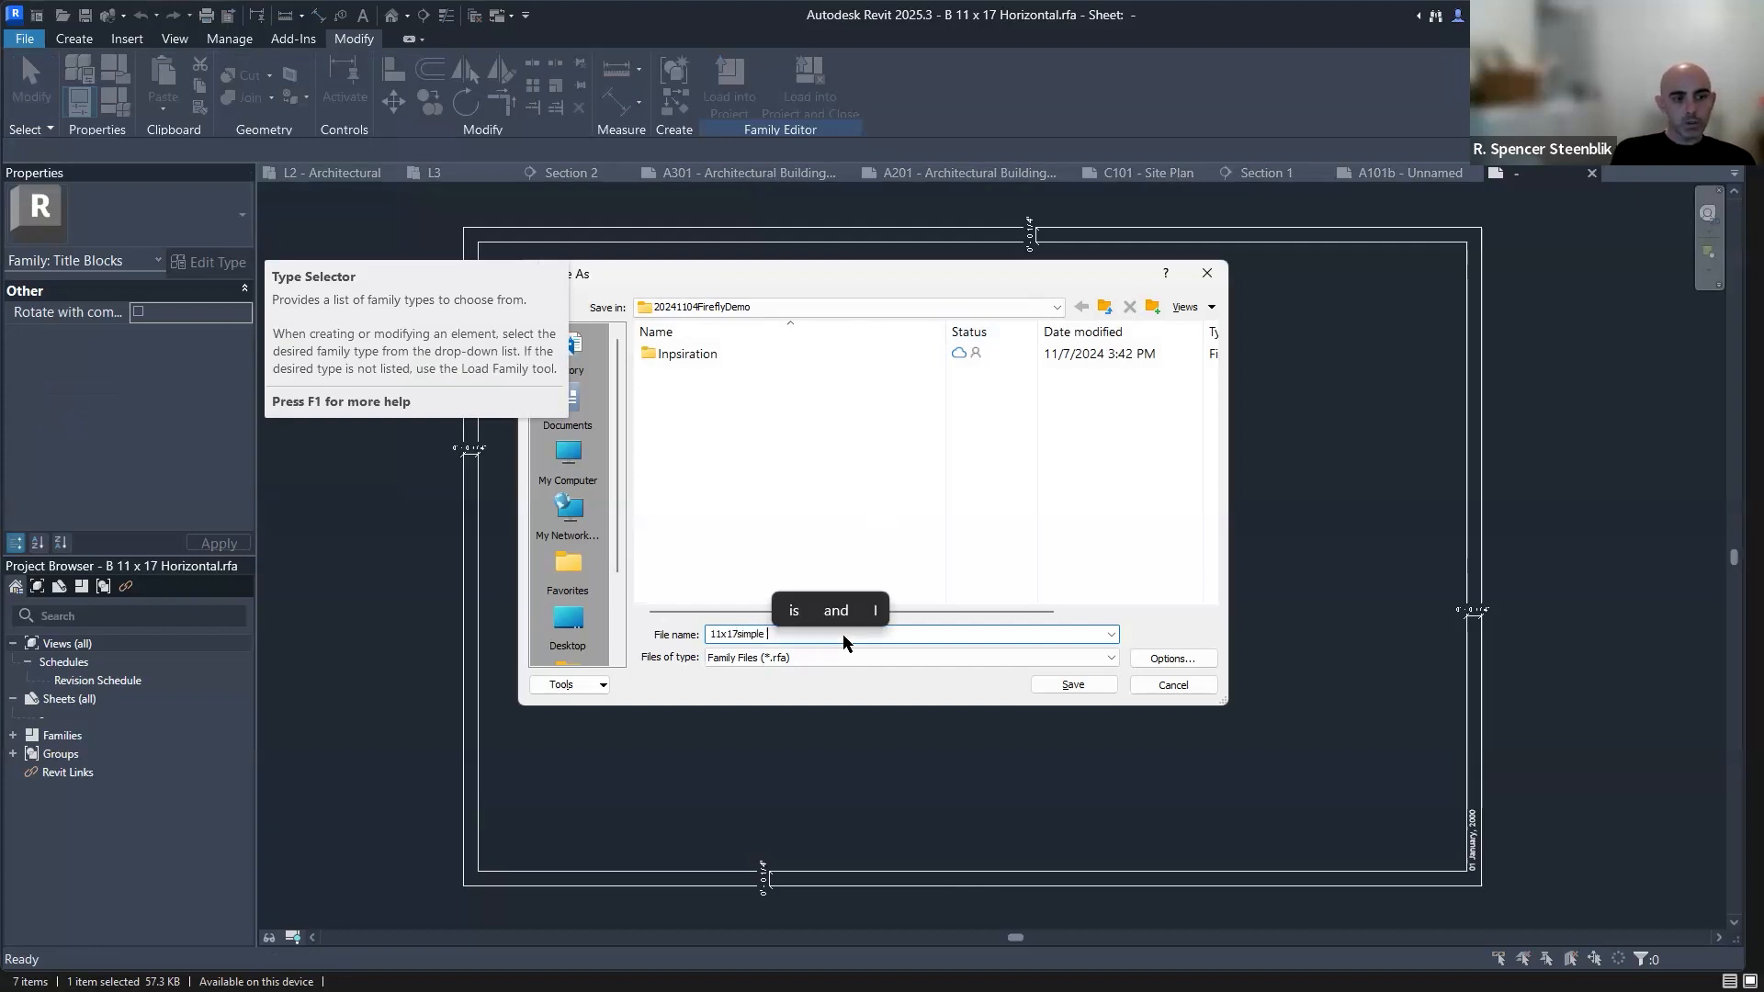
{"action": "type", "text": "title block"}
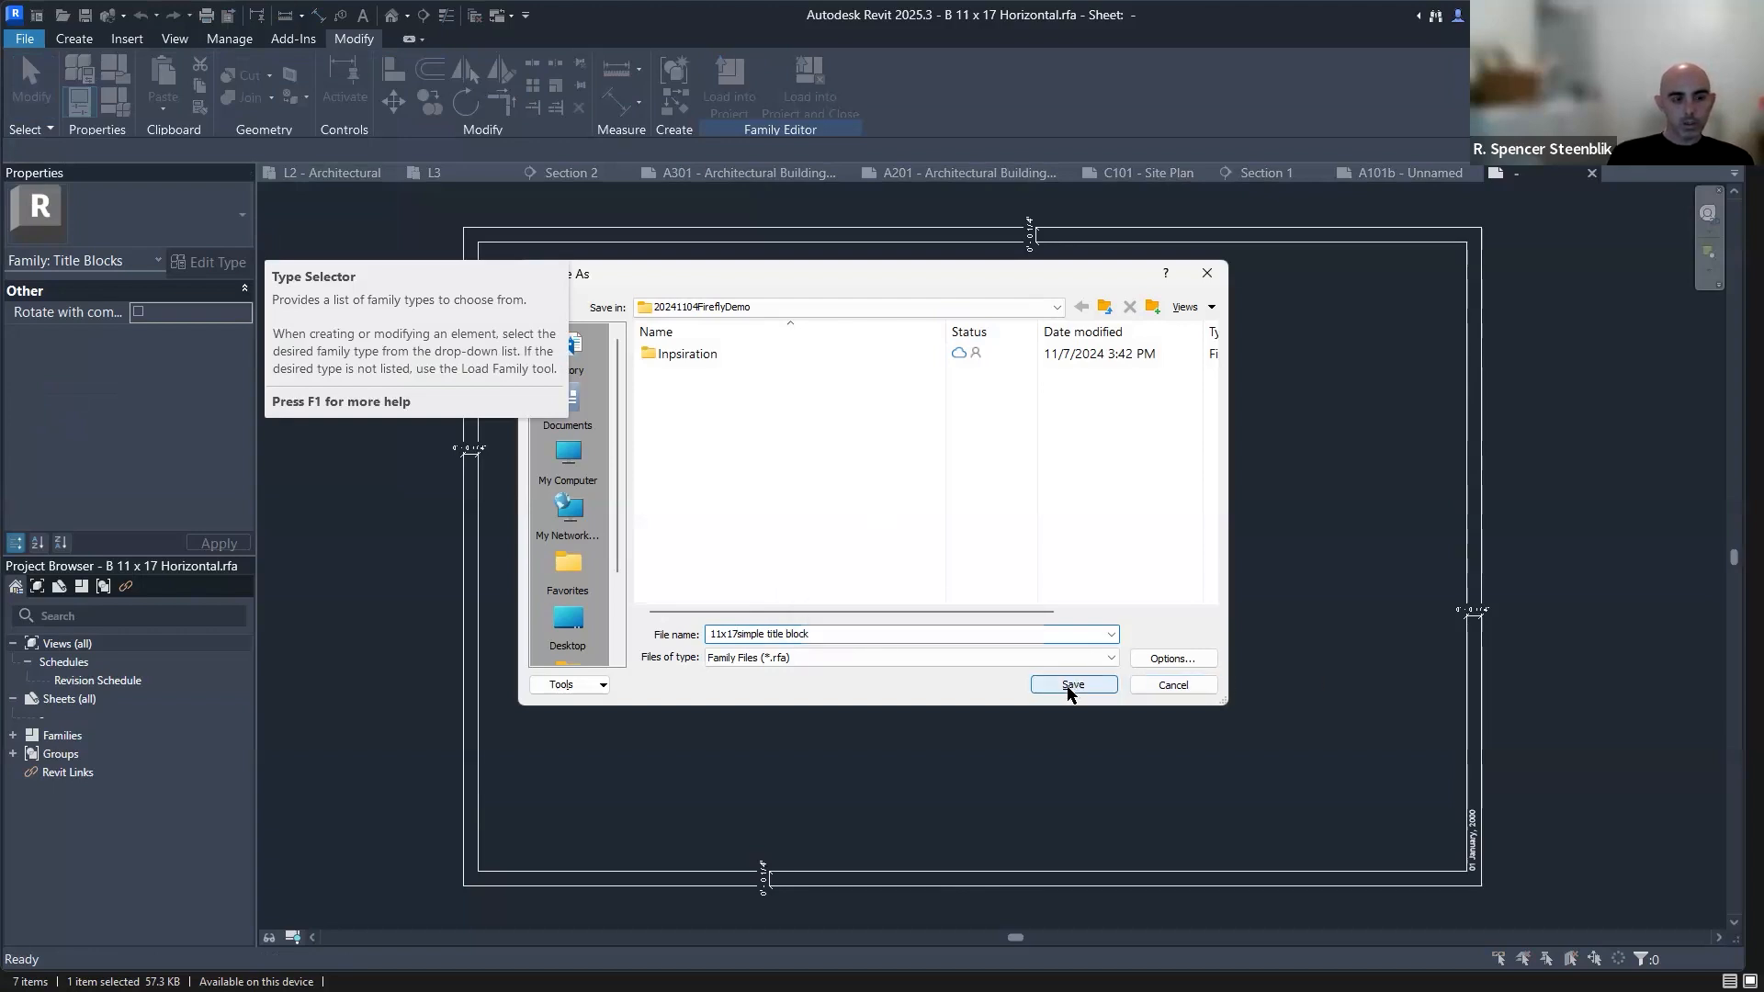
{"action": "left_click", "coordinate": [1071, 685]}
Load the 11x17simple title block family into the project and expand its entry under Annotation Symbols.
{"action": "left_click", "coordinate": [740, 81]}
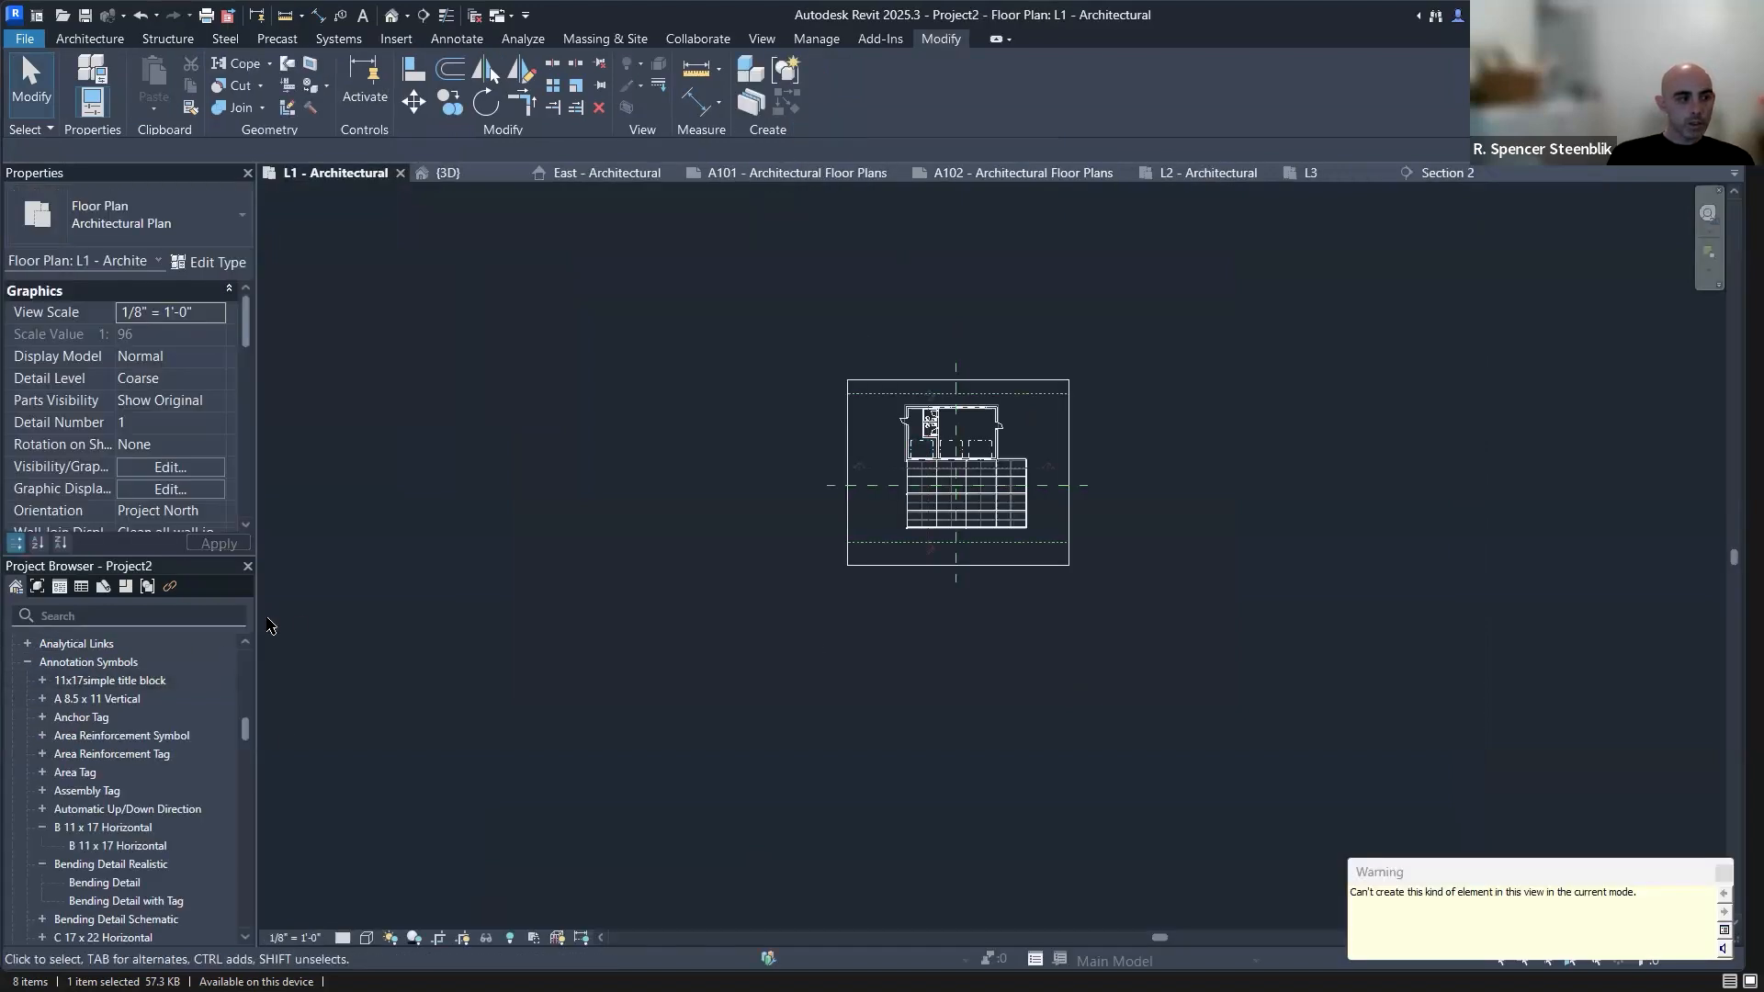
{"action": "left_click", "coordinate": [117, 682]}
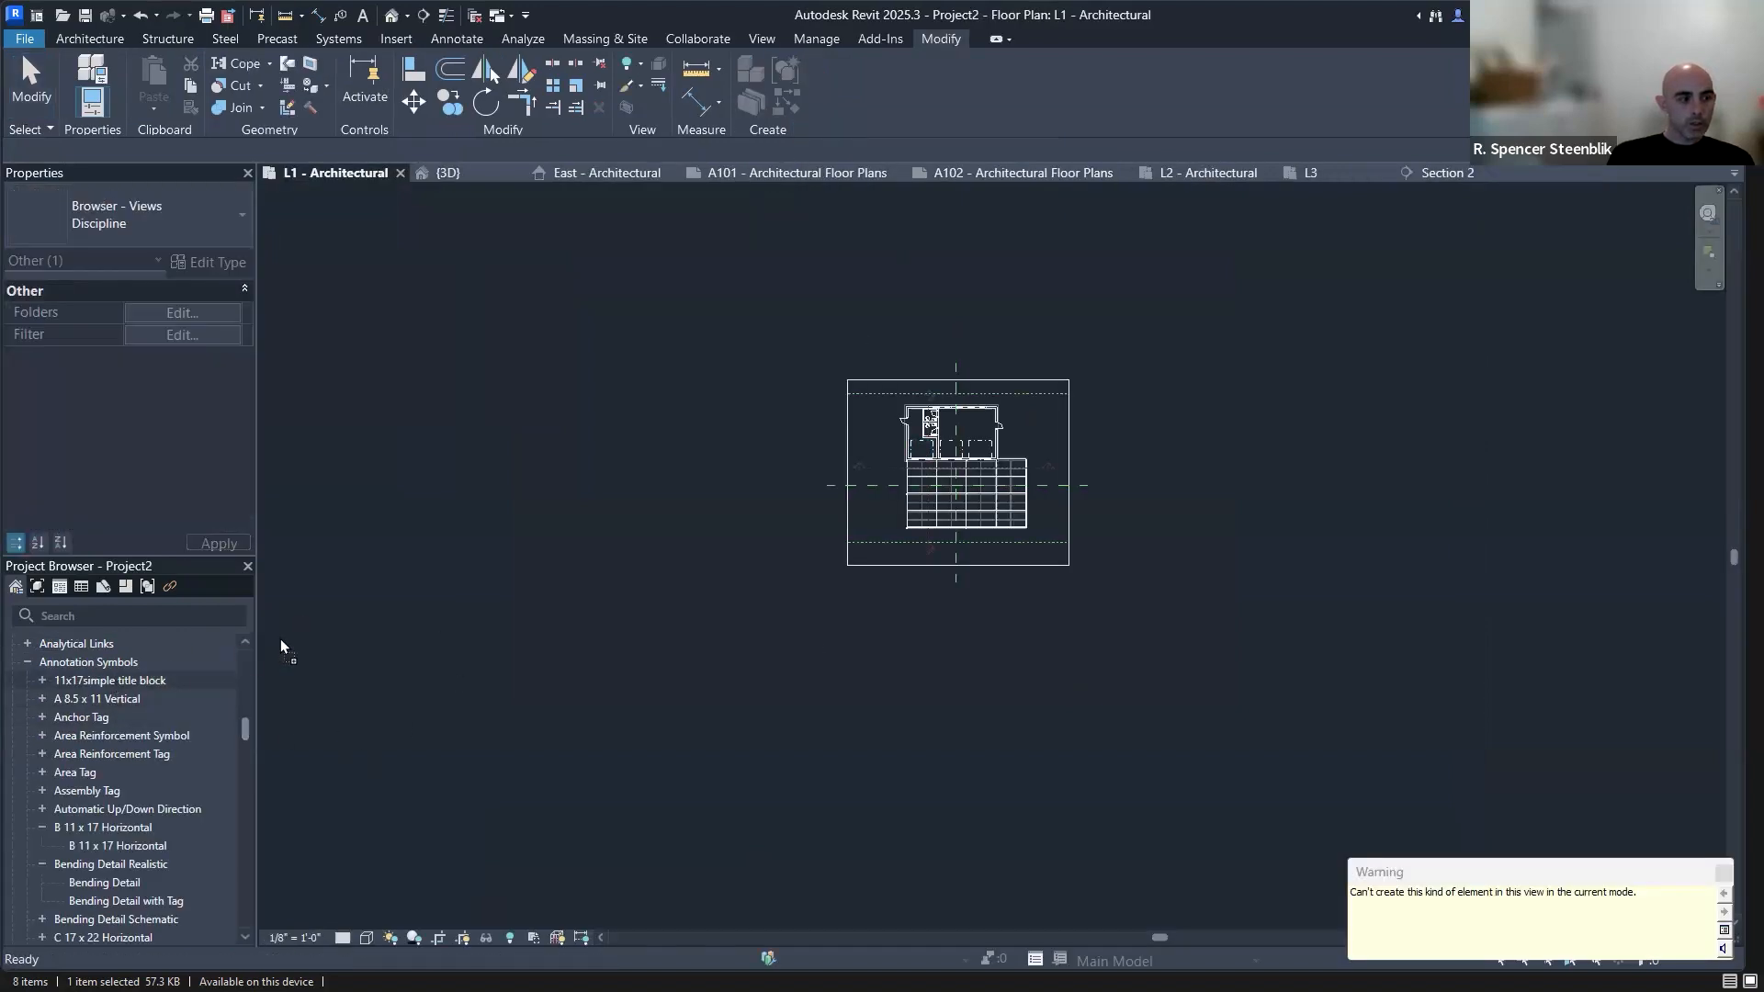
{"action": "left_click", "coordinate": [43, 681]}
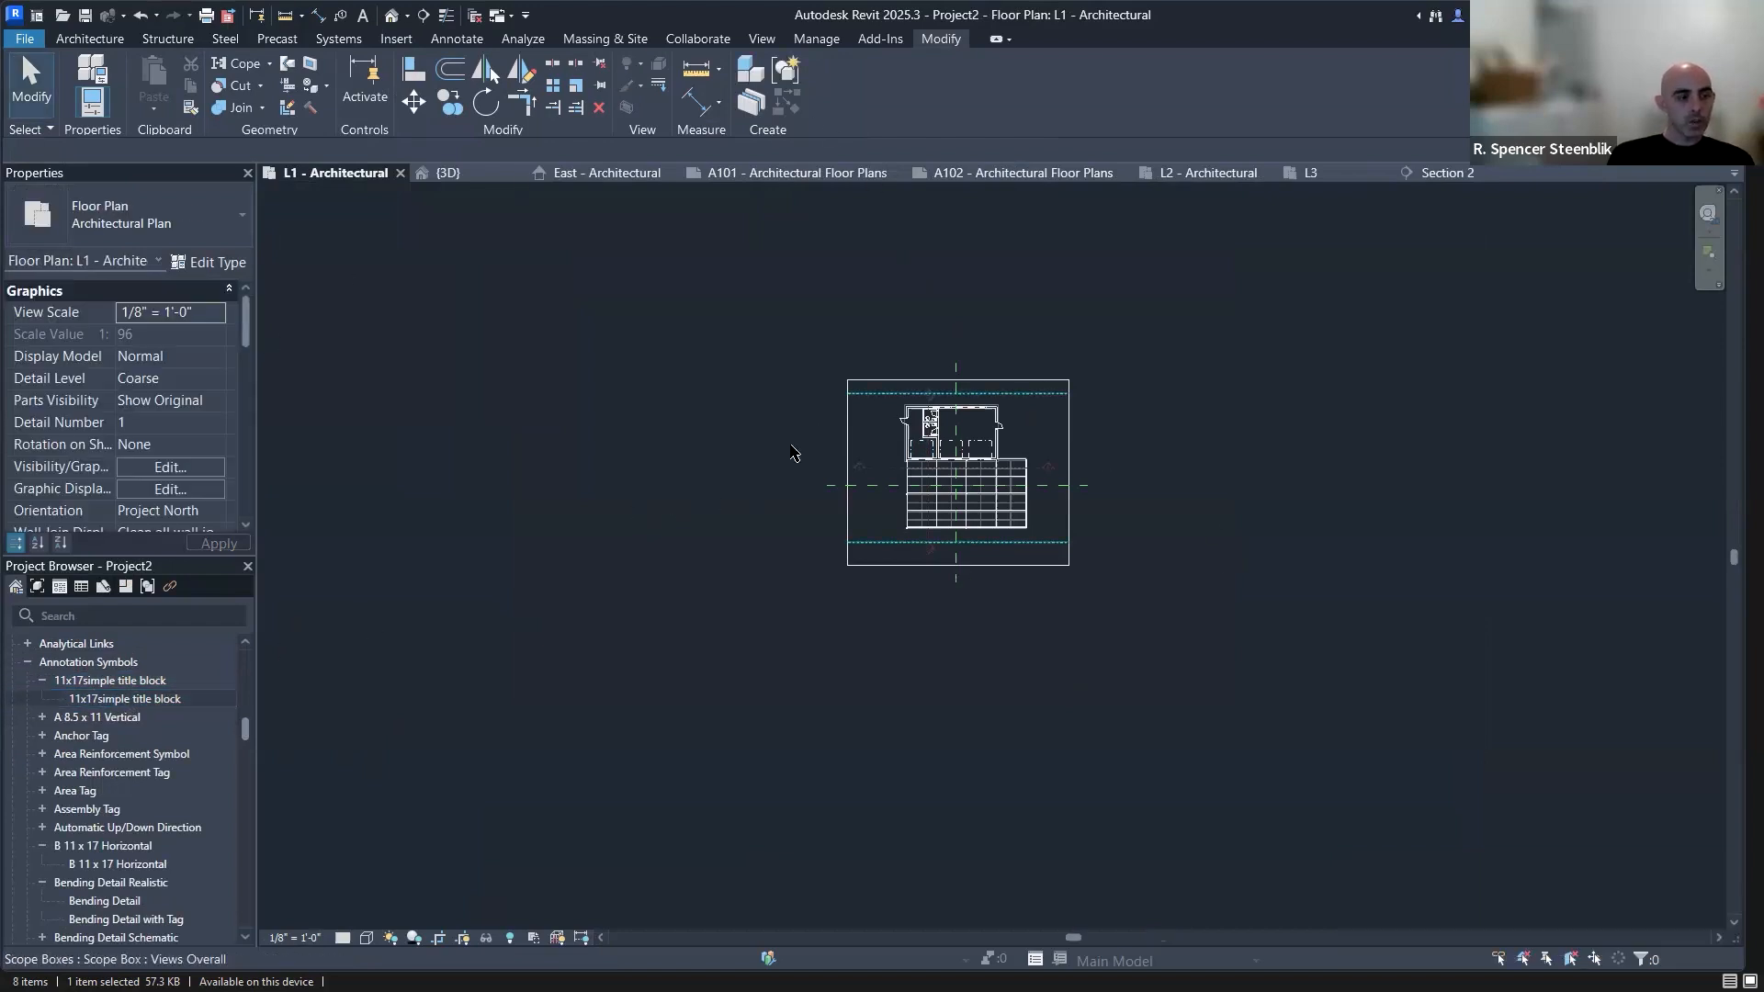
Create a new sheet using the 11x17simple title block.
{"action": "left_click", "coordinate": [827, 434]}
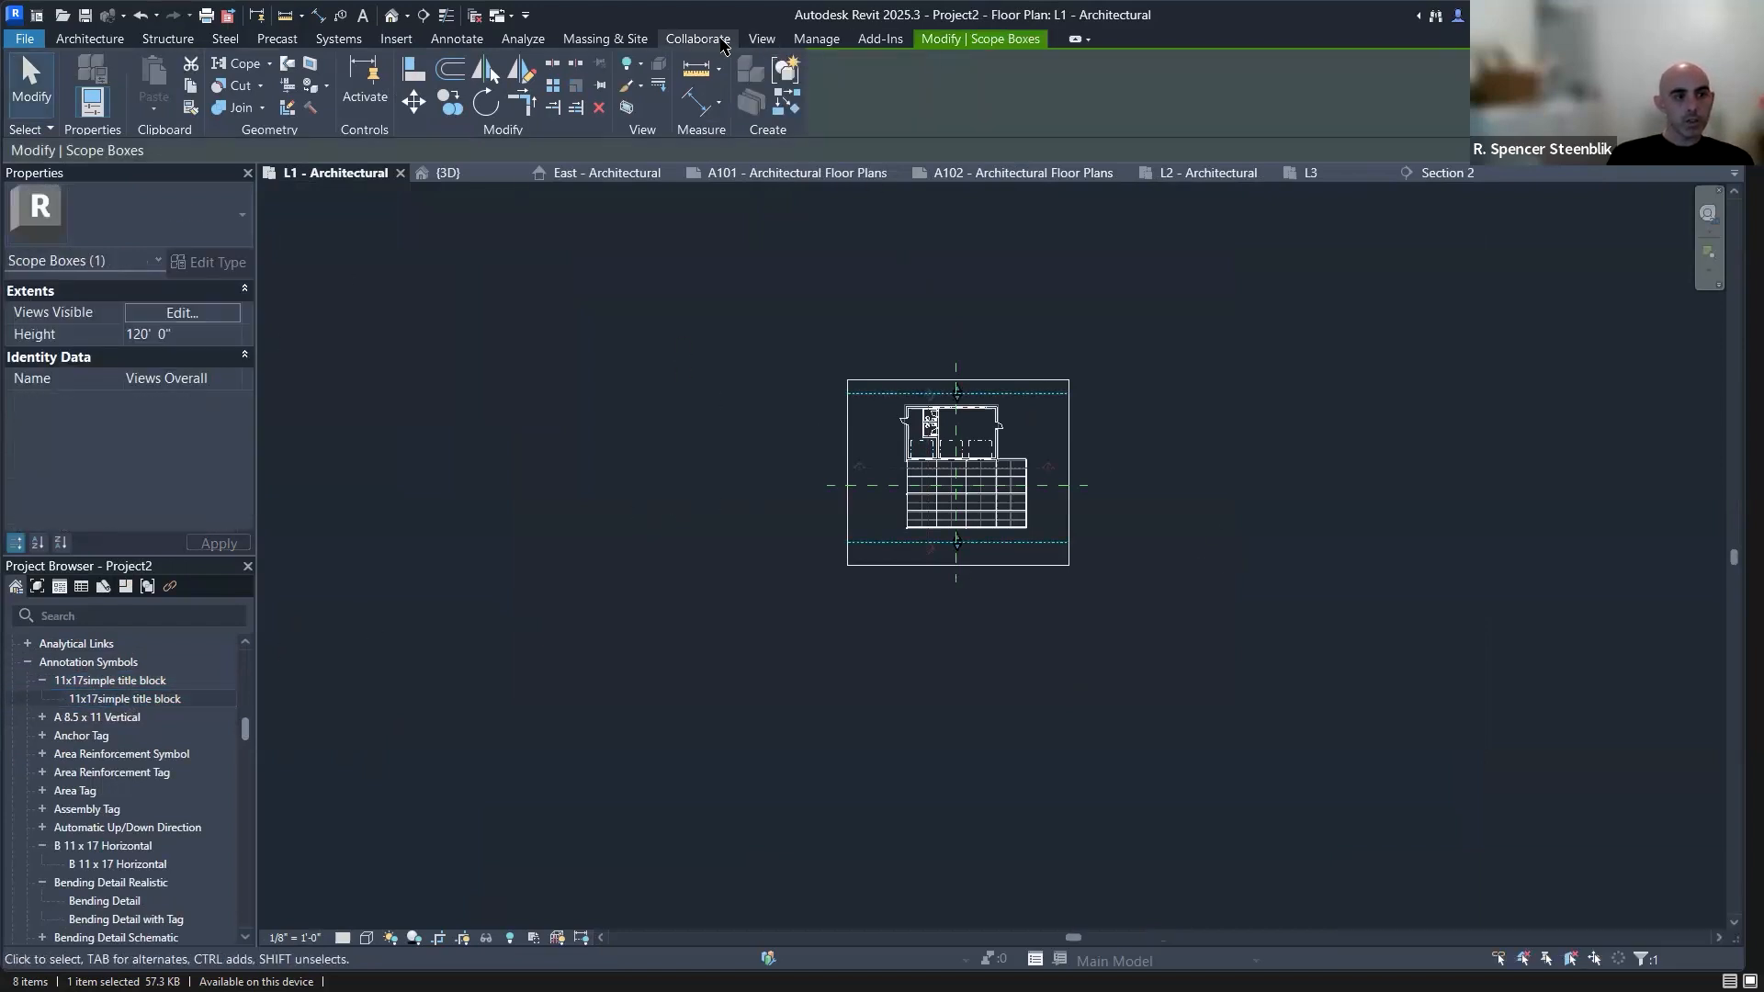
{"action": "left_click", "coordinate": [762, 38]}
{"action": "left_click", "coordinate": [1160, 66]}
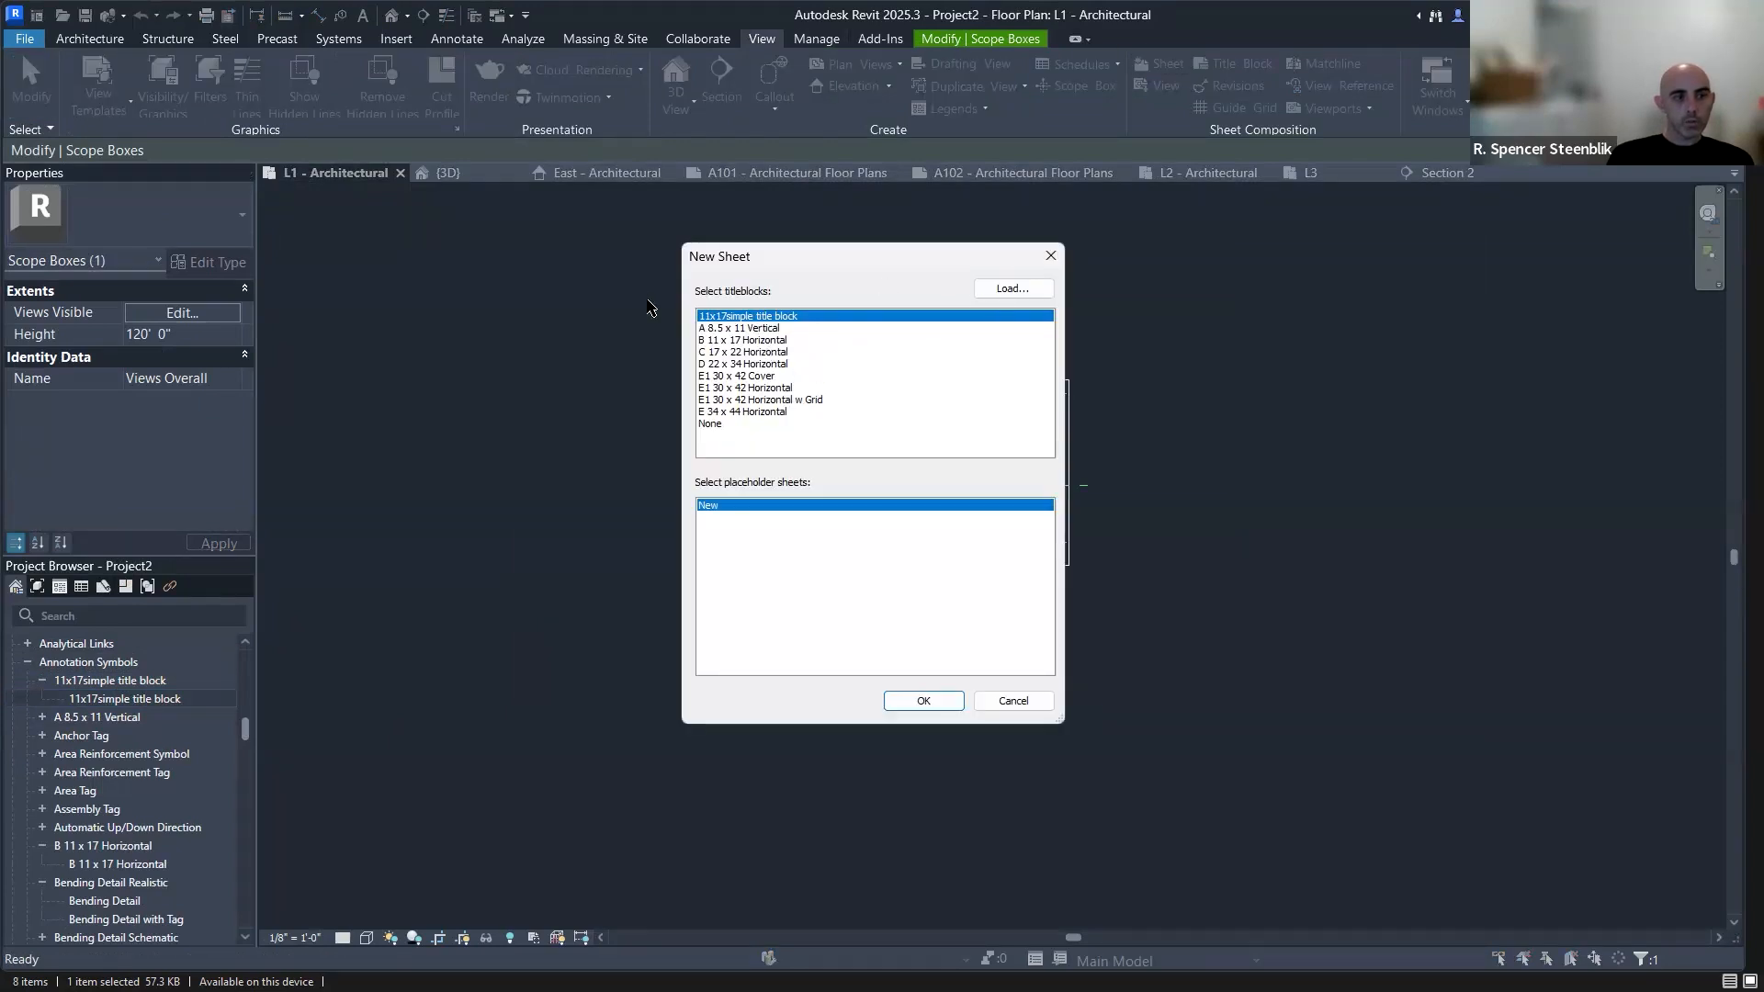
{"action": "left_click", "coordinate": [914, 701]}
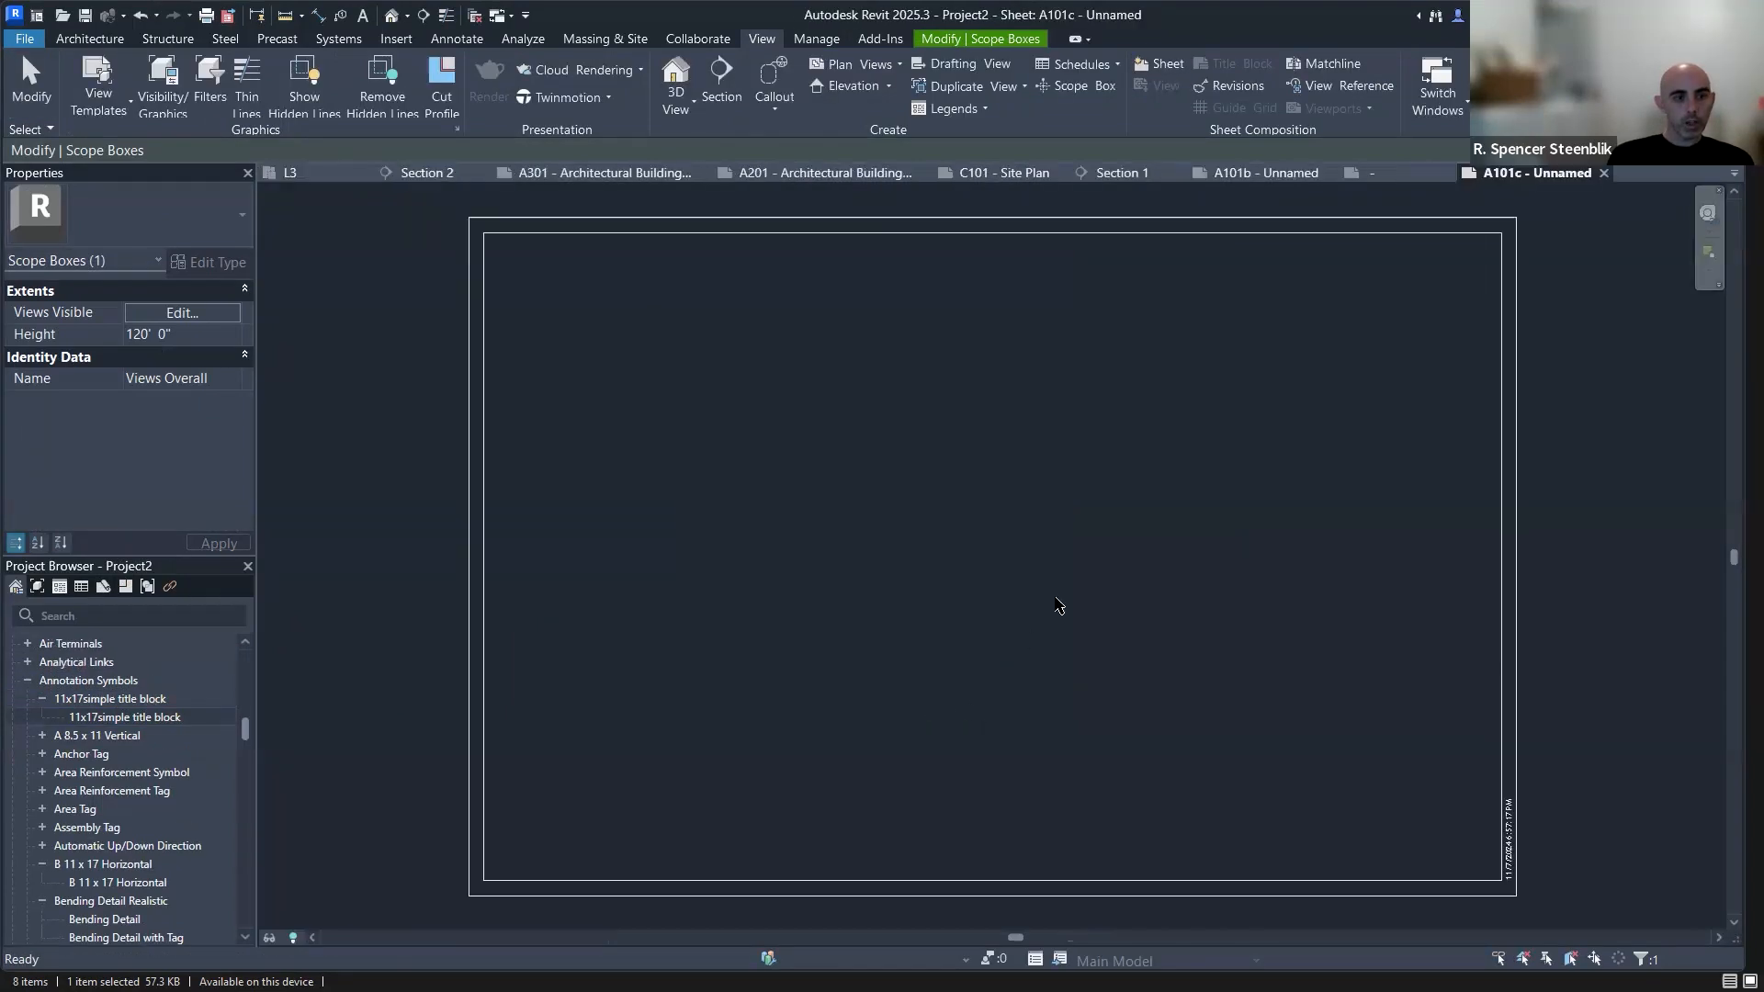
Move the L1 - Architectural floor plan from sheet A101a onto sheet A101c, placing it near the sheet's centre.
{"action": "scroll", "coordinate": [1438, 730], "scroll_direction": "up", "scroll_amount": 6}
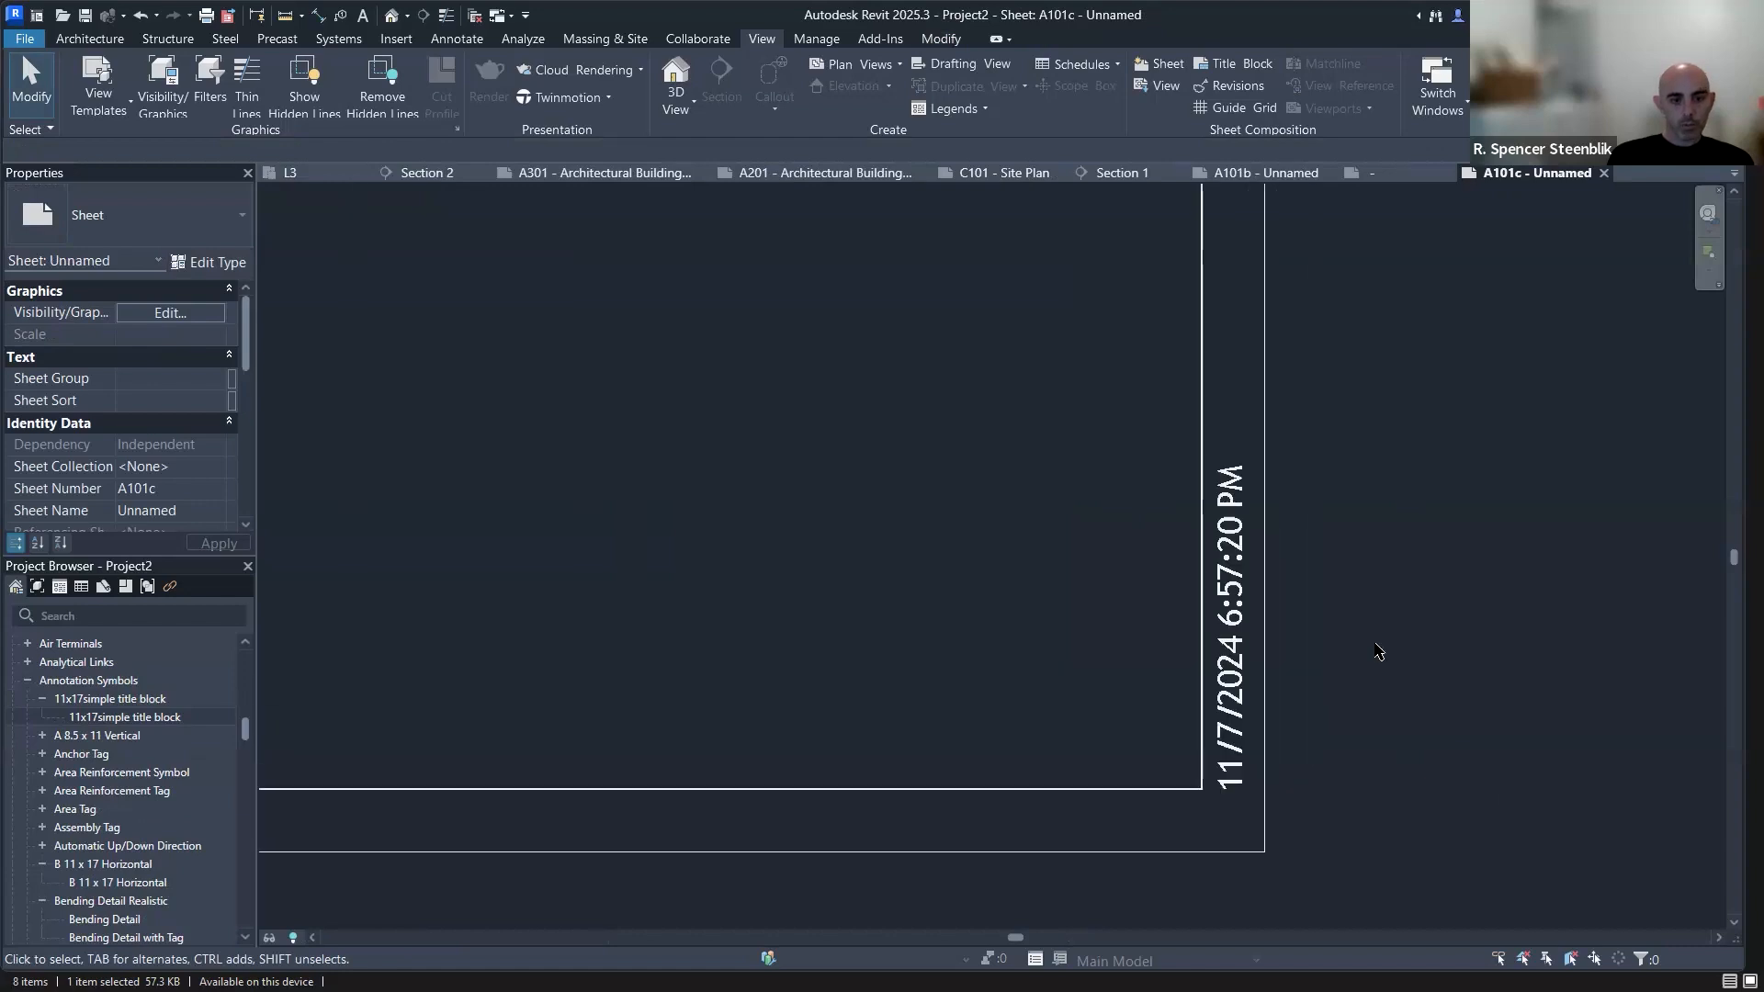
{"action": "scroll", "coordinate": [1379, 649], "scroll_direction": "down", "scroll_amount": 4}
{"action": "scroll", "coordinate": [1057, 537], "scroll_direction": "down", "scroll_amount": 2}
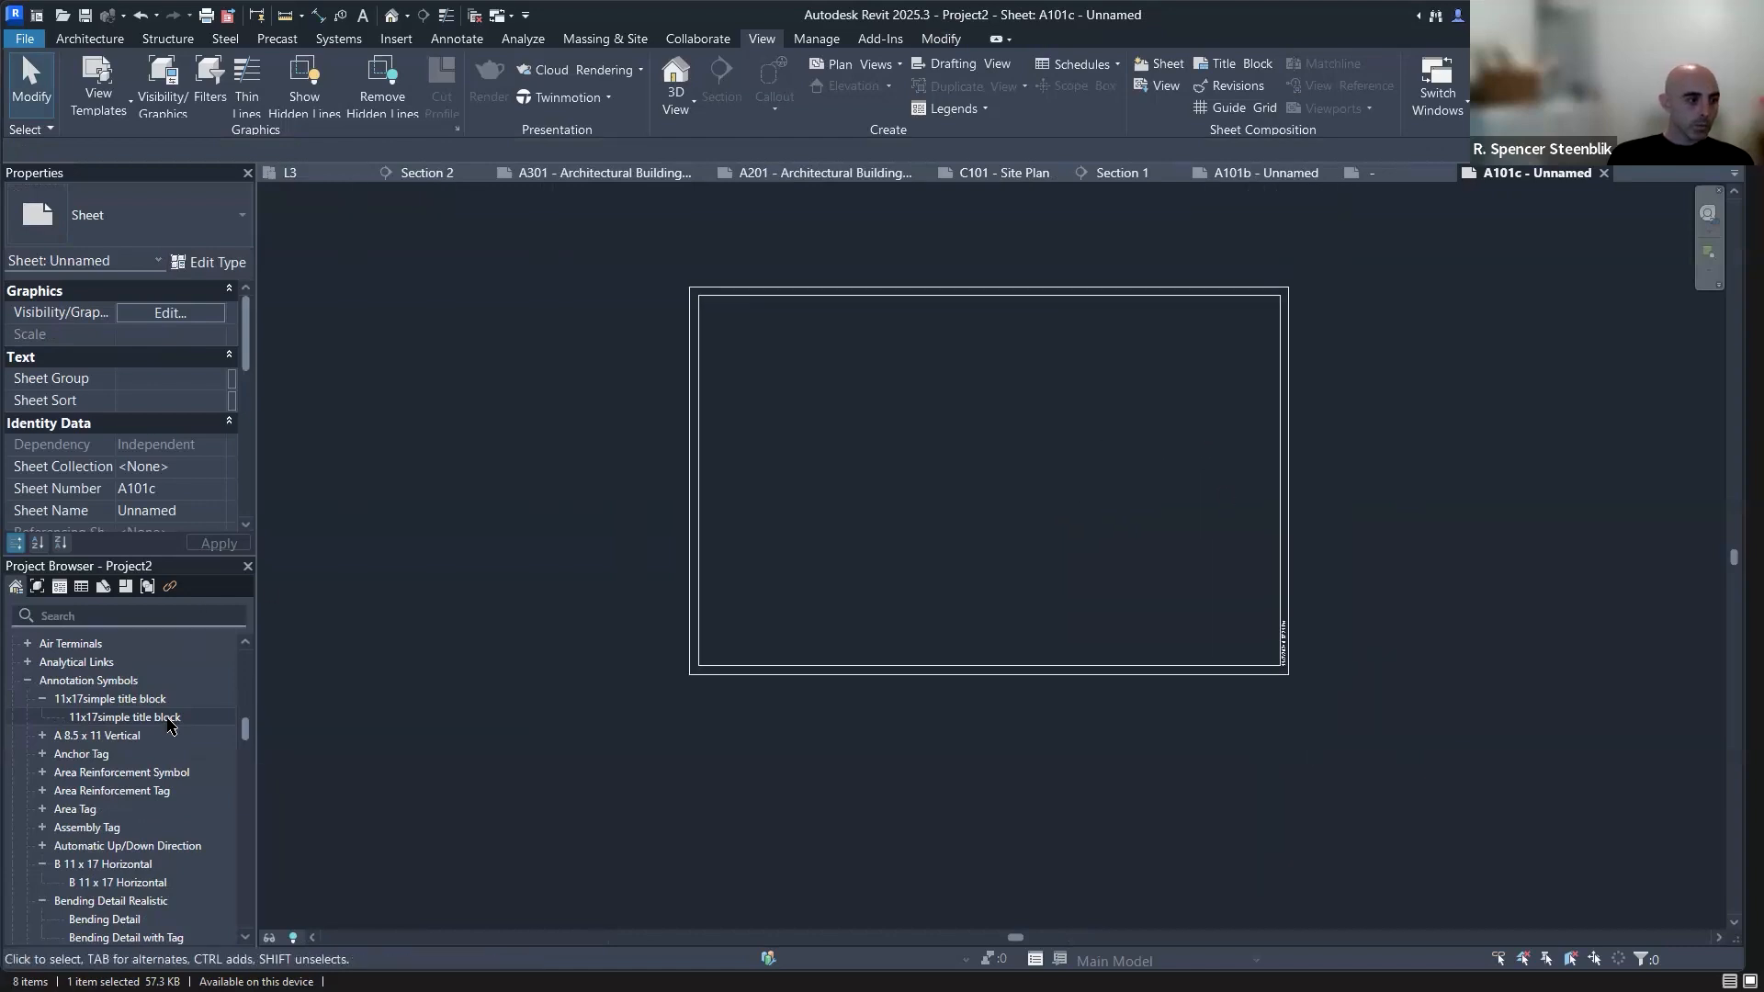
{"action": "scroll", "coordinate": [92, 746], "scroll_direction": "up", "scroll_amount": 10}
{"action": "scroll", "coordinate": [90, 744], "scroll_direction": "up", "scroll_amount": 3}
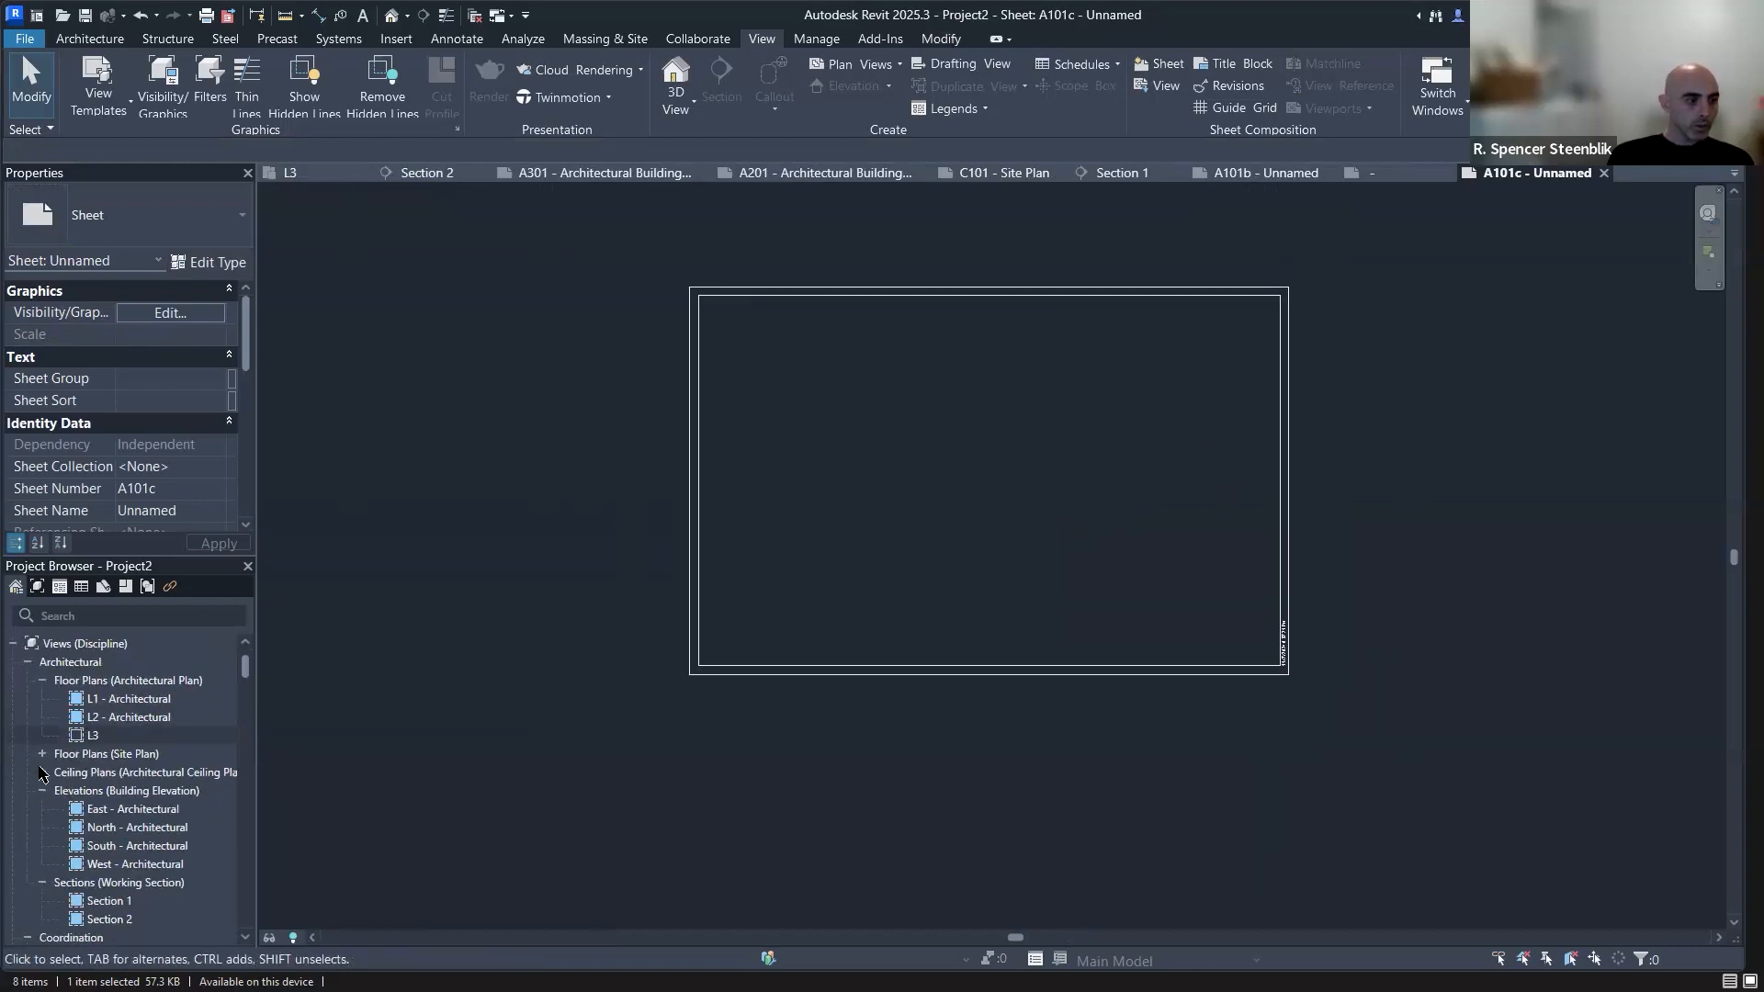
{"action": "scroll", "coordinate": [67, 820], "scroll_direction": "down", "scroll_amount": 15}
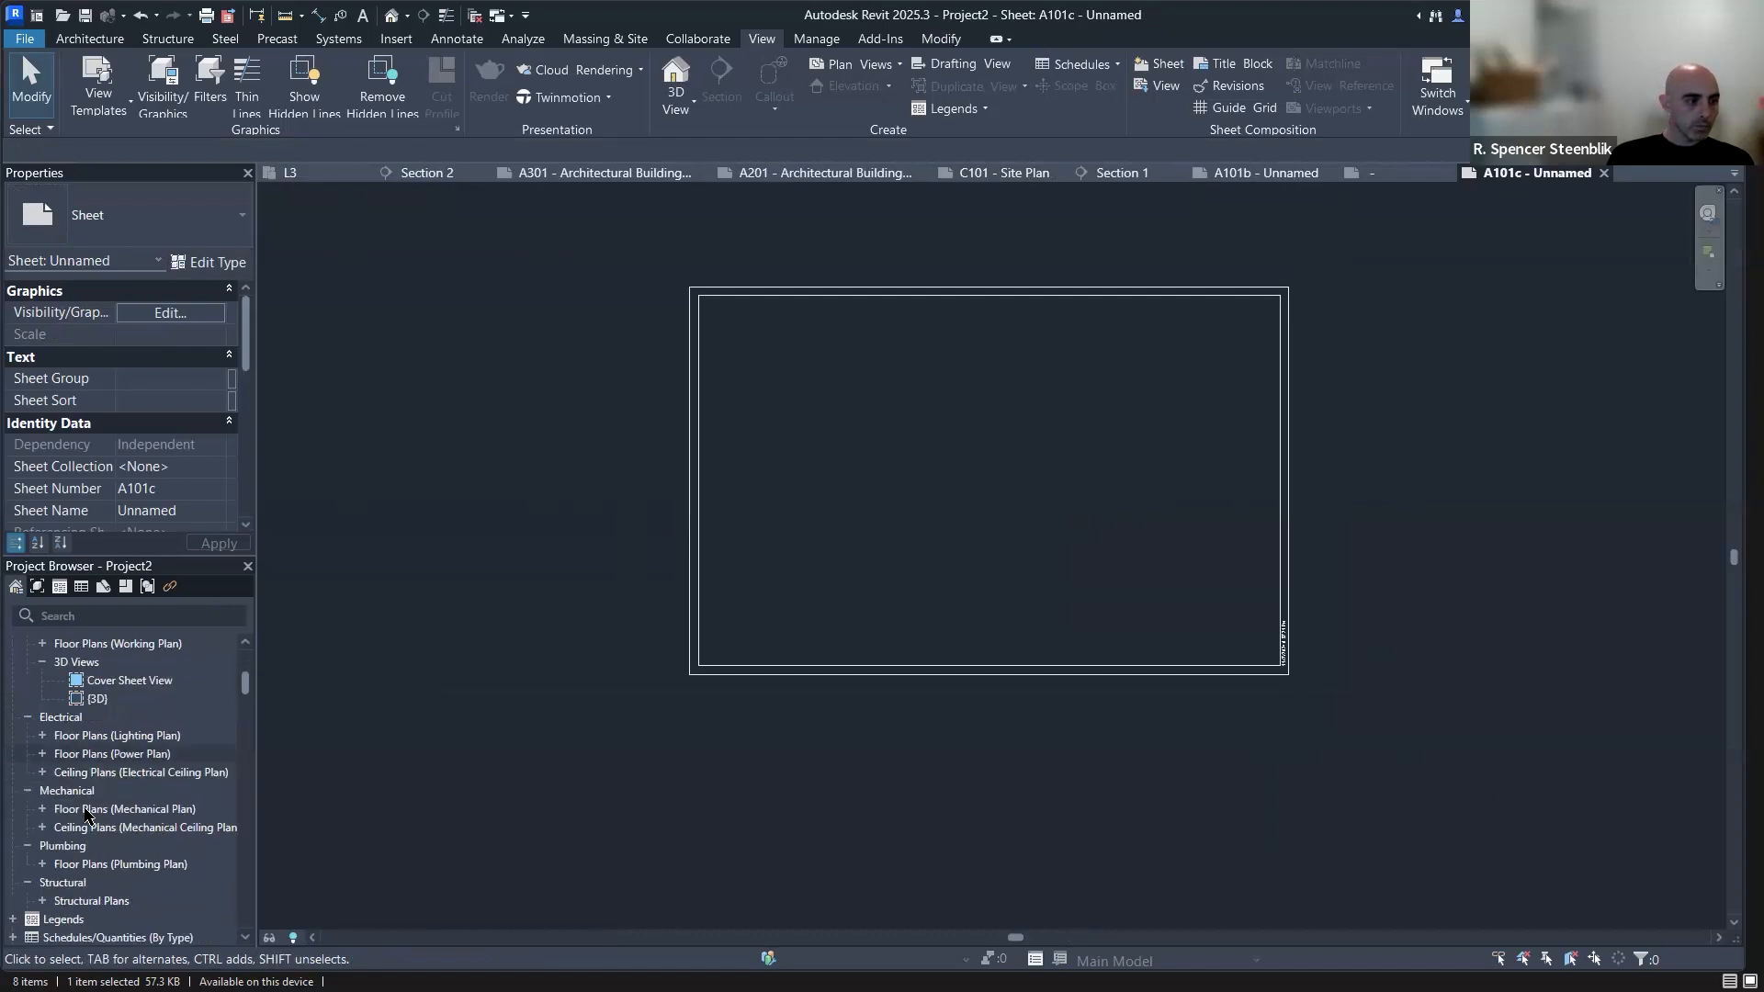
{"action": "scroll", "coordinate": [86, 815], "scroll_direction": "down", "scroll_amount": 2}
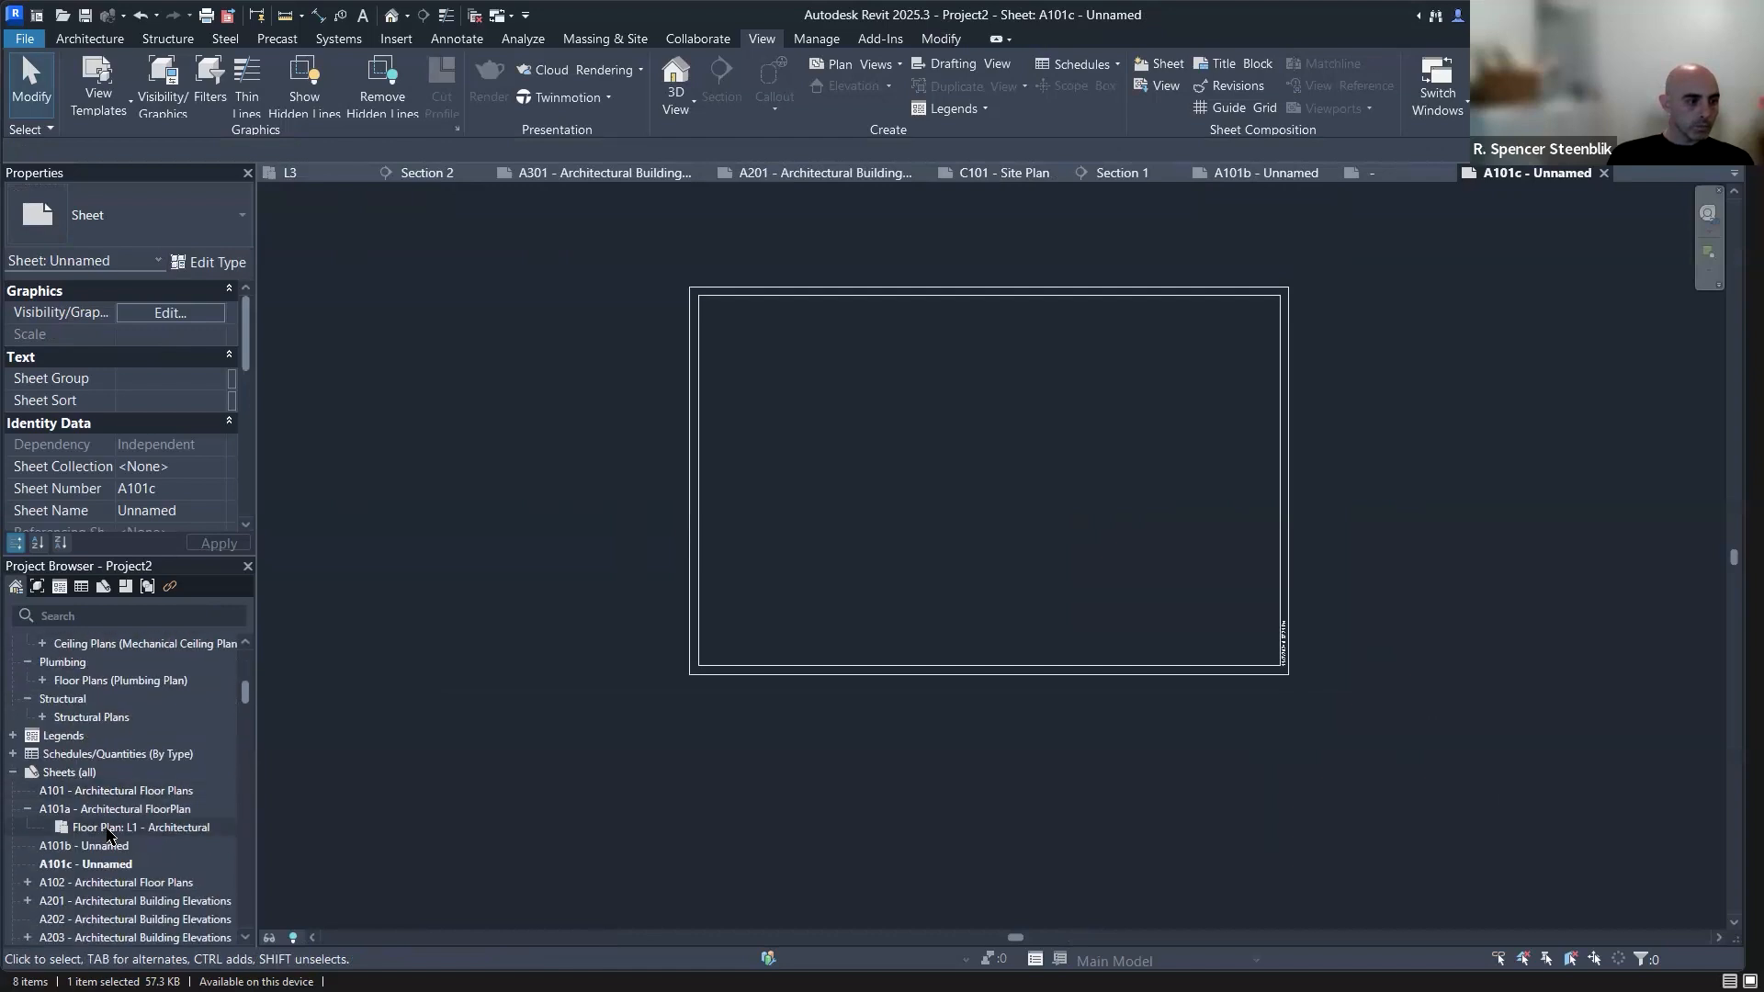
{"action": "left_click_drag", "start_coordinate": [99, 836], "coordinate": [980, 477]}
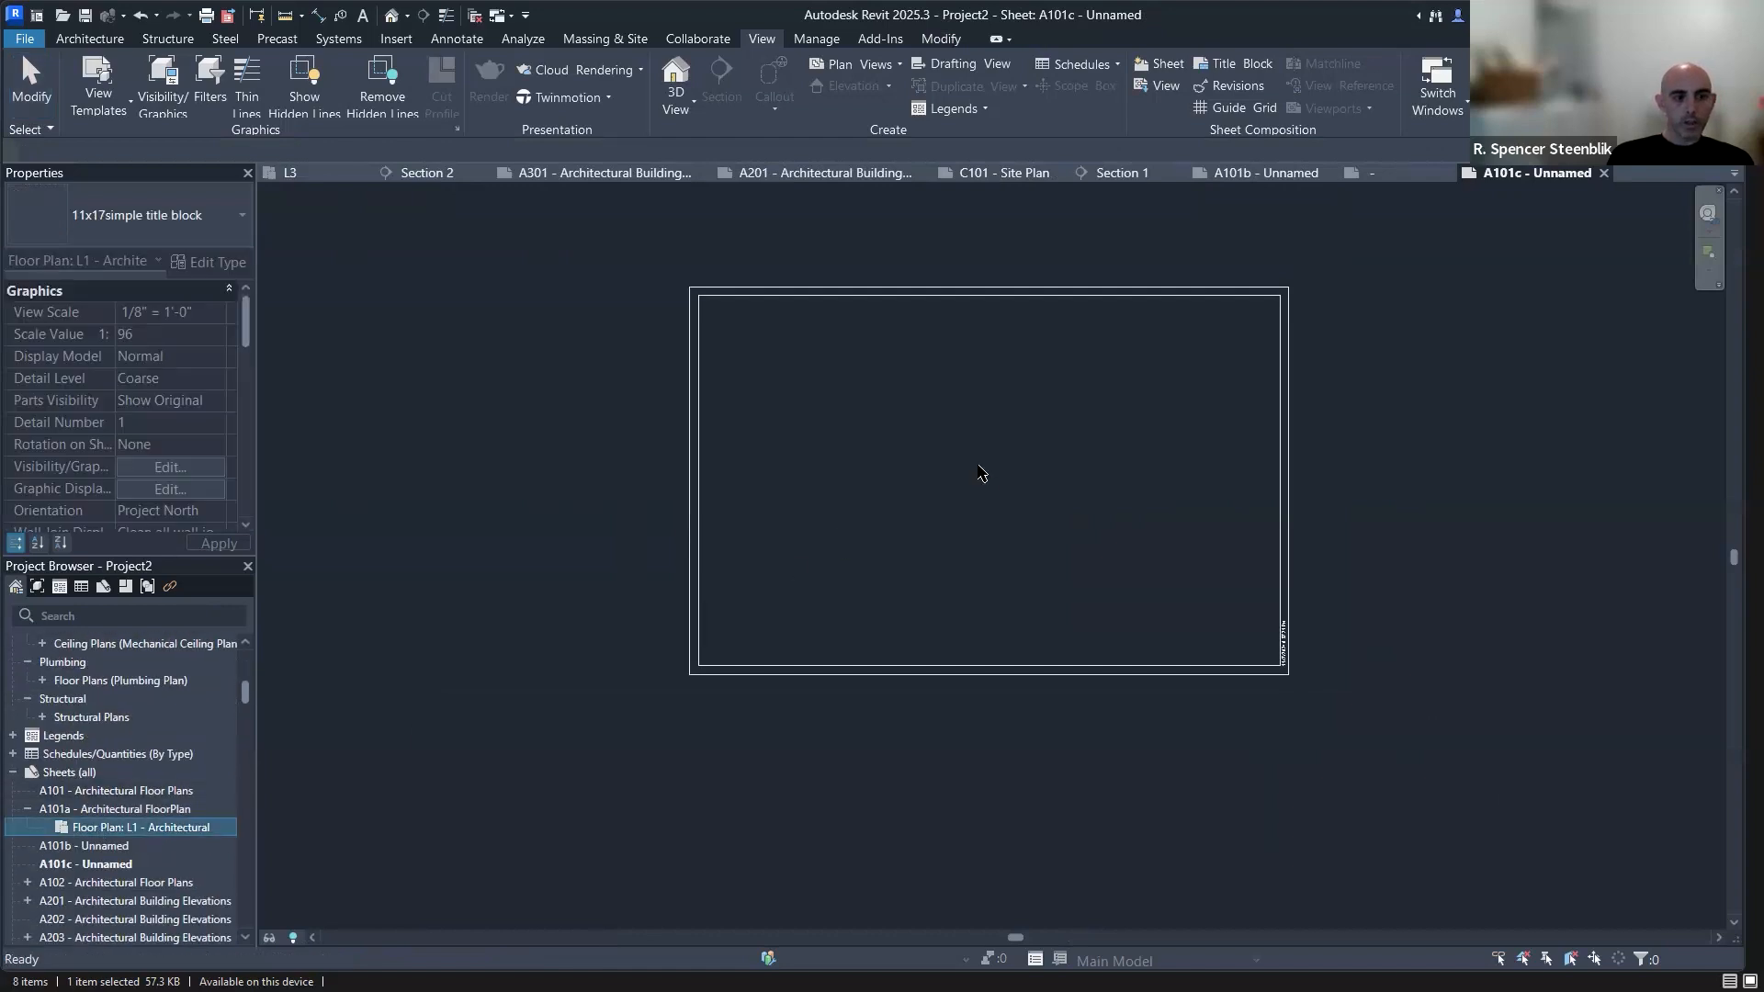
{"action": "left_click", "coordinate": [1001, 495]}
{"action": "left_click", "coordinate": [1442, 479]}
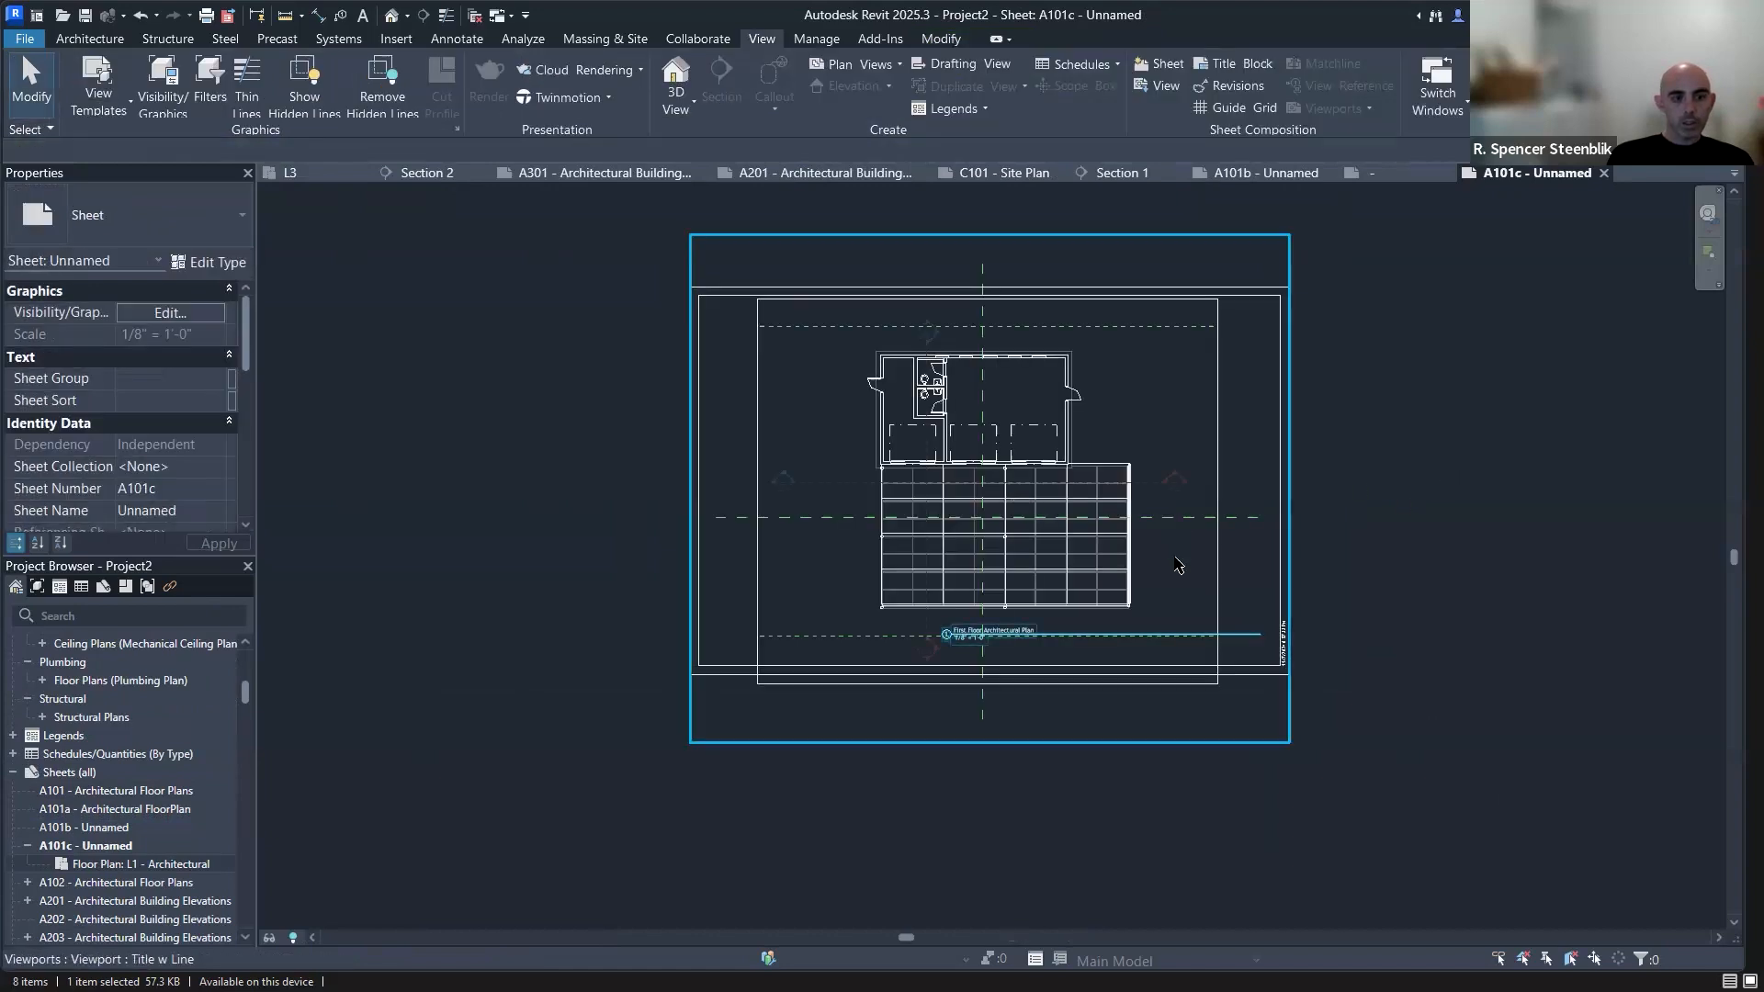
Start printing with Microsoft Print to PDF and check the printer's document properties without changing them.
{"action": "key", "text": "ctrl+p"}
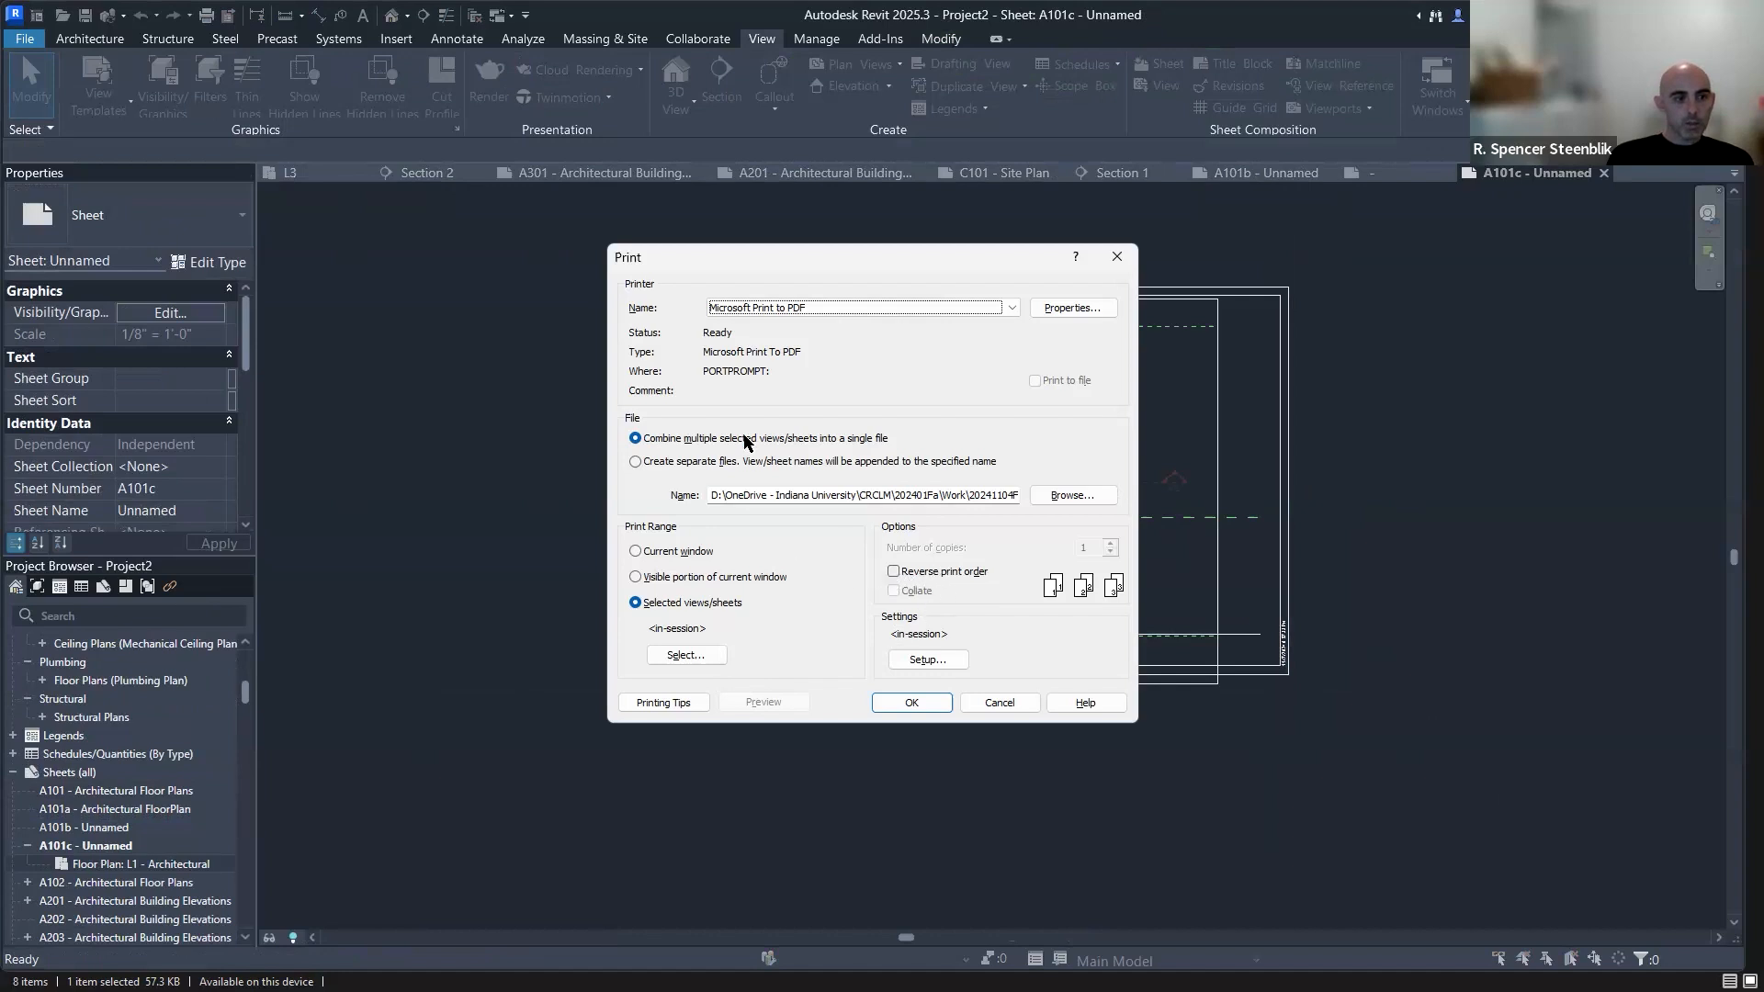
{"action": "left_click", "coordinate": [1068, 307]}
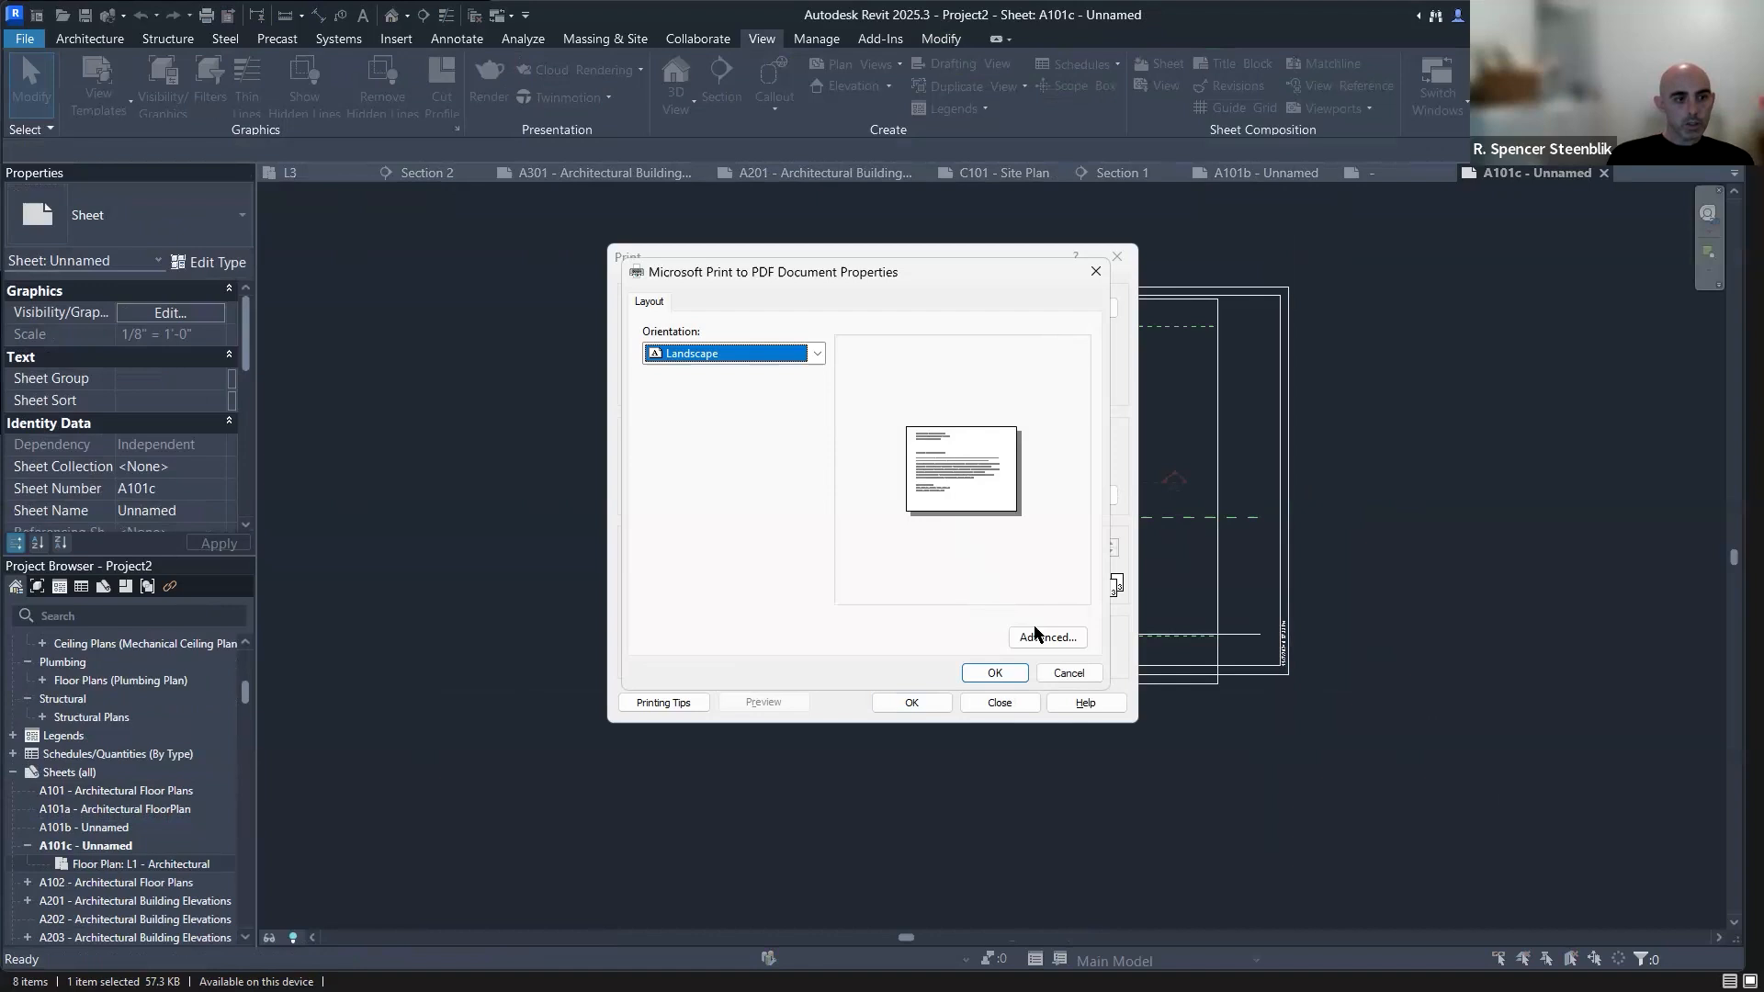
{"action": "left_click", "coordinate": [1063, 634]}
{"action": "key", "text": "Escape"}
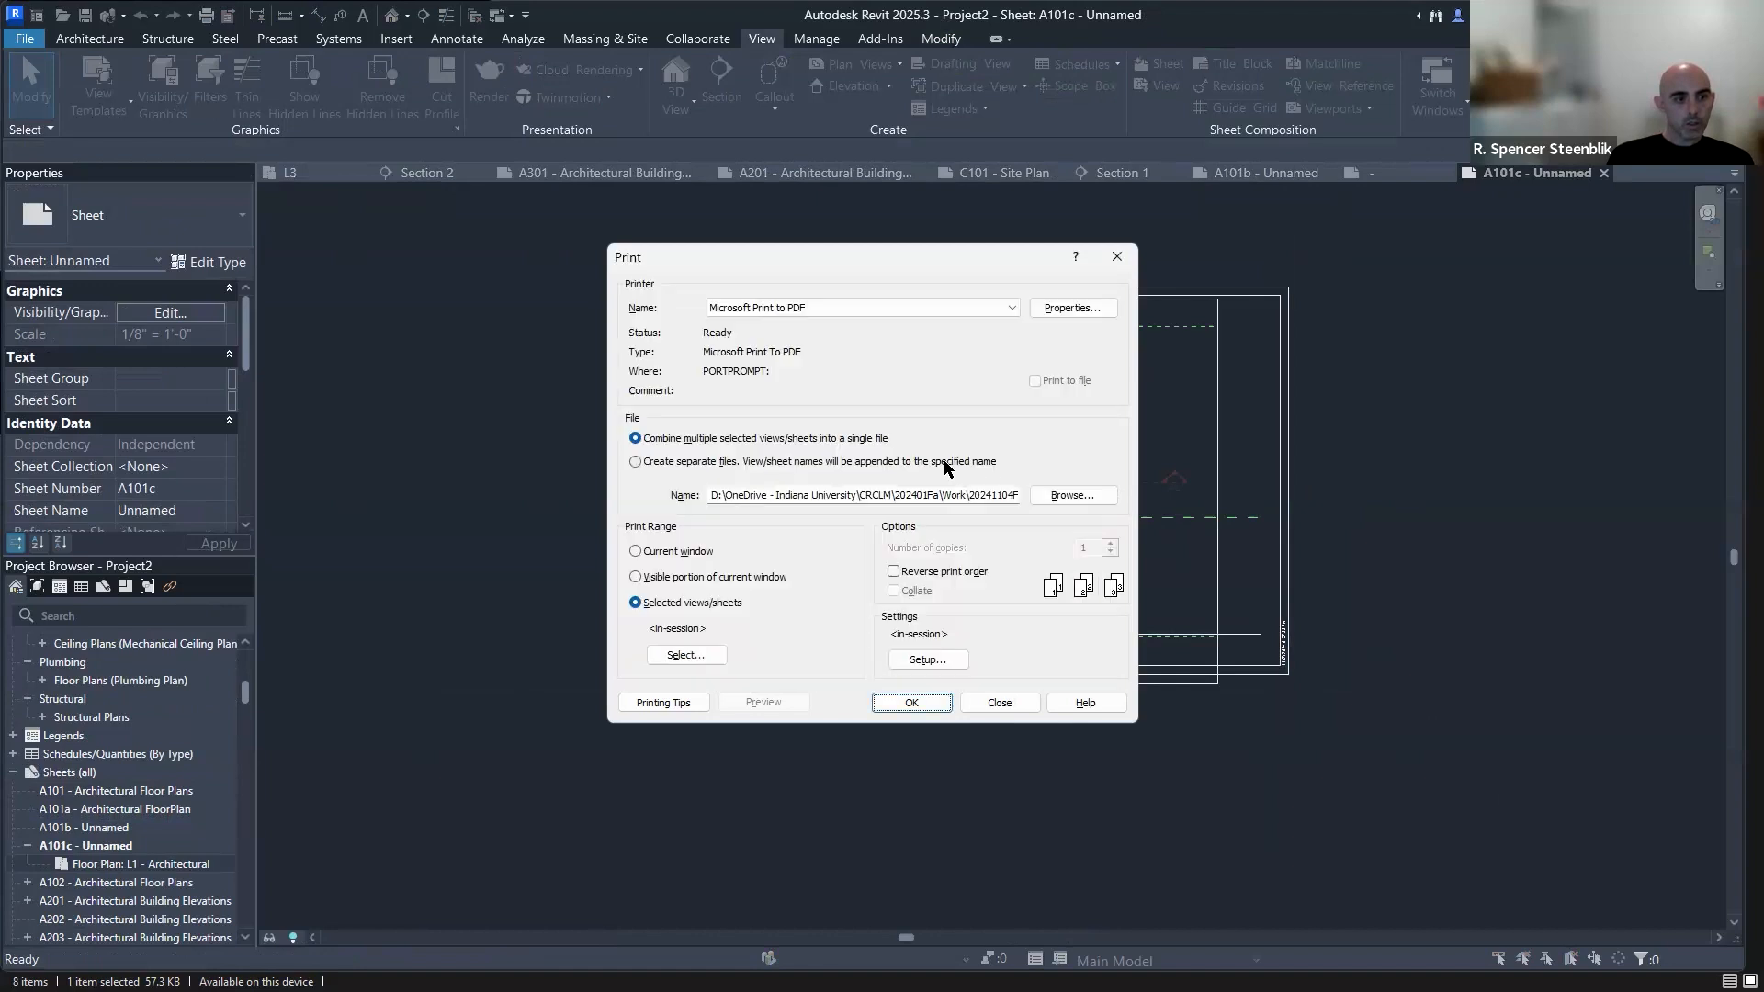
{"action": "left_click", "coordinate": [858, 308]}
{"action": "left_click", "coordinate": [857, 310]}
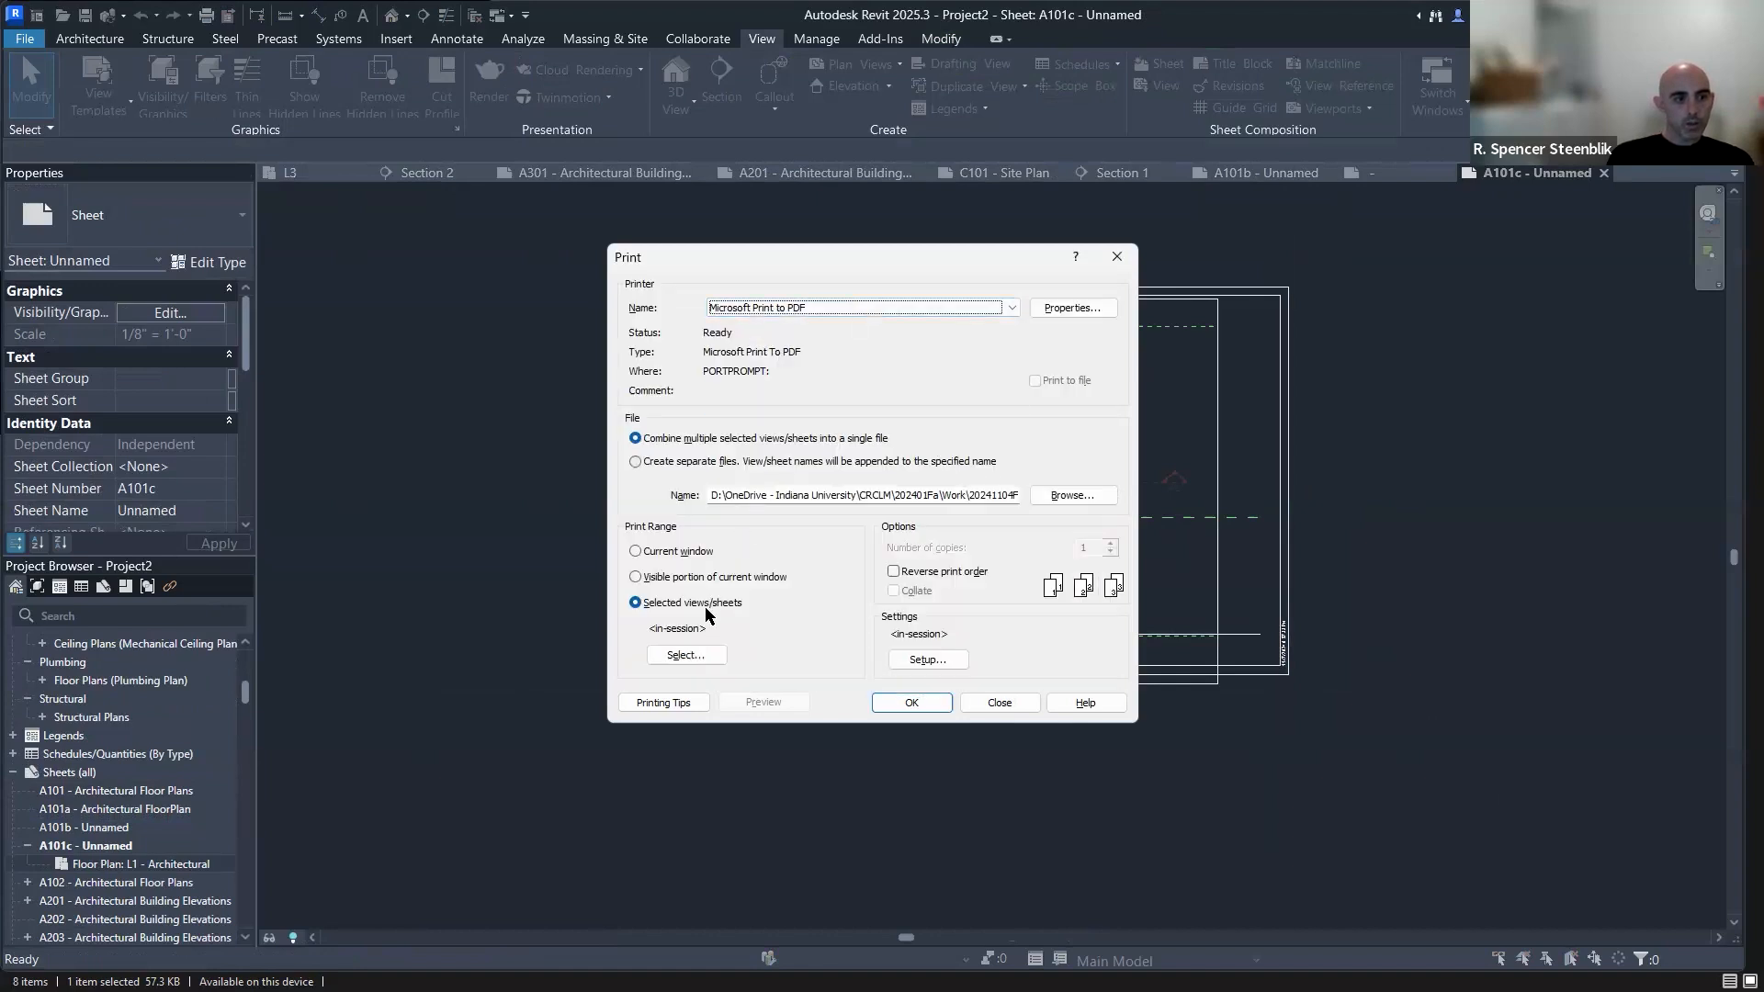
Show the unchecked views and sheets, exclude sheet A101a and include only sheet A101c in the print selection.
{"action": "left_click", "coordinate": [691, 657]}
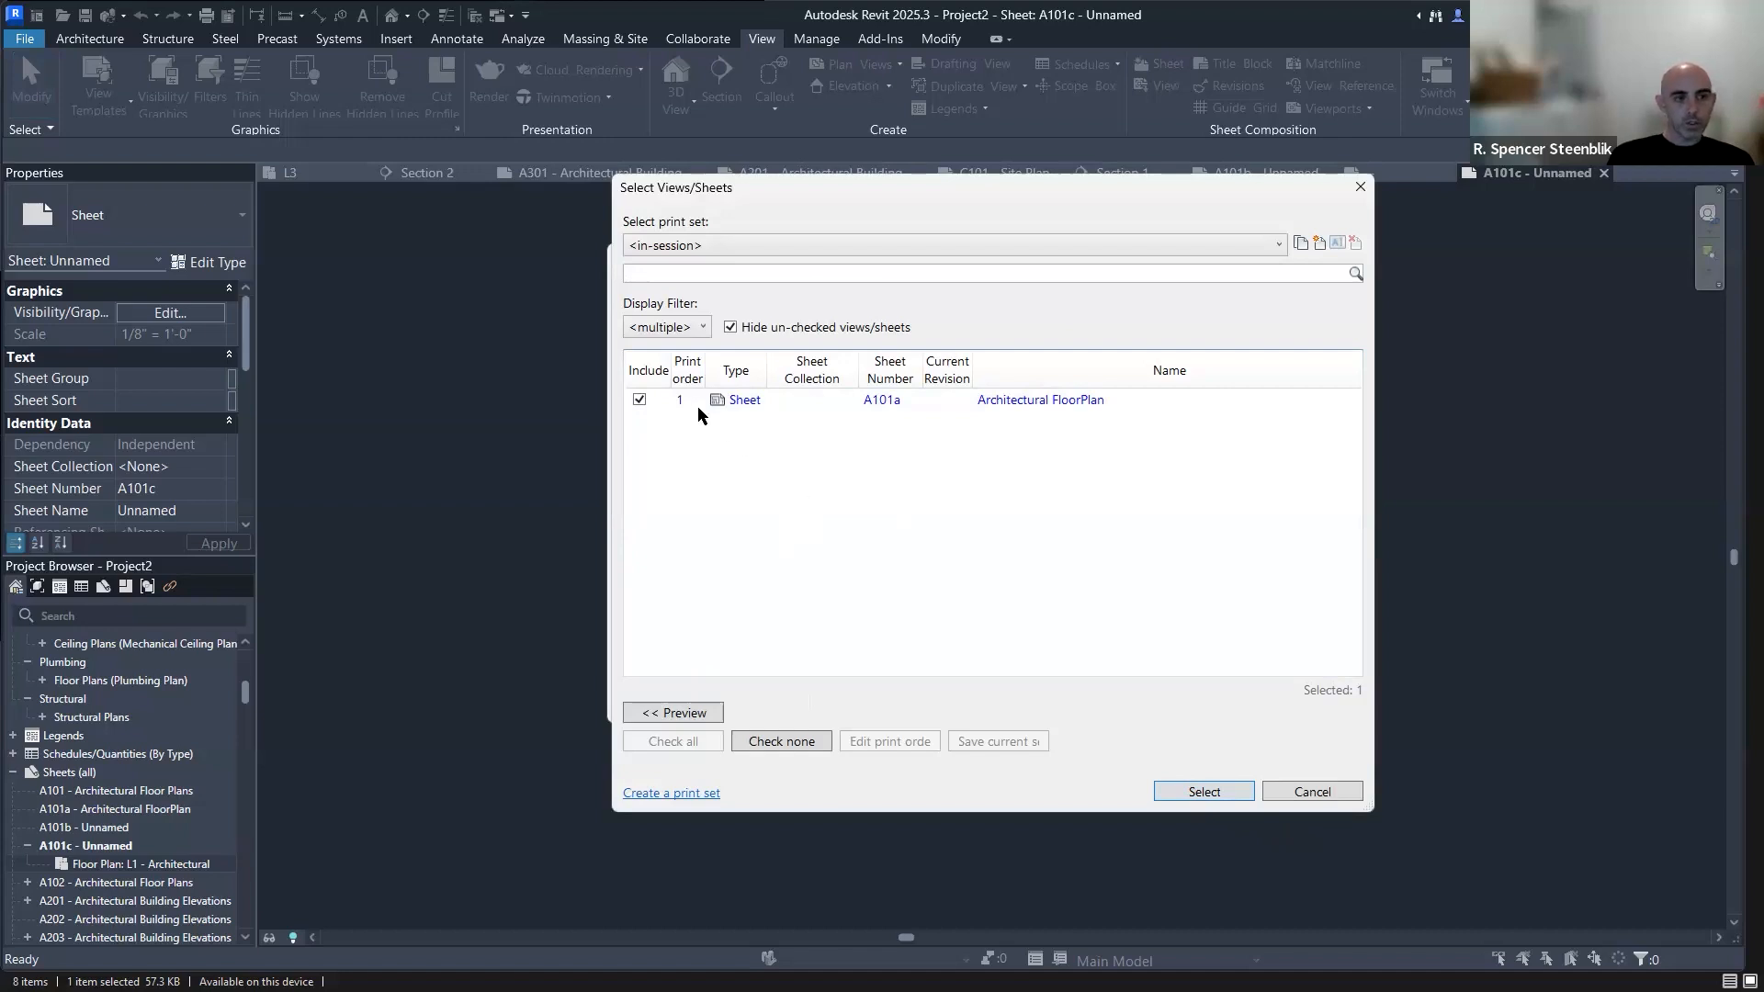
{"action": "left_click", "coordinate": [730, 328]}
{"action": "left_click", "coordinate": [639, 399]}
{"action": "scroll", "coordinate": [832, 455], "scroll_direction": "down", "scroll_amount": 10}
{"action": "scroll", "coordinate": [840, 476], "scroll_direction": "down", "scroll_amount": 2}
{"action": "scroll", "coordinate": [848, 455], "scroll_direction": "up", "scroll_amount": 1}
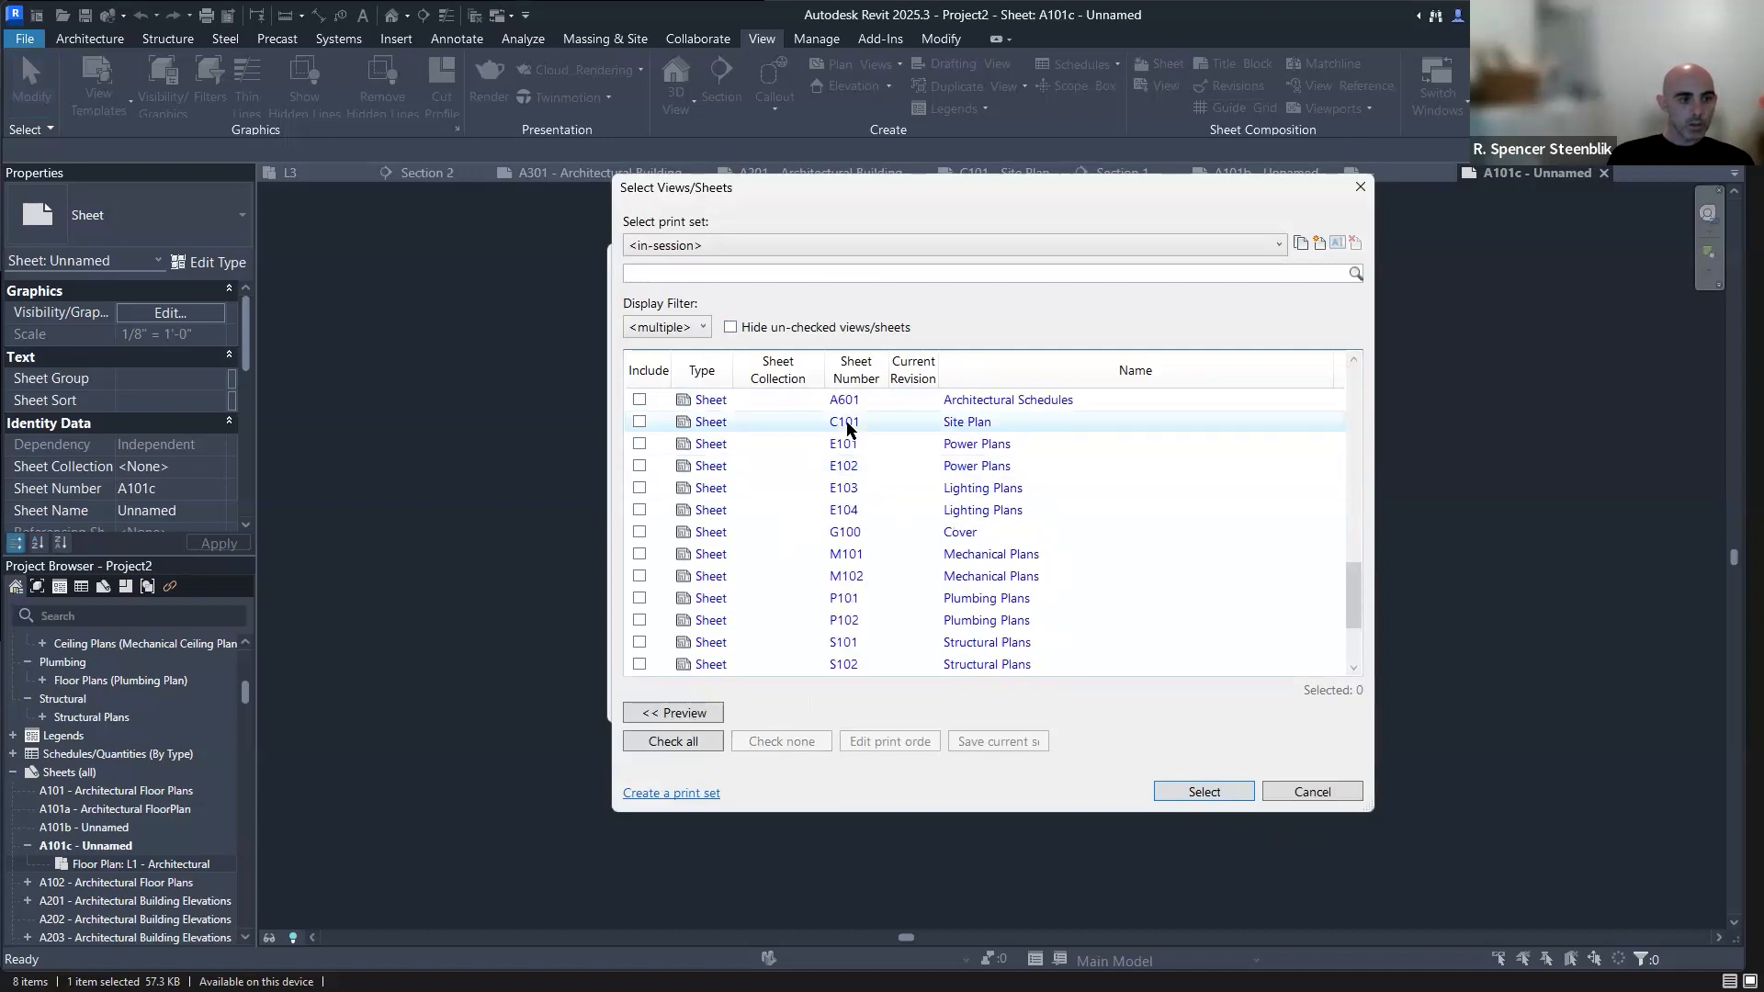
{"action": "scroll", "coordinate": [848, 430], "scroll_direction": "up", "scroll_amount": 4}
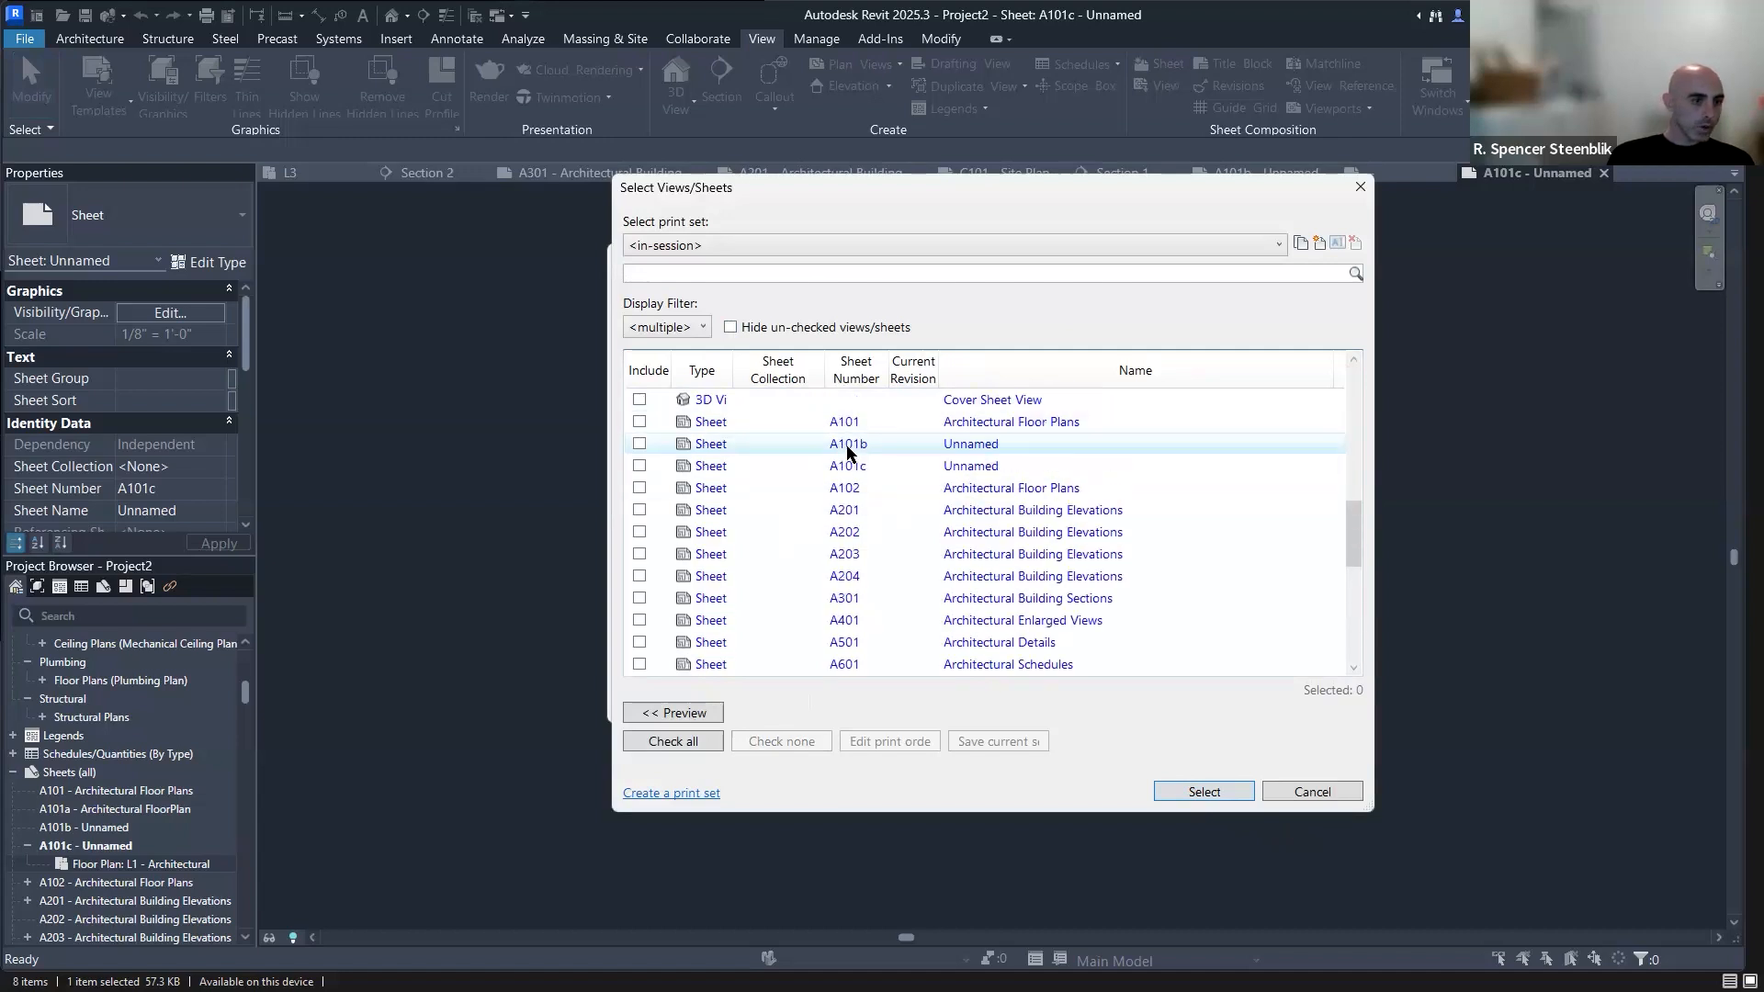
{"action": "left_click", "coordinate": [640, 467]}
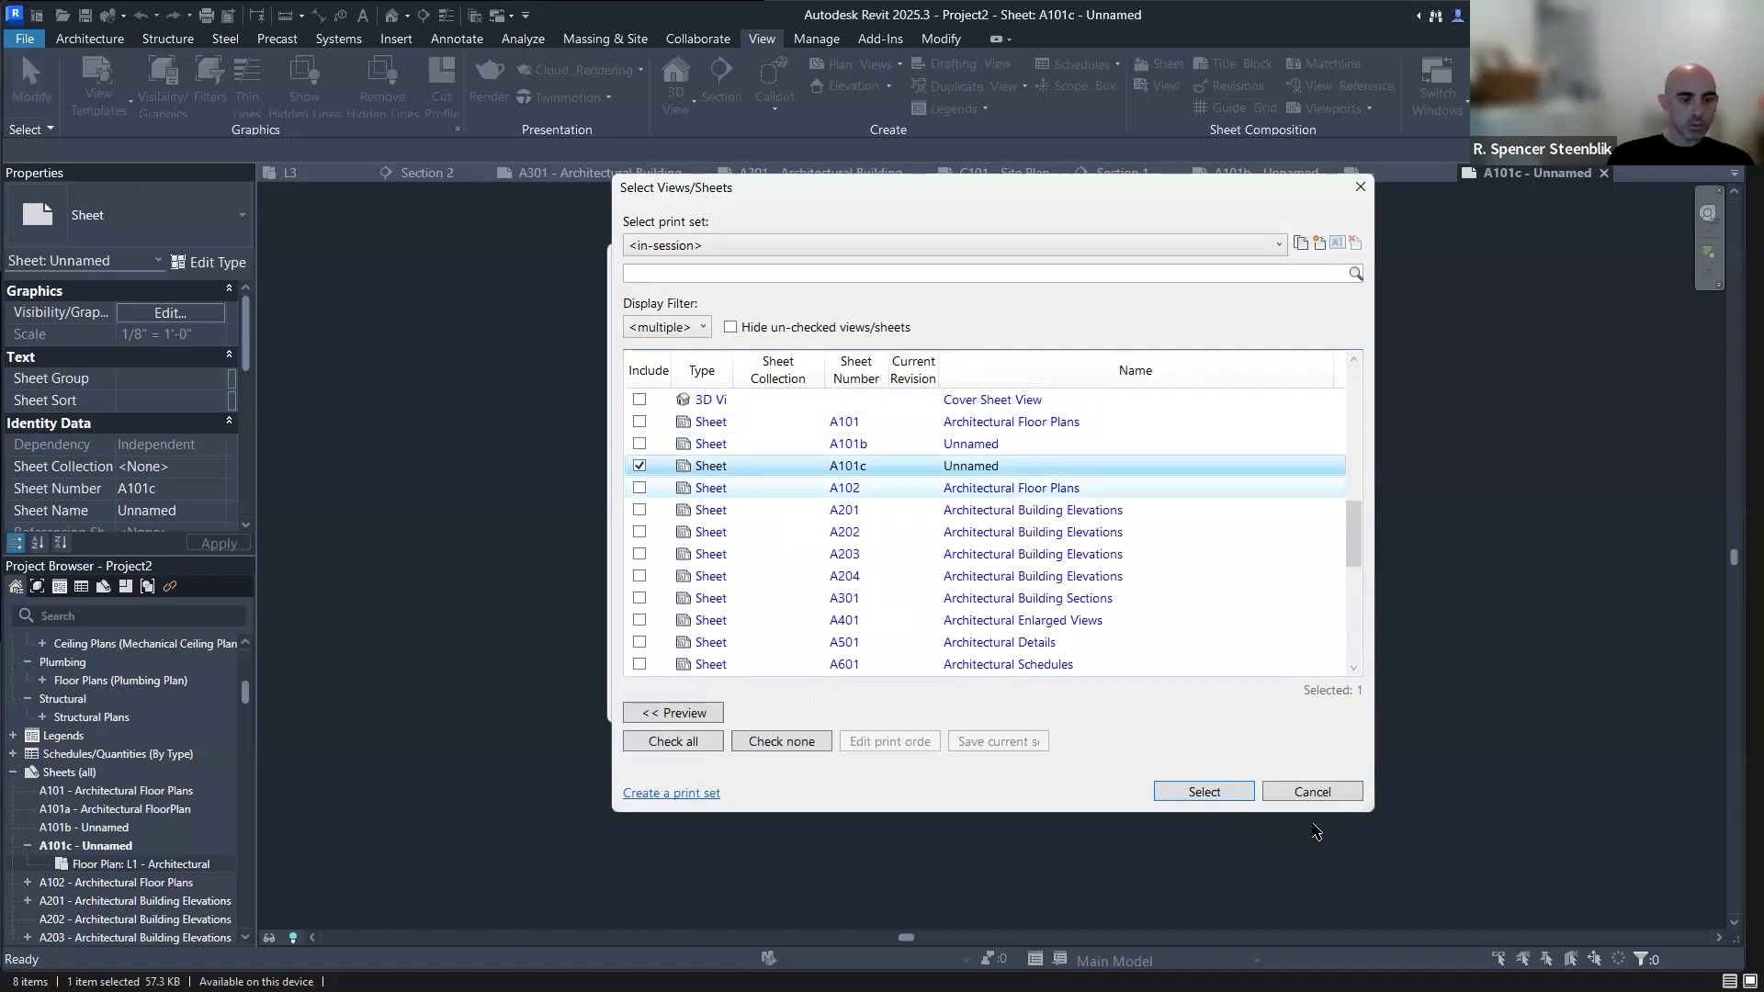
{"action": "left_click", "coordinate": [1203, 791]}
Print sheet A101c to PDF, saving the output over the existing Print01.pdf in the 20241104FireflyDemo folder.
{"action": "left_click", "coordinate": [912, 702]}
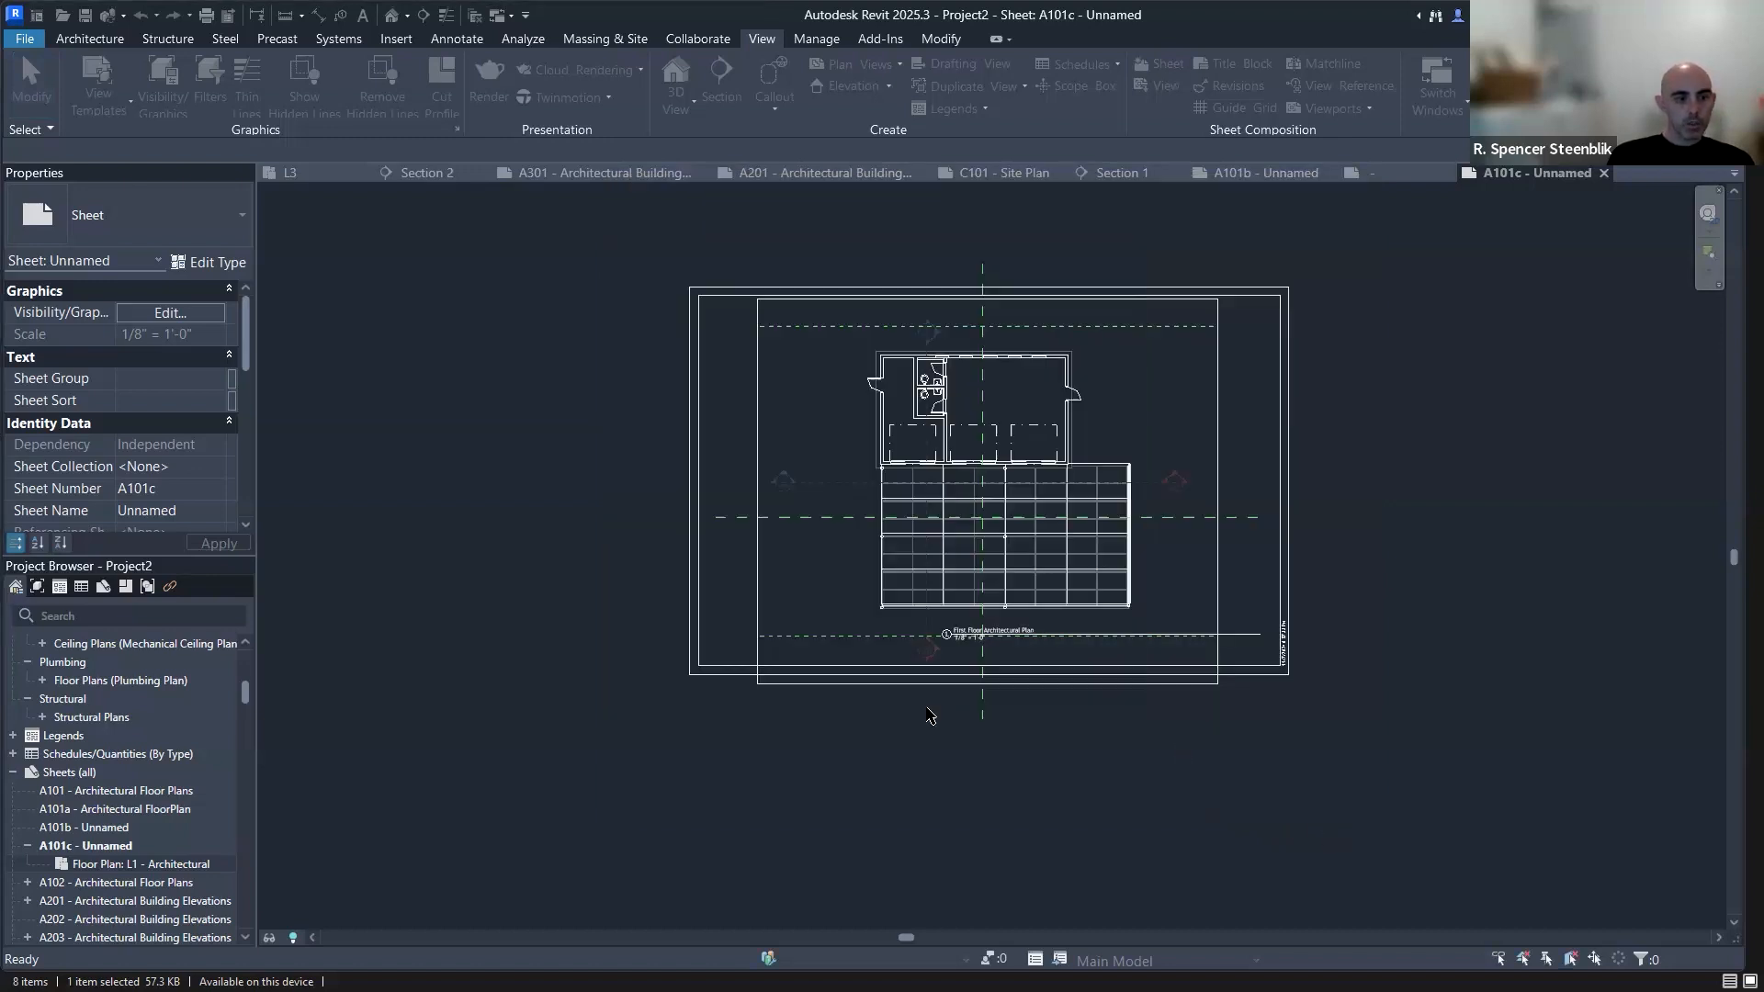
{"action": "left_click", "coordinate": [743, 368]}
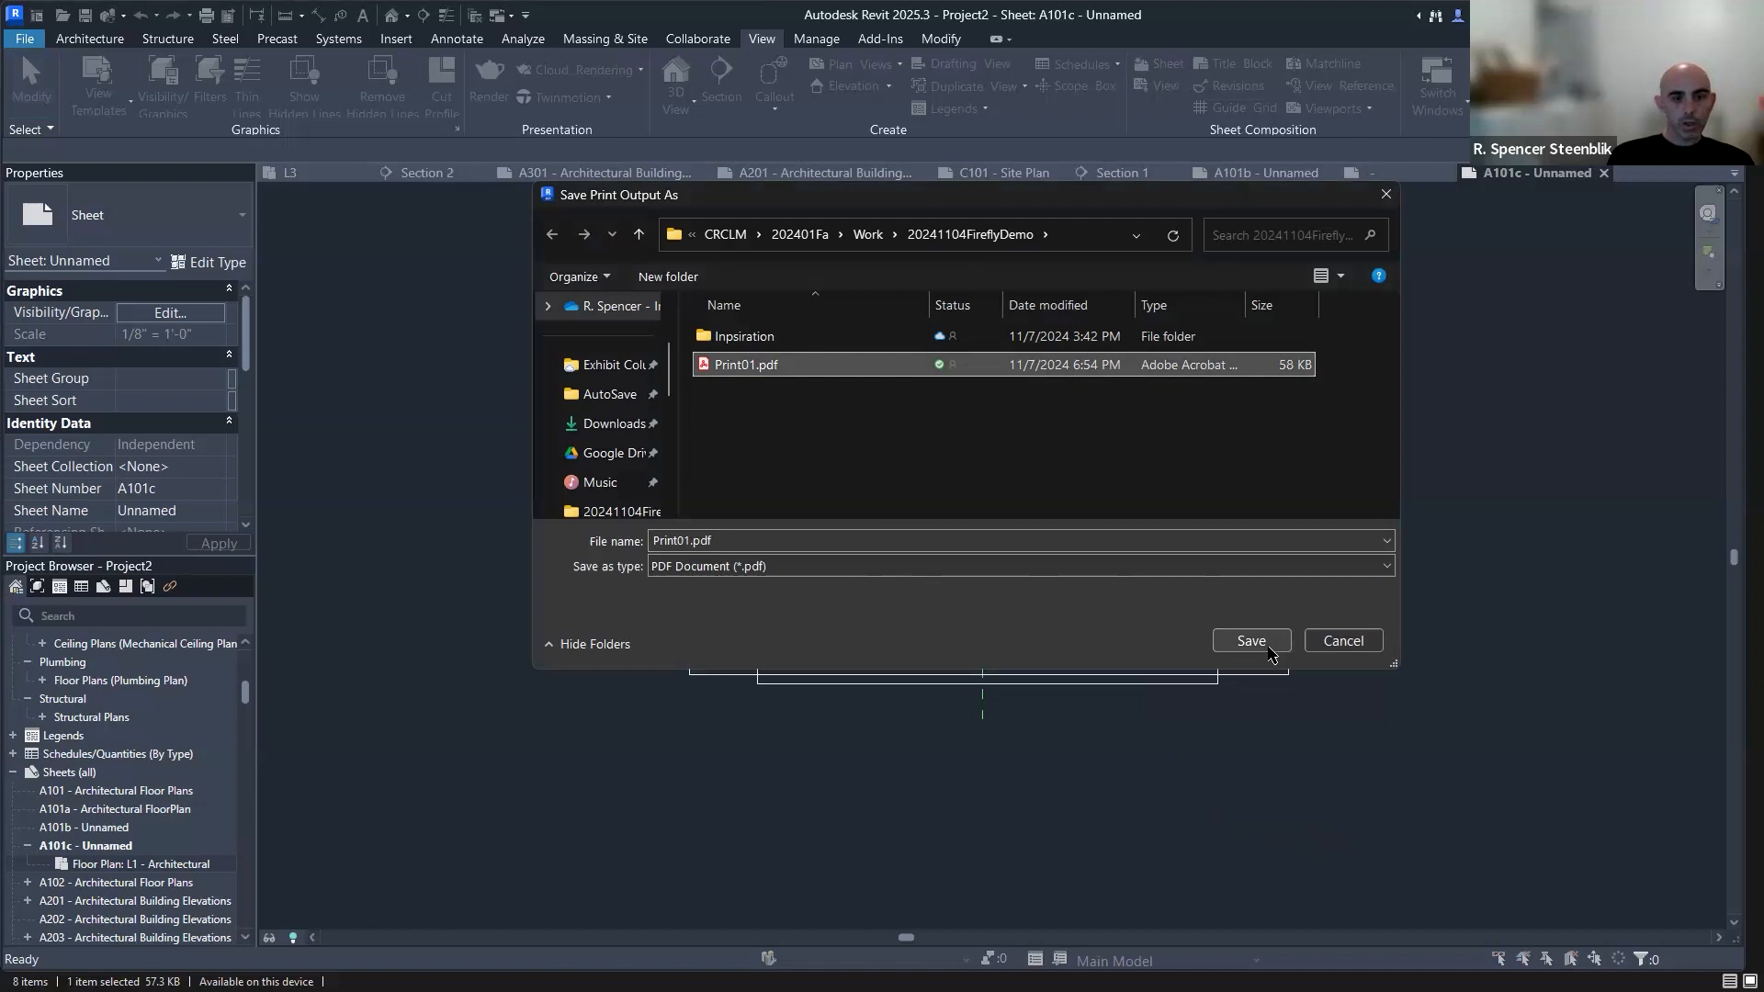
{"action": "left_click", "coordinate": [1231, 642]}
{"action": "left_click", "coordinate": [927, 506]}
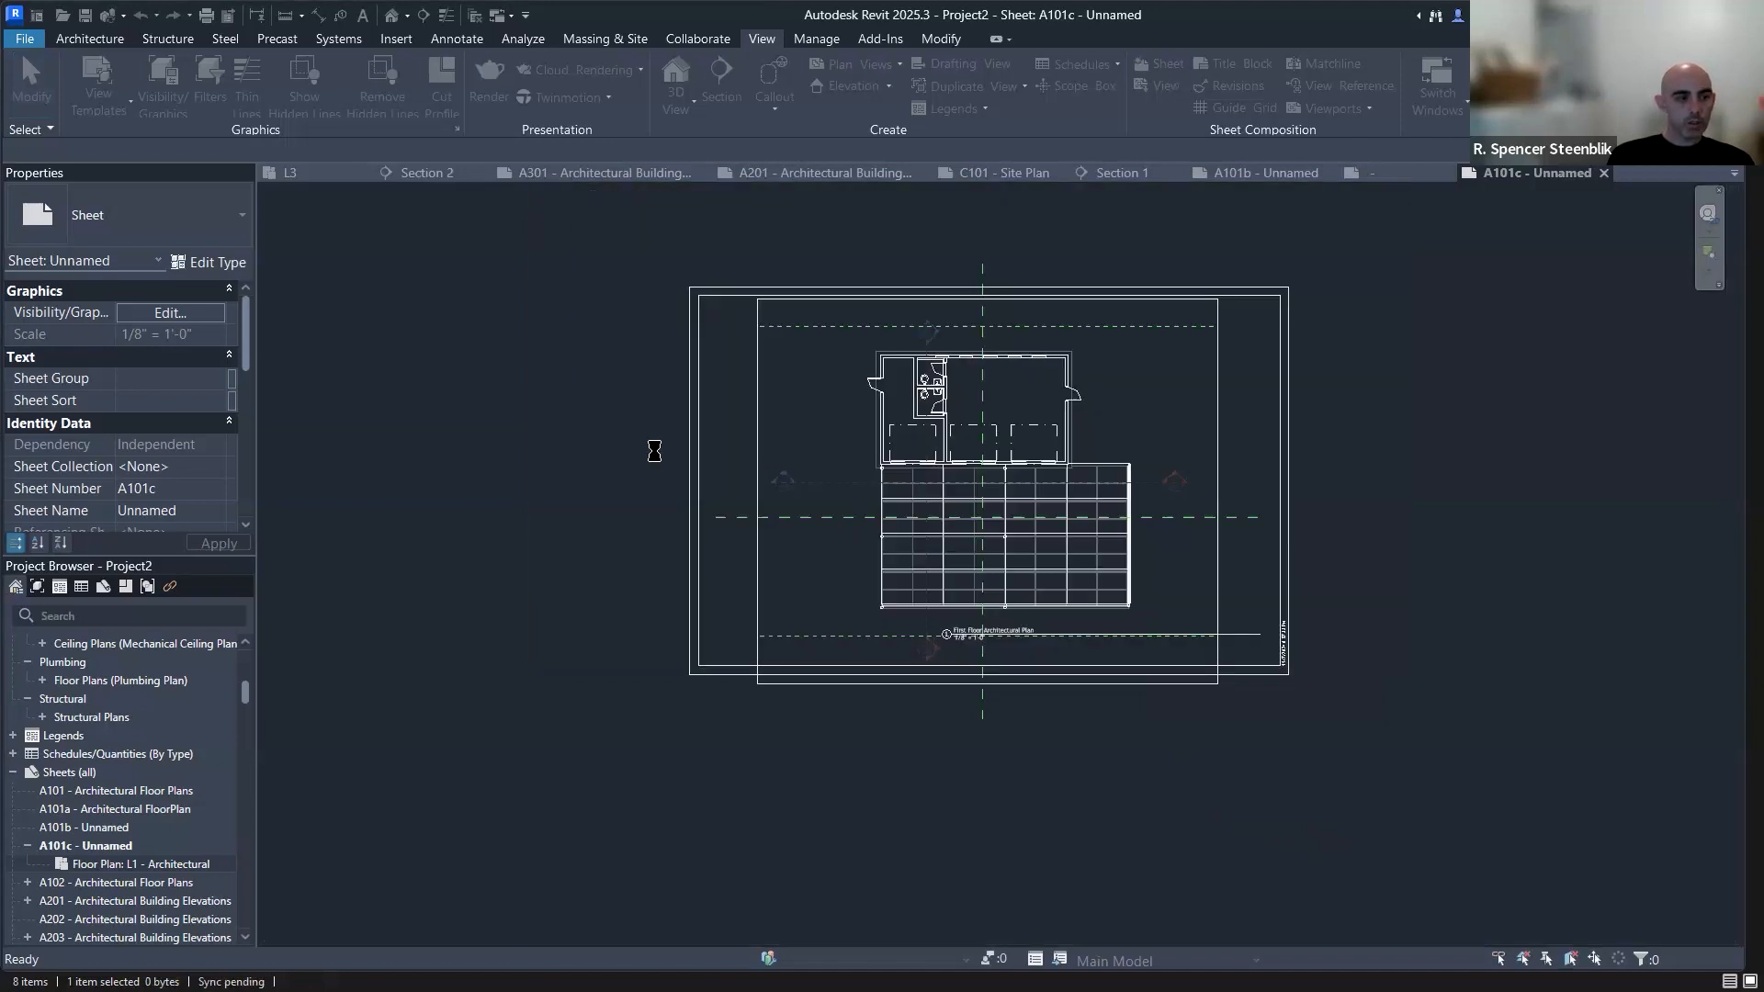
Open Print01.pdf from File Explorer in Acrobat to check the printed sheet, close it and return to Revit.
{"action": "key", "text": "alt+Tab"}
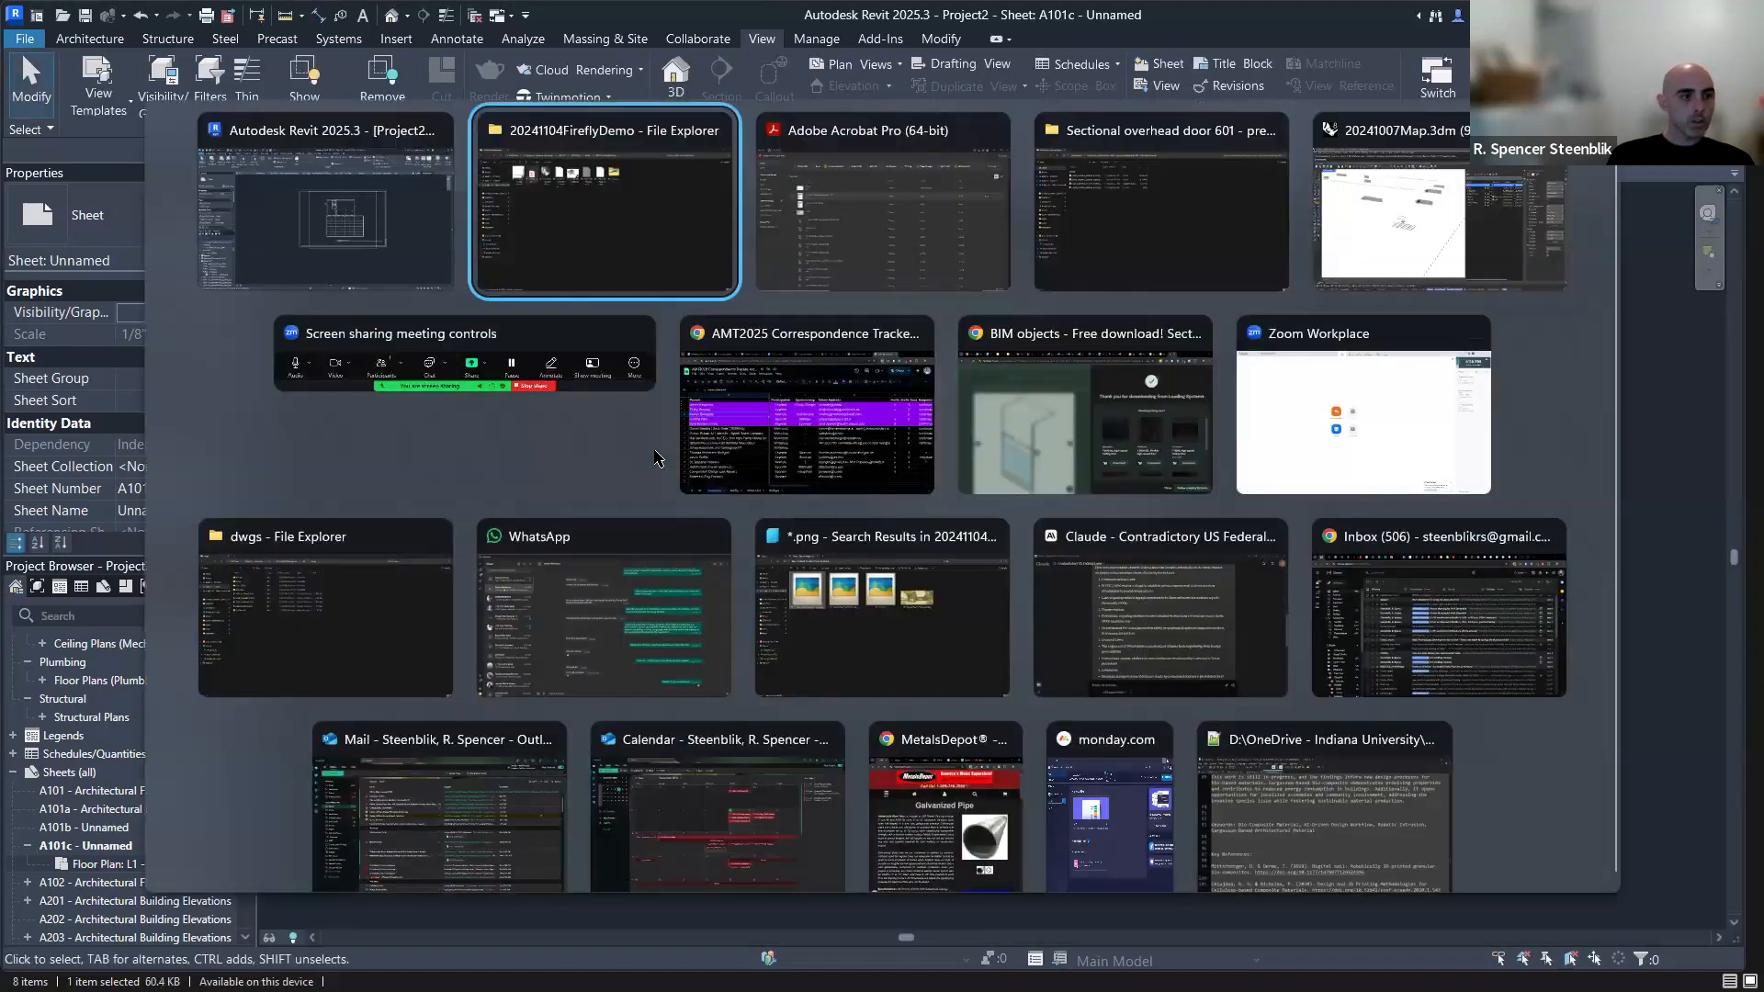
{"action": "double_click", "coordinate": [323, 225]}
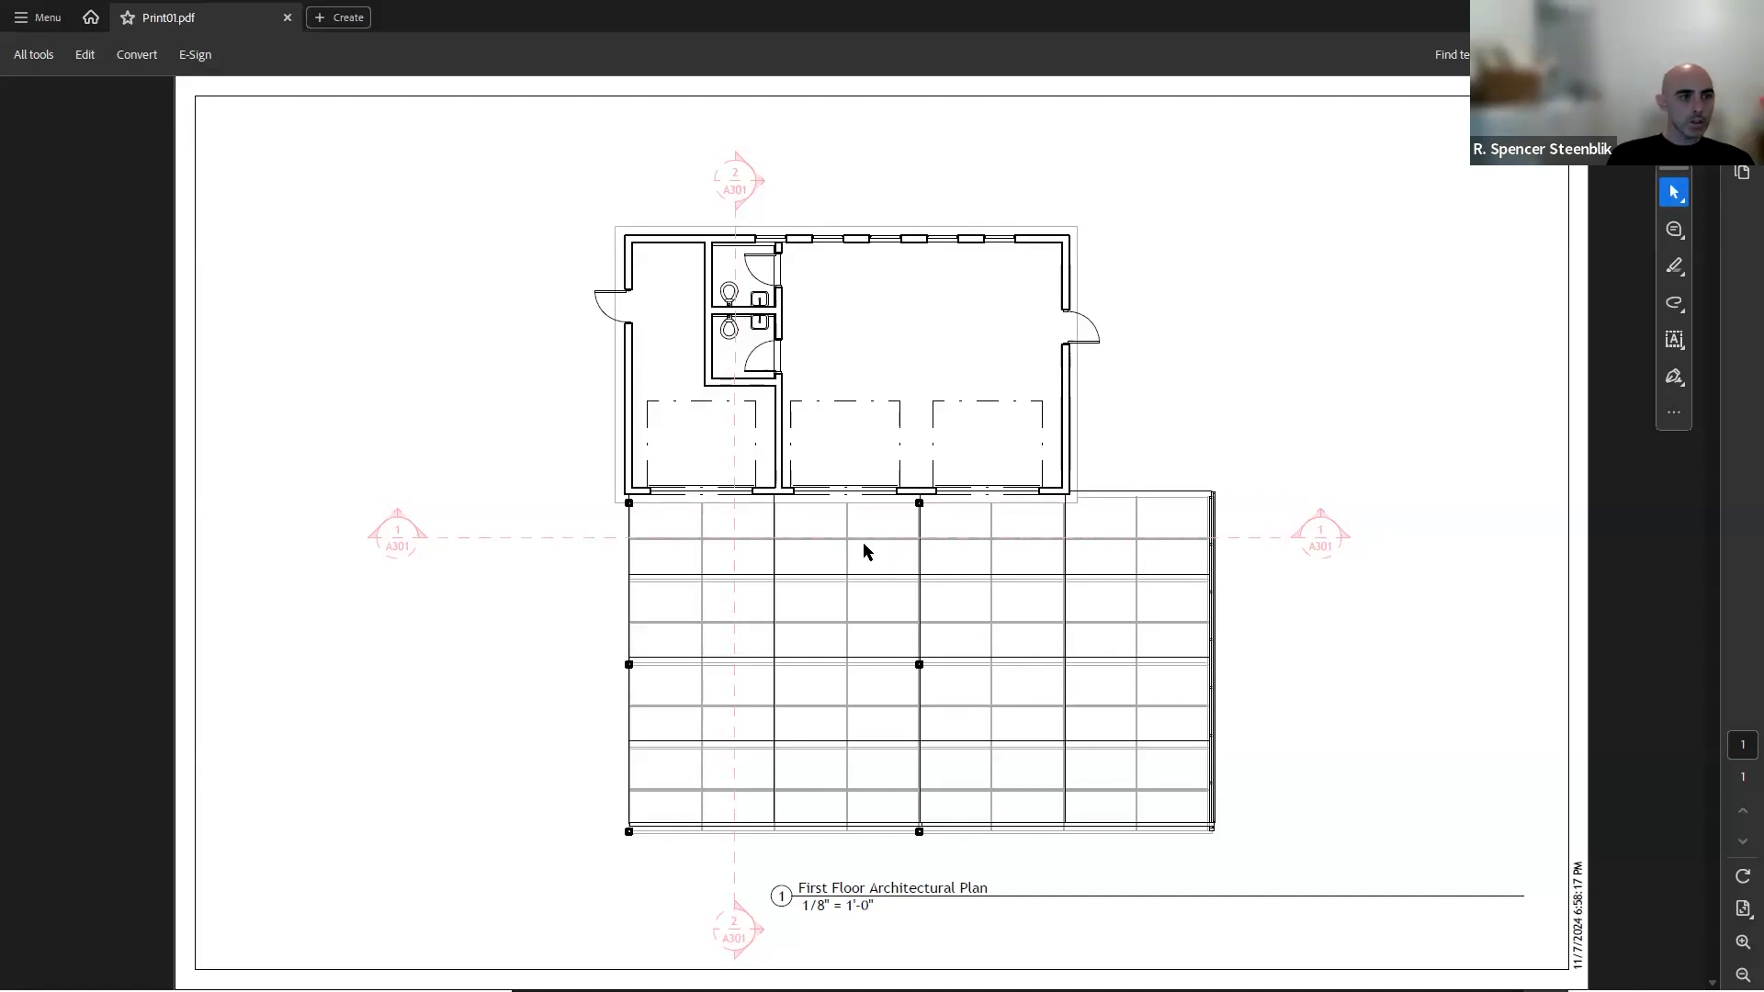
{"action": "key", "text": "alt+Tab"}
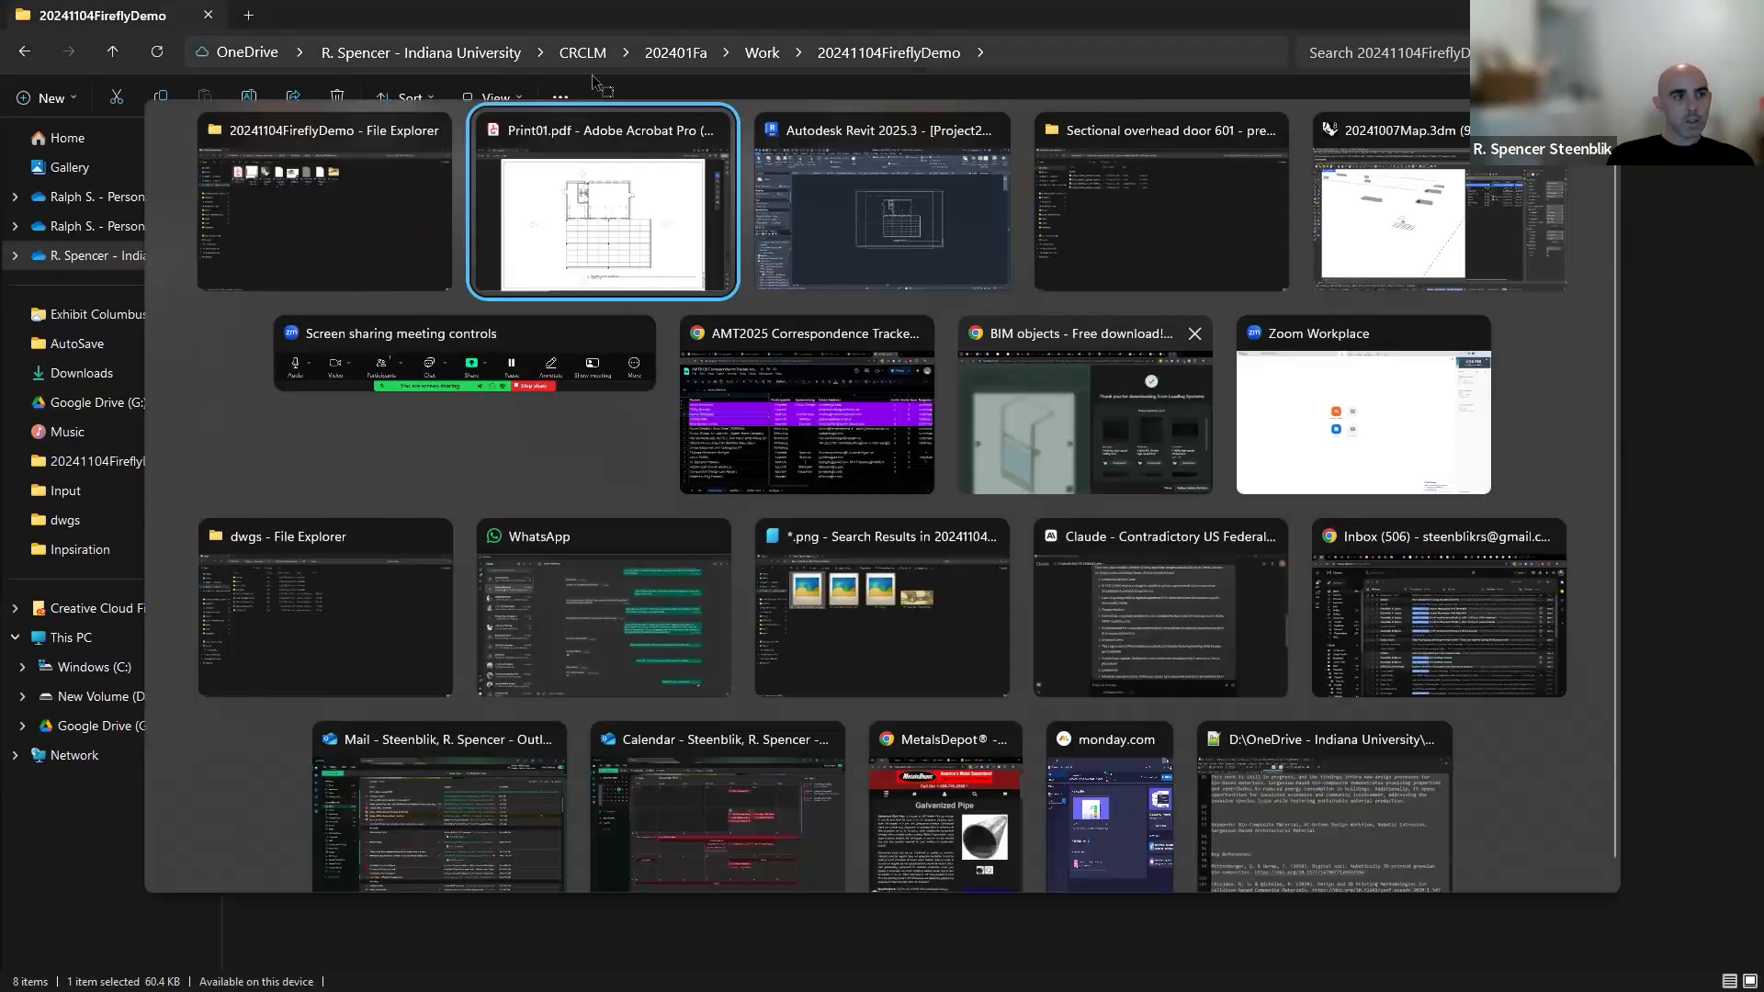
{"action": "key", "text": "alt+Tab"}
{"action": "left_click", "coordinate": [287, 19]}
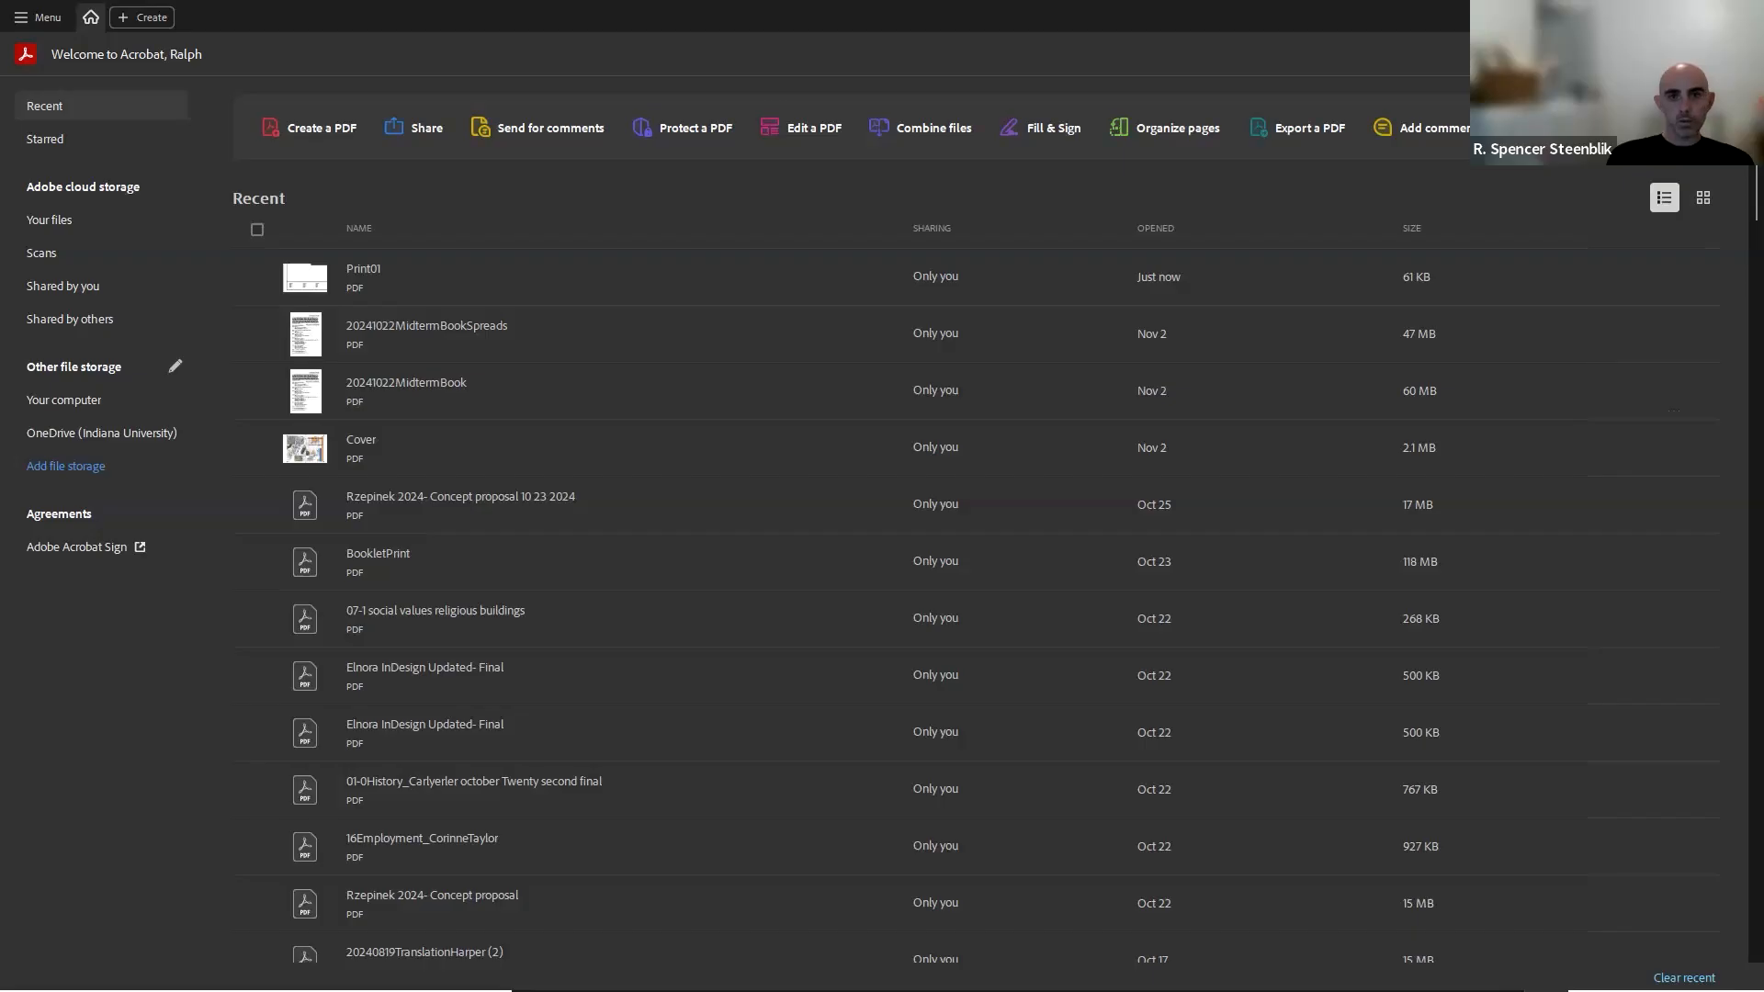
{"action": "left_click", "coordinate": [1742, 17]}
{"action": "key", "text": "alt+Tab"}
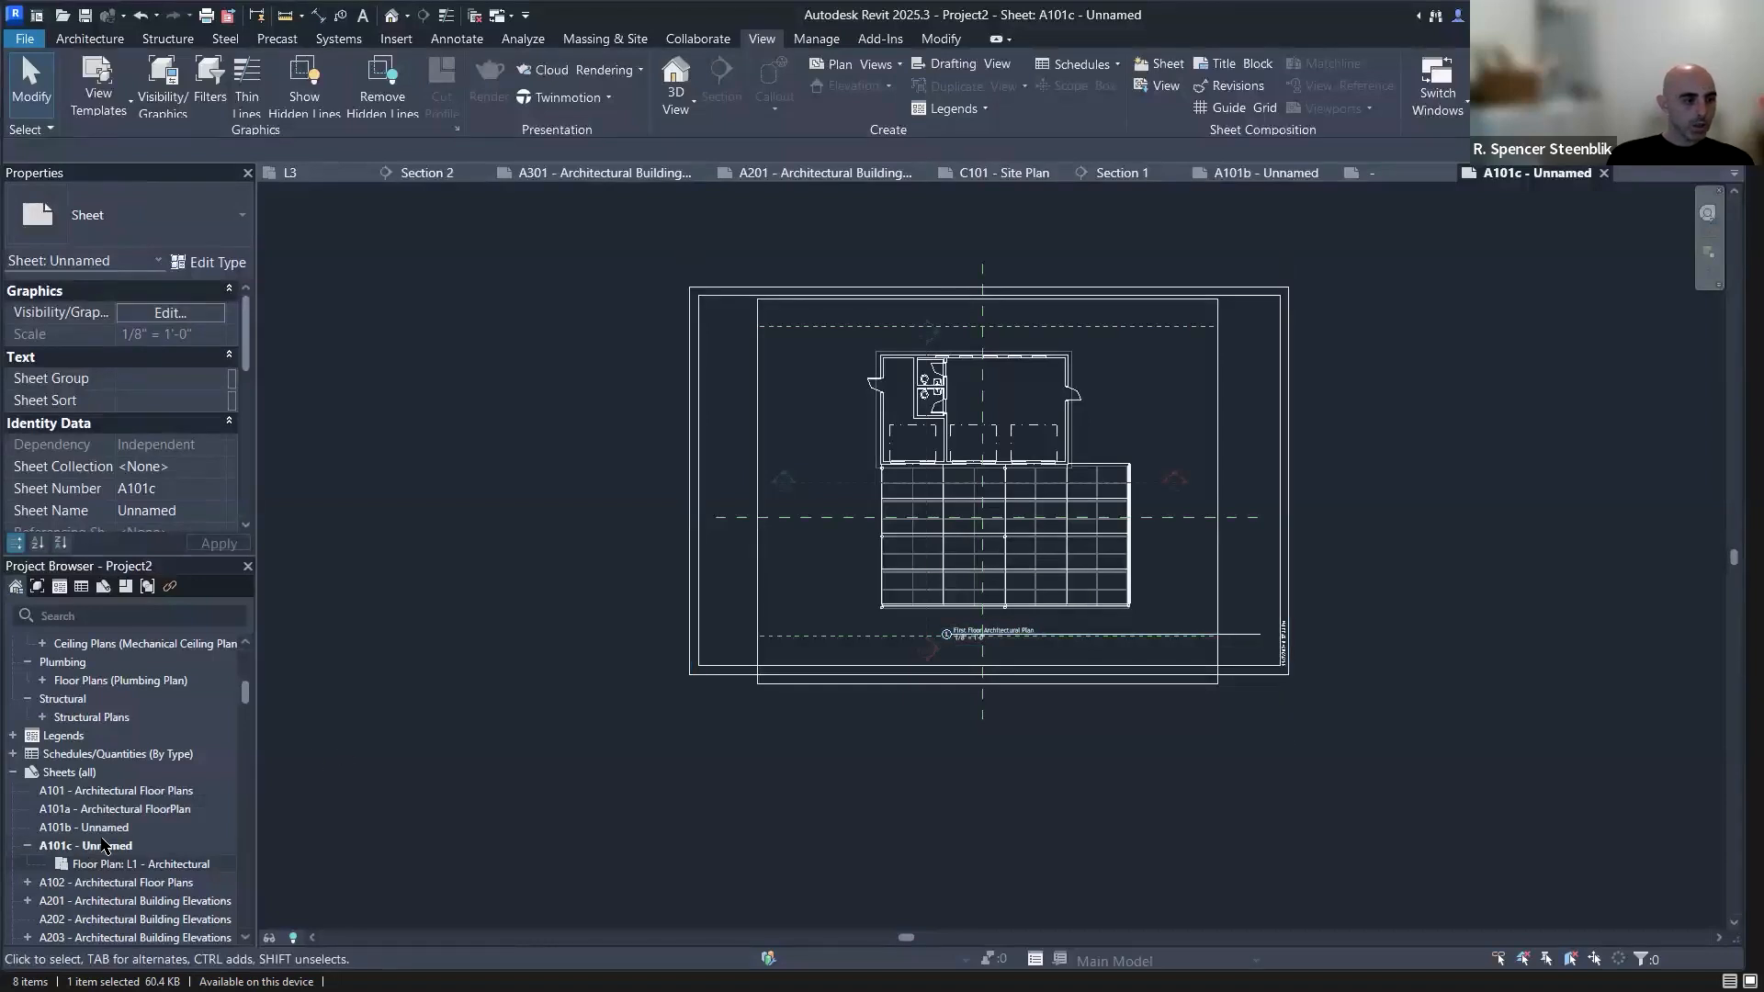
Duplicate sheet A101c as an empty sheet.
{"action": "left_click", "coordinate": [100, 849]}
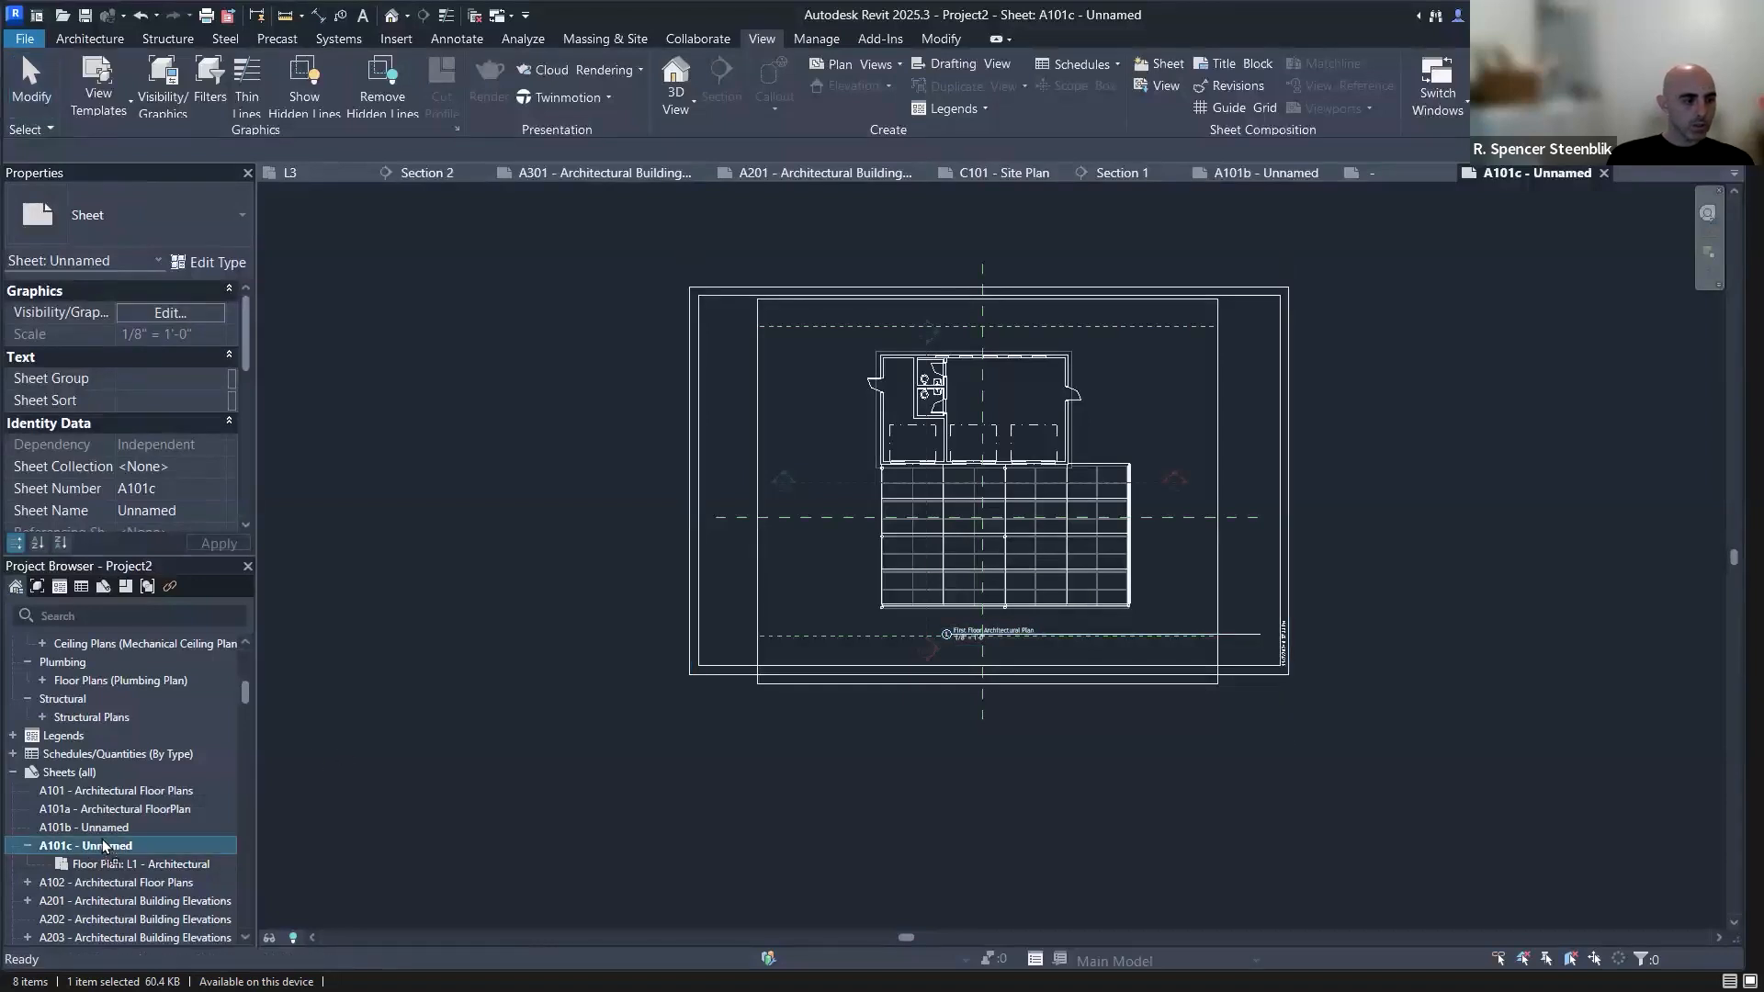
{"action": "right_click", "coordinate": [112, 851]}
{"action": "mouse_move", "coordinate": [259, 571]}
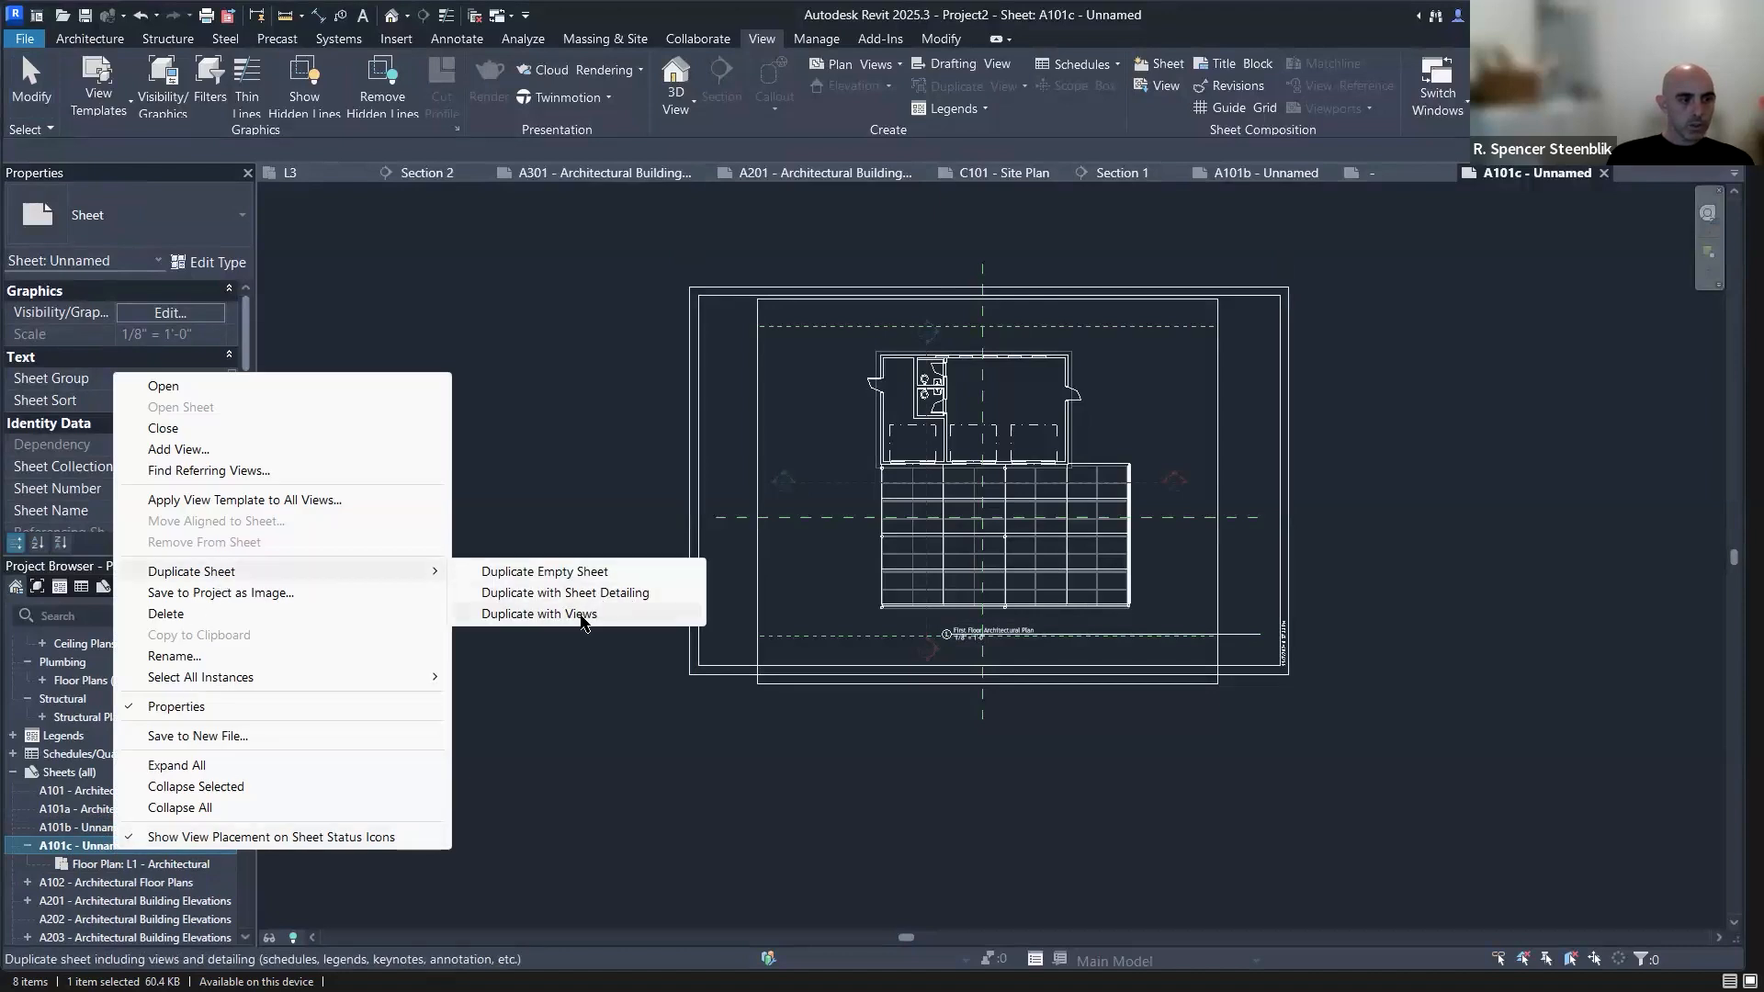
{"action": "left_click", "coordinate": [569, 573]}
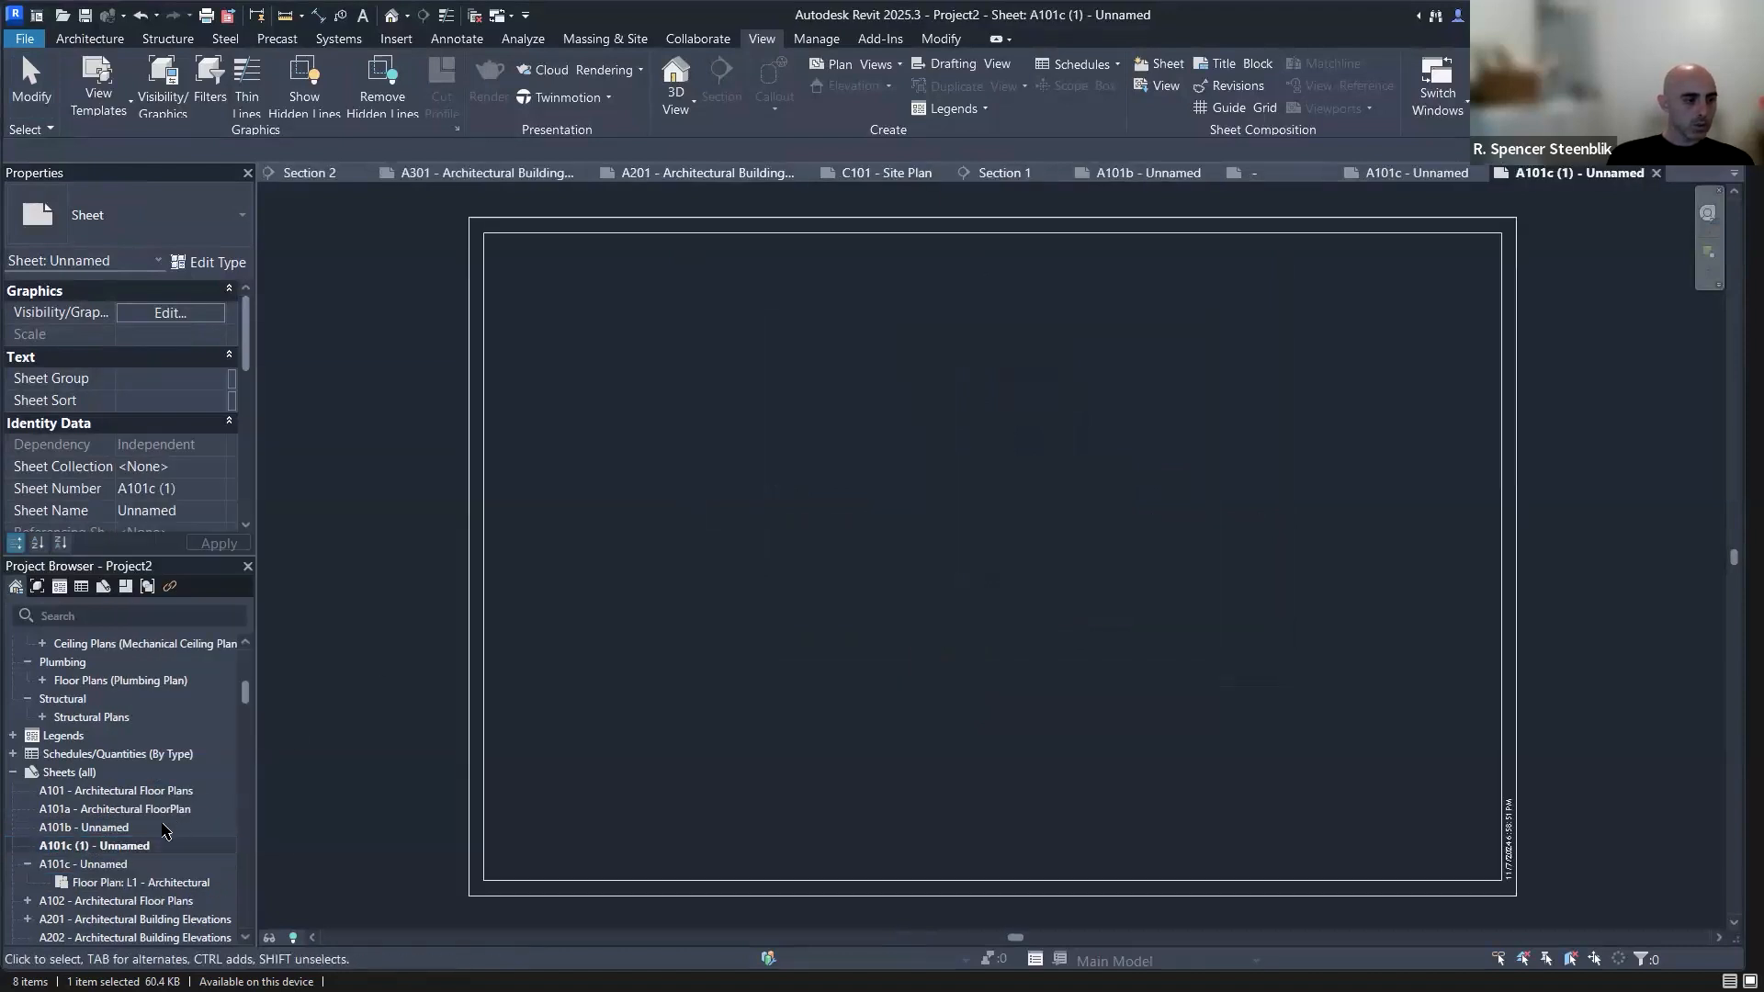
Place the Section 1 and Section 2 views from the A301 sheet onto the duplicated sheet A101c (1).
{"action": "scroll", "coordinate": [147, 816], "scroll_direction": "down", "scroll_amount": 3}
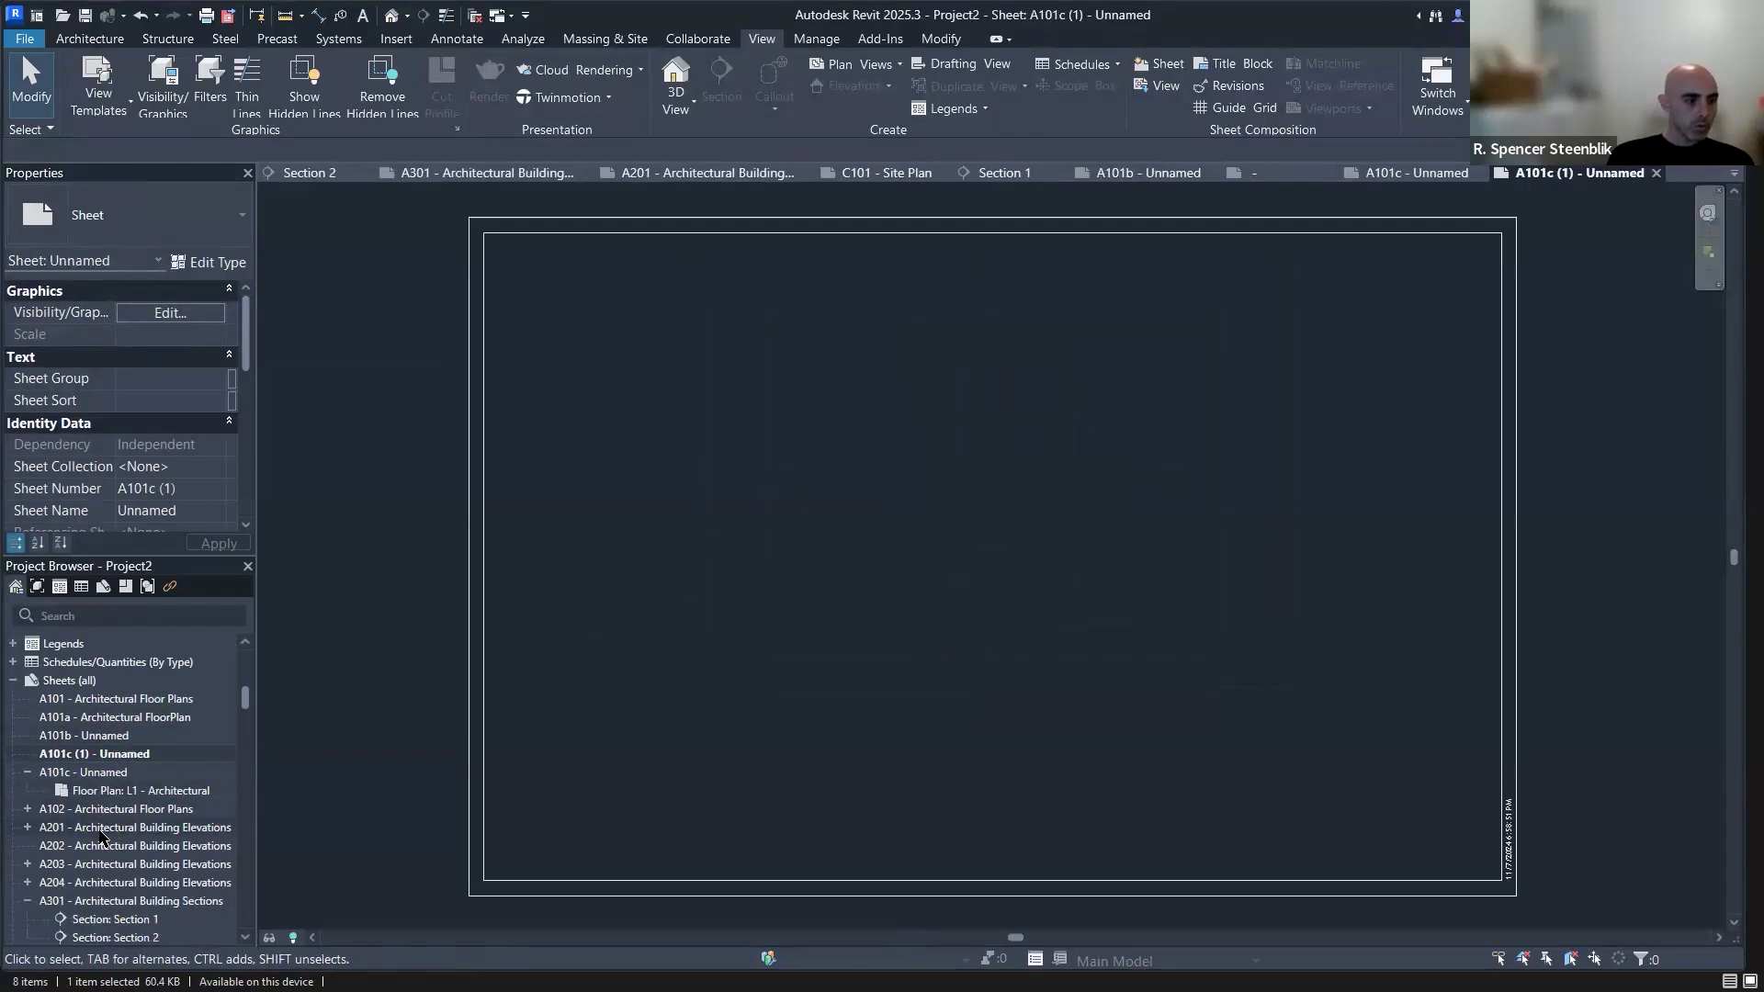
{"action": "left_click_drag", "start_coordinate": [61, 921], "coordinate": [729, 579]}
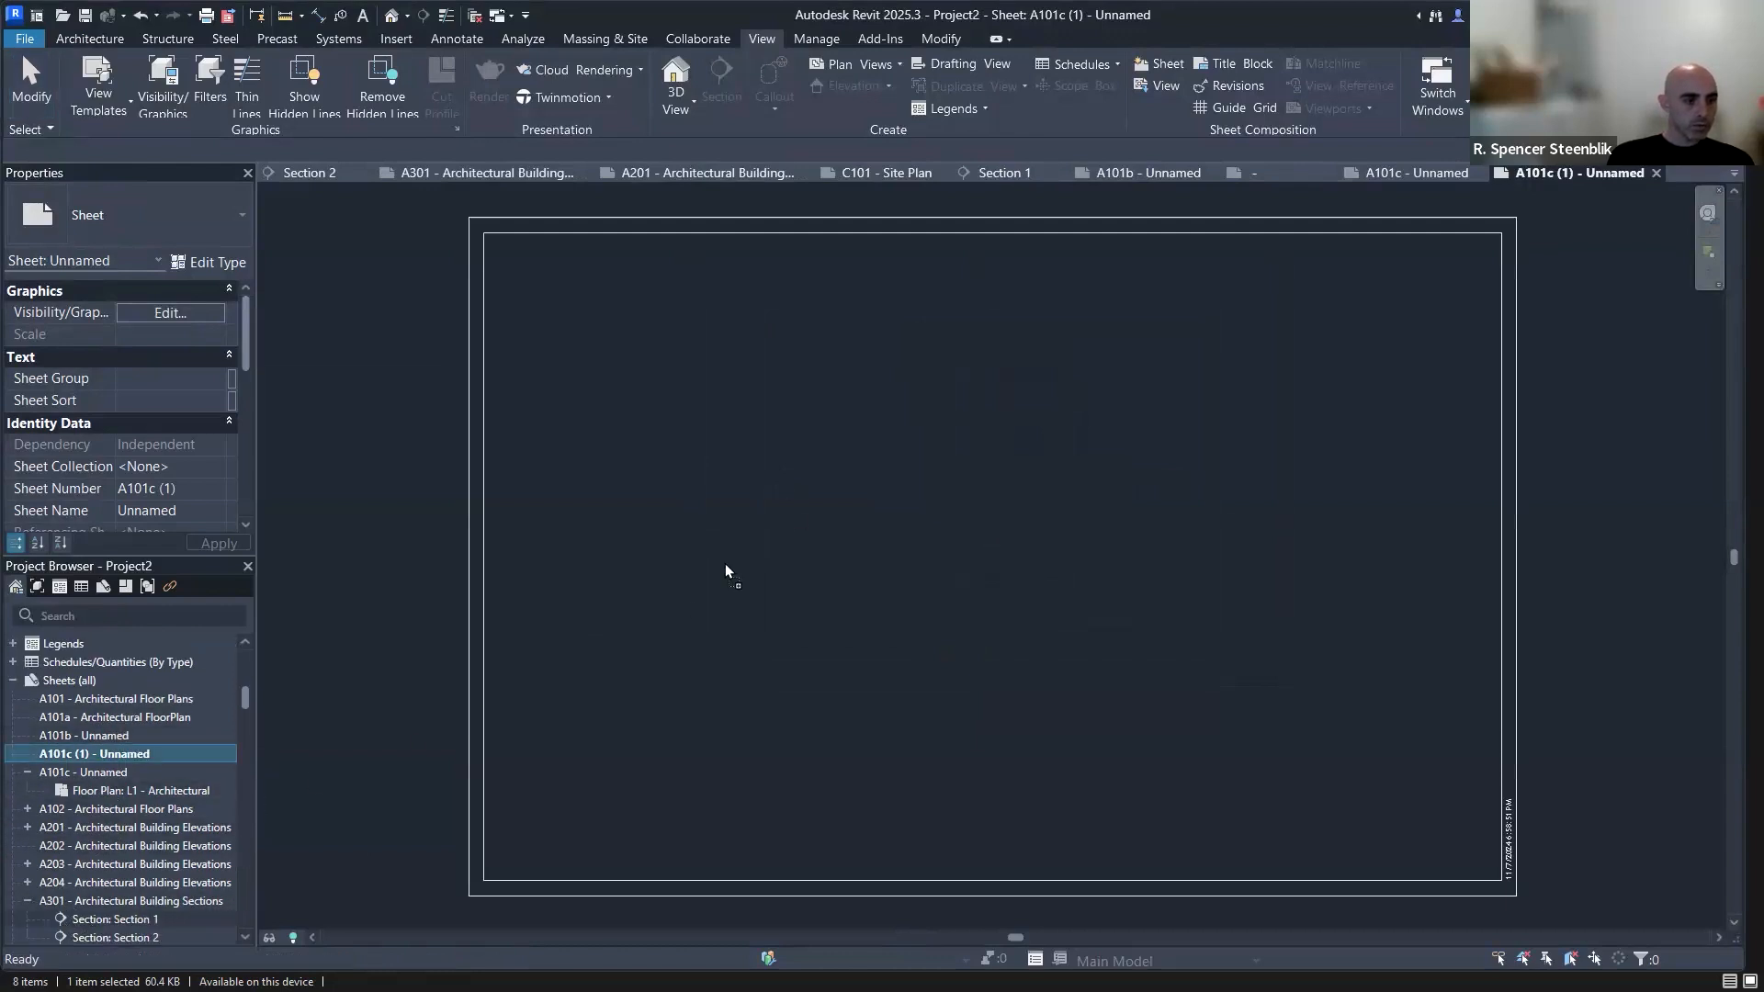
{"action": "left_click", "coordinate": [825, 427]}
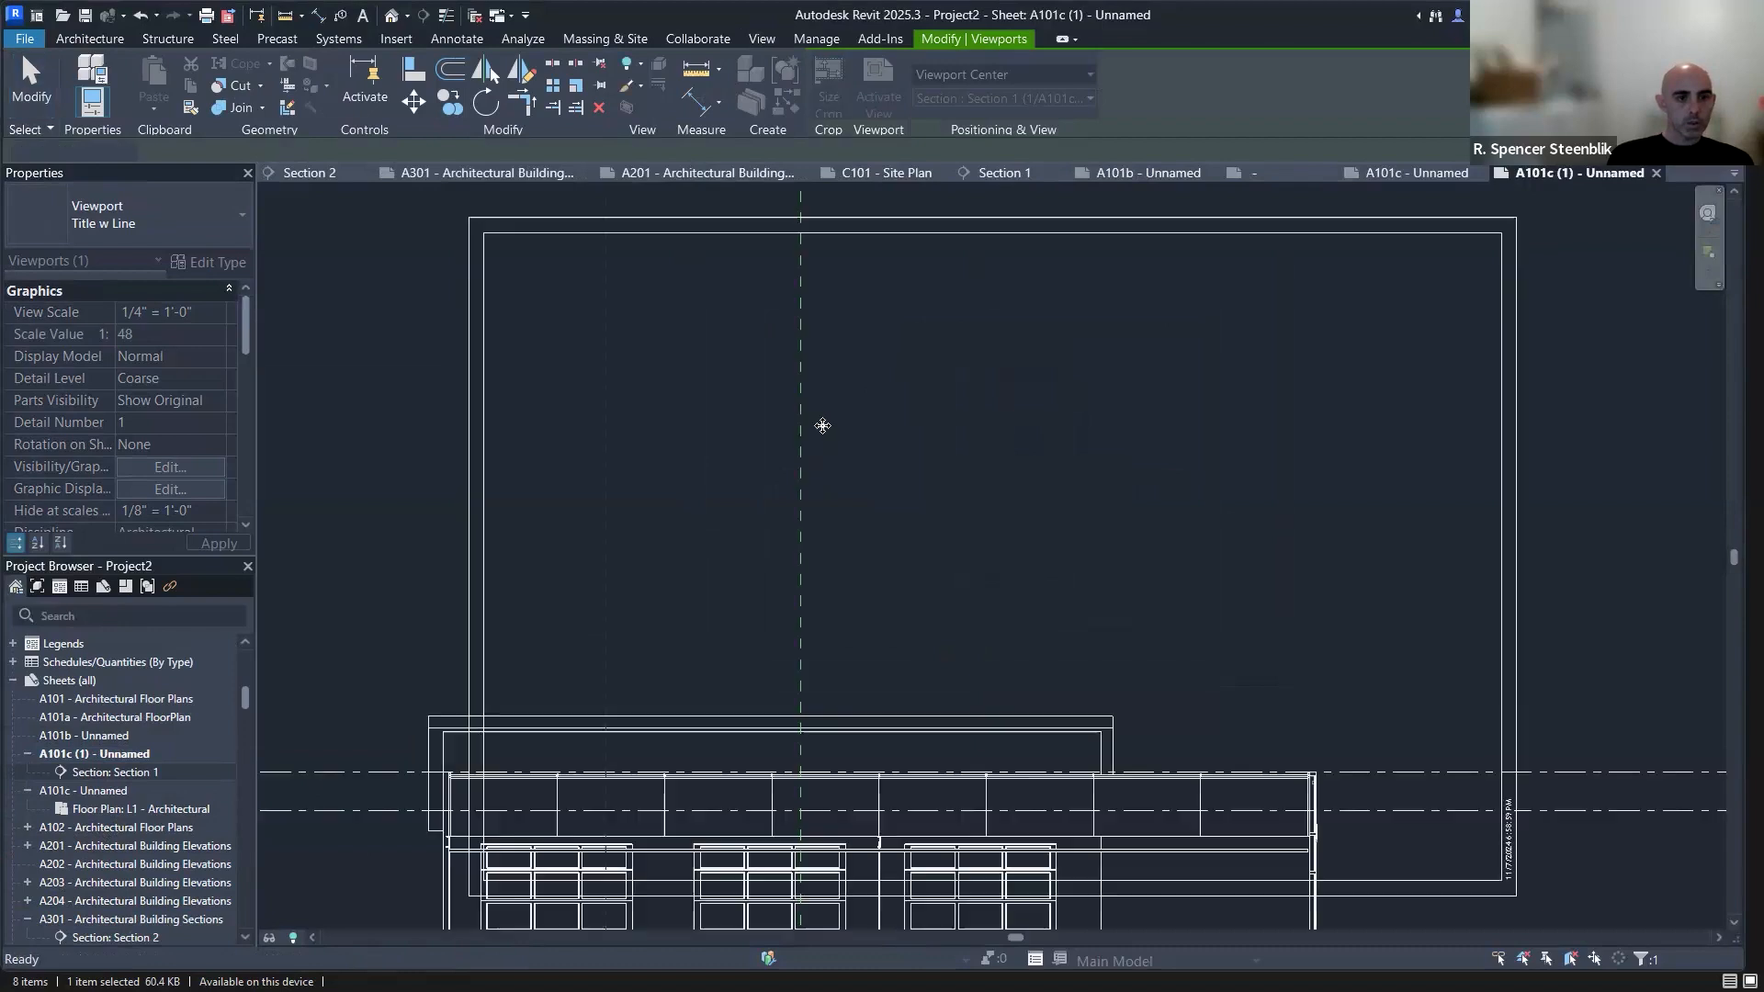
{"action": "scroll", "coordinate": [825, 428], "scroll_direction": "down", "scroll_amount": 4}
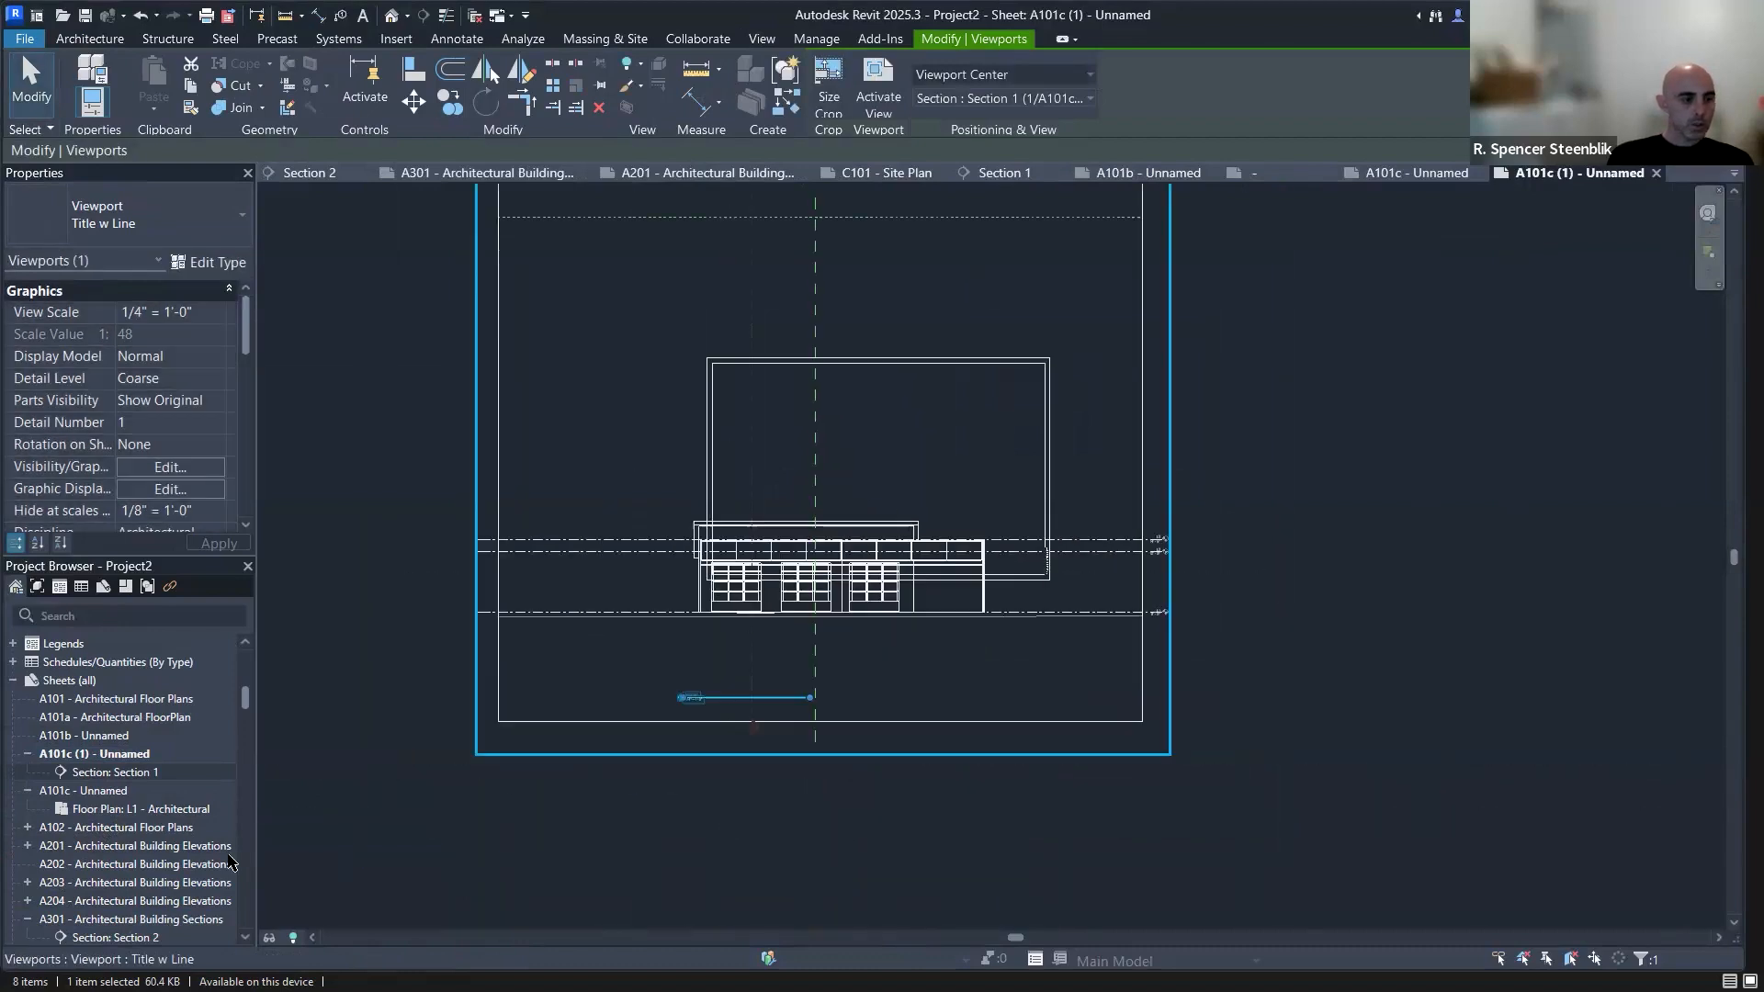
{"action": "scroll", "coordinate": [107, 887], "scroll_direction": "down", "scroll_amount": 1}
{"action": "left_click_drag", "start_coordinate": [112, 908], "coordinate": [1351, 453]}
{"action": "left_click", "coordinate": [1361, 468]}
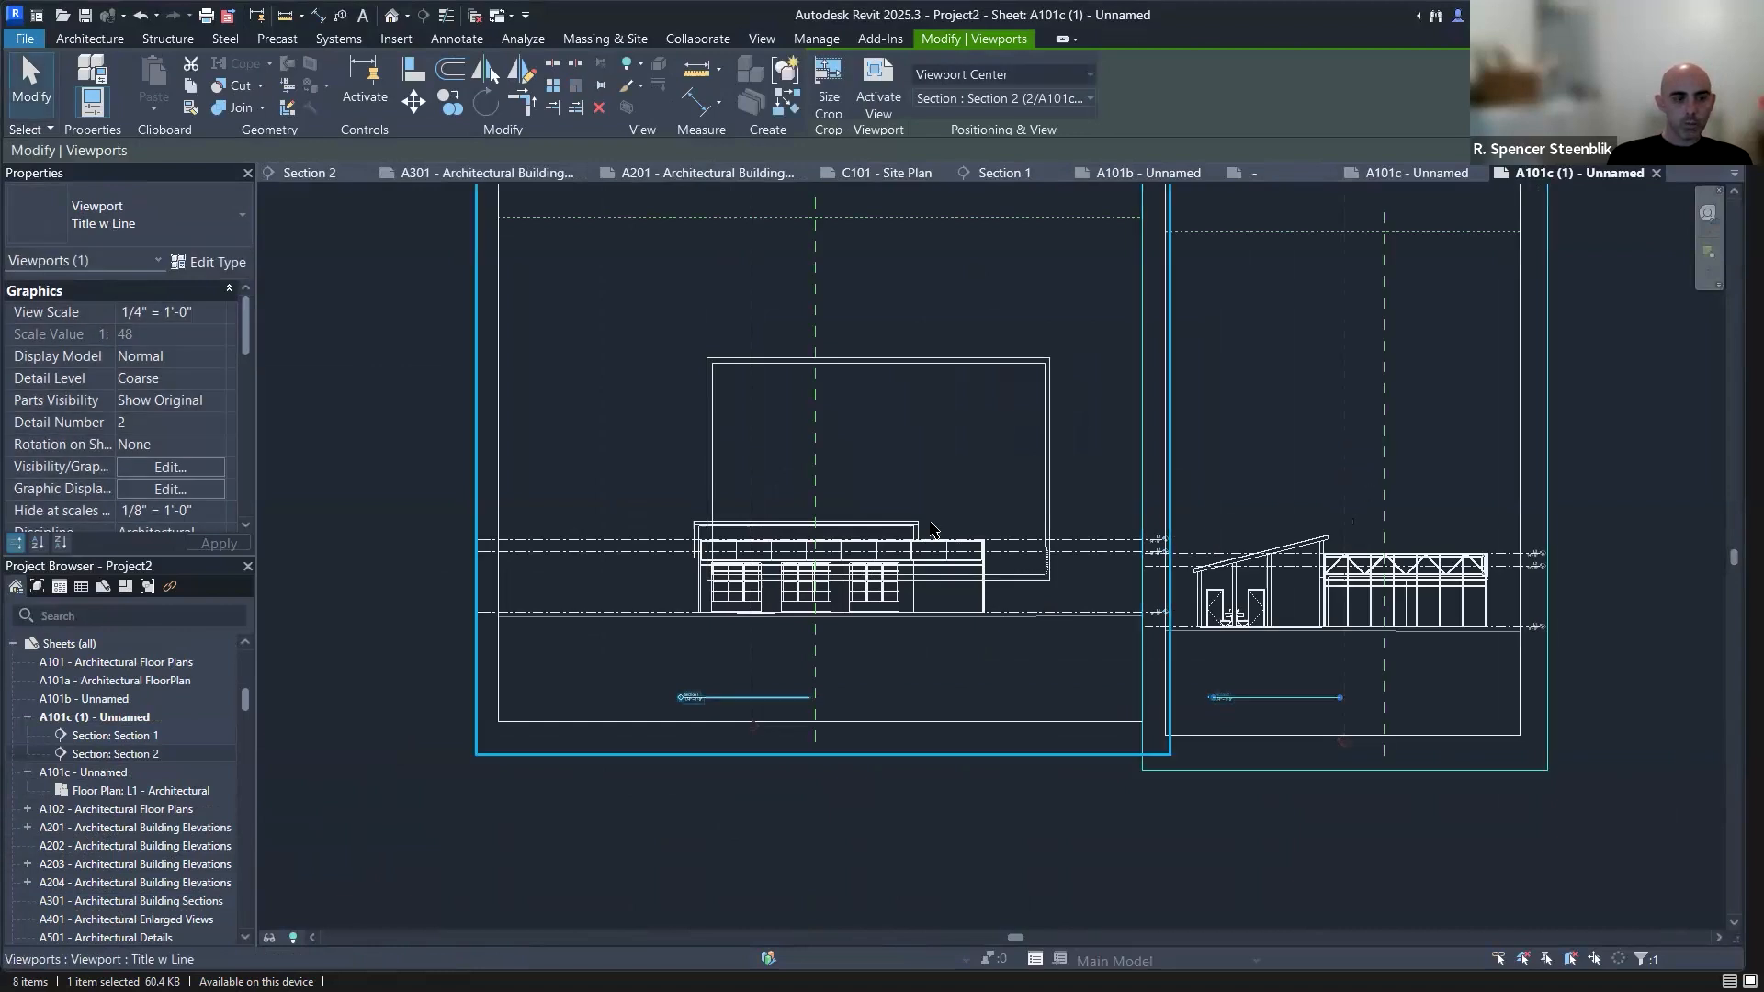
Move the Section 1 viewport off the sheet, and move and nudge the Section 2 viewport so its drawing sits inside the border.
{"action": "left_click_drag", "start_coordinate": [899, 615], "coordinate": [459, 646]}
{"action": "left_click", "coordinate": [1436, 621]}
{"action": "left_click_drag", "start_coordinate": [1445, 572], "coordinate": [993, 418]}
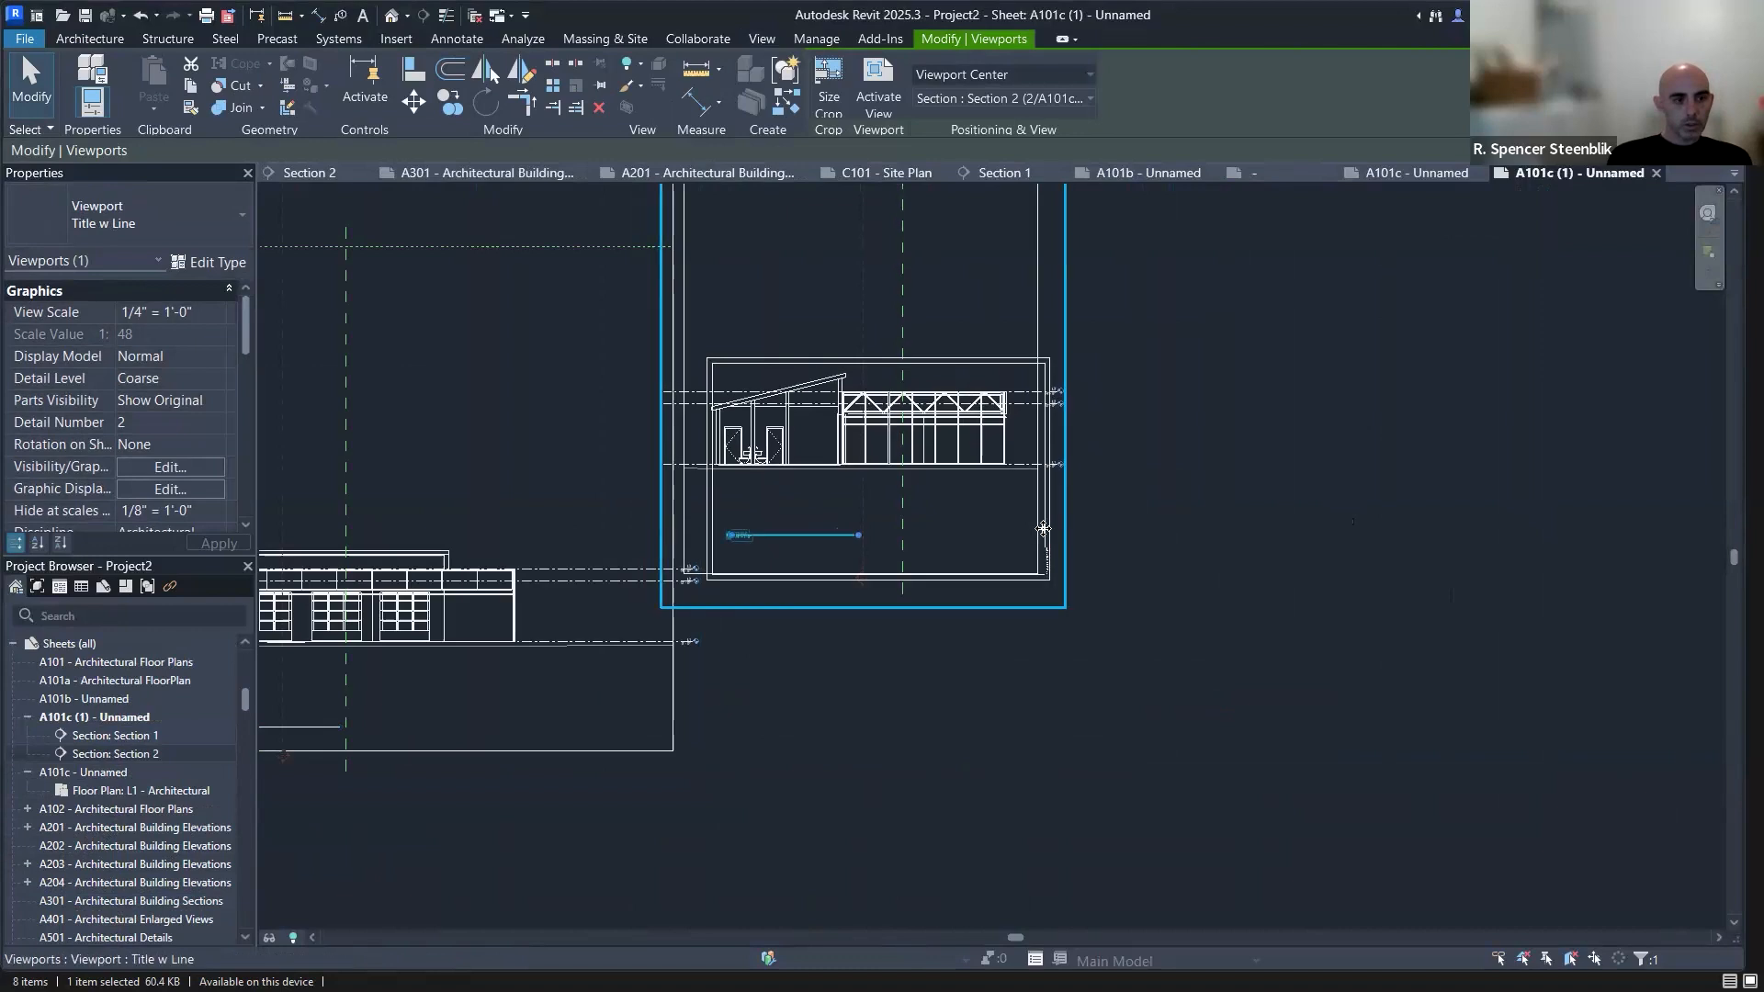
{"action": "key", "text": "Right"}
{"action": "key", "text": "Right"}
{"action": "key", "text": "Right"}
{"action": "key", "text": "Right"}
{"action": "key", "text": "Right"}
{"action": "key", "text": "Right"}
{"action": "key", "text": "Right"}
{"action": "key", "text": "Right"}
{"action": "key", "text": "Right"}
{"action": "key", "text": "Down"}
{"action": "key", "text": "Down"}
{"action": "key", "text": "Down"}
{"action": "key", "text": "Down"}
{"action": "key", "text": "Down"}
{"action": "key", "text": "Down"}
{"action": "key", "text": "Down"}
{"action": "key", "text": "Down"}
{"action": "key", "text": "Down"}
{"action": "key", "text": "Down"}
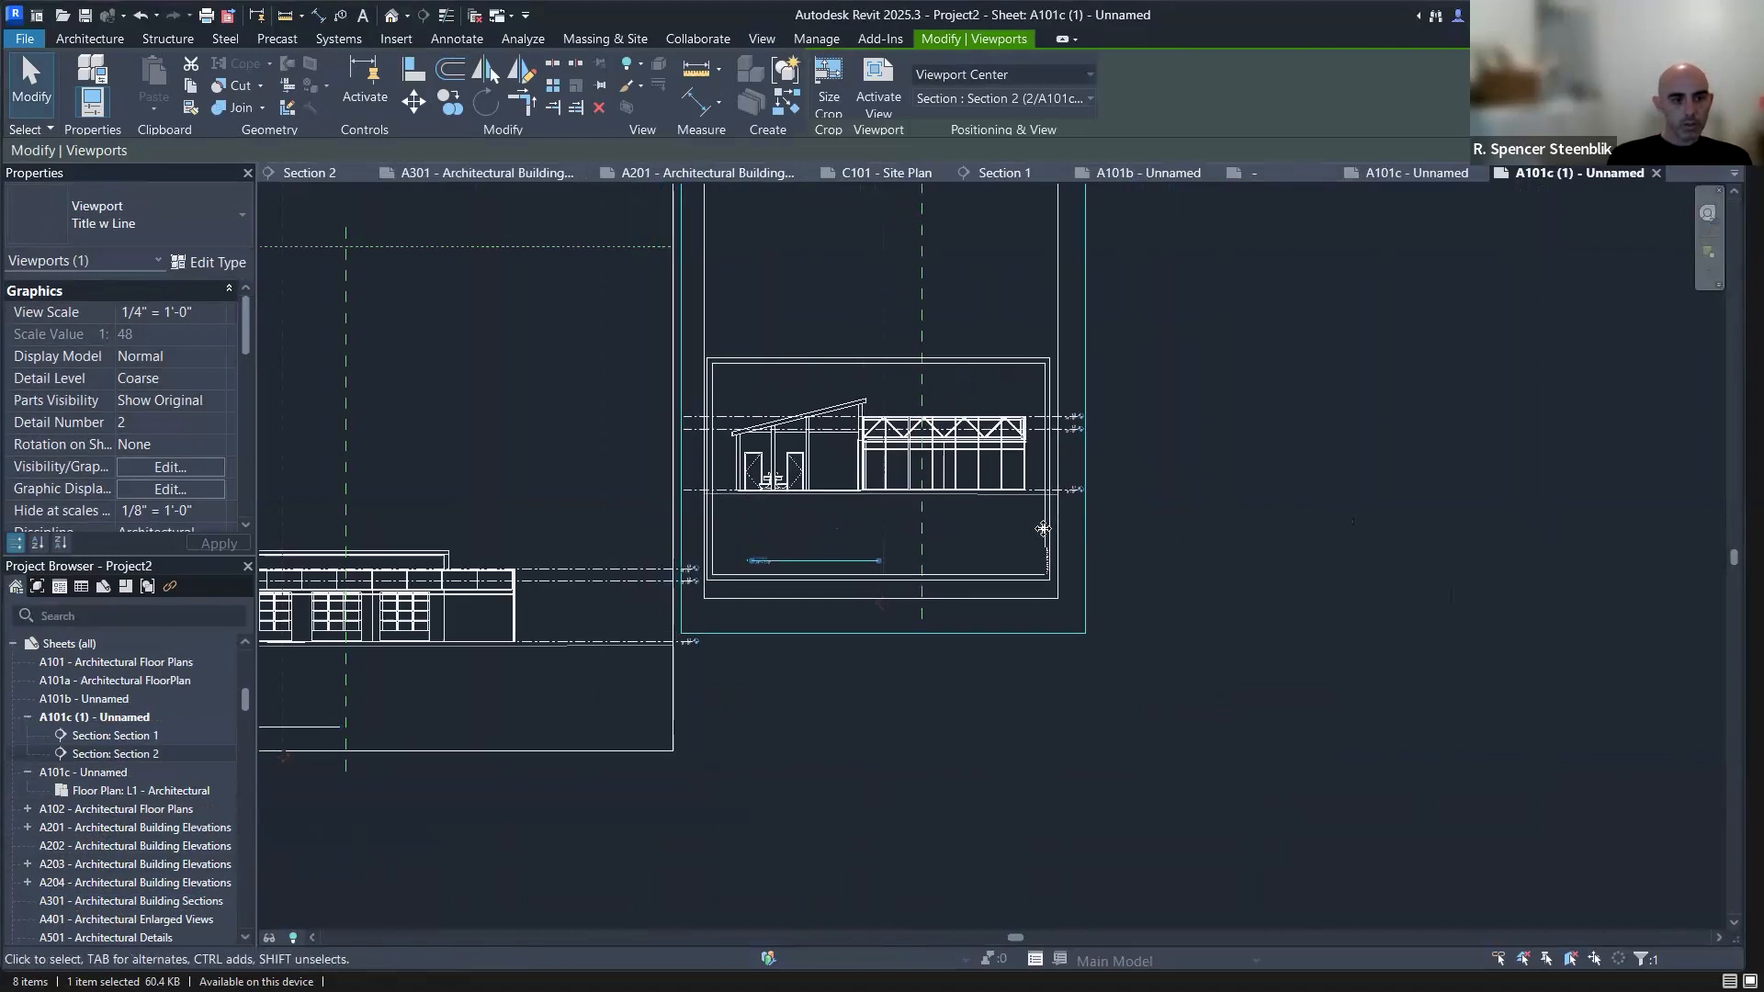
{"action": "key", "text": "Down"}
{"action": "key", "text": "Down"}
{"action": "key", "text": "Down"}
{"action": "key", "text": "Down"}
{"action": "key", "text": "Right"}
{"action": "scroll", "coordinate": [930, 458], "scroll_direction": "up", "scroll_amount": 4}
{"action": "key", "text": "Left"}
Try a 3/8" = 1'-0" view scale for the Section 2 viewport, and set it to 3/16" = 1'-0".
{"action": "left_click", "coordinate": [214, 318]}
{"action": "left_click", "coordinate": [188, 333]}
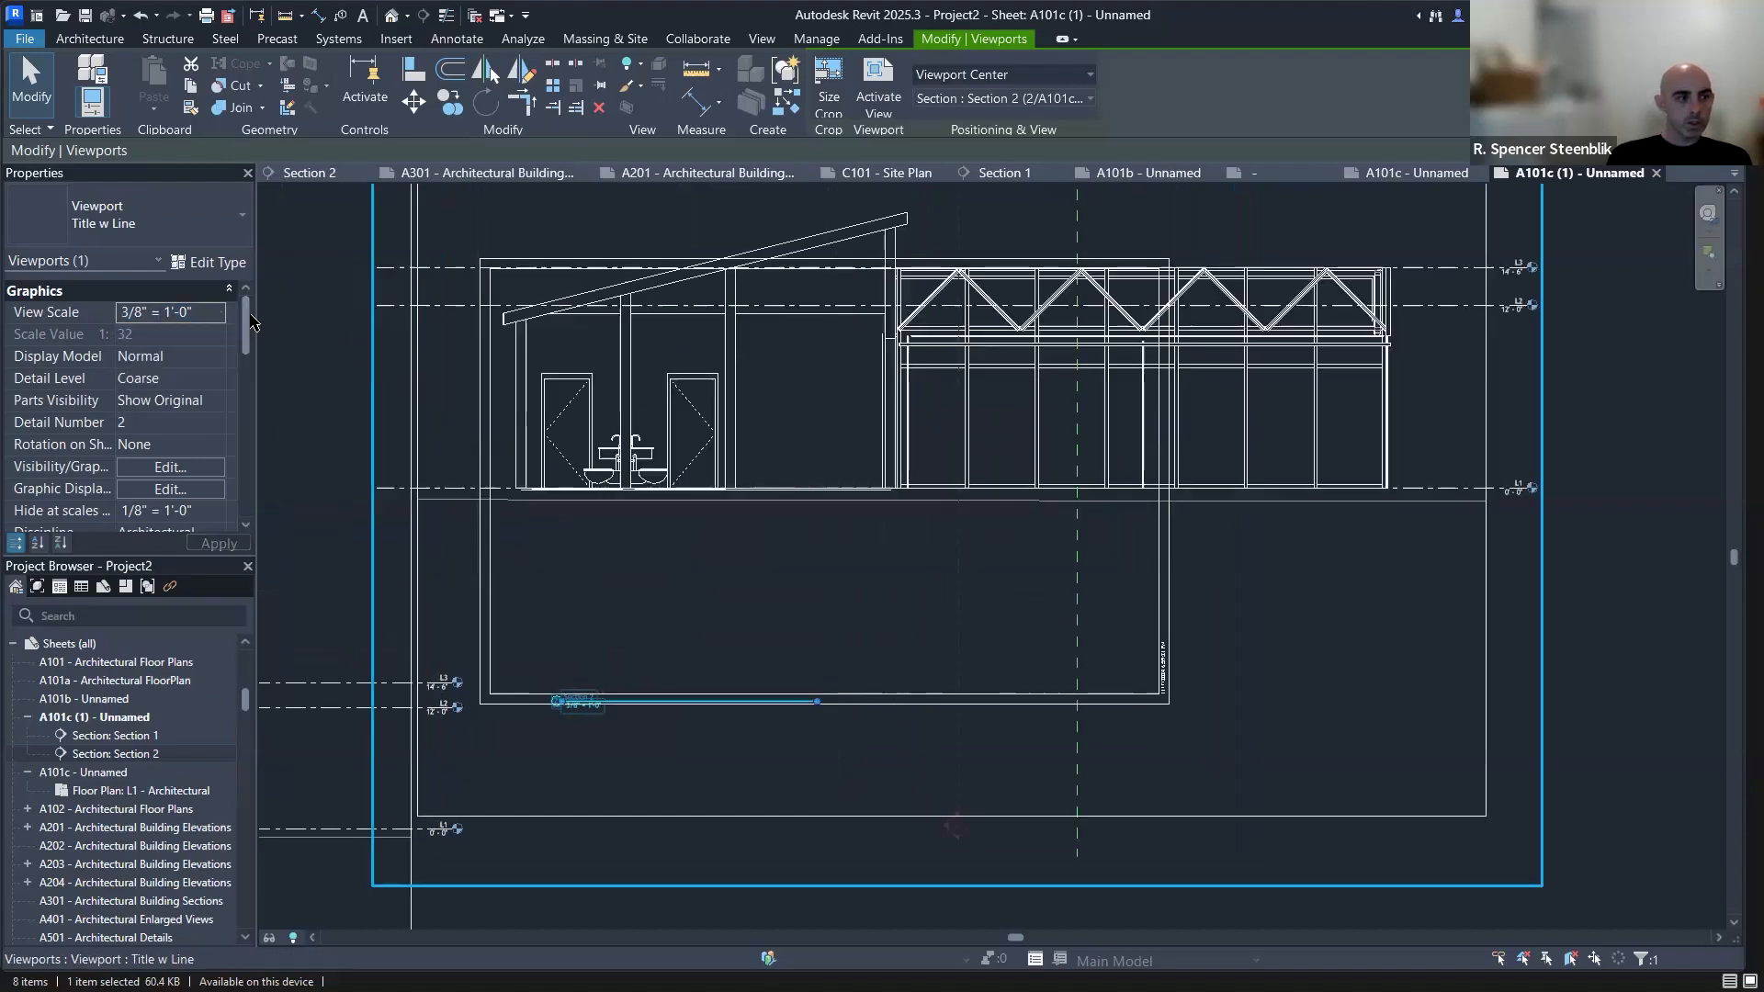
{"action": "left_click", "coordinate": [212, 315]}
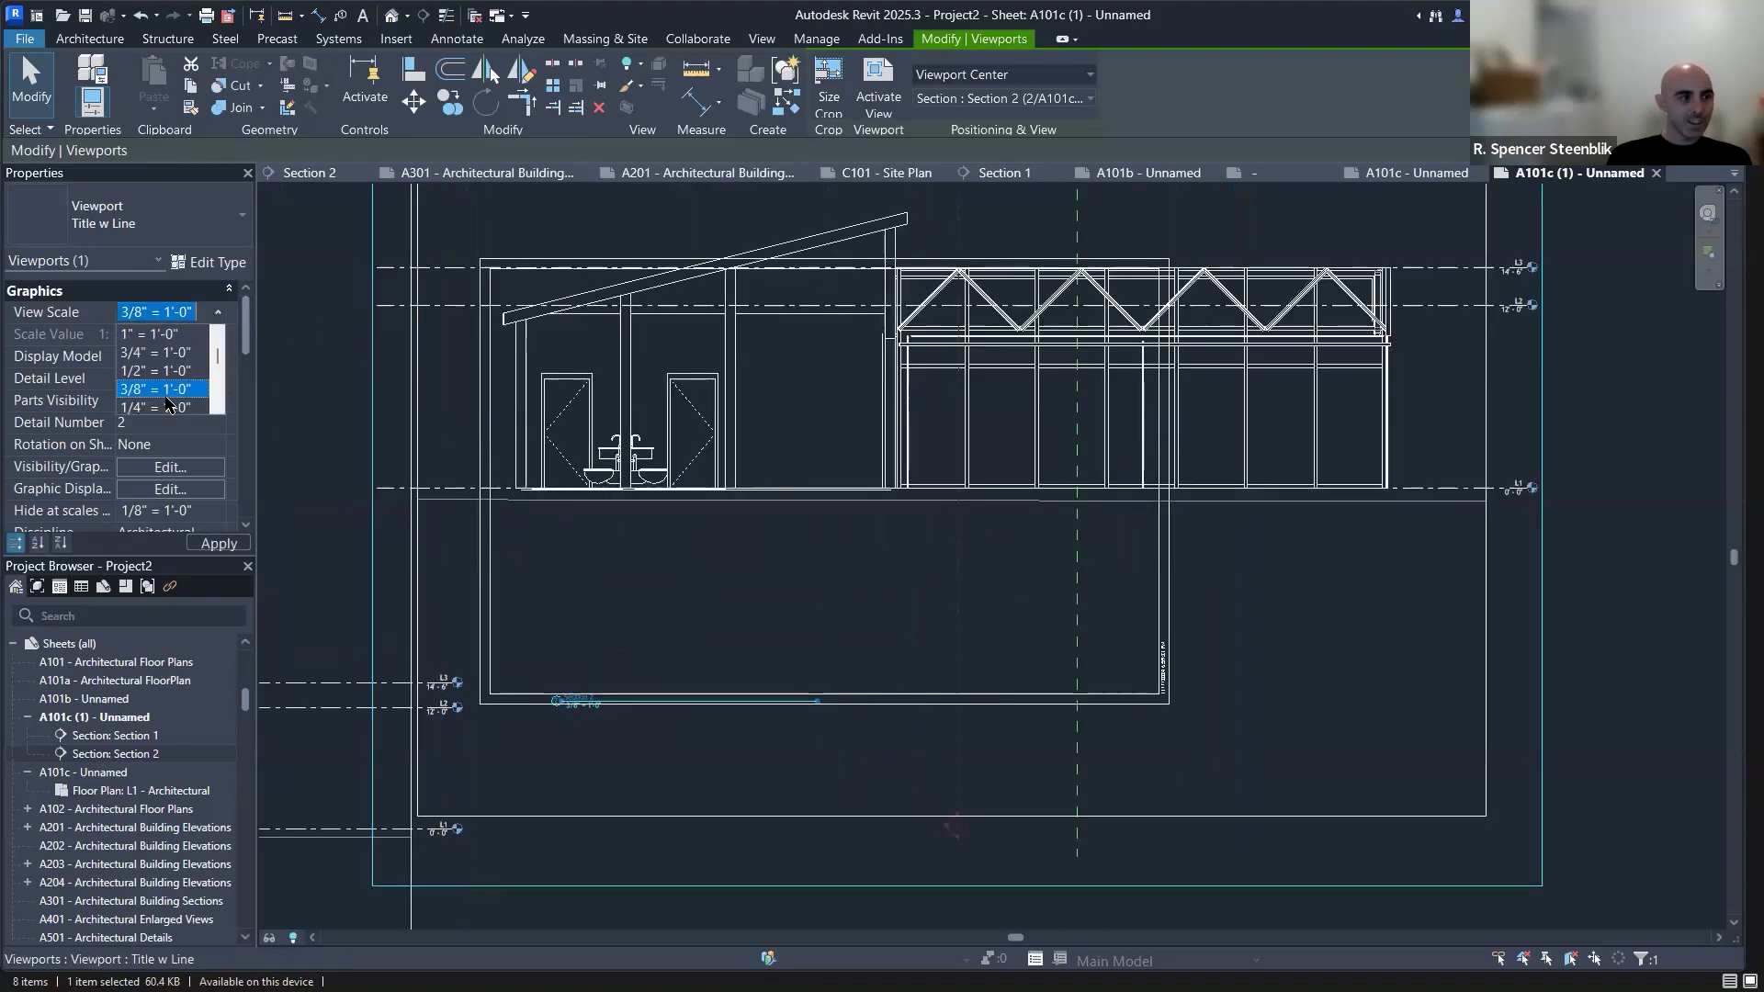
{"action": "scroll", "coordinate": [168, 396], "scroll_direction": "down", "scroll_amount": 1}
{"action": "left_click", "coordinate": [175, 371]}
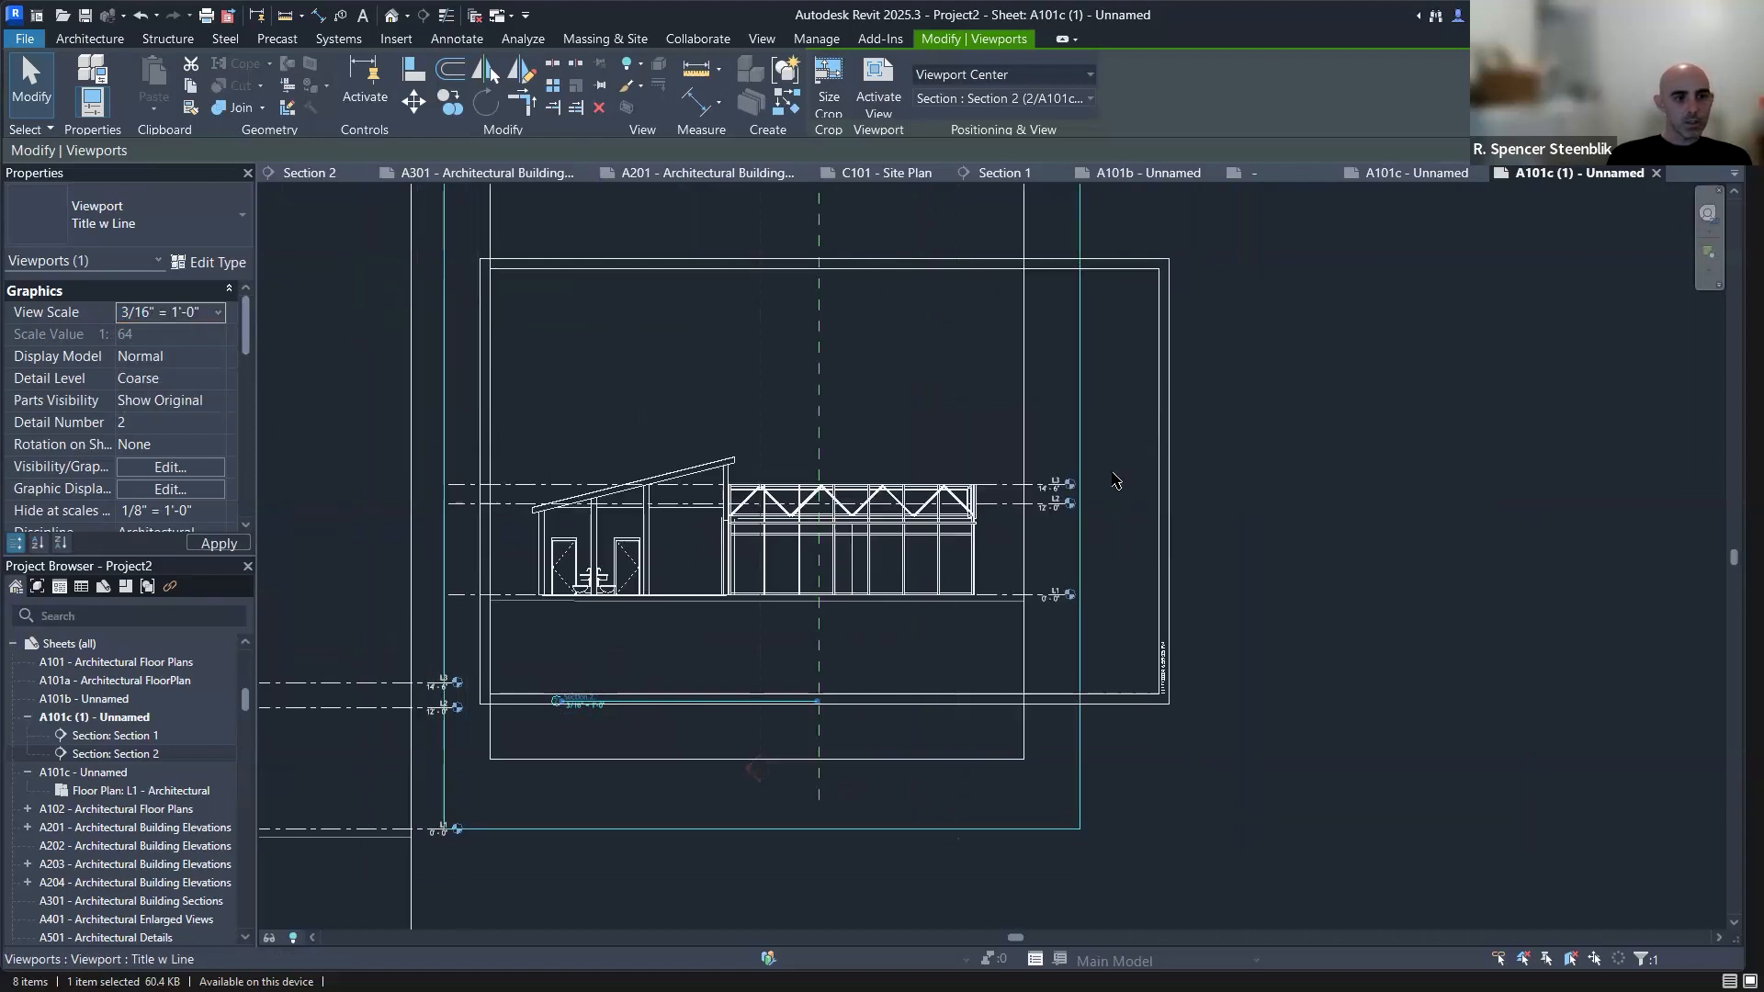
Reposition the Section 2 viewport so its drawing sits in the lower part of the sheet, just above the bottom border.
{"action": "left_click_drag", "start_coordinate": [913, 496], "coordinate": [973, 448]}
{"action": "scroll", "coordinate": [1332, 495], "scroll_direction": "down", "scroll_amount": 2}
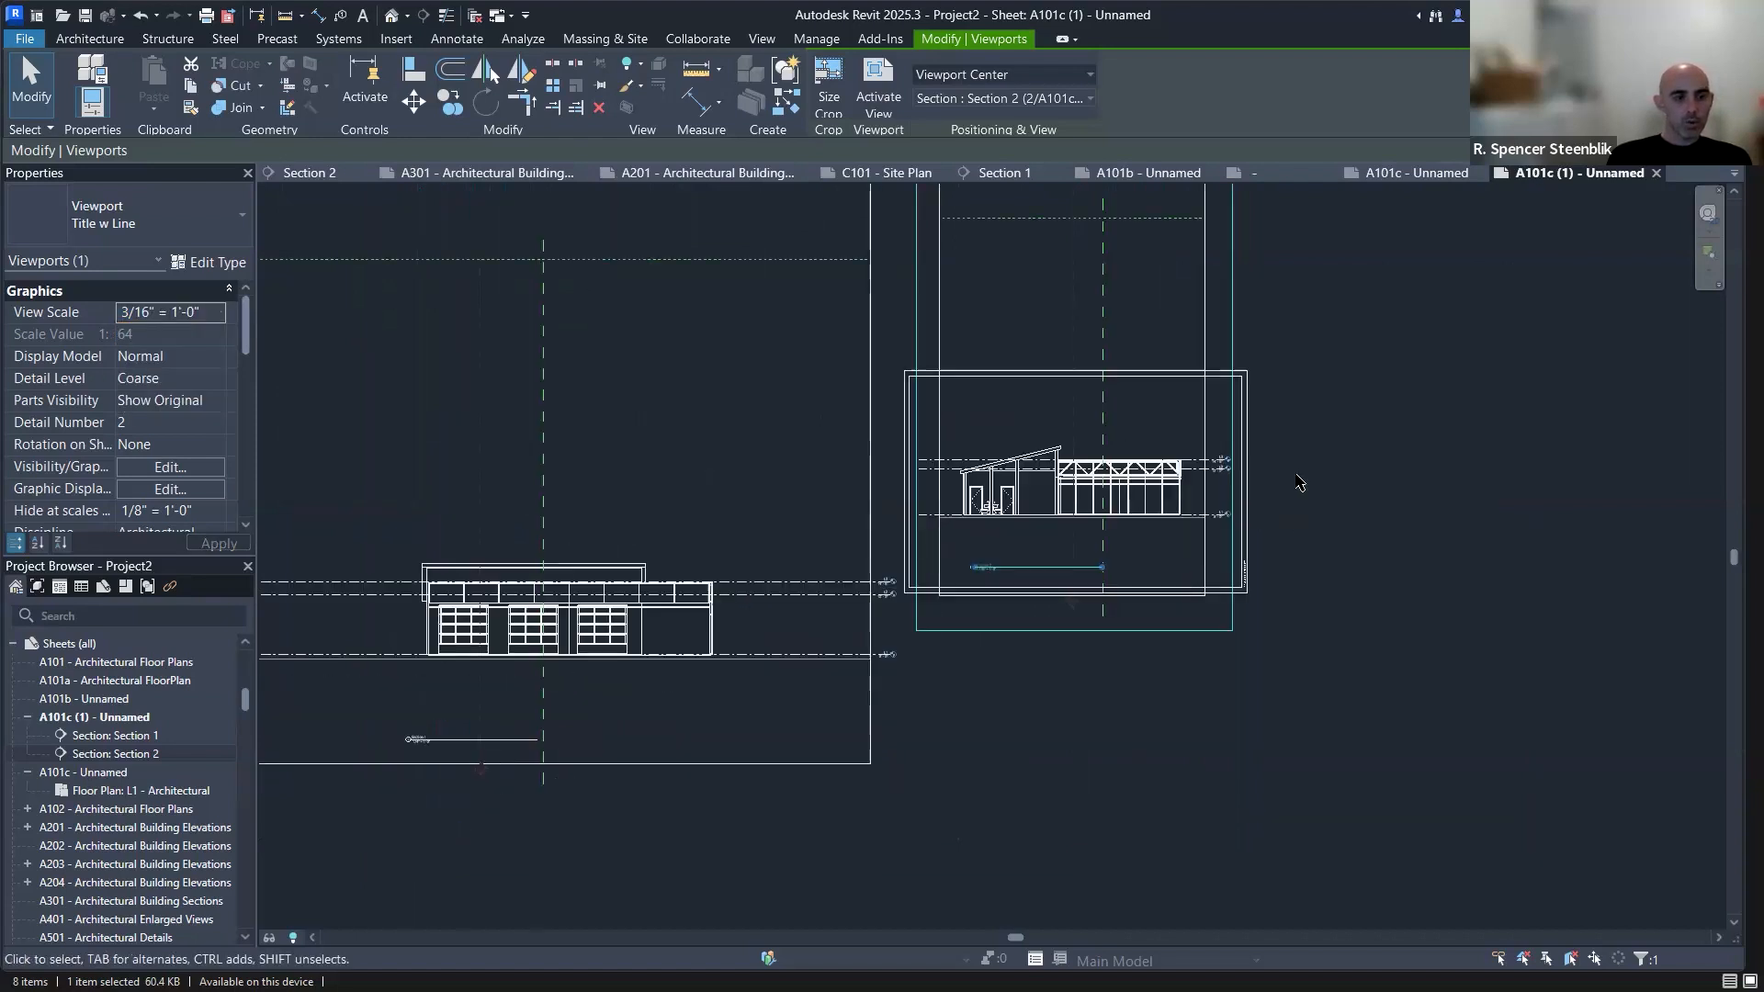
{"action": "scroll", "coordinate": [1169, 466], "scroll_direction": "up", "scroll_amount": 3}
{"action": "left_click_drag", "start_coordinate": [1170, 466], "coordinate": [1168, 531]}
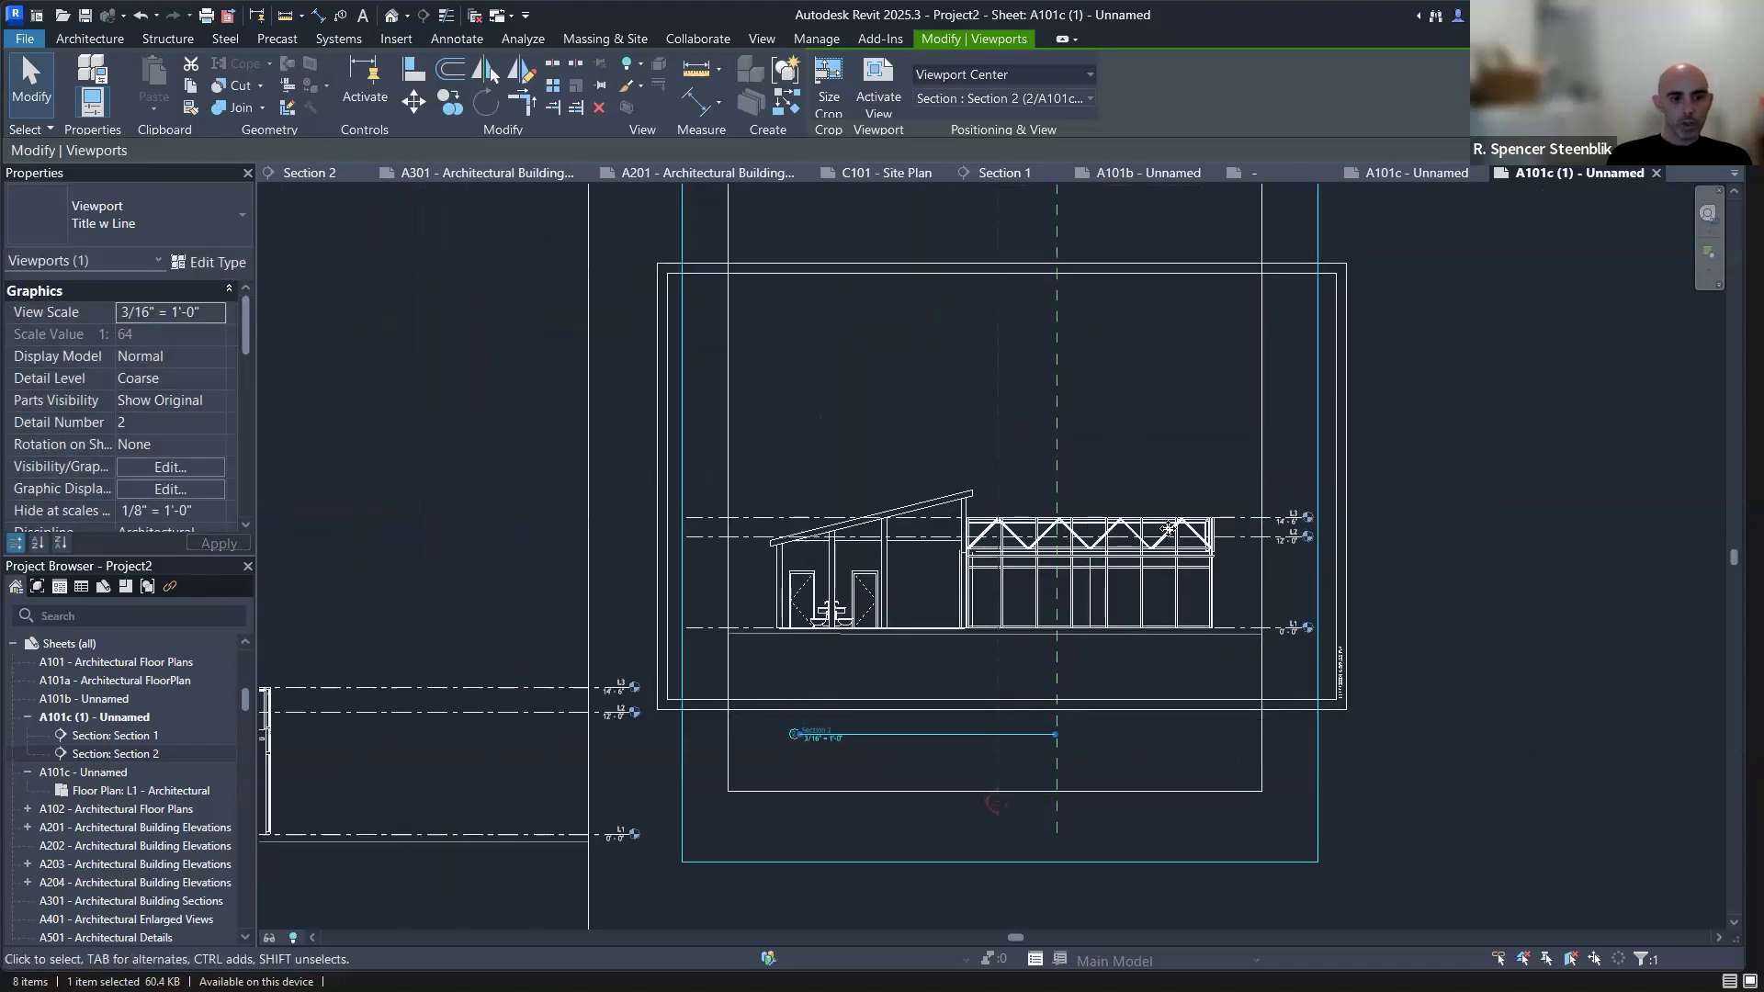
{"action": "key", "text": "Down"}
{"action": "key", "text": "Down"}
{"action": "key", "text": "Down"}
{"action": "key", "text": "Down"}
{"action": "key", "text": "Down"}
{"action": "key", "text": "Down"}
{"action": "key", "text": "Down"}
{"action": "key", "text": "Down"}
{"action": "key", "text": "Down"}
{"action": "key", "text": "Down"}
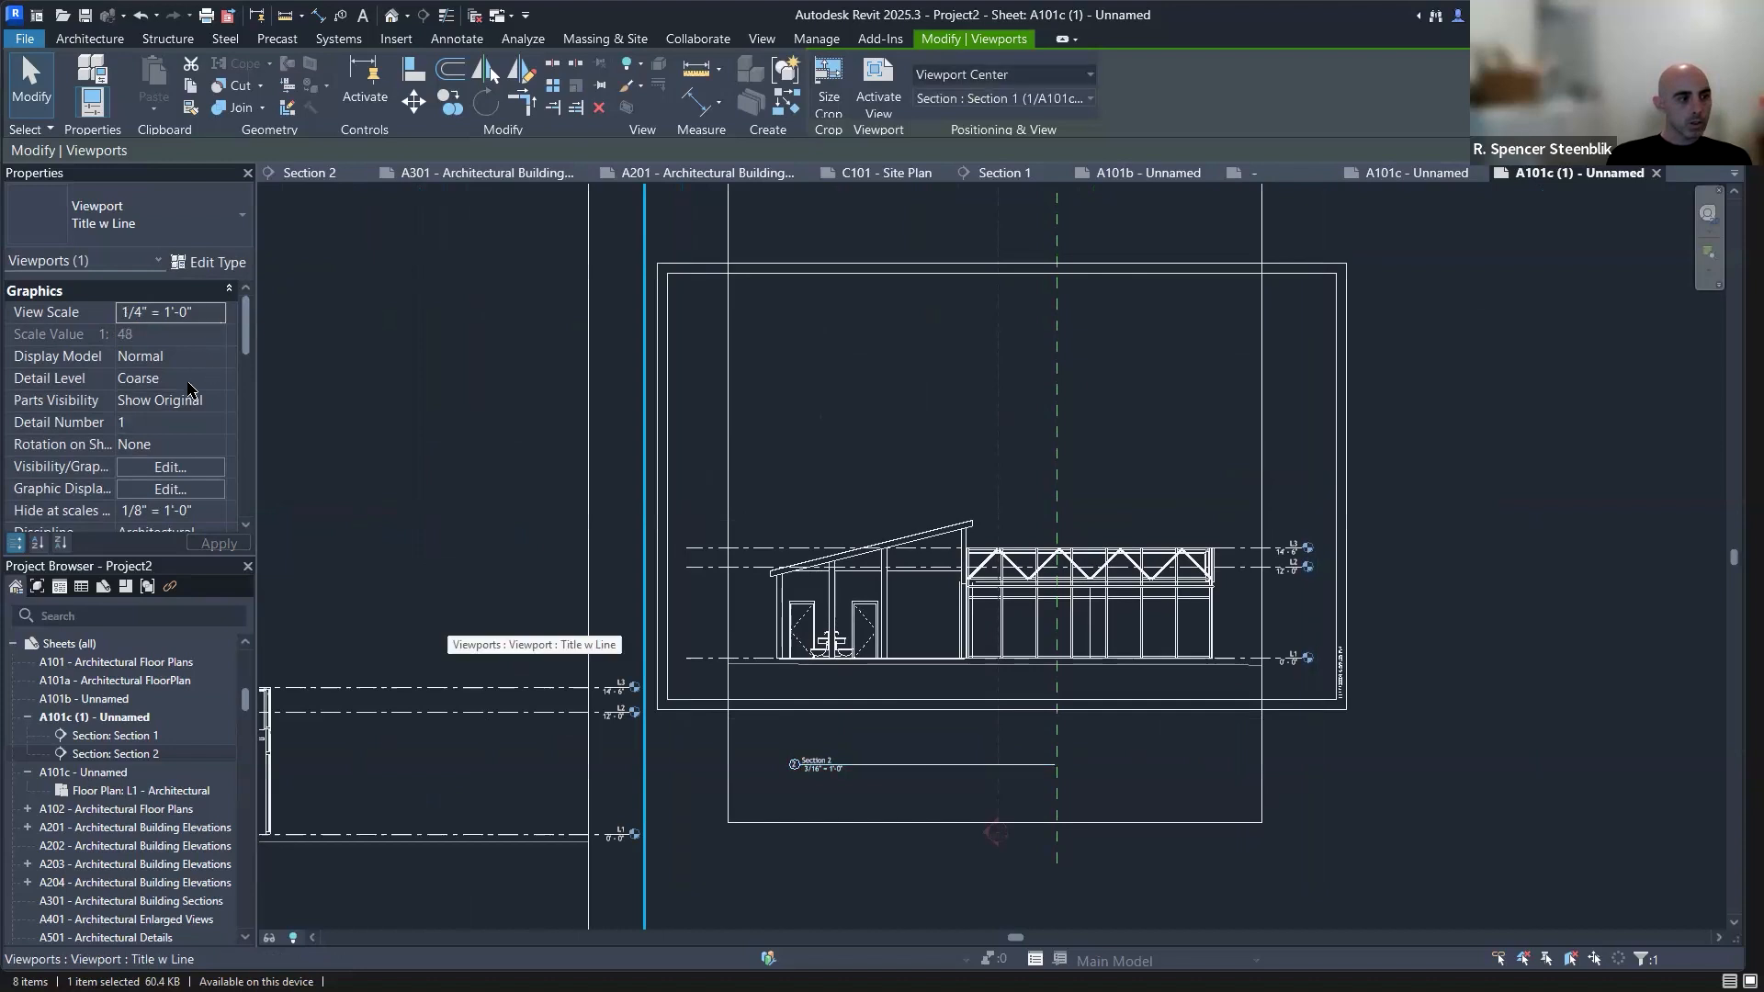
Set the Section 1 viewport's scale to 3/16" = 1'-0" and move it onto the sheet above Section 2.
{"action": "left_click", "coordinate": [218, 313]}
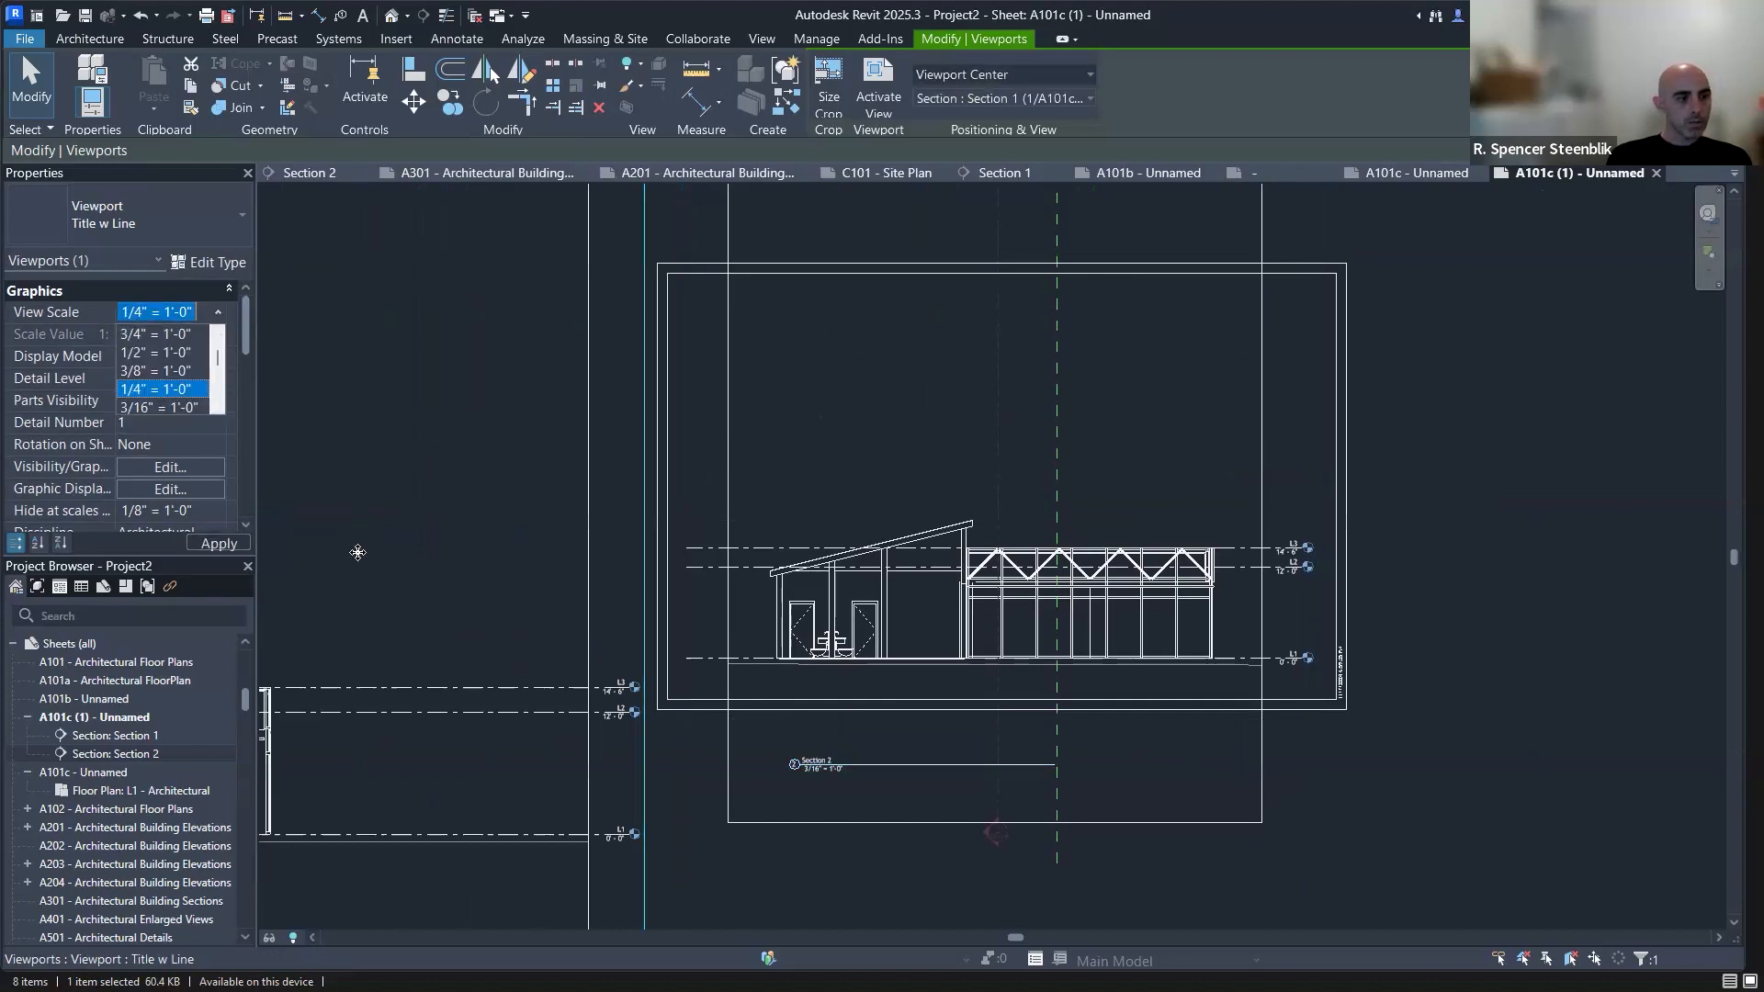
{"action": "left_click", "coordinate": [147, 407]}
{"action": "scroll", "coordinate": [504, 524], "scroll_direction": "down", "scroll_amount": 4}
{"action": "middle_click_drag", "start_coordinate": [836, 405], "coordinate": [1103, 319]}
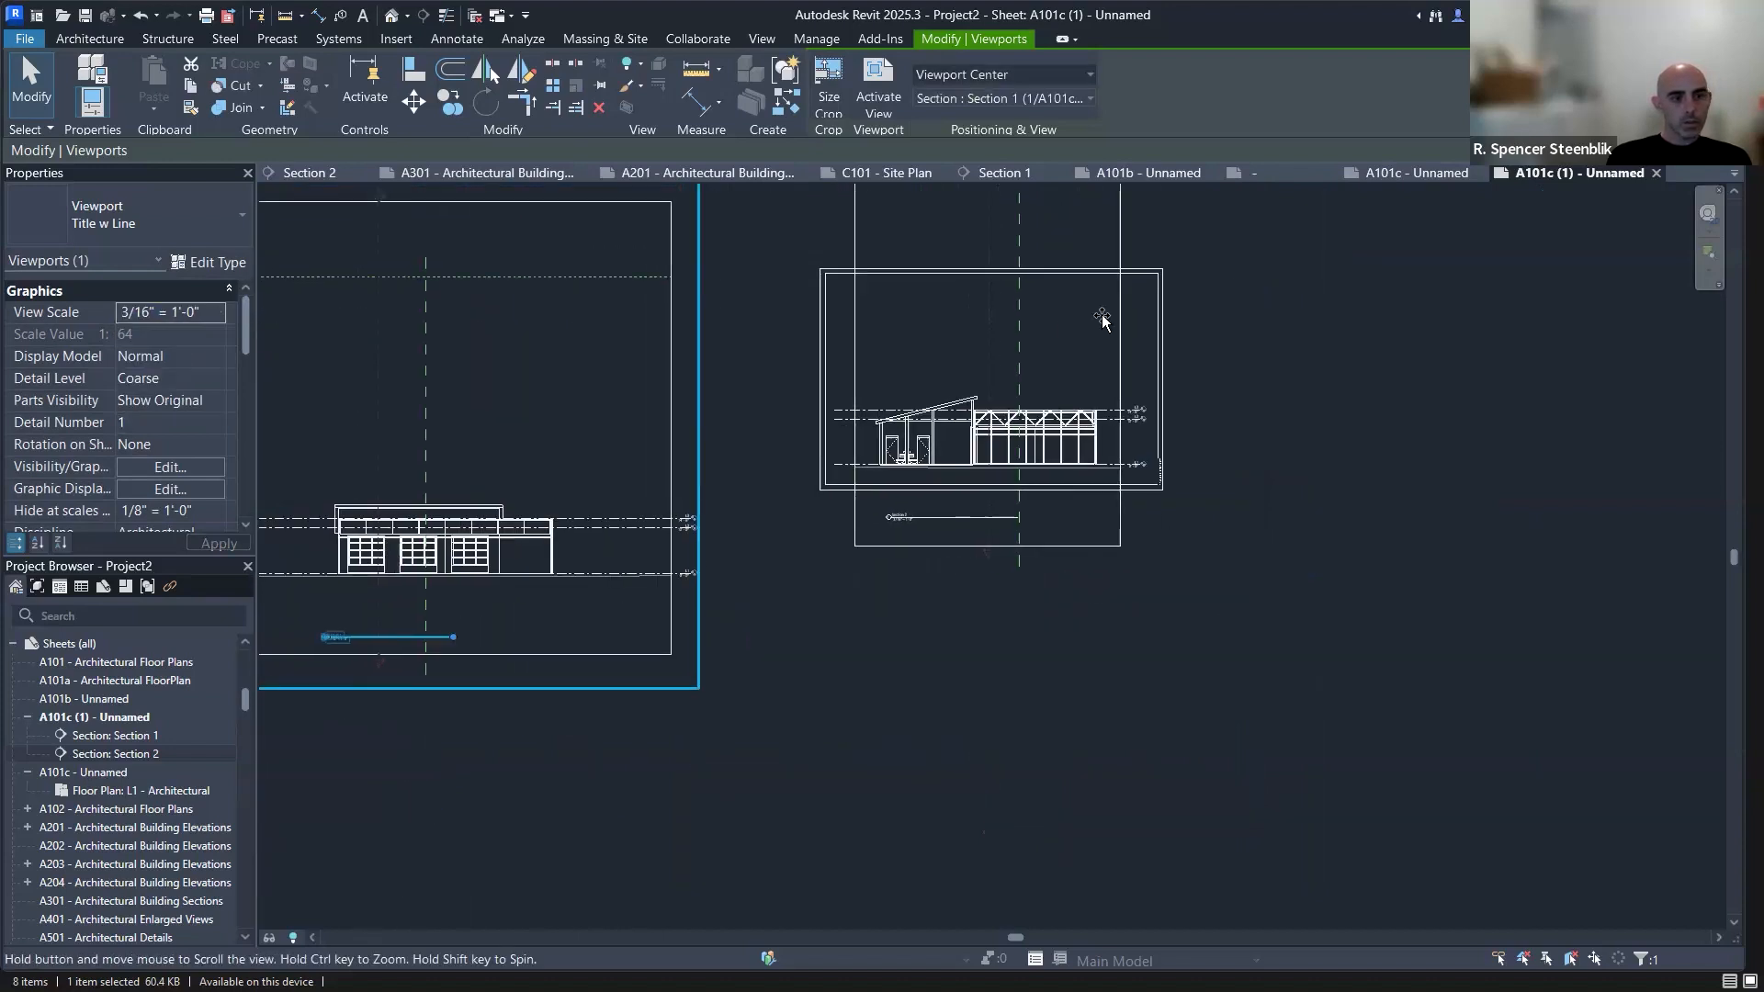
{"action": "left_click_drag", "start_coordinate": [606, 574], "coordinate": [1166, 360]}
{"action": "key", "text": "Escape"}
{"action": "scroll", "coordinate": [1075, 603], "scroll_direction": "up", "scroll_amount": 3}
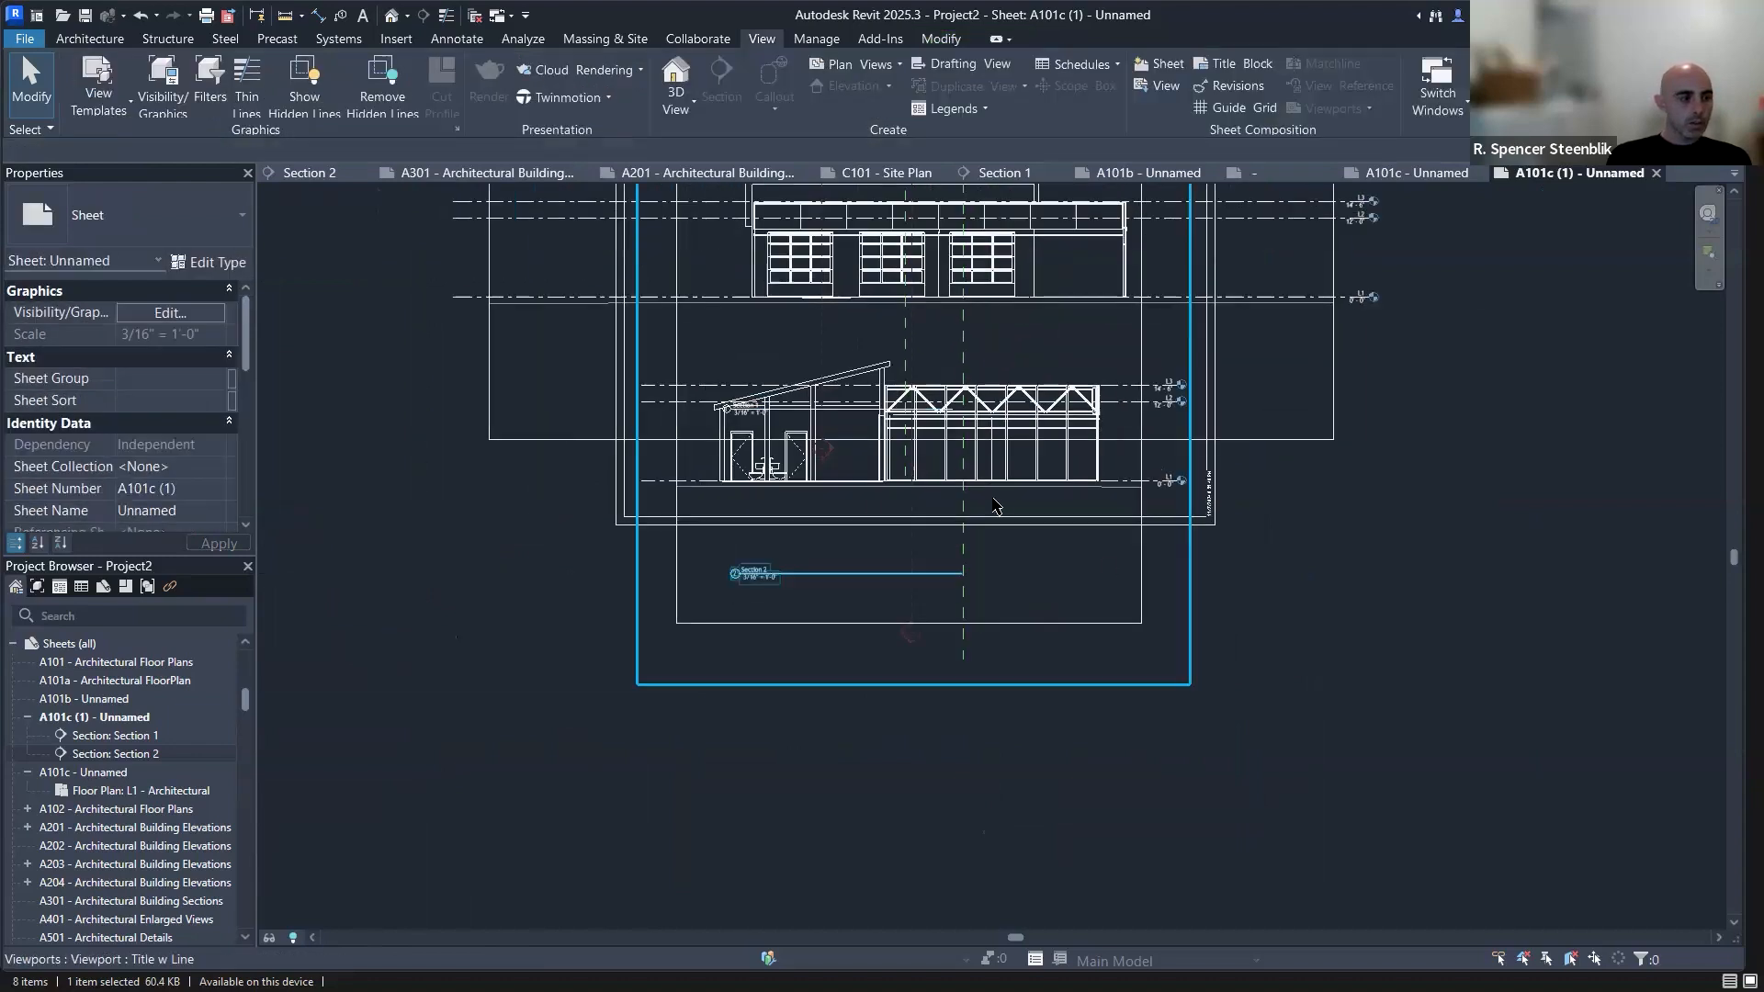
{"action": "scroll", "coordinate": [602, 336], "scroll_direction": "down", "scroll_amount": 1}
{"action": "middle_click_drag", "start_coordinate": [602, 335], "coordinate": [678, 516]}
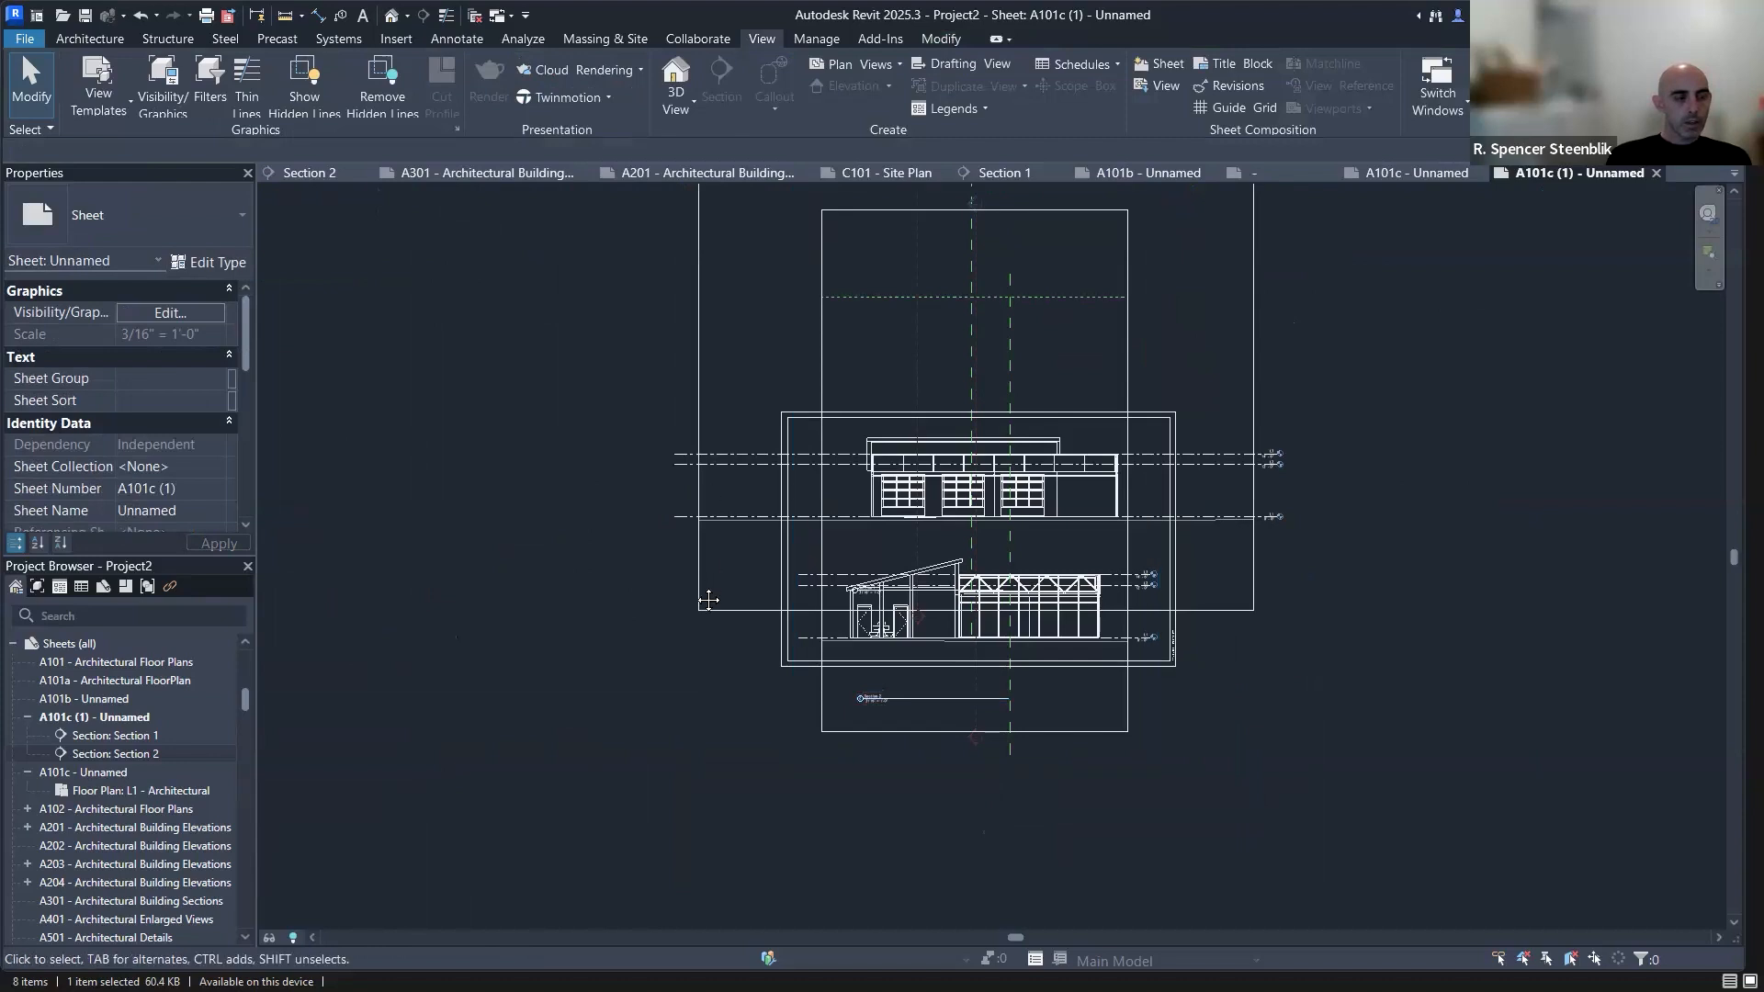
{"action": "scroll", "coordinate": [698, 595], "scroll_direction": "down", "scroll_amount": 2}
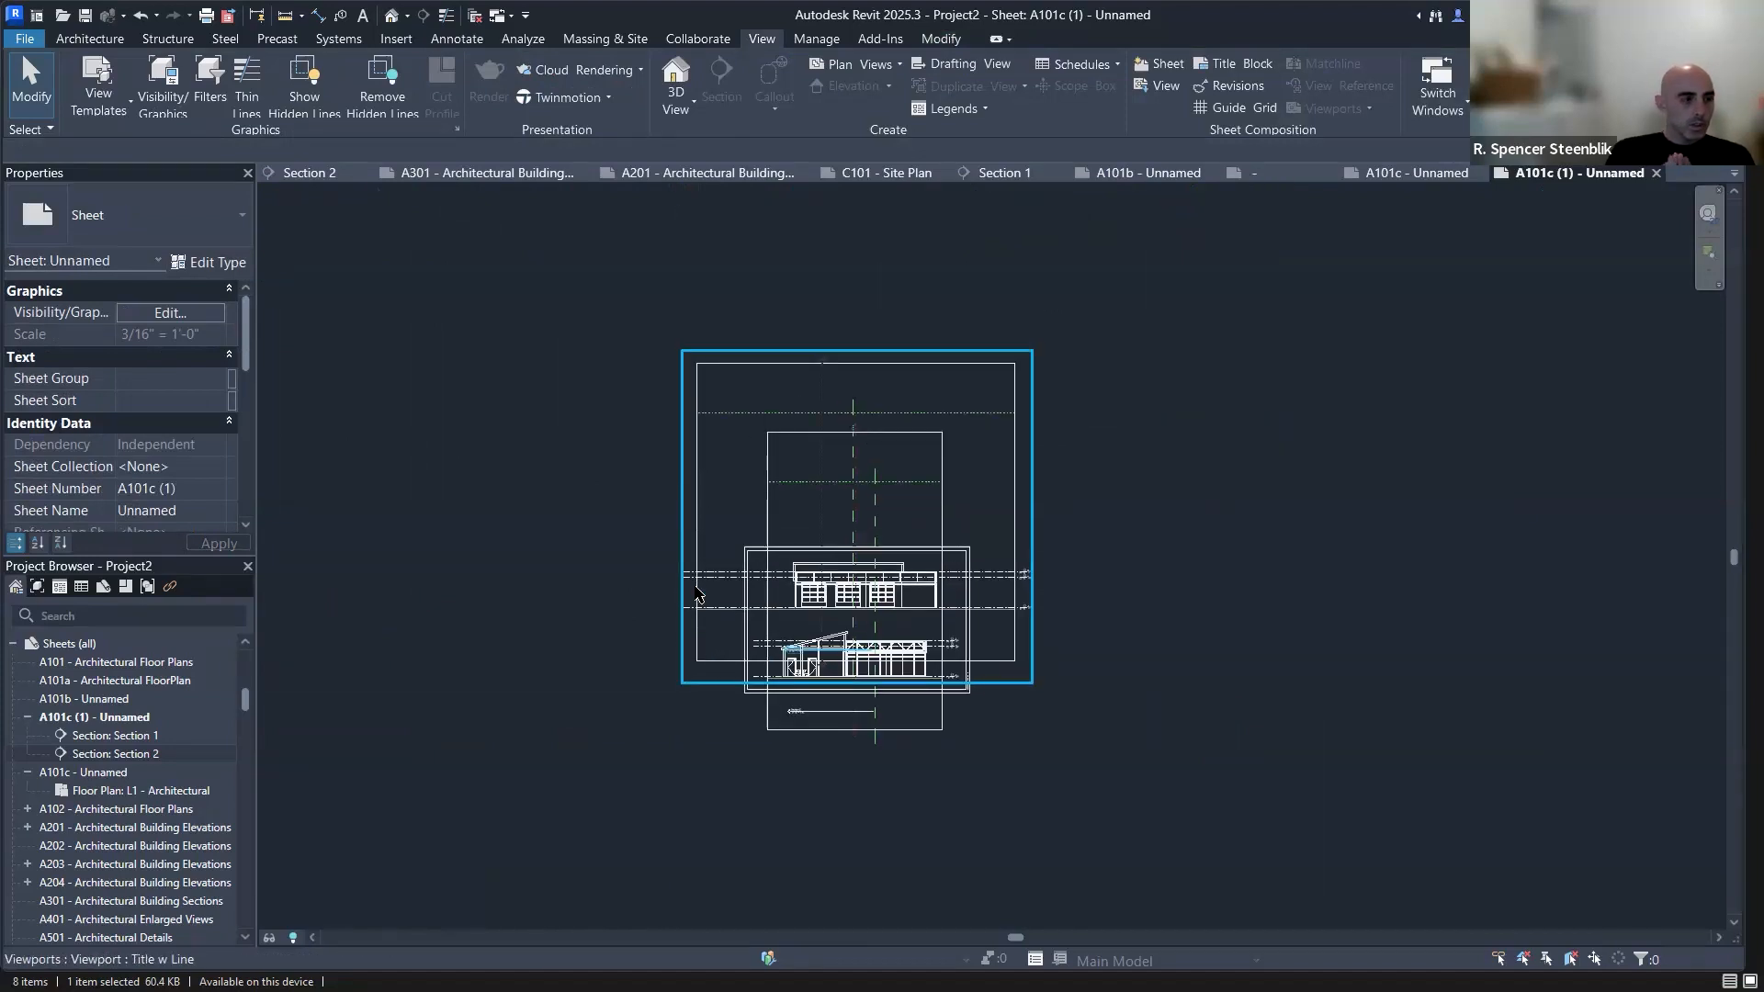